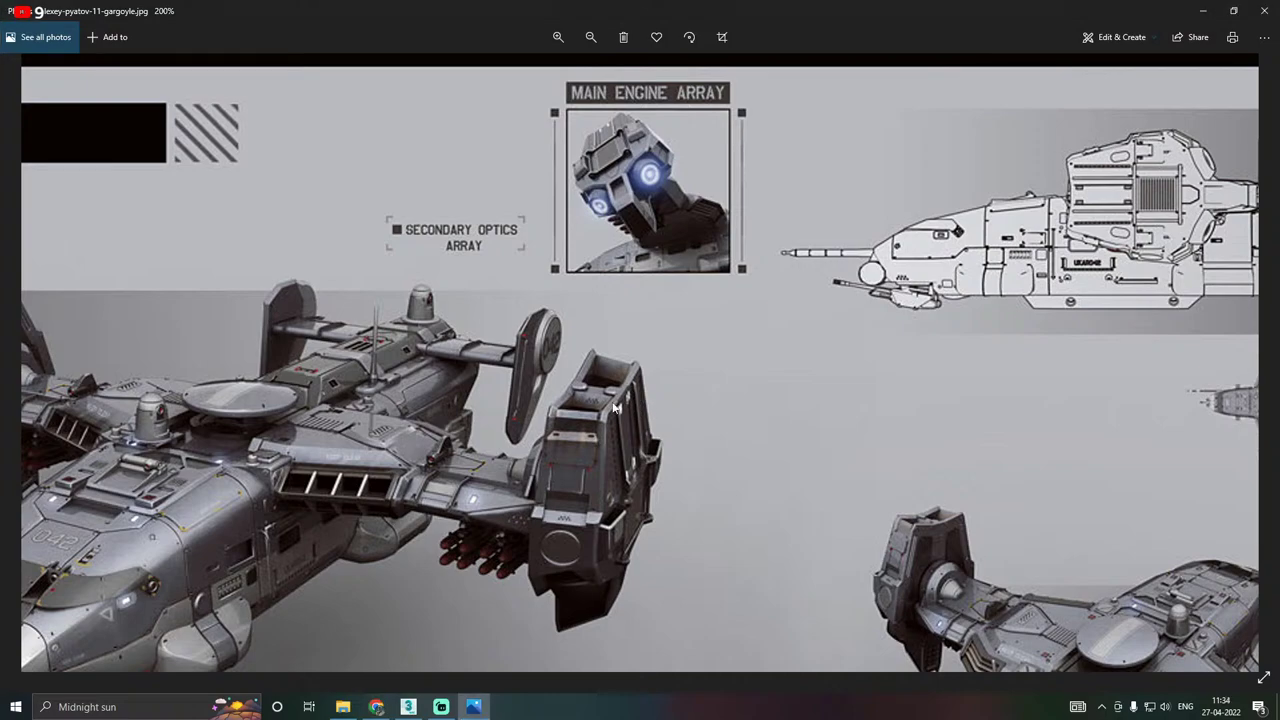
Examine the Gargoyle VTOL reference sheet, checking the title block and the aircraft's overall shape, fuselage, wings and engines.
left_click_drag(363, 367, 521, 325)
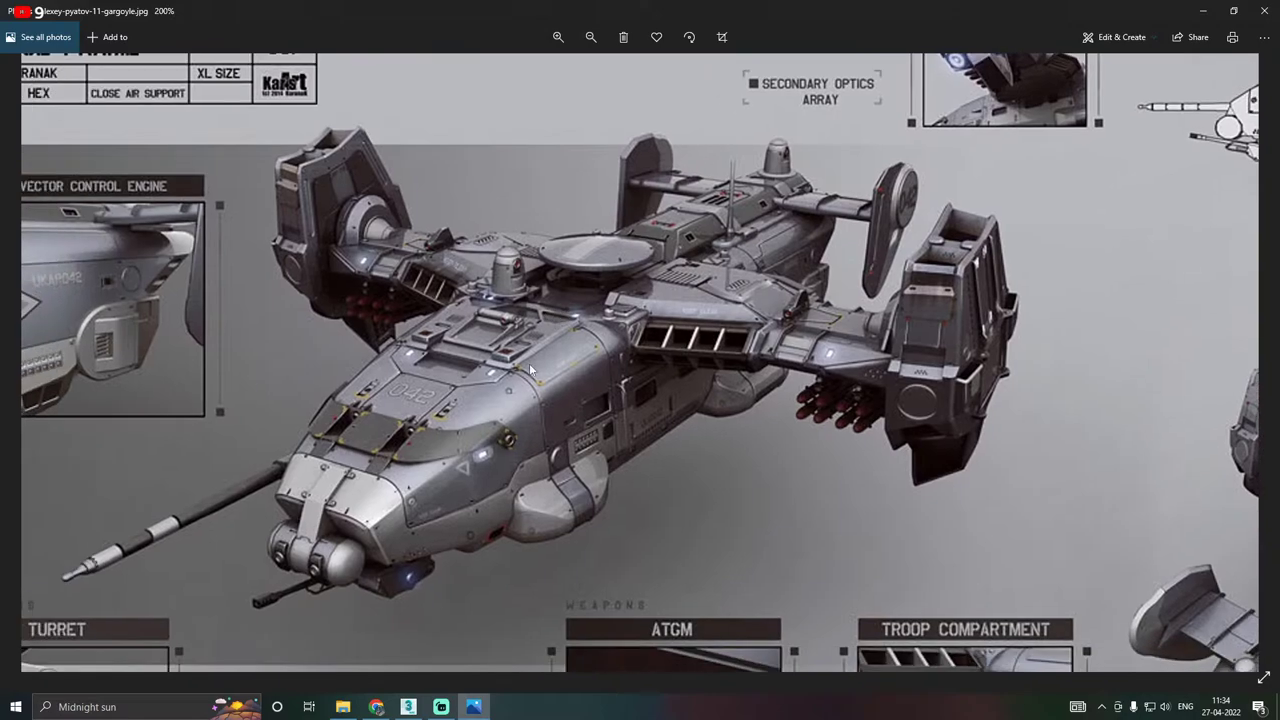
left_click_drag(530, 370, 581, 337)
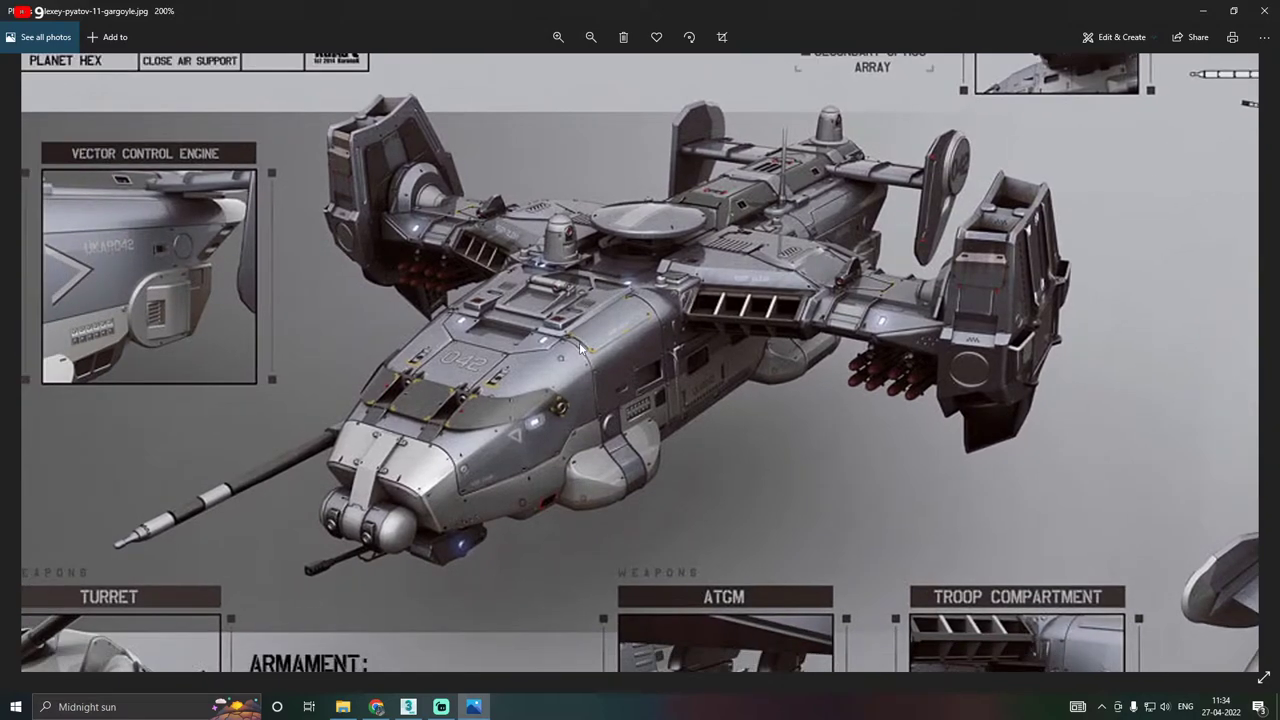
scroll(580, 347, "down", 3, "ctrl")
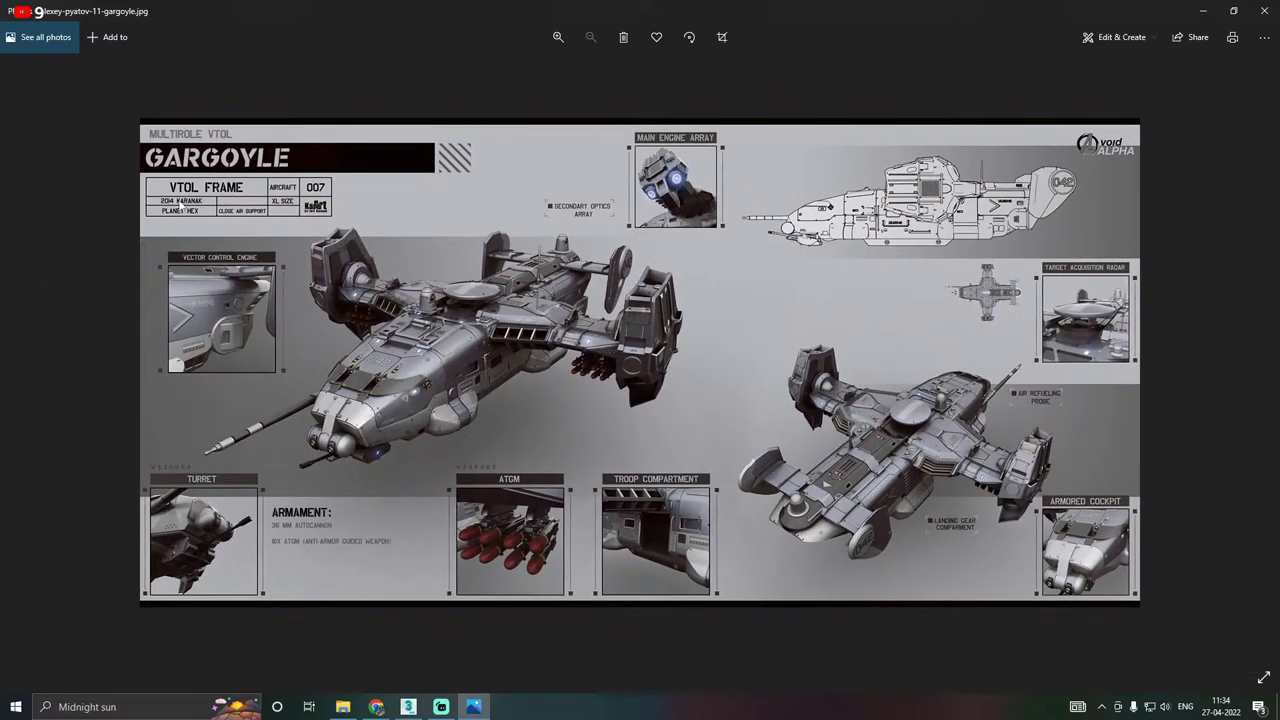
scroll(160, 207, "up", 3, "ctrl")
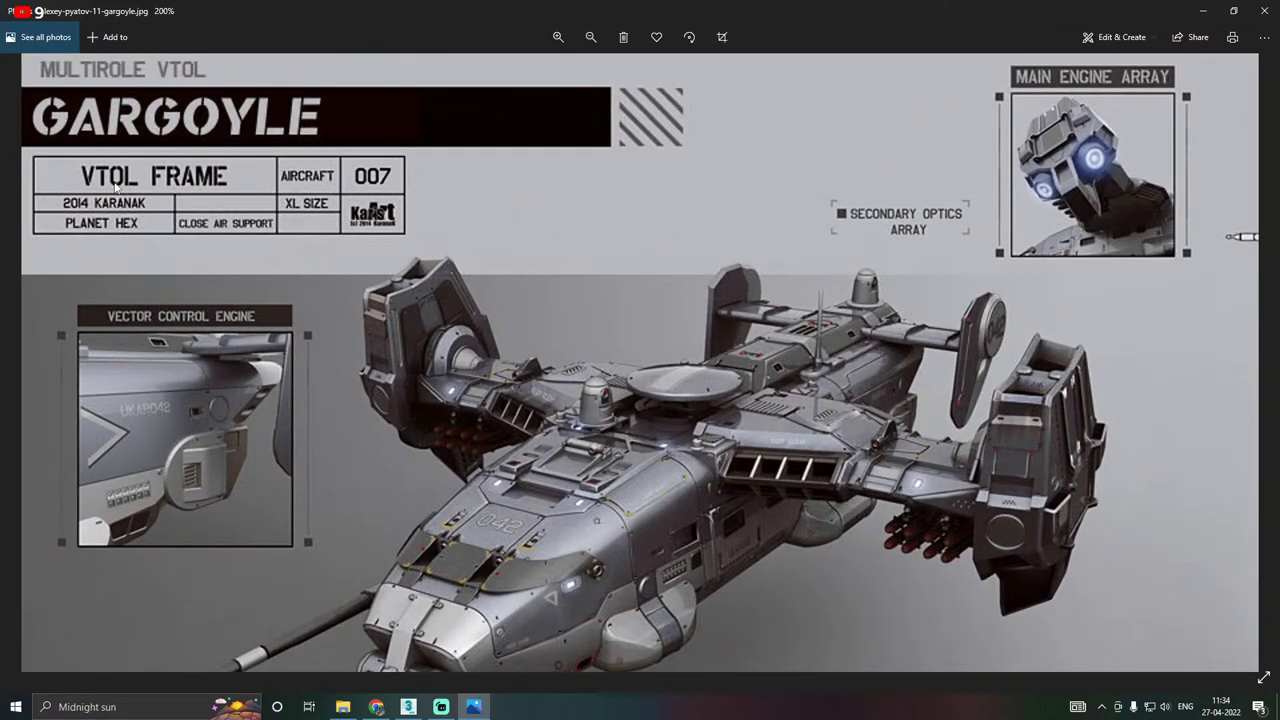
scroll(459, 312, "down", 5)
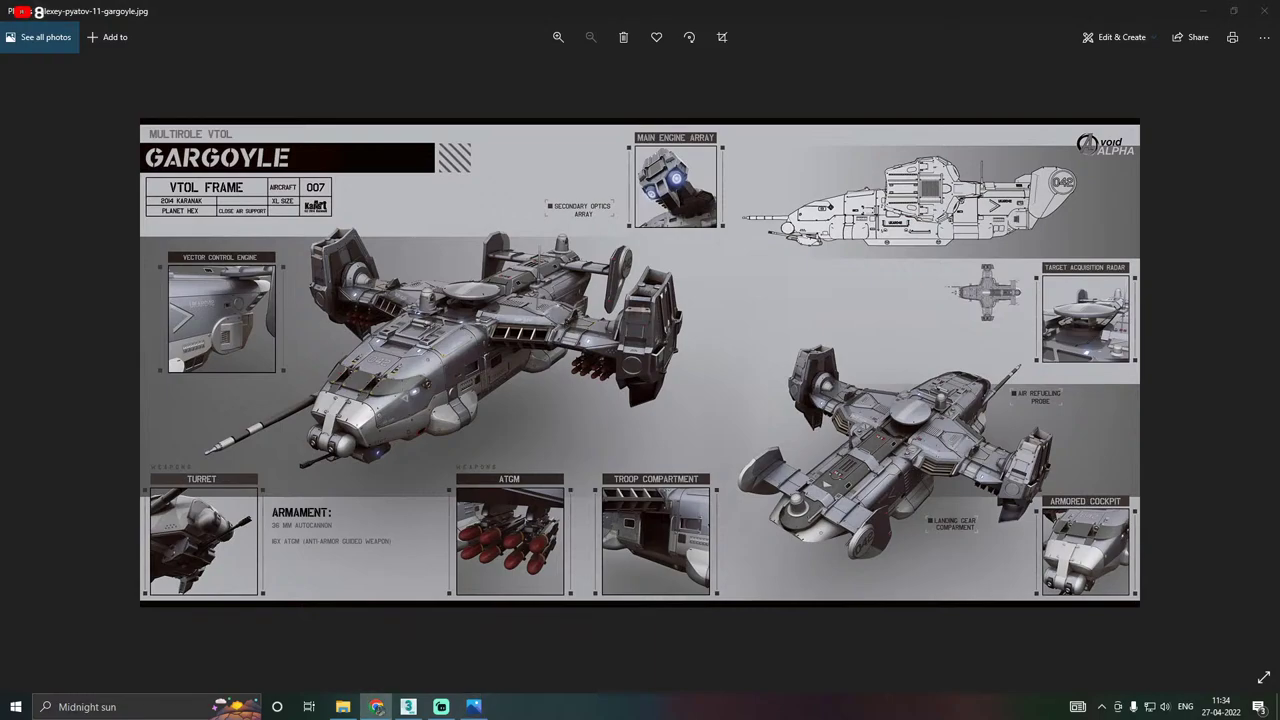
scroll(307, 306, "up", 3)
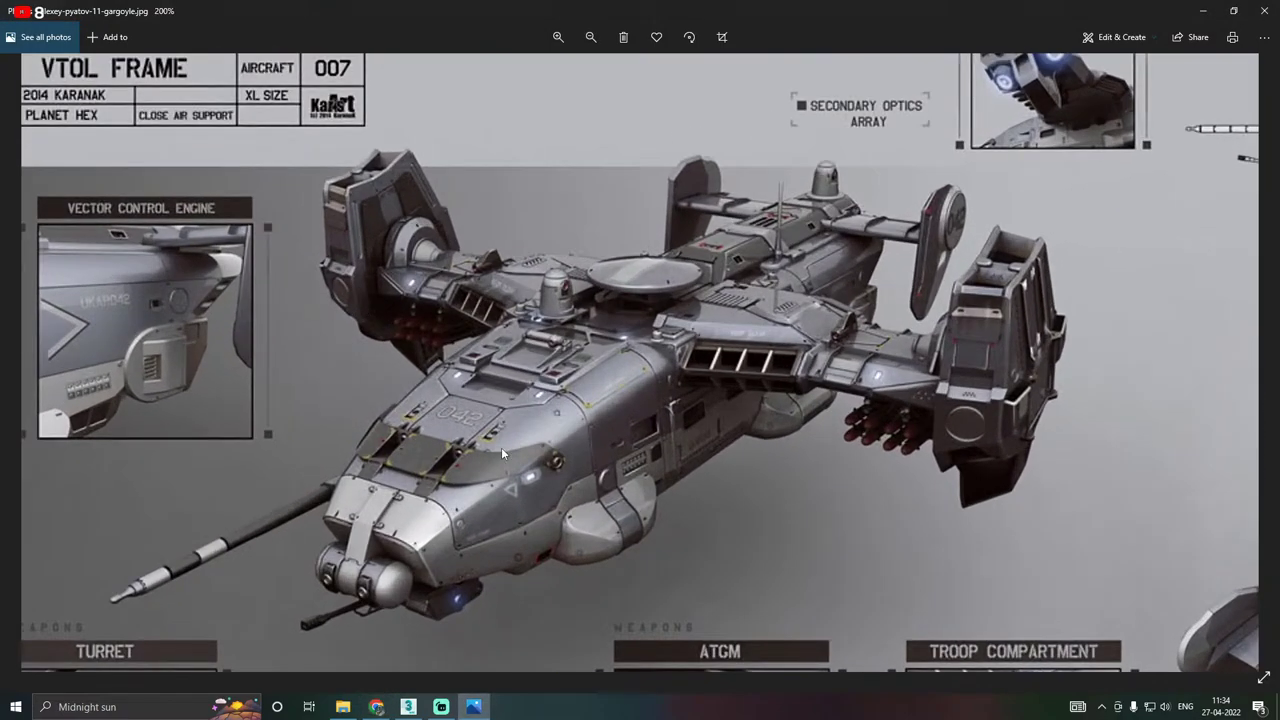
scroll(380, 335, "up", 2)
left_click_drag(380, 335, 476, 440)
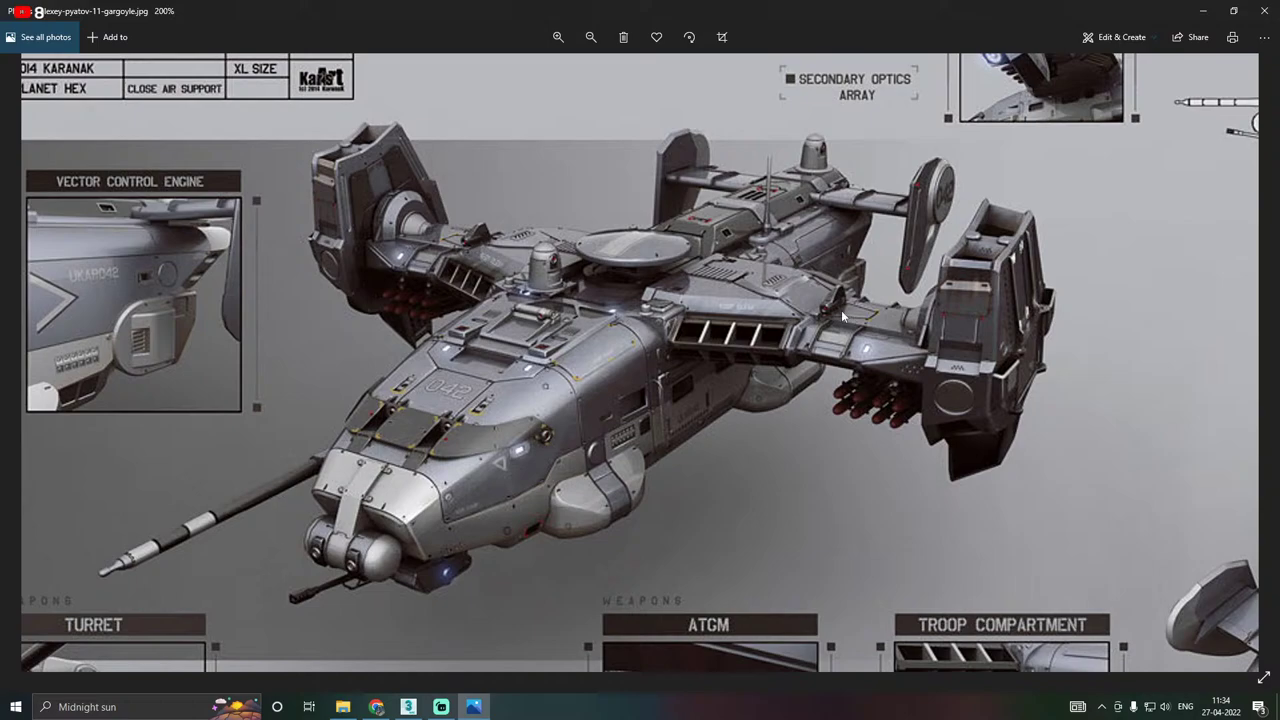
left_click_drag(630, 324, 682, 392)
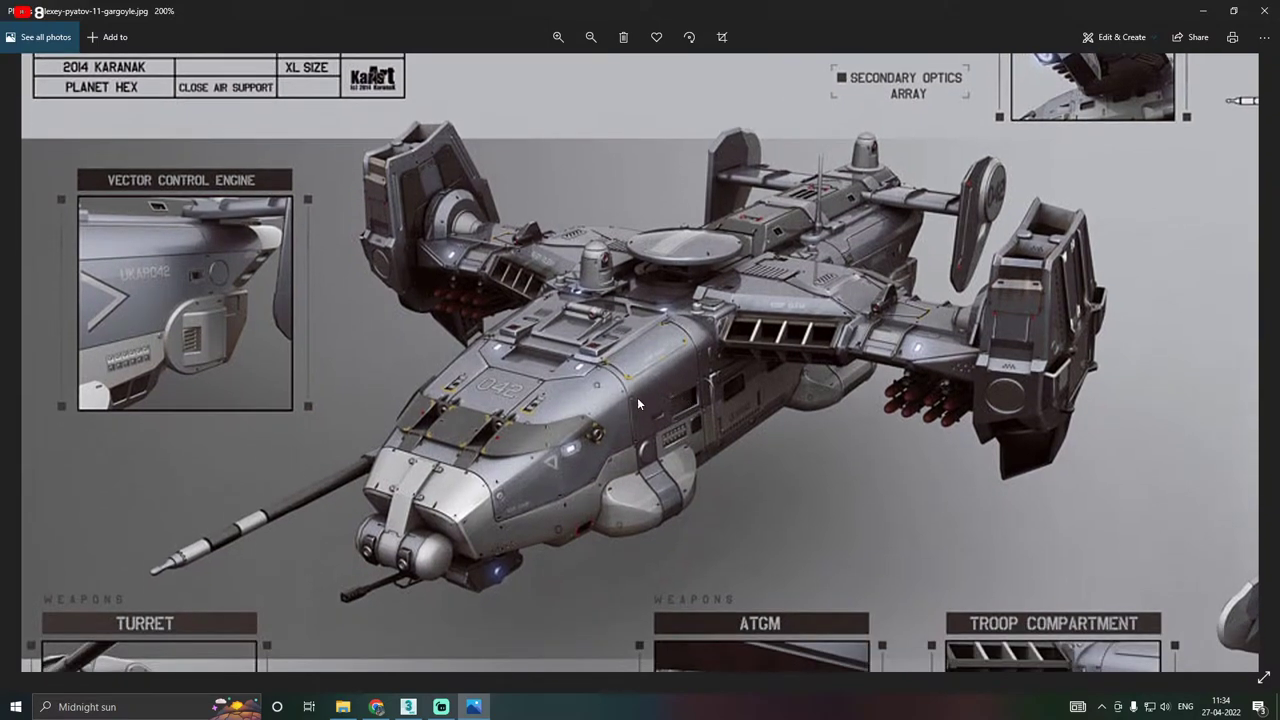
scroll(656, 412, "down", 5, "ctrl")
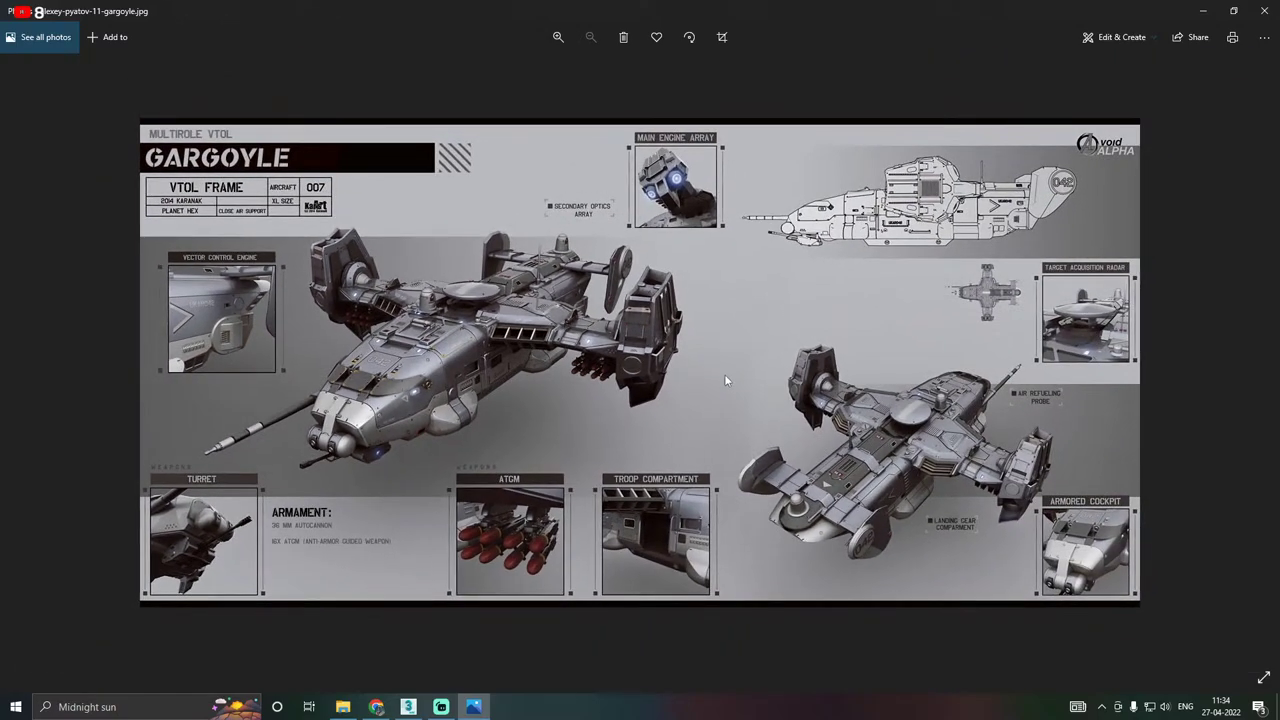
Reduce the reference image to a smaller window and switch to the empty 3ds Max scene with its Perspective viewport active.
left_click(1233, 10)
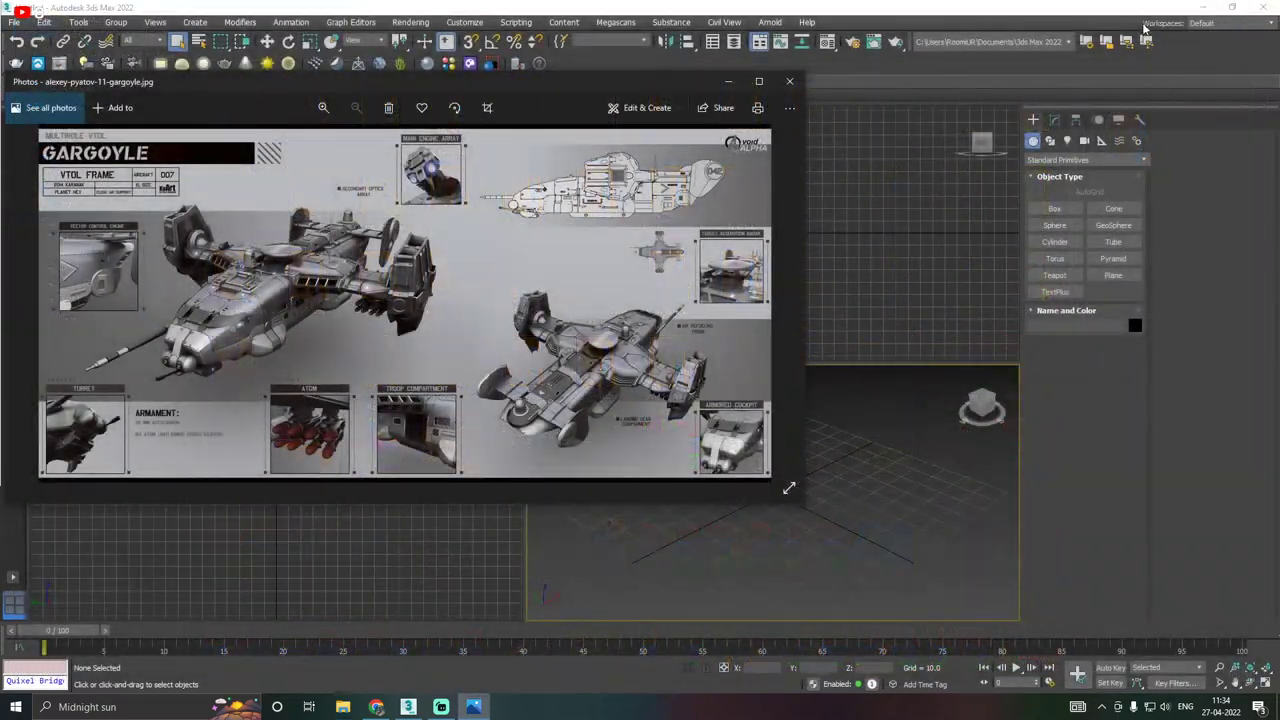
left_click_drag(554, 94, 441, 93)
left_click(37, 10)
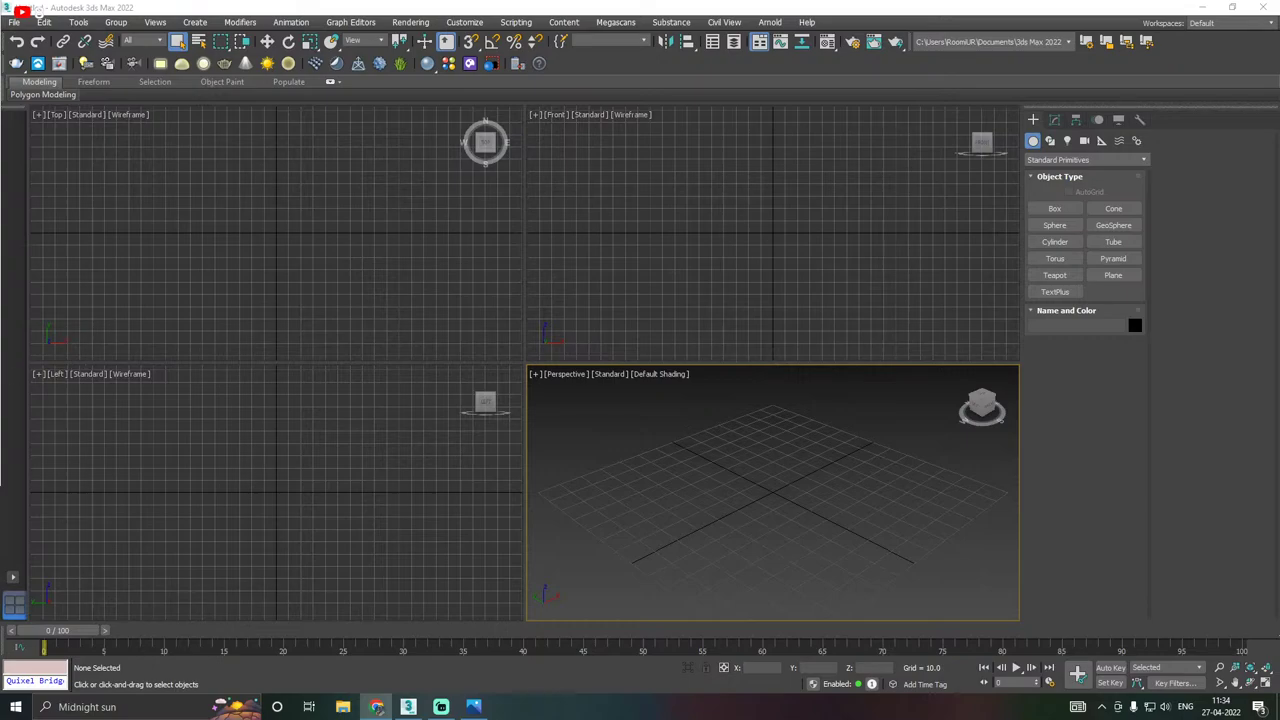
left_click(920, 531)
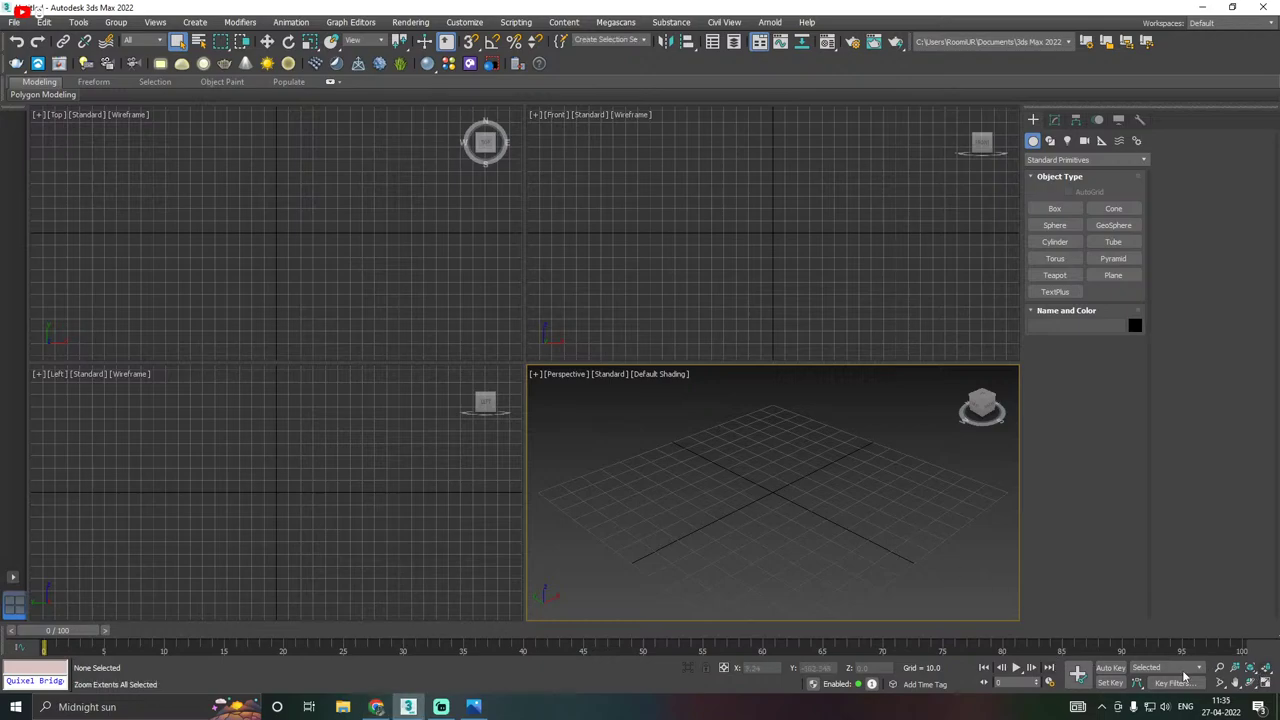
Maximize the Perspective viewport and set its background to a solid color.
left_click(1267, 681)
middle_click_drag(494, 384, 515, 438)
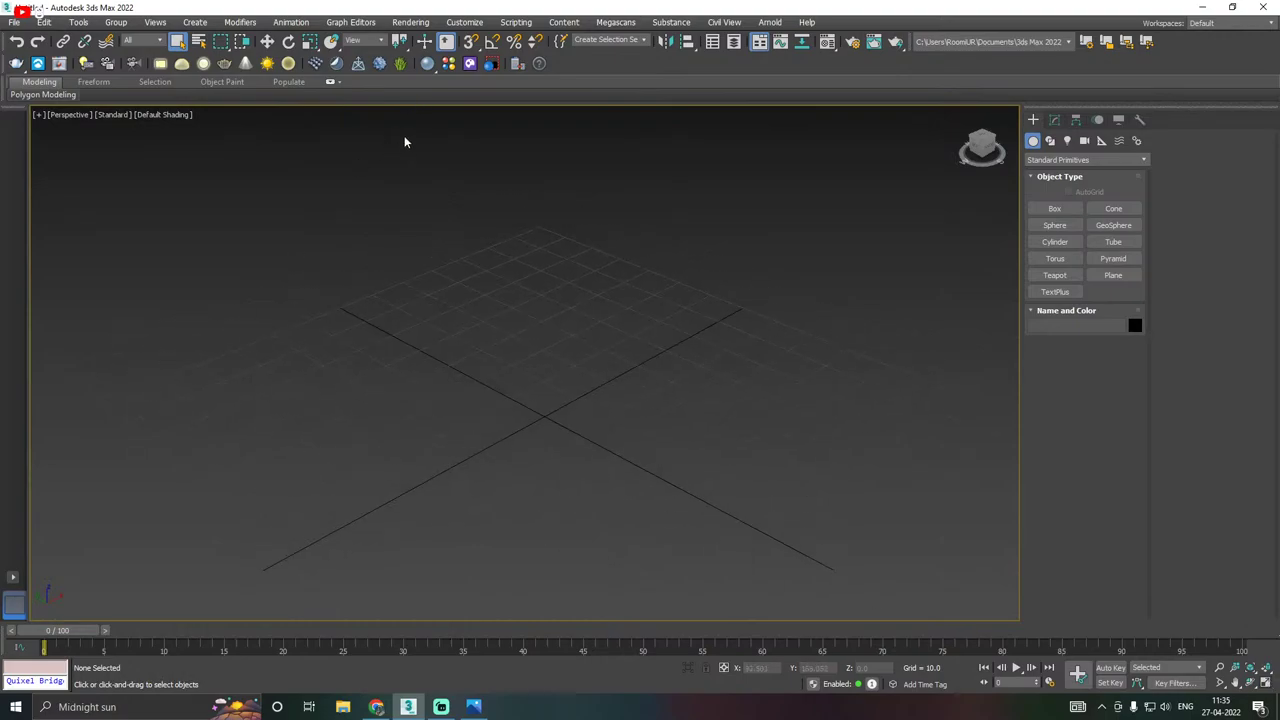
left_click(175, 117)
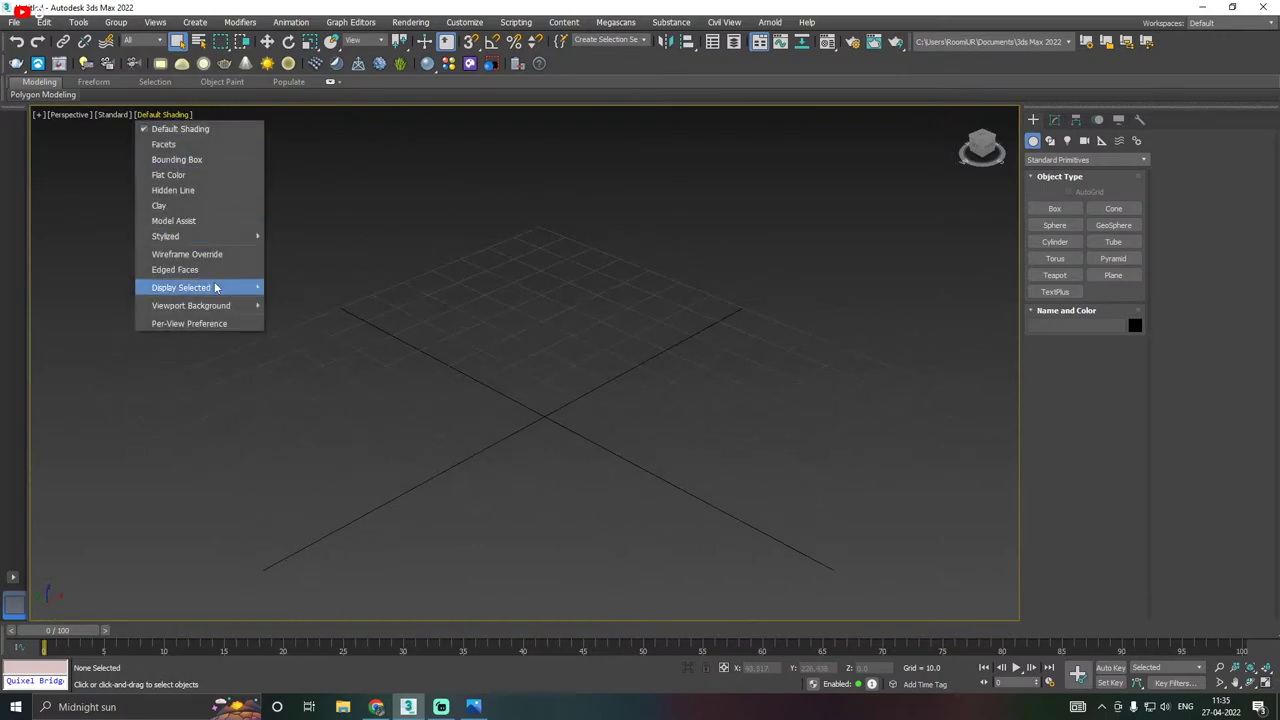
mouse_move(189, 307)
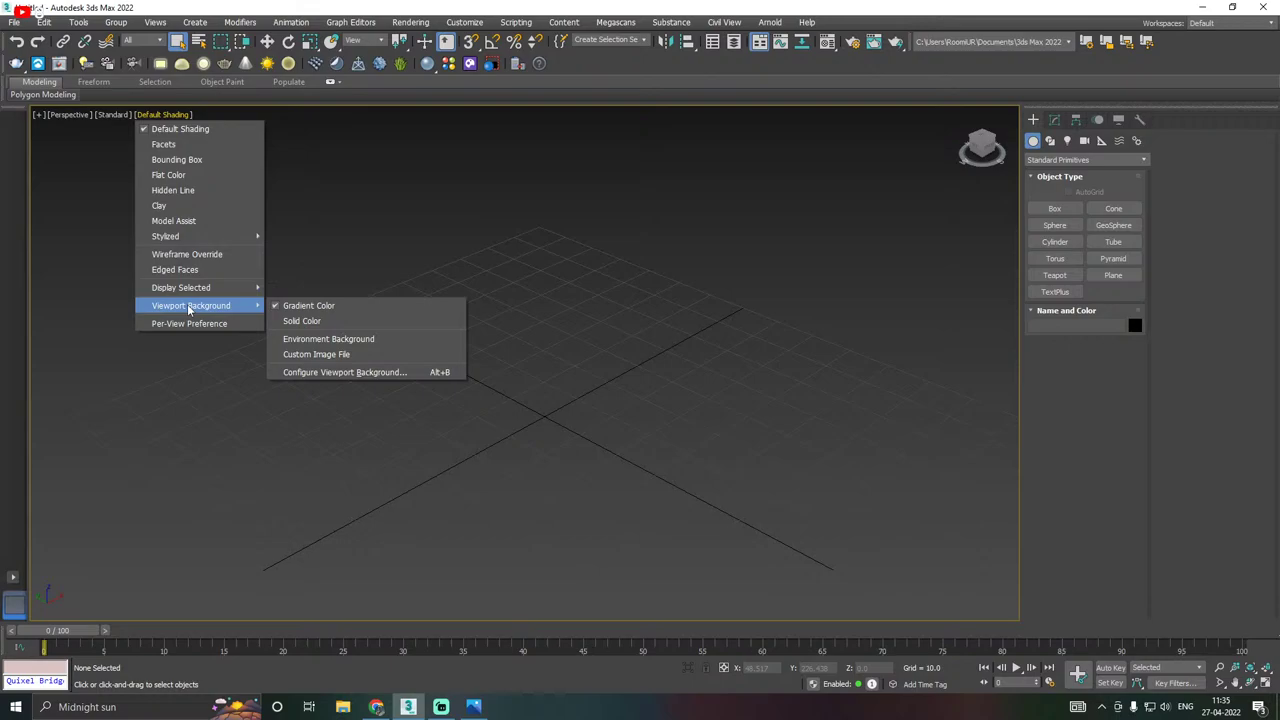
left_click(302, 321)
middle_click_drag(317, 323, 576, 373)
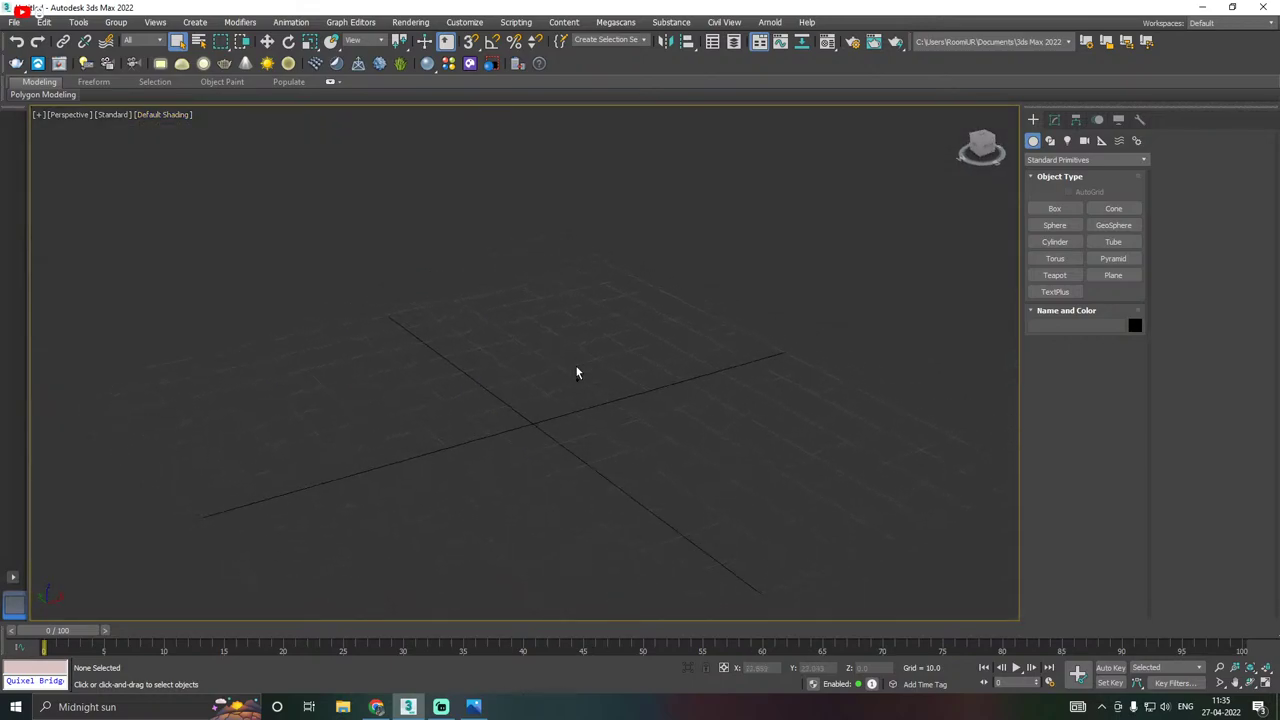
Create a plane about 17.6 long and 24 wide on the grid near the origin.
left_click(1113, 275)
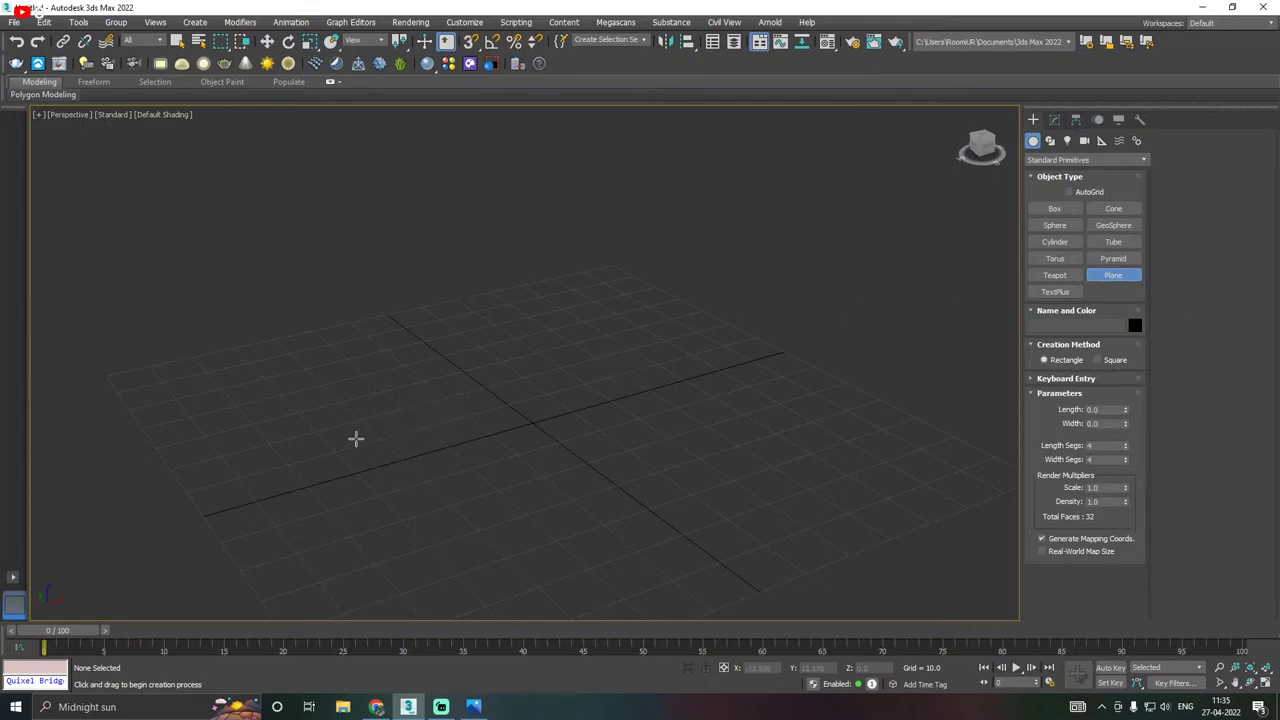
left_click_drag(351, 453, 501, 460)
right_click(503, 463)
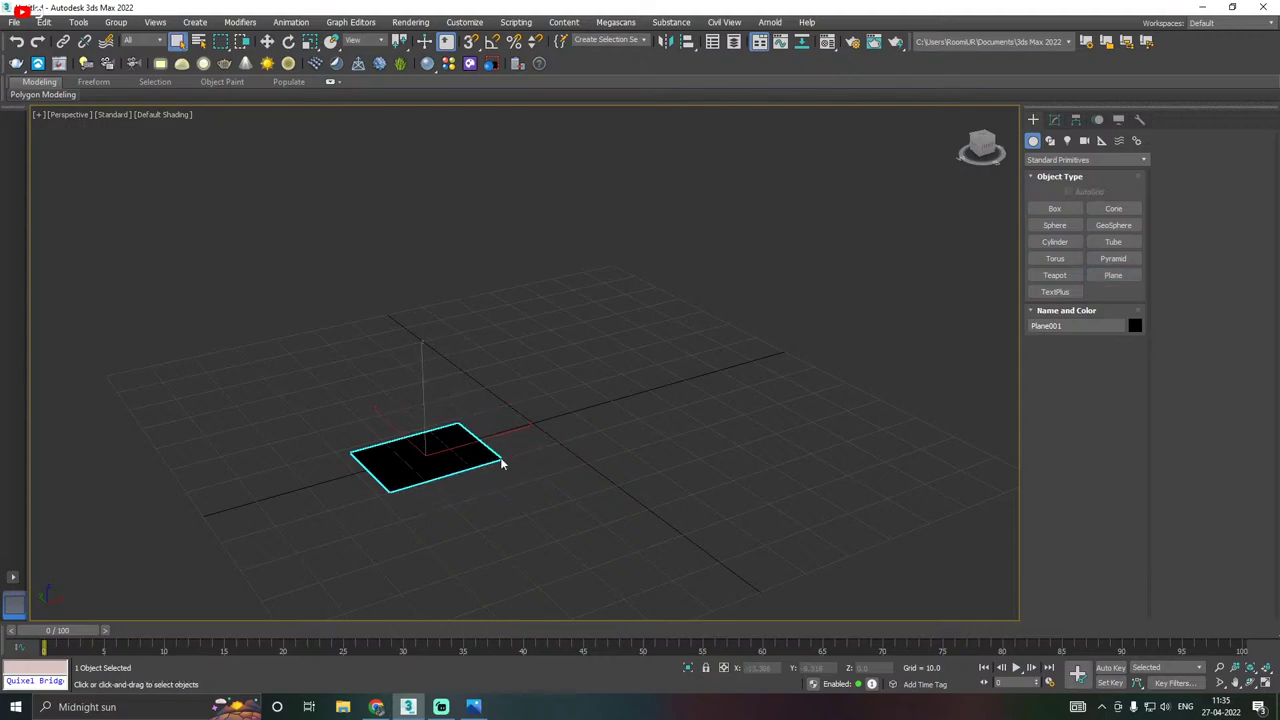
middle_click_drag(431, 457, 443, 434)
scroll(426, 453, "up", 5)
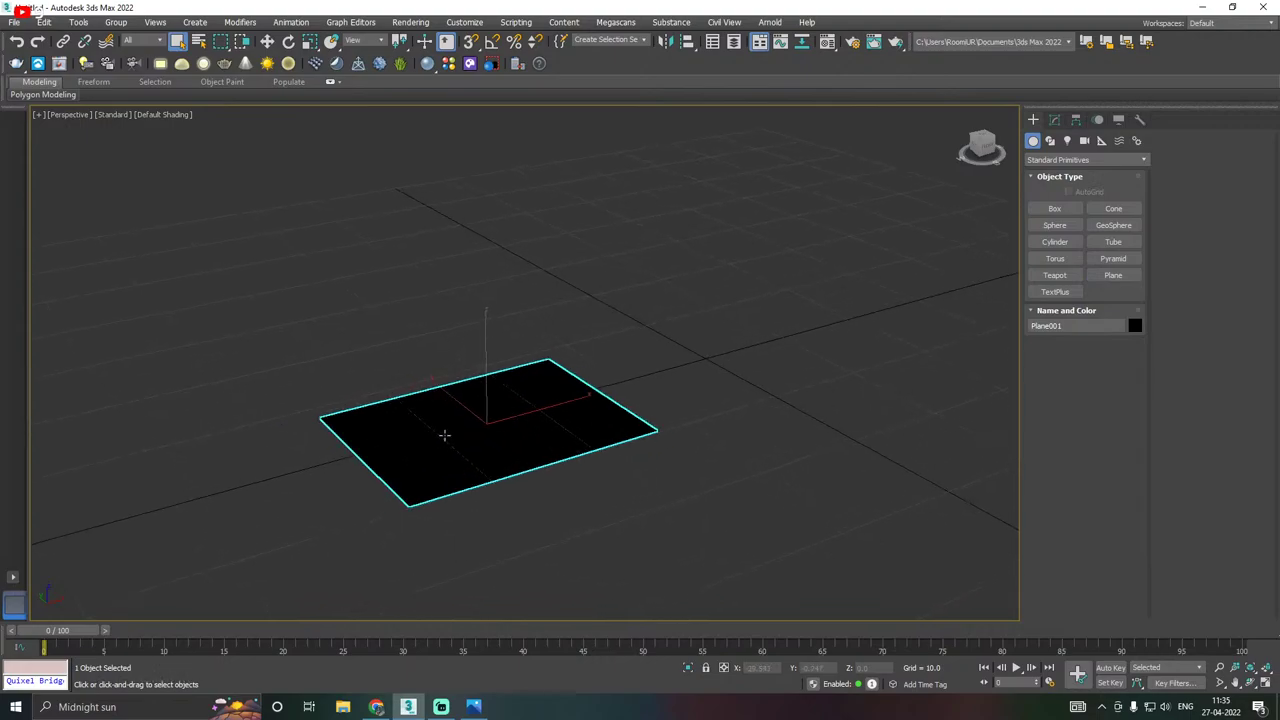
key("w")
scroll(437, 409, "up", 3)
Assign the 01 - Default physical material to the plane and turn on Edged Faces in the viewport.
left_click(826, 42)
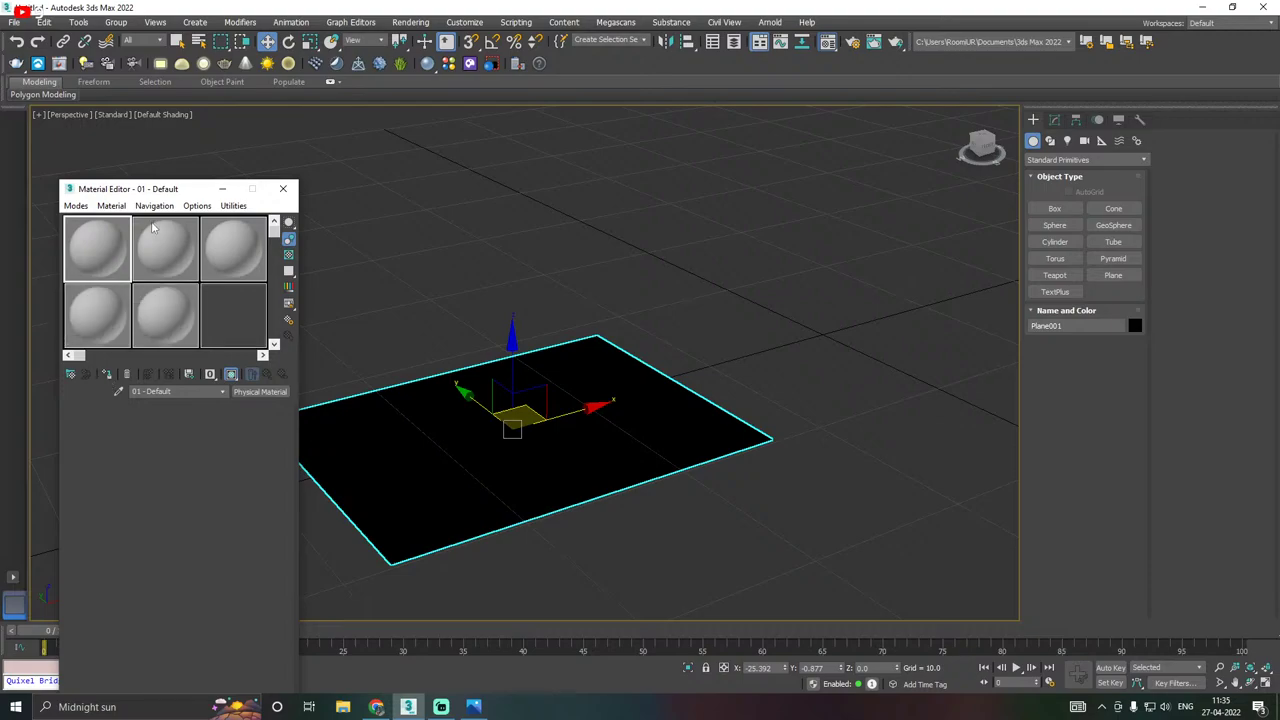
left_click(107, 376)
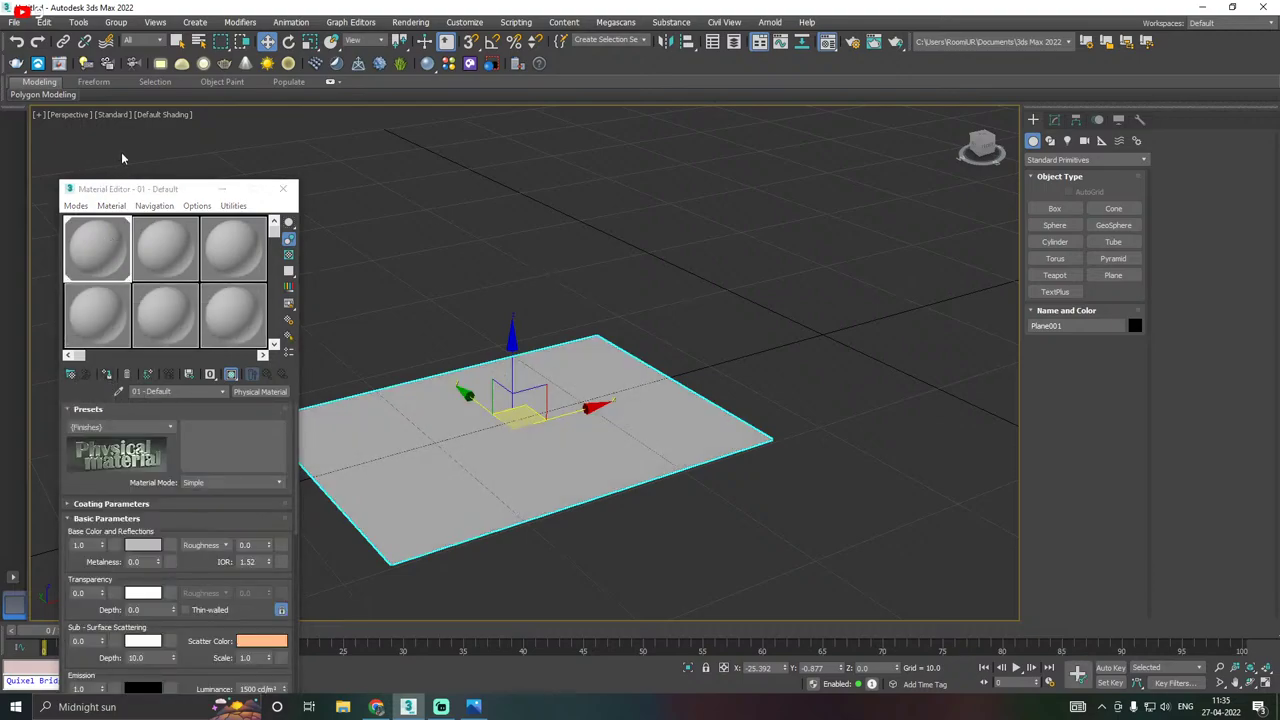
left_click(283, 189)
left_click(160, 115)
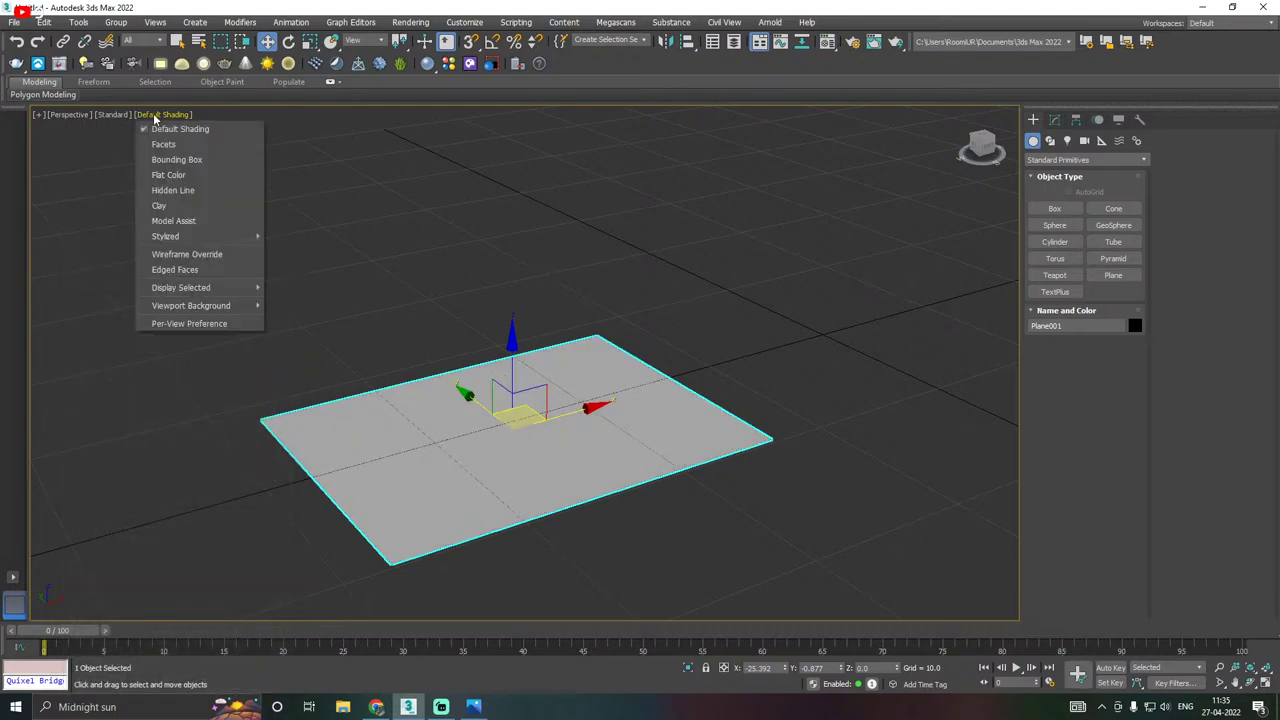
left_click(255, 267)
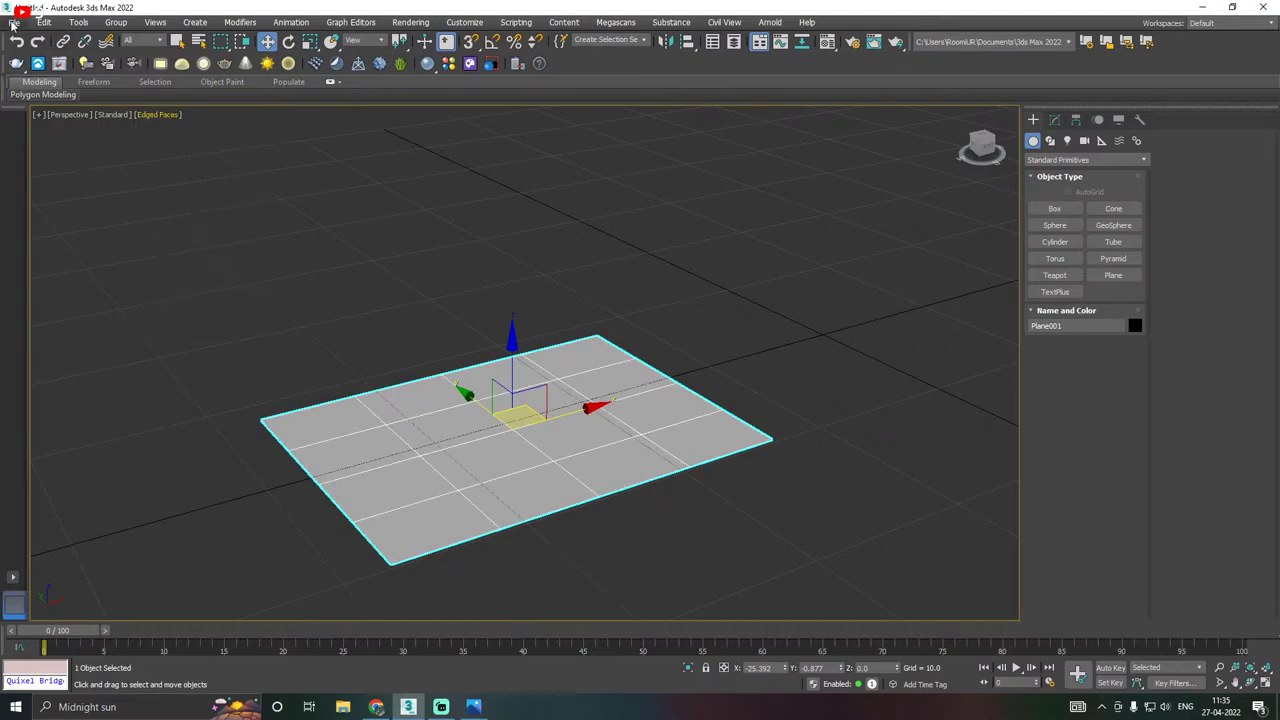
Start saving the scene under a new name and browse to the Work folder on the 3D (F:) drive.
left_click(14, 22)
left_click(60, 117)
left_click(60, 121)
left_click(14, 23)
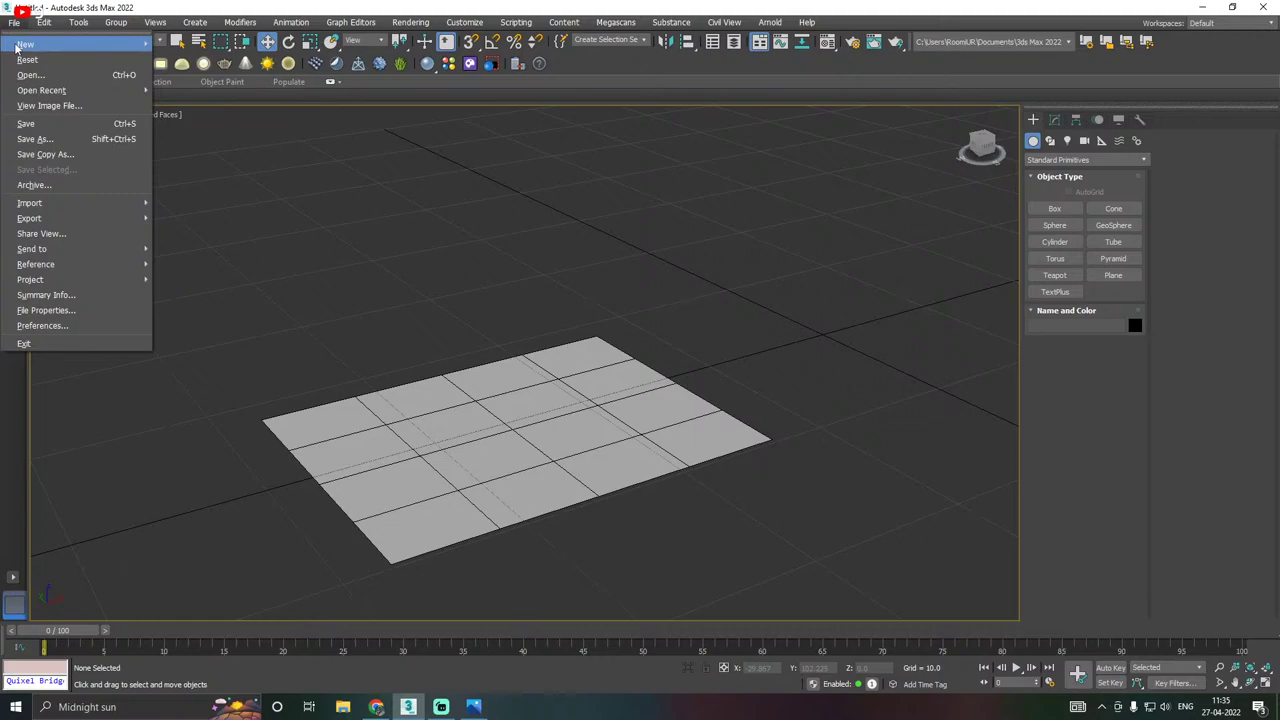
left_click(38, 139)
left_click(157, 240)
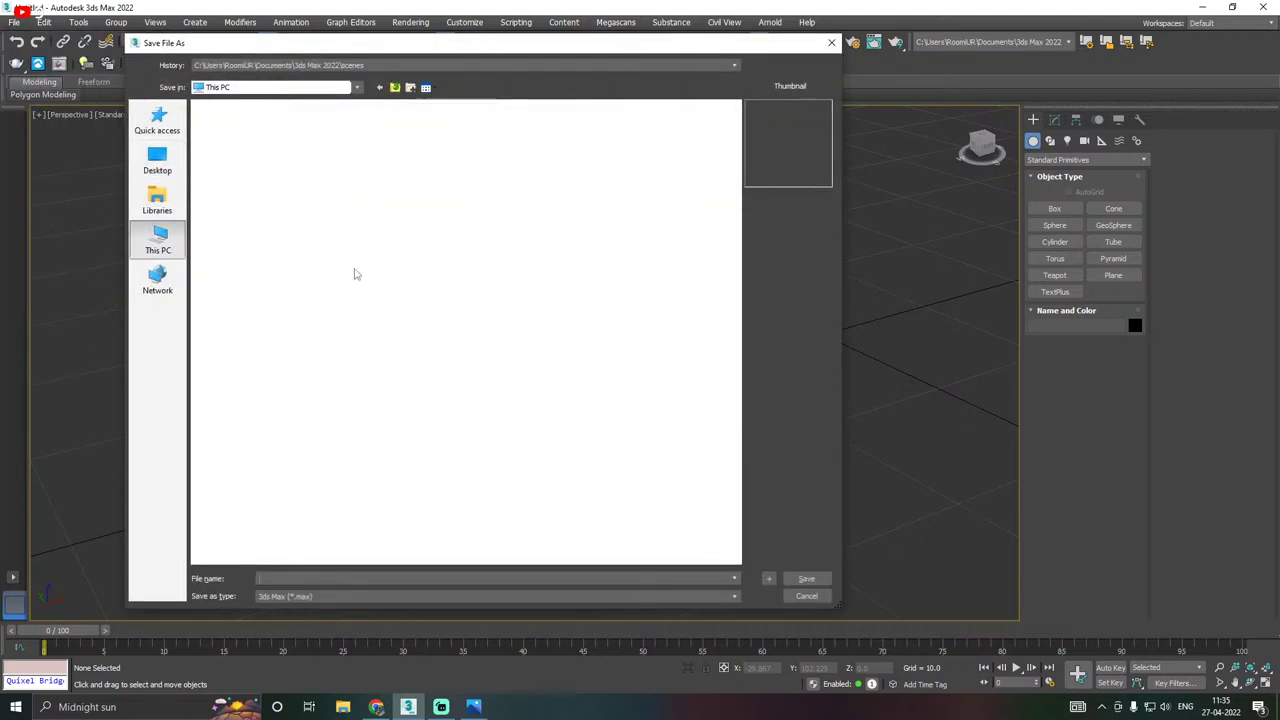
double_click(378, 255)
scroll(370, 347, "down", 5)
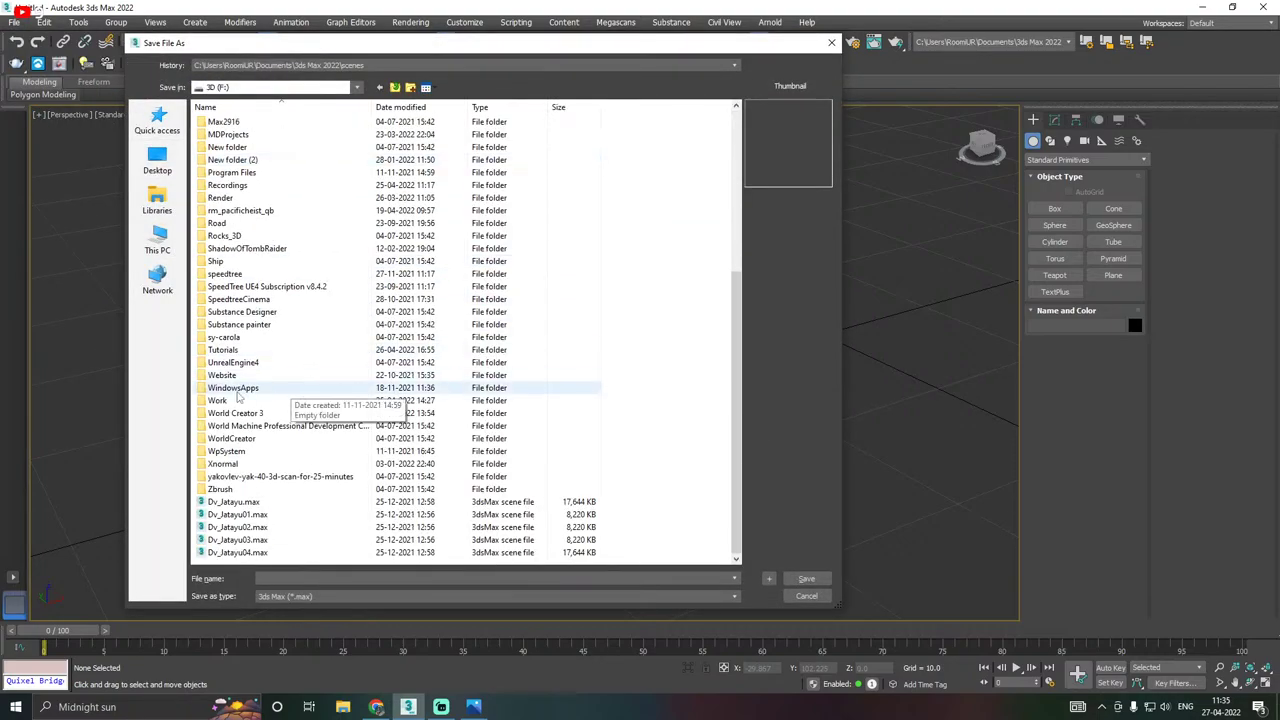
left_click(233, 401)
double_click(233, 401)
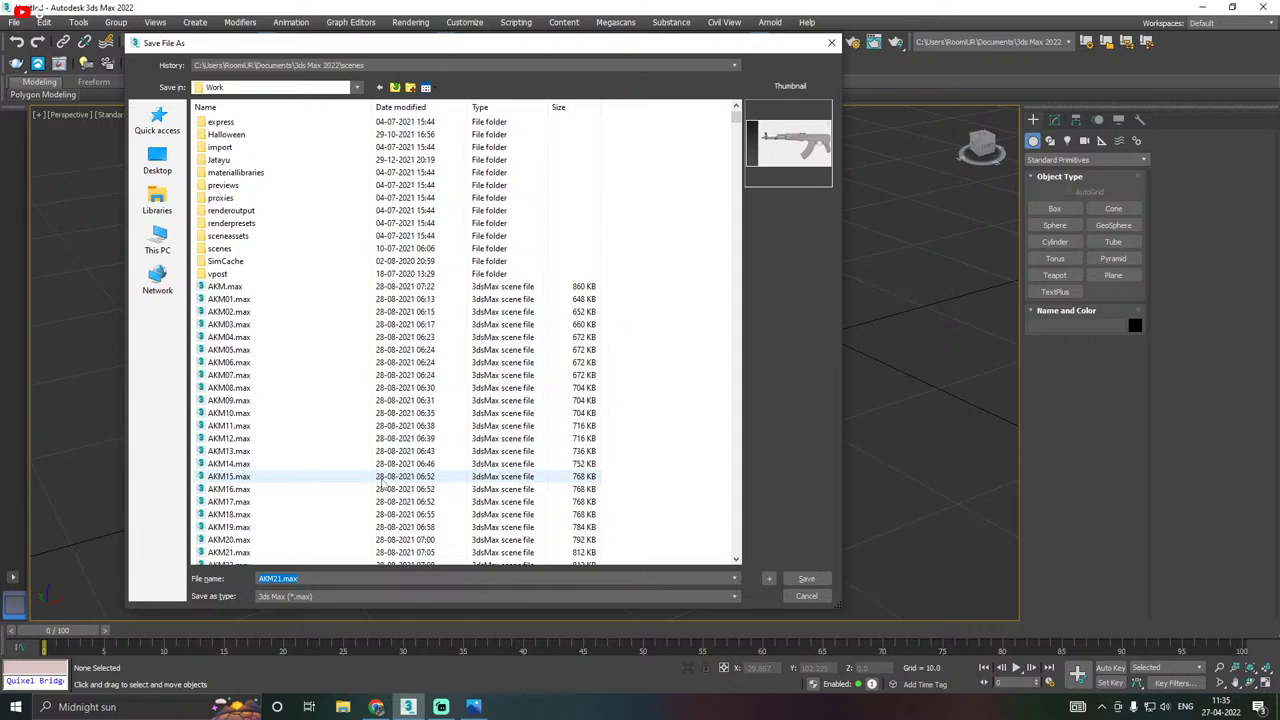
Name the scene file Aircraftz and save it as a 3ds Max file.
type("Aircraft")
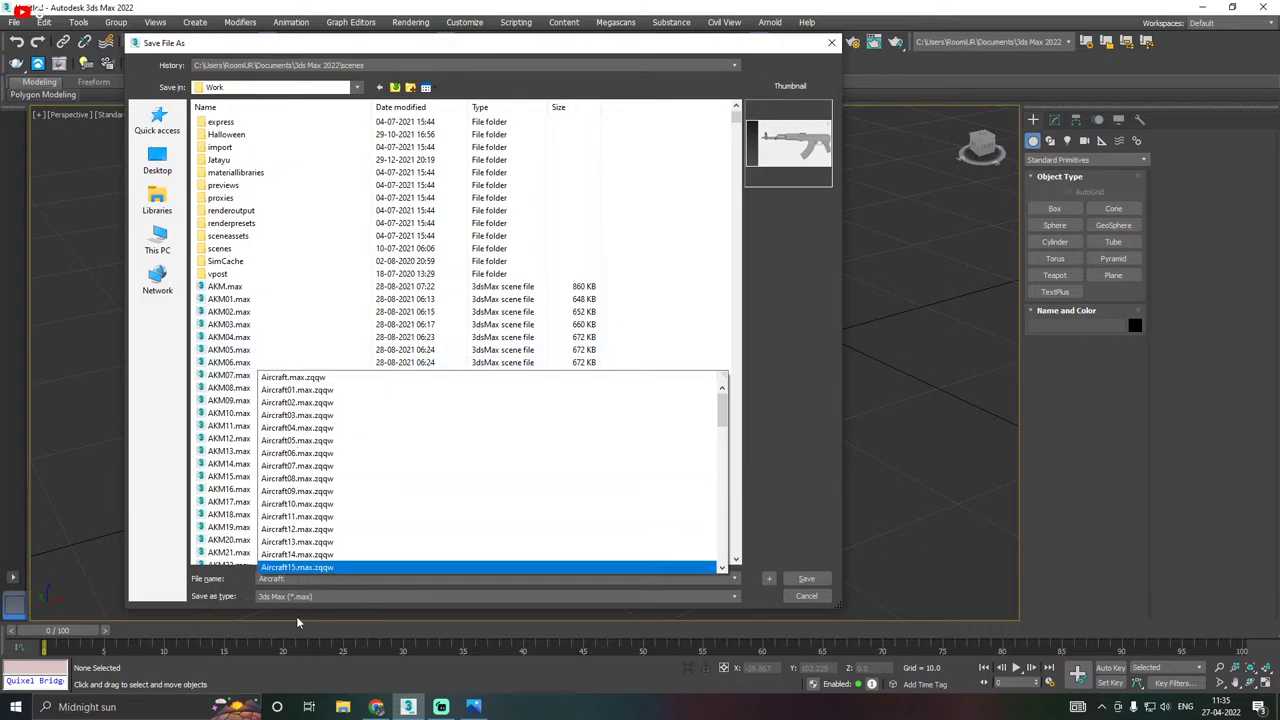
type("2")
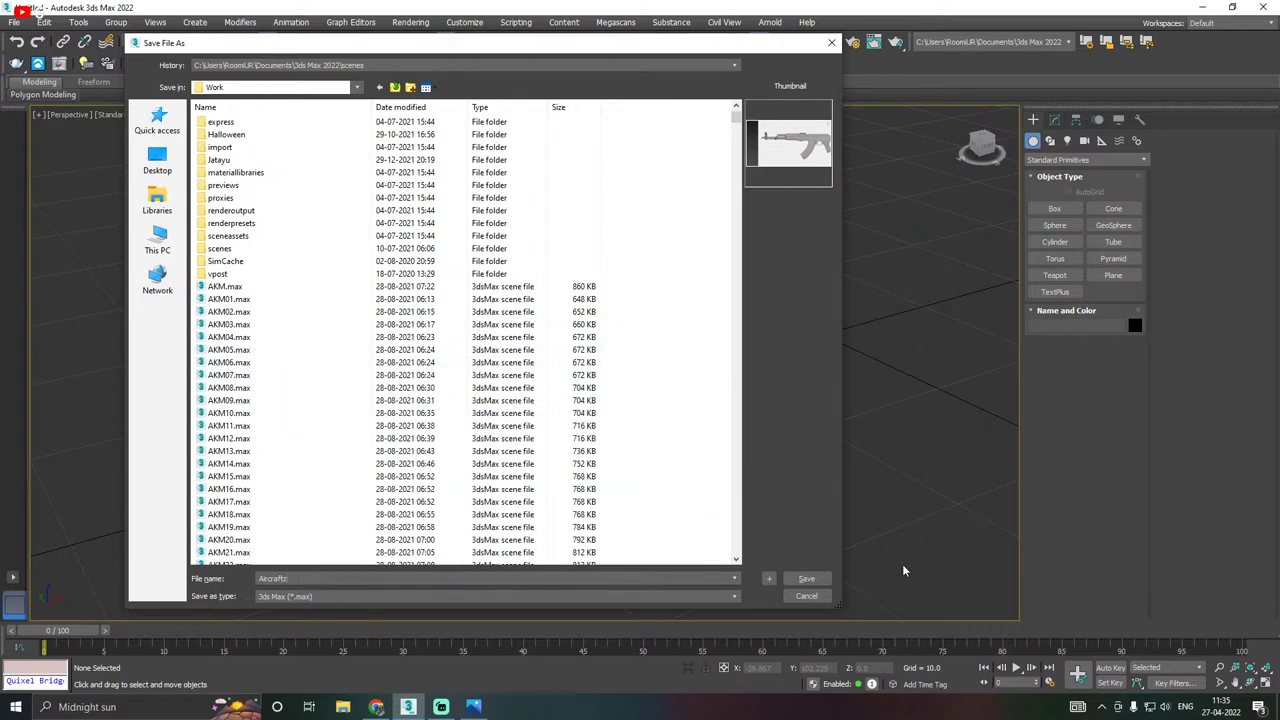
left_click(806, 579)
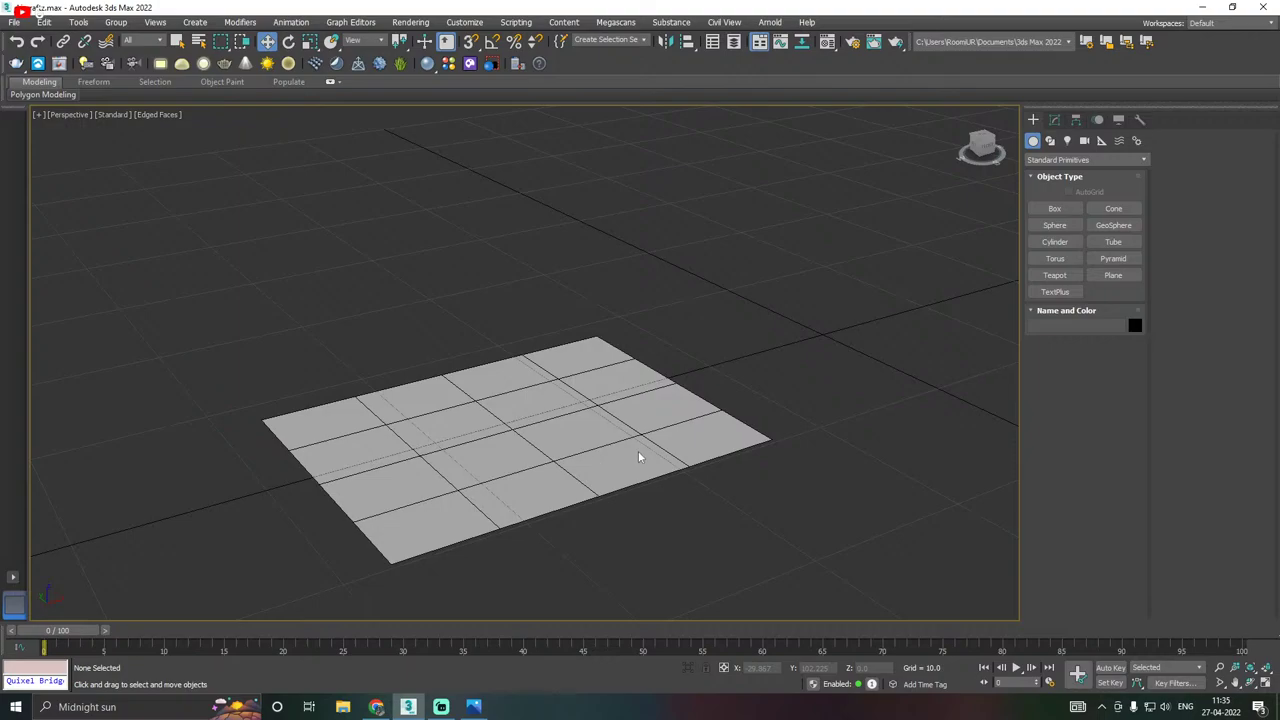
Select the plane and save the scene to its existing file.
left_click(573, 445)
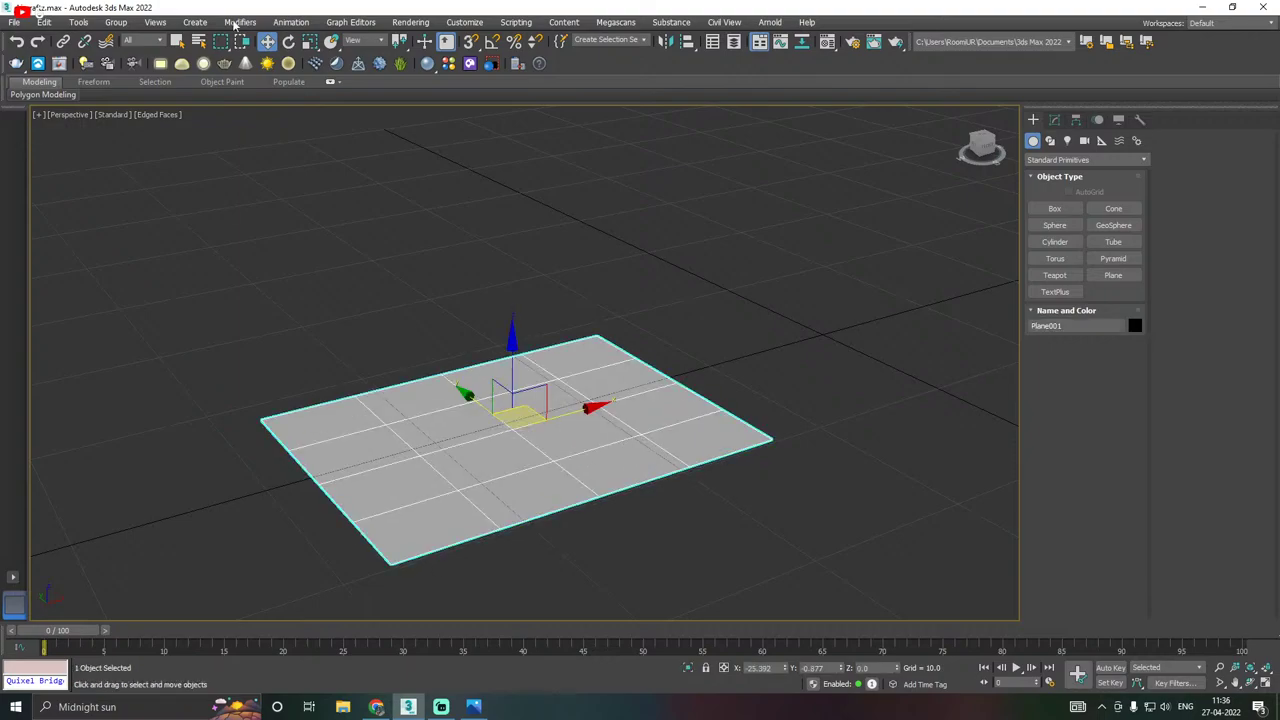
left_click(14, 22)
left_click(28, 125)
Move the plane along X to about 0.3 and raise it along Z to about 0.6.
scroll(569, 400, "down", 4)
left_click_drag(593, 405, 765, 357)
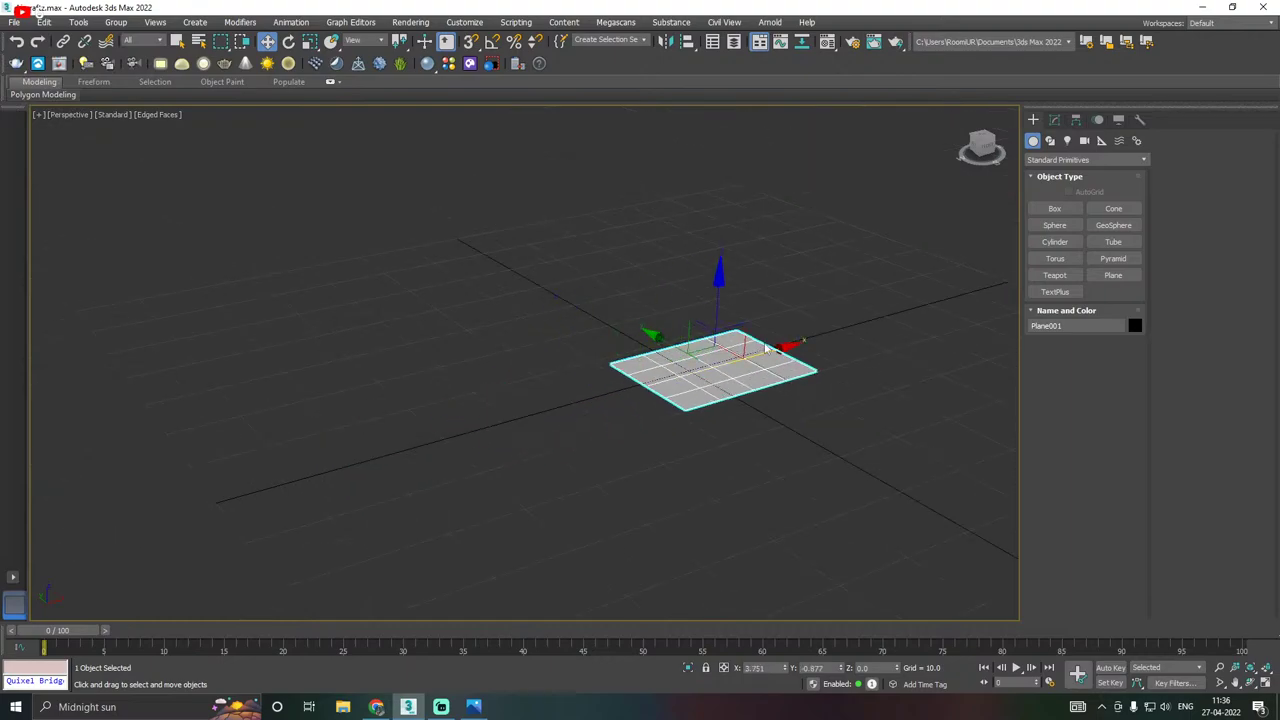
middle_click_drag(736, 348, 537, 391)
scroll(520, 398, "up", 4)
left_click_drag(600, 408, 552, 421)
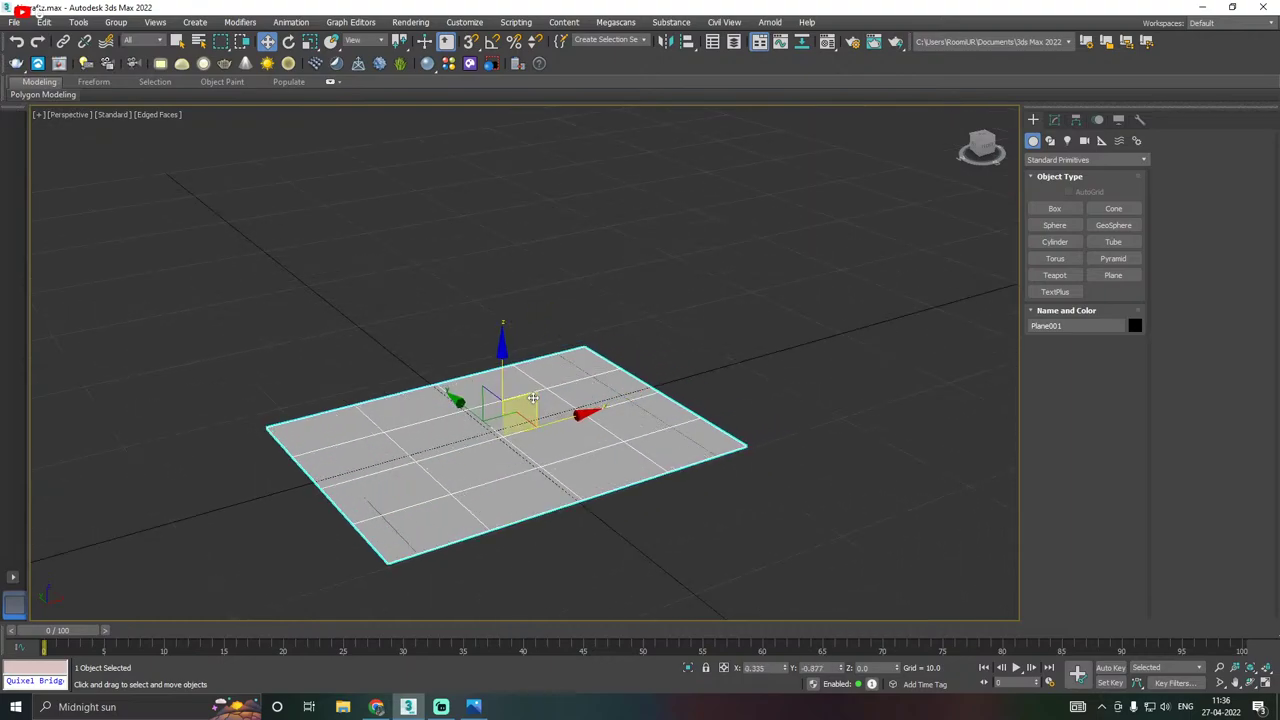
left_click_drag(503, 377, 504, 368)
Set the plane's length and width segments to 1 each.
left_click(1054, 119)
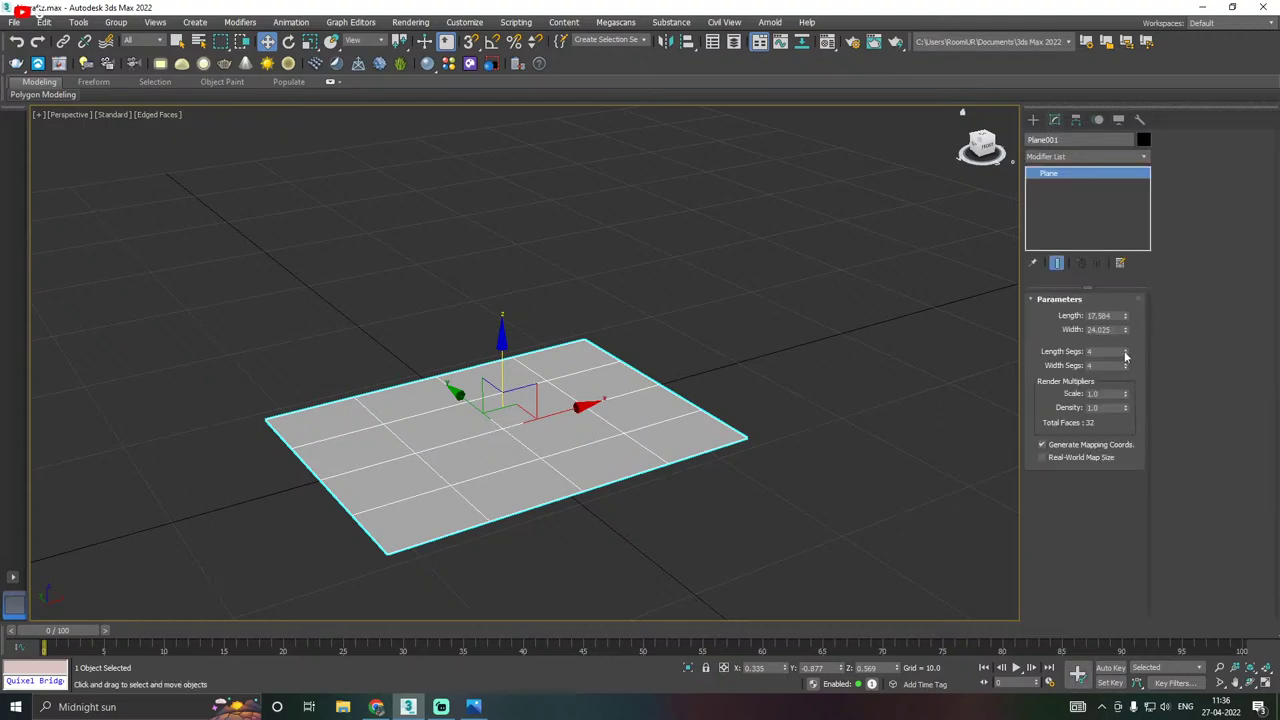
left_click_drag(1125, 355, 1128, 382)
scroll(739, 345, "down", 2)
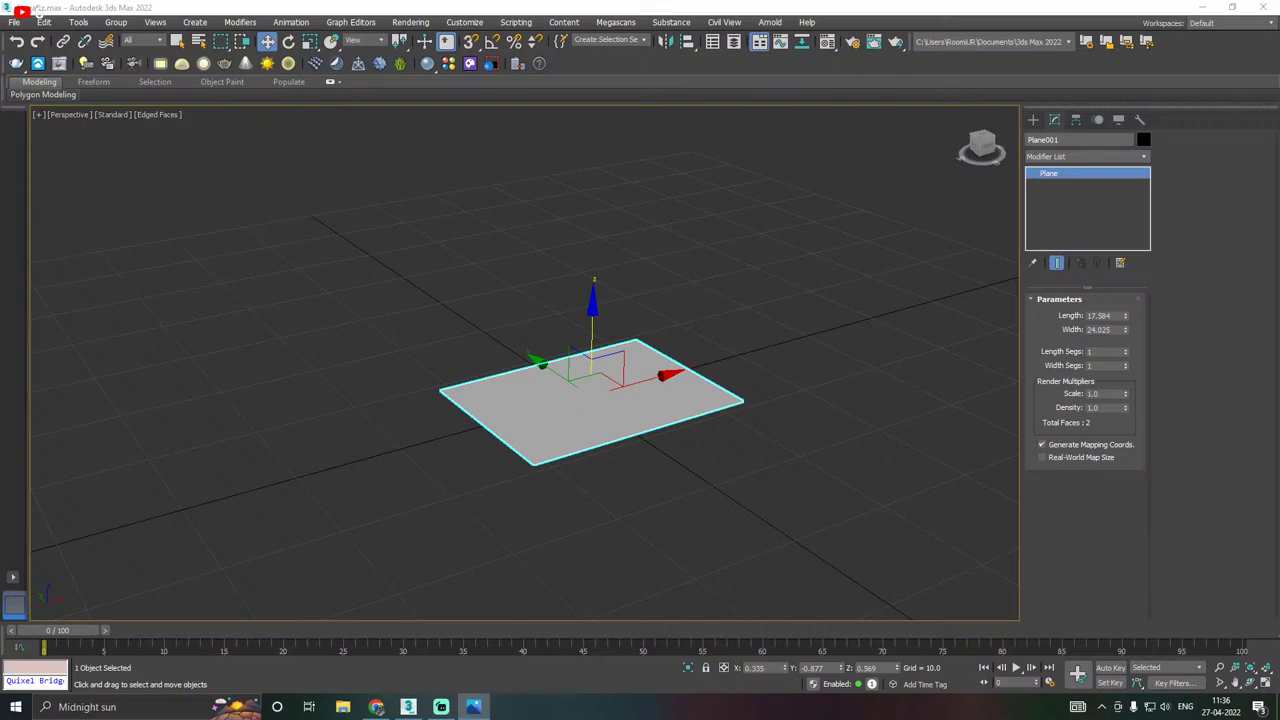
Convert the plane to an Editable Poly and enter edge editing.
key("alt+Tab")
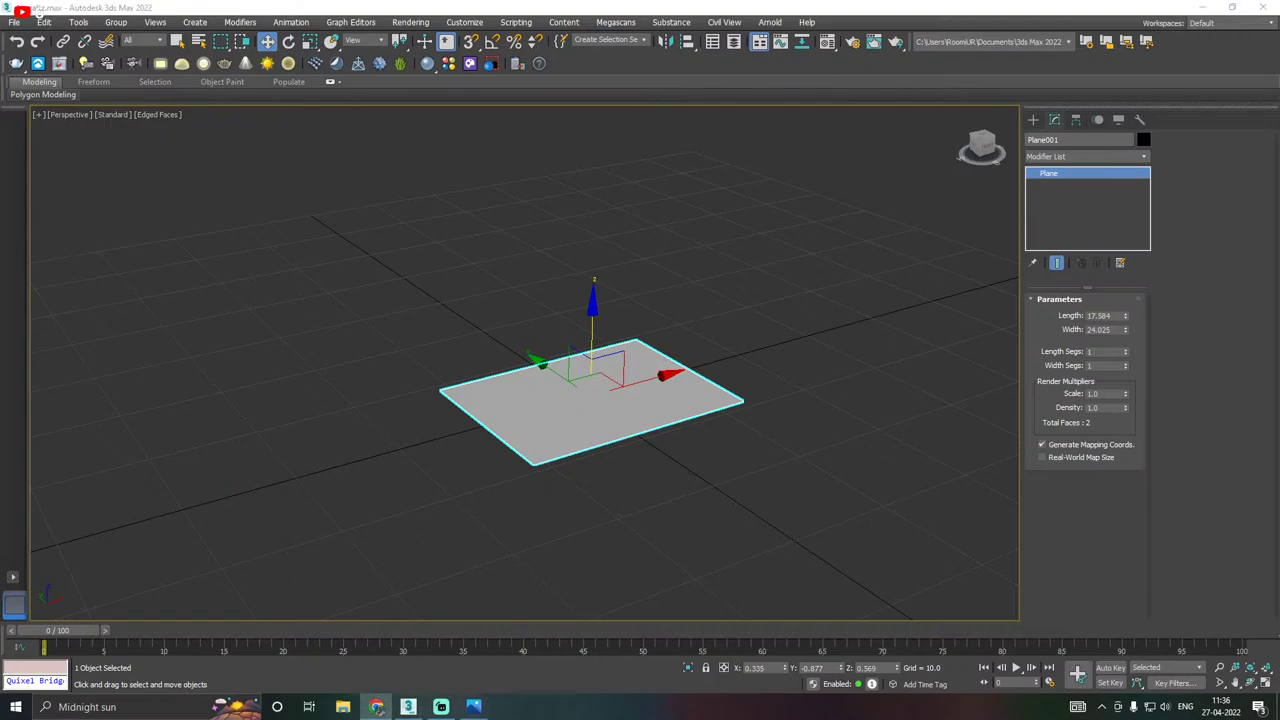
middle_click_drag(413, 400, 421, 378)
right_click(1088, 207)
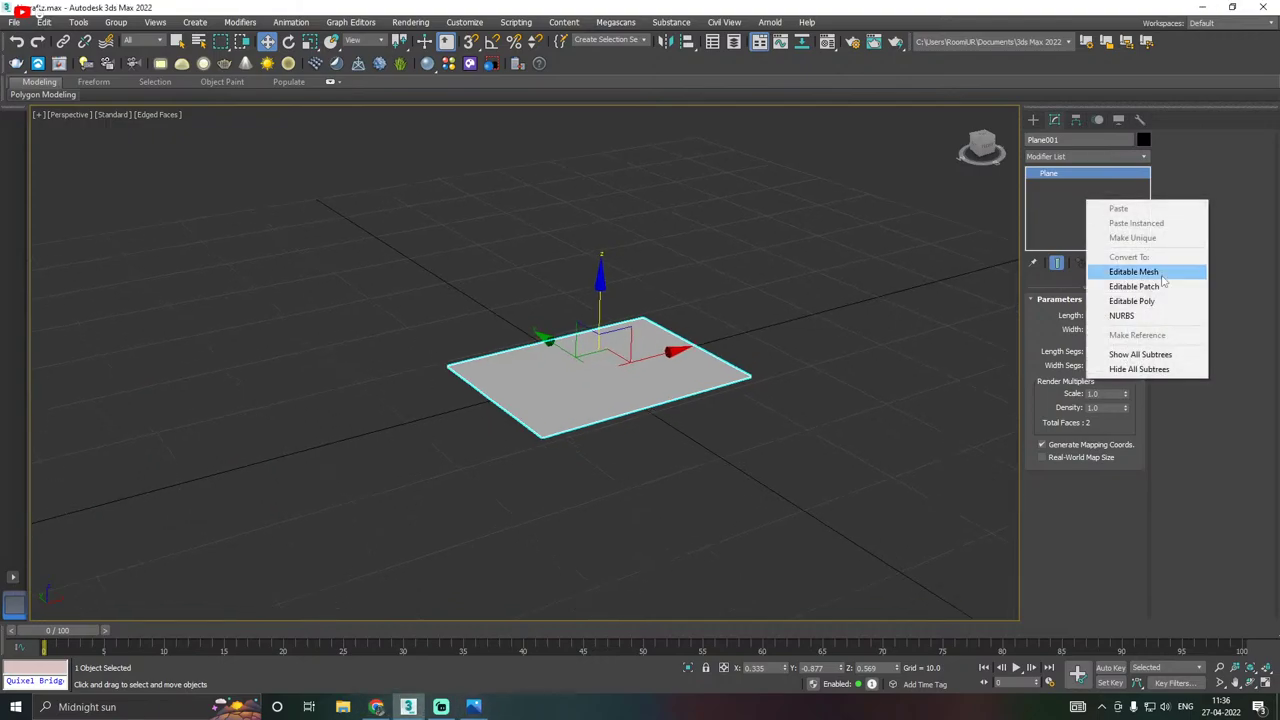
left_click(1120, 301)
middle_click_drag(708, 300, 720, 337)
left_click(1068, 314)
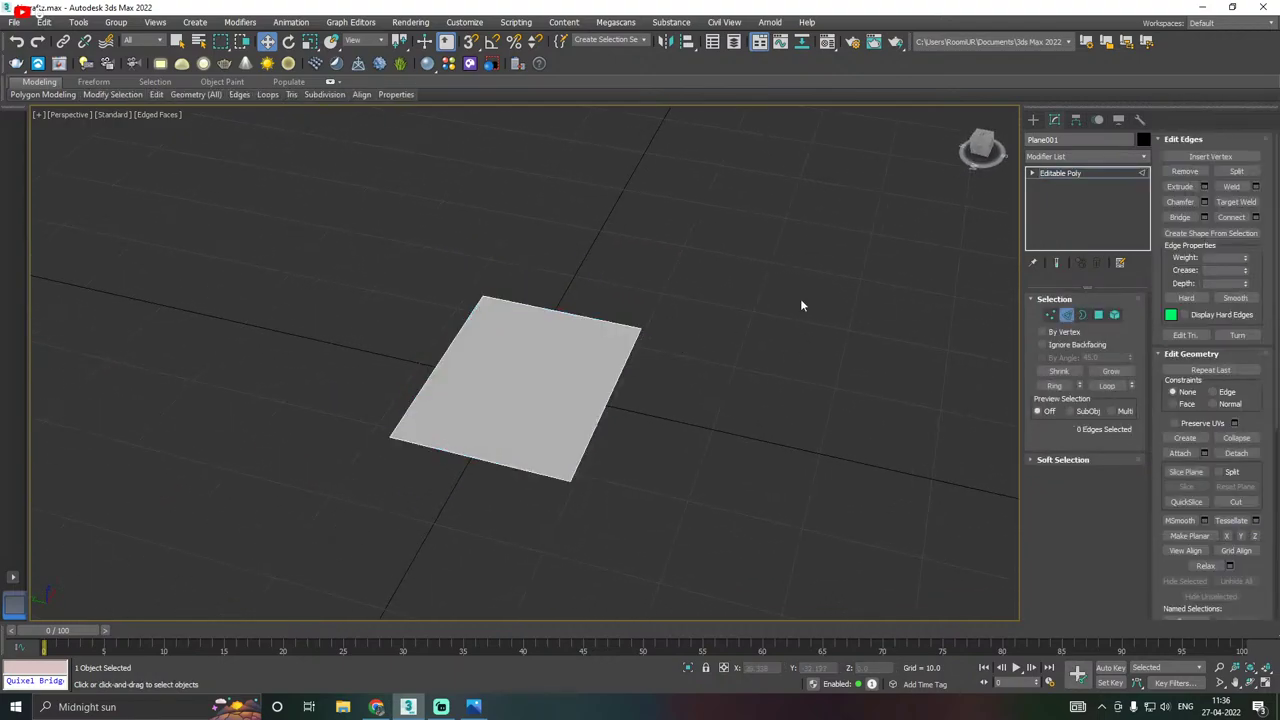
Raise the plane's end edge on the positive X side along Z to about 8.7.
middle_click_drag(800, 300, 617, 346, "alt")
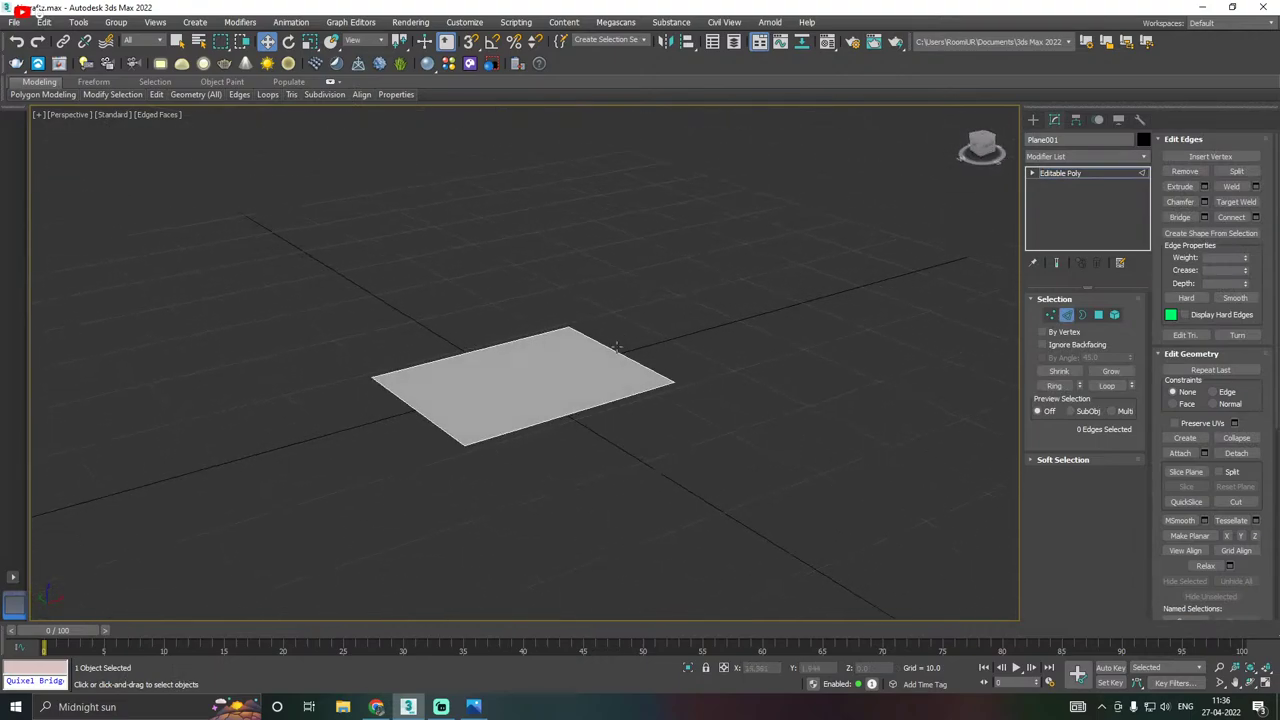
left_click(615, 350)
middle_click_drag(711, 340, 674, 360, "alt")
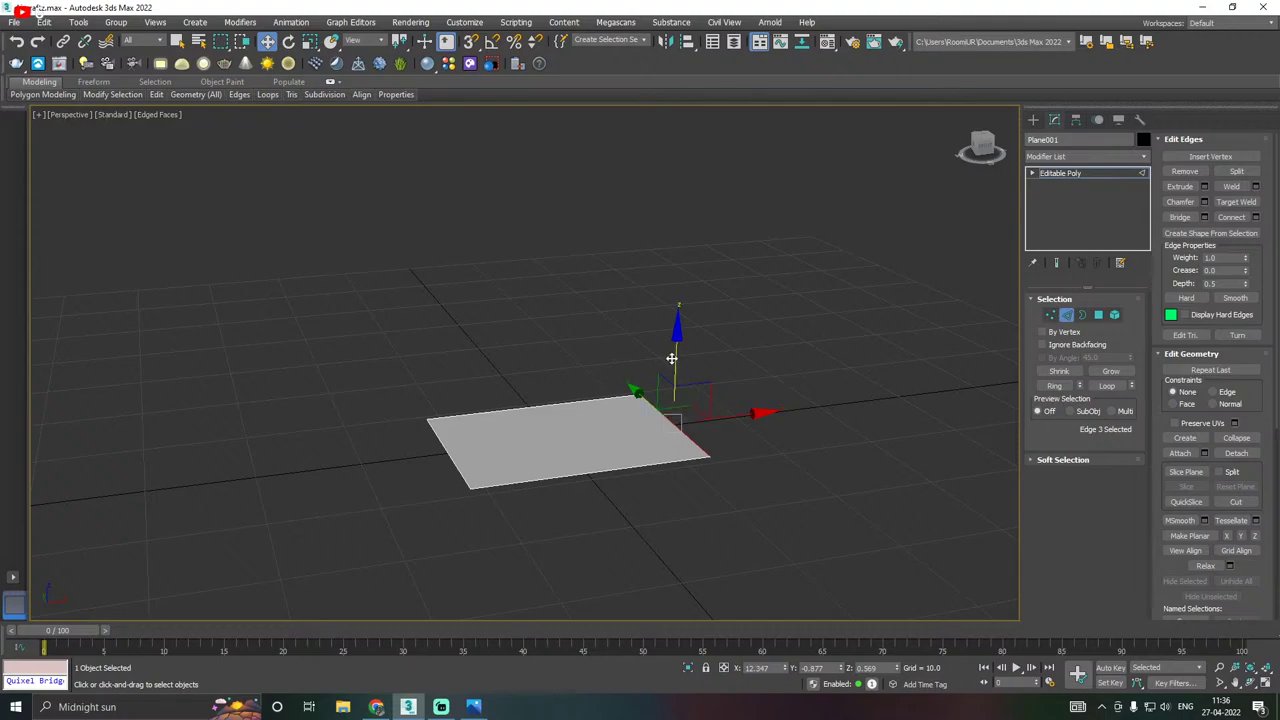
left_click_drag(675, 358, 666, 268)
middle_click_drag(710, 314, 707, 297, "alt")
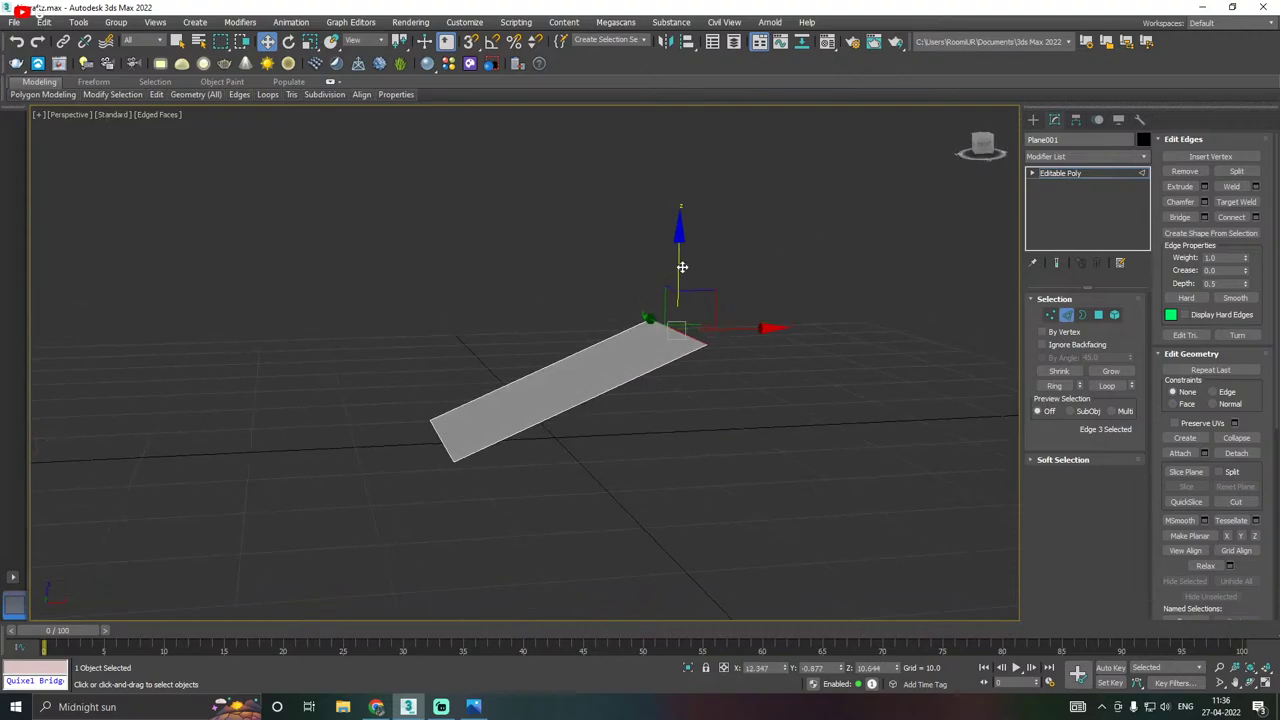
left_click_drag(679, 268, 683, 287)
middle_click_drag(571, 311, 650, 334, "alt")
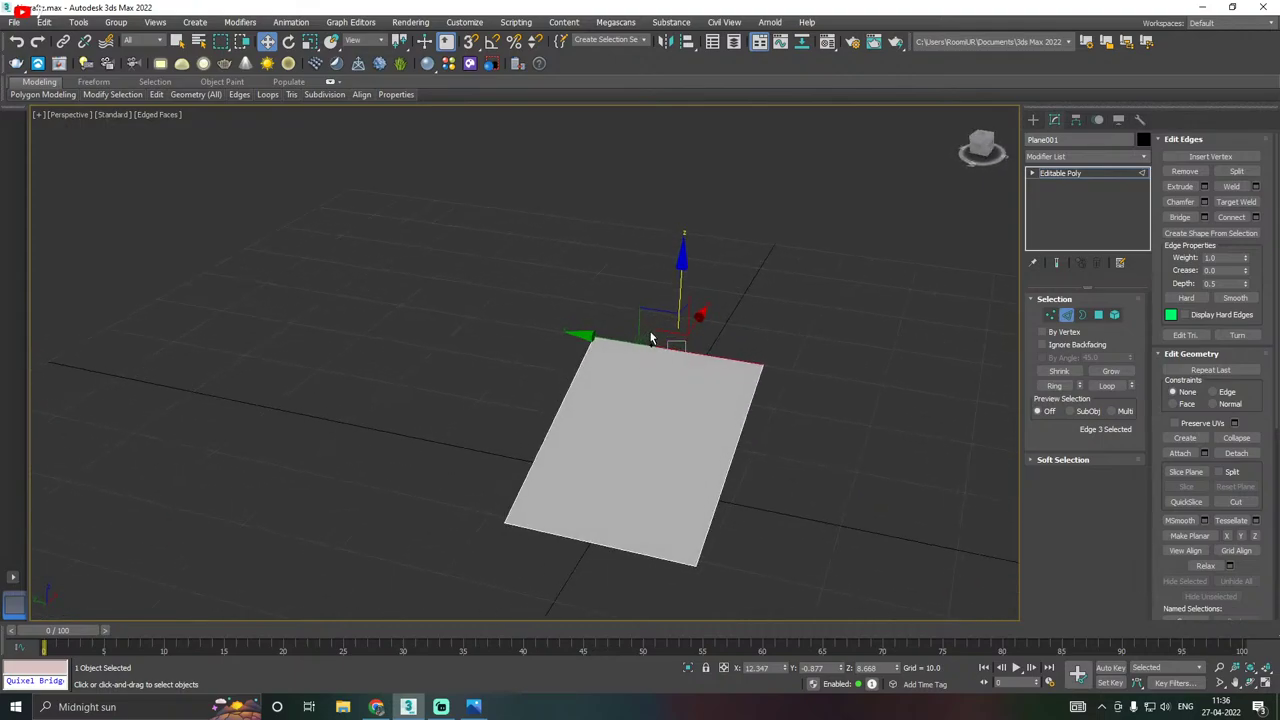
Narrow the low end edge on the negative X side by scaling it along Y, tapering the plane.
middle_click_drag(666, 384, 606, 303)
left_click_drag(562, 412, 537, 491)
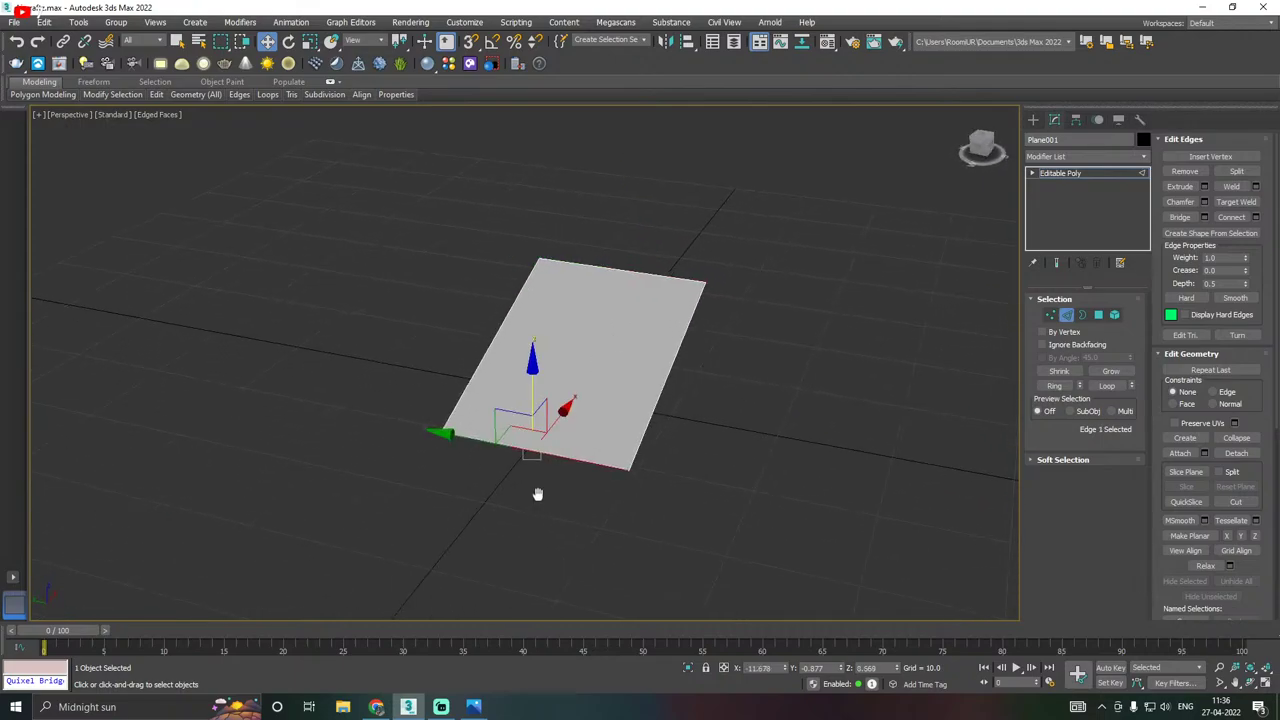
middle_click_drag(537, 491, 554, 449)
key("r")
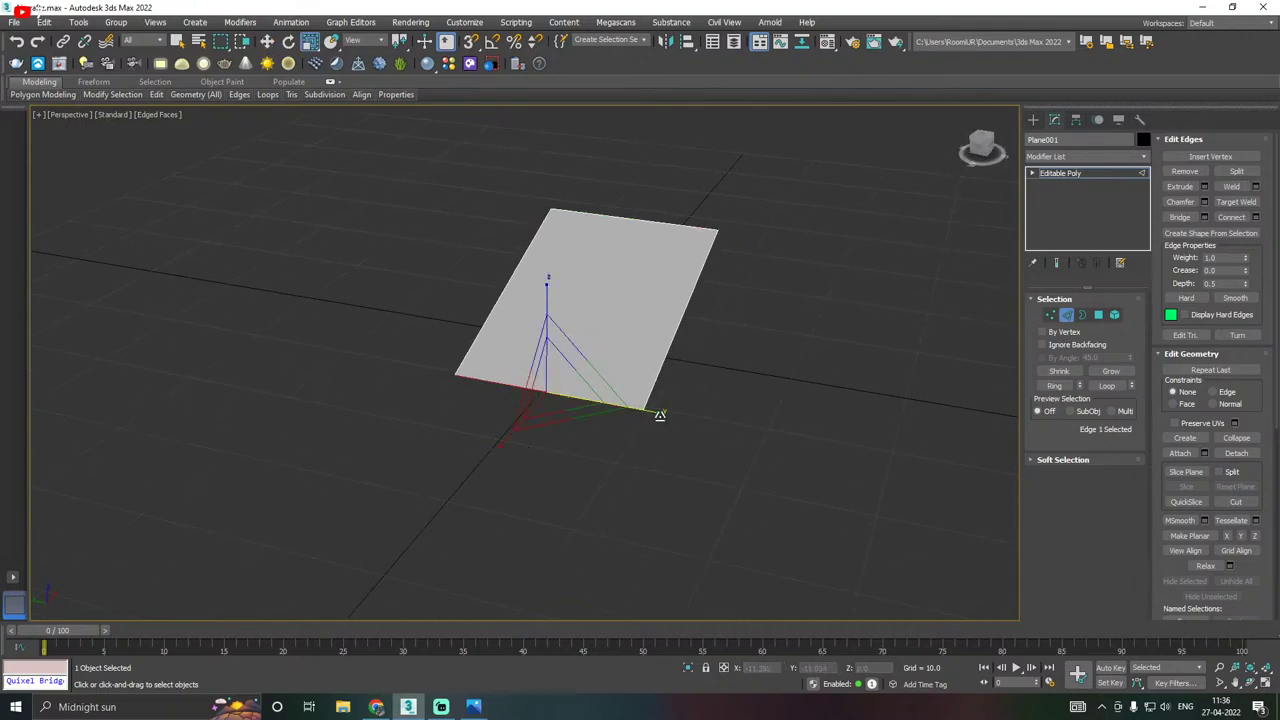
left_click_drag(657, 410, 645, 412)
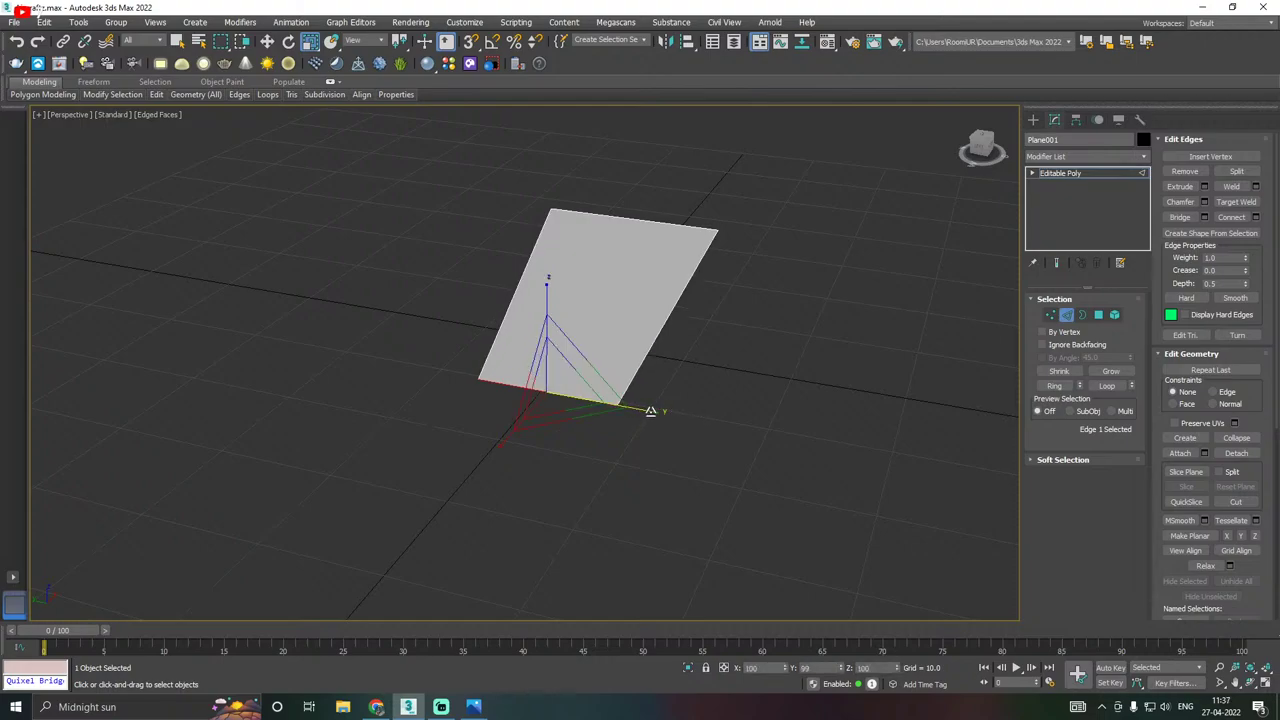
key("w")
middle_click_drag(722, 402, 670, 408, "alt")
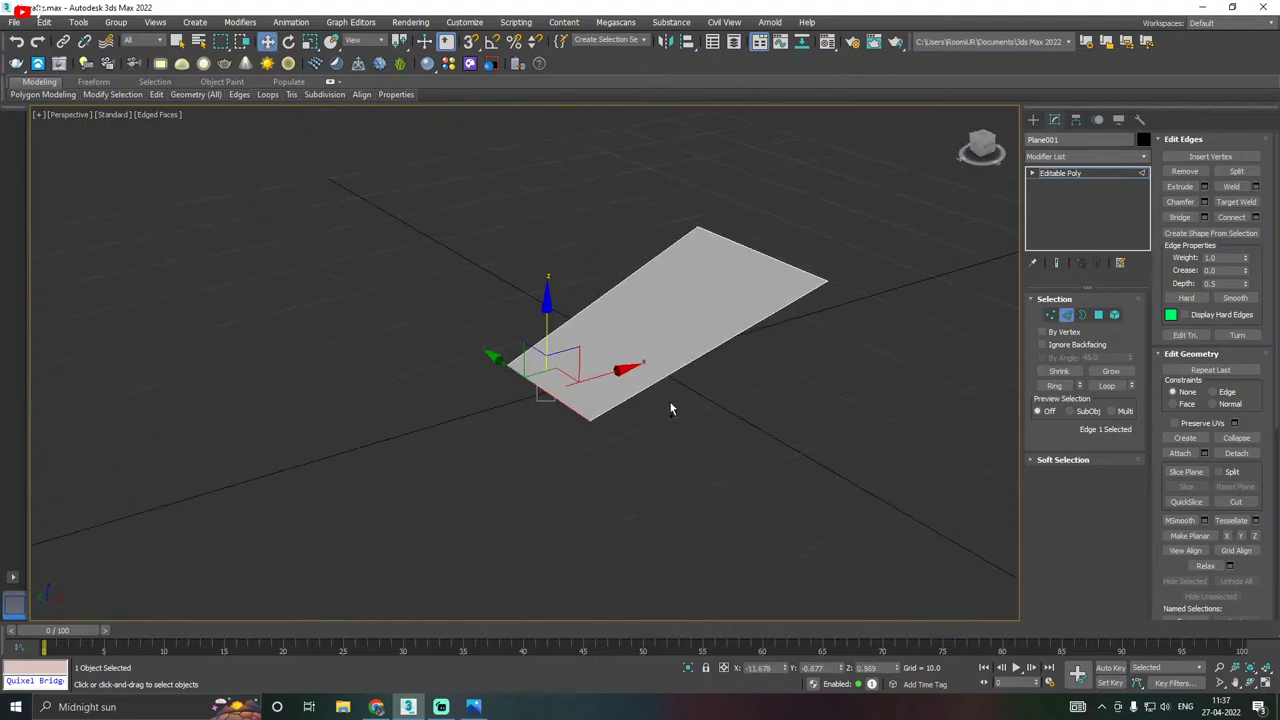
Leave edge editing and raise the whole tapered plane along Z to about 21.4.
left_click(1116, 175)
middle_click_drag(656, 348, 602, 485)
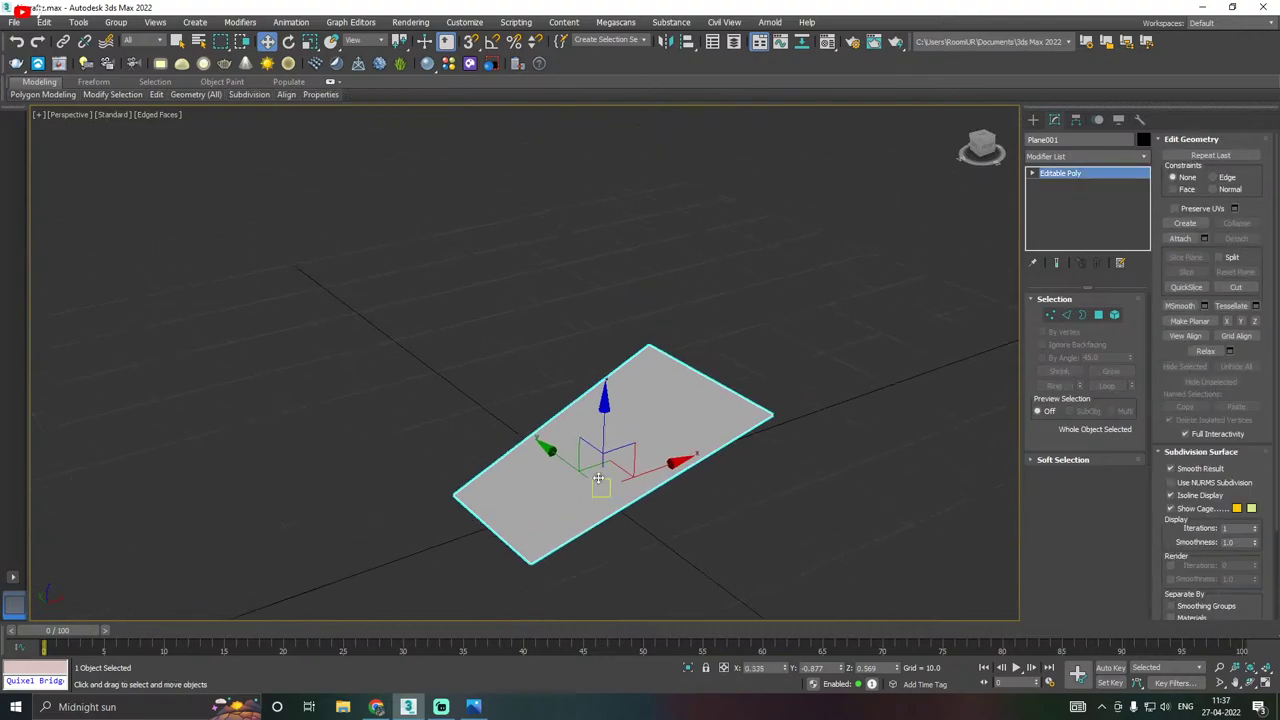
left_click_drag(593, 432, 640, 309)
mouse_move(640, 309)
middle_mouse_down("alt")
mouse_move(620, 320)
mouse_move(646, 328)
mouse_move(616, 307)
middle_mouse_up("alt")
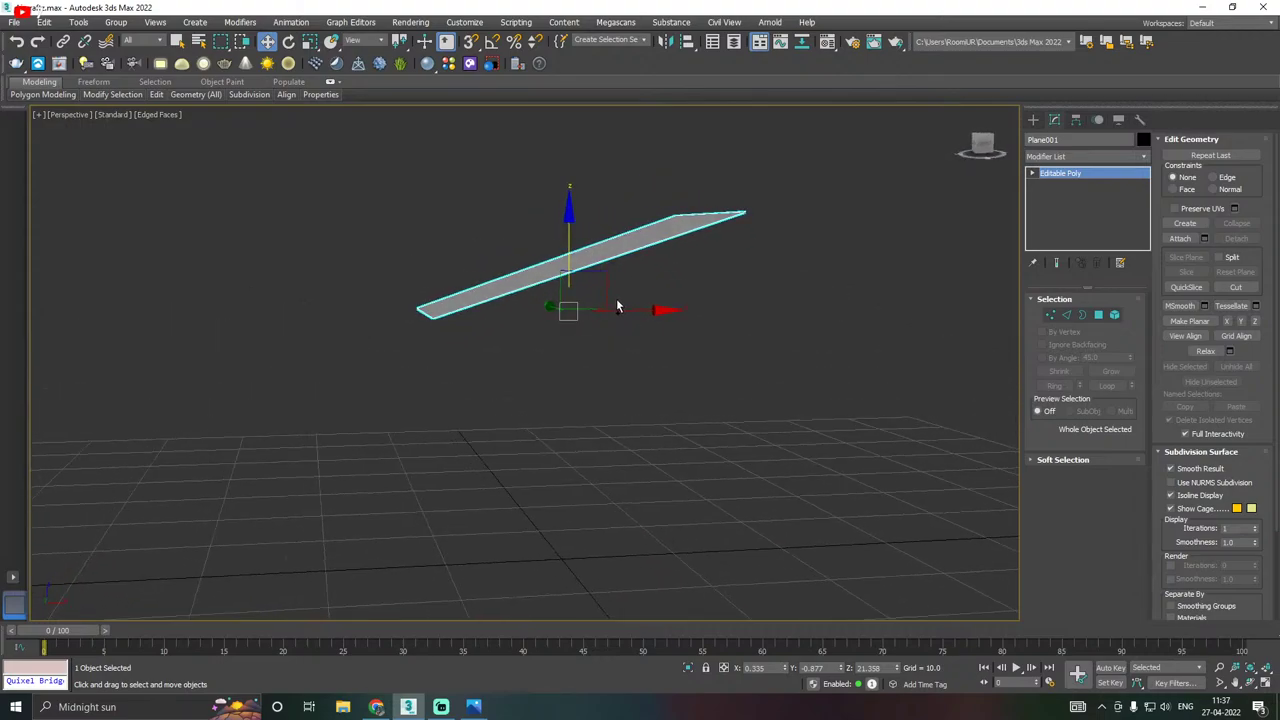
Extrude the long side edge on the negative Y side about 9.9 units straight down to form a side wall.
left_click(473, 707)
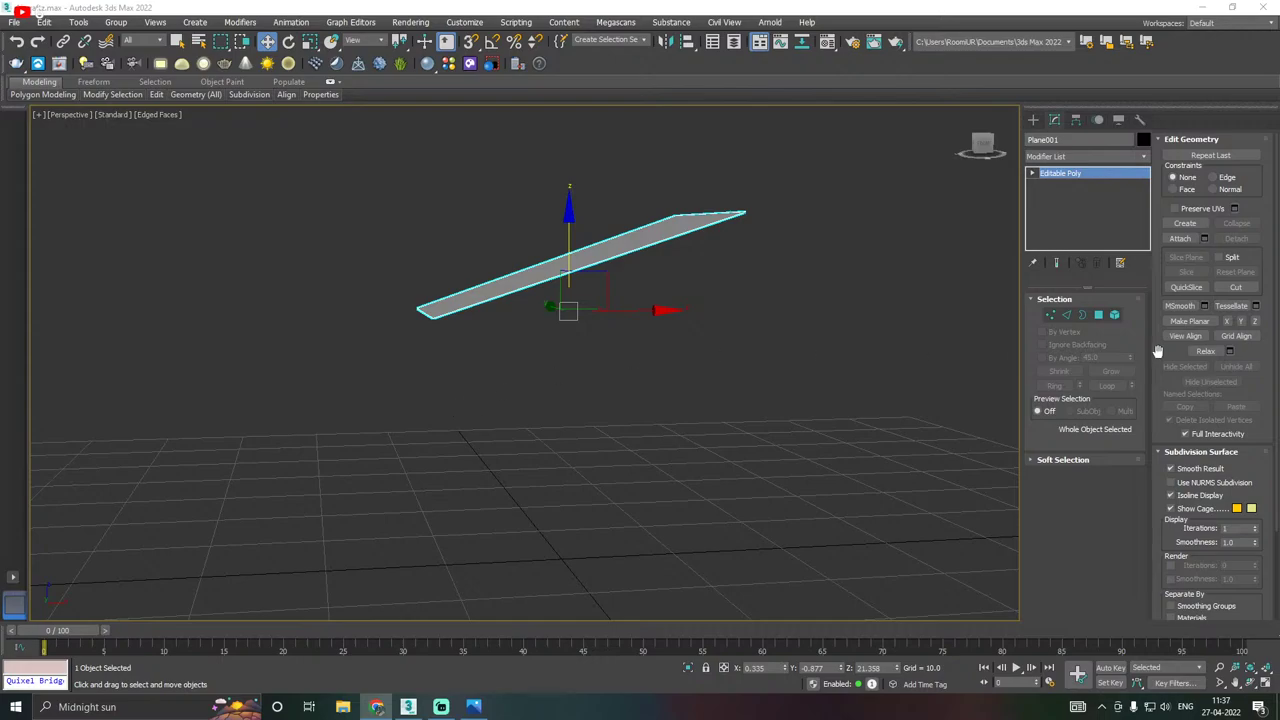
left_click(1066, 315)
middle_click_drag(672, 290, 501, 243, "alt")
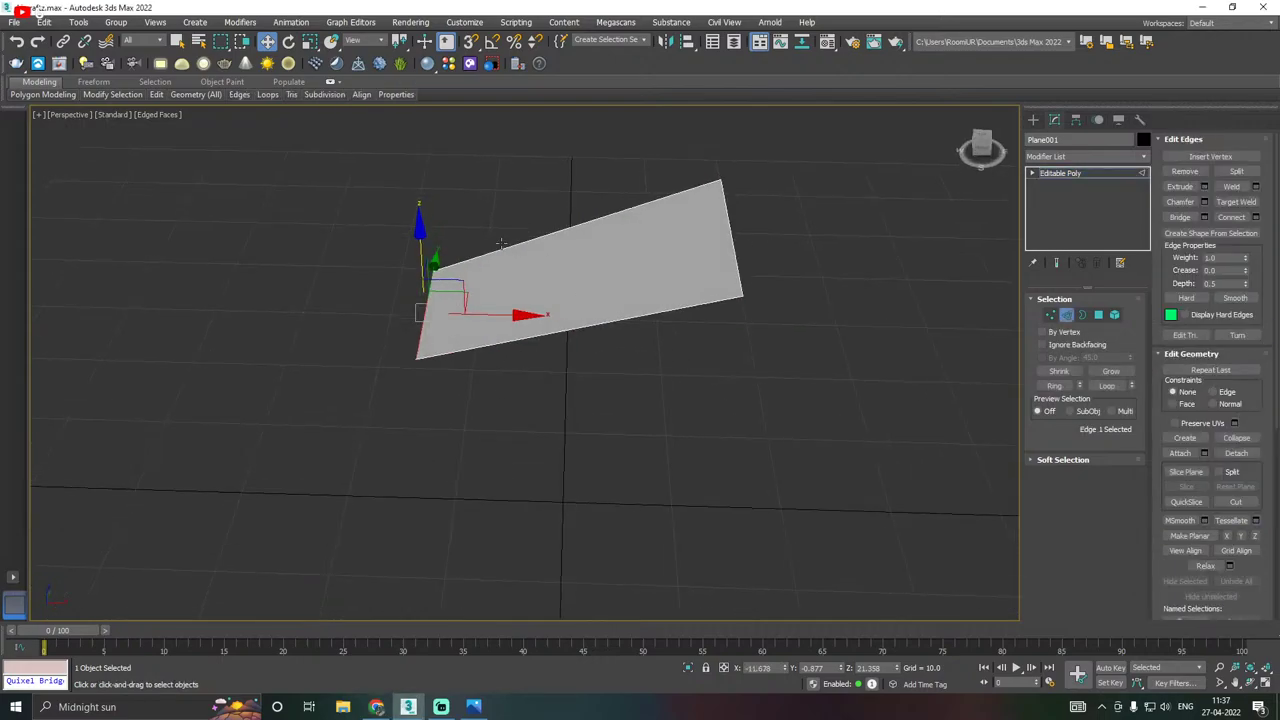
left_click(585, 220)
left_click(537, 336, "ctrl")
middle_click_drag(525, 378, 483, 281, "alt")
left_click(543, 305)
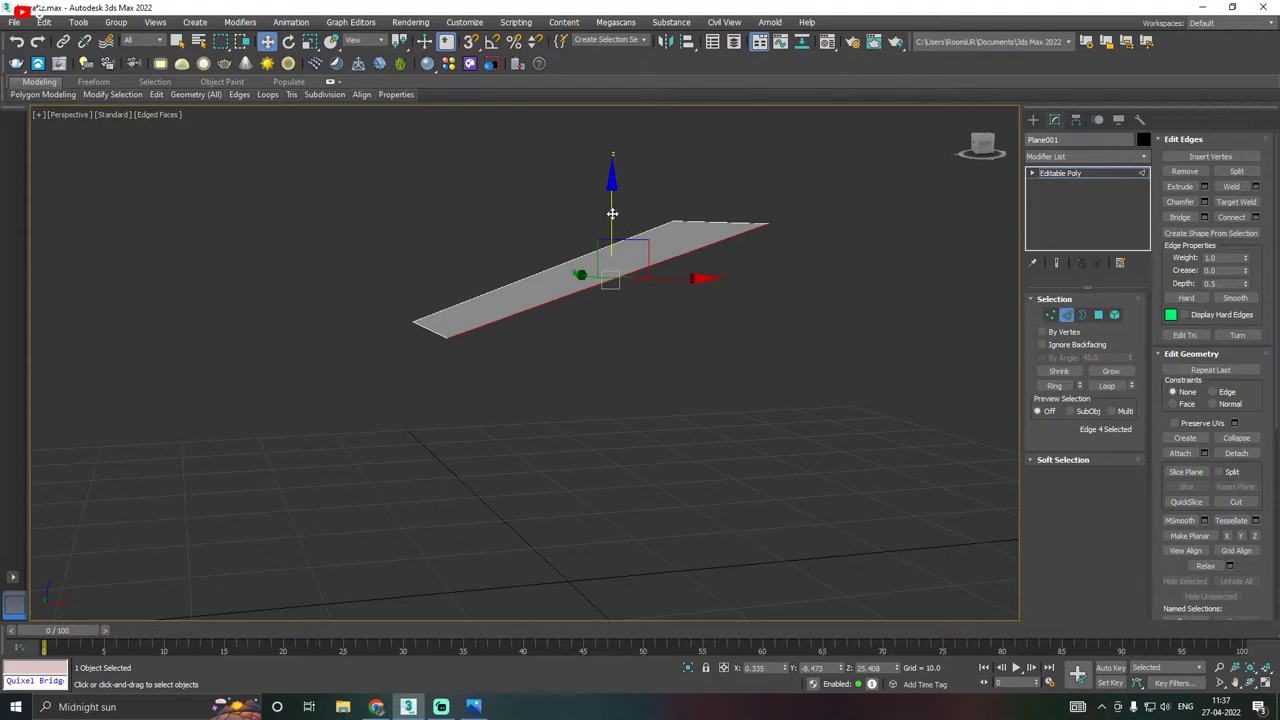
left_click_drag(612, 213, 636, 345, "shift")
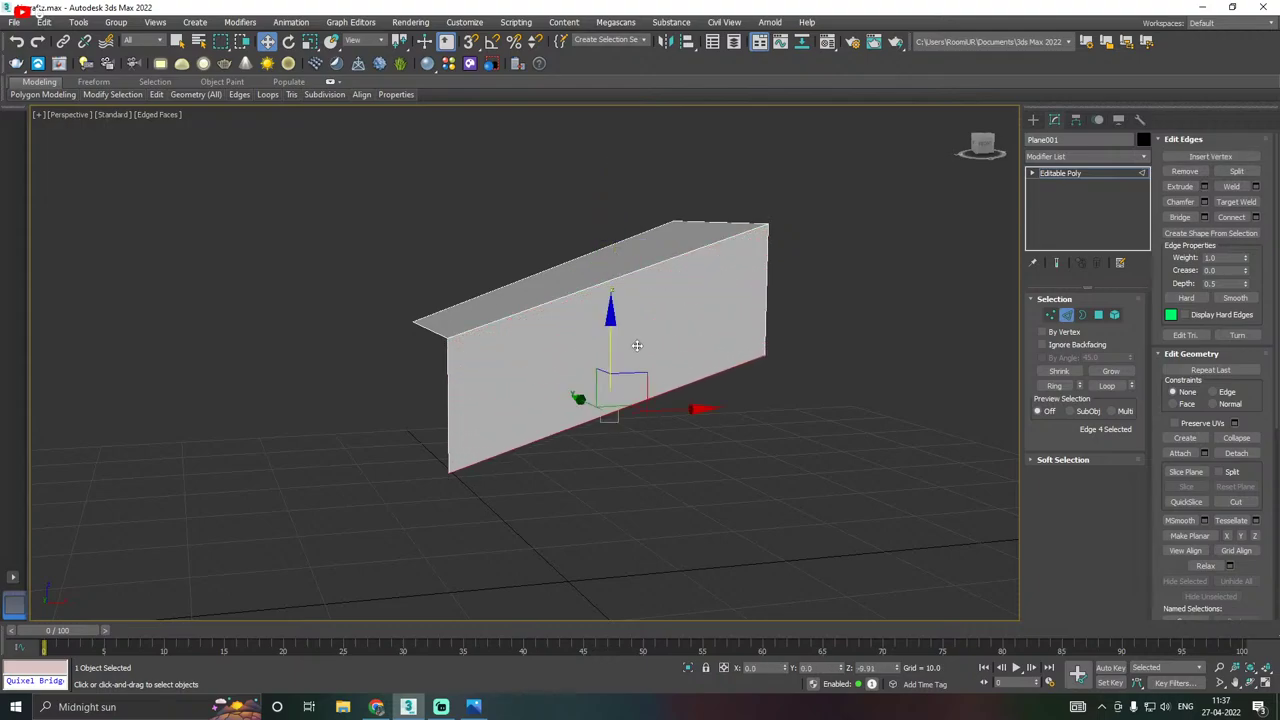
right_click(628, 322)
left_click(544, 343)
mouse_move(683, 332)
middle_mouse_down("alt")
mouse_move(649, 337)
mouse_move(660, 340)
middle_mouse_up("alt")
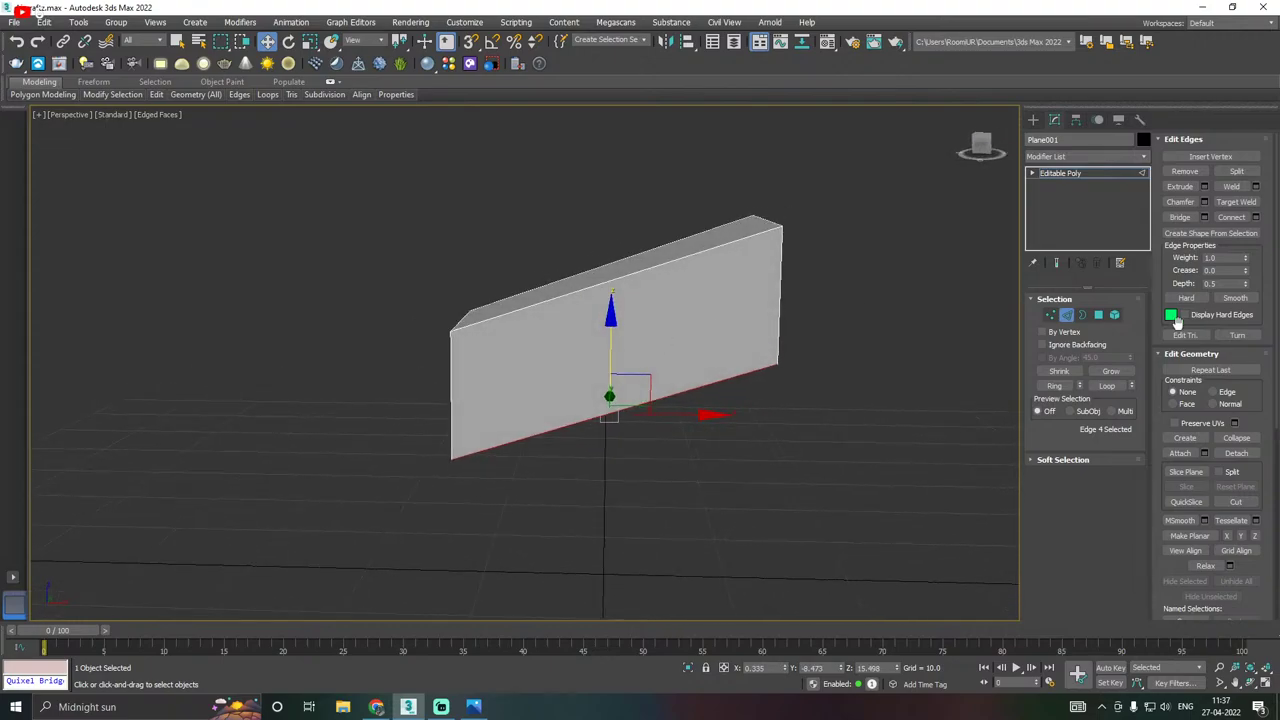
Move the side wall's lower vertex at the narrow end along X to about -4.7, slanting that end inward.
left_click(1050, 316)
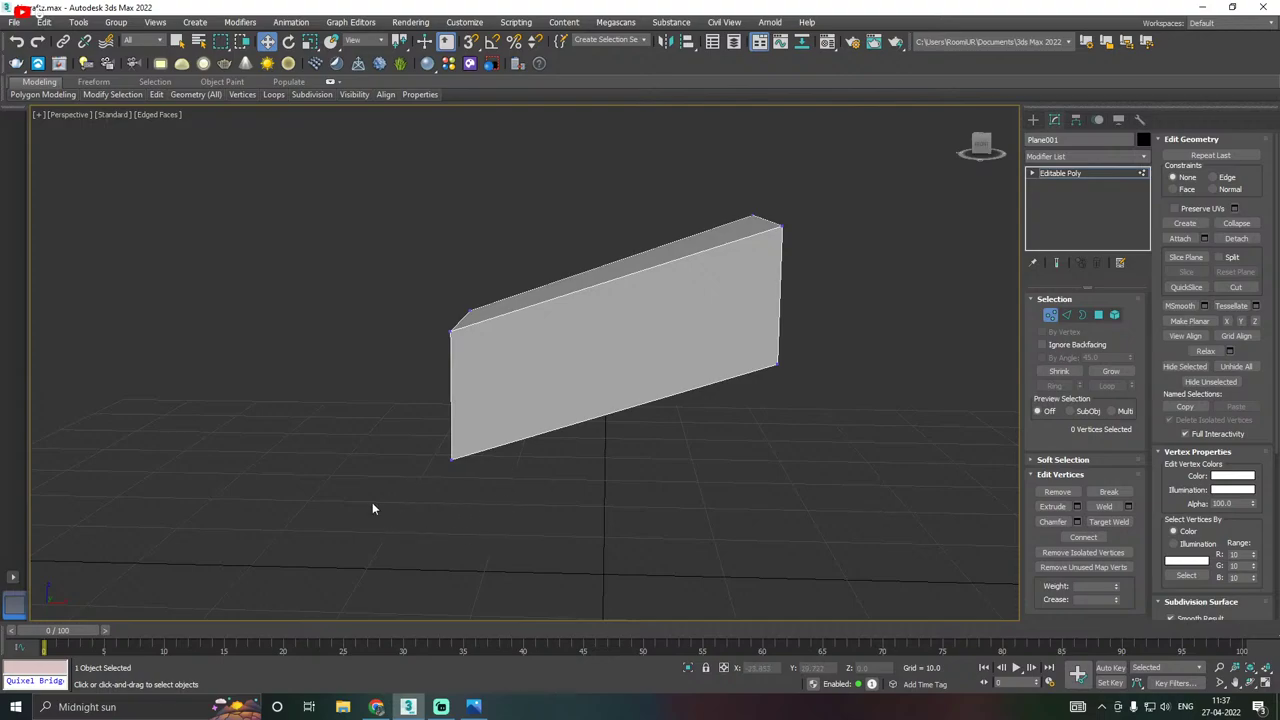
left_click(452, 458)
middle_click_drag(452, 458, 498, 474, "alt")
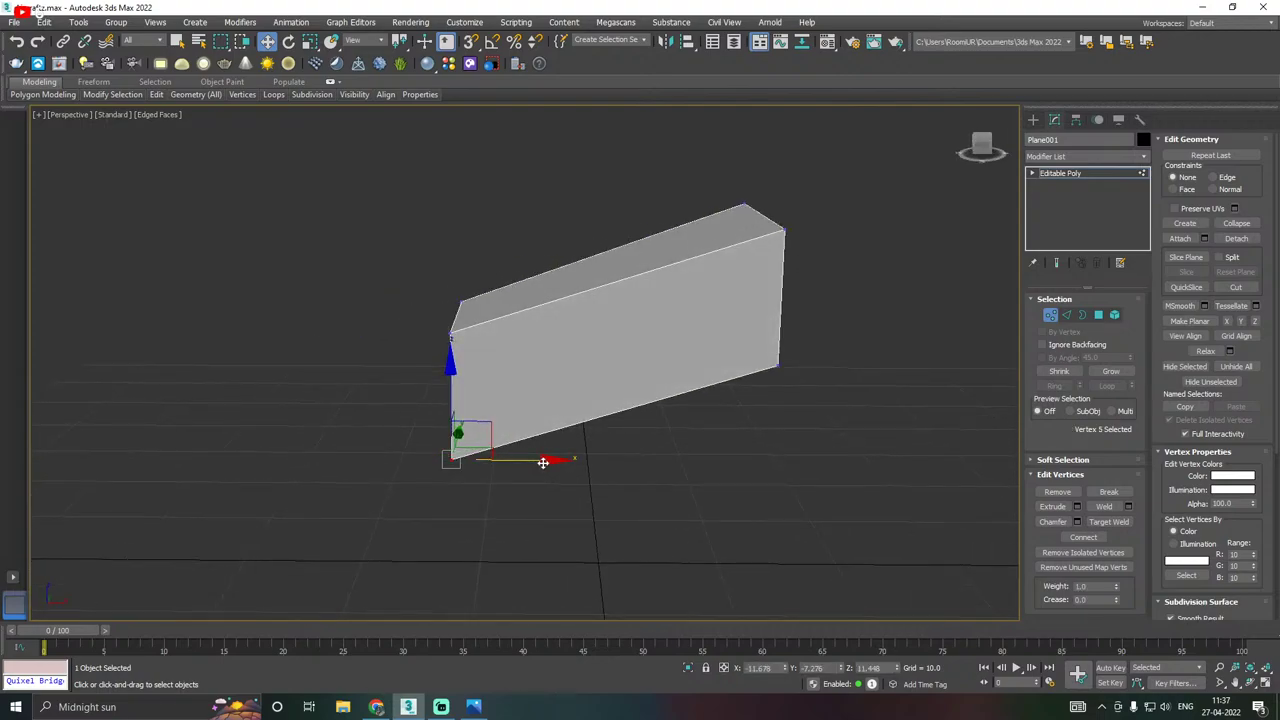
left_click_drag(543, 462, 634, 442)
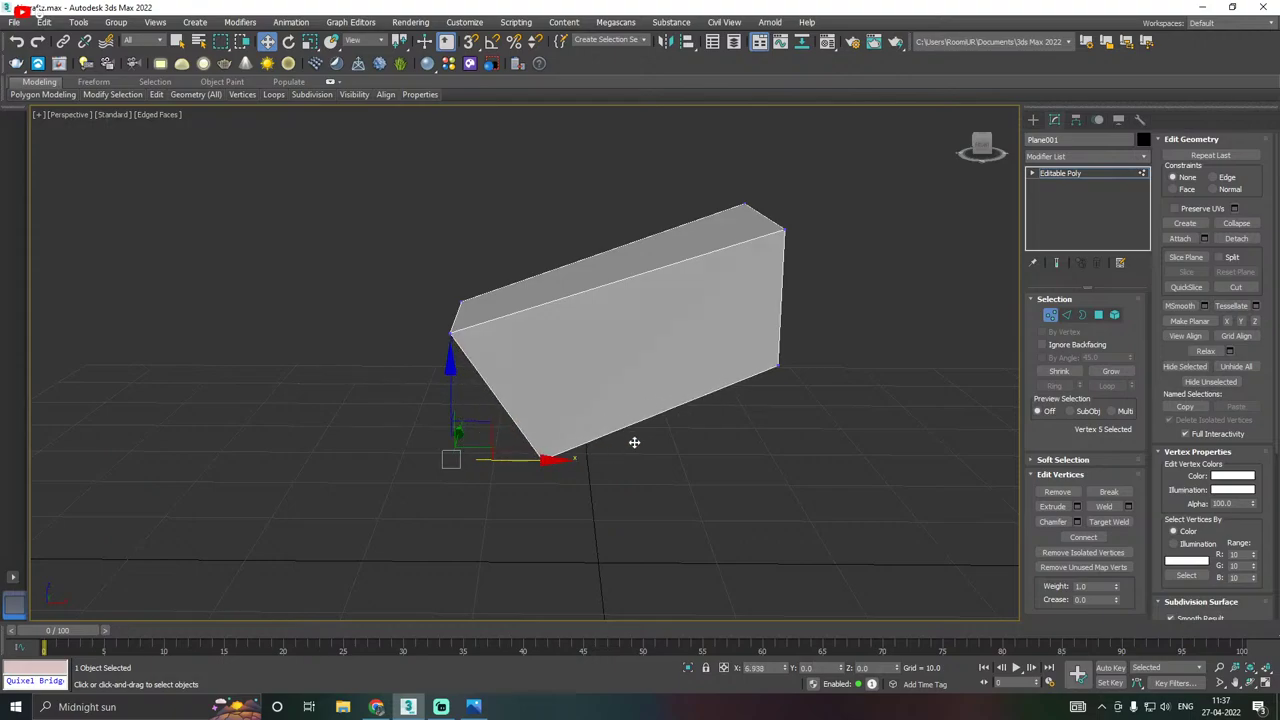
key("f")
scroll(515, 300, "up", 5)
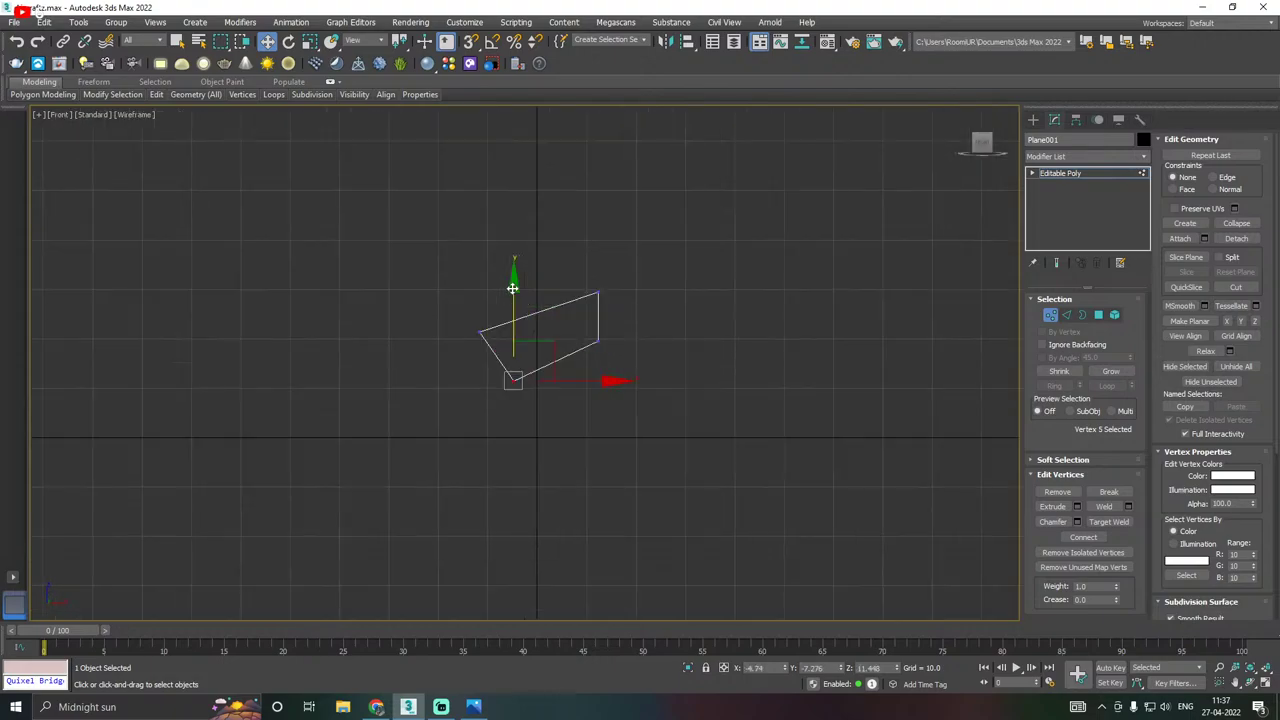
scroll(462, 399, "up", 1)
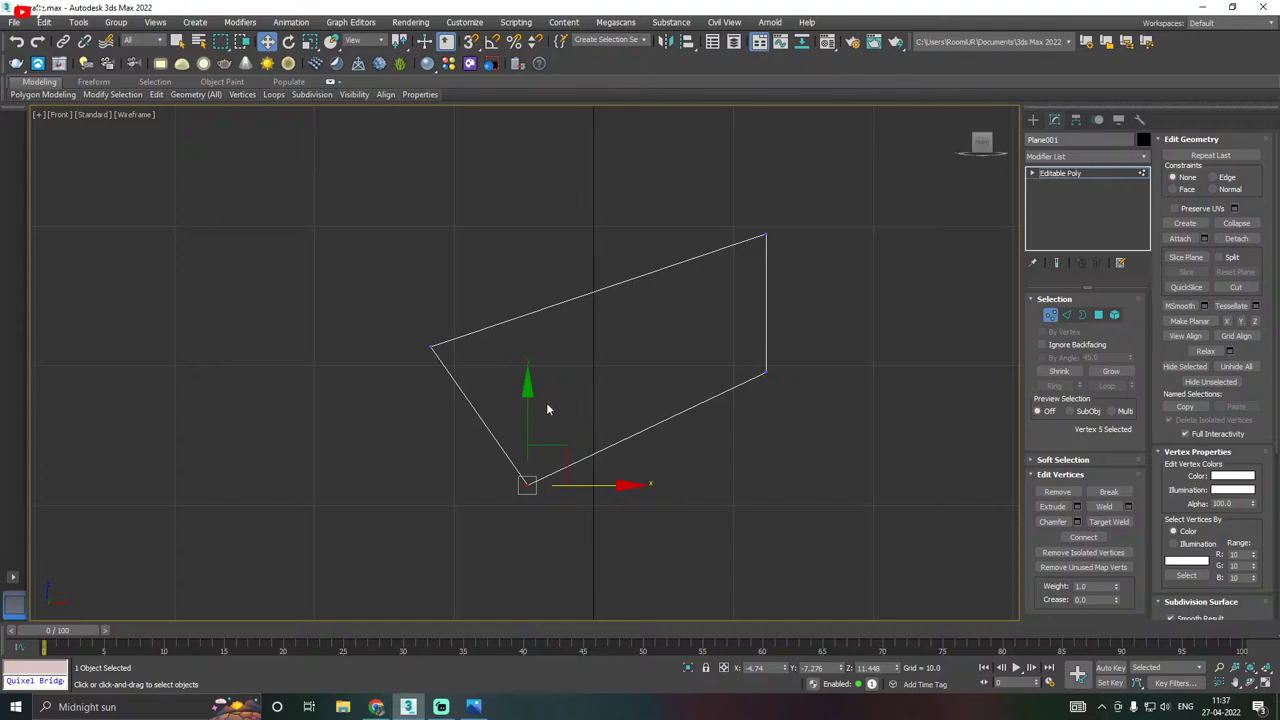
middle_click_drag(615, 405, 556, 415)
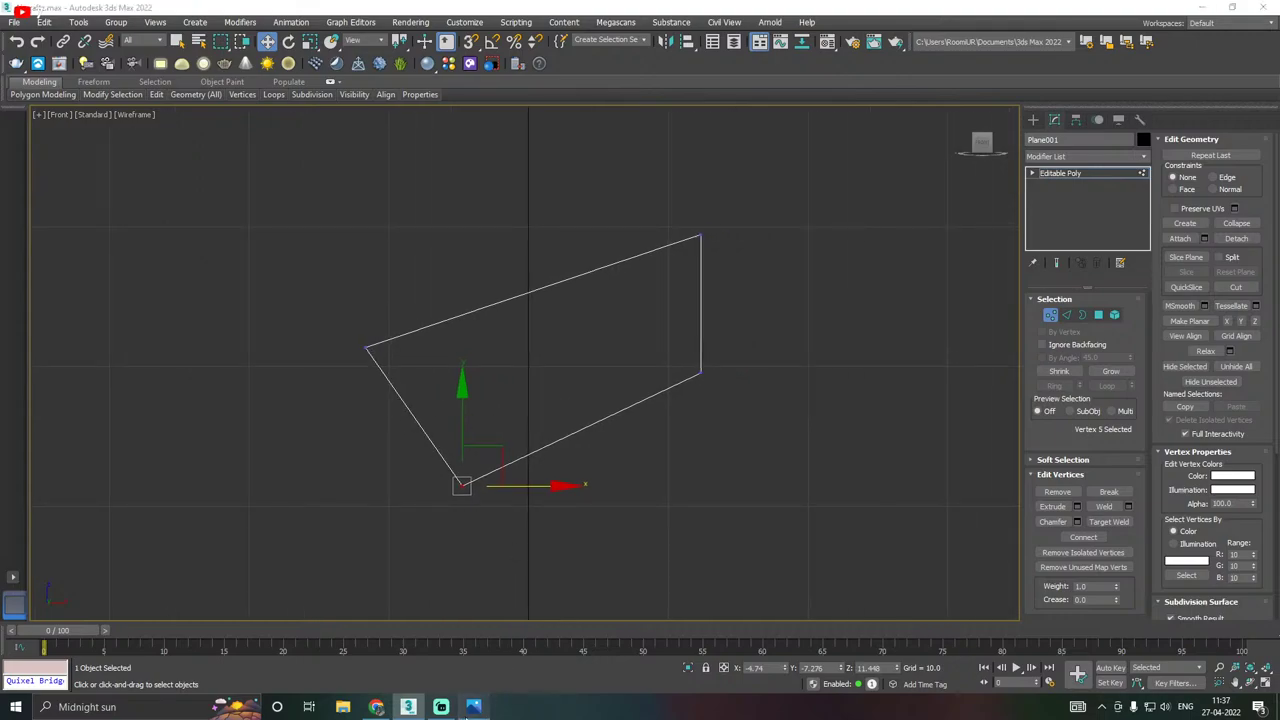
In the front view, lower the side wall's other bottom vertex to about Z 11.4, levelling the bottom edge.
left_click(473, 707)
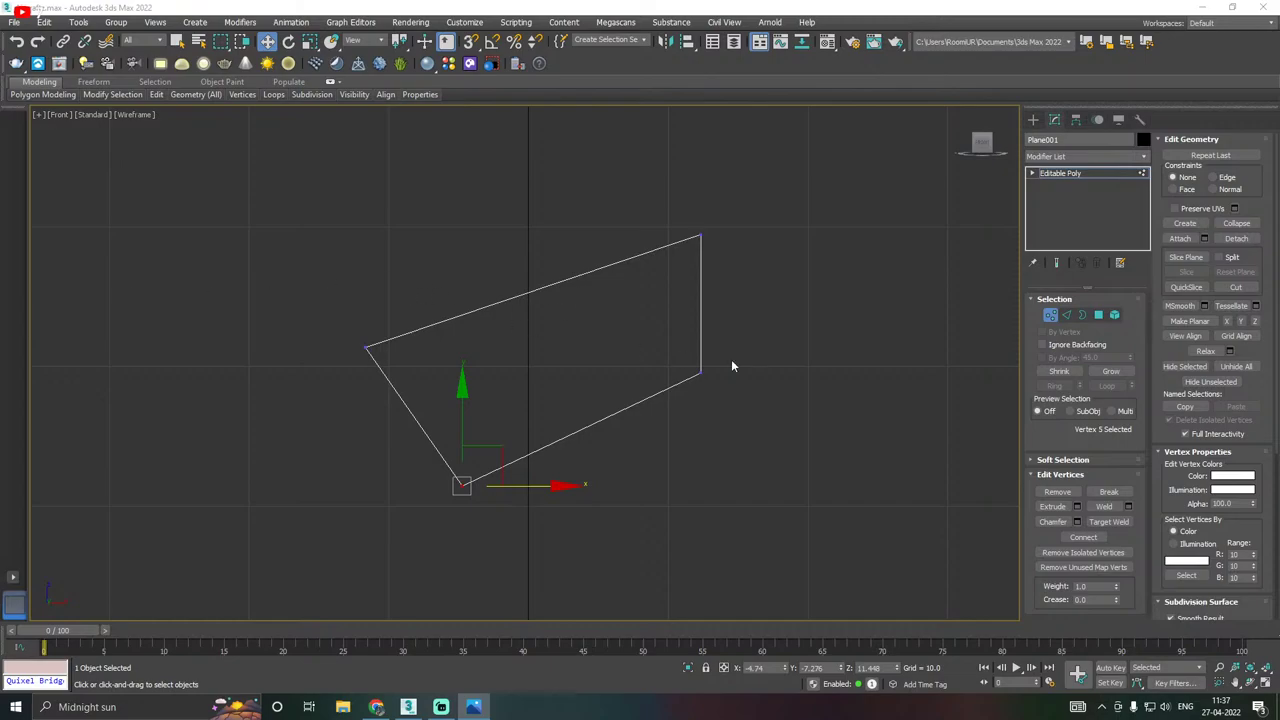
left_click(700, 372)
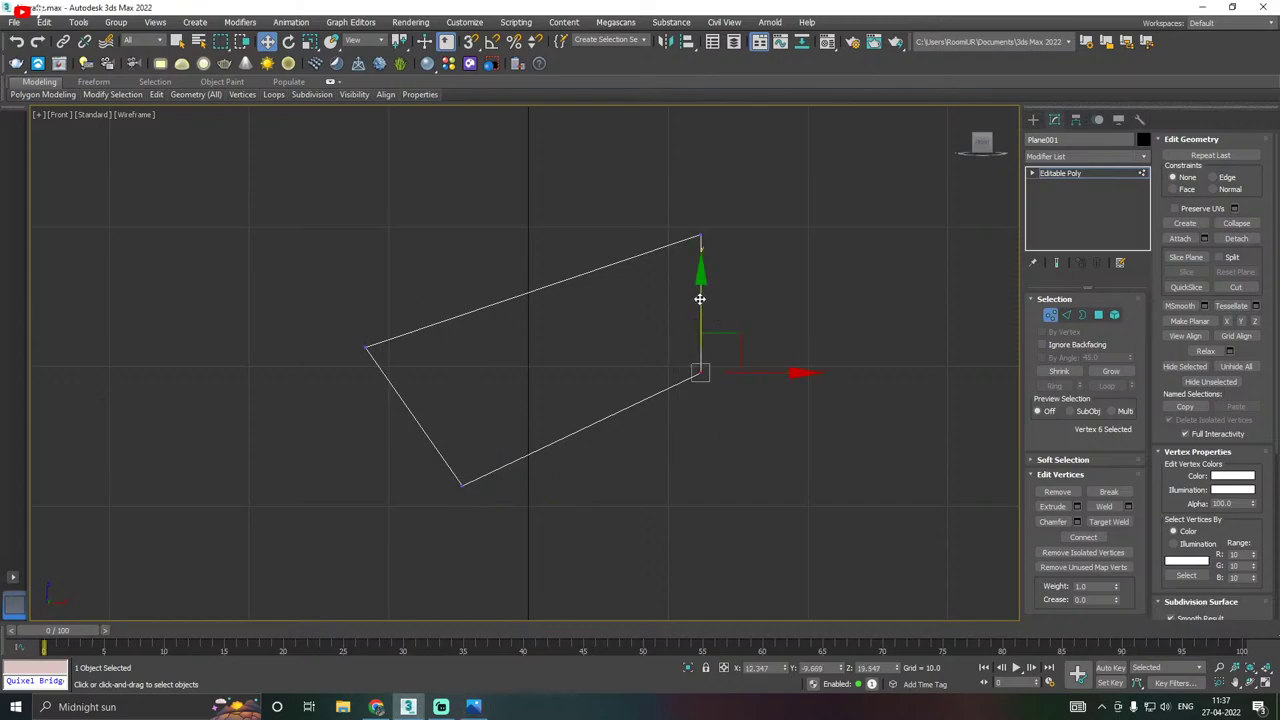
left_click_drag(702, 292, 707, 412)
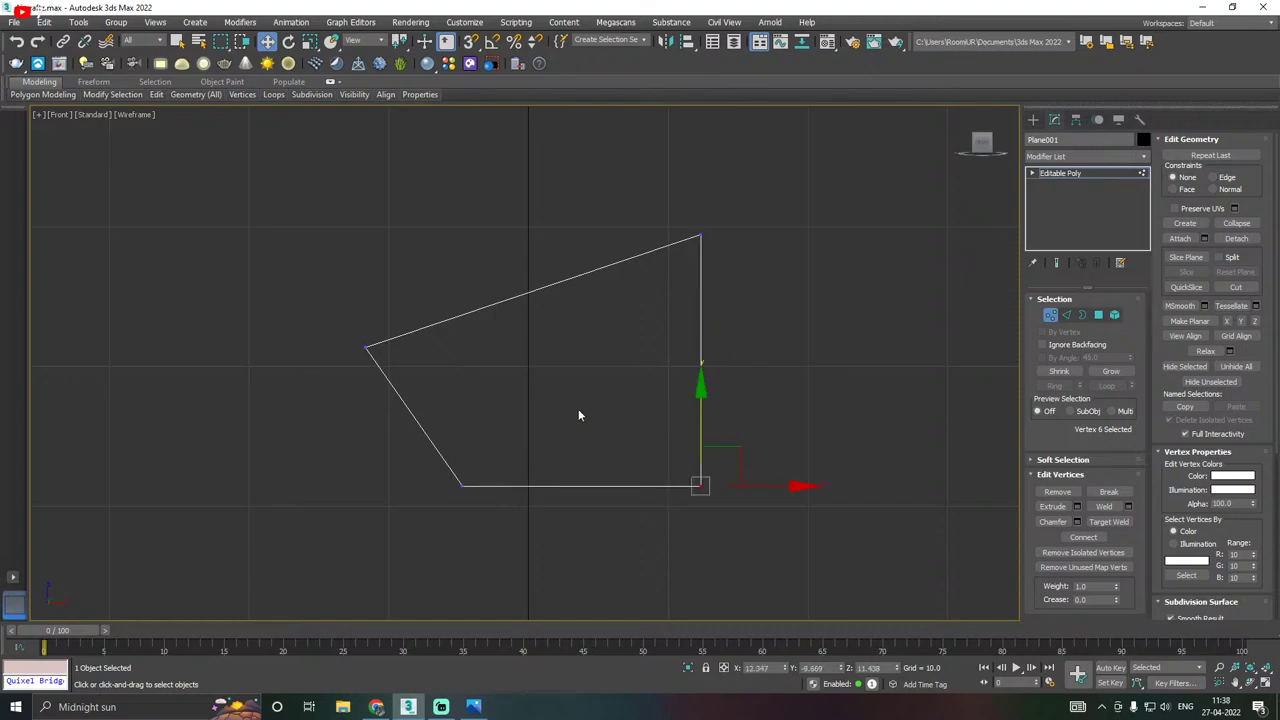
scroll(578, 415, "down", 2)
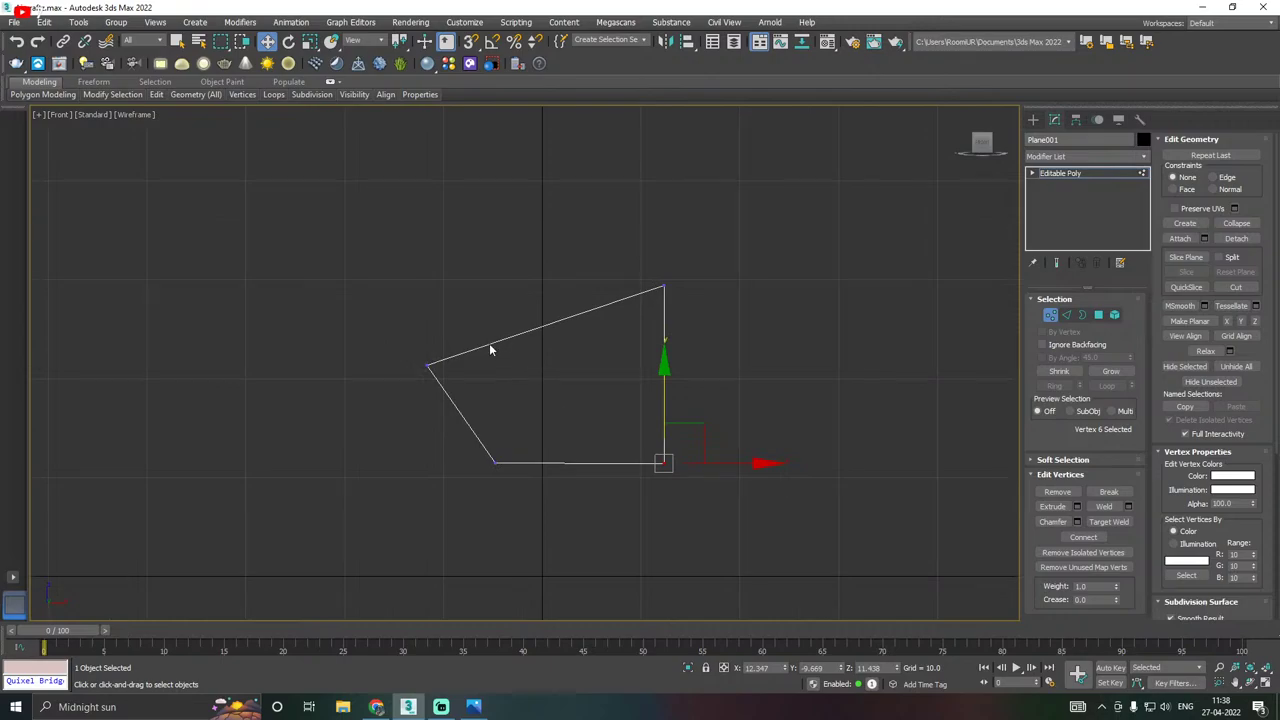
middle_click_drag(422, 363, 474, 344)
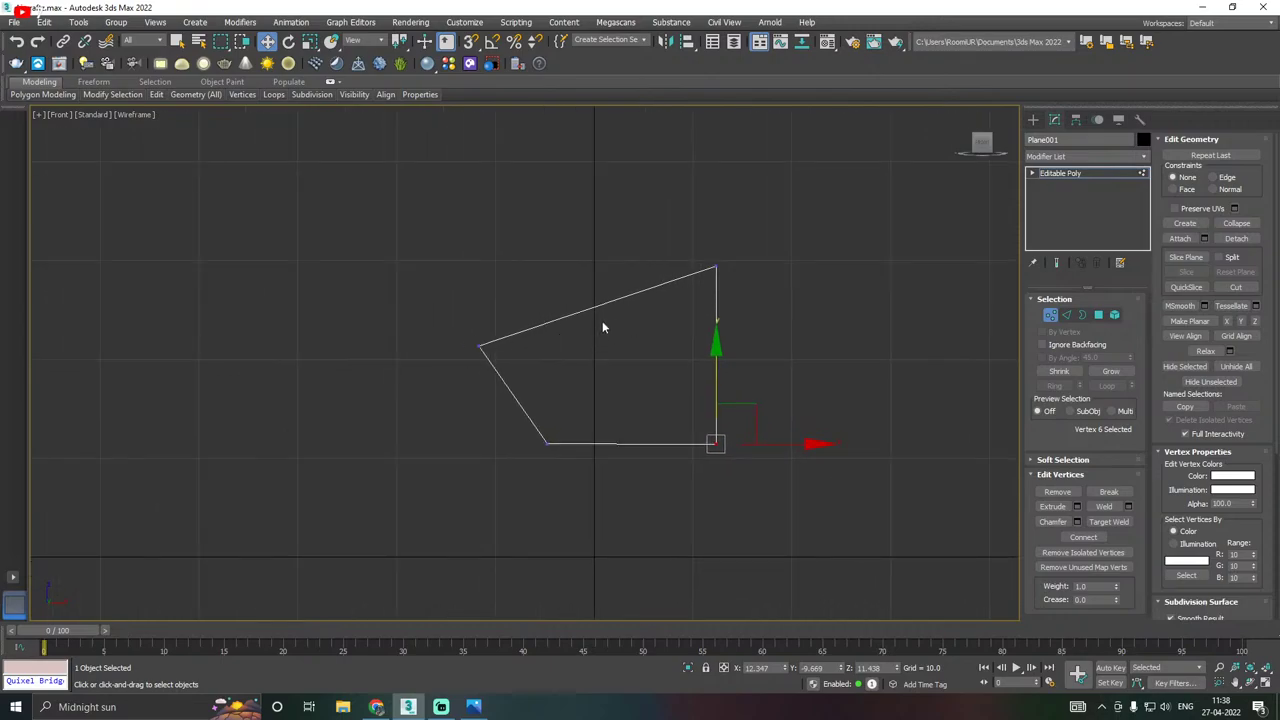
In perspective, shift the side wall's bottom vertex at the wide end along Y to about -8.6.
key("p")
middle_click_drag(571, 337, 652, 336, "alt")
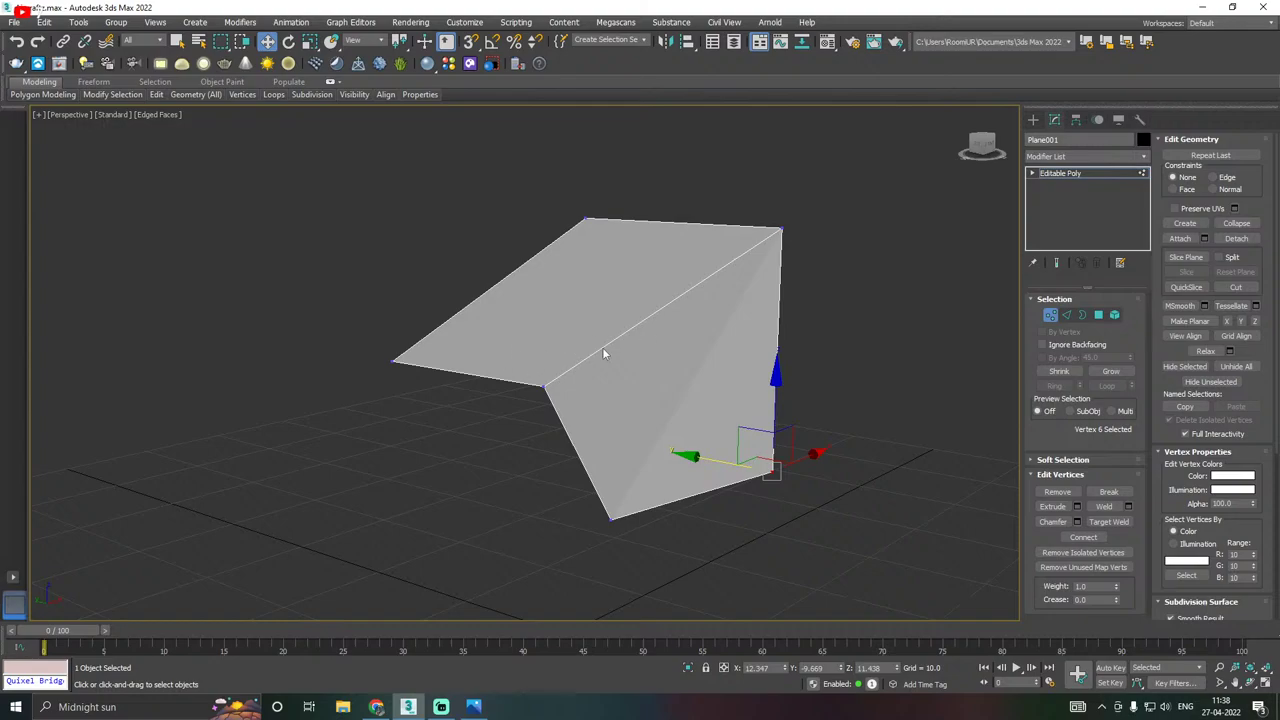
middle_click_drag(710, 376, 752, 334, "alt")
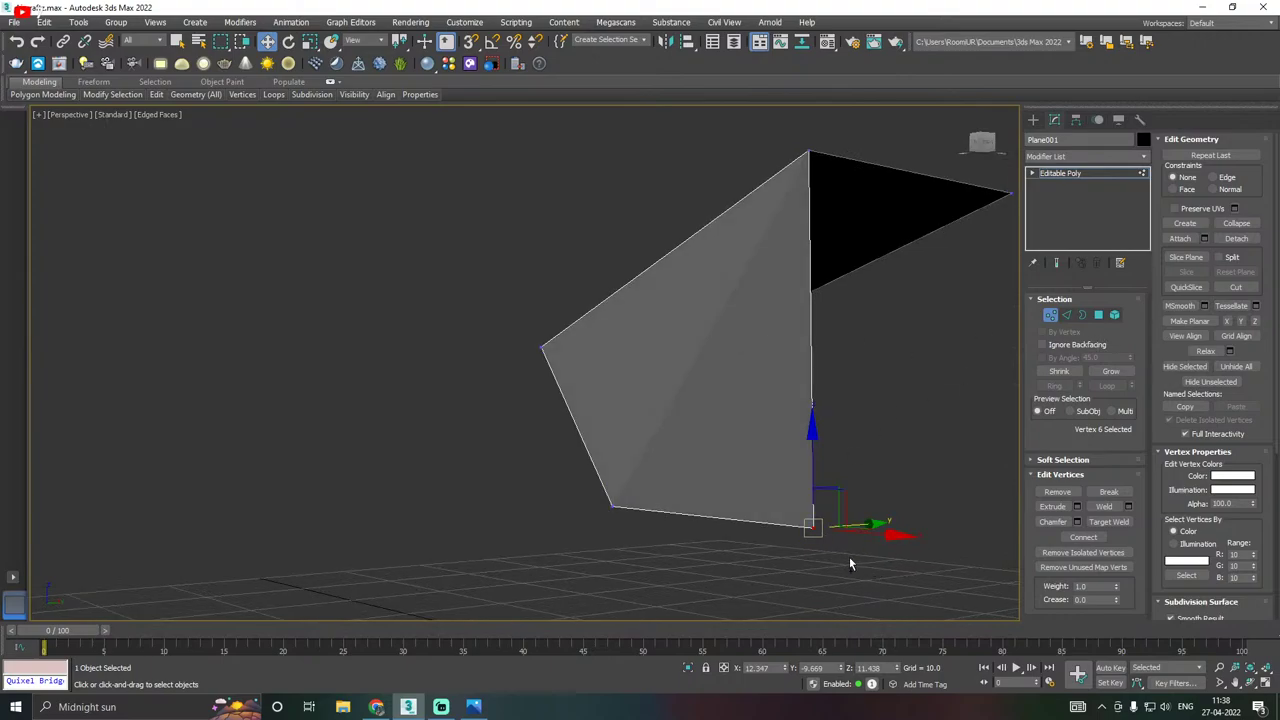
middle_click_drag(850, 564, 876, 518, "alt")
left_click_drag(878, 520, 902, 517)
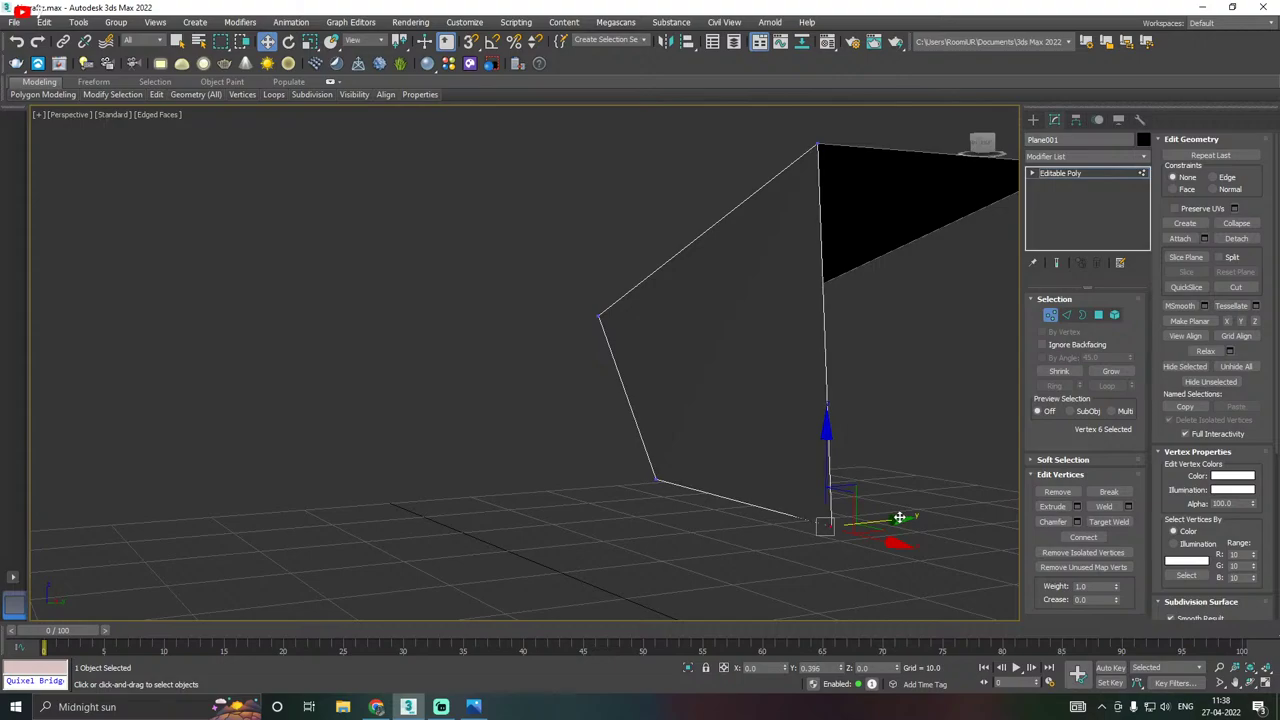
middle_click_drag(810, 488, 939, 473, "alt")
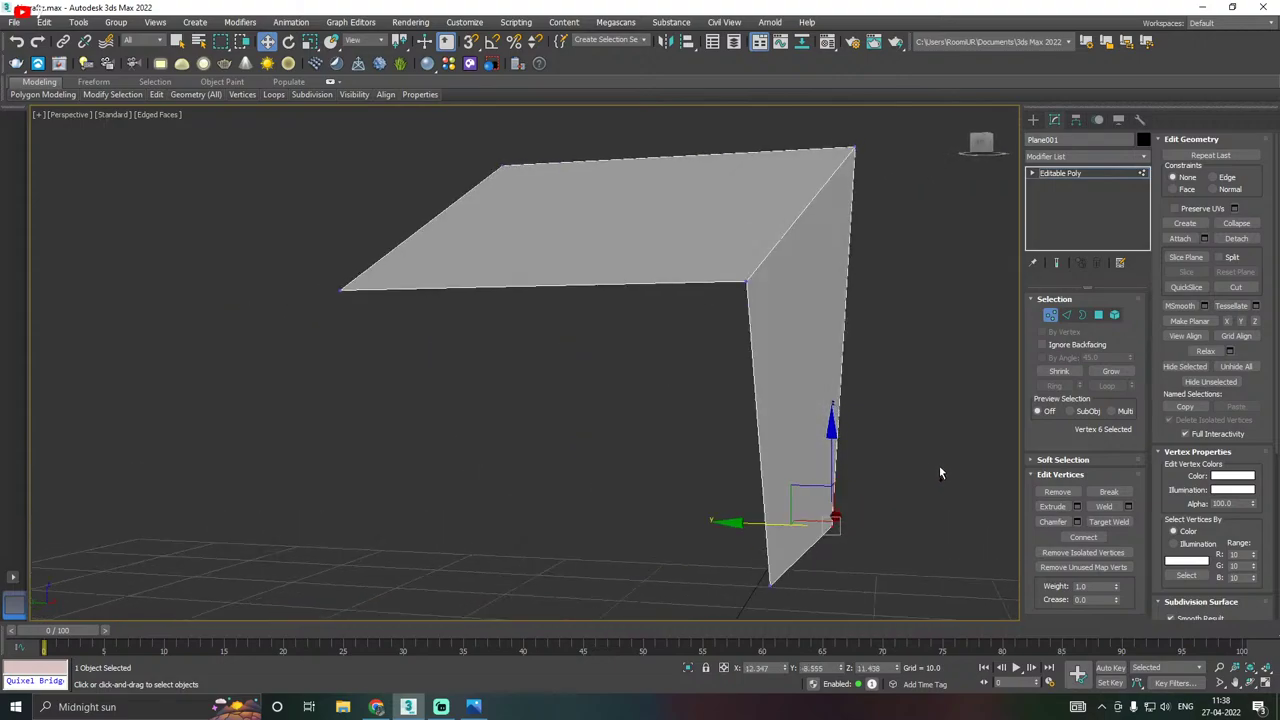
Try to flatten the side wall polygon with the planar and alignment commands.
left_click(1098, 315)
left_click(808, 411)
middle_click_drag(830, 425, 948, 418, "alt")
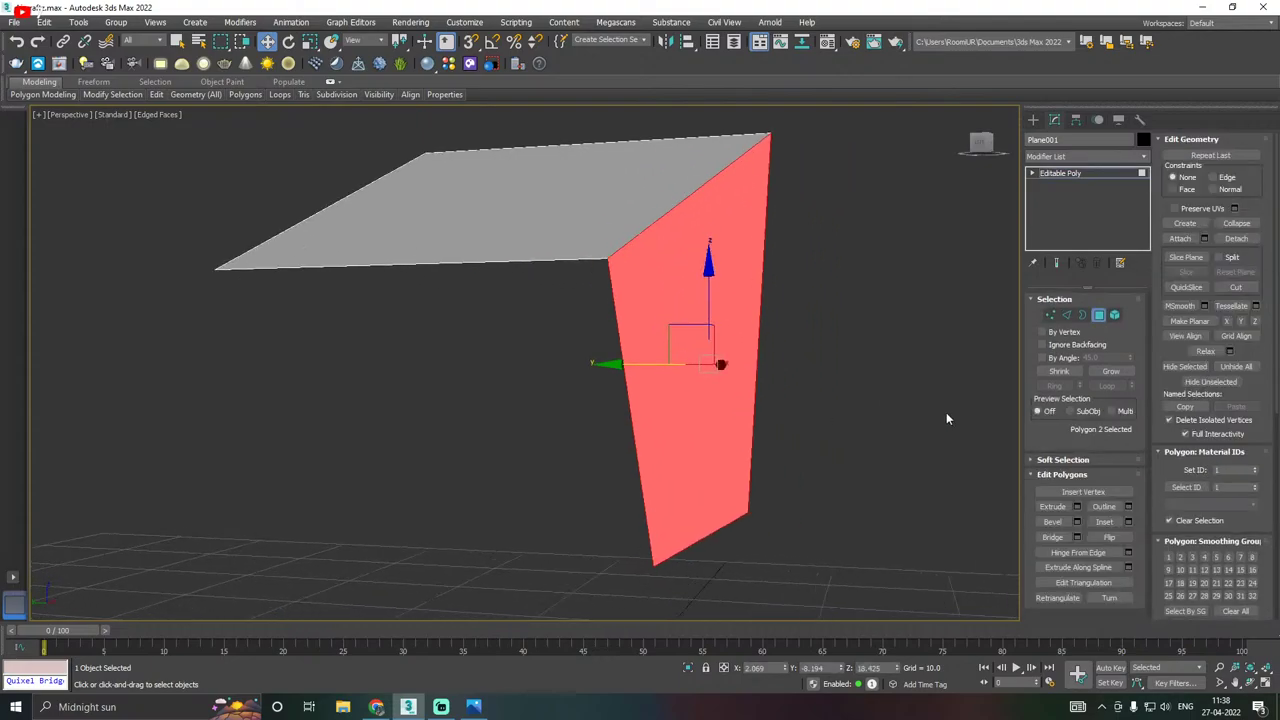
middle_click_drag(706, 334, 683, 342, "alt")
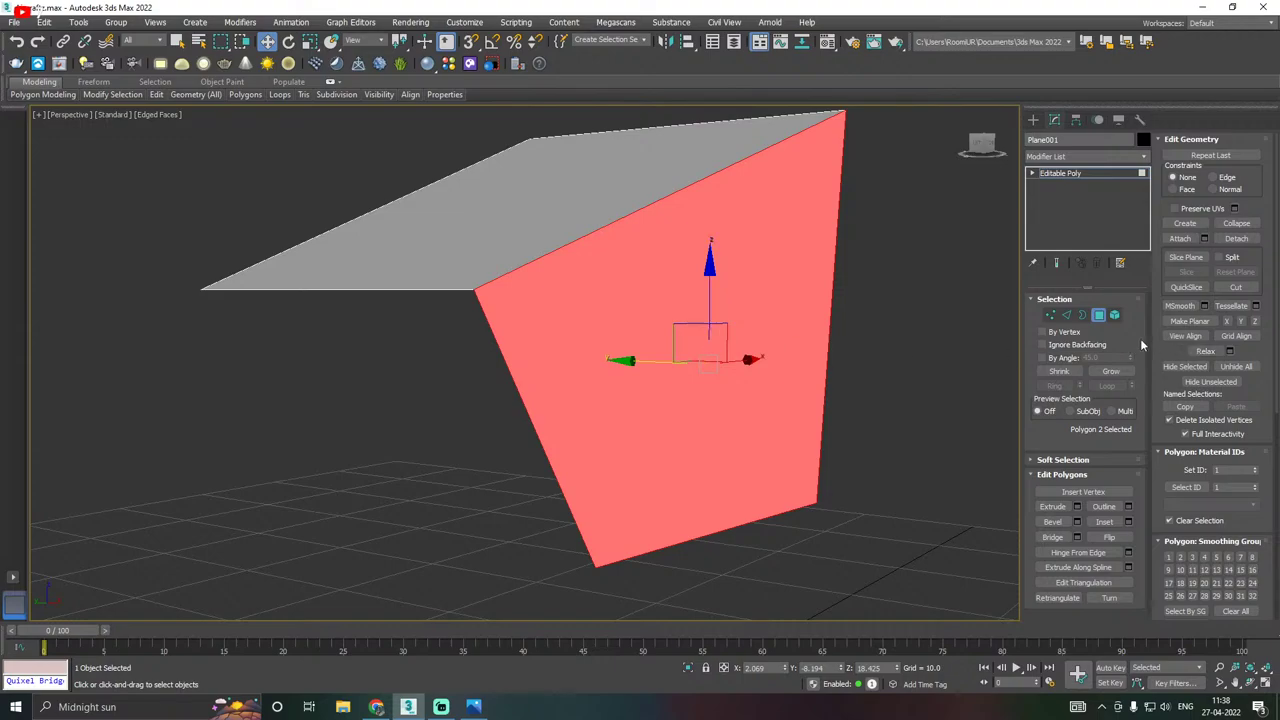
left_click(1237, 336)
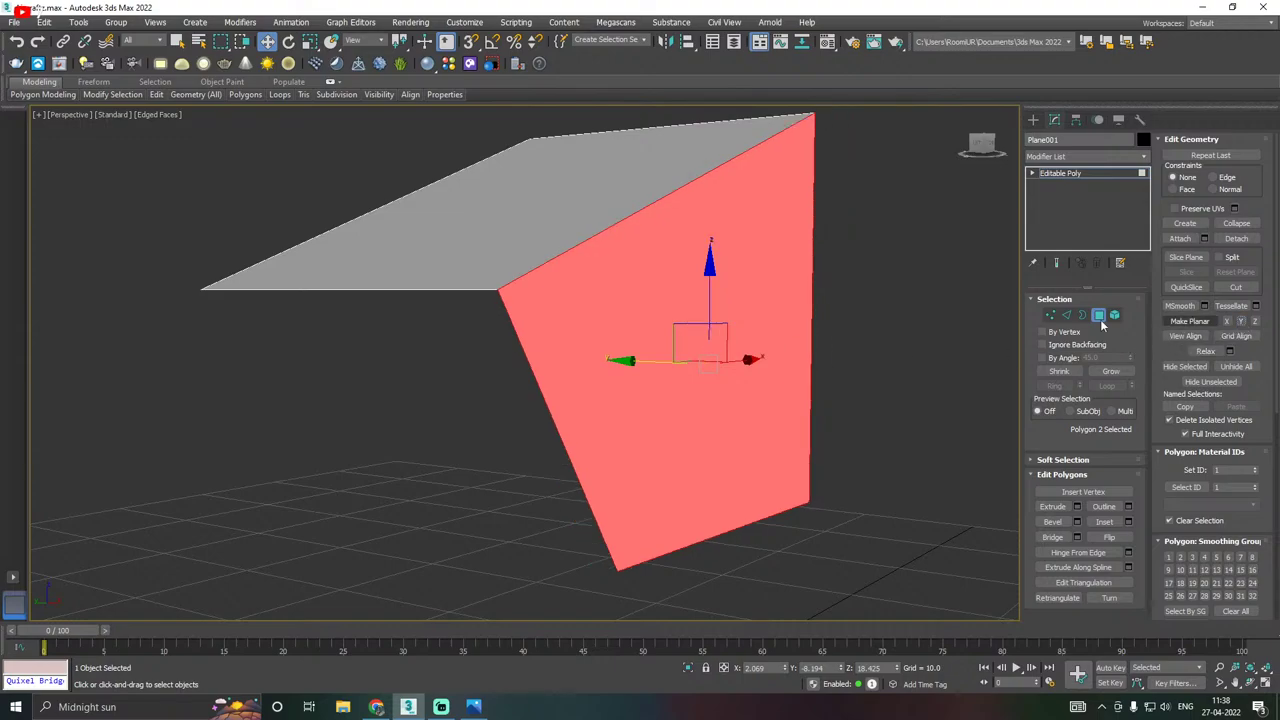
middle_click_drag(836, 323, 646, 352, "alt")
scroll(642, 355, "down", 2)
middle_click_drag(794, 337, 1027, 316, "alt")
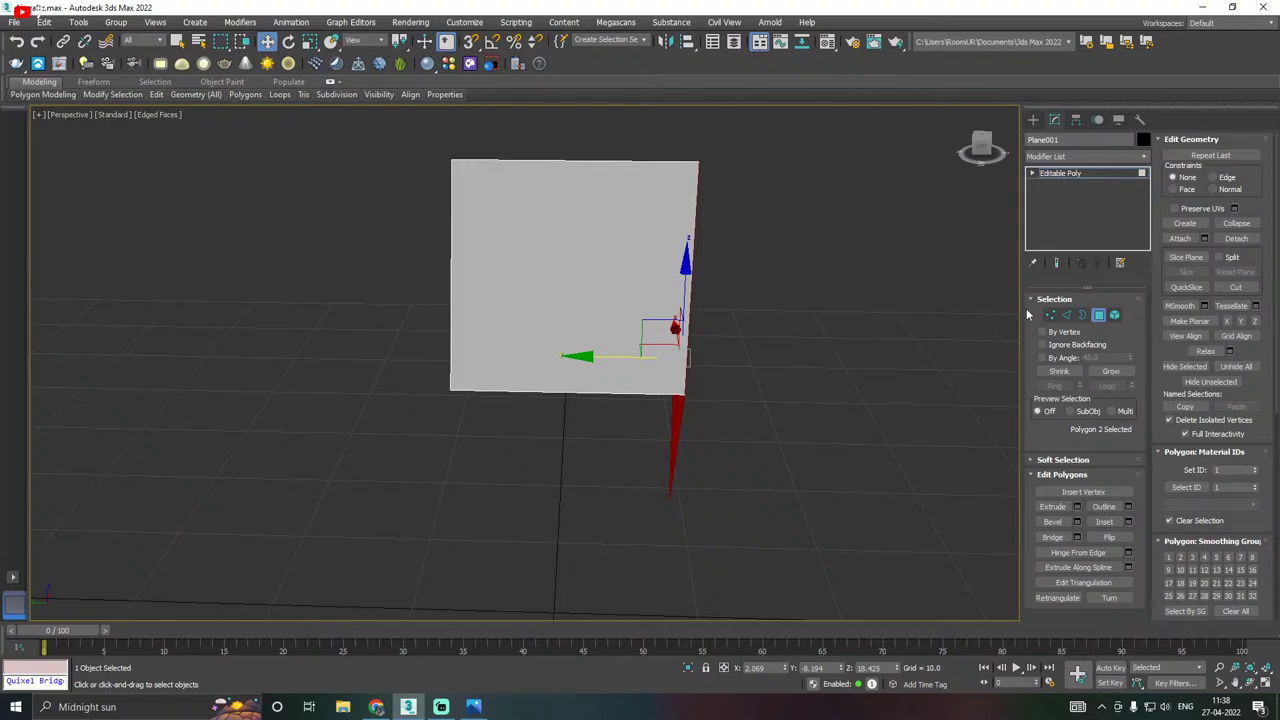
Try to make the side wall polygon planar along the Y axis.
key("t")
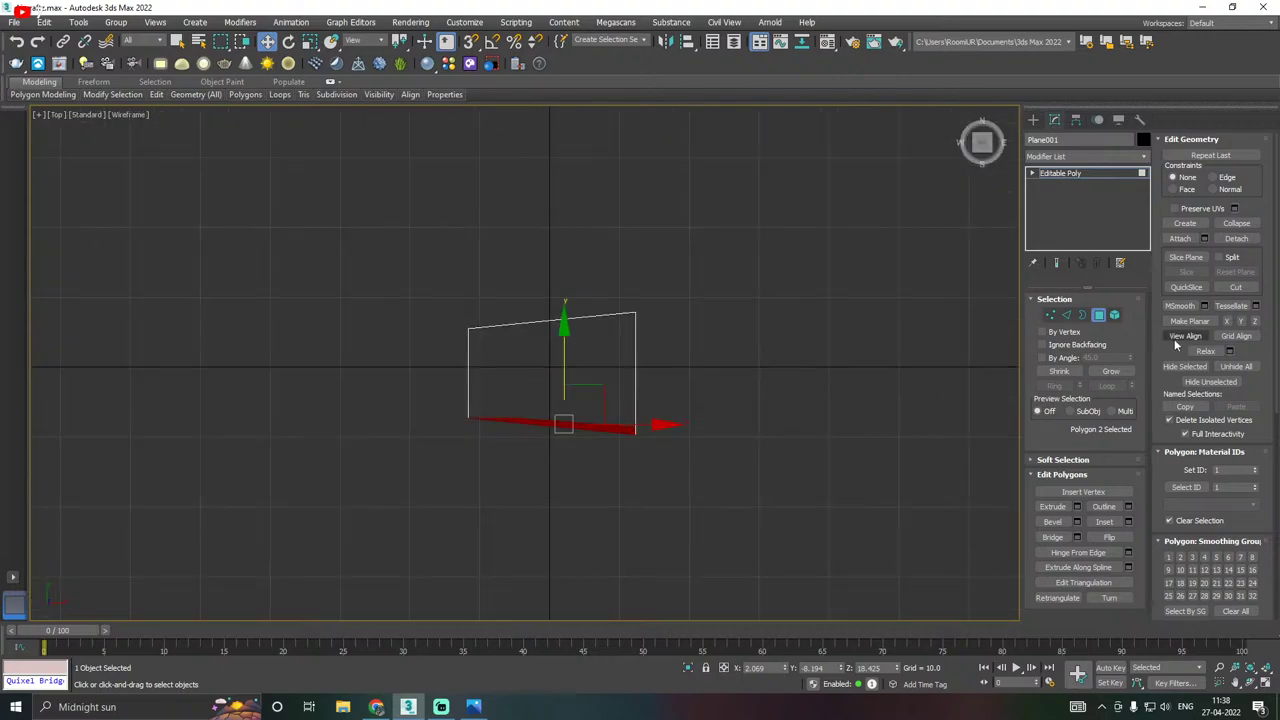
key("p")
middle_click_drag(674, 326, 706, 307, "alt")
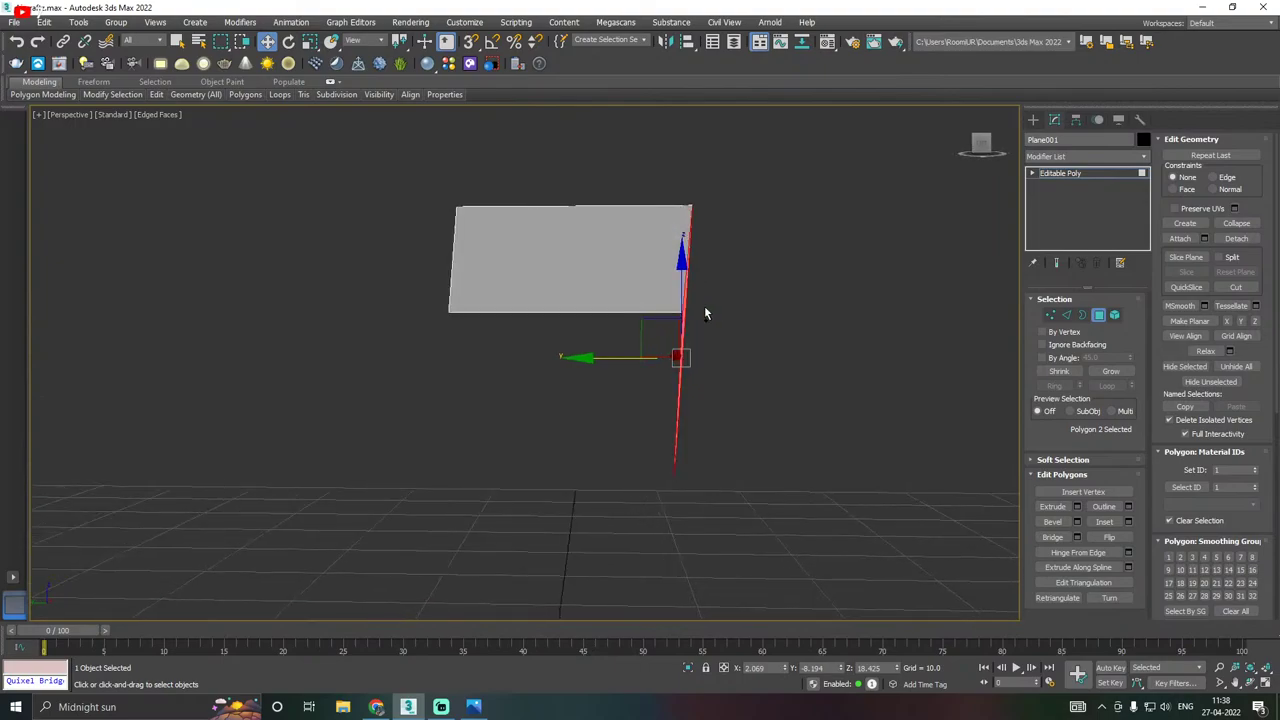
left_click(1241, 322)
middle_click_drag(782, 322, 763, 348, "alt")
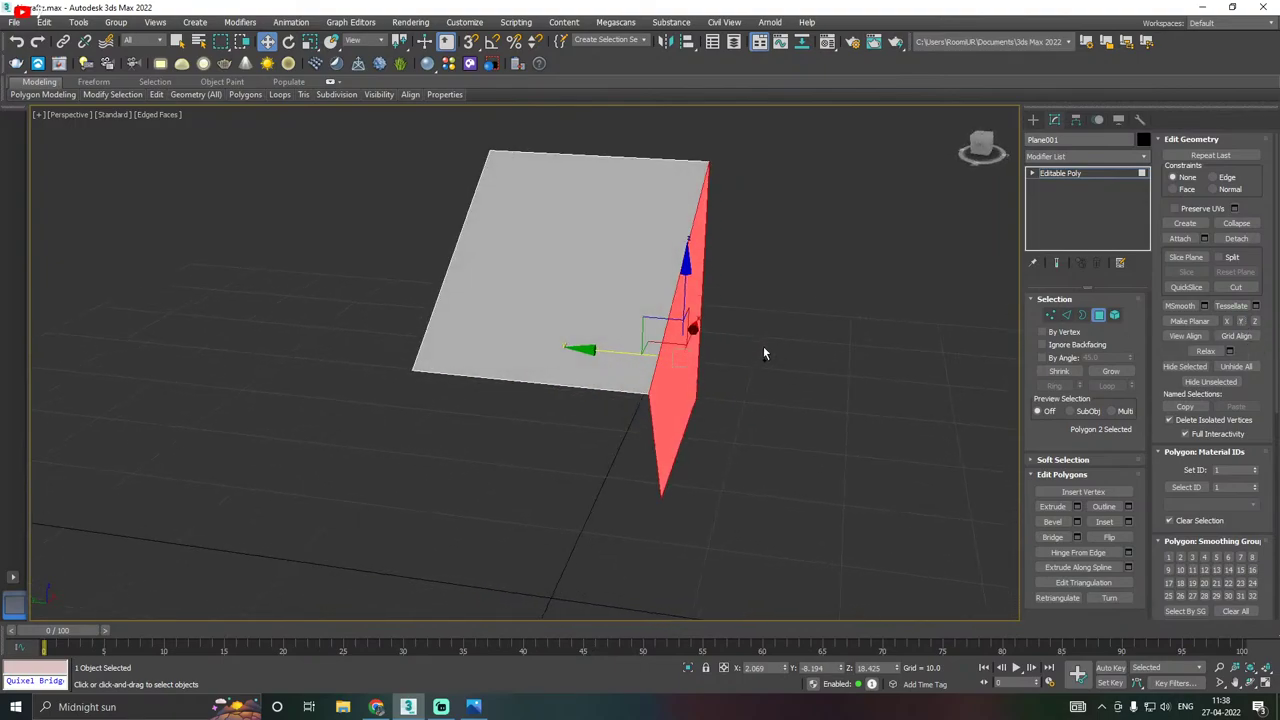
middle_click_drag(1000, 328, 926, 372, "alt")
In the front view, lower the two top vertices at the wide end to about Z 27.5.
left_click(1050, 314)
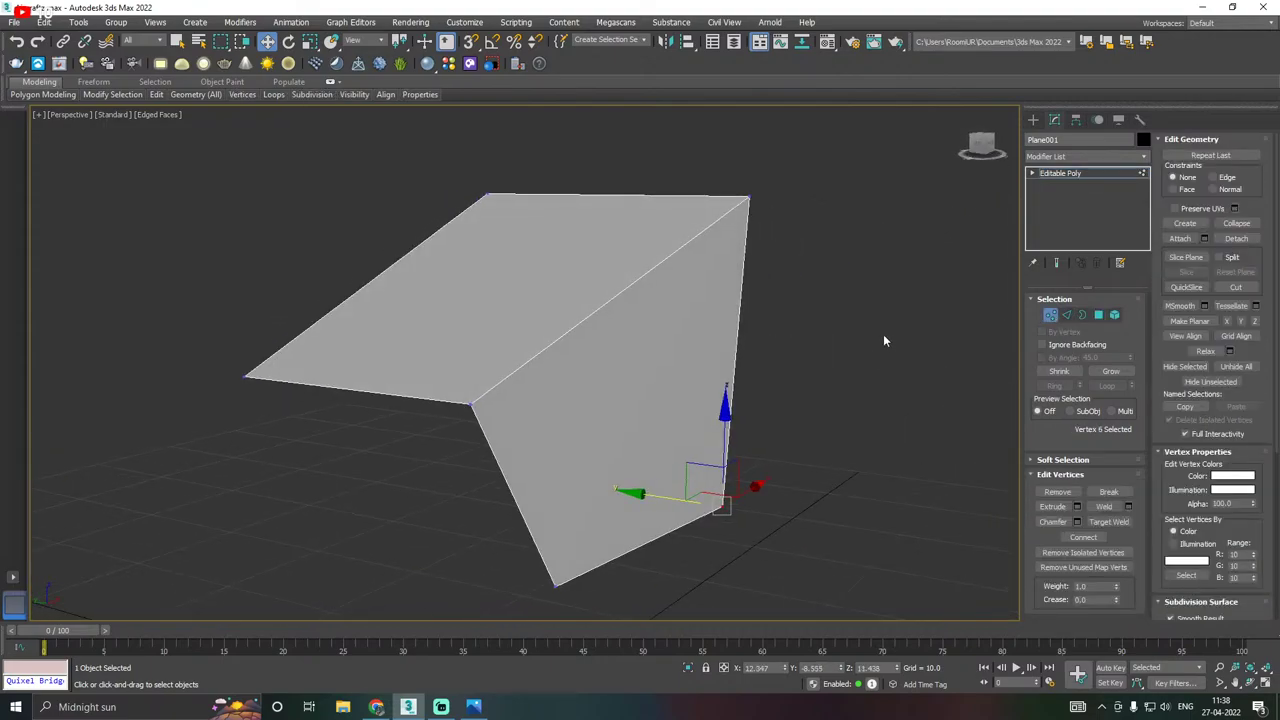
key("f")
middle_click_drag(657, 380, 646, 433)
left_click_drag(627, 285, 771, 371)
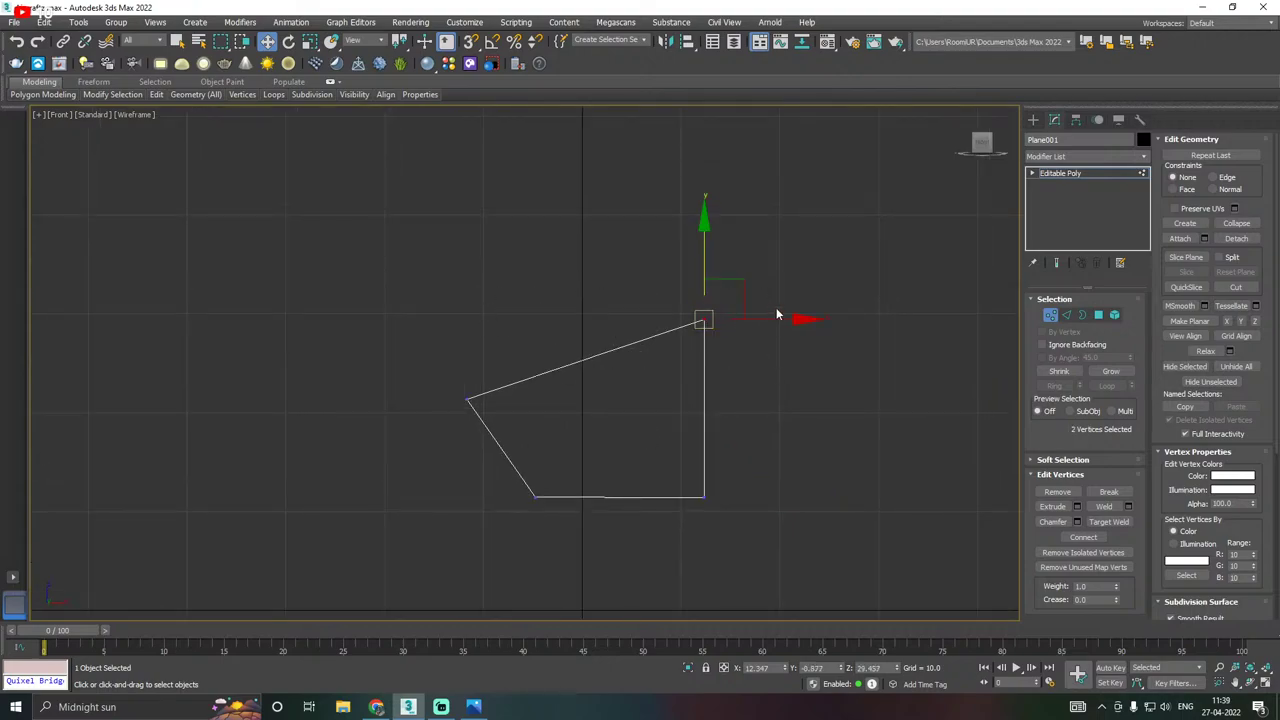
left_click_drag(707, 256, 724, 294)
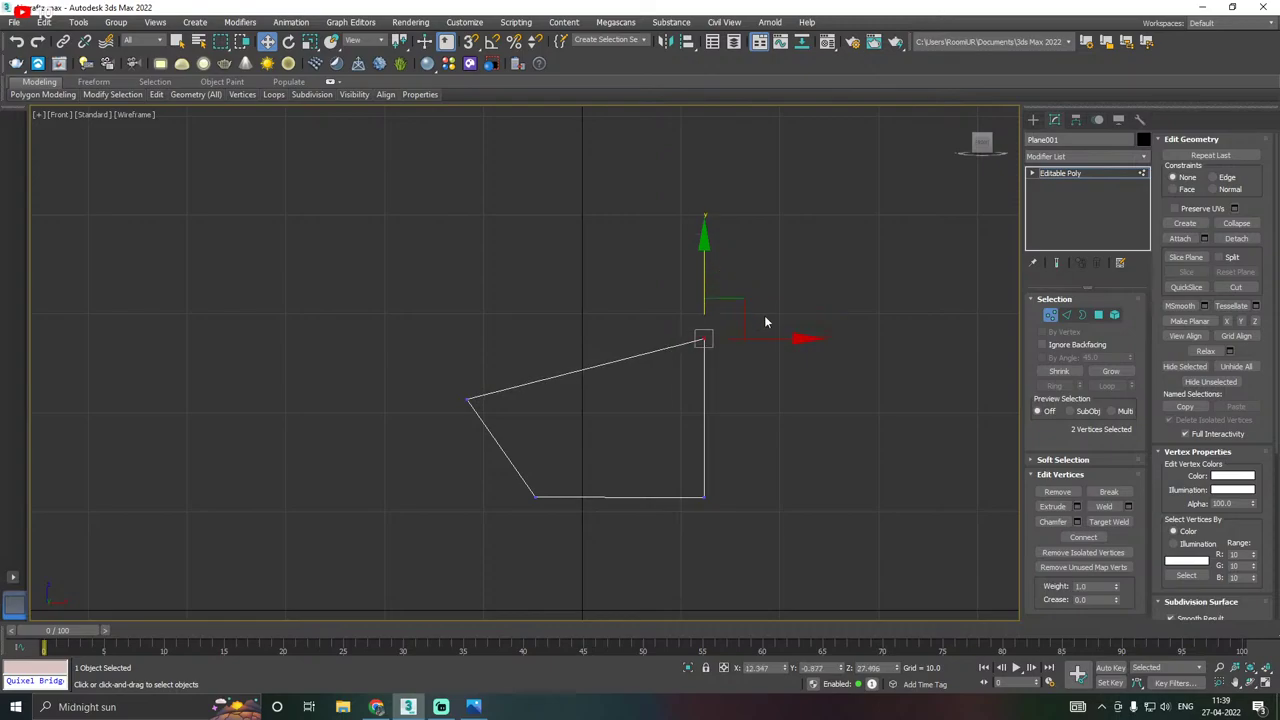
Lengthen the body by moving all three wide-end vertices along X to about 15.3, and consult the reference.
left_click_drag(806, 524, 814, 532)
middle_click_drag(831, 549, 656, 496)
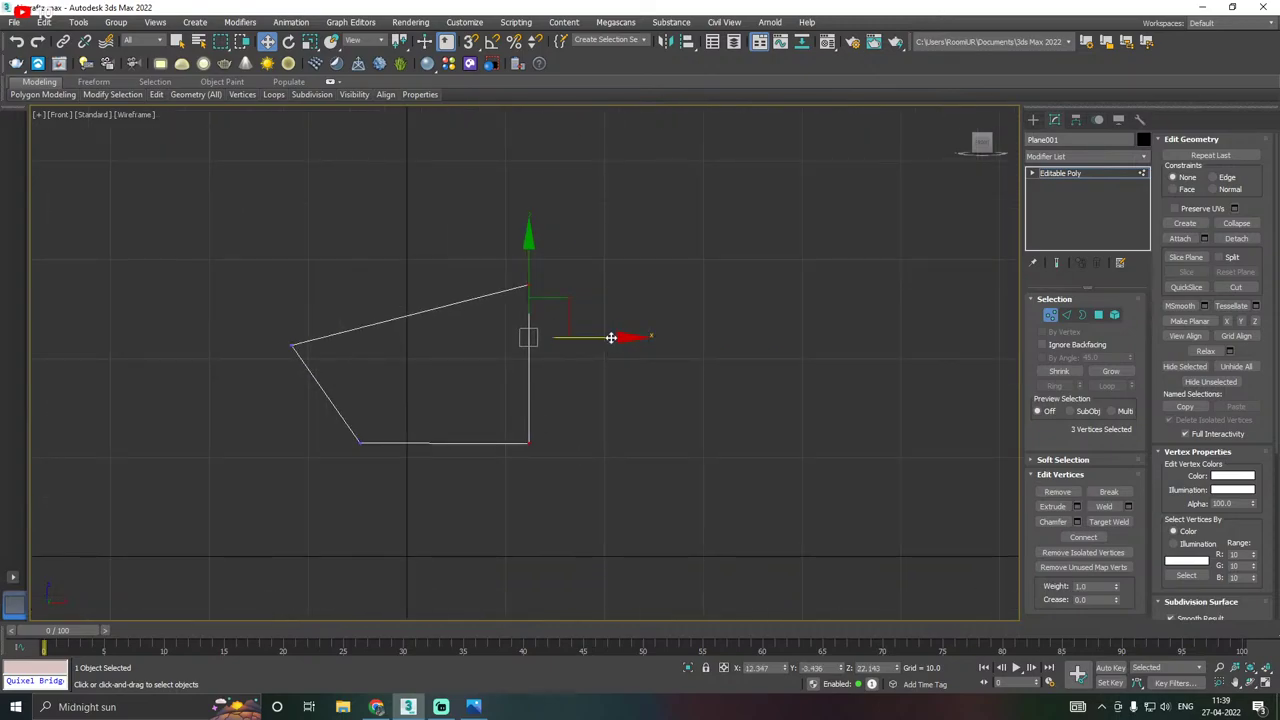
left_click_drag(611, 337, 640, 326)
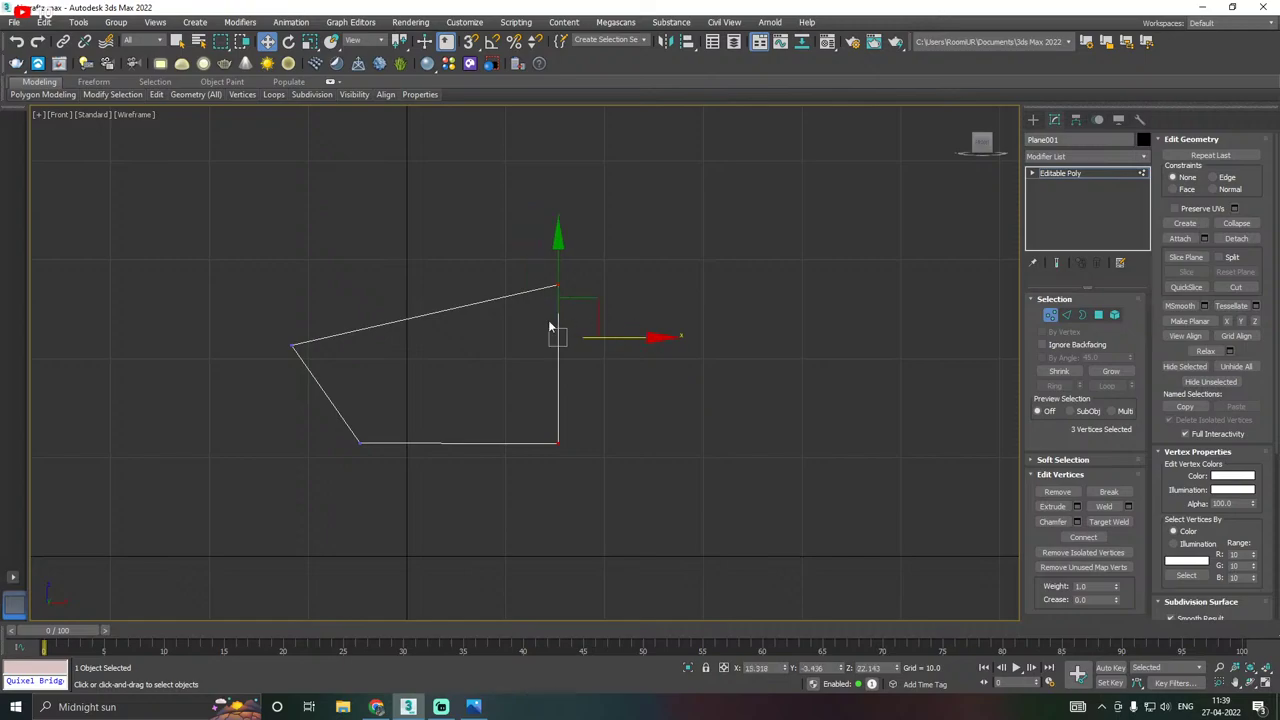
middle_click_drag(402, 362, 488, 373)
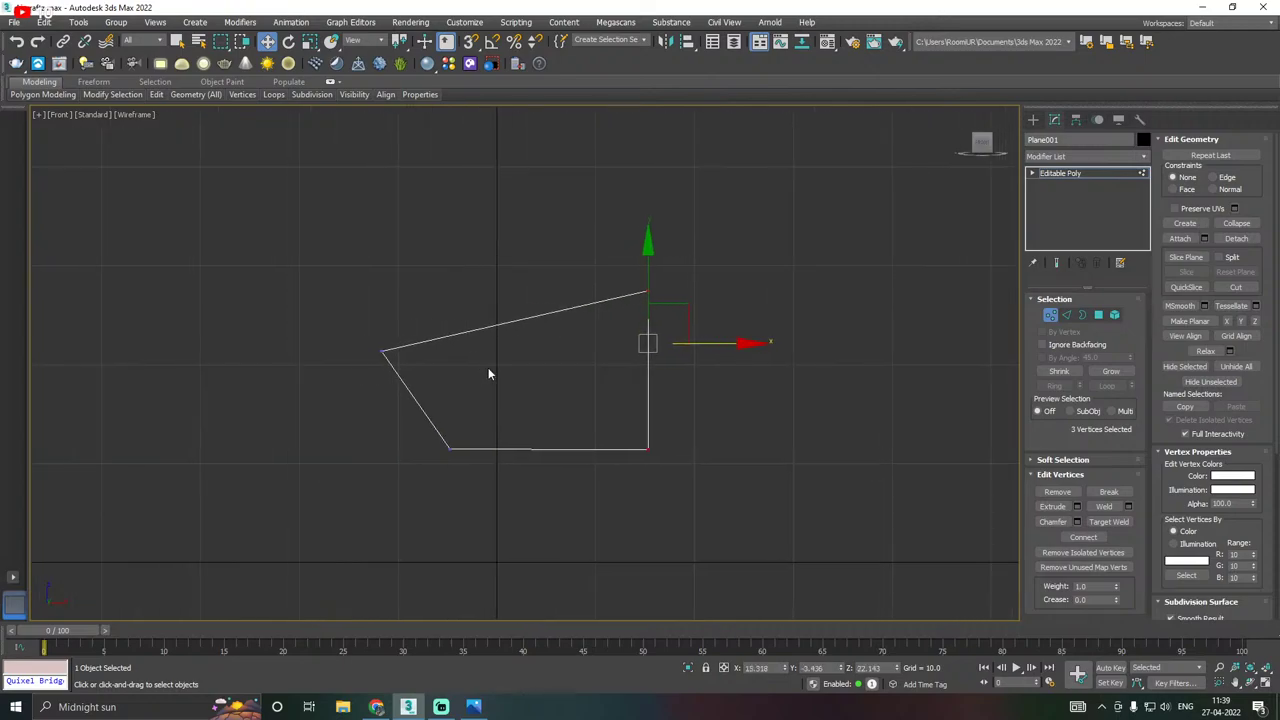
key("alt+Tab")
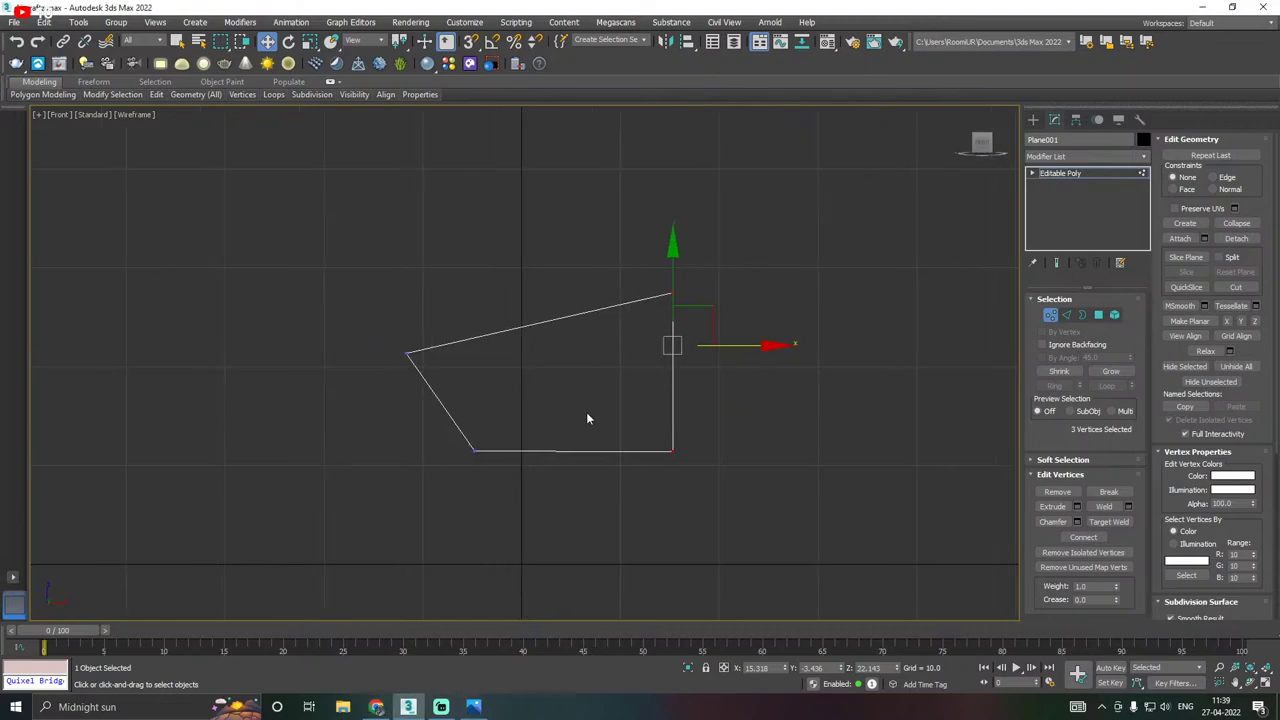
In the front view, move the narrow end's top vertices to about X -10.2, Z 18.5, and lower the wide end's top vertices to about Z 26.9.
key("p")
middle_click_drag(517, 378, 555, 358, "alt")
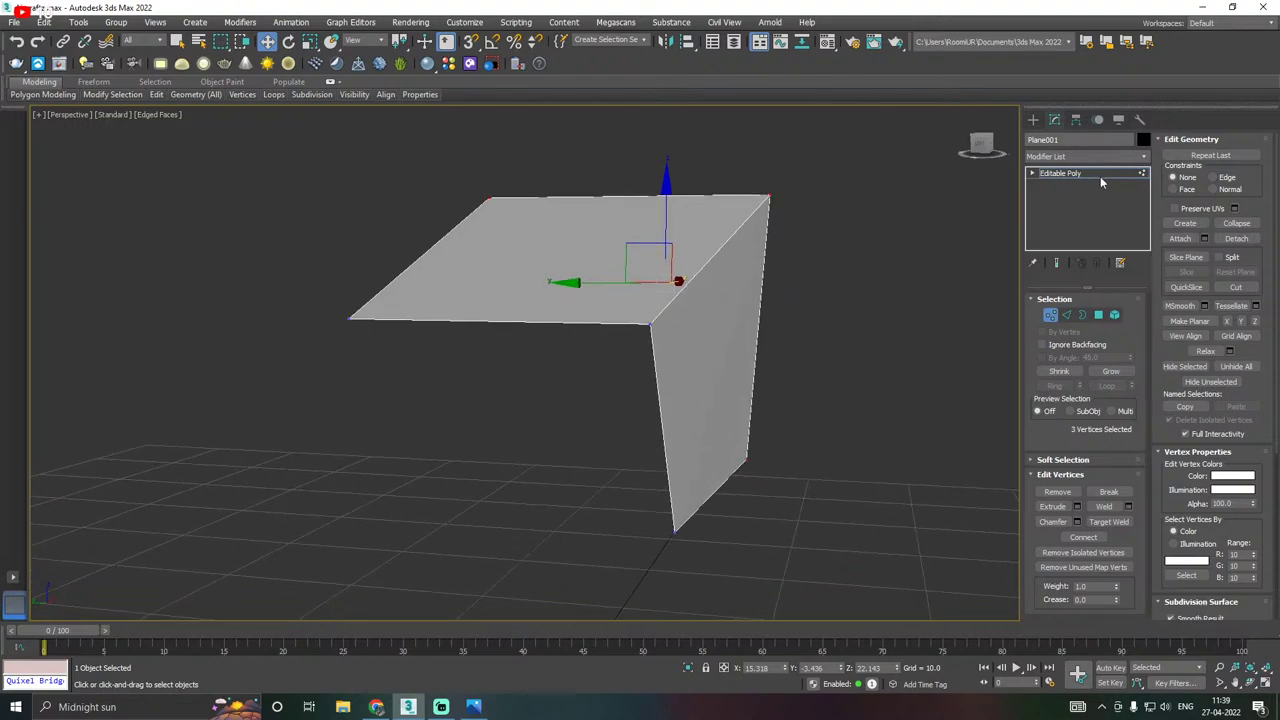
middle_click_drag(631, 320, 602, 313, "alt")
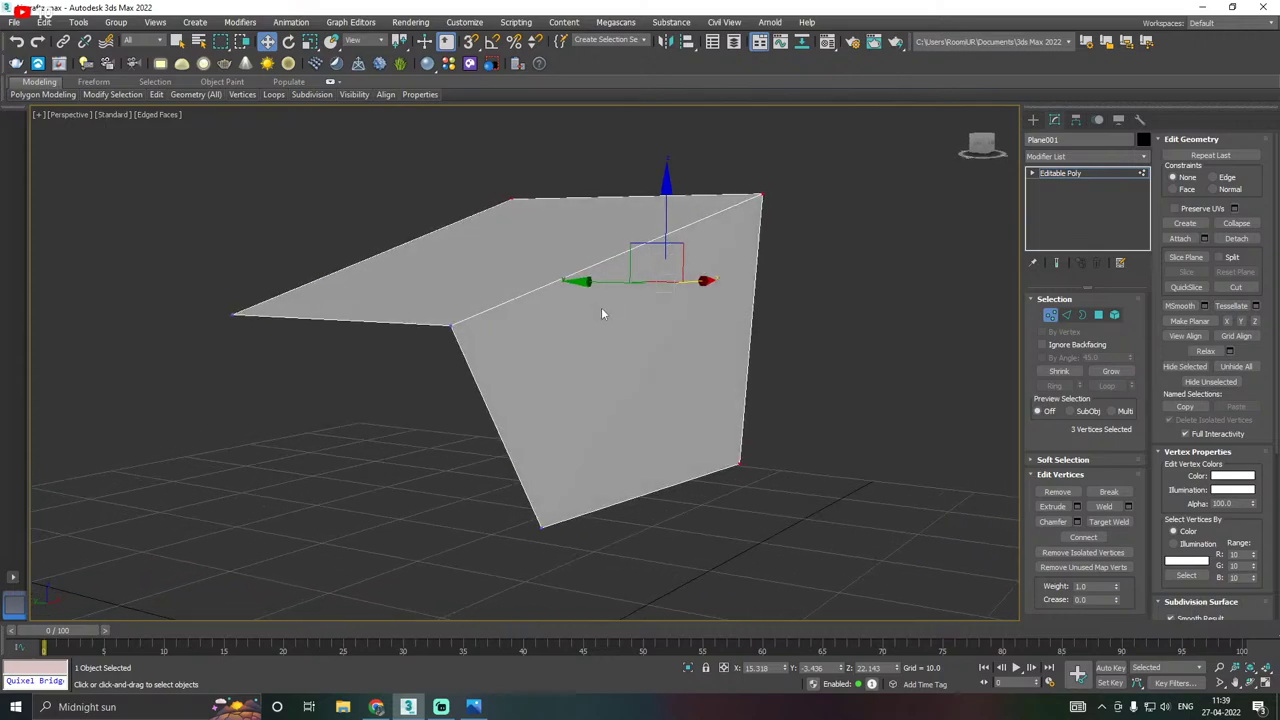
key("f")
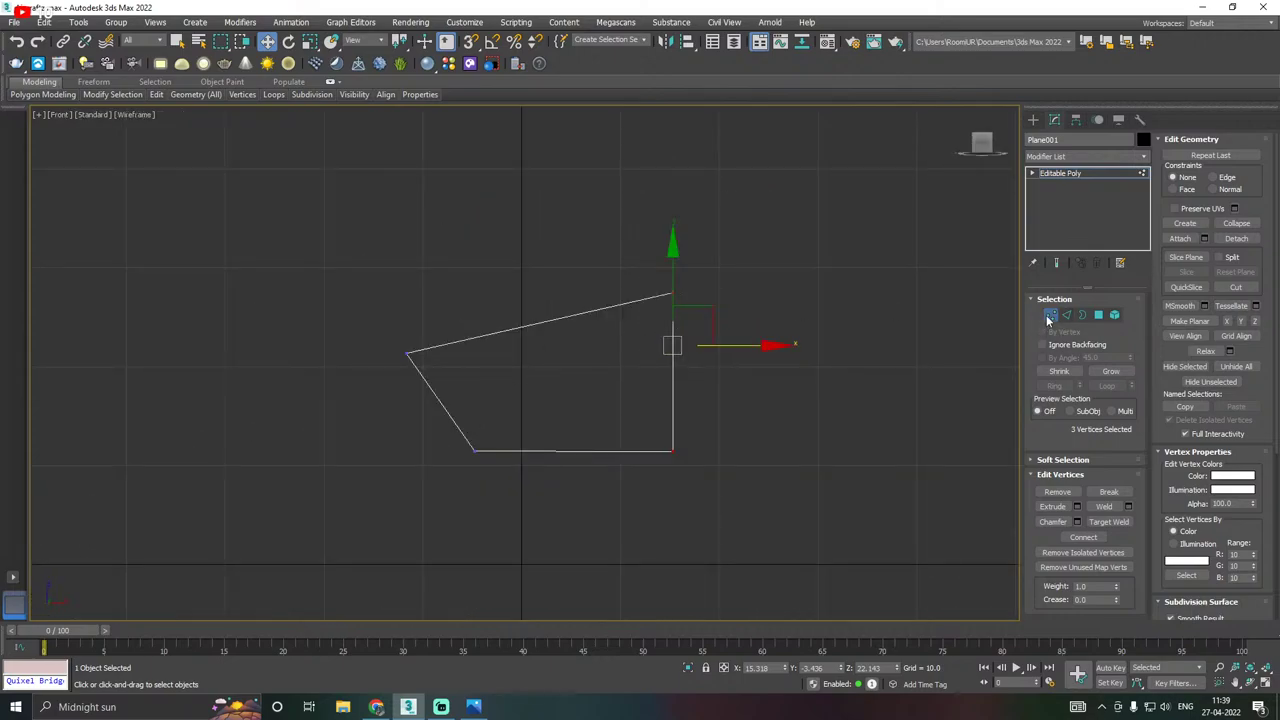
left_click_drag(343, 323, 474, 395)
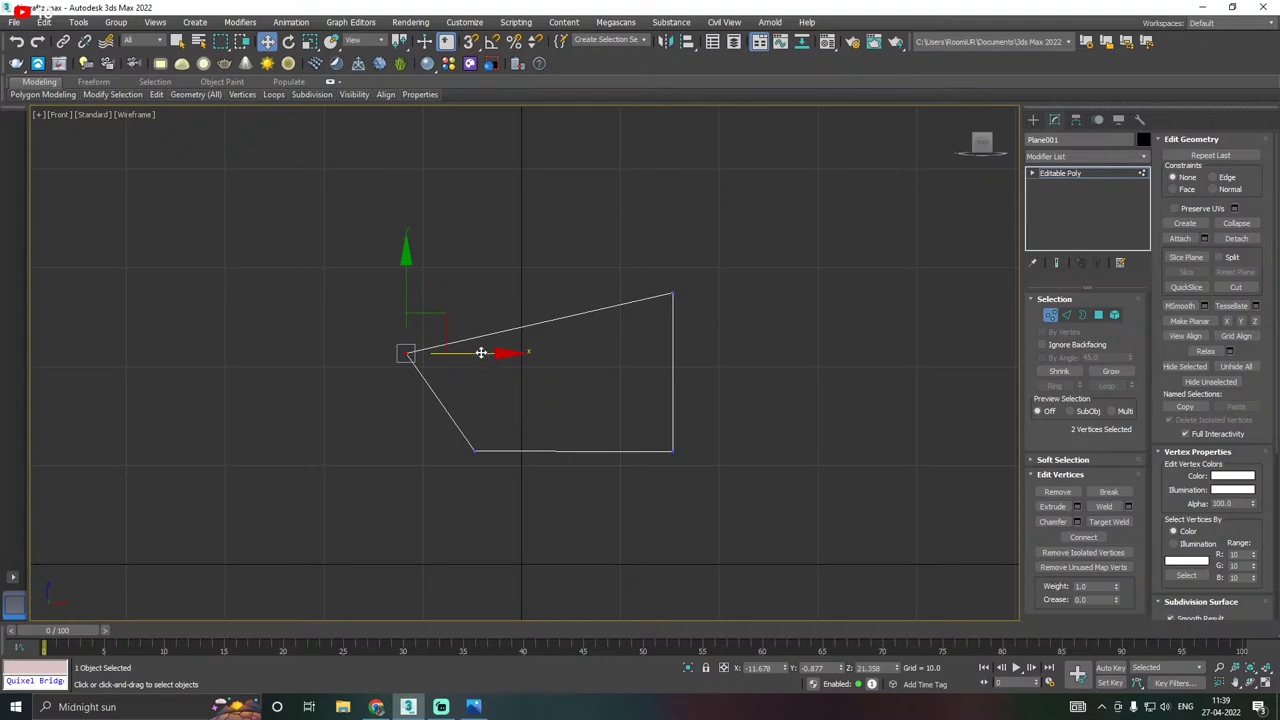
left_click_drag(408, 293, 419, 321)
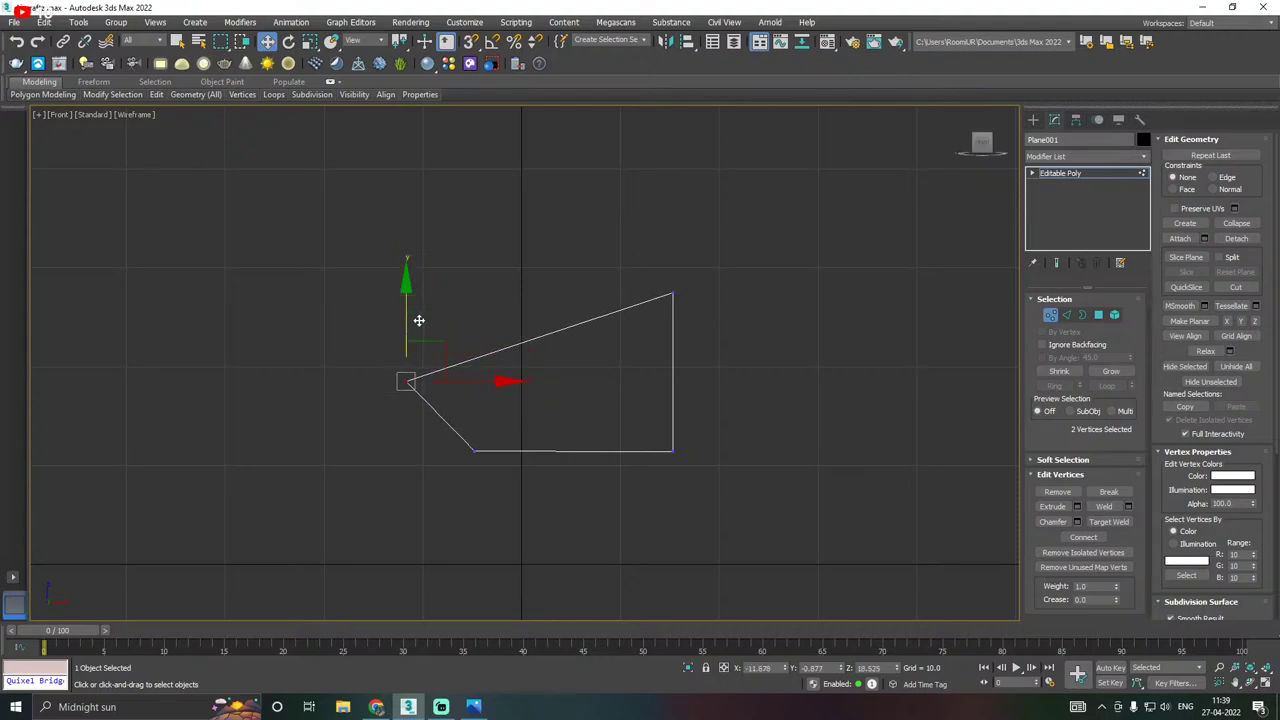
left_click_drag(492, 382, 507, 379)
left_click(672, 295)
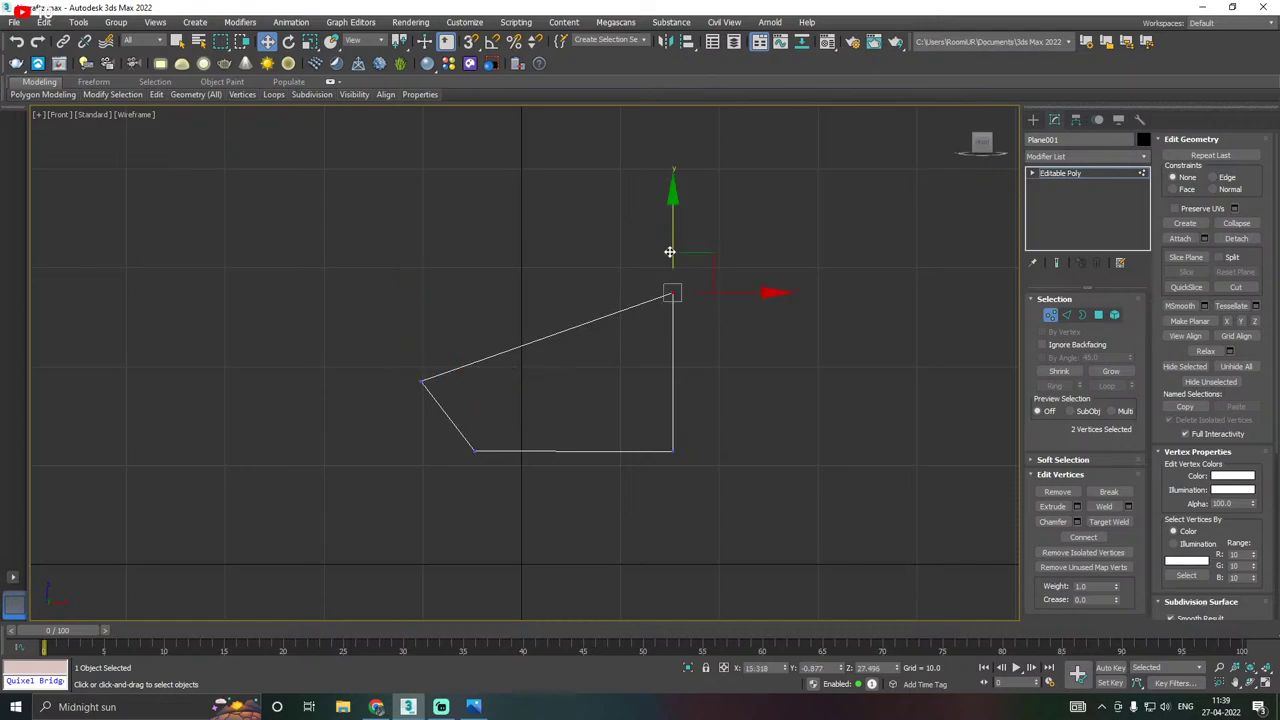
left_click_drag(682, 248, 682, 246)
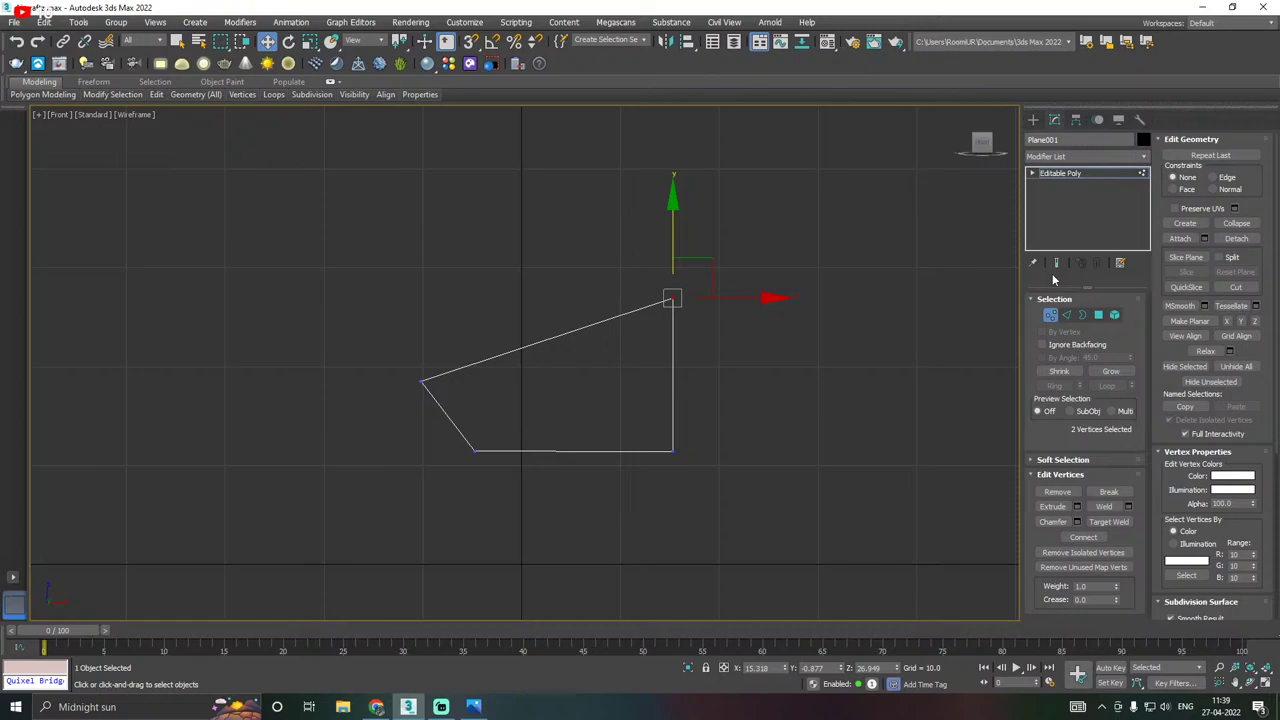
Widen the top panel by moving its free long edge along Y to about 14.2.
key("p")
mouse_move(760, 350)
middle_mouse_down("alt")
mouse_move(587, 372)
mouse_move(780, 355)
middle_mouse_up("alt")
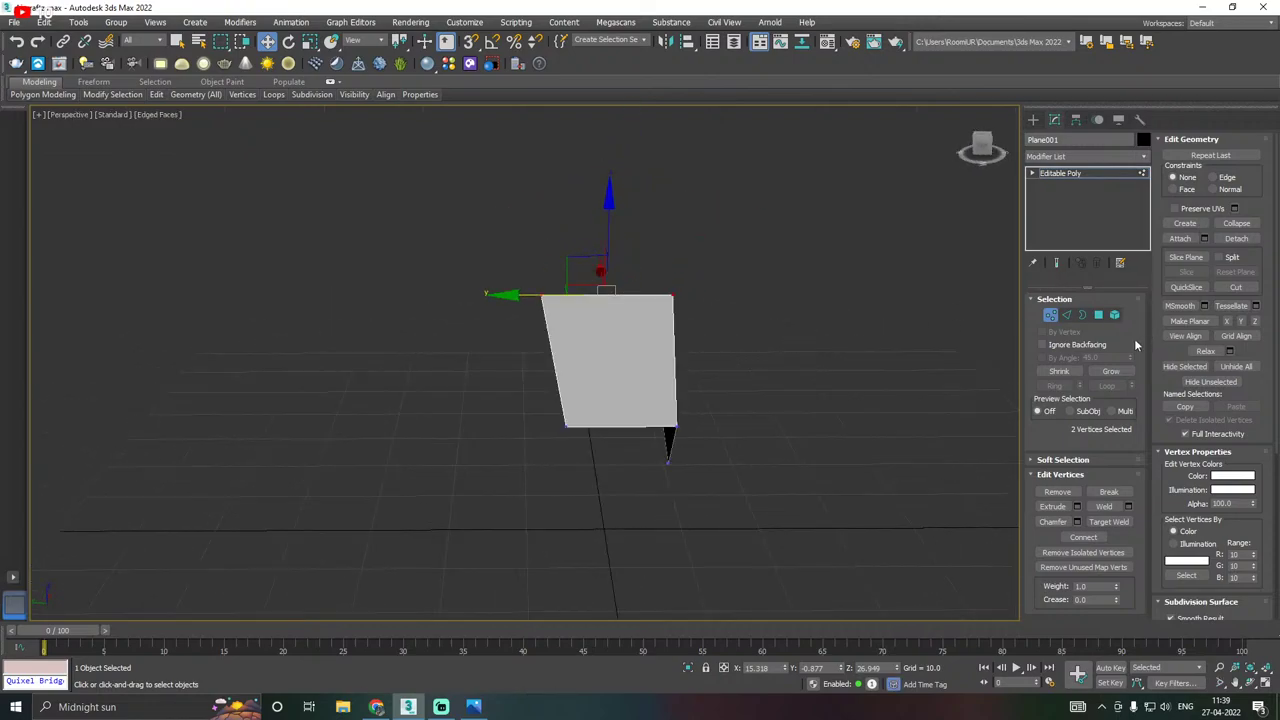
left_click(1067, 315)
left_click(549, 368)
middle_click_drag(531, 371, 478, 356, "alt")
left_click_drag(478, 356, 412, 352)
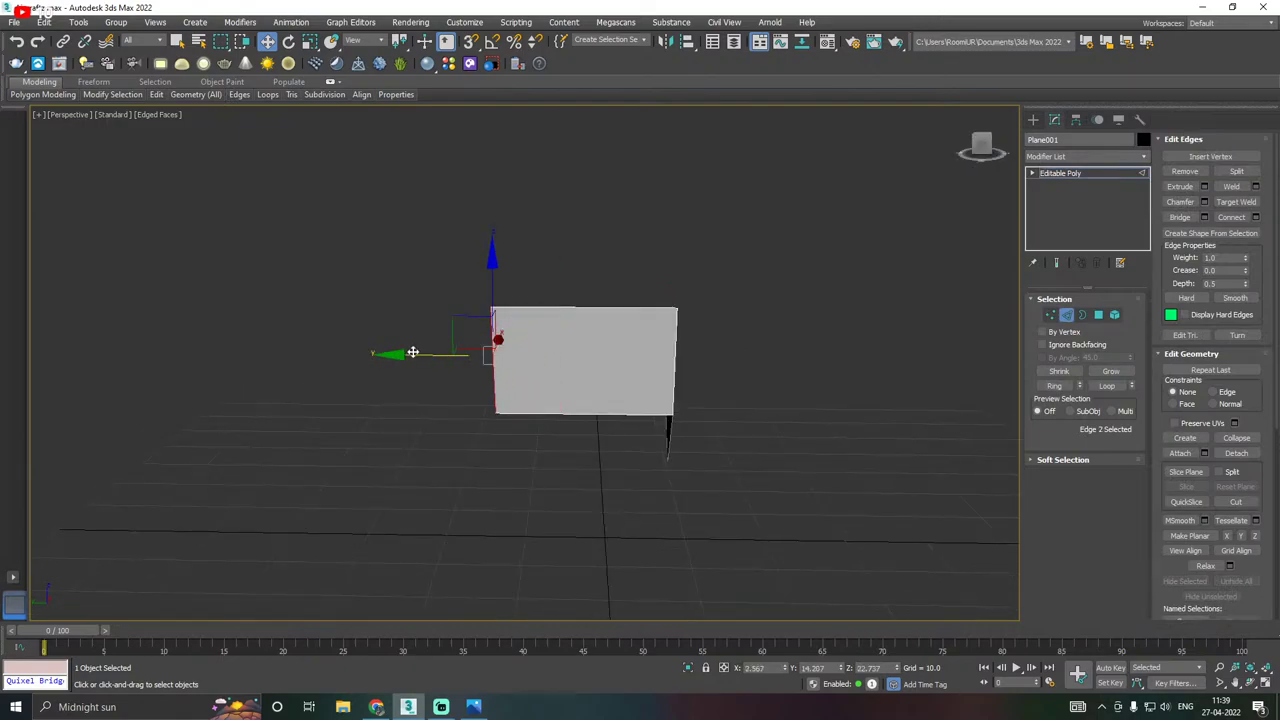
Extrude the side wall's slanted narrow-end edge along Y to about 12.9 to form an end panel under the top panel.
middle_click_drag(412, 352, 509, 343, "alt")
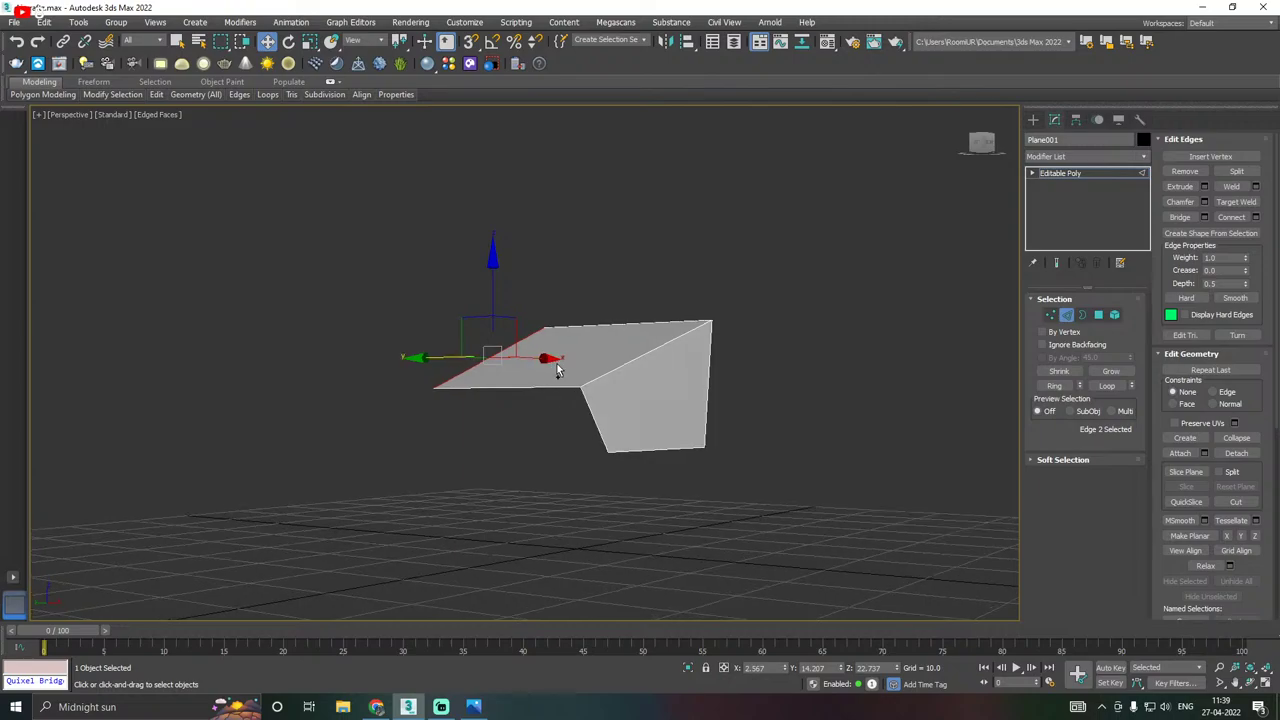
scroll(500, 386, "up", 2)
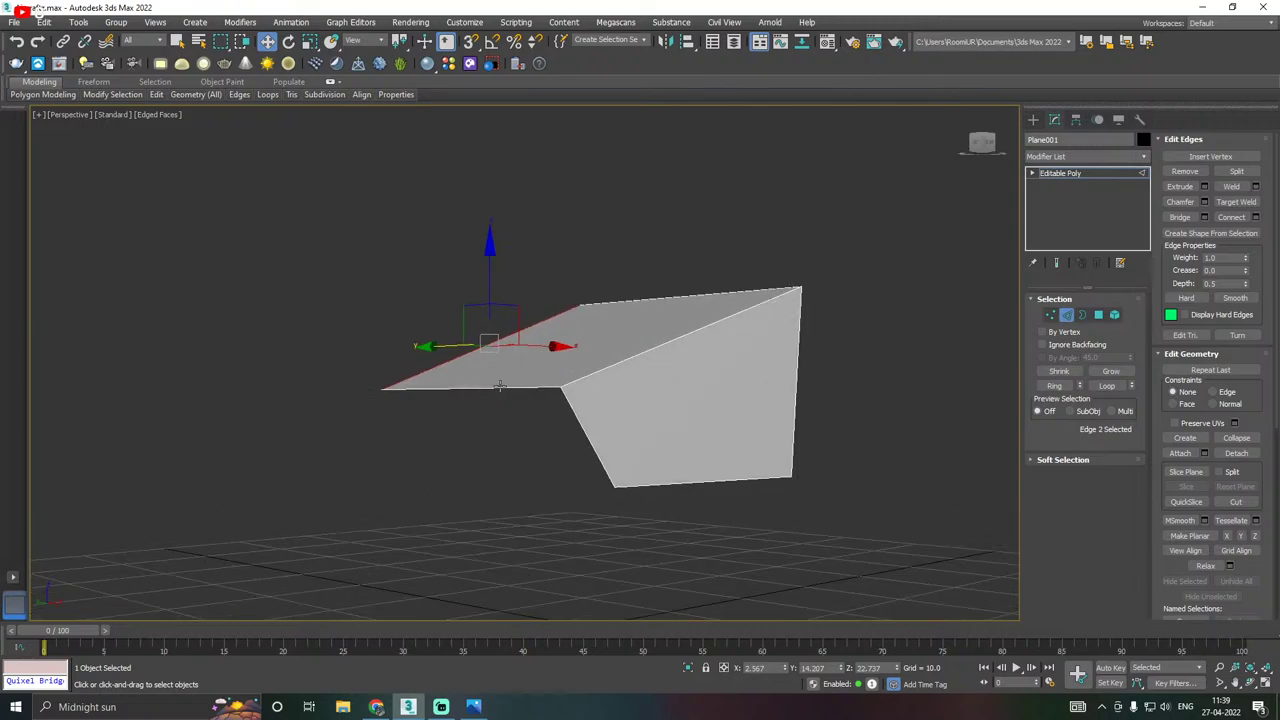
left_click(575, 410)
middle_click_drag(514, 437, 533, 456, "alt")
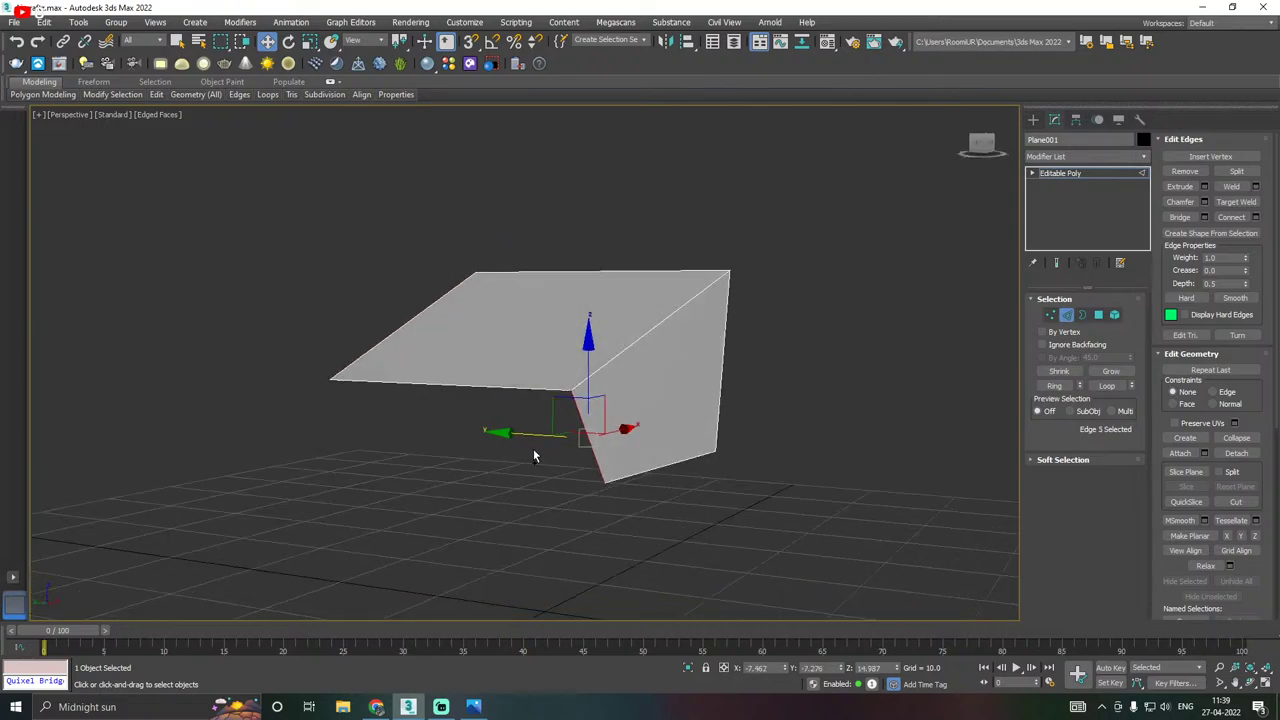
left_click_drag(530, 435, 291, 417, "shift")
middle_click_drag(291, 417, 603, 410, "alt")
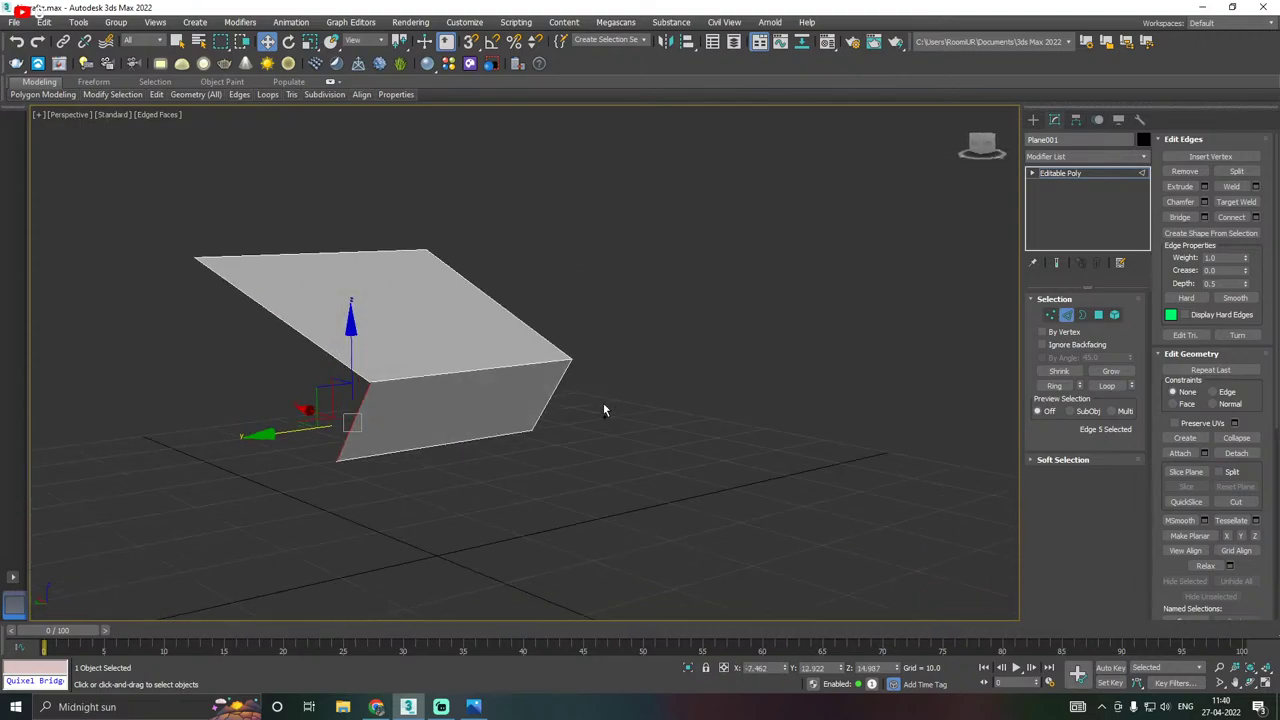
Nudge the end panel's outer edge along Y to about 13.0 to meet the top panel's corner.
scroll(603, 410, "up", 2)
scroll(290, 537, "up", 2)
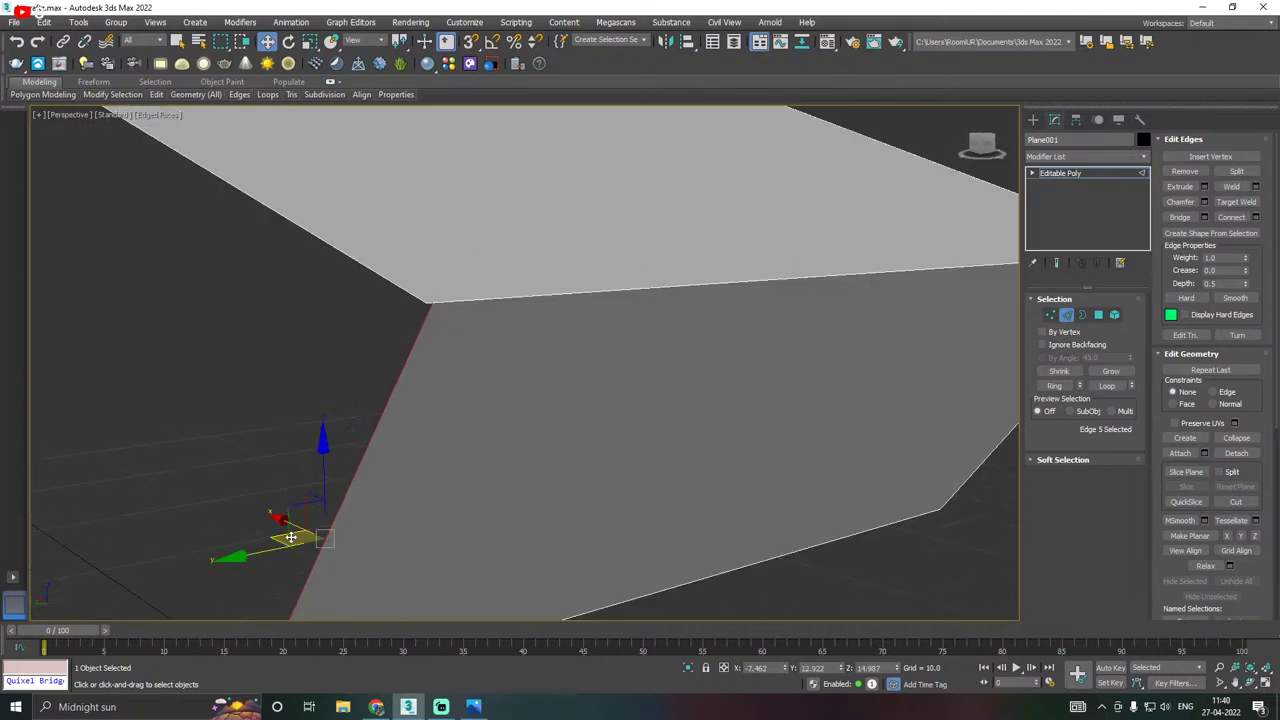
left_click_drag(255, 555, 249, 555)
scroll(504, 422, "down", 2)
middle_click_drag(504, 422, 497, 427, "alt")
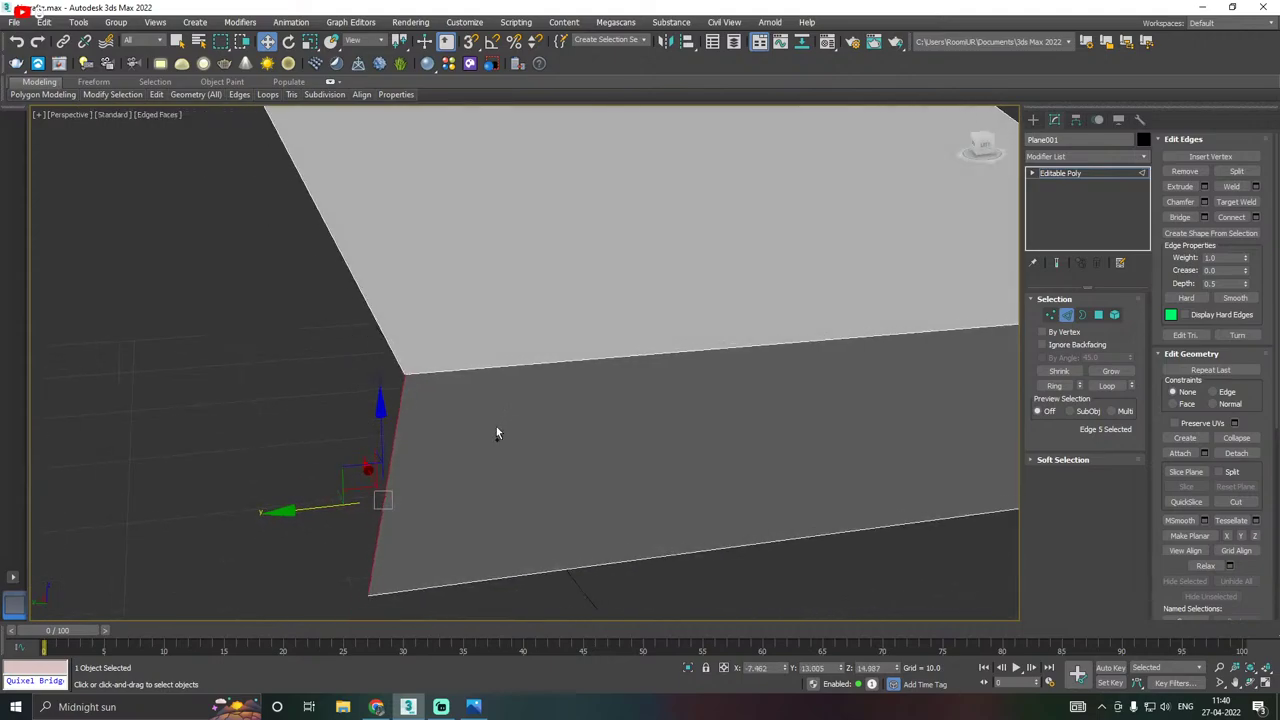
Weld the two overlapping vertices where the end panel meets the top panel's corner, using a threshold of 4.125.
left_click(1050, 315)
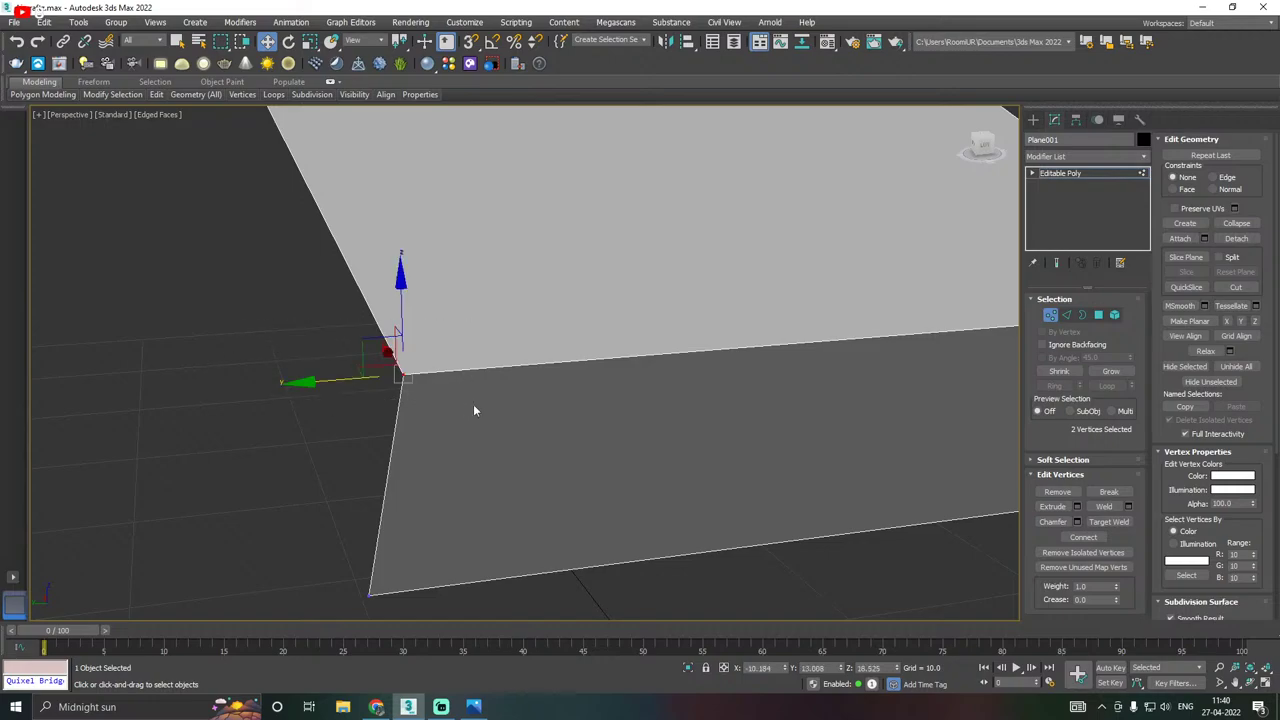
left_click(1129, 506)
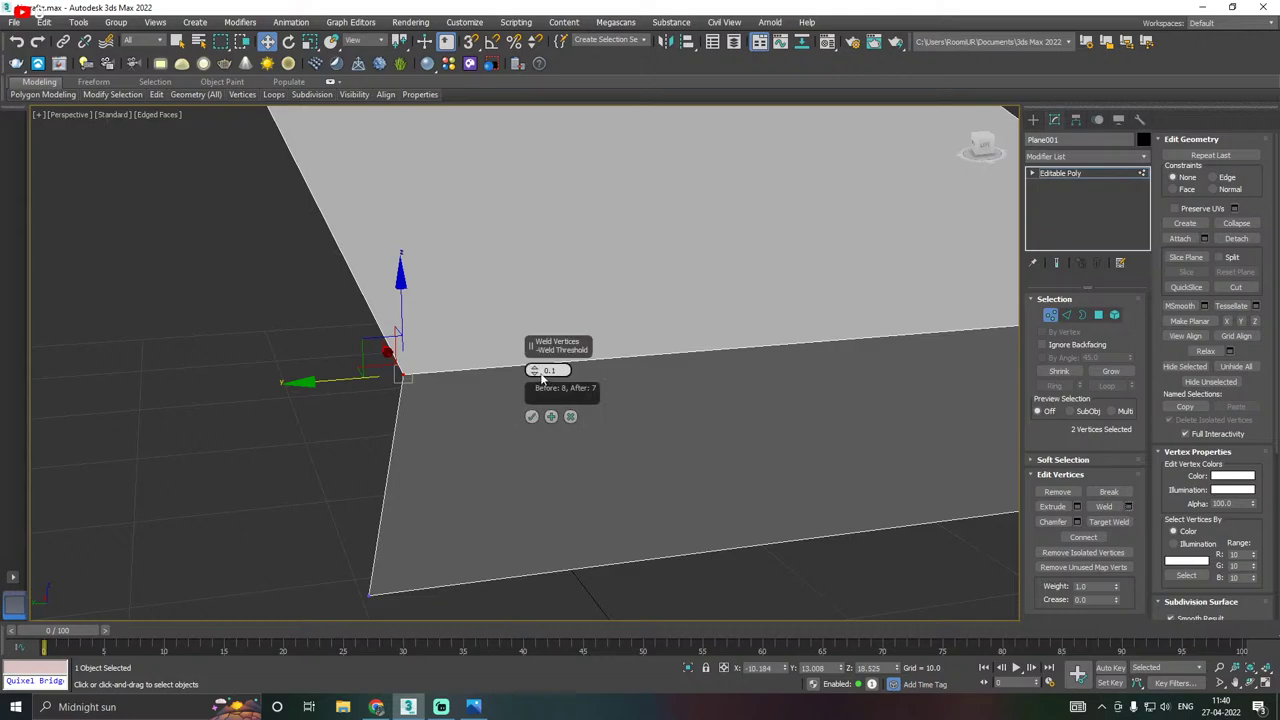
left_click_drag(535, 370, 535, 335)
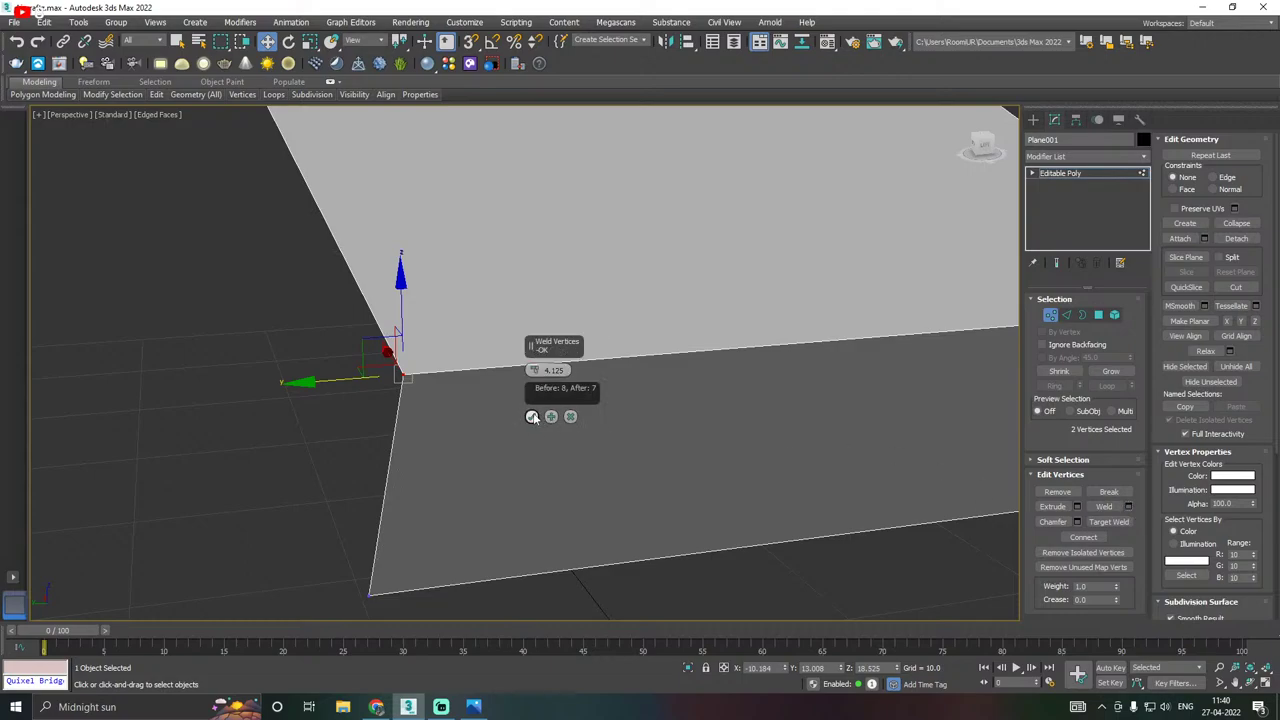
left_click(531, 416)
left_click(388, 376)
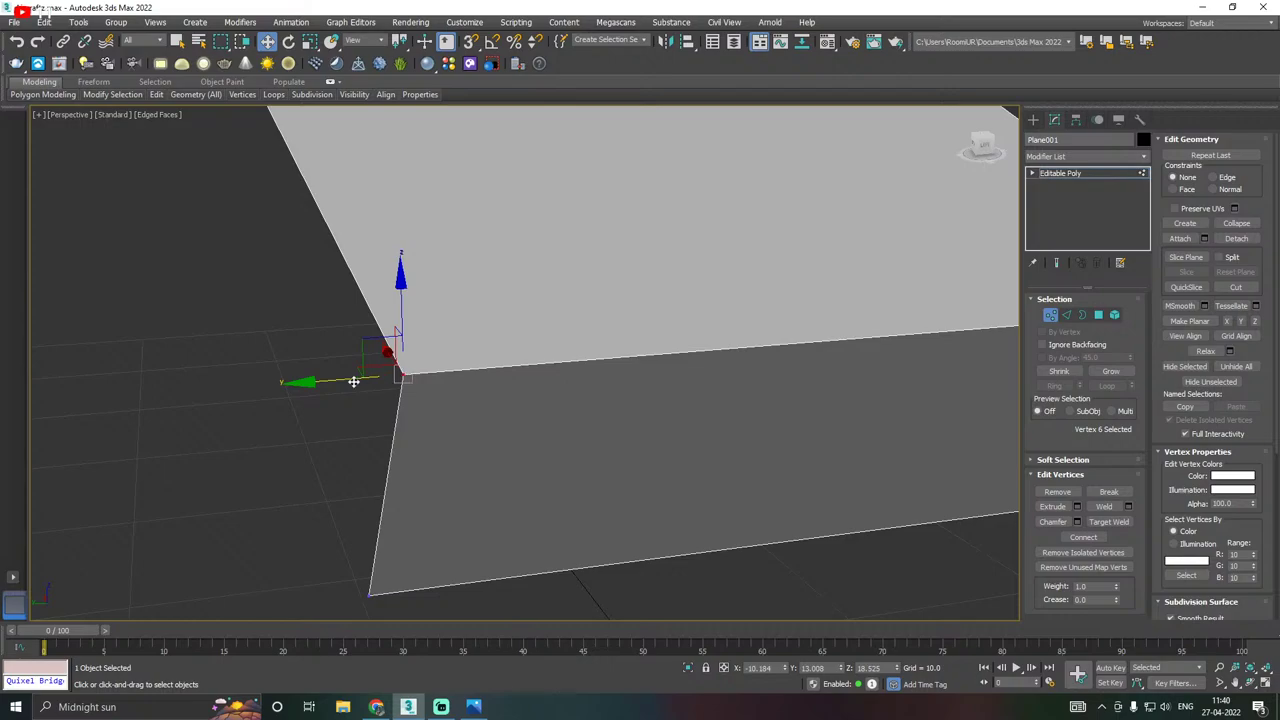
left_click_drag(406, 375, 471, 429)
Narrow the body by moving the three vertices on the positive Y side inward along Y to about 9.6.
scroll(471, 425, "down", 5)
middle_click_drag(480, 423, 651, 357, "alt")
left_click_drag(432, 354, 493, 511)
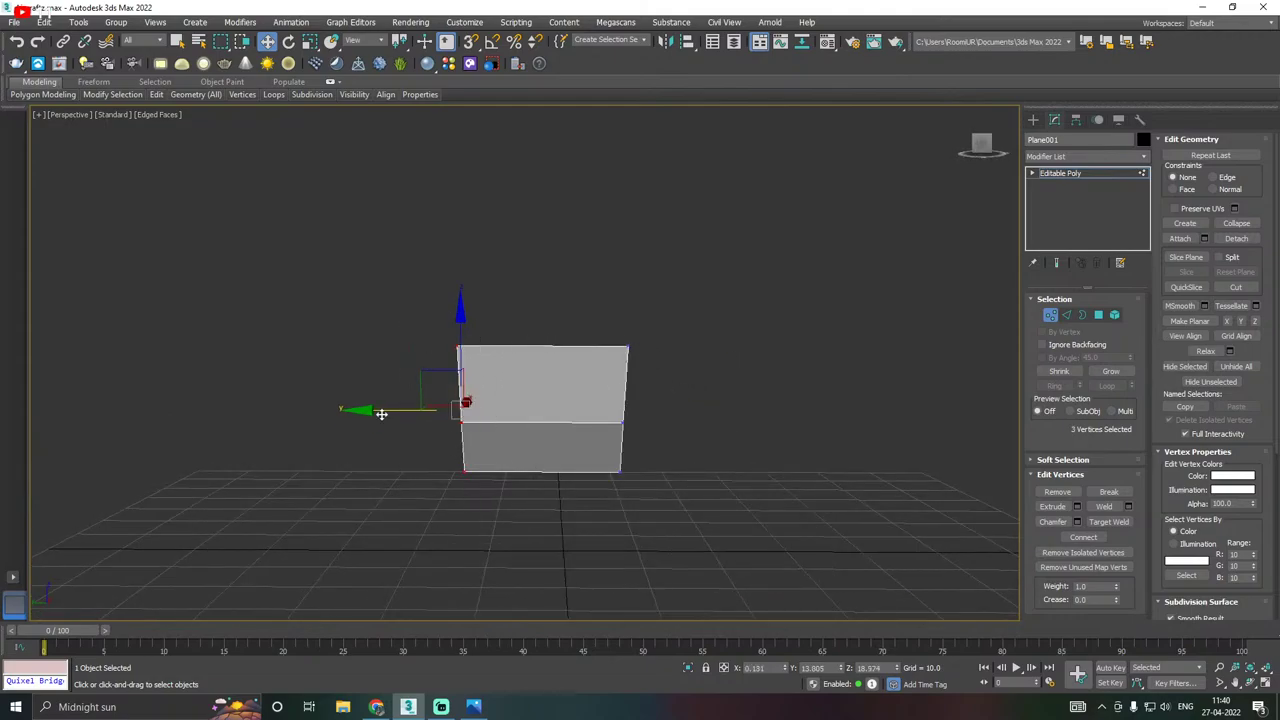
left_click_drag(381, 414, 413, 409)
middle_click_drag(488, 412, 417, 417, "alt")
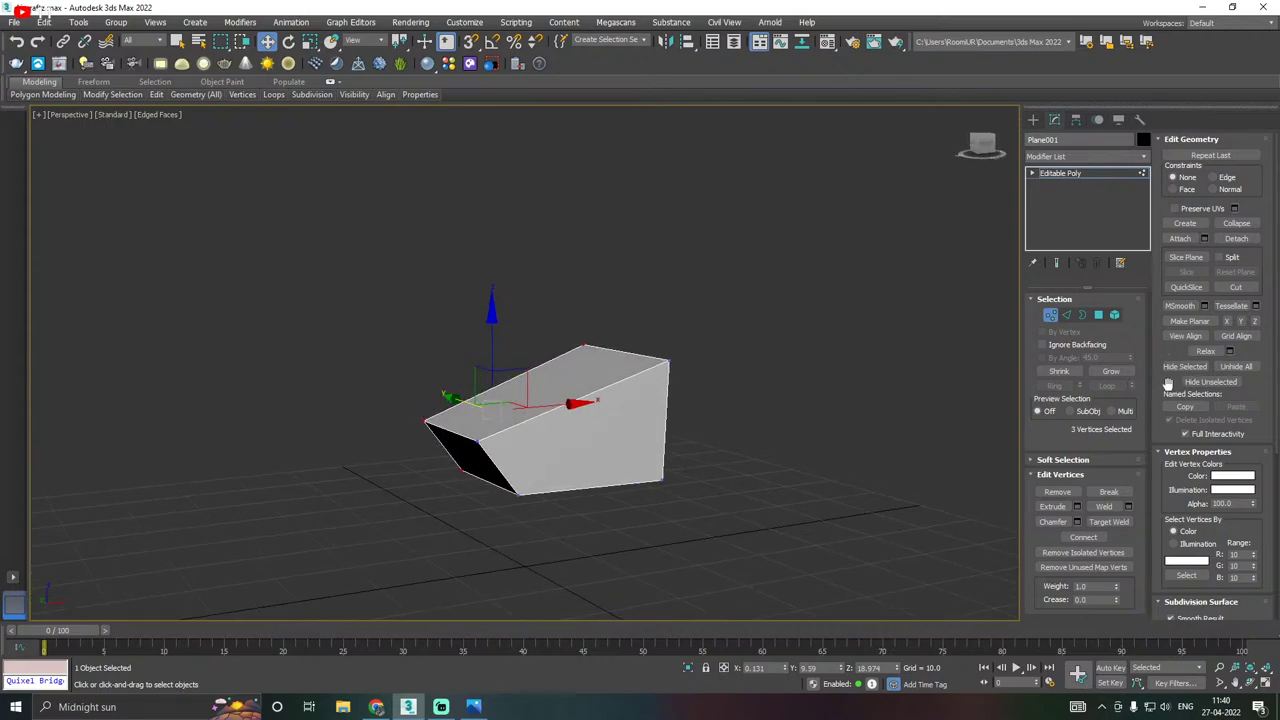
Extrude the wide-end edges of the side wall and top panel along X to about 90.0 to lengthen the body.
left_click(1068, 317)
middle_click_drag(758, 380, 670, 427, "alt")
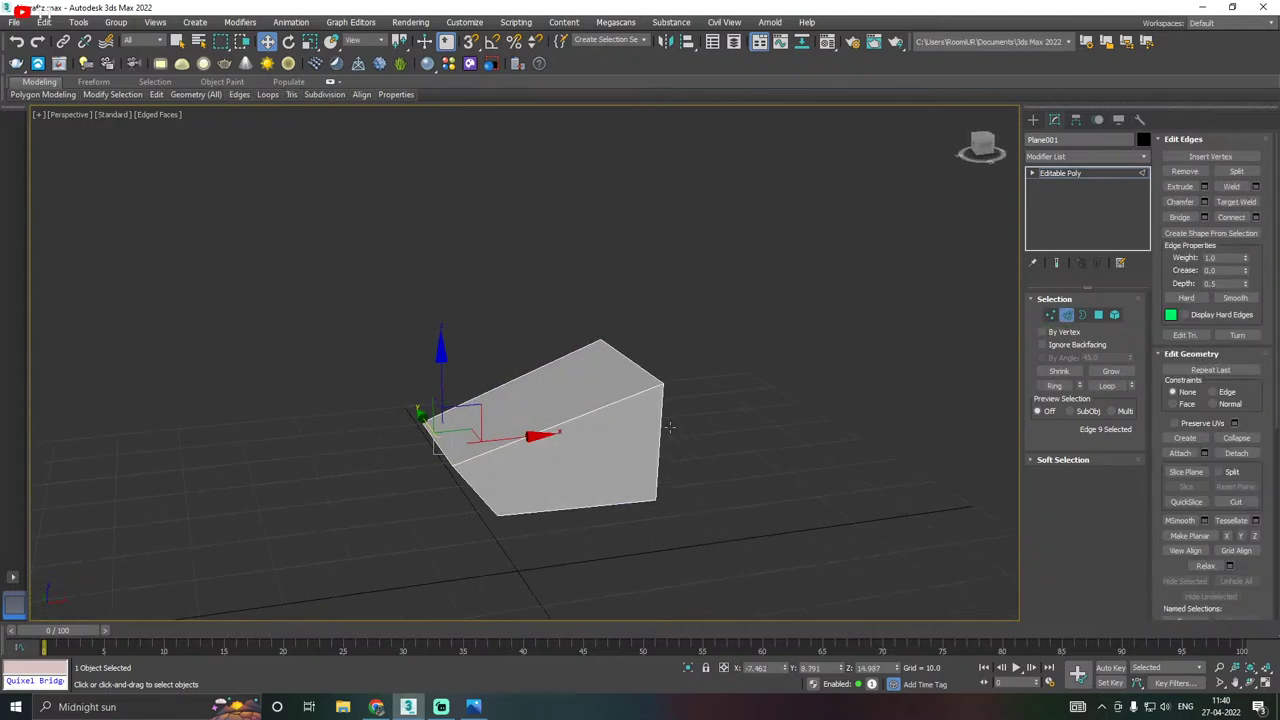
left_click(660, 426)
left_click(653, 377, "ctrl")
mouse_move(744, 398)
middle_mouse_down("alt")
mouse_move(699, 393)
mouse_move(533, 436)
middle_mouse_up("alt")
key("f")
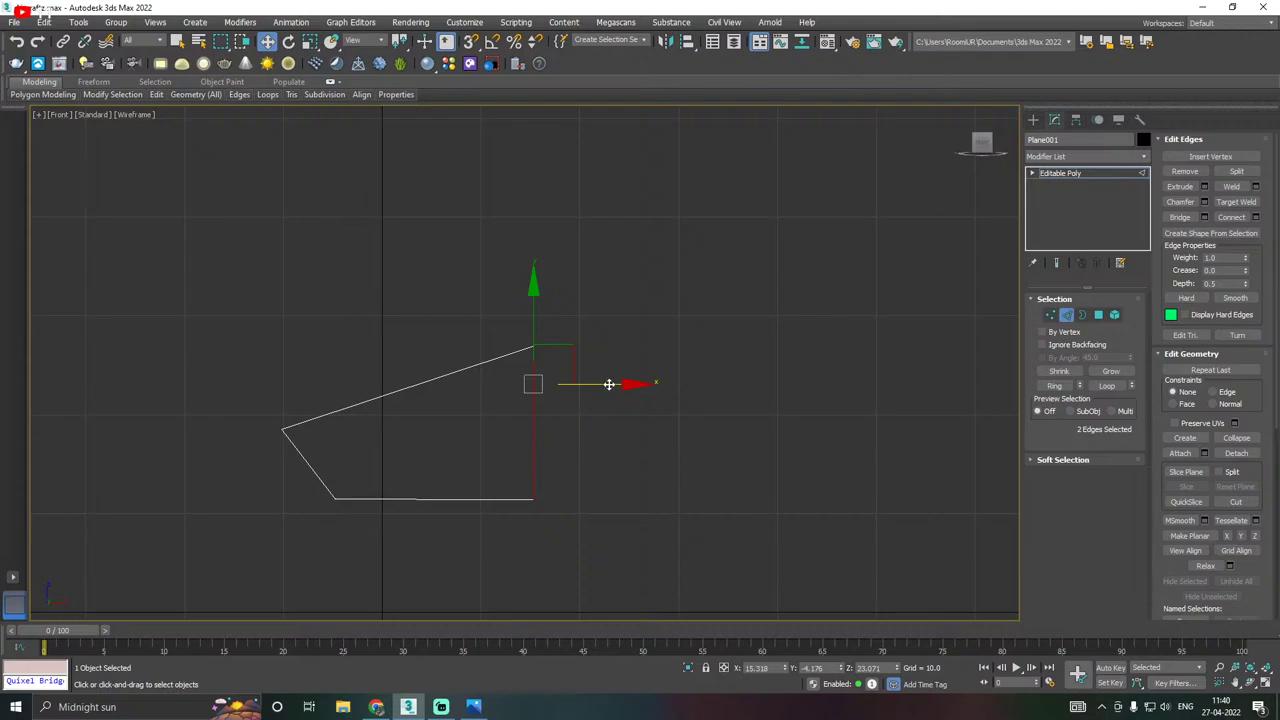
left_click_drag(609, 384, 887, 371, "shift")
scroll(323, 373, "down", 3)
middle_click_drag(629, 391, 549, 413)
left_click_drag(566, 399, 802, 391)
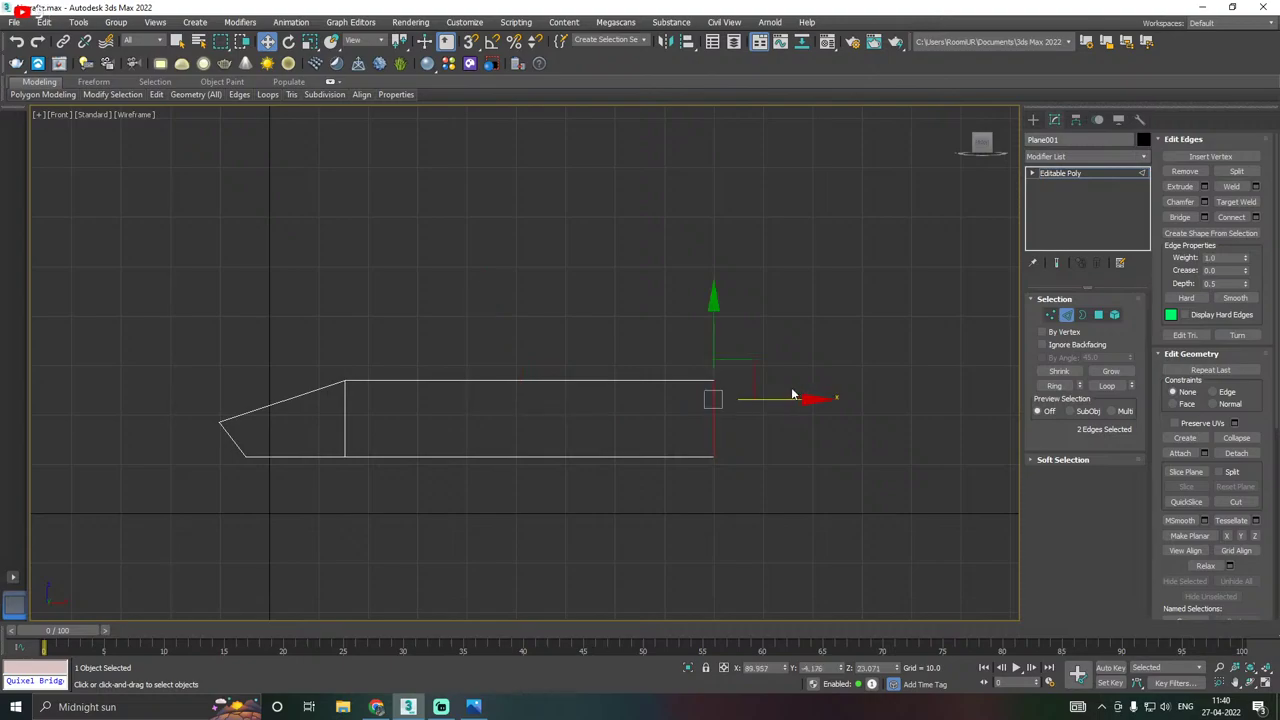
middle_click_drag(529, 403, 604, 402)
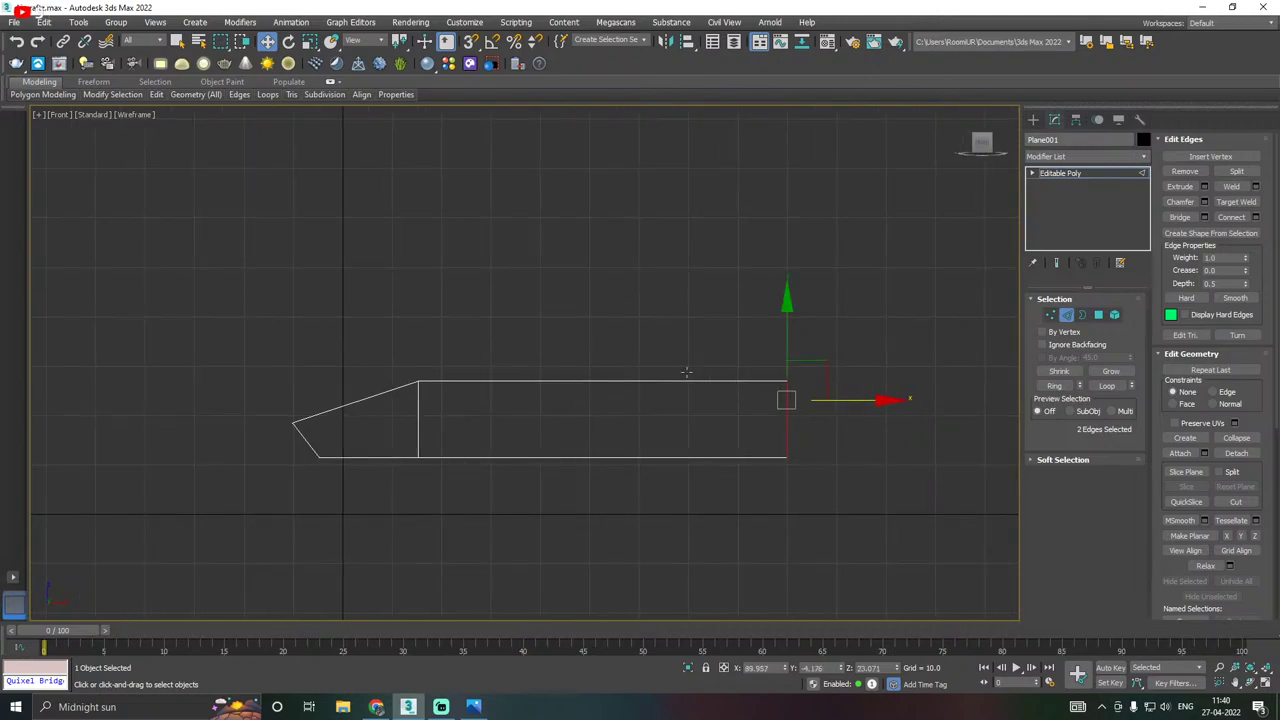
Raise the two upper vertices at the far end of the lengthened body to Z about 37.8.
left_click(473, 706)
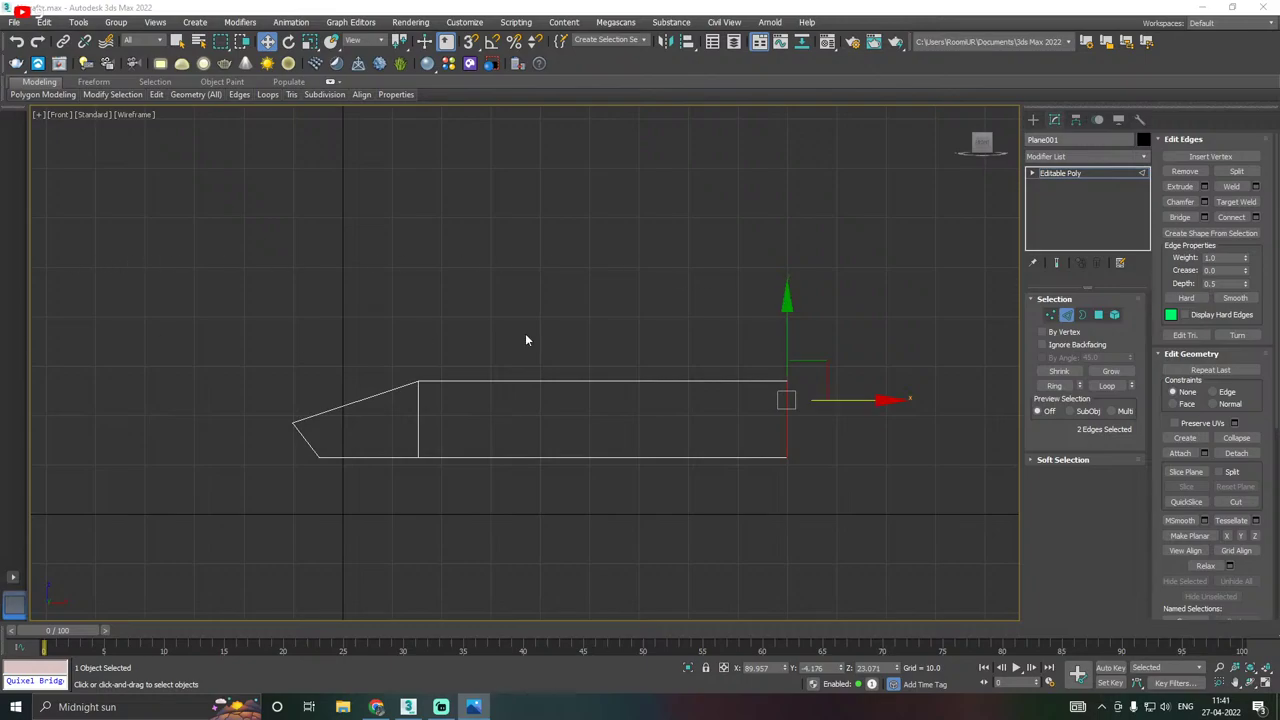
left_click(1050, 316)
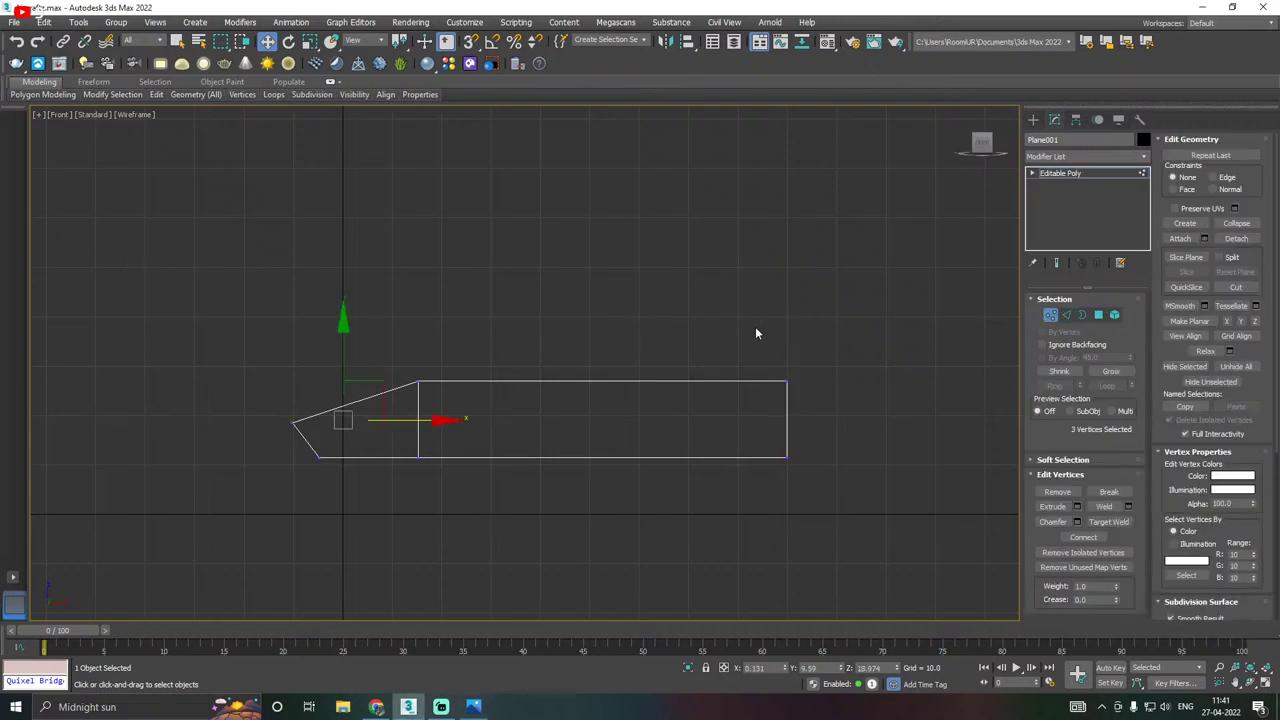
left_click_drag(840, 407, 841, 409)
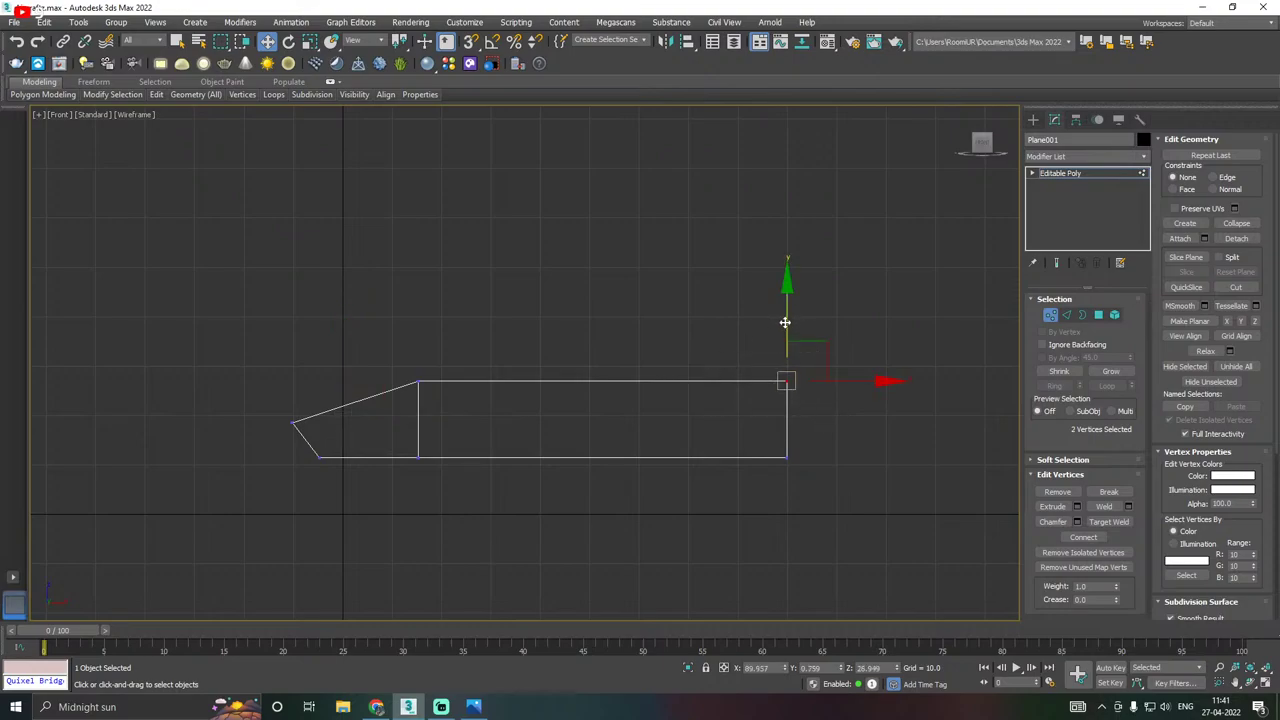
left_click_drag(785, 322, 788, 278)
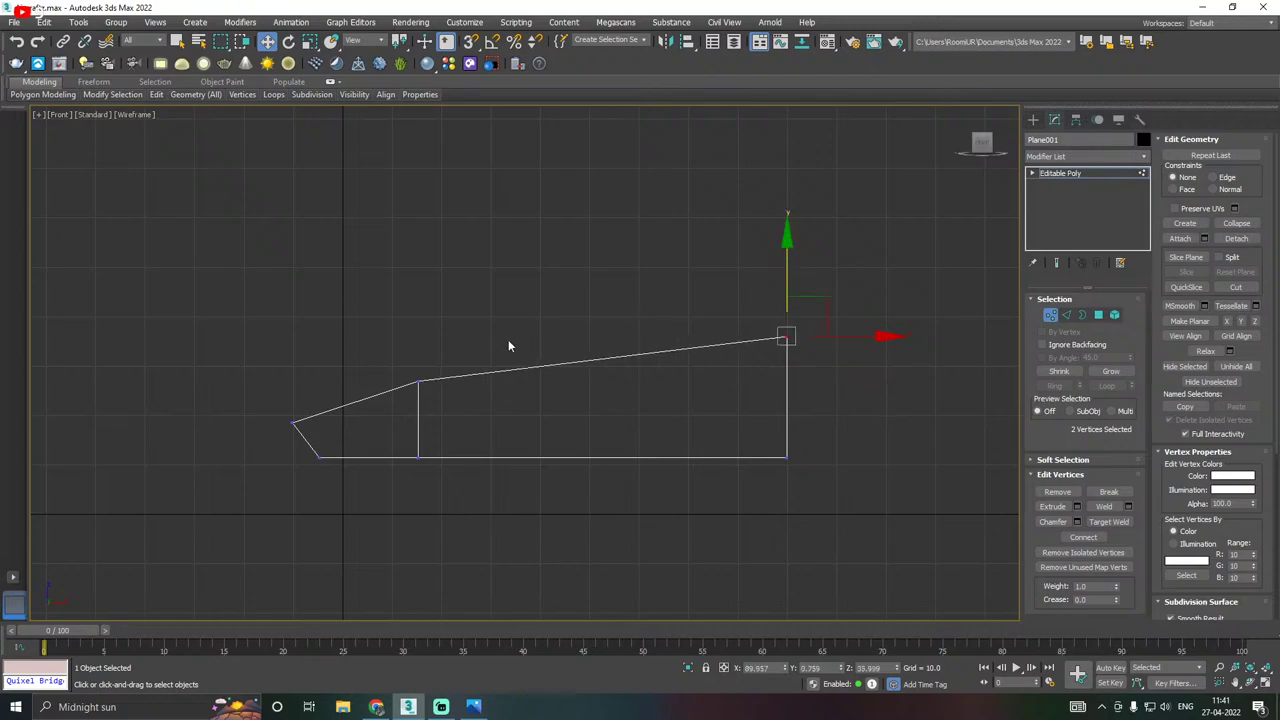
middle_click_drag(508, 343, 564, 357)
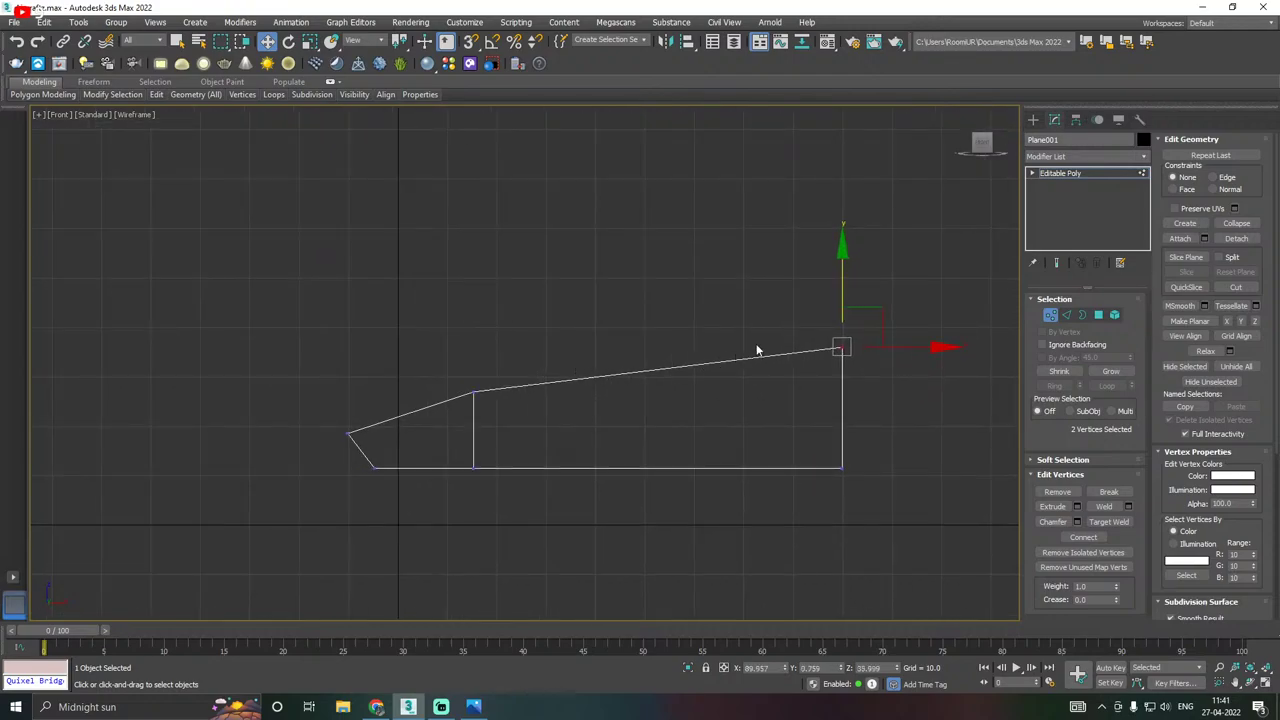
left_click_drag(845, 277, 783, 280)
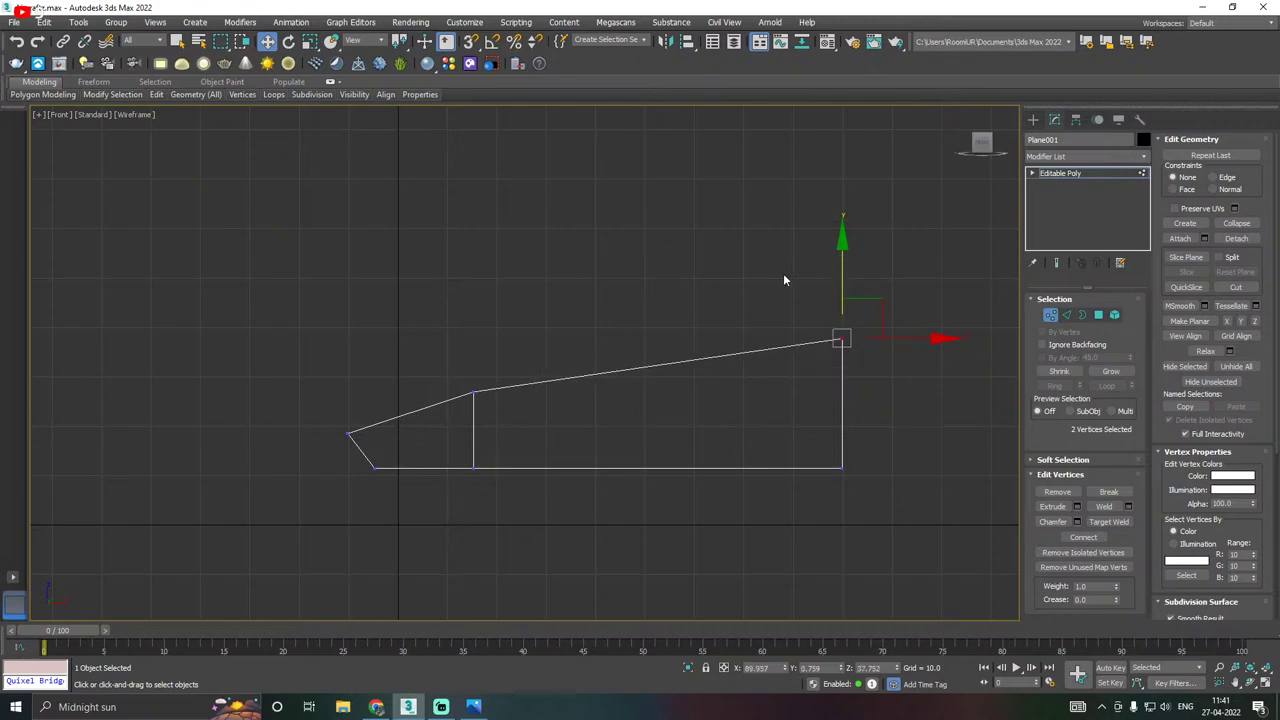
Connect the three lengthwise edges of the long rear section with one segment.
key("p")
scroll(388, 360, "down", 5)
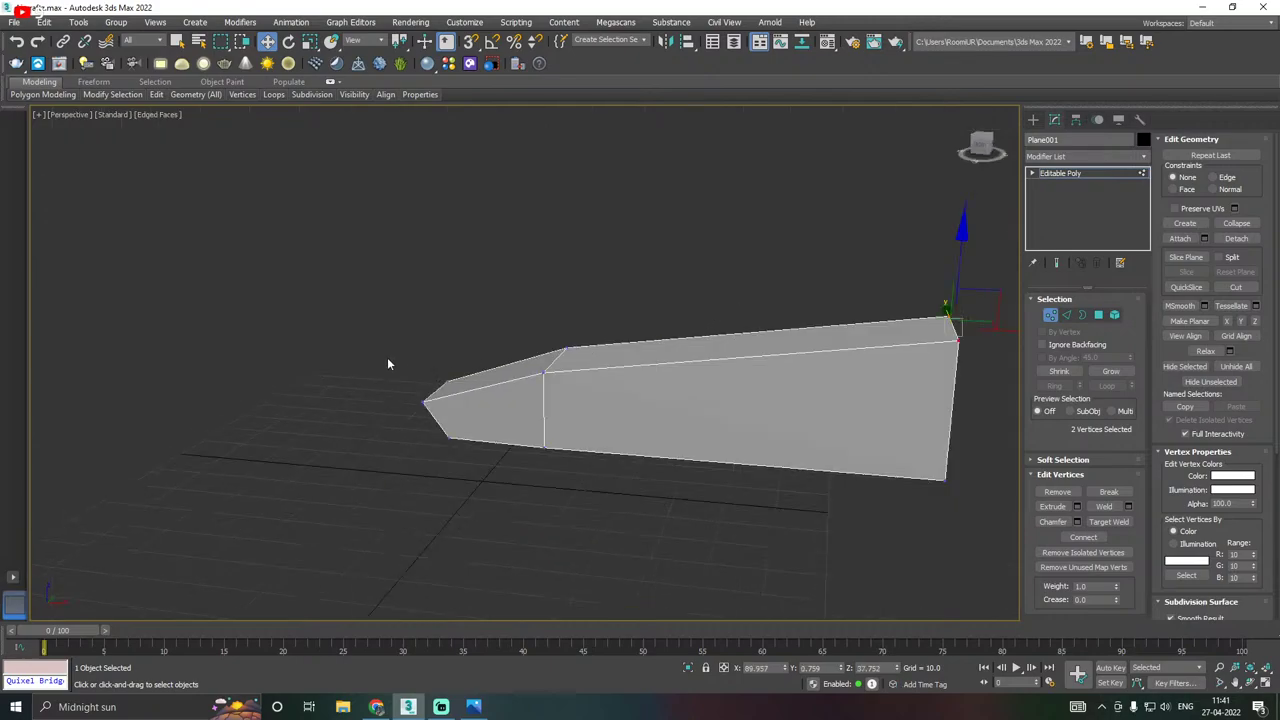
middle_click_drag(598, 369, 560, 377, "alt")
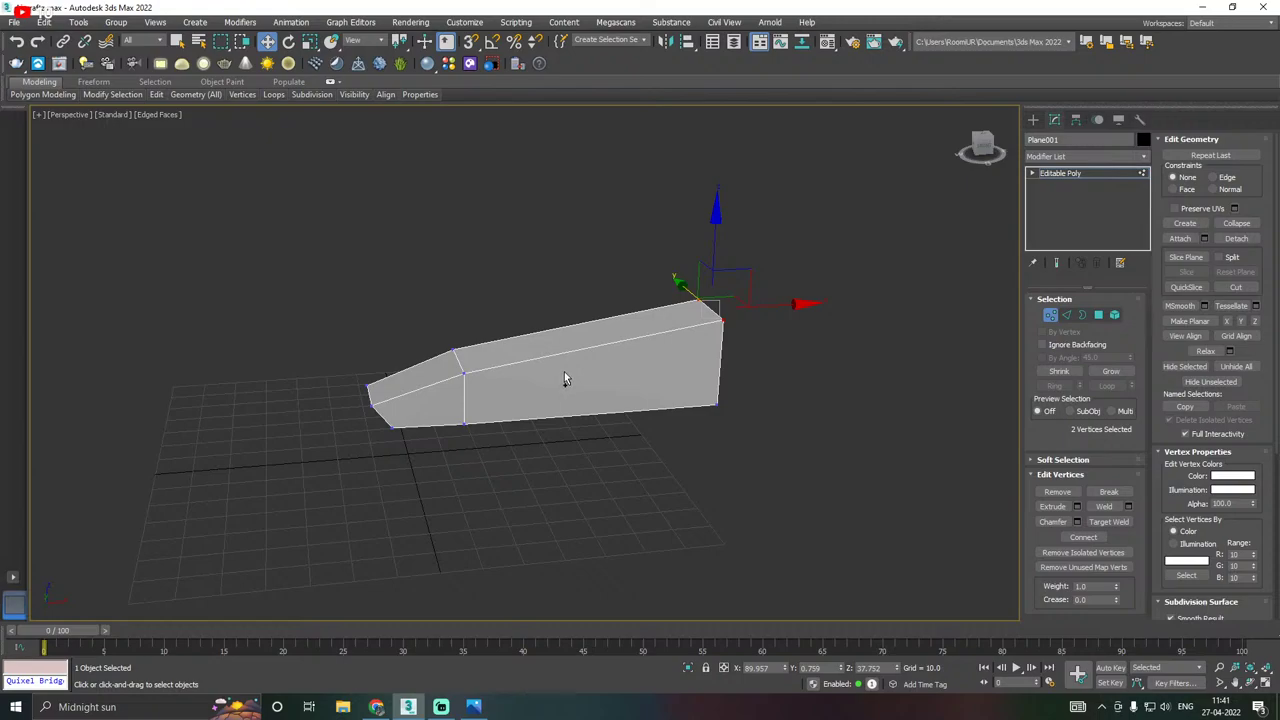
scroll(563, 374, "up", 3)
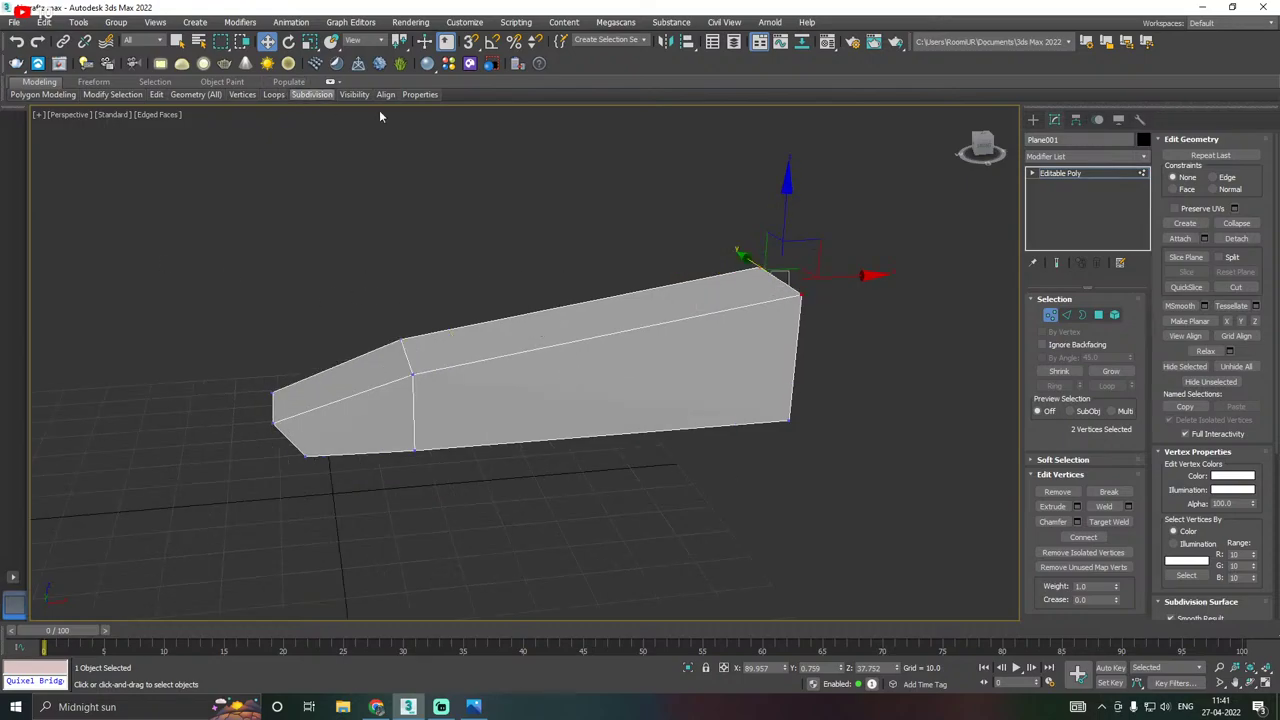
left_click(1066, 314)
left_click_drag(575, 234, 600, 600)
middle_click_drag(571, 420, 531, 420, "alt")
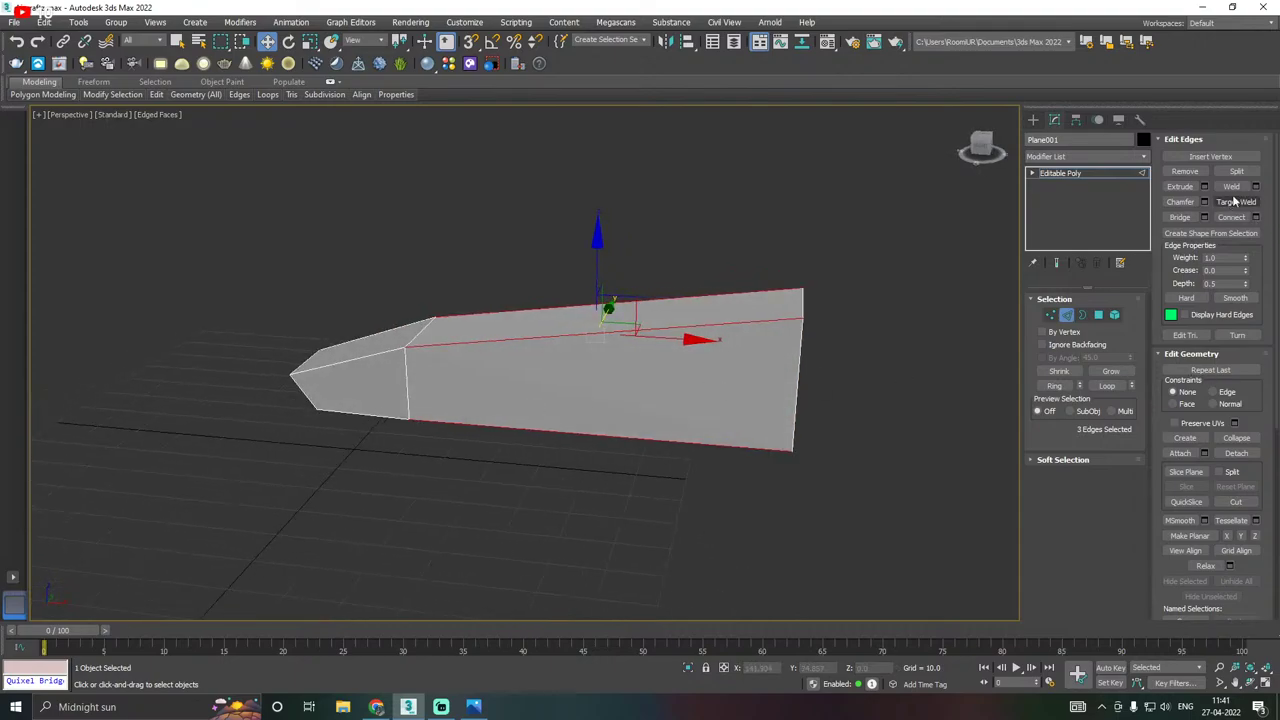
left_click(1256, 217)
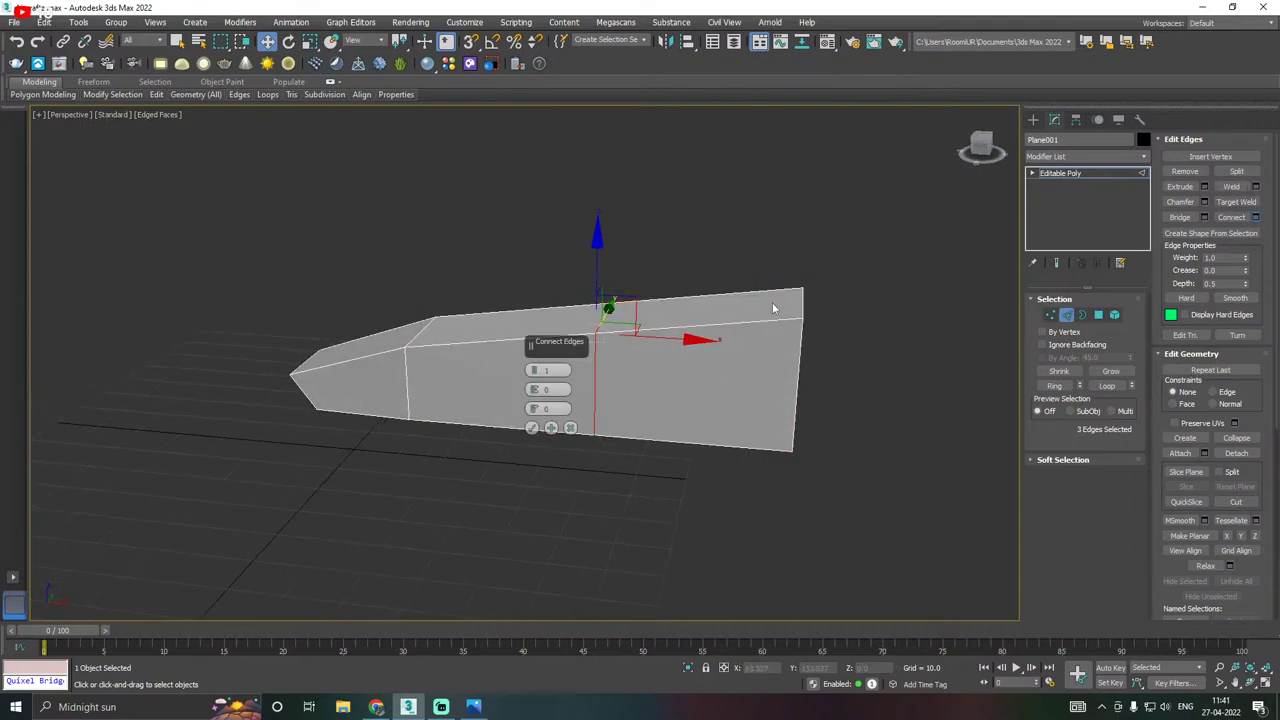
left_click(531, 427)
middle_click_drag(728, 411, 671, 458)
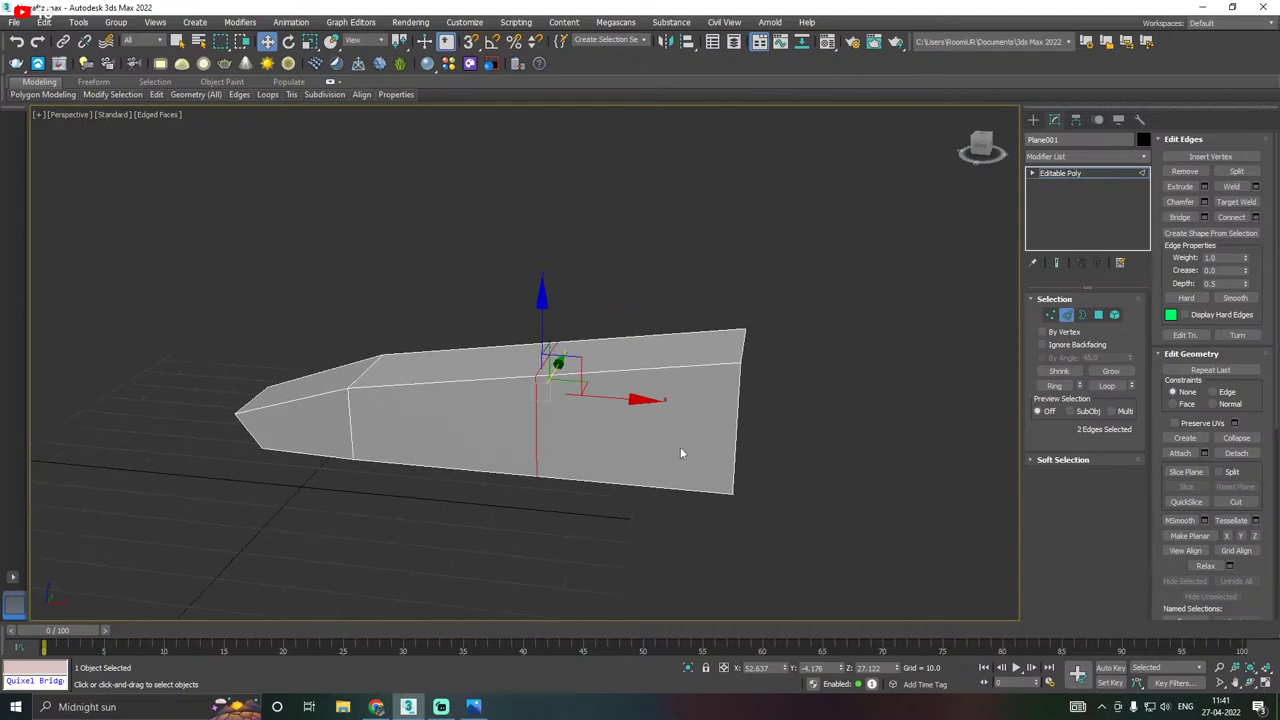
Raise the two upper vertices at the middle of the long section to Z about 36.7 to arch the roofline.
key("f")
scroll(658, 390, "up", 3)
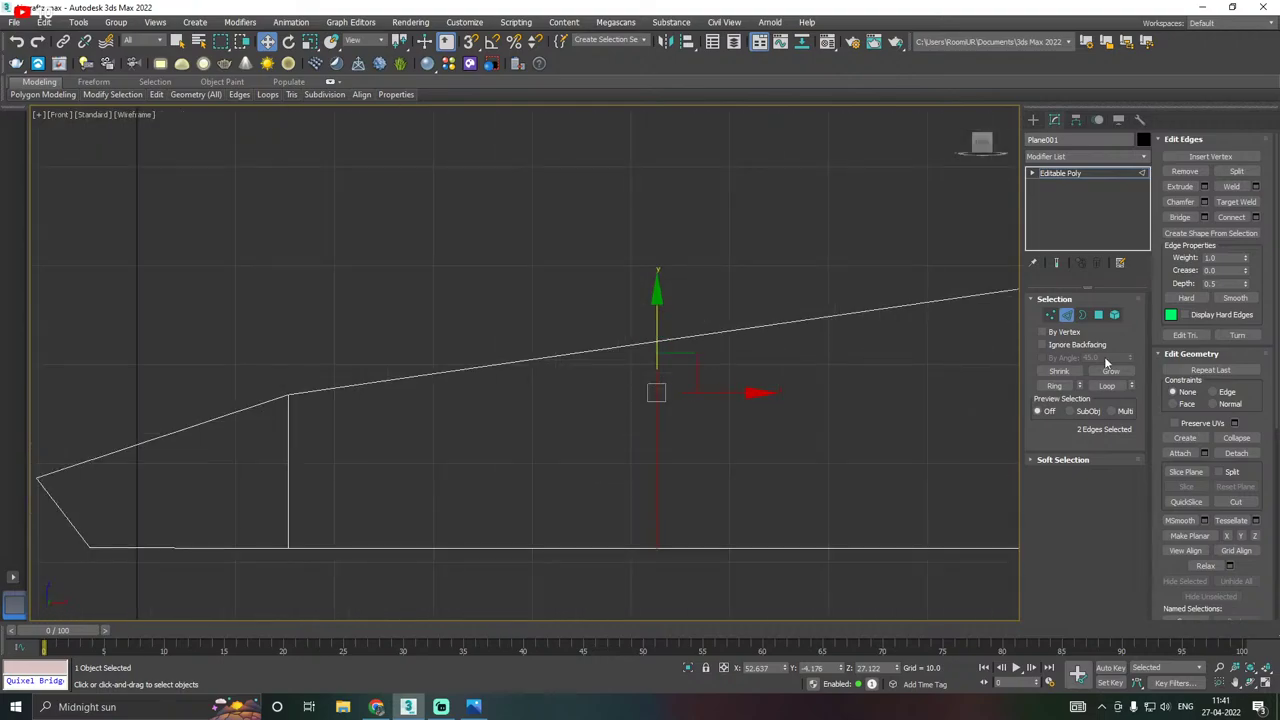
left_click(1050, 315)
scroll(466, 432, "down", 3)
left_click_drag(587, 407, 586, 406)
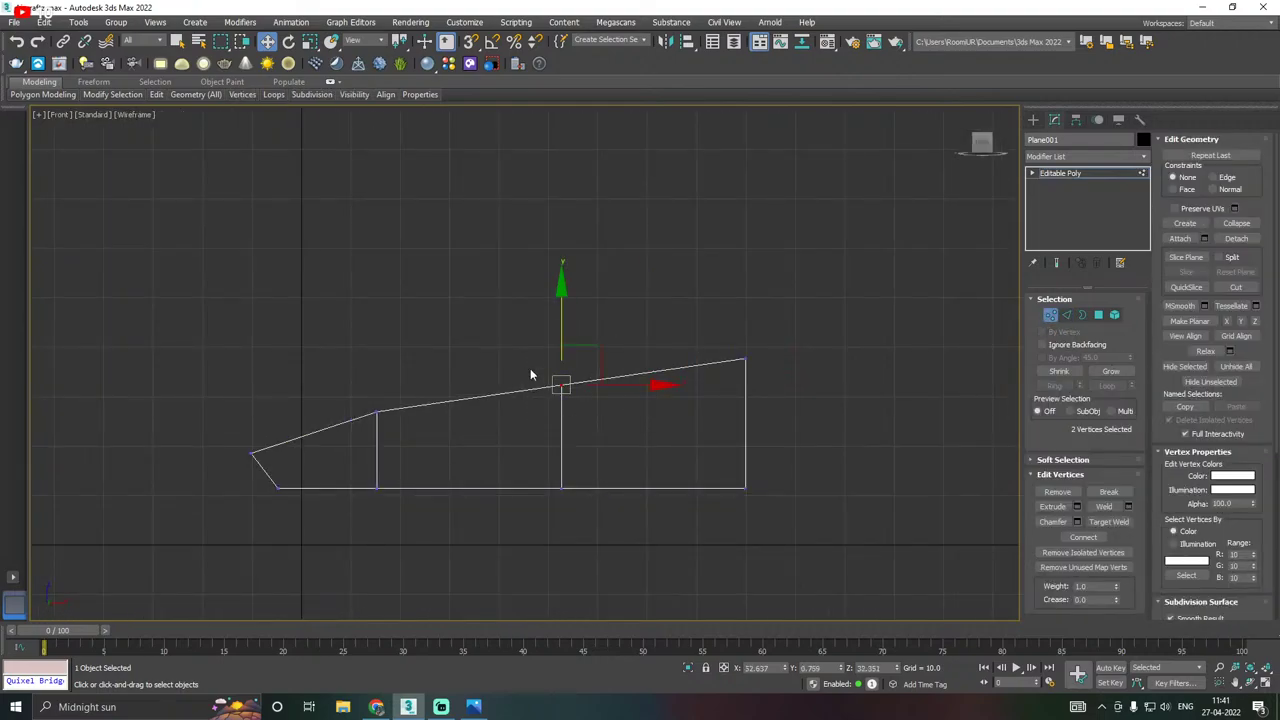
left_click_drag(563, 337, 560, 323)
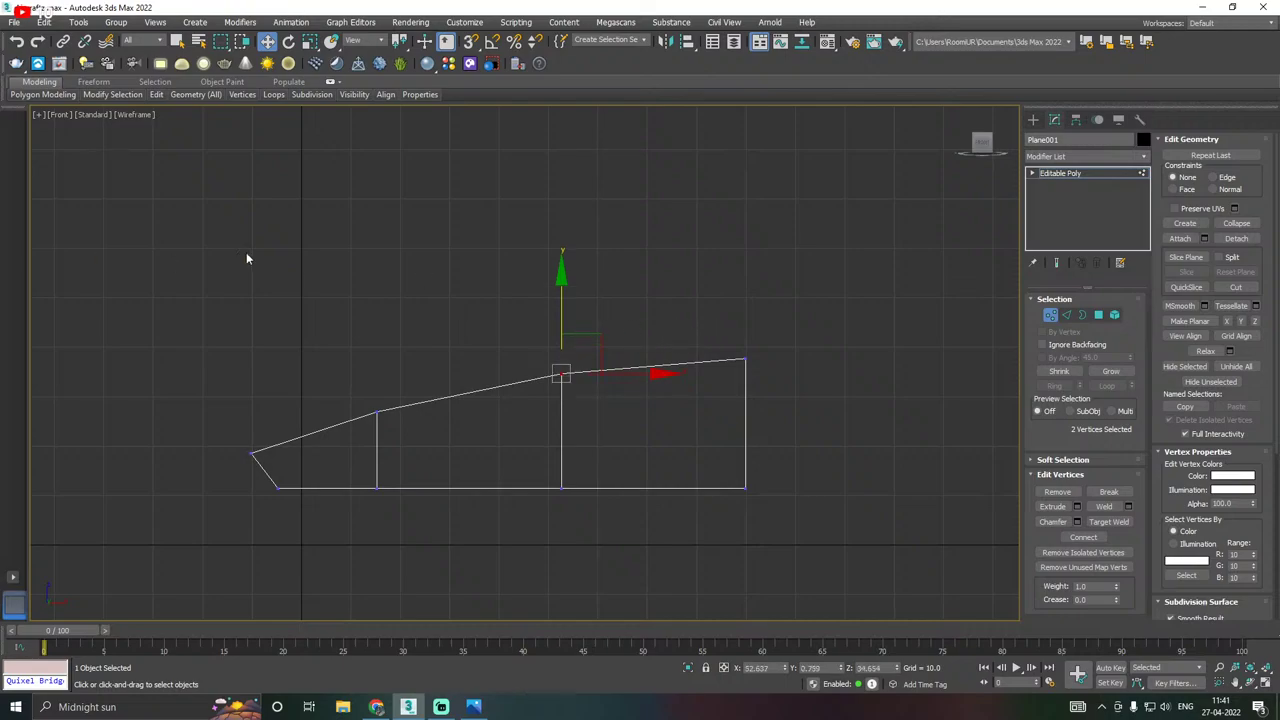
left_click_drag(508, 341, 572, 382)
left_click_drag(563, 328, 560, 311)
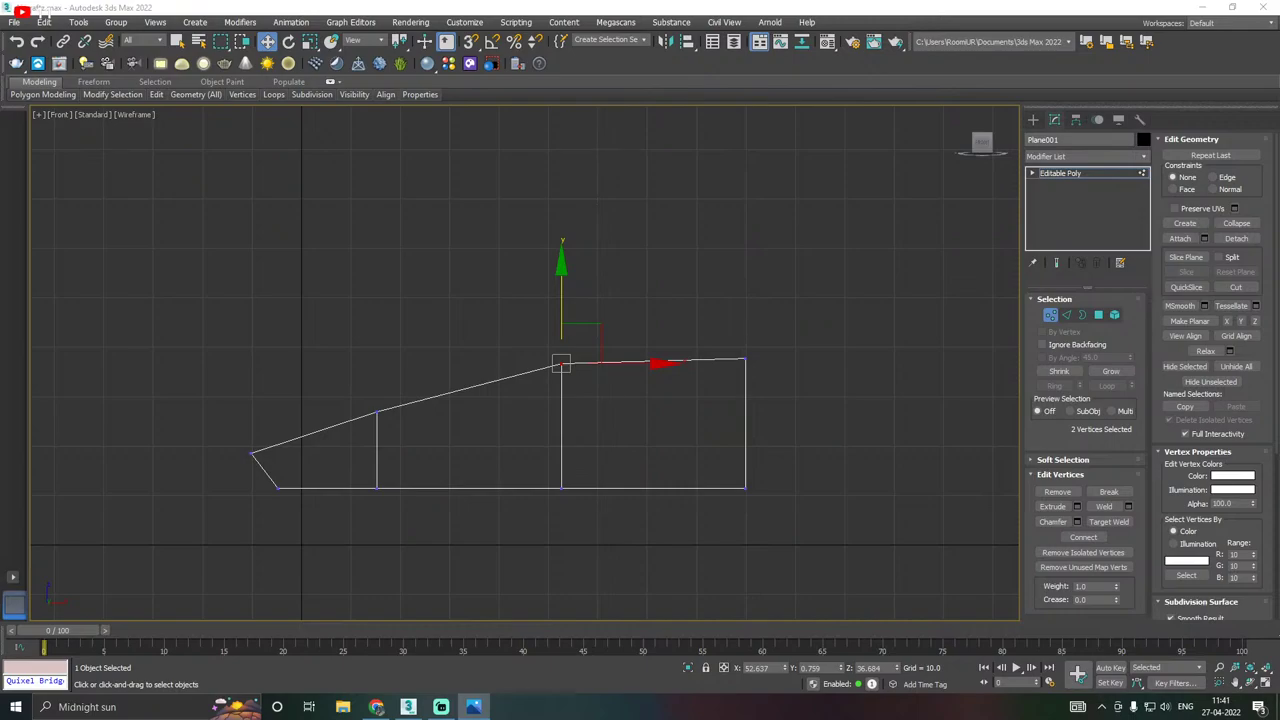
Compare the body's shape with the Gargoyle concept sheet in Photos and move the sheet's window clear of the modelling view.
key("alt+Tab")
middle_click_drag(673, 327, 682, 303)
middle_click_drag(756, 335, 726, 334)
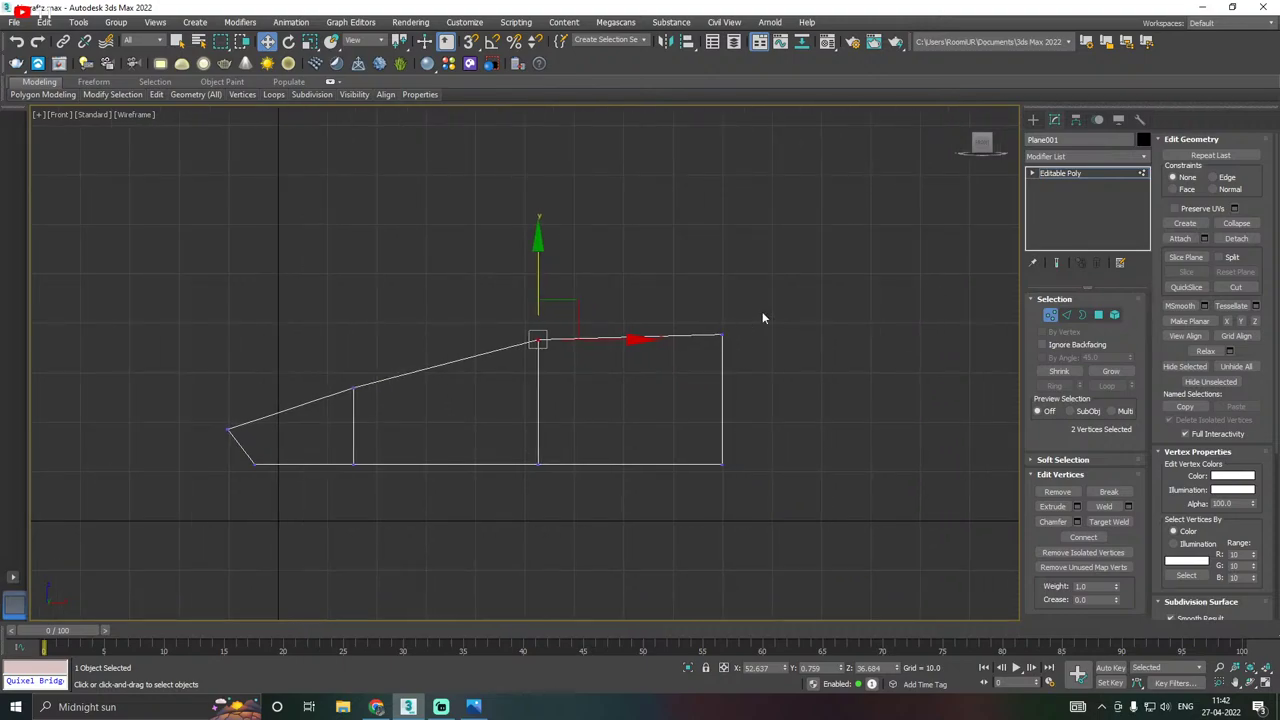
key("p")
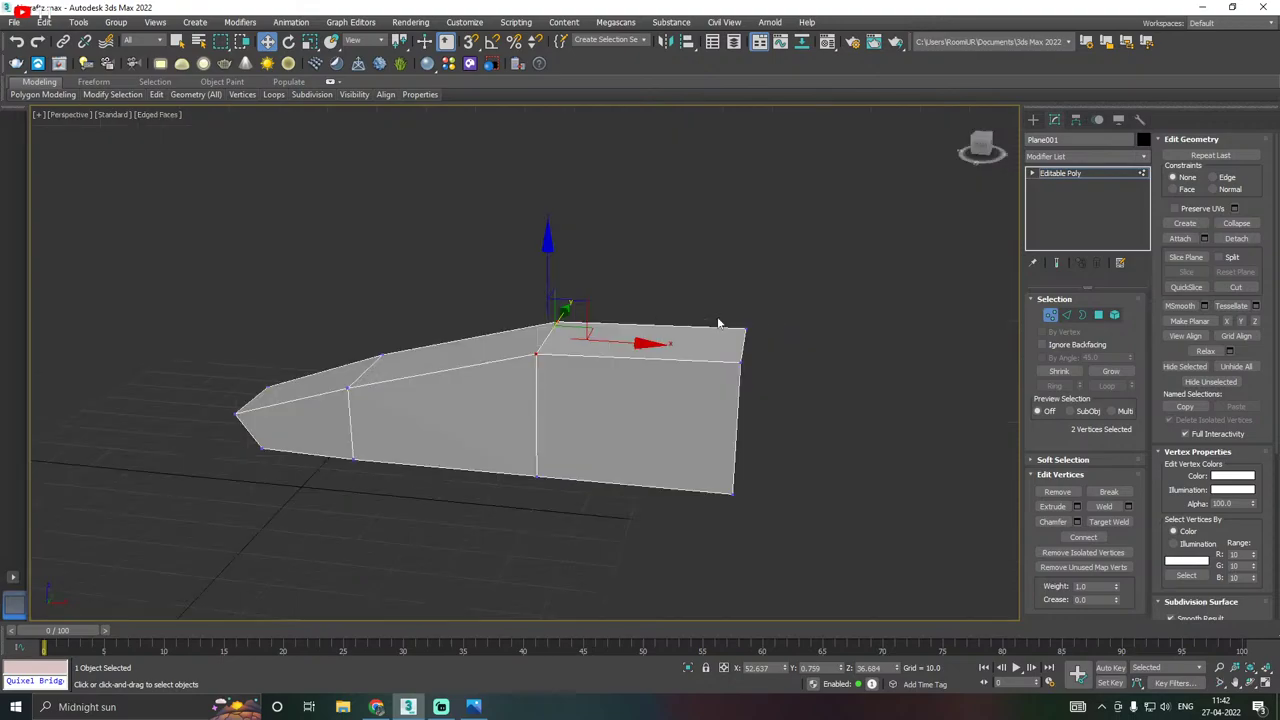
mouse_move(574, 334)
middle_mouse_down("alt")
mouse_move(696, 289)
mouse_move(443, 351)
mouse_move(466, 357)
middle_mouse_up("alt")
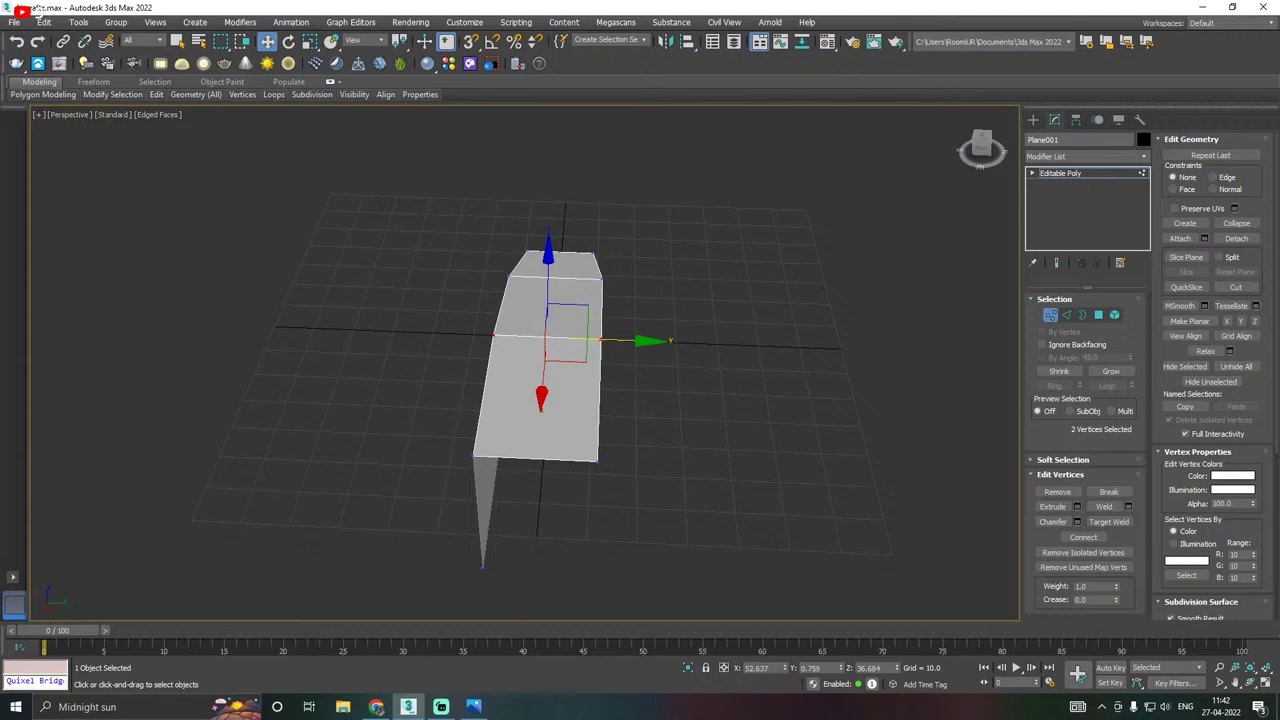
key("alt+Tab")
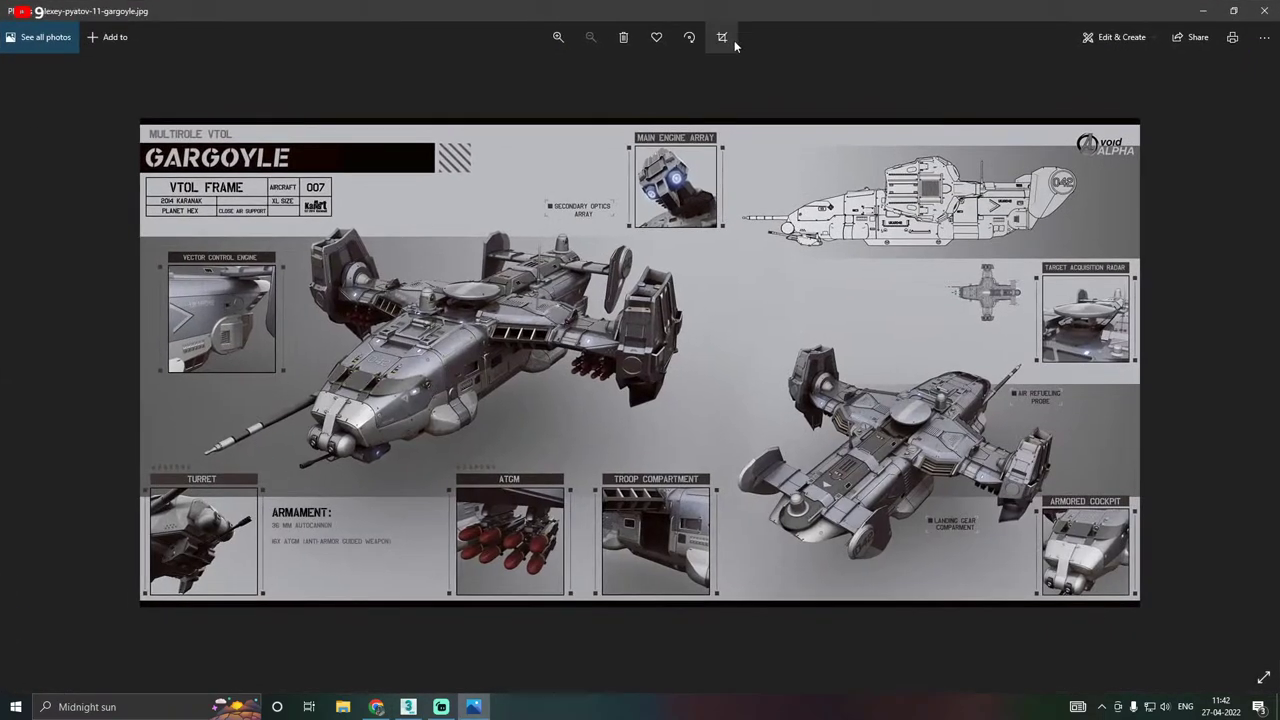
scroll(473, 300, "up", 3)
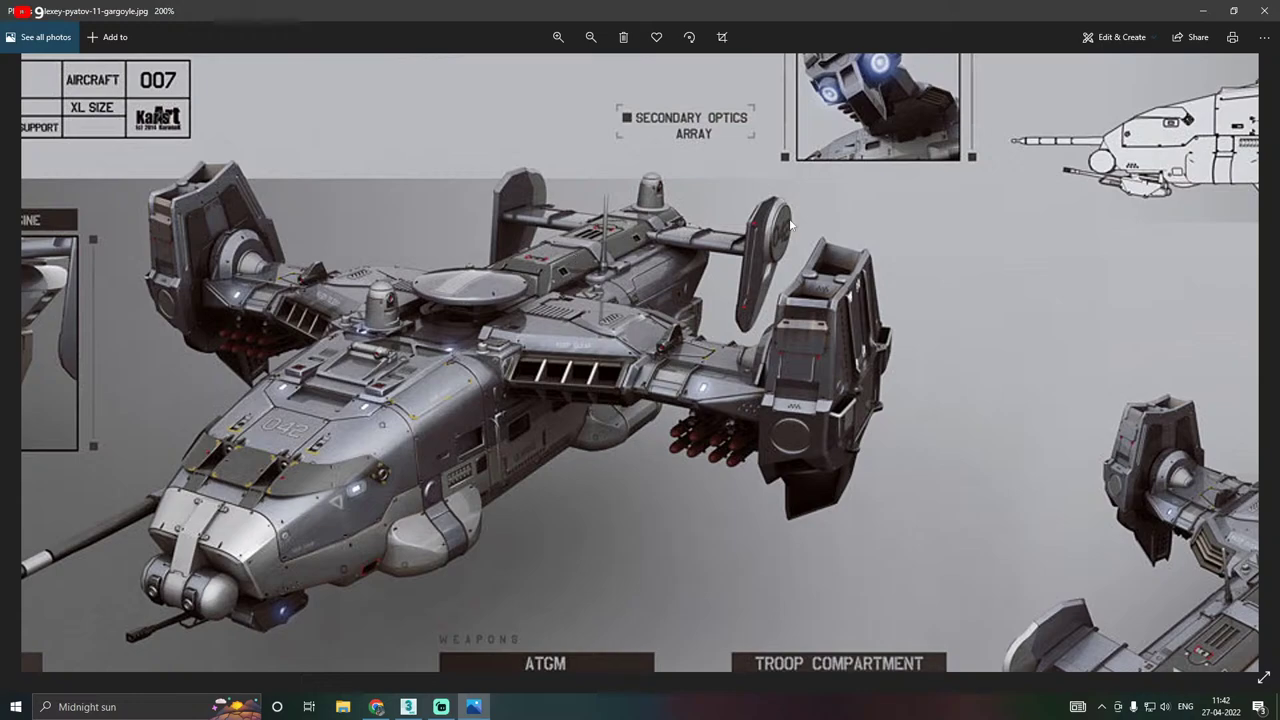
left_click(1233, 10)
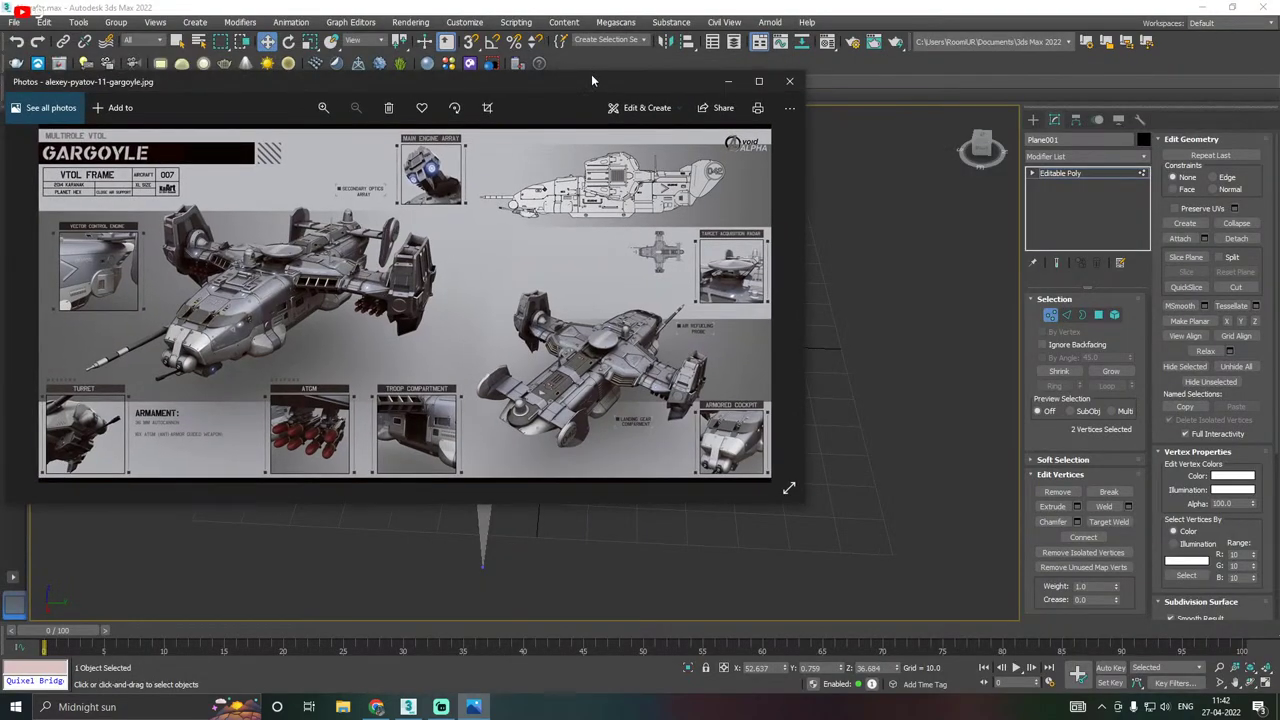
left_click_drag(591, 77, 0, 82)
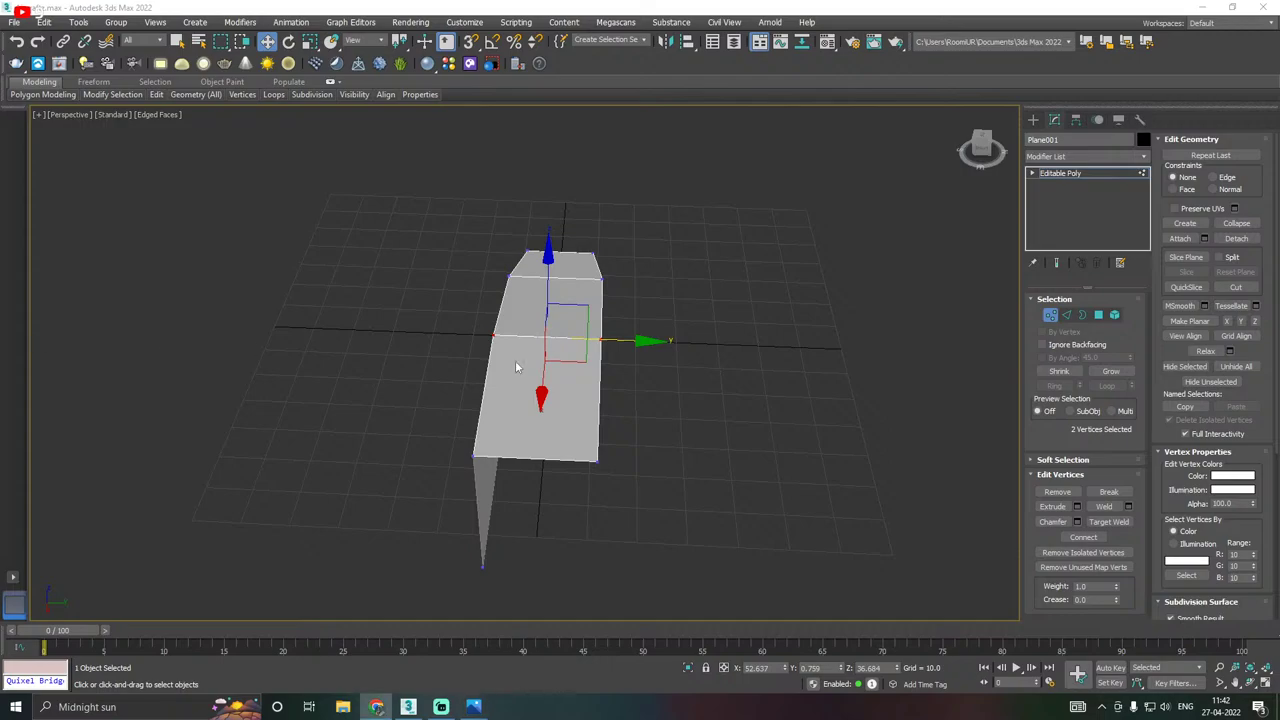
Extrude only the top panel's far-end edge along X to about 123.3 to extend the roof.
middle_click_drag(515, 367, 494, 322, "alt")
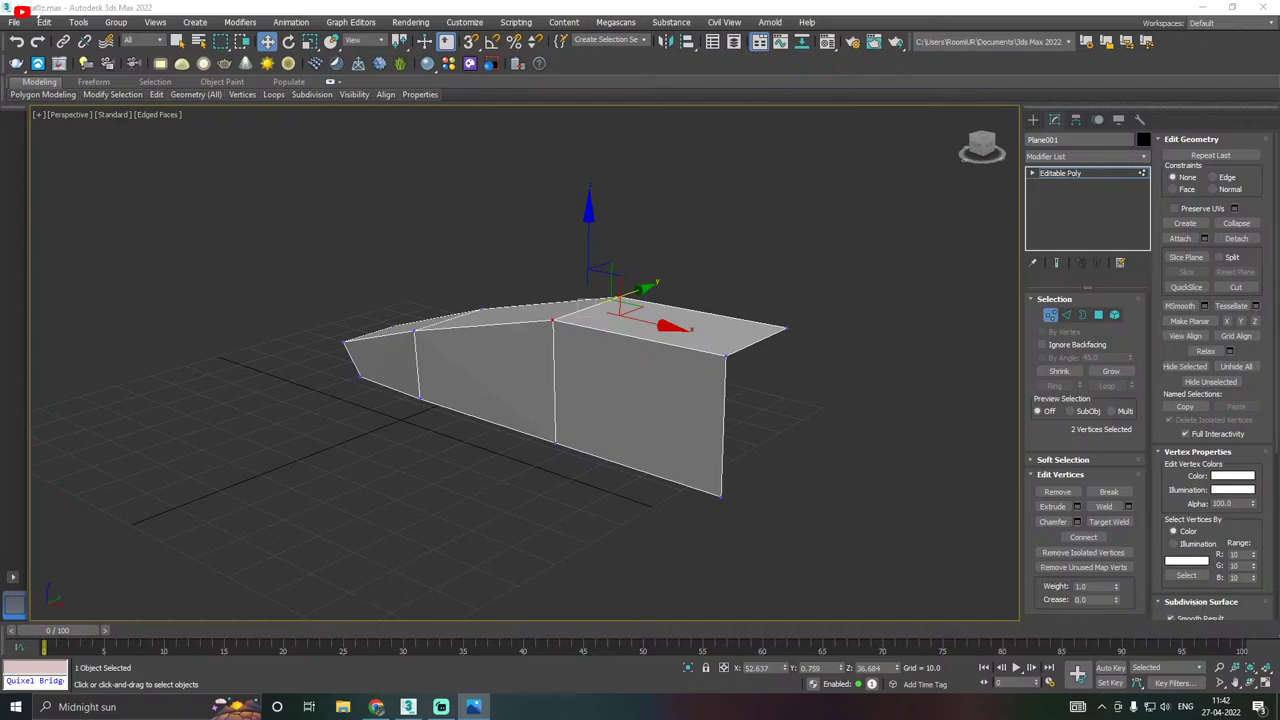
middle_click_drag(593, 370, 599, 341)
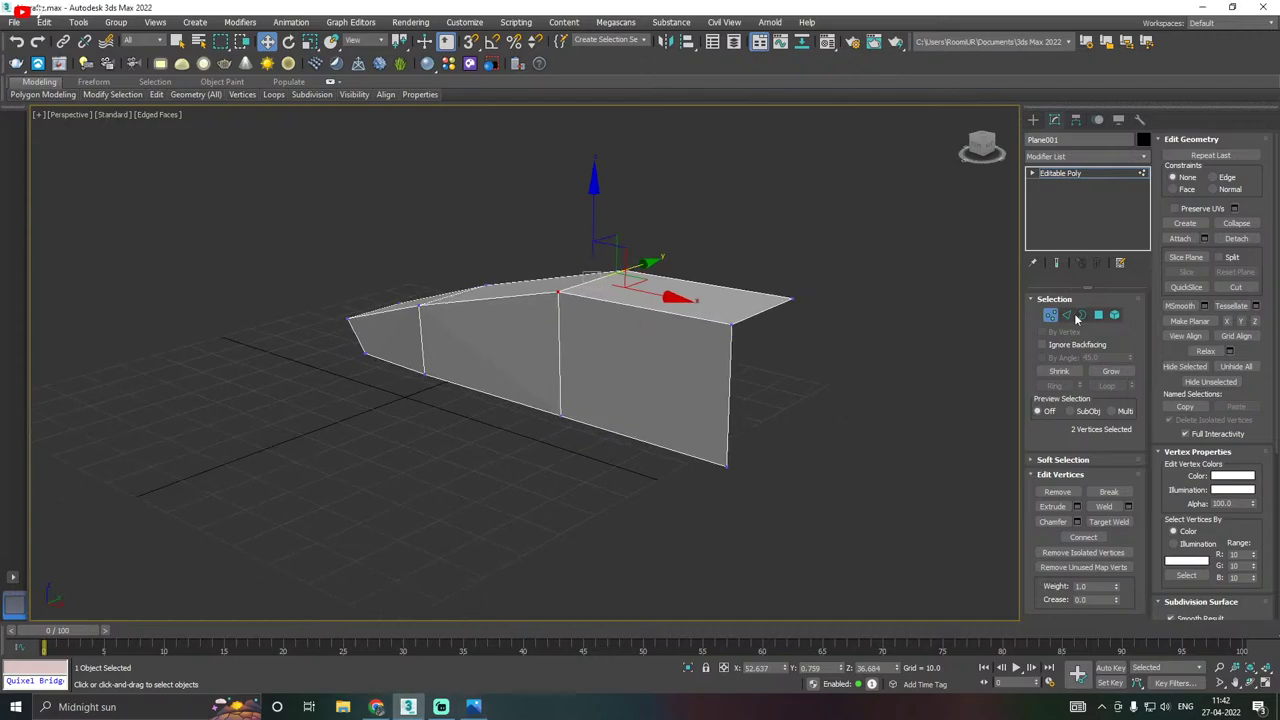
left_click(1080, 316)
left_click(1067, 316)
left_click(728, 363)
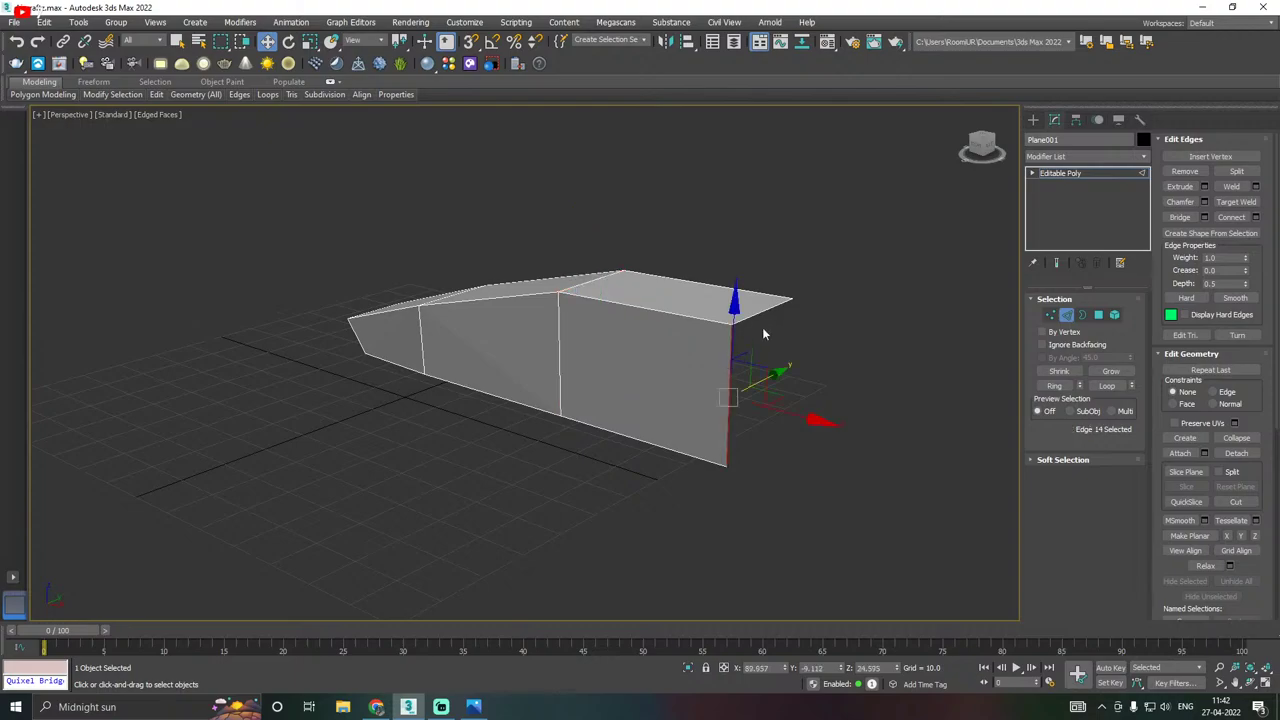
left_click(766, 324, "ctrl")
key("f")
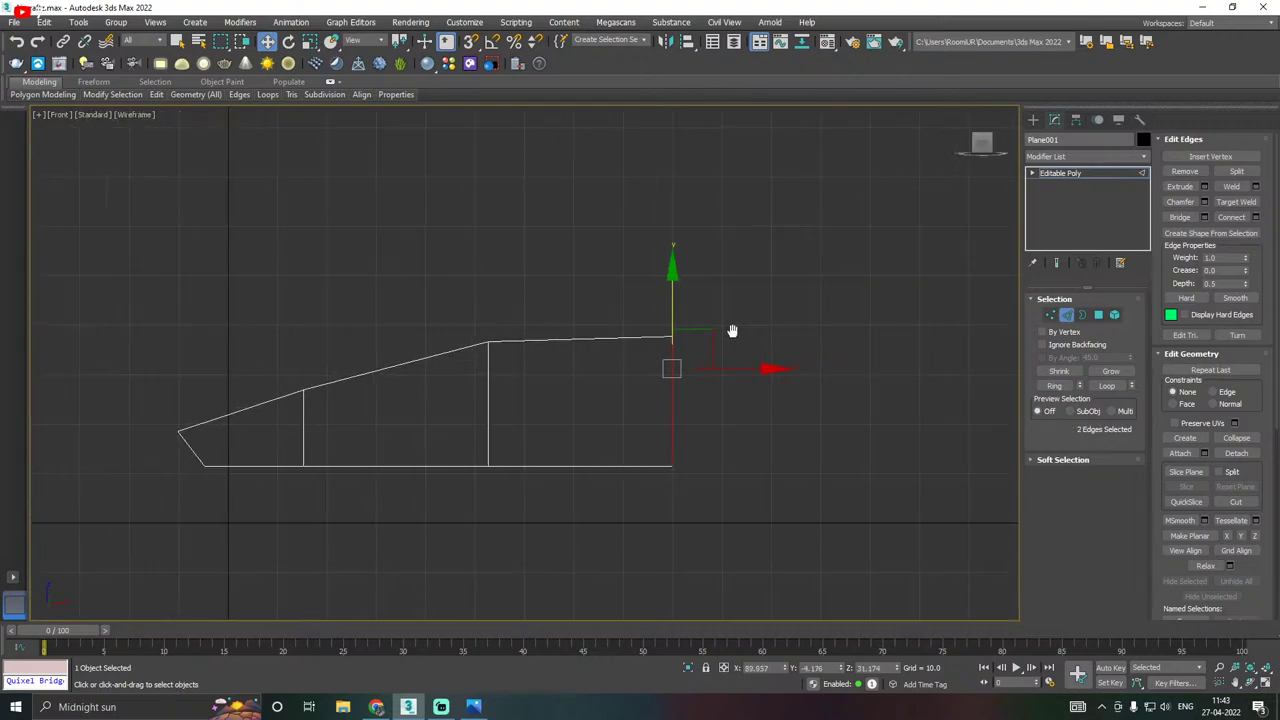
scroll(615, 391, "up", 5)
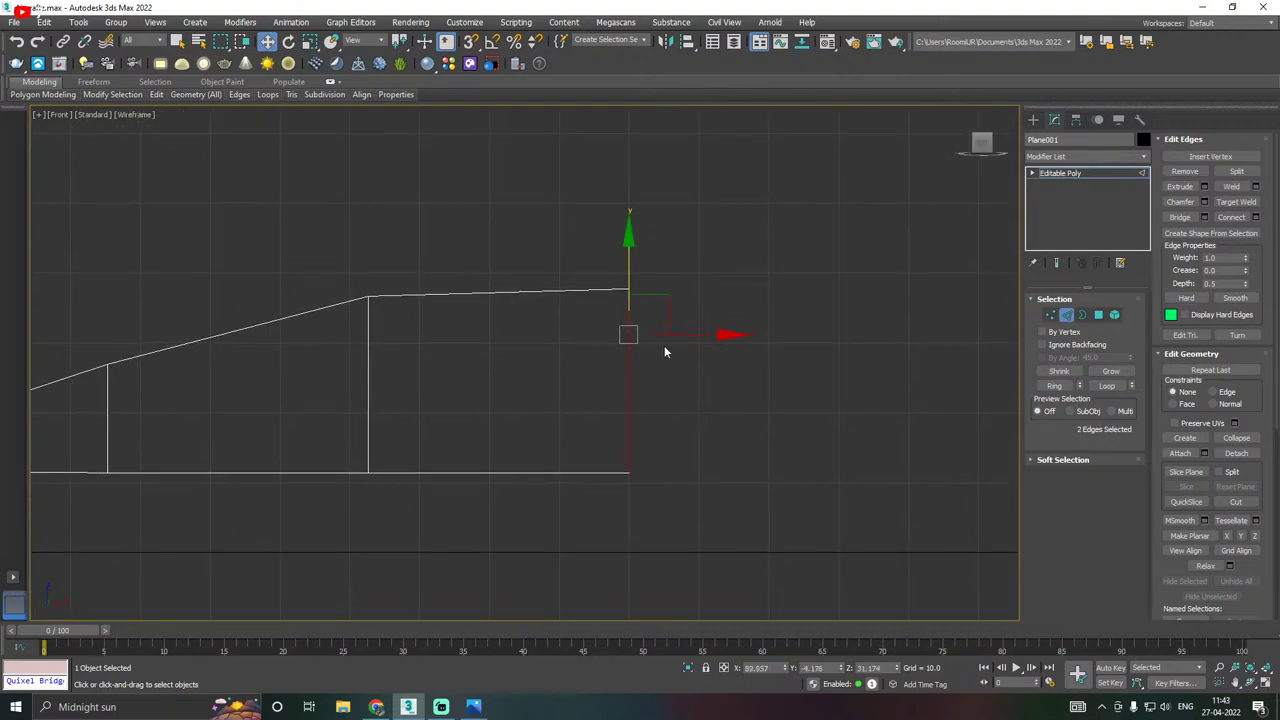
left_click(632, 384, "alt")
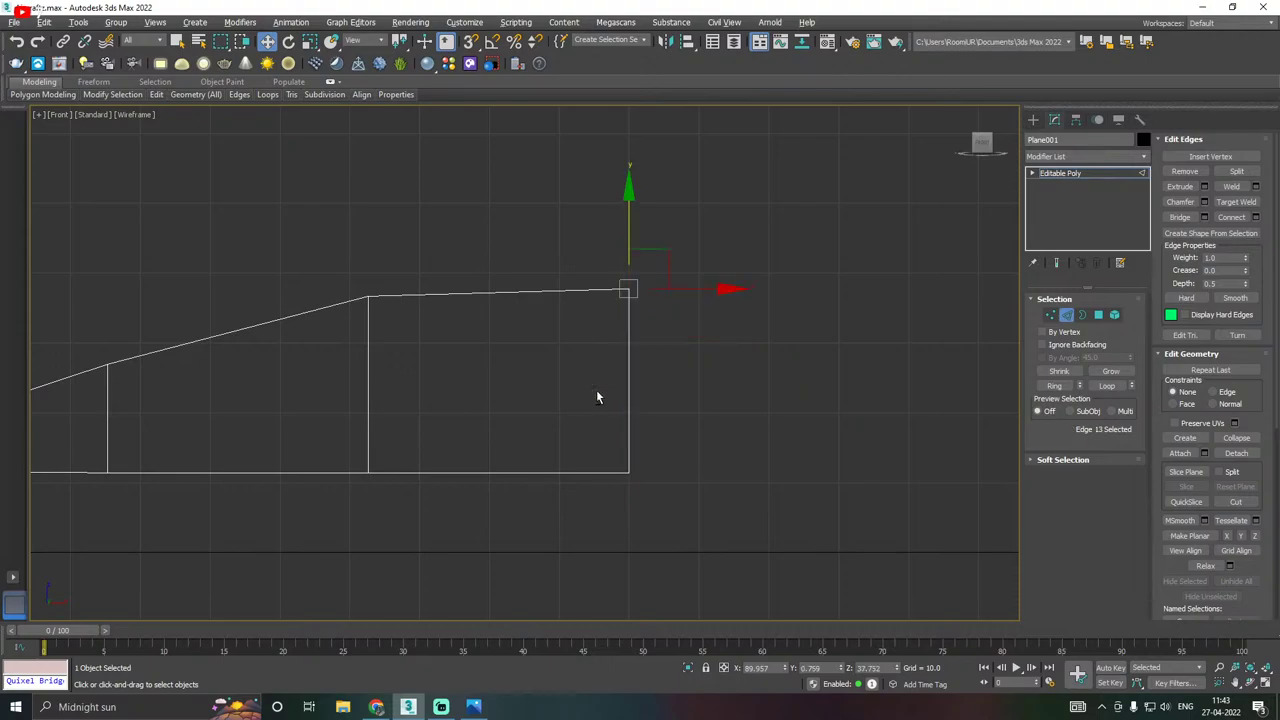
left_click_drag(714, 289, 940, 289)
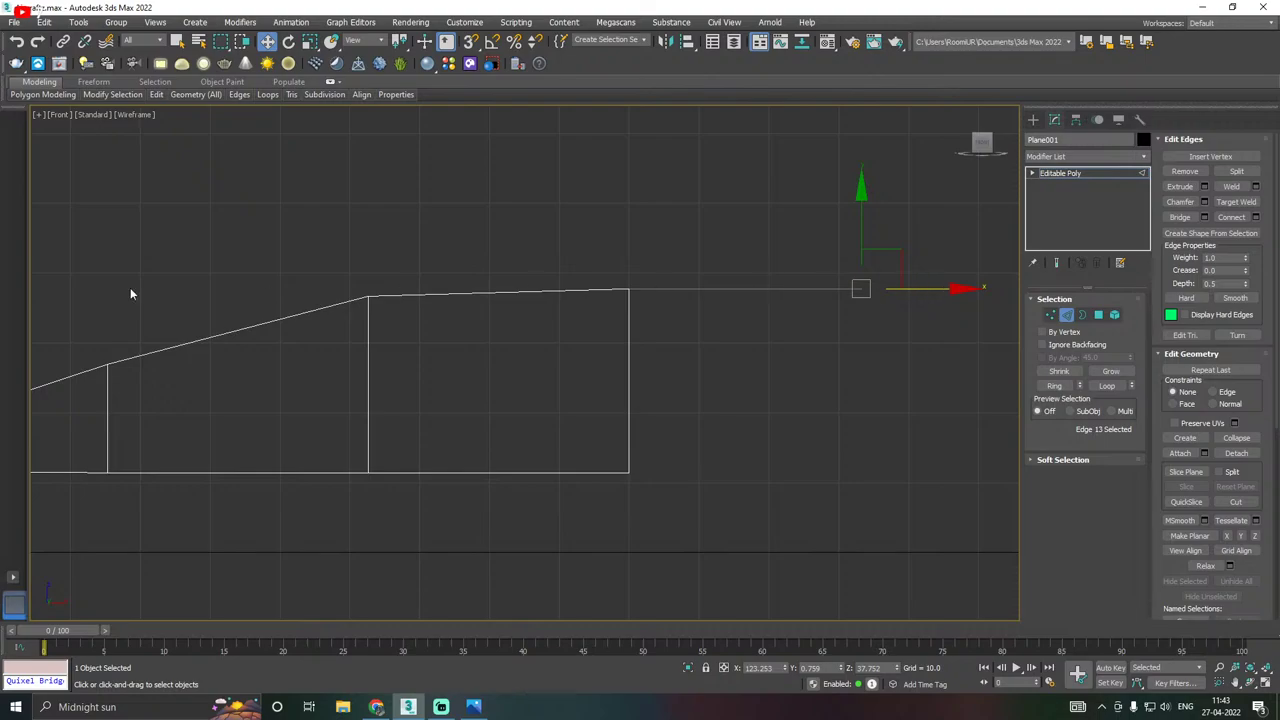
key("alt+Tab")
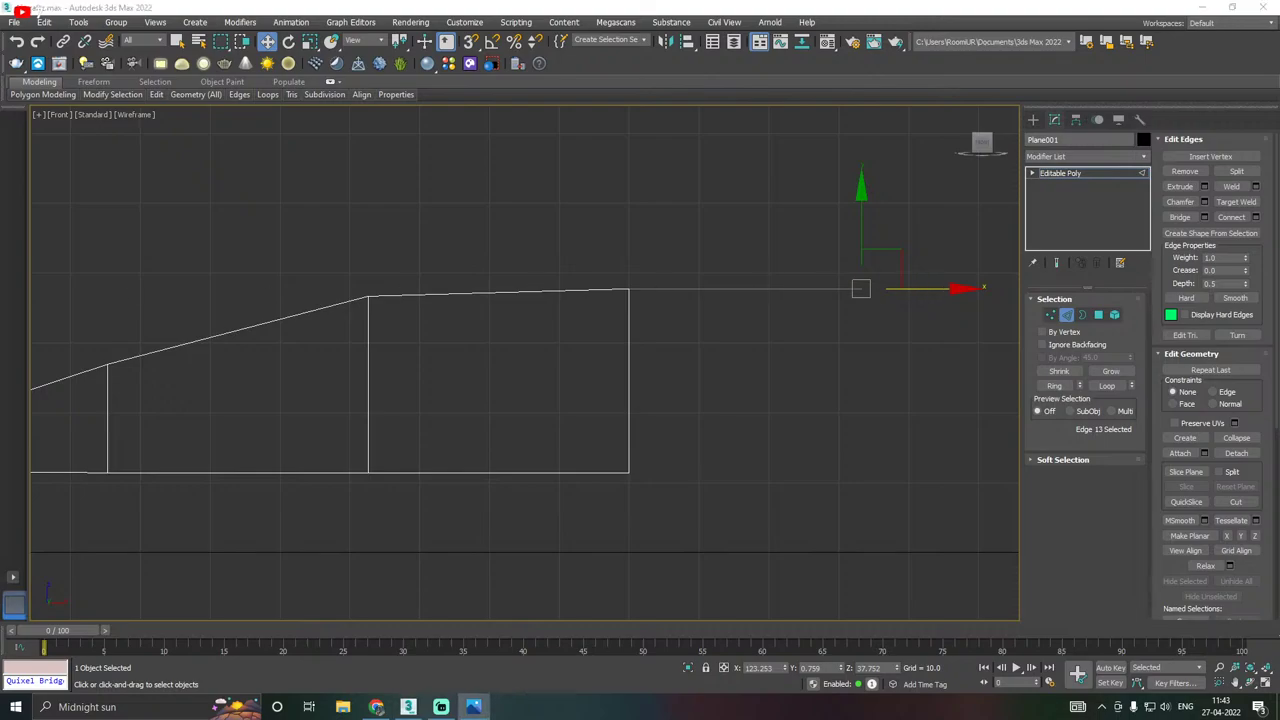
Undo the roof-only extension and extrude the roof and side end edges together along X to about 113.4.
middle_click_drag(422, 323, 481, 310)
key("p")
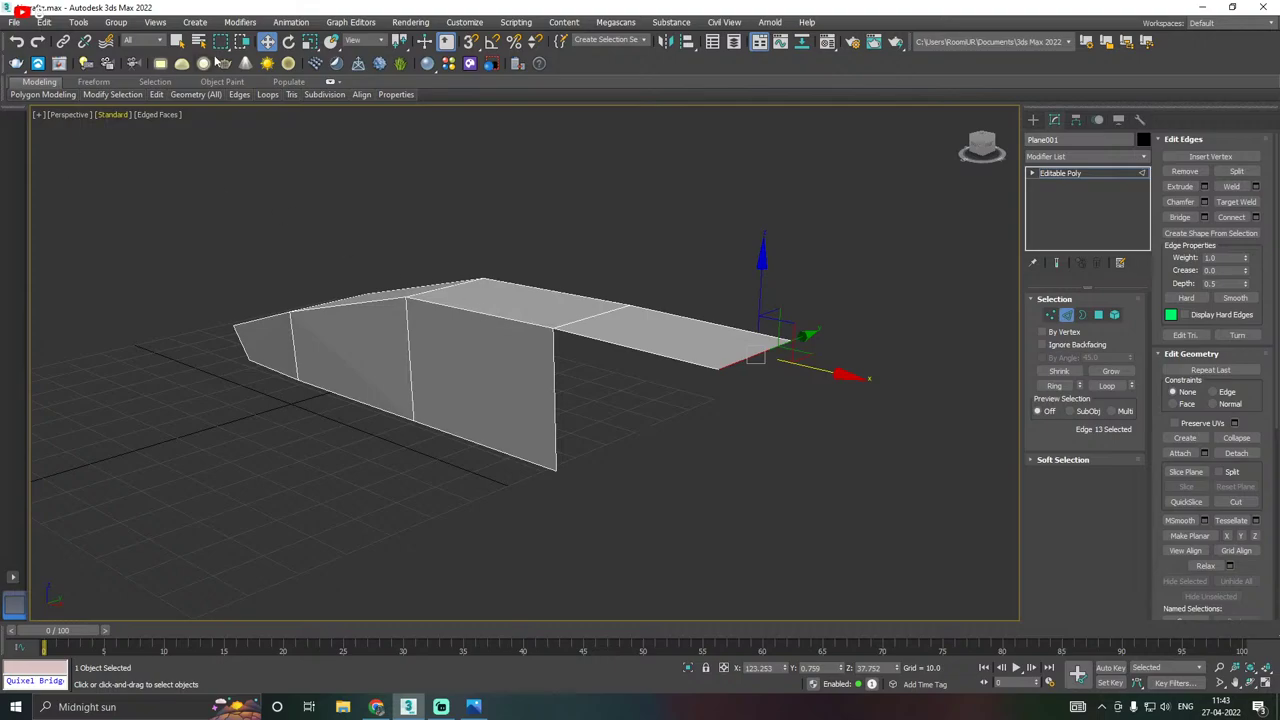
left_click(17, 41)
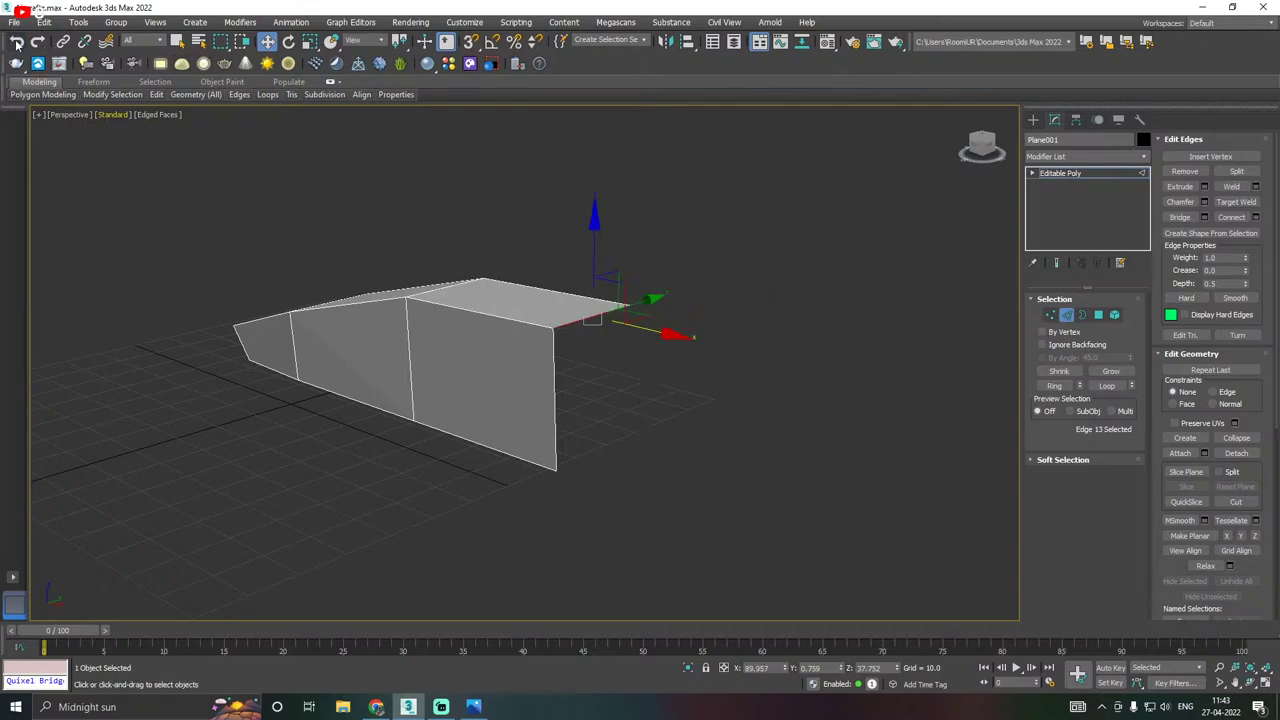
left_click(551, 400, "ctrl")
middle_click_drag(606, 398, 545, 339)
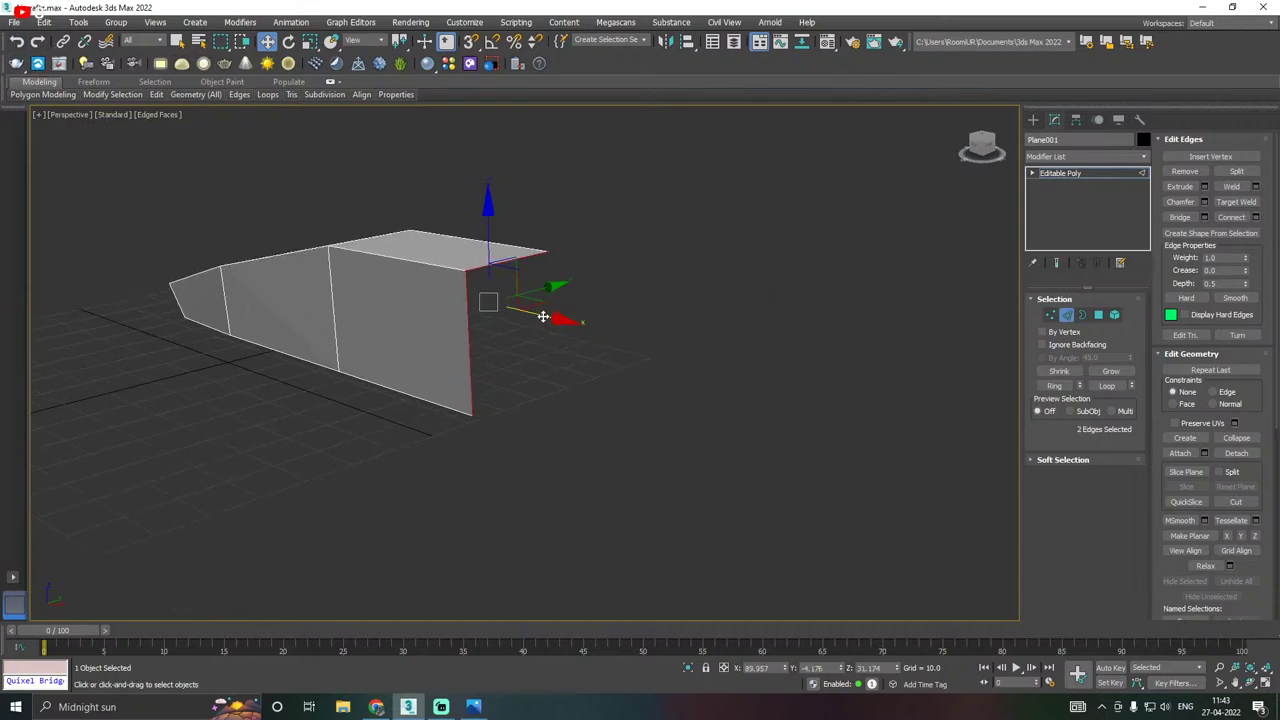
left_click_drag(542, 316, 647, 330, "shift")
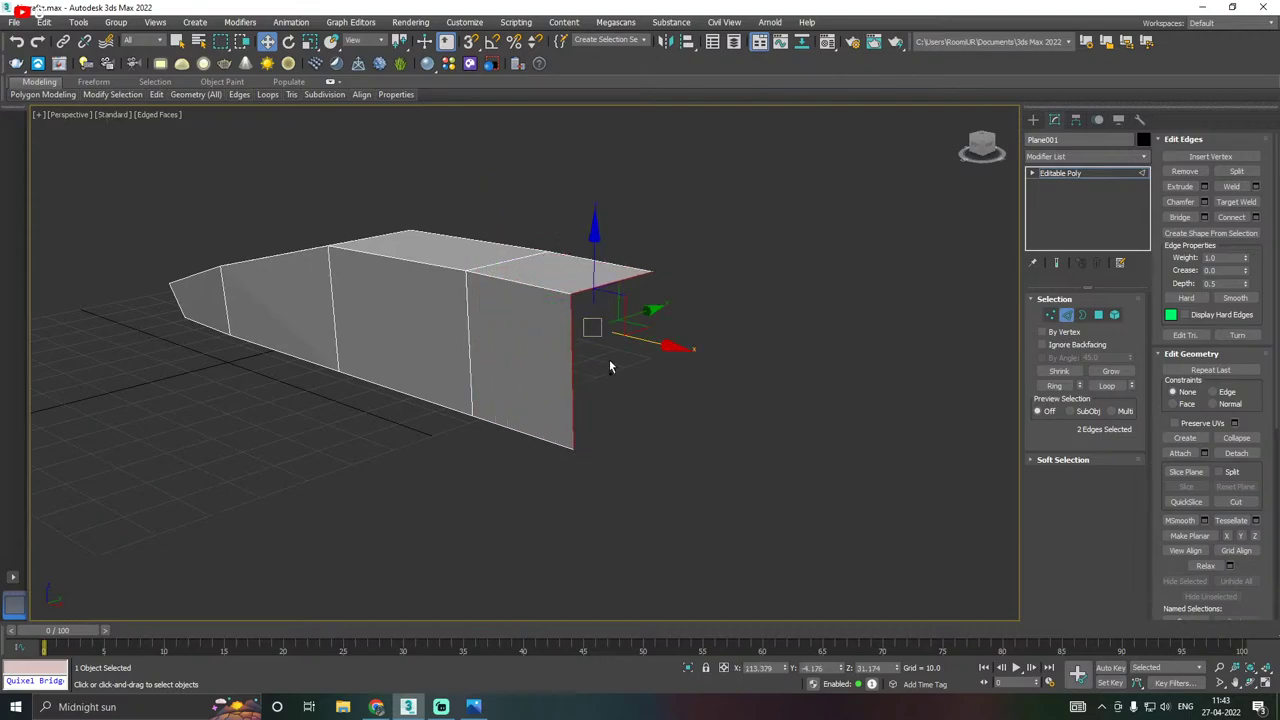
middle_click_drag(609, 359, 638, 364, "alt")
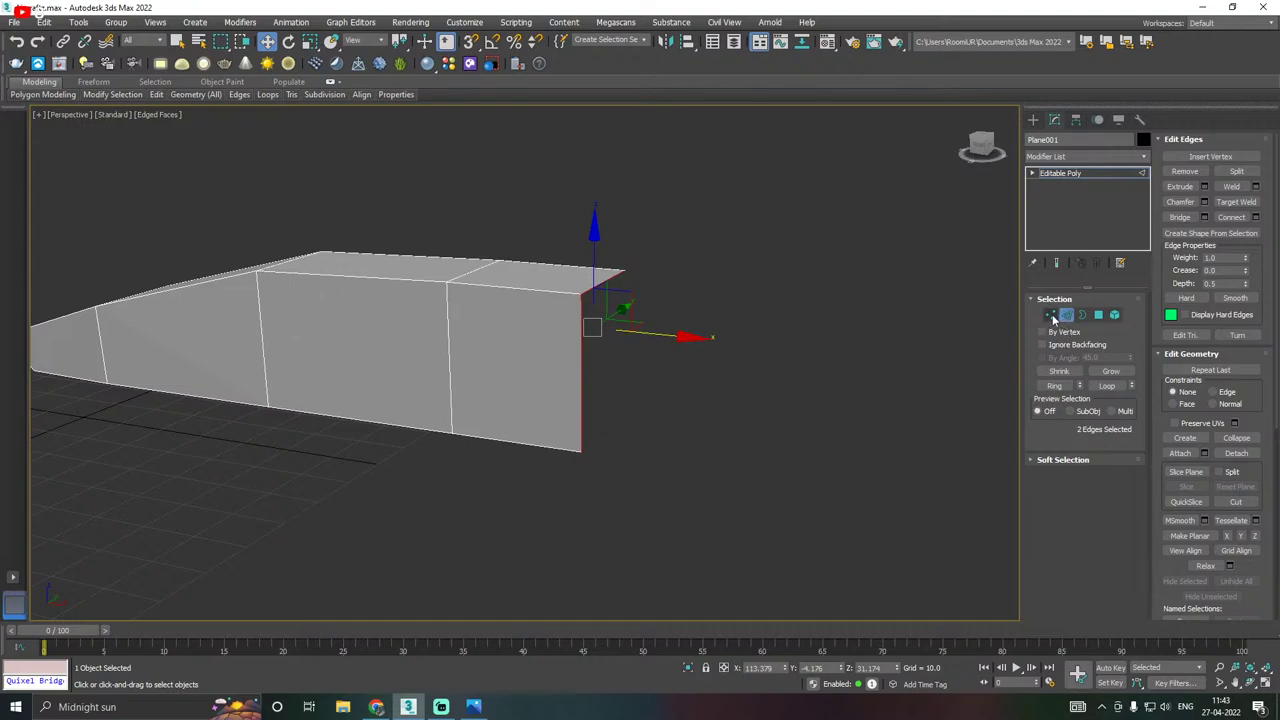
Move the side panel's lower end vertex forward to X about 91.6 to slant the rear edge.
key("1")
left_click_drag(554, 484, 552, 482)
middle_click_drag(560, 466, 594, 450, "alt")
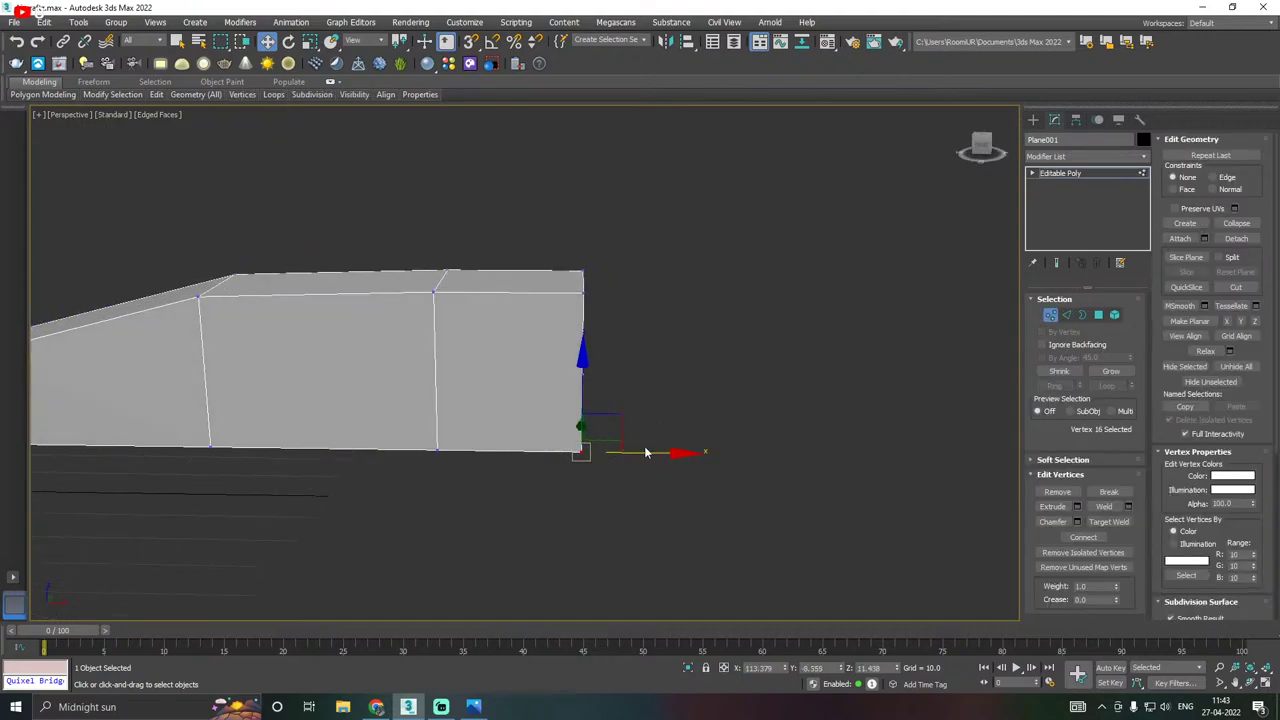
left_click_drag(664, 452, 529, 451)
scroll(810, 366, "down", 2)
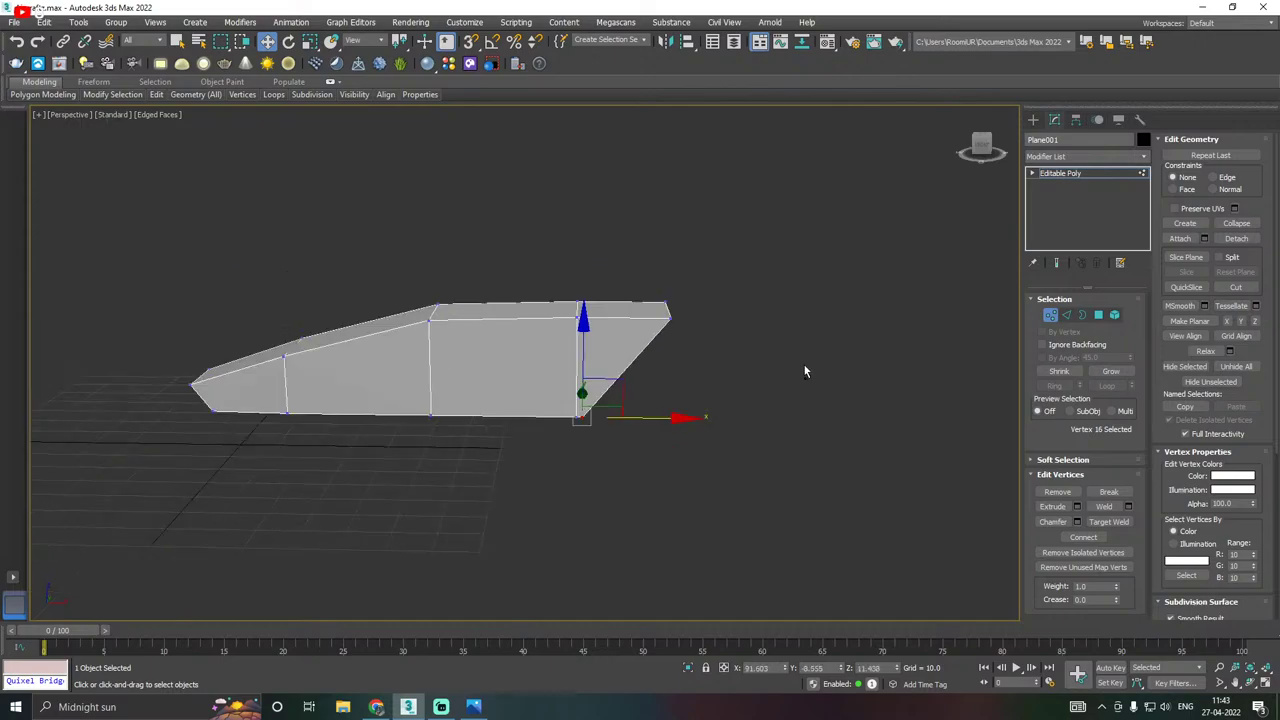
Extrude the side panel's slanted rear edge across along Y to about 11.8 to close the tail end.
middle_click_drag(806, 369, 756, 386, "alt")
middle_click_drag(774, 386, 738, 391, "alt")
middle_click_drag(537, 398, 763, 347, "alt")
left_click(1066, 315)
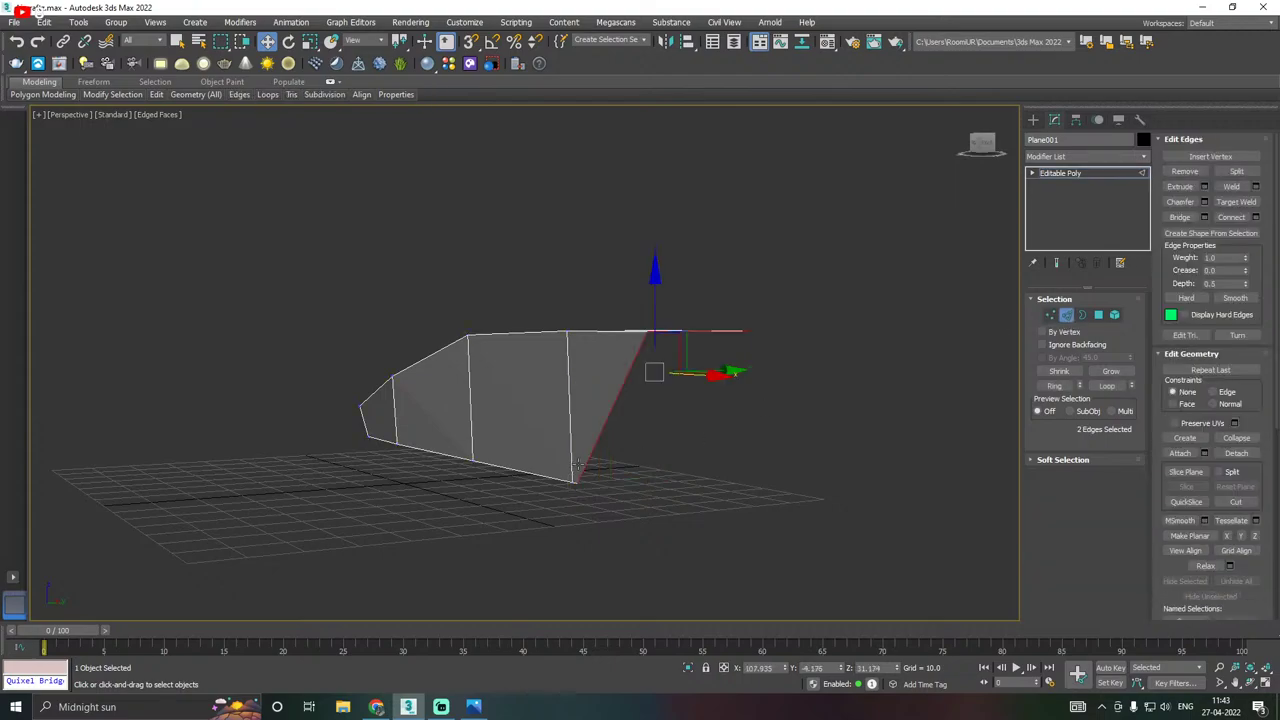
left_click(587, 462)
middle_click_drag(699, 418, 617, 438, "alt")
left_click_drag(575, 443, 679, 424)
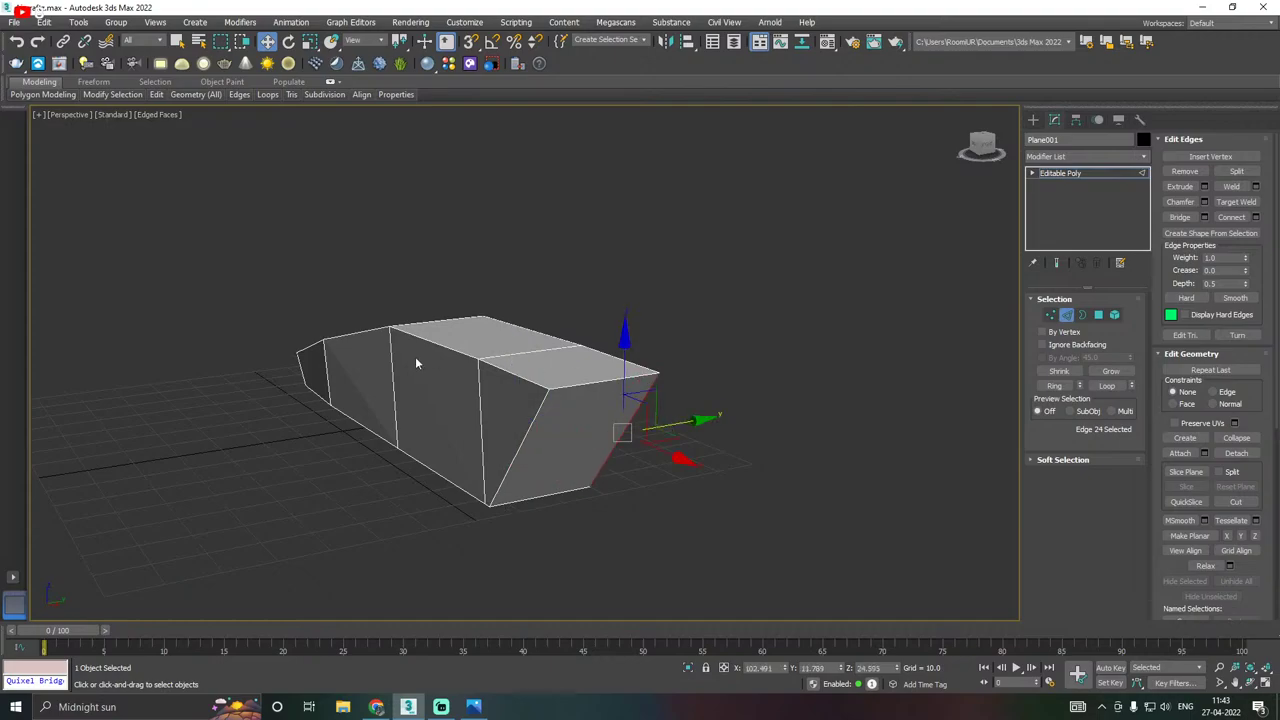
Align the tail panel's free edge with the roof at Y about 11.7 and weld the two overlapping upper corner vertices.
middle_click_drag(319, 355, 645, 425, "alt")
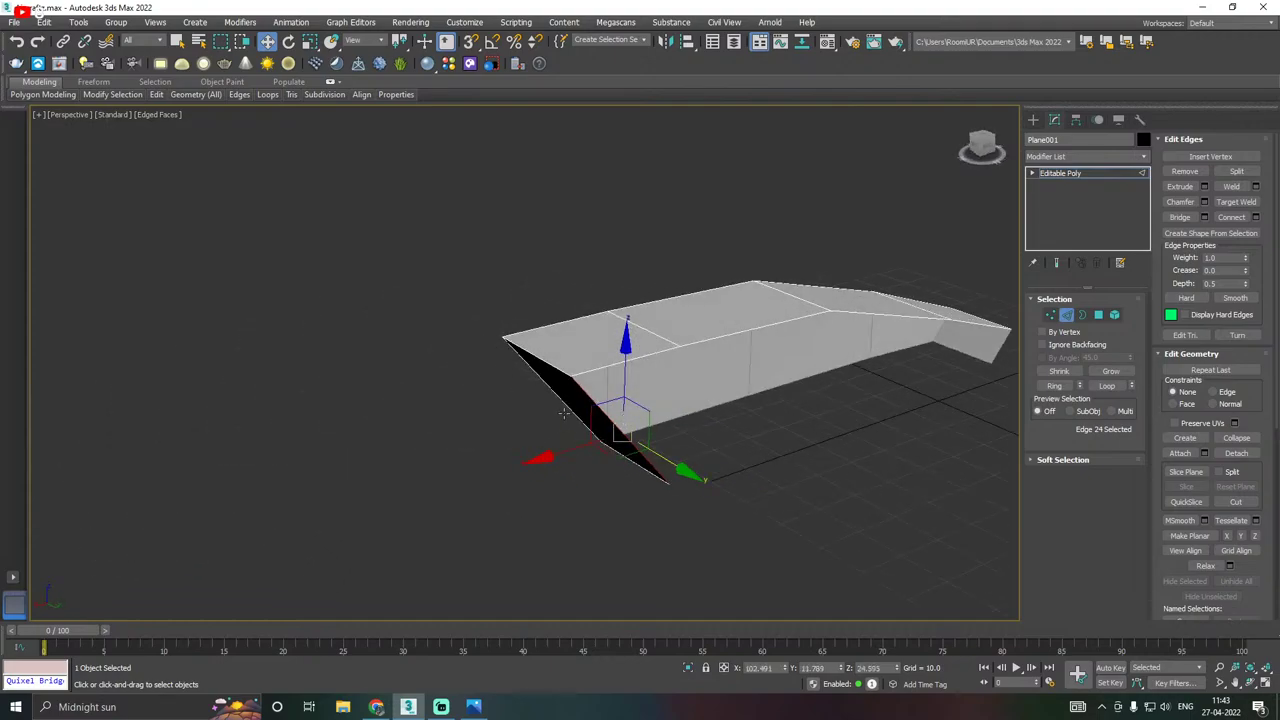
middle_click_drag(565, 413, 590, 366, "alt")
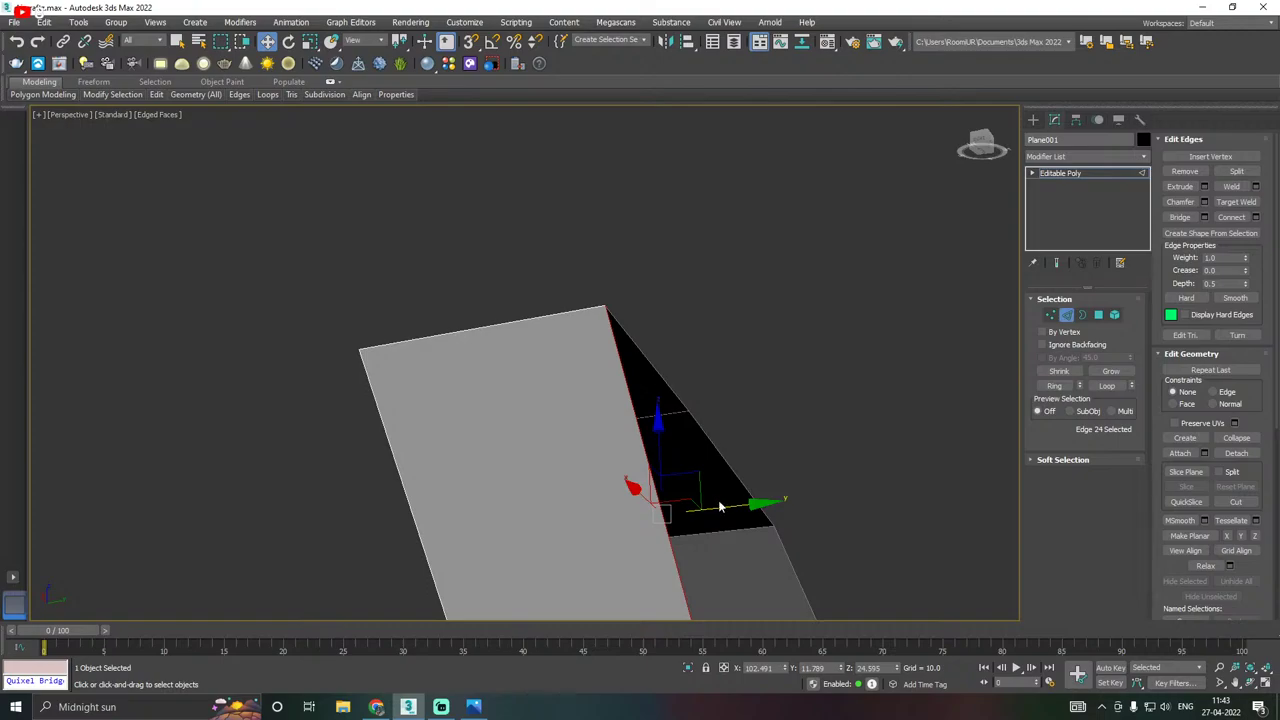
left_click_drag(719, 506, 718, 506)
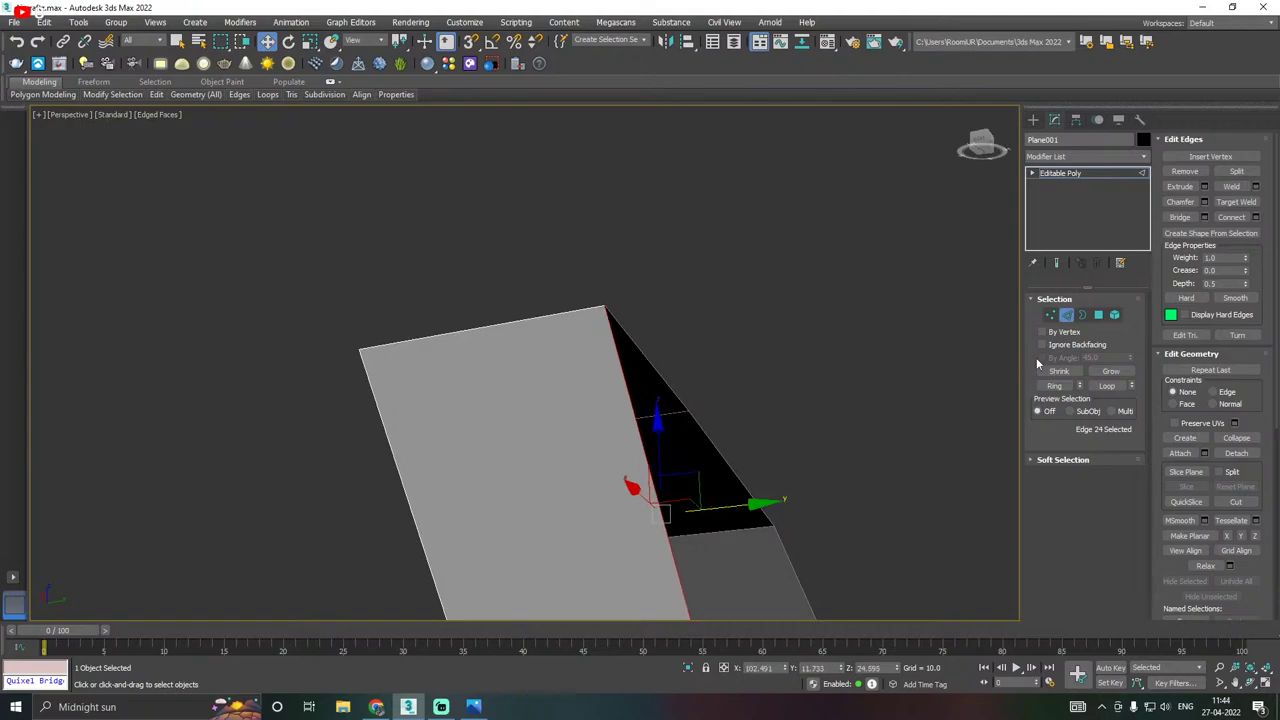
left_click(1050, 315)
left_click(603, 314)
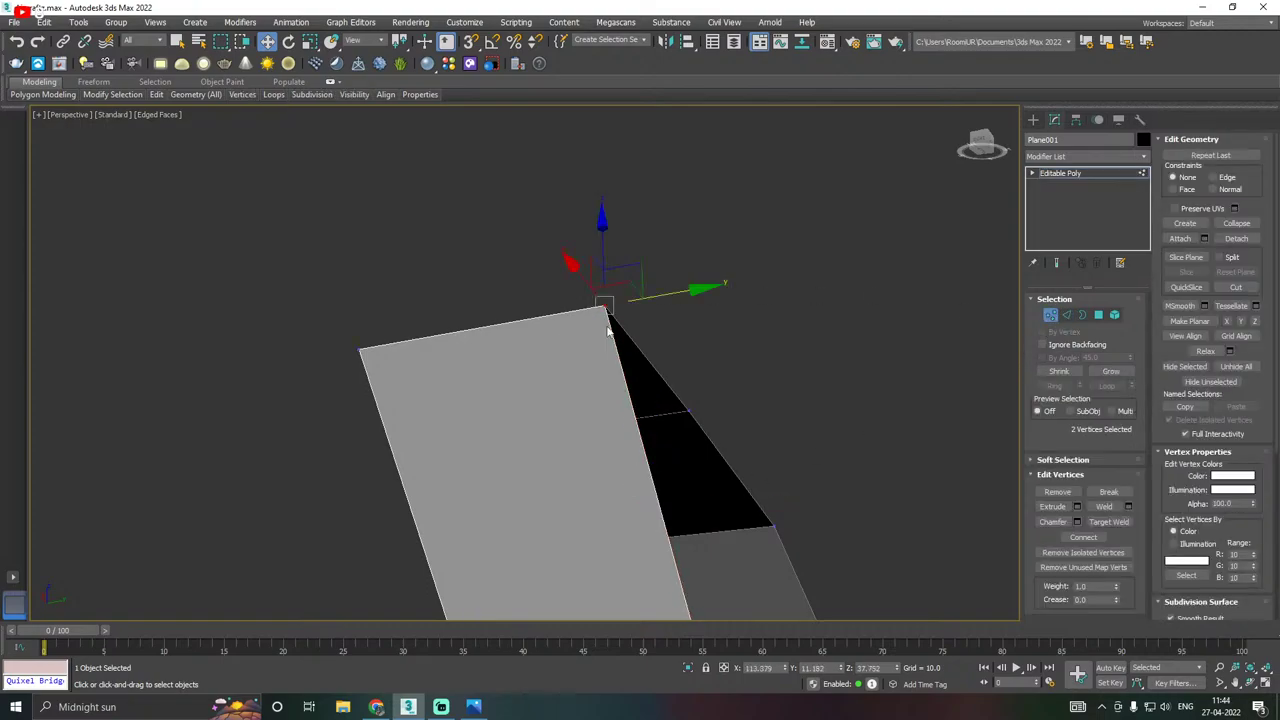
left_click(1128, 506)
left_click(531, 413)
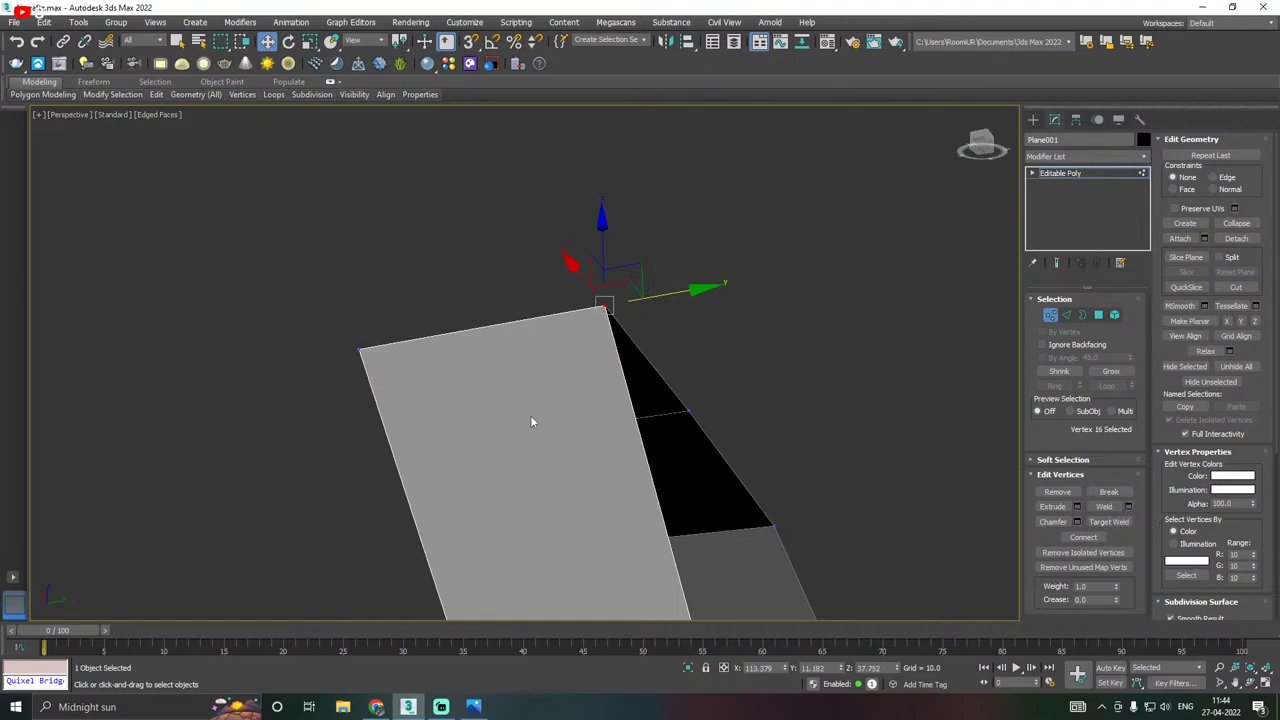
Test the weld by pulling the corner vertex outward along Y, and undo the move.
left_click(609, 305)
middle_click_drag(609, 305, 659, 314, "alt")
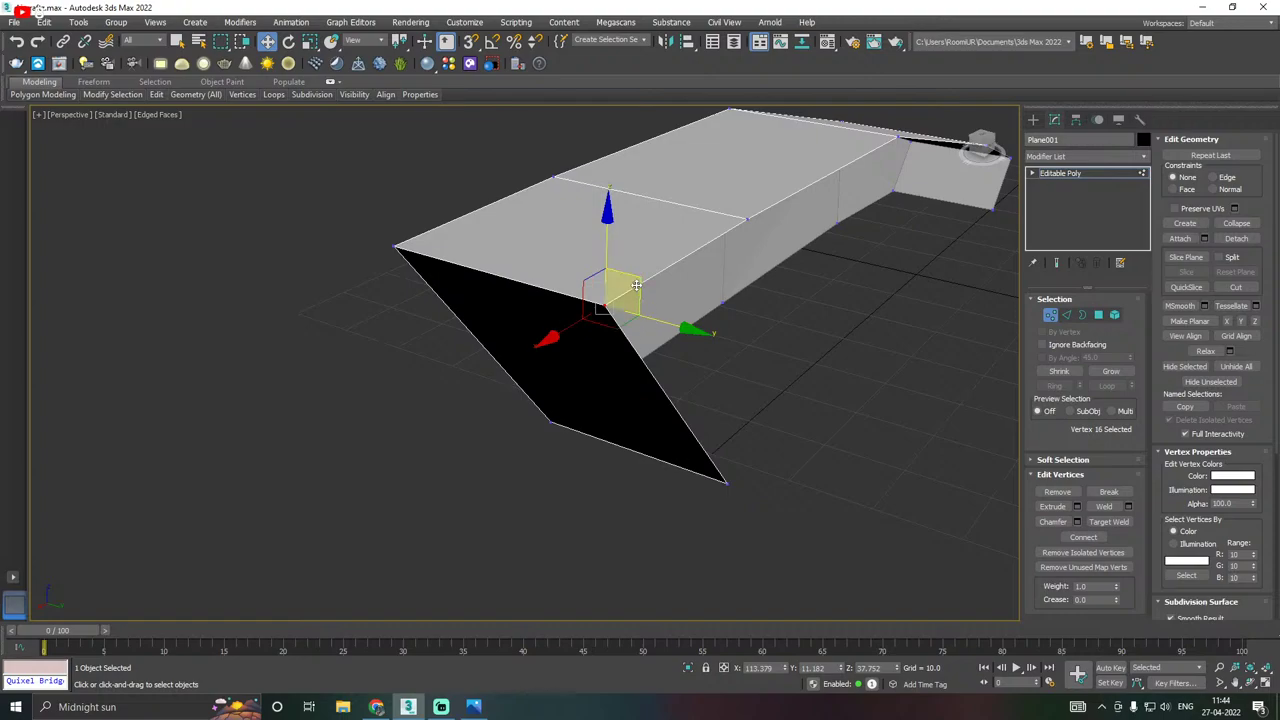
left_click_drag(664, 327, 856, 302)
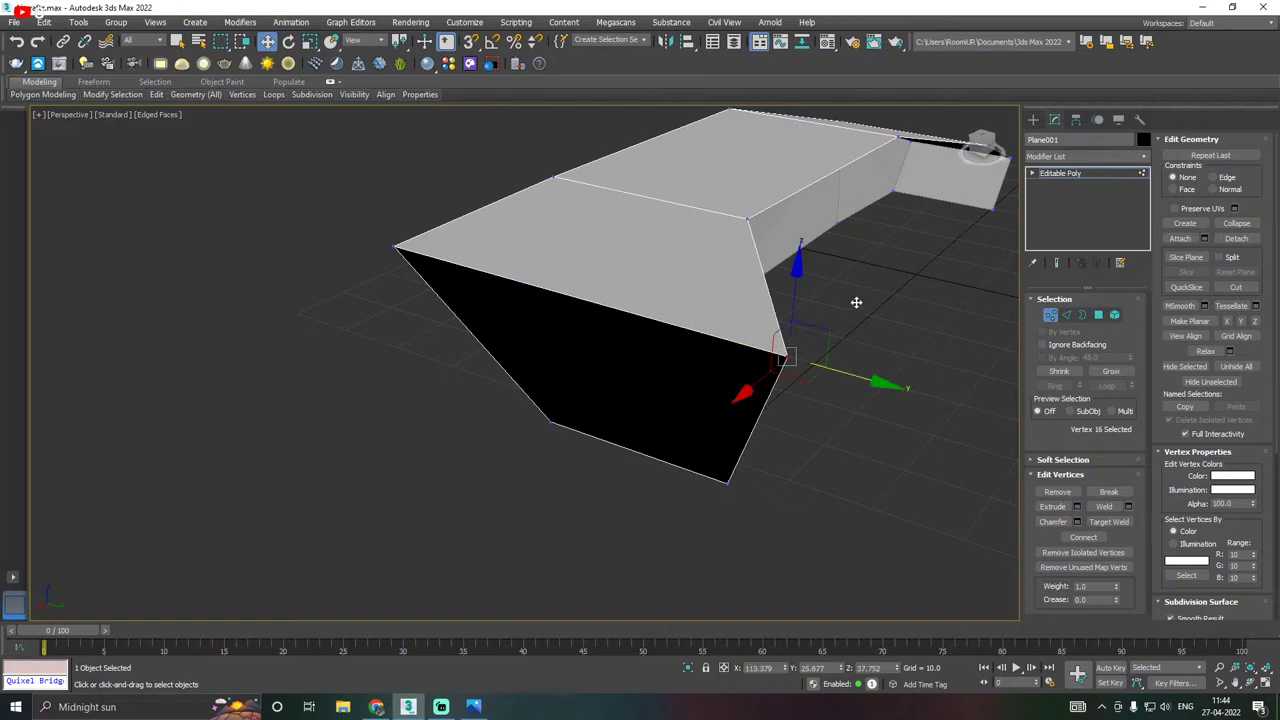
key("ctrl+z")
Move all the vertices of the tail section rearward along X to lengthen the section in front of it.
scroll(738, 346, "down", 3)
middle_click_drag(720, 344, 890, 340, "alt")
mouse_move(780, 300)
middle_mouse_down("alt")
mouse_move(767, 321)
mouse_move(800, 307)
mouse_move(737, 315)
mouse_move(775, 295)
middle_mouse_up("alt")
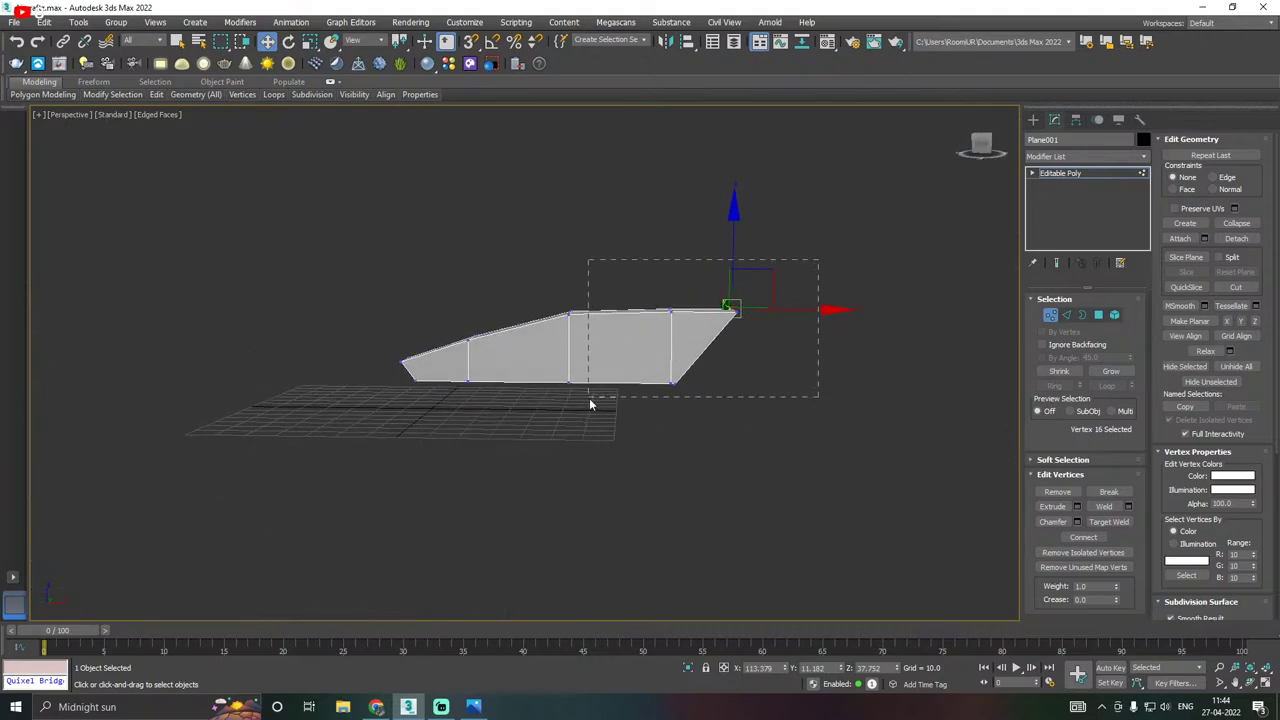
left_click_drag(591, 415, 592, 414)
left_click_drag(727, 335, 748, 334)
scroll(591, 329, "up", 3)
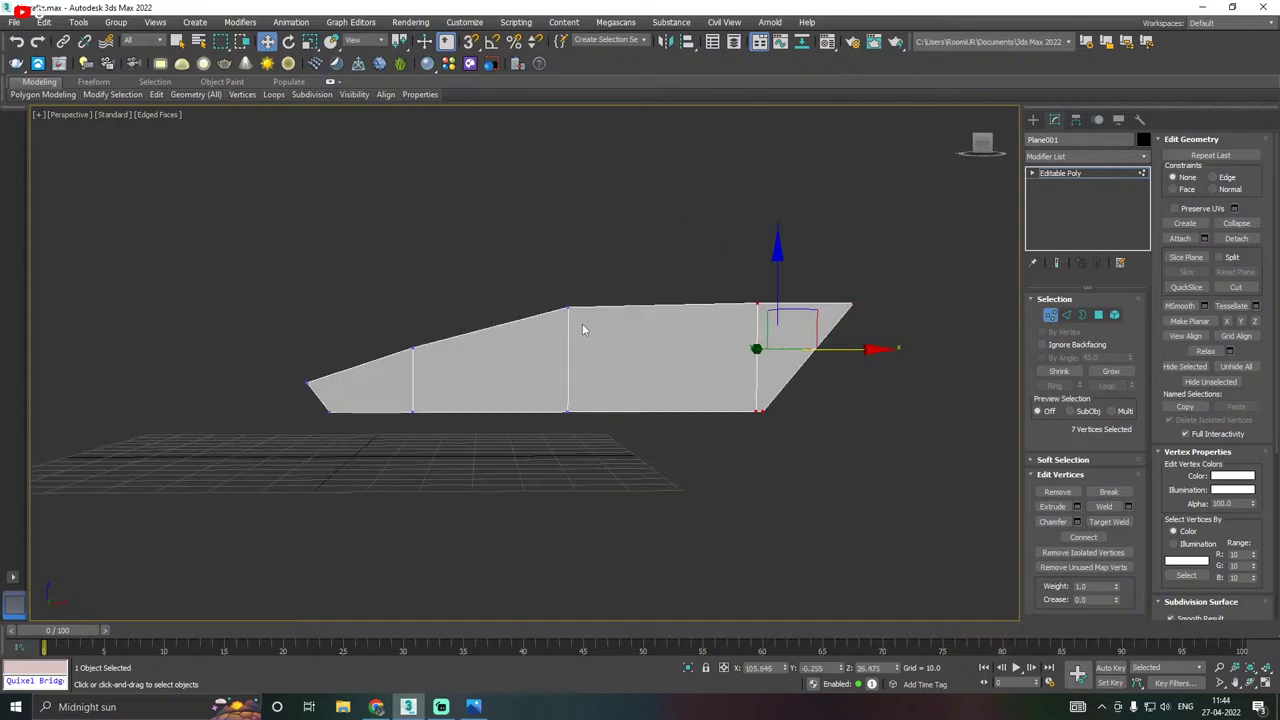
middle_click_drag(603, 337, 623, 355, "alt")
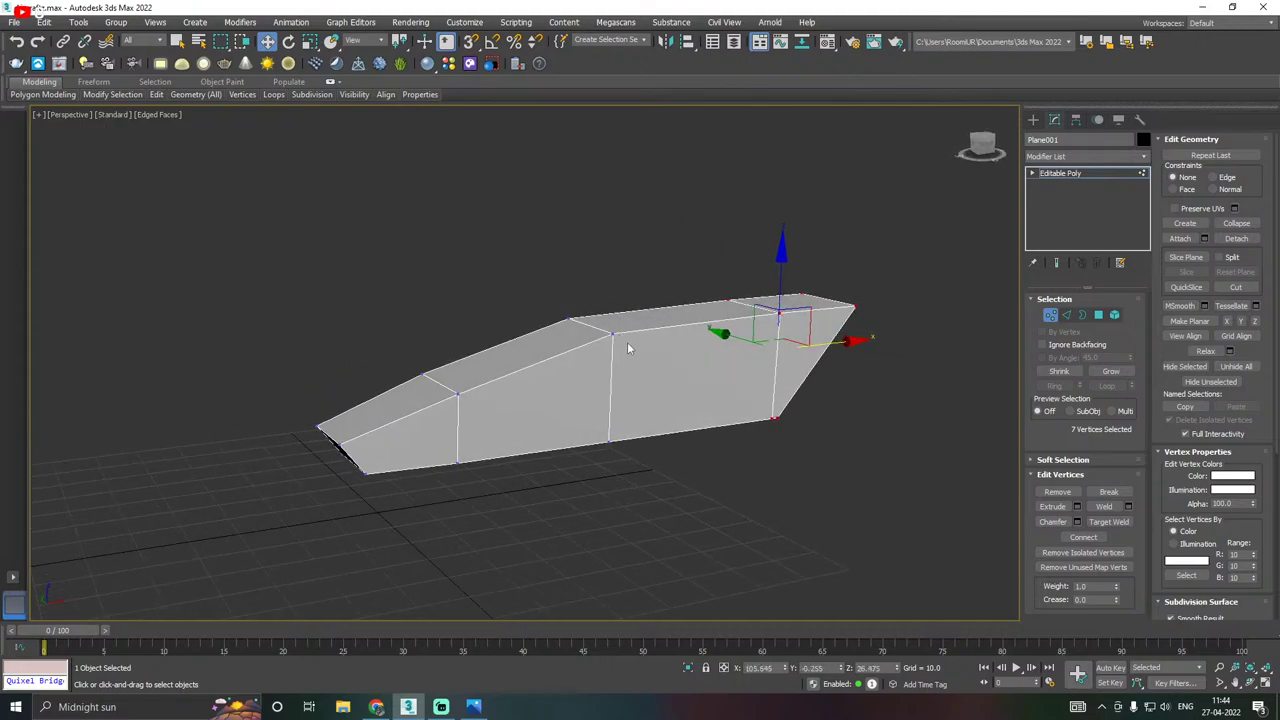
left_click(154, 94)
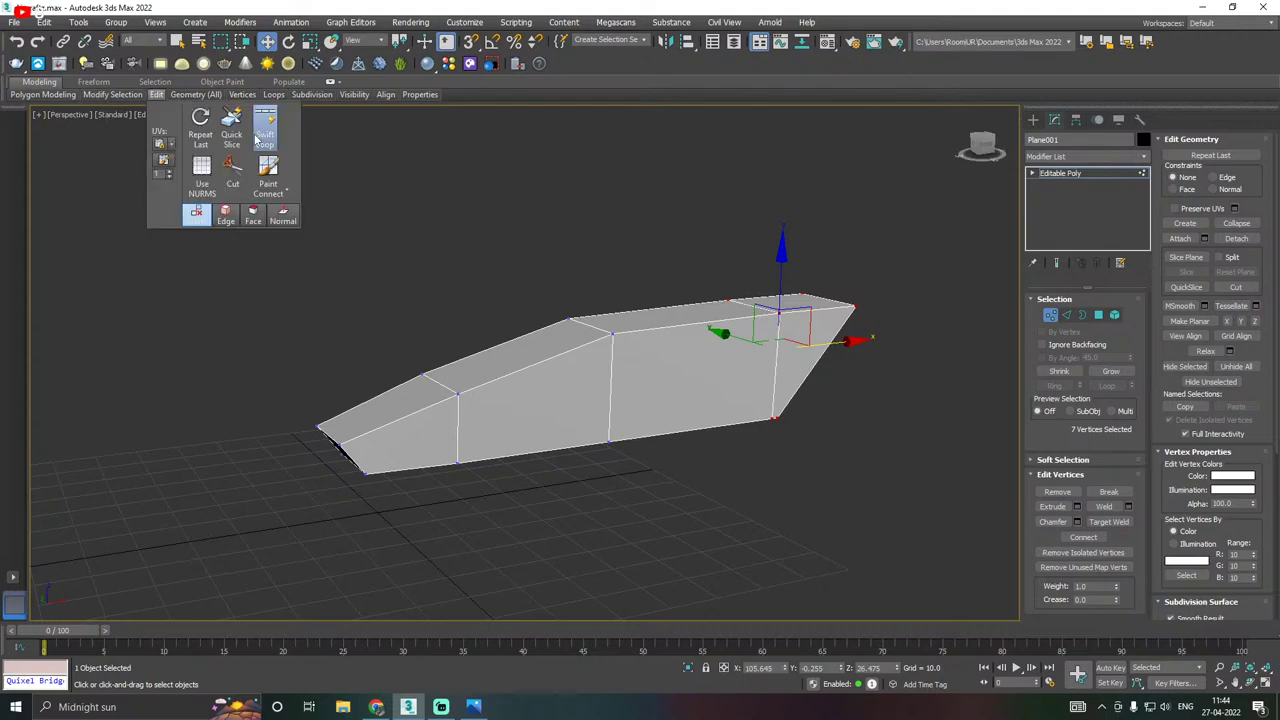
mouse_move(397, 237)
middle_mouse_down("alt")
mouse_move(423, 231)
mouse_move(403, 234)
middle_mouse_up("alt")
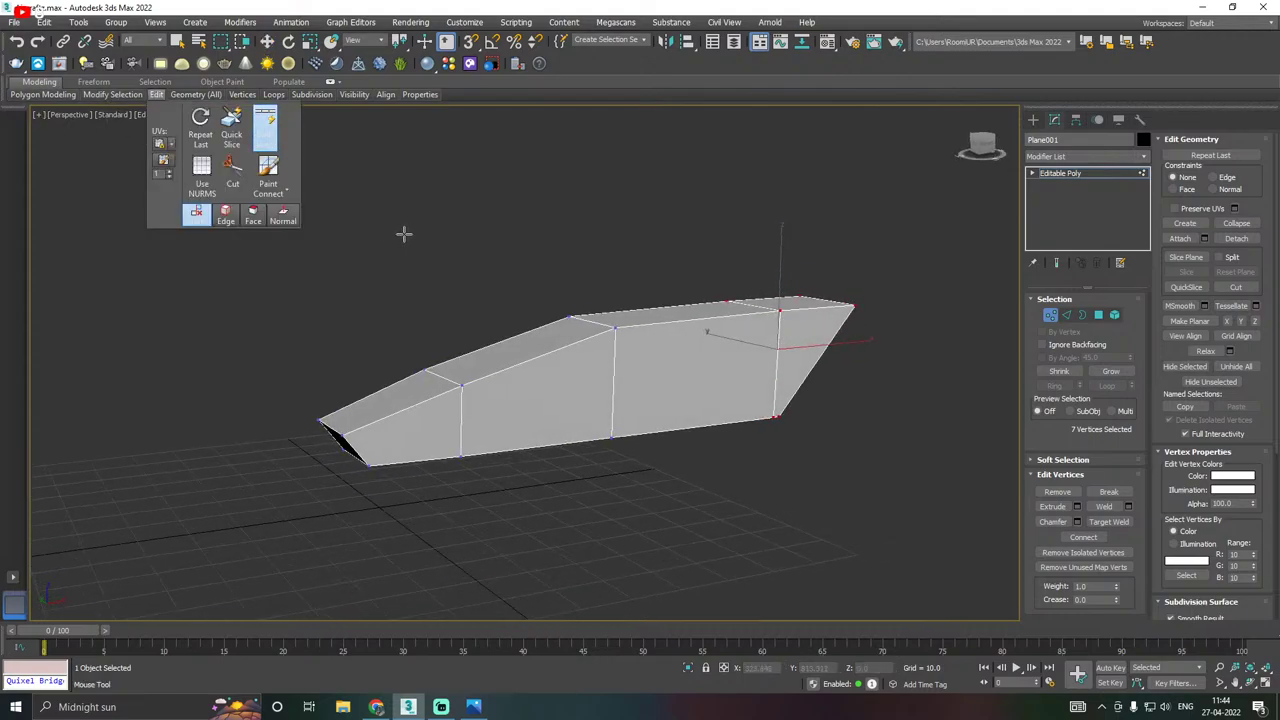
left_click(1052, 174)
middle_click_drag(680, 251, 700, 251, "alt")
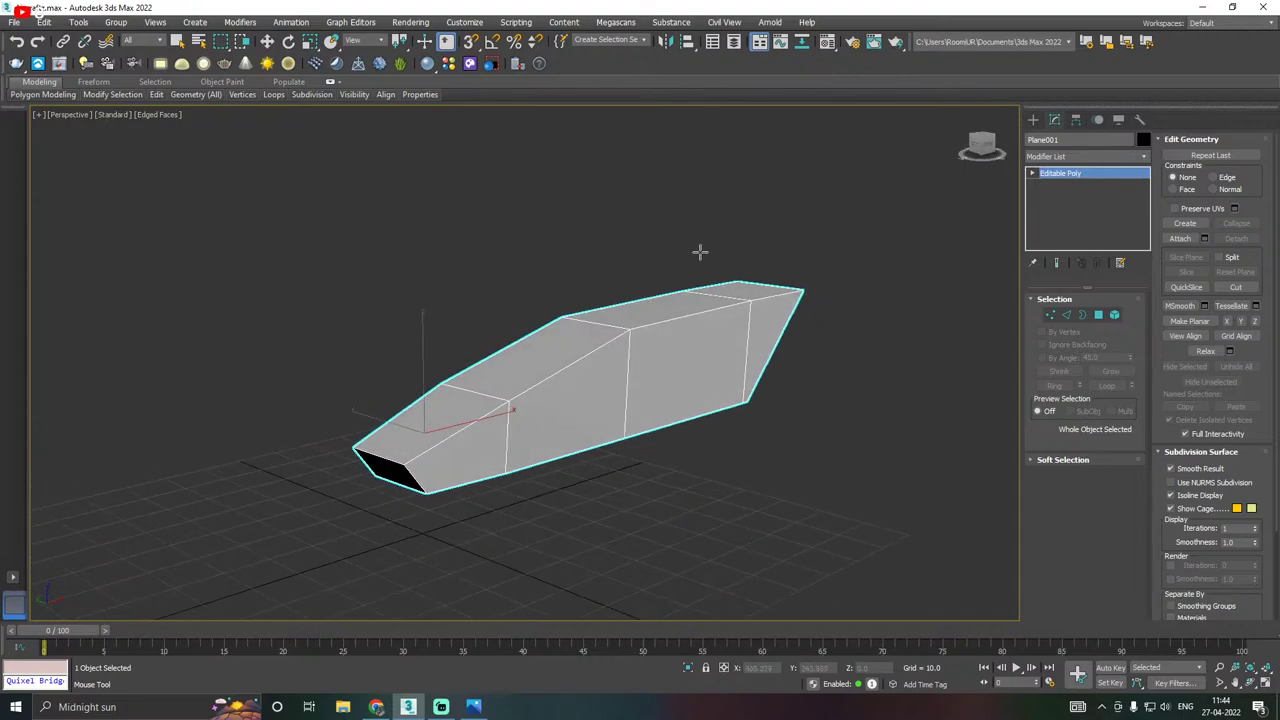
key("w")
Preview the body with NURMS smoothing from several angles, and turn the smoothing off again.
mouse_move(196, 94)
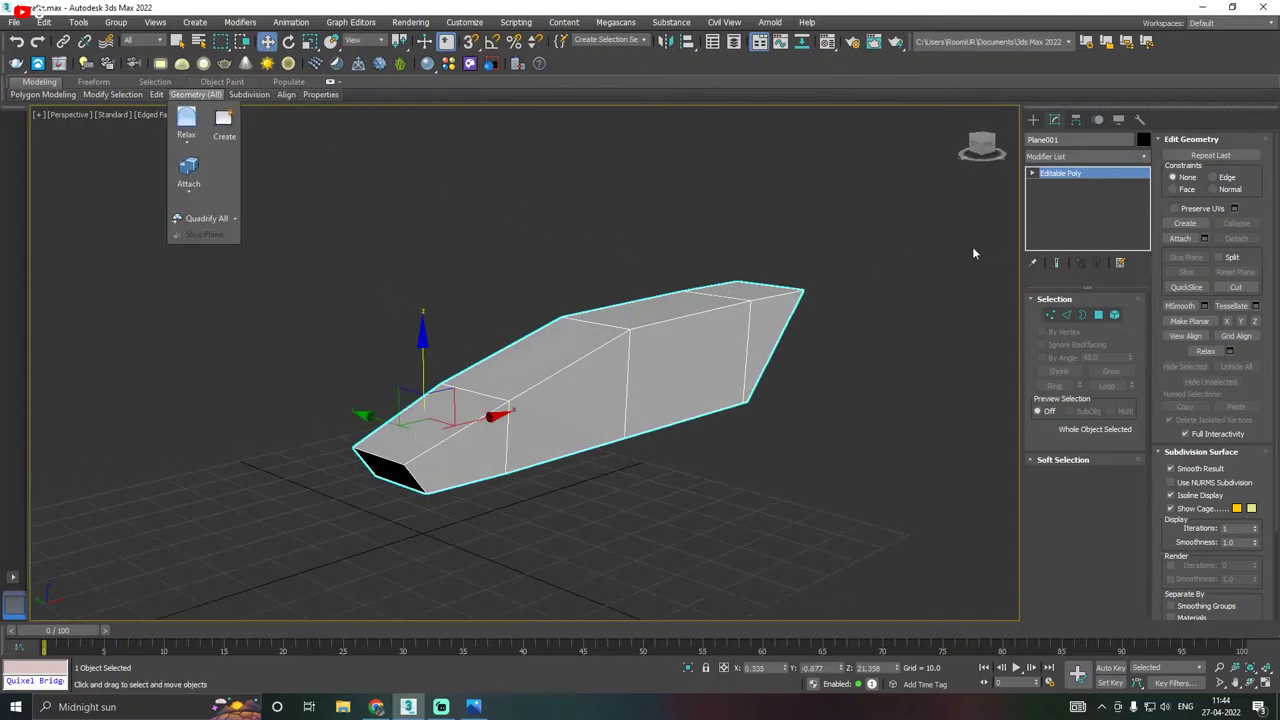
mouse_move(150, 102)
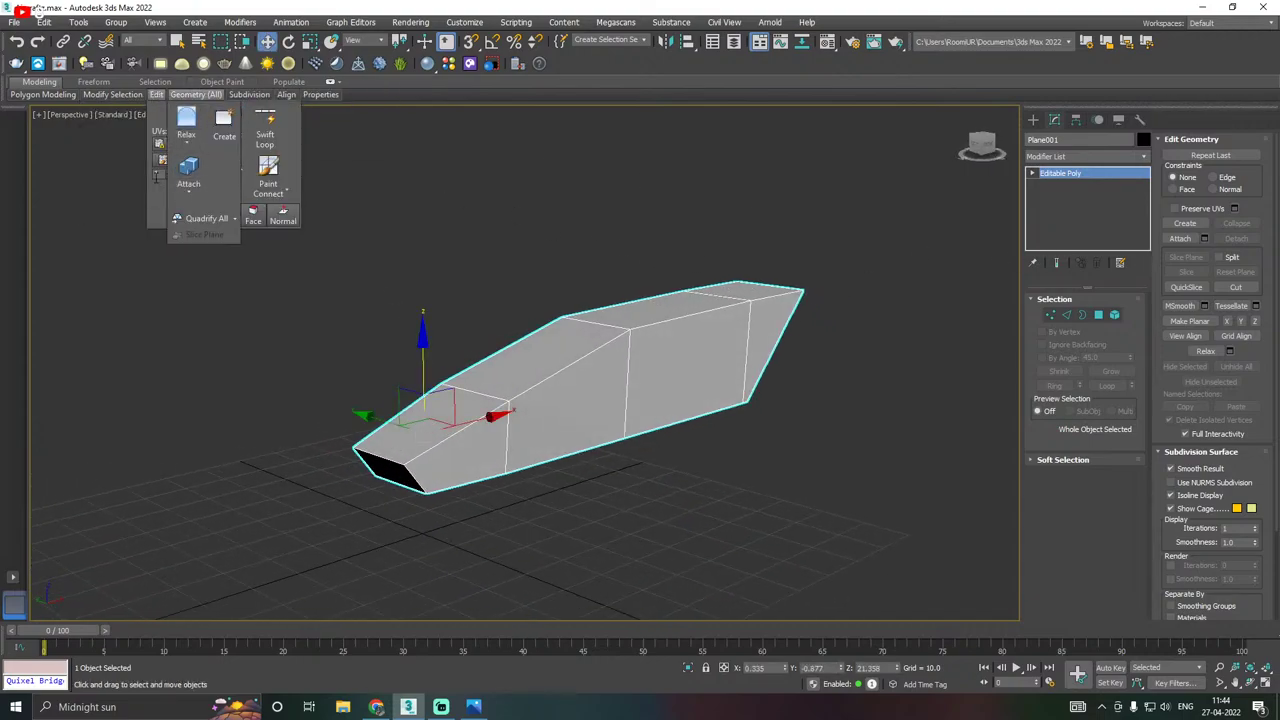
left_click(201, 172)
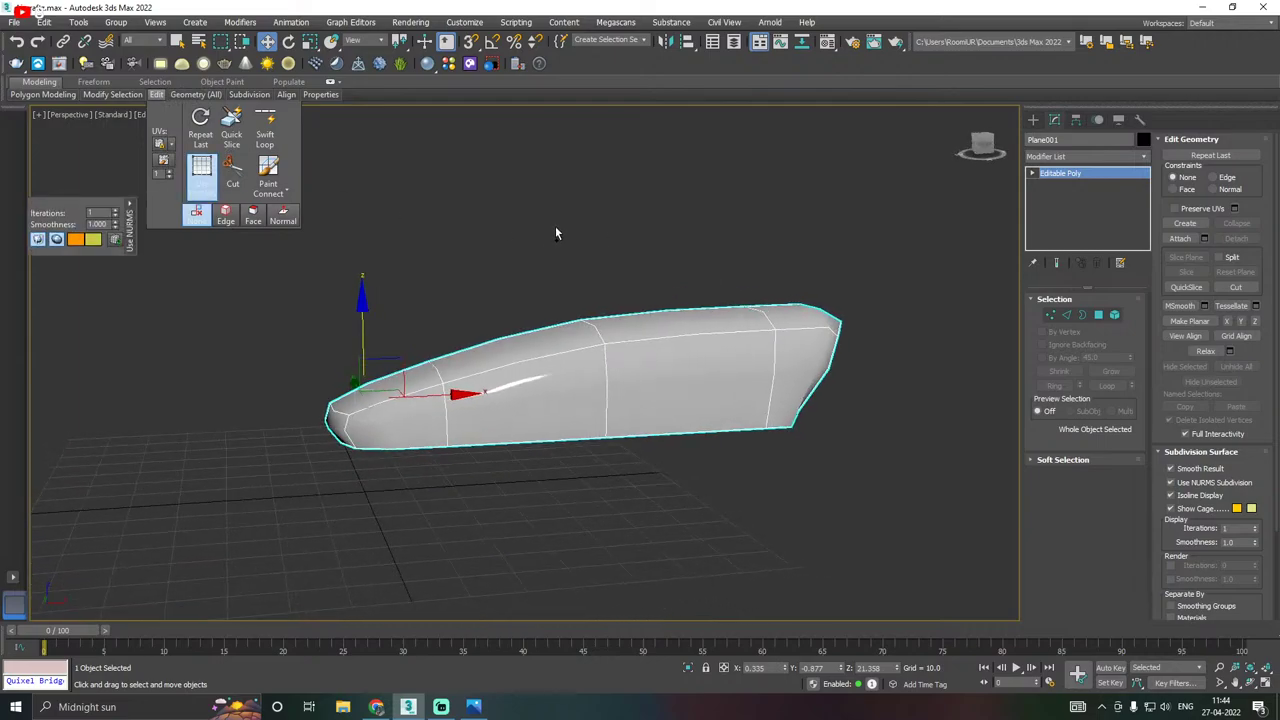
mouse_move(556, 233)
middle_mouse_down("alt")
mouse_move(474, 214)
mouse_move(480, 197)
mouse_move(609, 229)
mouse_move(415, 226)
mouse_move(380, 211)
mouse_move(600, 246)
mouse_move(640, 217)
mouse_move(714, 231)
mouse_move(534, 231)
middle_mouse_up("alt")
middle_click_drag(757, 262, 519, 199, "alt")
left_click(201, 172)
middle_click_drag(366, 223, 580, 246, "alt")
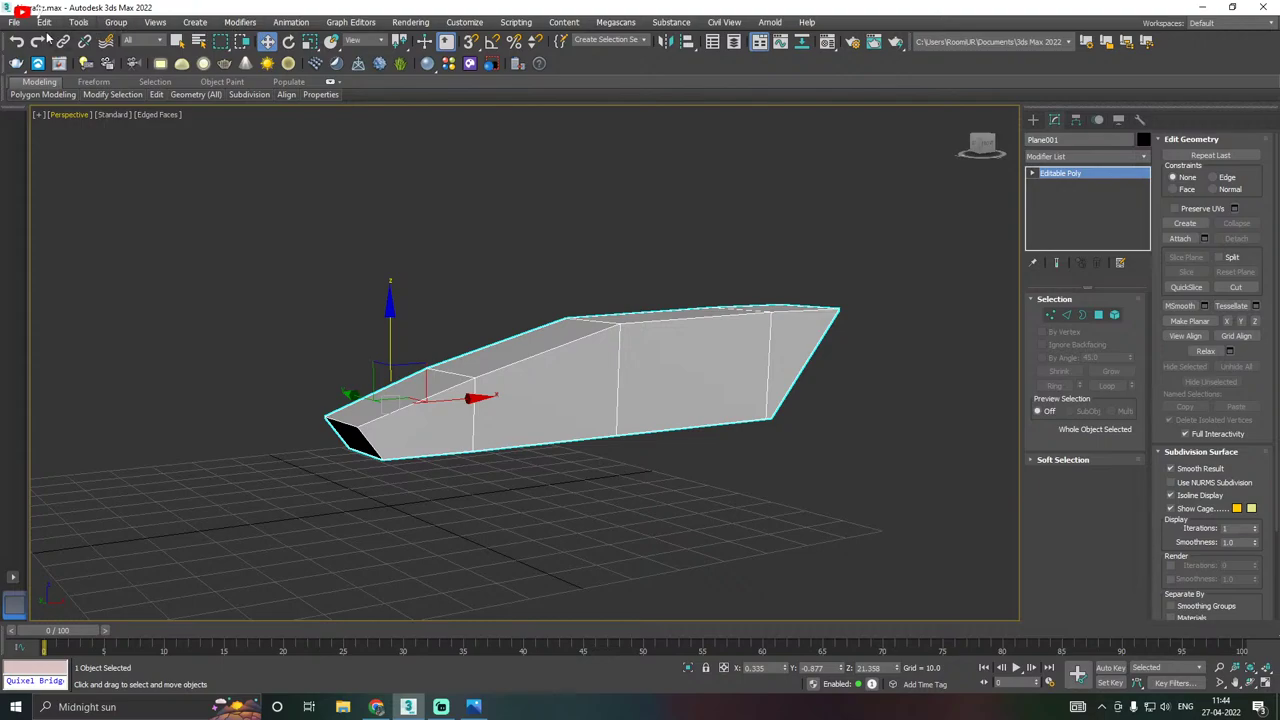
Save numbered copies of the scene in the Work folder, starting with Aircraftz01.max, and save the scene itself.
left_click(15, 22)
left_click(45, 154)
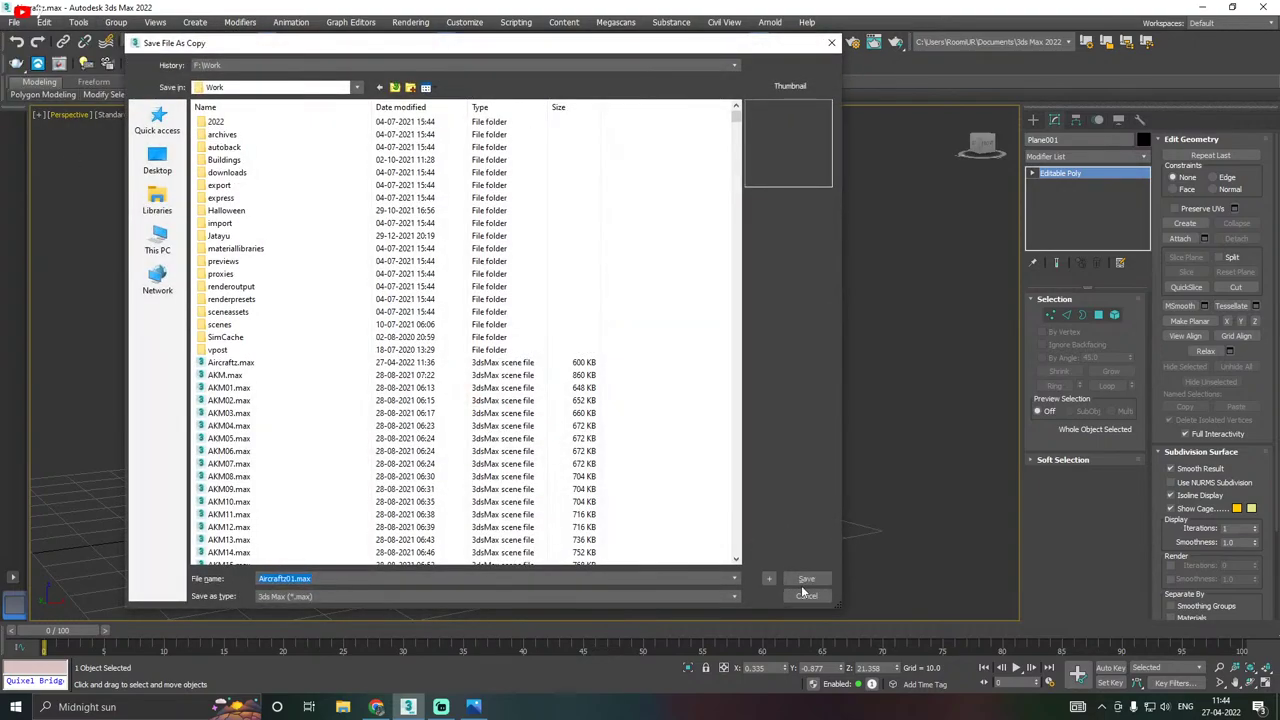
left_click(802, 578)
left_click(15, 22)
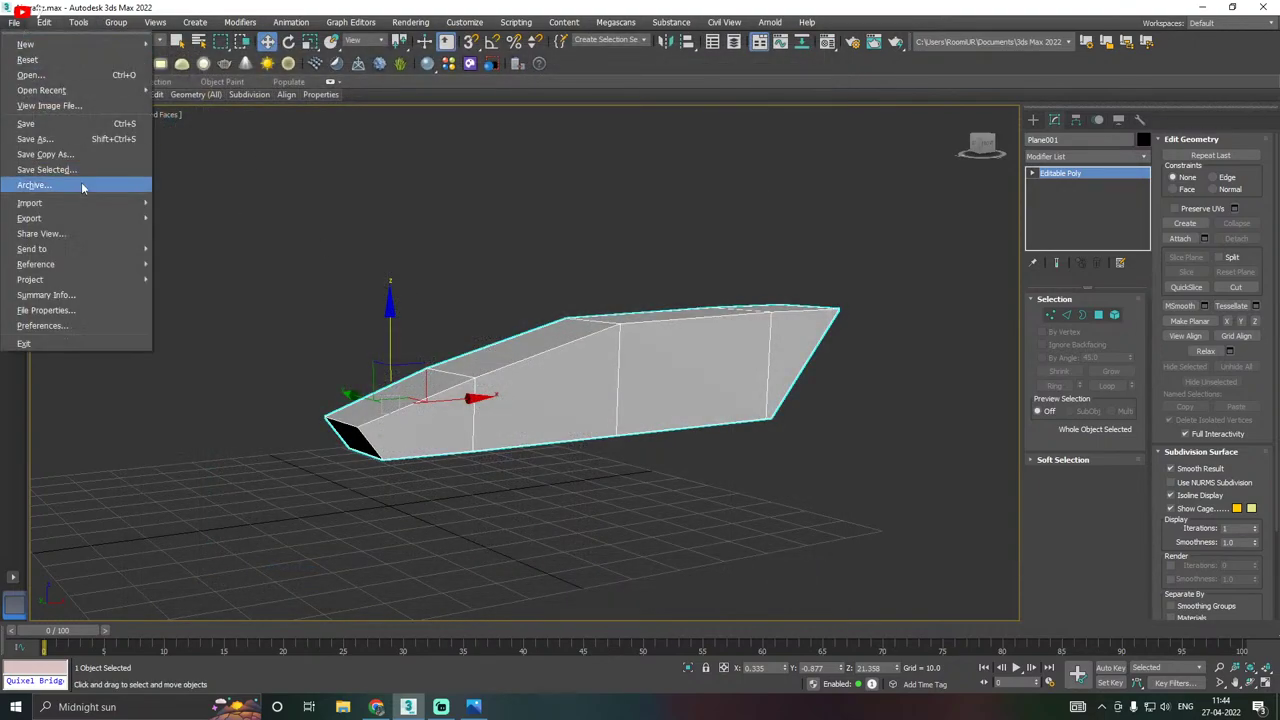
left_click(80, 154)
left_click(806, 579)
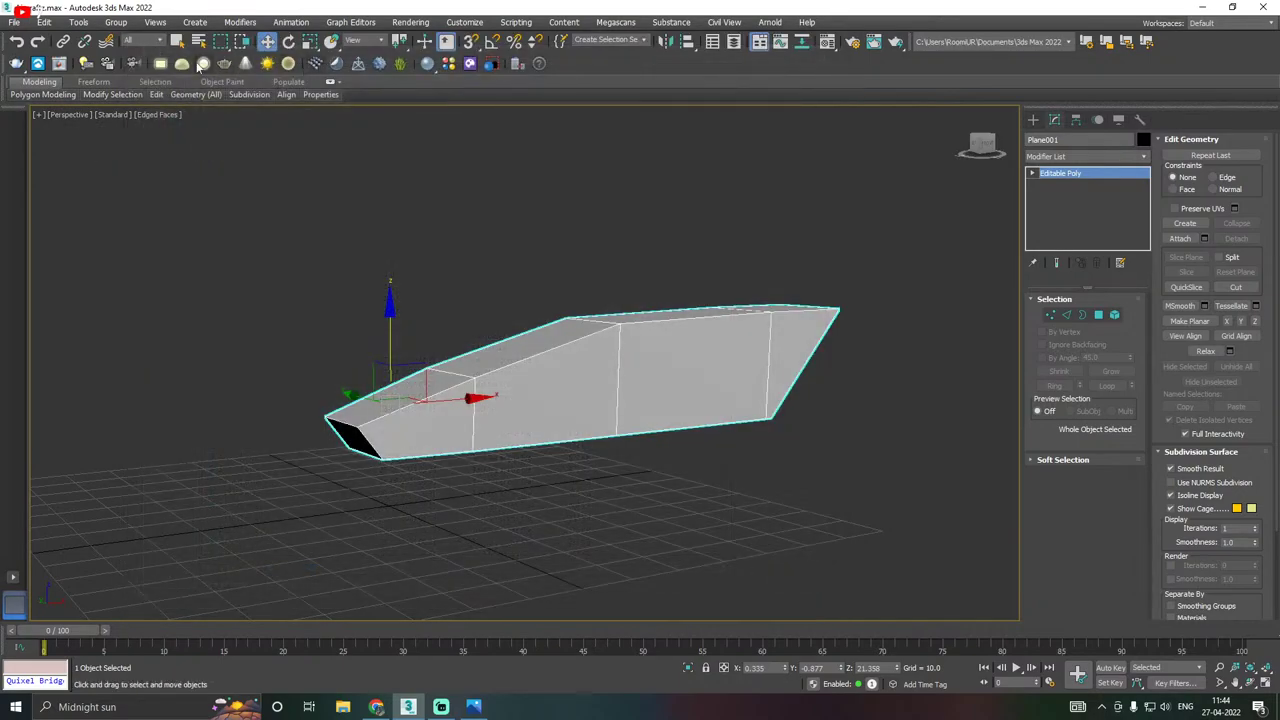
left_click(15, 22)
left_click(27, 123)
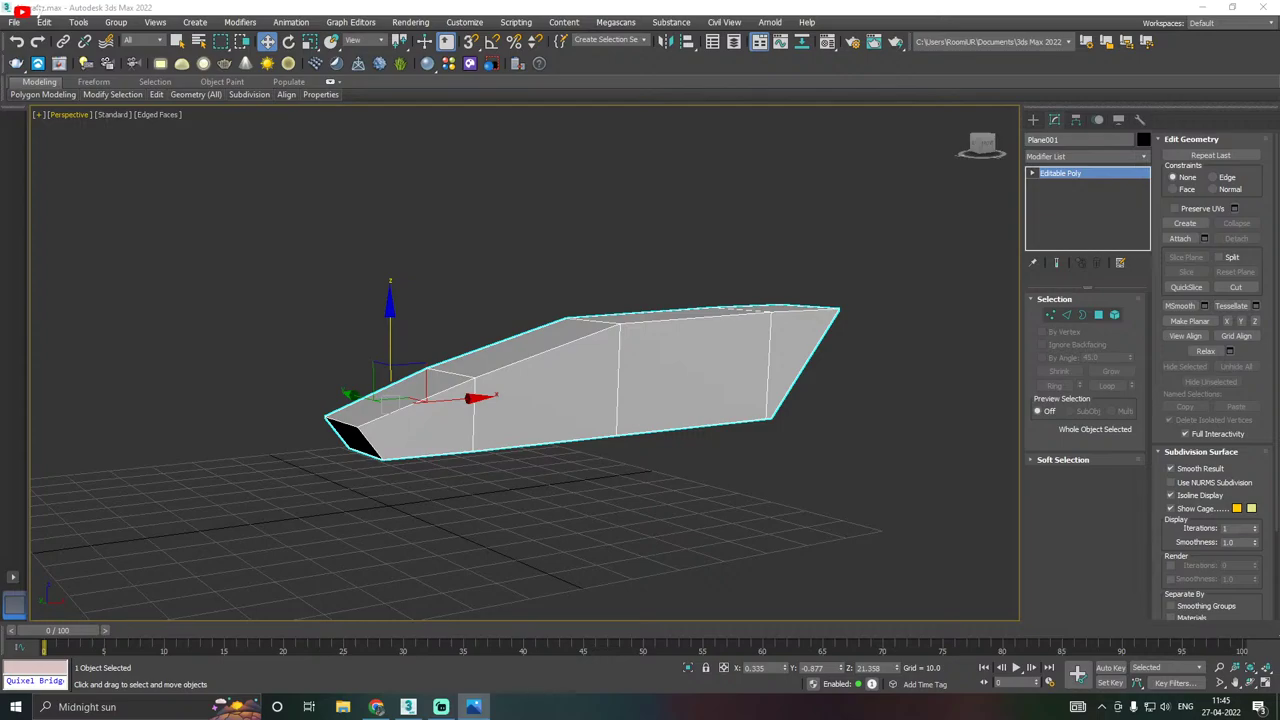
Select the open lengthwise border edges of the half body and move them along Y to about 18.7 to widen it.
middle_click_drag(570, 367, 818, 340, "alt")
left_click(1066, 314)
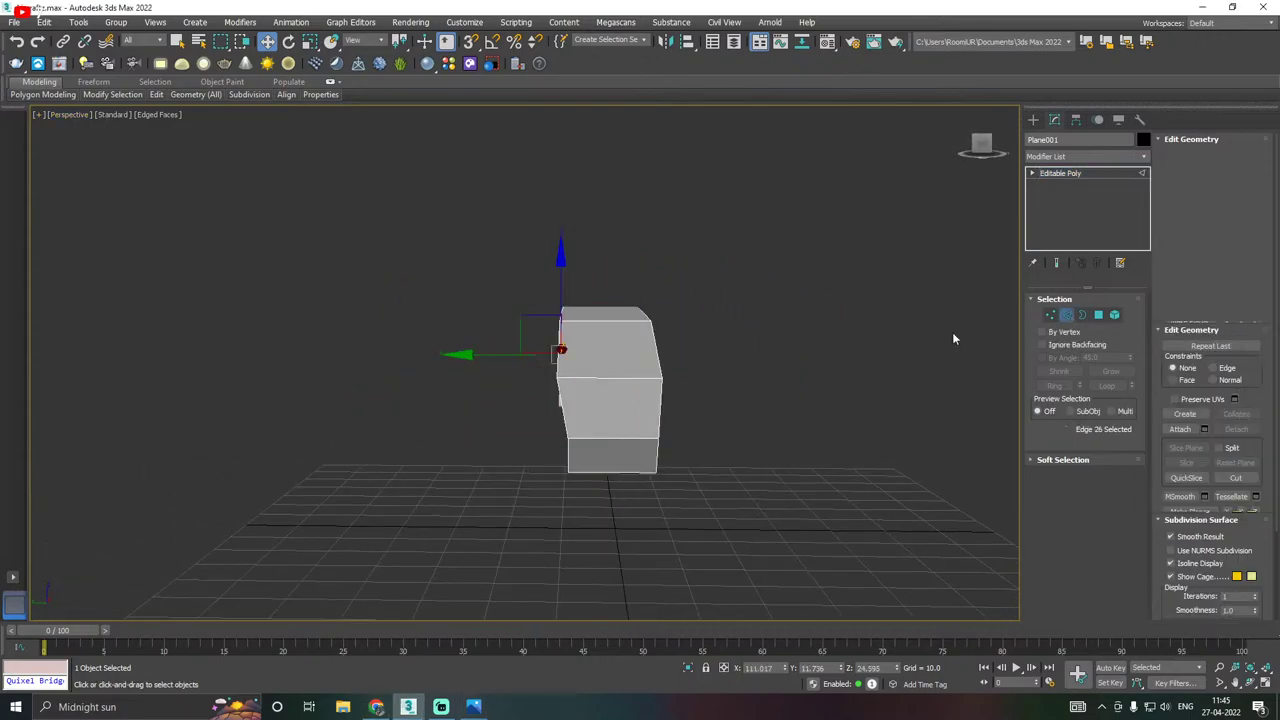
double_click(562, 403)
middle_click_drag(568, 403, 650, 387, "alt")
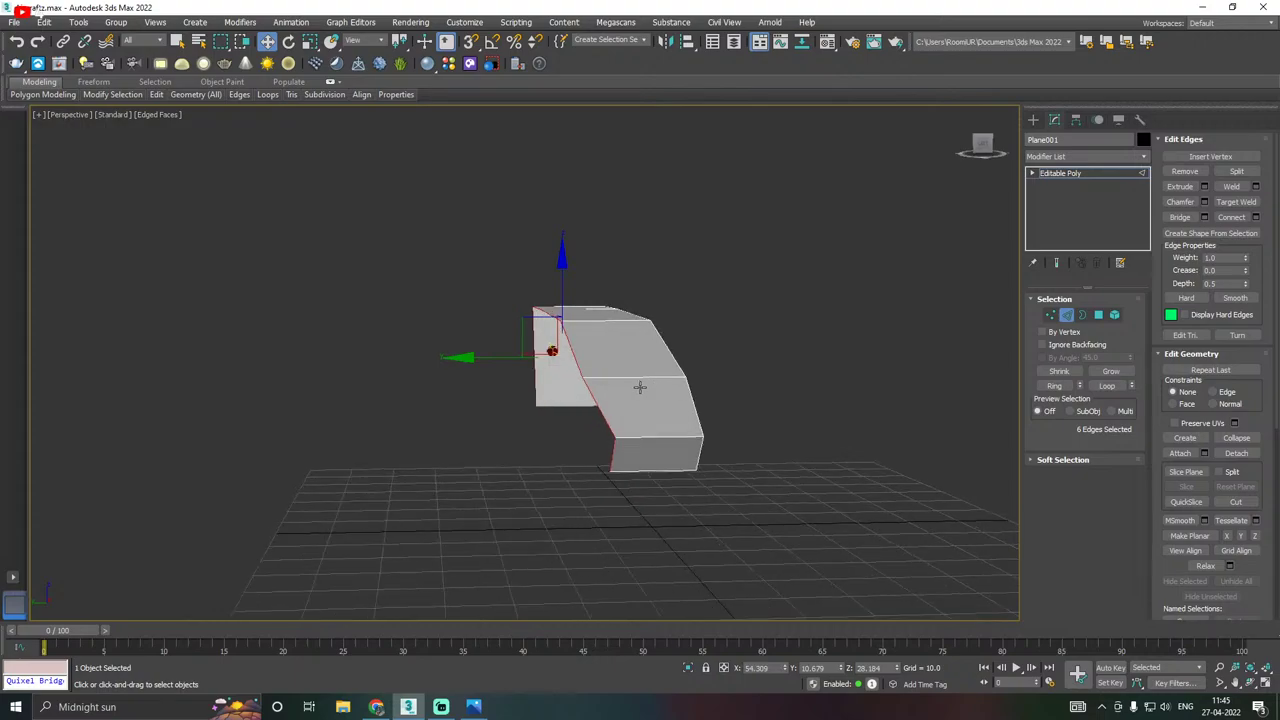
left_click_drag(495, 359, 459, 356)
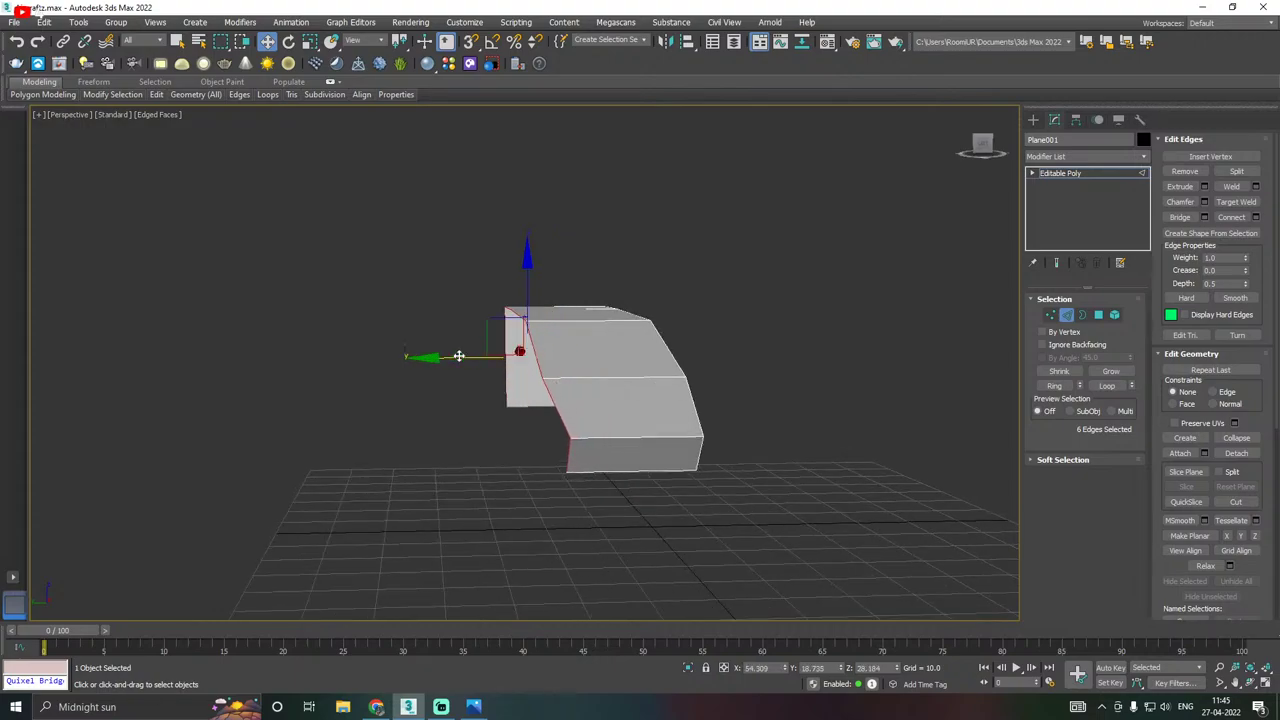
middle_click_drag(591, 360, 551, 380, "alt")
scroll(506, 390, "up", 2)
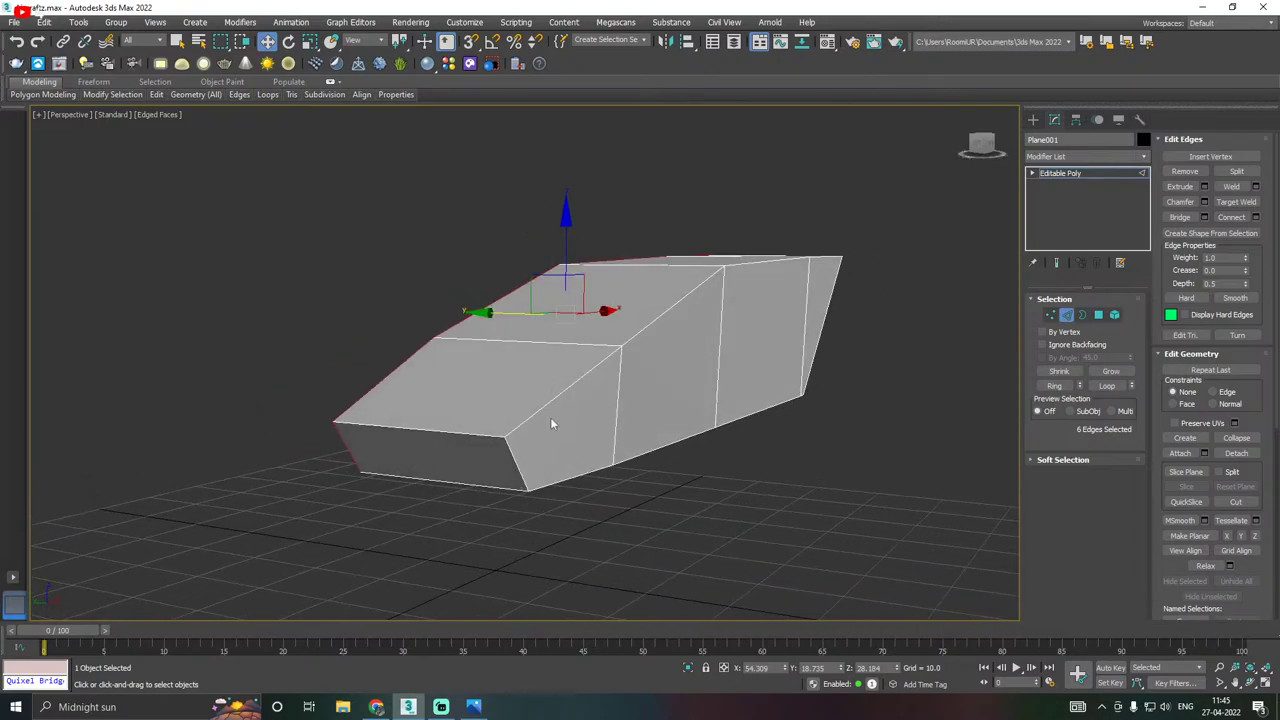
Select the upper side edge loop of the fuselage and start chamfering it by about 2.907 with one segment.
double_click(546, 403)
middle_click_drag(659, 391, 688, 416, "alt")
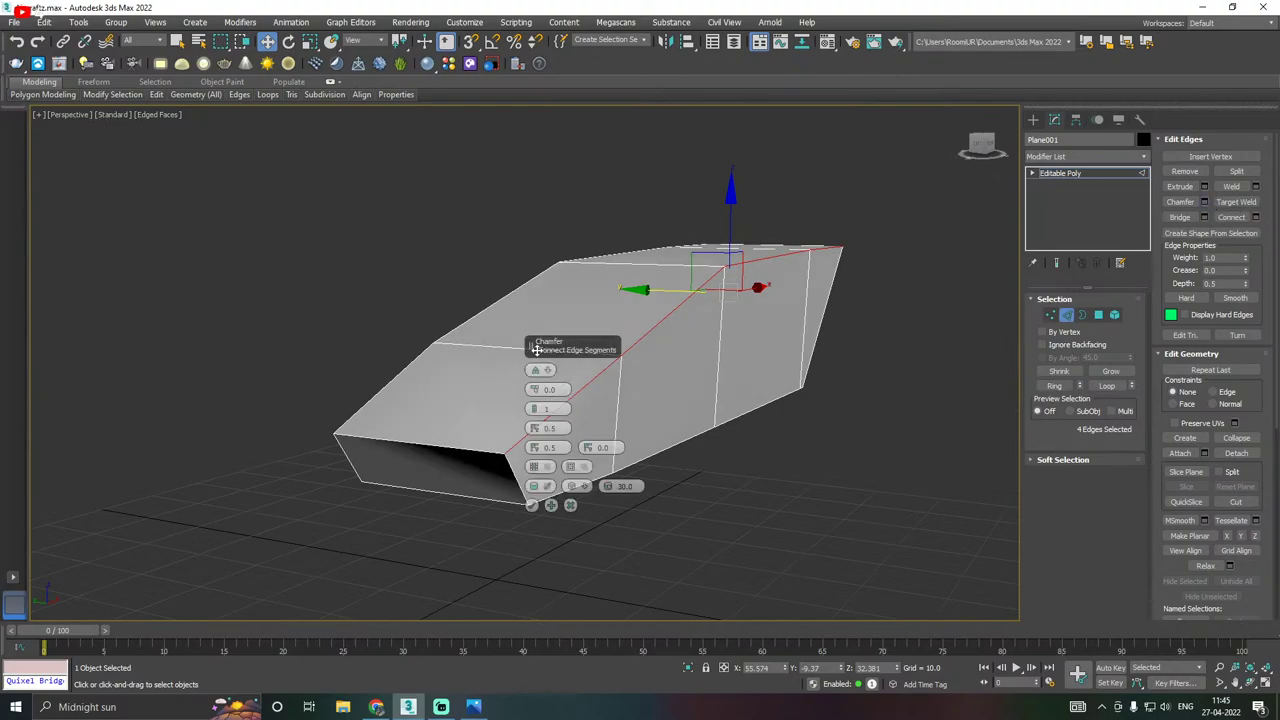
left_click_drag(536, 349, 646, 364)
left_click(657, 420)
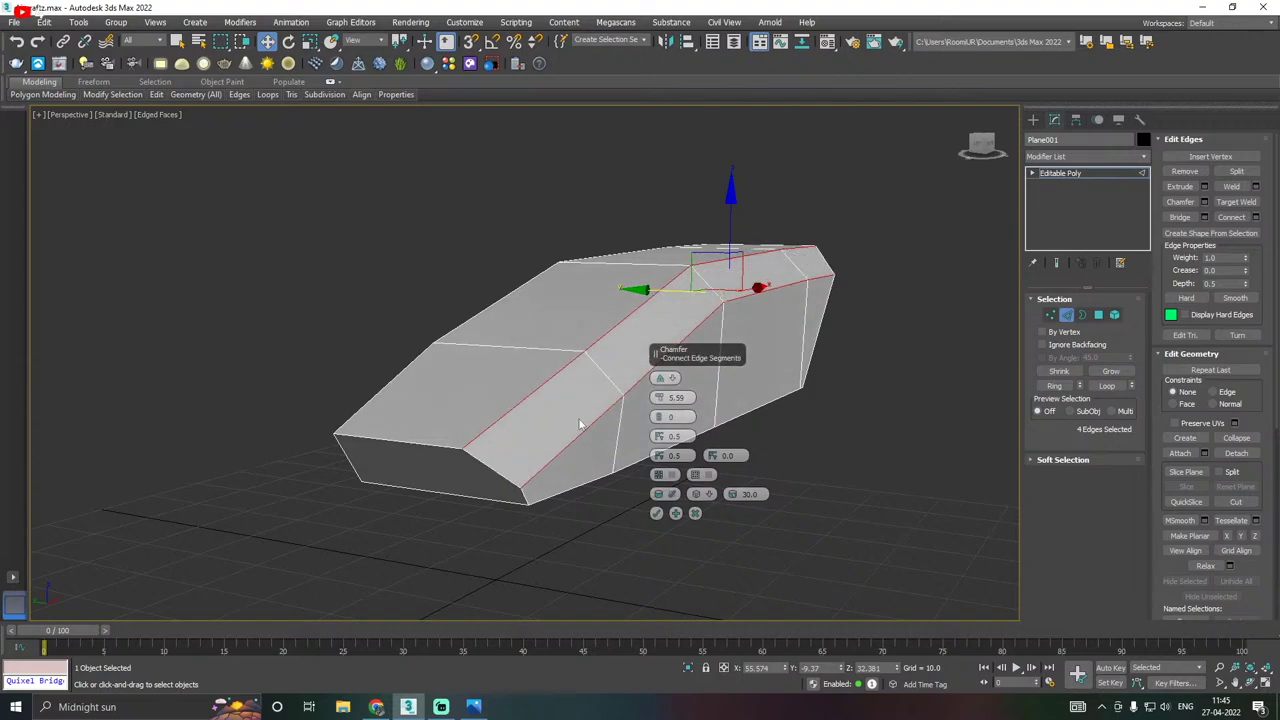
middle_click_drag(588, 409, 720, 407, "alt")
left_click_drag(660, 399, 665, 420)
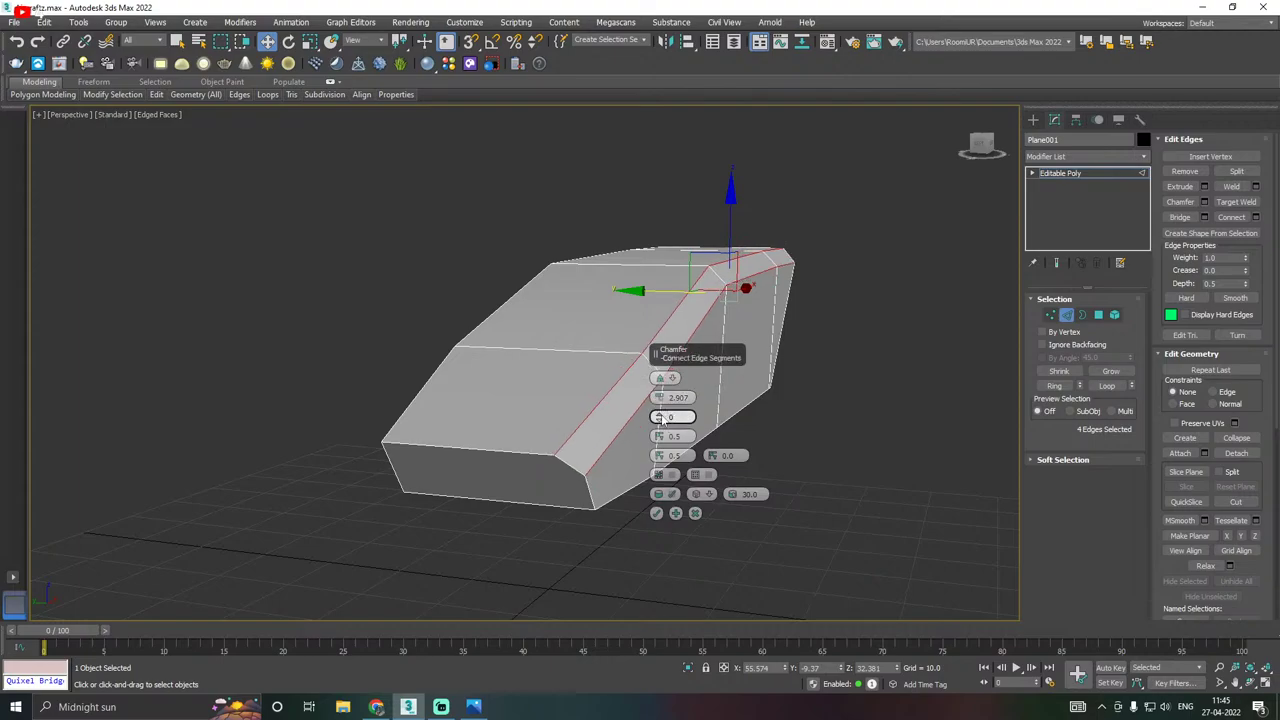
left_click(661, 415)
middle_click_drag(639, 413, 573, 402, "alt")
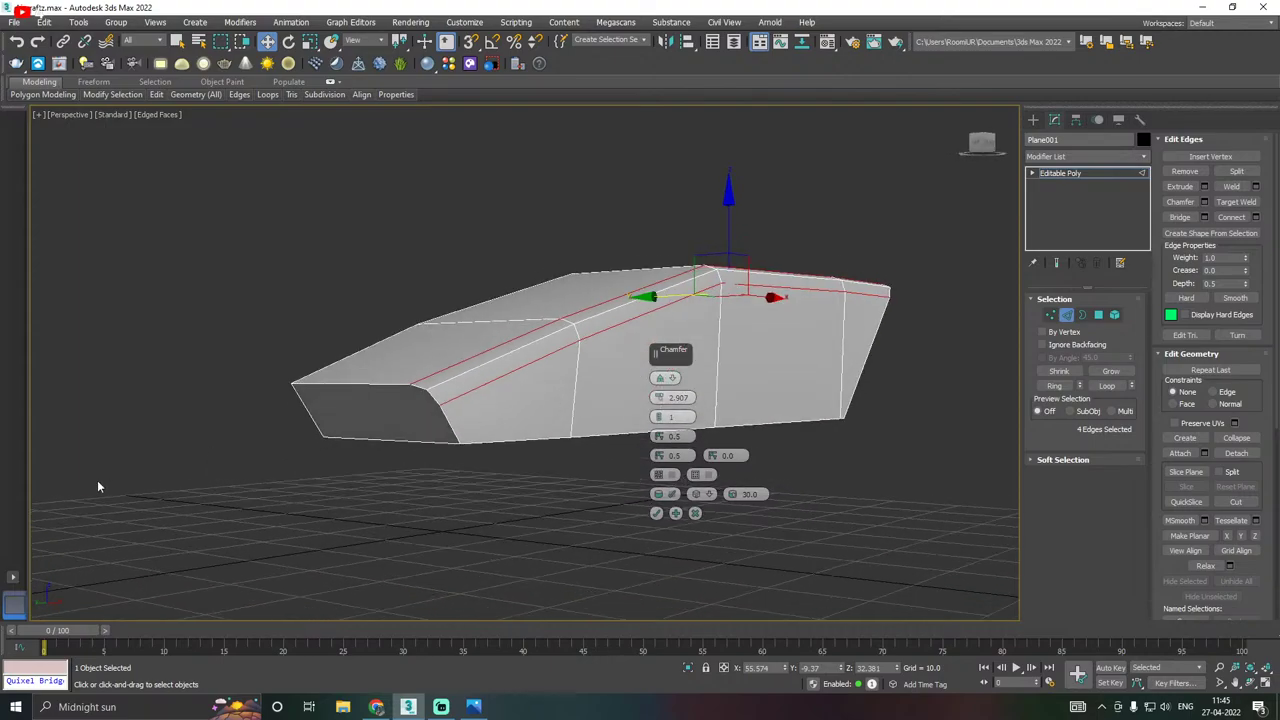
key("alt+Tab")
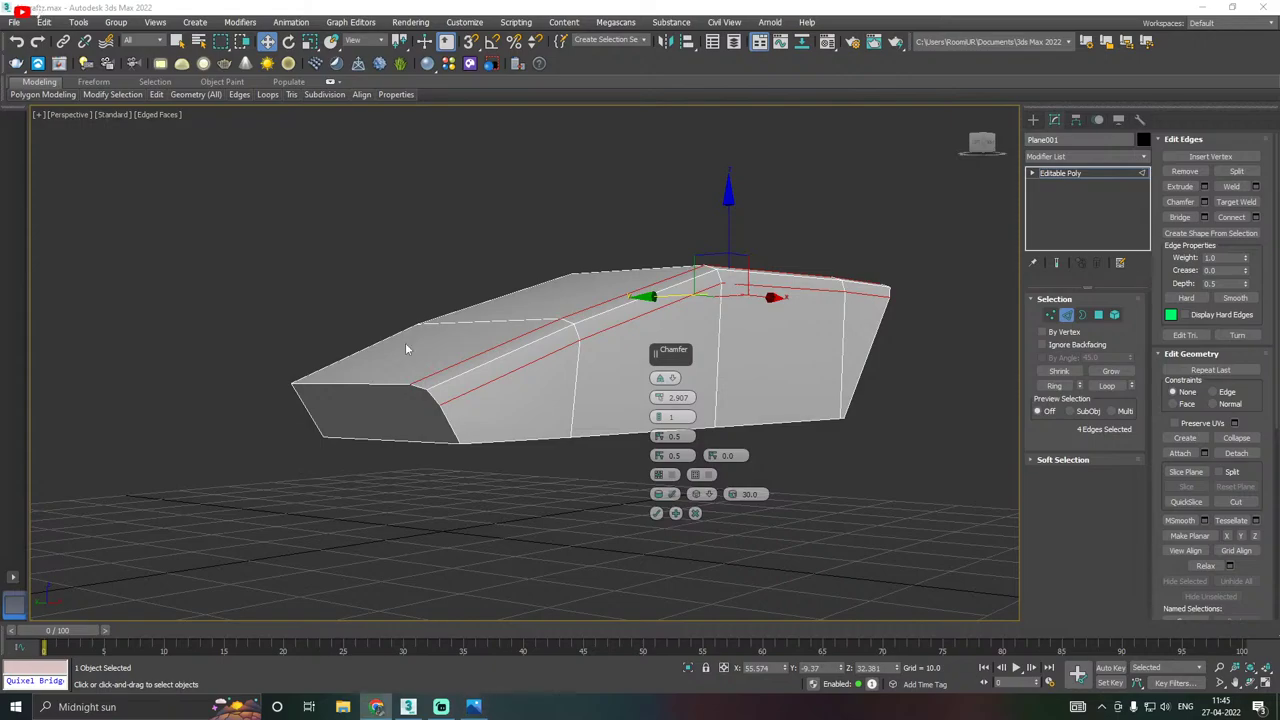
Set the upper-edge chamfer to two segments and an amount of about 3.913, compare it with the reference, and apply it.
middle_click_drag(553, 363, 651, 365, "alt")
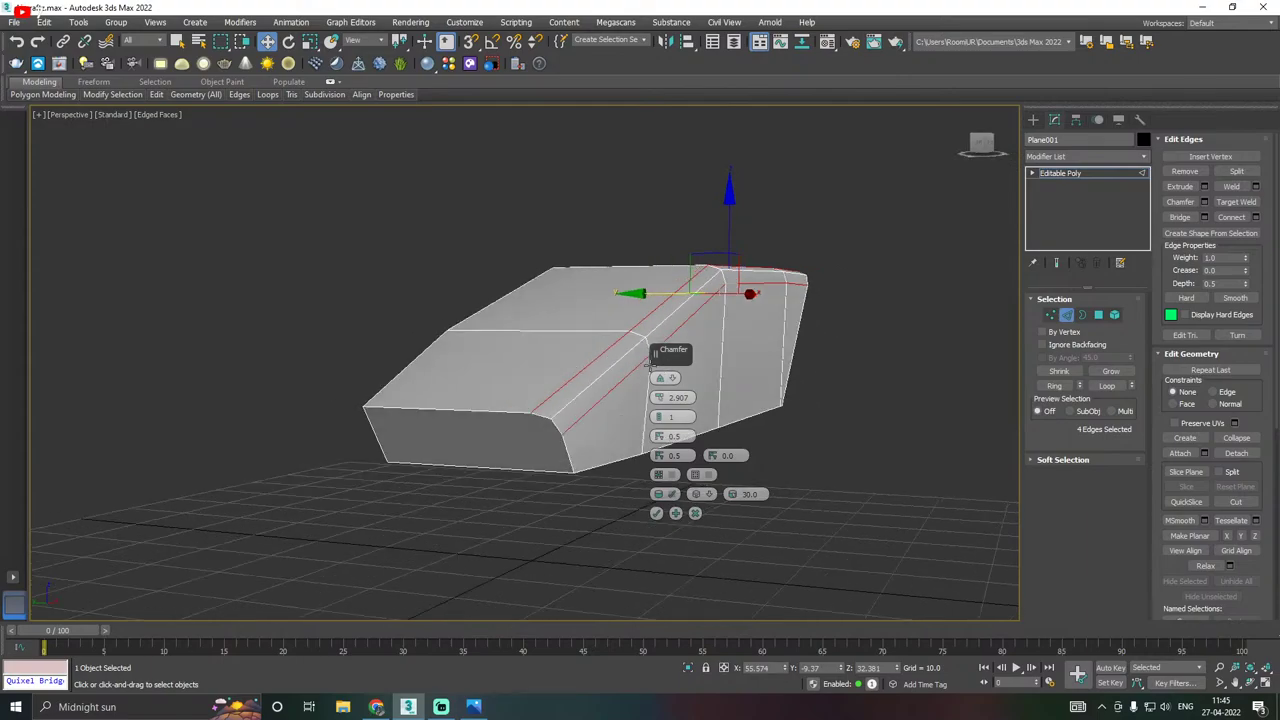
left_click(659, 419)
mouse_move(659, 398)
middle_mouse_down("alt")
mouse_move(809, 399)
mouse_move(699, 369)
mouse_move(782, 383)
mouse_move(683, 394)
middle_mouse_up("alt")
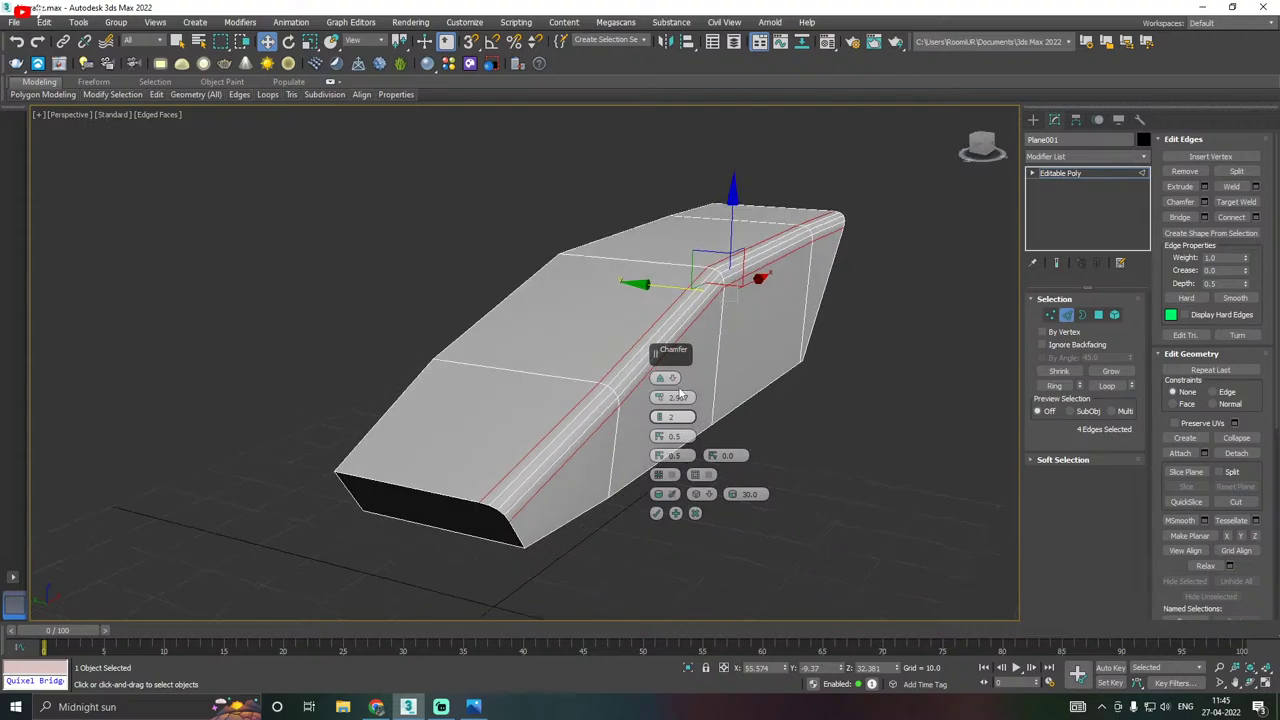
left_click_drag(660, 400, 660, 388)
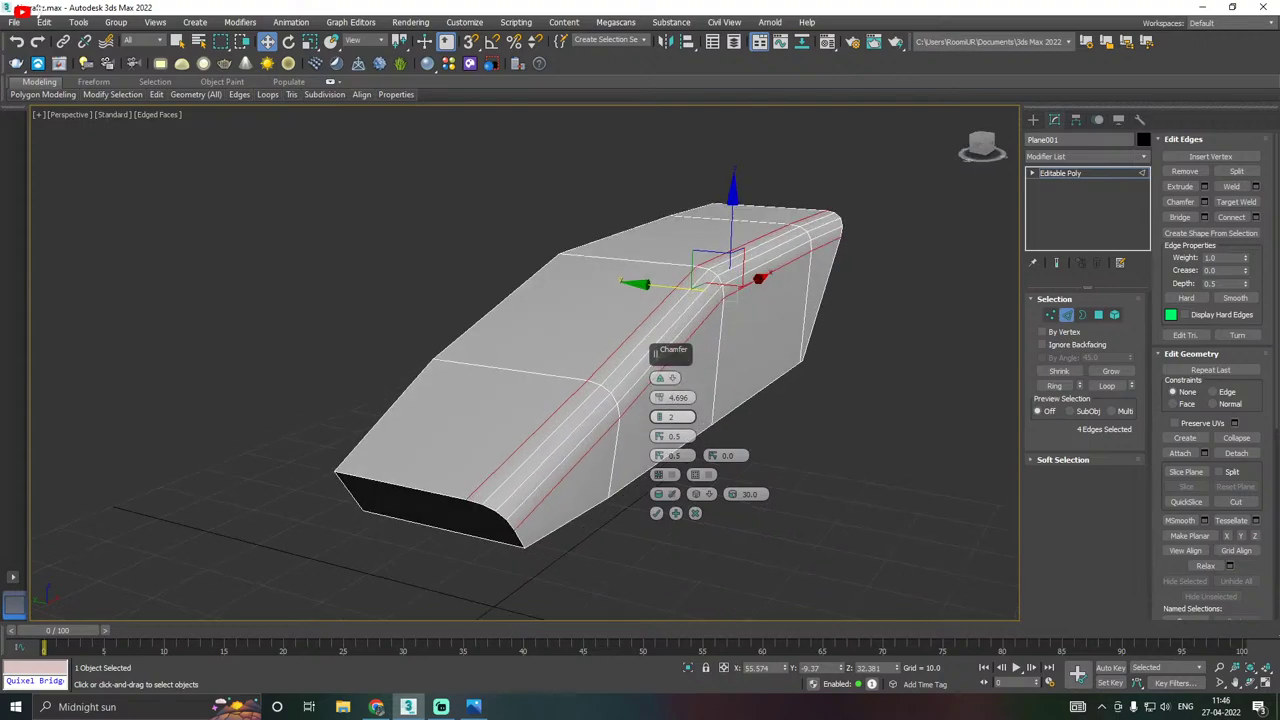
key("alt+Tab")
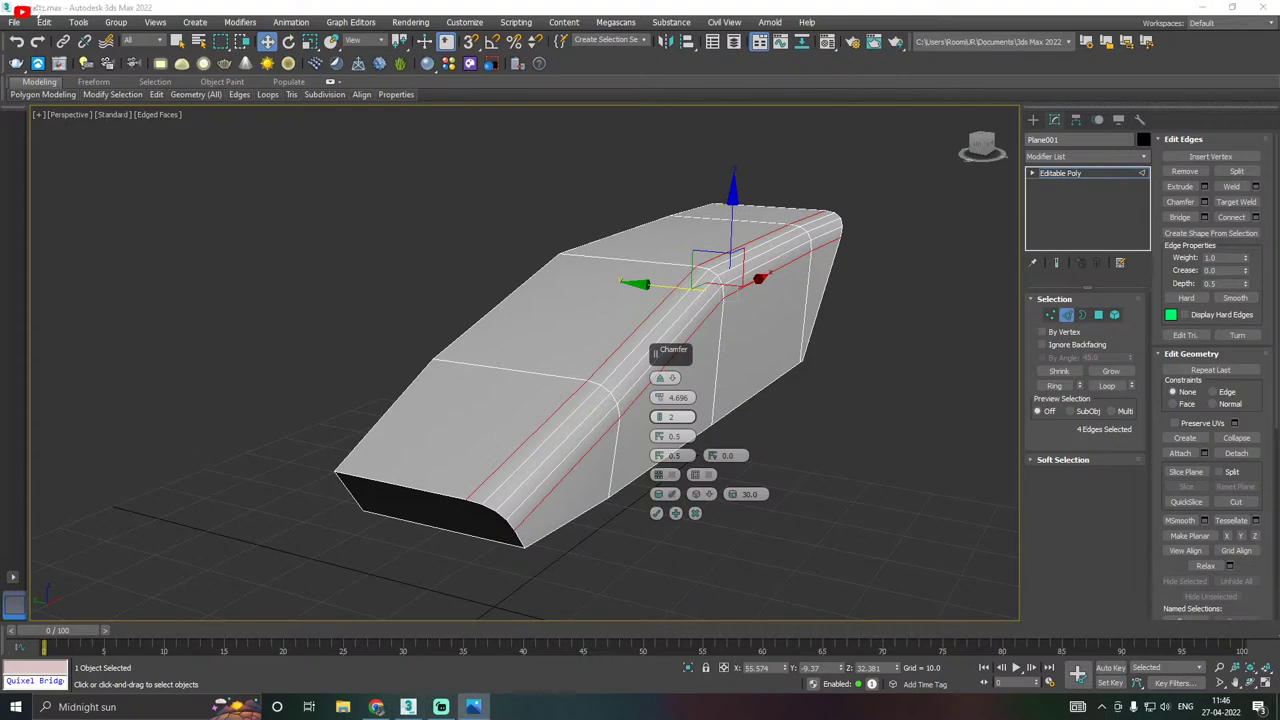
middle_click_drag(456, 455, 471, 432, "alt")
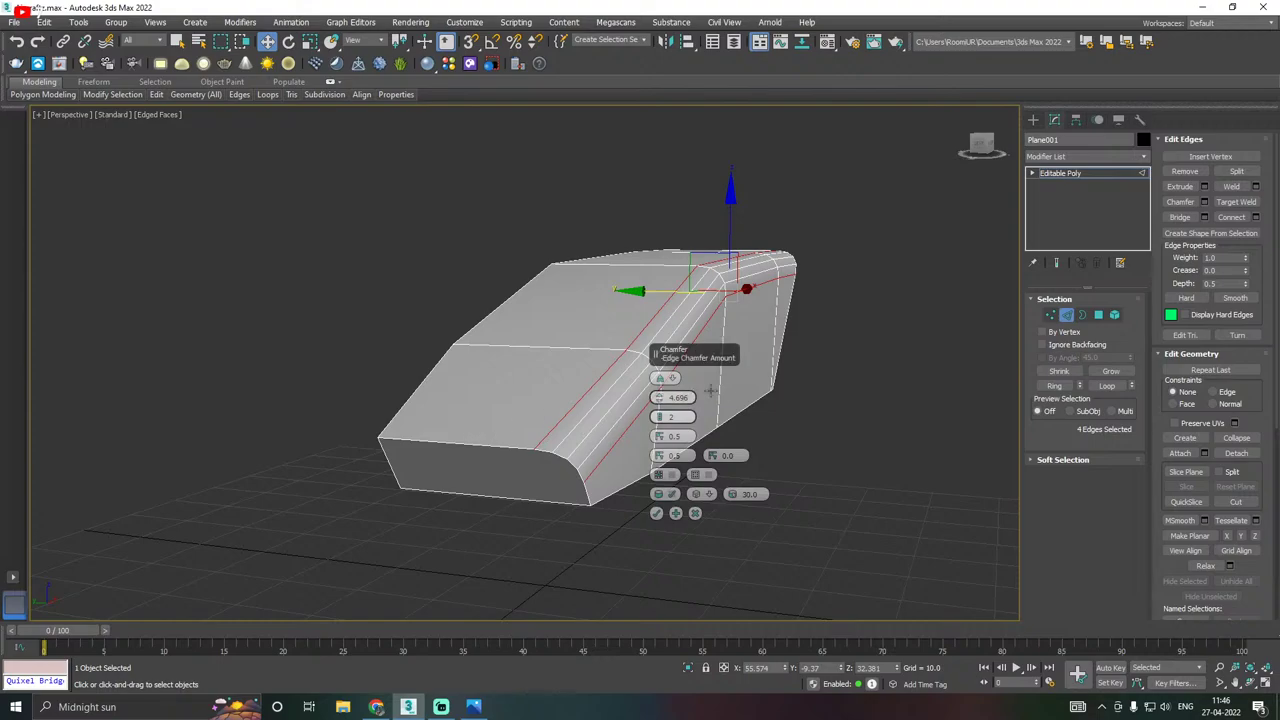
left_click_drag(659, 397, 626, 397)
mouse_move(626, 397)
middle_mouse_down("alt")
mouse_move(466, 420)
mouse_move(563, 408)
mouse_move(369, 409)
mouse_move(613, 407)
middle_mouse_up("alt")
left_click(656, 513)
Select the four lower edges of the fuselage side and extrude them along Y to about 15.5 to form the underside.
middle_click_drag(663, 514, 690, 411, "alt")
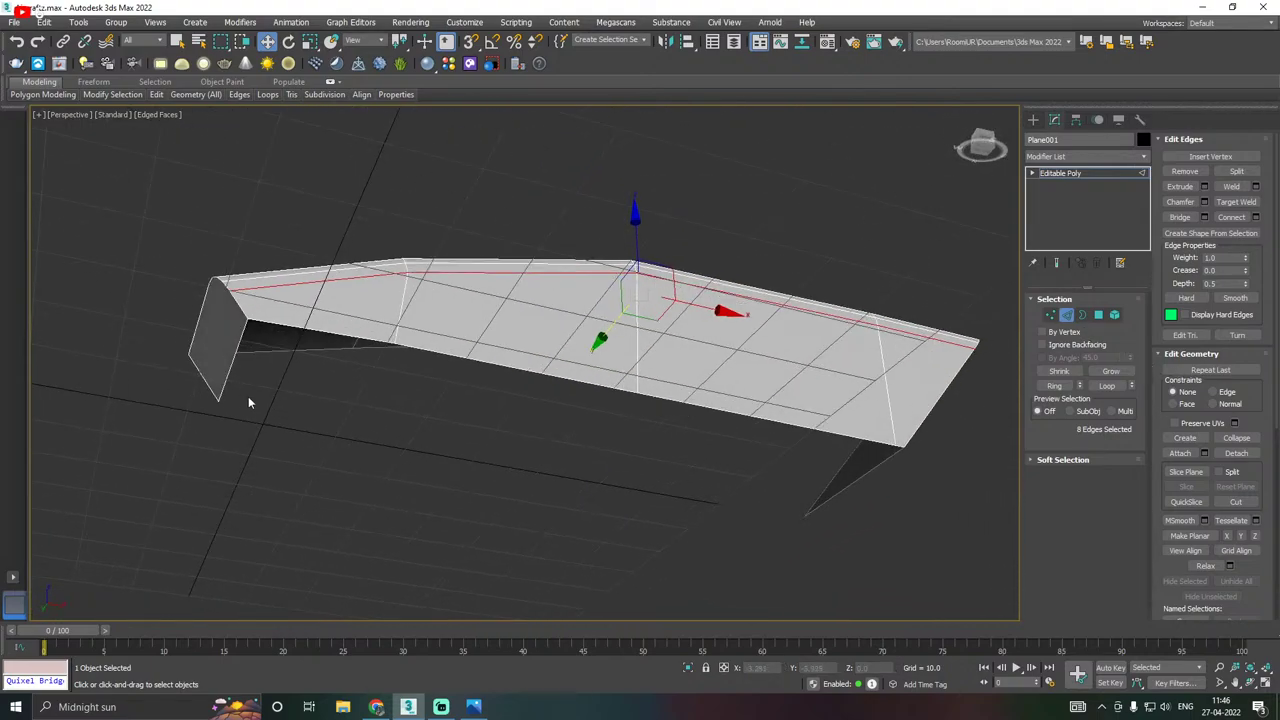
left_click(233, 364)
middle_click_drag(233, 364, 658, 460, "alt")
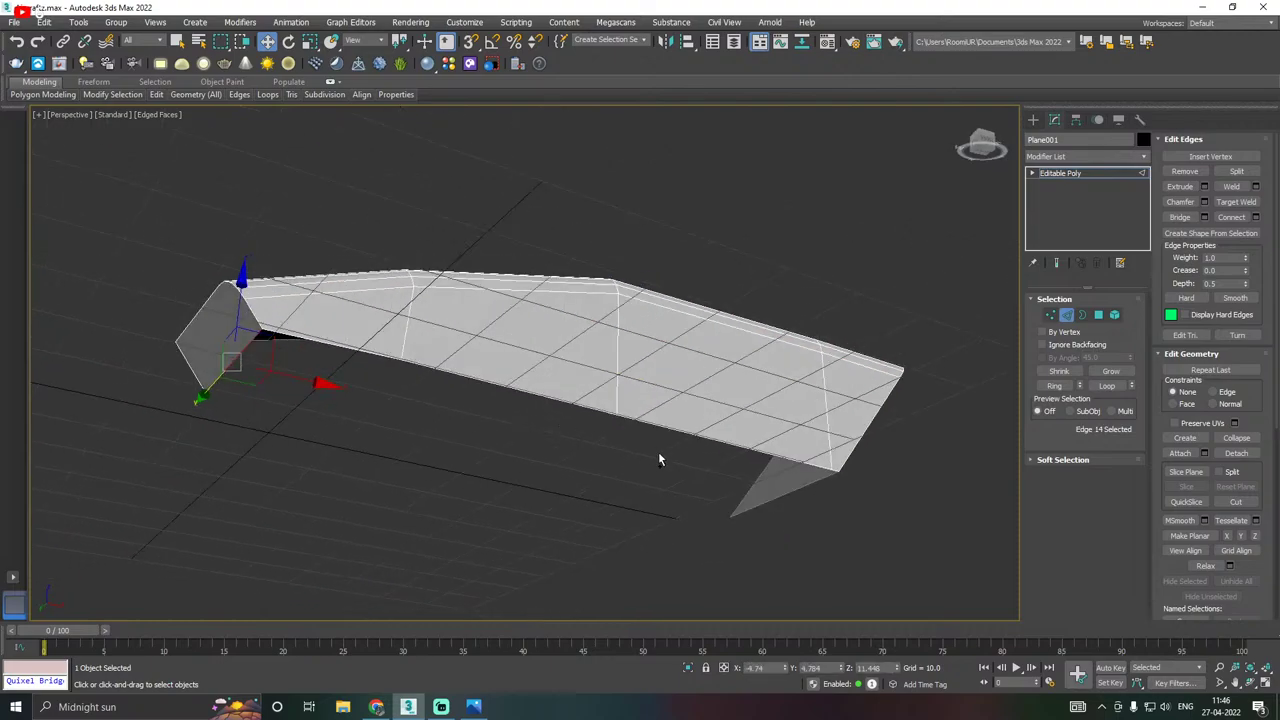
left_click(352, 350)
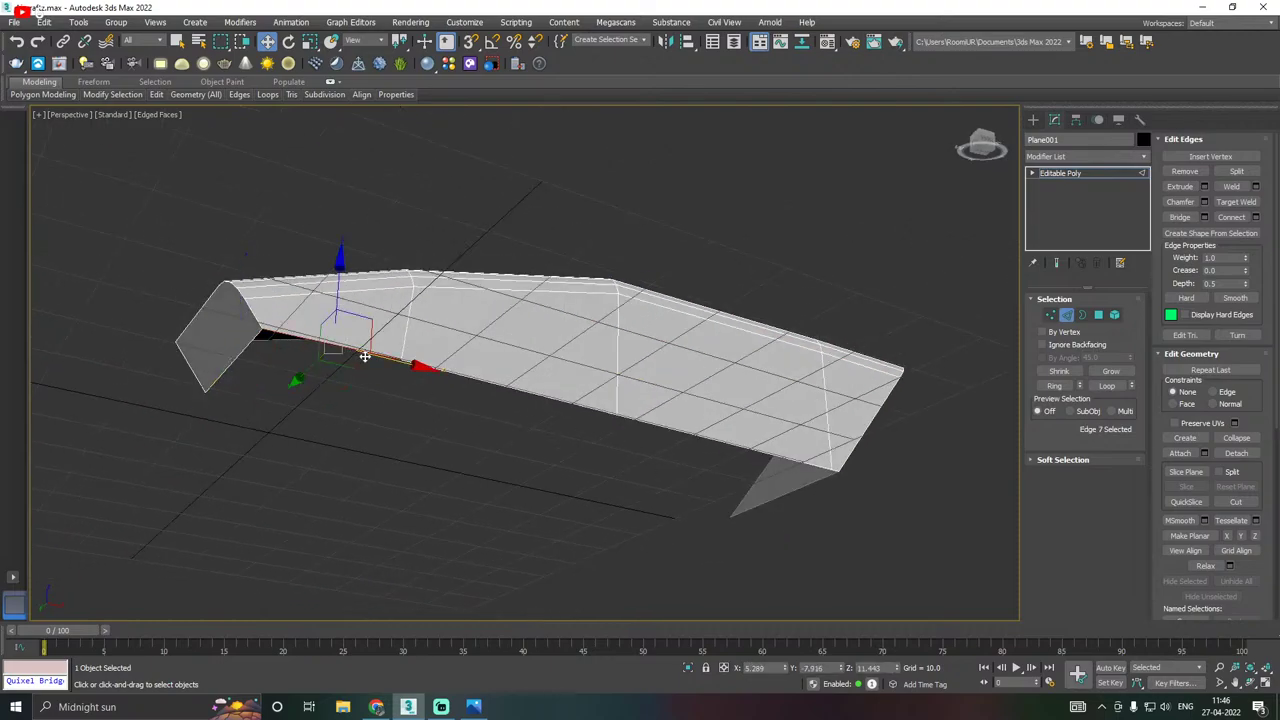
left_click(452, 371, "ctrl")
left_click(683, 430, "ctrl")
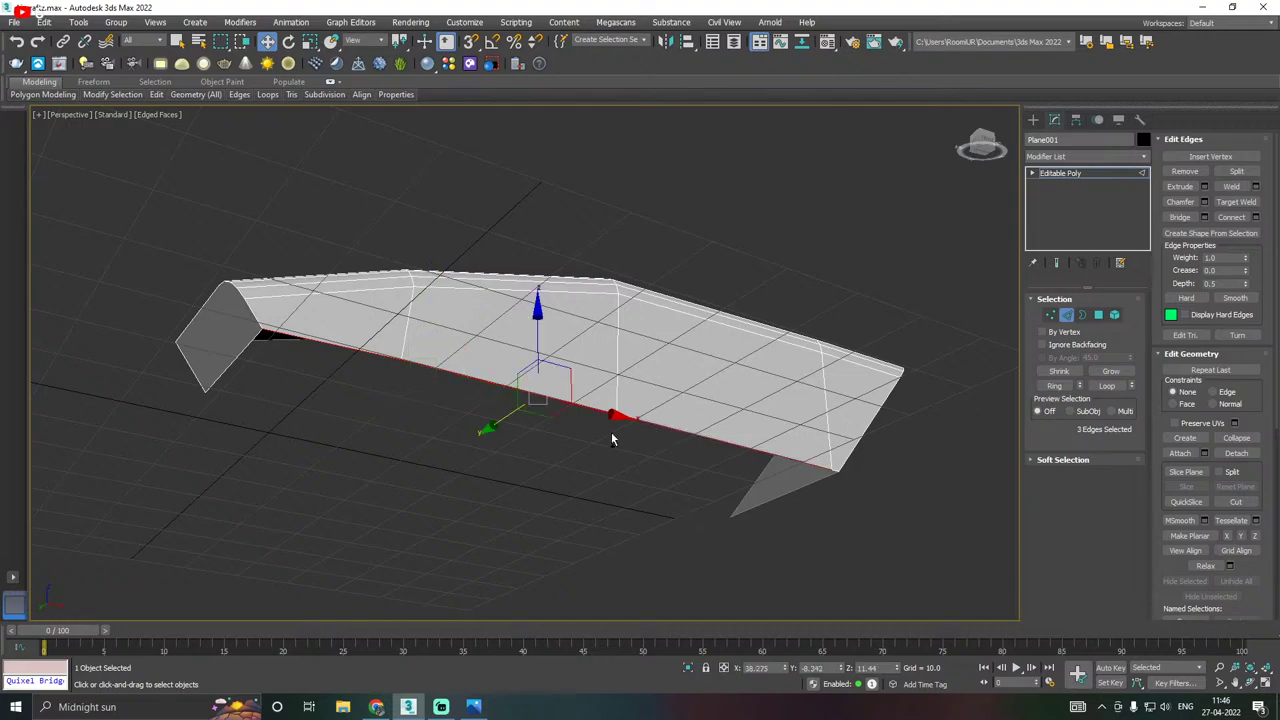
middle_click_drag(608, 434, 465, 443, "alt")
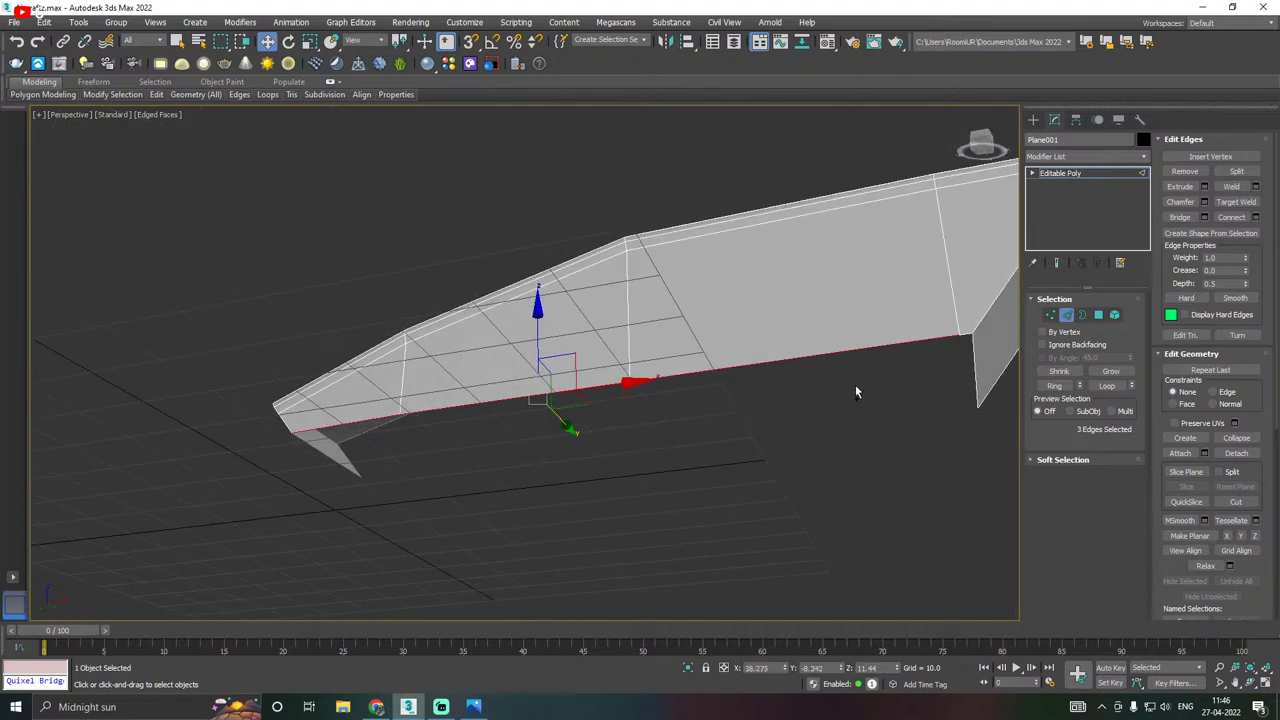
scroll(936, 338, "up", 3)
middle_click_drag(937, 344, 714, 437)
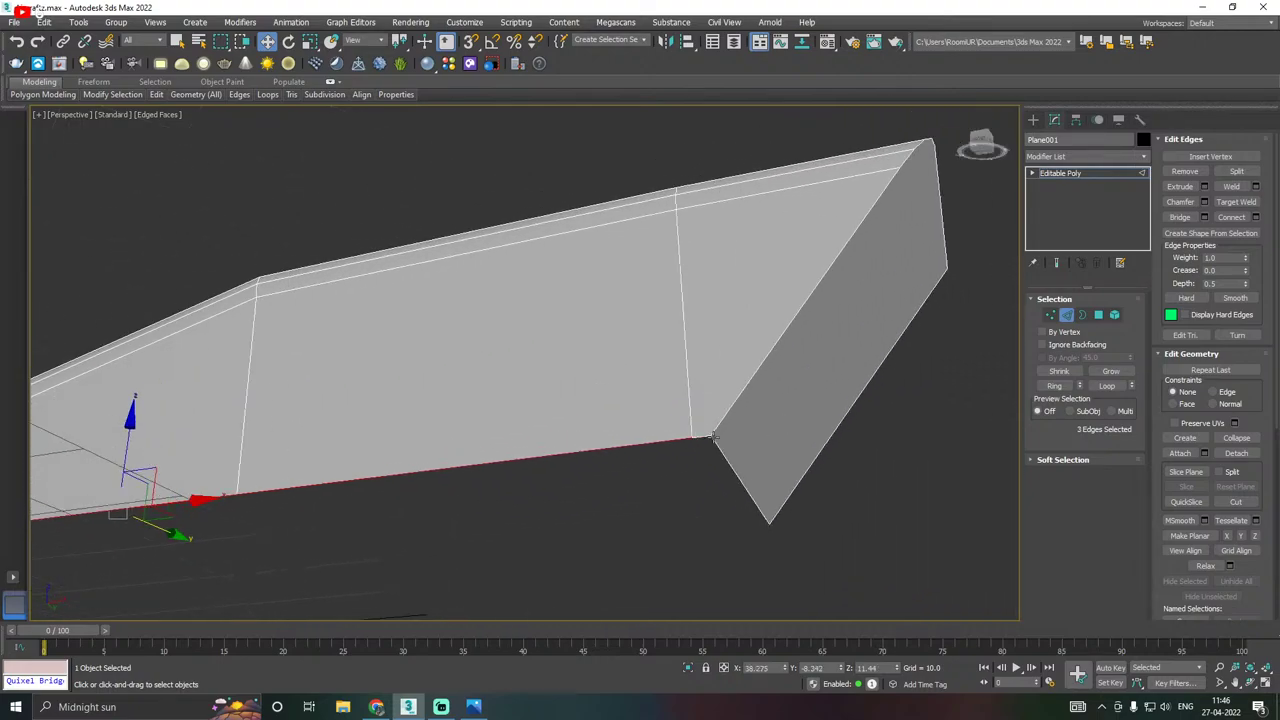
left_click(701, 441, "ctrl")
scroll(764, 432, "down", 4)
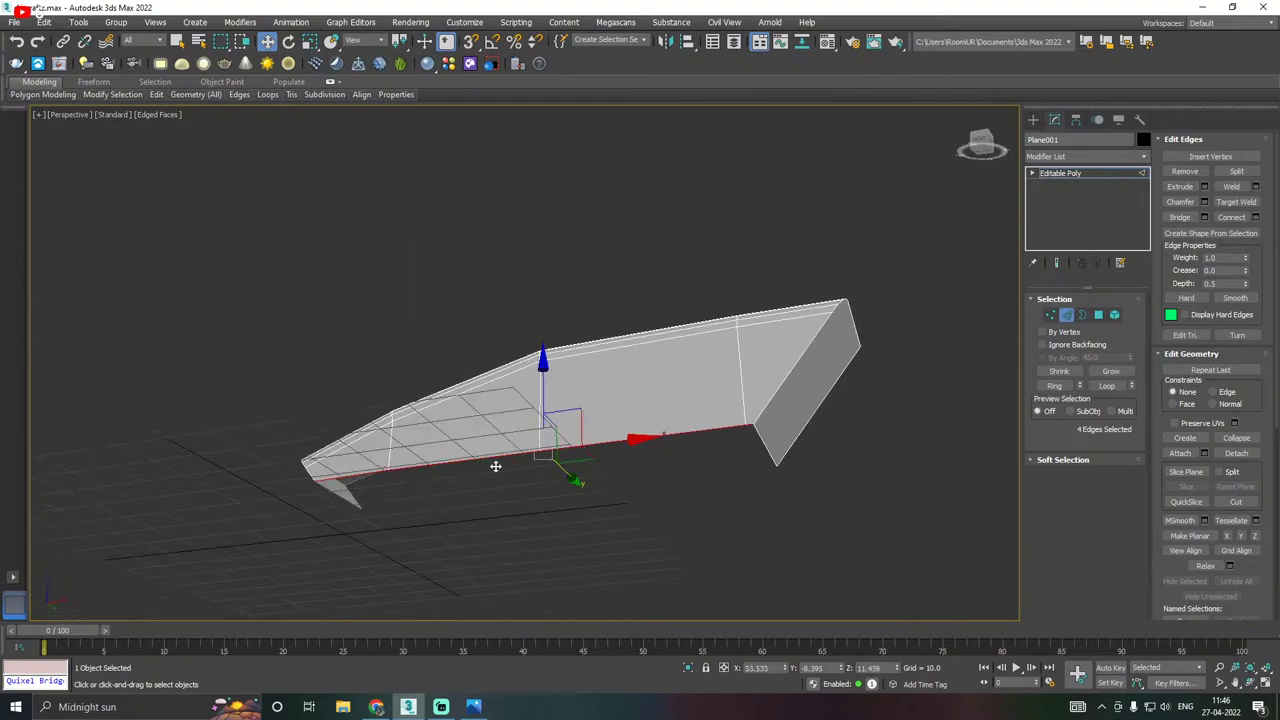
middle_click_drag(496, 465, 484, 467, "alt")
left_click_drag(477, 468, 386, 481)
middle_click_drag(486, 458, 581, 471, "alt")
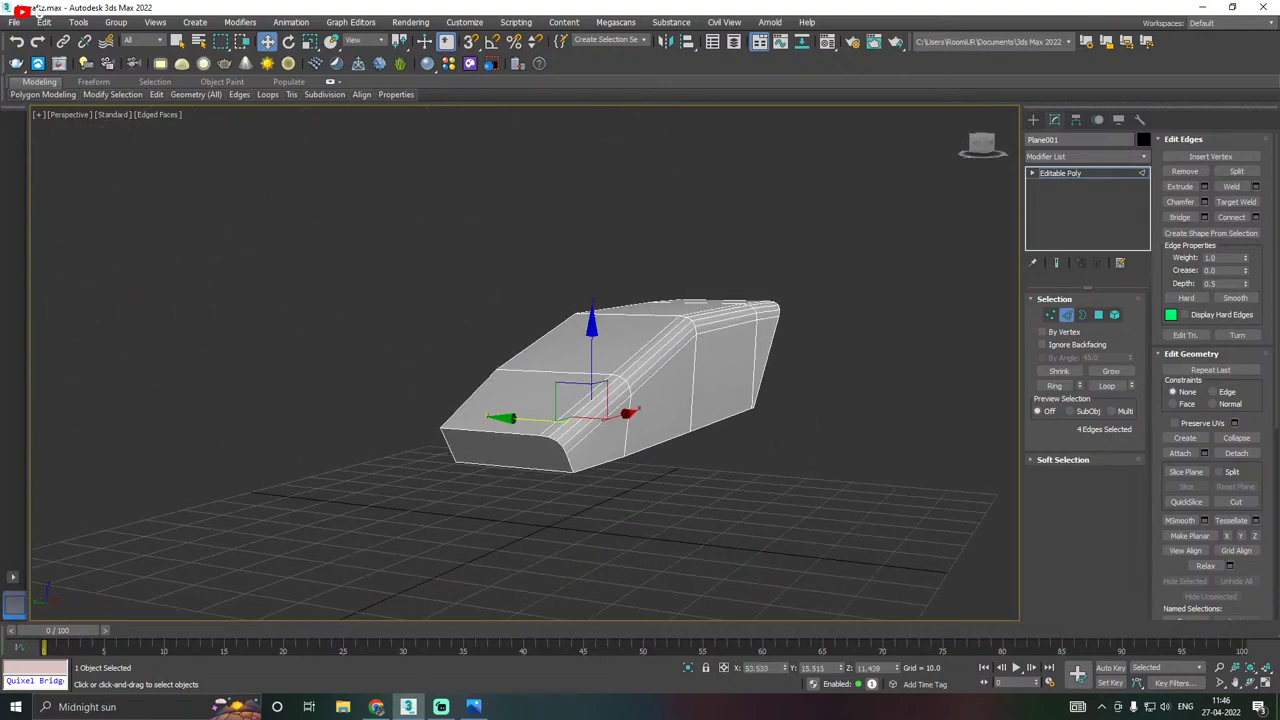
key("alt+Tab")
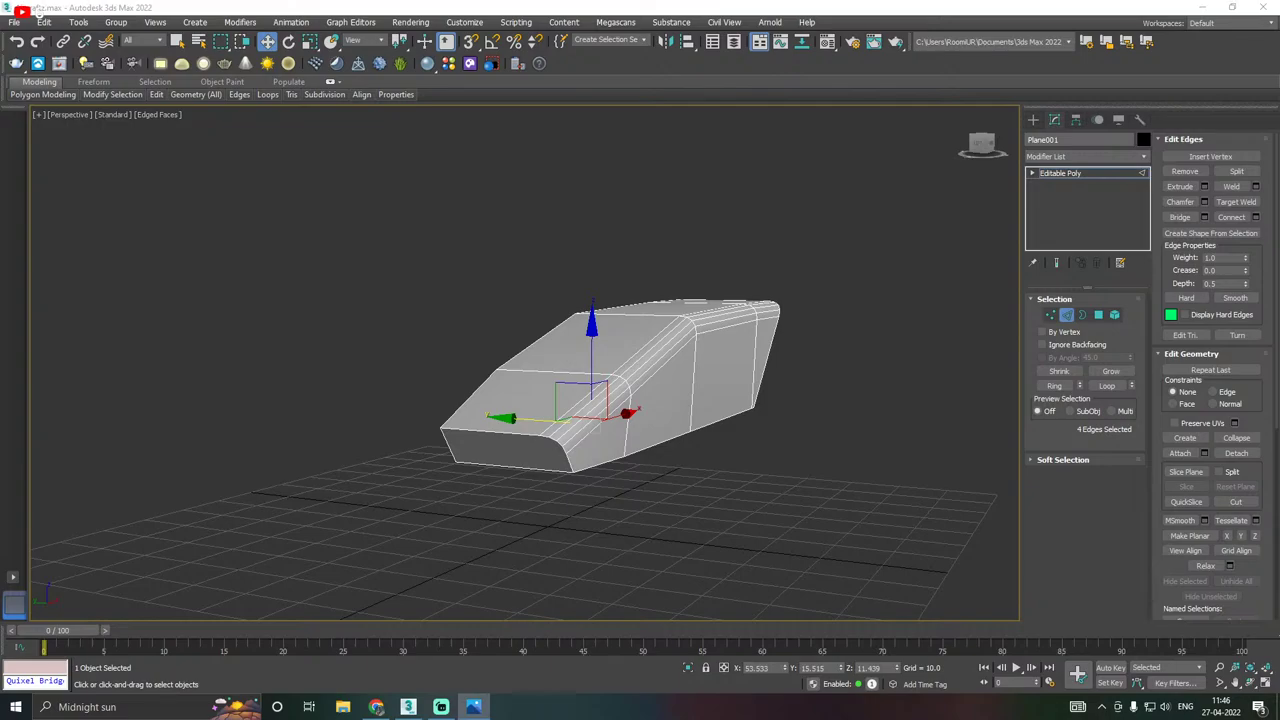
key("alt+Tab")
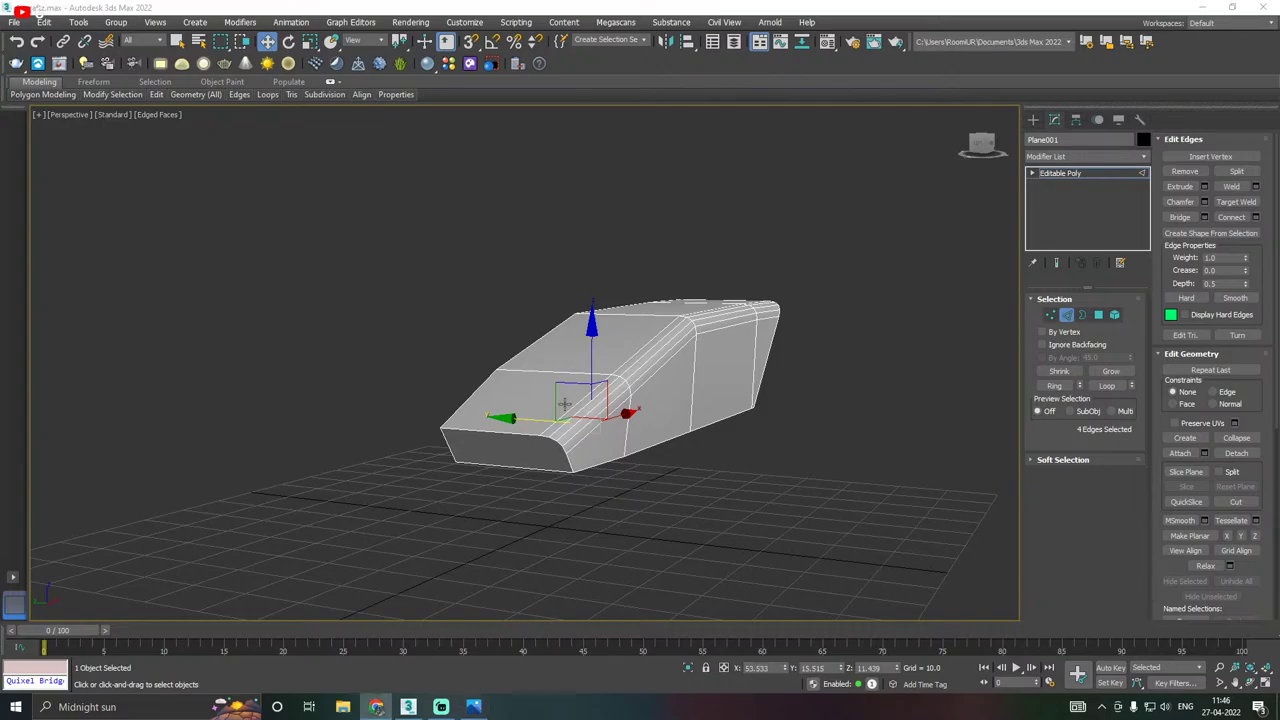
Select the four edges where the fuselage side meets the underside and try chamfering them by 3.913 with two segments.
middle_click_drag(565, 403, 570, 350, "alt")
scroll(620, 327, "up", 3)
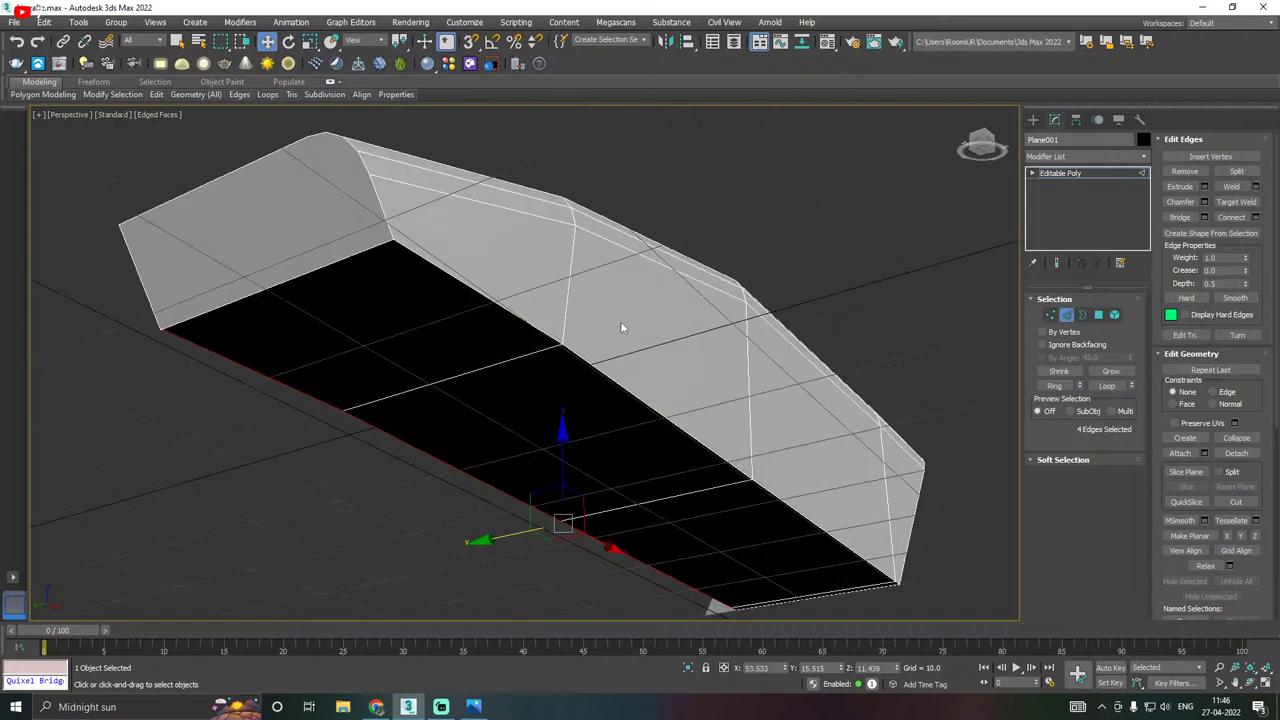
left_click(469, 289, "ctrl")
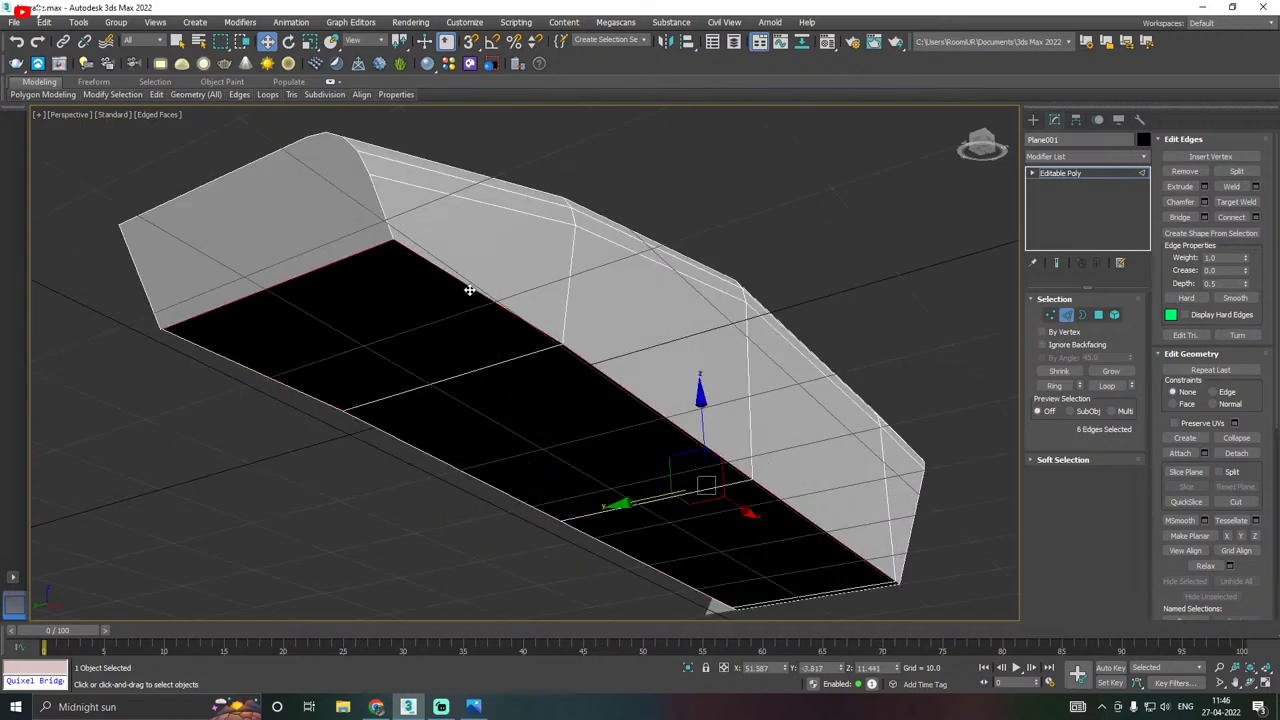
scroll(337, 267, "down", 2)
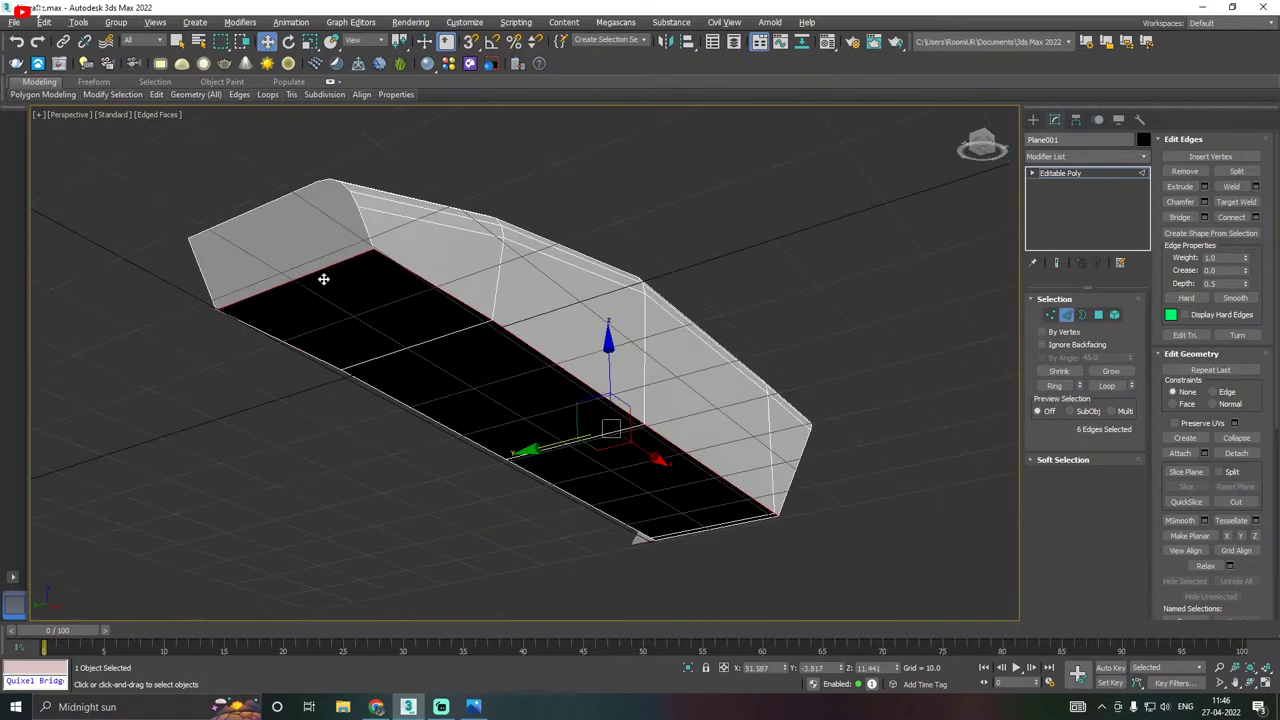
left_click(323, 271, "alt")
middle_click_drag(789, 467, 823, 402, "alt")
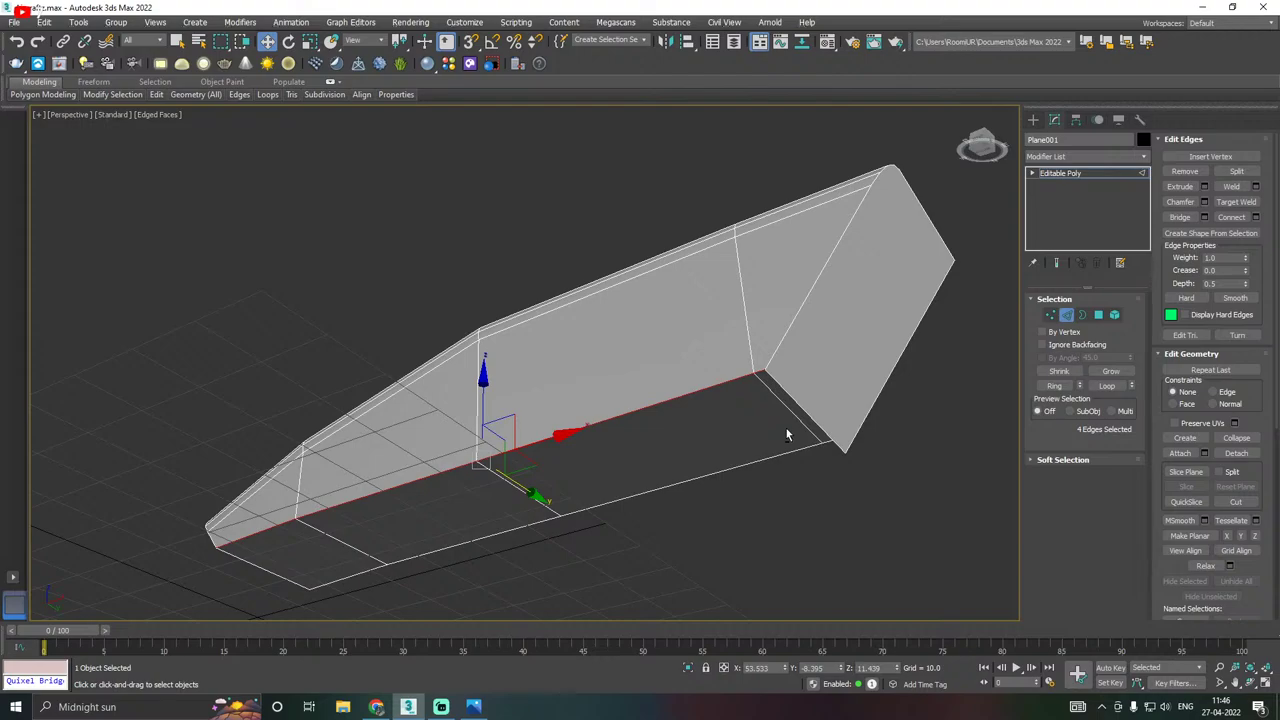
scroll(757, 361, "up", 2)
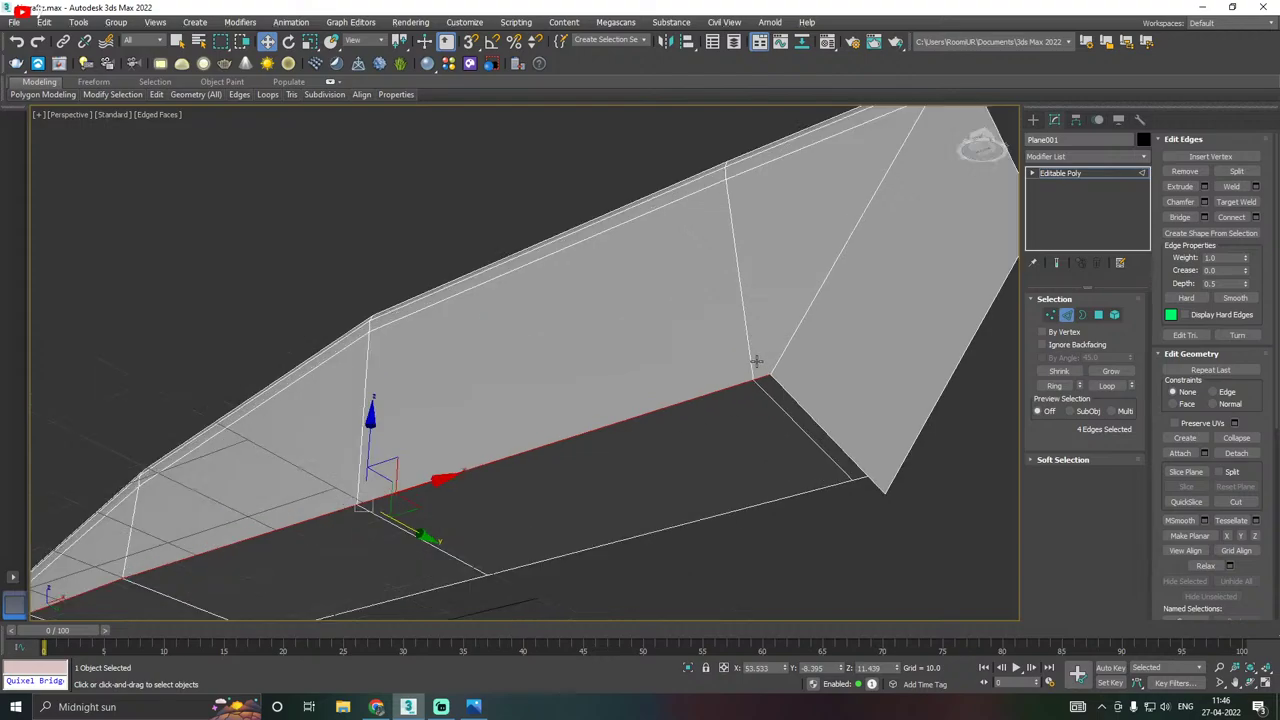
left_click(1204, 201)
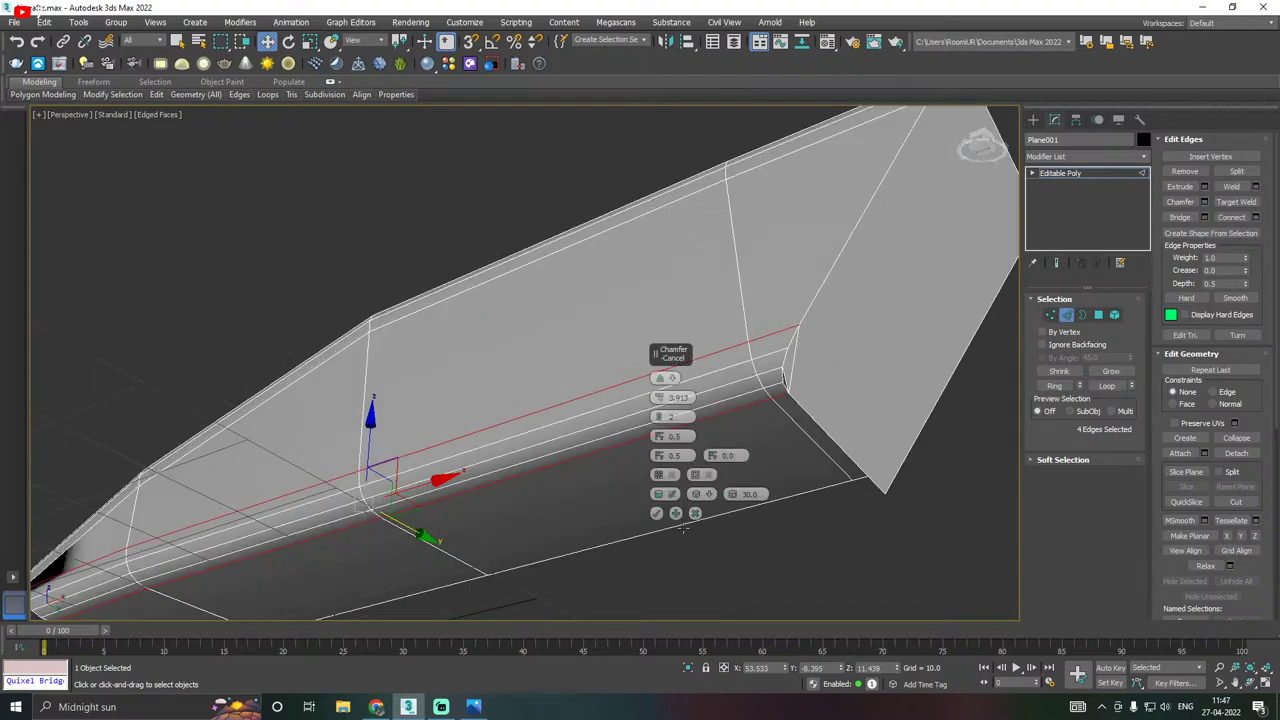
left_click(695, 513)
middle_click_drag(777, 486, 834, 448, "alt")
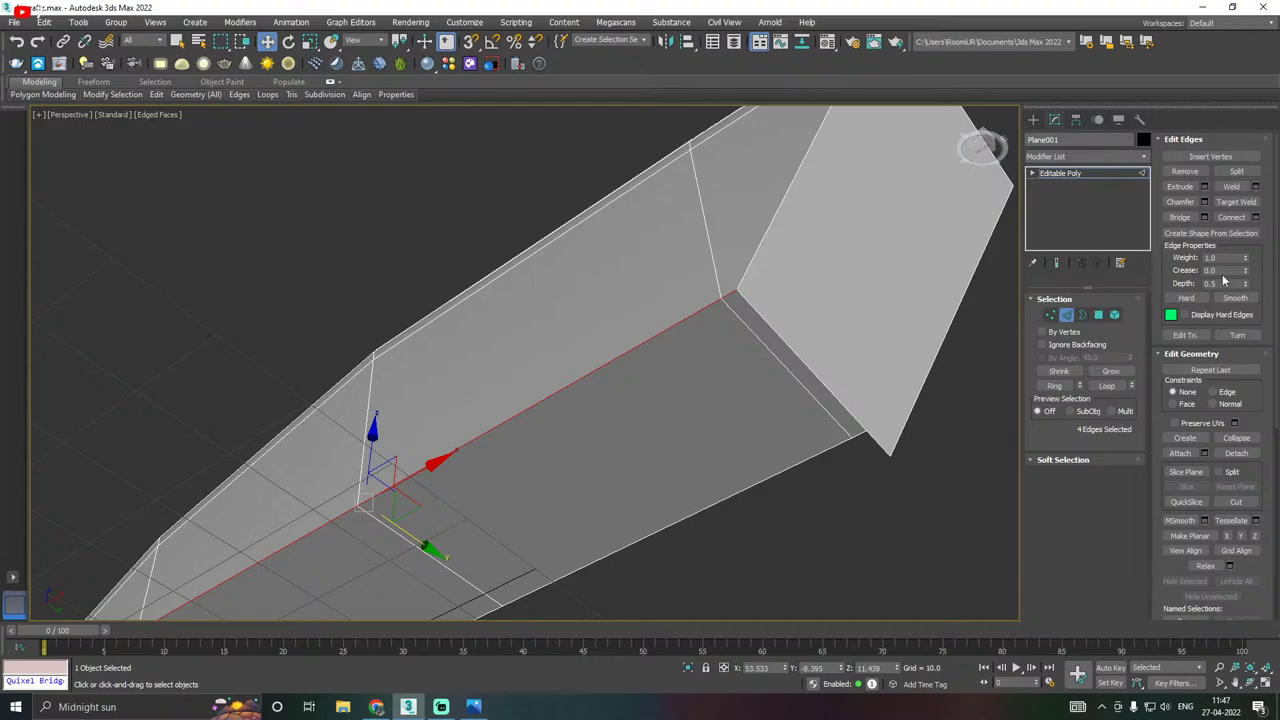
Preview the lower-edge chamfer again, inspect it at the nose and tail, and cancel it.
left_click(1204, 201)
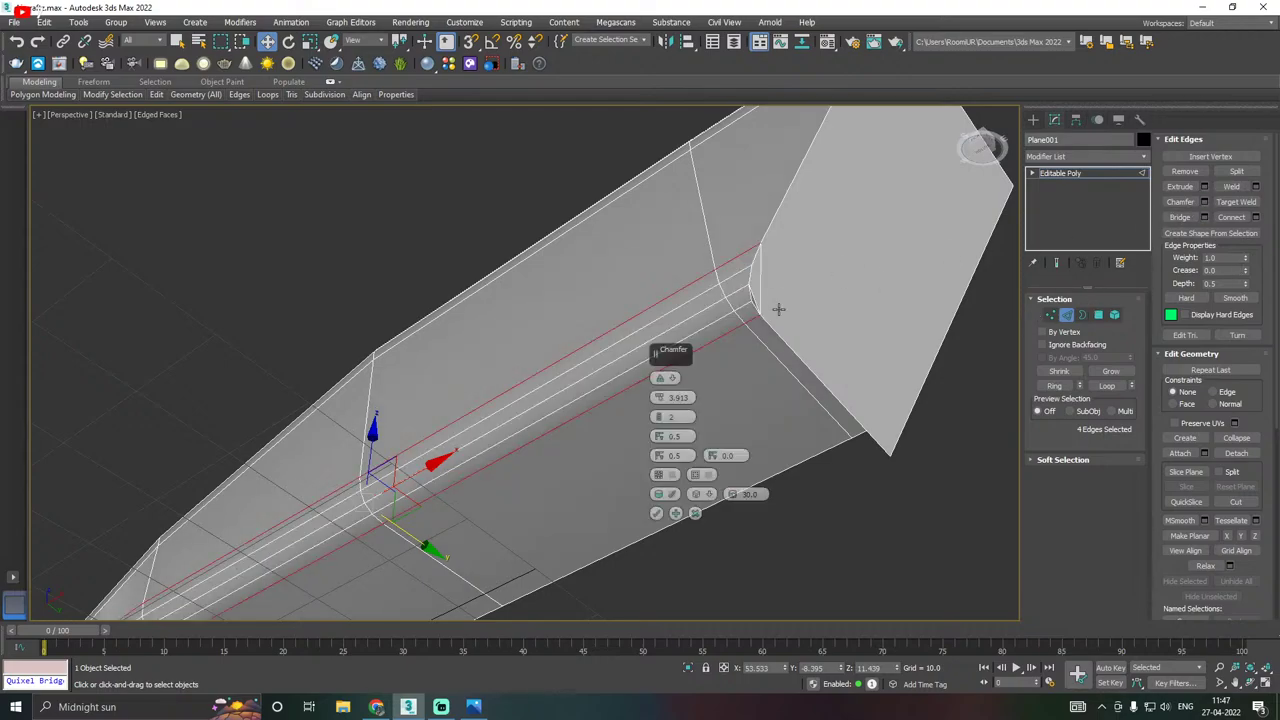
middle_click_drag(778, 309, 881, 371, "alt")
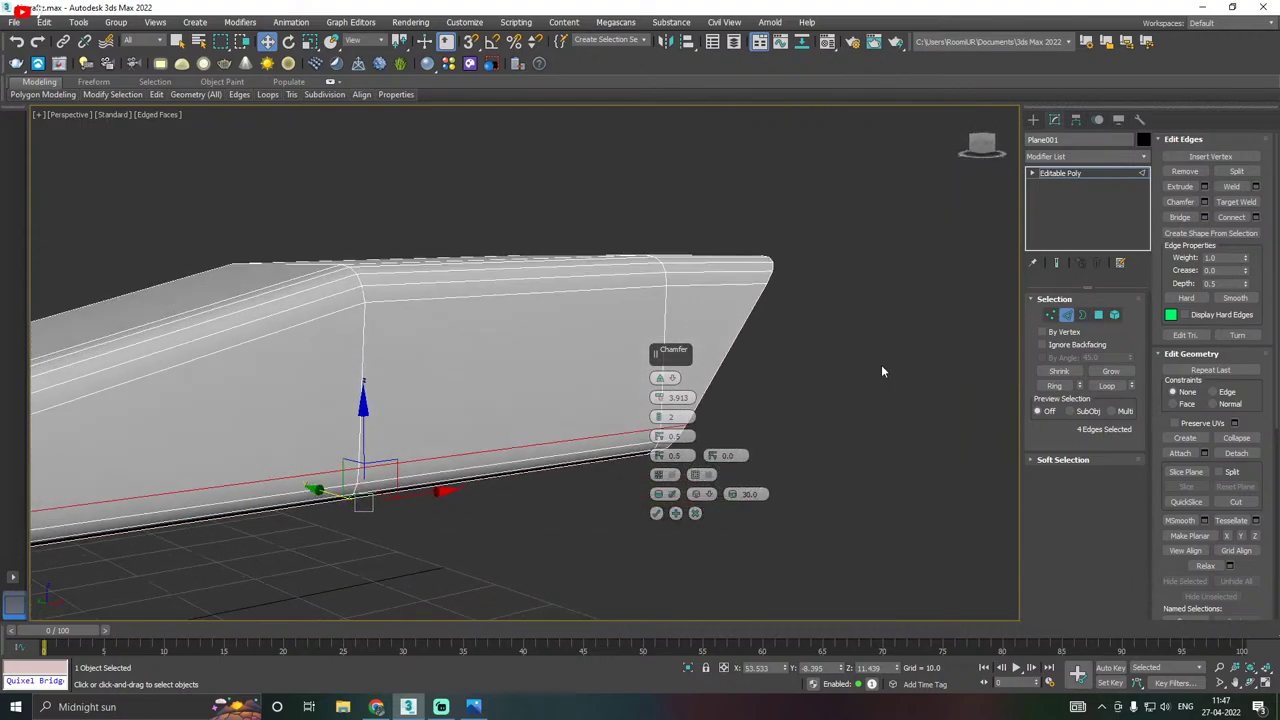
scroll(881, 371, "down", 4)
middle_click_drag(590, 398, 674, 358, "alt")
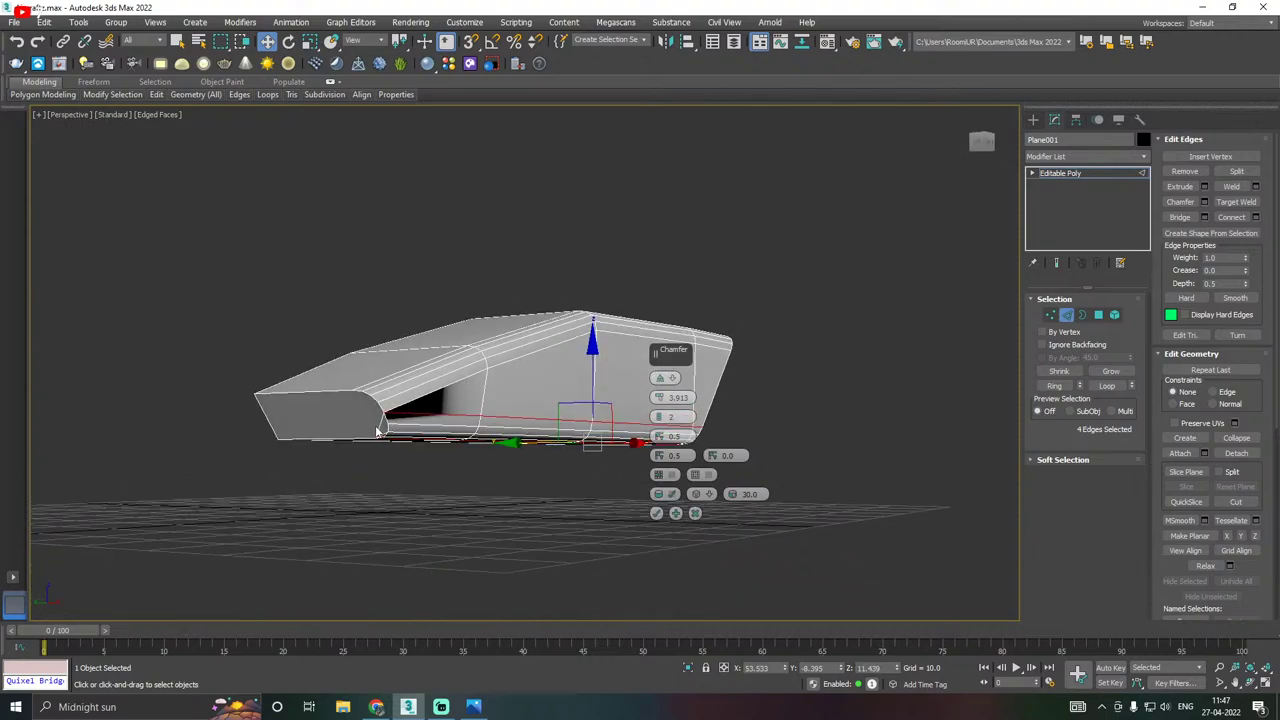
scroll(377, 432, "up", 4)
left_click(695, 513)
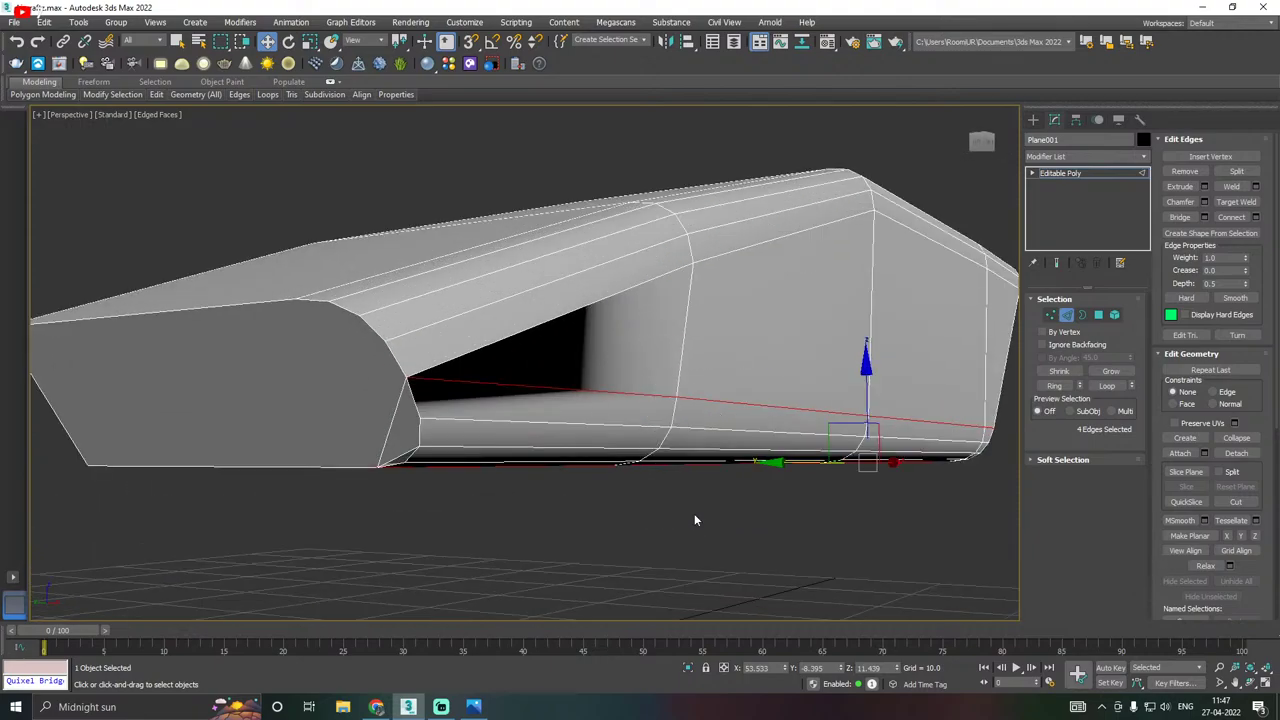
In the front view, select the whole bottom row of vertices and lower it to about 8.6 in Z to deepen the fuselage.
key("f")
middle_click_drag(632, 366, 874, 331)
scroll(874, 331, "down", 3)
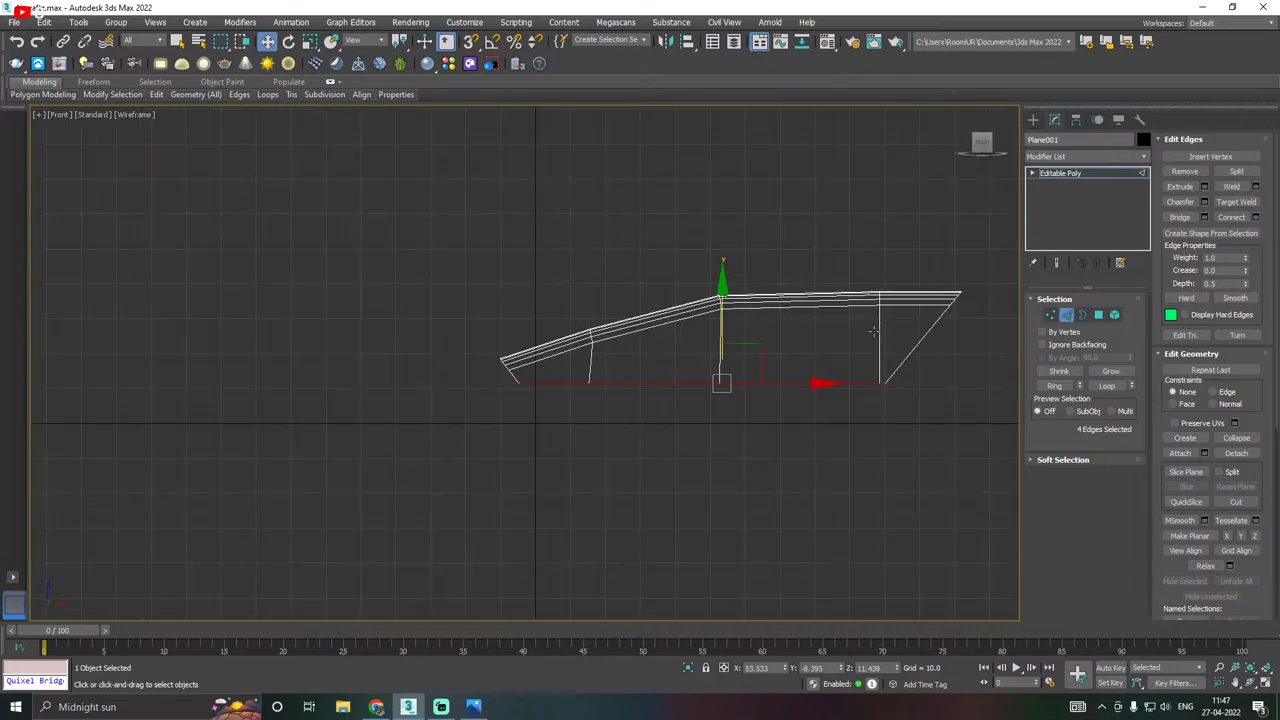
left_click(1050, 314)
middle_click_drag(808, 357, 700, 372)
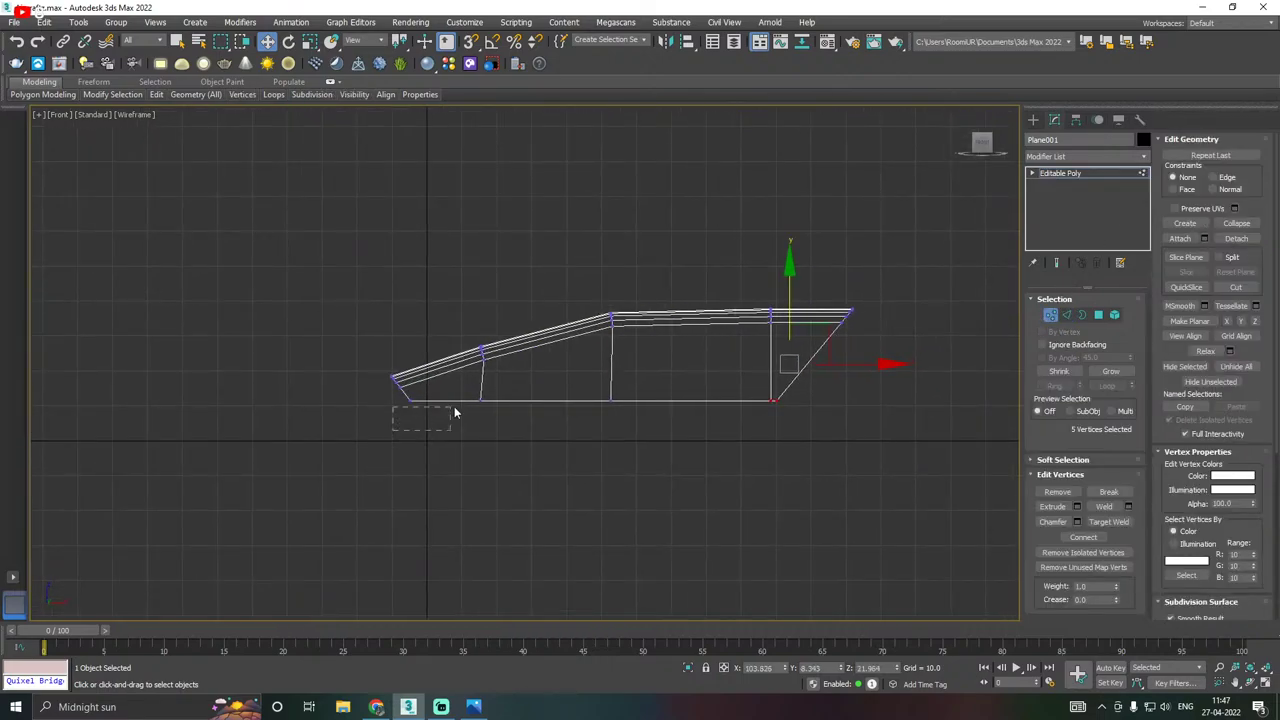
left_click_drag(610, 400, 820, 402)
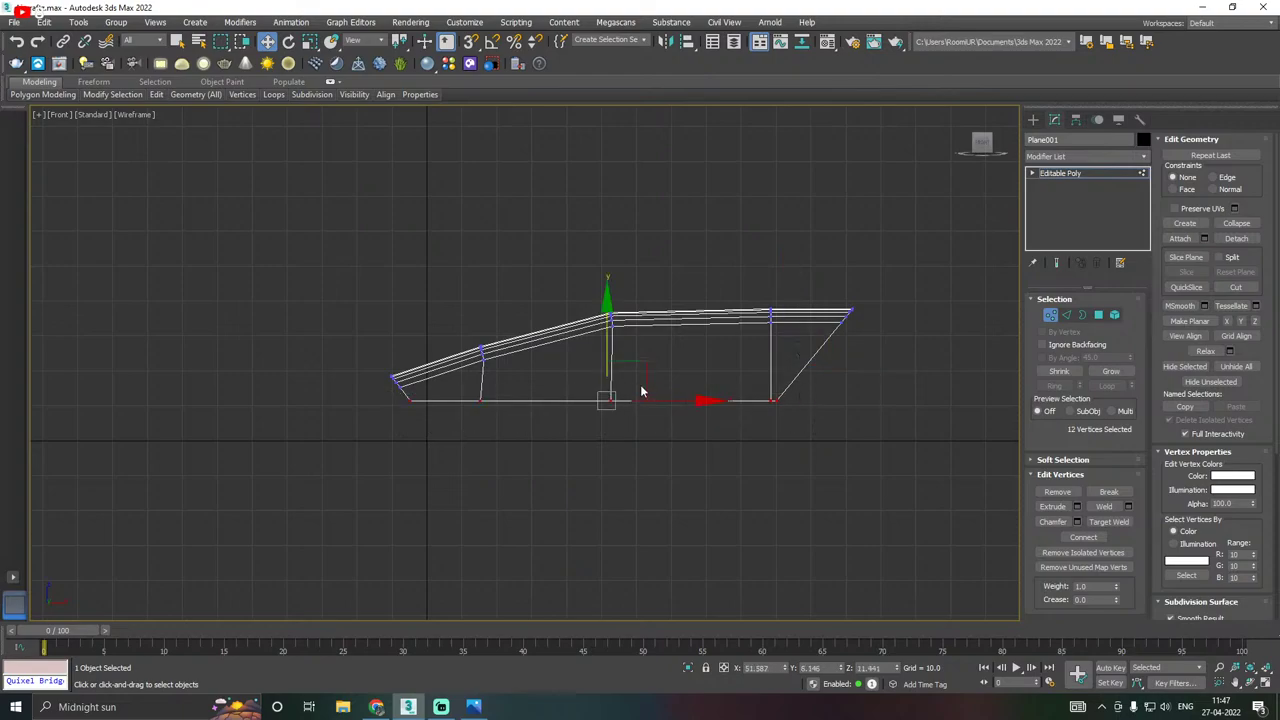
scroll(643, 394, "up", 3)
left_click_drag(575, 332, 579, 352)
scroll(555, 363, "down", 2)
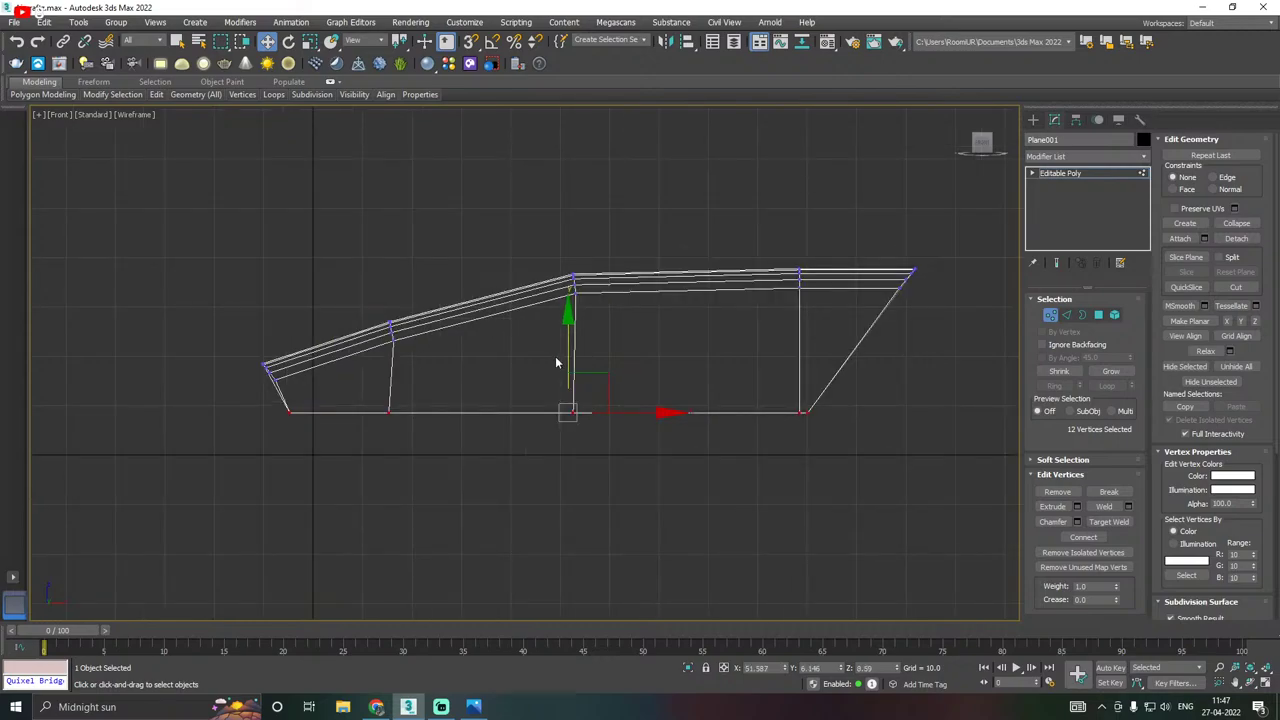
Chamfer the four edges between the fuselage side and underside by 3.913 with two segments.
scroll(560, 350, "up", 2)
key("p")
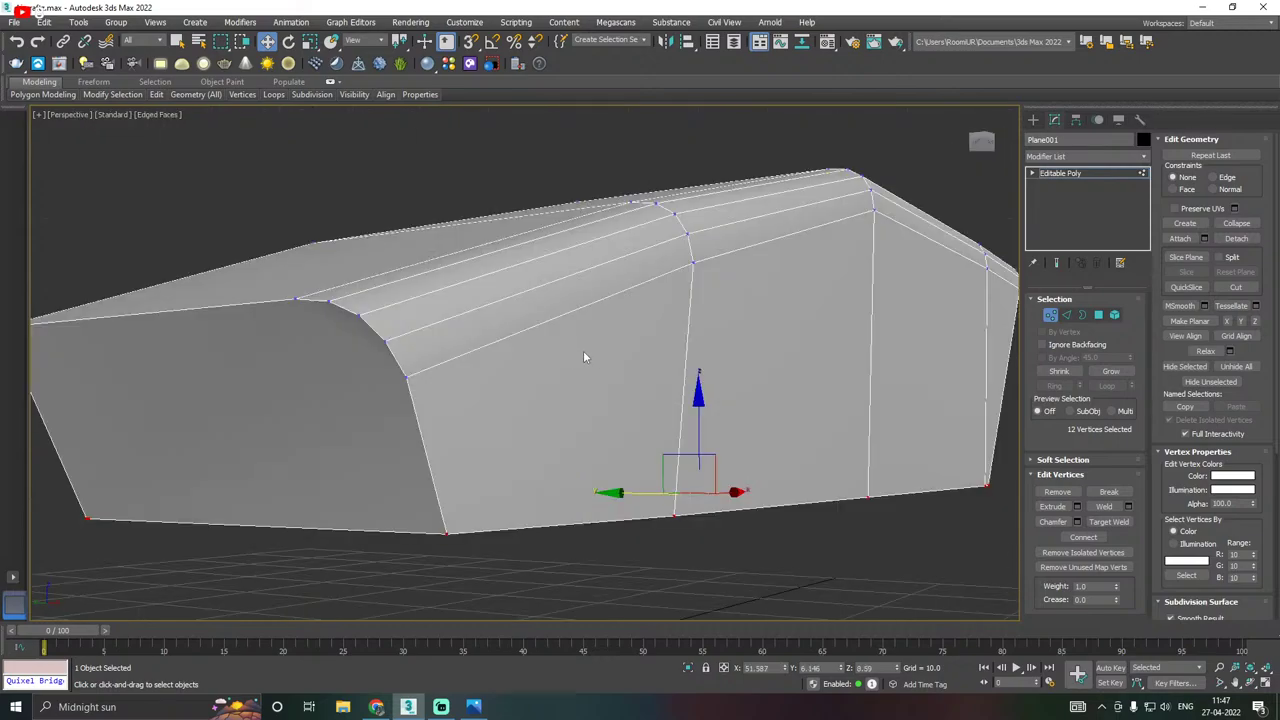
left_click(1067, 317)
middle_click_drag(773, 351, 795, 275, "alt")
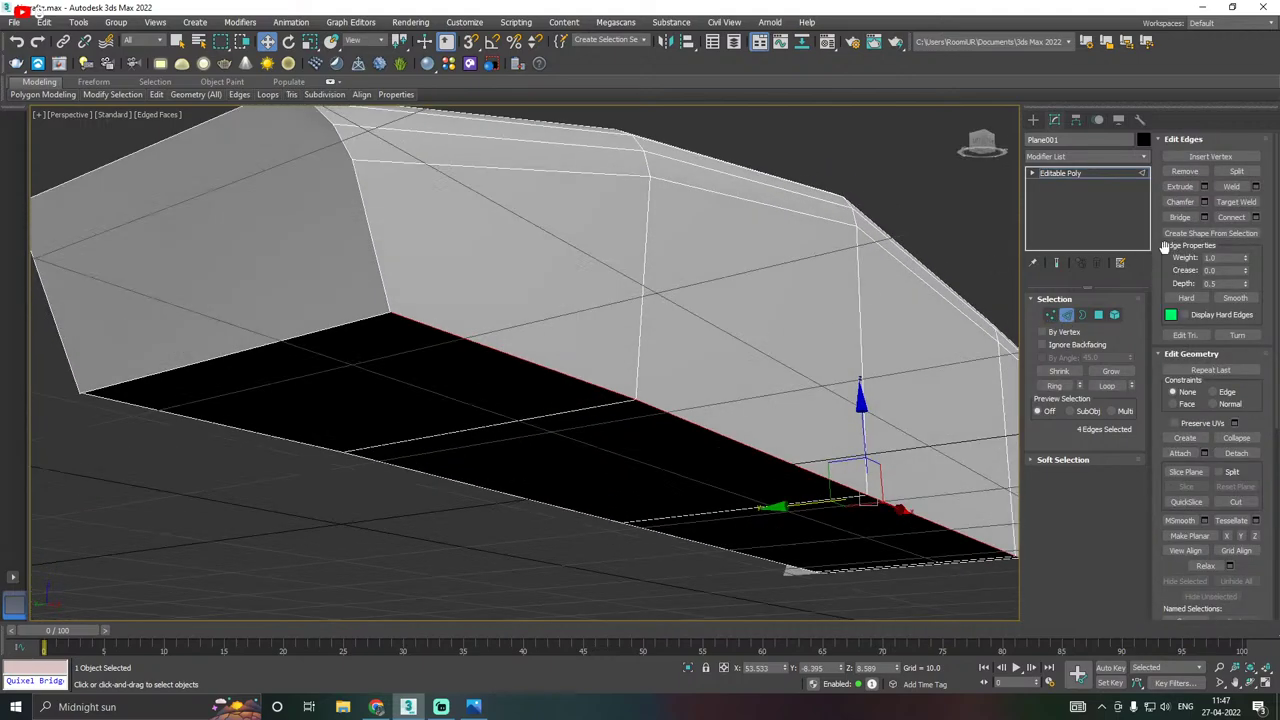
left_click(1205, 202)
middle_click_drag(386, 326, 353, 340, "alt")
scroll(348, 344, "down", 3)
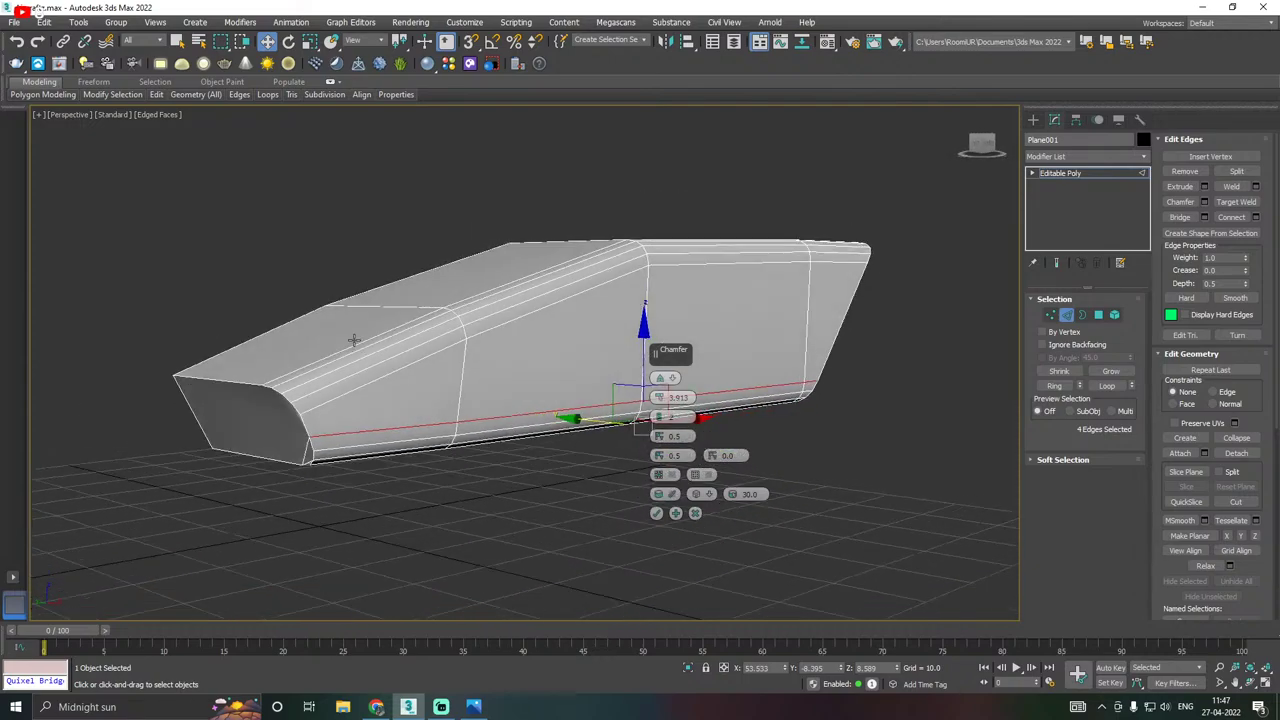
left_click(656, 513)
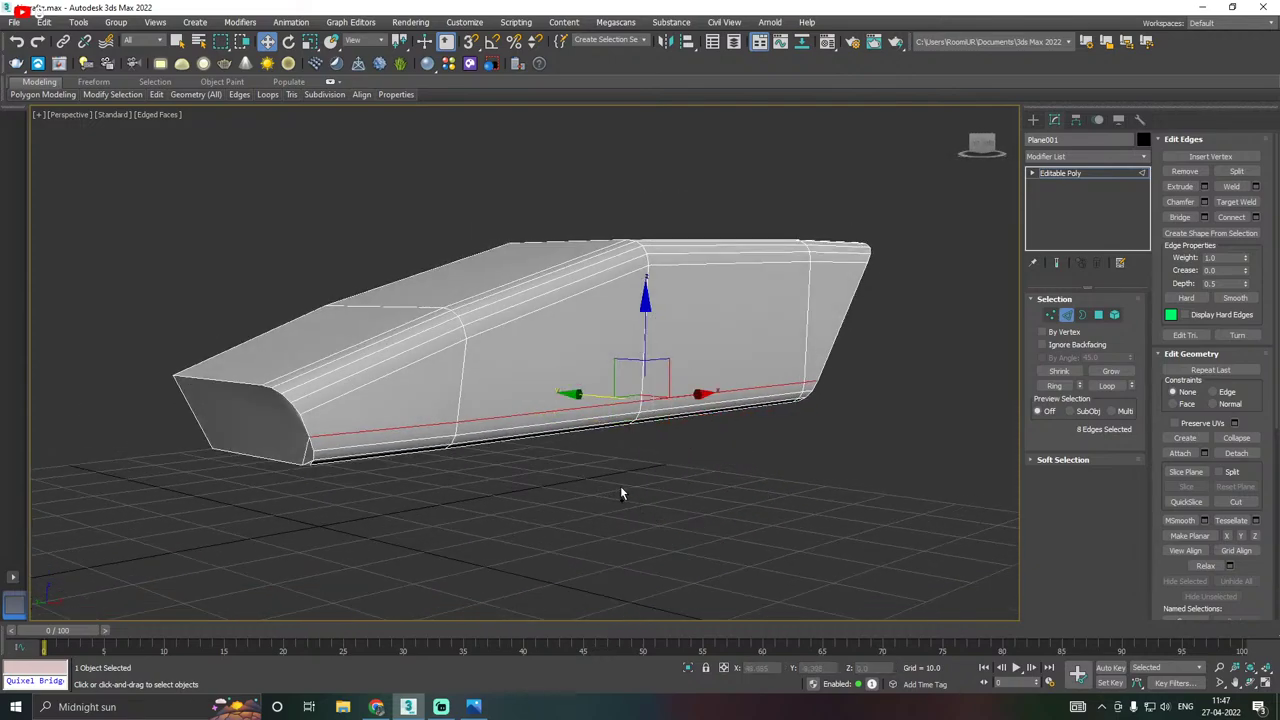
Examine the chamfered lower corner at the fuselage's tail and select the vertex beside the gap.
middle_click_drag(623, 491, 717, 331, "alt")
scroll(525, 513, "up", 3)
scroll(677, 341, "up", 5)
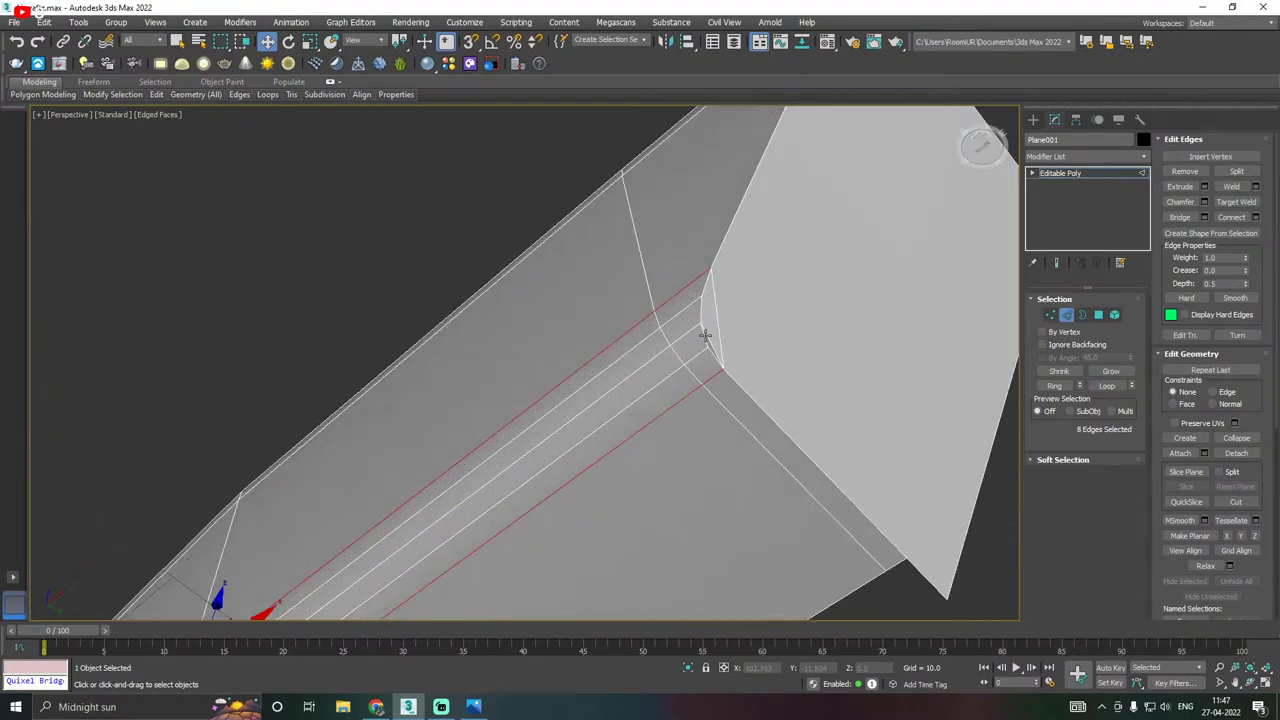
left_click(1051, 316)
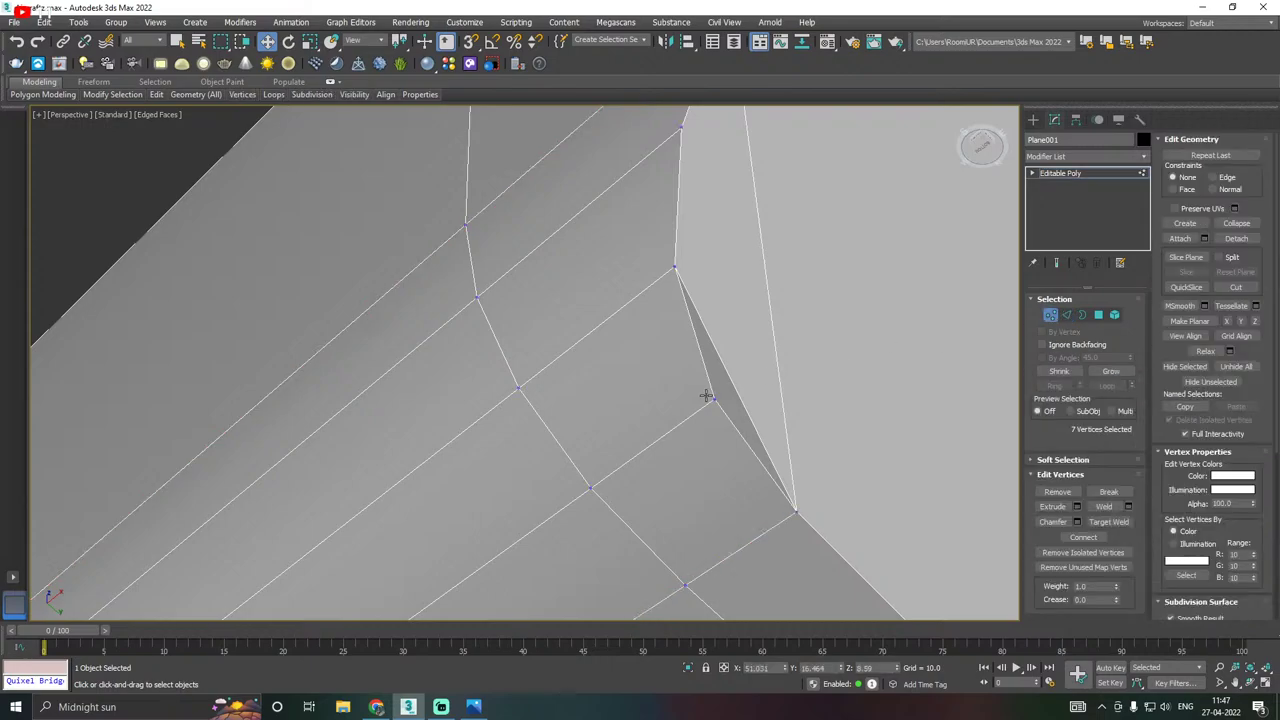
left_click(713, 397)
mouse_move(715, 397)
middle_mouse_down("alt")
mouse_move(718, 427)
mouse_move(694, 448)
mouse_move(710, 383)
middle_mouse_up("alt")
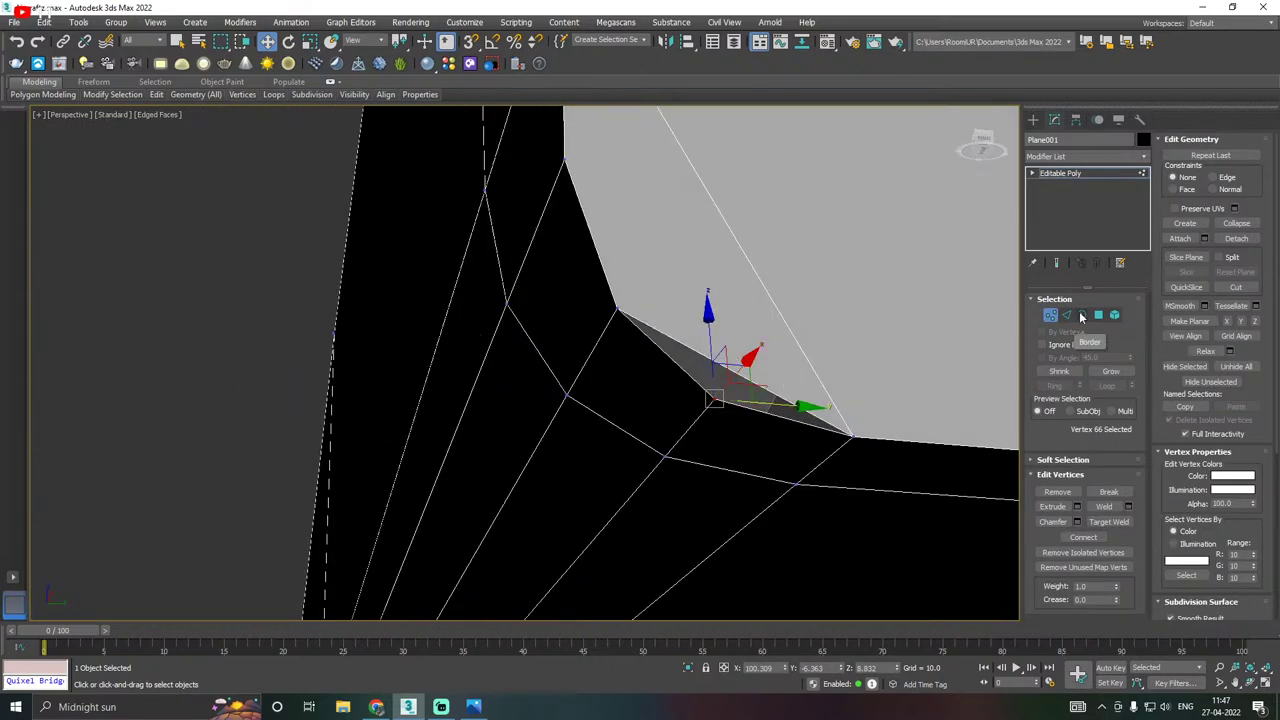
mouse_move(692, 362)
middle_mouse_down("alt")
mouse_move(663, 390)
mouse_move(685, 351)
middle_mouse_up("alt")
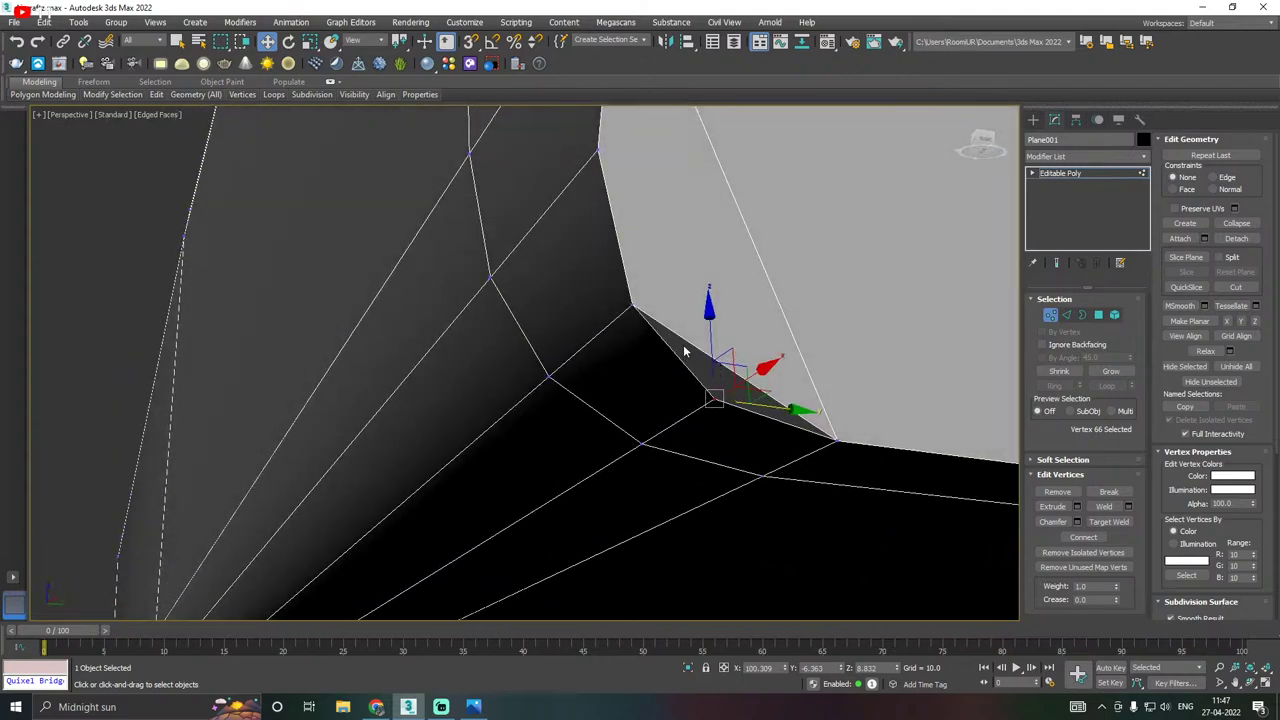
Try to cap the open border of the fuselage half, undo the cap, and recheck the tail corner.
left_click(1083, 315)
left_click(729, 405)
middle_click_drag(706, 411, 728, 396, "alt")
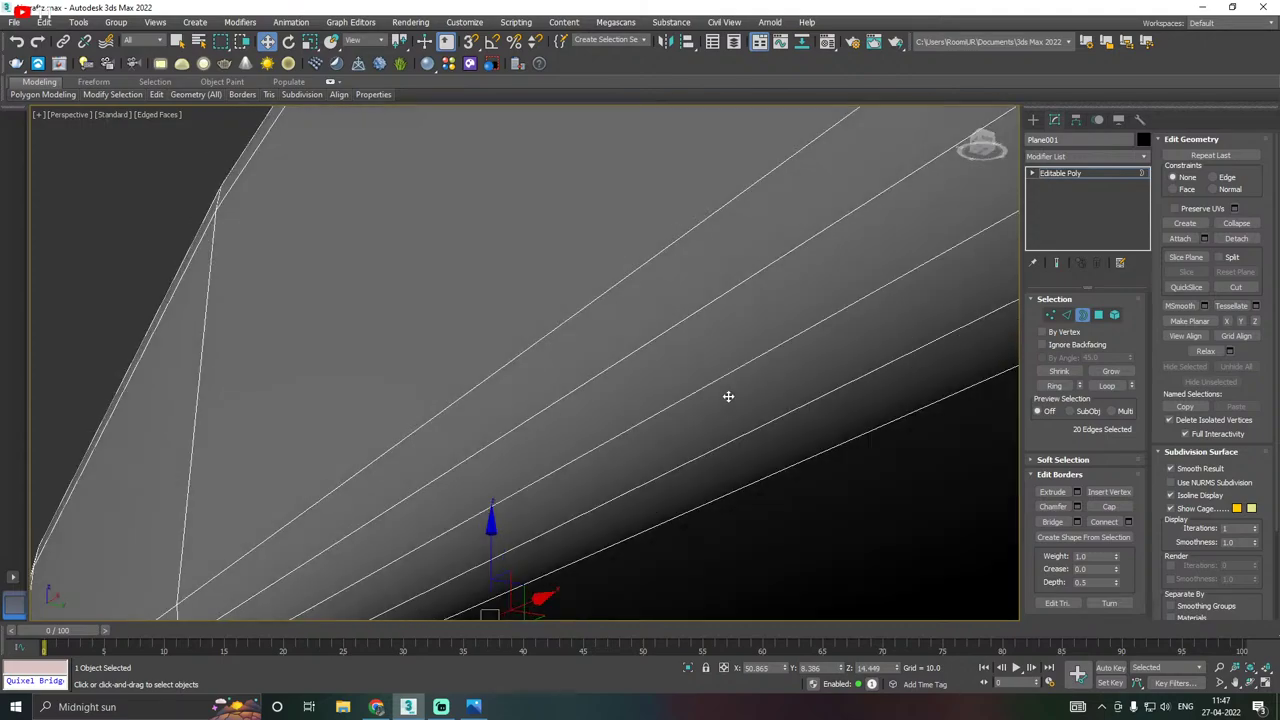
middle_click_drag(569, 440, 610, 445, "alt")
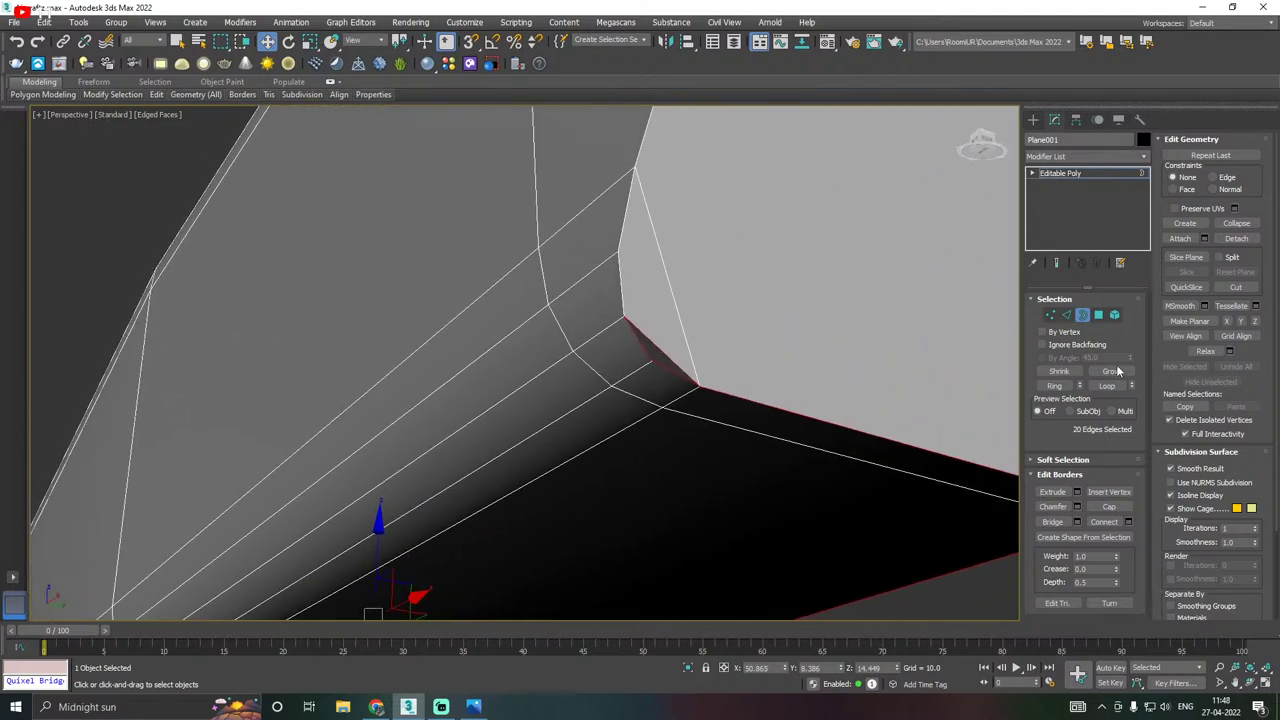
left_click(1102, 510)
mouse_move(658, 344)
middle_mouse_down("alt")
mouse_move(623, 349)
mouse_move(783, 363)
mouse_move(743, 337)
mouse_move(668, 351)
middle_mouse_up("alt")
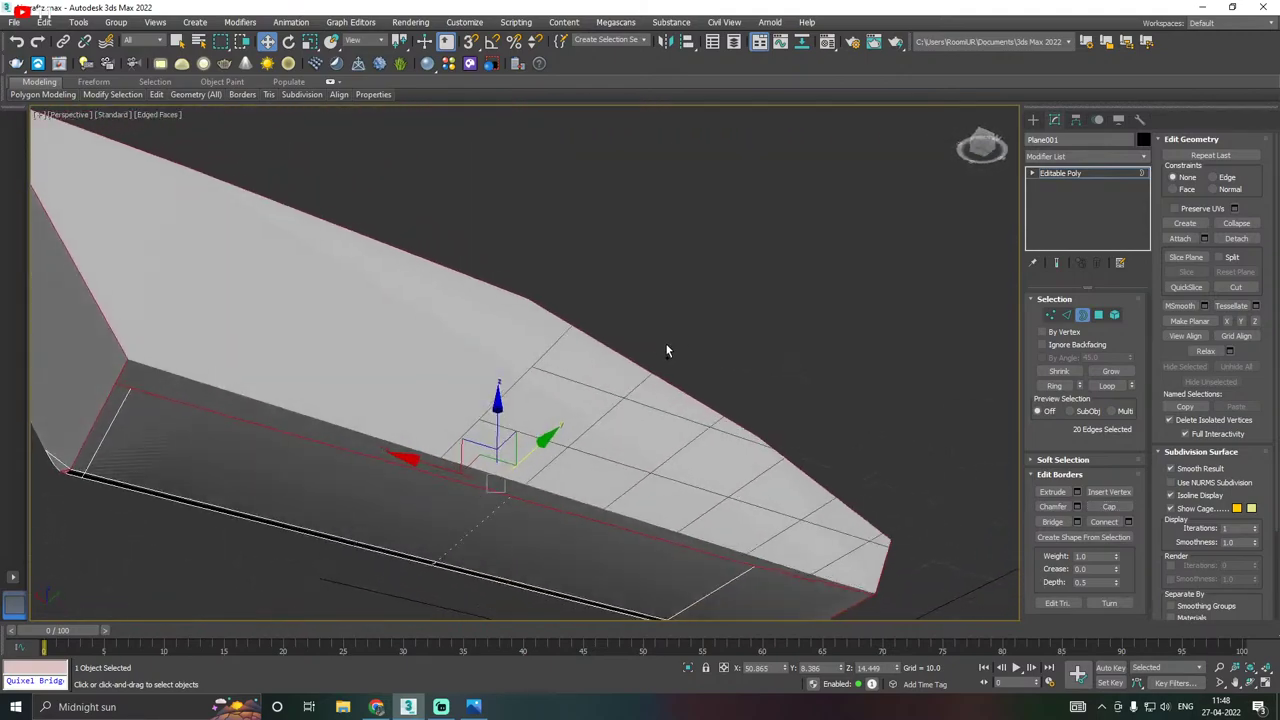
middle_click_drag(464, 343, 594, 345, "alt")
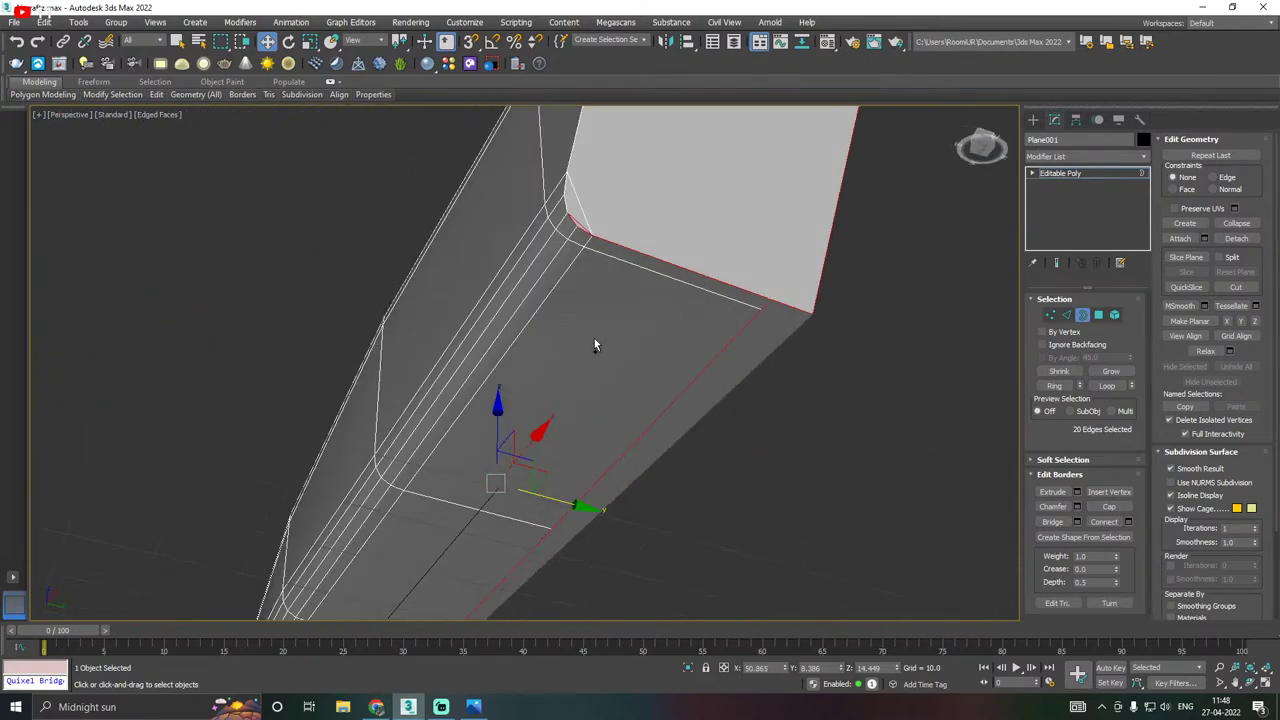
key("ctrl+z")
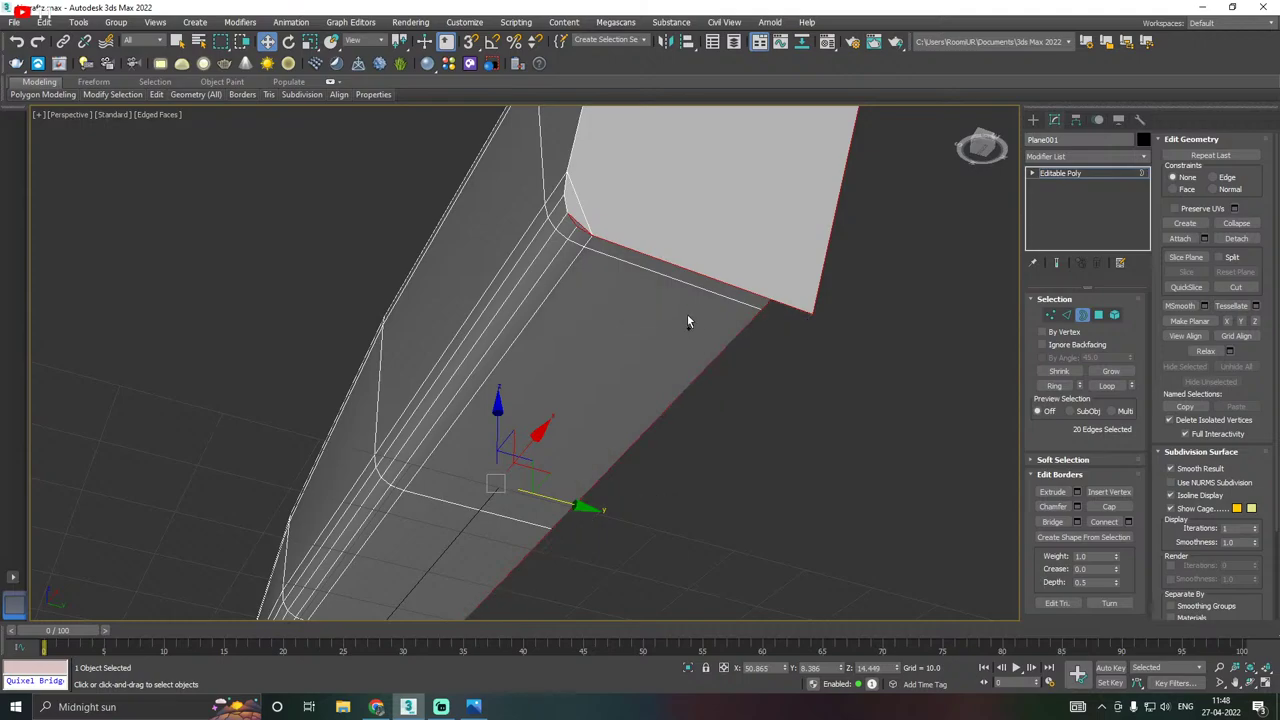
mouse_move(687, 314)
middle_mouse_down()
mouse_move(704, 344)
mouse_move(682, 321)
middle_mouse_up()
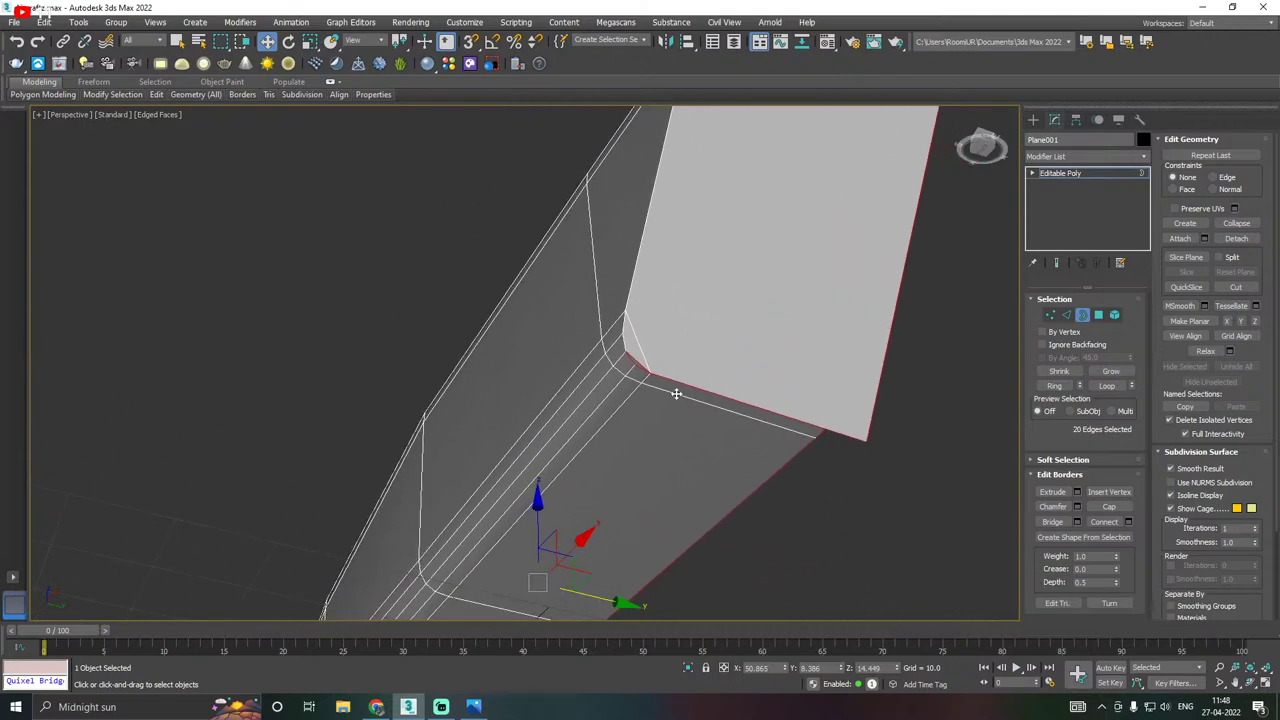
middle_click_drag(676, 393, 654, 353)
middle_click_drag(831, 398, 716, 320, "alt")
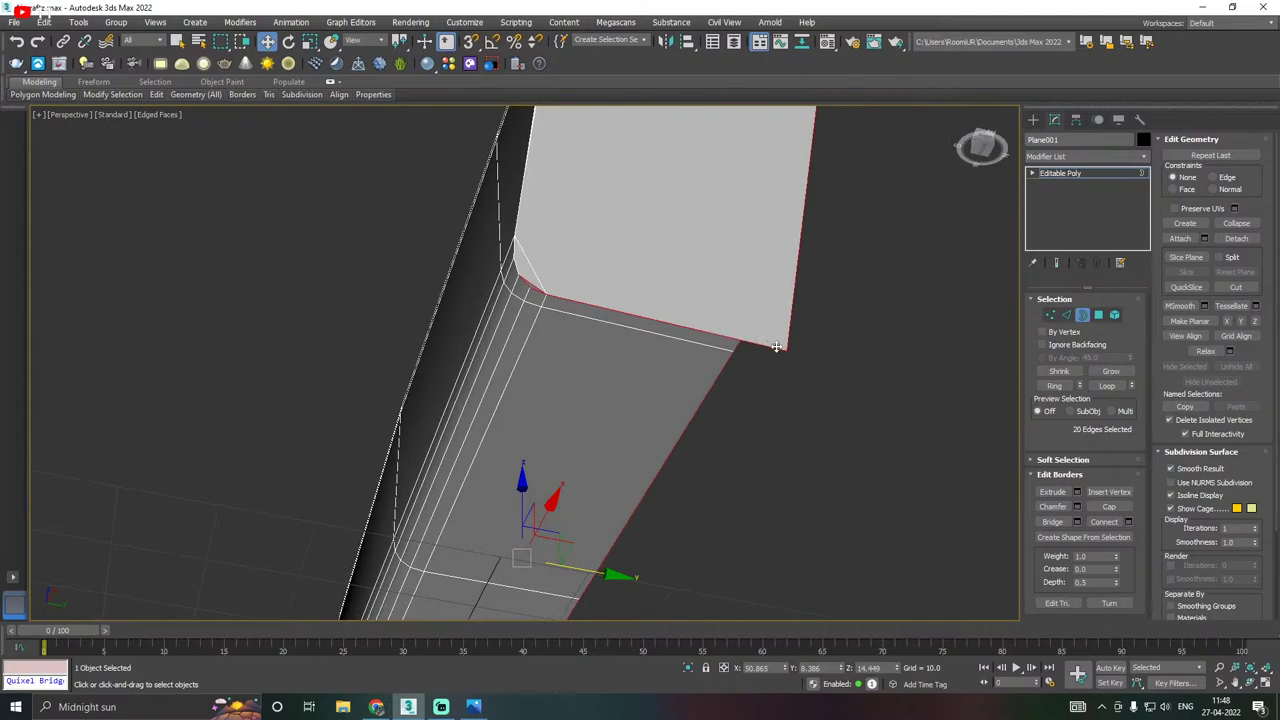
scroll(732, 331, "down", 3)
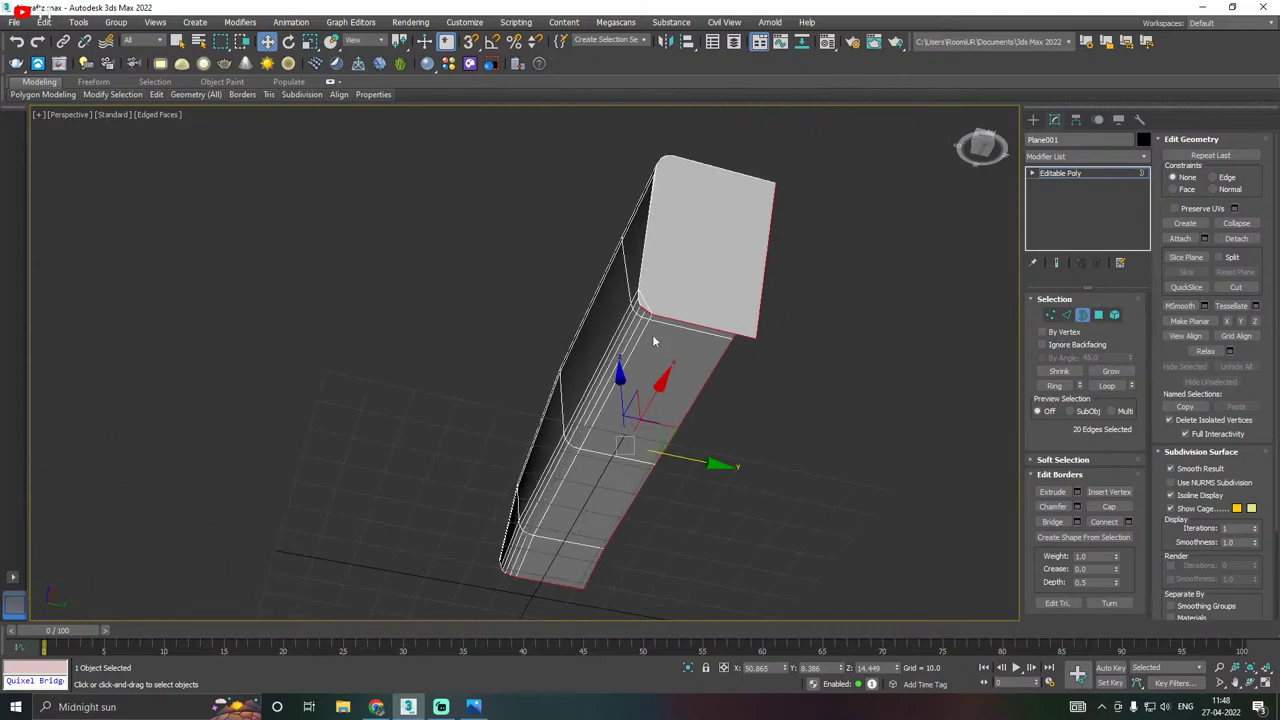
scroll(649, 274, "up", 4)
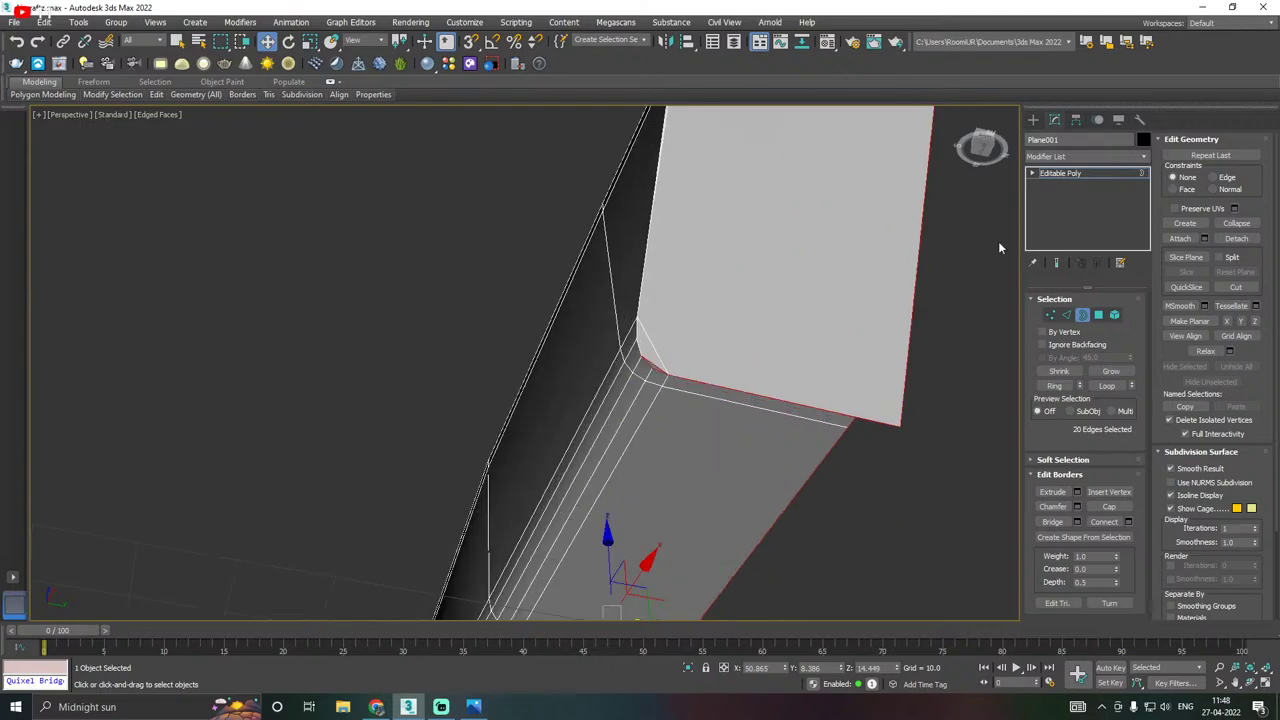
Add a Symmetry modifier to the fuselage half, mirrored on the Y axis with Flip enabled.
left_click(1060, 173)
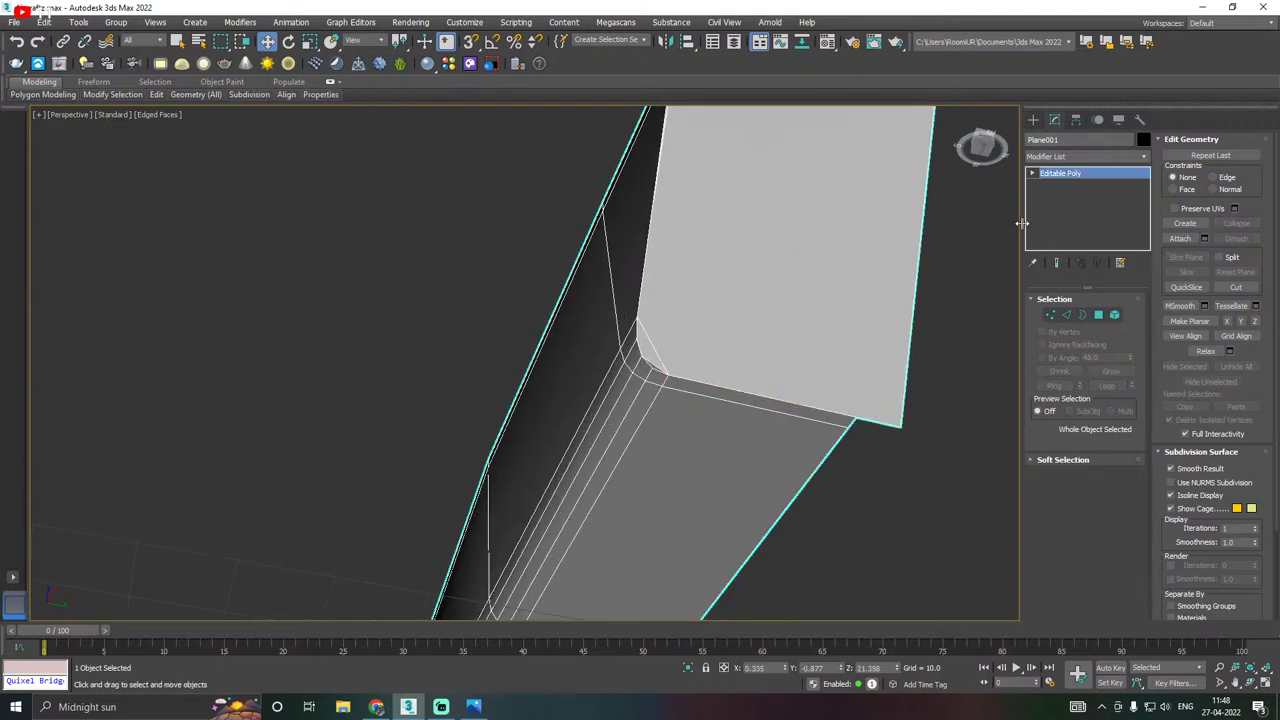
left_click(1144, 157)
left_click(1144, 156)
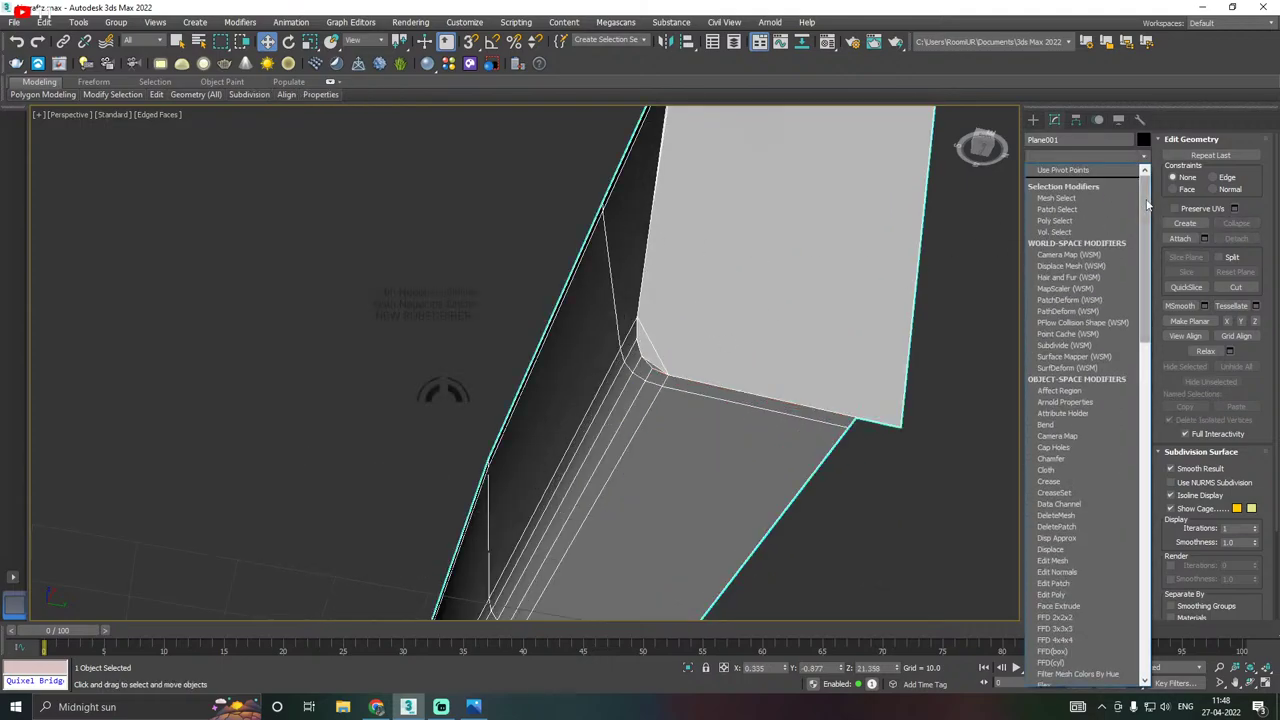
scroll(1063, 399, "down", 10)
left_click(1063, 399)
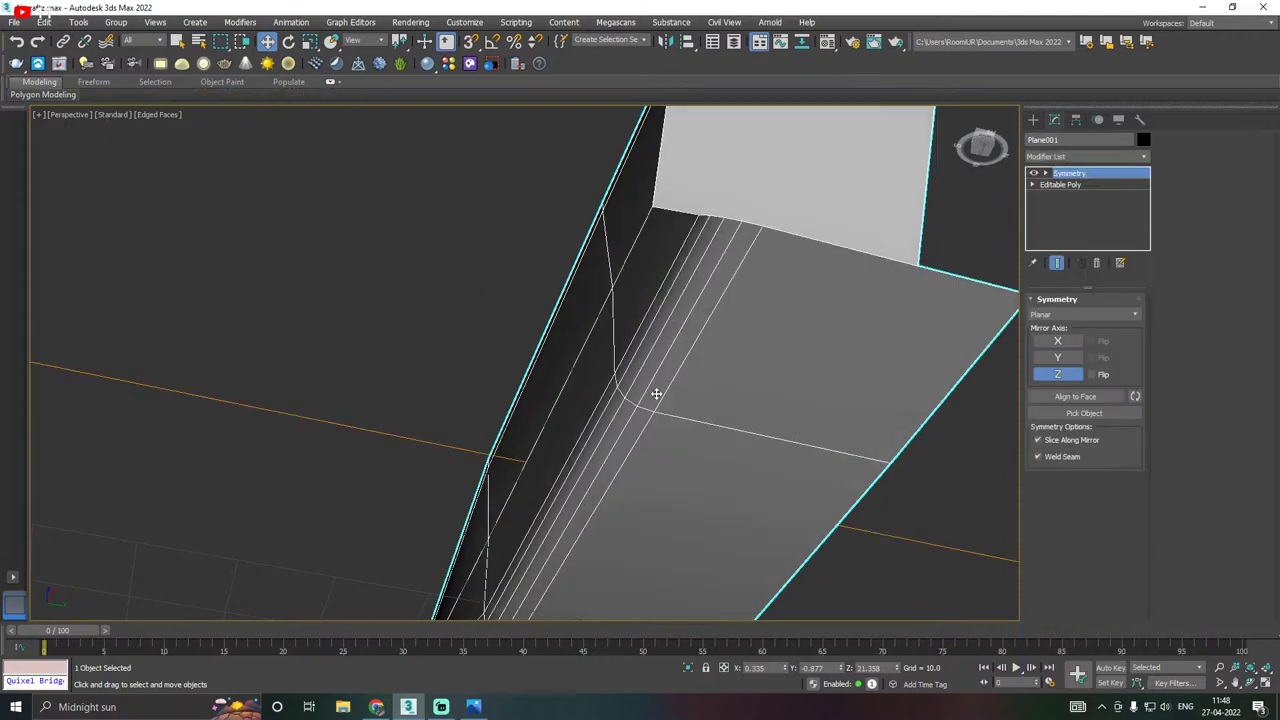
scroll(659, 394, "down", 5)
middle_click_drag(683, 378, 940, 434, "alt")
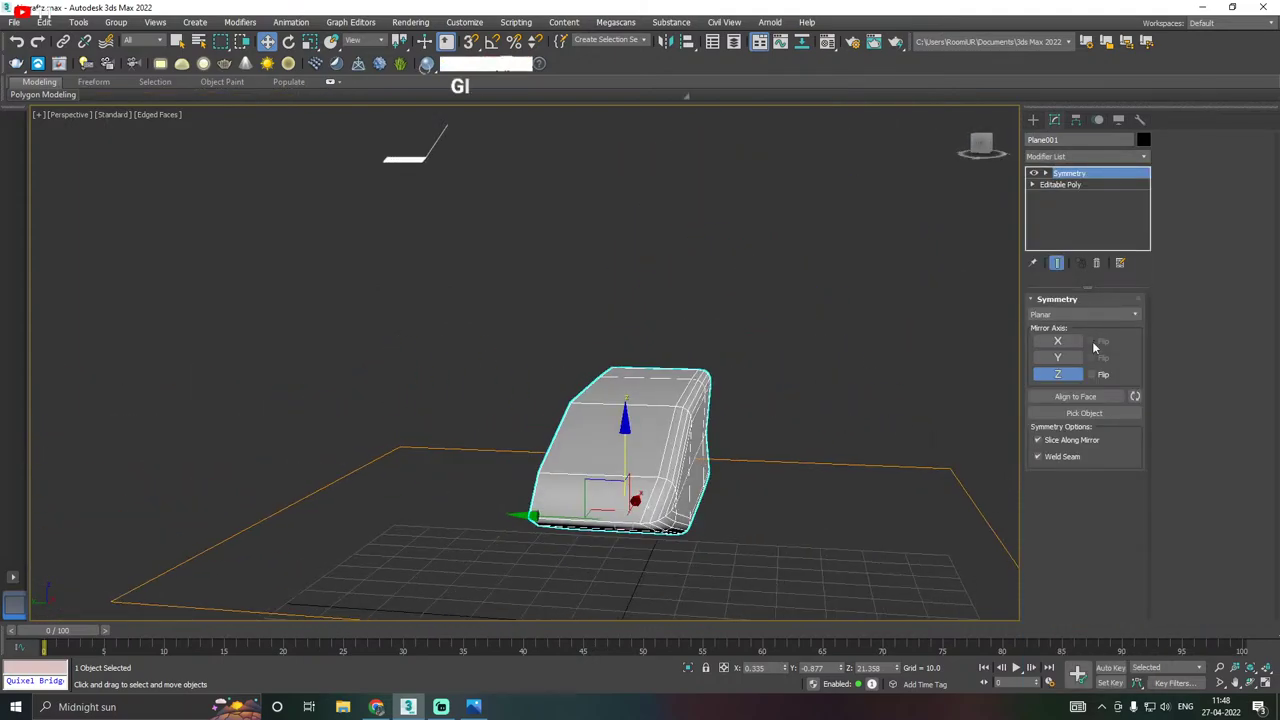
left_click(1057, 374)
left_click(1057, 358)
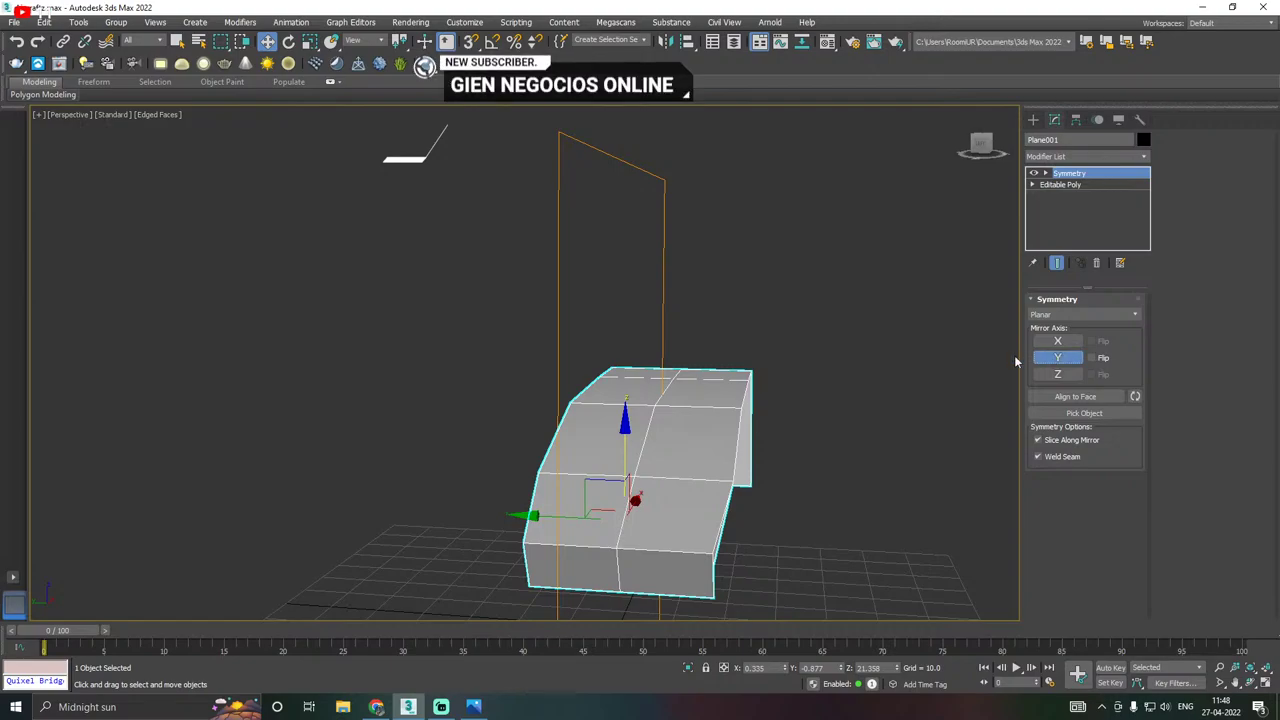
left_click(1096, 359)
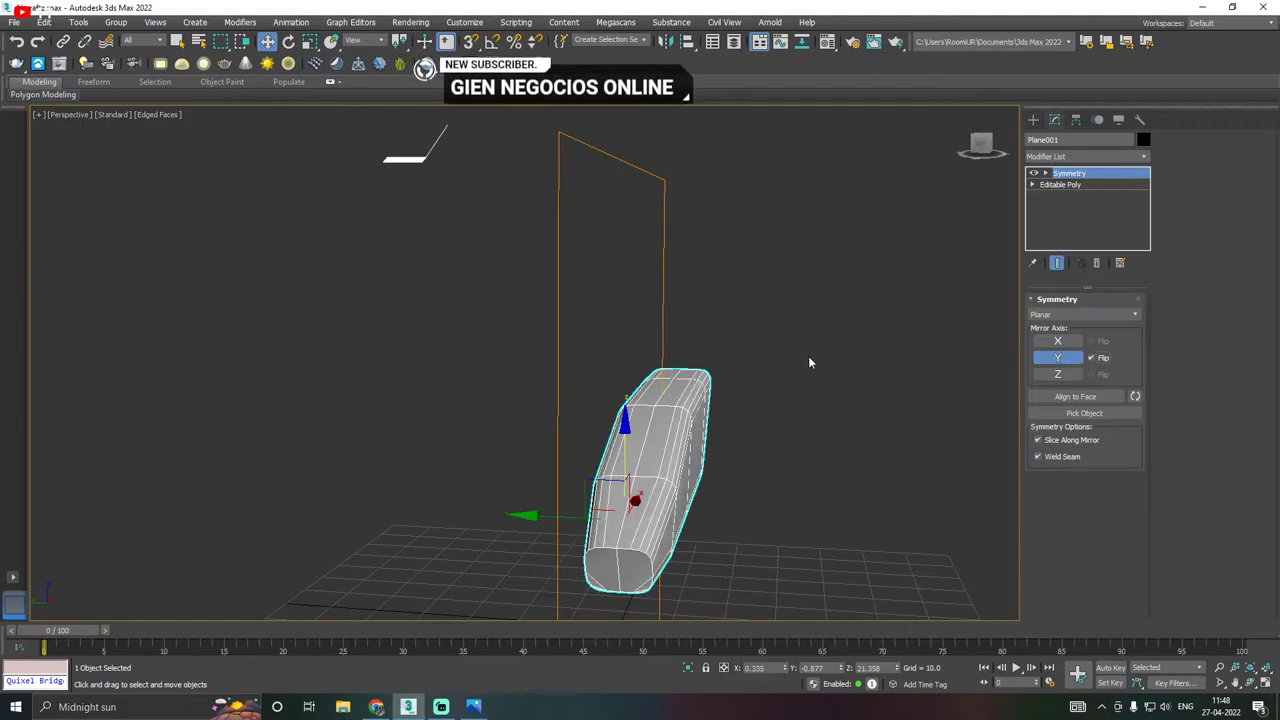
Widen the mirrored fuselage by moving the Symmetry mirror plane along Y to about 7.76.
mouse_move(808, 358)
middle_mouse_down("alt")
mouse_move(777, 355)
mouse_move(780, 338)
mouse_move(803, 340)
middle_mouse_up("alt")
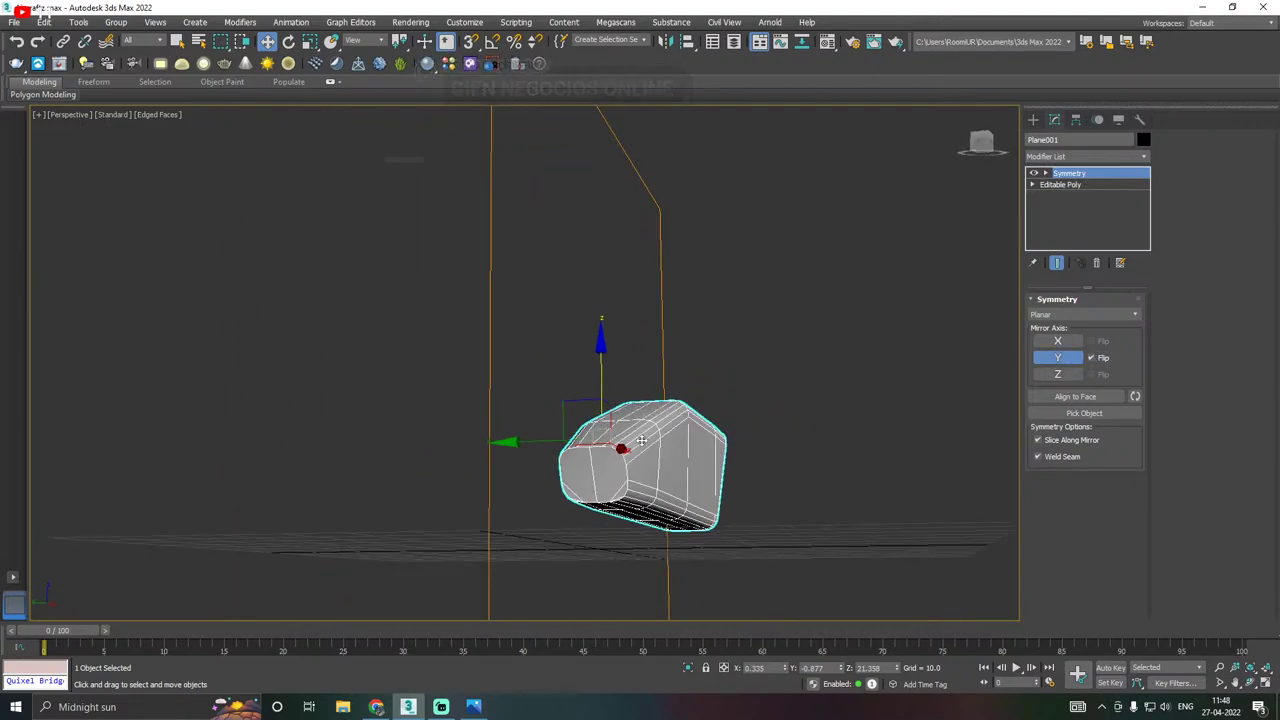
scroll(652, 431, "up", 3)
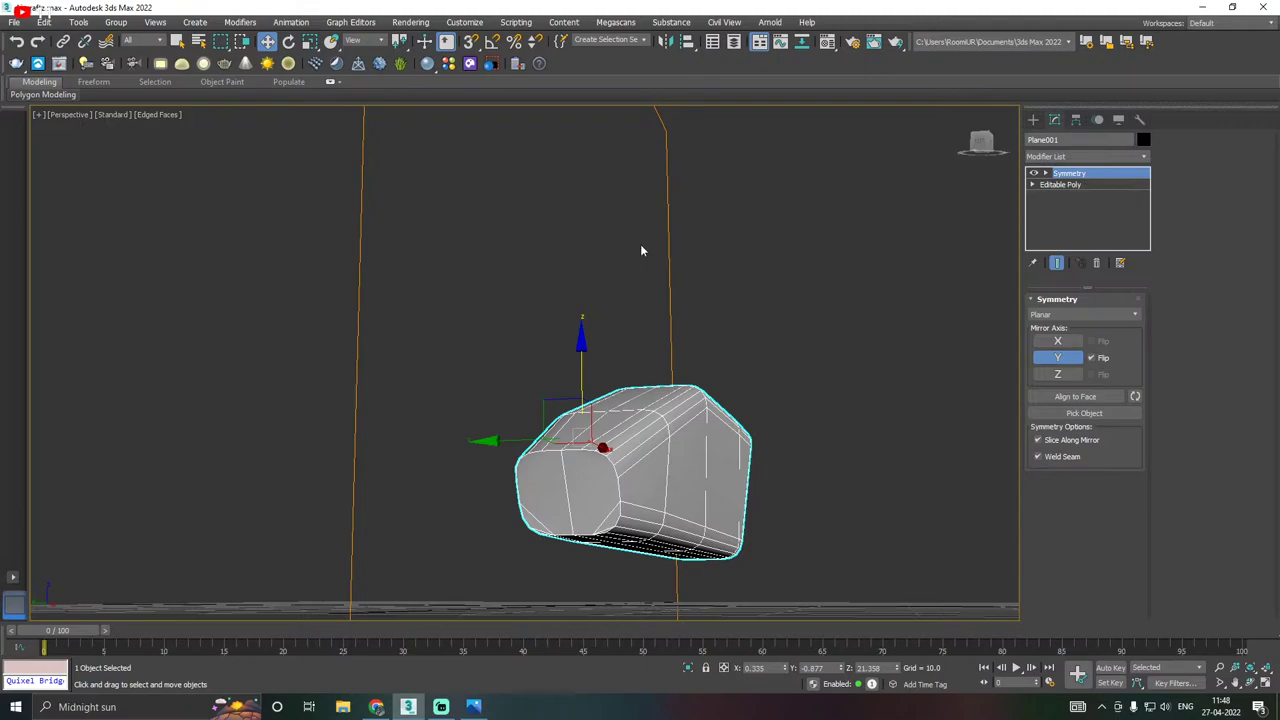
middle_click_drag(560, 425, 654, 336, "alt")
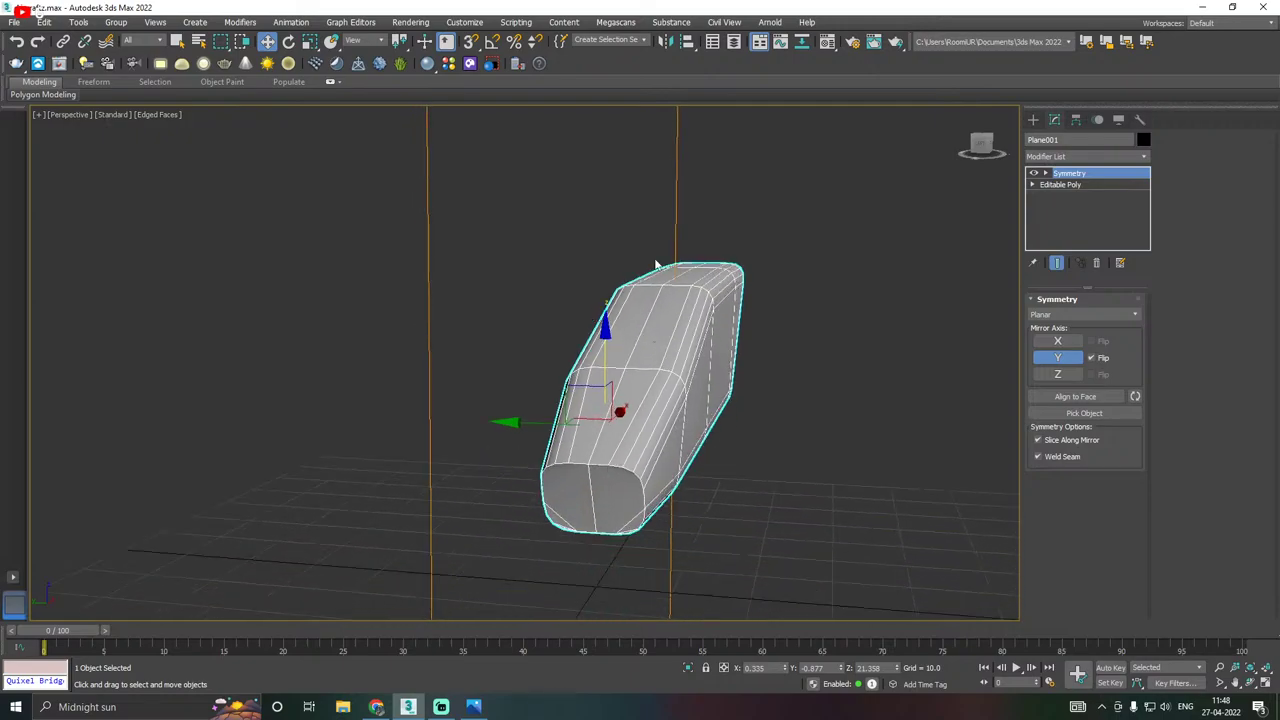
left_click(1101, 175)
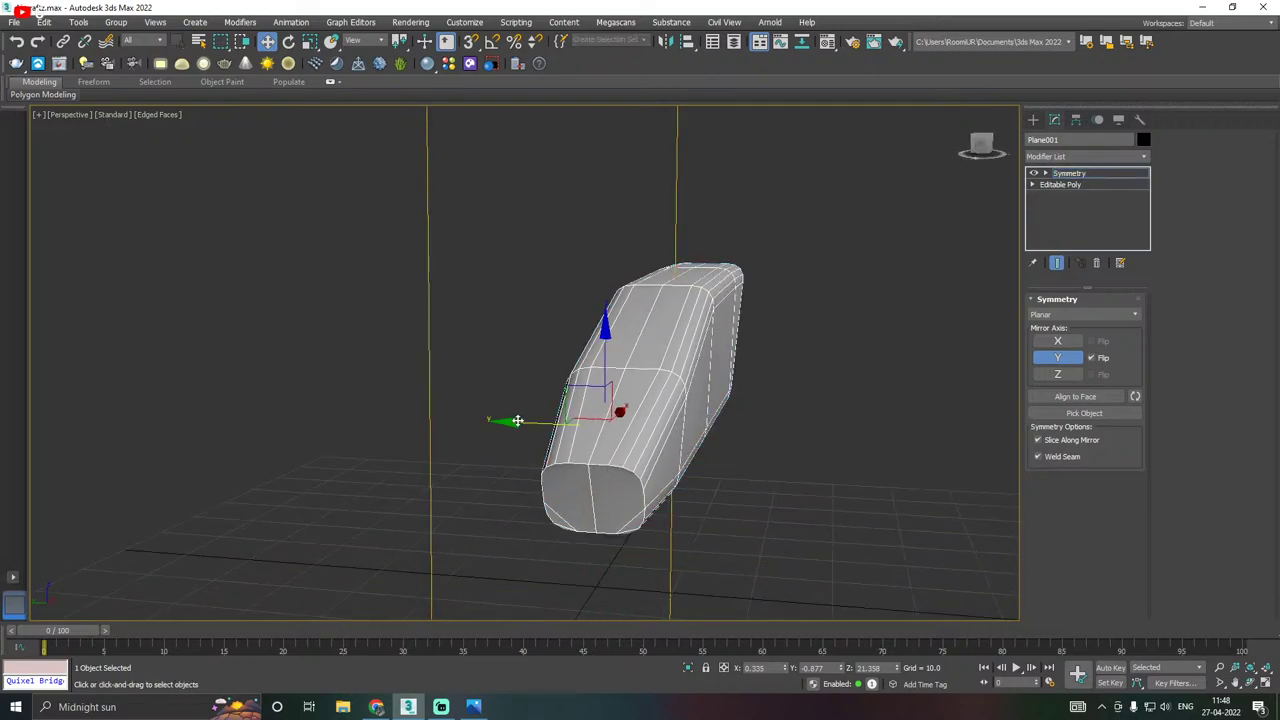
left_click_drag(517, 420, 489, 418)
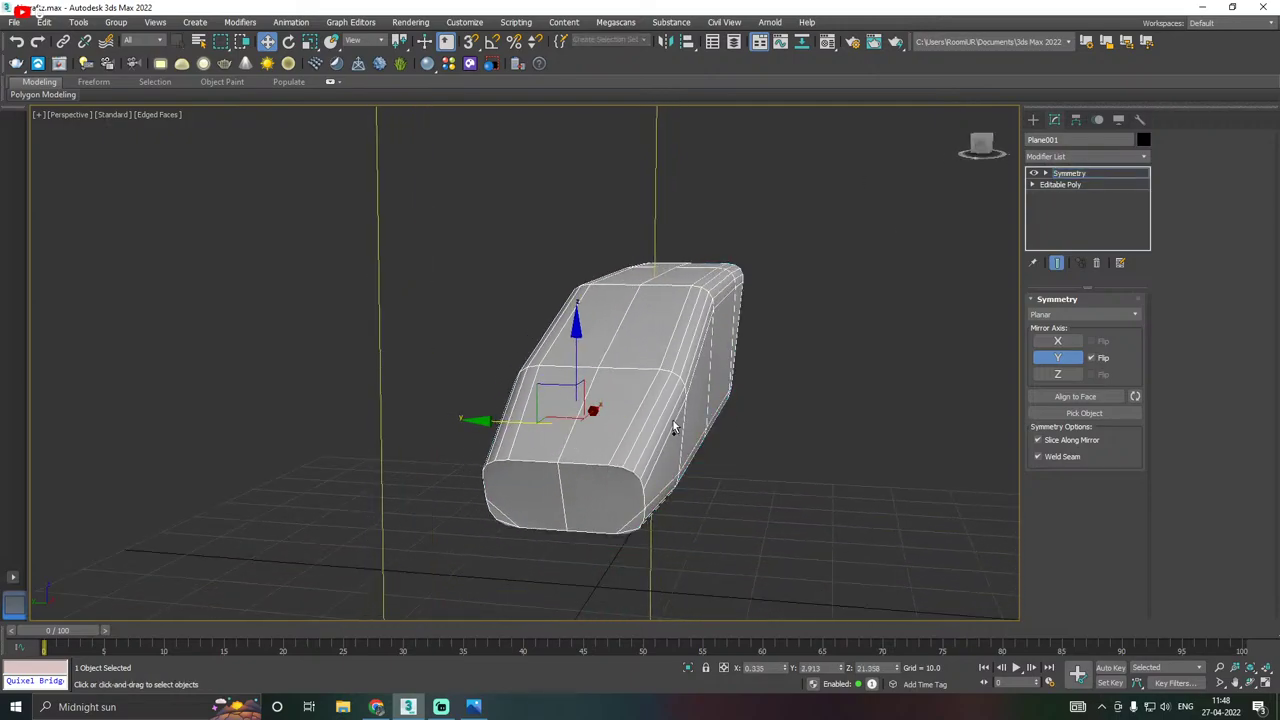
left_click_drag(674, 427, 577, 432, "alt")
middle_click_drag(577, 432, 472, 425, "alt")
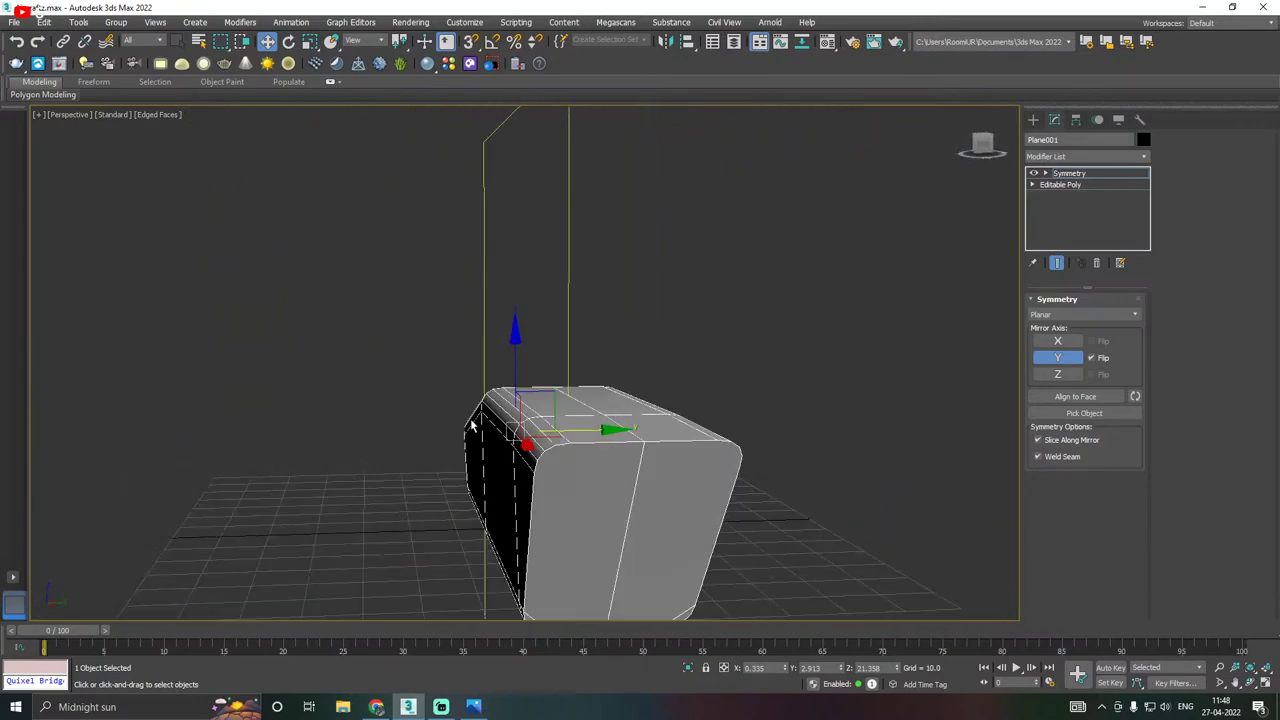
left_click_drag(618, 440, 632, 430)
middle_click_drag(632, 430, 823, 427, "alt")
scroll(809, 429, "down", 3)
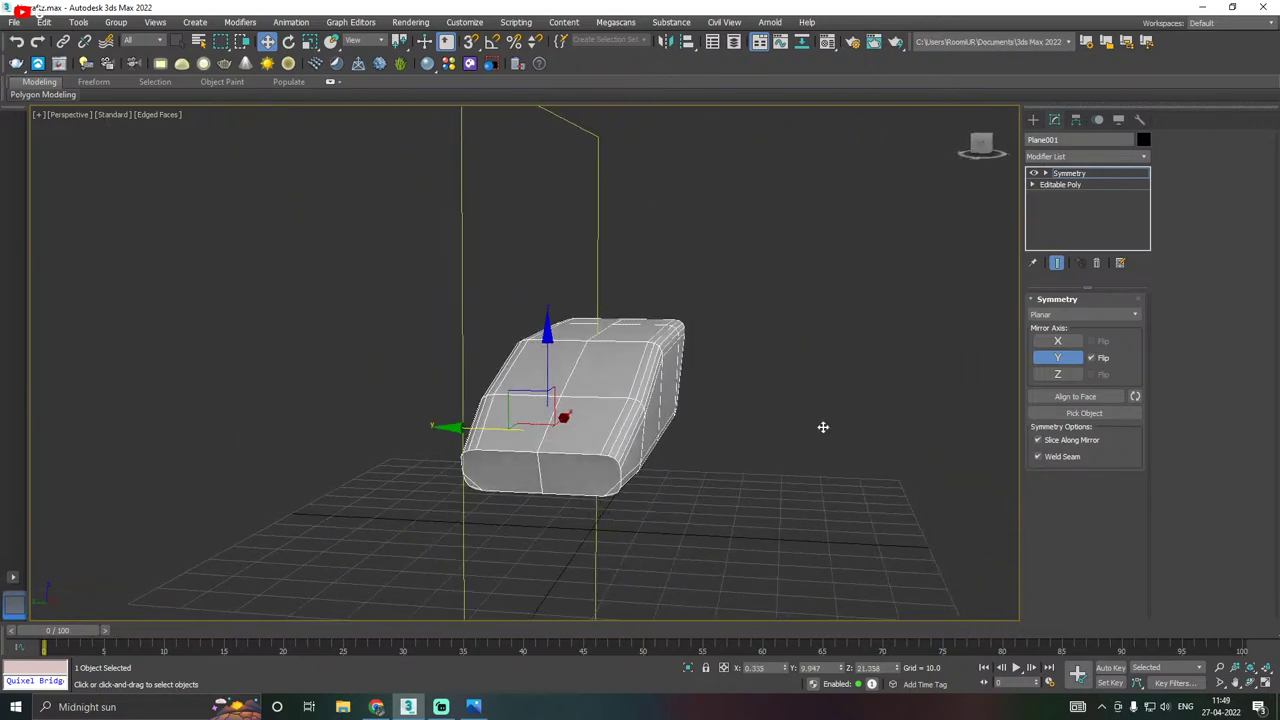
scroll(506, 455, "up", 2)
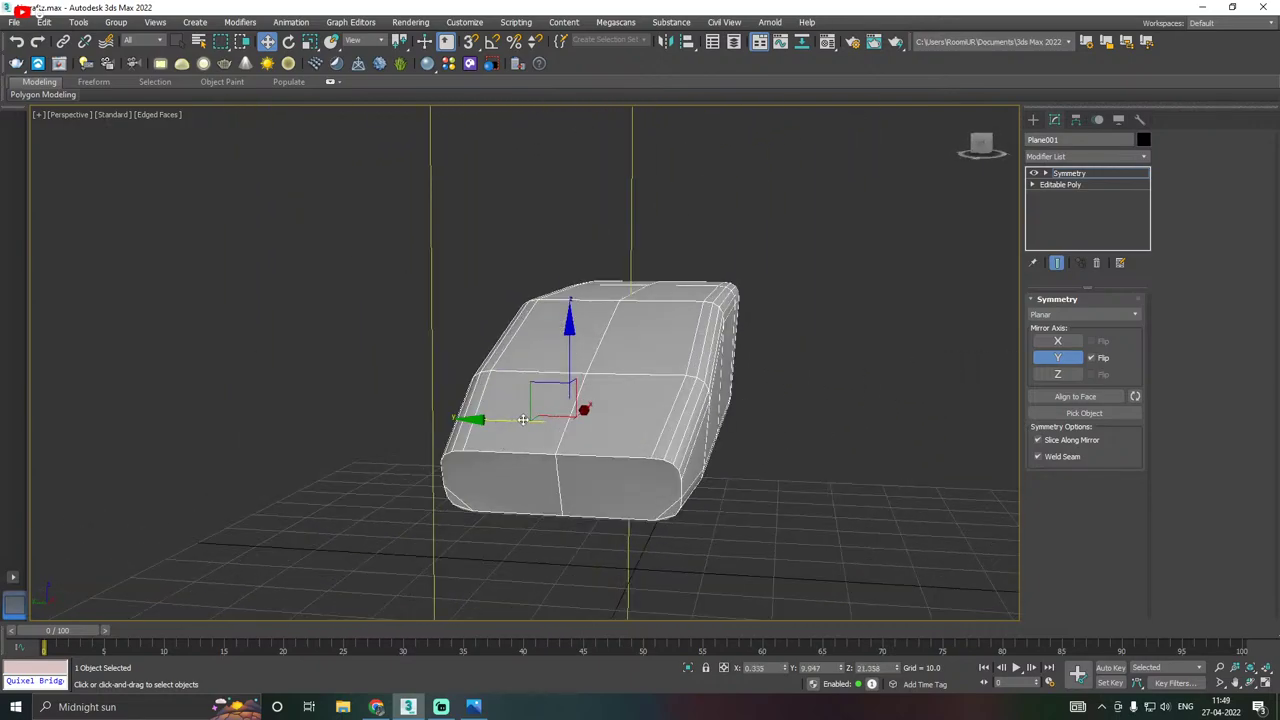
middle_click_drag(491, 420, 519, 420, "alt")
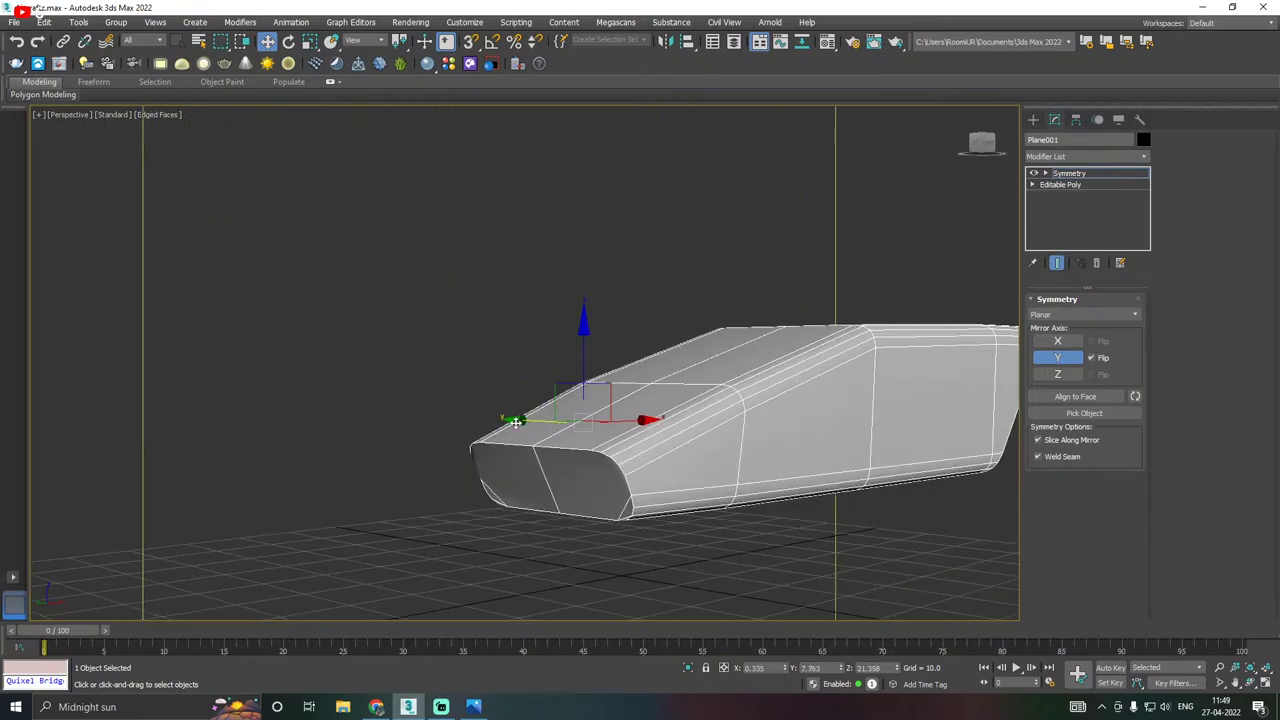
Collapse the Symmetry modifier so the whole fuselage becomes a single Editable Poly.
scroll(515, 423, "down", 2)
scroll(616, 454, "up", 2)
middle_click_drag(597, 408, 650, 375, "alt")
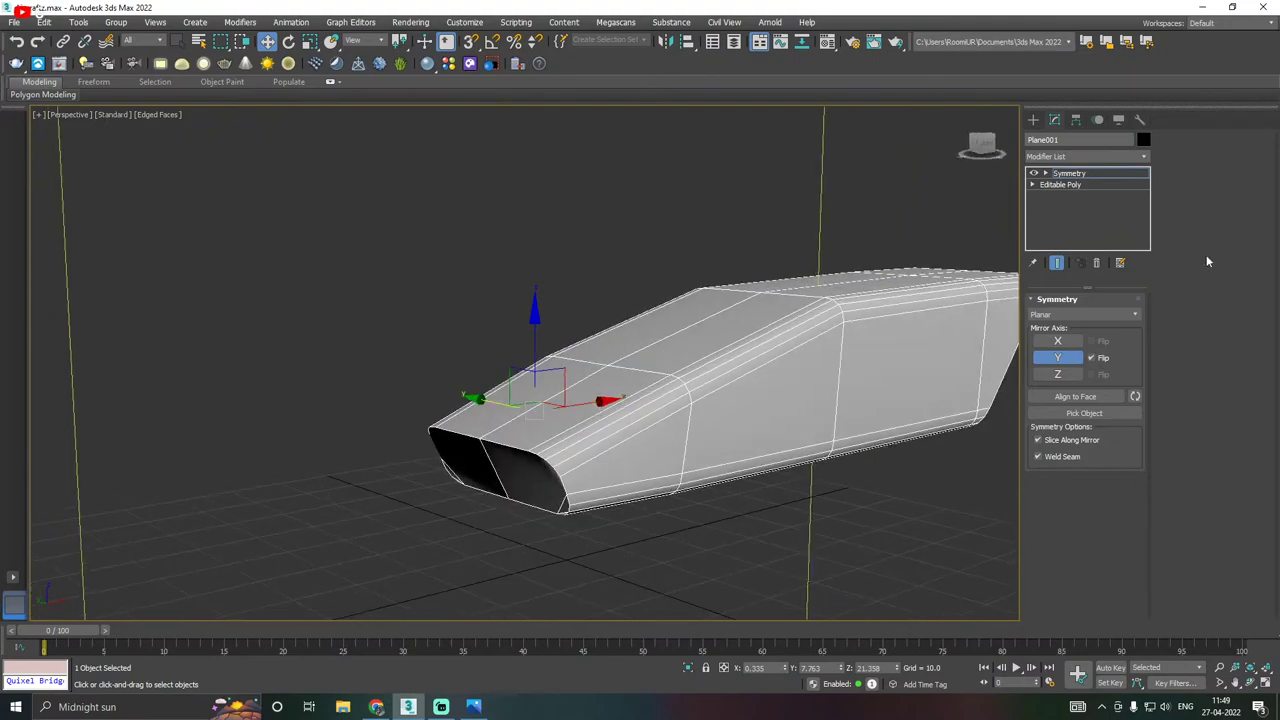
left_click(1065, 174)
right_click(1065, 174)
left_click(1090, 309)
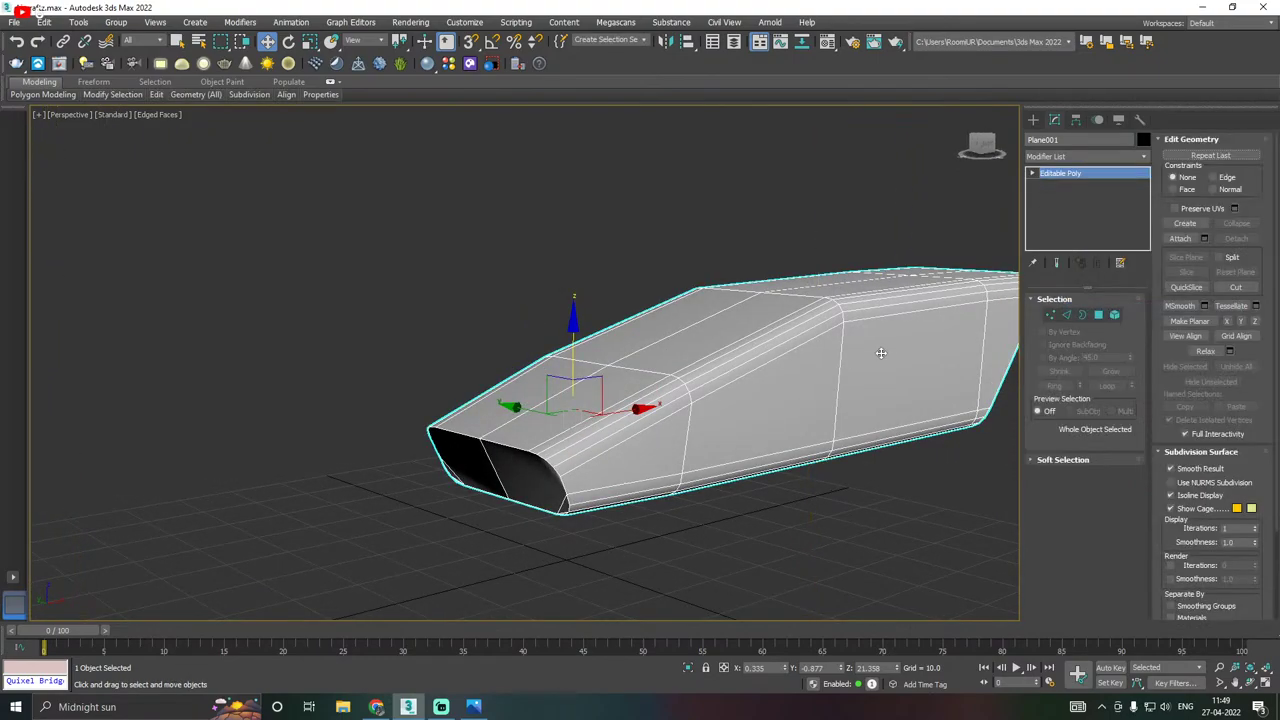
middle_click_drag(880, 353, 691, 347, "alt")
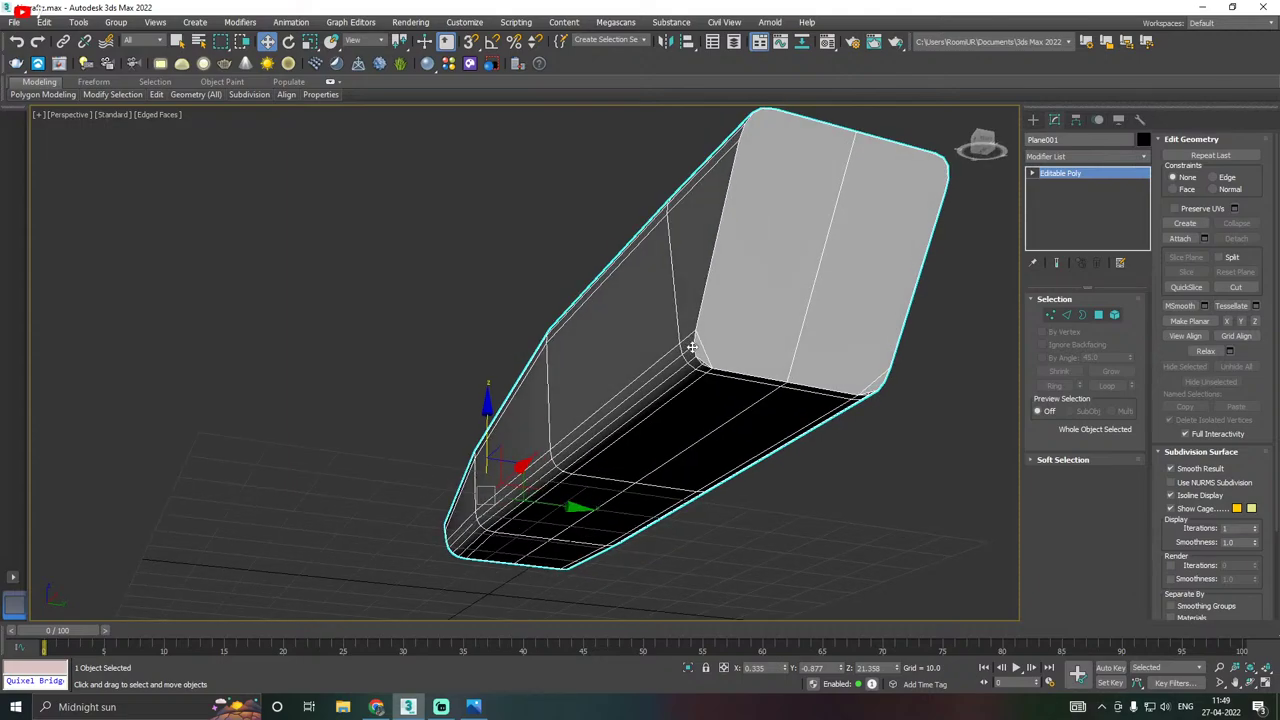
Cap the open border at the lower corner of the fuselage's tail end.
scroll(691, 347, "up", 6)
left_click(1067, 314)
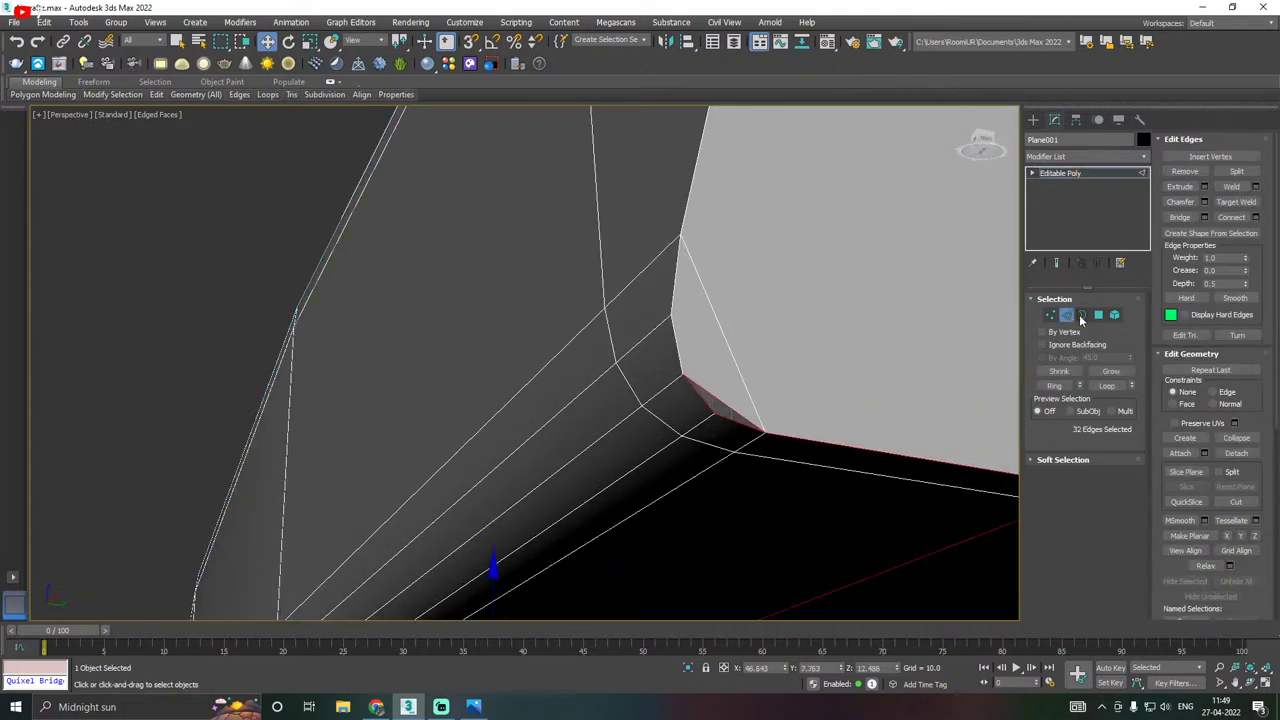
left_click(1082, 315)
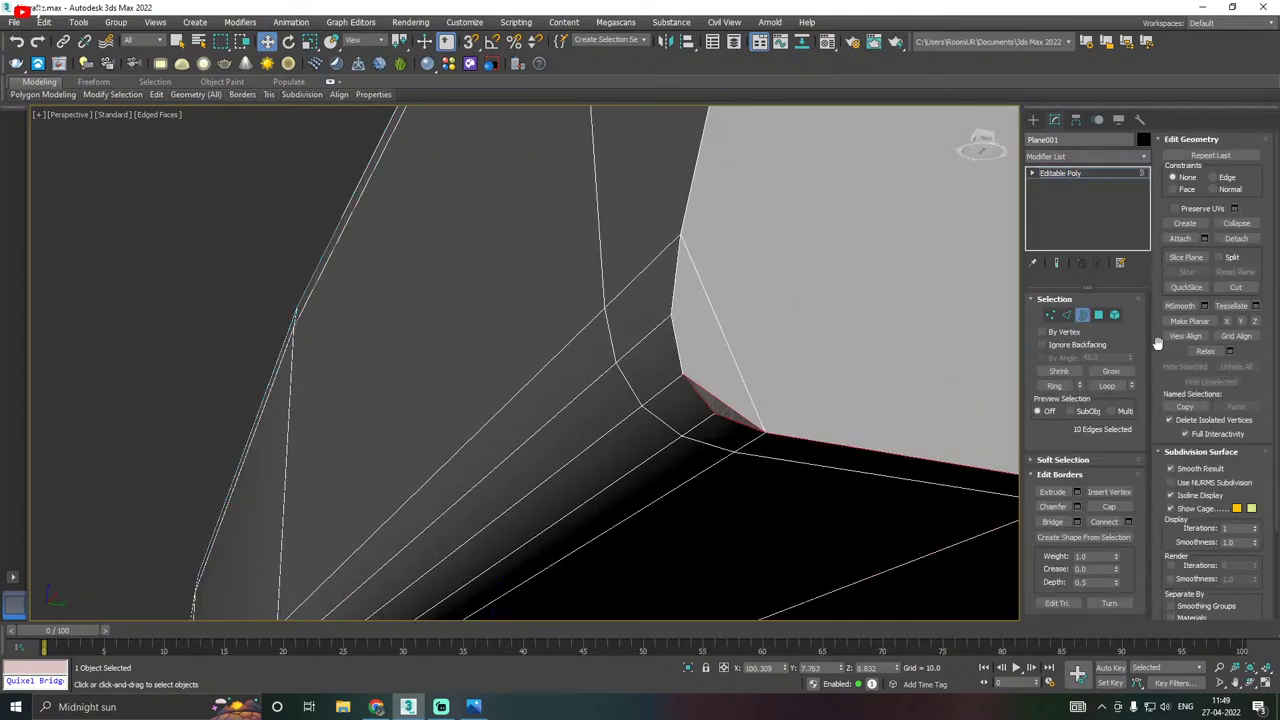
left_click(1124, 506)
left_click(1081, 316)
left_click(721, 404)
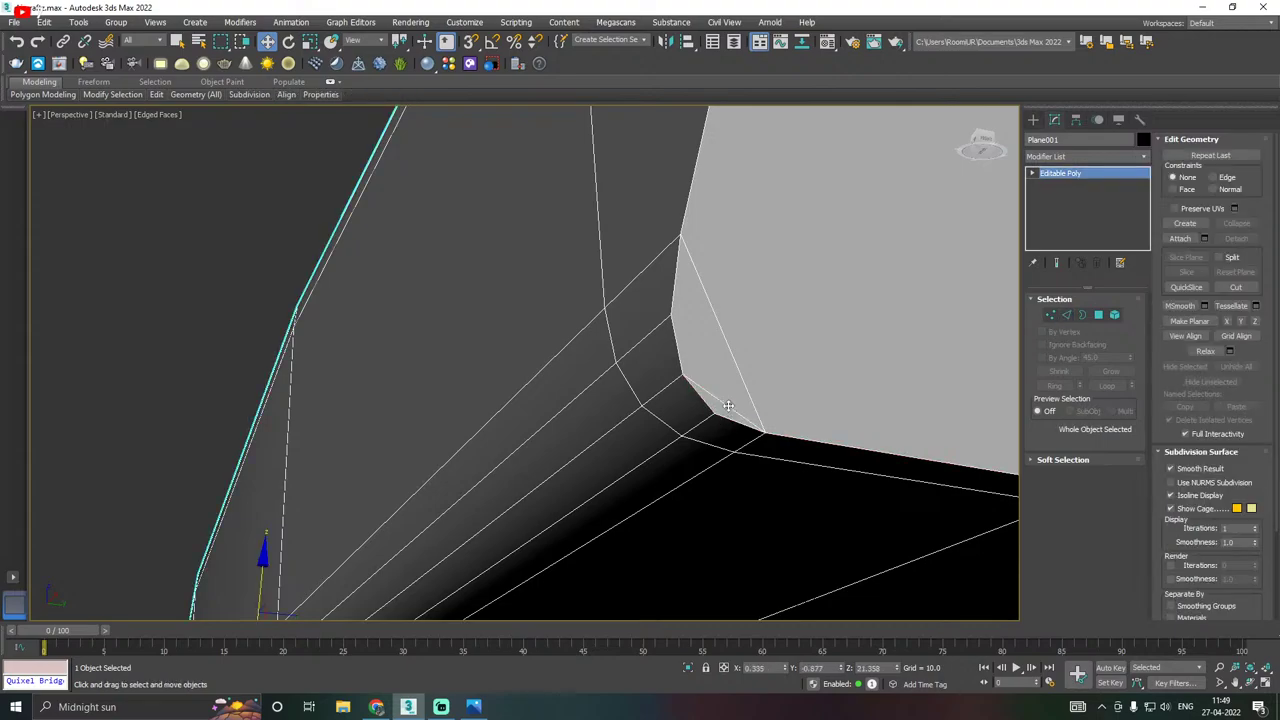
Remove the cap's border edges and the diagonal edge crossing the lower part of the tail end face.
left_click(1067, 315)
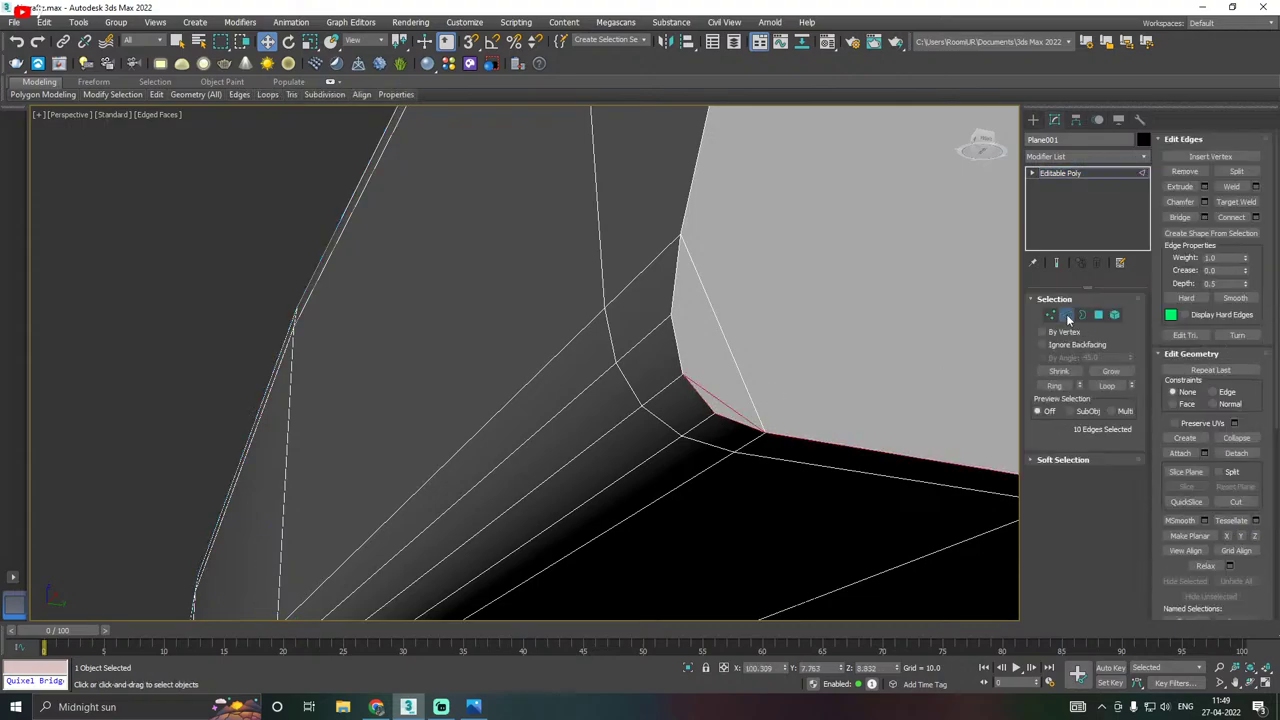
left_click(722, 401)
key("BackSpace")
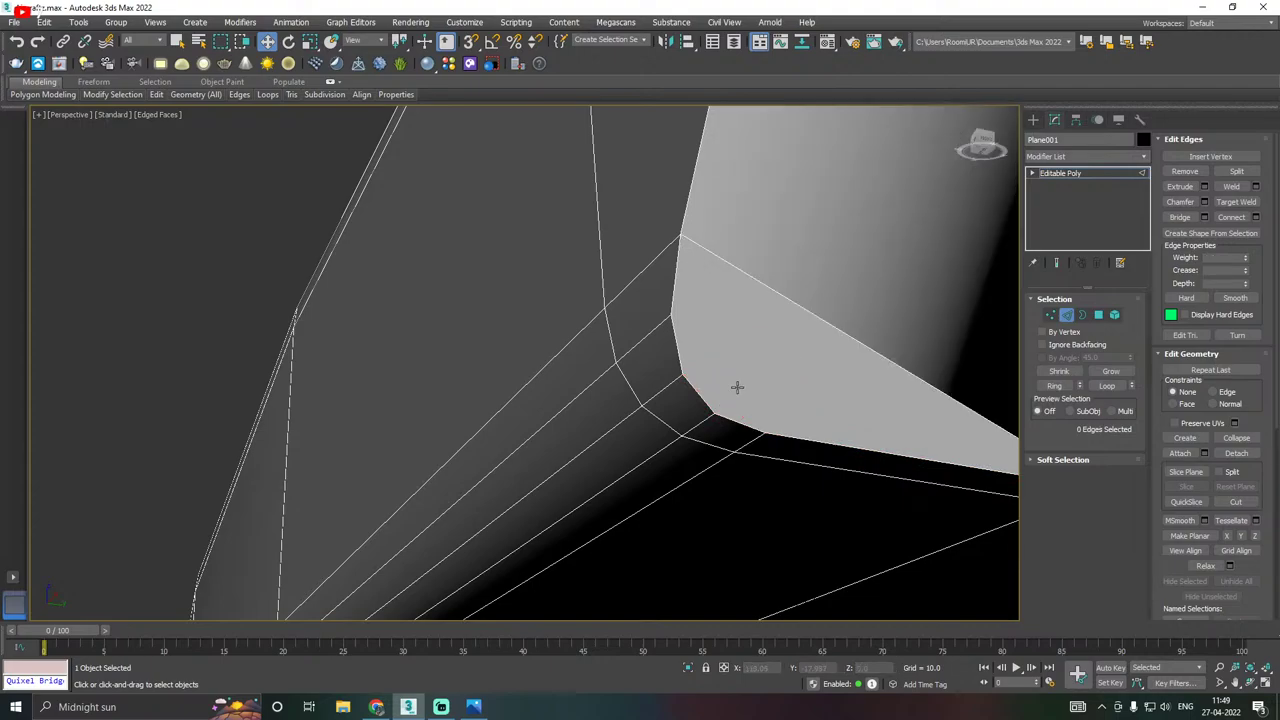
scroll(603, 417, "down", 6)
scroll(637, 393, "up", 3)
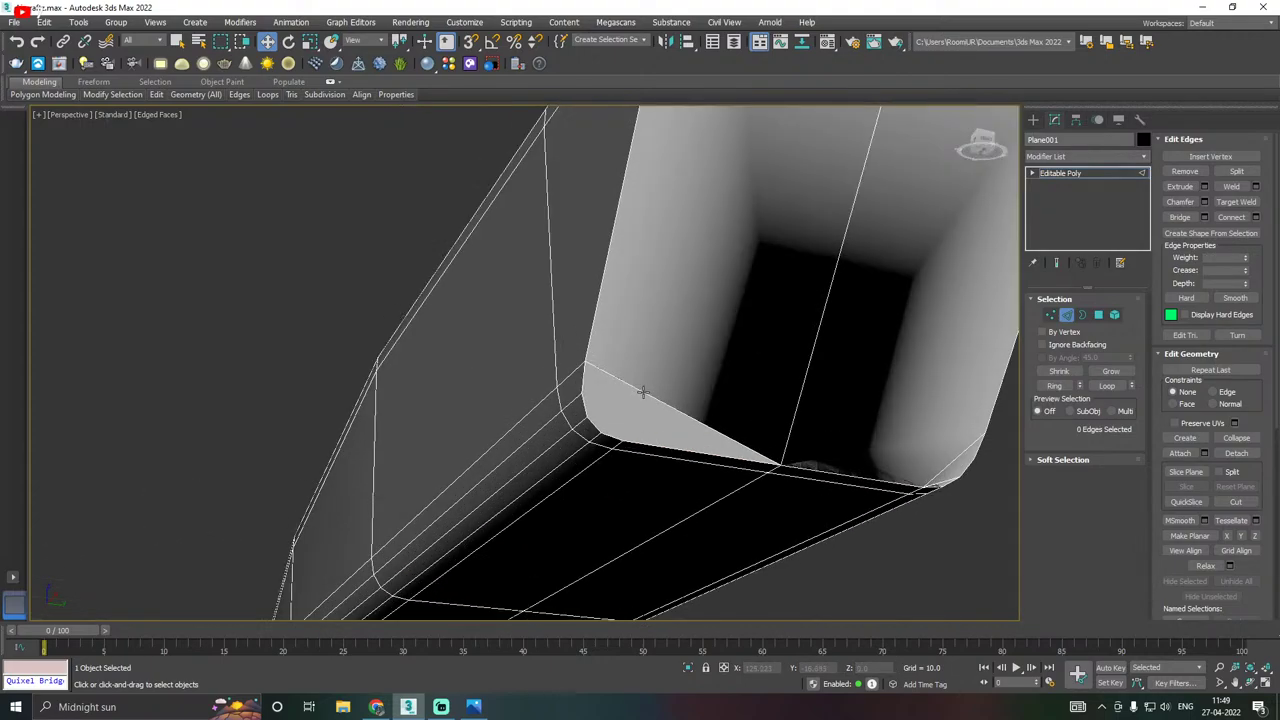
left_click(643, 391)
scroll(643, 391, "down", 6)
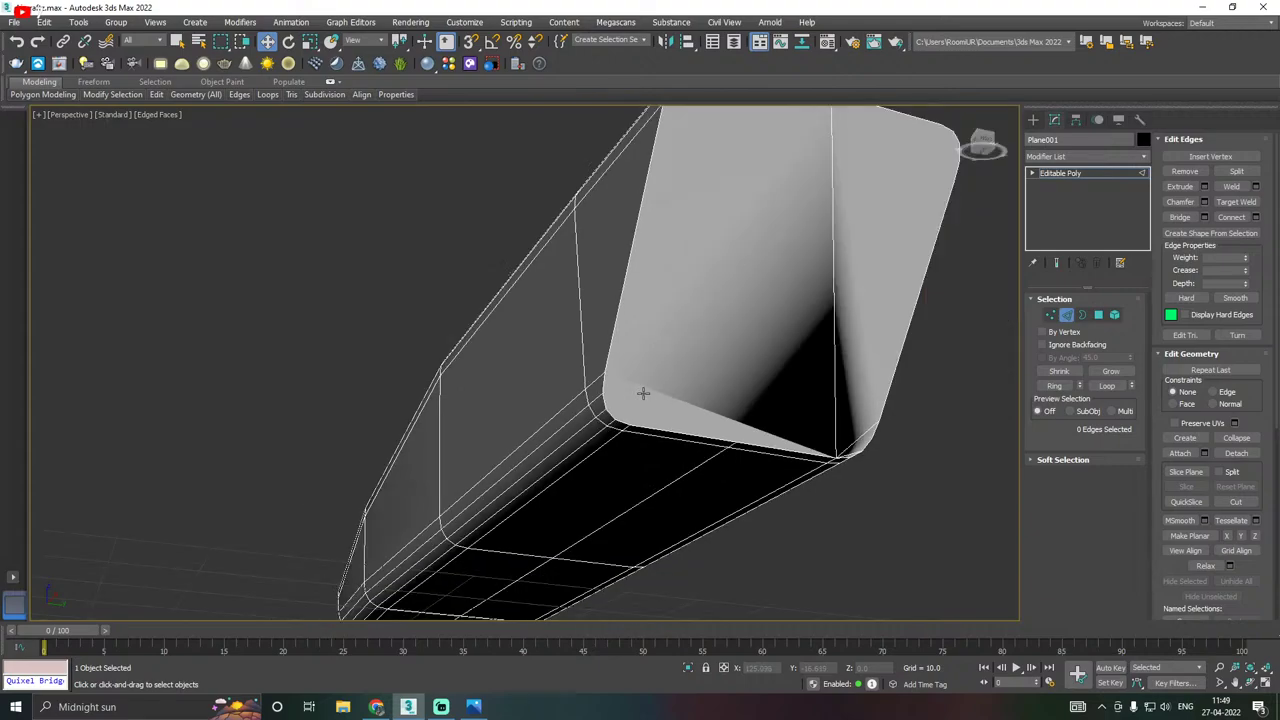
Remove the remaining centre and corner edges from the fuselage's tail end face.
left_click(775, 363)
middle_click_drag(775, 363, 933, 358, "alt")
scroll(878, 368, "up", 4)
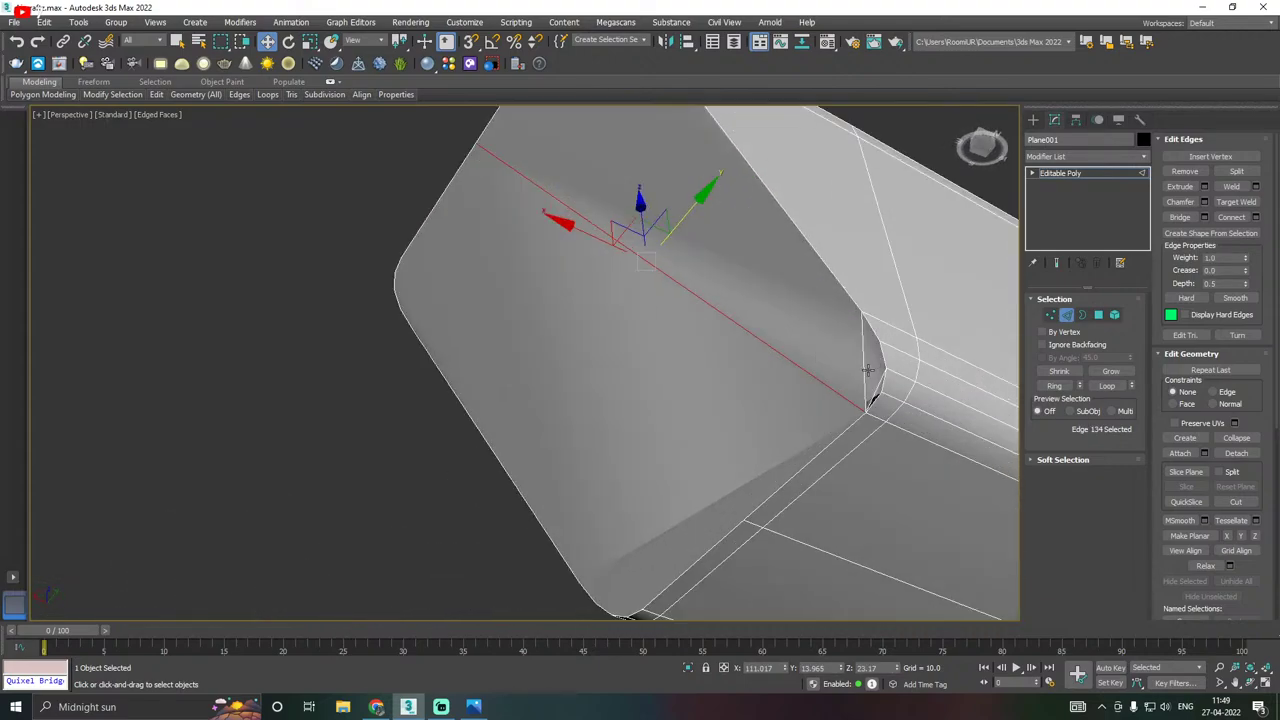
left_click(872, 372)
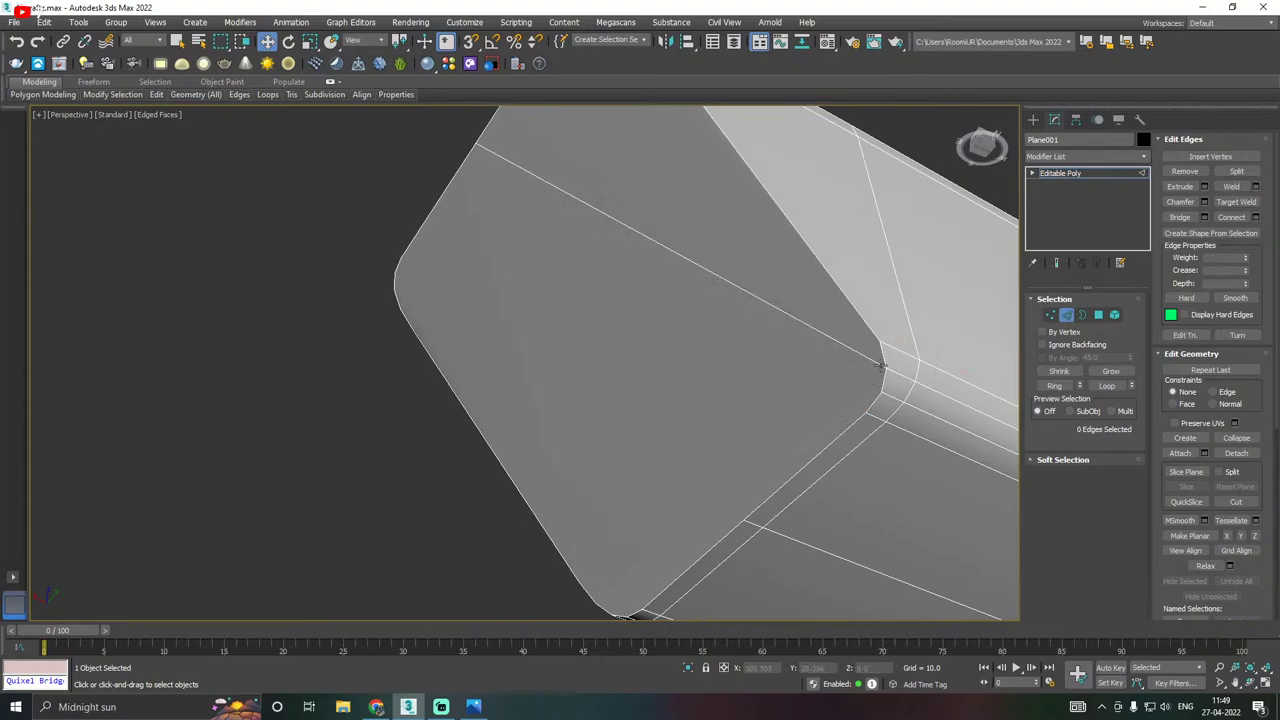
left_click(846, 352)
scroll(677, 389, "down", 4)
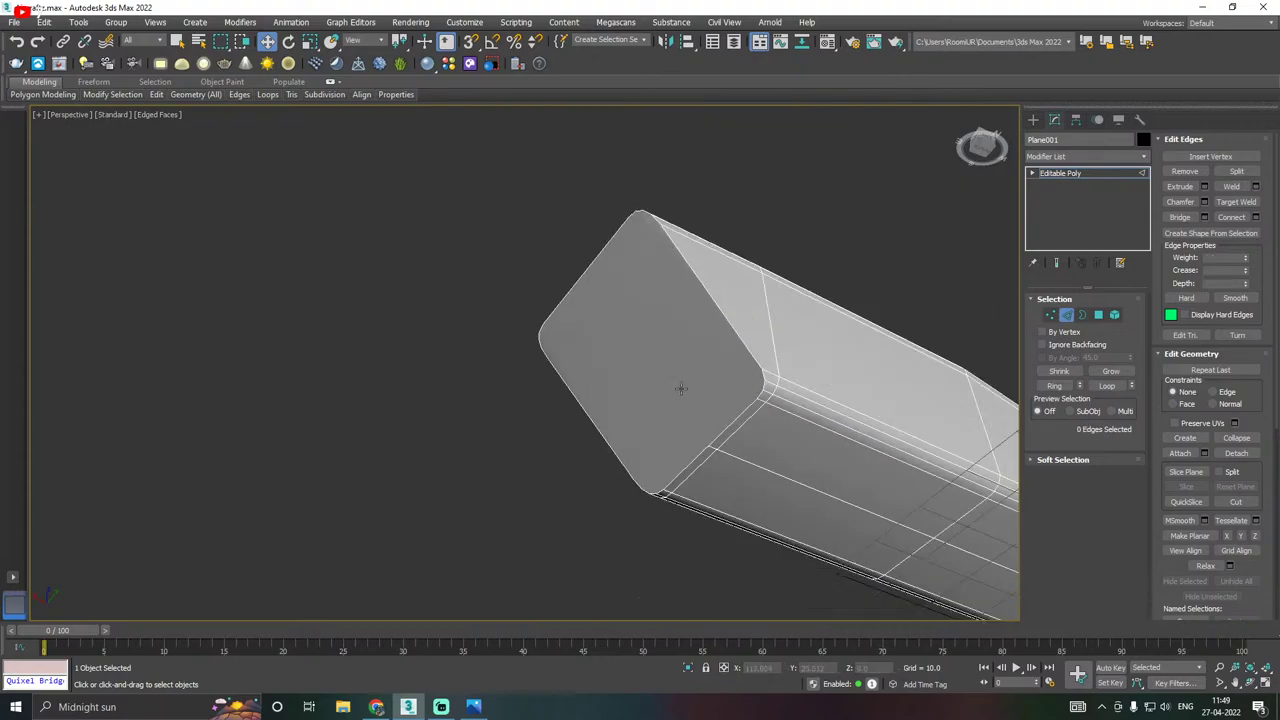
Remove the two diagonal edges cutting across the lower corner of the fuselage's nose end face.
left_click(798, 401)
middle_click_drag(764, 400, 743, 449, "alt")
scroll(718, 360, "up", 6)
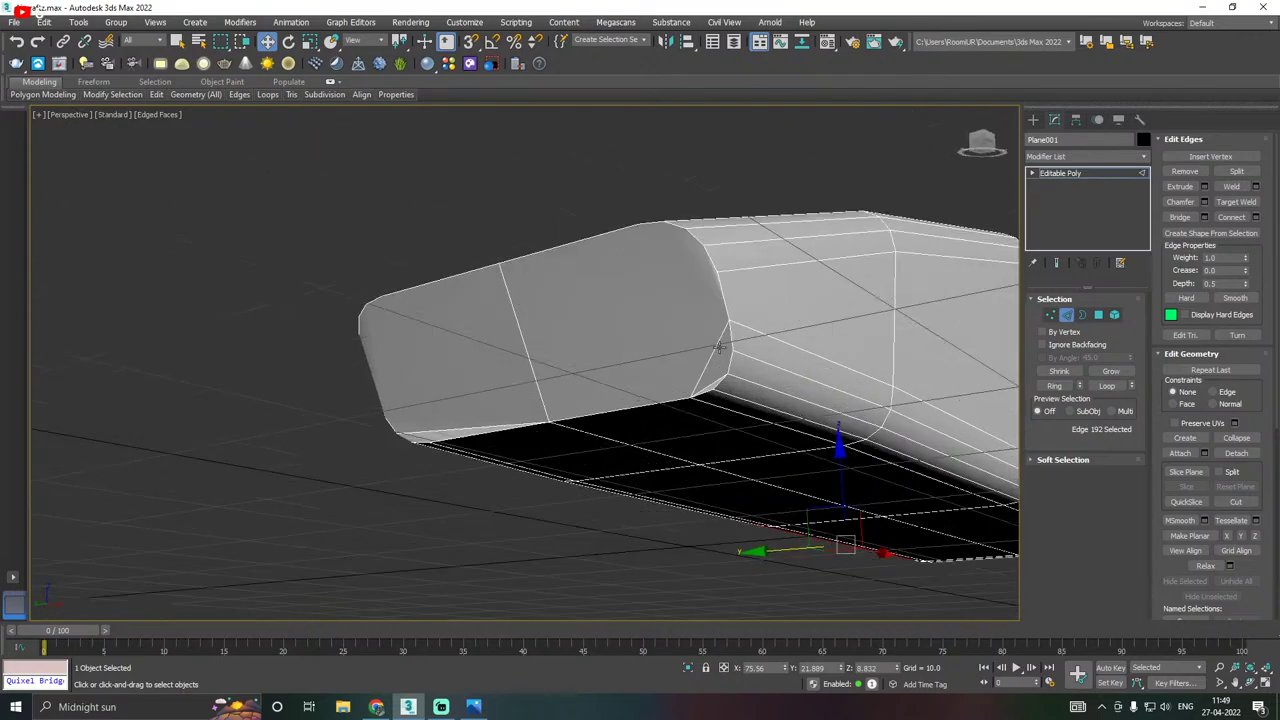
double_click(711, 438)
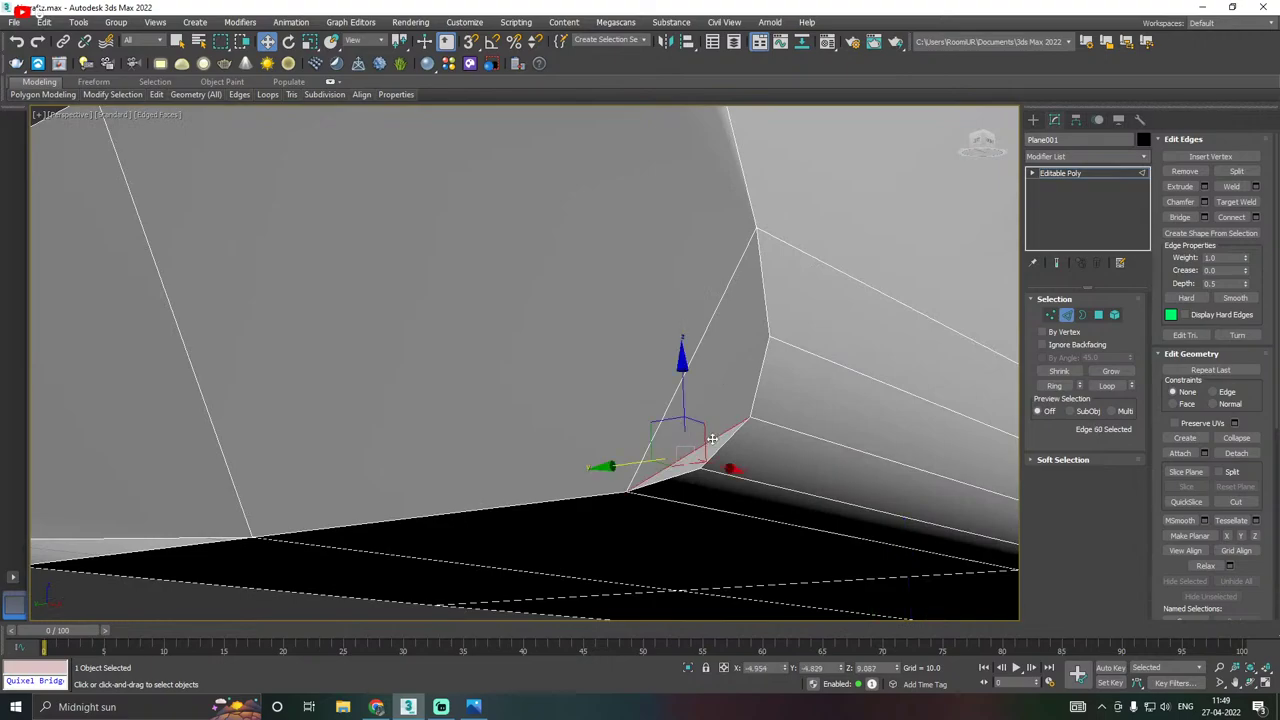
left_click(683, 374)
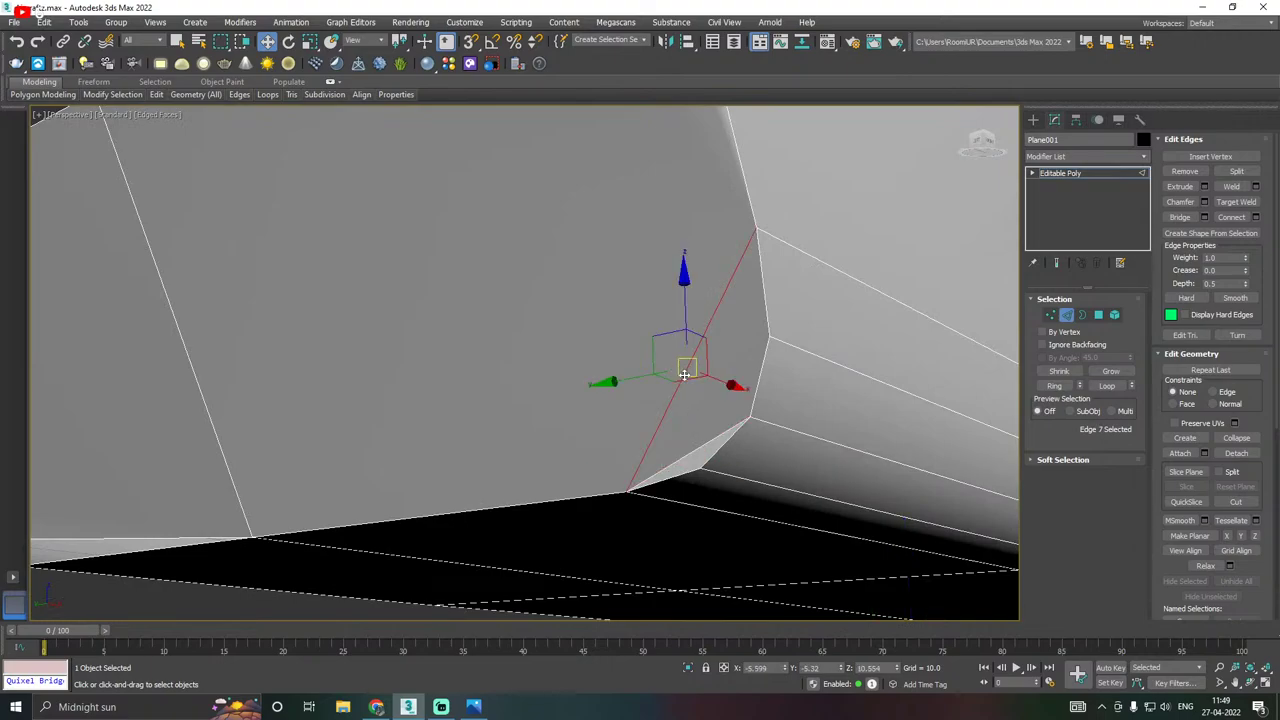
scroll(690, 395, "down", 3)
double_click(702, 414)
middle_click_drag(702, 414, 752, 403, "alt")
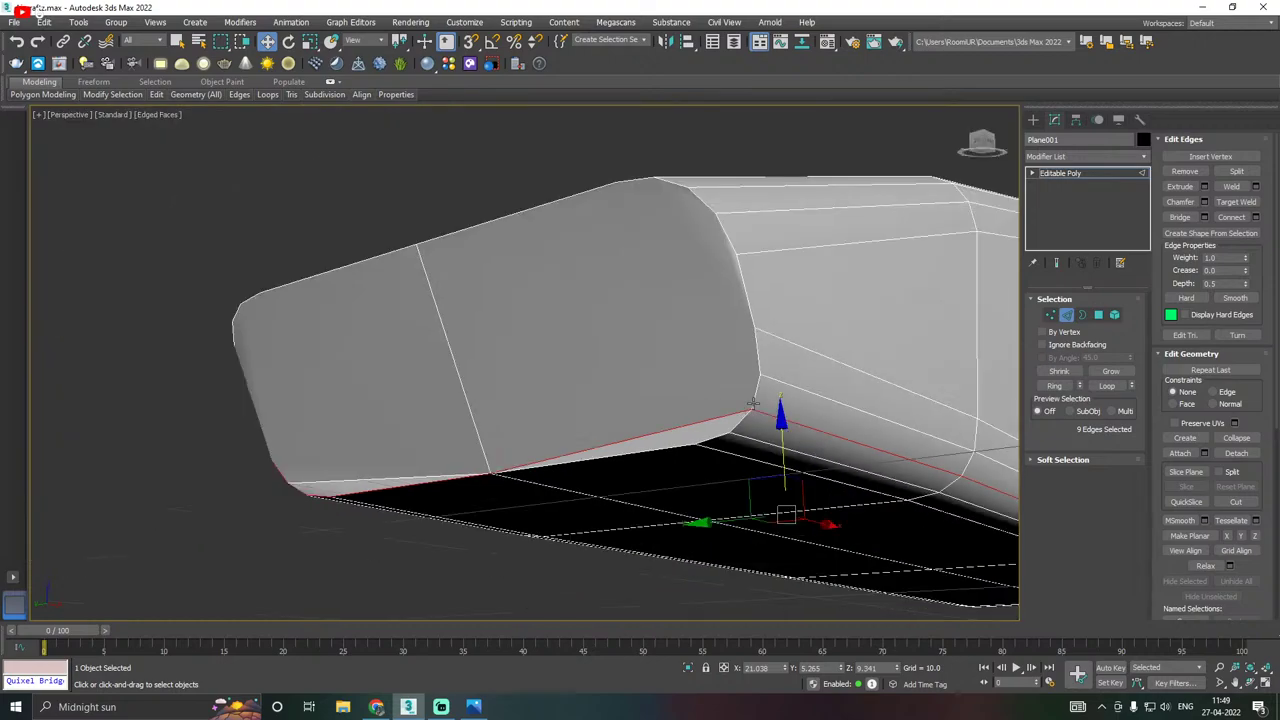
Cap the open border along the lower edge of the fuselage's nose end.
left_click(435, 473)
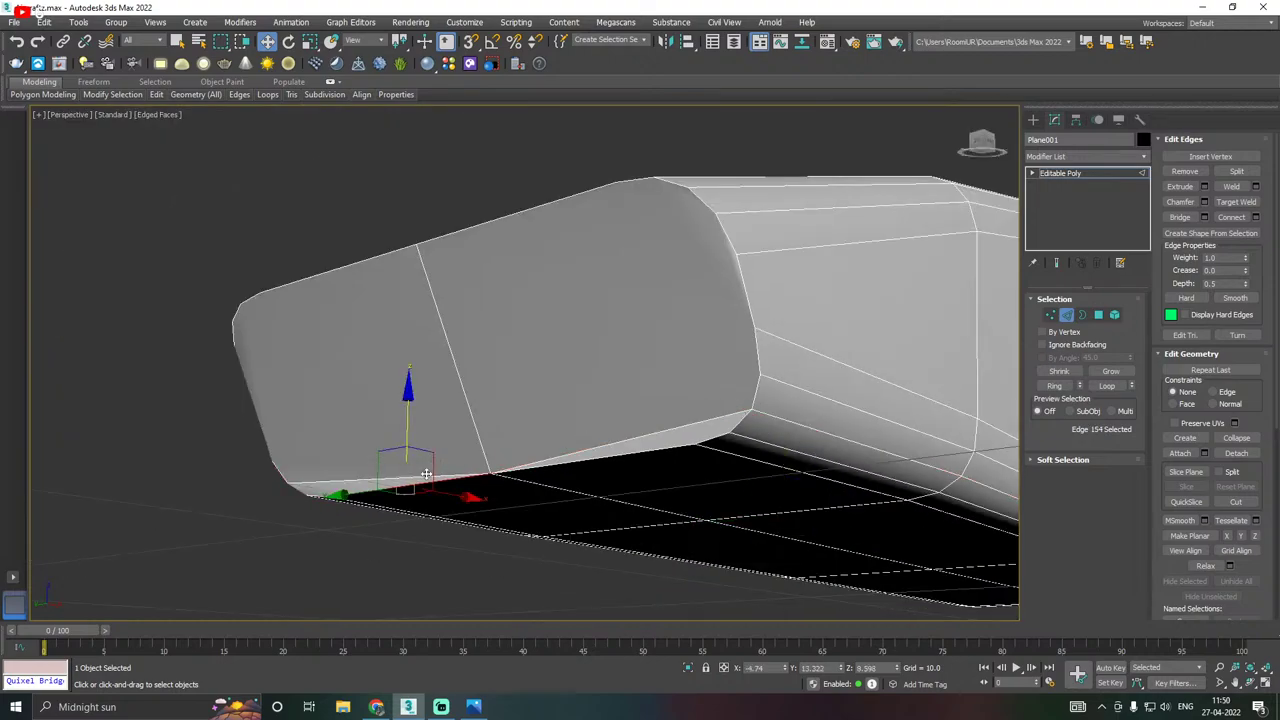
left_click(586, 450)
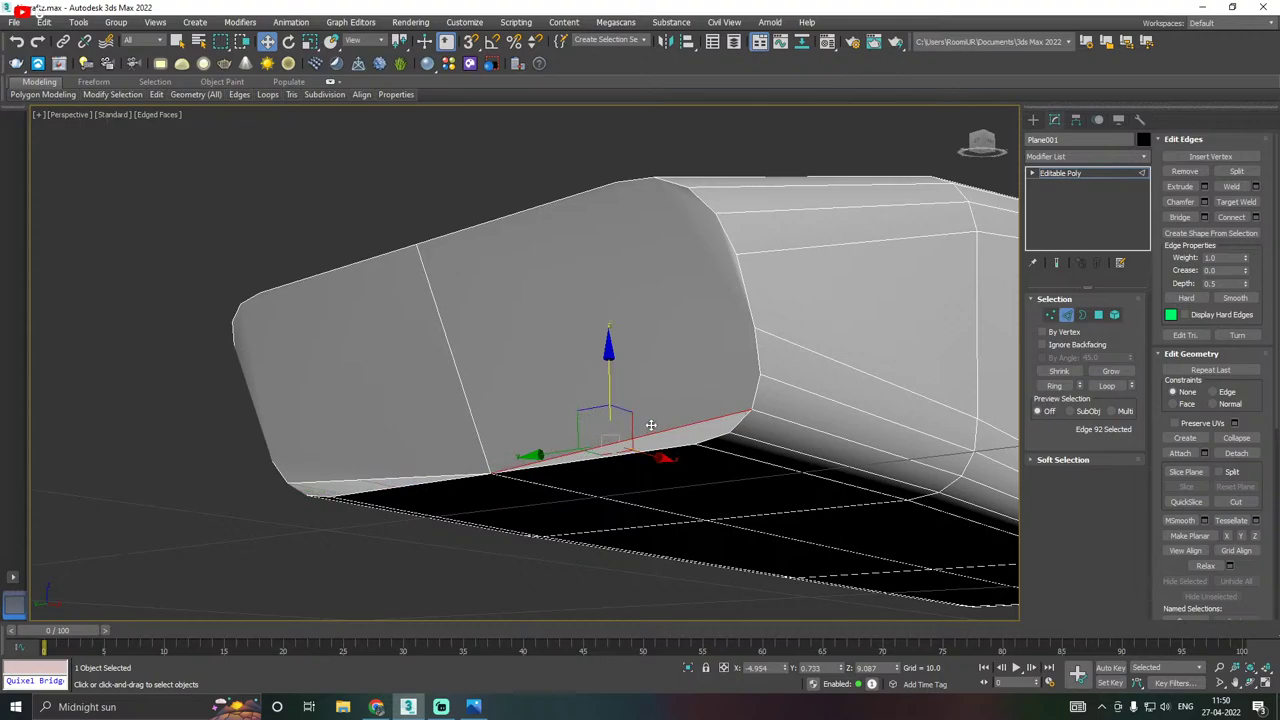
middle_click_drag(600, 440, 1166, 381, "alt")
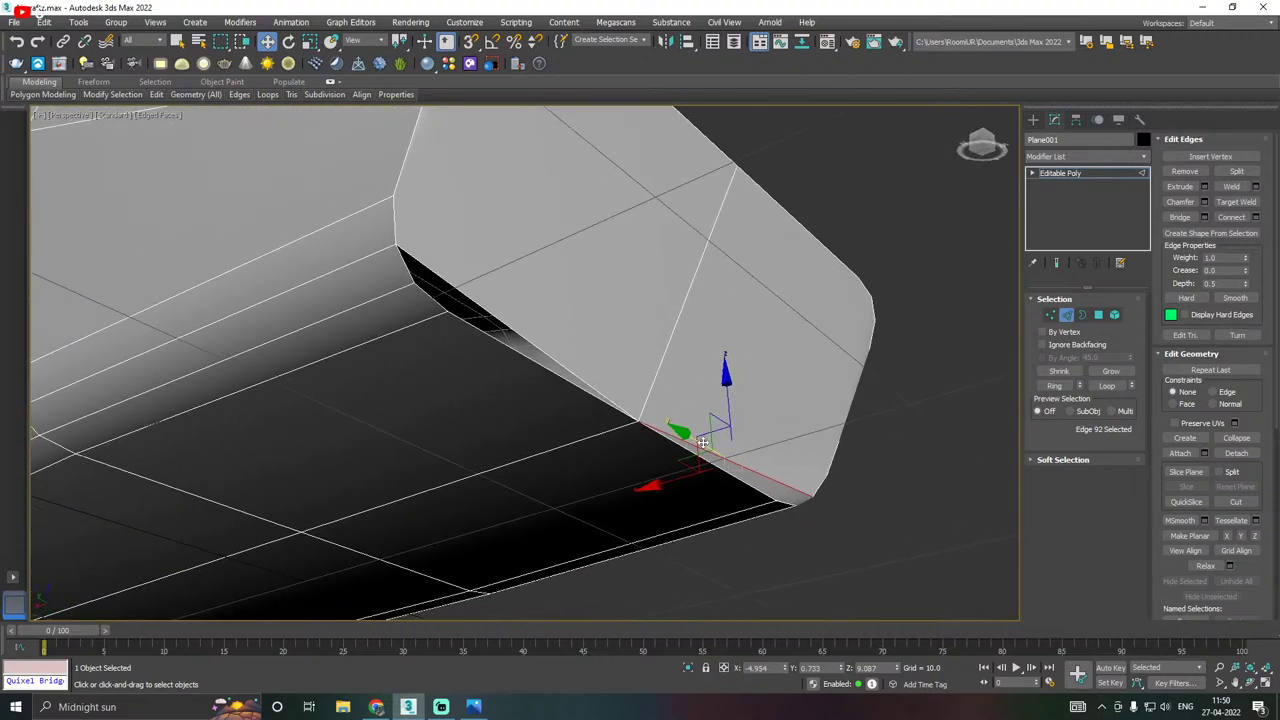
left_click(1083, 314)
left_click(624, 390)
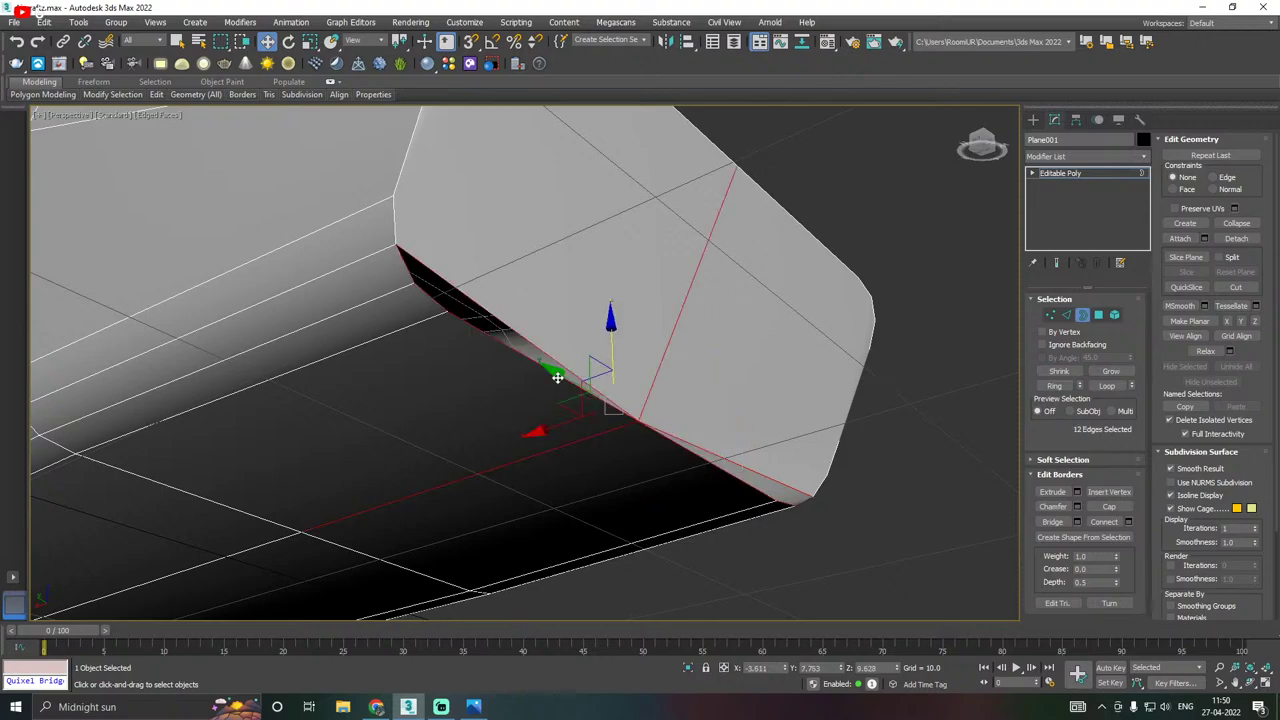
middle_click_drag(624, 390, 590, 382, "alt")
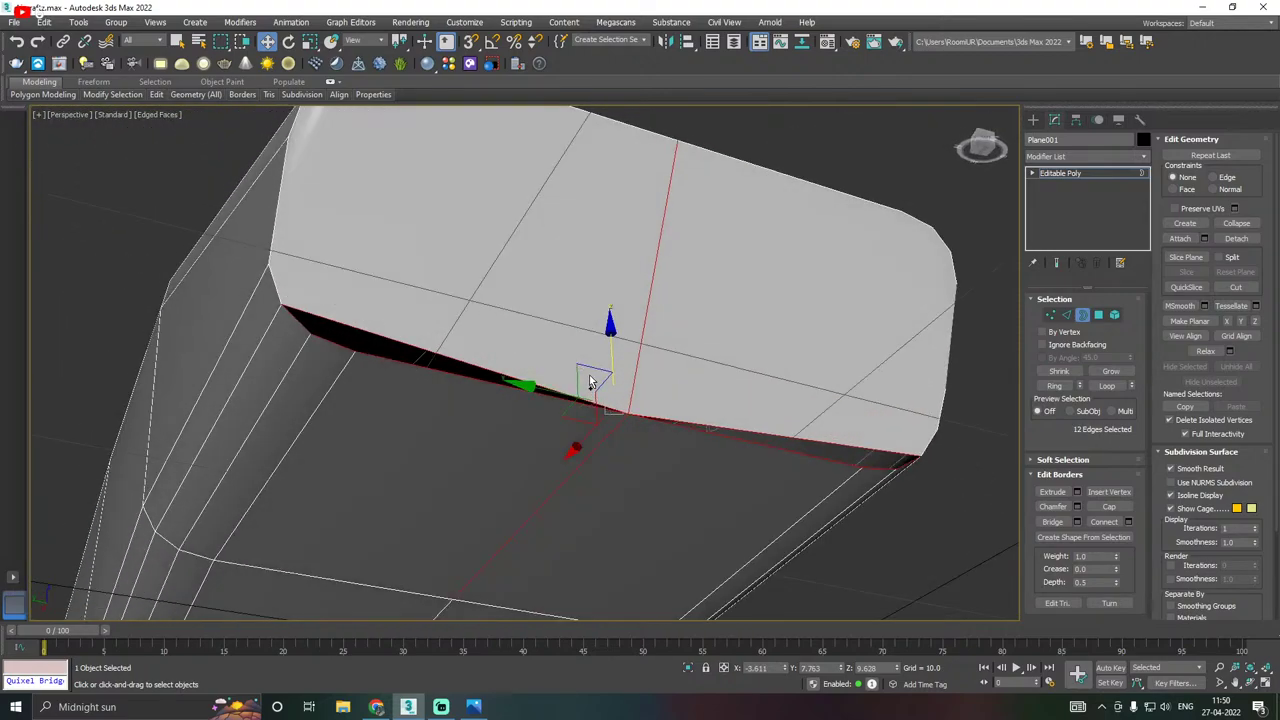
left_click(1109, 508)
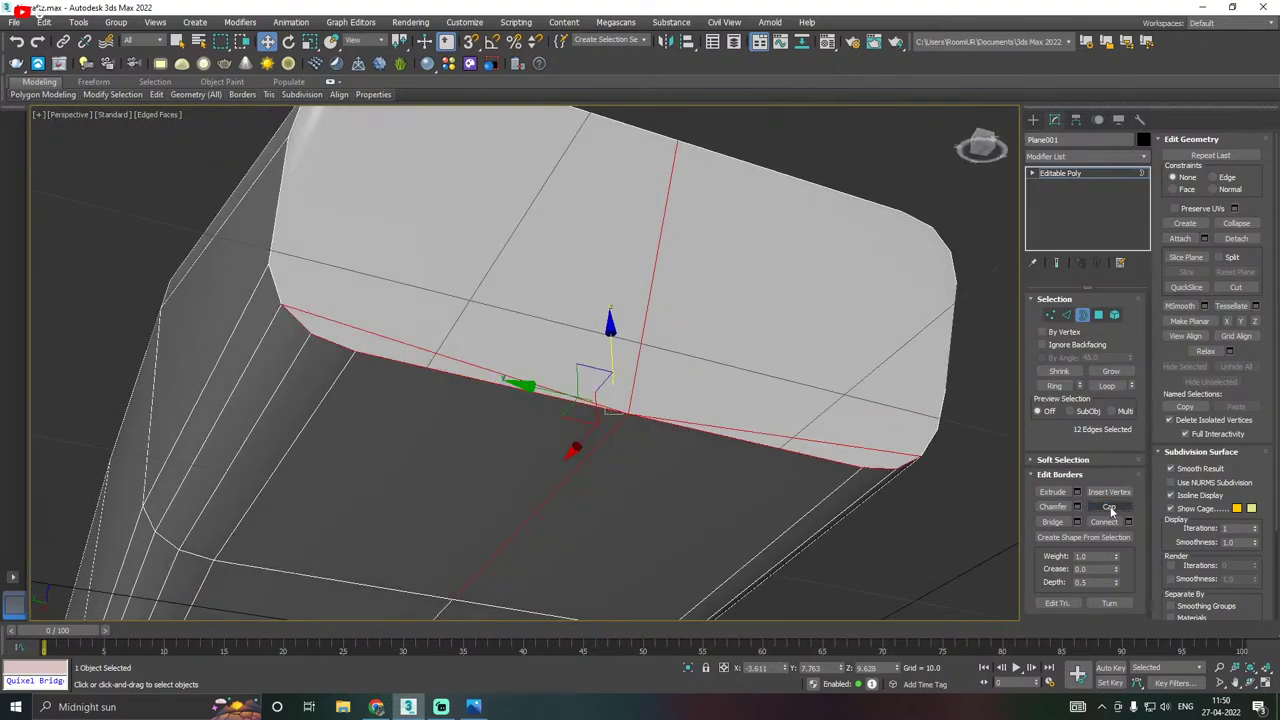
left_click(637, 441)
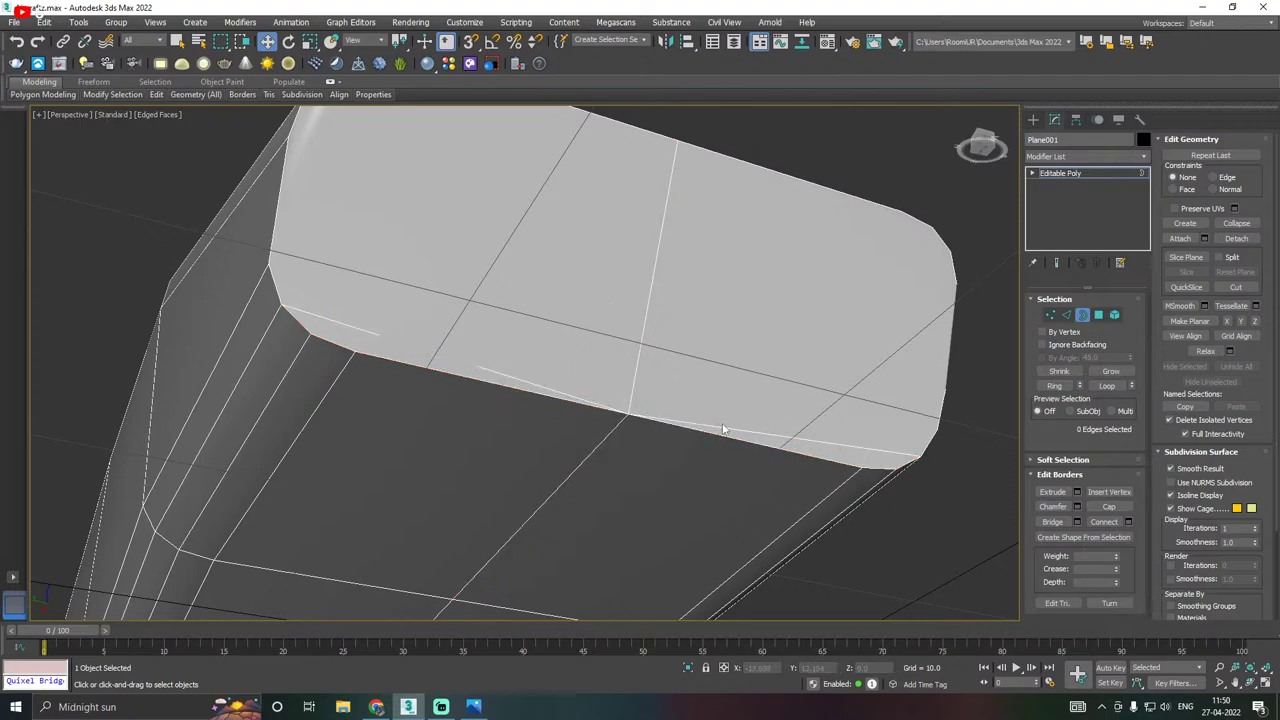
Remove the two edges separating the capped lower strip from the nose end face.
left_click(1066, 315)
left_click(762, 426)
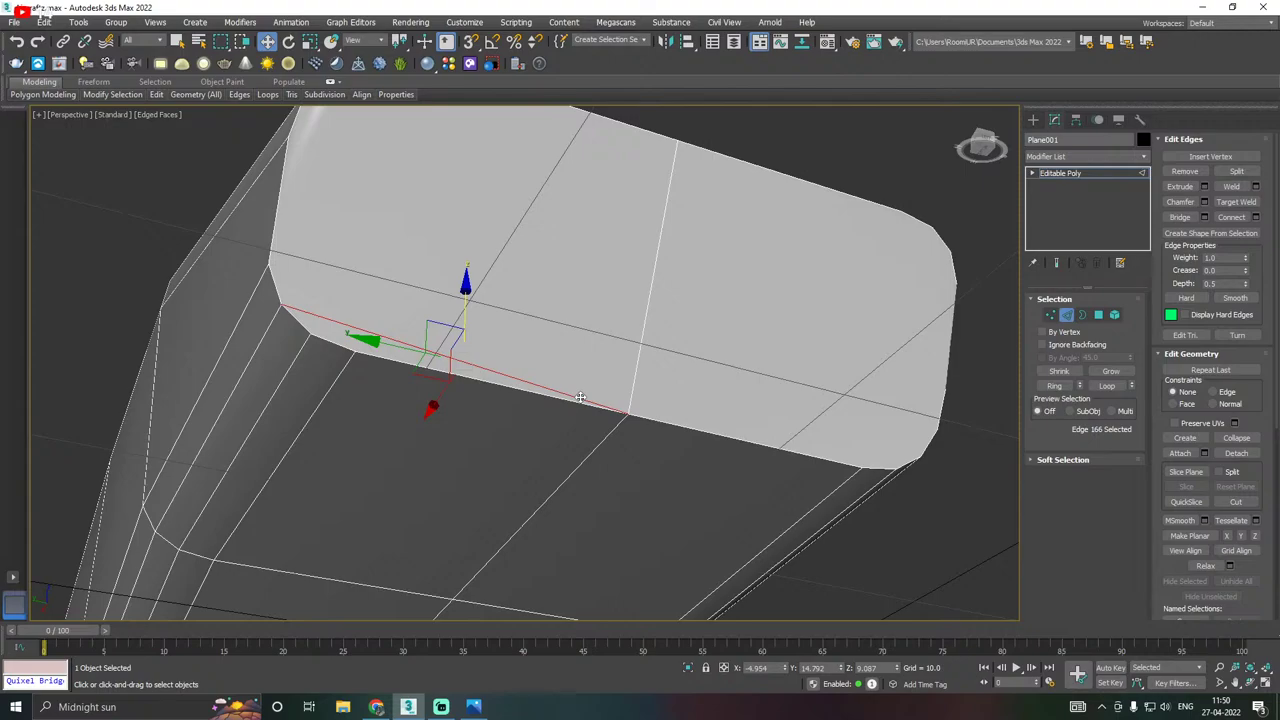
key("BackSpace")
middle_click_drag(582, 392, 689, 369, "alt")
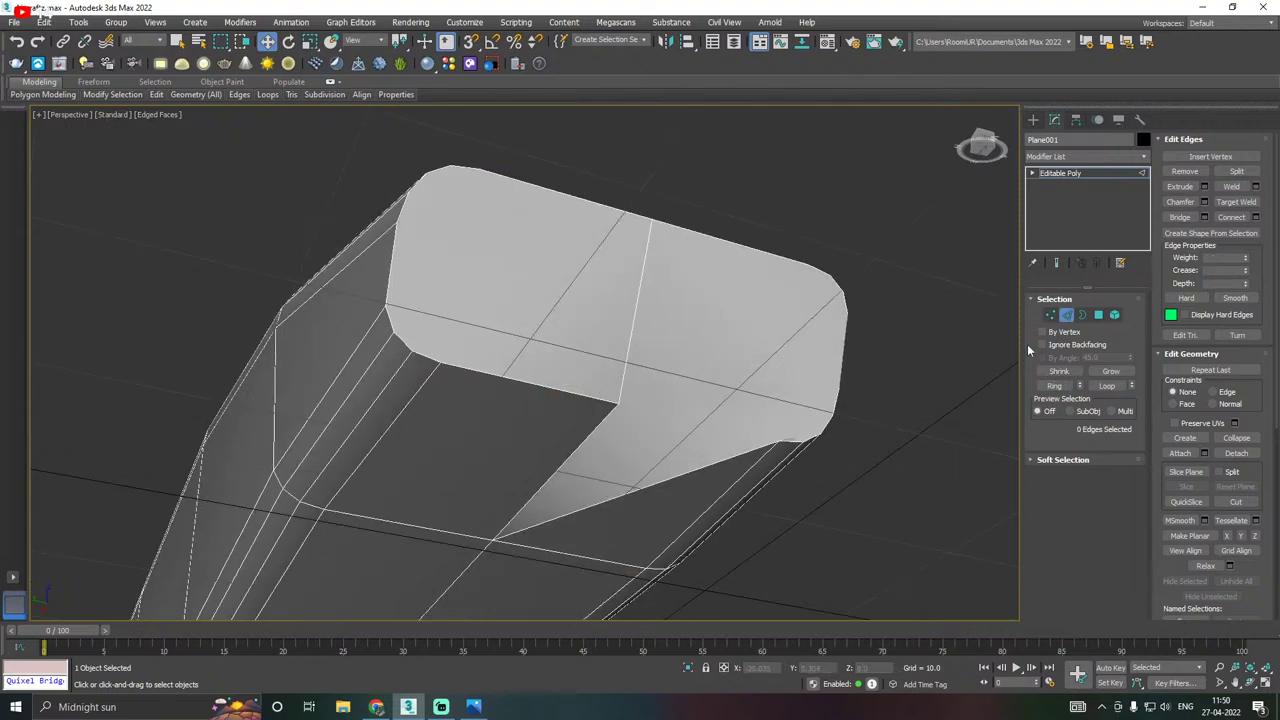
Connect the nose end's lower centre vertex to the lower corner vertex with a new edge.
left_click(1050, 314)
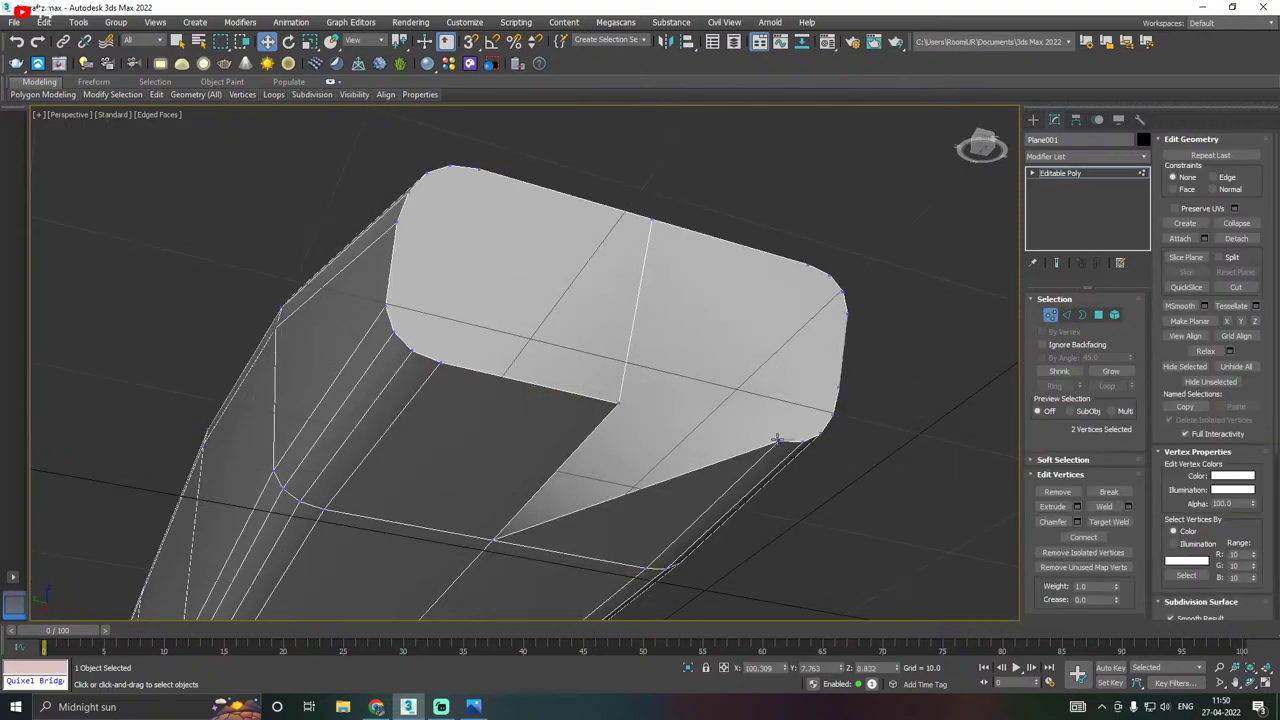
left_click(778, 440)
middle_click_drag(673, 418, 625, 455, "alt")
left_click(644, 490, "ctrl")
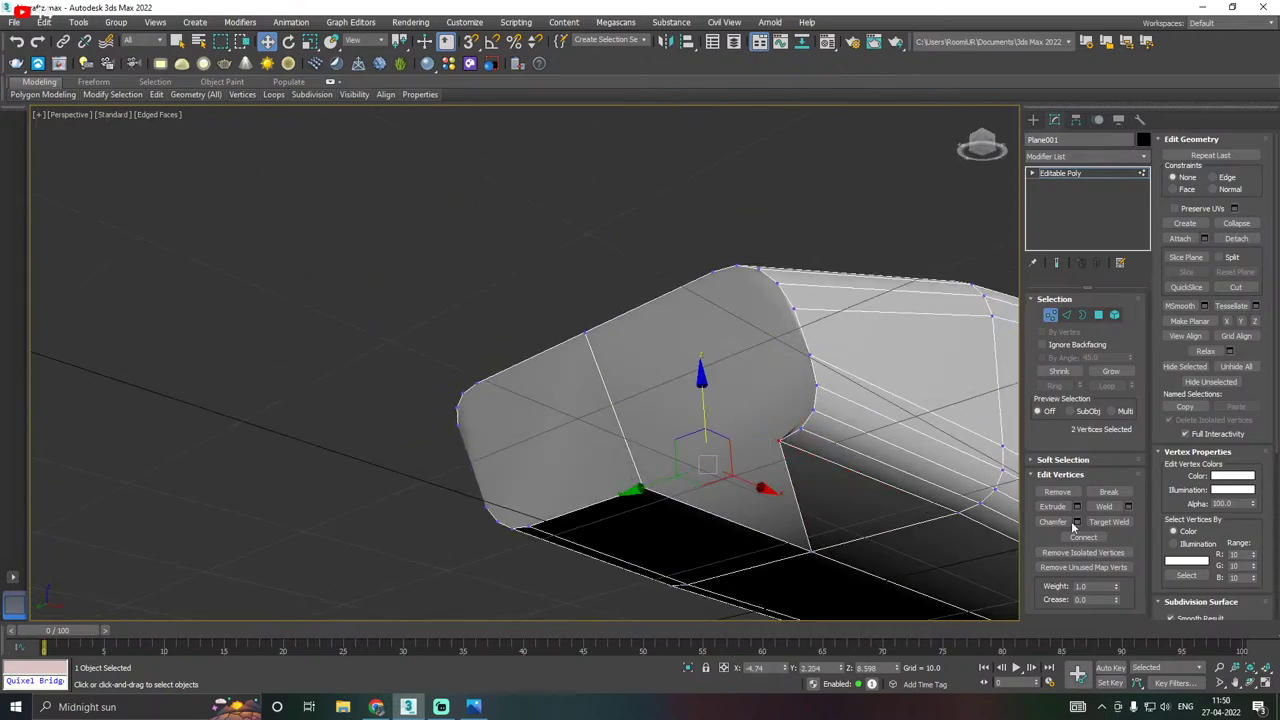
left_click(1083, 537)
mouse_move(813, 494)
middle_mouse_down("alt")
mouse_move(873, 477)
mouse_move(882, 489)
mouse_move(858, 471)
mouse_move(800, 500)
middle_mouse_up("alt")
Remove the stray diagonal edge across the fuselage underside just behind the nose end.
left_click(1050, 315)
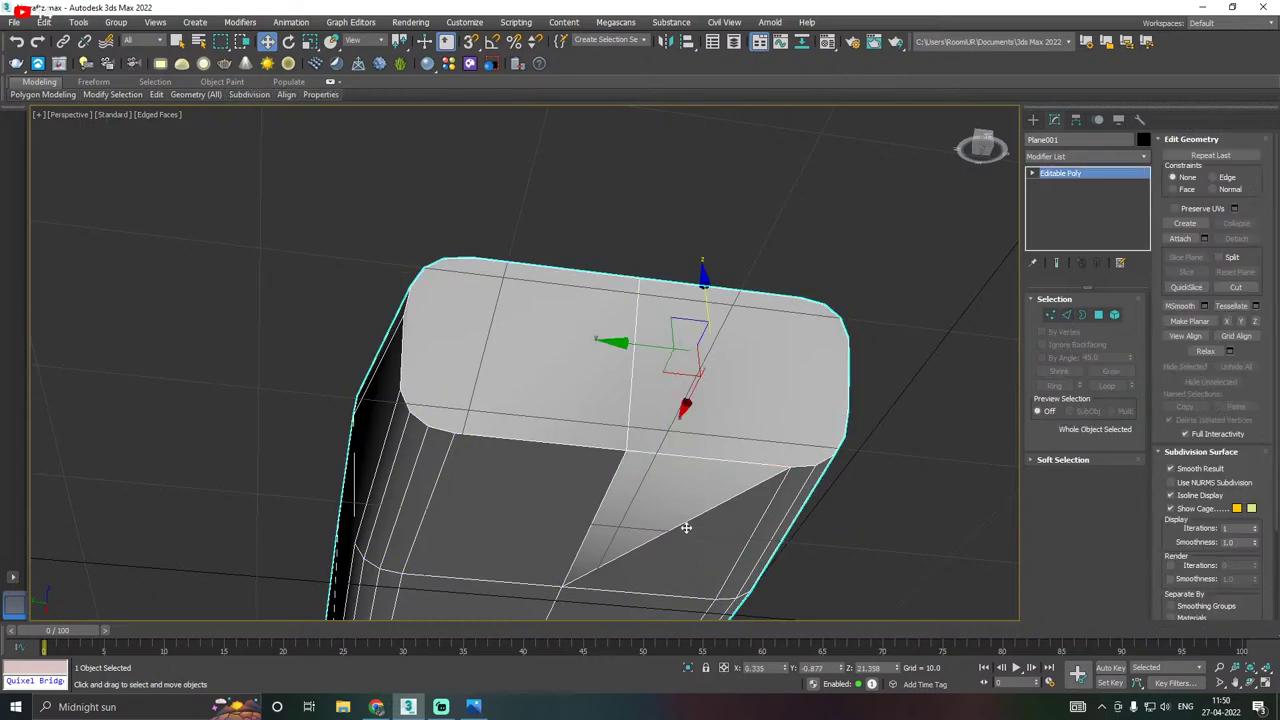
left_click(1066, 316)
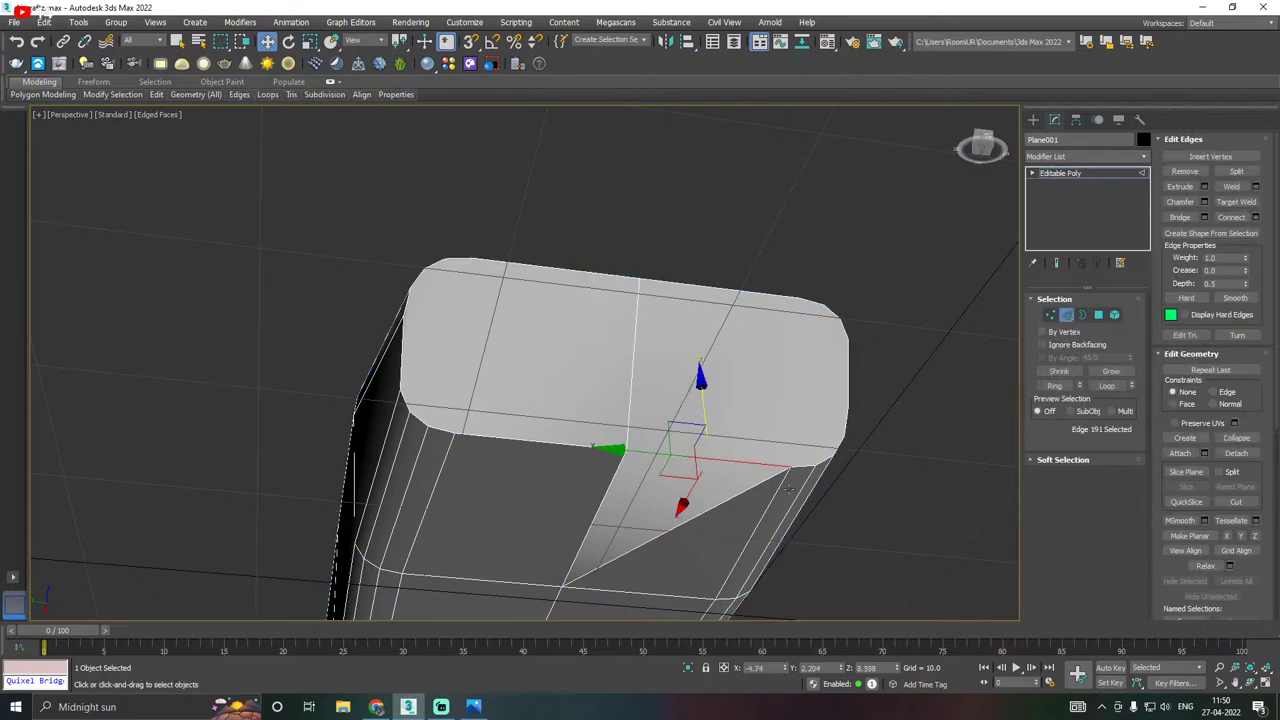
left_click(722, 509)
key("Delete")
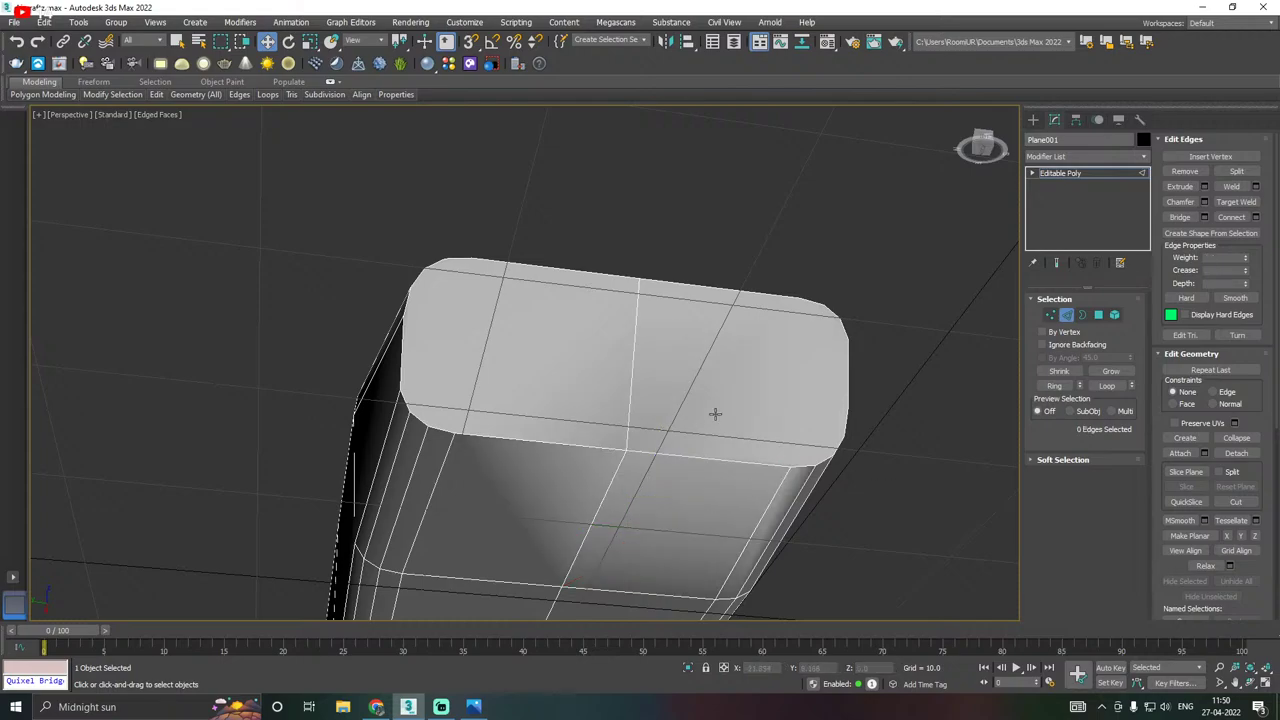
Apply Auto Smooth at 45 to the whole fuselage element and return to object level.
scroll(715, 413, "down", 2)
left_click(1114, 314)
left_click(687, 391)
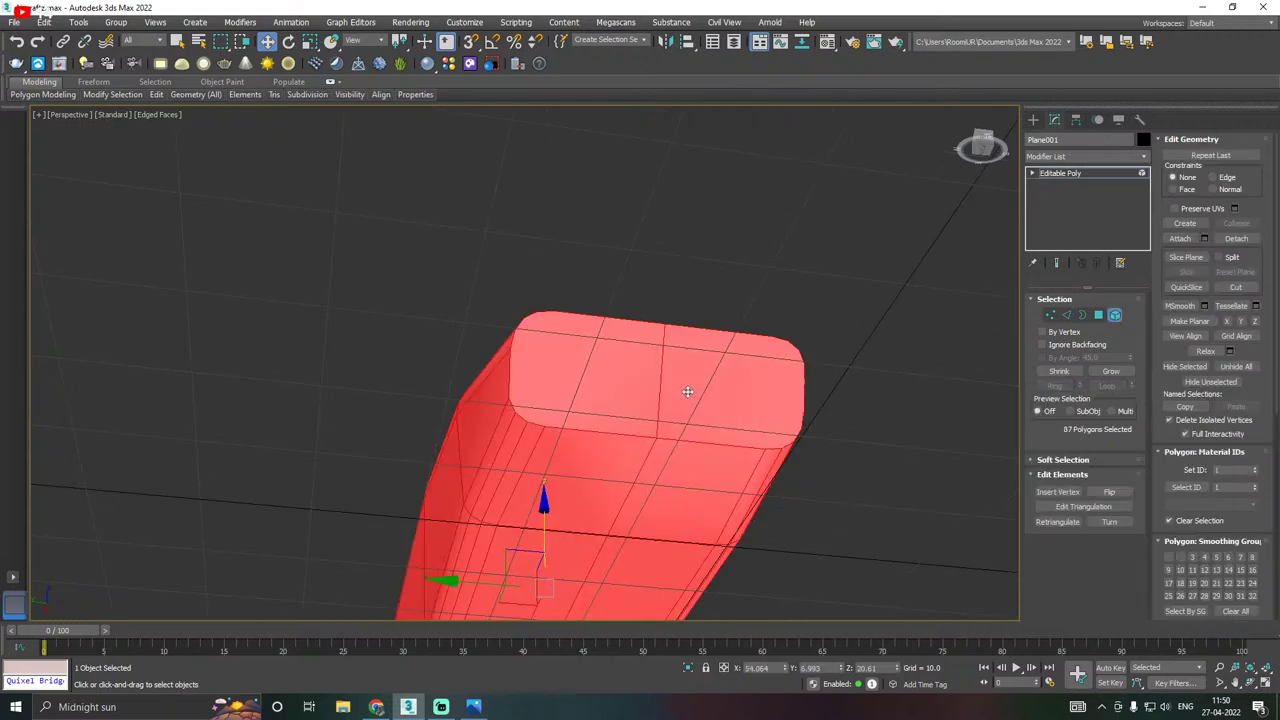
scroll(1205, 557, "down", 1)
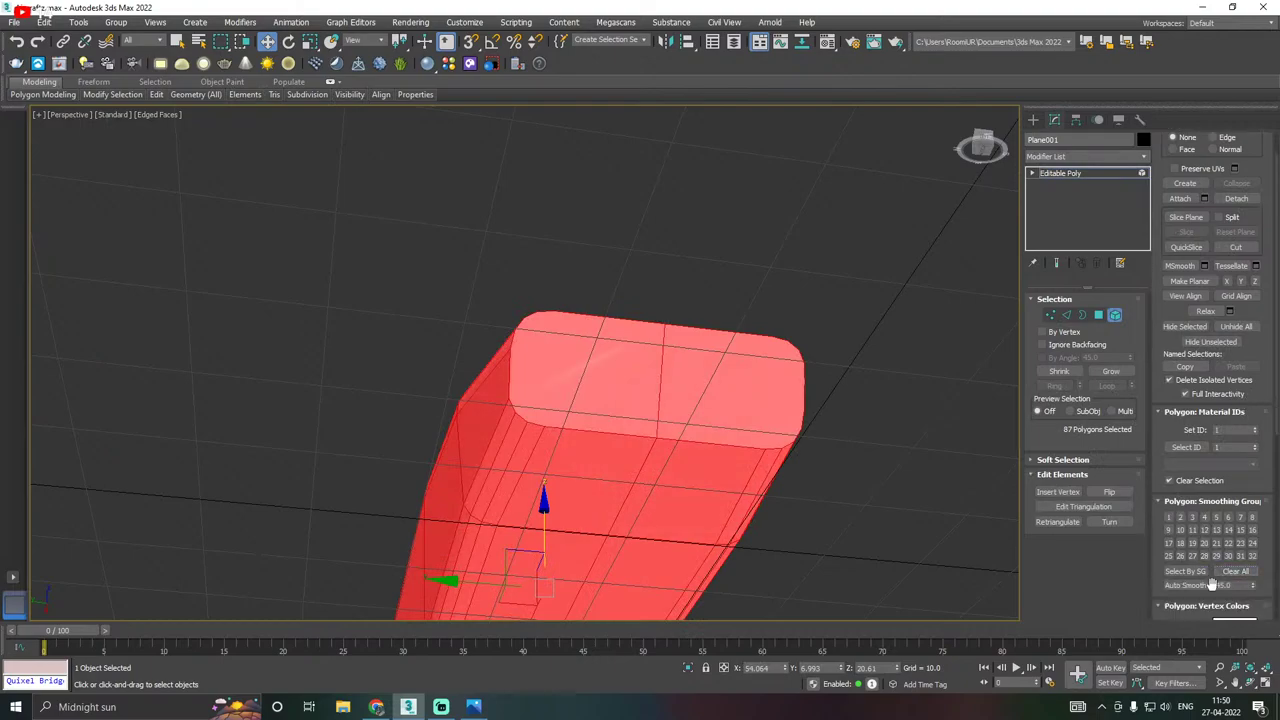
middle_click_drag(848, 442, 860, 390, "alt")
scroll(697, 465, "down", 3)
left_click(1073, 173)
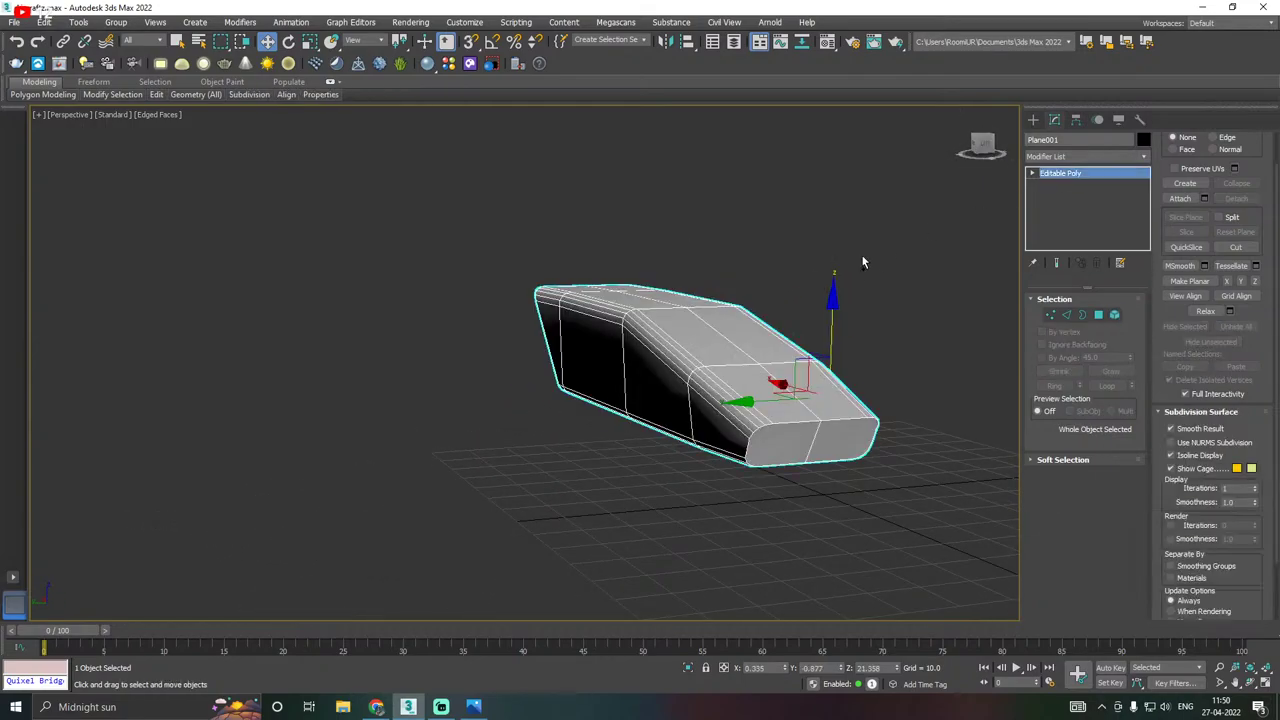
Preview the fuselage with NURMS subdivision from several sides and turn the subdivision off again.
middle_click_drag(740, 262, 532, 151, "alt")
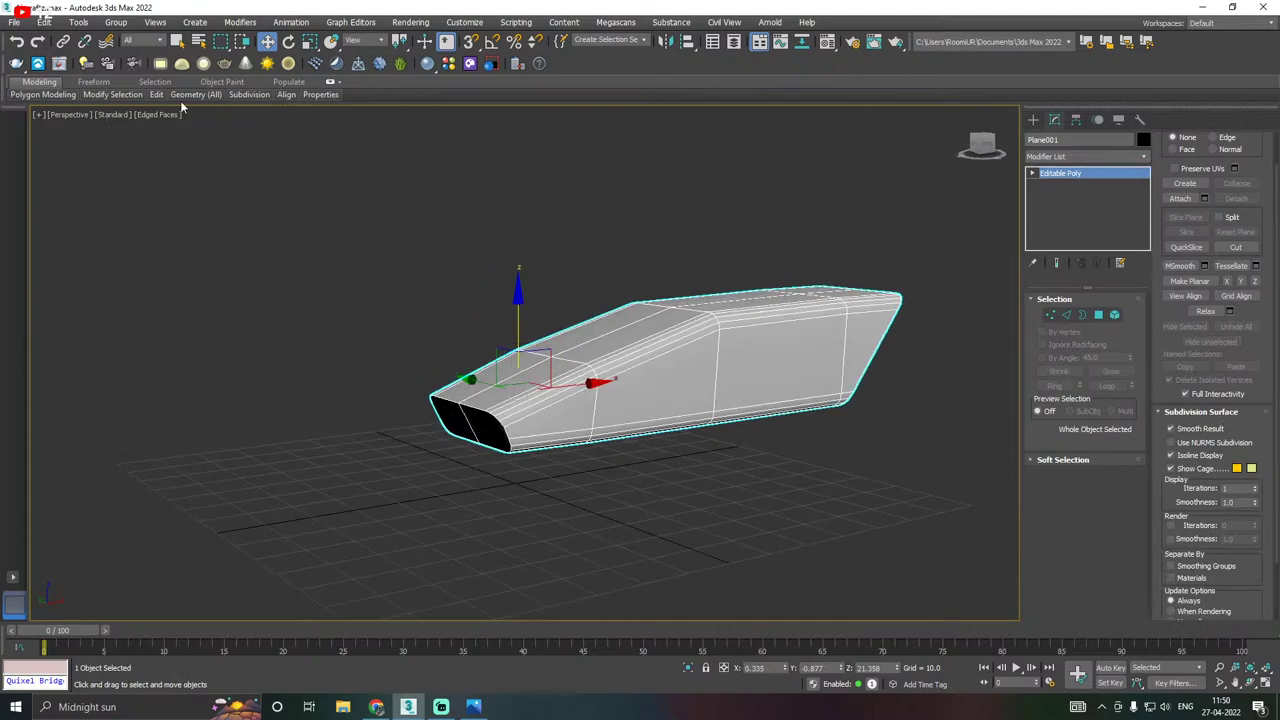
mouse_move(156, 94)
left_click(200, 180)
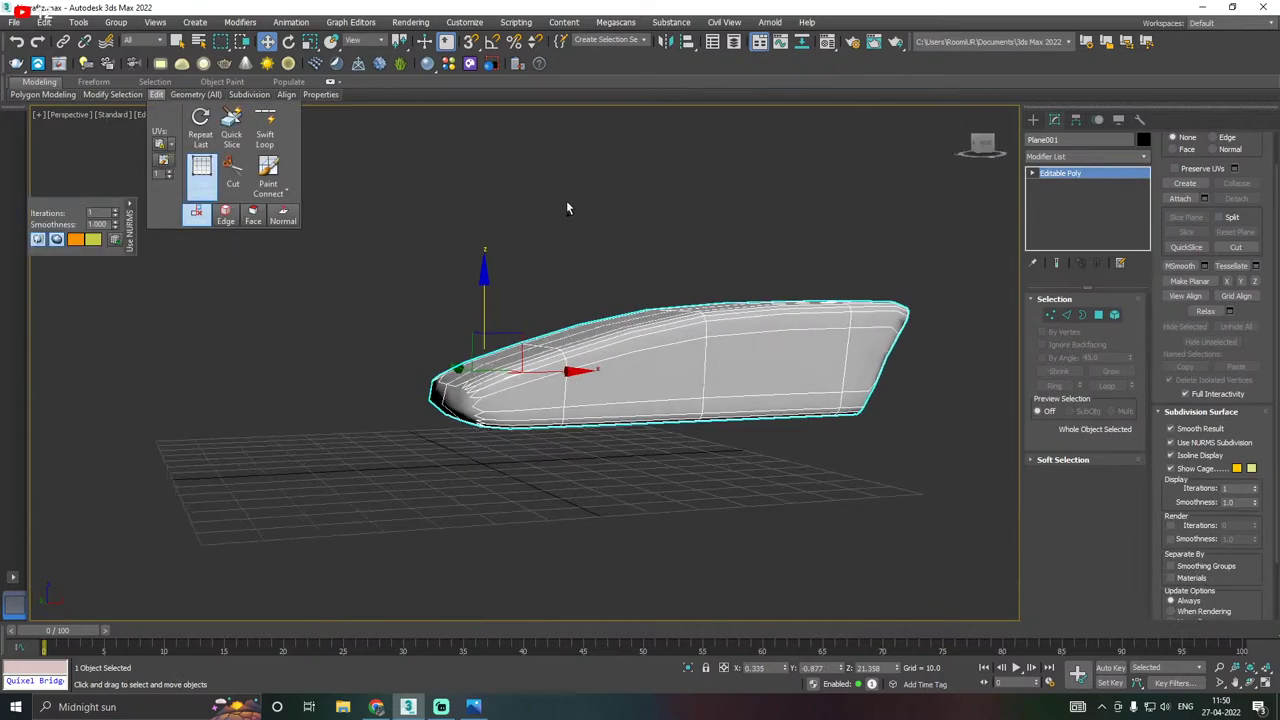
middle_click_drag(566, 203, 580, 243, "alt")
left_click(198, 177)
left_click(198, 177)
left_click(591, 245)
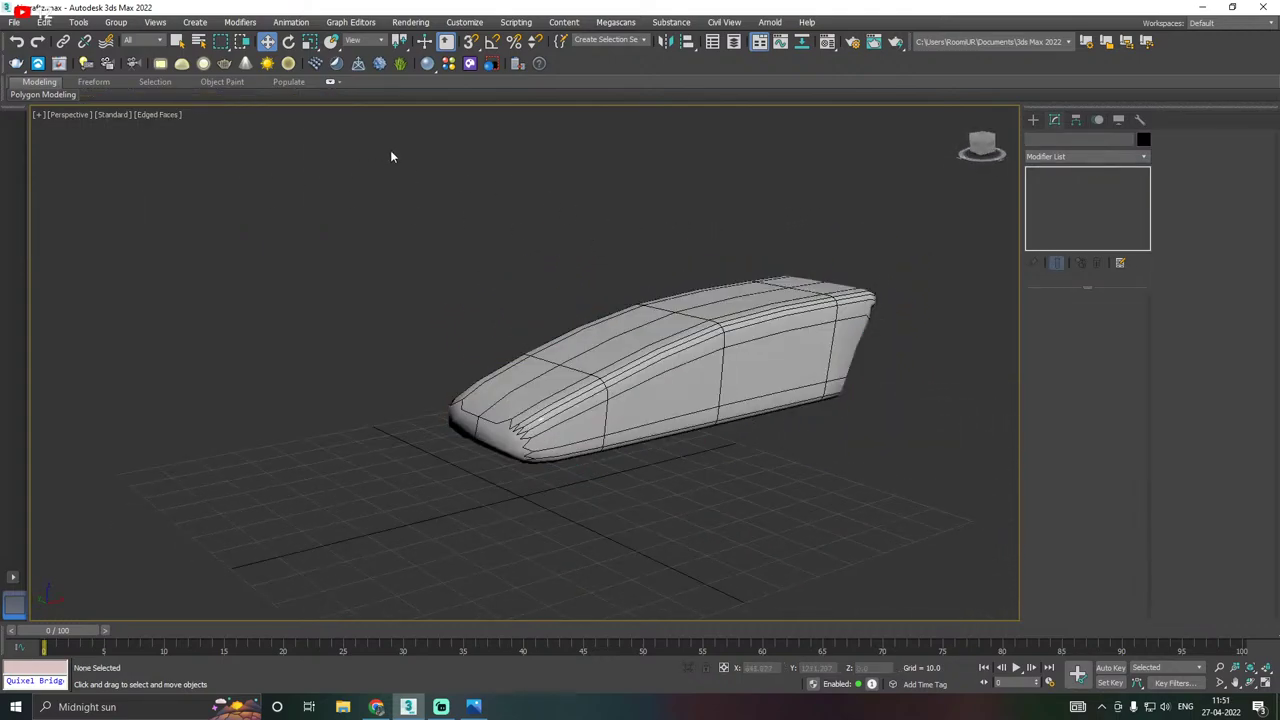
left_click(661, 303)
mouse_move(161, 100)
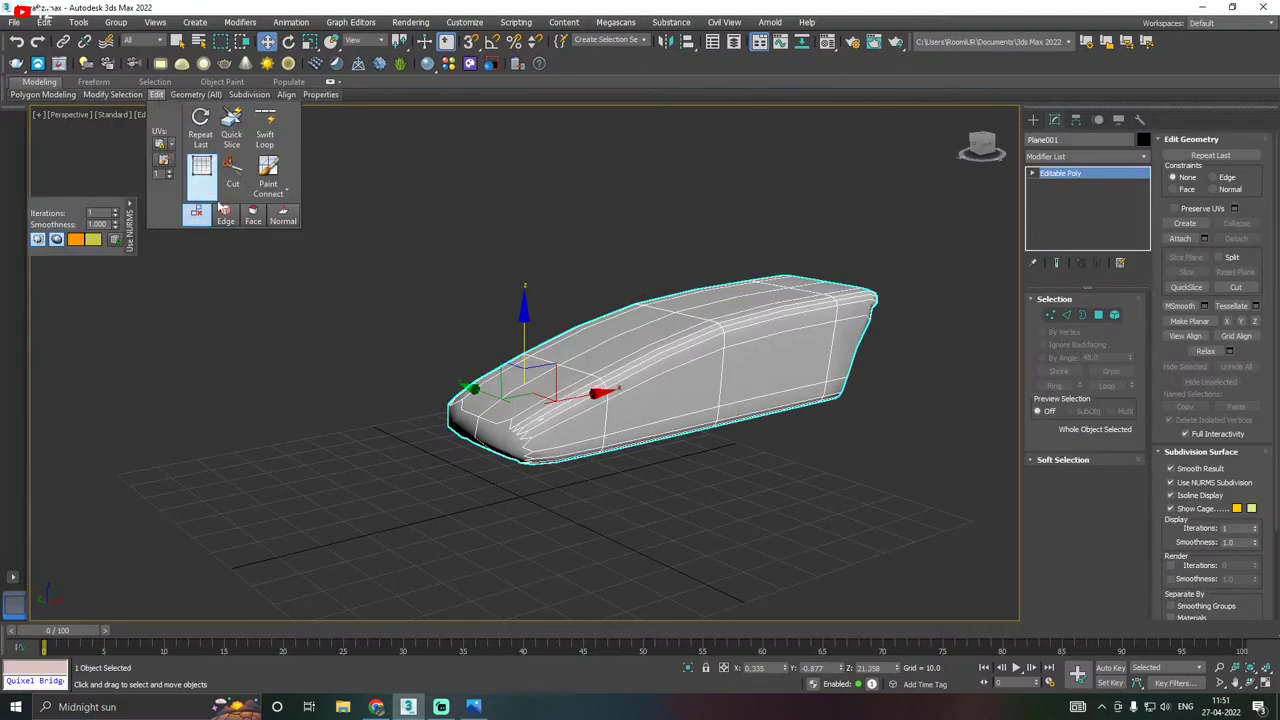
left_click(208, 190)
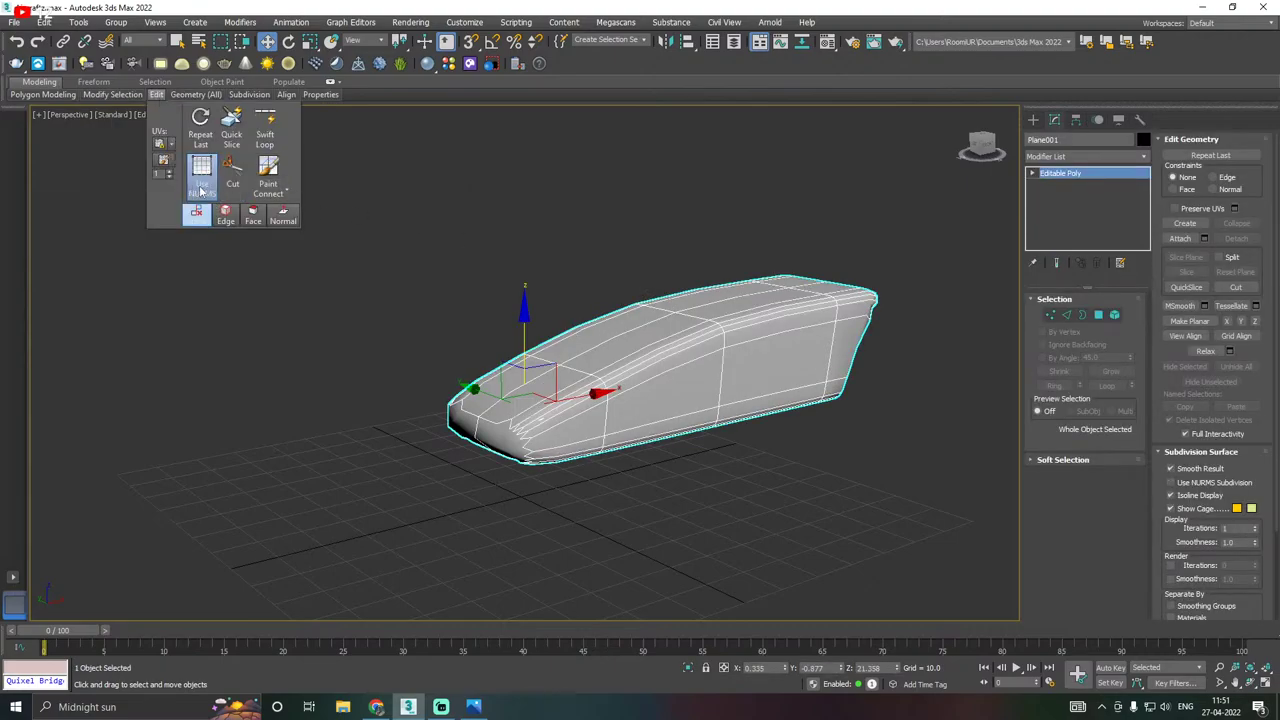
middle_click_drag(511, 221, 529, 218, "alt")
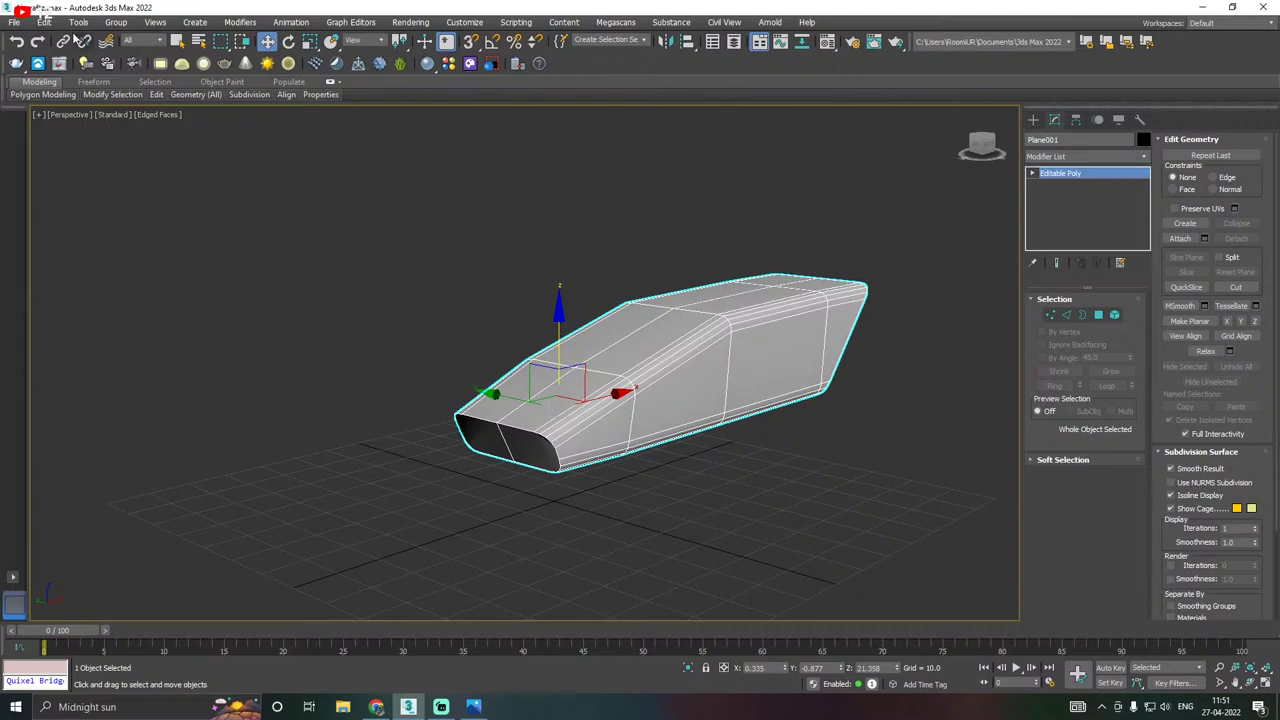
Save a copy of the scene as Aircraftz03.max and save the current scene.
left_click(15, 22)
left_click(60, 151)
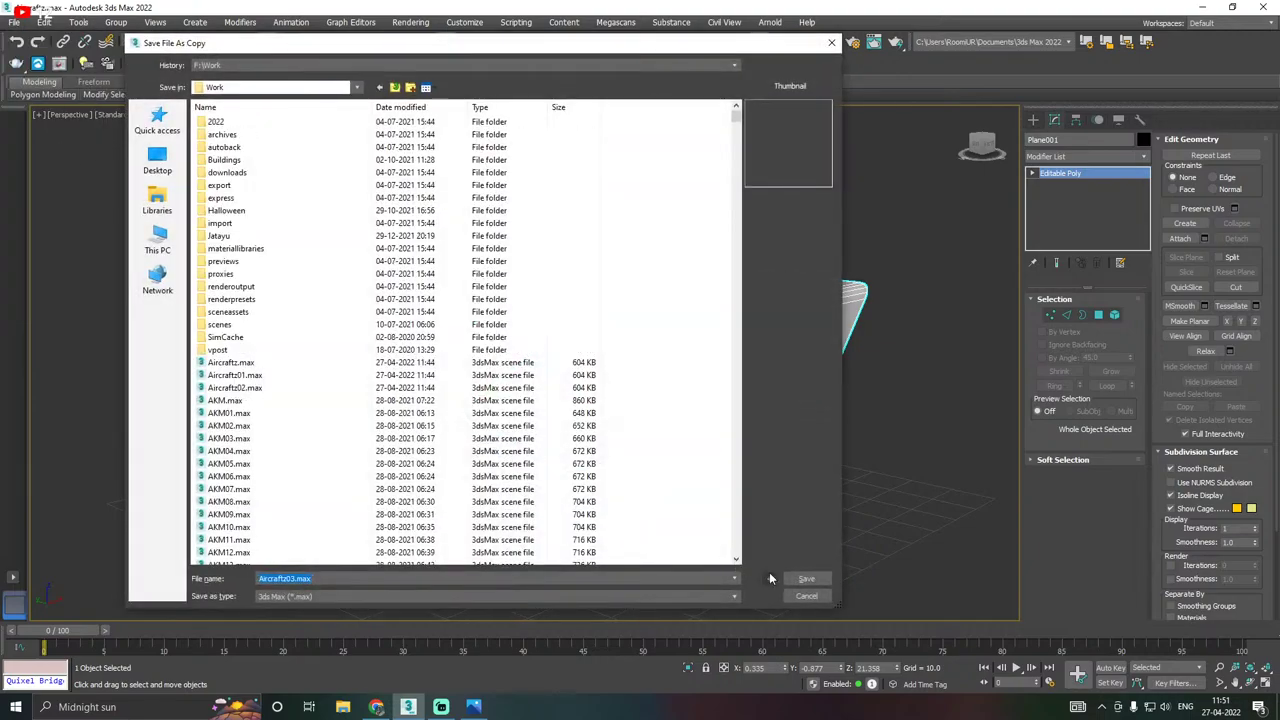
left_click(806, 578)
left_click(15, 22)
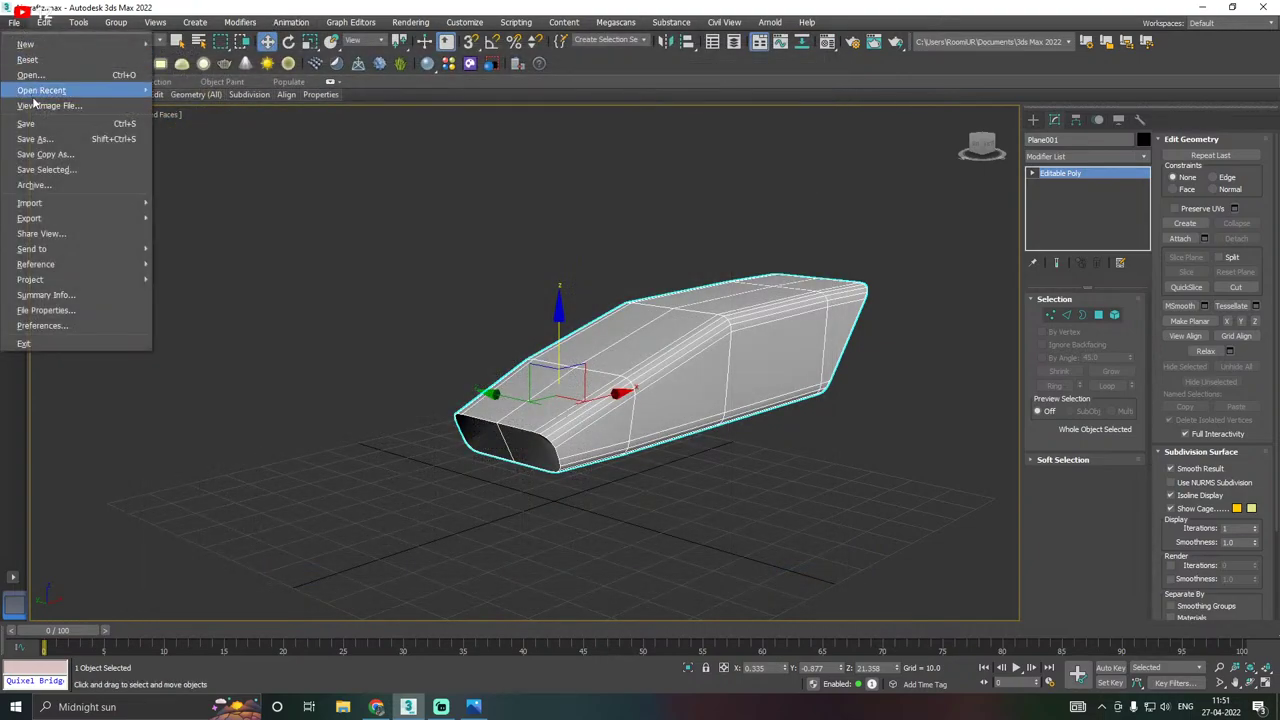
left_click(37, 122)
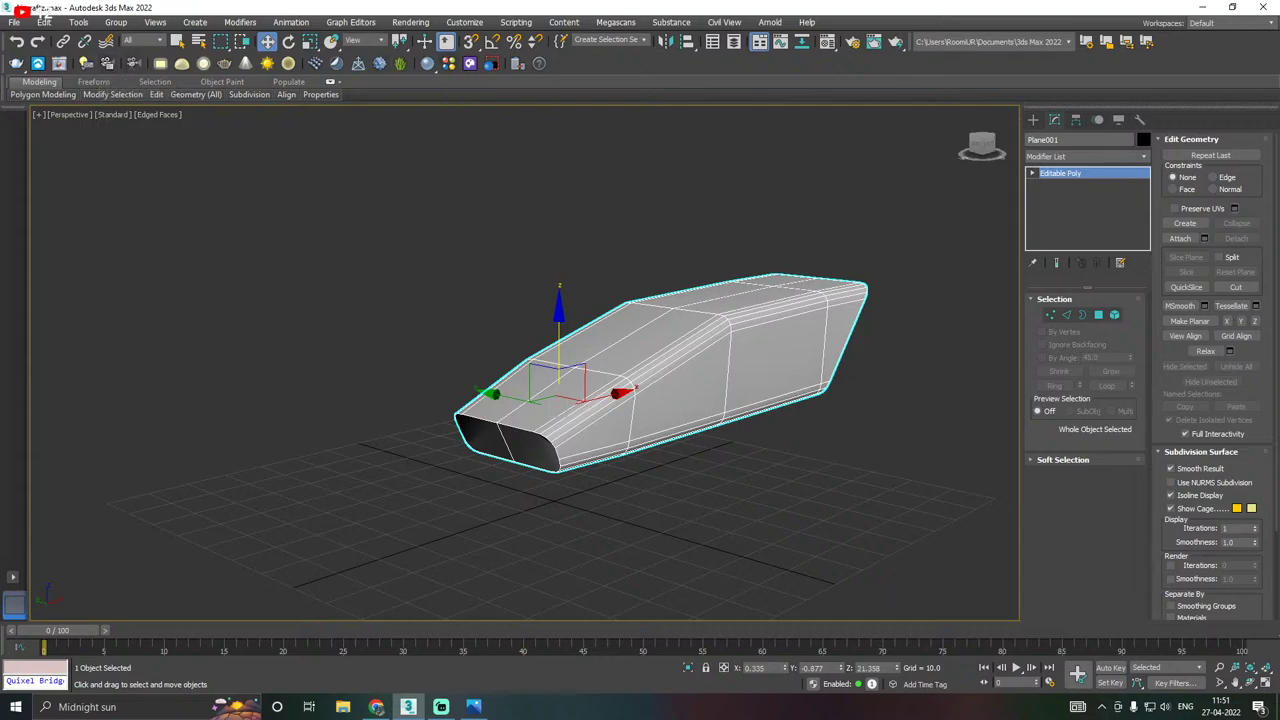
Select the vertical edge loop around the fuselage at the middle roof bend and preview a chamfer of about 7.94.
key("alt+Tab")
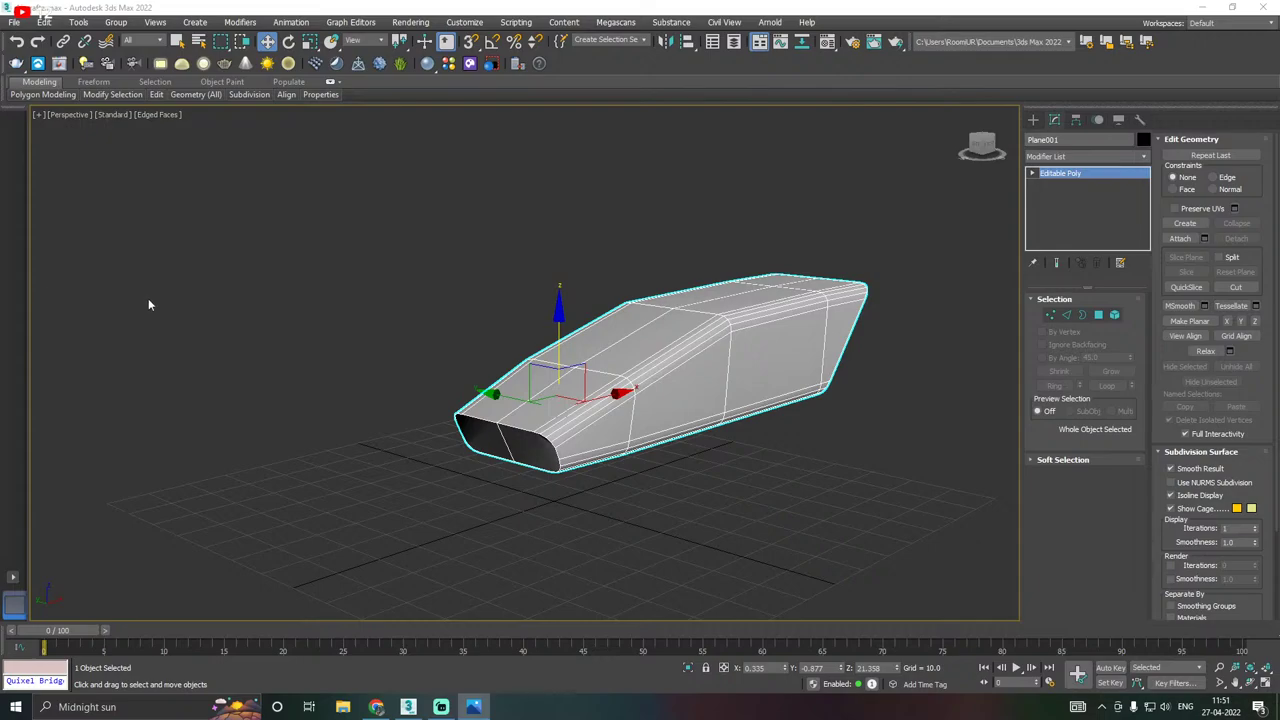
middle_click_drag(426, 313, 502, 332, "alt")
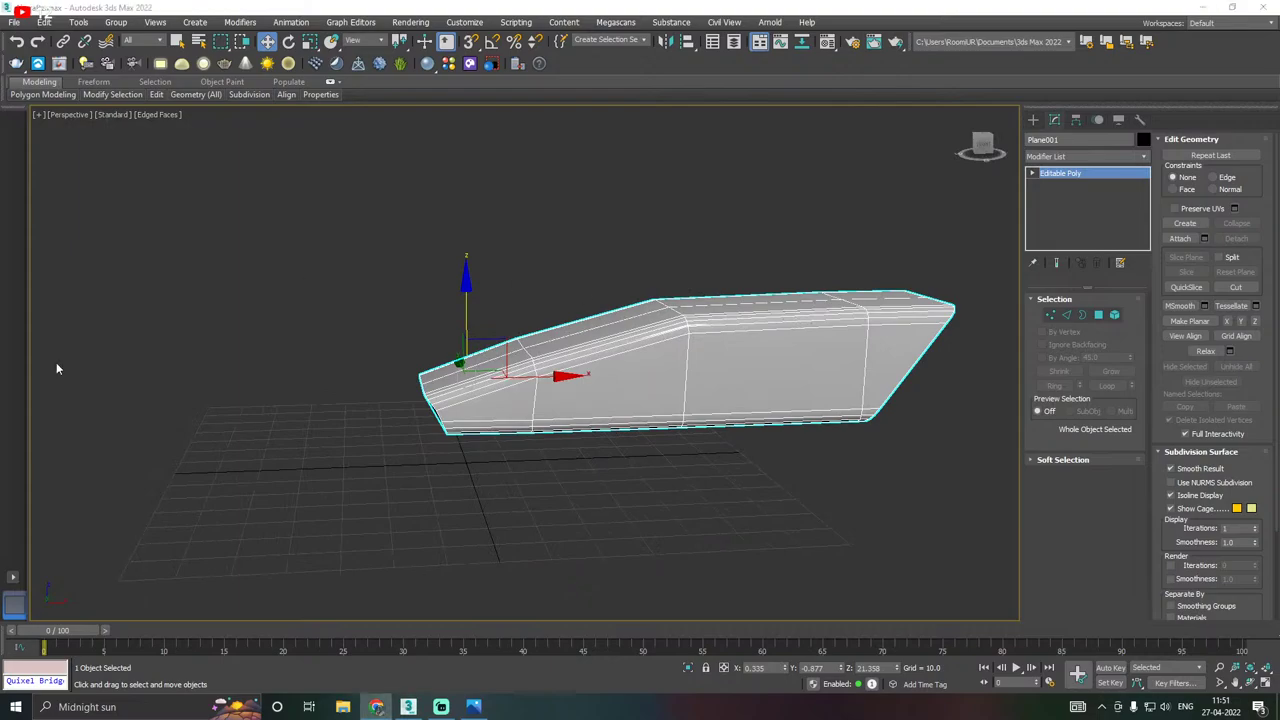
middle_click_drag(585, 378, 500, 390)
left_click(1066, 315)
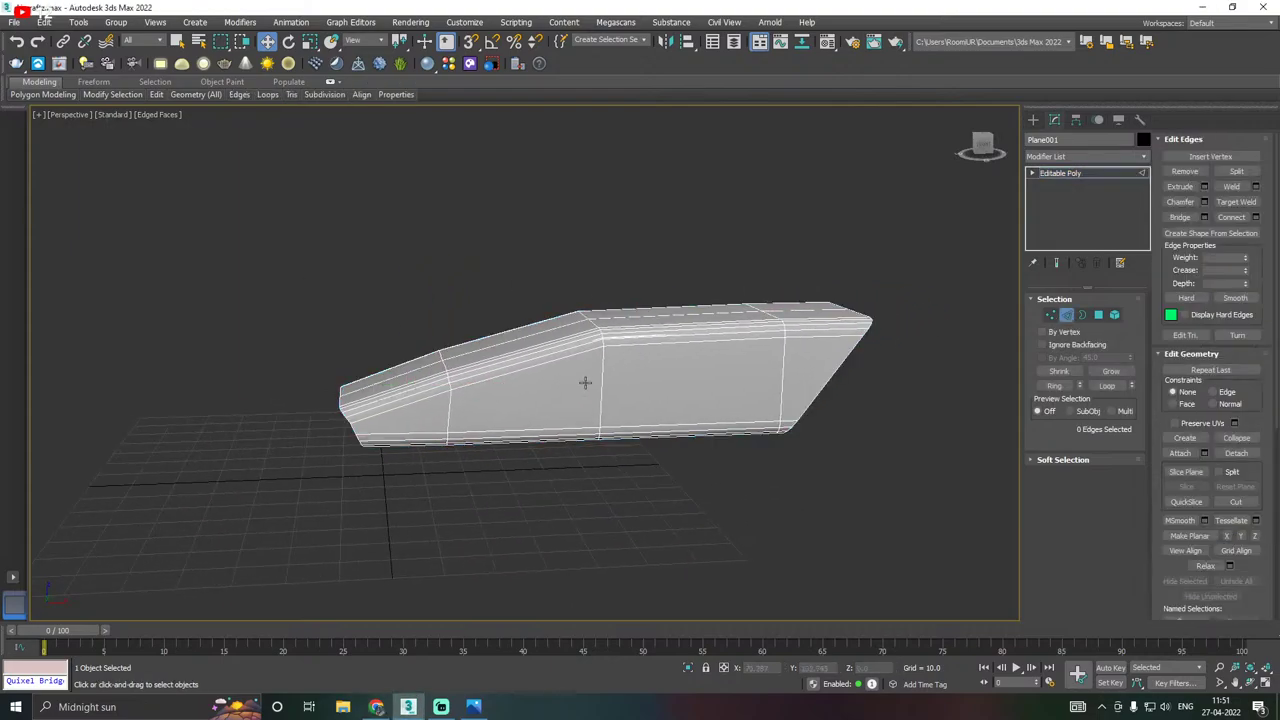
double_click(604, 391)
middle_click_drag(606, 390, 622, 364, "alt")
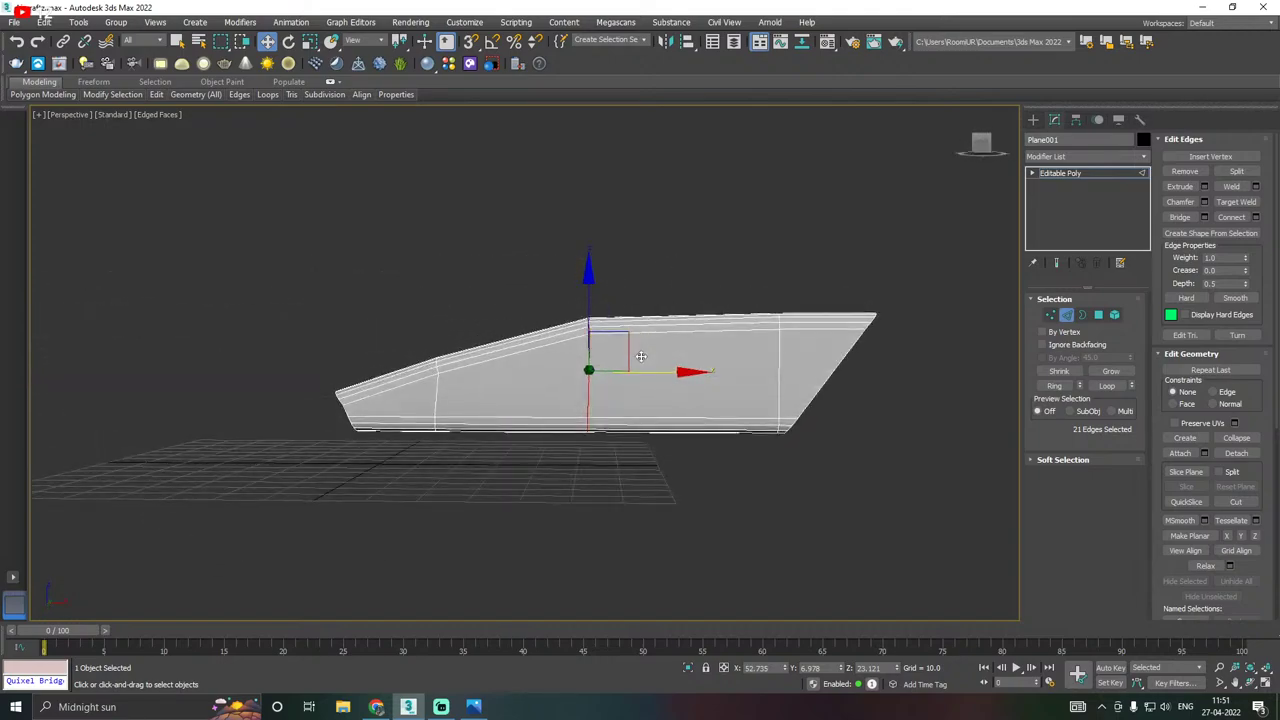
left_click(1204, 201)
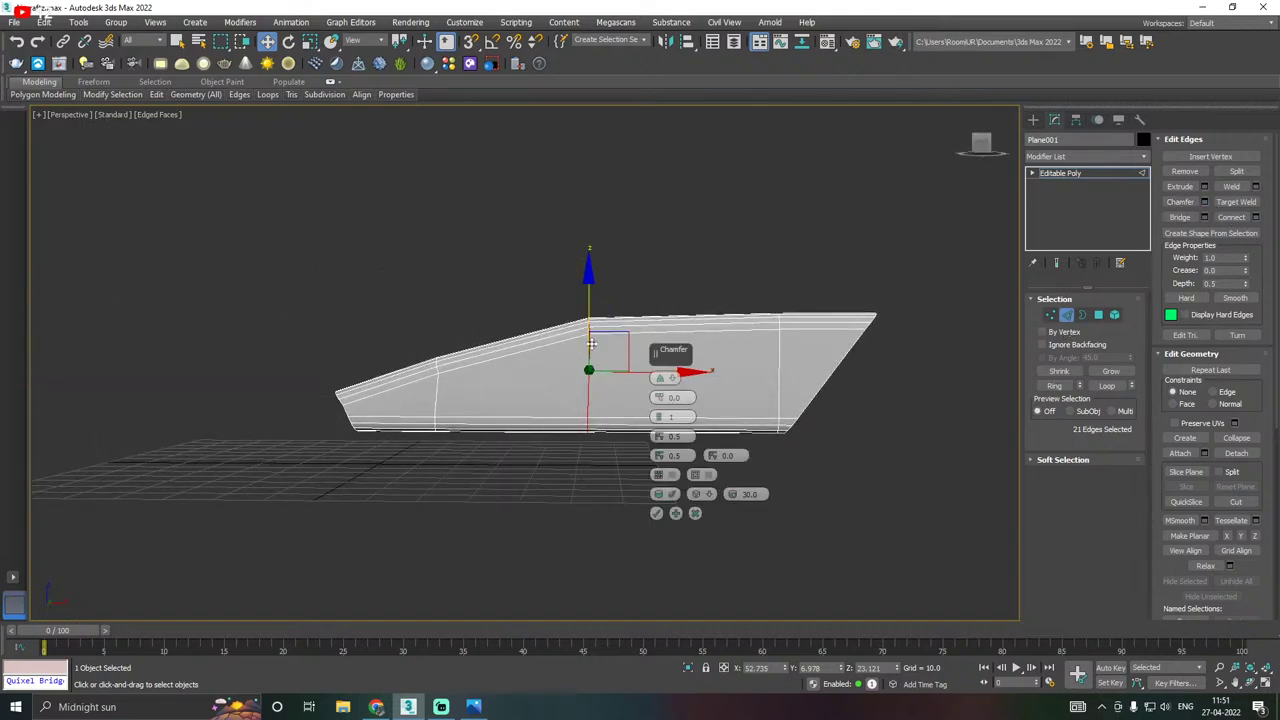
left_click_drag(658, 397, 660, 350)
Try a narrower and a wider chamfer on the roof-bend loop, ending at an amount of about 8.94.
scroll(610, 350, "up", 5)
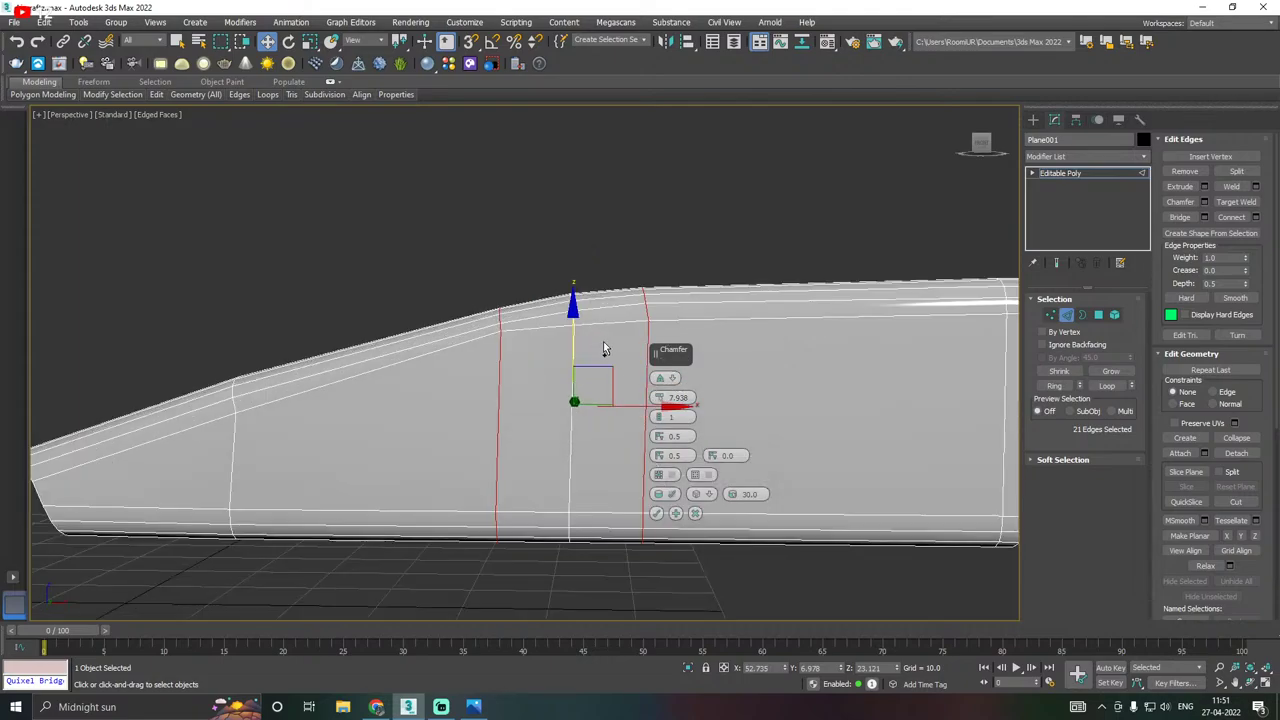
scroll(572, 367, "up", 2)
scroll(463, 360, "down", 2)
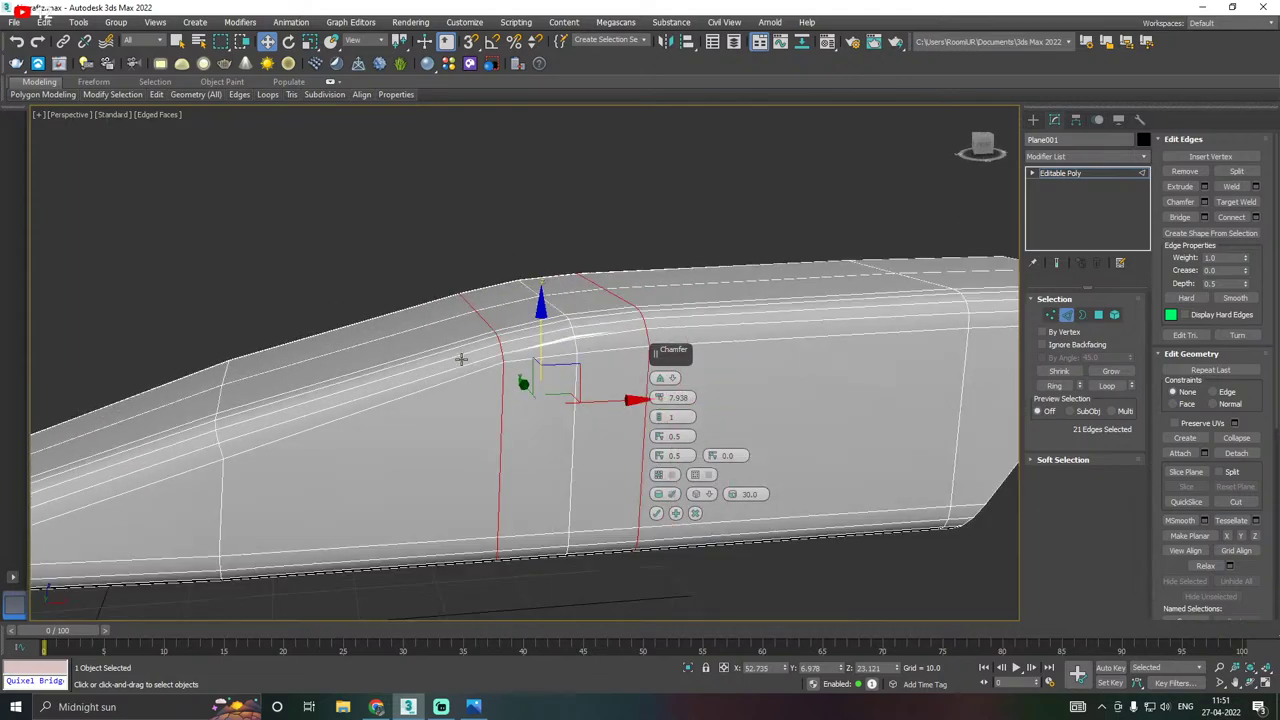
middle_click_drag(491, 360, 543, 345, "alt")
scroll(536, 362, "up", 4)
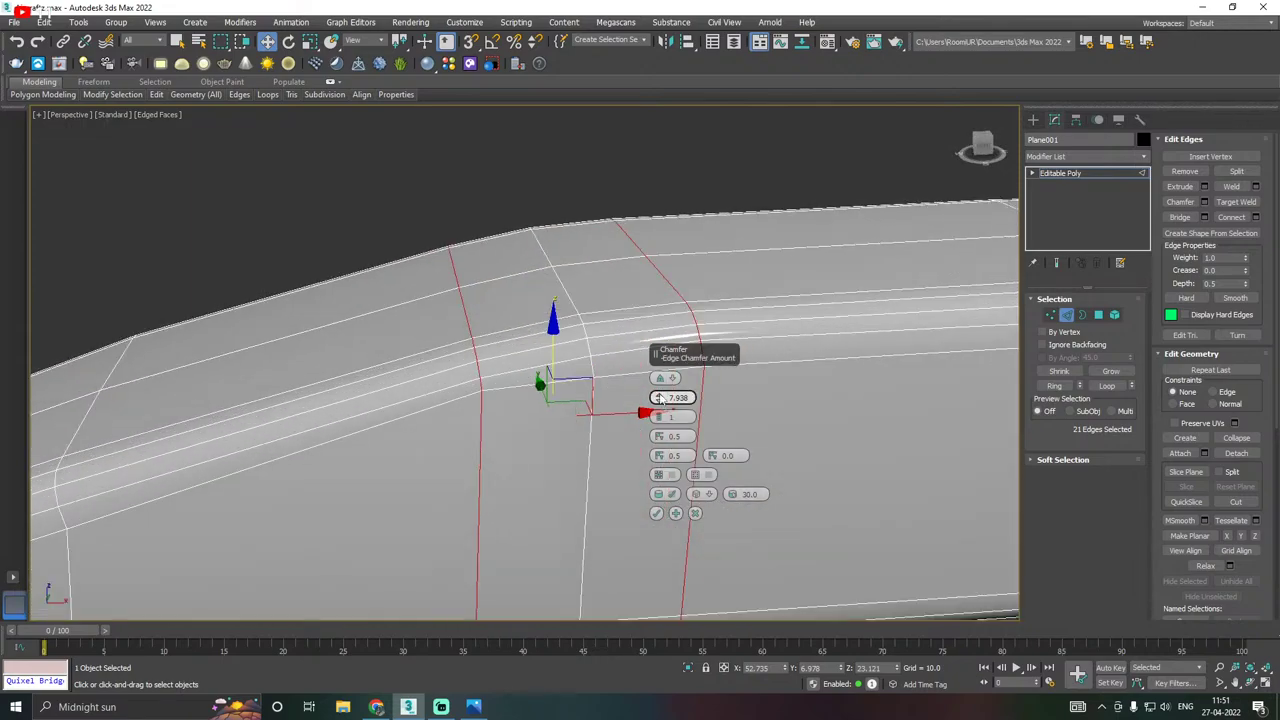
mouse_move(660, 398)
left_mouse_down()
mouse_move(645, 348)
mouse_move(645, 410)
left_mouse_up()
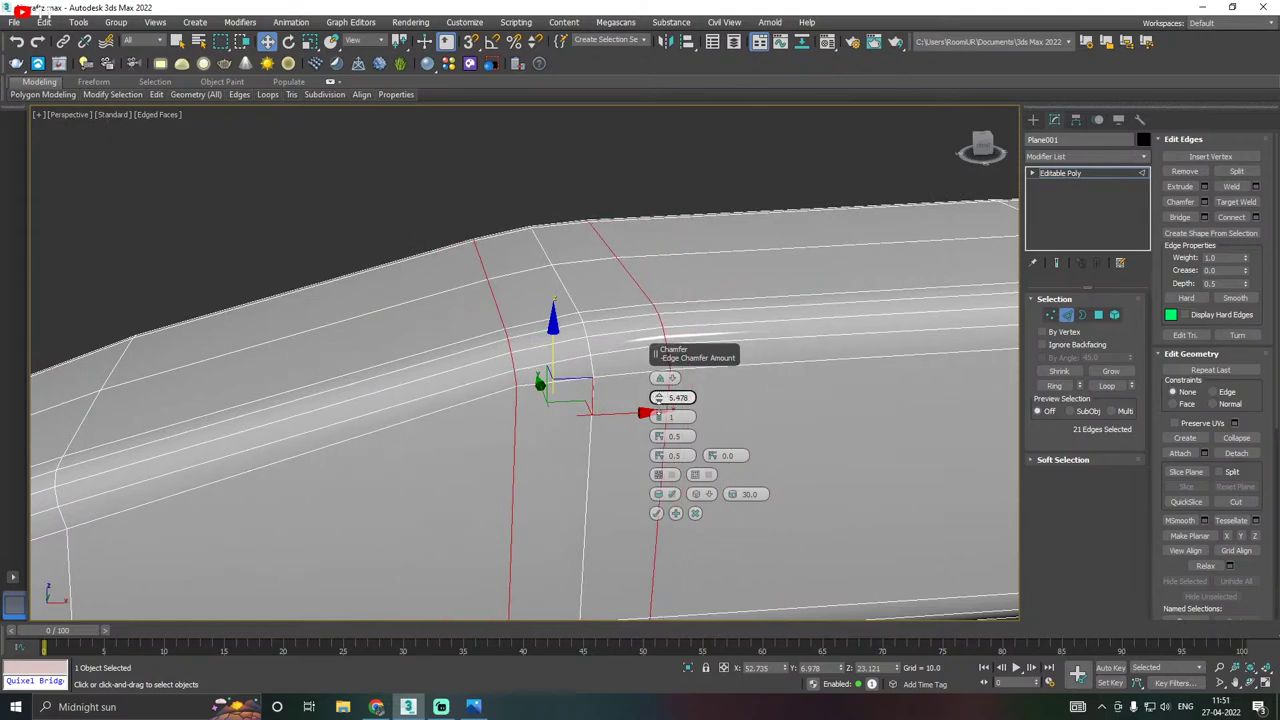
scroll(590, 391, "down", 4)
middle_click_drag(590, 391, 573, 362, "alt")
left_click_drag(658, 398, 658, 386)
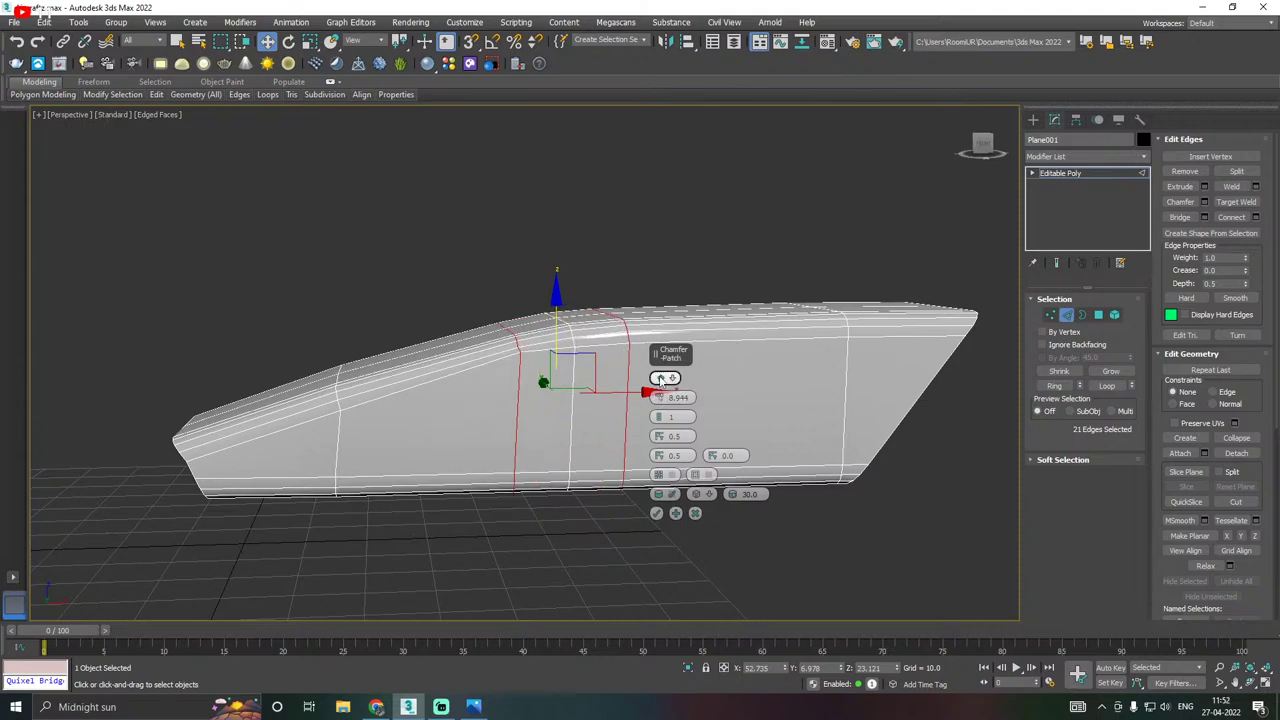
Apply a Quad chamfer to the roof-bend loop with an amount of about 11.29 and 2 segments, then clear the edge selection.
left_click(660, 379)
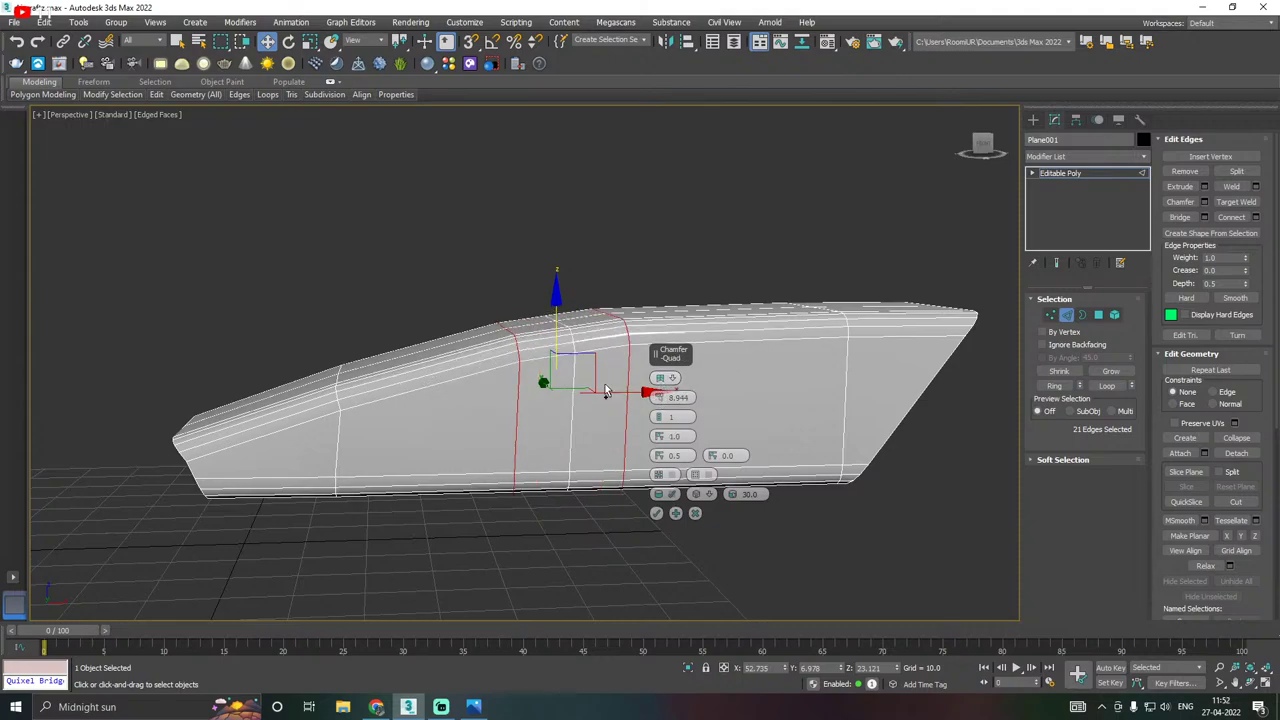
middle_click_drag(604, 390, 602, 394, "alt")
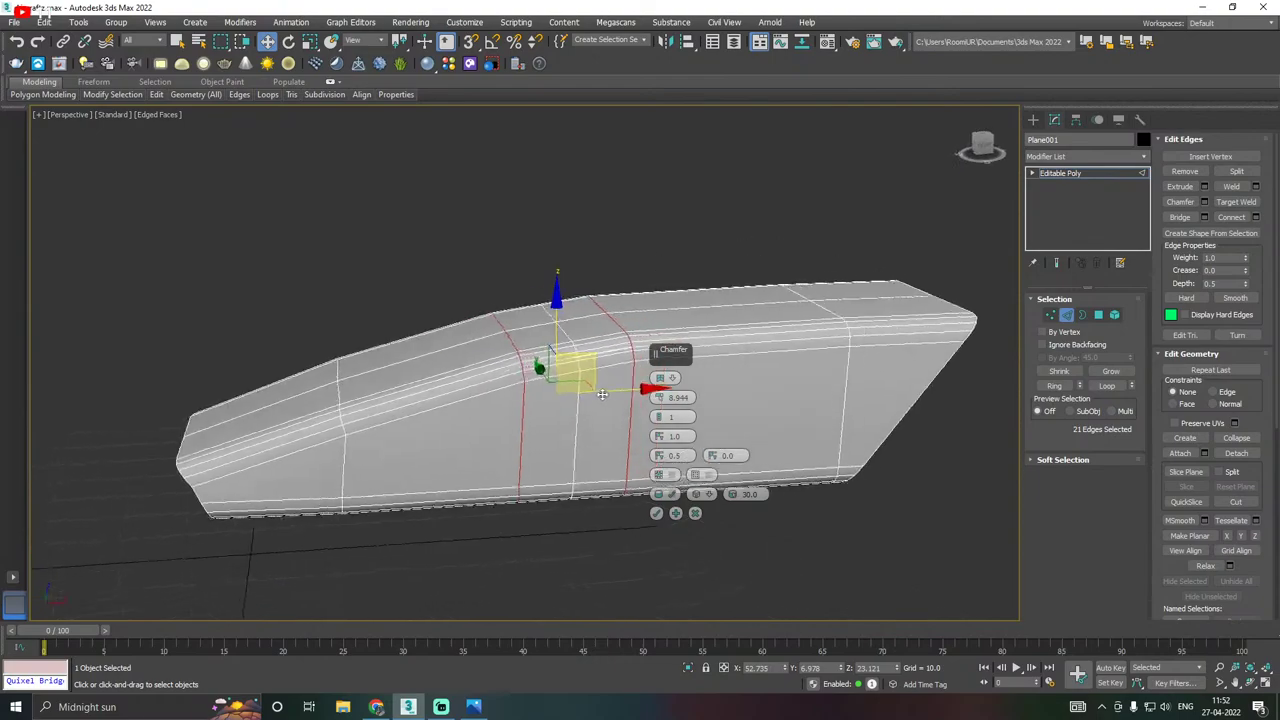
left_click_drag(661, 400, 661, 386)
middle_click_drag(600, 392, 560, 407, "alt")
left_click(660, 415)
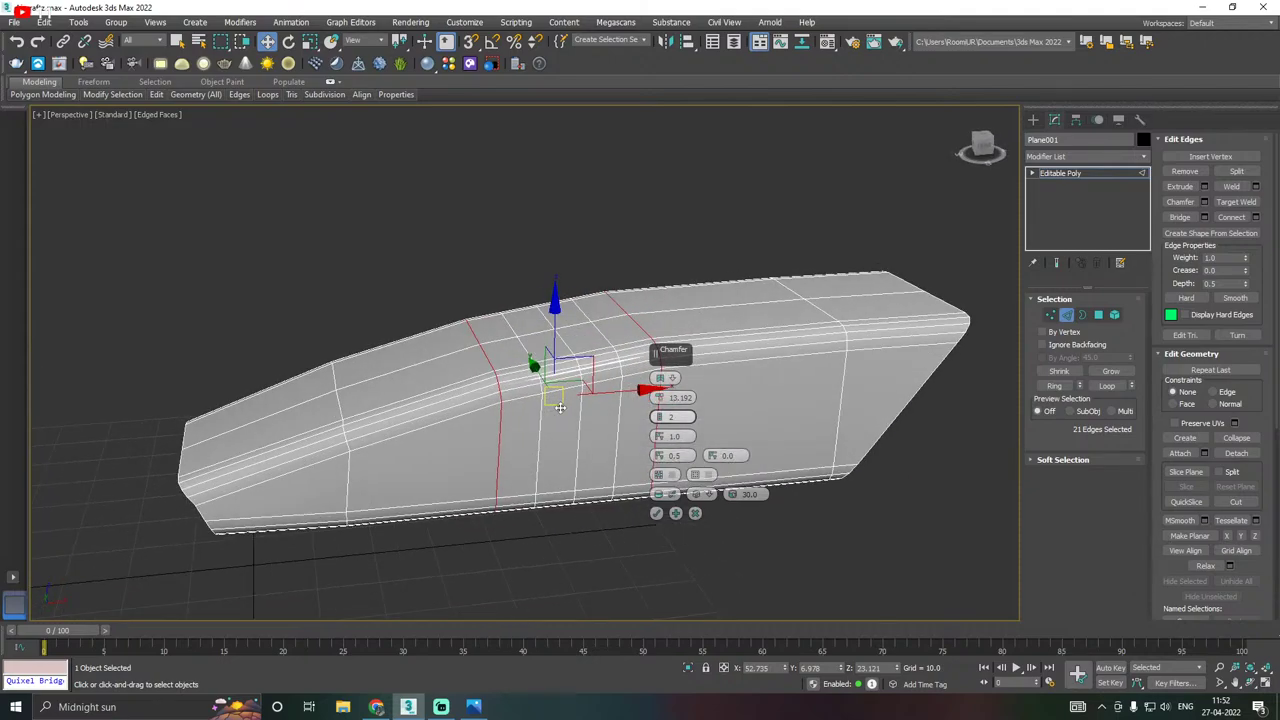
middle_click_drag(568, 404, 630, 410, "alt")
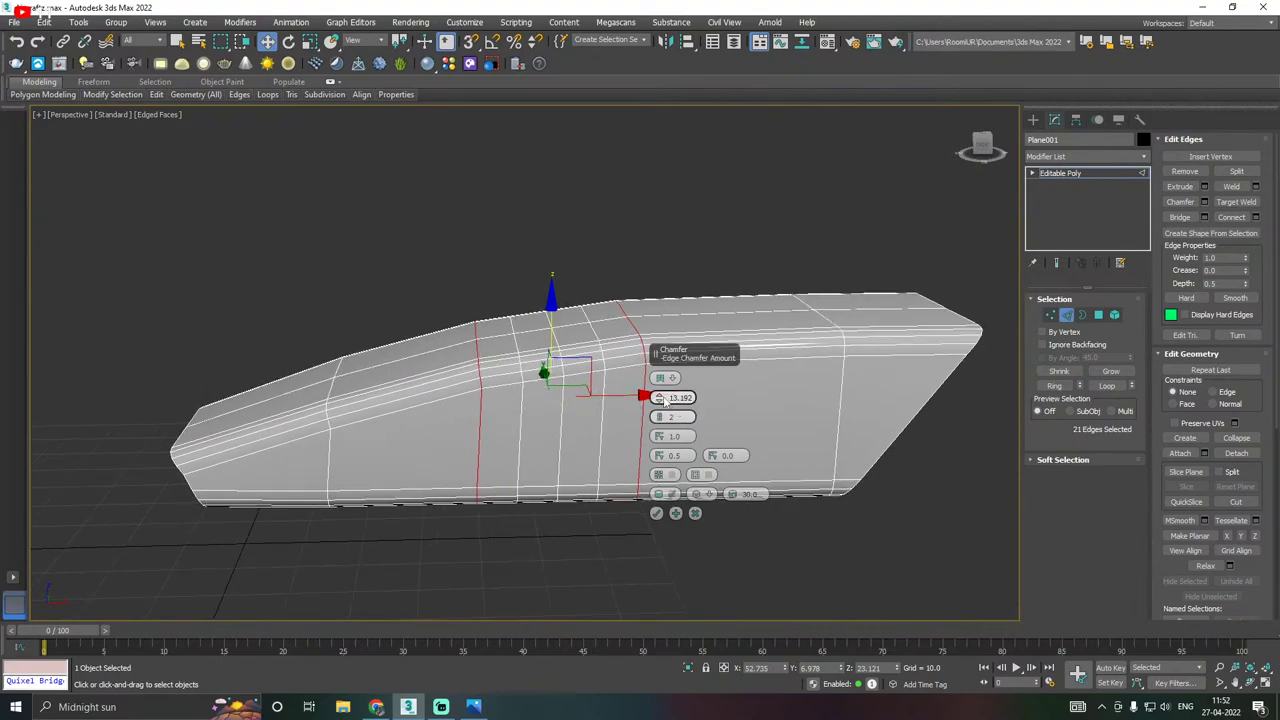
left_click_drag(659, 398, 664, 401)
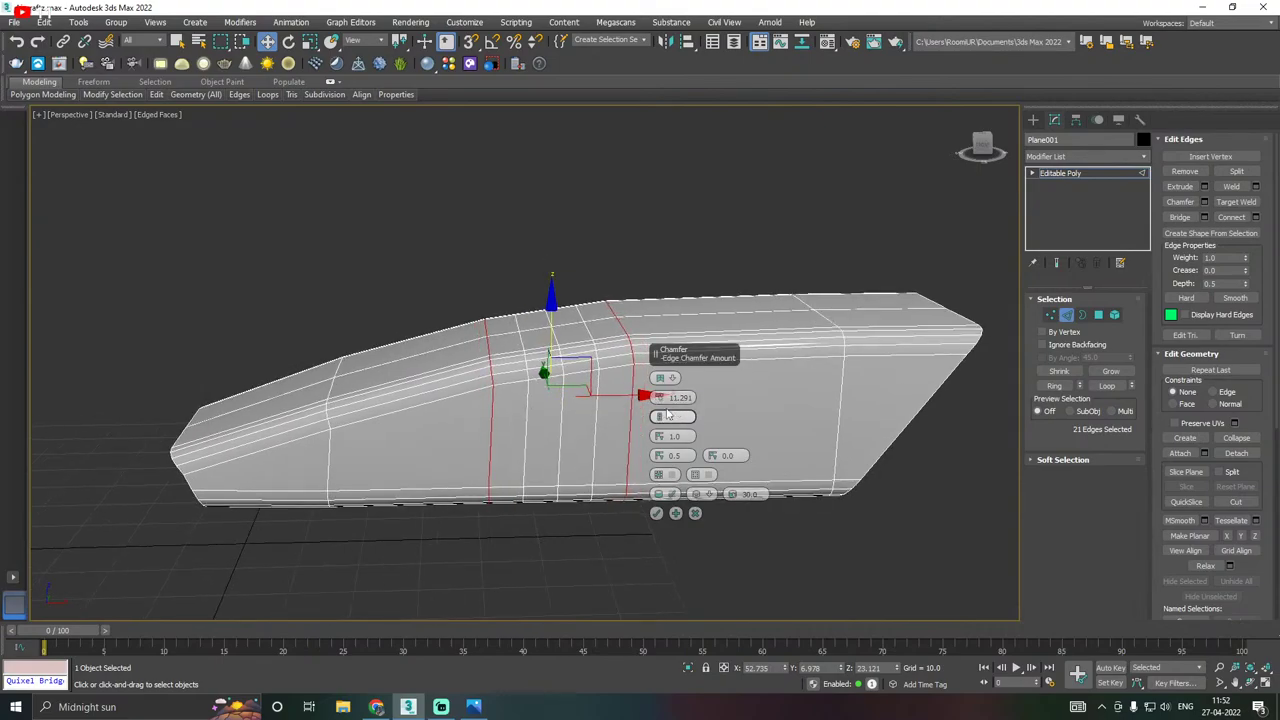
left_click(662, 421)
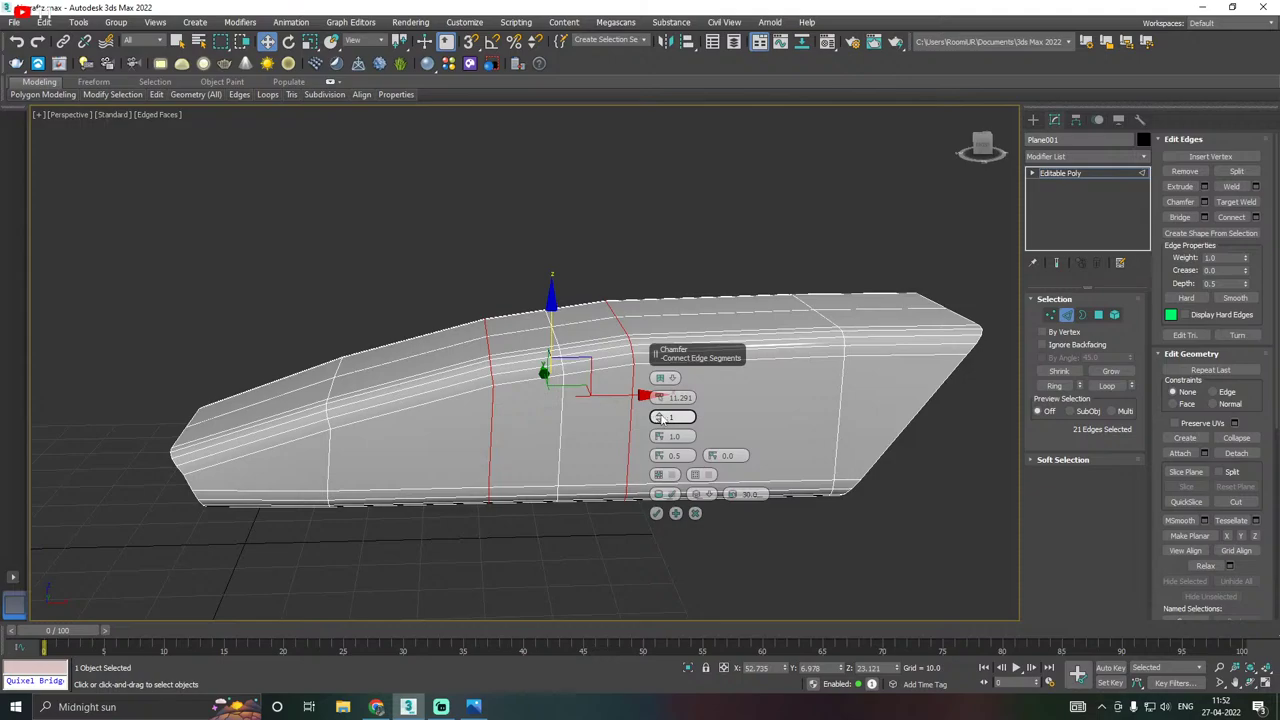
left_click(662, 419)
left_click(656, 514)
middle_click_drag(612, 457, 639, 484, "alt")
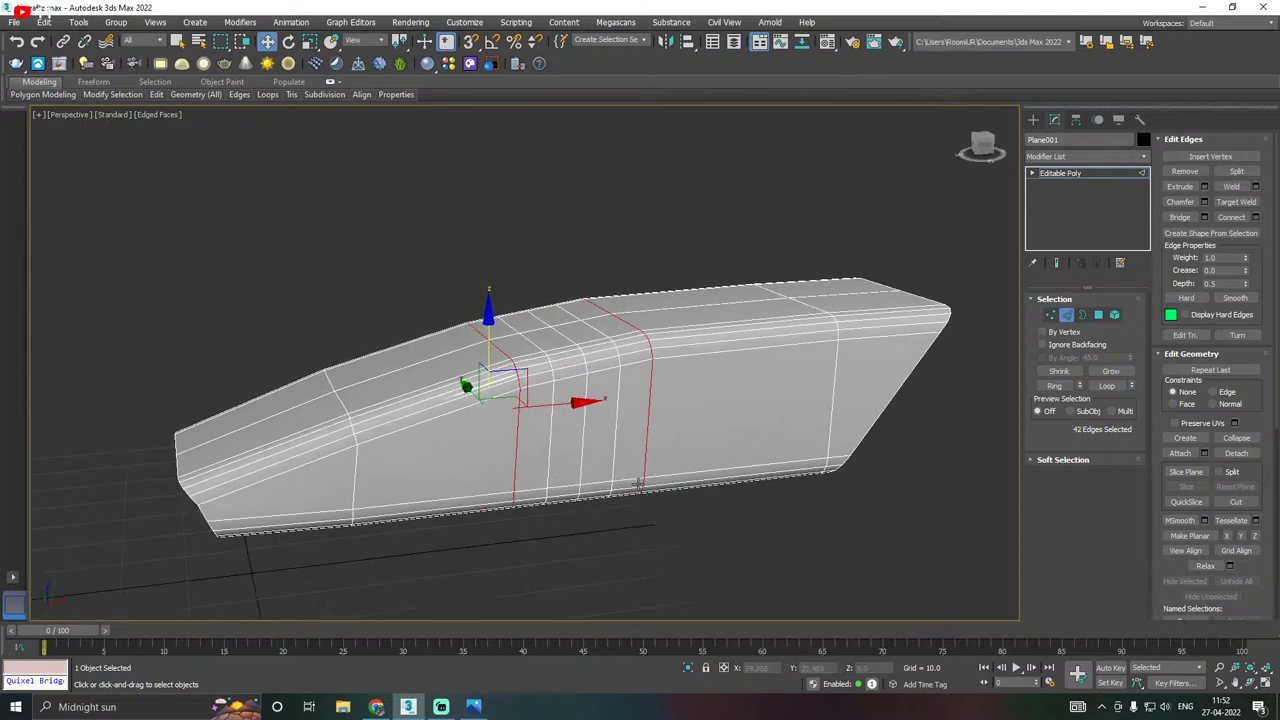
left_click(745, 558)
Save a copy of the scene with the chamfered fuselage as Aircraftz04.max and save the current scene.
left_click(14, 22)
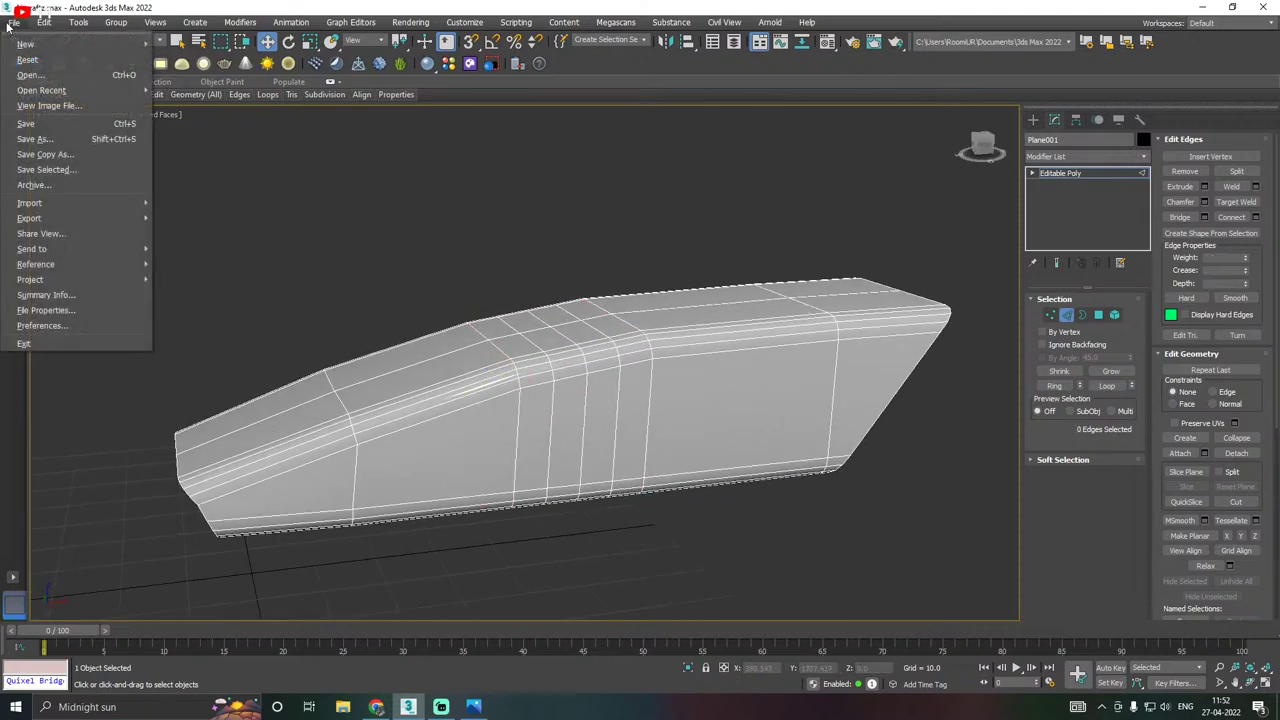
left_click(50, 151)
left_click(797, 570)
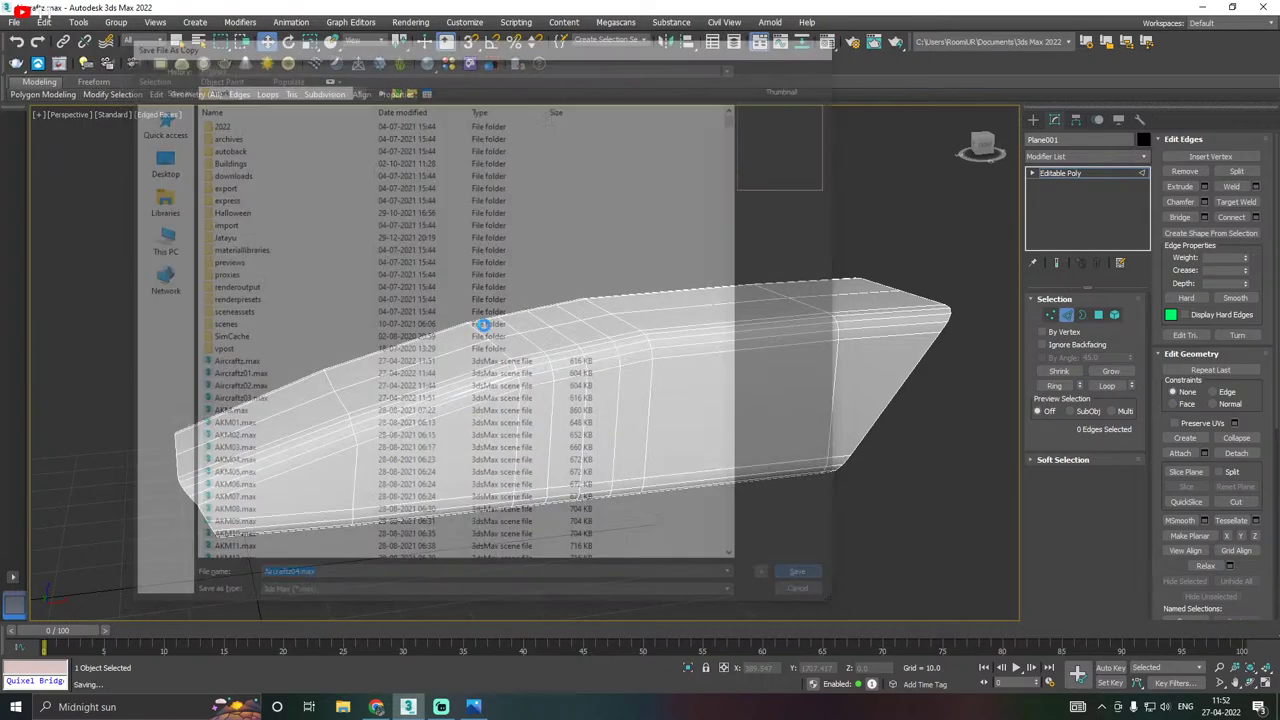
left_click(16, 24)
left_click(43, 124)
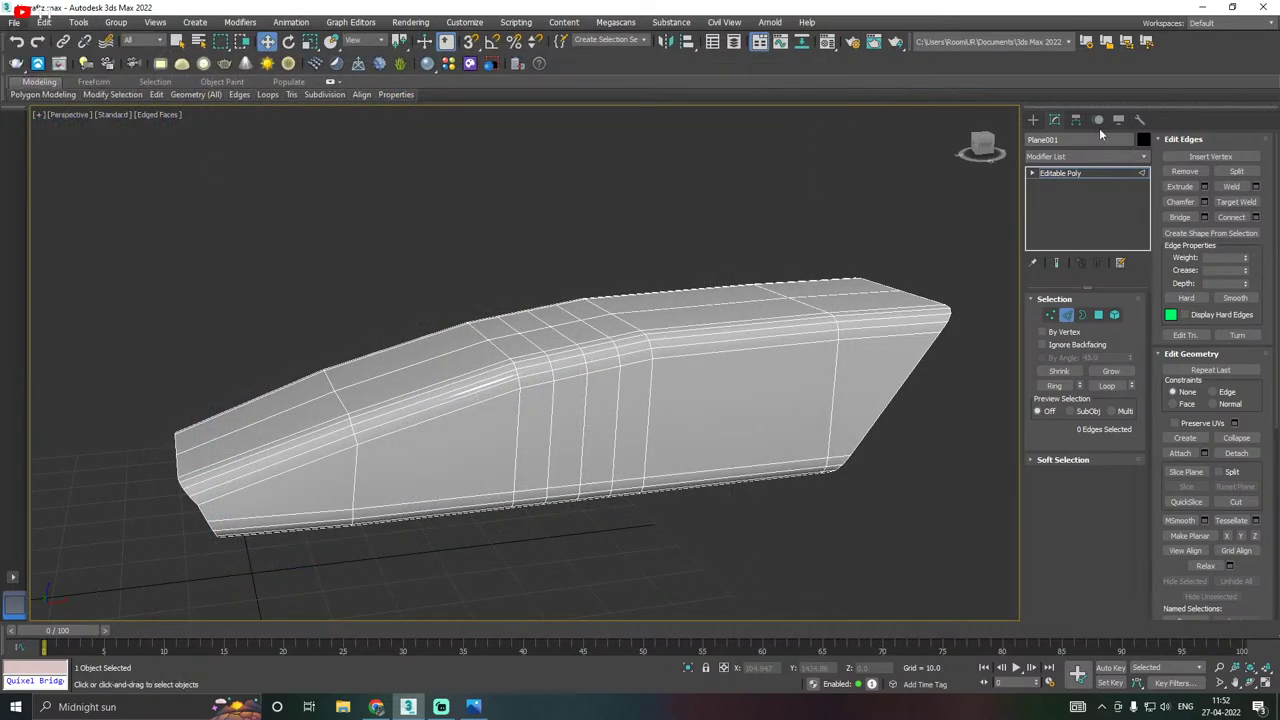
Return to object level and show the whole fuselage in the front view.
left_click(1085, 174)
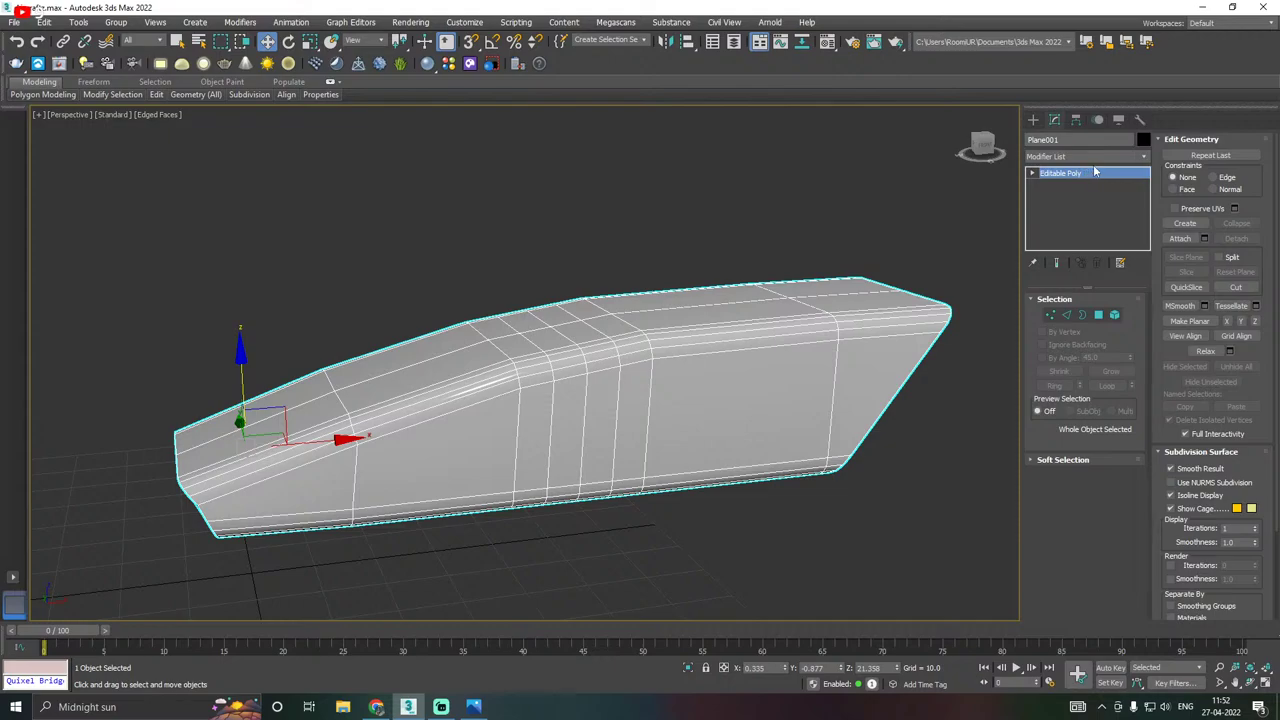
key("f")
left_click(1033, 119)
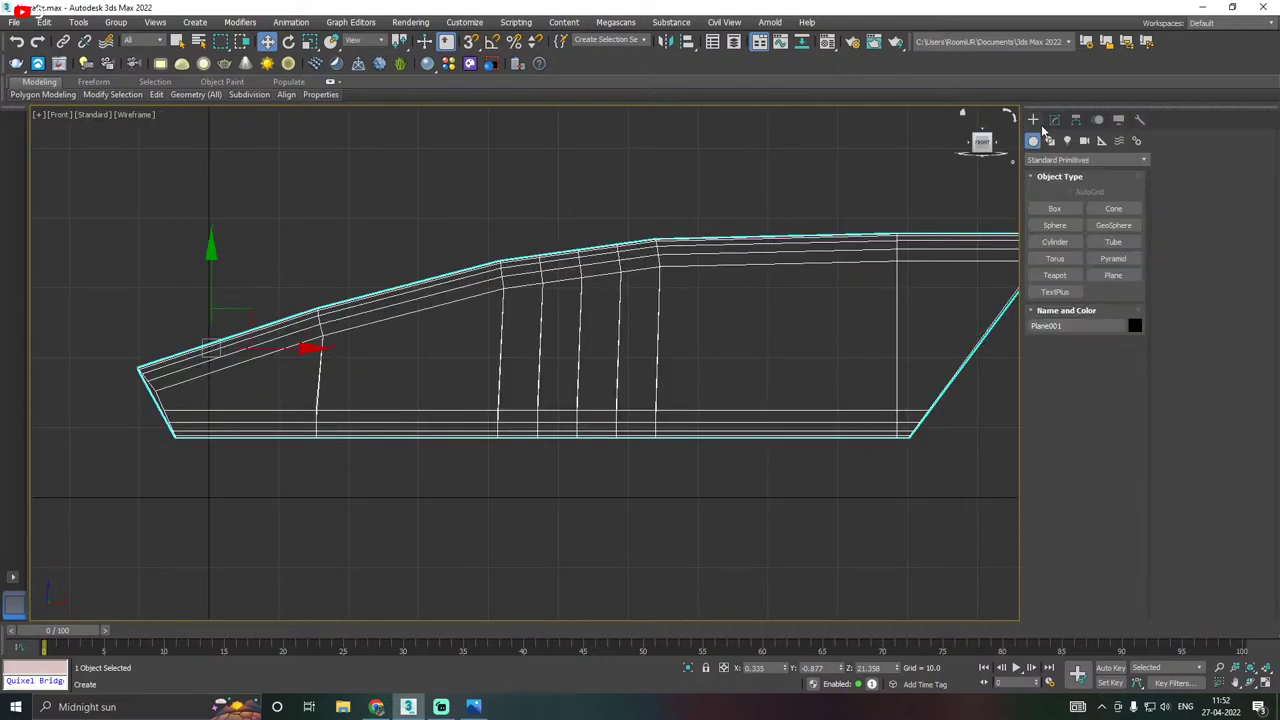
left_click(1055, 208)
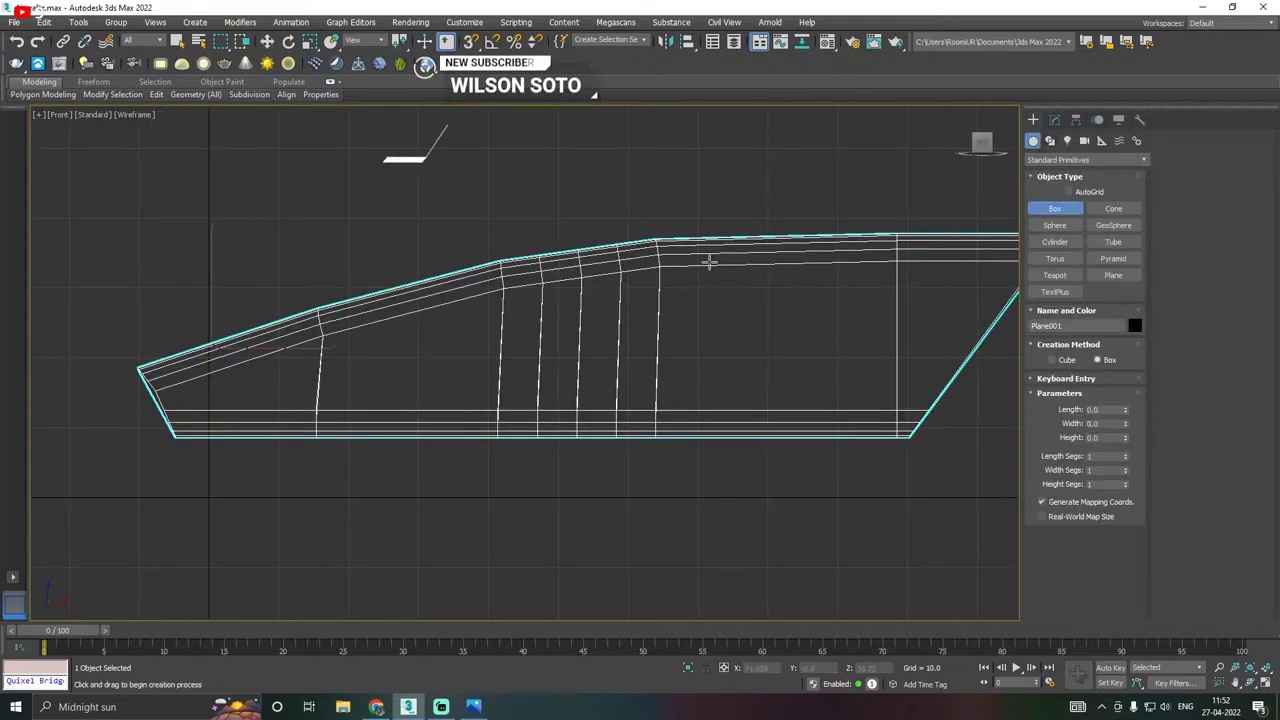
middle_click_drag(709, 257, 531, 257)
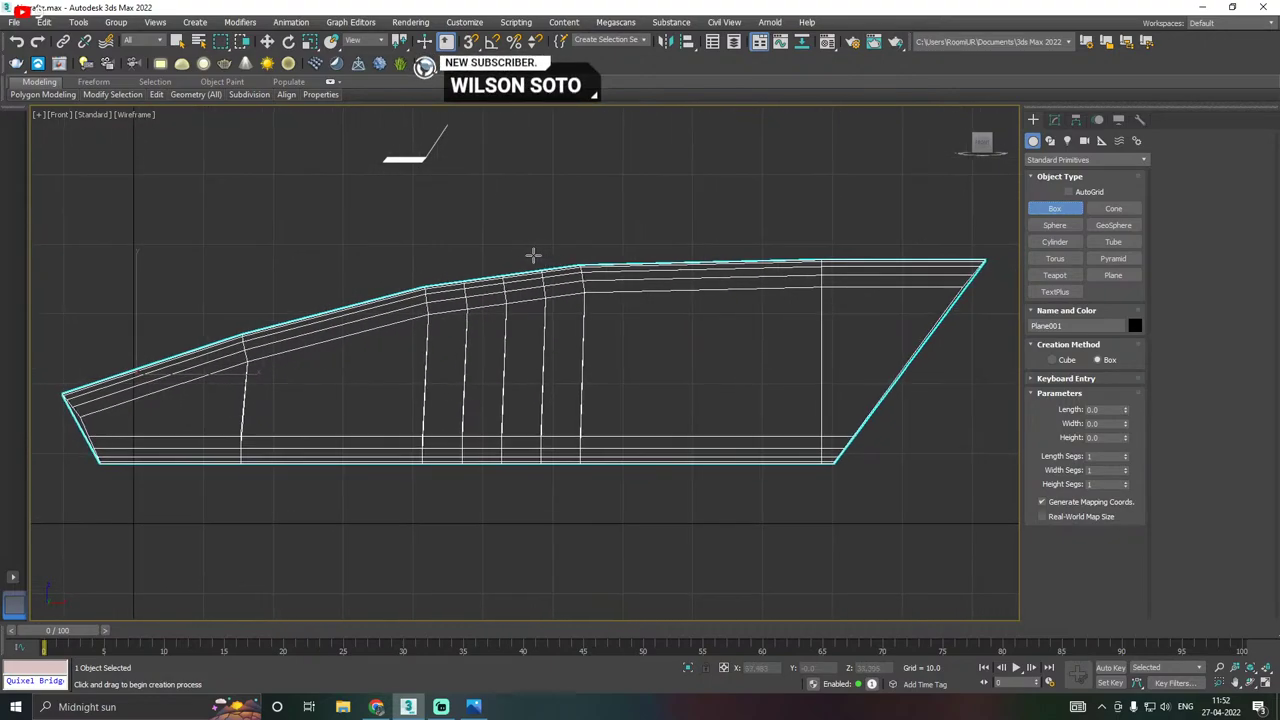
key("w")
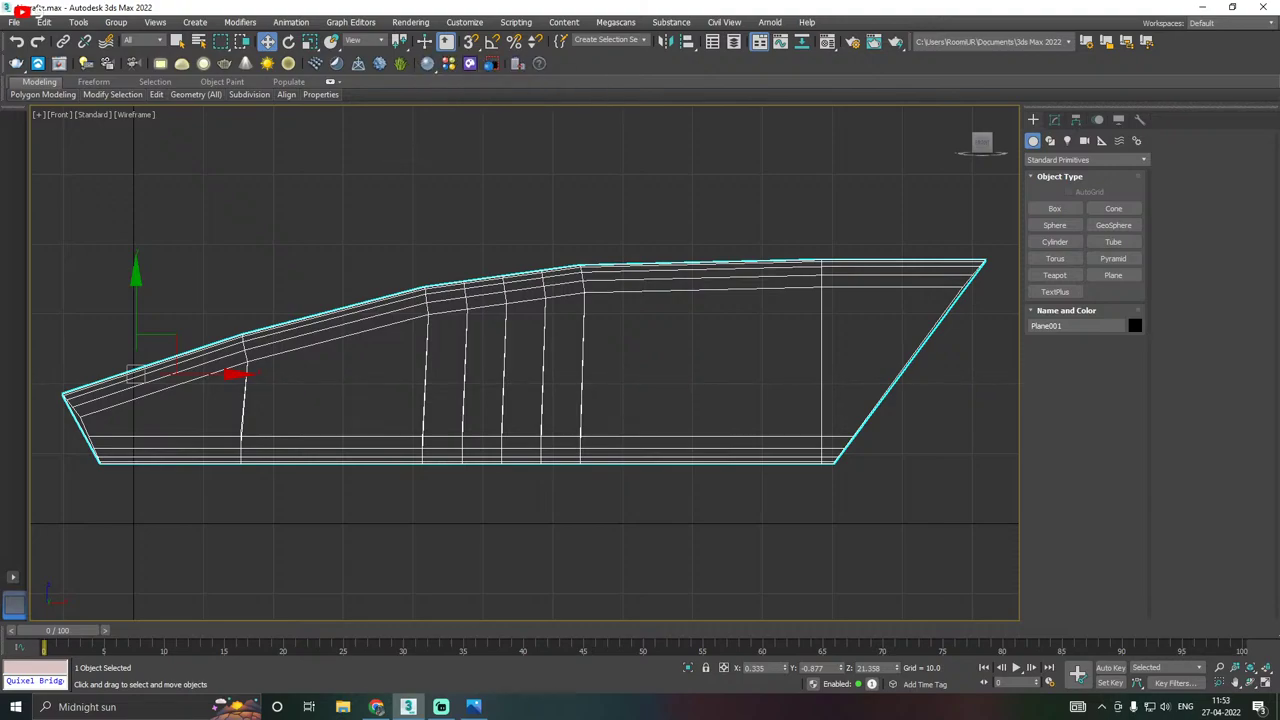
key("alt+Tab")
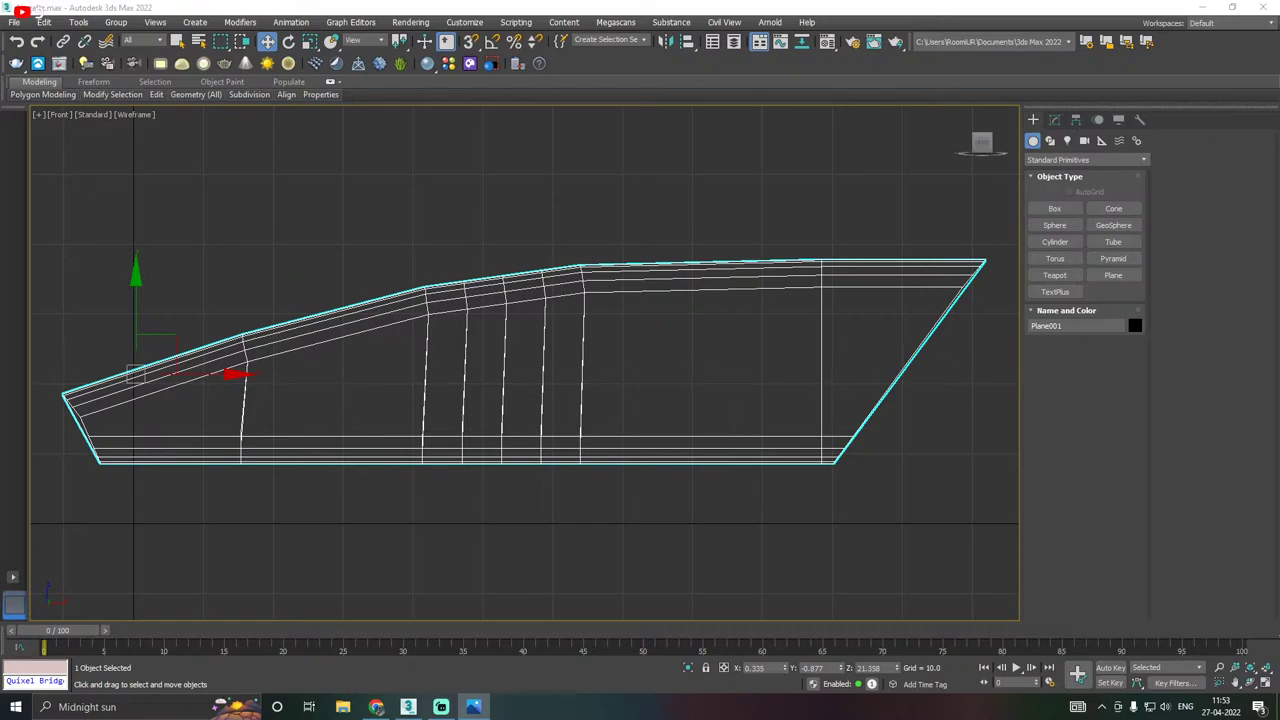
key("alt+Tab")
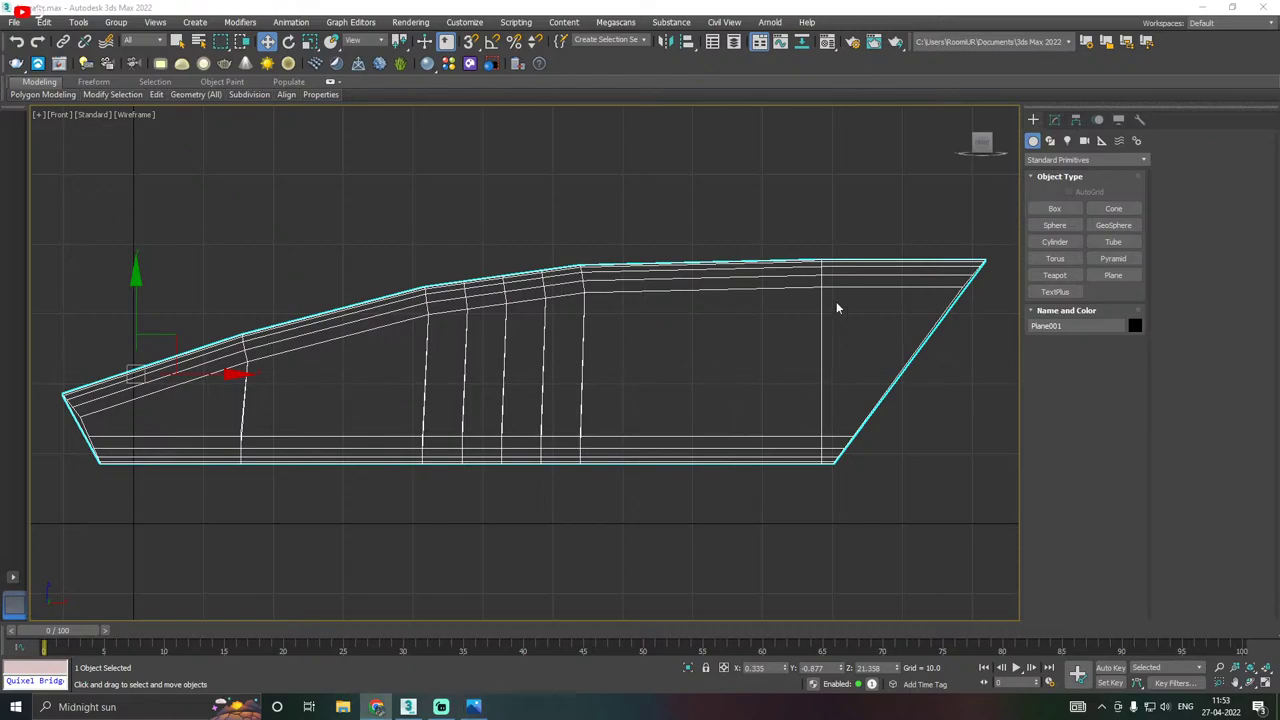
left_click(1054, 208)
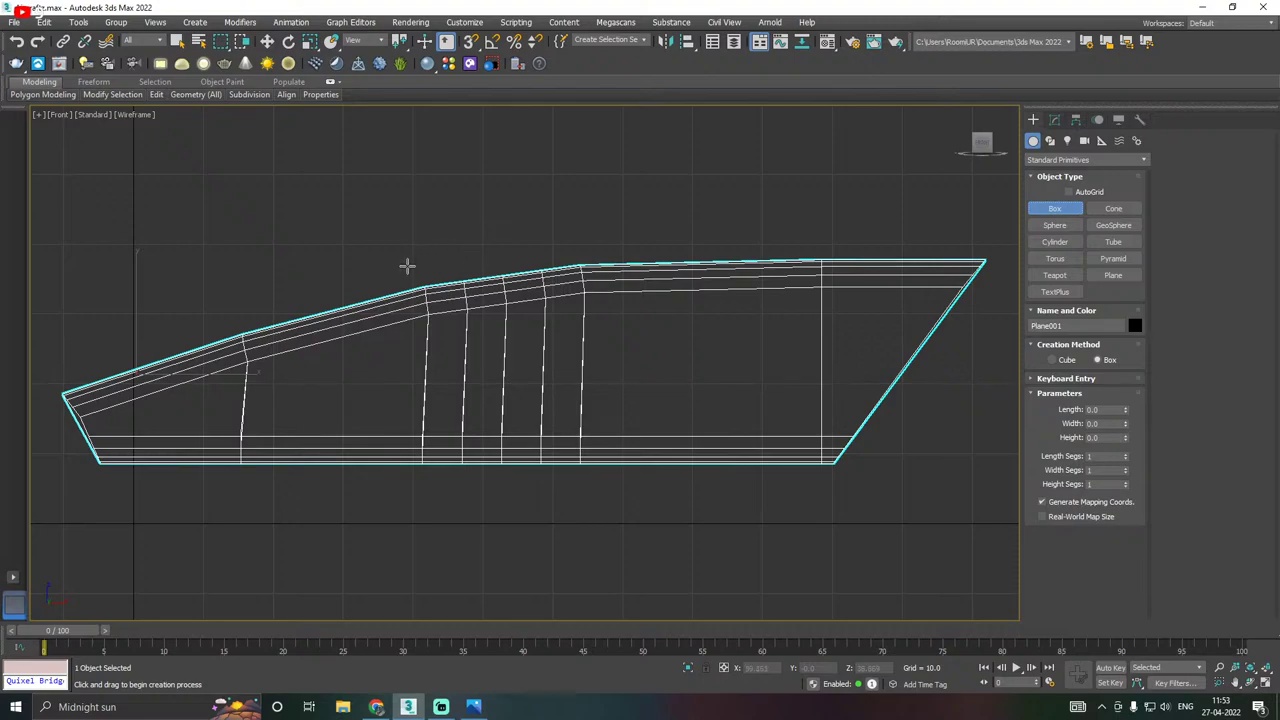
key("w")
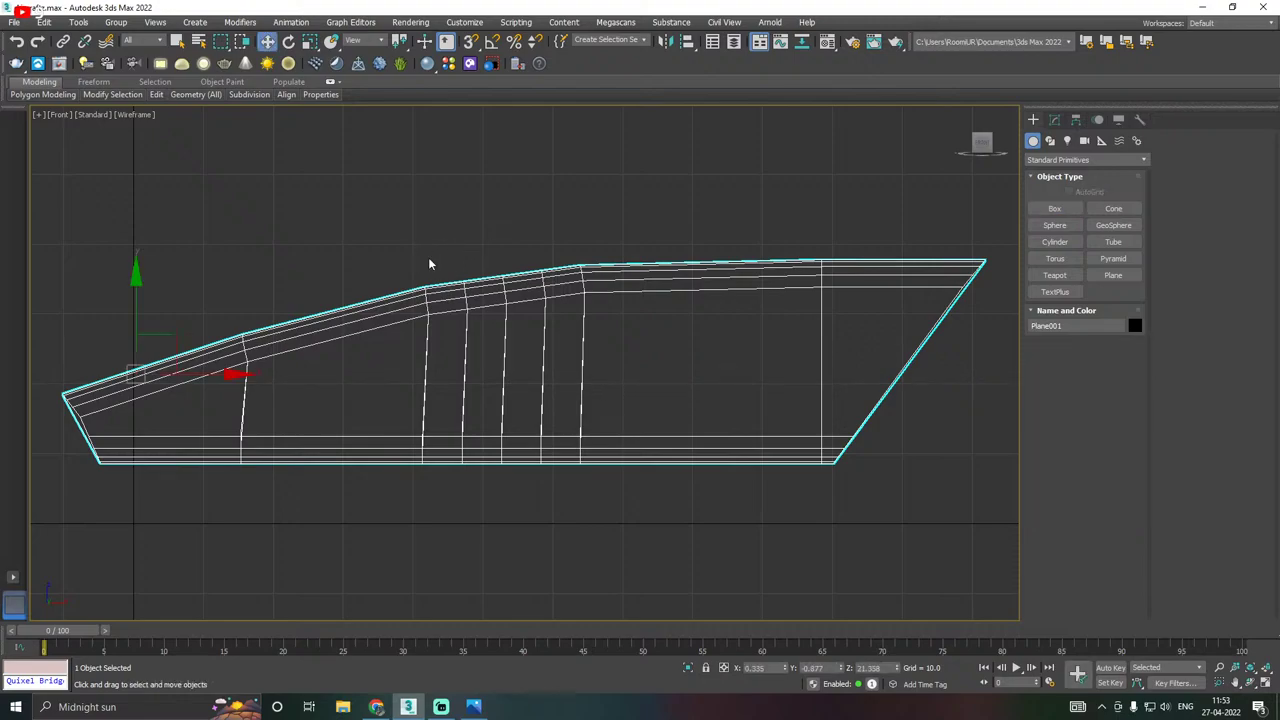
key("alt+Tab")
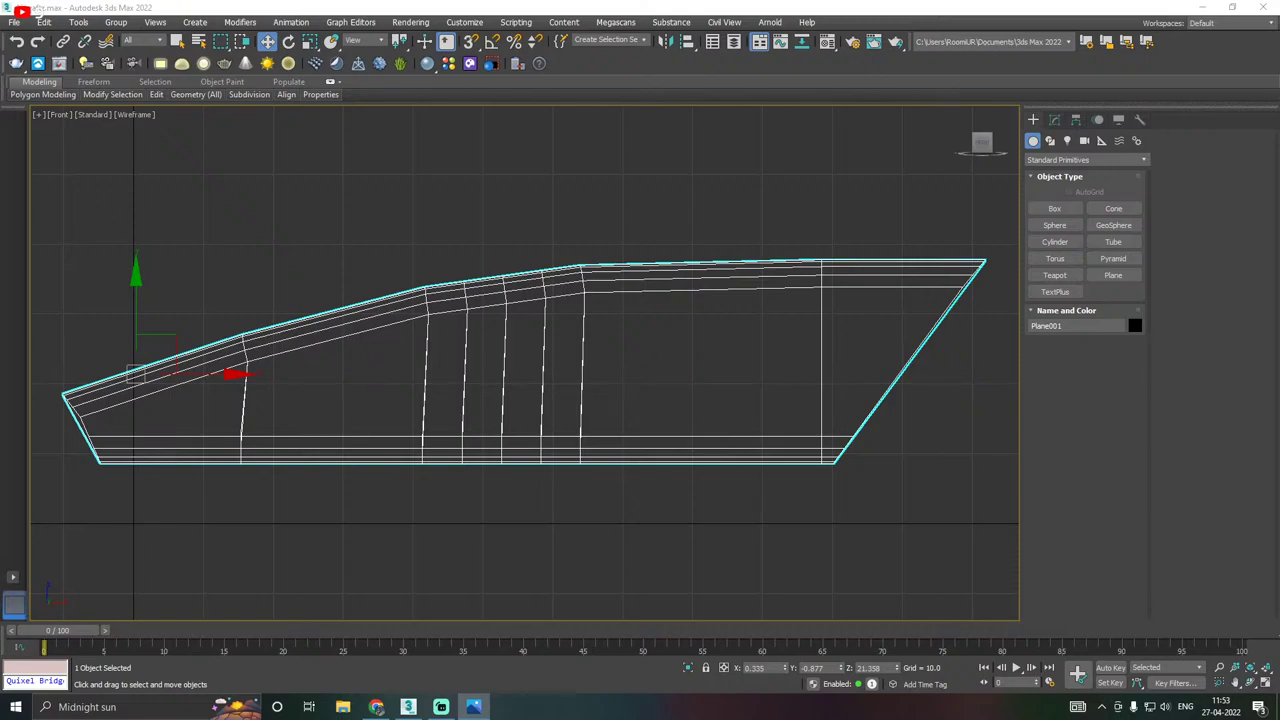
key("alt+Tab")
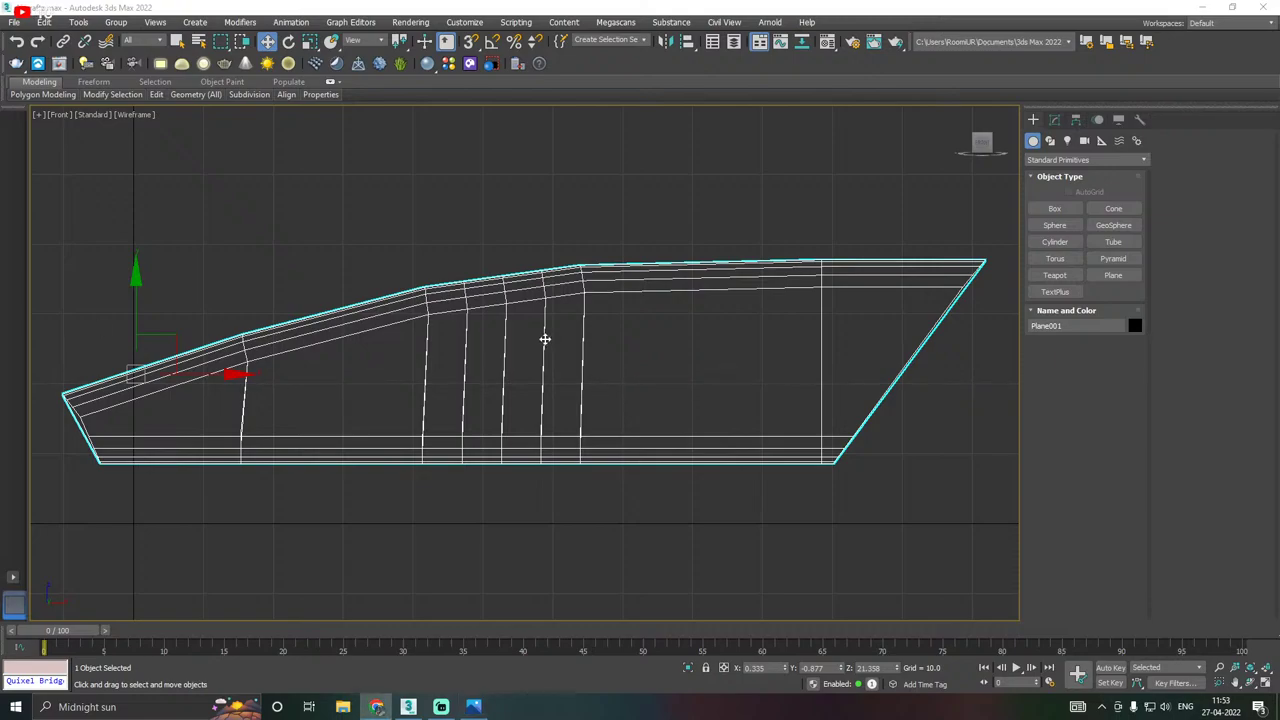
Create a box about 34.5 wide, 6.4 long and 3.6 high over the roof bend in the front view and lower it slightly.
middle_click_drag(544, 339, 585, 375)
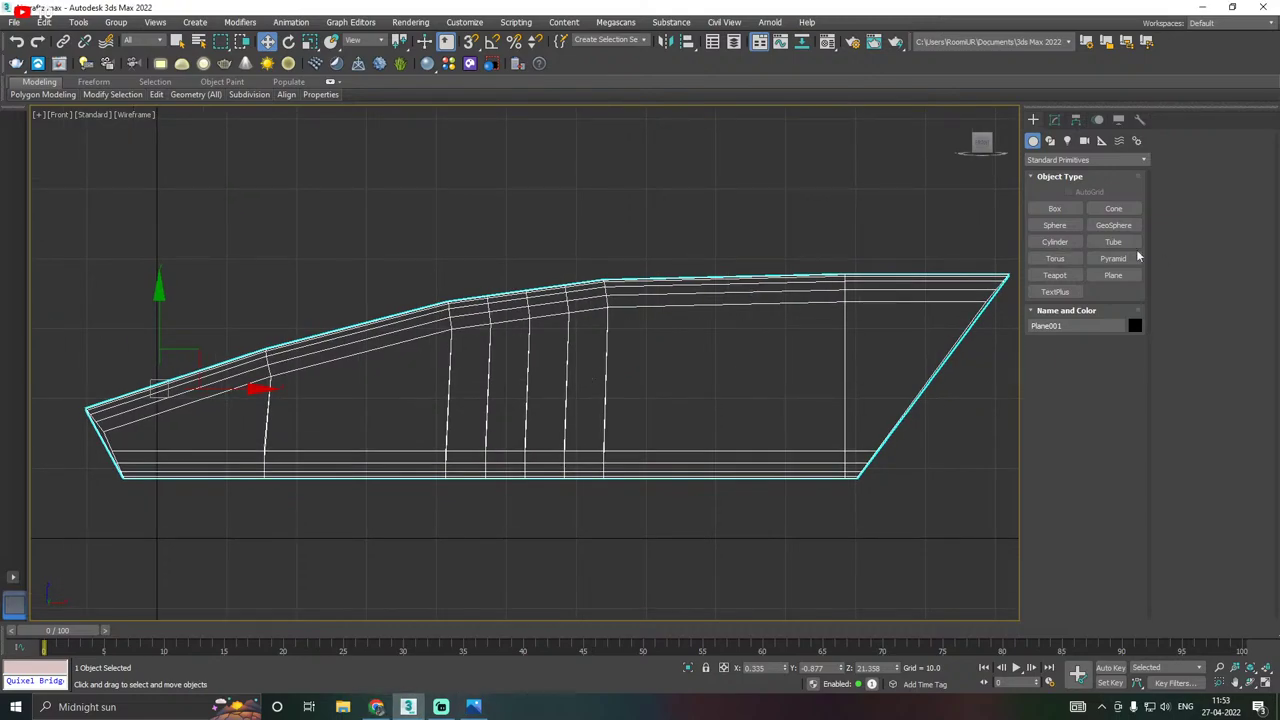
left_click(1055, 209)
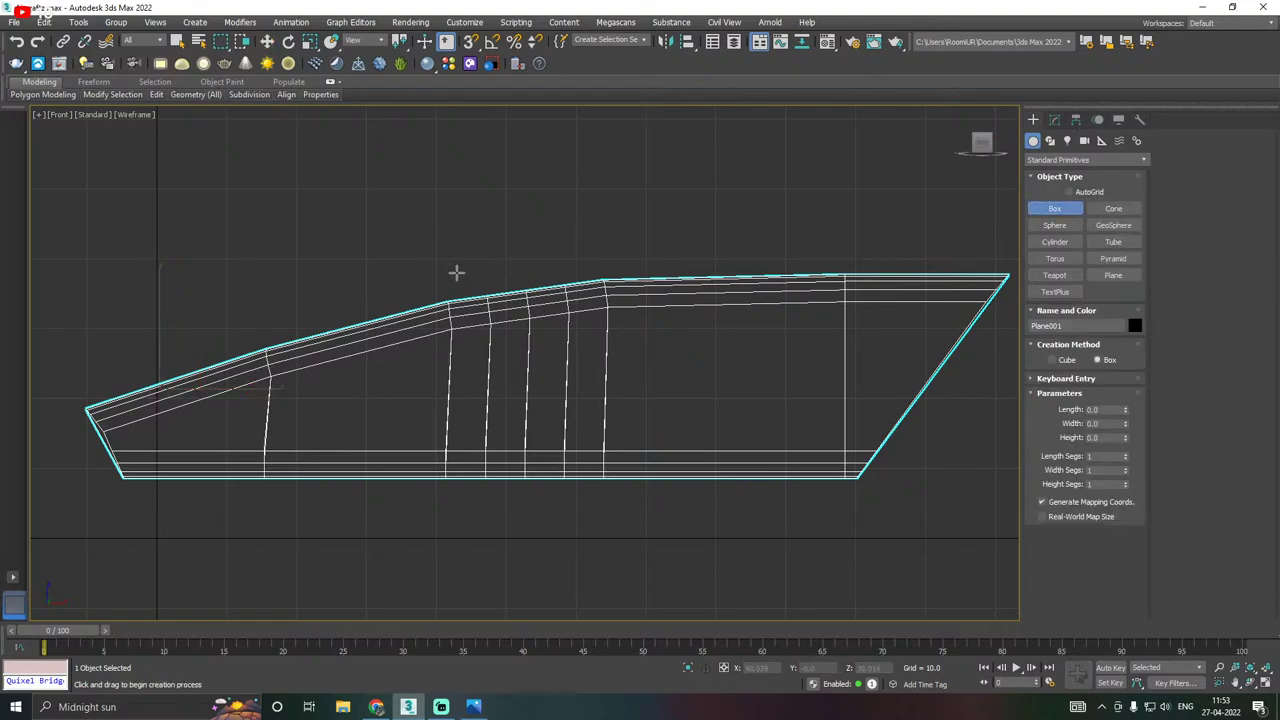
left_click_drag(447, 268, 687, 311)
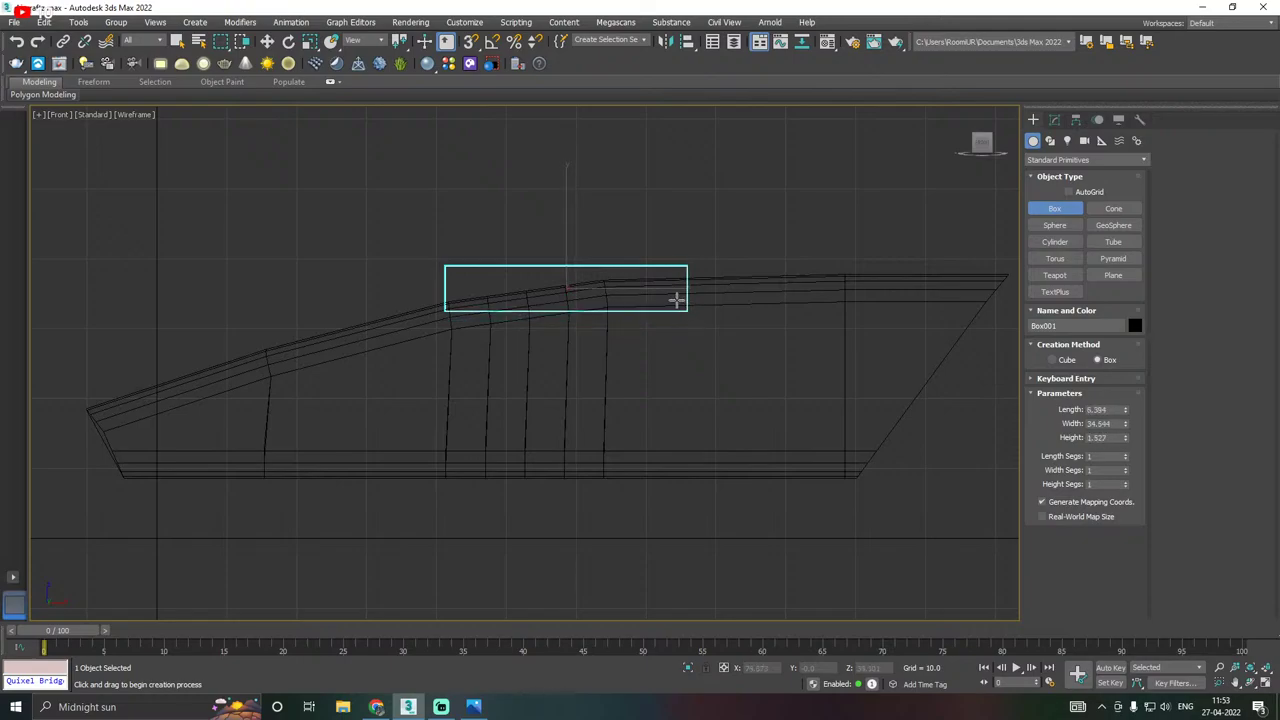
left_click(664, 286)
key("w")
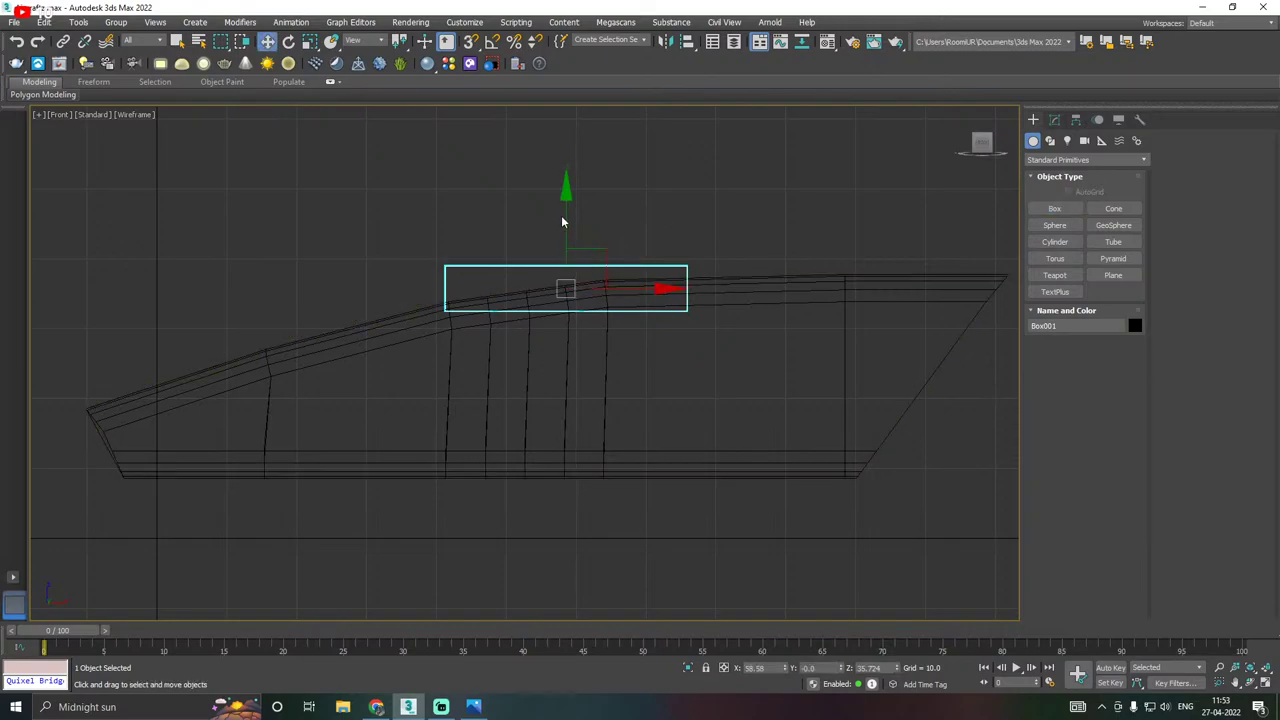
left_click_drag(566, 216, 560, 242)
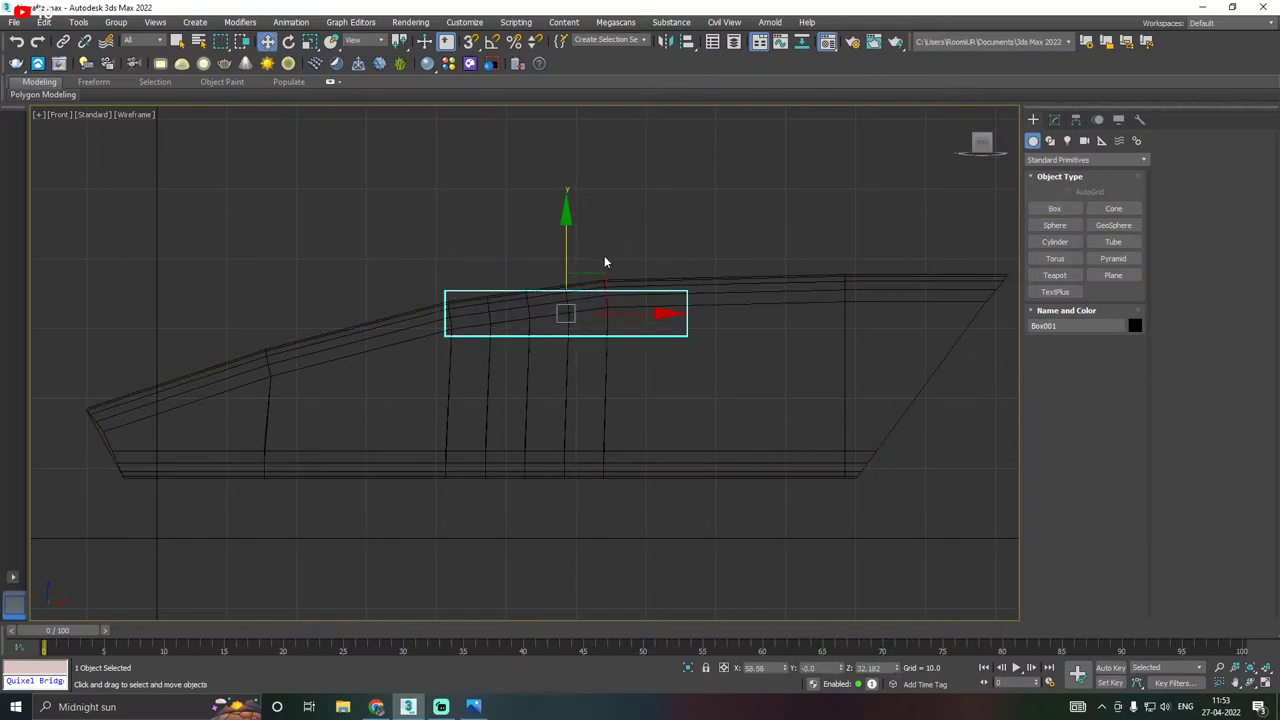
key("m")
key("m")
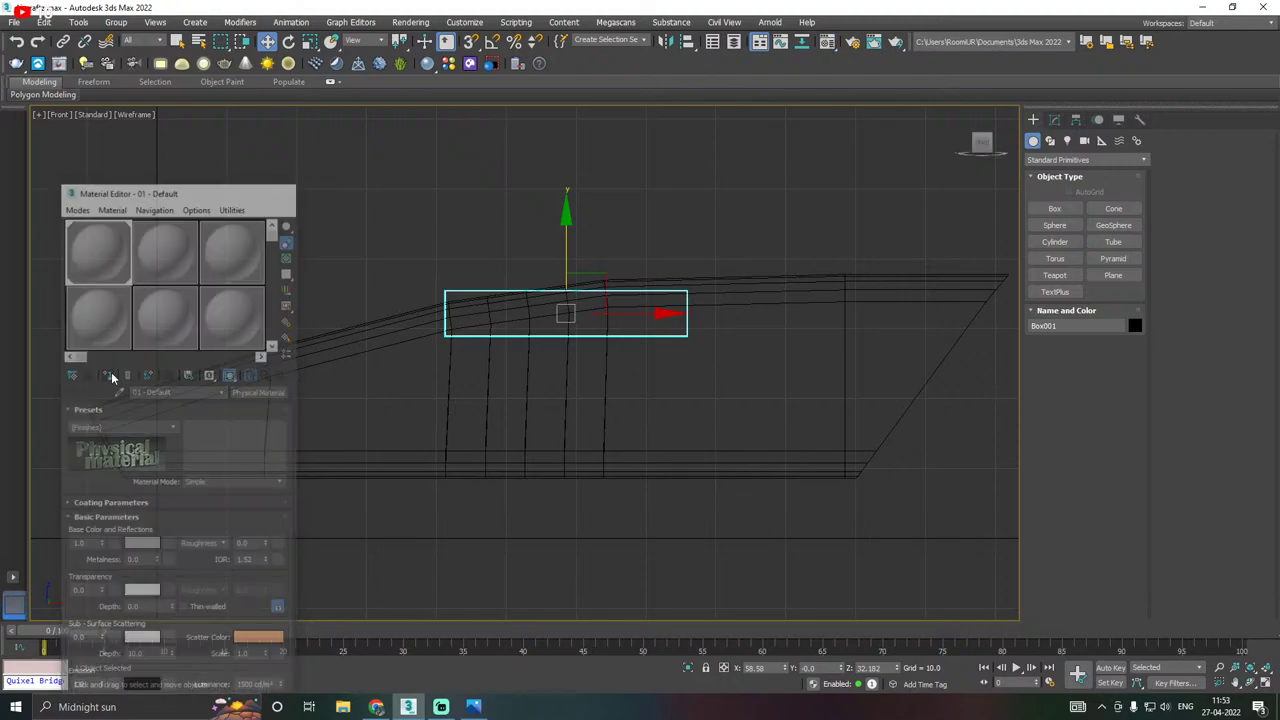
Move the box sideways onto the fuselage's rounded upper edge, at about X 55.27, Y -6.8 and Z 31.66.
key("p")
middle_click_drag(472, 416, 547, 430, "alt")
middle_click_drag(637, 449, 597, 401)
scroll(505, 302, "up", 2)
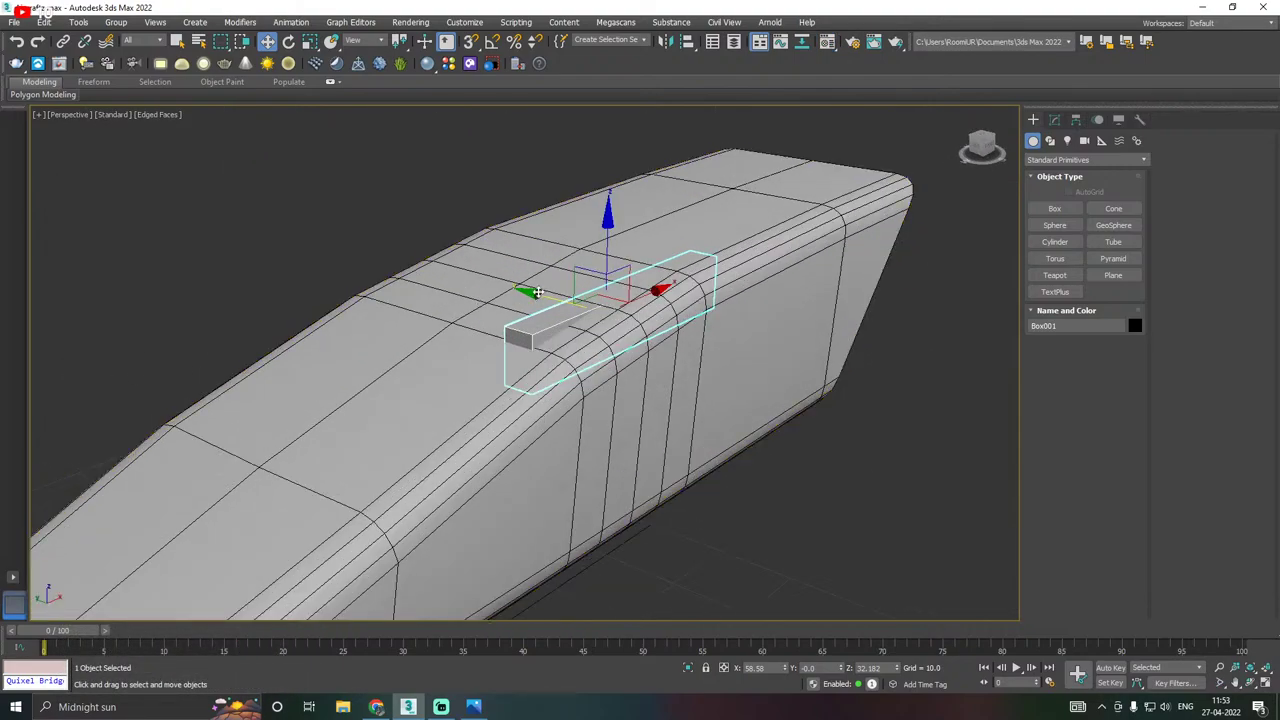
left_click_drag(538, 292, 589, 296)
middle_click_drag(589, 296, 622, 289, "alt")
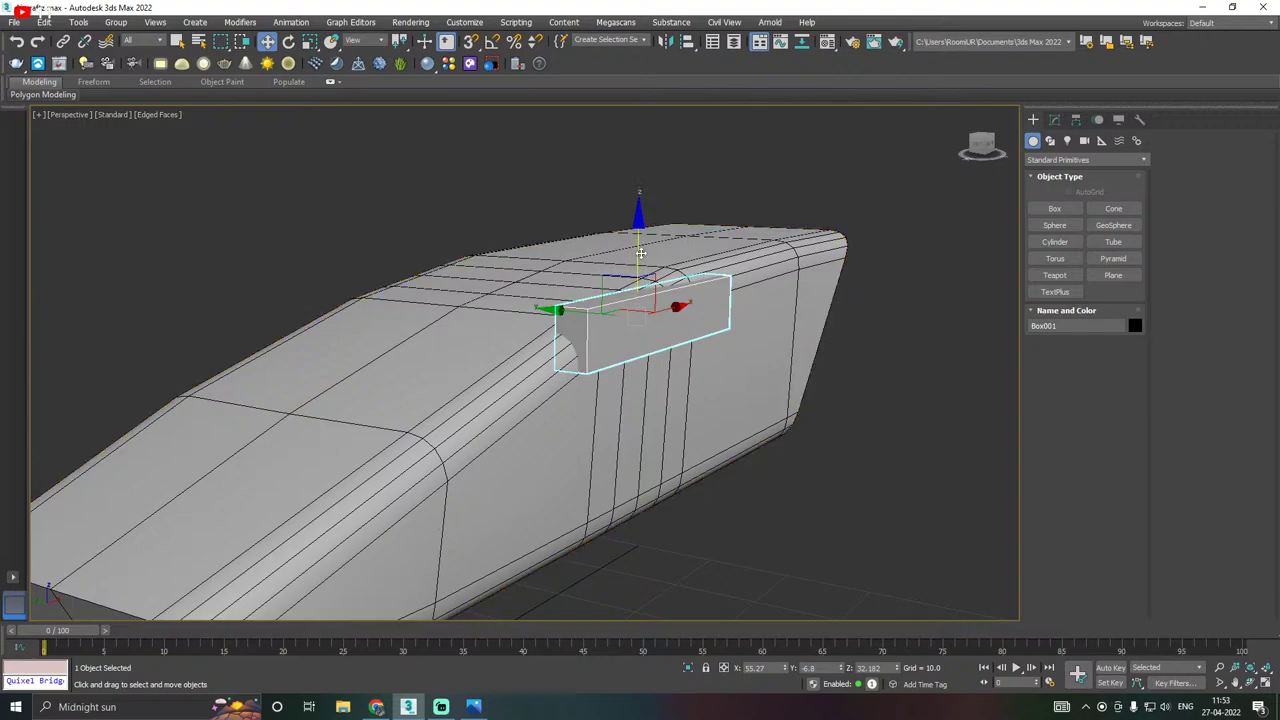
left_click_drag(640, 255, 638, 261)
middle_click_drag(630, 272, 619, 299, "alt")
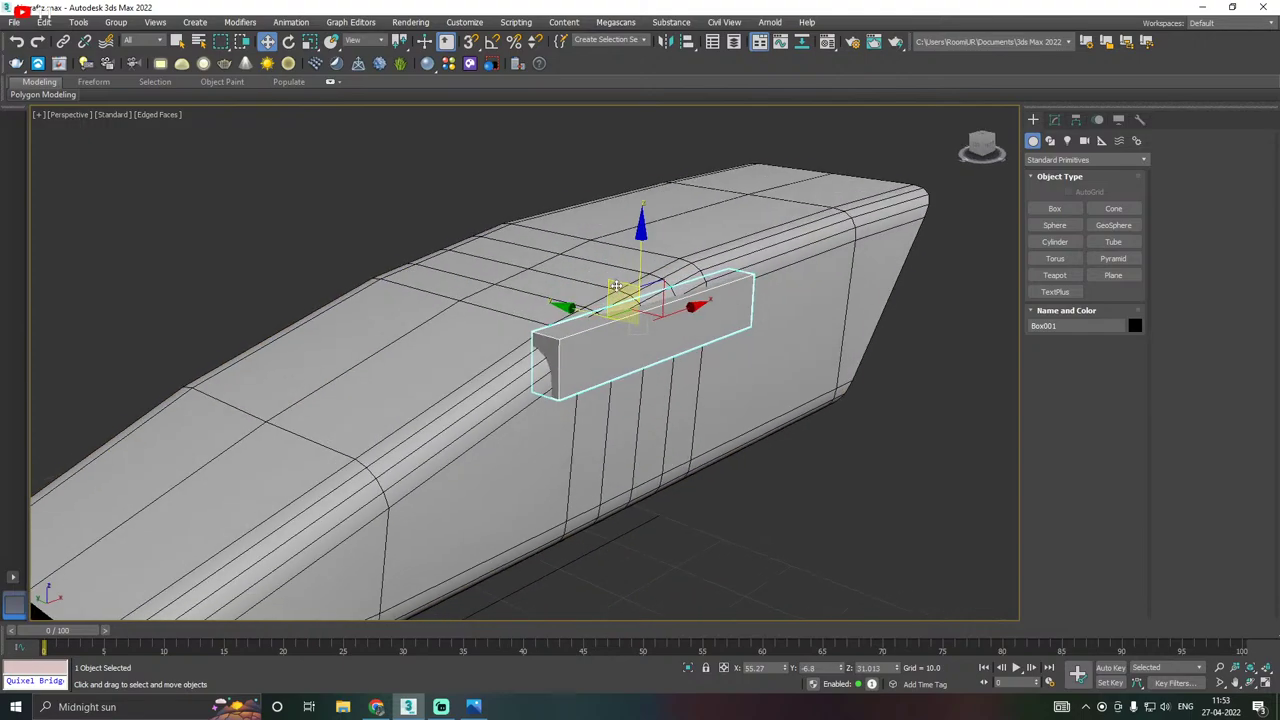
left_click_drag(638, 270, 638, 263)
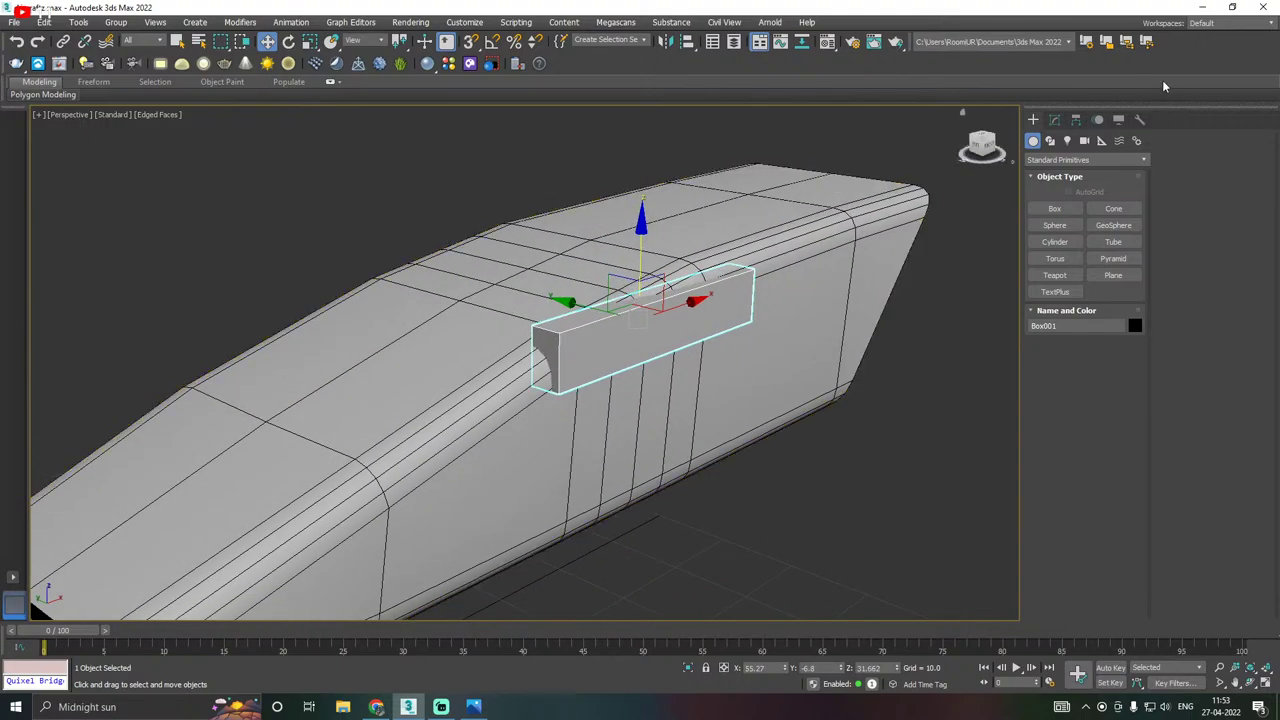
Set the box's length to about 8.18 and height to about 3.66, and raise it to about Z 33.66.
left_click(1054, 119)
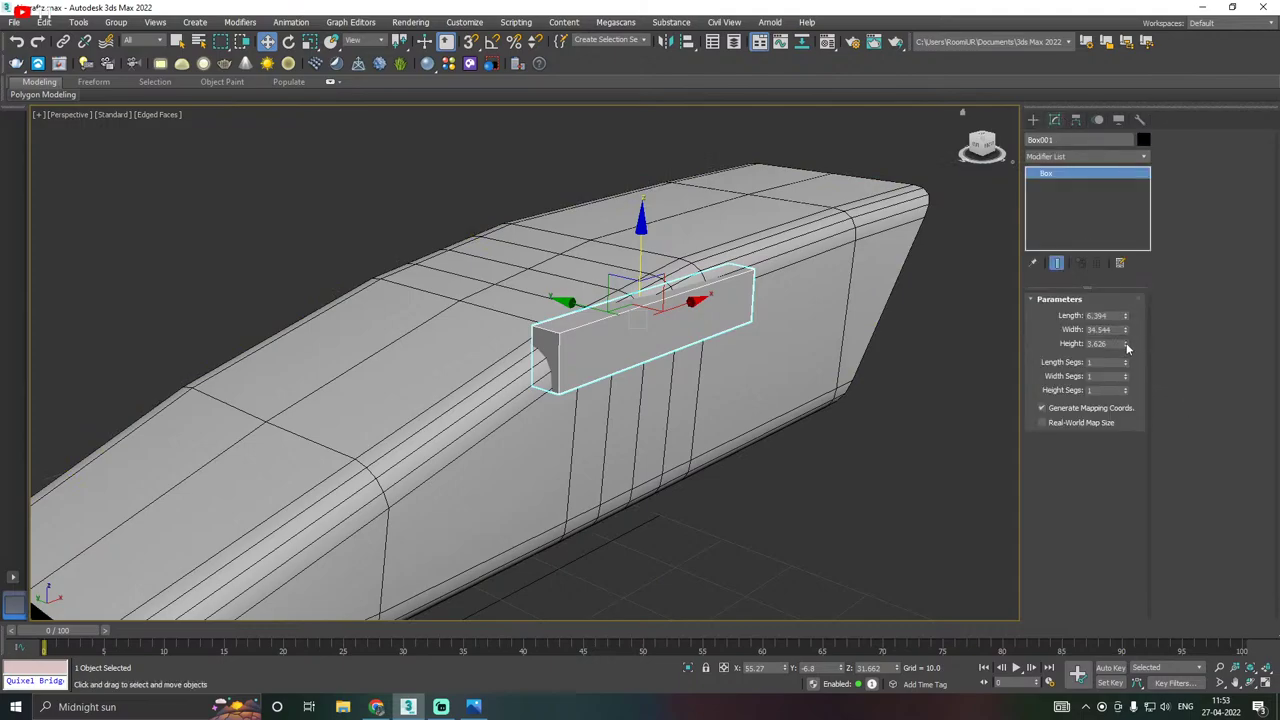
left_click_drag(1126, 346, 1121, 298)
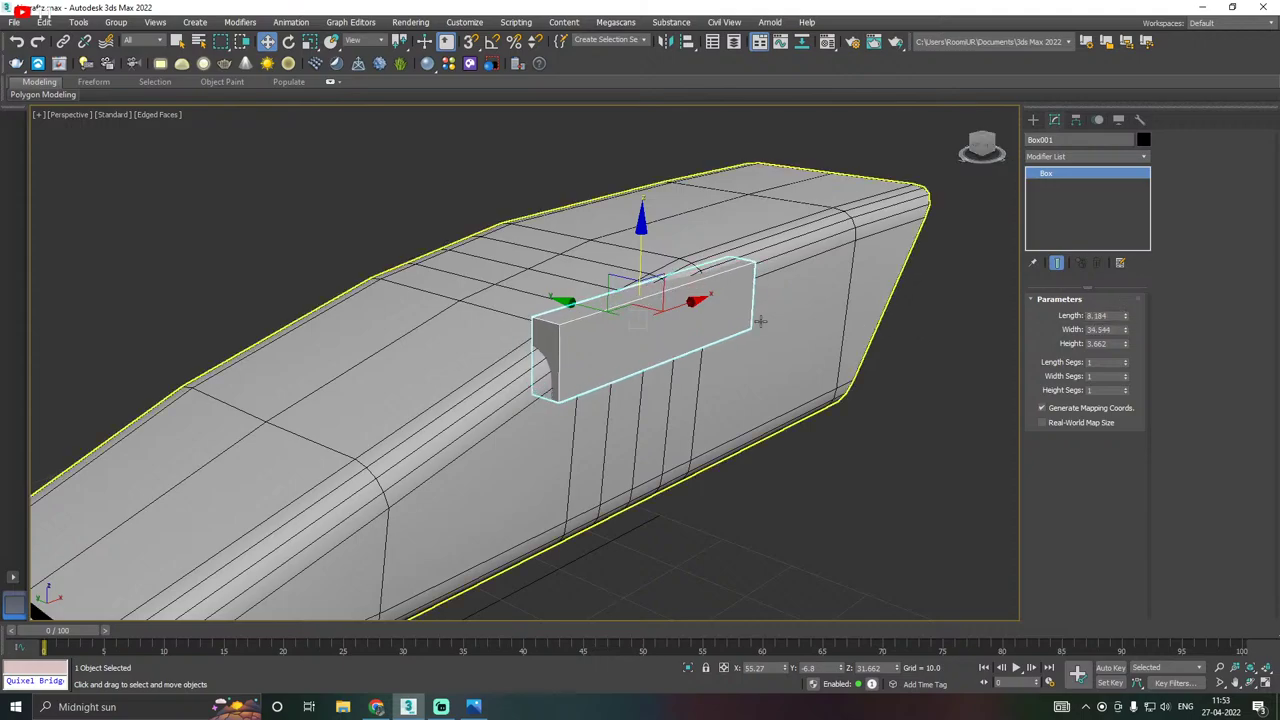
middle_click_drag(761, 321, 723, 340, "alt")
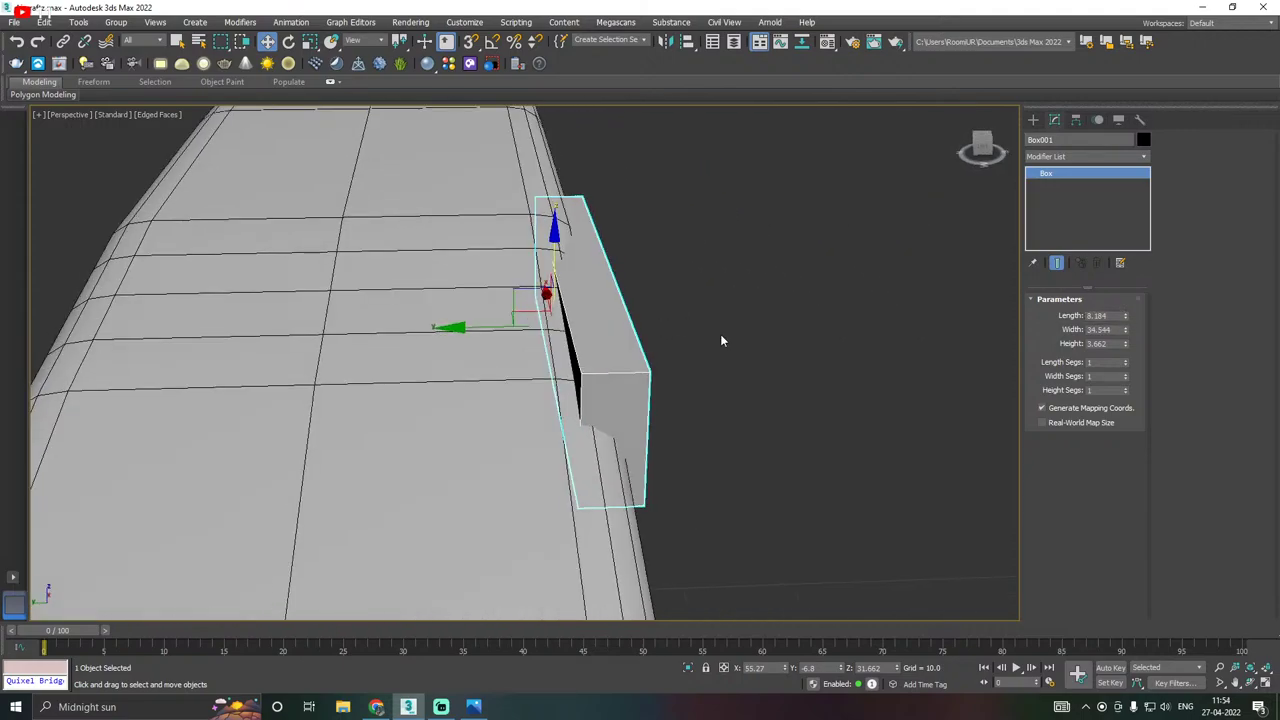
left_click_drag(549, 255, 555, 245)
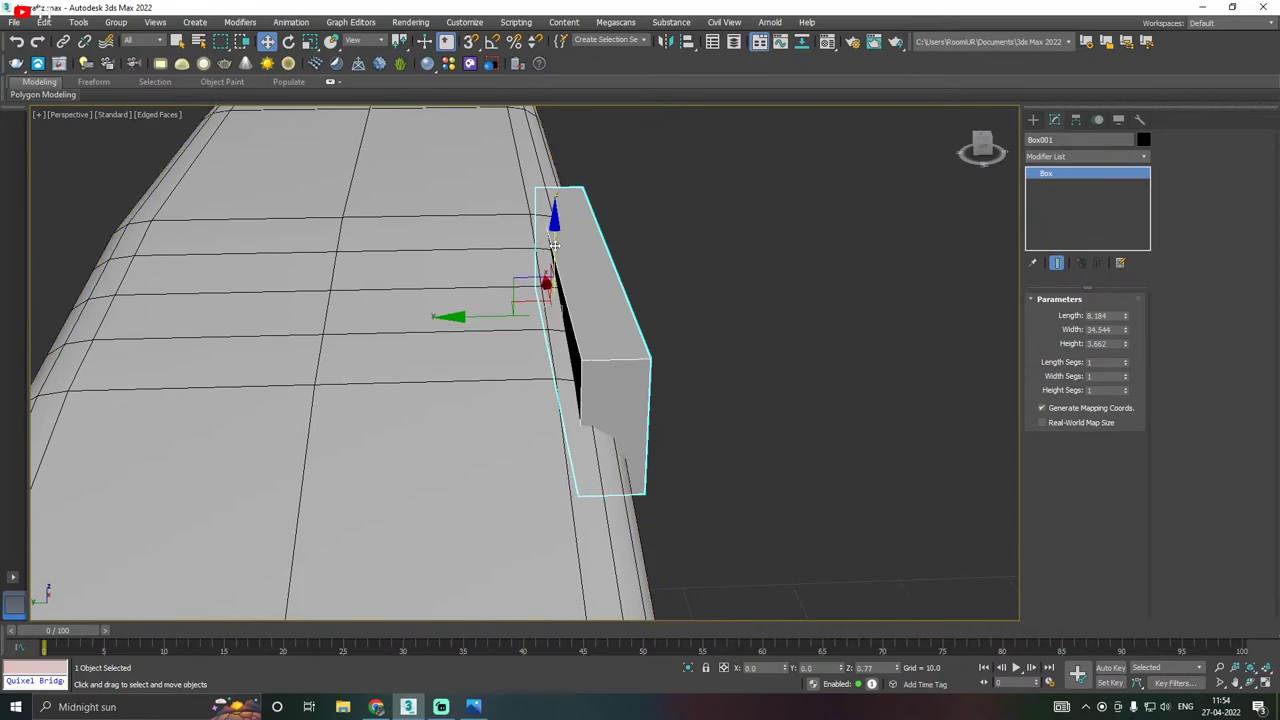
middle_click_drag(575, 246, 393, 244, "alt")
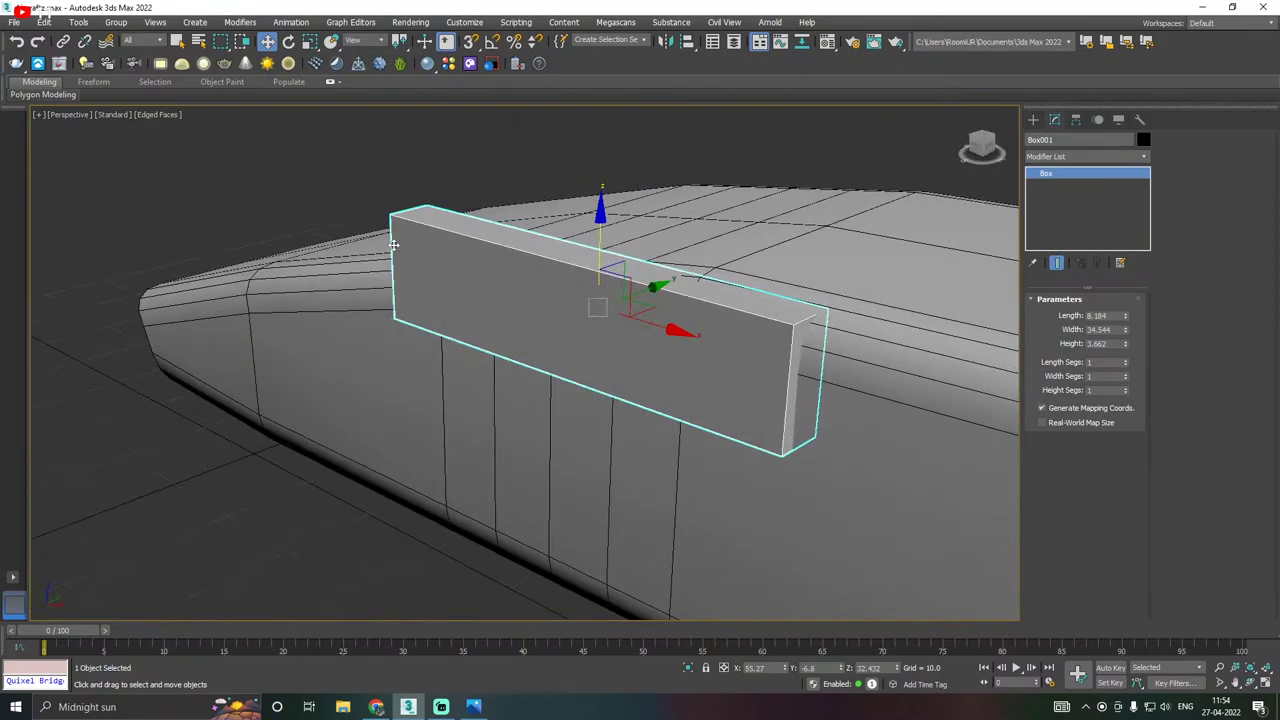
left_click_drag(601, 232, 595, 247)
middle_click_drag(596, 247, 815, 218, "alt")
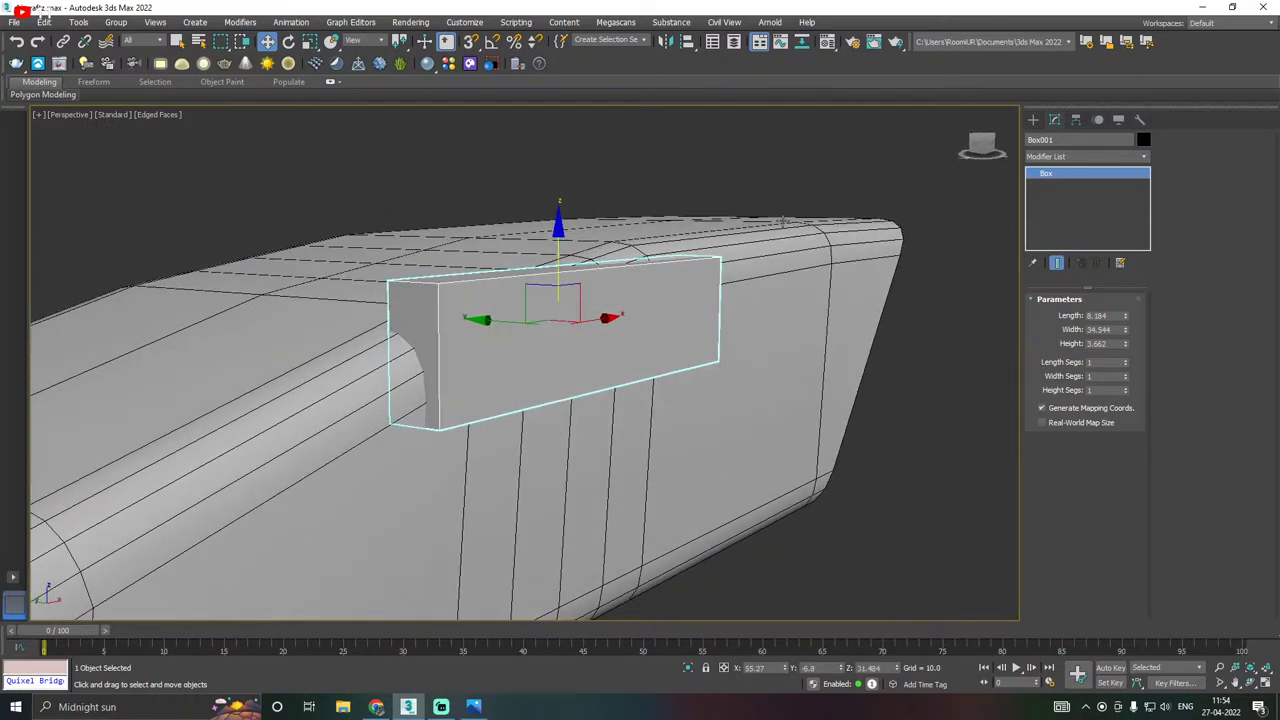
left_click_drag(562, 257, 562, 228)
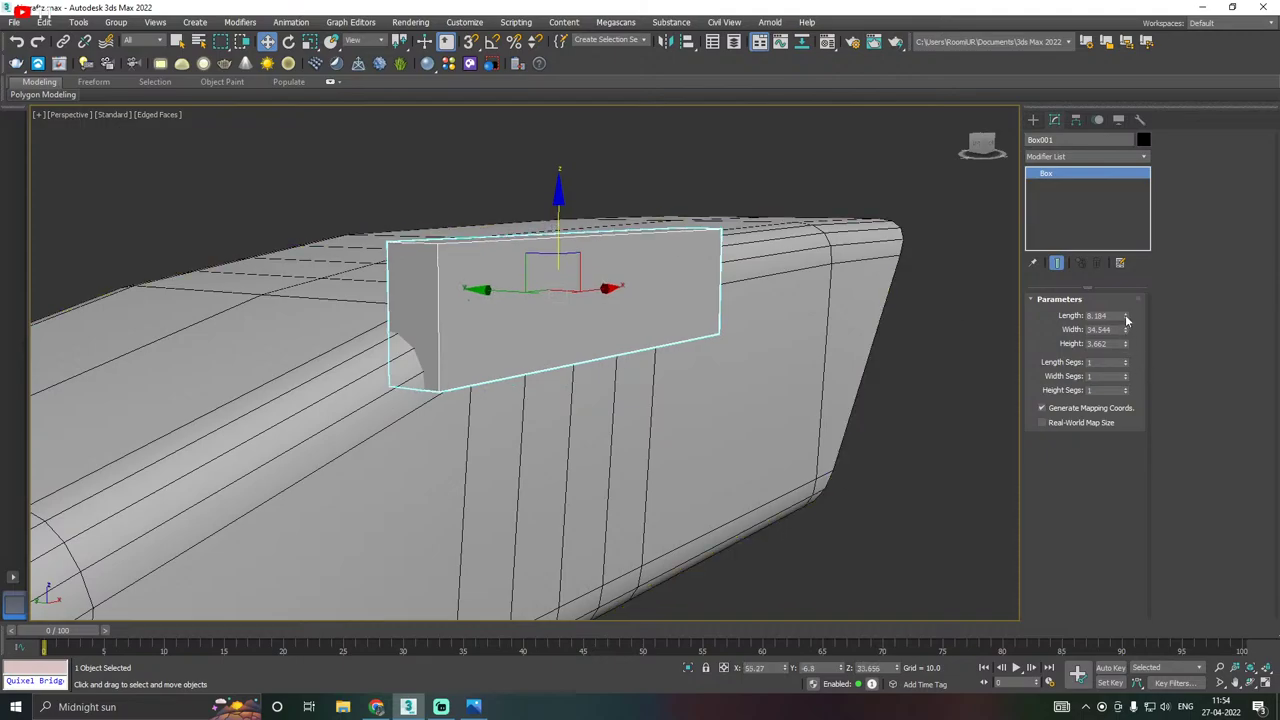
Reduce the box's length to 4.91 and lower it to about Z 32.87 on the fuselage edge.
left_click_drag(1126, 318, 1130, 345)
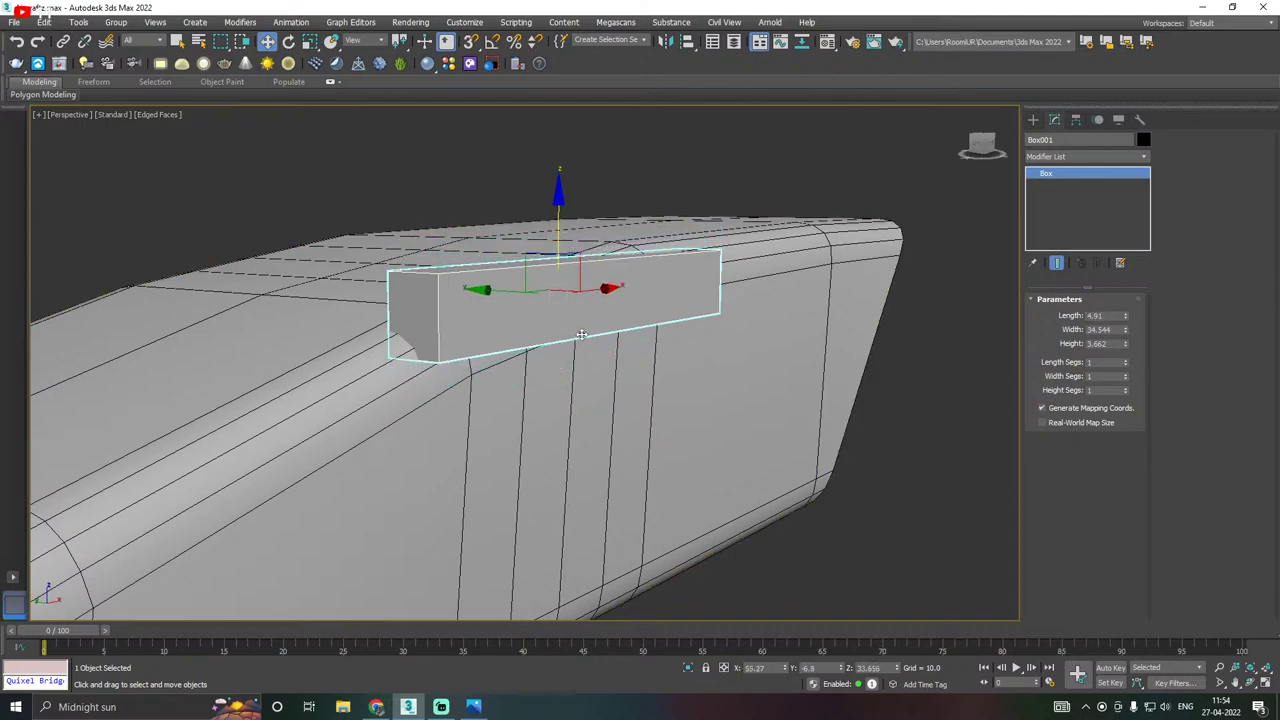
middle_click_drag(582, 334, 622, 342, "alt")
left_click_drag(553, 242, 551, 253)
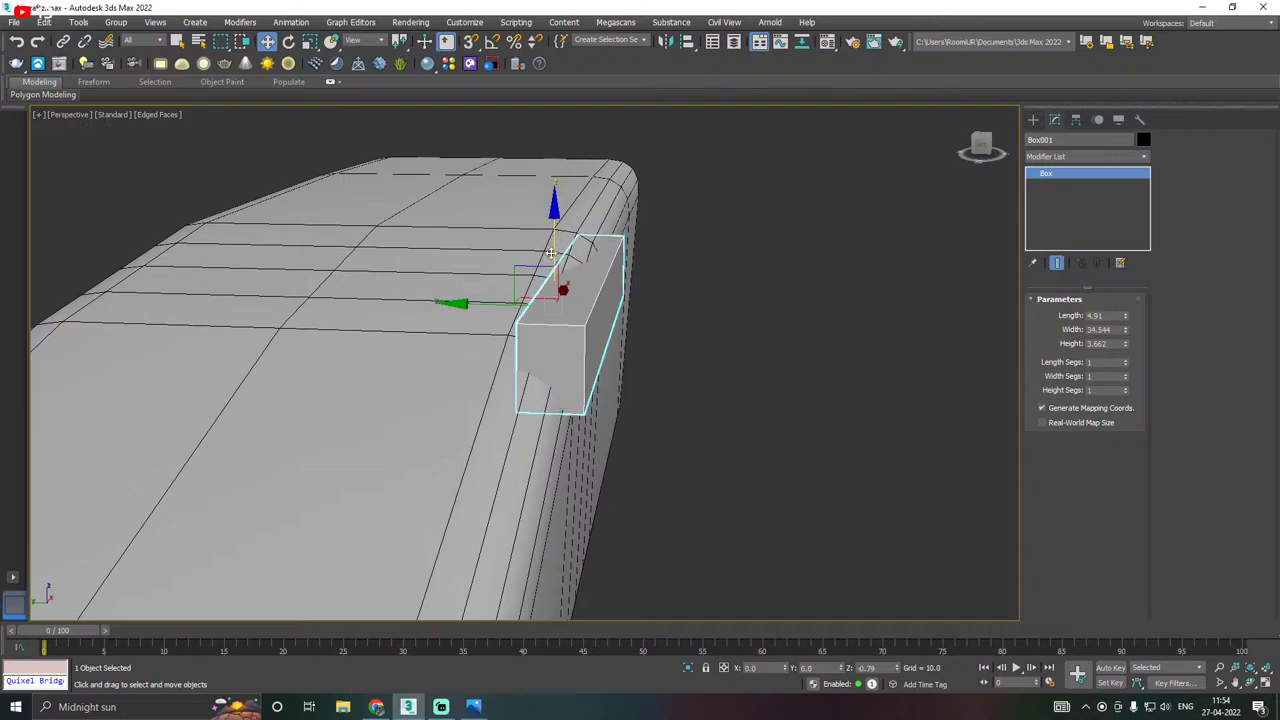
Rotate the box about 7.2 degrees around the Y axis to follow the slope of the roof bend.
middle_click_drag(558, 264, 400, 241, "alt")
key("e")
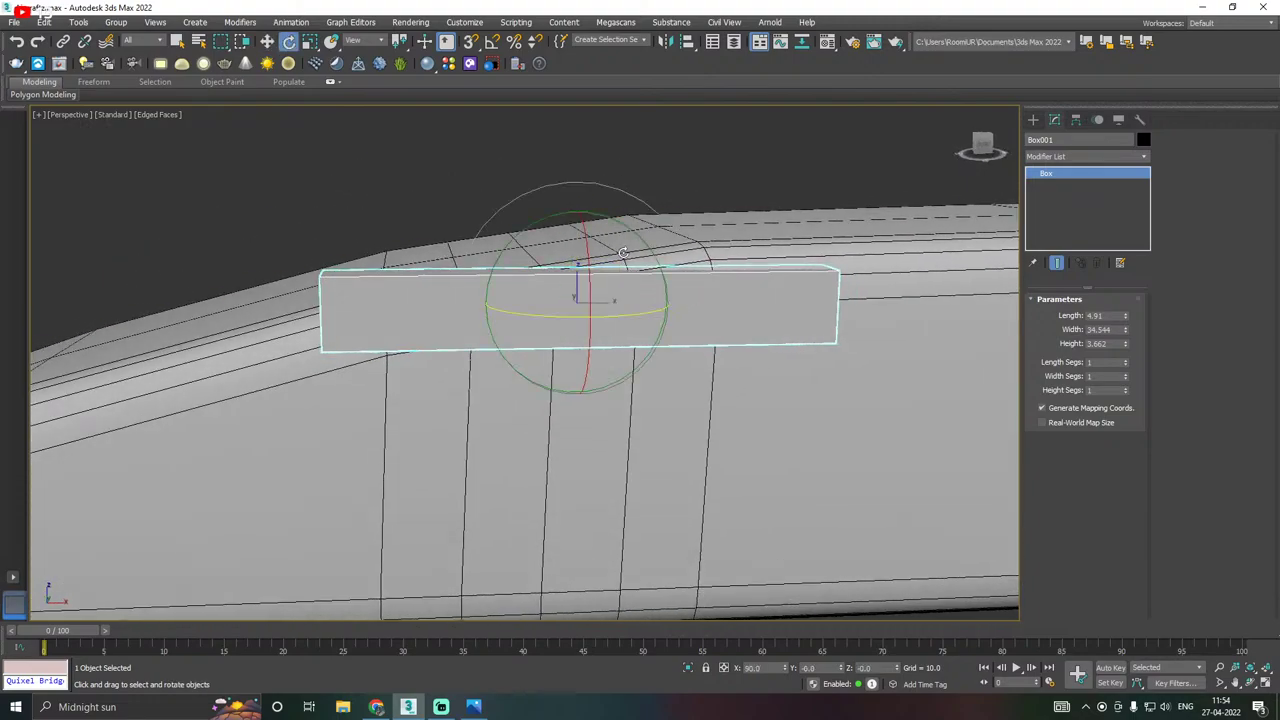
left_click_drag(600, 216, 593, 214)
scroll(545, 285, "down", 6)
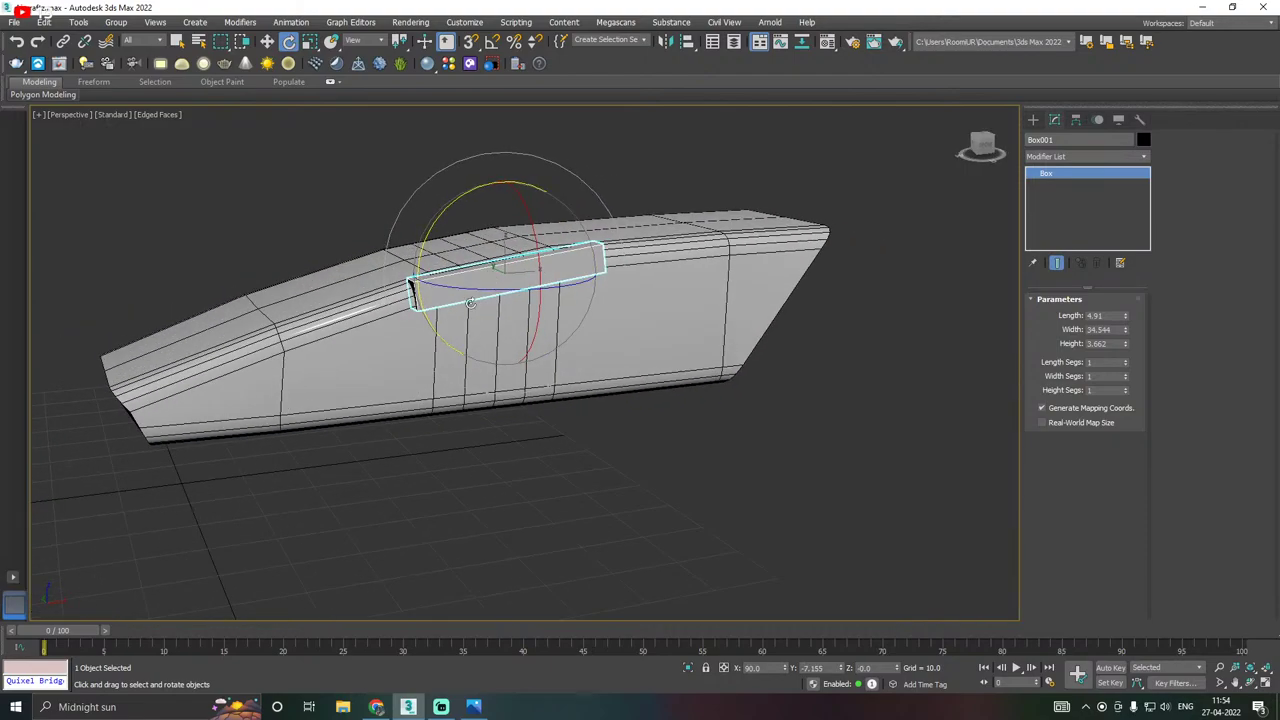
middle_click_drag(420, 276, 573, 279, "alt")
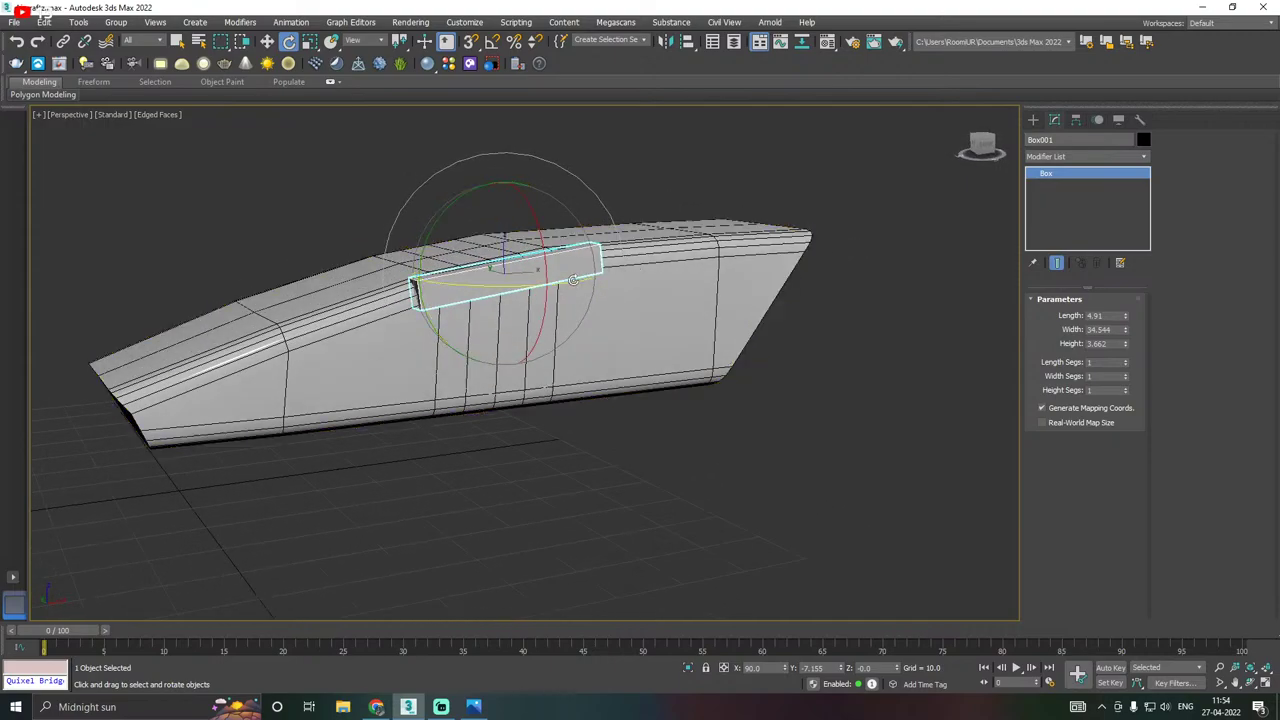
Shift the tilted box slightly outward and adjust its height over the rounded edge, to about Y -6.9 and Z 32.54.
key("w")
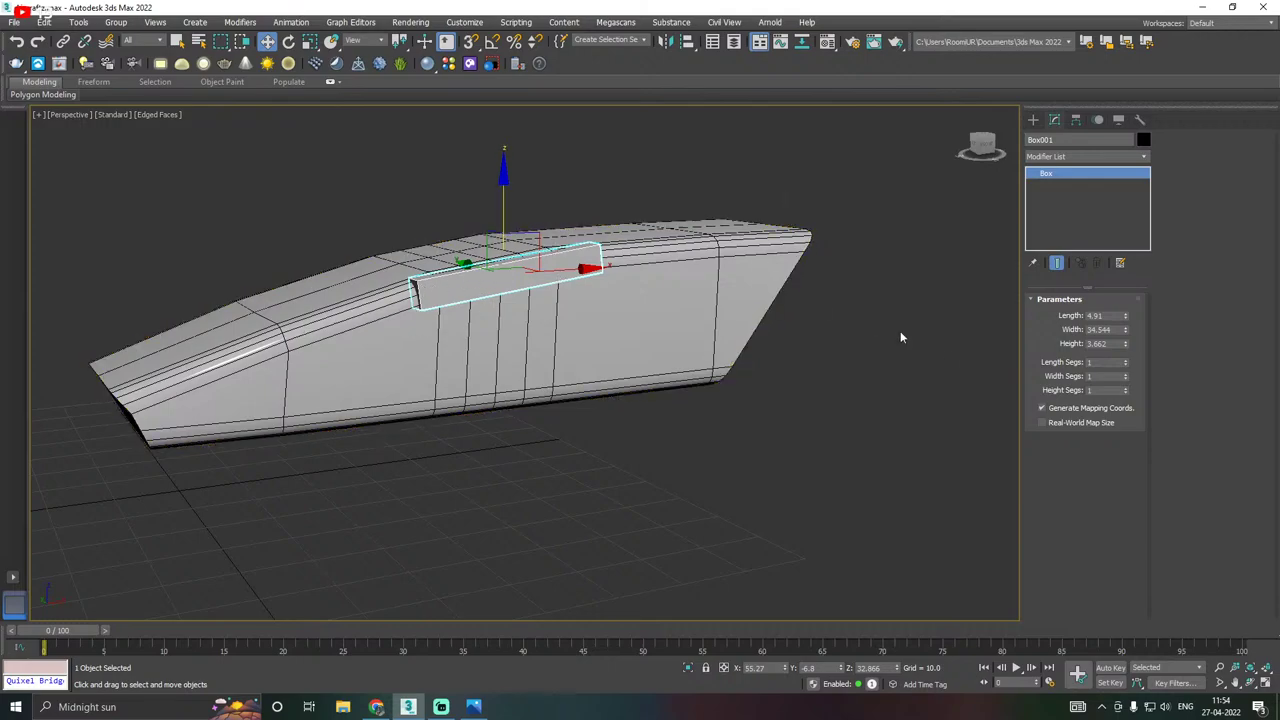
middle_click_drag(952, 379, 600, 300, "alt")
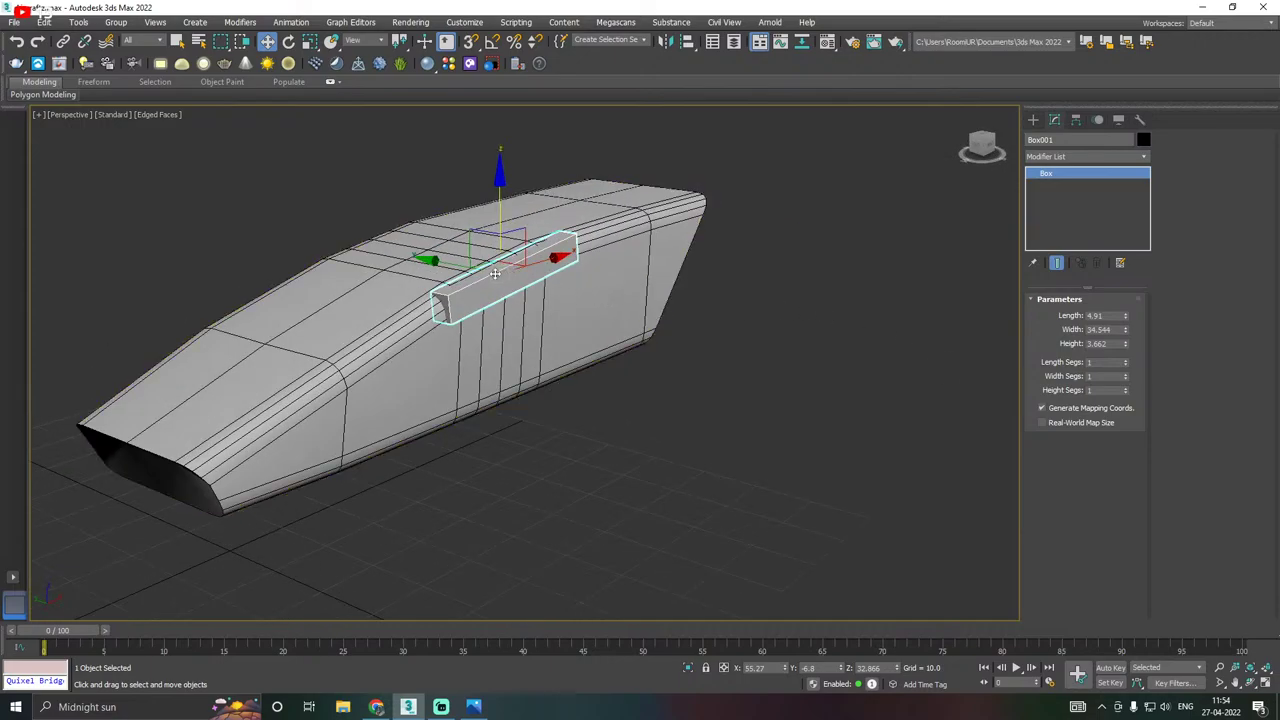
scroll(470, 265, "up", 4)
middle_click_drag(470, 265, 515, 280, "alt")
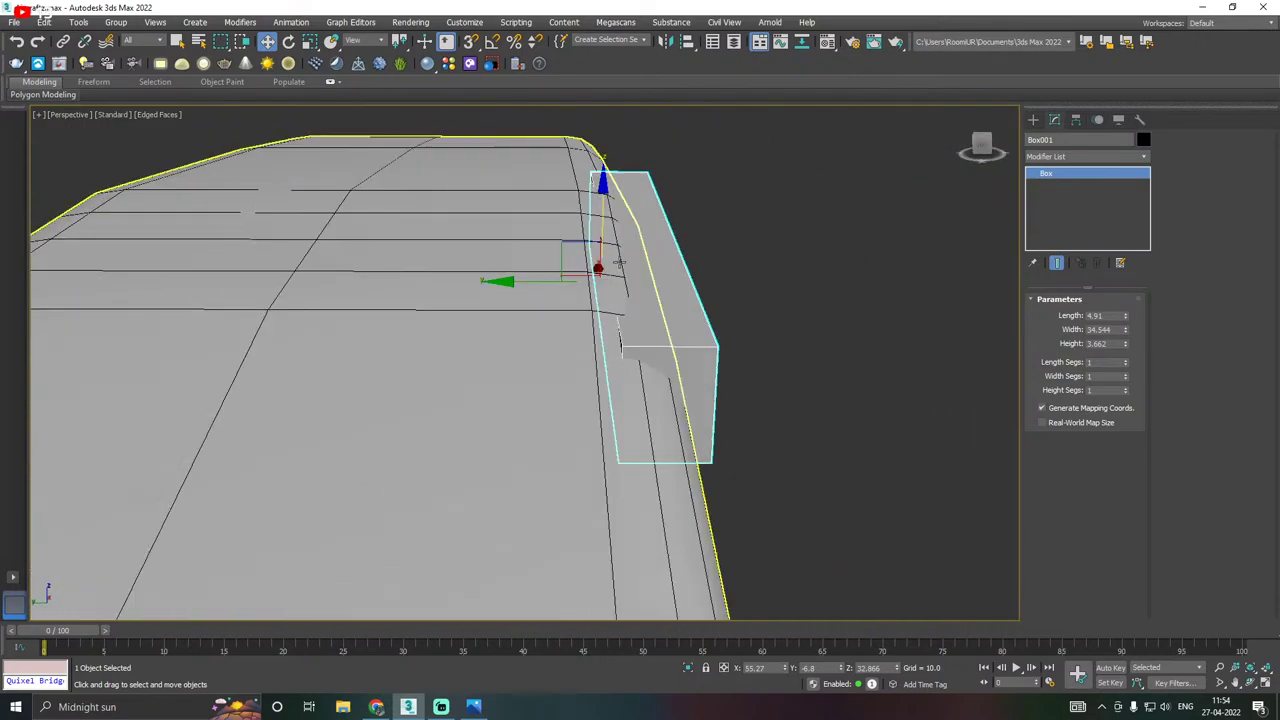
left_click_drag(516, 280, 535, 281)
middle_click_drag(640, 285, 751, 220, "alt")
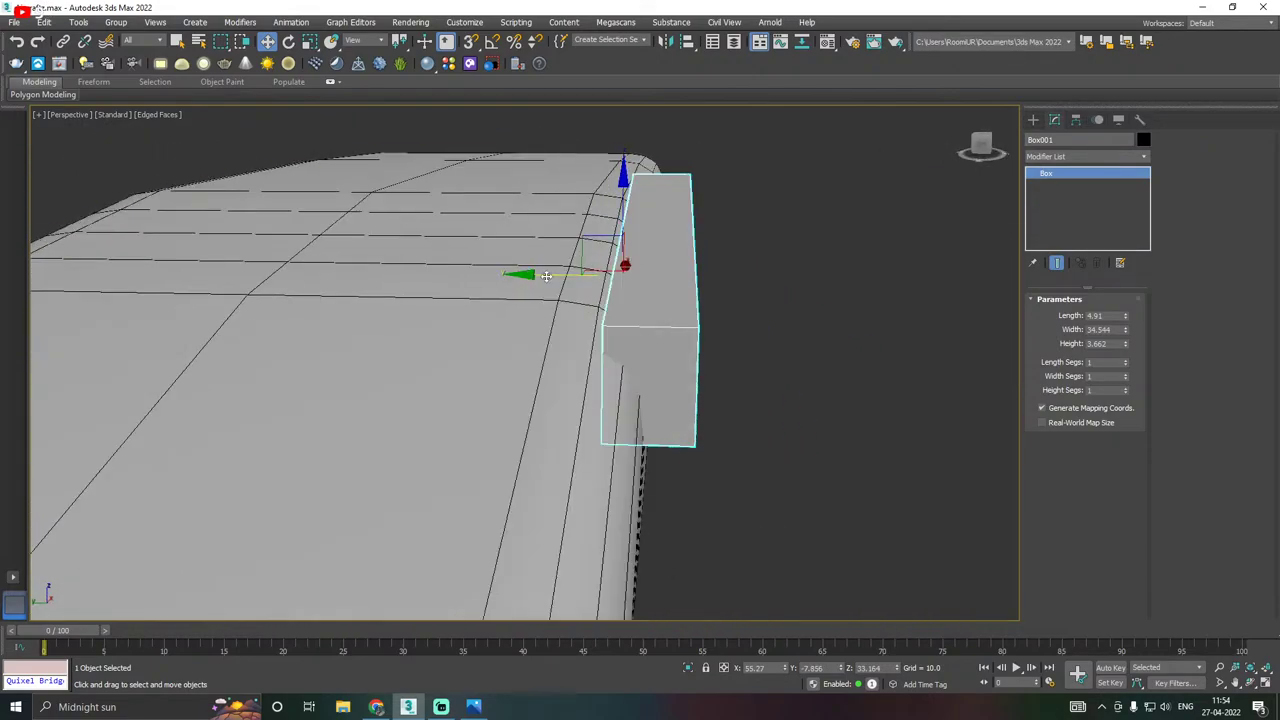
middle_click_drag(540, 274, 426, 277, "alt")
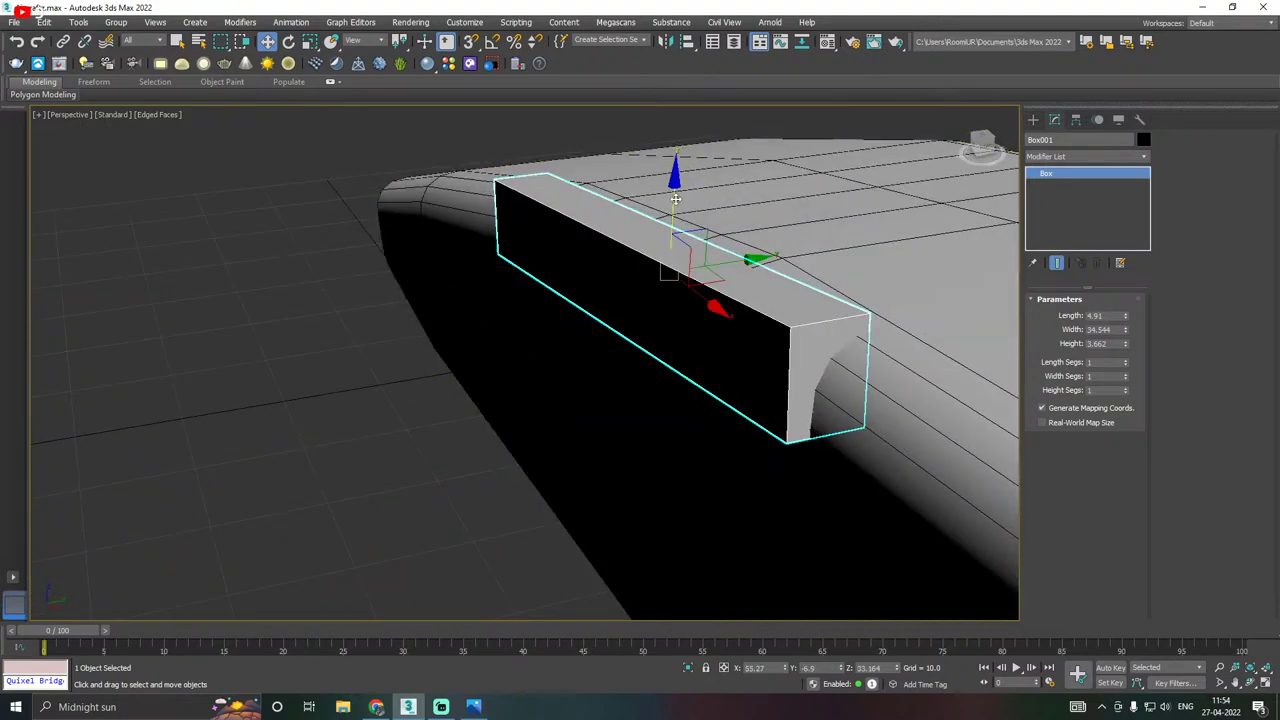
left_click_drag(678, 204, 679, 208)
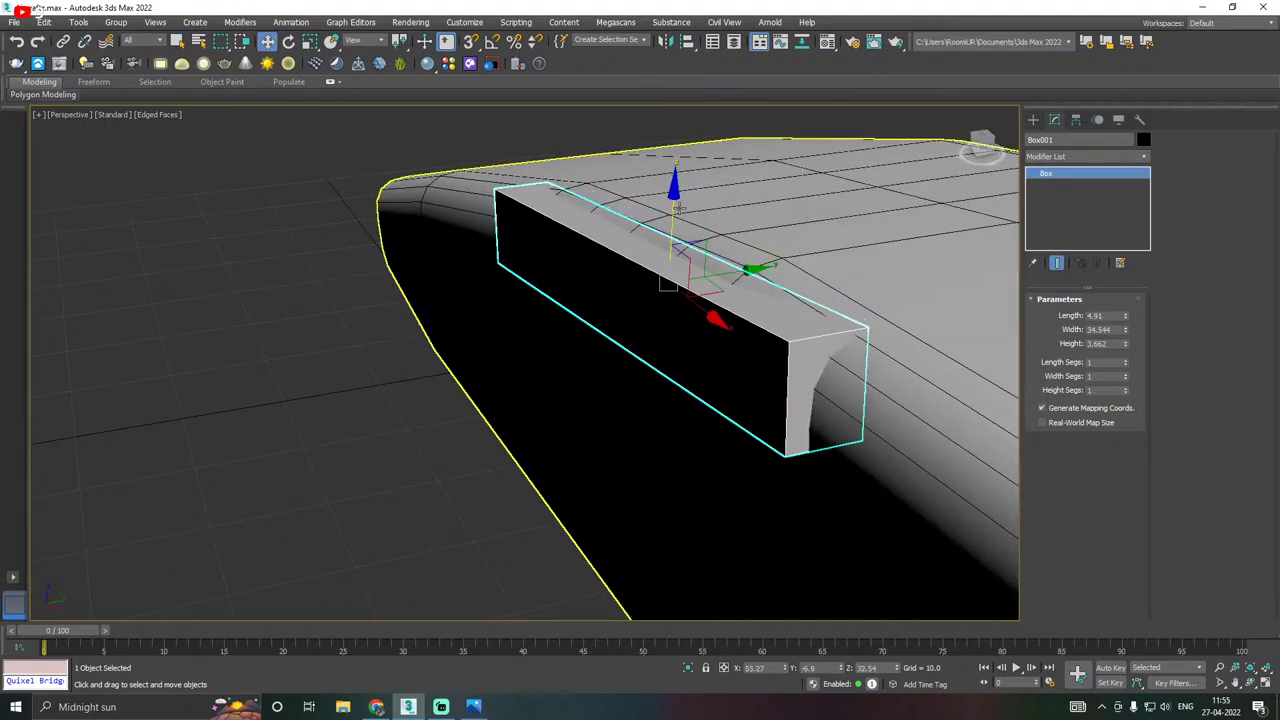
Examine how the box sits over the rounded fuselage edge with nothing selected, and reselect the box.
left_click(343, 273)
scroll(343, 273, "down", 3)
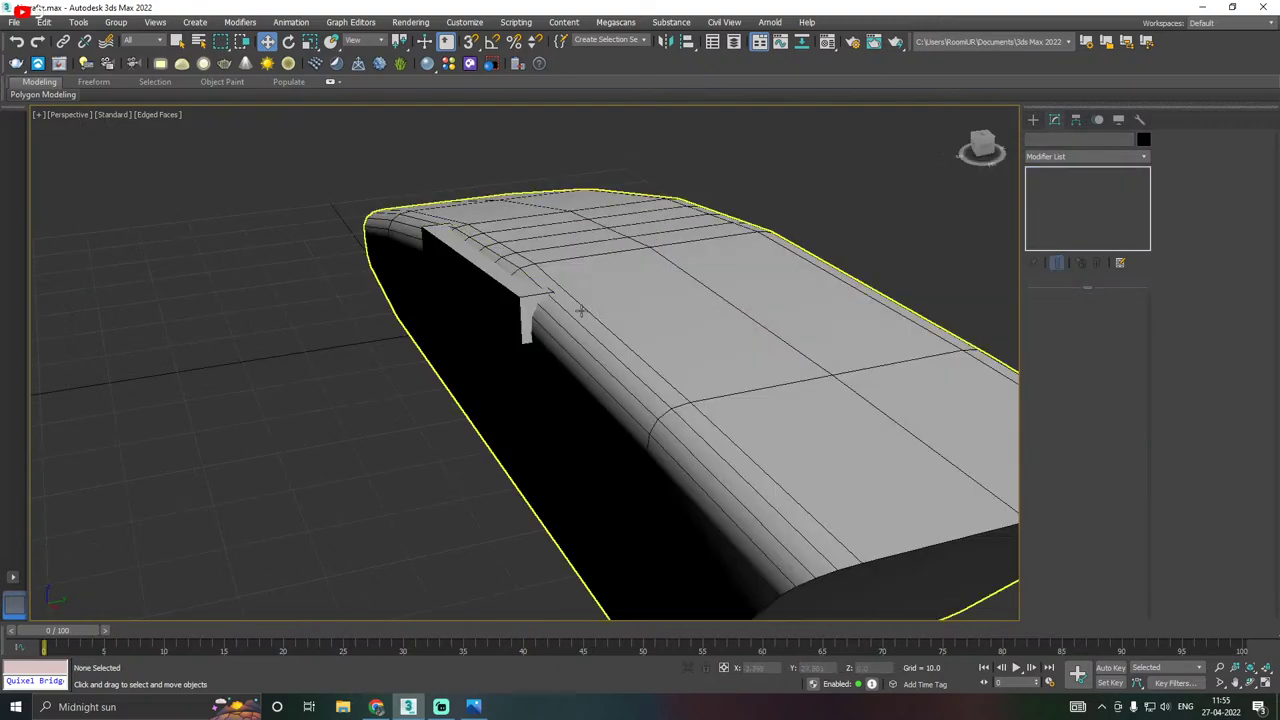
scroll(535, 293, "up", 3)
left_click(532, 294)
scroll(545, 290, "up", 2)
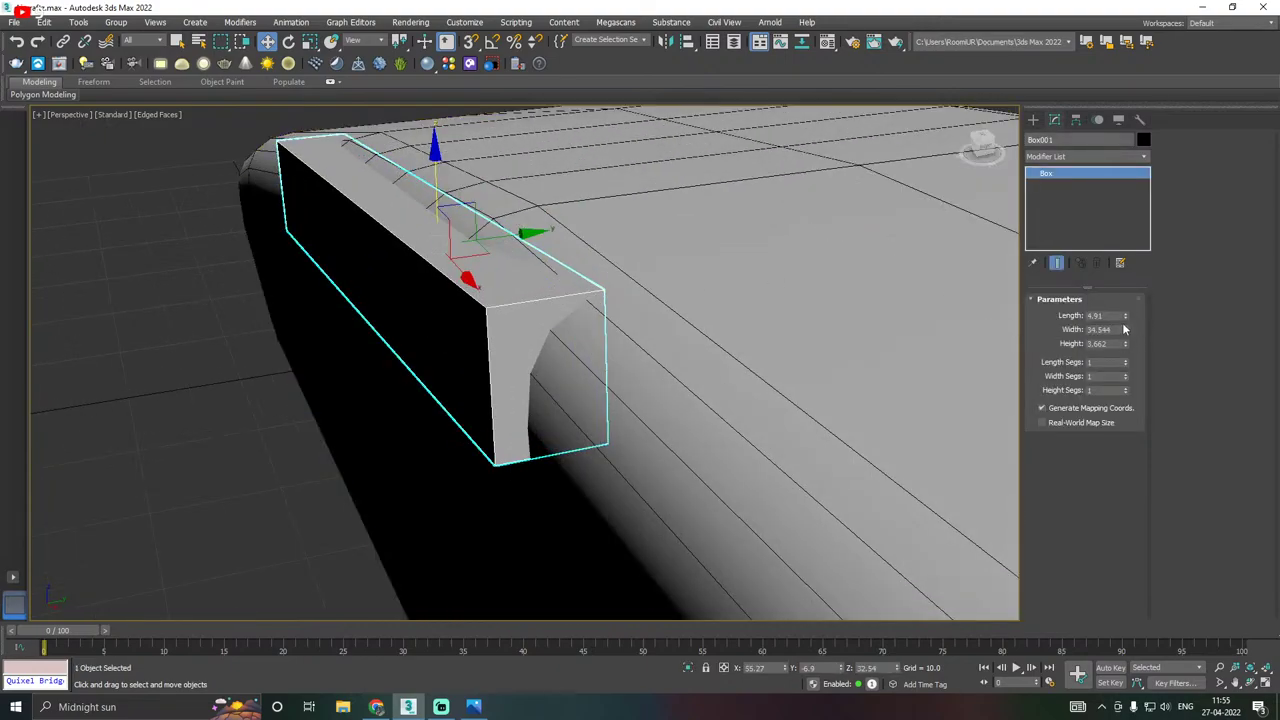
Set the box's height to 4.688 and move it inward over the rounded fuselage edge to about Y -5.575 and Z 32.319.
left_click_drag(1126, 329, 1127, 321)
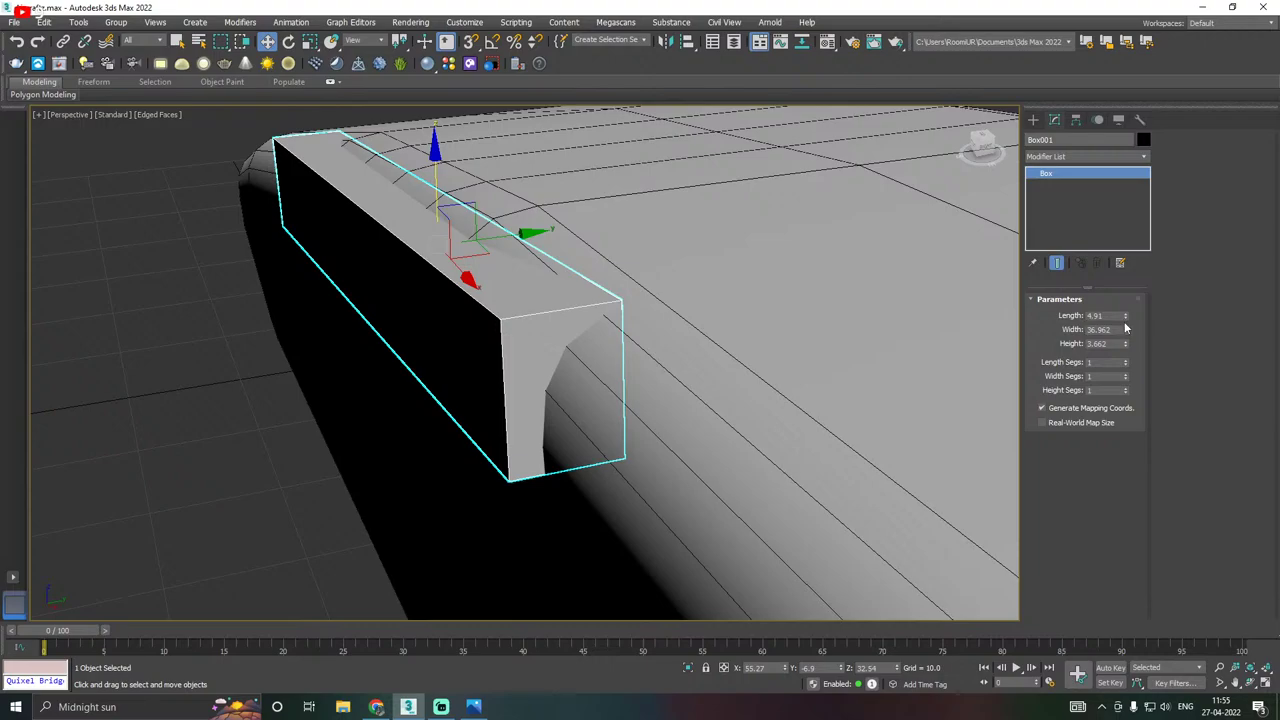
key("ctrl+z")
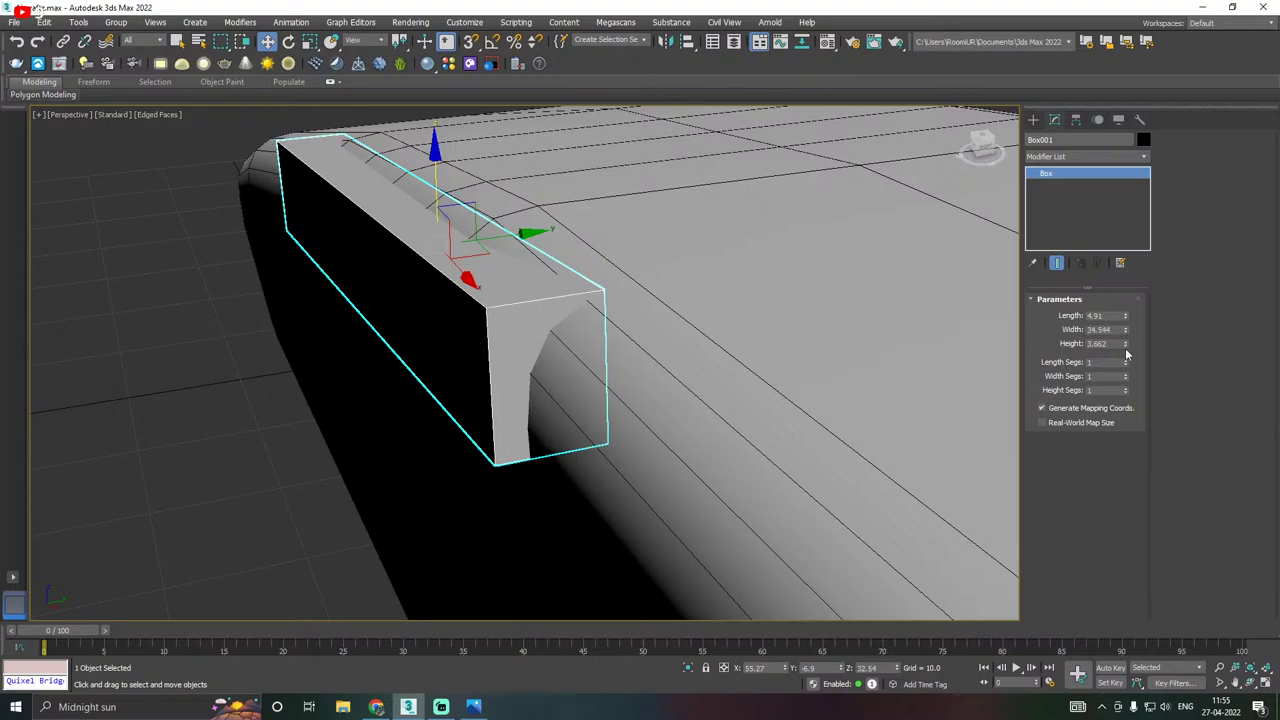
left_click_drag(1127, 346, 1127, 327)
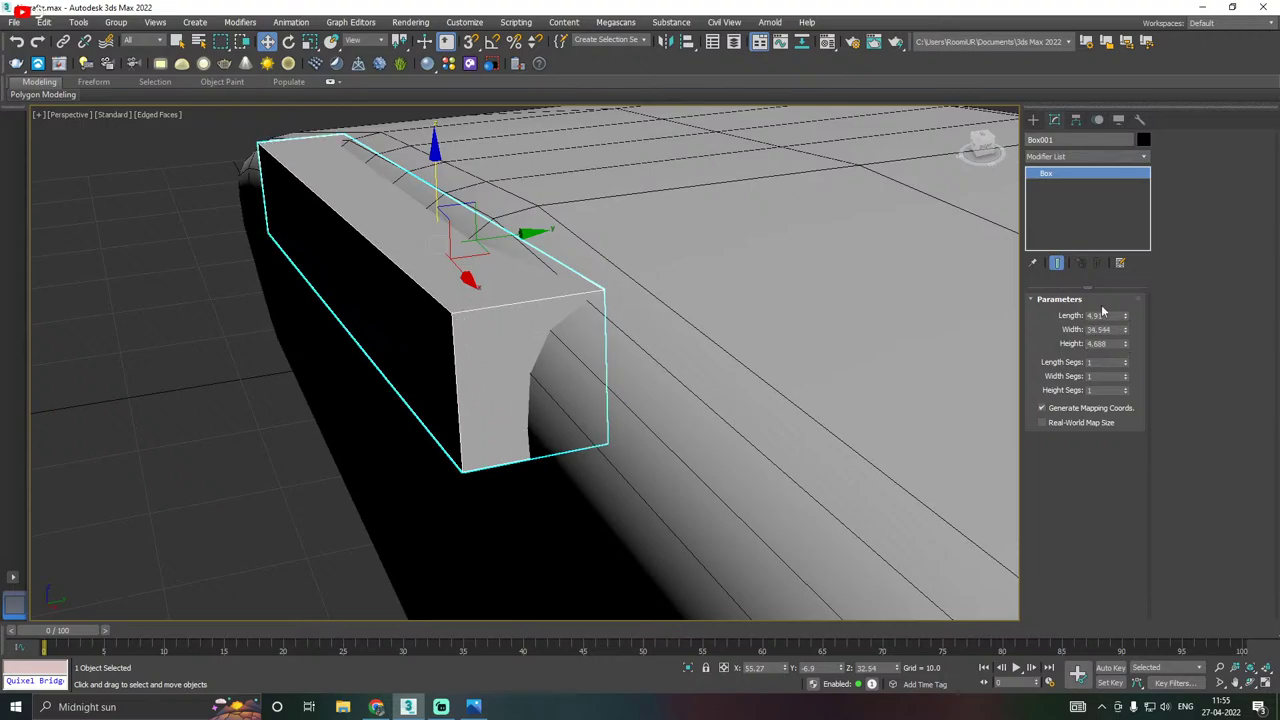
left_click_drag(543, 234, 554, 232)
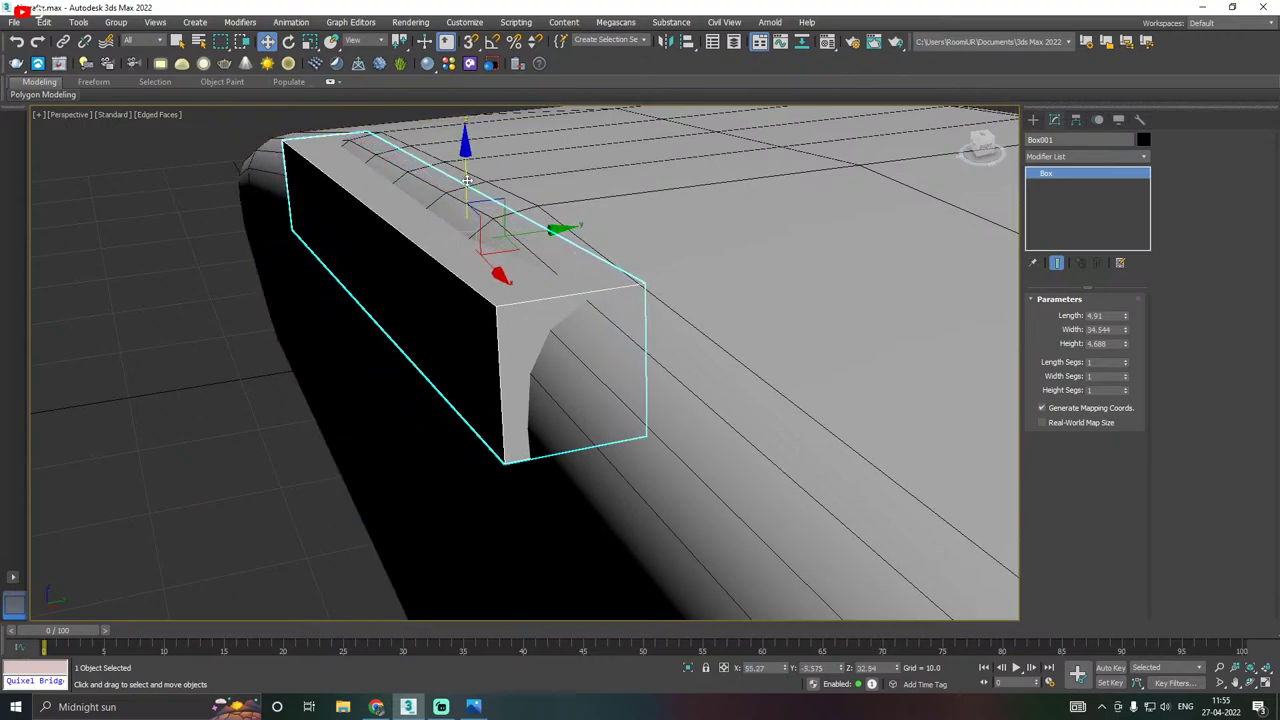
middle_click_drag(466, 182, 850, 310, "alt")
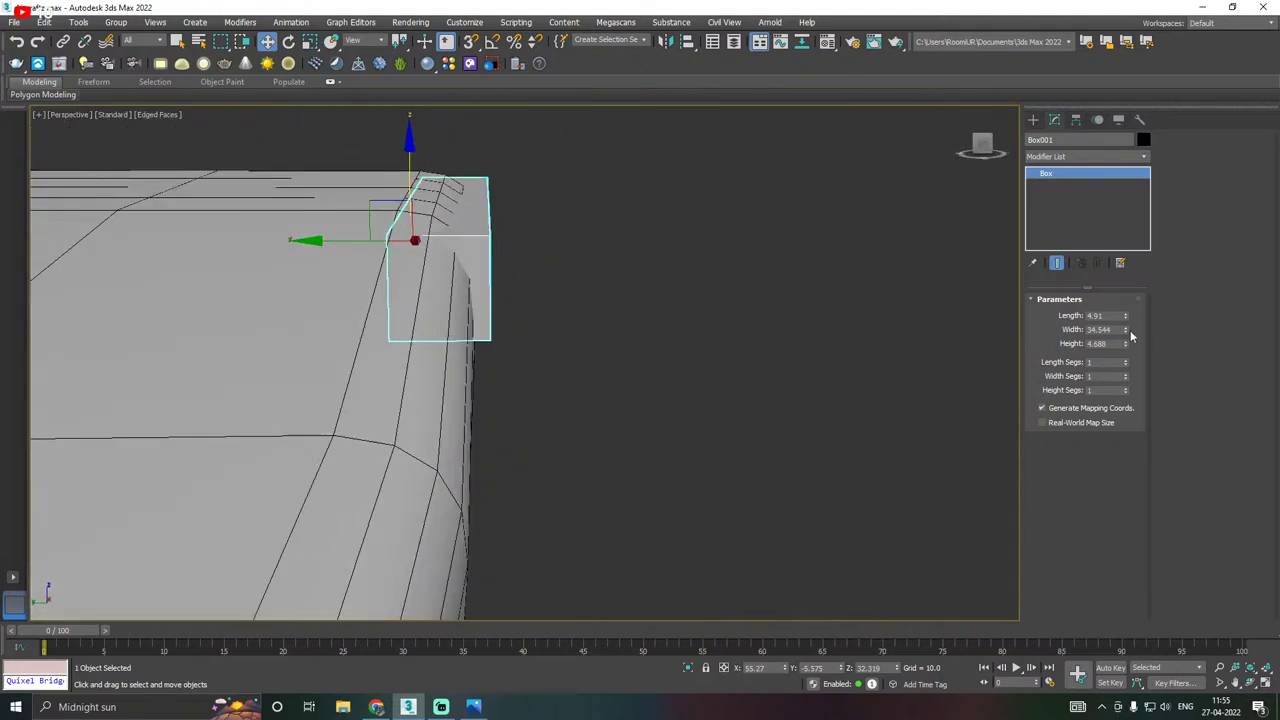
Increase the box's height to 5.25 and check its fit from the front and side of the fuselage.
left_click_drag(1126, 346, 1124, 337)
scroll(545, 322, "down", 5)
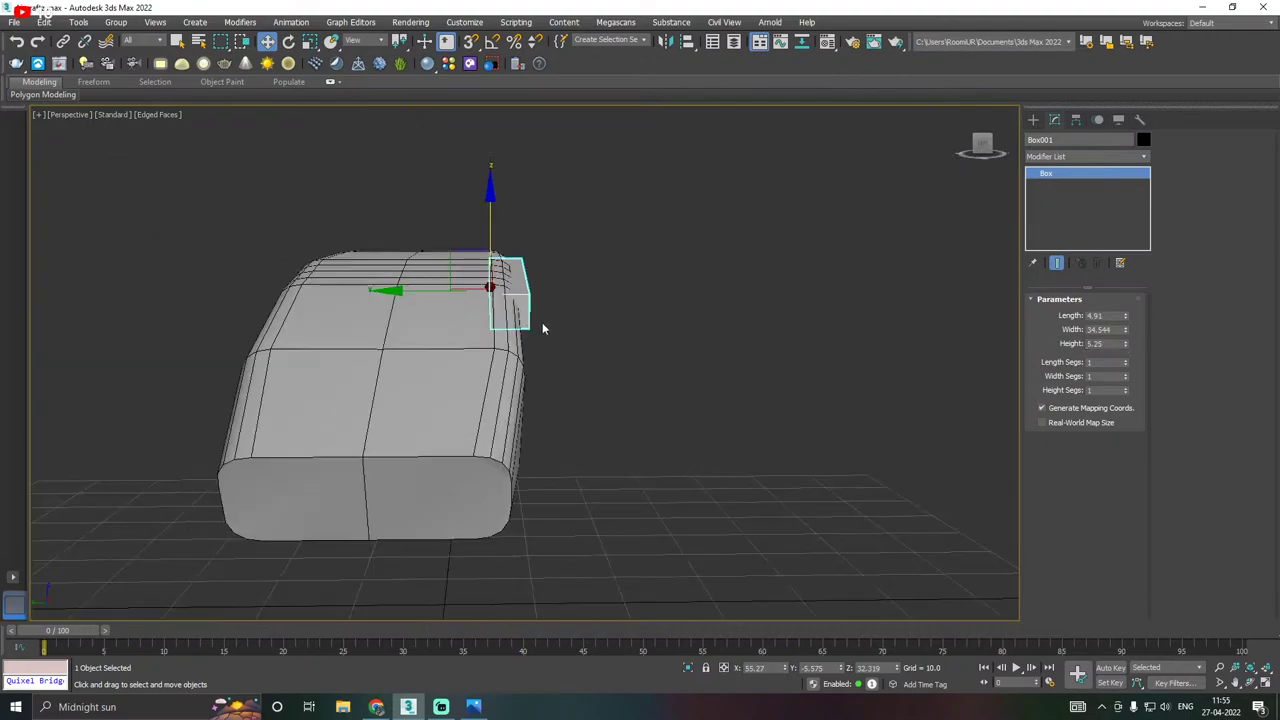
middle_click_drag(542, 322, 345, 325, "alt")
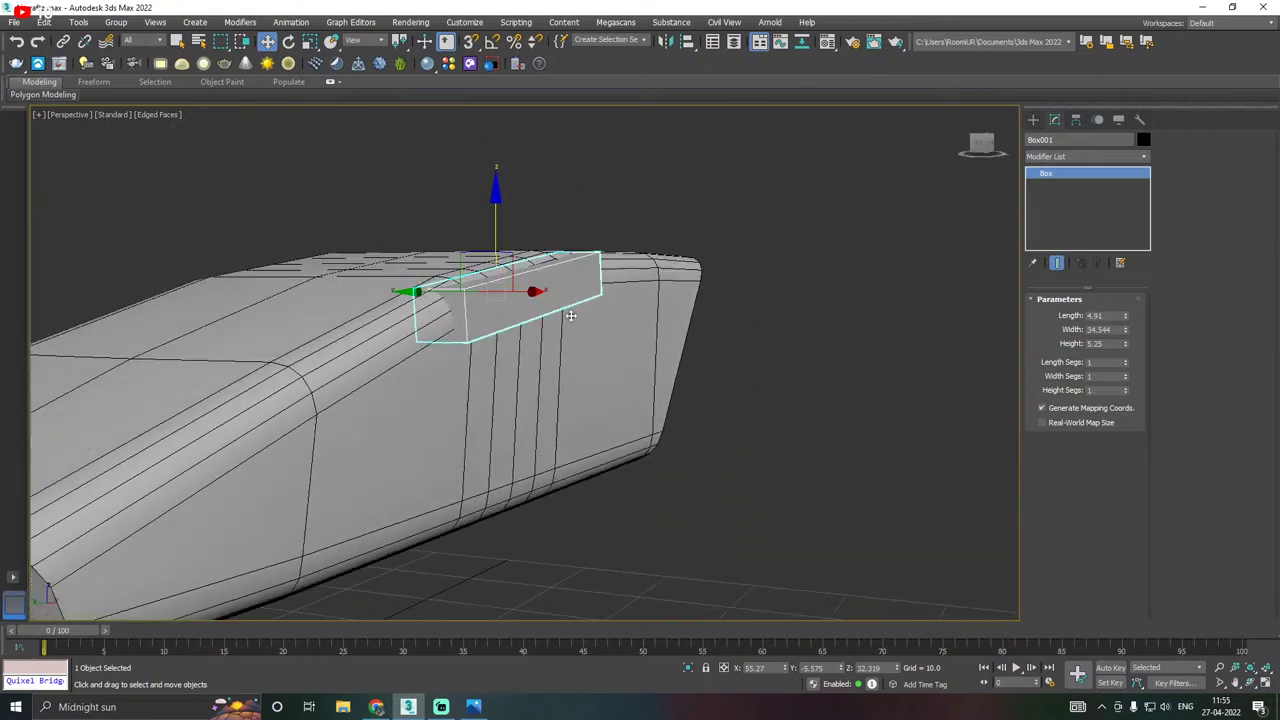
Consult the concept sheet in the image viewer, return to 3ds Max, and view the box and fuselage from the top.
key("alt+Tab")
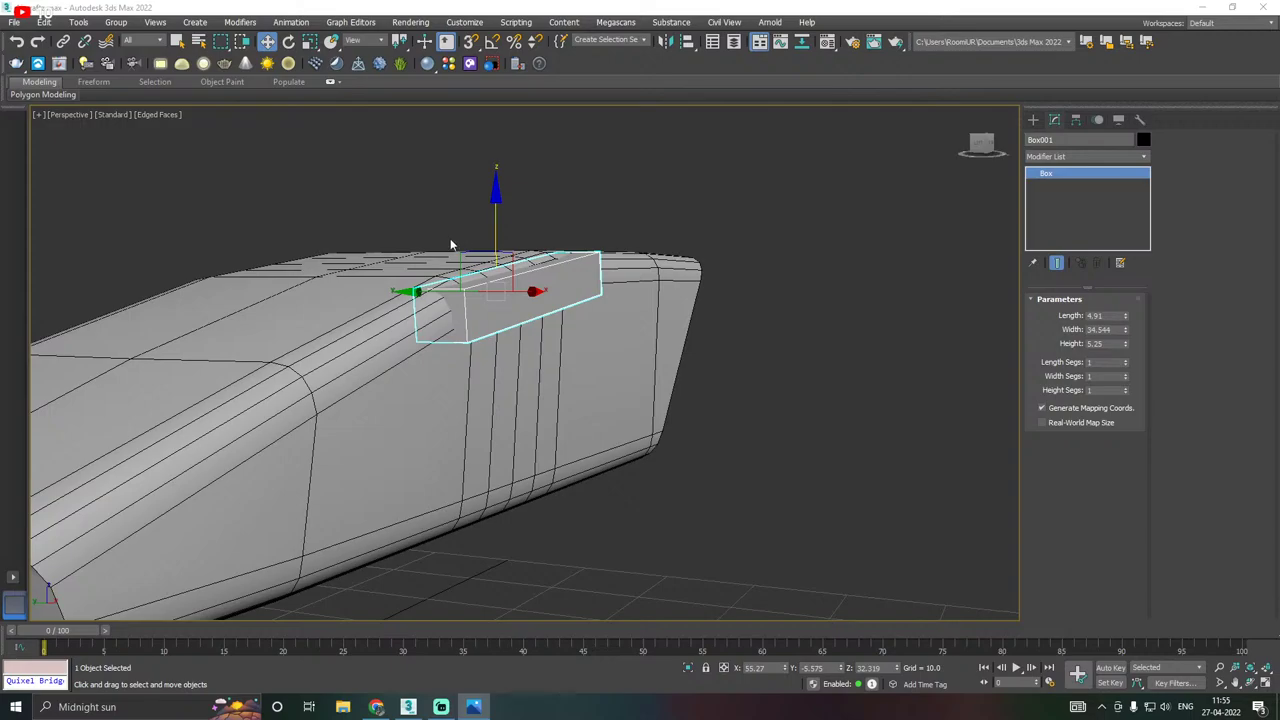
middle_click_drag(450, 244, 439, 248)
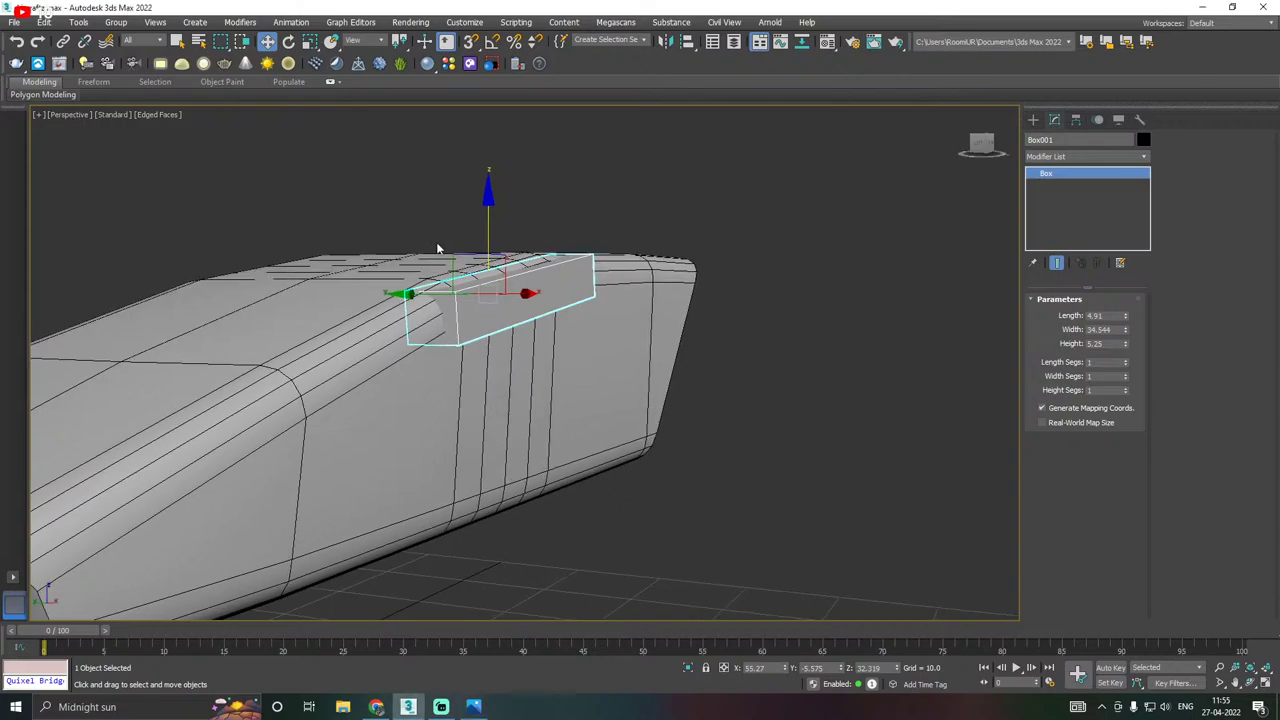
middle_click_drag(579, 332, 637, 281)
middle_click_drag(526, 308, 572, 292)
key("t")
scroll(406, 300, "down", 3)
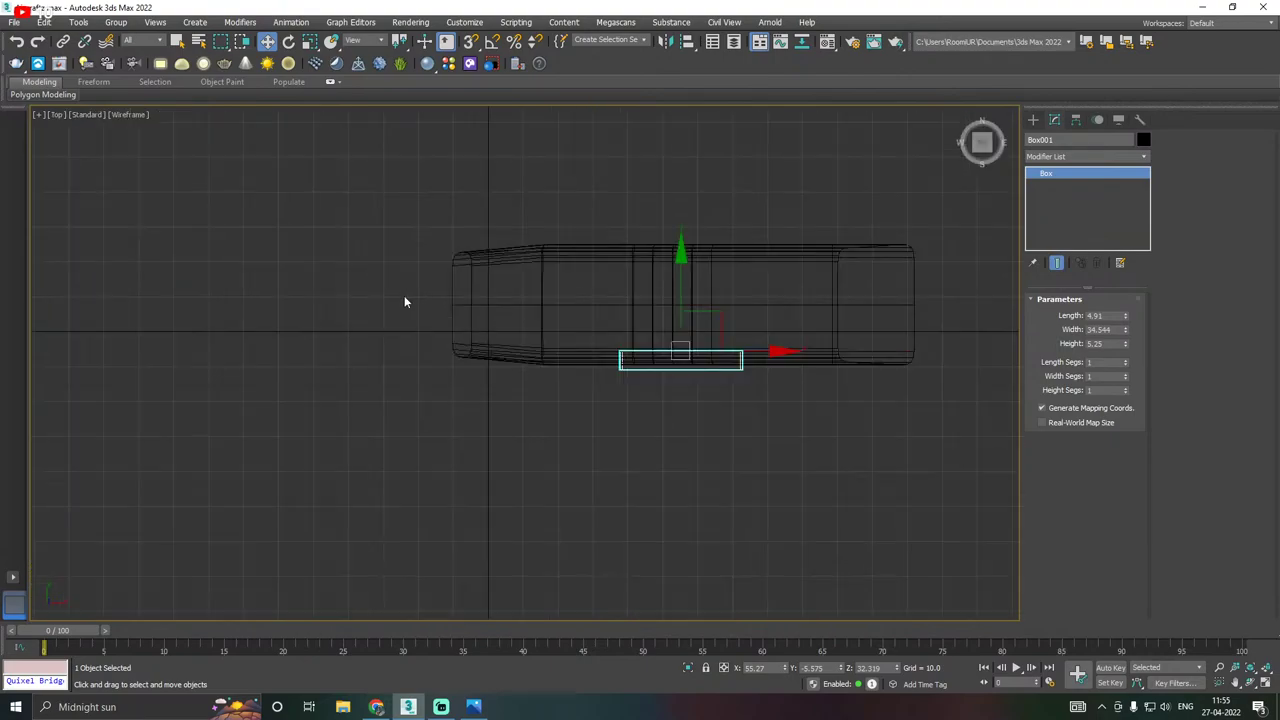
Draw a plane about 30 long and 34 wide directly below the box in the Top view, matching the box's width.
middle_click_drag(631, 334, 502, 314)
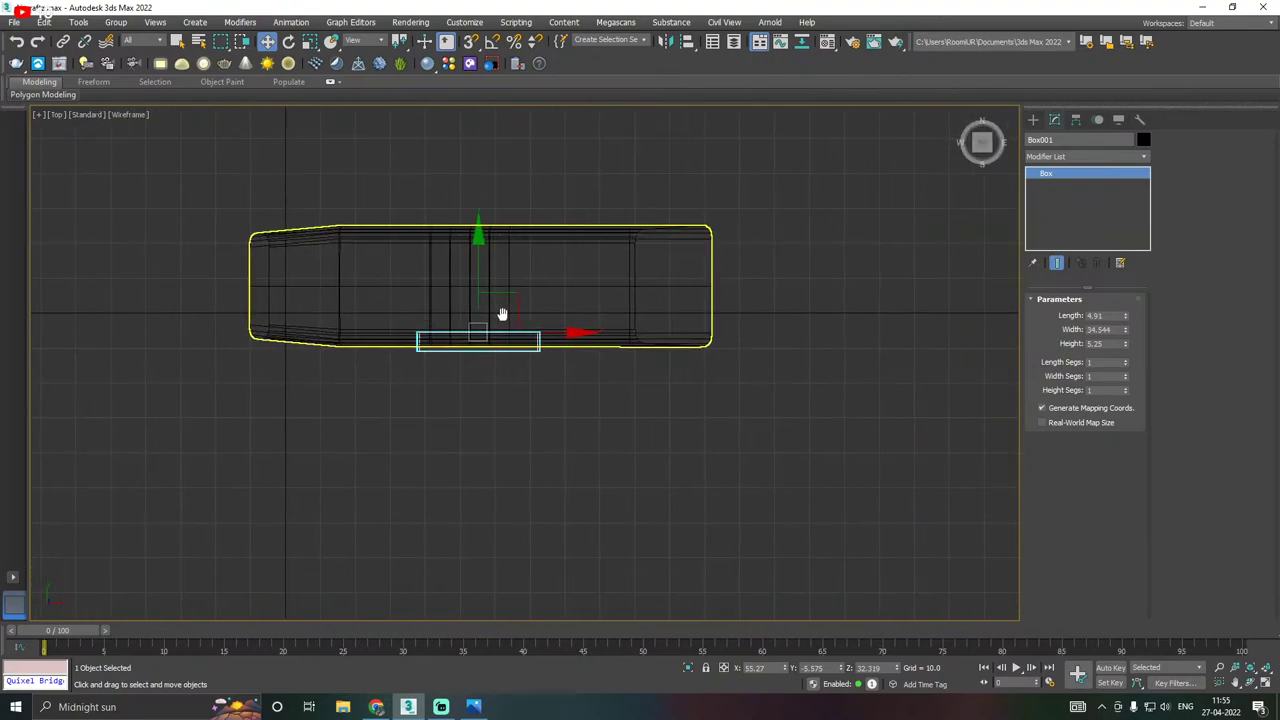
scroll(481, 324, "up", 3)
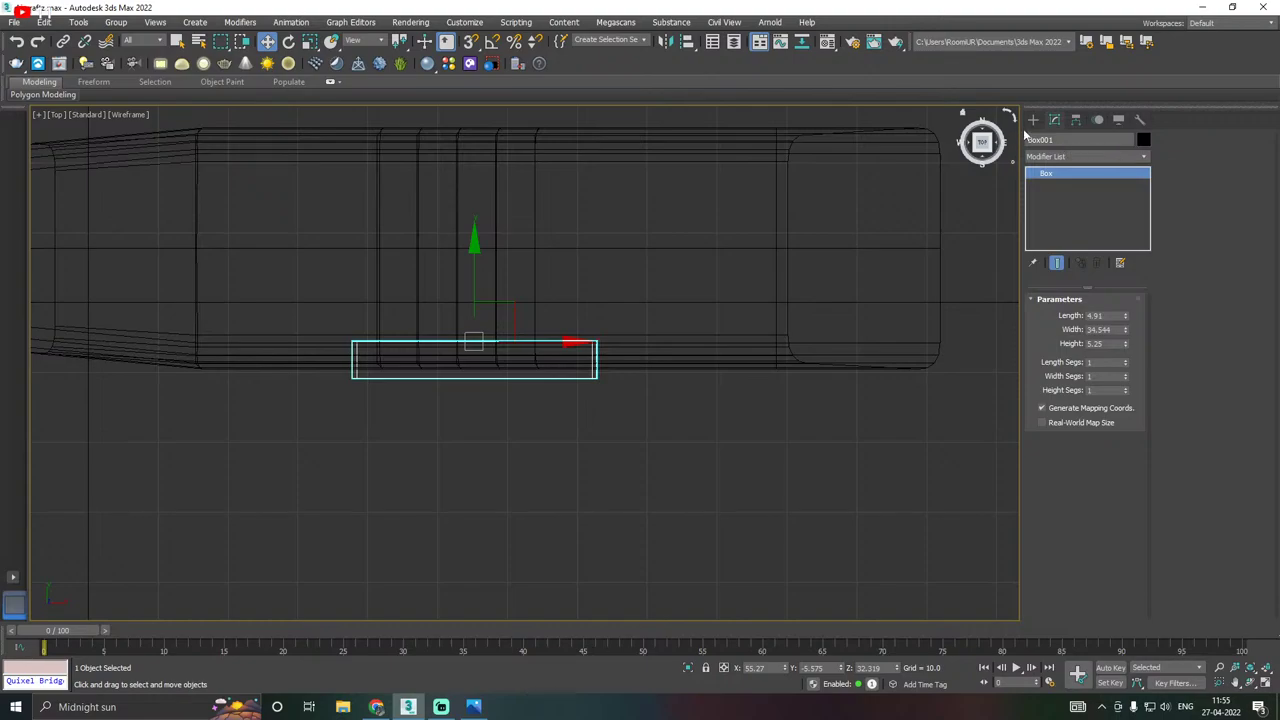
left_click(1033, 119)
left_click(1113, 275)
middle_click_drag(424, 397, 501, 281)
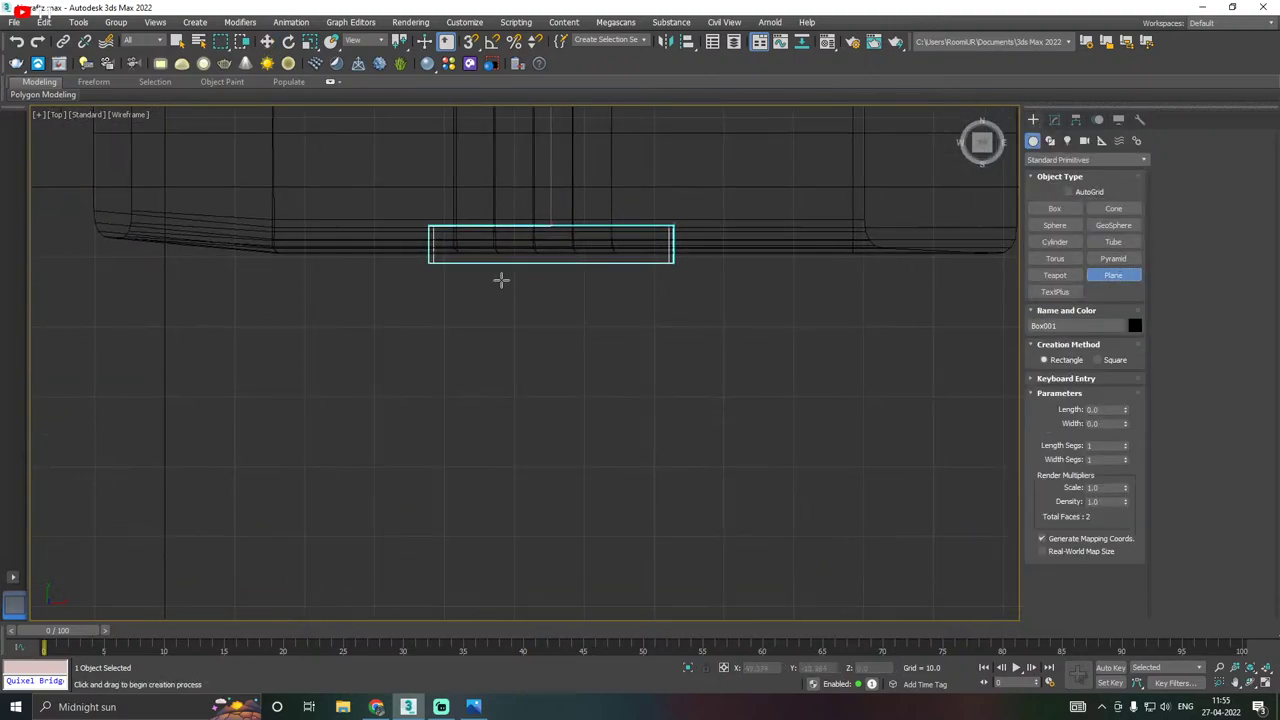
left_click_drag(431, 264, 670, 476)
key("w")
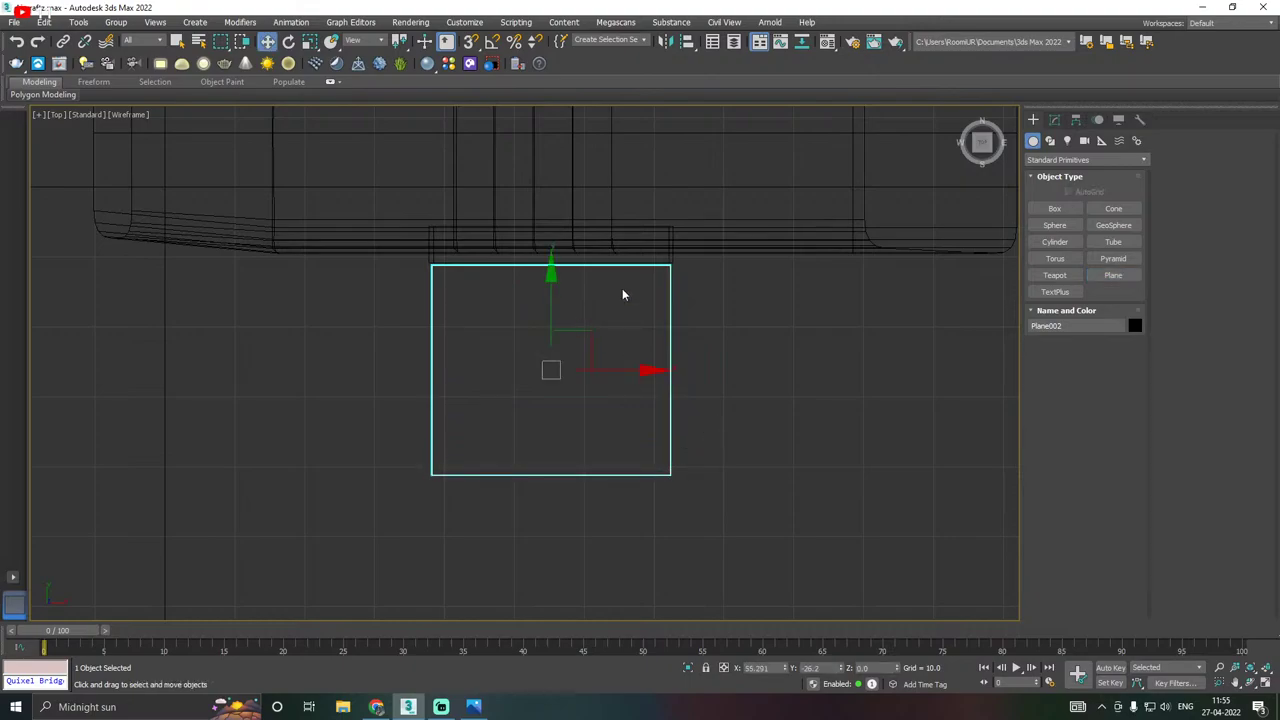
Convert the new plane to an Editable Poly.
left_click(1054, 121)
right_click(1102, 226)
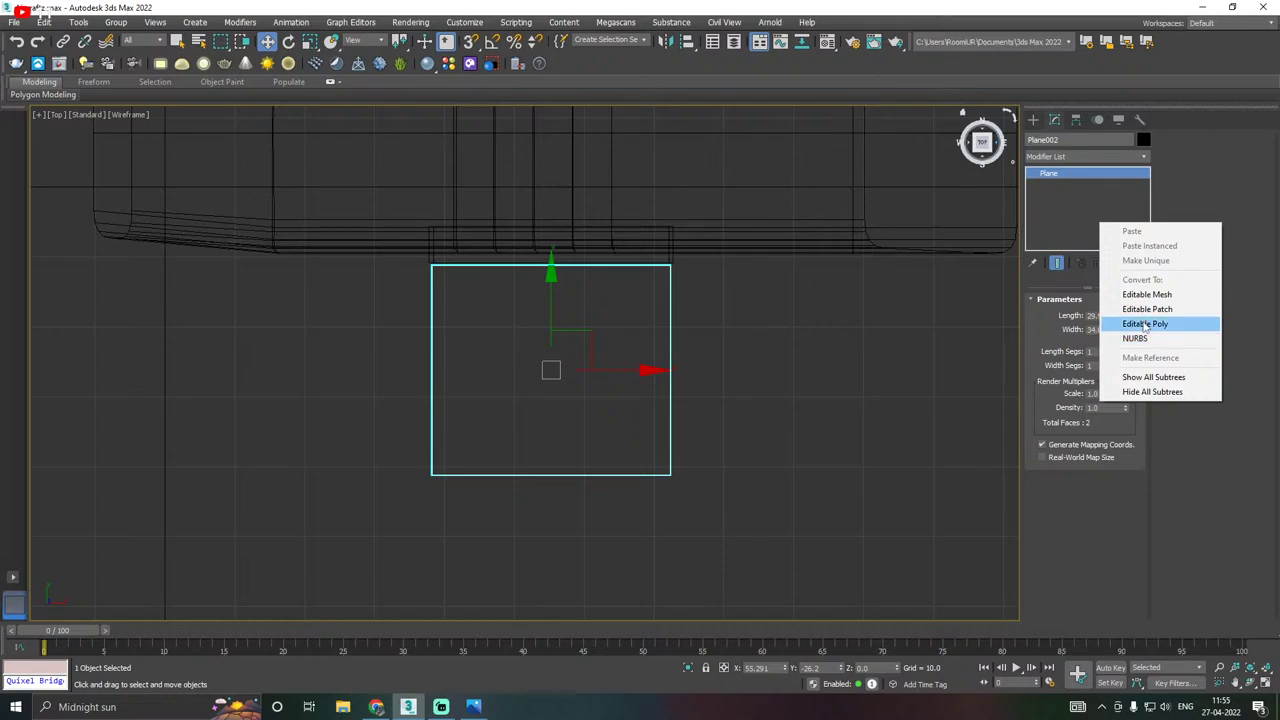
left_click(1146, 325)
Move the plane's lower-left corner vertex inward along X to about 49.8 to slant the left side.
middle_click_drag(717, 317, 719, 278)
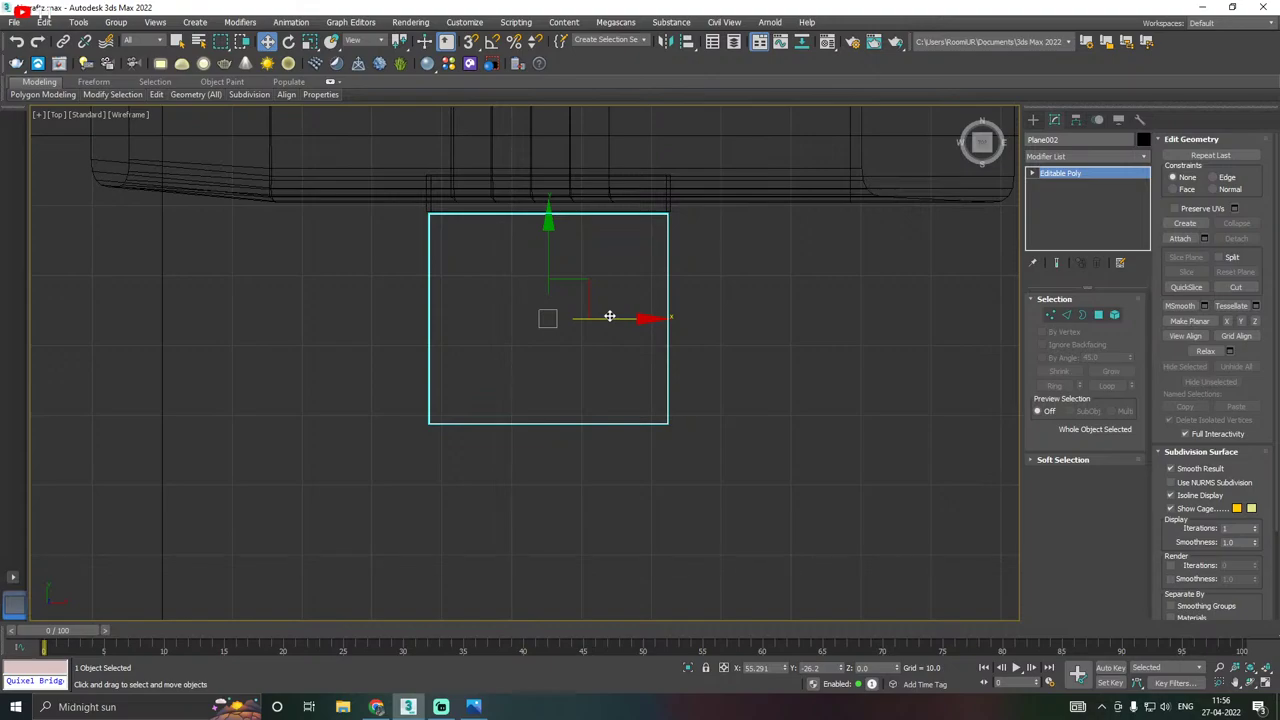
key("alt+Tab")
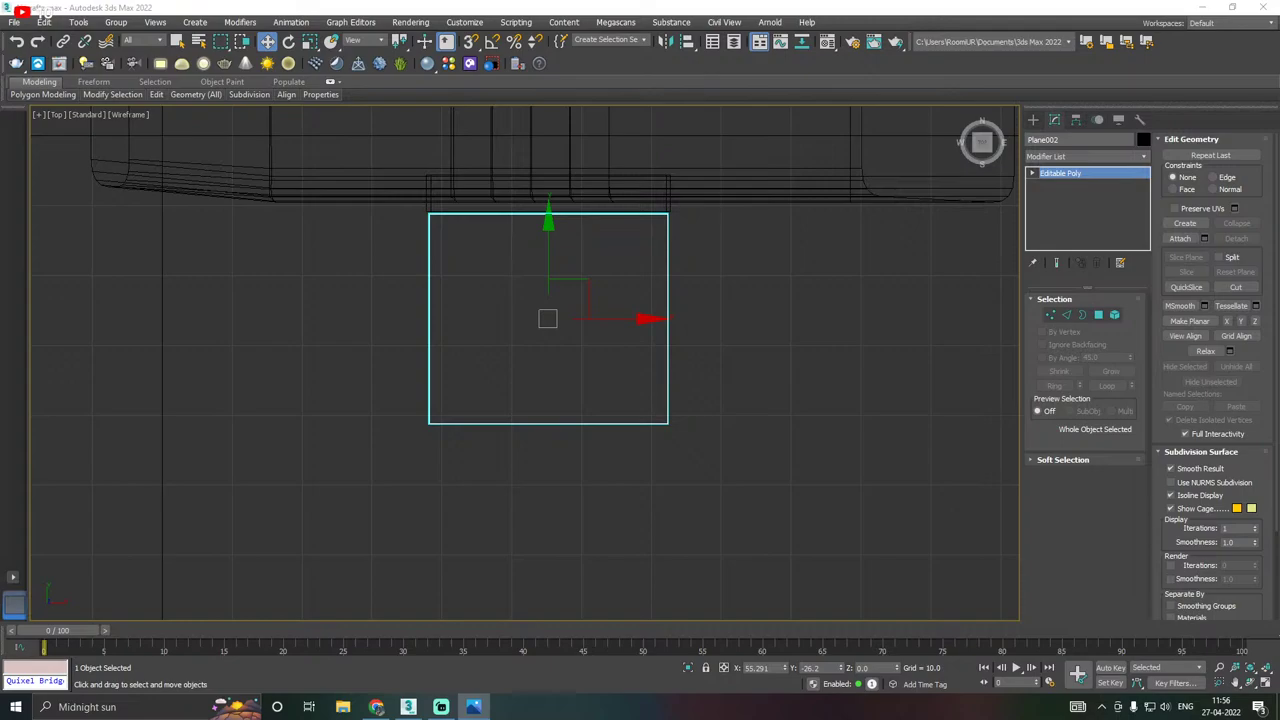
key("alt+Tab")
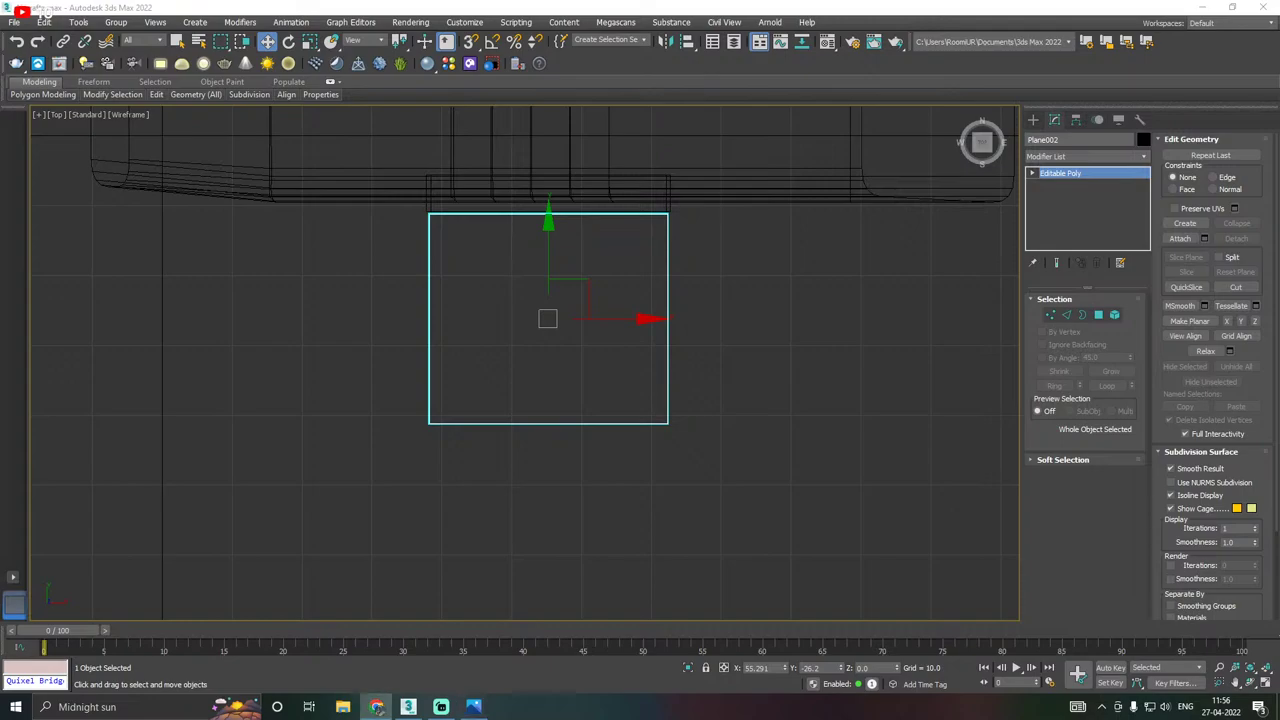
left_click(1050, 314)
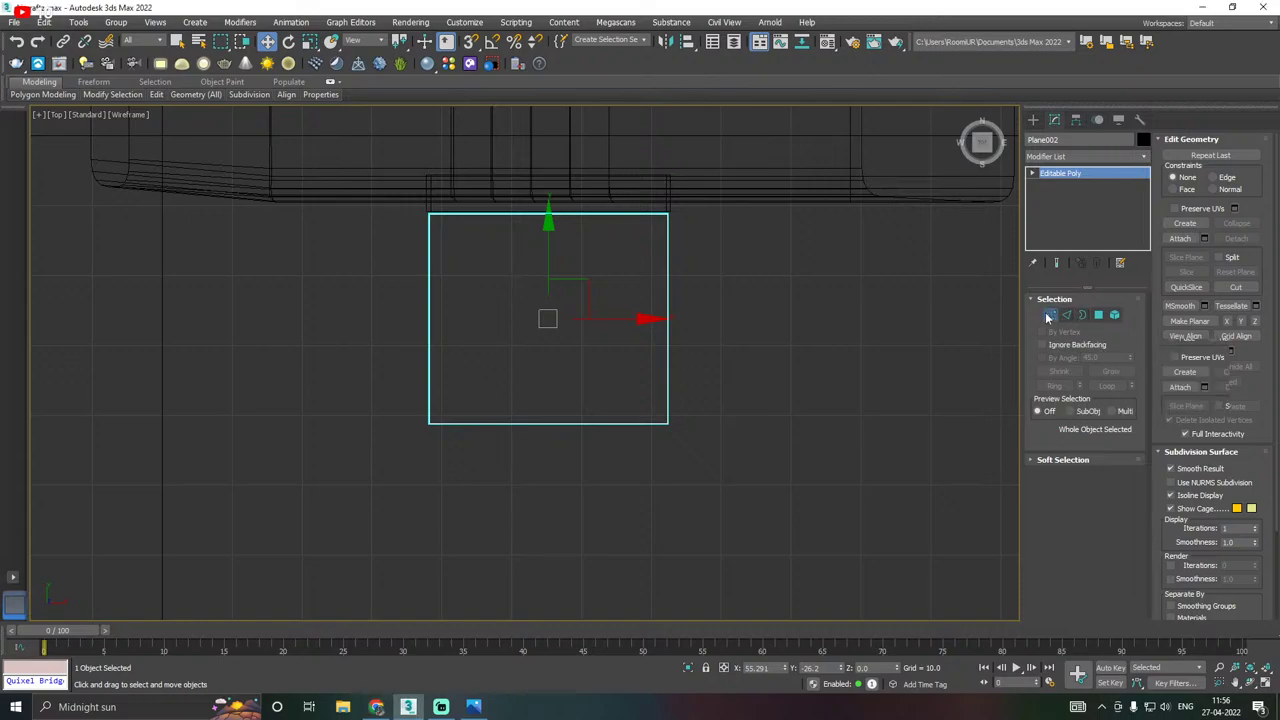
left_click(429, 422)
left_click_drag(510, 422, 591, 417)
middle_click_drag(450, 336, 477, 309)
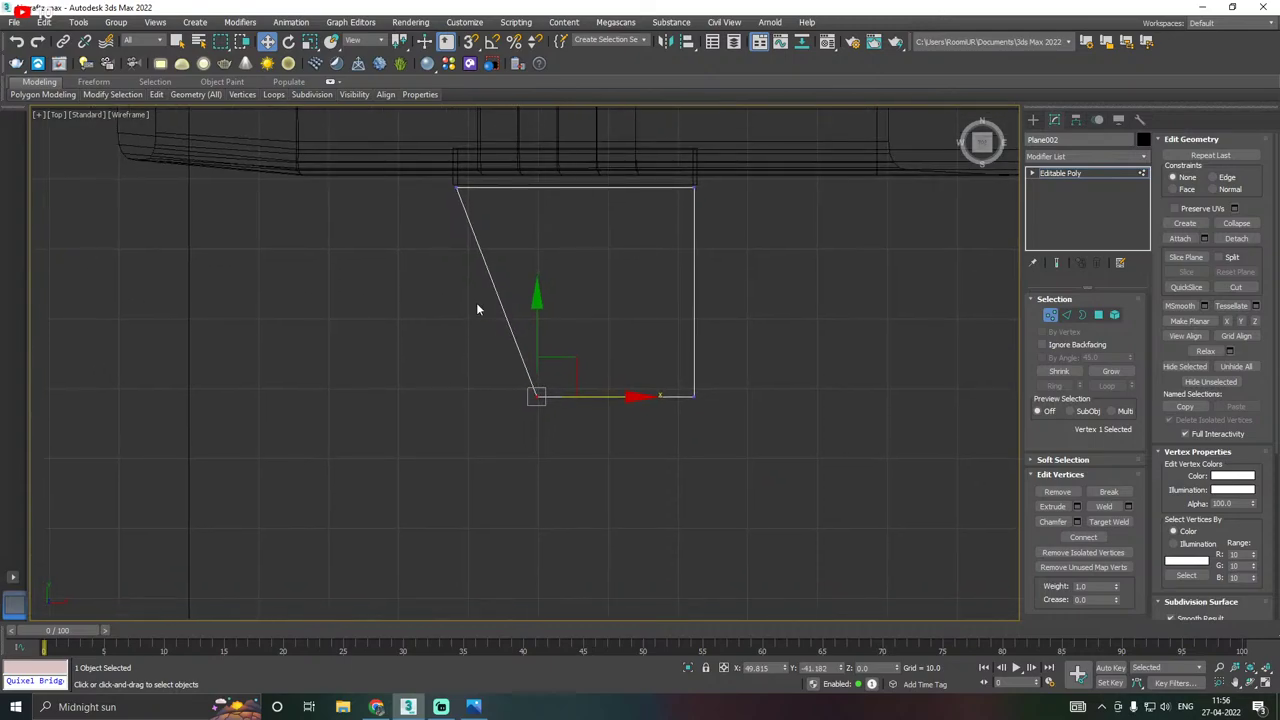
middle_click_drag(639, 340, 615, 362)
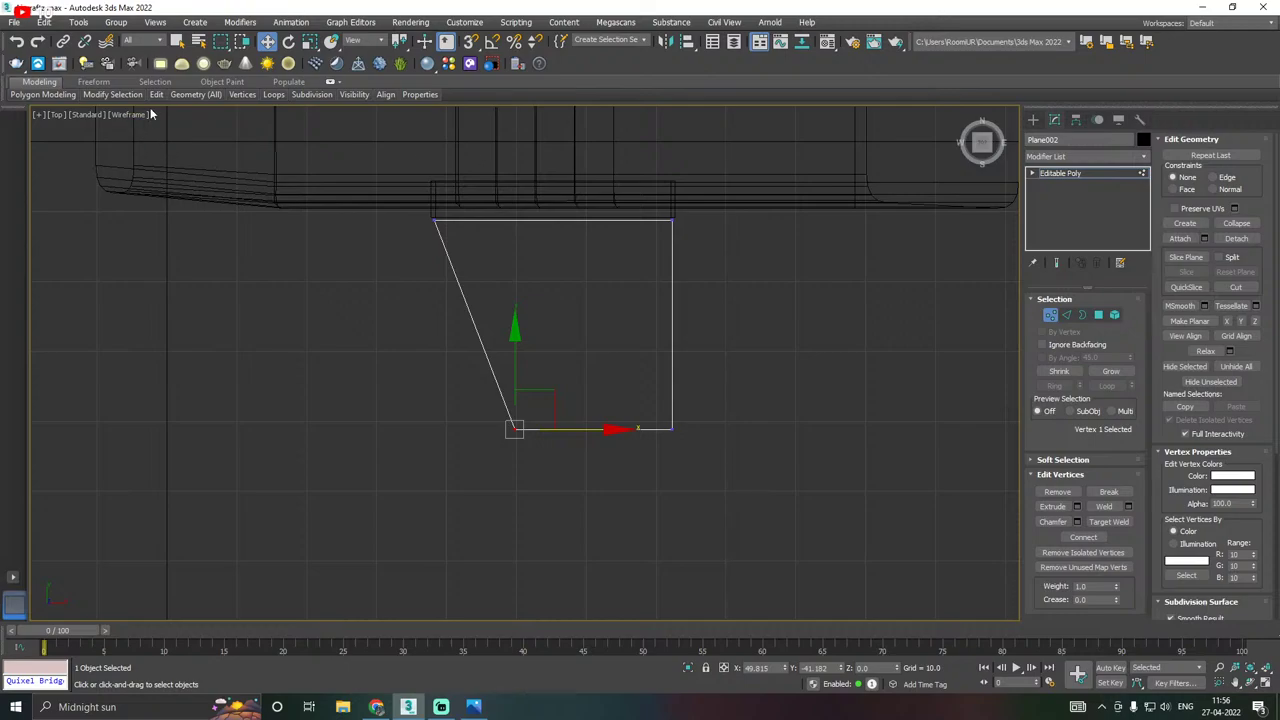
Insert a horizontal Swift Loop across the plane's middle and move the lower-right corner vertex inward to X about 66.7.
mouse_move(157, 94)
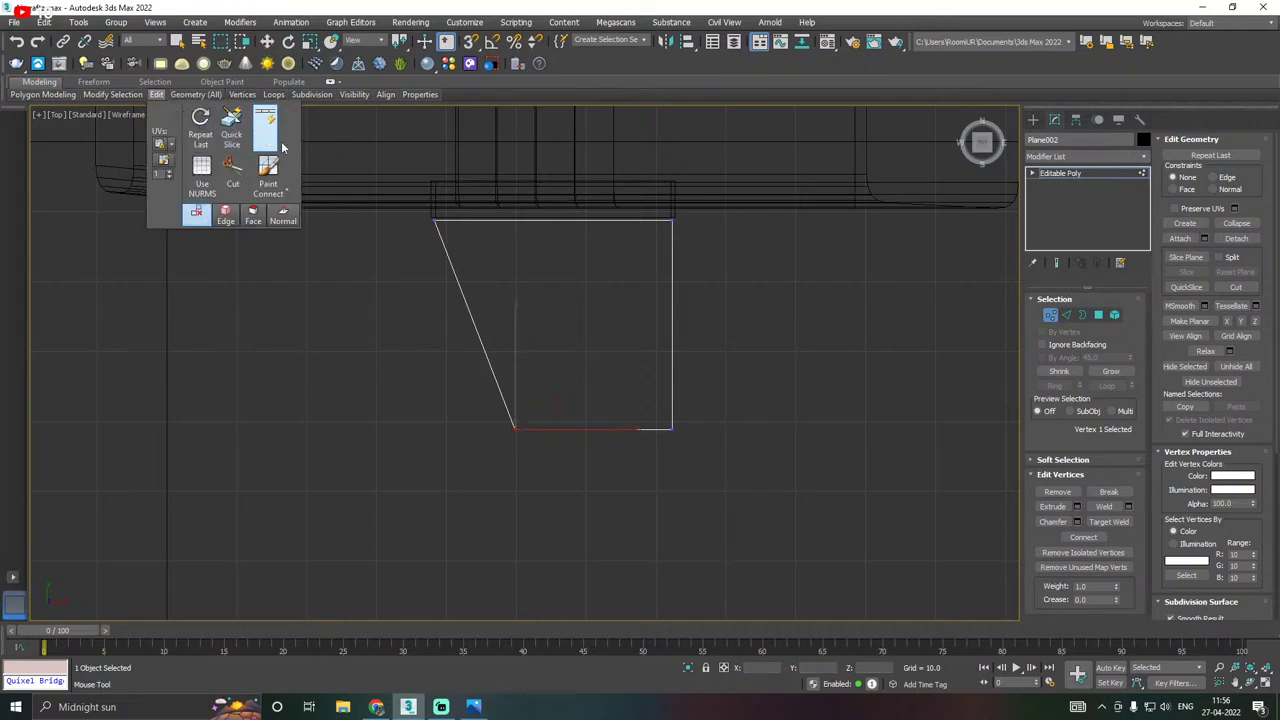
left_click(276, 145)
left_click(657, 318)
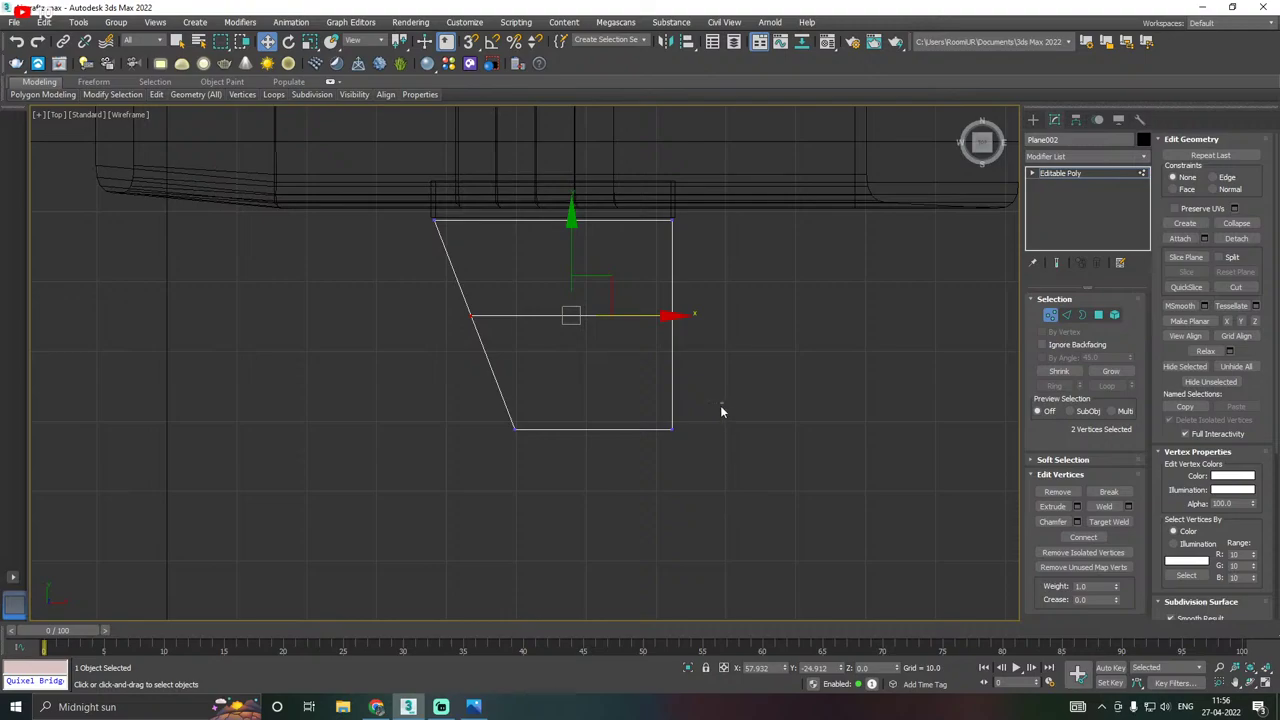
left_click_drag(720, 407, 619, 449)
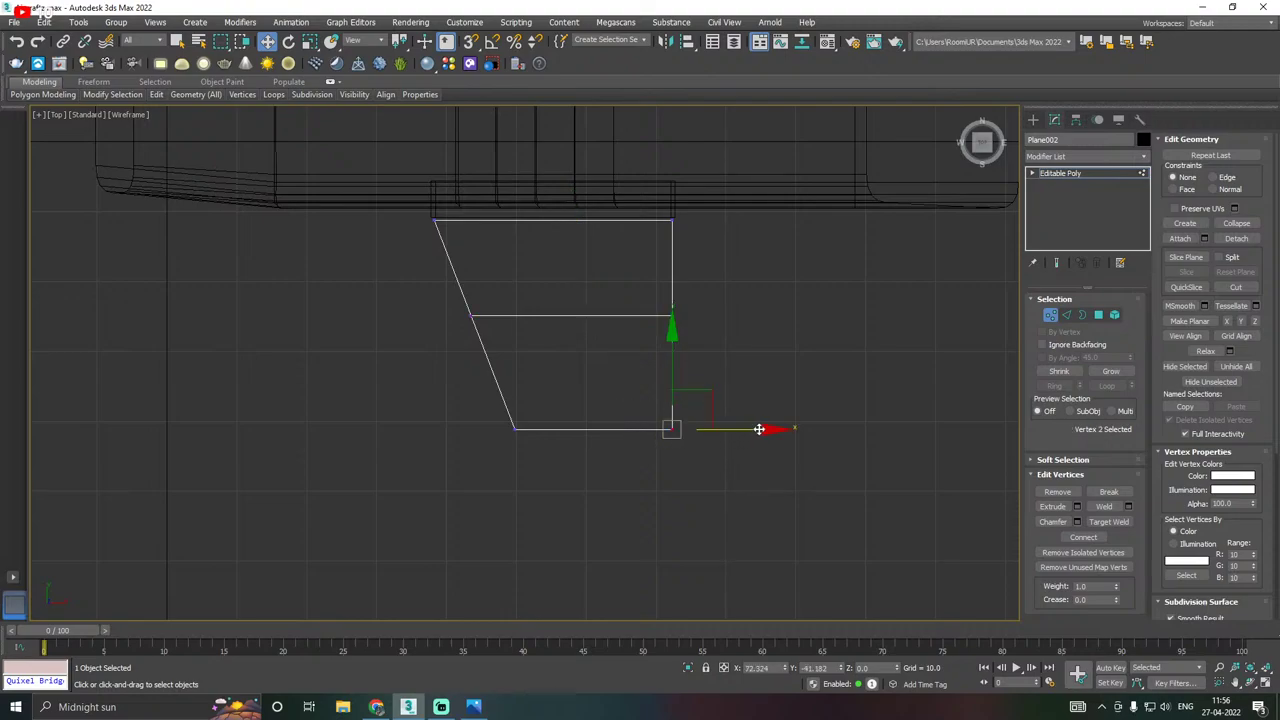
left_click_drag(759, 429, 719, 423)
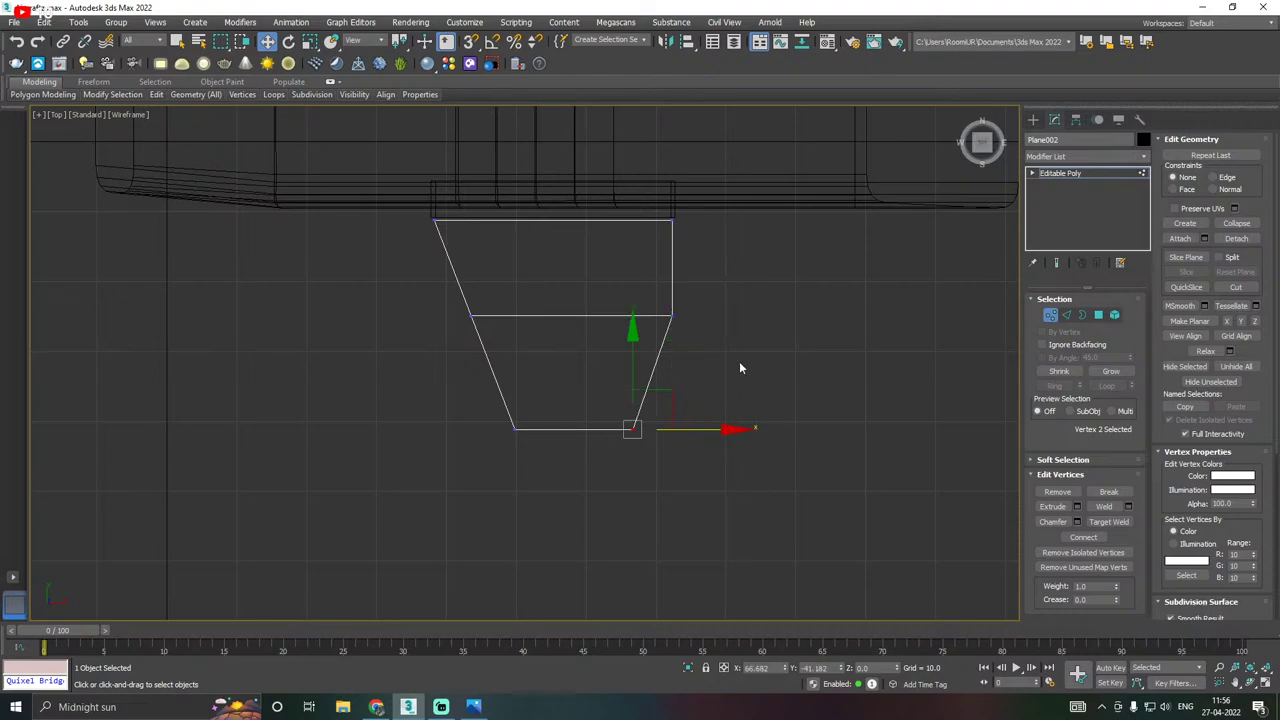
Adjust the two lower vertex rows along Y, placing the middle row at about -25.8 and the bottom row at about -40.2.
left_click_drag(732, 453, 726, 449)
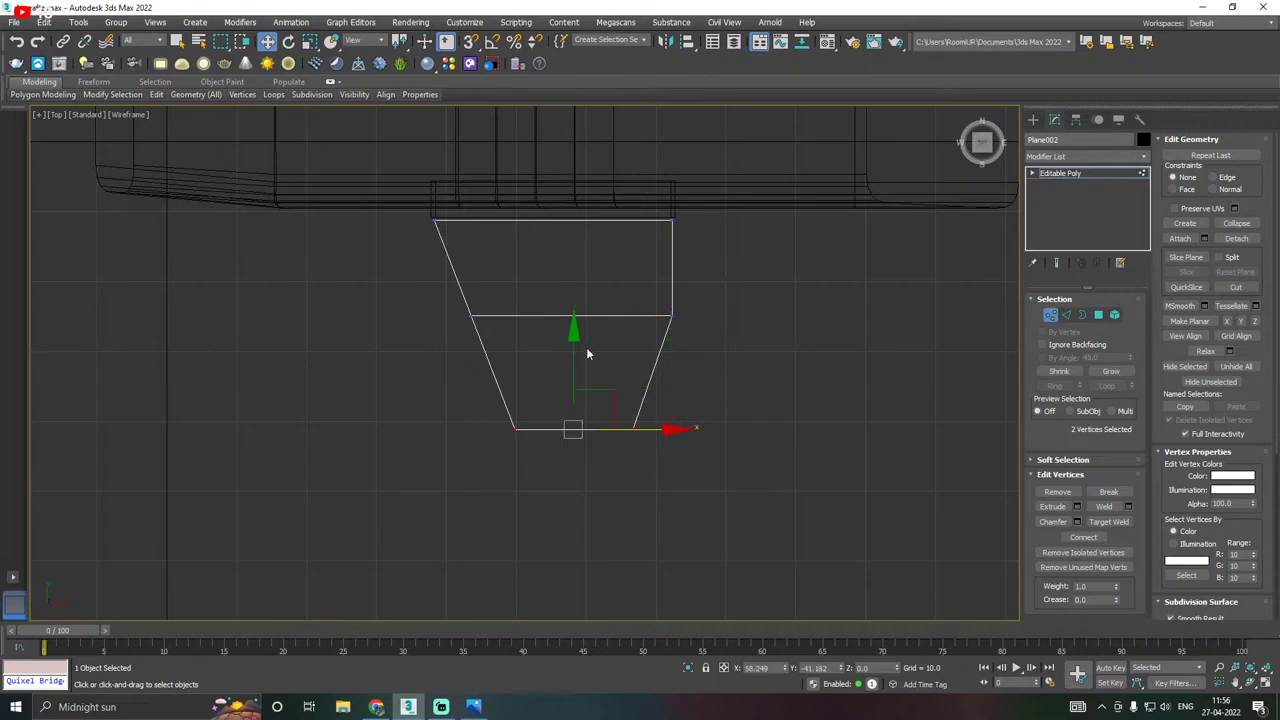
left_click_drag(577, 356, 575, 344)
left_click_drag(574, 328, 574, 327)
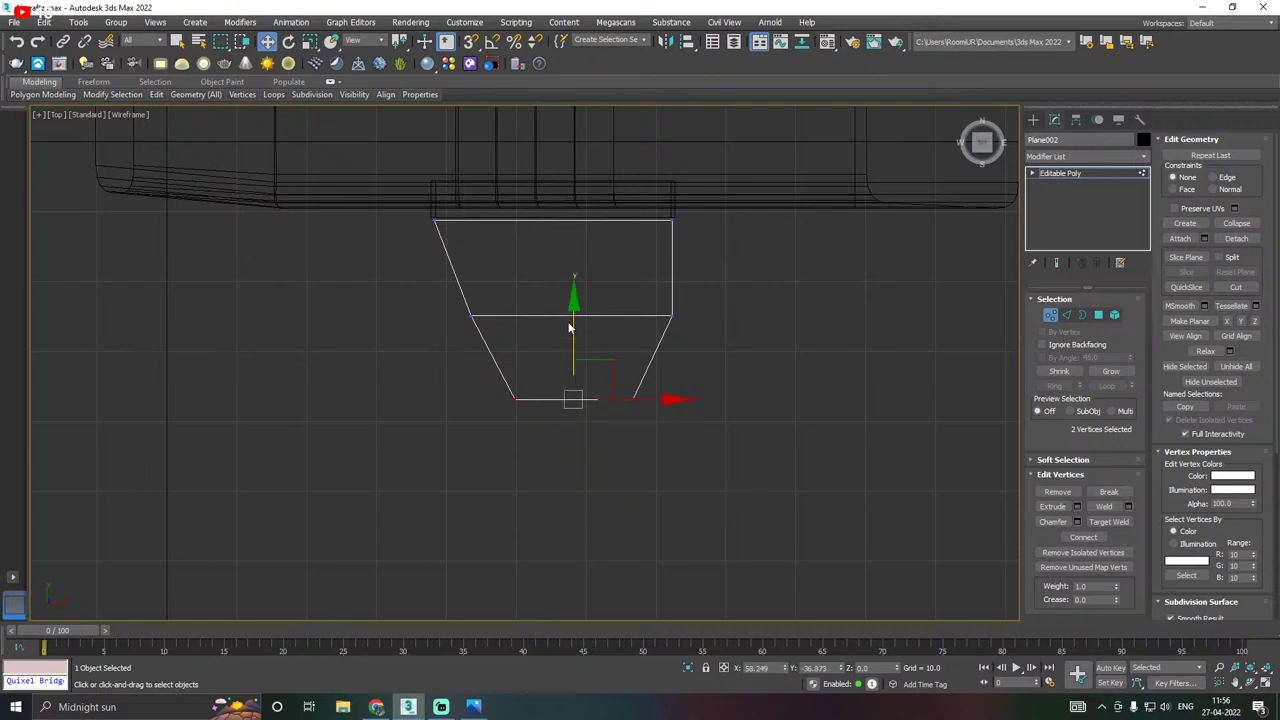
left_click_drag(731, 350, 733, 405)
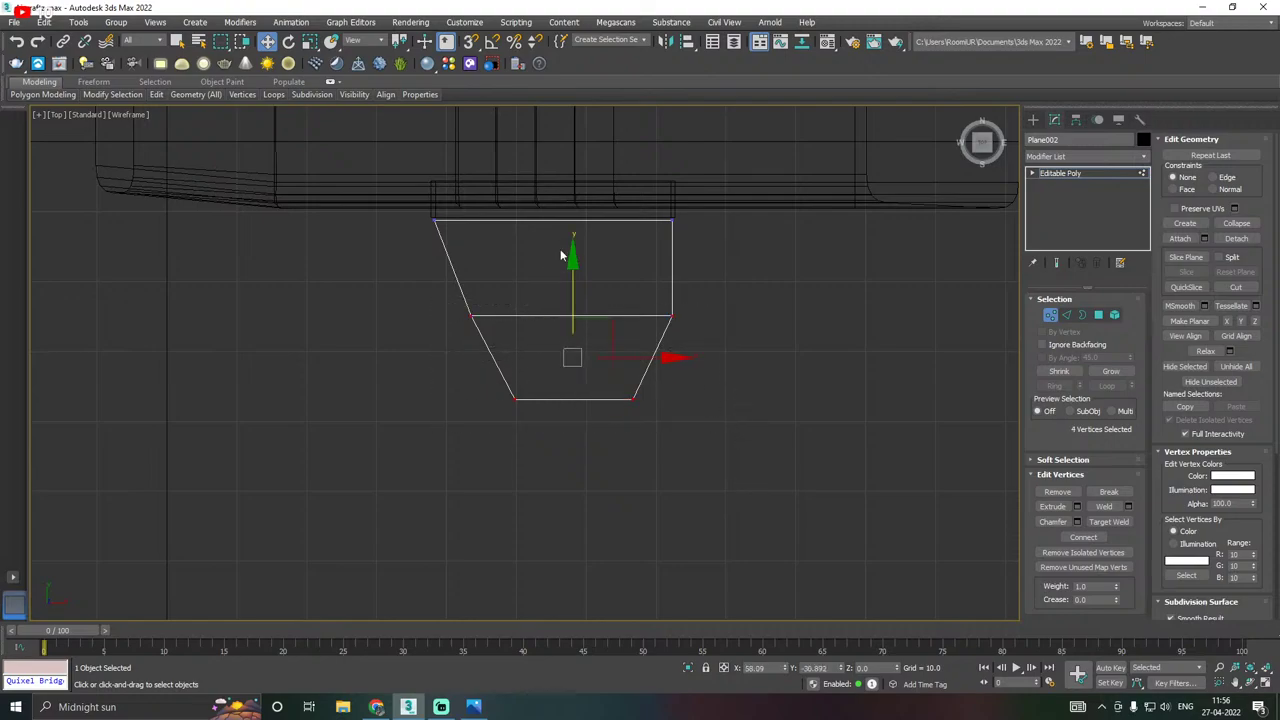
left_click_drag(571, 283, 566, 261)
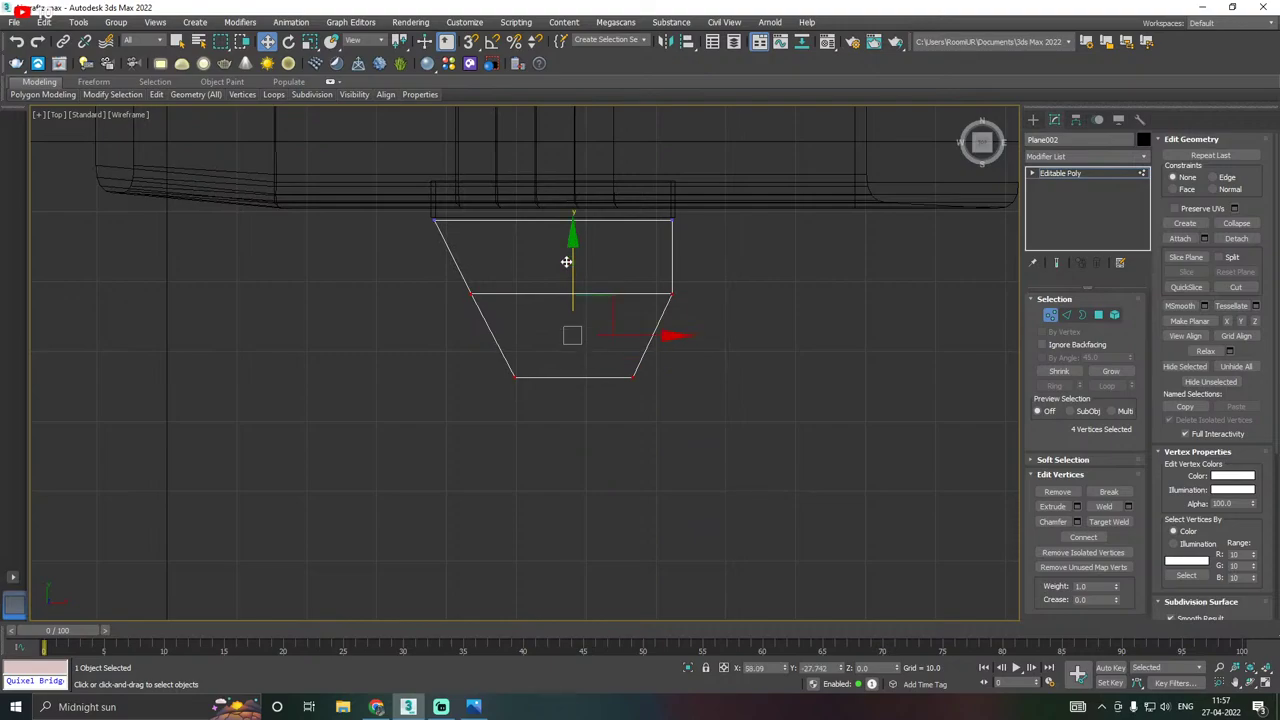
key("alt+Tab")
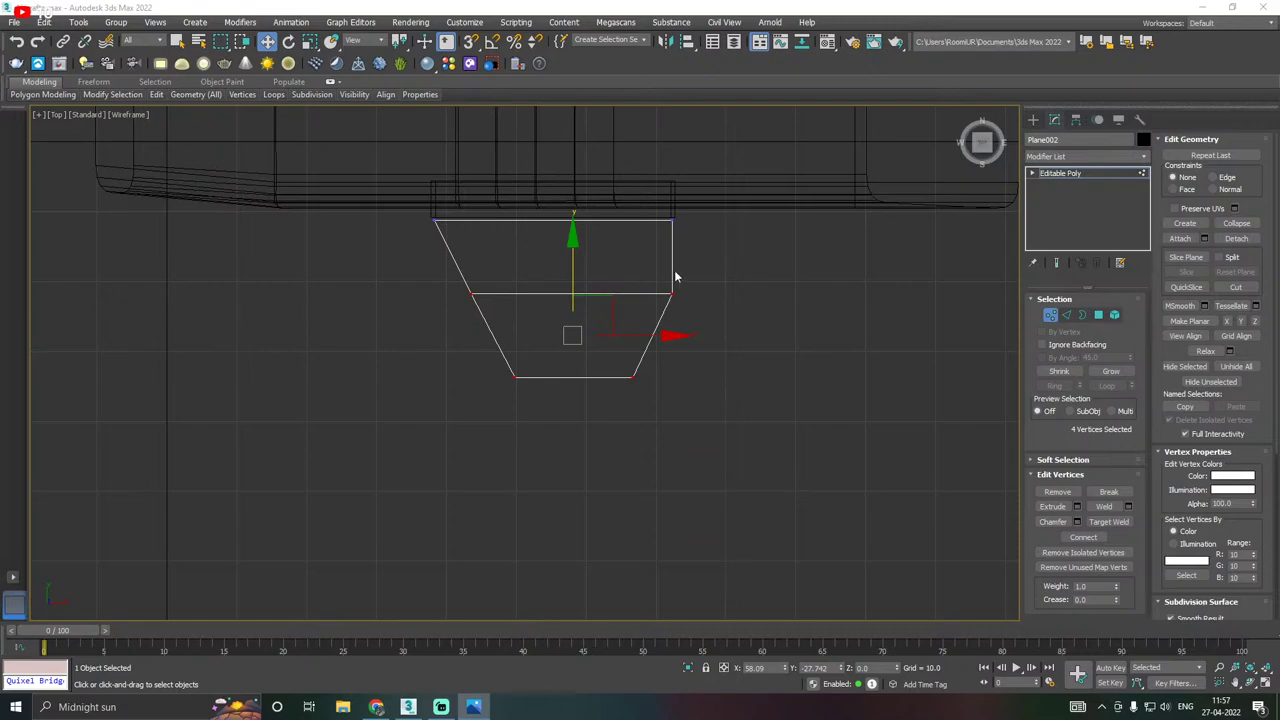
left_click_drag(574, 270, 549, 350)
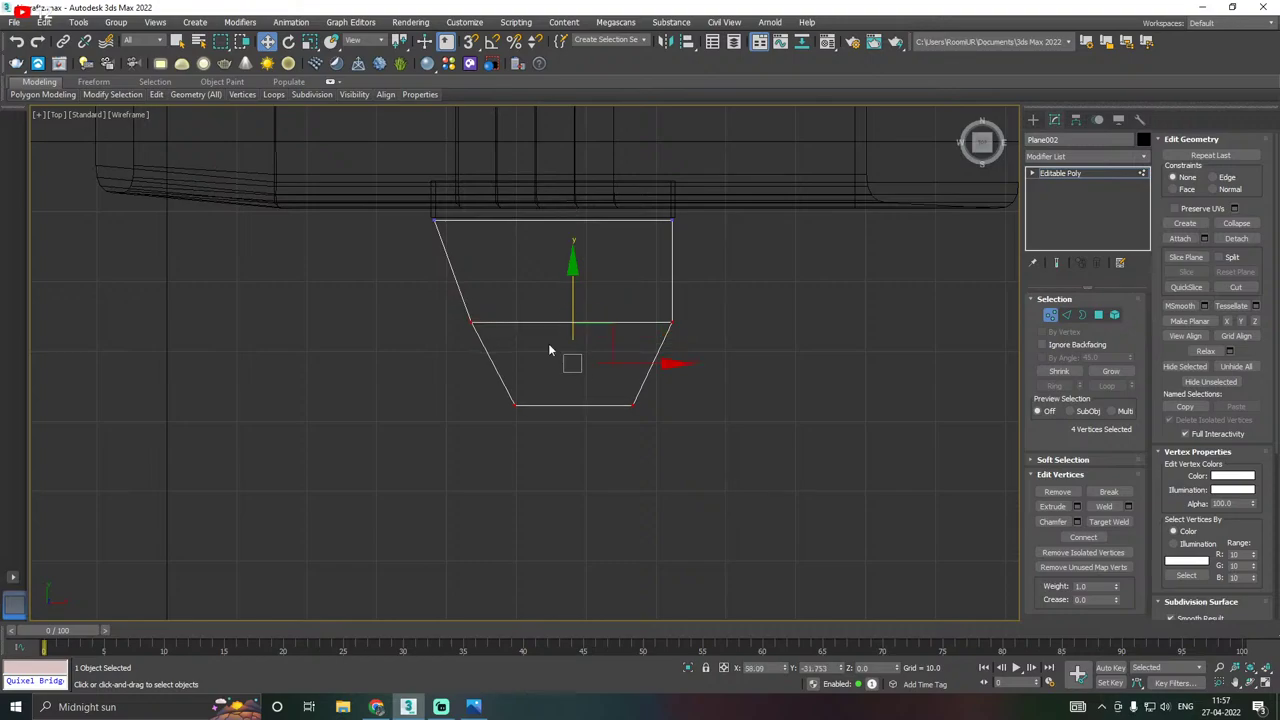
left_click_drag(721, 465, 719, 464)
left_click_drag(574, 341, 574, 359)
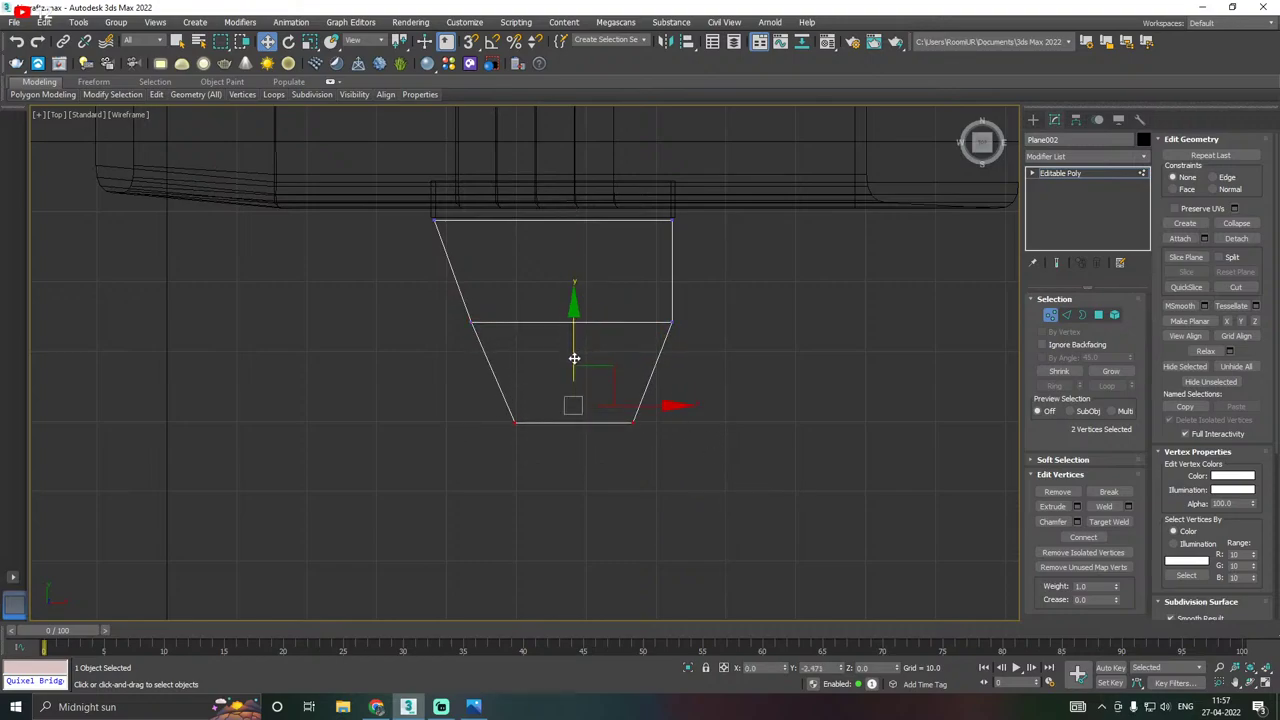
middle_click_drag(817, 381, 830, 329)
Extend the plane's bottom edge downward along Y to about -59.8, adding a straight rectangular section.
left_click(1067, 315)
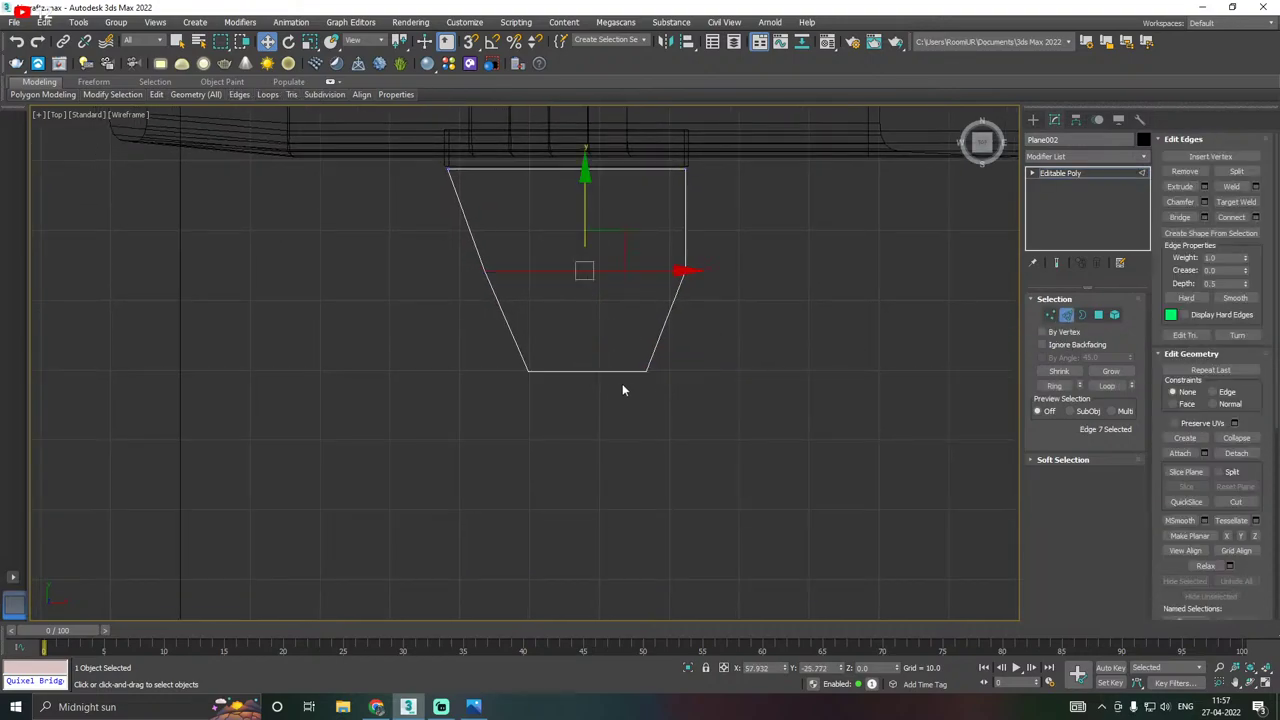
left_click(602, 371)
middle_click_drag(478, 391, 652, 392)
key("alt+Tab")
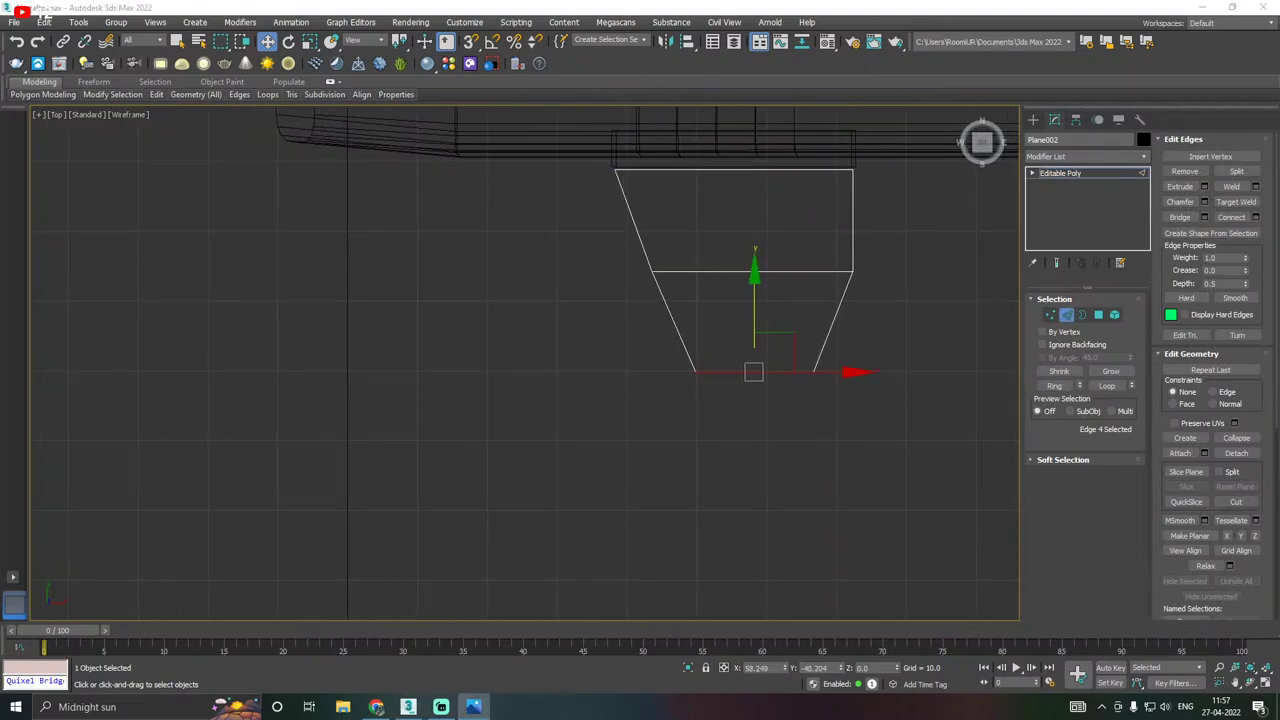
middle_click_drag(571, 357, 595, 354)
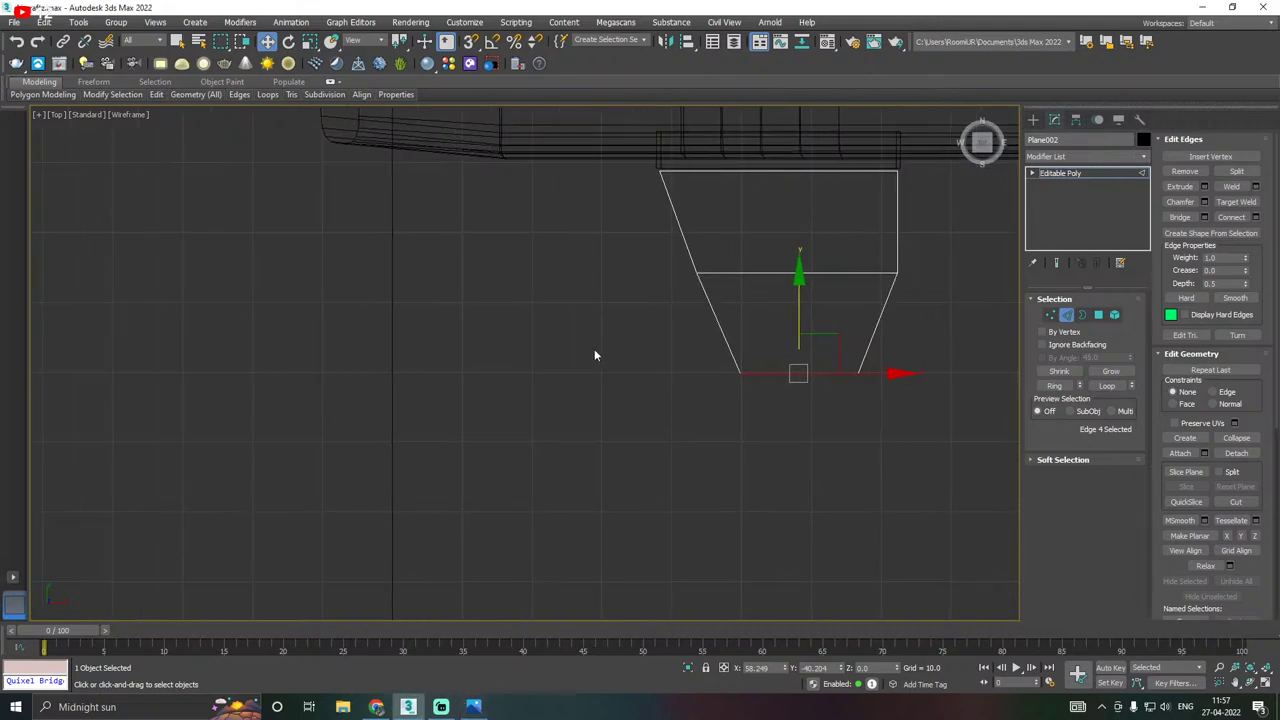
left_click_drag(799, 303, 812, 440, "shift")
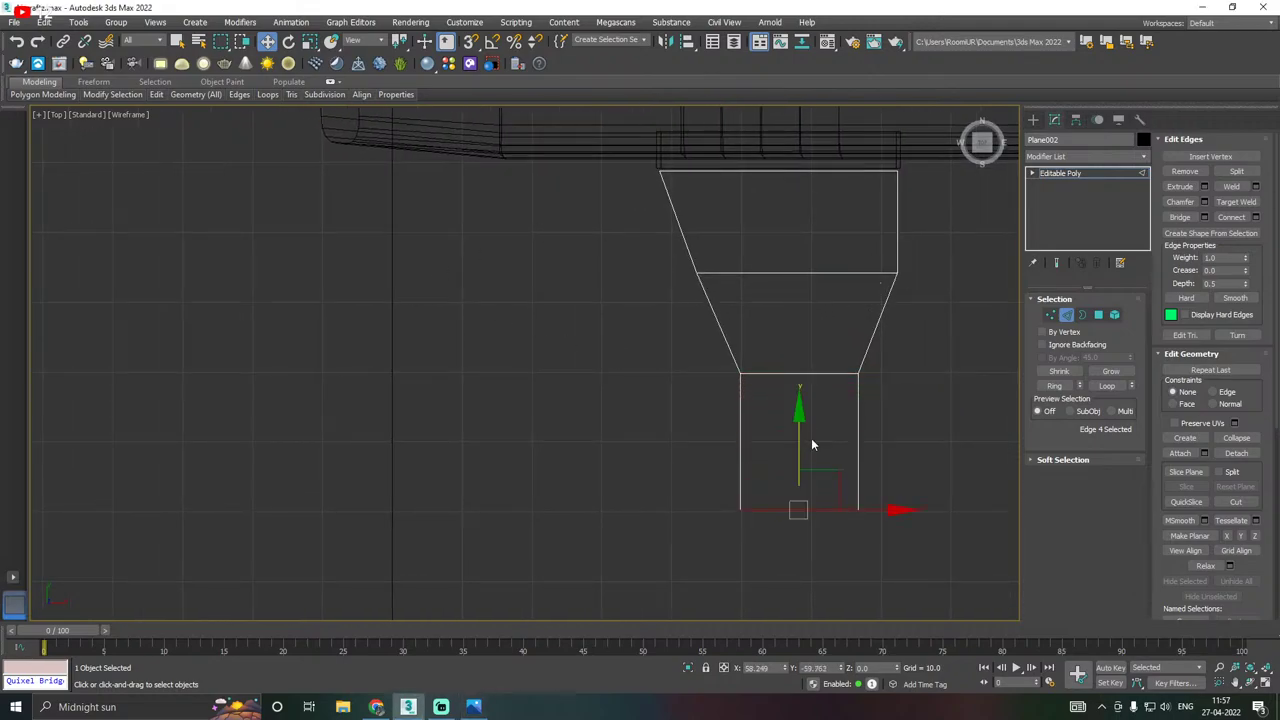
middle_click_drag(843, 413, 808, 401)
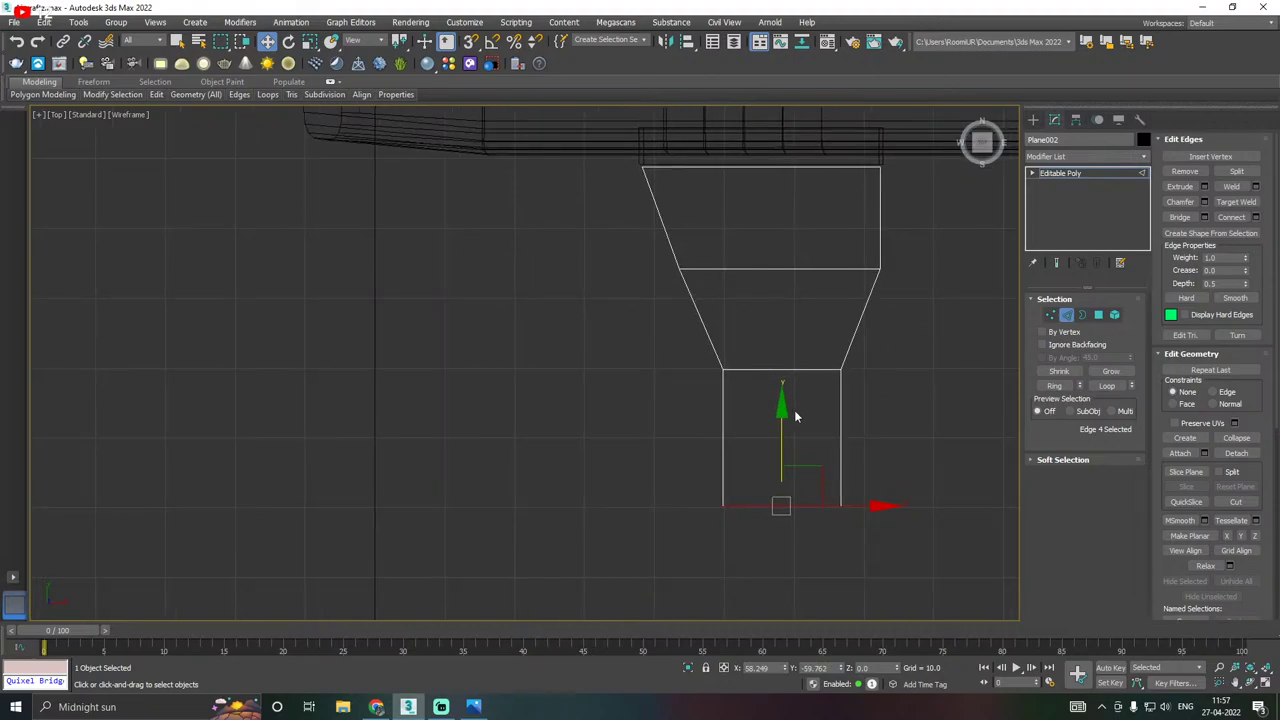
middle_click_drag(734, 346, 754, 398)
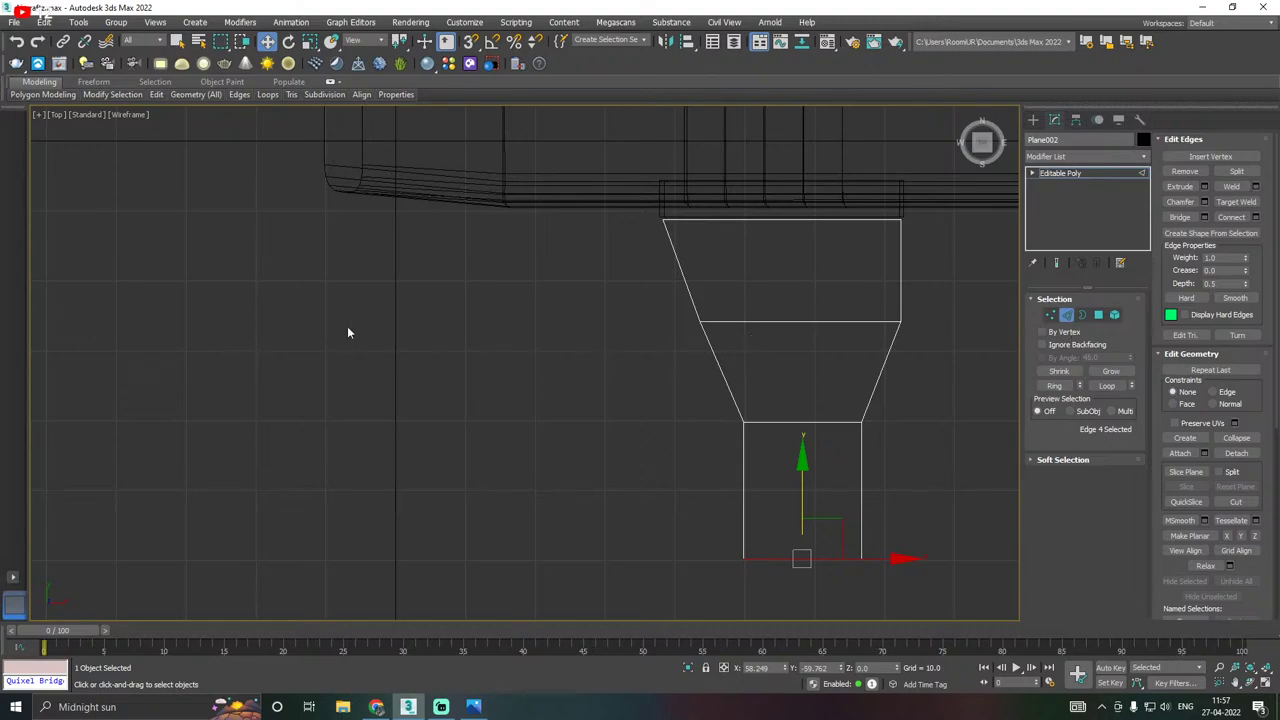
key("alt+Tab")
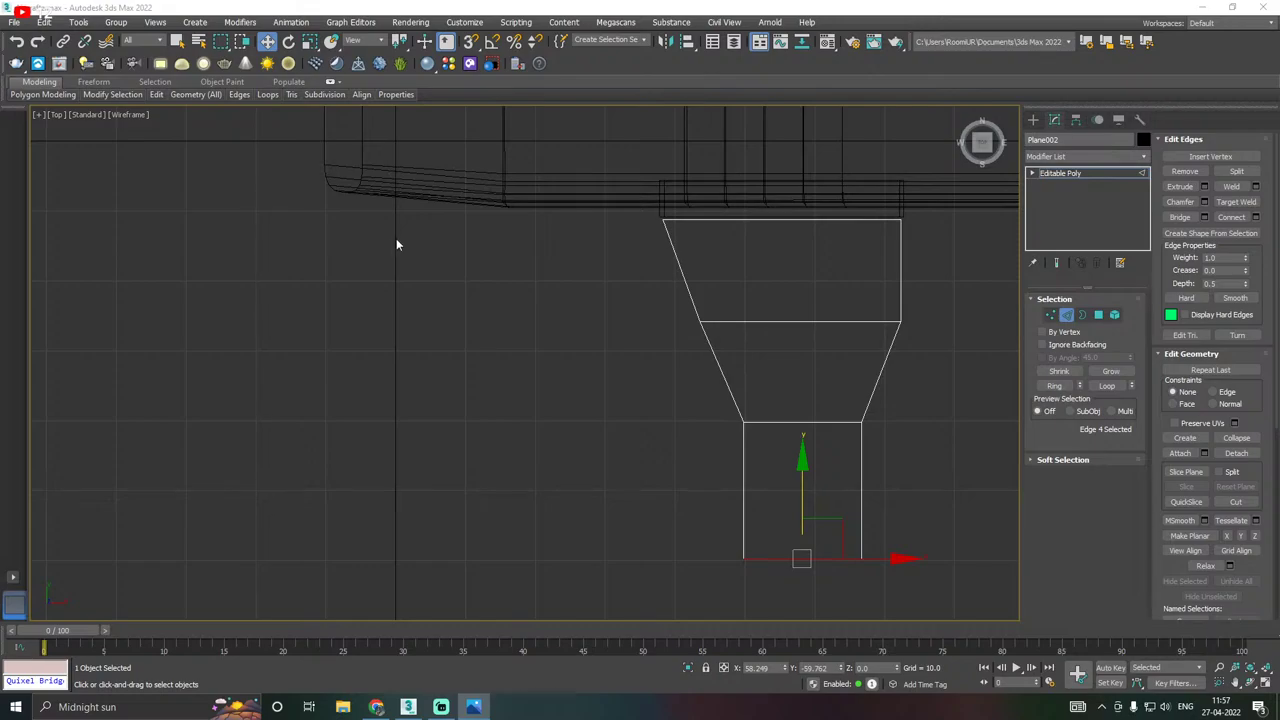
Show the model in Perspective view and assign the first Physical Material to the whole tapered plane.
middle_click_drag(721, 277, 710, 282)
key("p")
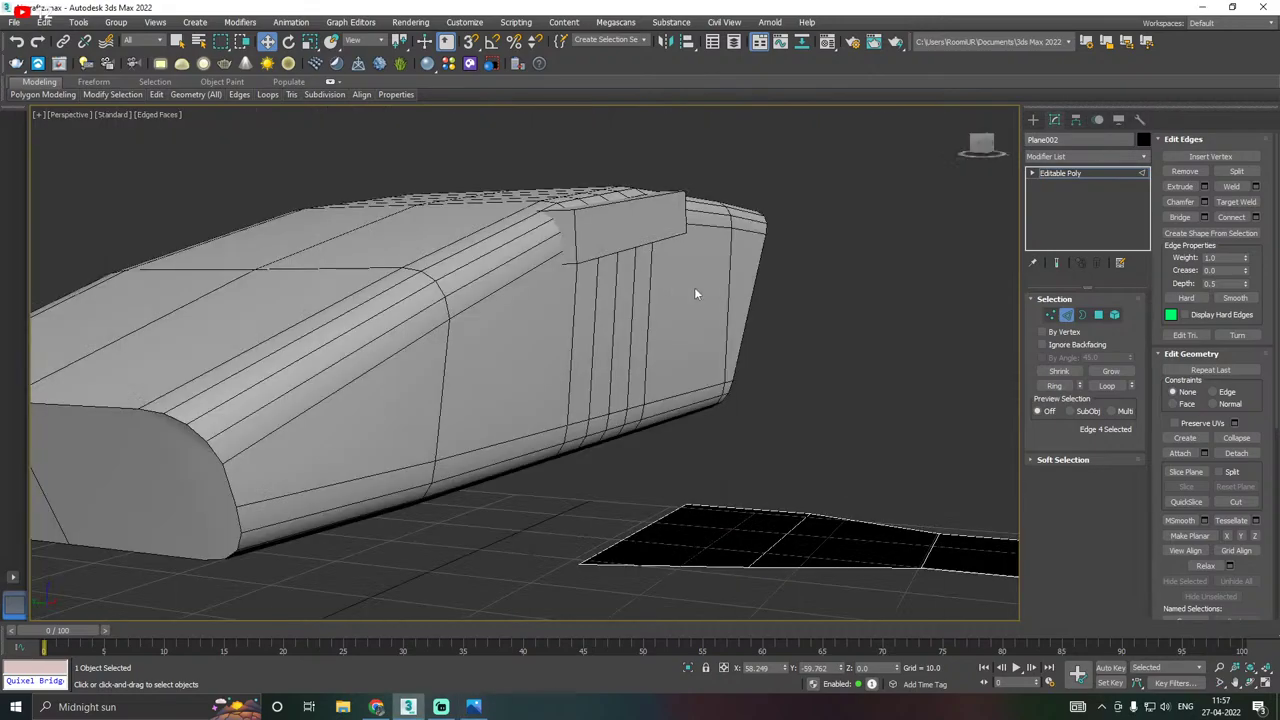
left_click(1098, 173)
key("m")
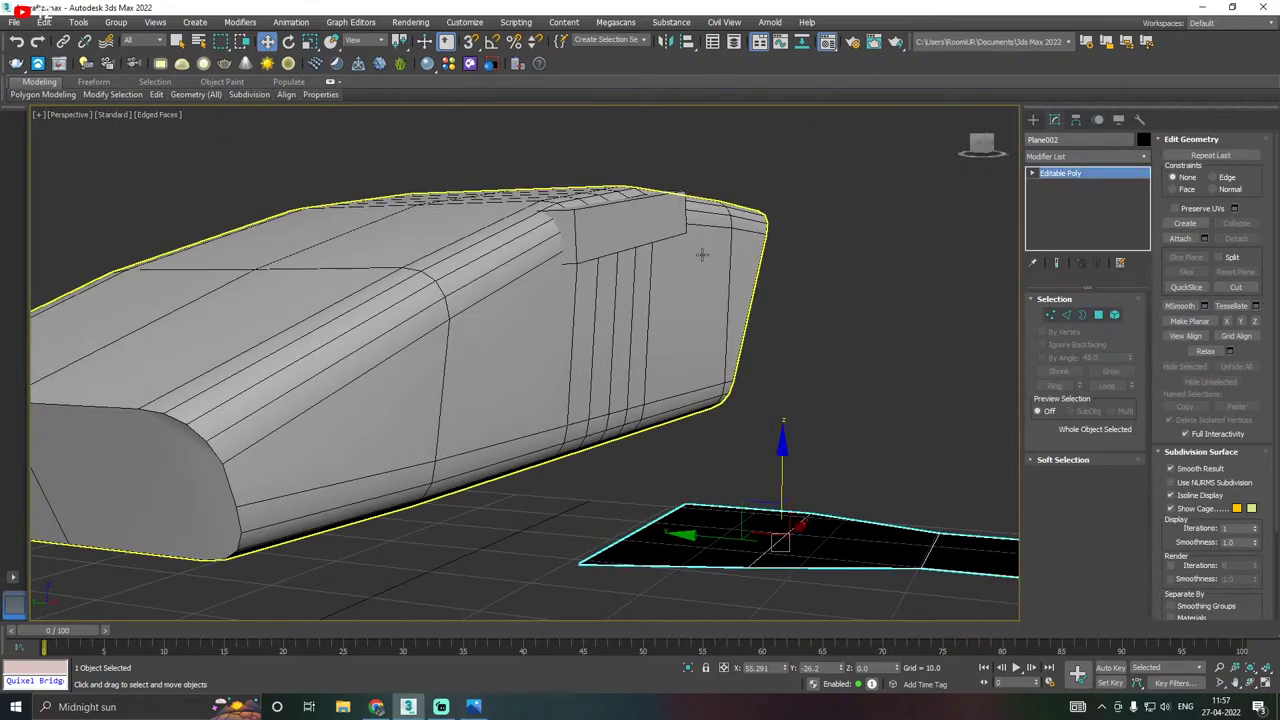
left_click(107, 373)
key("m")
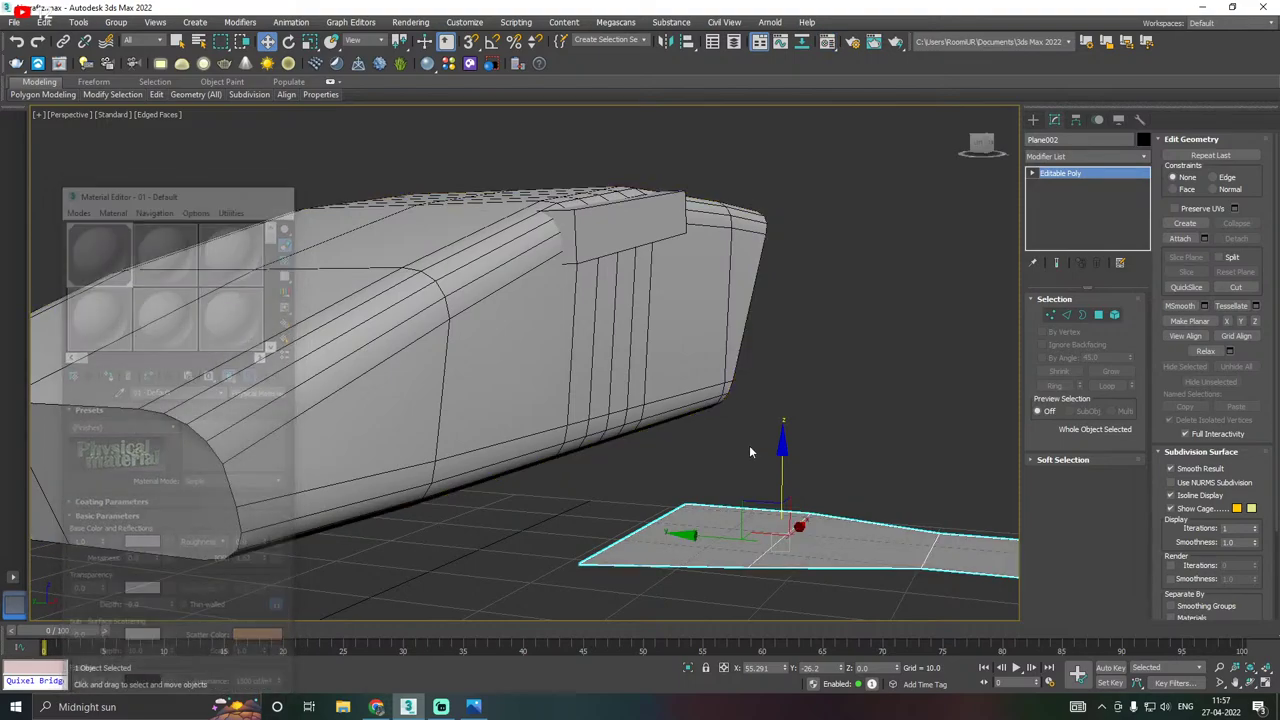
Raise the tapered plane to Z about 31.9 beside the box and shift it along Y to about -27.1.
left_click_drag(780, 478, 665, 176)
middle_click_drag(698, 197, 685, 270, "alt")
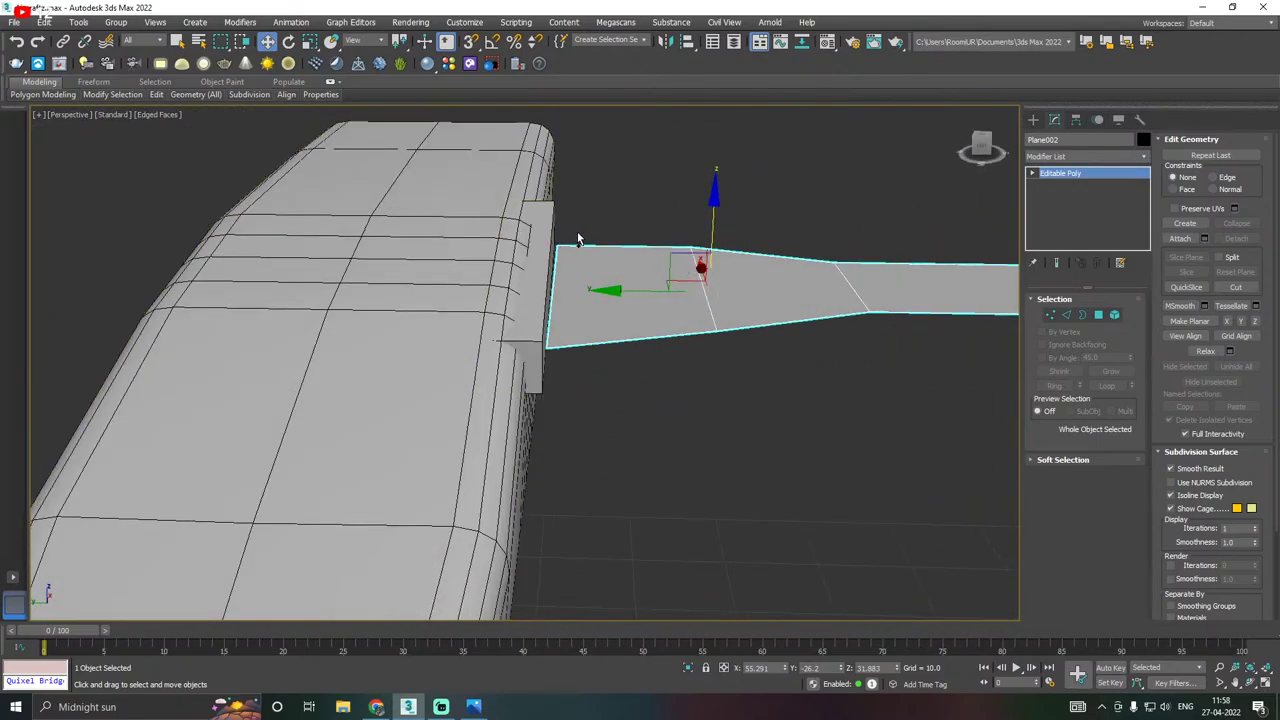
middle_click_drag(577, 243, 591, 311, "alt")
middle_click_drag(489, 312, 515, 307, "alt")
middle_click_drag(637, 313, 1001, 295, "alt")
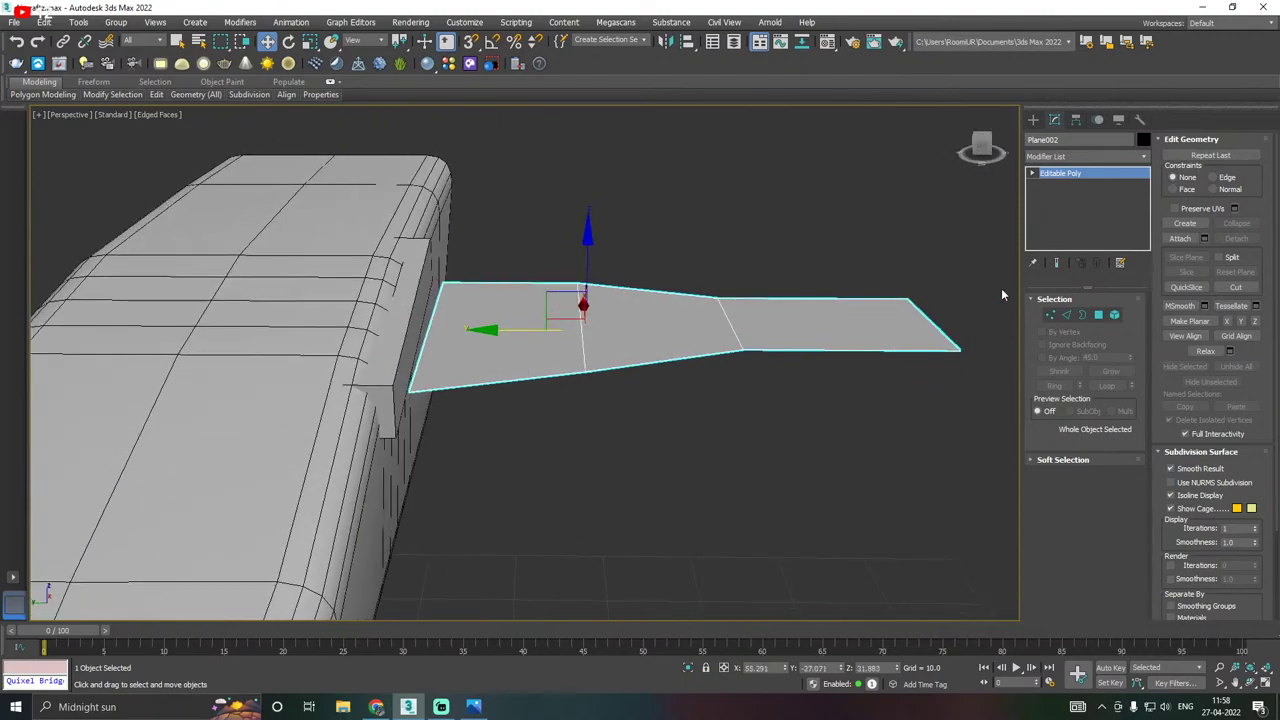
Move the crosswise edge nearest the box outward along Y to about -31.6, lengthening the wide section.
left_click(1066, 314)
left_click(578, 340)
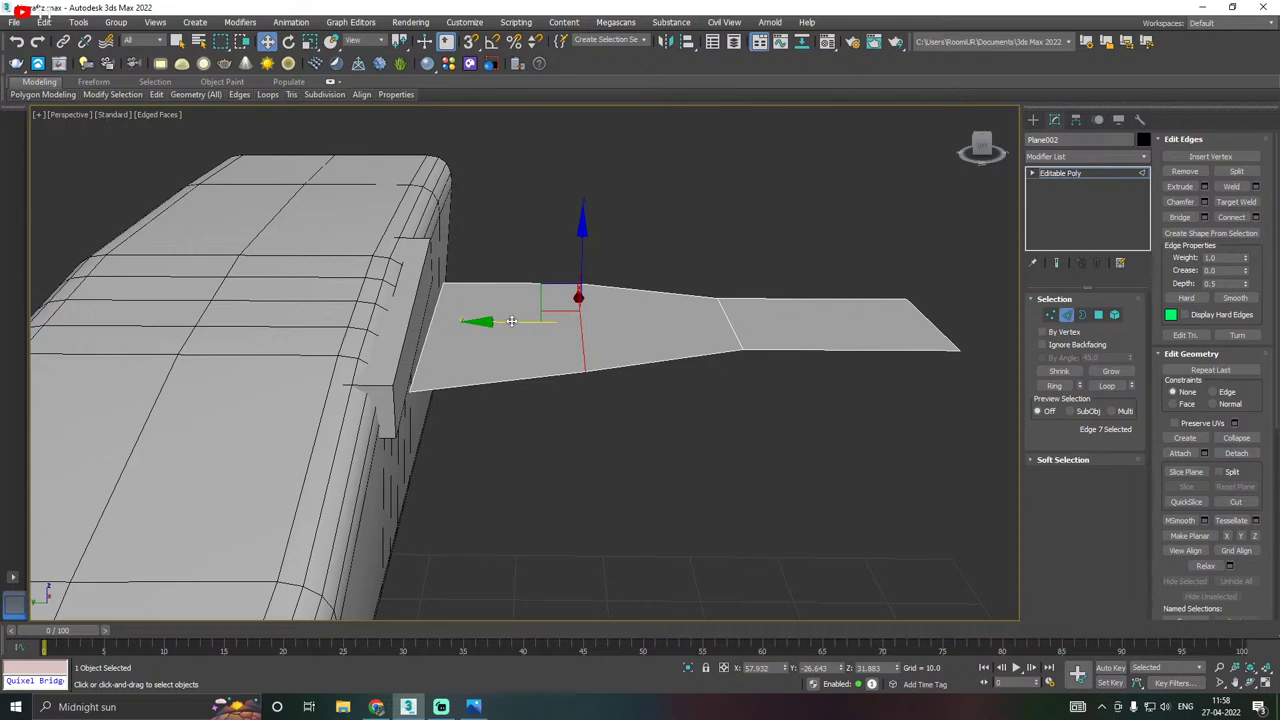
left_click_drag(511, 321, 560, 306)
middle_click_drag(584, 314, 550, 321, "alt")
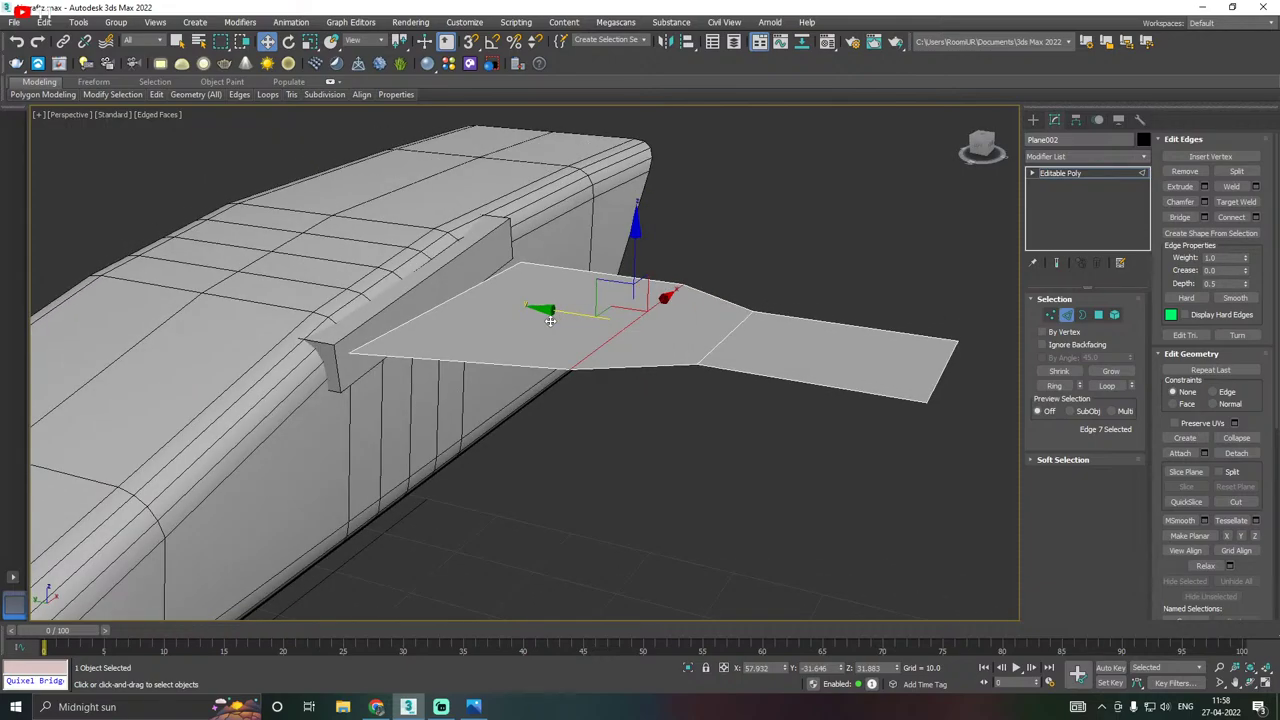
Extrude the two side edges of the wide section straight down to Z about 27.2, forming side flaps.
middle_click_drag(484, 355, 545, 335, "alt")
left_click(471, 349)
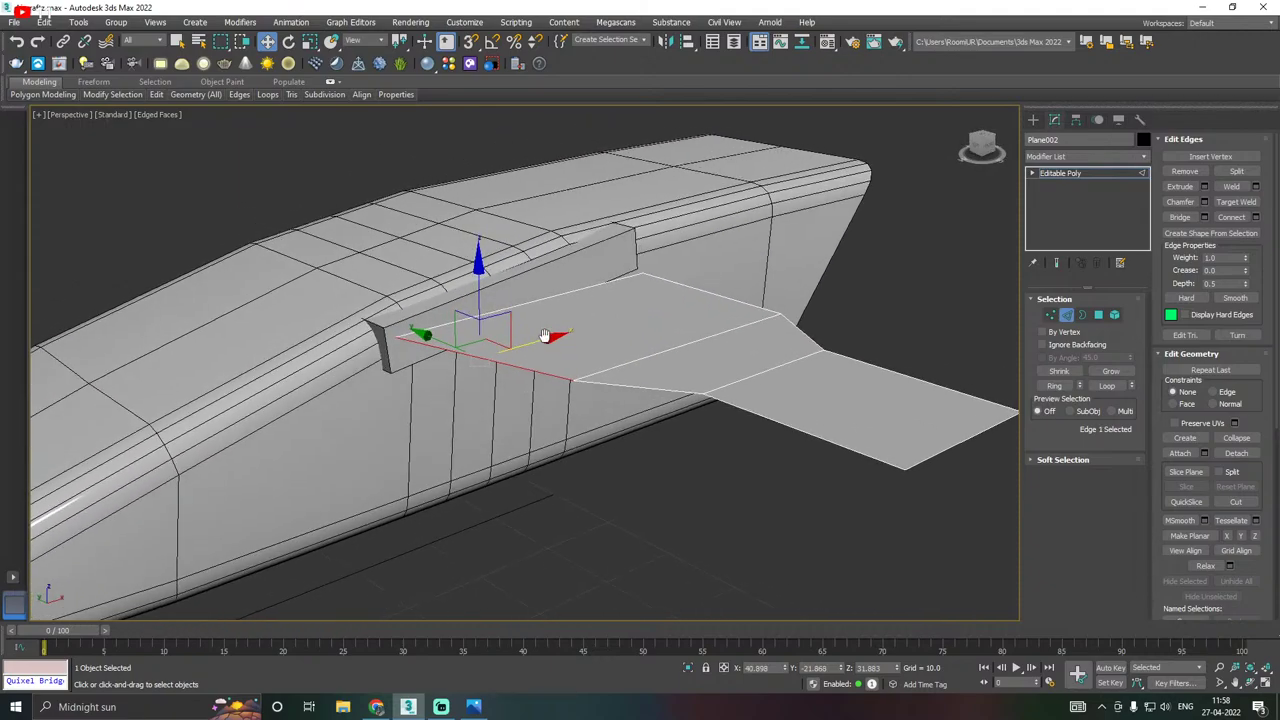
left_click(712, 292, "ctrl")
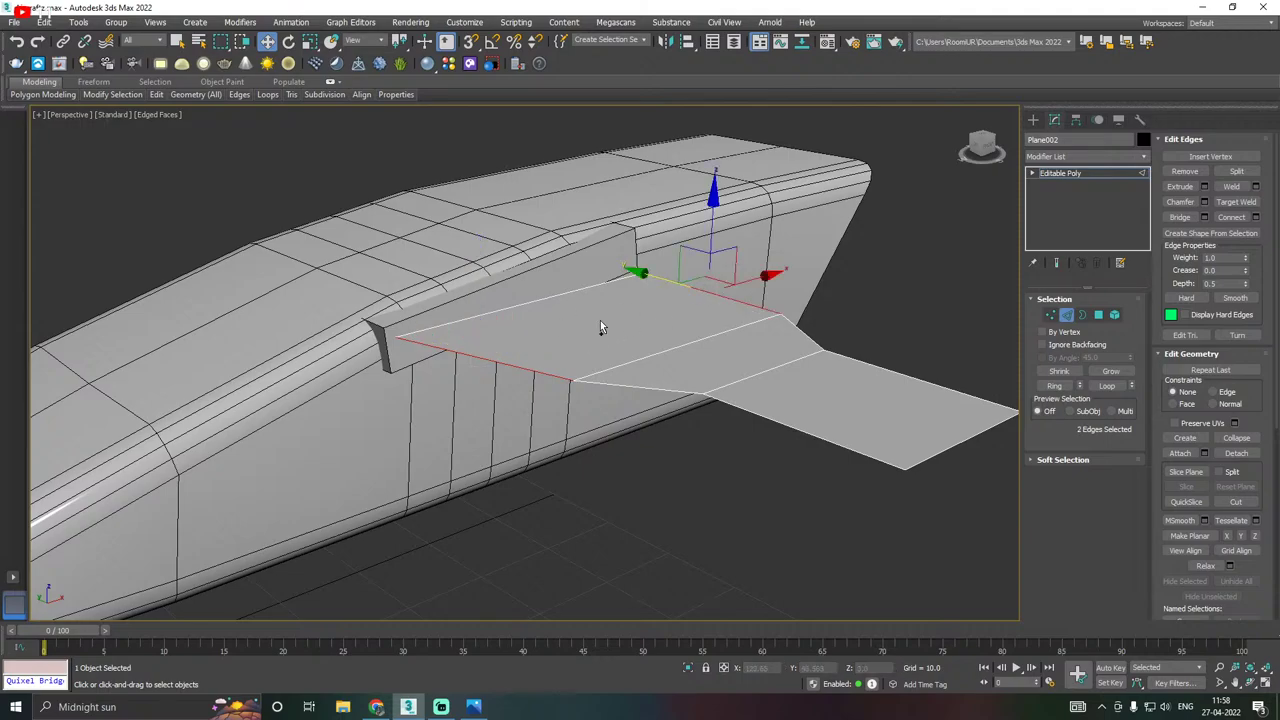
middle_click_drag(600, 320, 647, 309, "alt")
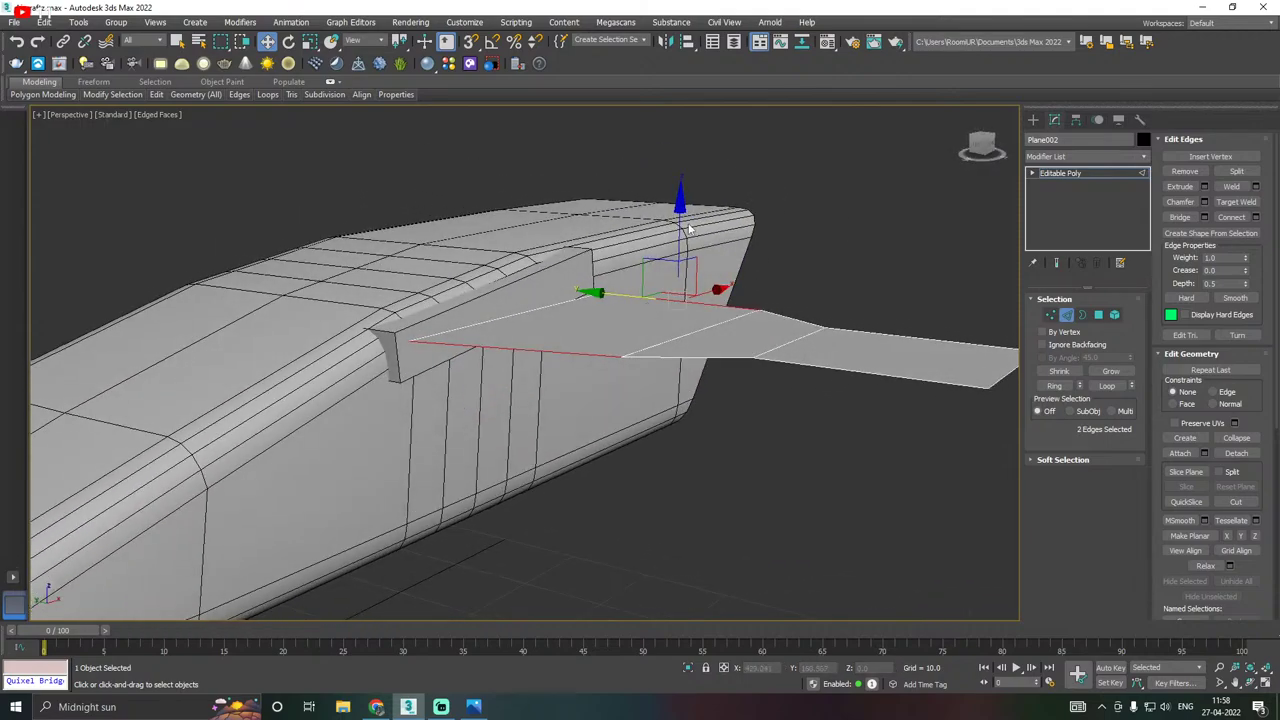
left_click_drag(685, 228, 698, 322, "shift")
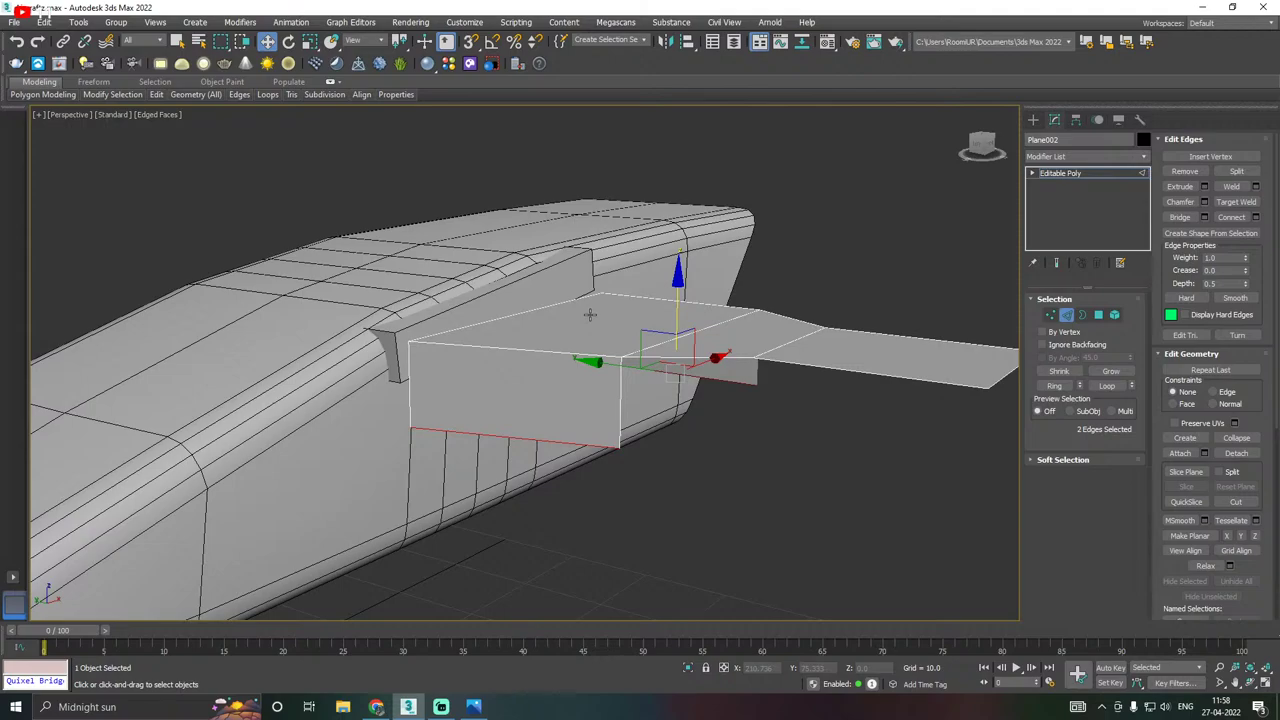
middle_click_drag(590, 315, 713, 339, "alt")
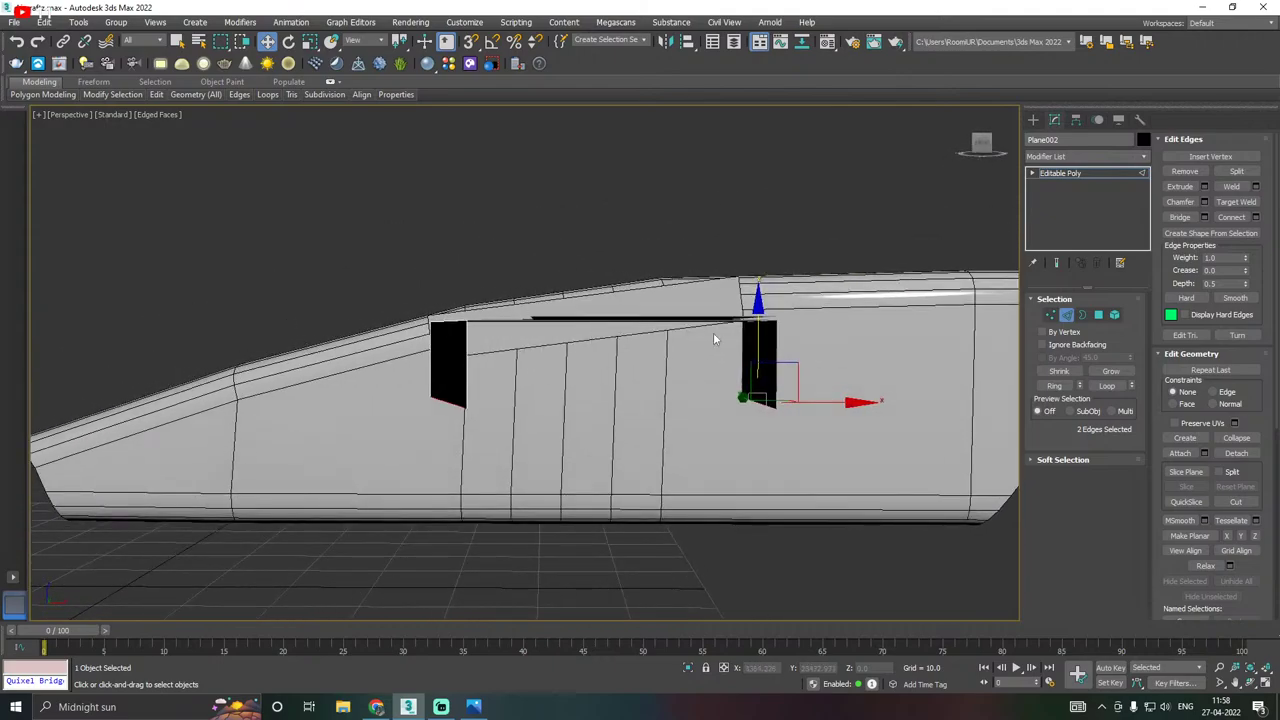
left_click_drag(759, 332, 756, 300)
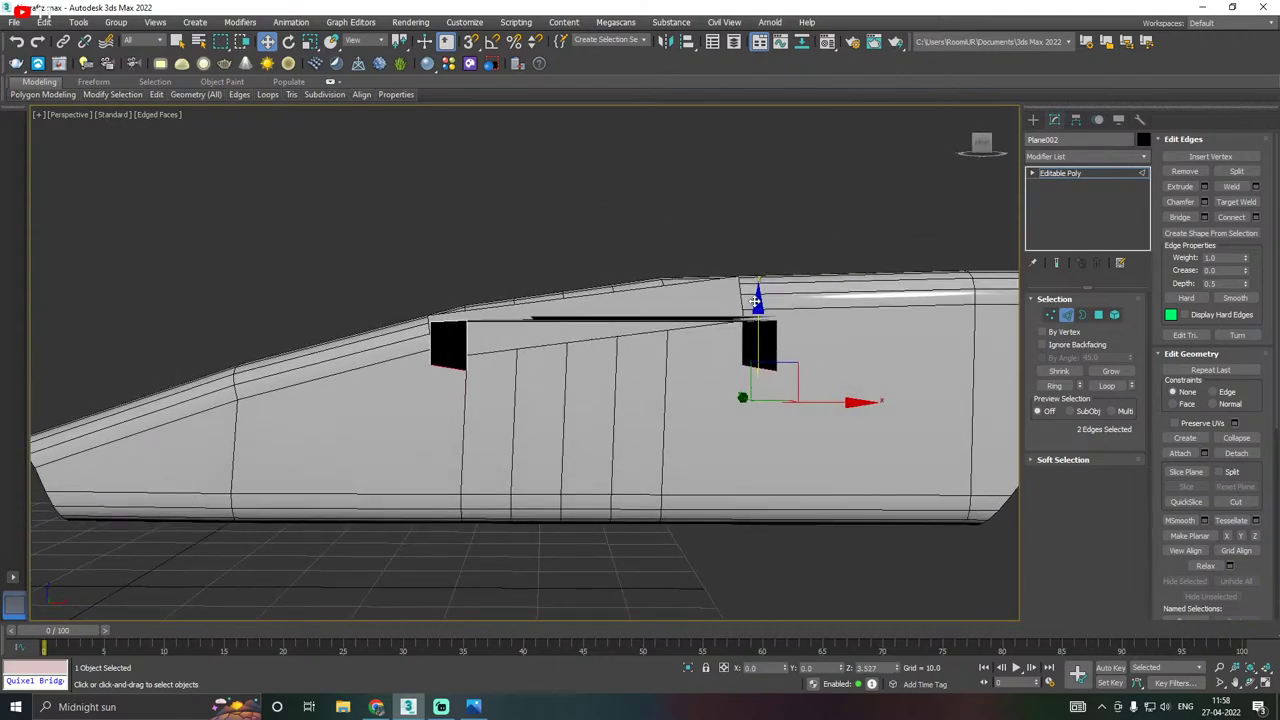
Slant one side flap inward by moving its lower edge along X to about 44.4.
left_click(452, 368)
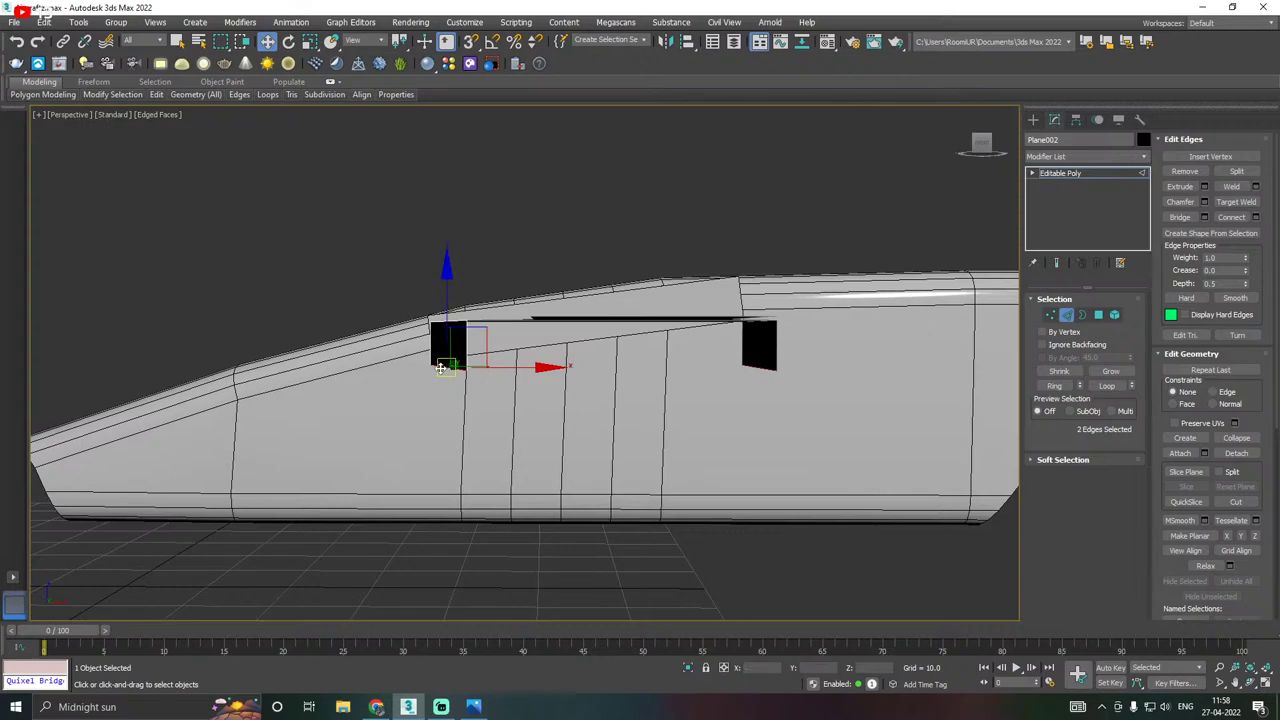
middle_click_drag(447, 368, 563, 367, "alt")
left_click(474, 528)
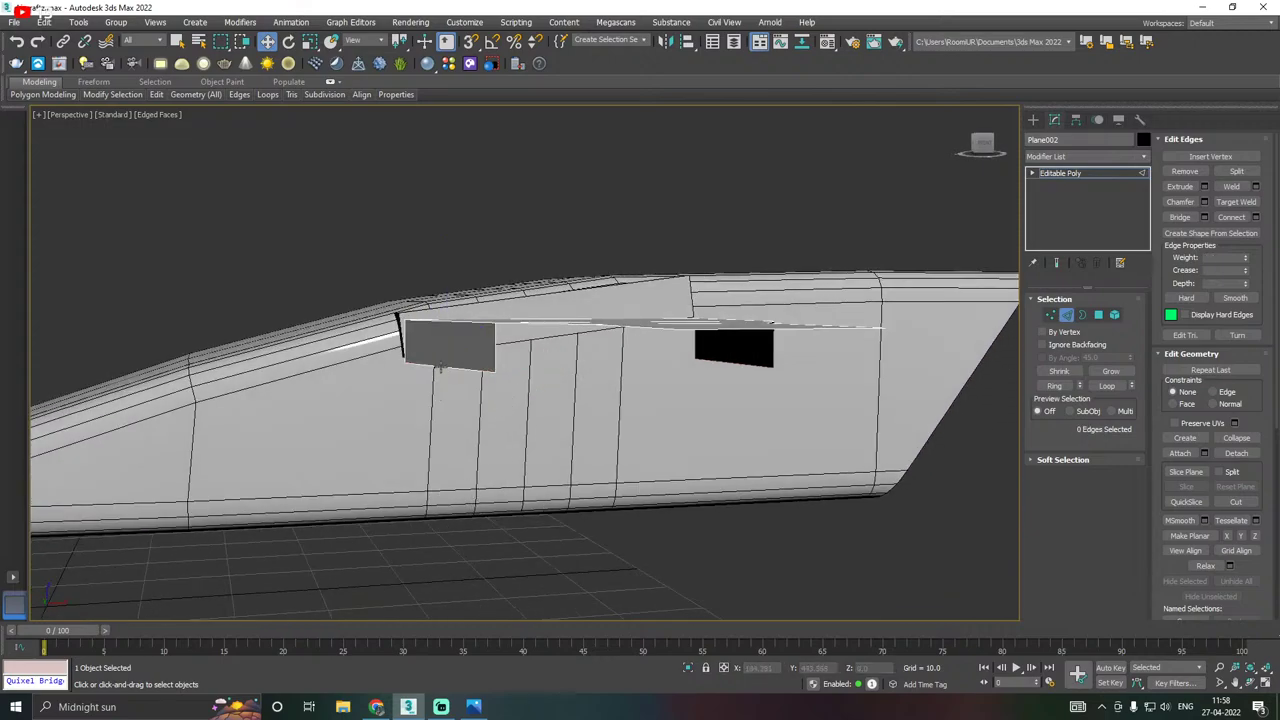
left_click(450, 369)
left_click_drag(455, 372, 554, 358)
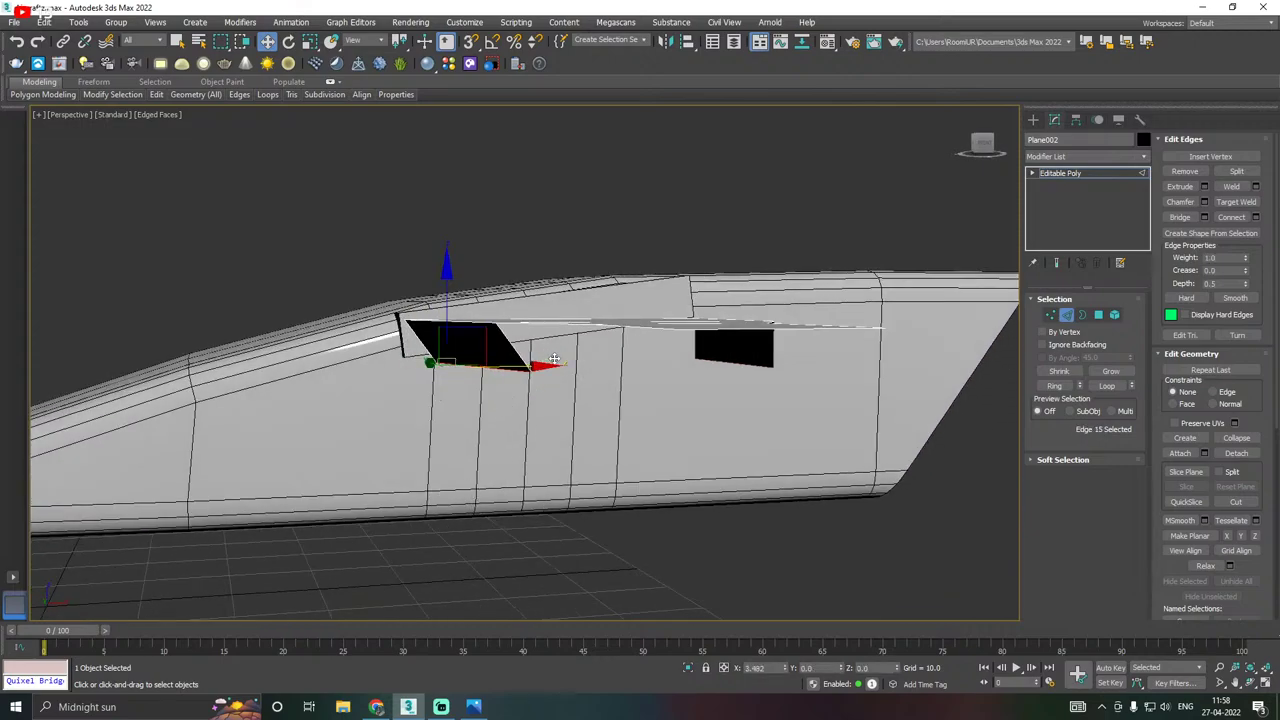
mouse_move(554, 358)
middle_mouse_down("alt")
mouse_move(517, 367)
mouse_move(545, 346)
middle_mouse_up("alt")
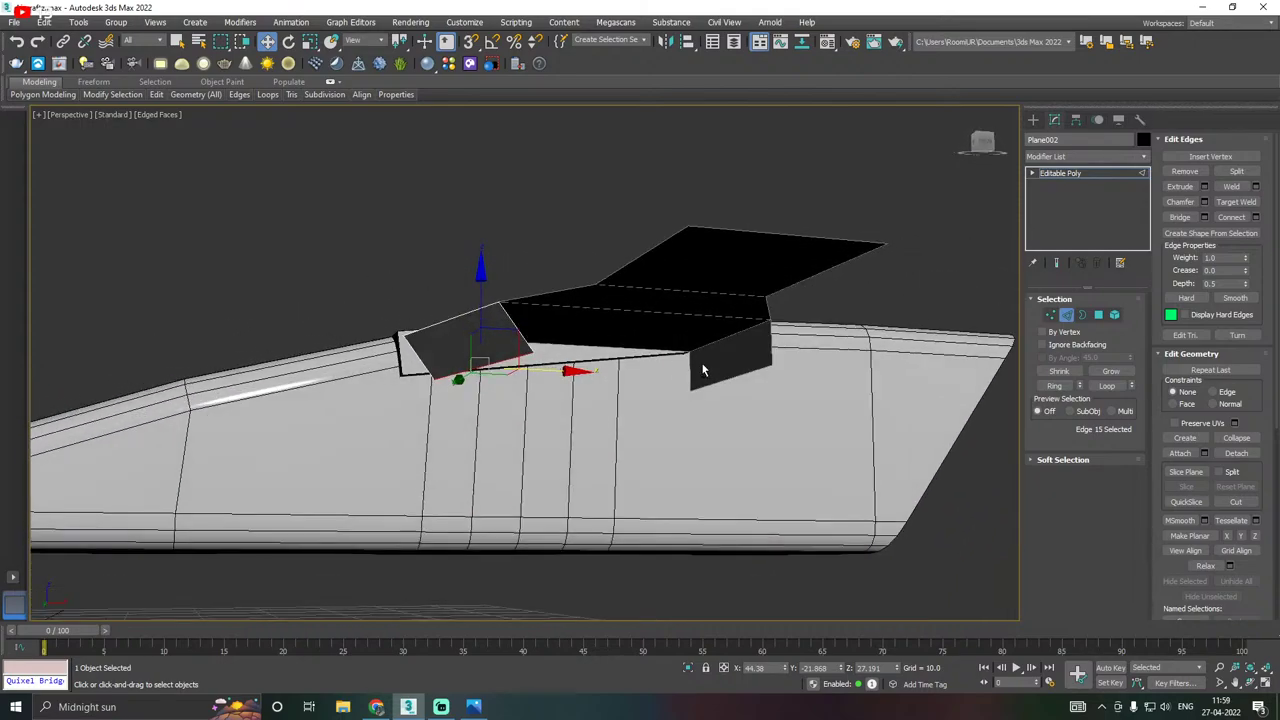
Slant the opposite side flap inward by moving its lower edge about -3.4 along X.
middle_click_drag(703, 369, 638, 374, "alt")
left_click(749, 347)
middle_click_drag(754, 350, 781, 353, "alt")
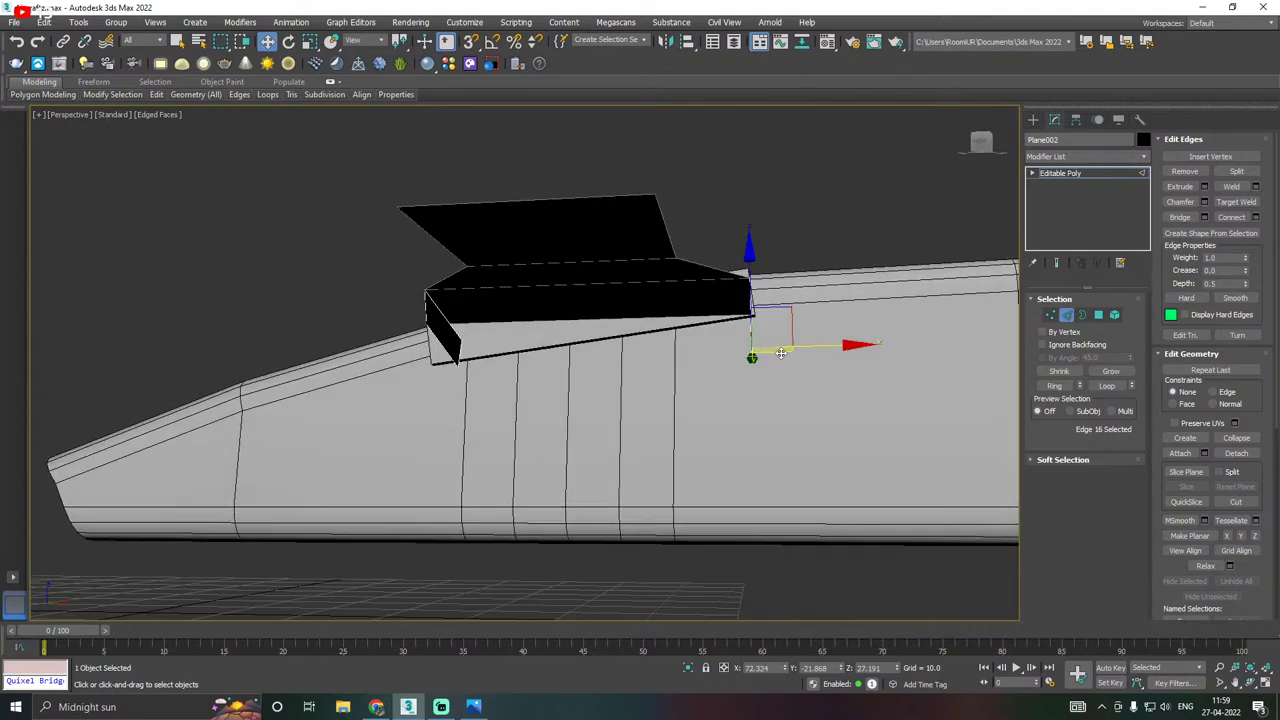
left_click_drag(845, 345, 807, 345, "shift")
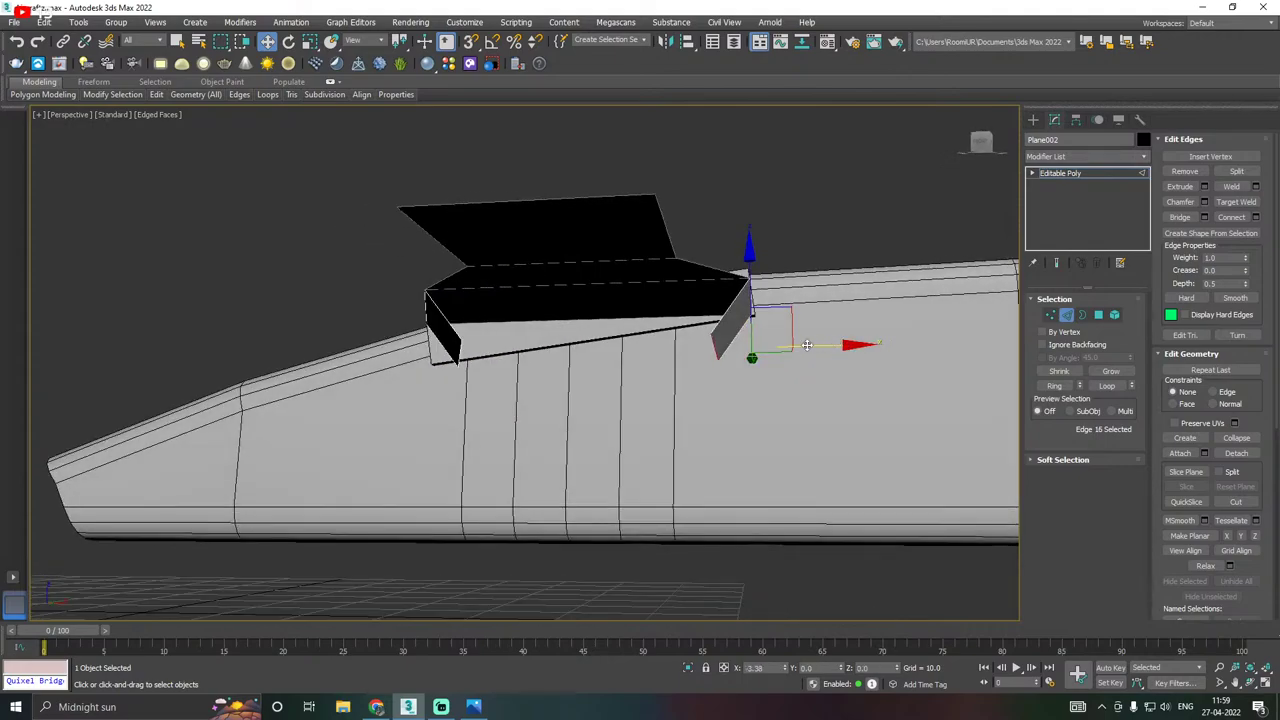
Bridge the lower edges of the two slanted flaps with 1 segment to close the underside.
middle_click_drag(595, 352, 562, 292, "alt")
left_click(498, 299, "ctrl")
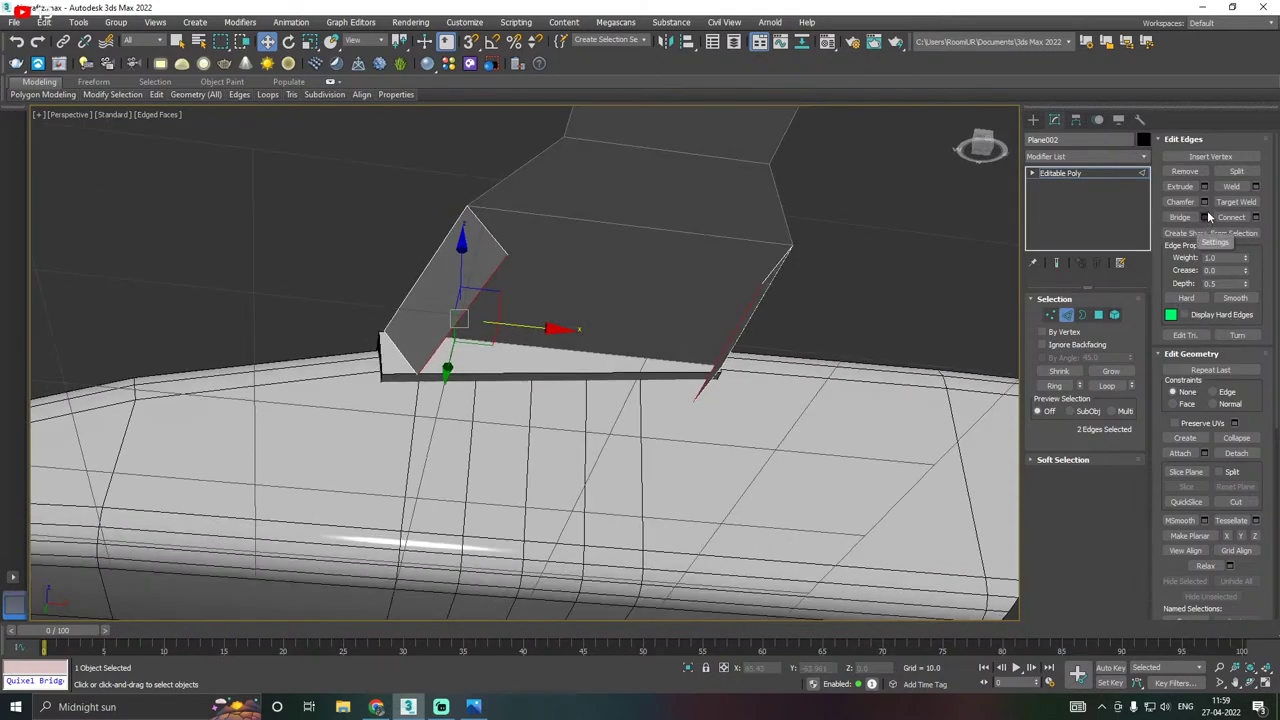
middle_click_drag(500, 326, 594, 397, "alt")
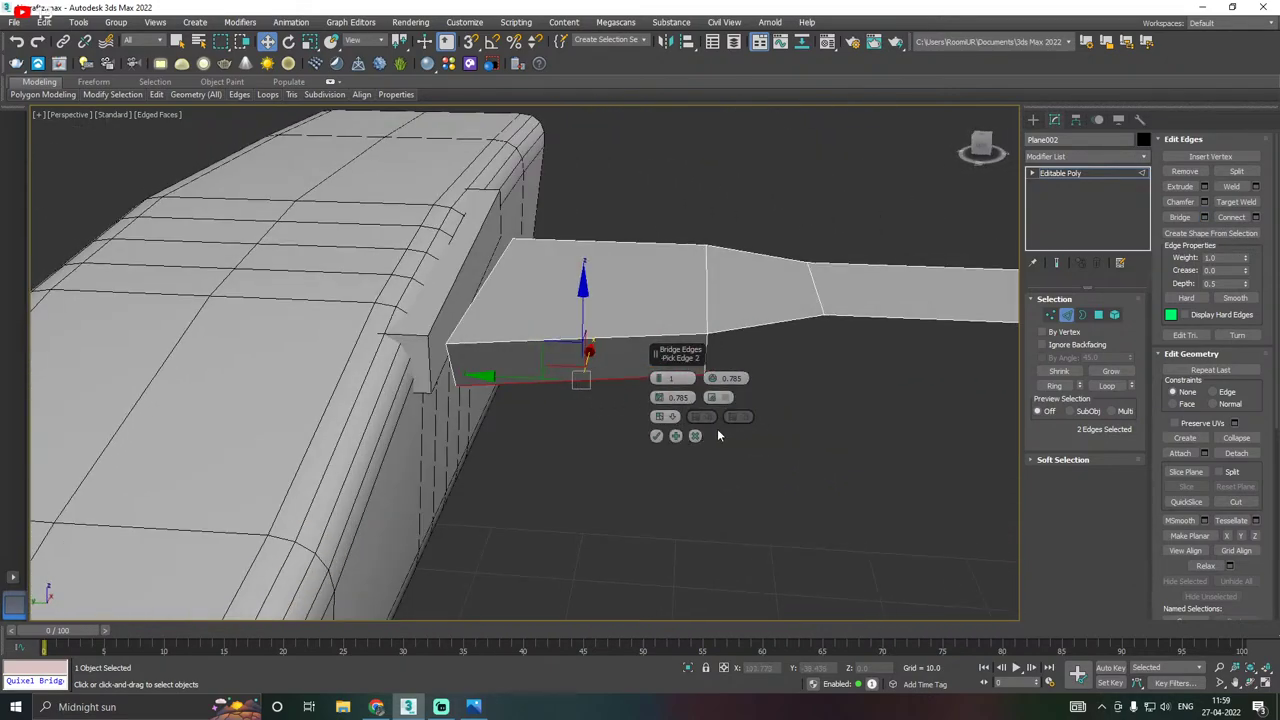
left_click(657, 436)
middle_click_drag(677, 411, 676, 453, "alt")
Extrude the top polygon of the wide section upward to Z about 36.3.
left_click(1098, 315)
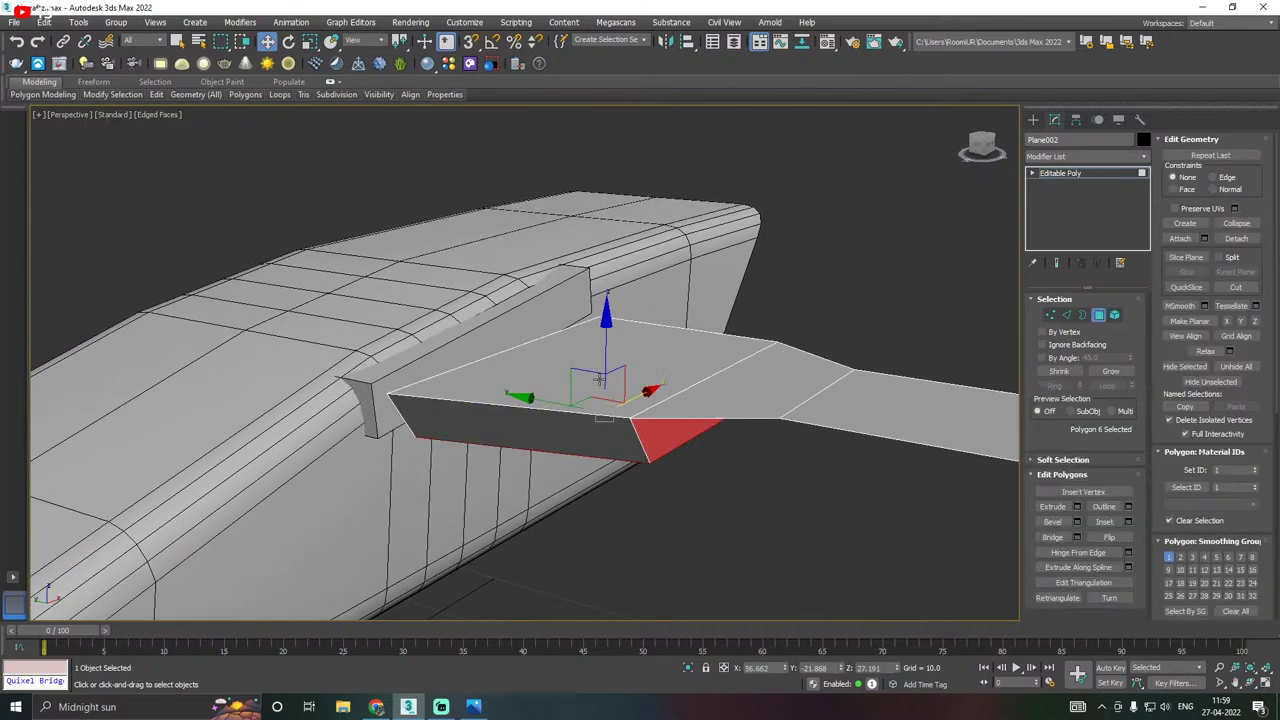
left_click(599, 379)
middle_click_drag(636, 361, 673, 371, "alt")
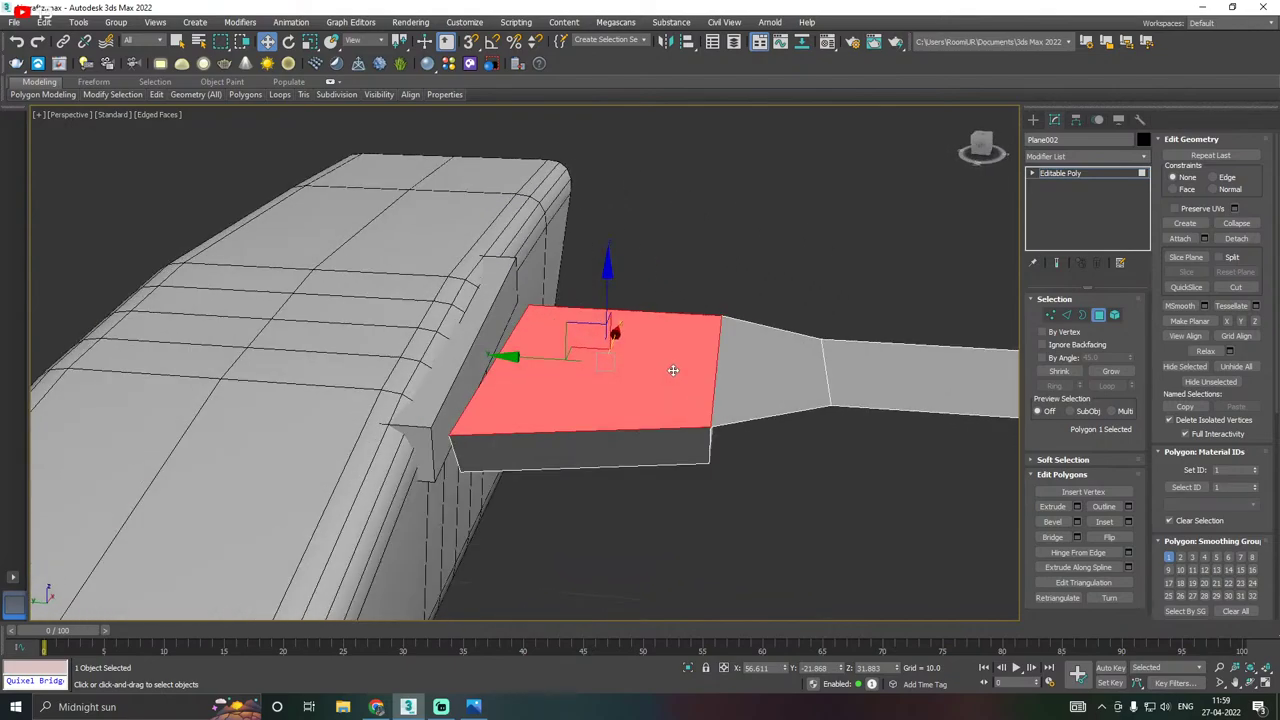
left_click(1077, 506)
middle_click_drag(690, 400, 645, 395, "alt")
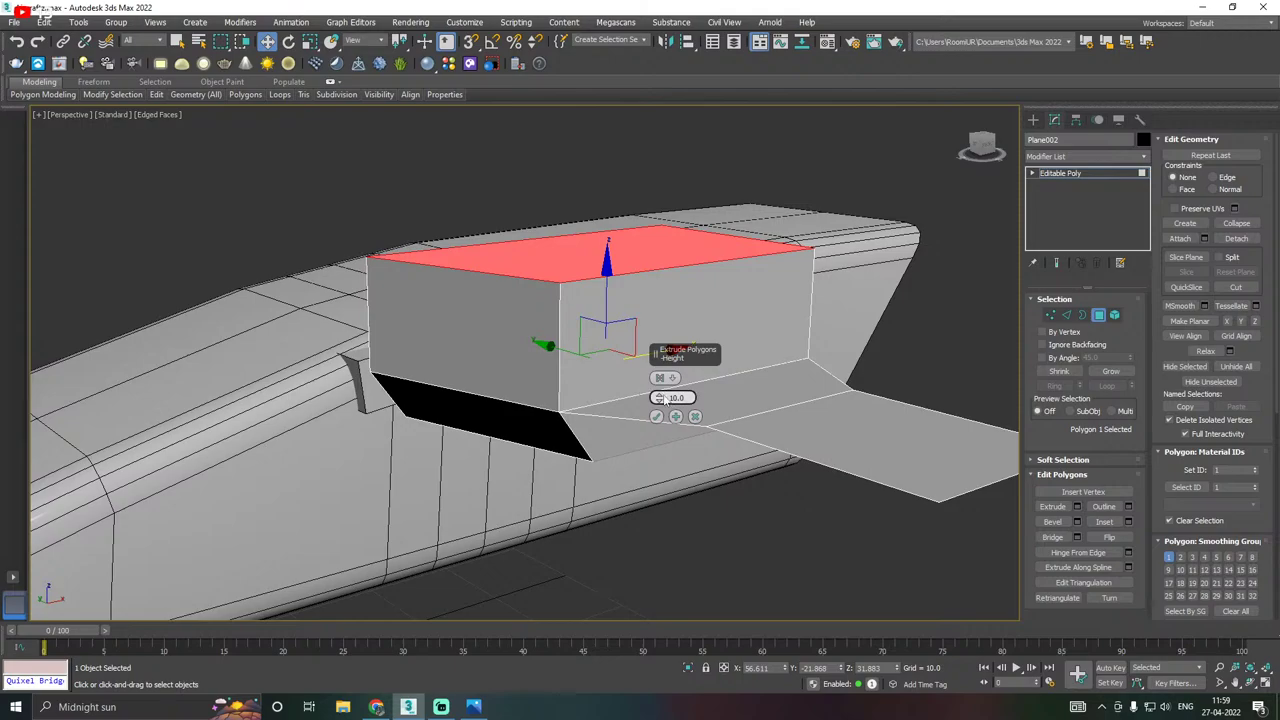
left_click_drag(664, 400, 668, 424)
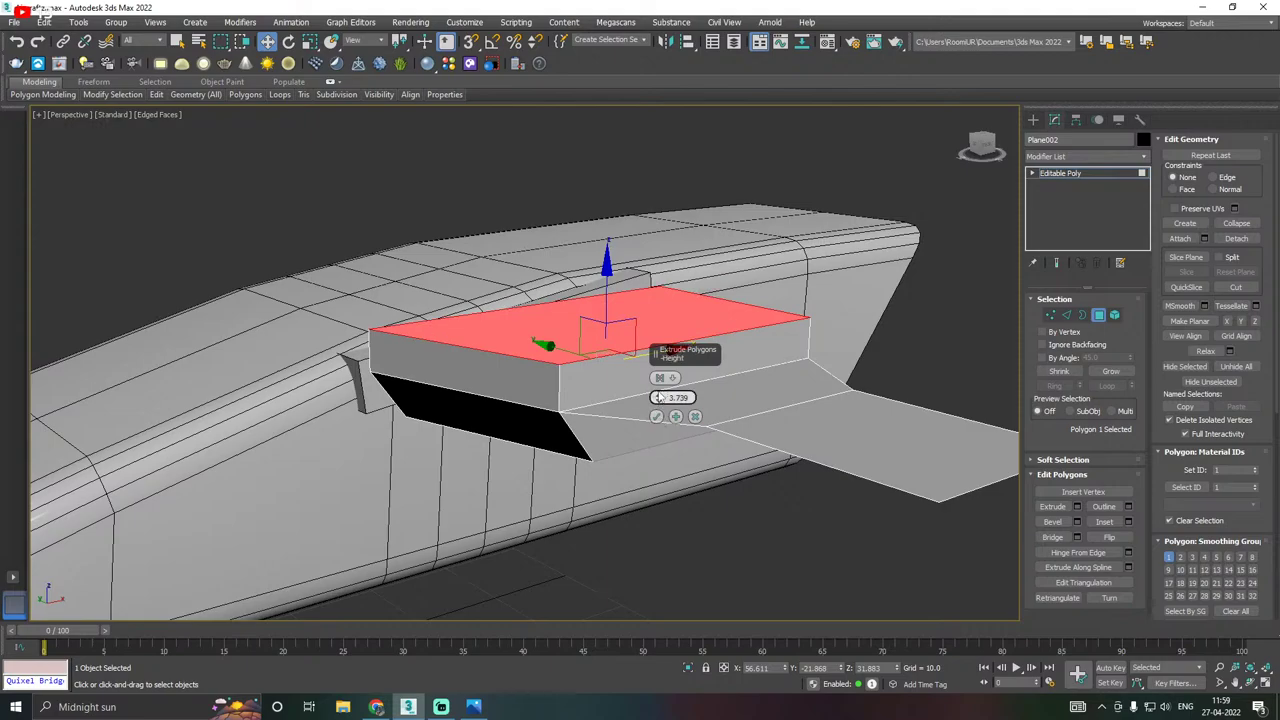
left_click_drag(657, 392, 660, 386)
left_click(656, 416)
middle_click_drag(680, 403, 711, 387, "alt")
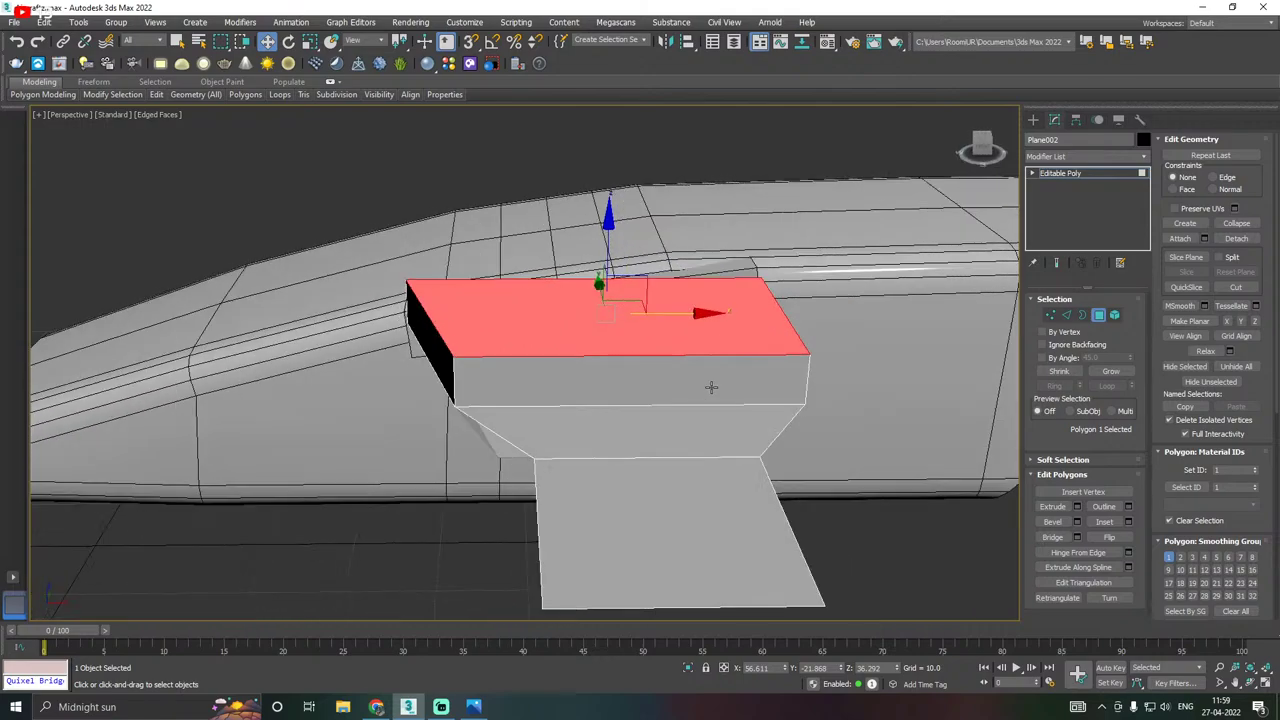
Scale the raised top polygon to about 79% along X so its sides taper inward.
key("r")
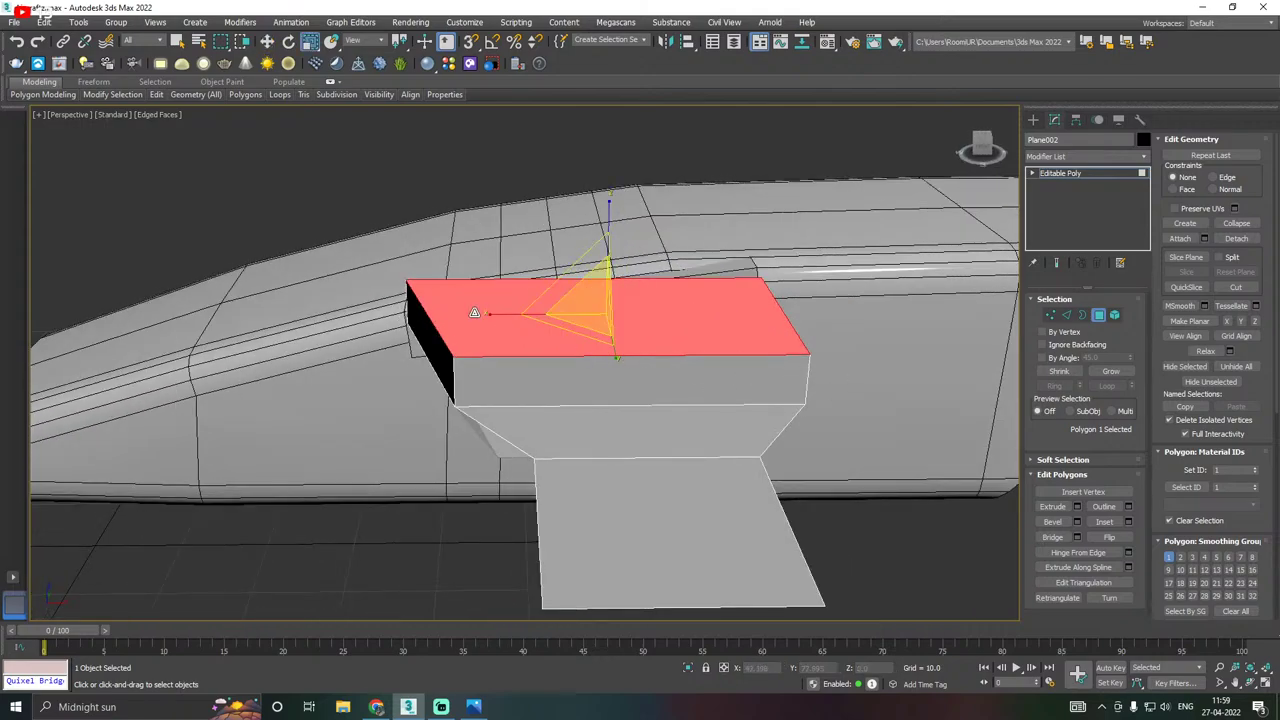
key("w")
key("e")
key("r")
key("w")
key("r")
key("w")
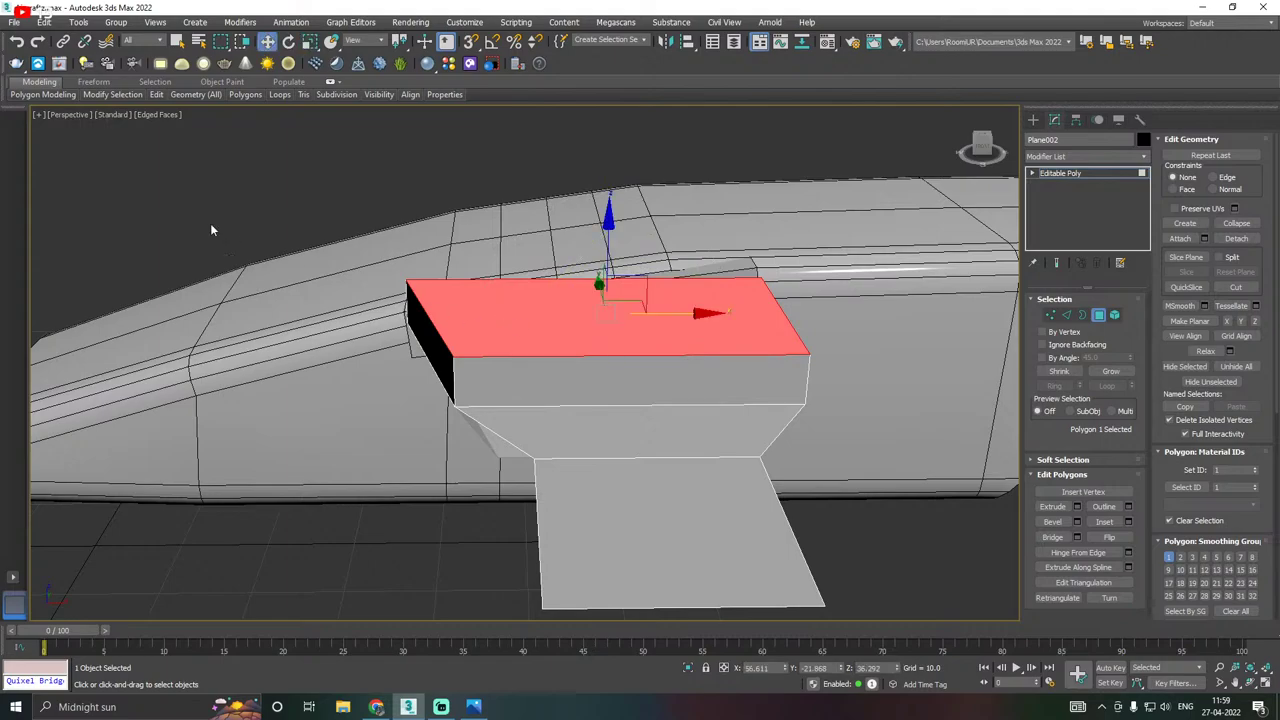
left_click(311, 44)
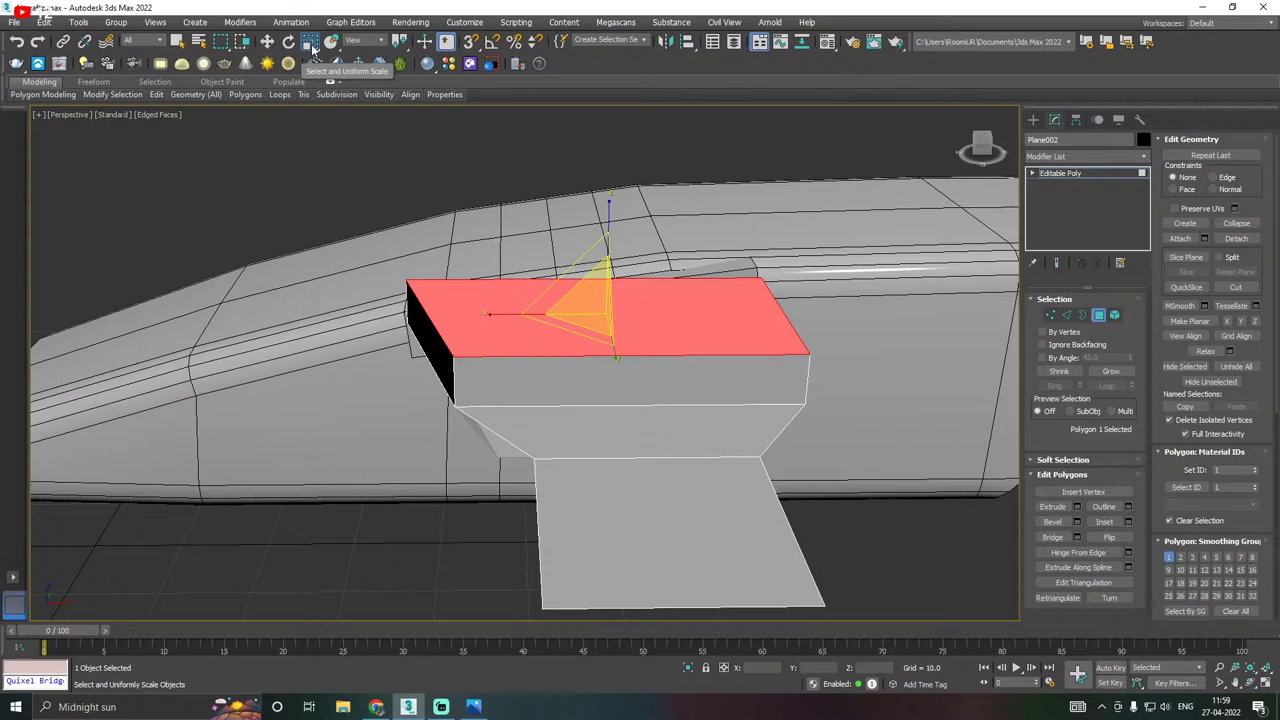
middle_click_drag(614, 194, 680, 186, "alt")
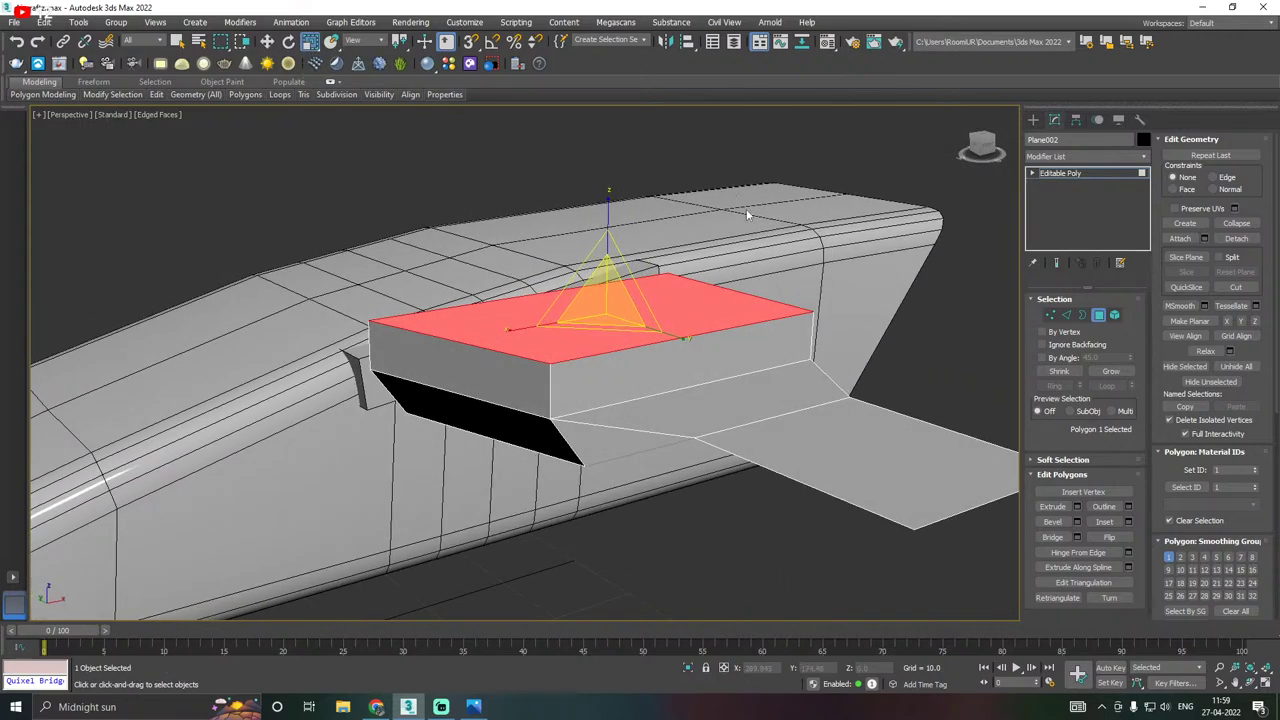
middle_click_drag(672, 300, 540, 316, "alt")
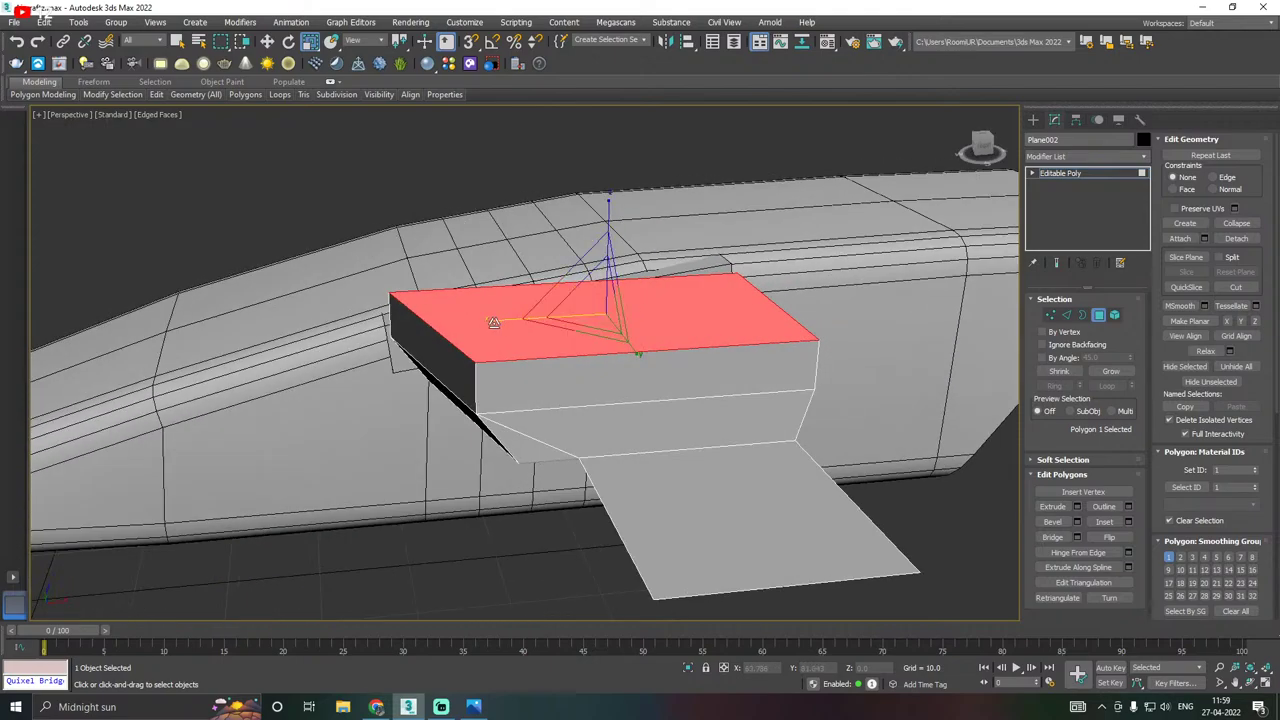
left_click_drag(493, 322, 506, 322)
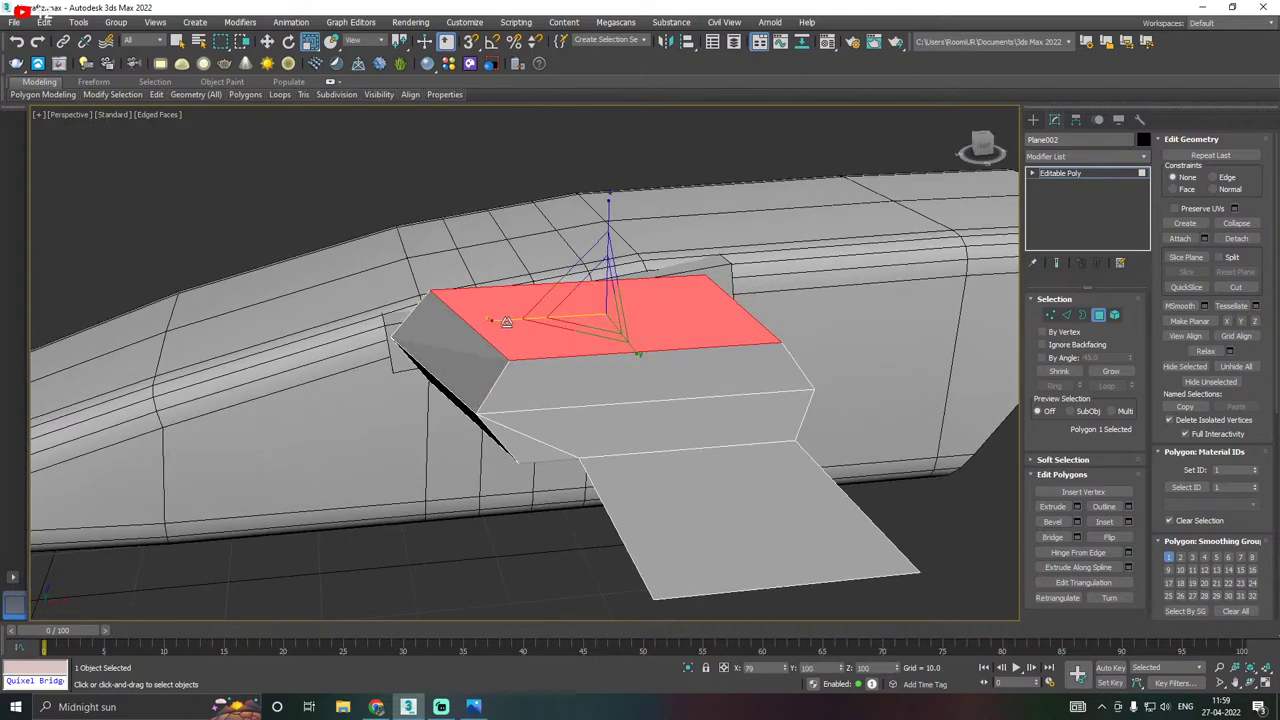
middle_click_drag(506, 322, 557, 302, "alt")
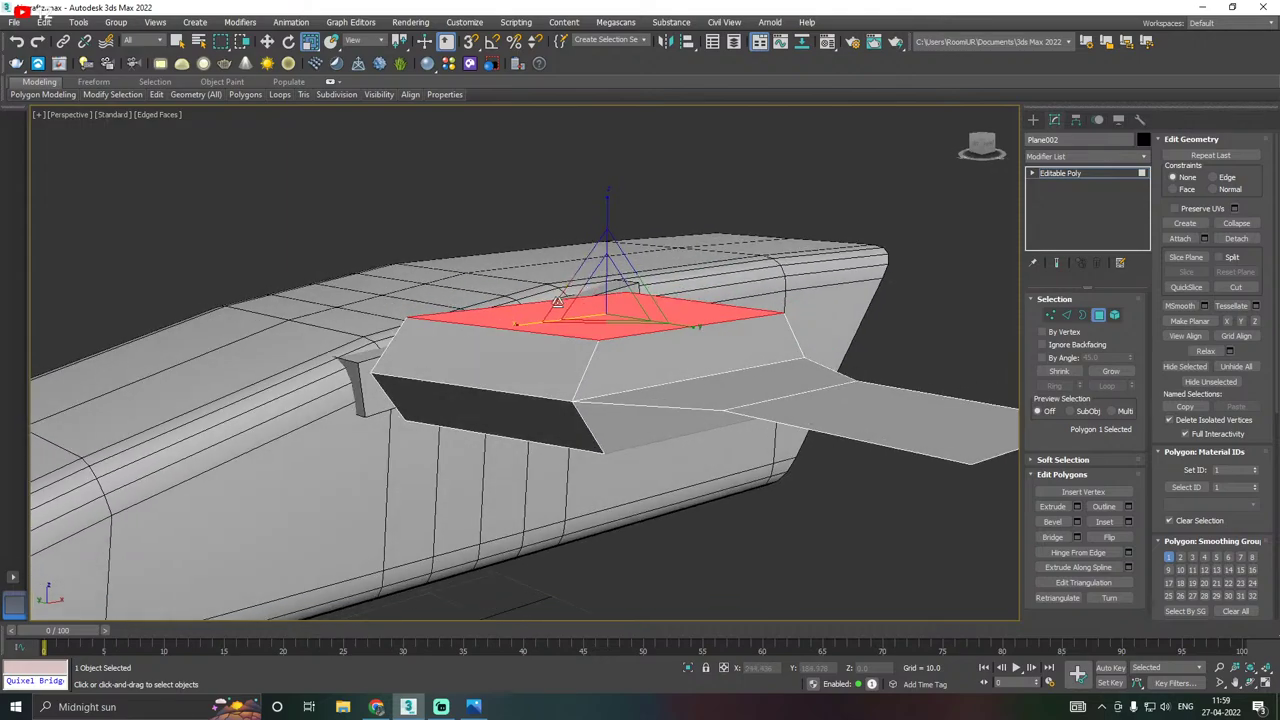
Lower the tapered top polygon to Z about 35.4.
key("w")
left_click_drag(604, 241, 602, 252)
middle_click_drag(602, 252, 622, 268, "alt")
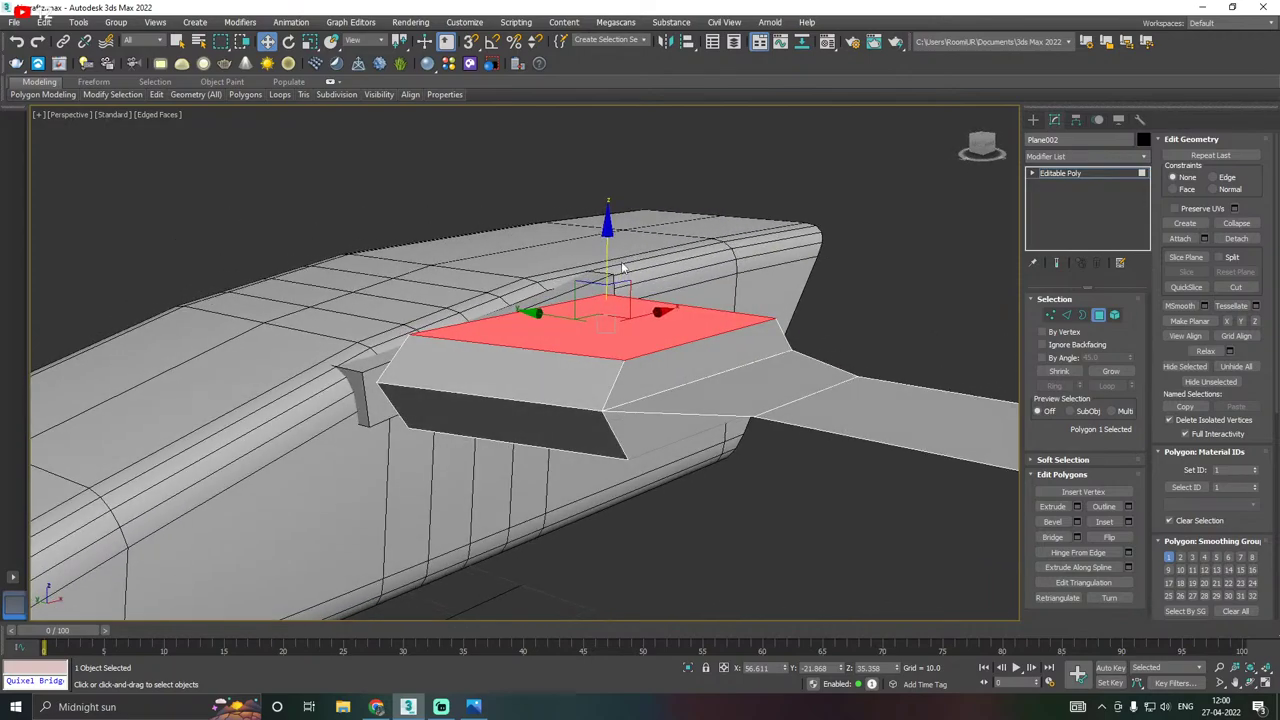
Move the whole wing object along Y to about -19.8 so its base sinks into the side box.
middle_click_drag(641, 272, 569, 326)
left_click(1087, 179)
left_click_drag(446, 380, 369, 378)
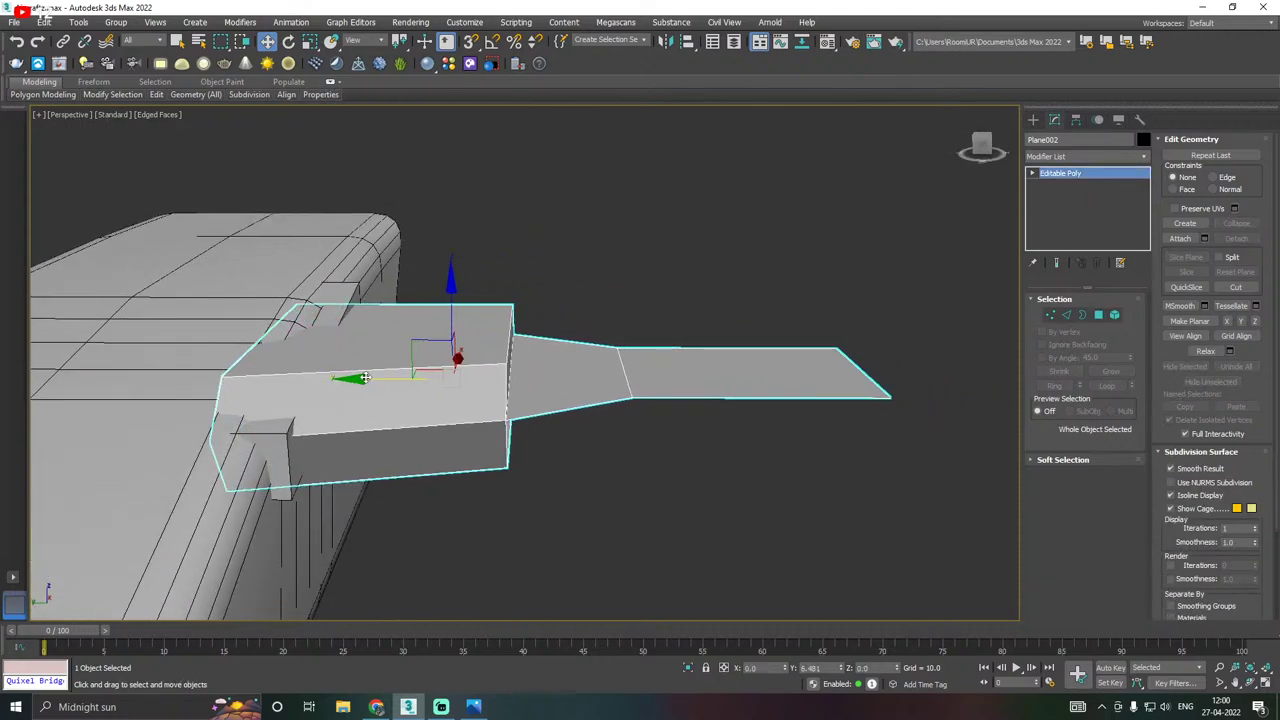
middle_click_drag(431, 377, 300, 373, "alt")
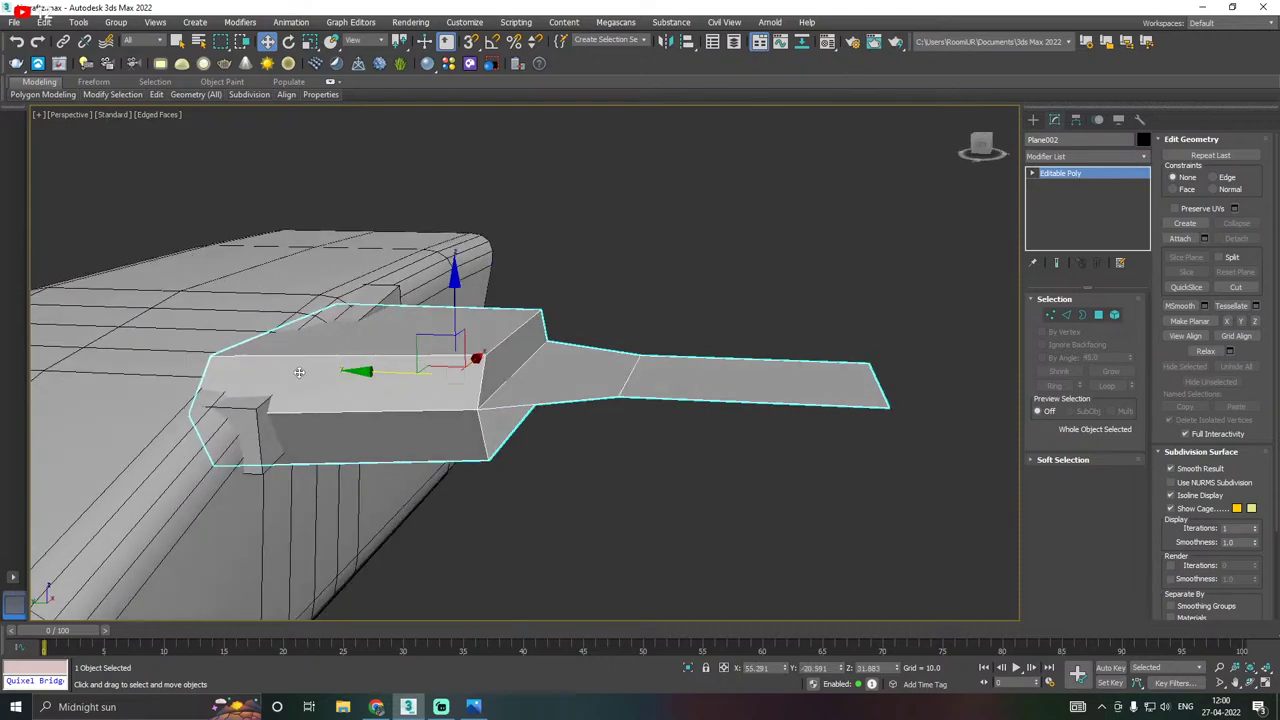
middle_click_drag(427, 371, 540, 357, "alt")
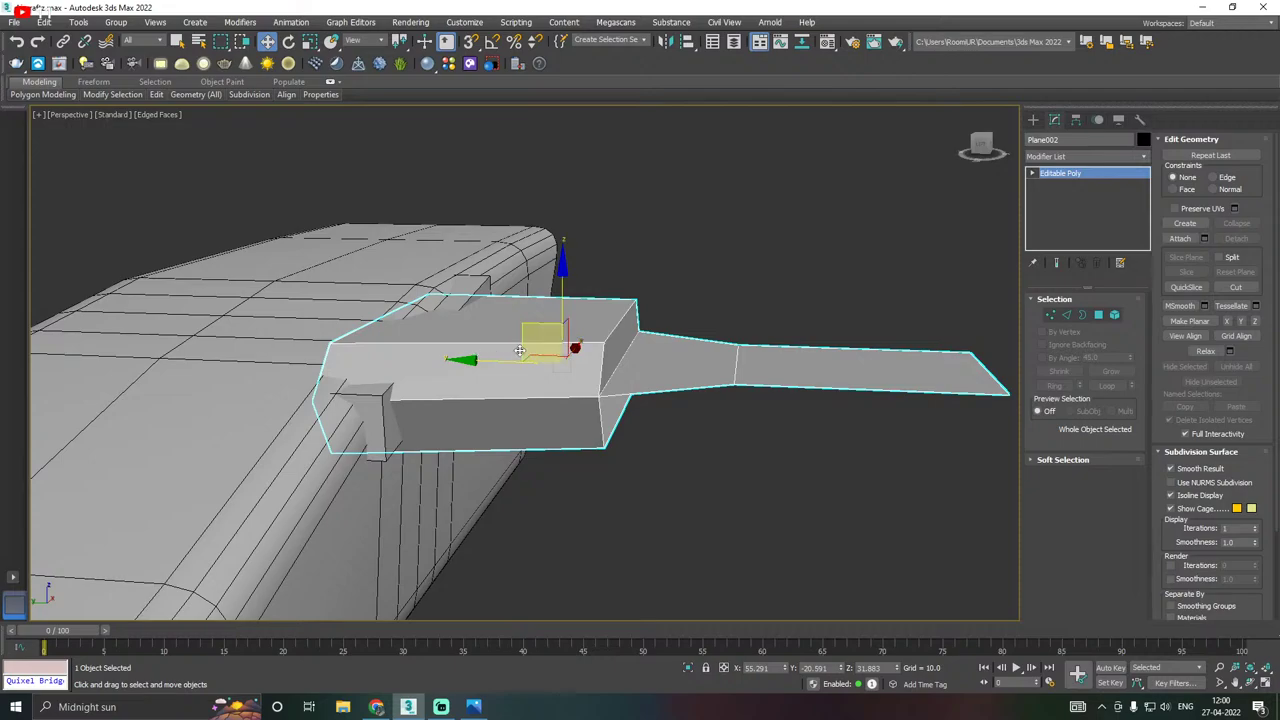
left_click_drag(487, 360, 478, 360)
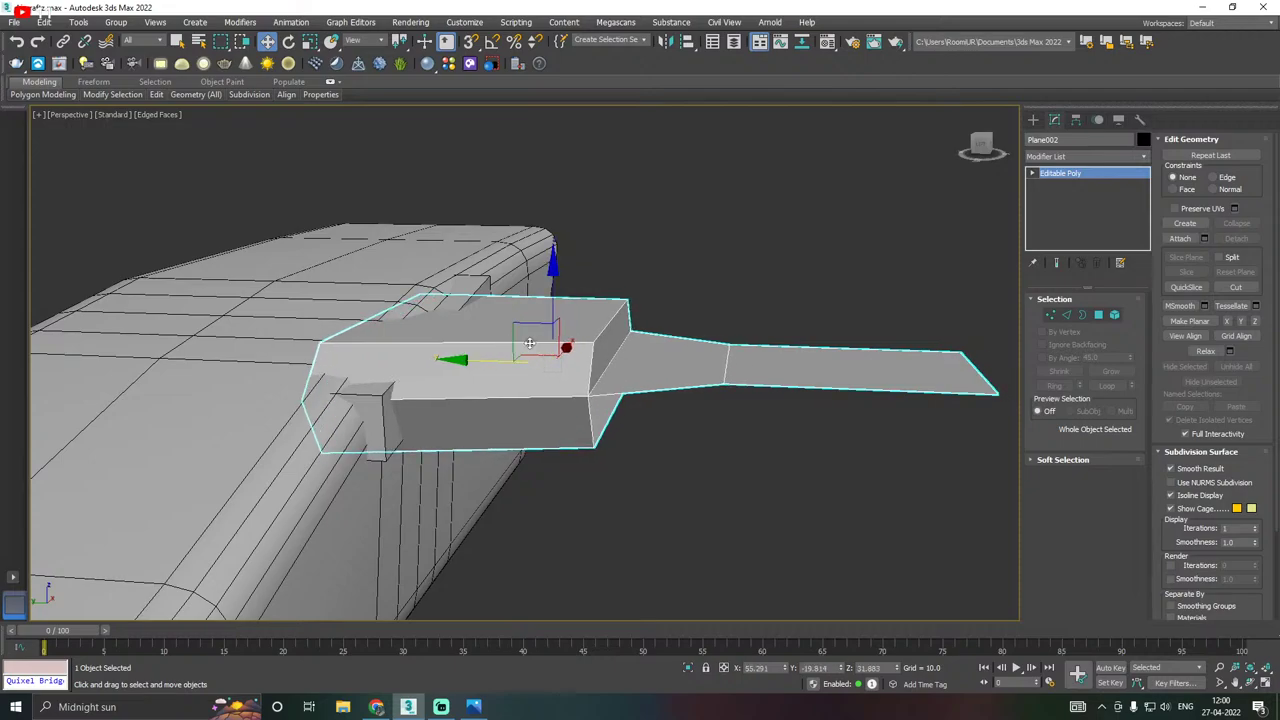
Raise the whole wing object to Z about 33.2 against the side box.
middle_click_drag(529, 343, 503, 327, "alt")
left_click_drag(581, 281, 575, 265)
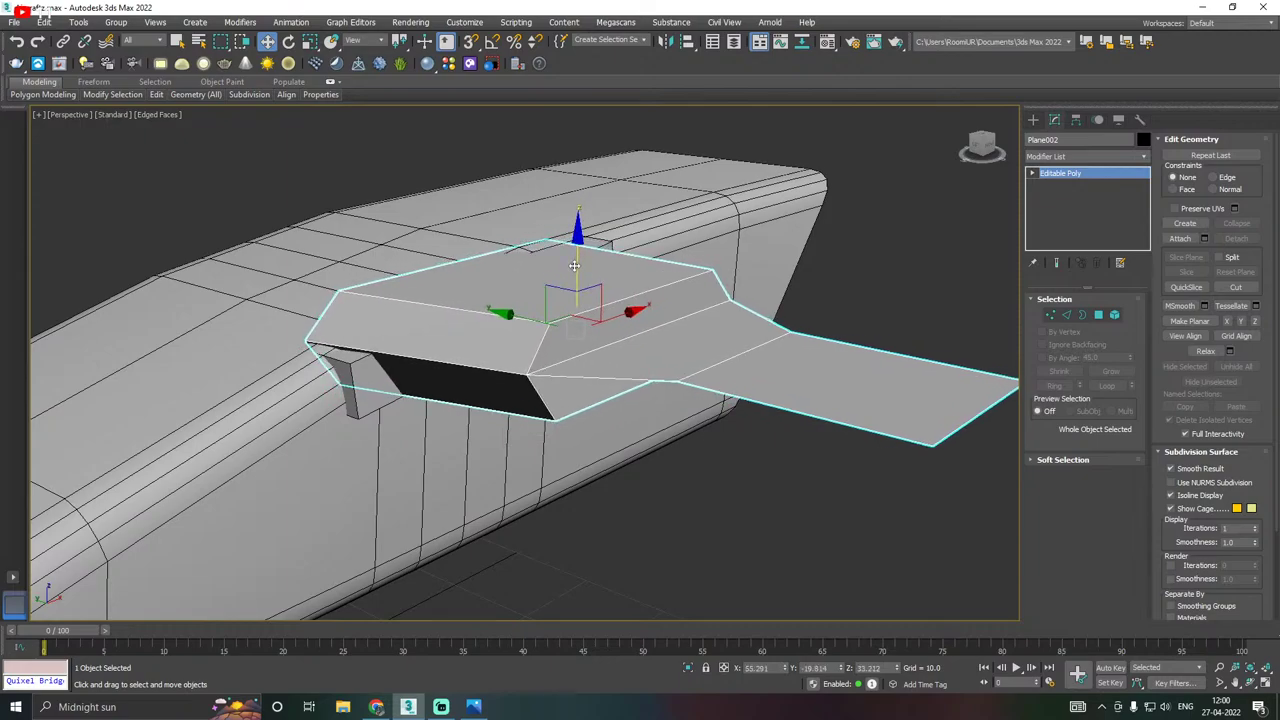
scroll(575, 266, "down", 5)
middle_click_drag(584, 265, 626, 283, "alt")
scroll(522, 271, "up", 3)
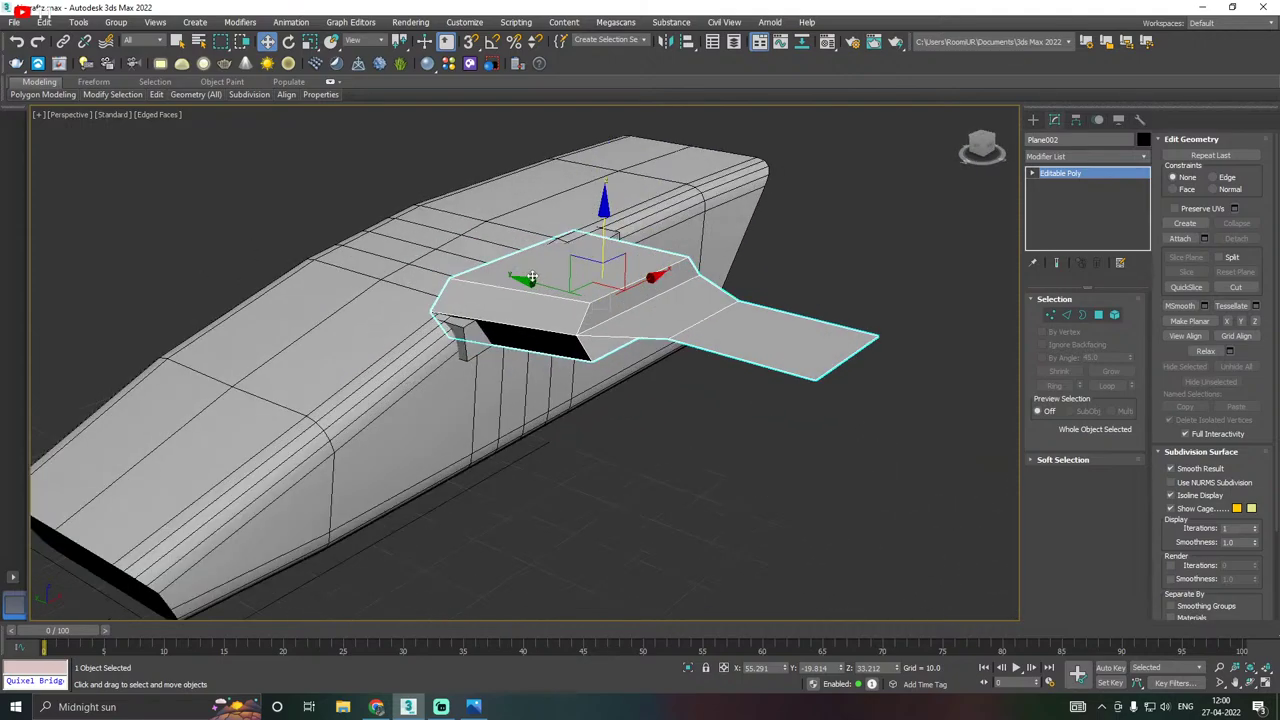
Save the current scene file.
left_click(14, 22)
left_click(33, 127)
left_click(14, 22)
left_click(40, 151)
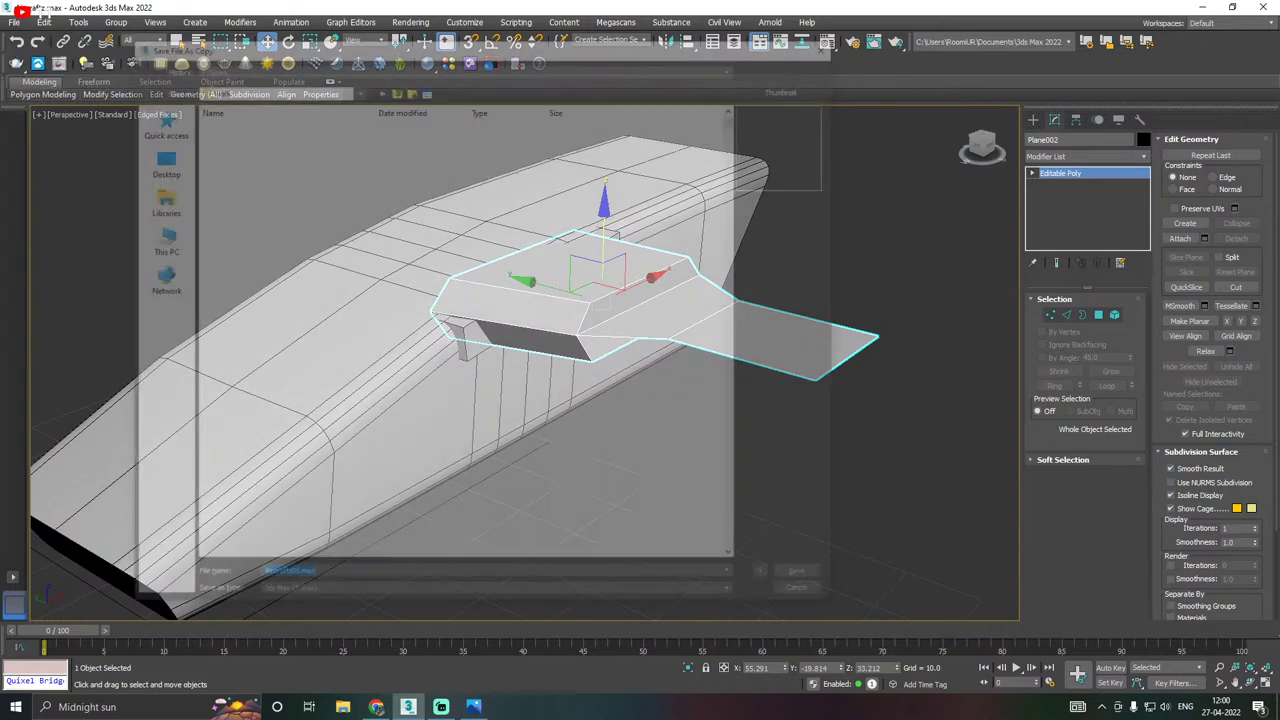
left_click(806, 580)
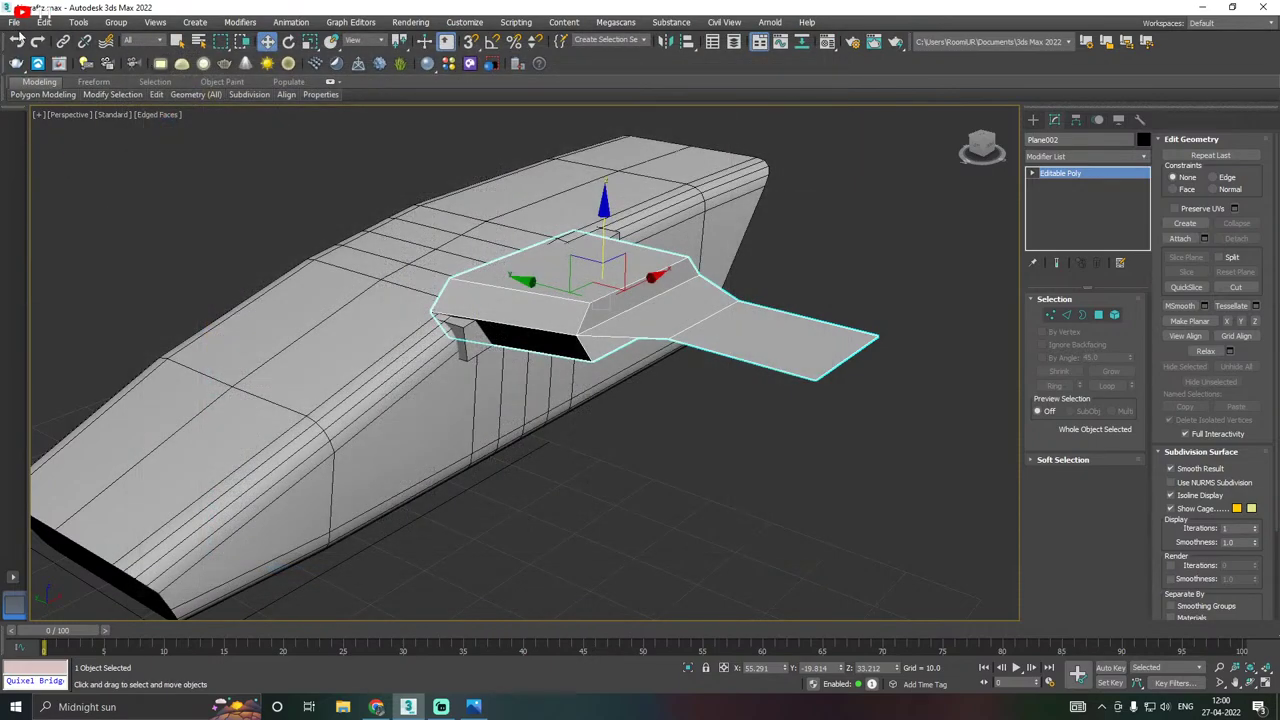
left_click(14, 22)
left_click(35, 127)
key("alt+Tab")
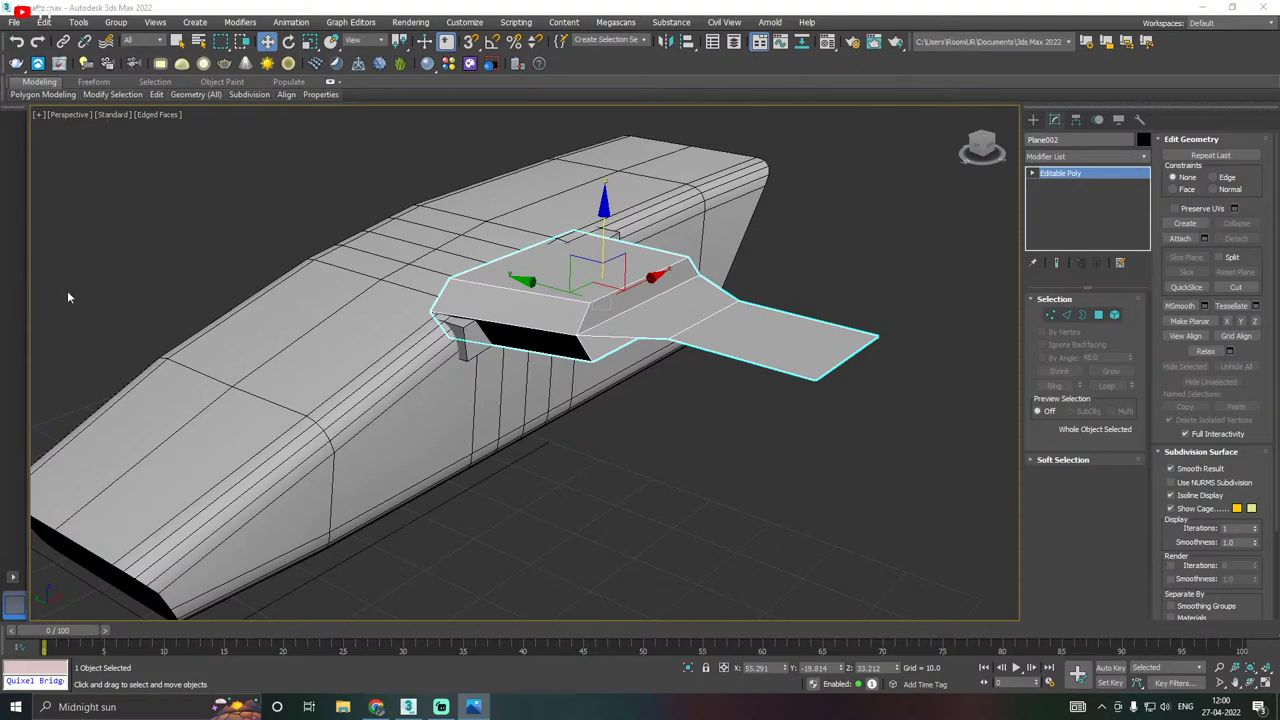
Isolate the wing object and insert an edge loop with Swift Loop close to the open end of its thick base.
middle_click_drag(616, 280, 673, 319)
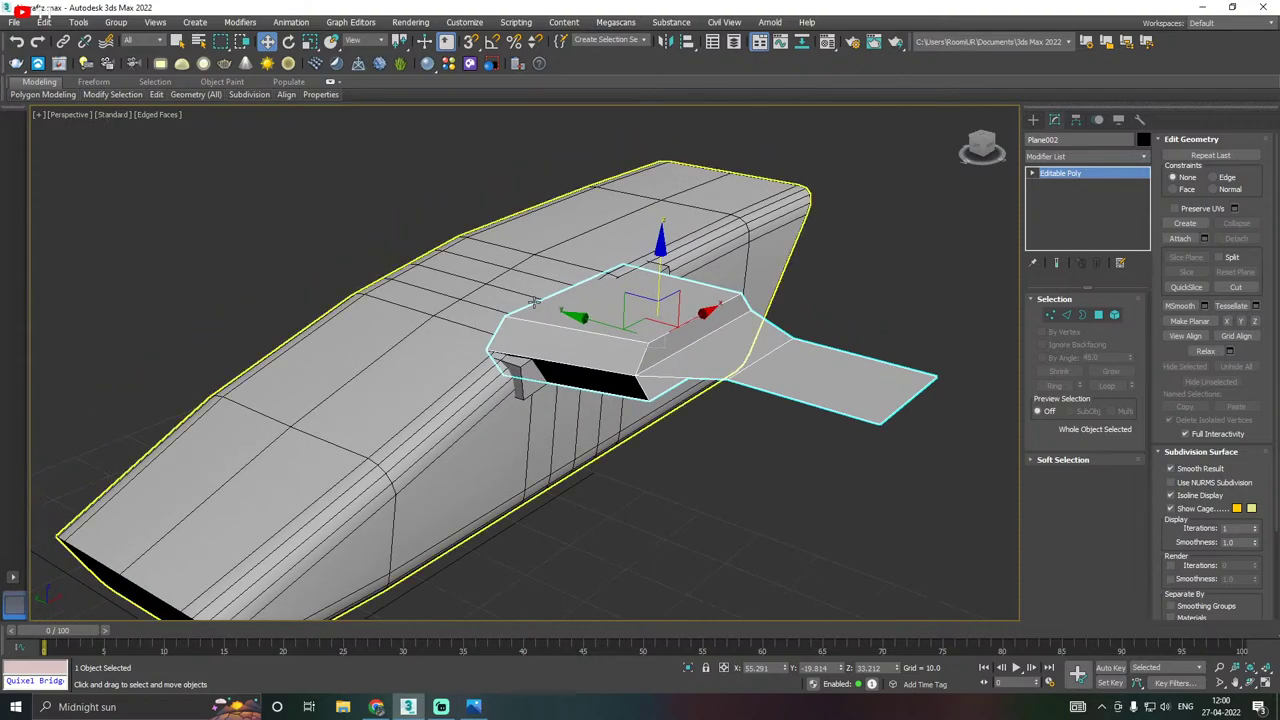
middle_click_drag(535, 302, 682, 262, "alt")
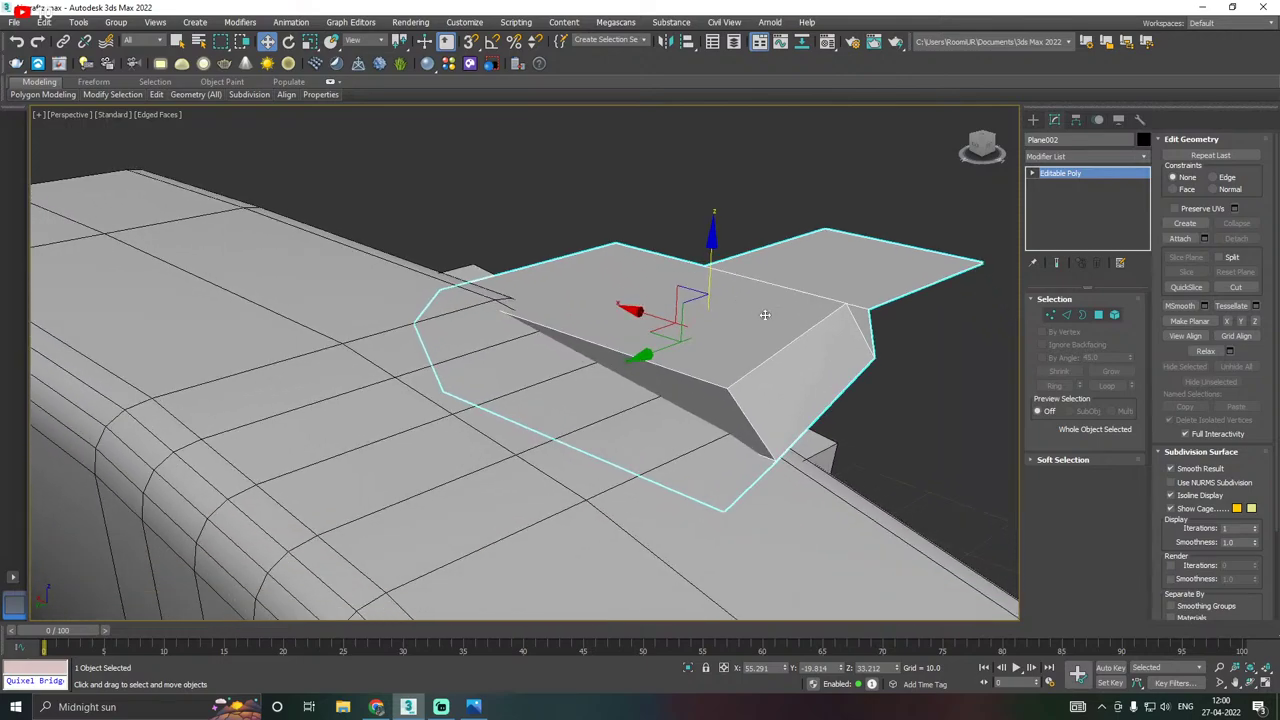
left_click(688, 668)
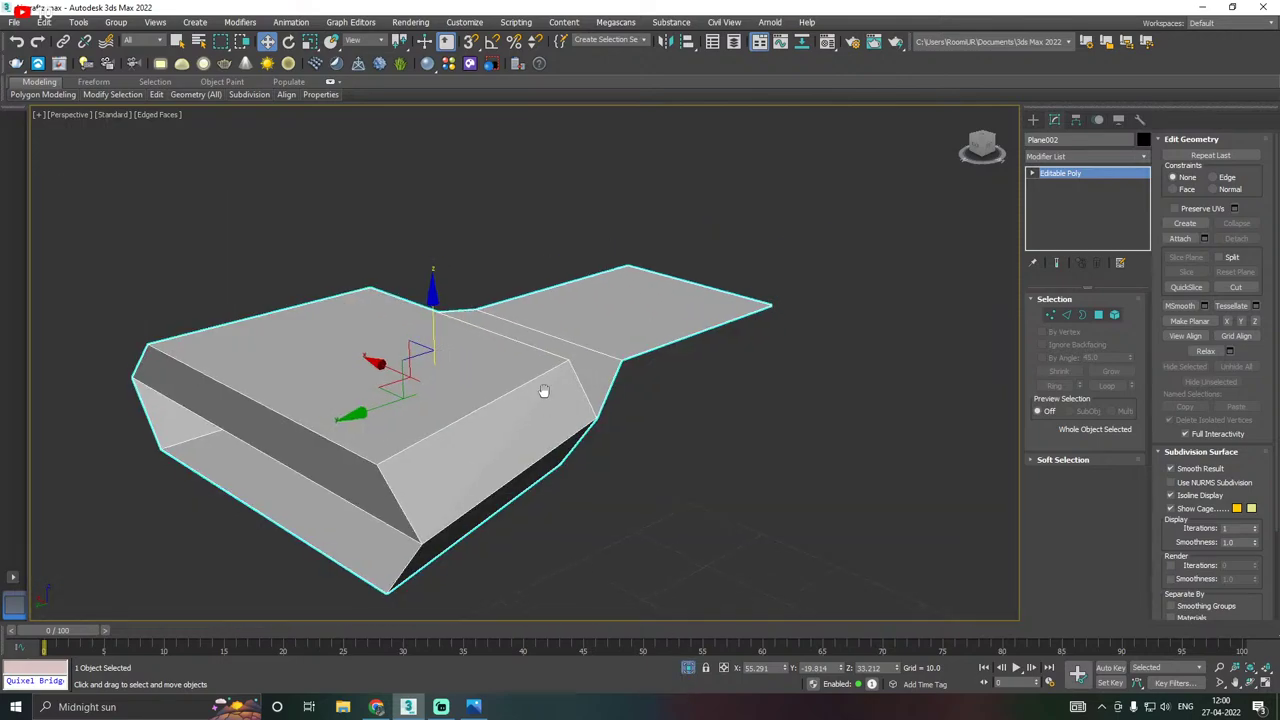
middle_click_drag(543, 391, 520, 340, "alt")
mouse_move(156, 94)
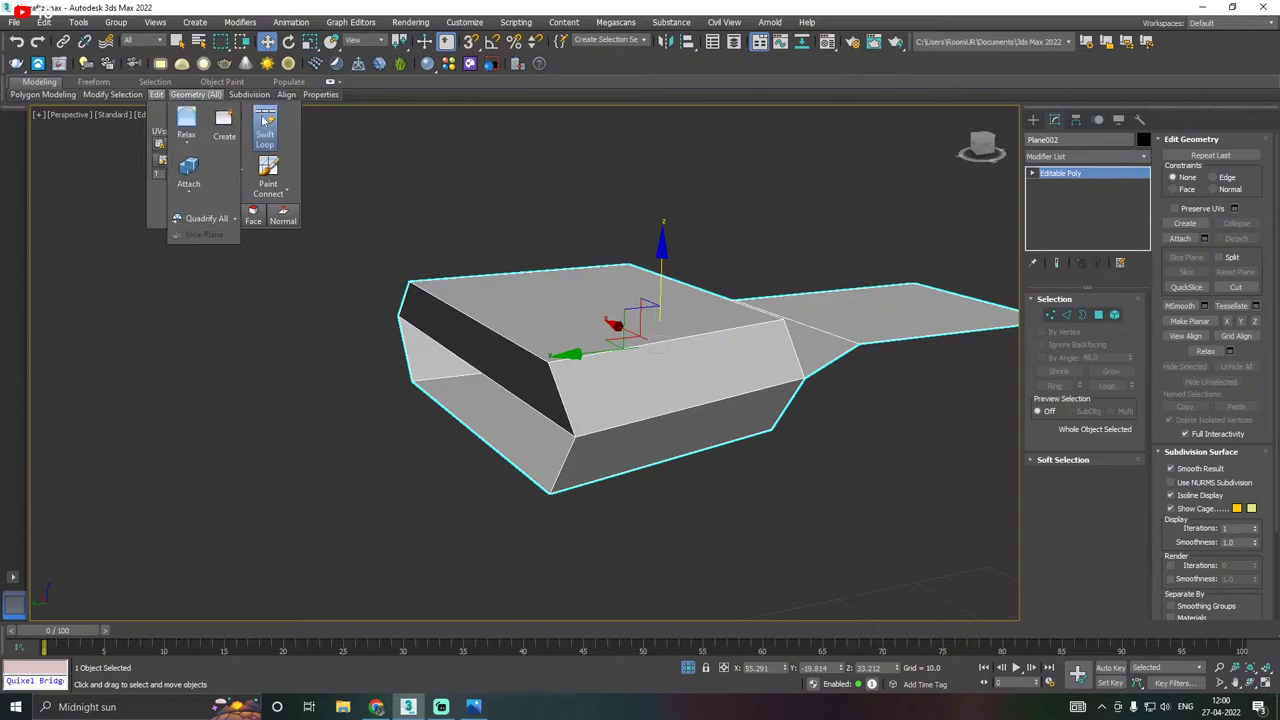
left_click(265, 125)
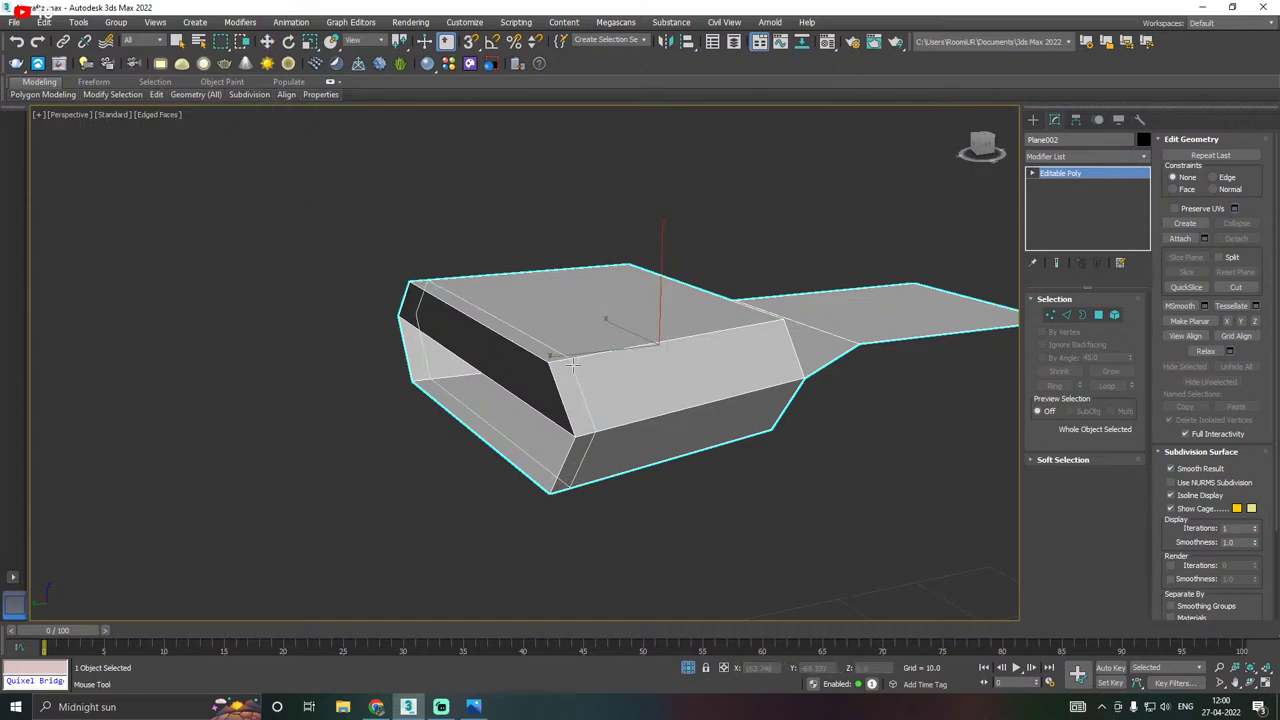
key("w")
Extrude the narrow ring of six polygons around the base's open end outward by Local Normal with a height of 0.73.
left_click(1098, 316)
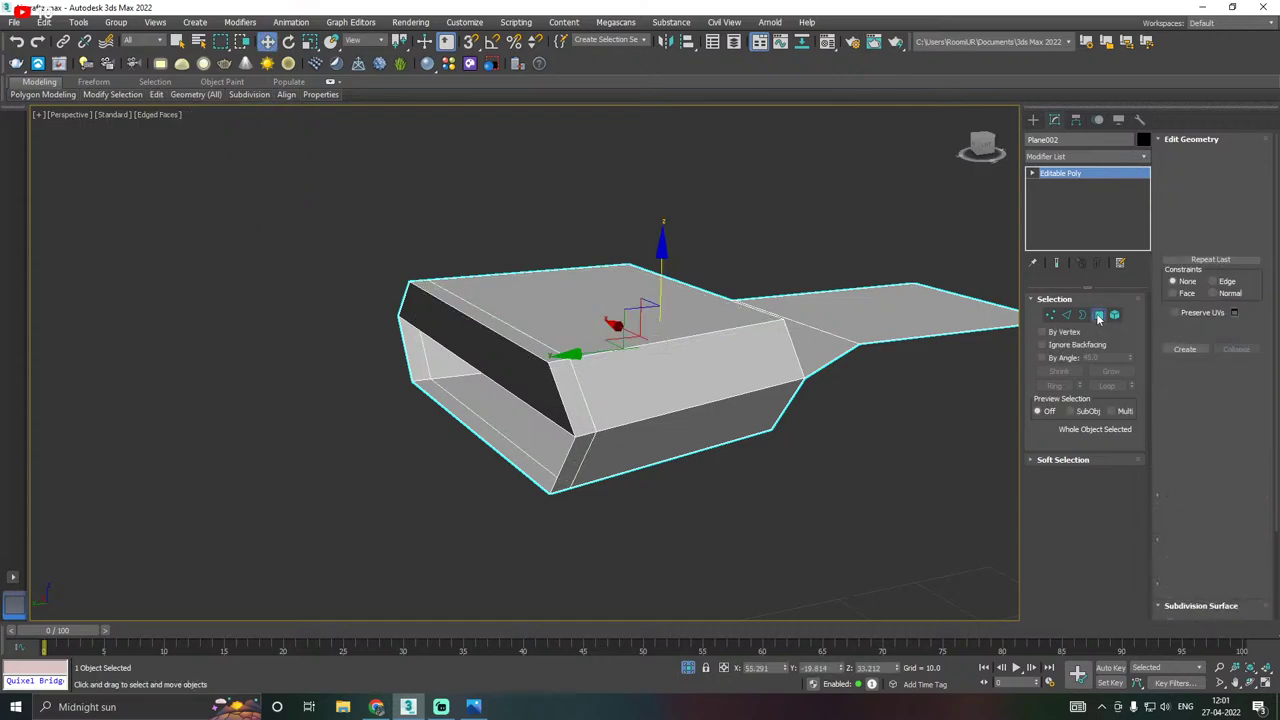
left_click(767, 313)
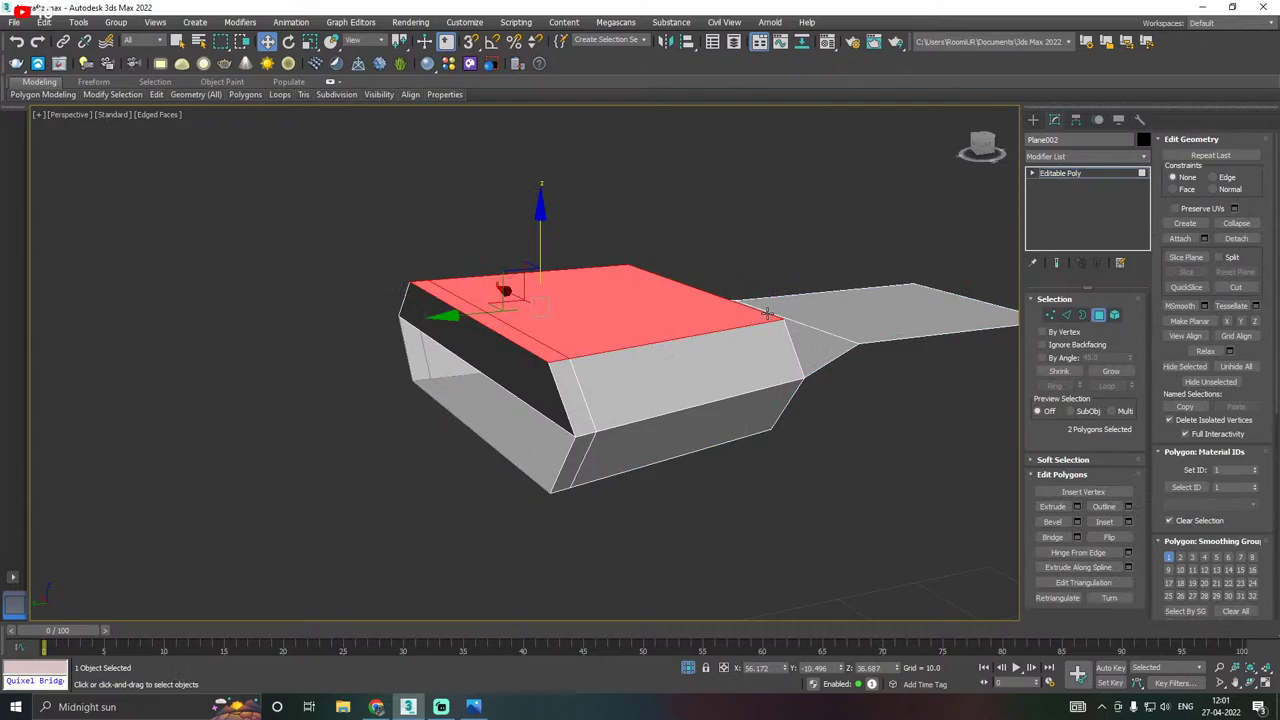
middle_click_drag(549, 359, 501, 338, "alt")
left_click(566, 352)
left_click(553, 392, "shift")
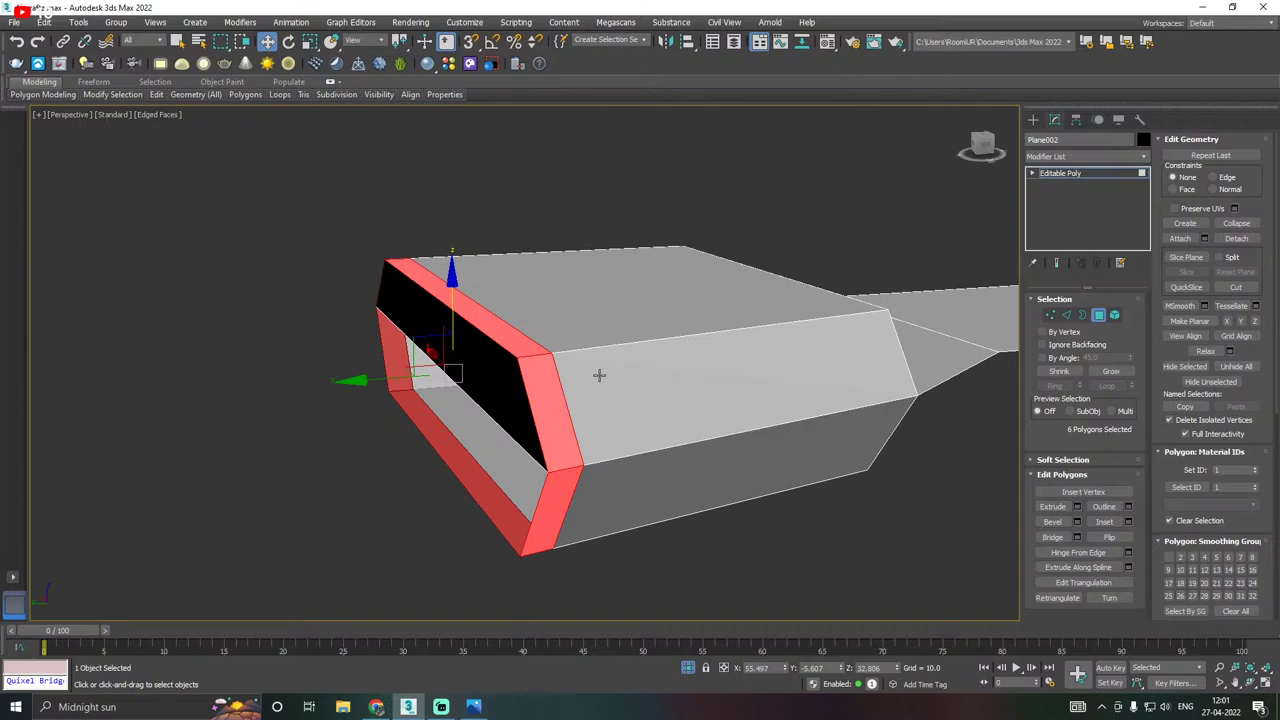
mouse_move(599, 375)
middle_mouse_down("alt")
mouse_move(540, 380)
mouse_move(646, 343)
mouse_move(614, 337)
mouse_move(583, 387)
middle_mouse_up("alt")
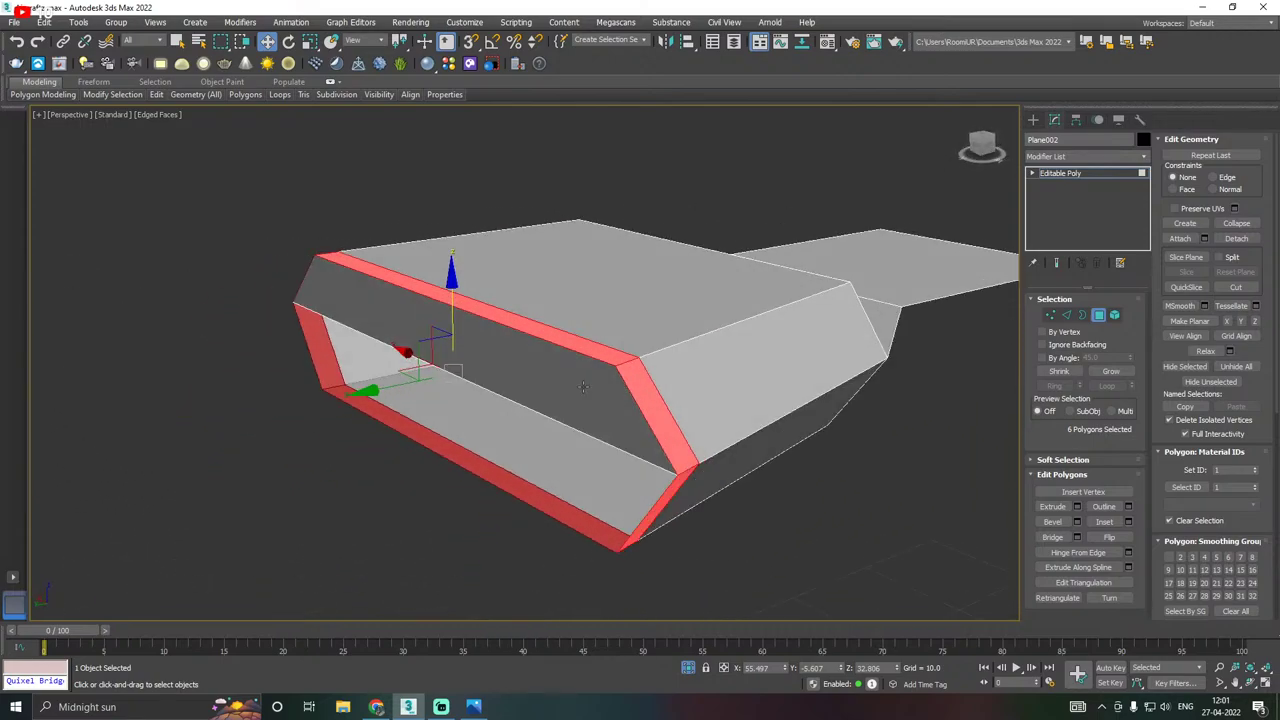
left_click(548, 333)
middle_click_drag(550, 345, 720, 375, "alt")
left_click(578, 376, "ctrl")
left_click(578, 376, "shift")
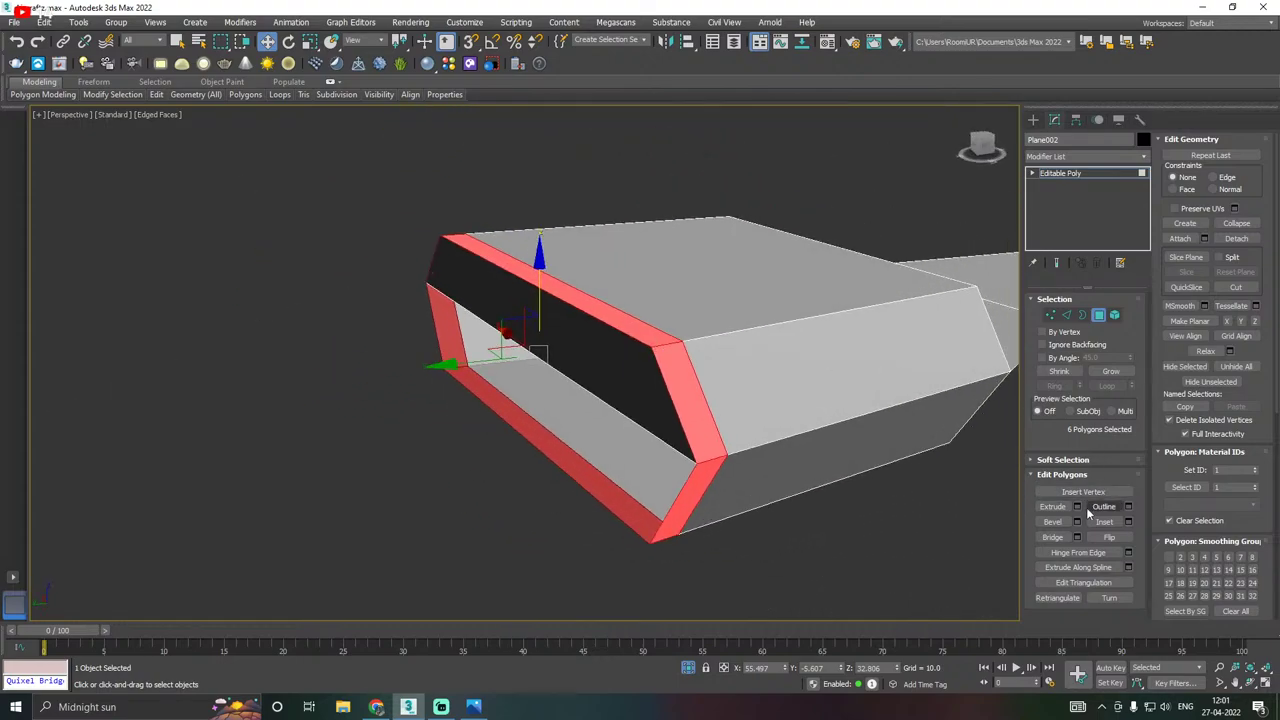
left_click(1078, 507)
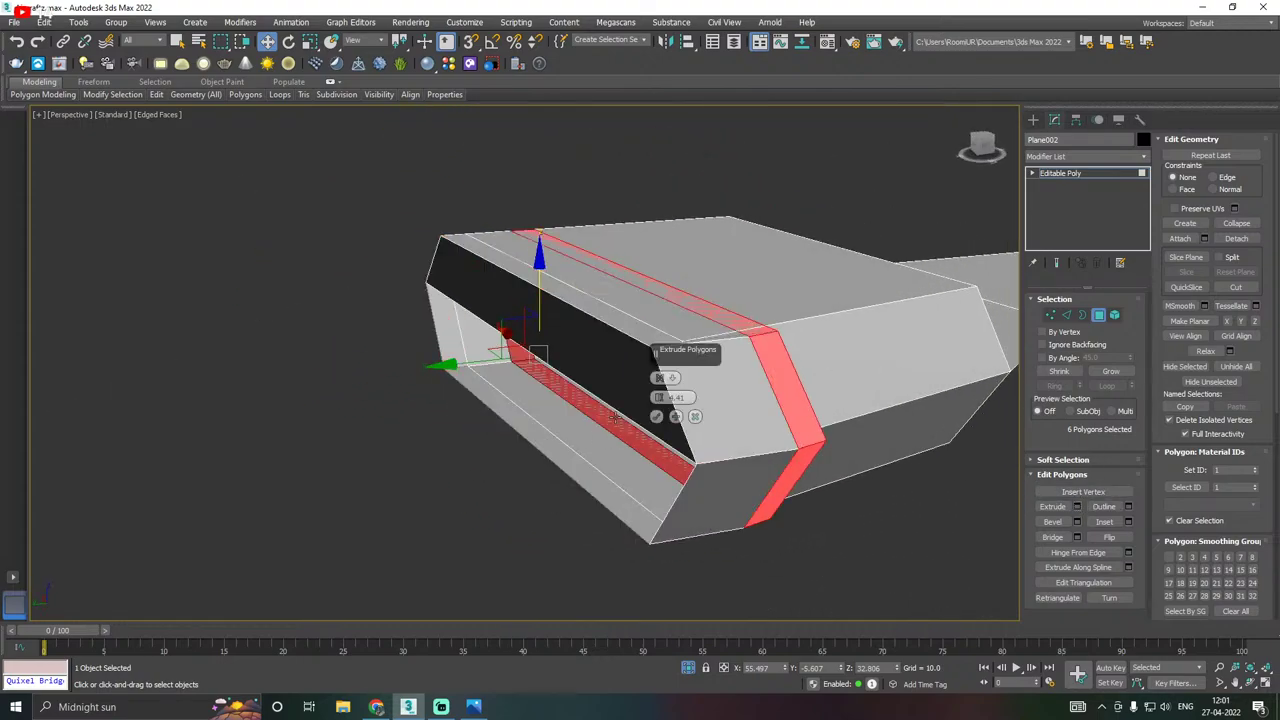
left_click(660, 380)
left_click_drag(659, 398, 660, 423)
middle_click_drag(541, 401, 483, 397, "alt")
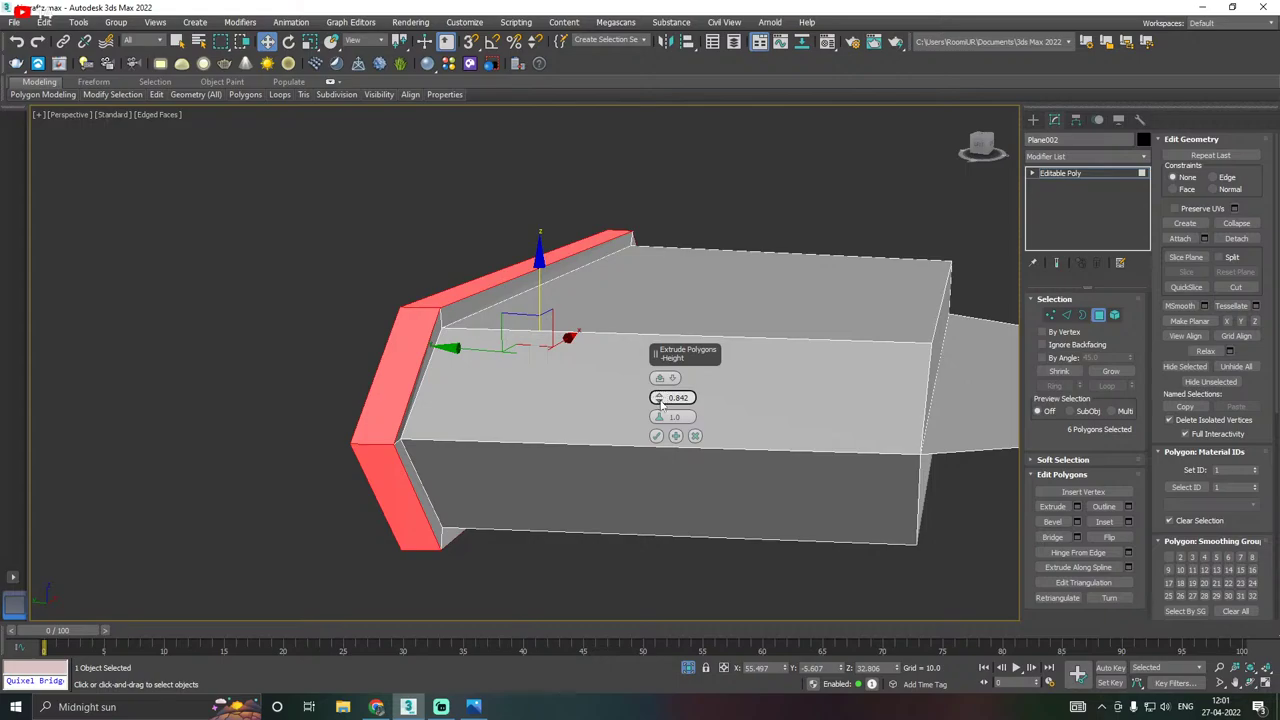
left_click_drag(661, 402, 660, 413)
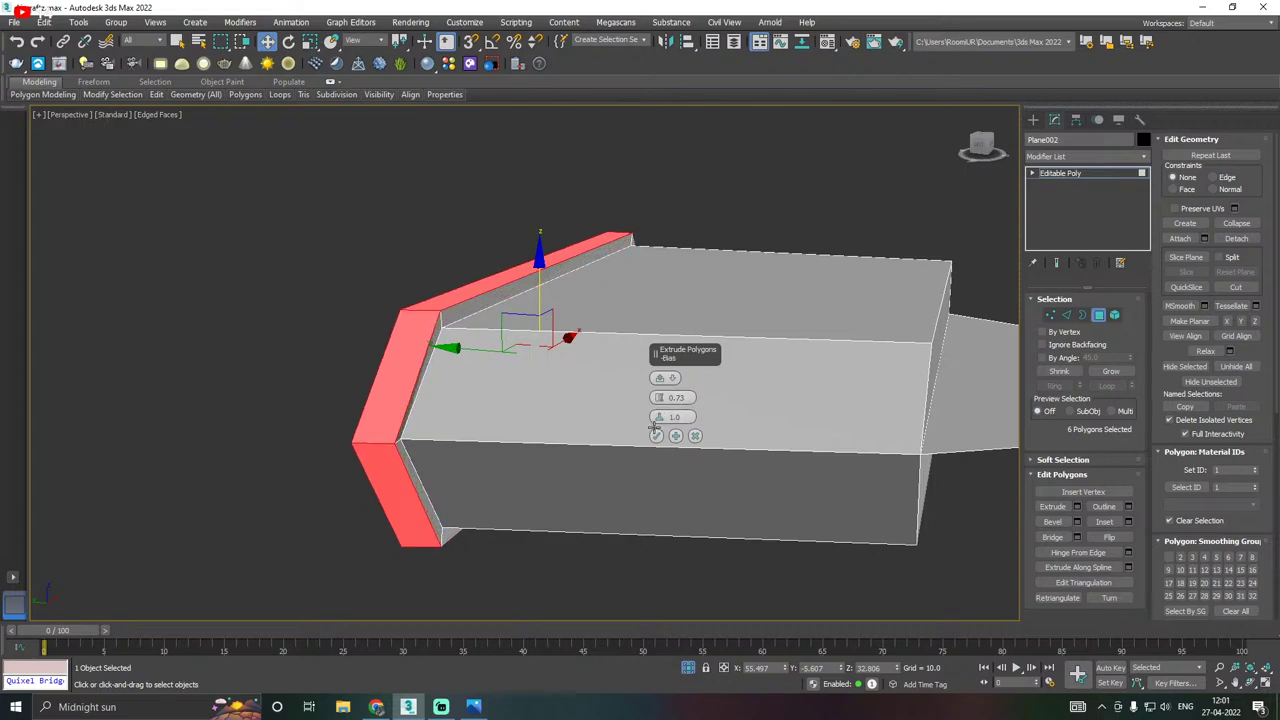
left_click(656, 435)
middle_click_drag(656, 435, 698, 402, "alt")
left_click(696, 308)
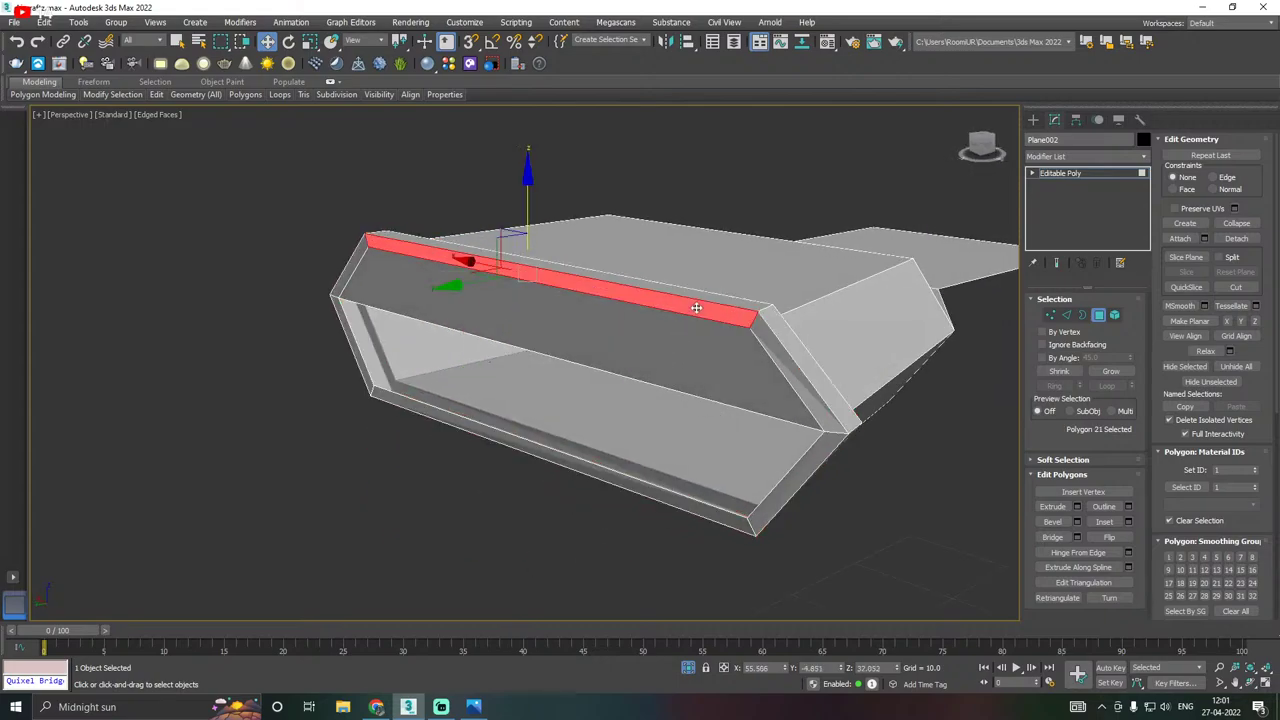
left_click(766, 336, "shift")
middle_click_drag(487, 323, 420, 338, "alt")
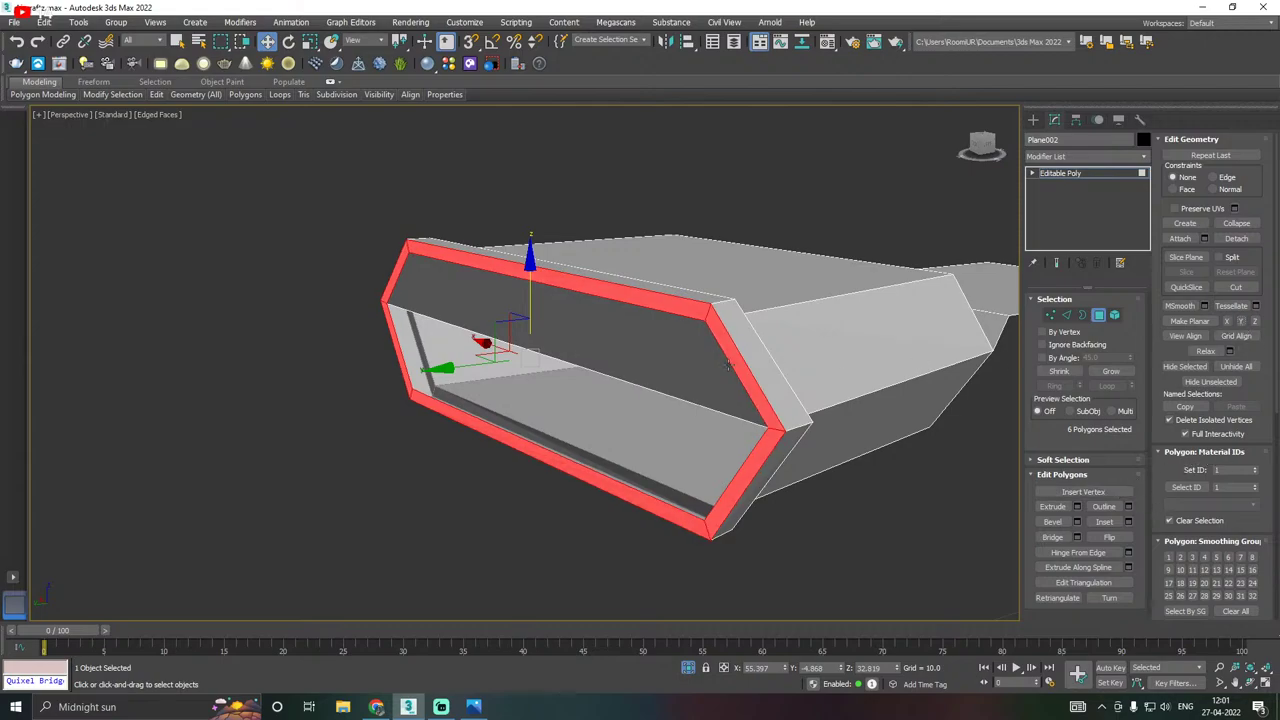
middle_click_drag(727, 364, 575, 394, "alt")
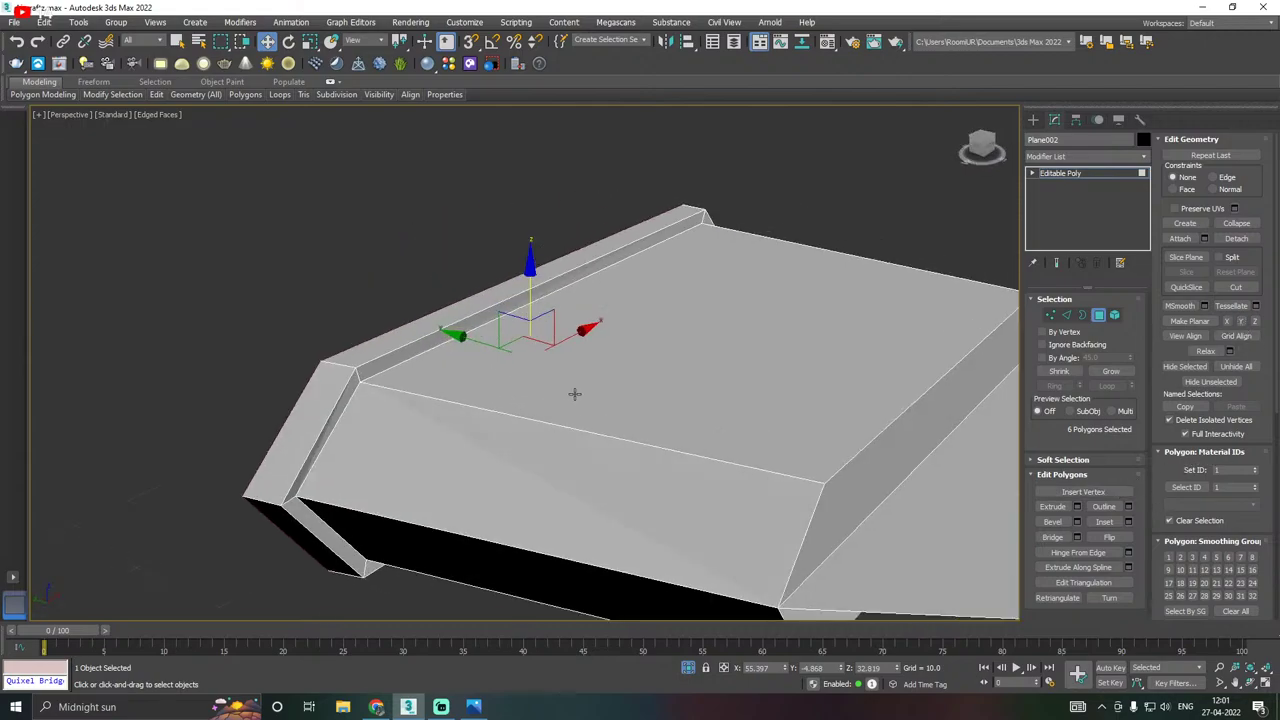
Leave polygon editing and end the wing's isolation so the main body is shown again.
left_click(1072, 176)
left_click(690, 667)
scroll(603, 389, "down", 2)
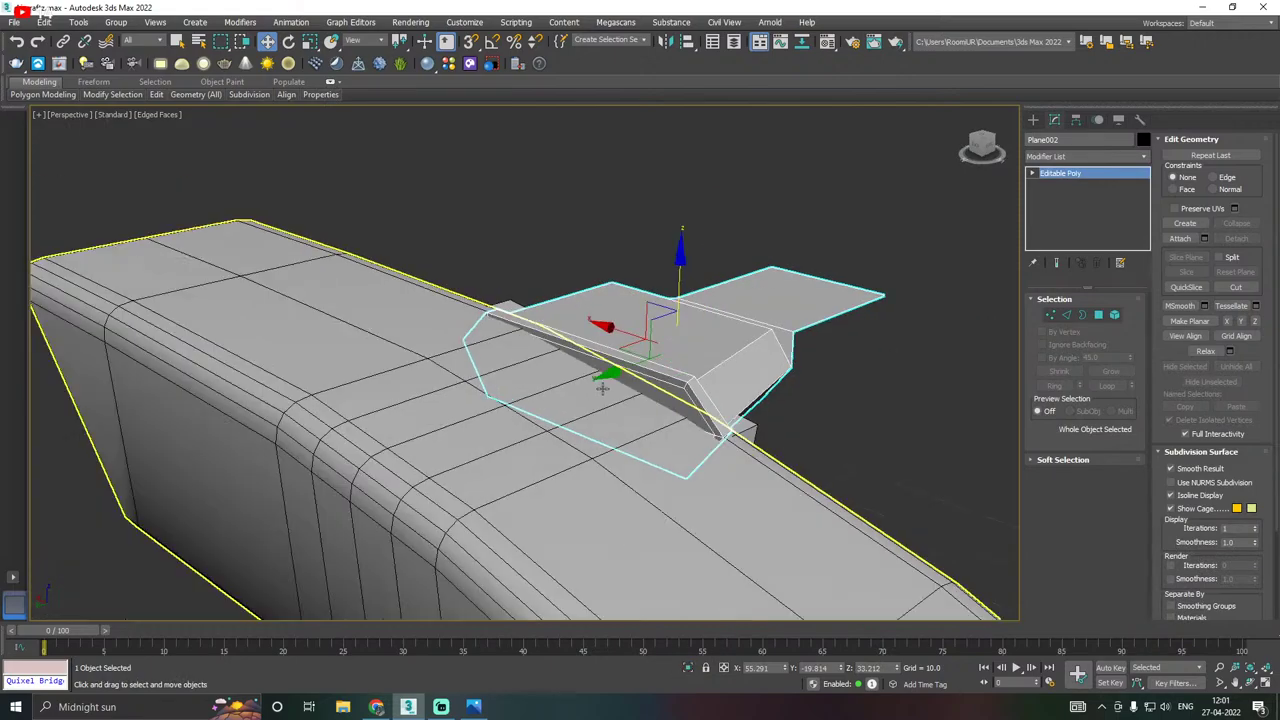
Rotate the whole wing object about Y by about -8 degrees to follow the slope of the main body.
middle_click_drag(690, 400, 633, 406, "alt")
middle_click_drag(645, 355, 743, 346, "alt")
key("e")
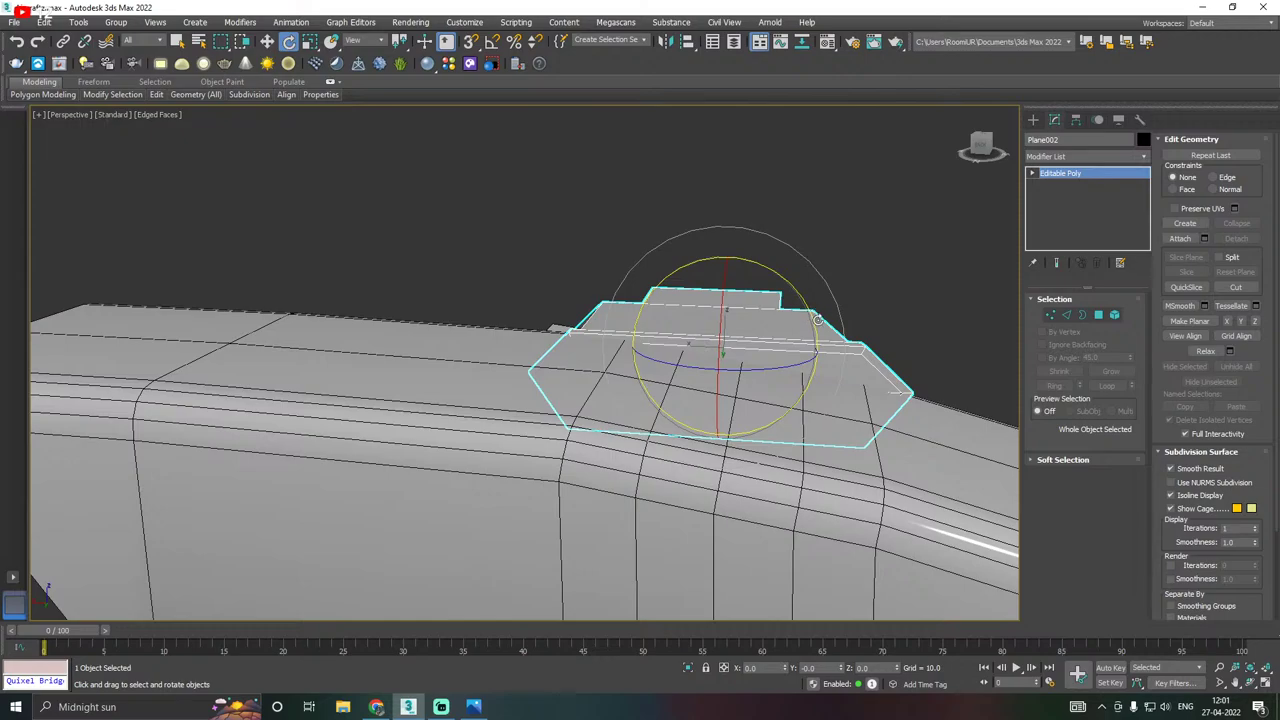
middle_click_drag(818, 318, 802, 323, "alt")
left_click_drag(746, 302, 757, 302)
middle_click_drag(757, 302, 693, 298, "alt")
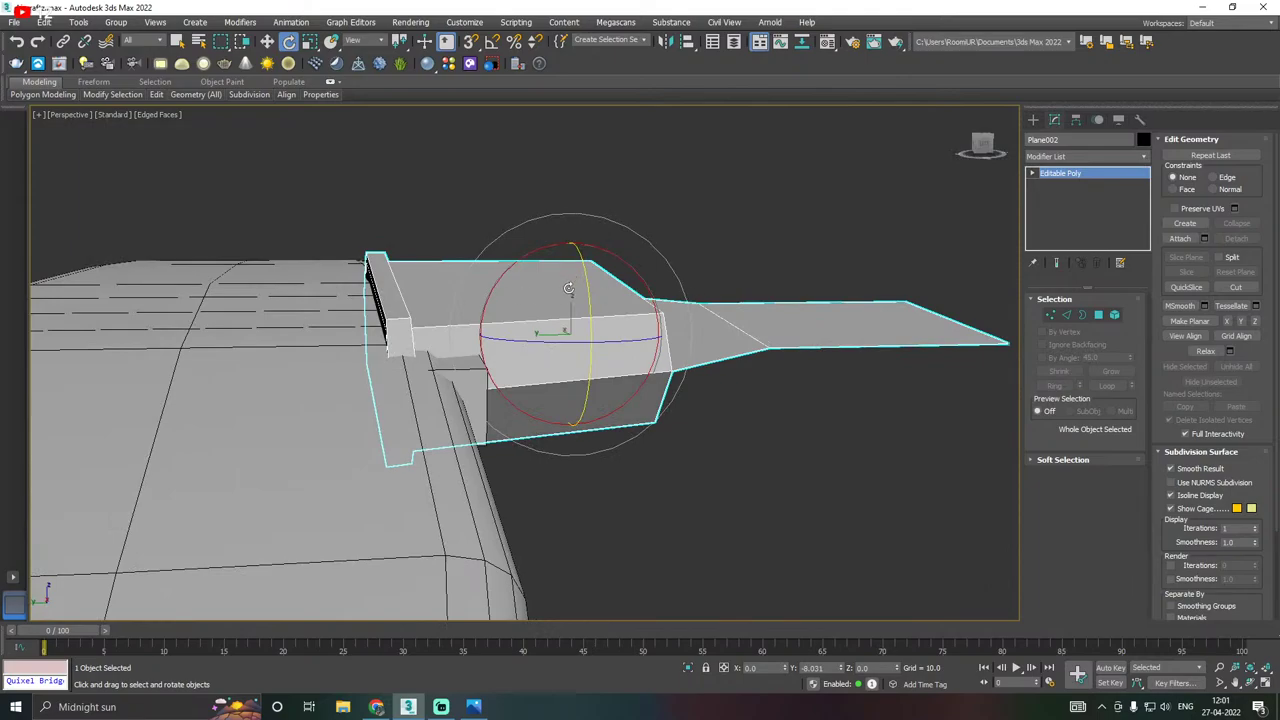
middle_click_drag(568, 289, 576, 320, "alt")
key("w")
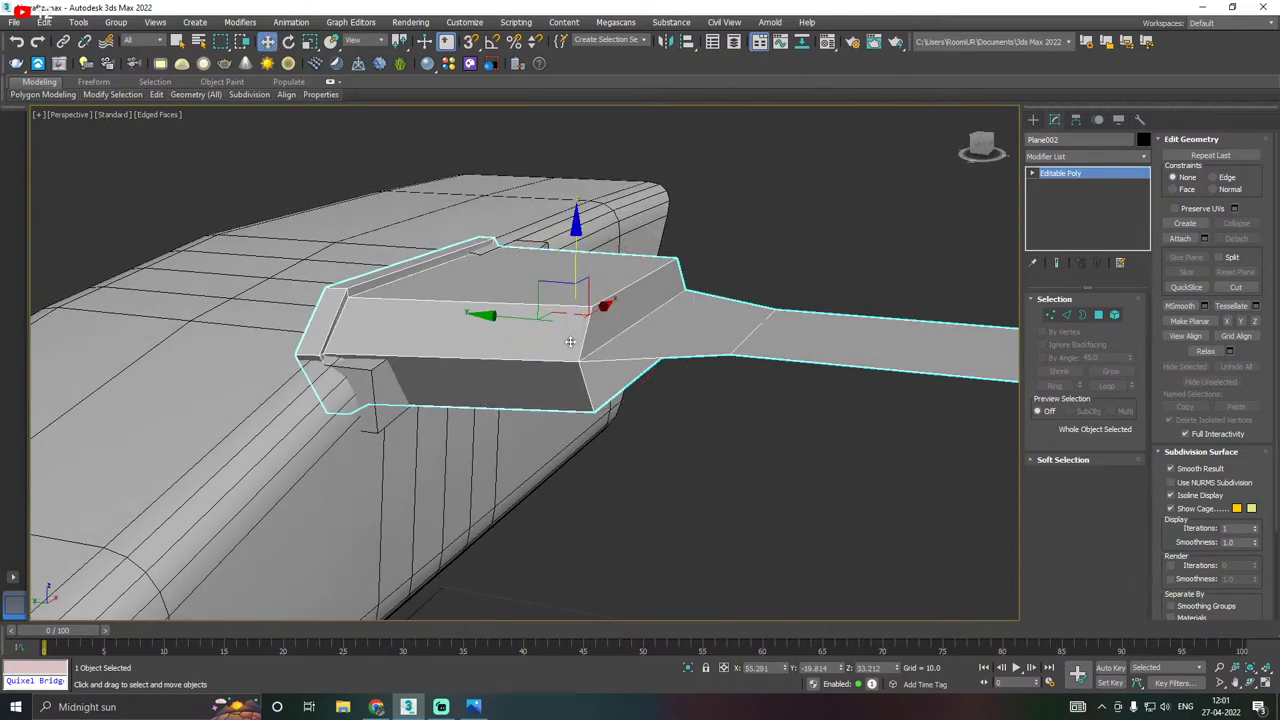
Save the scene with the rotated wing.
scroll(570, 342, "down", 3)
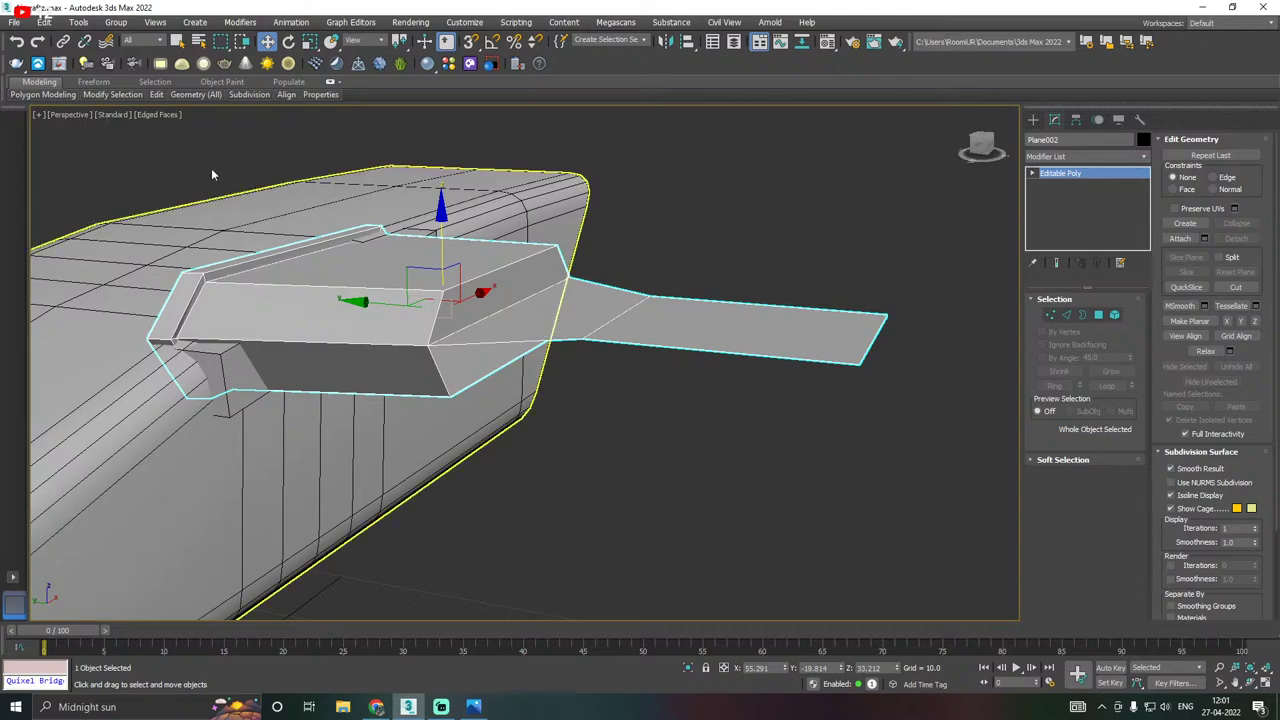
left_click(14, 22)
left_click(52, 125)
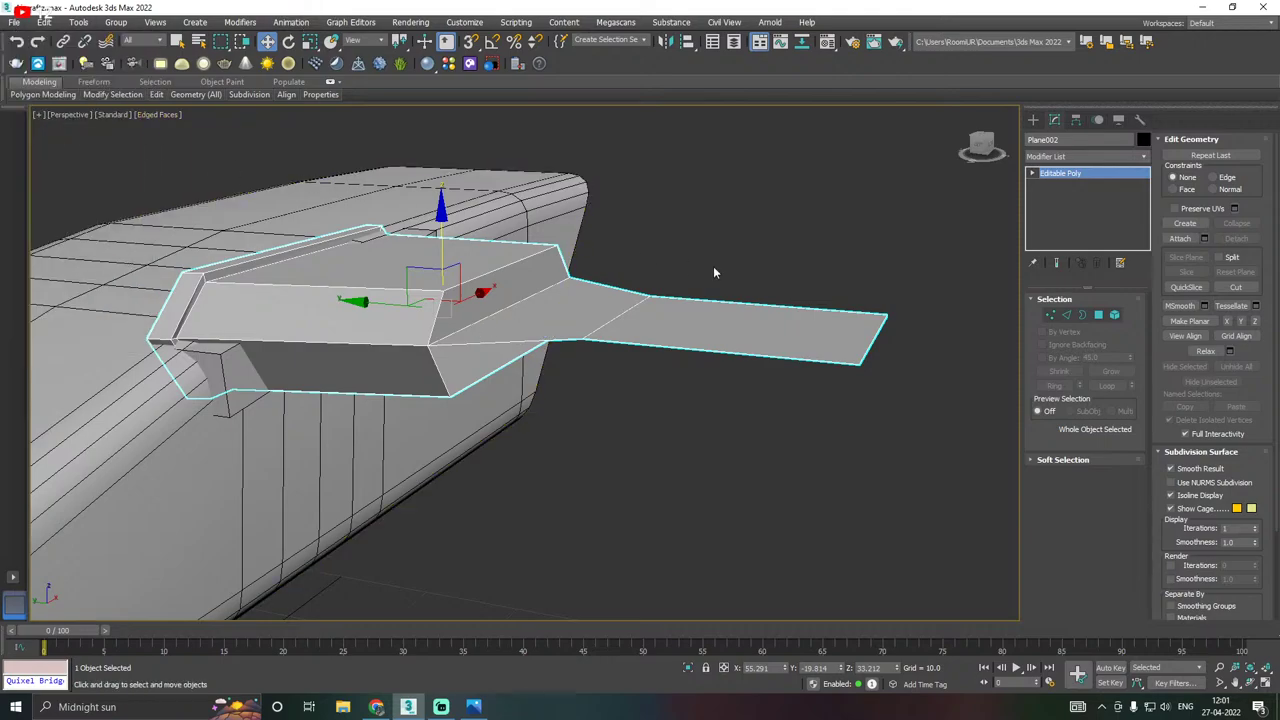
Extend the four side edges of the flat wing panel and its neck straight down to Z about 30.1 as new walls.
mouse_move(634, 313)
middle_mouse_down("alt")
mouse_move(629, 290)
mouse_move(650, 330)
middle_mouse_up("alt")
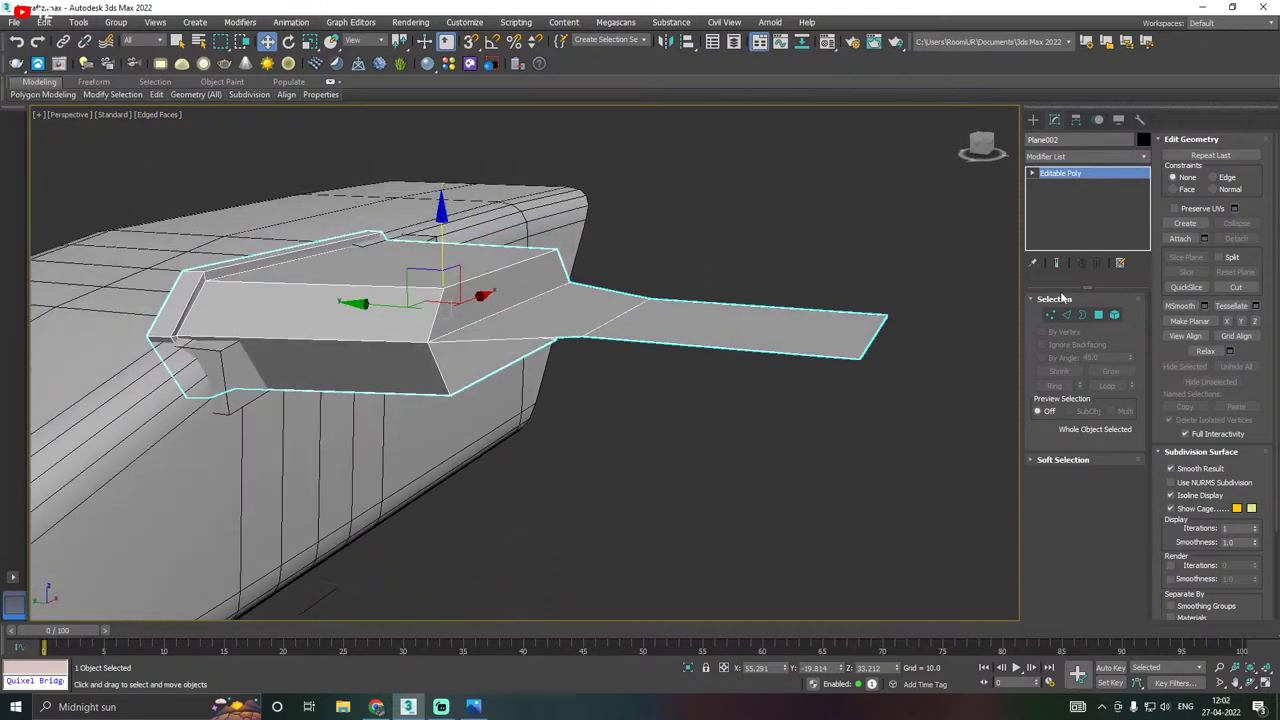
left_click(1070, 315)
left_click(578, 337)
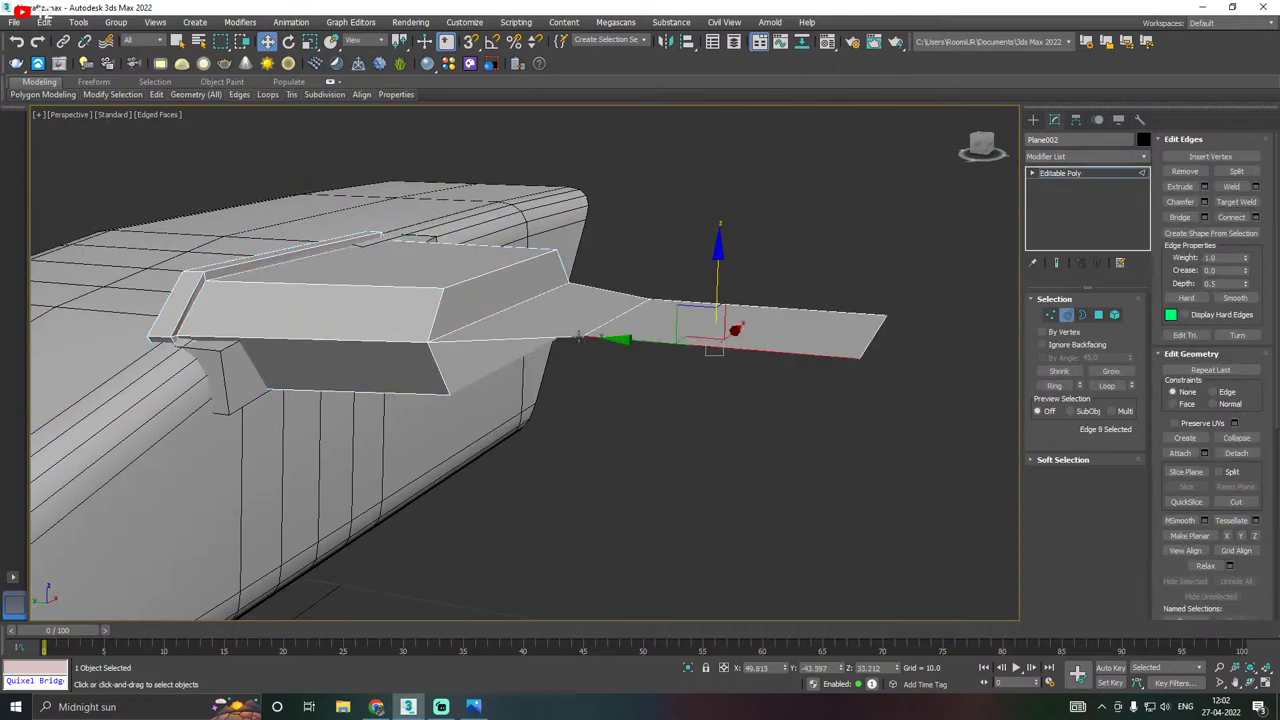
left_click(558, 337, "ctrl")
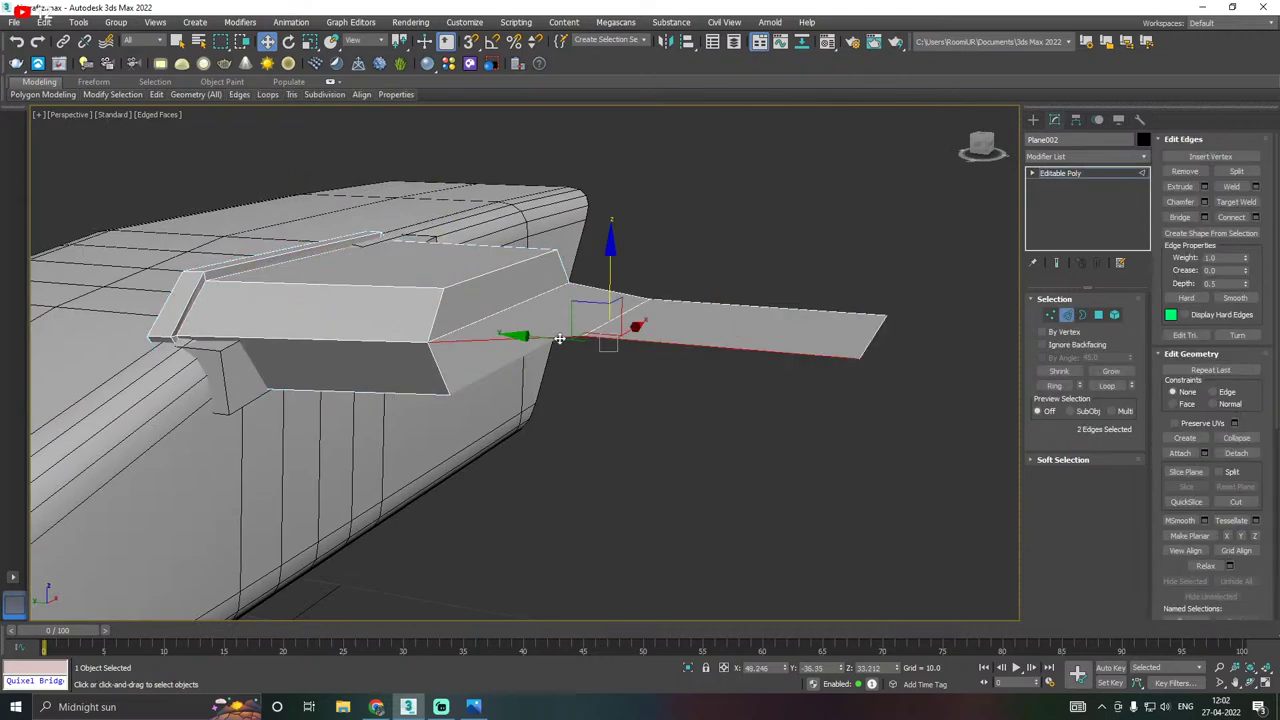
middle_click_drag(558, 337, 769, 264, "alt")
left_click(784, 313, "ctrl")
left_click(692, 297, "ctrl")
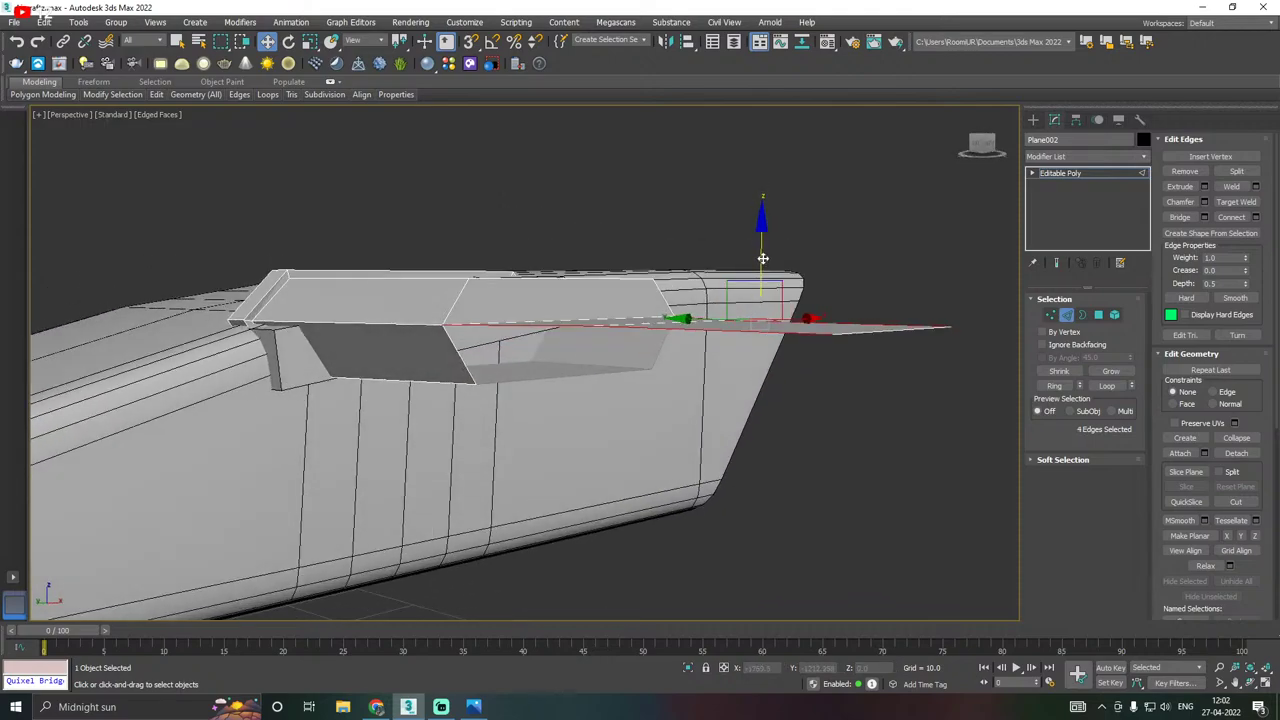
left_click_drag(762, 258, 771, 295, "shift")
mouse_move(738, 364)
middle_mouse_down("alt")
mouse_move(766, 346)
mouse_move(720, 350)
middle_mouse_up("alt")
Move the new walls' lower edges inward along X, one side to X about 51.1 and the other to about 66.1.
left_click(461, 361)
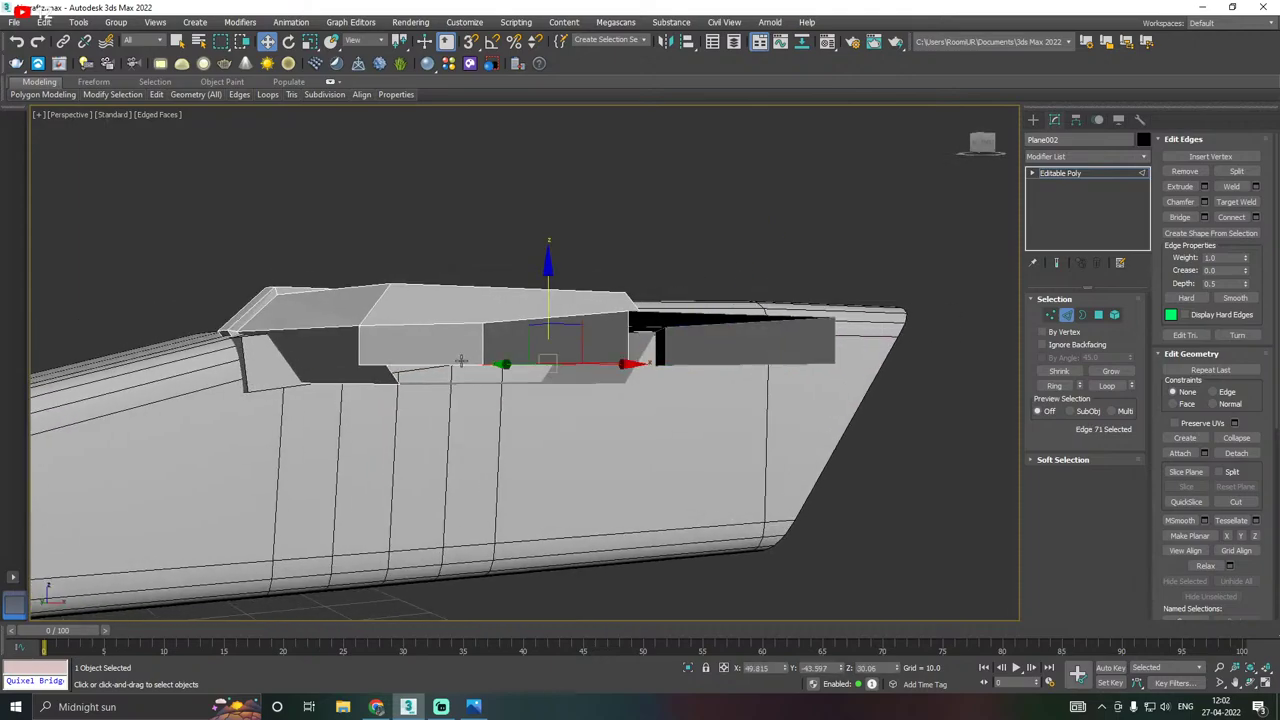
left_click(461, 361, "ctrl")
middle_click_drag(461, 361, 527, 368, "alt")
left_click_drag(527, 370, 565, 366)
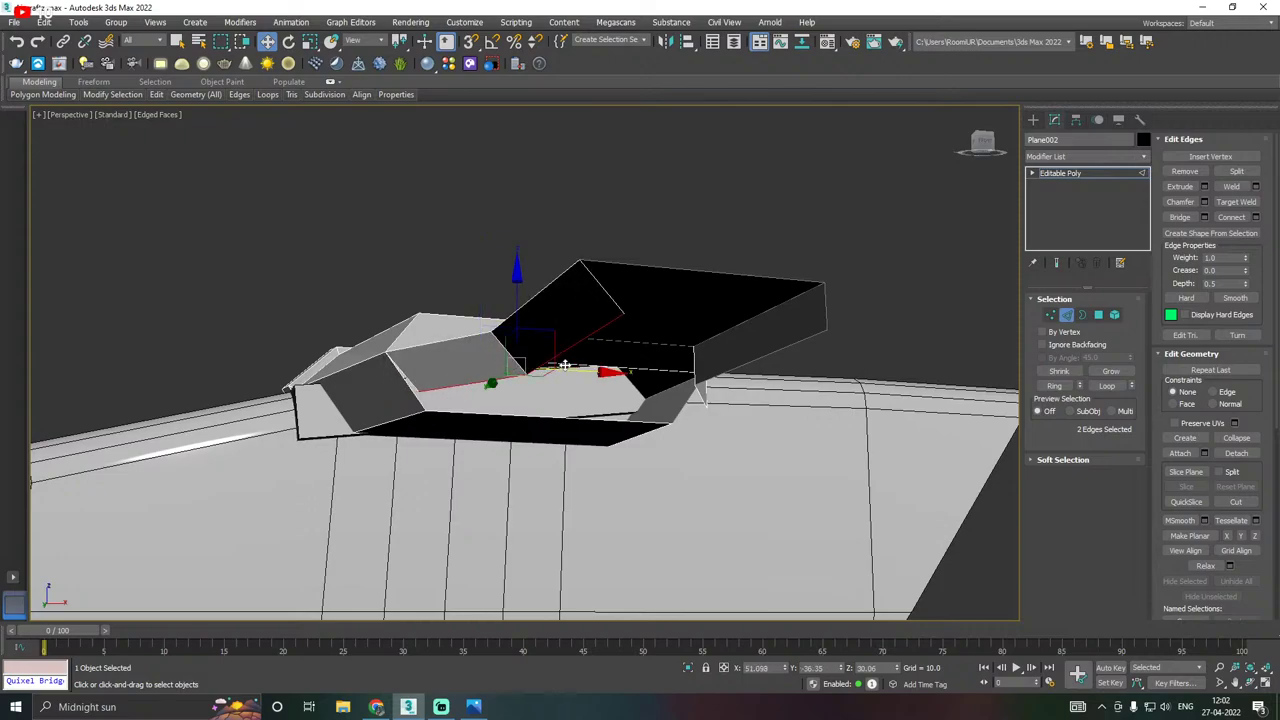
left_click(744, 364)
left_click(706, 397, "ctrl")
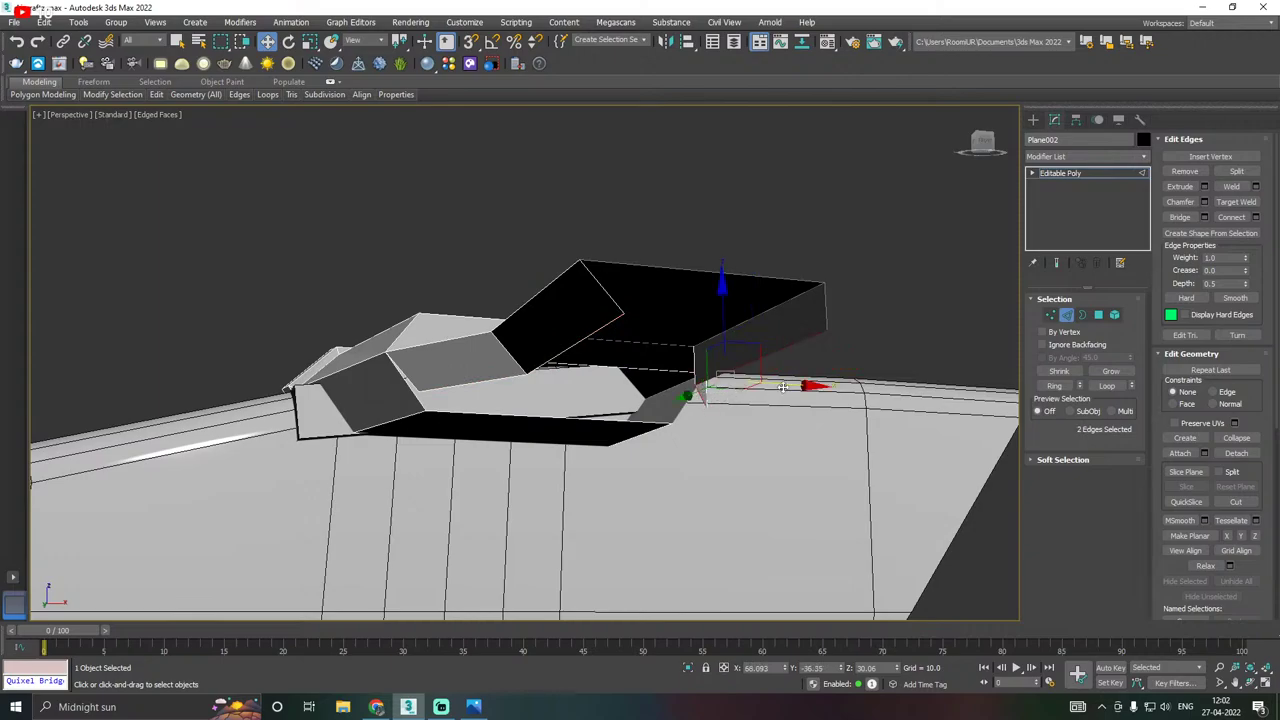
middle_click_drag(770, 381, 463, 419, "alt")
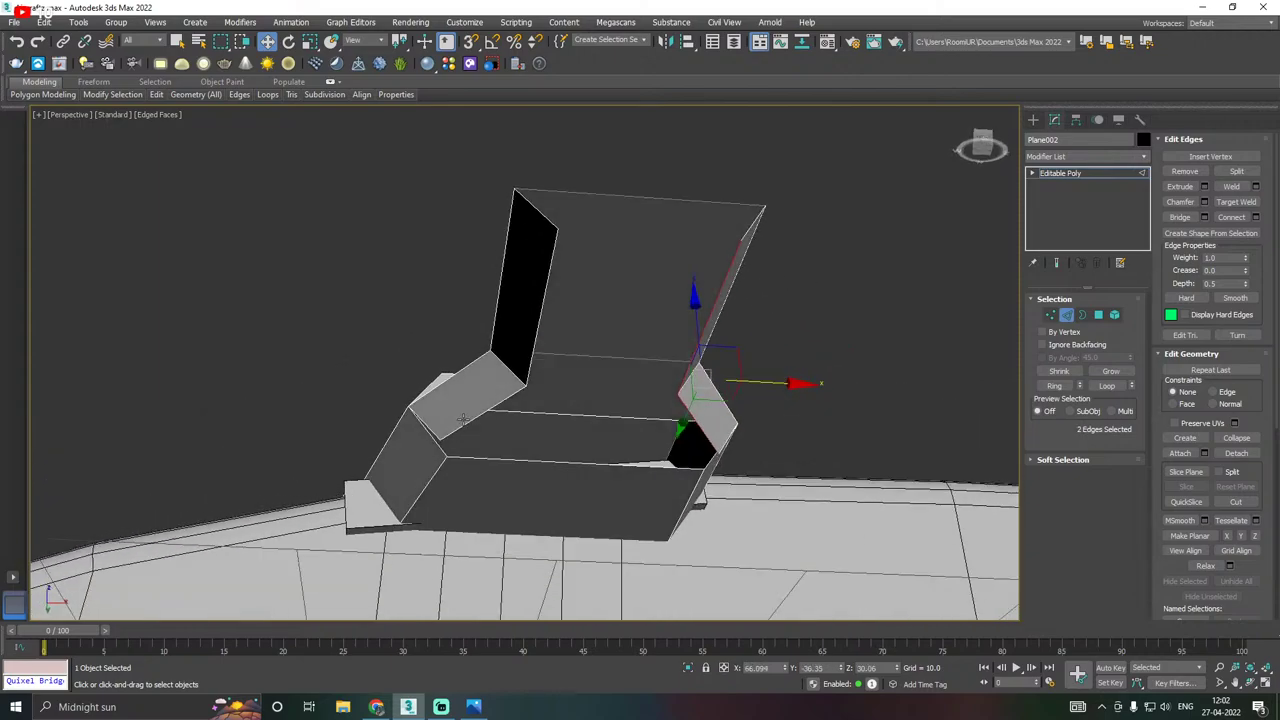
Bridge the lower edges of the opposite side walls to close the underside of the outer wing panel and neck.
left_click(476, 414, "ctrl")
left_click(525, 375, "ctrl")
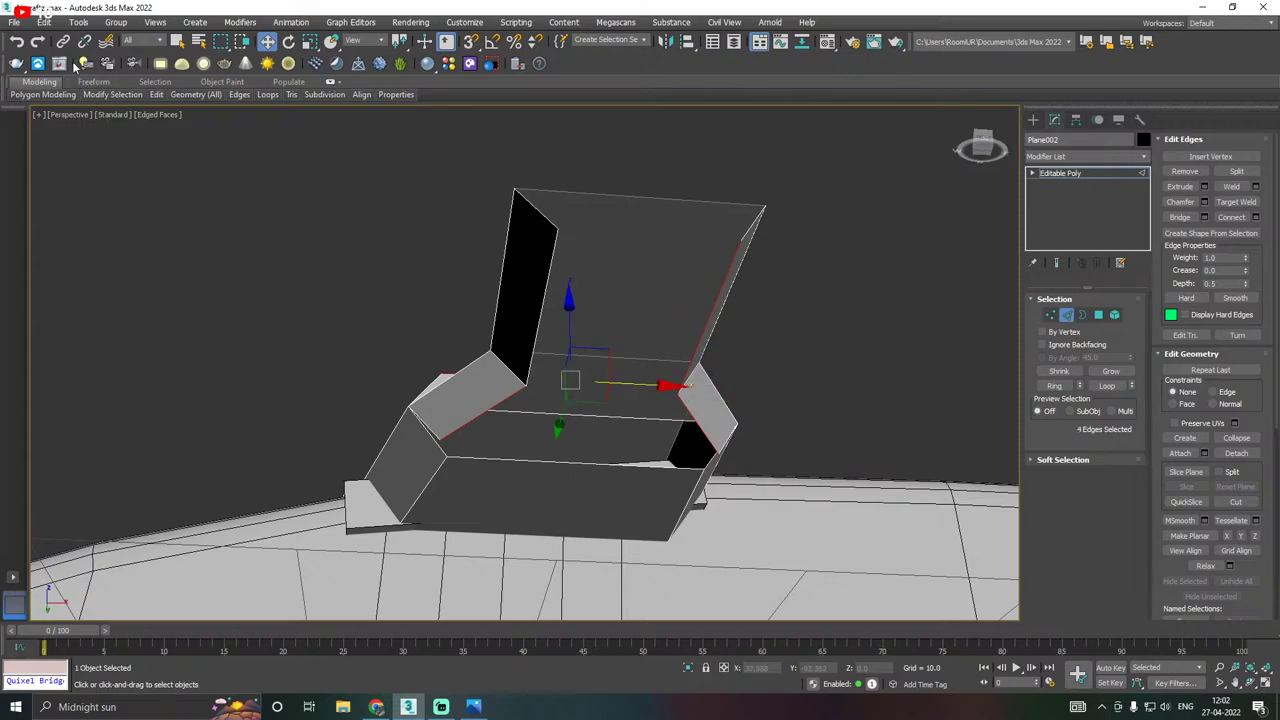
key("ctrl+z")
left_click(537, 326, "ctrl")
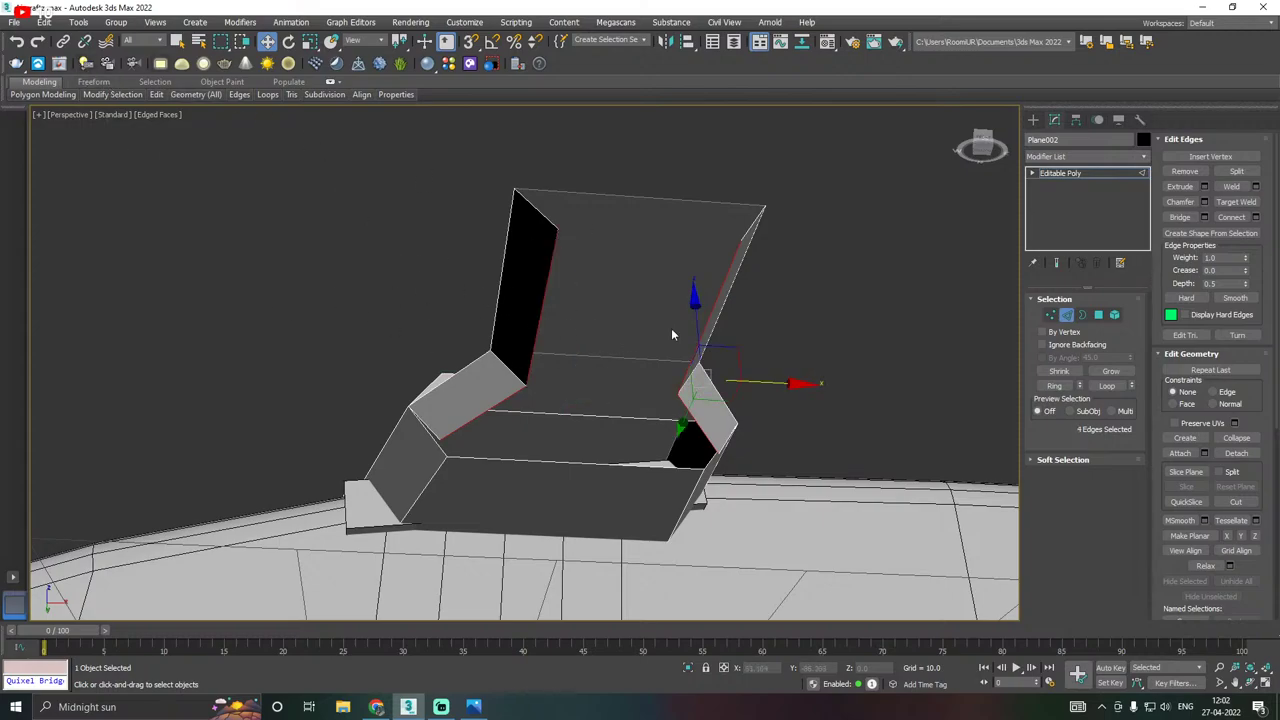
left_click(1191, 217)
middle_click_drag(944, 302, 830, 257, "alt")
scroll(394, 339, "up", 2)
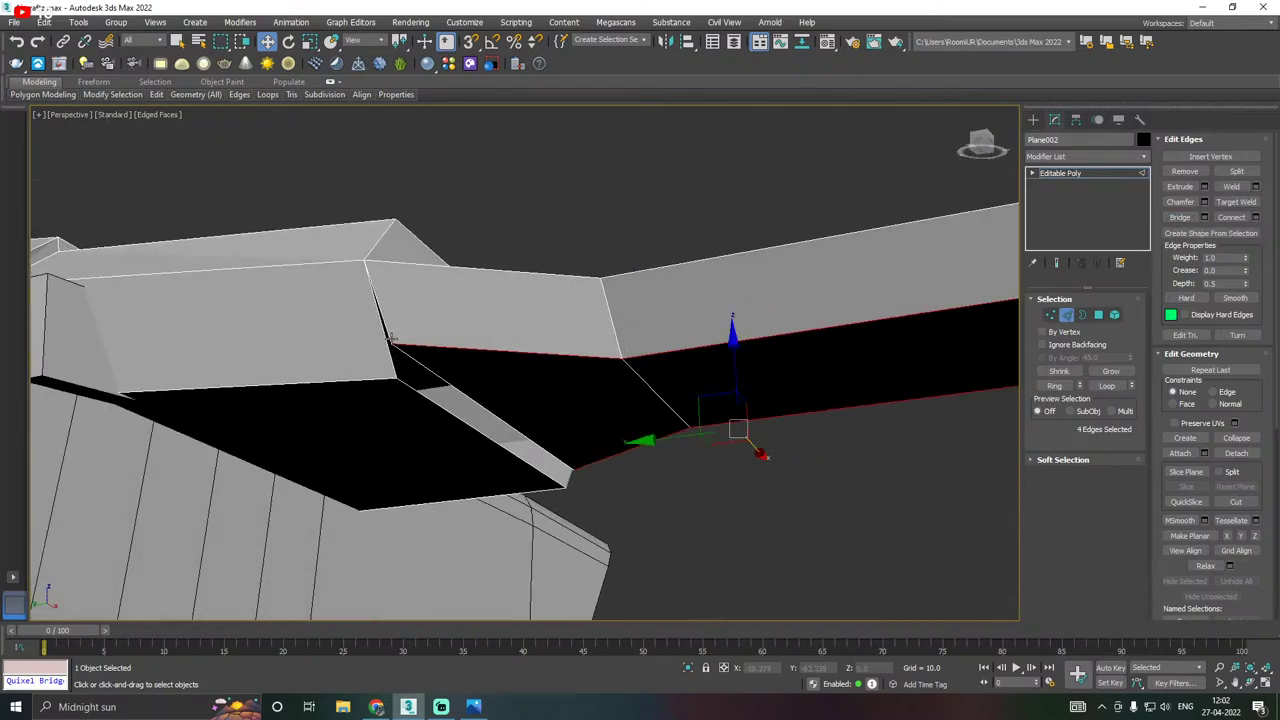
middle_click_drag(414, 334, 441, 376, "alt")
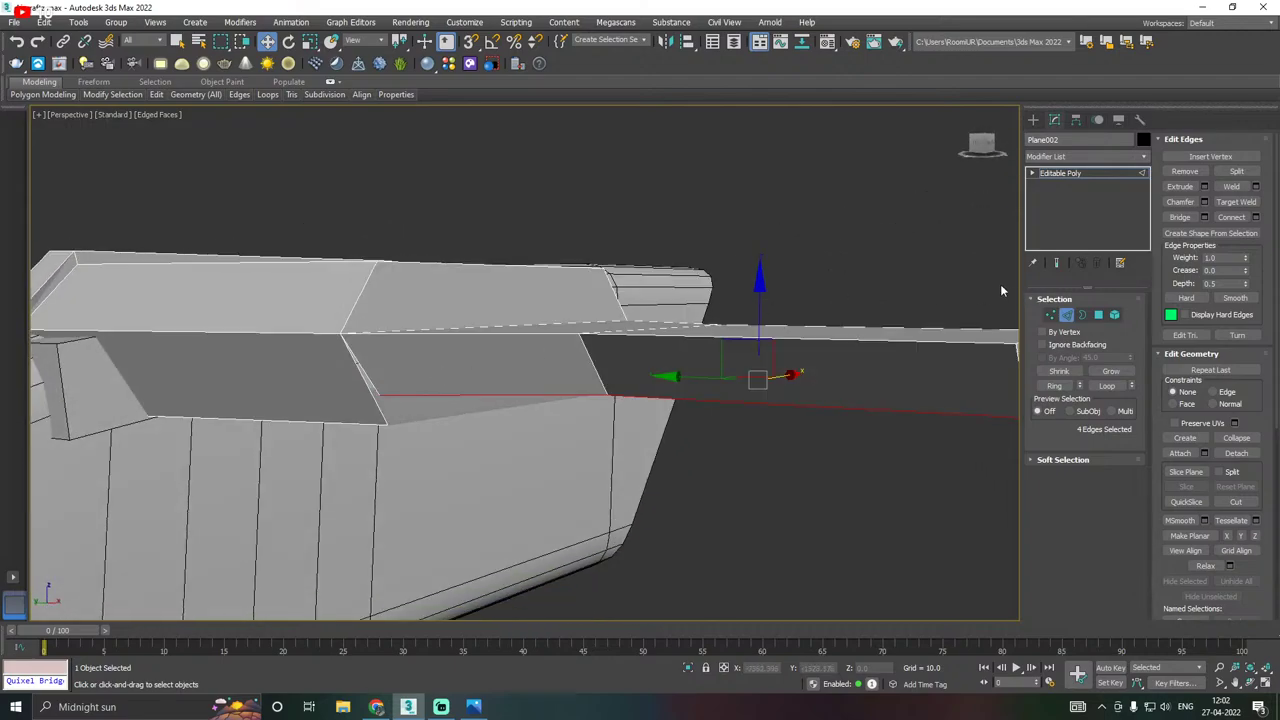
left_click(379, 402)
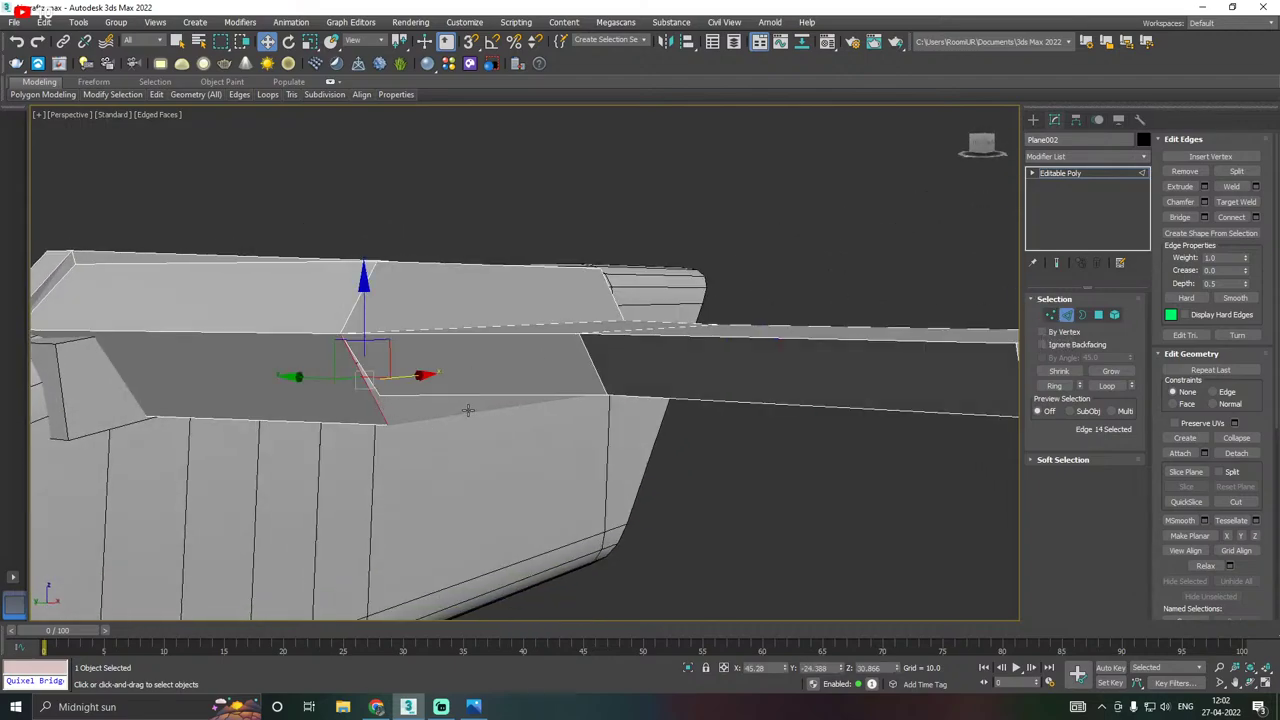
middle_click_drag(469, 409, 795, 381, "alt")
scroll(795, 380, "up", 3)
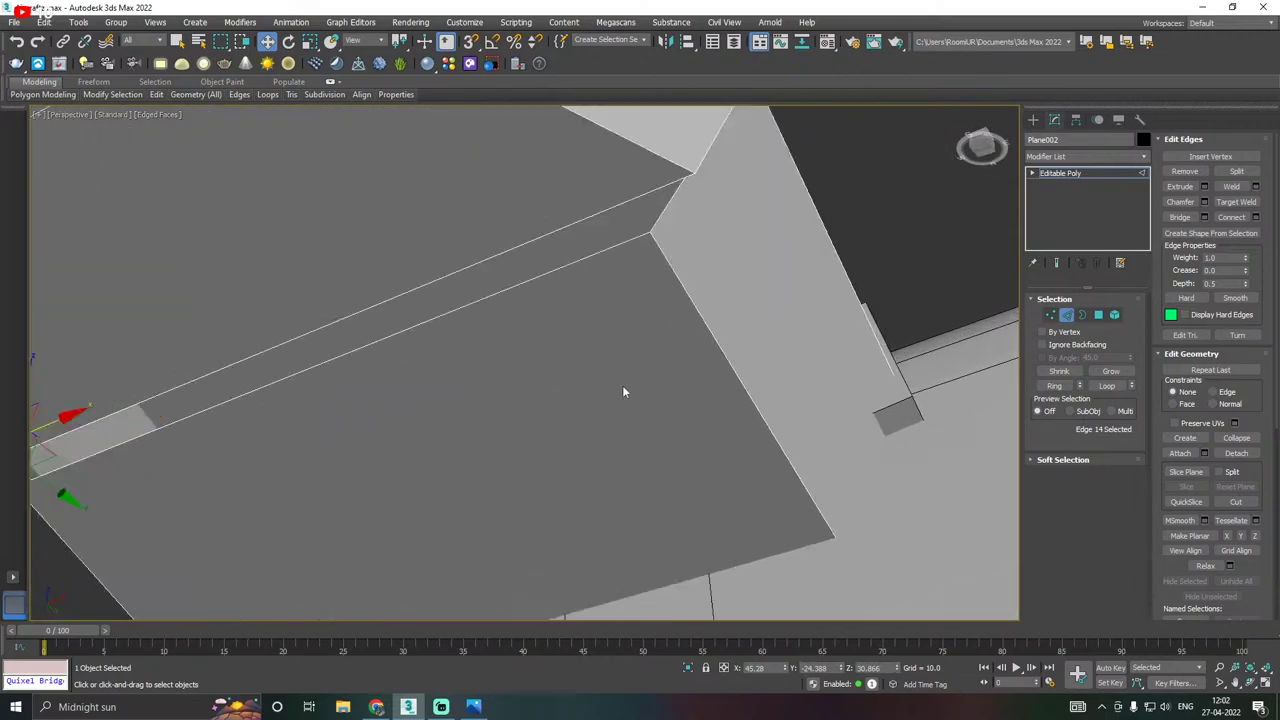
scroll(640, 311, "down", 2)
middle_click_drag(640, 311, 626, 290, "alt")
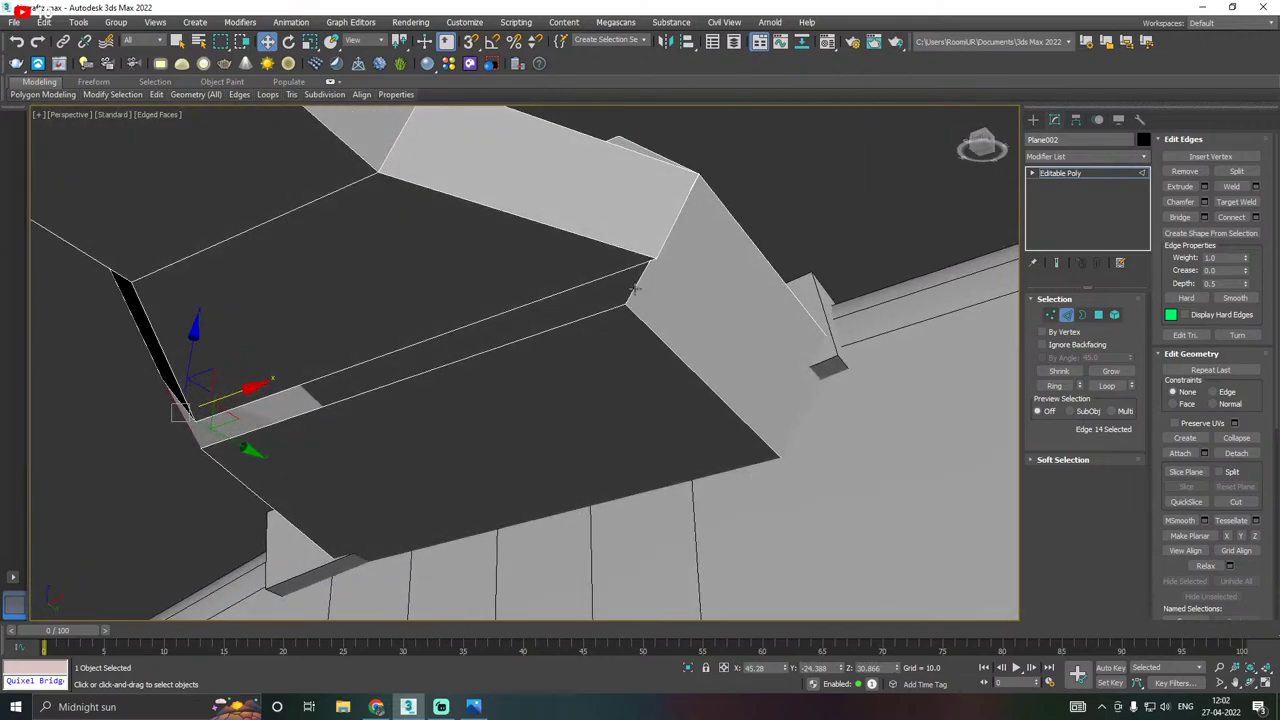
left_click(632, 289, "ctrl")
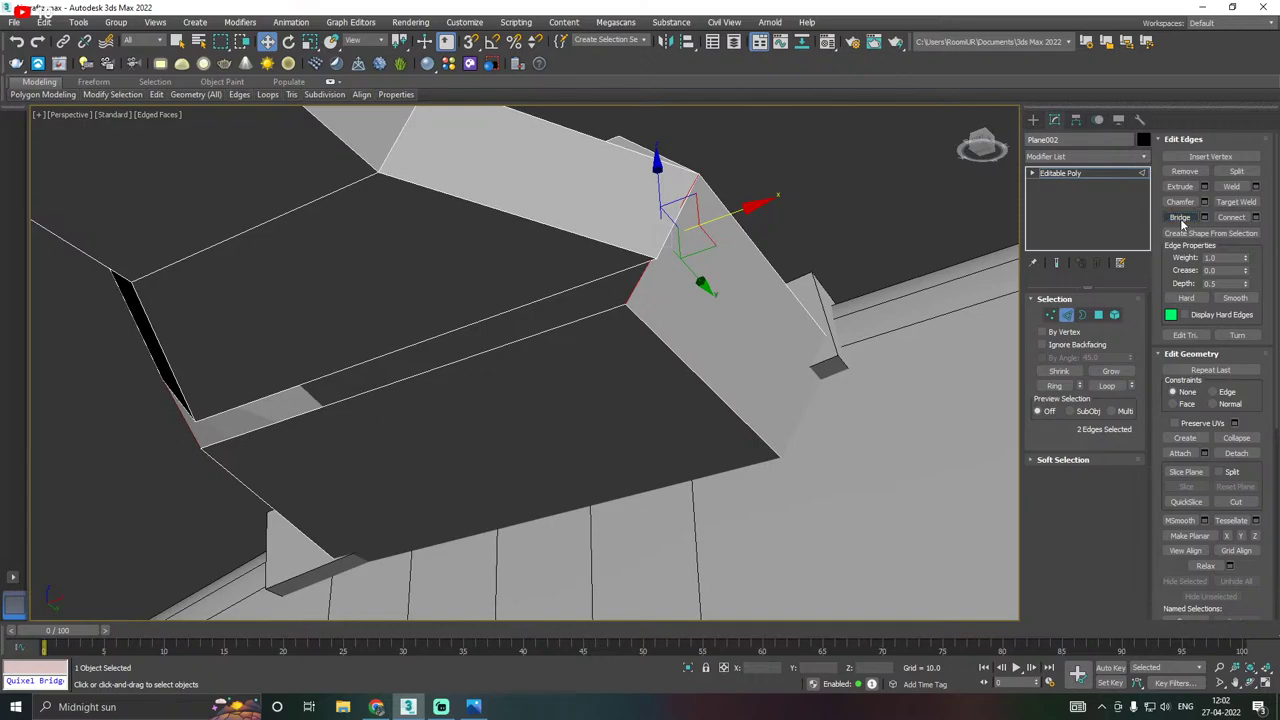
middle_click_drag(786, 288, 912, 328, "alt")
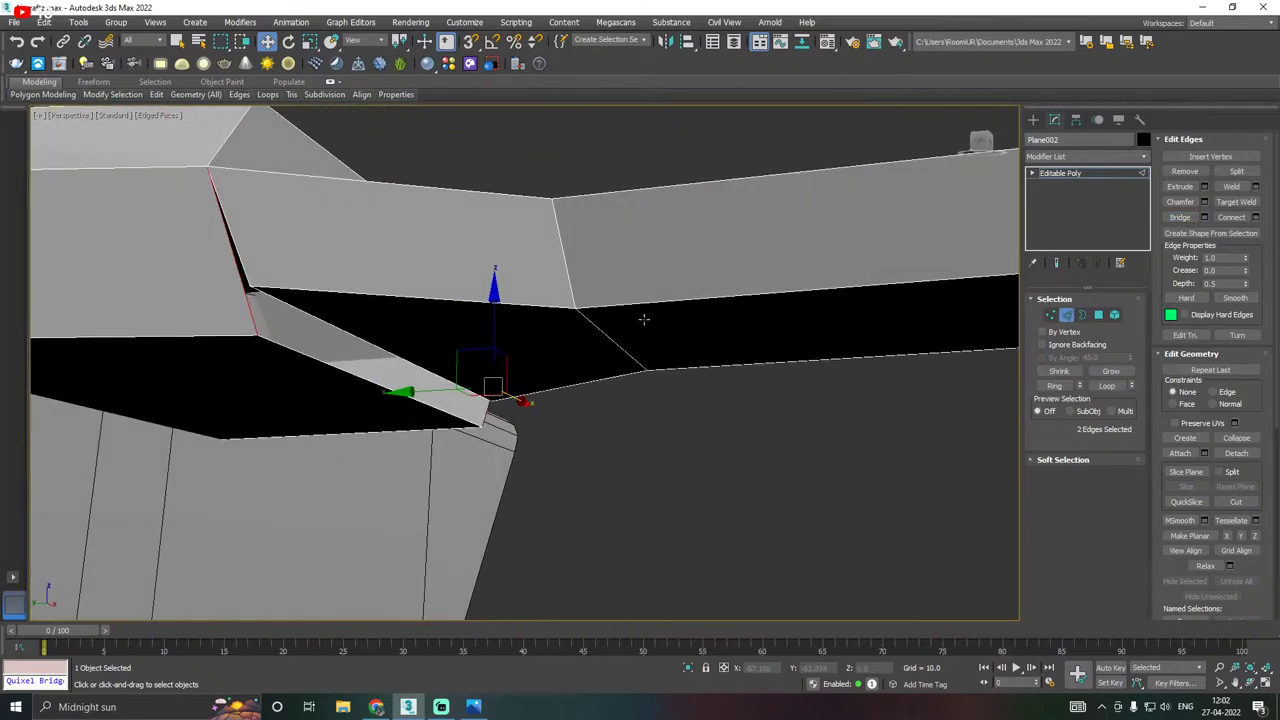
middle_click_drag(470, 373, 455, 348, "alt")
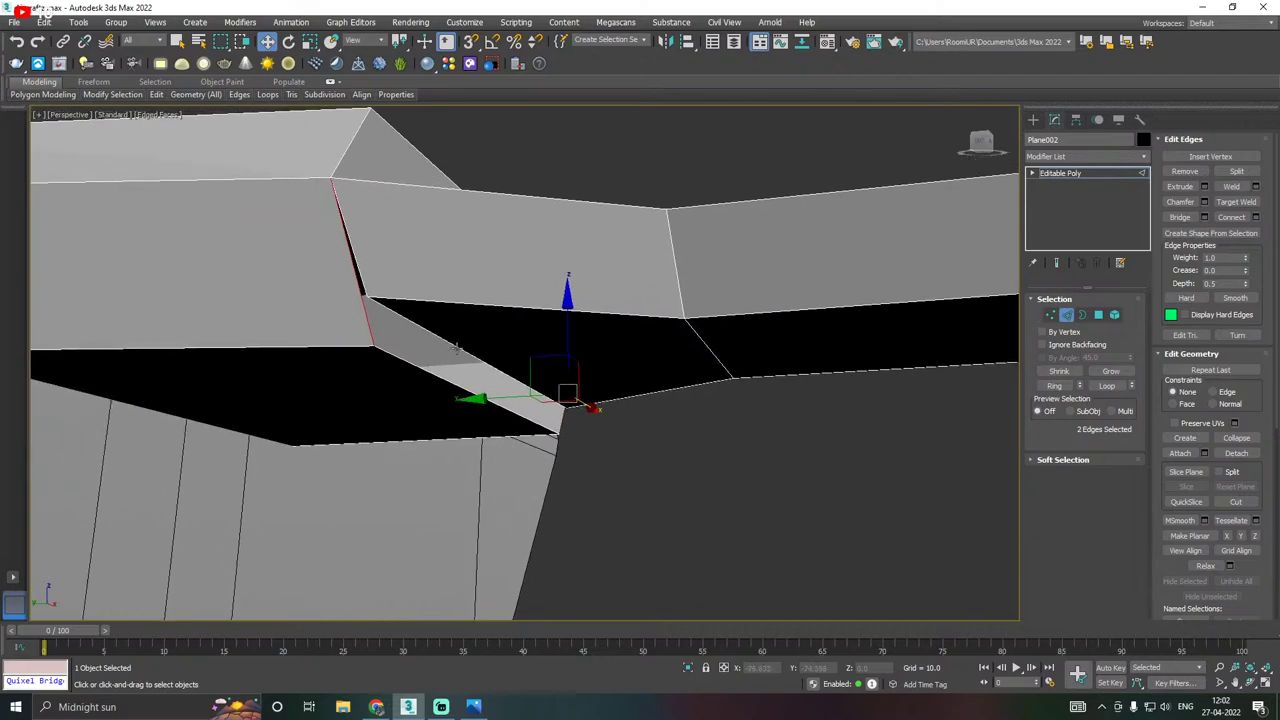
Bridge the neck underside's inner edge to the base's lower outer edge to close the strip between them.
left_click(438, 330)
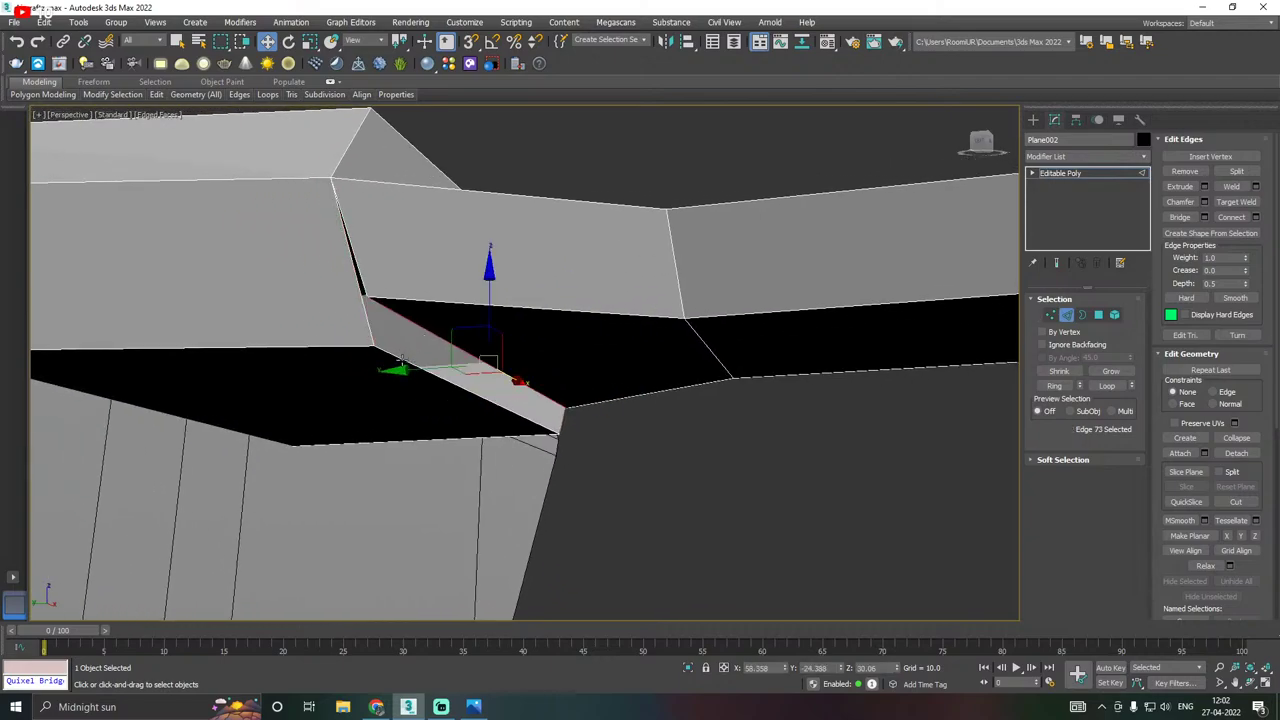
left_click(402, 359, "ctrl")
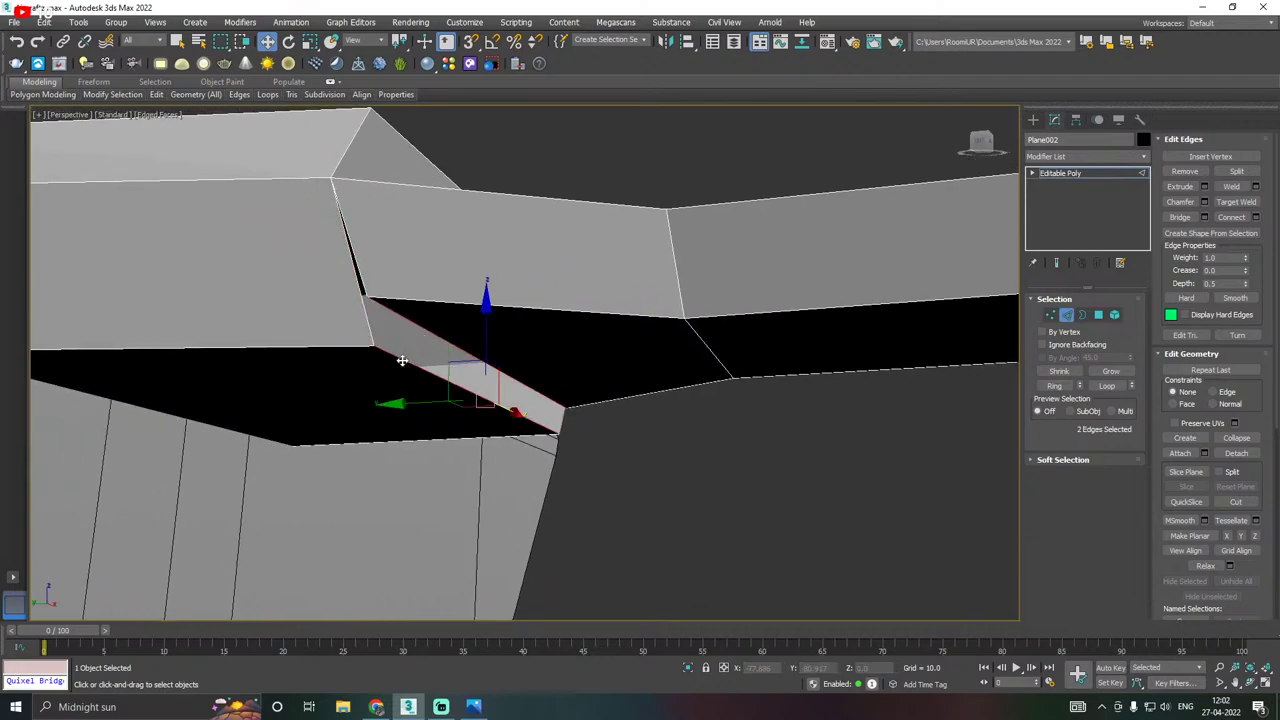
left_click(1180, 217)
middle_click_drag(577, 334, 553, 374, "alt")
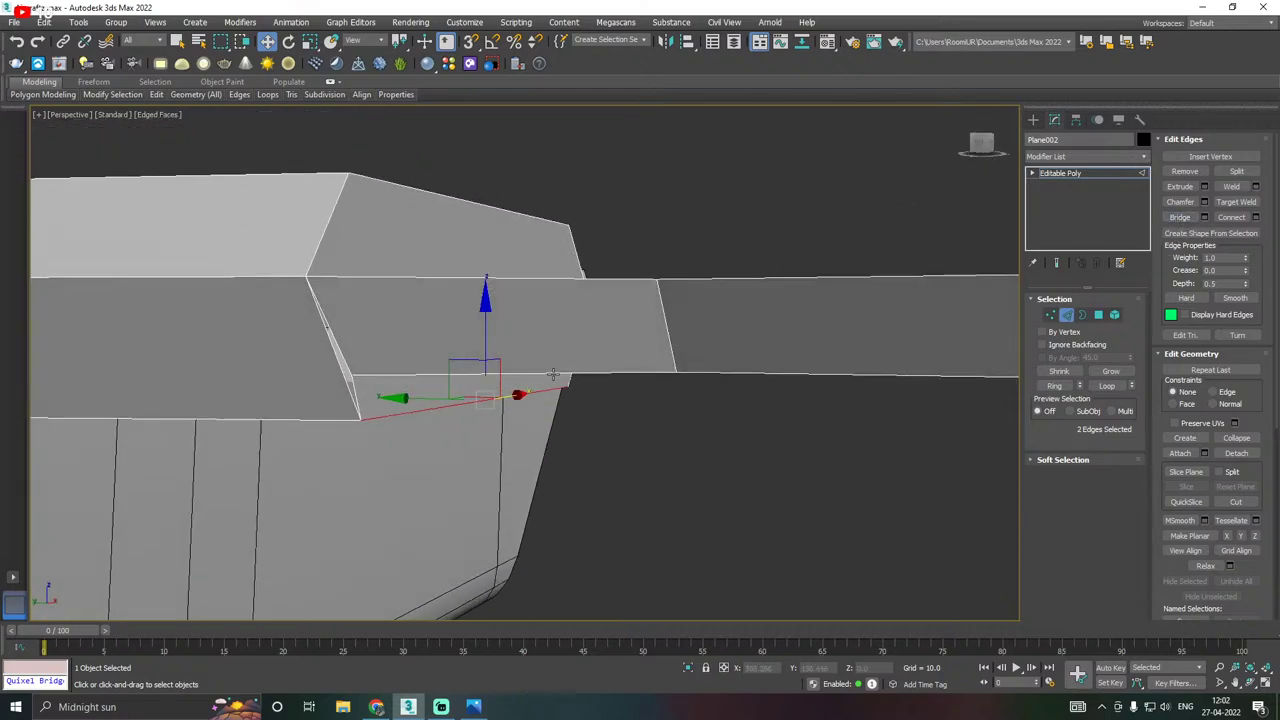
Cap the narrow triangular holes on both sides where the base meets the neck.
left_click(1082, 315)
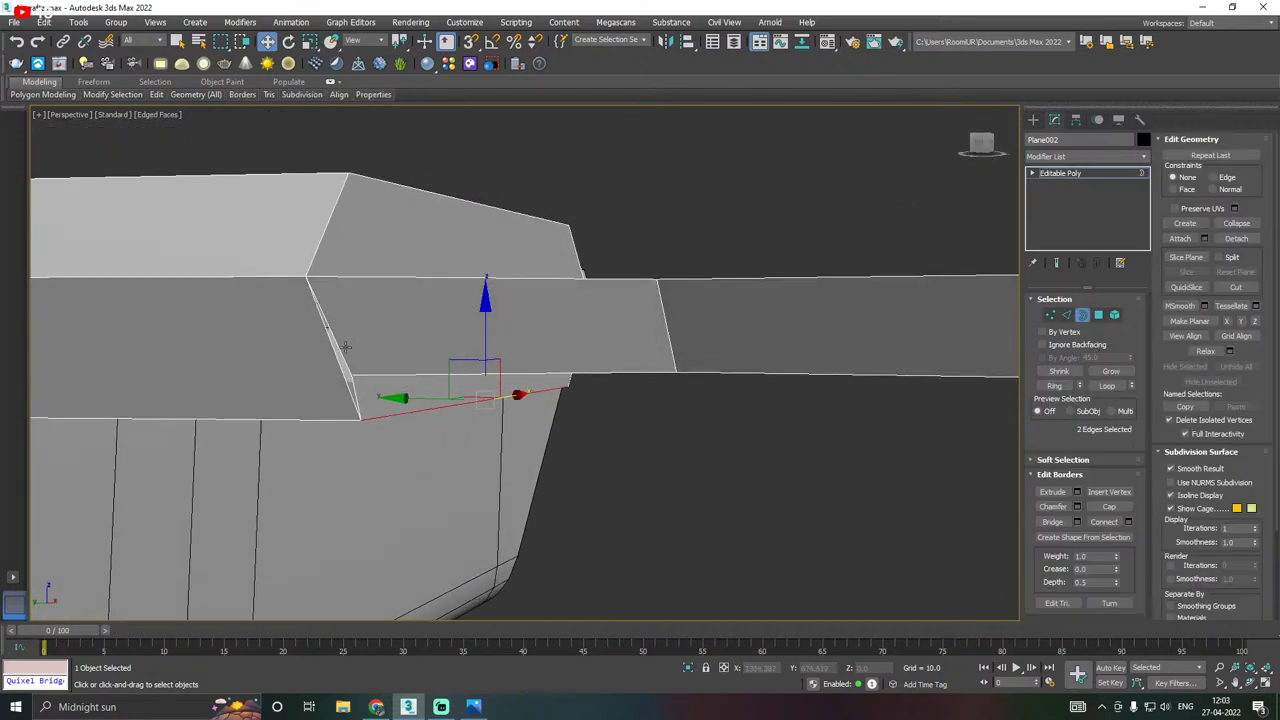
scroll(345, 347, "up", 2)
left_click(356, 401)
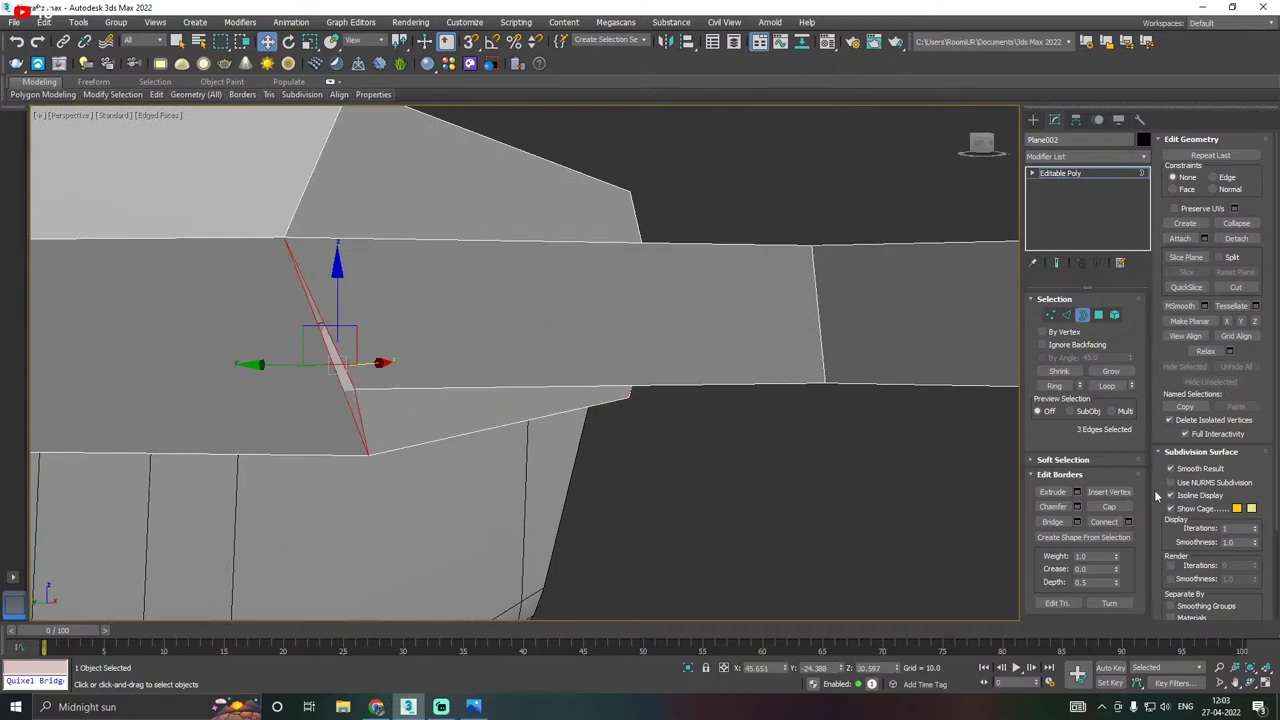
middle_click_drag(588, 363, 640, 355, "alt")
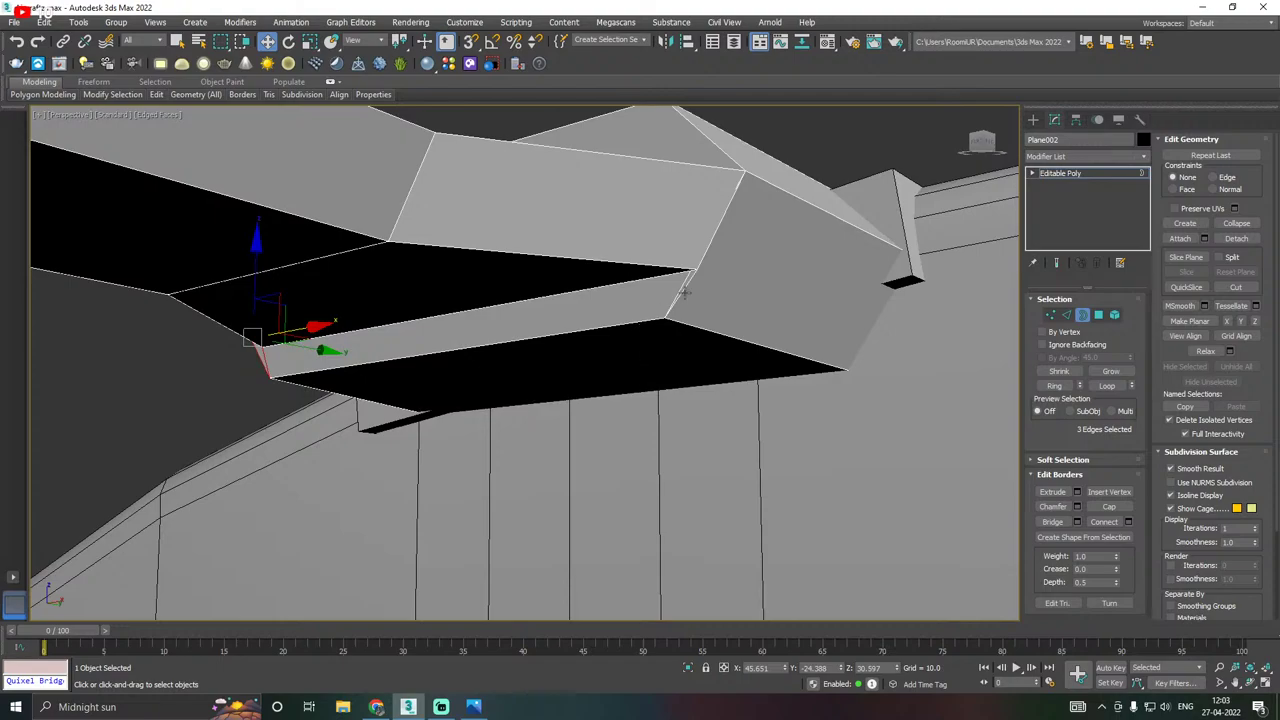
scroll(684, 291, "up", 2)
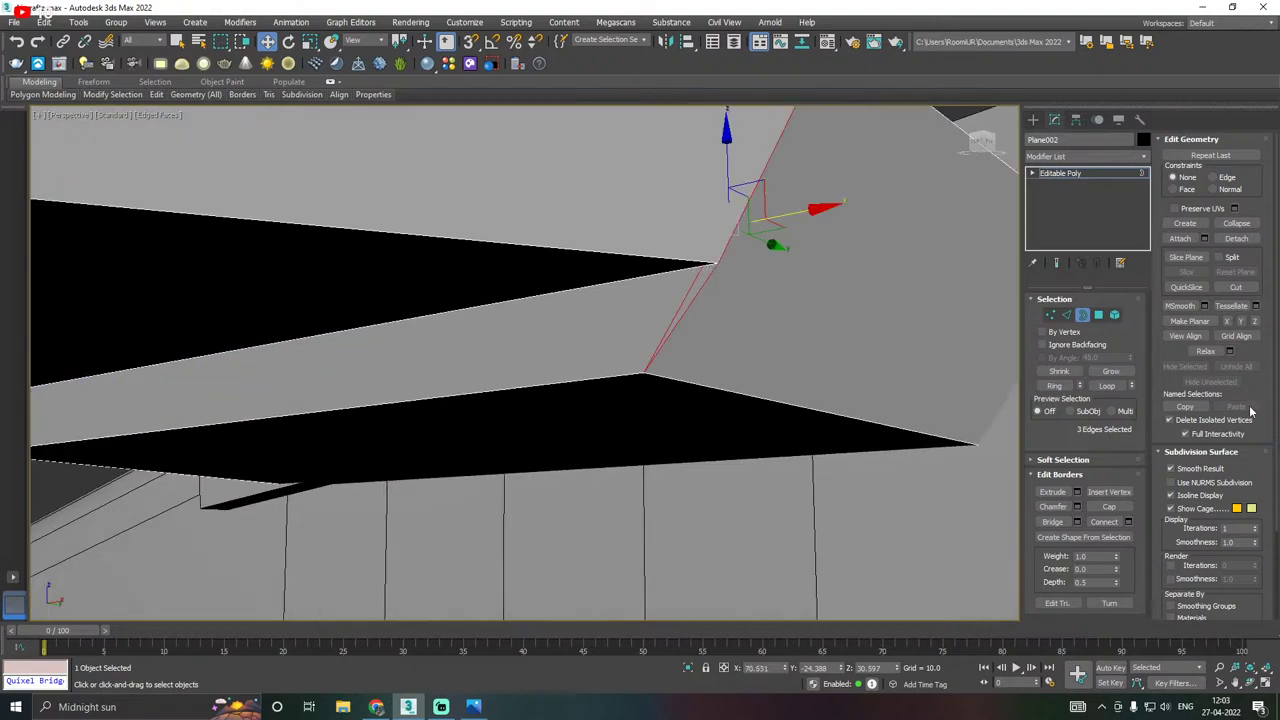
right_click(768, 354)
mouse_move(608, 352)
middle_mouse_down("alt")
mouse_move(674, 309)
mouse_move(666, 297)
mouse_move(626, 322)
mouse_move(632, 345)
middle_mouse_up("alt")
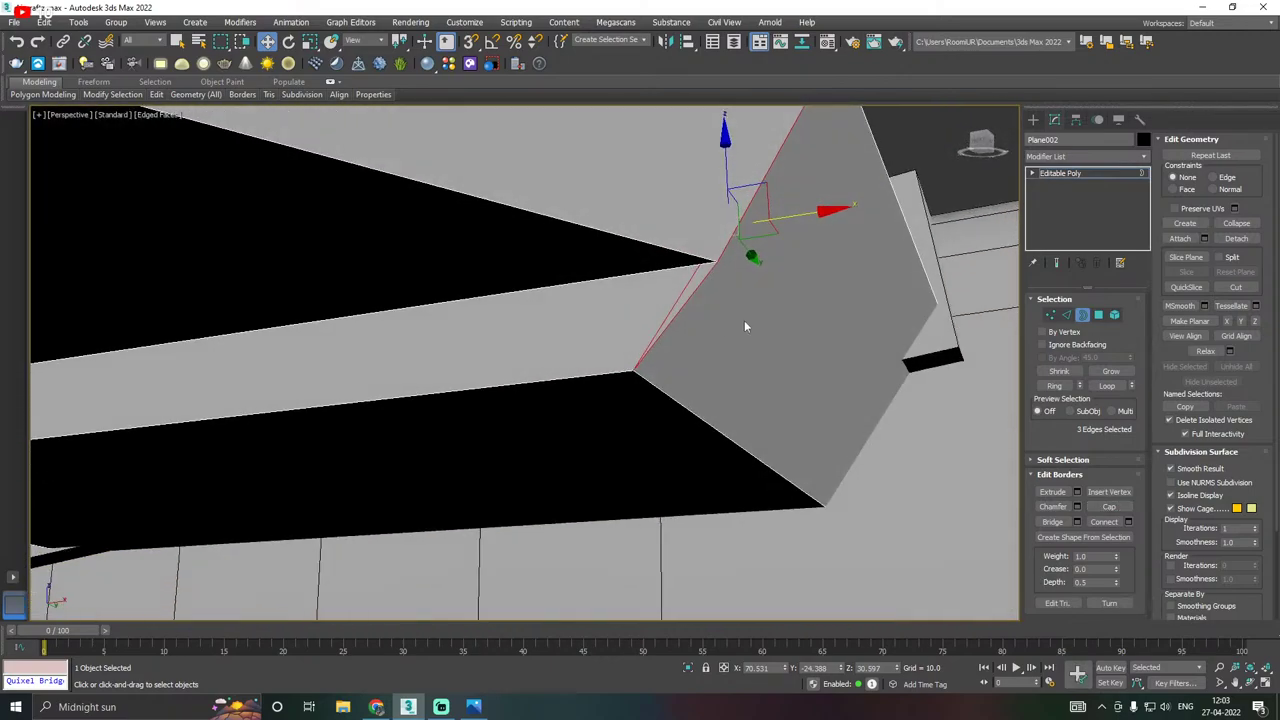
middle_click_drag(744, 326, 865, 281, "alt")
Try to remove the extra edge between the capped triangle and the base's side wall on the higher-X side.
left_click(1065, 315)
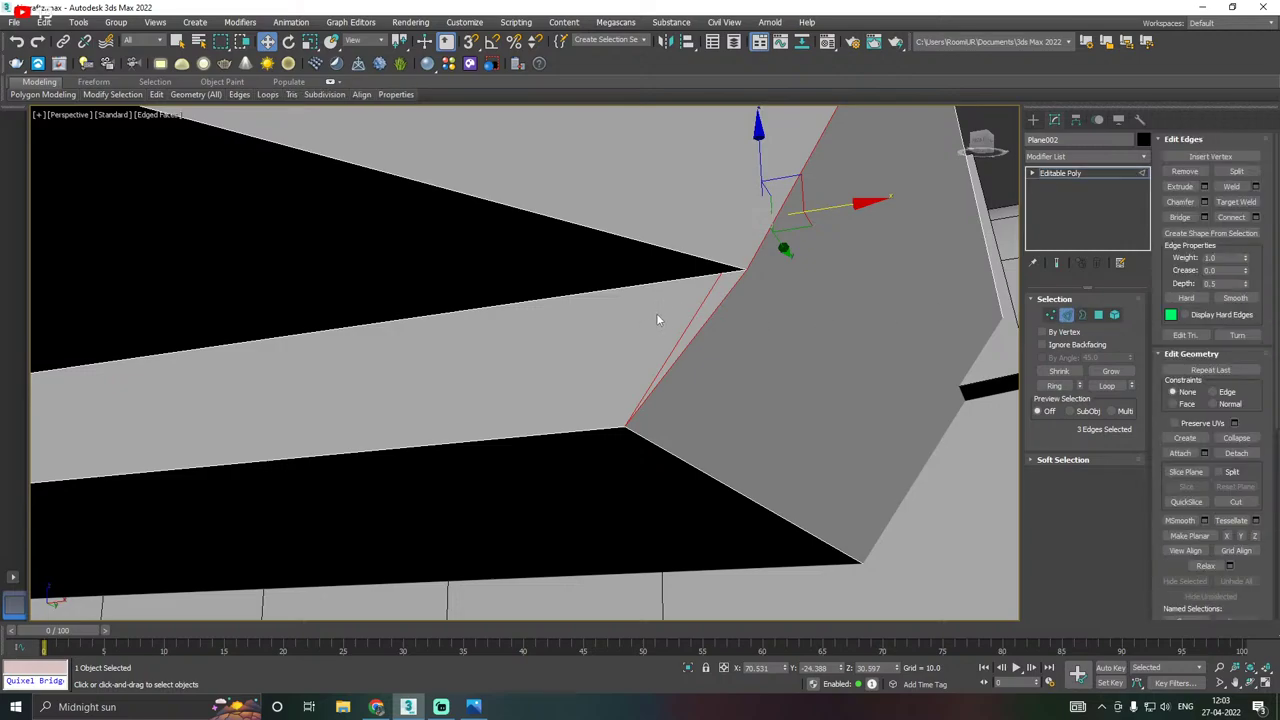
left_click(684, 333)
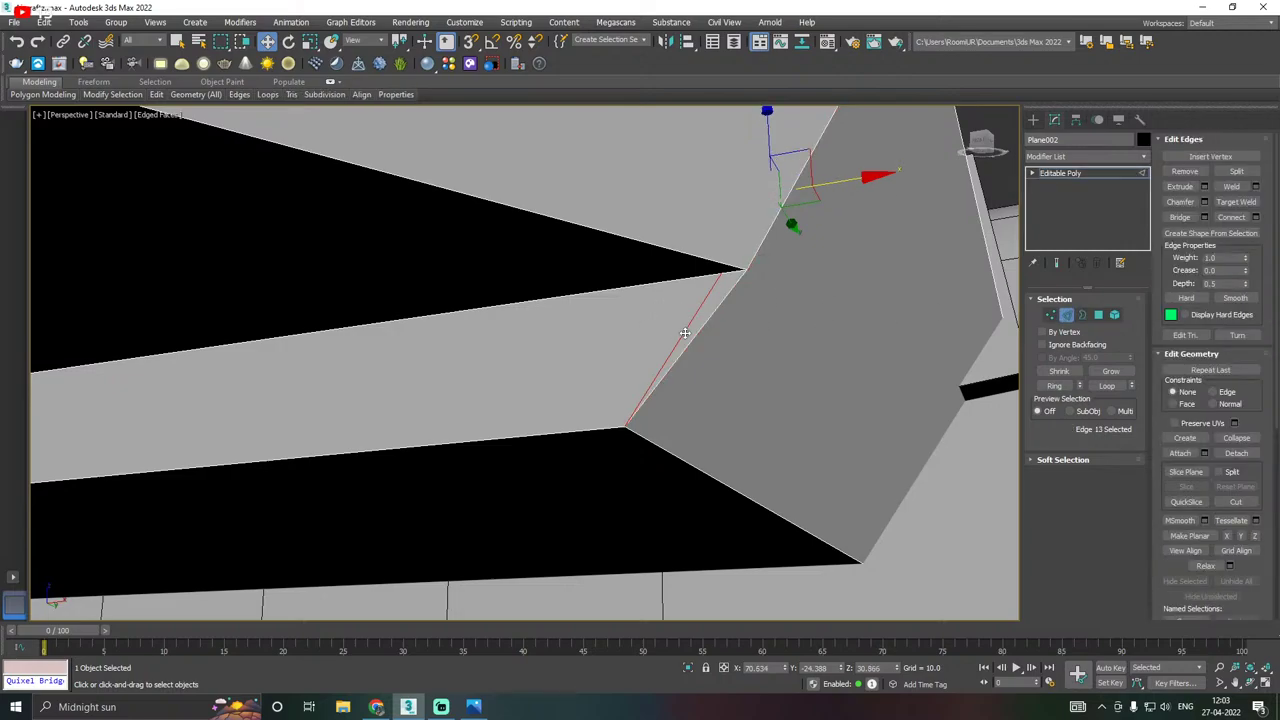
key("BackSpace")
scroll(756, 324, "down", 2)
scroll(768, 325, "down", 1)
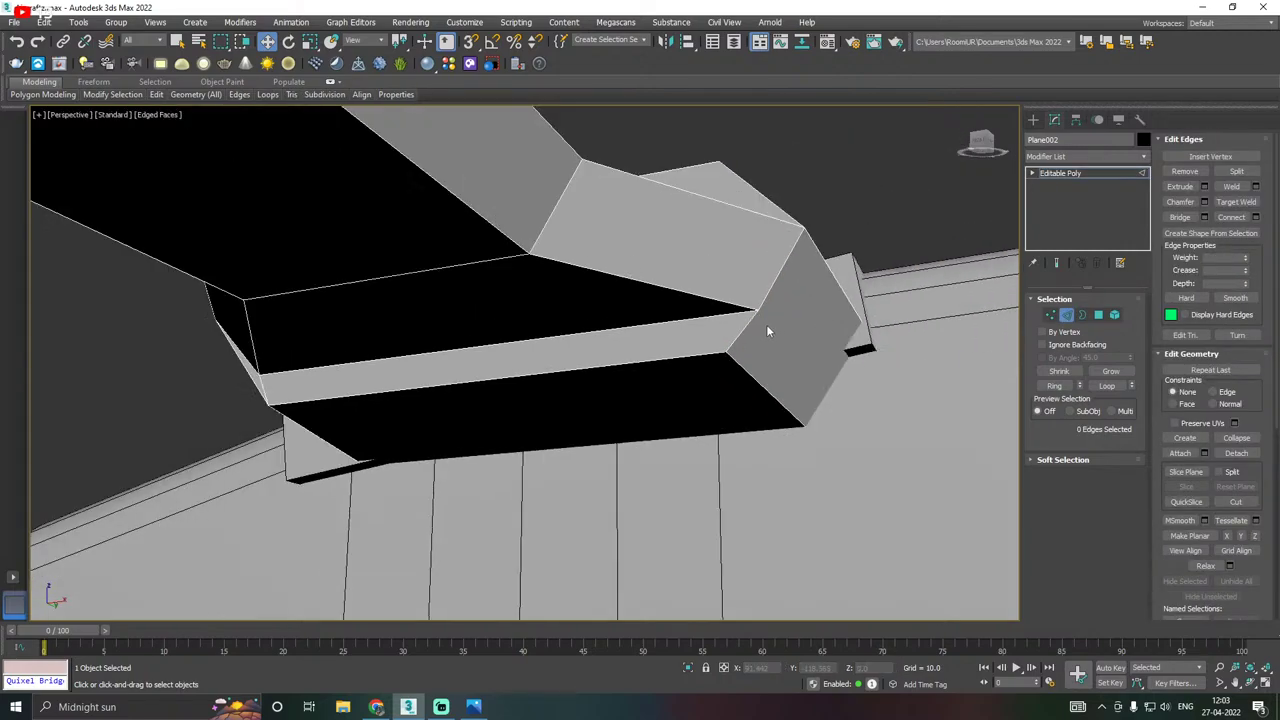
scroll(766, 324, "up", 4)
Try to shift the neck's lower inner corner vertex along X, and undo both this move and the edge removal.
left_click(1052, 315)
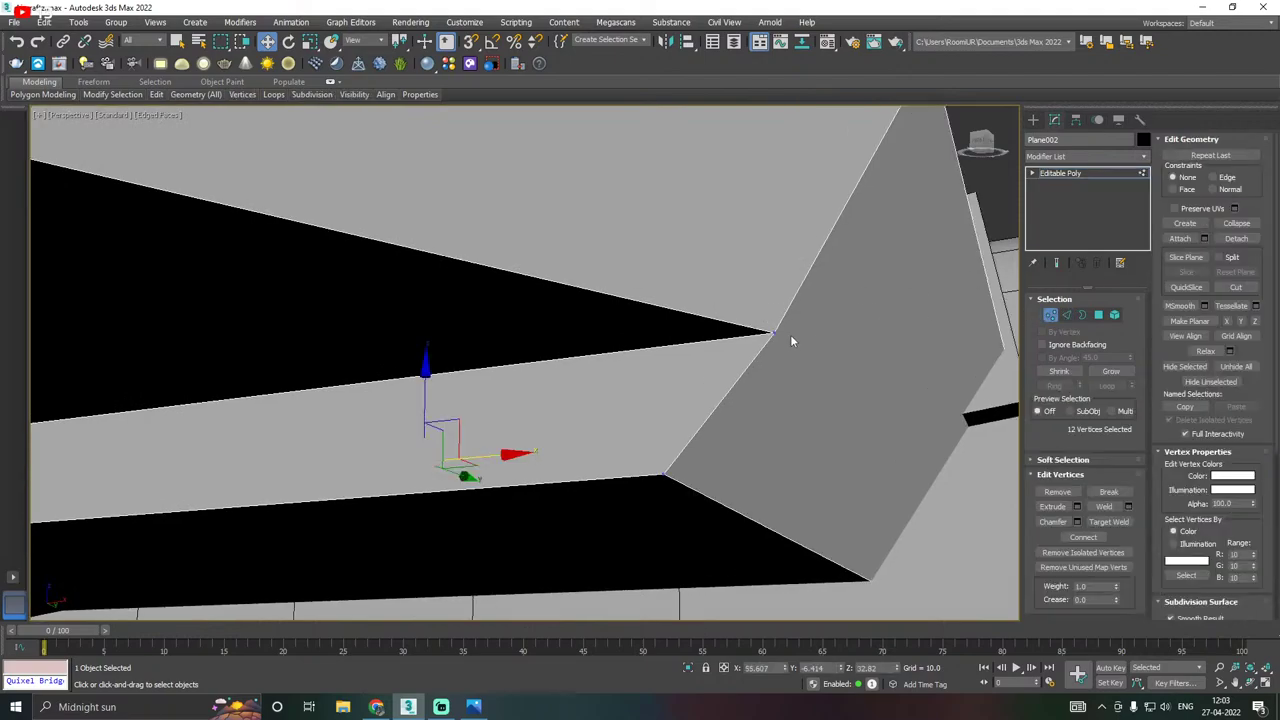
left_click(771, 333)
left_click_drag(838, 325, 754, 326)
middle_click_drag(787, 333, 859, 275, "alt")
right_click(858, 325)
left_click(703, 332)
key("super")
key("ctrl+z")
key("ctrl+z")
key("ctrl+z")
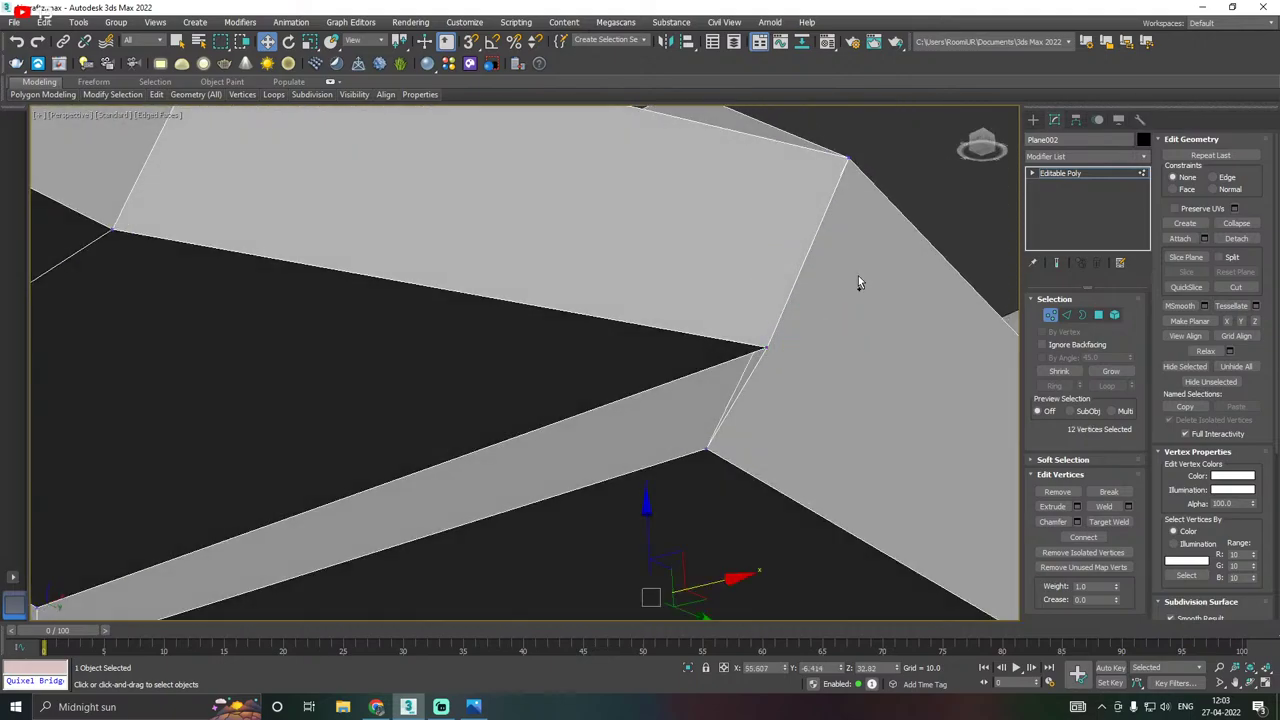
Move the neck's lower inner corner vertex on the higher-X side to X about 69.3 to line up with the base.
left_click(766, 346)
left_click_drag(809, 329, 774, 331)
middle_click_drag(848, 320, 908, 328, "alt")
scroll(881, 316, "down", 3)
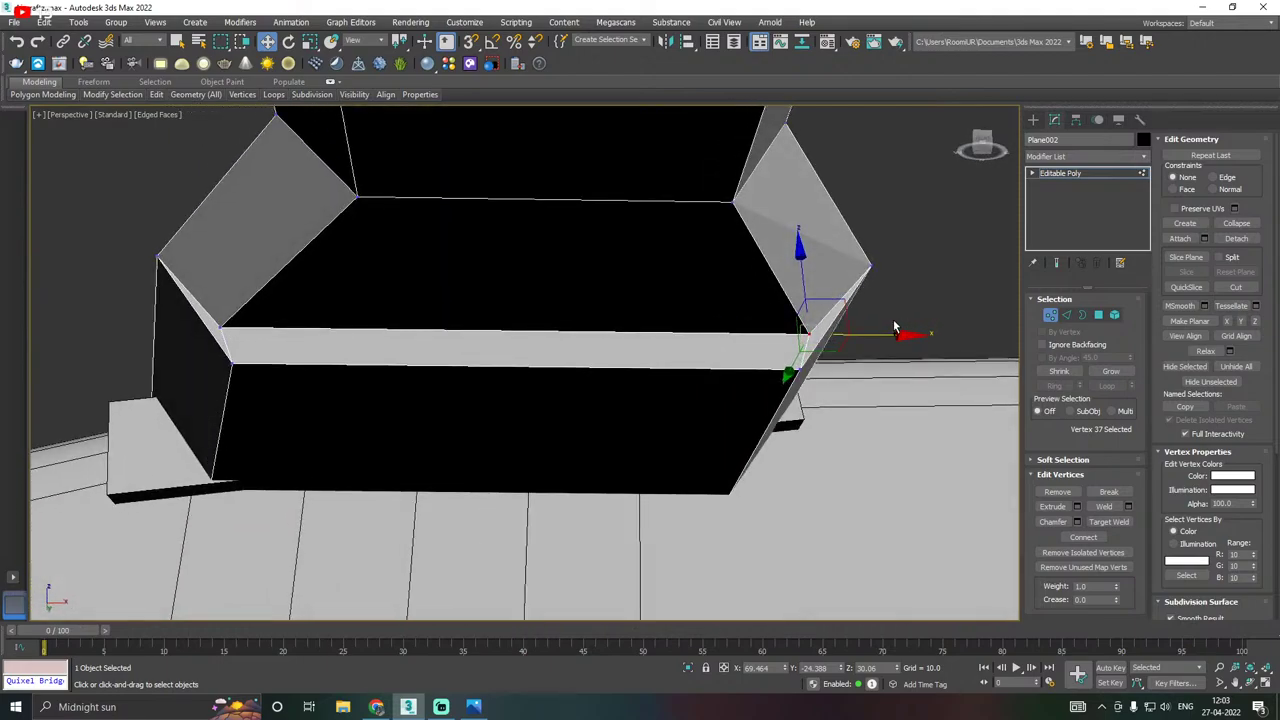
left_click_drag(876, 336, 888, 335)
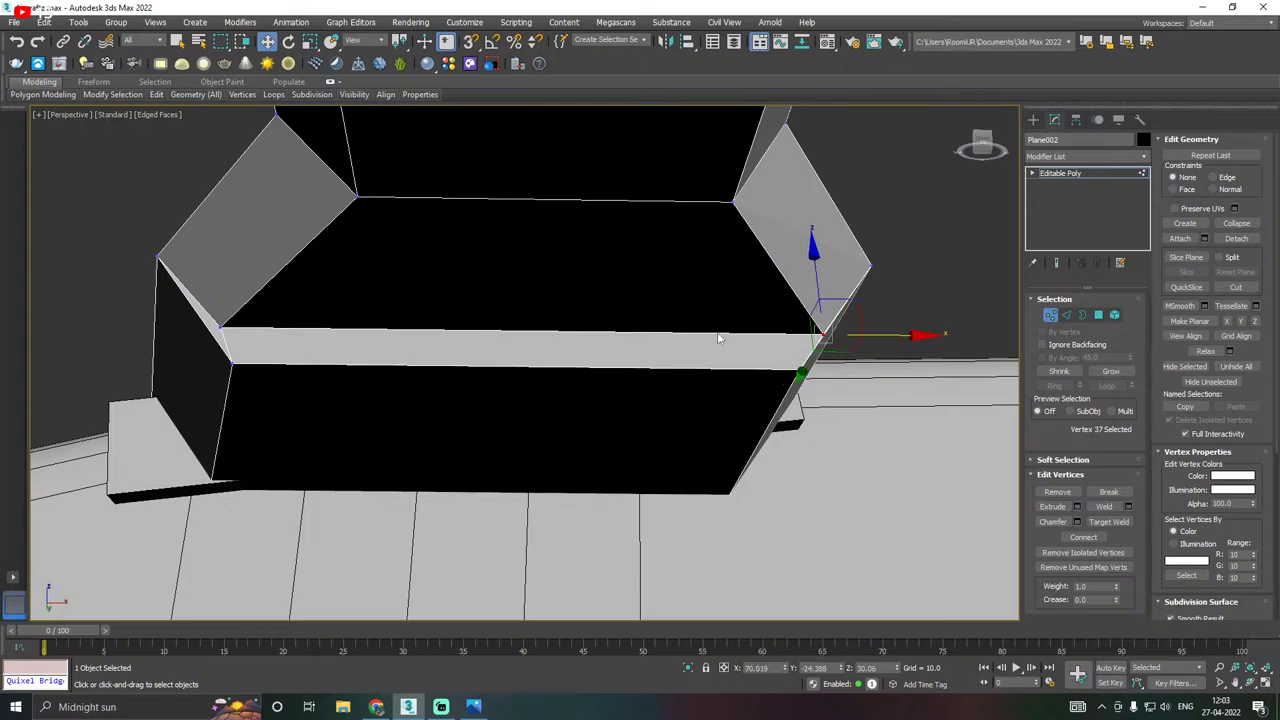
middle_click_drag(425, 322, 592, 326)
middle_click_drag(679, 309, 813, 338, "alt")
left_click_drag(838, 348, 826, 351)
middle_click_drag(835, 323, 646, 325, "alt")
scroll(573, 323, "down", 2)
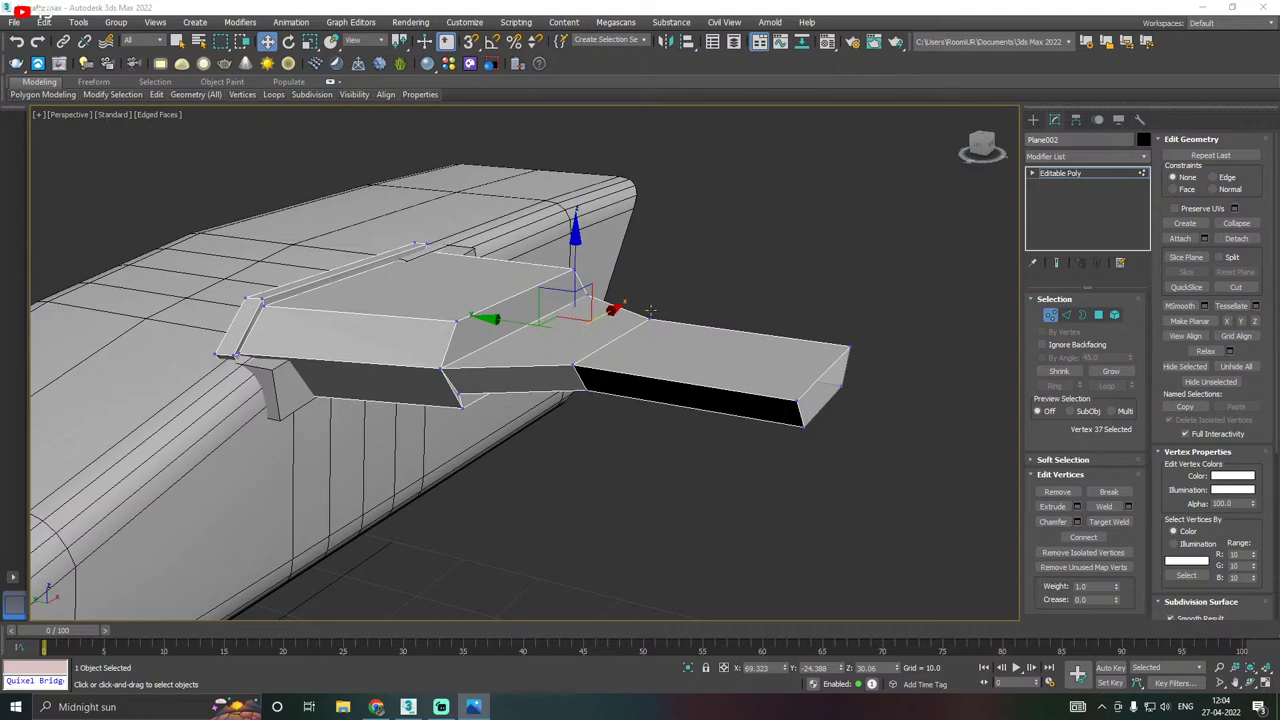
middle_click_drag(650, 312, 541, 310)
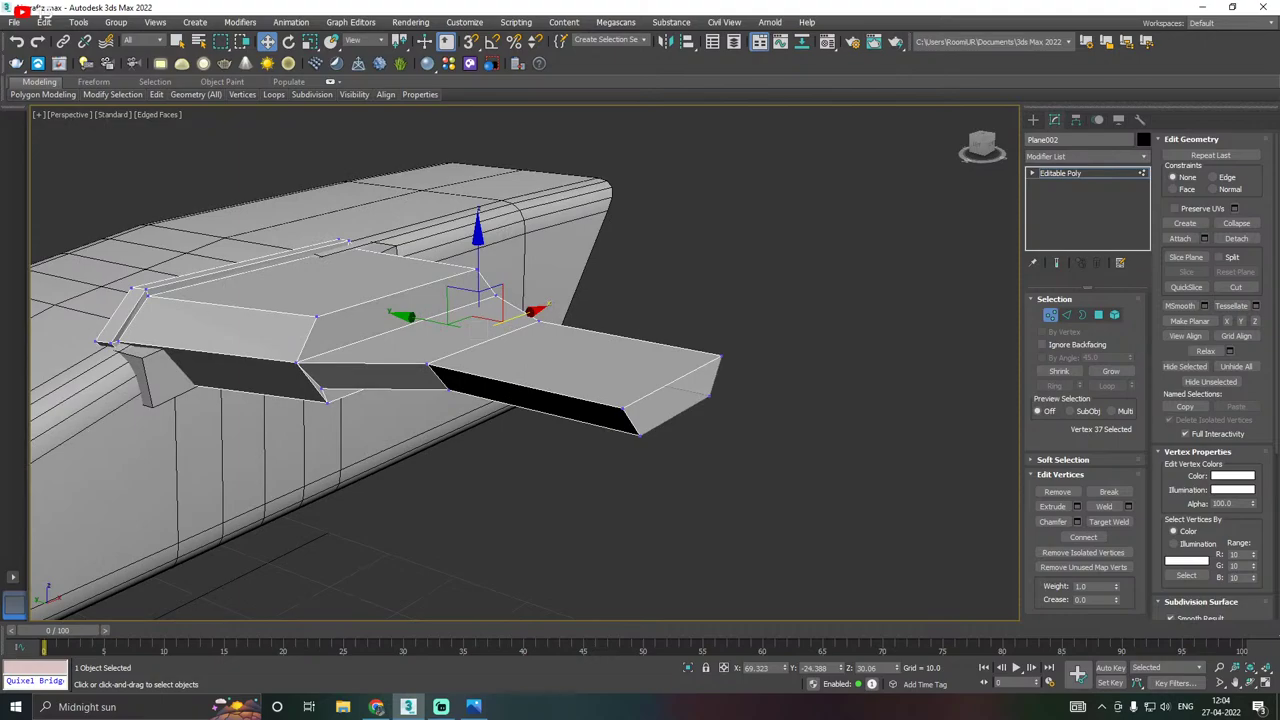
middle_click_drag(790, 352, 687, 355)
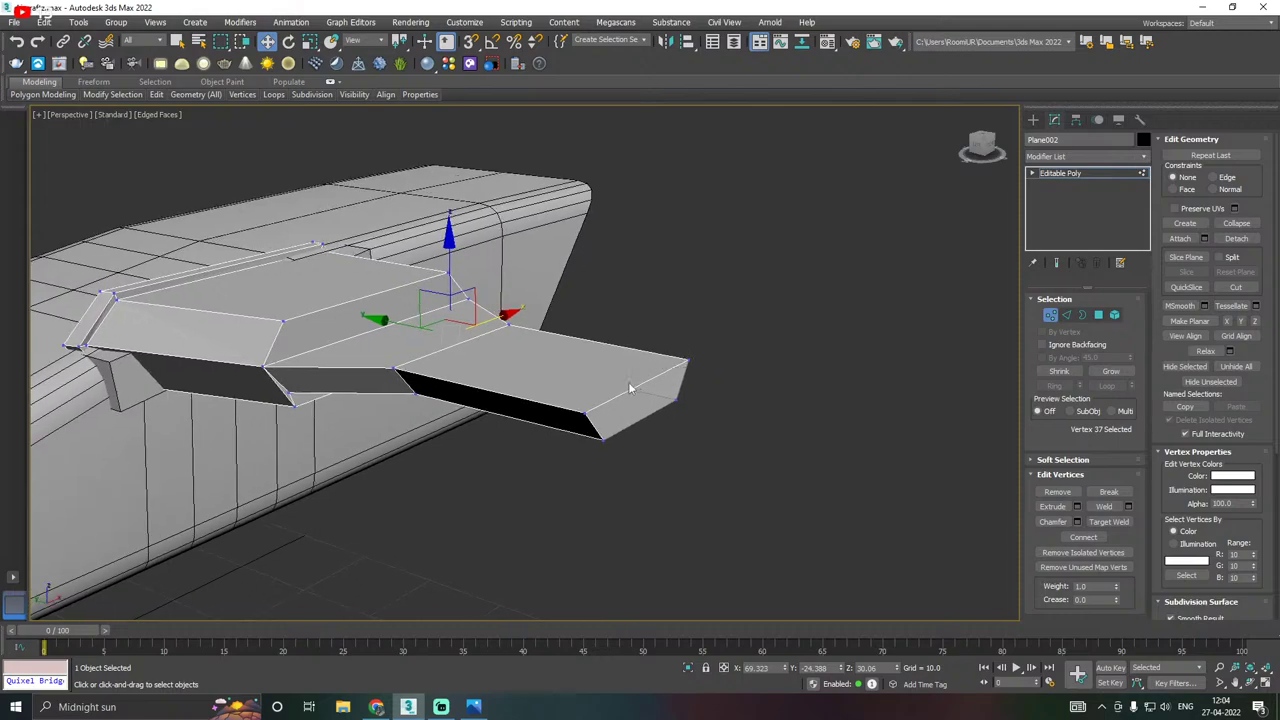
left_click(1078, 173)
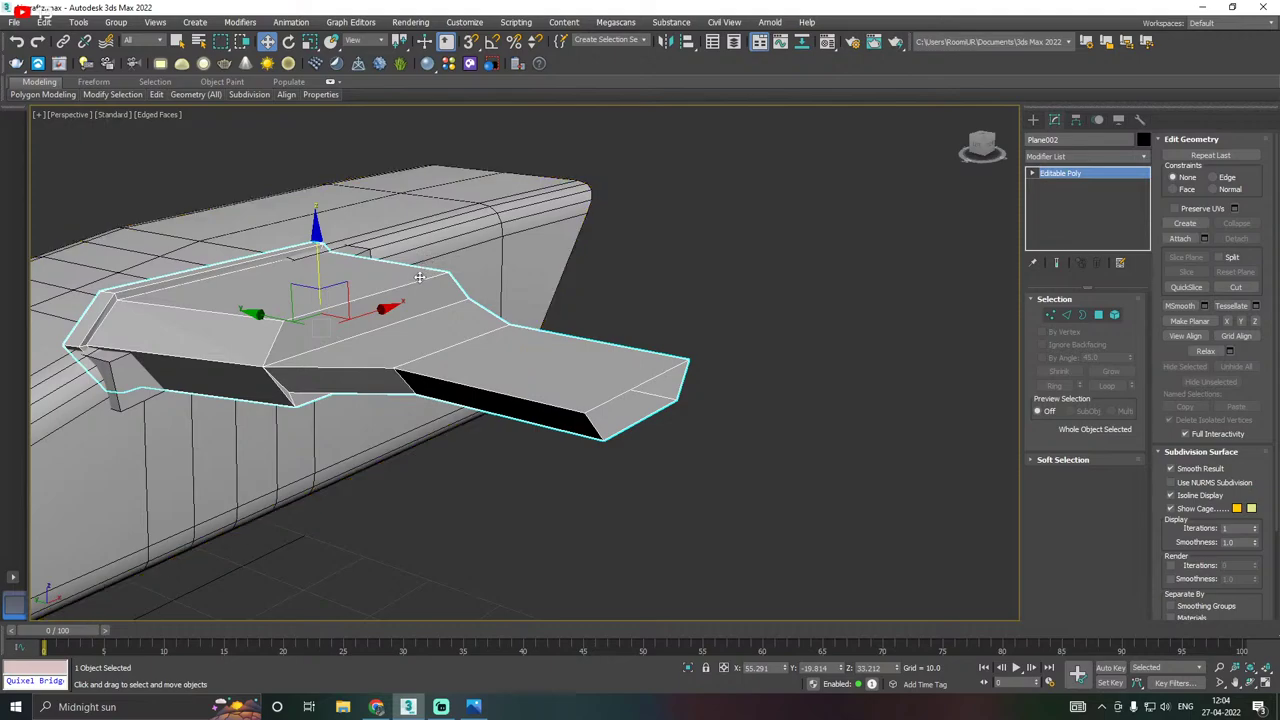
Move the base's upper outer edge along Y toward the main body to deepen the slope down to the neck.
scroll(465, 291, "down", 4)
middle_click_drag(591, 310, 535, 324, "alt")
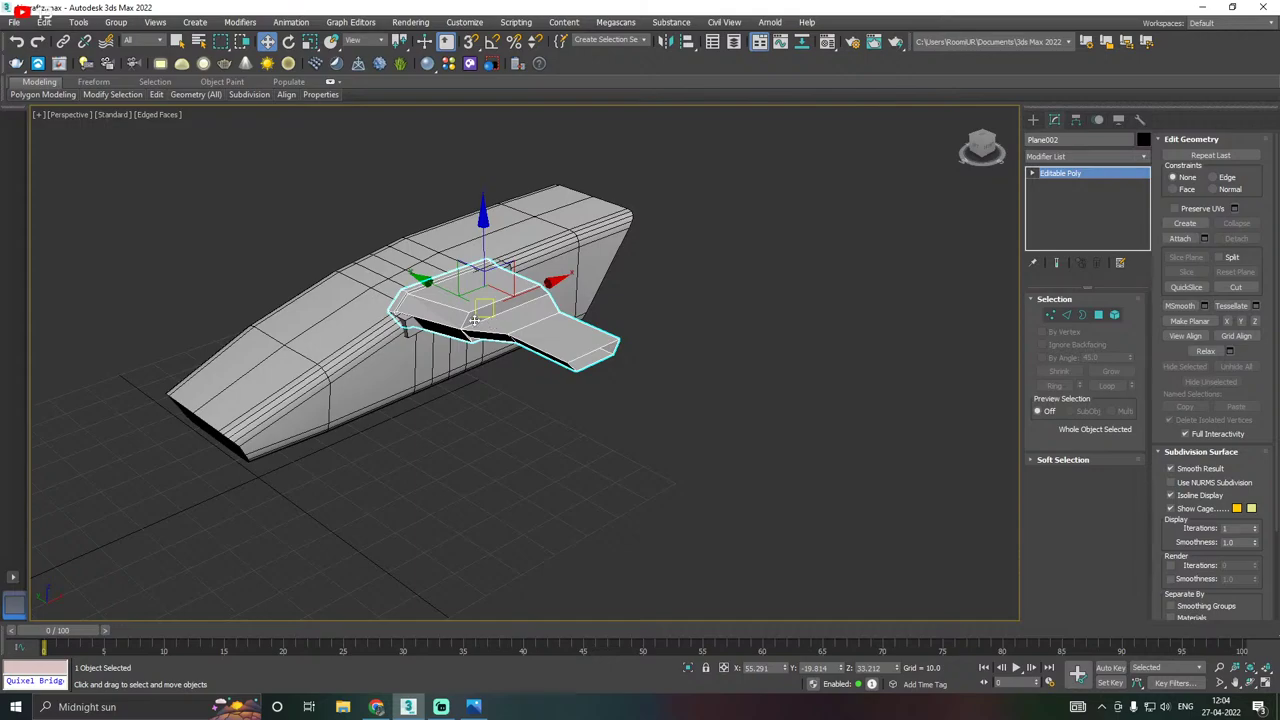
scroll(494, 322, "up", 2)
scroll(510, 308, "up", 3)
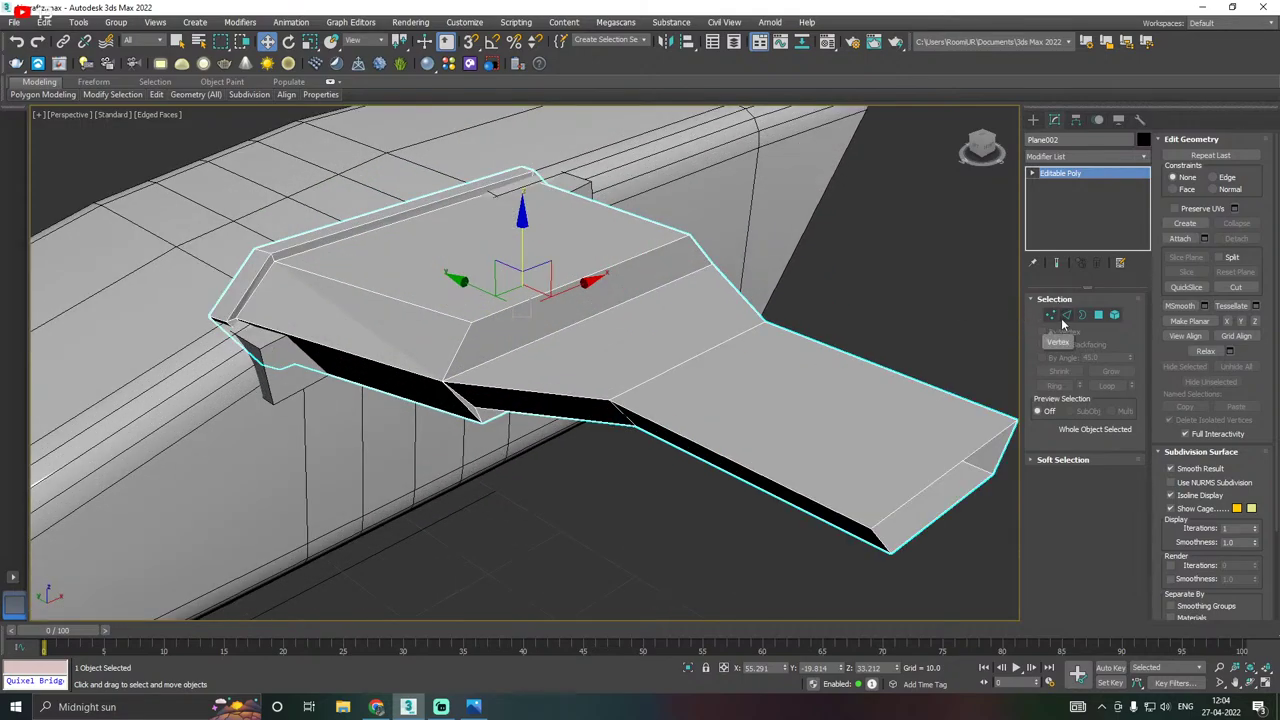
left_click(1066, 314)
left_click(510, 315)
middle_click_drag(510, 315, 512, 271, "alt")
left_click_drag(509, 271, 445, 273)
middle_click_drag(445, 273, 527, 248, "alt")
Move the base's lower outer edge along Y toward the main body to Y about -21.3 and finish editing edges.
left_click(563, 384)
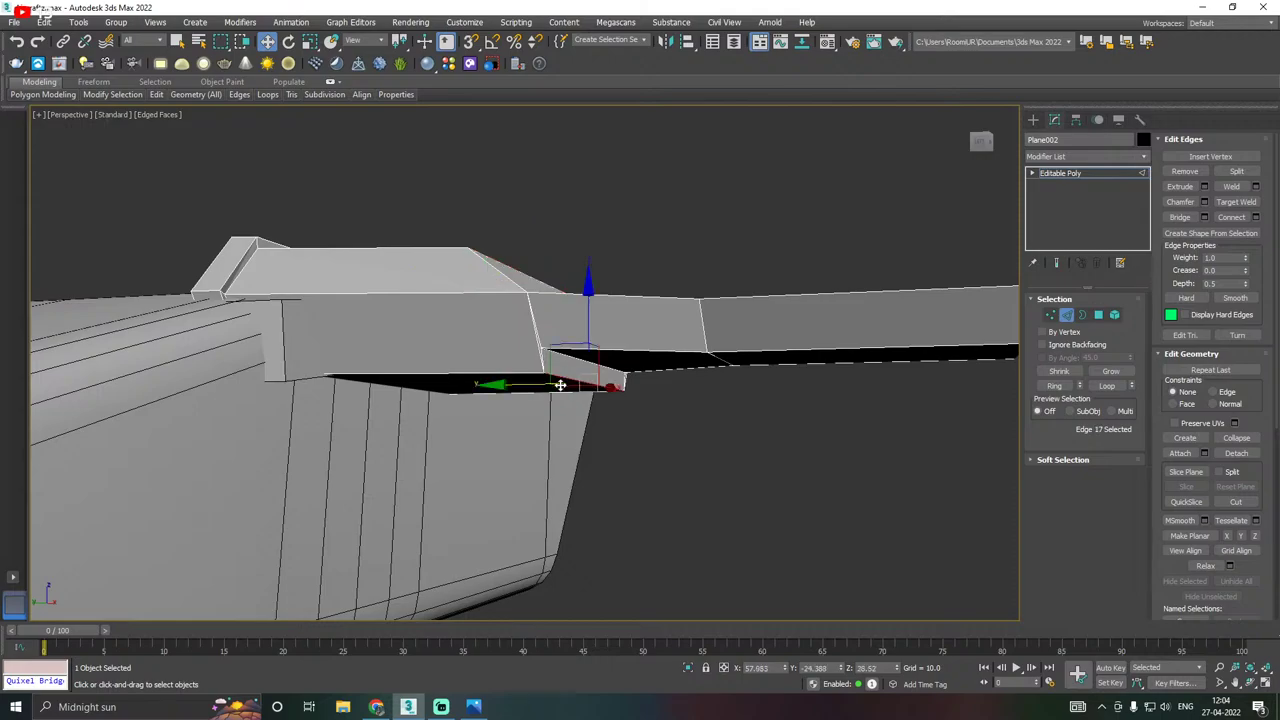
left_click_drag(524, 386, 491, 380)
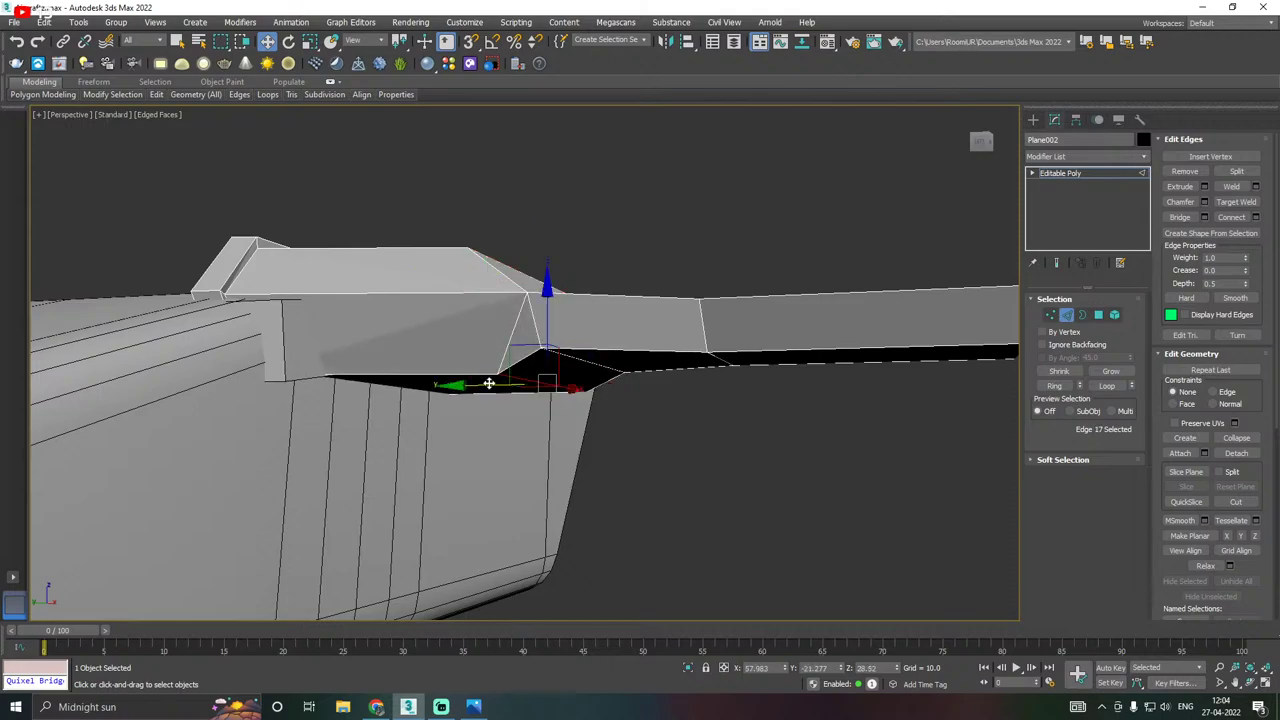
mouse_move(491, 380)
middle_mouse_down("alt")
mouse_move(574, 328)
mouse_move(592, 396)
mouse_move(580, 403)
mouse_move(568, 352)
mouse_move(510, 380)
middle_mouse_up("alt")
scroll(545, 381, "down", 2)
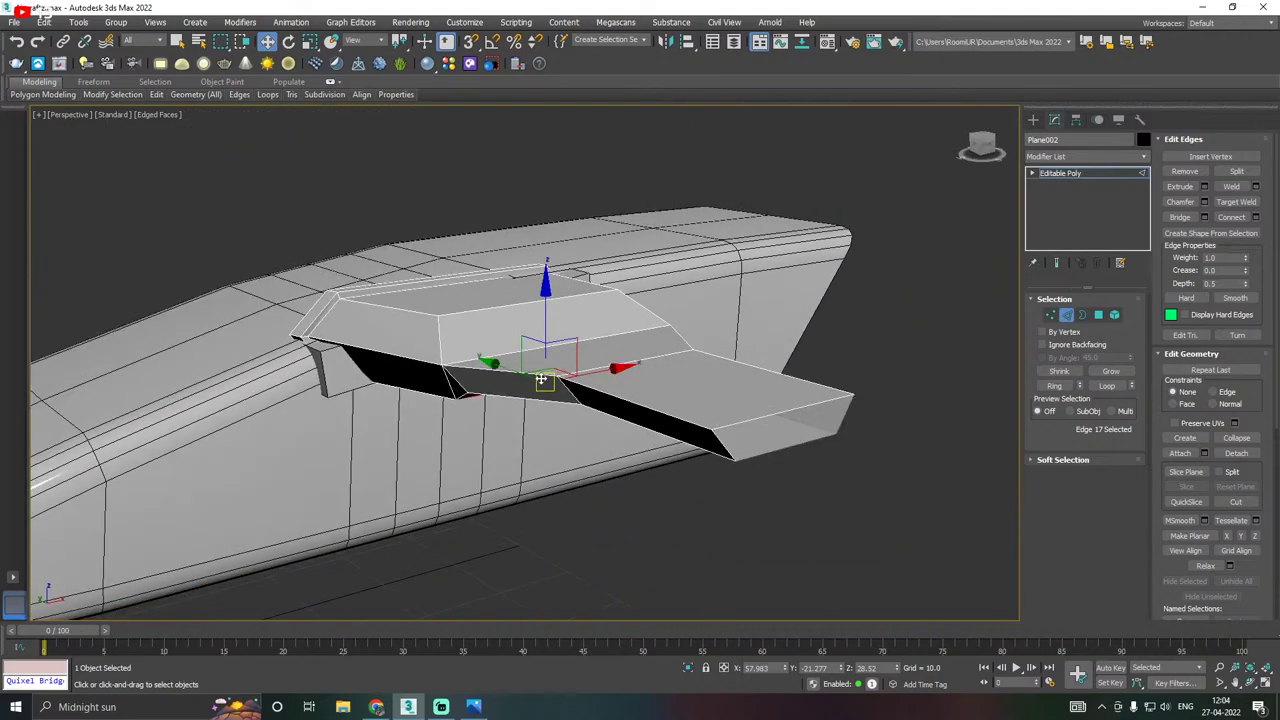
left_click(1102, 176)
scroll(652, 263, "down", 4)
middle_click_drag(648, 264, 644, 285, "alt")
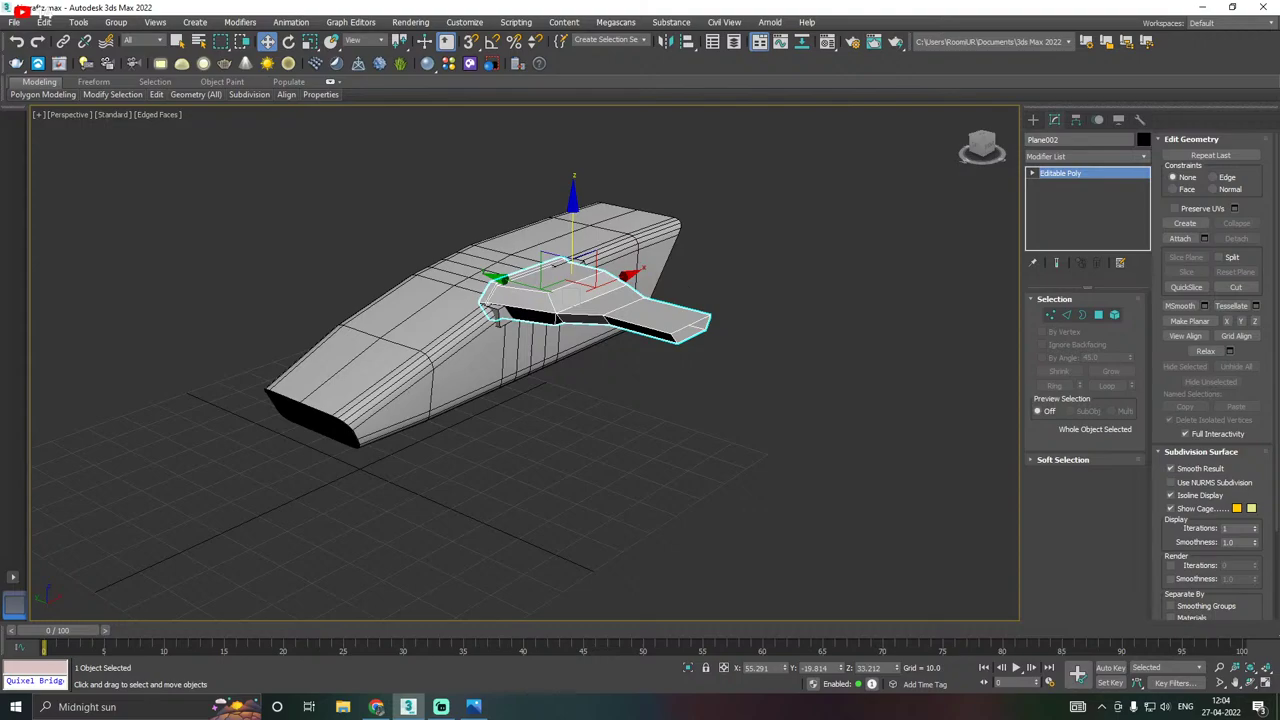
Examine the wings and the engine pods at their tips in the gargoyle aircraft reference image.
left_click_drag(0, 84, 869, 4)
scroll(644, 333, "up", 4)
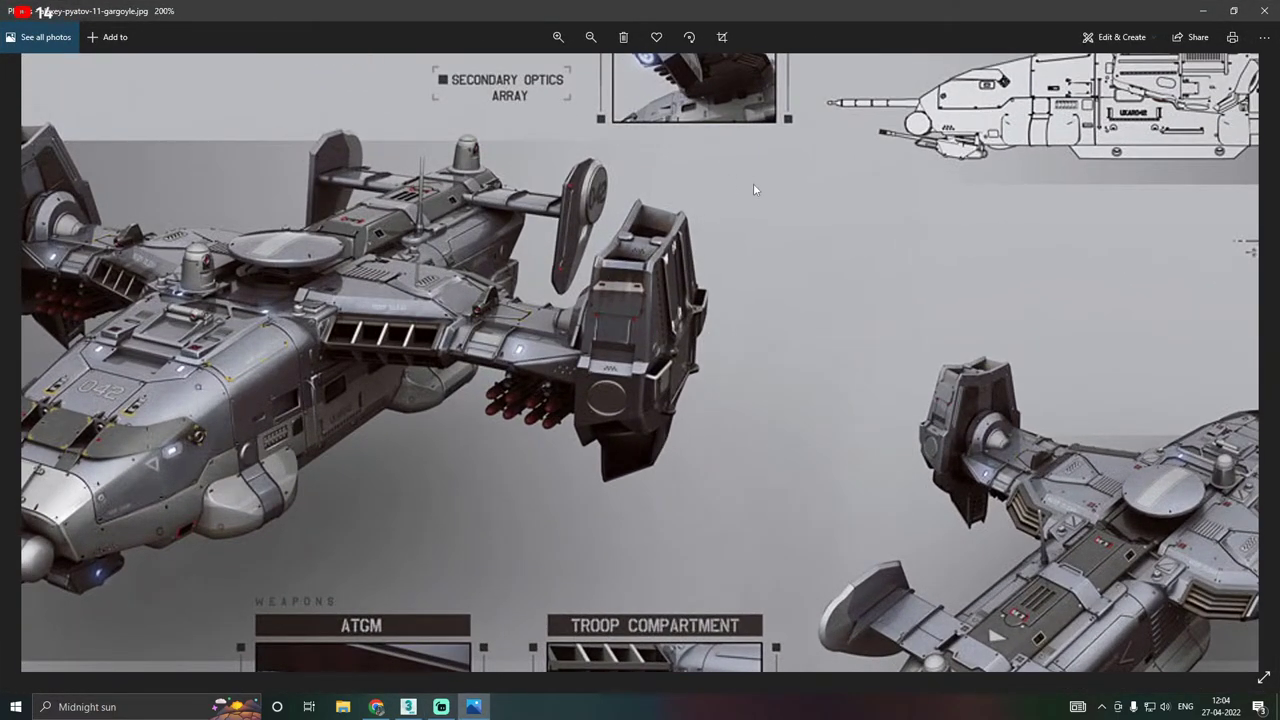
left_click_drag(753, 183, 714, 297)
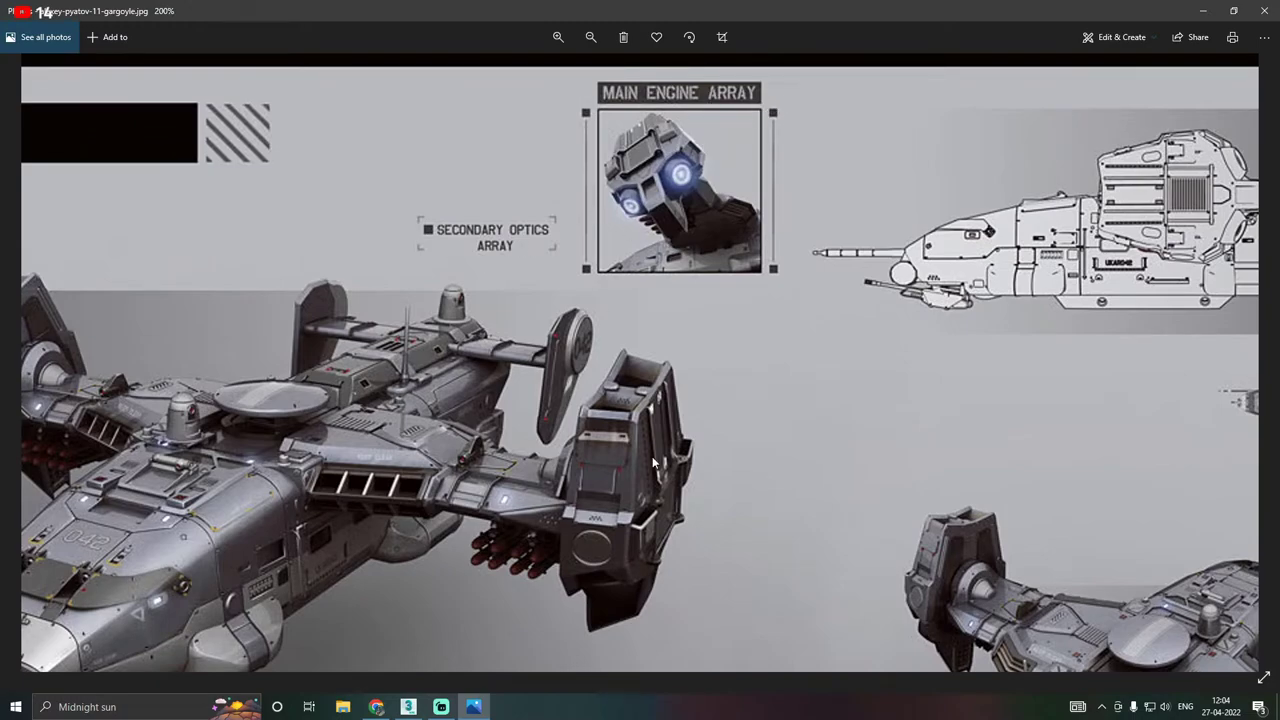
left_click_drag(655, 462, 630, 398)
left_click_drag(484, 428, 747, 404)
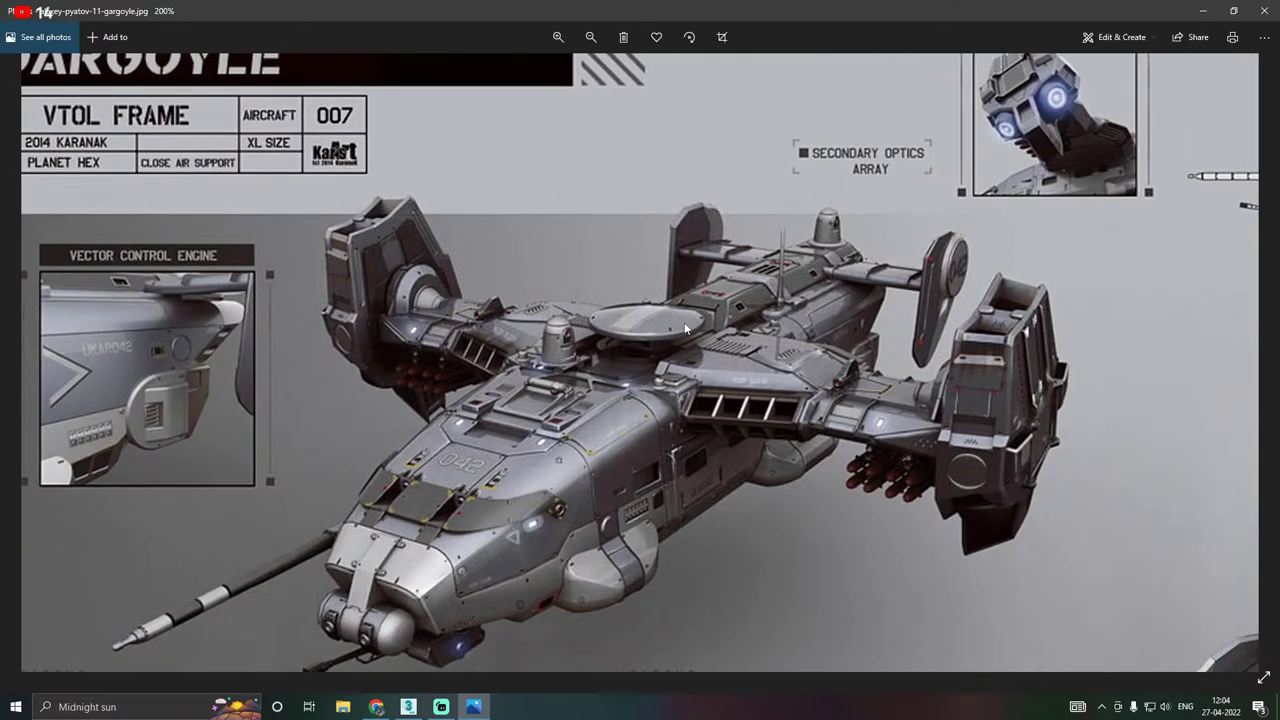
left_click_drag(1057, 412, 899, 376)
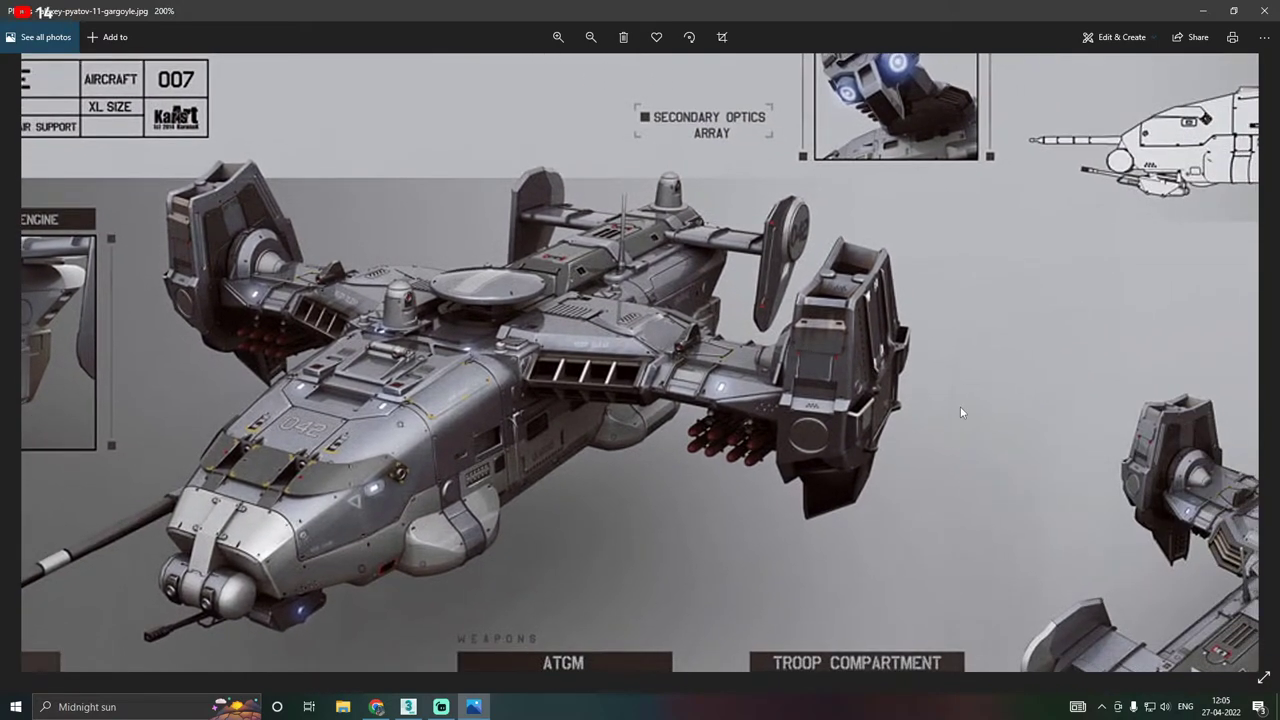
left_click_drag(900, 6, 0, 12)
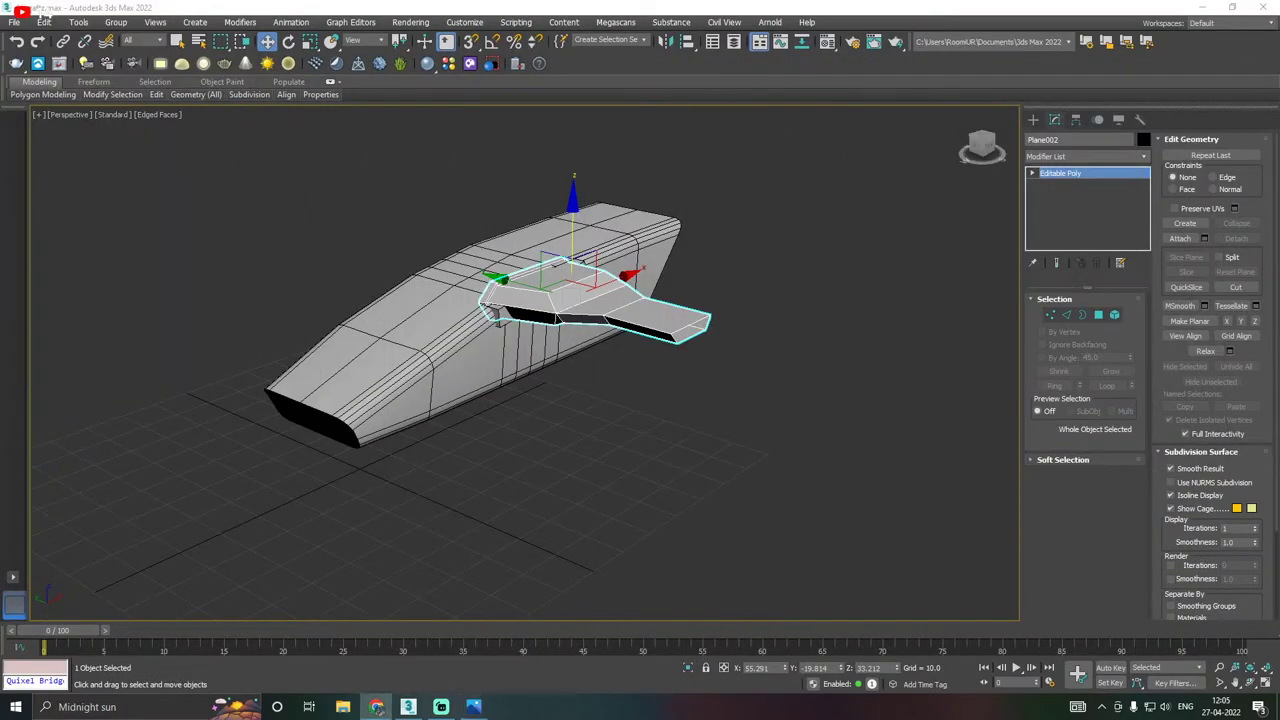
Save numbered copies of the scene, starting with Aircraftz06.max, and save the current scene.
left_click(855, 306)
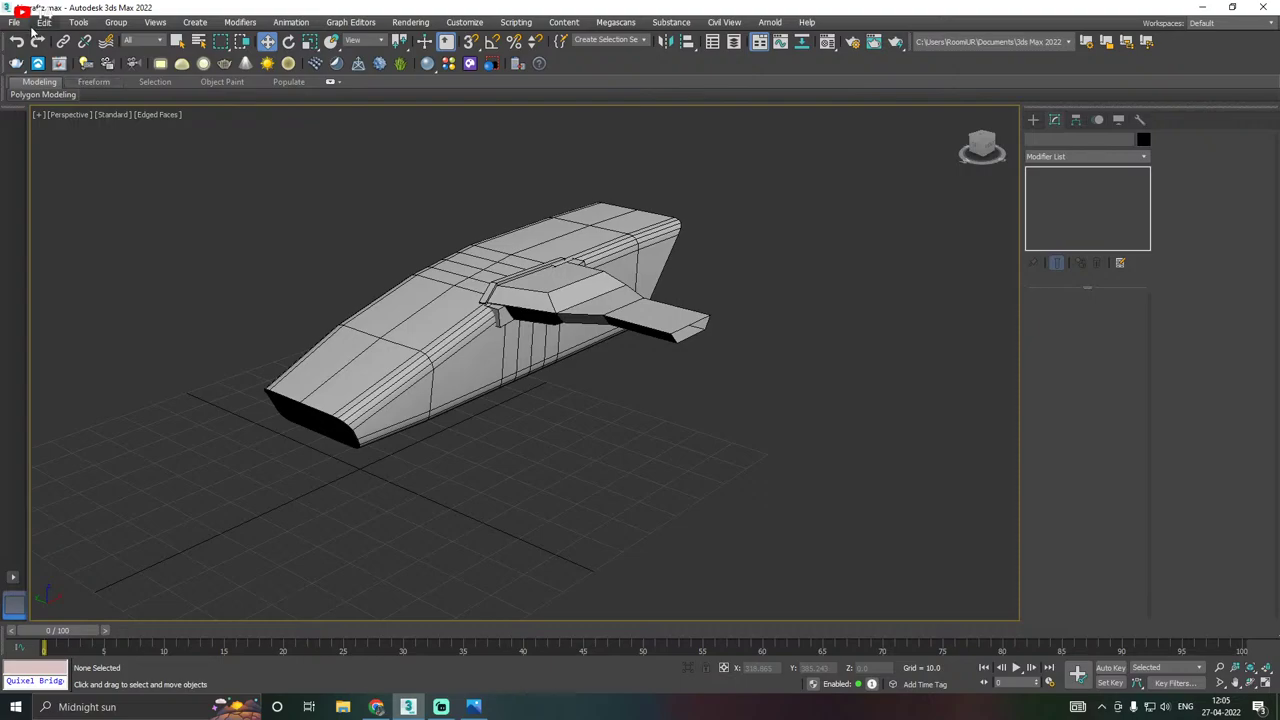
left_click(15, 22)
left_click(45, 154)
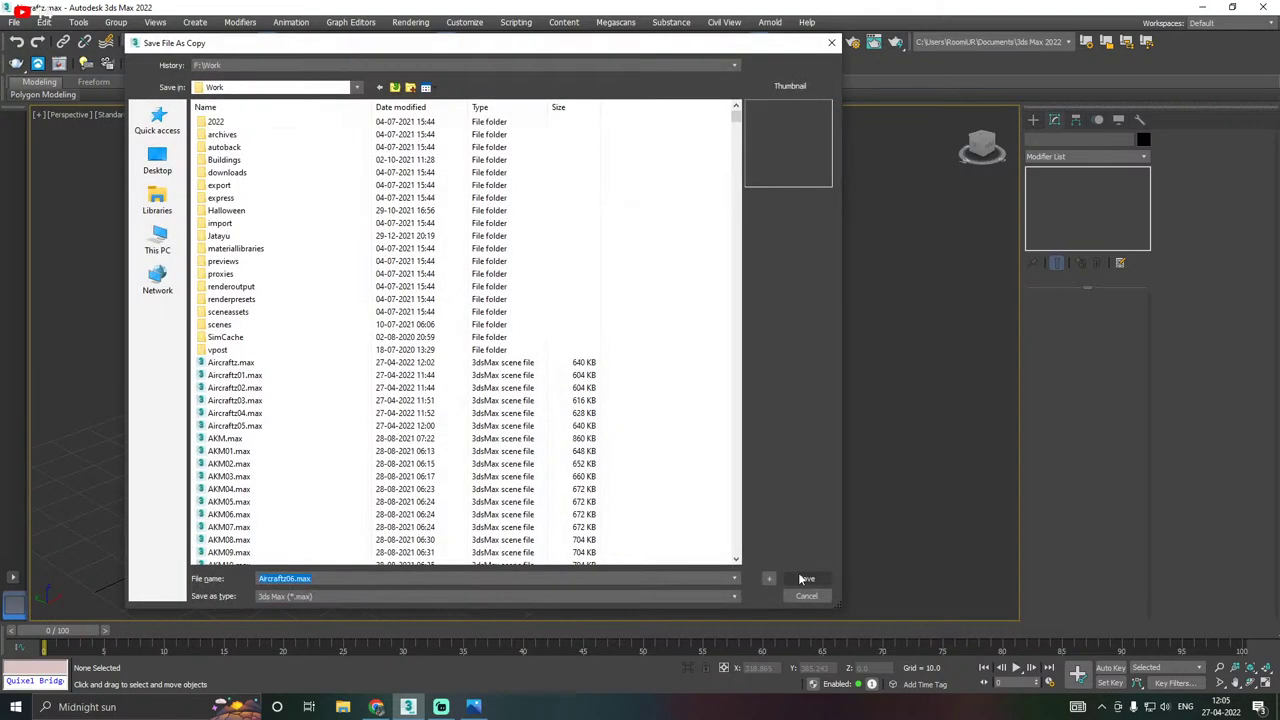
left_click(805, 577)
left_click(15, 22)
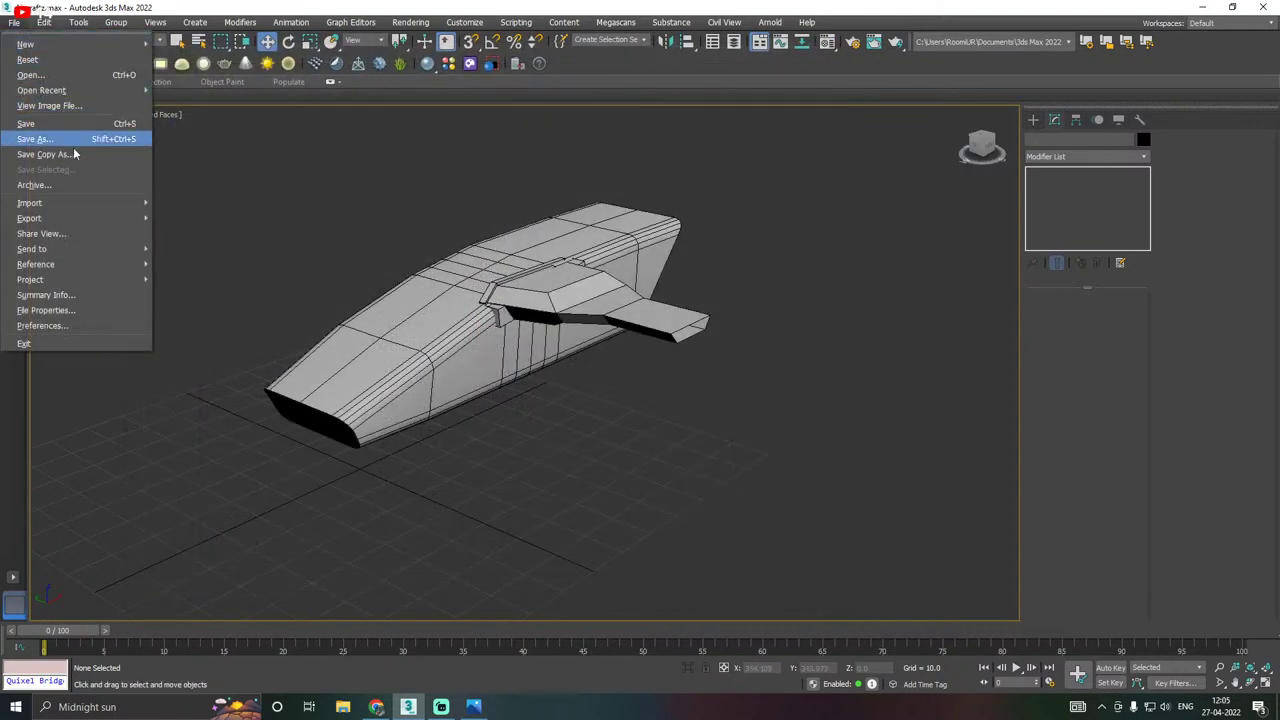
left_click(45, 154)
left_click(805, 578)
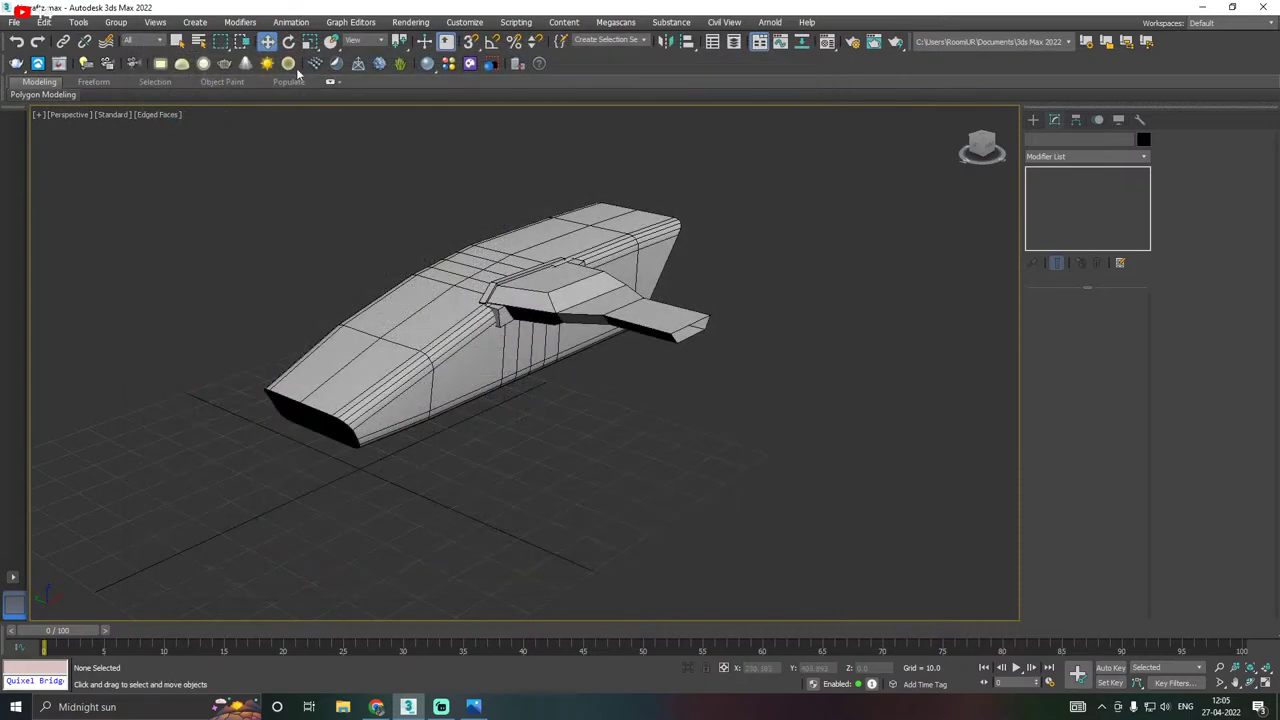
left_click(15, 22)
left_click(40, 123)
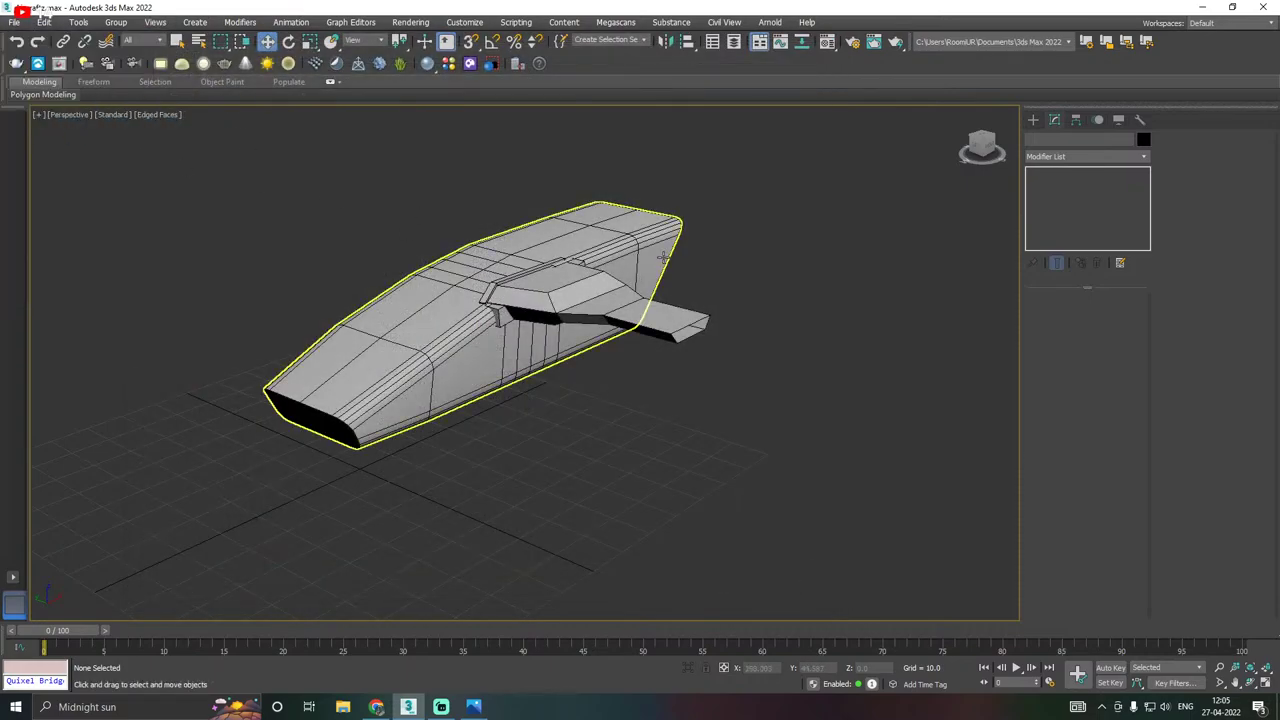
Create a box about 37 long and 33 wide in the front view, spanning the wing and the body's height.
scroll(531, 289, "up", 3)
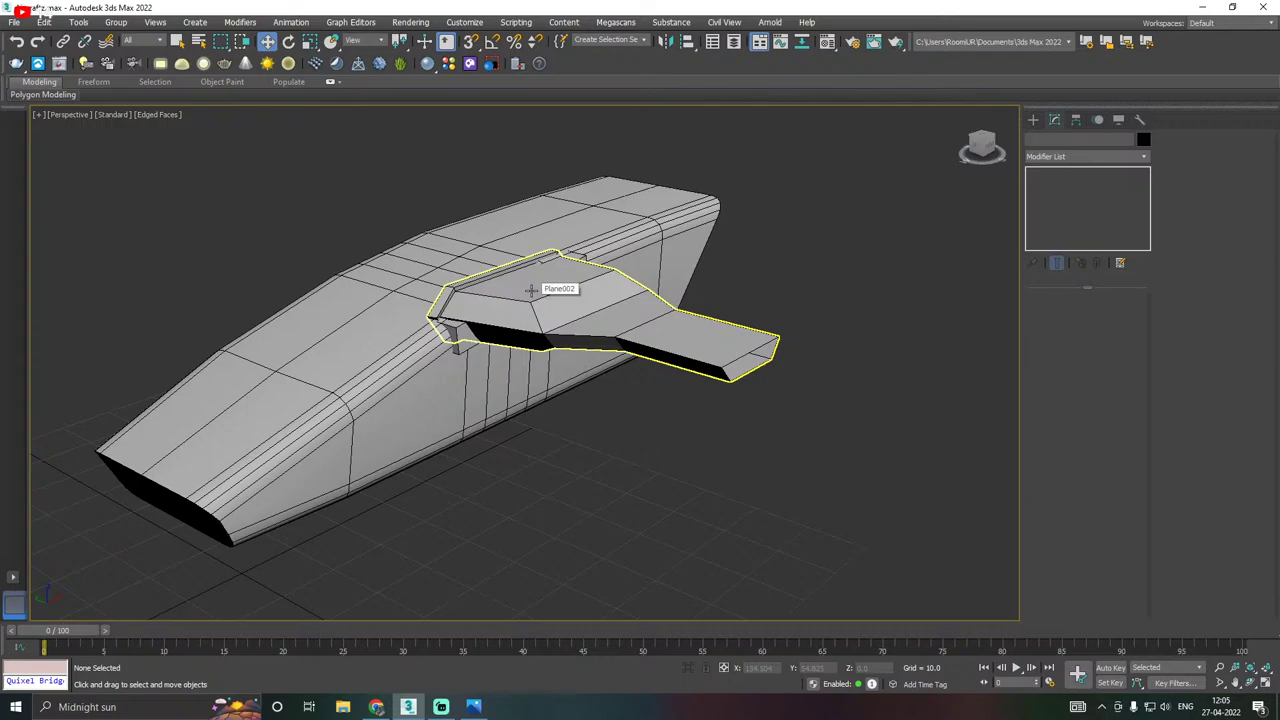
key("f")
scroll(579, 249, "down", 2)
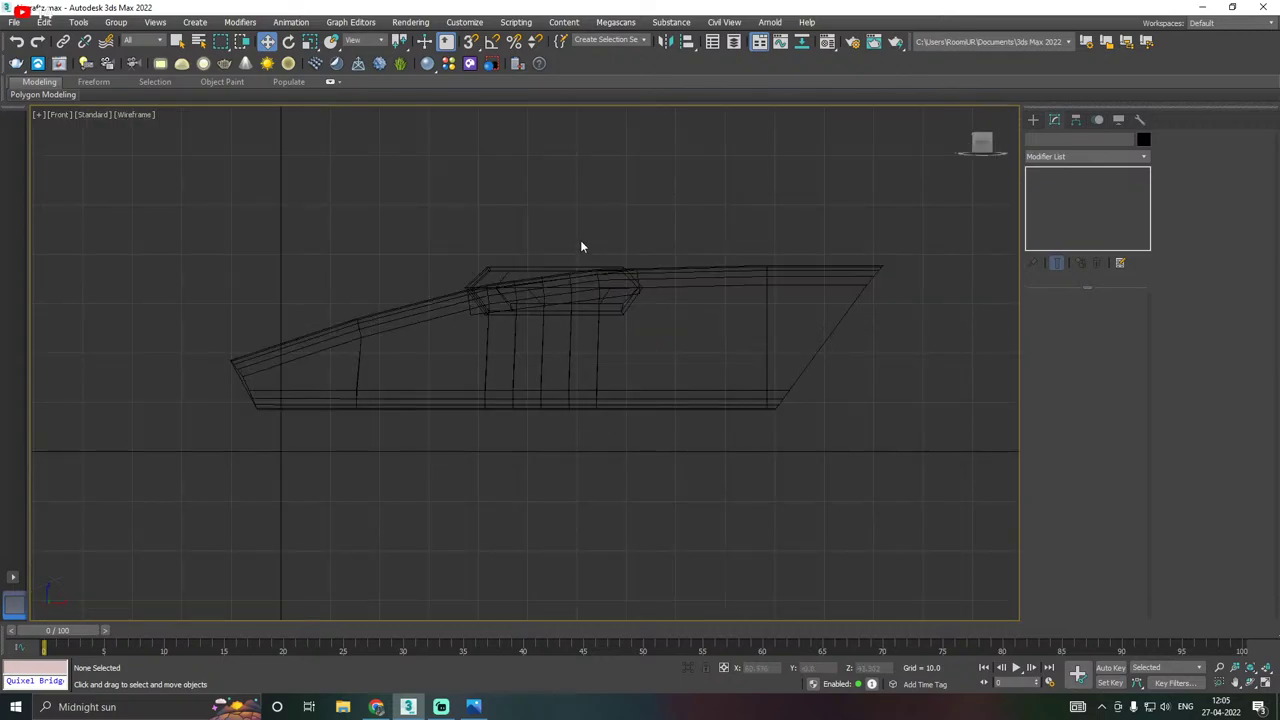
left_click(1033, 120)
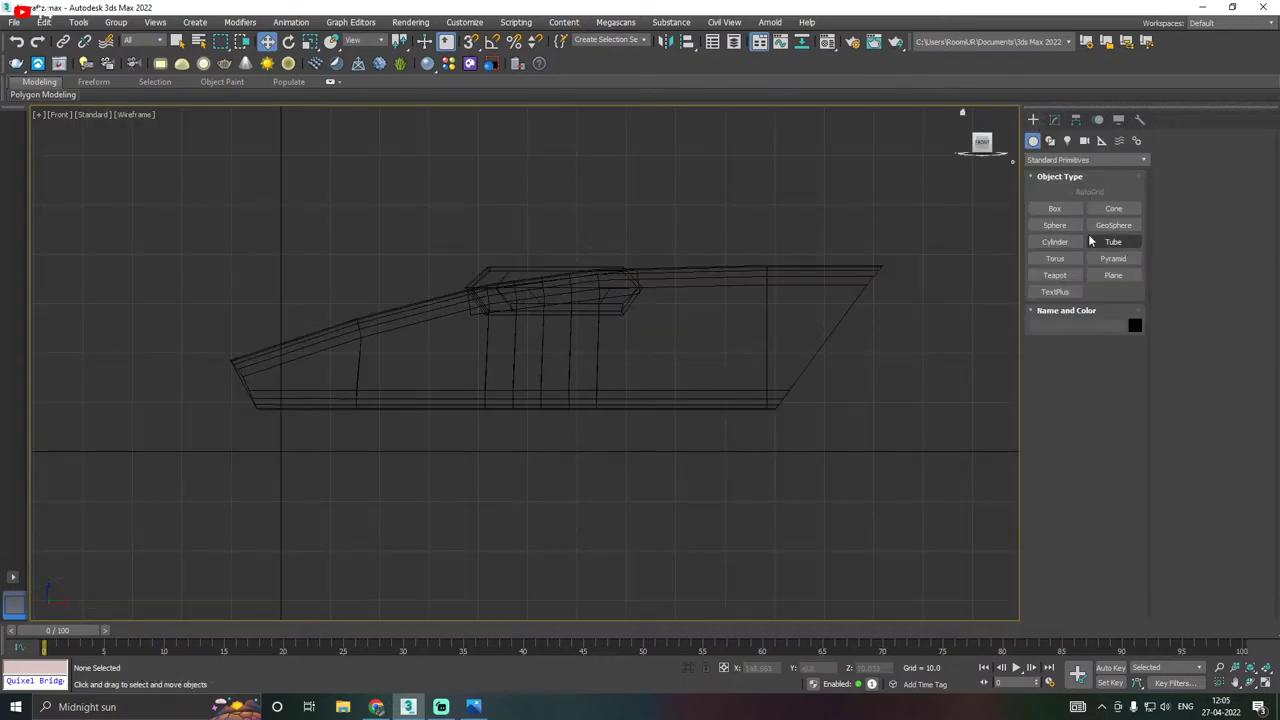
left_click(1040, 207)
left_click_drag(478, 234, 640, 419)
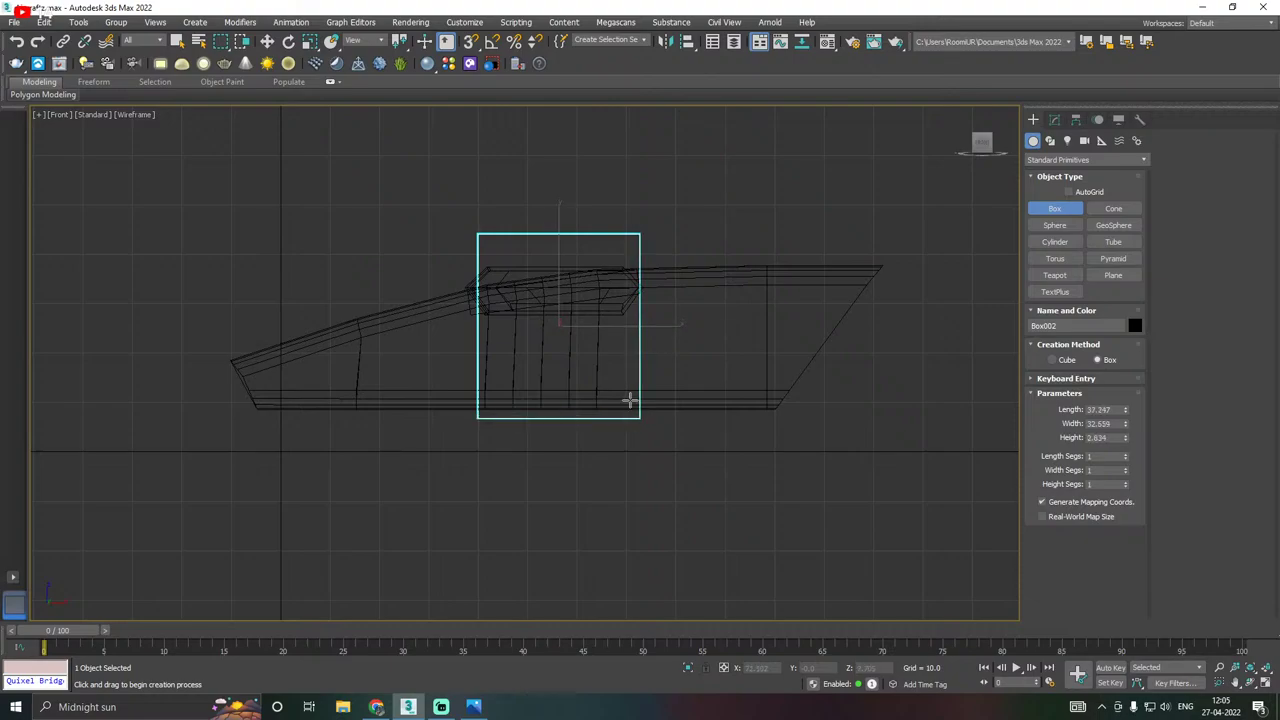
key("w")
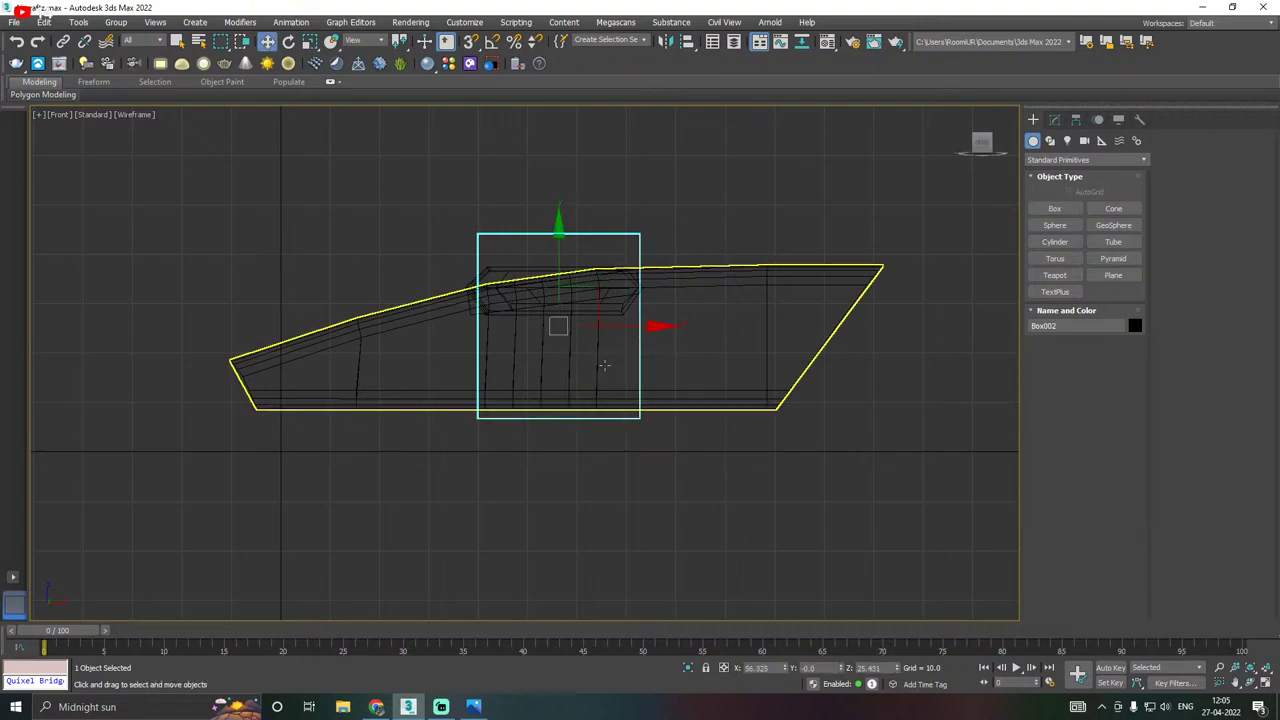
Assign the 01 - Default material to the new box.
key("p")
scroll(570, 335, "up", 2)
key("m")
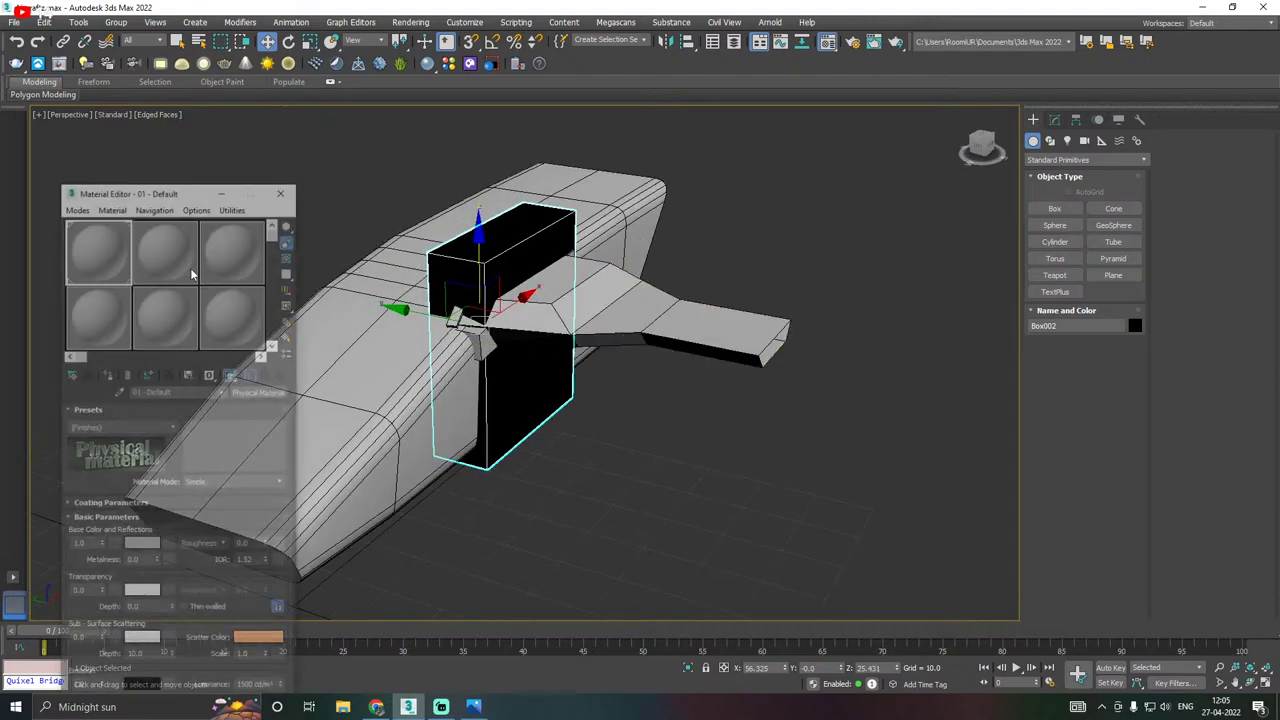
left_click(105, 376)
key("m")
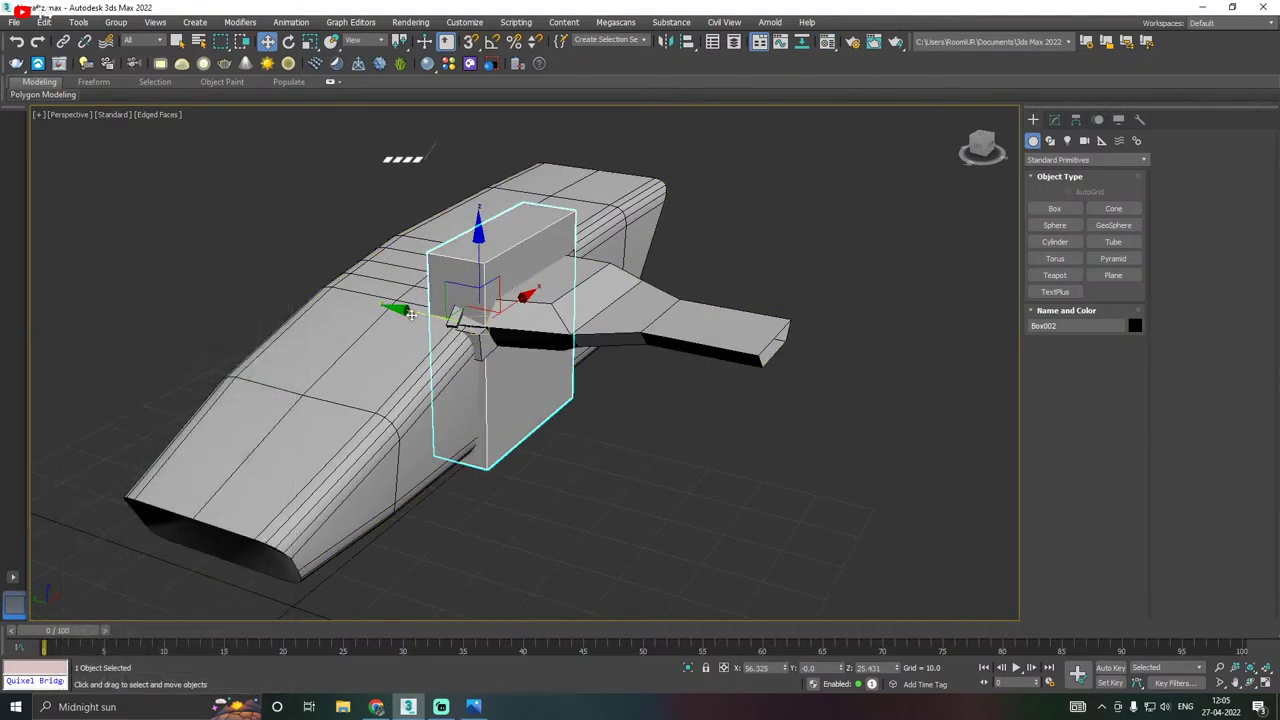
Move the box outward along Y to about -44.5, near the wing tip, and raise it to Z about 32.3.
left_click_drag(412, 313, 678, 310)
middle_click_drag(678, 309, 659, 409, "alt")
left_click_drag(659, 409, 642, 413)
middle_click_drag(685, 398, 520, 308, "alt")
key("e")
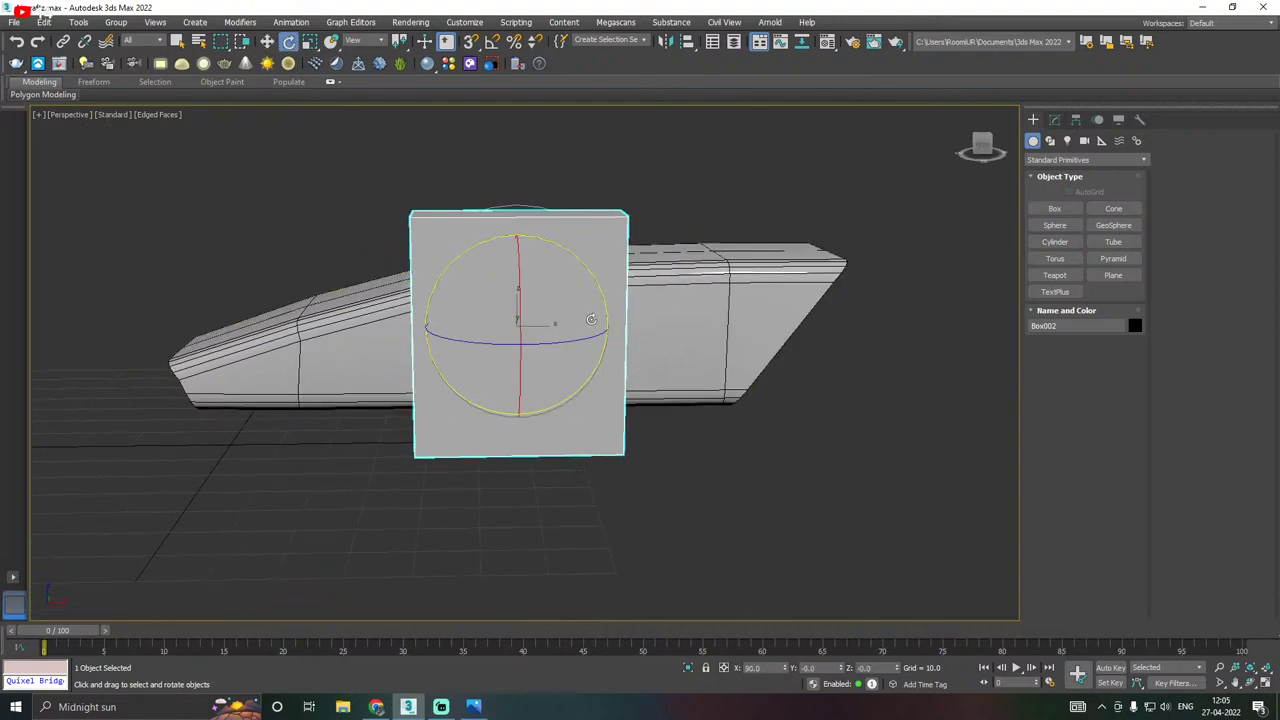
middle_click_drag(612, 268, 516, 258, "alt")
left_click(380, 283, "ctrl")
left_click_drag(513, 253, 437, 290)
middle_click_drag(437, 291, 390, 210, "alt")
left_click(268, 45)
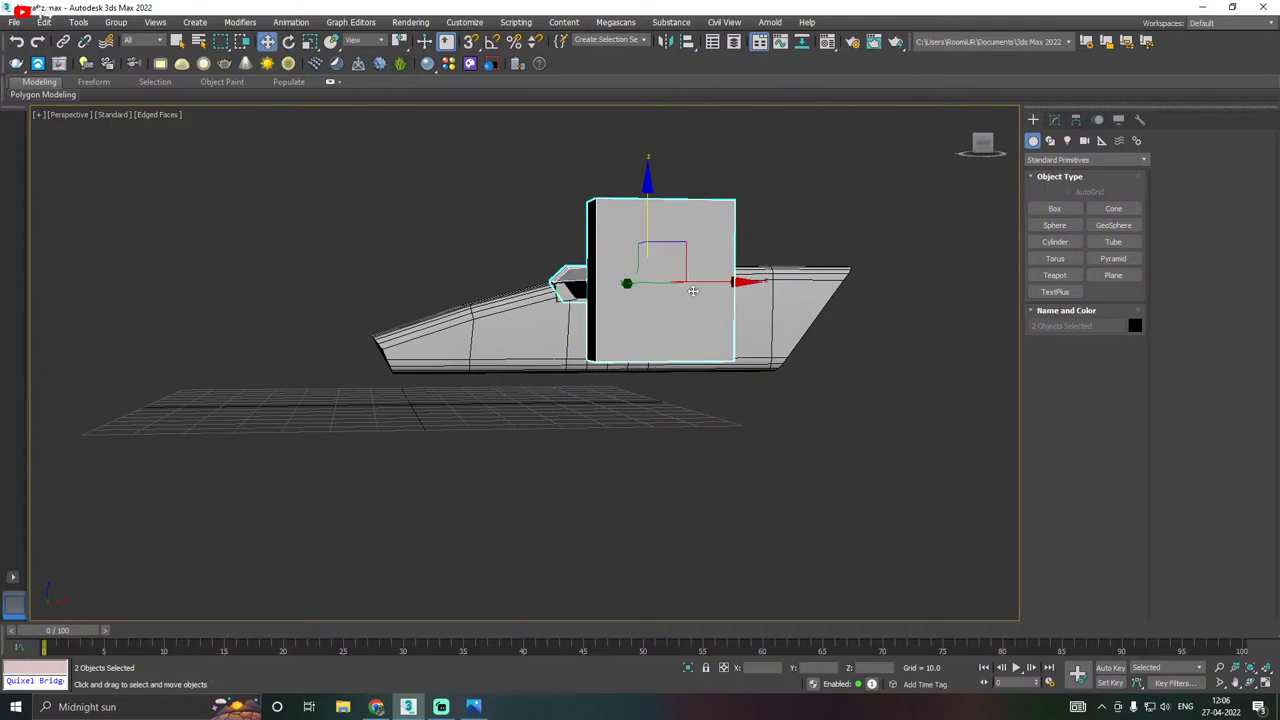
left_click(688, 297)
Move the box farther outward along Y to about -52.7 so its inner face meets the wing tip.
middle_click_drag(681, 302, 788, 340)
scroll(614, 300, "up", 3)
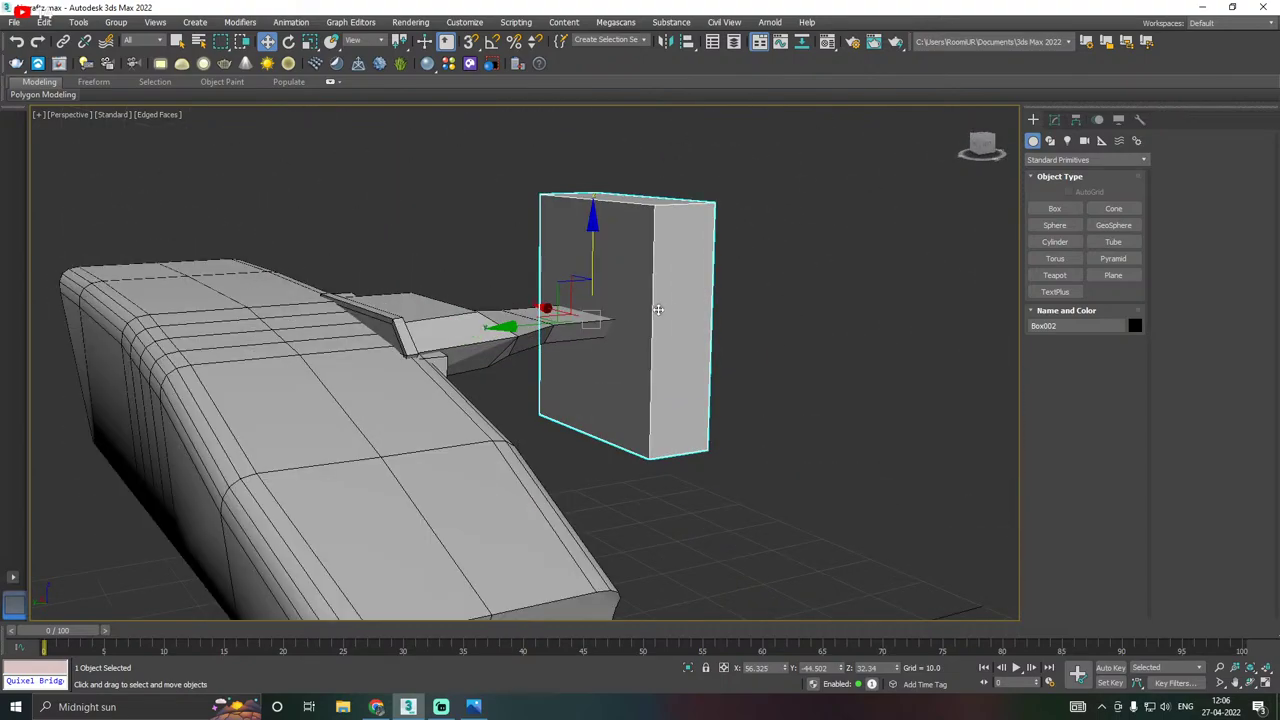
middle_click_drag(658, 310, 583, 358, "alt")
scroll(583, 358, "up", 5)
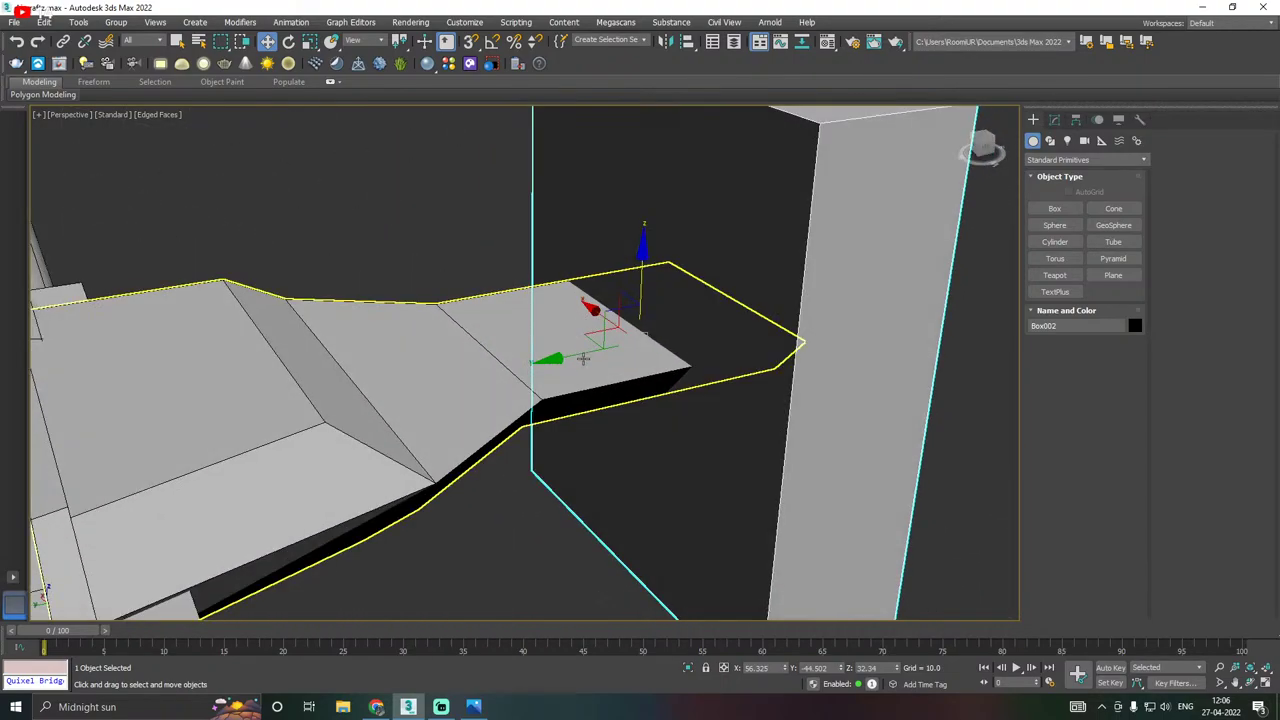
left_click_drag(583, 358, 656, 306)
scroll(654, 307, "down", 5)
middle_click_drag(640, 345, 427, 311, "alt")
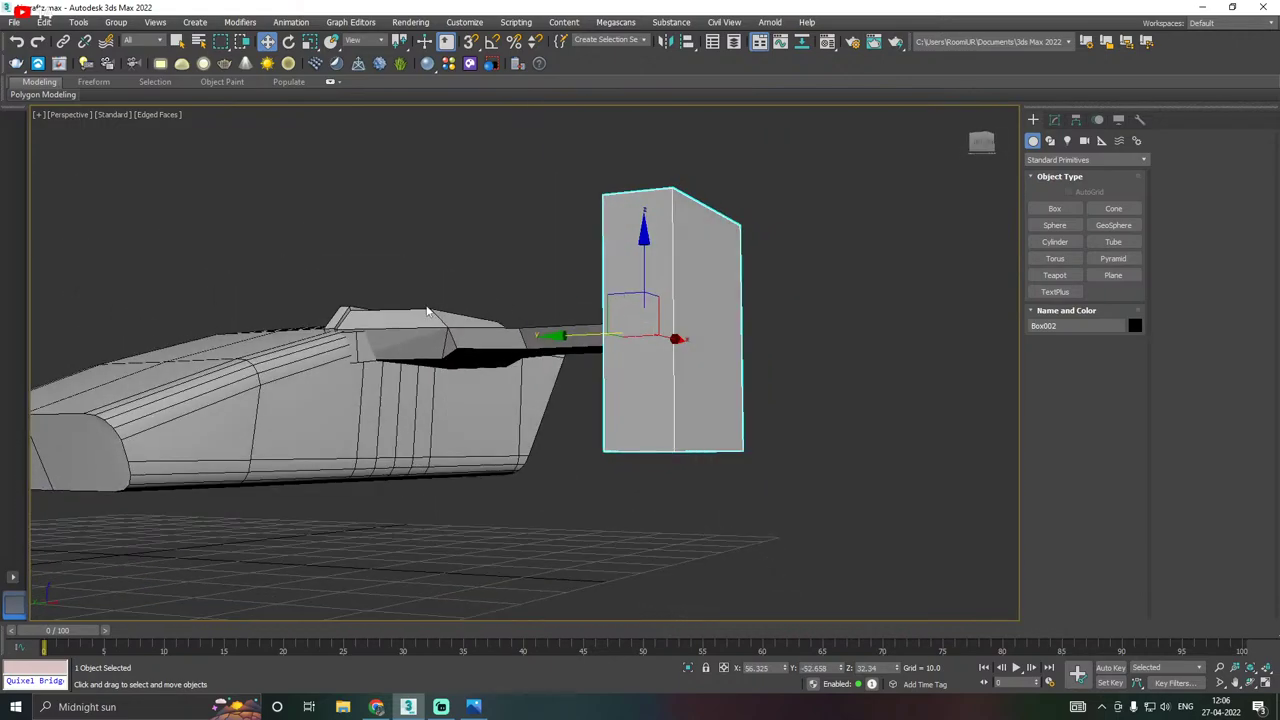
Convert the box at the wing tip to an editable poly.
key("alt+Tab")
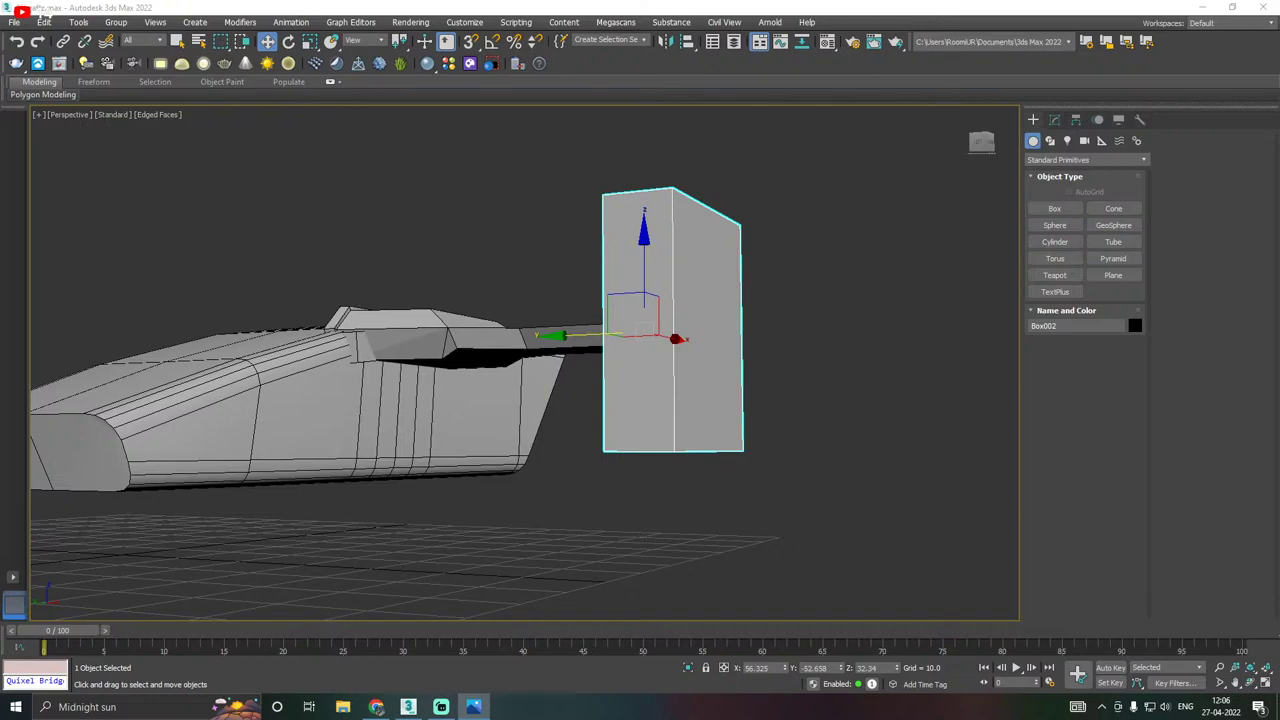
middle_click_drag(736, 384, 560, 410, "alt")
left_click(1054, 119)
right_click(1068, 222)
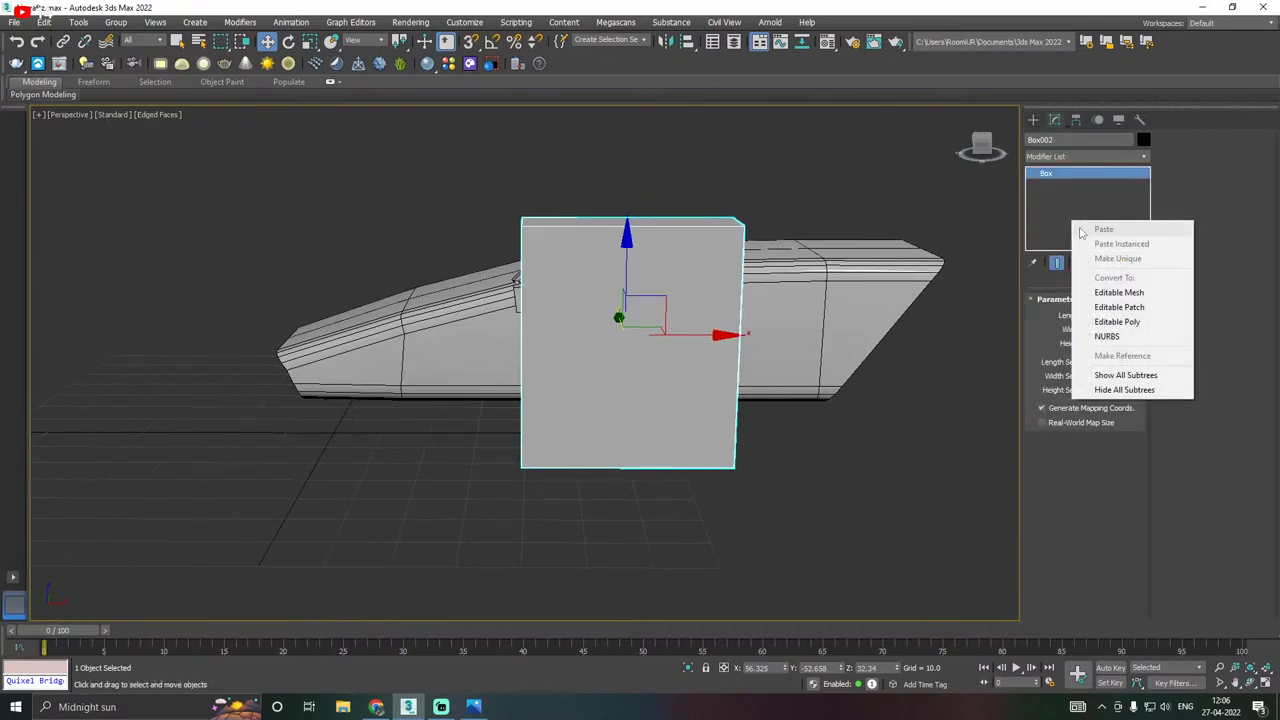
left_click(1100, 318)
Scale the box's top polygon narrower along the body's length so the box tapers upward.
middle_click_drag(723, 314, 592, 342, "alt")
left_click(1099, 316)
left_click(544, 241)
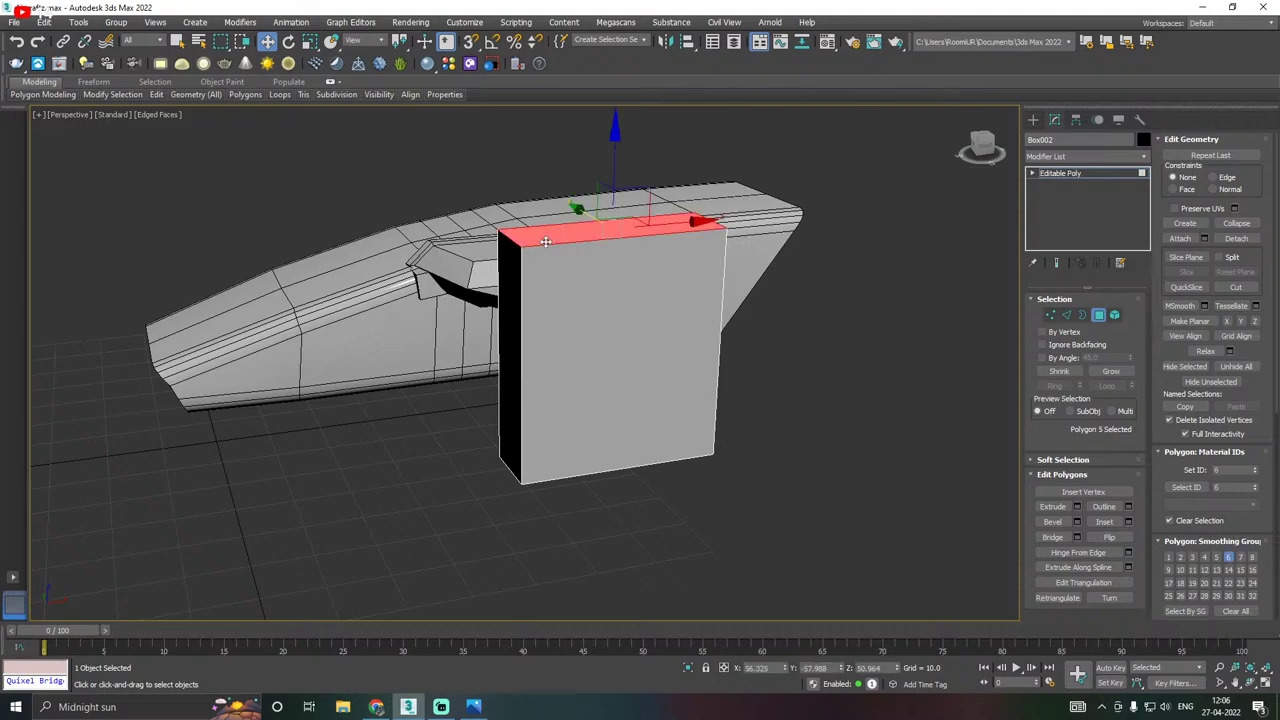
key("r")
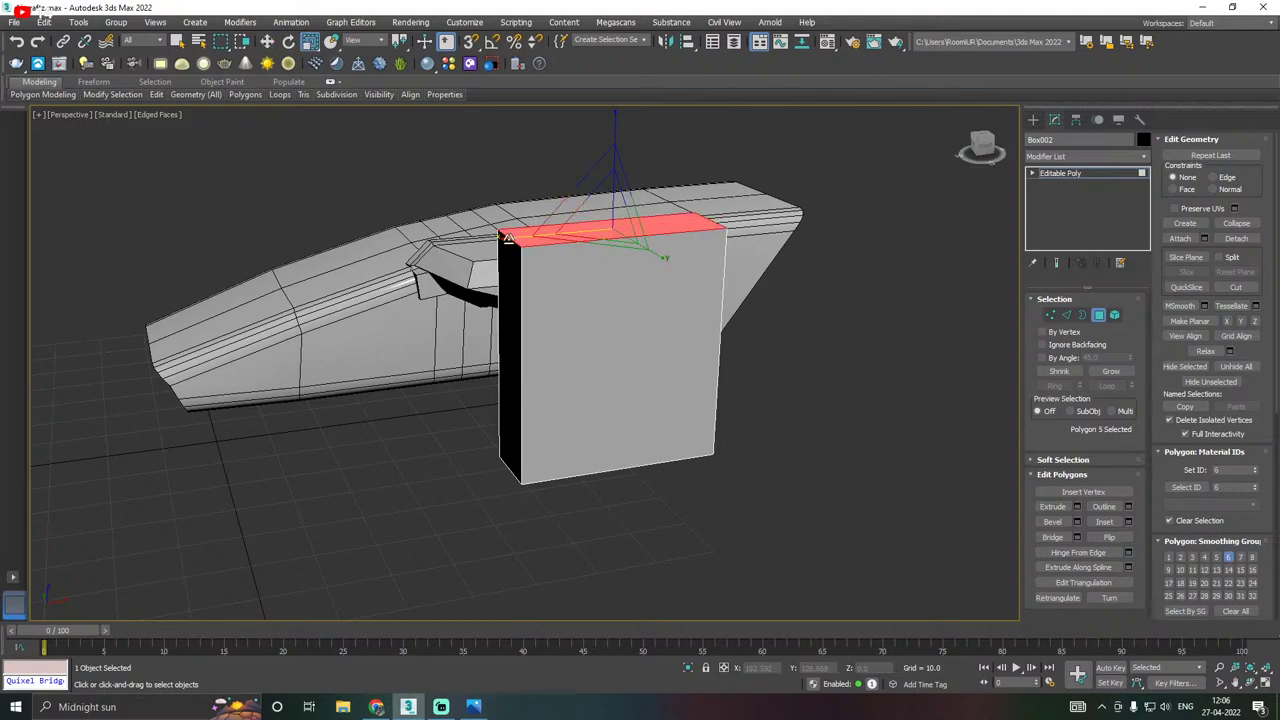
left_click_drag(507, 238, 524, 243)
key("w")
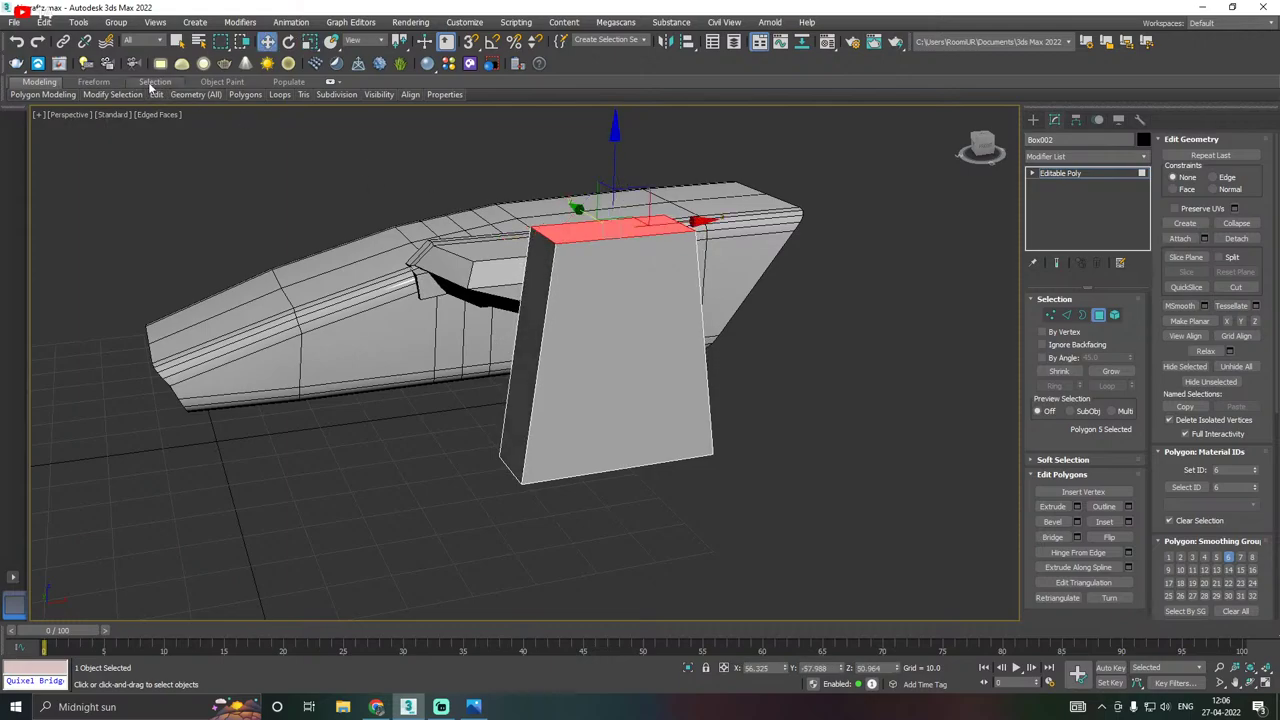
mouse_move(157, 94)
left_click(265, 127)
right_click(568, 403)
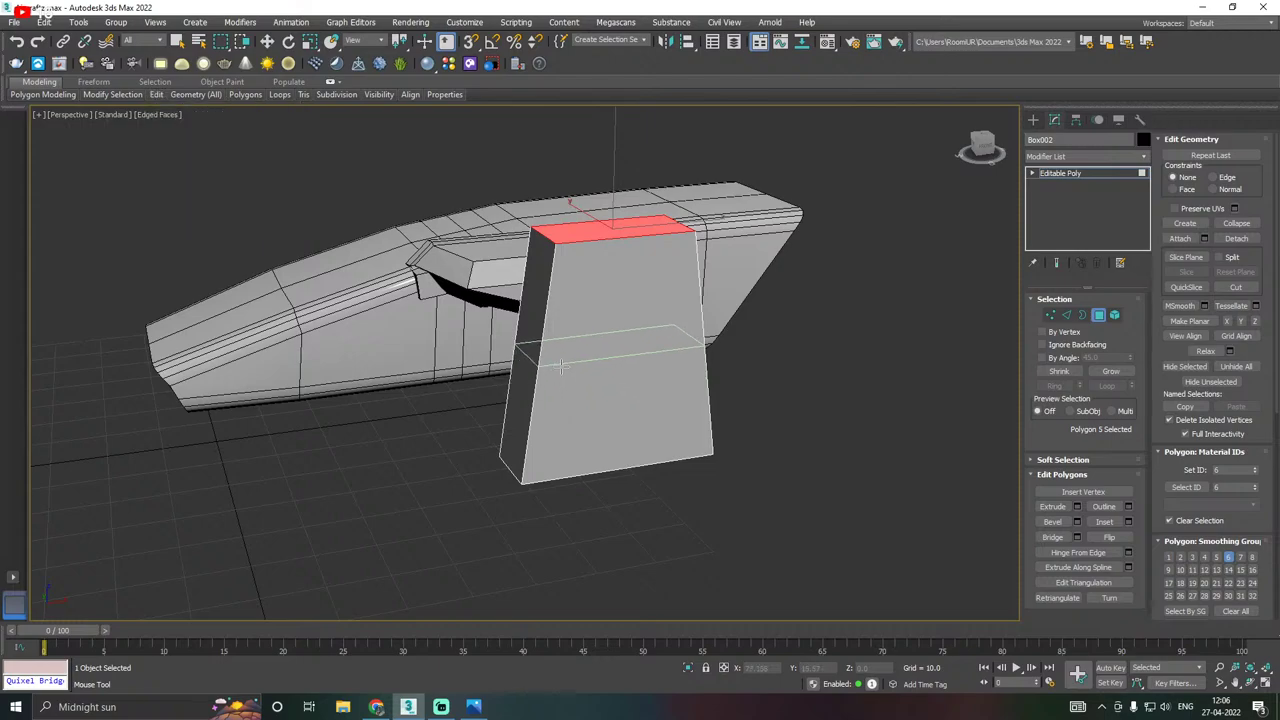
Connect the box's four upright edges with 2 segments to add two horizontal edge loops.
left_click(1067, 316)
left_click_drag(742, 311, 295, 341)
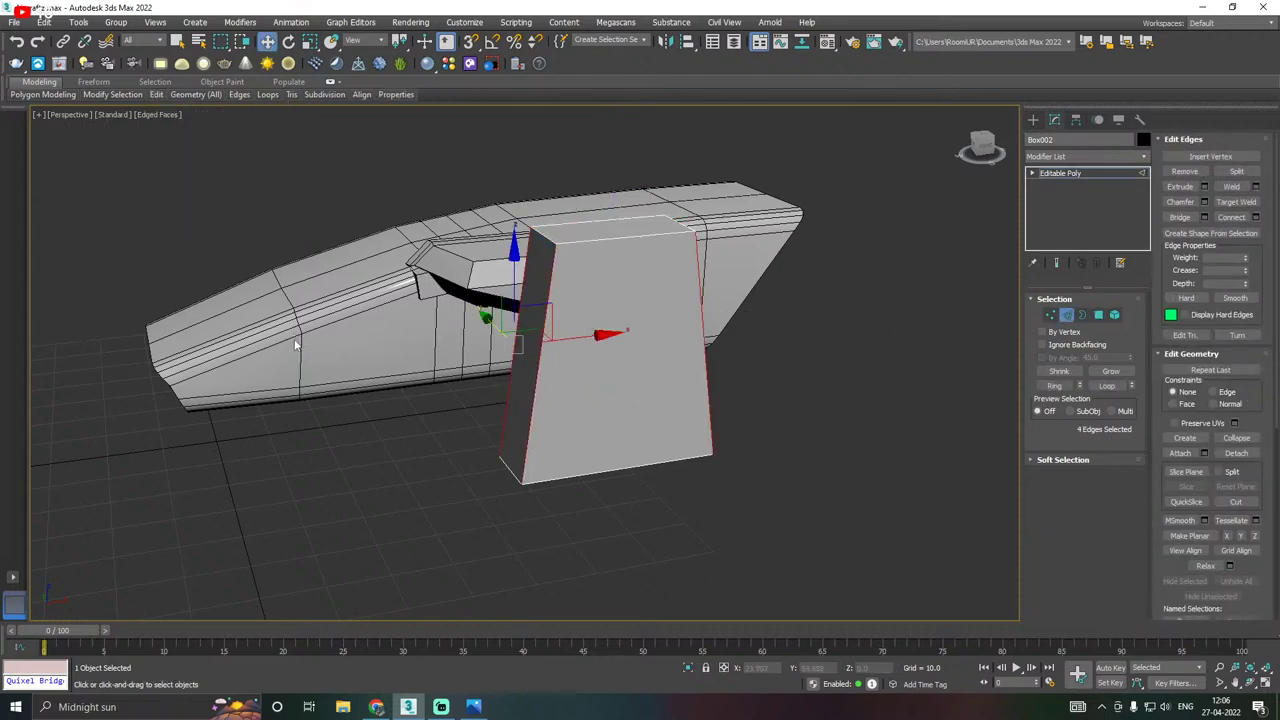
left_click(1254, 218)
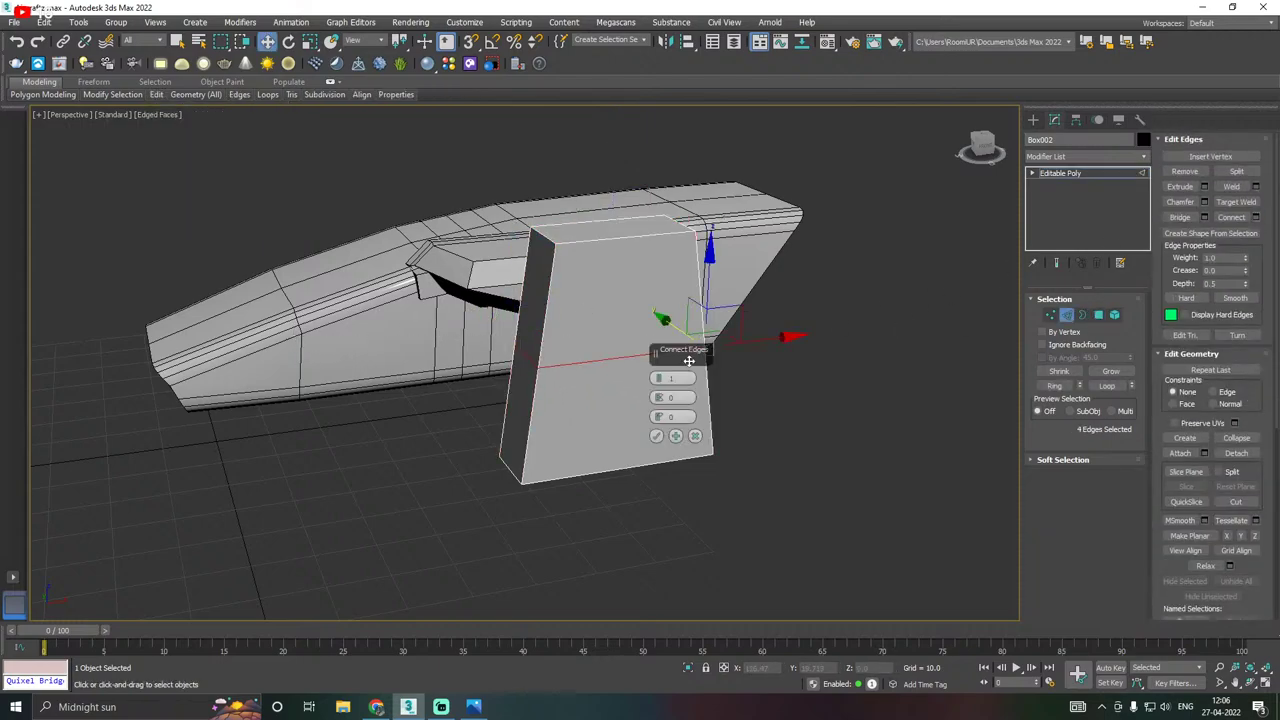
left_click(658, 377)
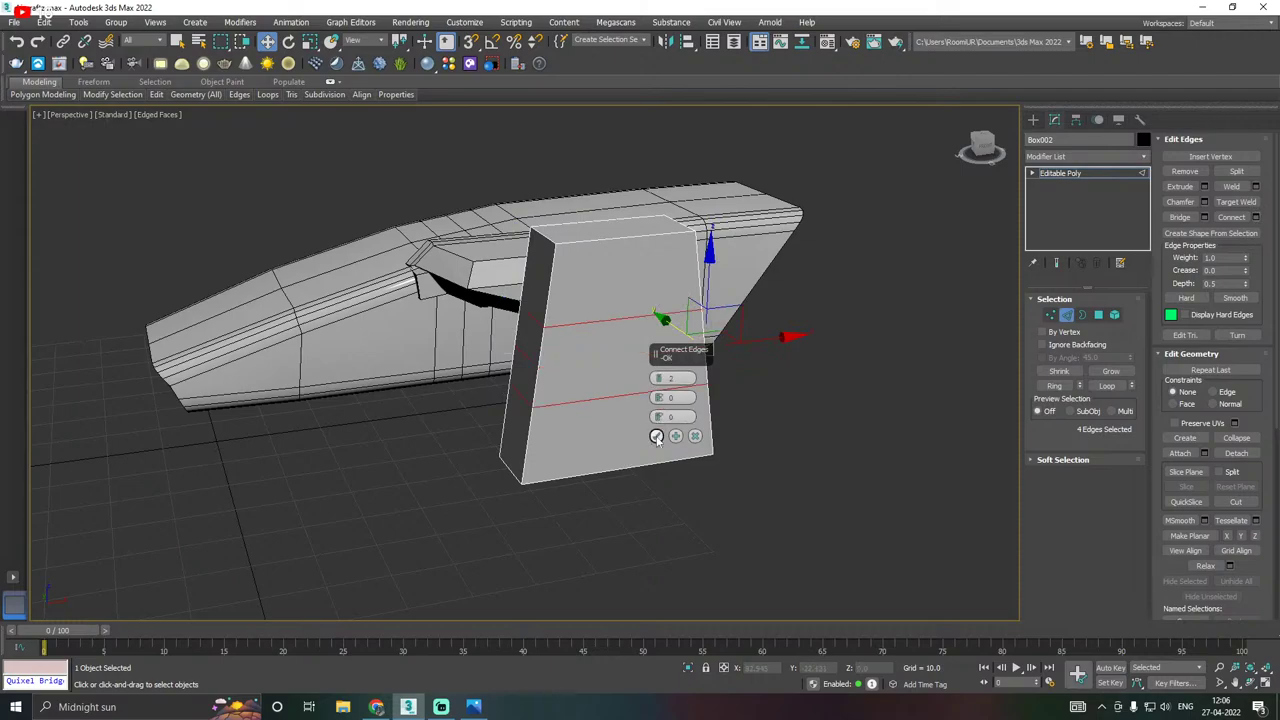
left_click(656, 436)
Bevel the middle polygons on both narrow sides of the box outward with a height of about 2.62 and outline -1.0.
middle_click_drag(656, 438, 644, 386, "alt")
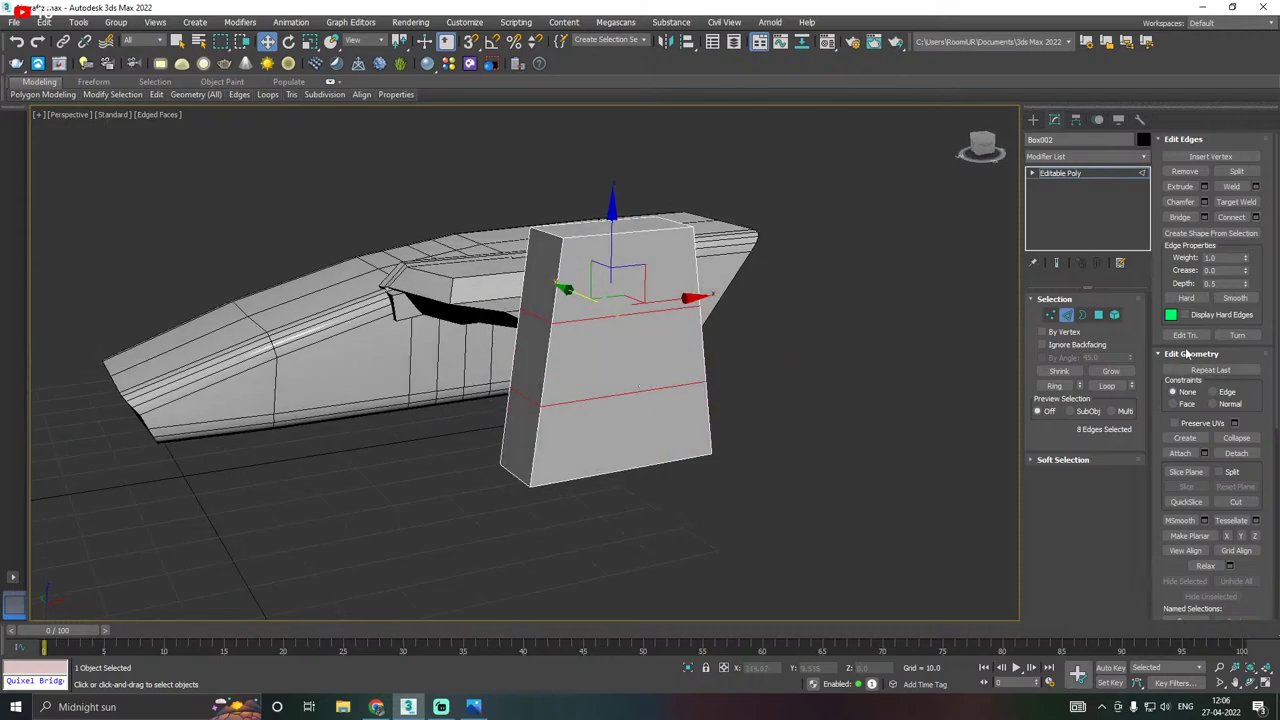
left_click(1098, 316)
middle_click_drag(556, 363, 860, 380, "alt")
left_click(651, 391, "ctrl")
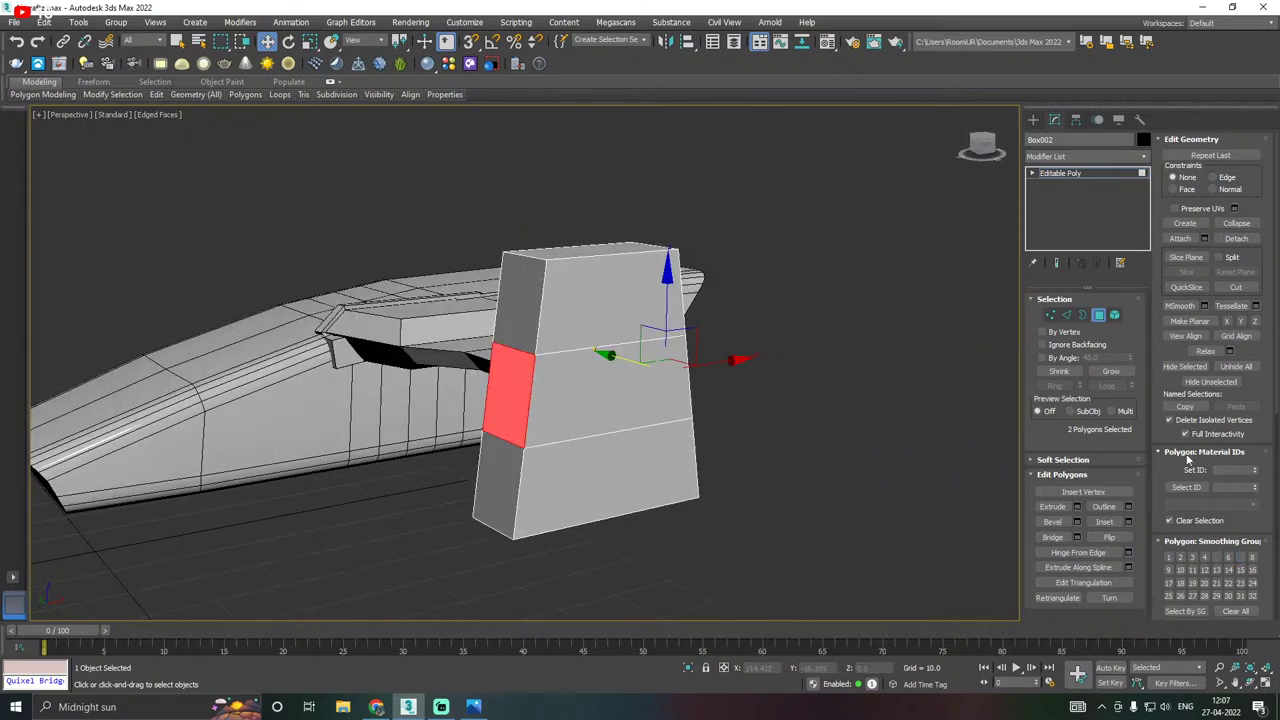
left_click(1077, 521)
left_click_drag(670, 398, 670, 443)
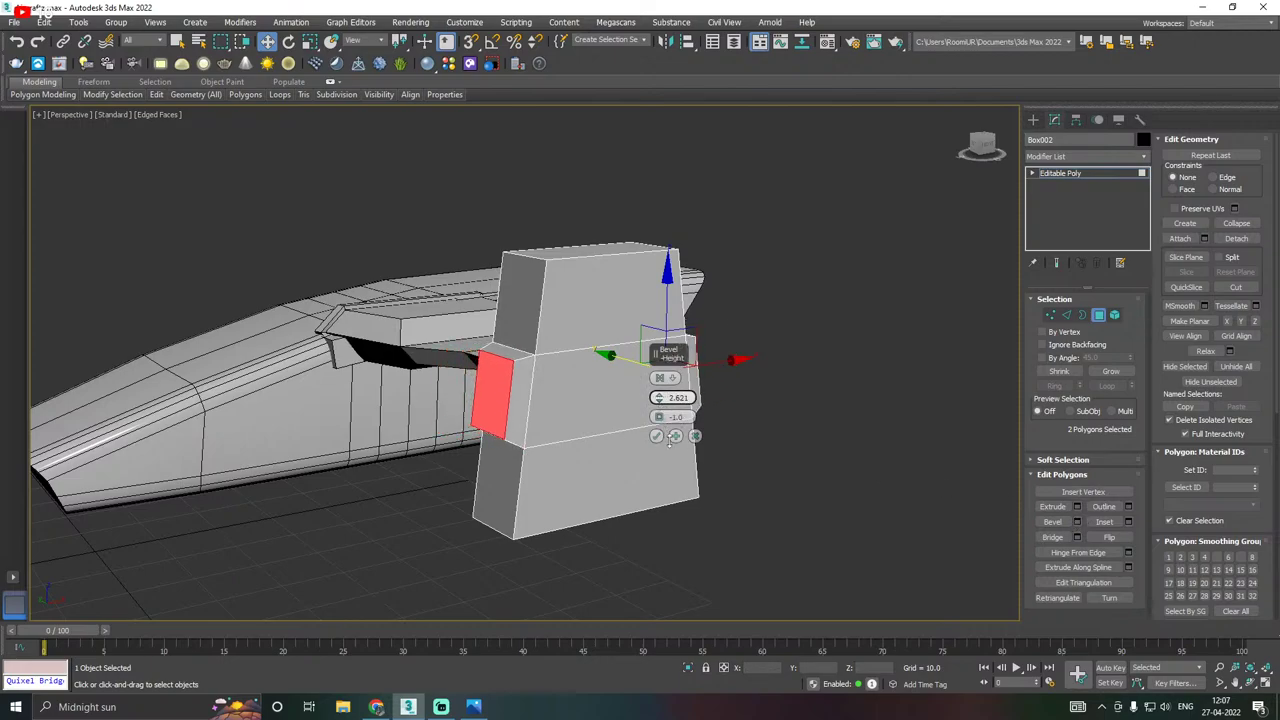
left_click_drag(660, 417, 660, 416)
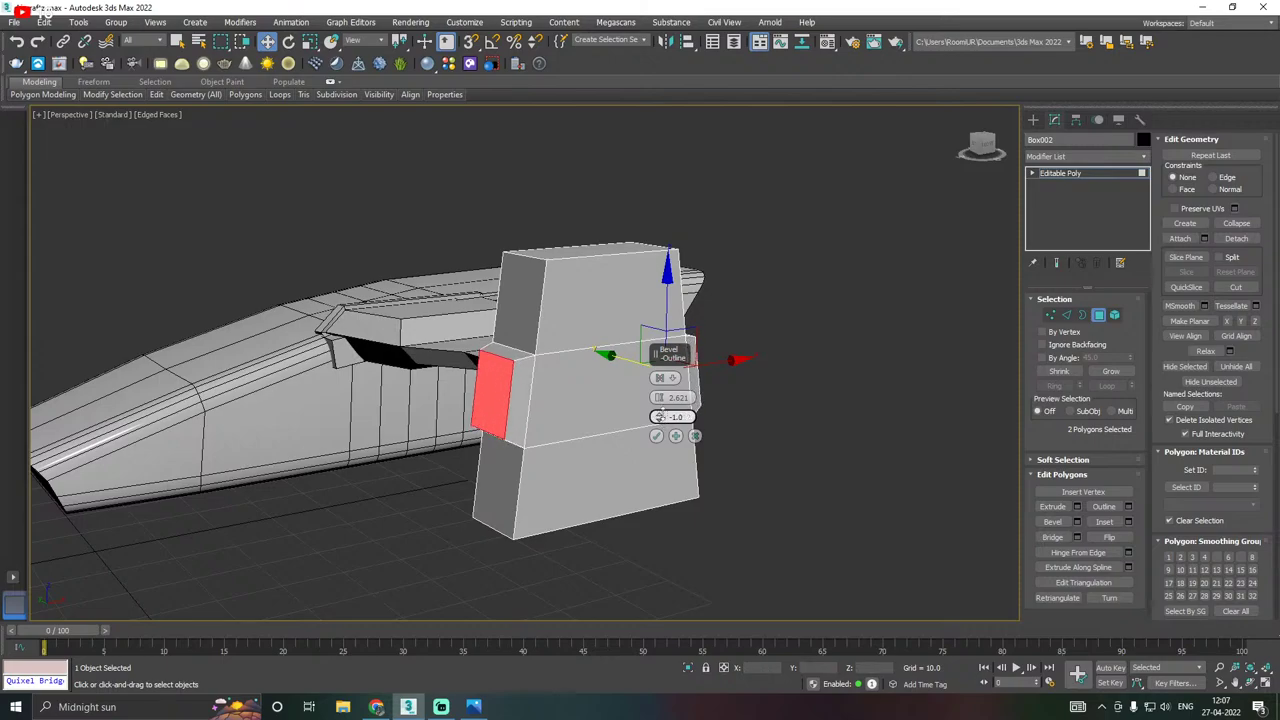
left_click(657, 437)
Connect the ring of edges running along the box's length with 2 segments and a pinch of -26.
middle_click_drag(669, 419, 712, 338, "alt")
left_click(1066, 315)
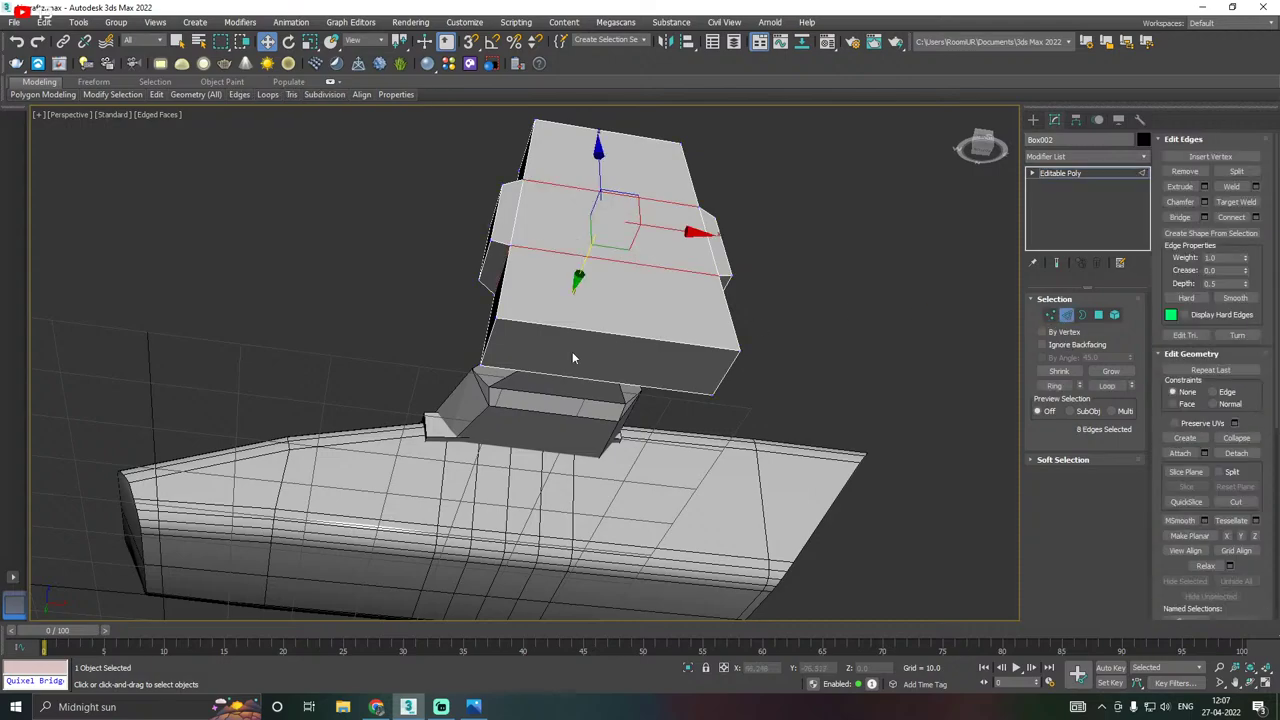
left_click(620, 334)
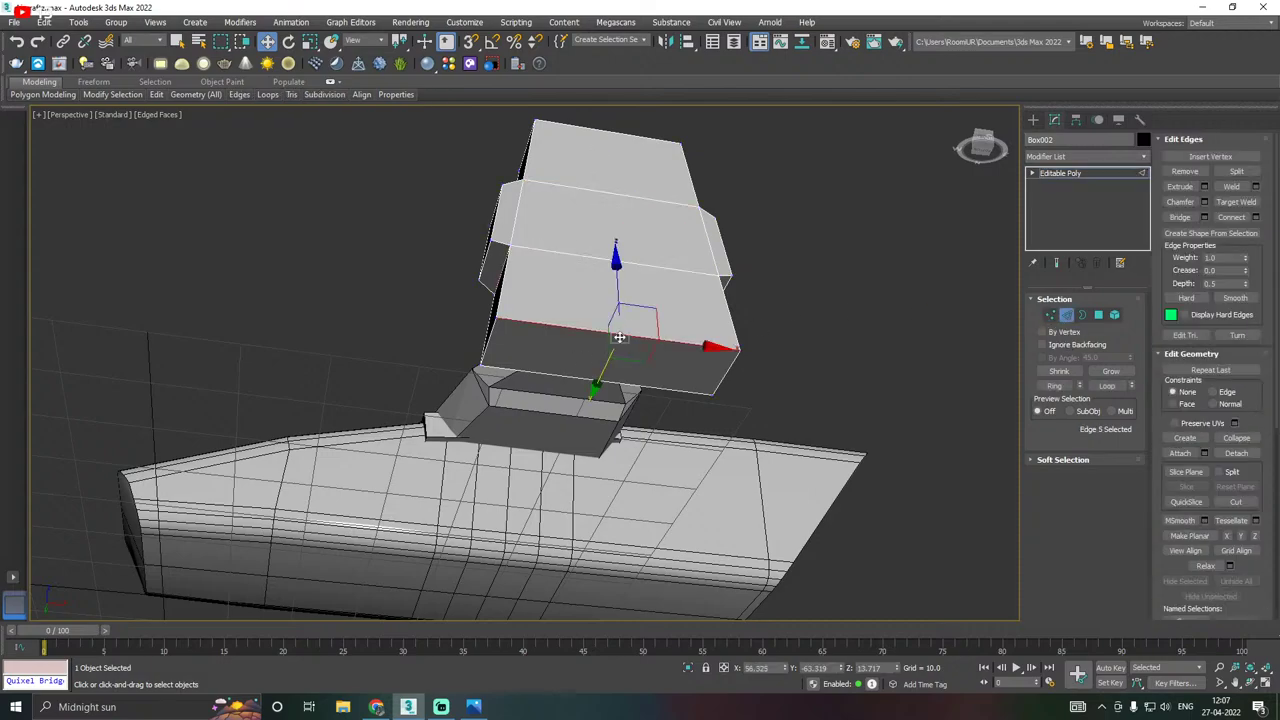
left_click(1055, 385)
left_click(1258, 217)
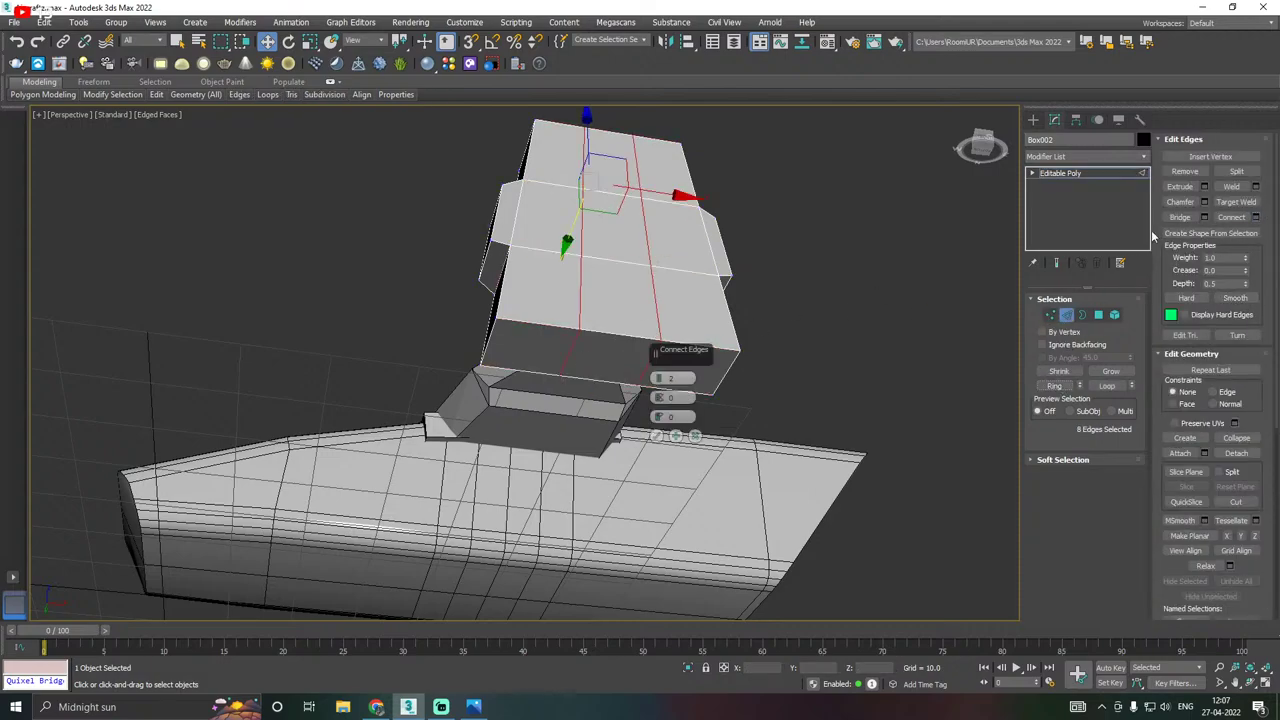
left_click_drag(658, 397, 676, 466)
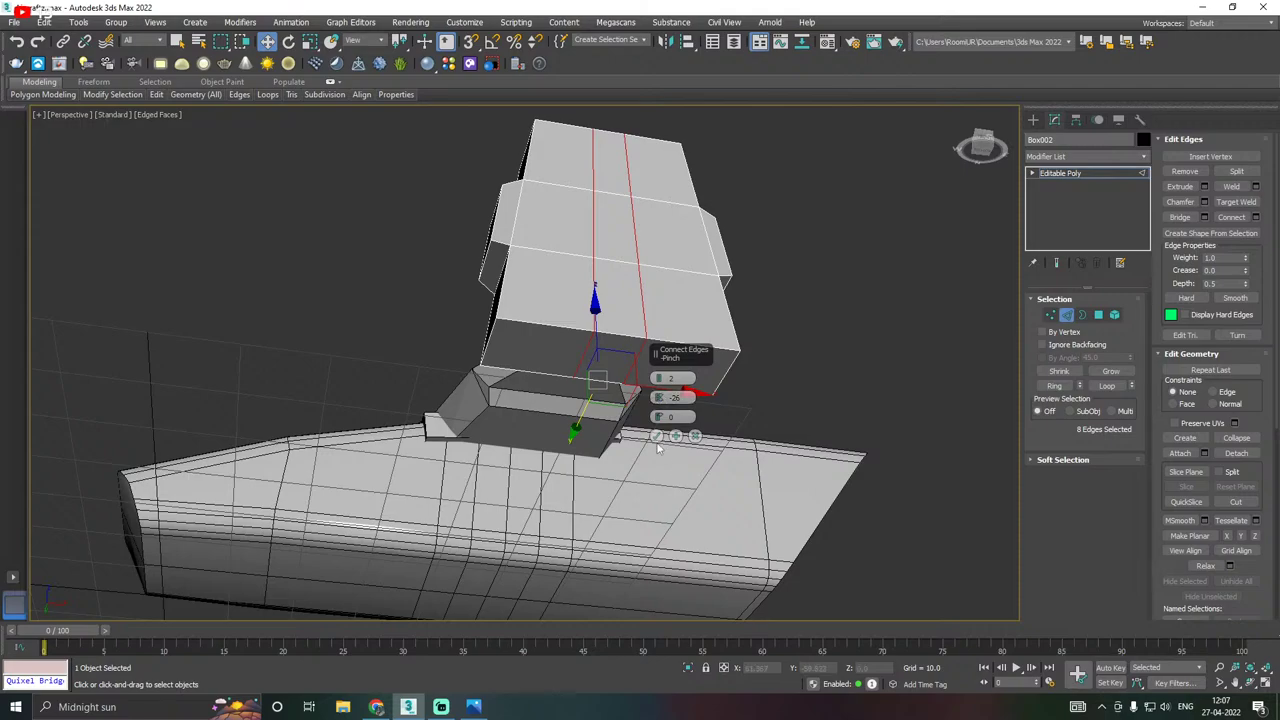
left_click(657, 437)
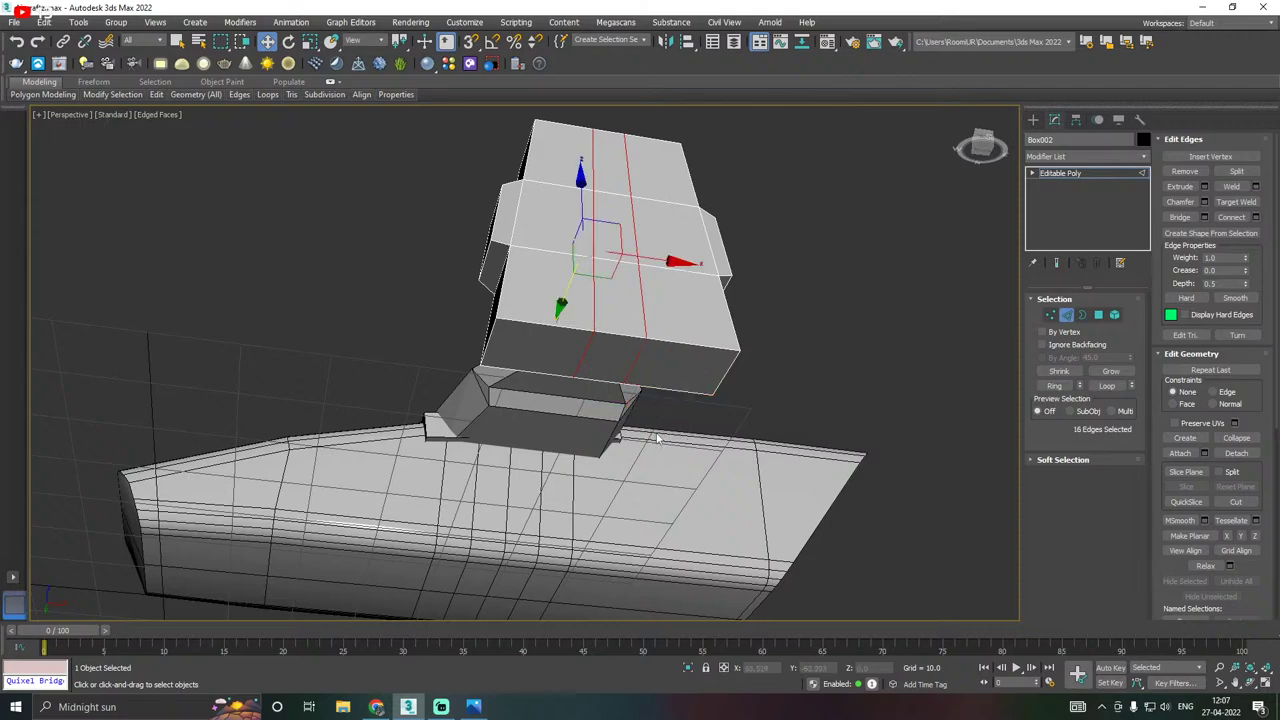
Extrude the central polygon on the box's underside downward by about 14.58, checking the shape against the reference image.
left_click(1099, 316)
left_click(633, 343)
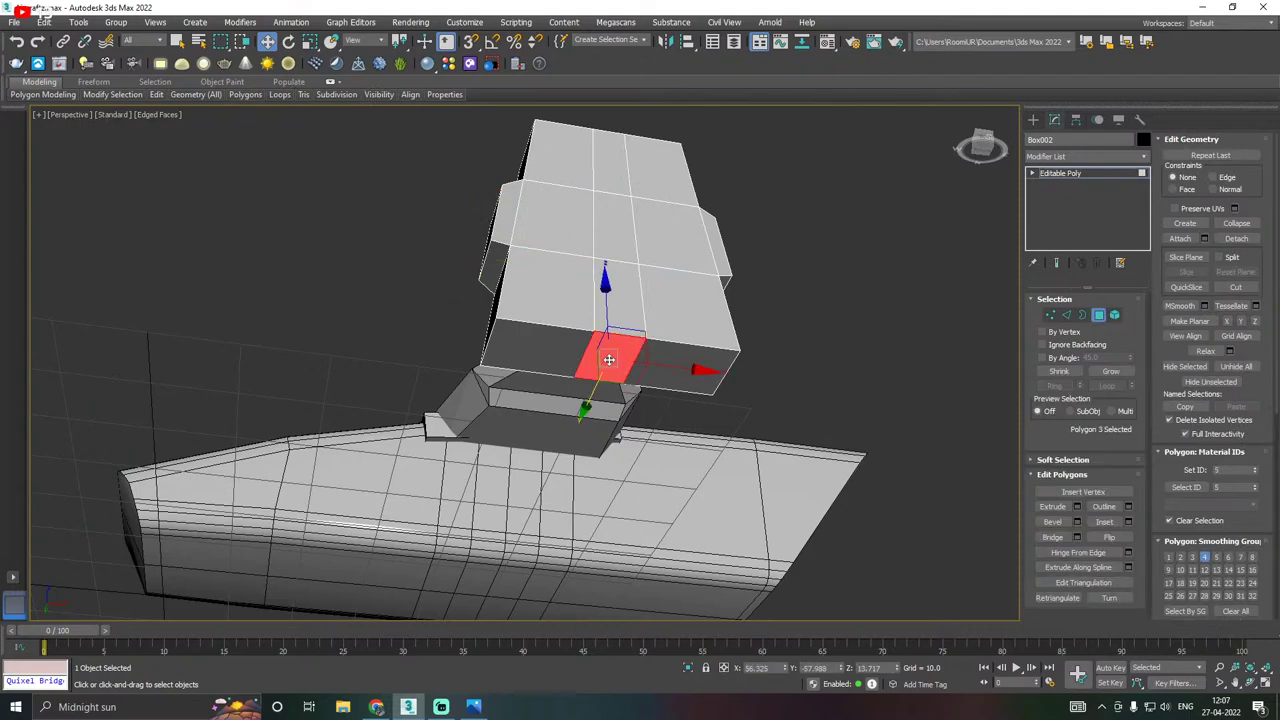
middle_click_drag(608, 359, 709, 348, "alt")
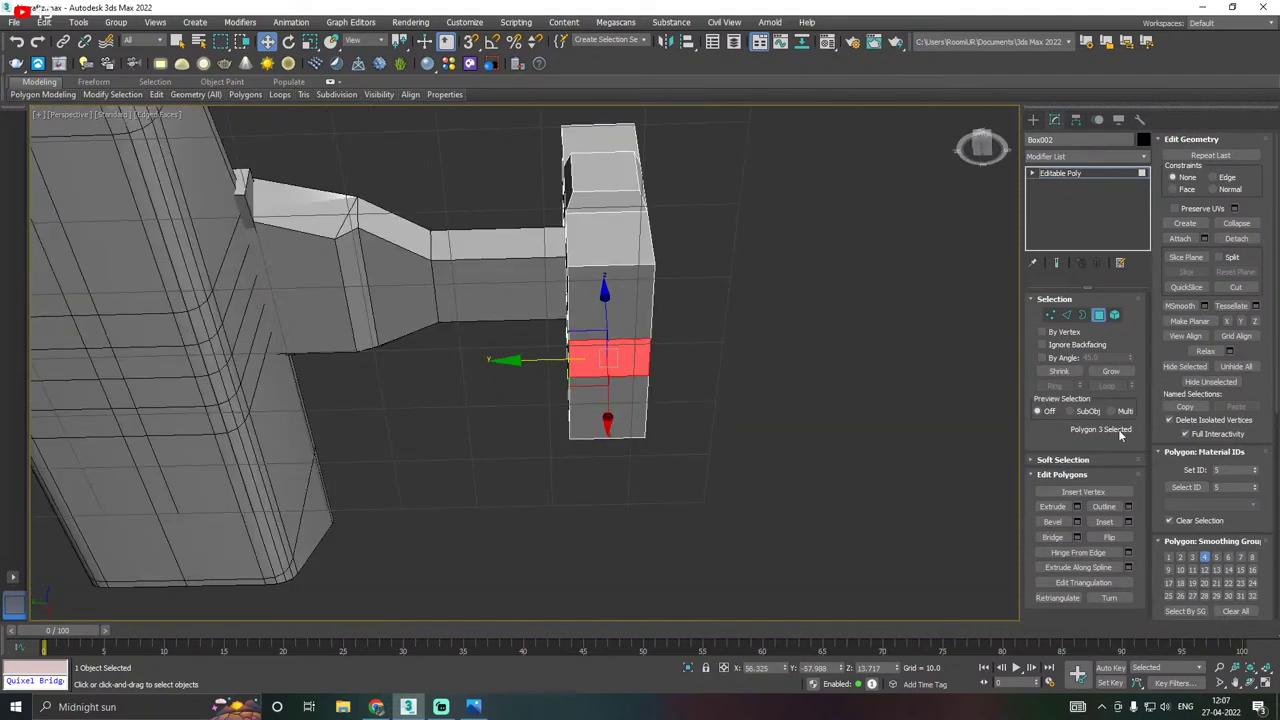
left_click(1077, 507)
middle_click_drag(784, 404, 815, 392, "alt")
left_click_drag(657, 398, 663, 372)
key("alt+Tab")
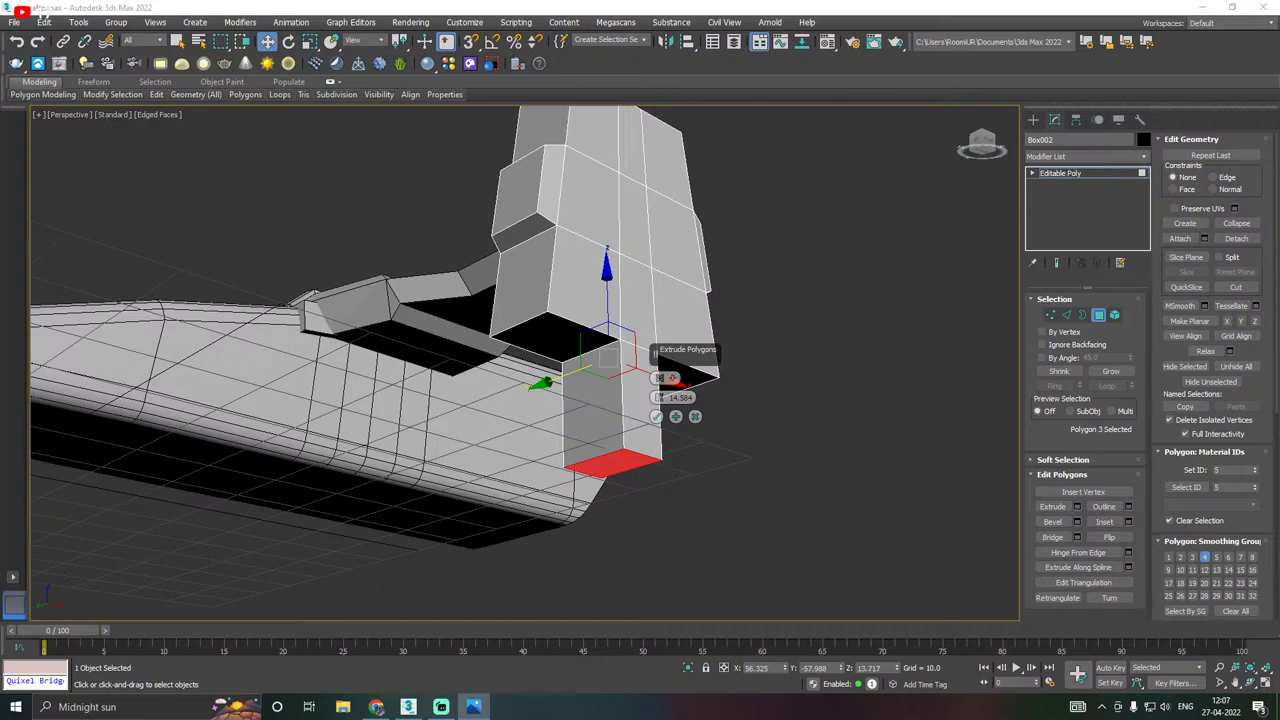
left_click(656, 416)
Raise the outer bottom edge of the downward extrusion to about Z 6.7 so its underside slants.
middle_click_drag(766, 400, 829, 396, "alt")
left_click(1066, 314)
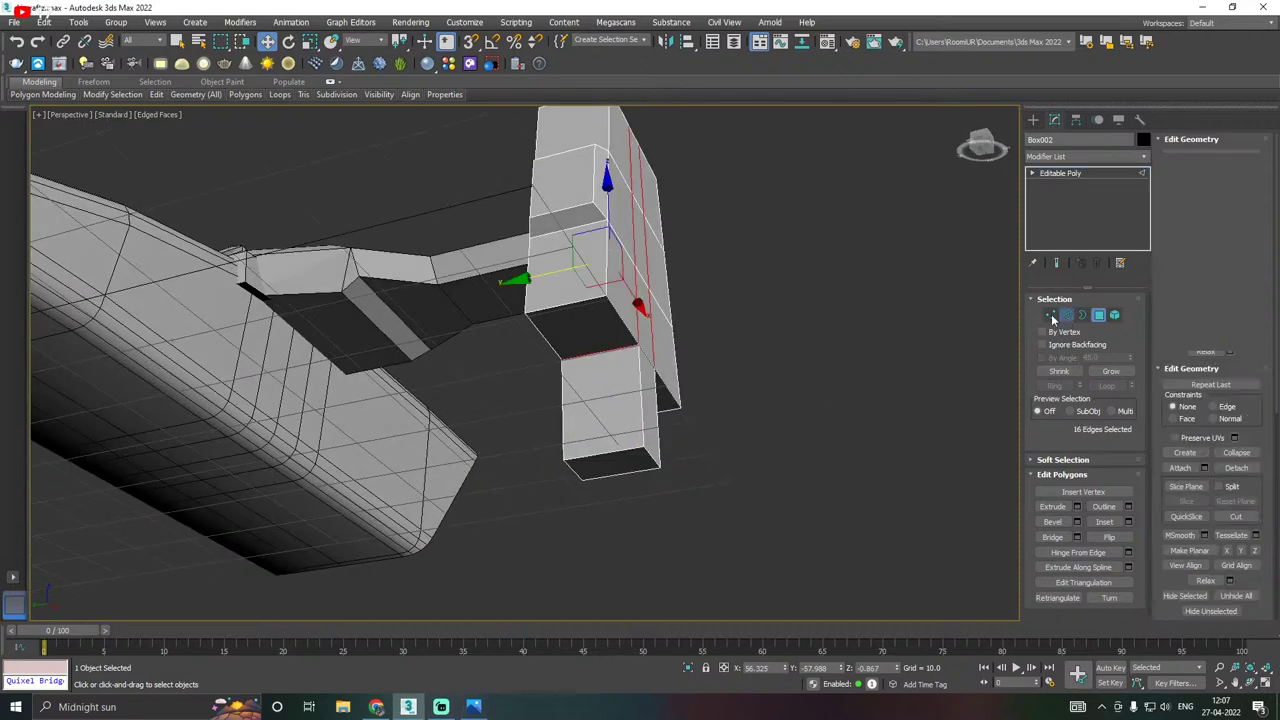
left_click(659, 454)
middle_click_drag(662, 456, 658, 414, "alt")
Move all vertices on the pod's inner side toward the body in the left view to thicken the pod around the wing tip.
key("l")
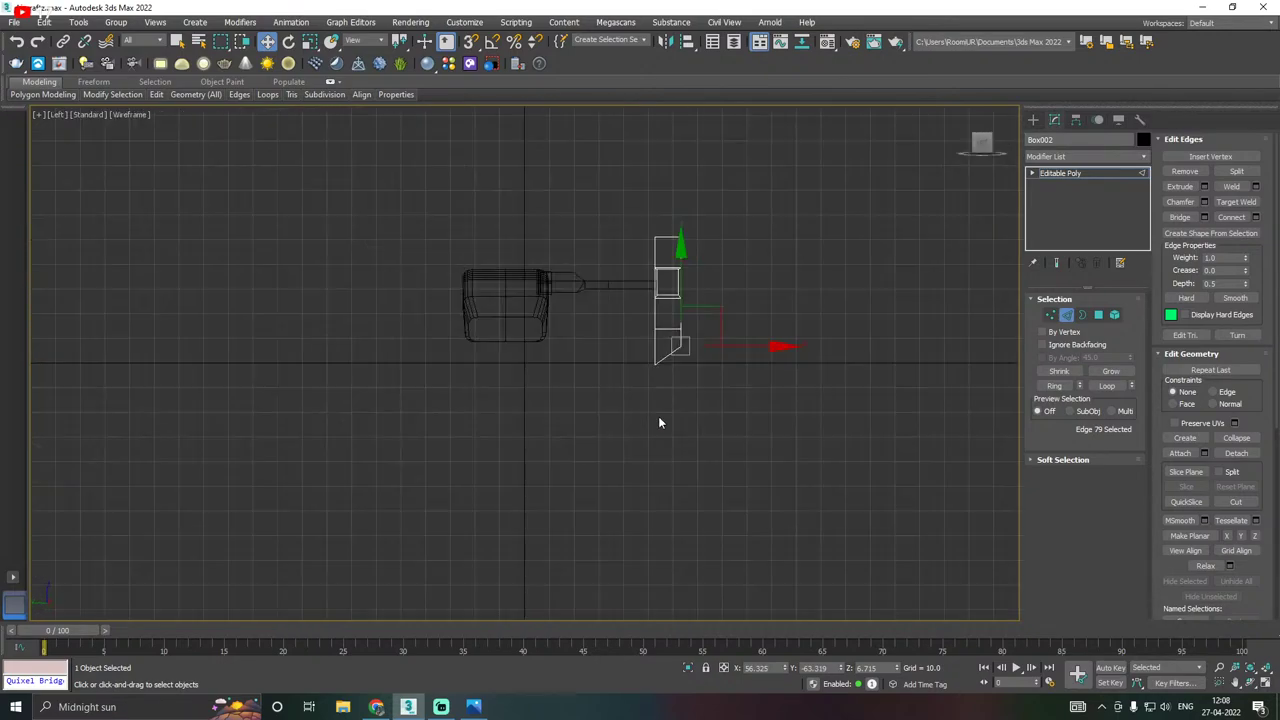
scroll(684, 340, "up", 5)
middle_click_drag(659, 368, 655, 380)
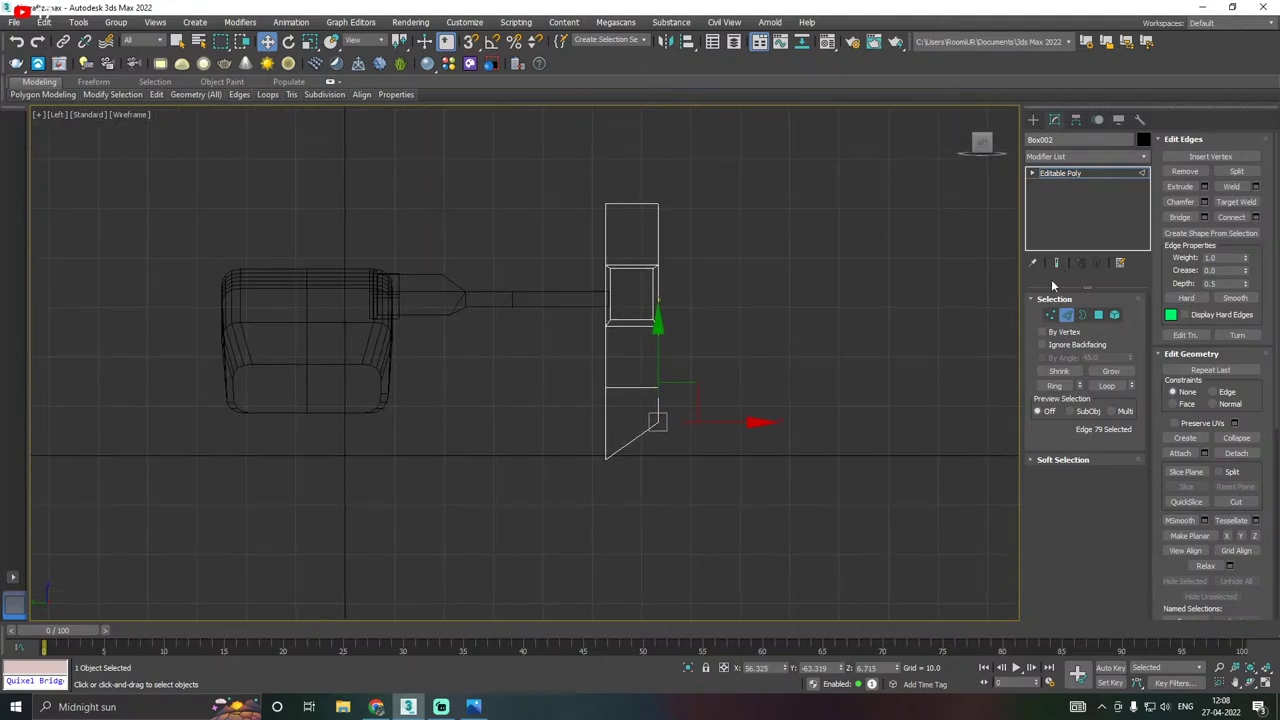
left_click(1050, 314)
left_click_drag(631, 541, 631, 541)
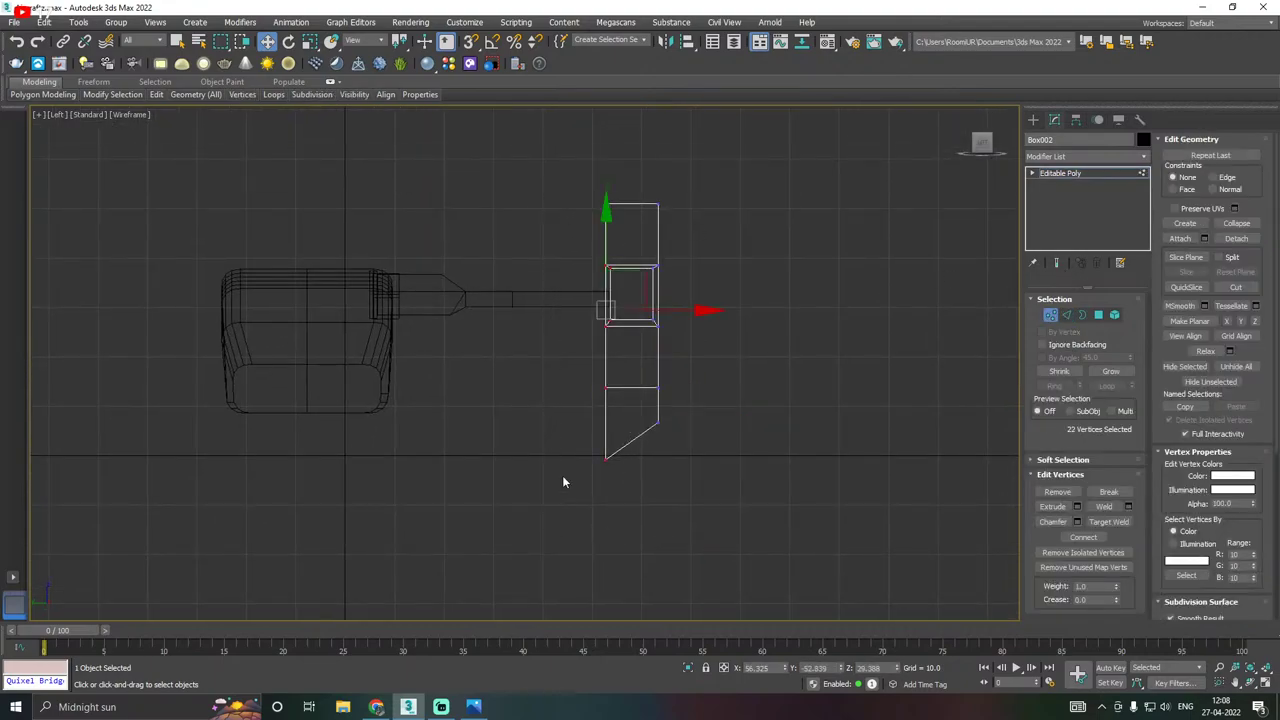
left_click_drag(675, 312, 657, 311)
Bring the lower fin's bottom vertices inward from both sides and lower the outer pair to about Z 3.8.
left_click_drag(566, 434, 704, 427)
left_click(657, 421)
left_click_drag(644, 366, 643, 381)
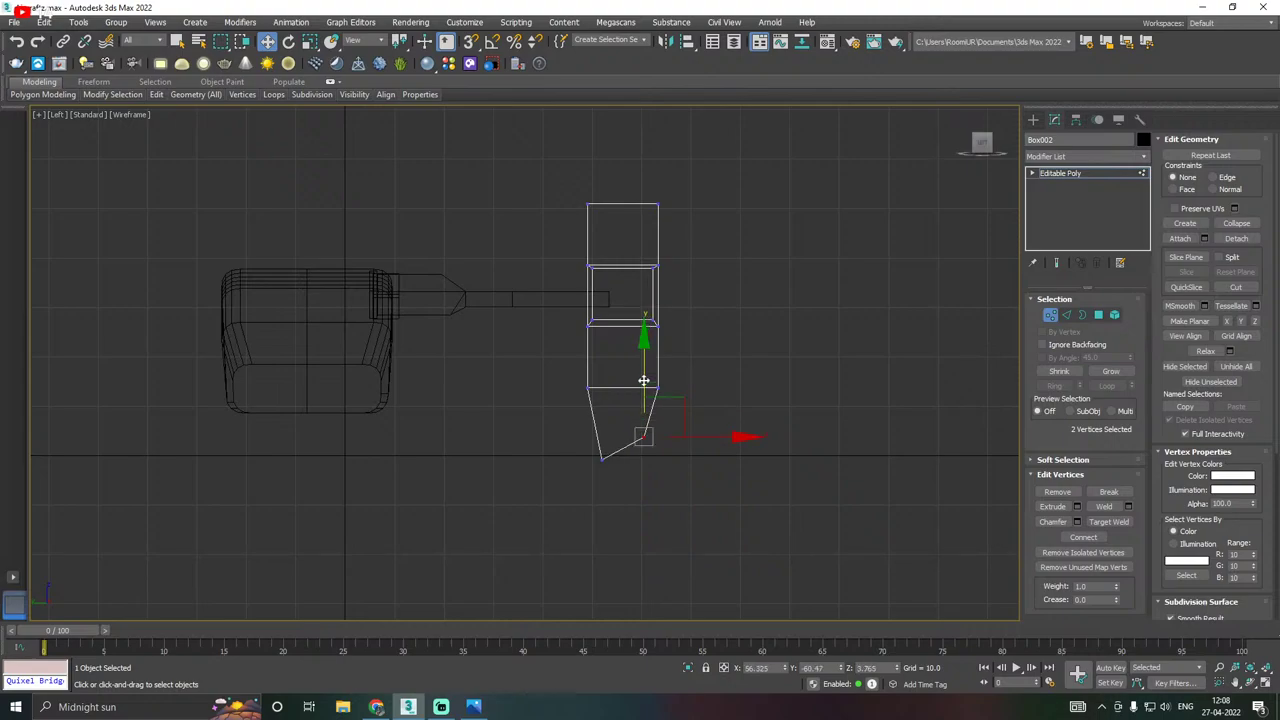
key("p")
middle_click_drag(636, 396, 667, 410, "alt")
Move the pod's top vertices inward on the inner and outer sides to narrow its top, comparing it with the reference image.
key("l")
scroll(624, 328, "up", 2)
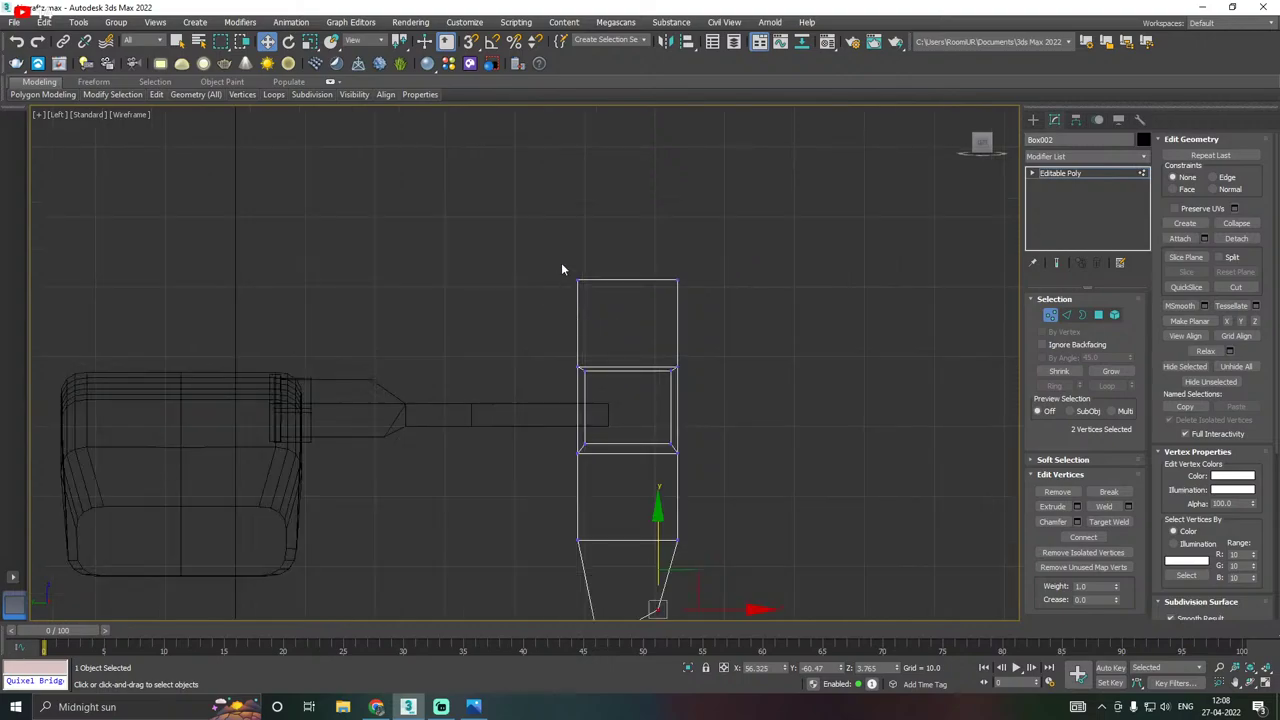
left_click_drag(609, 328, 610, 326)
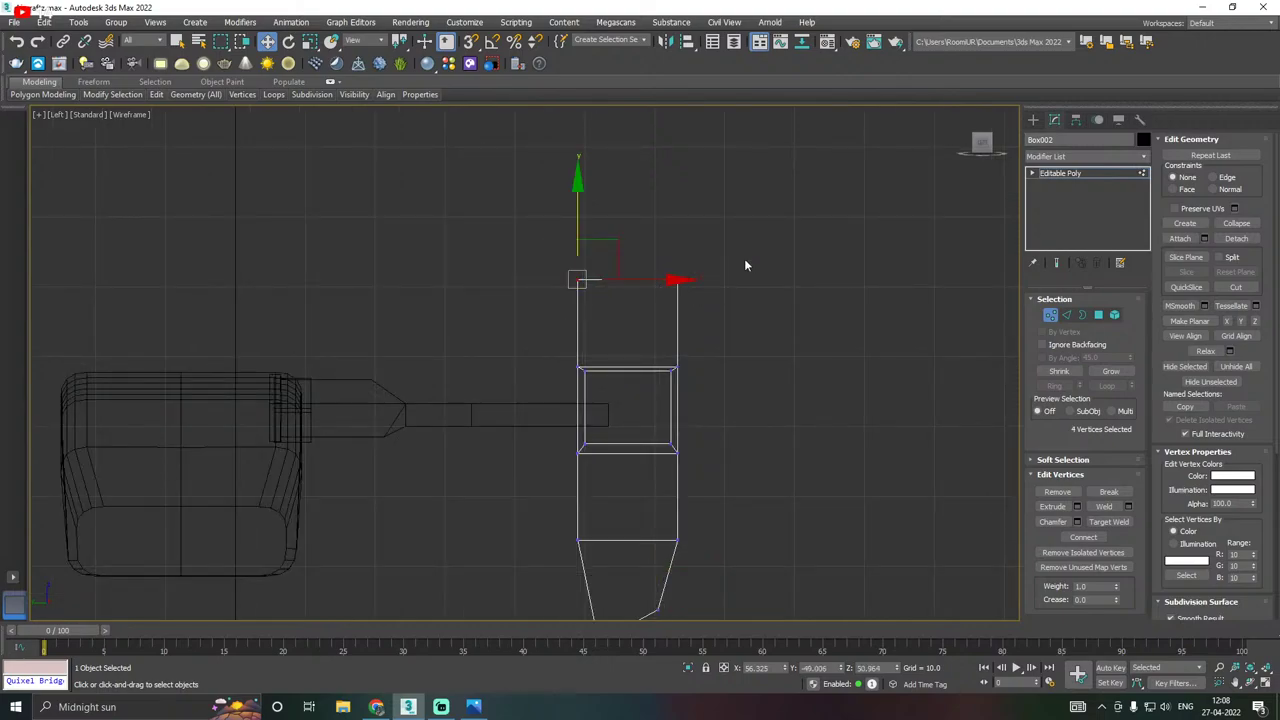
left_click_drag(623, 280, 730, 279)
key("p")
middle_click_drag(695, 297, 647, 358, "alt")
scroll(588, 285, "up", 3)
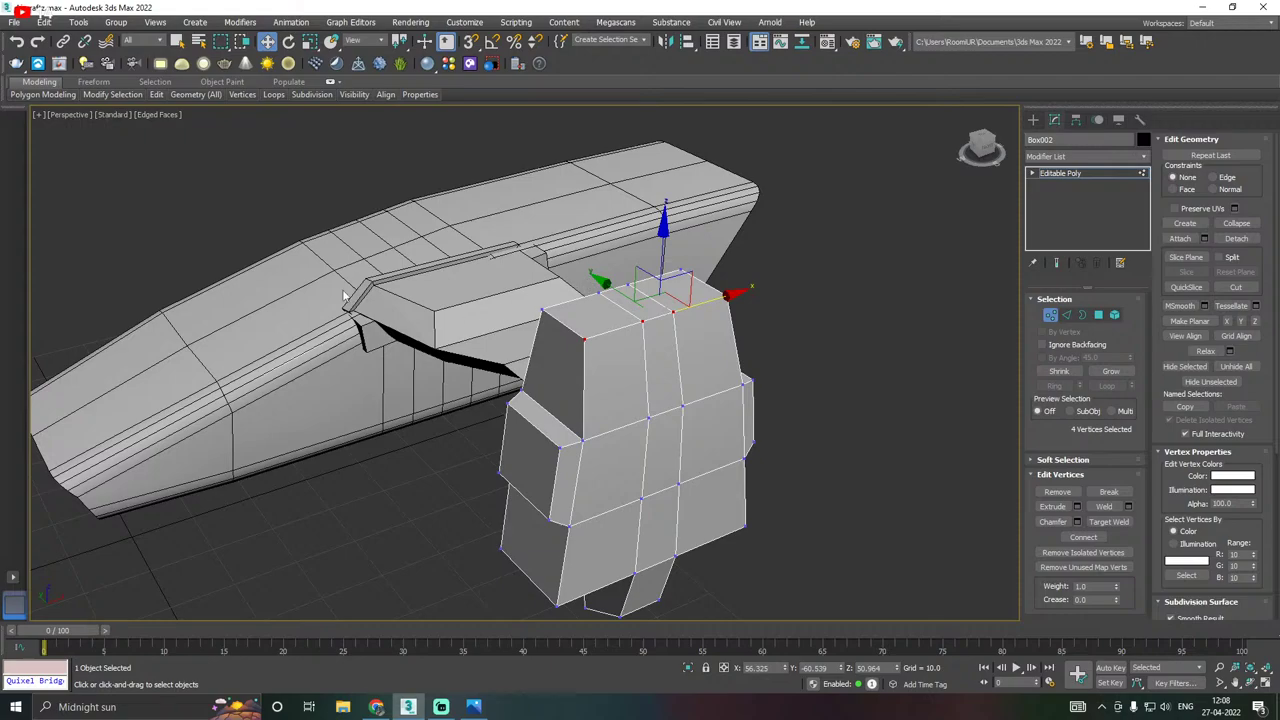
key("alt+Tab")
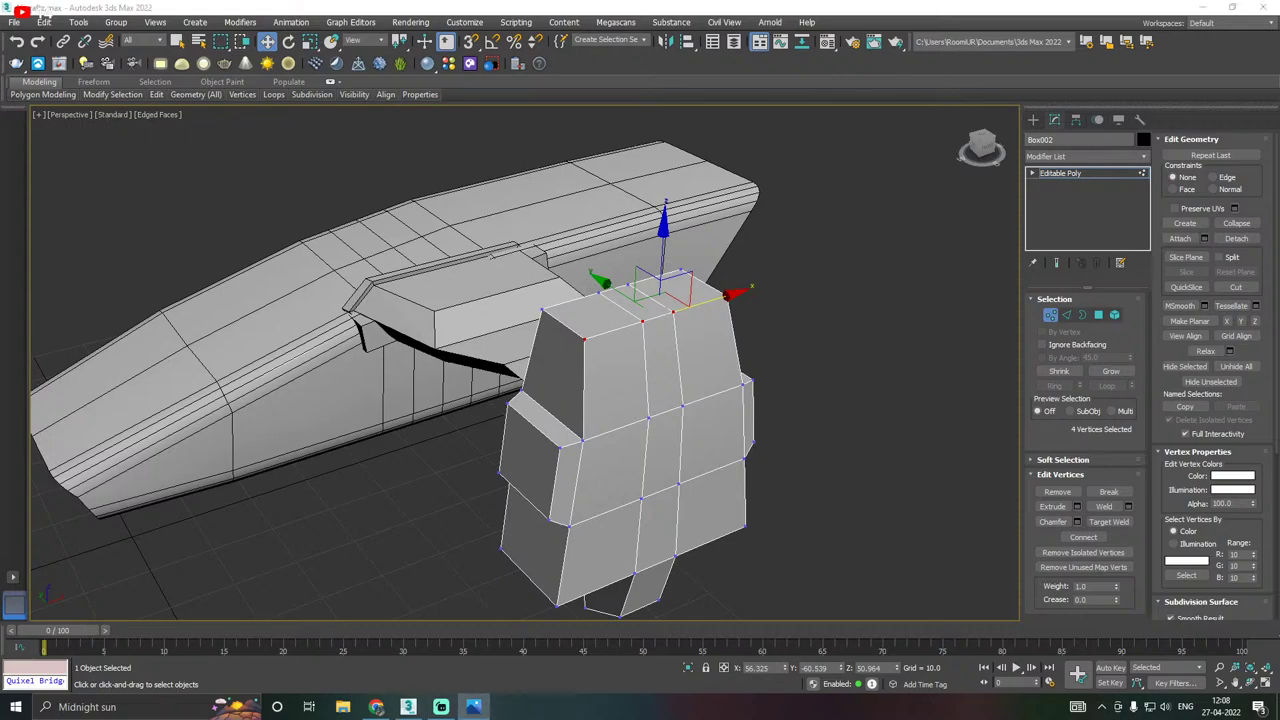
middle_click_drag(461, 312, 540, 272, "alt")
left_click_drag(532, 310, 517, 310)
middle_click_drag(617, 286, 691, 297, "alt")
scroll(550, 291, "down", 5)
Scale the whole pod down uniformly to about 74.7 percent.
left_click(1077, 174)
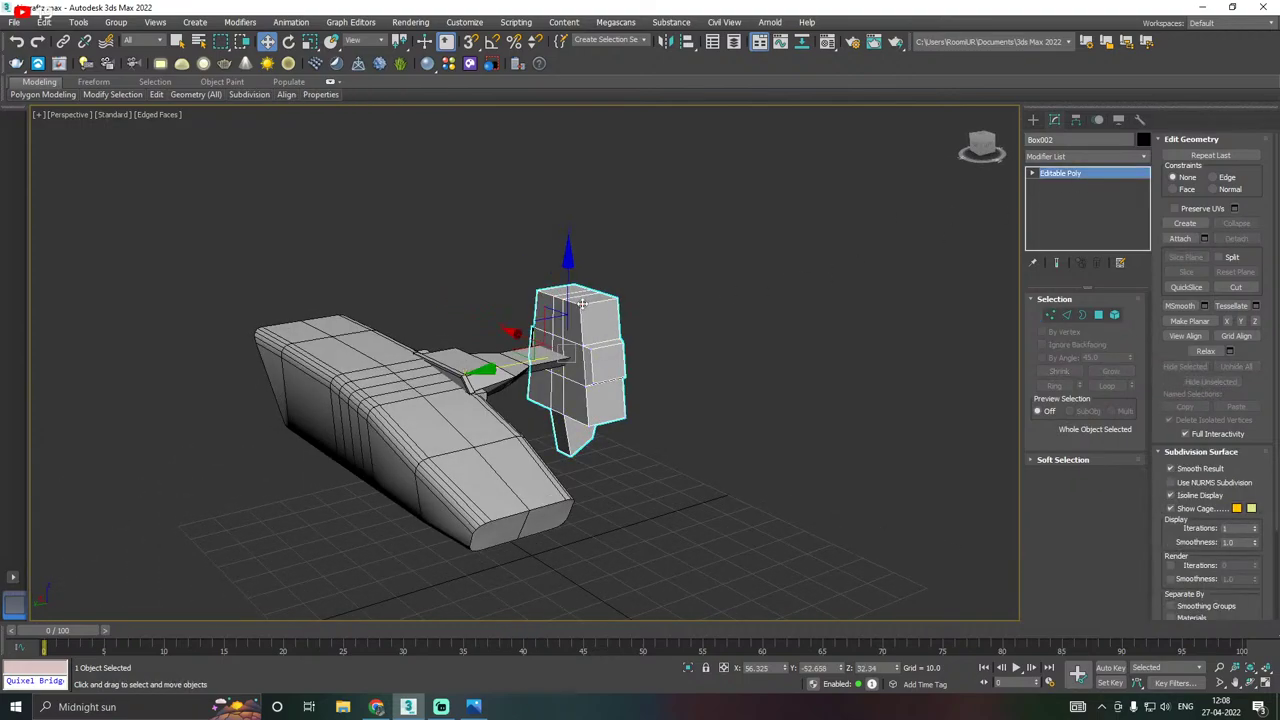
middle_click_drag(444, 338, 478, 332)
scroll(546, 340, "up", 3)
key("r")
left_click_drag(624, 340, 614, 373)
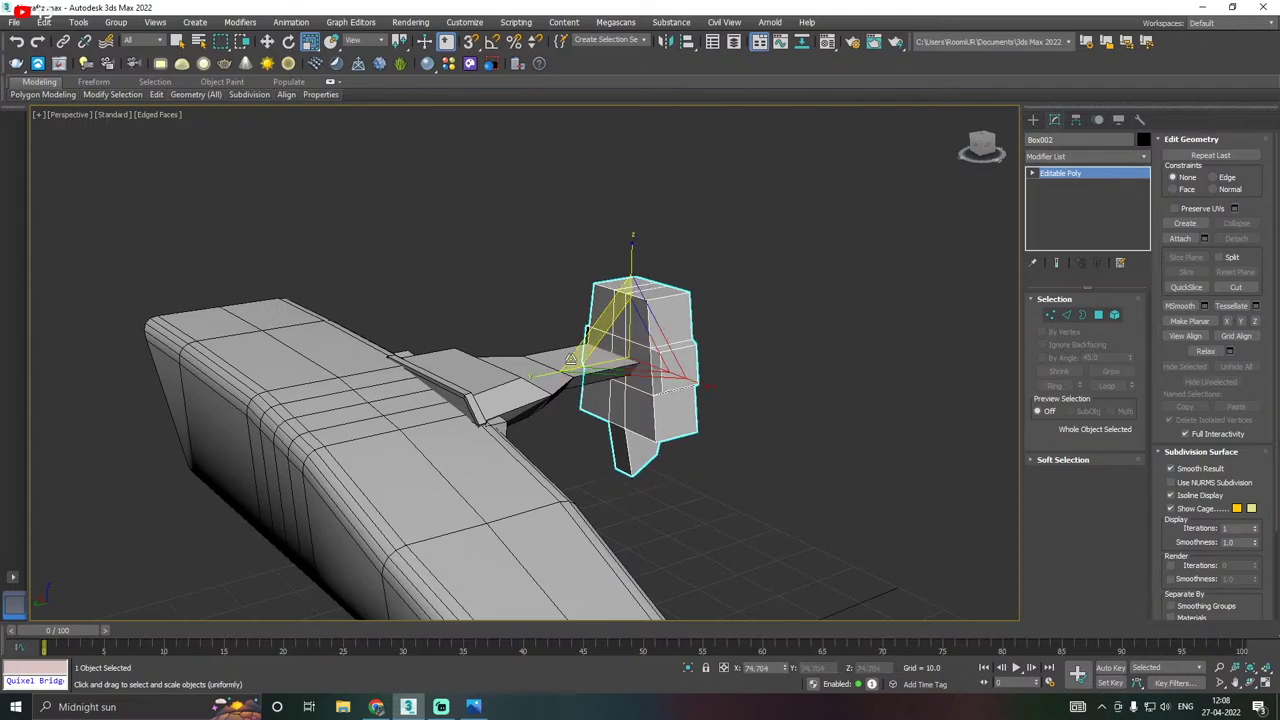
scroll(559, 359, "down", 3)
middle_click_drag(558, 359, 430, 364, "alt")
scroll(498, 343, "up", 3)
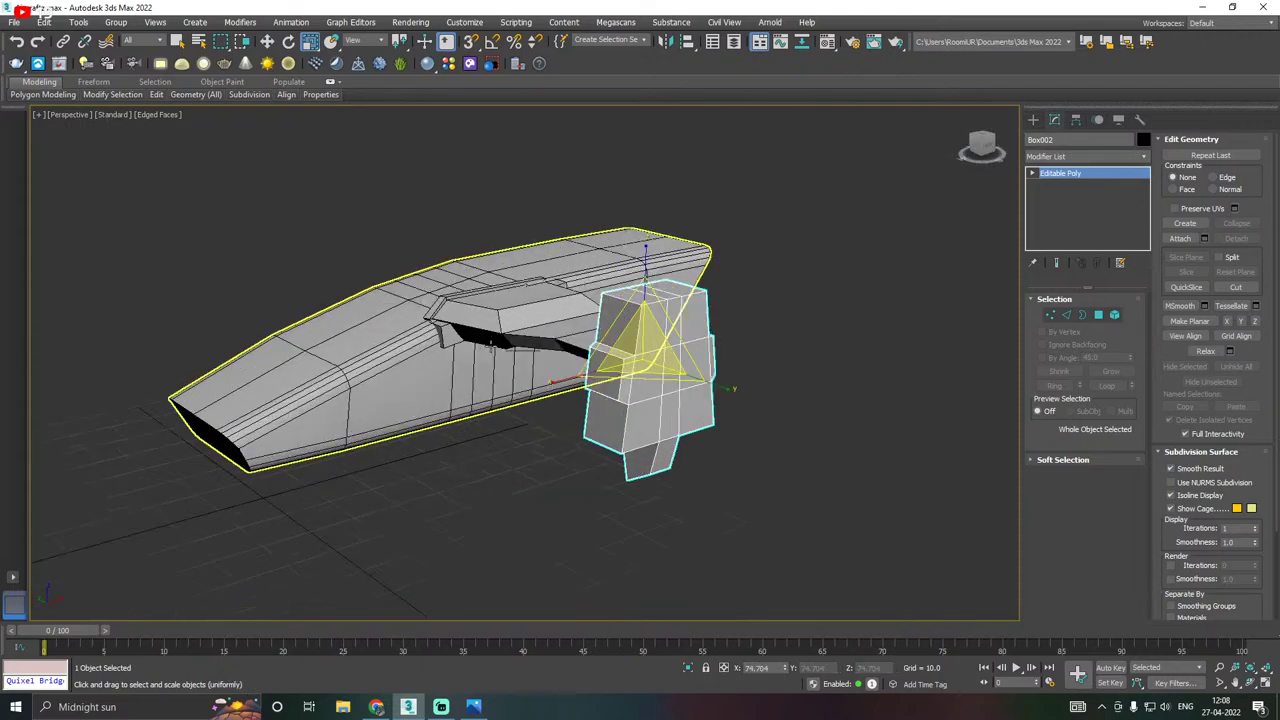
key("w")
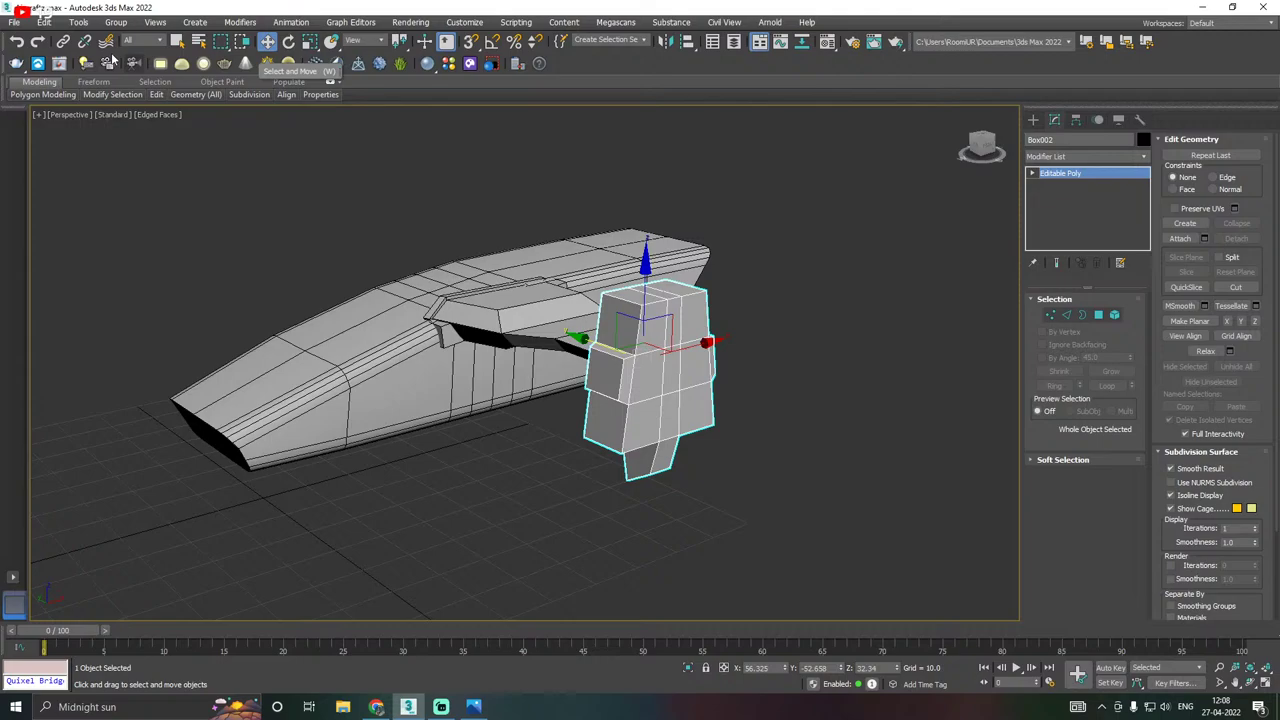
Save a copy of the scene as Aircraftz08.max and save the current scene file.
left_click(14, 22)
left_click(70, 153)
left_click(805, 579)
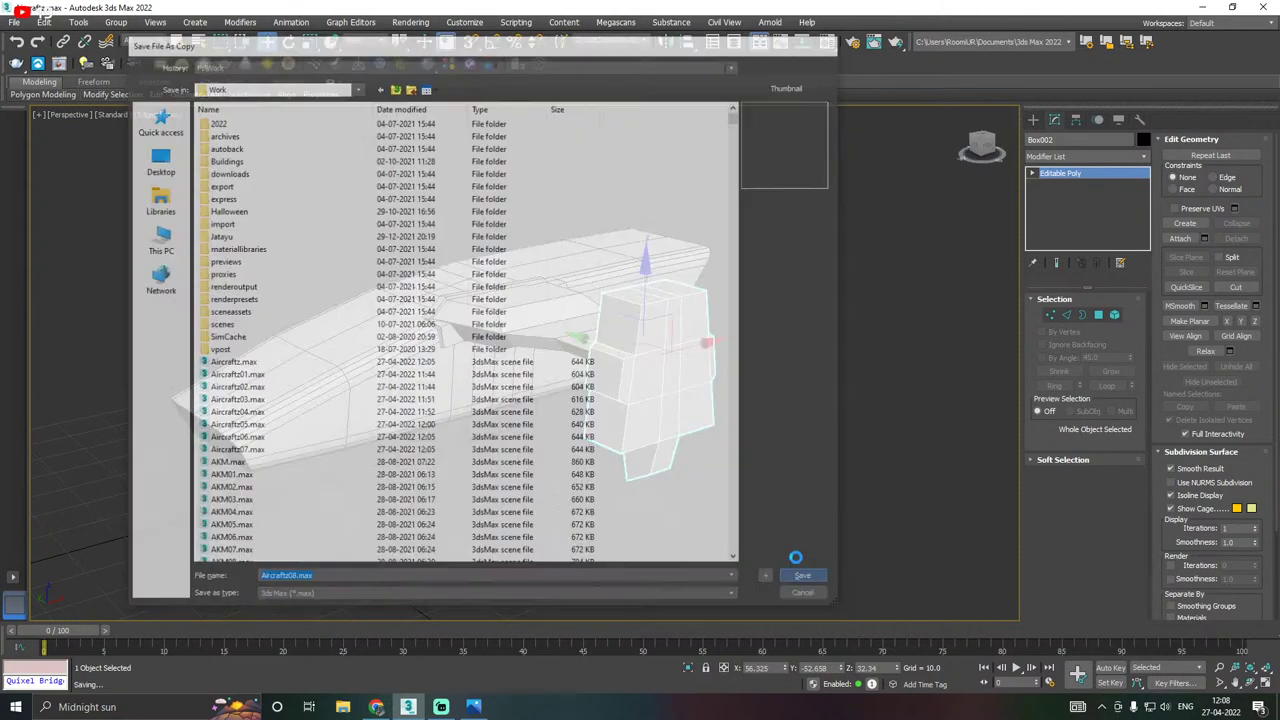
left_click(14, 22)
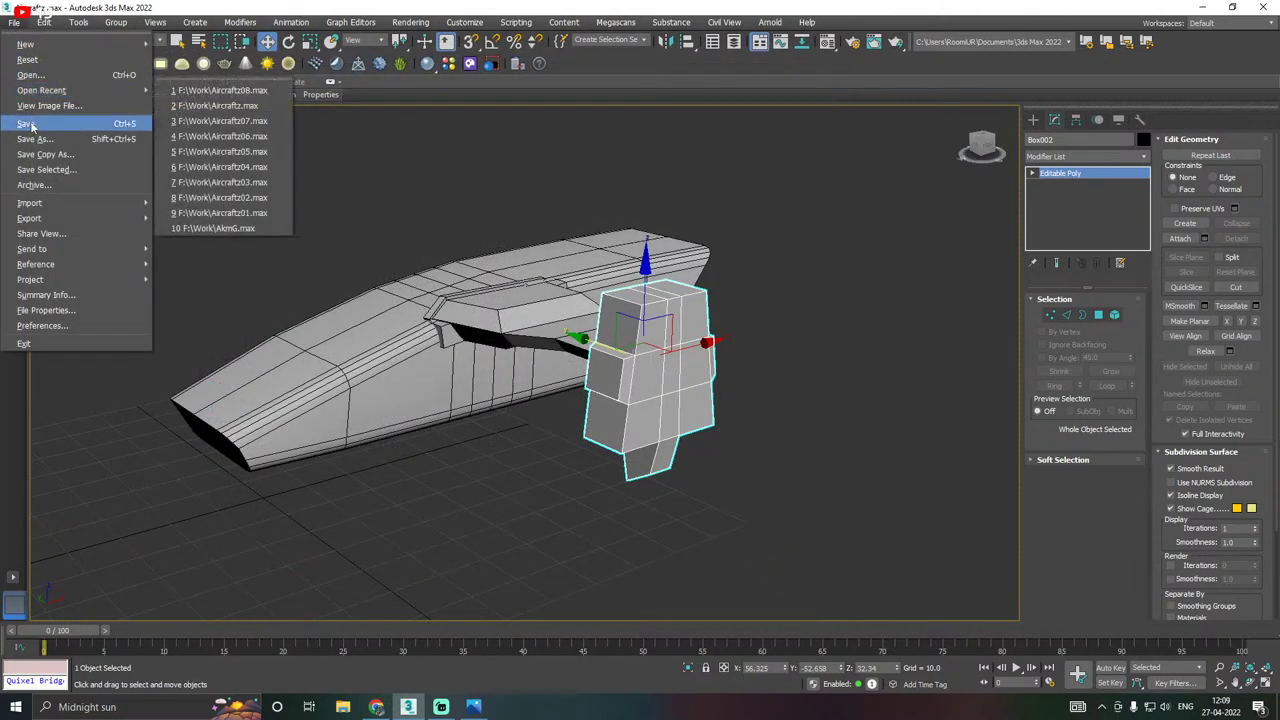
left_click(38, 126)
Inset the pod's three top polygons together with the uppermost polygon on each narrow end by 1.224.
mouse_move(679, 297)
middle_mouse_down()
mouse_move(661, 295)
mouse_move(697, 290)
mouse_move(682, 295)
middle_mouse_up()
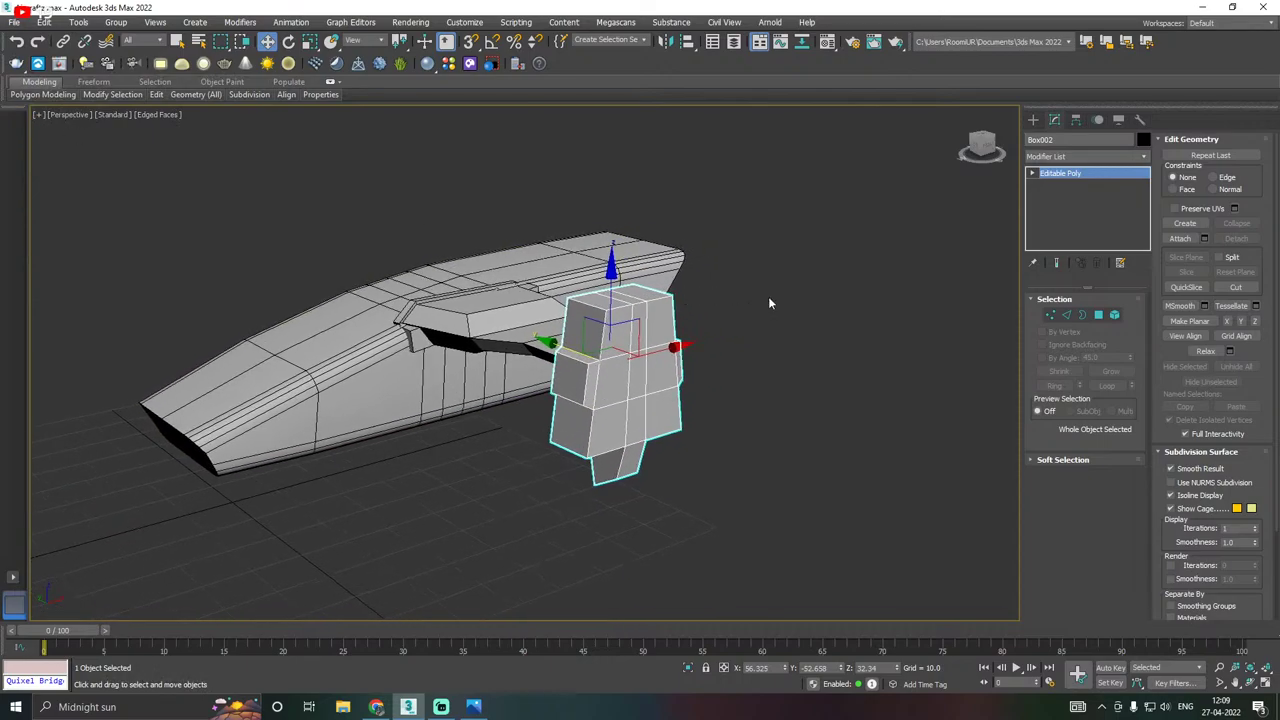
left_click(1098, 315)
left_click(572, 425)
left_click(570, 390, "ctrl")
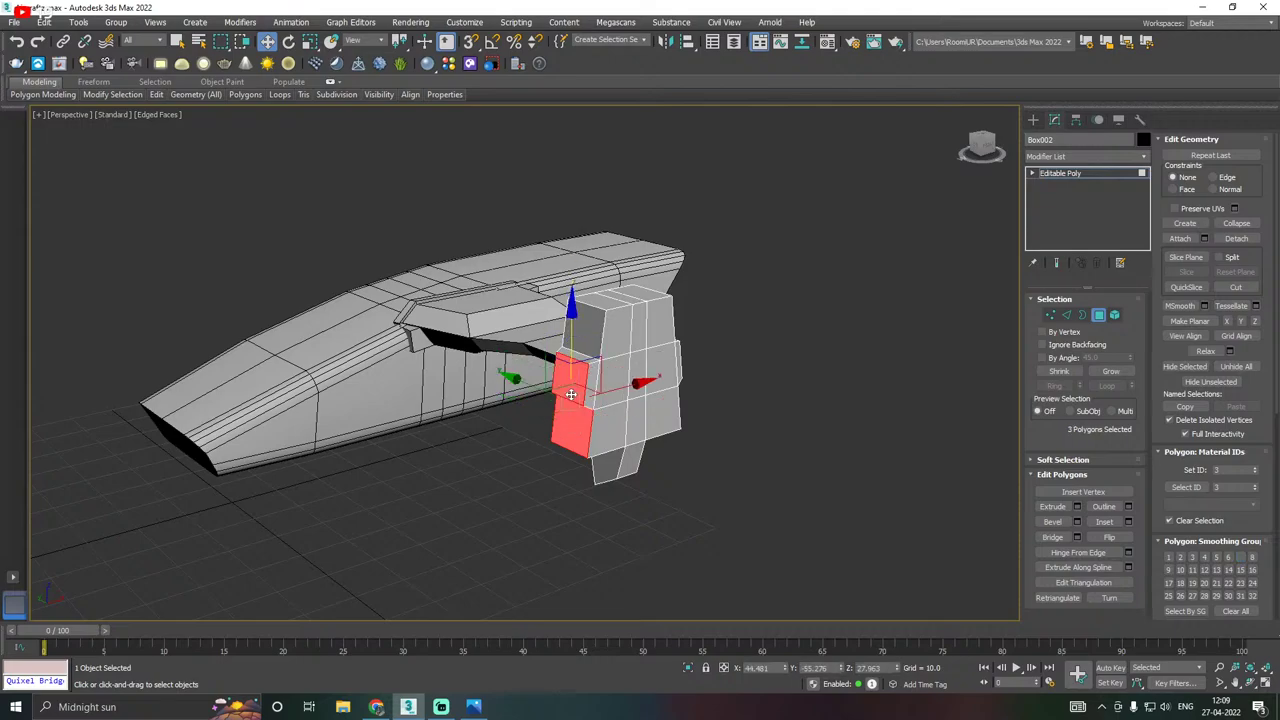
middle_click_drag(588, 380, 632, 432, "alt")
left_click(586, 347, "ctrl")
left_click(610, 326, "ctrl")
left_click(633, 321, "ctrl")
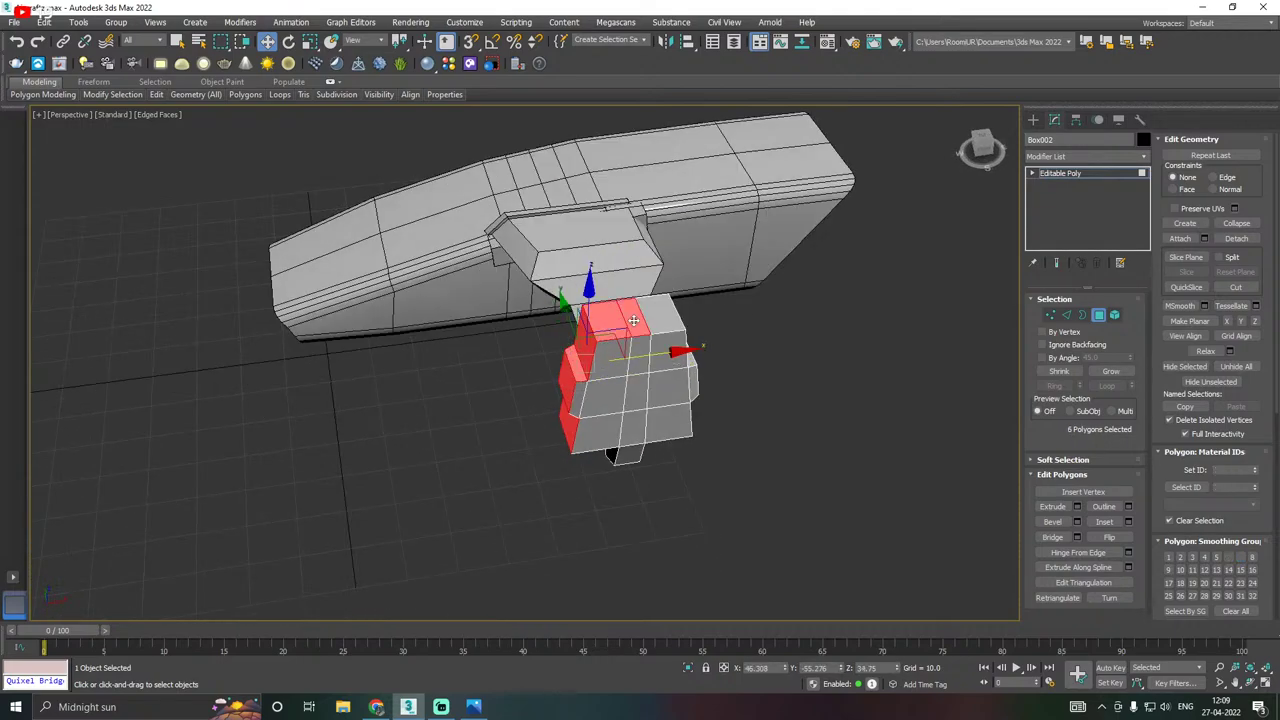
left_click(656, 318, "ctrl")
middle_click_drag(745, 322, 677, 345, "alt")
left_click(671, 368, "ctrl")
left_click(682, 416, "ctrl")
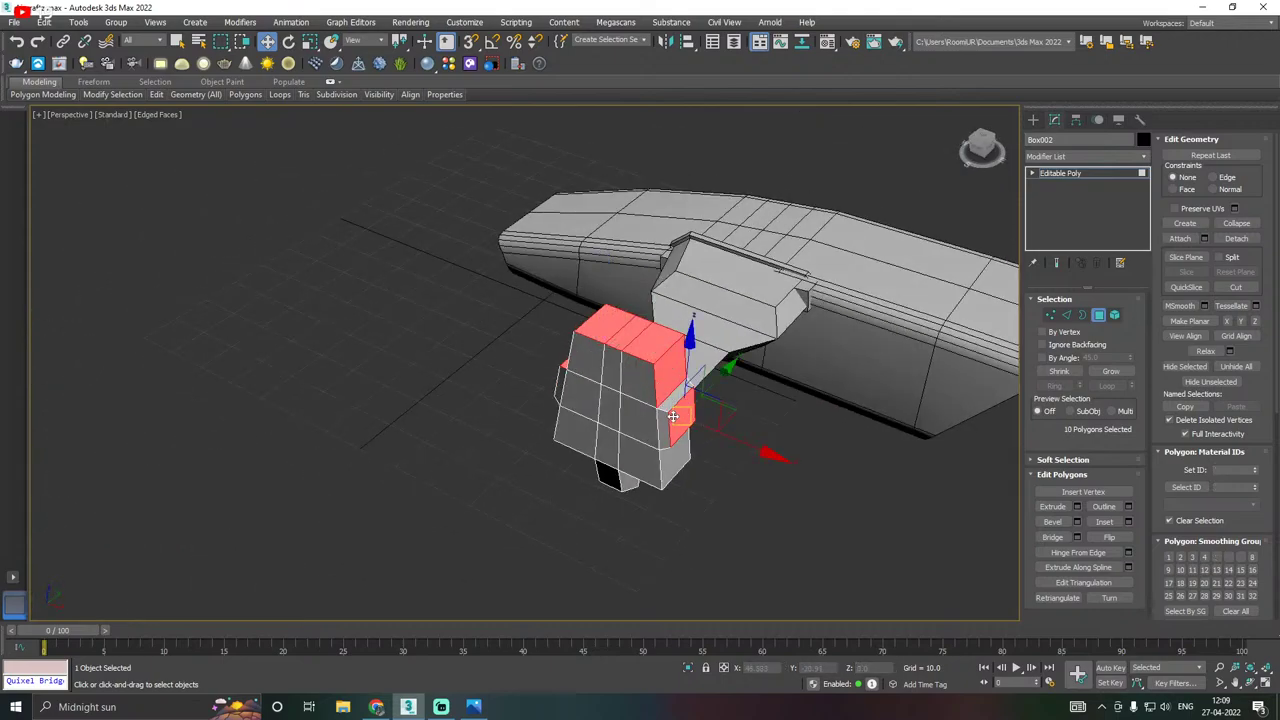
left_click(680, 418, "alt")
middle_click_drag(646, 398, 744, 400, "alt")
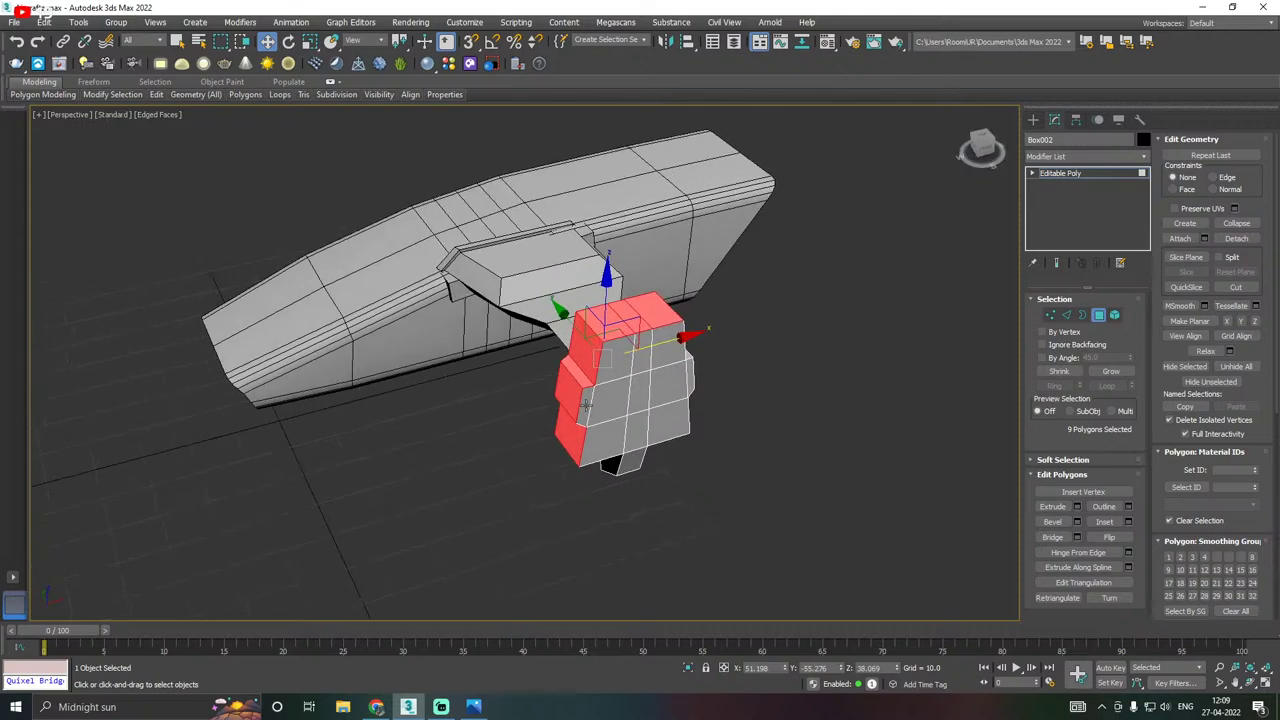
left_click(560, 428, "alt")
left_click(566, 404, "alt")
middle_click_drag(631, 380, 600, 400, "alt")
left_click(586, 410, "alt")
left_click(585, 385, "alt")
middle_click_drag(680, 377, 655, 350, "alt")
scroll(632, 346, "up", 4)
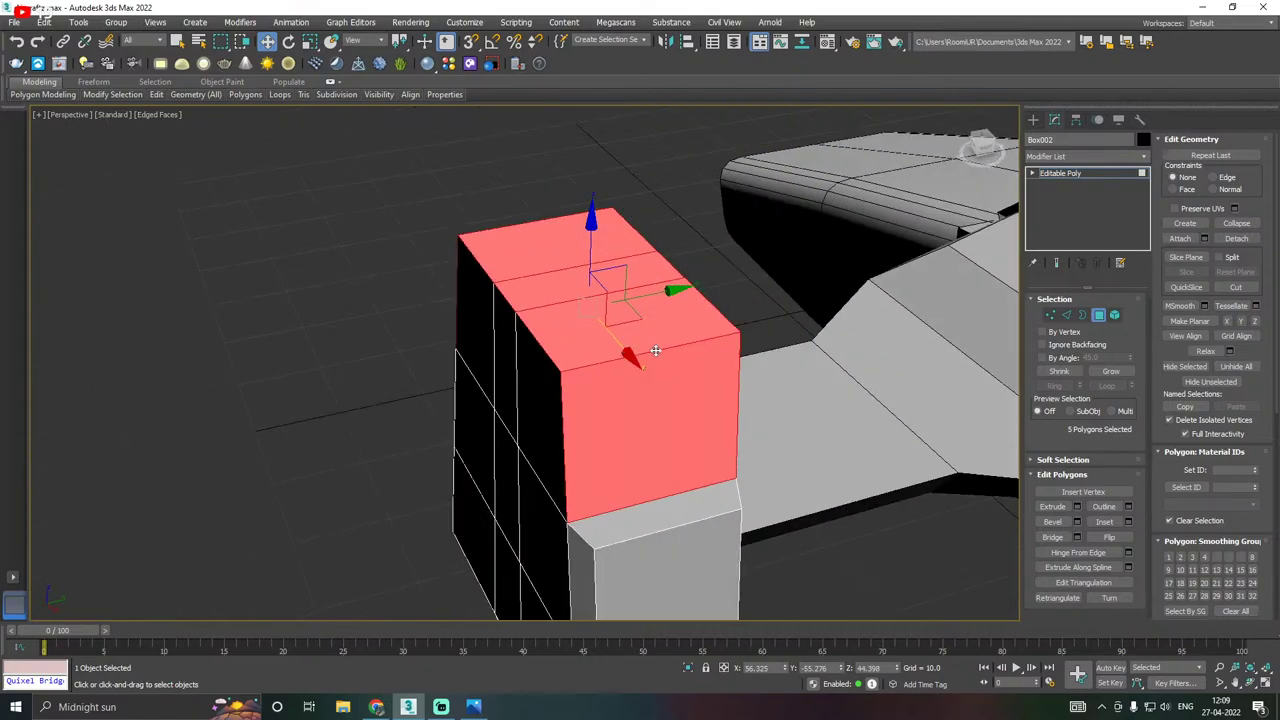
left_click(1130, 522)
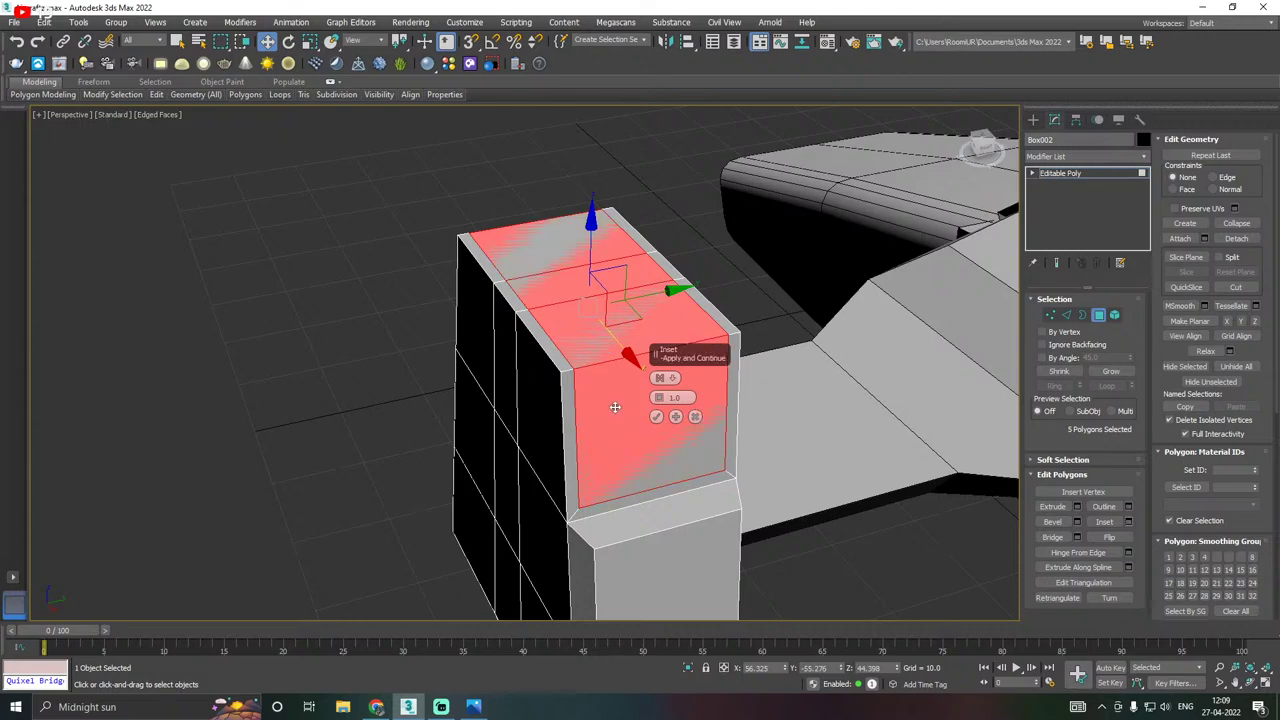
left_click_drag(659, 399, 659, 396)
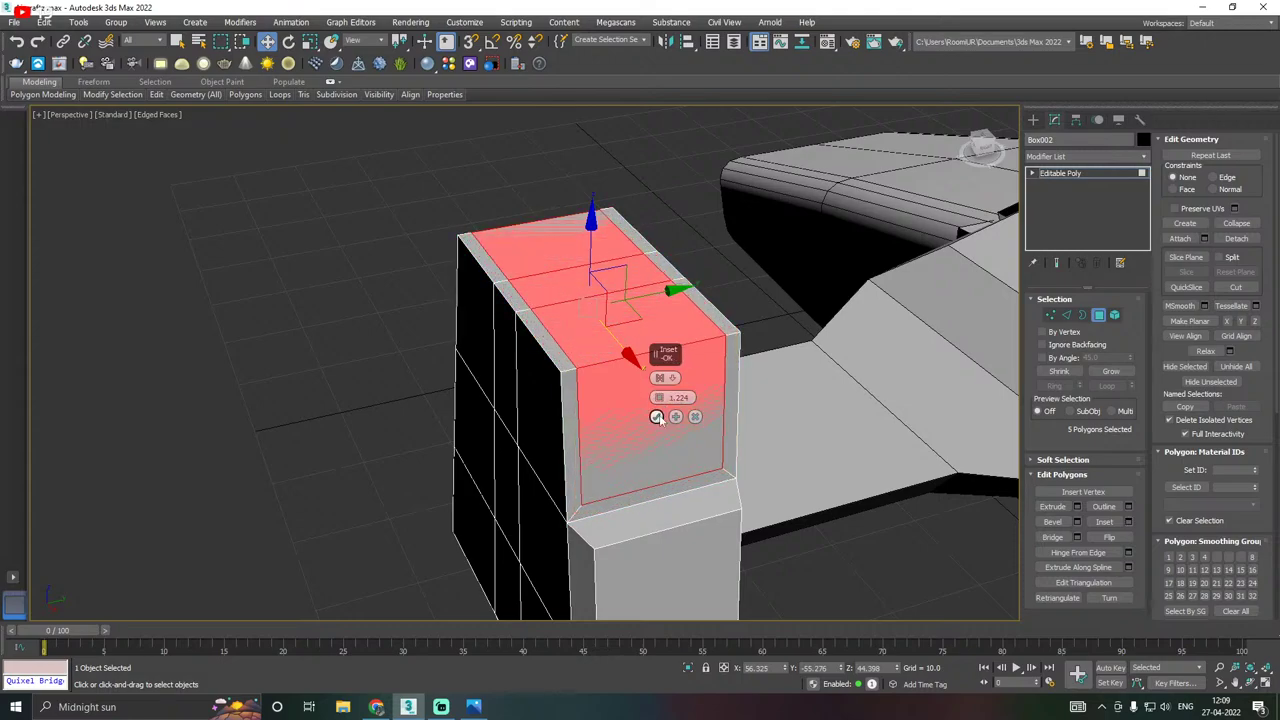
left_click(658, 417)
Extrude the inset polygons inward by local normal with a height of -1.291 to form a recess.
middle_click_drag(603, 386, 750, 387, "alt")
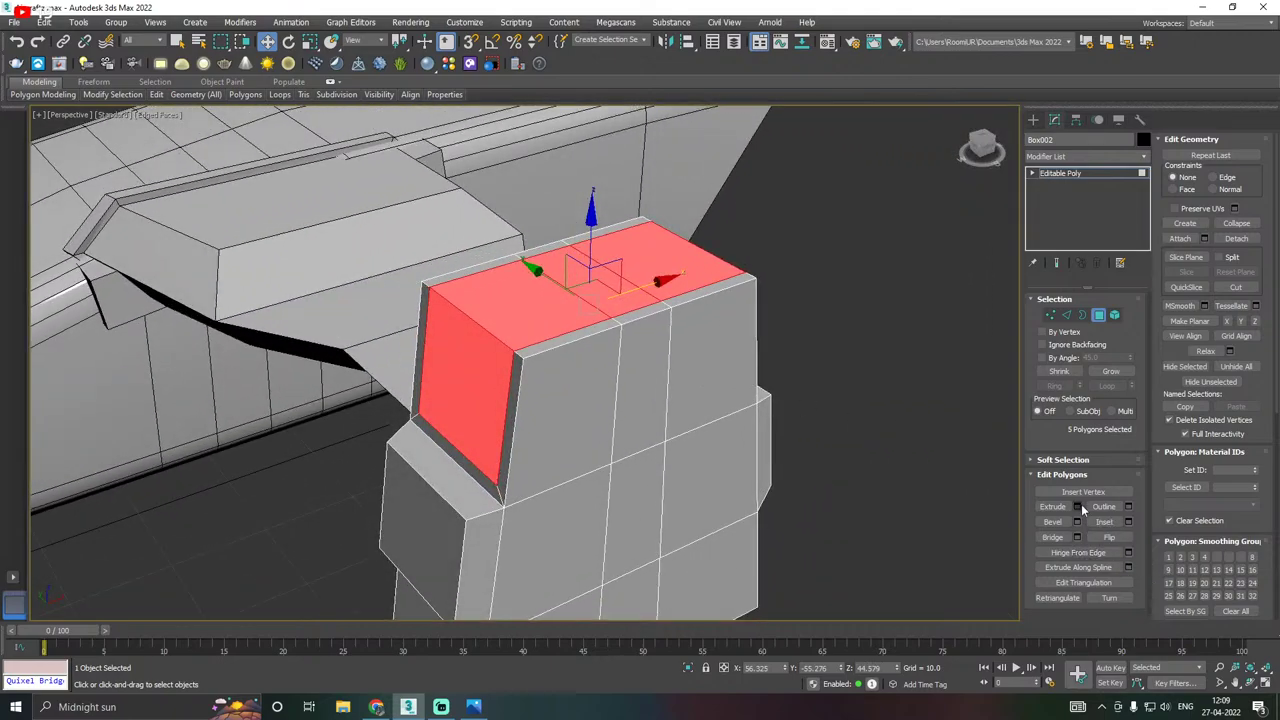
left_click(1077, 506)
middle_click_drag(655, 372, 673, 380, "alt")
left_click(673, 380)
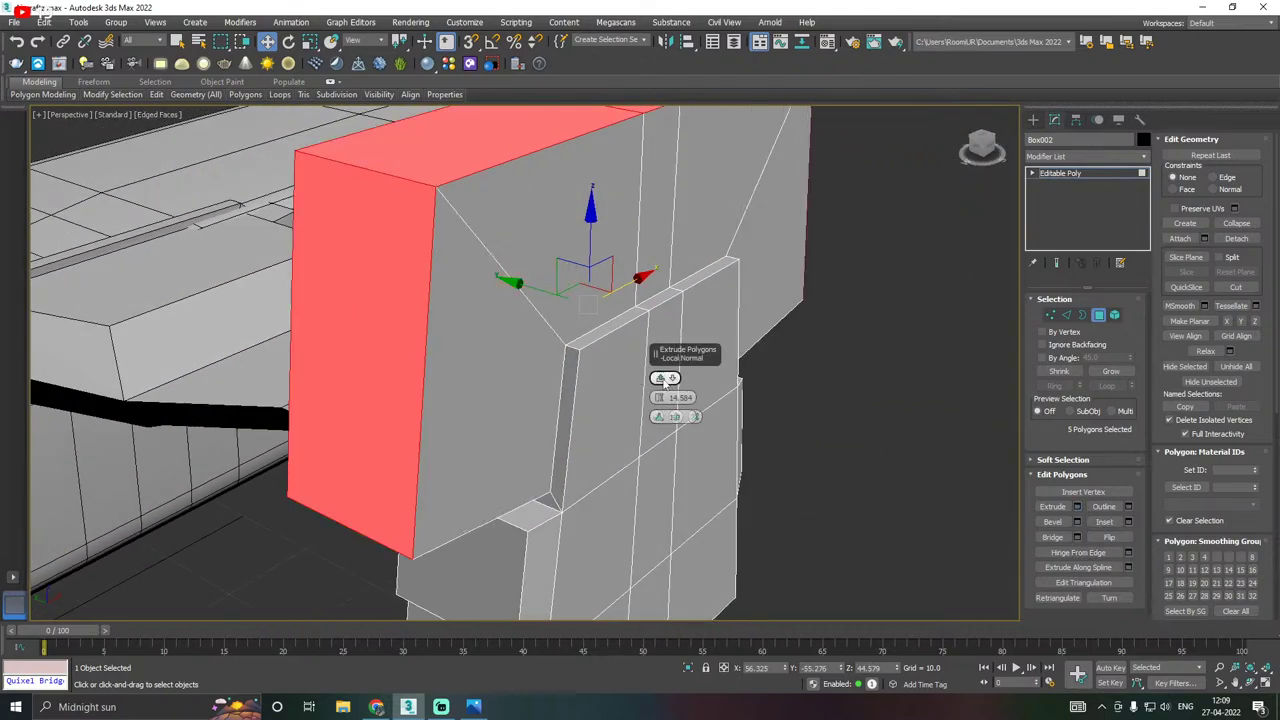
left_click_drag(659, 397, 676, 492)
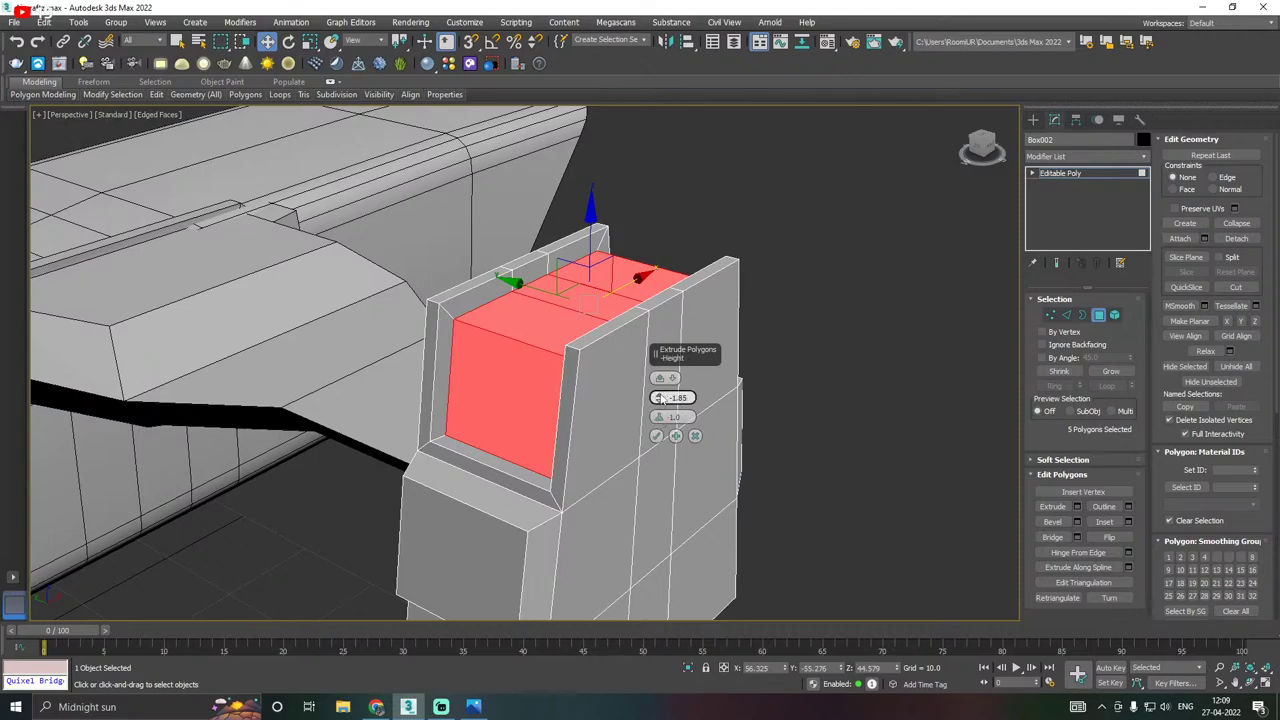
left_click_drag(660, 397, 660, 393)
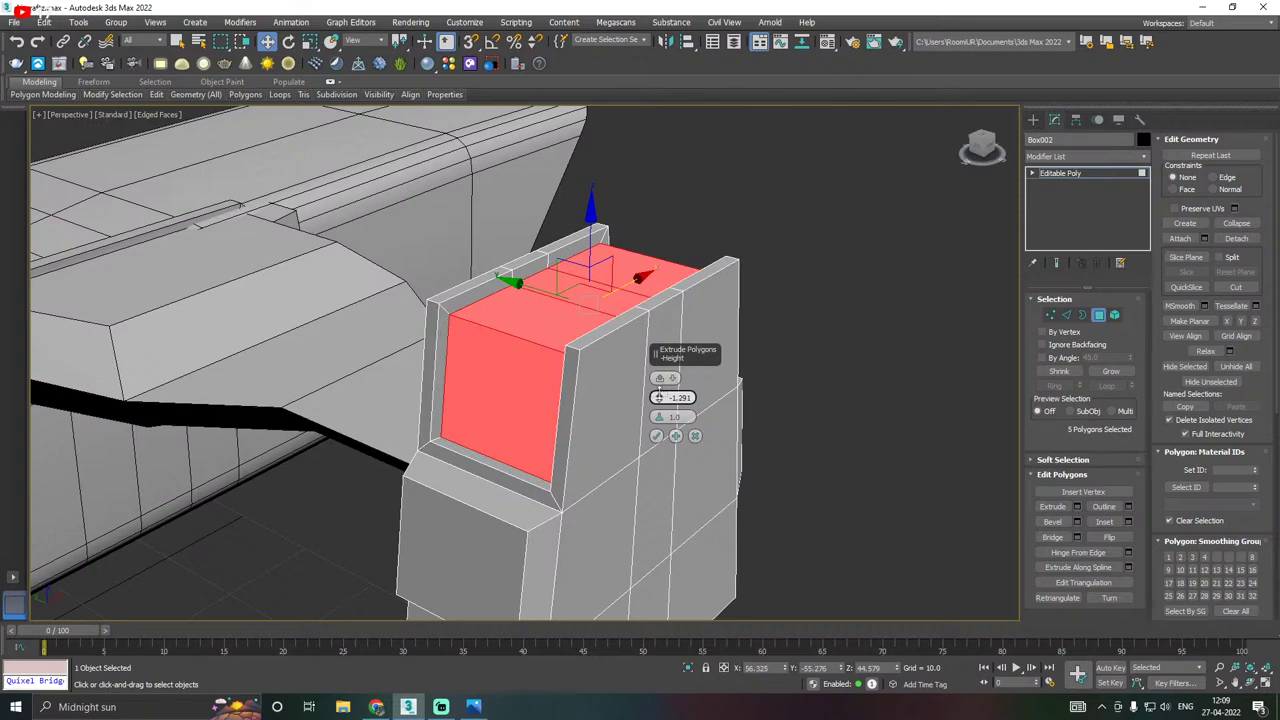
left_click(656, 435)
Select the two outer polygons of the pod's recessed top surface.
middle_click_drag(654, 420, 617, 387, "alt")
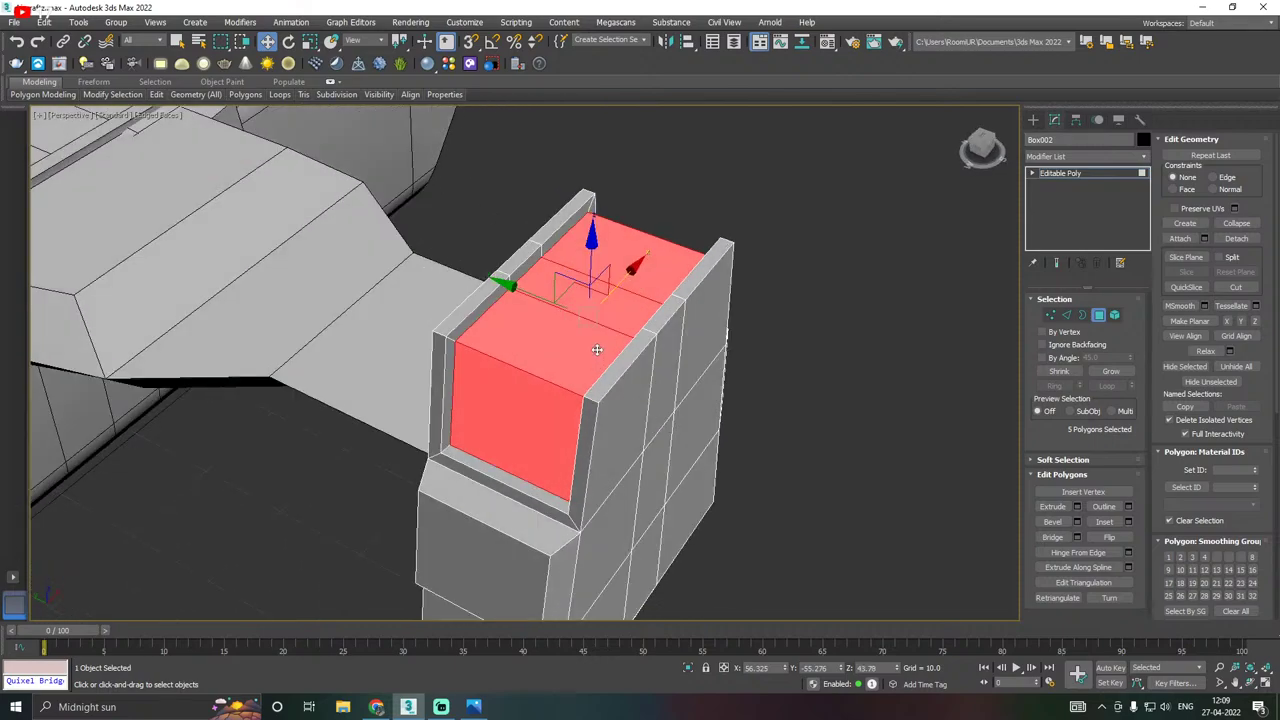
left_click(597, 350)
middle_click_drag(679, 345, 593, 312, "alt")
left_click(684, 305, "ctrl")
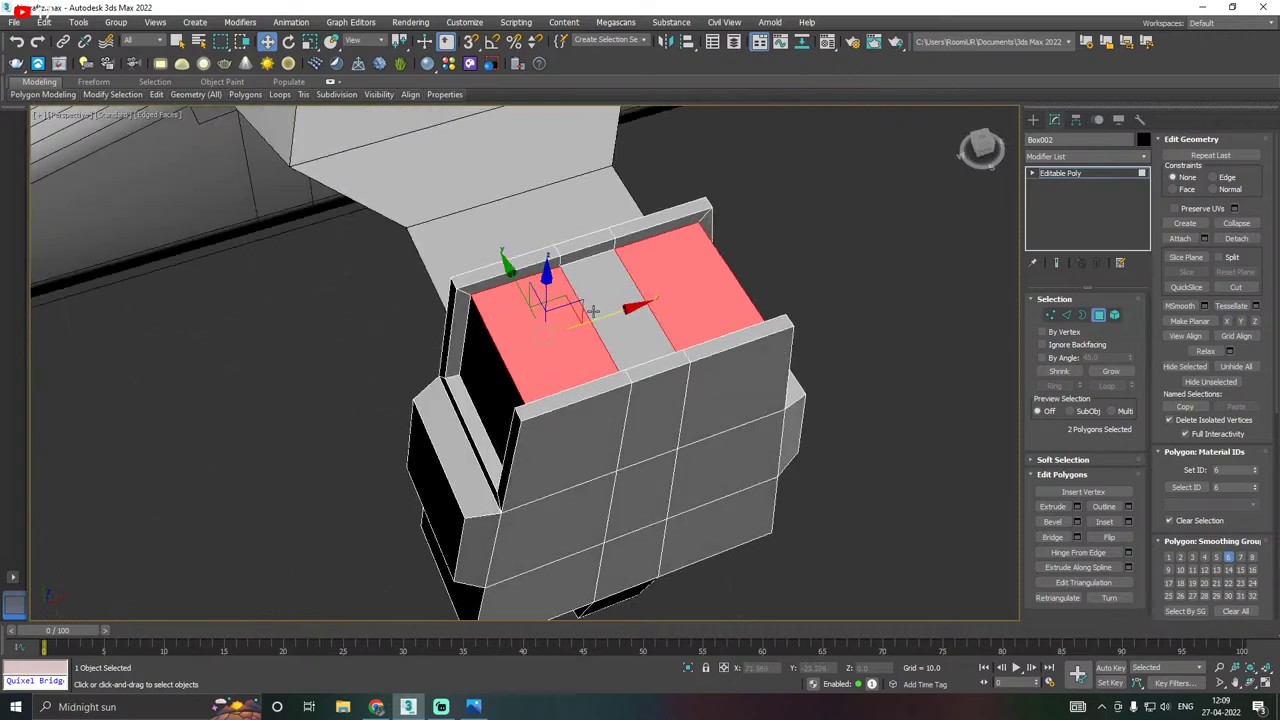
left_click(1128, 522)
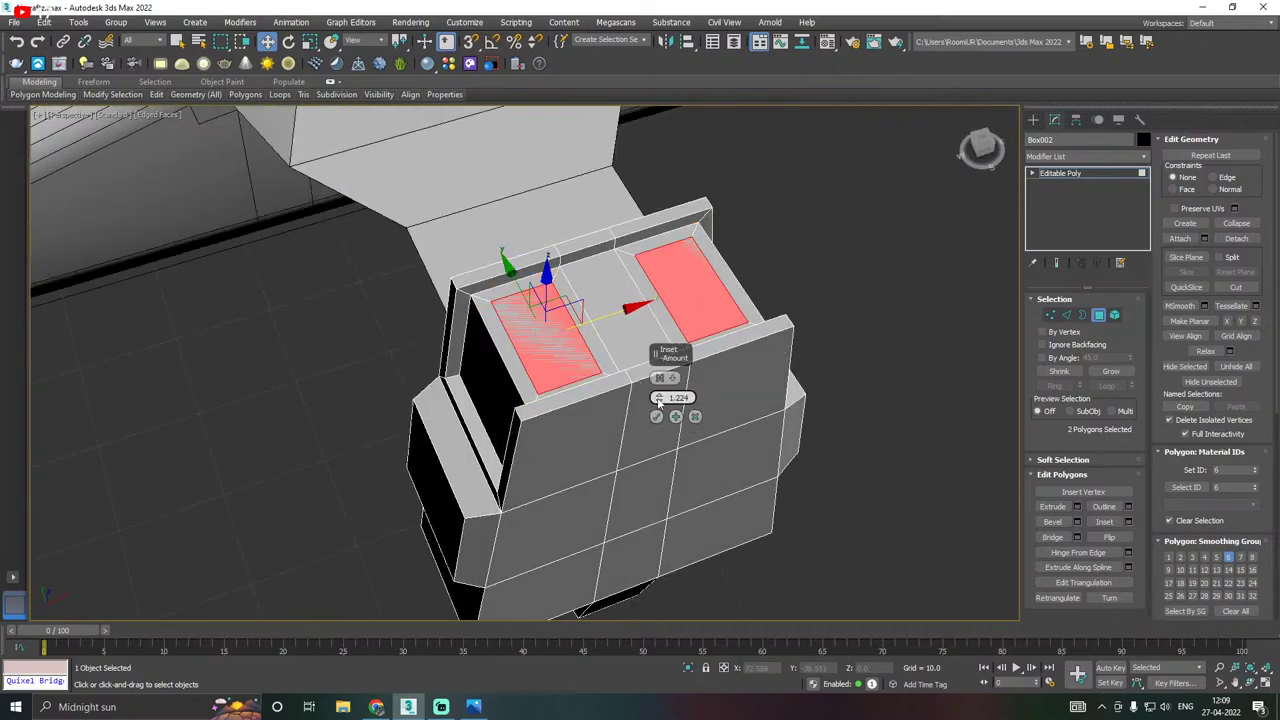
left_click_drag(660, 402, 662, 401)
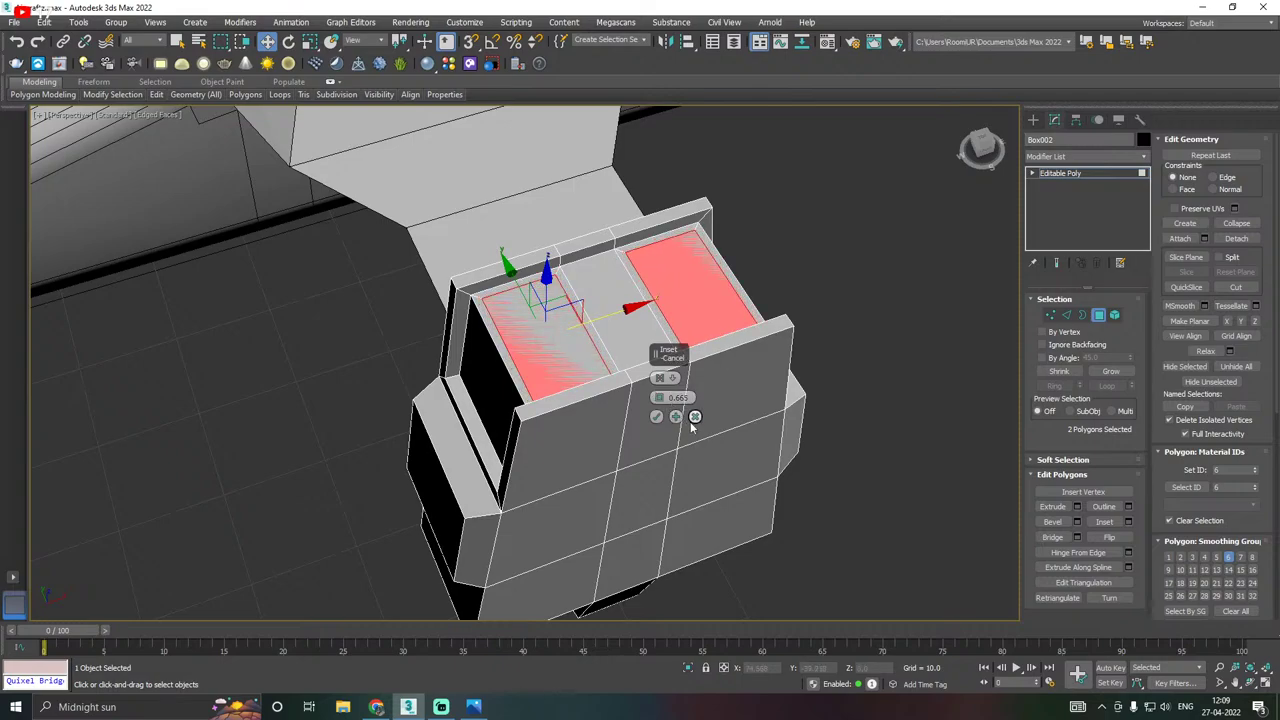
left_click(695, 418)
Add the middle polygon to the selection and inset all three recessed top polygons narrowly.
left_click(637, 334, "ctrl")
middle_click_drag(637, 334, 638, 352, "alt")
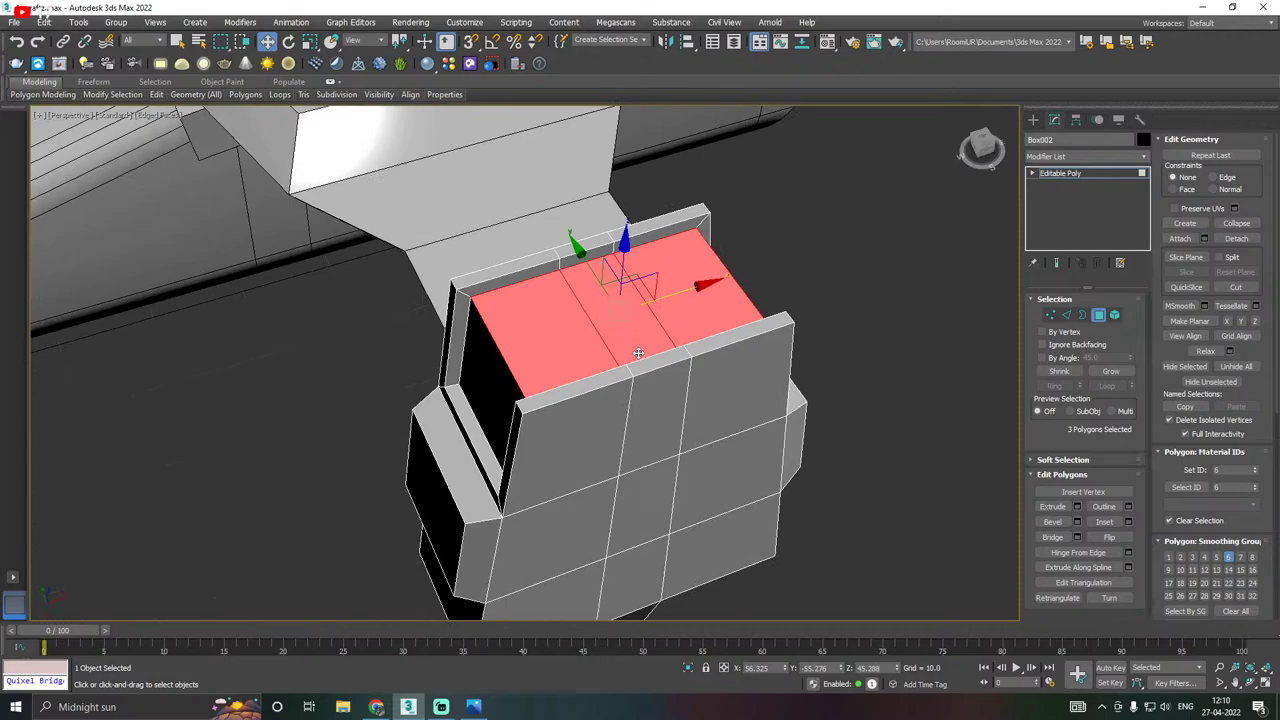
left_click(1128, 521)
left_click(657, 418)
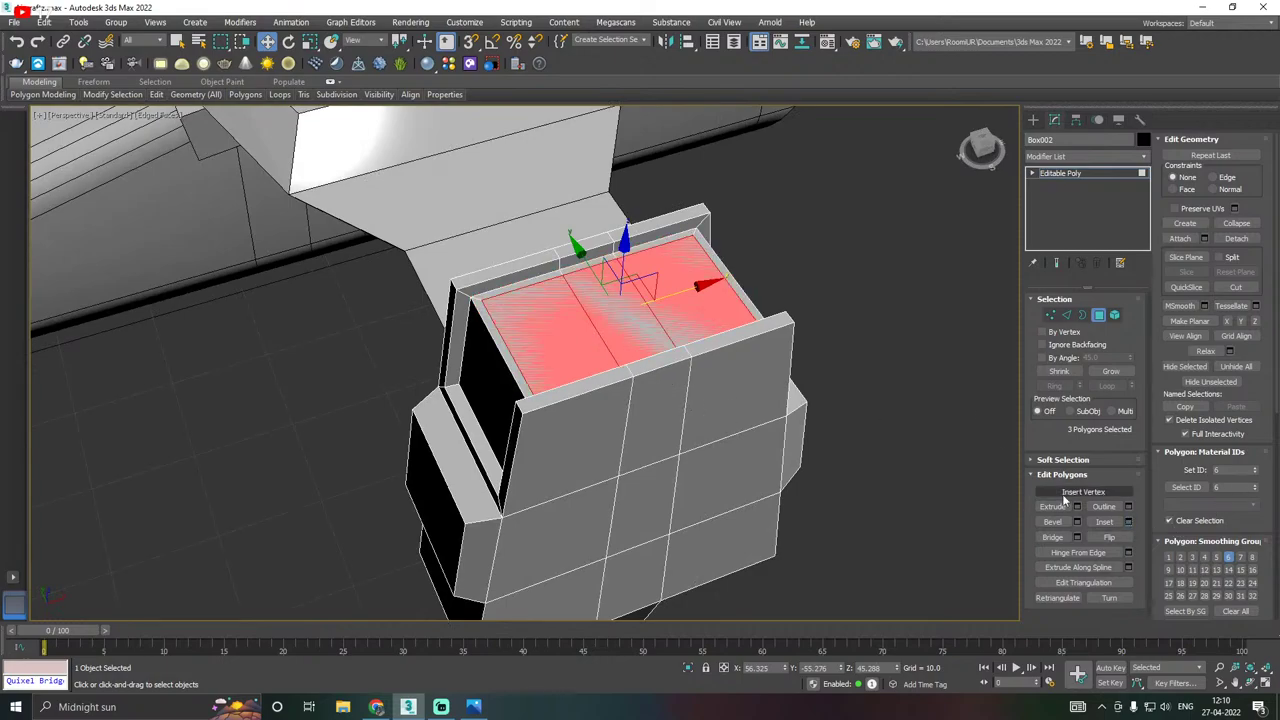
Extrude the inset top polygons down into the pod by about -10.01 to hollow it out.
left_click(1077, 506)
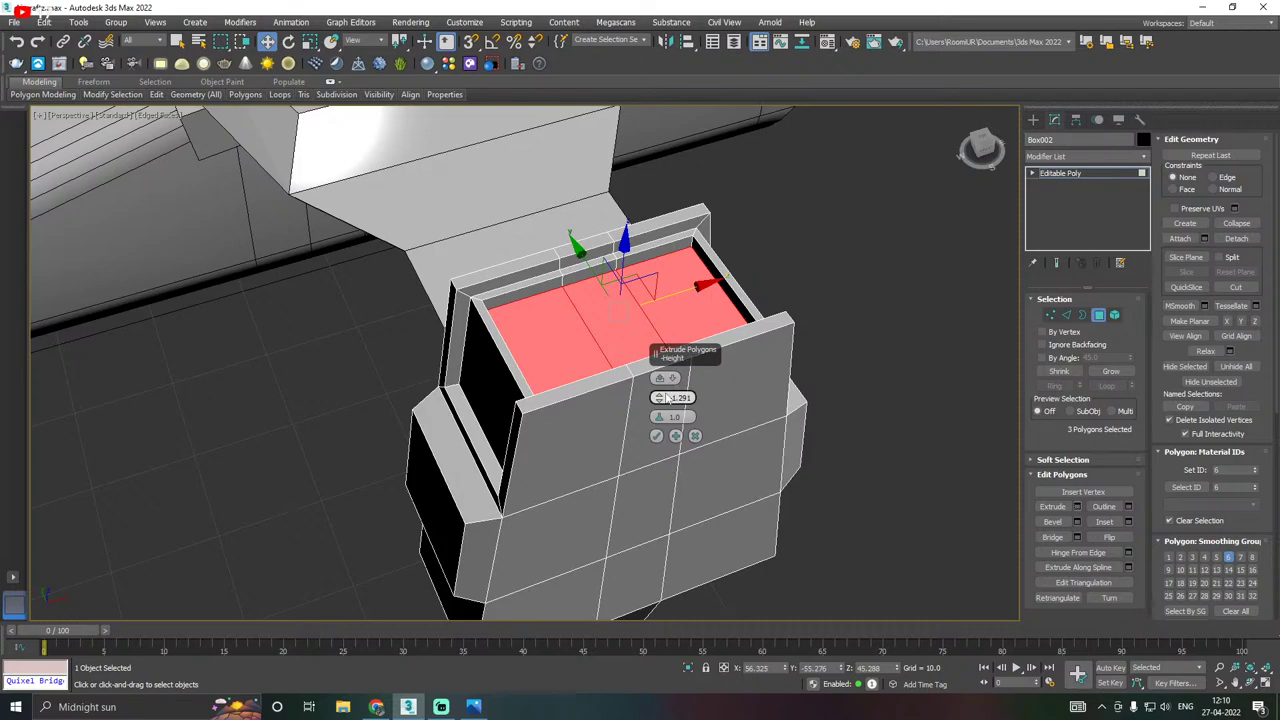
left_click_drag(658, 397, 656, 433)
middle_click_drag(548, 342, 457, 397, "alt")
middle_click_drag(585, 375, 591, 343, "alt")
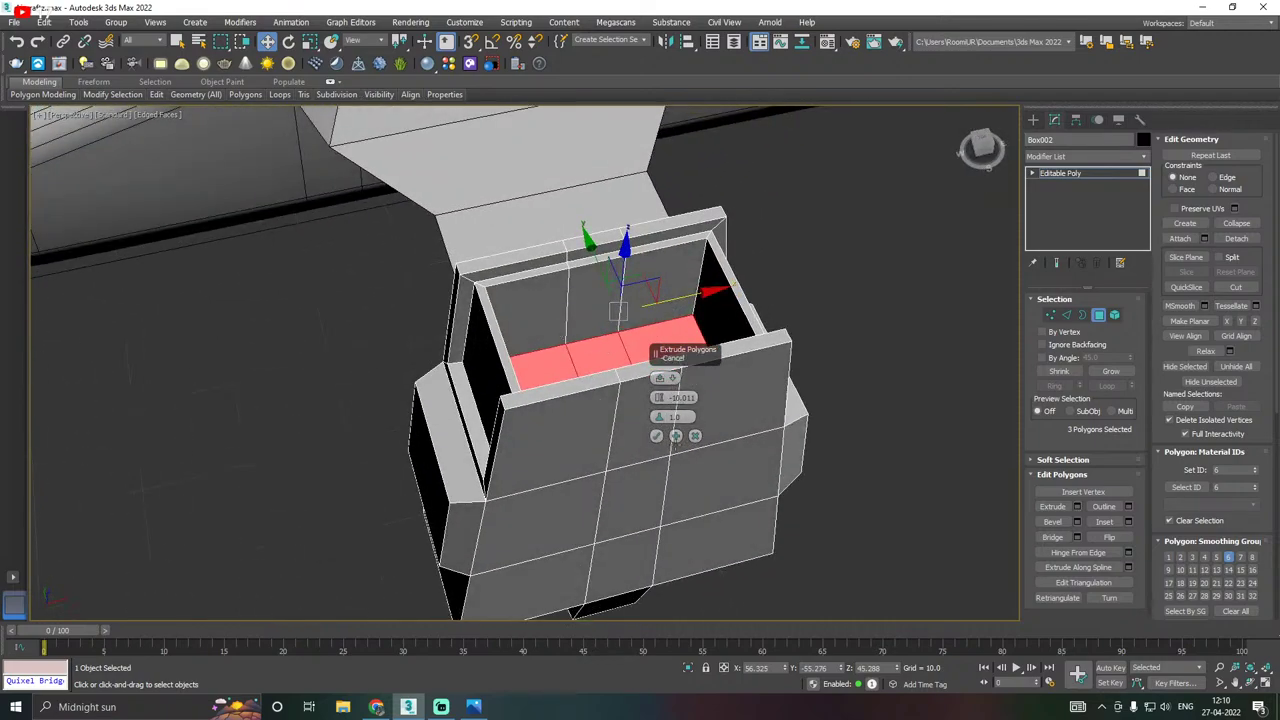
left_click(656, 436)
Extrude the six polygons along the top of the pod's two side walls upward by 4.635.
middle_click_drag(656, 436, 664, 420, "alt")
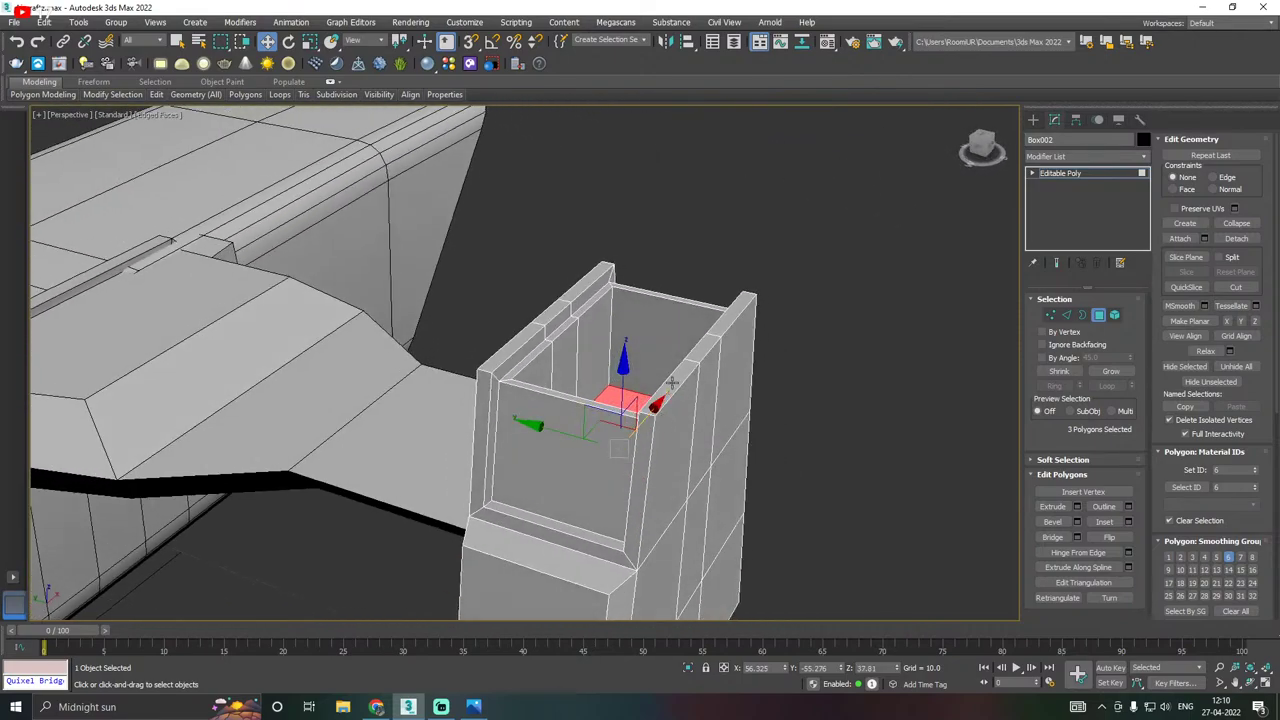
left_click(672, 387)
left_click(699, 358, "ctrl")
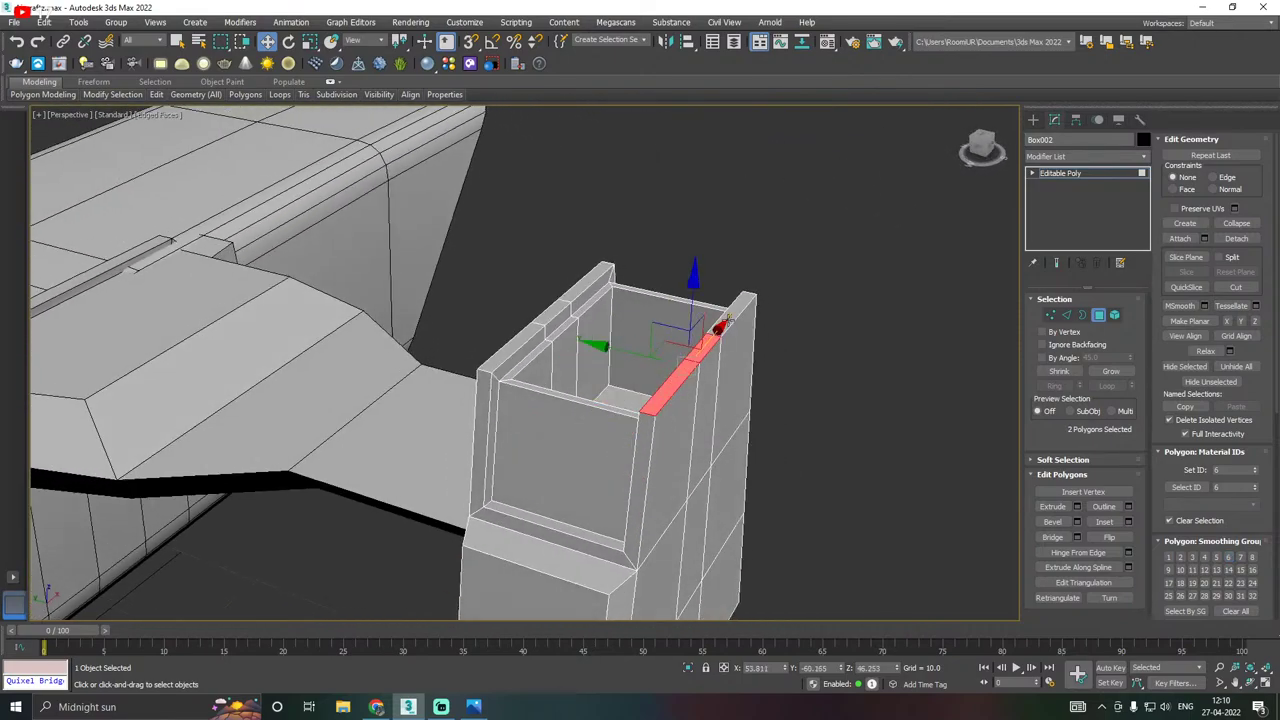
left_click(522, 344, "ctrl")
left_click(548, 311, "ctrl")
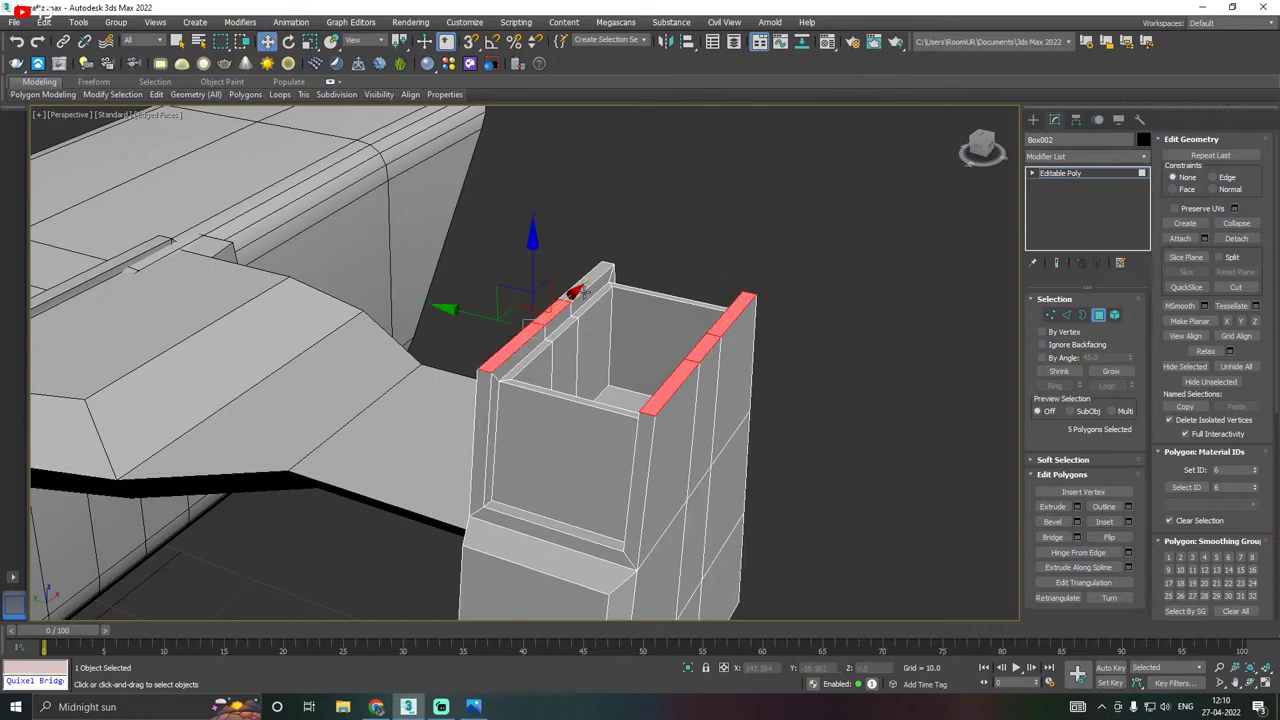
left_click(583, 290, "ctrl")
middle_click_drag(583, 290, 614, 300, "alt")
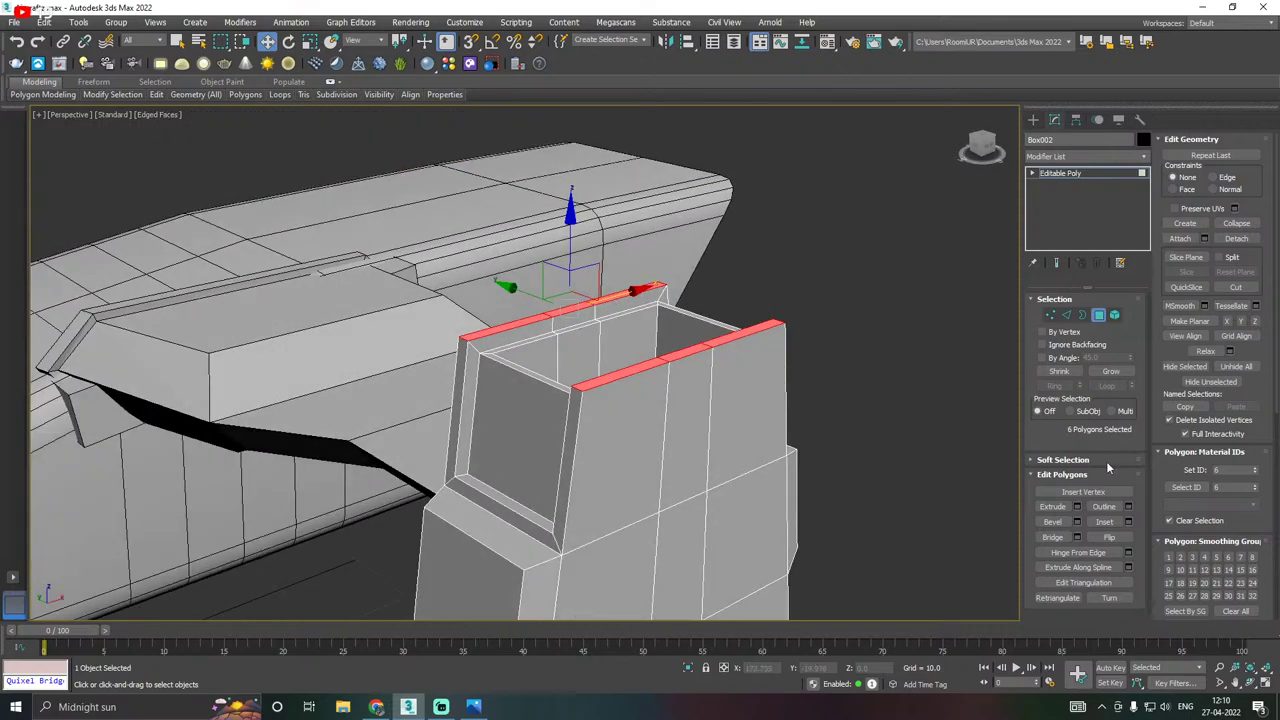
left_click(1077, 507)
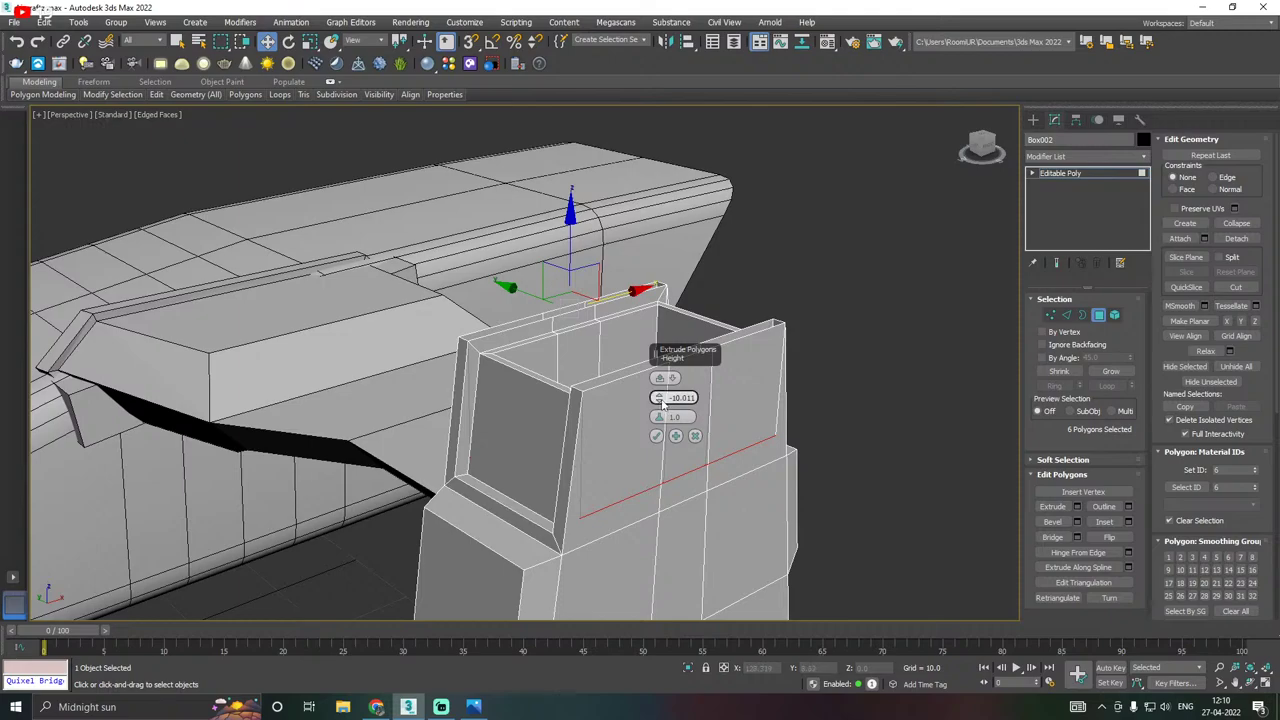
left_click_drag(644, 351, 644, 273)
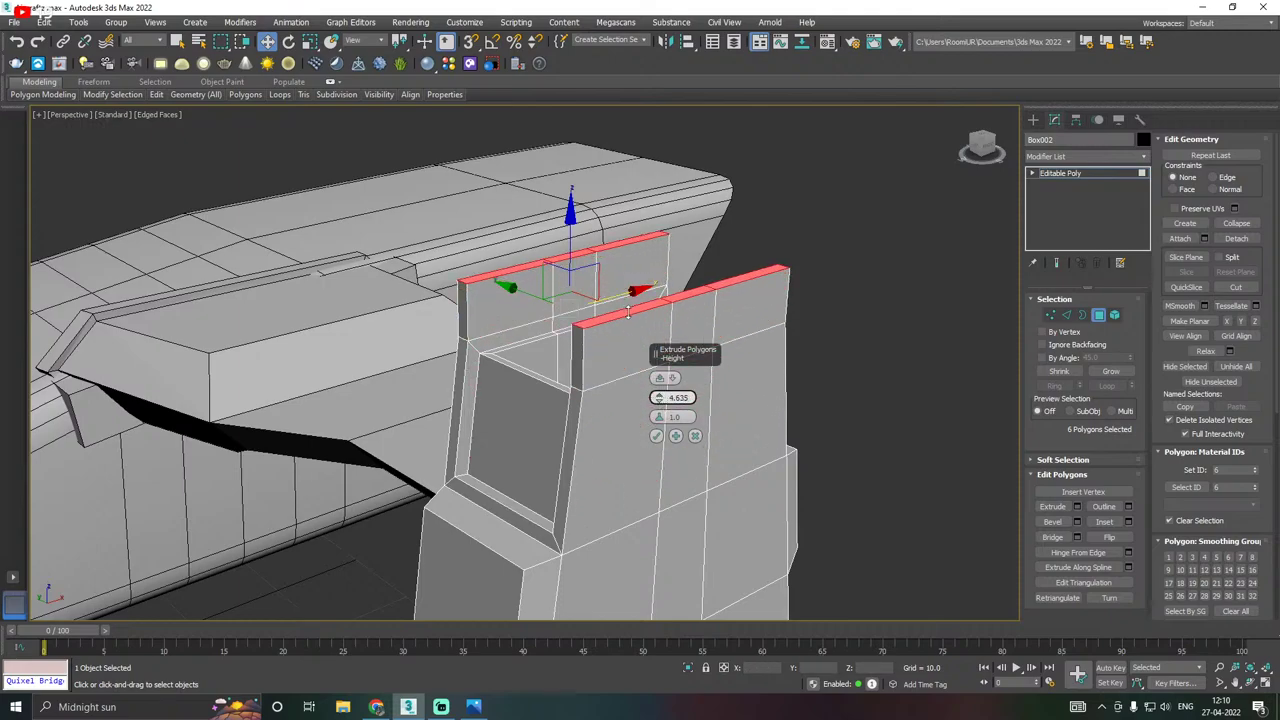
middle_click_drag(795, 343, 744, 316, "alt")
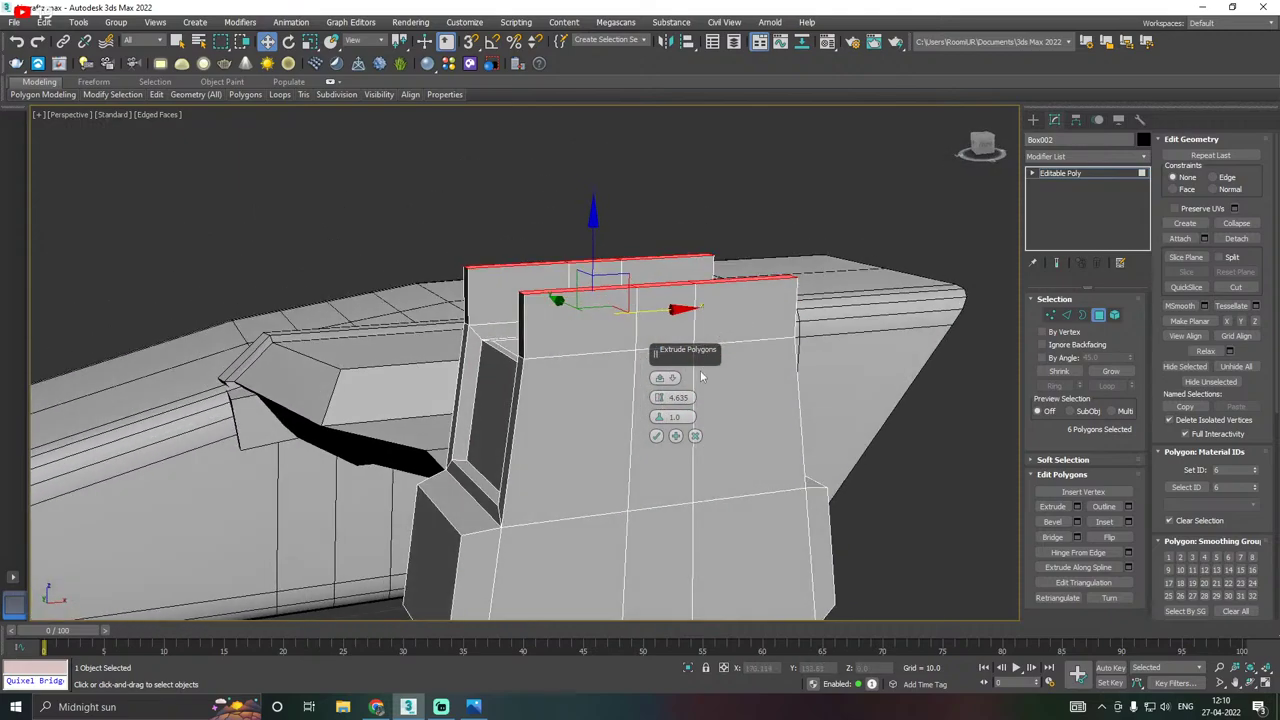
left_click(656, 435)
In the front view, move the raised walls' outer top vertices inward to about X 48.72 and X 63.04.
middle_click_drag(656, 432, 657, 391, "alt")
key("f")
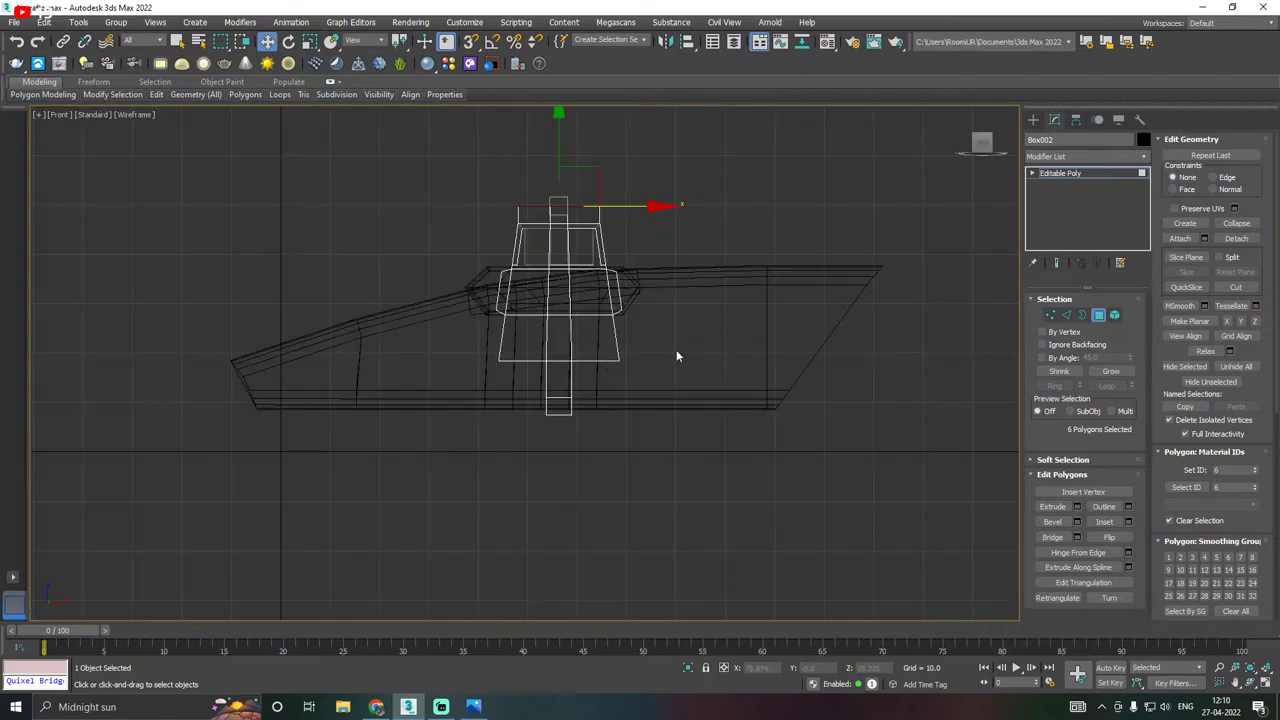
middle_click_drag(525, 204, 554, 321)
scroll(554, 321, "up", 6)
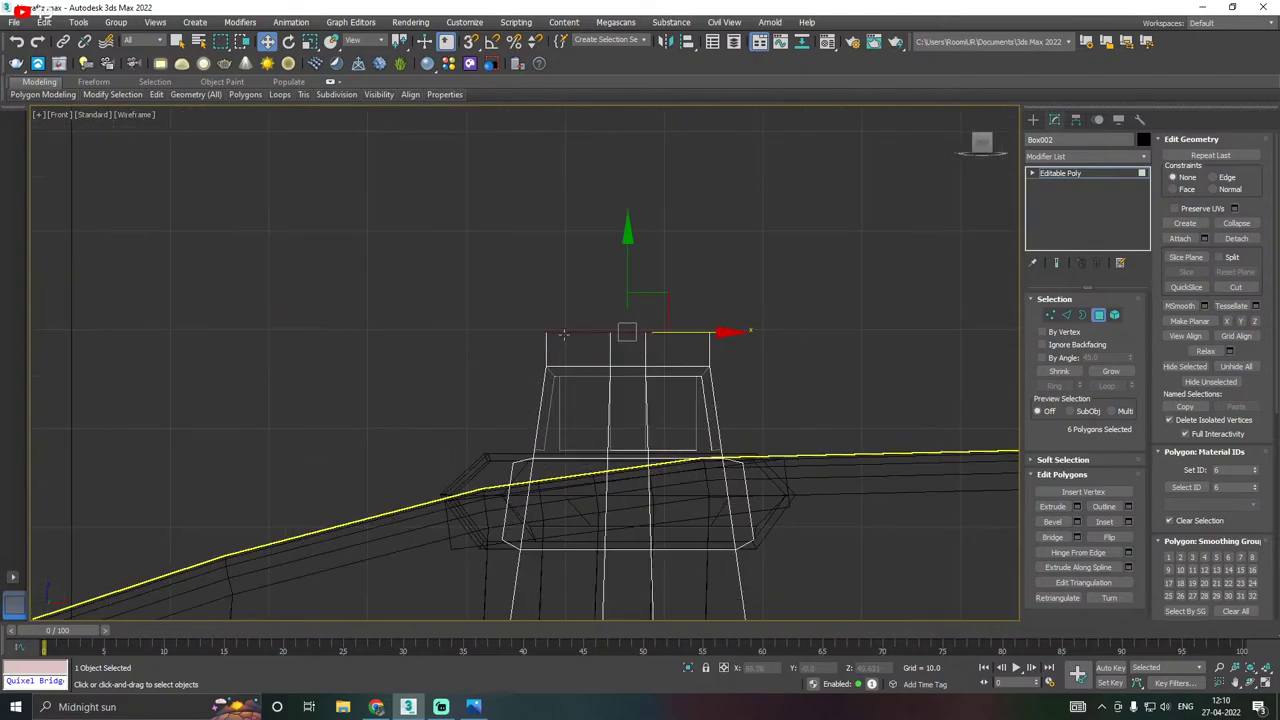
left_click(1049, 315)
left_click_drag(564, 356, 647, 323)
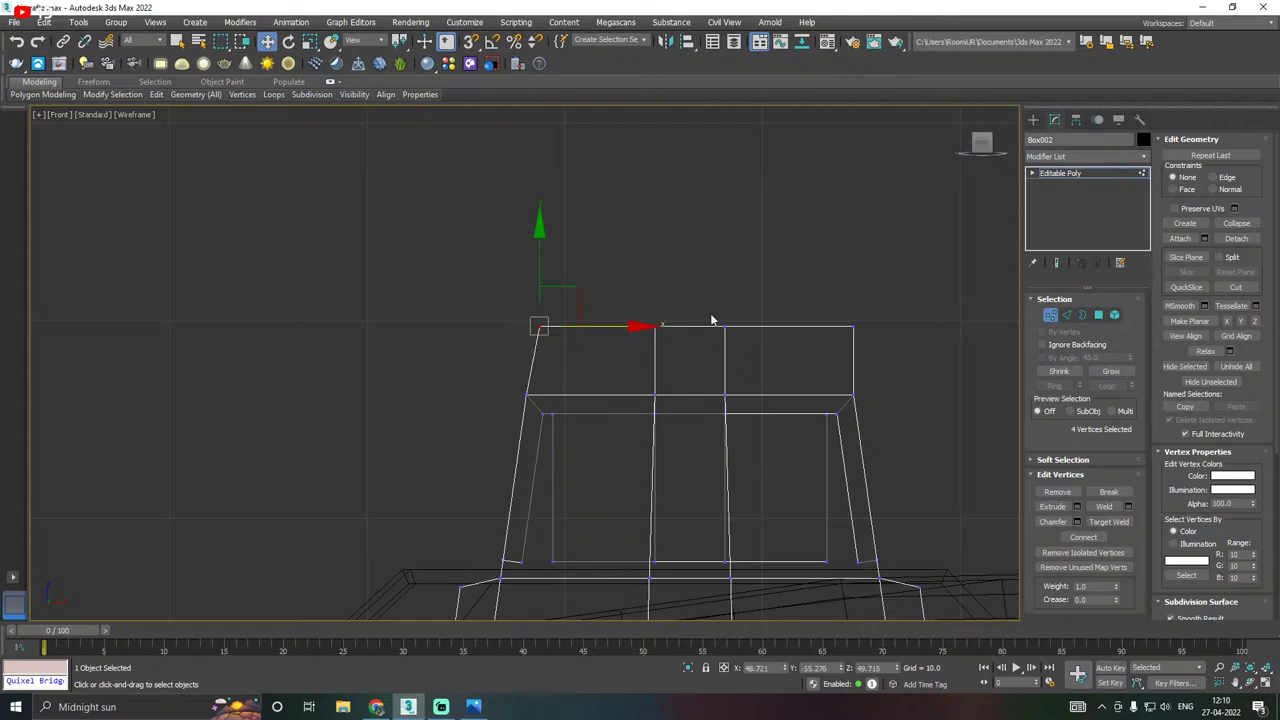
left_click_drag(842, 350, 845, 347)
left_click_drag(918, 326, 887, 327)
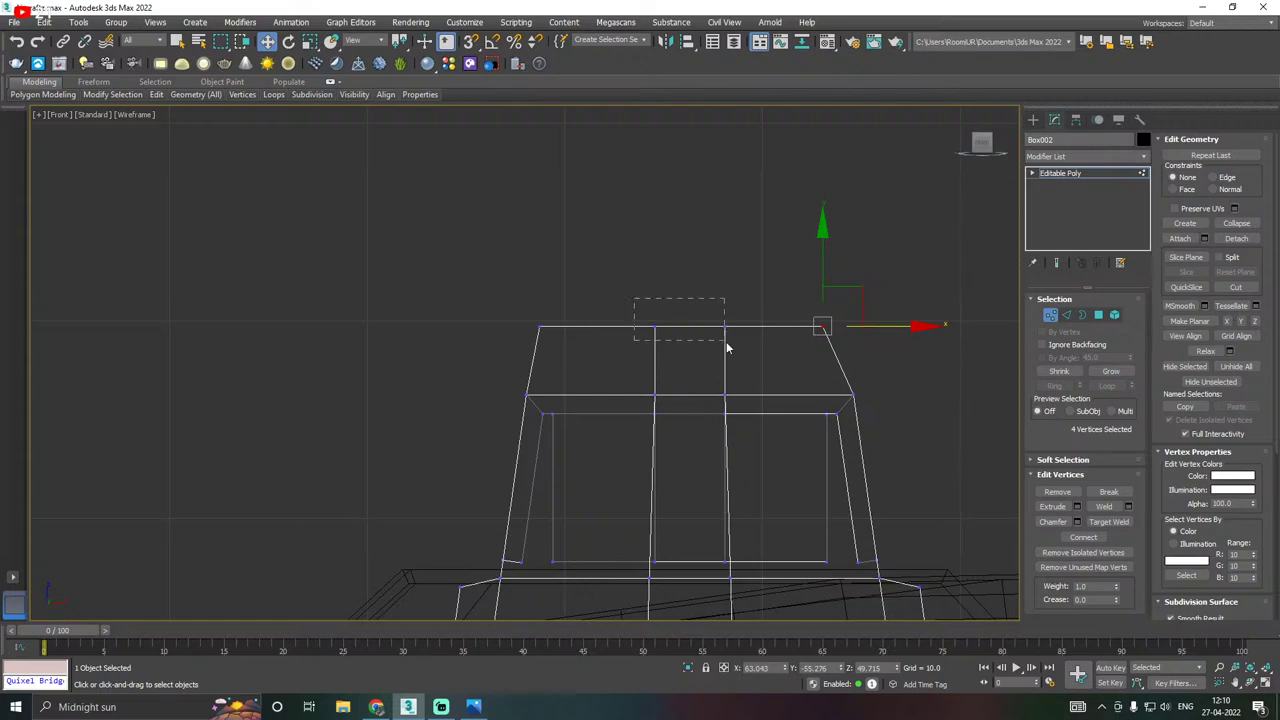
Lower the walls' middle top vertices to about Z 48.55 and raise the outer ones to about Z 50.25 and 49.98.
left_click_drag(727, 347, 732, 343)
left_click_drag(691, 241, 696, 264)
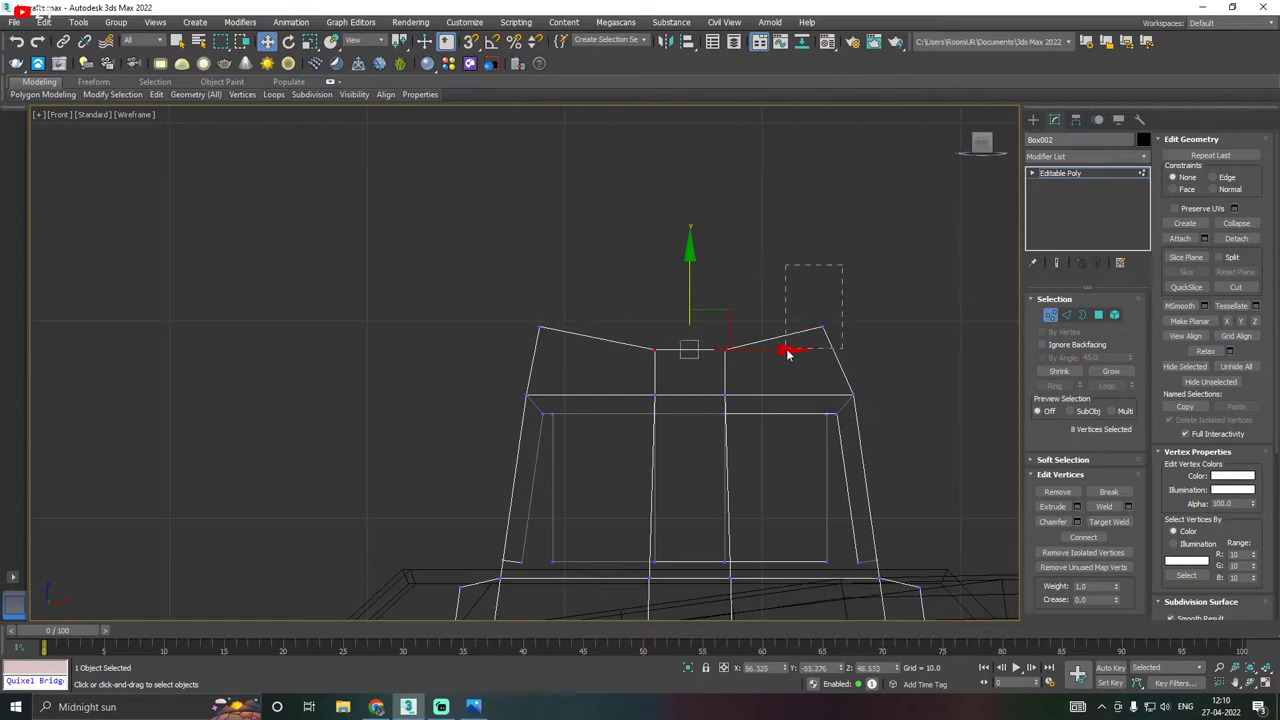
left_click_drag(787, 353, 787, 353)
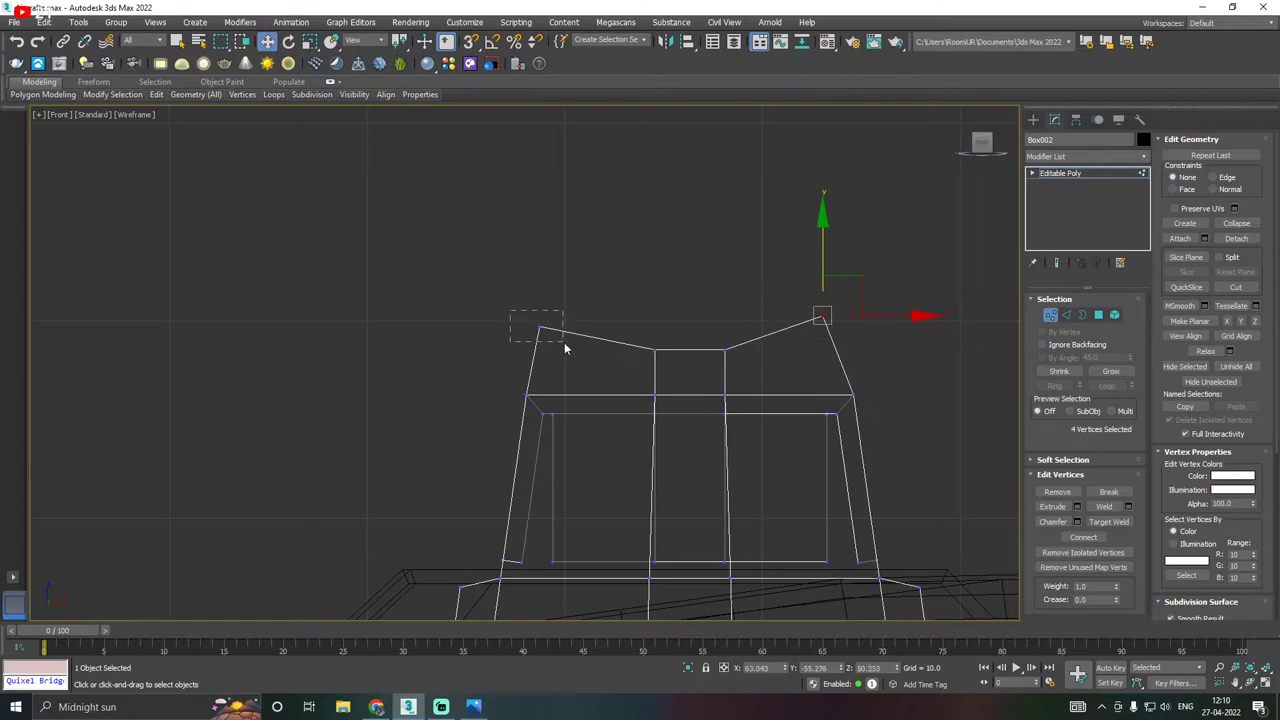
left_click_drag(564, 347, 564, 347)
left_click_drag(538, 268, 538, 266)
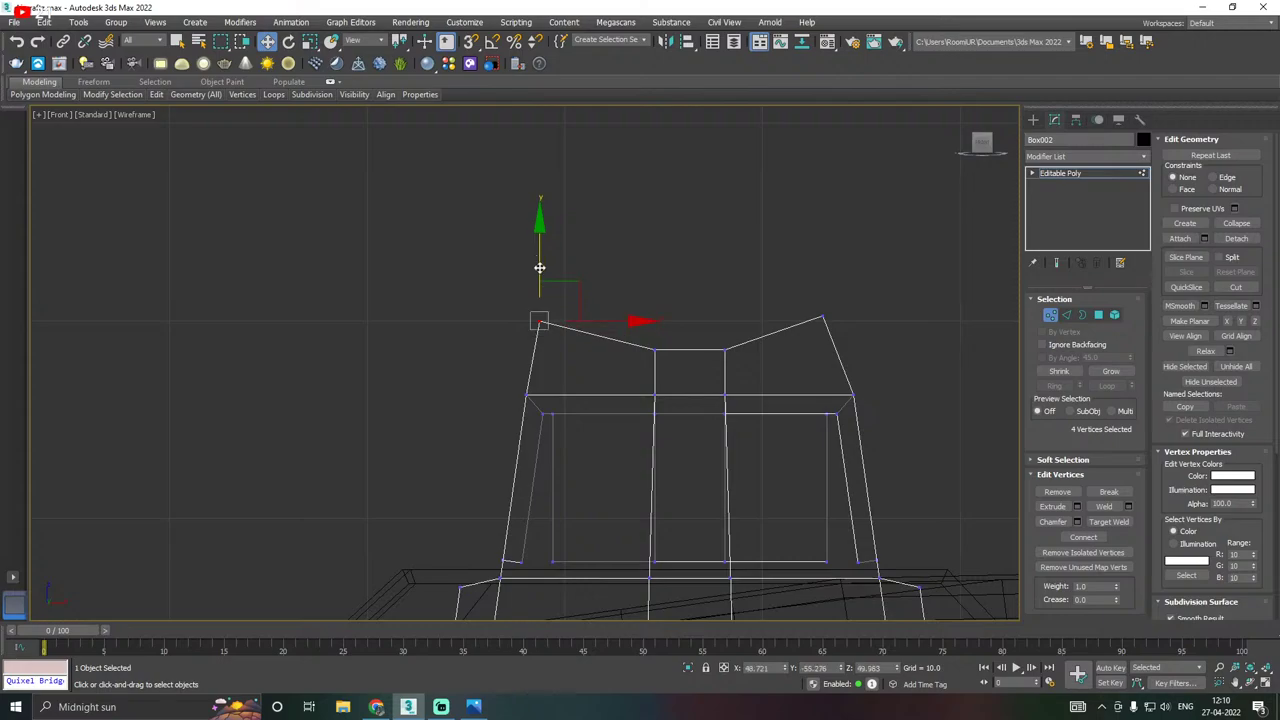
key("p")
mouse_move(613, 339)
middle_mouse_down("alt")
mouse_move(737, 366)
mouse_move(724, 396)
mouse_move(702, 403)
middle_mouse_up("alt")
middle_click_drag(594, 271, 712, 285, "alt")
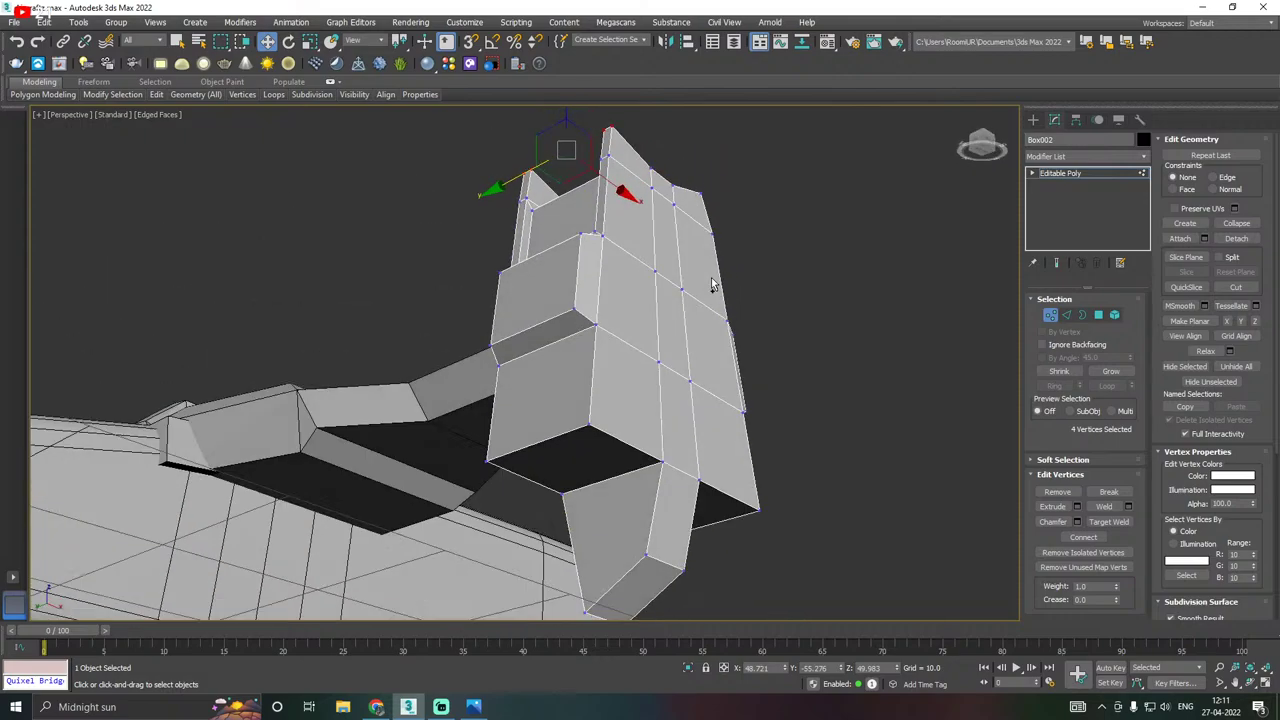
Save the current scene file.
left_click(15, 22)
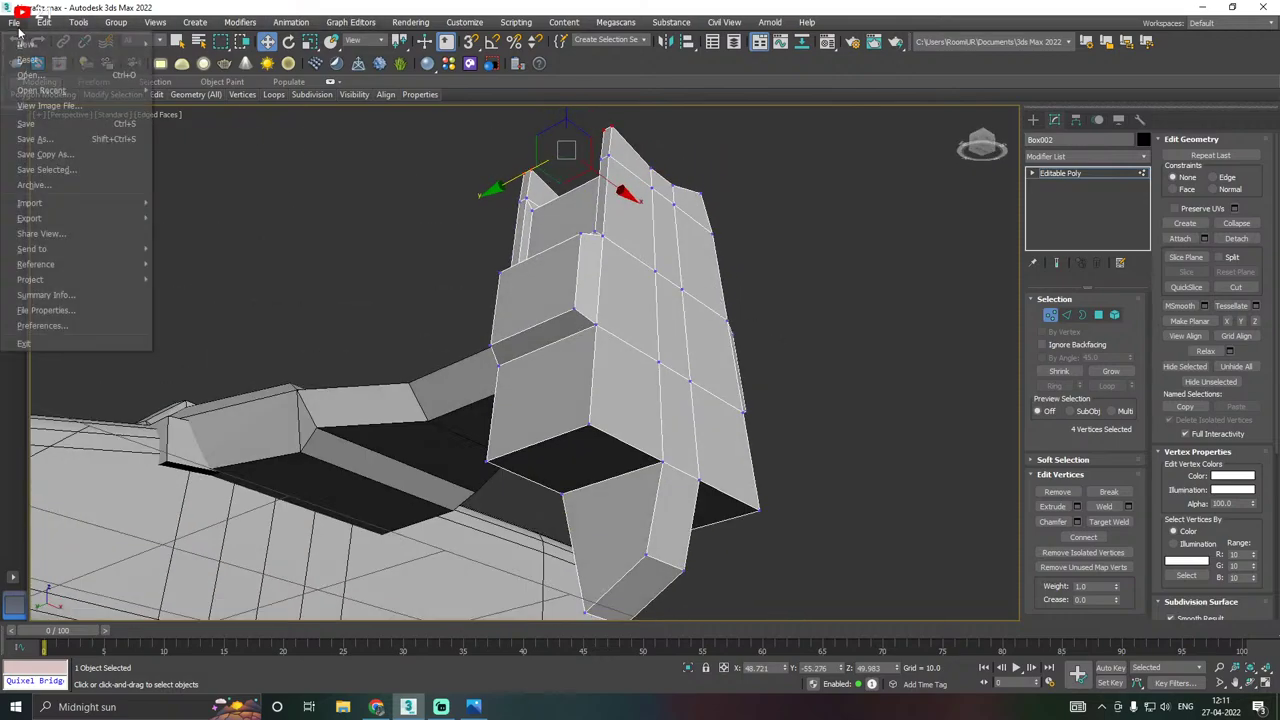
left_click(52, 160)
left_click(807, 579)
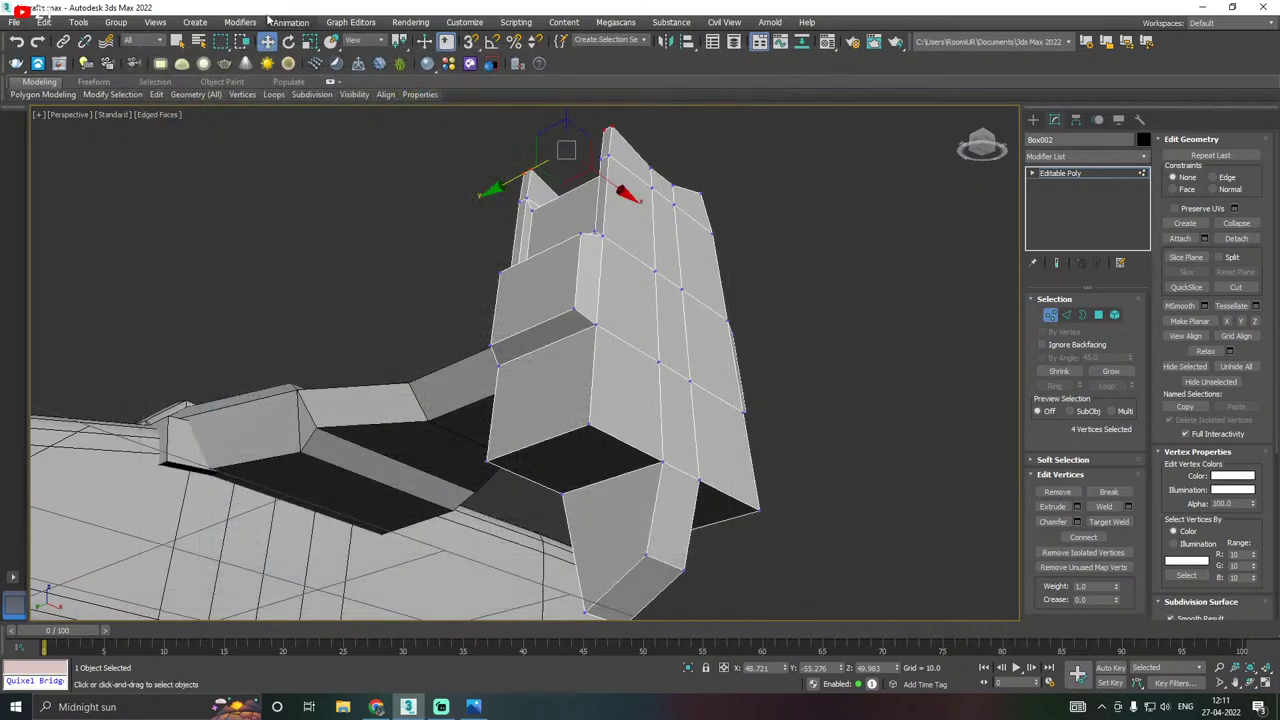
left_click(15, 22)
left_click(30, 125)
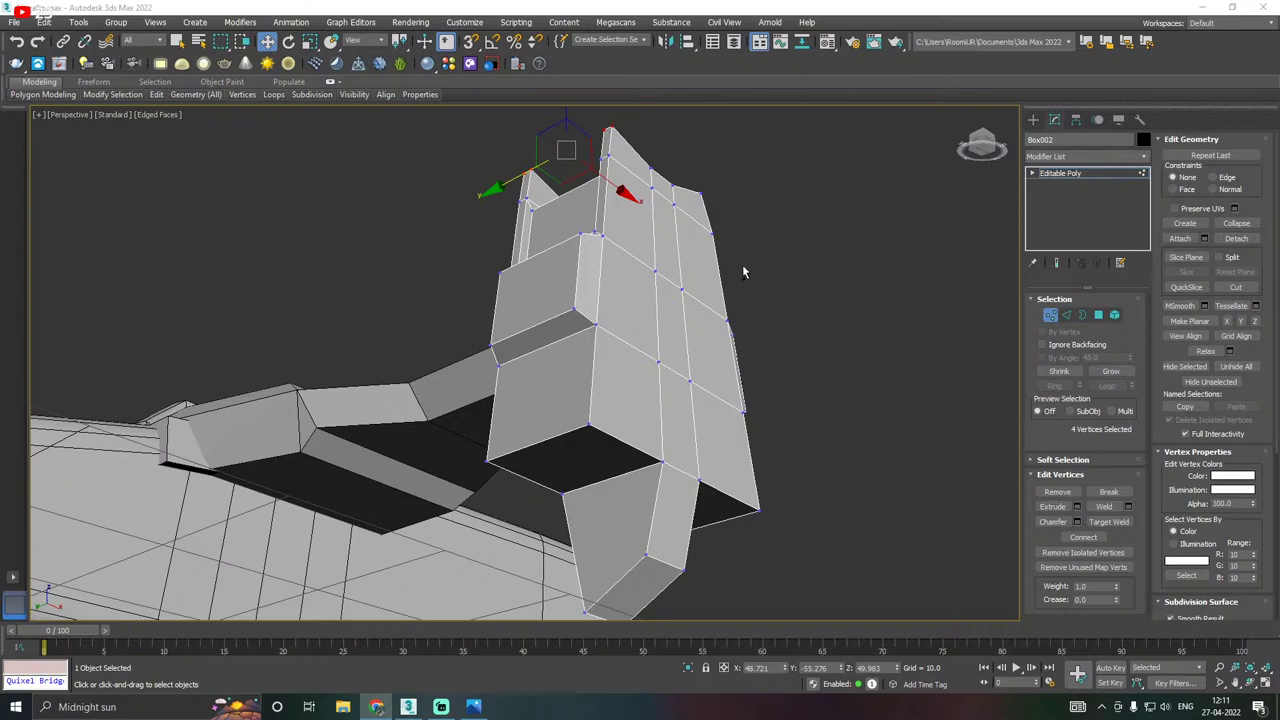
At polygon level, select the four polygons running down one stepped end of the engine pod and onto its underside.
middle_click_drag(742, 271, 749, 300, "alt")
left_click(1098, 315)
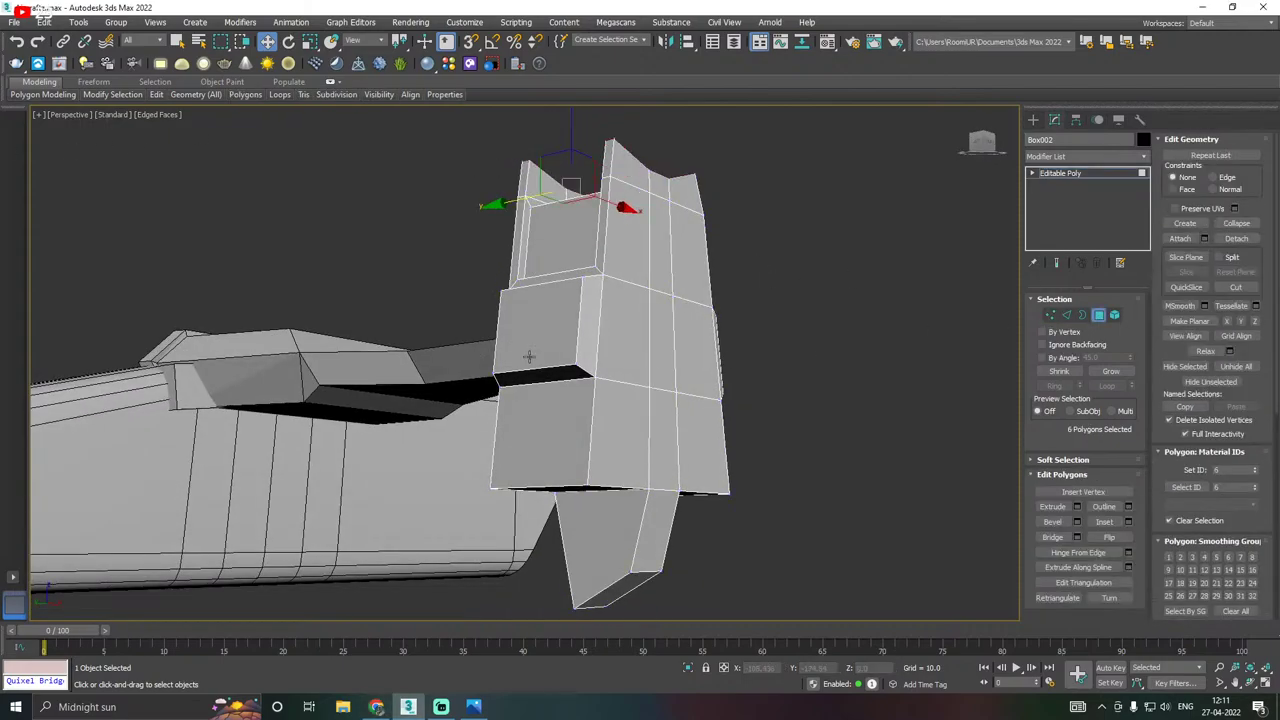
middle_click_drag(599, 330, 676, 163, "alt")
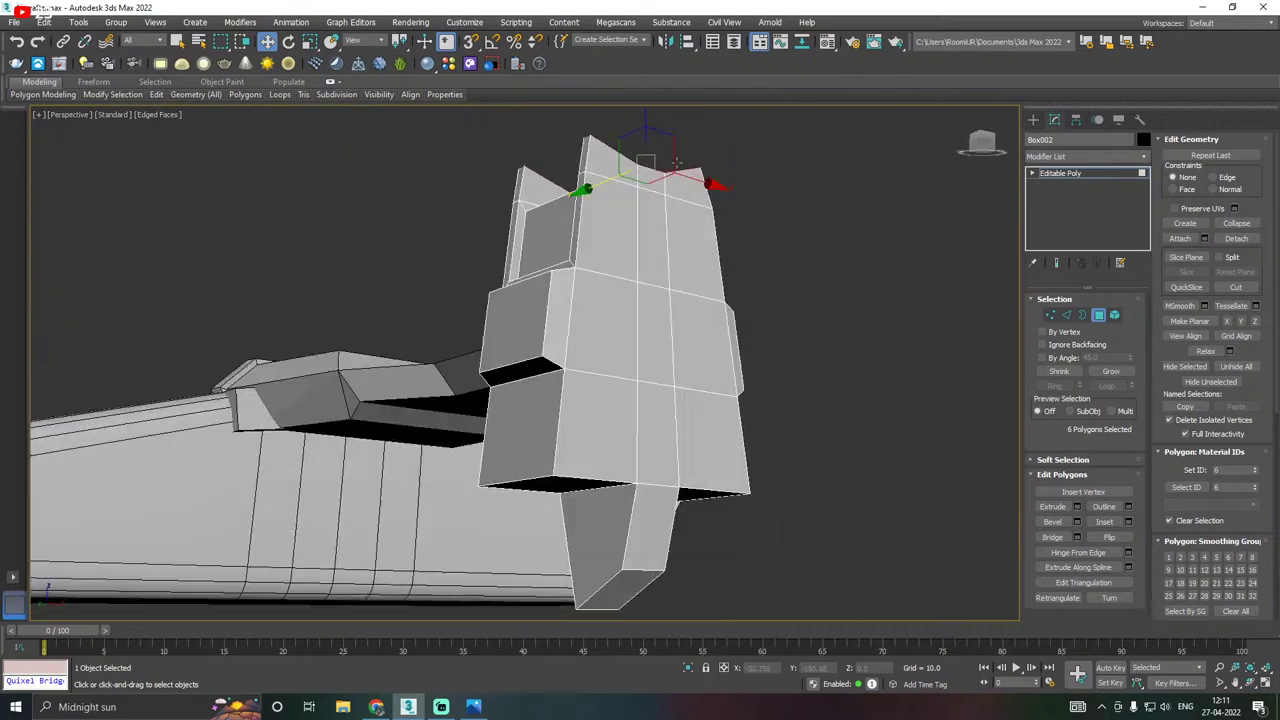
left_click(532, 296)
left_click(519, 373, "shift")
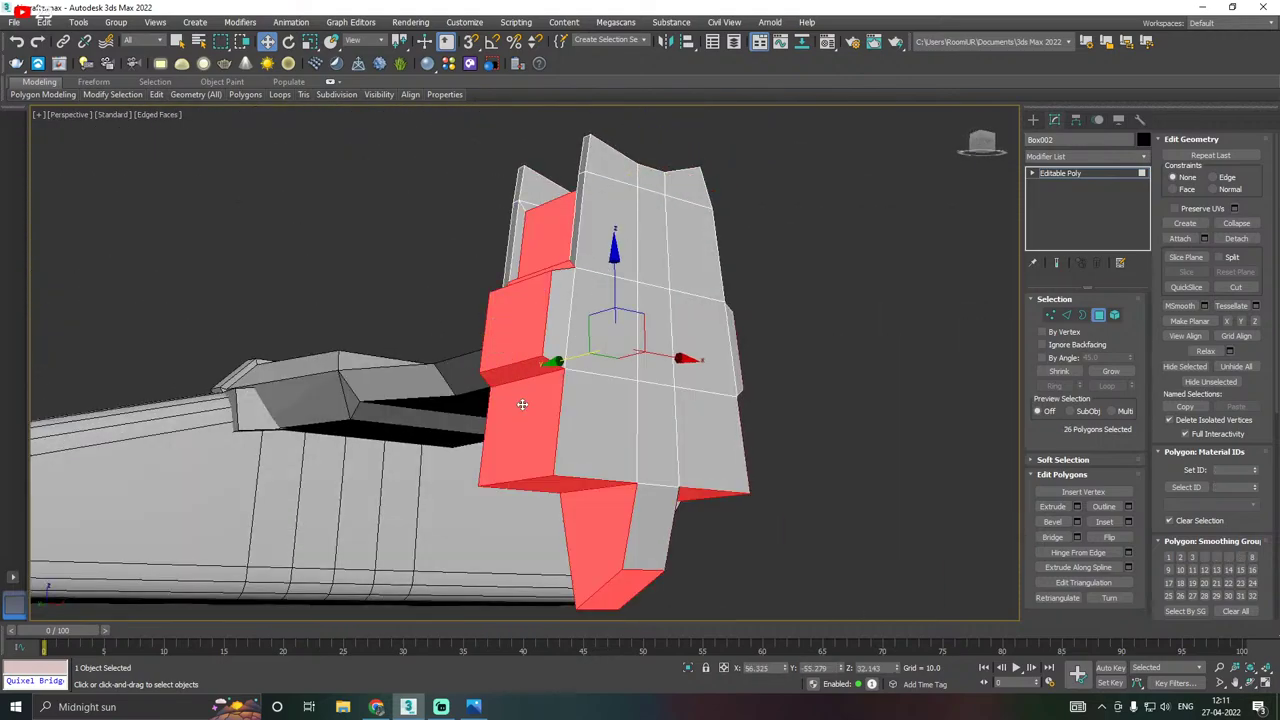
middle_click_drag(975, 376, 674, 382, "alt")
left_click(562, 378)
middle_click_drag(562, 378, 658, 326, "alt")
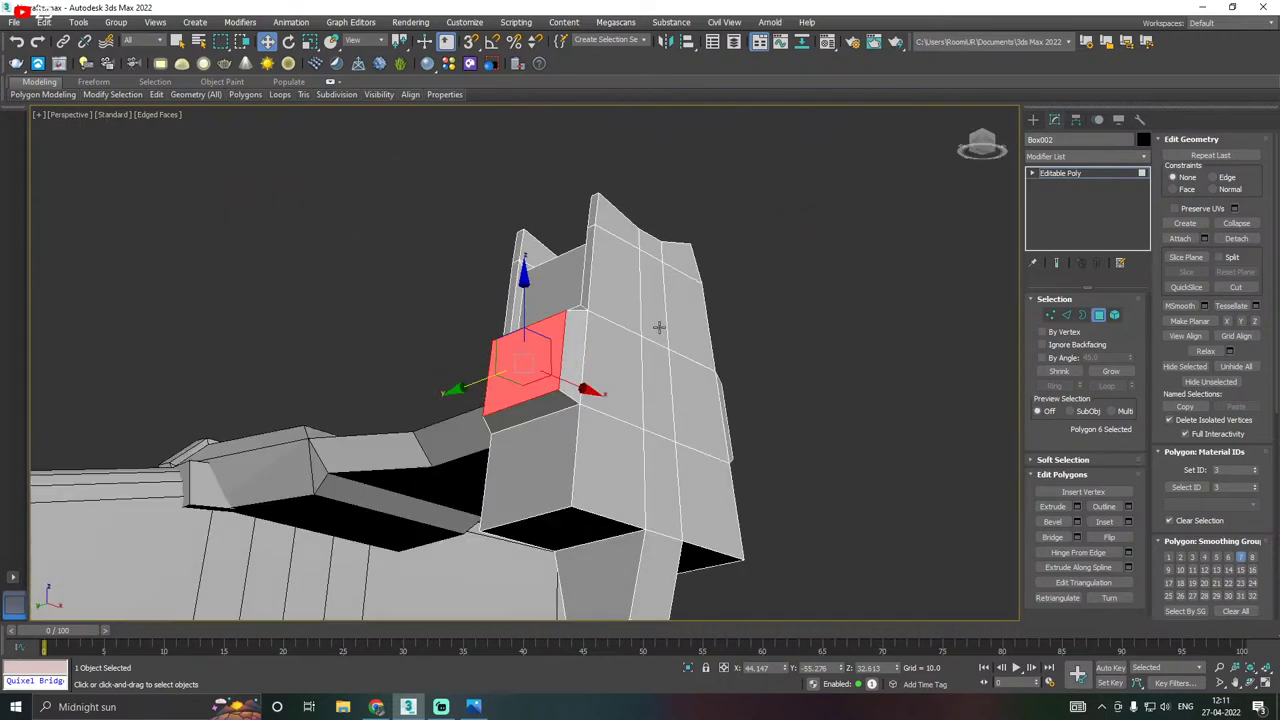
left_click(521, 406, "ctrl")
left_click(529, 441, "ctrl")
middle_click_drag(625, 451, 611, 414, "alt")
left_click(592, 496, "ctrl")
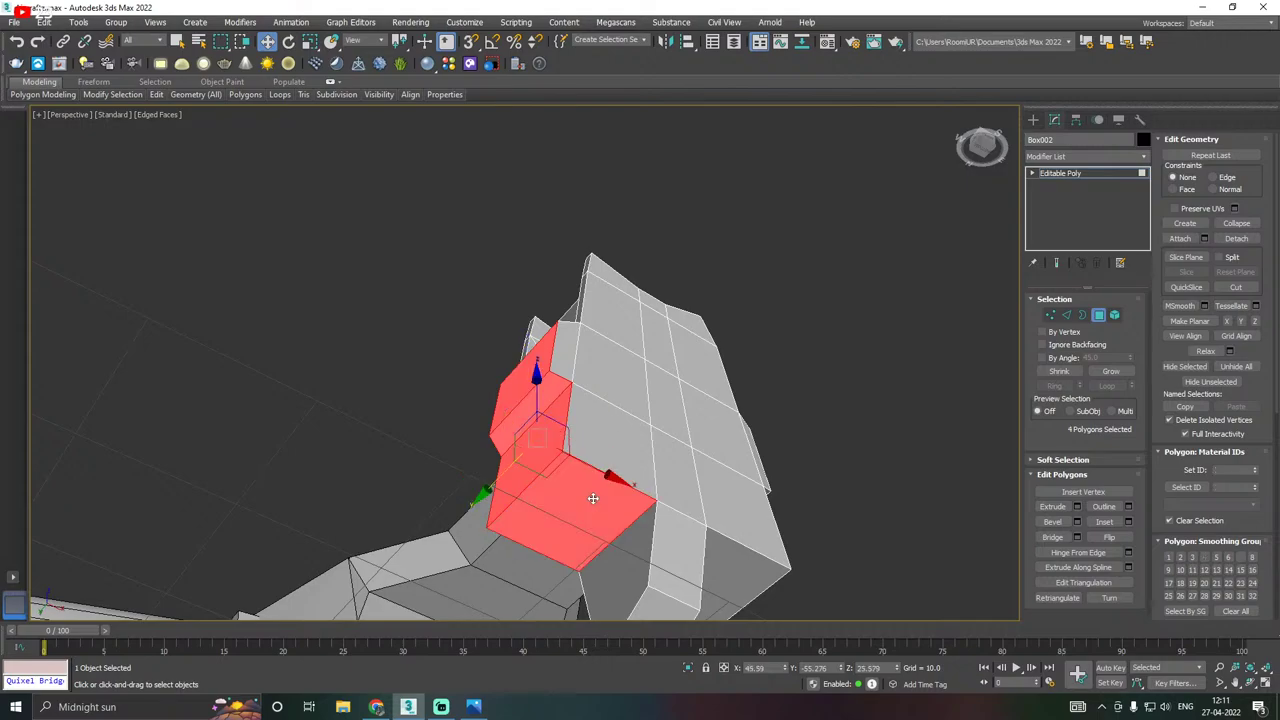
Add the other underside polygon and the three stepped polygons on the pod's opposite end to the selection.
middle_click_drag(680, 483, 631, 477, "alt")
left_click(749, 484, "ctrl")
middle_click_drag(808, 446, 662, 446, "alt")
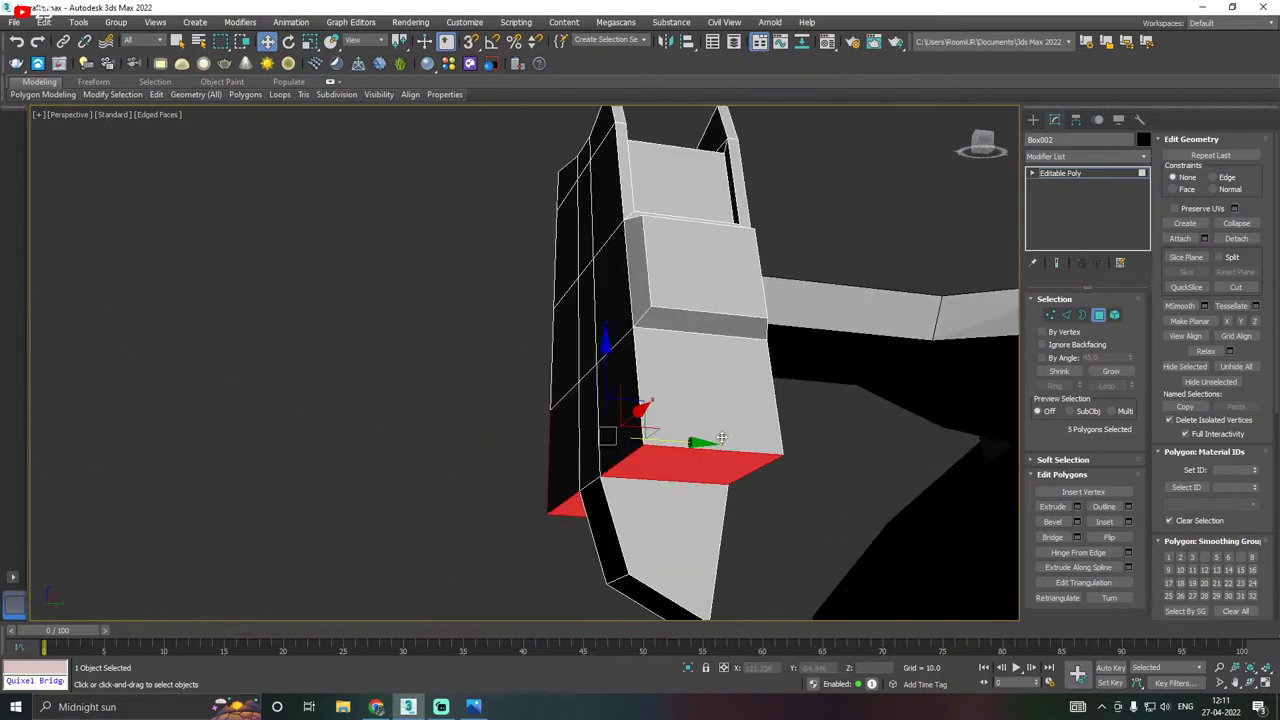
left_click(718, 416, "ctrl")
left_click(688, 328, "ctrl")
left_click(700, 270, "ctrl")
middle_click_drag(730, 285, 837, 343, "alt")
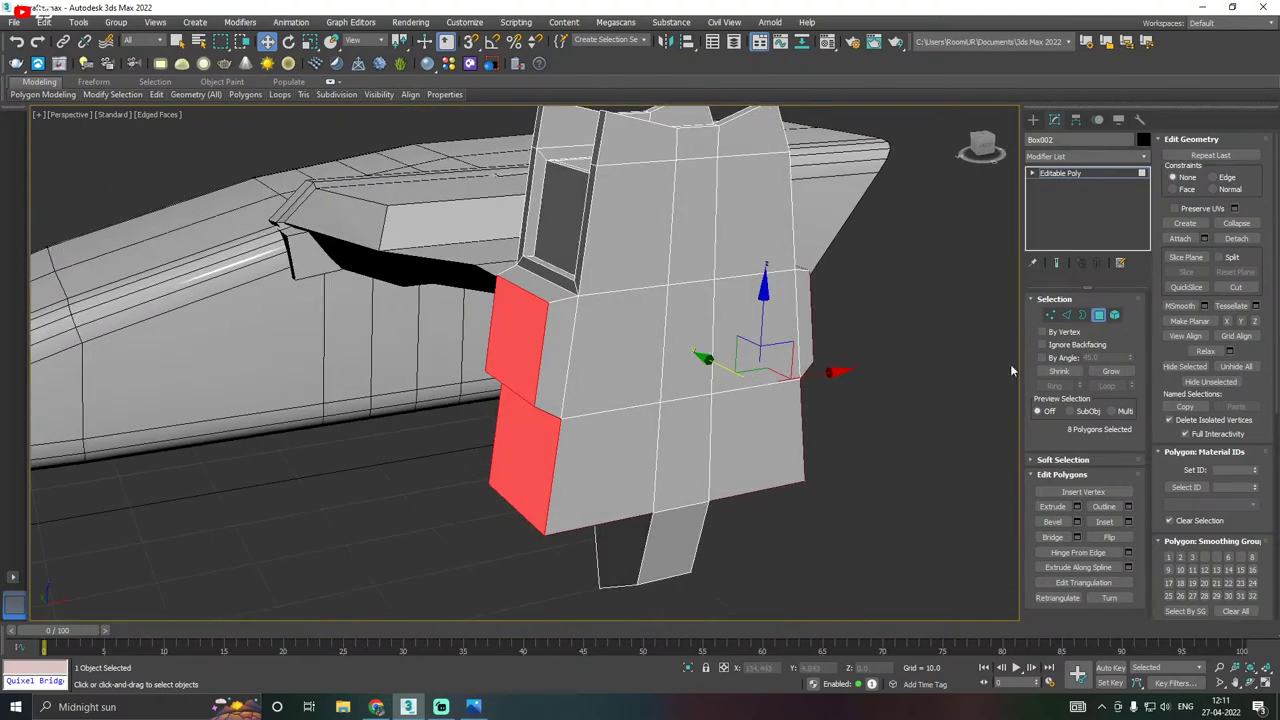
Inset the eight selected end and underside polygons of the pod as a group by 0.665.
left_click(1128, 521)
middle_click_drag(763, 429, 772, 356, "alt")
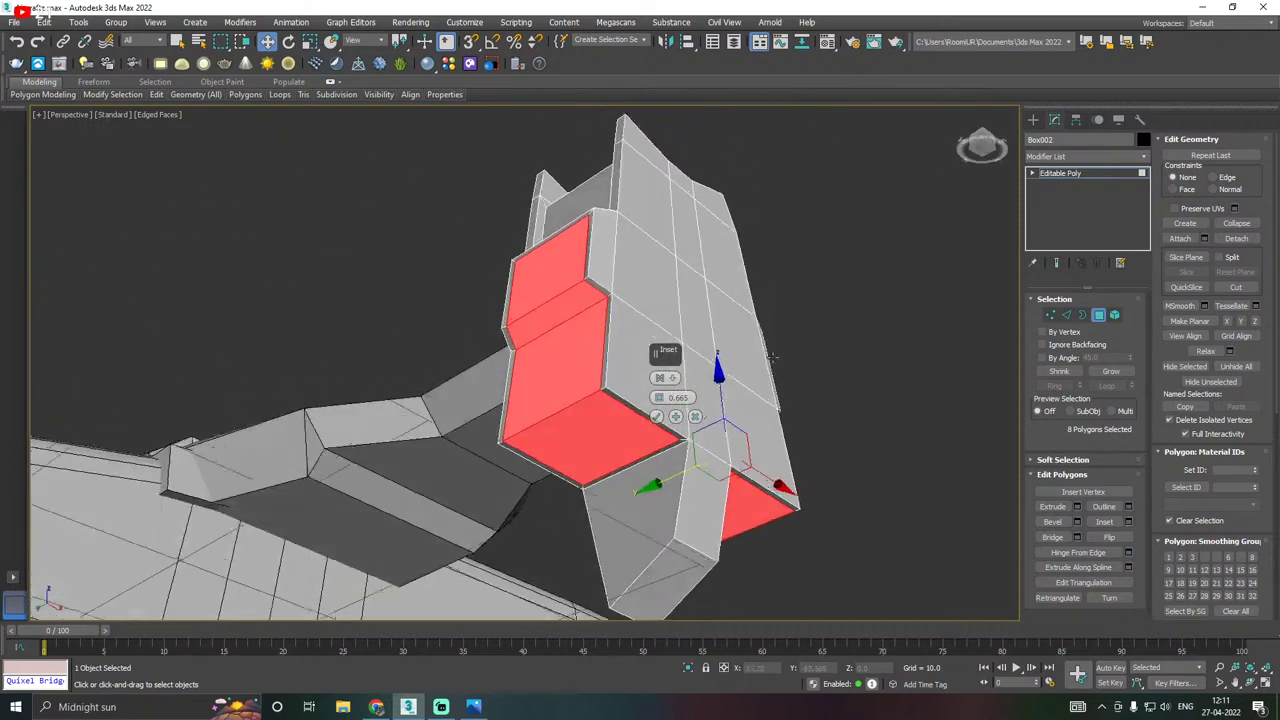
middle_click_drag(603, 416, 600, 391, "alt")
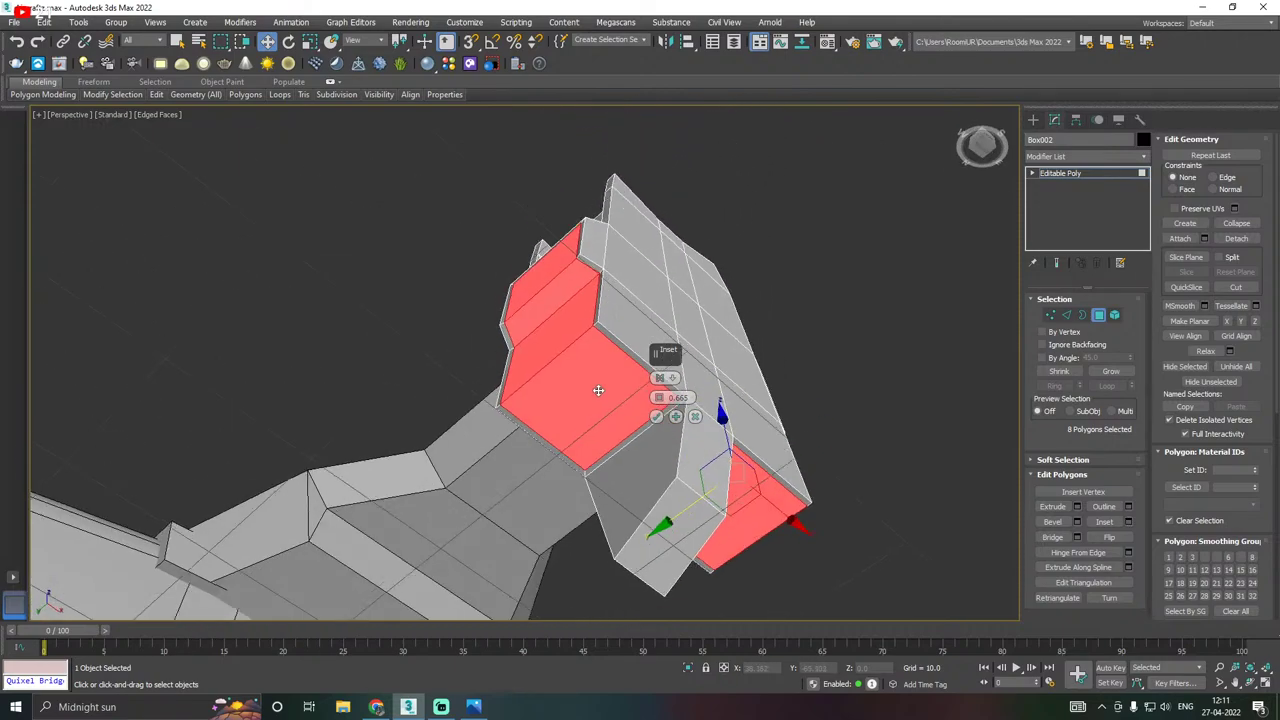
left_click(657, 418)
Extrude the eight inset polygons inward by -0.508 using the Local Normal option.
left_click(1077, 507)
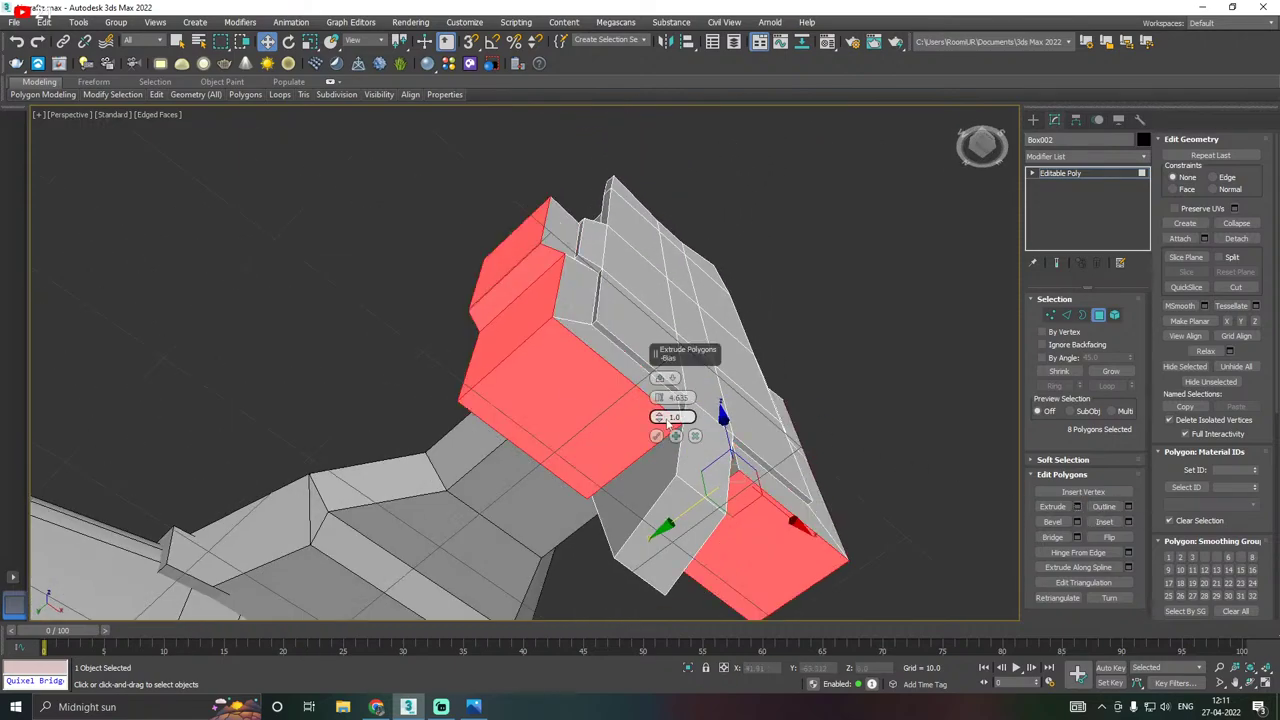
left_click_drag(658, 397, 541, 347)
middle_click_drag(541, 347, 687, 408, "alt")
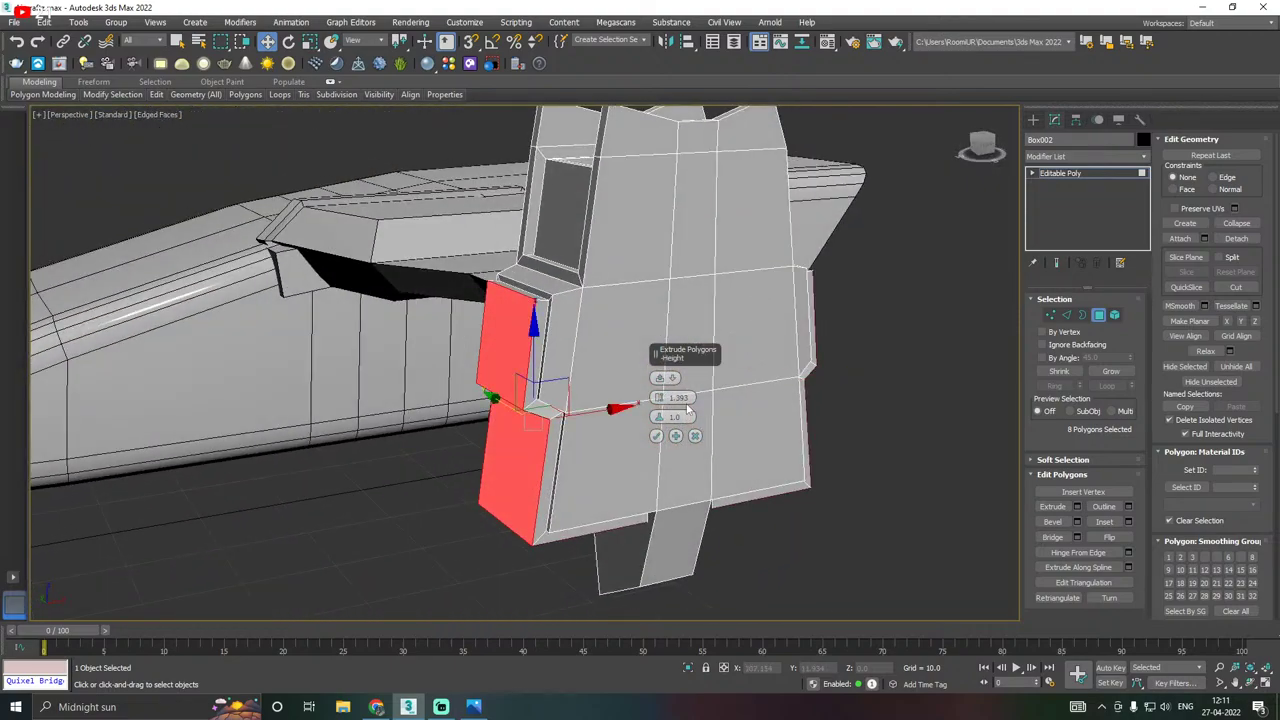
left_click(663, 383)
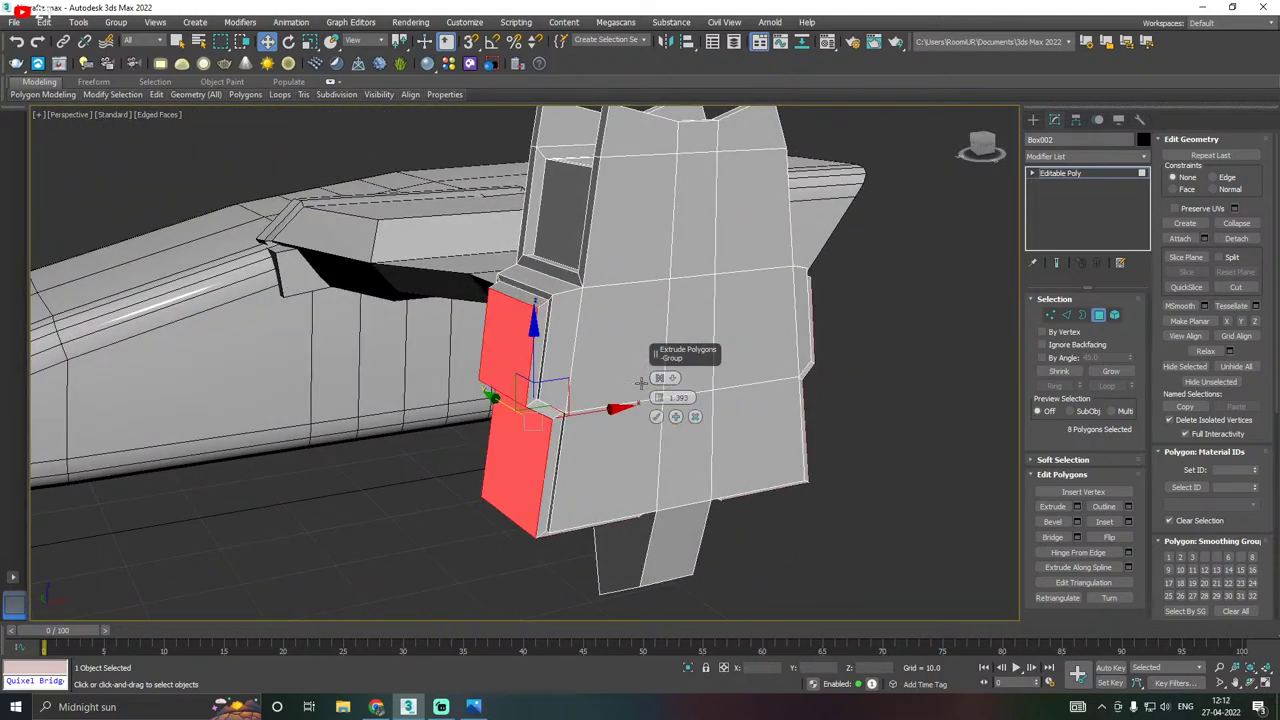
middle_click_drag(640, 370, 589, 329, "alt")
left_click(660, 378)
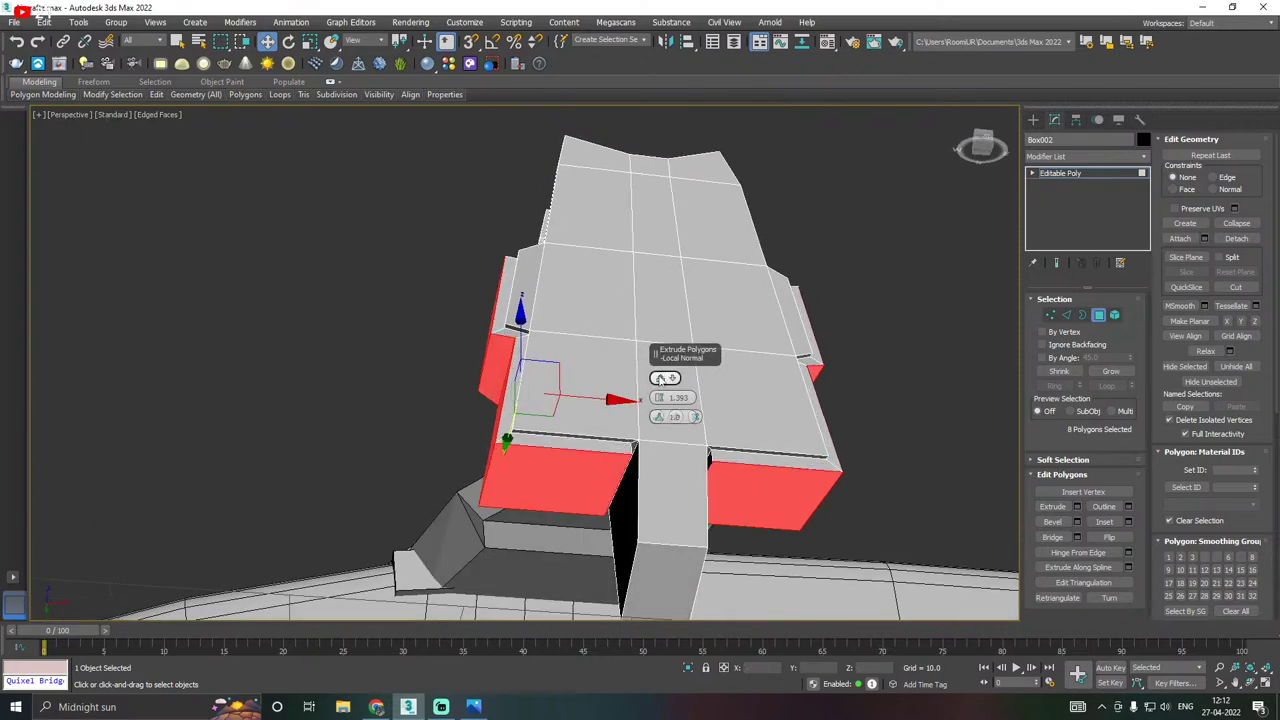
left_click_drag(660, 396, 668, 403)
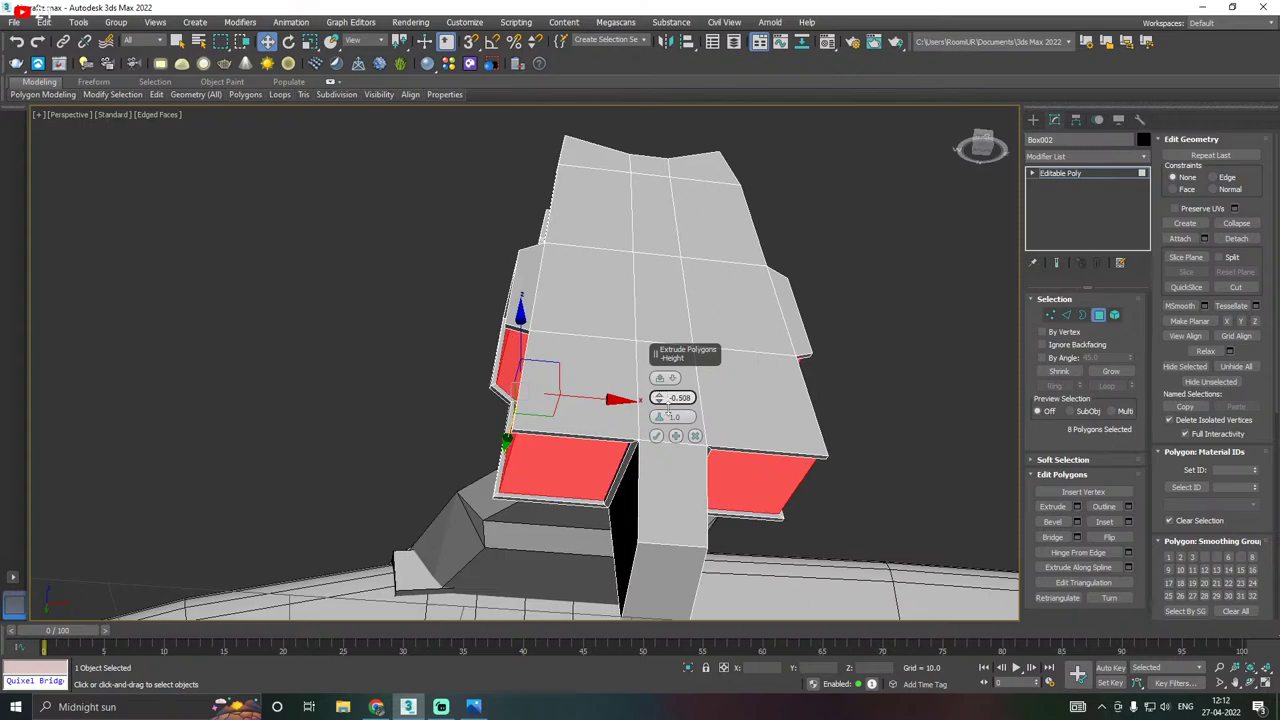
left_click(656, 436)
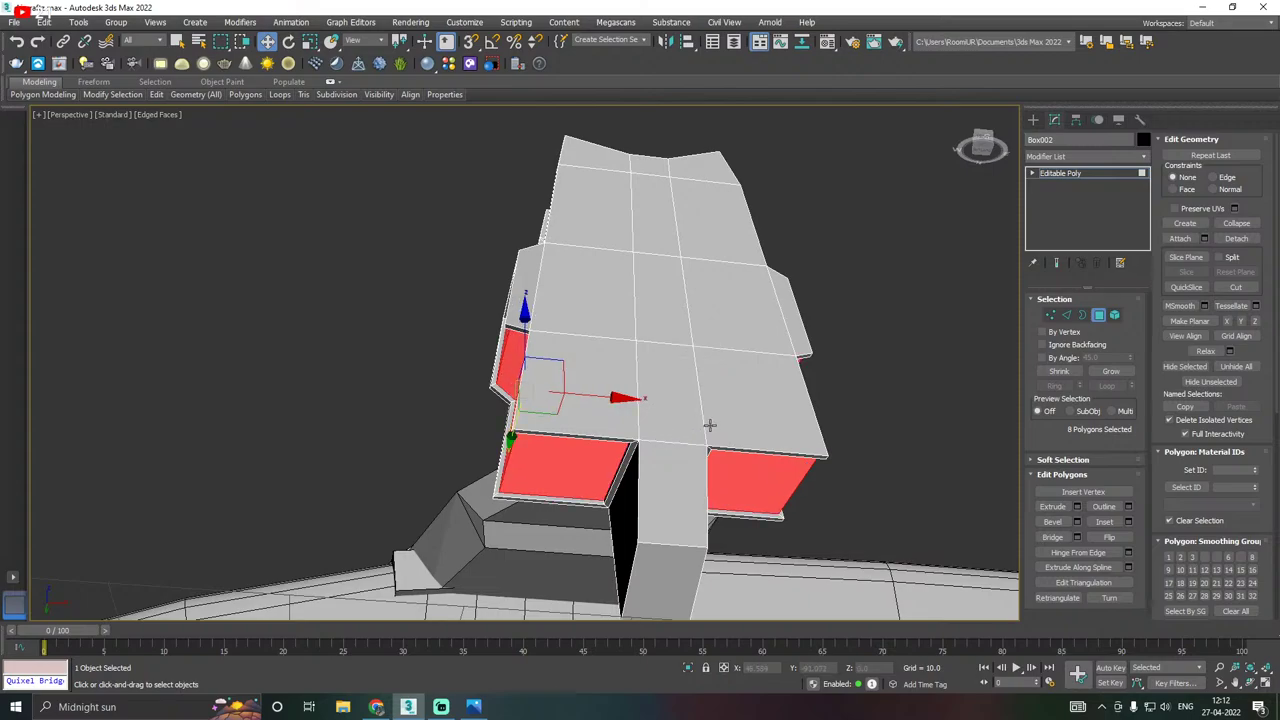
Select the two recessed underside polygons on either side of the fin and inset them by 1.112.
middle_click_drag(709, 423, 734, 375, "alt")
left_click(569, 378)
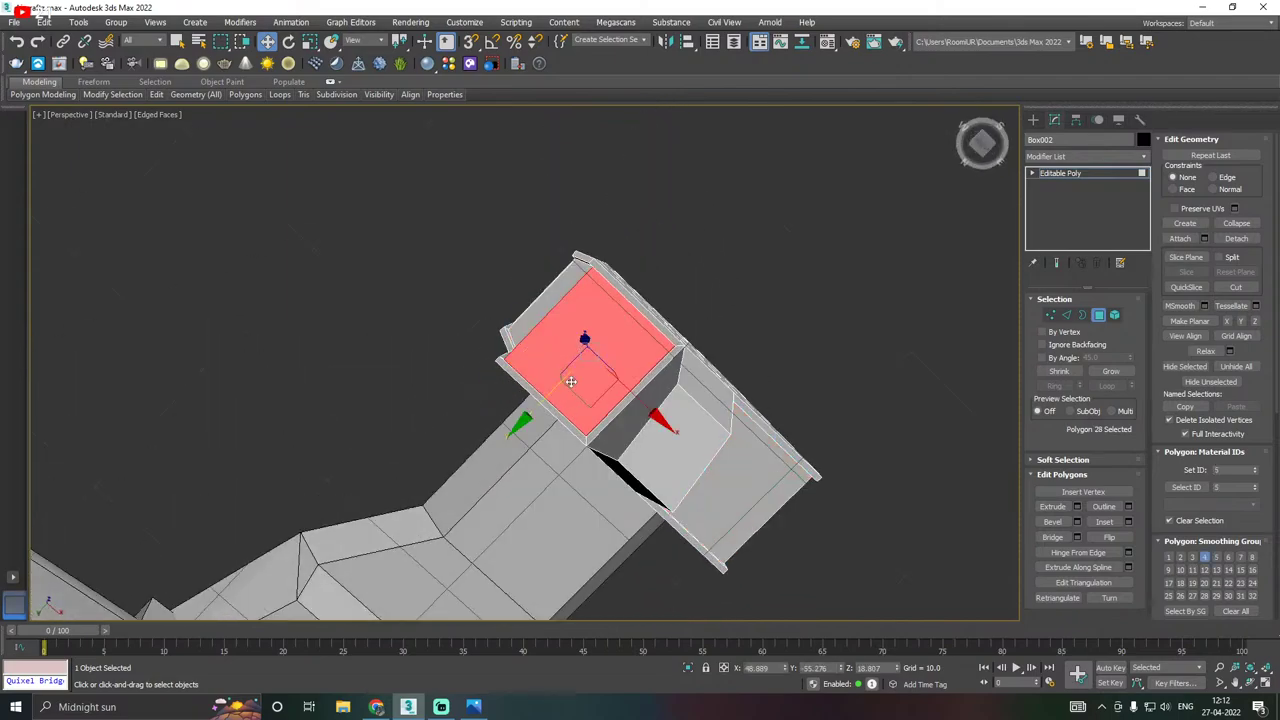
middle_click_drag(571, 380, 663, 394, "alt")
left_click(789, 396, "ctrl")
middle_click_drag(789, 396, 915, 423, "alt")
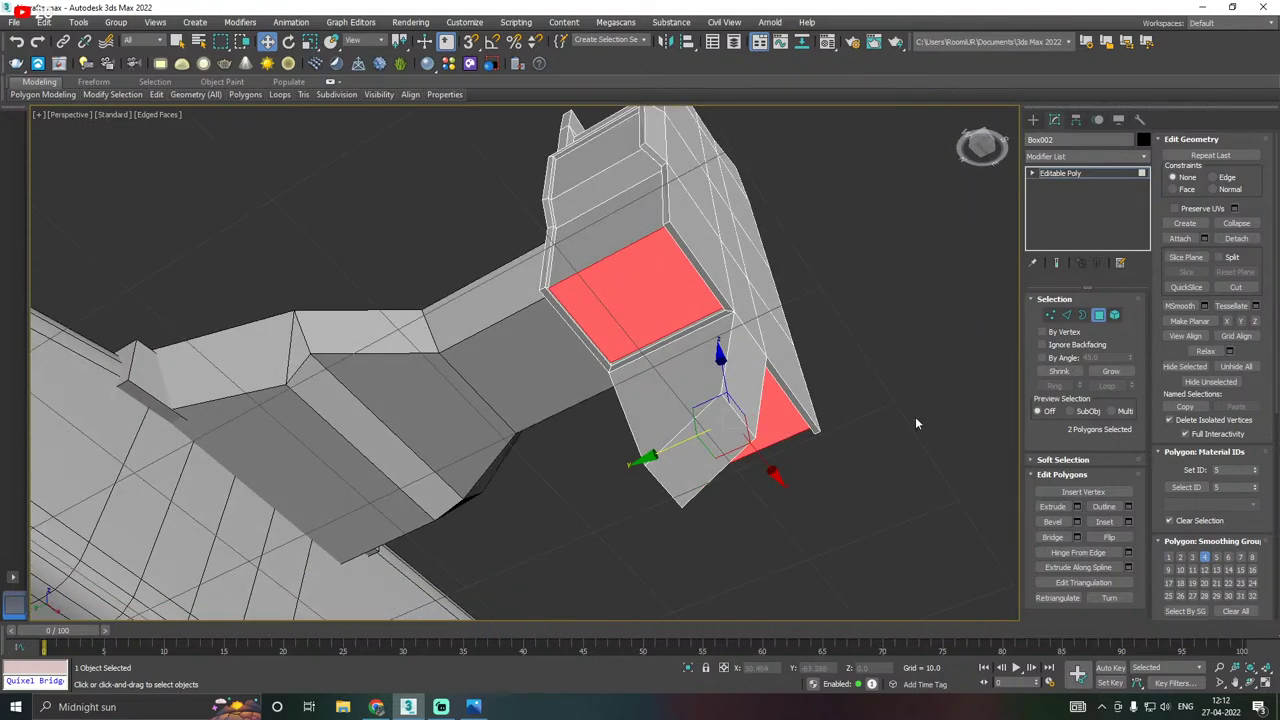
left_click(1128, 521)
scroll(620, 328, "up", 3)
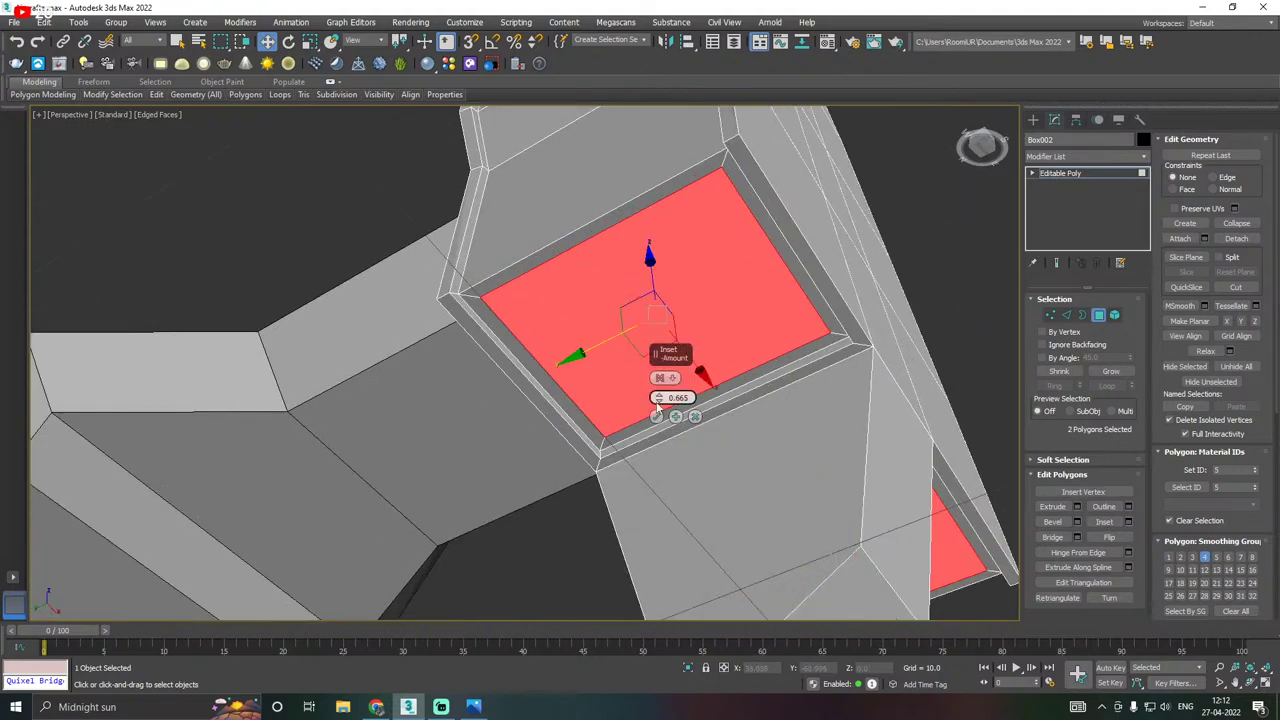
left_click_drag(659, 400, 660, 393)
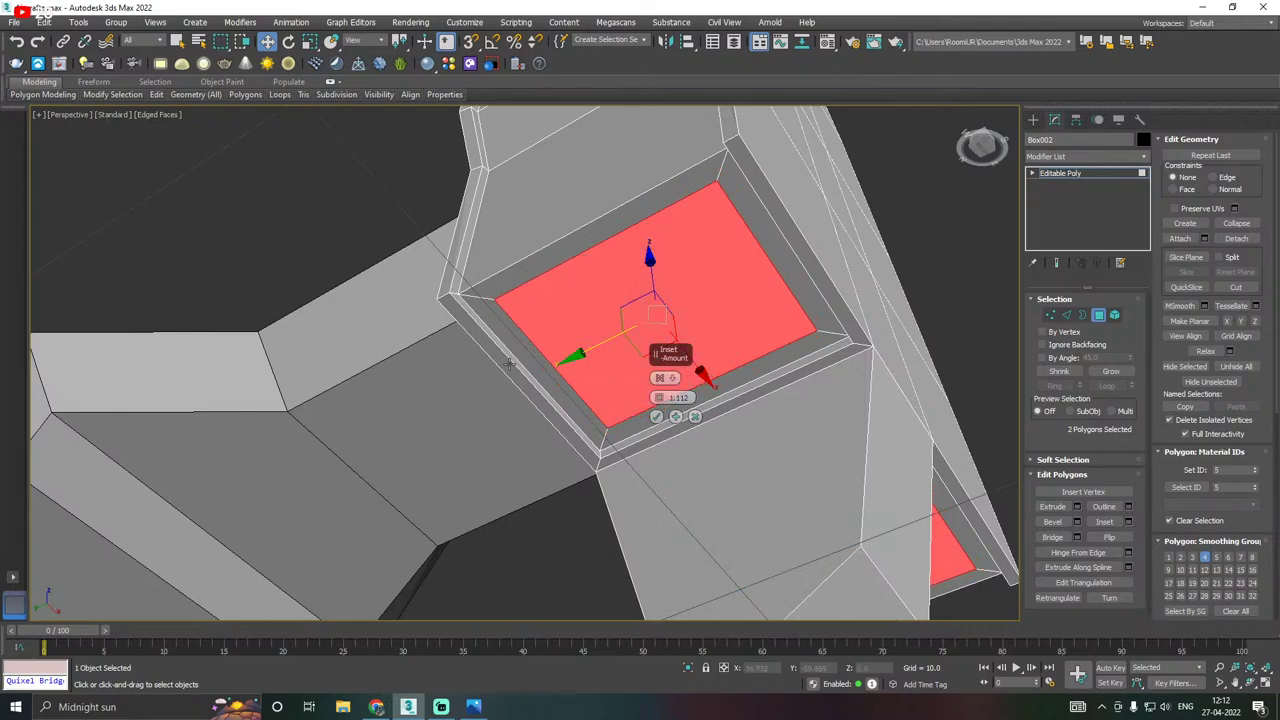
left_click(656, 417)
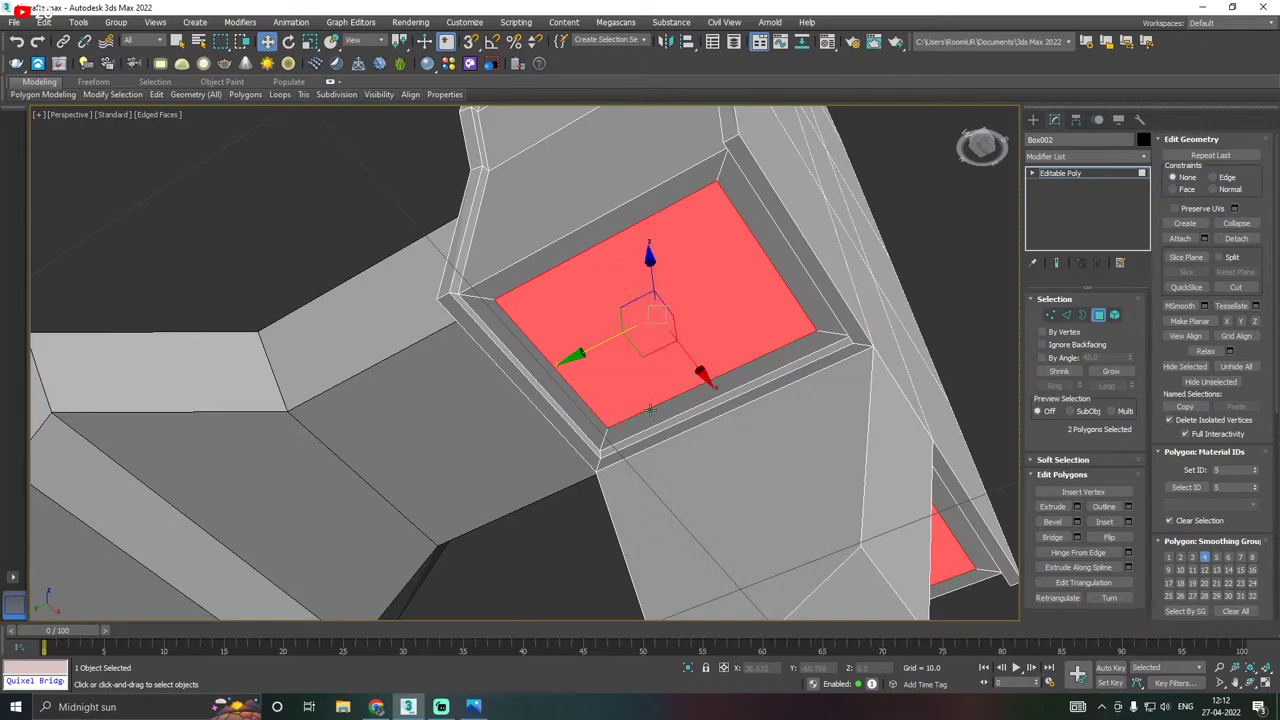
Bevel the two inset underside polygons into the pod with a height of about -7.665 and an outline of about -2.118.
middle_click_drag(656, 417, 681, 343, "alt")
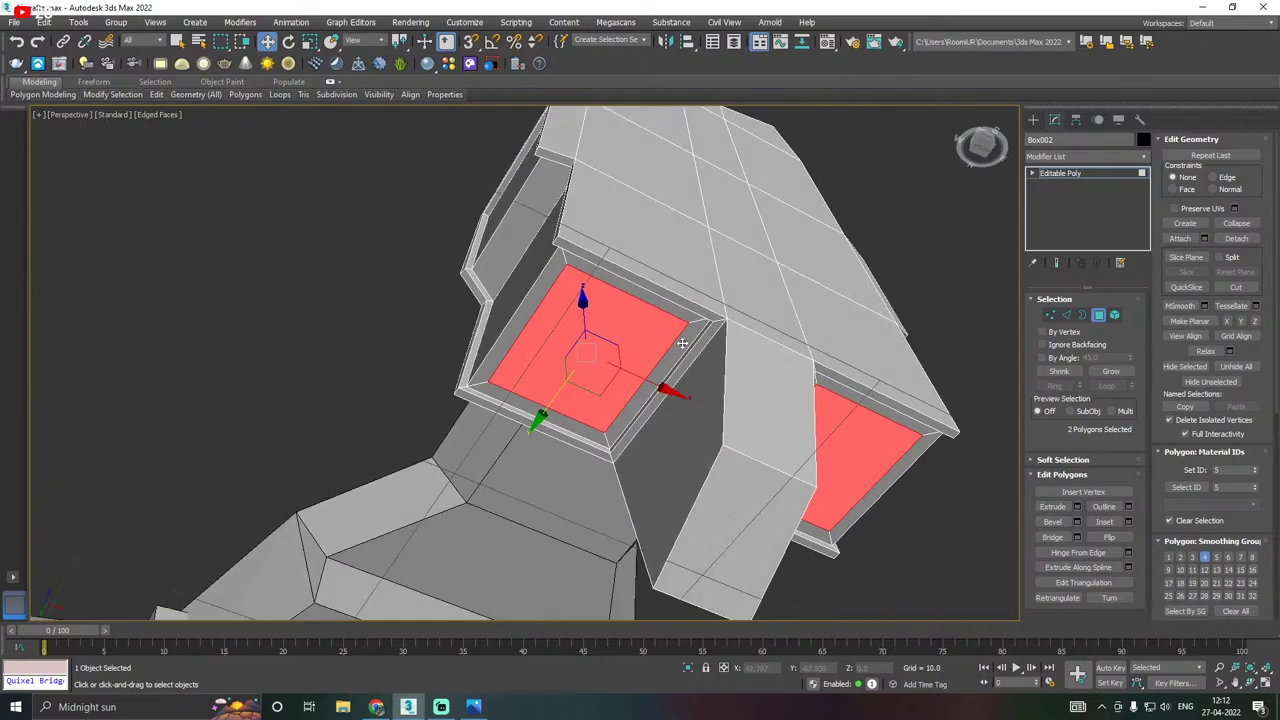
left_click(1077, 521)
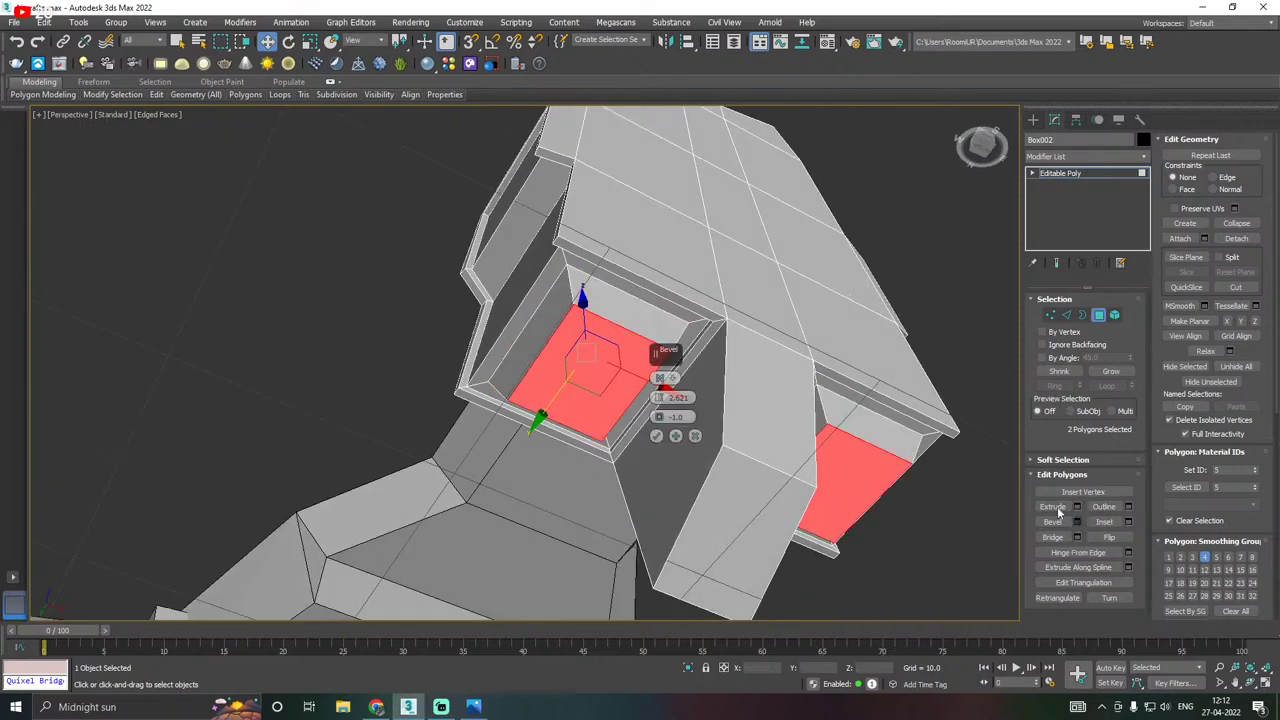
left_click_drag(658, 397, 658, 490)
middle_click_drag(800, 402, 668, 418, "alt")
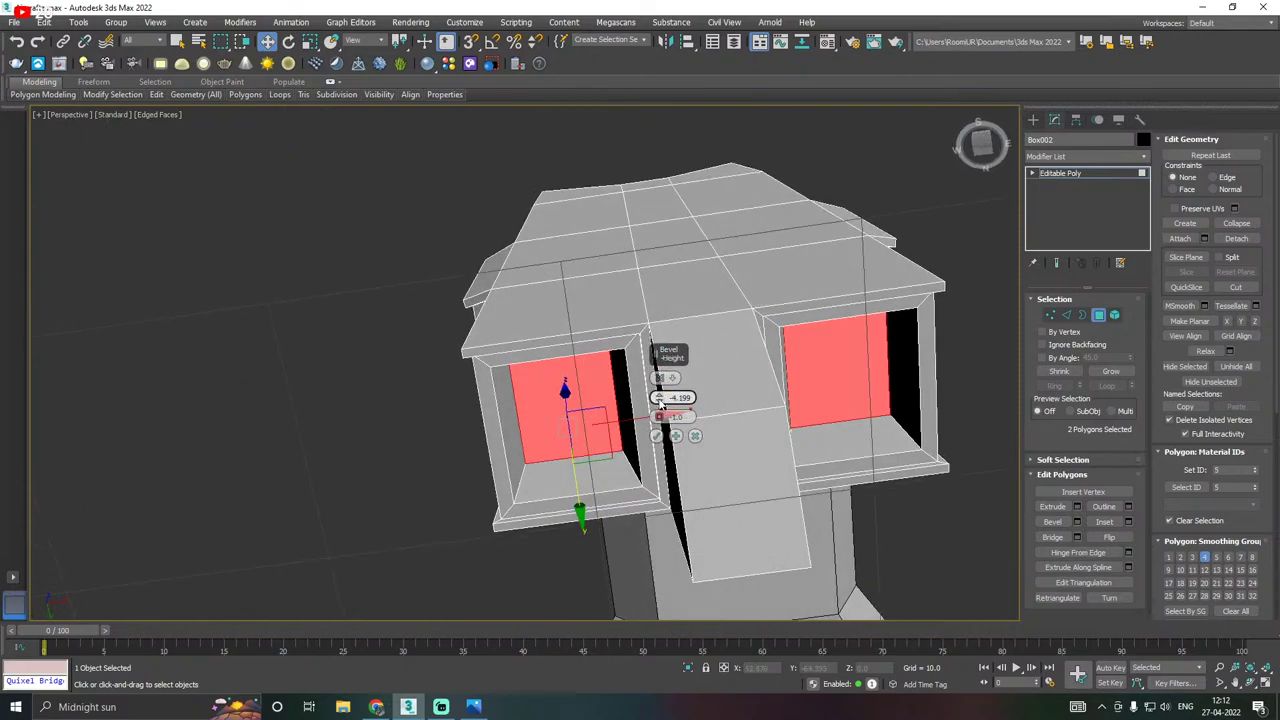
left_click_drag(658, 398, 658, 417)
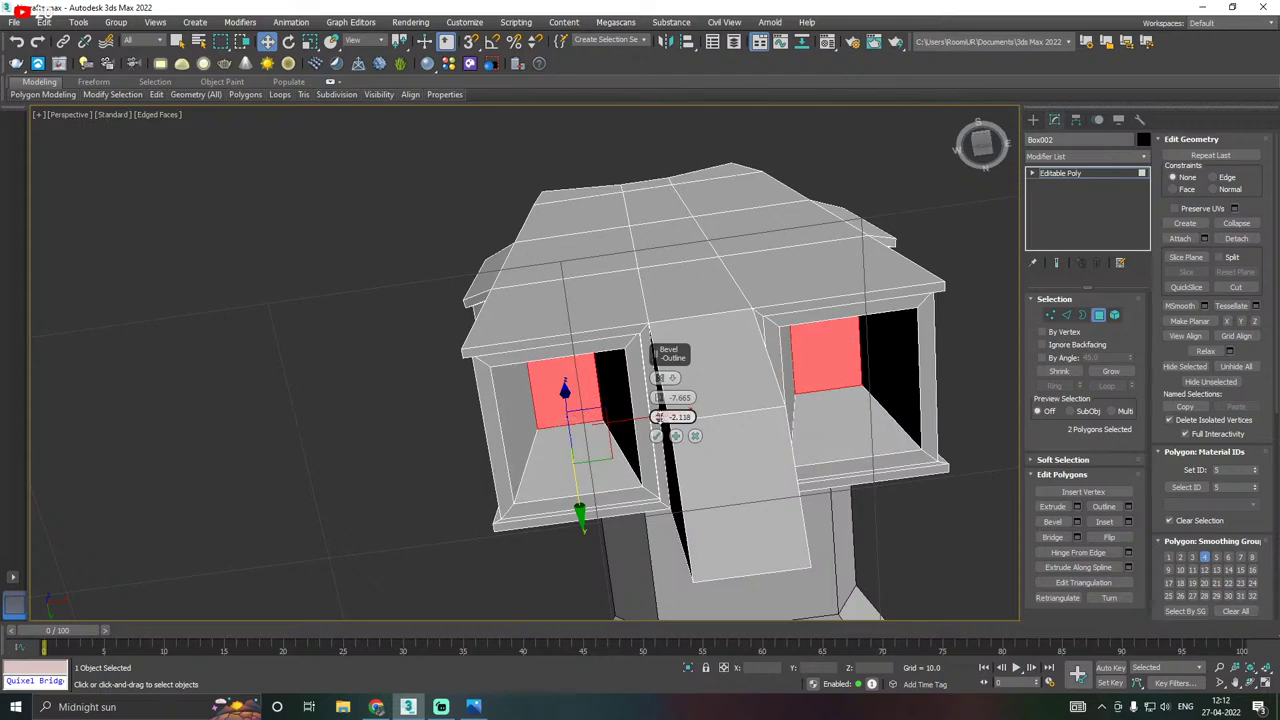
scroll(524, 408, "down", 4)
middle_click_drag(684, 442, 622, 442, "alt")
left_click(656, 436)
Preview the pod with NURMS smoothing, switch the smoothing off again, and check the reference image.
middle_click_drag(711, 316, 735, 372)
mouse_move(161, 97)
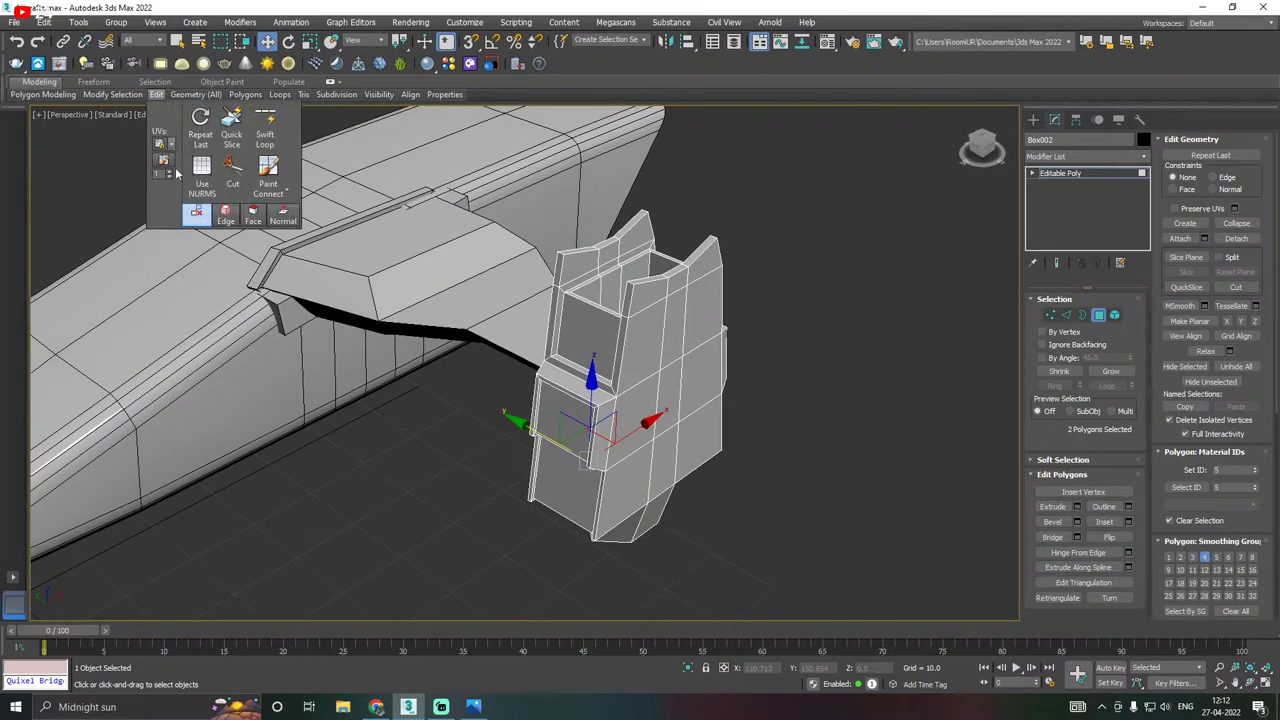
left_click(201, 172)
middle_click_drag(540, 240, 712, 222, "alt")
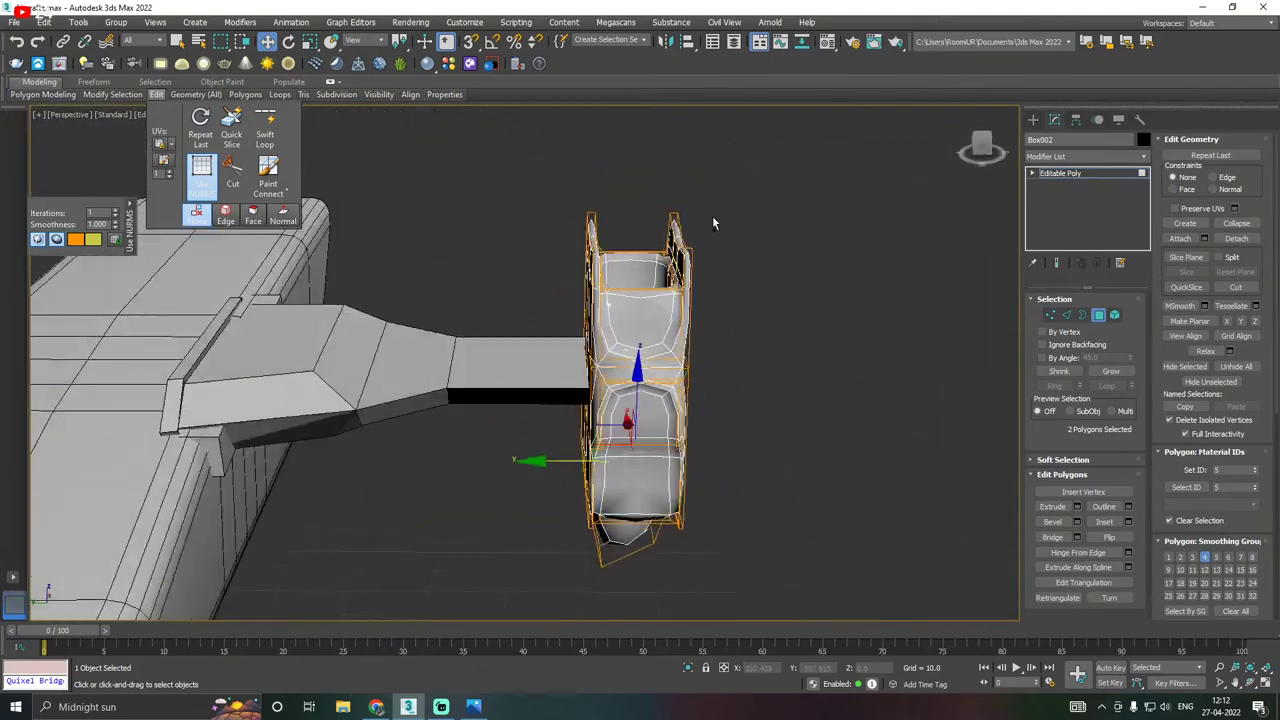
left_click(201, 172)
middle_click_drag(320, 230, 596, 217, "alt")
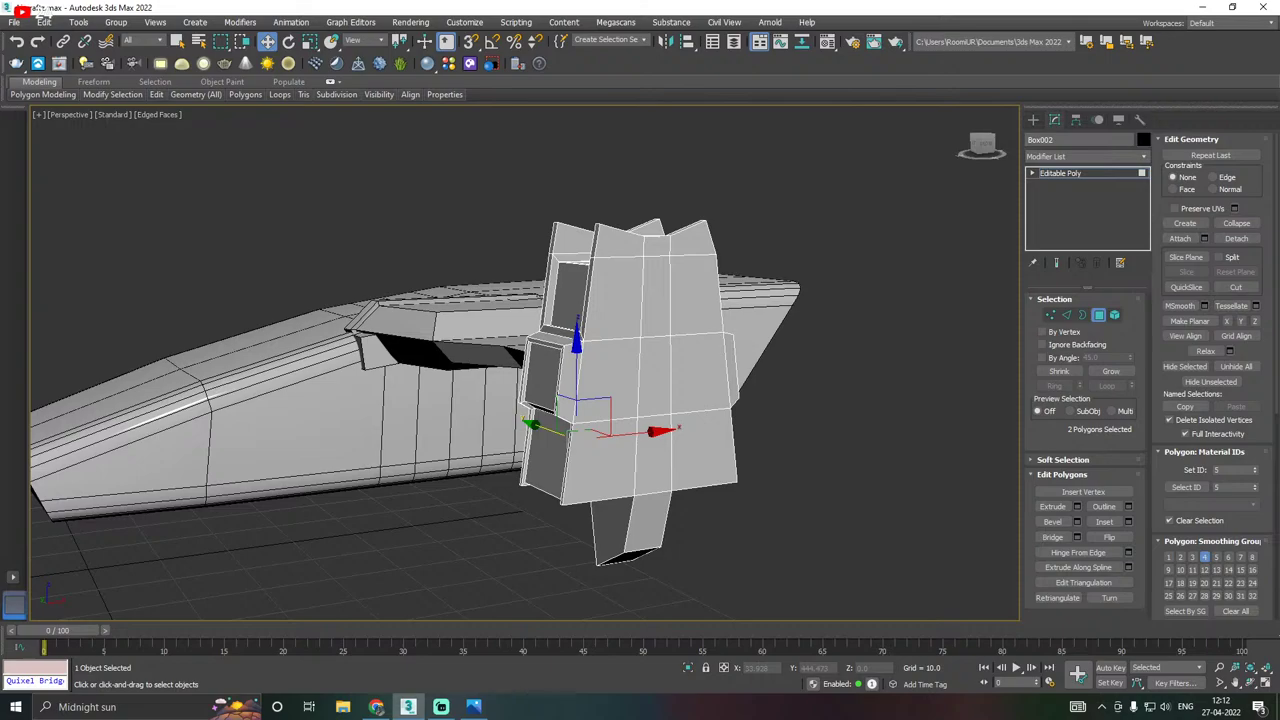
key("alt+Tab")
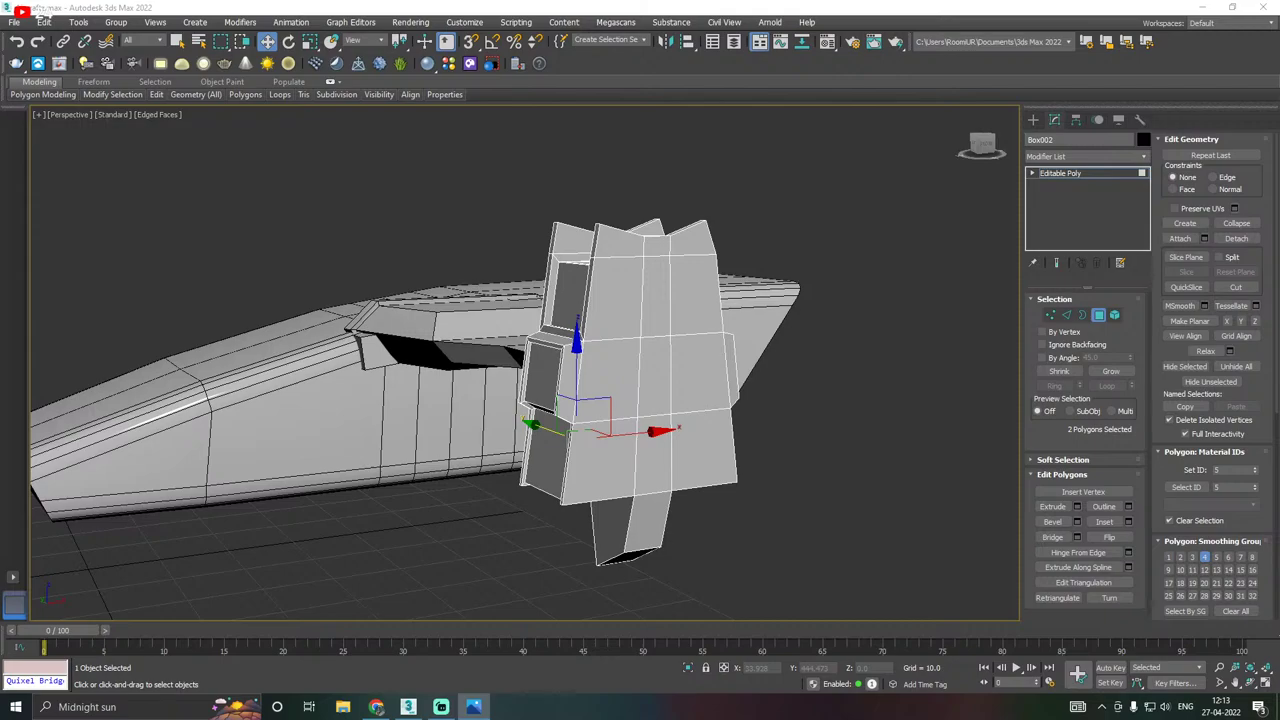
Select the three polygons running down the lower fin's outer face and around its tip, and inset them by 1.112.
middle_click_drag(520, 230, 492, 284, "alt")
left_click(593, 383)
scroll(594, 378, "up", 4)
middle_click_drag(556, 434, 557, 349, "alt")
left_click(558, 371, "ctrl")
left_click(647, 289, "ctrl")
mouse_move(561, 270)
middle_mouse_down("alt")
mouse_move(567, 308)
mouse_move(535, 305)
mouse_move(549, 260)
middle_mouse_up("alt")
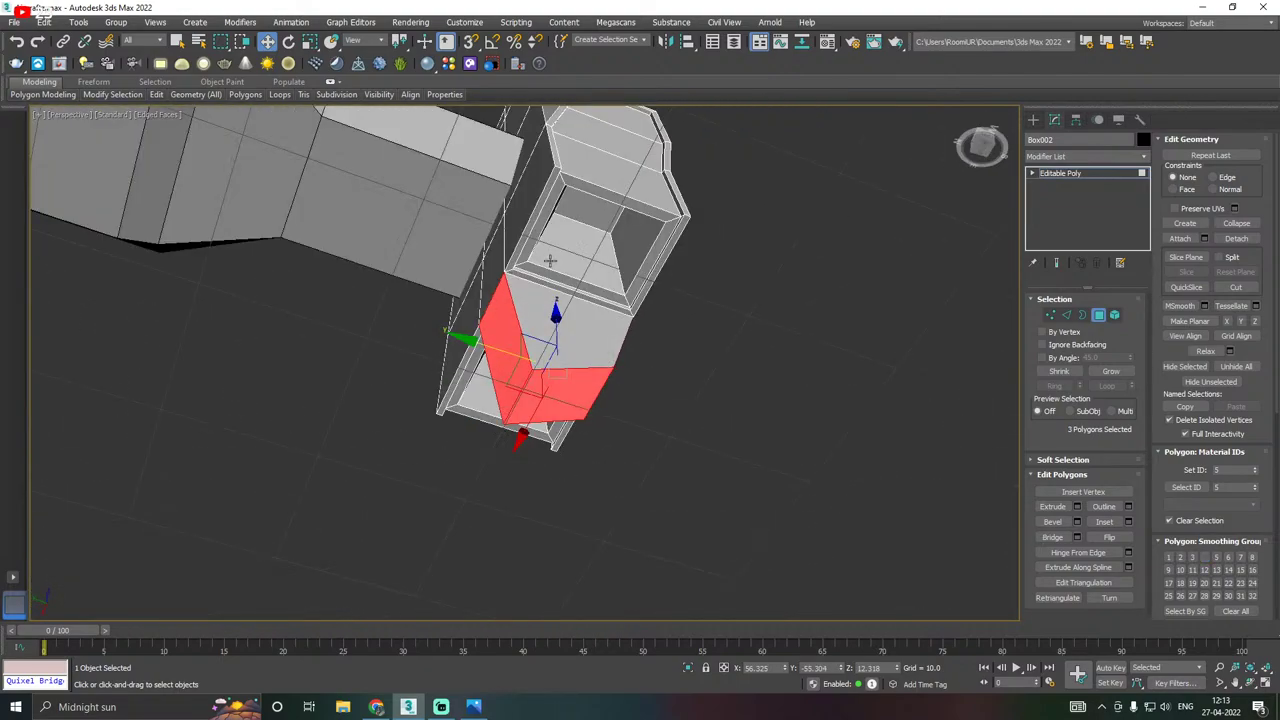
left_click(1128, 521)
middle_click_drag(623, 410, 714, 387, "alt")
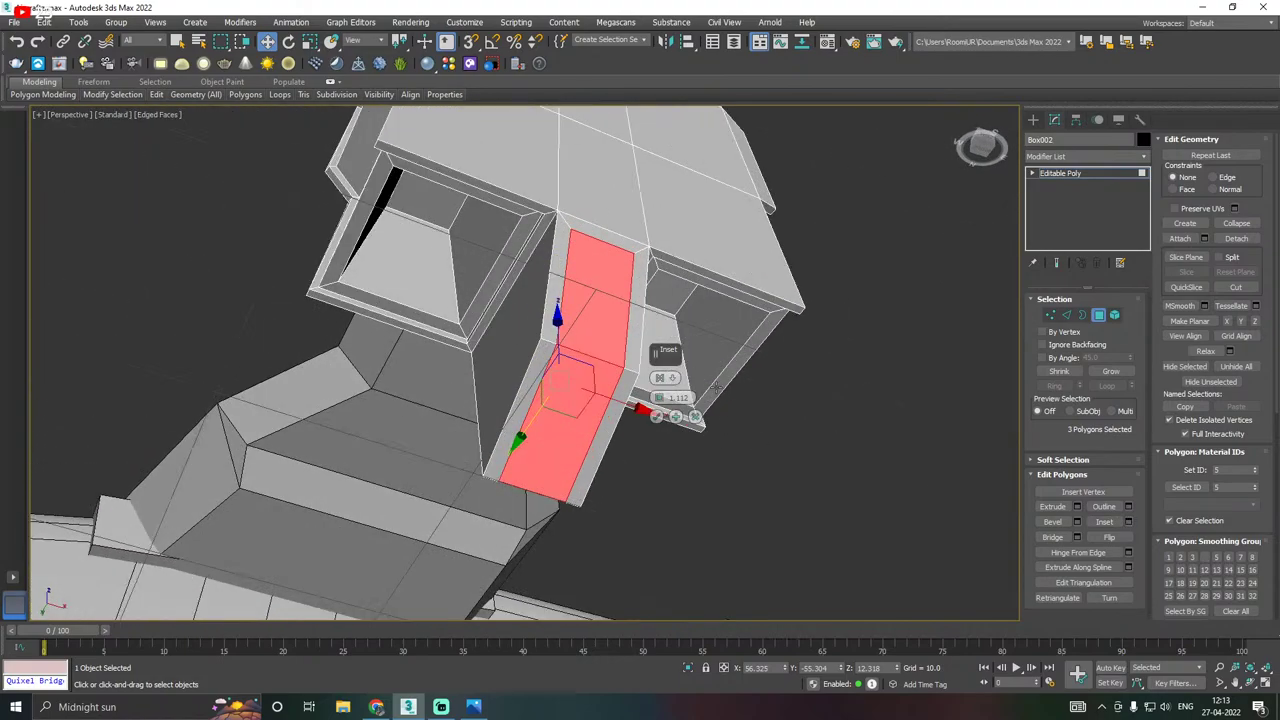
left_click(655, 417)
Extrude the three inset polygons on the lower fin's outer face inward by -0.508 with a bias of 1.0.
middle_click_drag(655, 417, 560, 360, "alt")
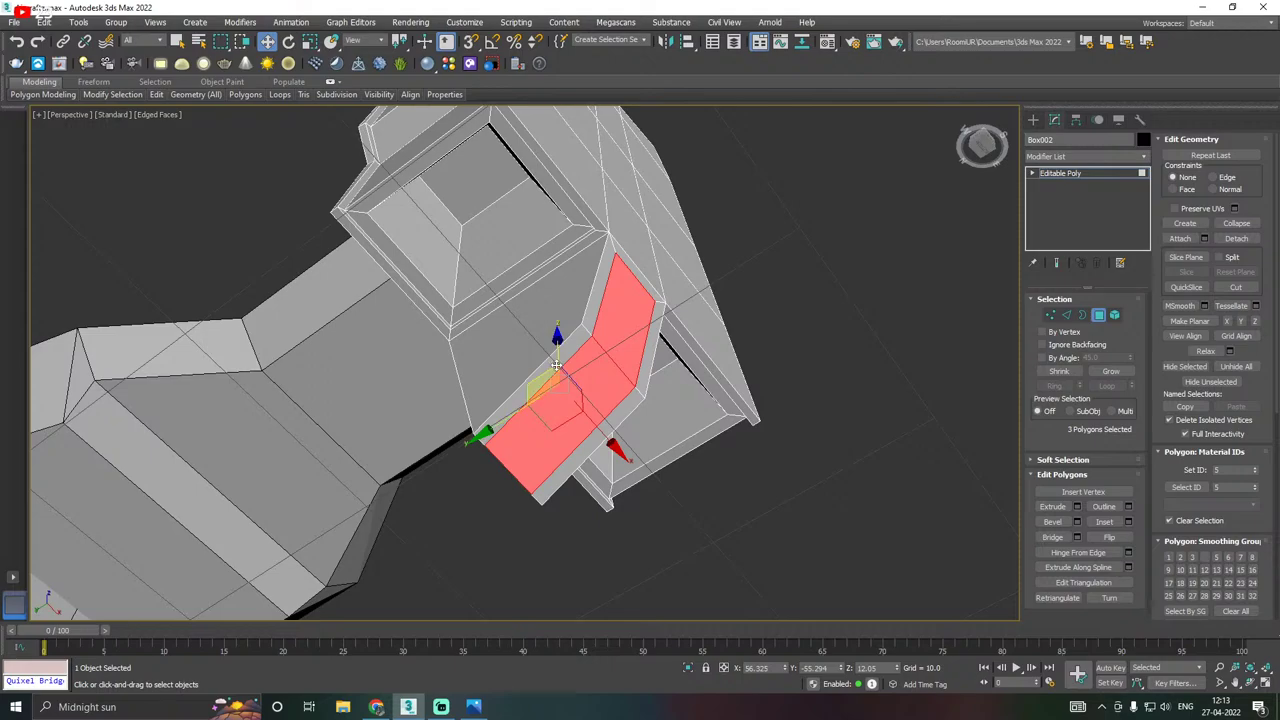
left_click(1077, 506)
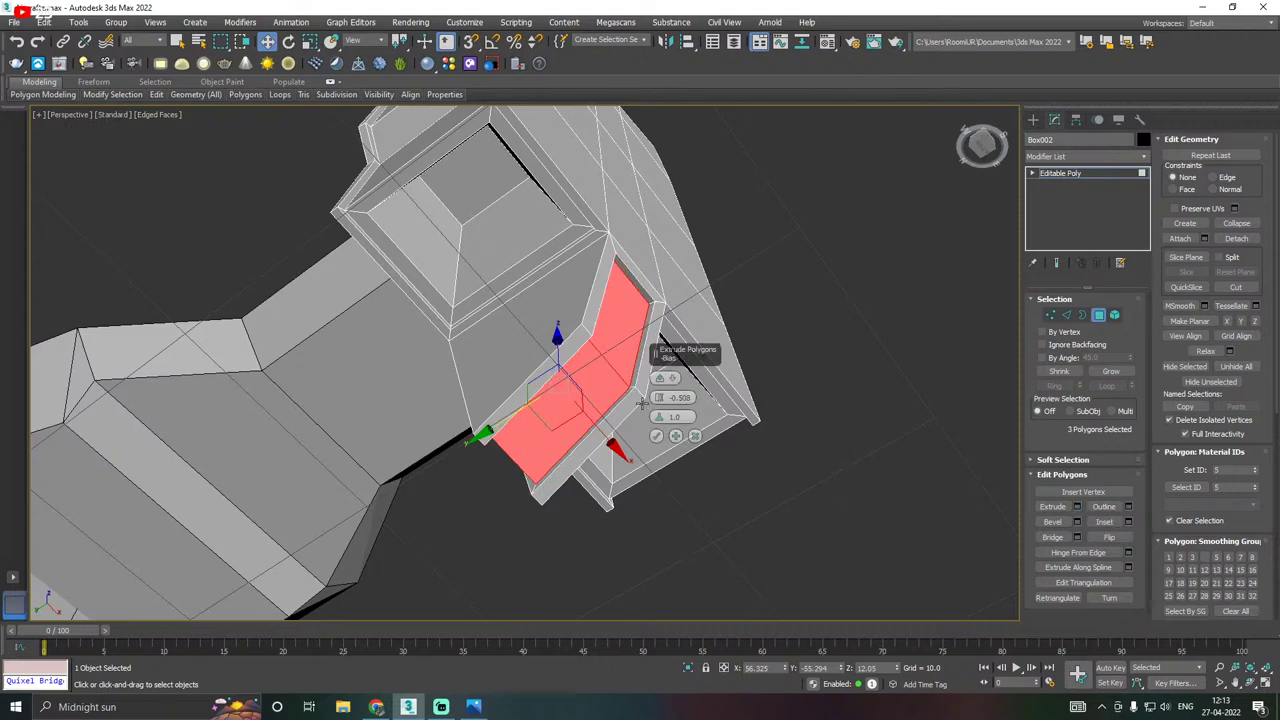
middle_click_drag(642, 403, 608, 361, "alt")
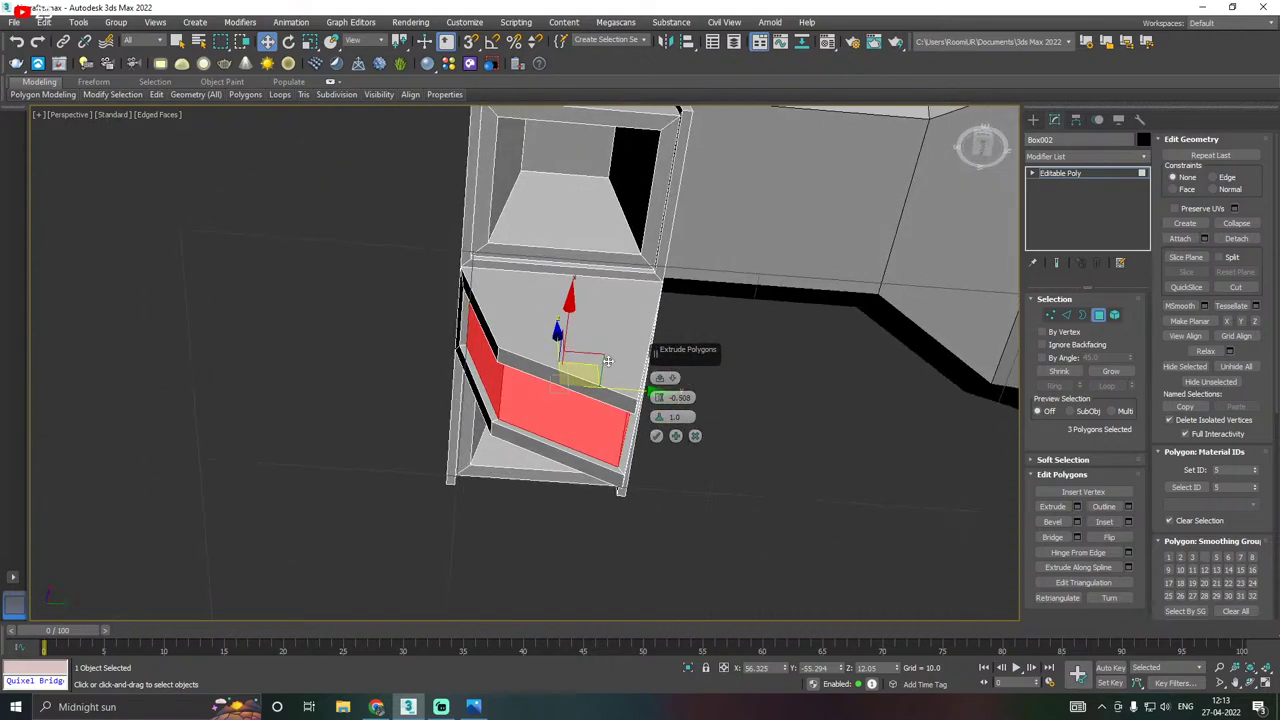
left_click(656, 435)
middle_click_drag(656, 435, 625, 410, "alt")
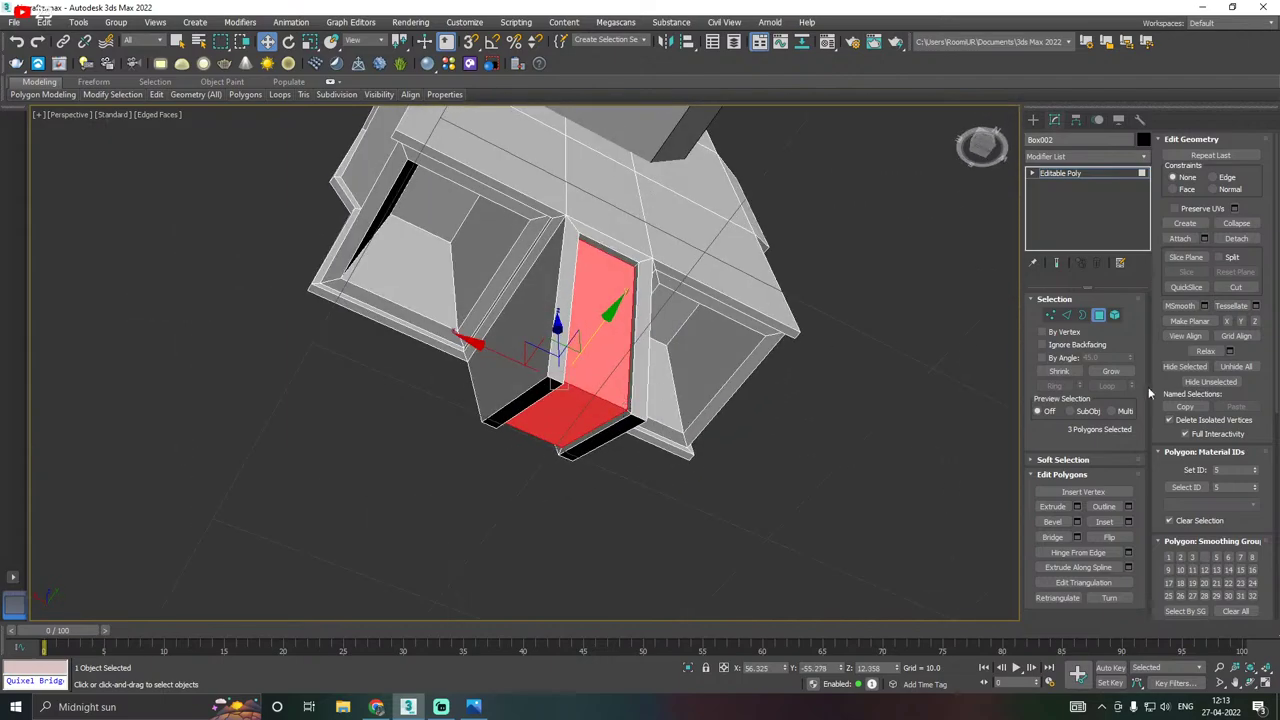
Select the edge loop across the lower fin's bottom corner and chamfer it with an amount of about 4.248.
left_click(1067, 315)
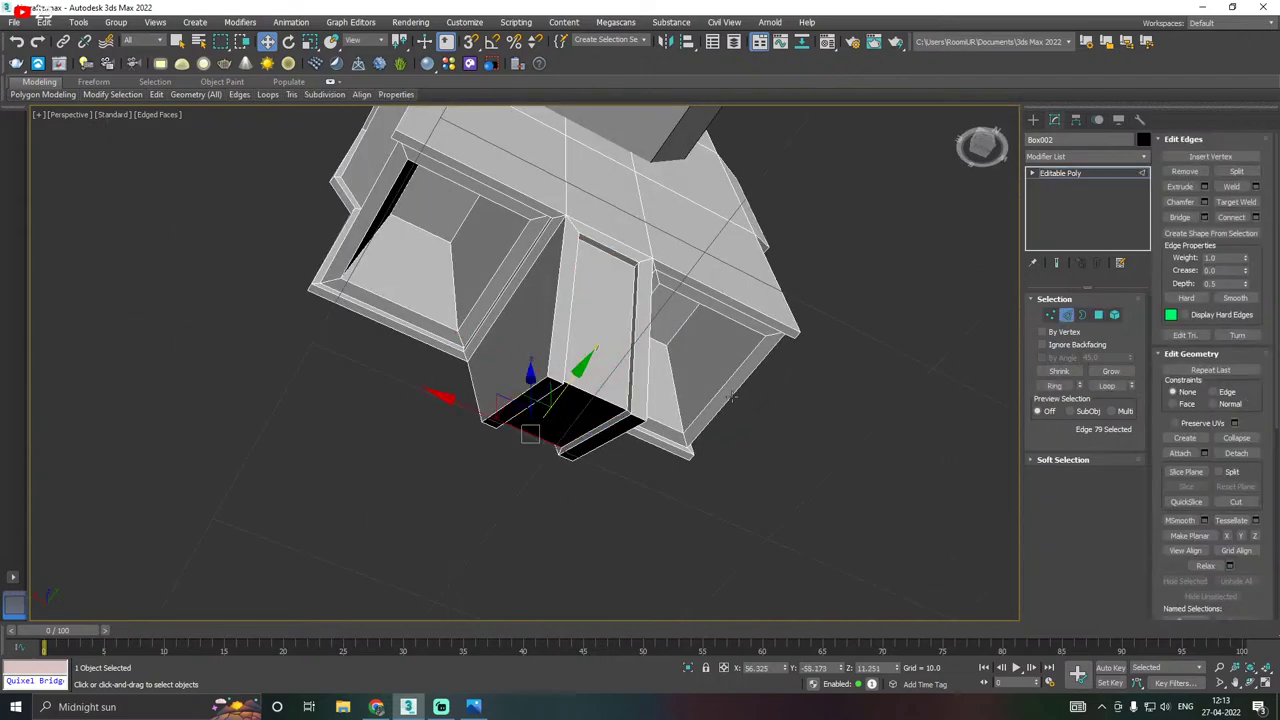
double_click(574, 388)
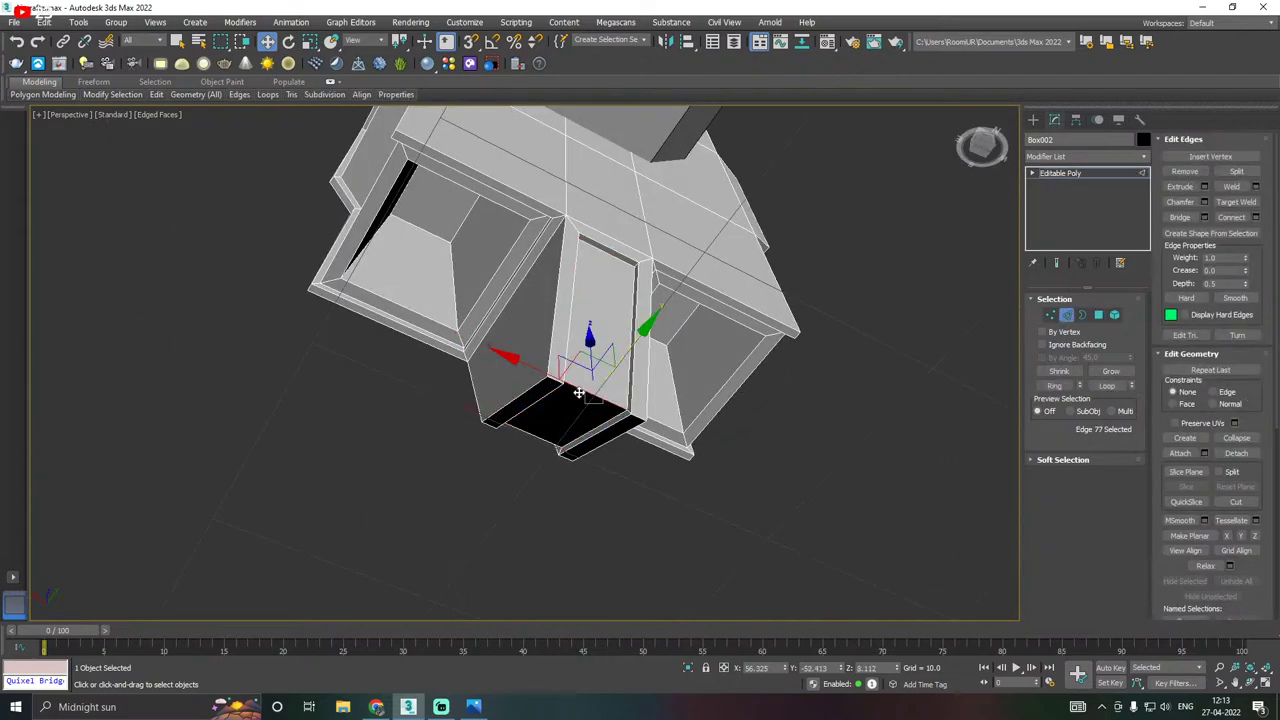
left_click(1205, 202)
middle_click_drag(637, 290, 697, 376, "alt")
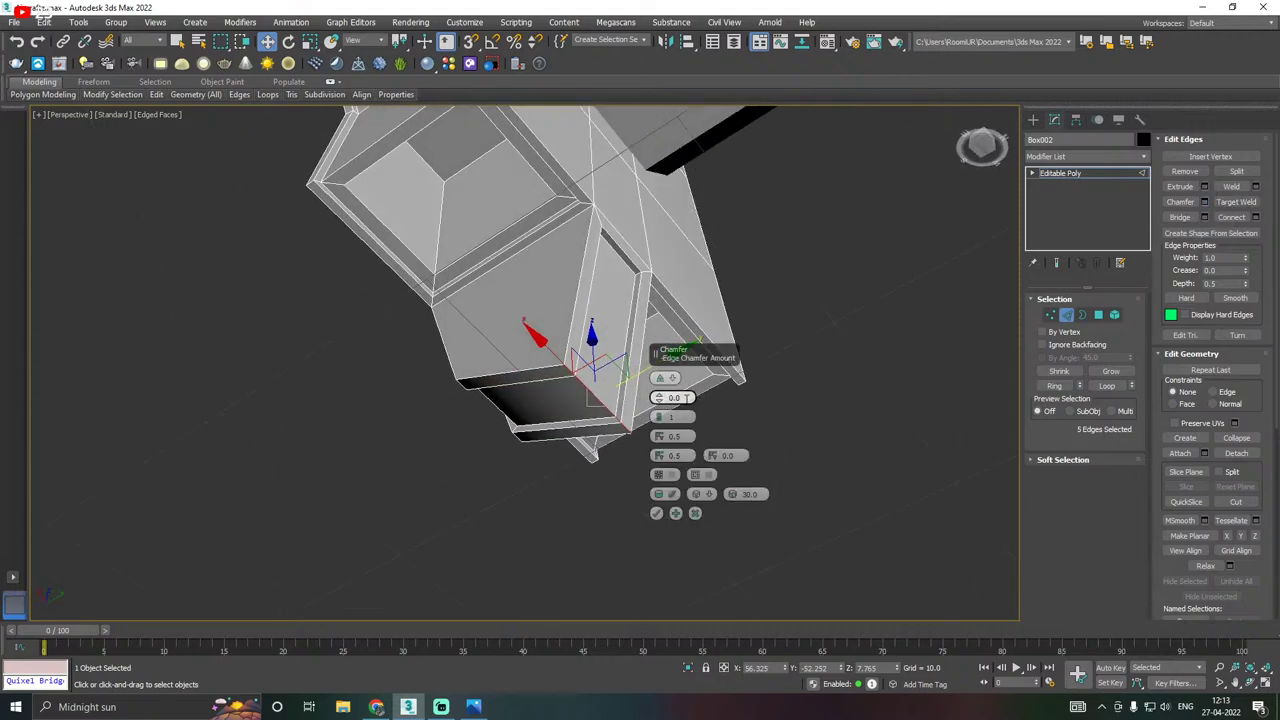
left_click_drag(661, 399, 661, 376)
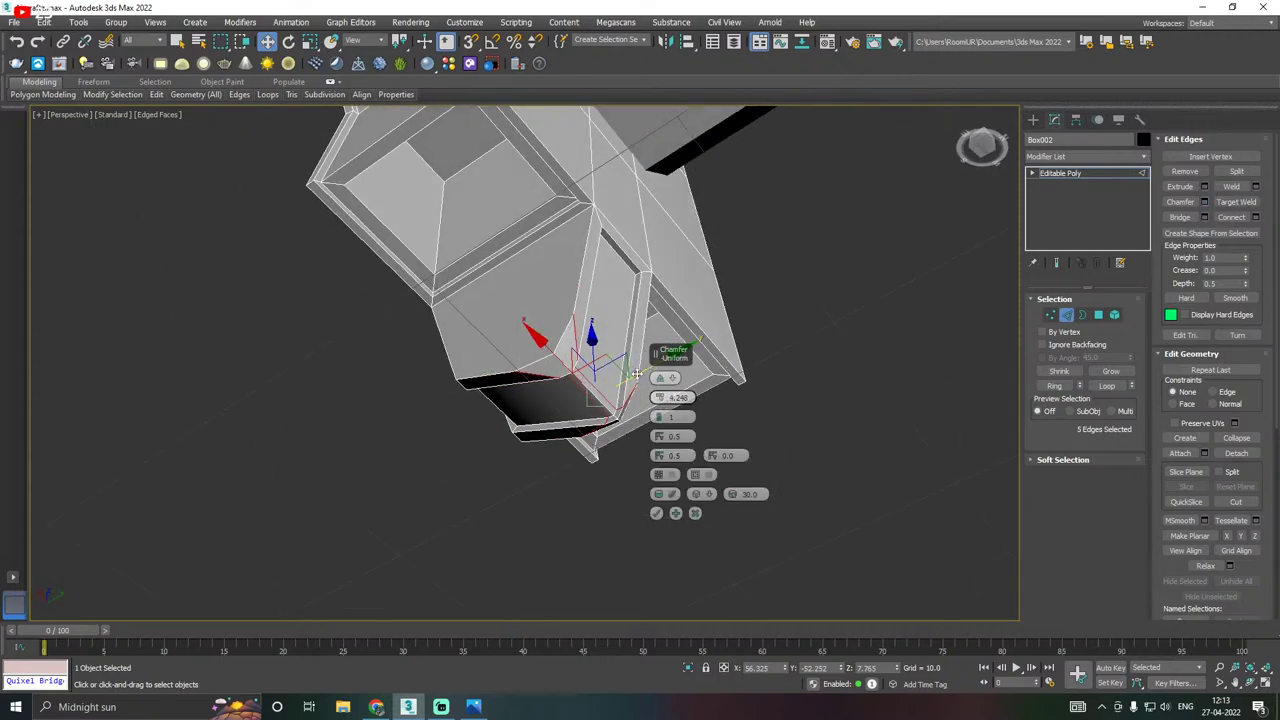
middle_click_drag(592, 350, 467, 354, "alt")
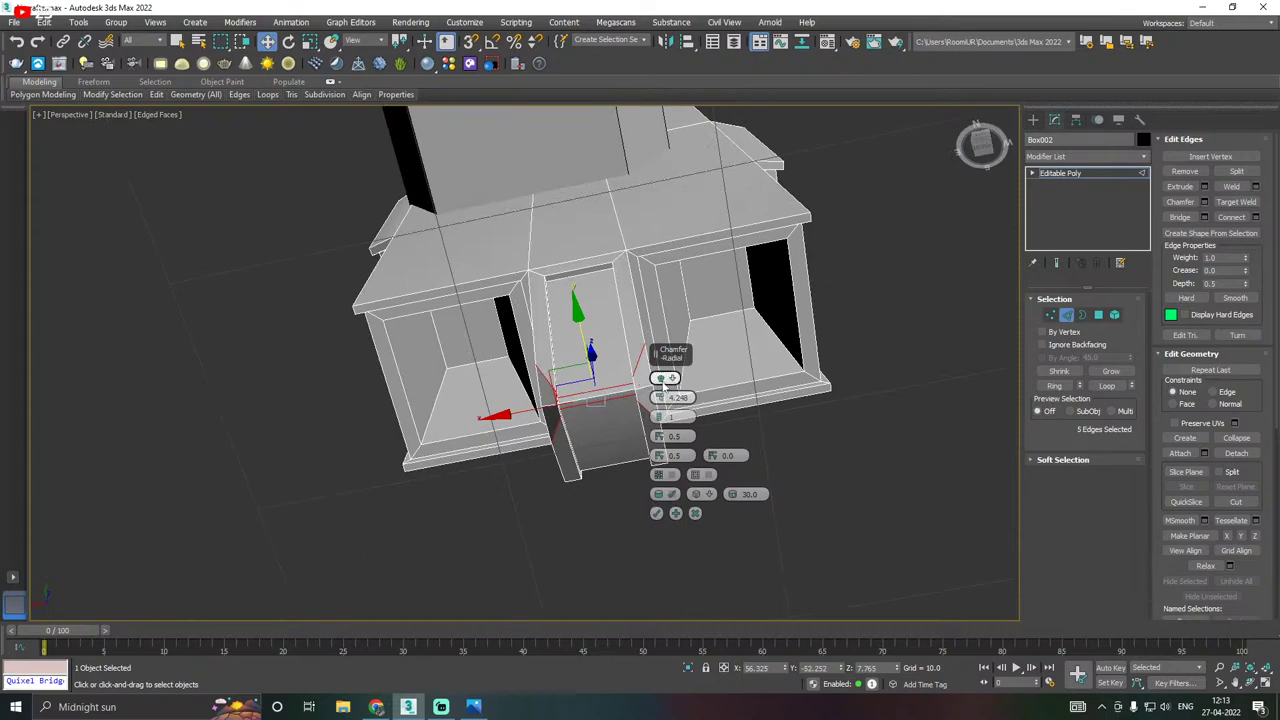
Change the fin corner chamfer's type and round it with 3 segments and a depth of about 0.61.
left_click(663, 384)
middle_click_drag(556, 354, 690, 424, "alt")
middle_click_drag(605, 404, 632, 403, "alt")
left_click(662, 420)
left_click(662, 420)
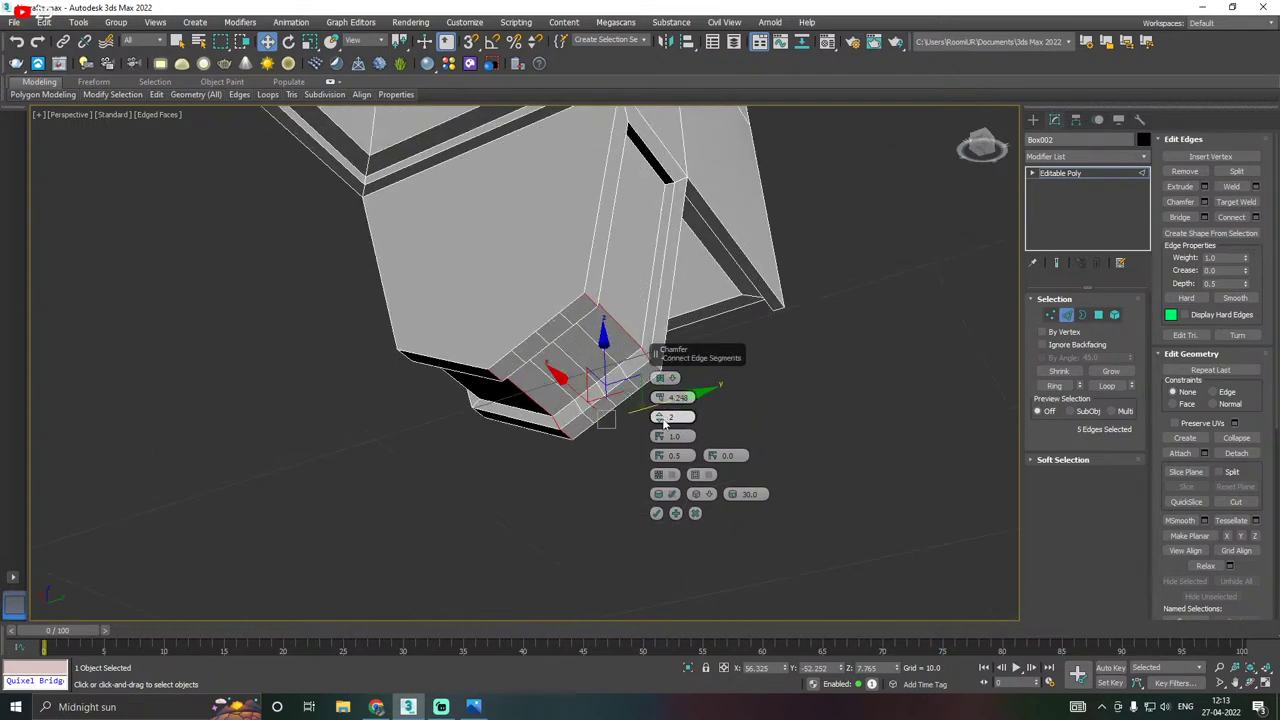
mouse_move(659, 436)
left_mouse_down()
mouse_move(673, 474)
mouse_move(645, 381)
mouse_move(665, 450)
left_mouse_up()
left_click(659, 414)
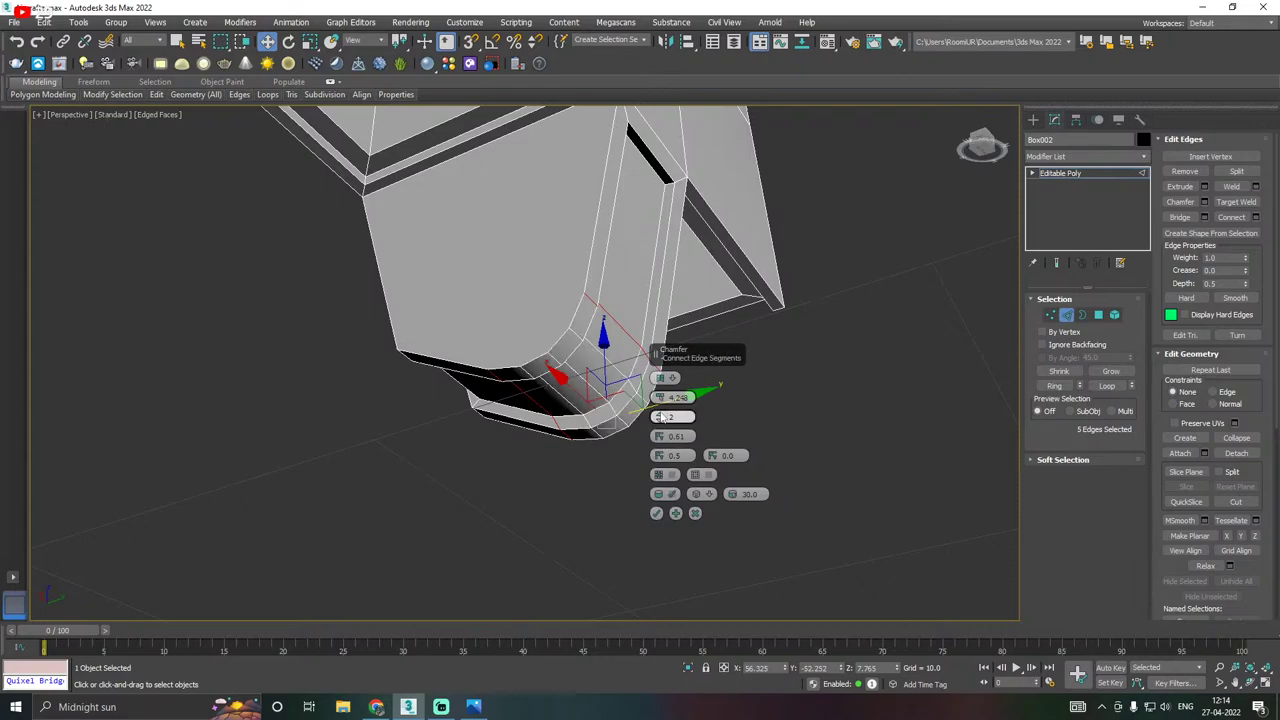
left_click(659, 414)
middle_click_drag(537, 394, 574, 387, "alt")
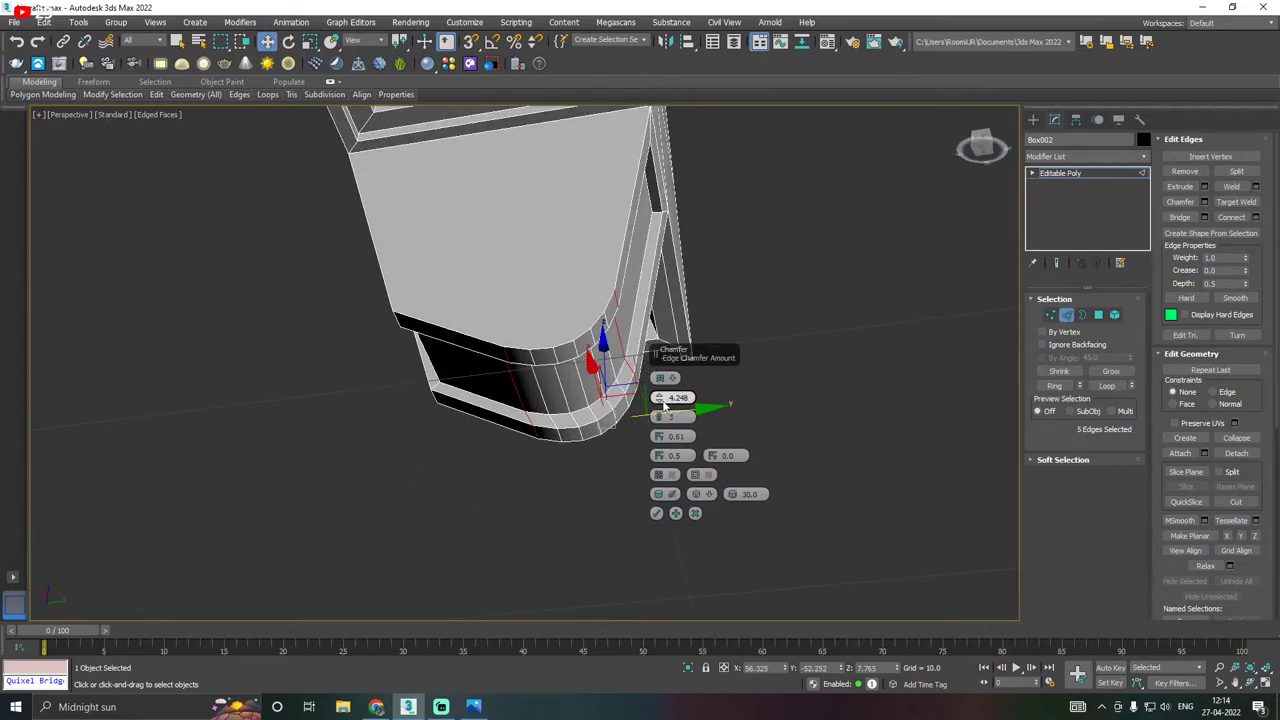
Increase the fin corner's chamfer amount to about 6.037 and apply it.
left_click_drag(660, 399, 660, 394)
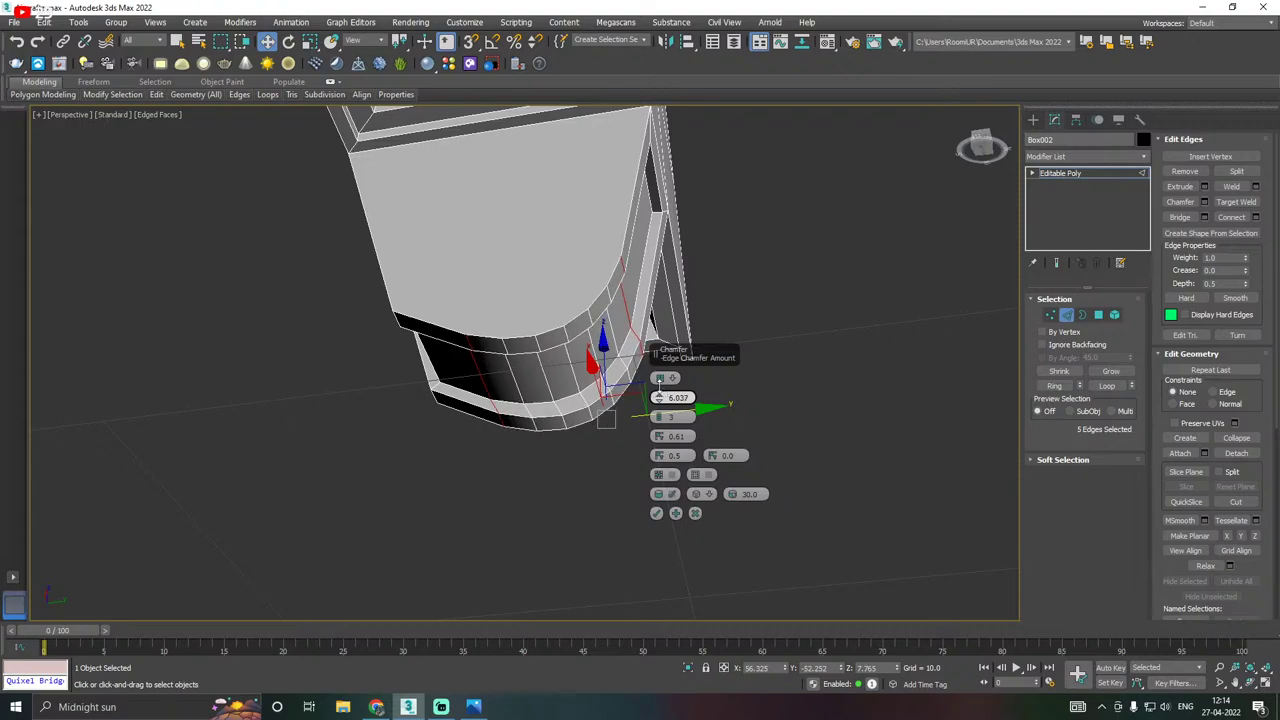
middle_click_drag(660, 394, 640, 470, "alt")
left_click(657, 514)
Select the four top corner edges of the pod's two upright side plates and chamfer them by about 2.795.
middle_click_drag(657, 514, 560, 452, "alt")
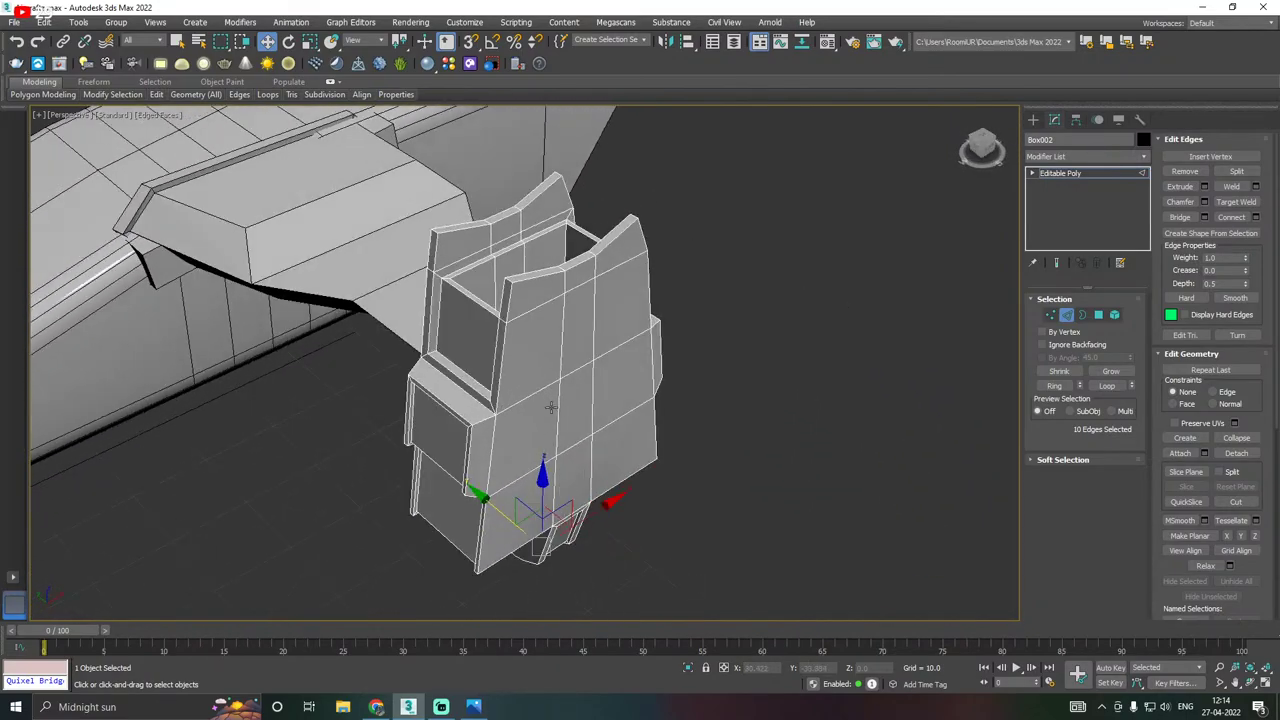
middle_click_drag(483, 303, 529, 359)
scroll(568, 352, "up", 4)
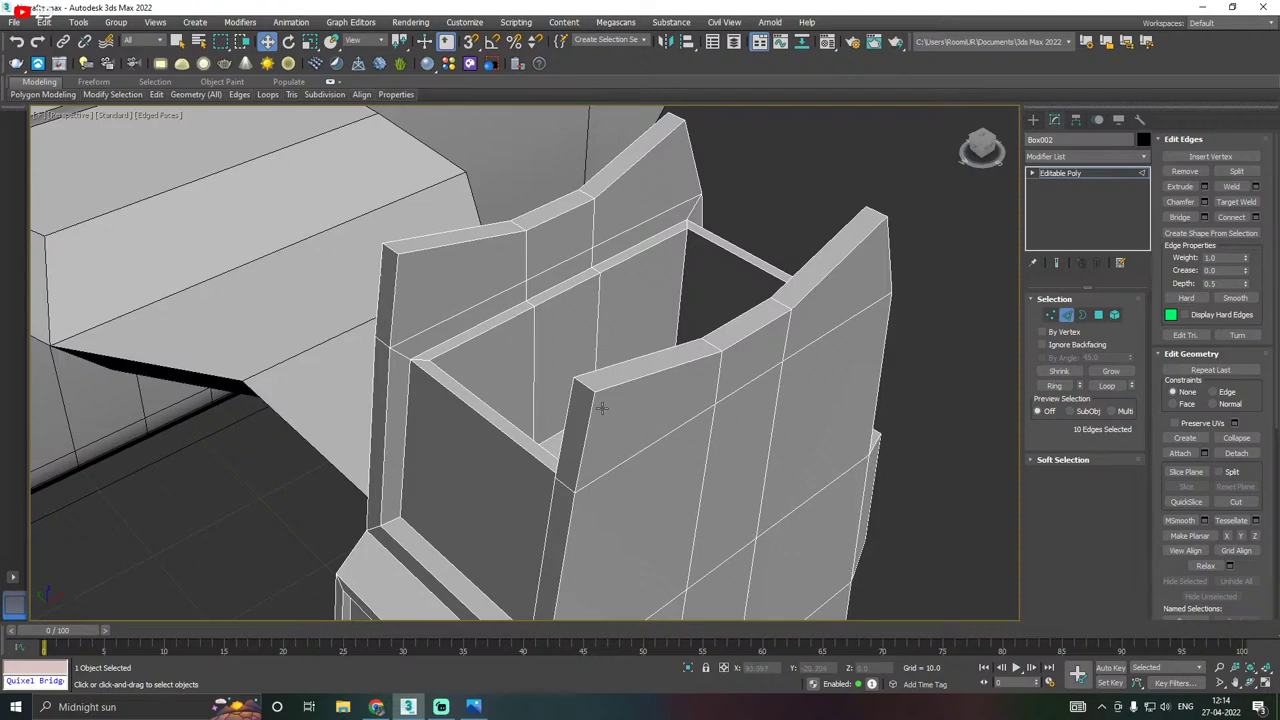
left_click(585, 385)
left_click(872, 212, "ctrl")
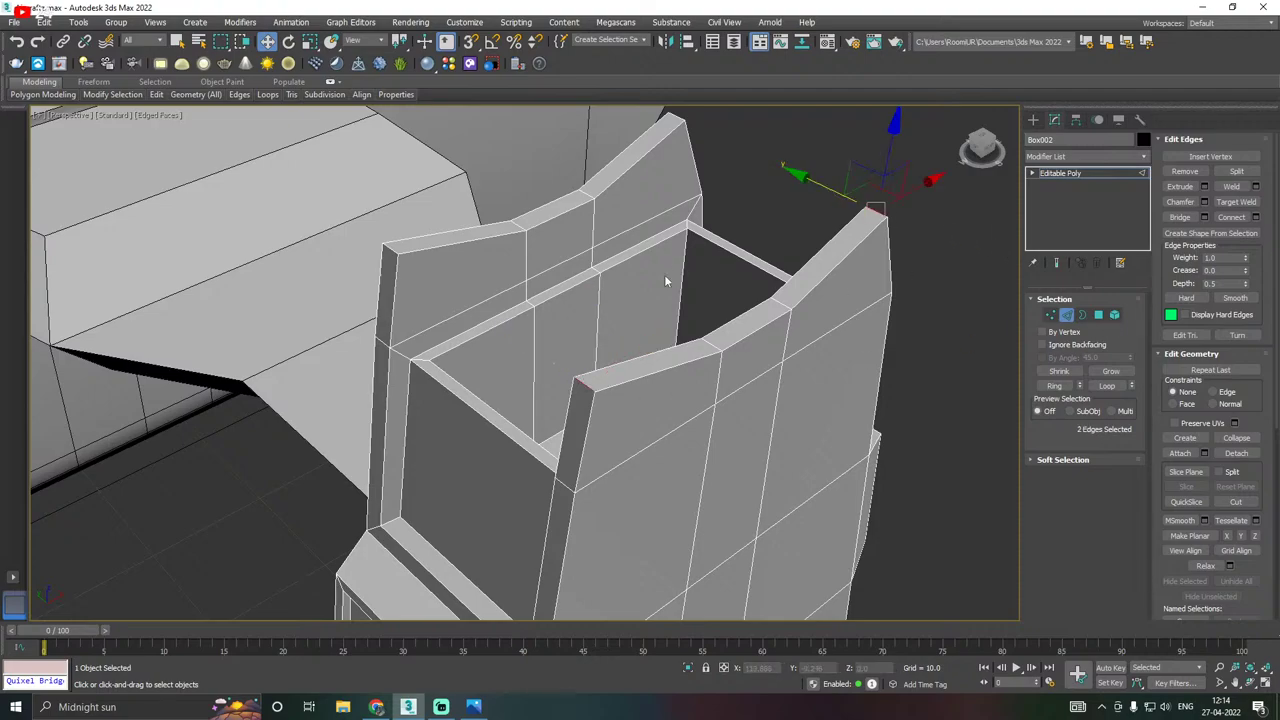
middle_click_drag(750, 380, 619, 170, "alt")
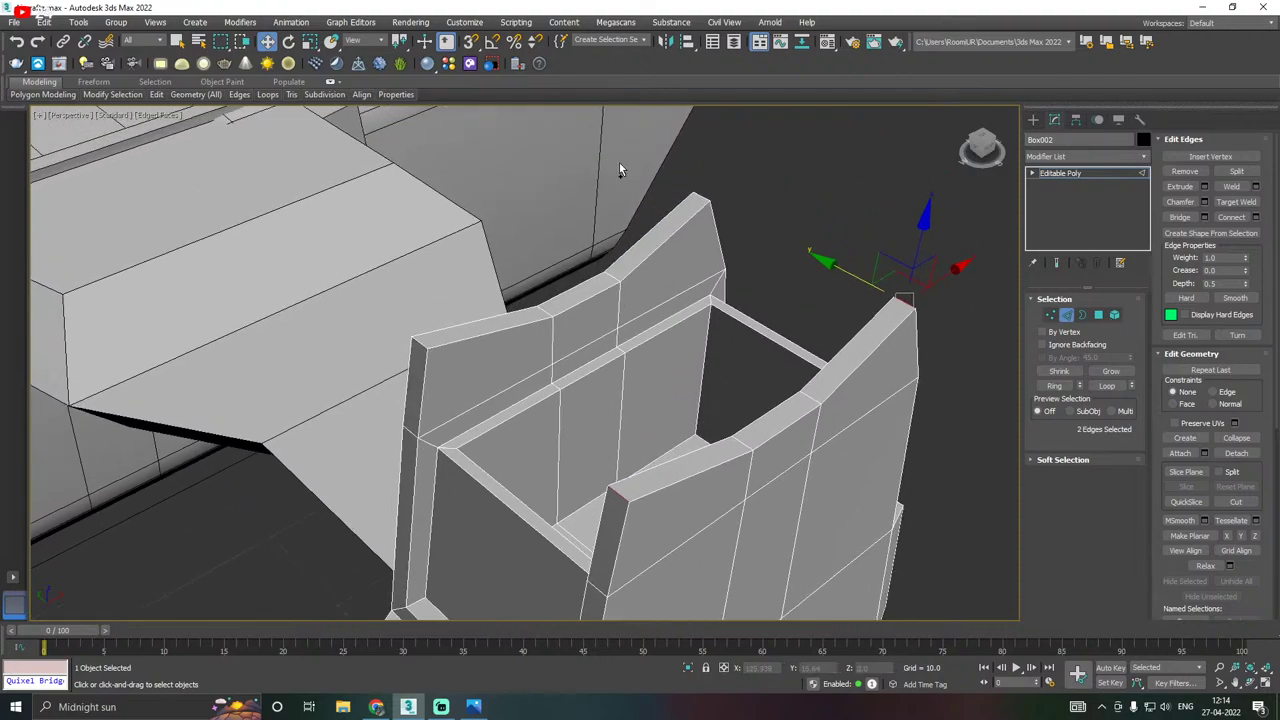
left_click(701, 197, "ctrl")
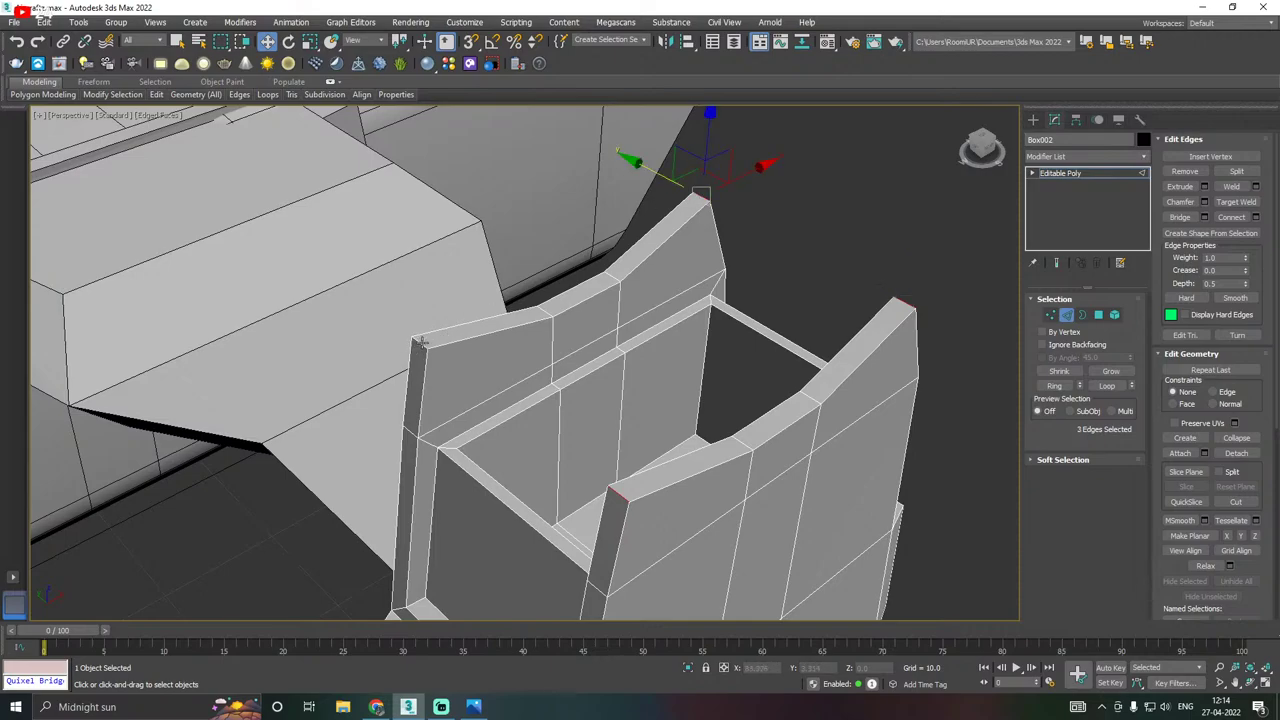
left_click(422, 342, "ctrl")
middle_click_drag(480, 366, 582, 331, "alt")
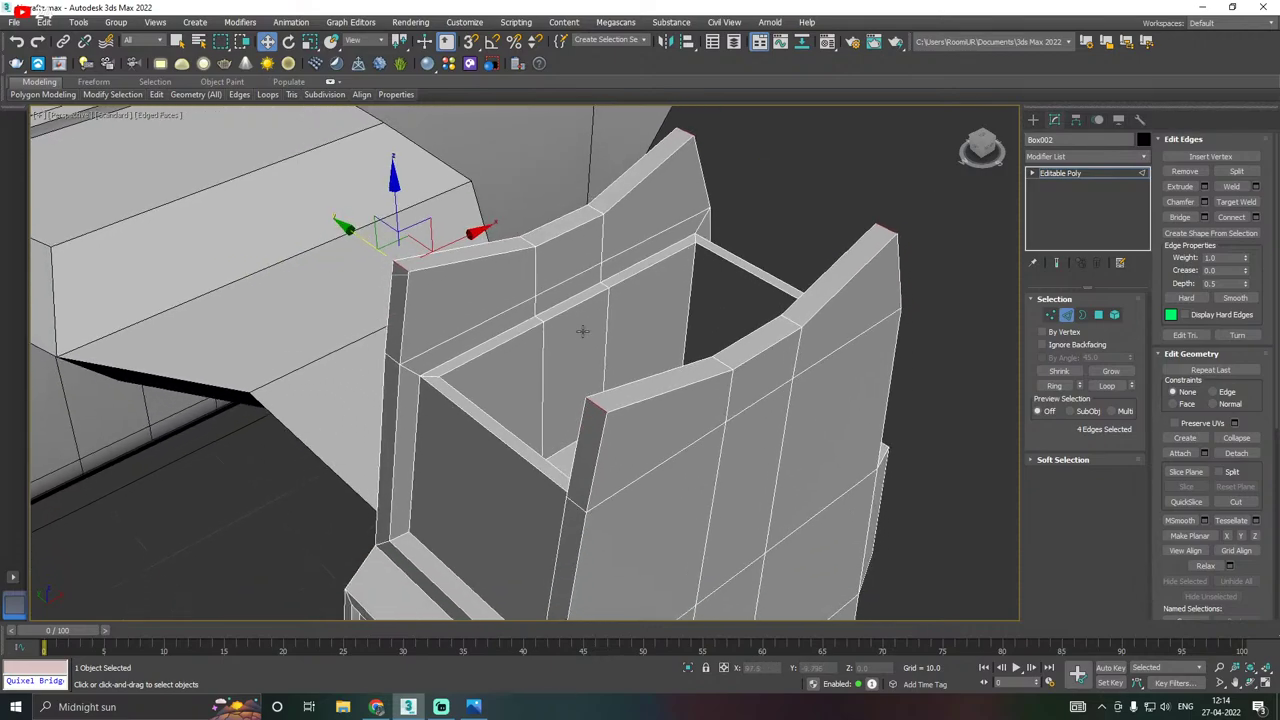
left_click(1205, 202)
middle_click_drag(528, 352, 446, 321, "alt")
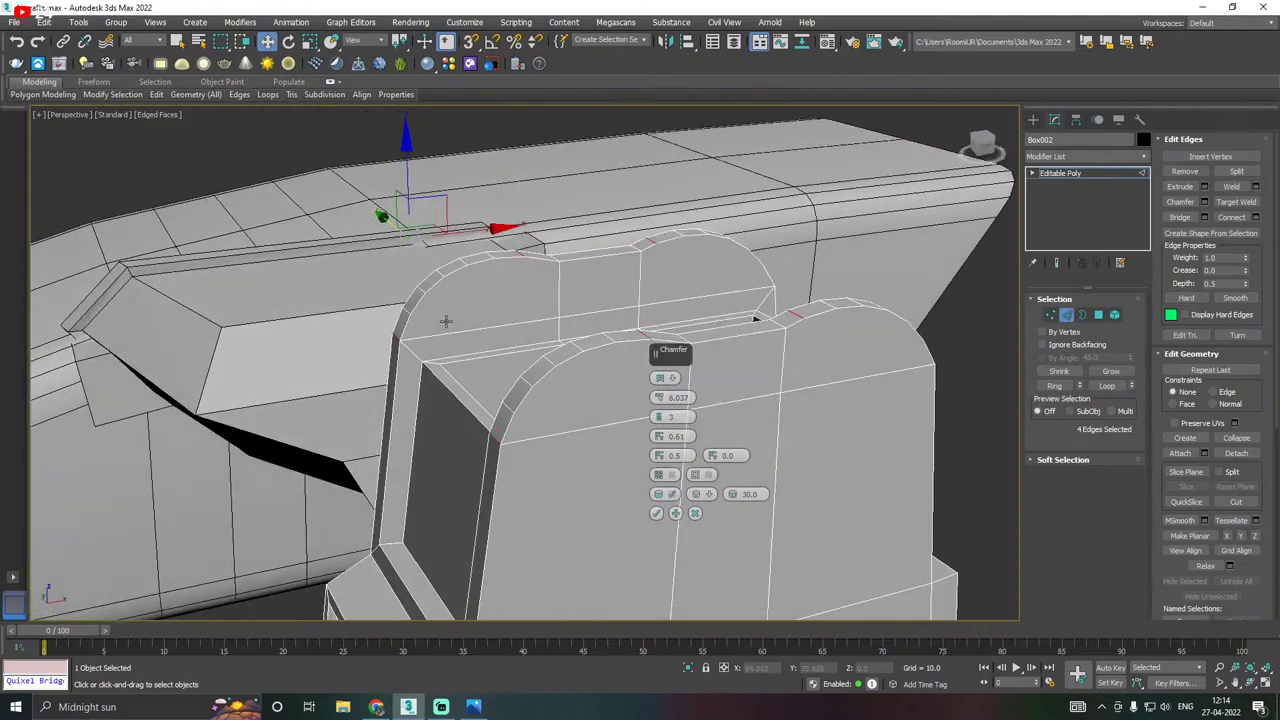
left_click_drag(642, 397, 666, 418)
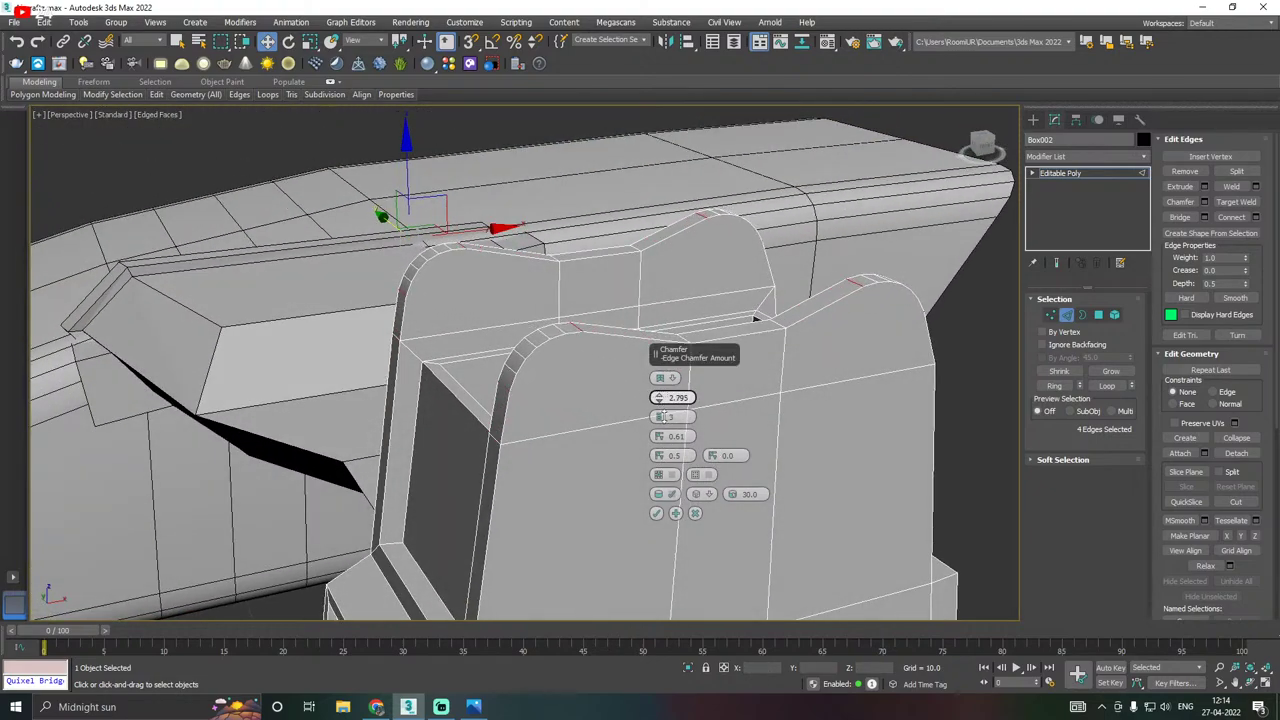
left_click(657, 513)
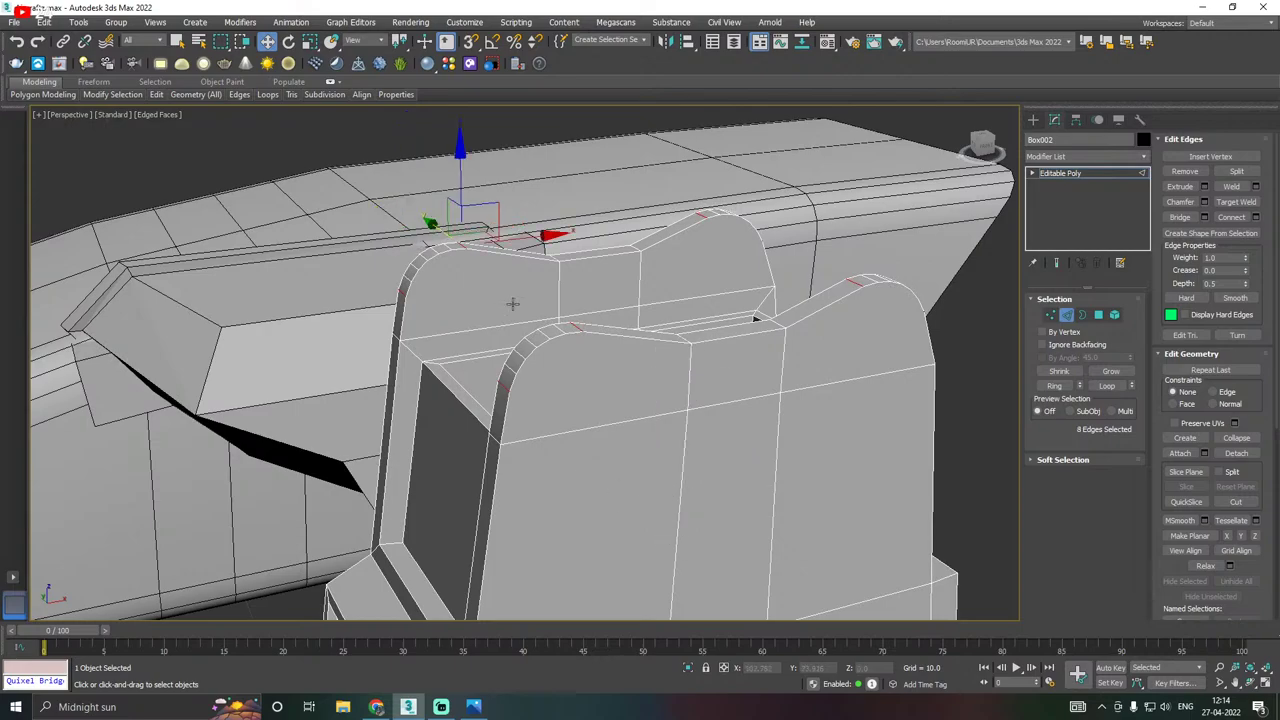
Leave edge editing on the pod, save the scene, and check the reference image.
scroll(530, 295, "down", 5)
middle_click_drag(546, 288, 1067, 218, "alt")
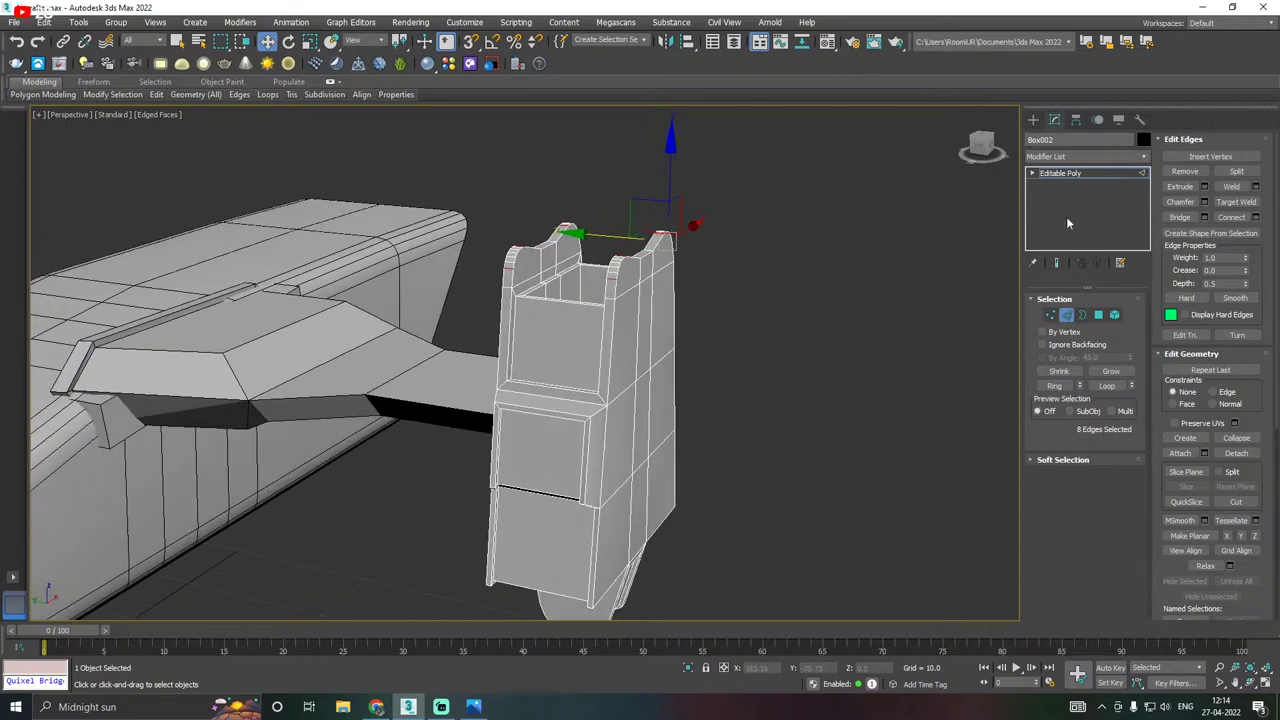
left_click(1080, 173)
middle_click_drag(820, 264, 803, 352, "alt")
scroll(590, 354, "down", 5)
middle_click_drag(590, 354, 692, 358, "alt")
left_click(16, 22)
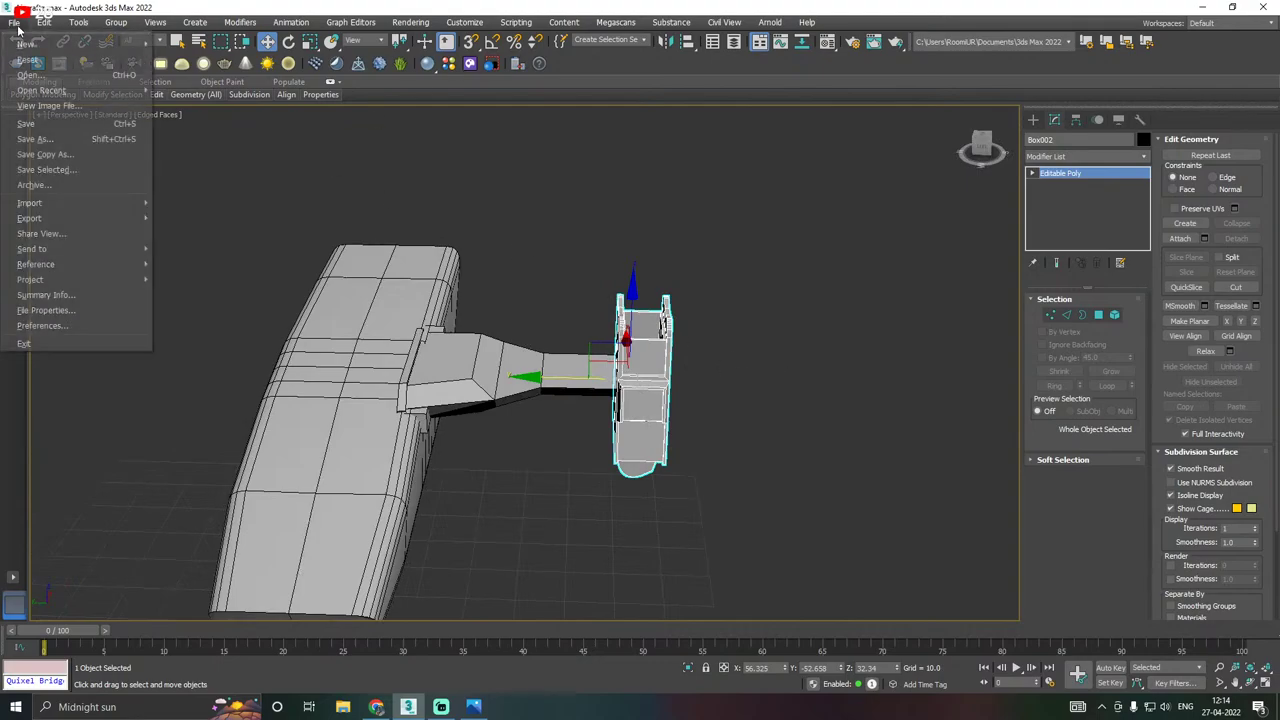
left_click(36, 122)
middle_click_drag(799, 323, 698, 332, "alt")
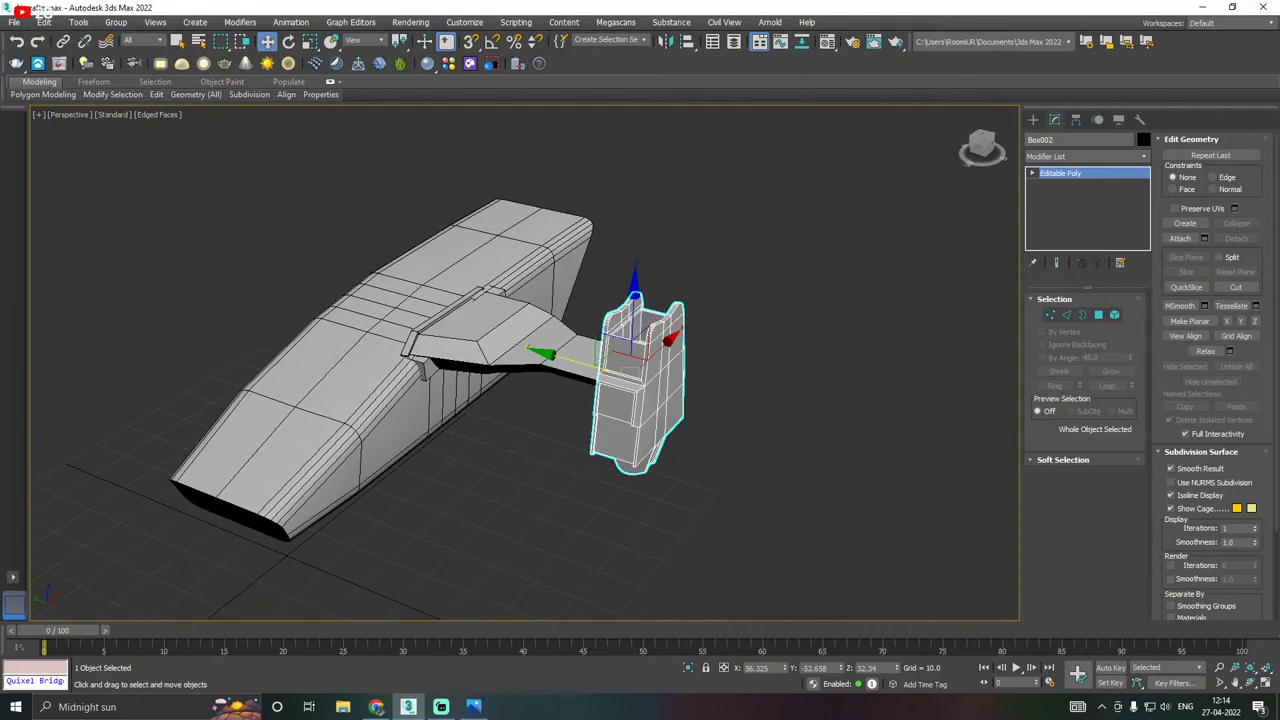
key("alt+Tab")
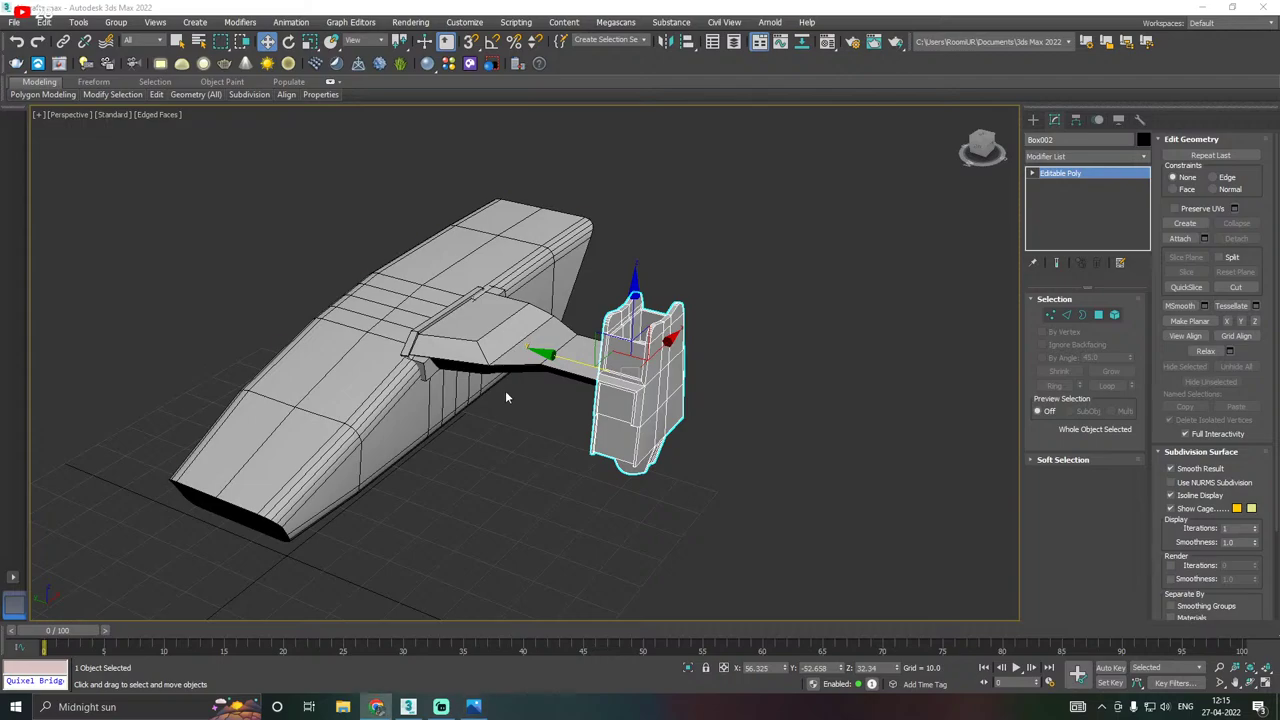
Select the three polygons forming the middle row of the pod's outer side face.
middle_click_drag(506, 394, 362, 354)
scroll(511, 390, "up", 3)
scroll(511, 389, "up", 2)
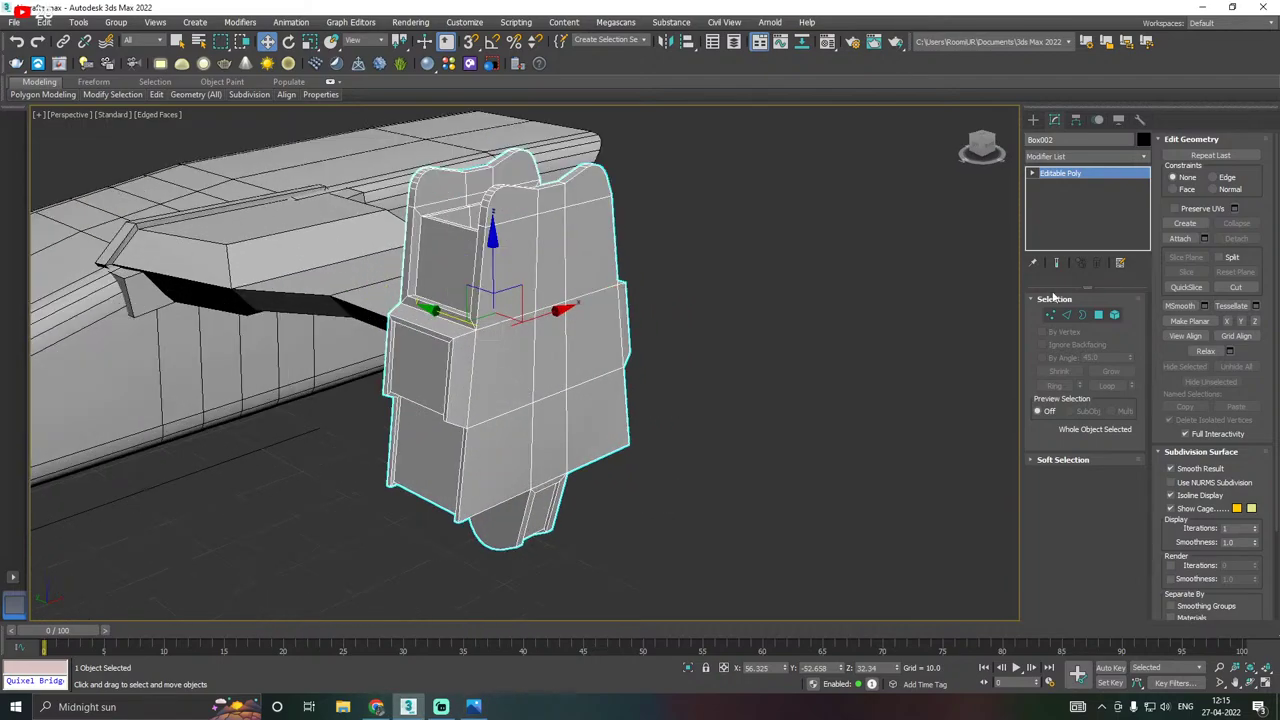
left_click(1099, 316)
key("ctrl+a")
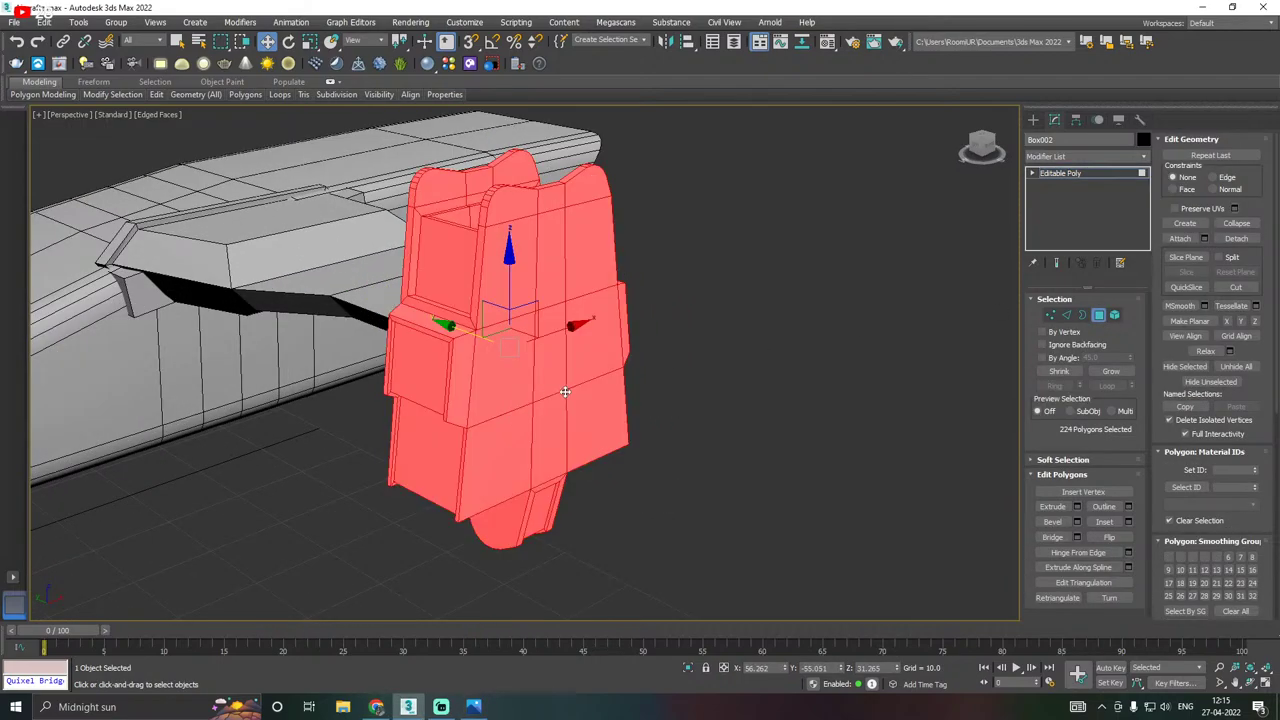
middle_click_drag(984, 362, 484, 391, "alt")
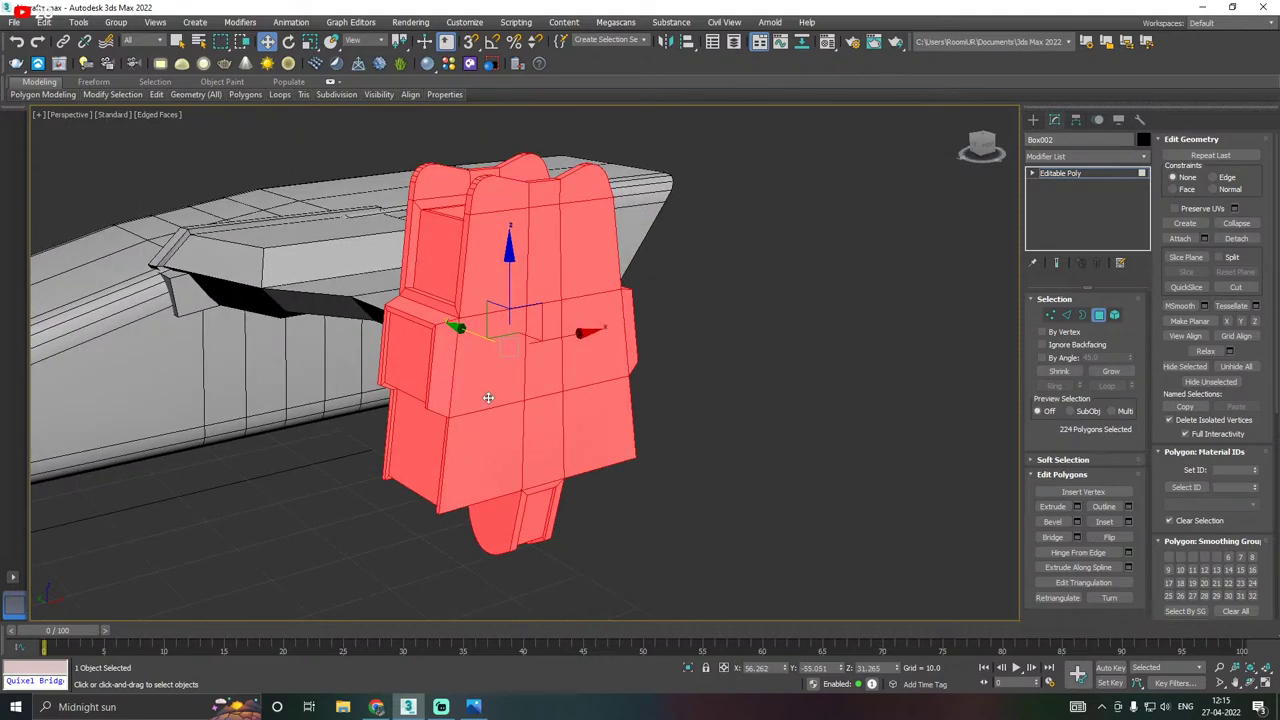
left_click(488, 398)
left_click(482, 436)
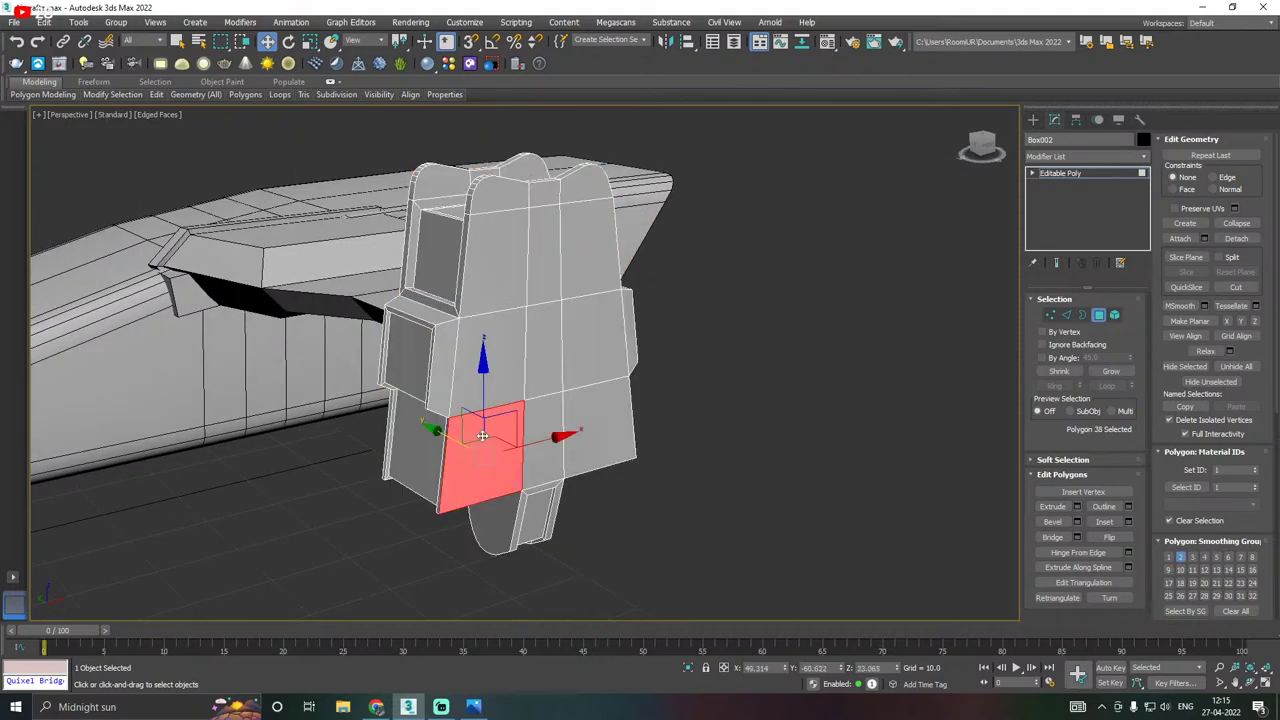
left_click(484, 379)
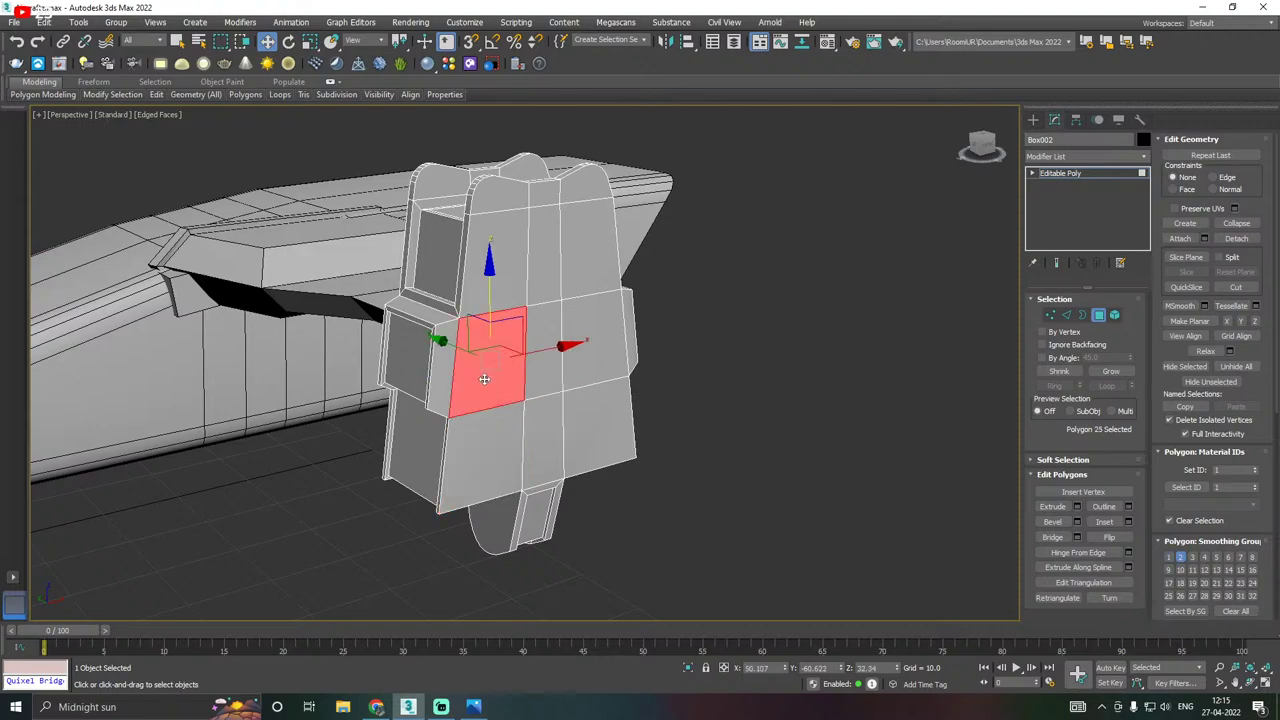
left_click(540, 371, "ctrl")
left_click(609, 356, "ctrl")
scroll(544, 348, "up", 2)
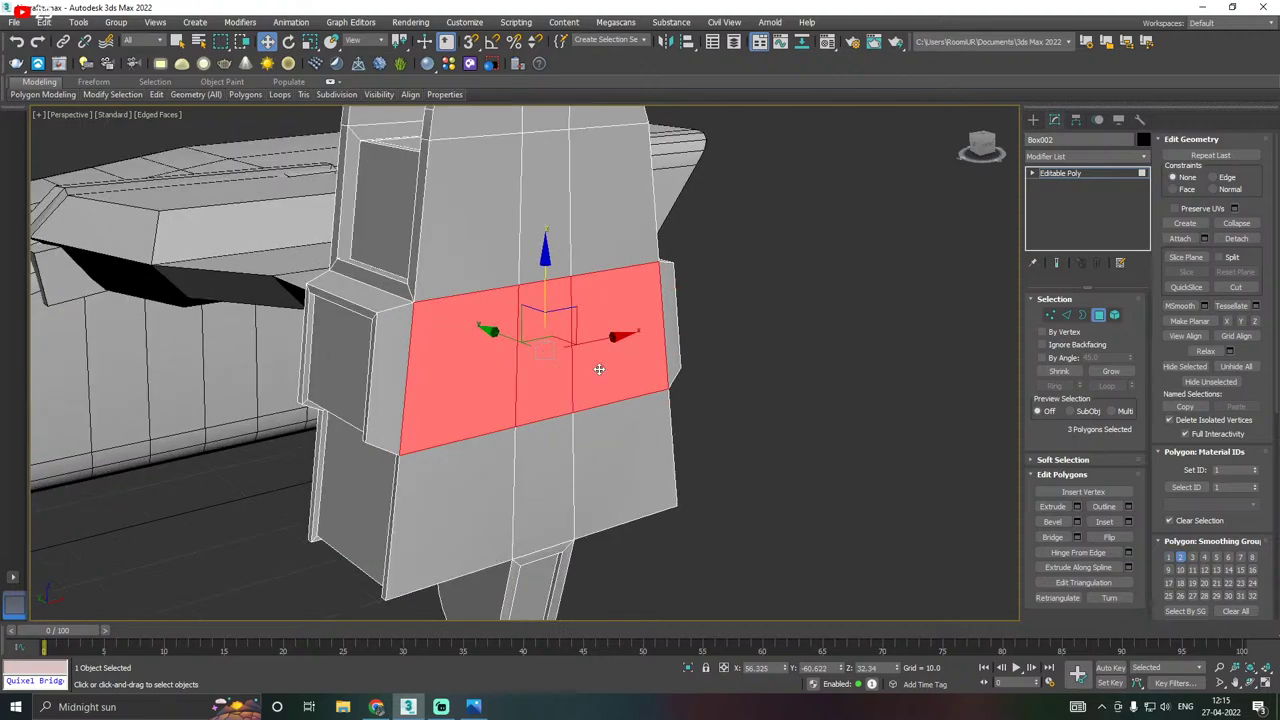
Add two horizontal SwiftLoop edge loops through the pod's middle row, one in its upper part and one near its lower edge.
mouse_move(155, 95)
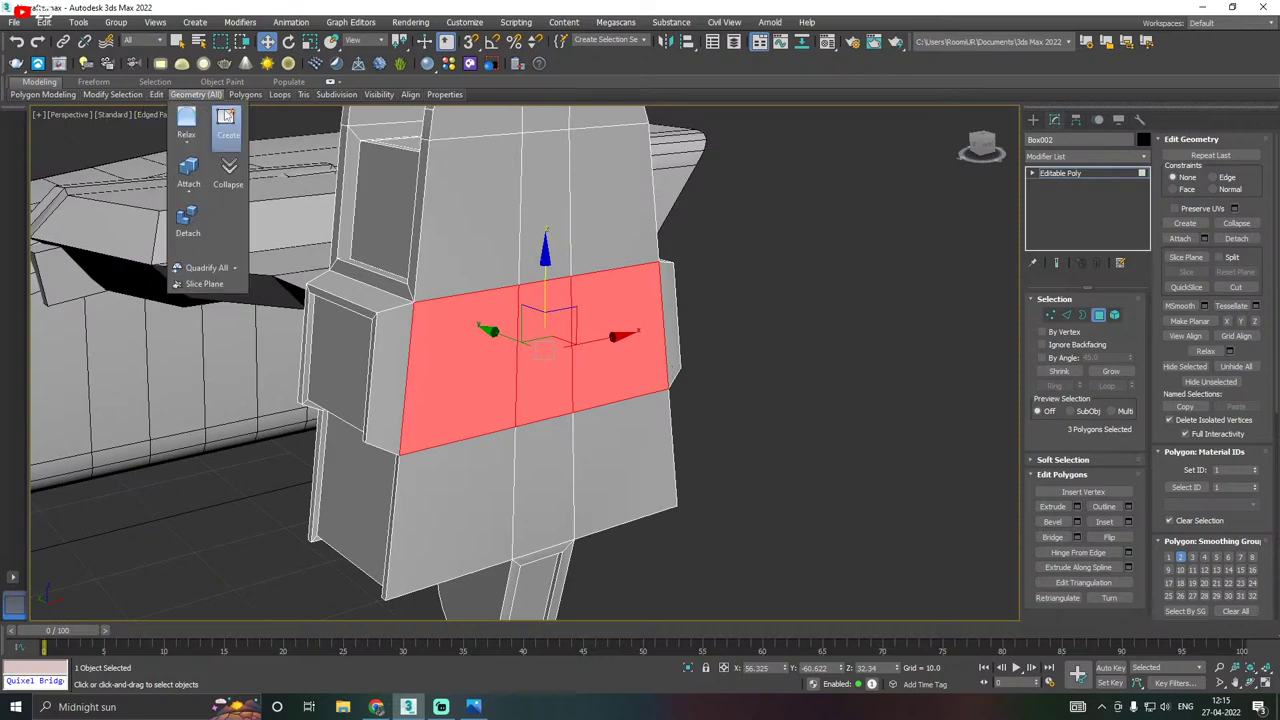
left_click(268, 145)
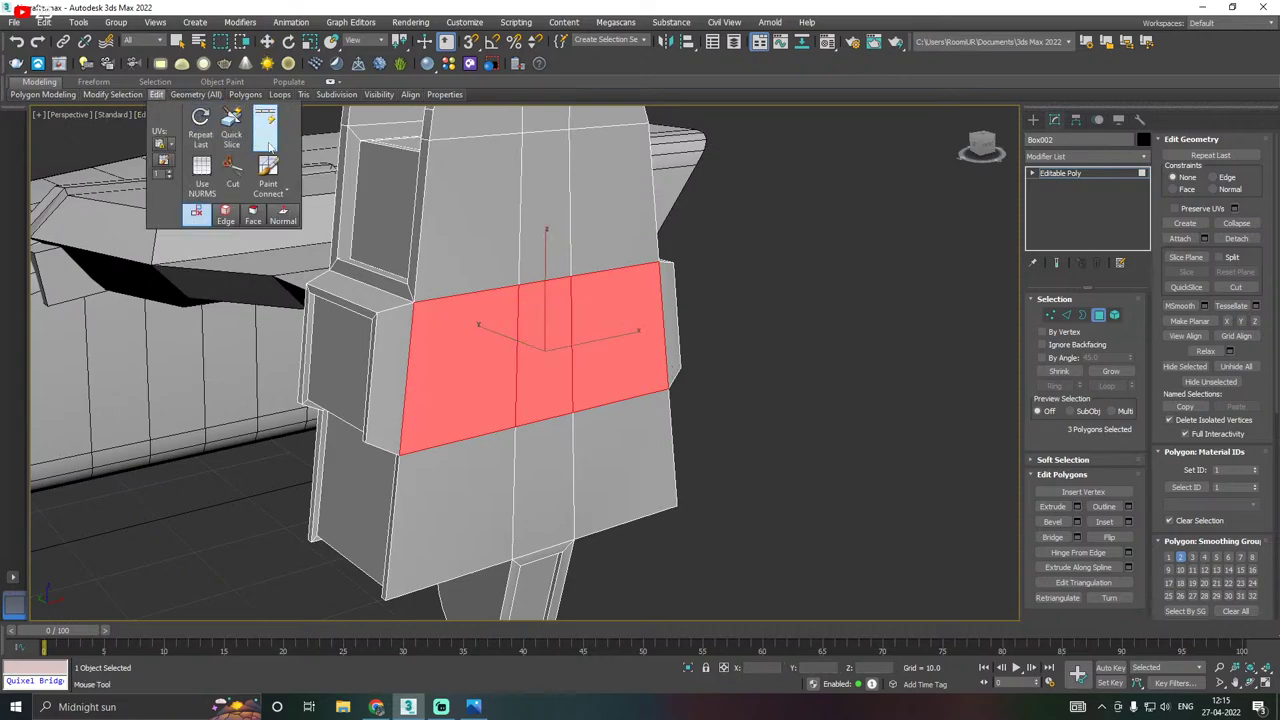
left_click(418, 350)
right_click(420, 425)
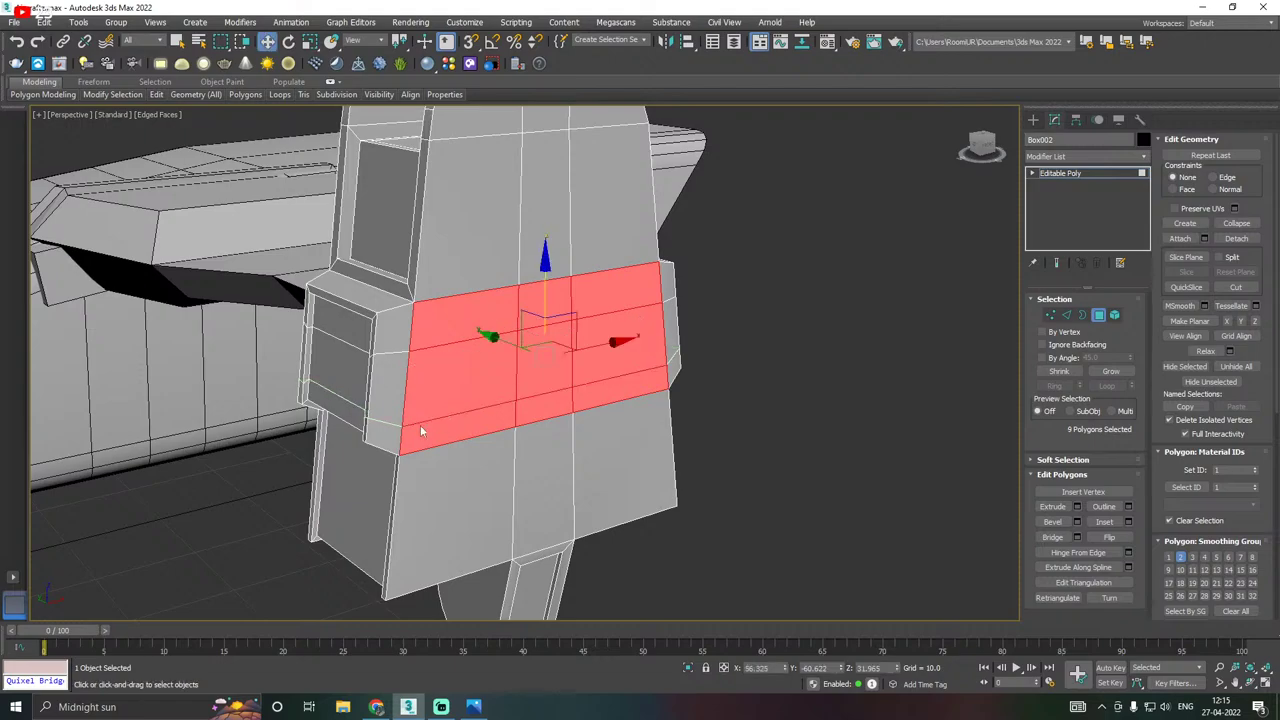
Extrude the three polygons between the two new loops outward from the pod, and move their outer face slightly back toward it.
left_click(437, 390)
left_click(525, 372, "ctrl")
left_click(603, 356, "ctrl")
middle_click_drag(603, 356, 550, 365, "alt")
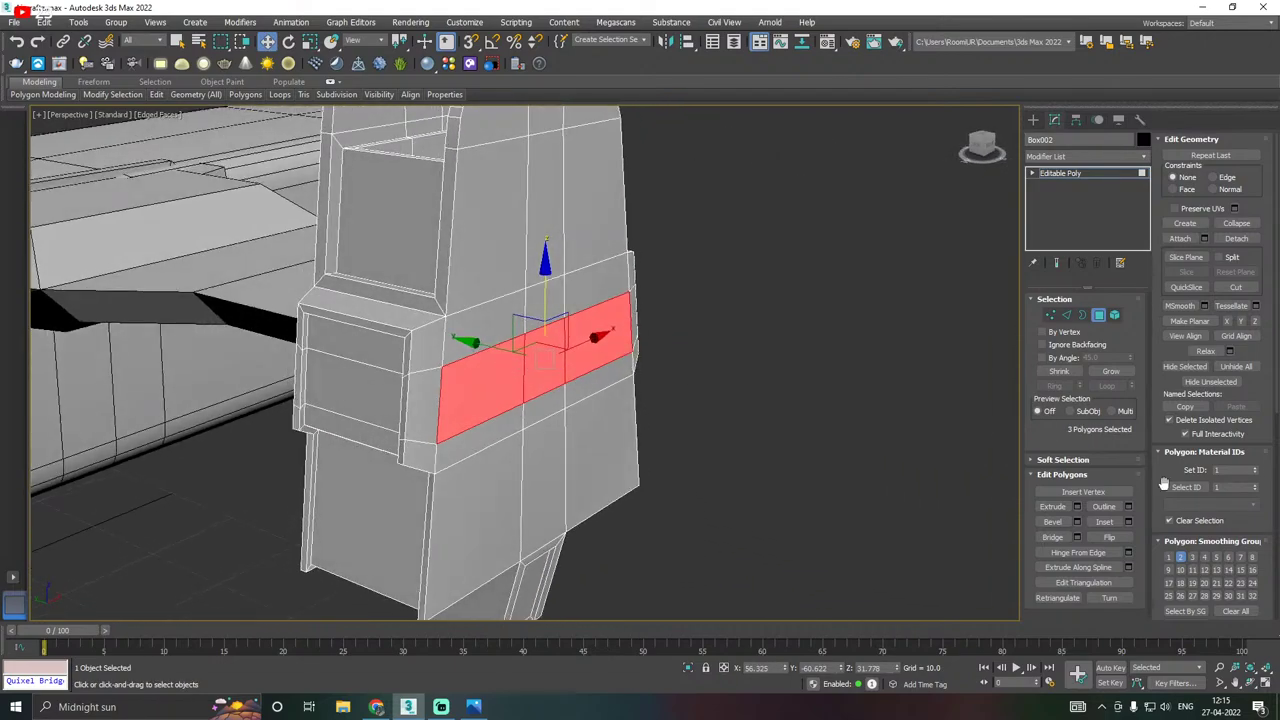
left_click(1077, 506)
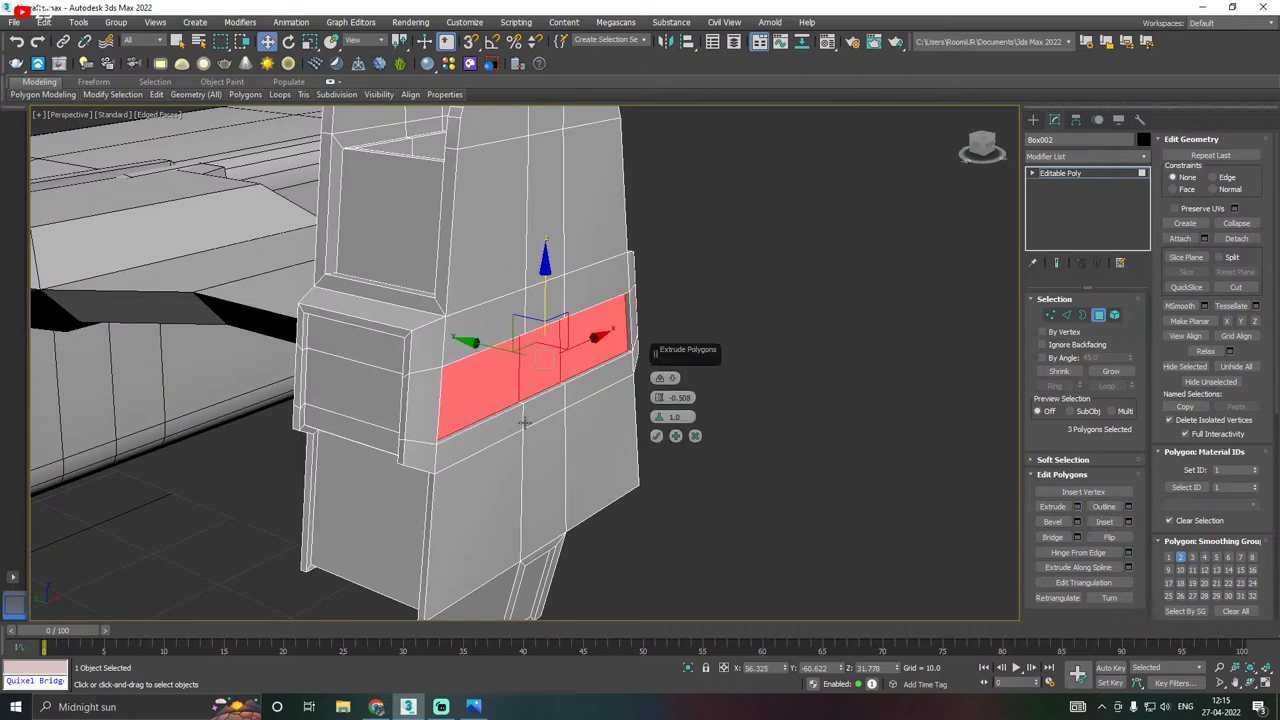
middle_click_drag(612, 423, 581, 416, "alt")
left_click_drag(660, 400, 660, 356)
middle_click_drag(580, 397, 582, 336, "alt")
left_click(656, 436)
middle_click_drag(666, 430, 680, 372, "alt")
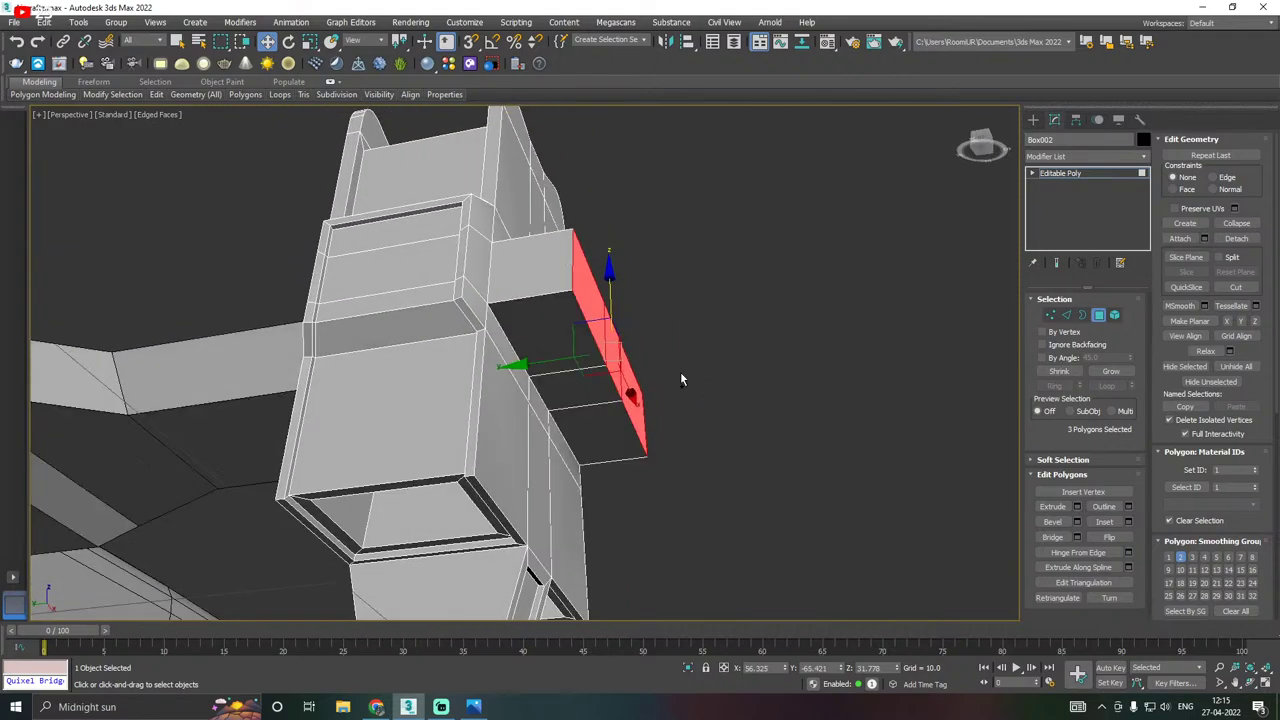
left_click_drag(561, 358, 535, 358)
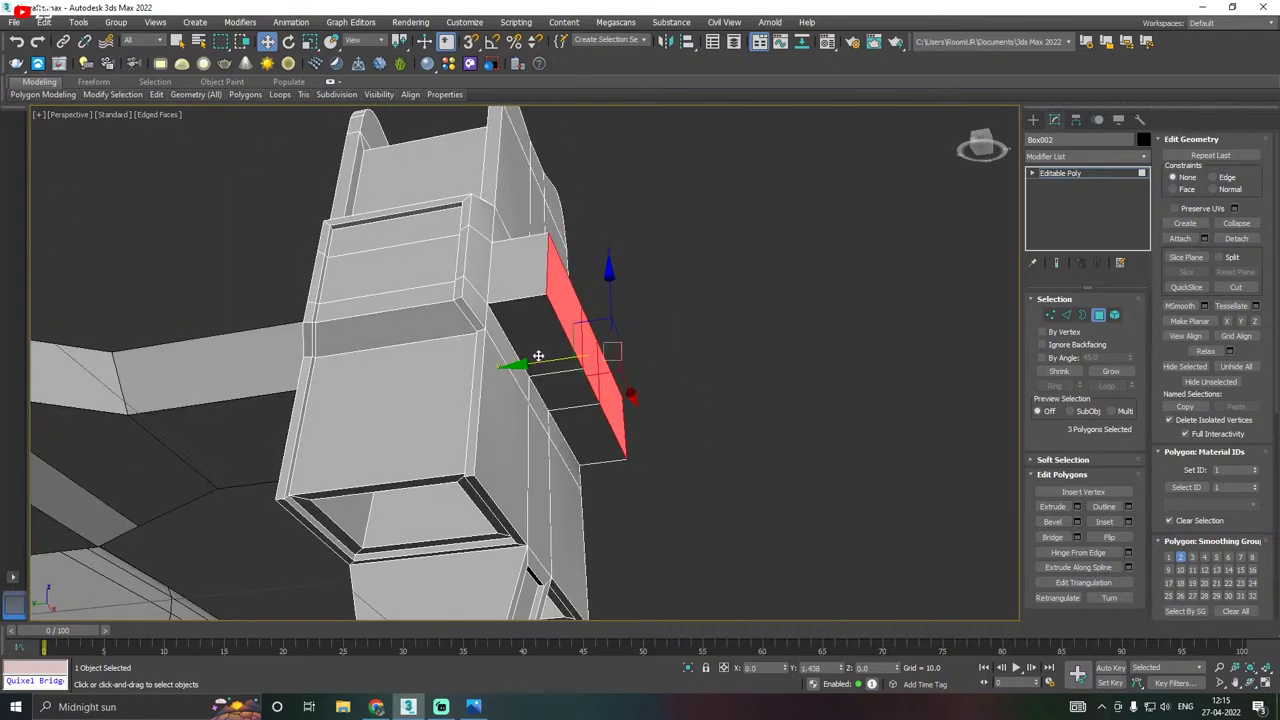
Select the three top and three underside polygons of the extruded side bar and inset them as two groups, leaving a thin rim.
left_click(597, 427)
left_click(575, 391, "ctrl")
left_click(555, 341, "ctrl")
middle_click_drag(560, 335, 620, 409, "alt")
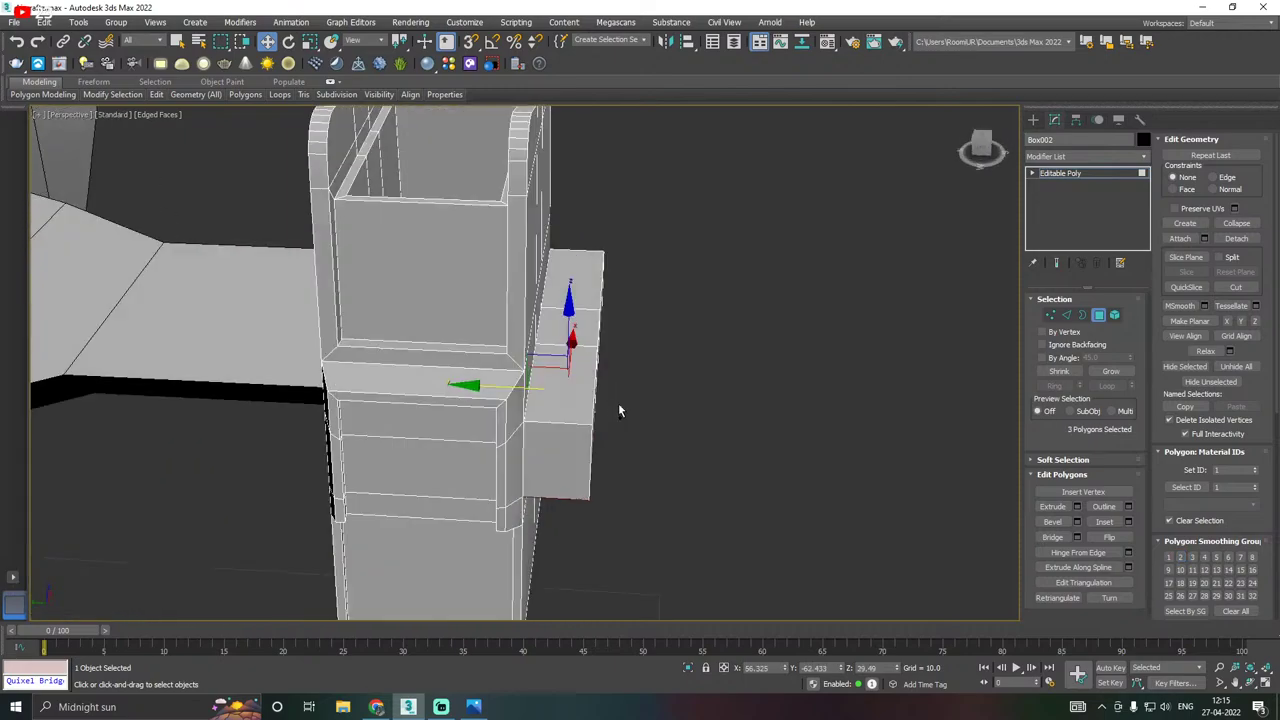
left_click(572, 368, "ctrl")
left_click(583, 327, "ctrl")
left_click(586, 296, "ctrl")
middle_click_drag(625, 320, 578, 355, "alt")
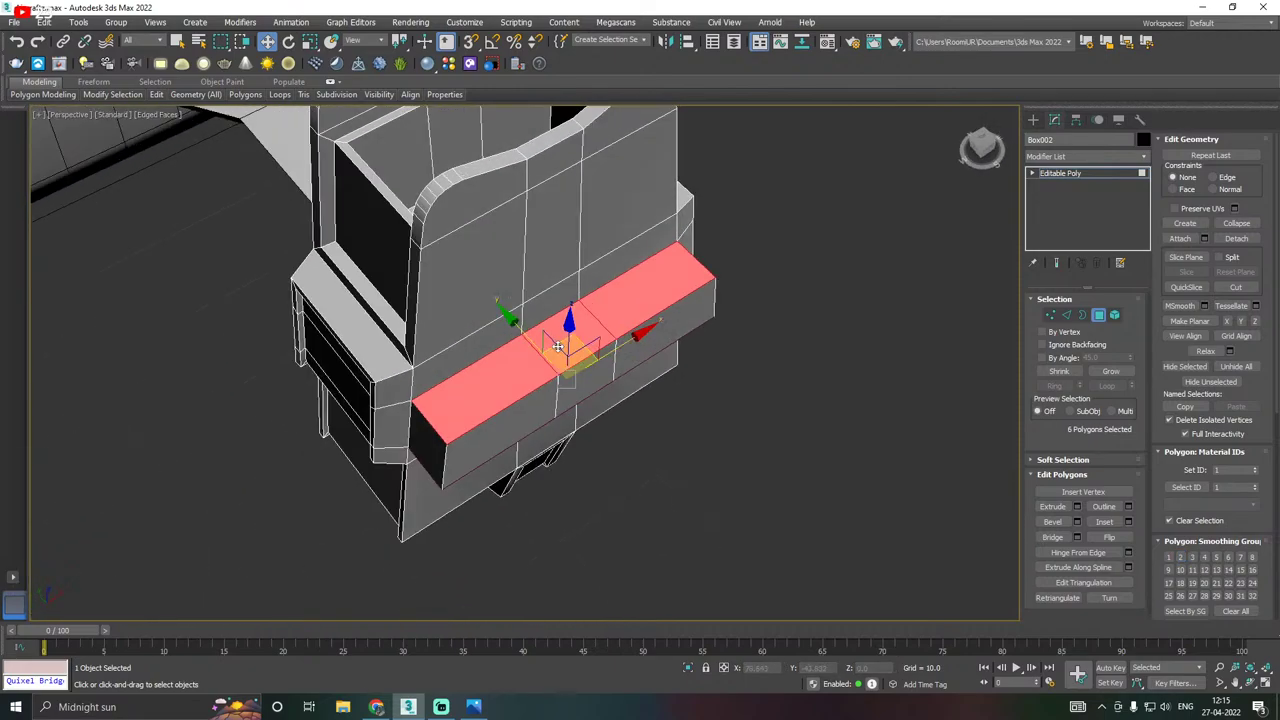
left_click(1128, 522)
middle_click_drag(640, 390, 660, 405, "alt")
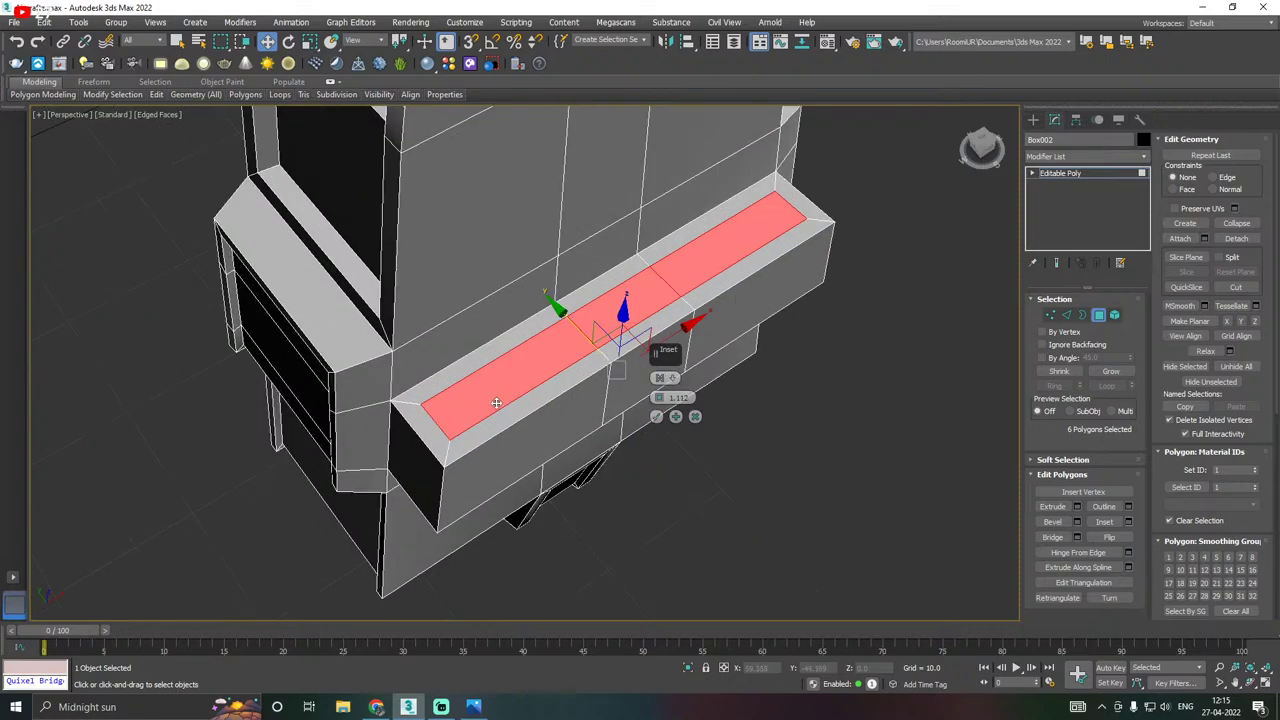
right_click(660, 399)
left_click_drag(660, 399, 662, 397)
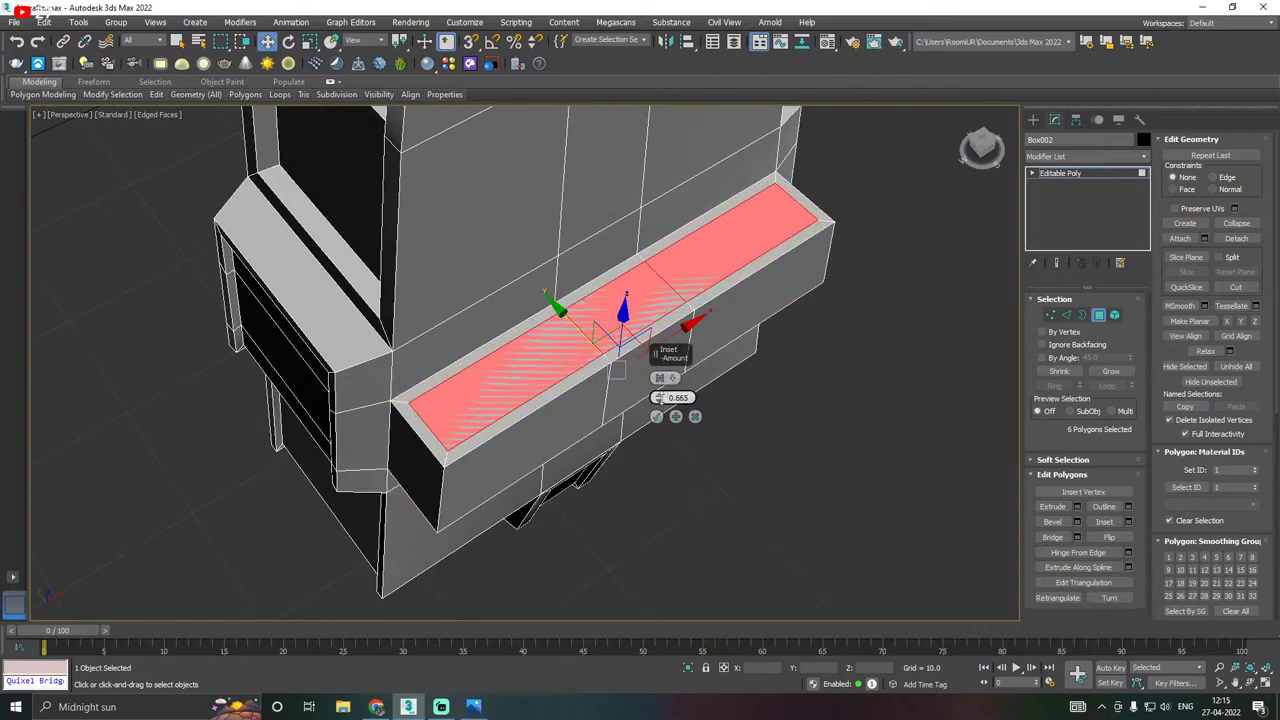
left_click(657, 416)
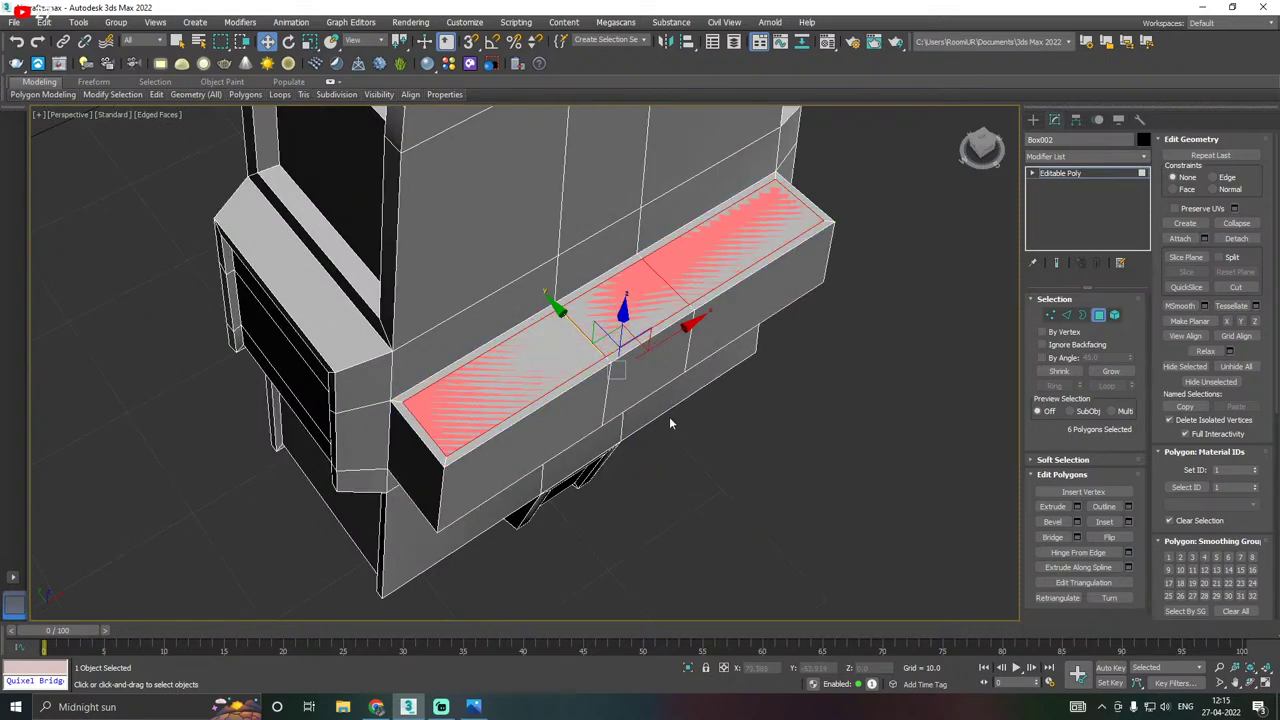
Bridge the inset top and underside polygons to open the side bar vertically into a hollow frame.
middle_click_drag(669, 416, 788, 400, "alt")
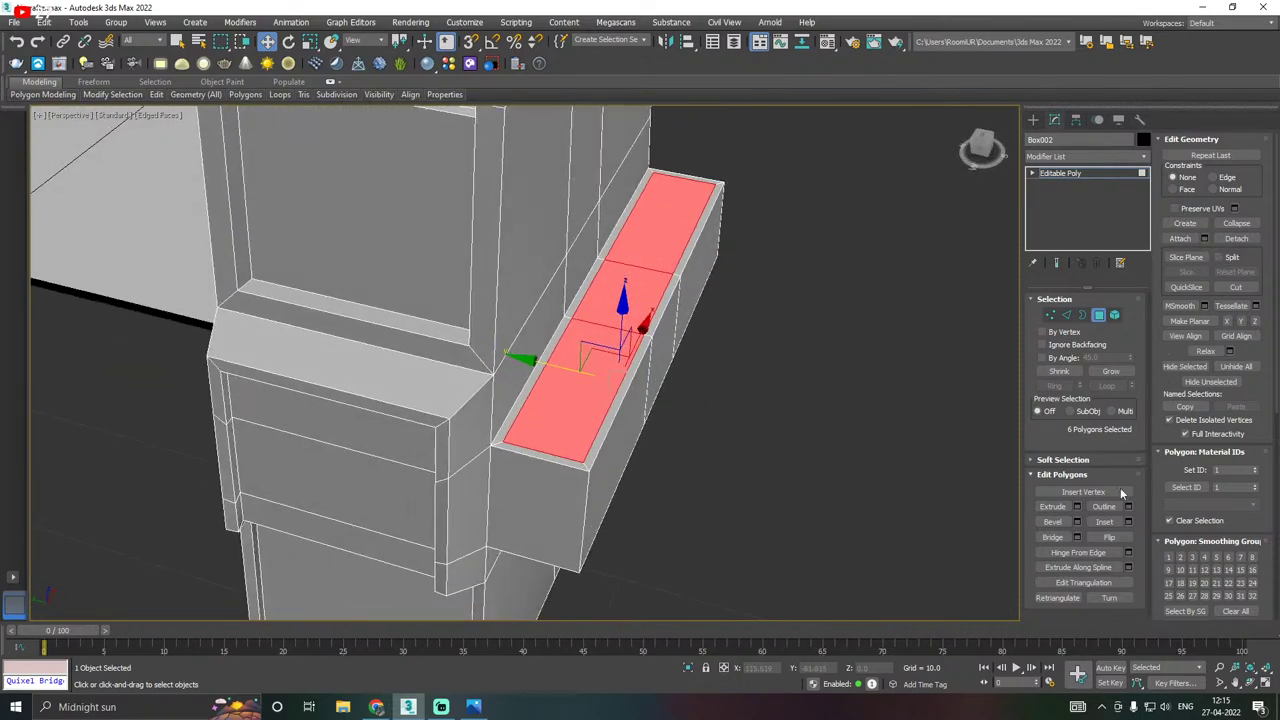
left_click(1053, 538)
mouse_move(830, 443)
middle_mouse_down("alt")
mouse_move(769, 470)
mouse_move(816, 433)
middle_mouse_up("alt")
Select the inner and outer vertical edges at the side frame's two outer corners and chamfer them by about 2.795 to round them.
key("2")
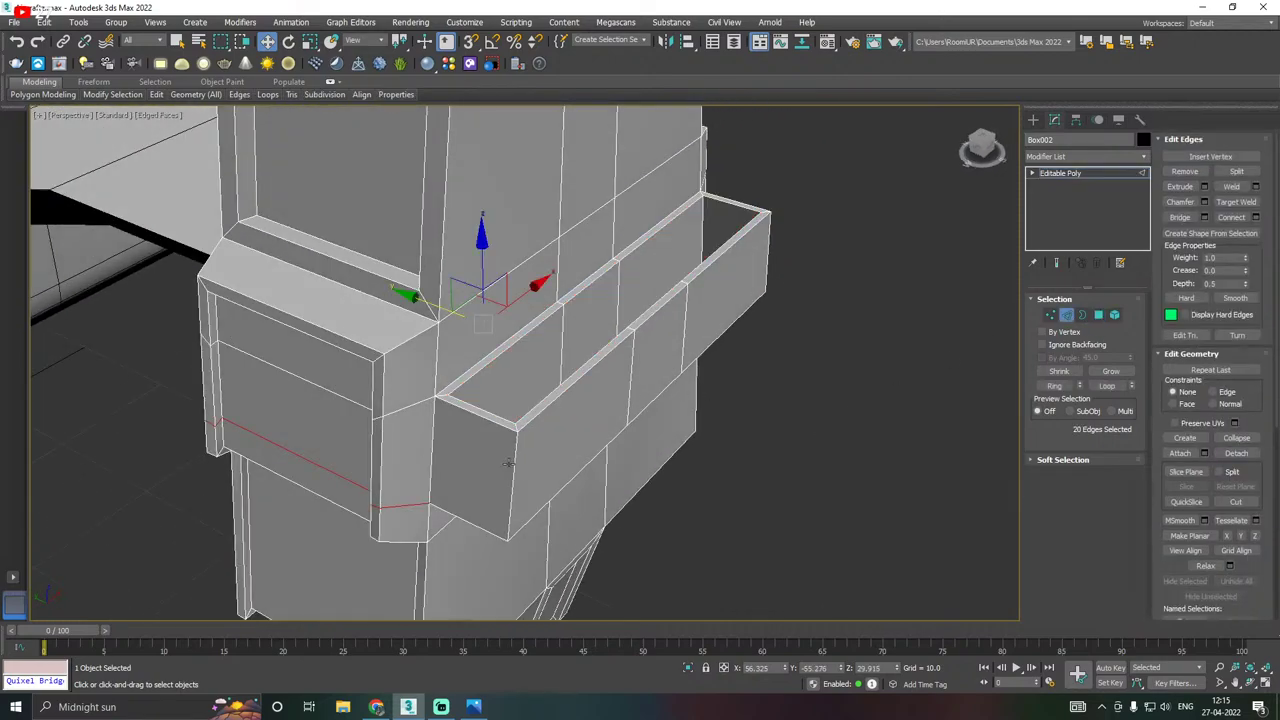
double_click(511, 468)
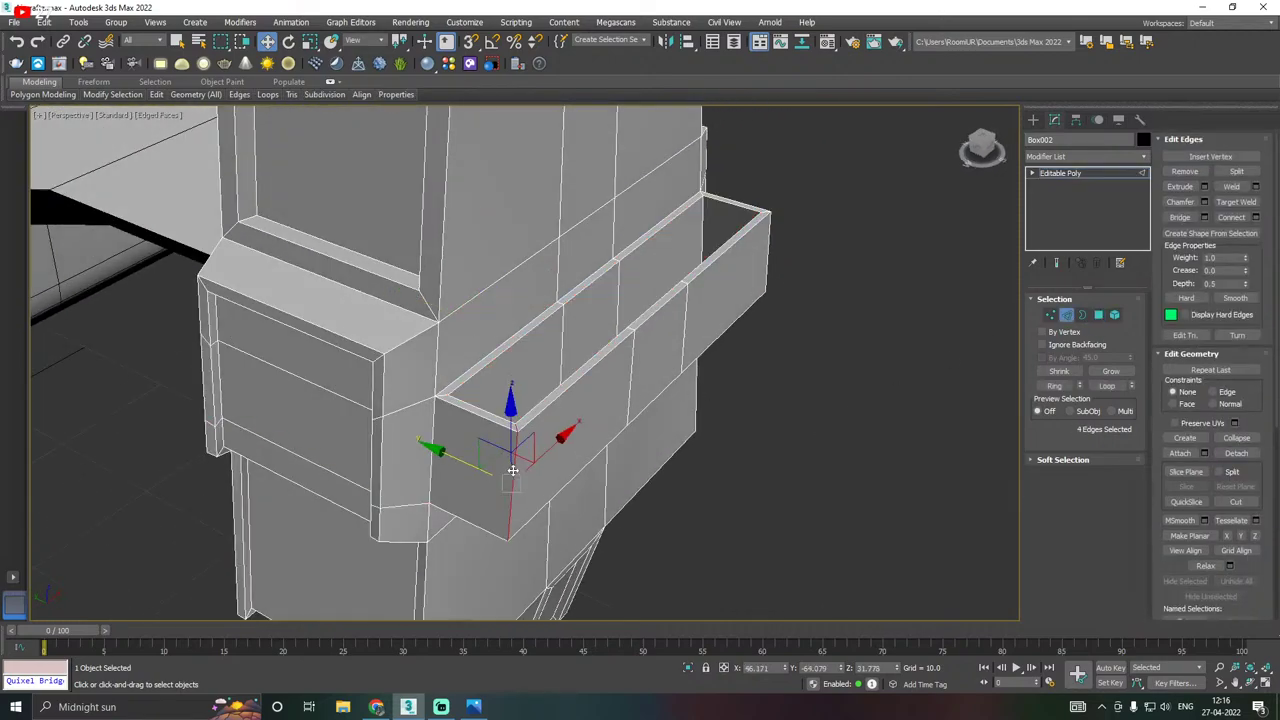
double_click(771, 261)
middle_click_drag(771, 261, 760, 317, "alt")
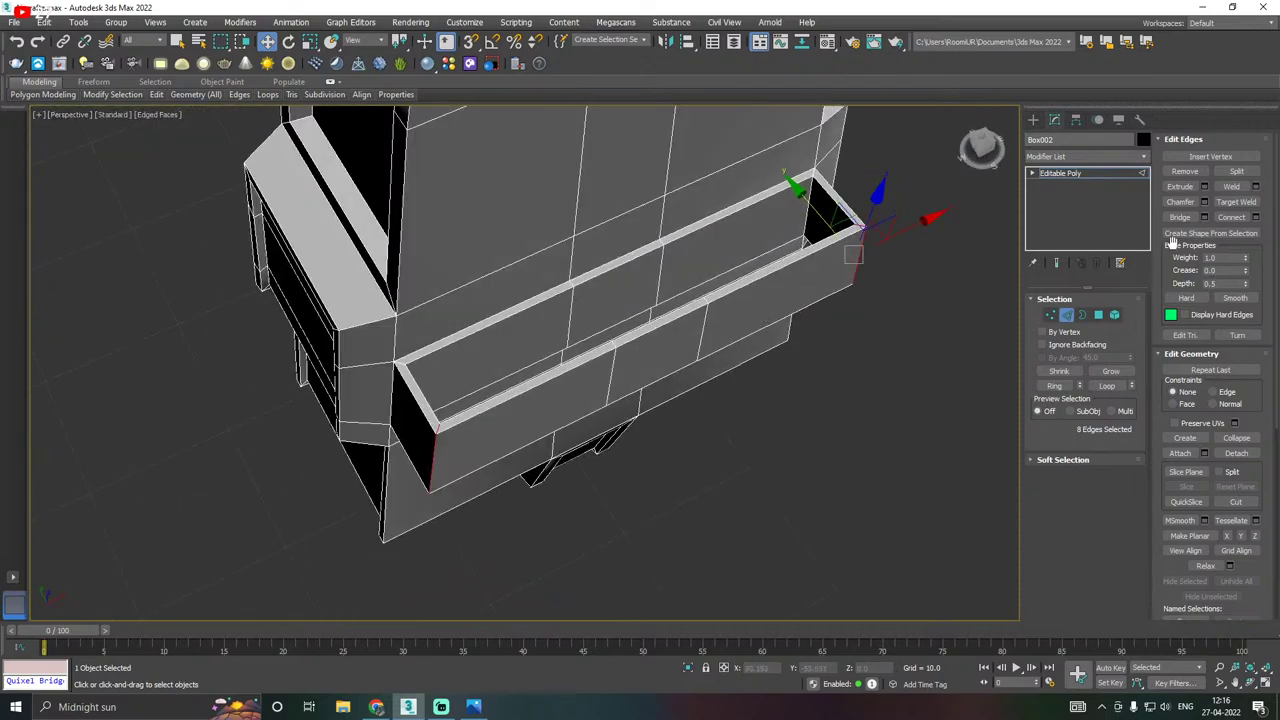
left_click(1205, 202)
middle_click_drag(640, 380, 755, 185, "alt")
left_click(656, 513)
middle_click_drag(656, 513, 713, 444, "alt")
Bridge the two facing middle polygons inside the side frame to form a central block joining it to the pod.
left_click(1099, 317)
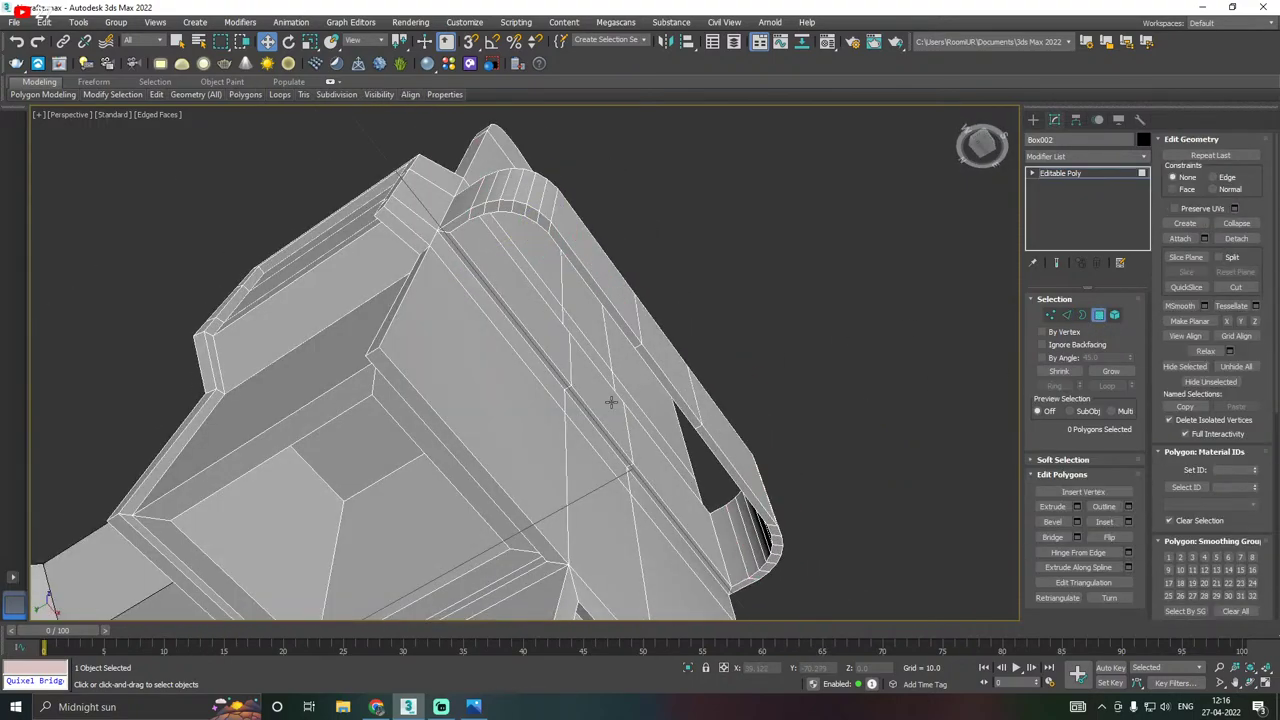
left_click(611, 403)
middle_click_drag(611, 403, 788, 408, "alt")
left_click(675, 415, "ctrl")
left_click(675, 412, "shift")
left_click(710, 402)
left_click(786, 408, "ctrl")
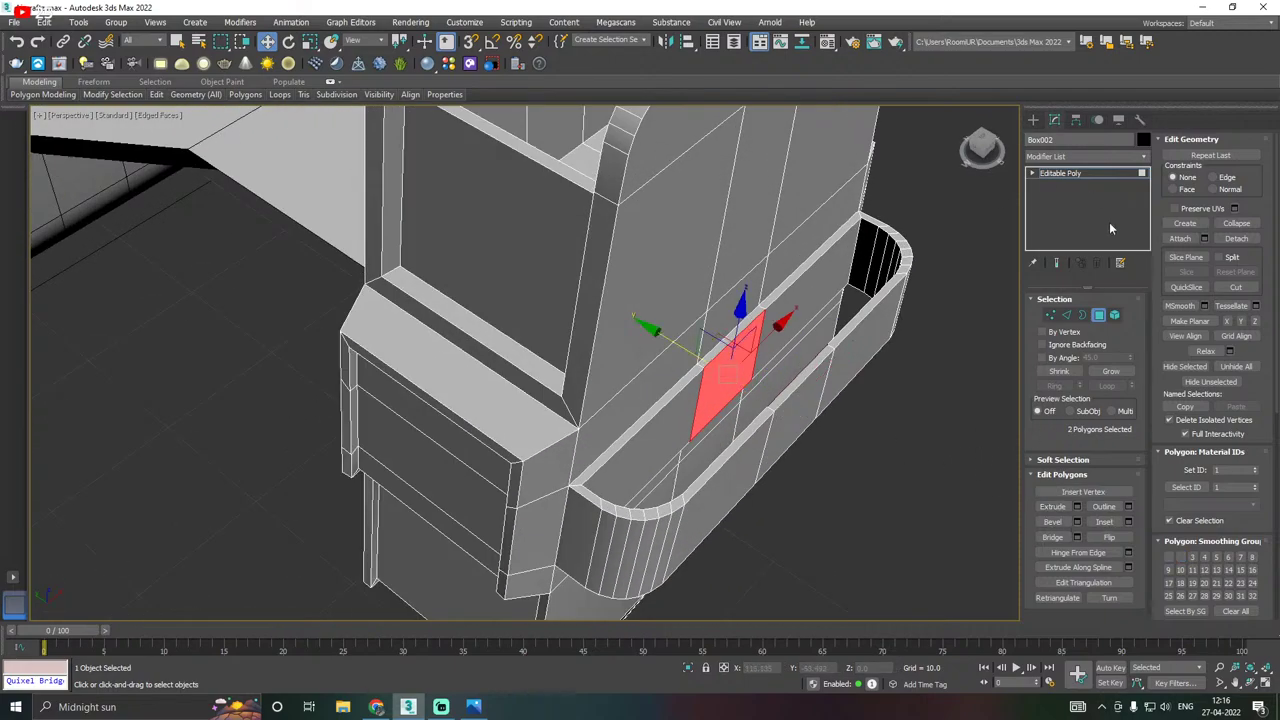
middle_click_drag(908, 363, 791, 378, "alt")
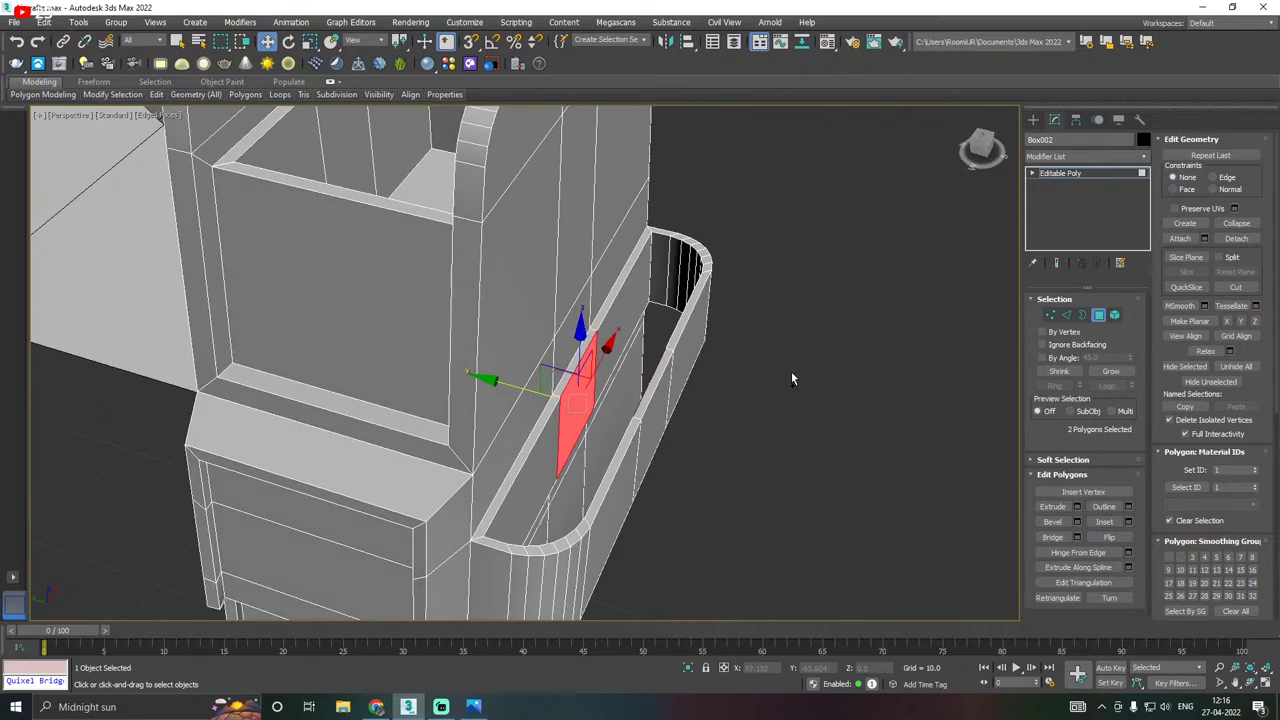
left_click(1077, 537)
middle_click_drag(712, 425, 756, 440, "alt")
left_click(657, 457)
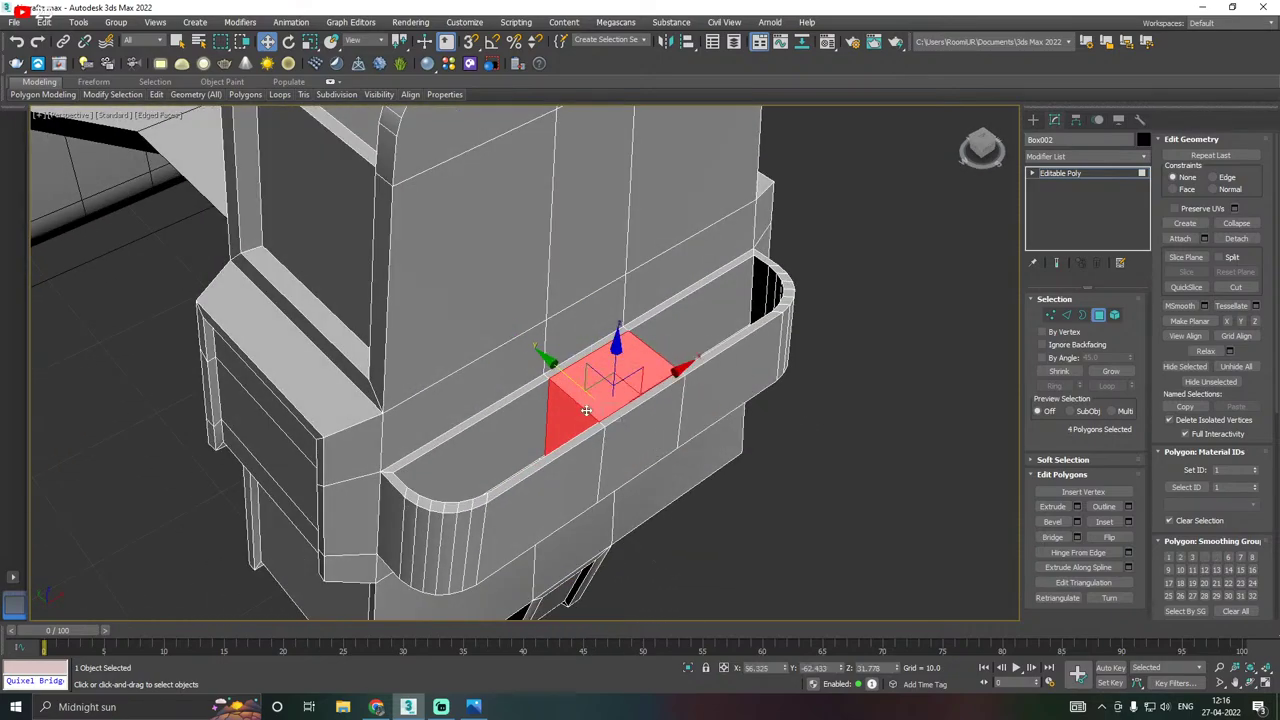
Inset the top and underside polygons of the central block by about 0.445.
left_click(604, 385)
middle_click_drag(612, 376, 668, 405, "alt")
left_click(631, 443, "ctrl")
left_click(1129, 522)
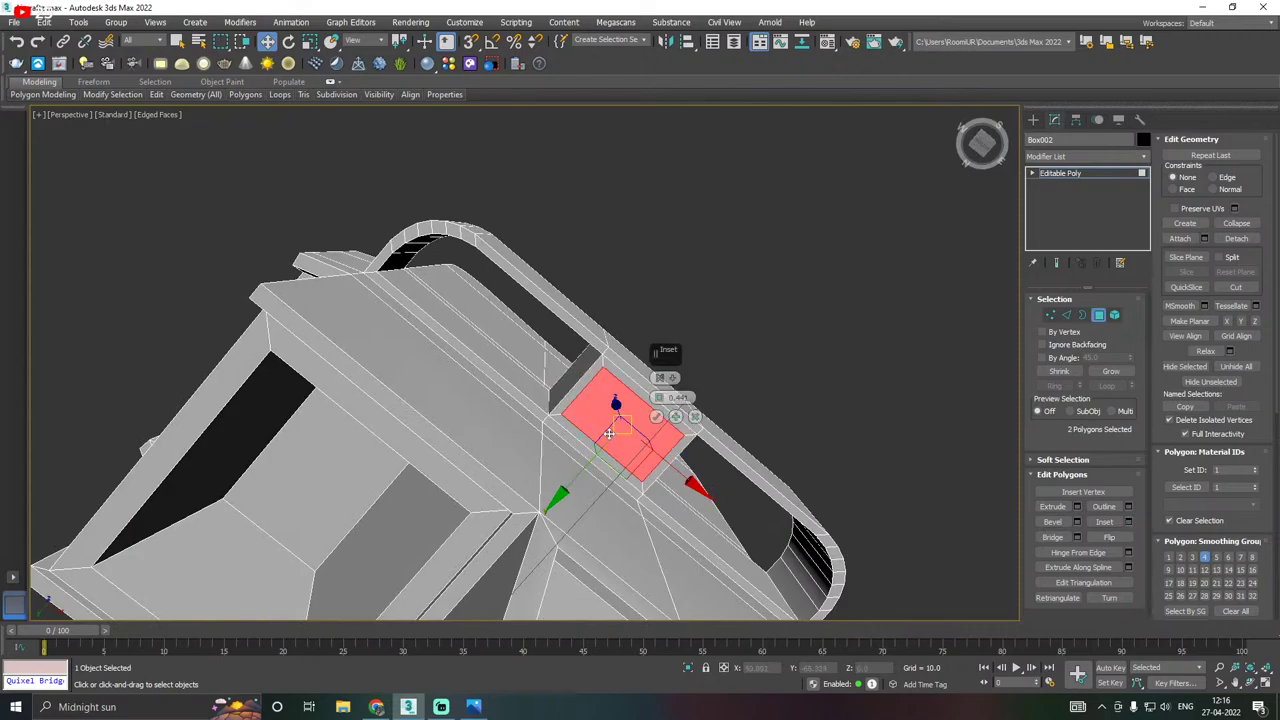
scroll(652, 406, "up", 3)
left_click(656, 416)
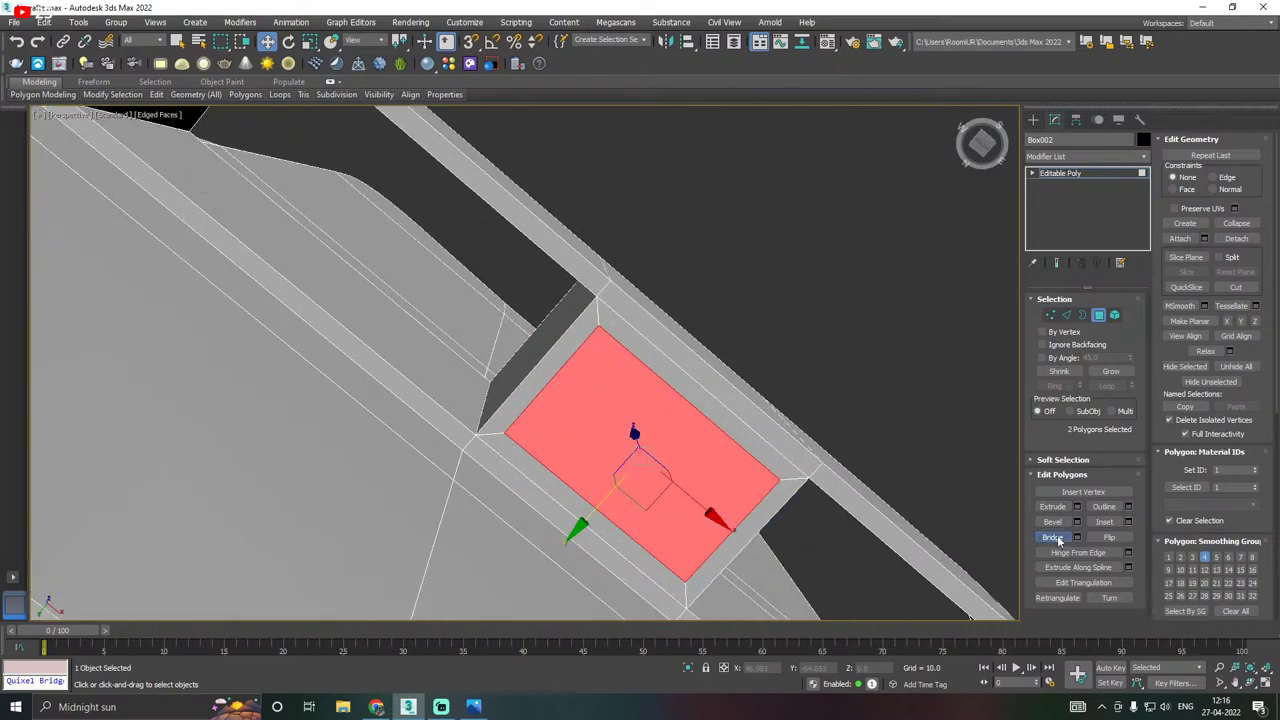
Bridge the block's two inset polygons to cut a vertical hole through it, and save the scene.
left_click(1053, 537)
middle_click_drag(696, 449, 610, 449, "alt")
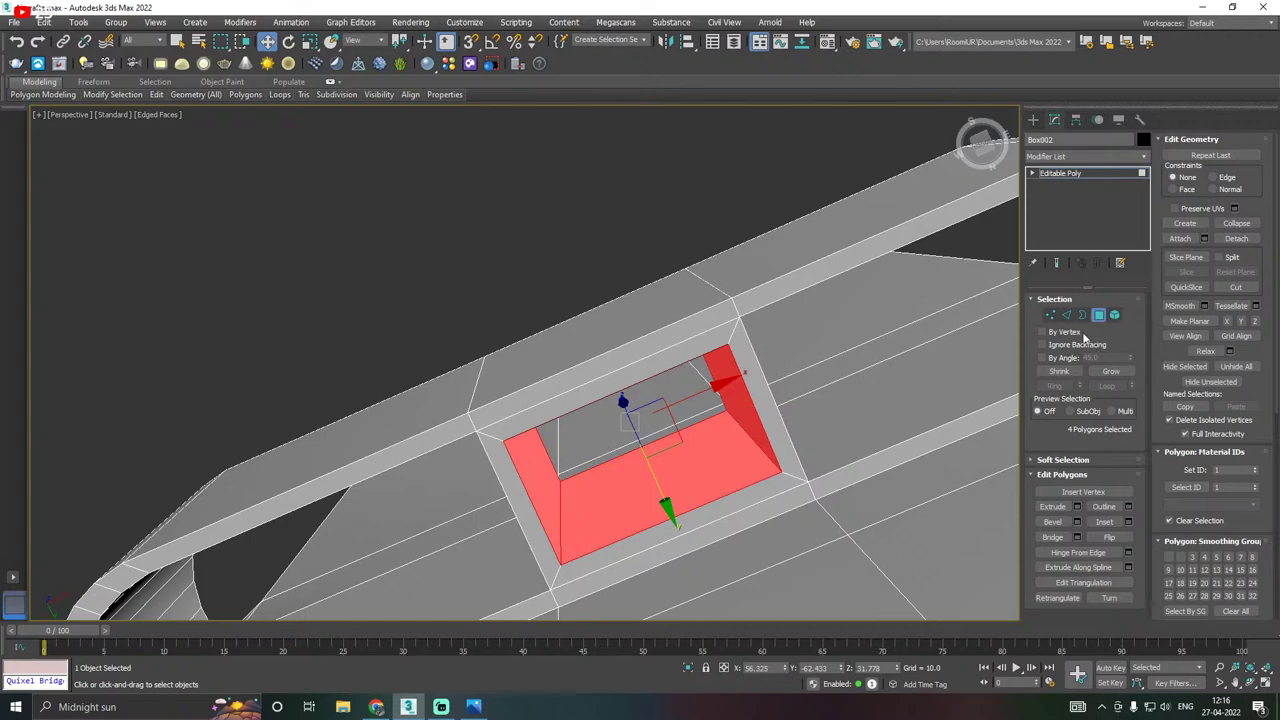
left_click(1098, 315)
left_click(564, 527)
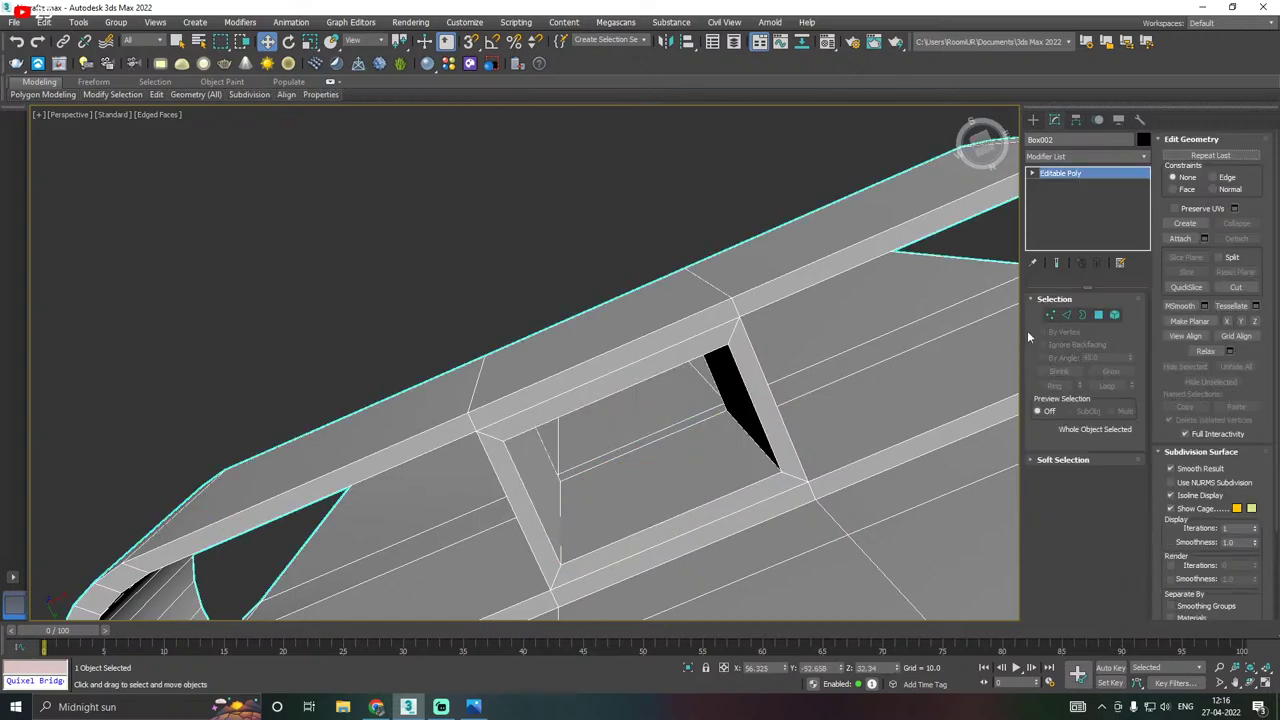
left_click(1066, 315)
left_click(14, 22)
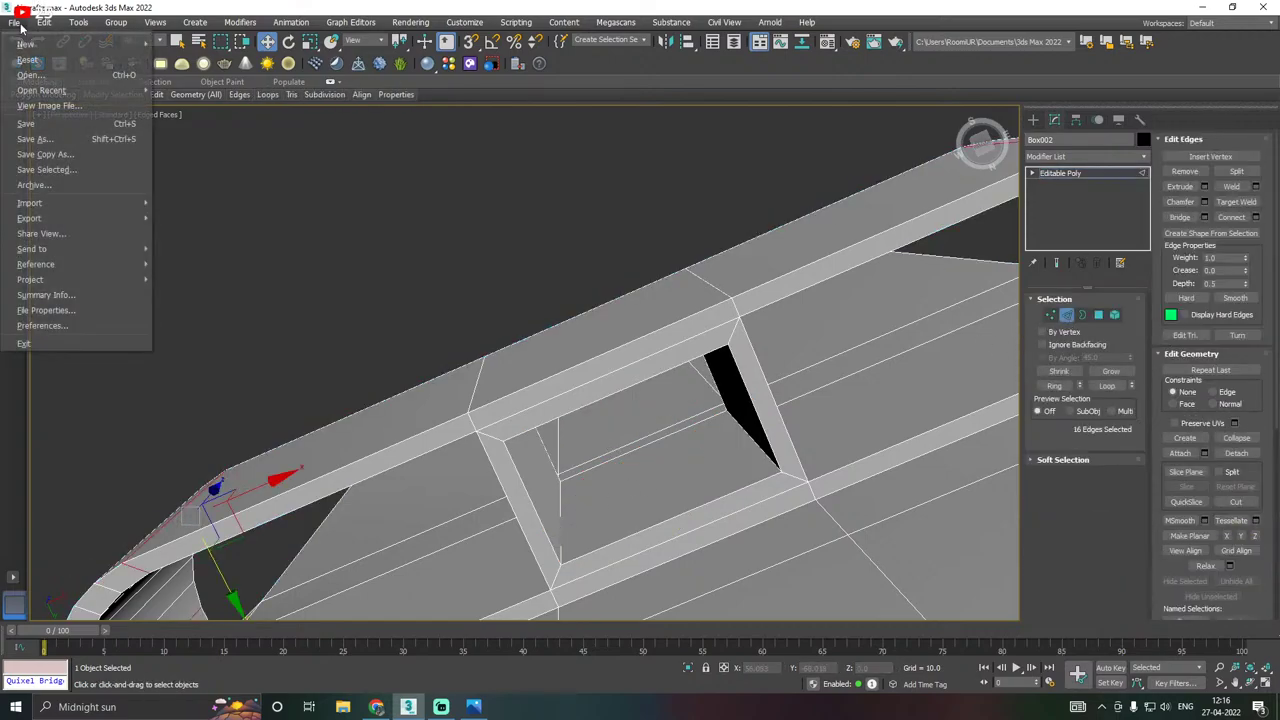
left_click(38, 125)
Move the hole's two vertical corner edges nearest the pod toward each other along X by about 1 unit, tapering the hole.
middle_click_drag(587, 393, 581, 328)
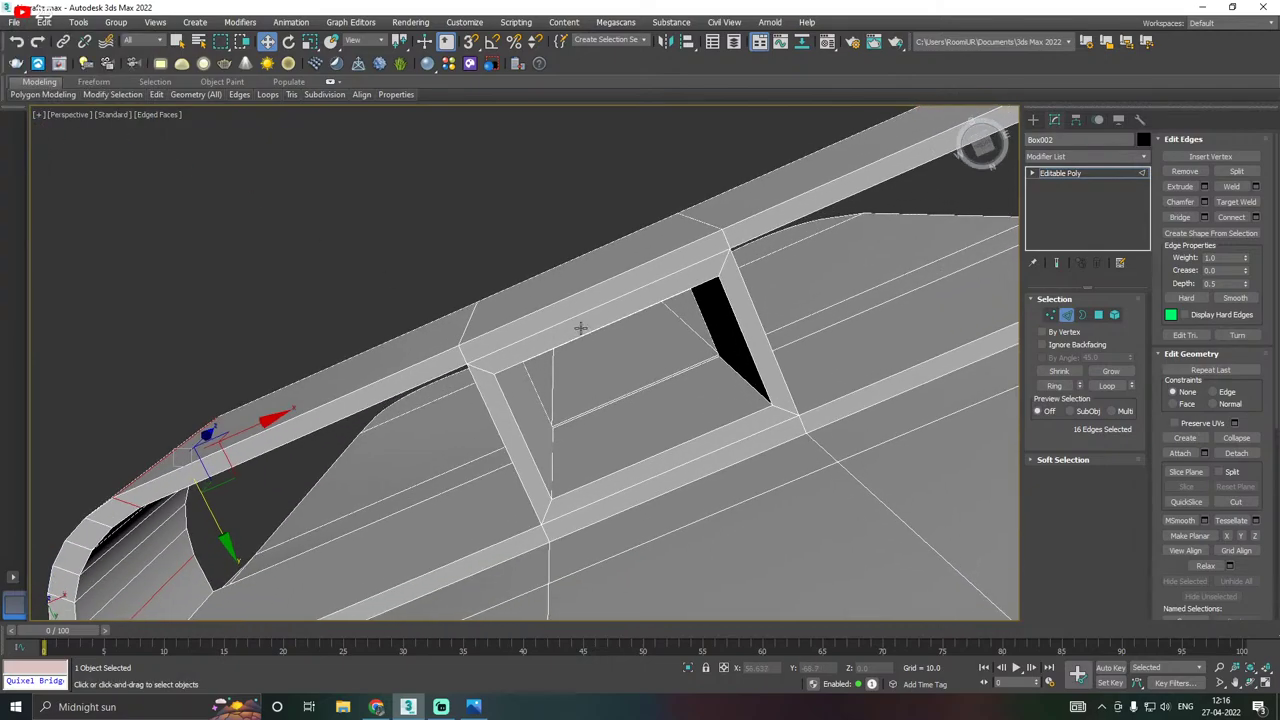
middle_click_drag(634, 358, 588, 348)
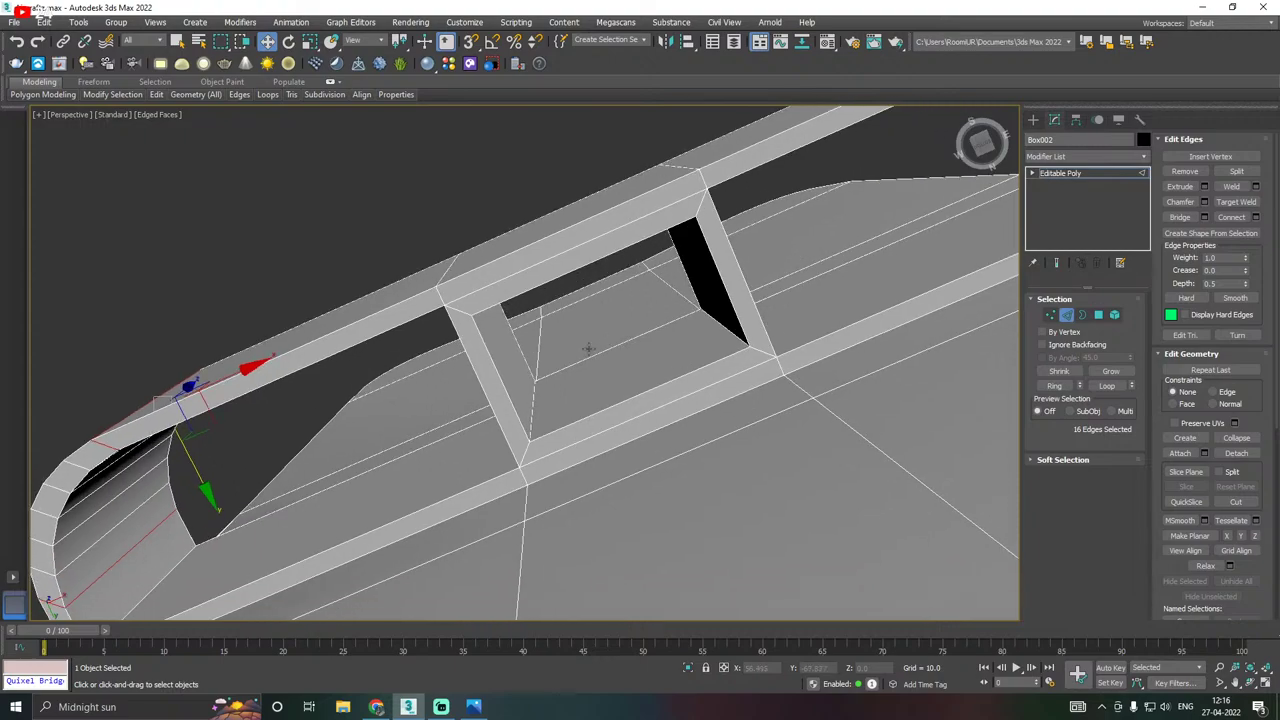
left_click(528, 407)
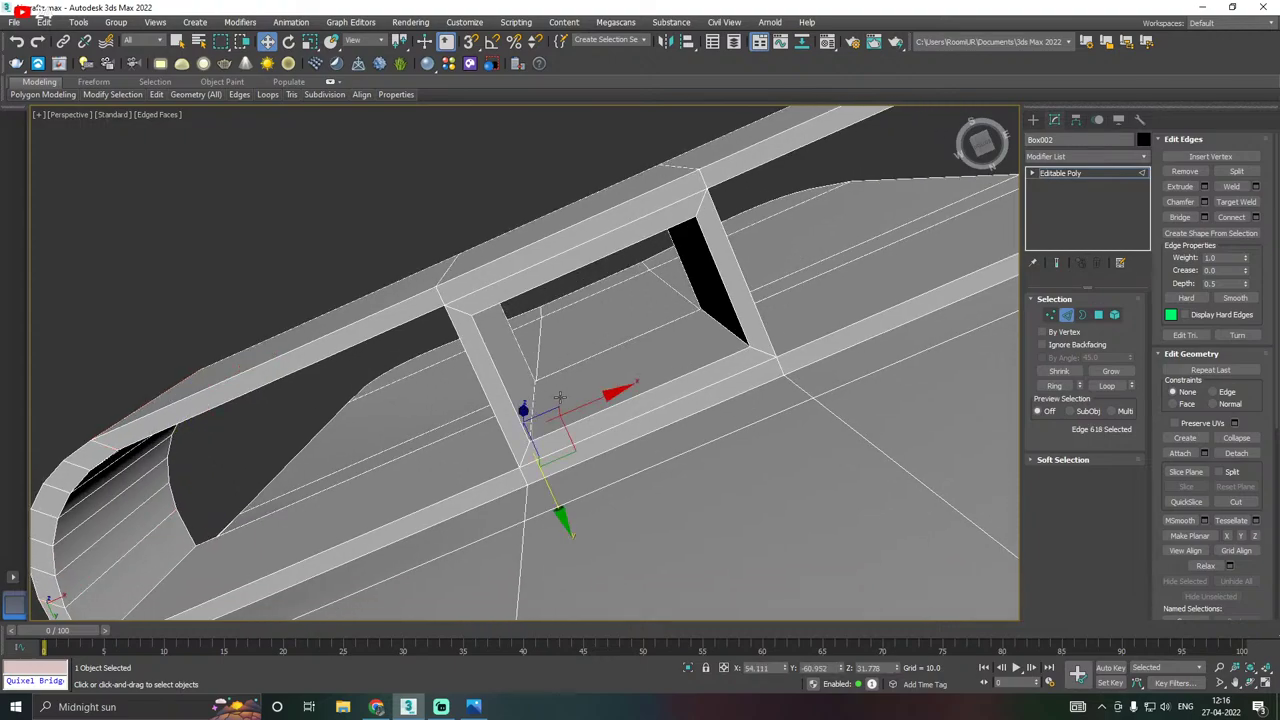
left_click(560, 397)
left_click(525, 409)
middle_click_drag(525, 409, 665, 391, "alt")
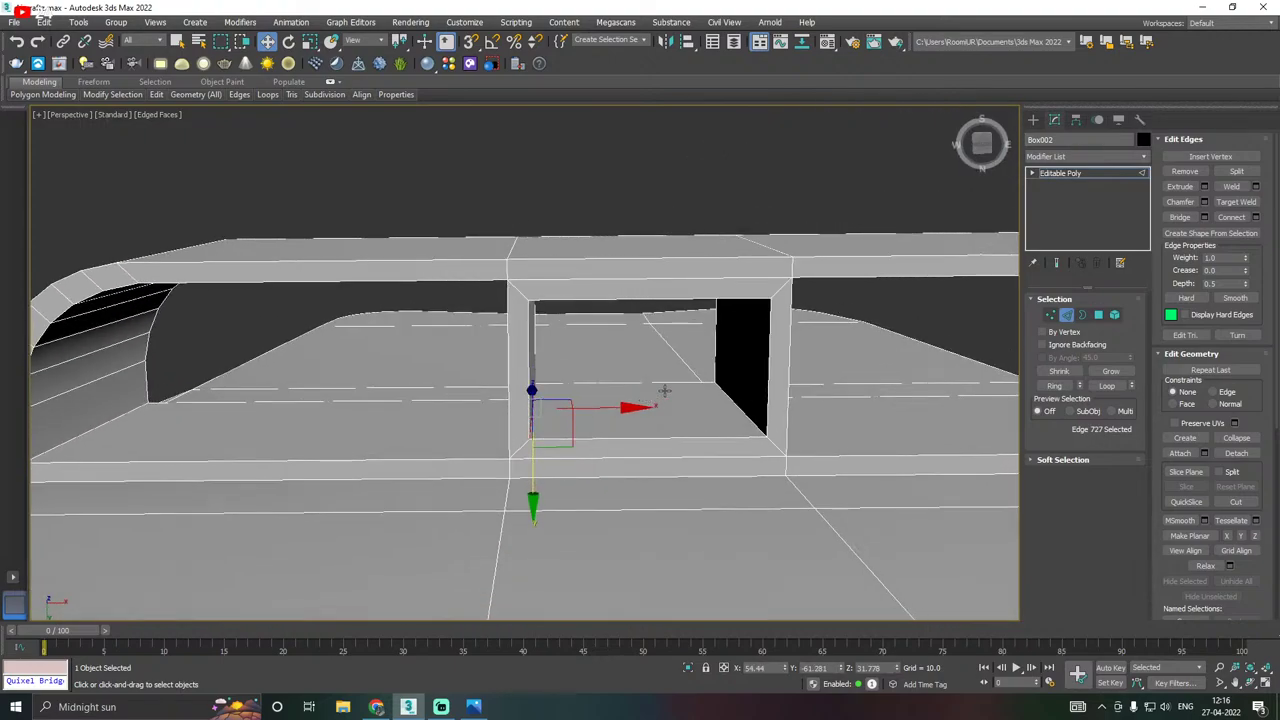
left_click_drag(606, 407, 661, 408)
left_click(748, 405)
left_click(729, 401)
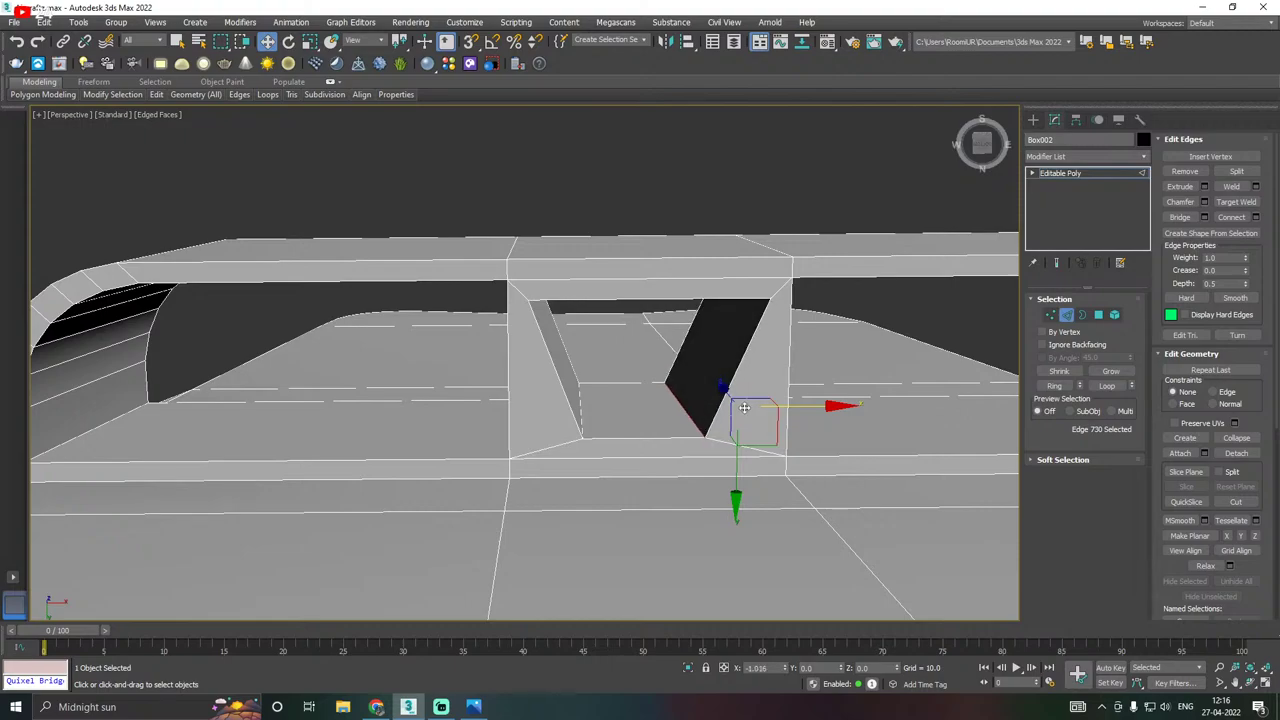
left_click_drag(747, 407, 630, 375)
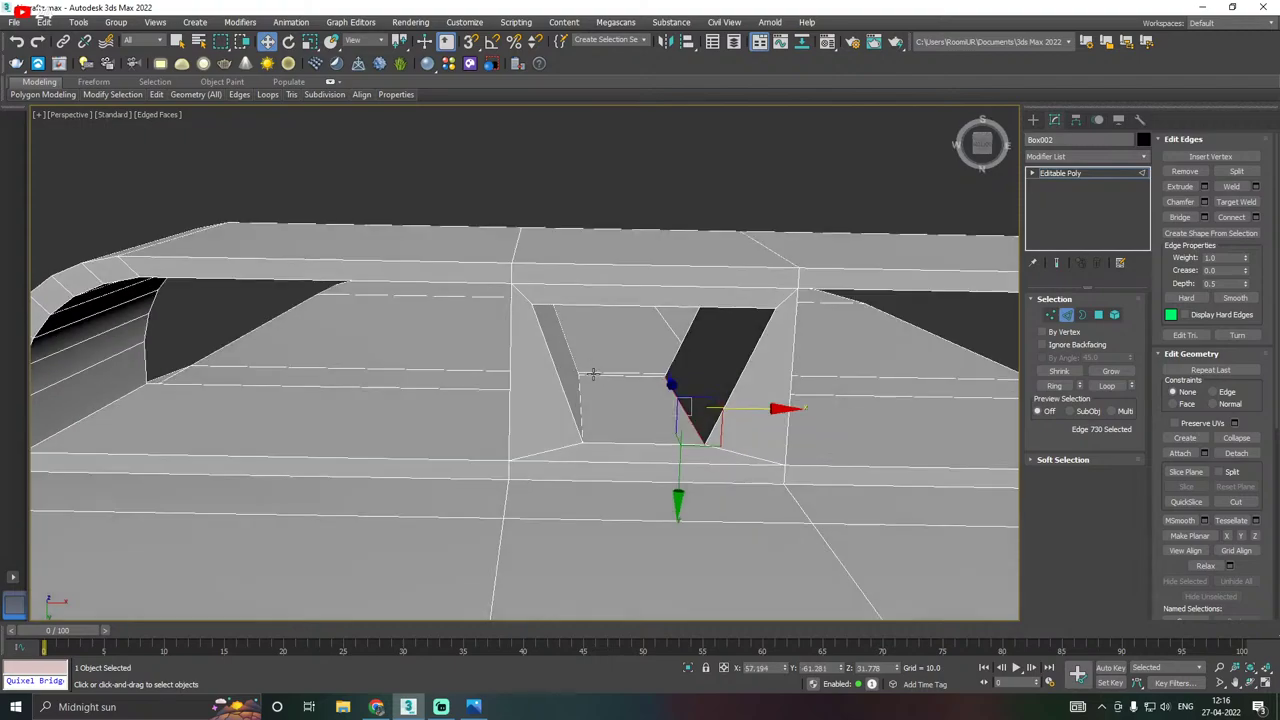
Inspect the side frame and its tapered hole from several angles and compare them with the reference image.
middle_click_drag(597, 372, 459, 330, "alt")
scroll(573, 307, "down", 5)
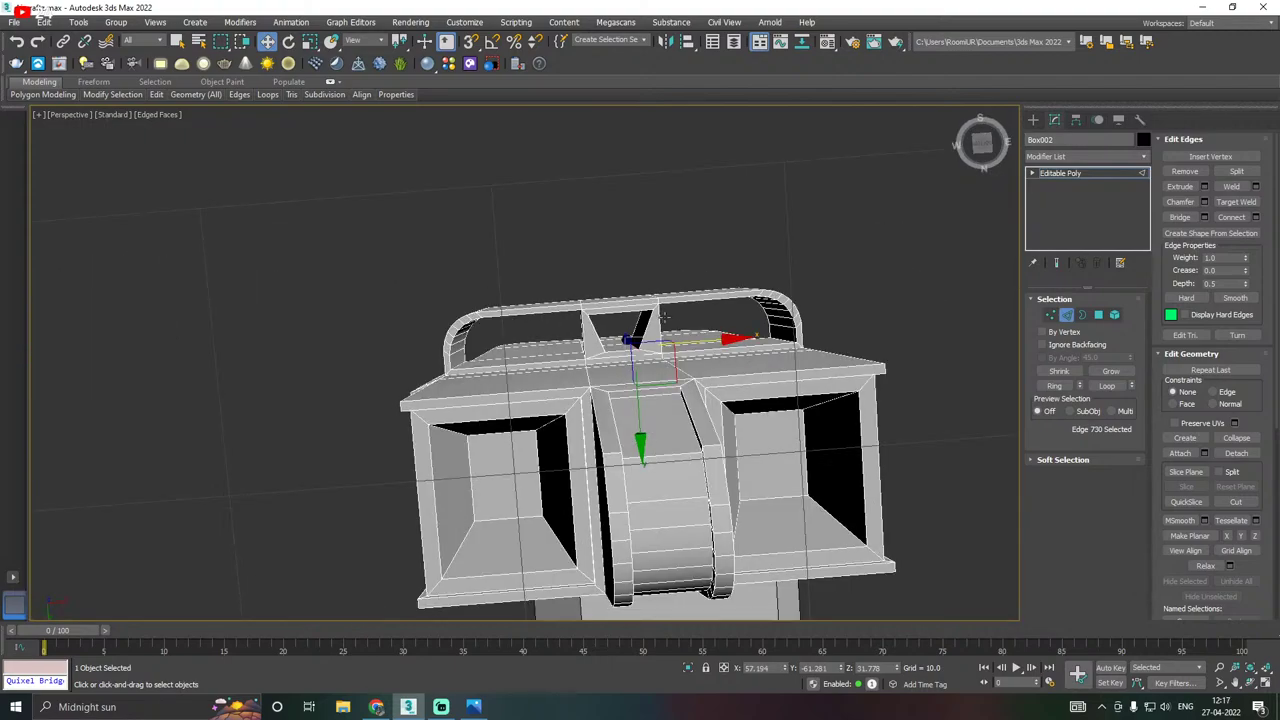
middle_click_drag(663, 318, 310, 304, "alt")
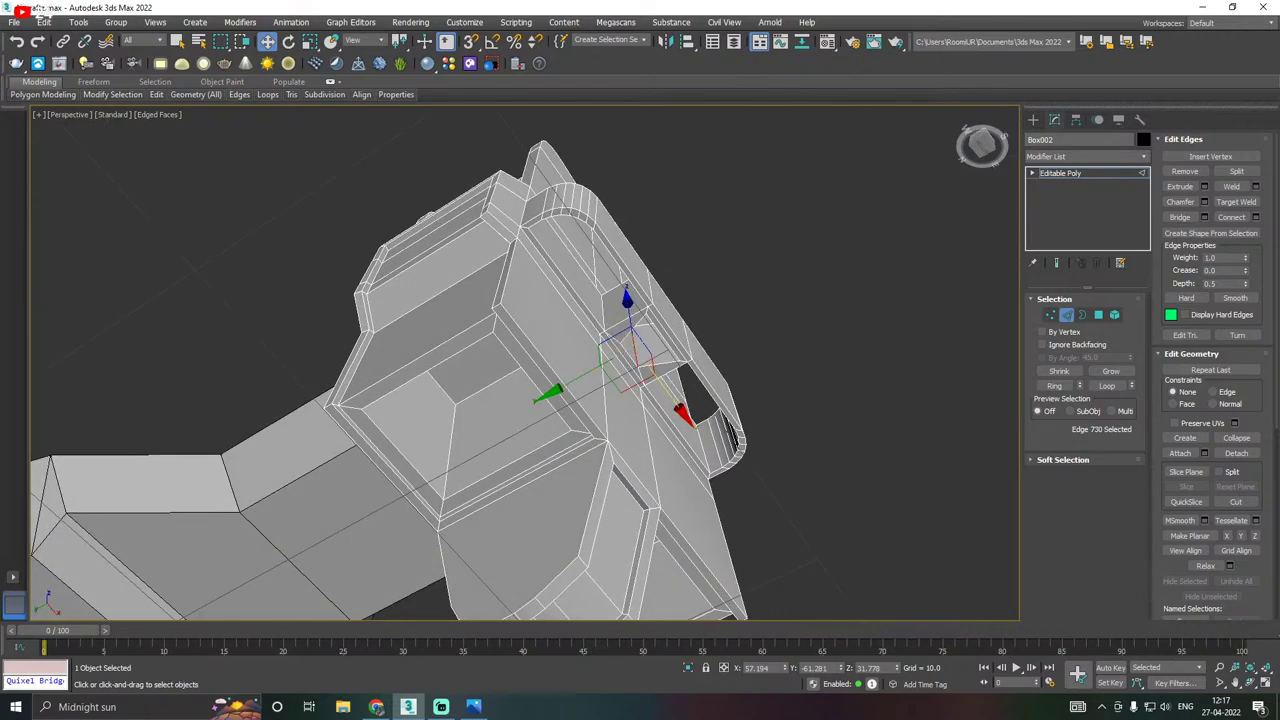
key("alt+Tab")
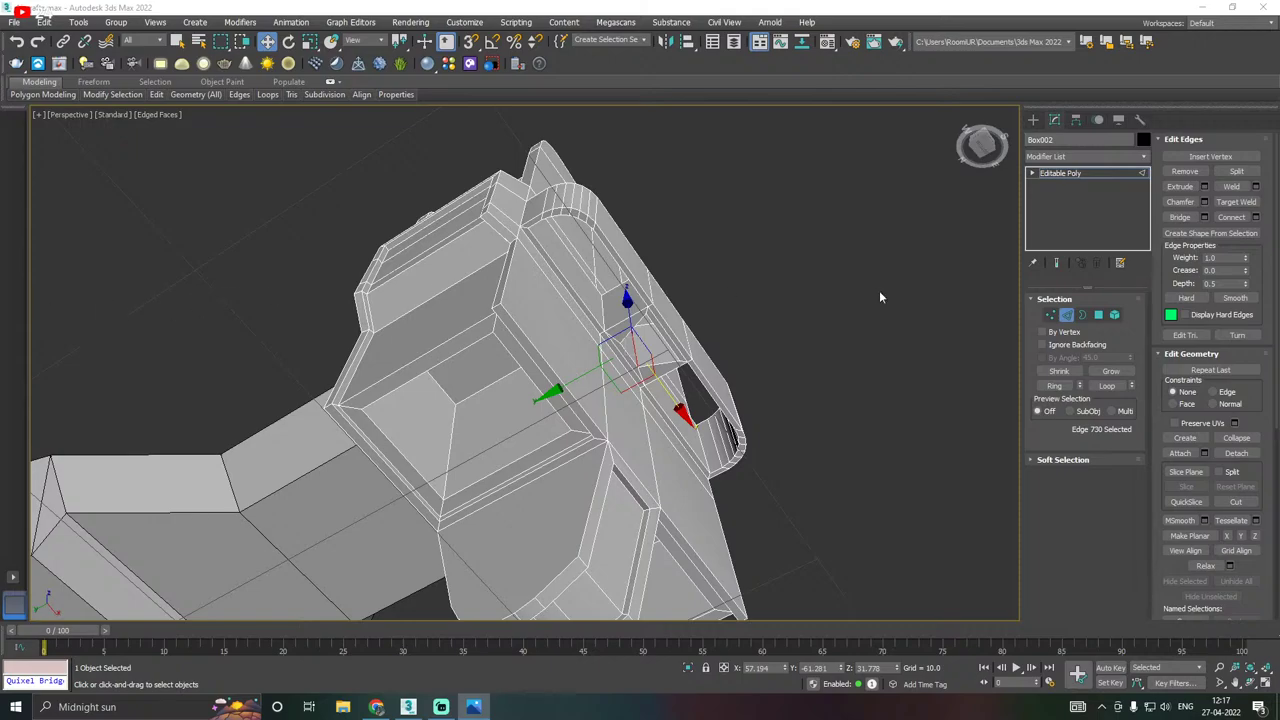
key("alt+Tab")
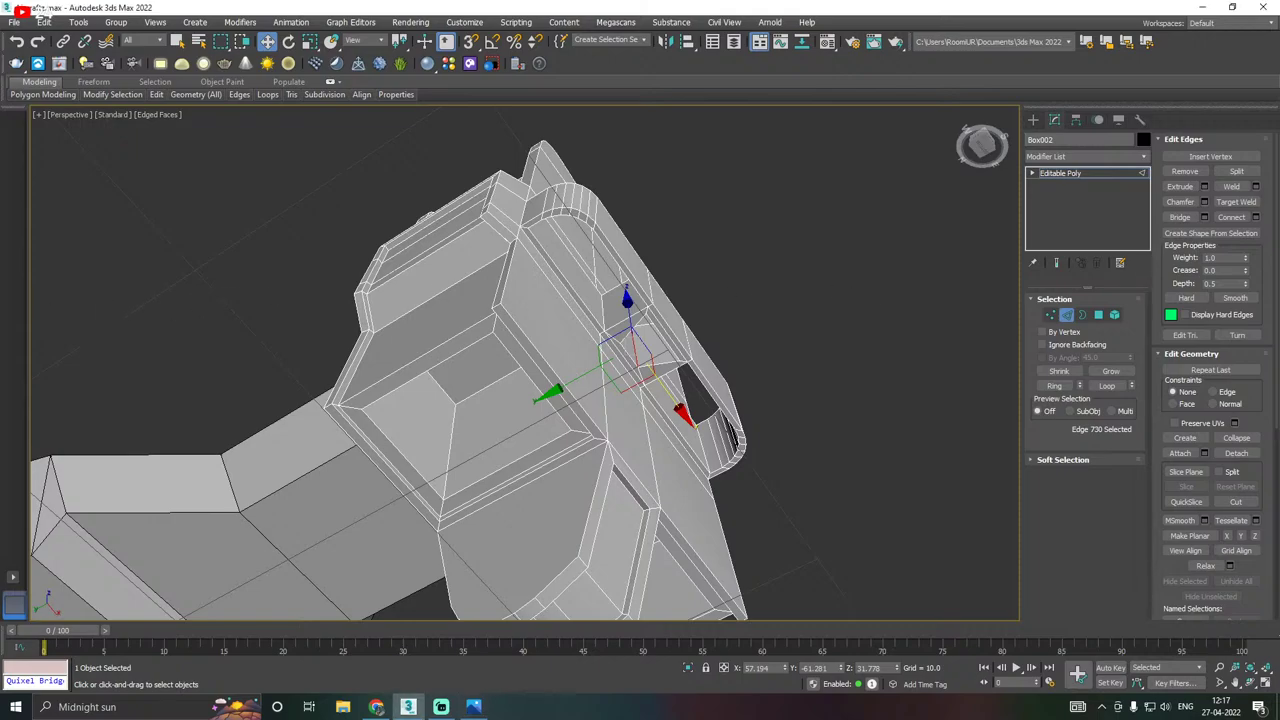
key("alt+Tab")
Chamfer the two vertical corner edges of the side frame's tapered hole by about 1 unit, rounding its narrow end.
middle_click_drag(712, 335, 637, 326, "alt")
scroll(628, 328, "up", 5)
scroll(590, 345, "up", 6)
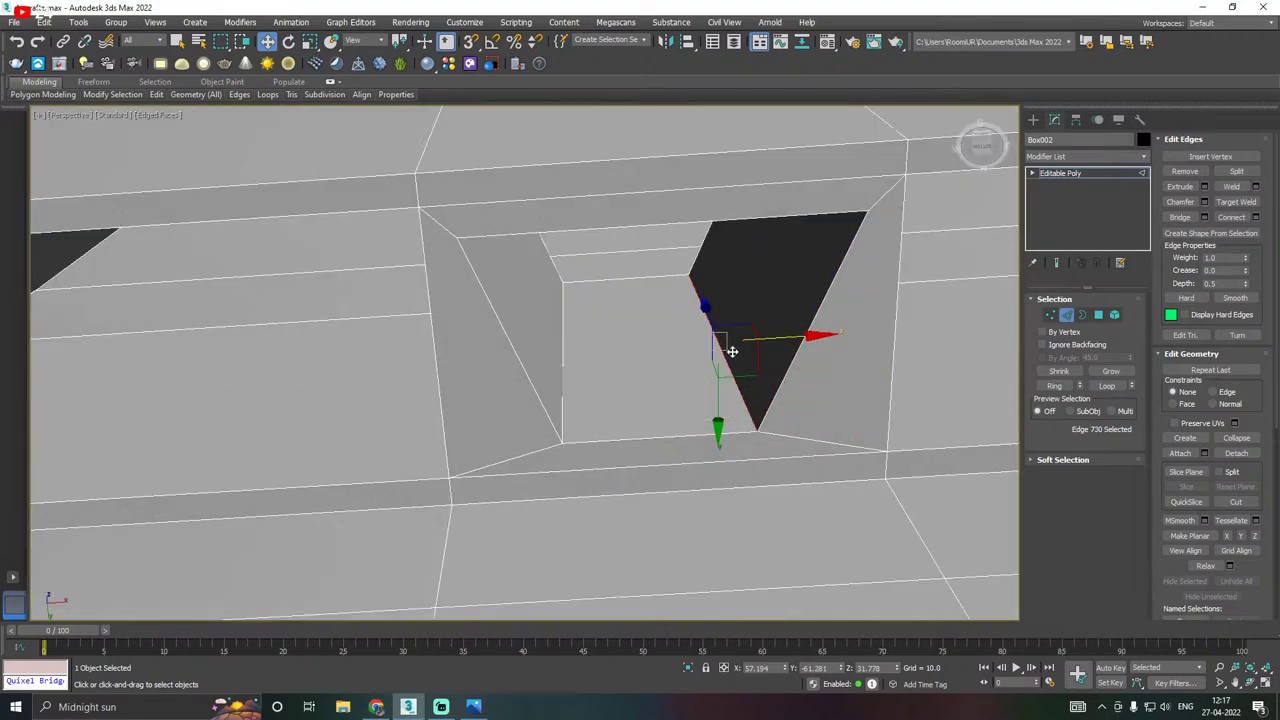
left_click(553, 360, "ctrl")
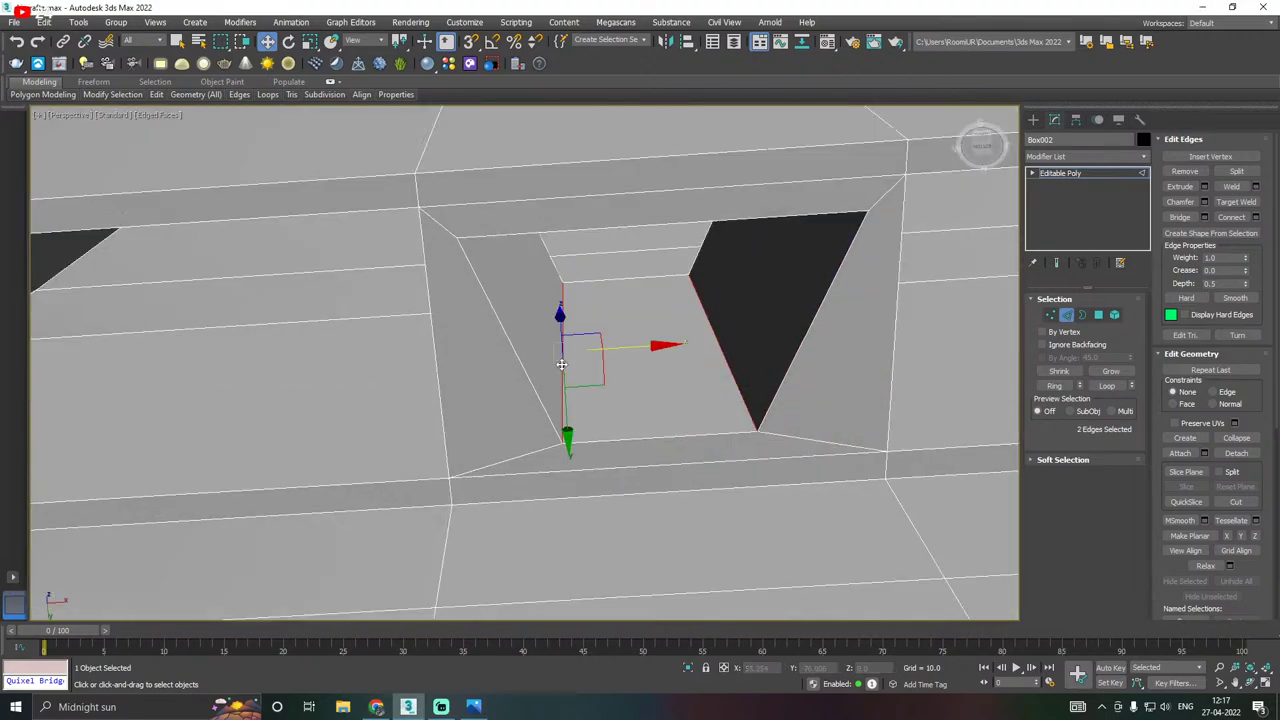
left_click(1204, 202)
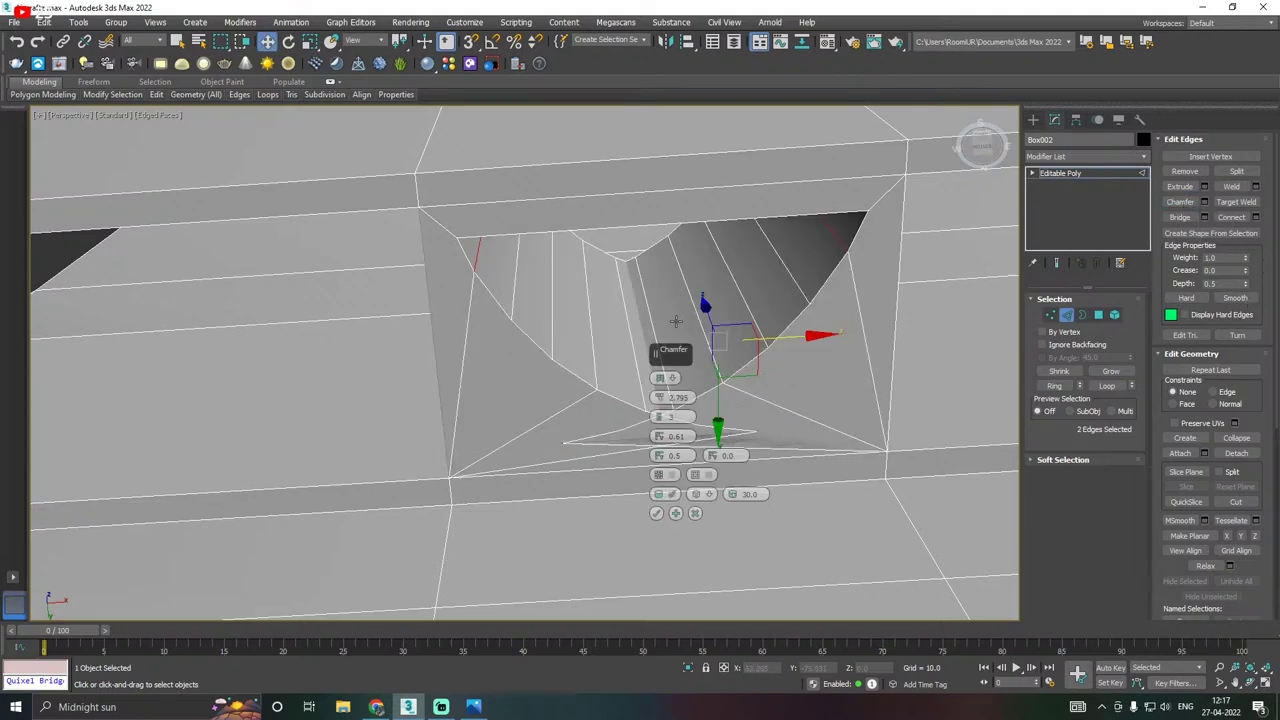
middle_click_drag(676, 321, 674, 300, "alt")
mouse_move(659, 398)
left_mouse_down()
mouse_move(662, 431)
mouse_move(665, 408)
left_mouse_up()
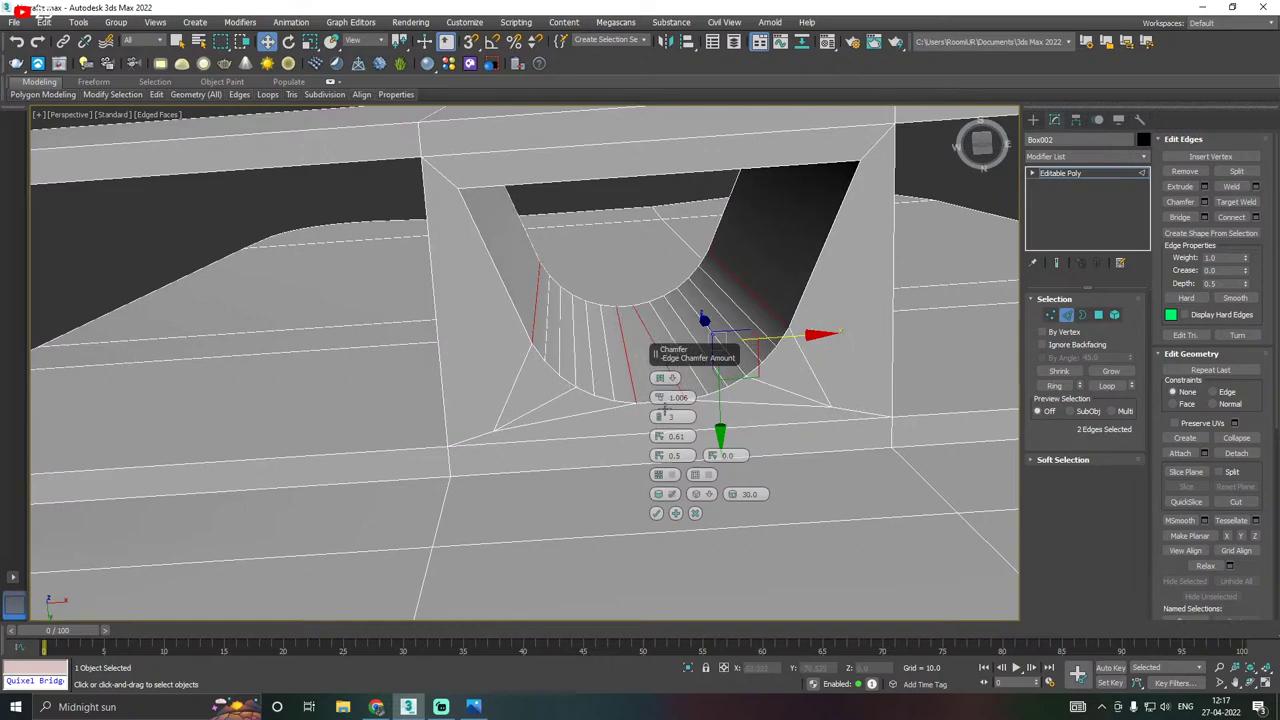
left_click(656, 513)
Leave edge editing, inspect the whole engine pod from several angles, and compare it with the aircraft in the reference image.
scroll(598, 427, "down", 4)
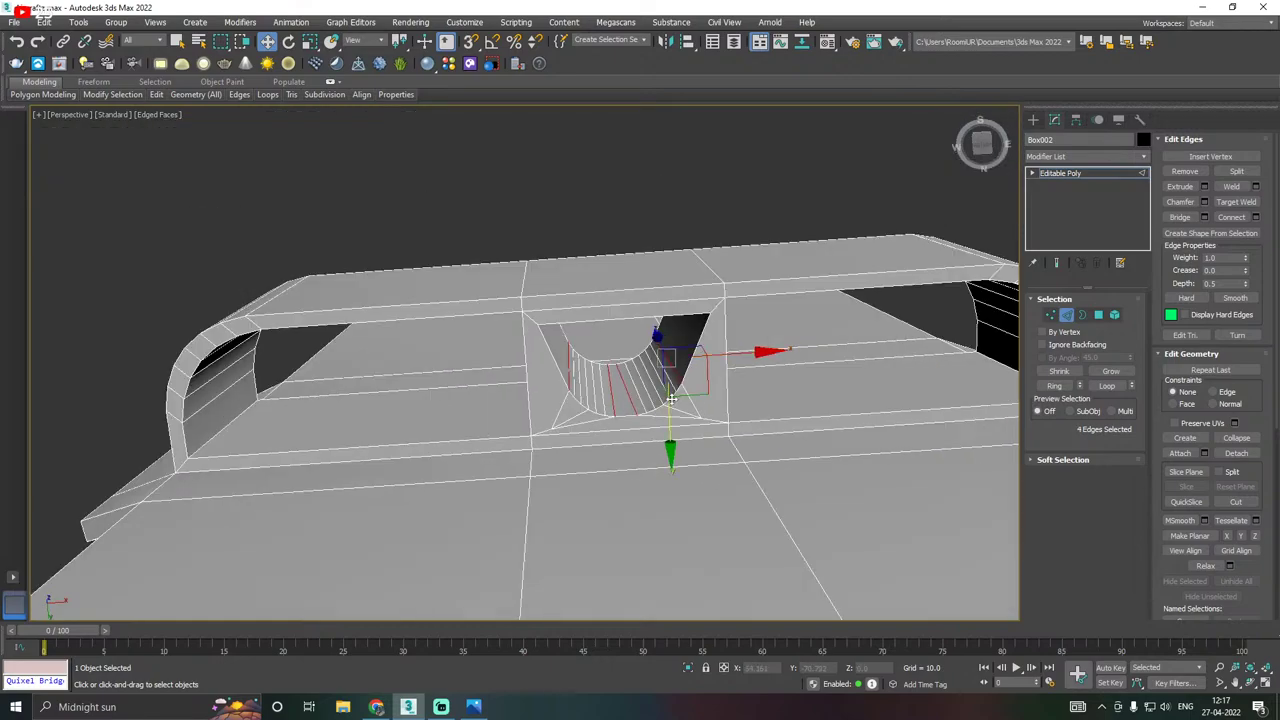
middle_click_drag(600, 425, 690, 370, "alt")
scroll(634, 354, "down", 4)
scroll(674, 407, "down", 2)
left_click(1062, 173)
middle_click_drag(640, 300, 673, 262, "alt")
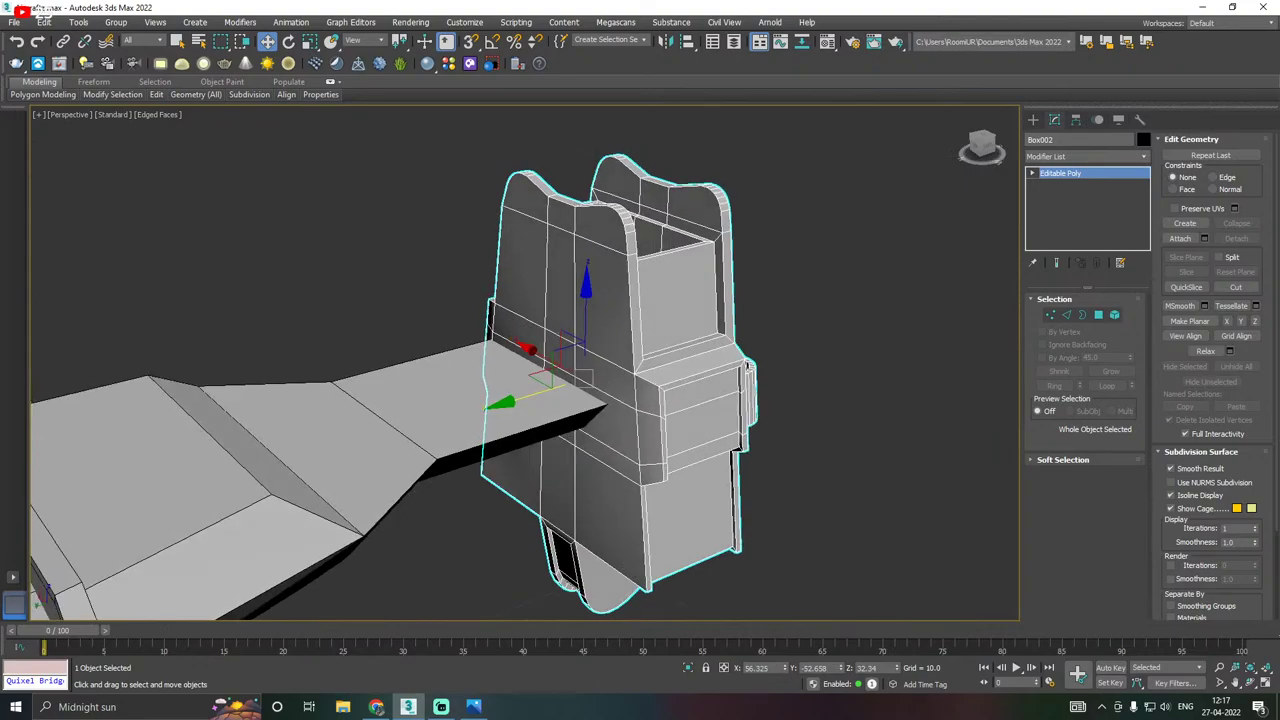
left_click_drag(0, 10, 690, 2)
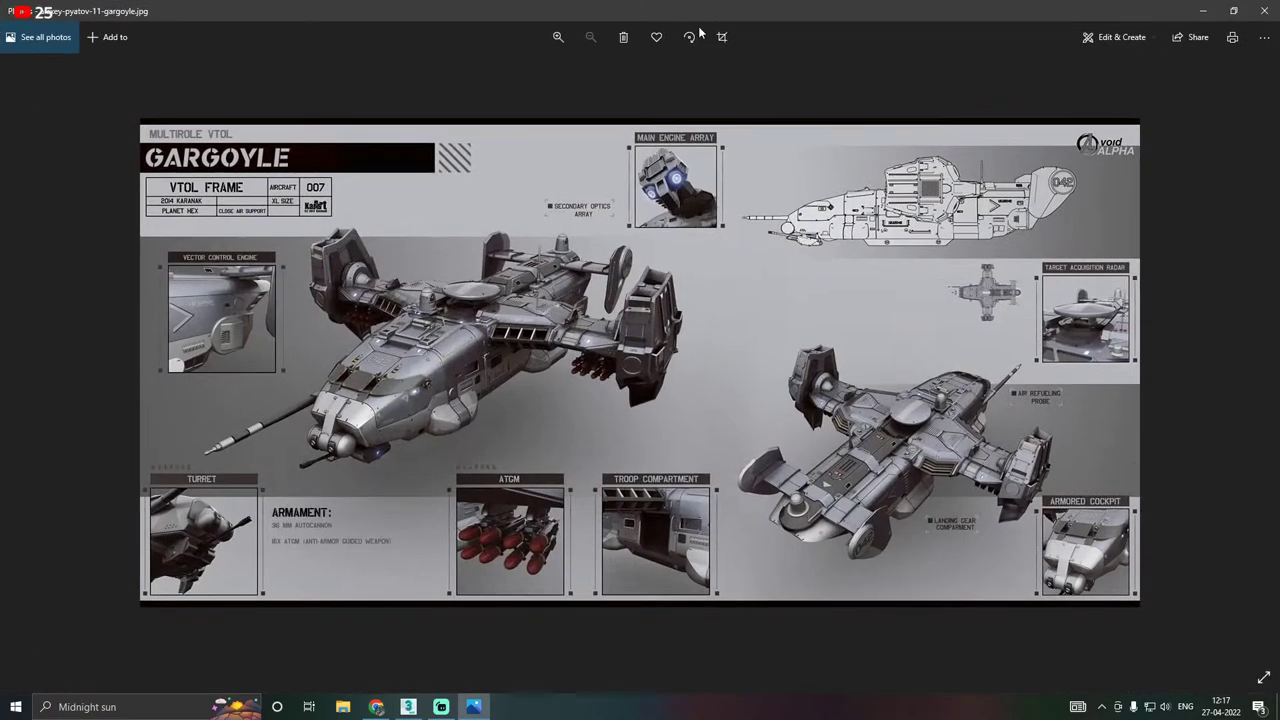
scroll(310, 252, "up", 2)
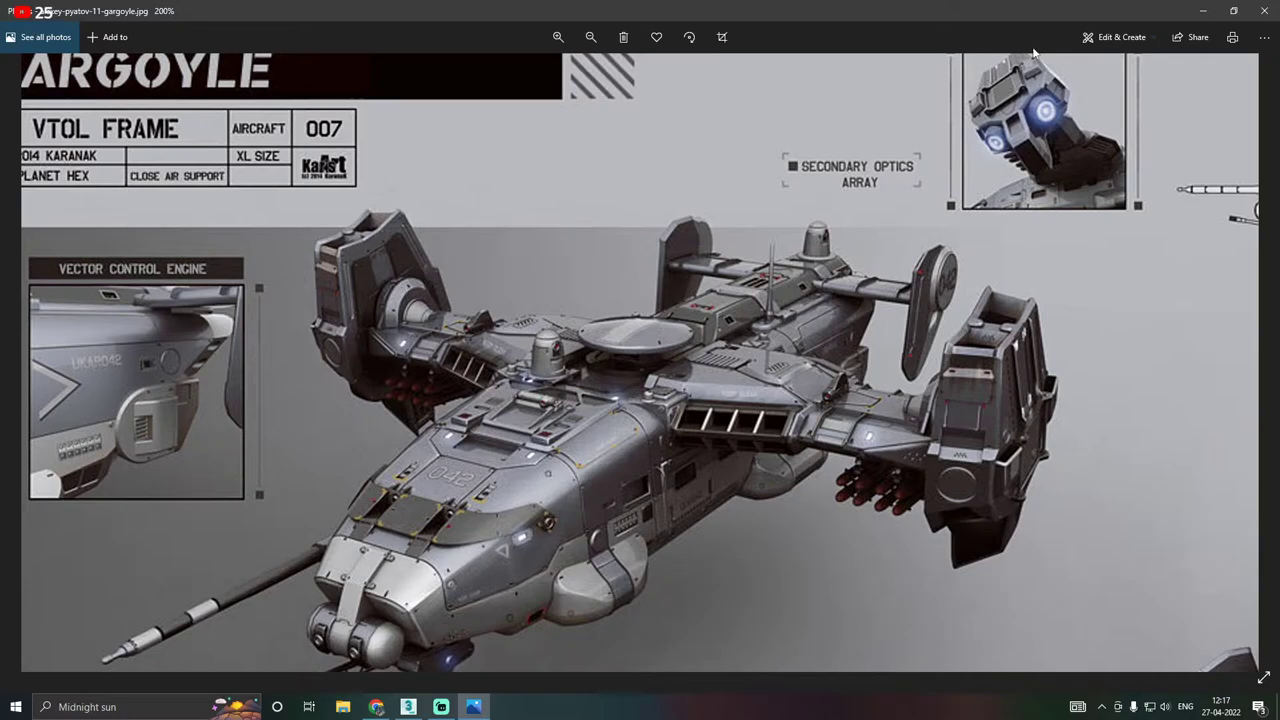
left_click_drag(1100, 6, 0, 20)
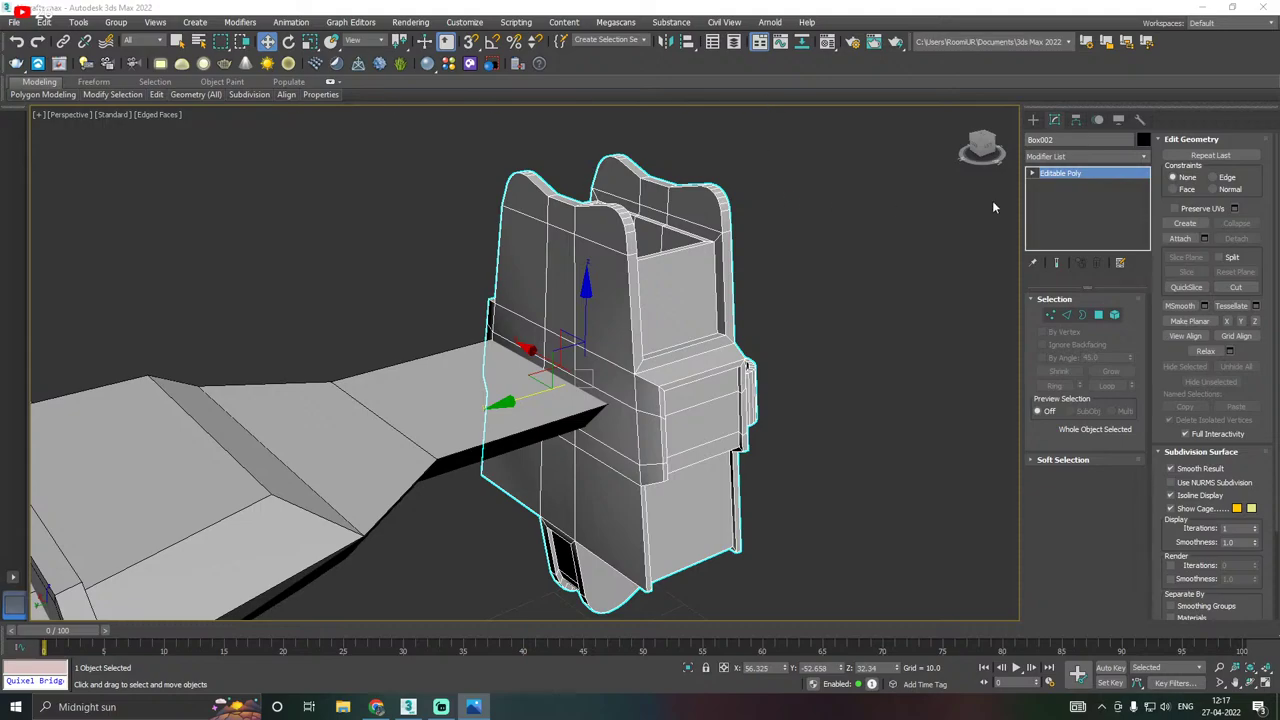
Save the scene.
left_click(27, 25)
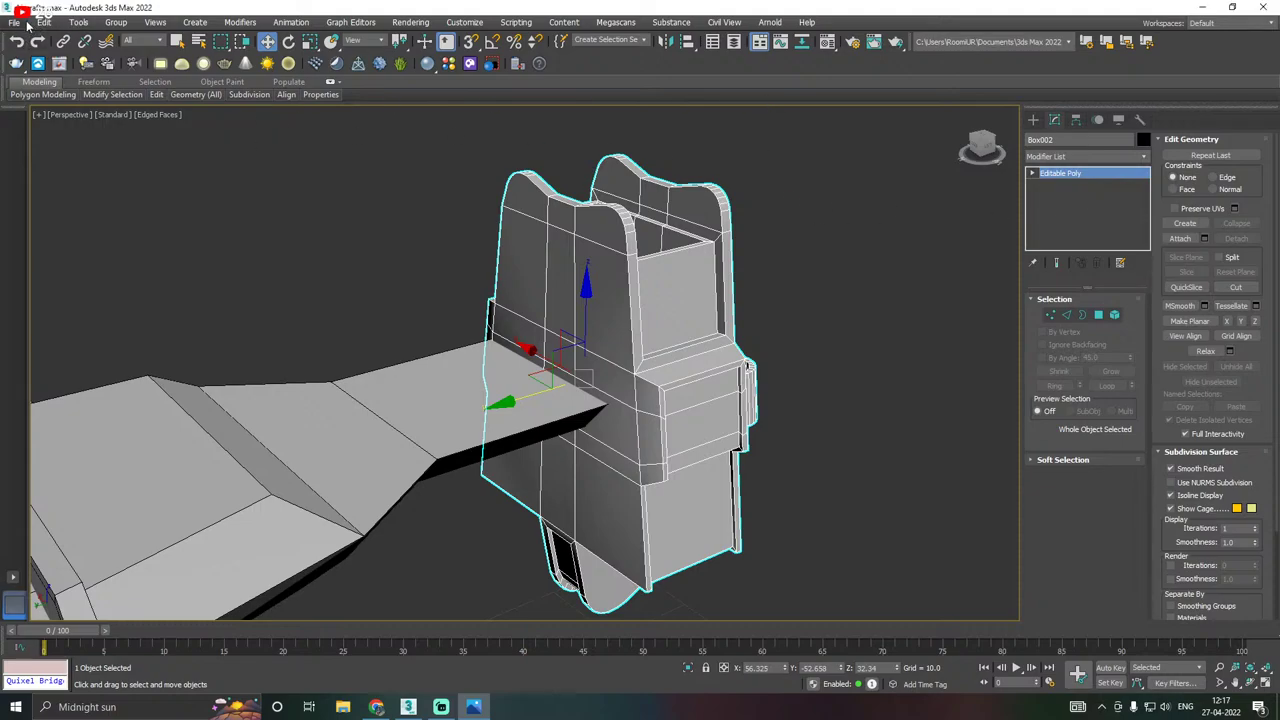
left_click(14, 21)
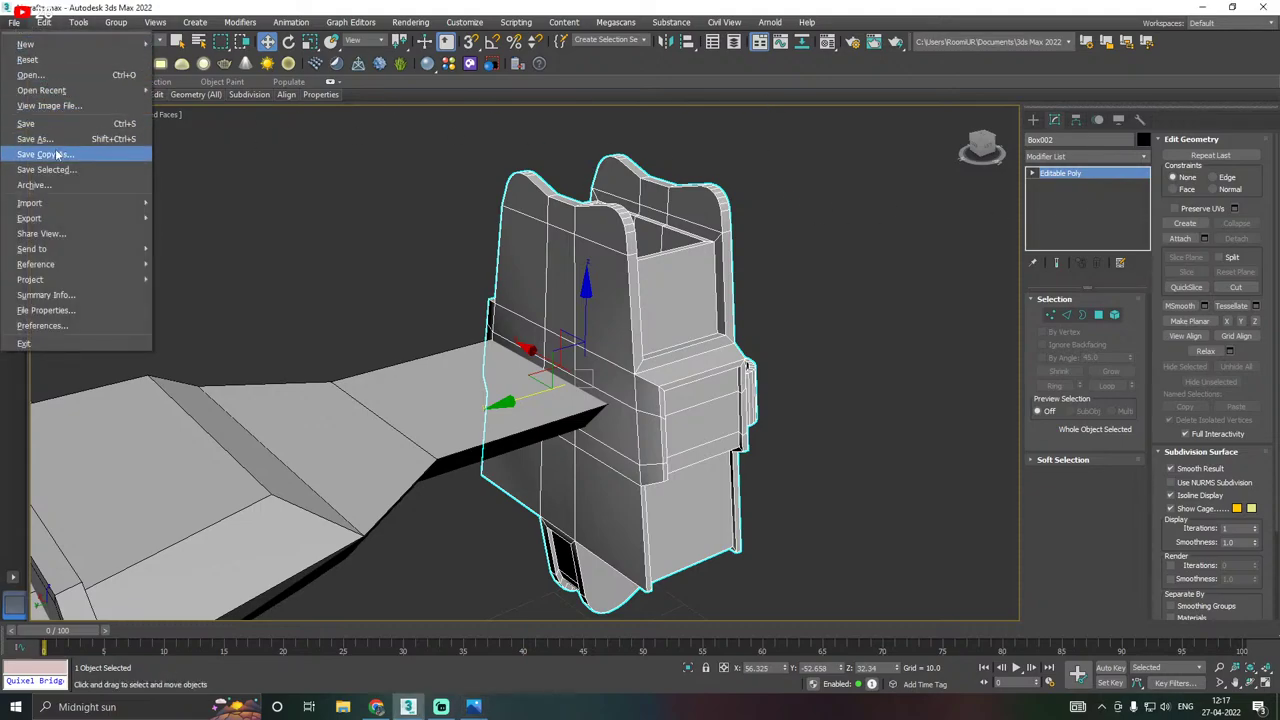
left_click(114, 155)
left_click(800, 578)
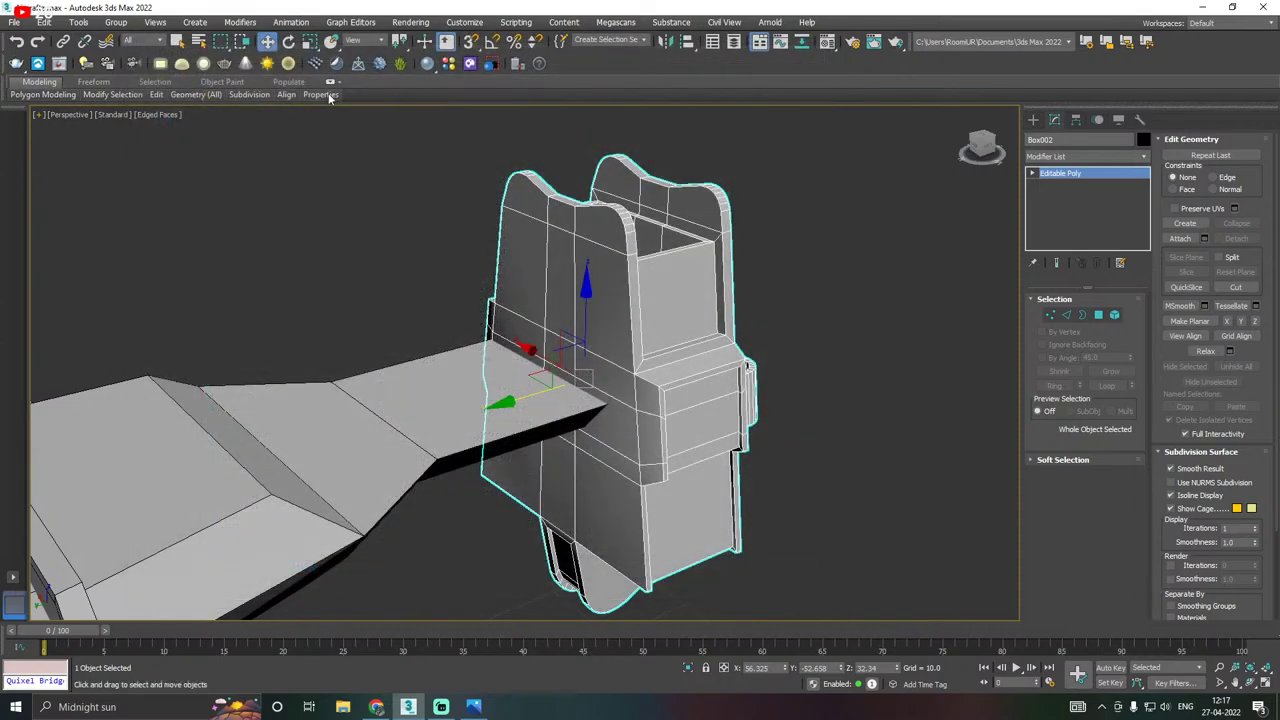
left_click(14, 21)
left_click(30, 123)
Move the engine pod about 2.5 units along X and about -2.9 units along Y, and compare the wing with the reference.
mouse_move(606, 360)
middle_mouse_down()
mouse_move(628, 300)
mouse_move(645, 363)
mouse_move(563, 321)
mouse_move(645, 336)
mouse_move(565, 367)
mouse_move(600, 345)
mouse_move(589, 342)
middle_mouse_up()
left_click_drag(589, 343, 580, 350)
scroll(579, 338, "down", 4)
middle_click_drag(579, 338, 516, 345, "alt")
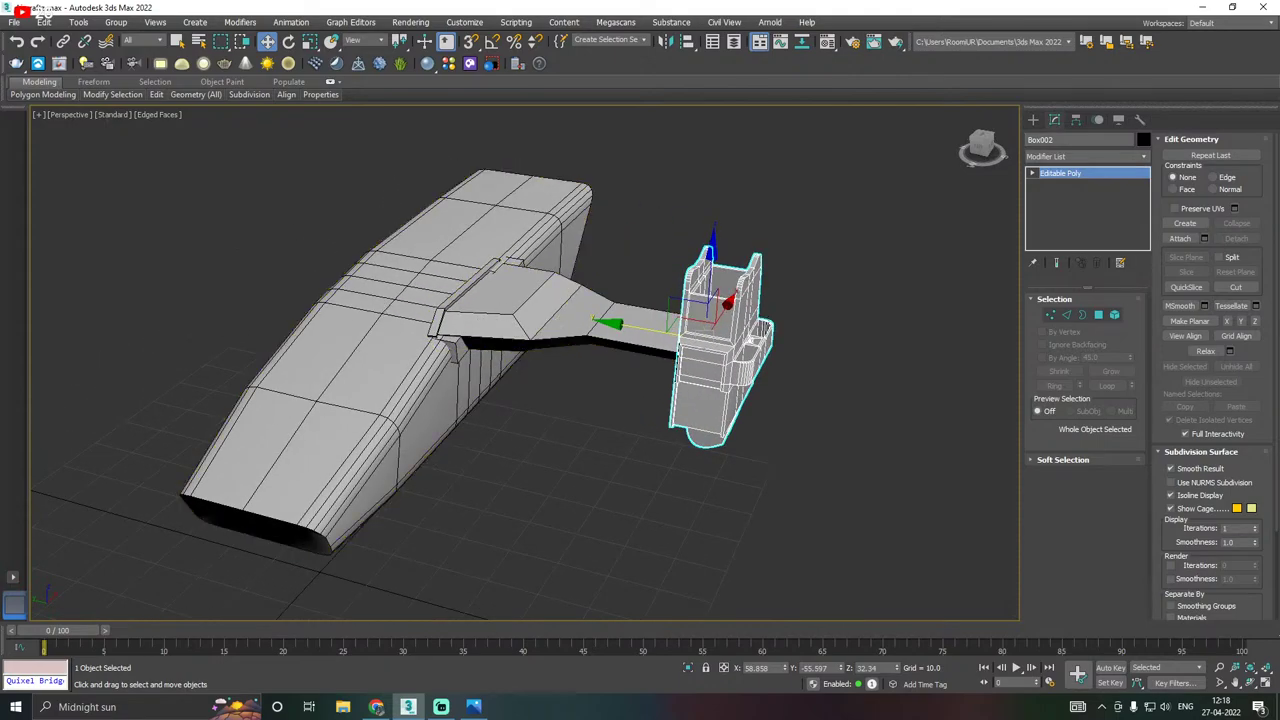
key("alt+Tab")
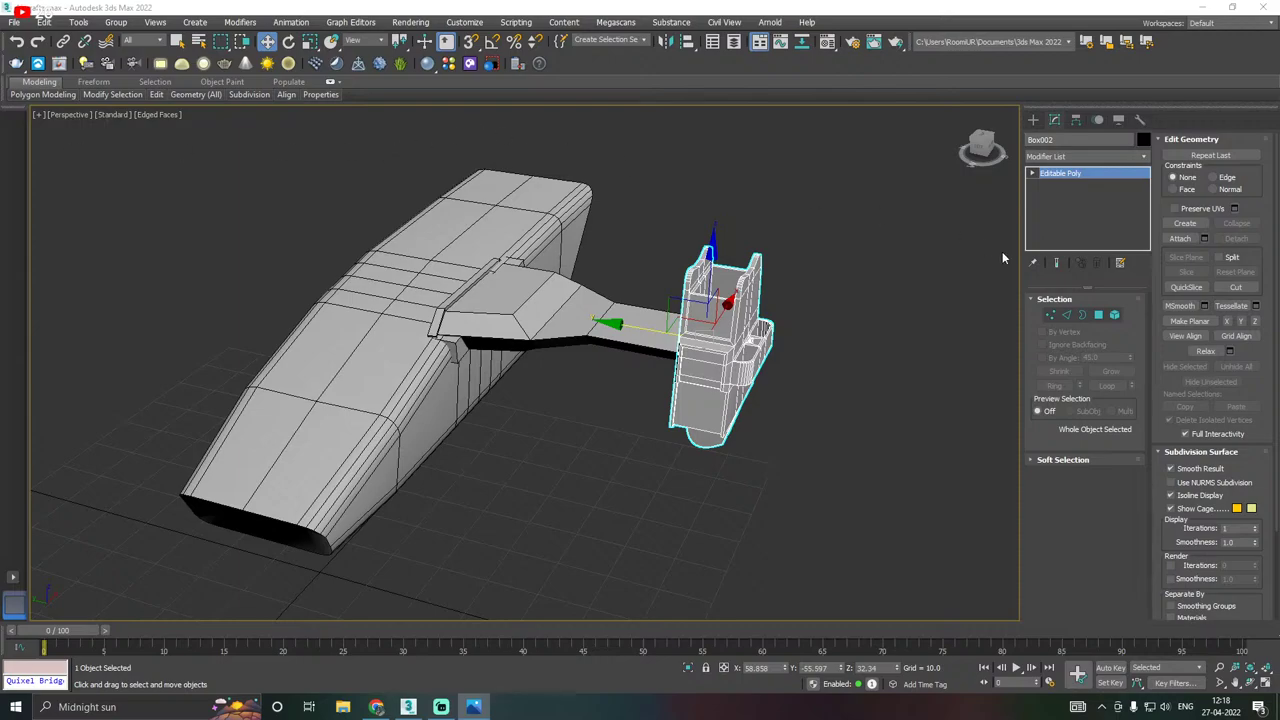
middle_click_drag(1004, 258, 645, 230, "alt")
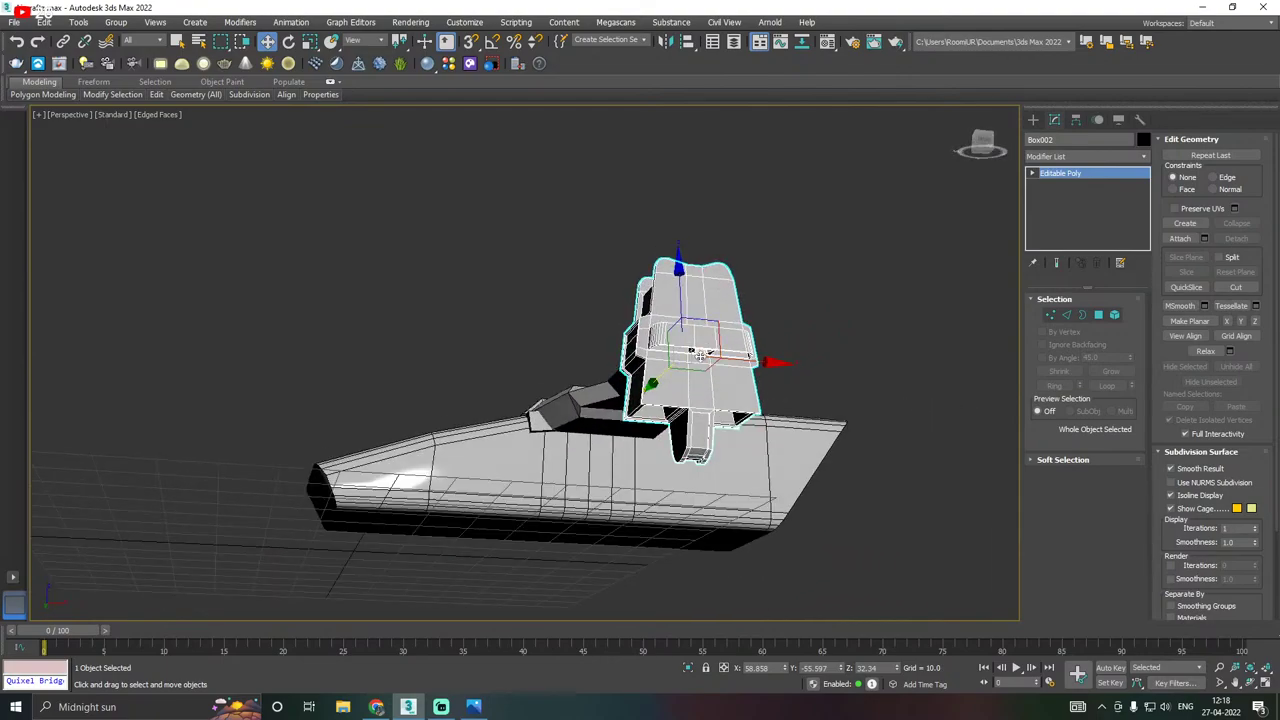
In the Front view, create a cylinder centred on the engine pod's middle band, about 5.24 in radius and 0.7 high.
key("f")
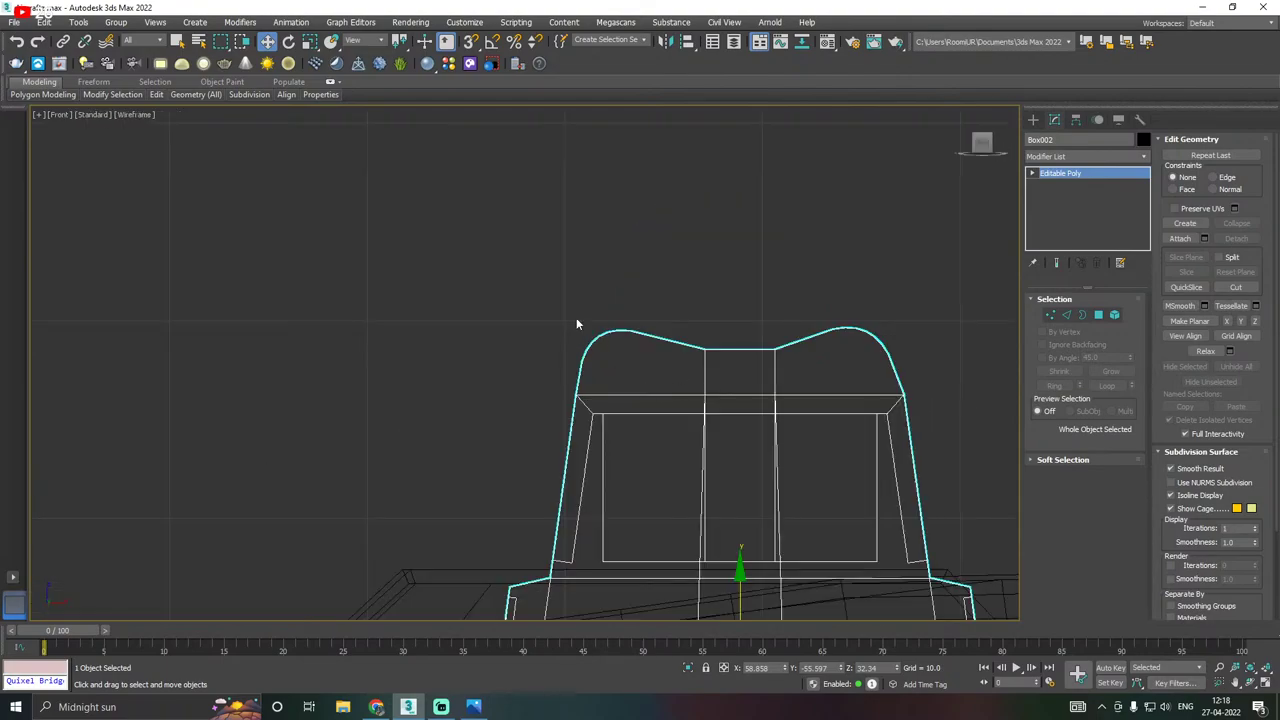
scroll(576, 324, "down", 6)
scroll(595, 399, "up", 5)
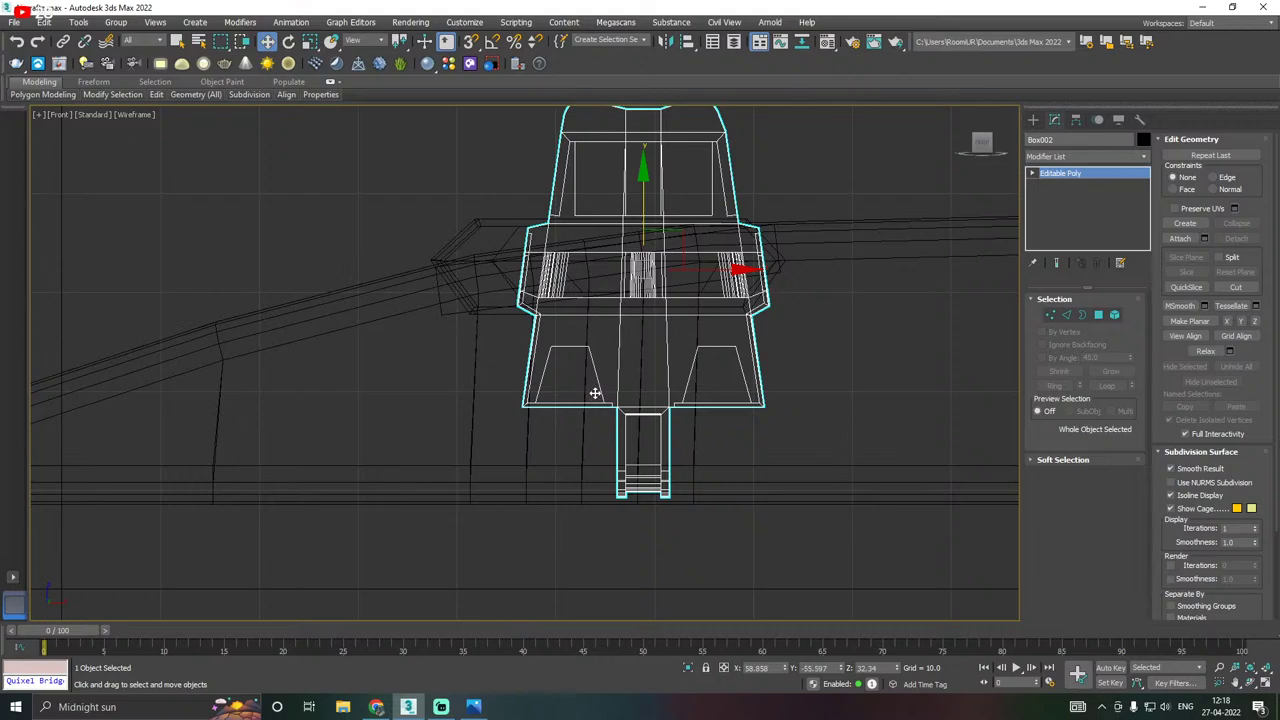
scroll(659, 367, "up", 2)
left_click(1033, 119)
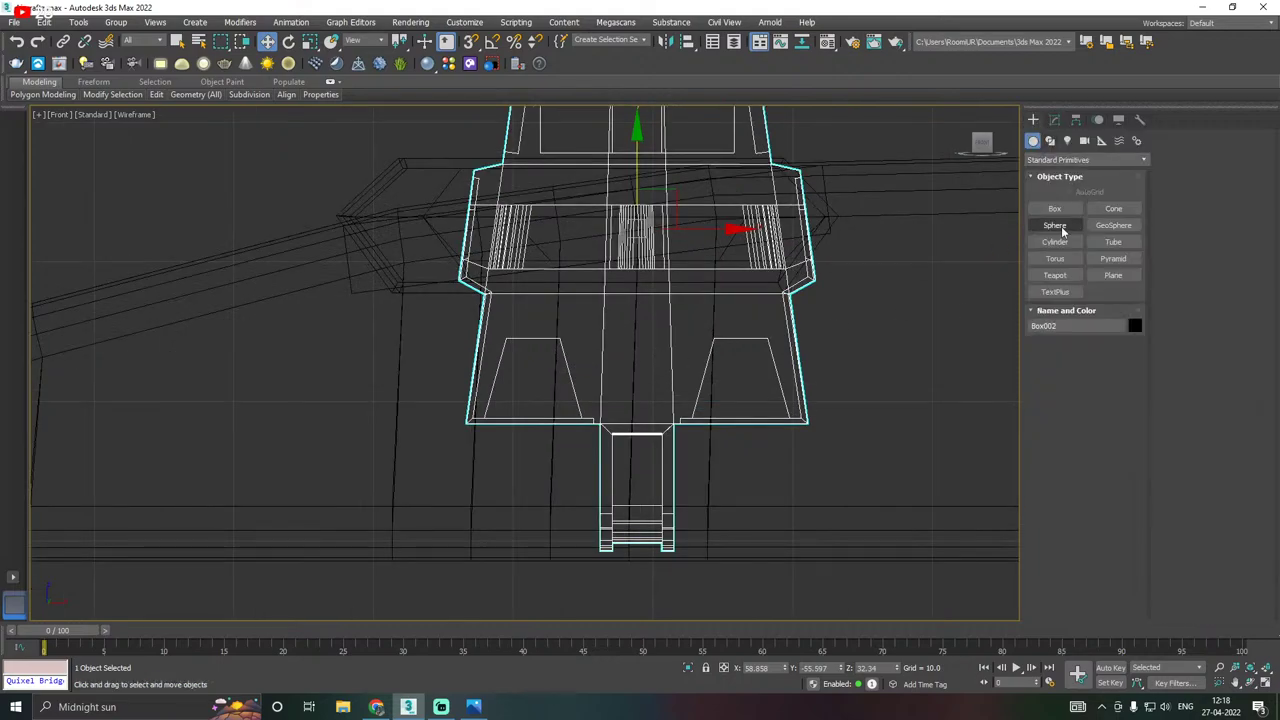
left_click(1054, 242)
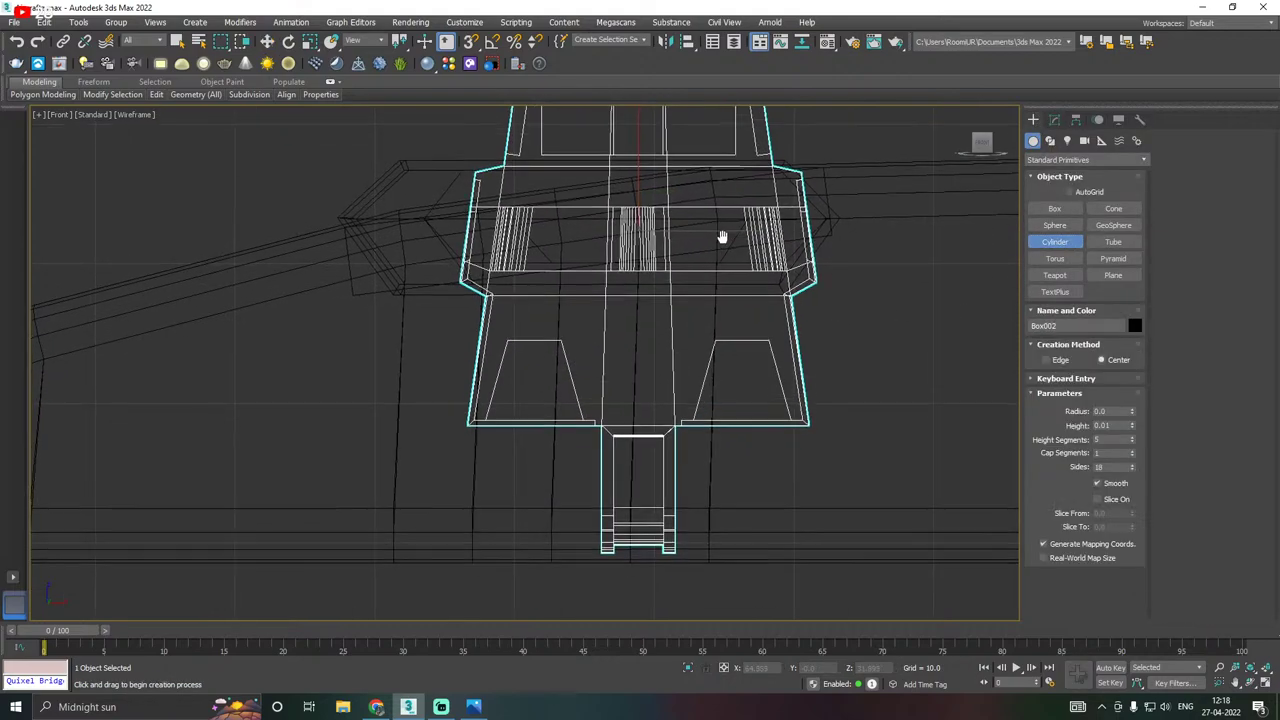
middle_click_drag(723, 237, 597, 340)
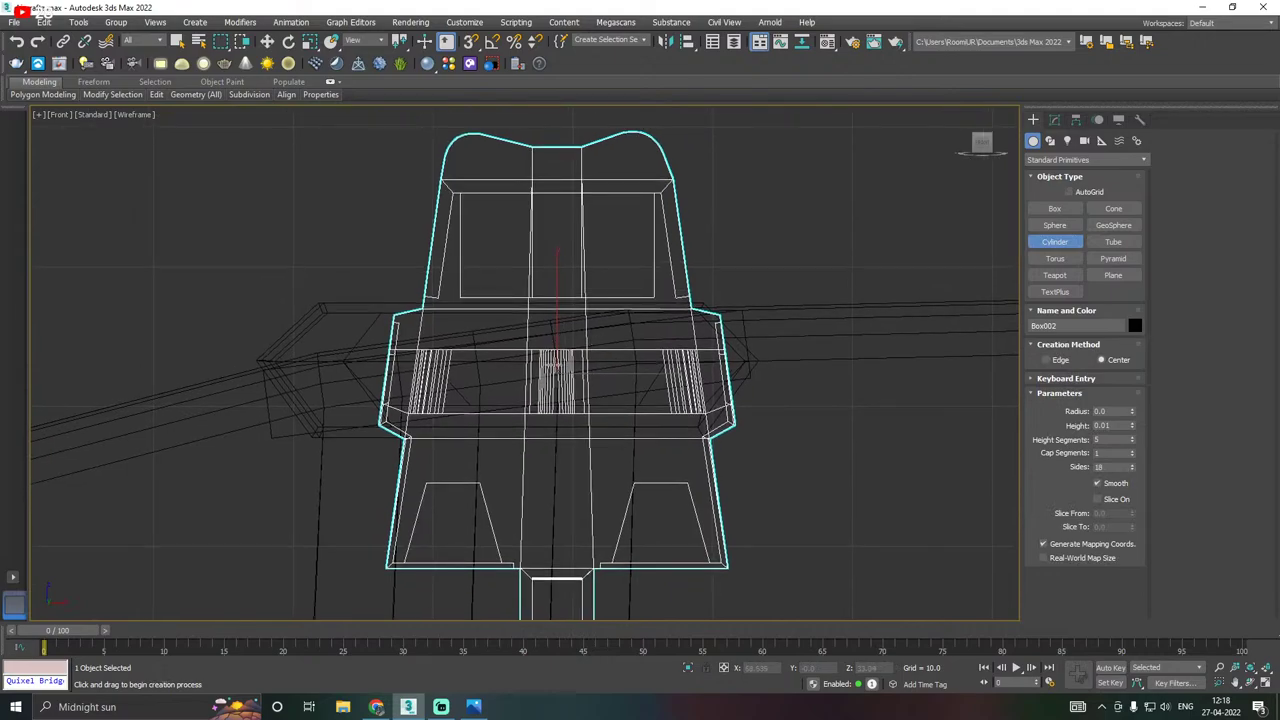
left_click_drag(556, 366, 627, 374)
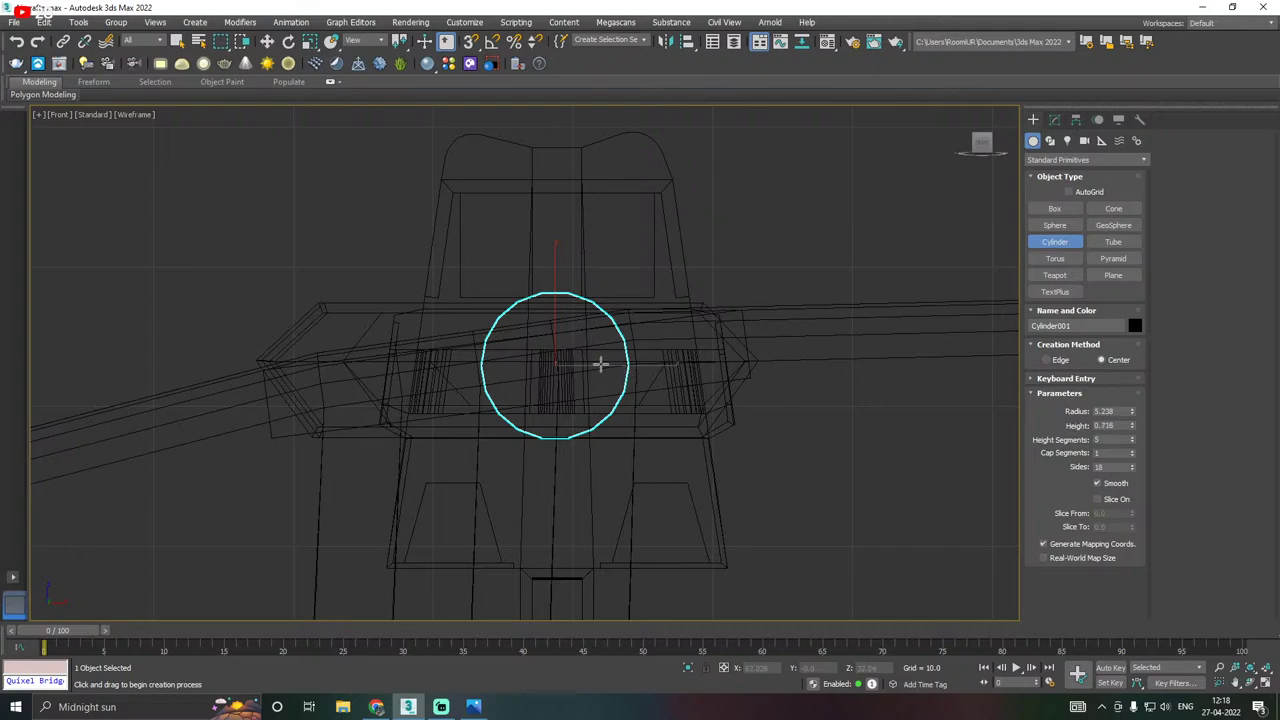
In the Perspective view, move the cylinder along Y to about -50.7, at the engine pod's wing-facing side.
key("w")
key("p")
middle_click_drag(549, 304, 620, 340, "alt")
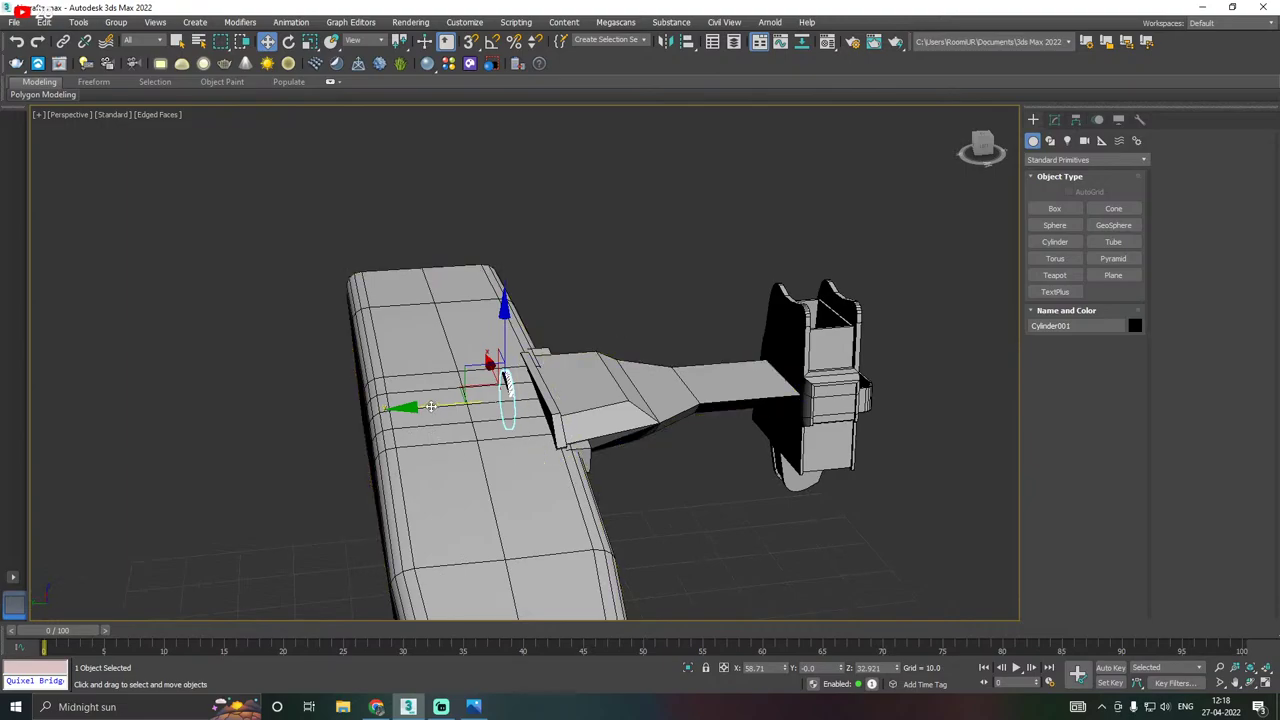
left_click_drag(431, 407, 692, 393)
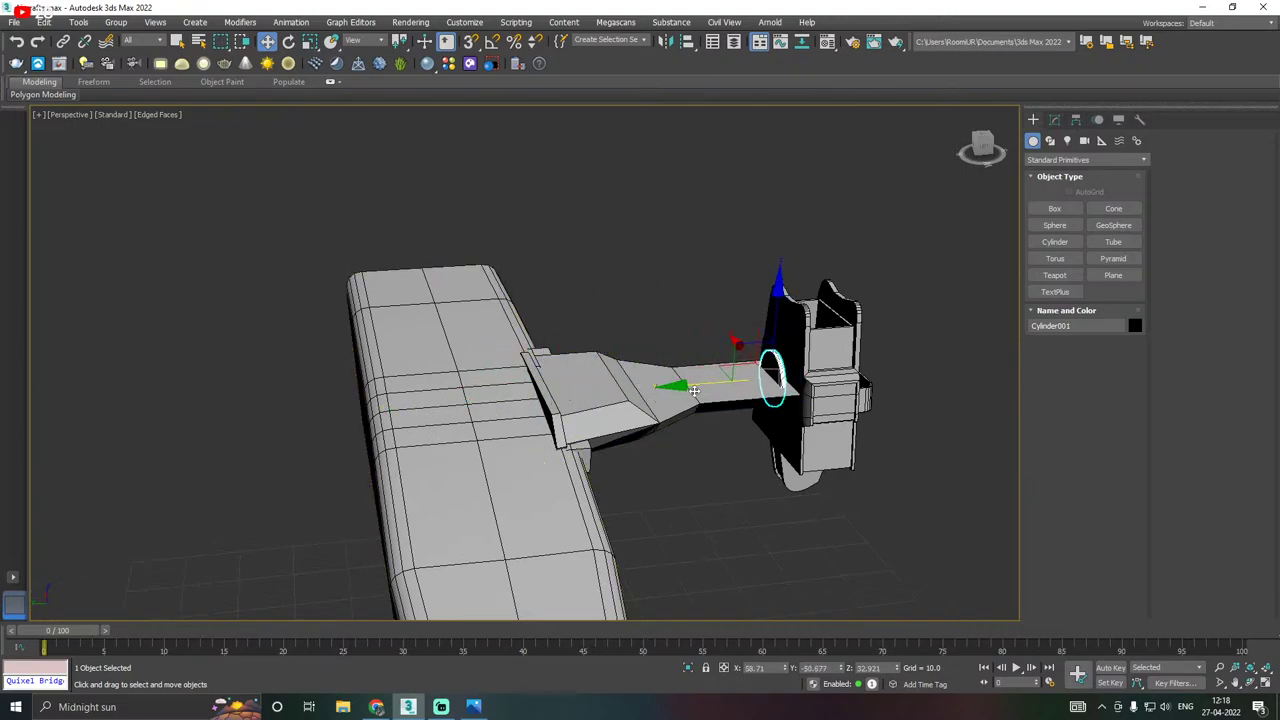
Increase the height of the thin cylinder at the end of the fuselage plate to 2.856.
key("m")
left_click(107, 376)
key("m")
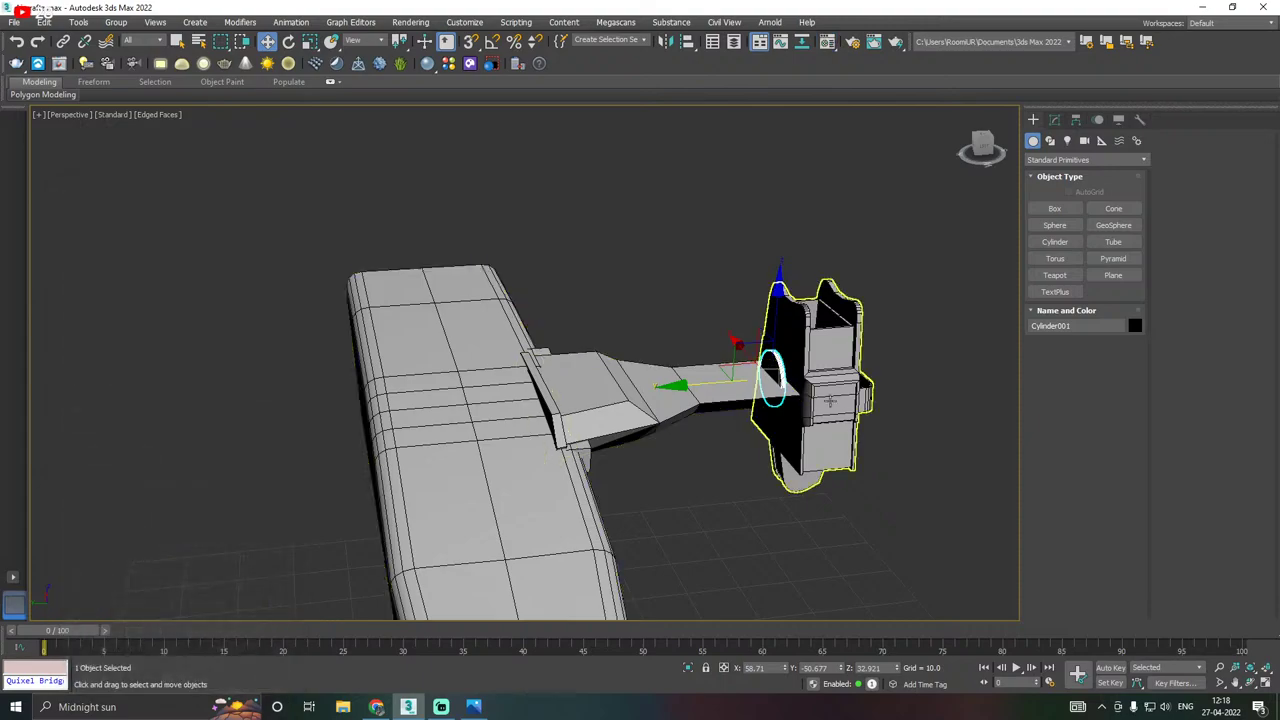
scroll(745, 382, "up", 3)
mouse_move(787, 380)
middle_mouse_down("alt")
mouse_move(828, 383)
mouse_move(778, 388)
middle_mouse_up("alt")
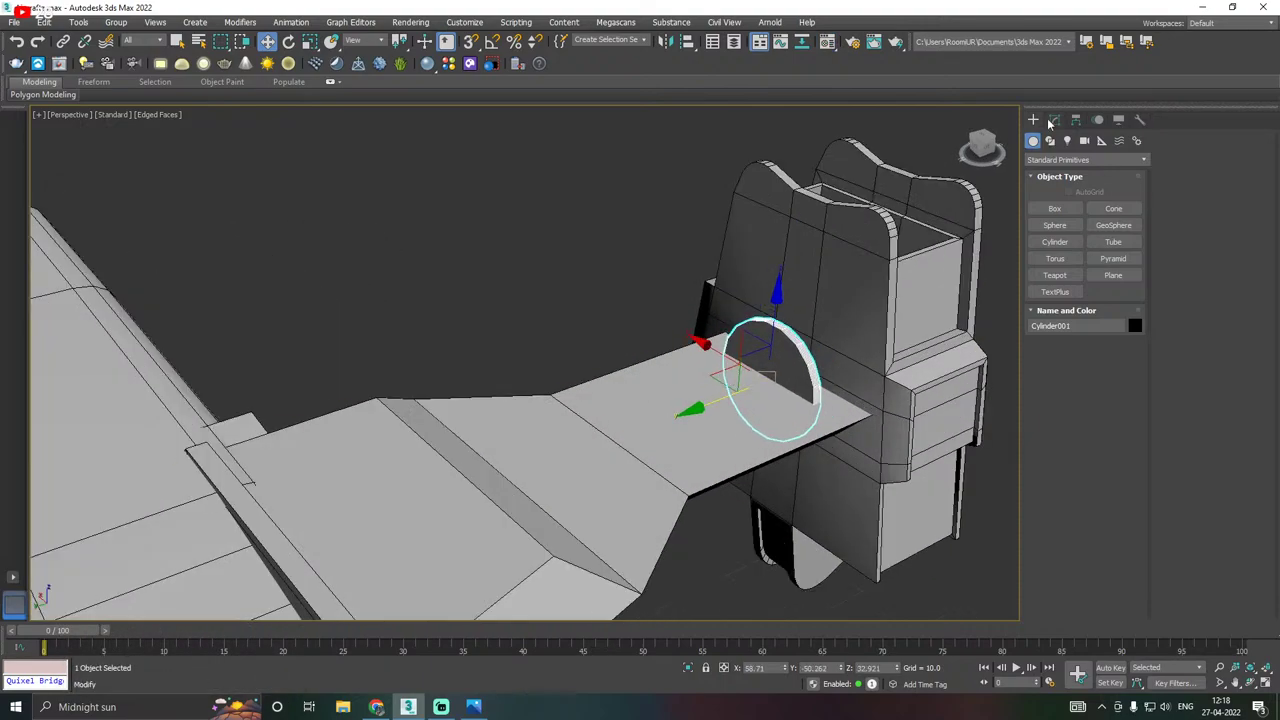
left_click(1054, 119)
scroll(848, 372, "up", 3)
left_click_drag(1132, 350, 1131, 390)
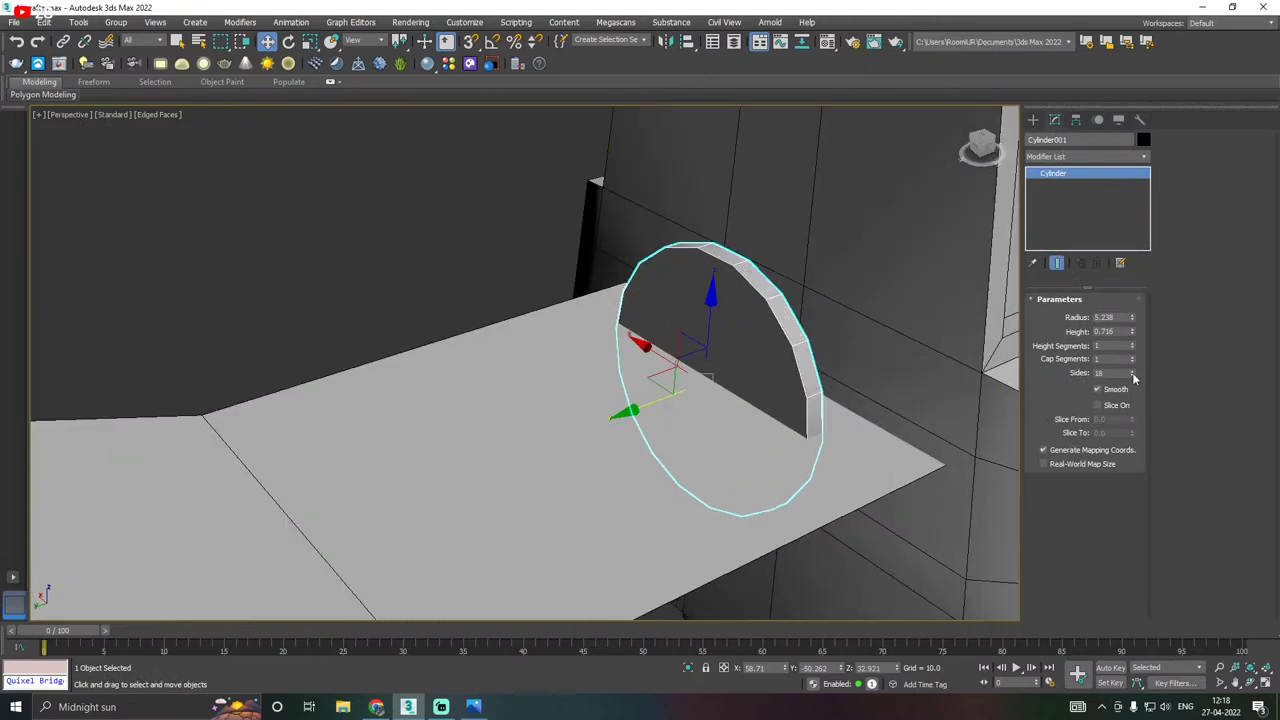
left_click_drag(1132, 331, 1134, 194)
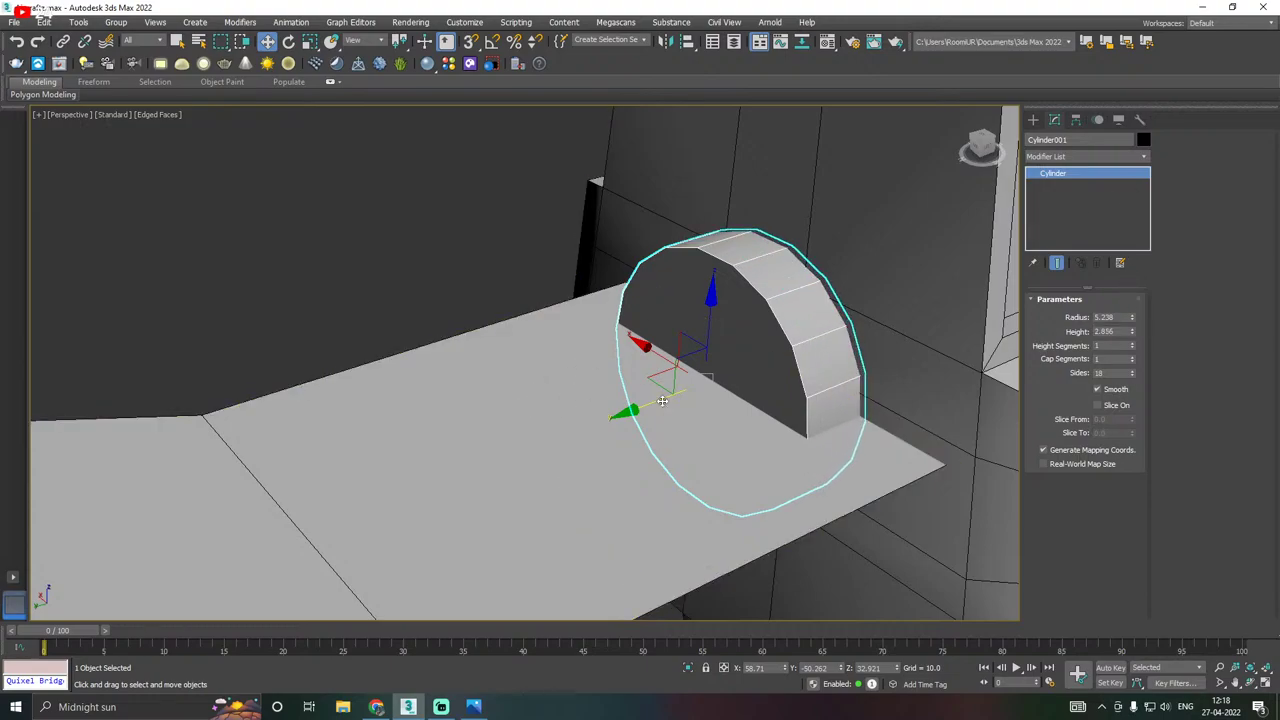
Raise the cylinder slightly above the fuselage plate and increase its number of sides to 34.
left_click_drag(730, 310, 727, 284)
middle_click_drag(727, 284, 510, 405, "alt")
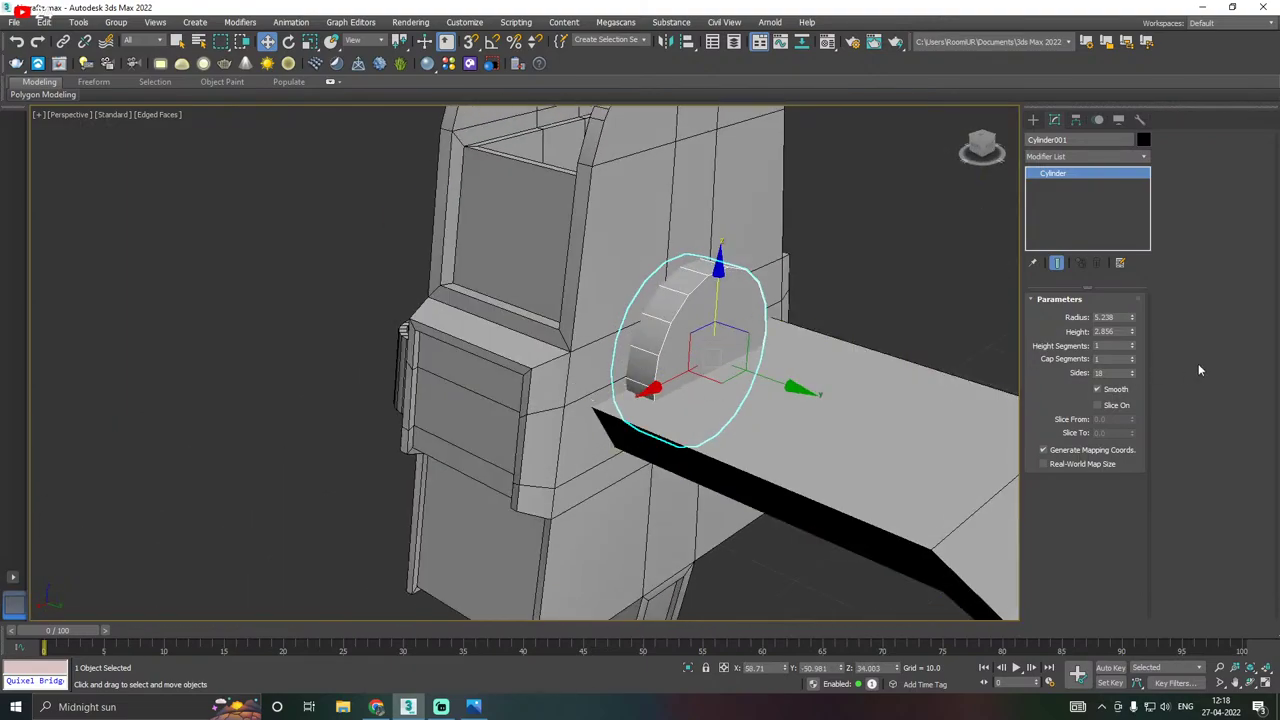
left_click(1132, 370)
left_click(1132, 370)
left_click(1132, 370)
left_click(1132, 370)
left_click(1132, 370)
left_click(1132, 370)
left_click(1132, 370)
left_click(1132, 370)
left_click(1132, 370)
left_click(1132, 370)
left_click(1132, 370)
left_click(1132, 370)
left_click(1132, 370)
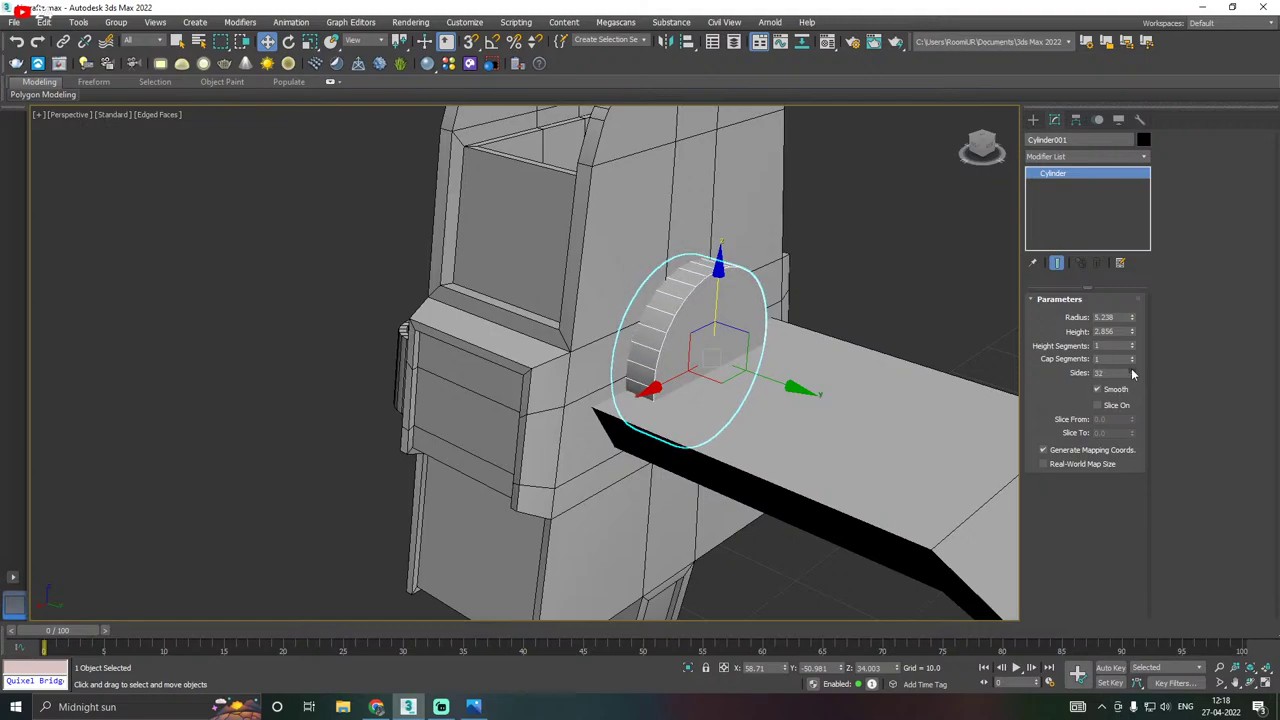
left_click(1132, 370)
left_click(1132, 370)
left_click(1132, 370)
Convert the cylinder to an Editable Poly.
middle_click_drag(786, 382, 580, 379, "alt")
right_click(1084, 202)
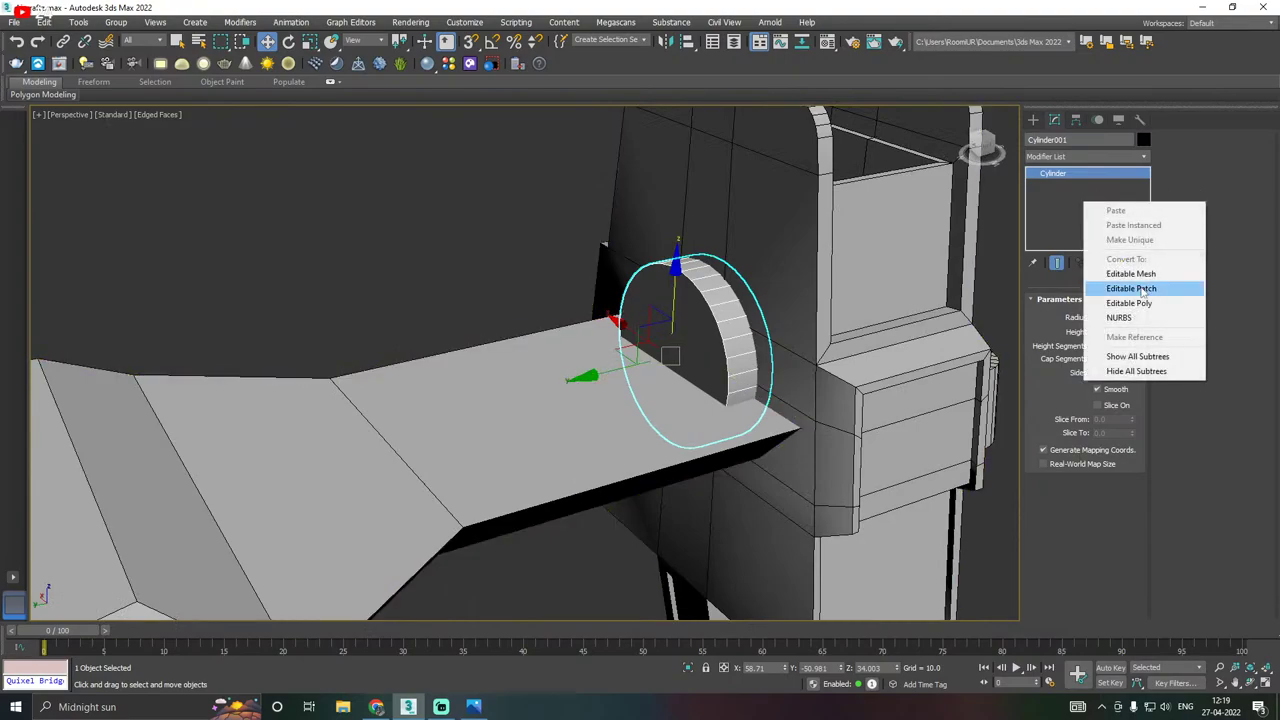
left_click(1078, 300)
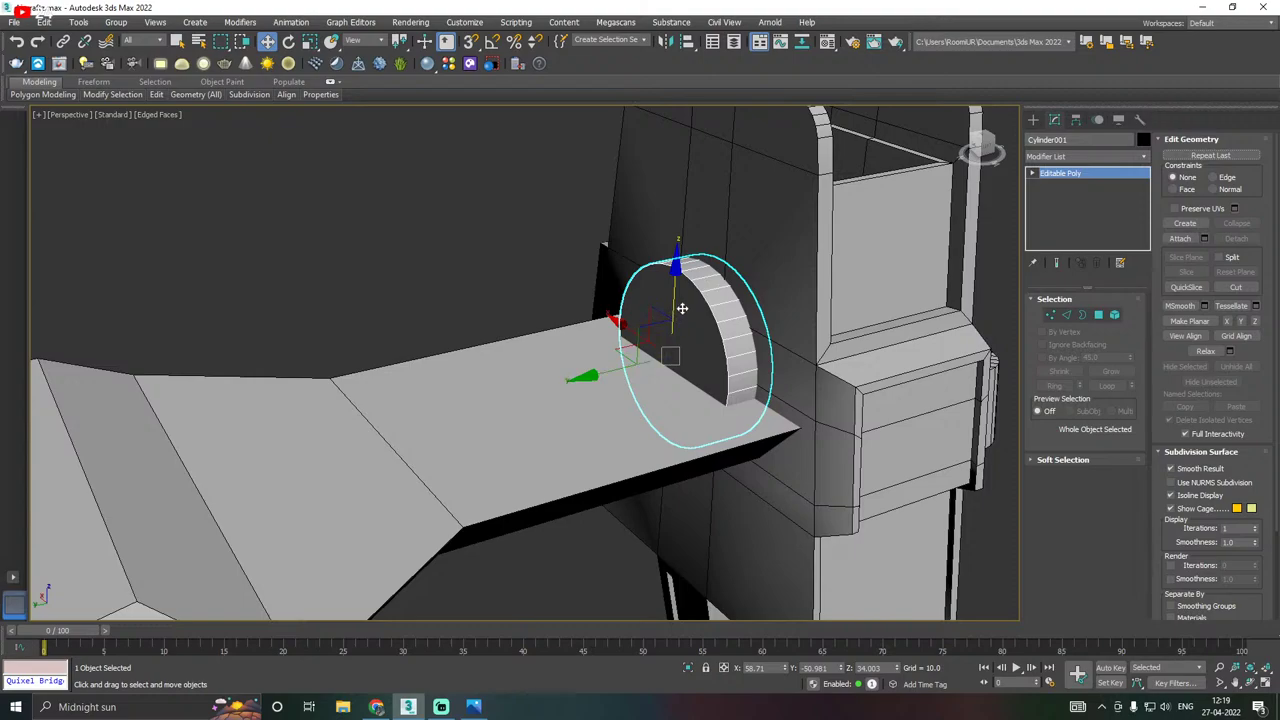
Scale the cylinder down uniformly to about 79% and reposition it at about Y -51.578, Z 33.804.
left_click_drag(679, 306, 675, 305)
middle_click_drag(683, 303, 768, 322, "alt")
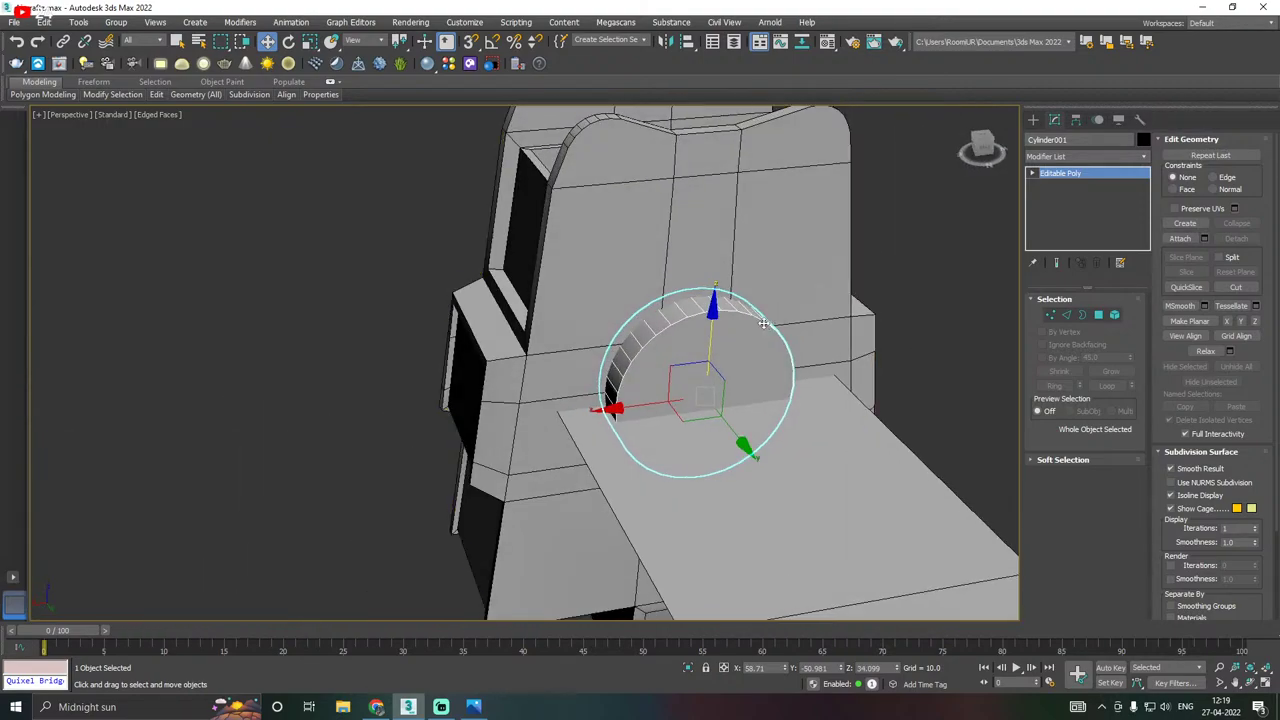
key("r")
left_click_drag(692, 394, 690, 404)
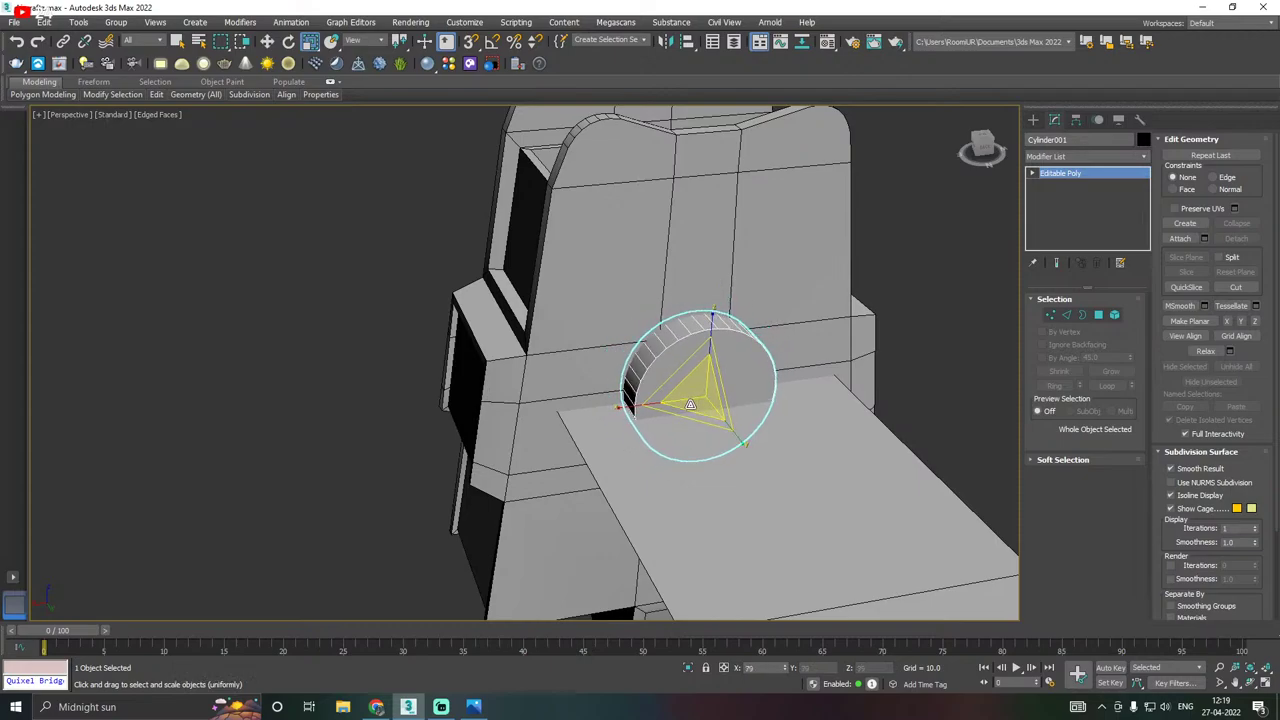
key("r")
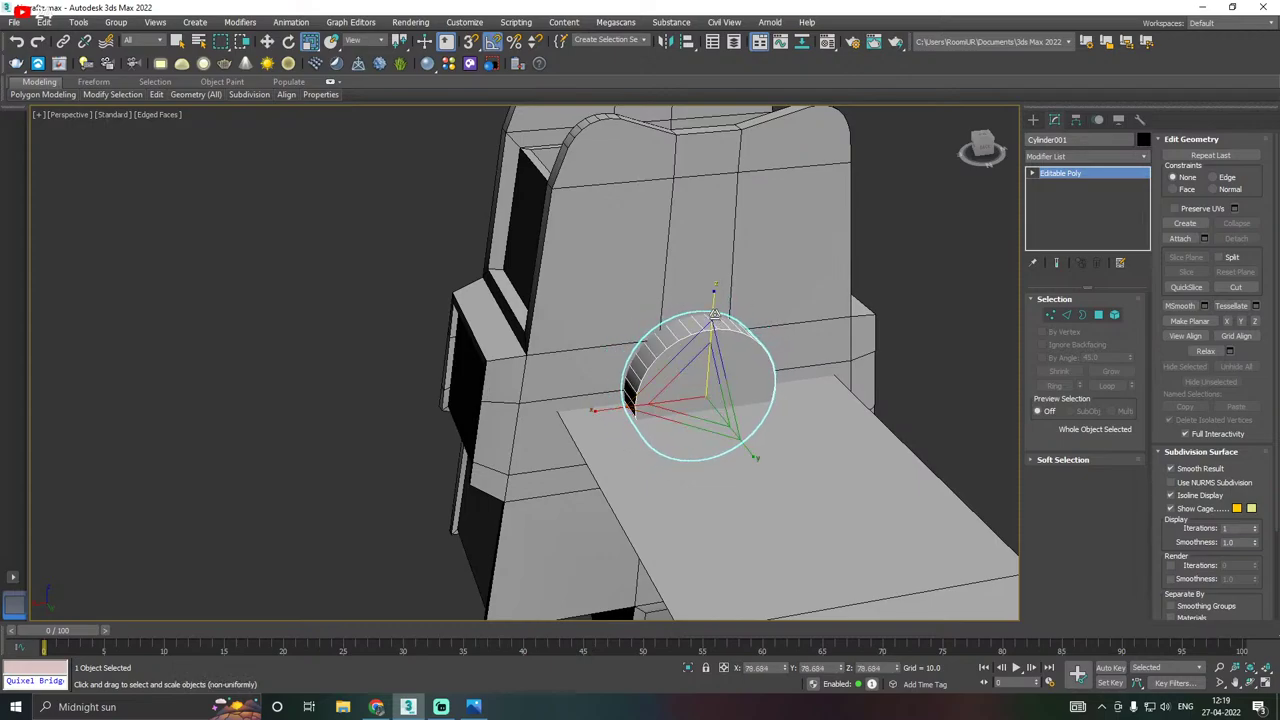
key("w")
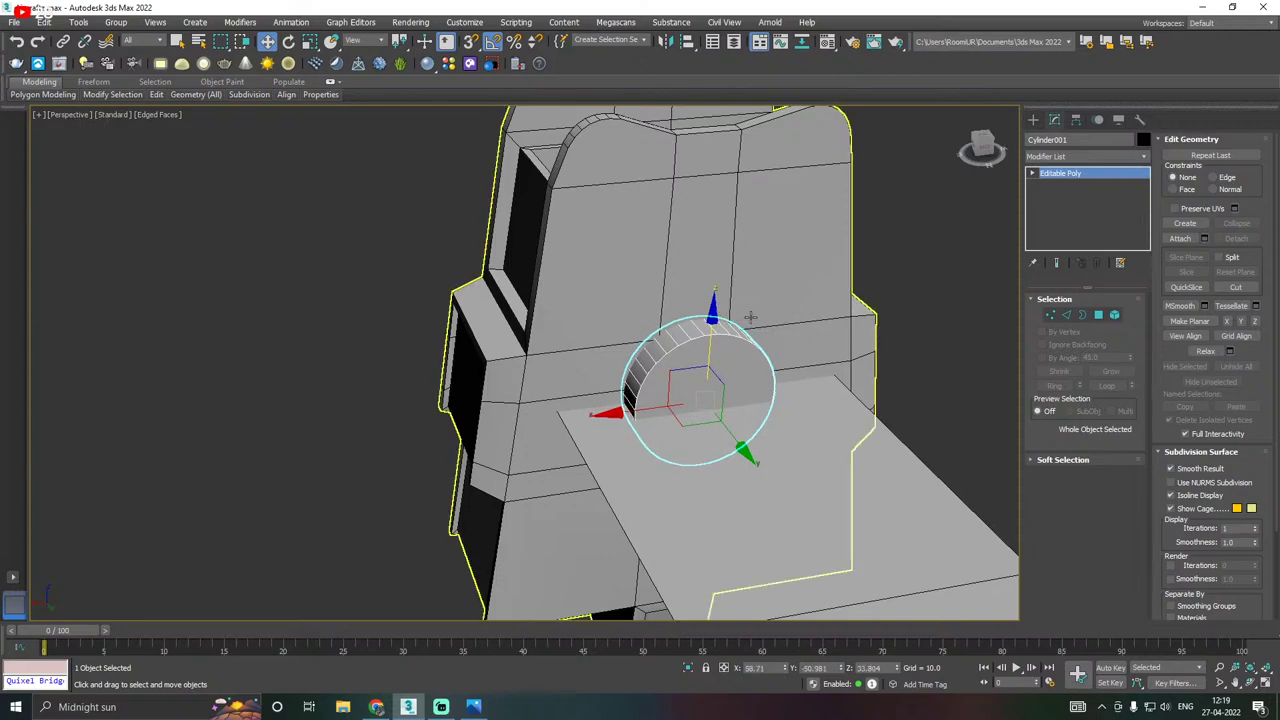
middle_click_drag(714, 313, 760, 430, "alt")
Select the cylinder's outward-facing cap polygon above the fuselage plate.
left_click(1098, 315)
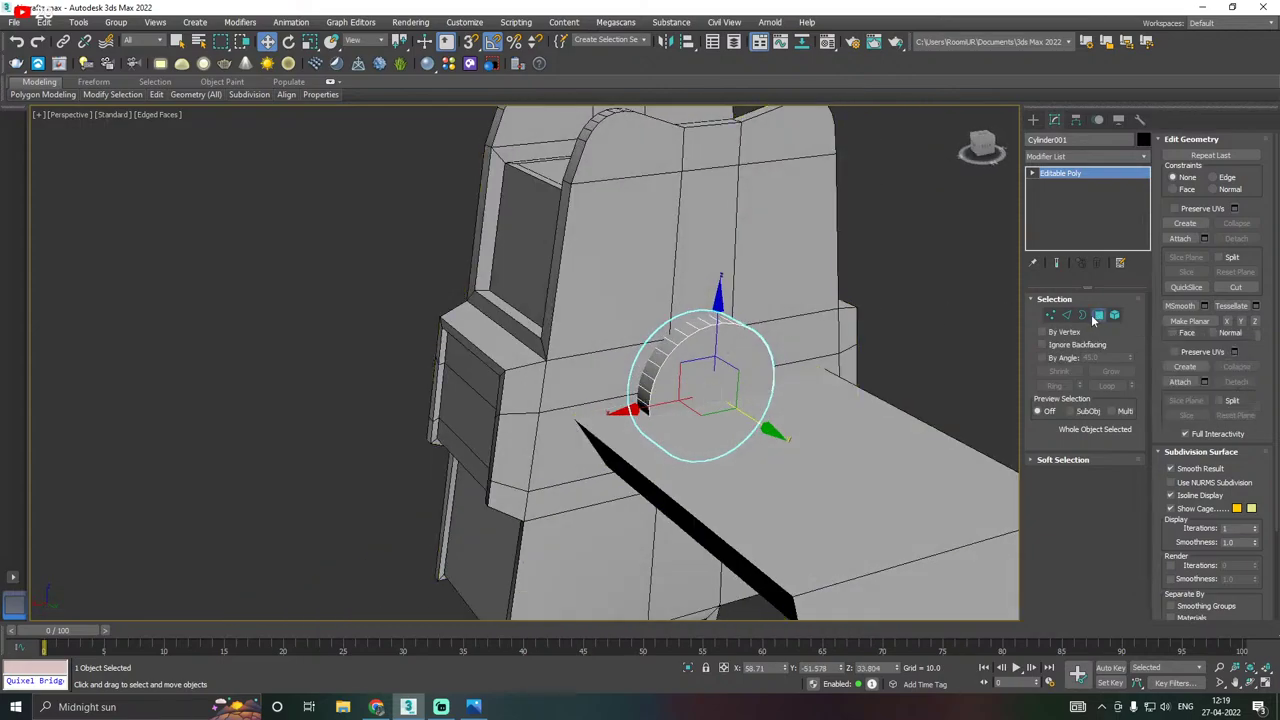
left_click(697, 410)
scroll(700, 410, "up", 2)
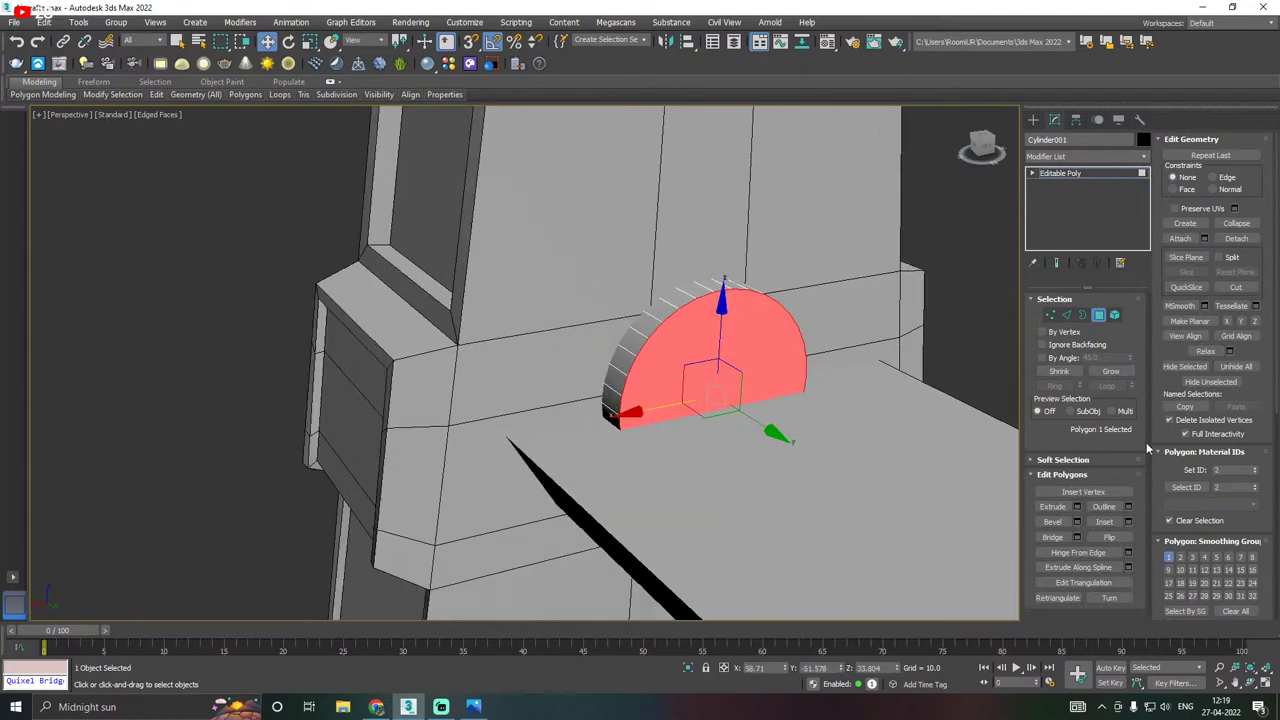
left_click(1129, 522)
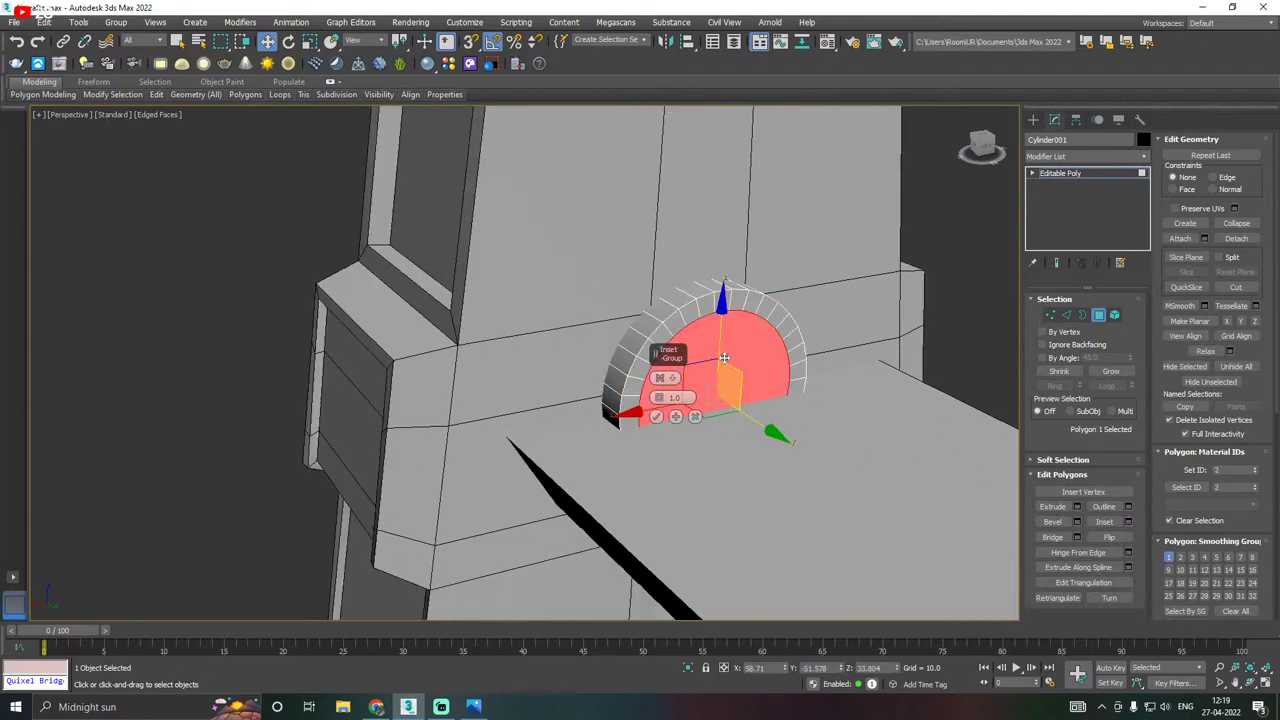
scroll(724, 357, "up", 2)
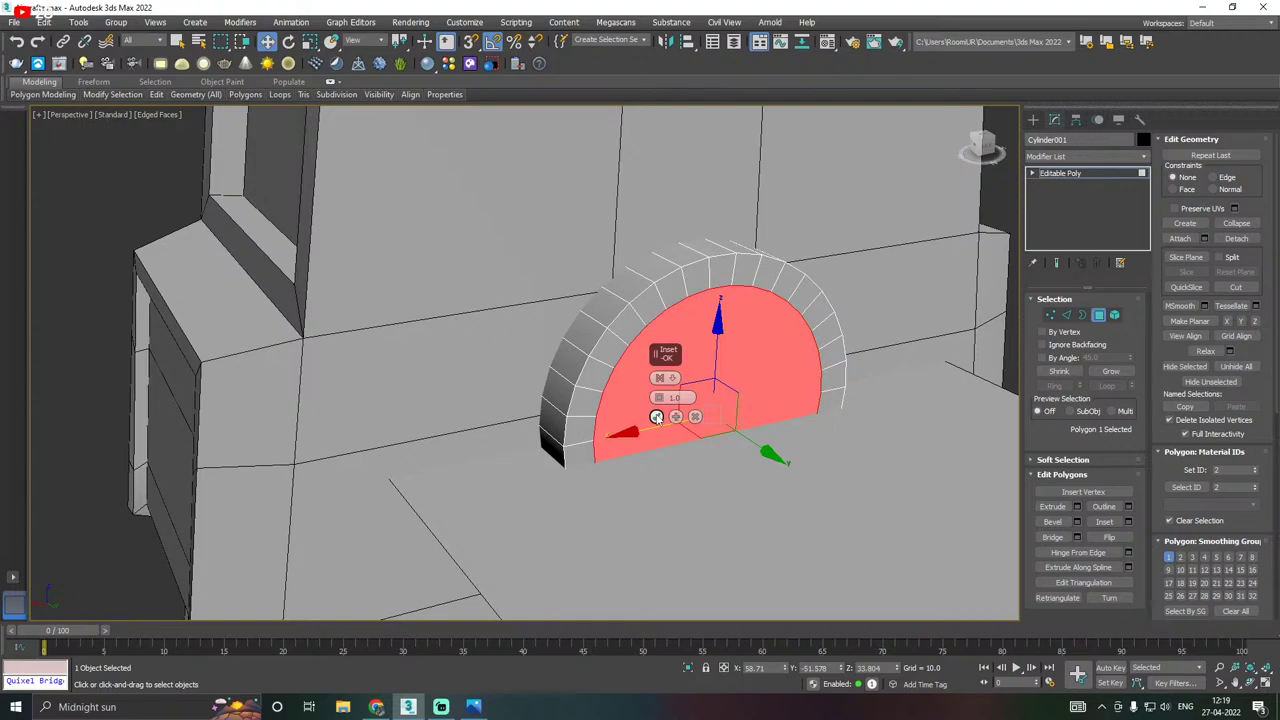
left_click(656, 417)
left_click(1078, 523)
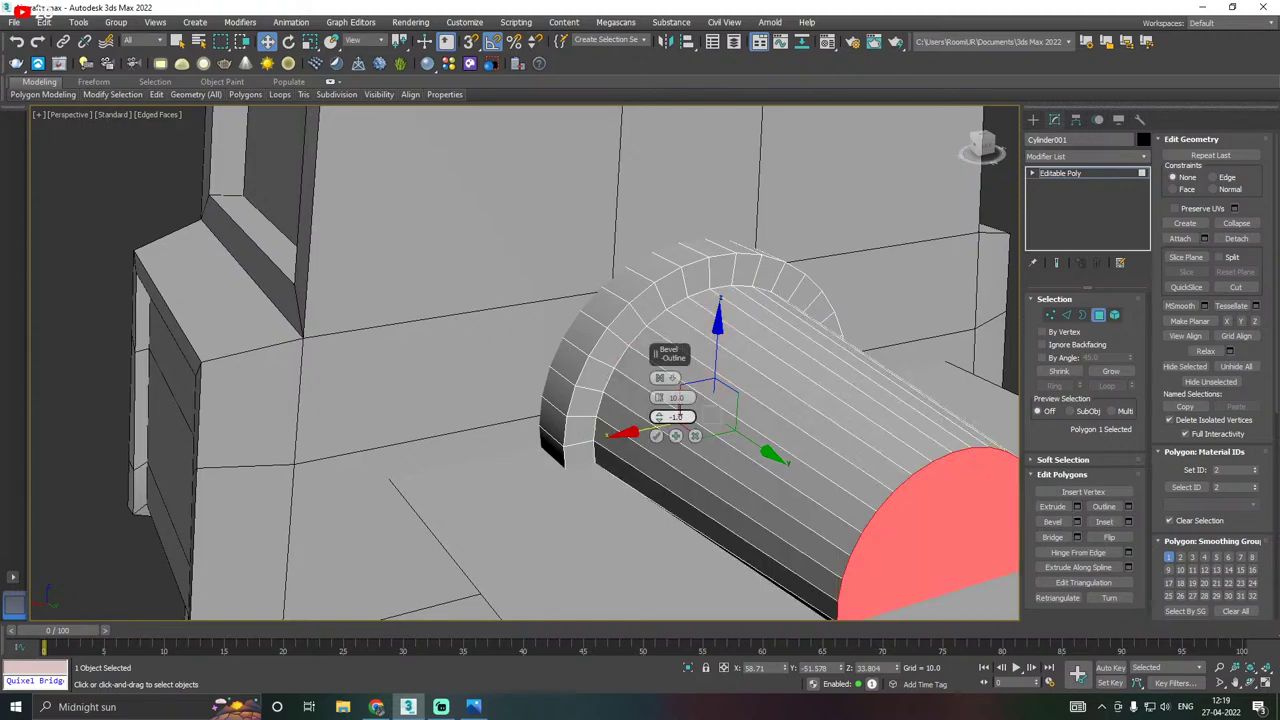
left_click_drag(660, 399, 674, 440)
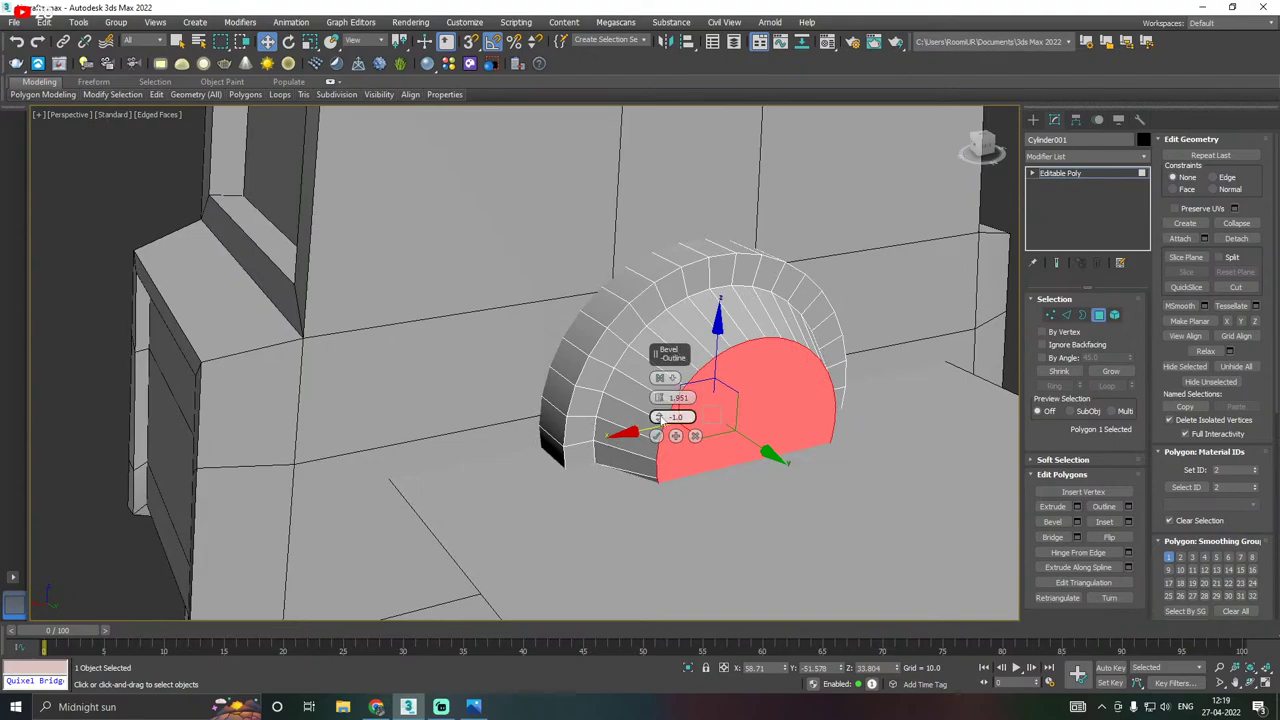
left_click_drag(661, 423, 660, 406)
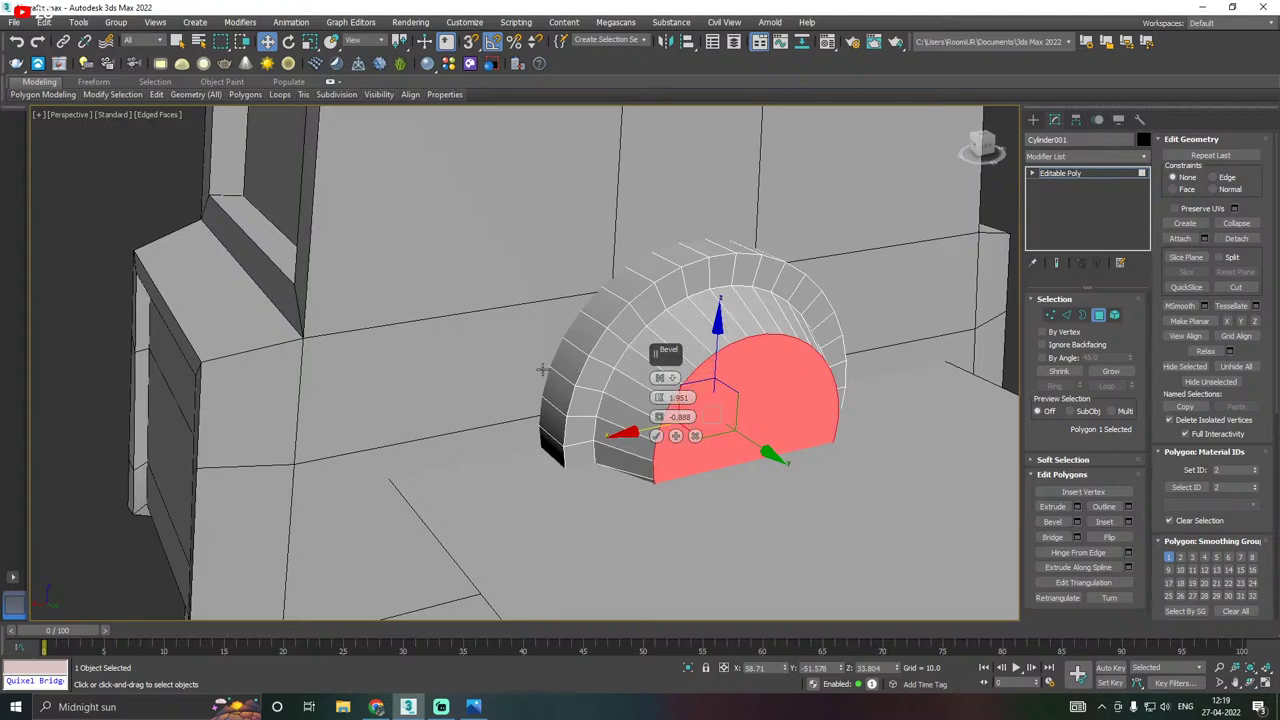
middle_click_drag(543, 370, 575, 384, "alt")
left_click(695, 437)
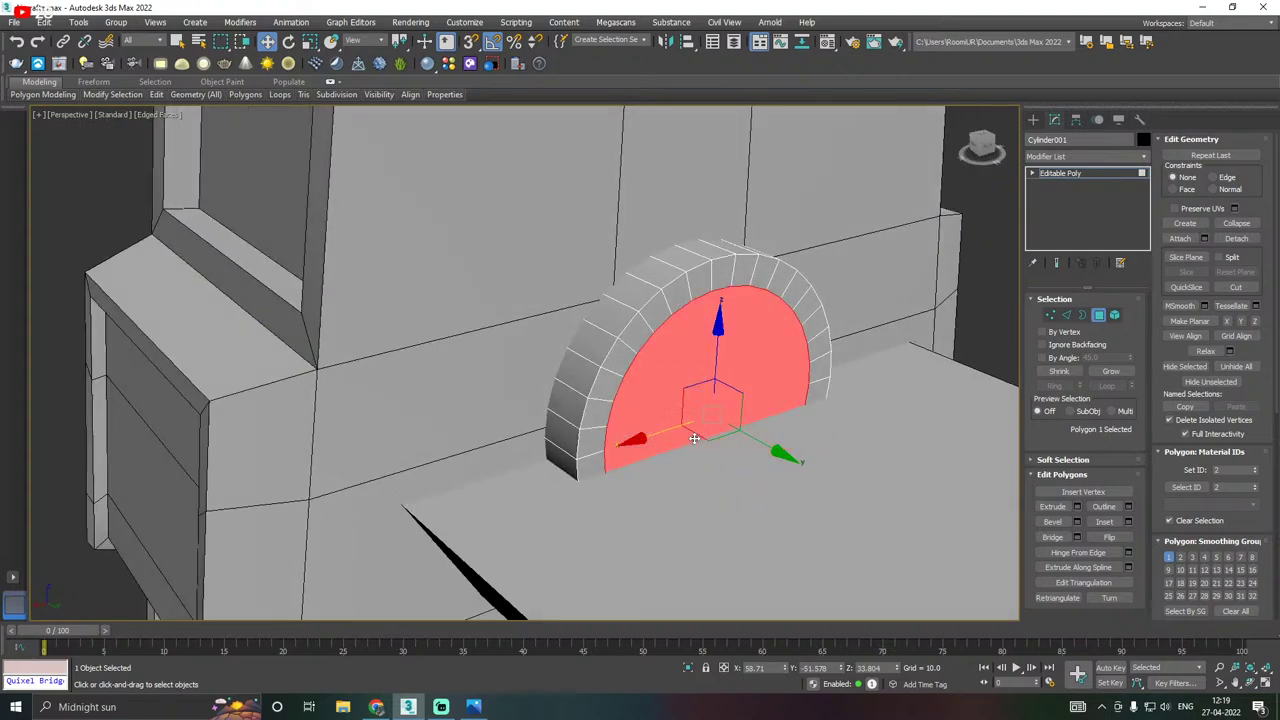
key("ctrl+z")
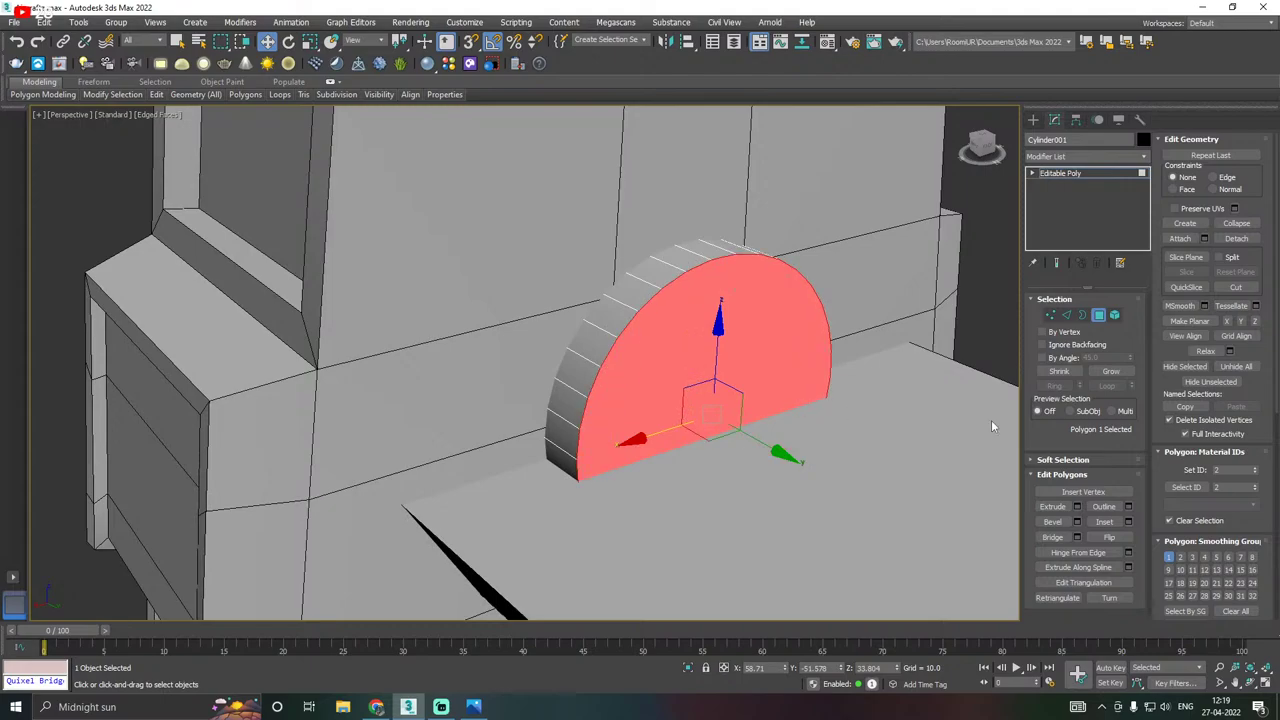
Bevel the selected cap polygon a short distance outward, tapering it slightly inward.
left_click(1077, 521)
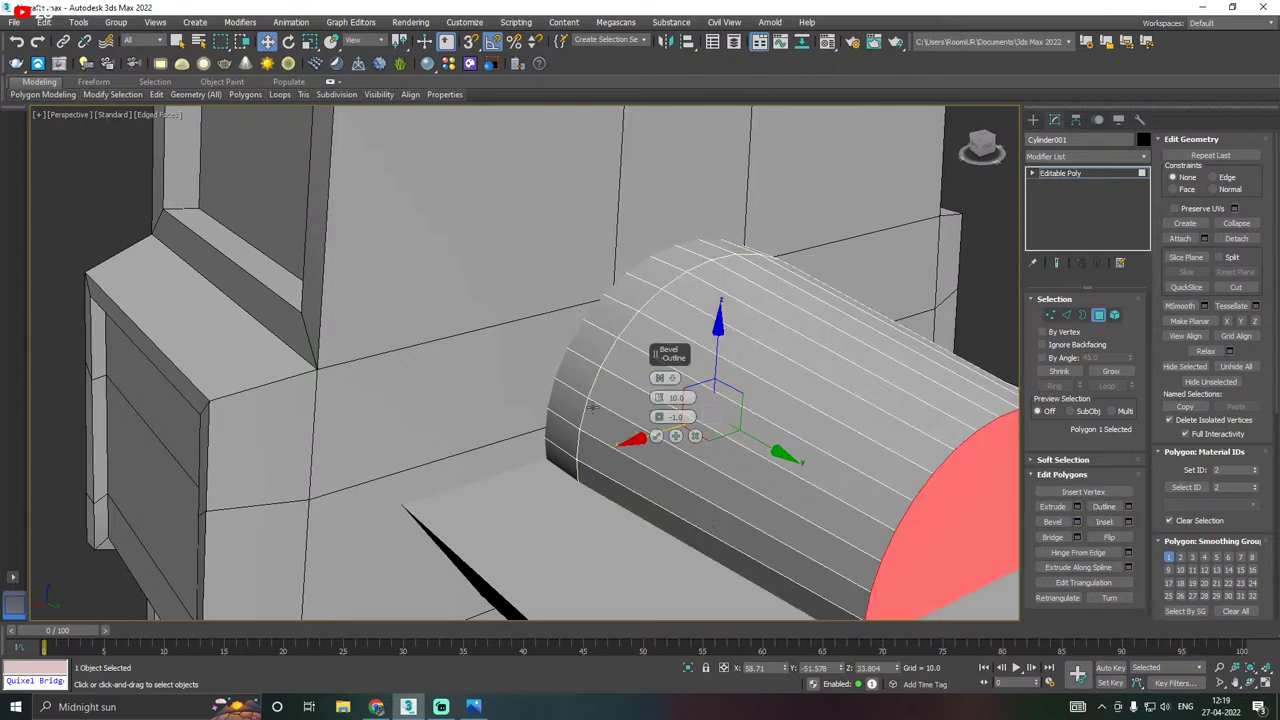
left_click_drag(660, 403, 673, 452)
middle_click_drag(722, 438, 700, 413, "alt")
left_click(659, 436)
Inset the beveled cap polygon by 1.671.
left_click(1128, 521)
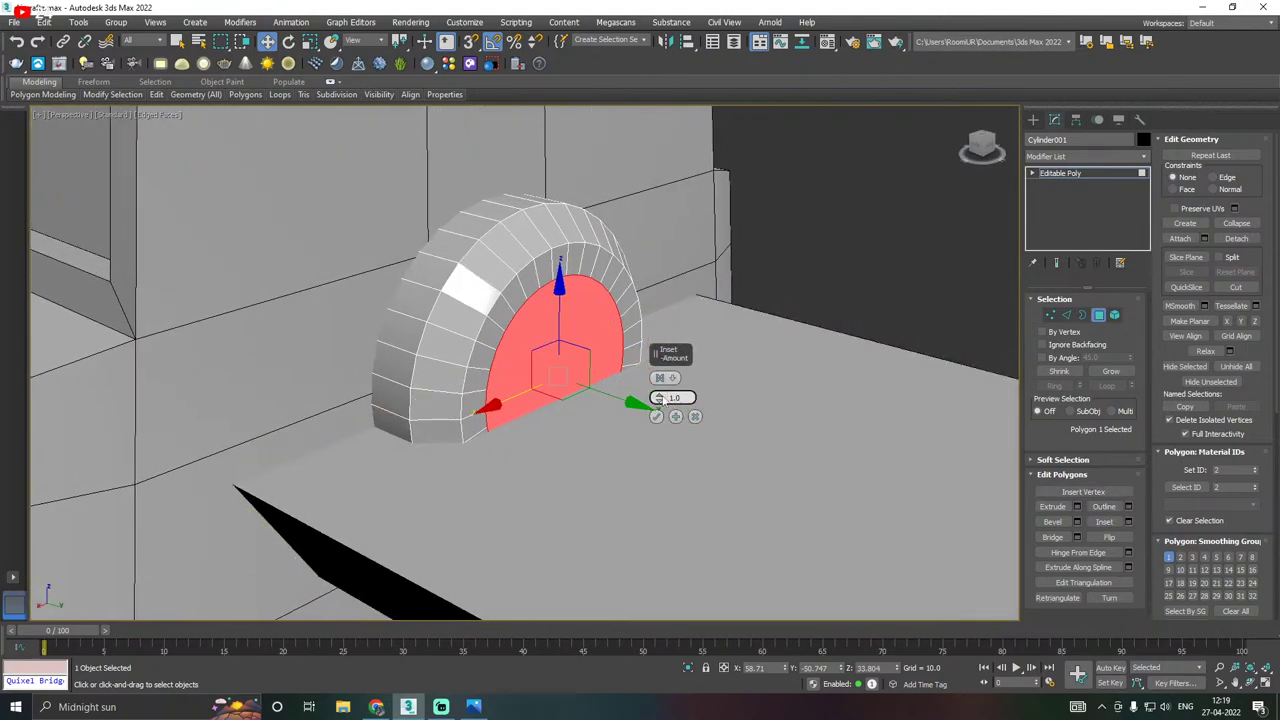
left_click_drag(661, 400, 659, 397)
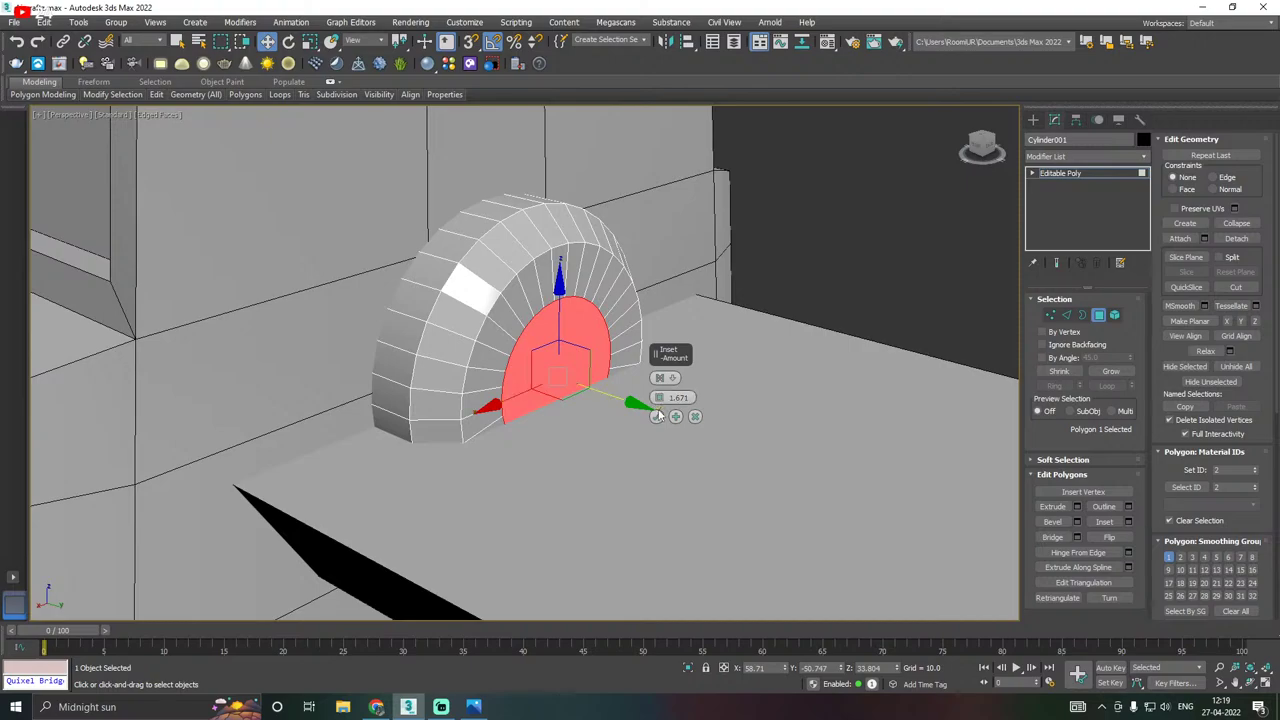
left_click(656, 416)
Bevel the inset polygon into a tapered cone with a height of 5.528 and an outline of -1.559.
middle_click_drag(678, 406, 630, 375)
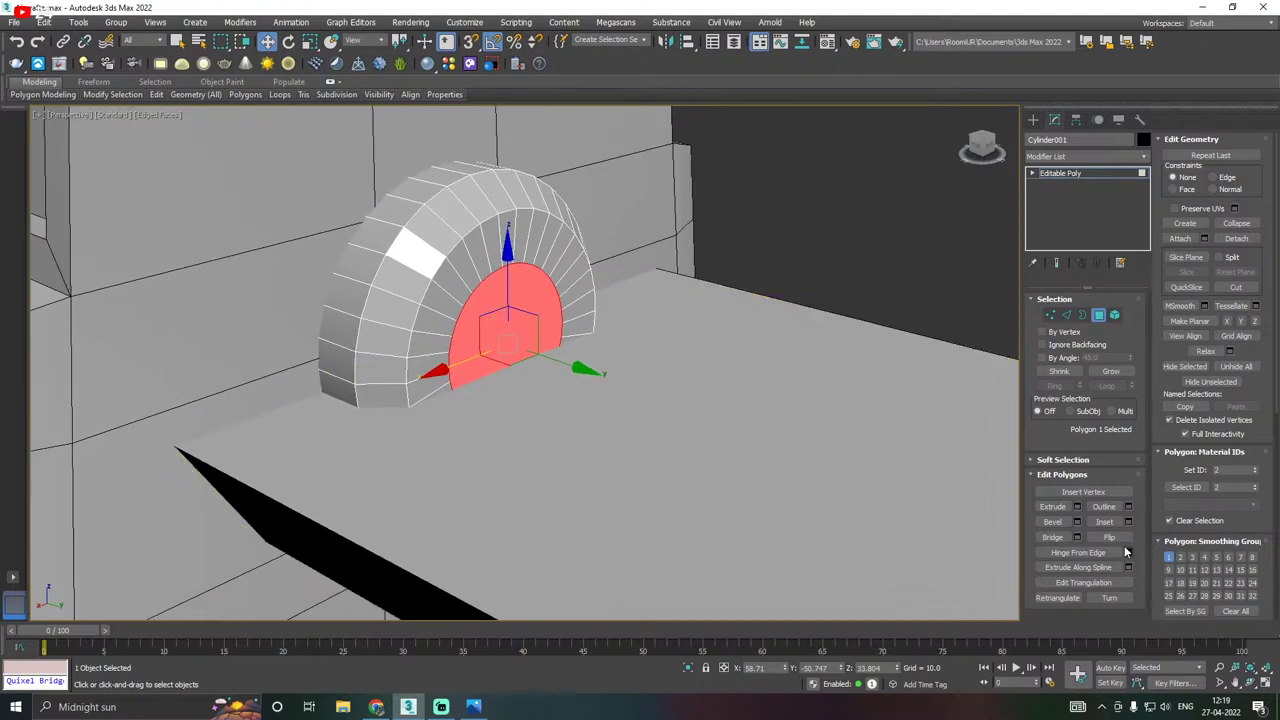
left_click(1078, 522)
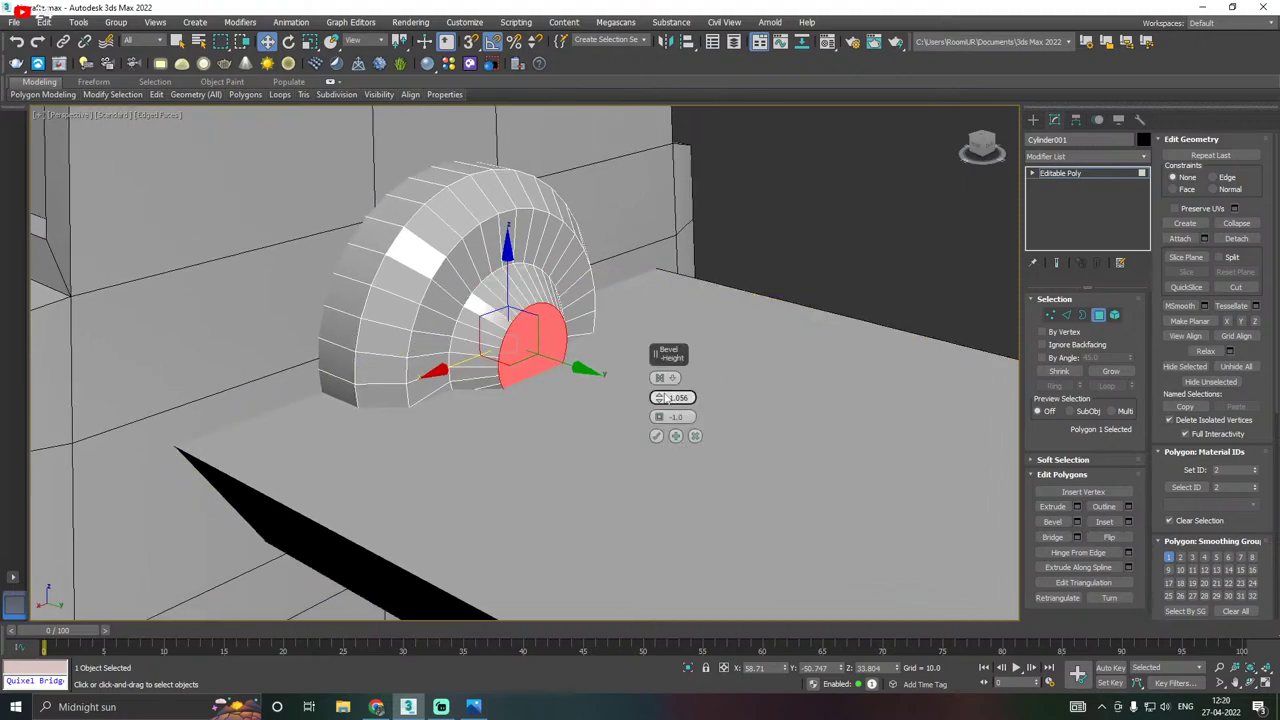
left_click_drag(658, 397, 658, 350)
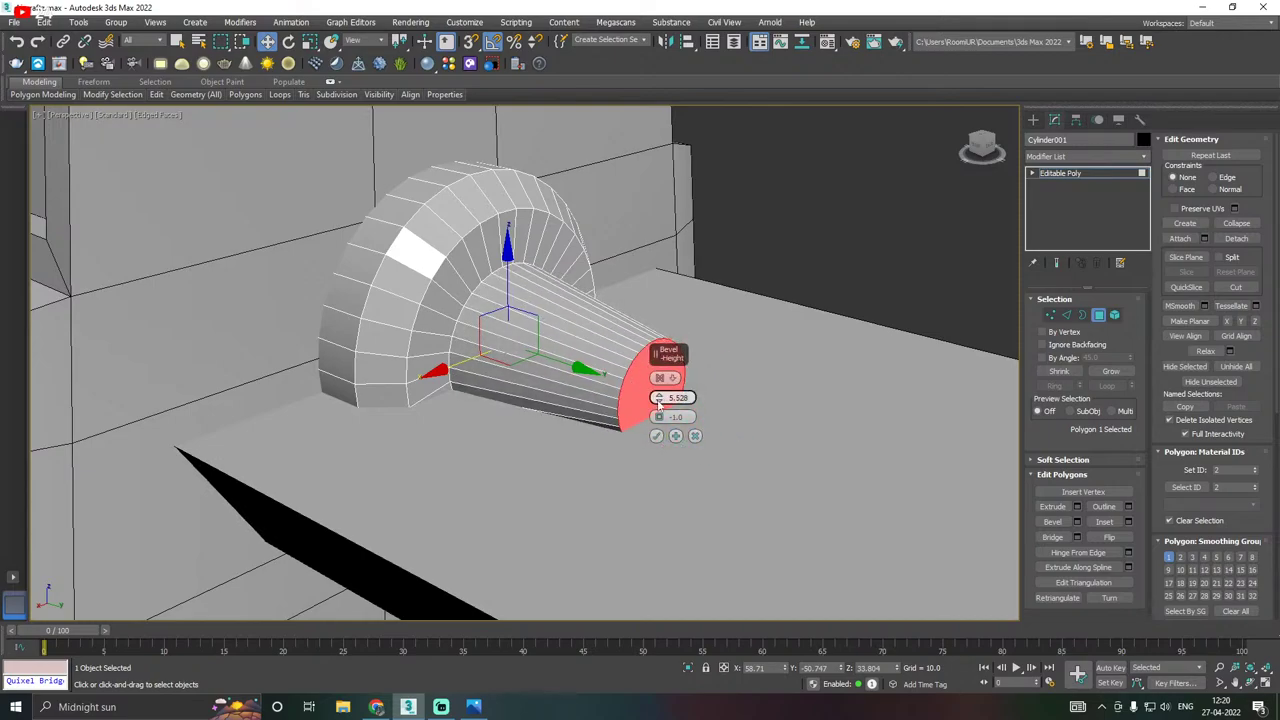
left_click_drag(658, 416, 658, 415)
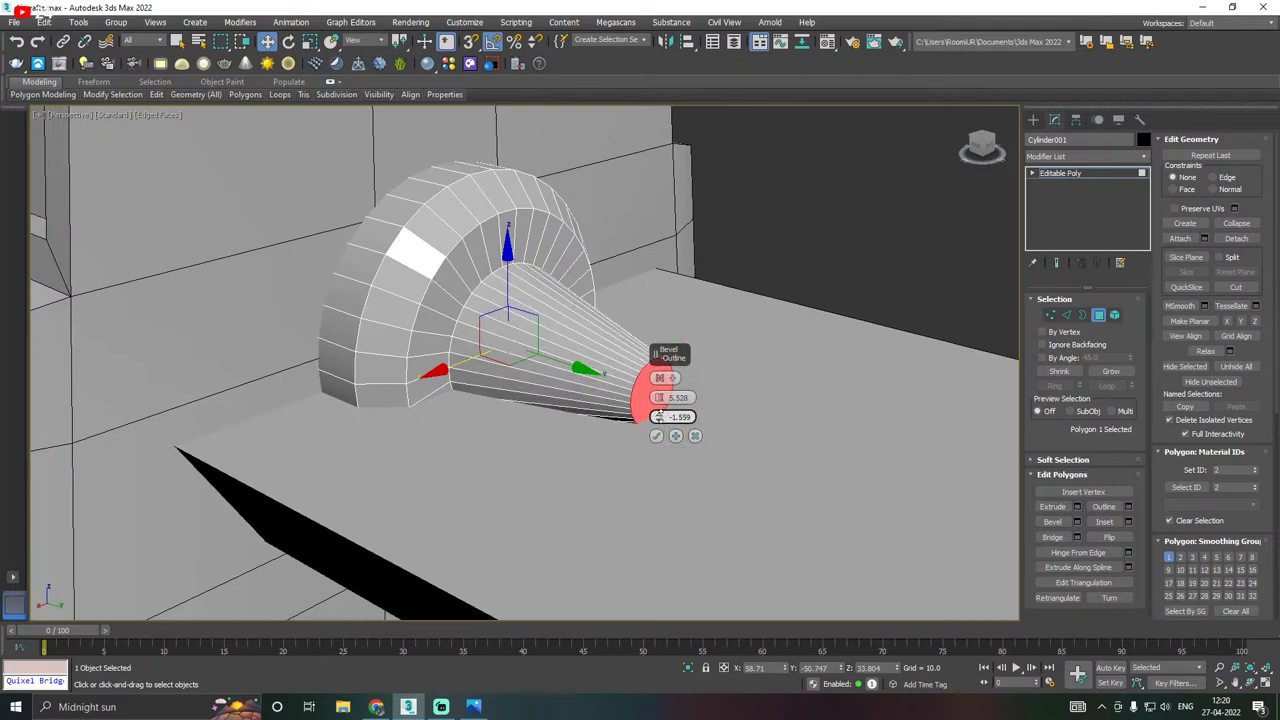
left_click(656, 436)
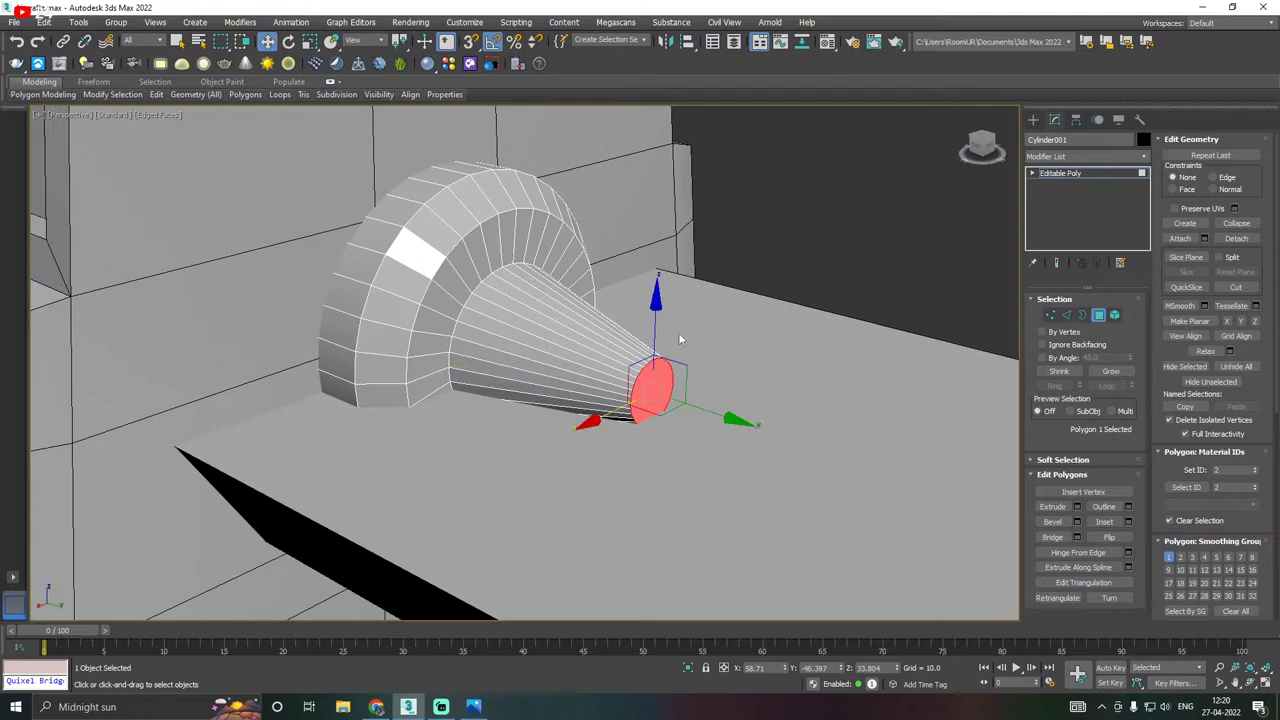
Lower the cone's tip face slightly, then move the whole part down into the fuselage plate to Z 33.053.
mouse_move(656, 328)
left_mouse_down()
mouse_move(653, 364)
mouse_move(652, 345)
left_mouse_up()
left_click(1089, 174)
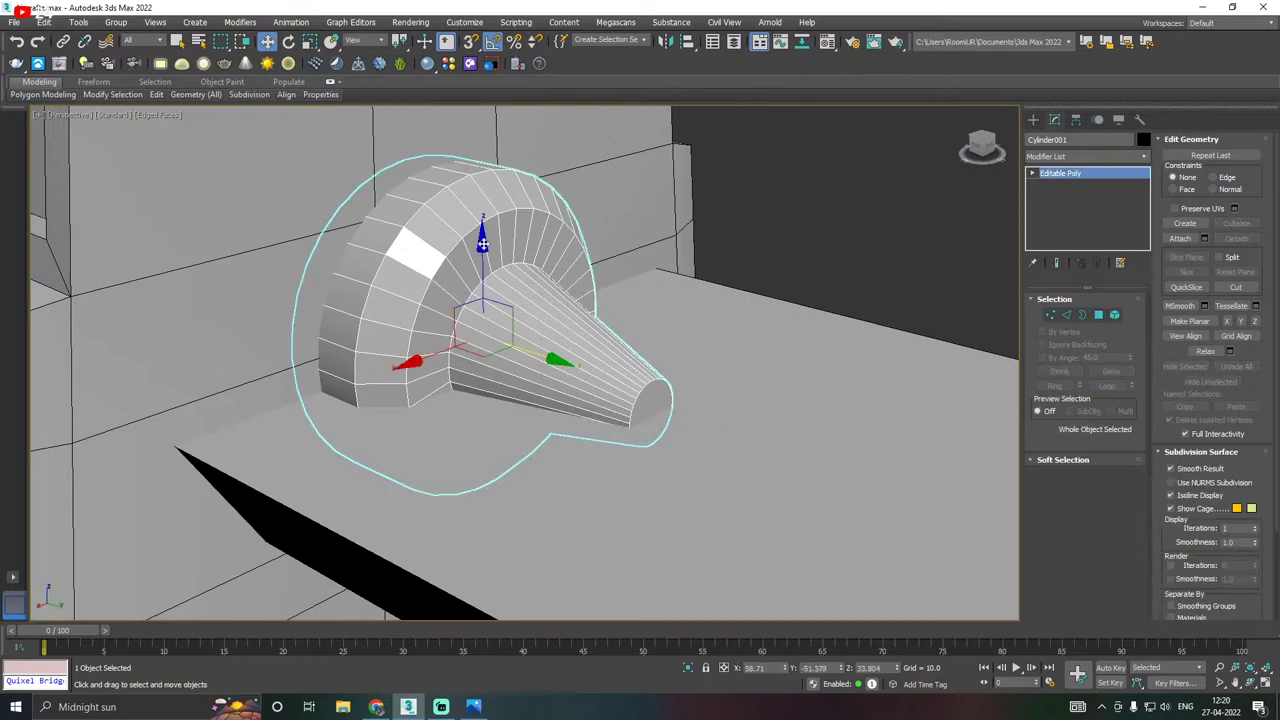
left_click_drag(481, 252, 481, 280)
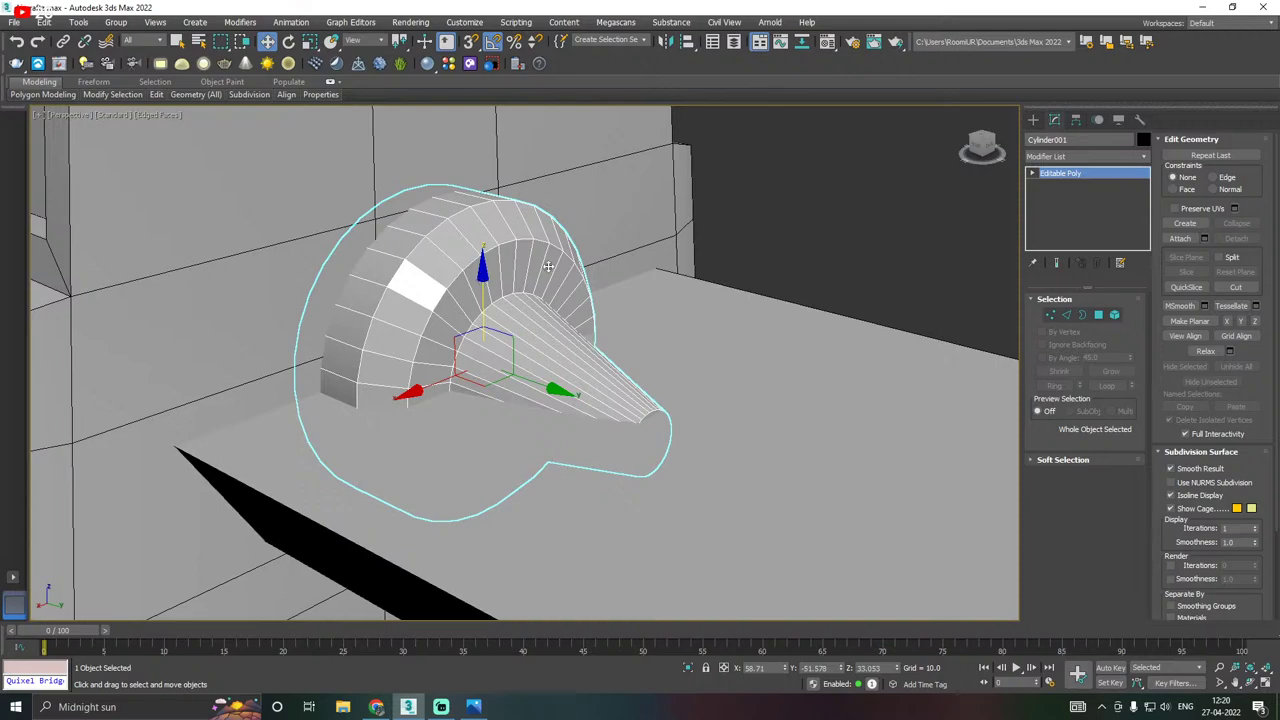
Raise the cone's tip polygon by about 0.29 along Z.
left_click(1098, 315)
middle_click_drag(766, 286, 698, 358, "alt")
mouse_move(654, 369)
left_mouse_down()
mouse_move(654, 382)
mouse_move(653, 356)
left_mouse_up()
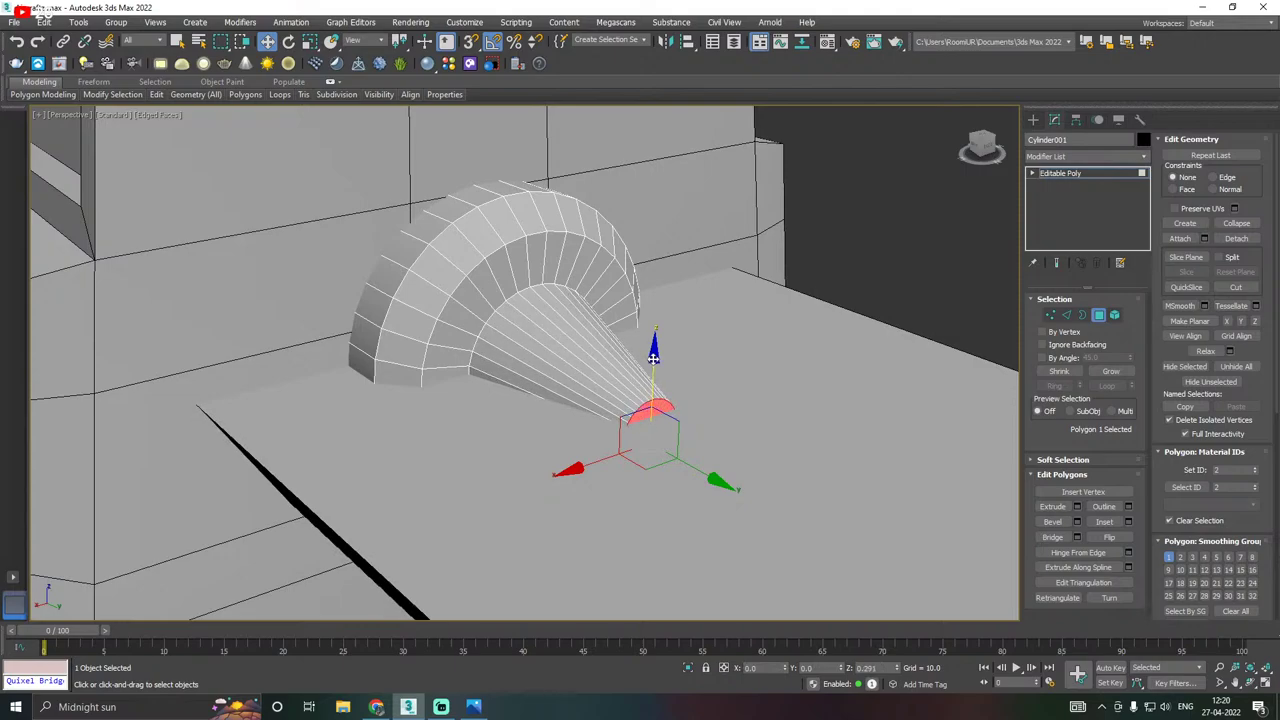
Connect the ring of lengthwise cone edges with 1 segment to add an edge loop around the cone.
left_click(1066, 315)
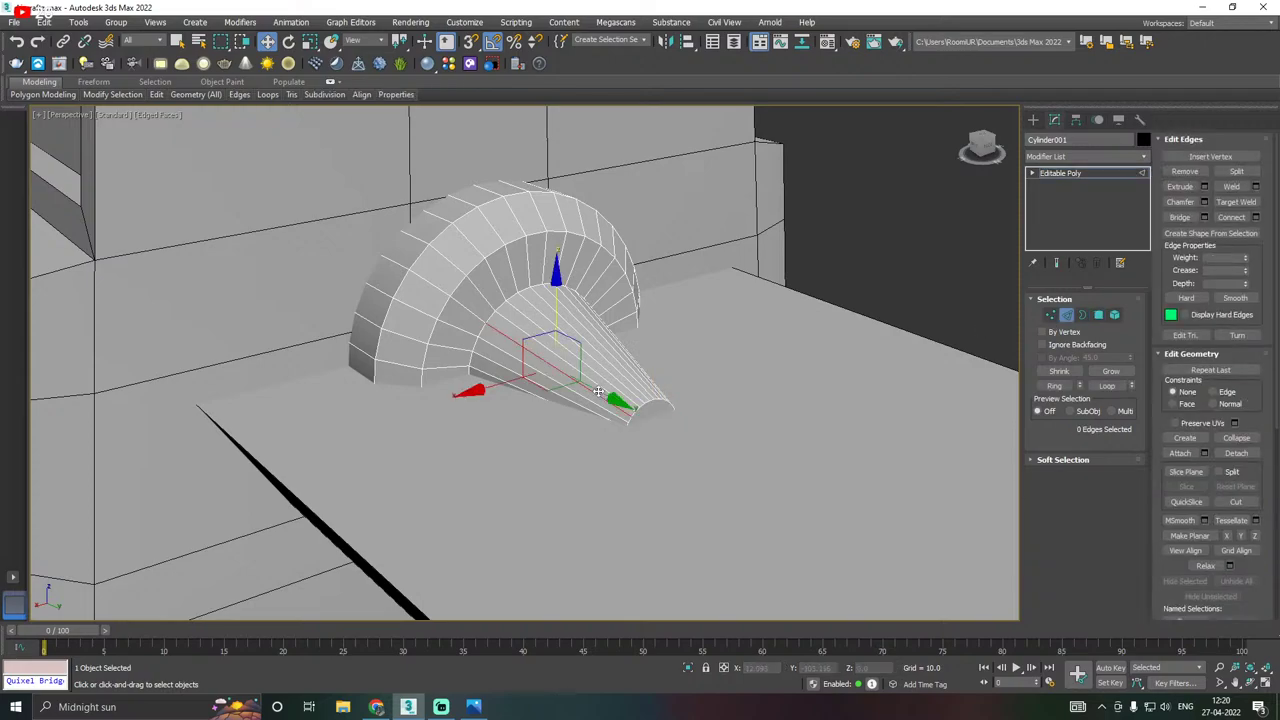
left_click(590, 375)
middle_click_drag(640, 370, 722, 378, "alt")
left_click(1054, 386)
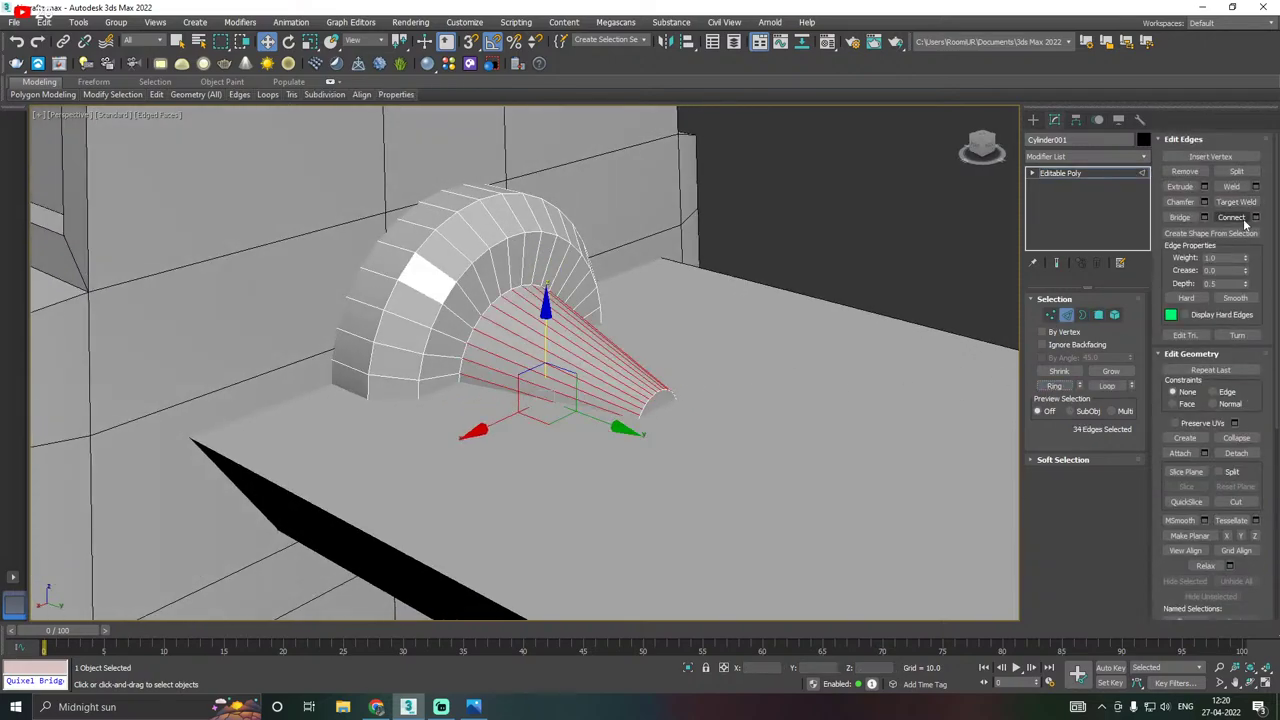
left_click(1256, 217)
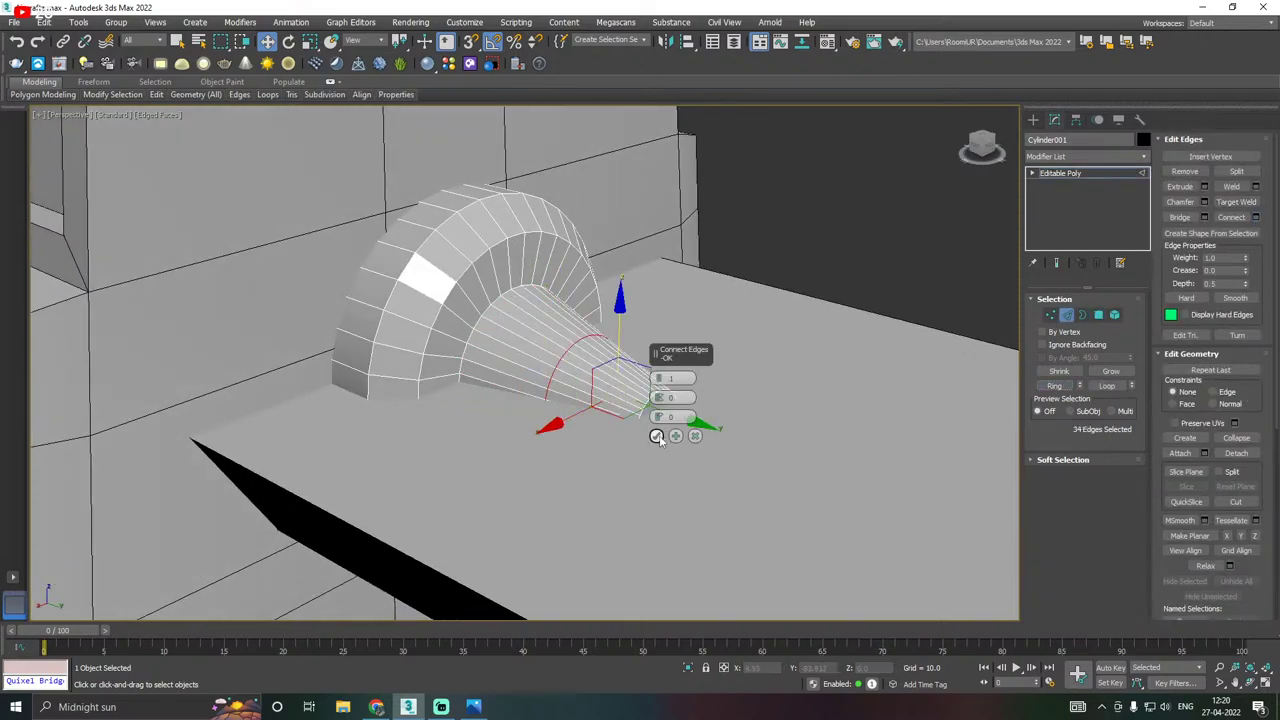
left_click(656, 436)
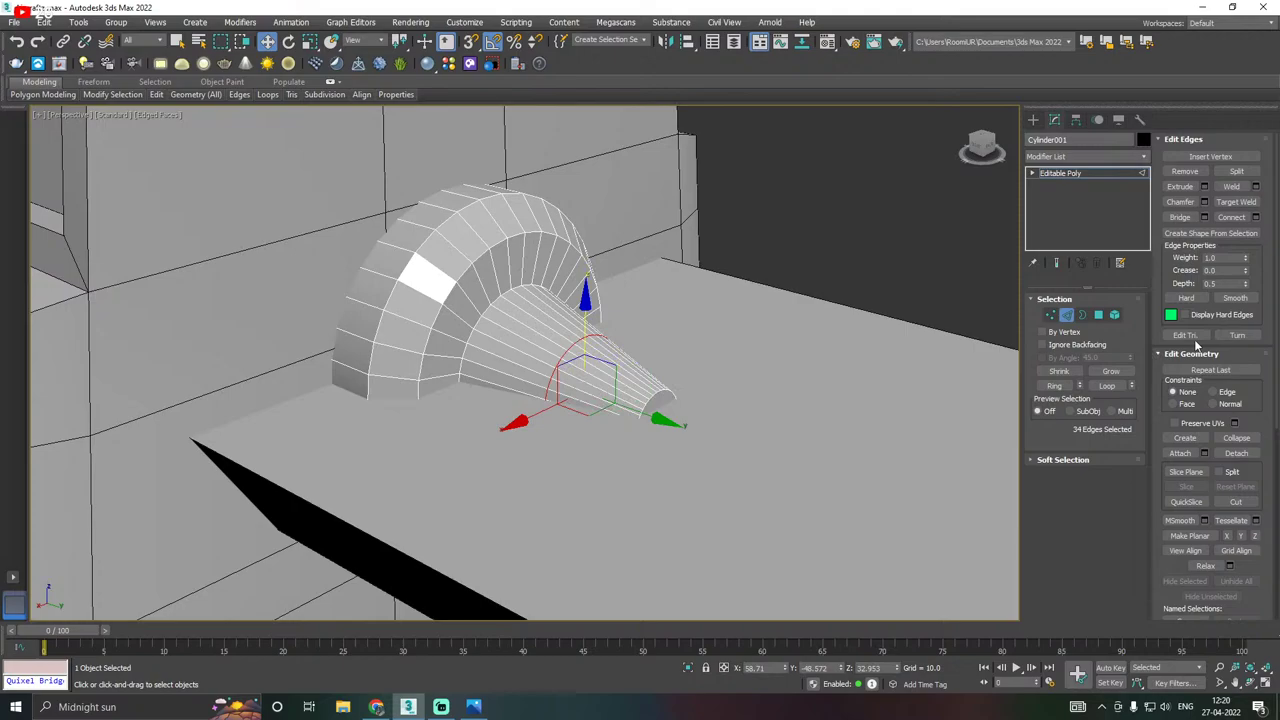
Extrude the new edge loop inward to form a narrow groove around the cone.
left_click(1206, 187)
mouse_move(660, 379)
left_mouse_down()
mouse_move(671, 425)
mouse_move(660, 385)
mouse_move(661, 404)
left_mouse_up()
scroll(525, 329, "up", 4)
left_click(655, 415)
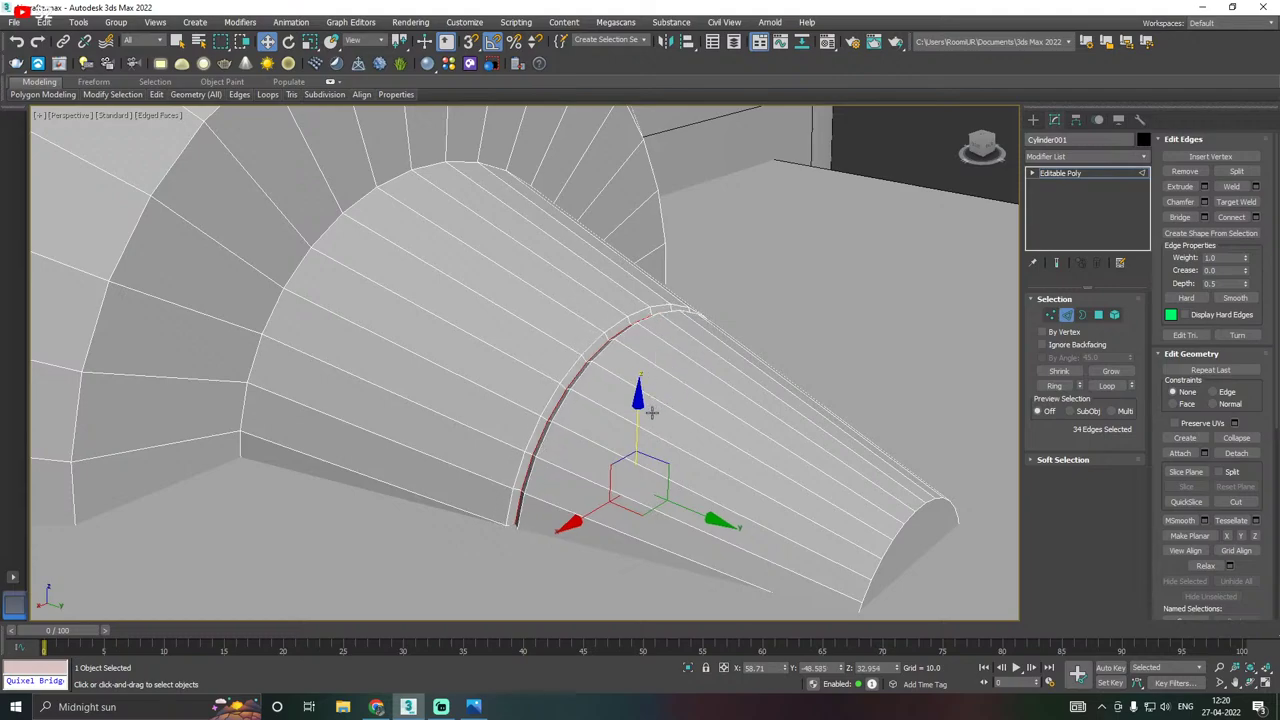
Select the groove's two border edge loops along with its inner loop and chamfer them by a small amount.
double_click(545, 407, "ctrl")
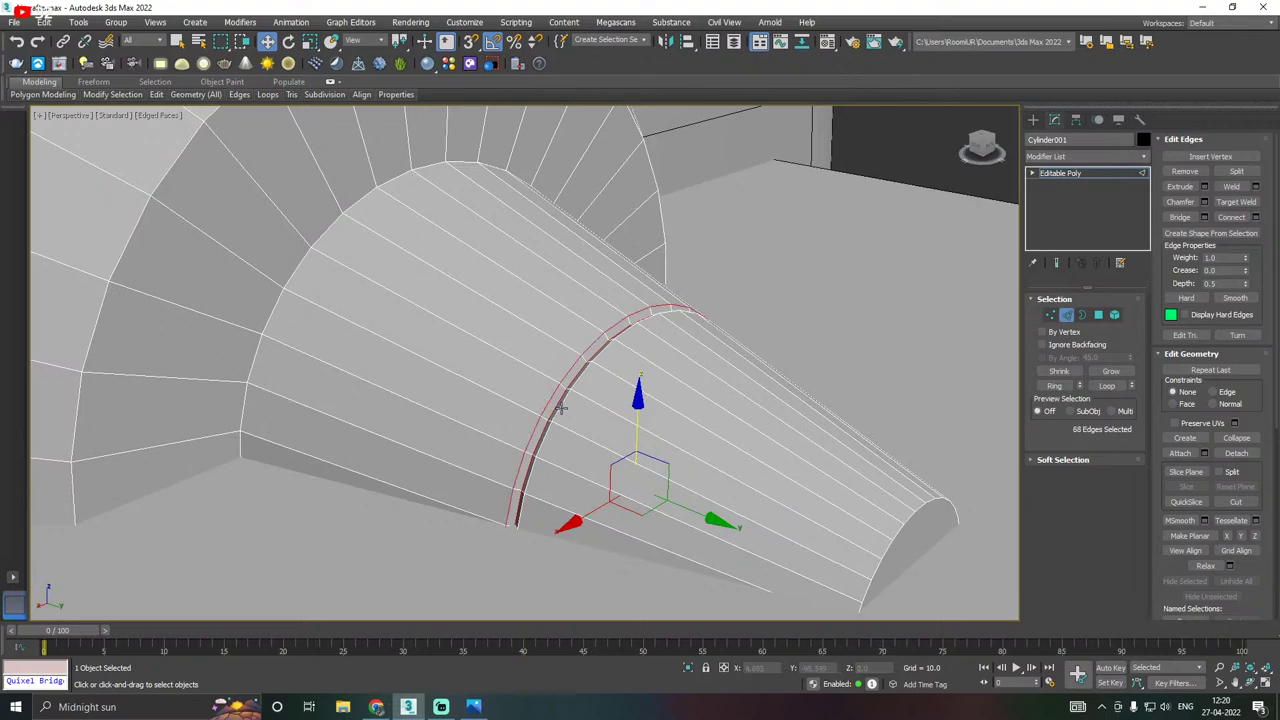
double_click(561, 408, "ctrl")
scroll(561, 400, "up", 3)
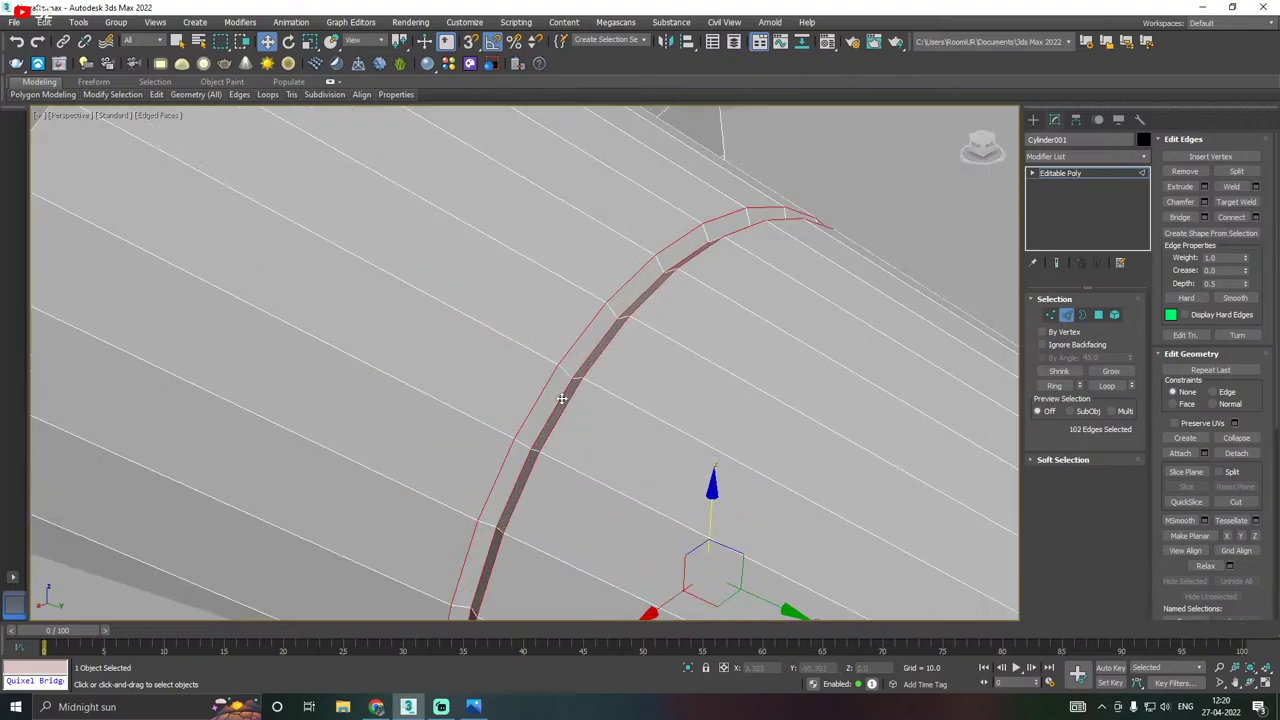
left_click(1204, 201)
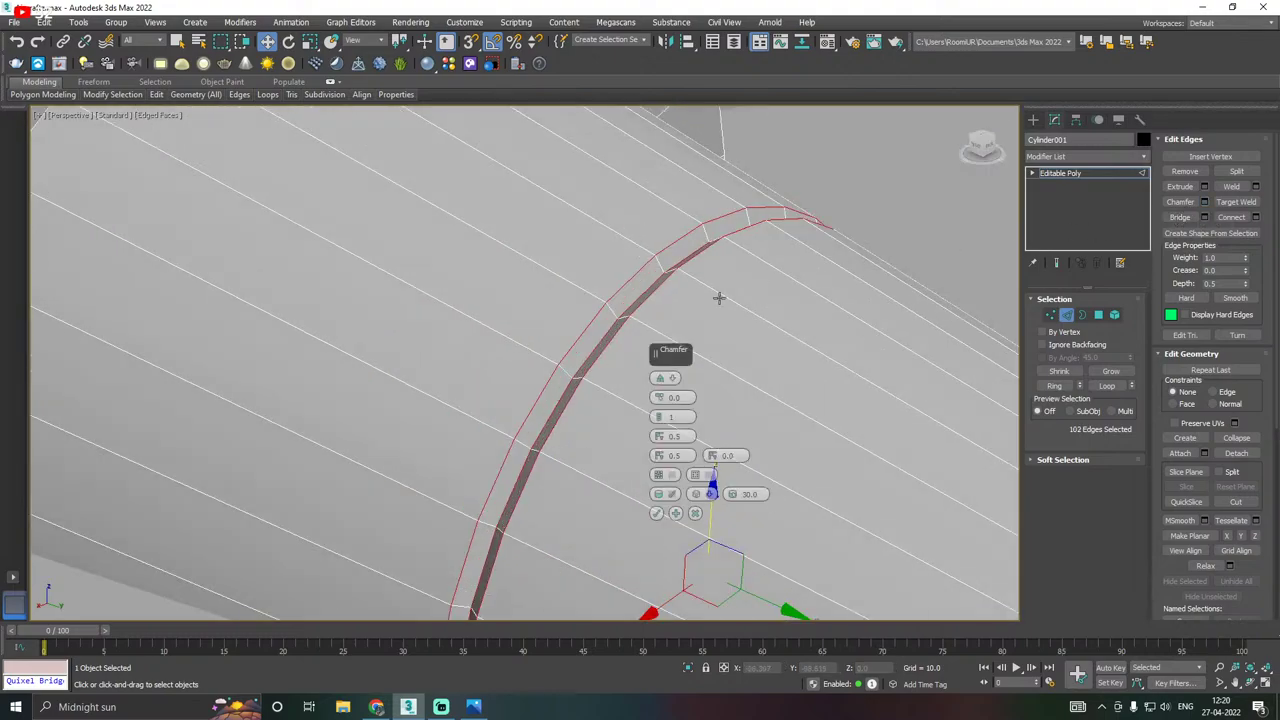
left_click(659, 415)
left_click(659, 415)
left_click(659, 415)
left_click(659, 415)
left_click(659, 415)
left_click(659, 415)
left_click(659, 415)
left_click(660, 416)
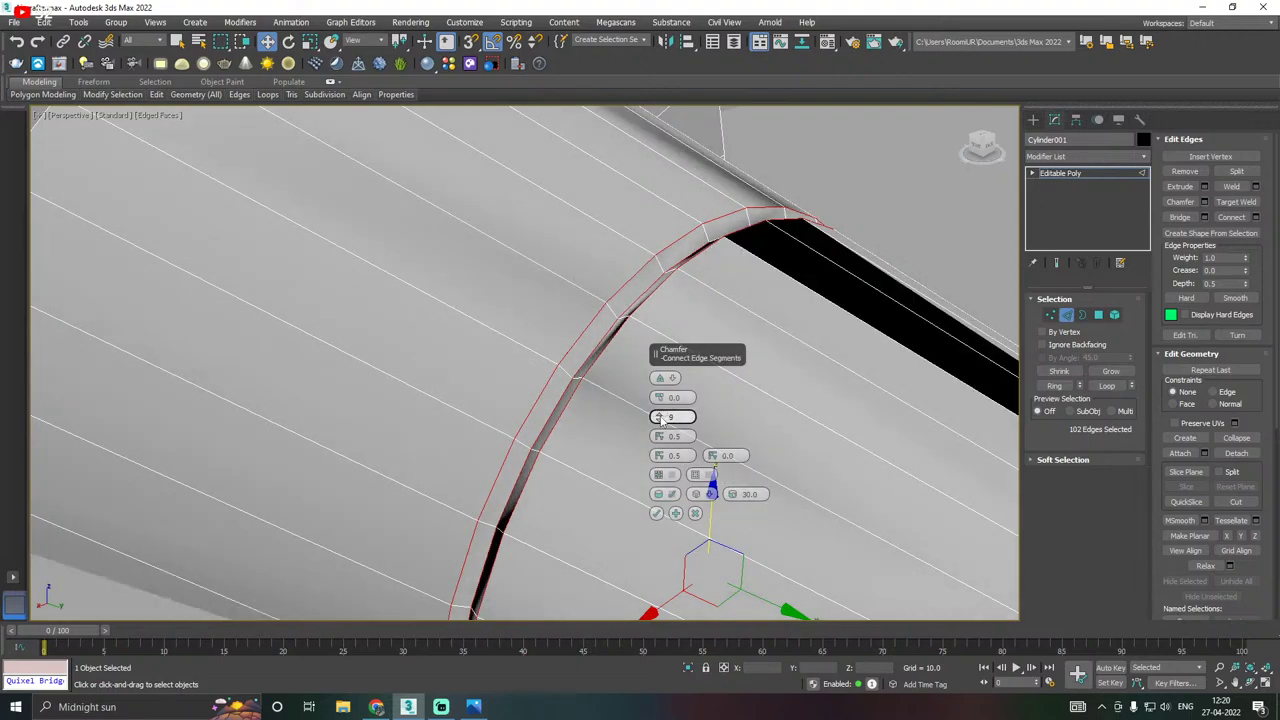
mouse_move(660, 403)
left_mouse_down()
mouse_move(660, 423)
mouse_move(658, 405)
left_mouse_up()
left_click(656, 514)
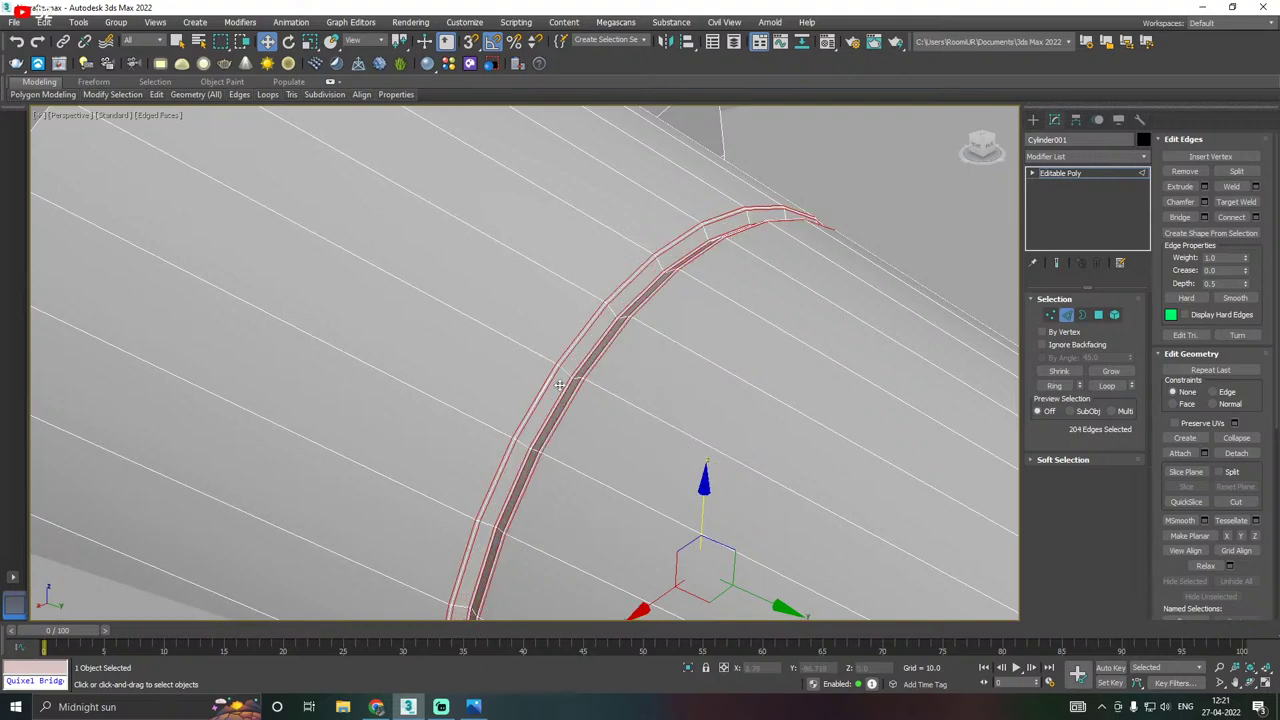
Isolate the cone part for polygon editing and view it from the front.
scroll(562, 382, "down", 10)
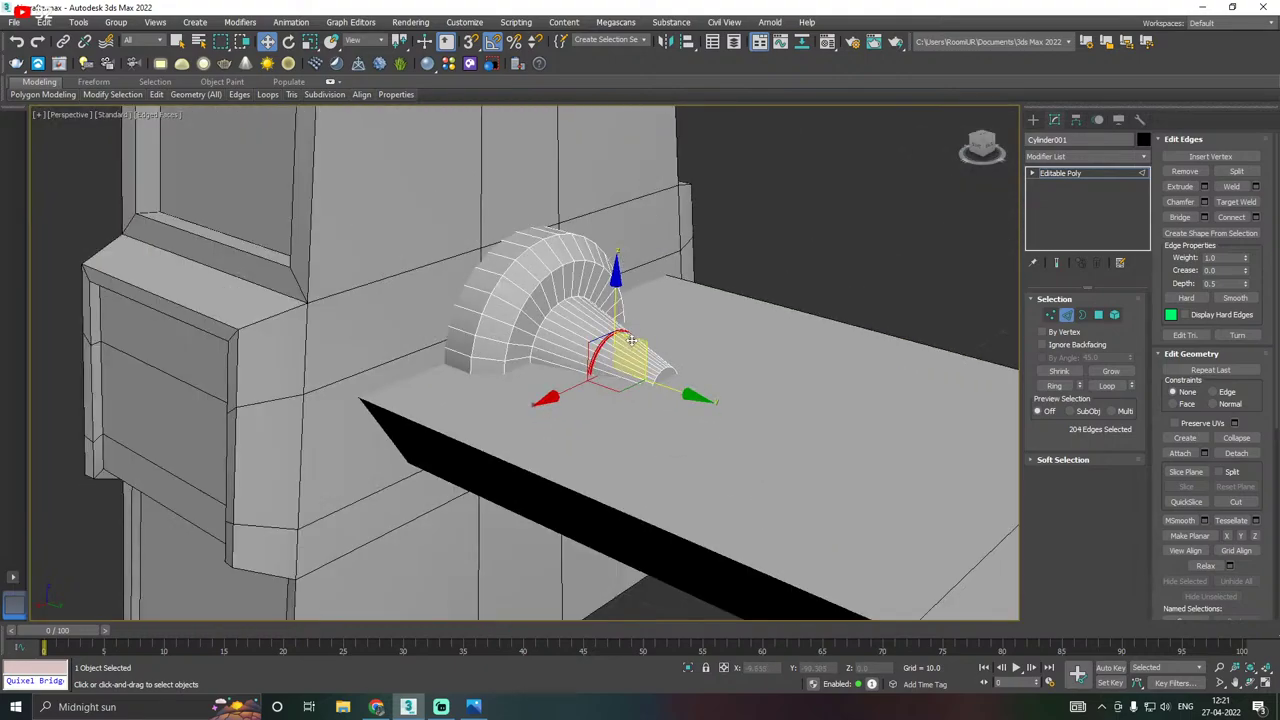
left_click(1099, 315)
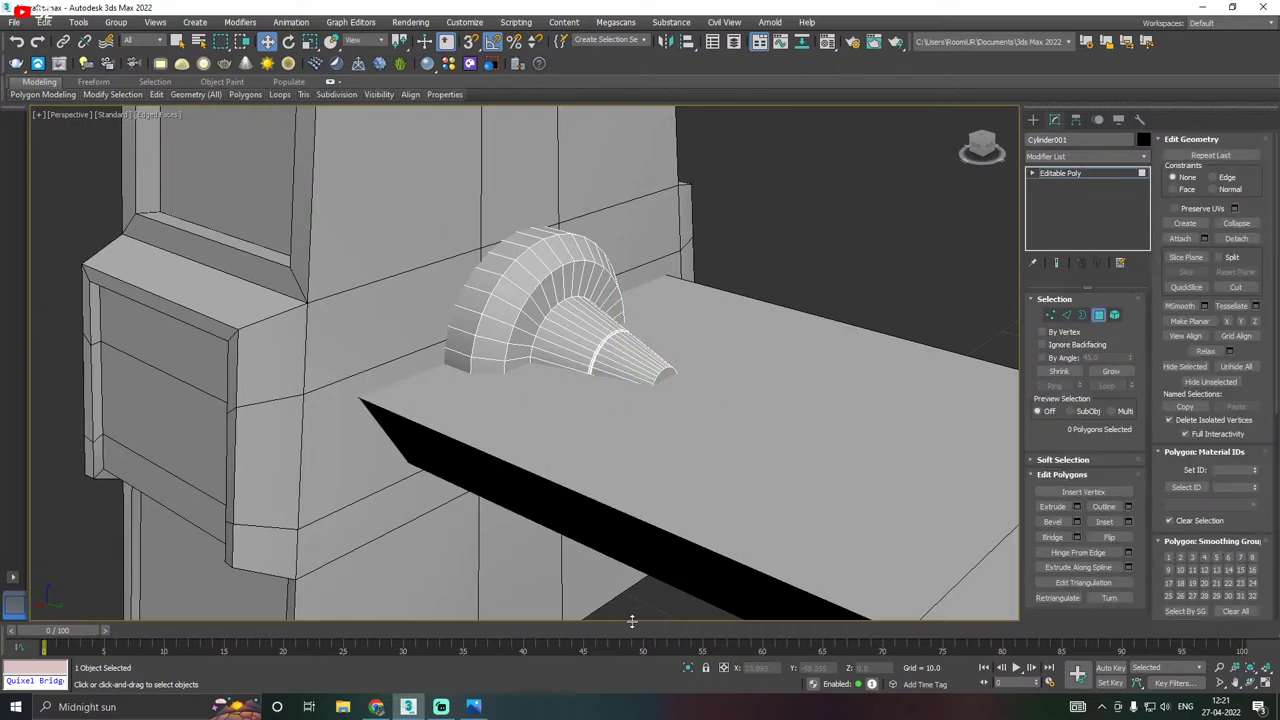
left_click(688, 667)
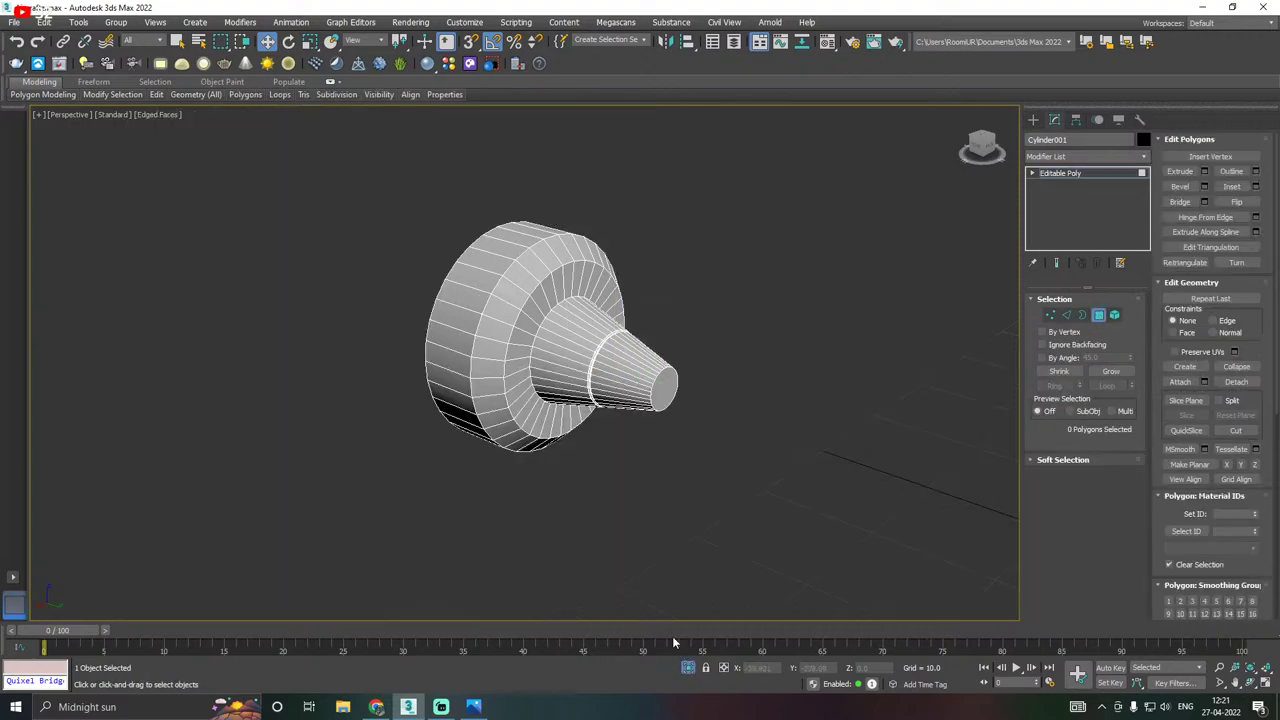
left_click(500, 325)
middle_click_drag(500, 325, 603, 287, "alt")
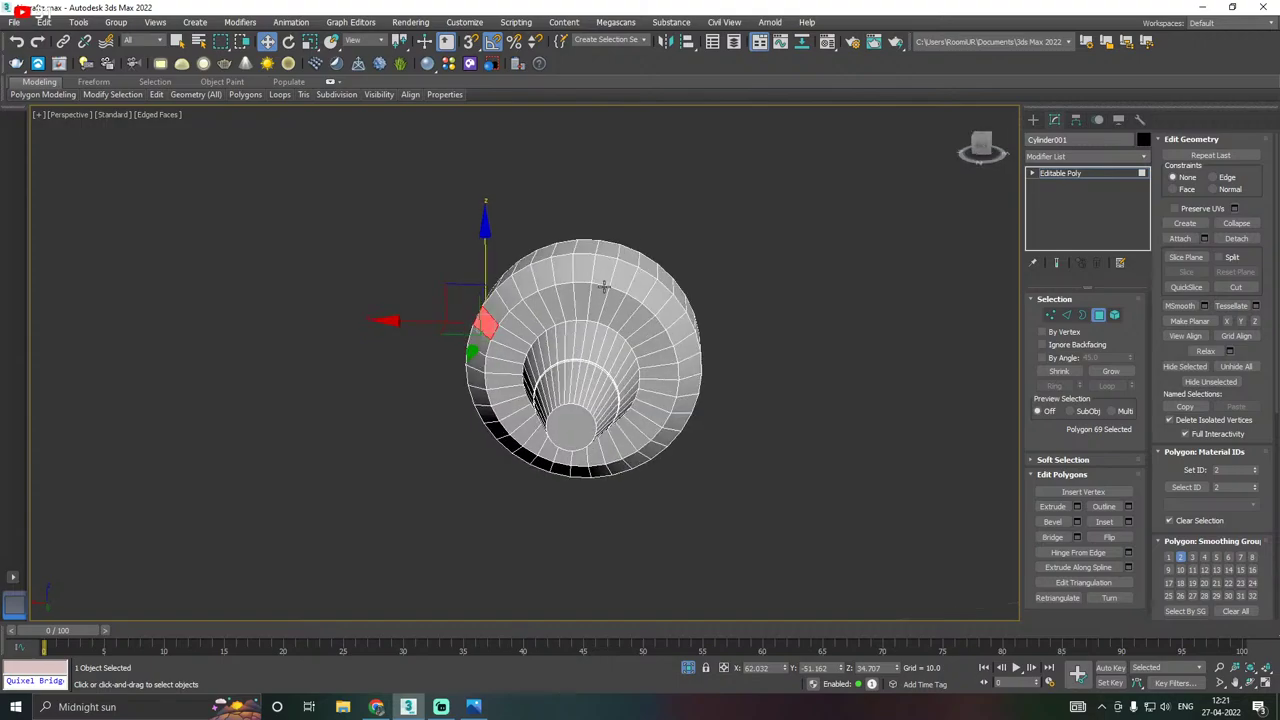
key("f")
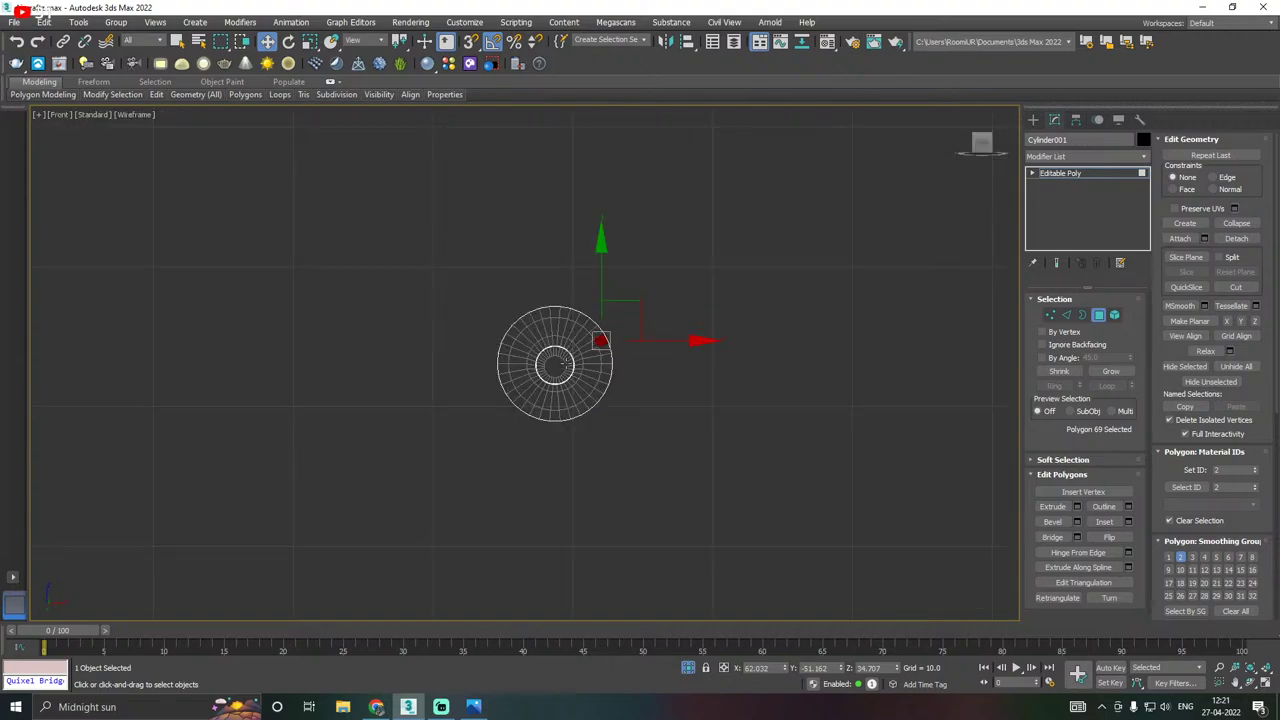
key("shift+z")
middle_click_drag(505, 323, 513, 331, "alt")
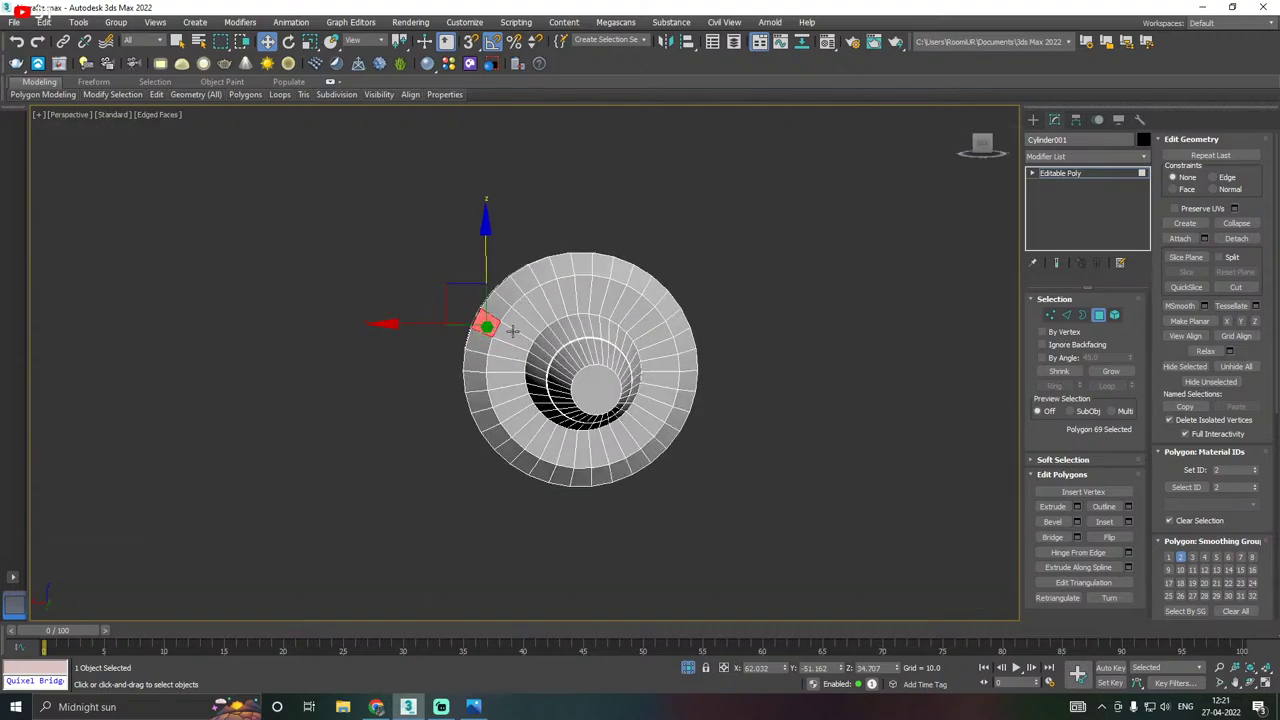
Select eight evenly spaced polygons around the outer beveled ring of the part.
left_click(476, 383)
left_click(687, 379, "ctrl")
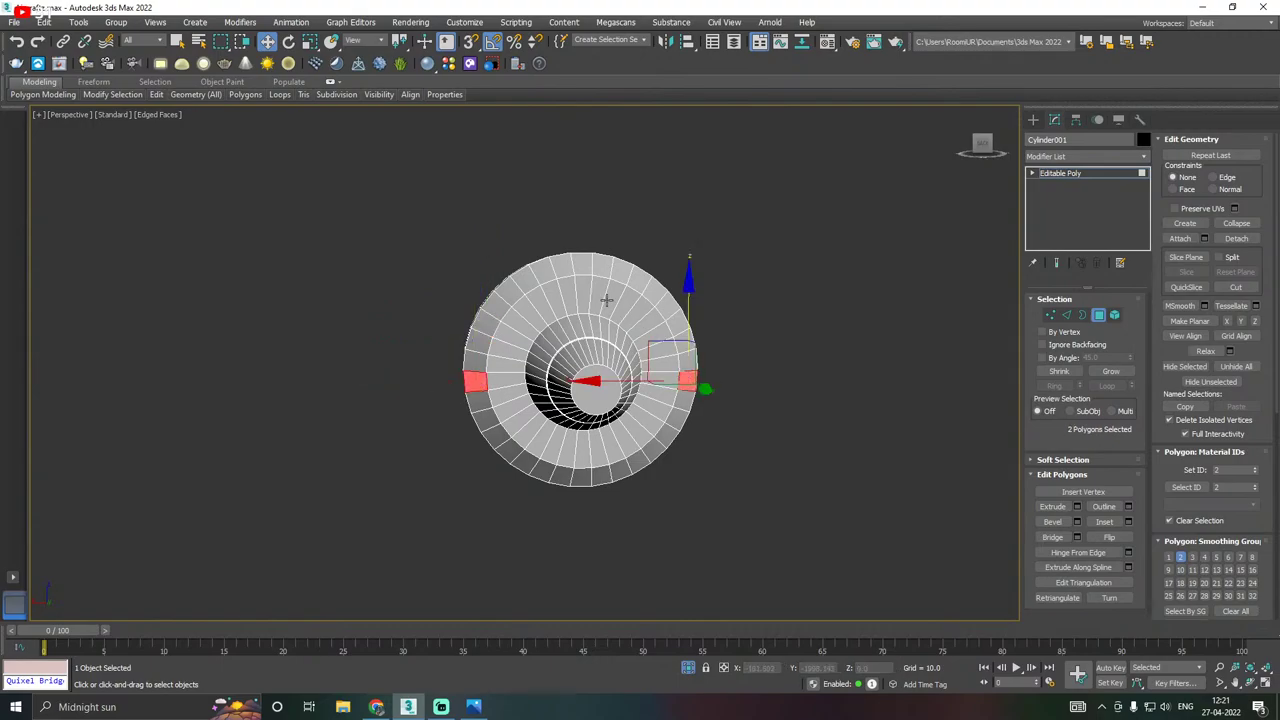
left_click(587, 266, "ctrl")
left_click(584, 477, "ctrl")
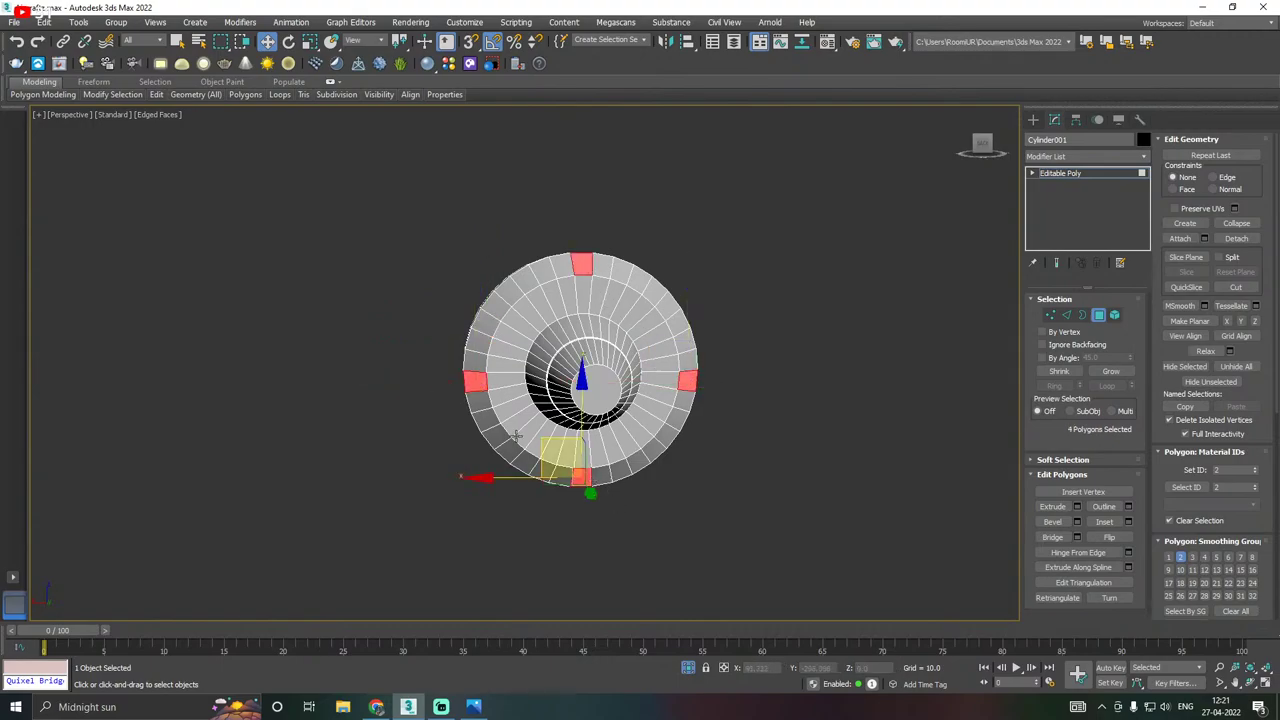
left_click(504, 292, "ctrl")
left_click(652, 450, "ctrl")
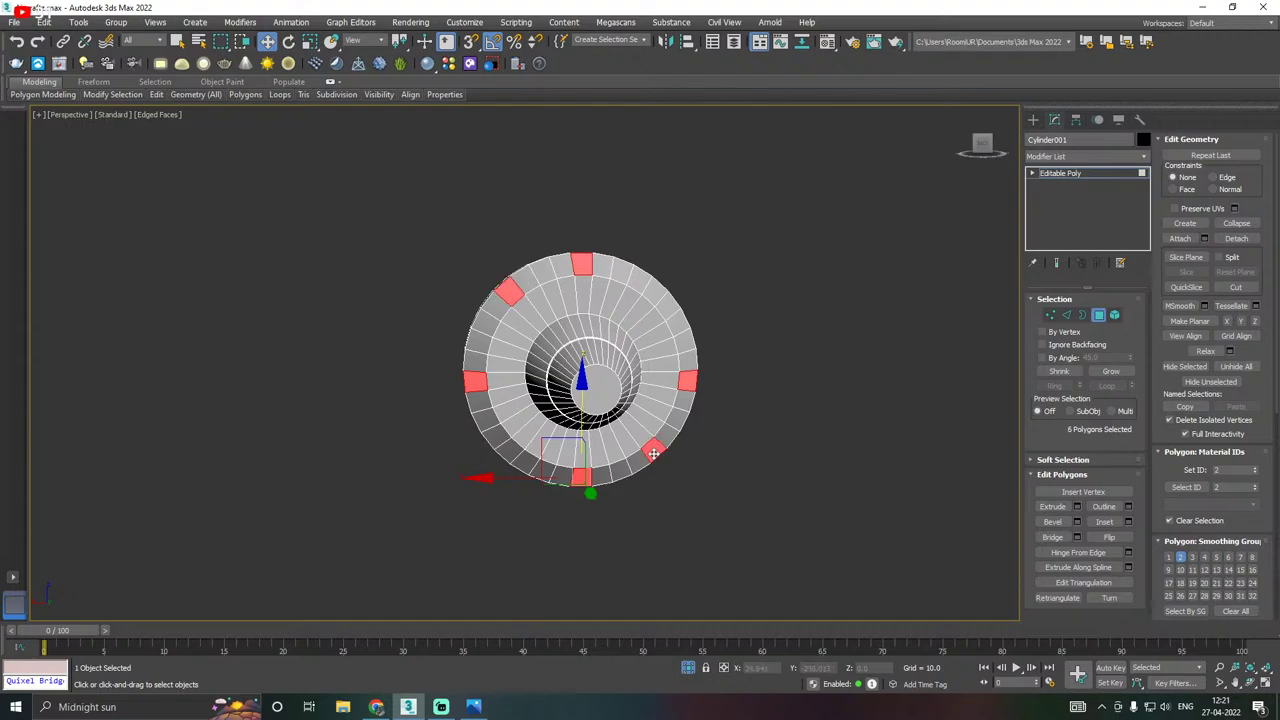
left_click(510, 449, "ctrl")
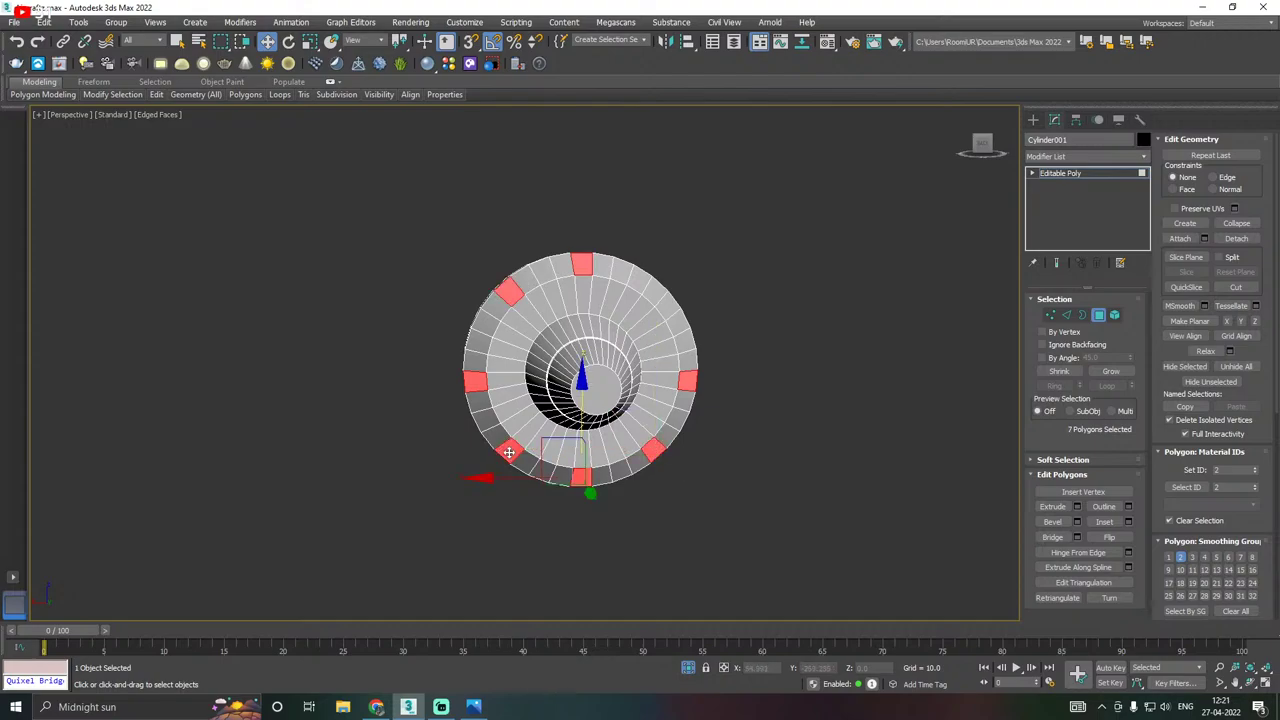
left_click(668, 306, "ctrl")
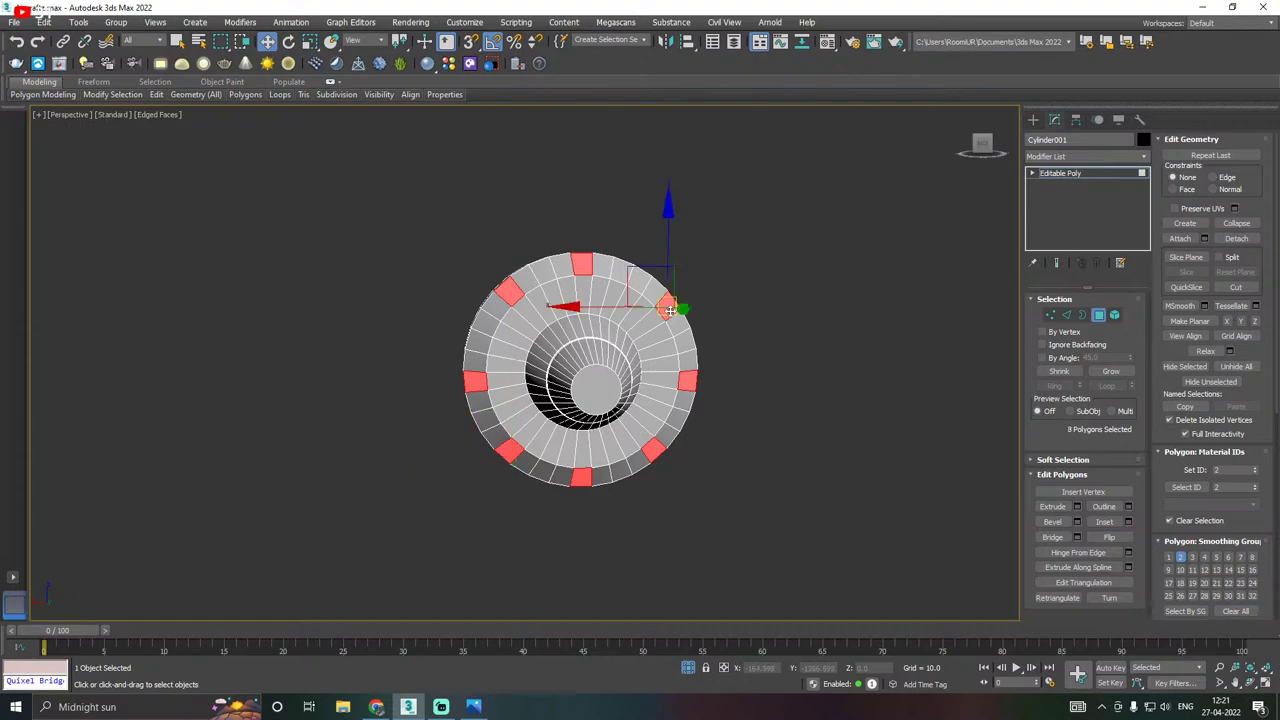
Inset the eight selected ring polygons by 0.218.
middle_click_drag(670, 308, 735, 308, "alt")
scroll(735, 308, "up", 3)
left_click(1127, 522)
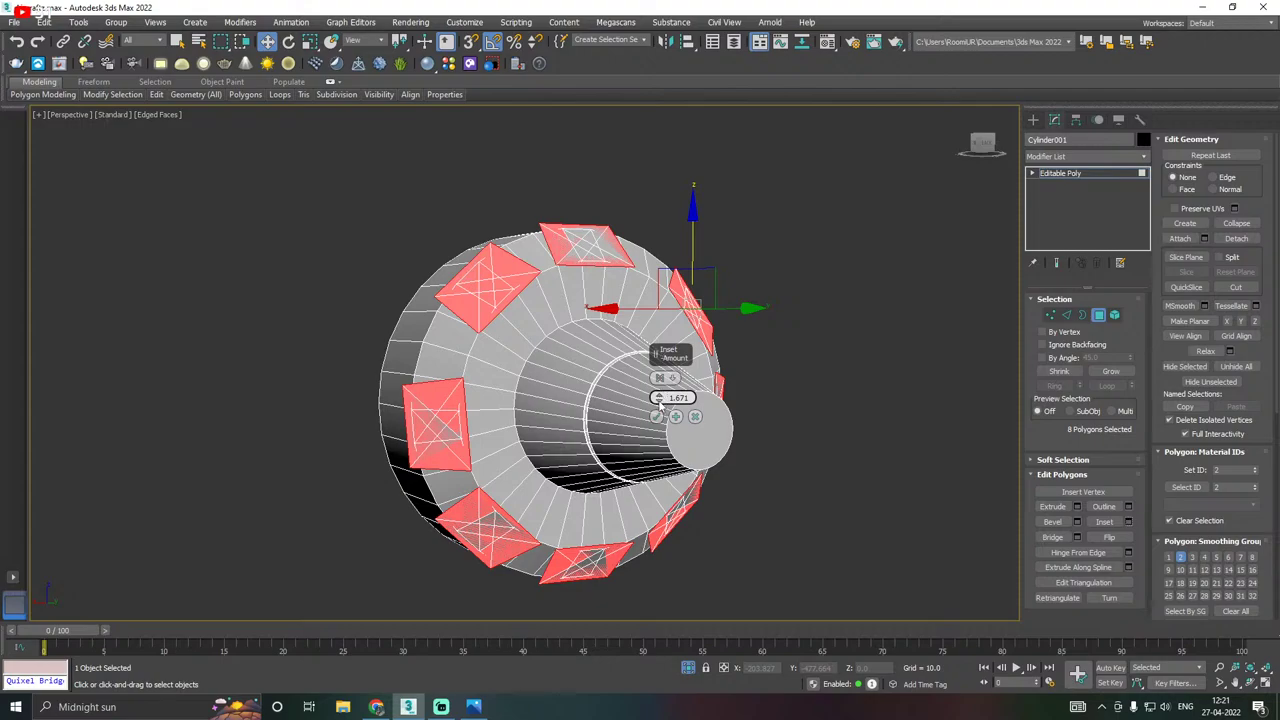
left_click_drag(660, 400, 656, 407)
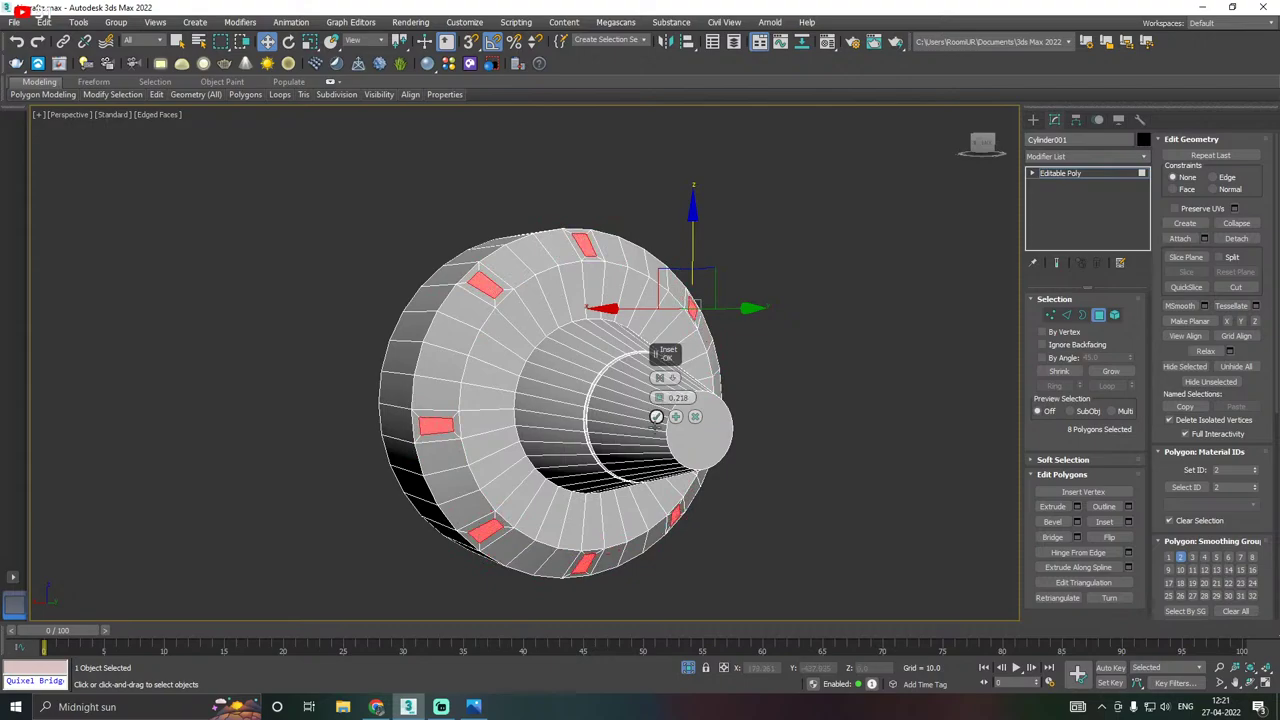
left_click(658, 416)
Extrude the eight inset polygons inward to form small recessed slots in the beveled ring.
middle_click_drag(658, 416, 455, 420, "alt")
scroll(460, 415, "up", 3)
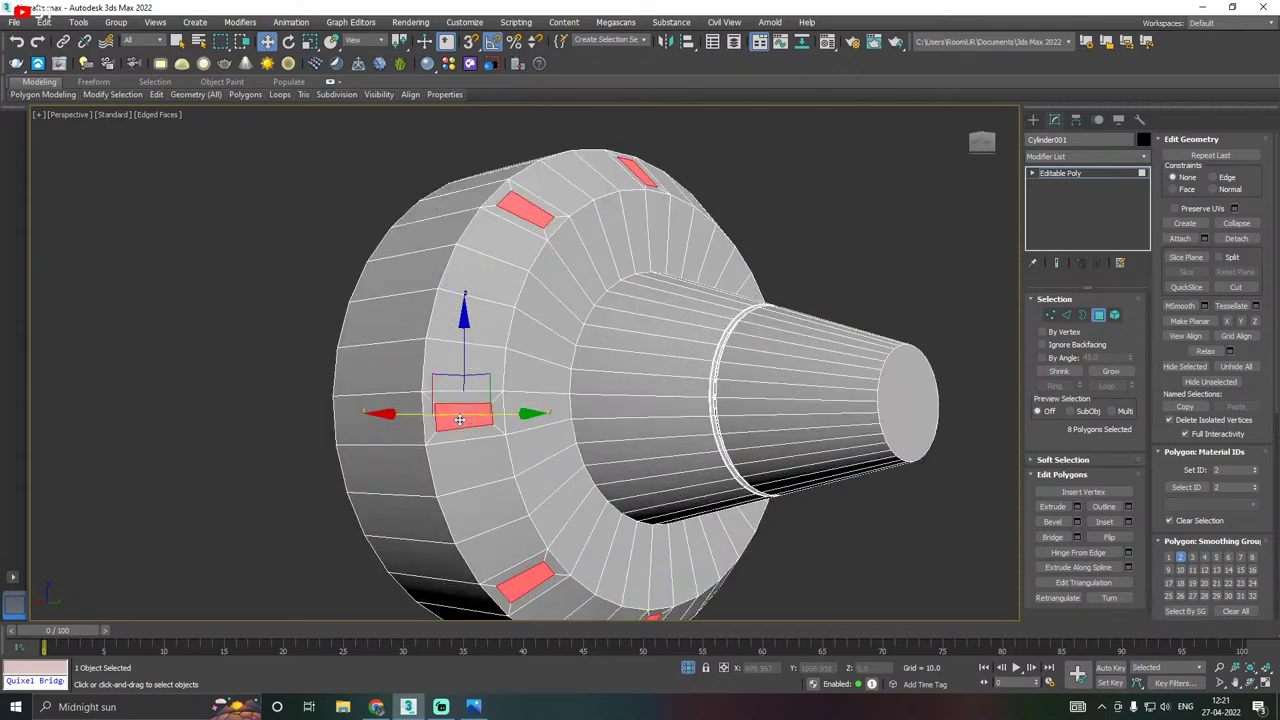
scroll(605, 412, "up", 5)
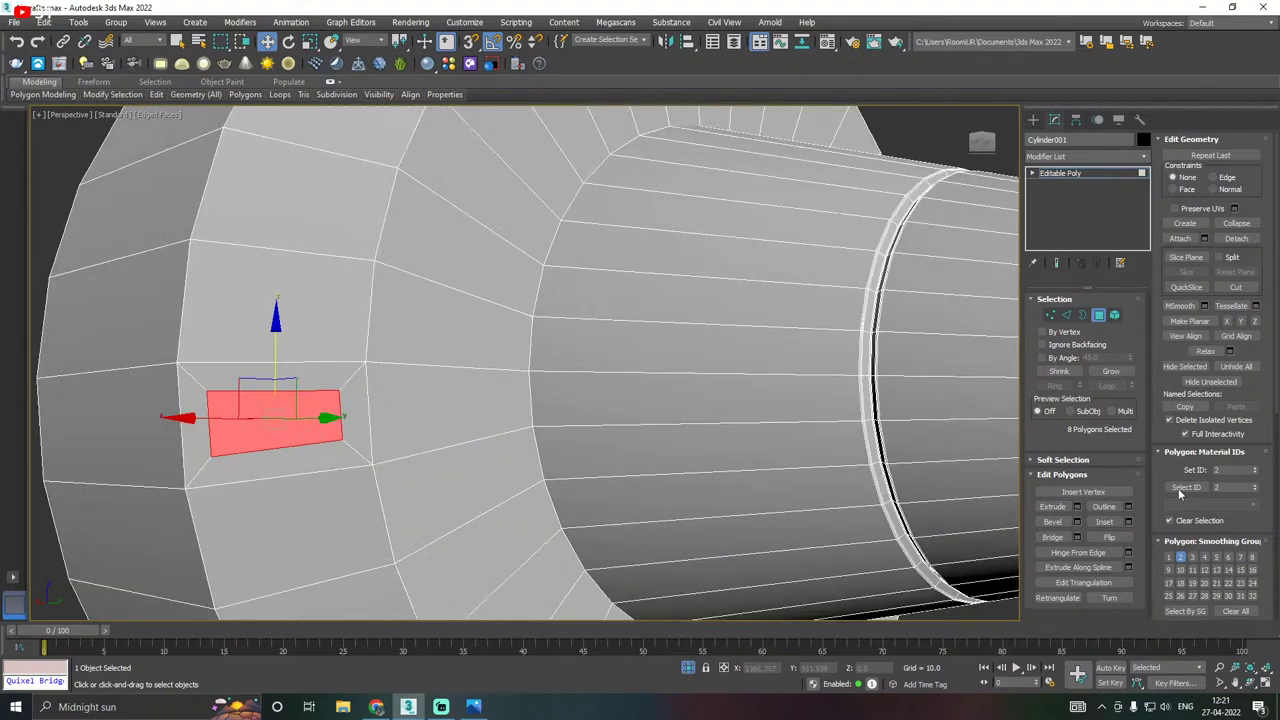
left_click(1078, 507)
scroll(700, 447, "up", 2)
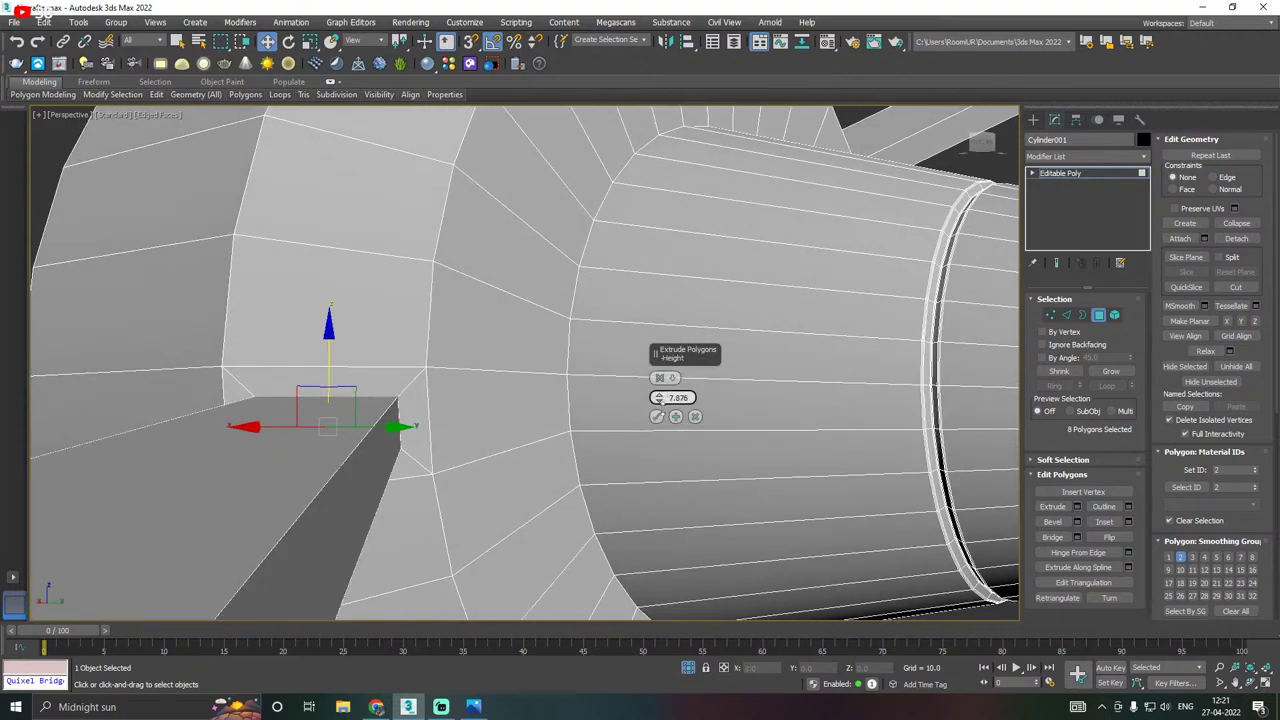
left_click_drag(658, 397, 680, 455)
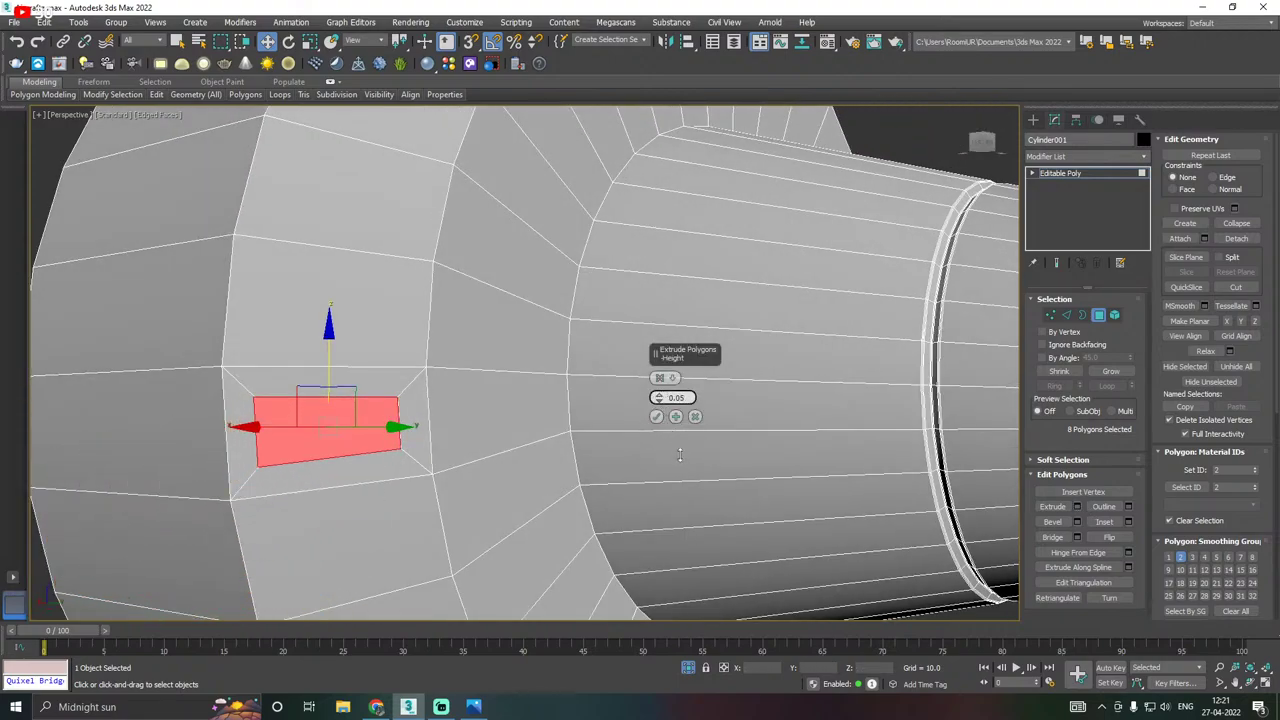
left_click(656, 416)
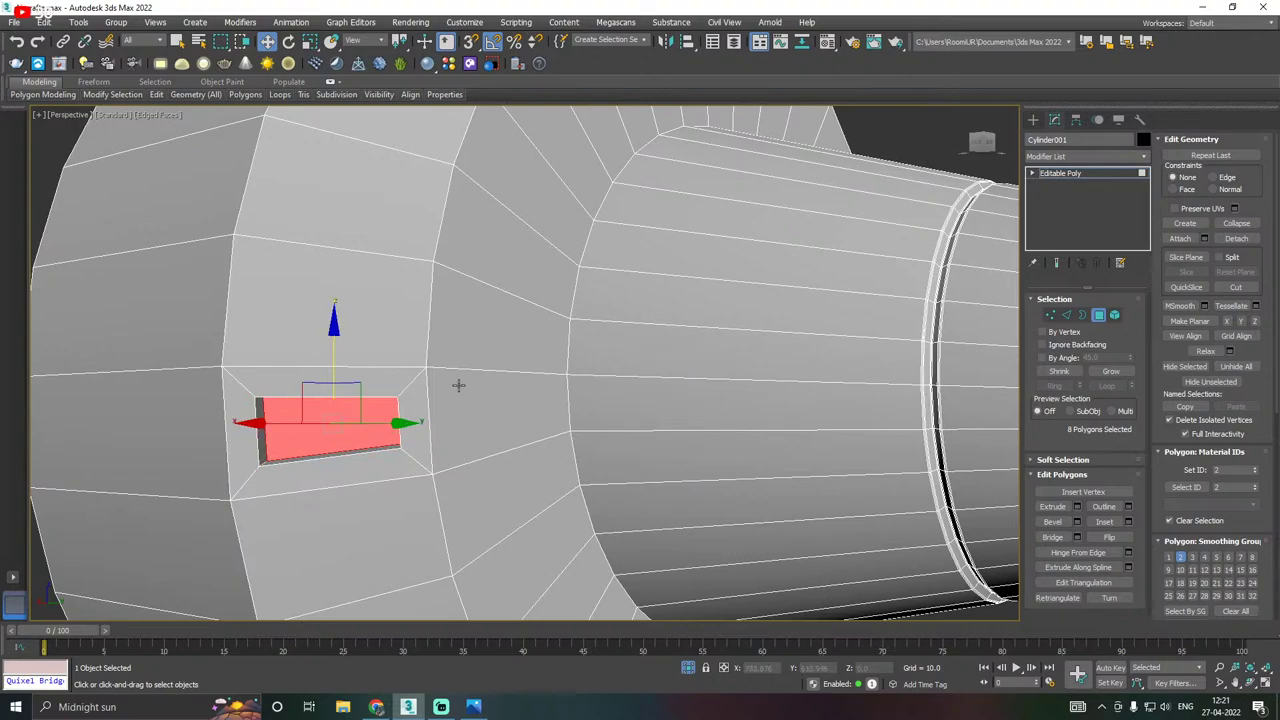
Preview NURMS smoothing on the slotted cone part and turn it off again.
scroll(458, 385, "down", 4)
middle_click_drag(597, 369, 601, 391, "alt")
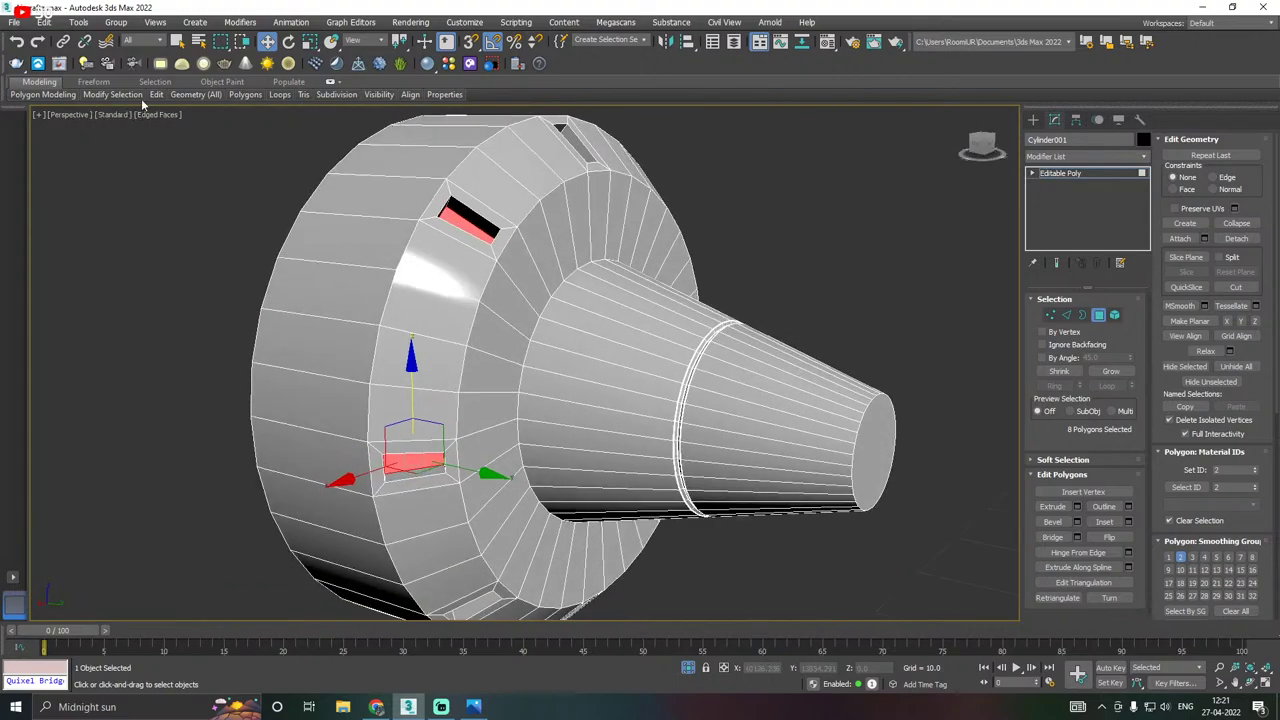
mouse_move(154, 96)
middle_click_drag(549, 246, 478, 270, "alt")
left_click(188, 192)
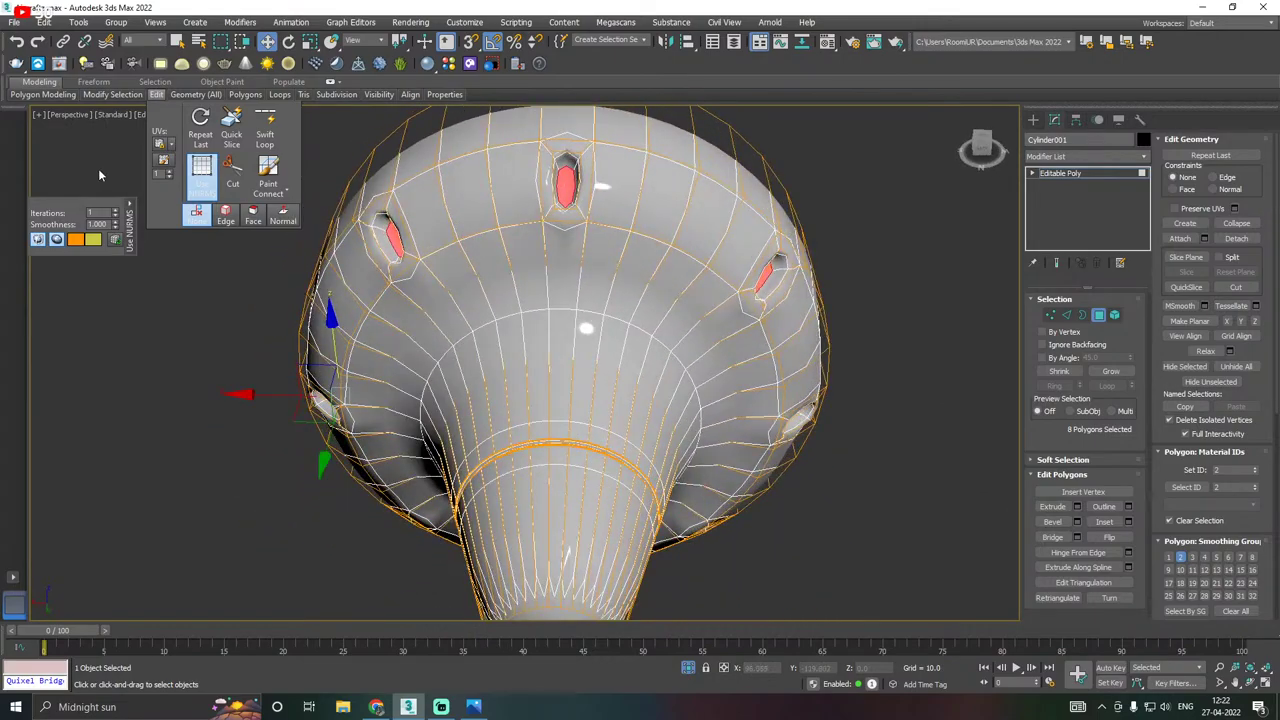
left_click(201, 170)
middle_click_drag(450, 203, 618, 203, "alt")
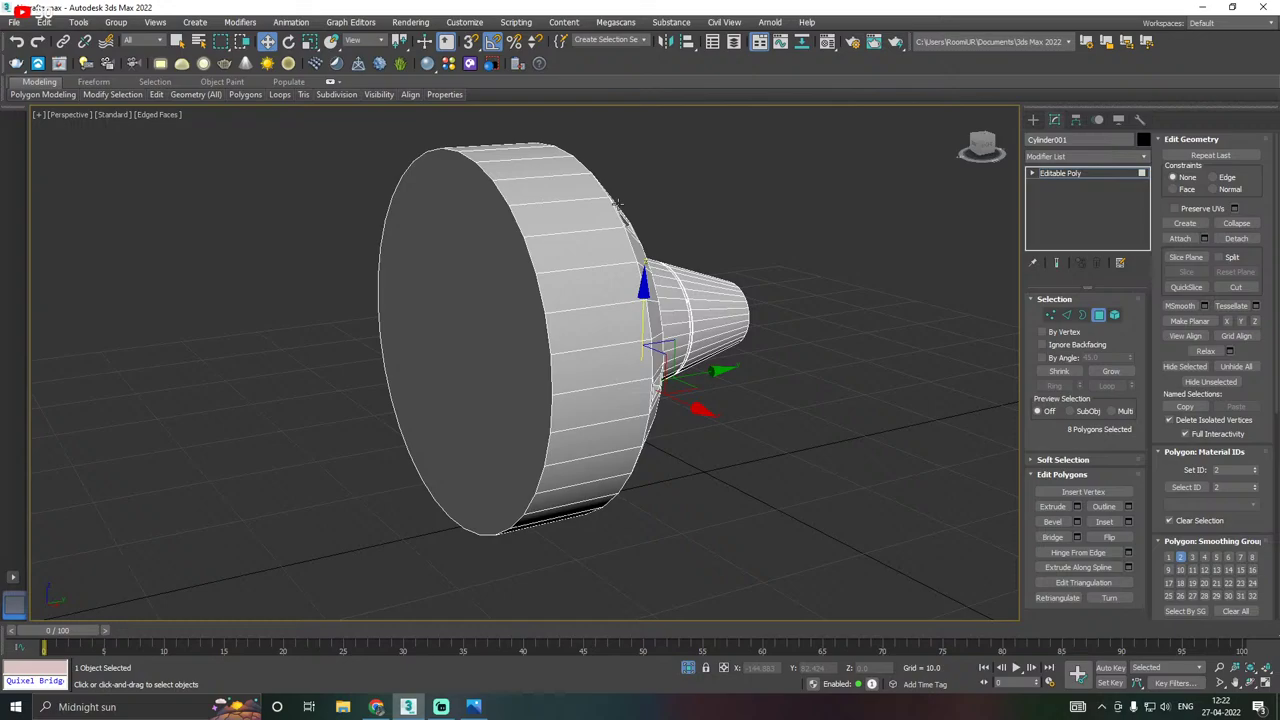
Finish polygon editing on the cone part, restore the full scene and isolate the large body block behind it.
left_click(1136, 176)
left_click(687, 668)
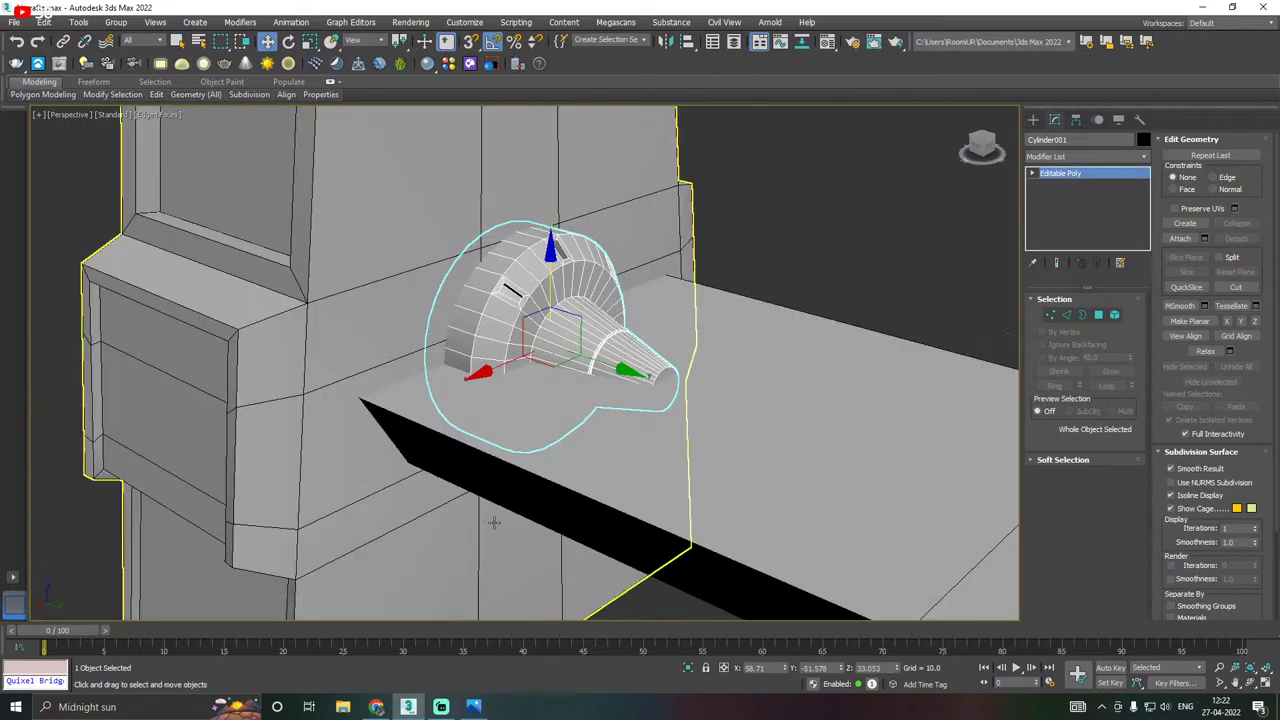
left_click(389, 307)
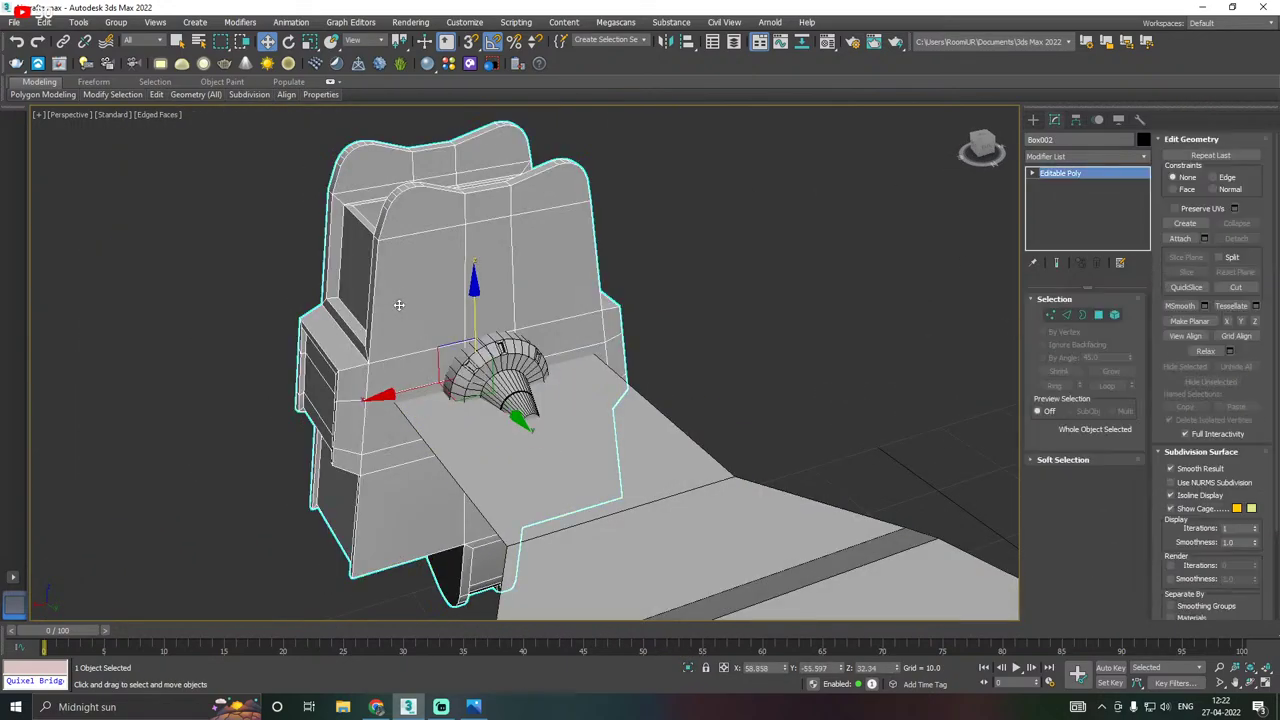
left_click(688, 668)
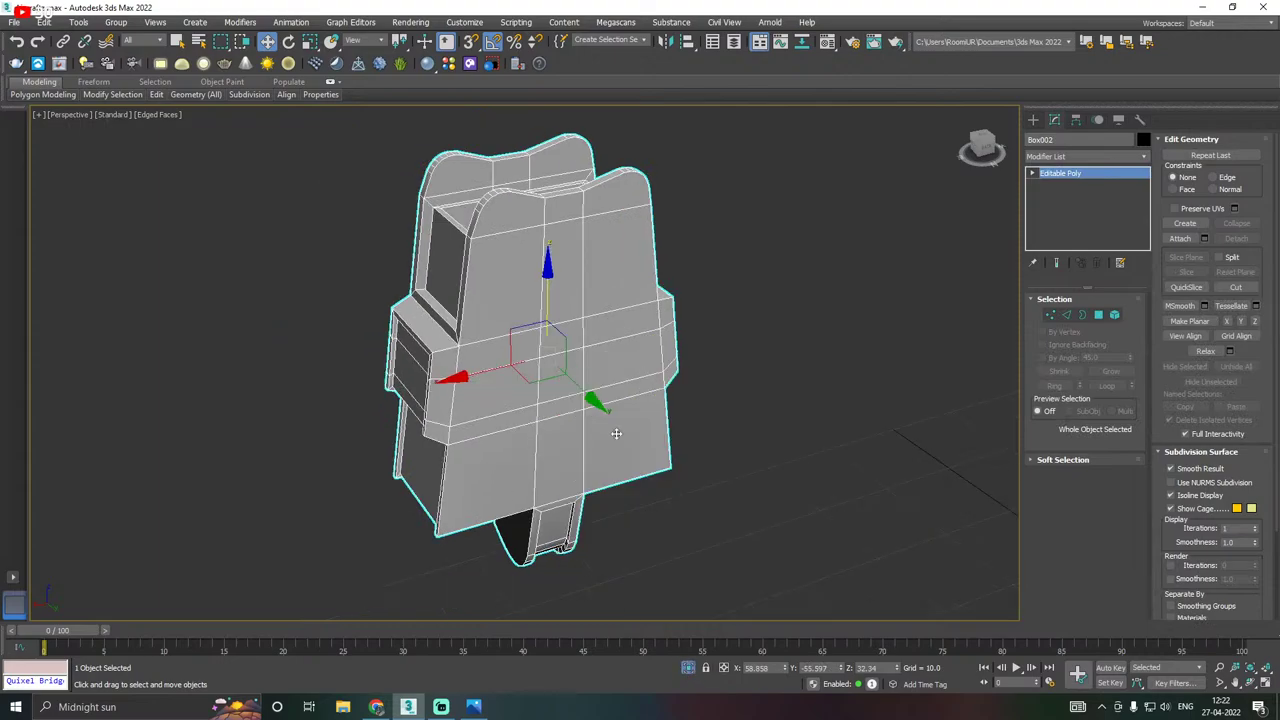
Inset the five stacked polygons of the left outer column on the block's broad face as one group.
middle_click_drag(616, 434, 565, 397, "alt")
left_click(1098, 315)
left_click(470, 450)
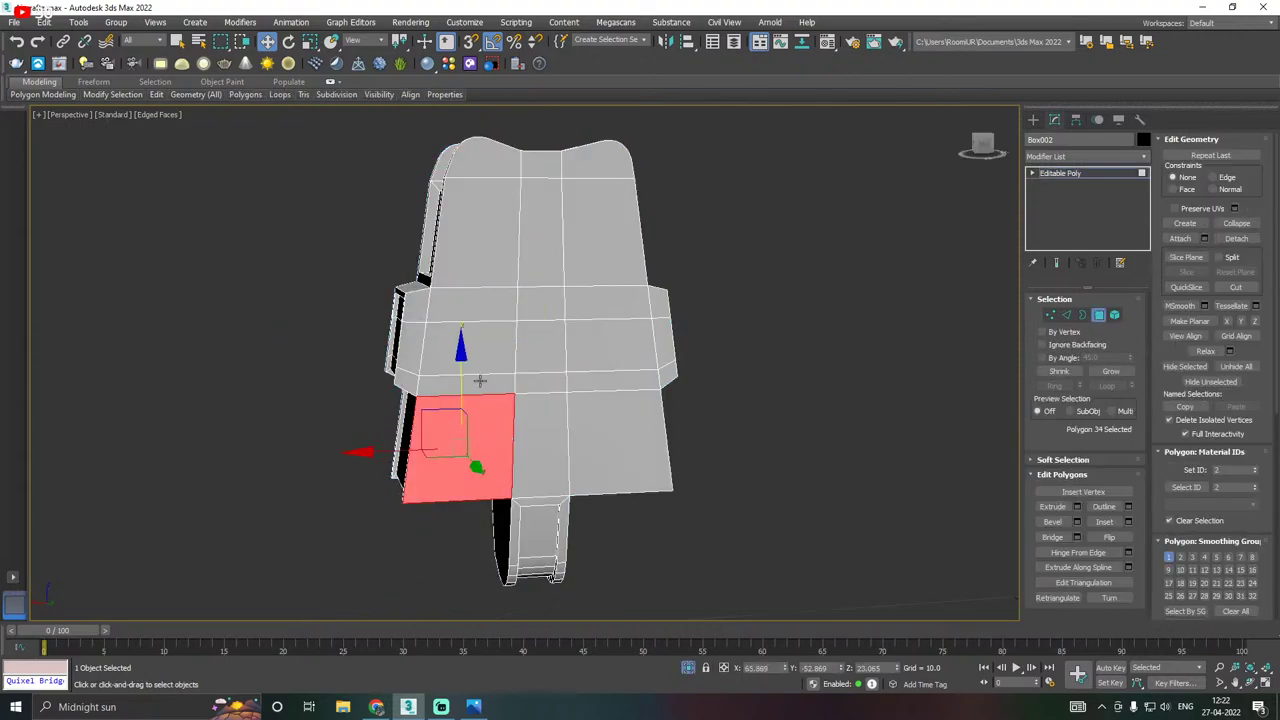
left_click(494, 364, "ctrl")
left_click(615, 404, "ctrl")
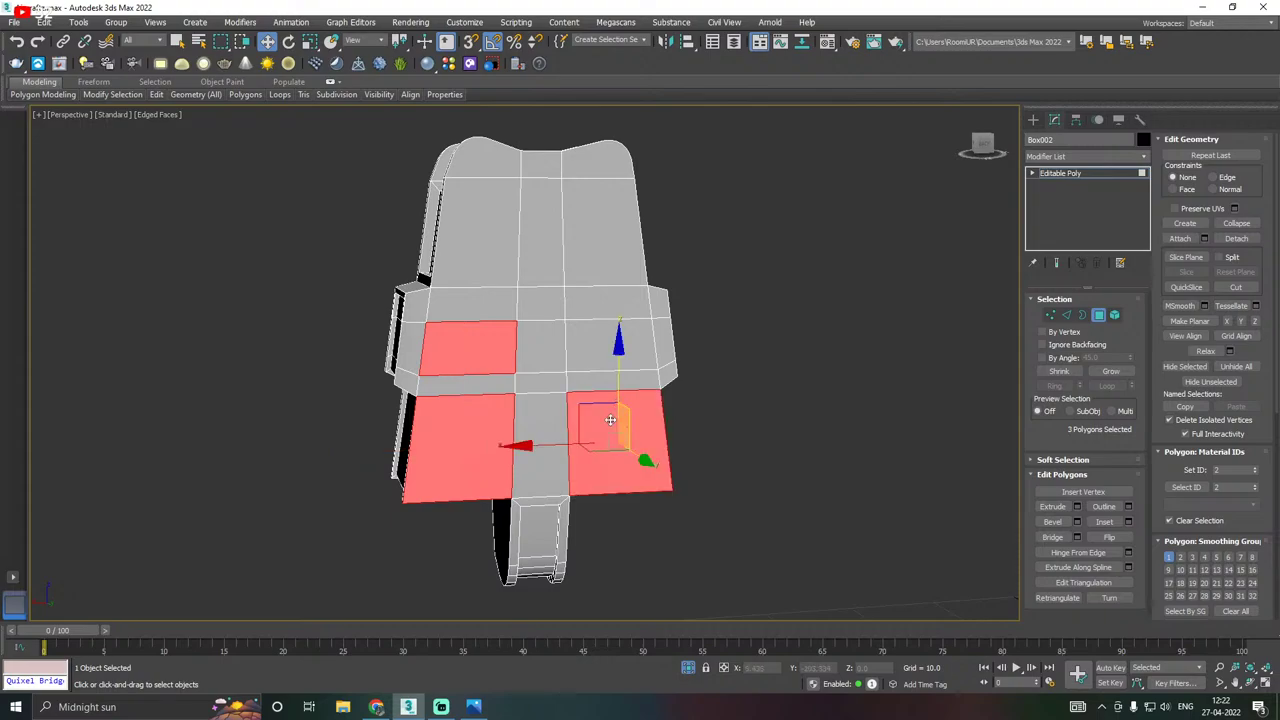
left_click(492, 420)
left_click(490, 380, "ctrl")
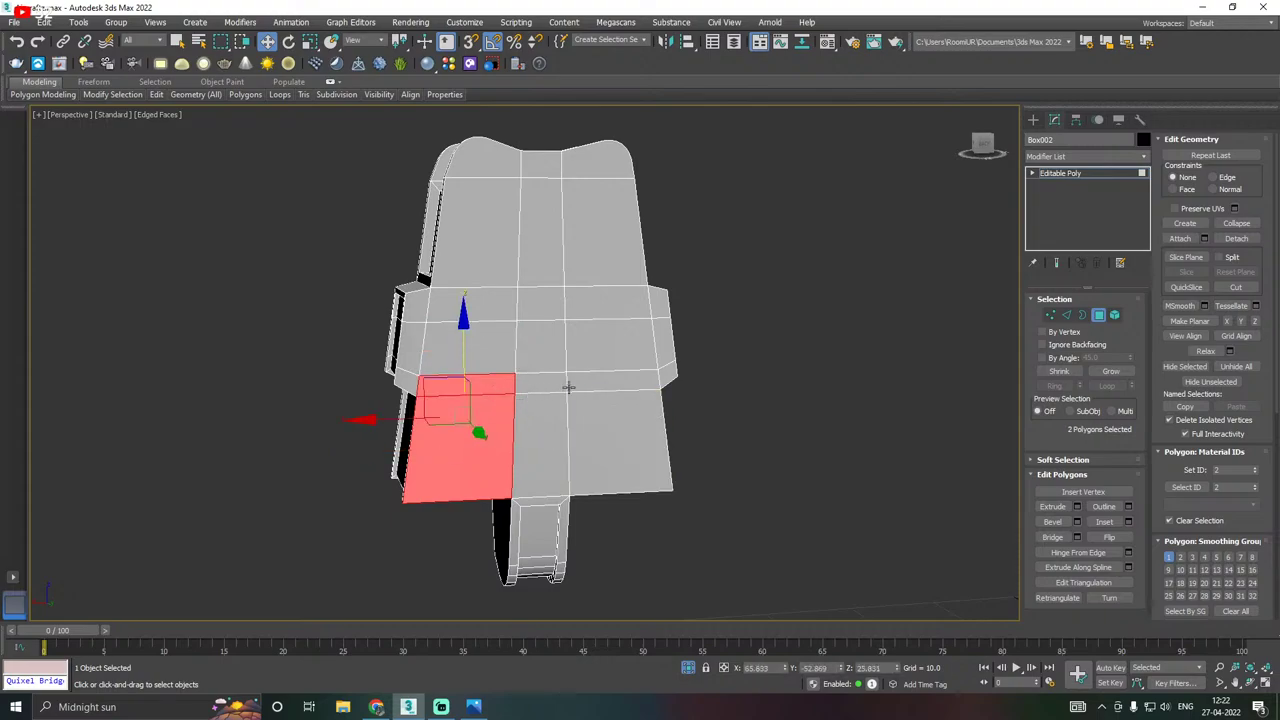
left_click(508, 360, "ctrl")
left_click(495, 305, "ctrl")
left_click(497, 247, "ctrl")
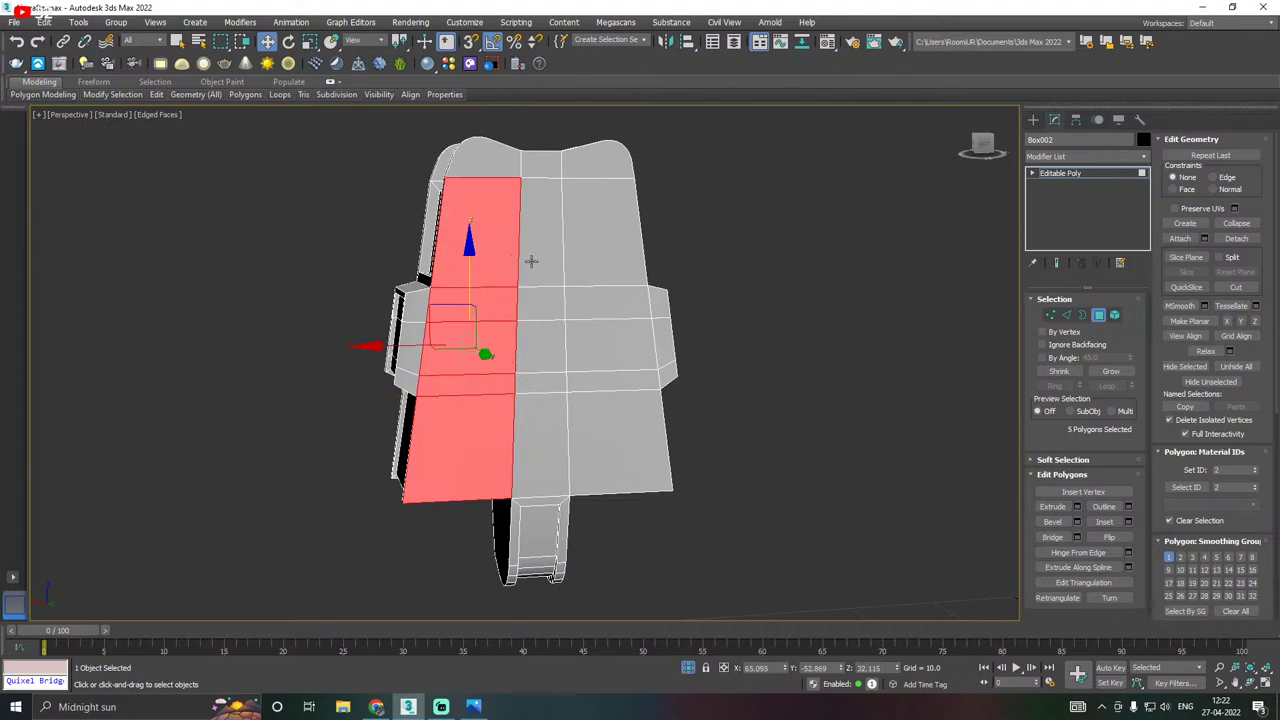
middle_click_drag(493, 307, 572, 280, "alt")
left_click(1128, 522)
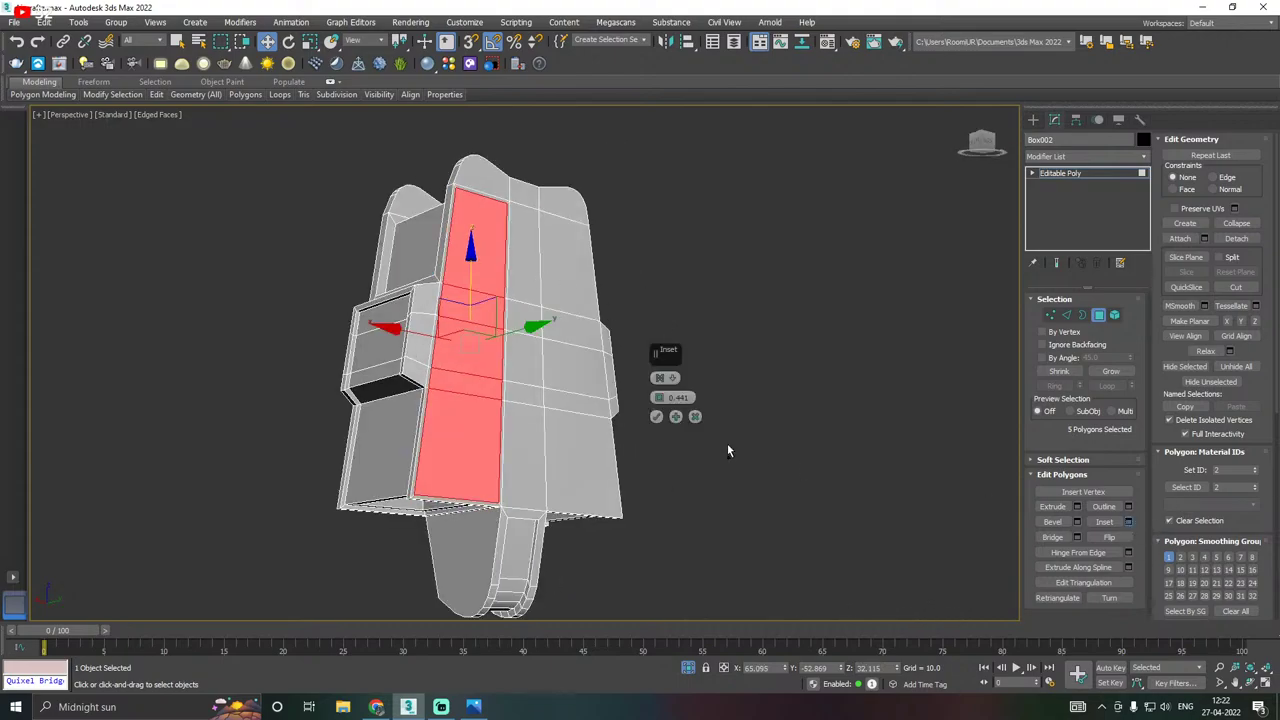
middle_click_drag(728, 449, 657, 414, "alt")
left_click_drag(657, 395, 657, 382)
left_click(657, 417)
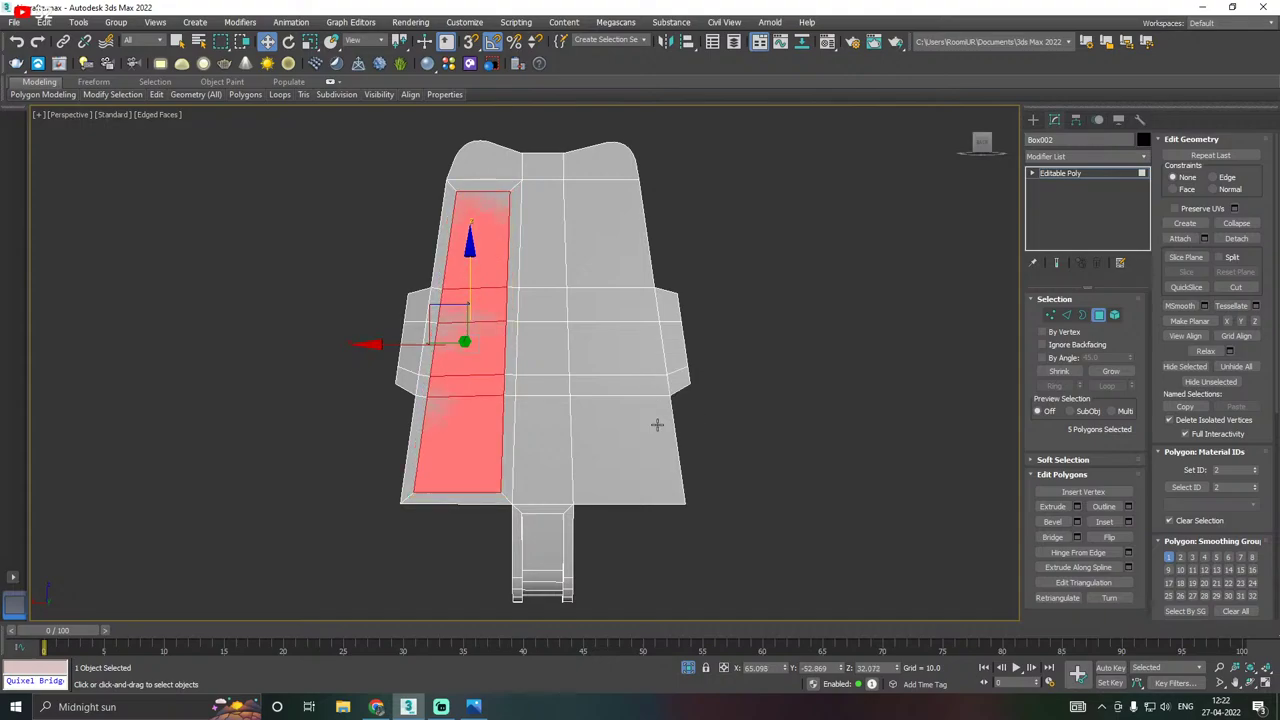
Inset the five polygons of the right outer column on the same face by the same amount as the left.
left_click(637, 431)
left_click(605, 385, "ctrl")
left_click(601, 360, "ctrl")
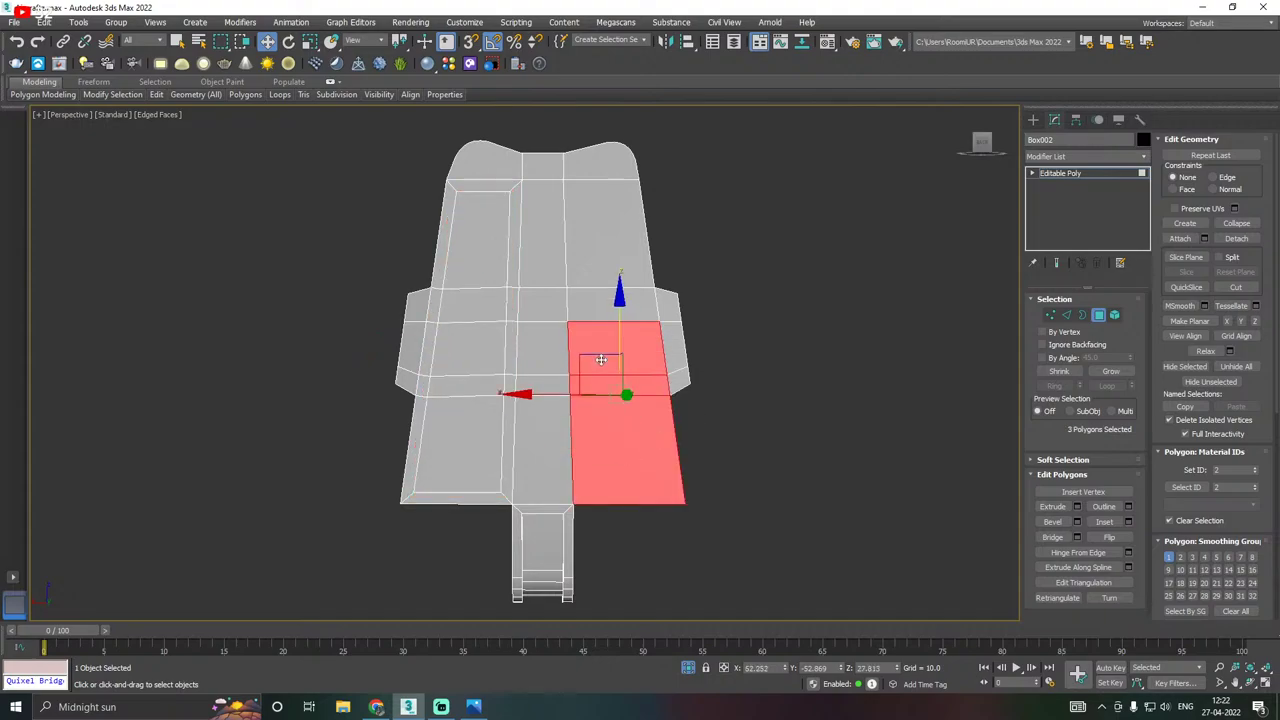
left_click(600, 309, "ctrl")
left_click(593, 263, "ctrl")
left_click(1127, 522)
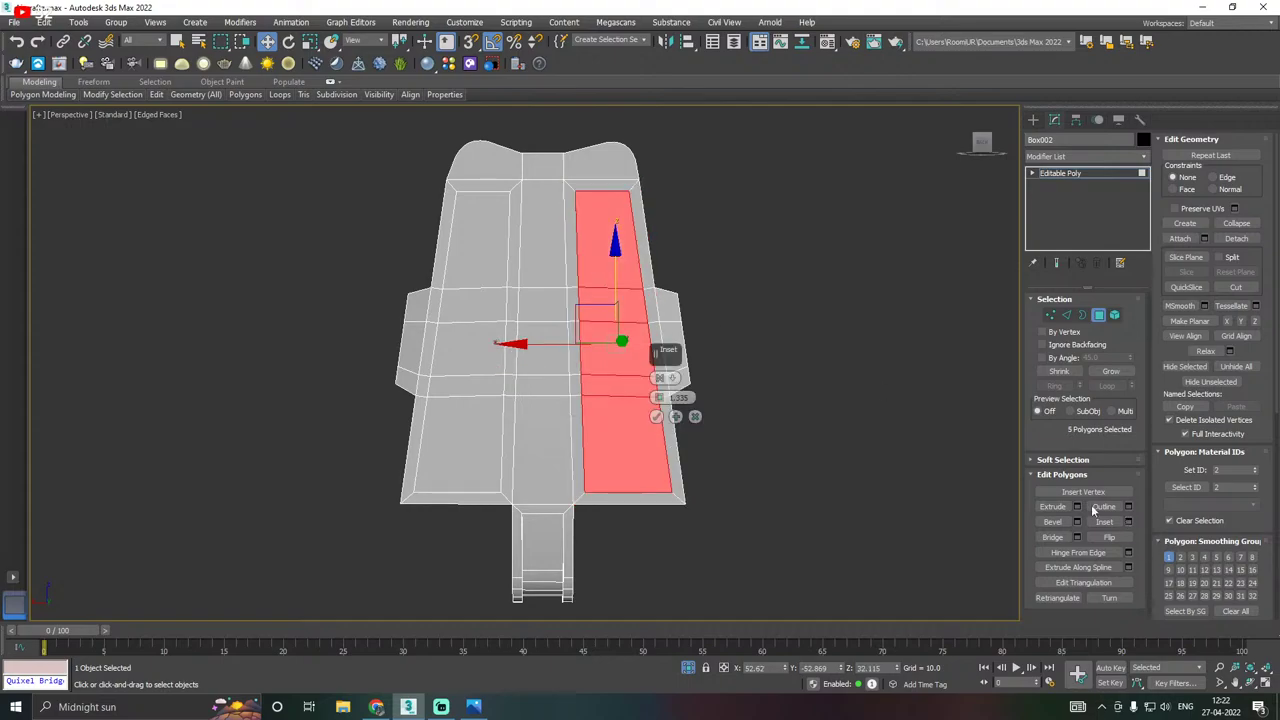
left_click(656, 416)
Extrude both inset columns, ten polygons in all, by -0.396 to form two recessed panels.
left_click(470, 441, "ctrl")
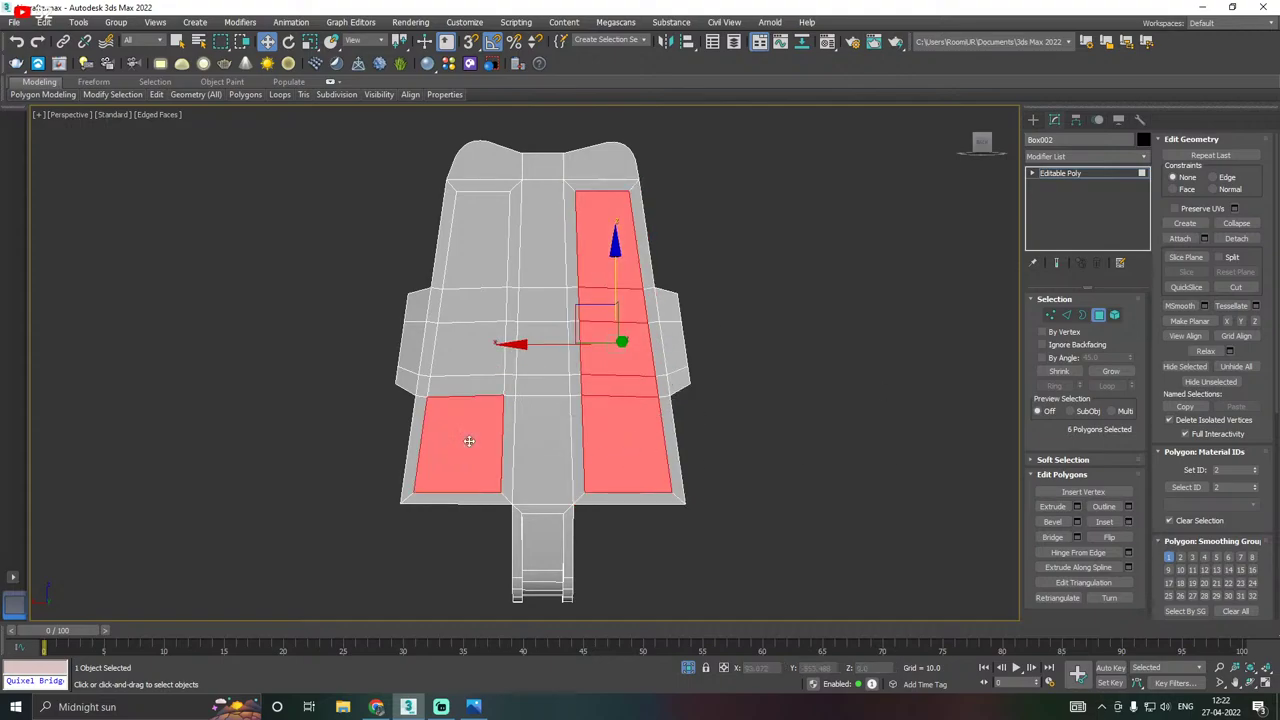
left_click(471, 385, "ctrl")
left_click(481, 352, "ctrl")
left_click(476, 309, "ctrl")
left_click(480, 275, "ctrl")
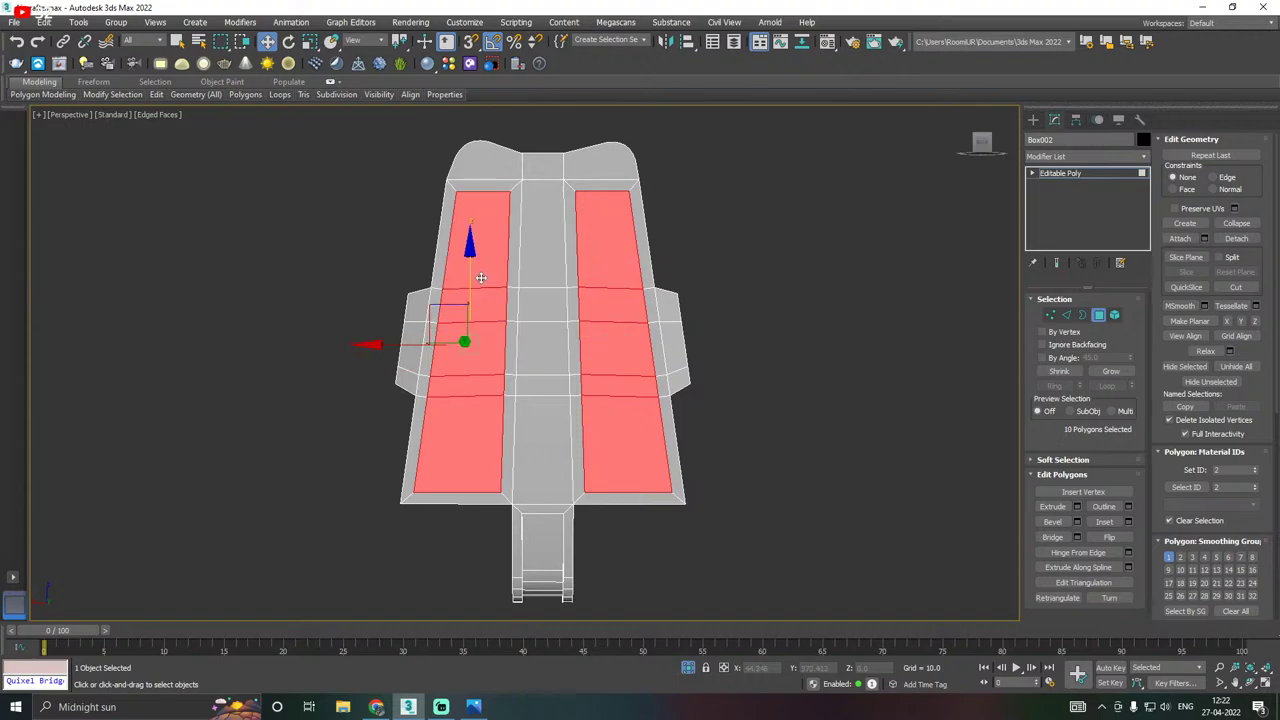
middle_click_drag(481, 277, 565, 343, "alt")
scroll(492, 241, "up", 2)
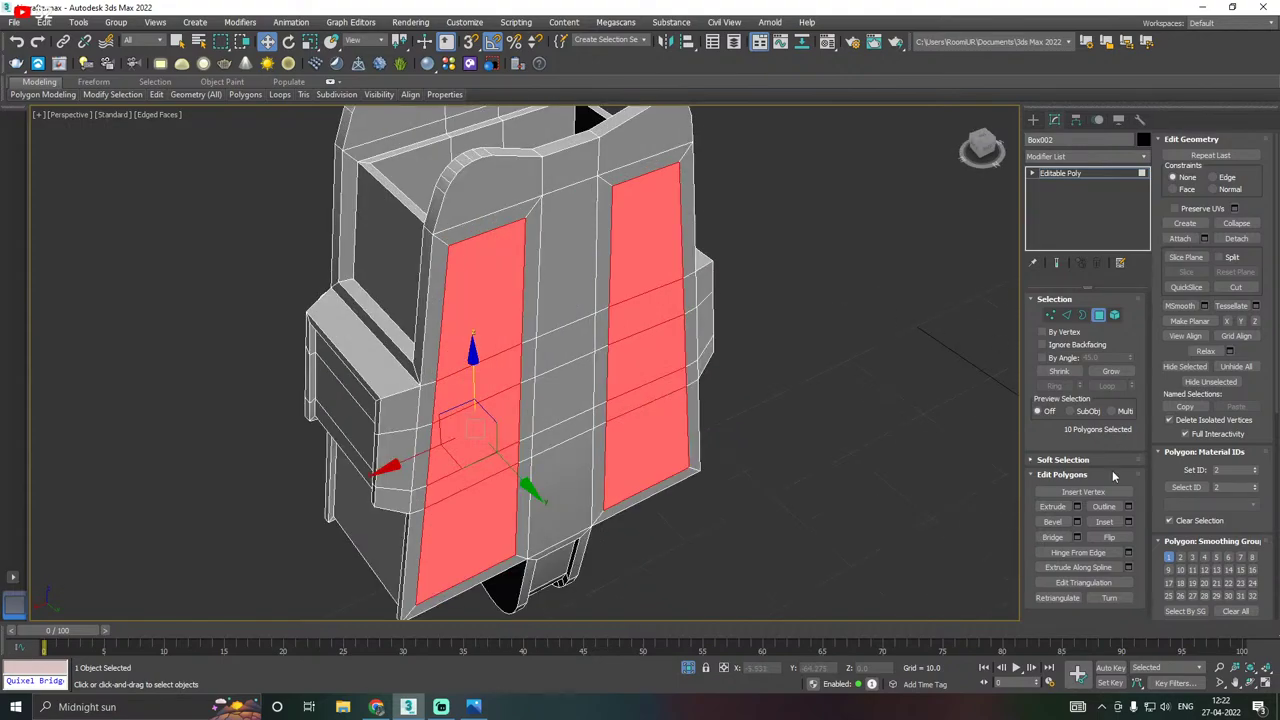
left_click(1077, 506)
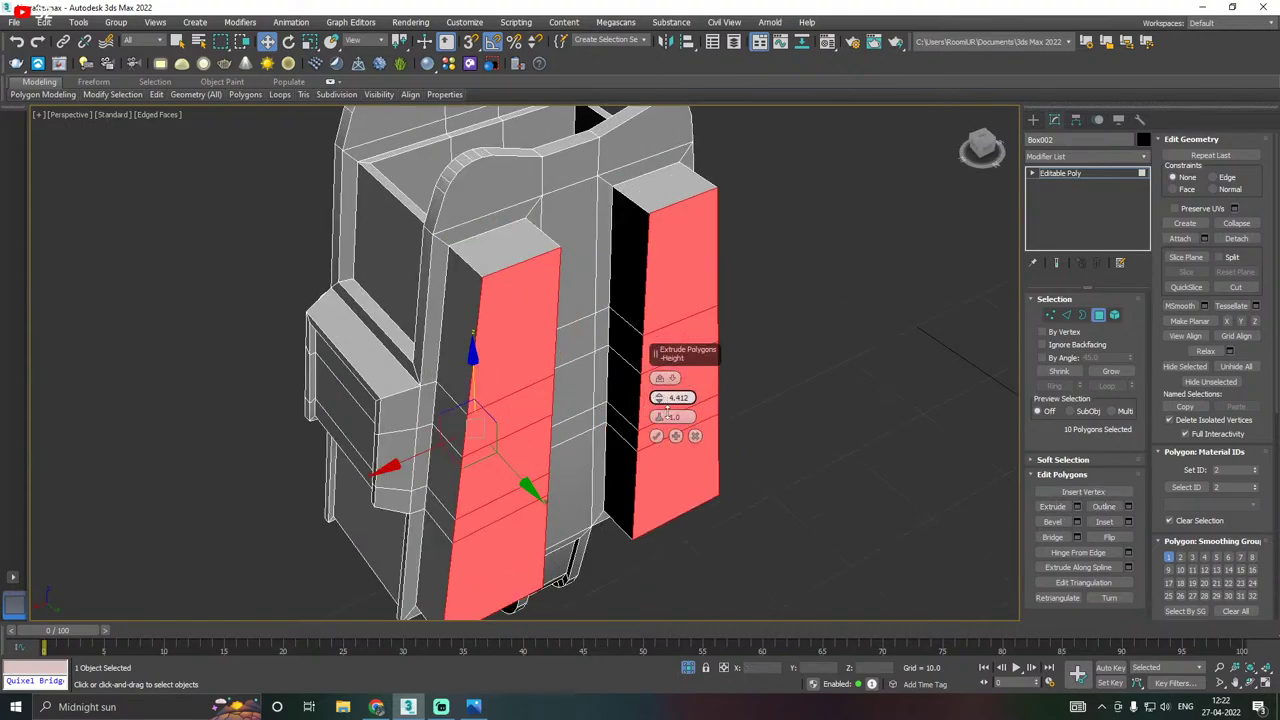
left_click_drag(667, 409, 675, 440)
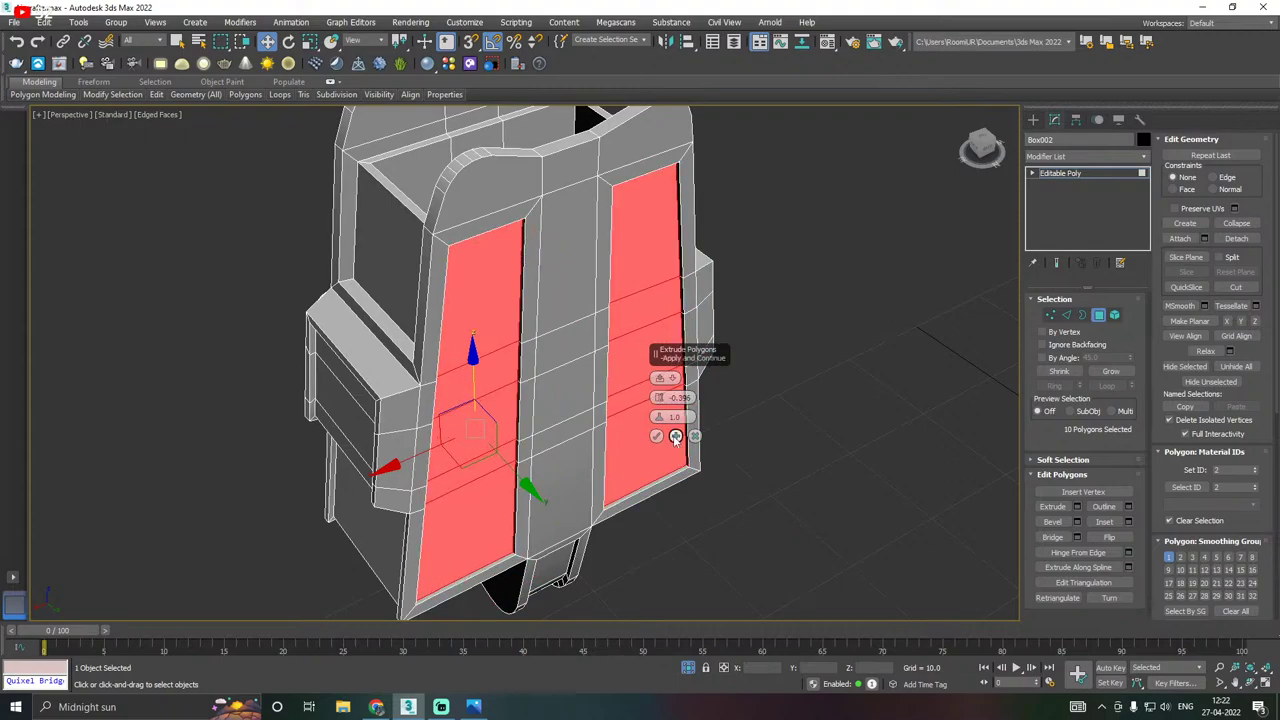
left_click(657, 436)
Try to chamfer the seven connected edges along the outer corner of the block's lower opening by 0.549 with 3 segments.
middle_click_drag(660, 437, 531, 370, "alt")
middle_click_drag(484, 490, 477, 463, "alt")
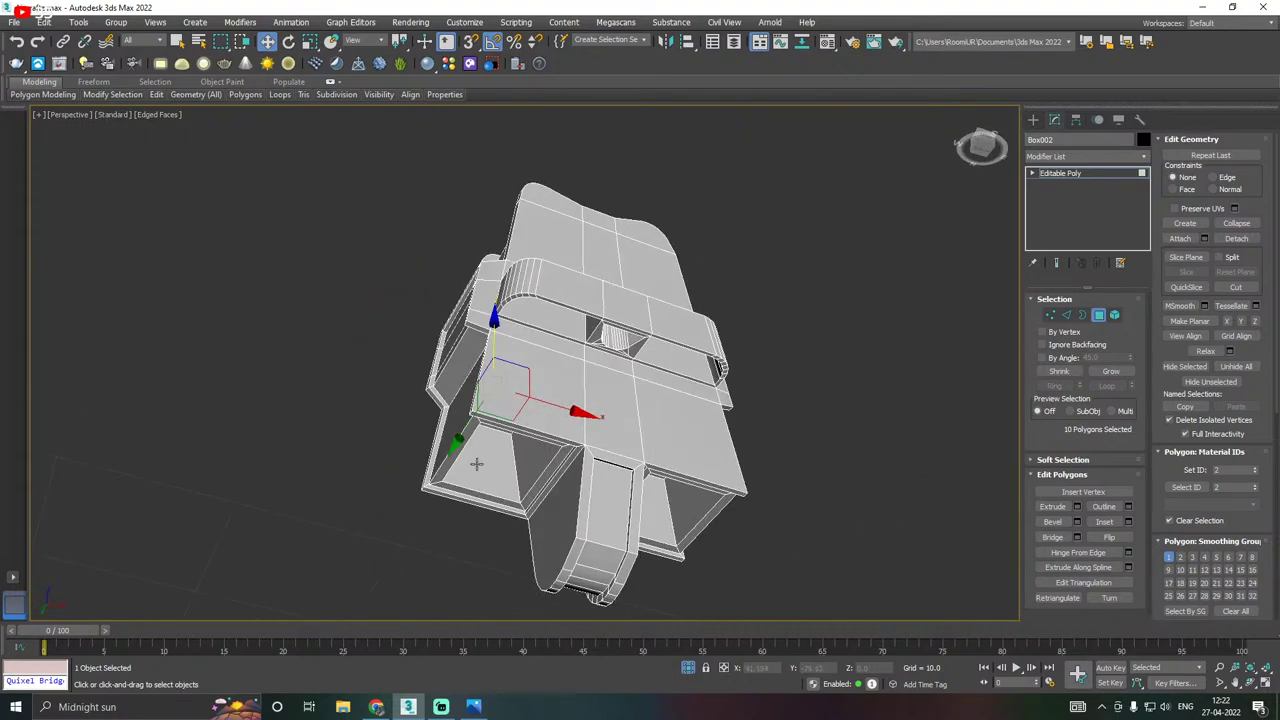
scroll(420, 486, "up", 5)
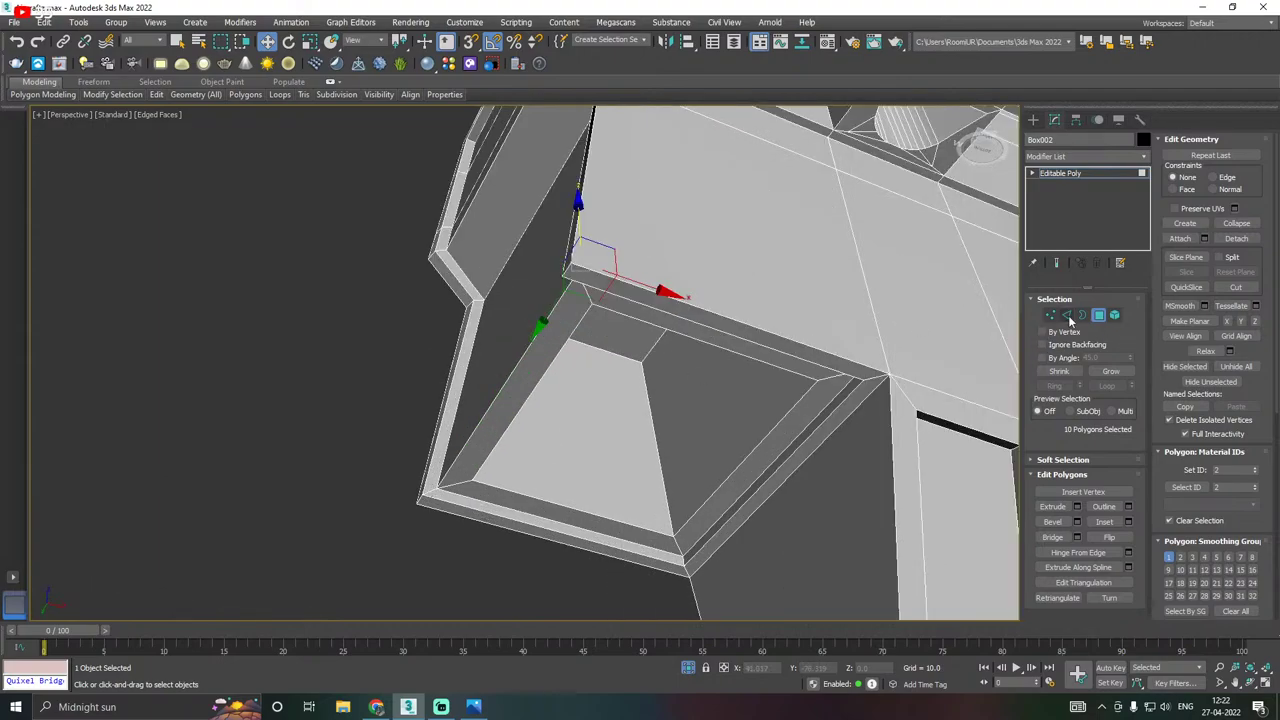
left_click(1066, 315)
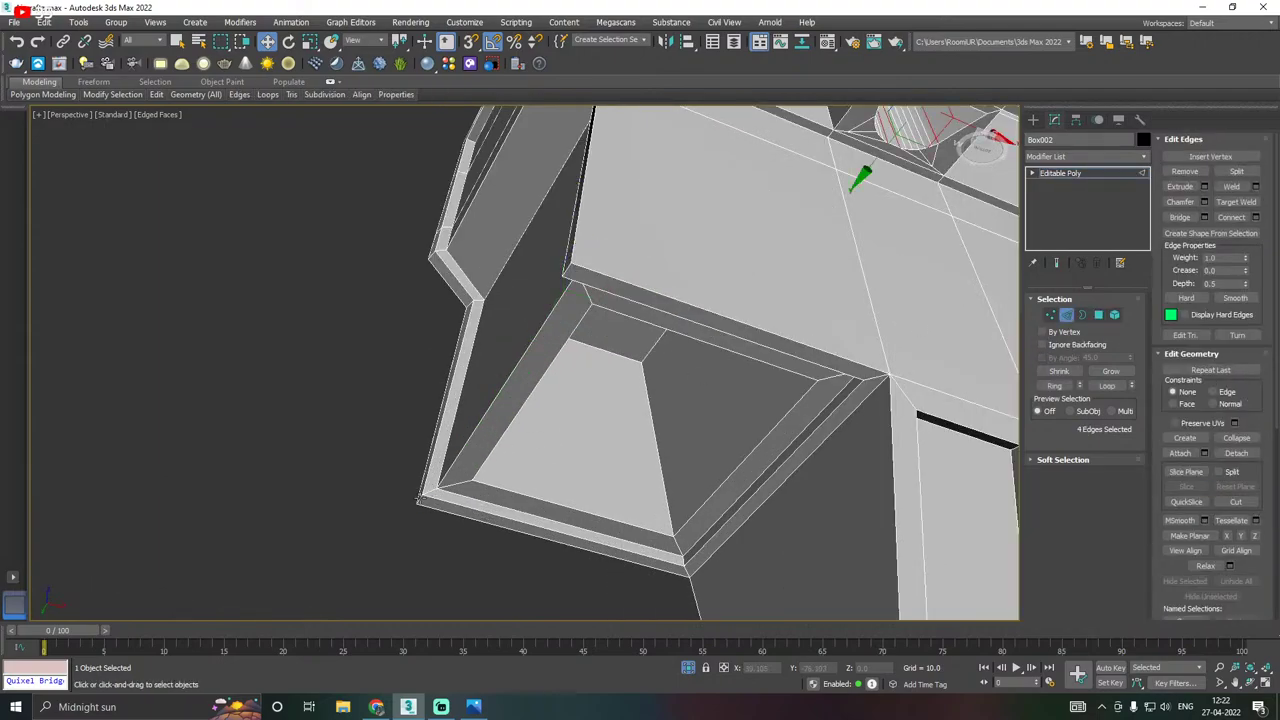
scroll(449, 486, "up", 4)
scroll(444, 484, "down", 6)
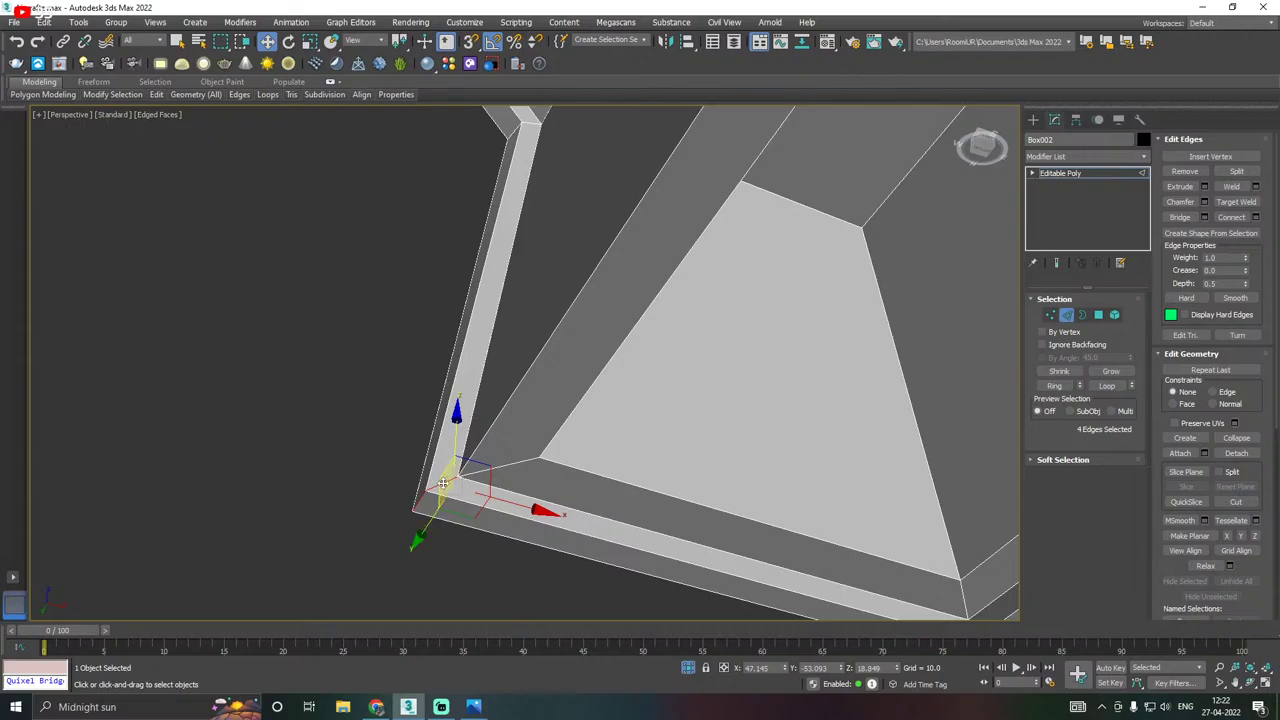
middle_click_drag(444, 484, 294, 508, "alt")
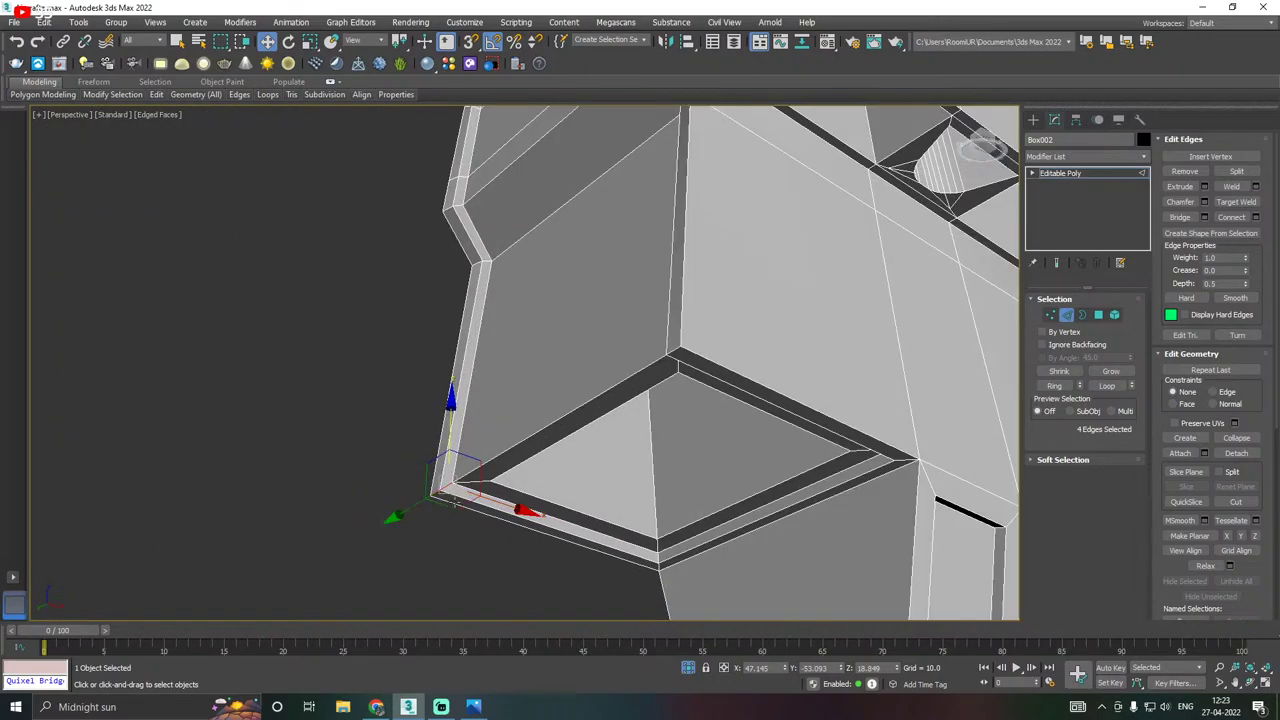
scroll(455, 503, "up", 2)
left_click(502, 445, "ctrl")
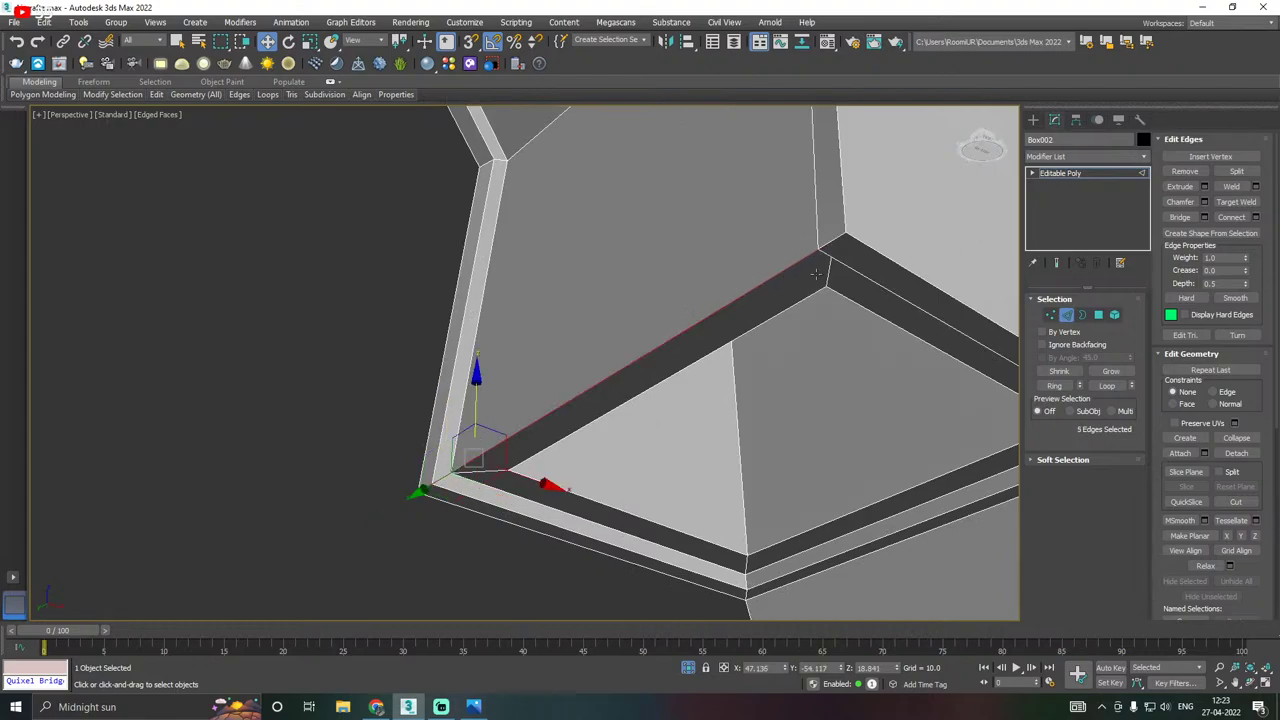
scroll(758, 287, "down", 2)
middle_click_drag(758, 287, 872, 354, "alt")
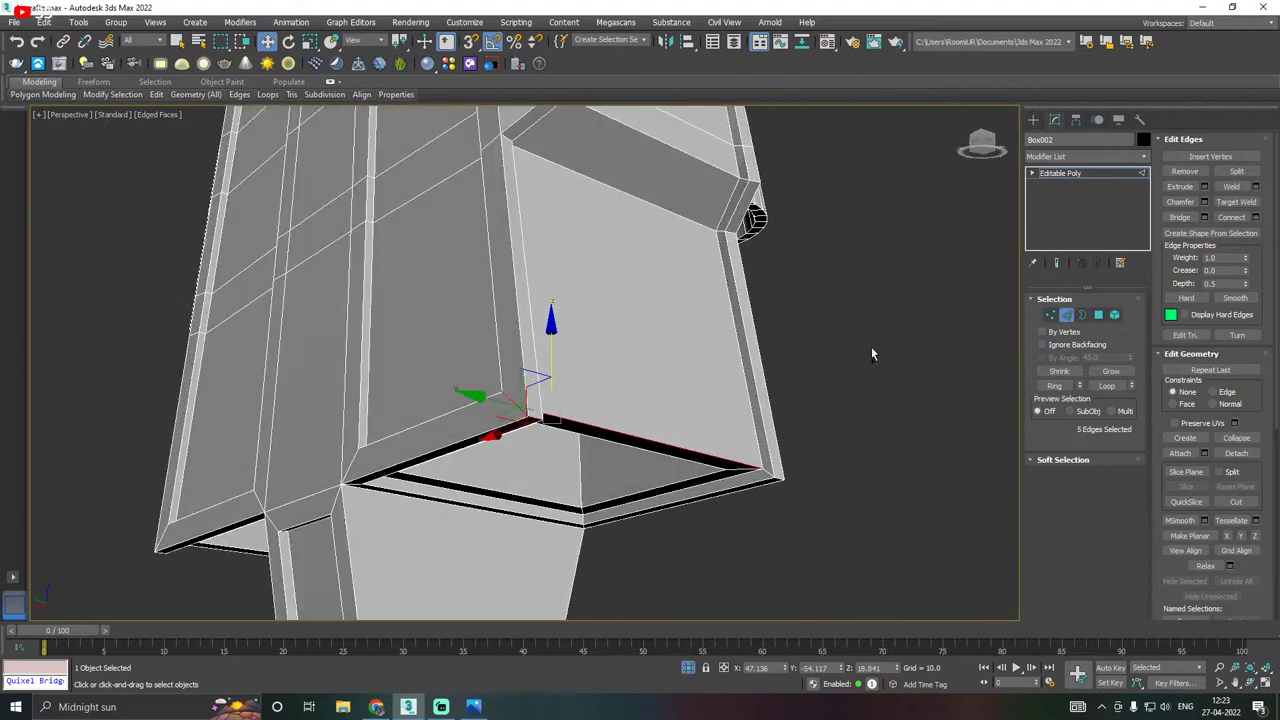
scroll(778, 480, "up", 3)
left_click(762, 469, "ctrl")
left_click(777, 474, "ctrl")
middle_click_drag(772, 472, 574, 474, "alt")
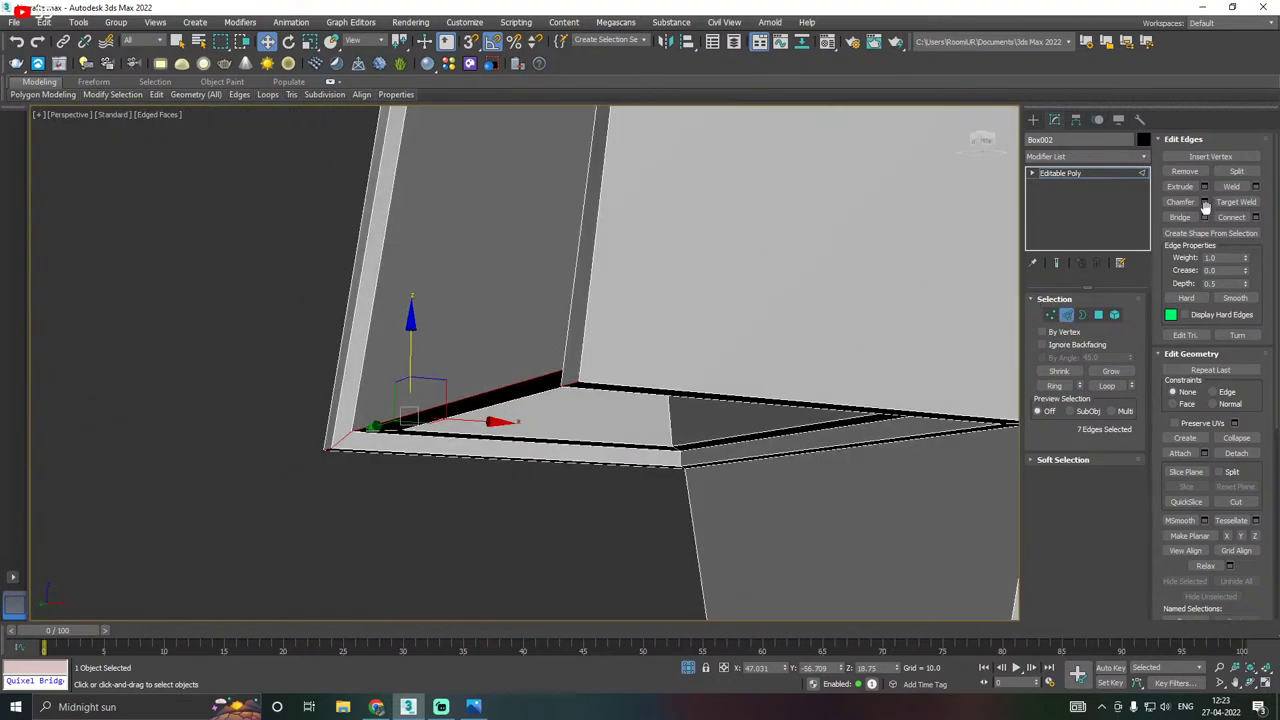
left_click(1207, 203)
scroll(460, 361, "down", 5)
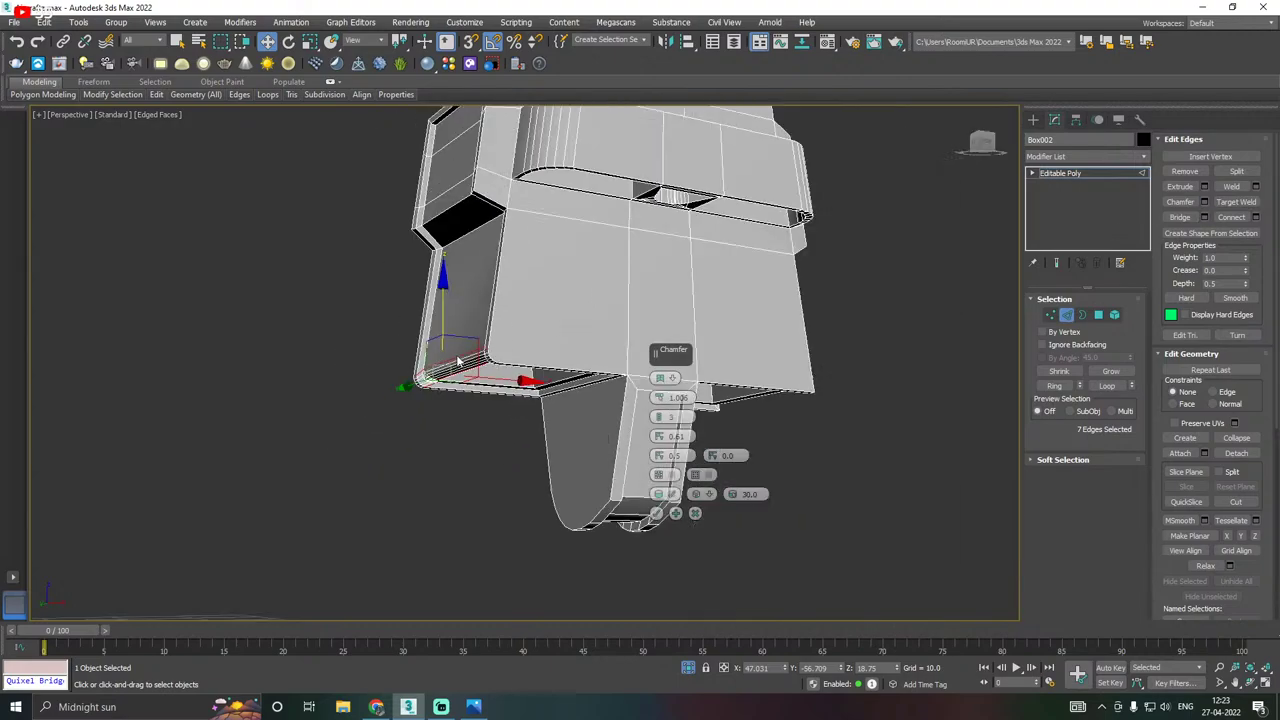
middle_click_drag(460, 361, 485, 335, "alt")
scroll(473, 321, "up", 3)
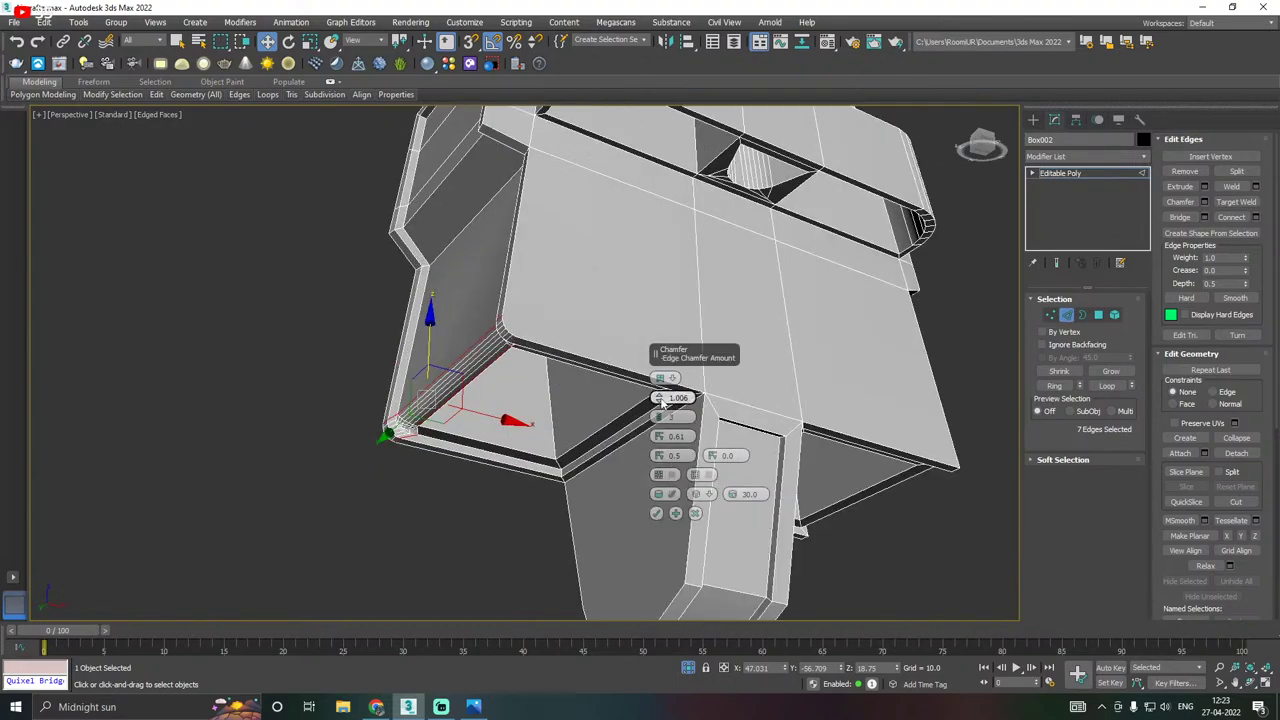
left_click_drag(659, 400, 659, 399)
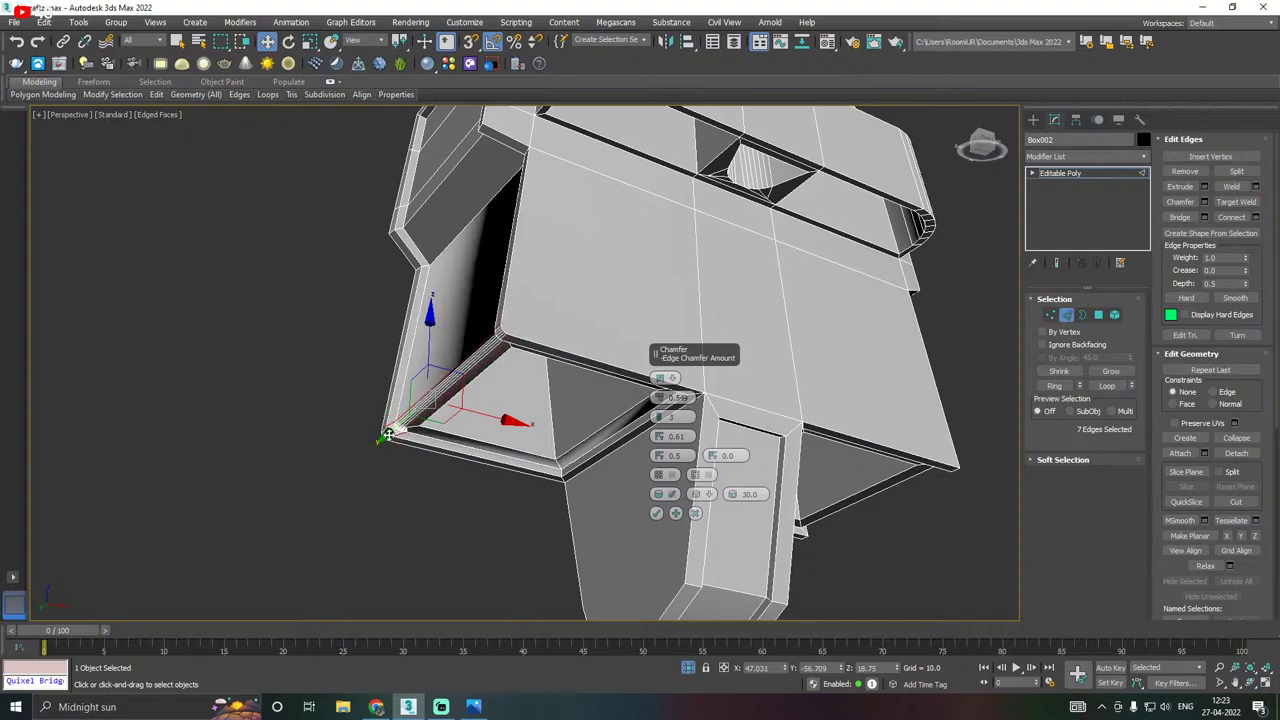
scroll(415, 428, "up", 5)
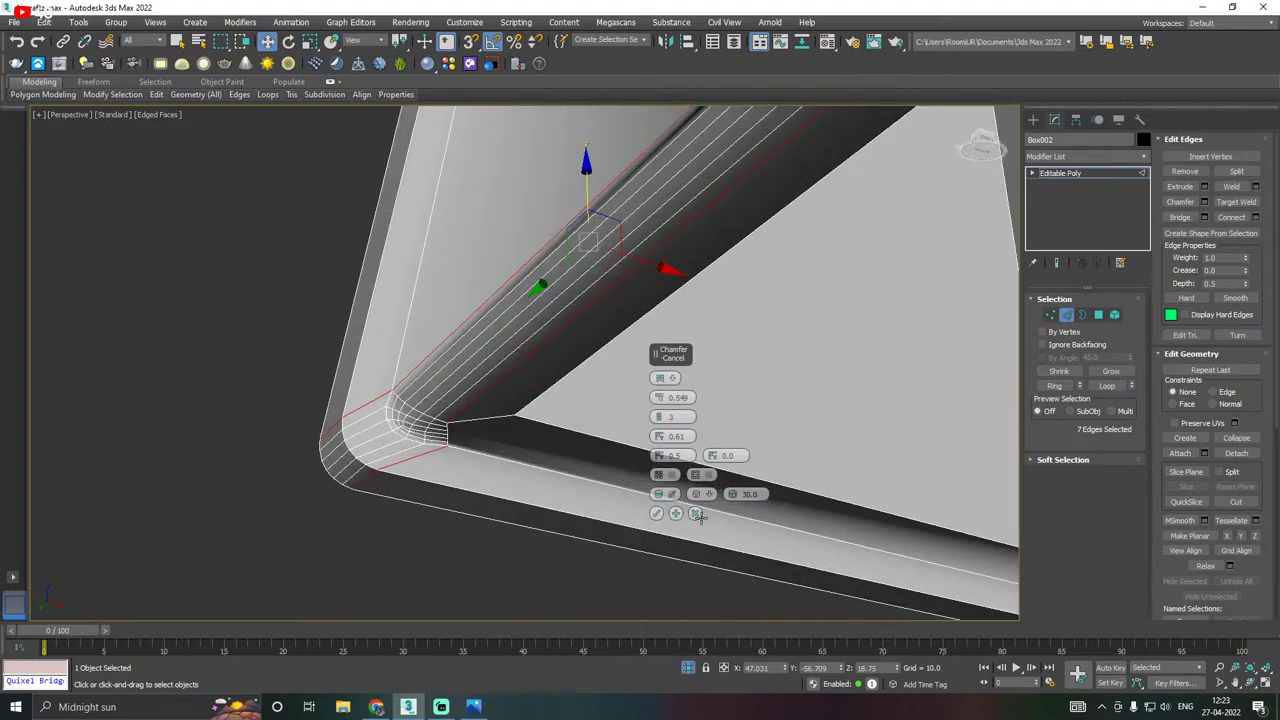
left_click(695, 514)
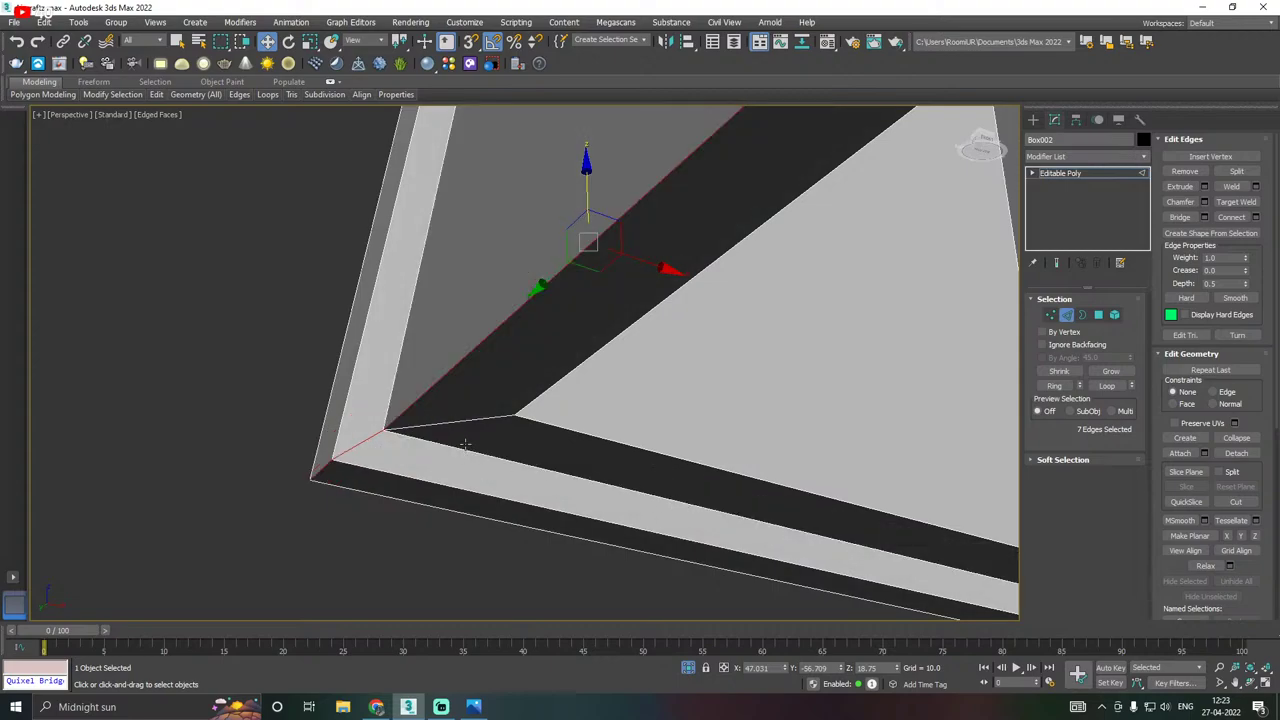
Remove the two short diagonal edges at the outer corners inside the block's lower opening.
middle_click_drag(427, 433, 390, 433, "alt")
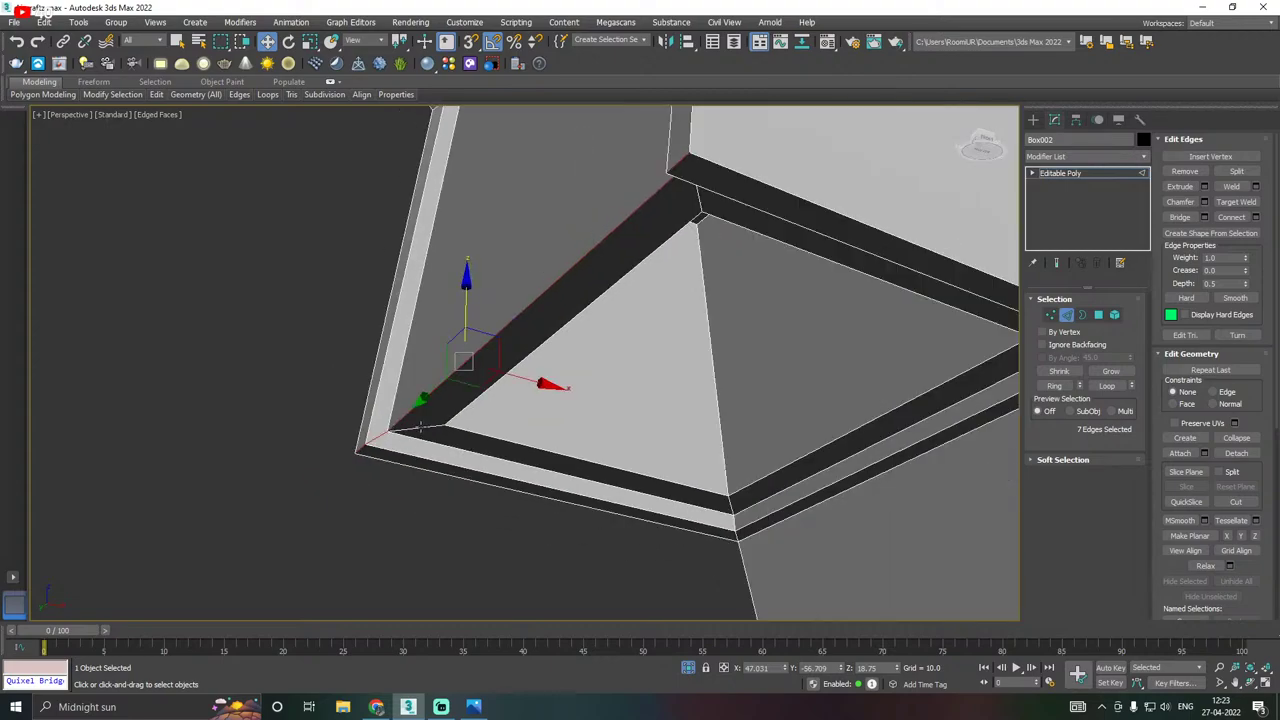
left_click(420, 427)
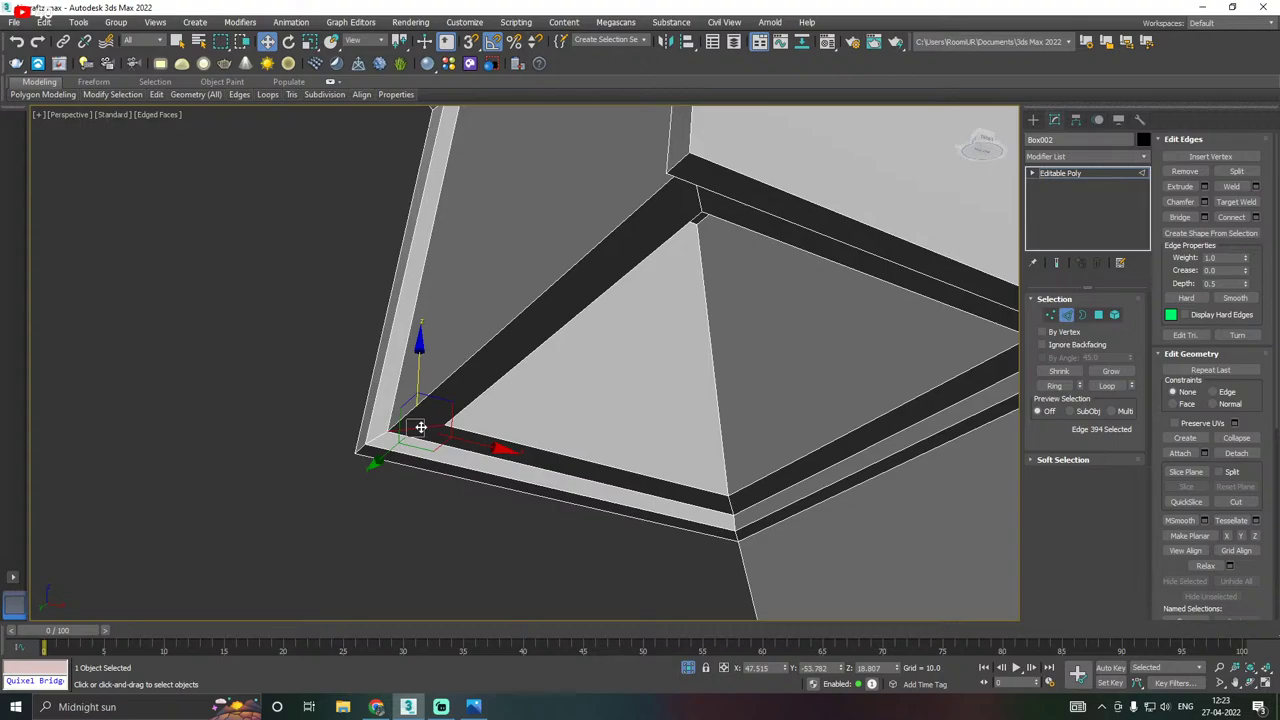
left_click(442, 430)
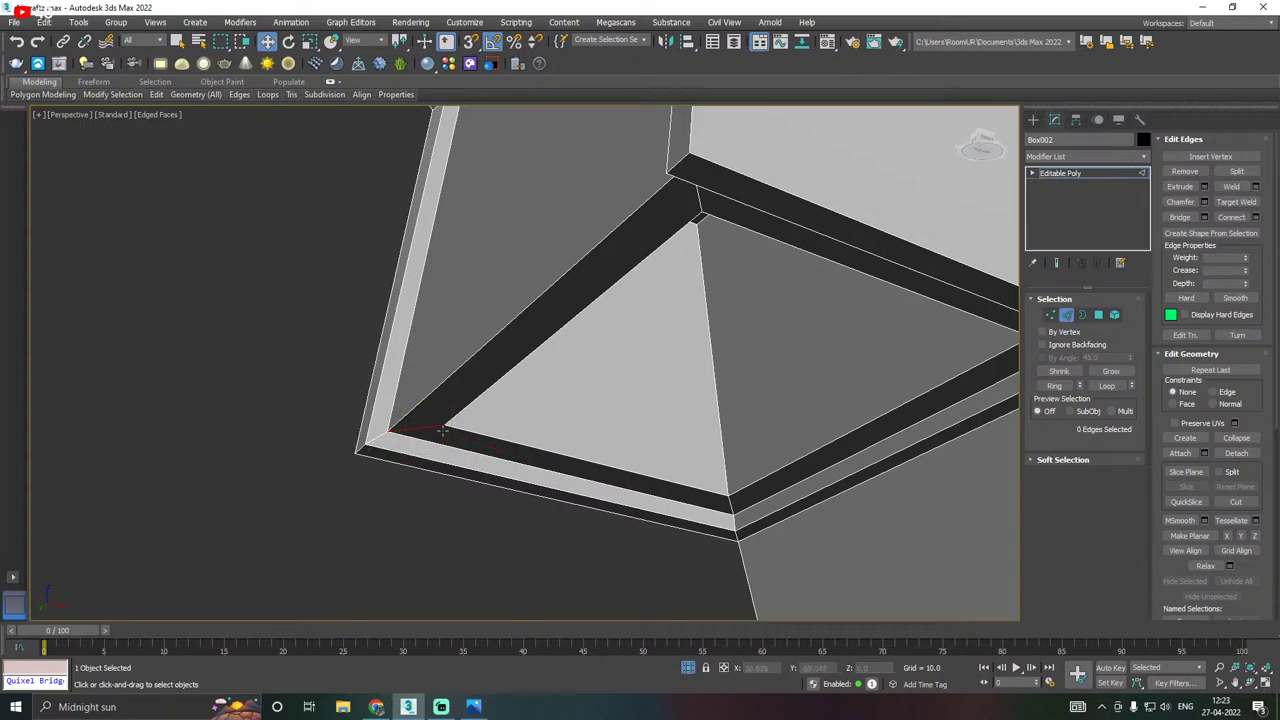
left_click(700, 199)
key("BackSpace")
Chamfer the seven-edge chain along the lower opening's outer corner by 0.763 with 3 segments.
double_click(381, 437)
scroll(402, 407, "down", 3)
mouse_move(517, 392)
middle_mouse_down("alt")
mouse_move(655, 402)
mouse_move(511, 405)
middle_mouse_up("alt")
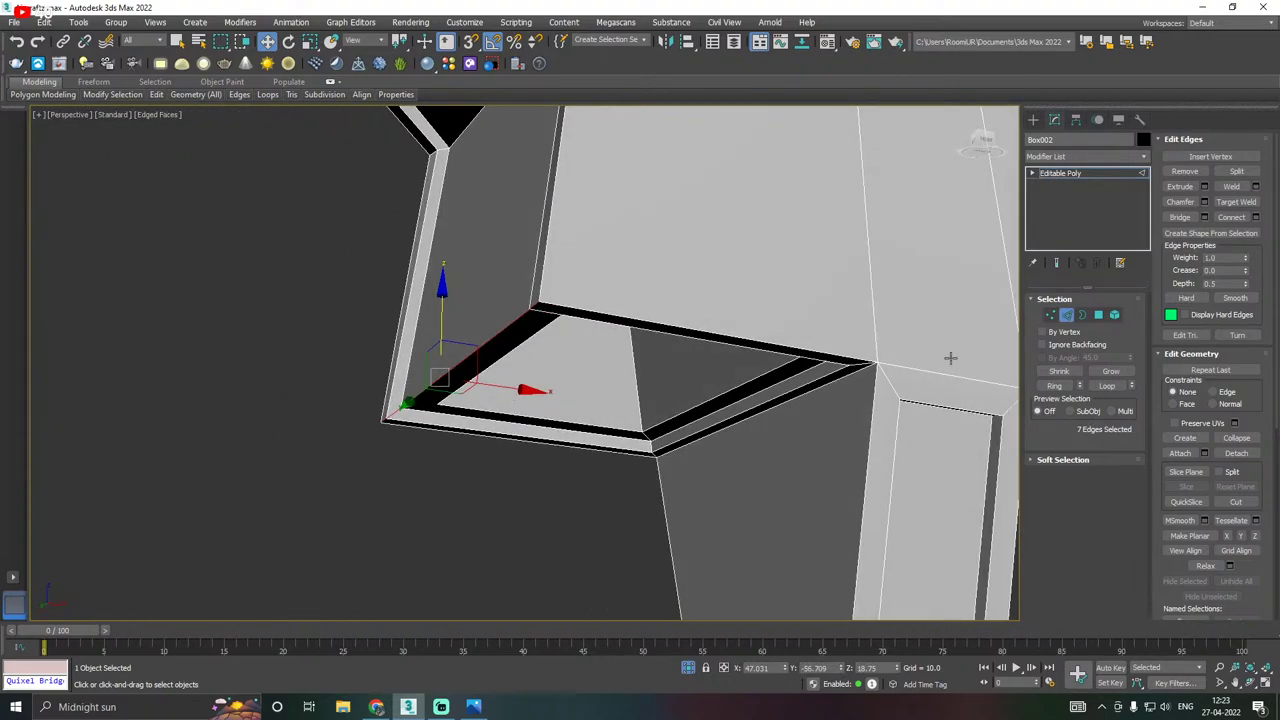
left_click(1204, 202)
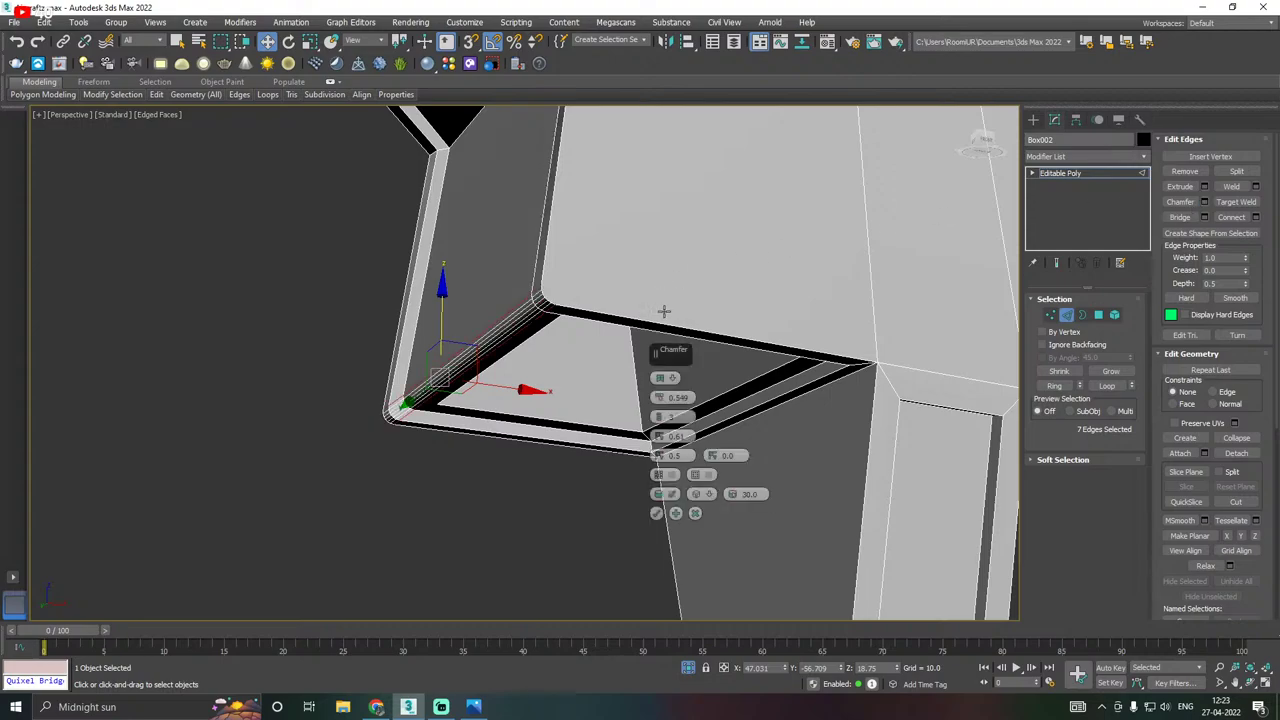
left_click_drag(659, 400, 658, 400)
scroll(393, 398, "down", 5)
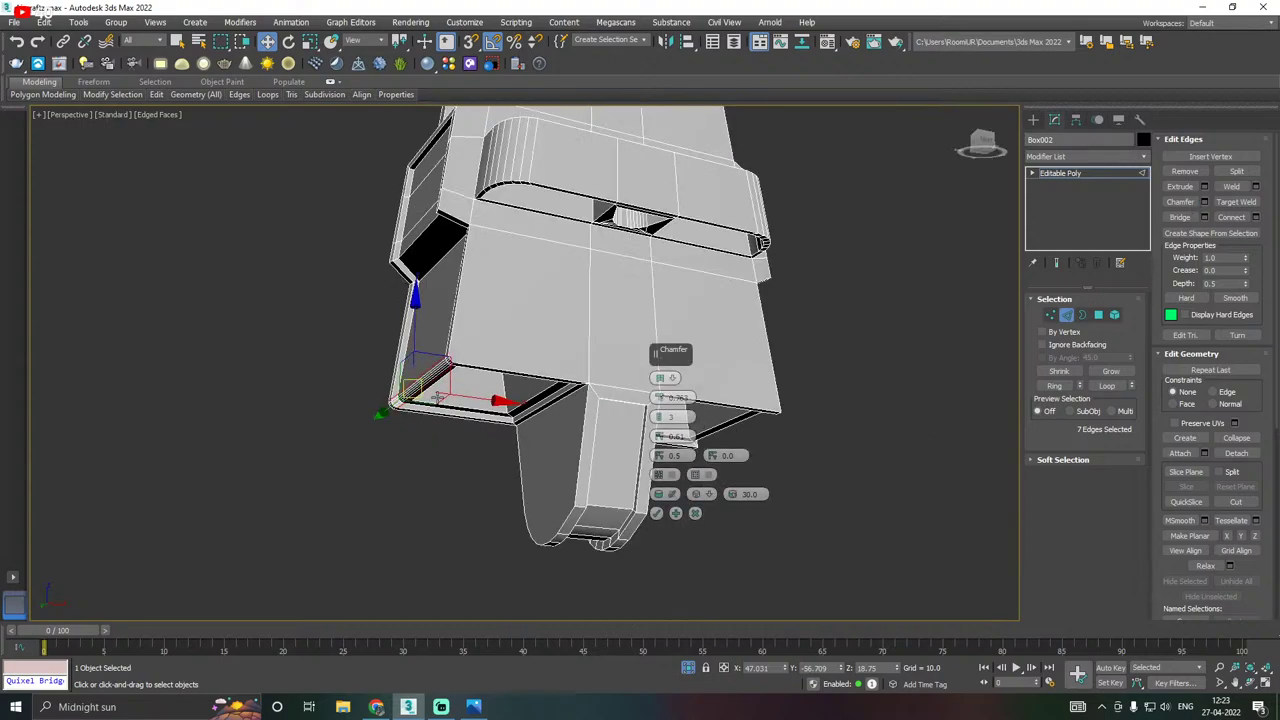
left_click(657, 515)
Remove the two short diagonal edges at the outer corners inside the block's other lower opening.
middle_click_drag(658, 518, 761, 440, "alt")
scroll(761, 440, "up", 3)
left_click(731, 441)
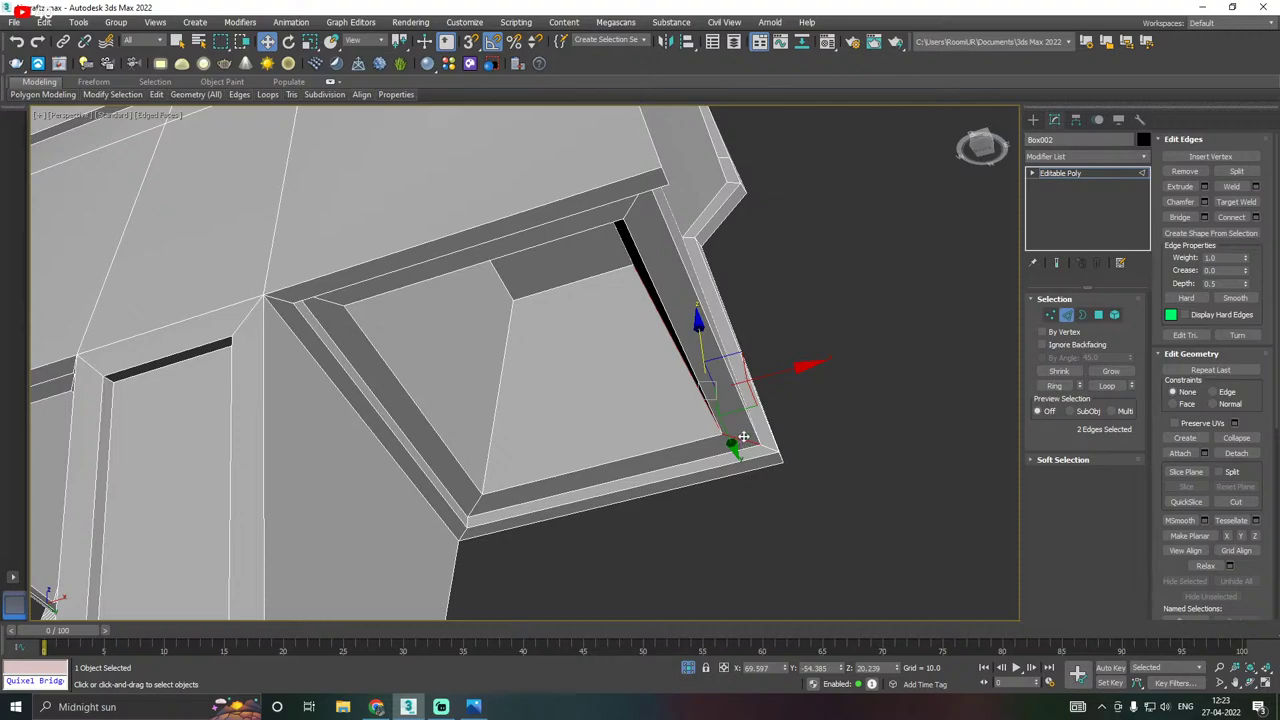
left_click(743, 438)
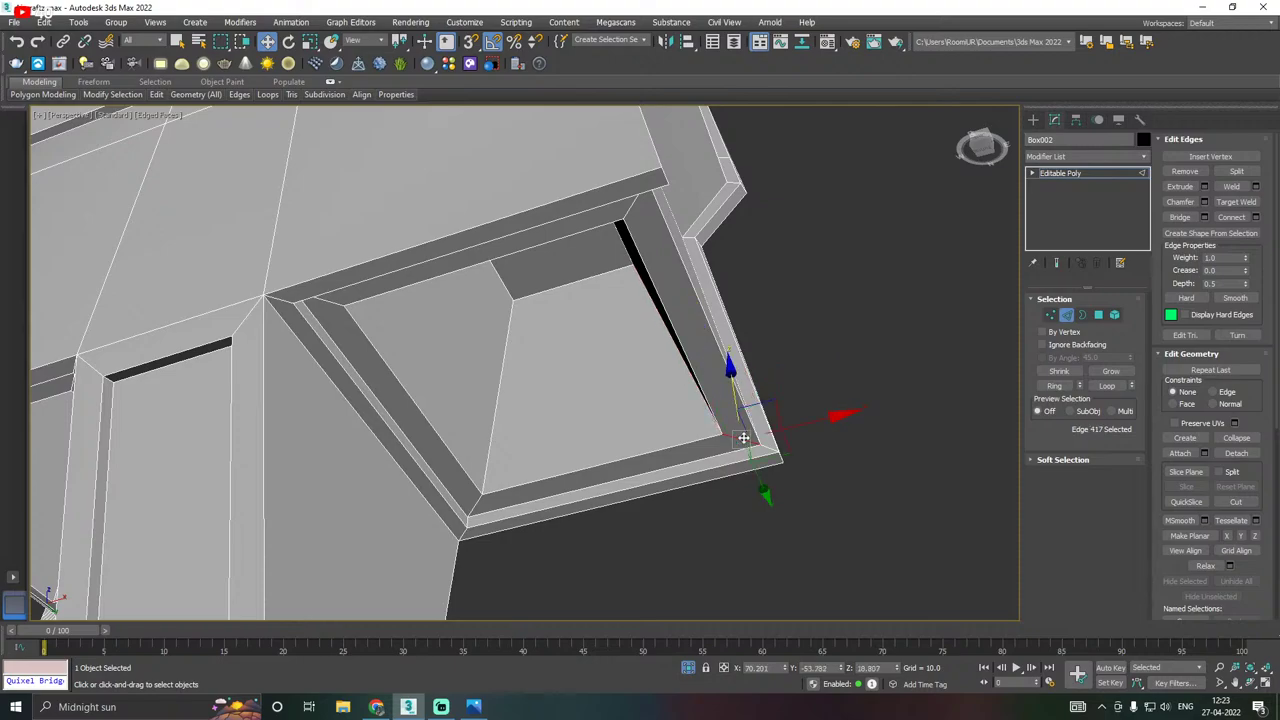
left_click(603, 358)
left_click(627, 211)
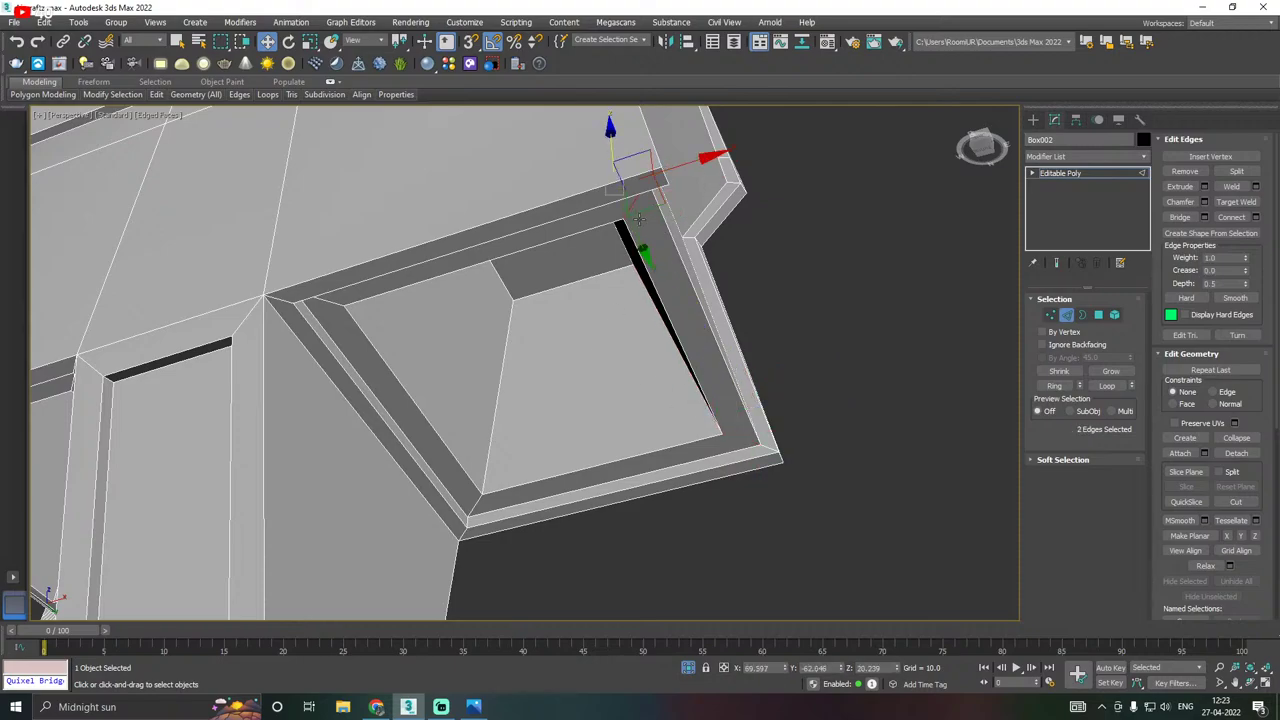
double_click(640, 217)
left_click(633, 206)
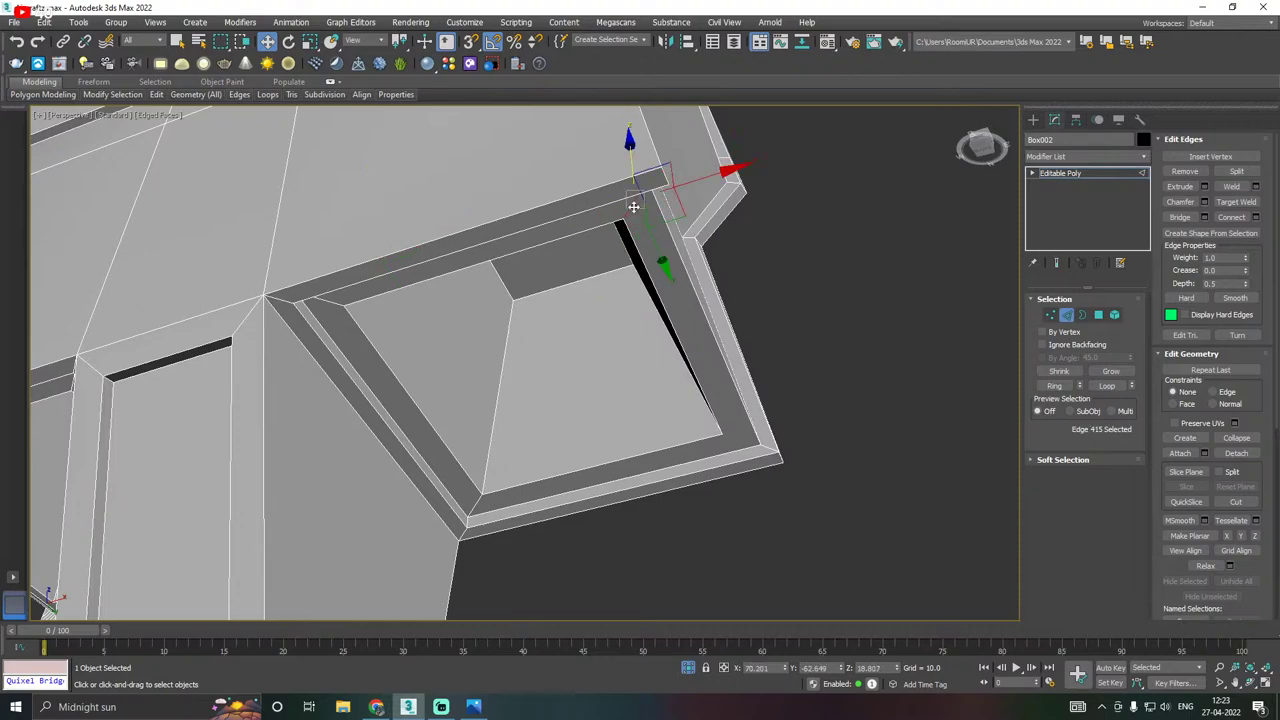
Chamfer the seven-edge chain along that lower opening's outer corner with the same settings, 0.763 and 3 segments.
left_click(657, 216)
double_click(665, 218)
middle_click_drag(665, 218, 835, 289, "alt")
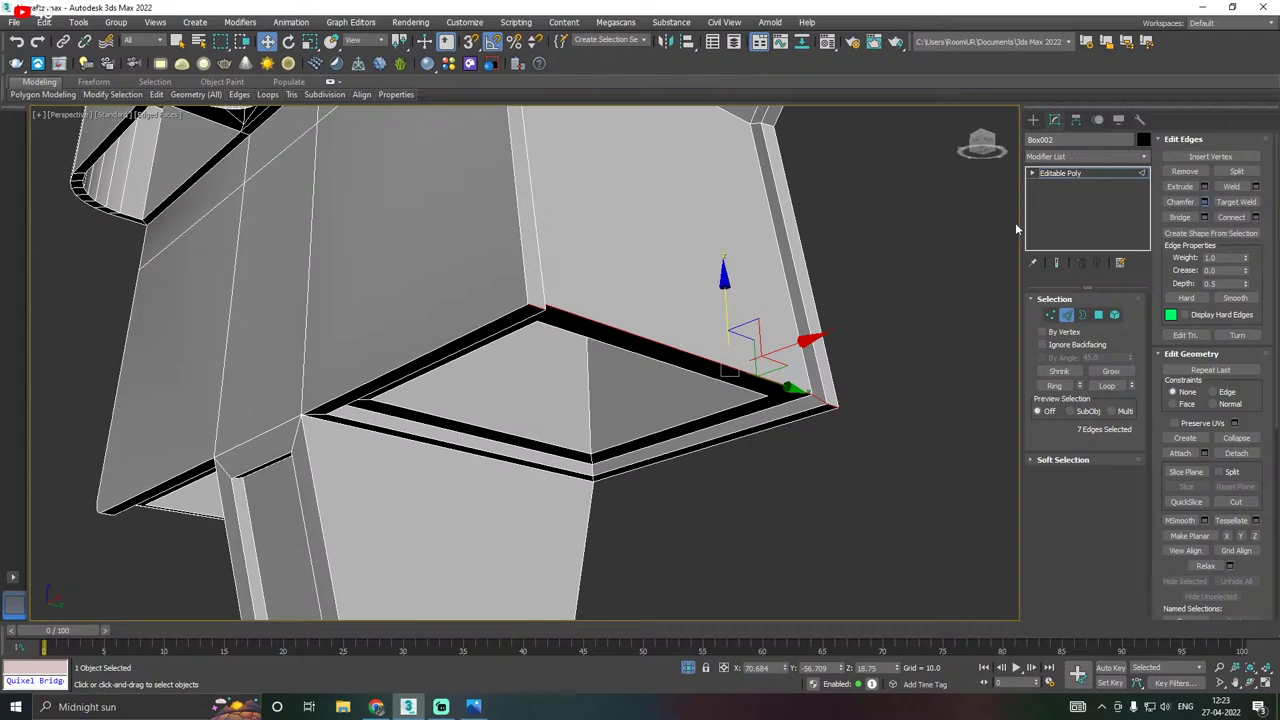
left_click(1204, 201)
left_click(656, 515)
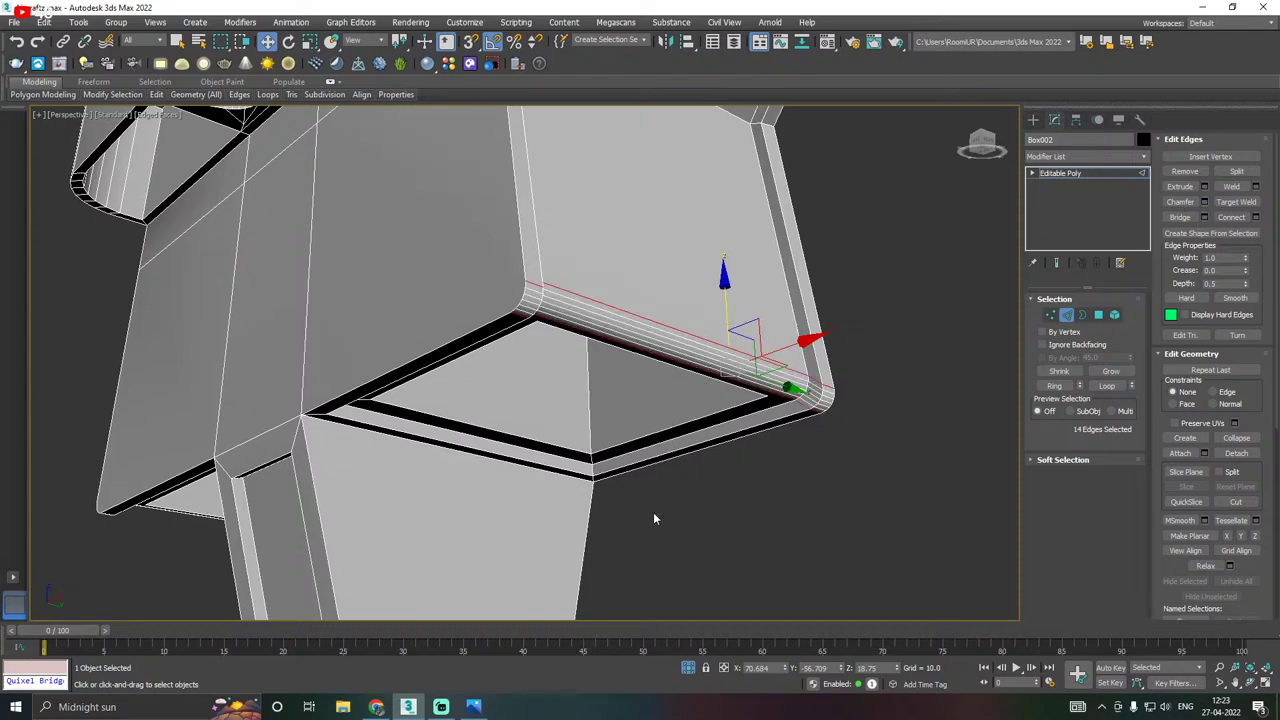
Leave edge editing on the block, end its isolation to bring back the whole aircraft, and clear the selection.
scroll(653, 518, "down", 5)
middle_click_drag(653, 518, 634, 451, "alt")
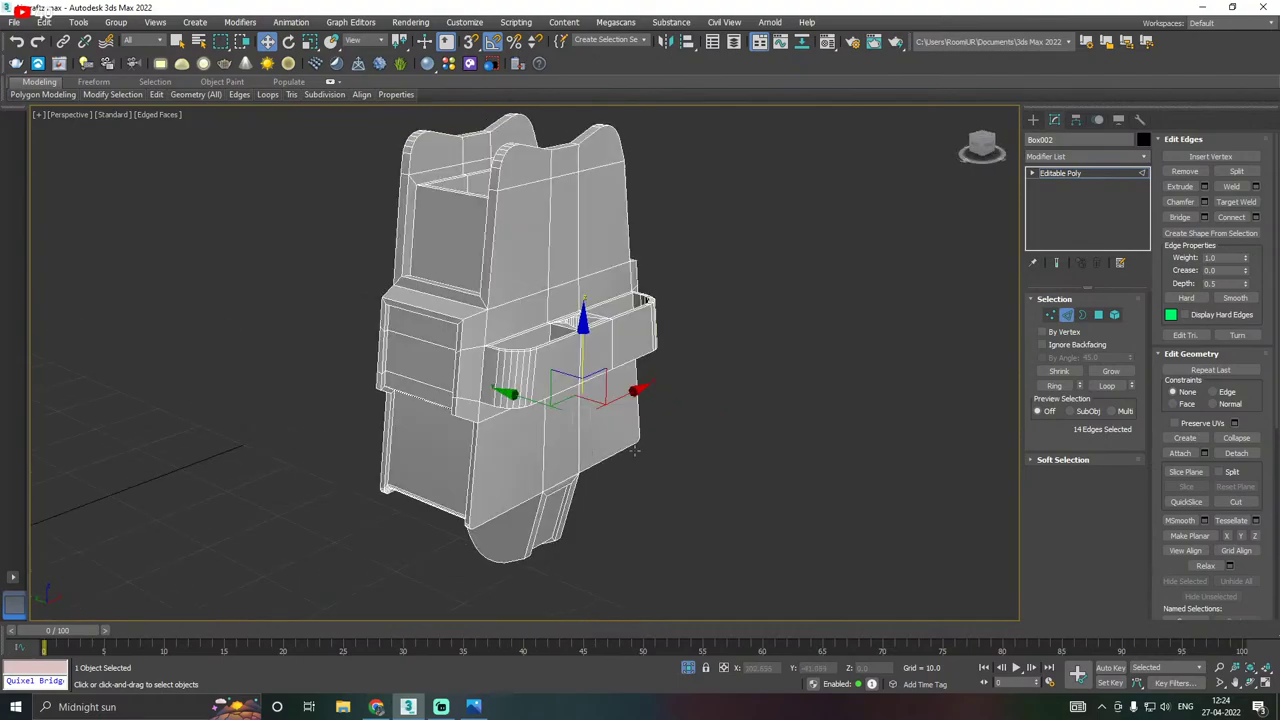
left_click(1069, 174)
left_click(693, 669)
scroll(606, 403, "down", 4)
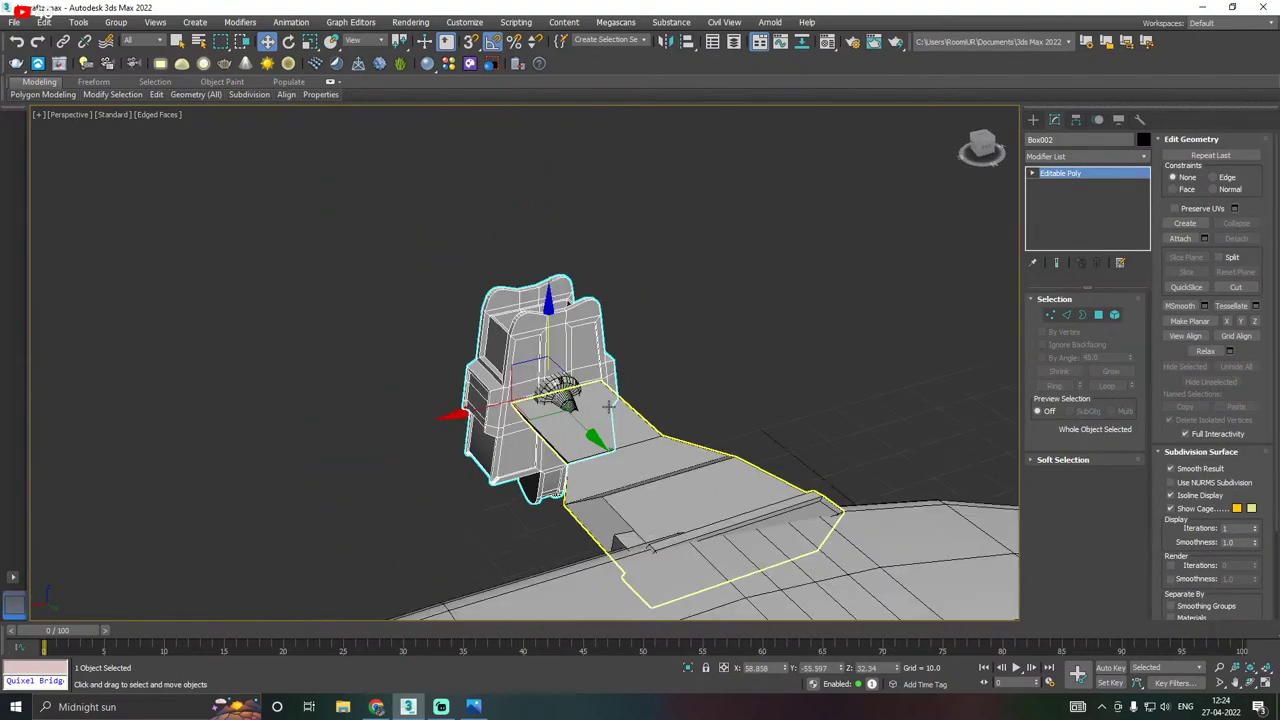
mouse_move(688, 418)
middle_mouse_down("alt")
mouse_move(524, 402)
mouse_move(718, 409)
mouse_move(670, 409)
mouse_move(680, 416)
middle_mouse_up("alt")
left_click(706, 415)
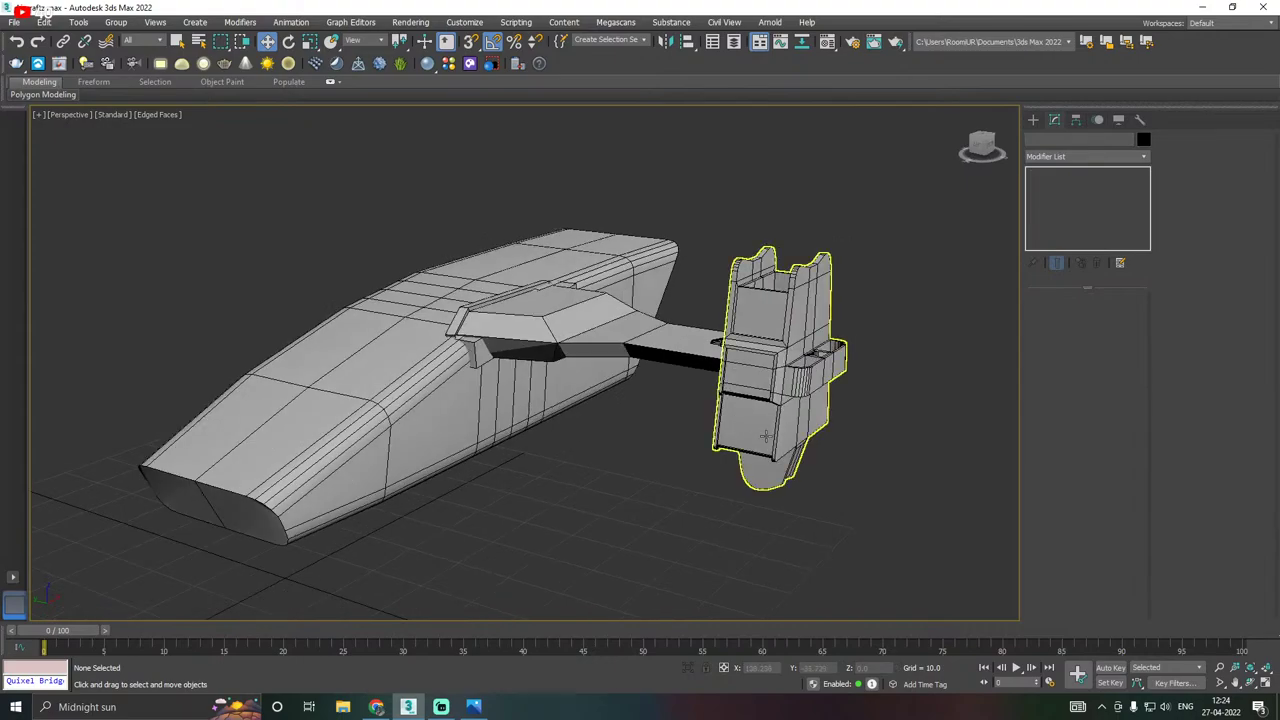
Save a copy of the aircraft scene twice, and save the open scene file.
left_click(13, 22)
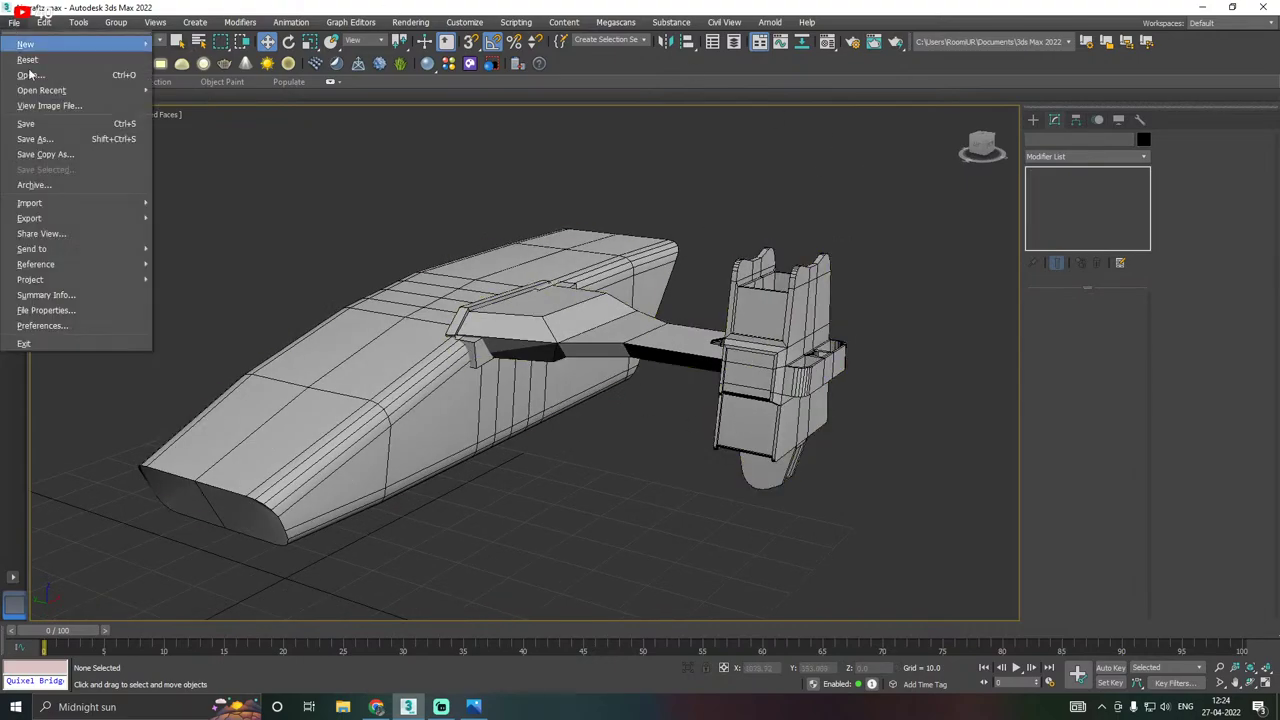
left_click(71, 155)
left_click(805, 581)
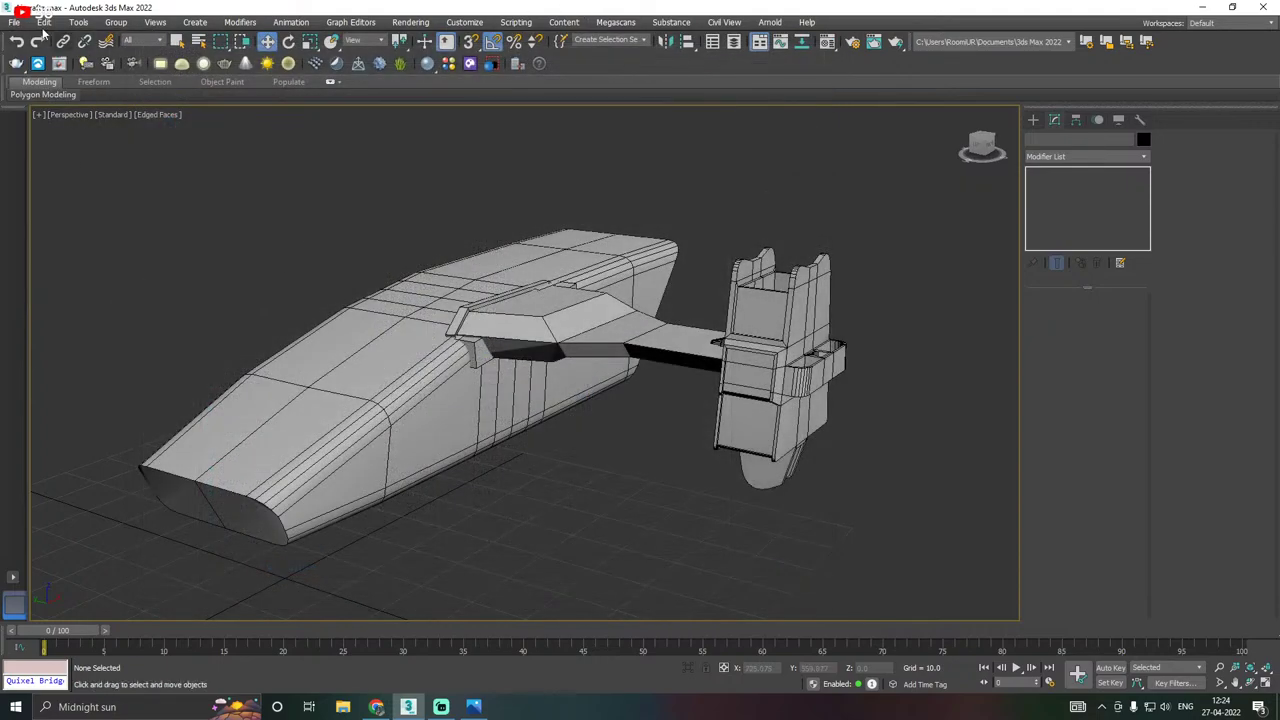
left_click(16, 23)
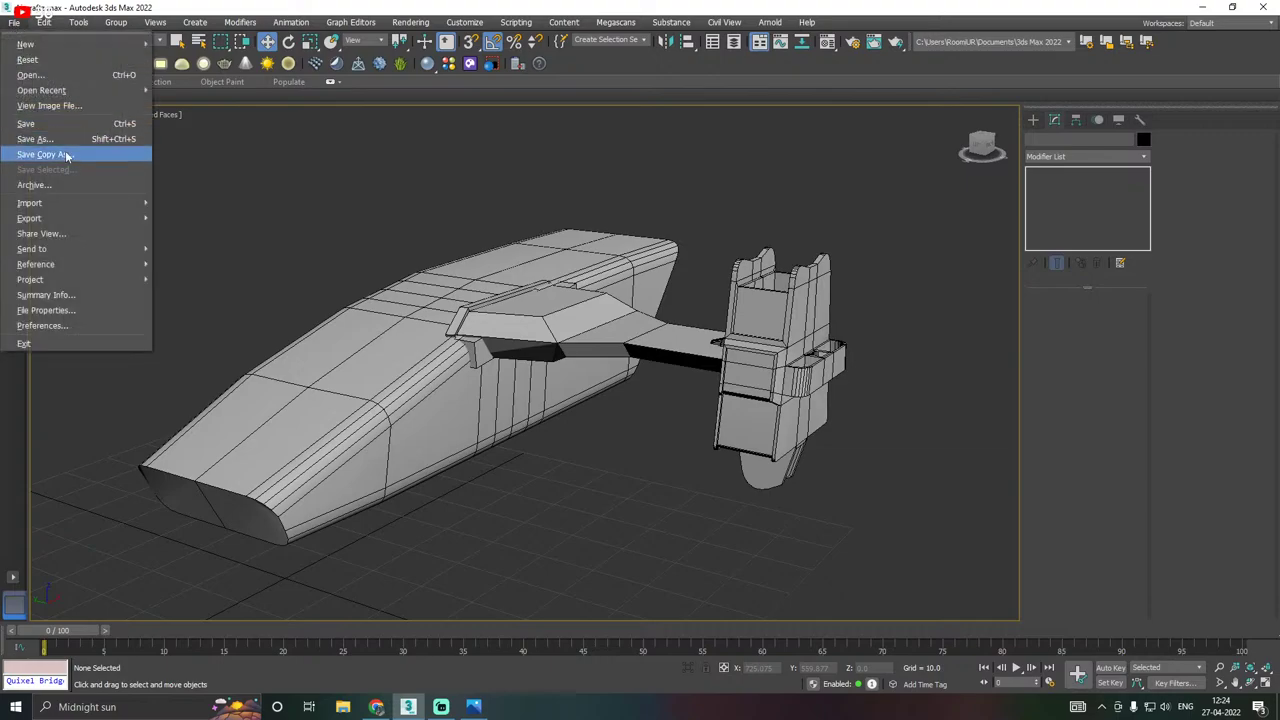
left_click(78, 151)
left_click(804, 578)
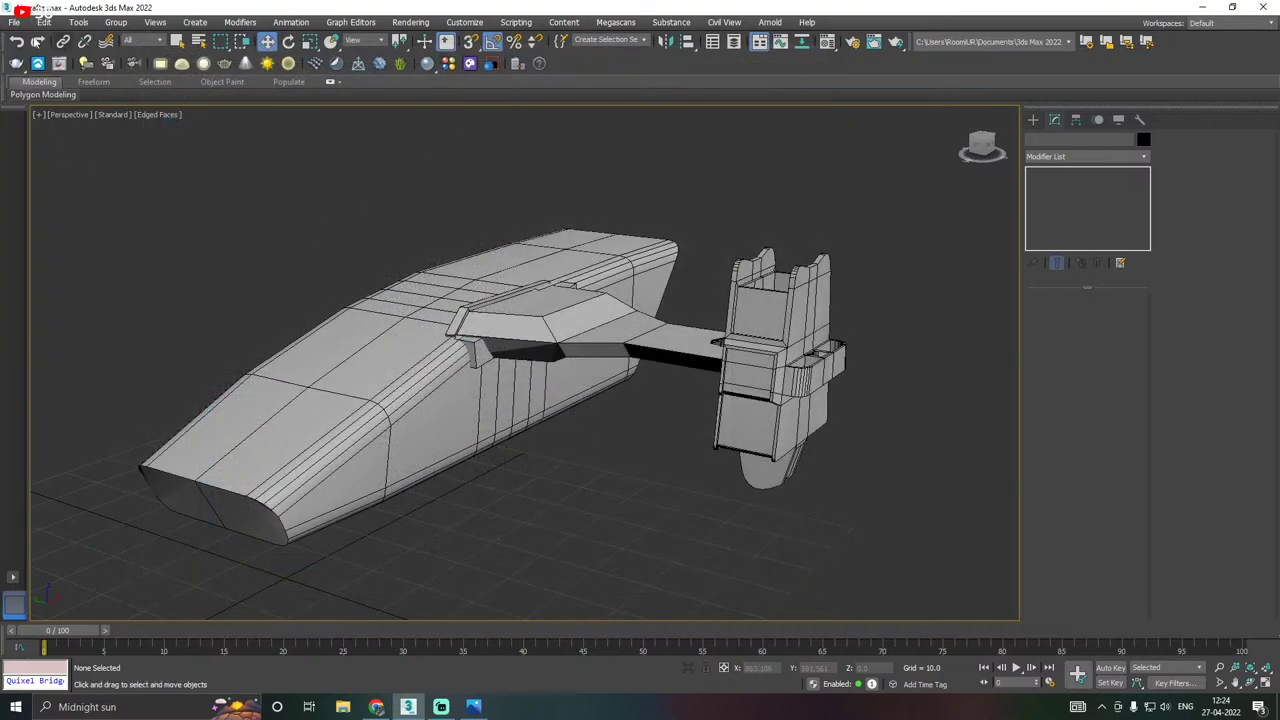
left_click(14, 23)
left_click(43, 123)
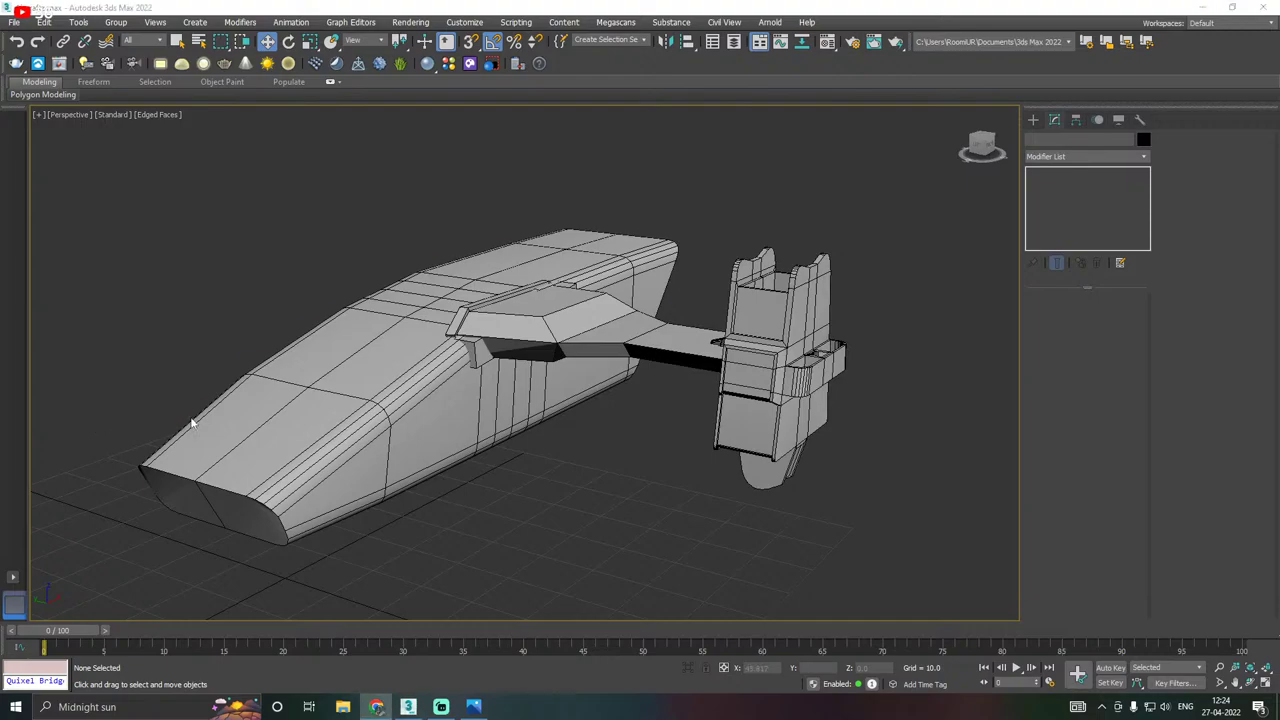
Select the arm that connects the hull to the body block and examine its shape from several angles.
middle_click_drag(252, 421, 280, 416)
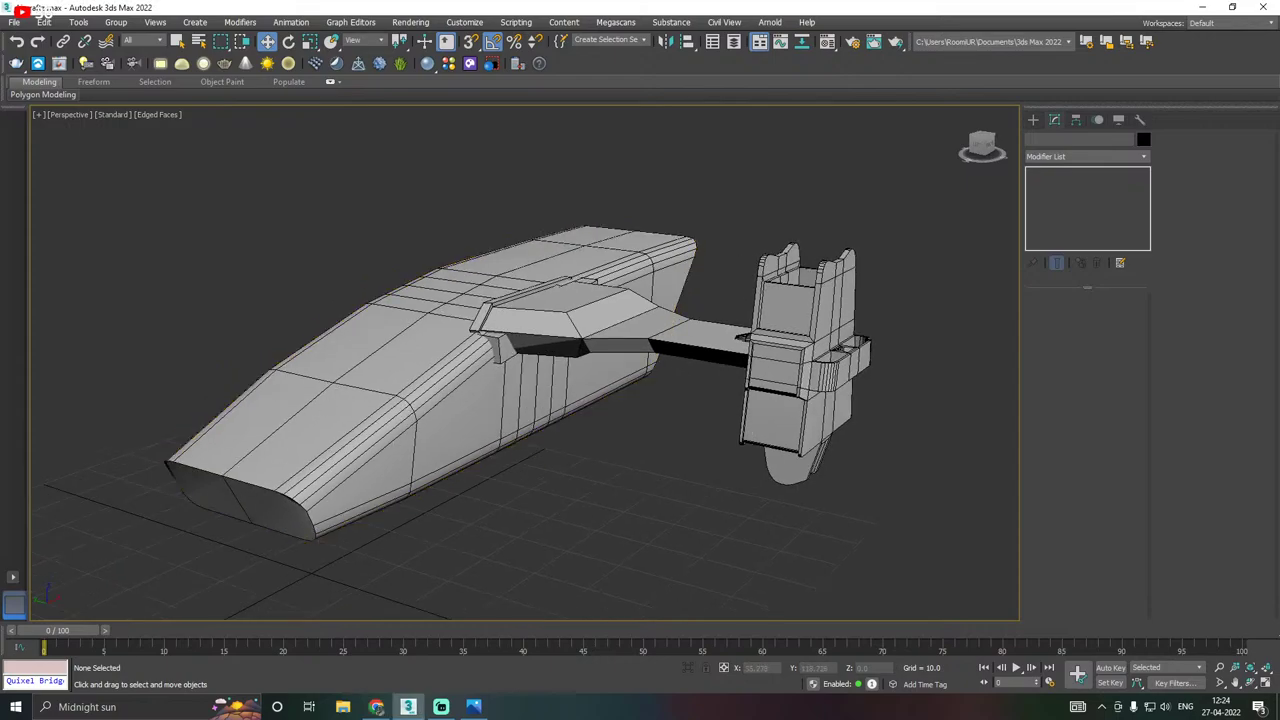
left_click(555, 390)
mouse_move(555, 390)
middle_mouse_down("alt")
mouse_move(560, 350)
mouse_move(559, 389)
middle_mouse_up("alt")
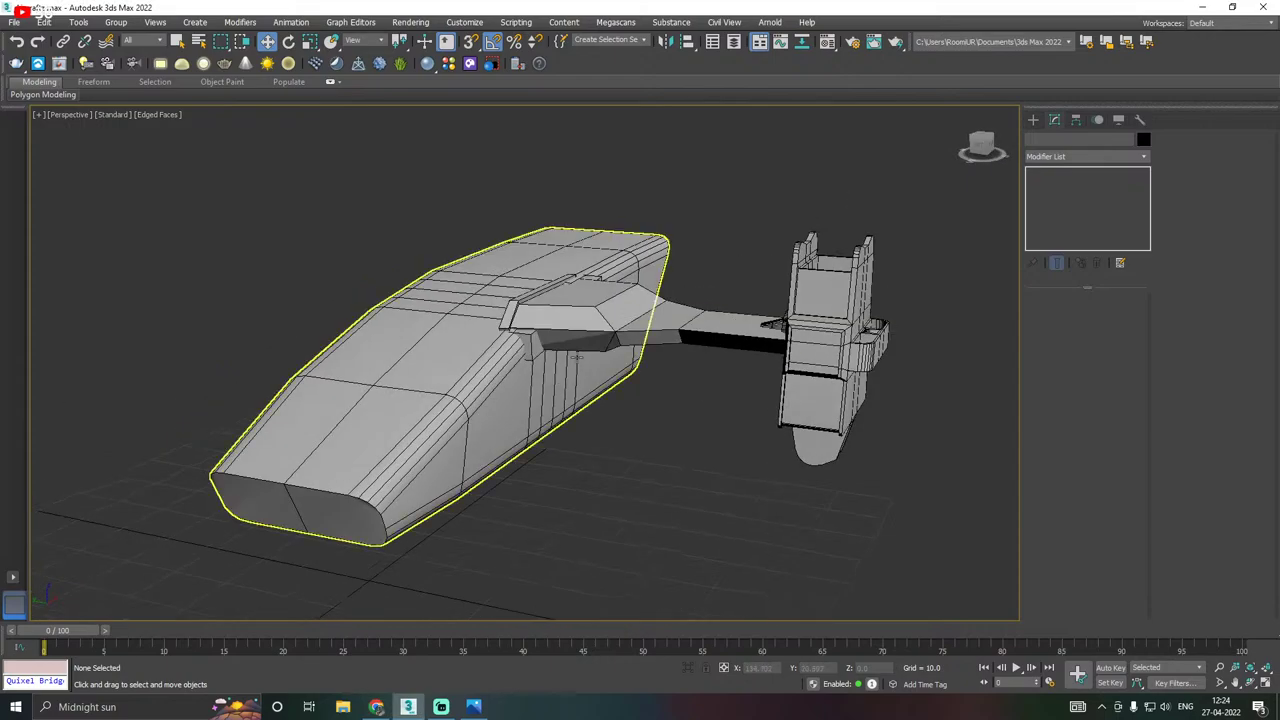
left_click(572, 325)
scroll(577, 322, "up", 4)
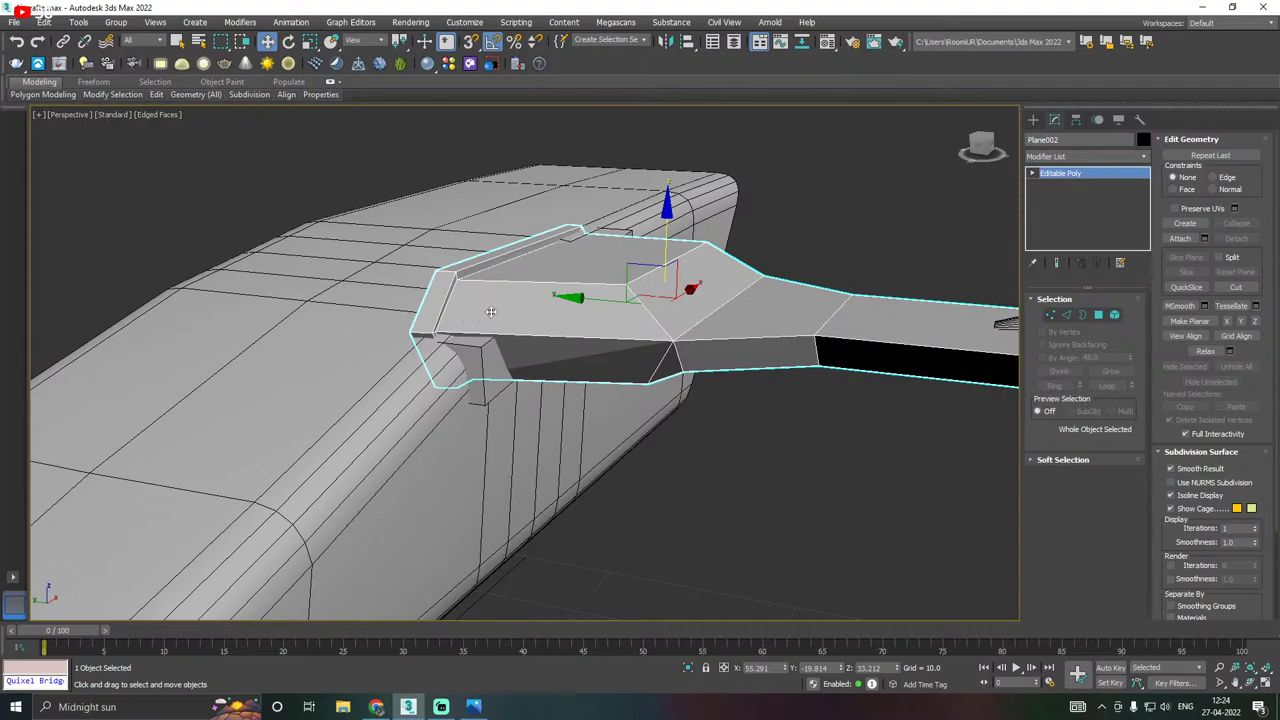
scroll(490, 315, "down", 3)
middle_click_drag(502, 315, 546, 328, "alt")
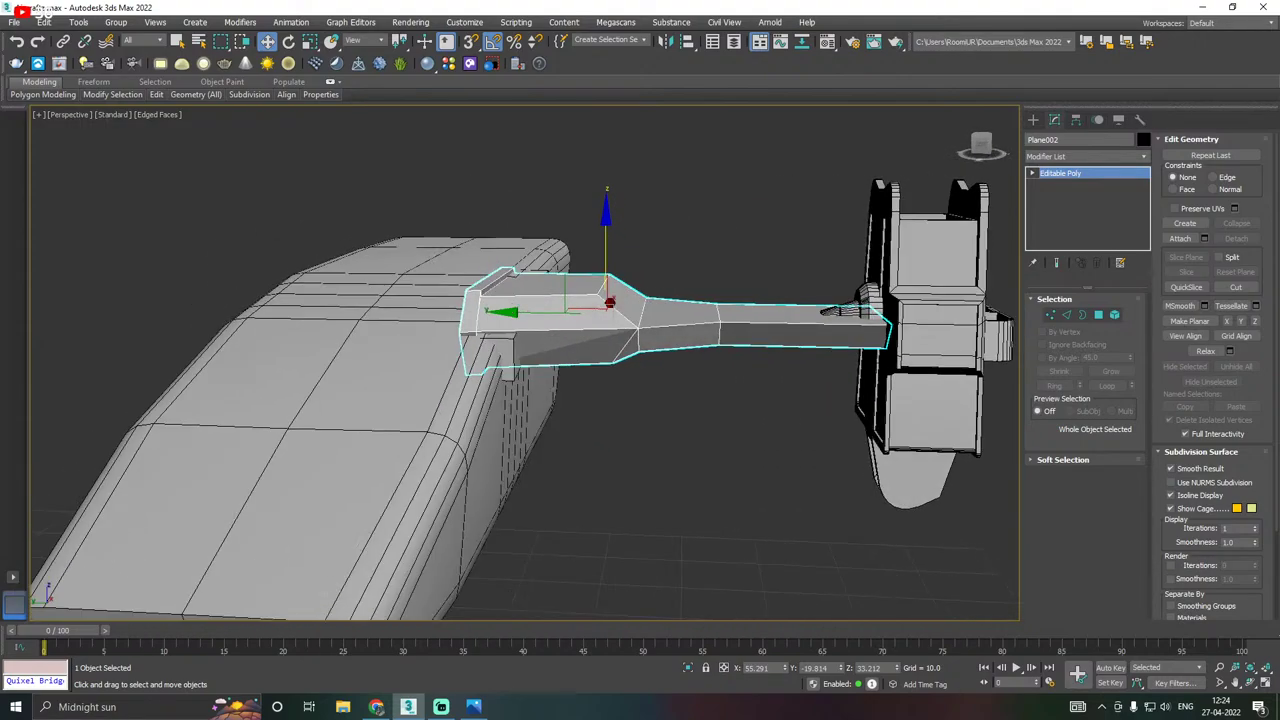
key("alt+Tab")
middle_click_drag(604, 354, 743, 299, "alt")
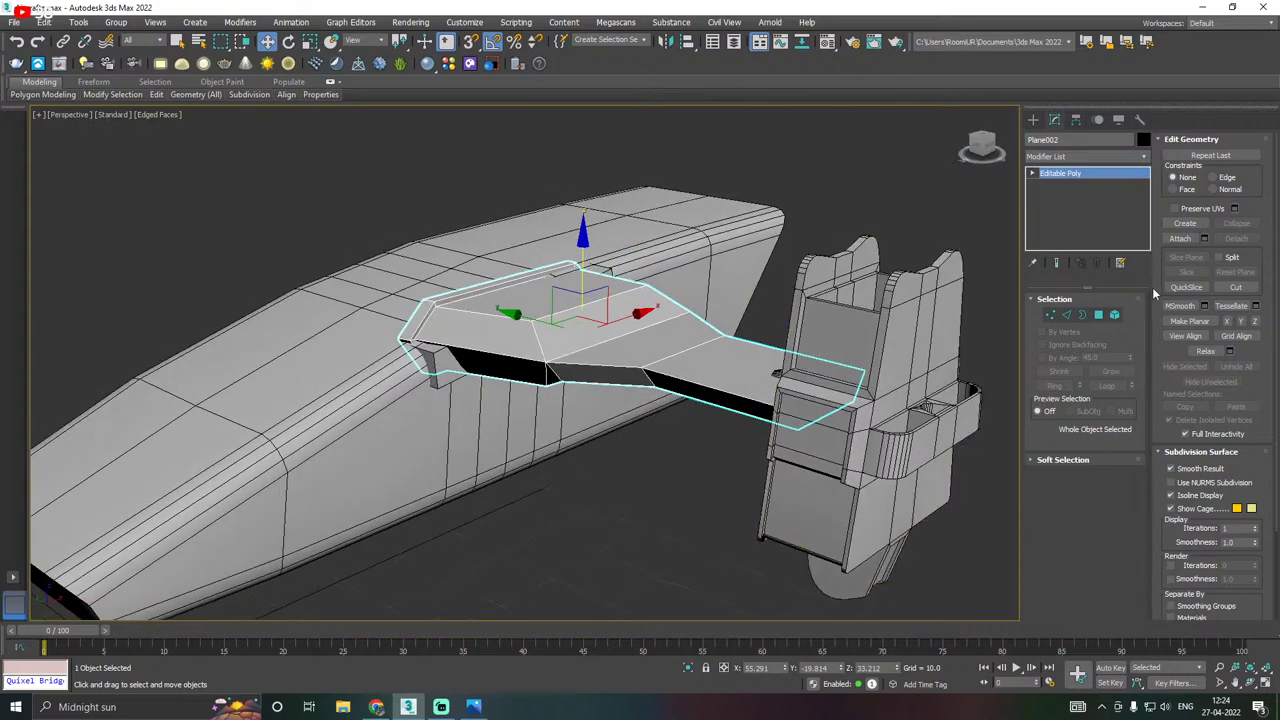
Select the upper and lower side polygons at the arm's wide end beside the hull, and isolate the arm.
left_click(1100, 315)
left_click(490, 339)
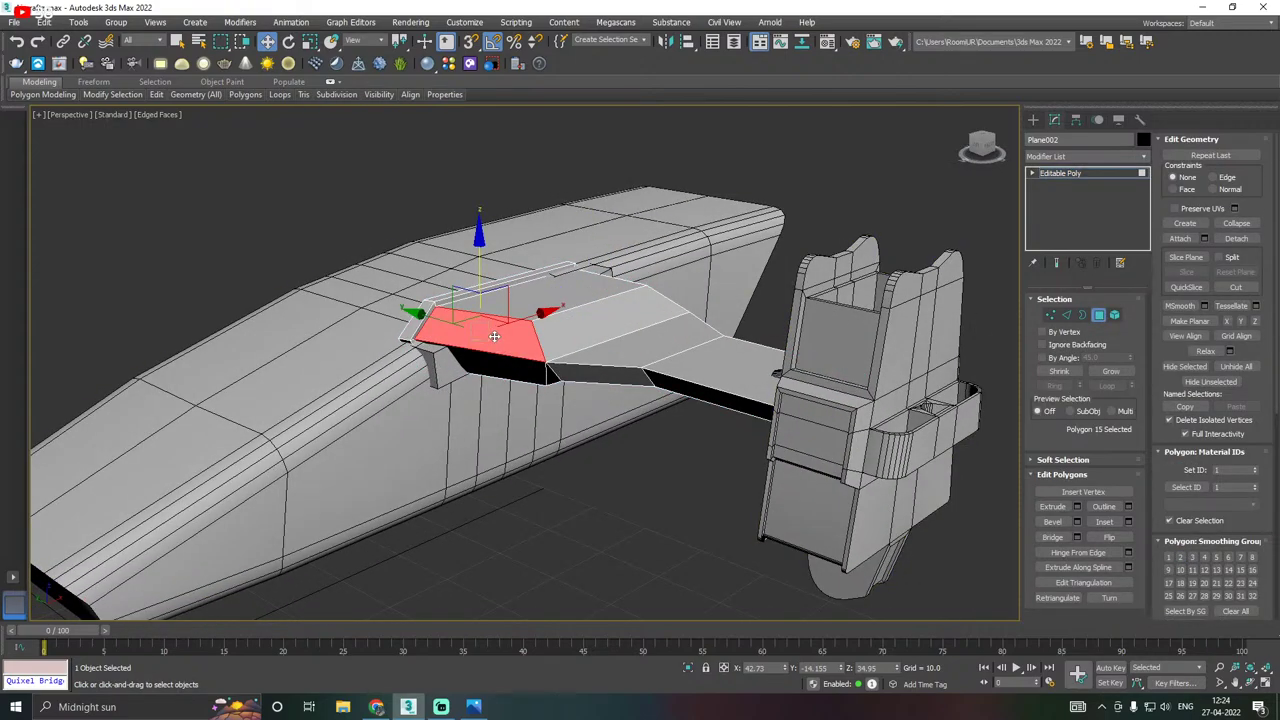
key("z")
left_click(493, 413, "ctrl")
scroll(507, 350, "down", 2)
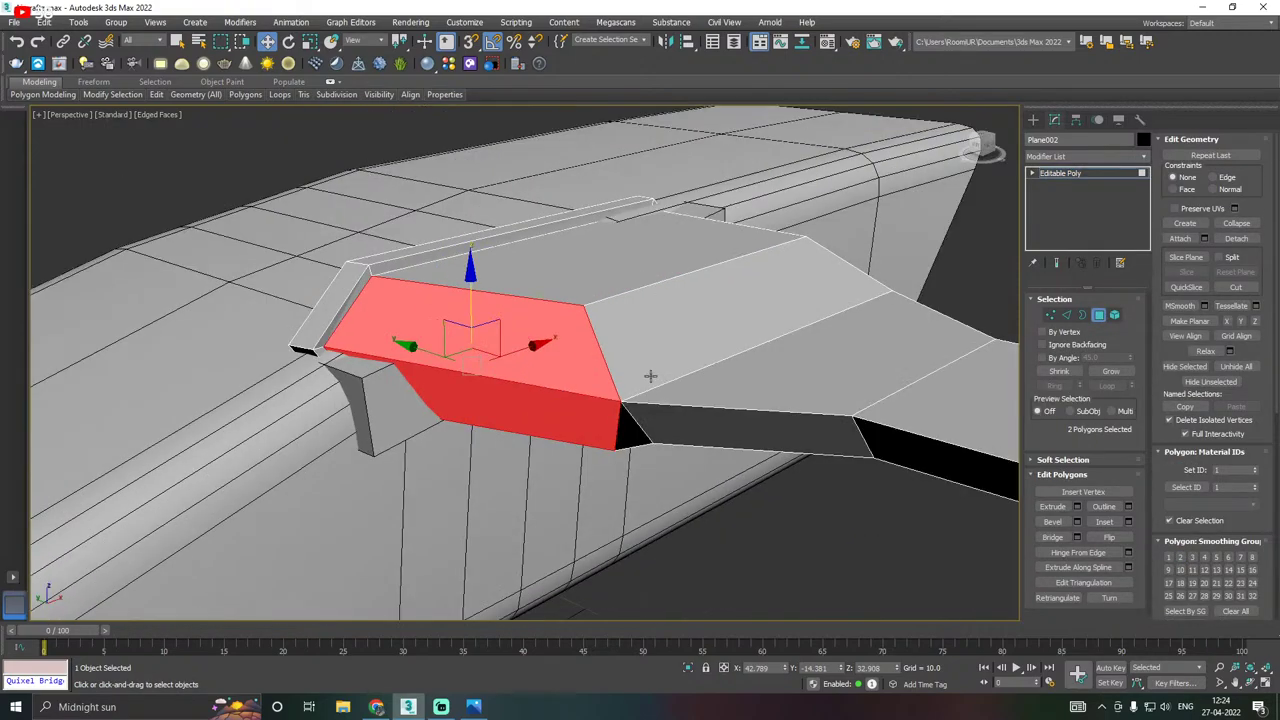
left_click(689, 669)
scroll(572, 378, "down", 2)
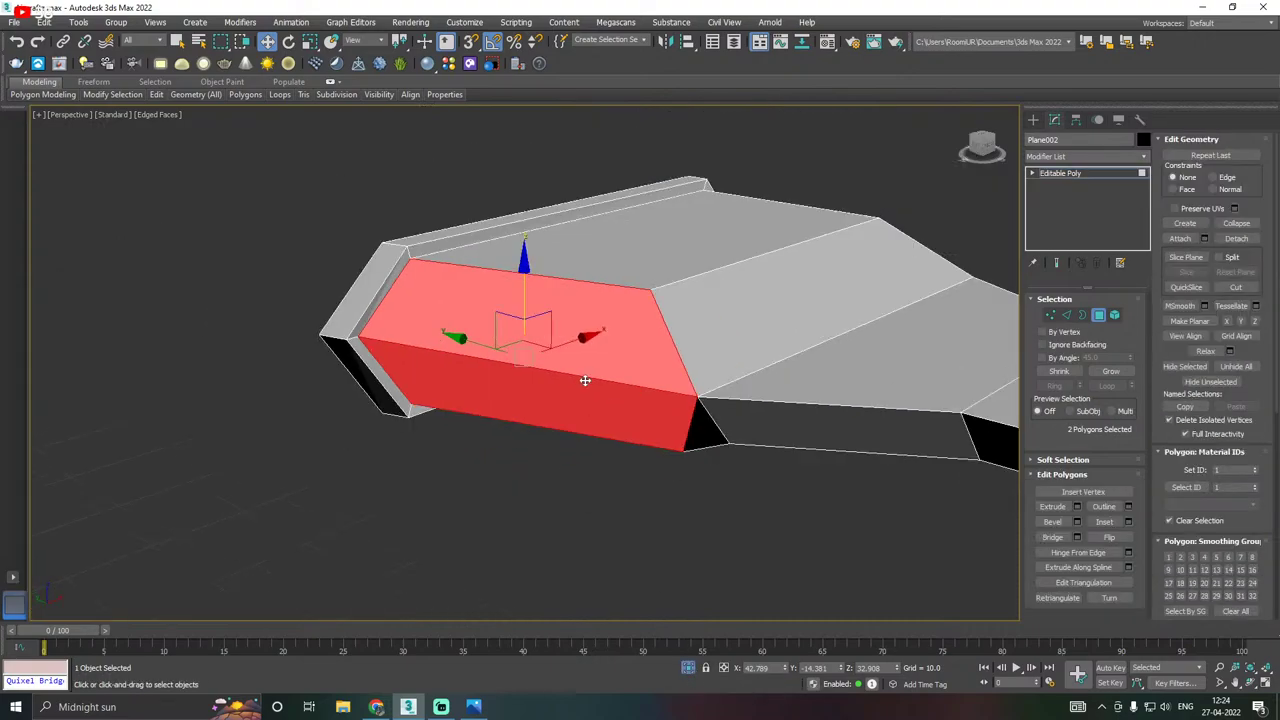
Inset the two selected side polygons of the arm by 0.776.
middle_click_drag(586, 380, 642, 360, "alt")
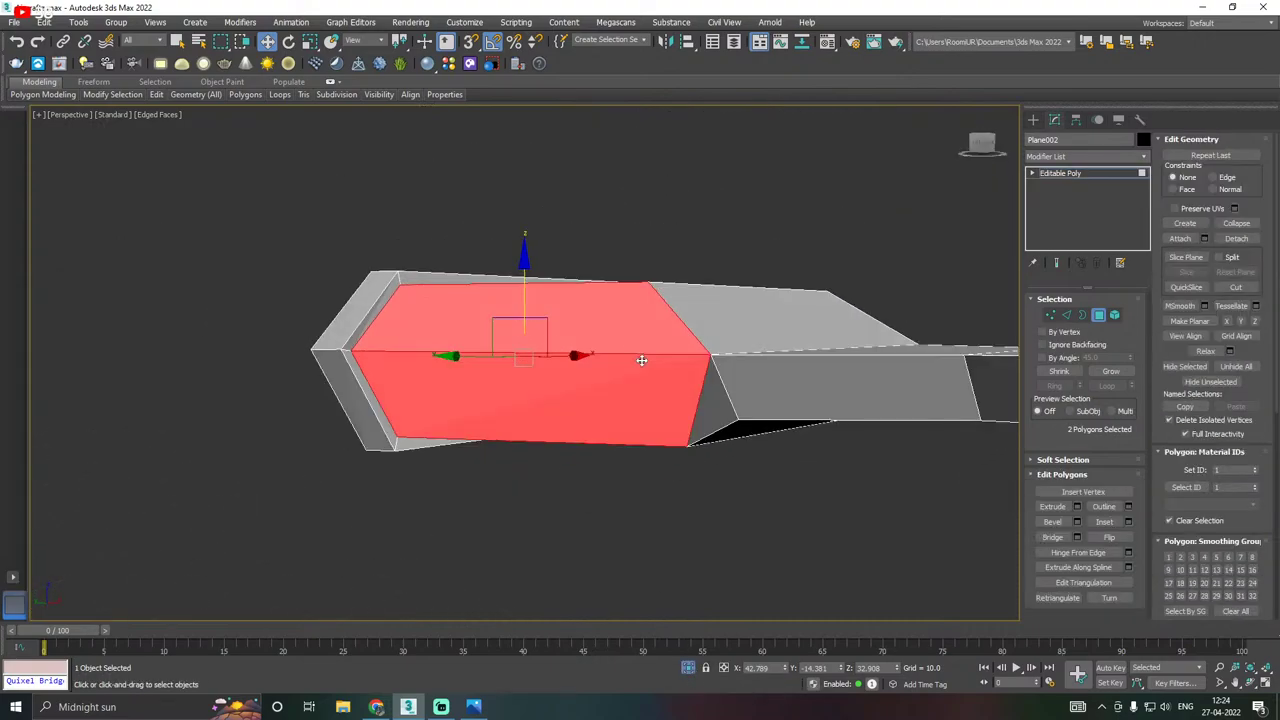
left_click(1129, 522)
middle_click_drag(697, 394, 652, 362, "alt")
left_click(661, 379)
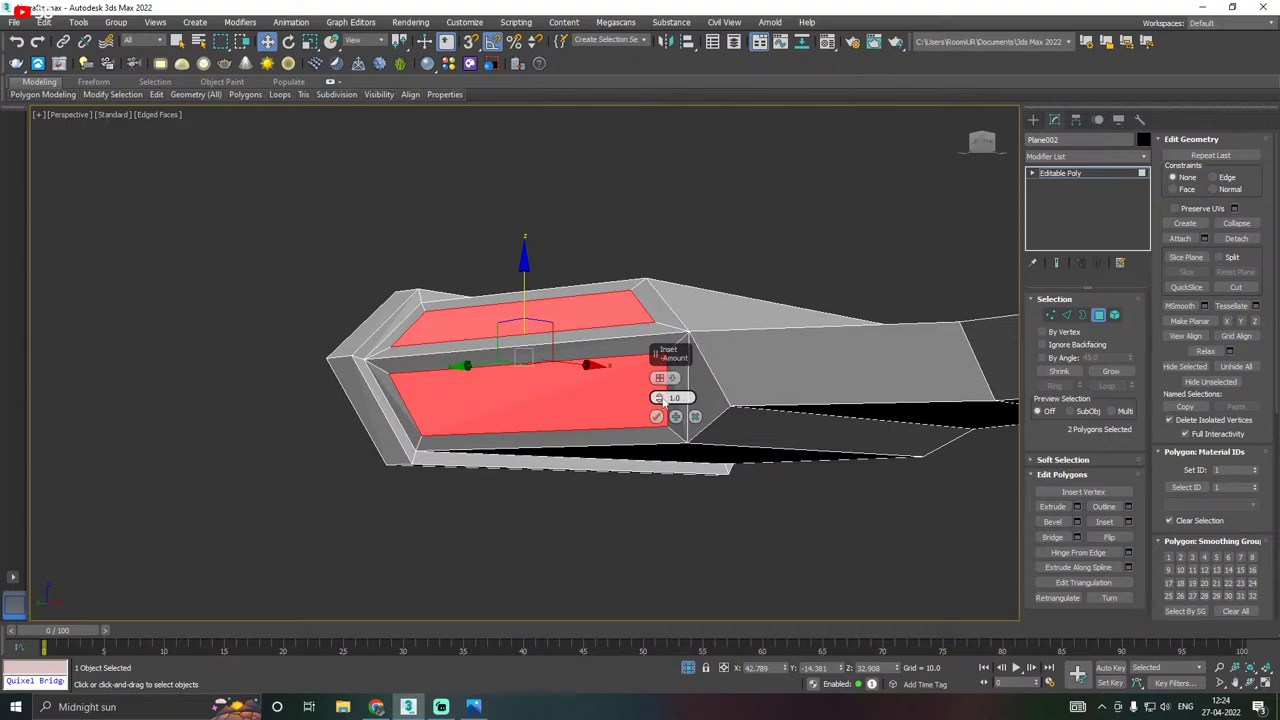
left_click_drag(663, 402, 662, 395)
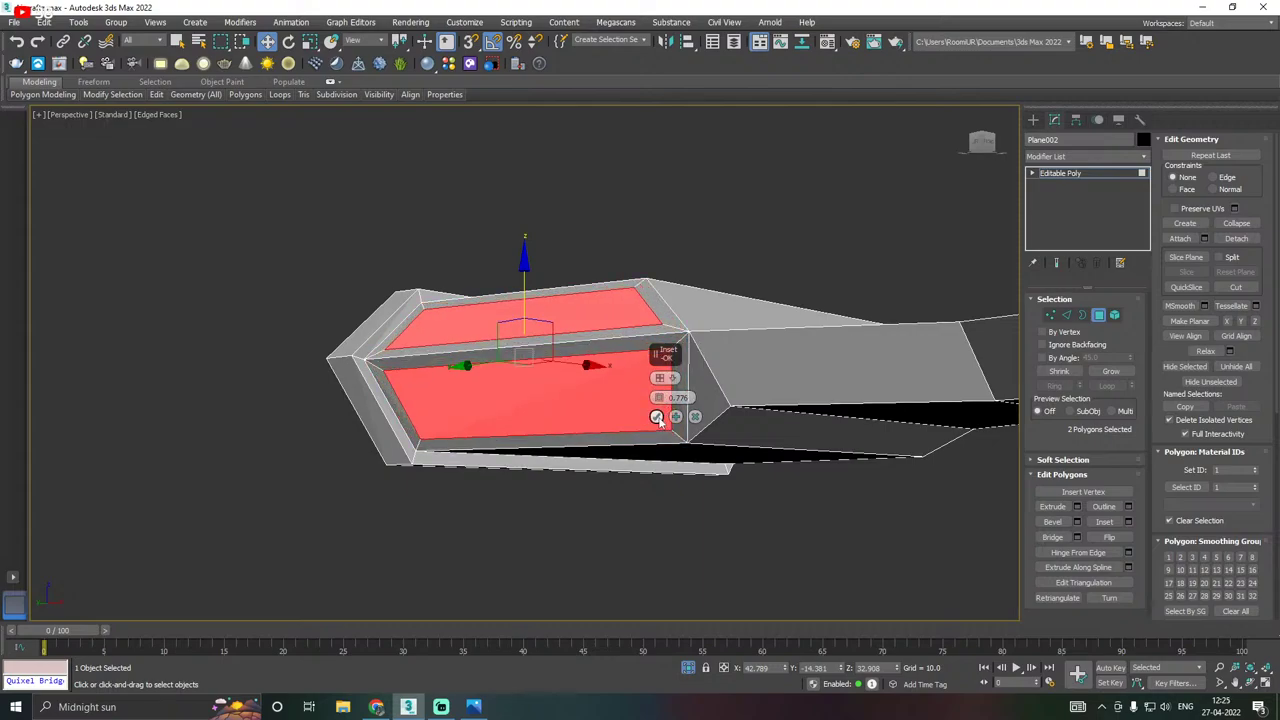
left_click(657, 418)
Extrude the two inset side polygons of the arm by -1.618 to form recesses.
middle_click_drag(657, 418, 712, 404, "alt")
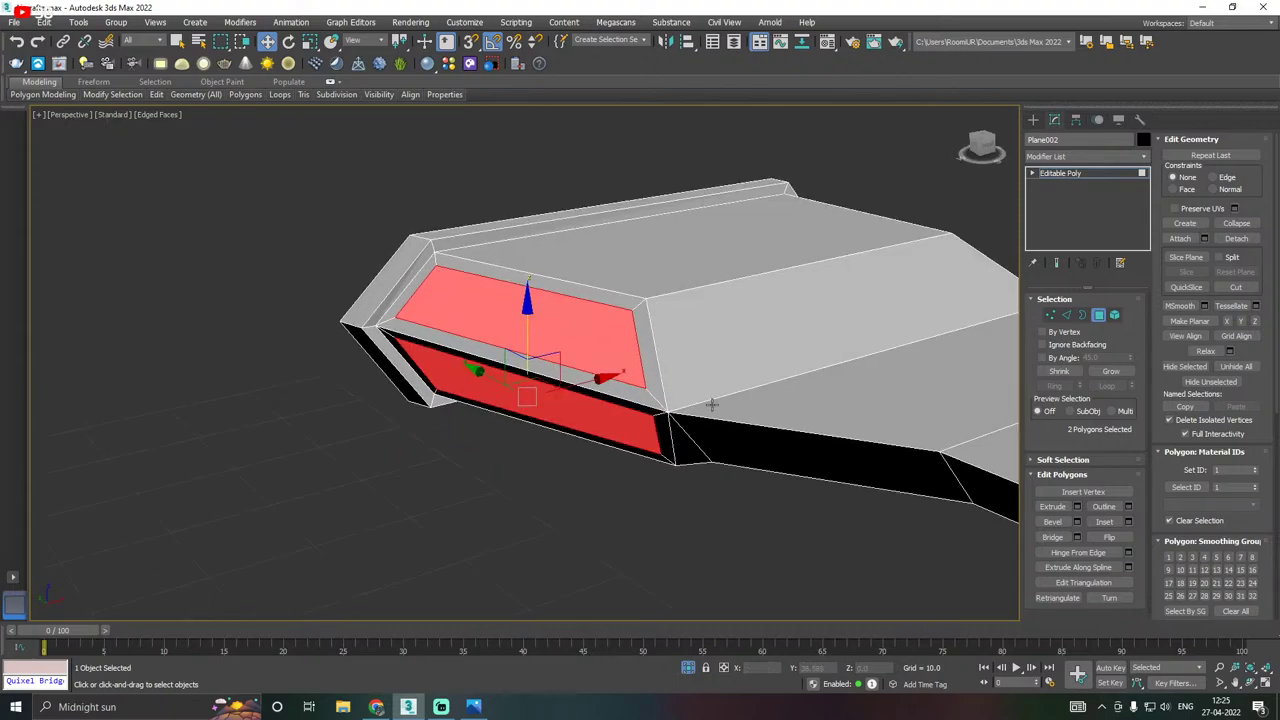
left_click(1077, 506)
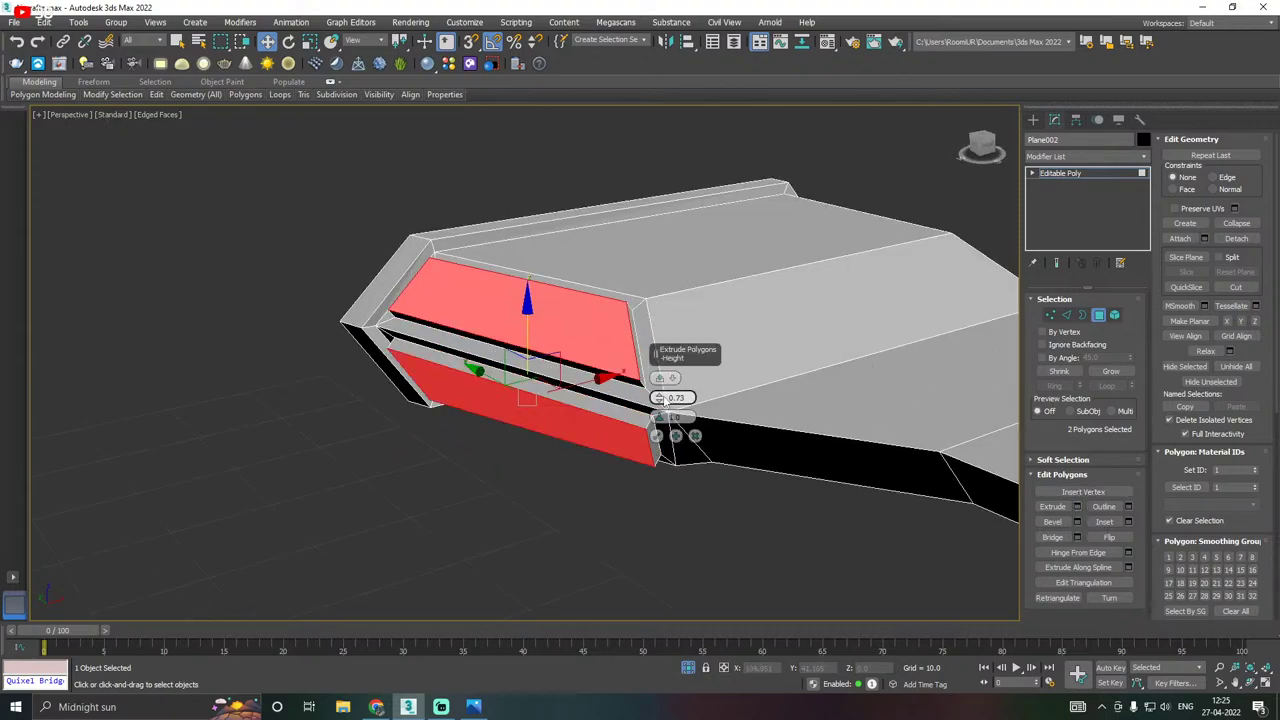
left_click_drag(661, 398, 661, 406)
middle_click_drag(662, 414, 891, 358, "alt")
scroll(760, 390, "up", 4)
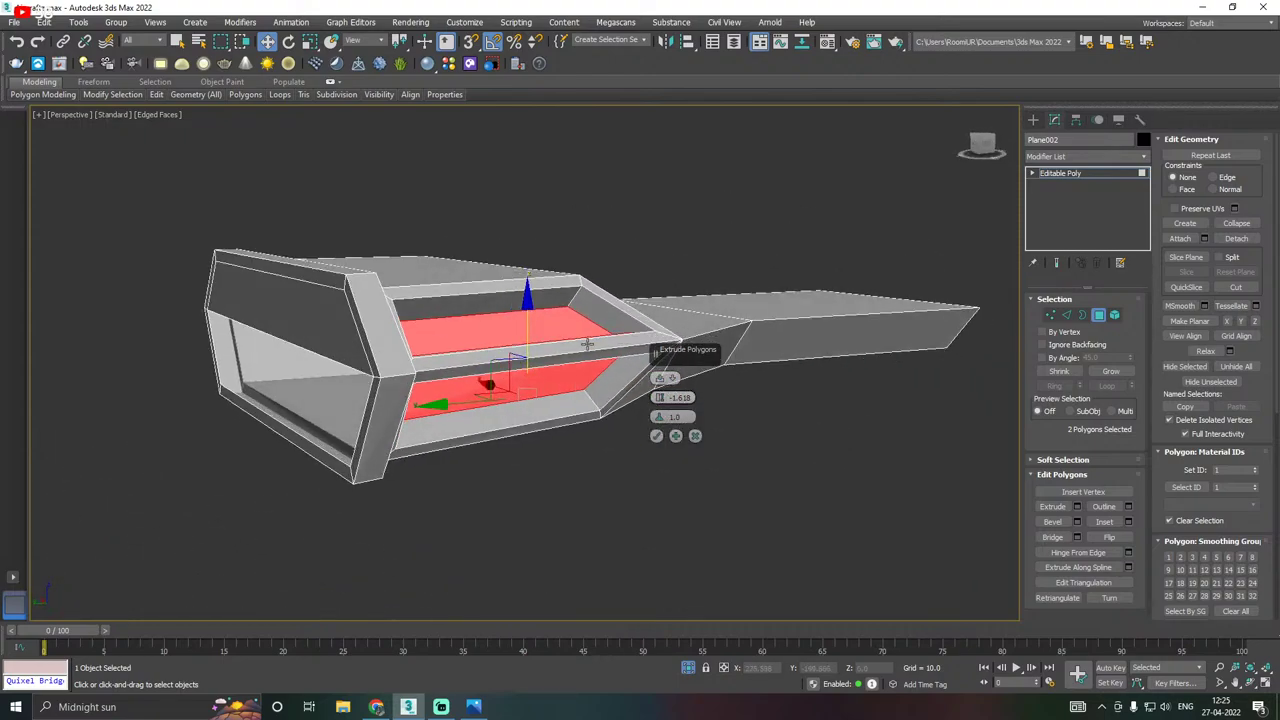
left_click(657, 437)
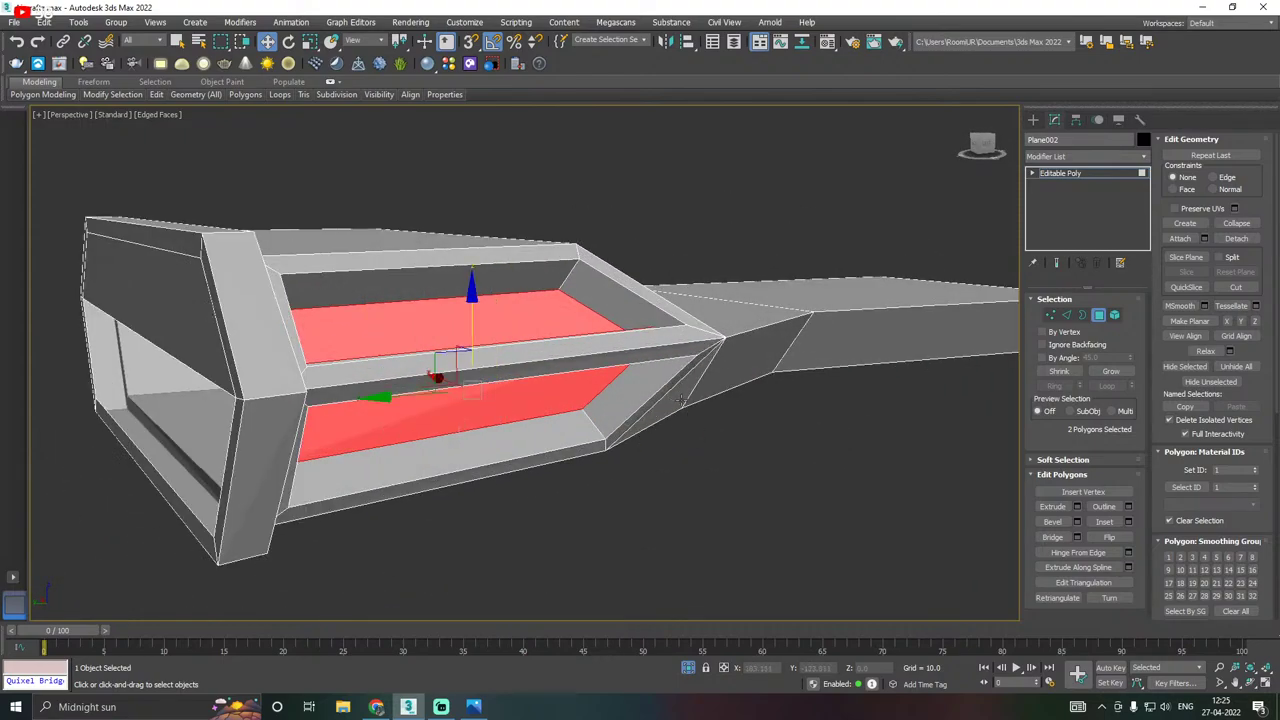
Raise the upper recess's floor polygon along Z, and lower the lower recess's floor polygon to Z 31.22.
middle_click_drag(470, 400, 530, 381, "alt")
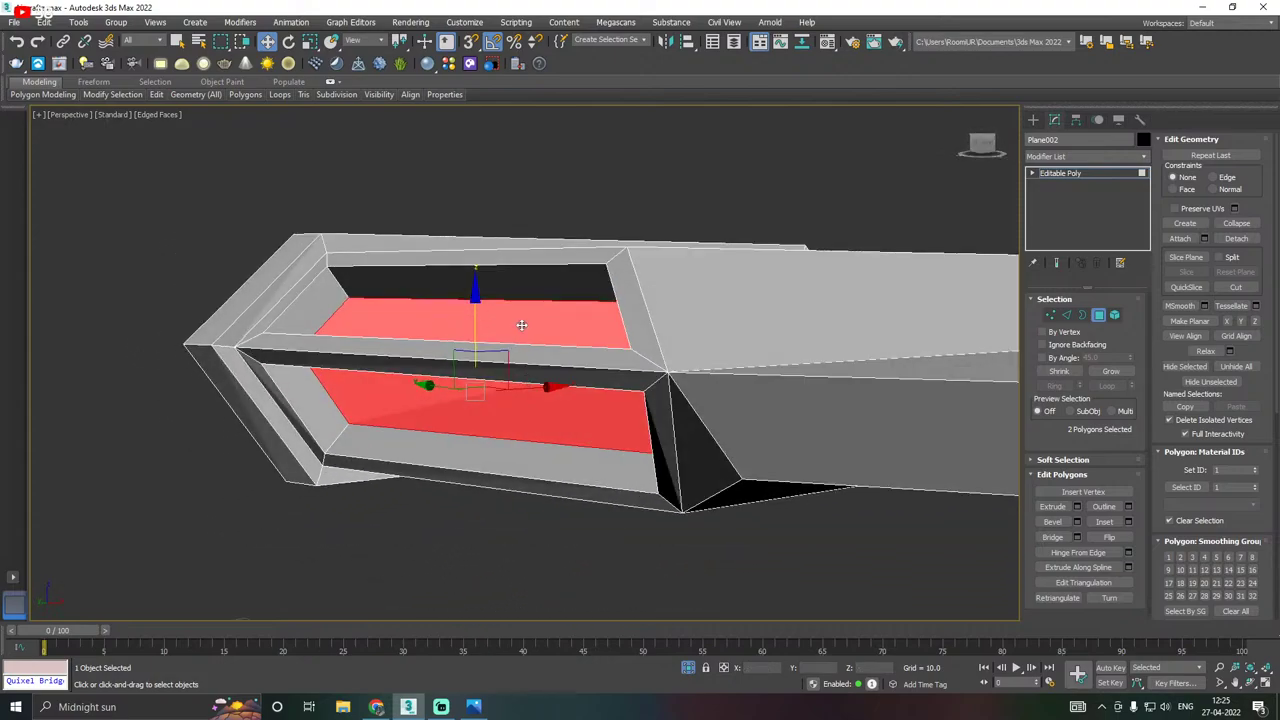
left_click(524, 322)
left_click_drag(459, 277, 460, 255)
middle_click_drag(504, 289, 496, 326, "alt")
left_click(507, 403)
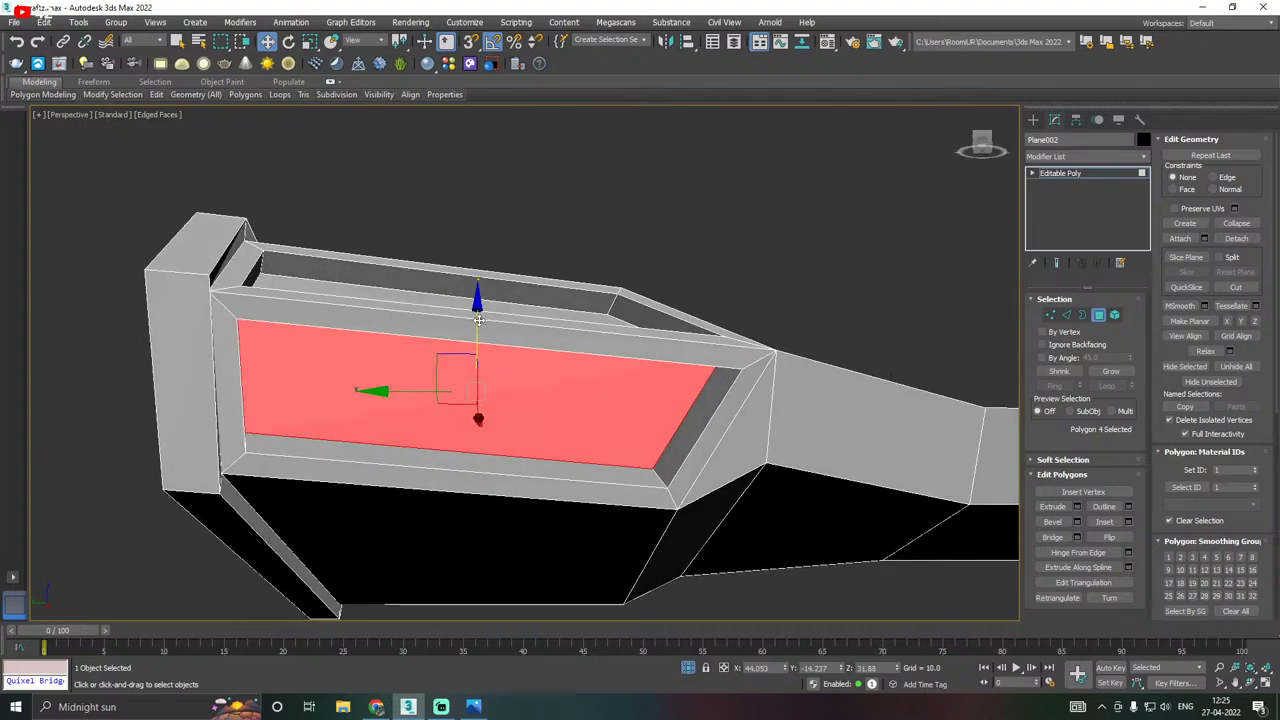
left_click_drag(479, 320, 510, 340)
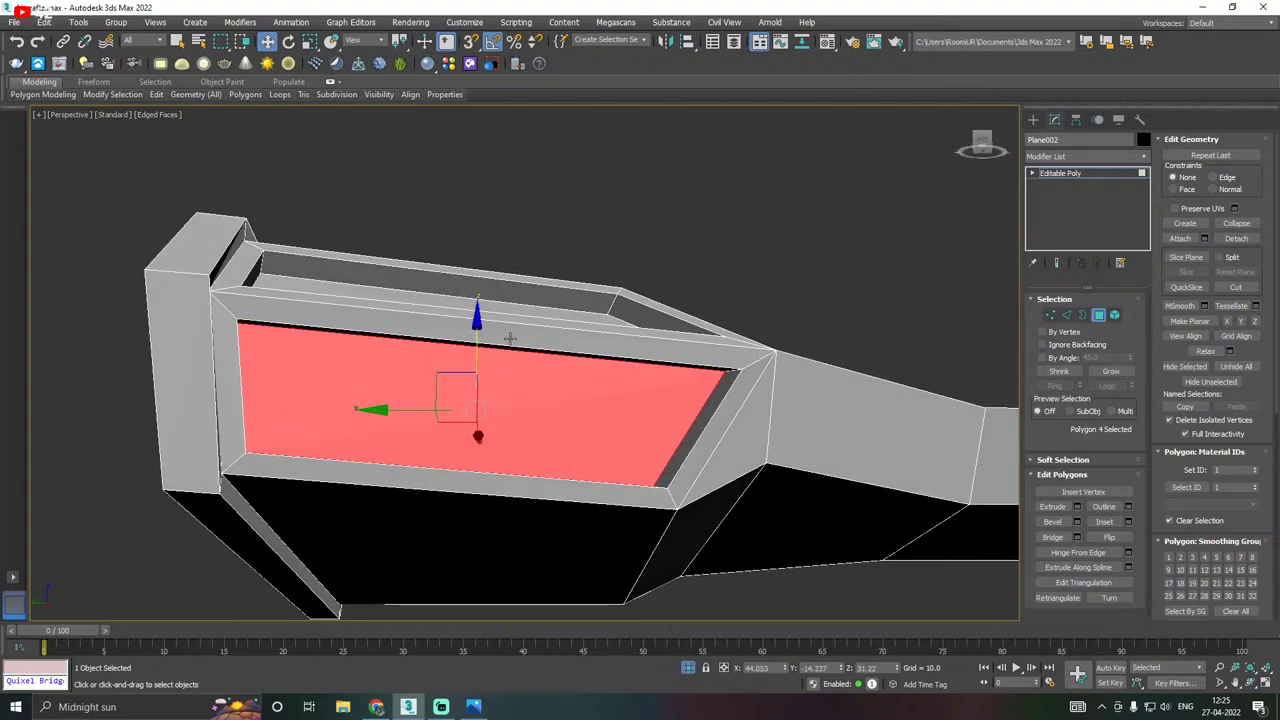
Scale the lower recess's floor polygon down slightly along Z and push it deeper along X to 45.935.
middle_click_drag(510, 340, 433, 350, "alt")
key("r")
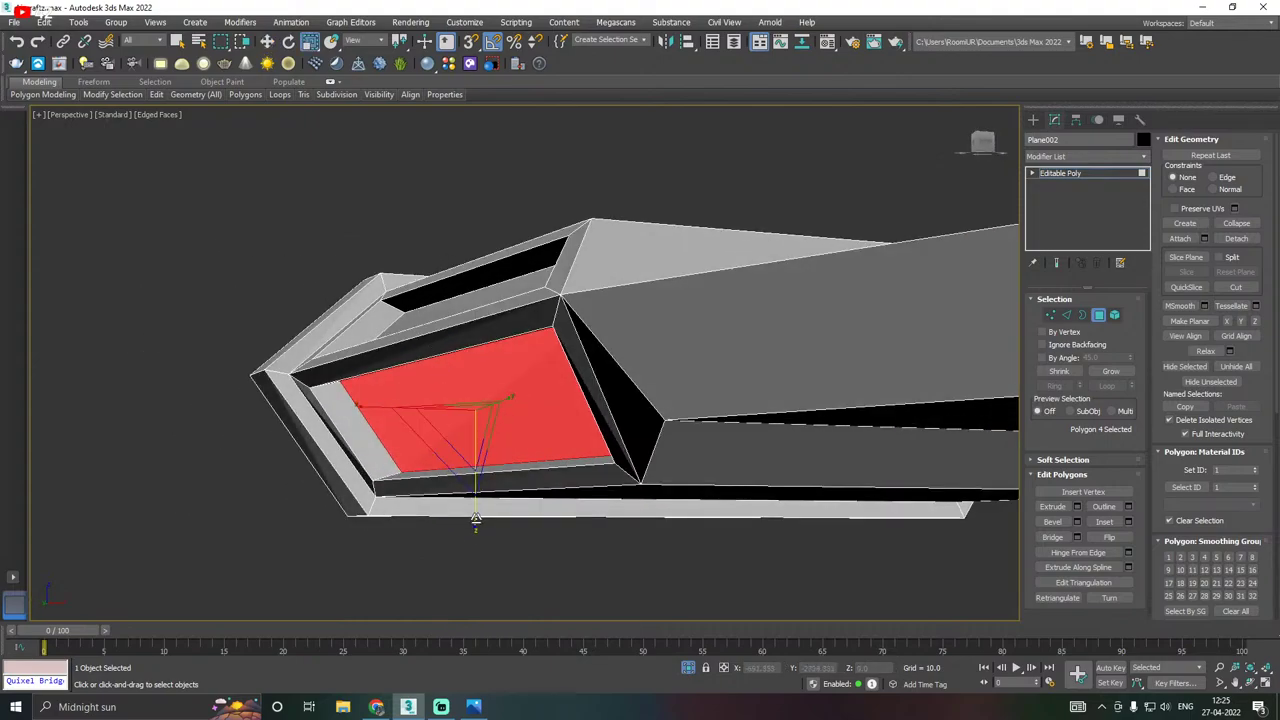
left_click_drag(476, 518, 474, 506)
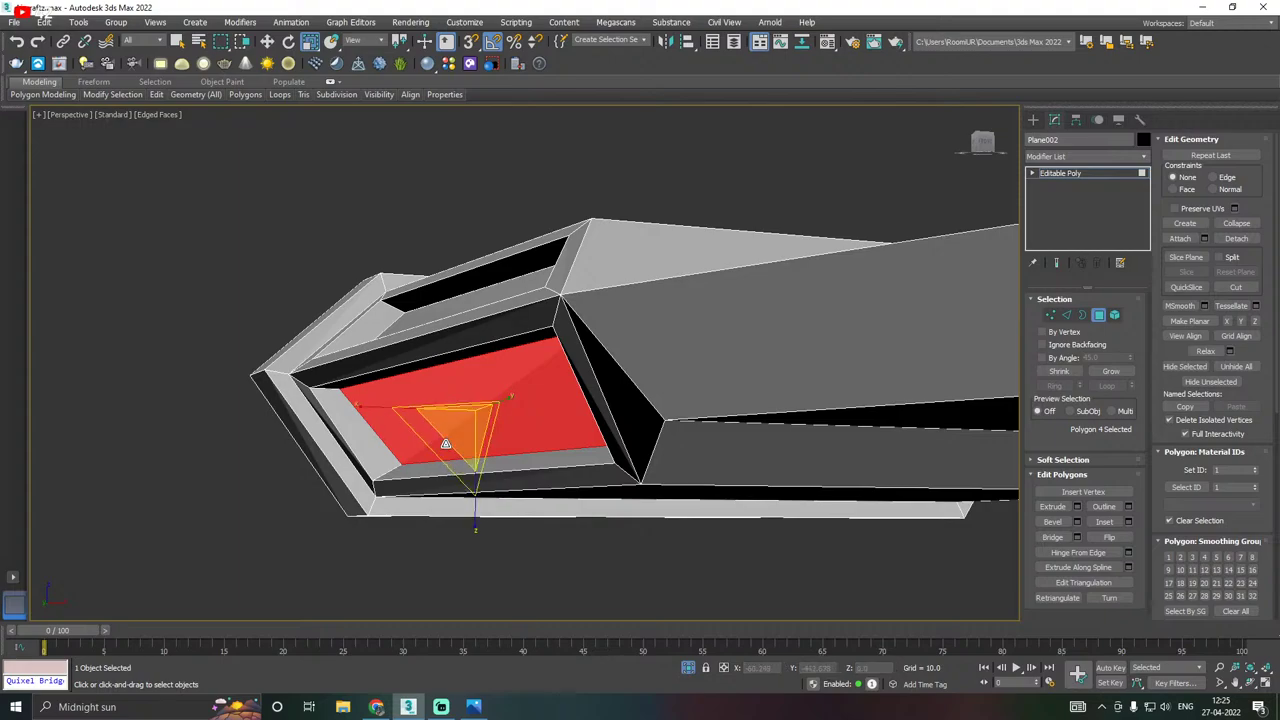
key("w")
left_click_drag(551, 413, 603, 413)
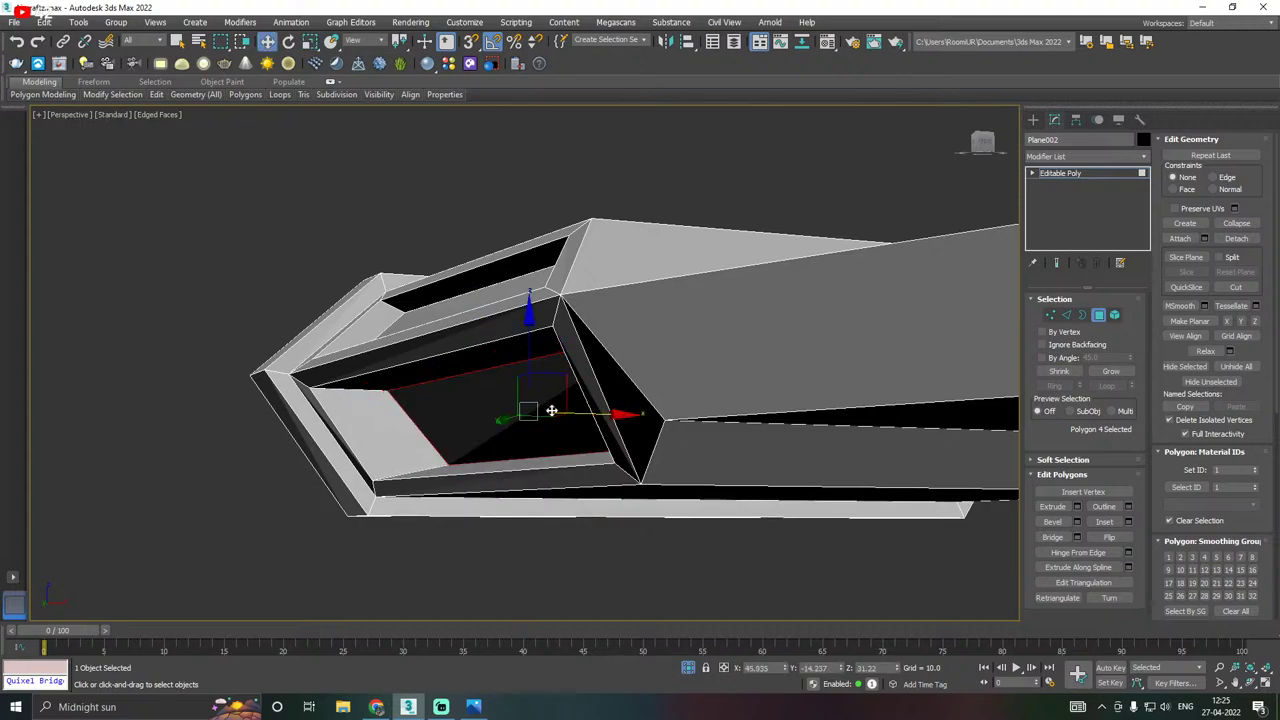
Leave polygon editing on the arm and examine its two side recesses from several angles.
middle_click_drag(551, 409, 545, 315, "alt")
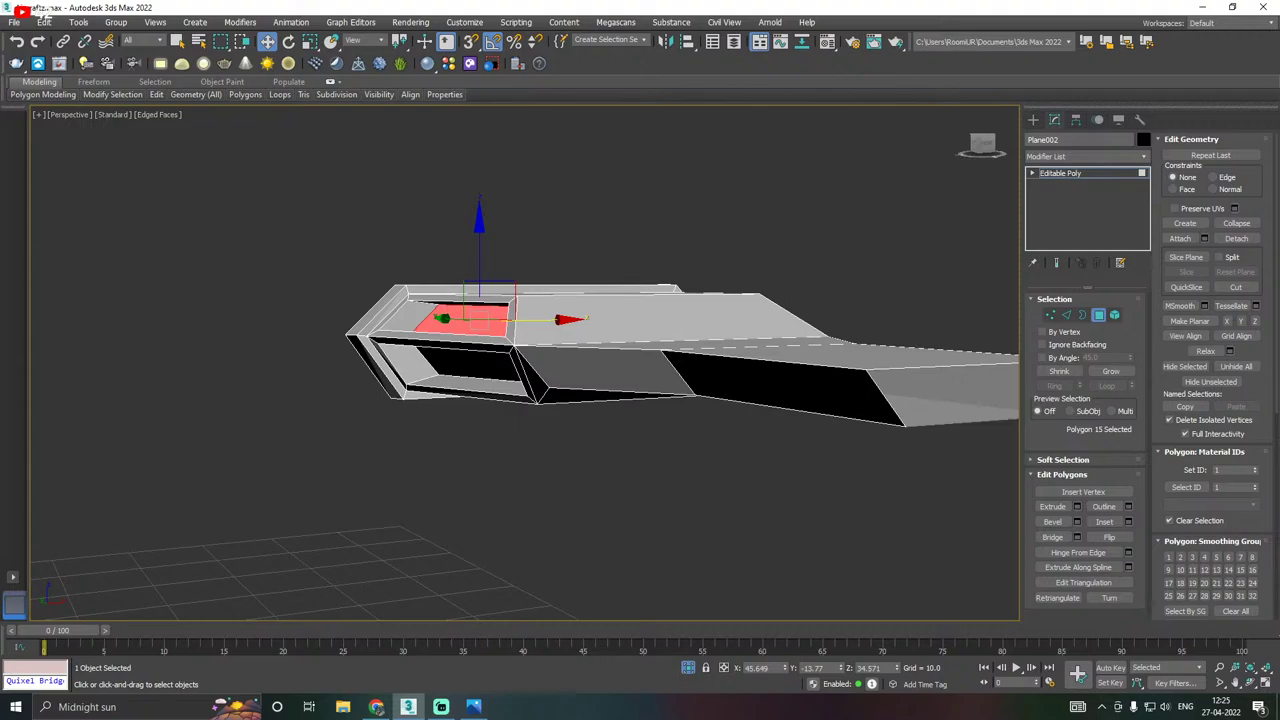
key("alt+Tab")
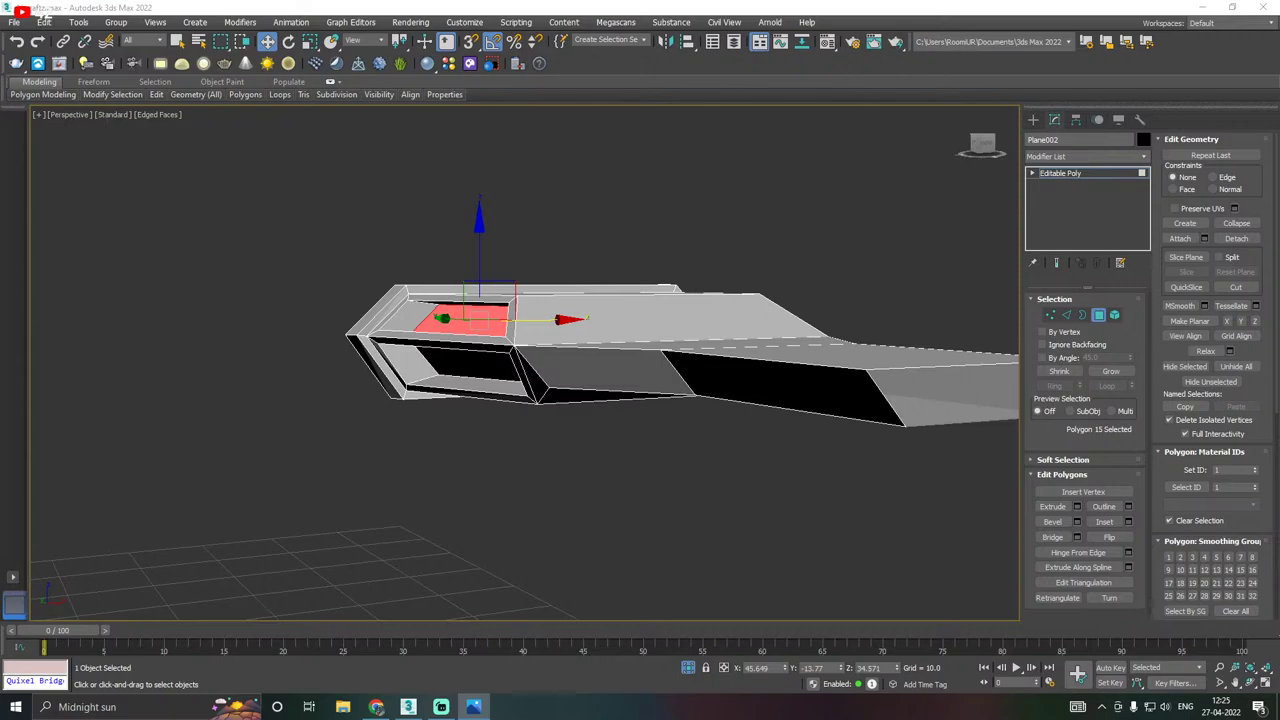
middle_click_drag(409, 396, 488, 412, "alt")
middle_click_drag(384, 412, 427, 548, "alt")
middle_click_drag(525, 443, 420, 365, "alt")
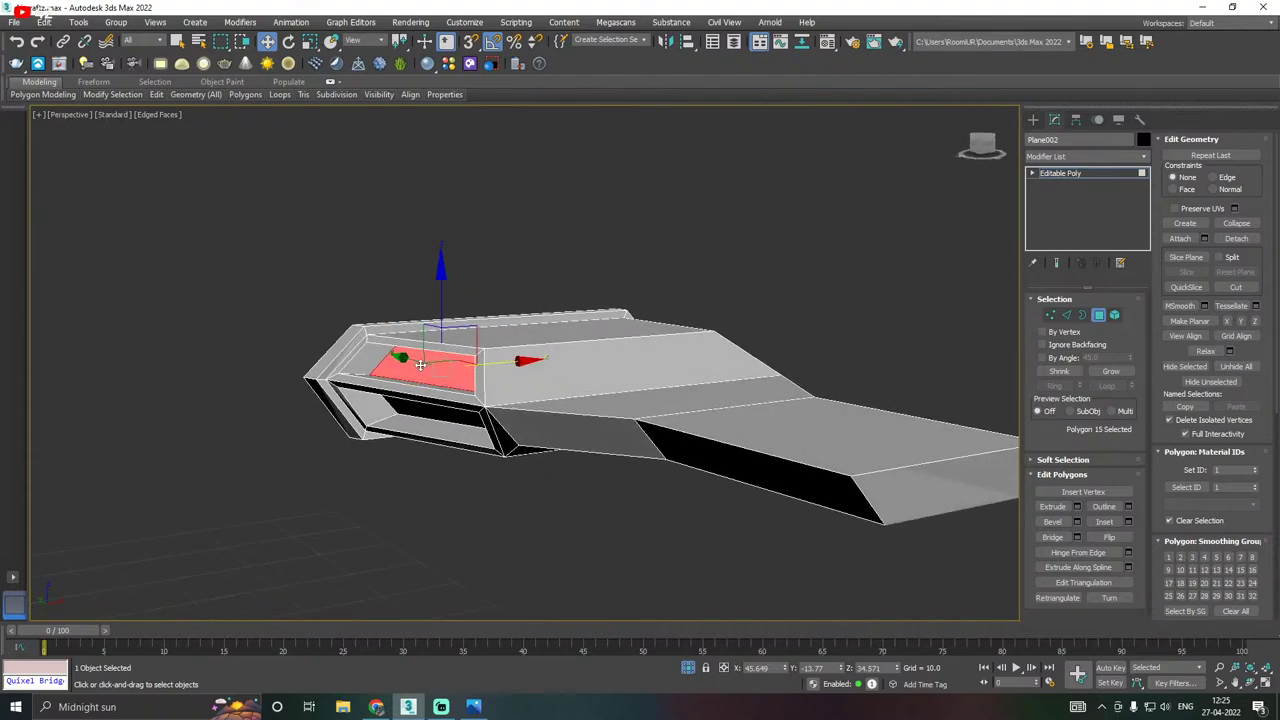
left_click(1054, 176)
middle_click_drag(448, 139, 453, 197, "alt")
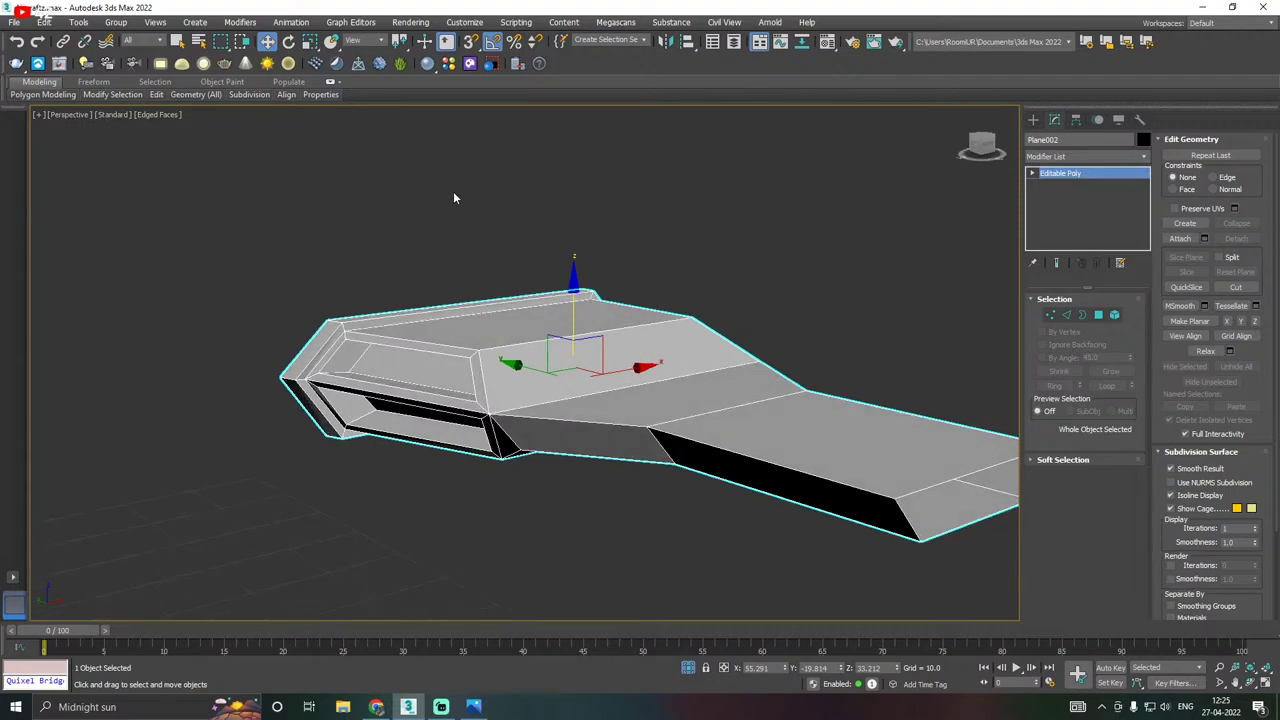
key("alt+Tab")
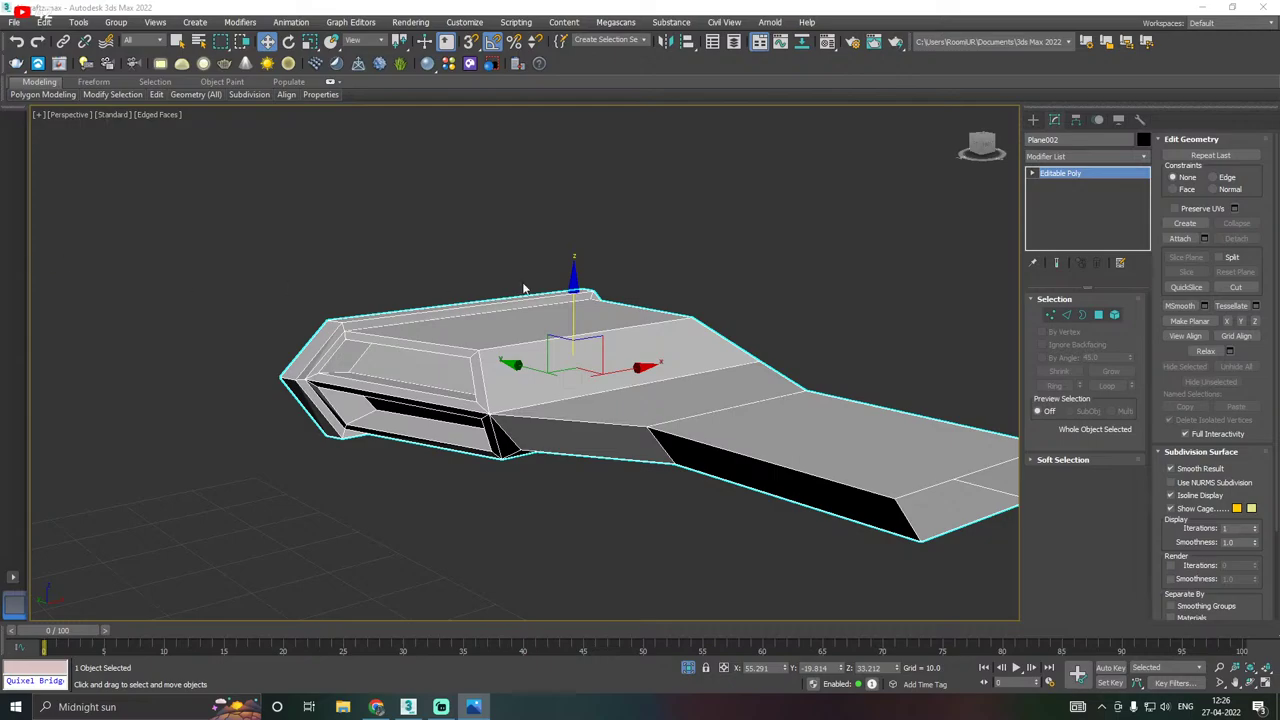
In the Left view, draw a thin upright box about 3.388 long and 0.549 wide across the arm's upper recess.
middle_click_drag(613, 309, 768, 297, "alt")
key("l")
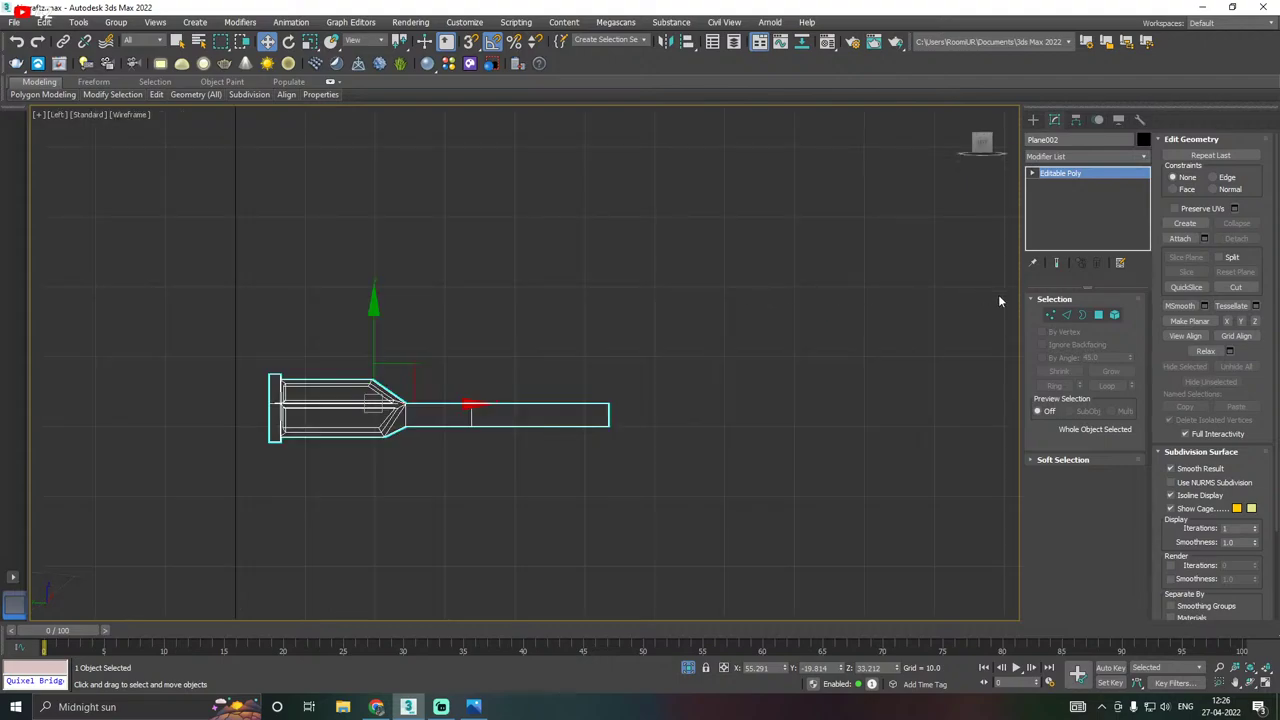
middle_click_drag(627, 335, 817, 305)
scroll(533, 353, "up", 4)
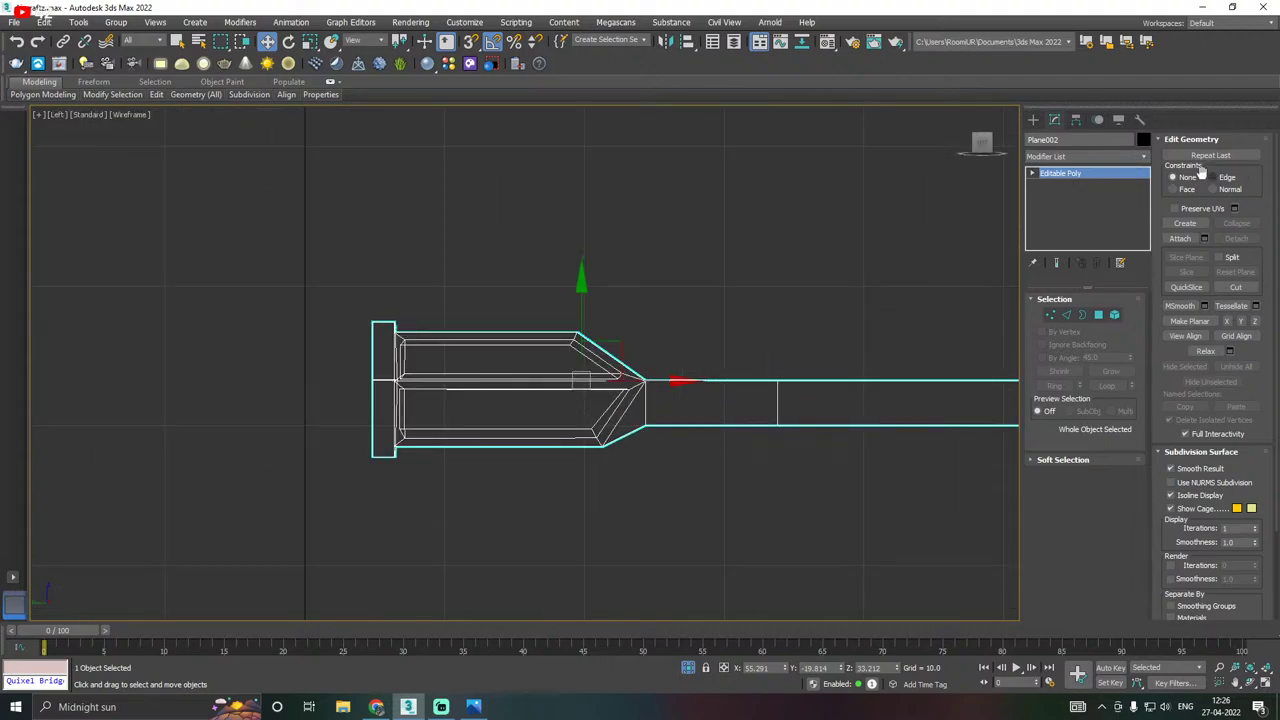
left_click(1033, 119)
left_click(1054, 208)
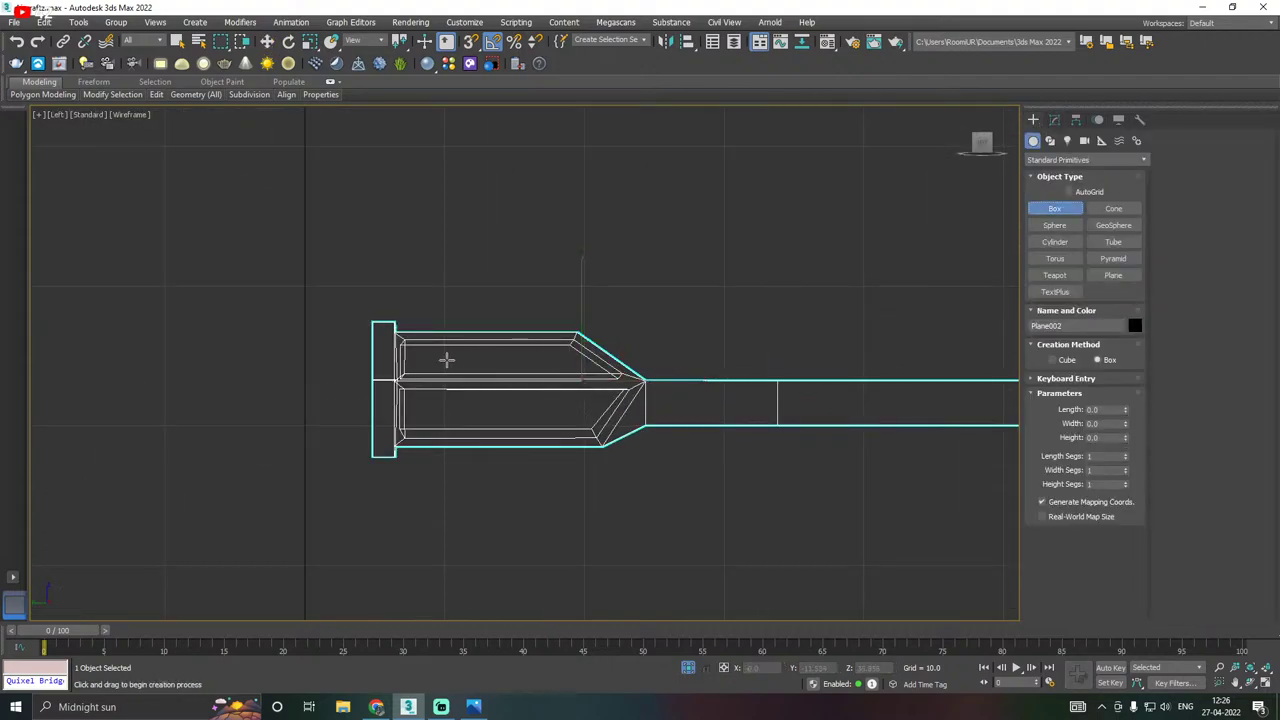
scroll(429, 349, "up", 4)
left_click_drag(412, 318, 428, 413)
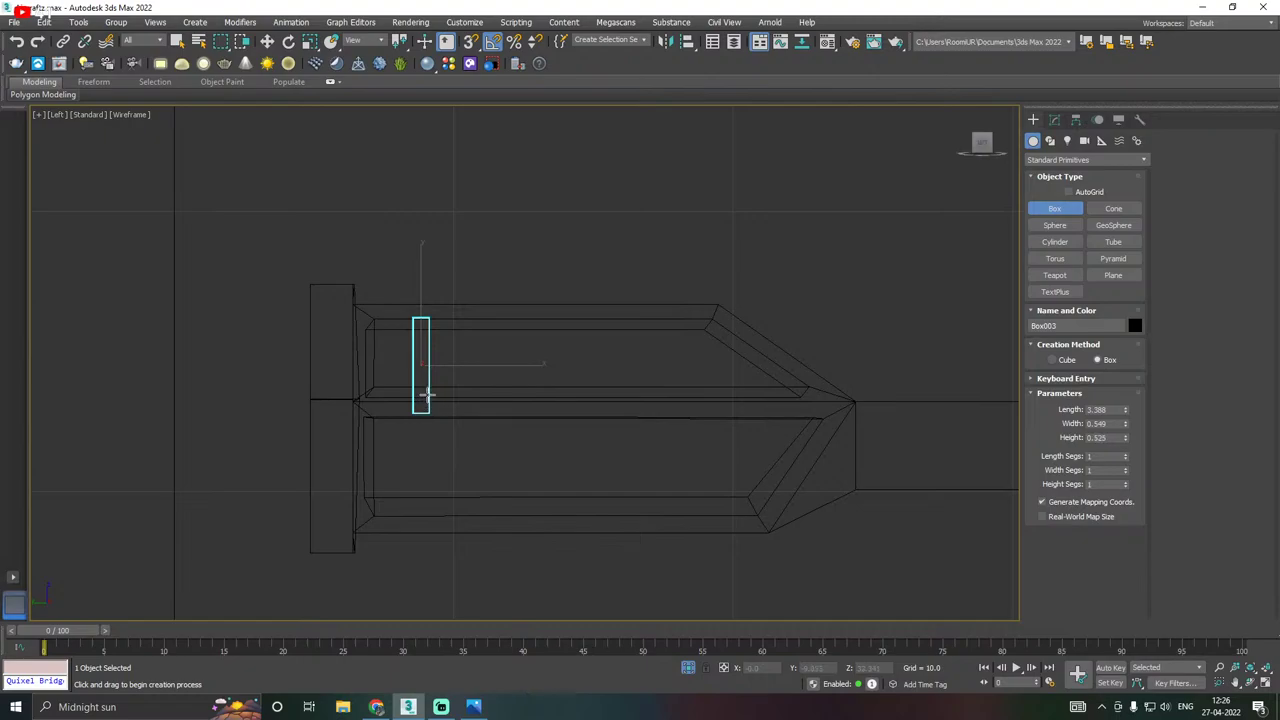
In the Perspective view, move the thin box to the arm's upper recess at about X 41.599, Y -10.536, Z 35.067.
key("w")
key("p")
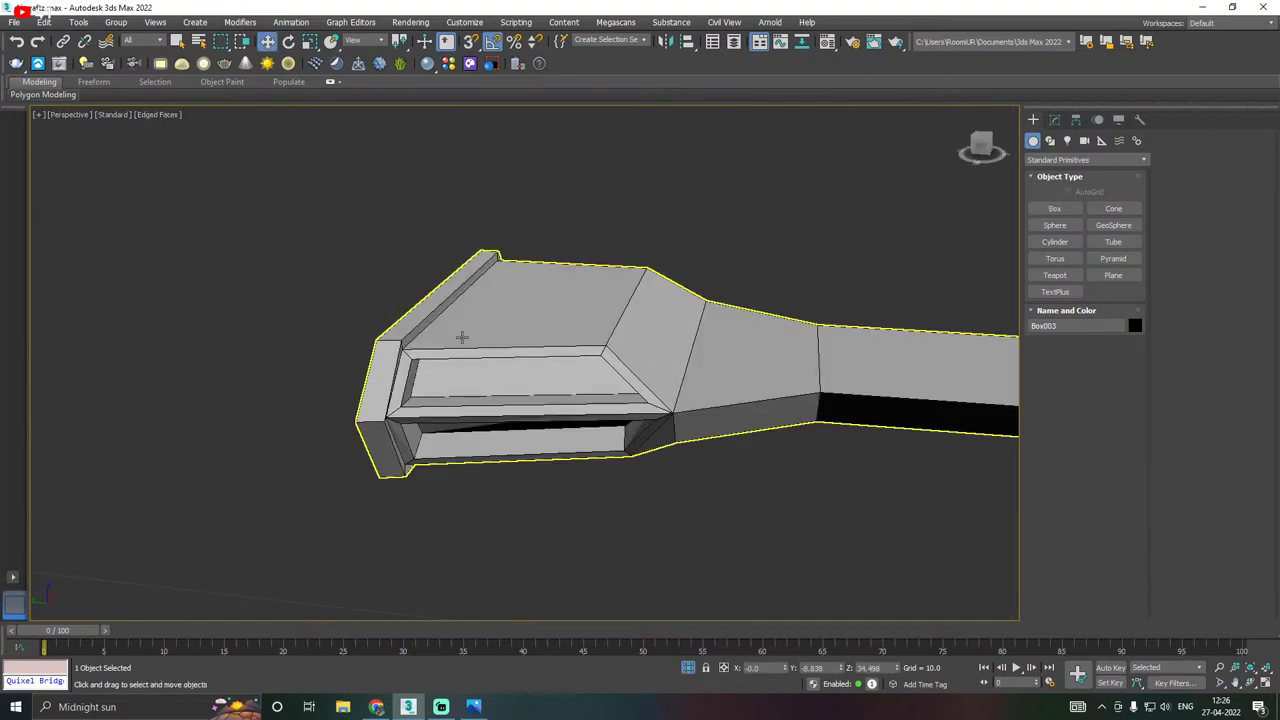
scroll(461, 337, "down", 4)
middle_click_drag(459, 338, 481, 366, "alt")
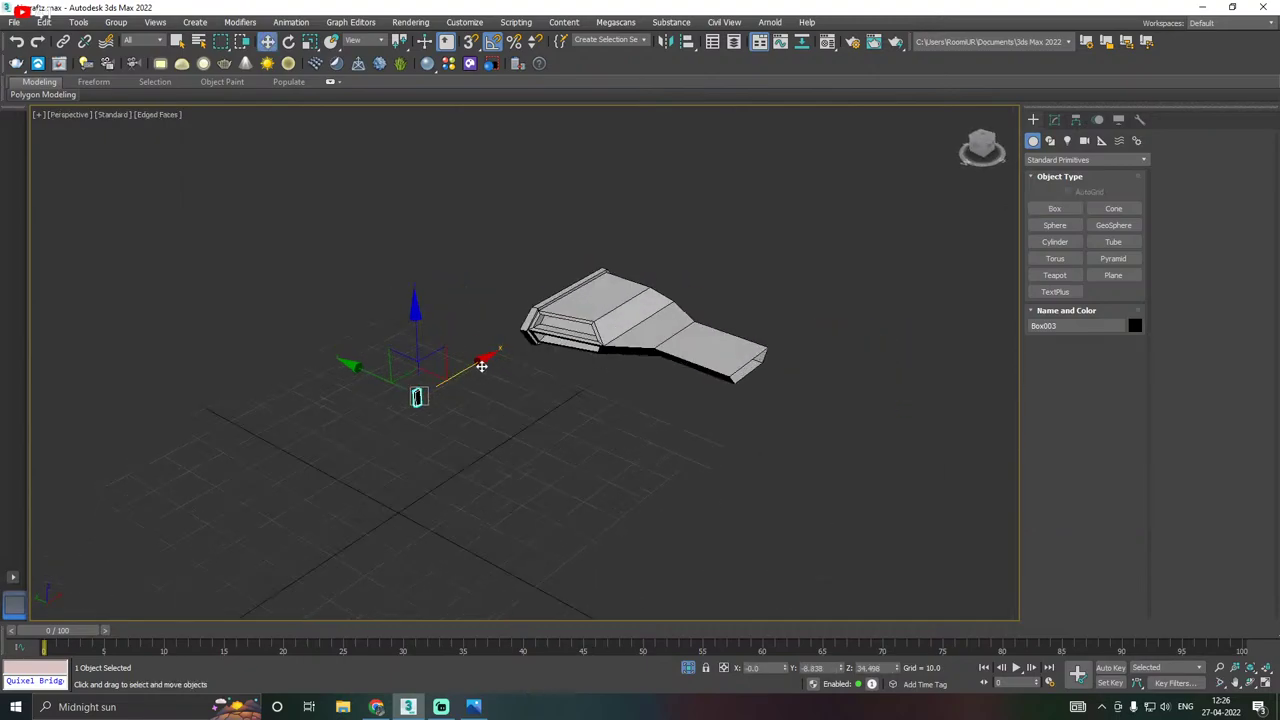
left_click_drag(471, 368, 553, 320)
scroll(555, 322, "up", 5)
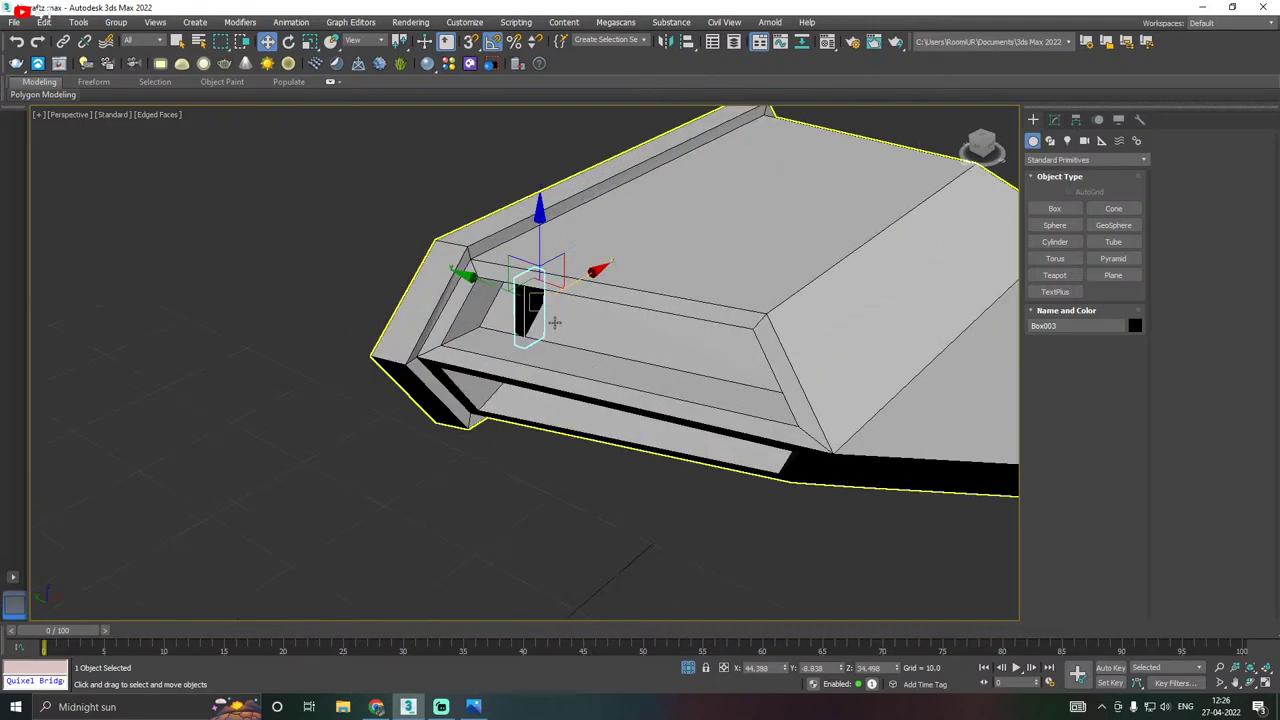
key("m")
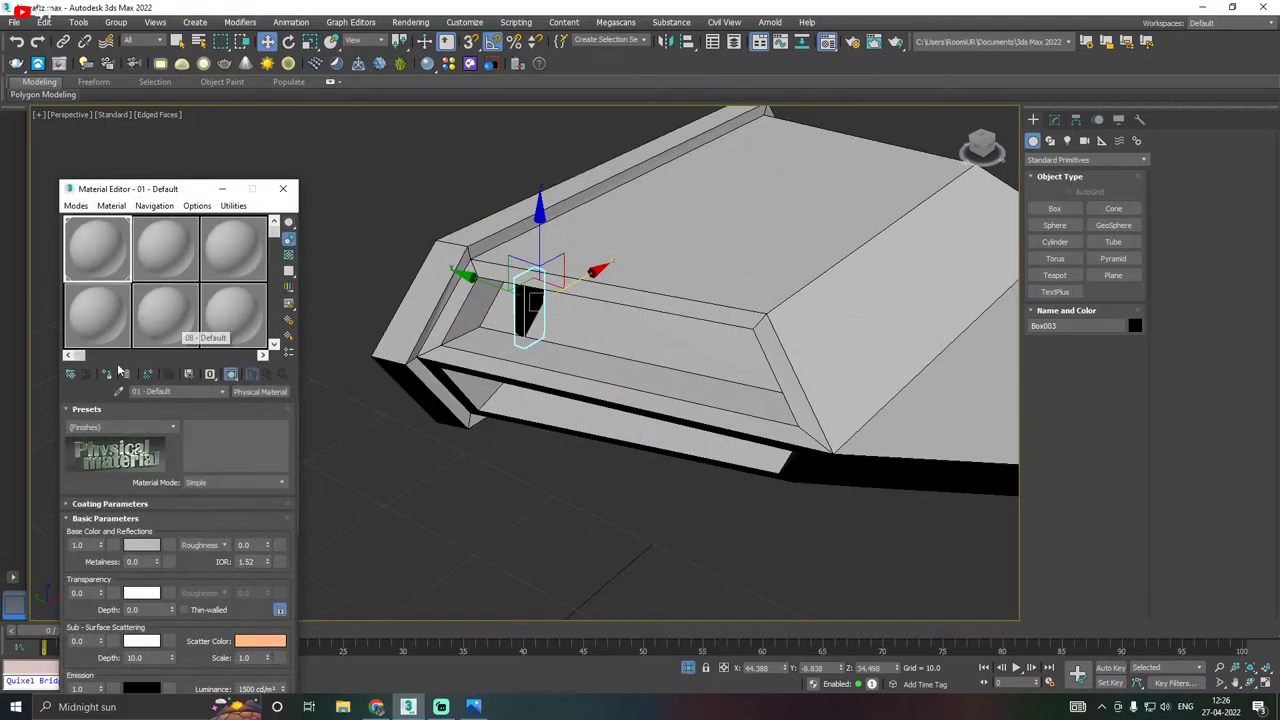
key("m")
scroll(562, 308, "up", 2)
left_click_drag(556, 286, 510, 288)
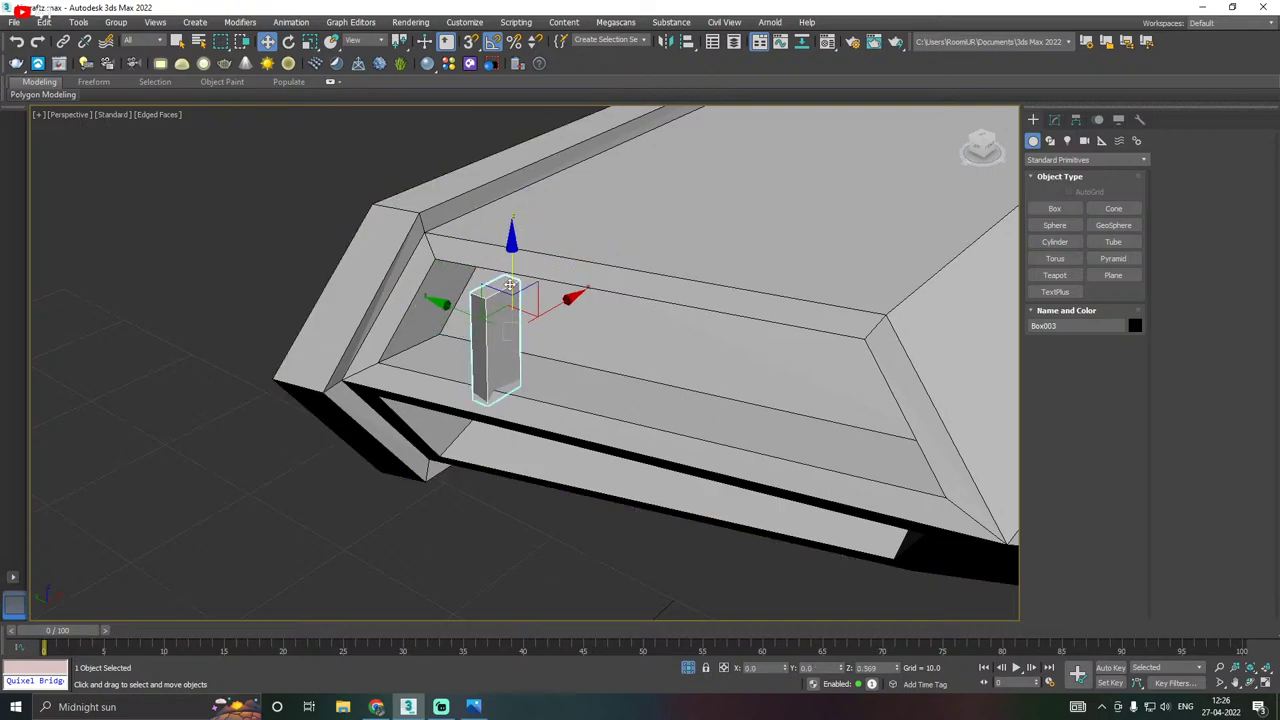
middle_click_drag(608, 292, 795, 297, "alt")
Increase the box's height to 5.026 and move it along X to 44.854, into the recess.
left_click(1055, 120)
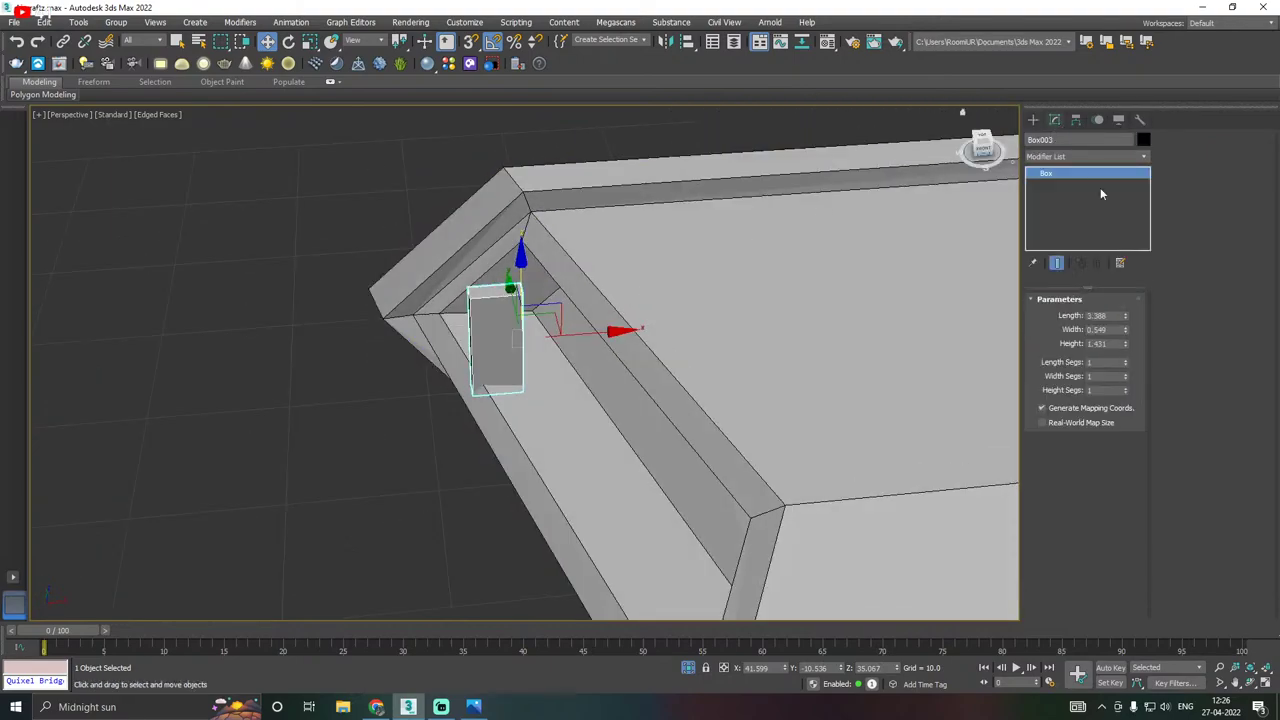
left_click_drag(1125, 343, 1125, 300)
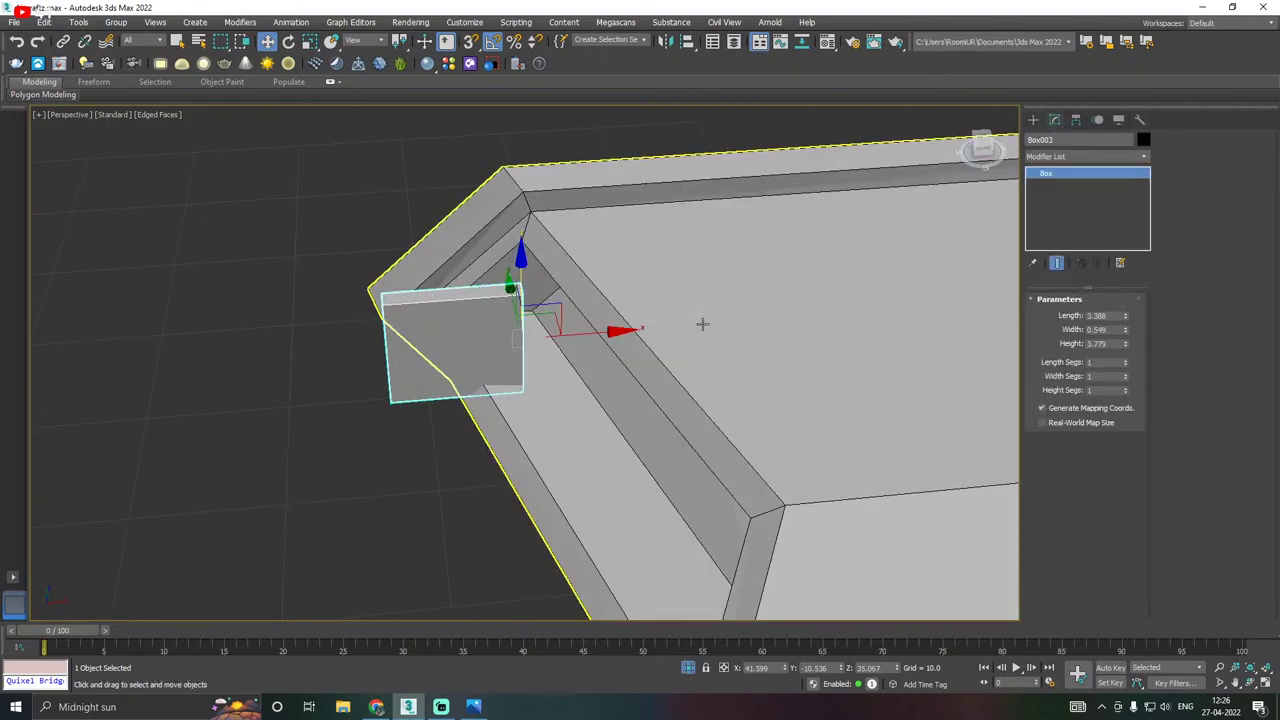
left_click_drag(598, 331, 712, 322)
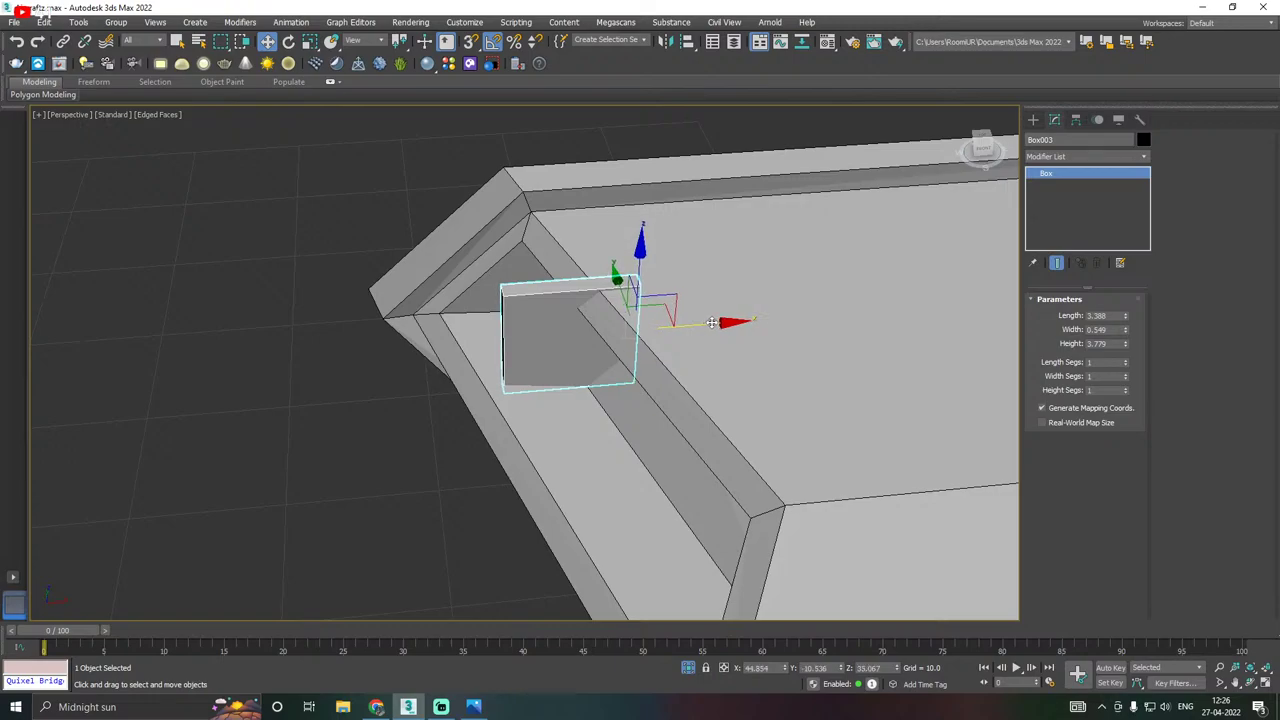
left_click_drag(1125, 344, 1115, 318)
middle_click_drag(776, 321, 620, 251, "alt")
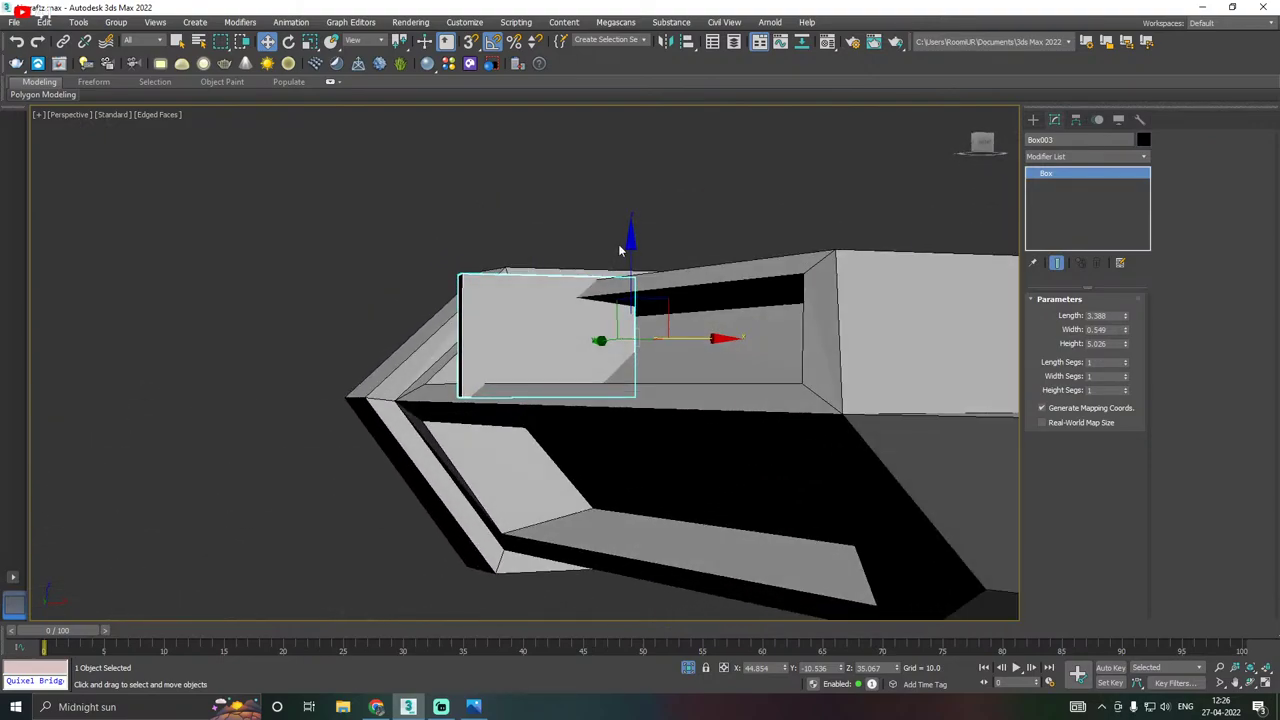
Lower the box to Z 33.048 and increase its length to 6.606 so it spans both recesses.
left_click_drag(629, 255, 643, 325)
mouse_move(643, 322)
middle_mouse_down("alt")
mouse_move(694, 314)
mouse_move(651, 331)
middle_mouse_up("alt")
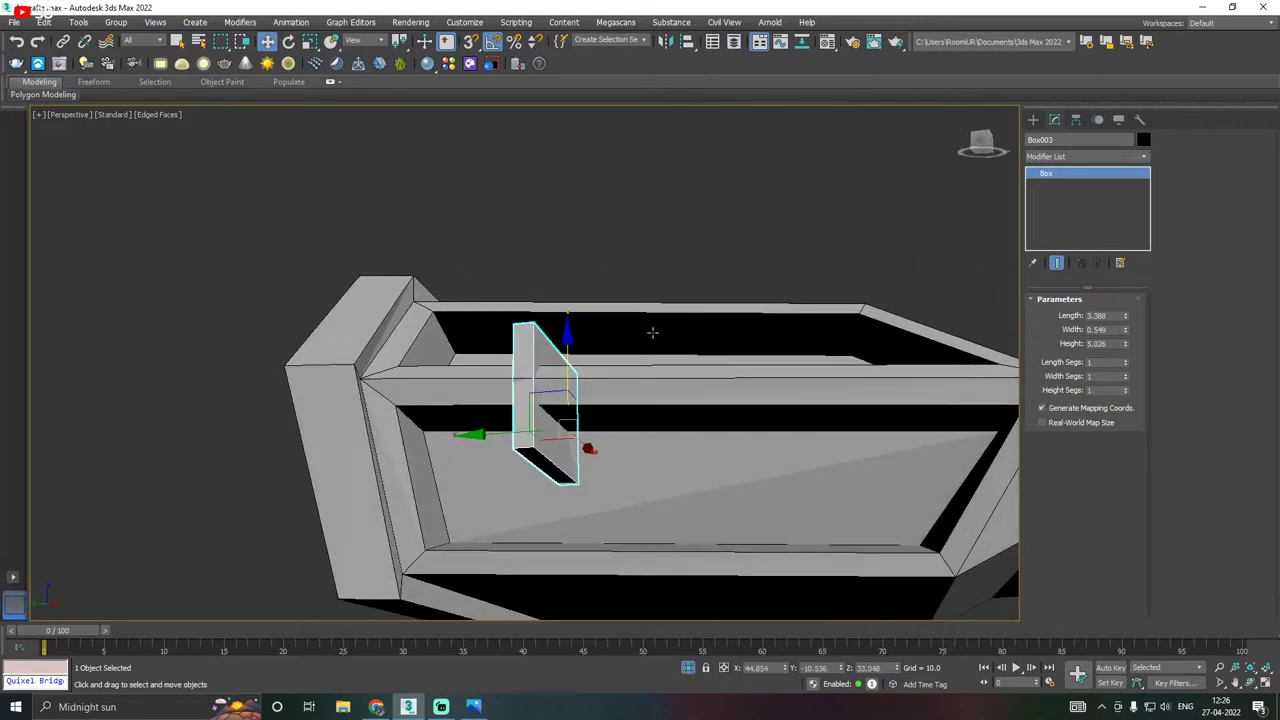
middle_click_drag(632, 381, 638, 345, "alt")
left_click_drag(1127, 318, 1100, 257)
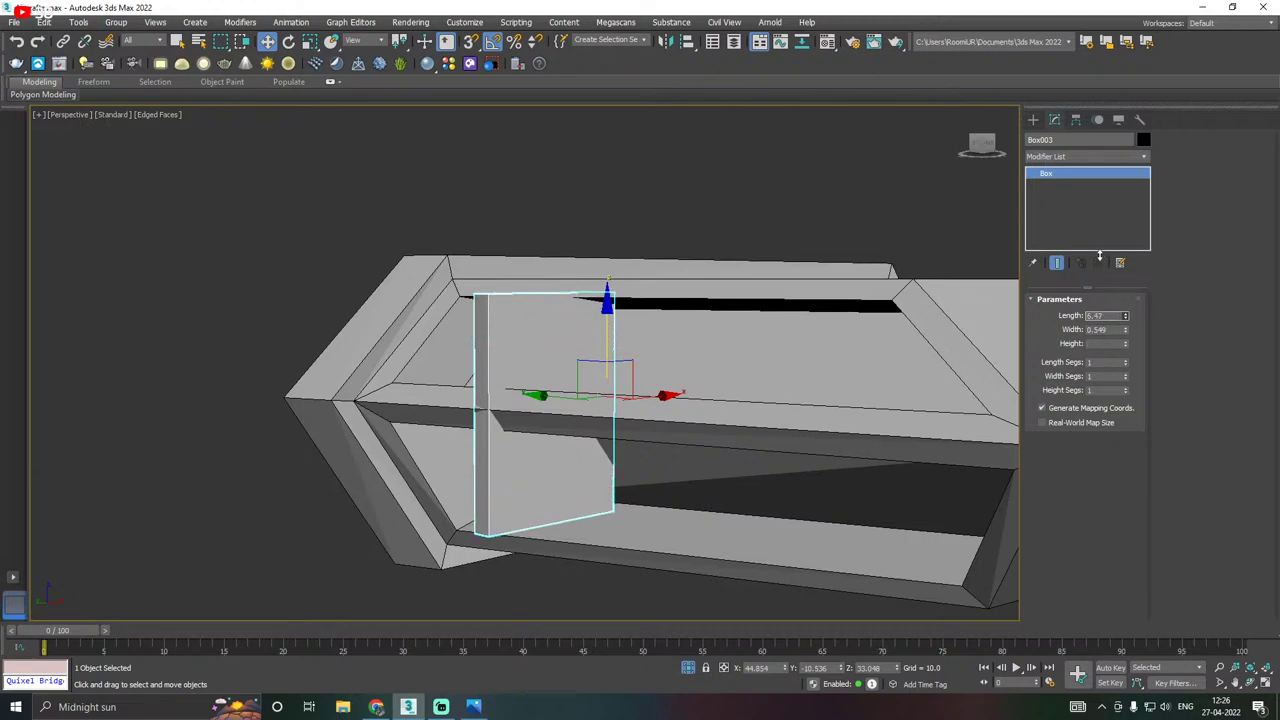
middle_click_drag(792, 334, 712, 345, "alt")
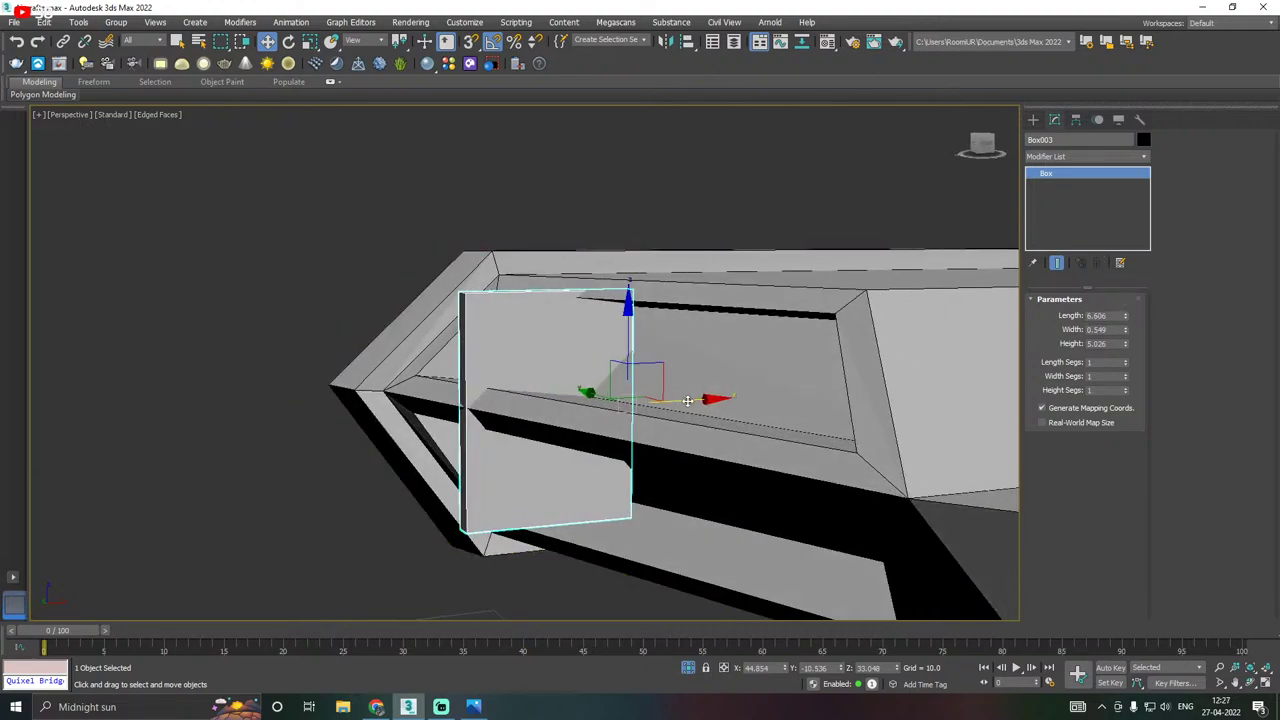
Push the box deeper along X to 45.869, and resize it to a height of 5.981 and a slightly smaller width.
left_click_drag(688, 400, 717, 388)
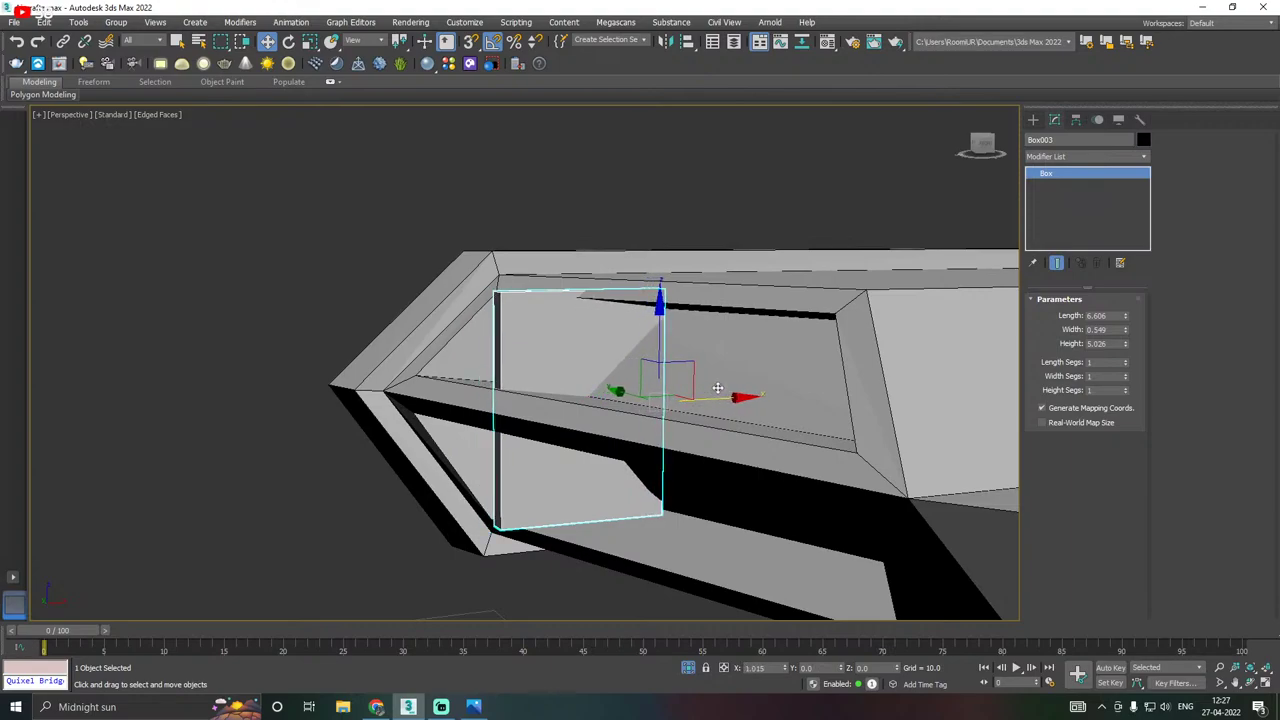
mouse_move(1126, 332)
left_mouse_down()
mouse_move(1126, 320)
mouse_move(1124, 331)
left_mouse_up()
middle_click_drag(880, 333, 1163, 322, "alt")
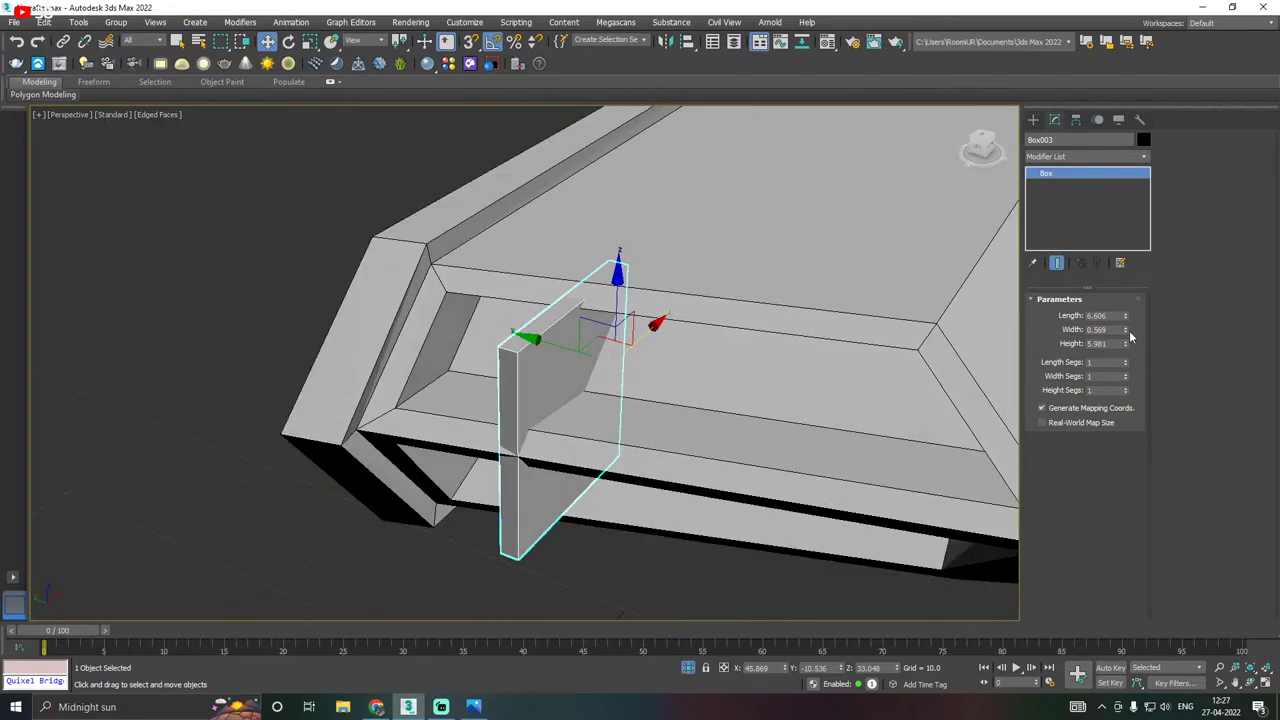
left_click_drag(1125, 331, 1126, 339)
Convert the box to an Editable Poly and add a horizontal SwiftLoop edge loop around its mid-height.
right_click(1087, 226)
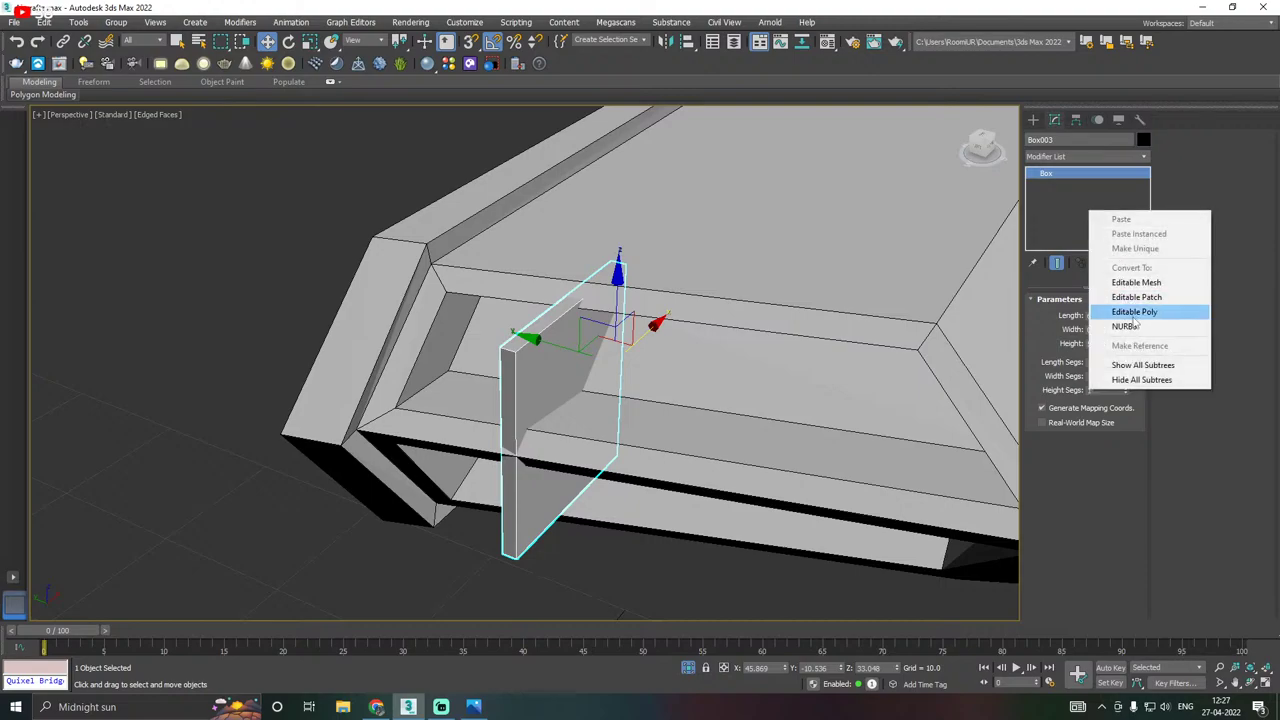
left_click(1100, 306)
middle_click_drag(751, 323, 695, 318, "alt")
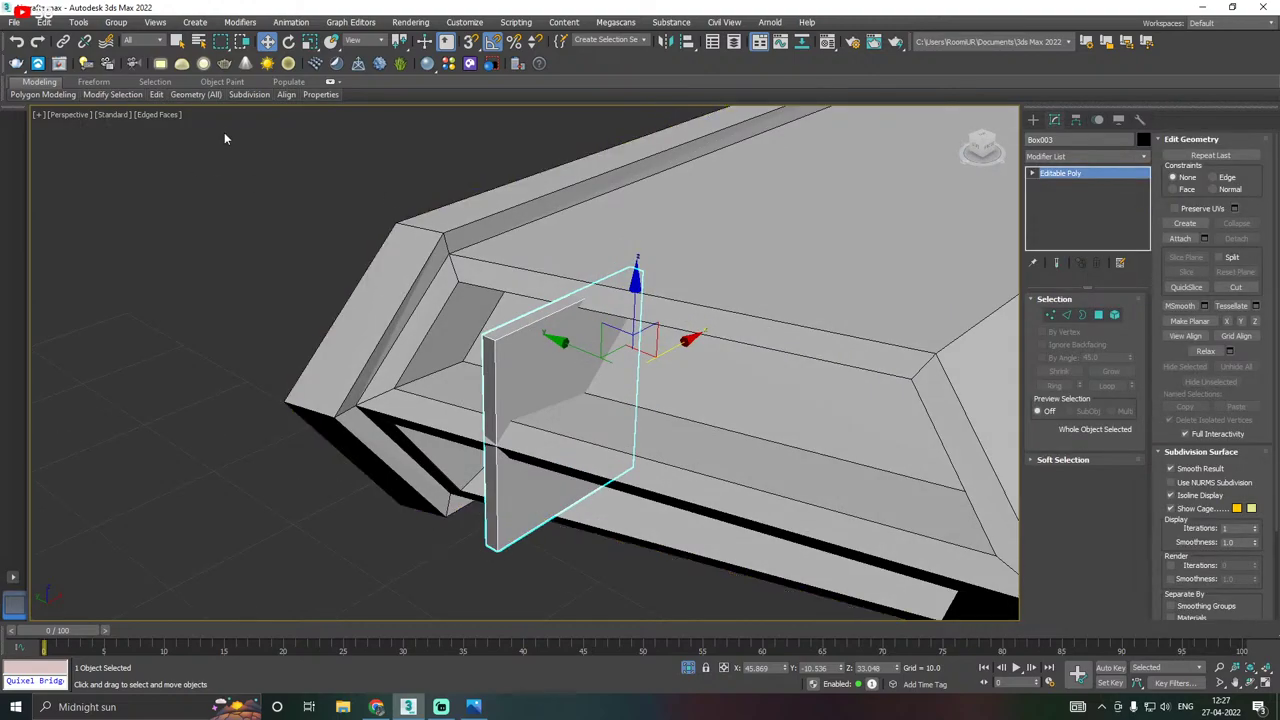
middle_click_drag(541, 199, 500, 175, "alt")
mouse_move(156, 94)
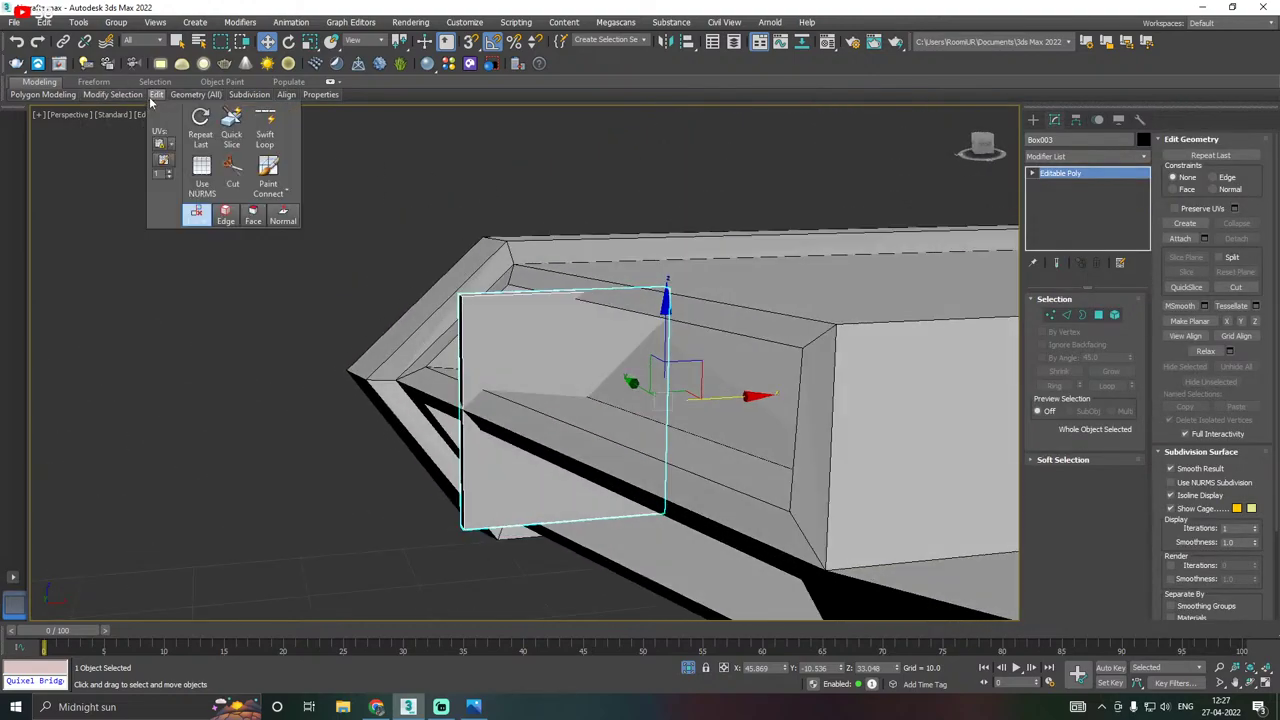
left_click(265, 128)
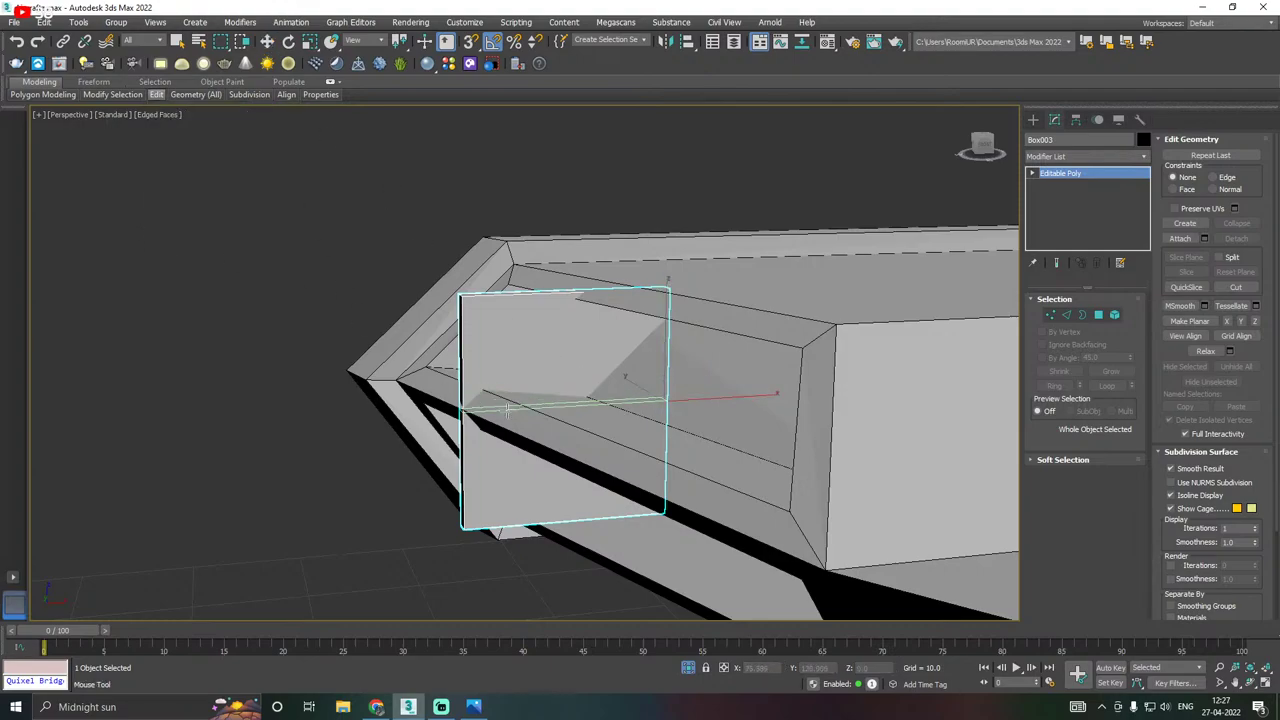
key("w")
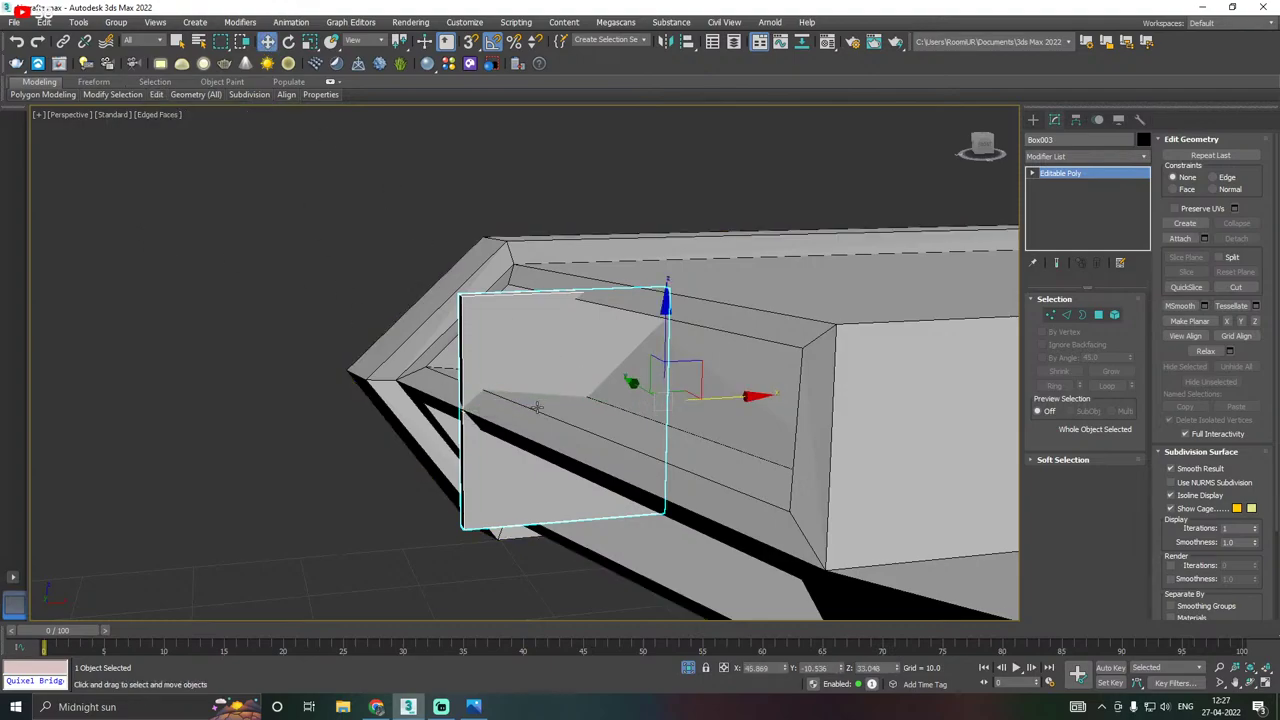
middle_click_drag(535, 403, 572, 407, "alt")
left_click(1075, 315)
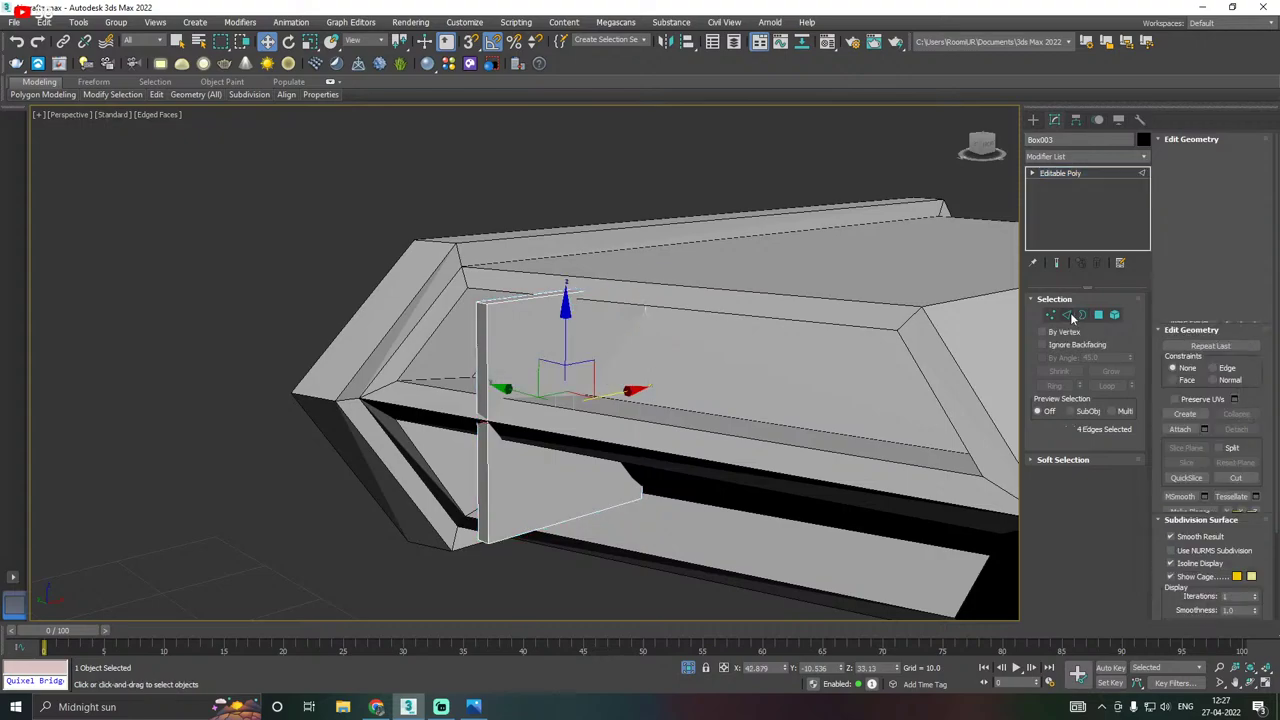
left_click(1075, 315)
middle_click_drag(530, 268, 561, 285, "alt")
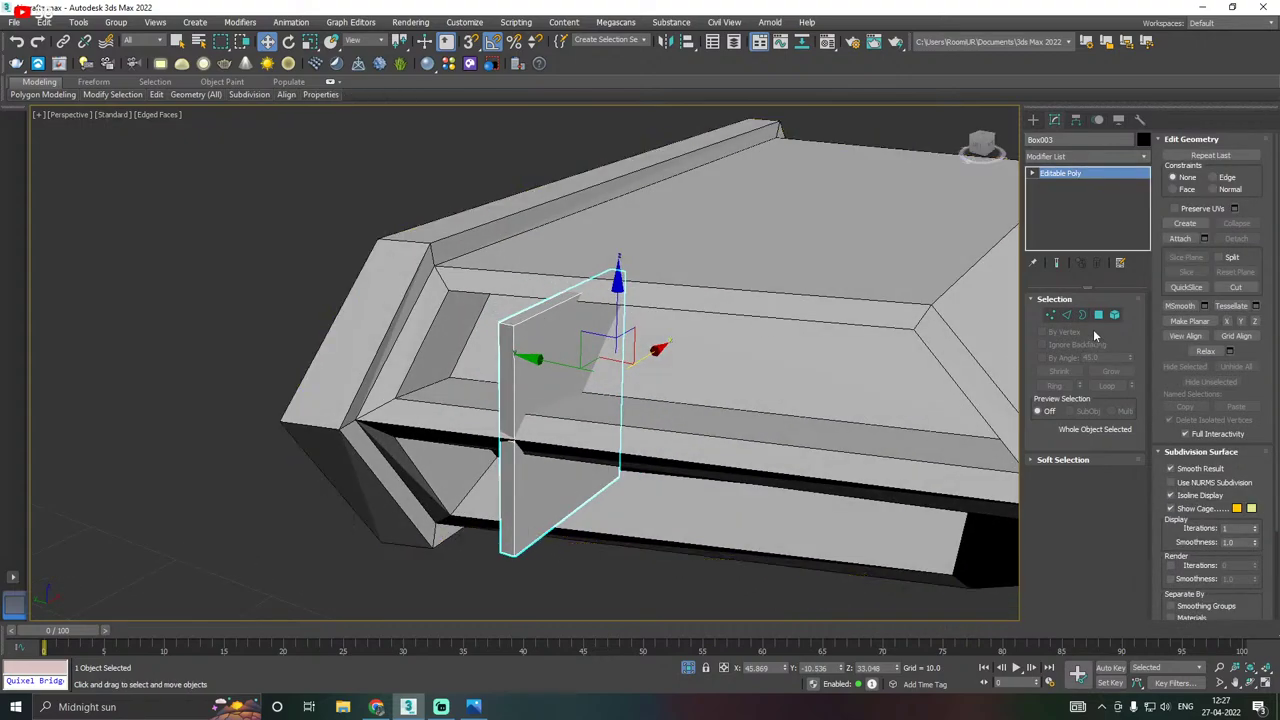
Select the outer top and bottom edges of the box, try deleting them, and undo the deletion.
left_click(1066, 314)
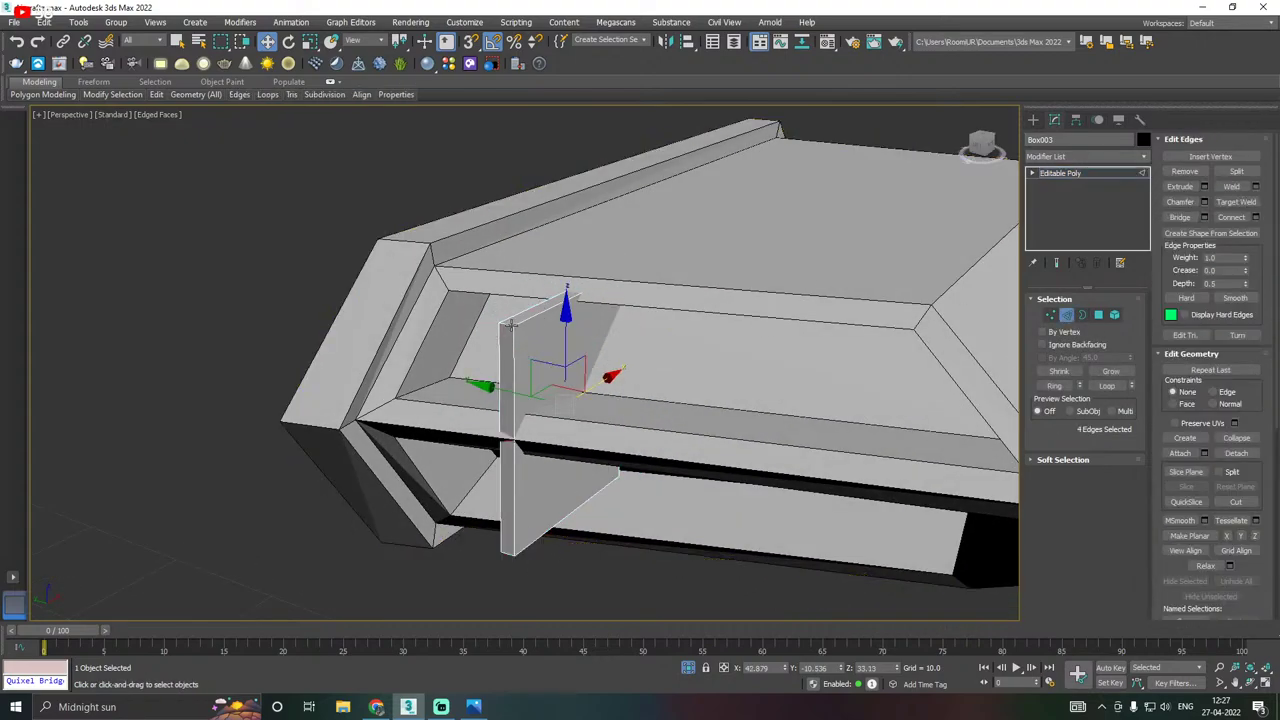
left_click(510, 326)
middle_click_drag(595, 401, 570, 323, "alt")
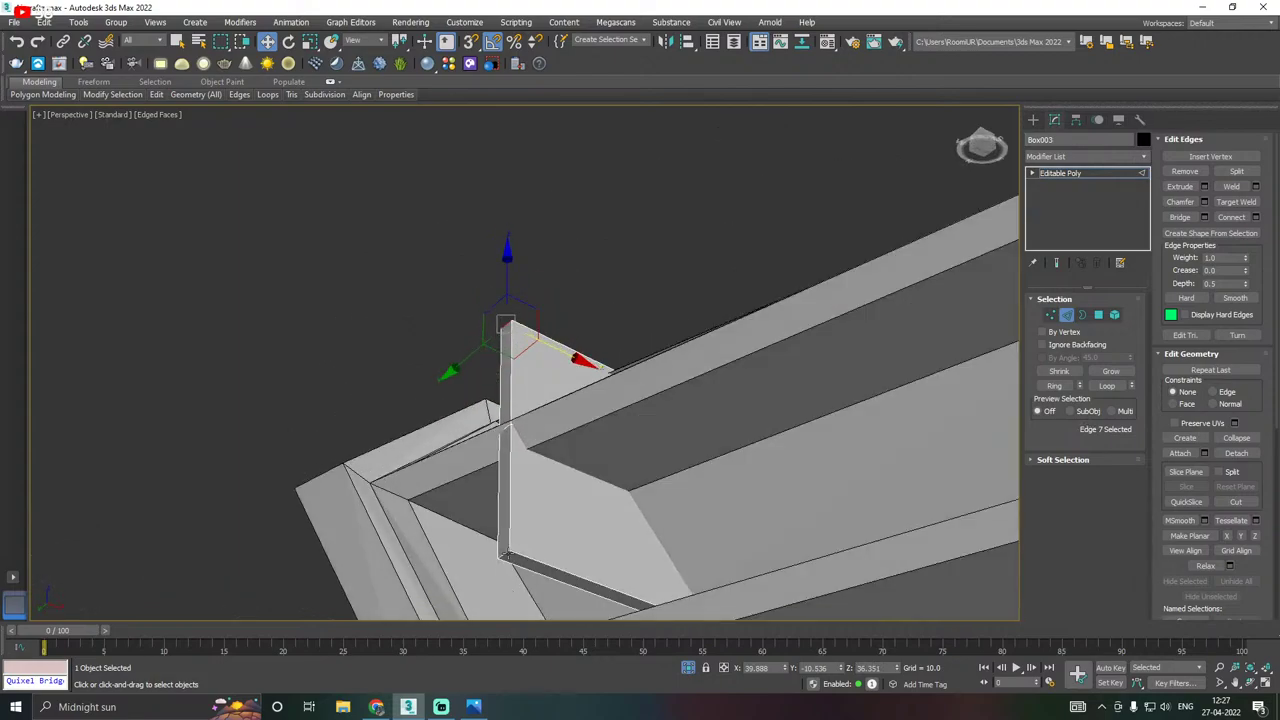
left_click(506, 555, "ctrl")
middle_click_drag(632, 546, 617, 522)
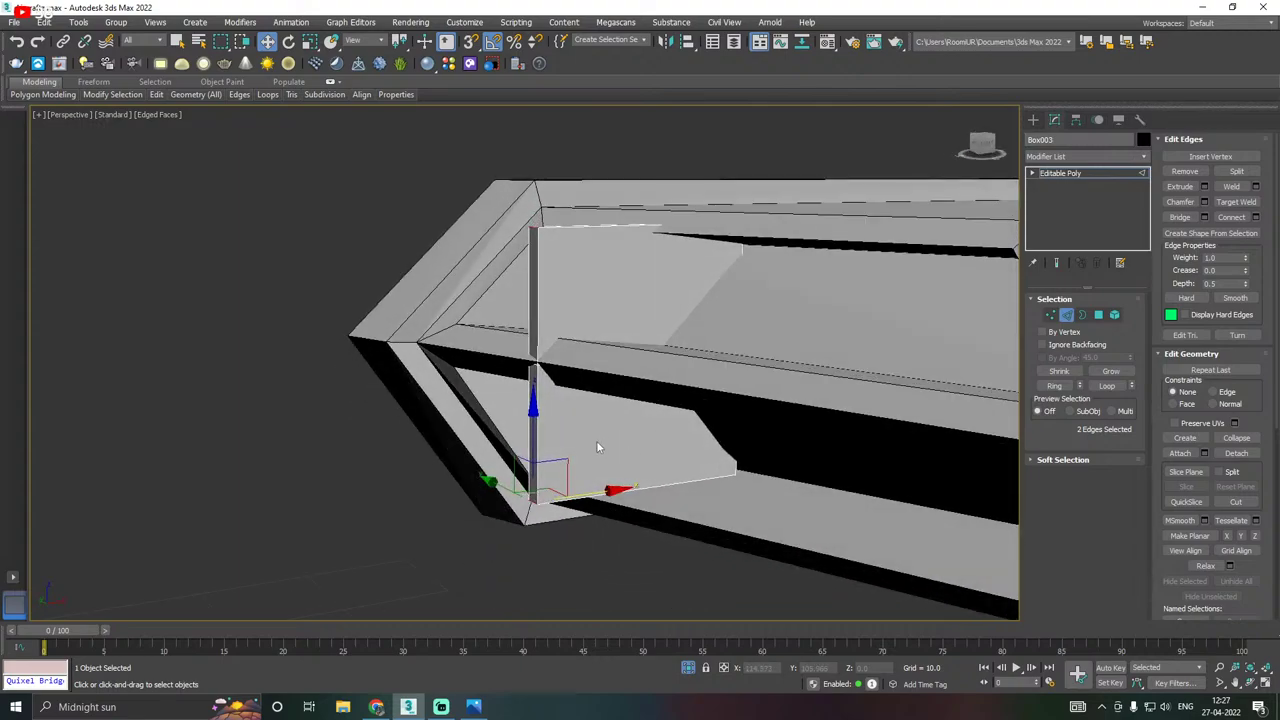
key("Delete")
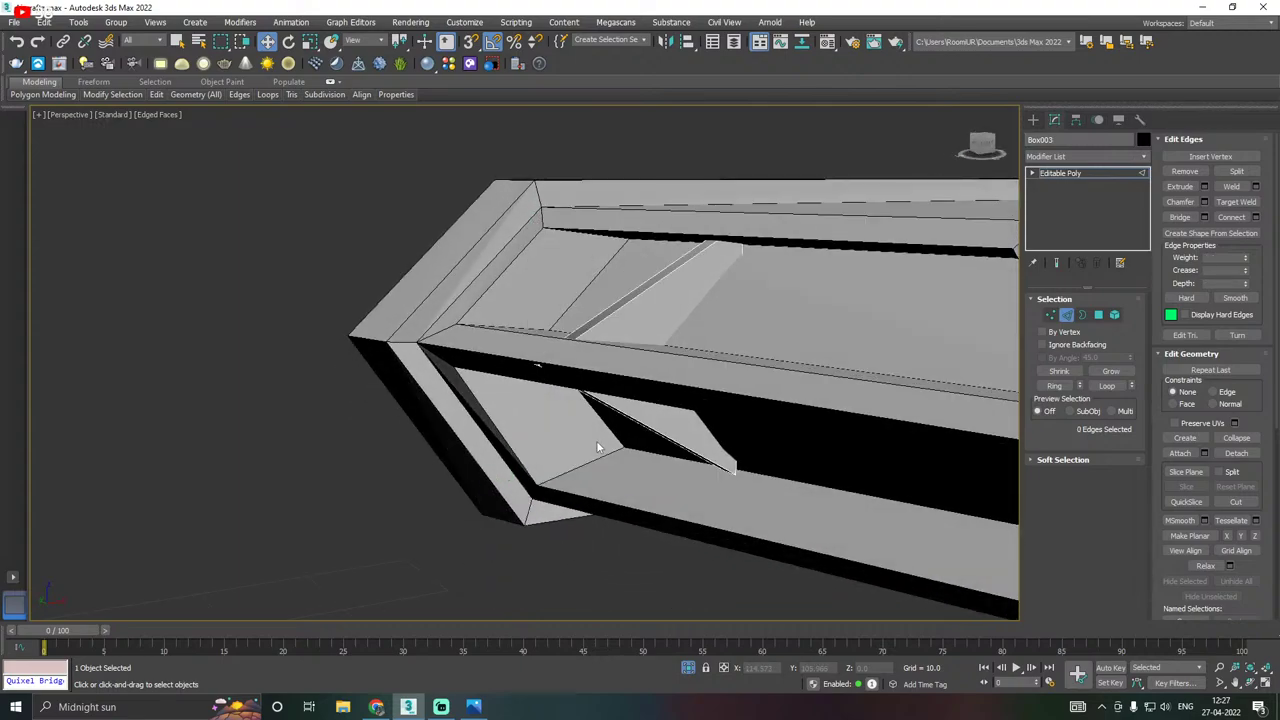
key("ctrl+z")
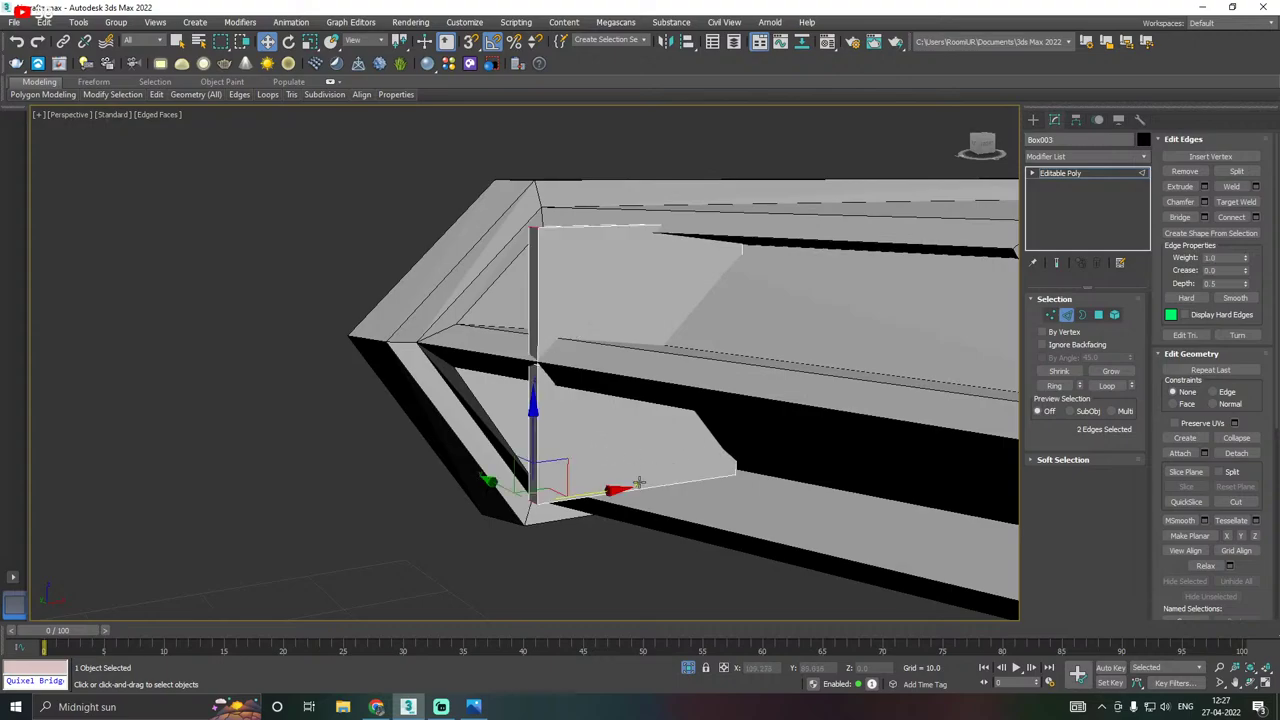
Slide the box's selected top and bottom edges along X to form a pointed profile, and lower the whole box by 0.219.
left_click_drag(590, 497, 702, 472)
middle_click_drag(702, 472, 604, 450, "alt")
middle_click_drag(700, 440, 638, 379, "alt")
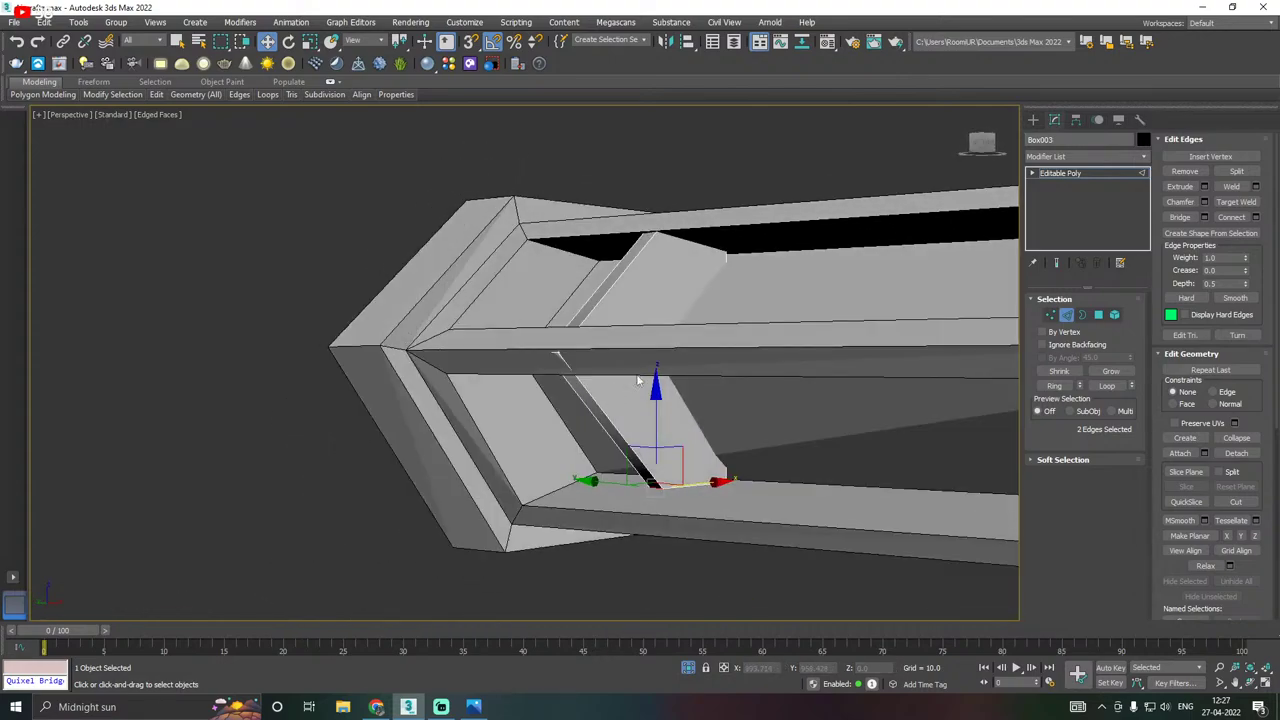
middle_click_drag(868, 262, 785, 274, "alt")
left_click(1062, 174)
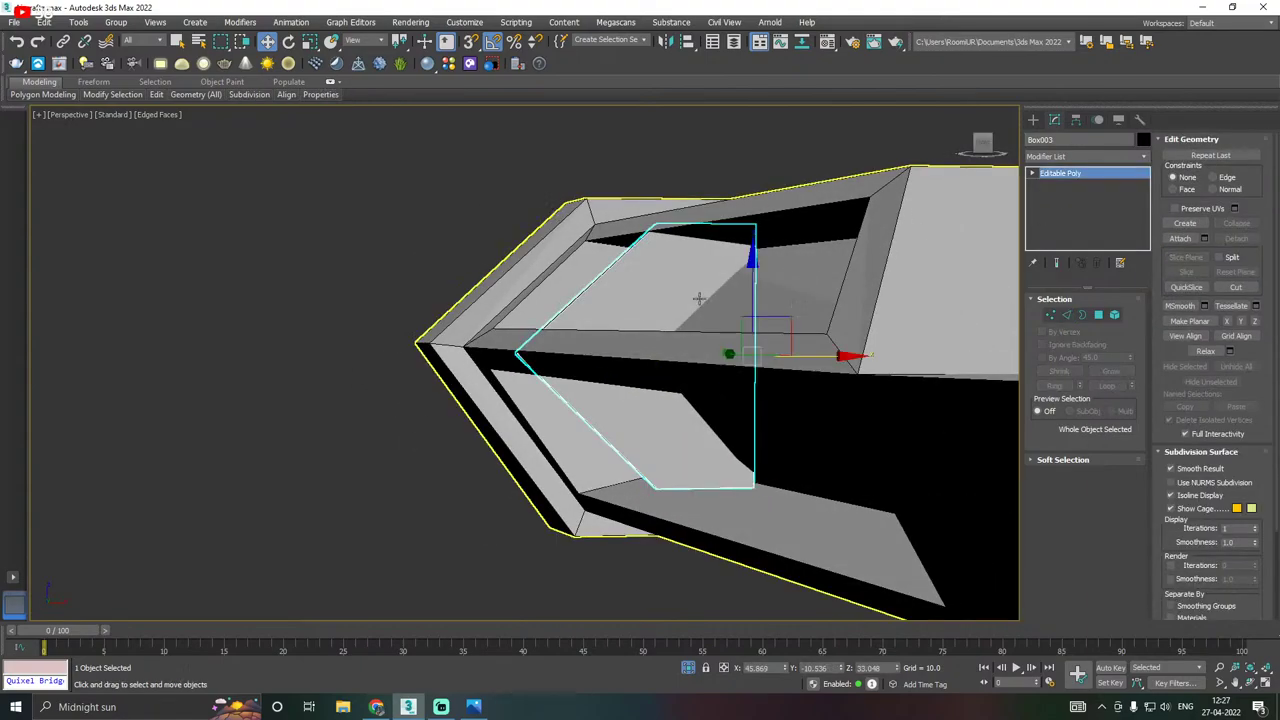
left_click_drag(754, 281, 751, 290)
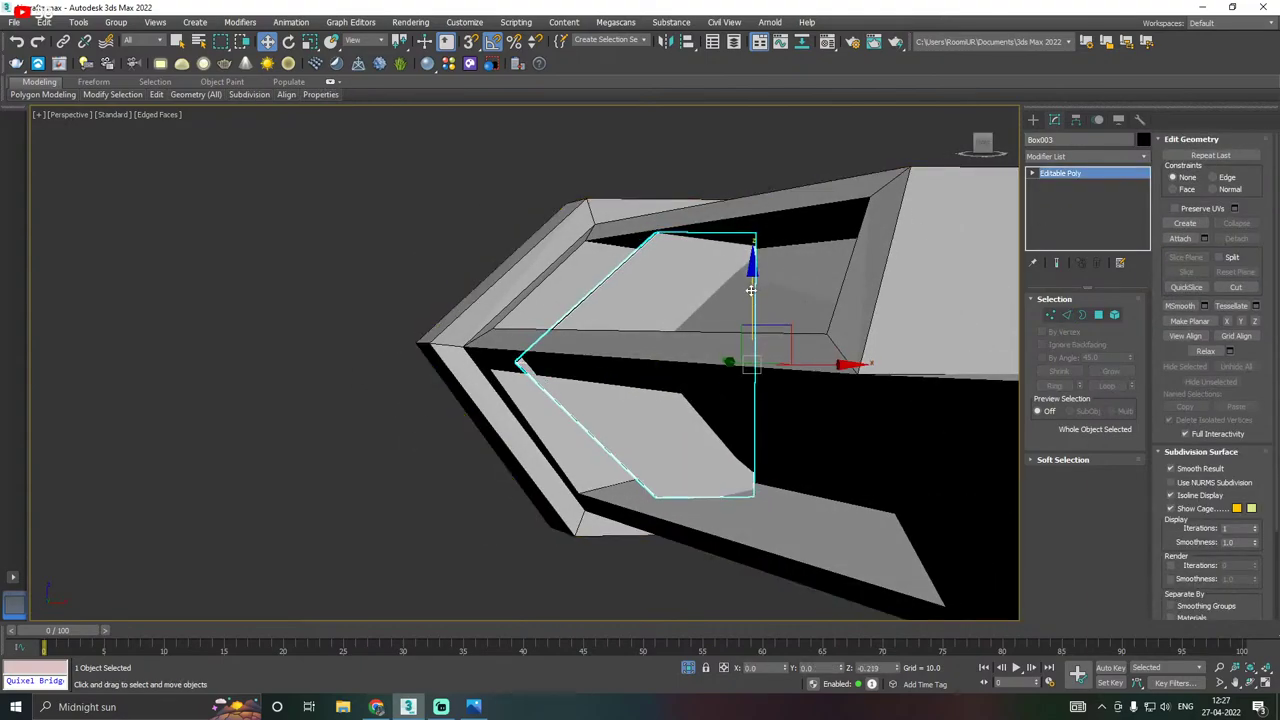
Extend the box vertically by lowering its bottom vertices to Z 29.073 and raising its top vertices to Z 36.582.
key("1")
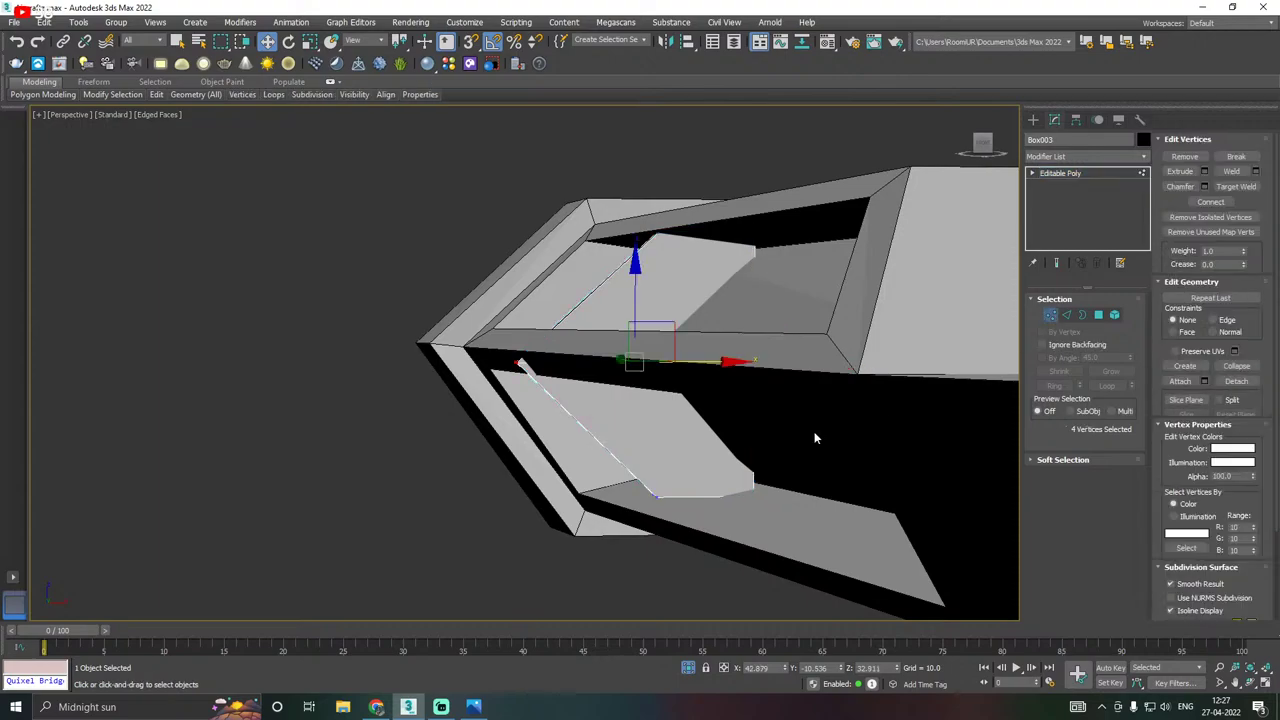
left_click_drag(723, 517, 855, 448)
left_click_drag(703, 410, 705, 445)
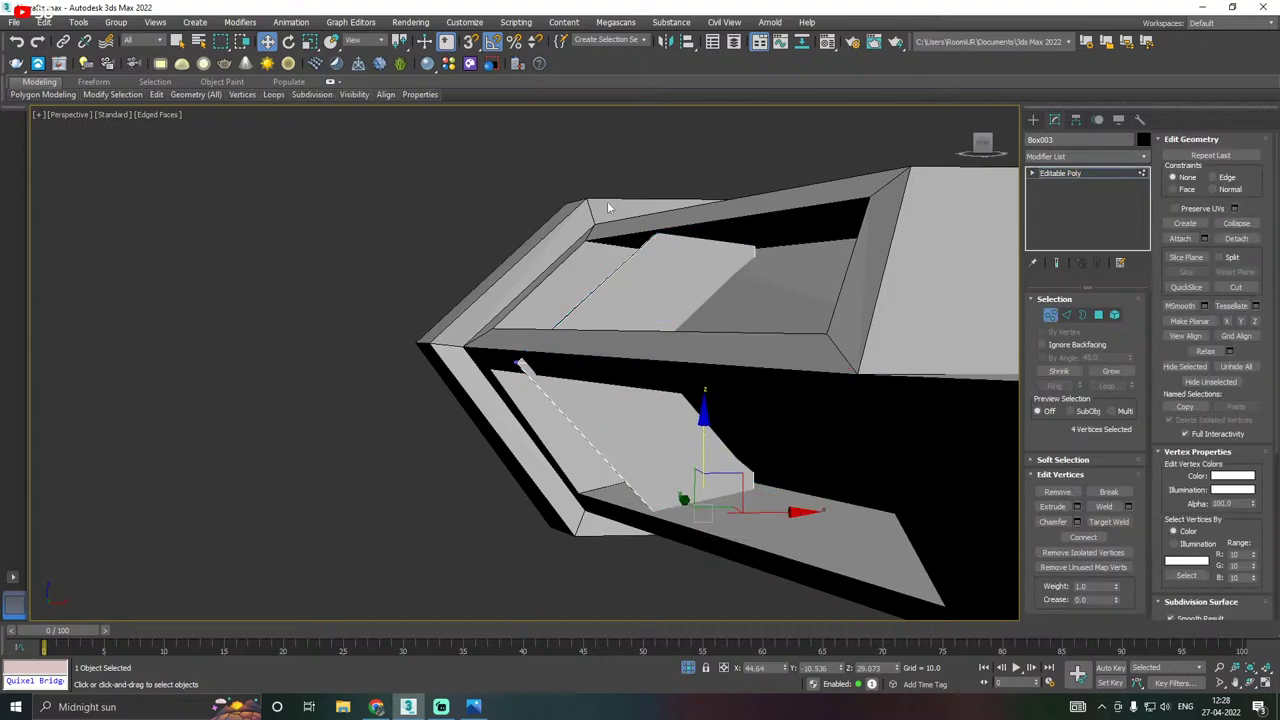
left_click_drag(857, 280, 858, 274)
middle_click_drag(858, 274, 729, 246, "alt")
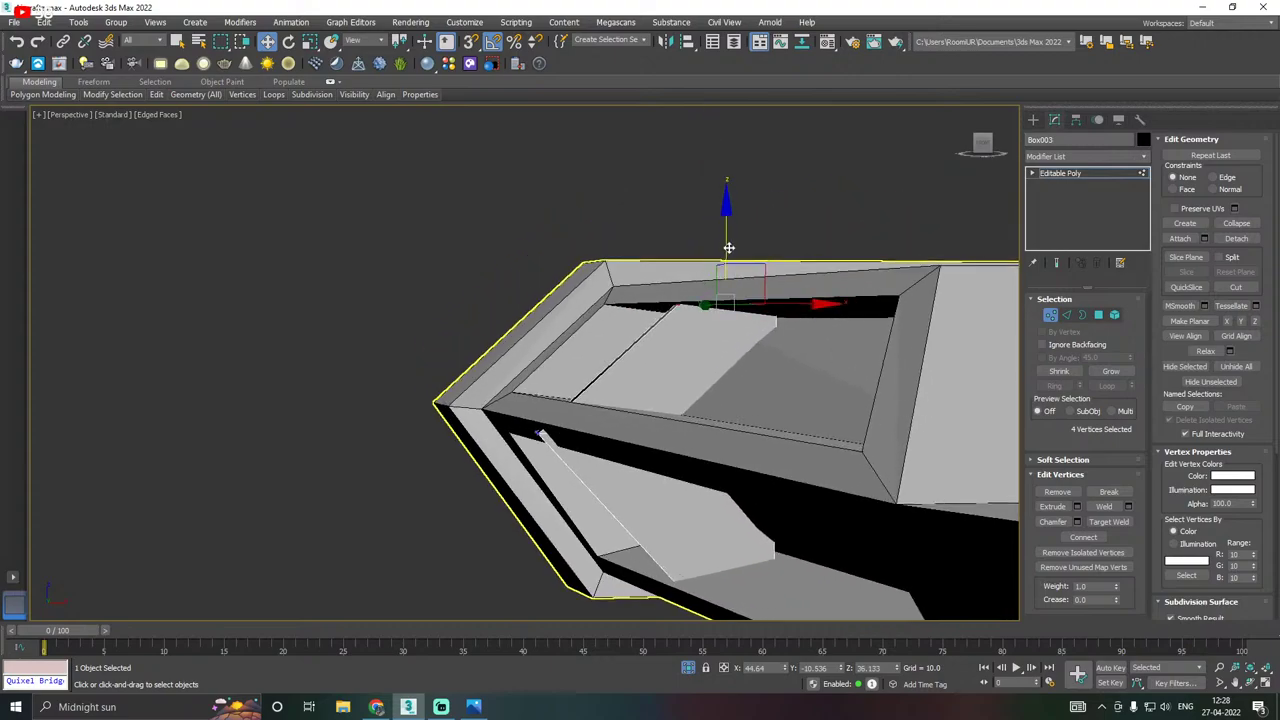
left_click_drag(729, 243, 726, 217)
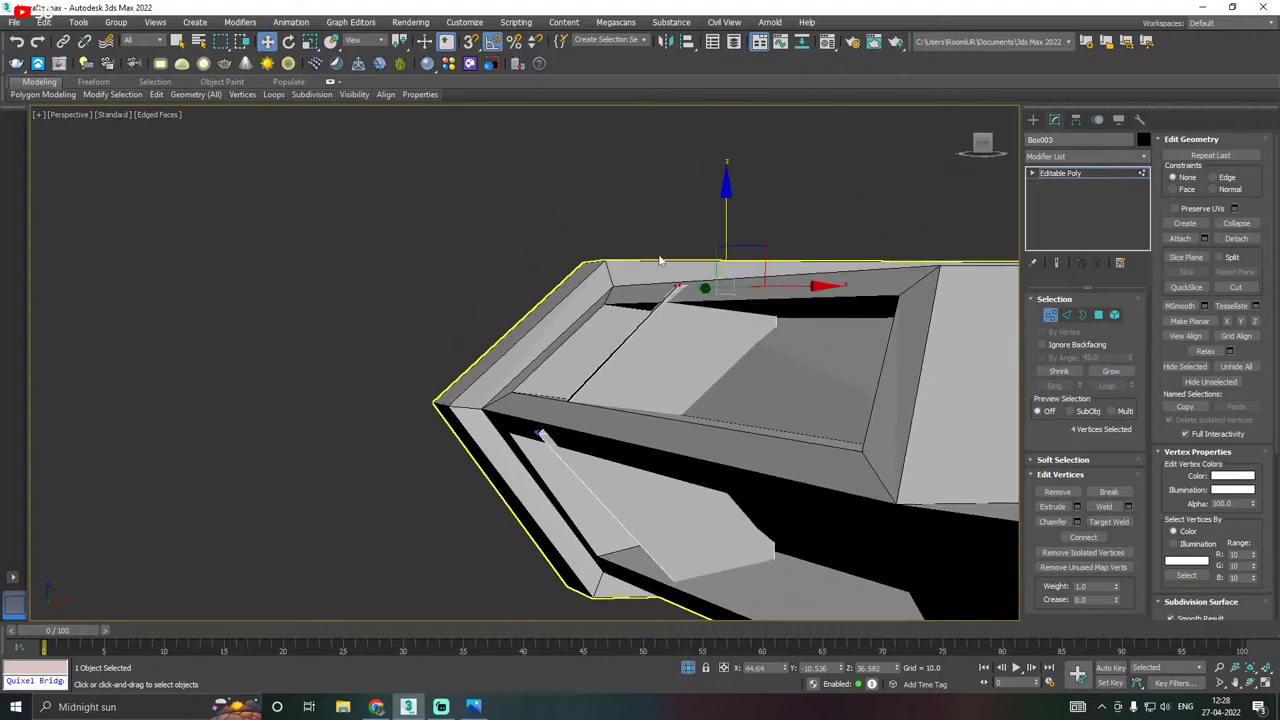
Reposition the two vertices at the rib's mid-height tip to X 39.821, in line with the arm's side ridge.
left_click_drag(690, 298, 763, 287)
left_click_drag(508, 398, 572, 416)
left_click_drag(532, 373, 526, 357)
middle_click_drag(560, 357, 675, 375, "alt")
scroll(600, 395, "up", 6)
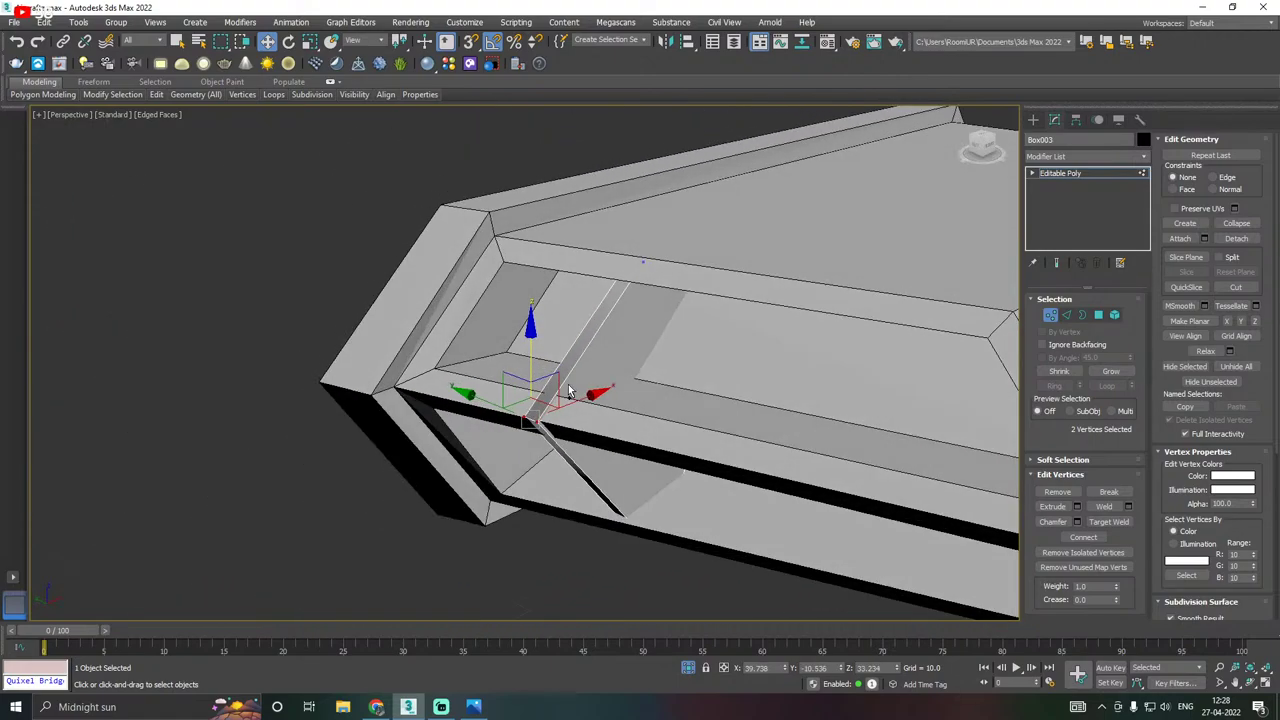
left_click_drag(558, 412, 571, 408)
scroll(571, 408, "down", 5)
middle_click_drag(576, 407, 613, 404, "alt")
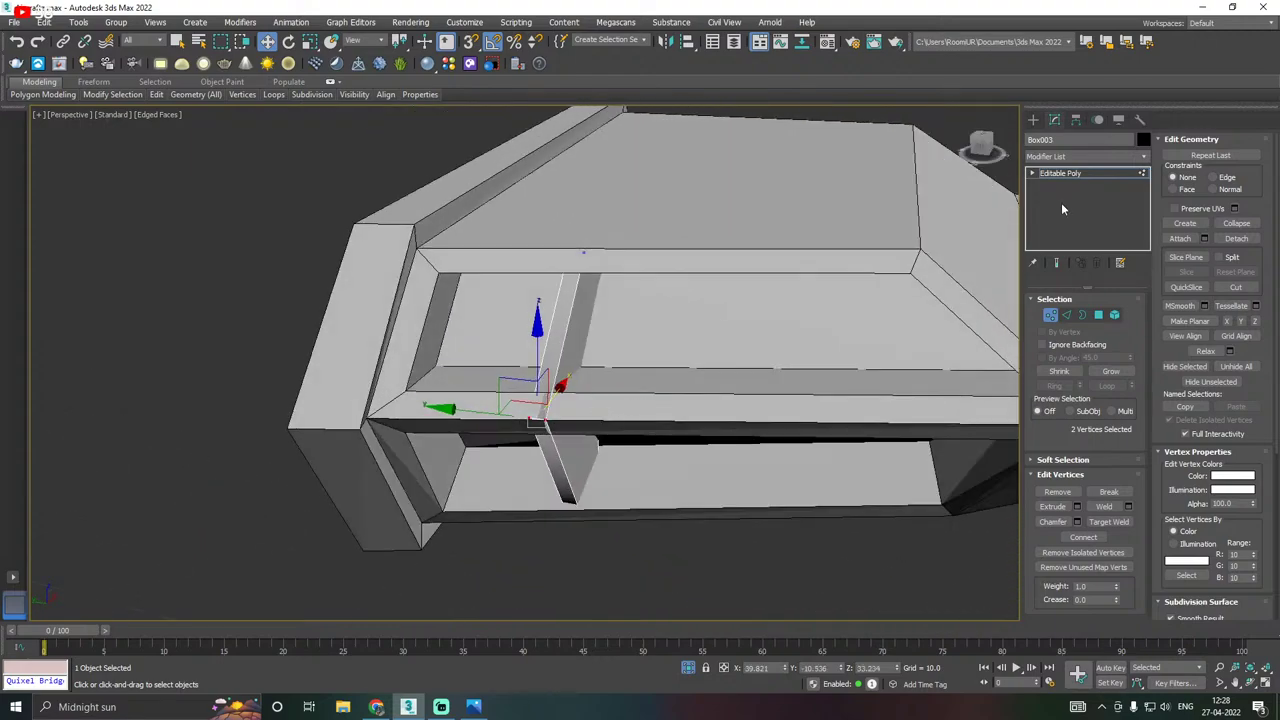
Rotate the whole rib roughly 10 degrees about Z so it stands square to the recessed side panel.
left_click(1068, 175)
middle_click_drag(660, 290, 720, 323, "alt")
key("e")
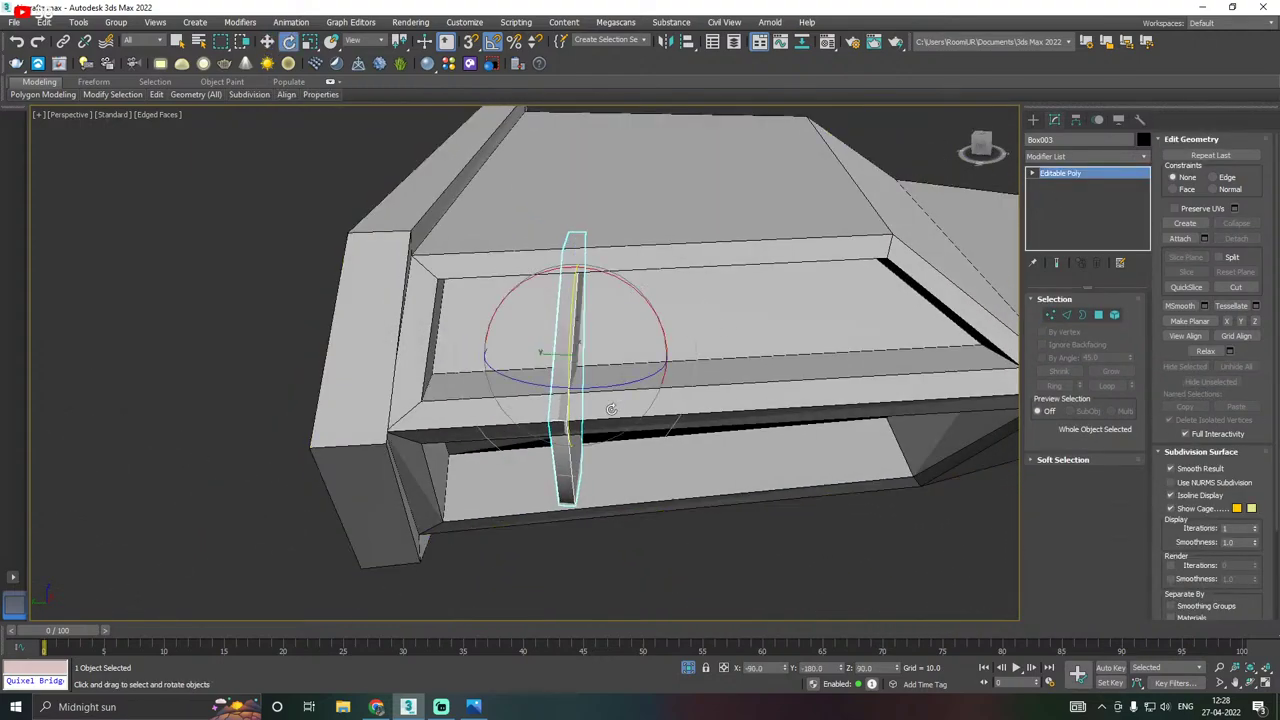
left_click_drag(604, 389, 607, 384)
middle_click_drag(729, 343, 700, 343, "alt")
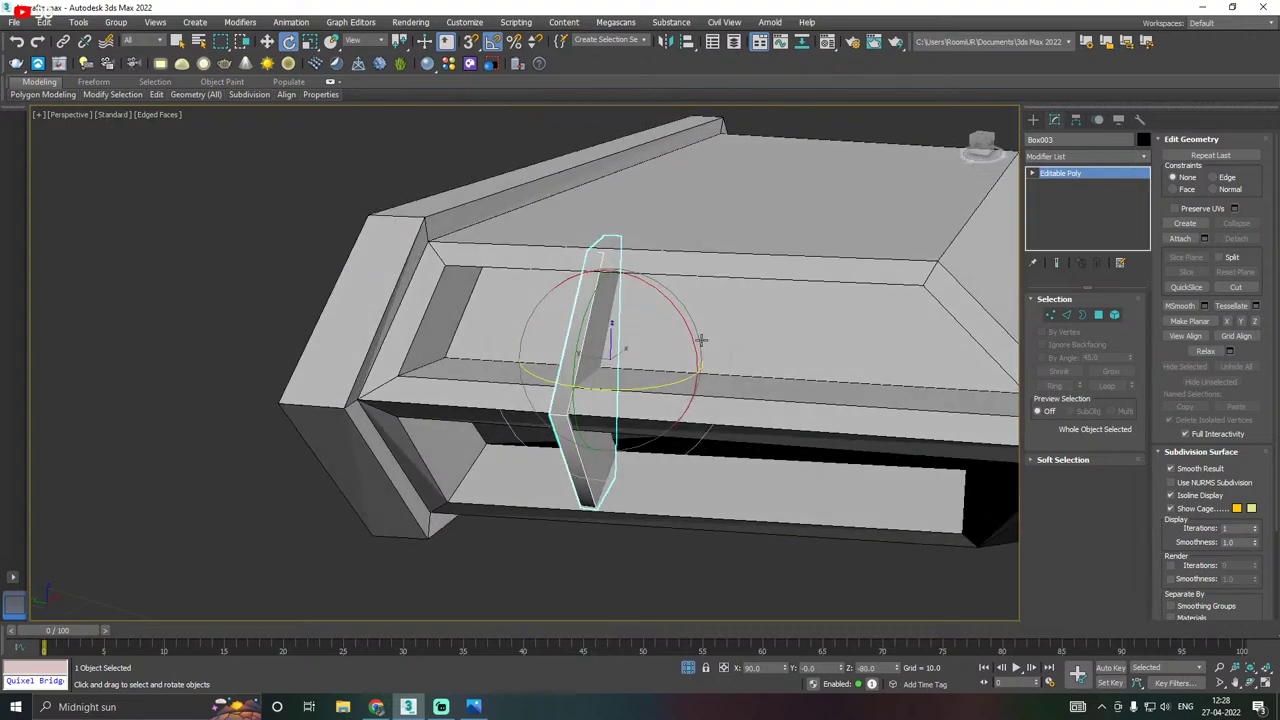
middle_click_drag(654, 260, 669, 271, "alt")
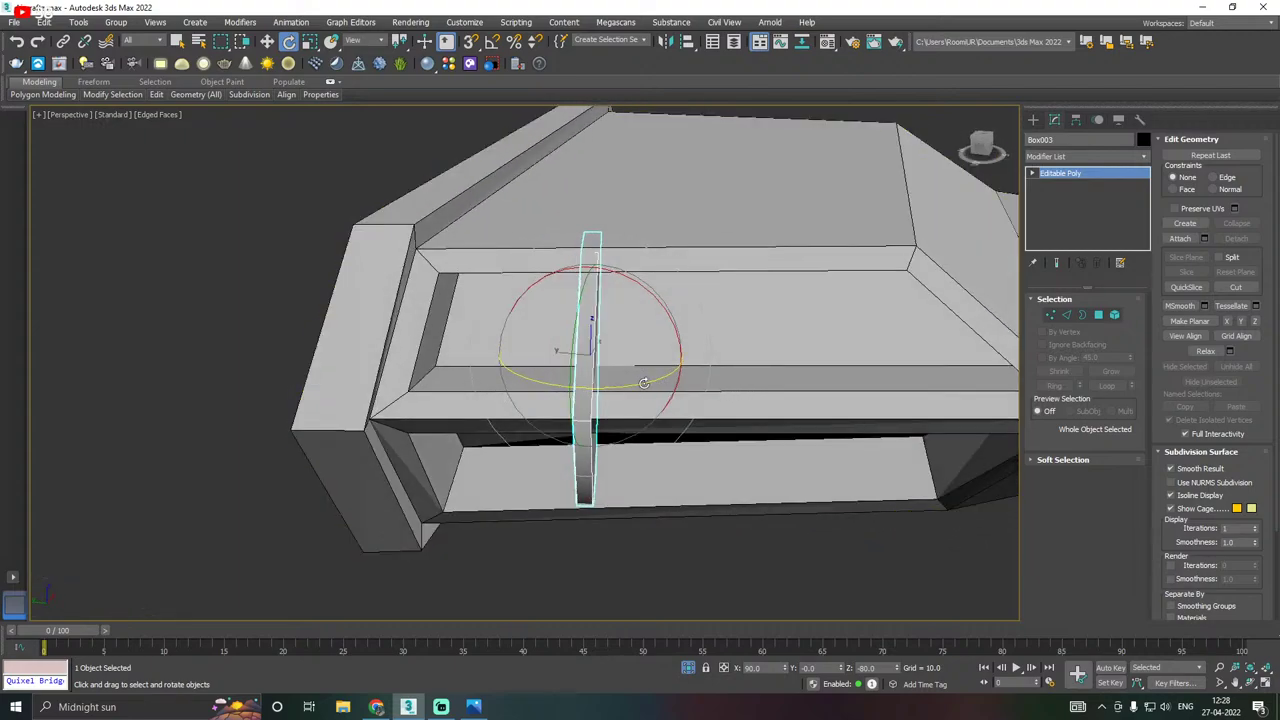
left_click_drag(622, 385, 626, 386)
middle_click_drag(689, 374, 663, 355, "alt")
Fine-tune the rib's position in the recesses to X 46.017 and Z 32.802, and deselect it.
key("w")
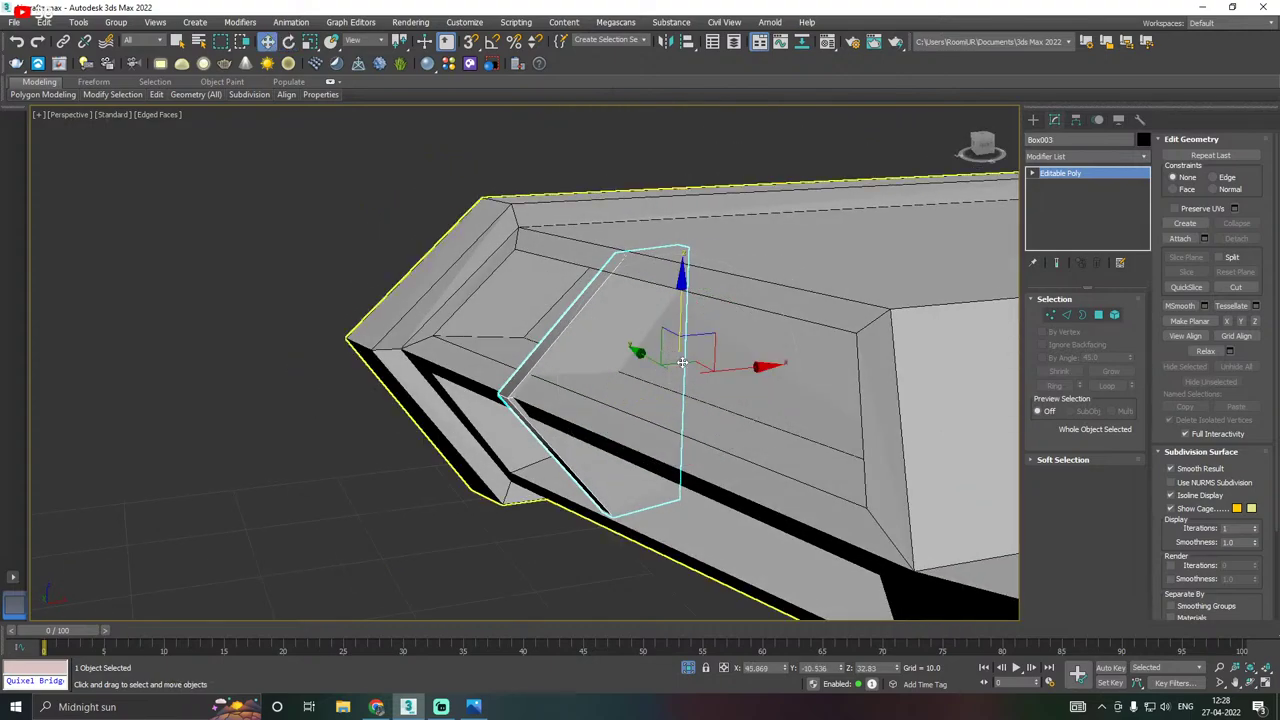
left_click_drag(681, 362, 687, 362)
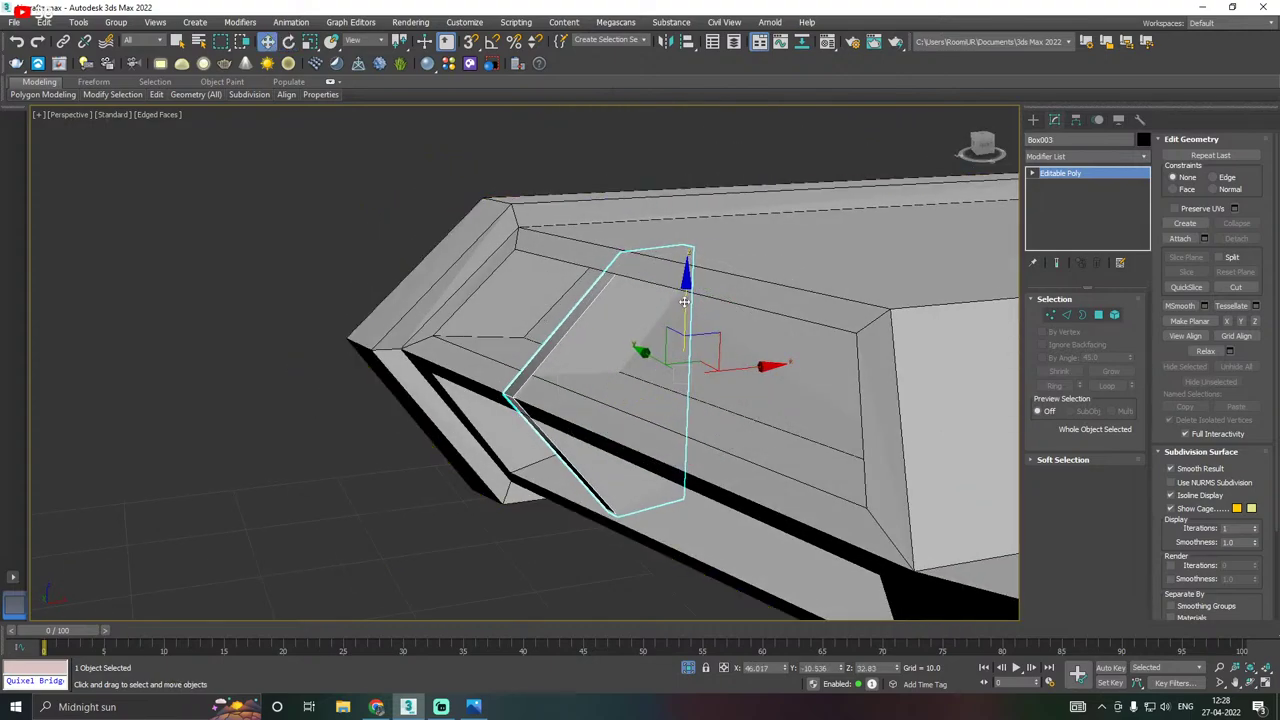
left_click_drag(684, 301, 685, 303)
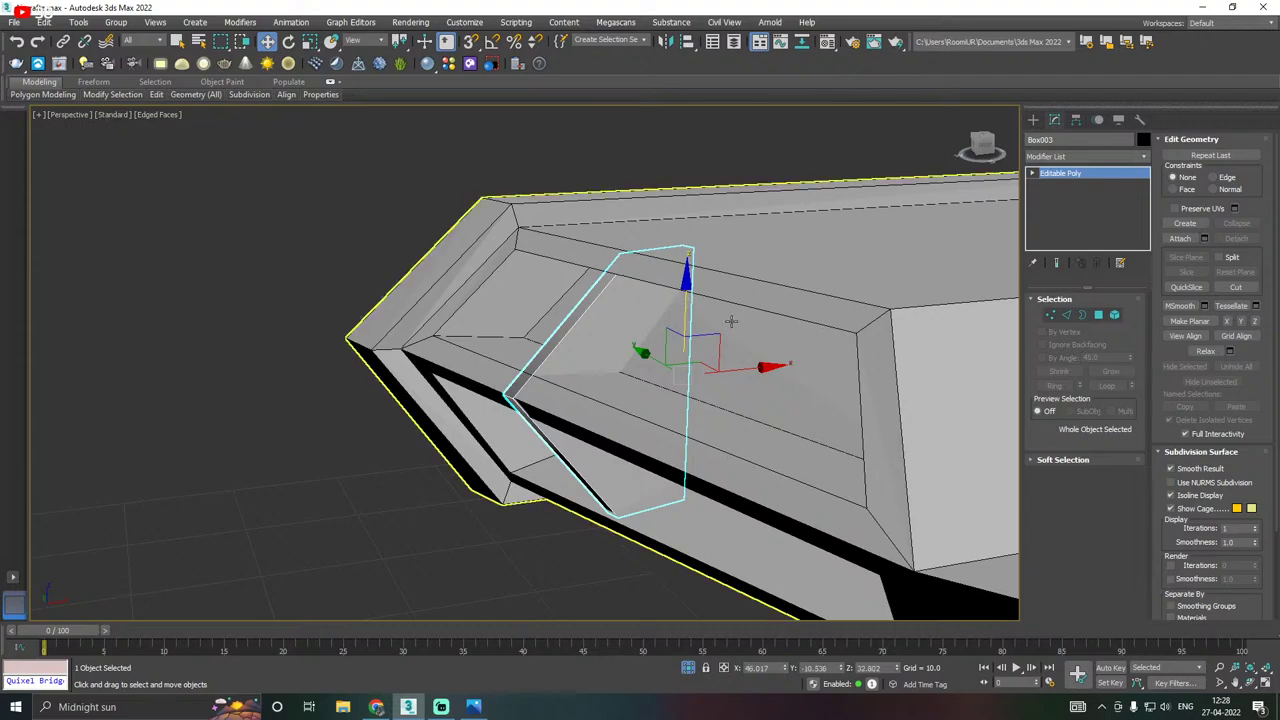
scroll(562, 333, "down", 4)
middle_click_drag(562, 333, 647, 337, "alt")
left_click(621, 493)
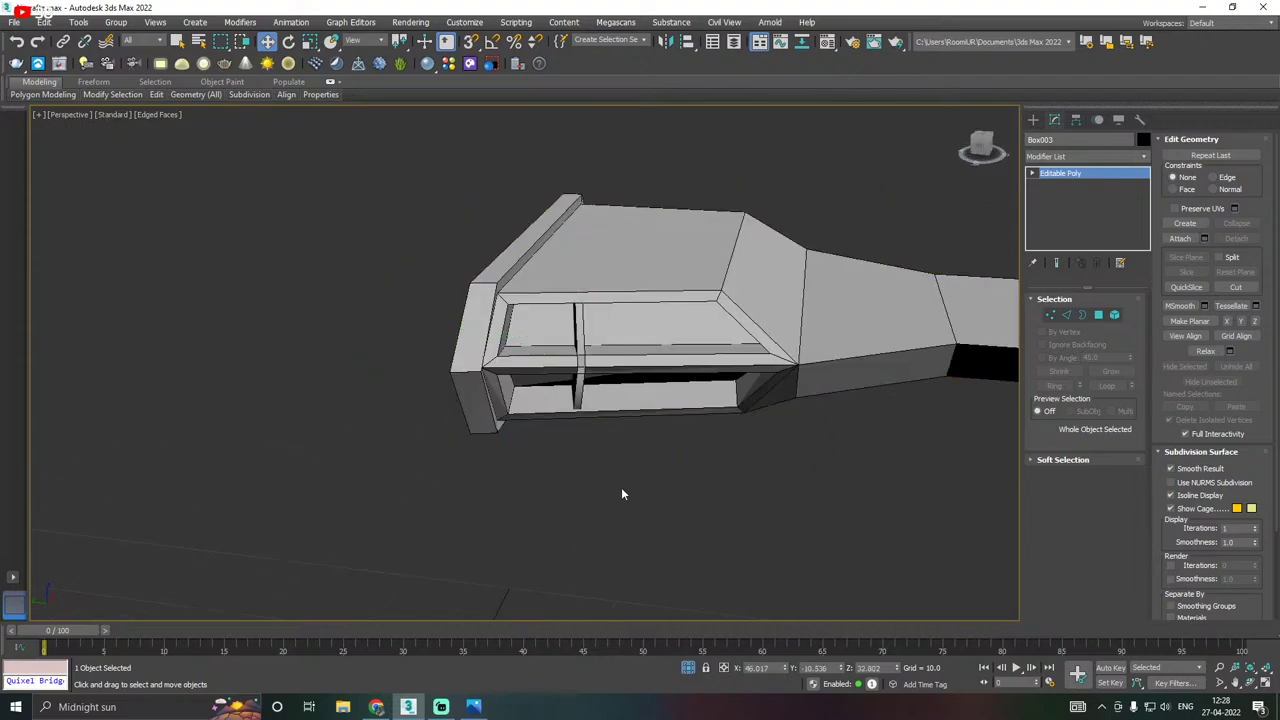
mouse_move(676, 464)
middle_mouse_down("alt")
mouse_move(641, 433)
mouse_move(668, 463)
middle_mouse_up("alt")
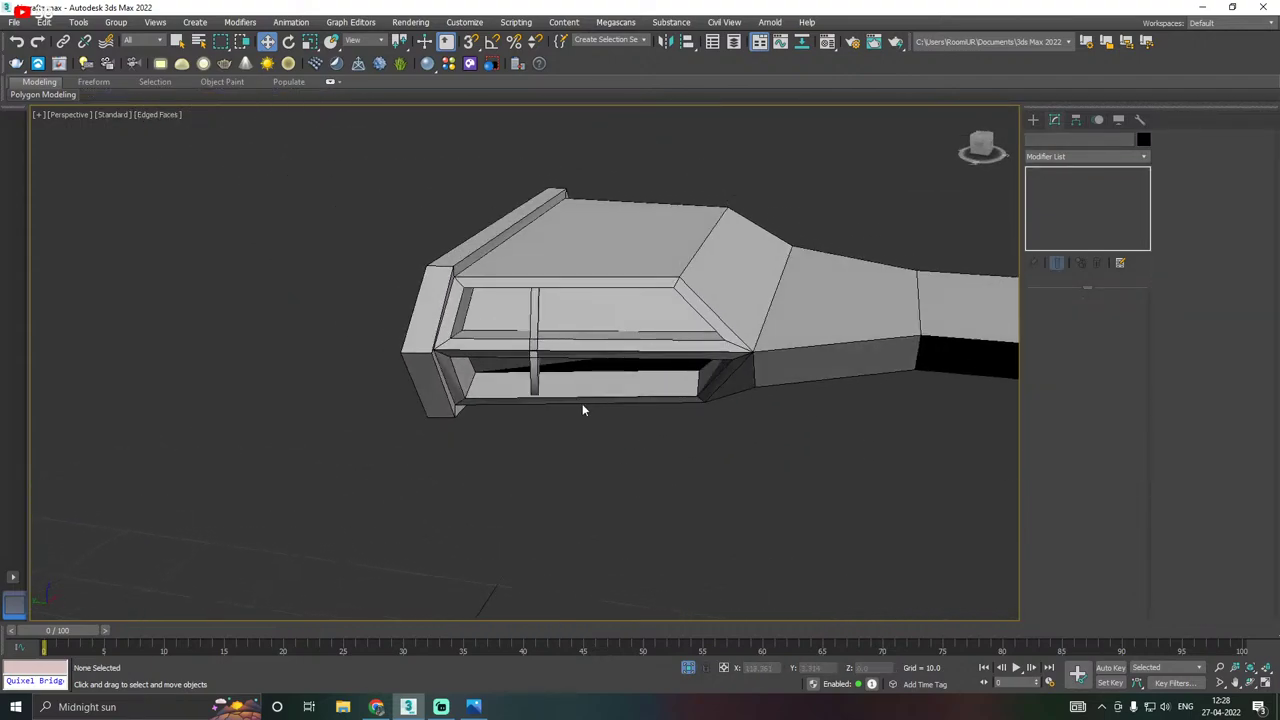
Switch the reference coordinate system to Local and slide the rib along its X axis towards the outer end of the recess.
left_click(535, 375)
middle_click_drag(535, 375, 615, 387, "alt")
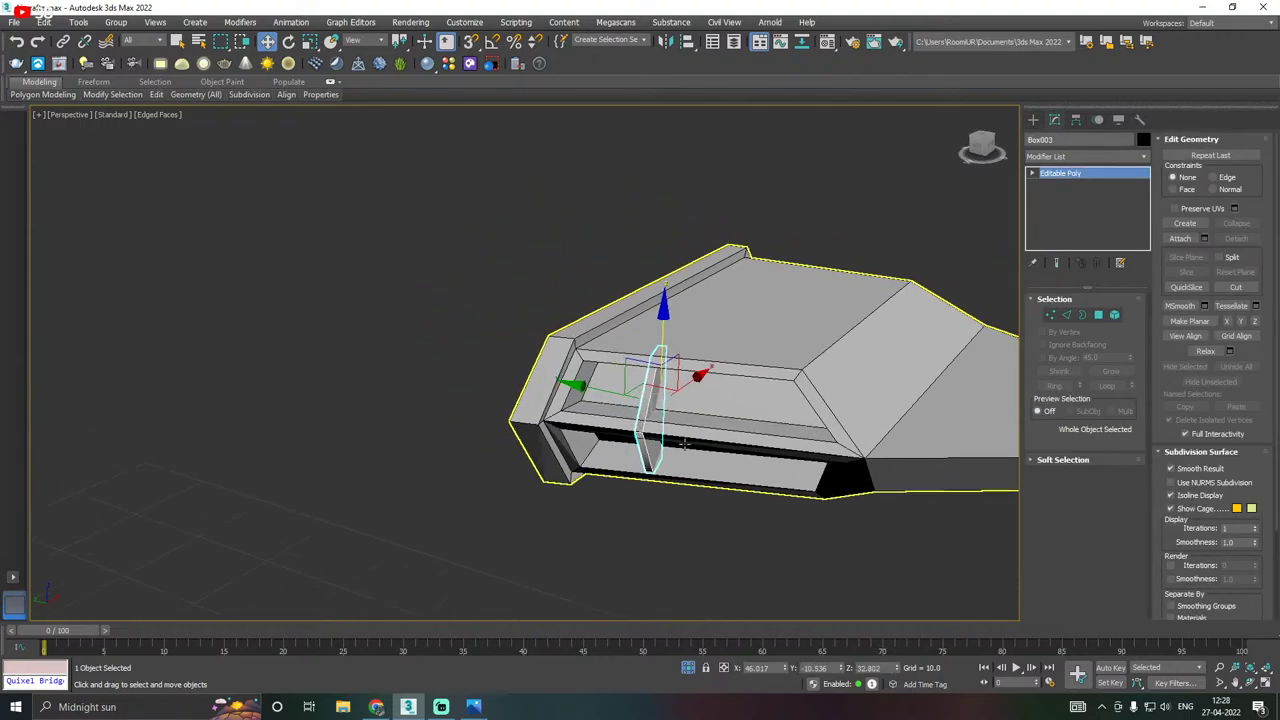
left_click(356, 42)
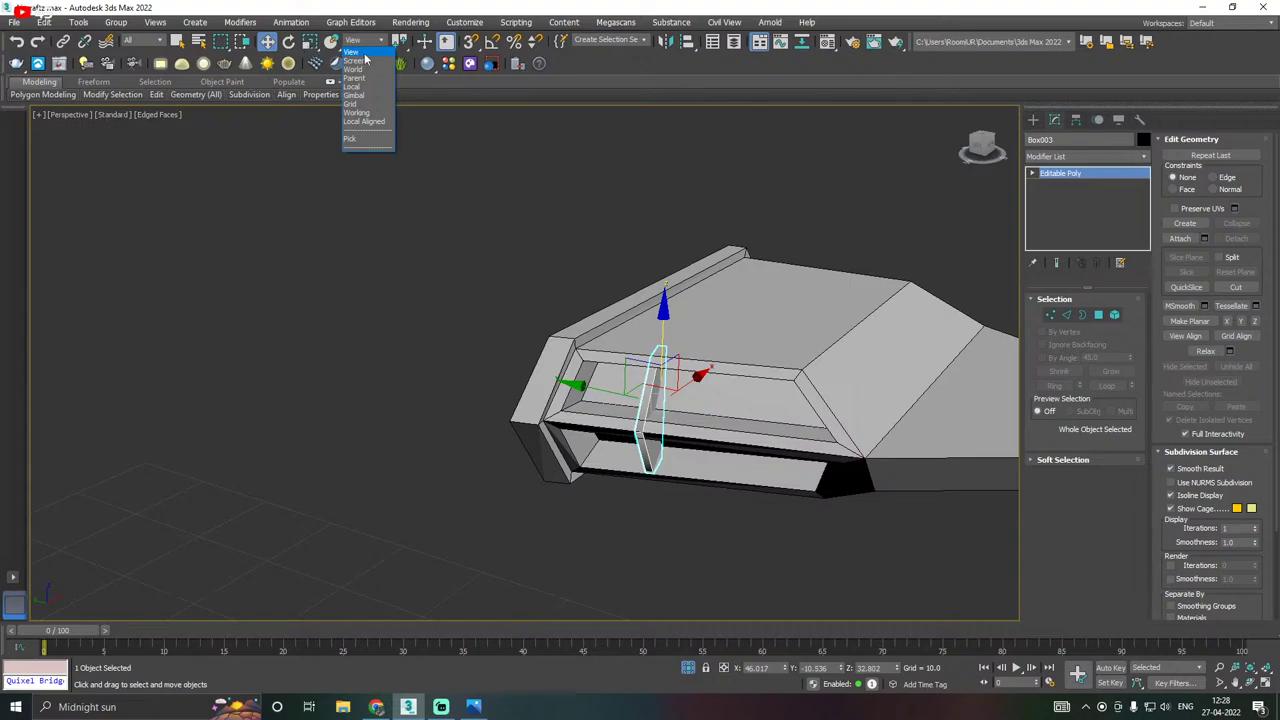
left_click(358, 87)
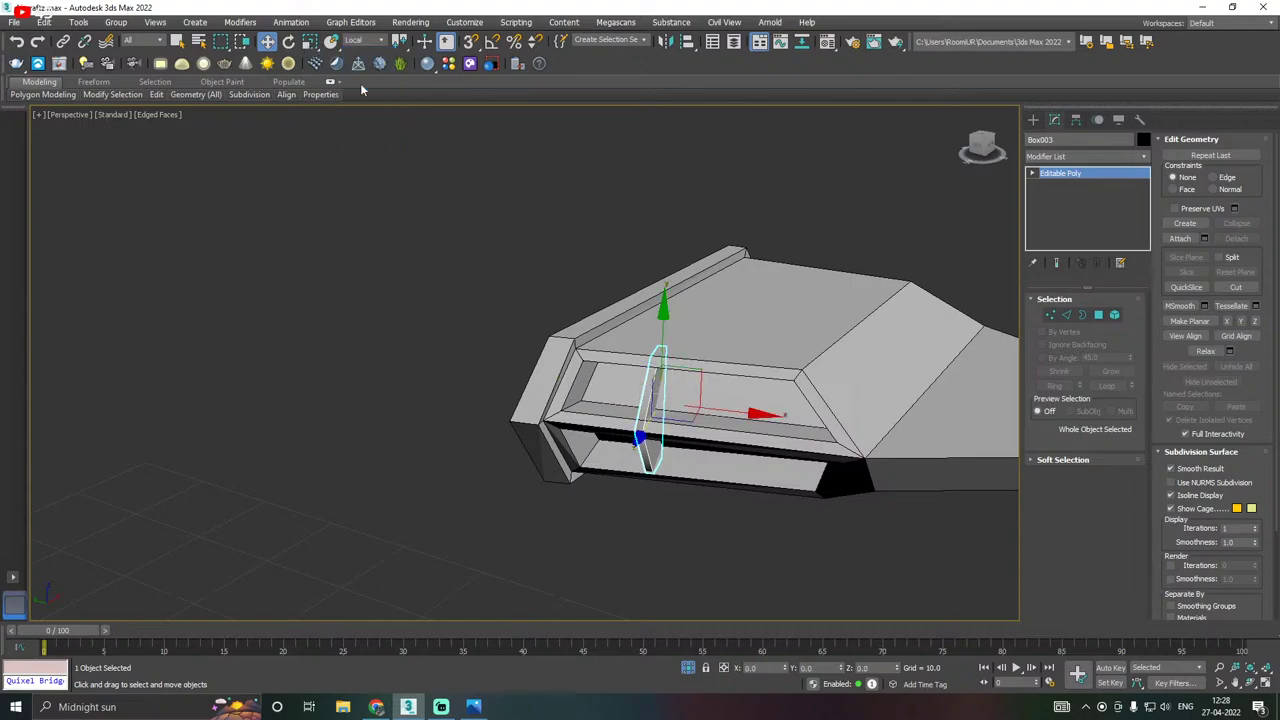
middle_click_drag(809, 411, 676, 391, "alt")
left_click_drag(675, 391, 627, 397)
middle_click_drag(627, 397, 590, 400, "alt")
middle_click_drag(577, 460, 632, 400, "alt")
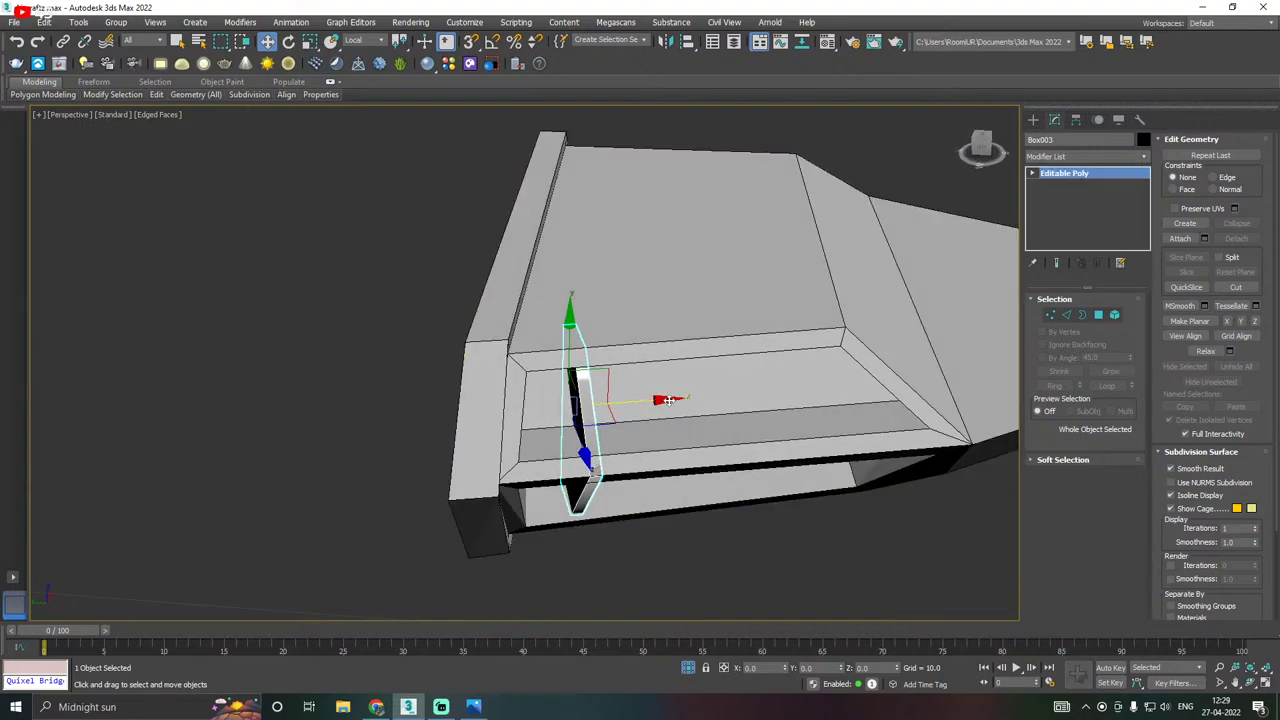
Clone the rib twice along its local X axis to place two more ribs along the recess.
left_click_drag(668, 400, 736, 391, "shift")
left_click(631, 414)
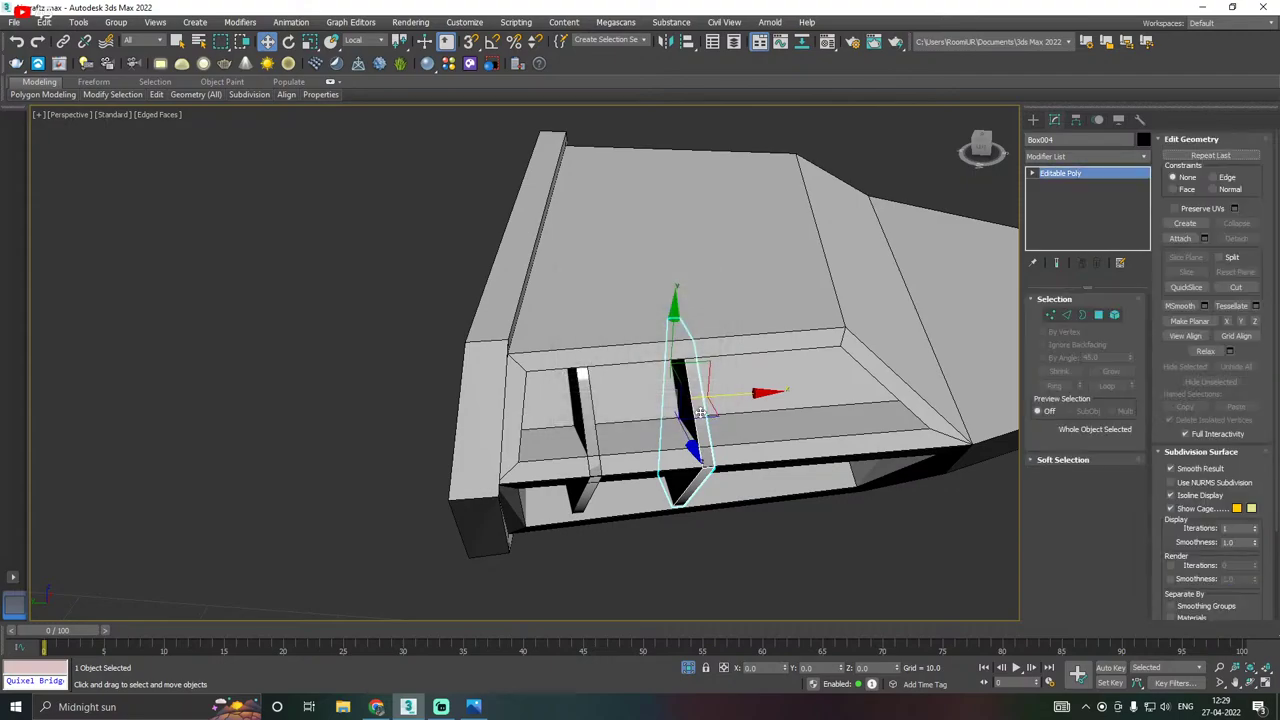
mouse_move(772, 402)
middle_mouse_down("alt")
mouse_move(626, 411)
mouse_move(762, 405)
mouse_move(666, 434)
mouse_move(597, 423)
middle_mouse_up("alt")
left_click_drag(597, 423, 707, 417, "shift")
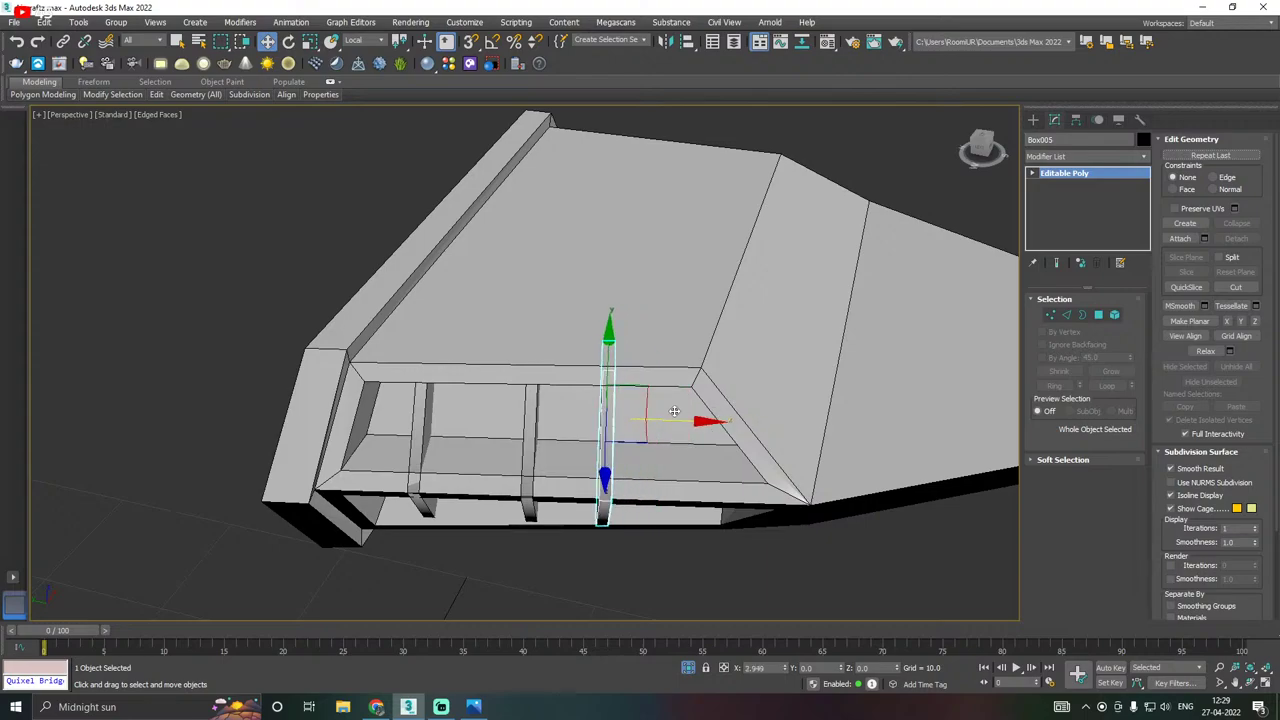
left_click_drag(677, 410, 592, 417, "shift")
left_click(644, 412)
Shift the third rib -0.166 along local Z, and move both copies along local X to tighten the spacing between the ribs.
middle_click_drag(644, 414, 621, 457, "alt")
scroll(621, 457, "up", 2)
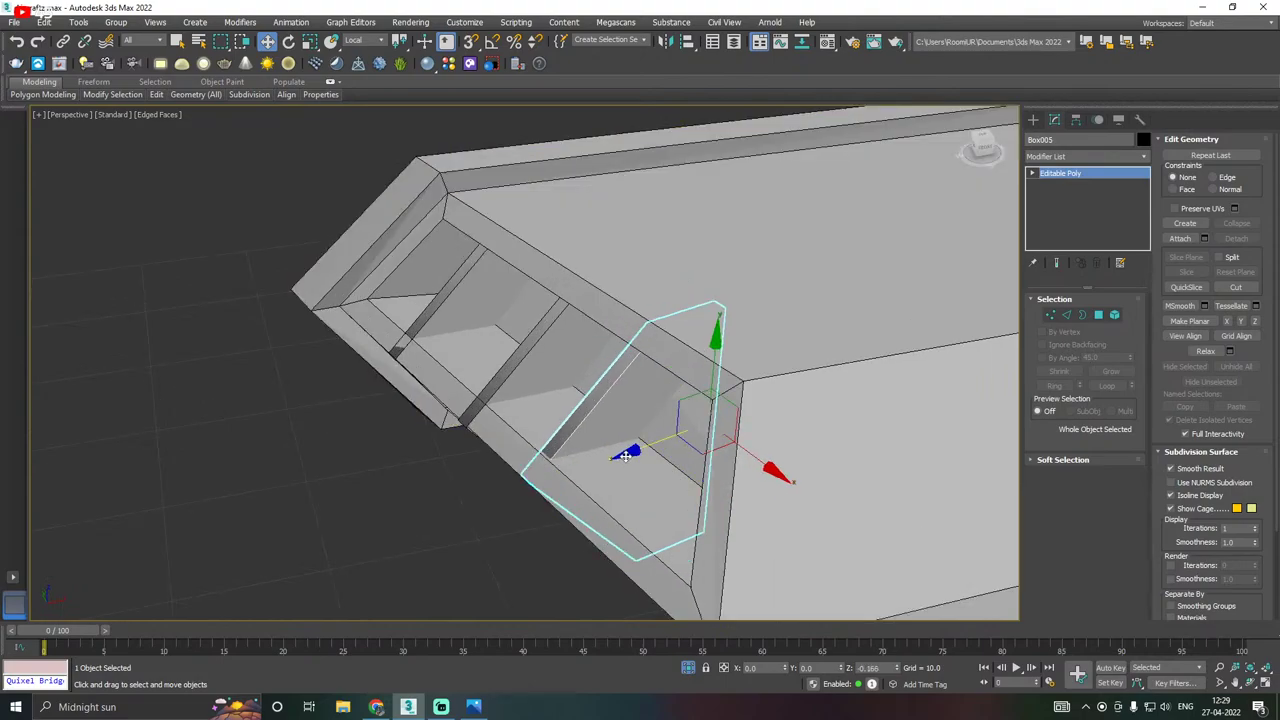
middle_click_drag(621, 457, 585, 420, "alt")
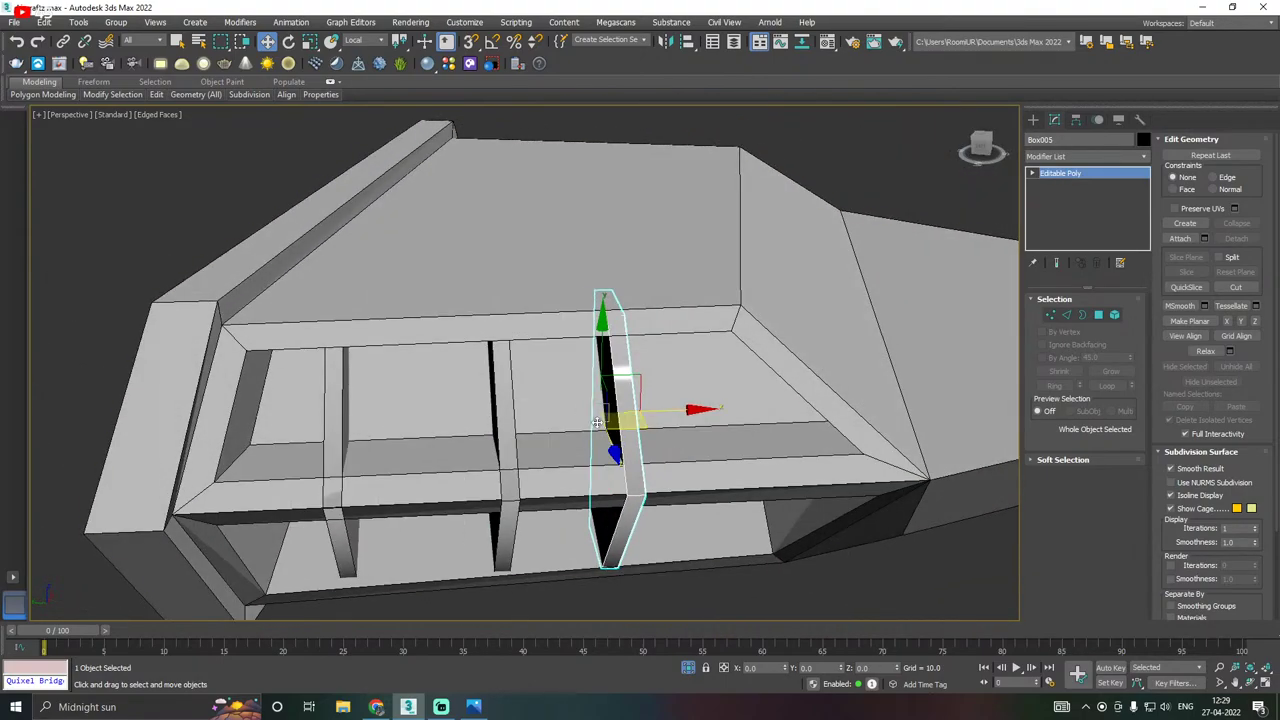
left_click(506, 430)
left_click_drag(558, 433, 506, 417)
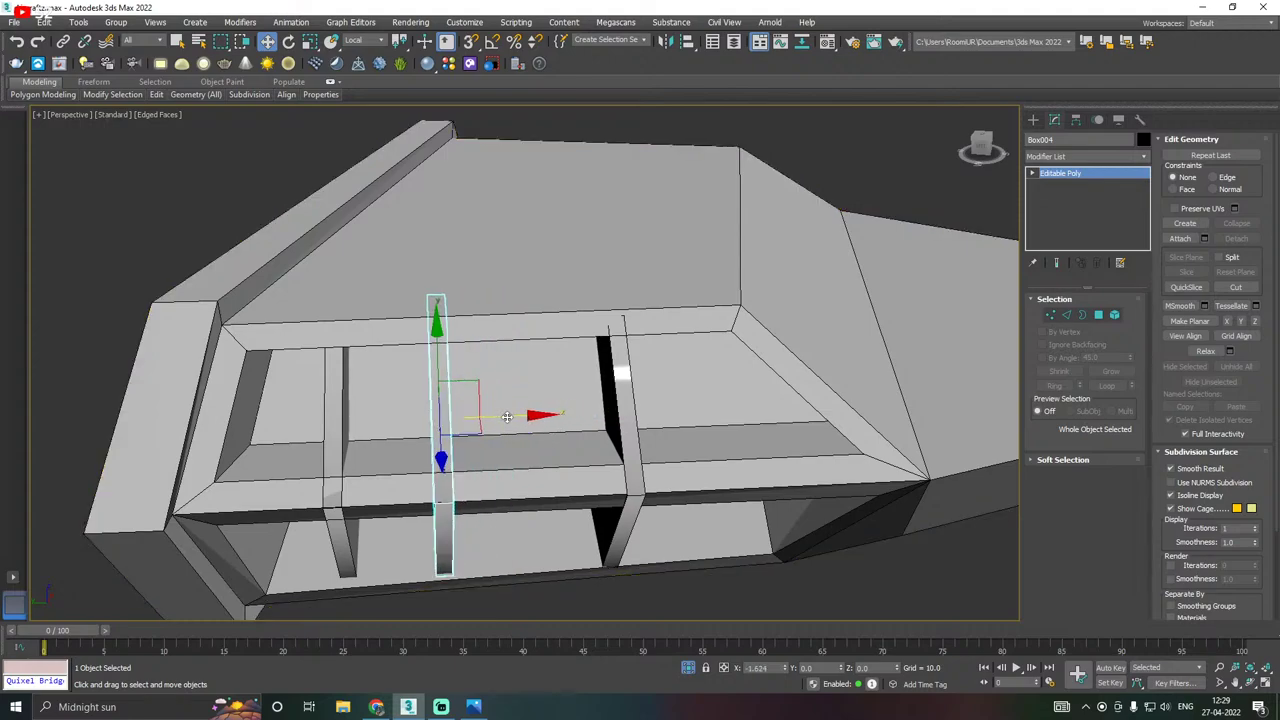
left_click(626, 424)
left_click_drag(666, 415, 605, 412)
middle_click_drag(608, 412, 547, 437, "alt")
Clone the third rib into two more copies along local X, and nudge the last one along local Z to fit the recess.
mouse_move(547, 437)
left_mouse_down("shift")
mouse_move(698, 410)
mouse_move(827, 410)
left_mouse_up("shift")
left_click(646, 408)
left_click(657, 409)
mouse_move(657, 409)
middle_mouse_down("alt")
mouse_move(723, 423)
mouse_move(790, 372)
middle_mouse_up("alt")
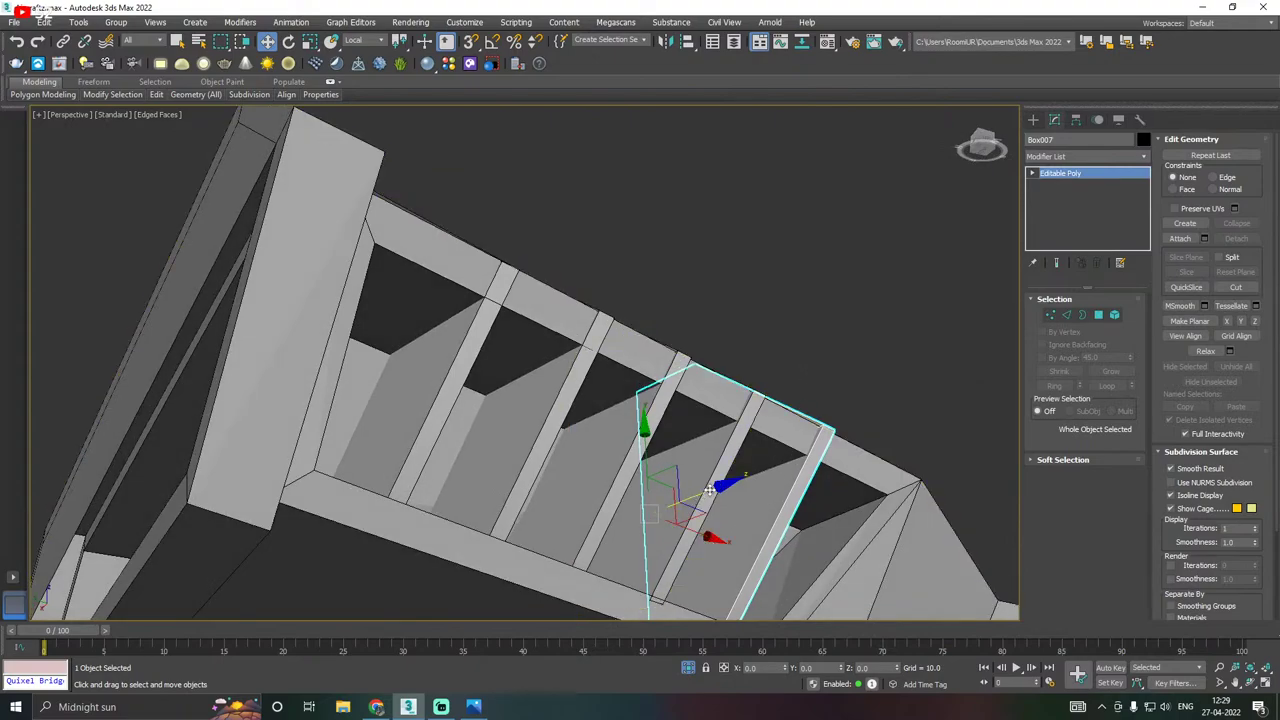
left_click_drag(708, 489, 707, 489)
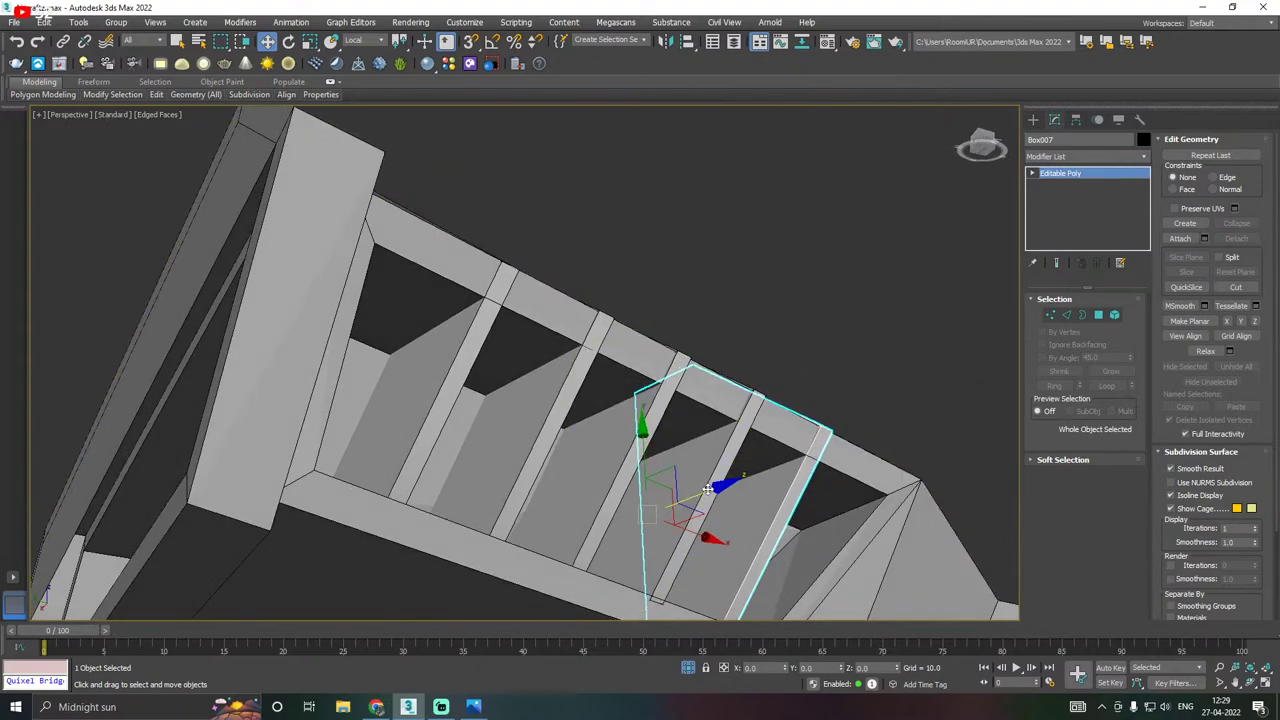
middle_click_drag(752, 475, 674, 526, "alt")
scroll(674, 526, "down", 5)
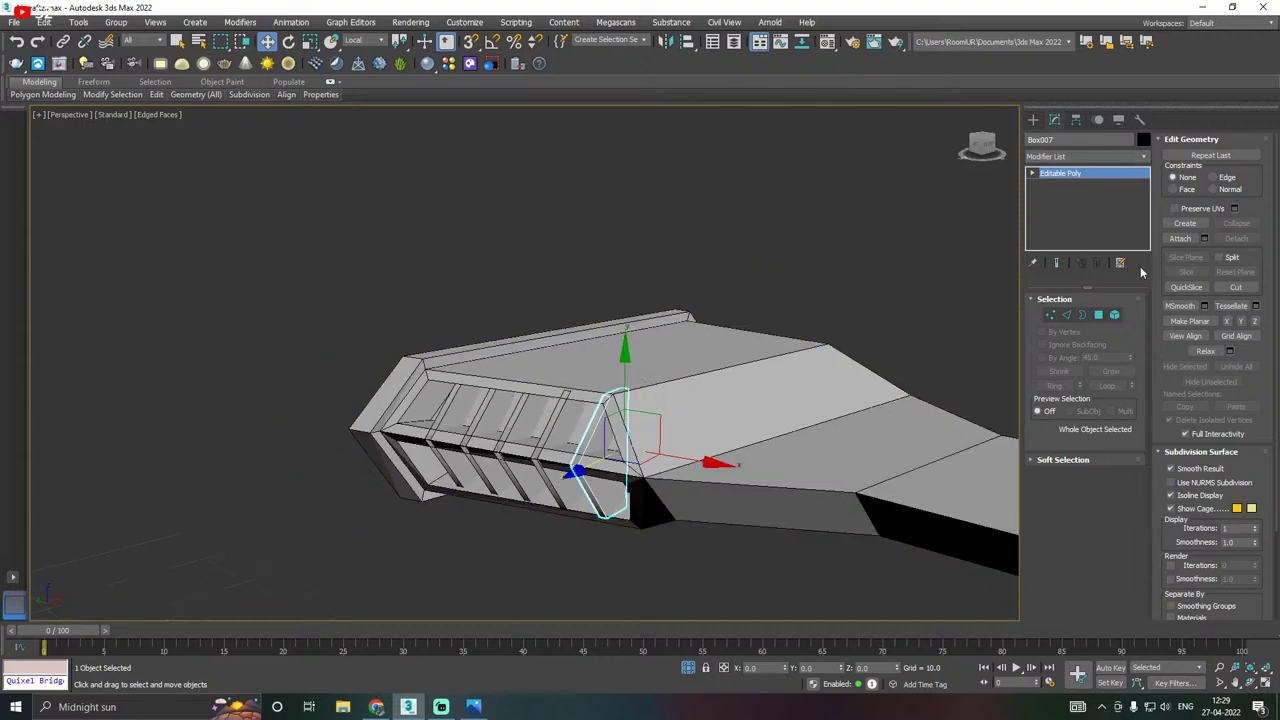
Attach the other four ribs to the last rib to make one object, and deselect it.
left_click(1176, 239)
left_click(568, 490)
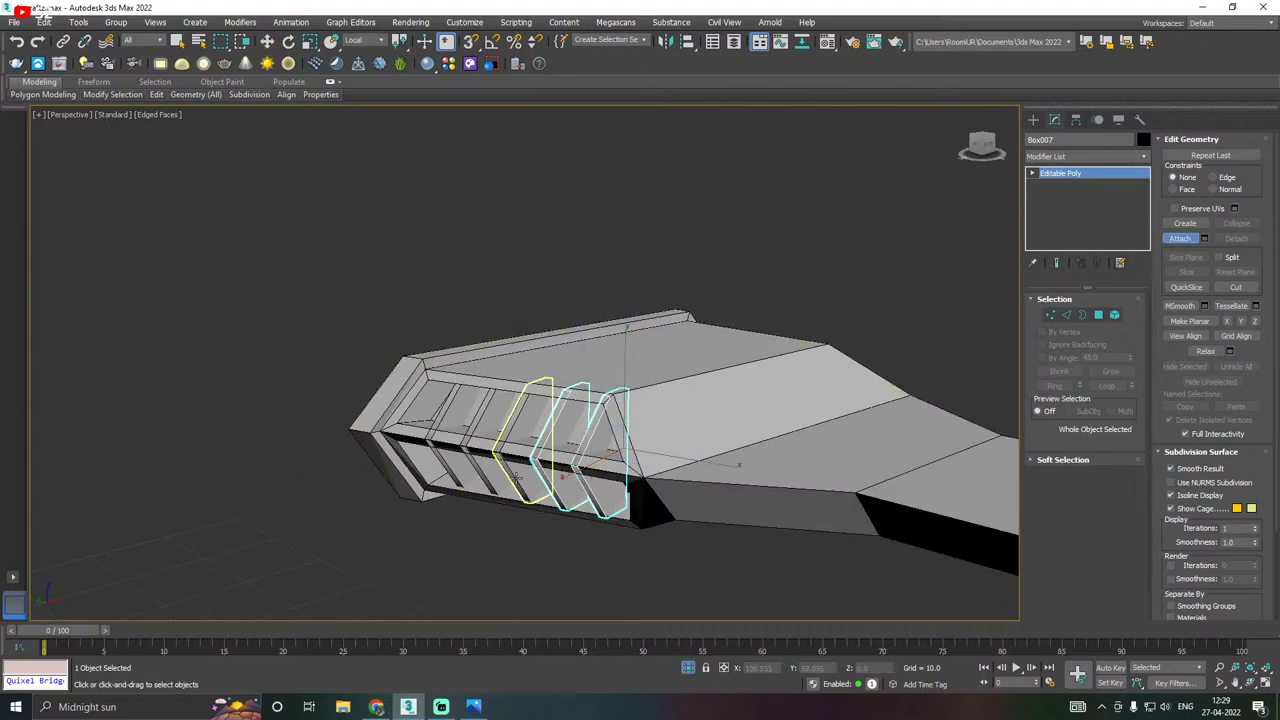
left_click(538, 482)
left_click(497, 473)
left_click(452, 461)
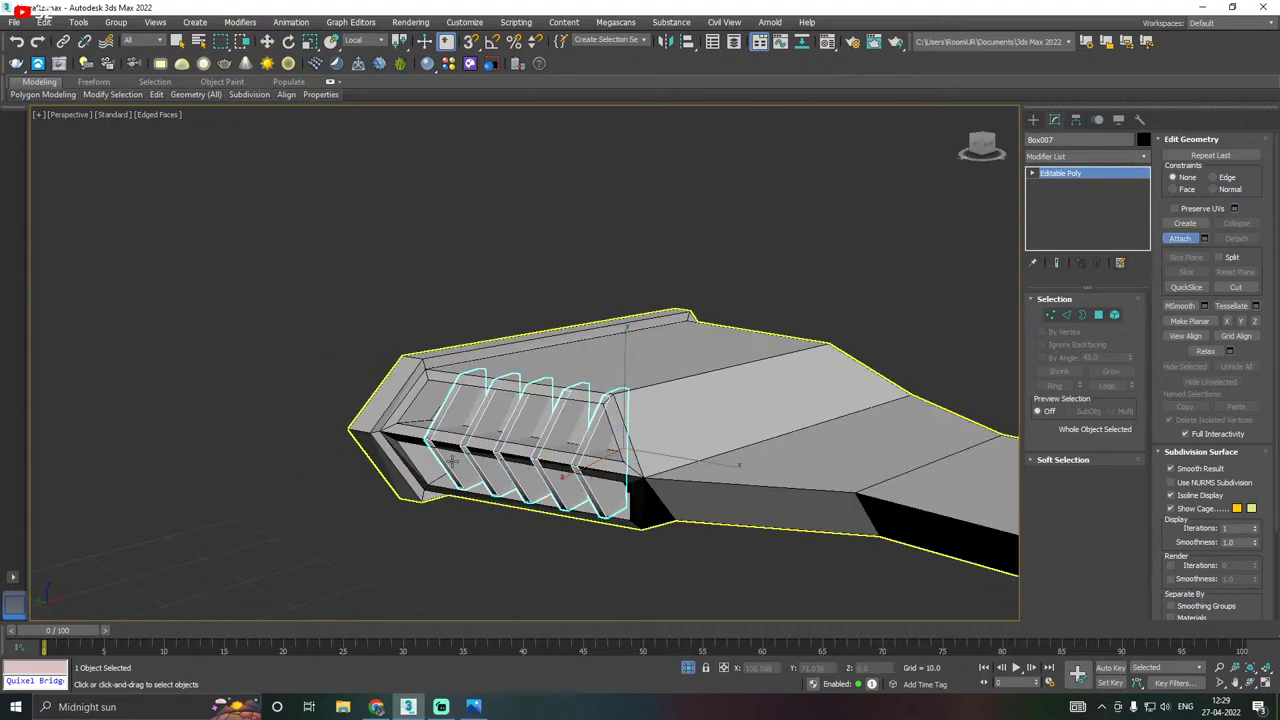
key("w")
scroll(495, 455, "down", 4)
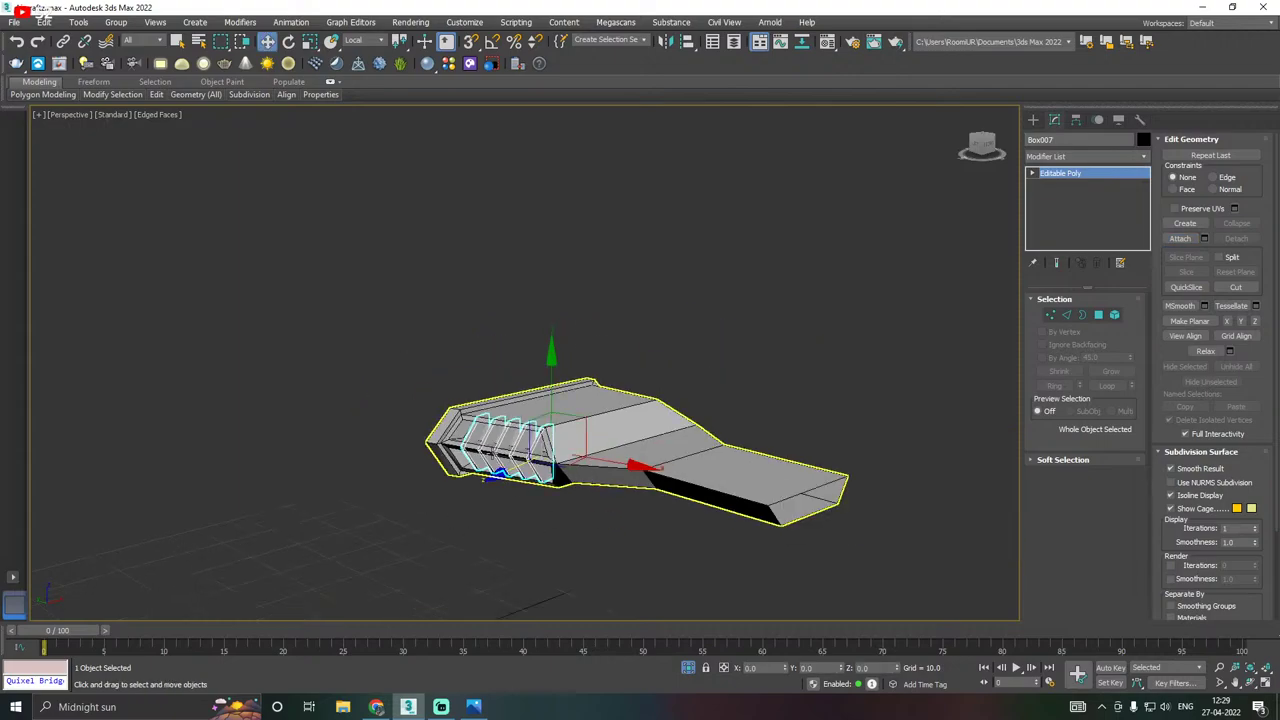
middle_click_drag(575, 437, 613, 445, "alt")
middle_click_drag(700, 470, 711, 531, "alt")
left_click(658, 491)
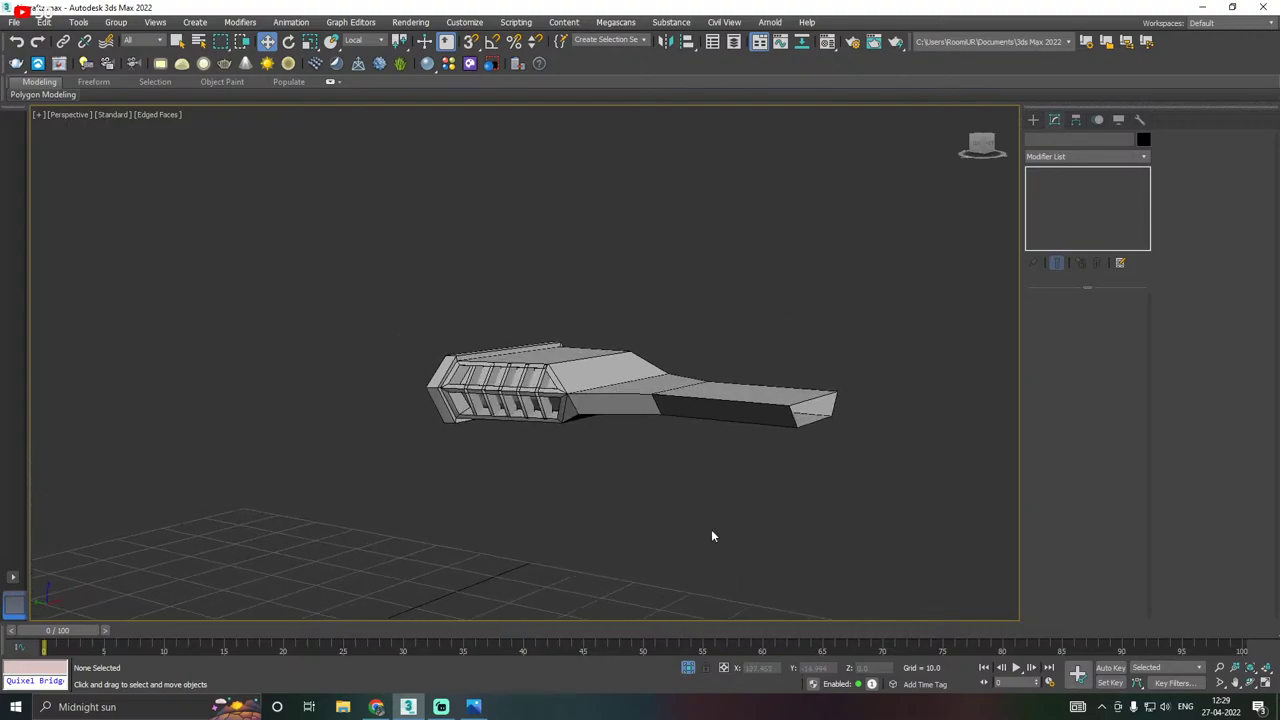
Inset the arm's side face, just past the ribbed section, by 0.776.
left_click(582, 398)
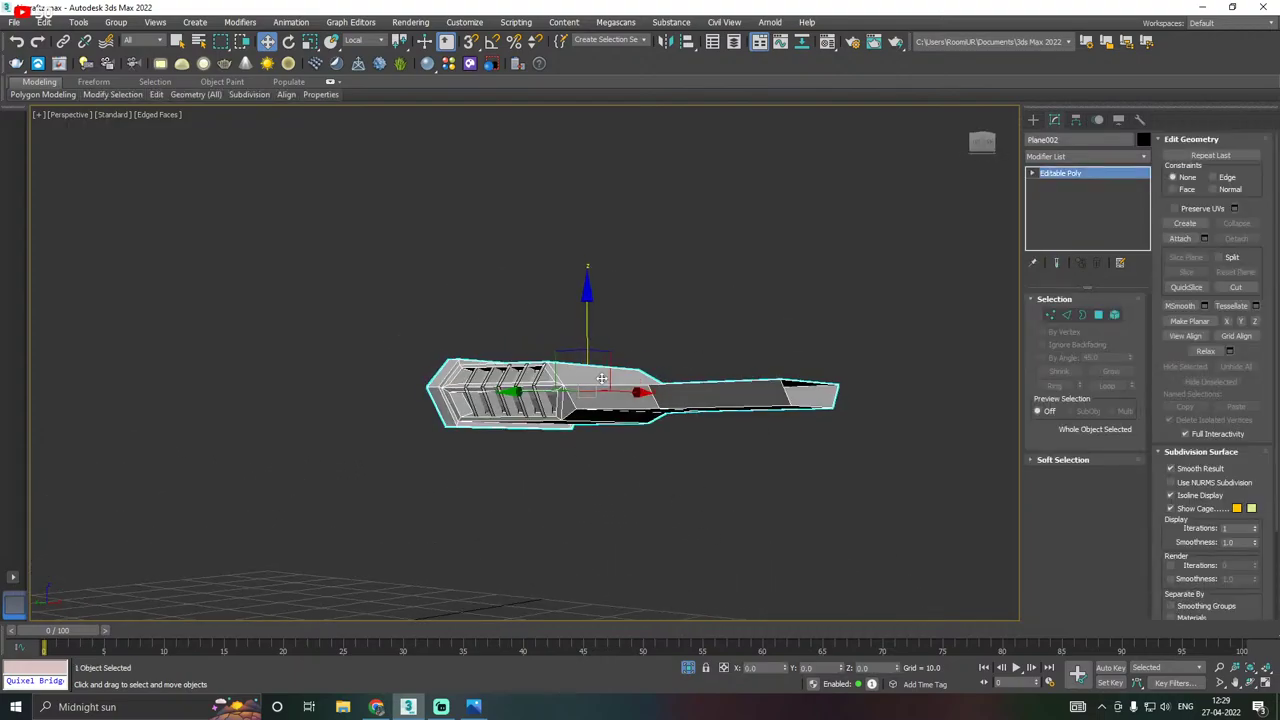
middle_click_drag(601, 378, 608, 377, "alt")
scroll(600, 389, "up", 4)
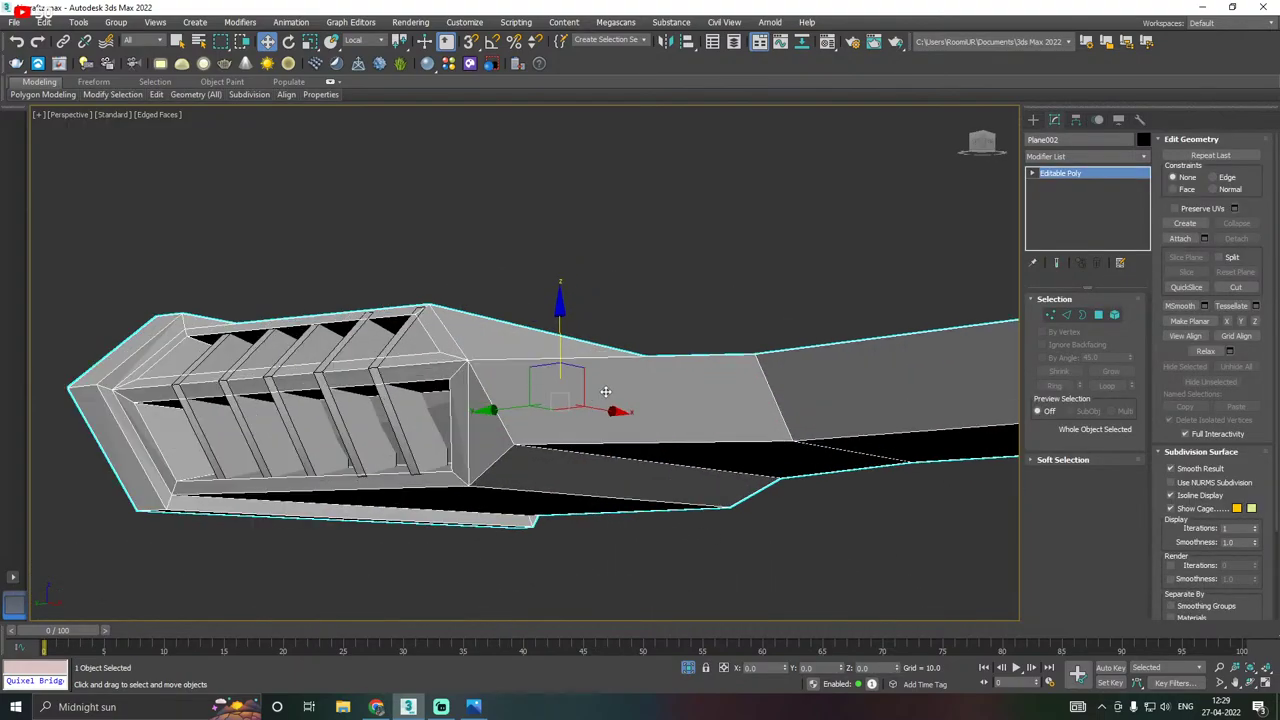
left_click(1098, 316)
key("ctrl+a")
middle_click_drag(673, 404, 678, 429, "alt")
left_click(629, 485)
middle_click_drag(629, 485, 685, 451, "alt")
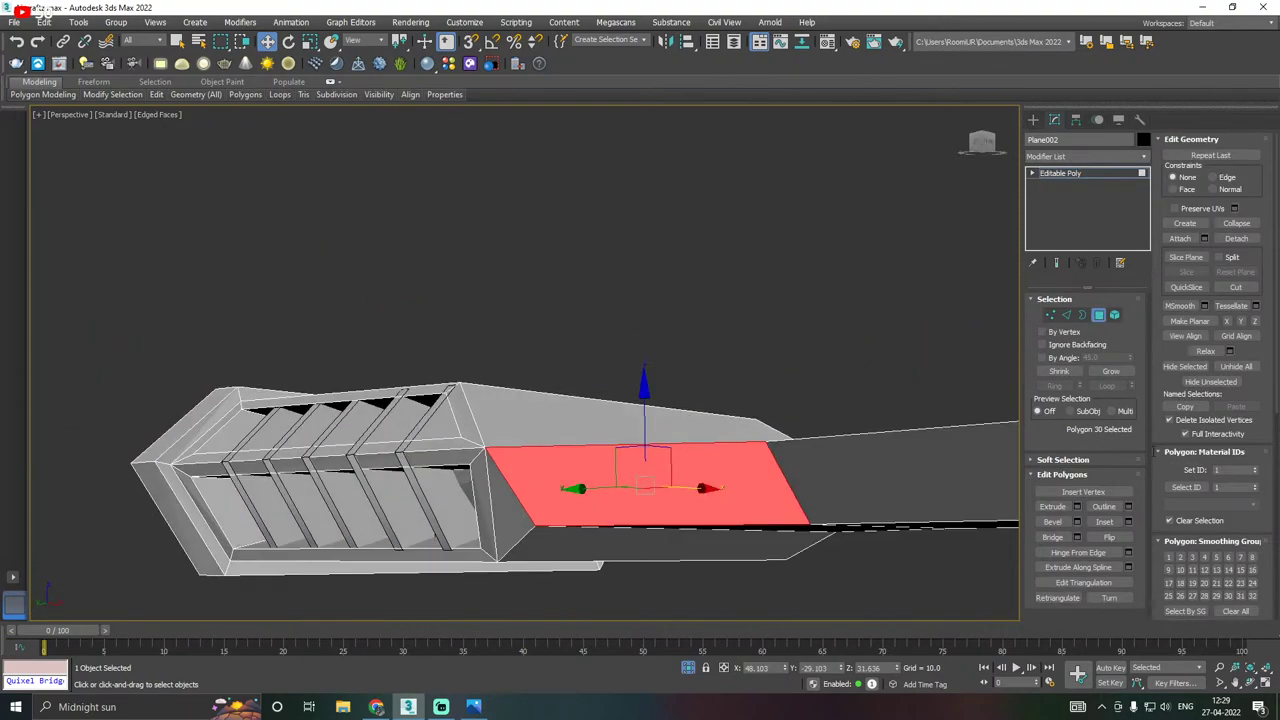
left_click(1129, 522)
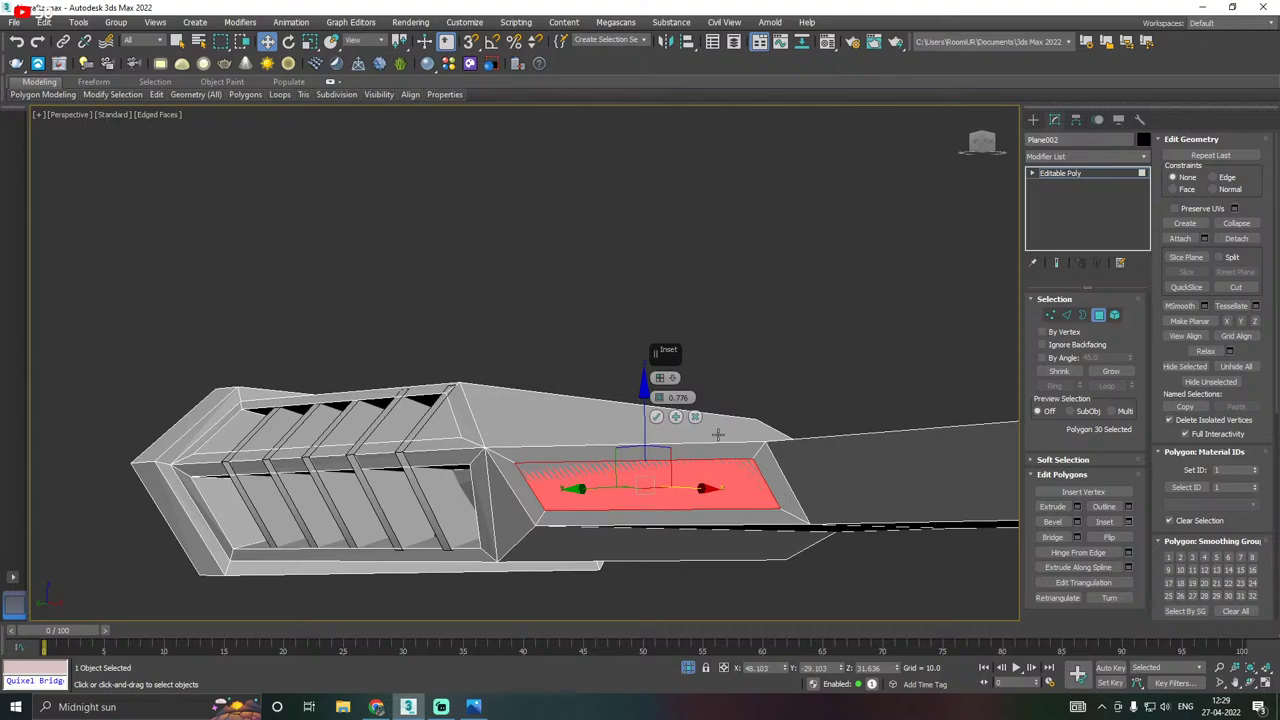
left_click(657, 416)
Extrude the inset face -1.618 into the arm, shift the recessed face along X, and exit polygon editing.
left_click(1078, 506)
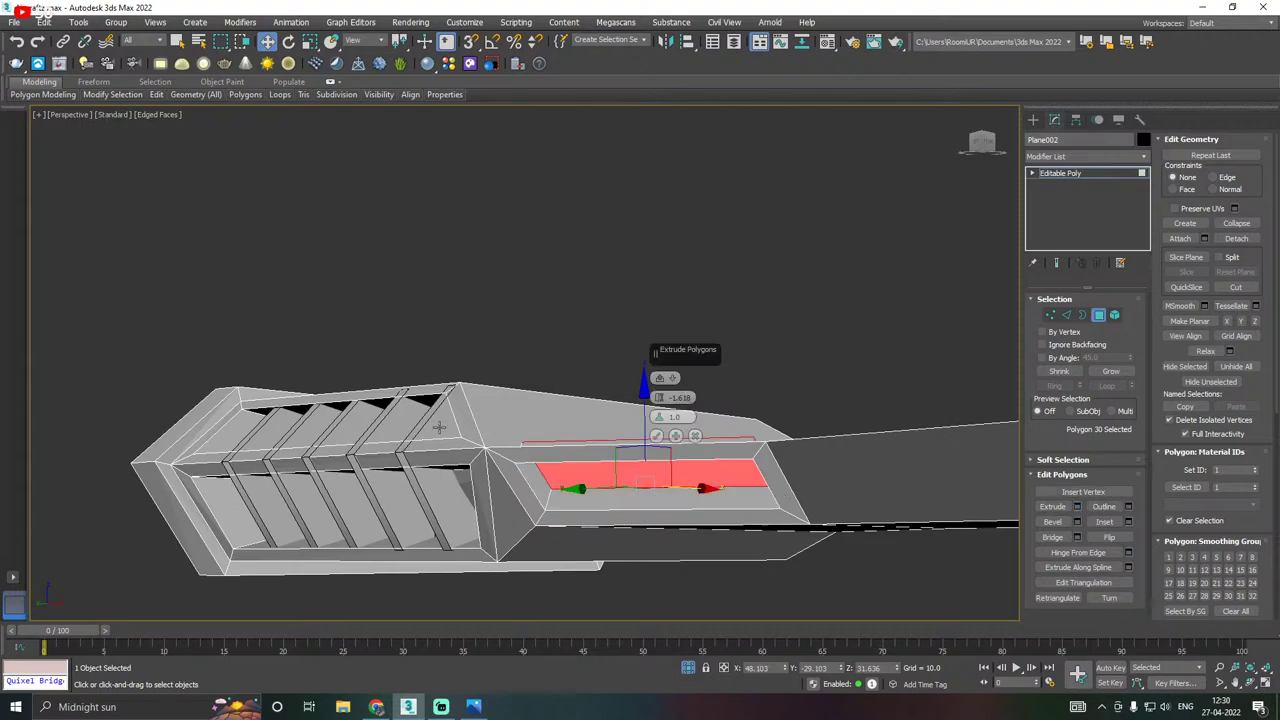
middle_click_drag(659, 457, 711, 456, "alt")
left_click(657, 437)
left_click_drag(651, 406, 678, 440)
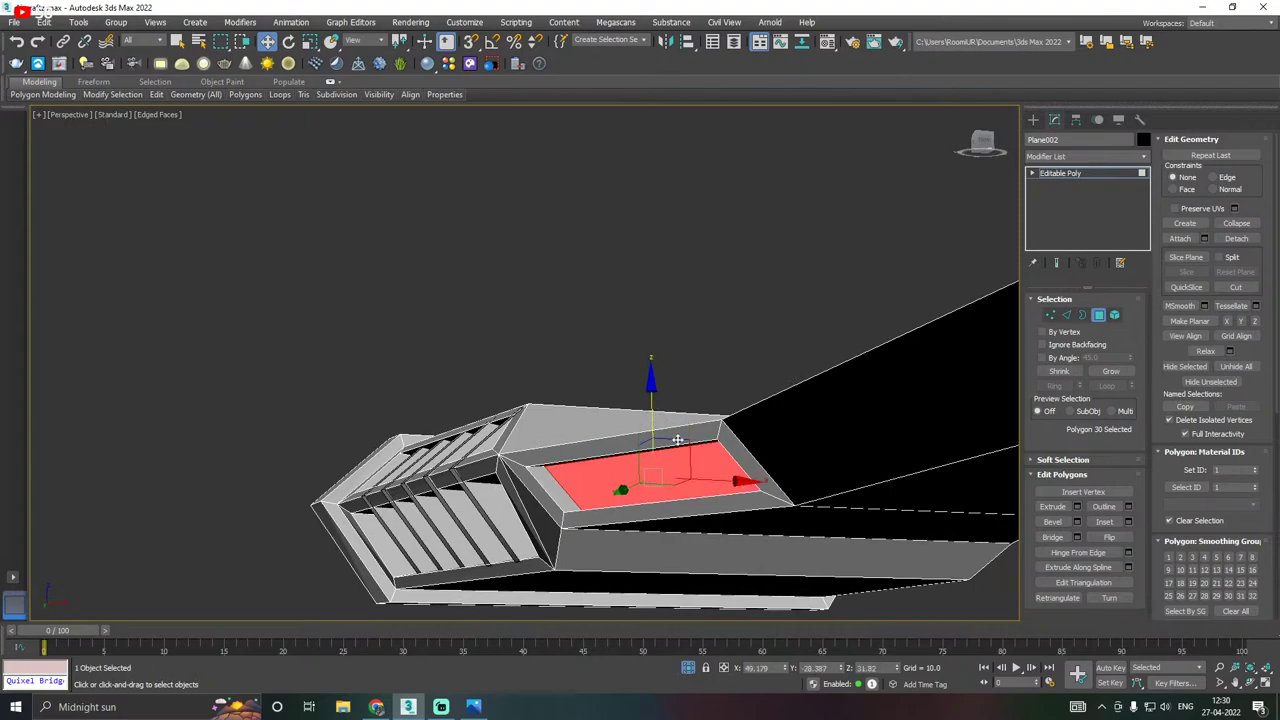
left_click_drag(718, 480, 749, 481)
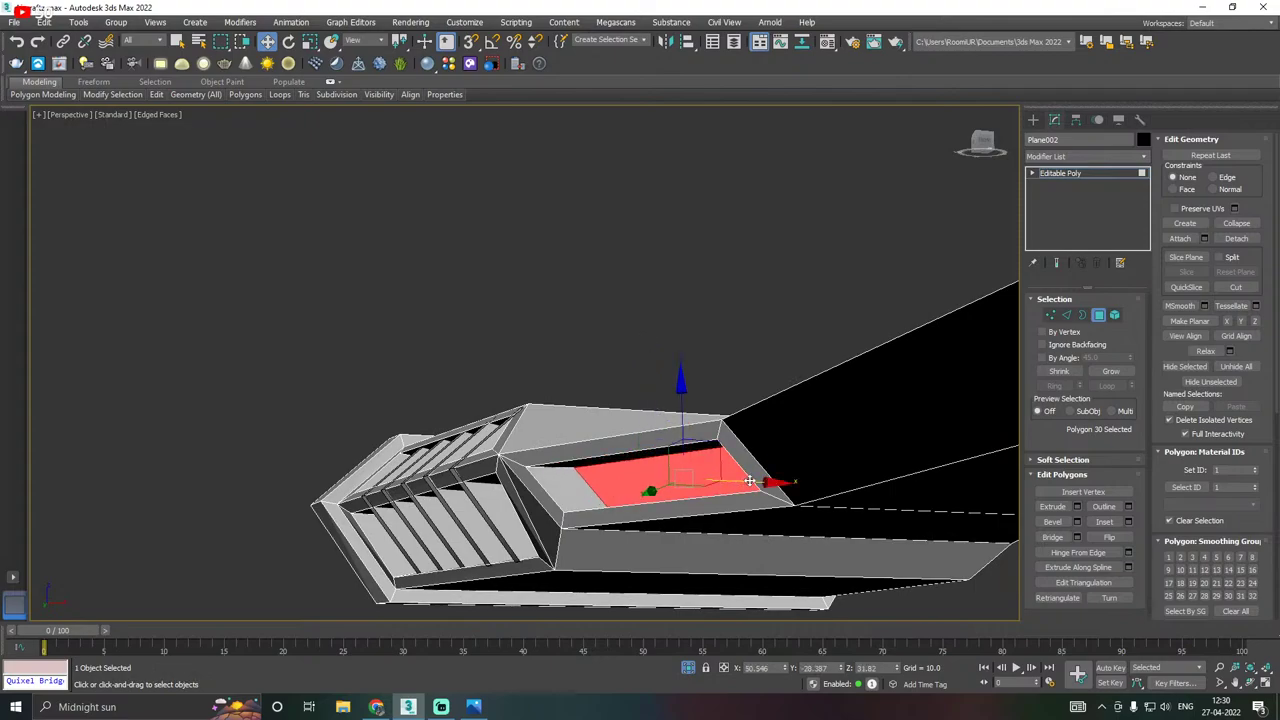
left_click(1073, 178)
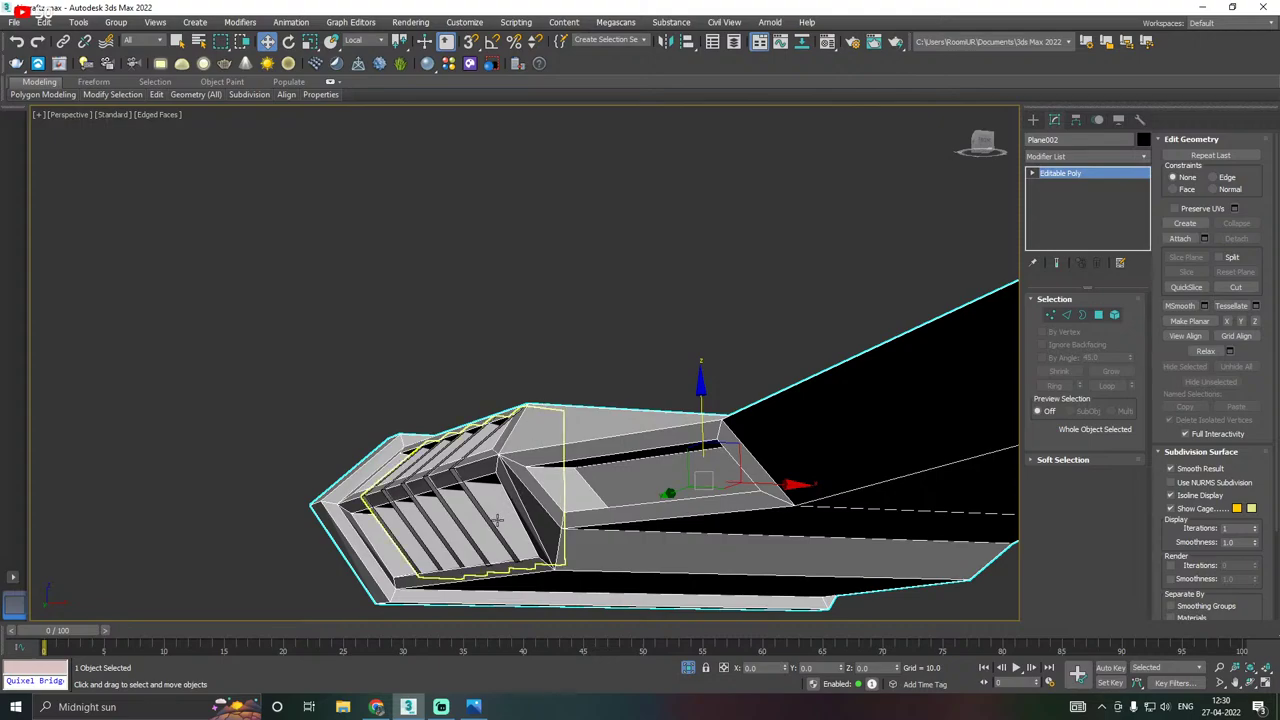
Clone the end rib of the ribbed section to a separate object, placing it beside the new recess.
left_click(470, 490)
left_click(1114, 315)
left_click(488, 457)
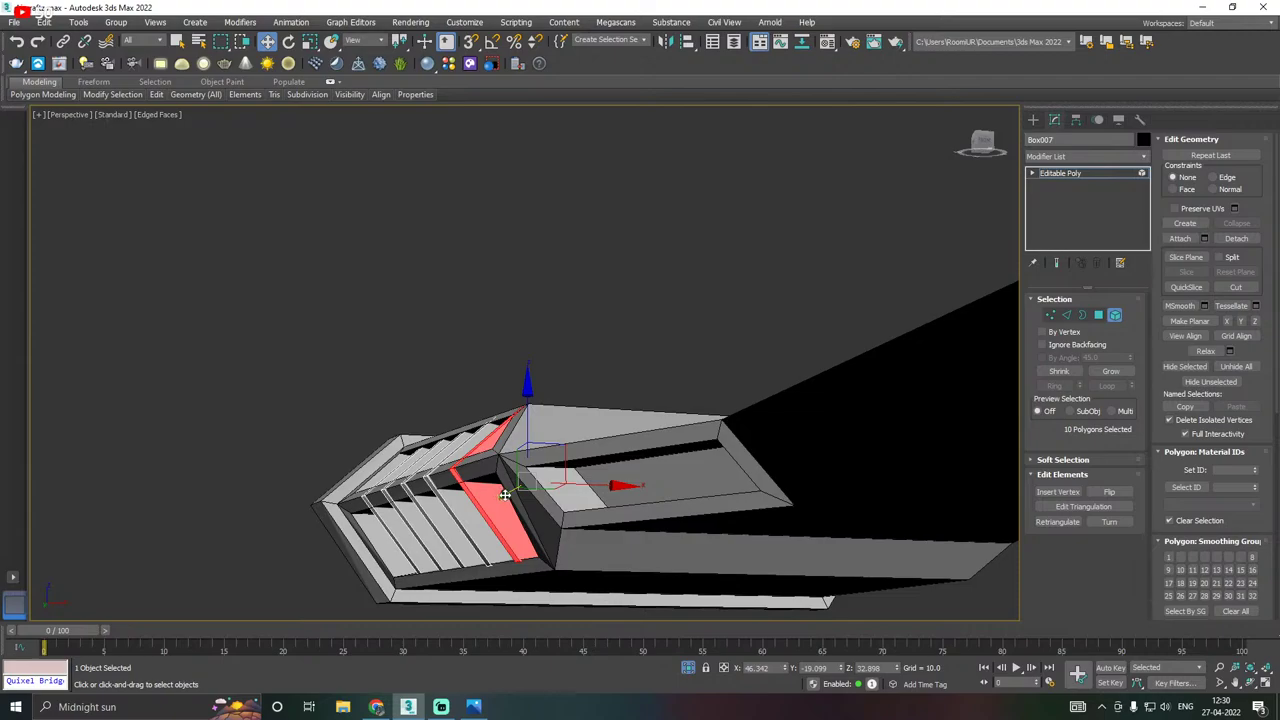
left_click_drag(505, 494, 590, 472, "shift")
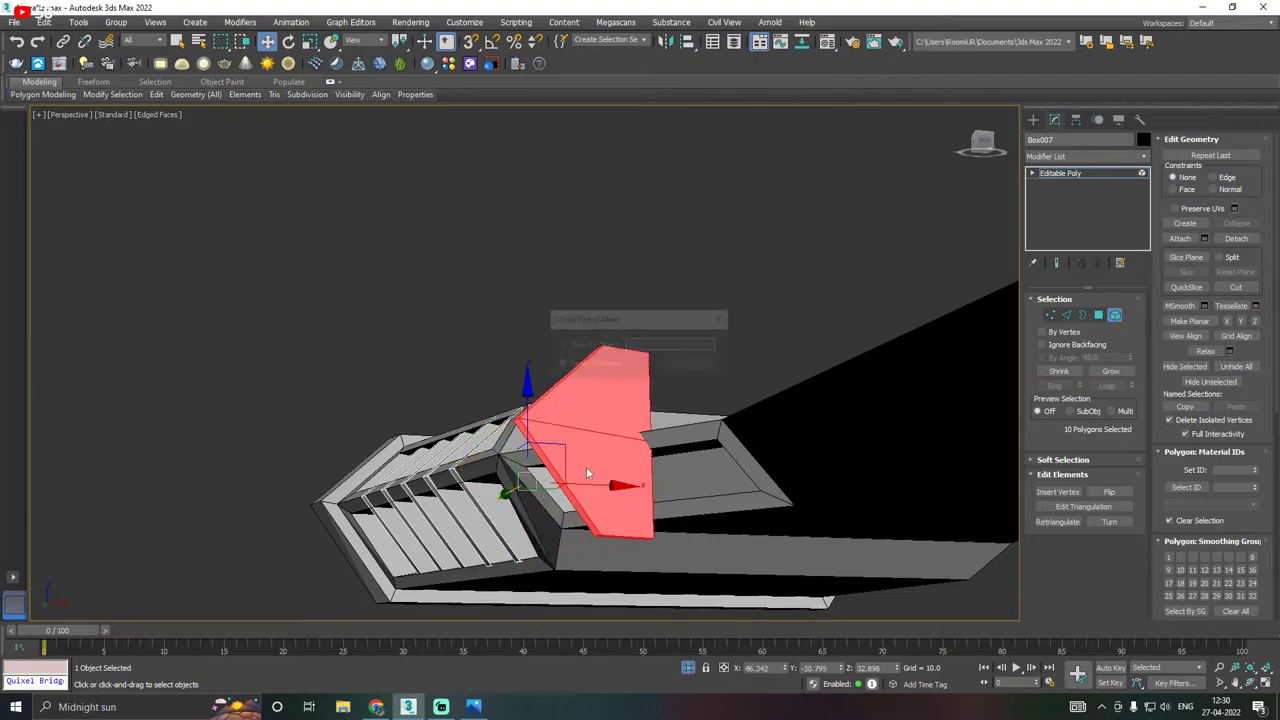
left_click(588, 346)
left_click(693, 366)
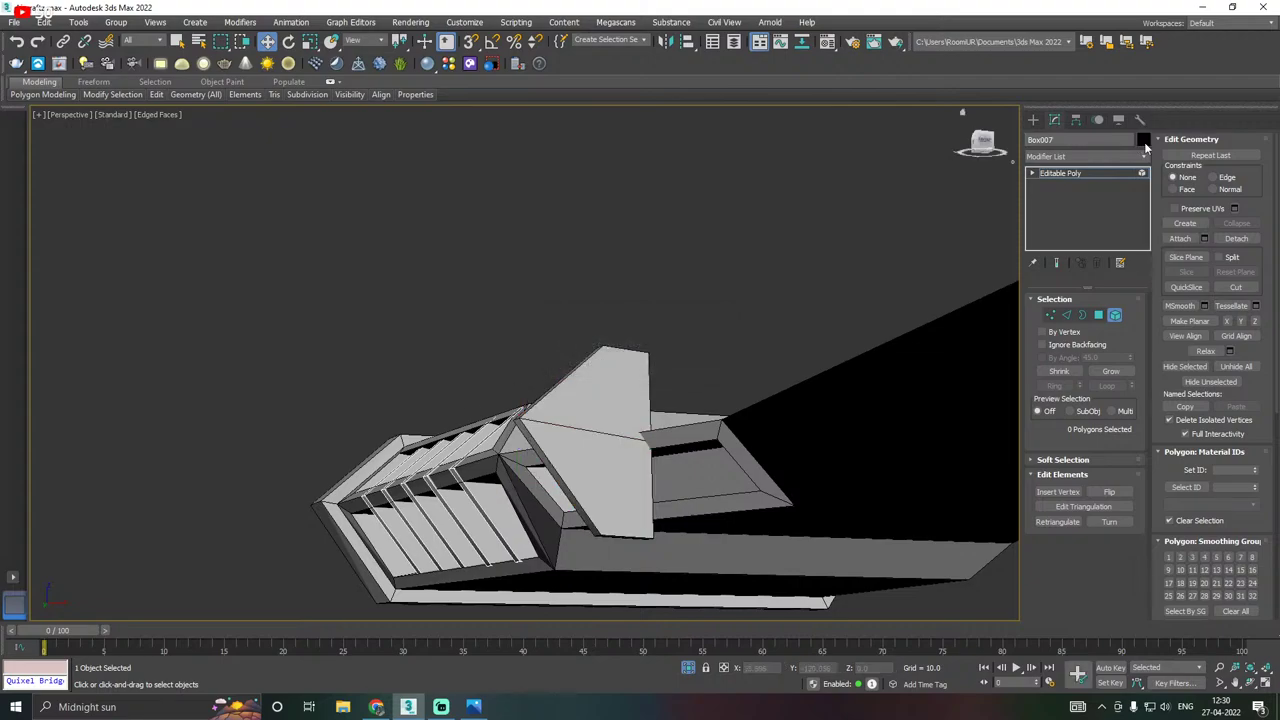
Select the cloned rib and center its pivot to the object.
left_click(1085, 178)
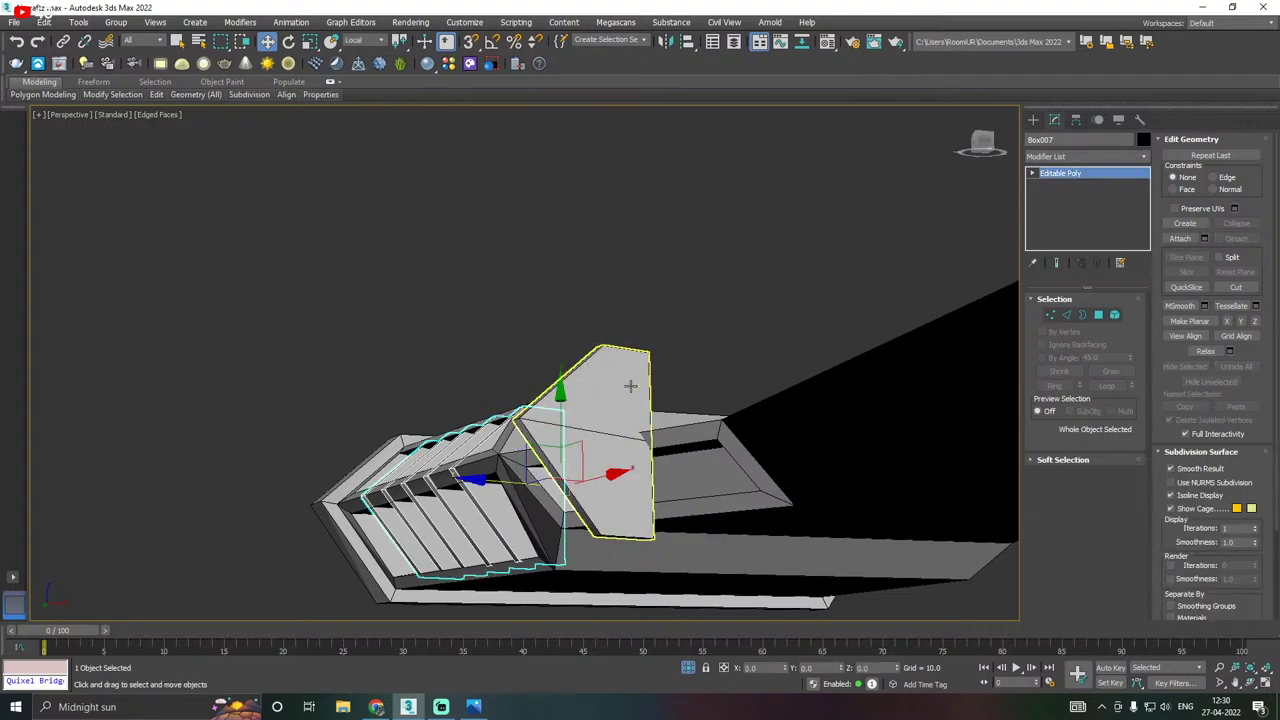
left_click(631, 387)
middle_click_drag(631, 387, 715, 418, "alt")
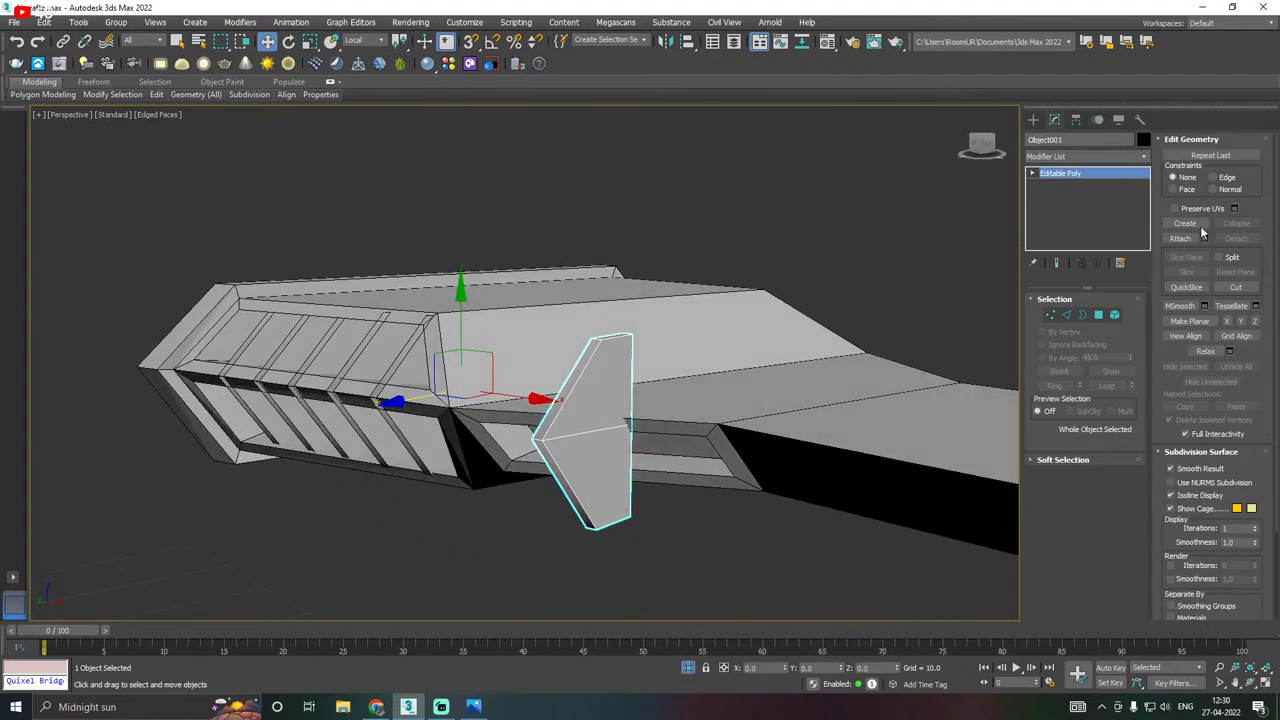
left_click(1074, 120)
left_click(1084, 212)
left_click(1084, 281)
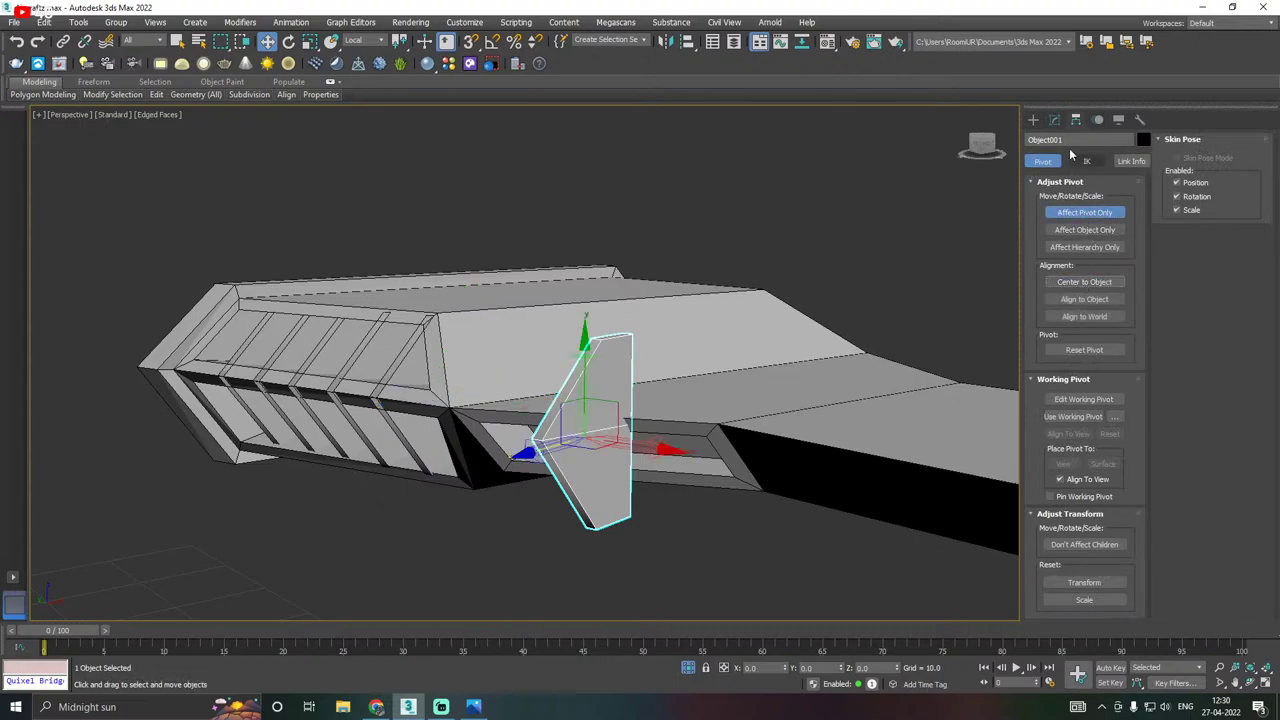
left_click(1054, 120)
Scale the cloned rib uniformly to about 39% and move it into the new side recess.
key("r")
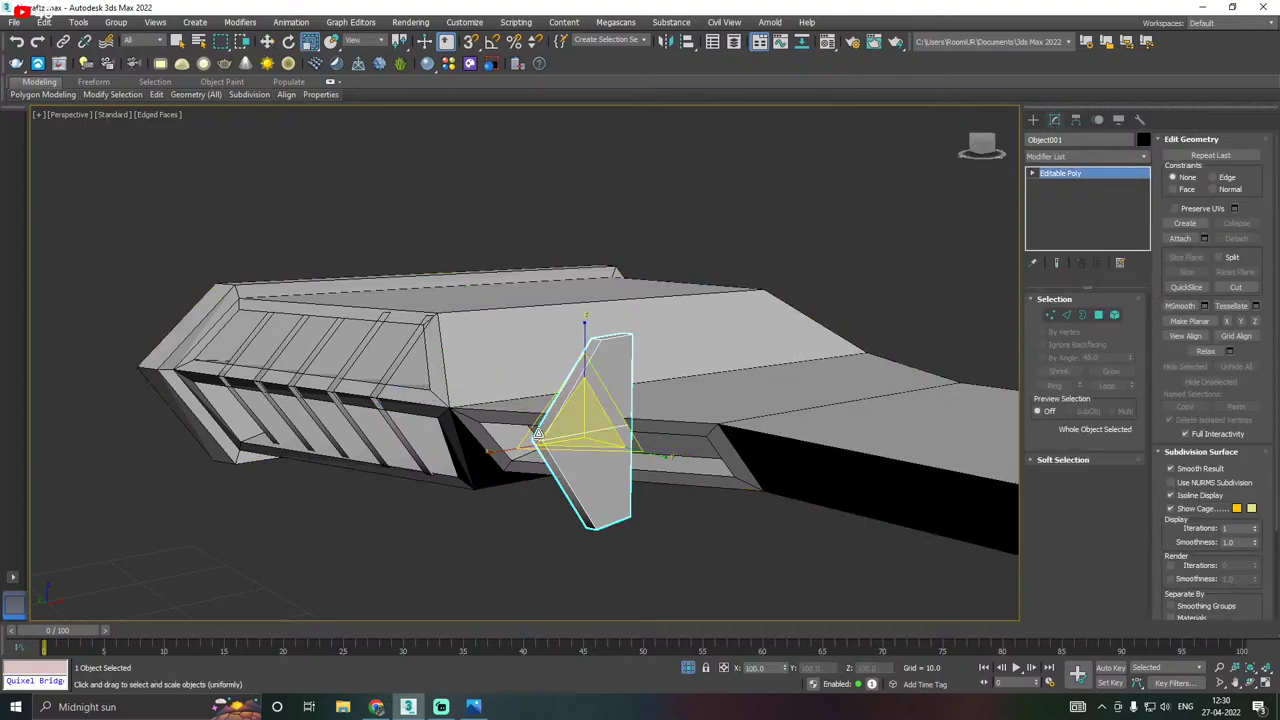
left_click_drag(538, 433, 602, 531)
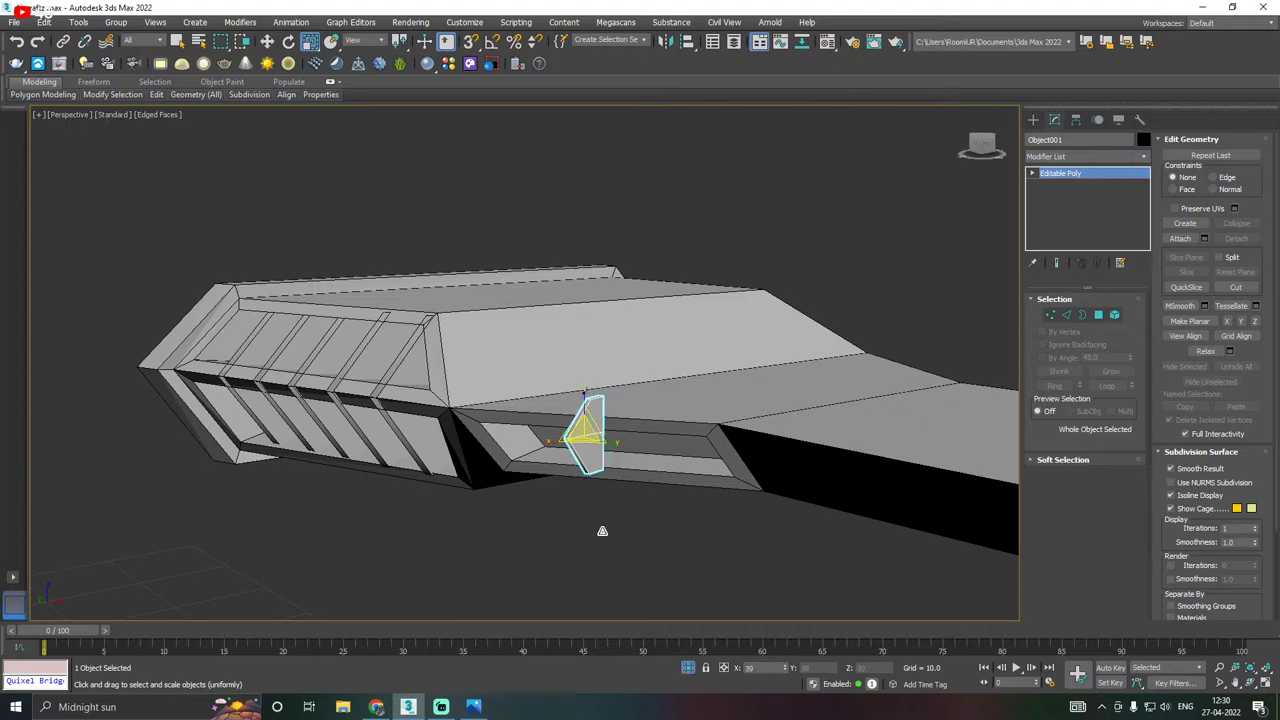
key("w")
left_click_drag(535, 449, 584, 437)
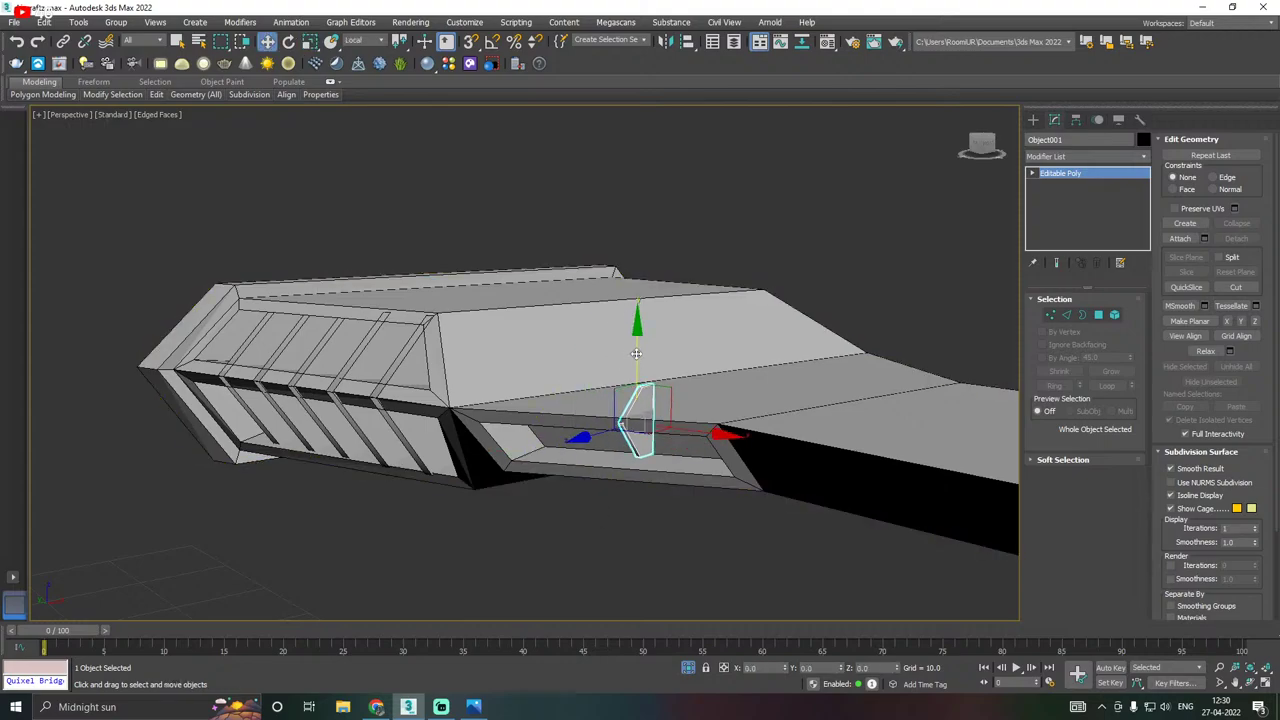
middle_click_drag(655, 445, 668, 455, "alt")
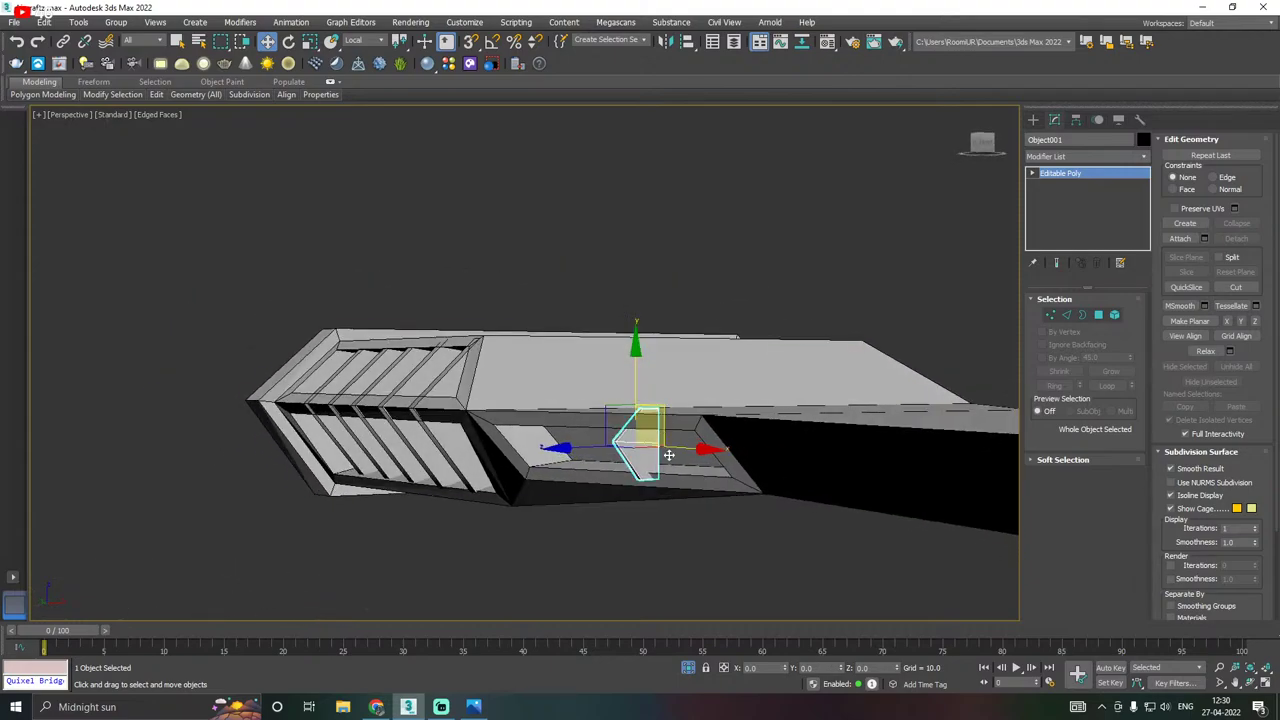
scroll(668, 455, "up", 3)
left_click_drag(547, 410, 620, 410)
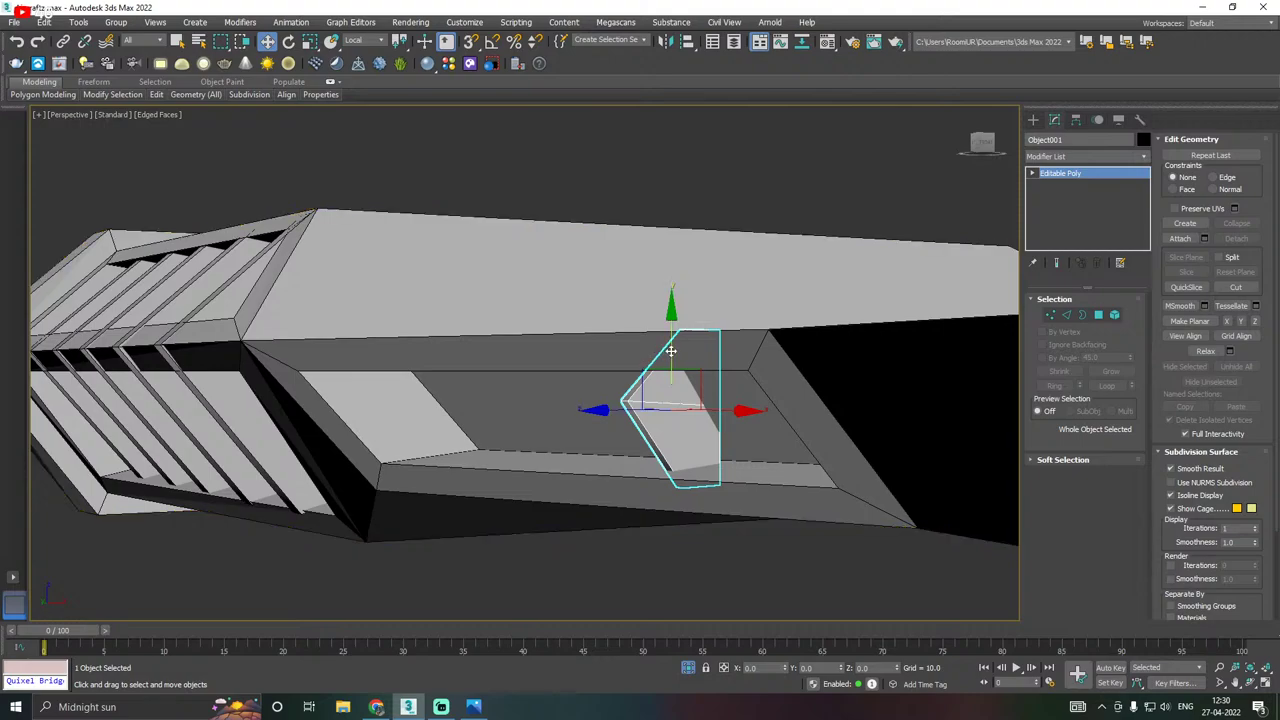
left_click_drag(671, 351, 672, 365)
left_click_drag(624, 425, 747, 426)
Rotate the rib about its vertical axis to face out of the recess, and shift it along local Z for depth.
key("e")
mouse_move(747, 426)
middle_mouse_down("alt")
mouse_move(799, 425)
mouse_move(752, 440)
middle_mouse_up("alt")
left_click_drag(750, 440, 723, 442)
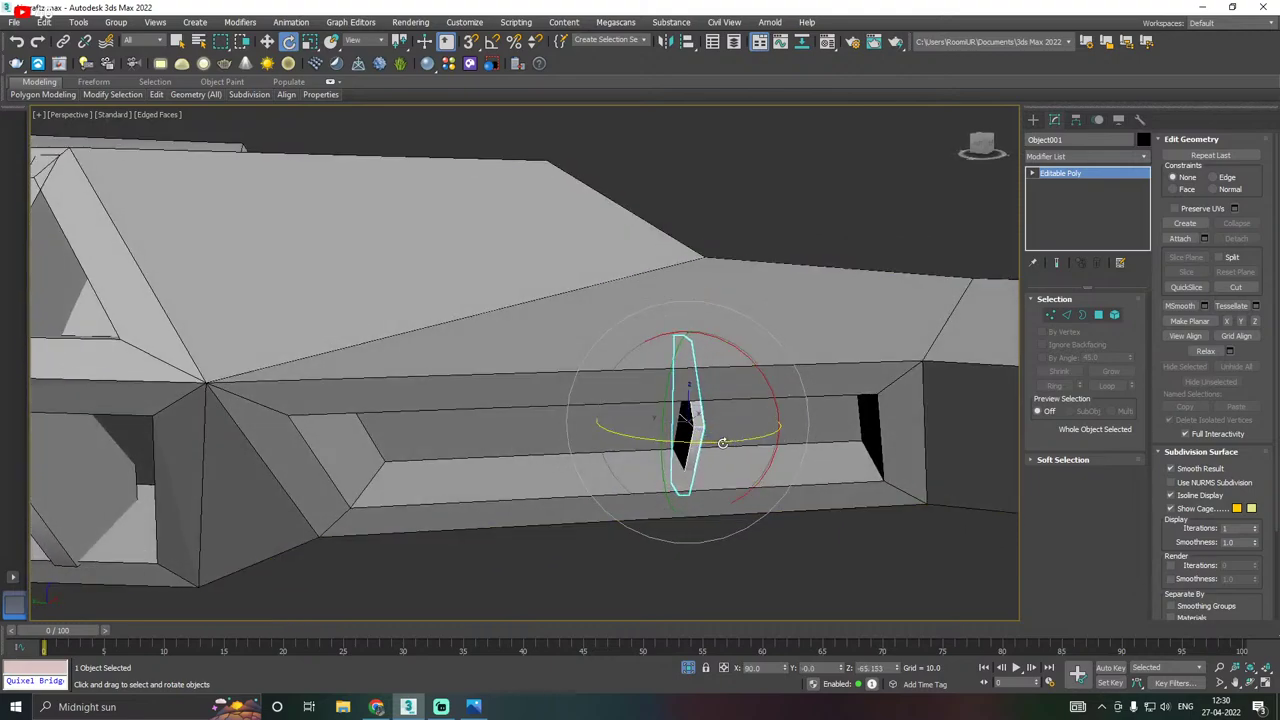
key("w")
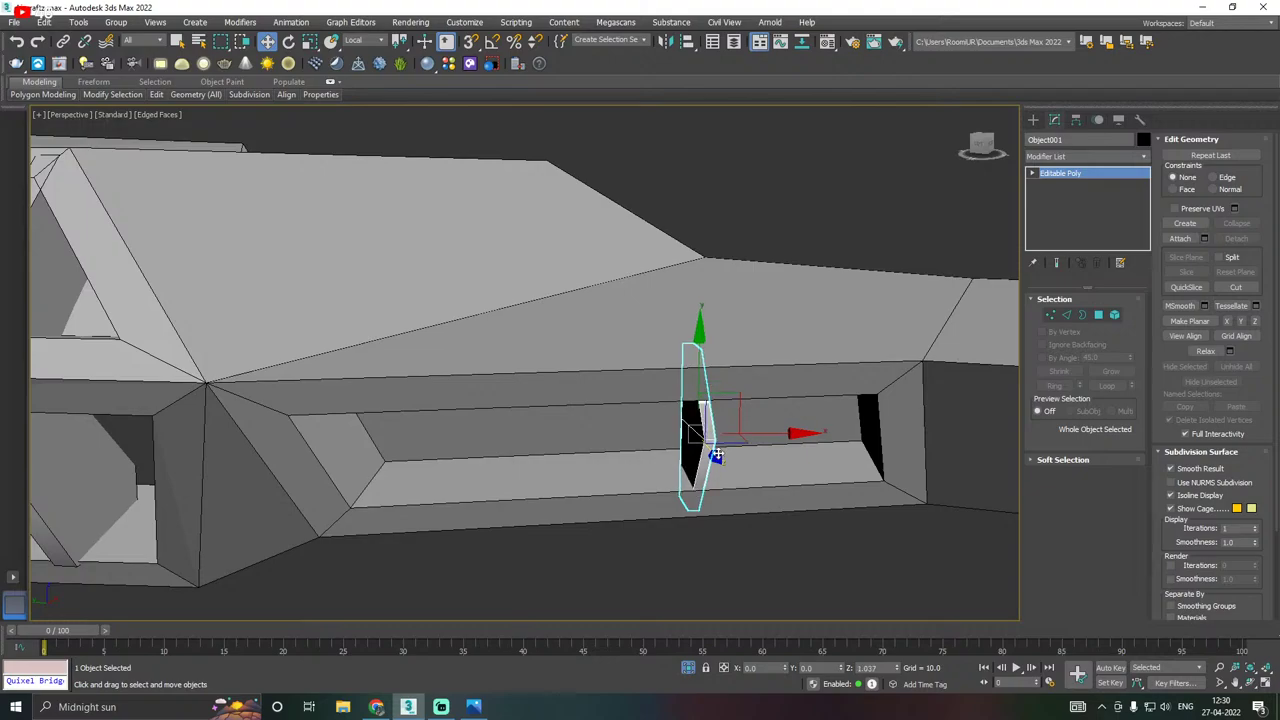
middle_click_drag(711, 451, 780, 433, "alt")
left_click(776, 283)
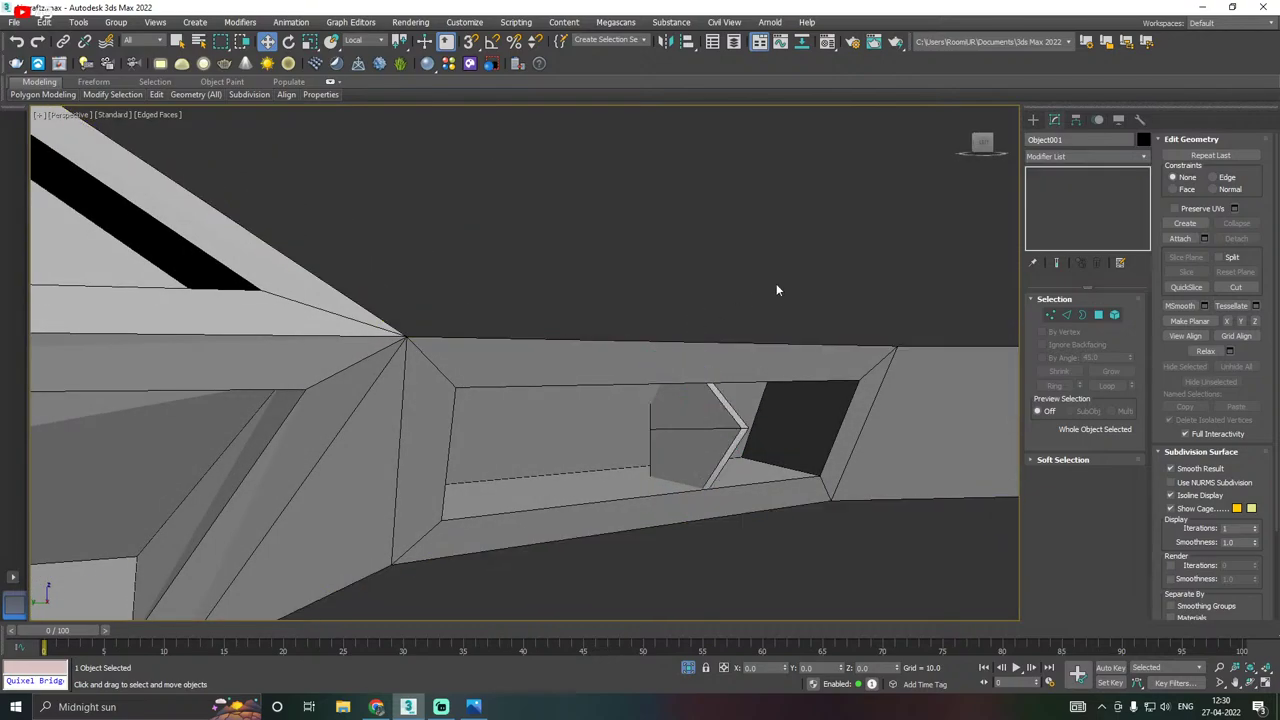
left_click(725, 452)
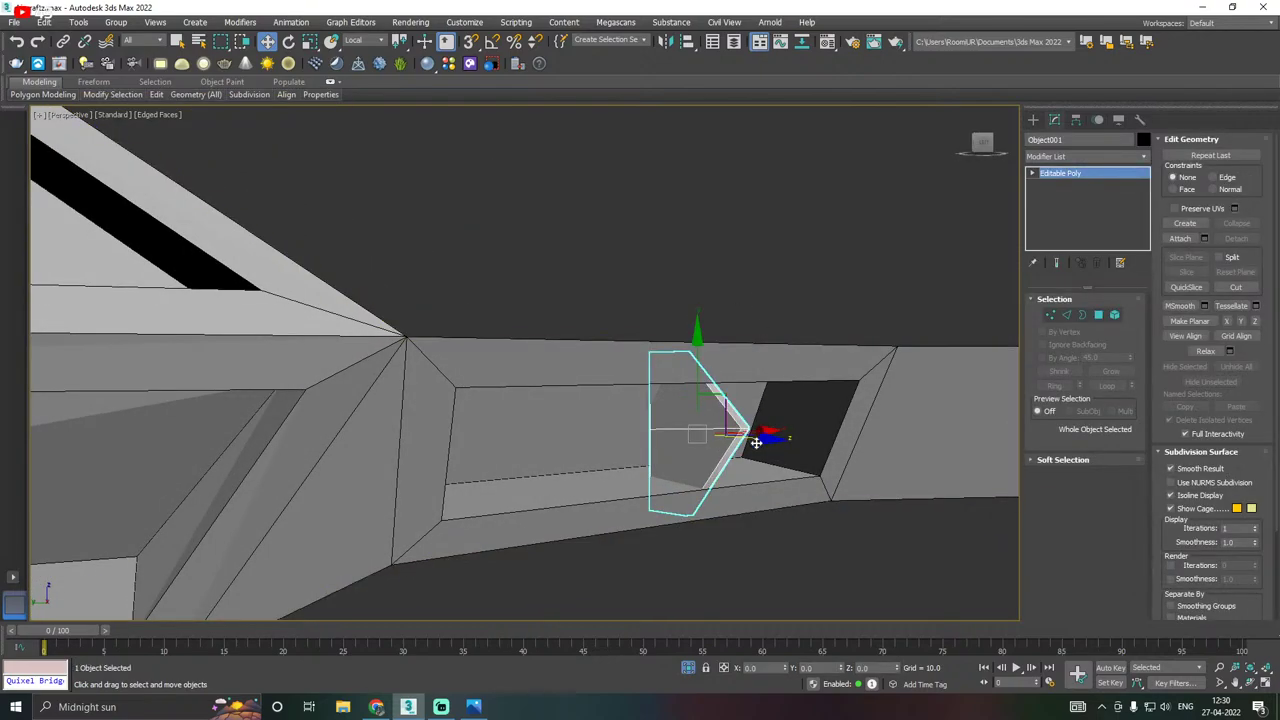
middle_click_drag(756, 442, 783, 438, "alt")
left_click_drag(783, 438, 740, 437)
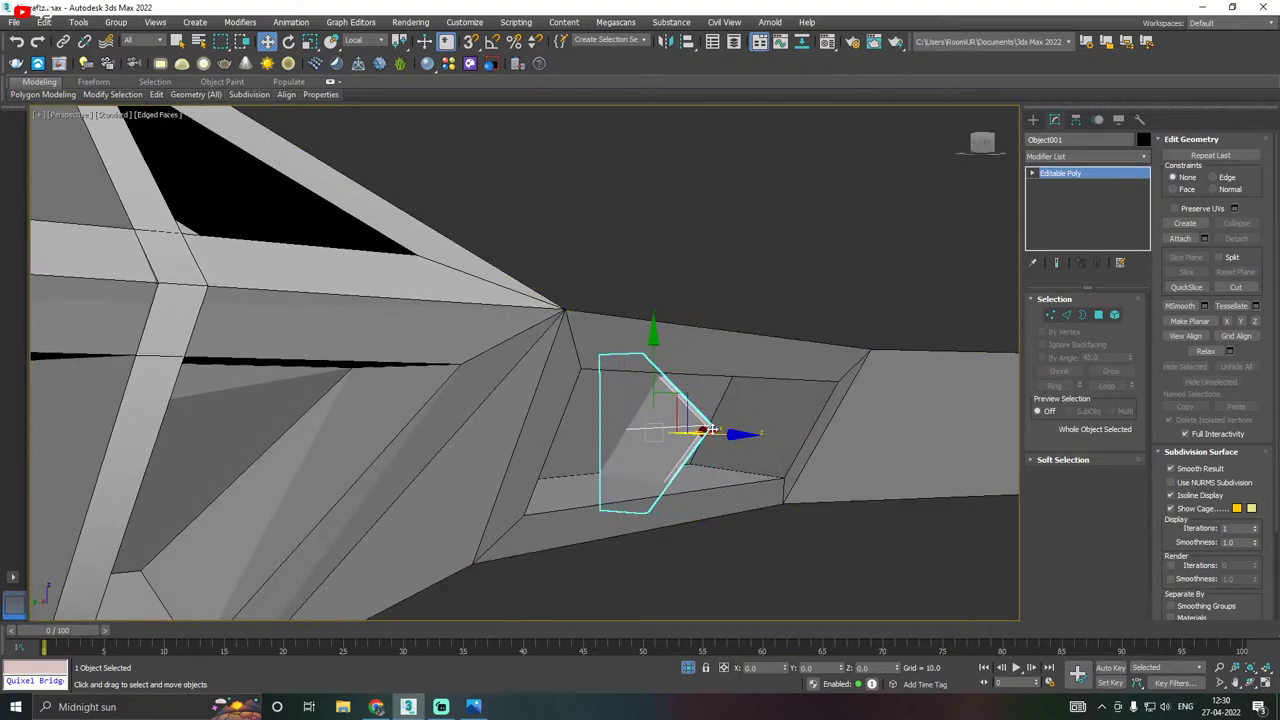
Select the rib's two front tip vertices and nudge them slightly along X.
left_click(1051, 315)
middle_click_drag(958, 335, 634, 434, "alt")
left_click(674, 463)
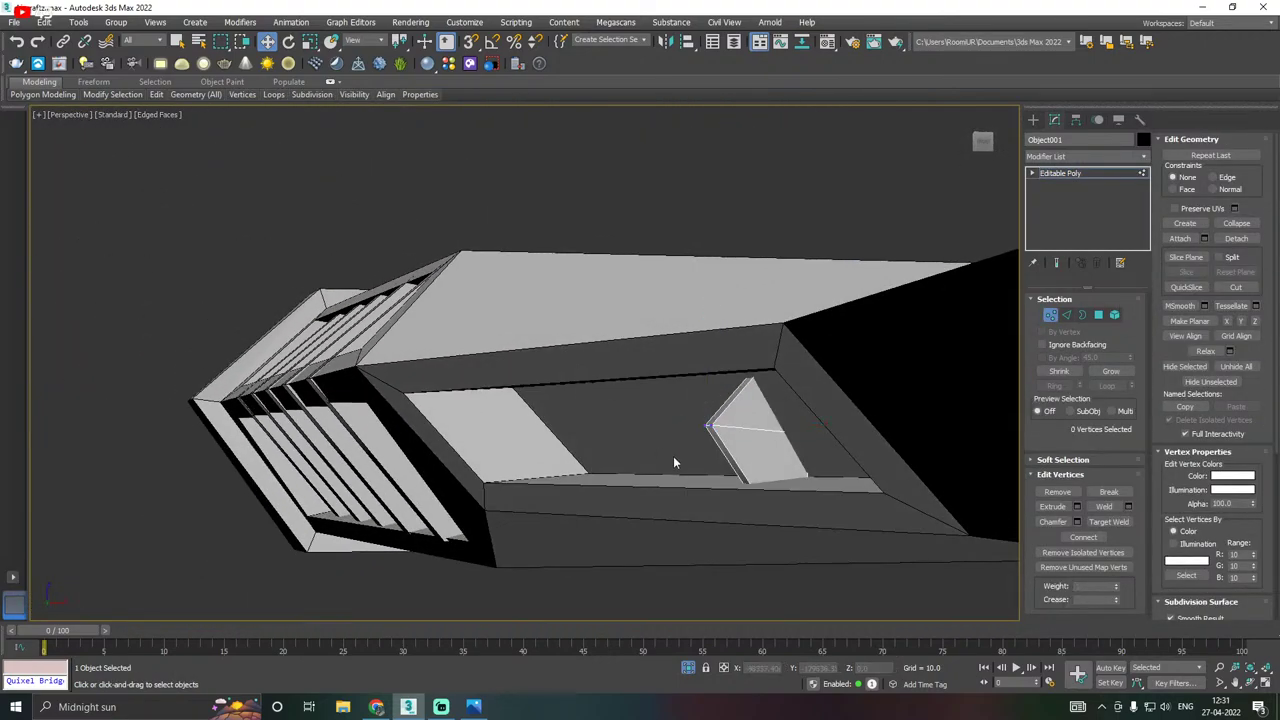
left_click_drag(673, 457, 767, 418)
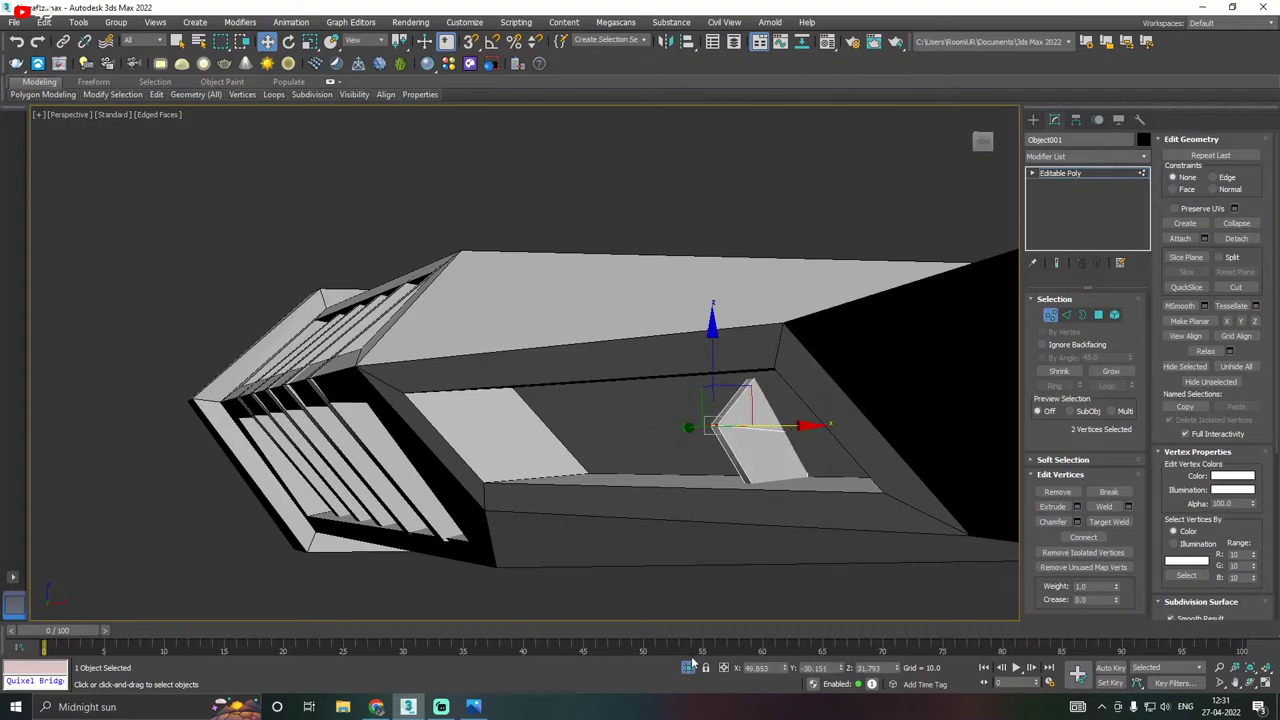
Select the rib's six front vertices in wireframe display, restore edged-face shading, and move them along negative X to reshape the rib.
left_click(165, 117)
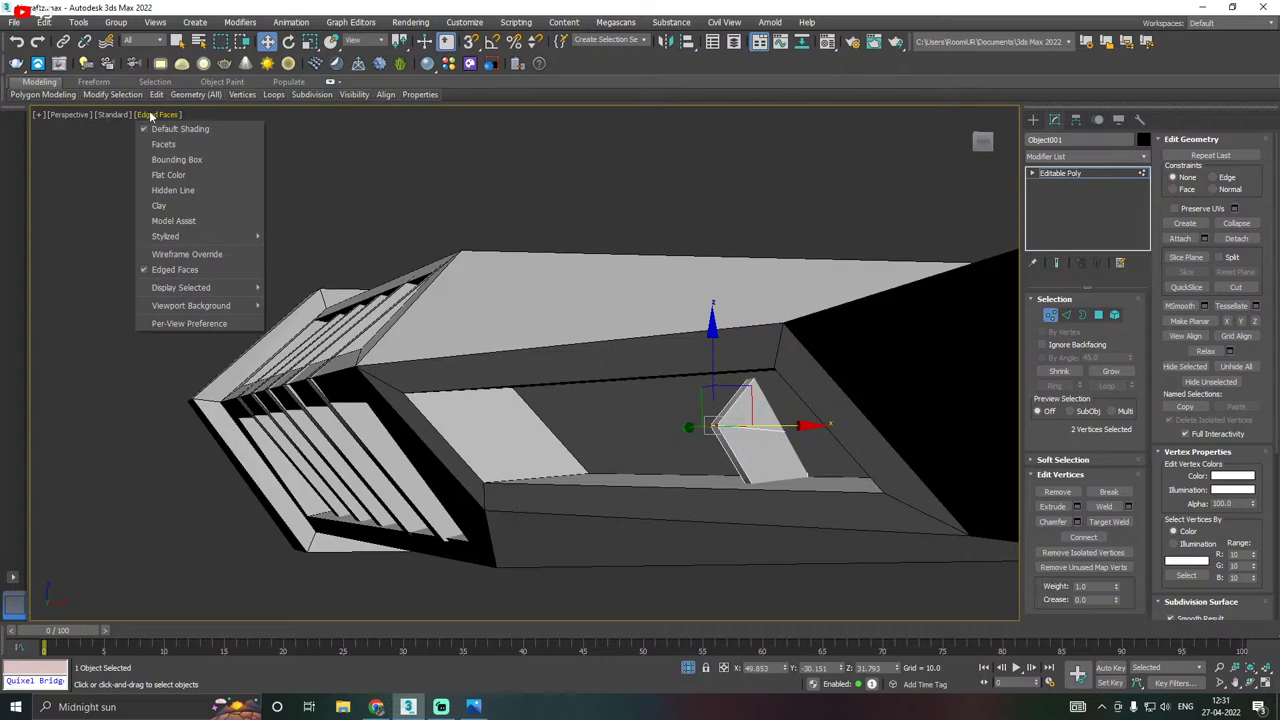
left_click(230, 232)
middle_click_drag(744, 332, 643, 355, "alt")
left_click_drag(745, 567, 746, 566)
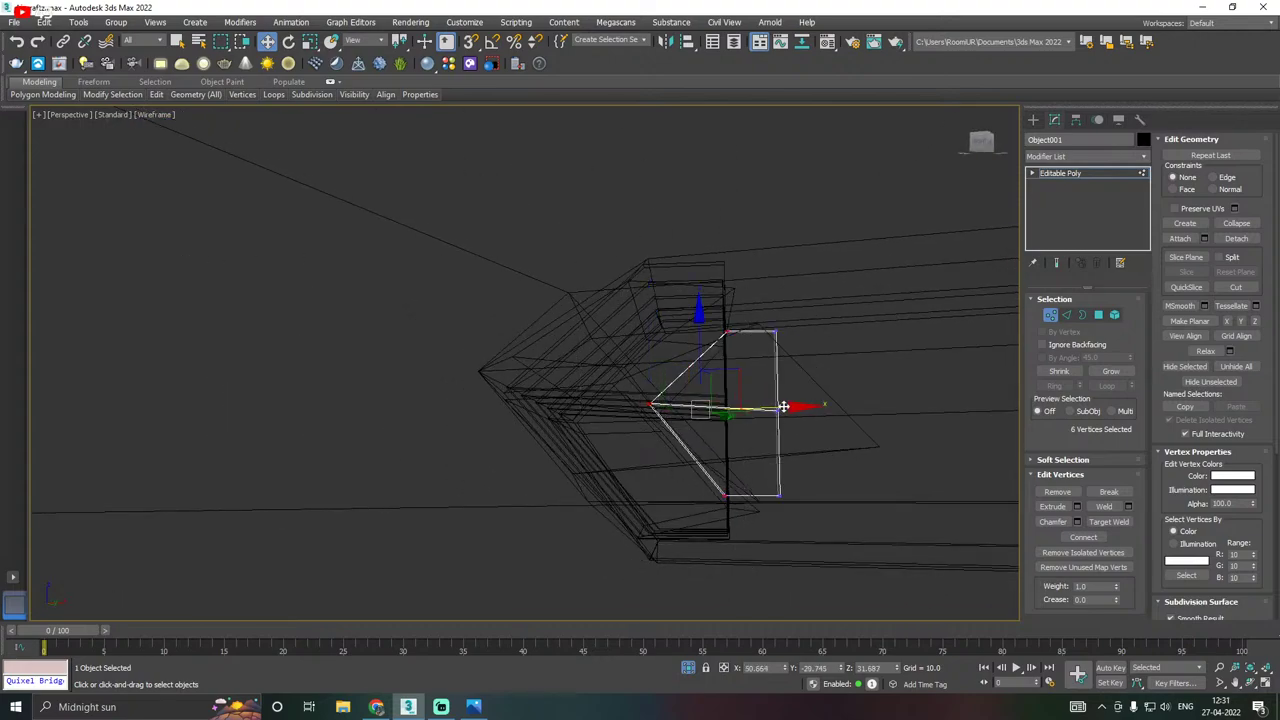
middle_click_drag(784, 407, 781, 430, "alt")
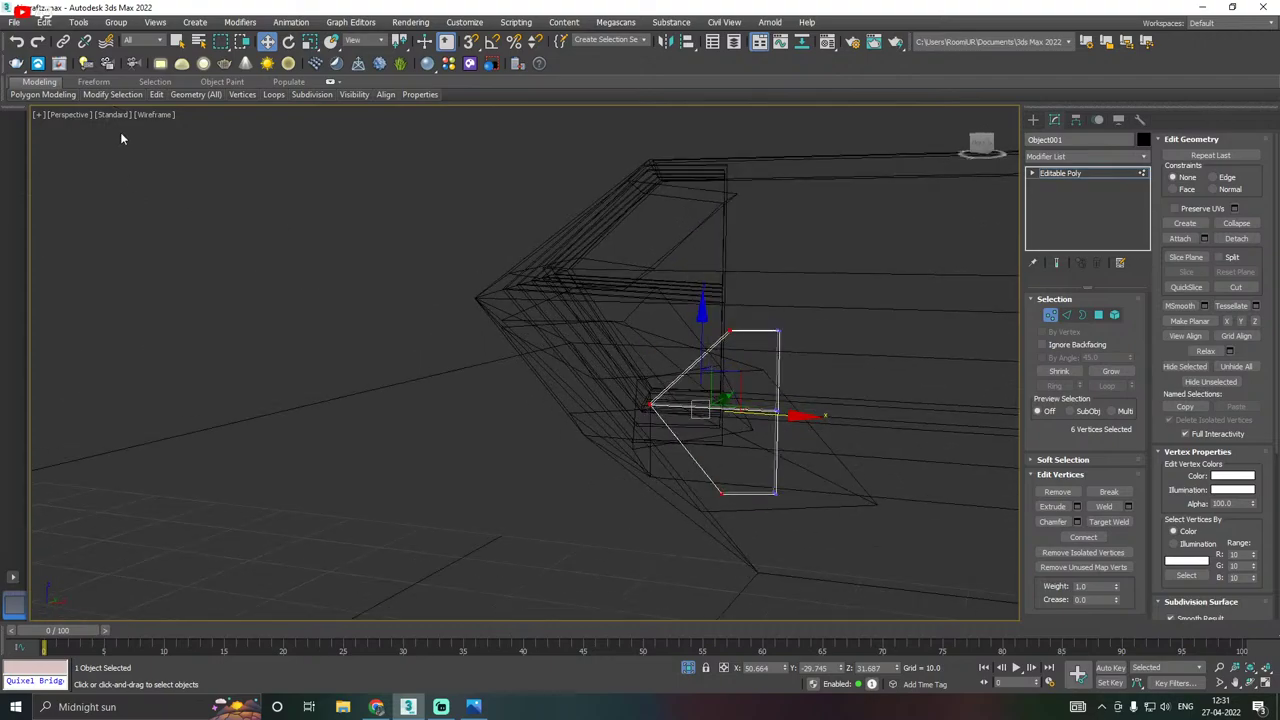
left_click(146, 117)
left_click(168, 128)
middle_click_drag(508, 244, 658, 234, "alt")
middle_click_drag(688, 432, 670, 403, "alt")
middle_click_drag(752, 404, 763, 408, "alt")
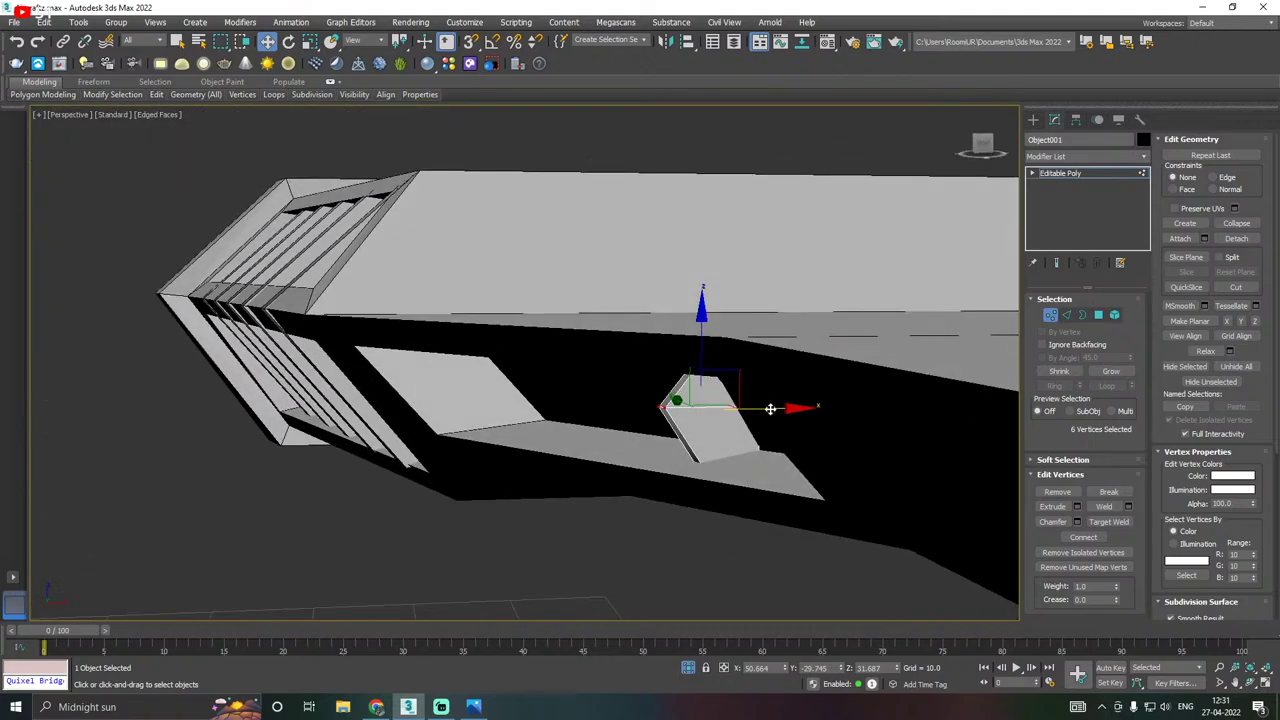
left_click_drag(770, 408, 691, 399)
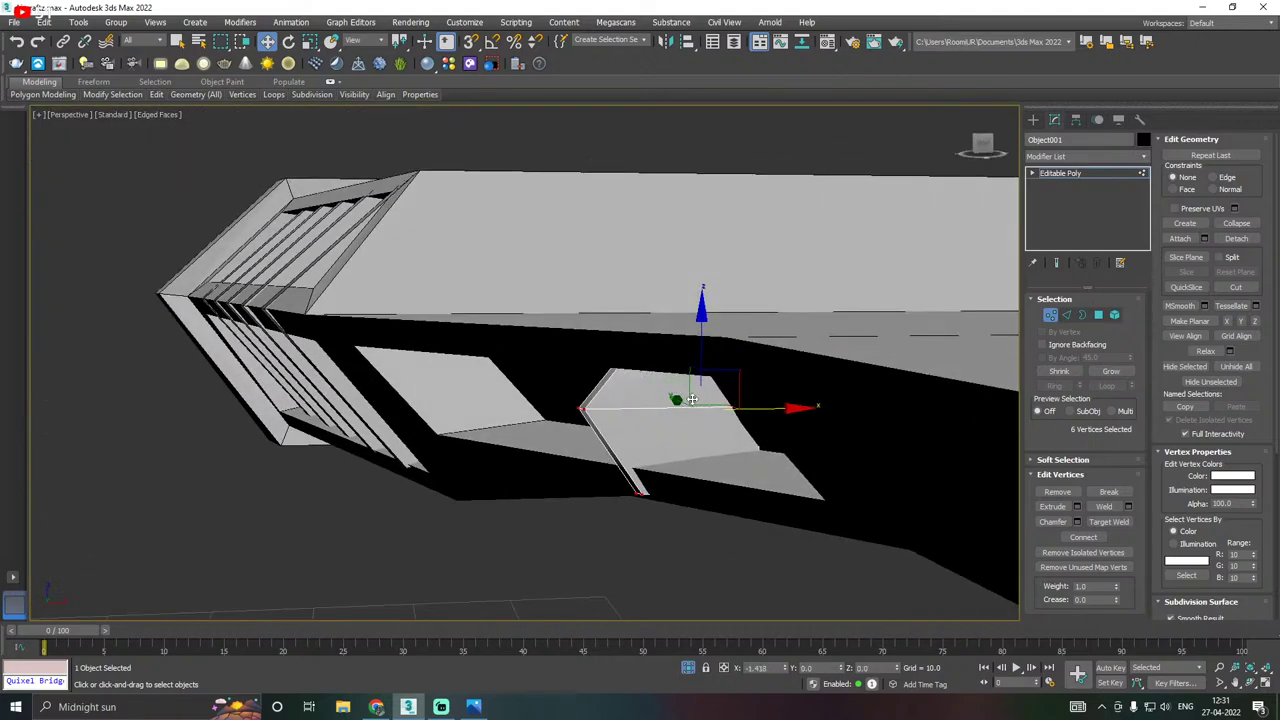
middle_click_drag(691, 399, 685, 378, "alt")
left_click_drag(695, 413, 704, 408)
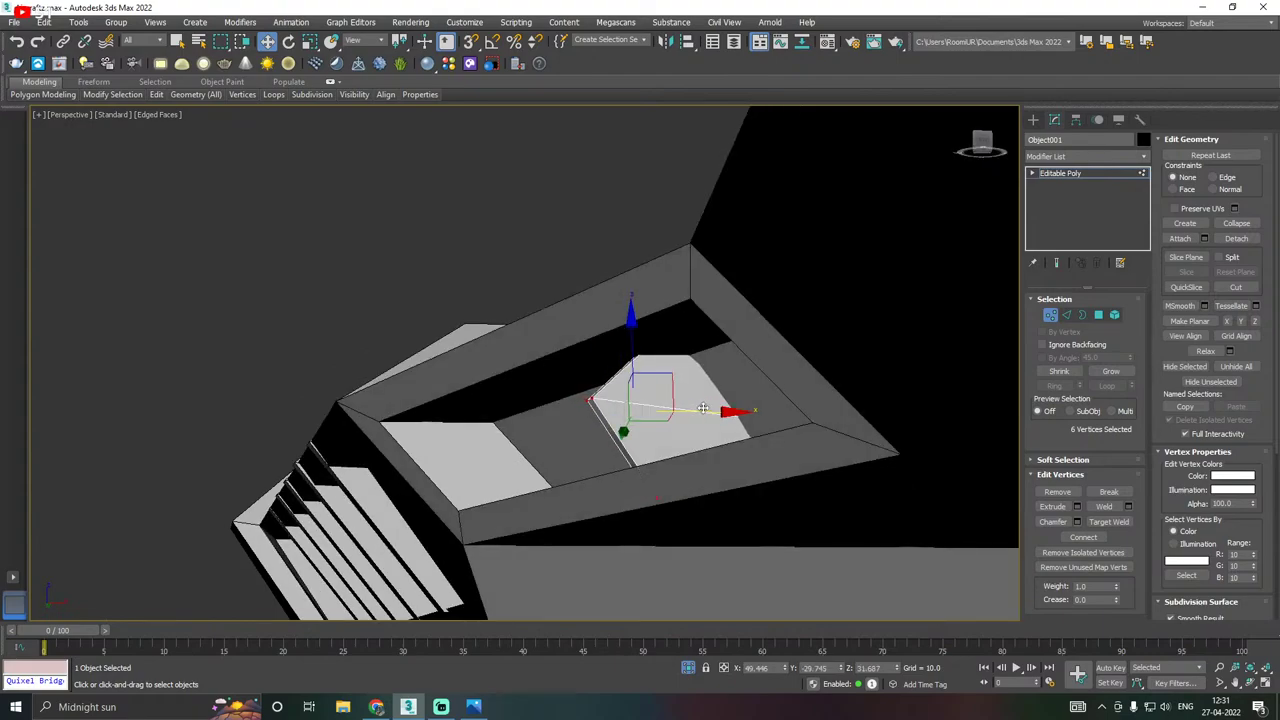
middle_click_drag(704, 408, 733, 406, "alt")
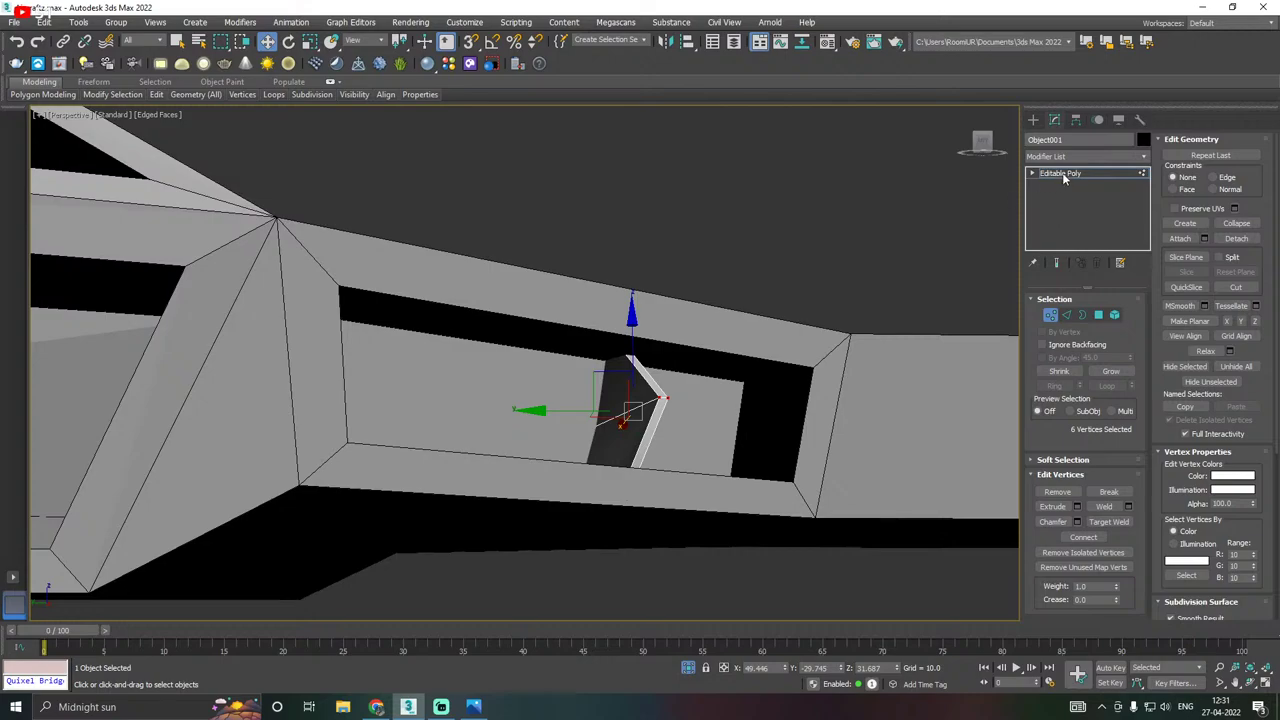
left_click(1064, 178)
Try rotating the whole rib inside the recess, and undo the rotation.
middle_click_drag(748, 276, 710, 318, "alt")
key("e")
middle_click_drag(722, 394, 617, 380, "alt")
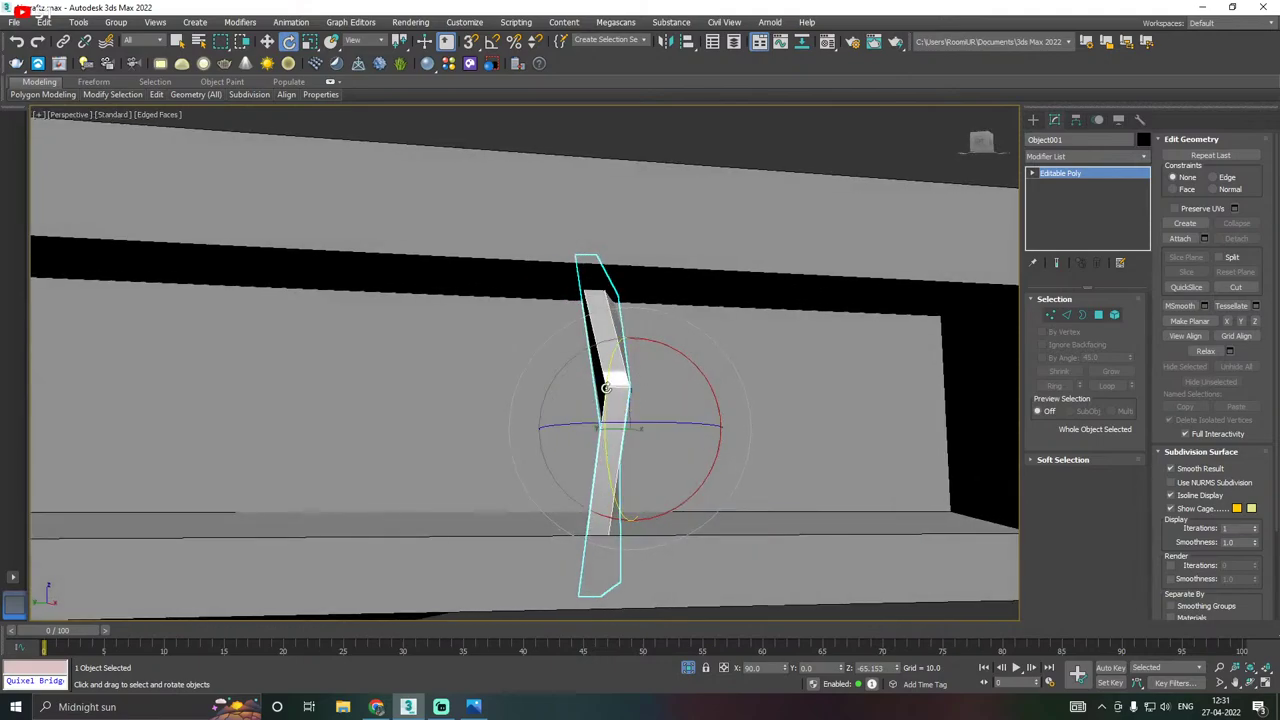
key("ctrl+z")
key("ctrl+z")
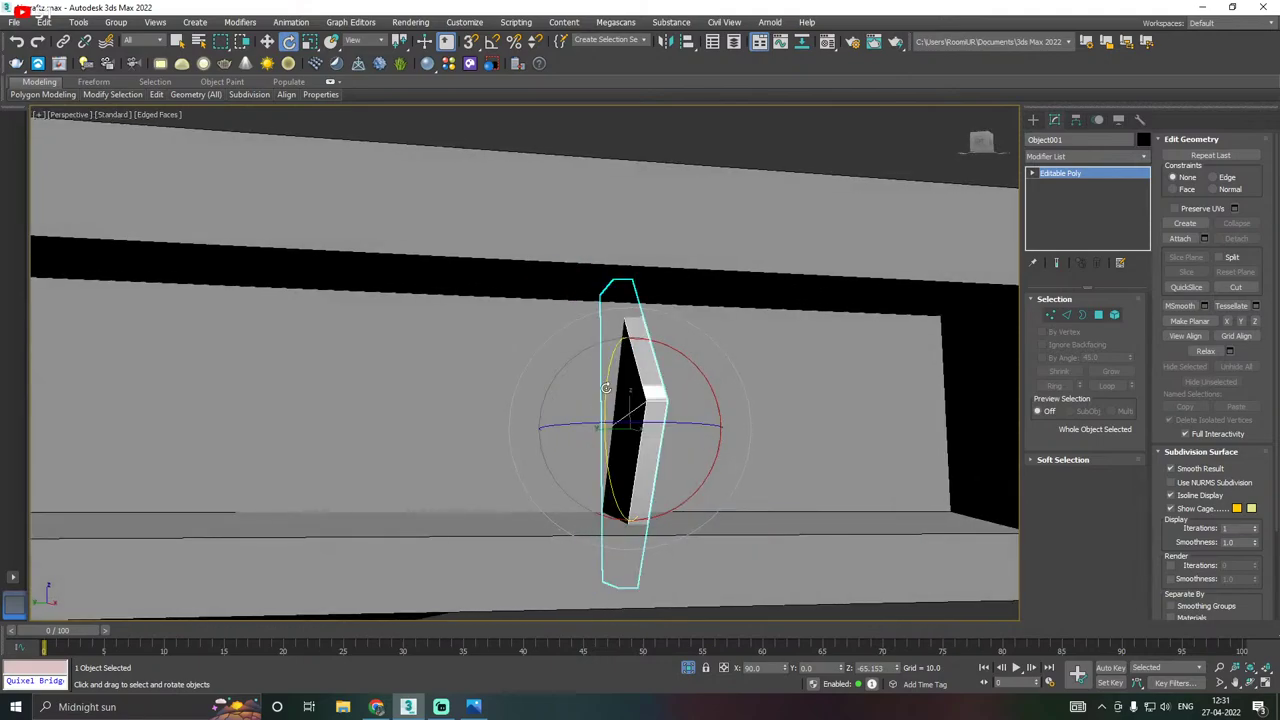
Scale the rib slightly and shift it along local Y and local Z to seat it in the recess.
key("r")
middle_click_drag(617, 363, 654, 381, "alt")
left_click_drag(642, 417, 652, 401)
key("w")
left_click_drag(629, 350, 630, 336)
middle_click_drag(671, 353, 731, 380, "alt")
left_click_drag(680, 407, 717, 406)
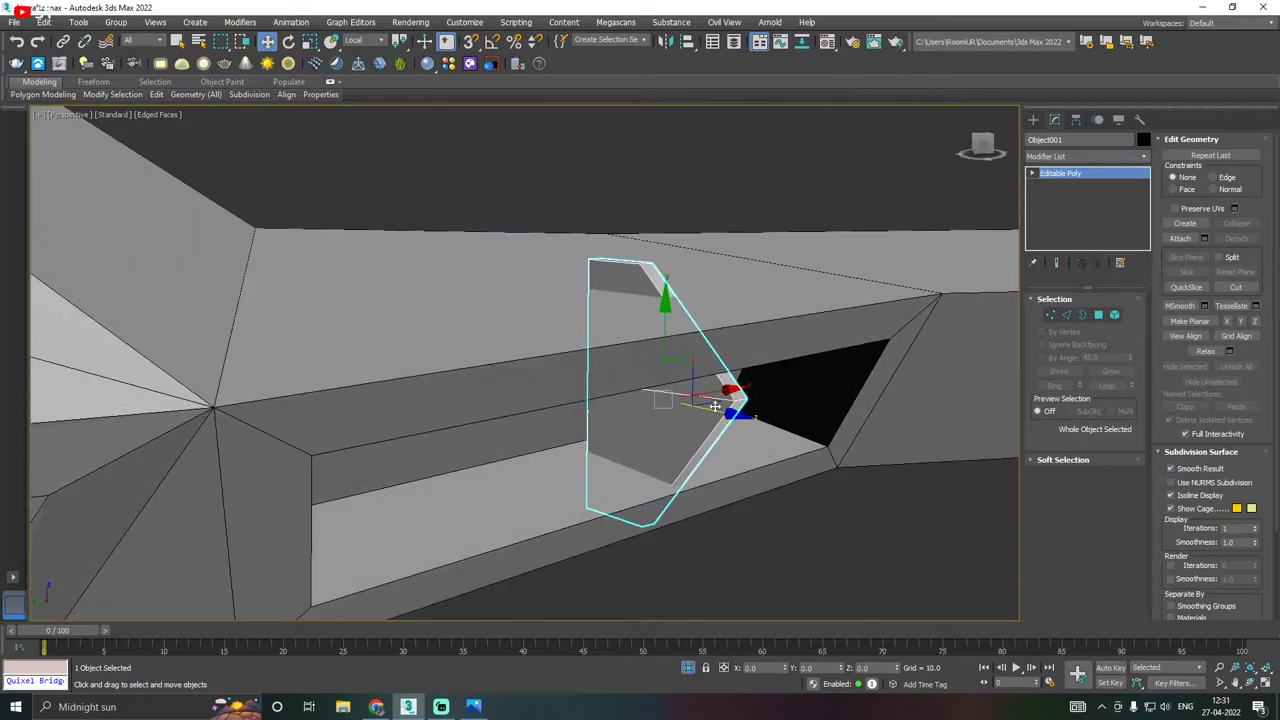
middle_click_drag(732, 399, 797, 378, "alt")
Adjust the rib's top vertices, and raise its four bottom vertices slightly along Z.
left_click(1050, 316)
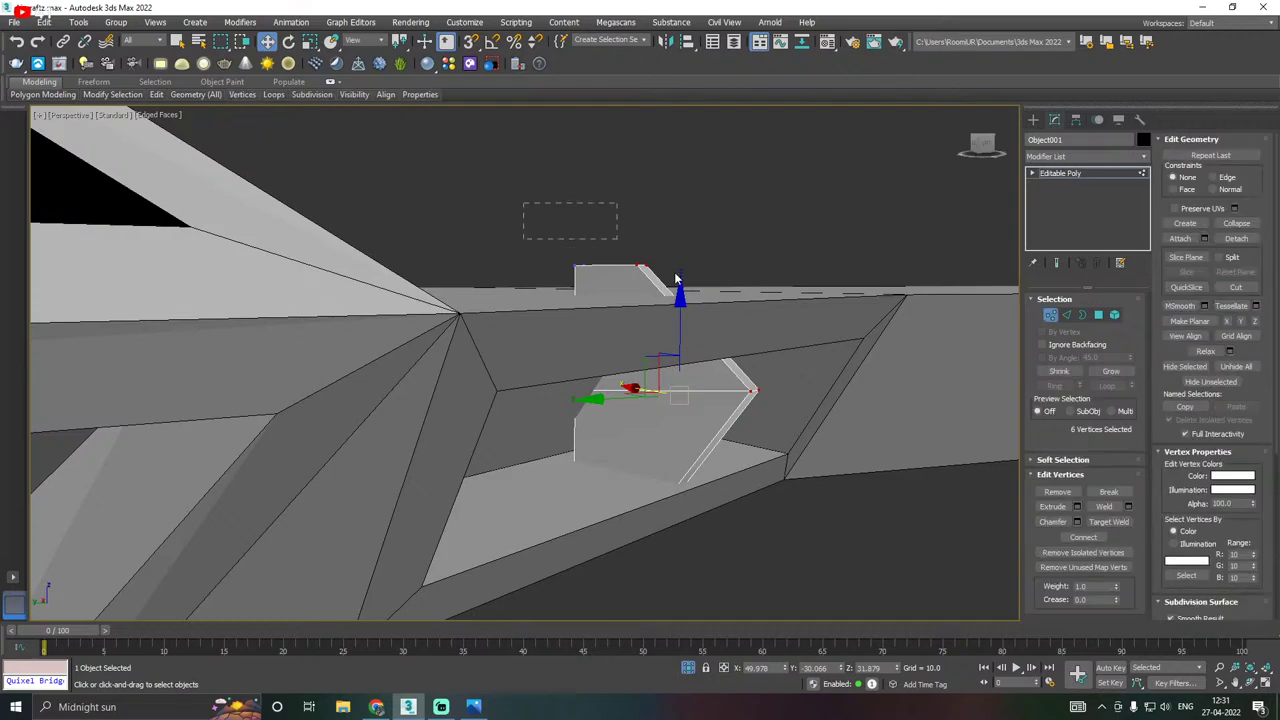
left_click_drag(860, 422, 860, 421)
left_click_drag(639, 260, 644, 299)
left_click(645, 302)
middle_click_drag(650, 300, 722, 300, "alt")
mouse_move(543, 577)
middle_mouse_down("alt")
mouse_move(589, 574)
mouse_move(540, 586)
middle_mouse_up("alt")
left_click_drag(540, 586, 720, 497)
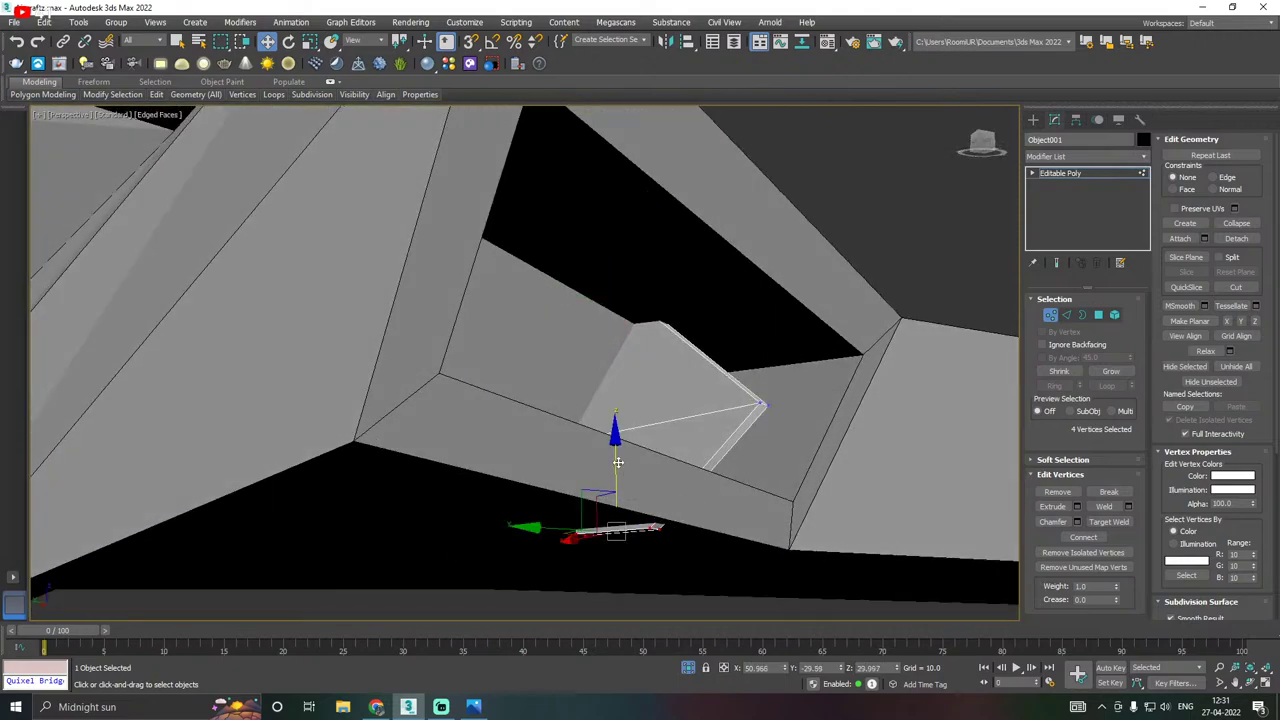
left_click_drag(615, 460, 616, 449)
middle_click_drag(691, 449, 886, 336, "alt")
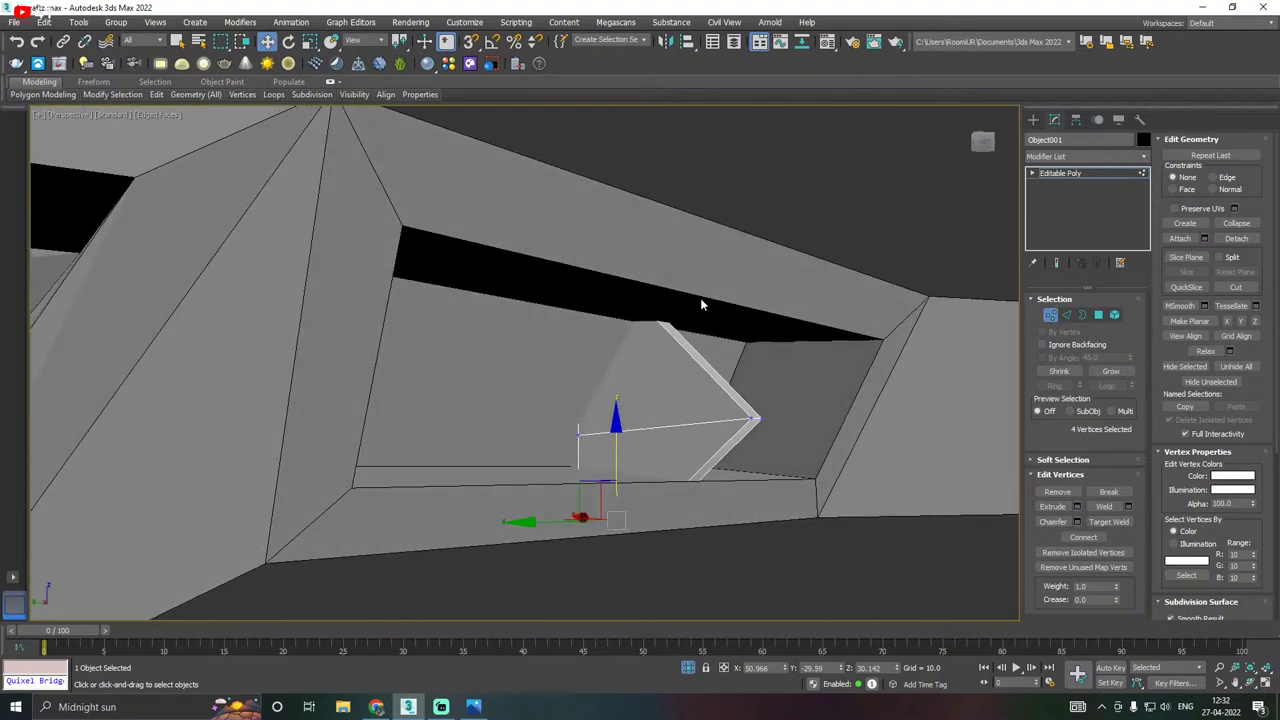
Select the rib's four top vertices and adjust their height along Z to about 33.09.
left_click_drag(470, 378, 442, 372)
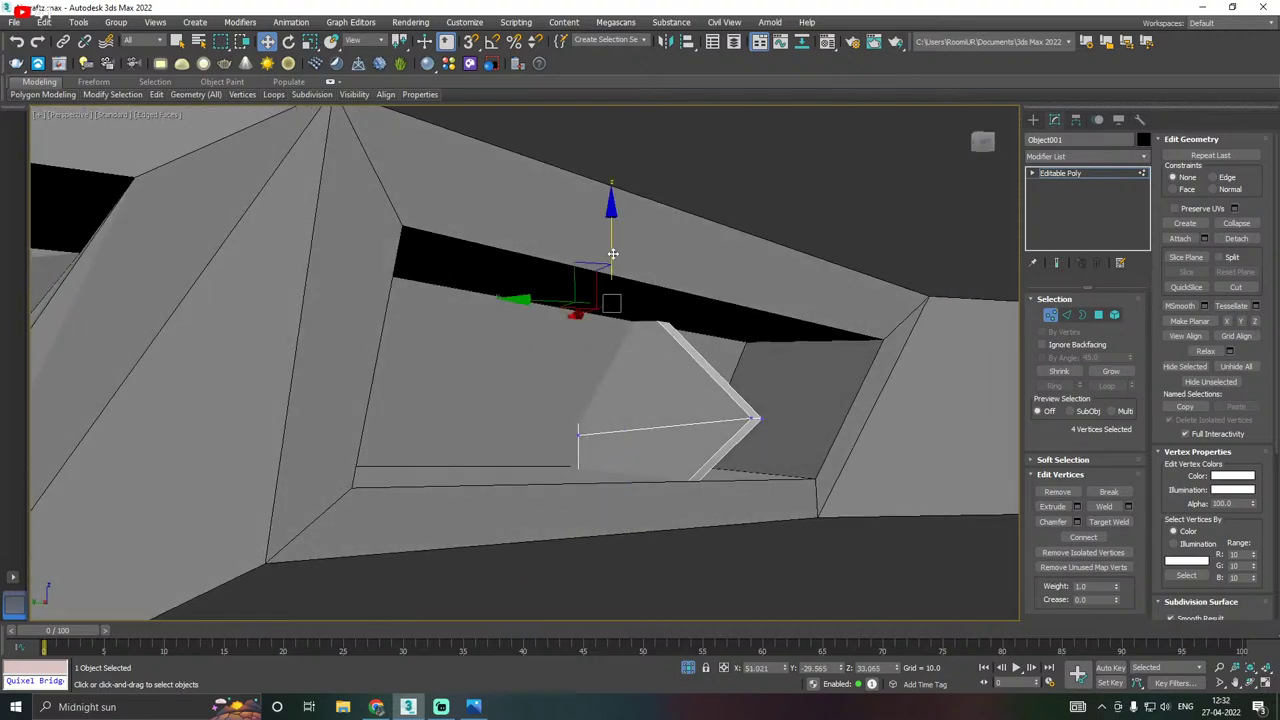
left_click_drag(613, 252, 614, 235)
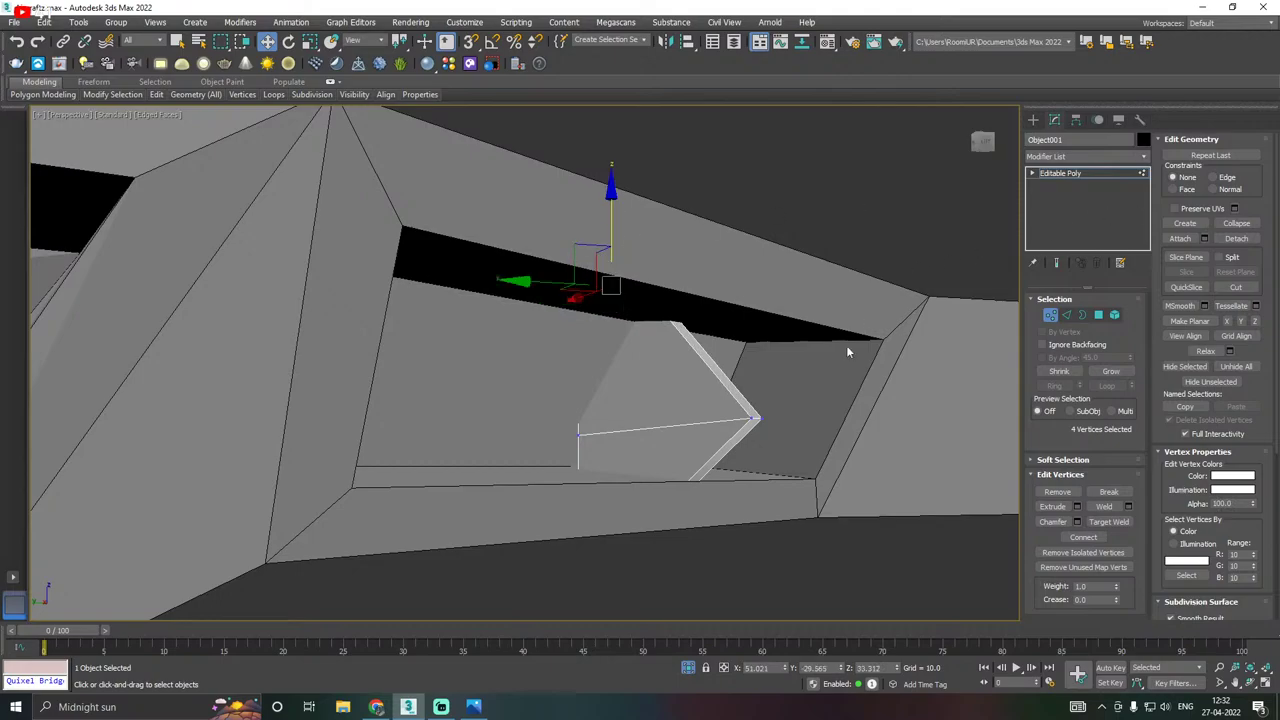
left_click(1078, 176)
middle_click_drag(882, 282, 802, 302, "alt")
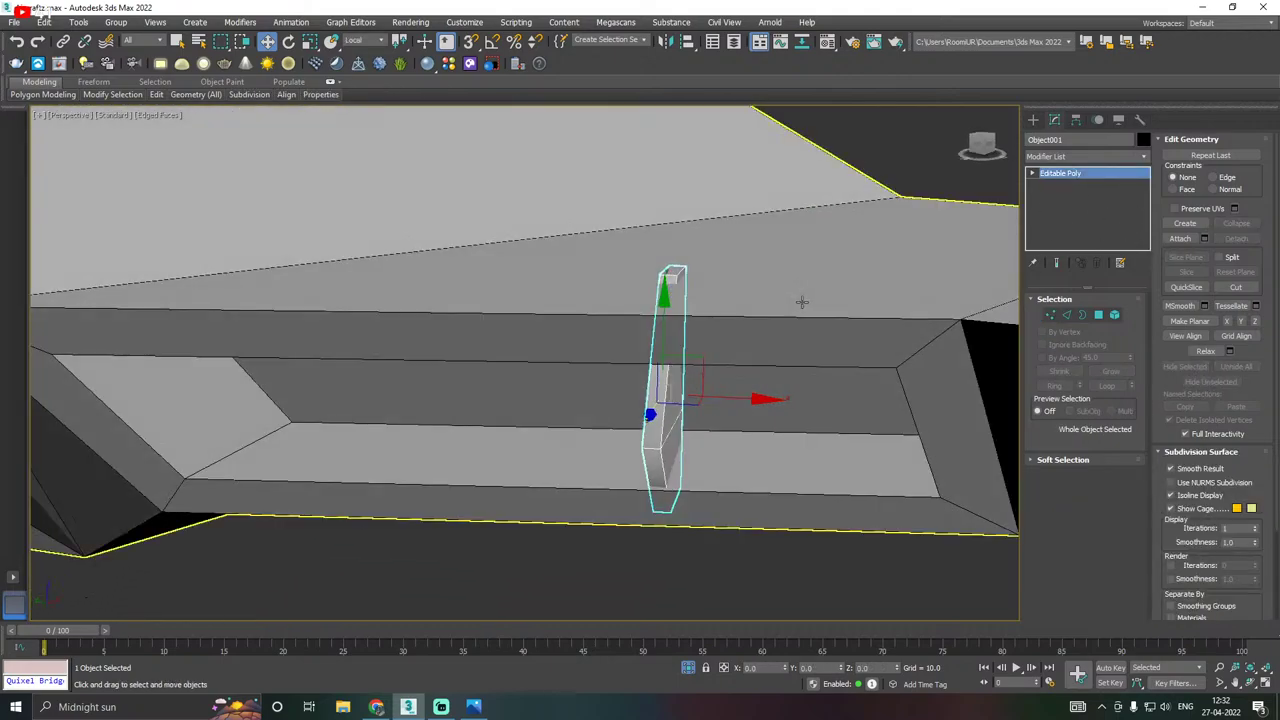
left_click(1050, 316)
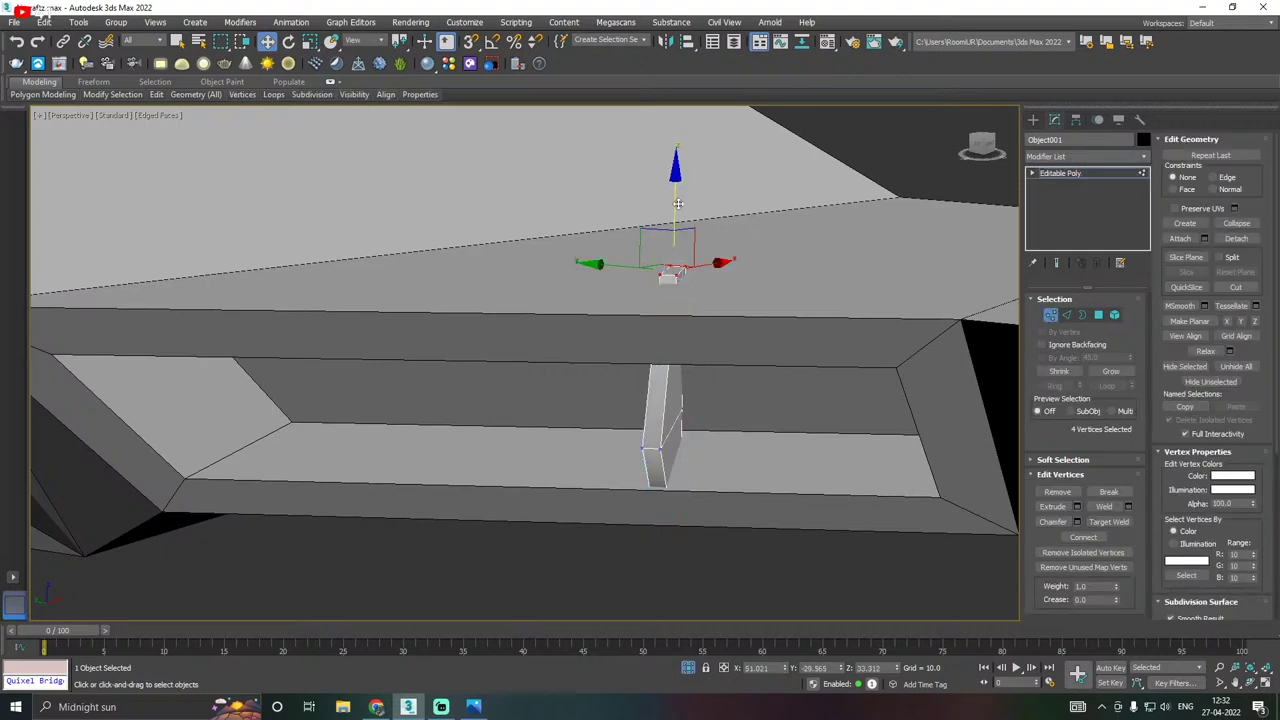
left_click_drag(672, 219, 672, 235)
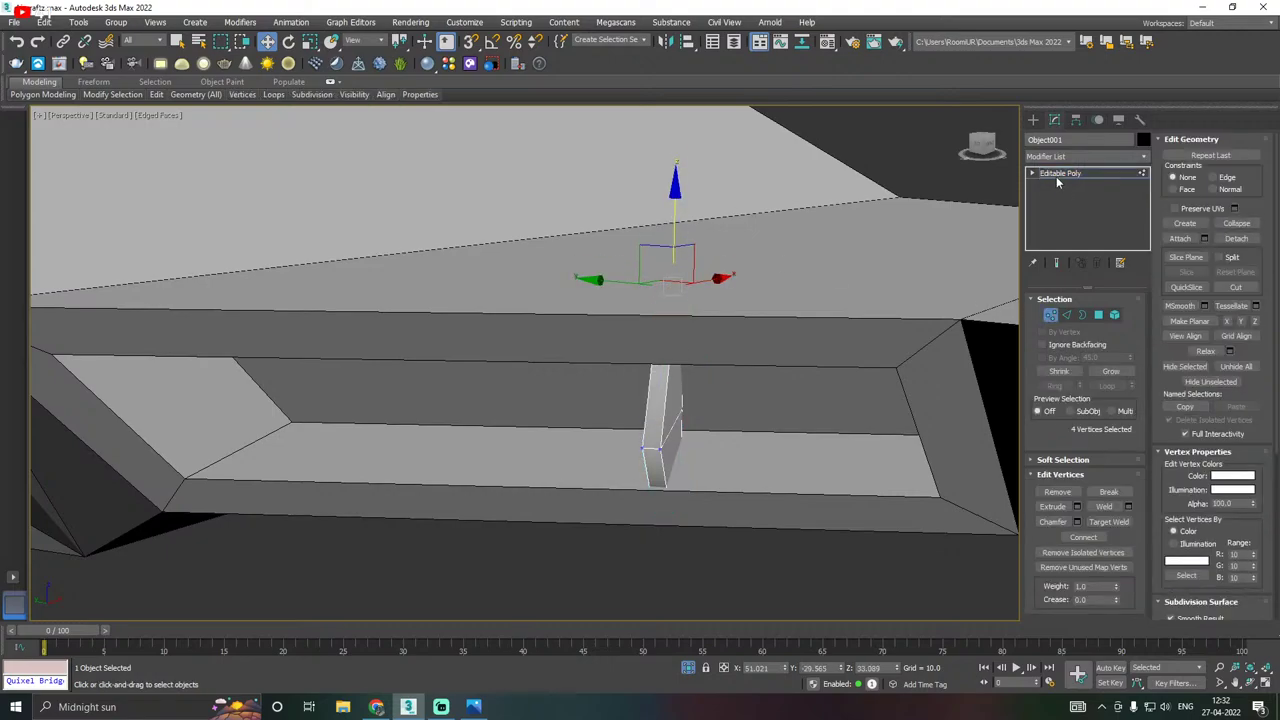
left_click(1057, 176)
Clone the rib along local X to either side in the recess, and adjust the inner copy's depth along local Z.
middle_click_drag(655, 400, 733, 400, "alt")
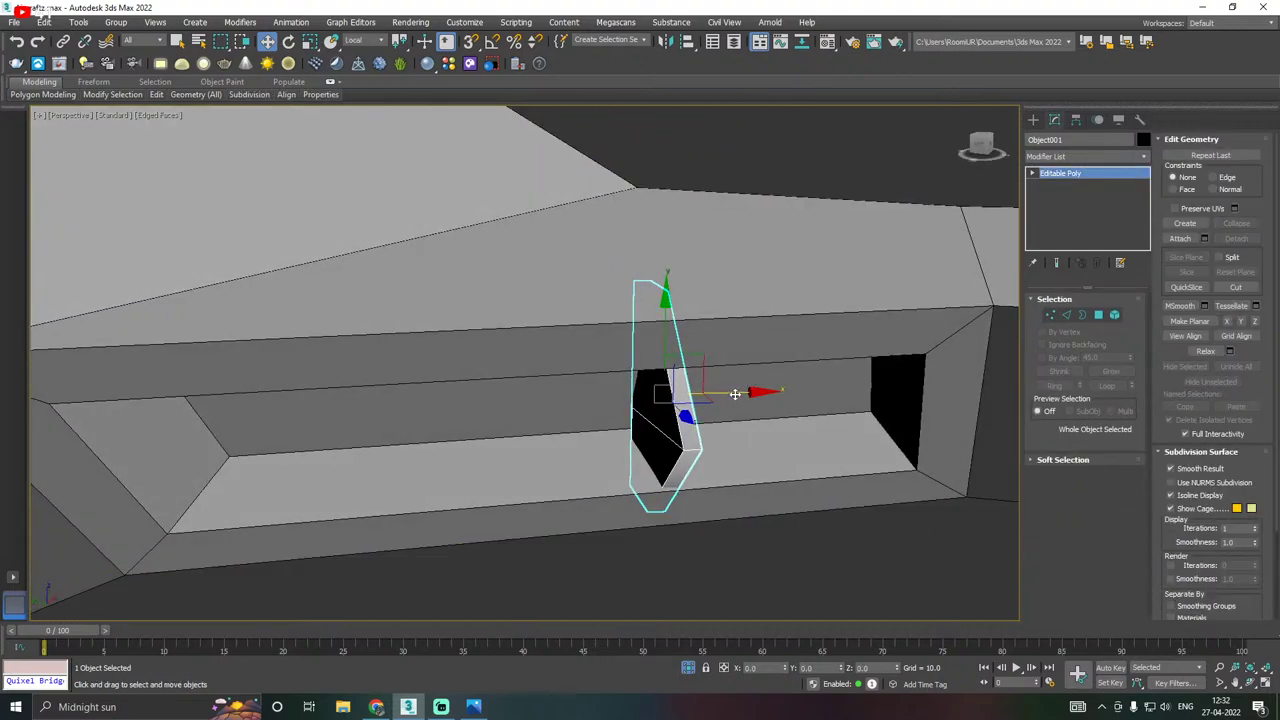
mouse_move(735, 394)
left_mouse_down("shift")
mouse_move(890, 381)
mouse_move(838, 403)
mouse_move(552, 386)
left_mouse_up("shift")
left_click(645, 412)
left_click(636, 412)
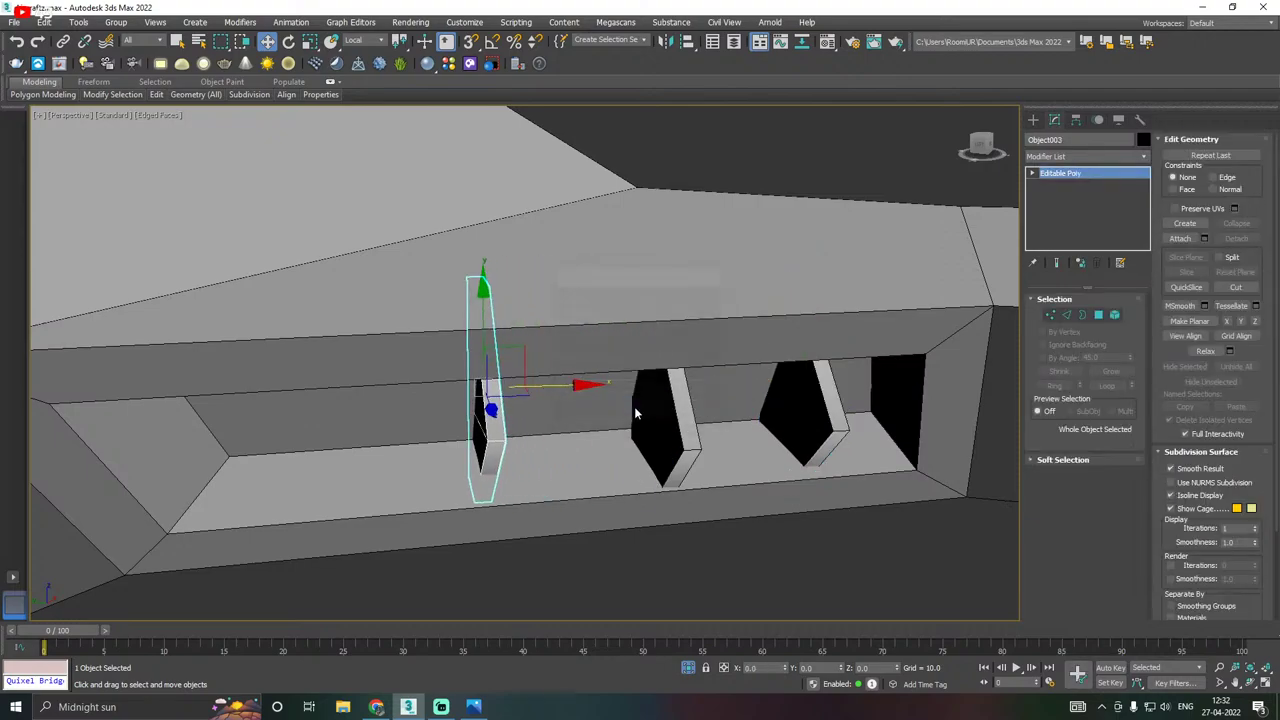
middle_click_drag(636, 412, 694, 407, "alt")
left_click_drag(537, 401, 566, 404)
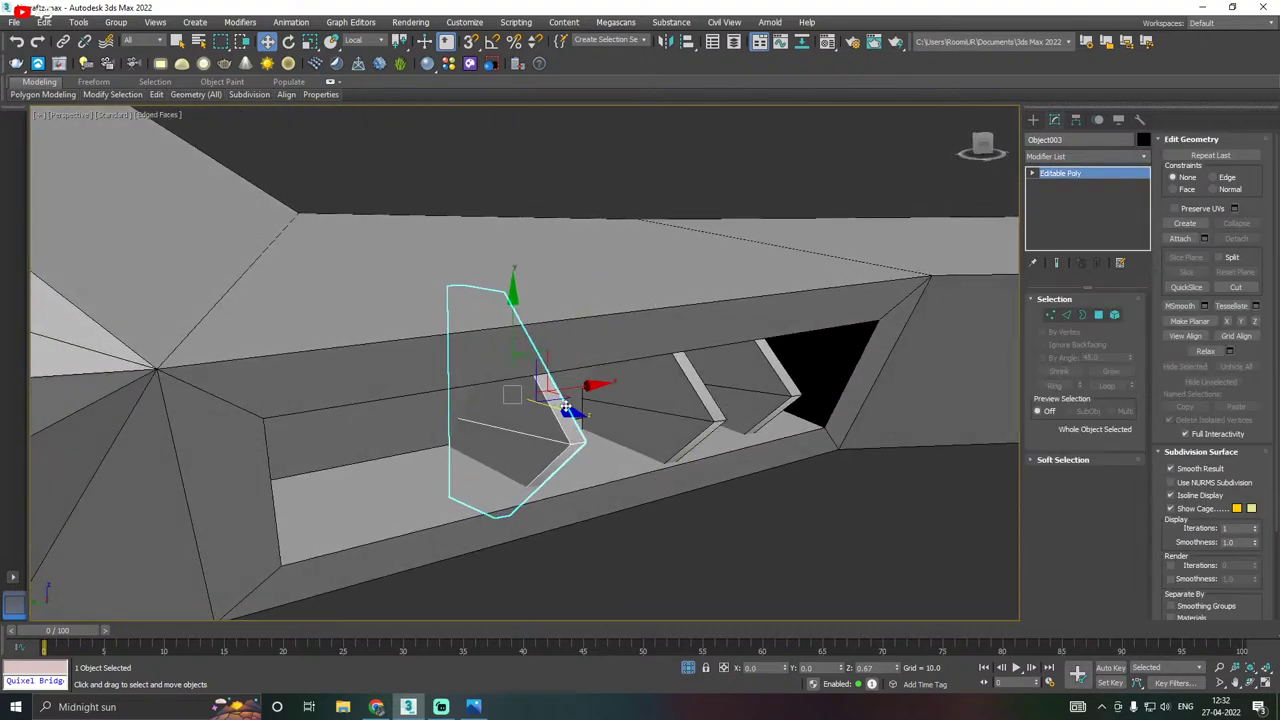
middle_click_drag(614, 402, 490, 421, "alt")
left_click_drag(490, 421, 480, 424)
Clone the inner rib along local X as a fourth rib, and shift the copy about 0.34 along local Z.
left_click_drag(611, 418, 502, 420, "shift")
left_click(640, 410)
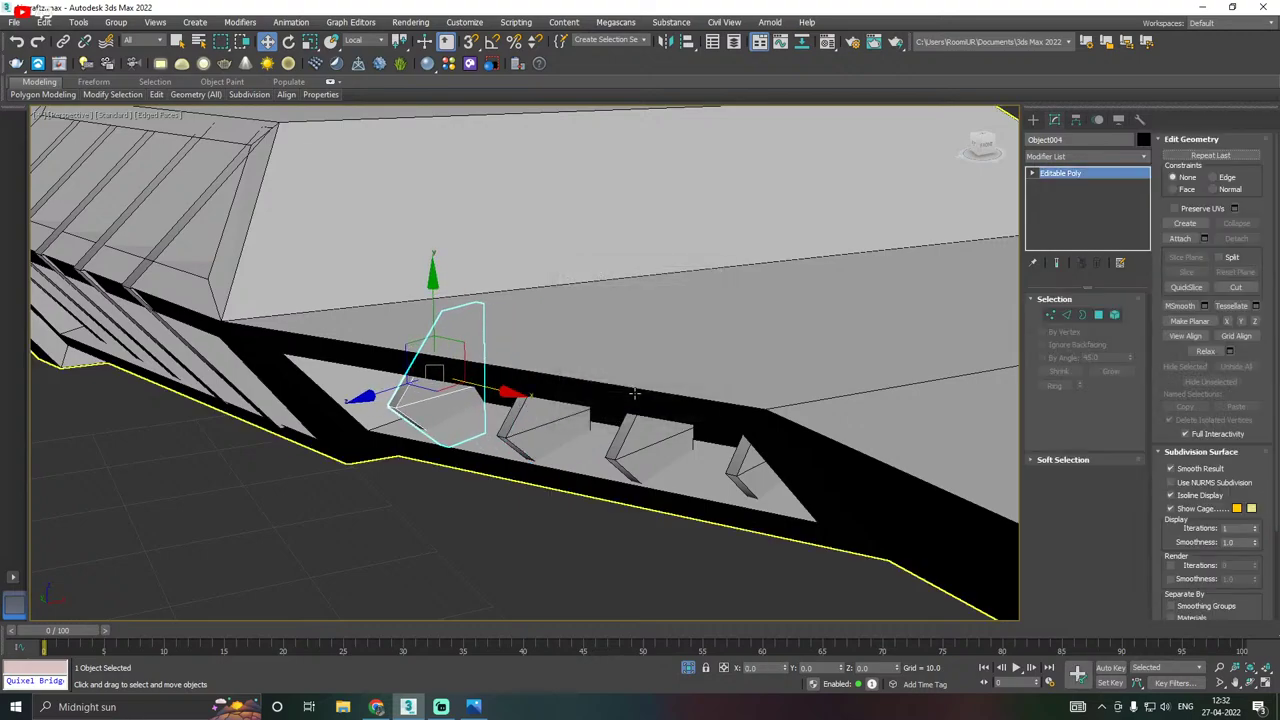
mouse_move(632, 400)
middle_mouse_down("alt")
mouse_move(600, 391)
mouse_move(712, 368)
mouse_move(620, 385)
middle_mouse_up("alt")
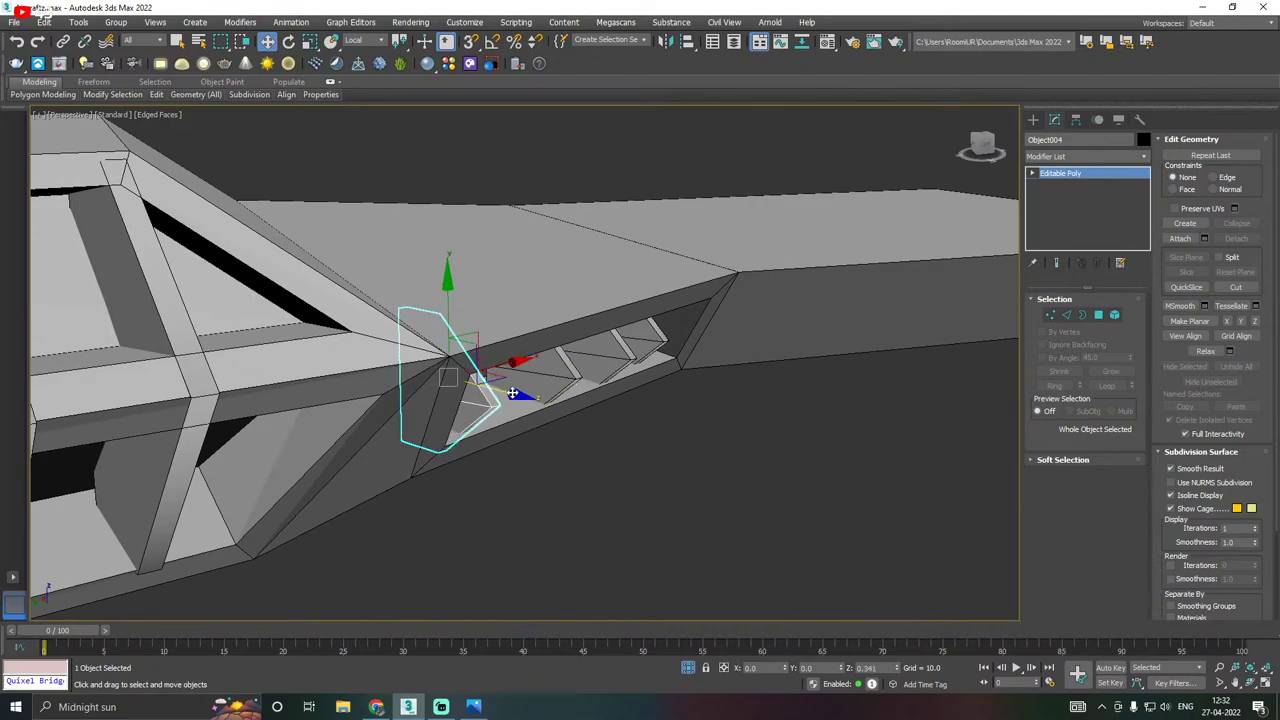
middle_click_drag(530, 395, 591, 396, "alt")
Move the two middle ribs slightly along negative local X to even out the spacing.
left_click(591, 396)
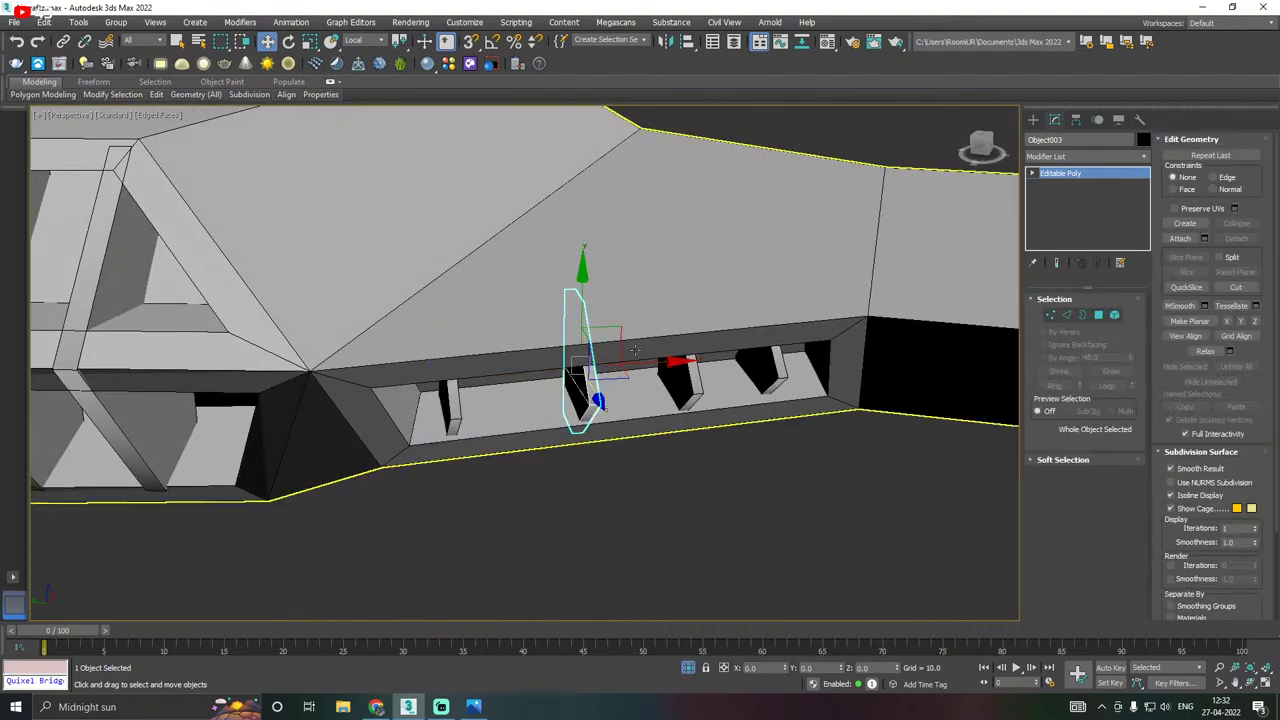
mouse_move(638, 362)
left_mouse_down()
mouse_move(600, 366)
mouse_move(621, 362)
left_mouse_up()
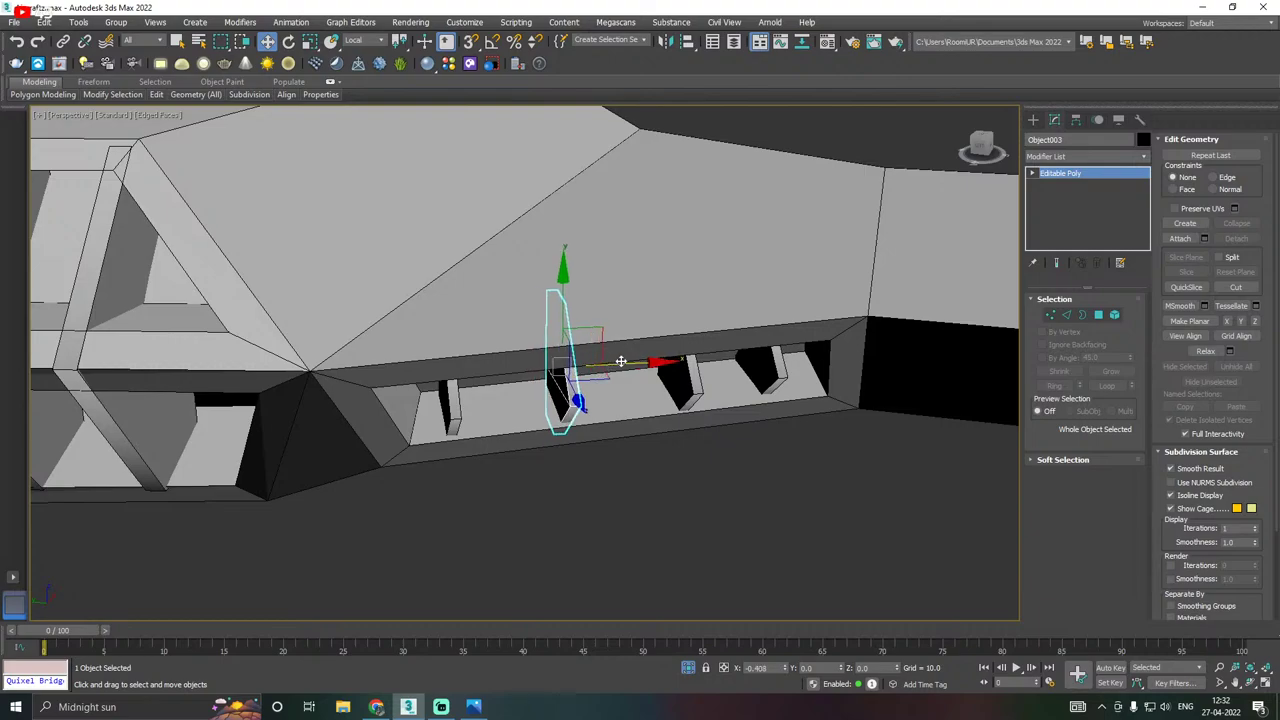
middle_click_drag(688, 374, 628, 392, "alt")
left_click(681, 395)
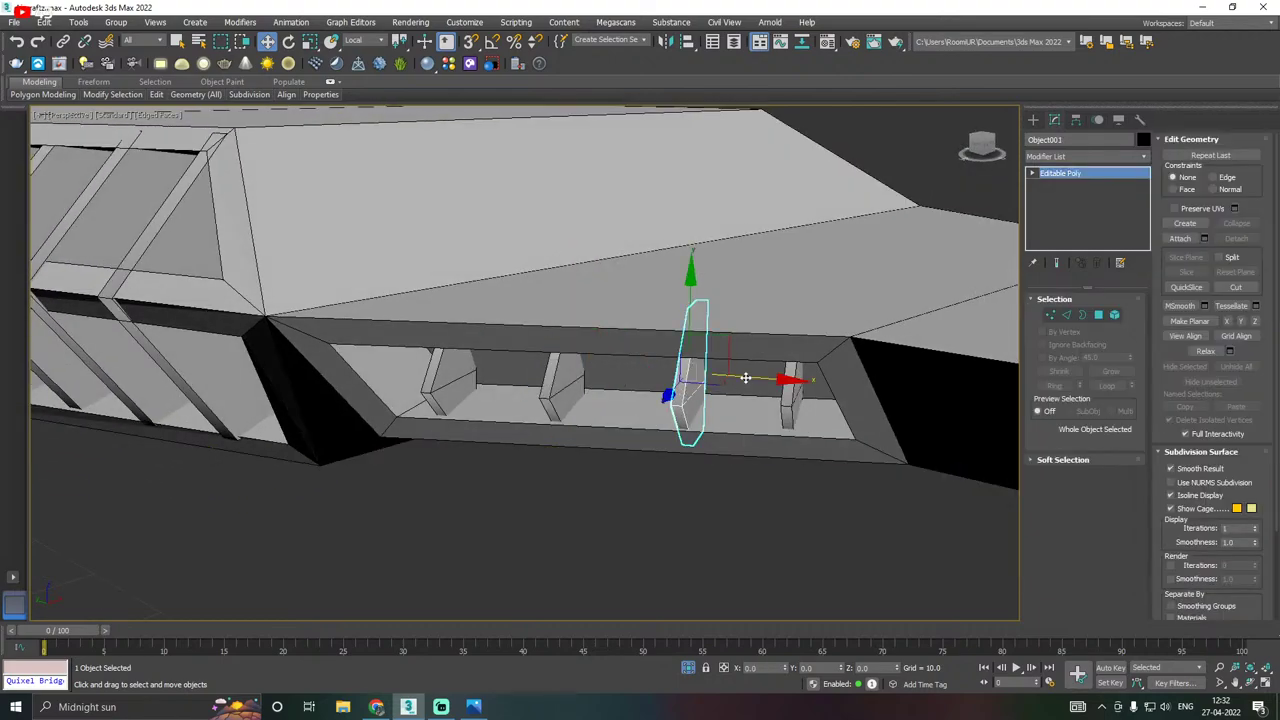
left_click_drag(746, 377, 730, 375)
Attach the other three ribs in the small recess to the selected rib as one object.
left_click(1180, 238)
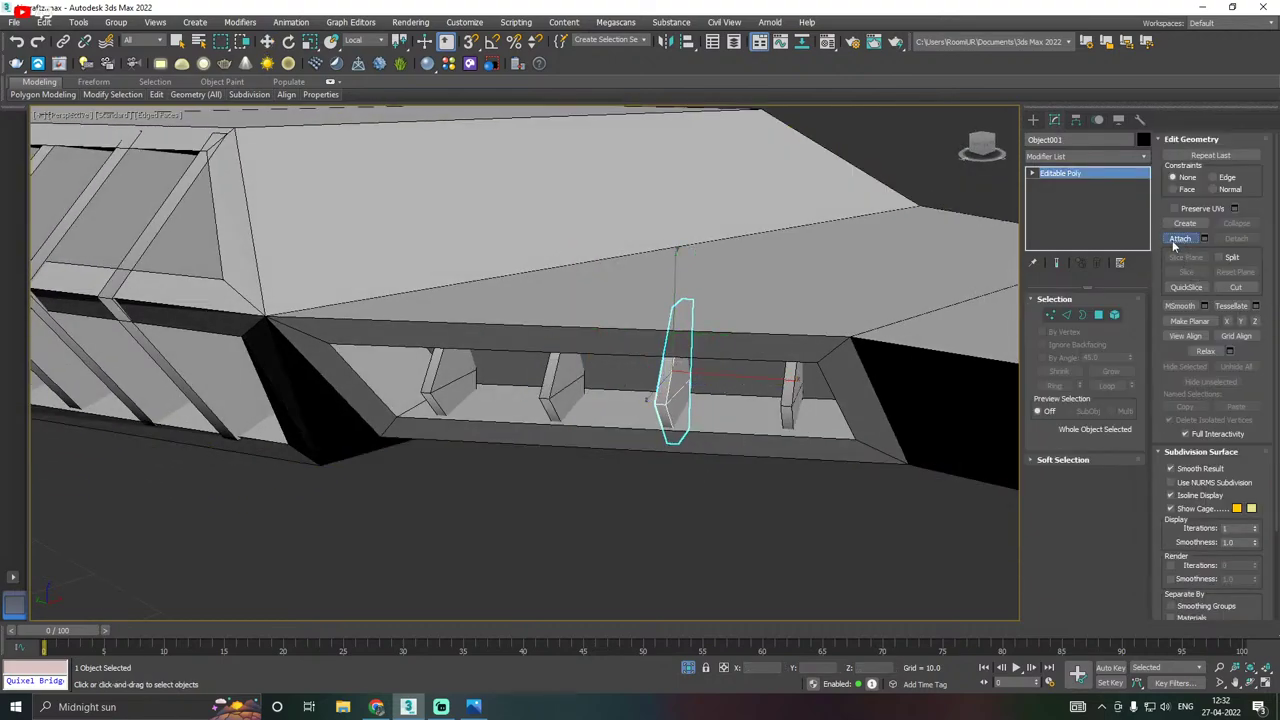
left_click(785, 403)
left_click(554, 387)
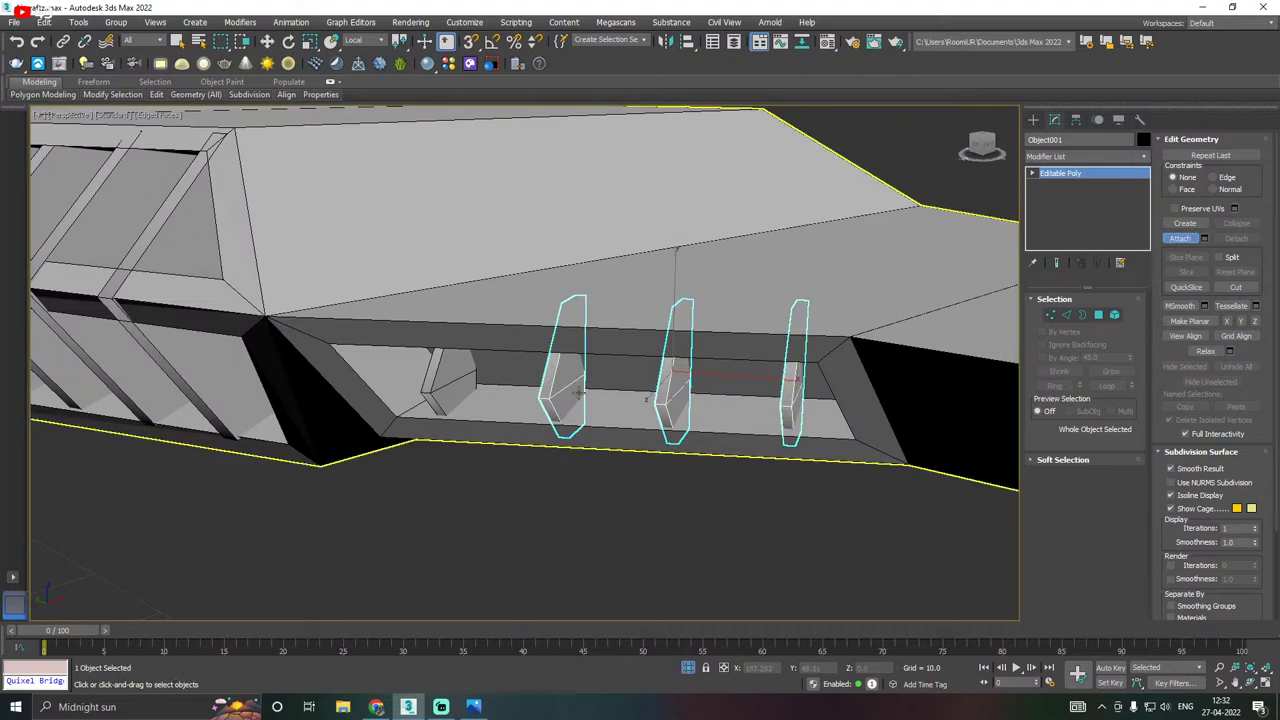
left_click(472, 389)
right_click(472, 389)
End isolation to show the whole aircraft, and select the arm.
scroll(590, 426, "down", 3)
left_click(631, 470)
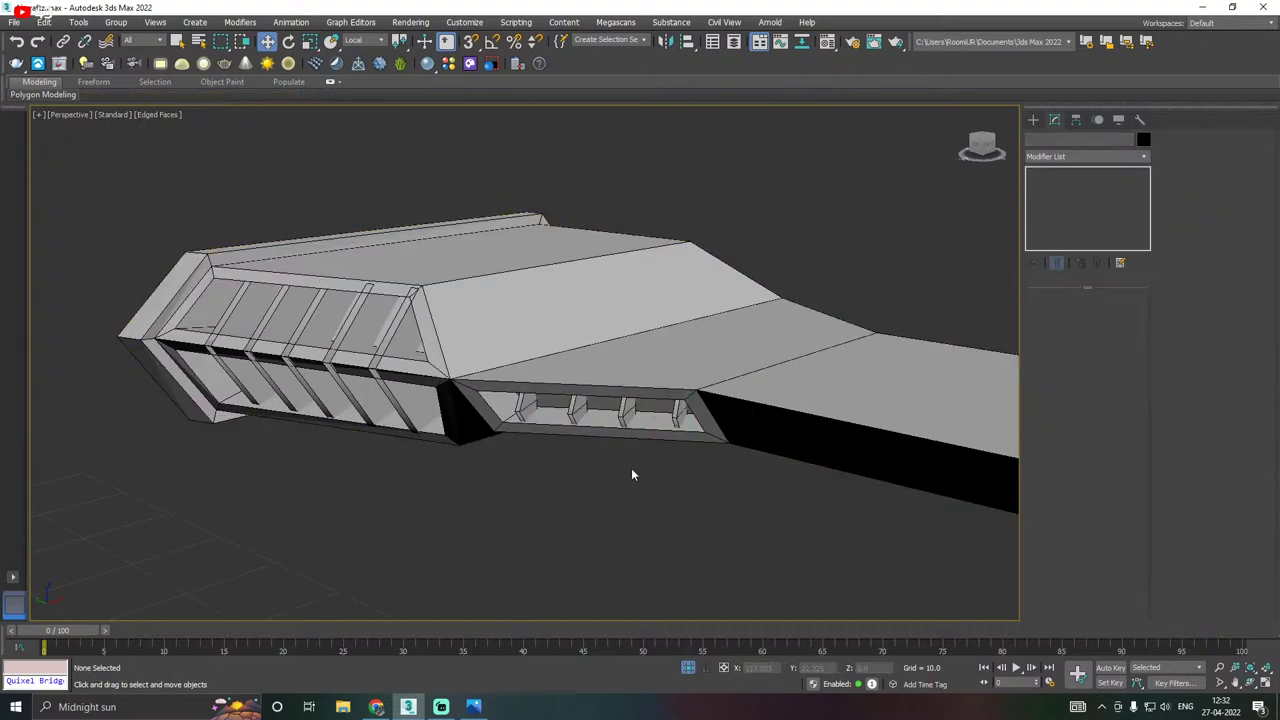
middle_click_drag(631, 470, 800, 438, "alt")
scroll(822, 405, "down", 4)
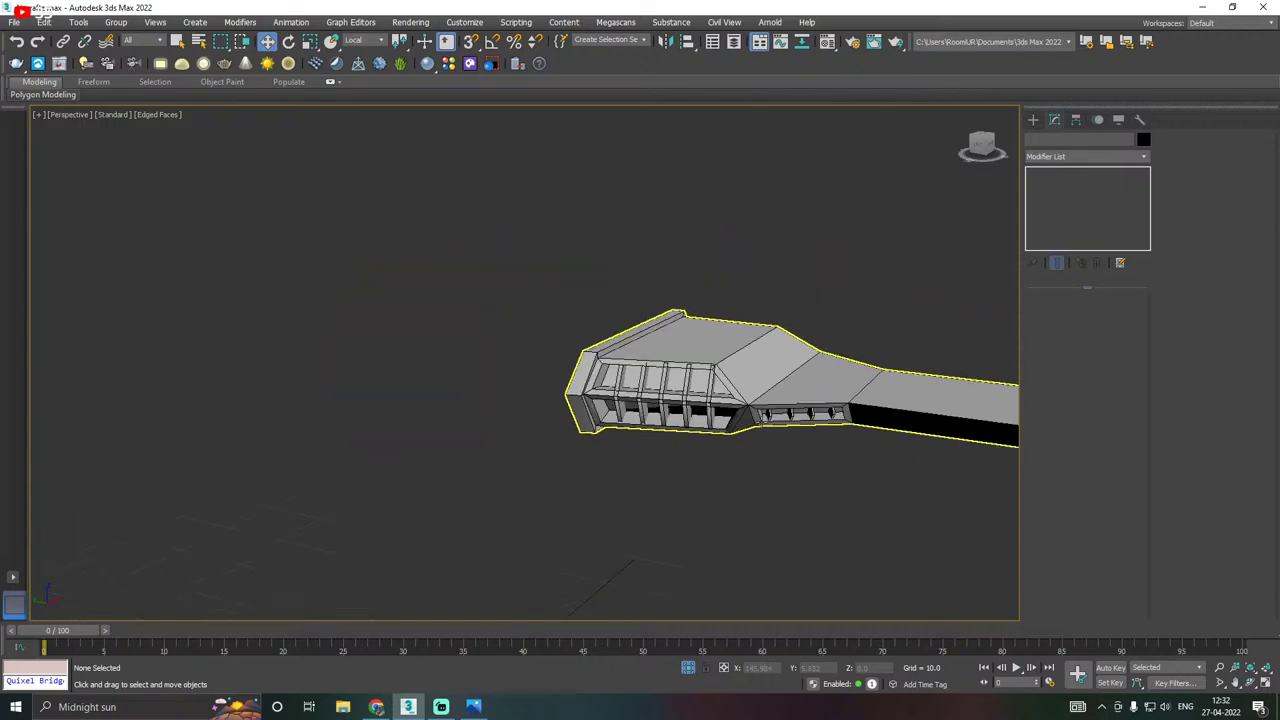
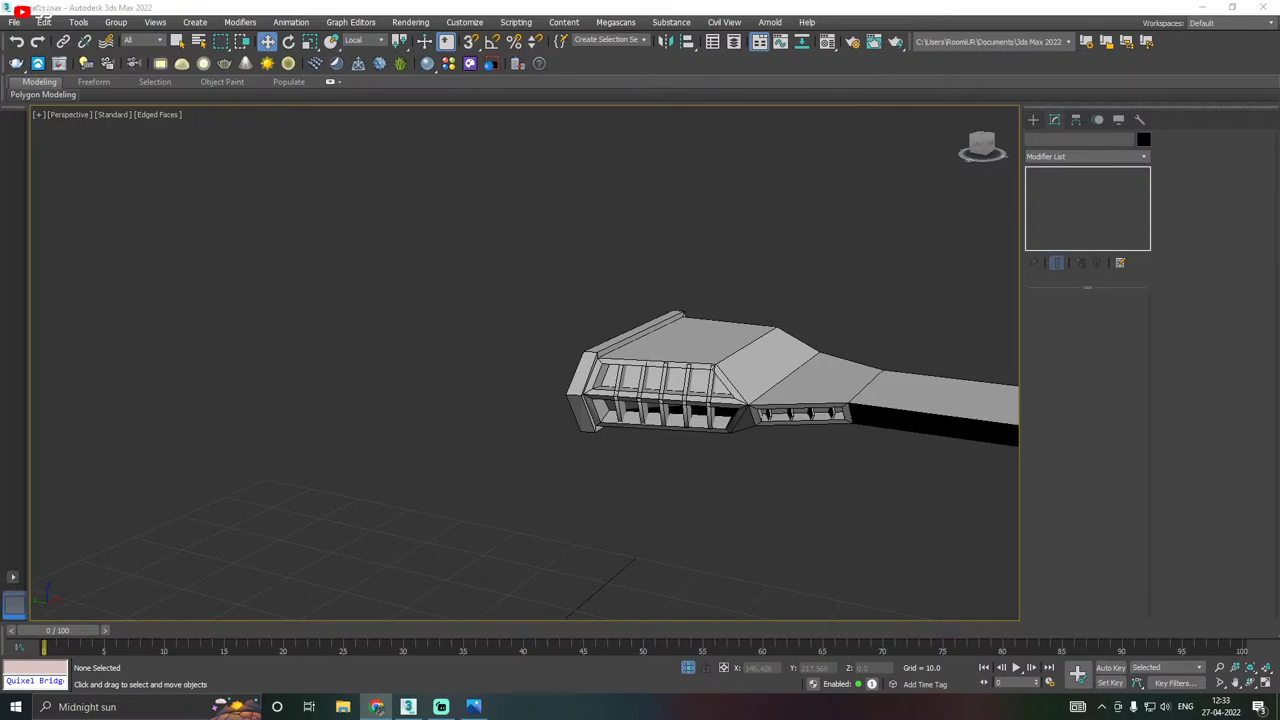
middle_click_drag(752, 371, 663, 380, "alt")
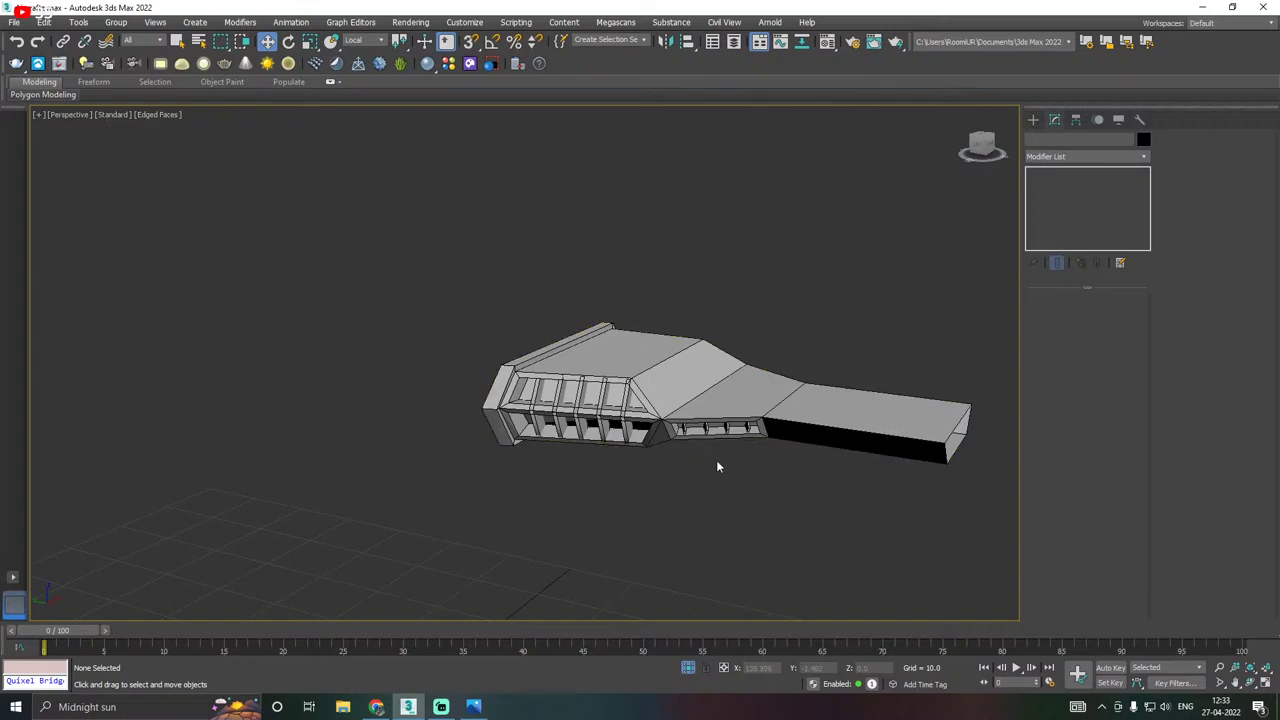
middle_click_drag(726, 460, 697, 471, "alt")
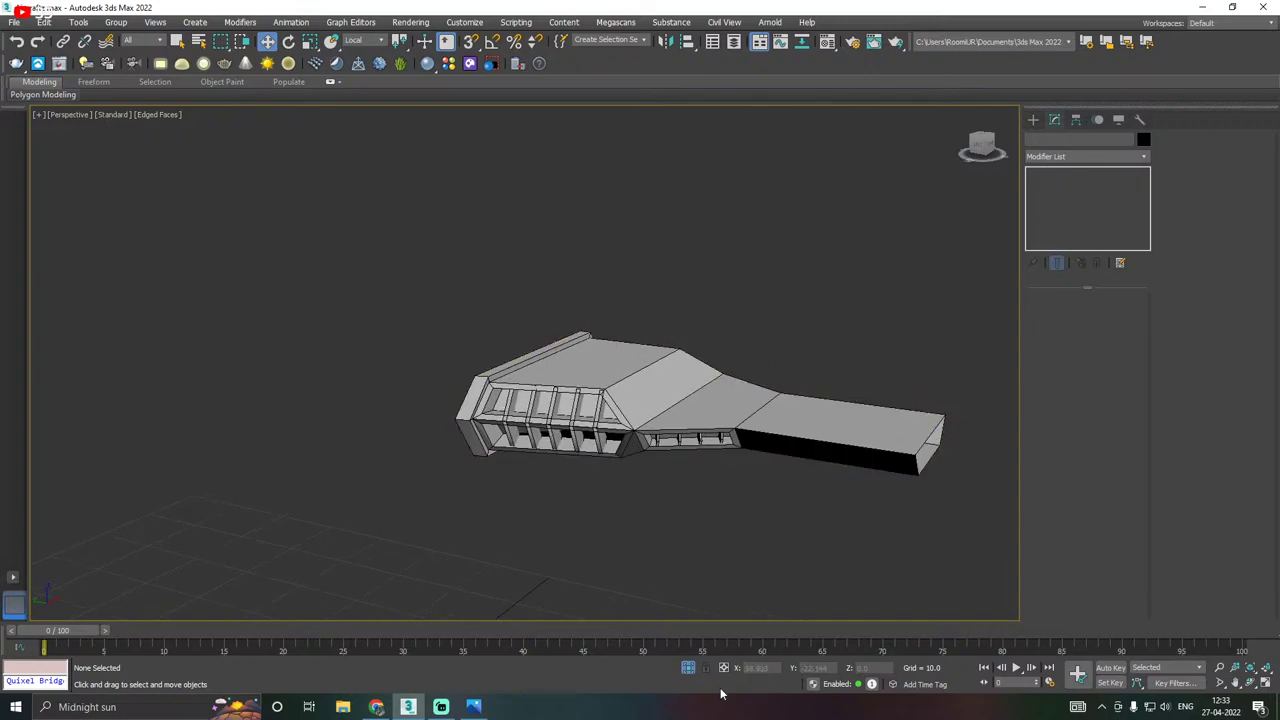
left_click(689, 669)
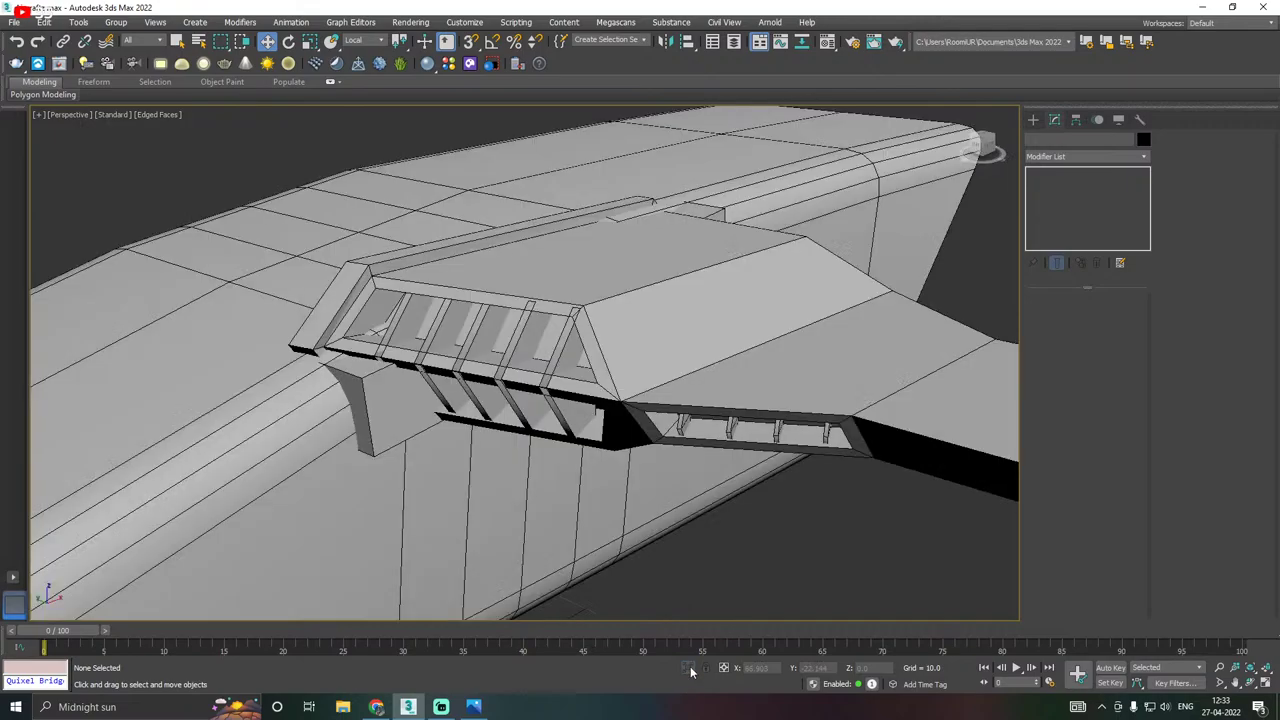
left_click(803, 291)
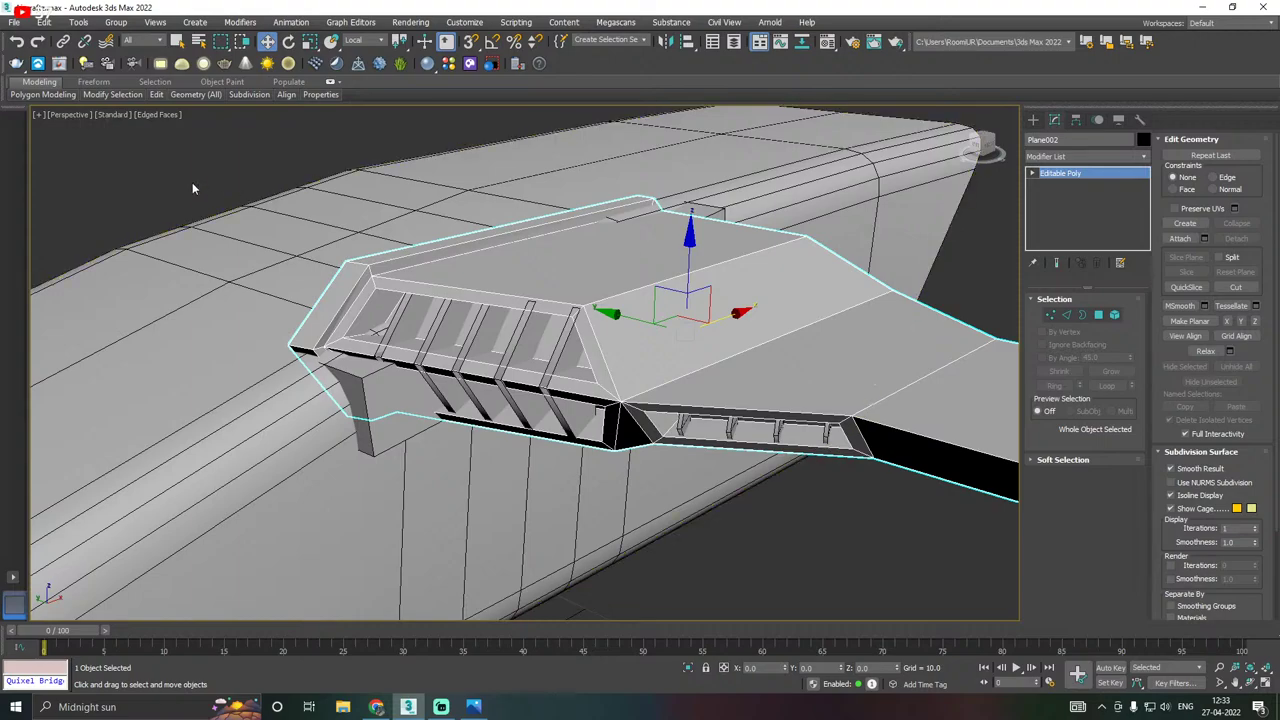
Save two incremental copies of the scene, the first as Aircraftz13.max, and save the current scene file.
left_click(14, 22)
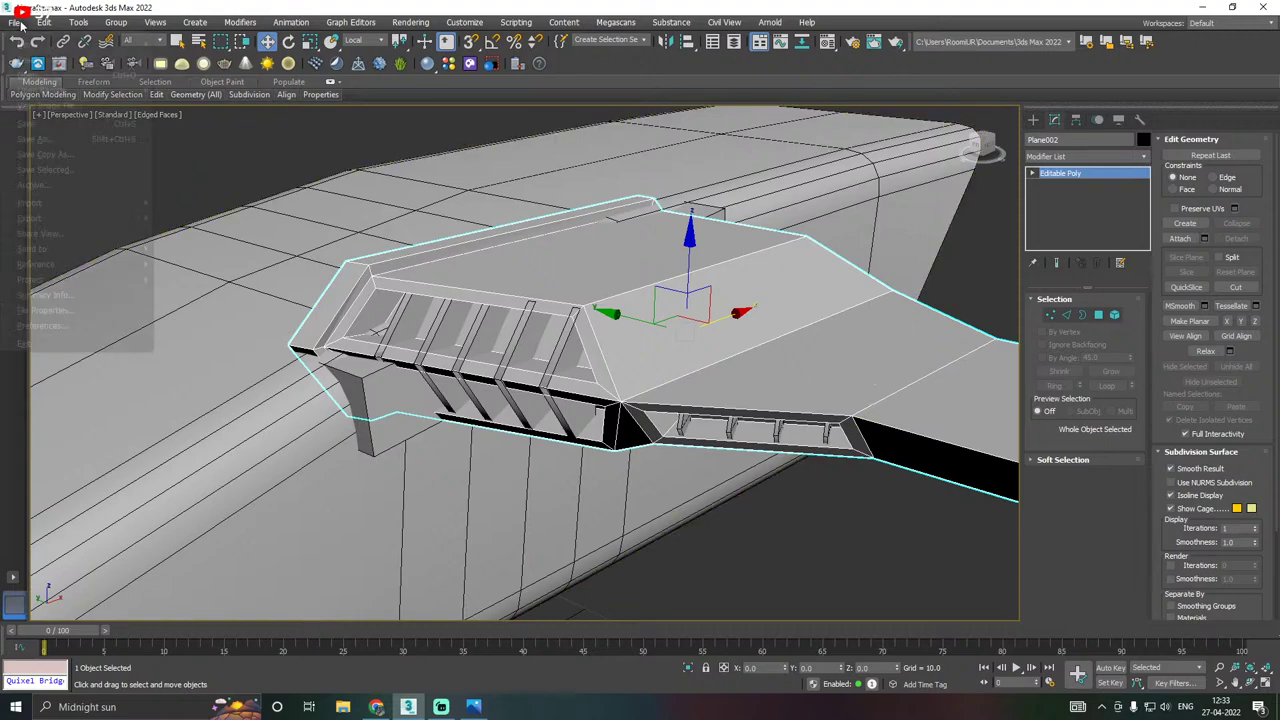
left_click(60, 158)
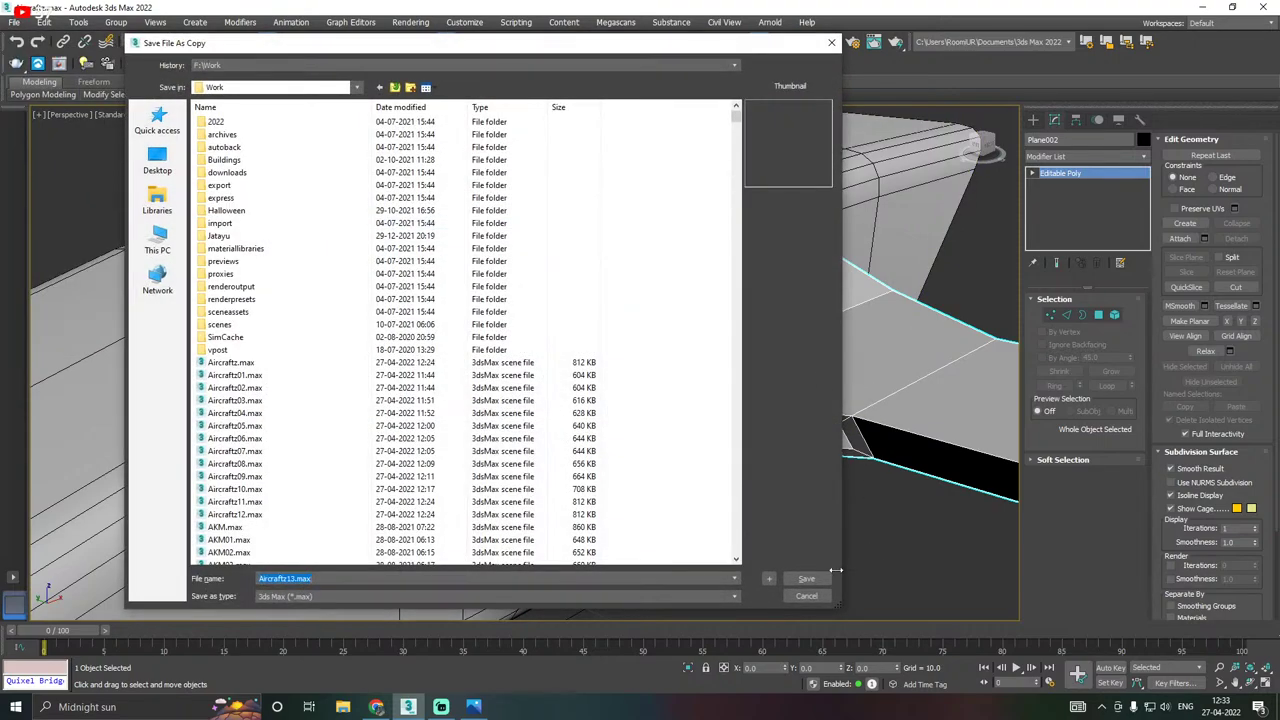
left_click(808, 578)
left_click(14, 22)
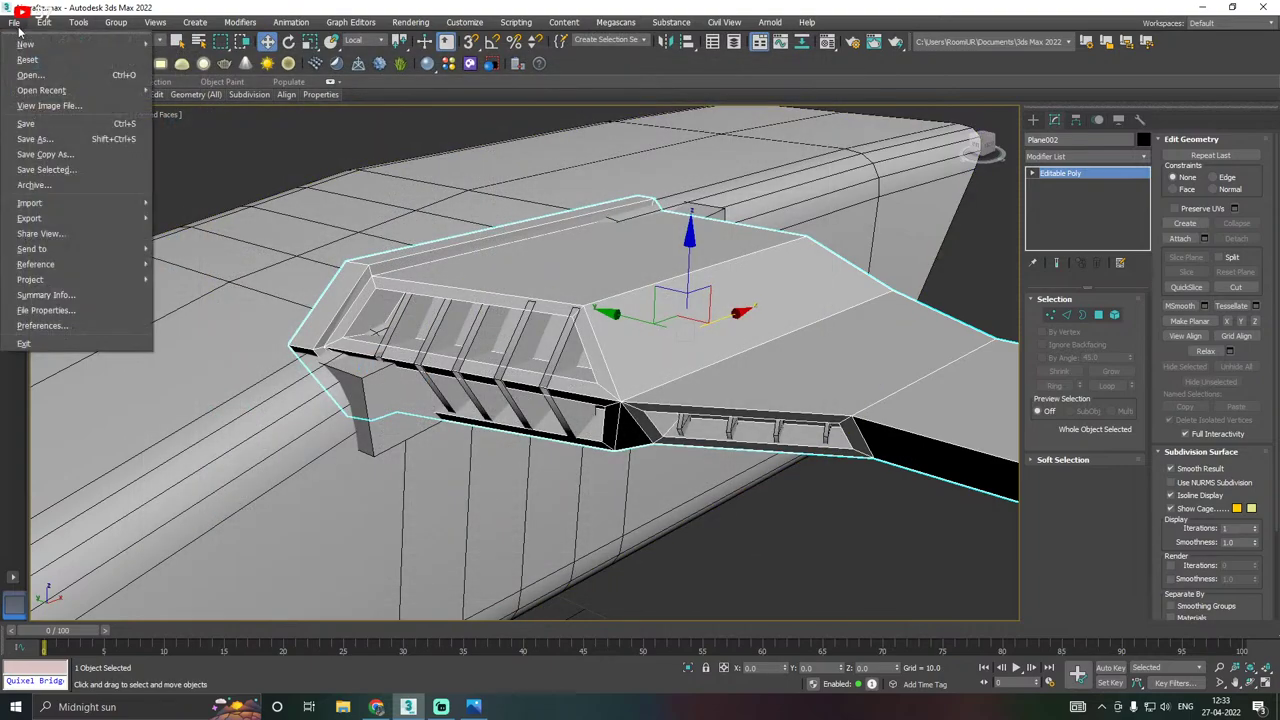
left_click(48, 157)
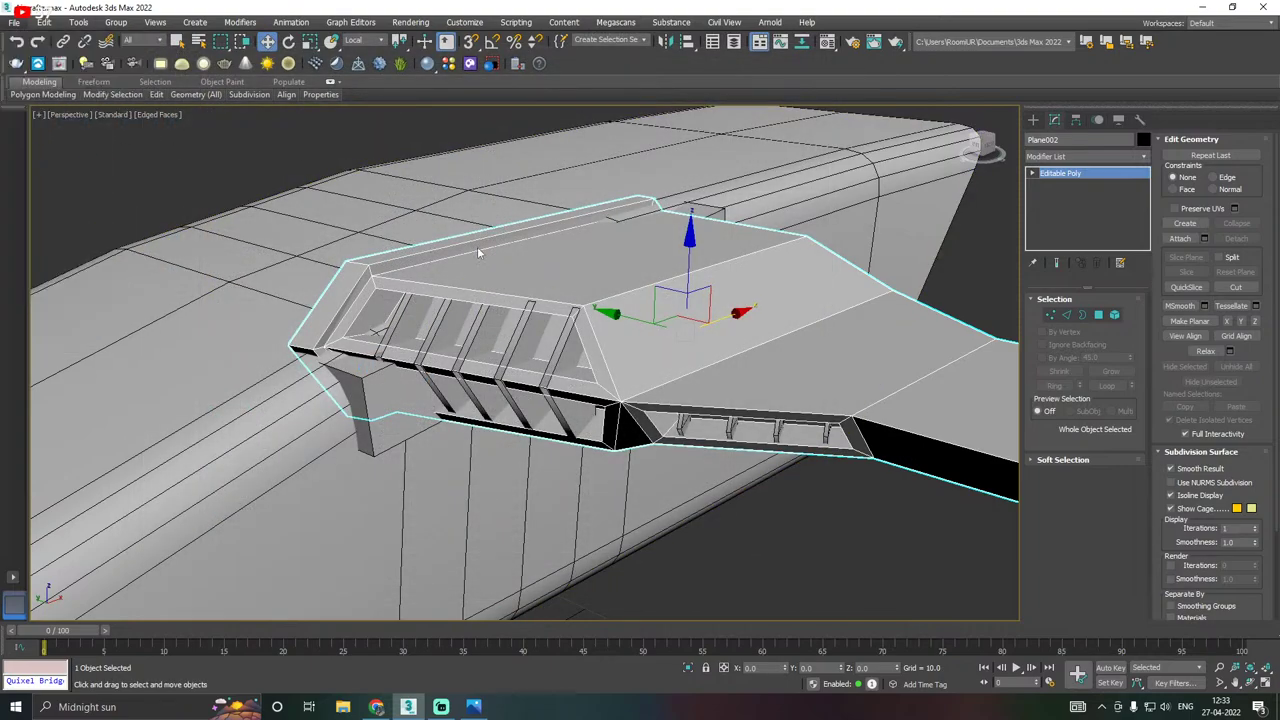
left_click(818, 578)
left_click(16, 24)
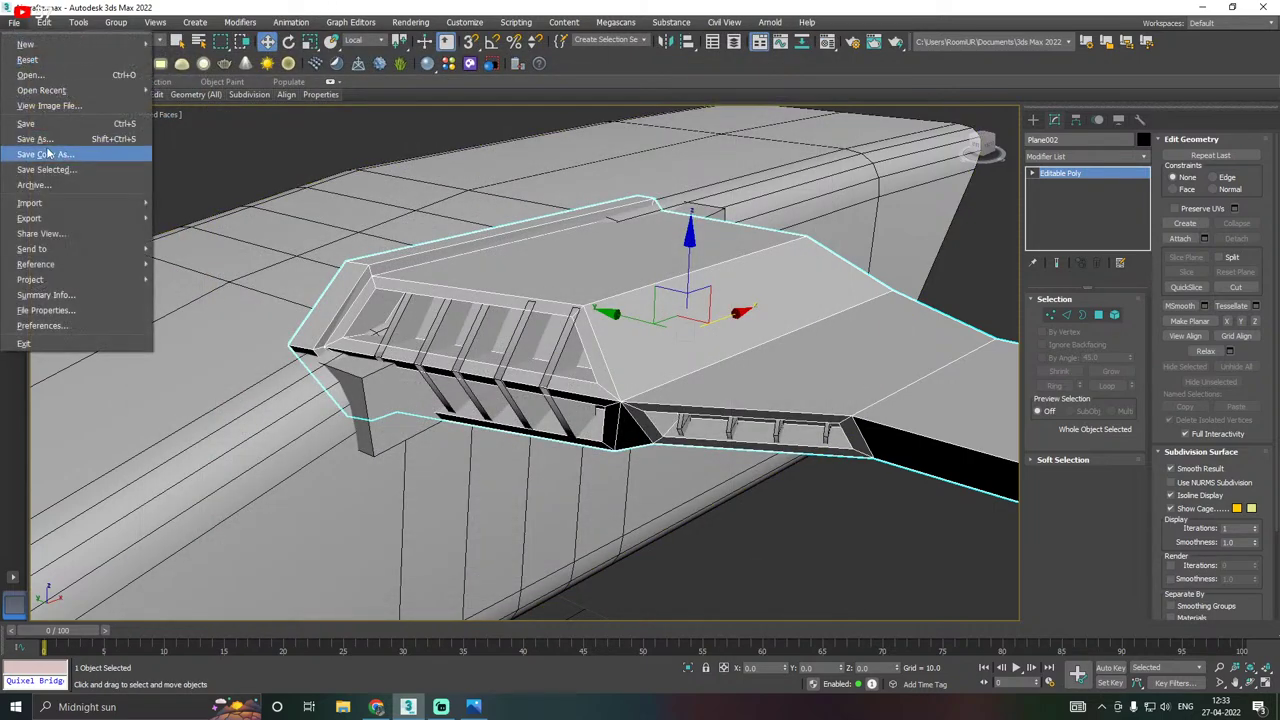
left_click(43, 124)
Select the arm's large and small rib sets together with the engine assembly, and switch the reference coordinate system to View.
scroll(549, 466, "down", 5)
middle_click_drag(512, 407, 556, 370, "alt")
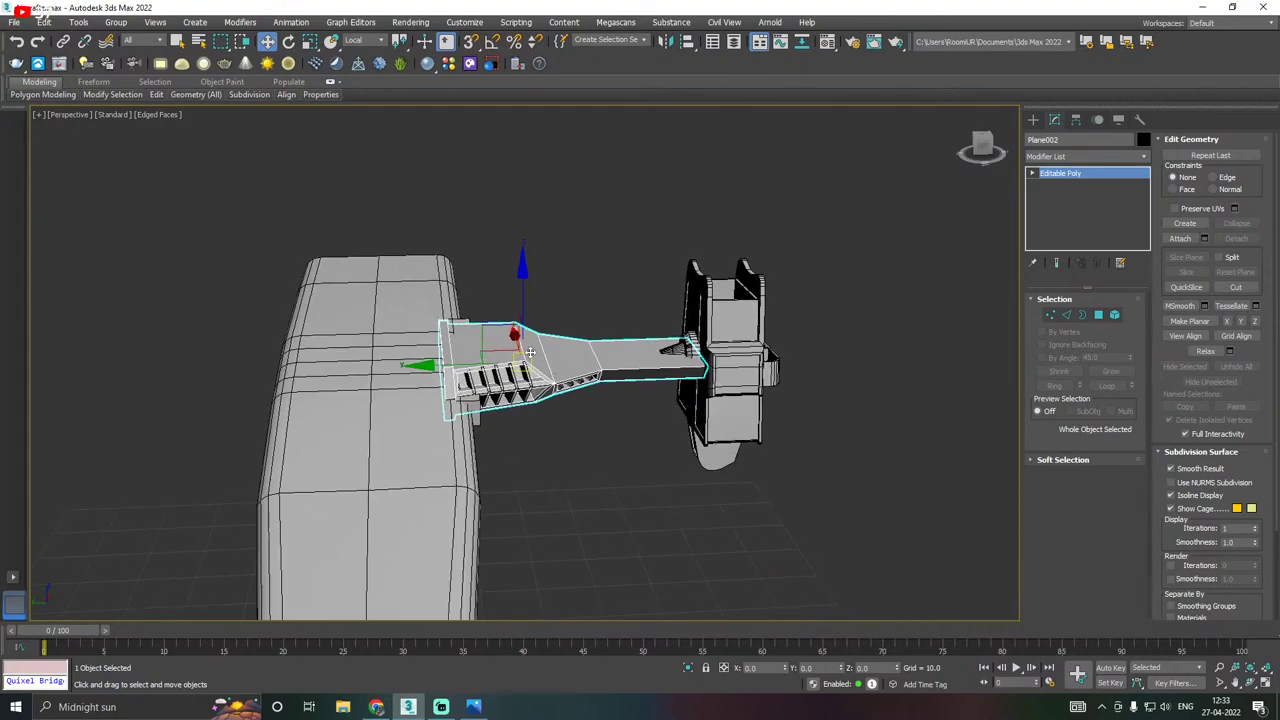
scroll(523, 360, "up", 4)
left_click(560, 385)
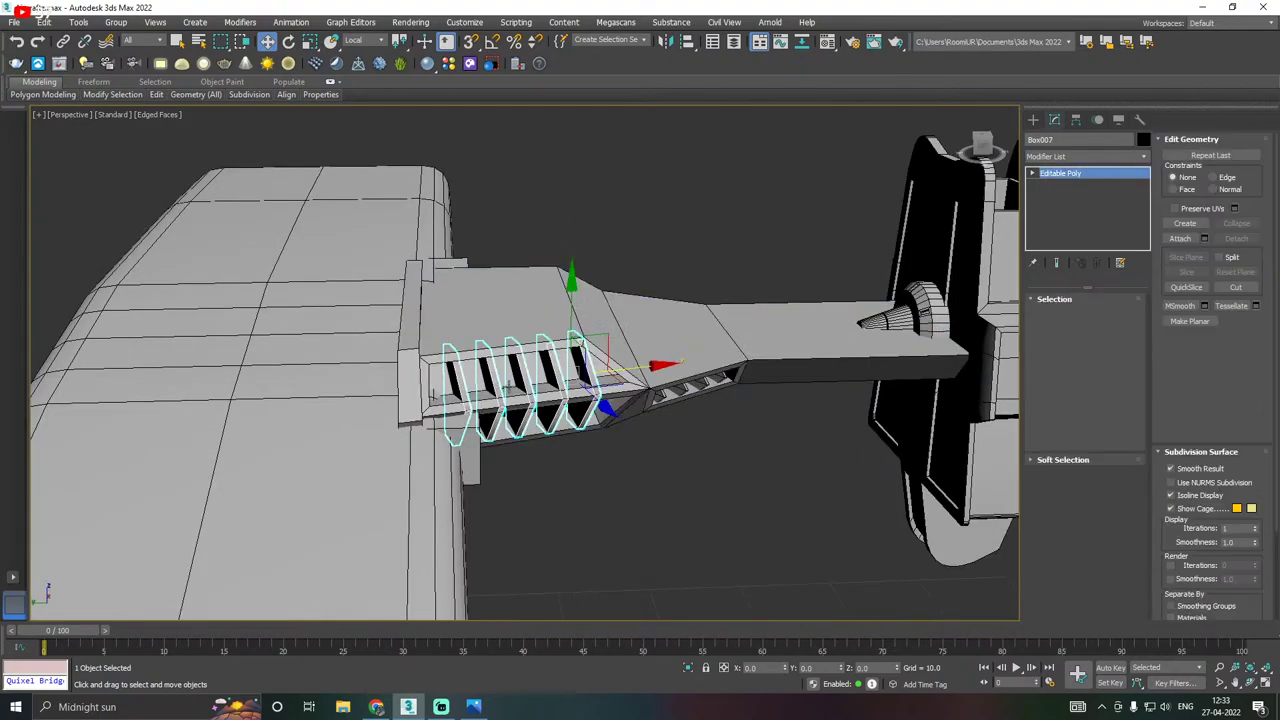
left_click(664, 391, "ctrl")
middle_click_drag(675, 380, 727, 349)
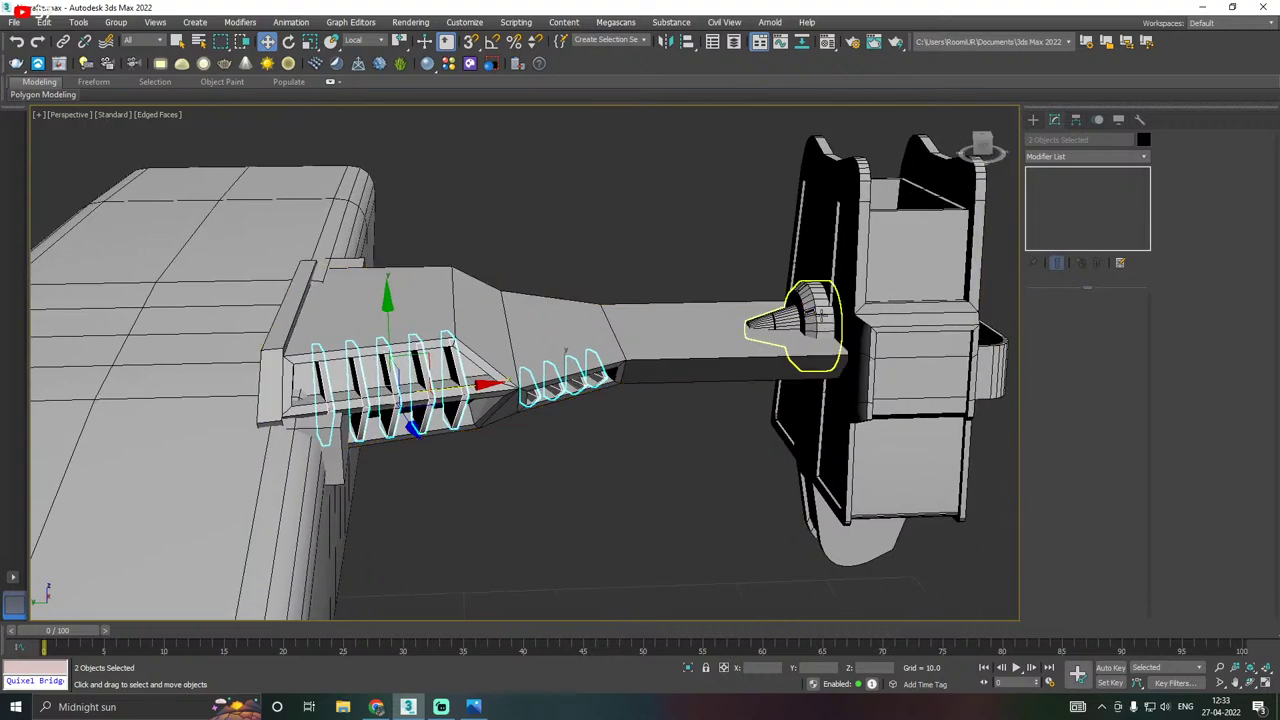
left_click(823, 313, "ctrl")
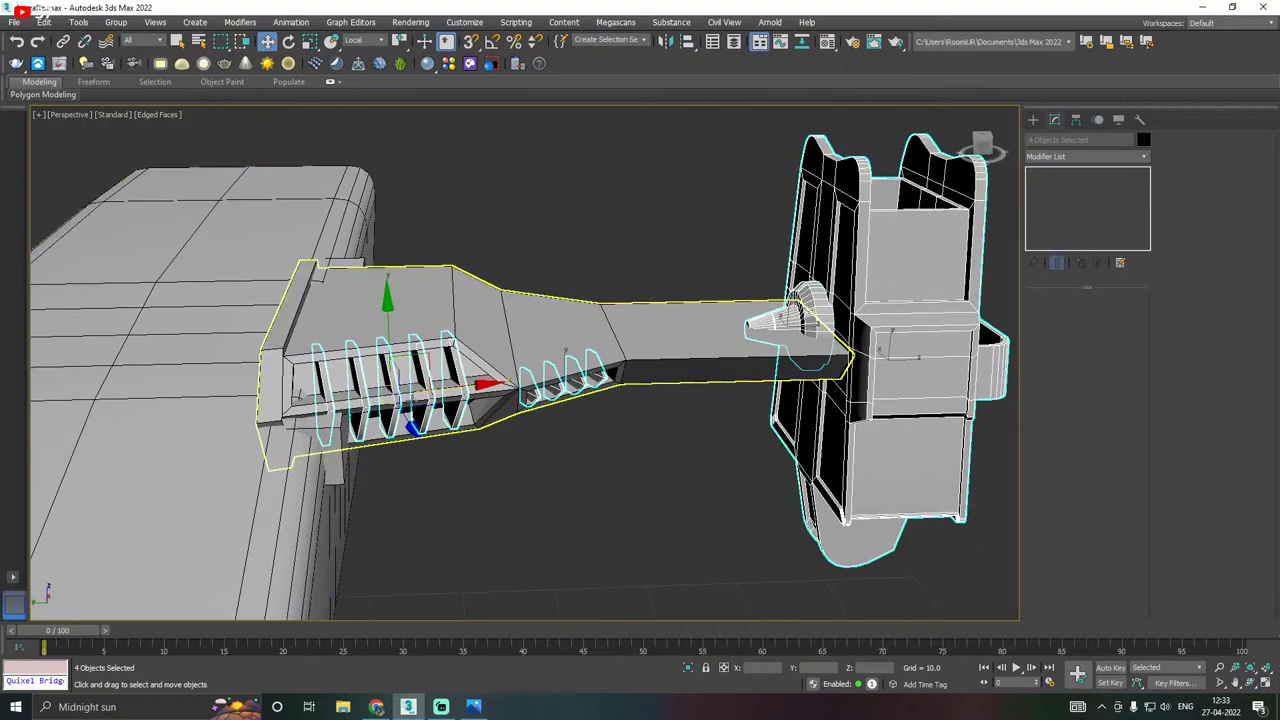
left_click(365, 41)
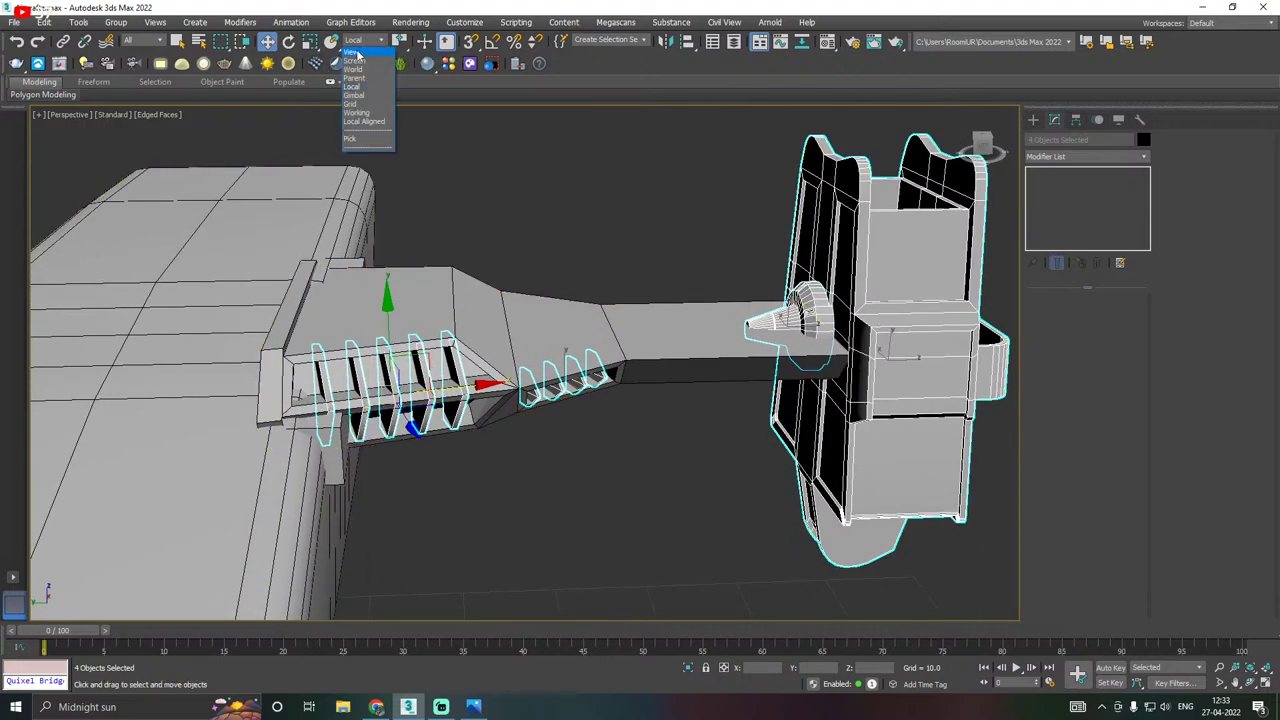
left_click(376, 52)
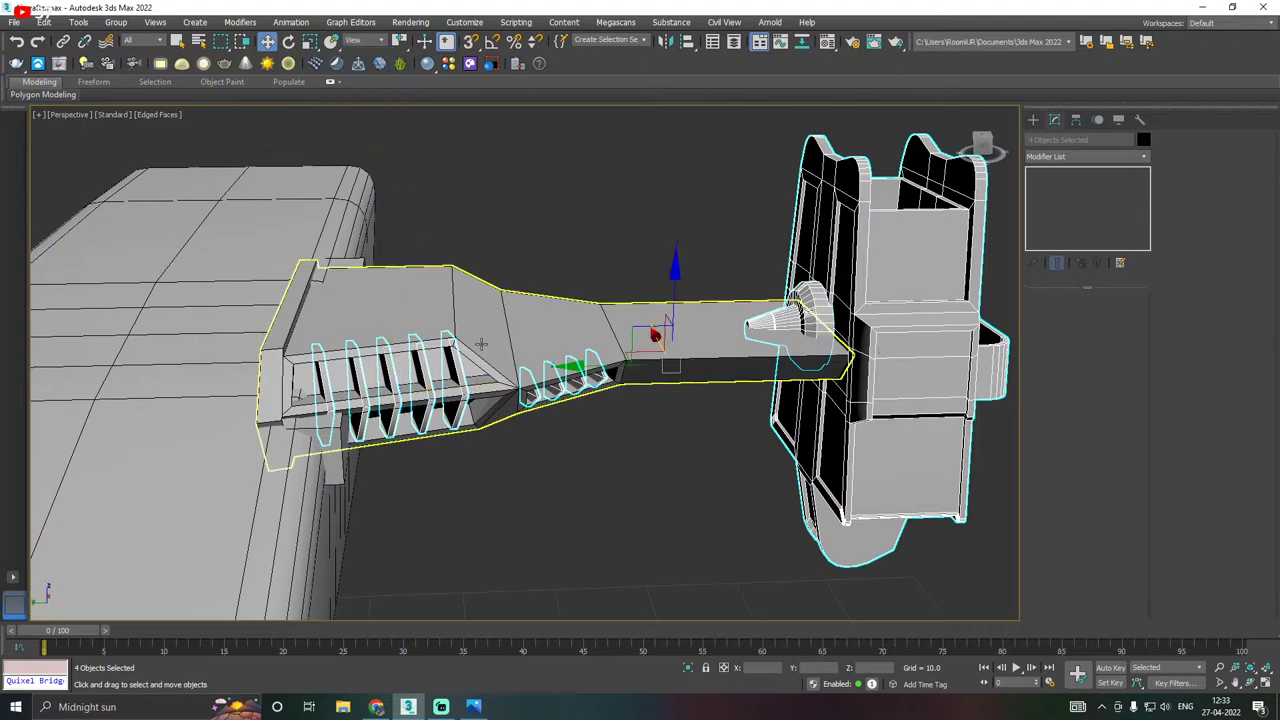
Add the arm to the selection and move the whole assembly outward from the fuselage along negative Y and slightly down along Z.
left_click_drag(592, 366, 640, 365)
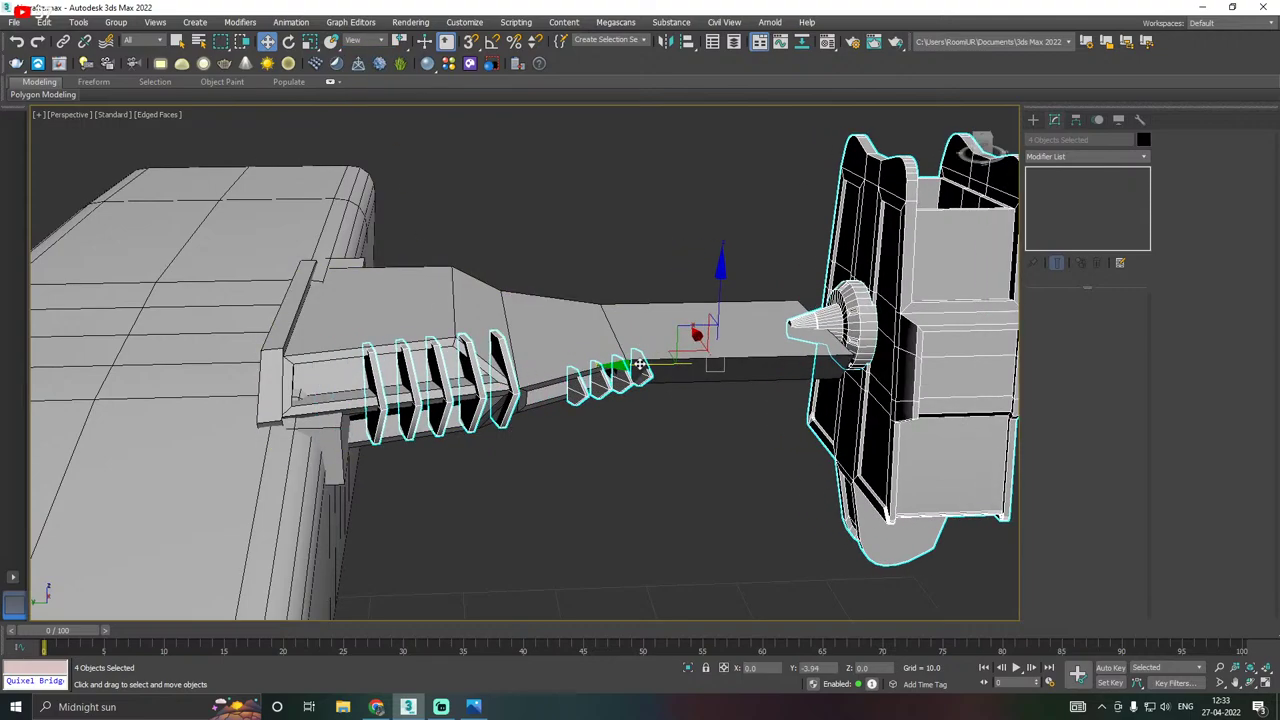
left_click(17, 41)
left_click(440, 290, "ctrl")
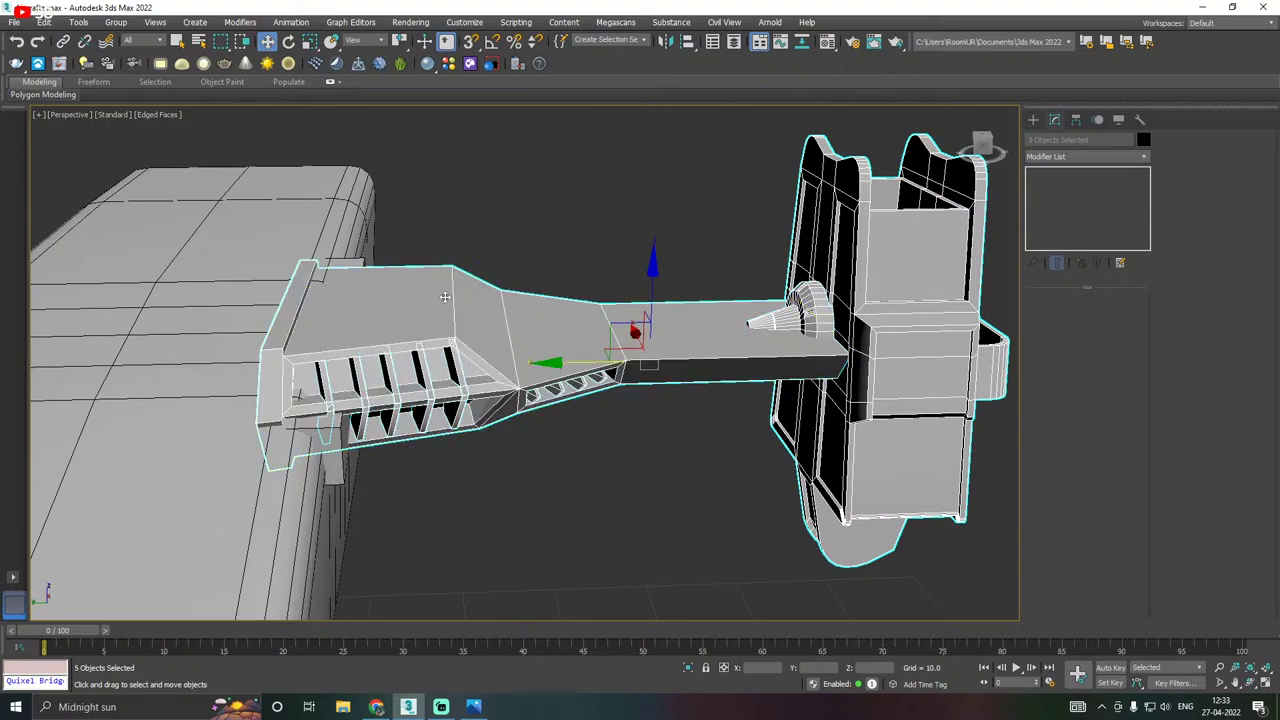
left_click_drag(578, 362, 640, 358)
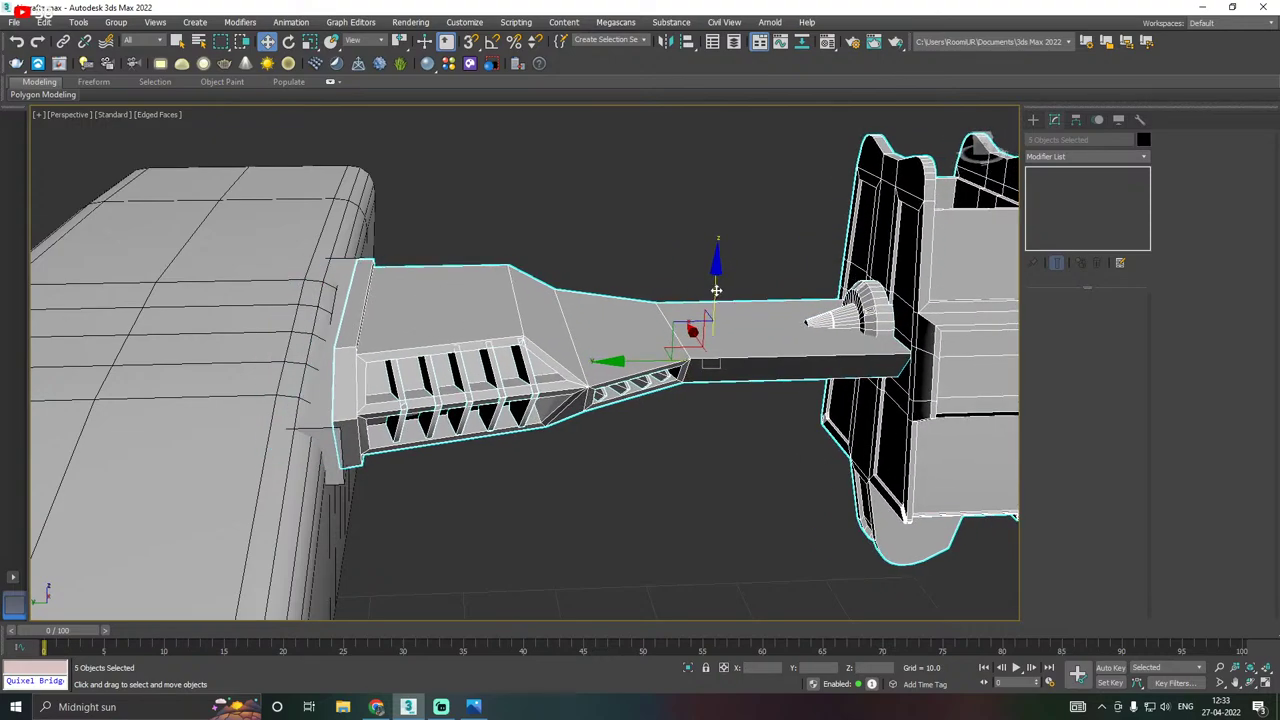
left_click_drag(716, 290, 703, 310)
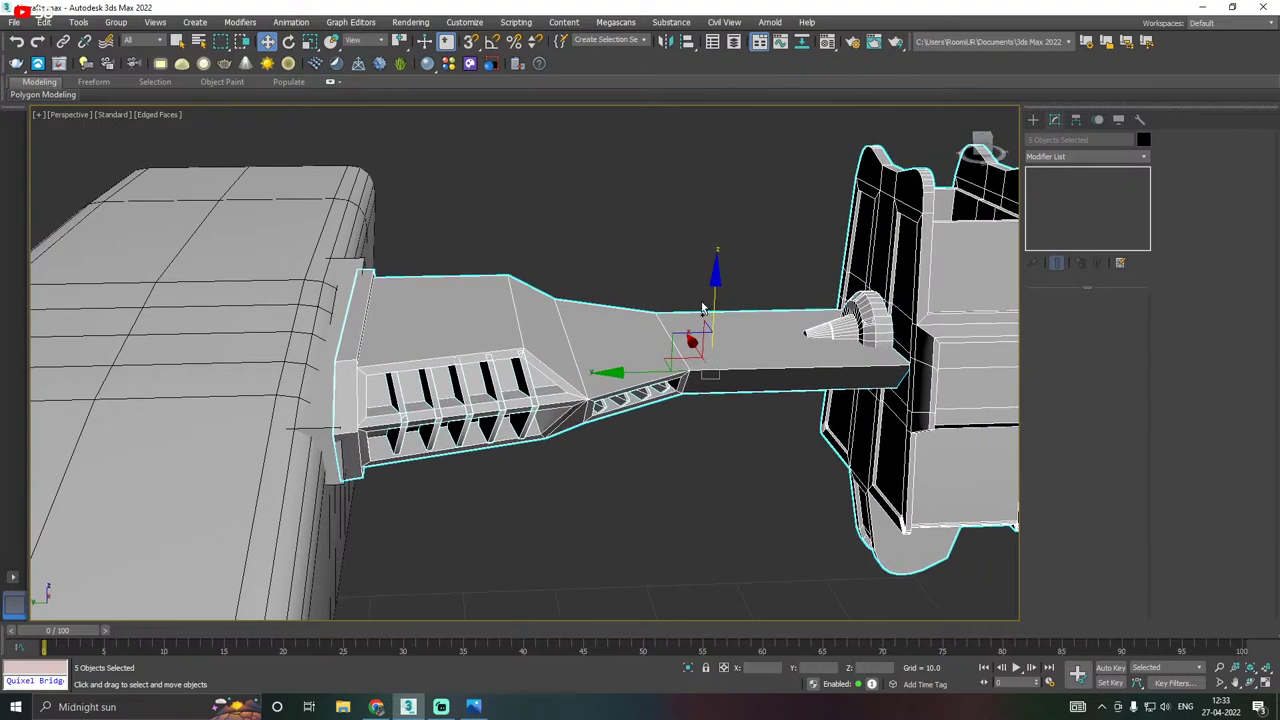
Select the six end-face polygons on the arm's inner side, facing the fuselage, by growing from the recessed polygon.
middle_click_drag(703, 310, 514, 342, "alt")
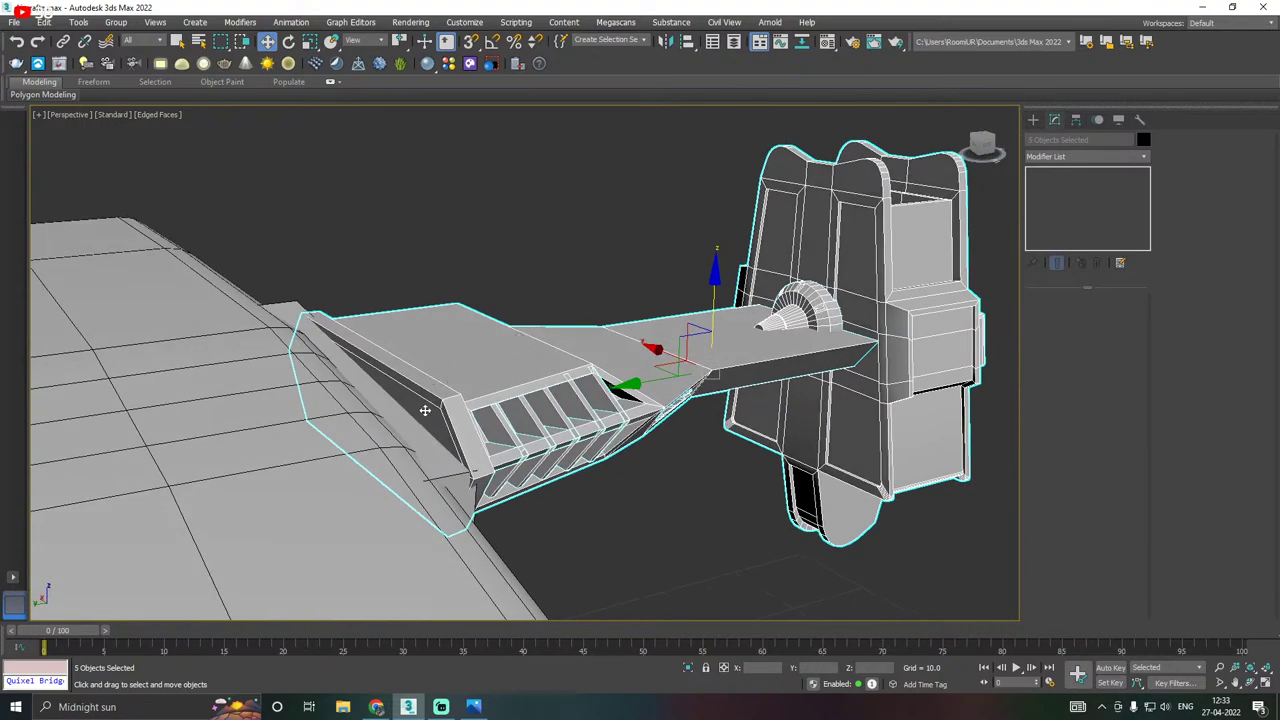
left_click(345, 397)
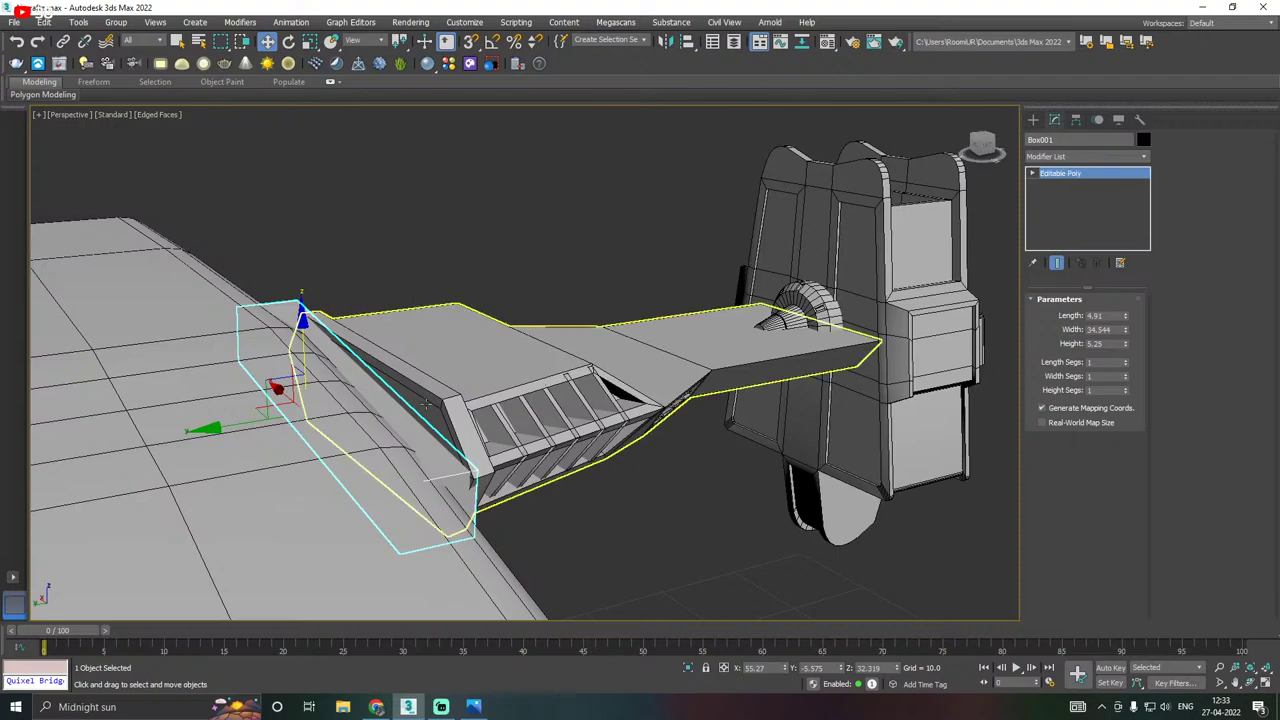
left_click(420, 405)
left_click(1100, 316)
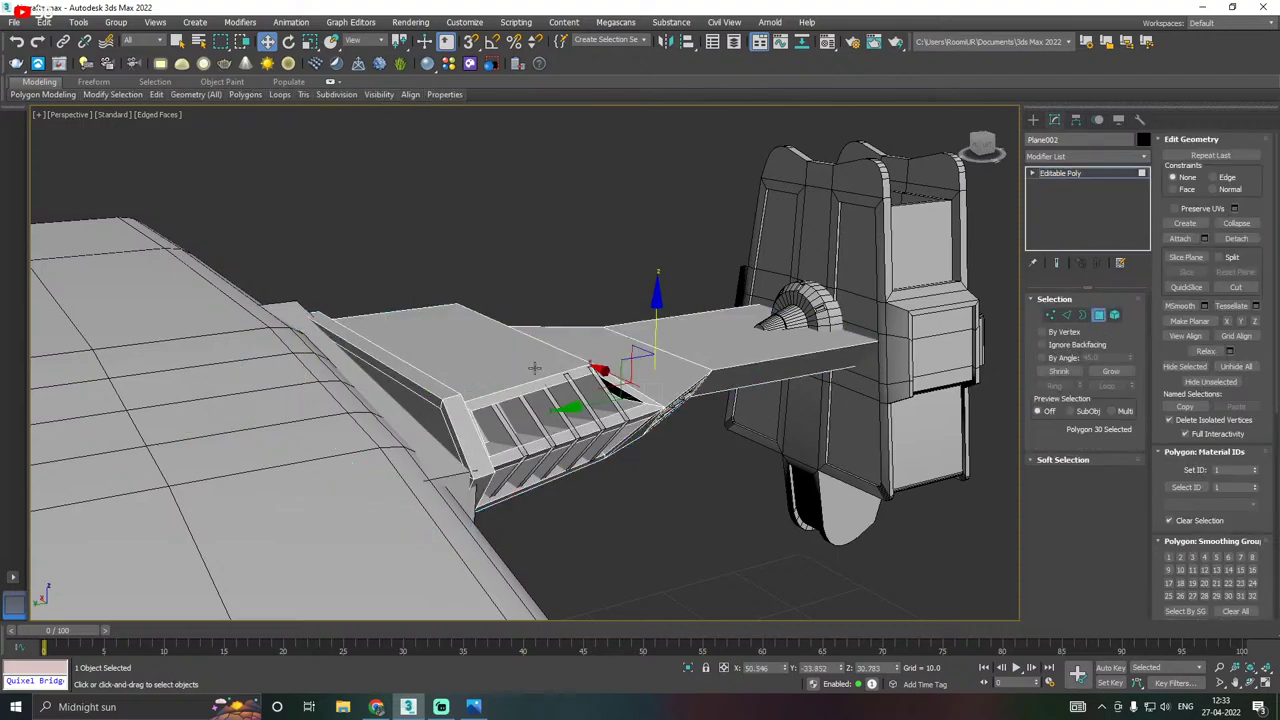
left_click(424, 418)
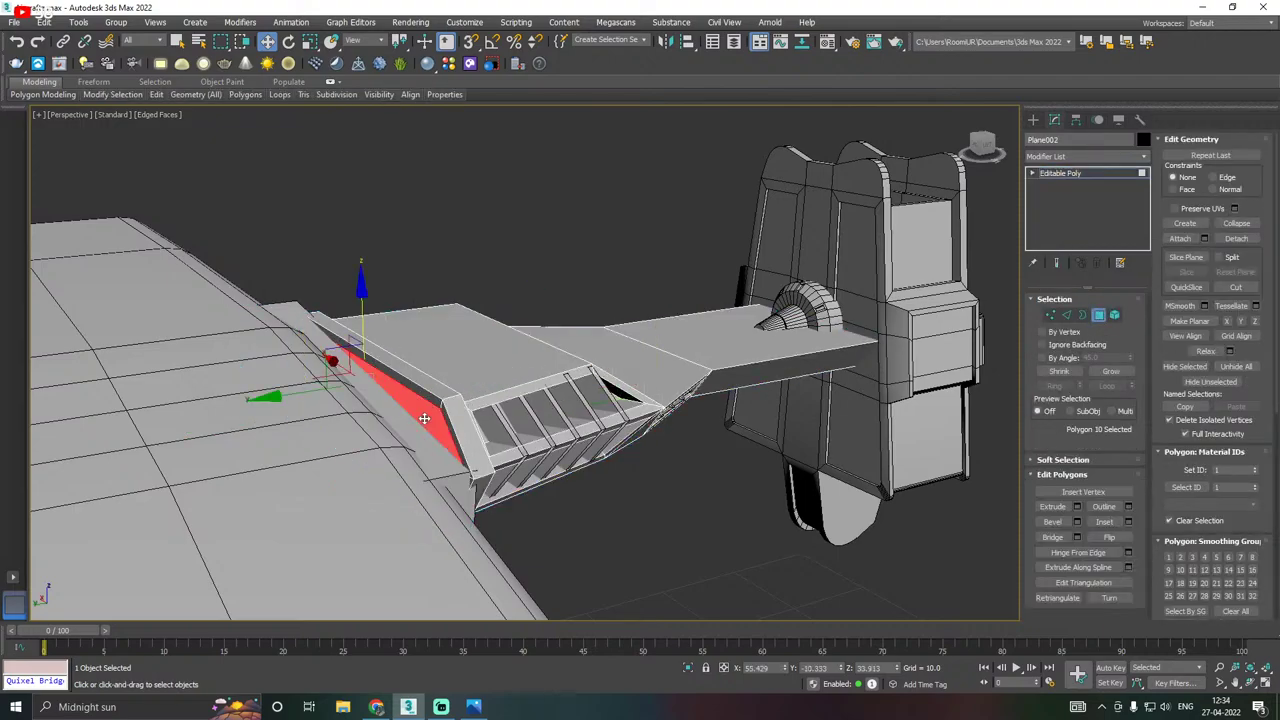
left_click(1112, 372)
Extrude the arm's inner end polygons by about 6.543 into the fuselage, leave polygon editing and clear the object selection.
middle_click_drag(767, 402, 1094, 480, "alt")
left_click(1077, 507)
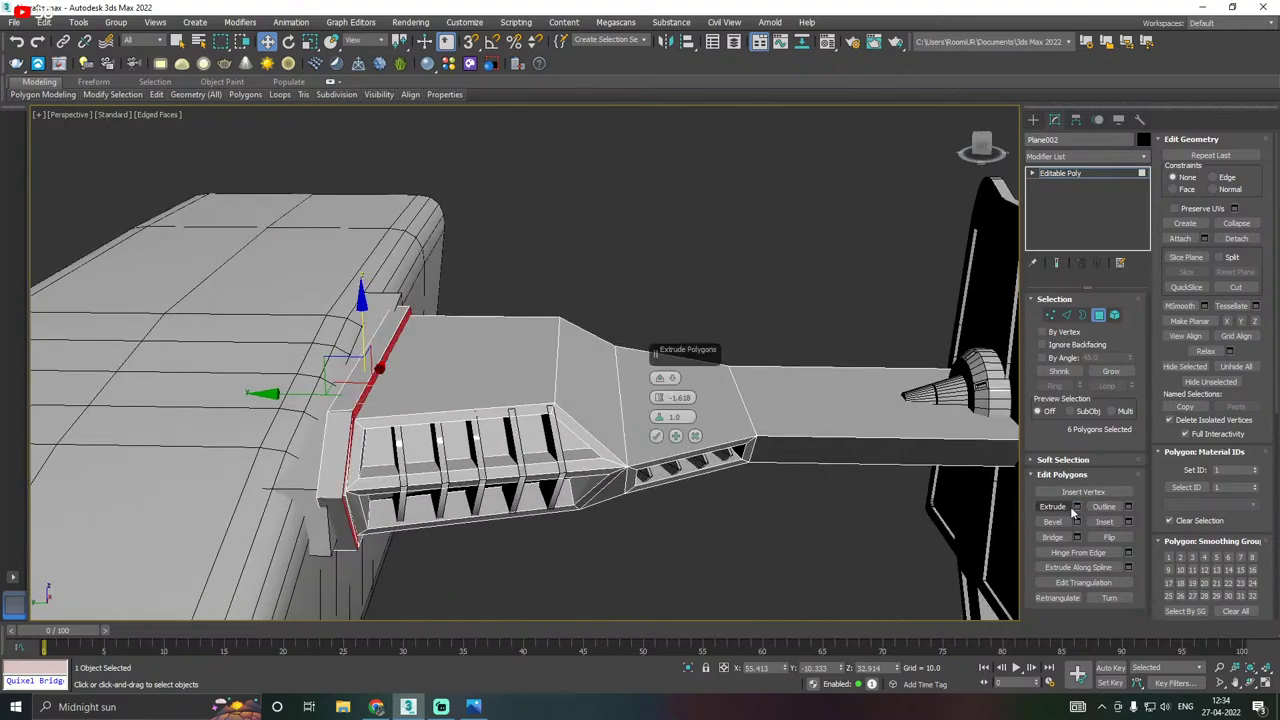
left_click_drag(658, 397, 649, 351)
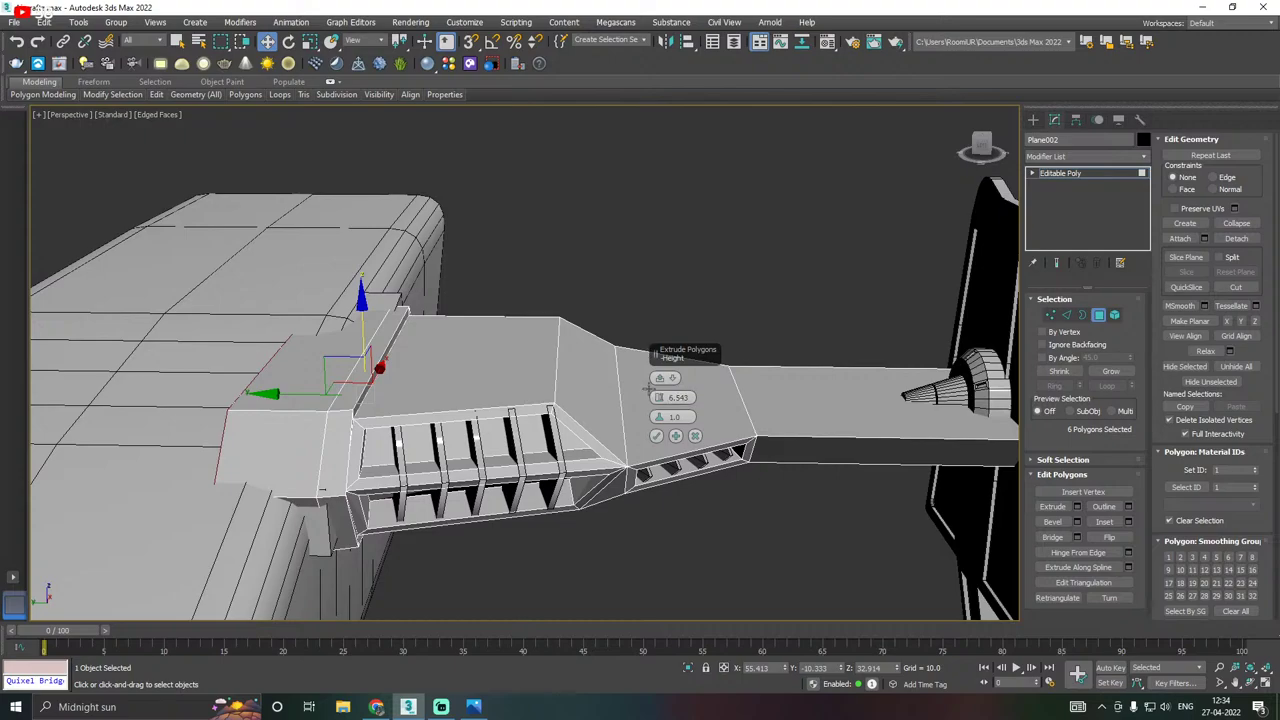
left_click(657, 437)
middle_click_drag(640, 420, 488, 336, "alt")
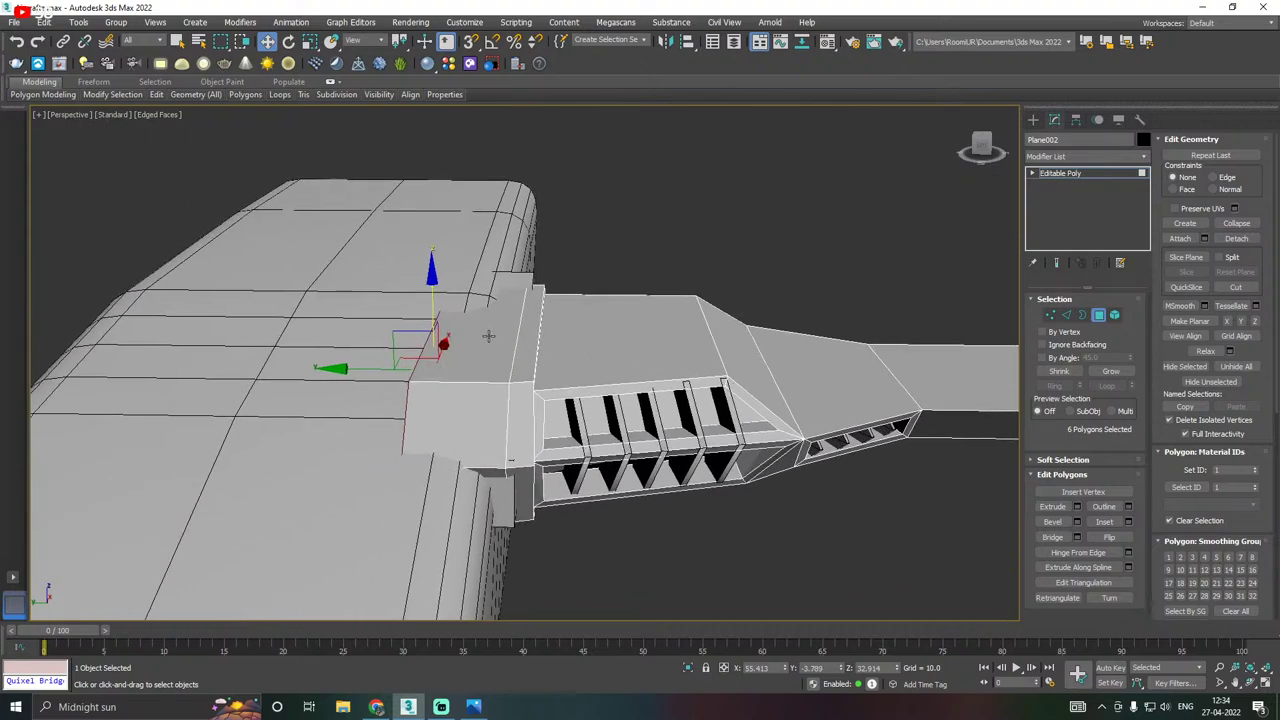
middle_click_drag(343, 366, 410, 385, "alt")
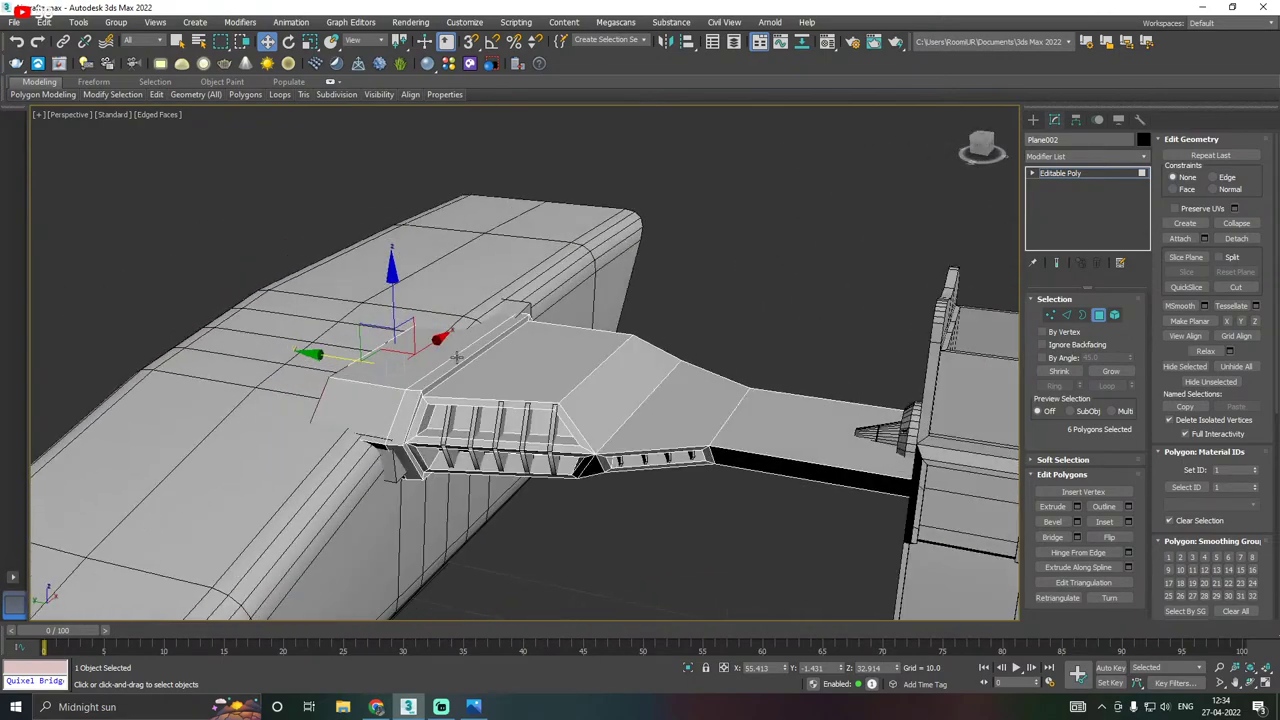
left_click(1073, 174)
scroll(709, 213, "down", 4)
scroll(708, 213, "down", 3)
middle_click_drag(708, 213, 695, 209, "alt")
left_click(802, 208)
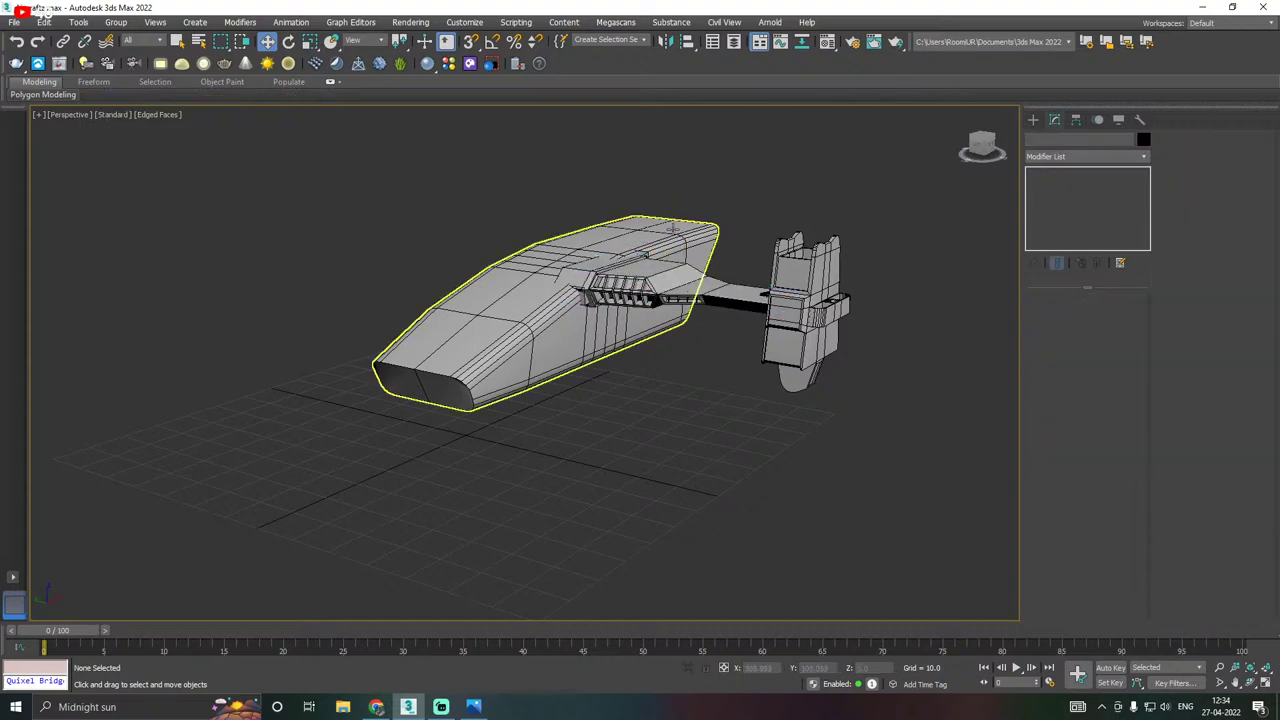
Save two incremental copies of the scene, the first as Aircraftz15.max, and save the current scene file.
scroll(656, 238, "up", 4)
left_click(14, 21)
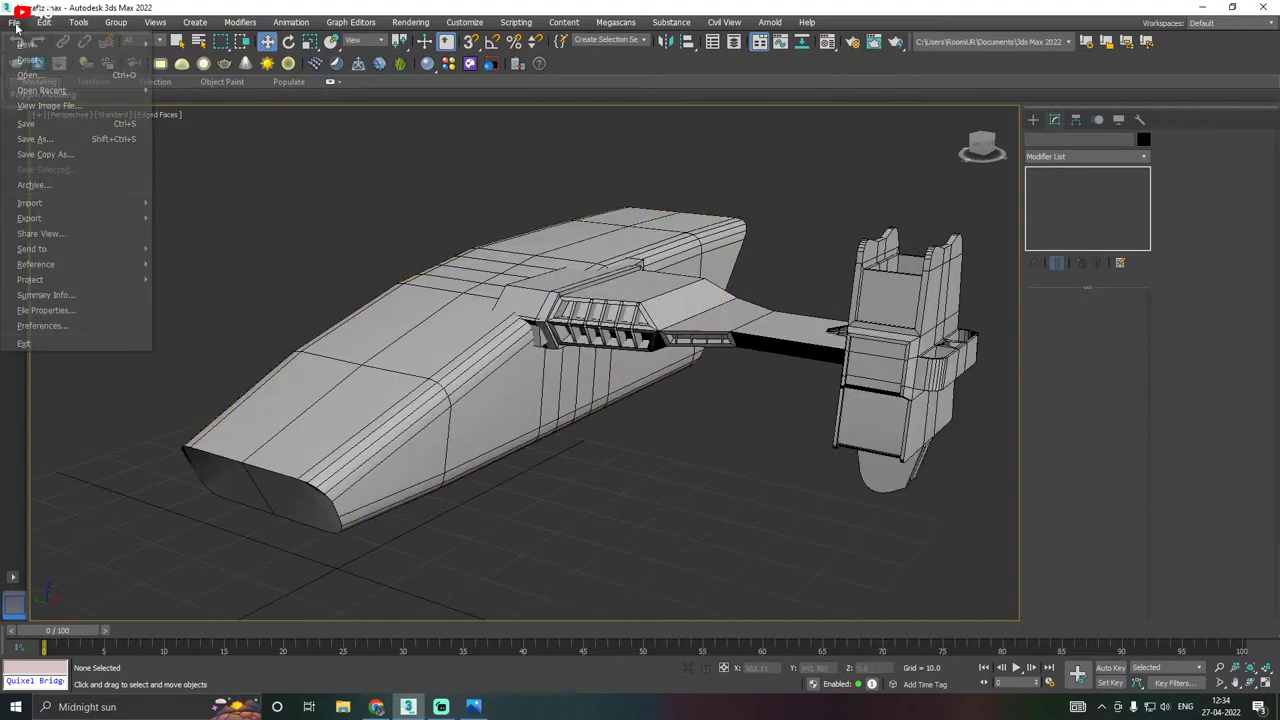
left_click(68, 163)
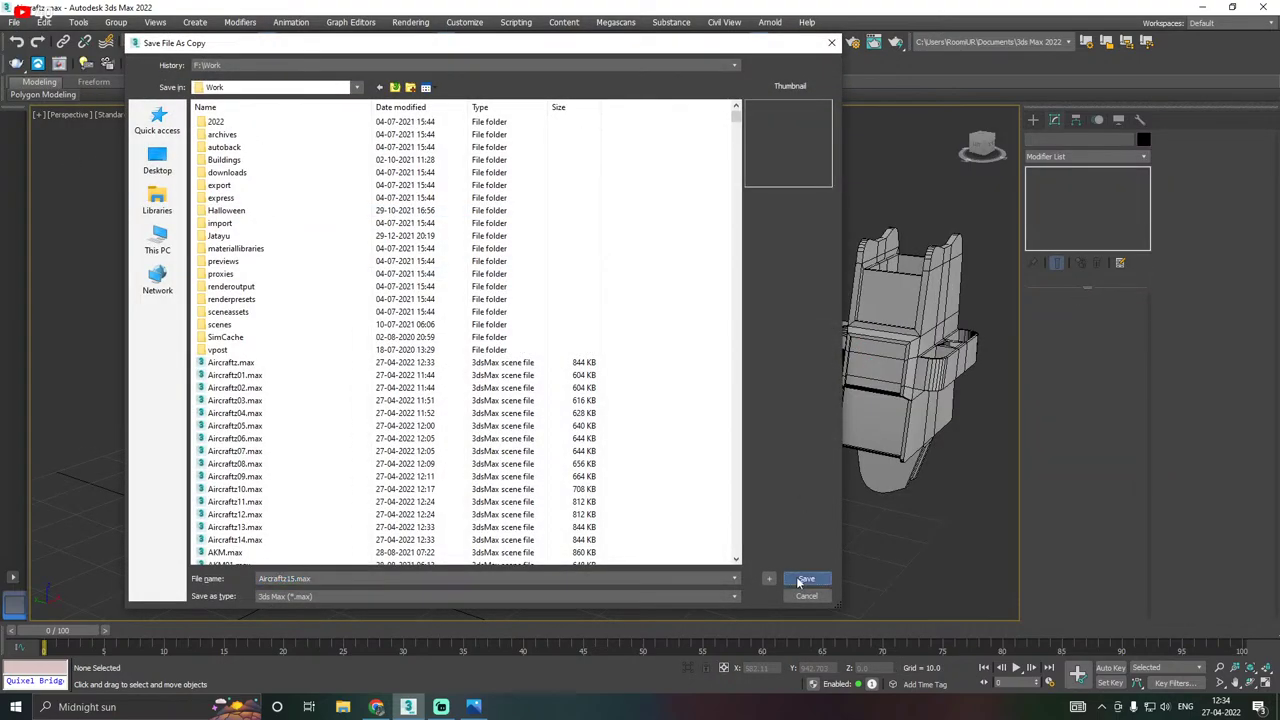
left_click(803, 580)
left_click(18, 22)
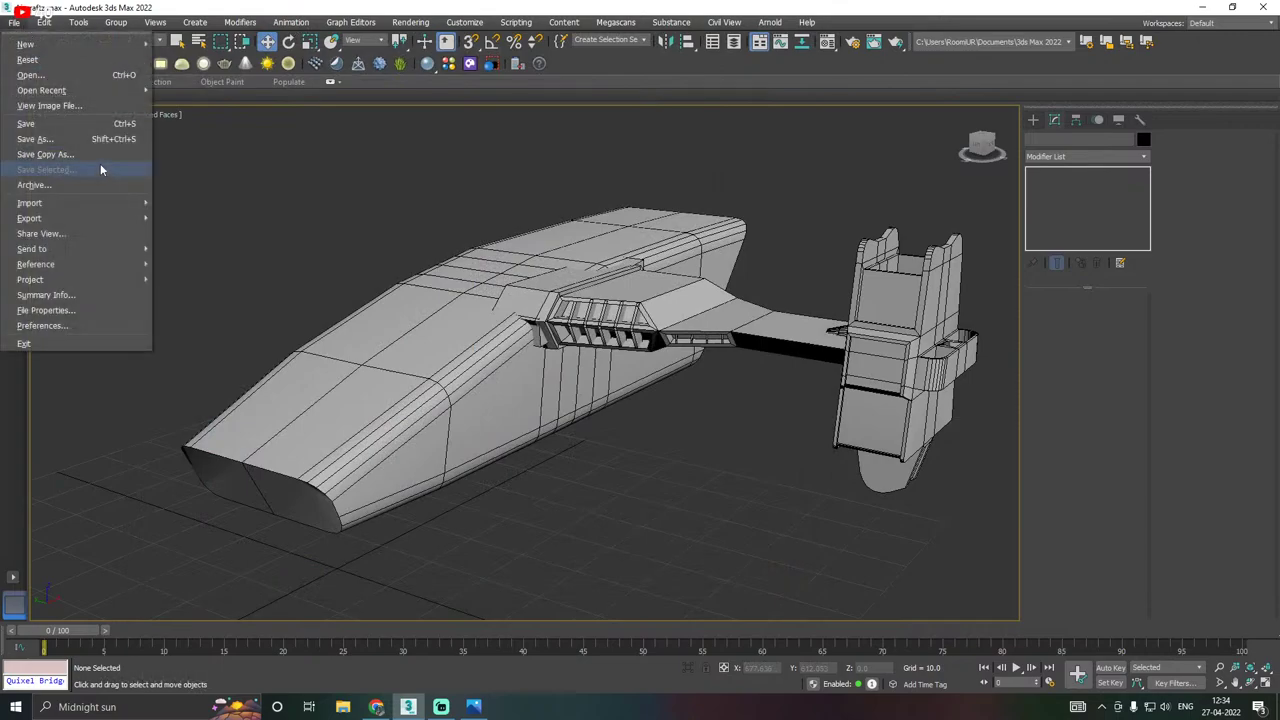
left_click(70, 165)
left_click(806, 580)
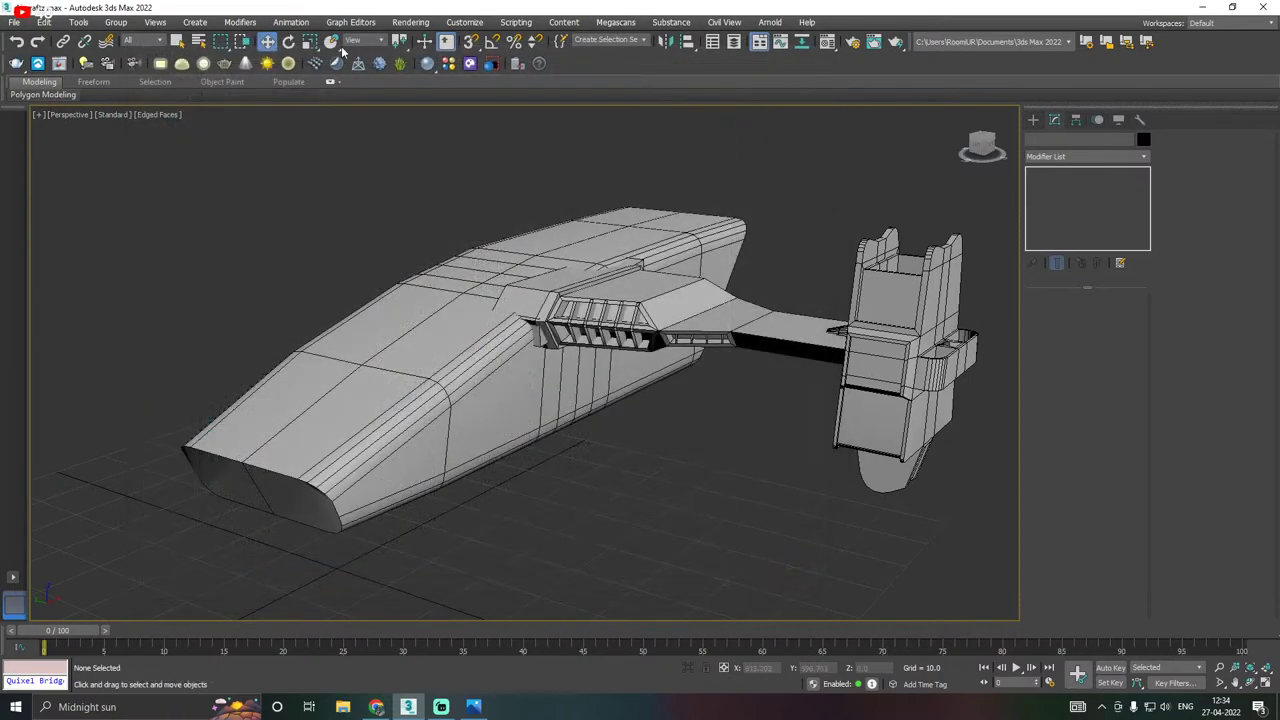
left_click(16, 23)
left_click(30, 123)
Select the arm and pick the two top polygons of its tapered neck and narrow outer section.
middle_click_drag(697, 199, 668, 188)
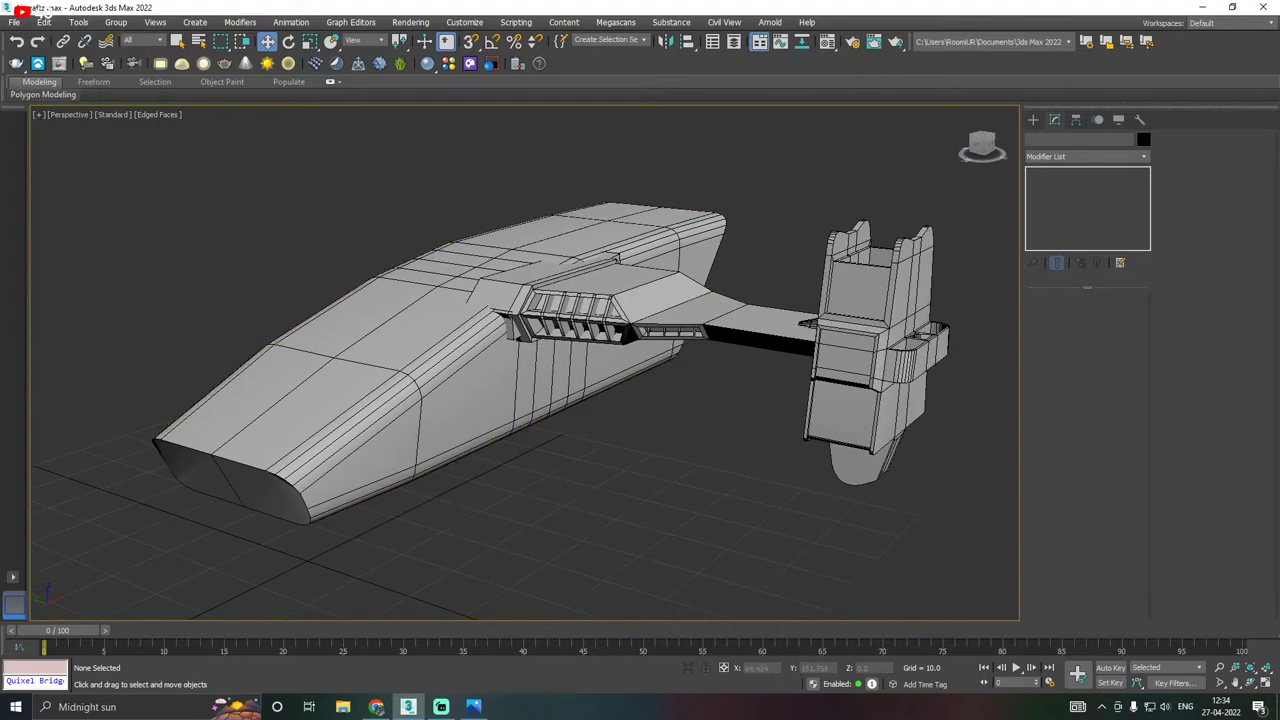
key("alt+Tab")
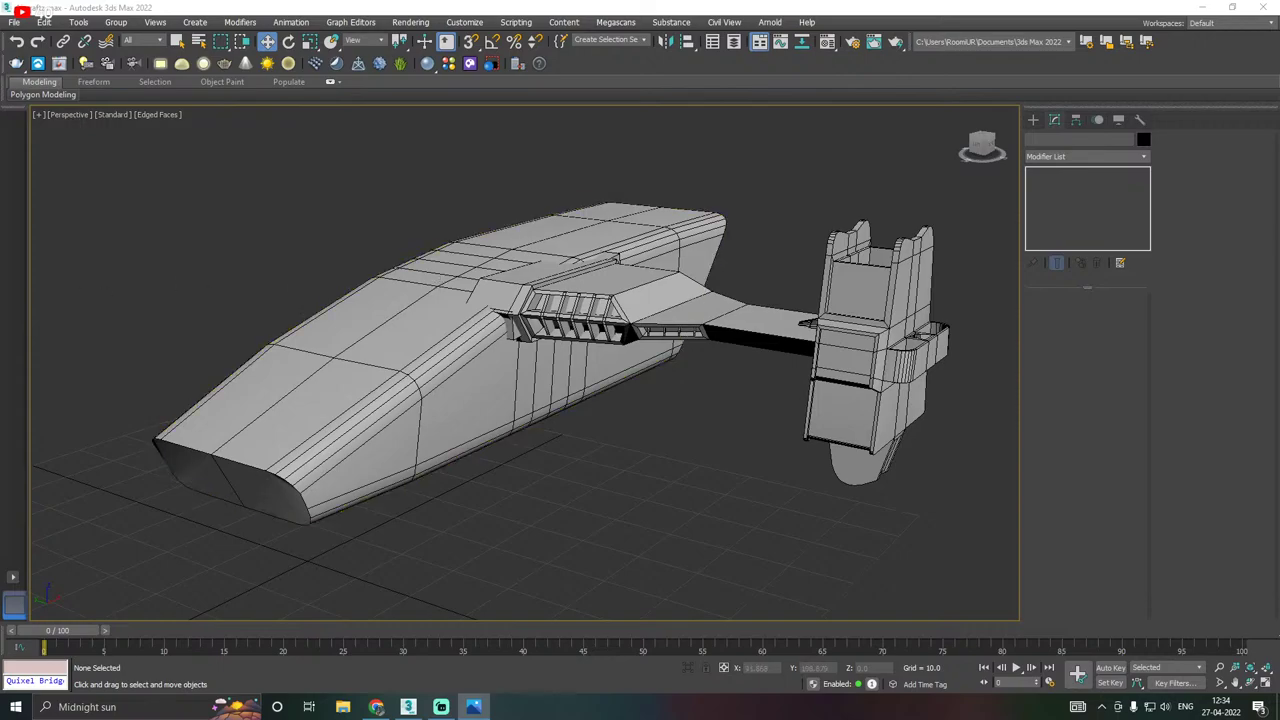
left_click(743, 306)
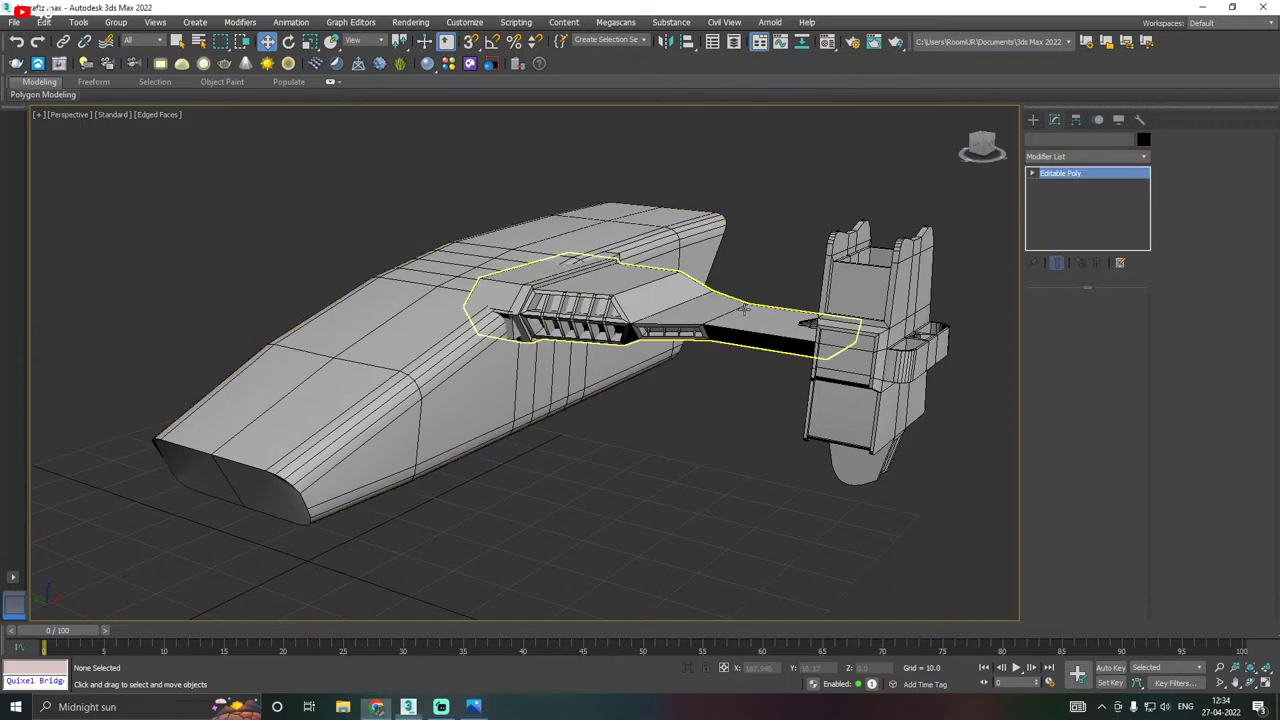
middle_click_drag(743, 306, 644, 345, "alt")
scroll(644, 345, "up", 6)
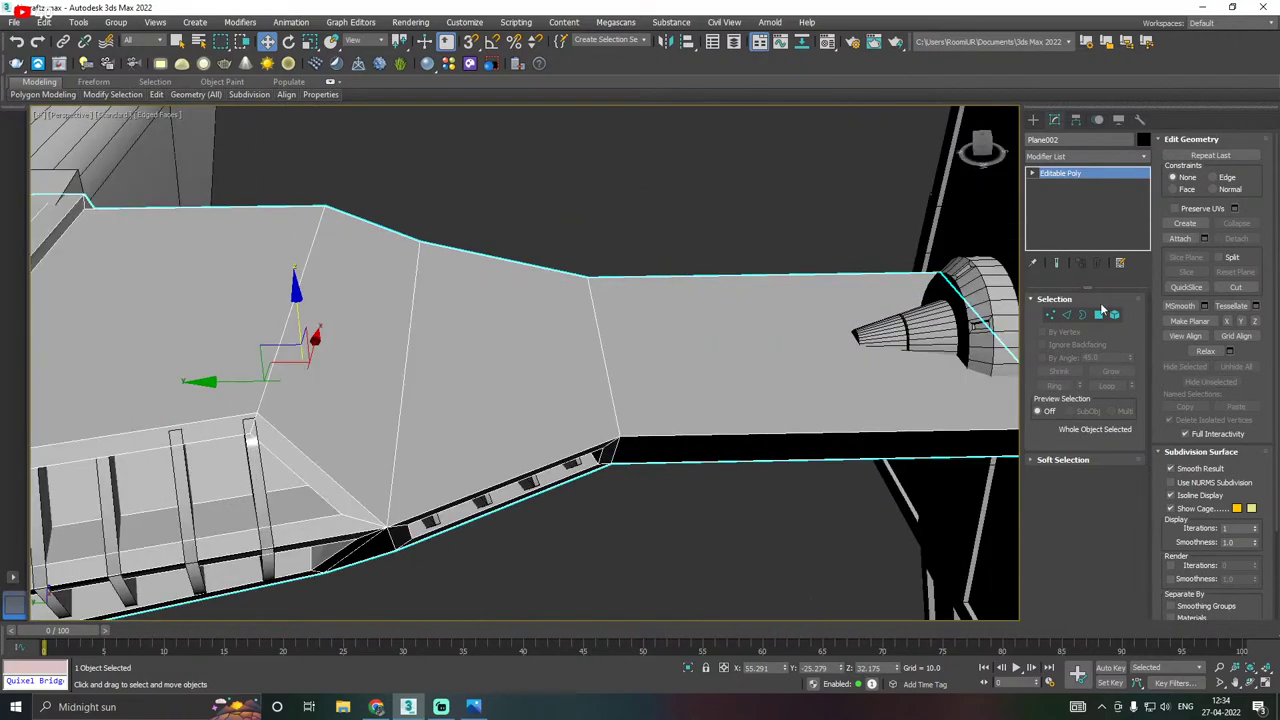
left_click(1100, 316)
left_click(591, 376)
left_click(698, 363, "ctrl")
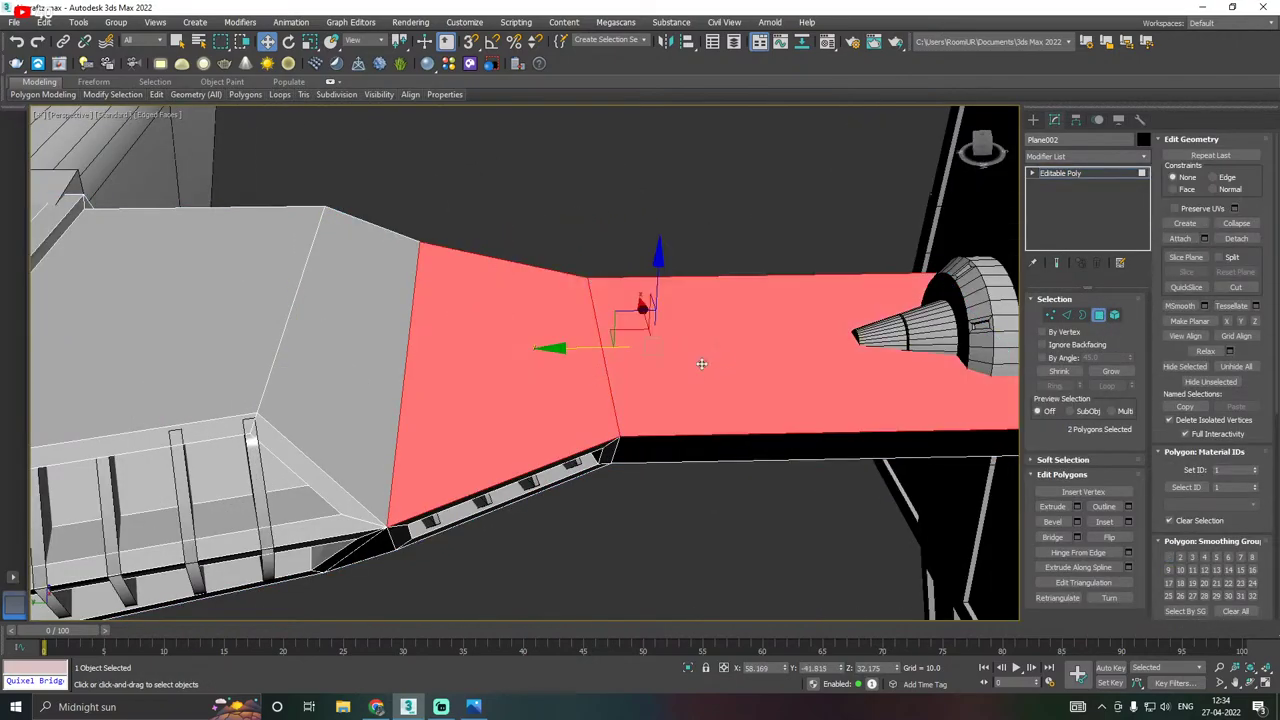
middle_click_drag(766, 353, 808, 338, "alt")
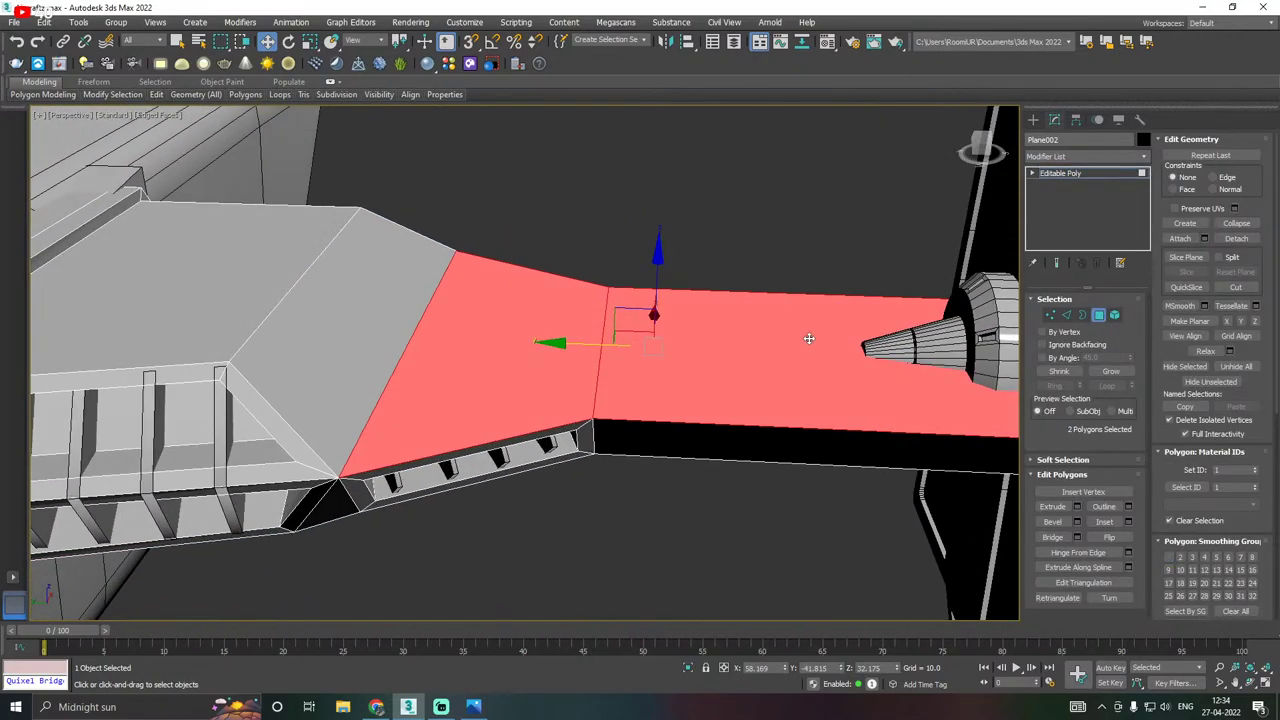
left_click(1128, 522)
middle_click_drag(700, 410, 746, 417, "alt")
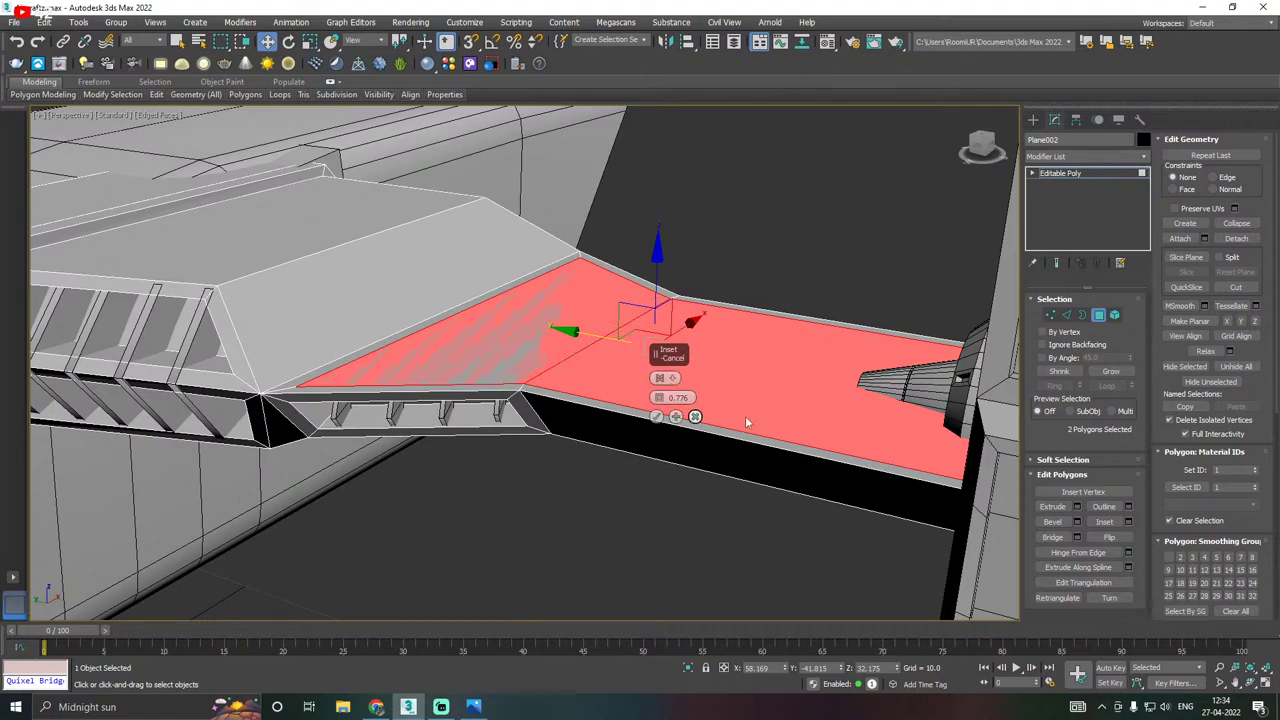
middle_click_drag(745, 416, 799, 416, "alt")
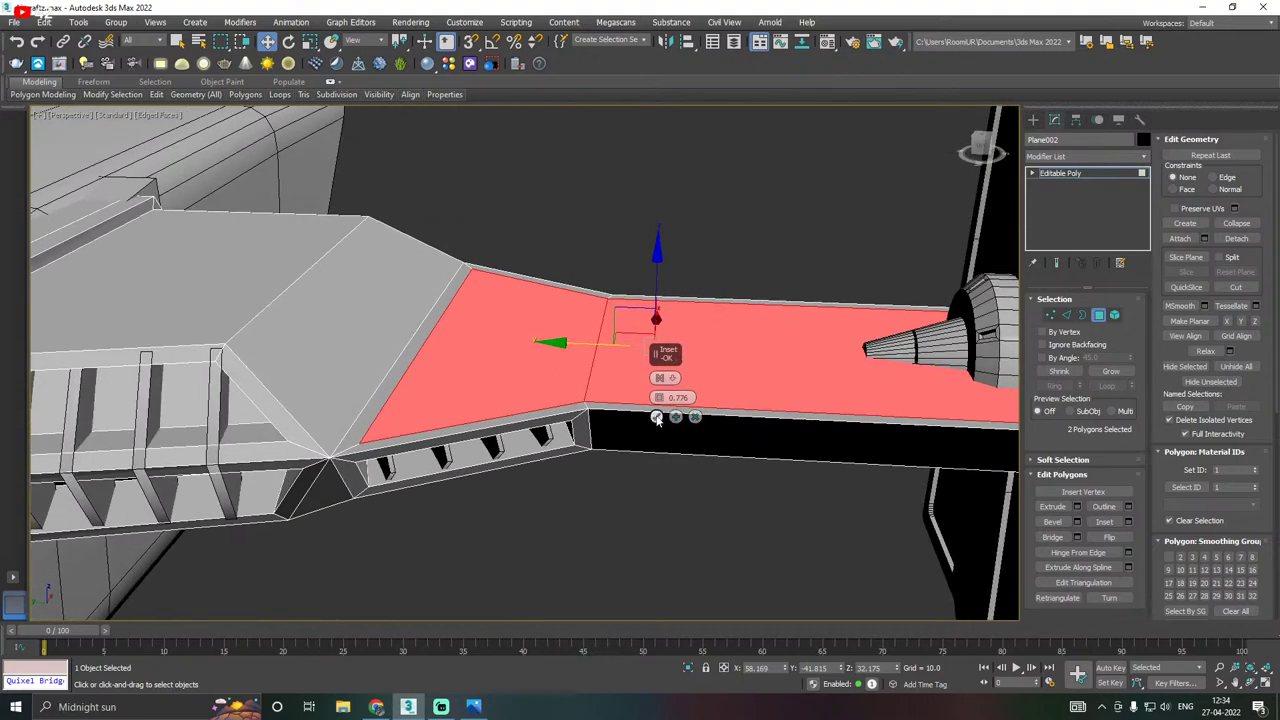
left_click(697, 417)
middle_click_drag(681, 409, 702, 408, "alt")
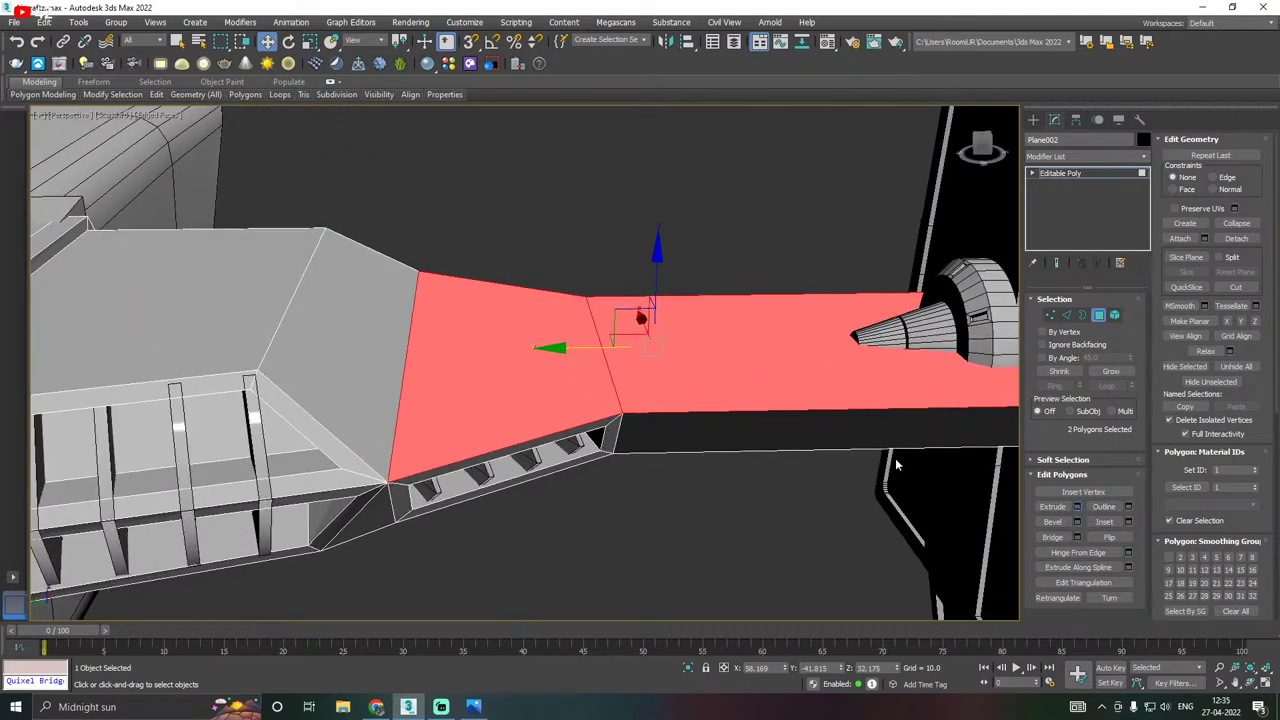
left_click(1077, 506)
middle_click_drag(680, 448, 626, 458, "alt")
left_click_drag(659, 398, 667, 432)
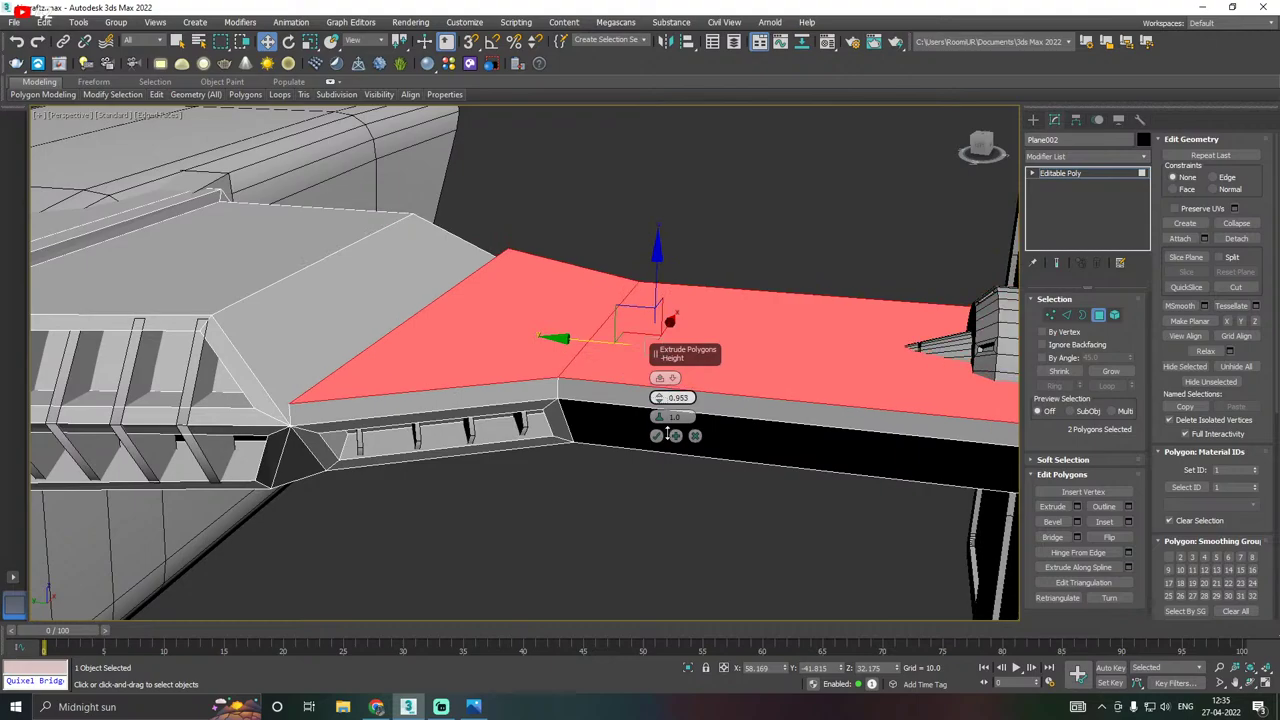
left_click(695, 435)
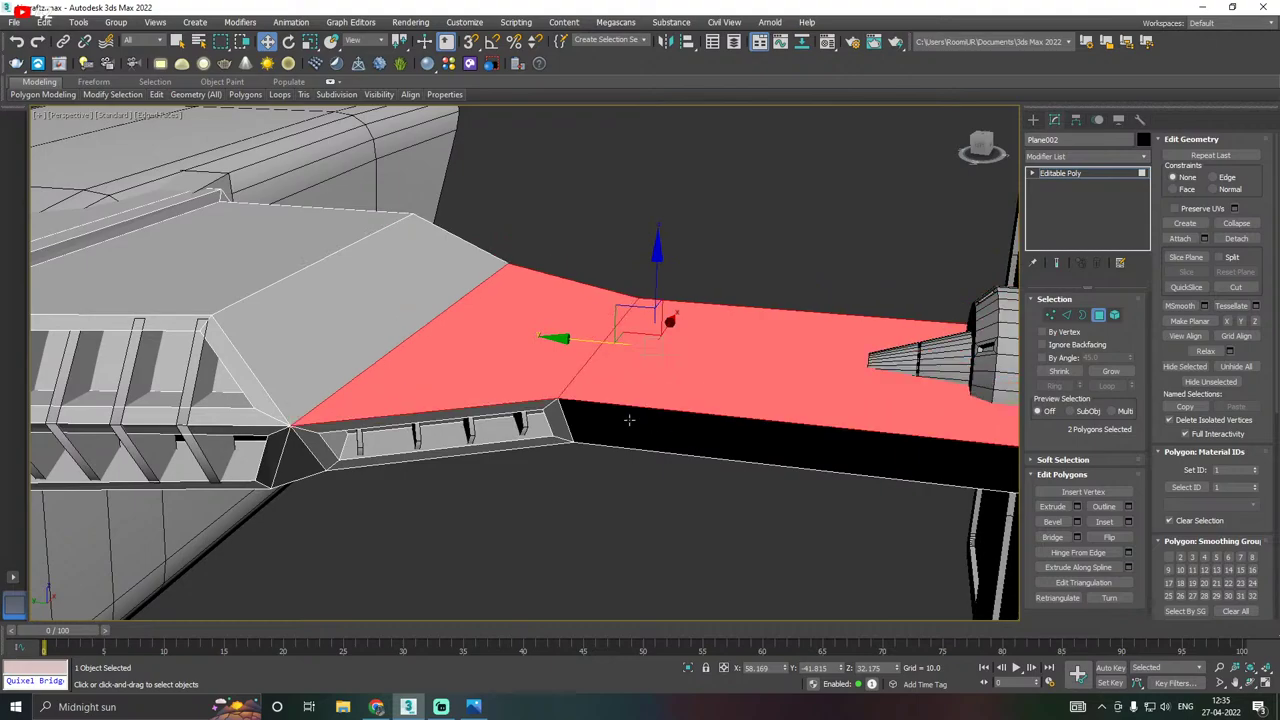
Add the sloping polygon on the fuselage side of the arm's neck to the two selected top polygons.
left_click(350, 359, "ctrl")
mouse_move(434, 343)
middle_mouse_down("alt")
mouse_move(451, 334)
mouse_move(455, 351)
middle_mouse_up("alt")
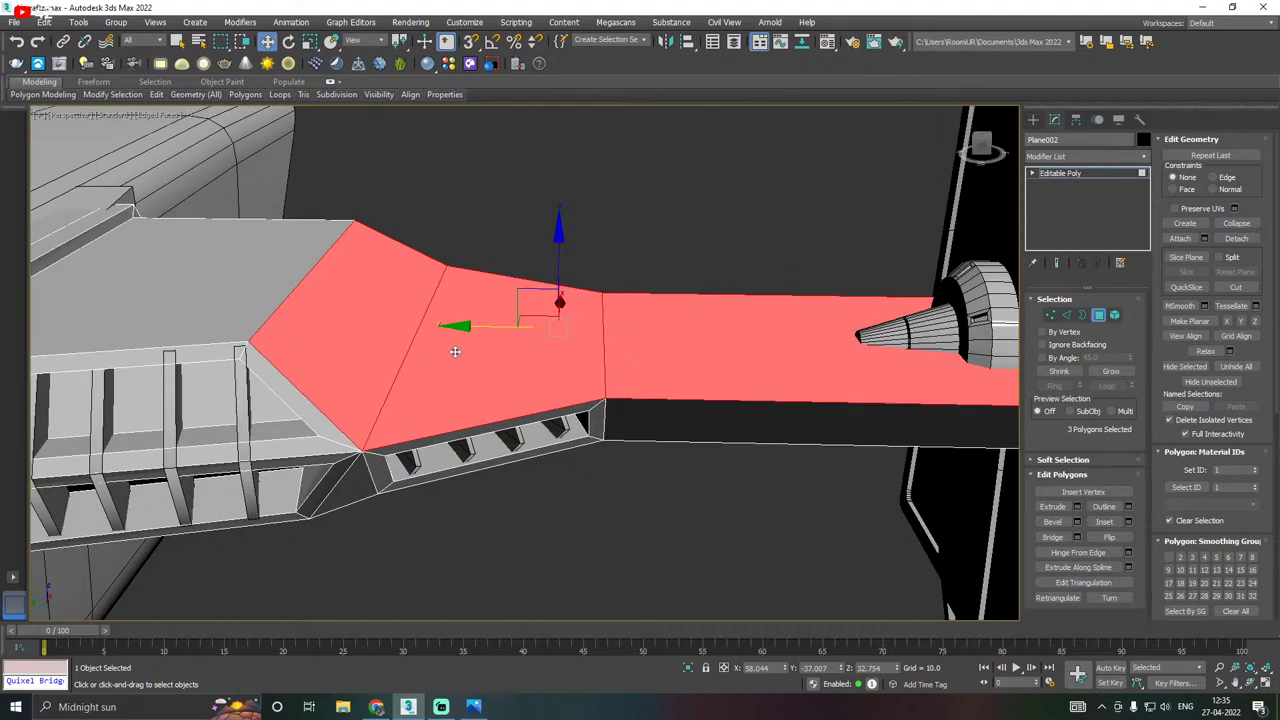
left_click(1079, 506)
middle_click_drag(607, 414, 508, 420, "alt")
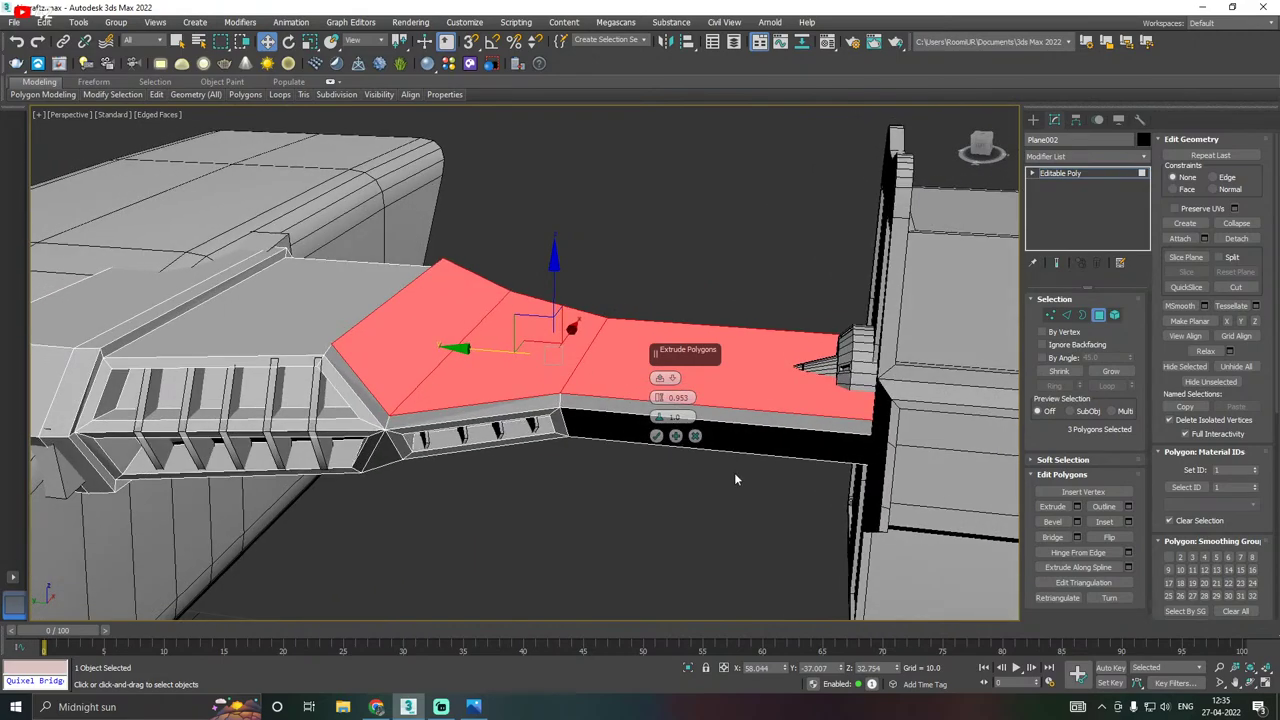
left_click(695, 437)
Add the wide top polygon nearest the fuselage to the selection and extrude all four top polygons by 0.953.
left_click(296, 368, "ctrl")
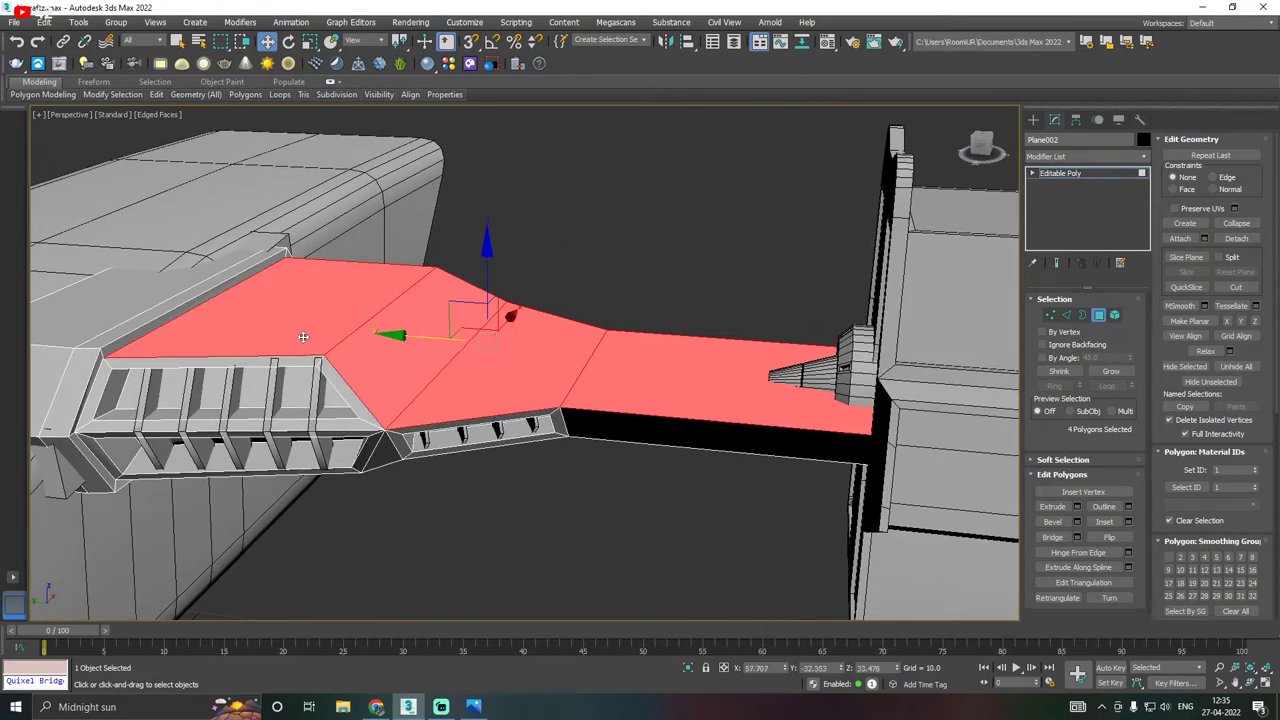
scroll(374, 354, "up", 2)
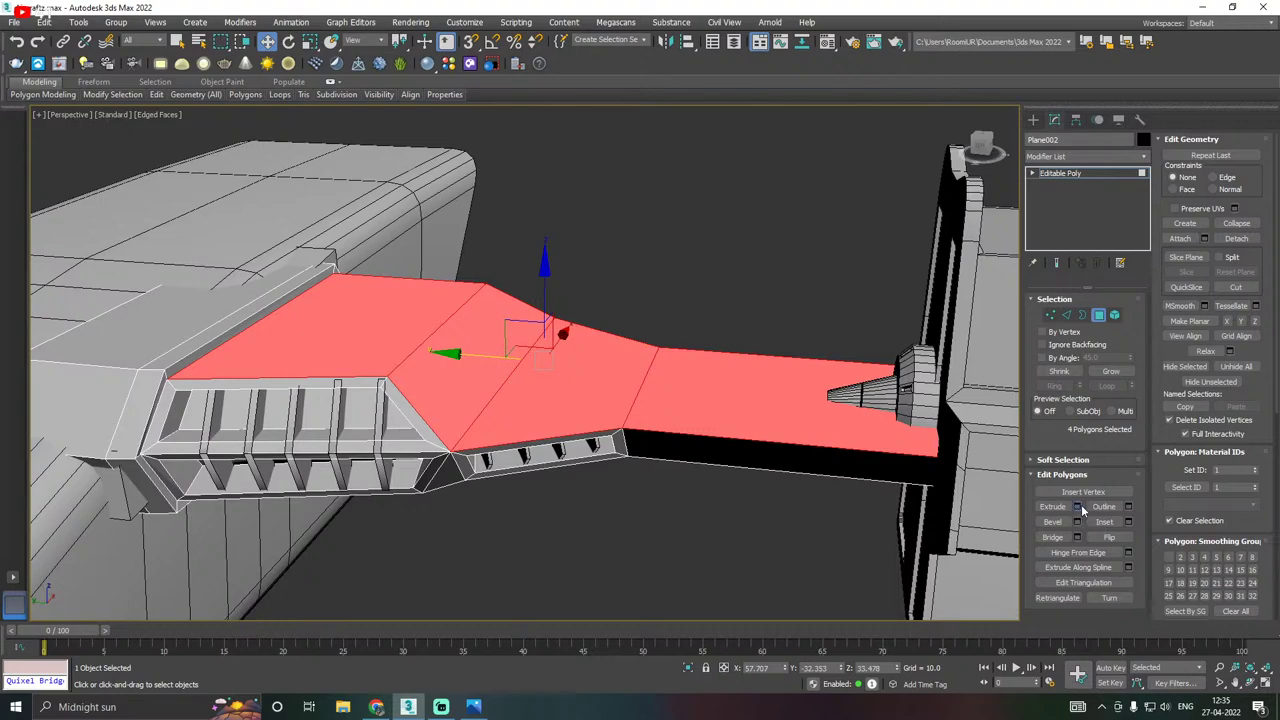
left_click(1077, 507)
middle_click_drag(598, 392, 560, 390, "alt")
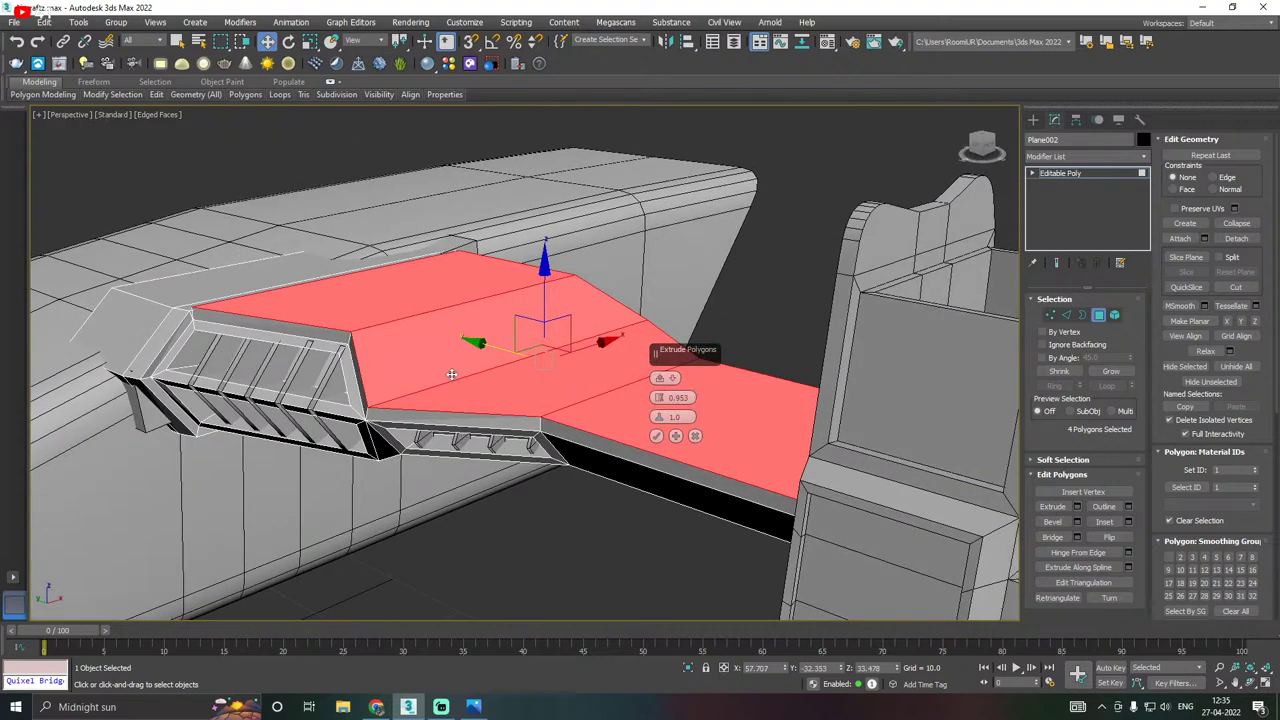
middle_click_drag(452, 374, 565, 391, "alt")
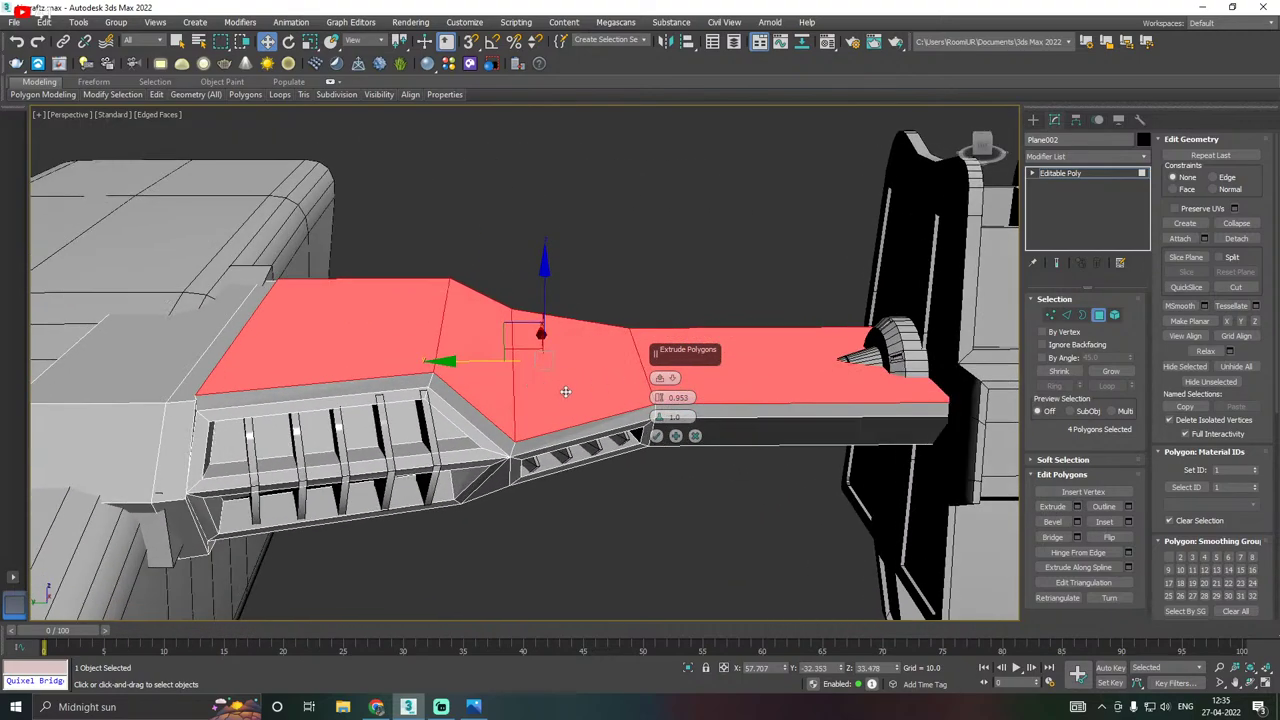
left_click(656, 437)
Scale the four extruded top polygons narrower along the X axis to slope the long sides of the raised plate.
middle_click_drag(656, 437, 678, 397, "alt")
scroll(604, 370, "up", 3)
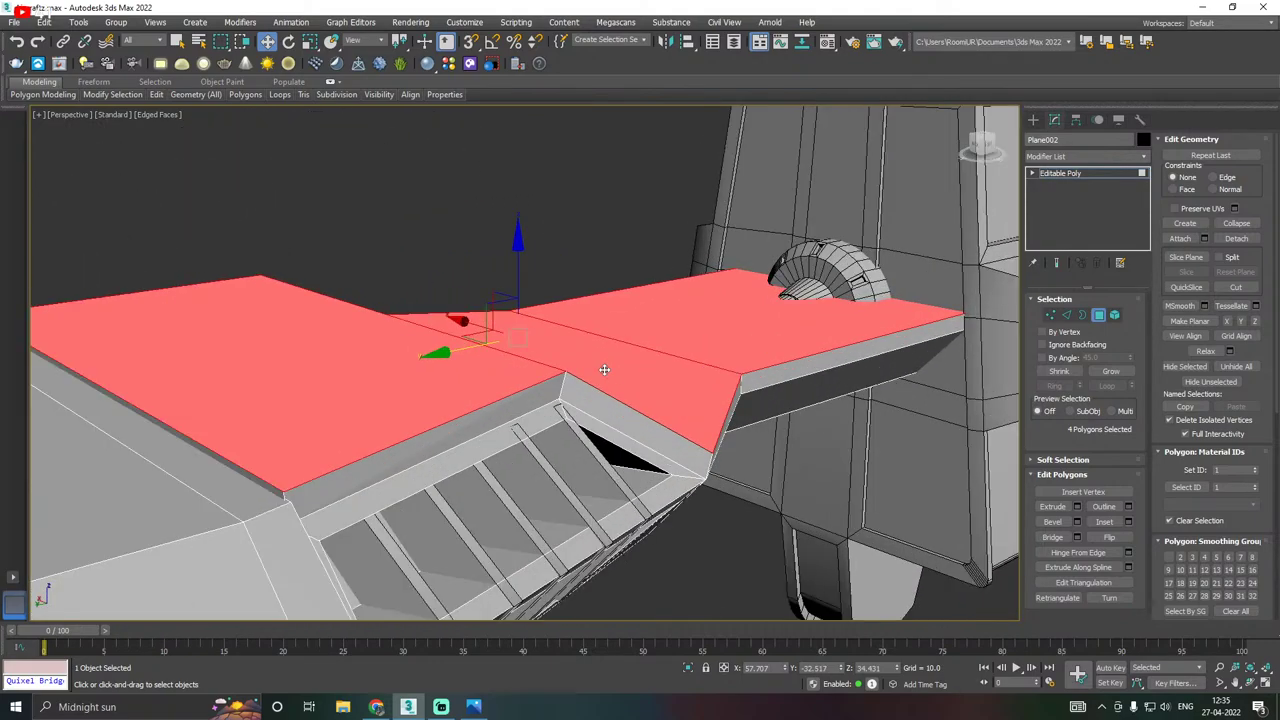
key("r")
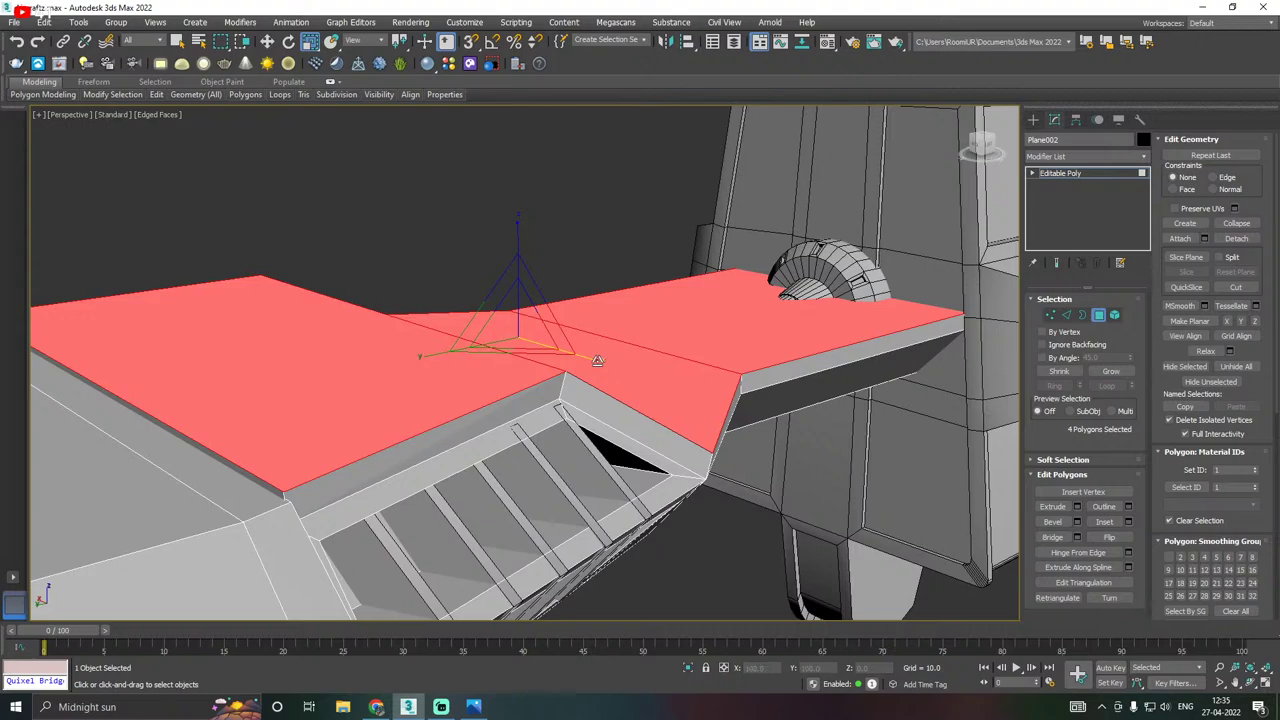
double_click(597, 360)
key("ctrl+z")
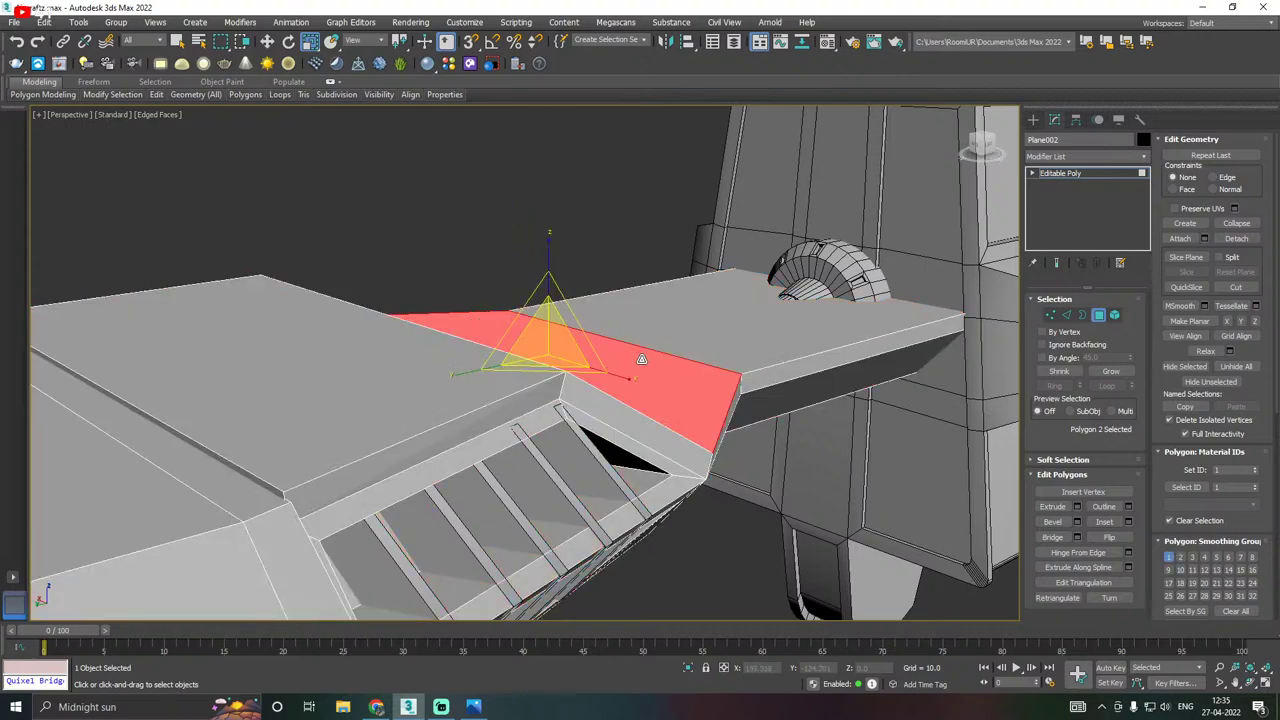
key("ctrl+z")
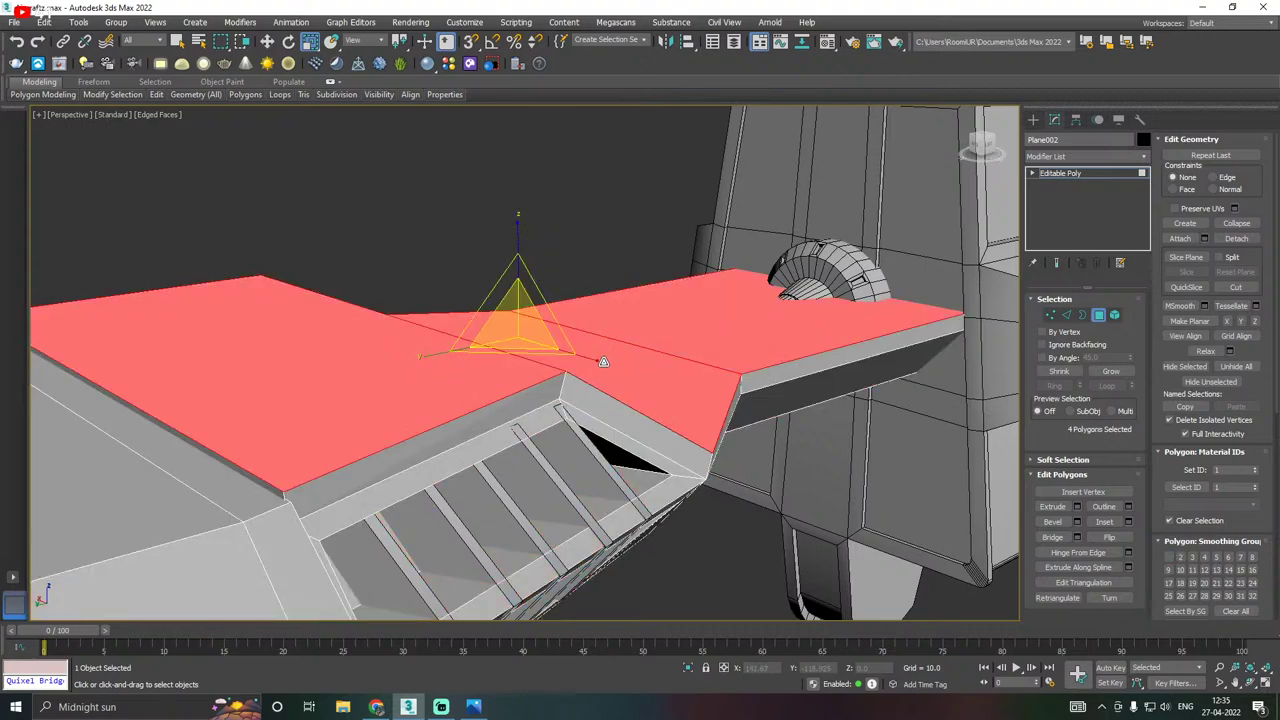
left_click_drag(599, 359, 591, 355)
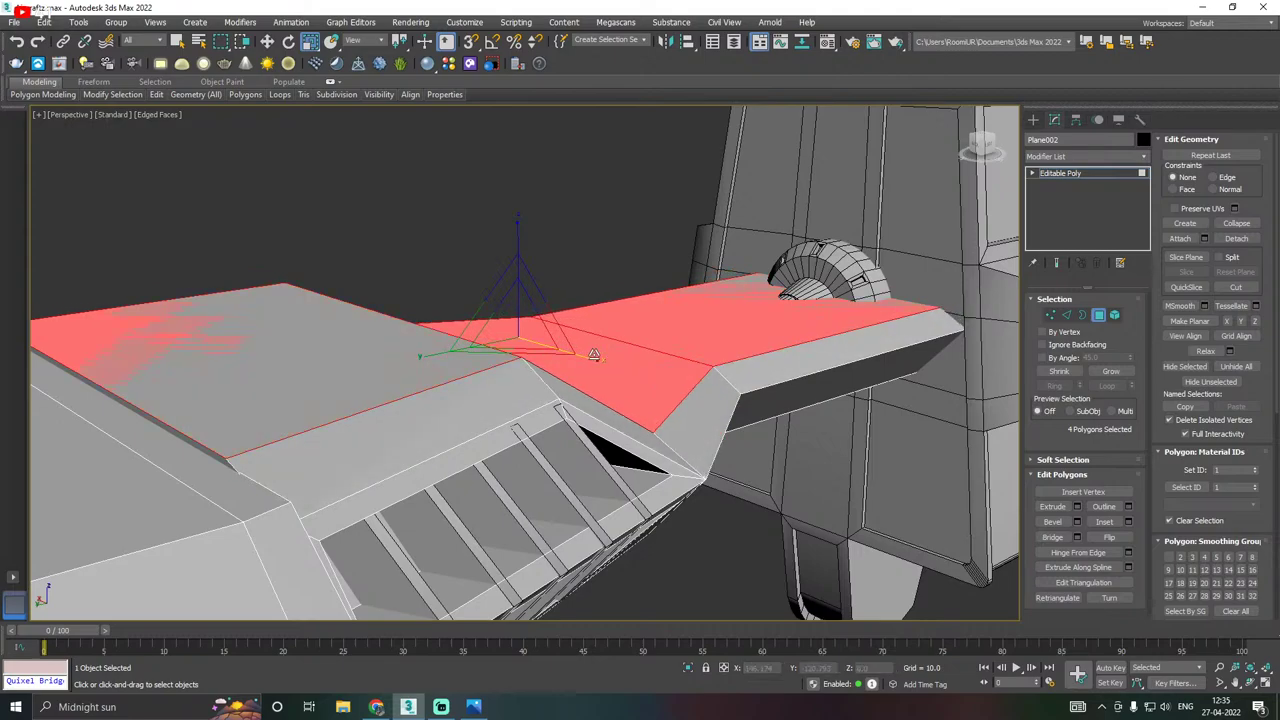
Raise the narrowed top polygons of the arm by about 0.314 along Z.
middle_click_drag(633, 355, 806, 376, "alt")
key("w")
left_click_drag(748, 287, 746, 277)
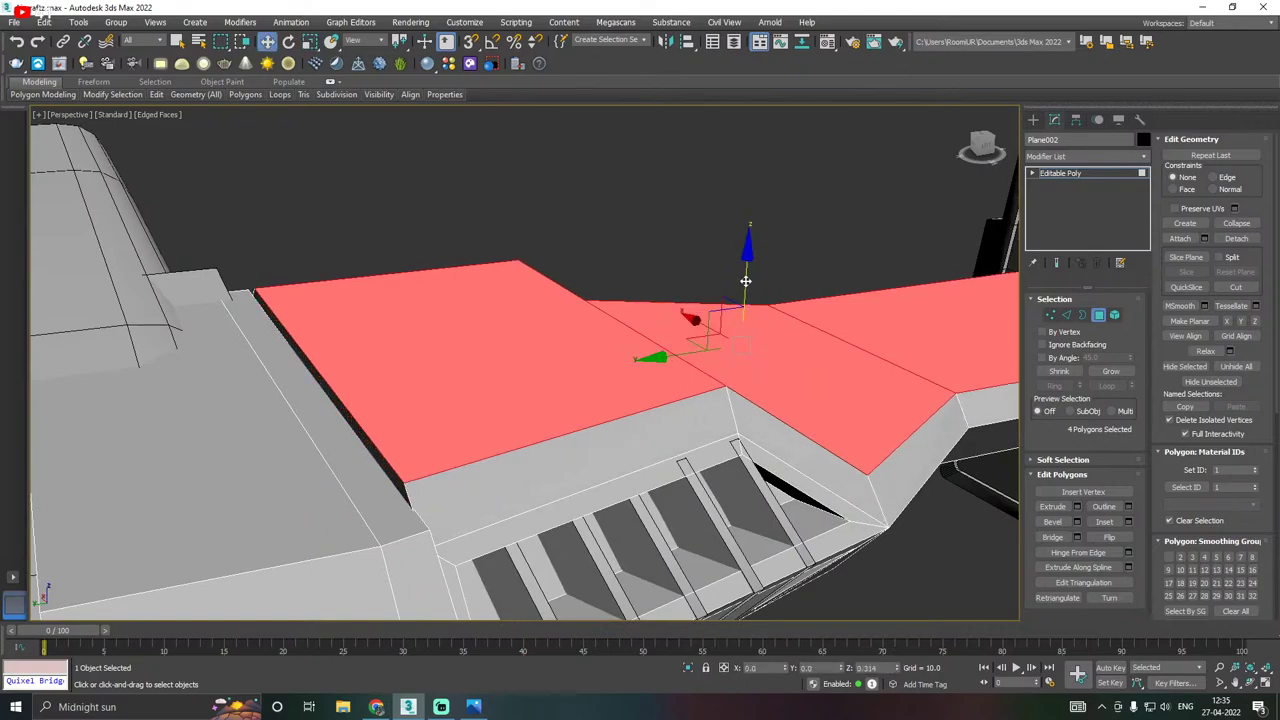
Slide the raised plate's fuselage-side top edge outward to about Y -13.755 to slope that end, and leave edge editing.
left_click(1066, 314)
left_click(381, 455)
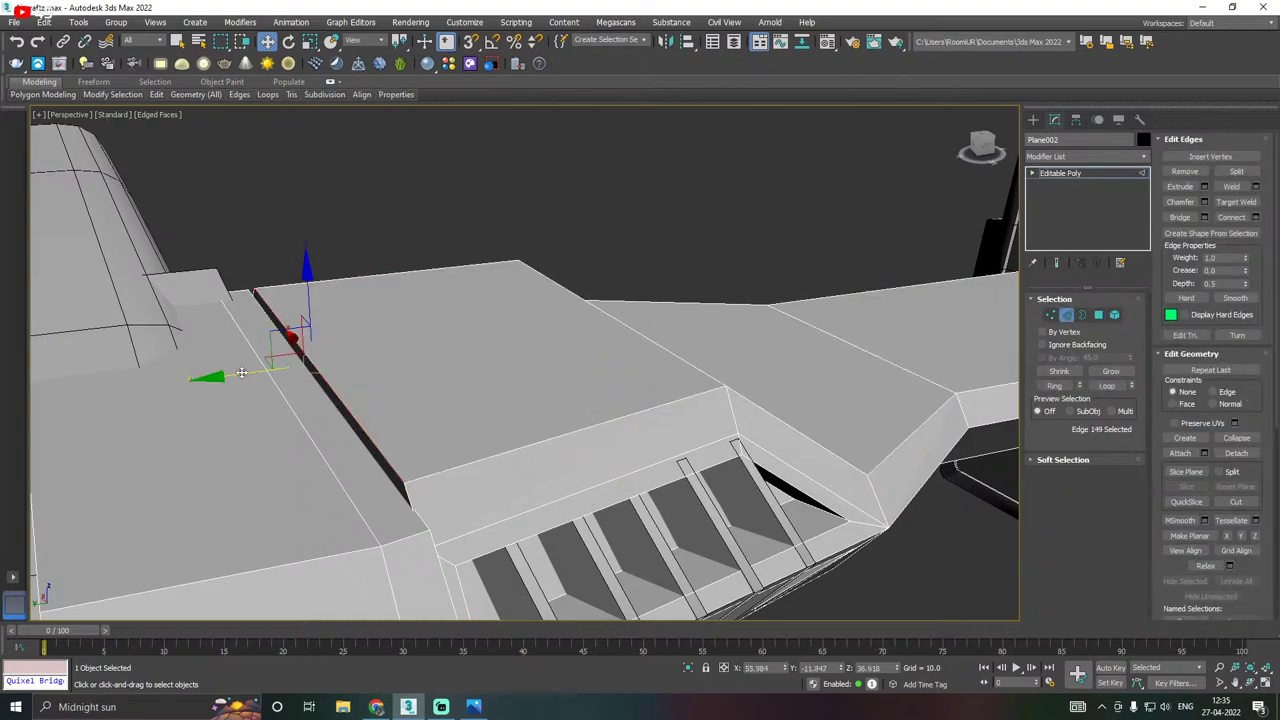
left_click_drag(244, 373, 351, 355)
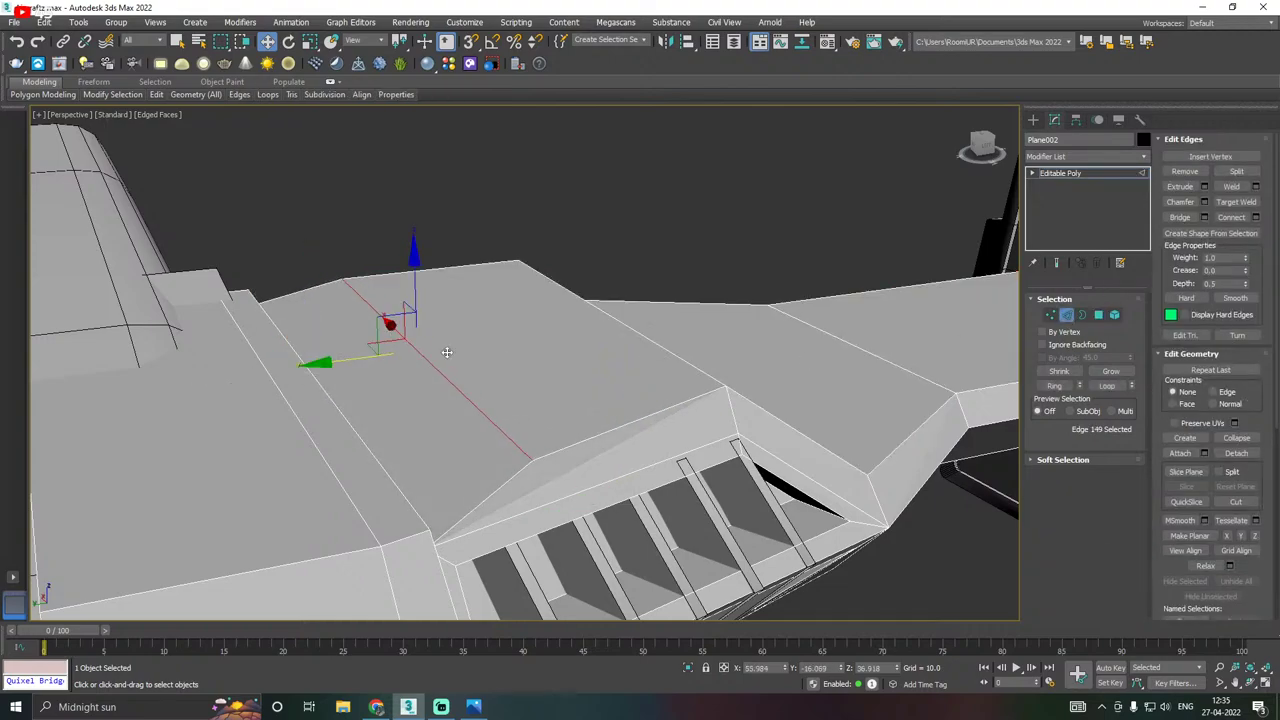
middle_click_drag(590, 350, 356, 347, "alt")
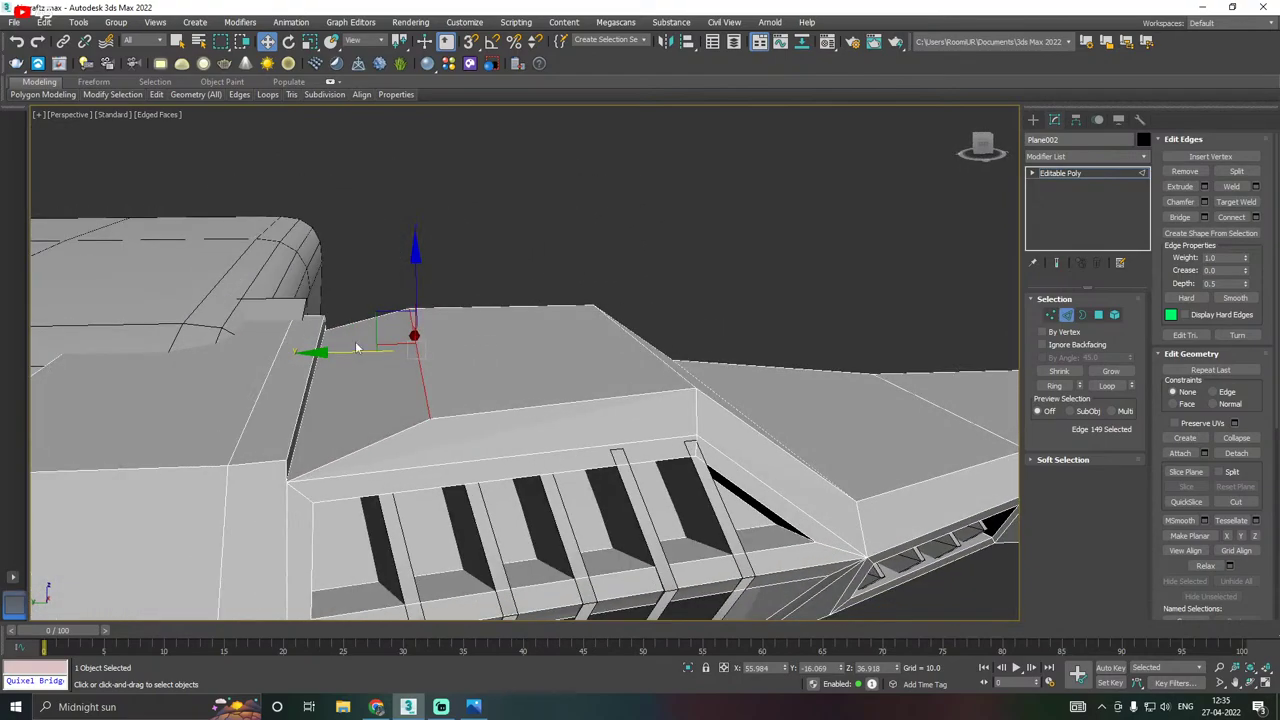
left_click_drag(348, 352, 290, 352)
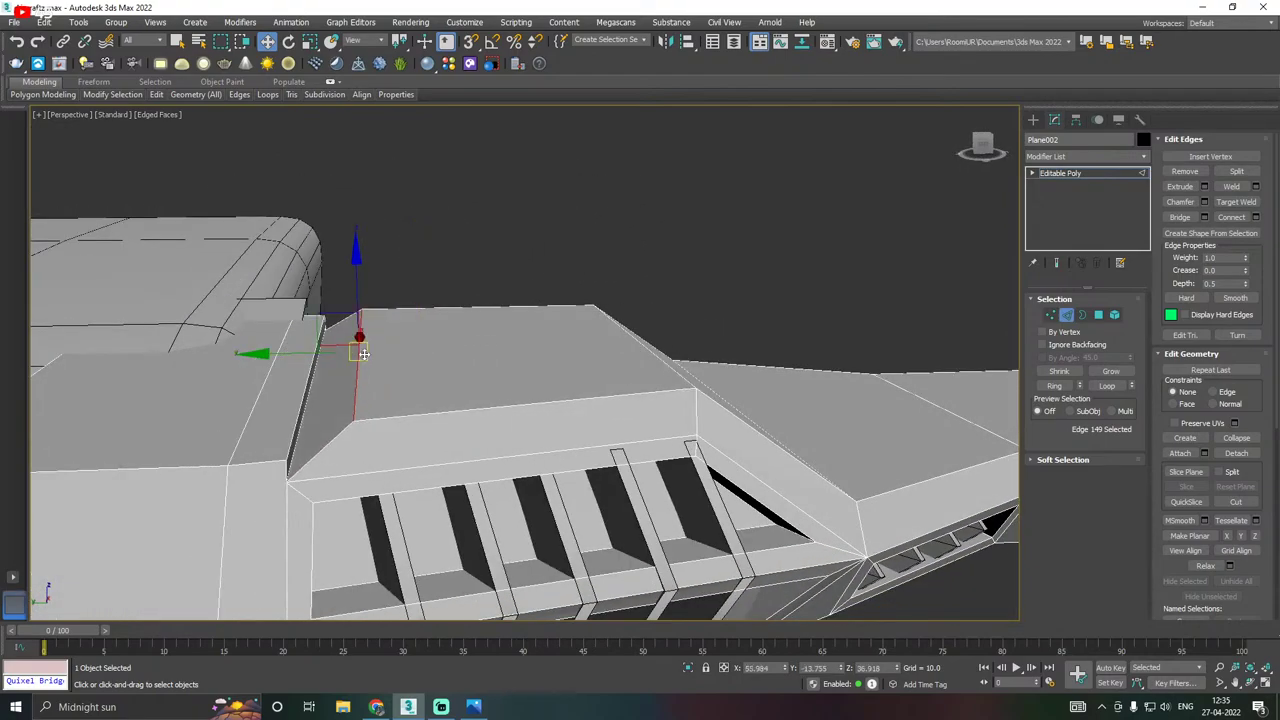
middle_click_drag(390, 352, 634, 349, "alt")
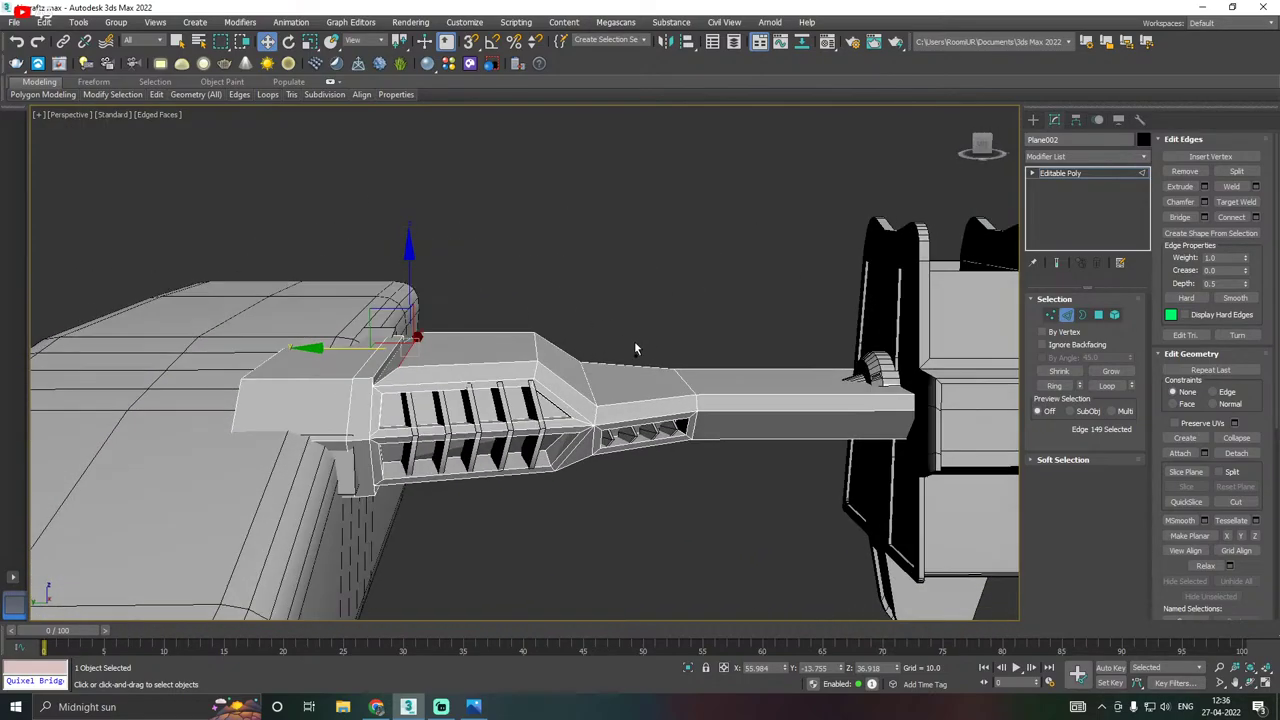
middle_click_drag(779, 376, 617, 378, "alt")
scroll(759, 360, "down", 5)
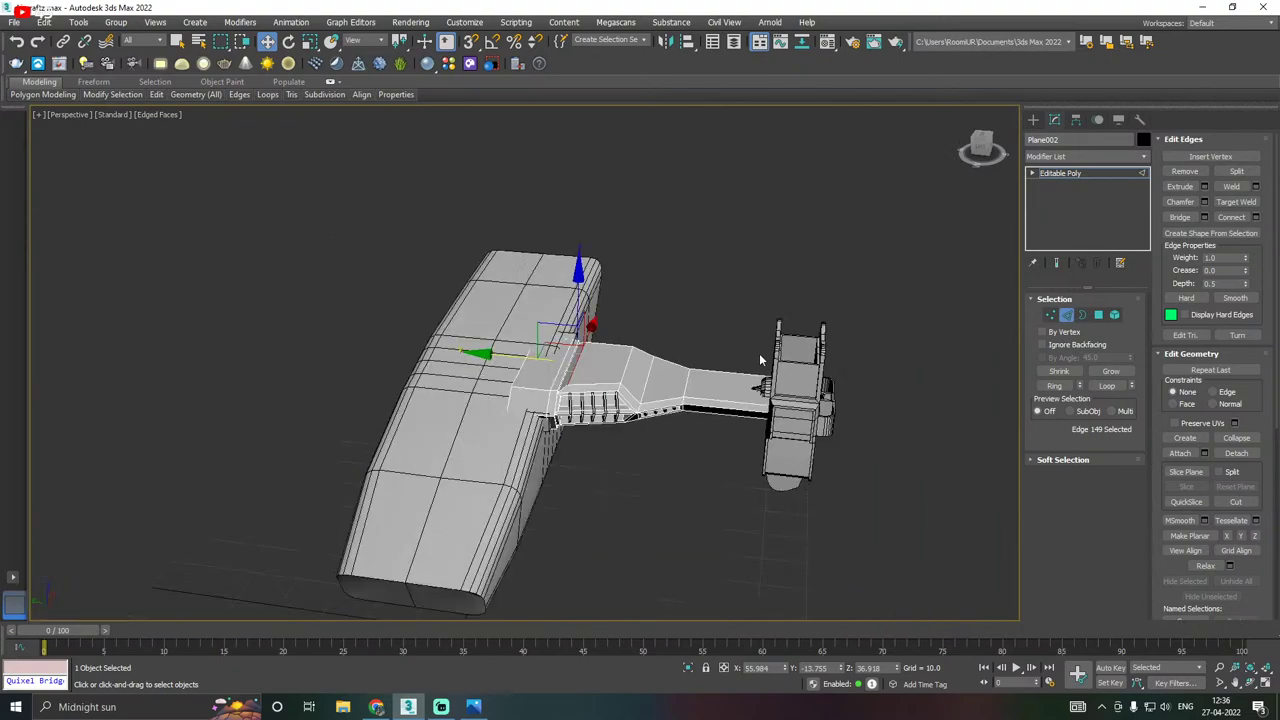
left_click(1060, 173)
middle_click_drag(740, 282, 805, 261, "alt")
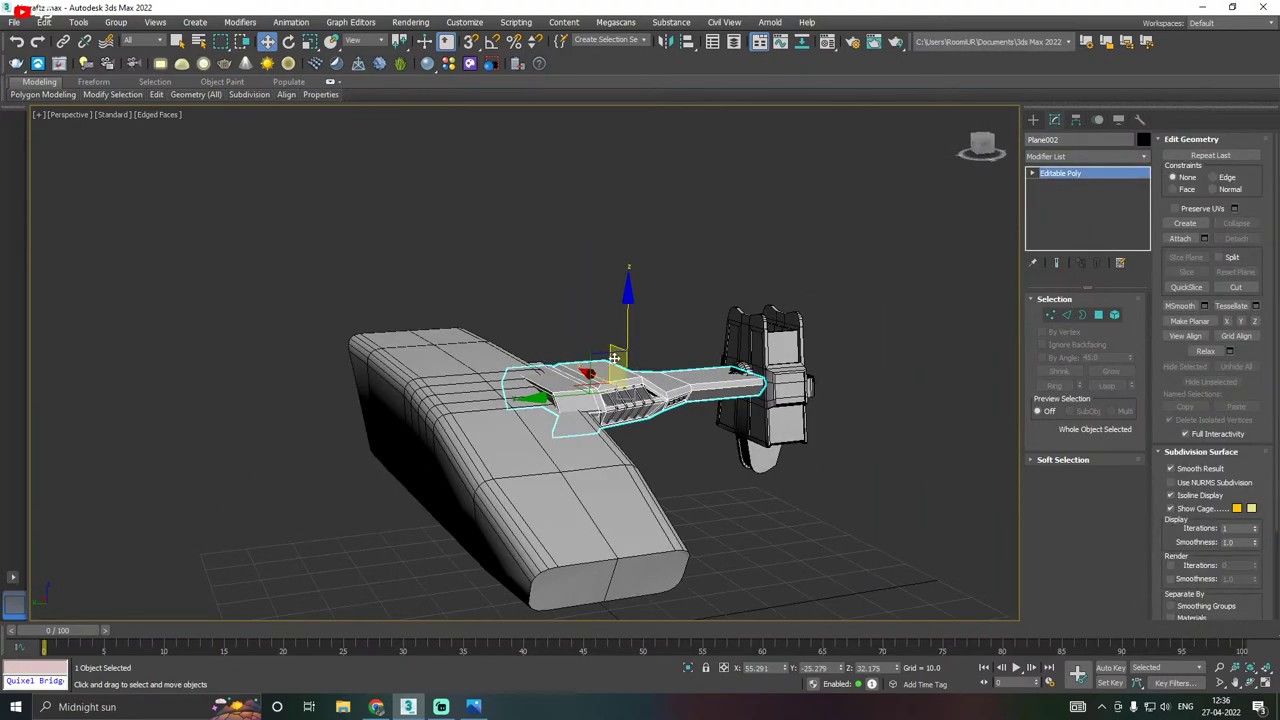
Save a copy of the scene as Aircraftz17.max and save the current scene file.
left_click(16, 22)
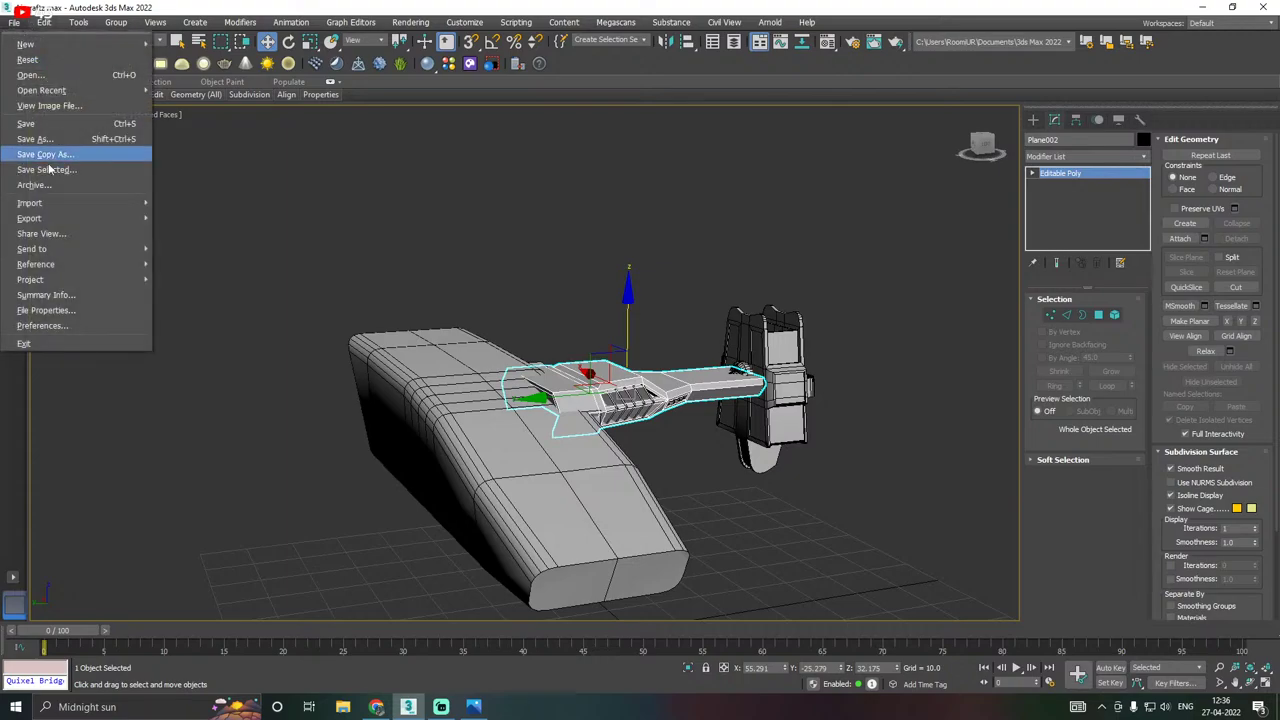
left_click(35, 152)
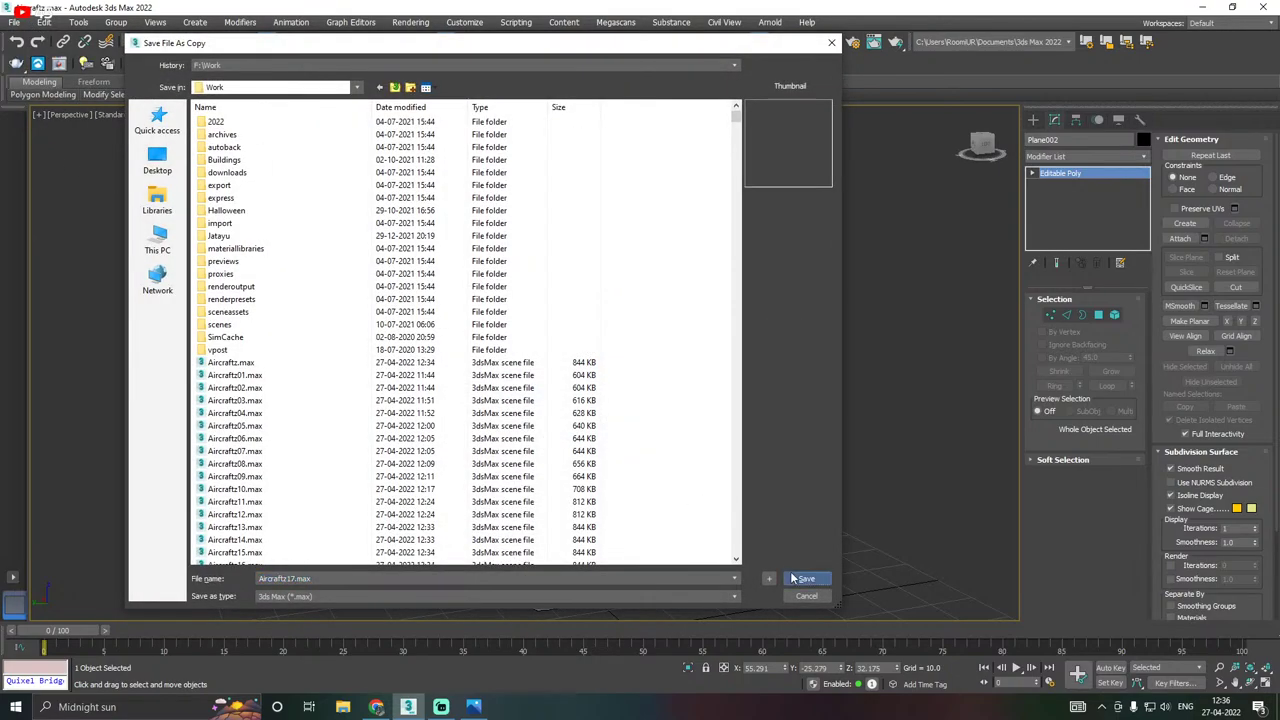
left_click(806, 578)
left_click(16, 22)
left_click(363, 226)
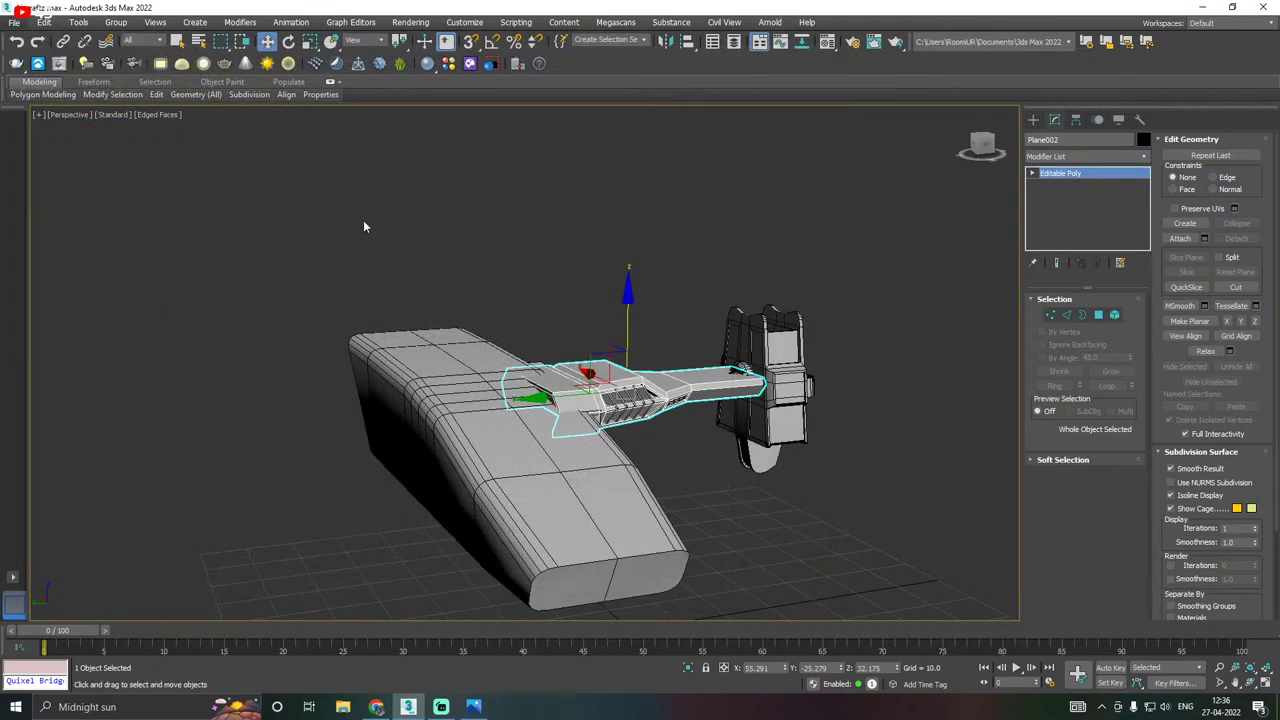
left_click(806, 578)
left_click(16, 23)
left_click(33, 123)
Raise the cone-tipped cylinder on the arm's outer end slightly along Z, and clear the selection.
middle_click_drag(580, 240, 762, 292, "alt")
left_click_drag(691, 433, 700, 470)
middle_click_drag(700, 470, 726, 446, "alt")
scroll(765, 390, "up", 8)
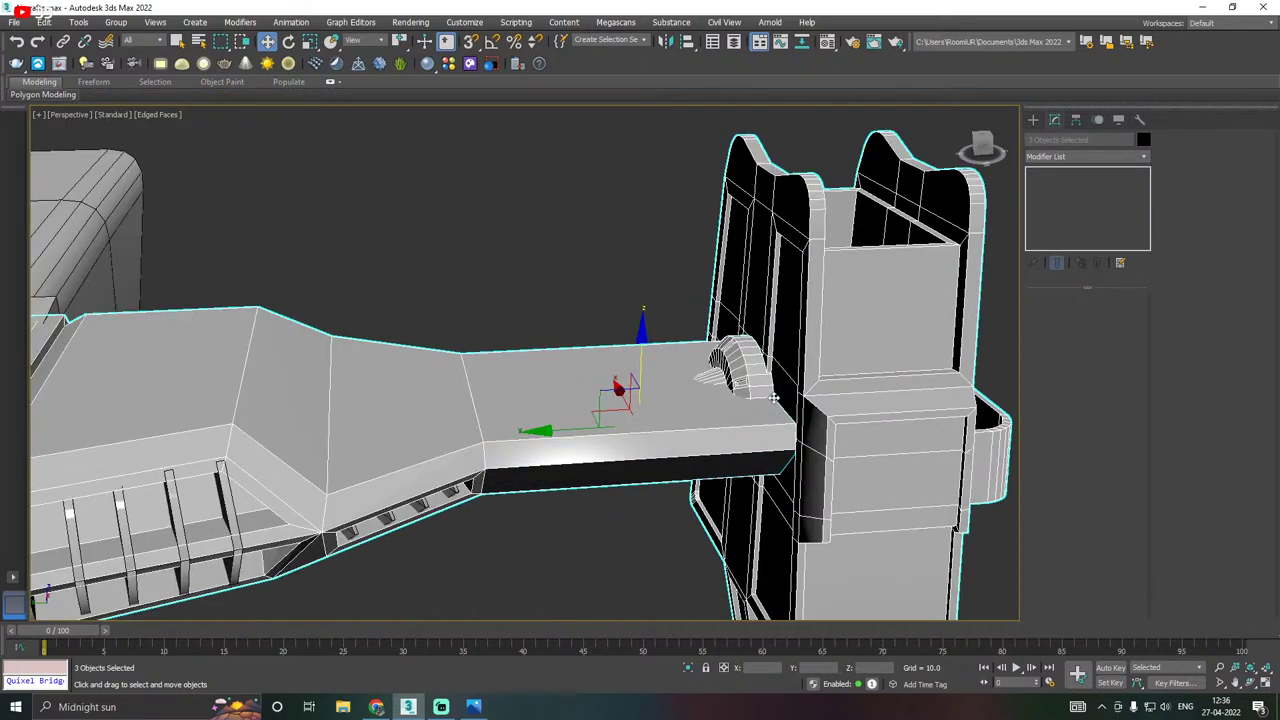
left_click(749, 374)
middle_click_drag(749, 374, 722, 338, "alt")
left_click_drag(733, 342, 732, 326)
scroll(731, 326, "down", 5)
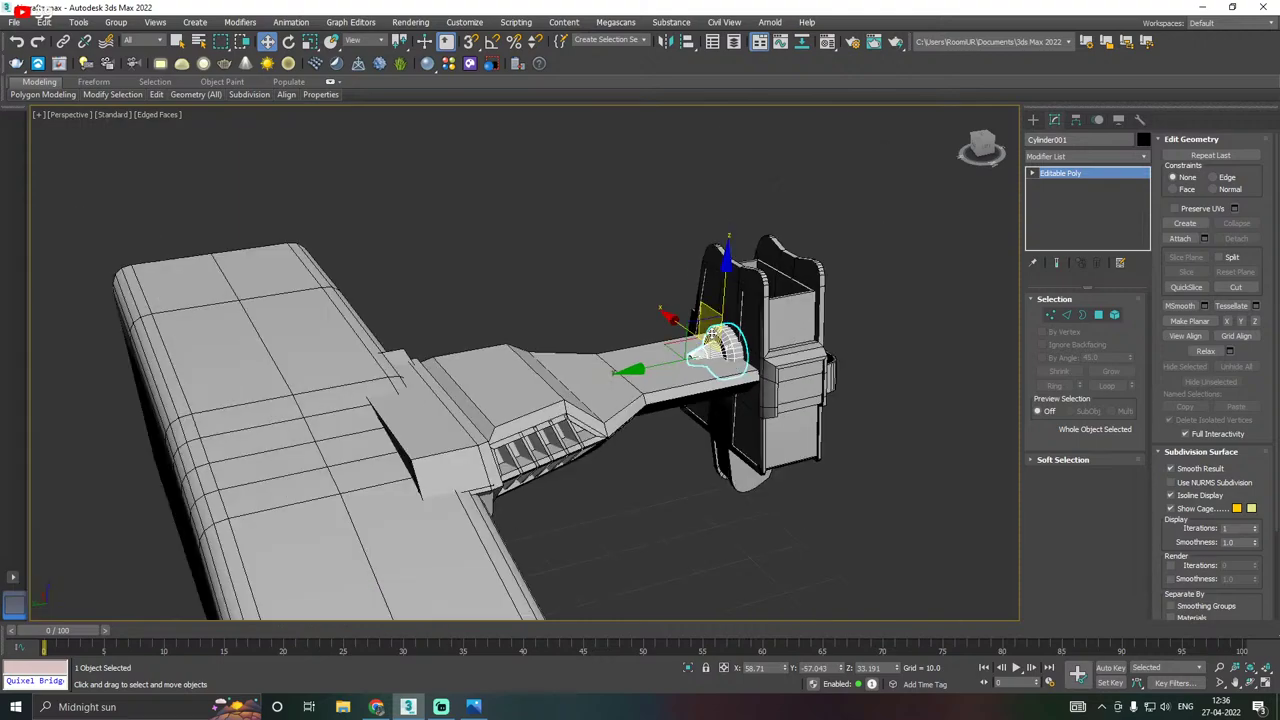
left_click(598, 288)
Select the four objects of the arm and engine assembly.
middle_click_drag(598, 288, 771, 262, "alt")
left_click_drag(349, 472, 348, 470)
middle_click_drag(349, 463, 545, 456)
Try moving the arm and engine assembly away from the fuselage along Y, with and without the side ribs, and undo the moves.
left_click_drag(590, 362, 720, 352)
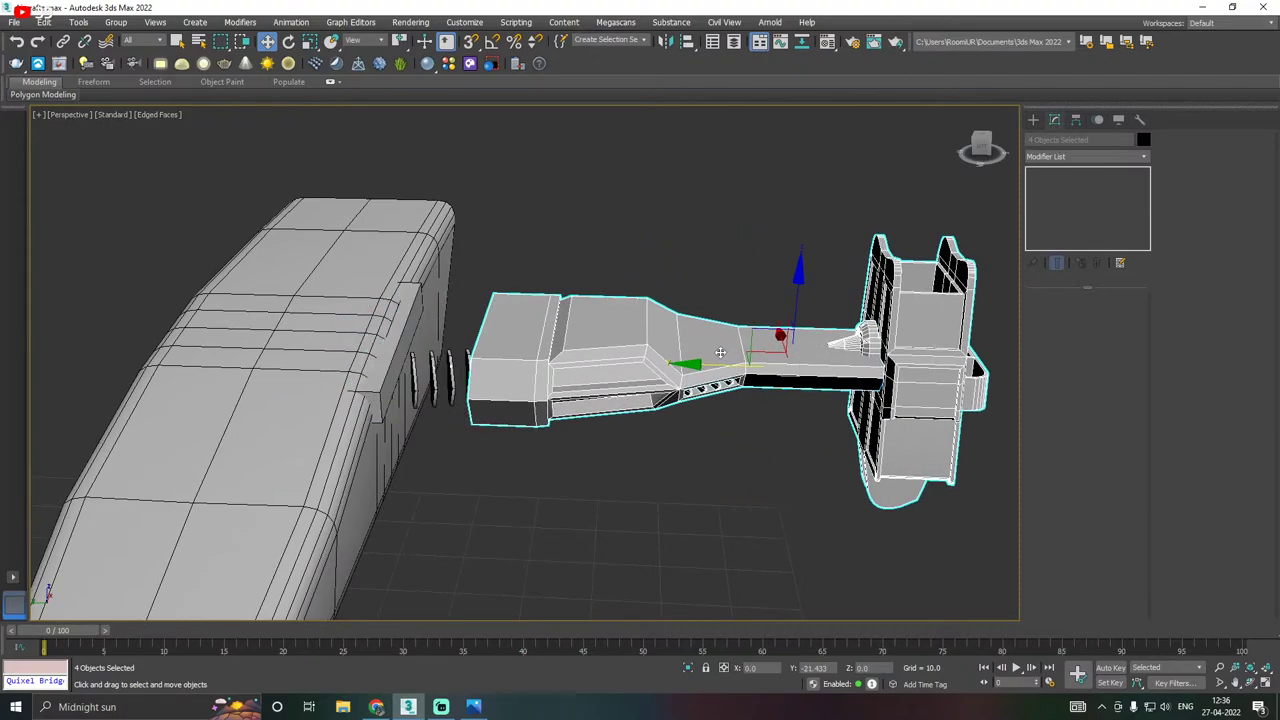
left_click(16, 41)
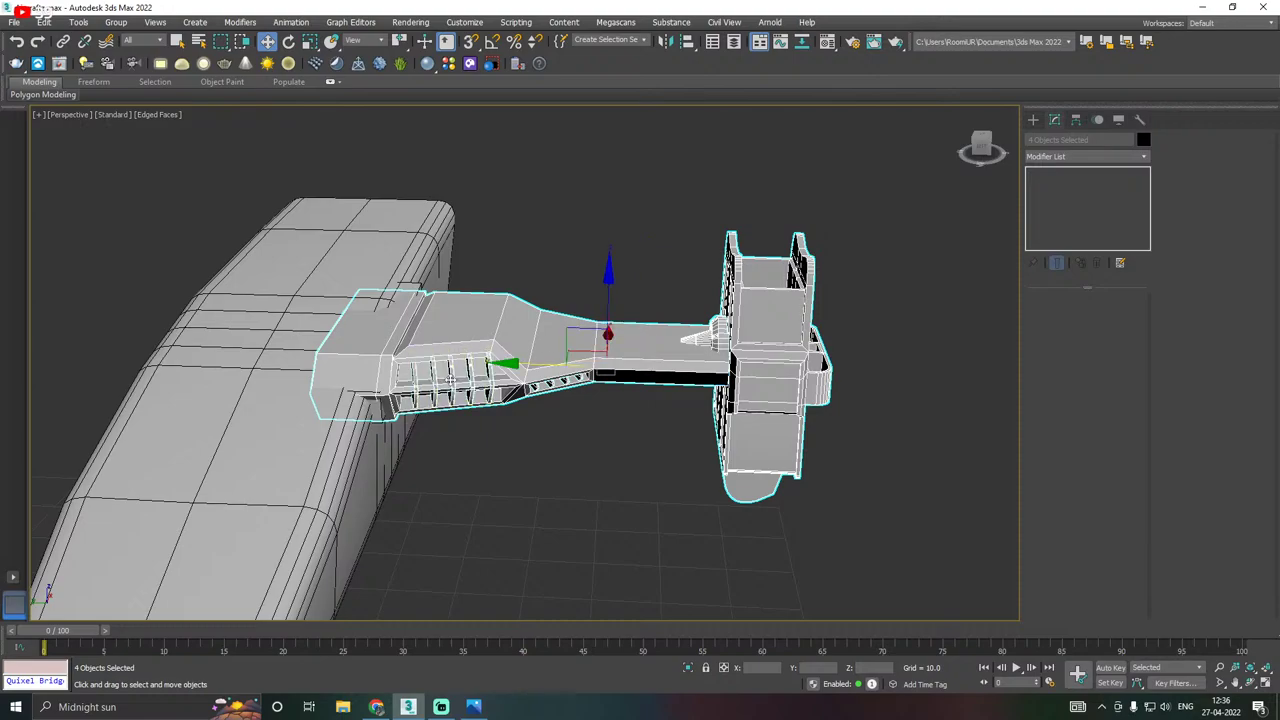
left_click_drag(540, 361, 976, 343)
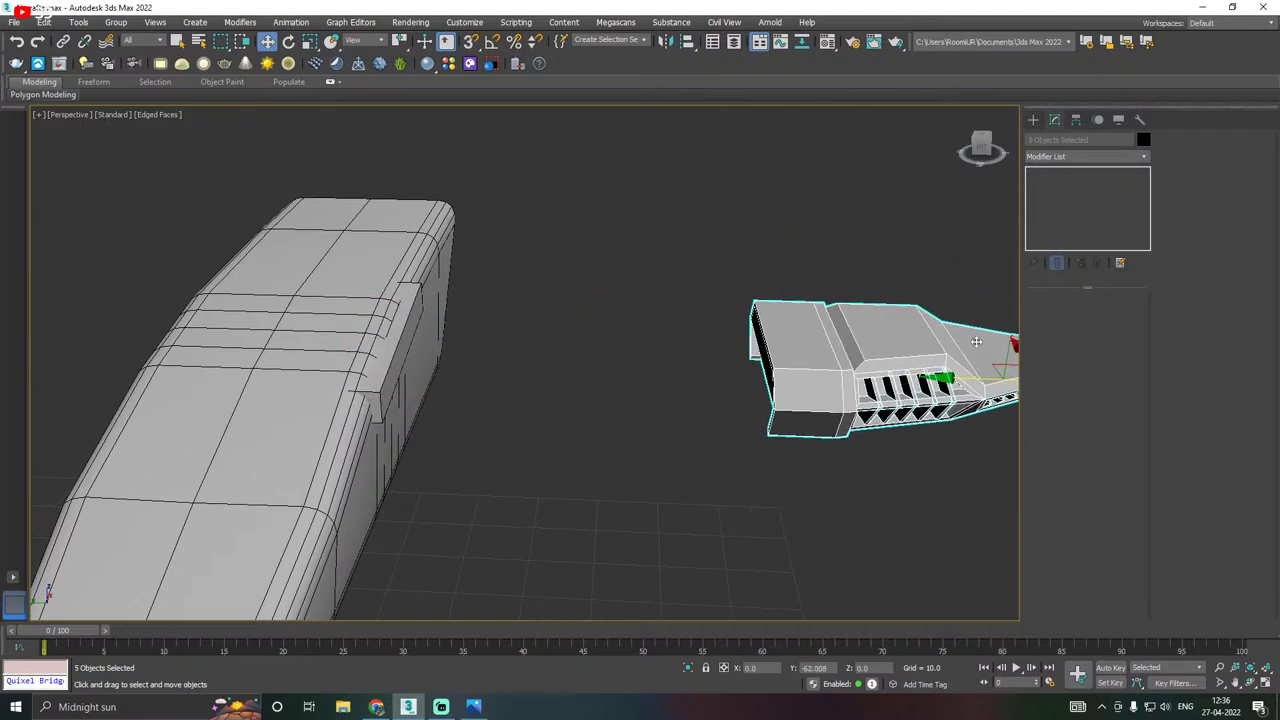
left_click(16, 41)
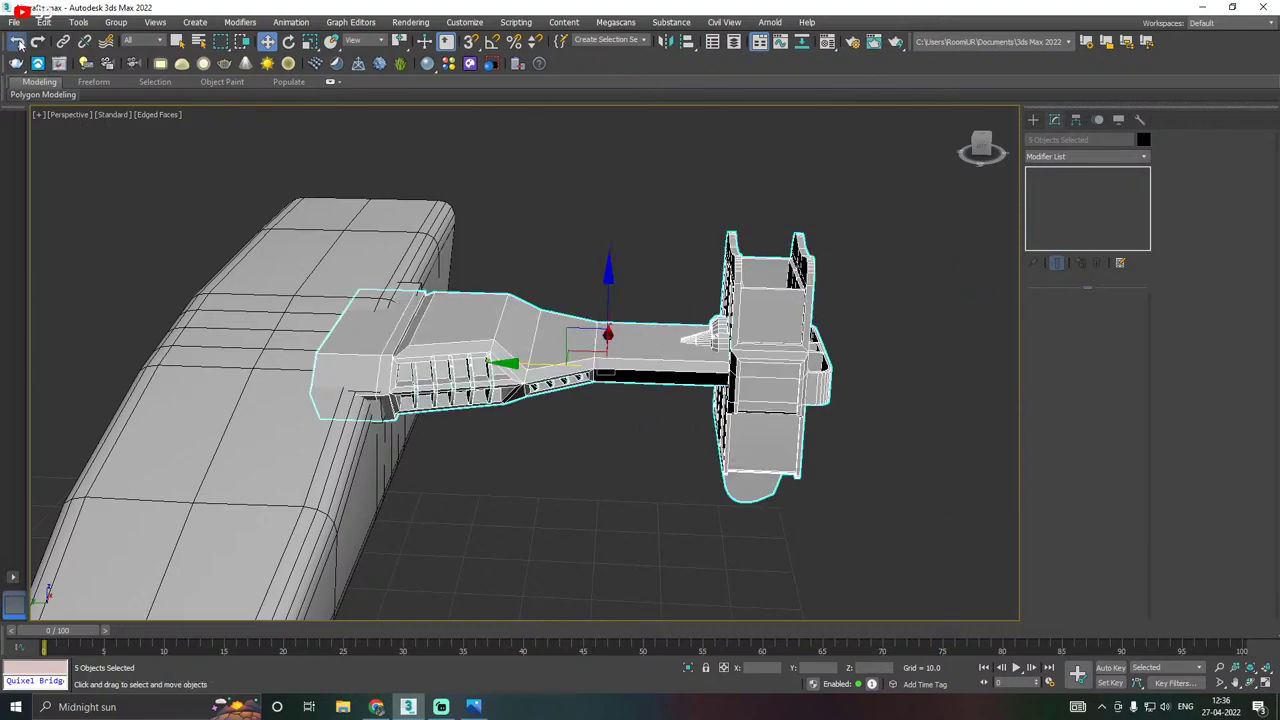
left_click(16, 41)
Try tilting the selected arm and engine assembly about the Y axis to follow the slope of the fuselage.
middle_click_drag(400, 325, 310, 287, "alt")
key("e")
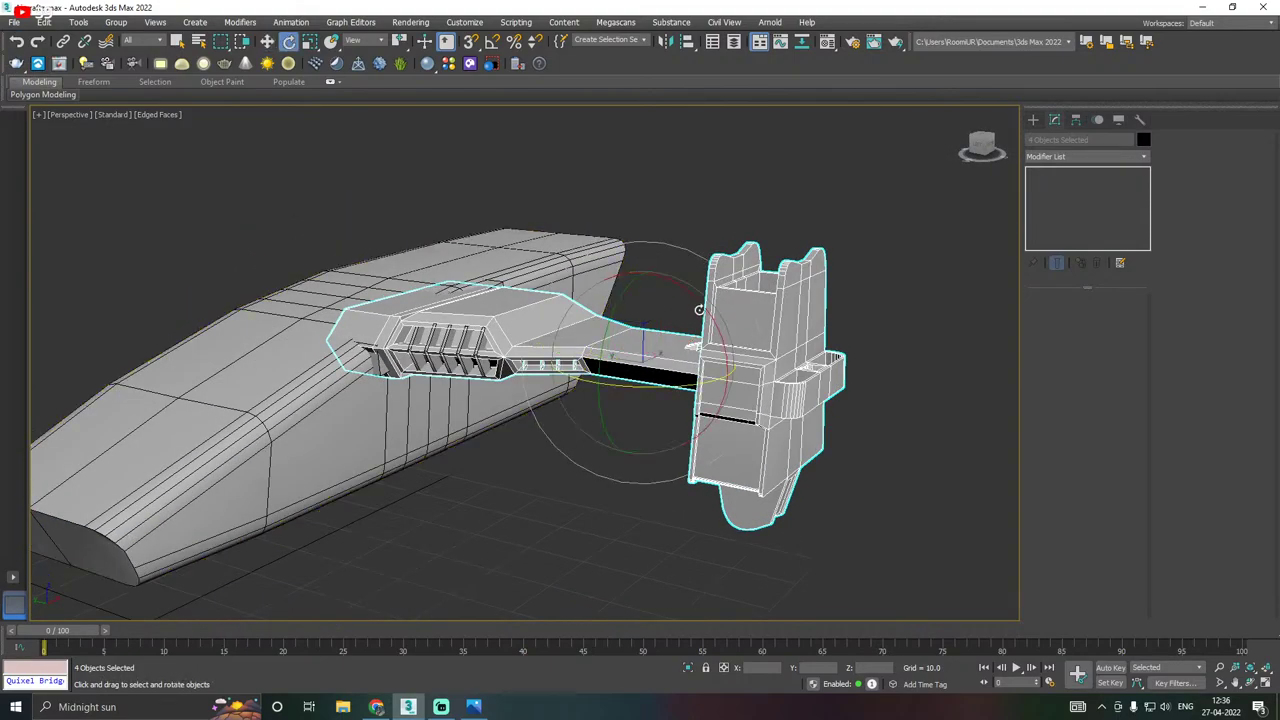
left_click_drag(613, 316, 609, 332)
middle_click_drag(512, 322, 896, 321, "alt")
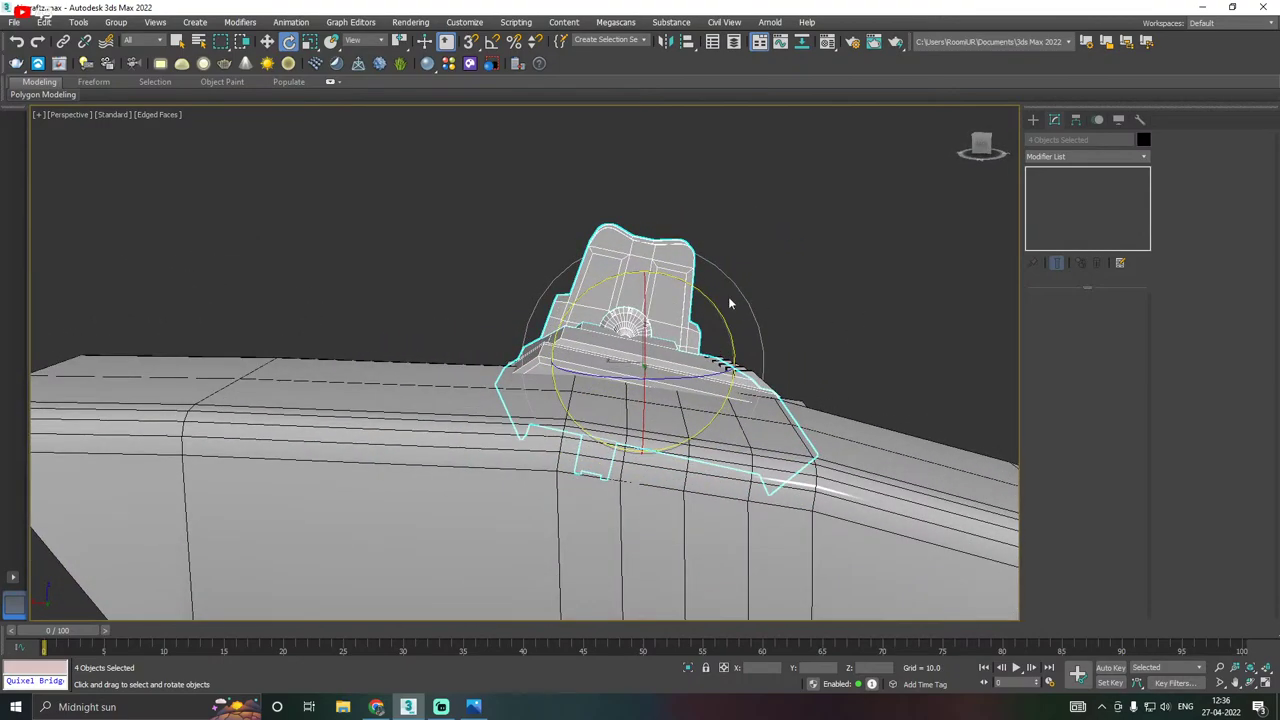
scroll(681, 310, "up", 2)
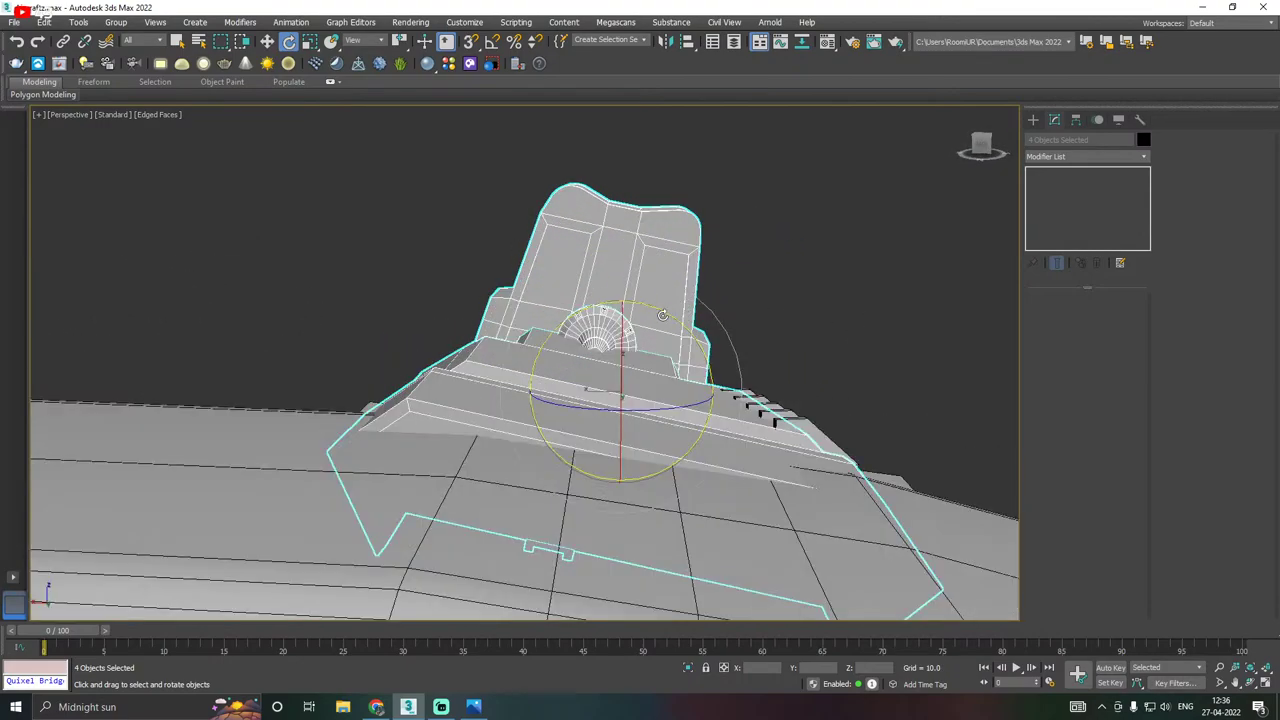
left_click_drag(662, 315, 658, 316)
left_click_drag(657, 315, 657, 315)
middle_click_drag(756, 322, 655, 310, "alt")
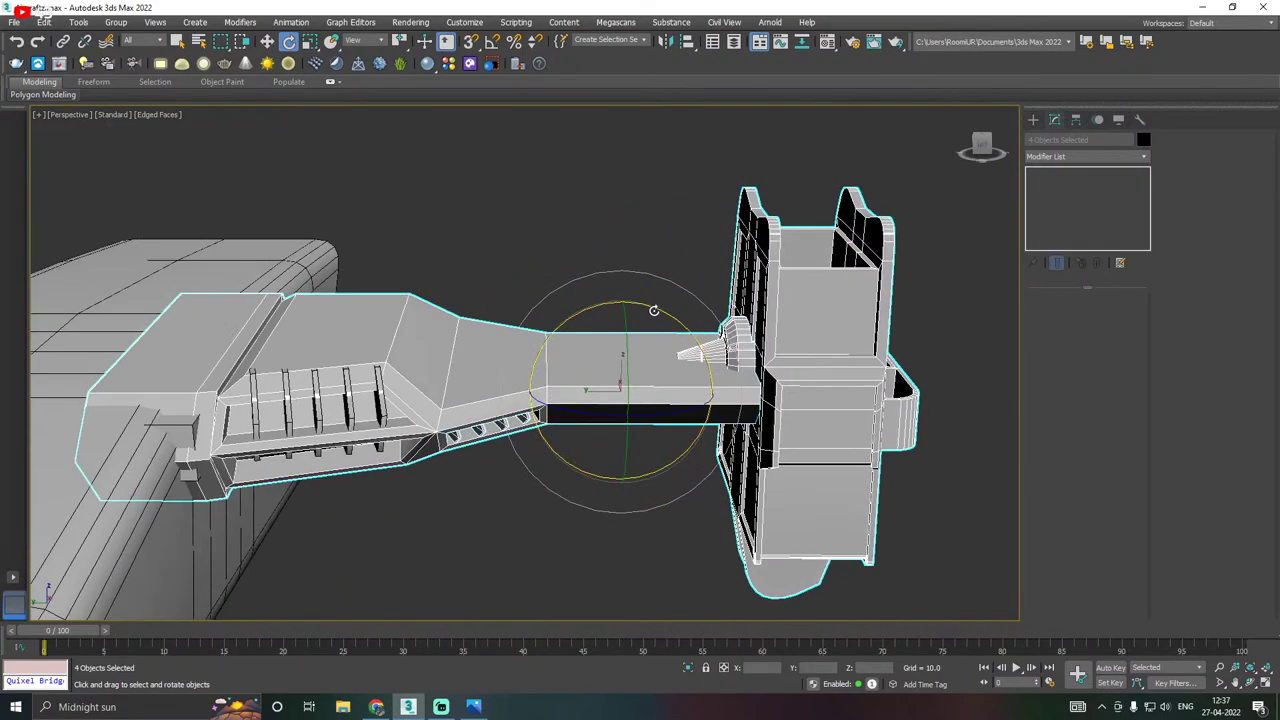
Try moving the tilted assembly away from the fuselage along Y, and undo the move and the rotations.
key("w")
left_click_drag(543, 390, 772, 383)
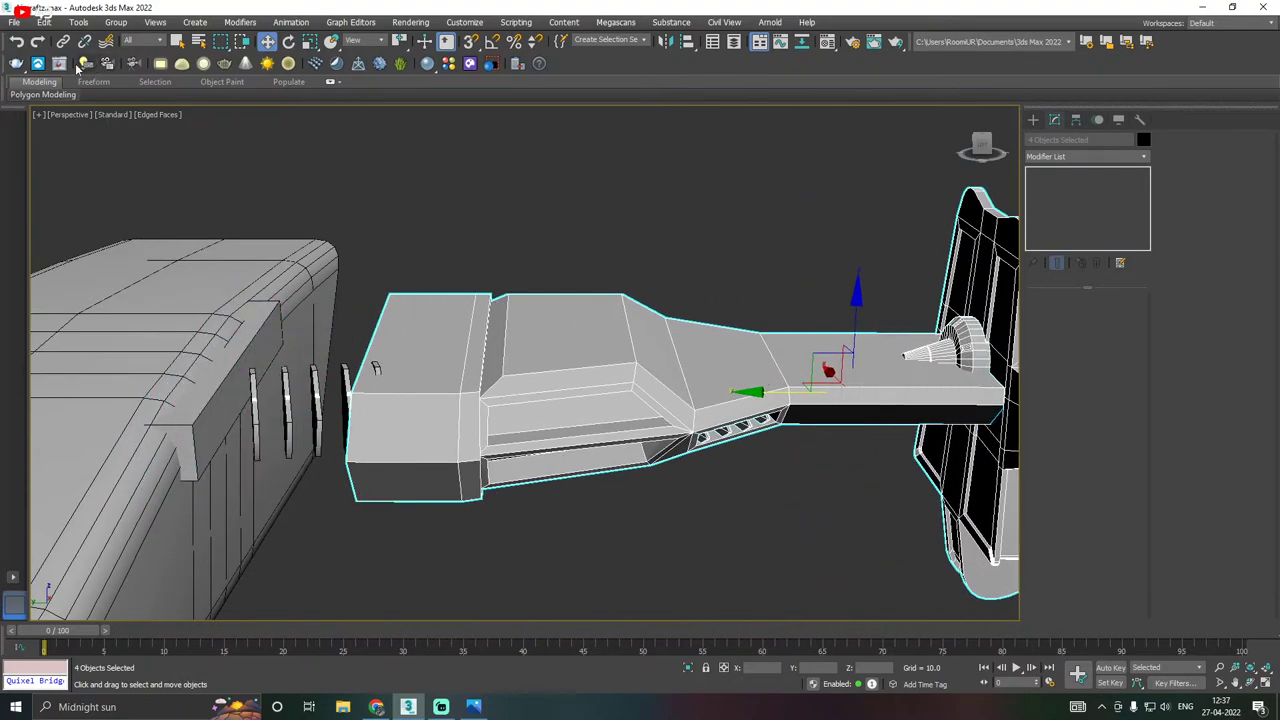
left_click(19, 42)
left_click(26, 46)
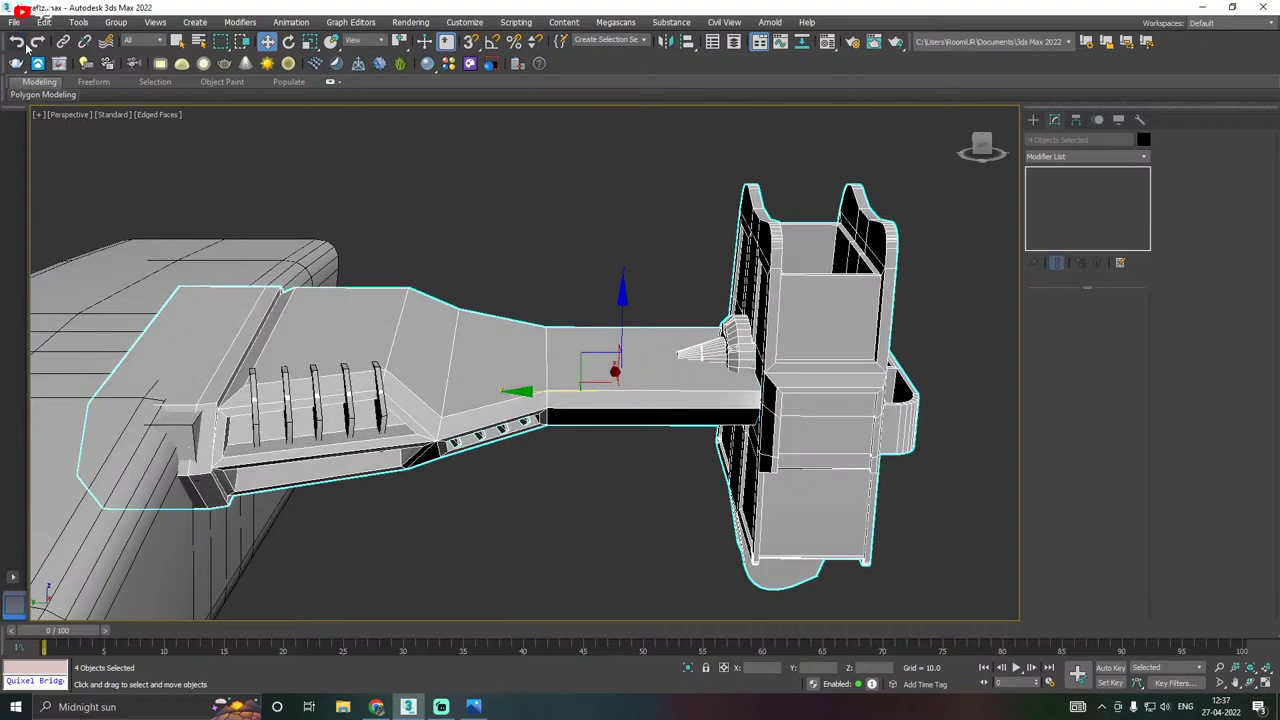
left_click(27, 46)
Add the side ribs to the arm and engine selection, tilt the assembly slightly about the Y axis, and turn on angle snapping.
left_click(348, 444, "ctrl")
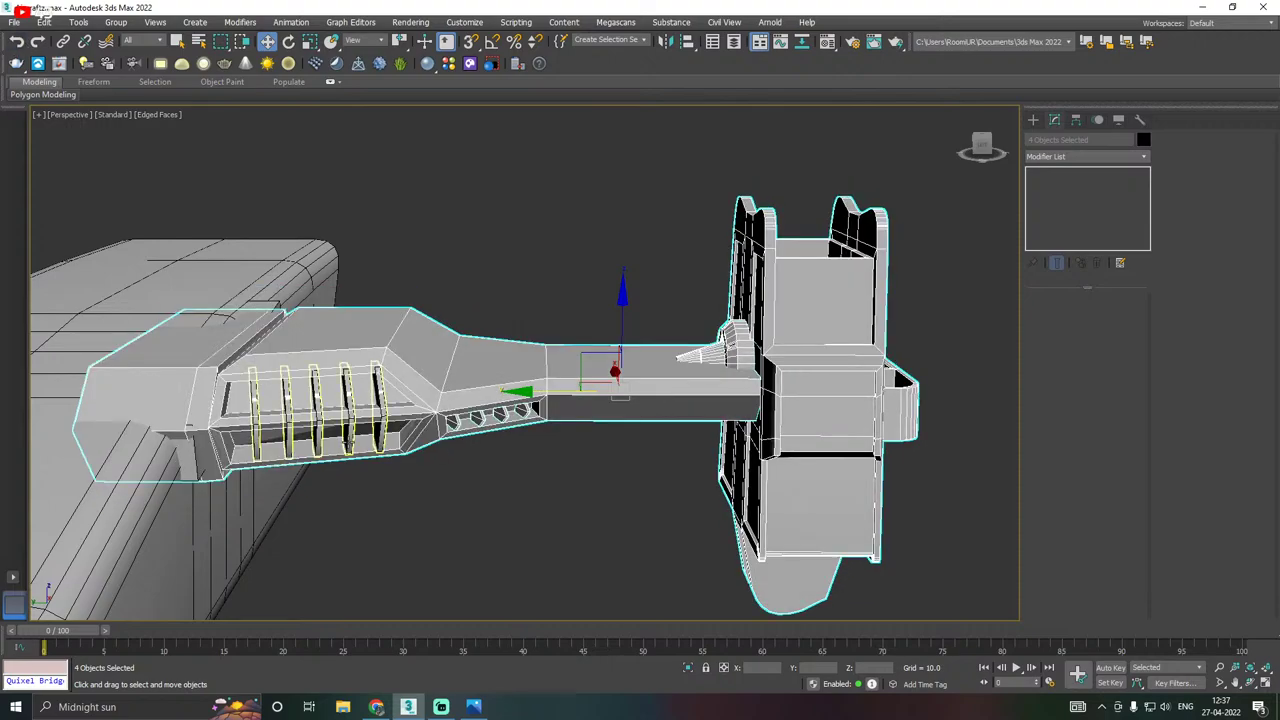
middle_click_drag(423, 435, 664, 406, "alt")
key("e")
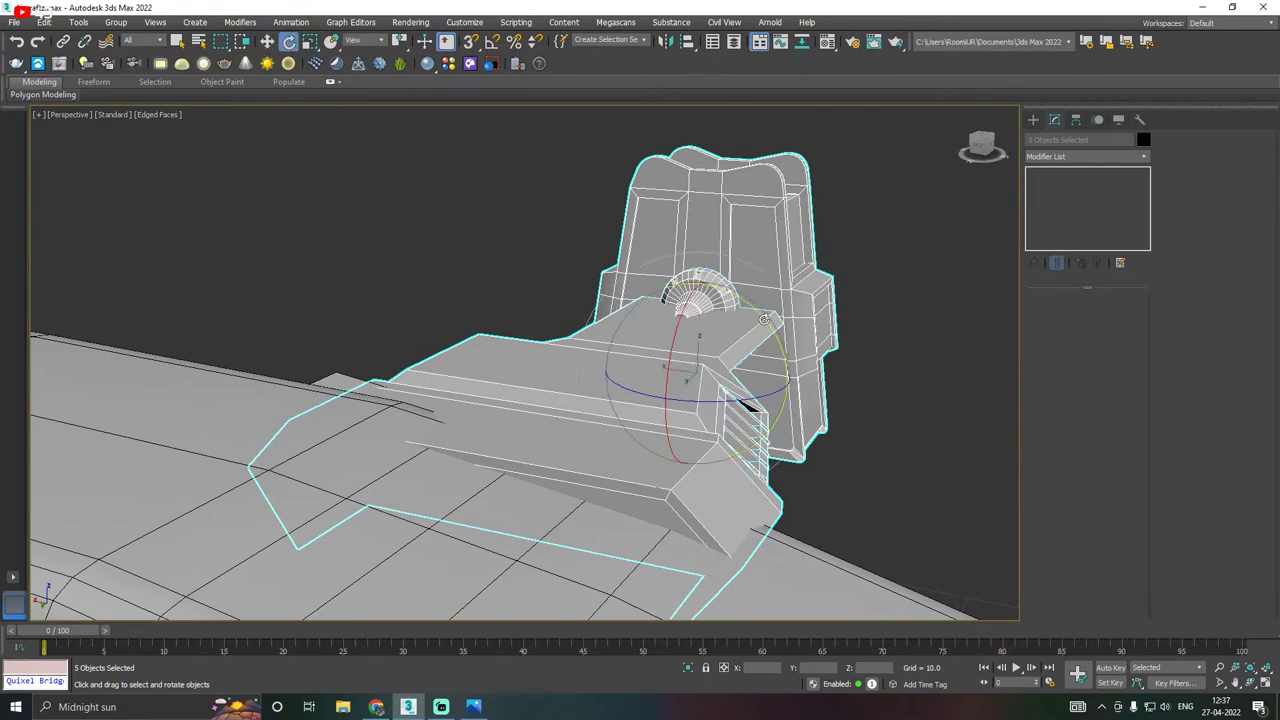
left_click_drag(763, 318, 774, 323)
middle_click_drag(774, 323, 496, 340, "alt")
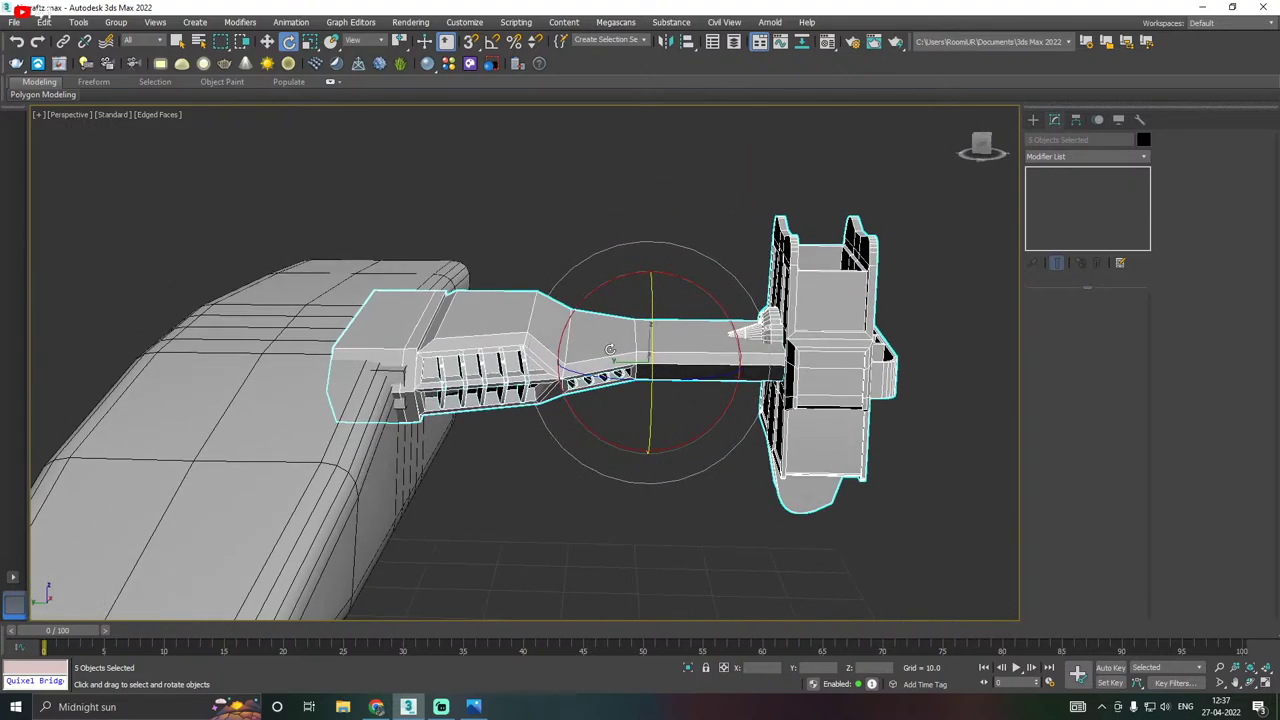
key("a")
middle_click_drag(596, 364, 588, 382, "alt")
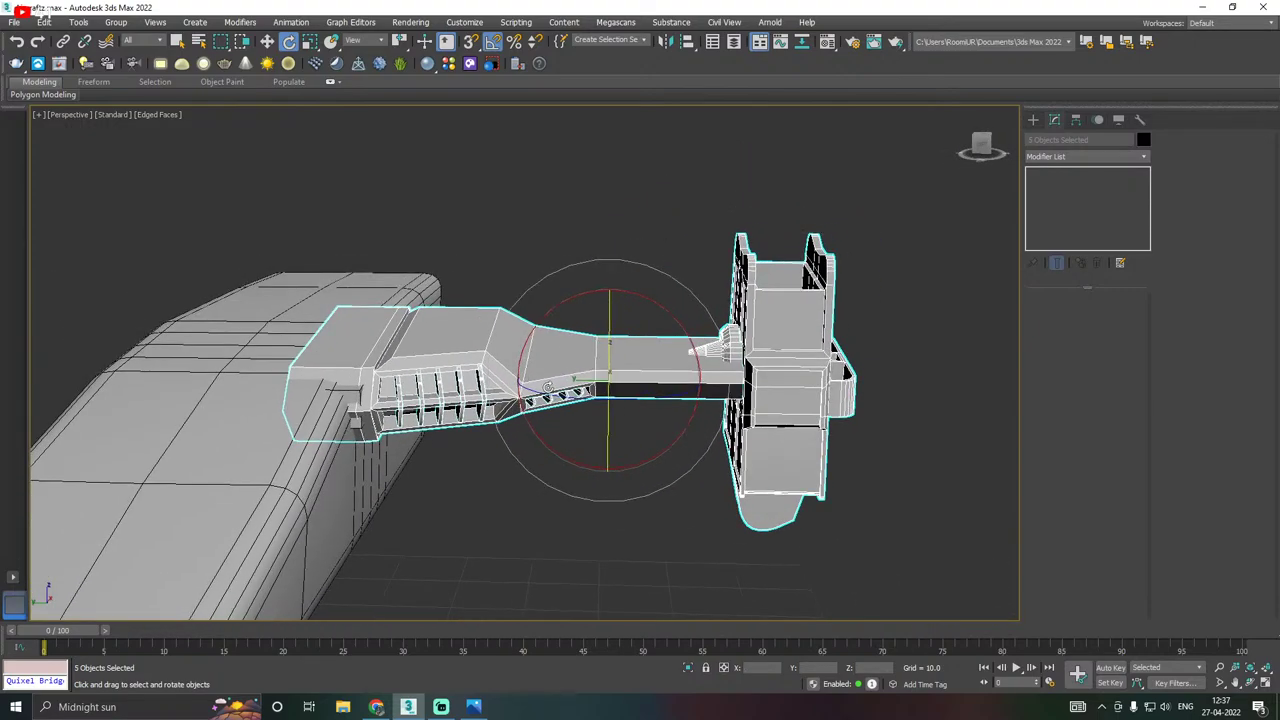
Move the five selected arm and engine objects about 2.97 units away from the fuselage along the Y axis.
key("w")
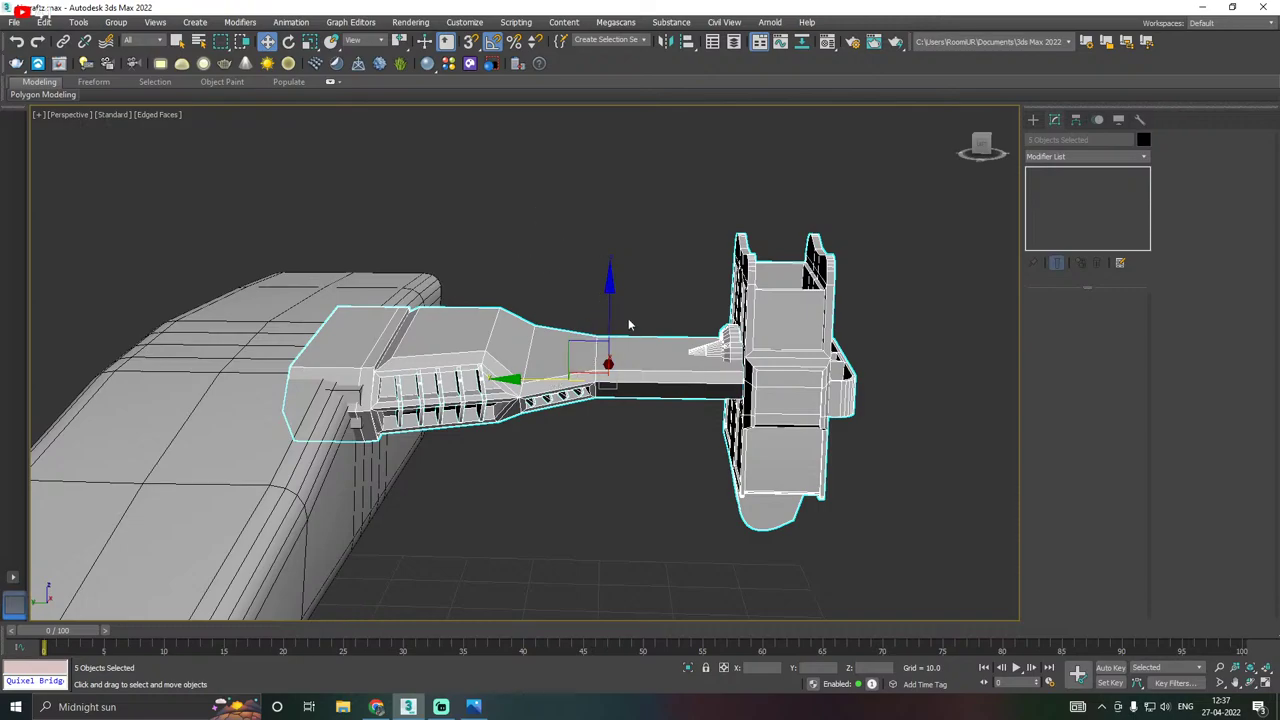
scroll(444, 386, "up", 3)
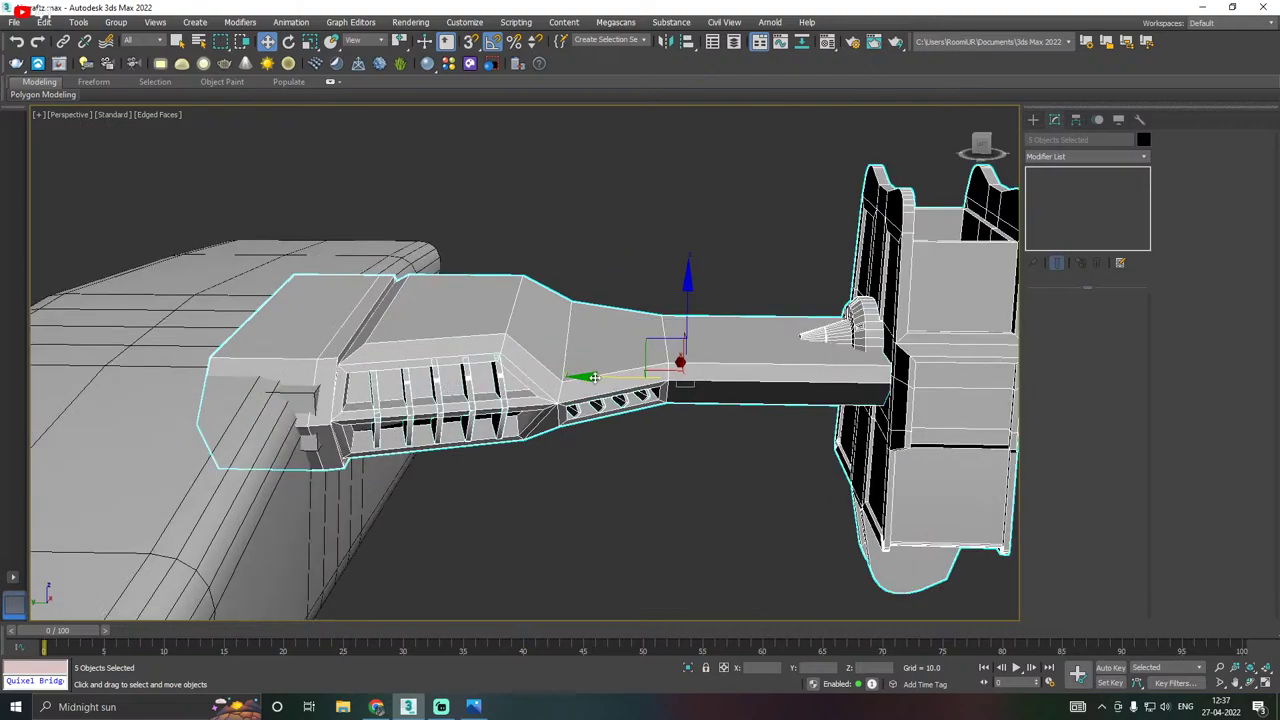
left_click_drag(594, 377, 627, 375)
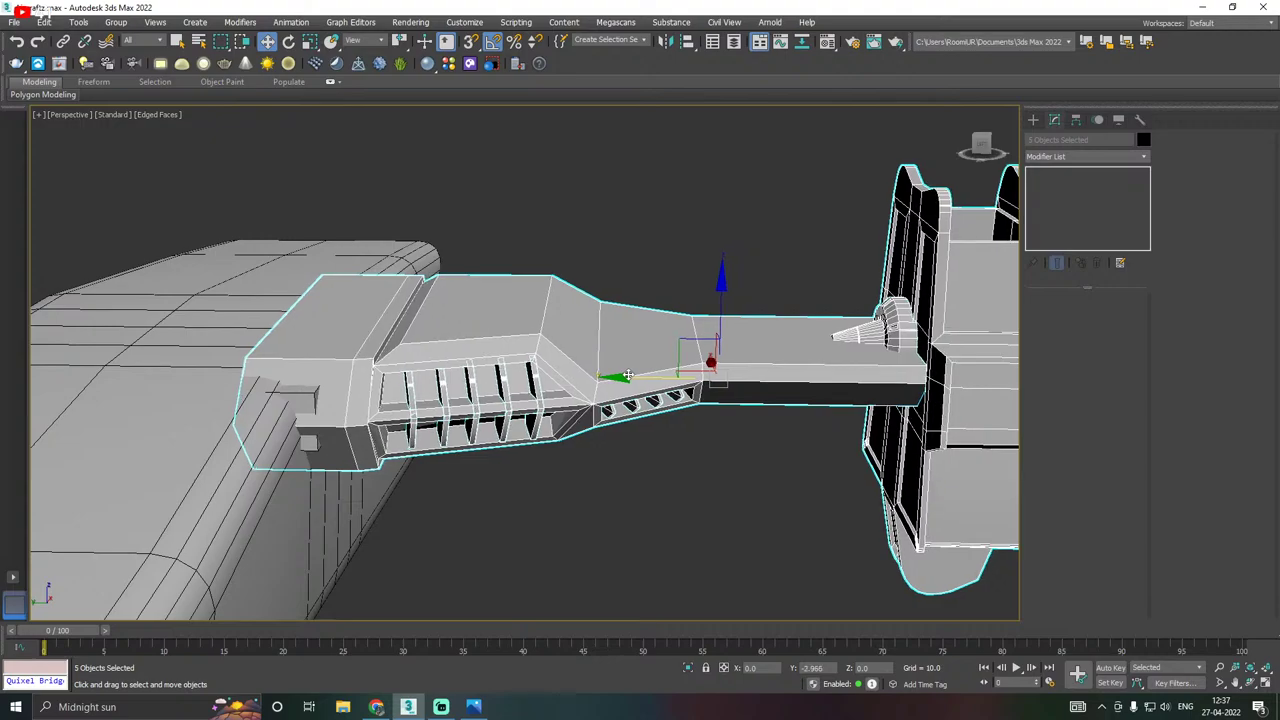
scroll(196, 382, "up", 1)
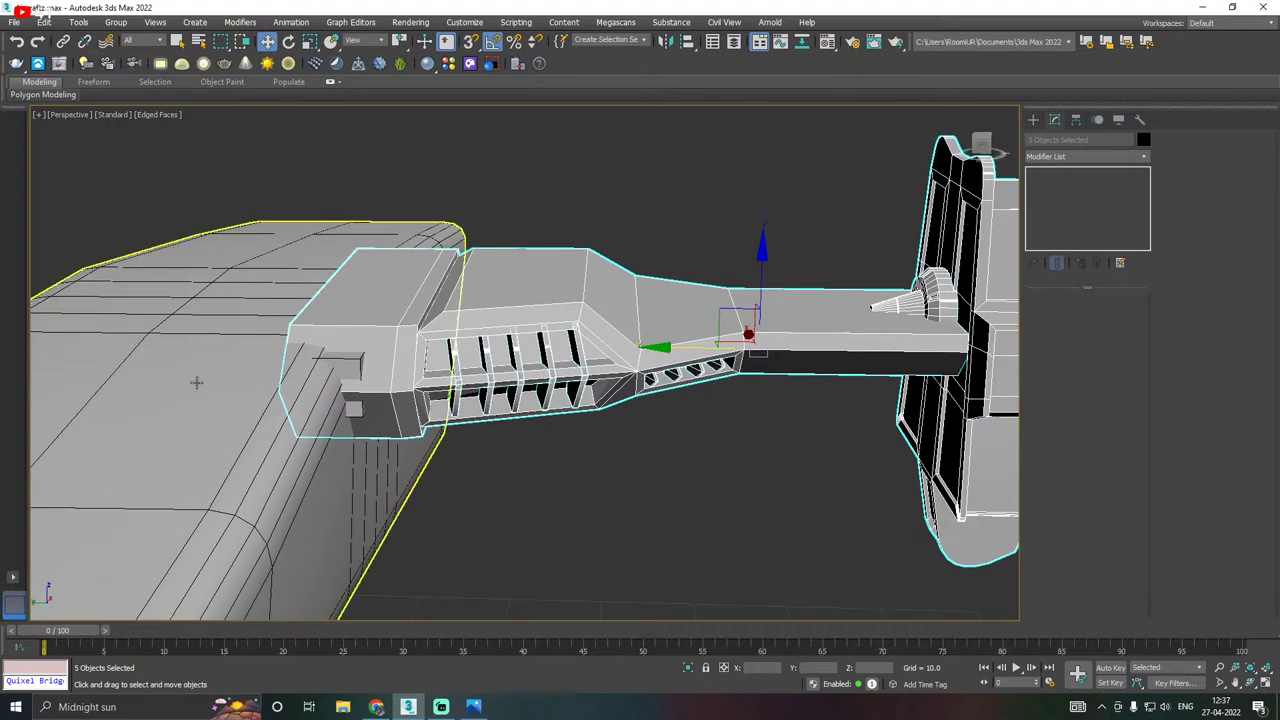
Set the height of the box at the arm's root to 6.983 and lower the box about 2 units along Z.
left_click(335, 367)
middle_click_drag(334, 367, 374, 342, "alt")
left_click_drag(1125, 345, 1112, 238)
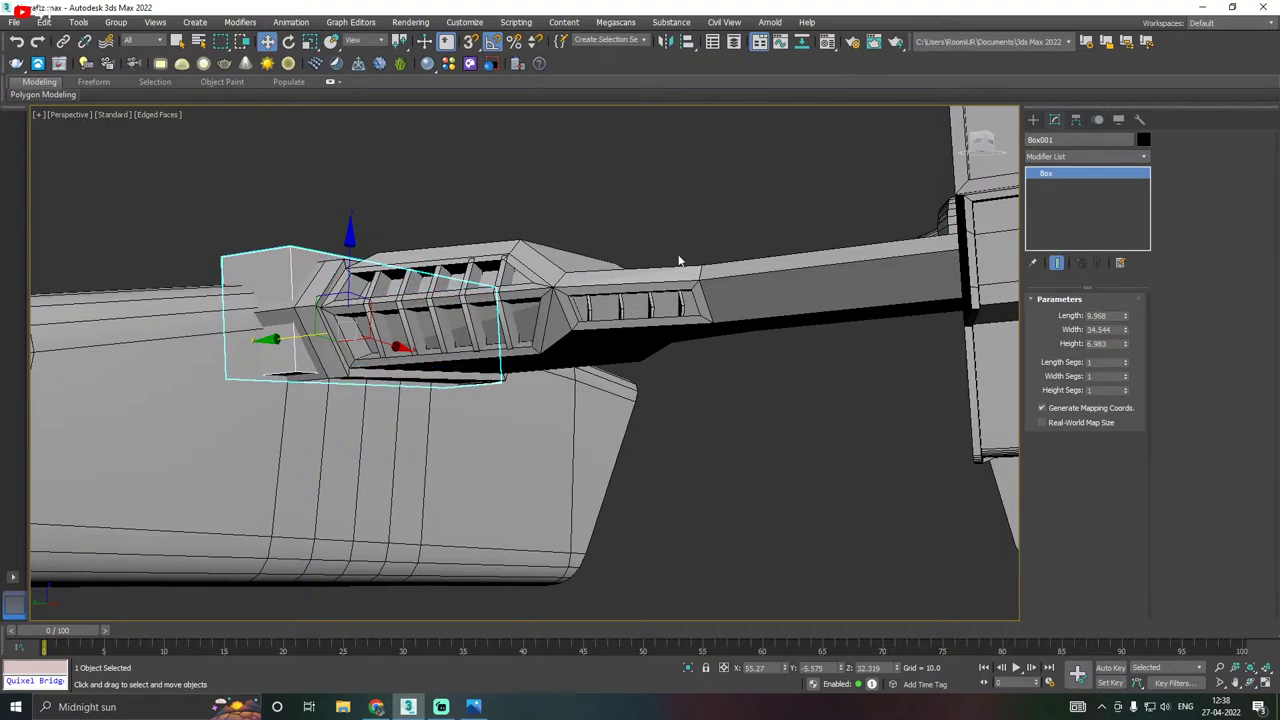
middle_click_drag(357, 360, 455, 335, "alt")
left_click_drag(343, 263, 352, 291)
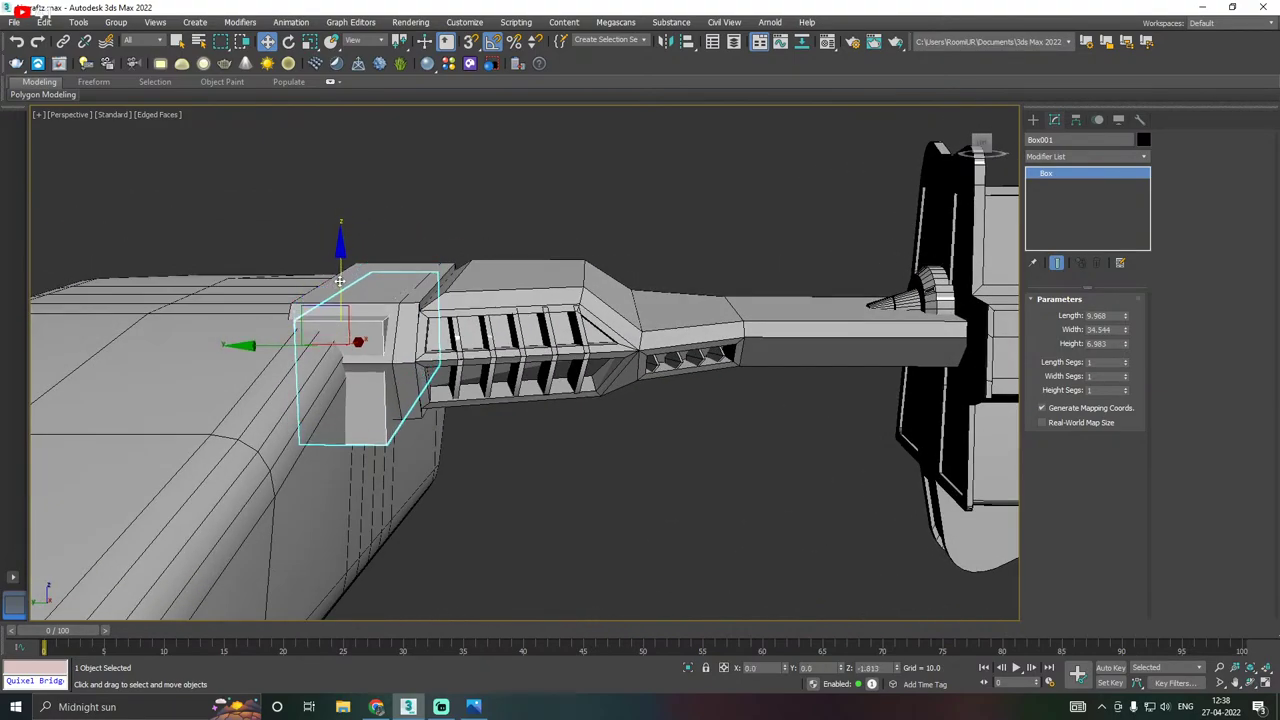
Shift the root box about 2.4 units into the fuselage along Y and raise it about 0.49 units along Z.
middle_click_drag(364, 300, 310, 338, "alt")
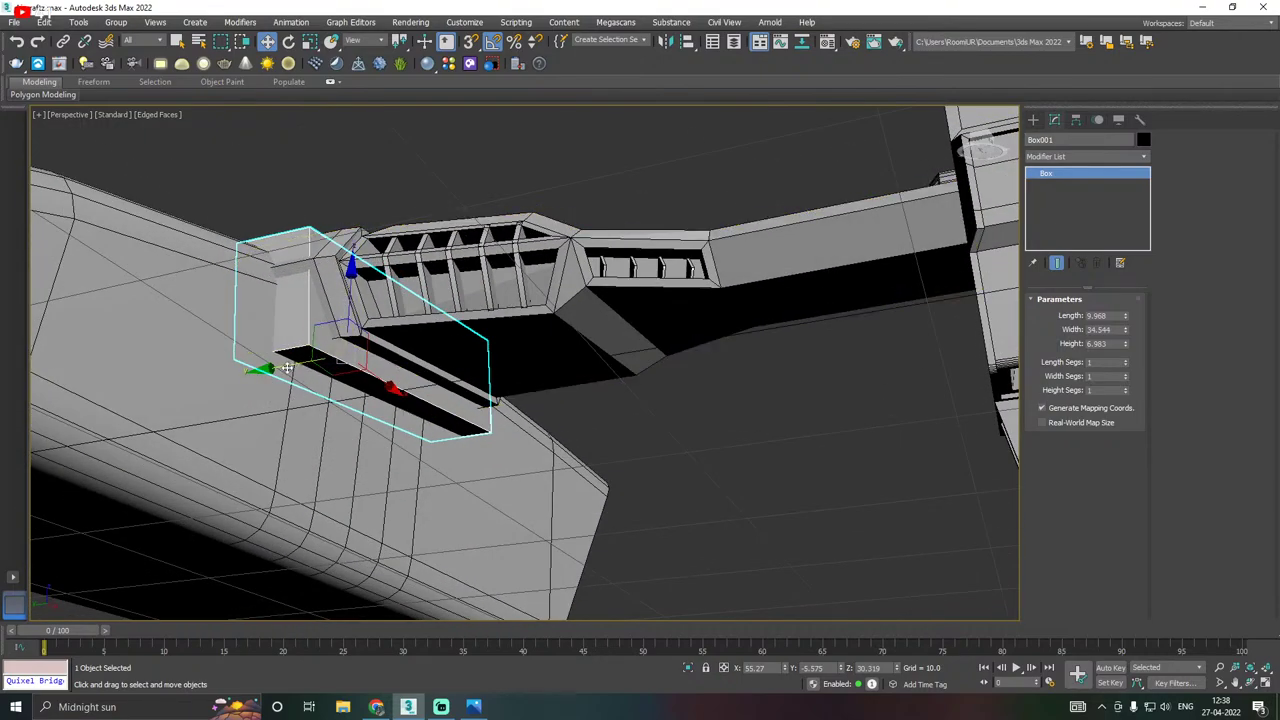
left_click_drag(287, 368, 264, 362)
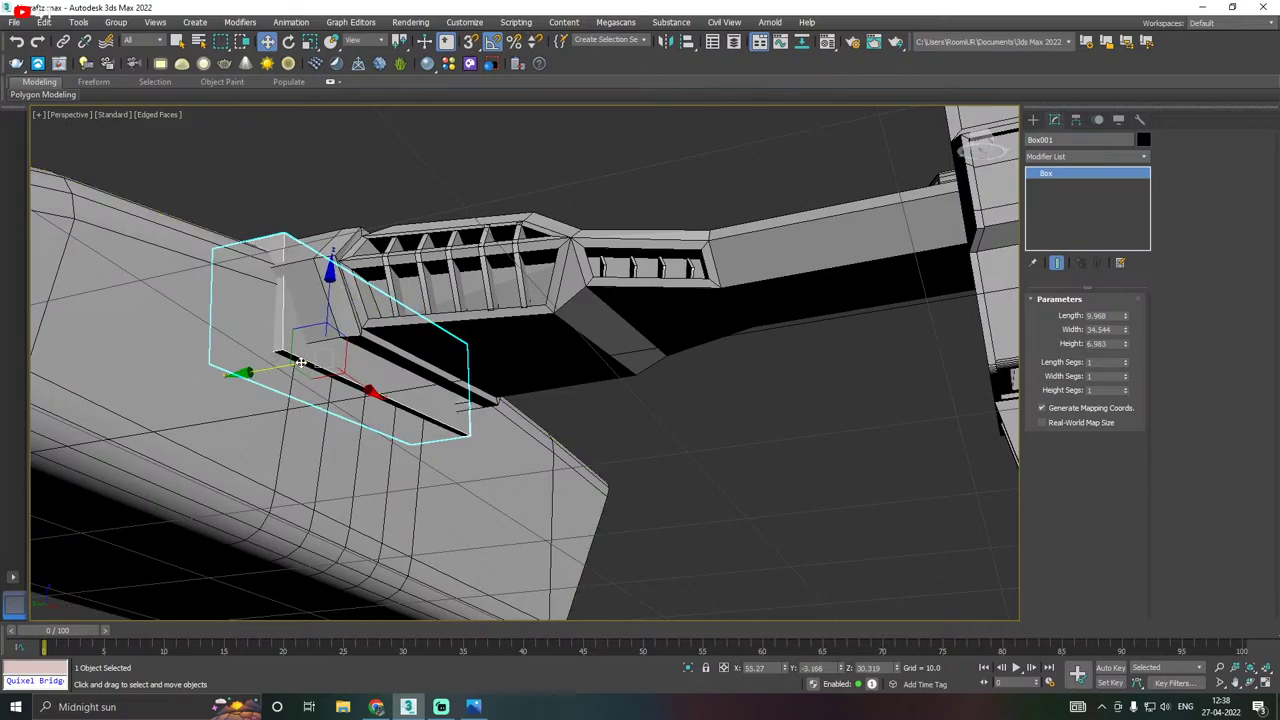
middle_click_drag(301, 363, 663, 321, "alt")
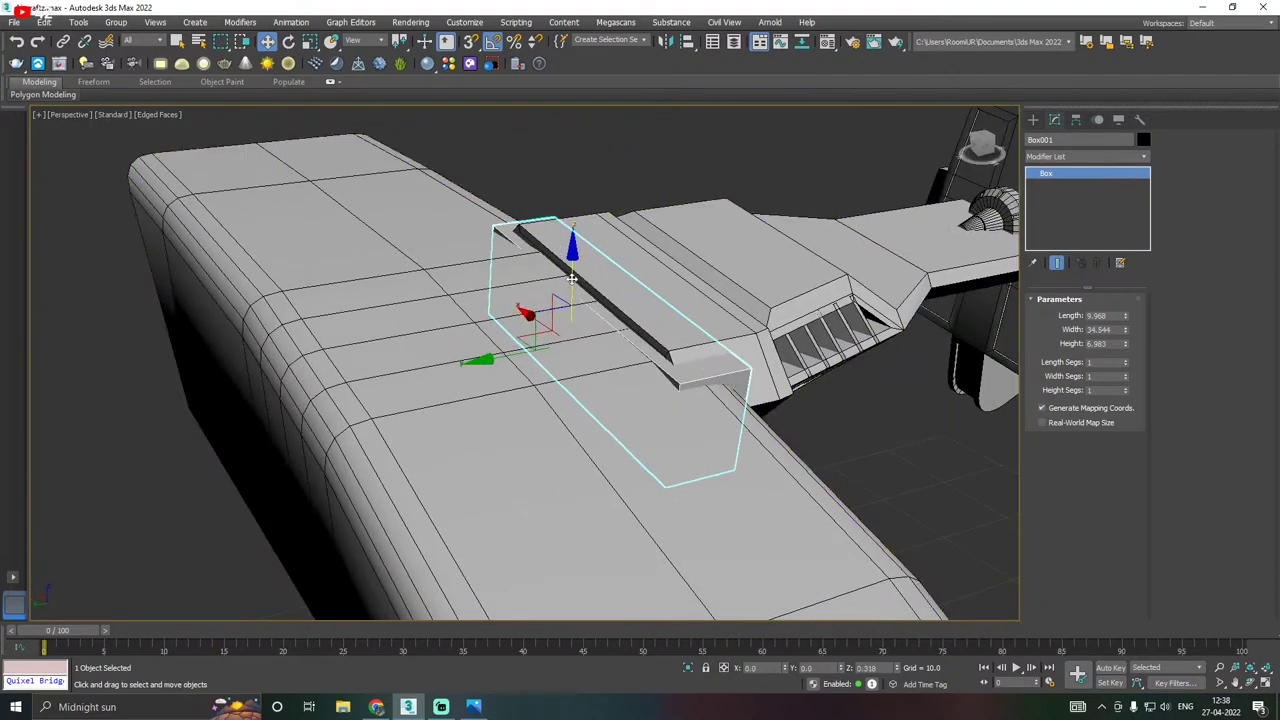
left_click_drag(572, 280, 570, 276)
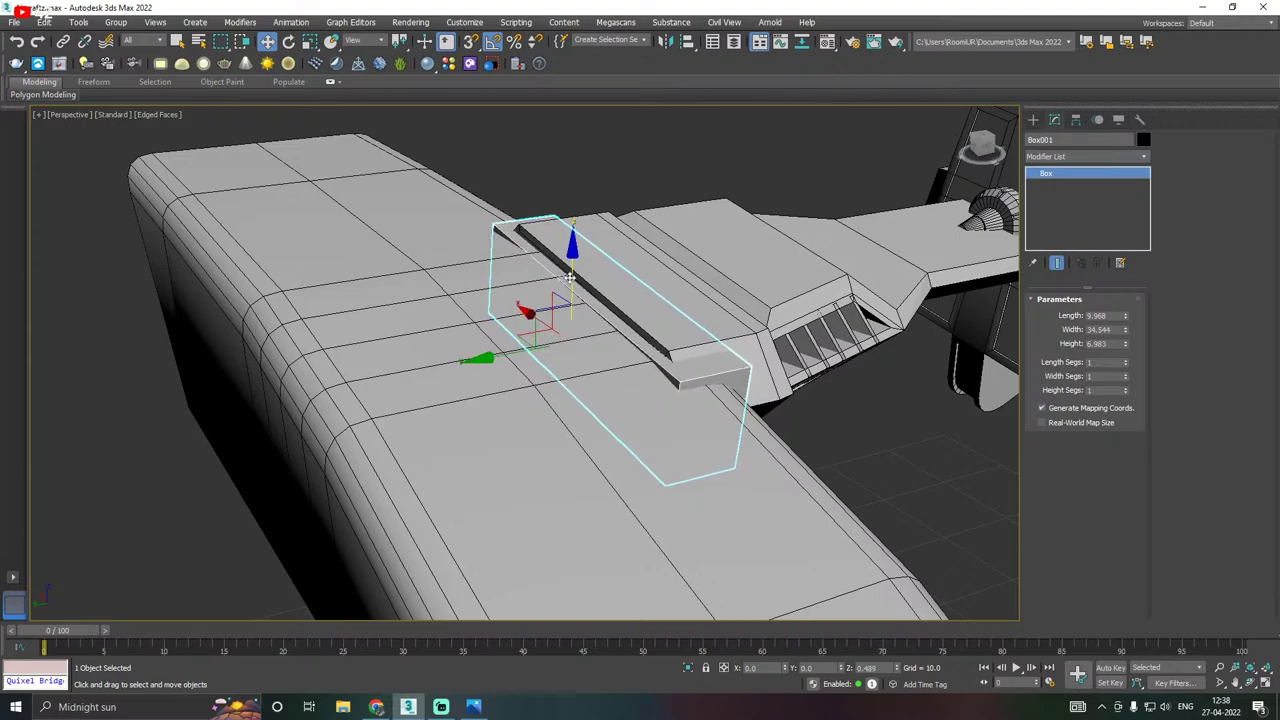
Reduce the root box's height so its lower edge sits closer beneath the arm, and convert the box to an Editable Poly.
middle_click_drag(570, 276, 471, 246, "alt")
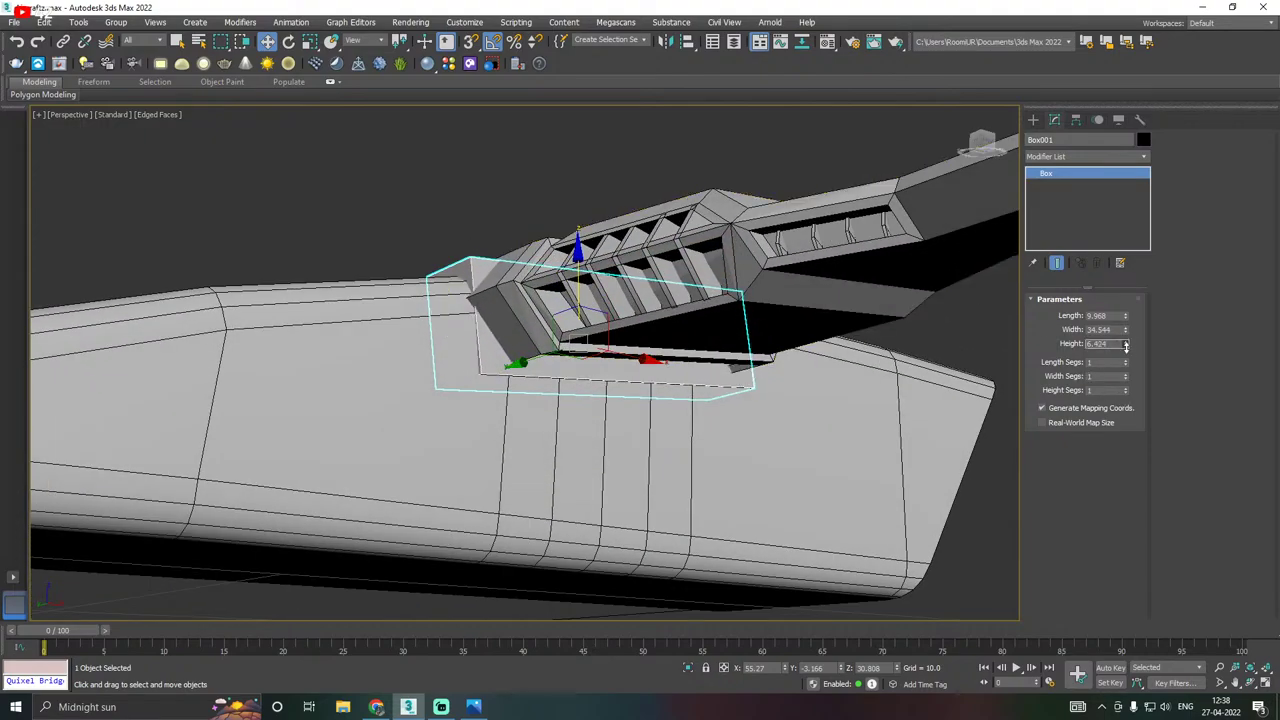
left_click_drag(1127, 334, 1129, 326)
right_click(1103, 233)
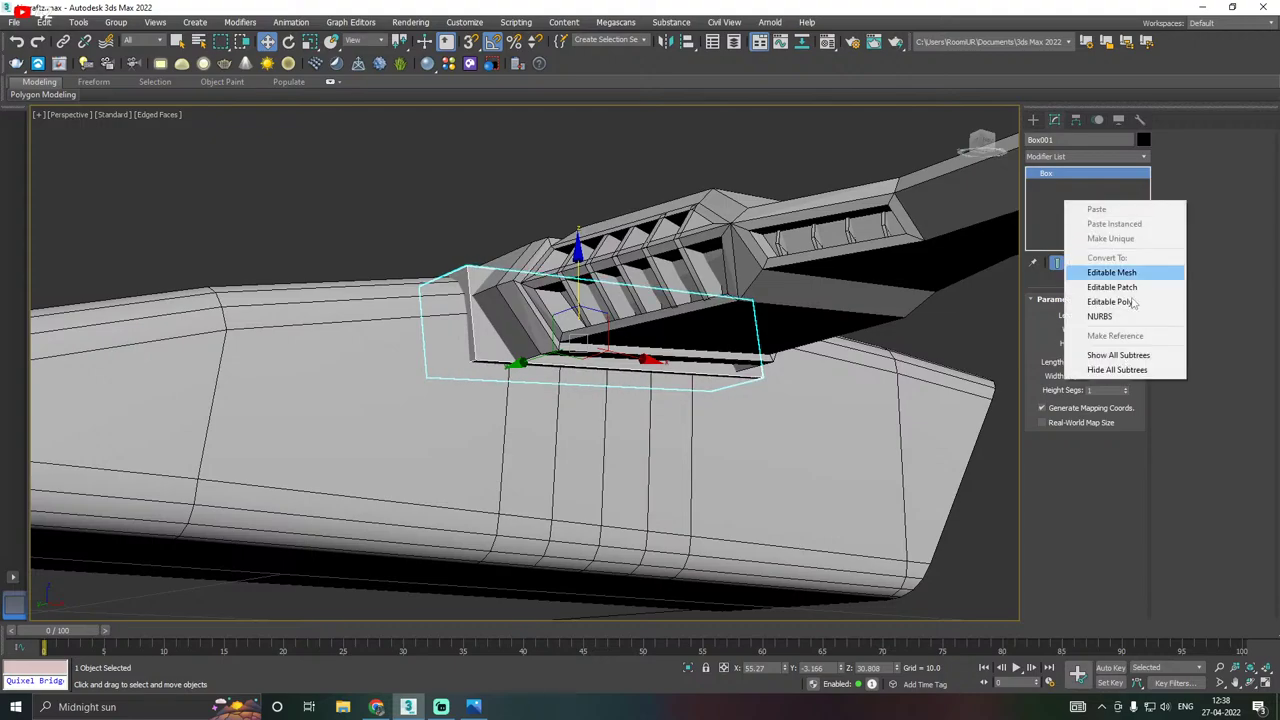
left_click(1089, 294)
middle_click_drag(634, 313, 661, 314, "alt")
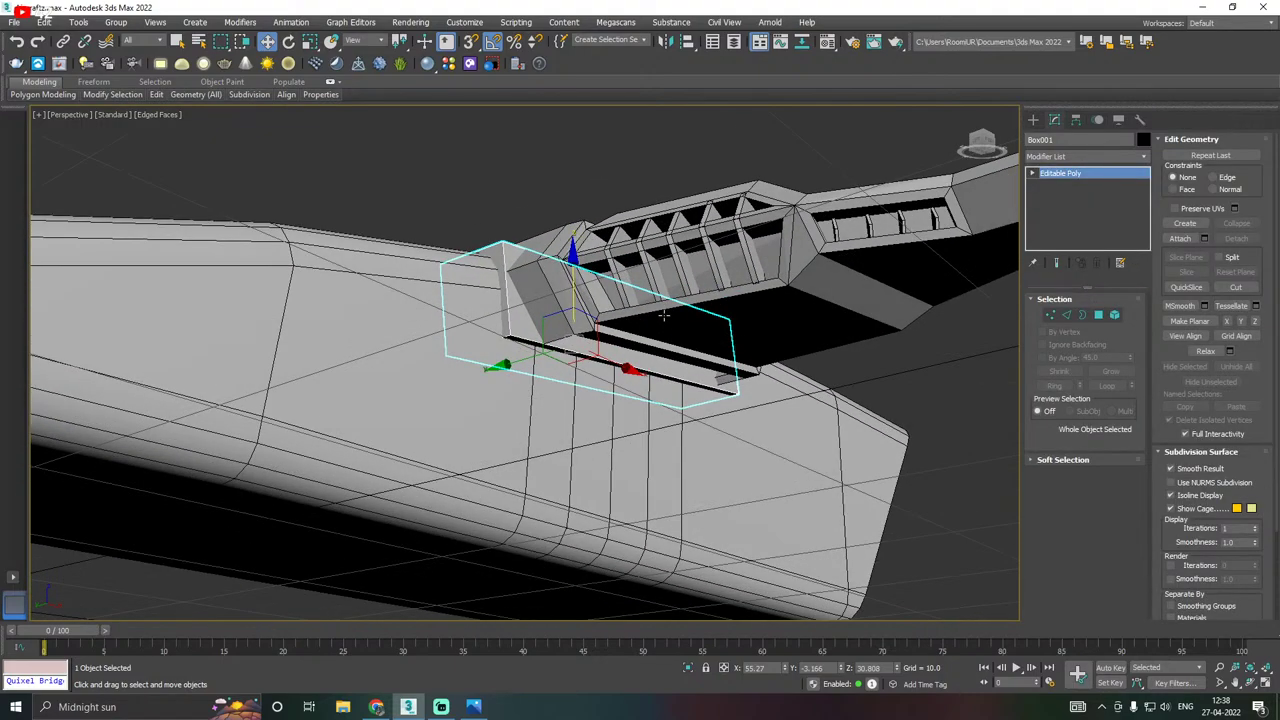
right_click(543, 288)
left_click(552, 303)
middle_click_drag(473, 319, 487, 363, "alt")
scroll(524, 351, "up", 2)
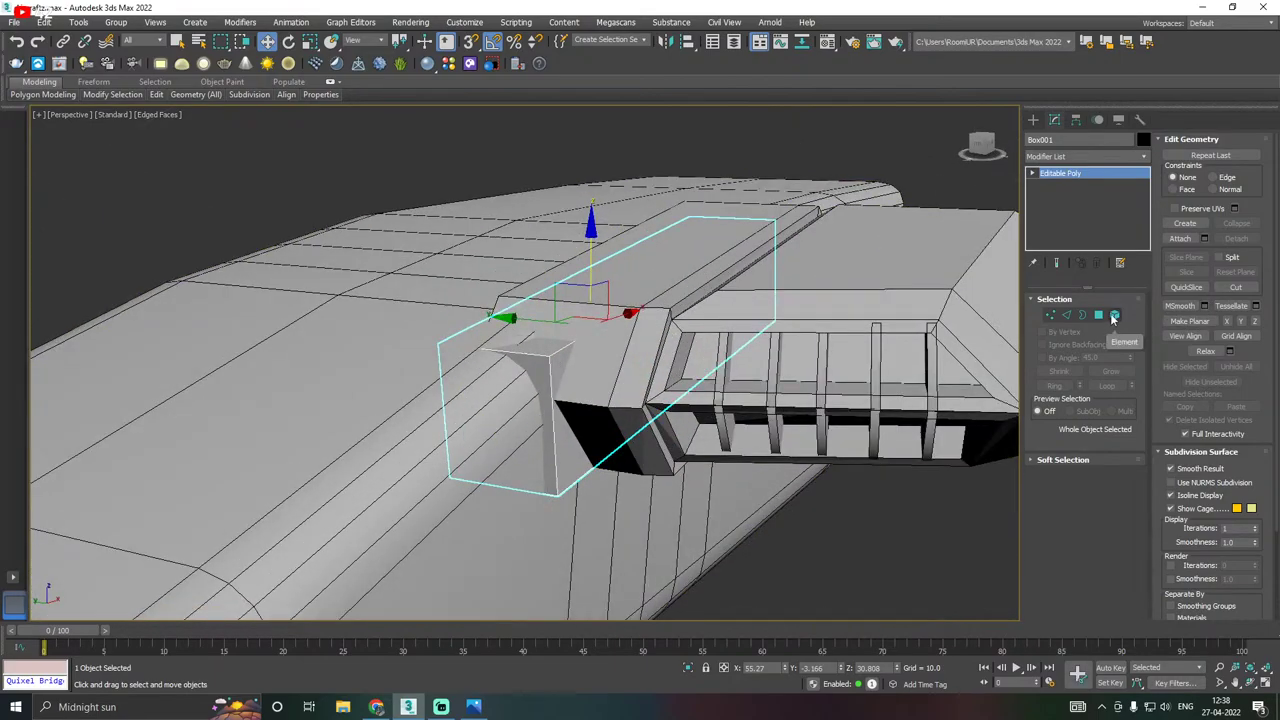
Chamfer the lower long edge of the box at the wing root by 1.566 with 3 segments.
middle_click_drag(744, 372, 722, 334, "alt")
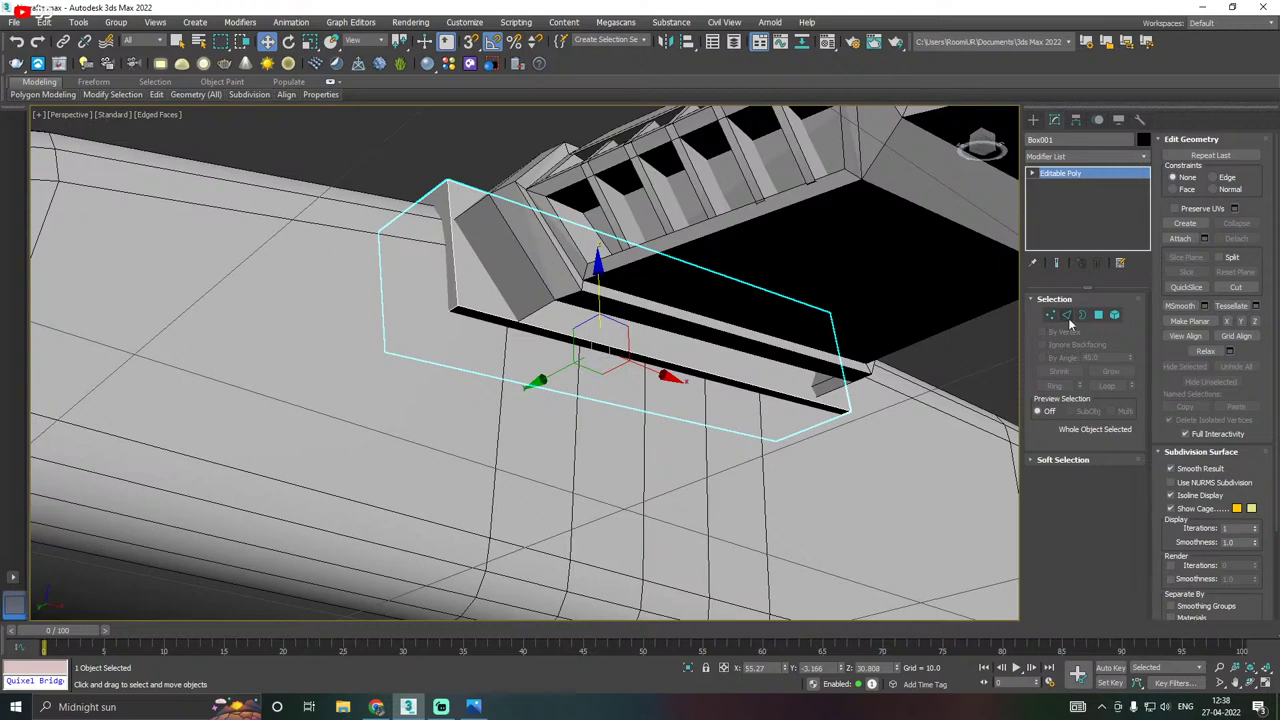
left_click(1067, 316)
left_click(483, 311)
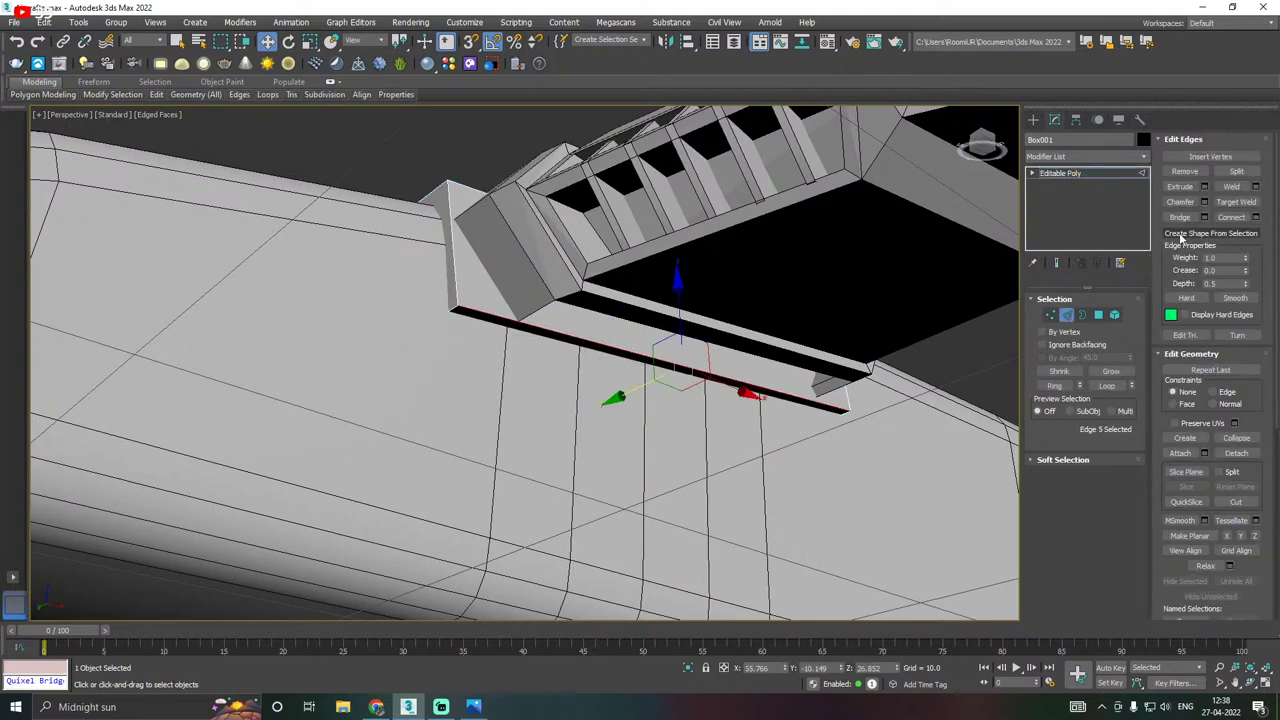
left_click(1204, 201)
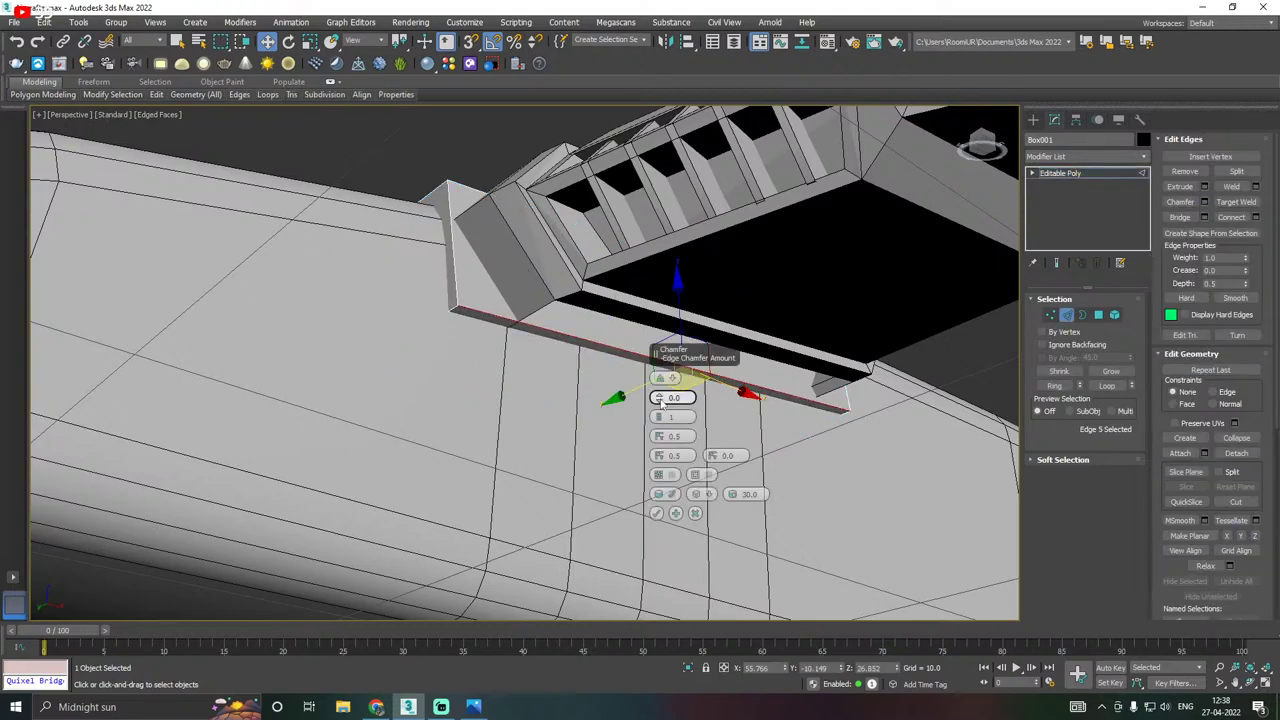
mouse_move(658, 398)
left_mouse_down()
mouse_move(656, 384)
mouse_move(659, 414)
left_mouse_up()
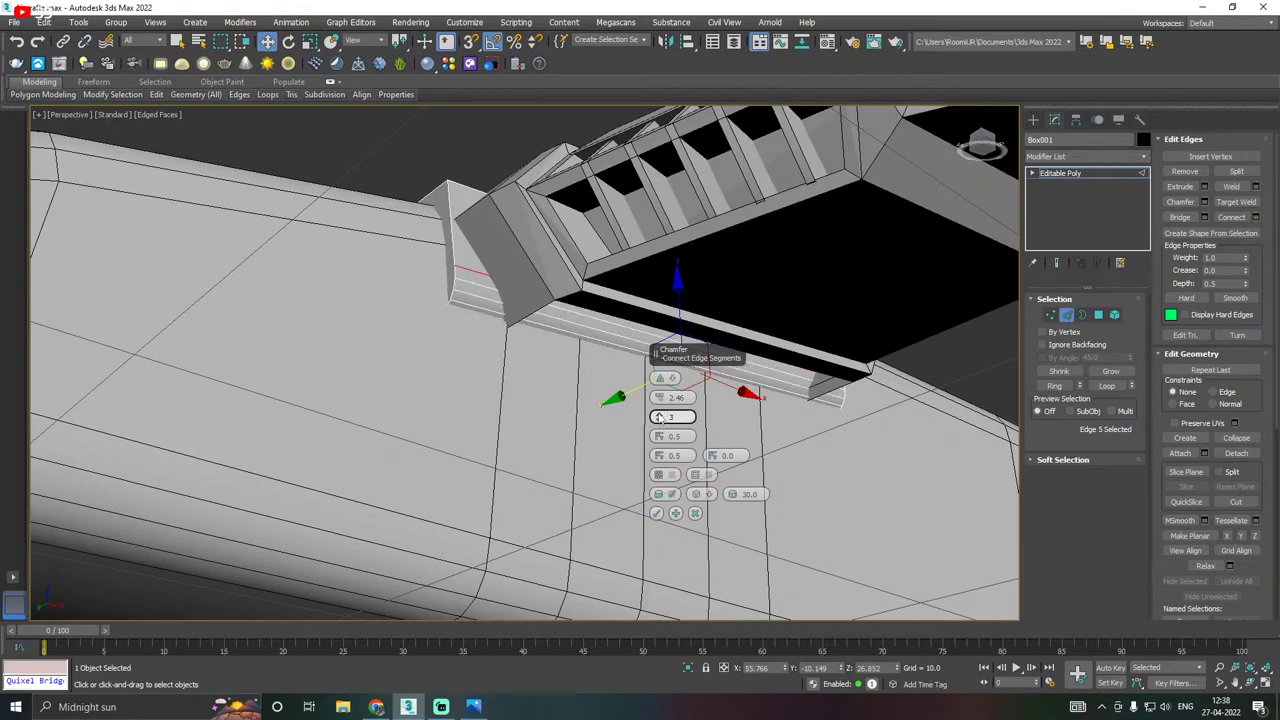
middle_click_drag(503, 380, 520, 332, "alt")
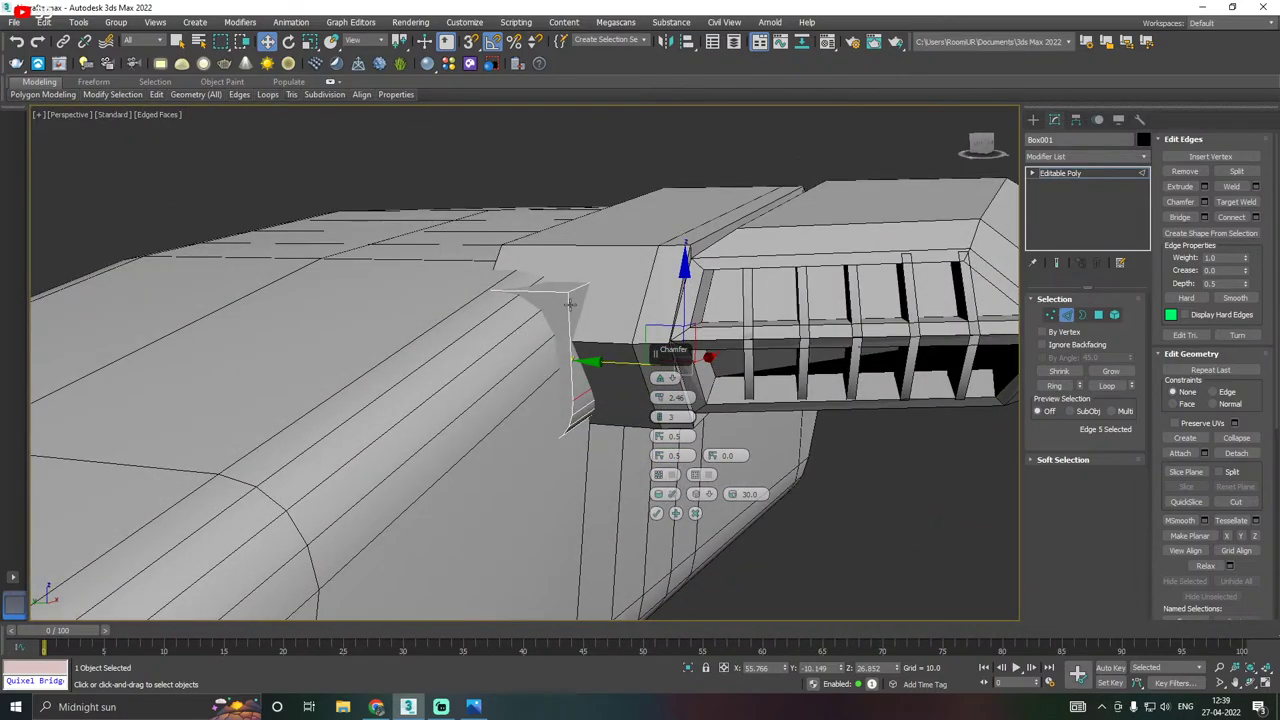
middle_click_drag(583, 305, 640, 378, "alt")
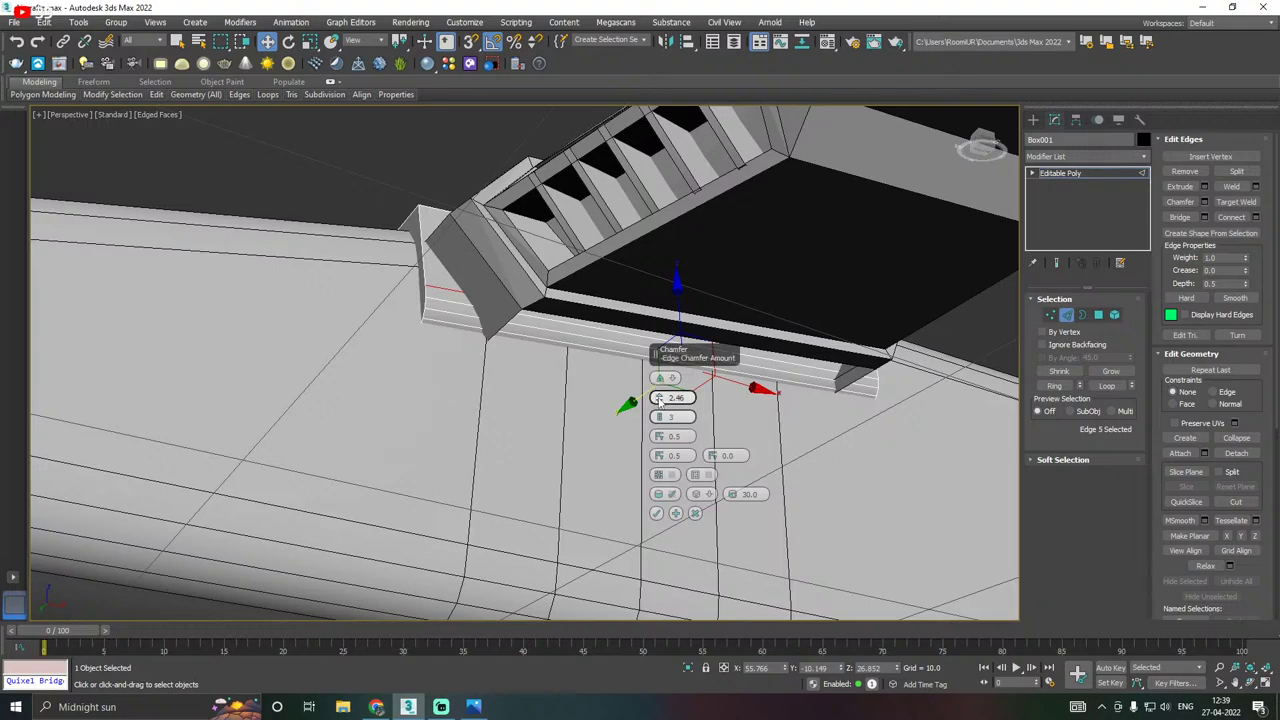
left_click_drag(659, 397, 659, 398)
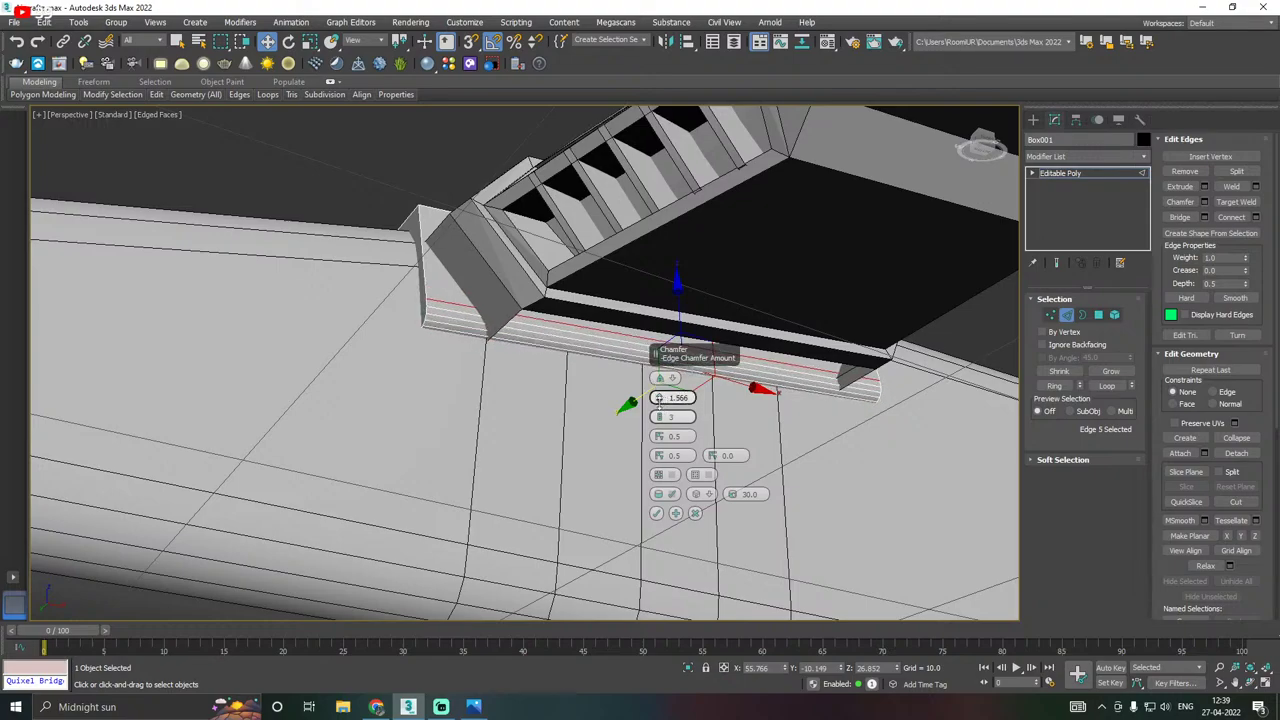
left_click(656, 513)
Move the wing-root box's upper outer edge along Y away from the fuselage so its side face slants outward.
middle_click_drag(654, 520, 628, 481, "alt")
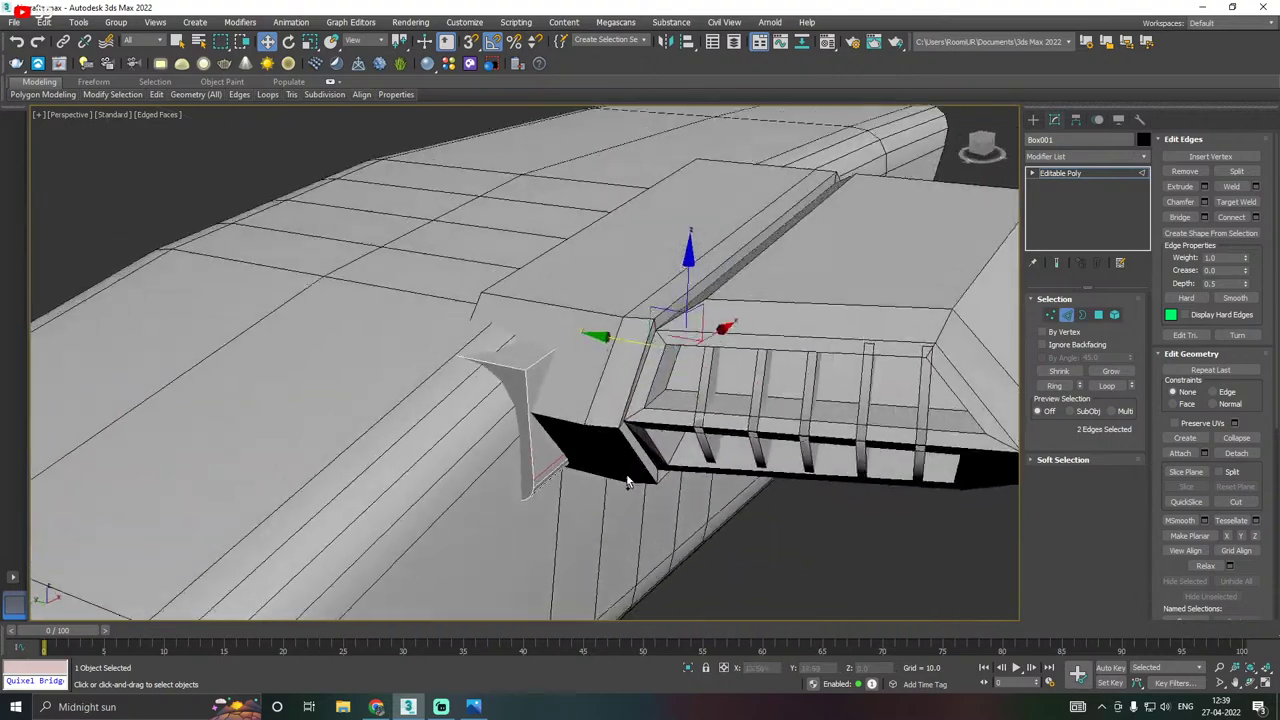
left_click(541, 360)
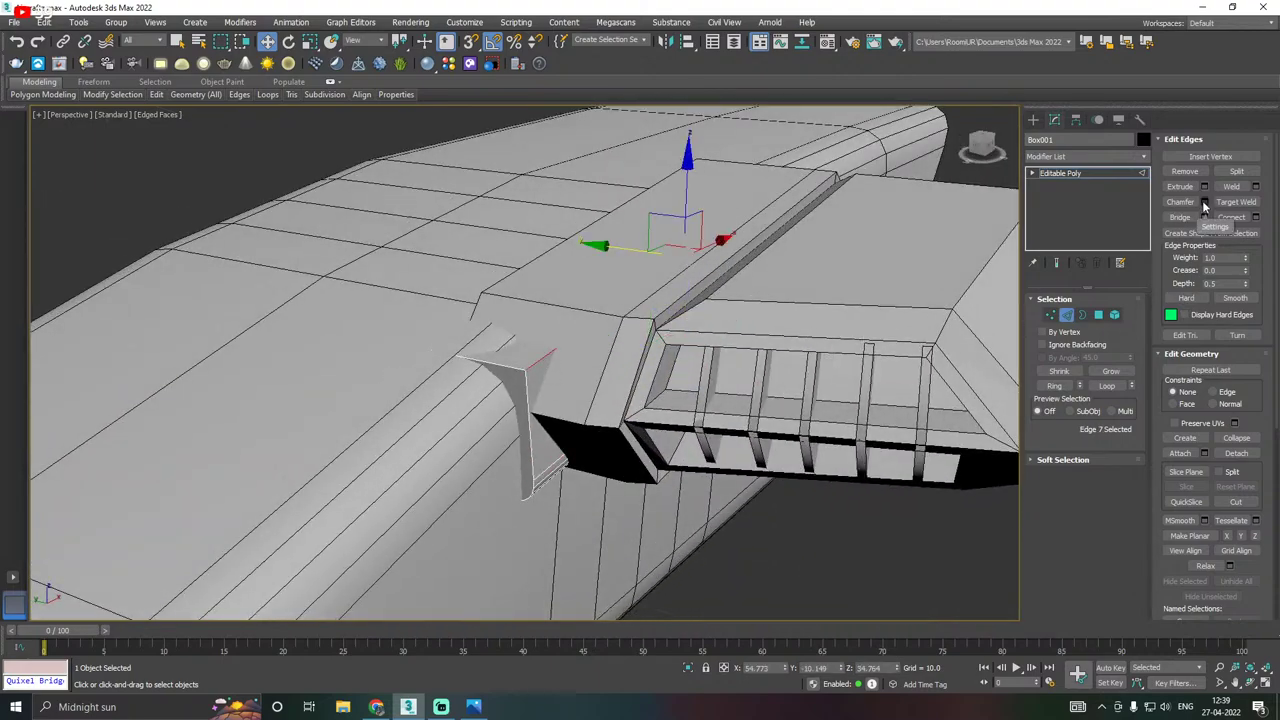
left_click_drag(620, 245, 667, 251)
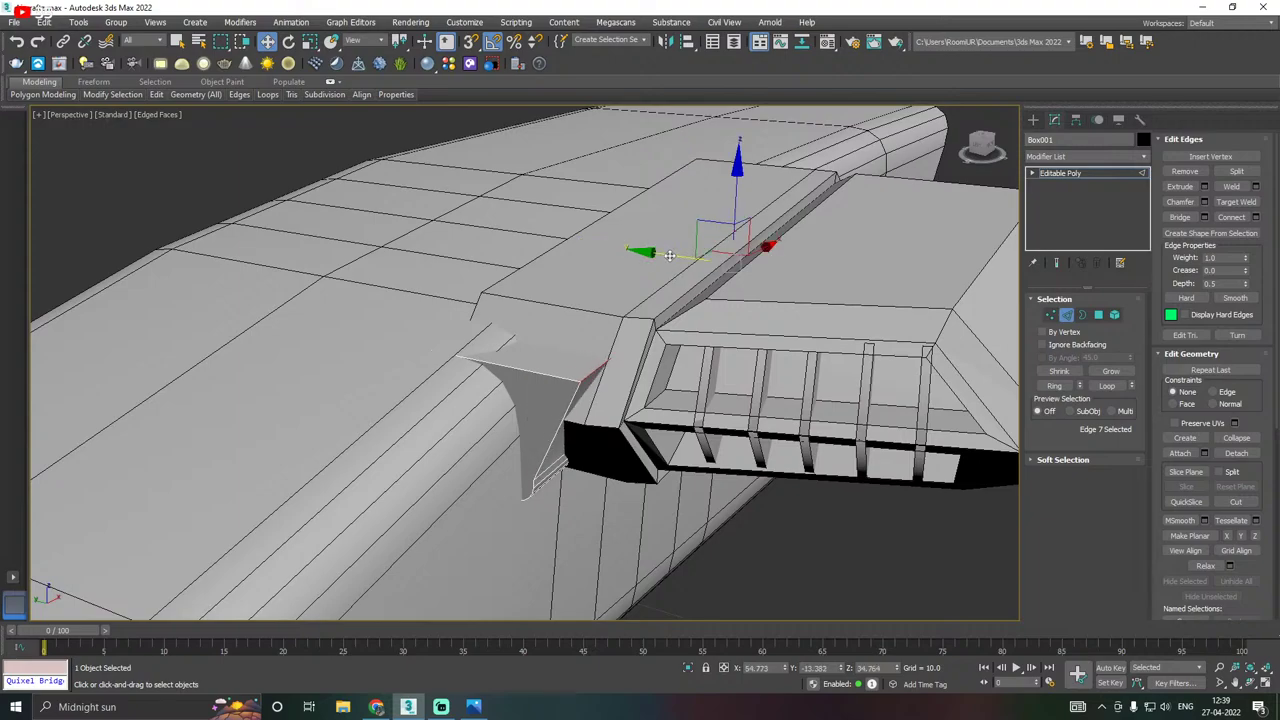
middle_click_drag(667, 251, 694, 250, "alt")
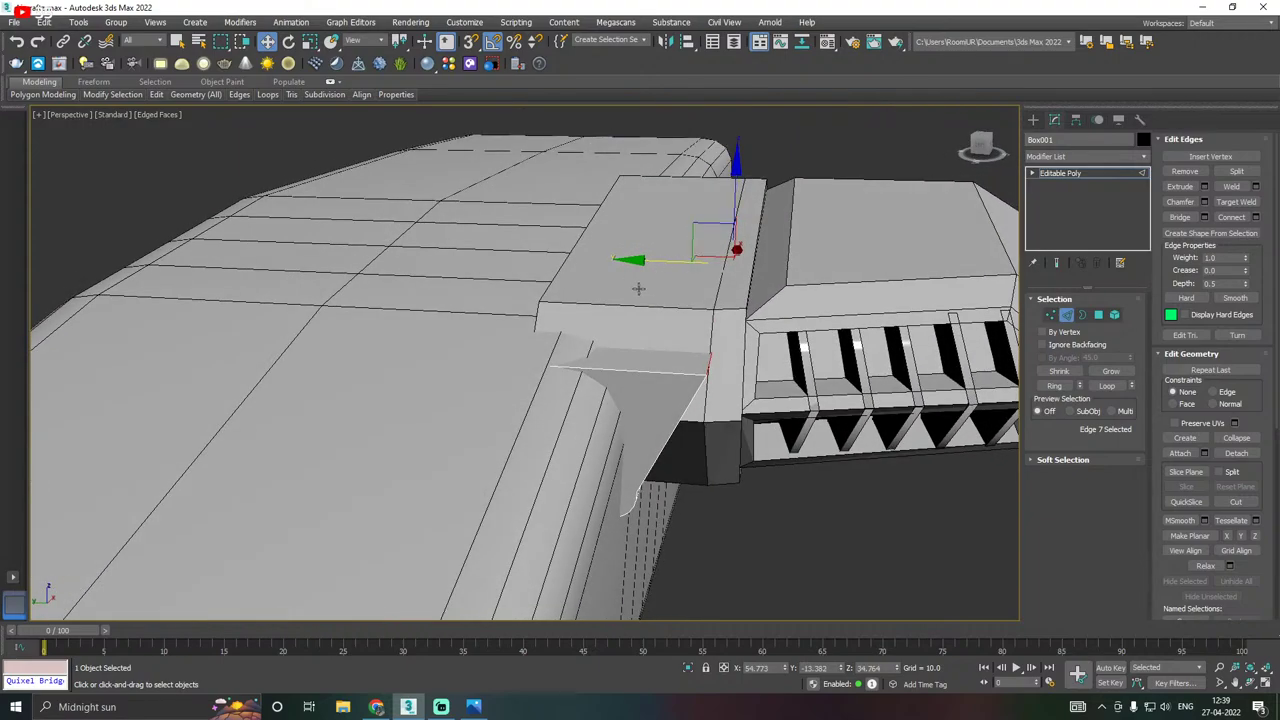
middle_click_drag(638, 288, 690, 285, "alt")
middle_click_drag(895, 314, 999, 237, "alt")
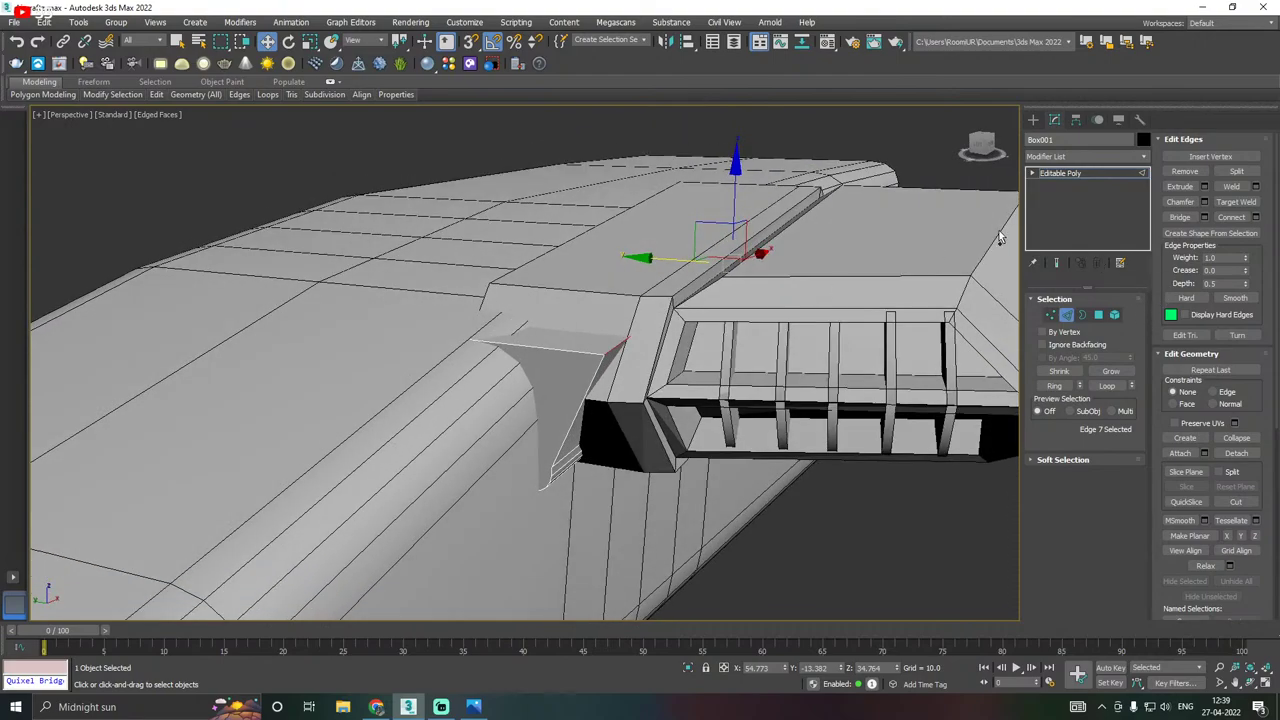
Chamfer the wing-root box's upper outer edge by 3.914 to round it, and return to the object level.
left_click(1203, 202)
middle_click_drag(665, 385, 665, 395, "alt")
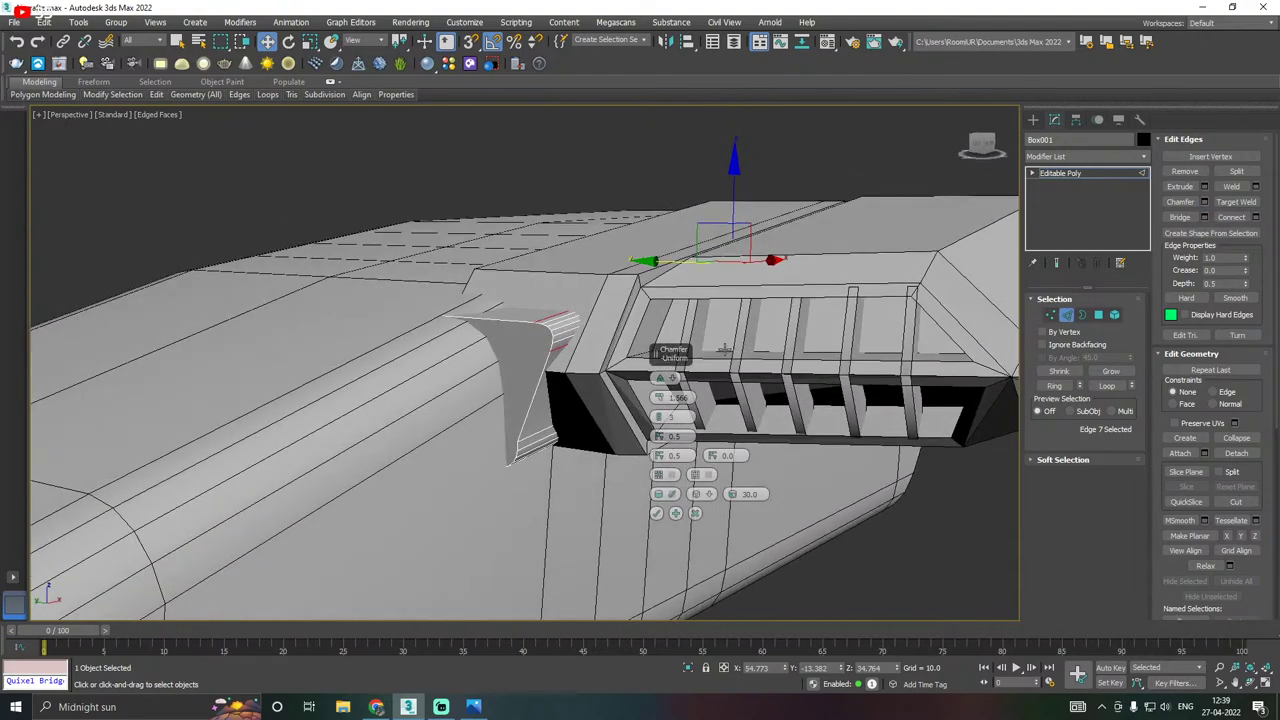
left_click_drag(660, 398, 656, 380)
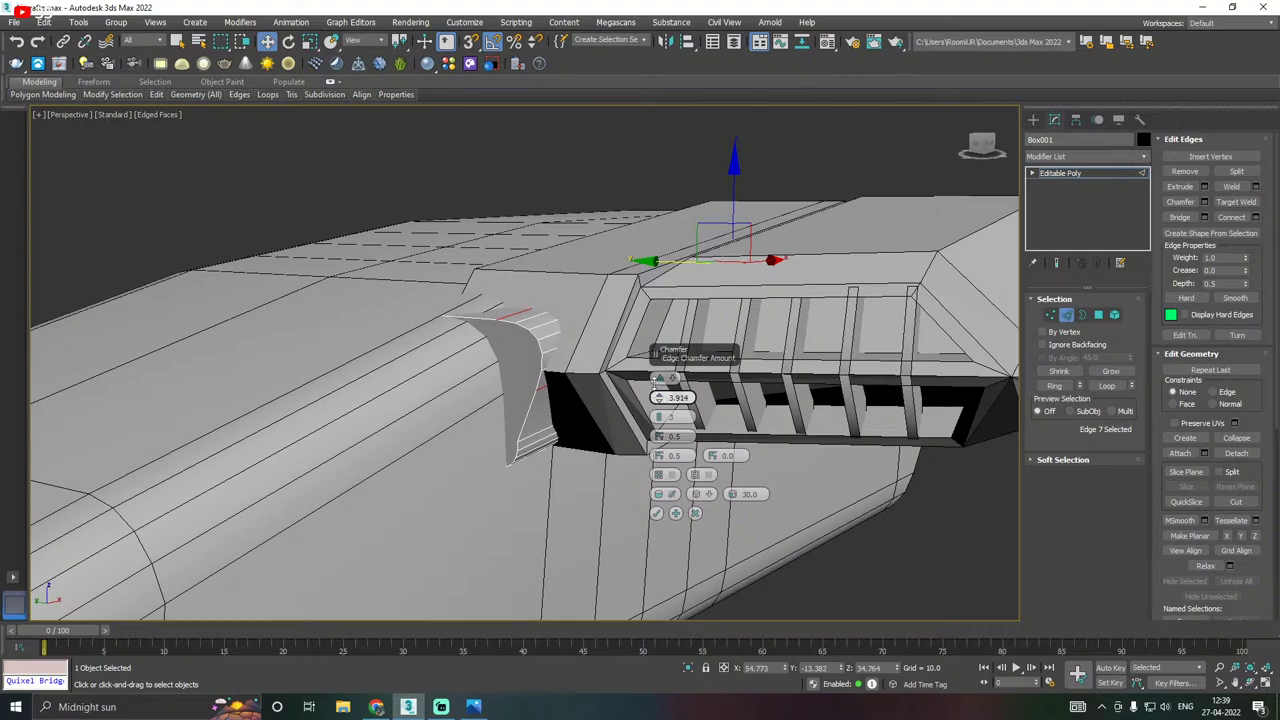
left_click_drag(661, 428, 660, 414)
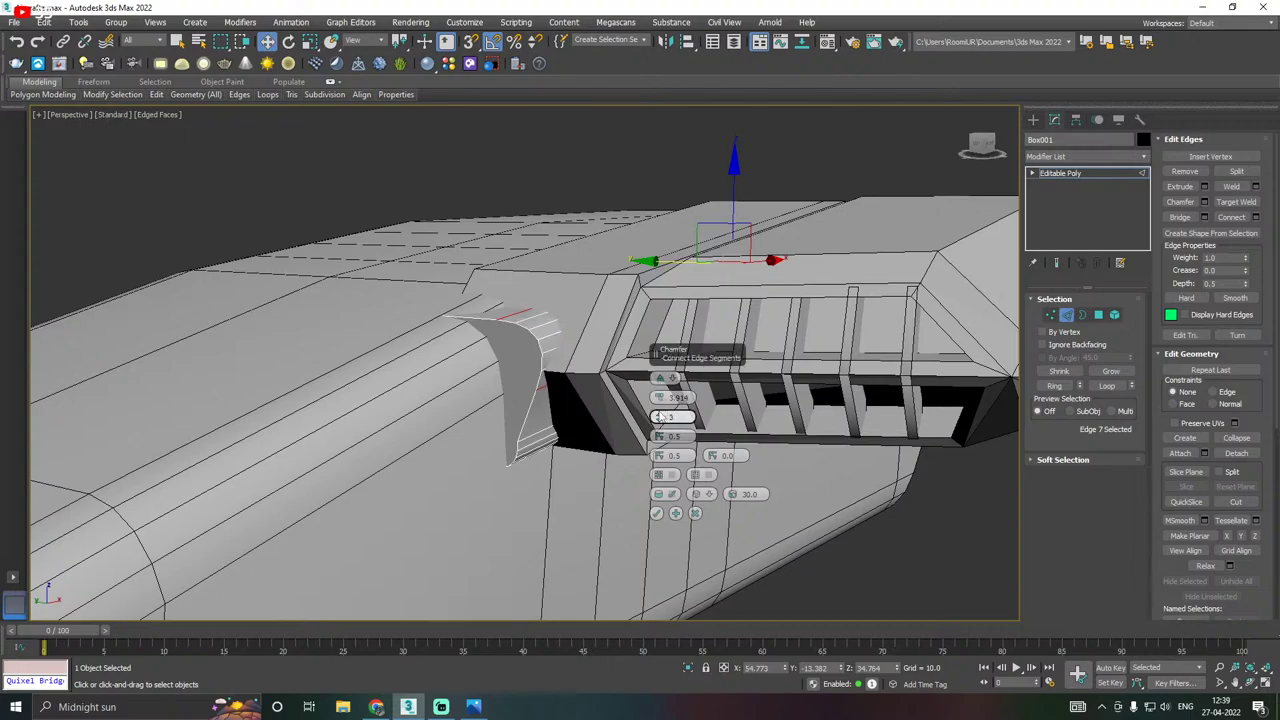
middle_click_drag(659, 418, 603, 406, "alt")
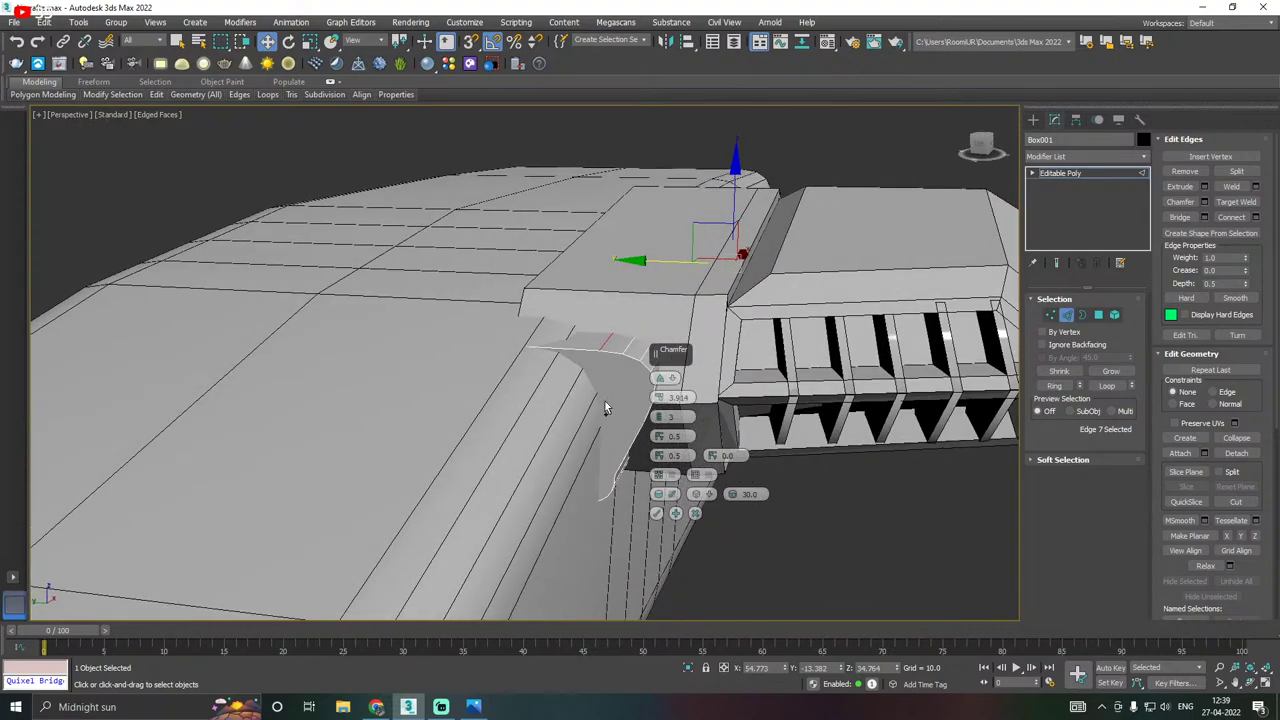
left_click(656, 515)
middle_click_drag(660, 510, 748, 434, "alt")
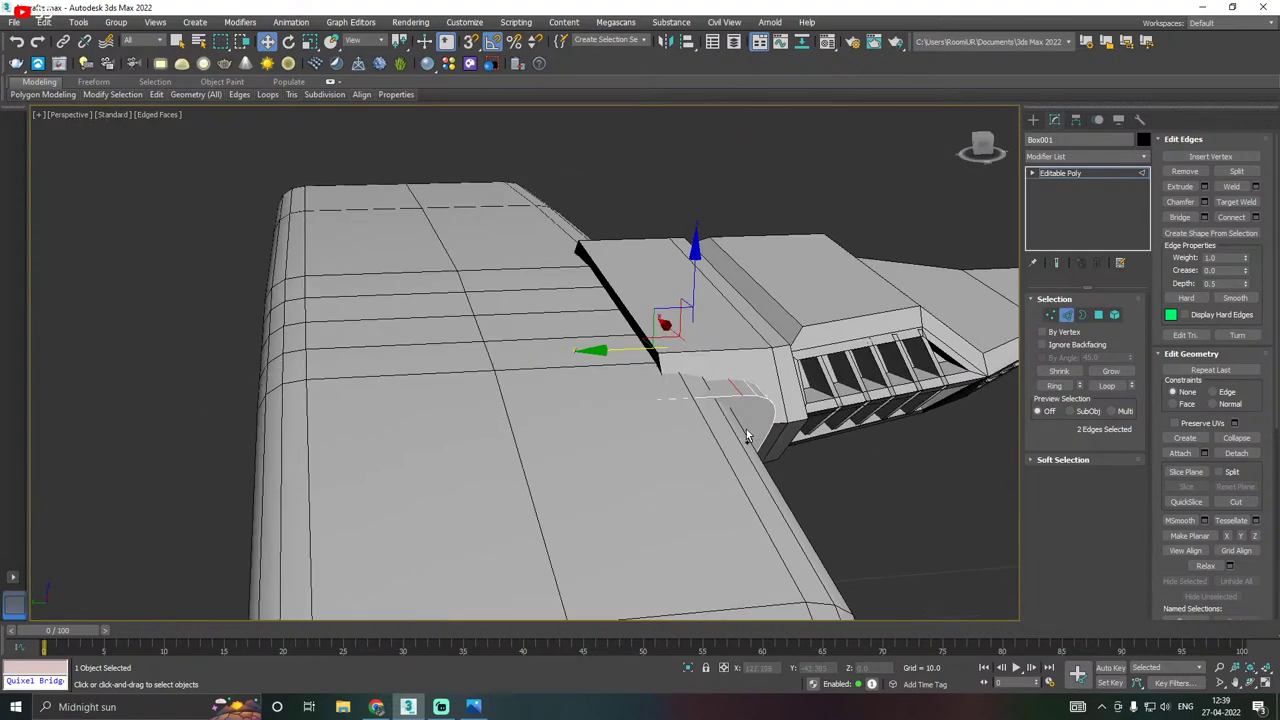
left_click(1074, 178)
Save a copy of the scene as Aircraftz19.max and save the current scene.
scroll(653, 245, "down", 3)
middle_click_drag(735, 250, 670, 249, "alt")
scroll(670, 249, "down", 3)
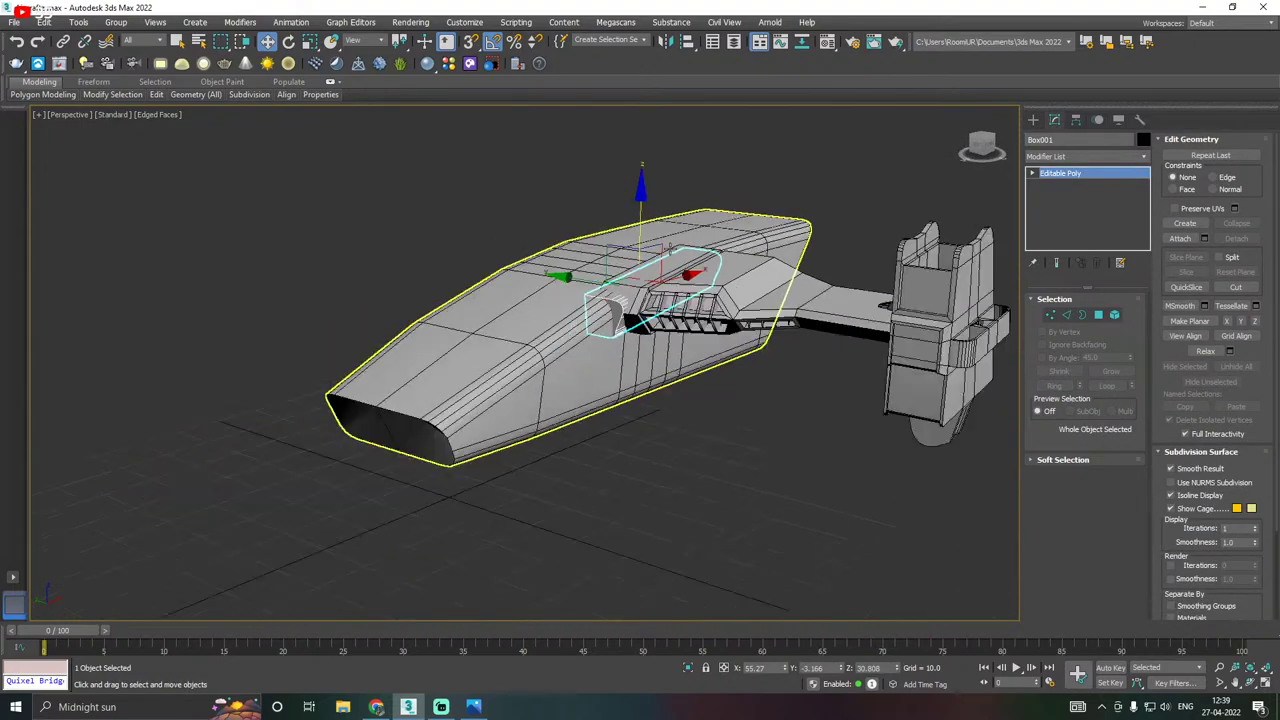
middle_click_drag(630, 350, 785, 235, "alt")
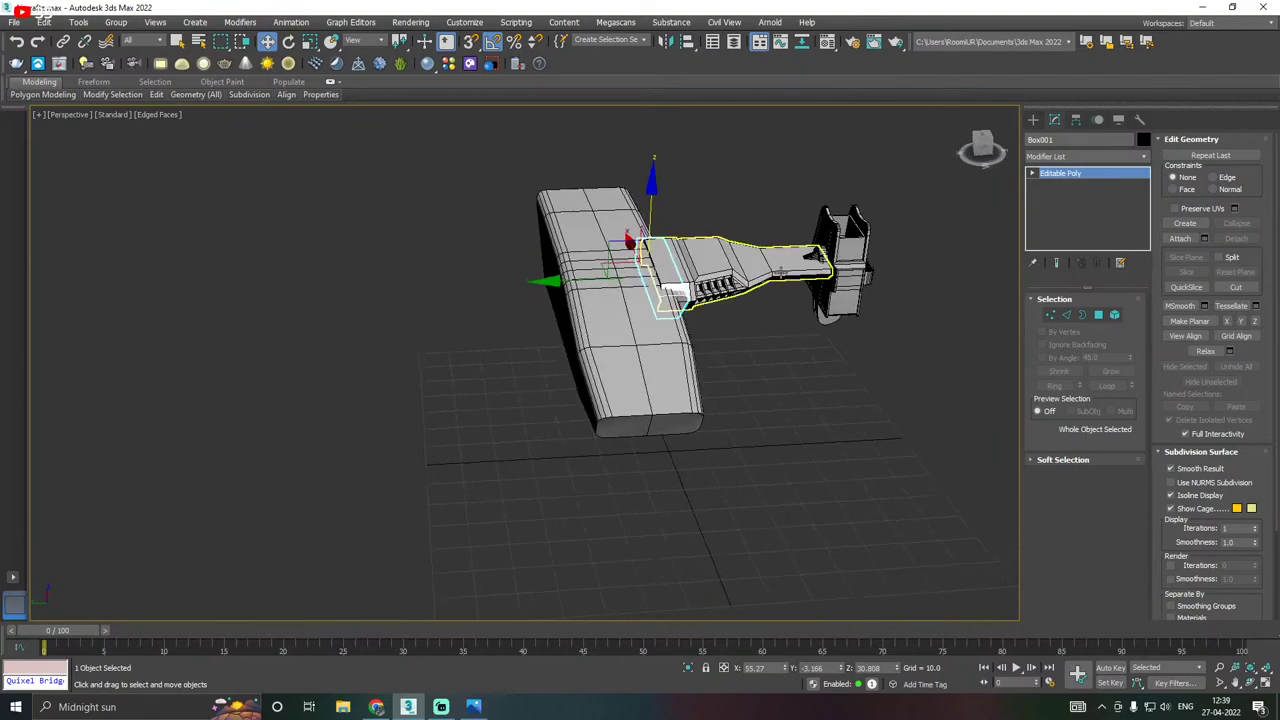
left_click(14, 22)
left_click(50, 151)
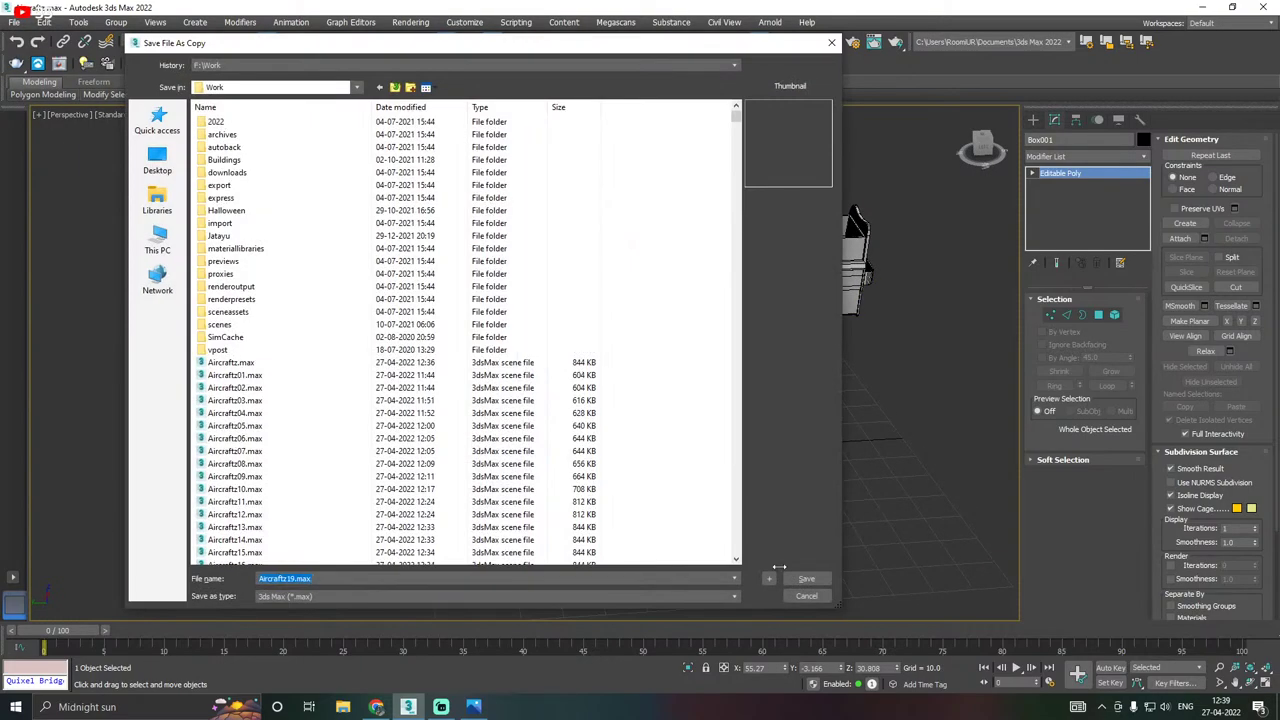
key("Return")
left_click(15, 22)
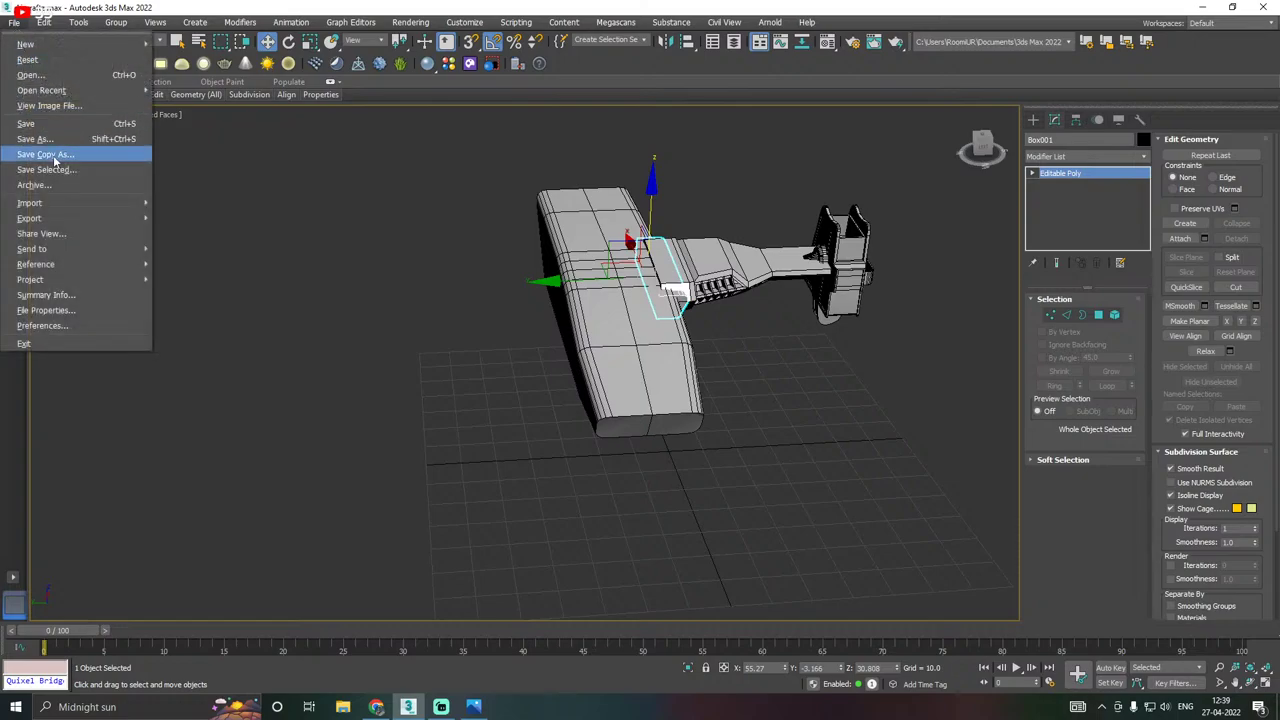
left_click(41, 128)
Select all six objects of the wing and engine assembly without the fuselage and group them under the default name.
middle_click_drag(772, 141, 768, 148, "alt")
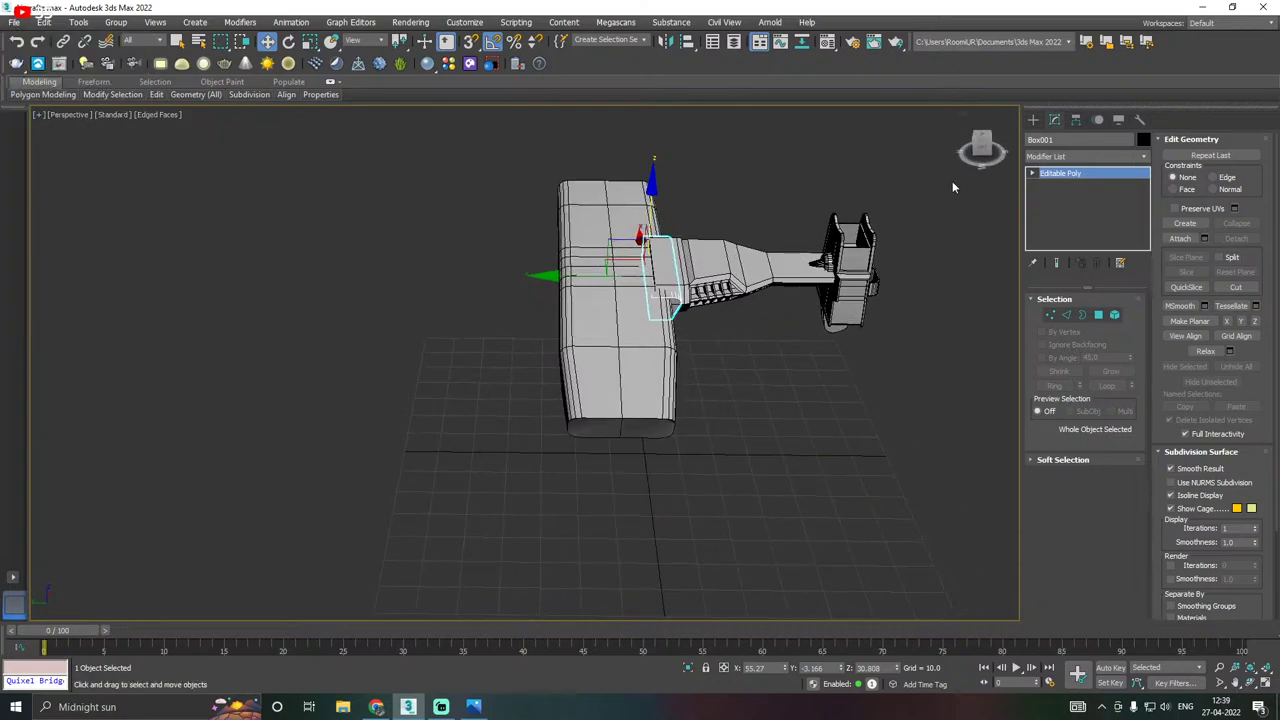
left_click_drag(947, 181, 860, 269)
scroll(690, 300, "up", 3)
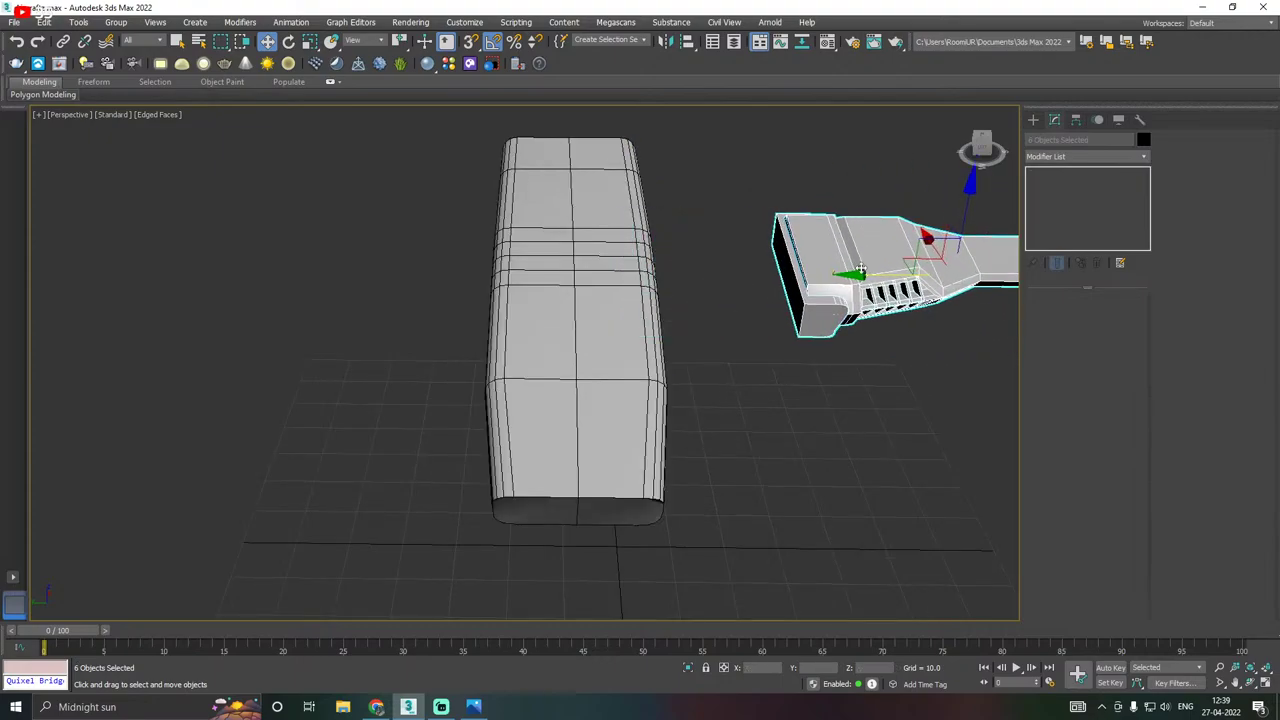
key("ctrl+z")
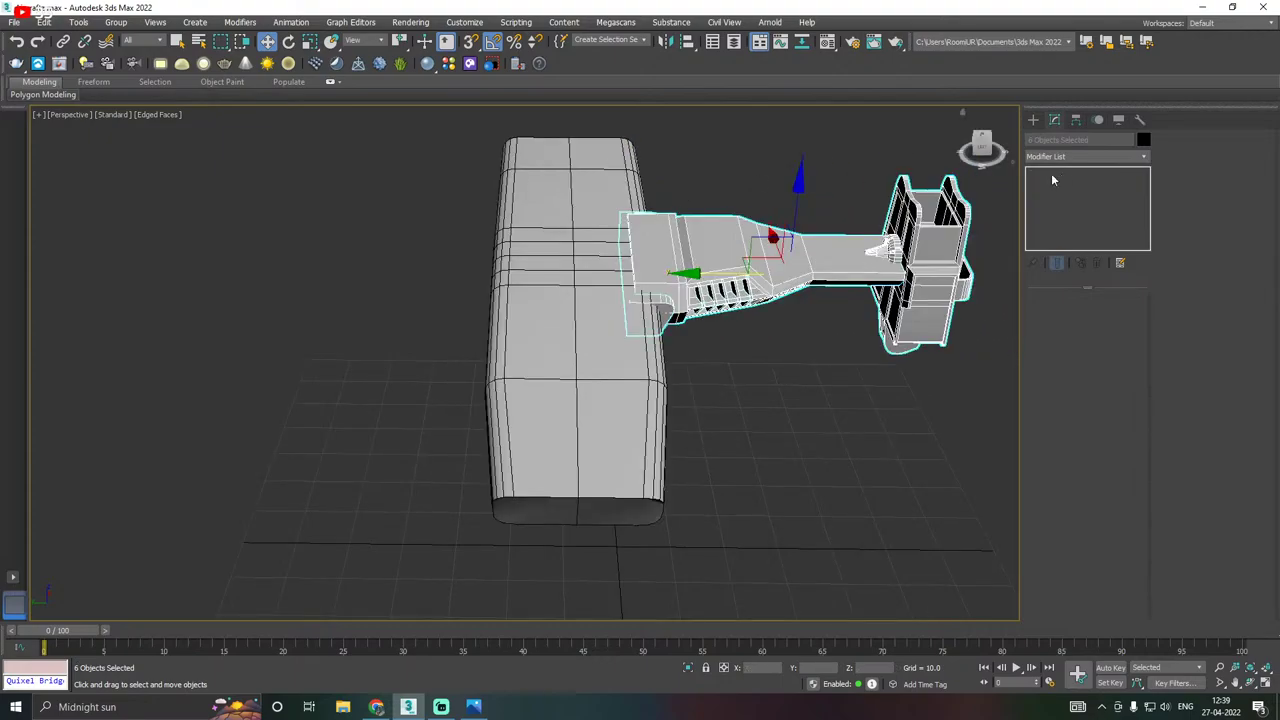
left_click(113, 24)
left_click(162, 45)
left_click(115, 22)
left_click(132, 38)
left_click(641, 379)
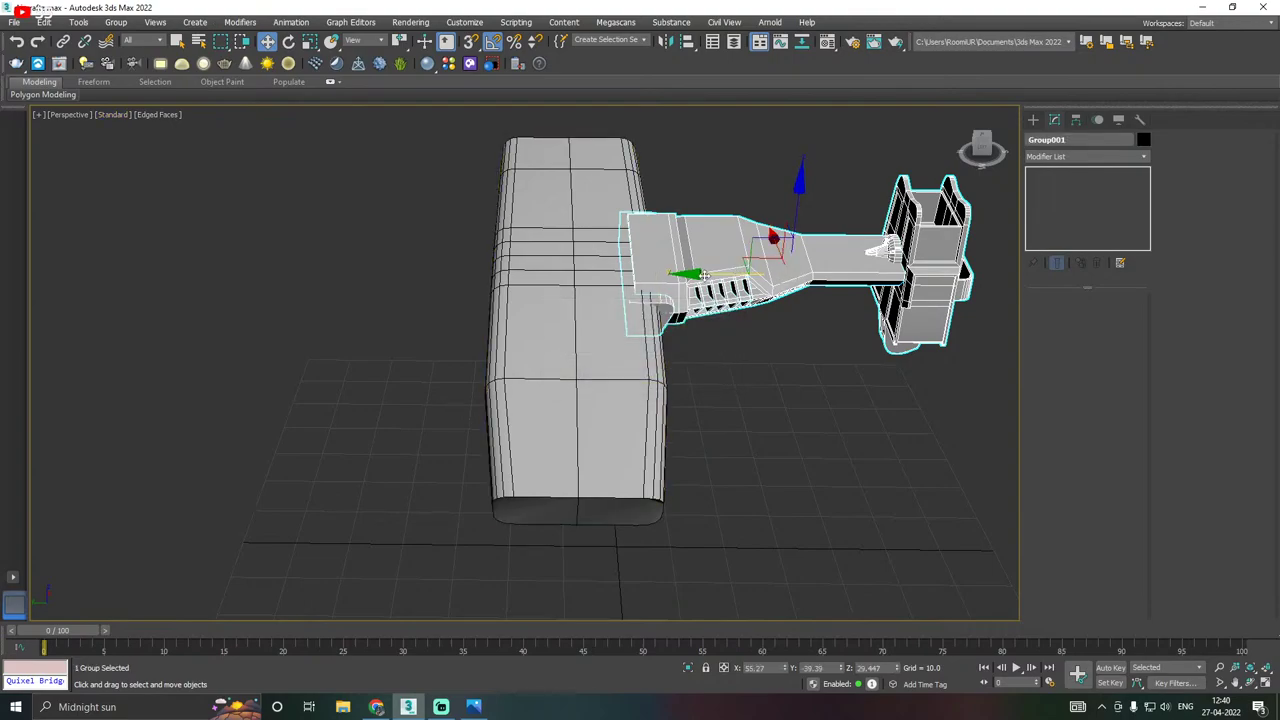
Clone the wing group as one copy on the fuselage's opposite side and mirror its geometry about Y with No Clone.
left_click_drag(700, 276, 215, 272)
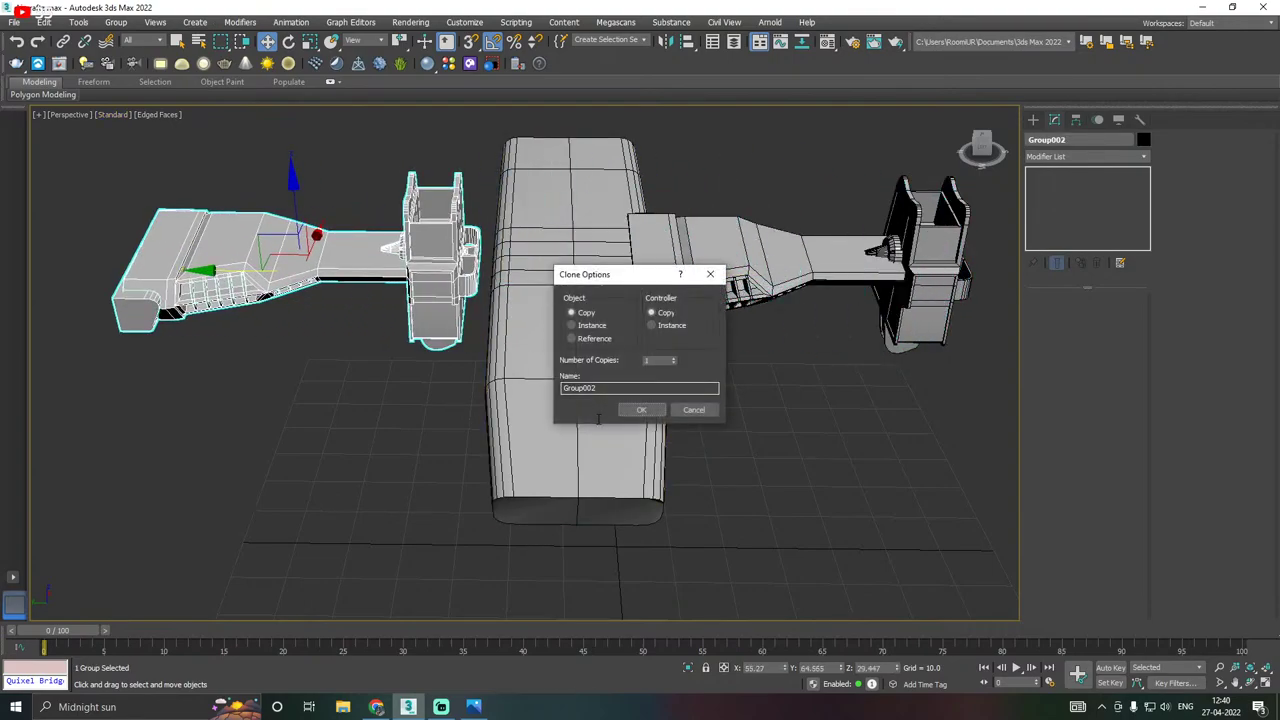
left_click(643, 410)
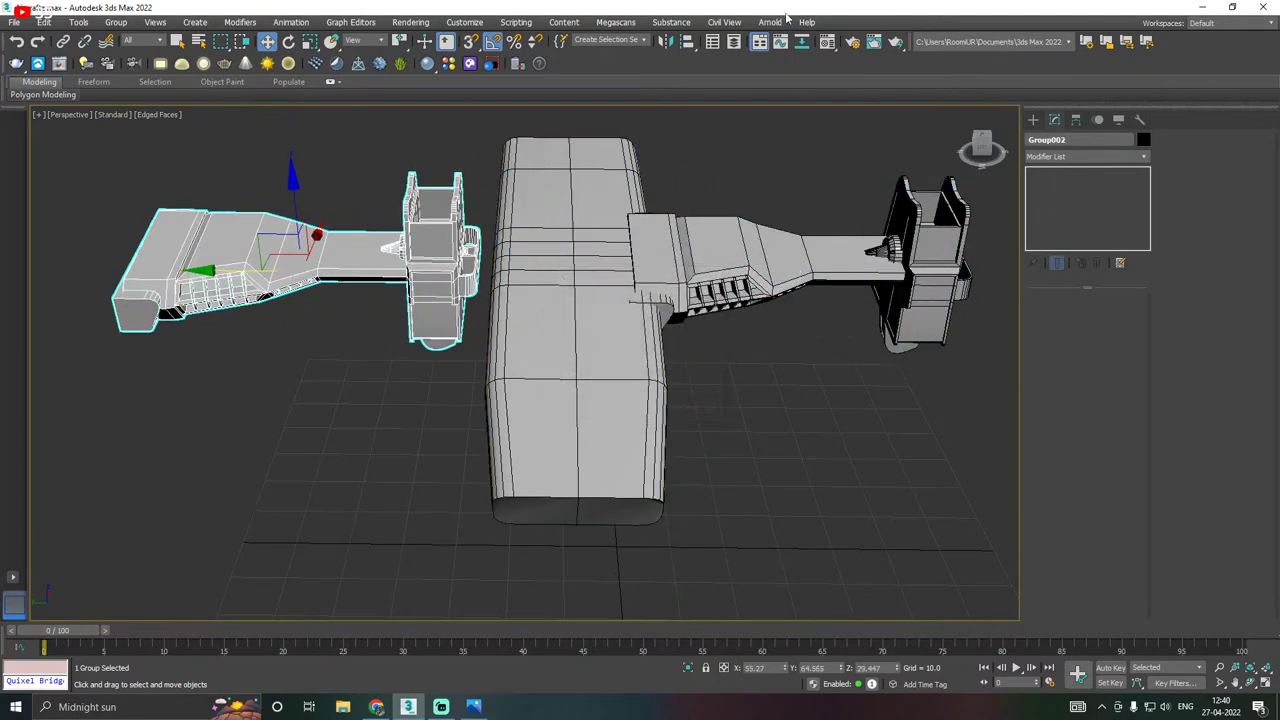
left_click(665, 41)
left_click(662, 254)
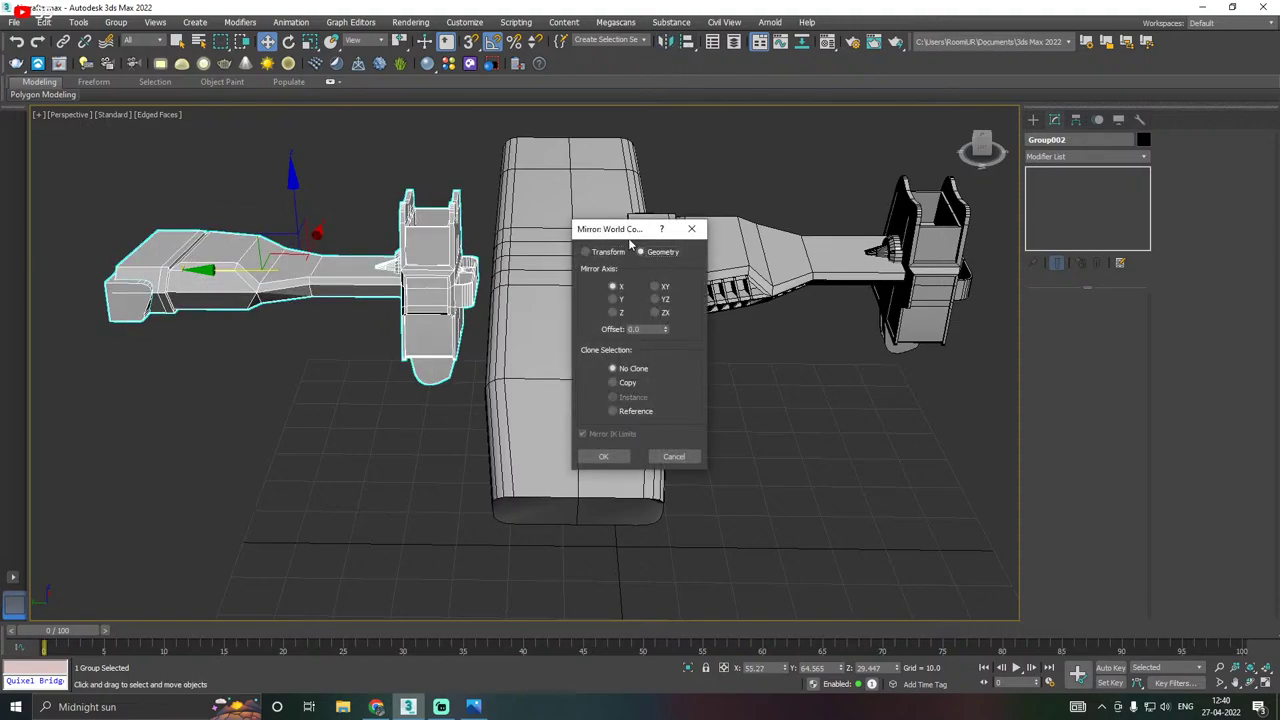
left_click(709, 270)
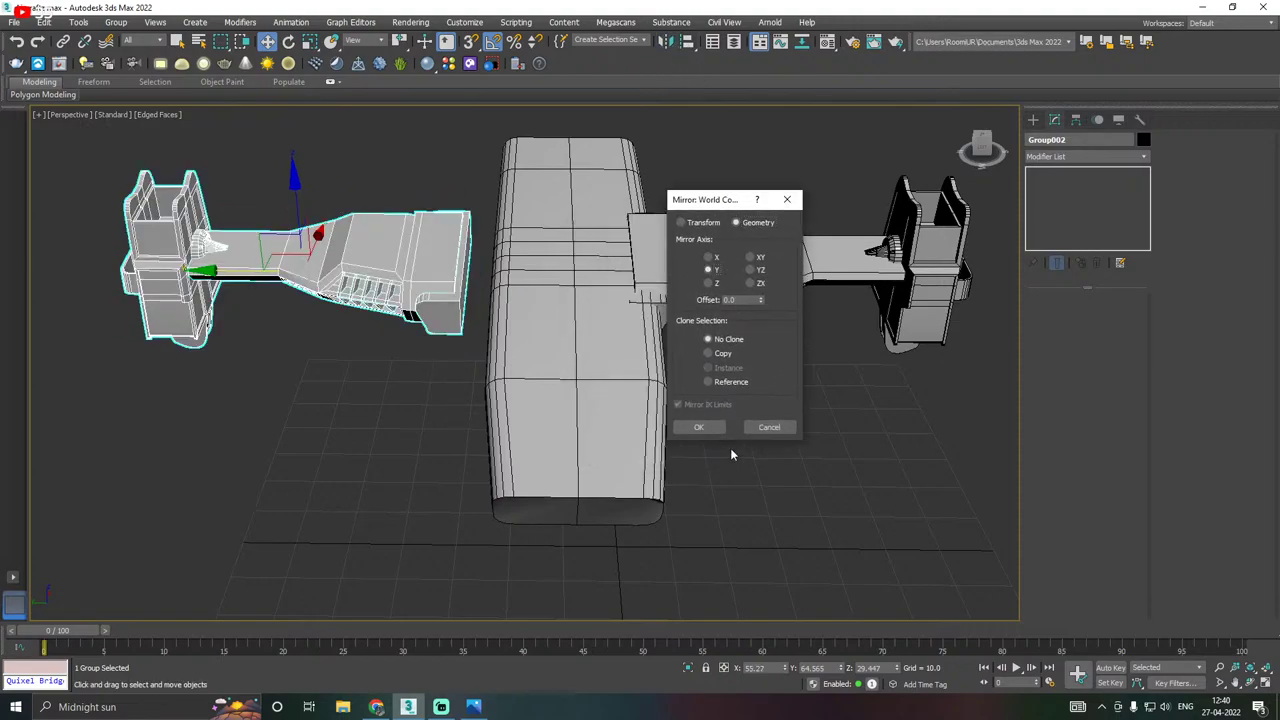
left_click(699, 427)
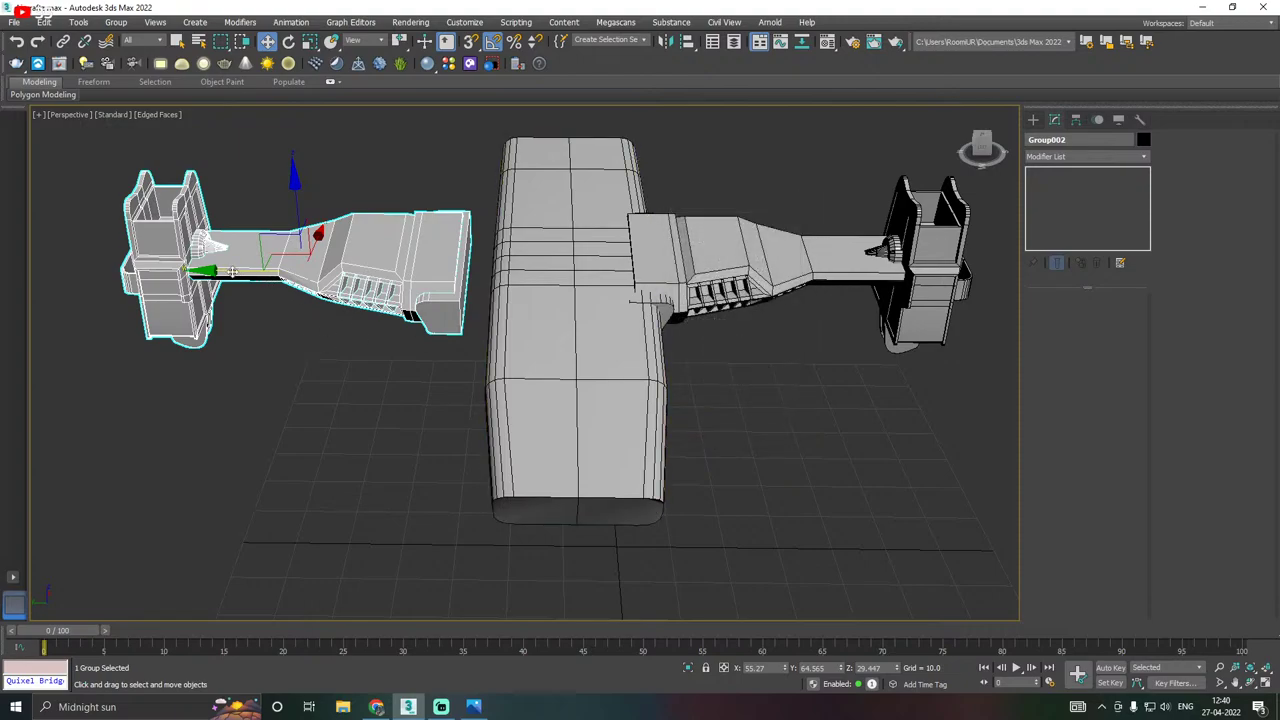
Move the mirrored wing group about -11.6 units along Y so its root overlaps the fuselage side, and select the fuselage.
left_click_drag(231, 271, 286, 262)
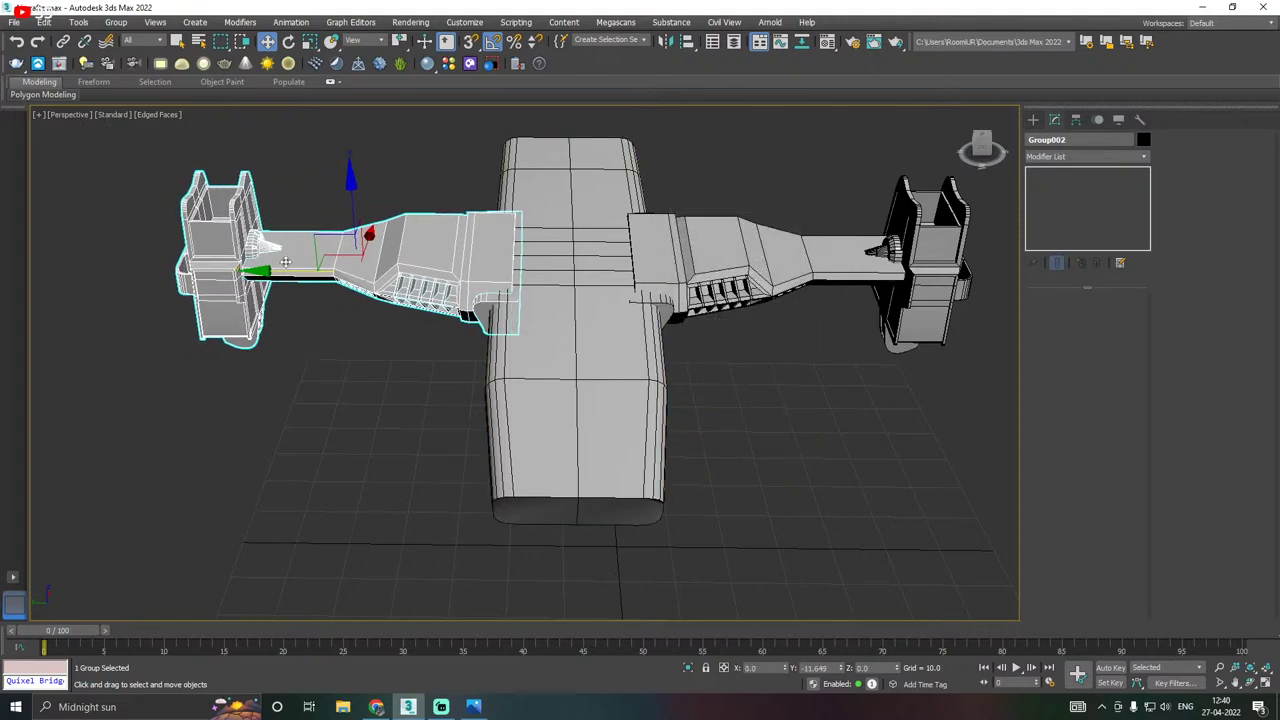
middle_click_drag(286, 262, 391, 263, "alt")
middle_click_drag(366, 249, 560, 370, "alt")
scroll(404, 248, "down", 4)
left_click(677, 394)
left_click(680, 345)
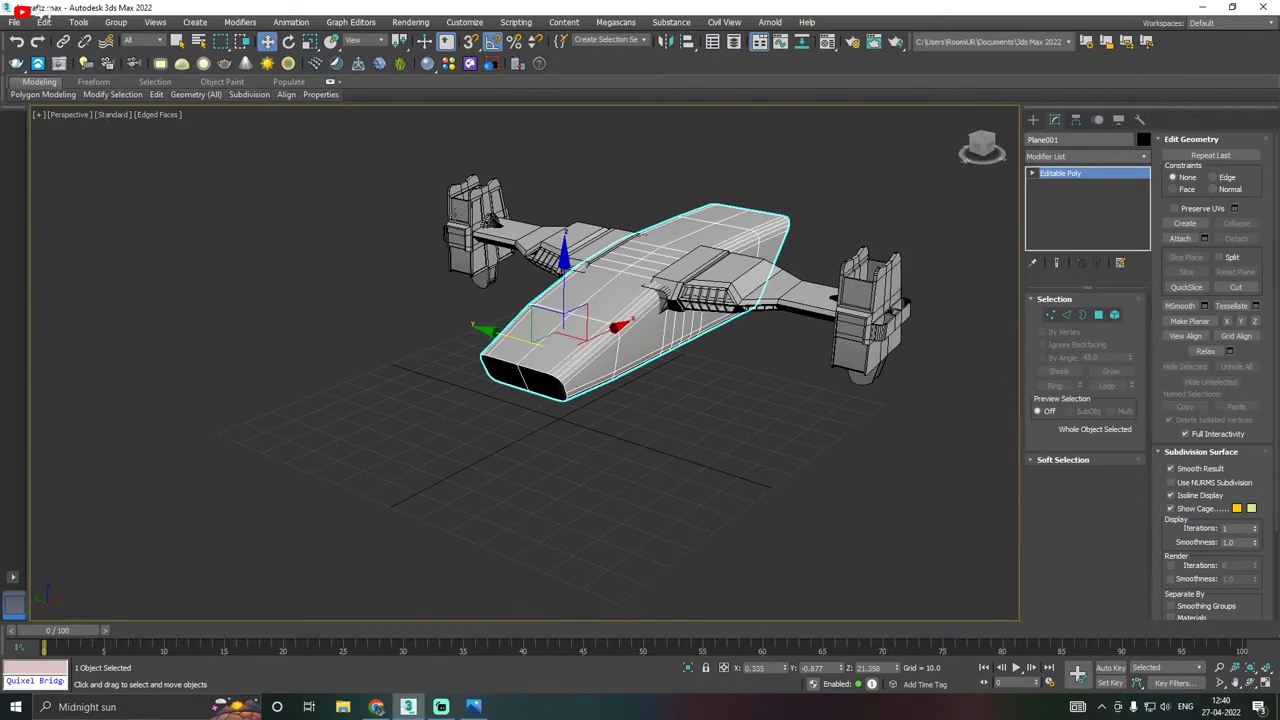
Save another numbered copy of the two-winged aircraft scene and save the current scene.
left_click(14, 22)
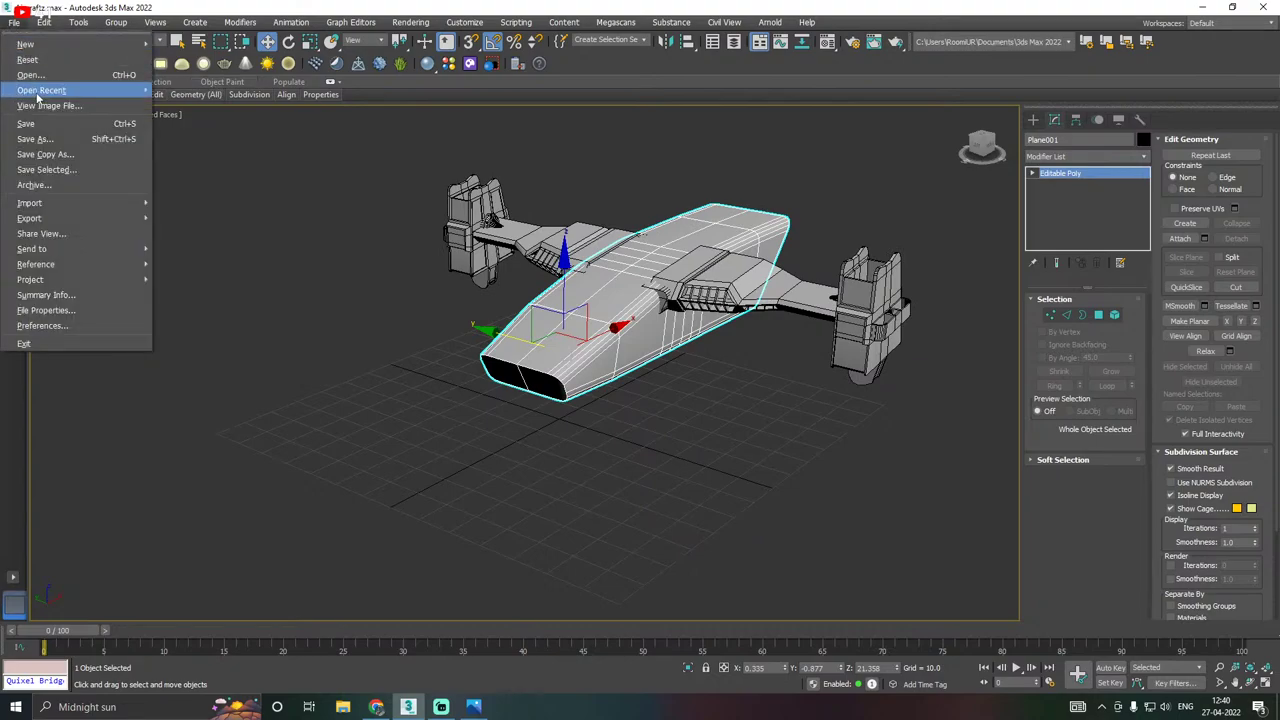
left_click(45, 154)
left_click(806, 580)
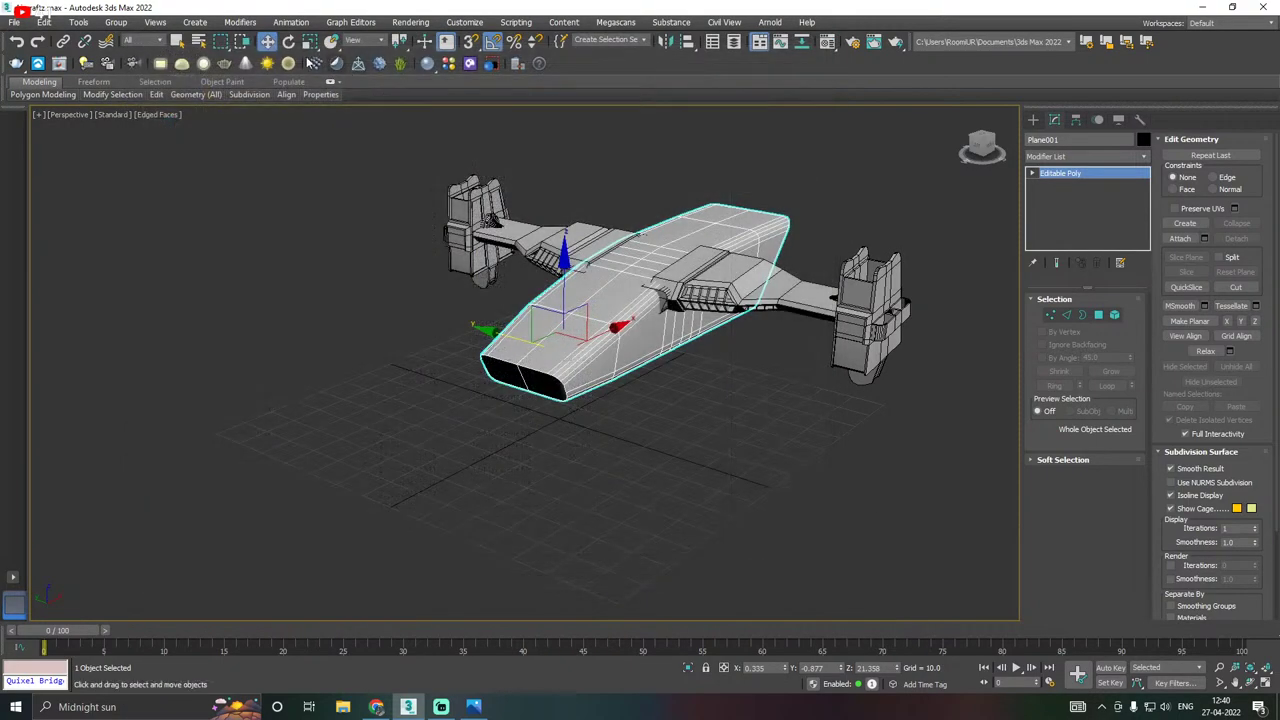
left_click(14, 22)
left_click(24, 122)
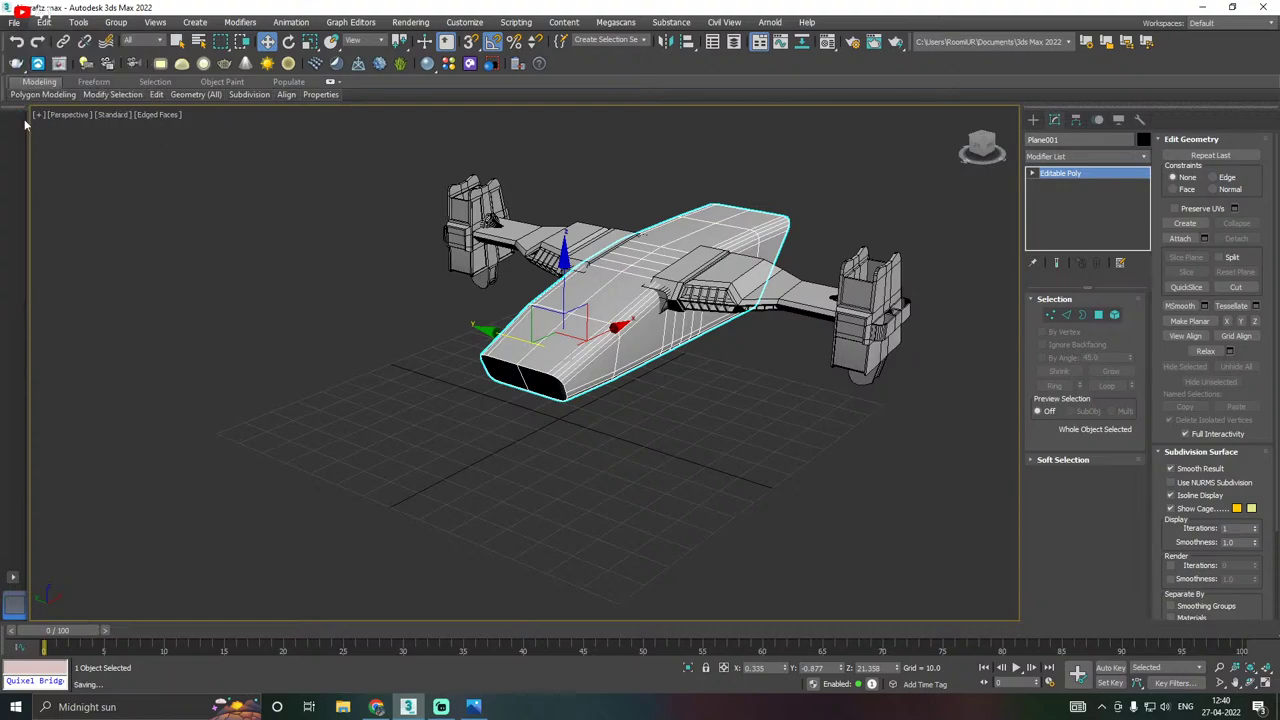
Switch to Photos and examine the tail wings at the rear of the Gargoyle VTOL reference image, enlarged to 200%.
middle_click_drag(678, 220, 620, 233, "alt")
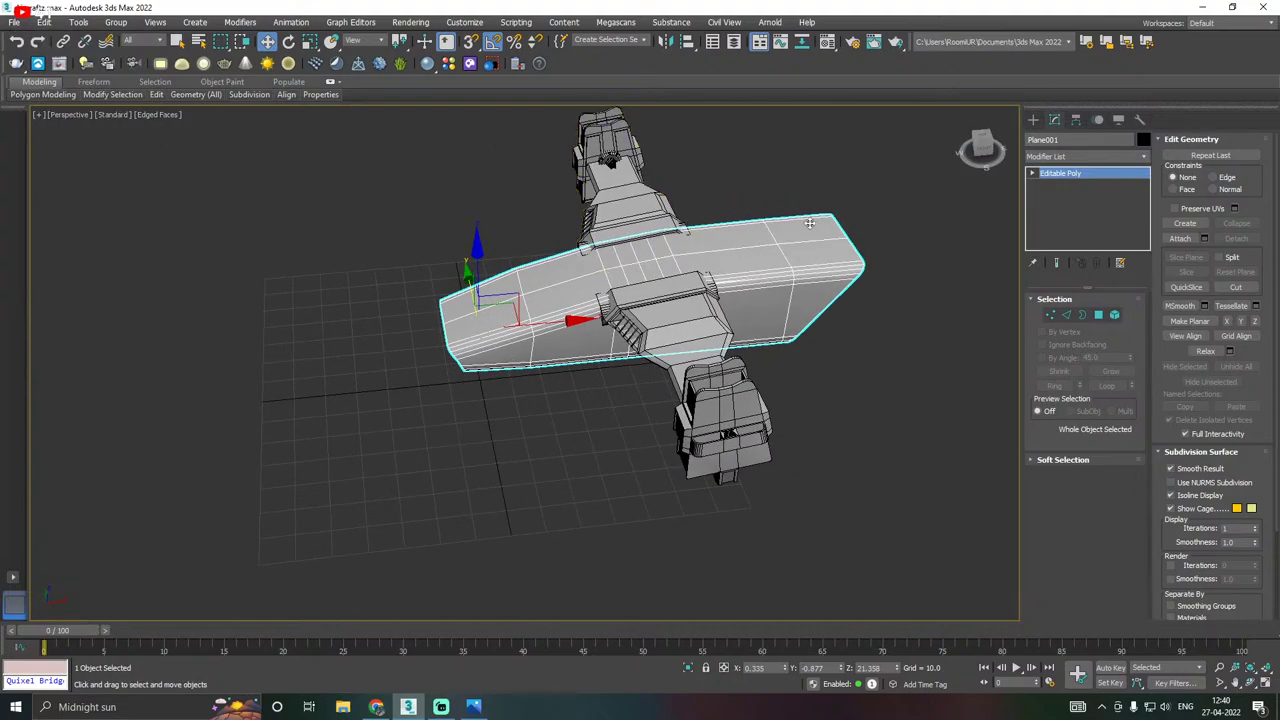
left_click(473, 707)
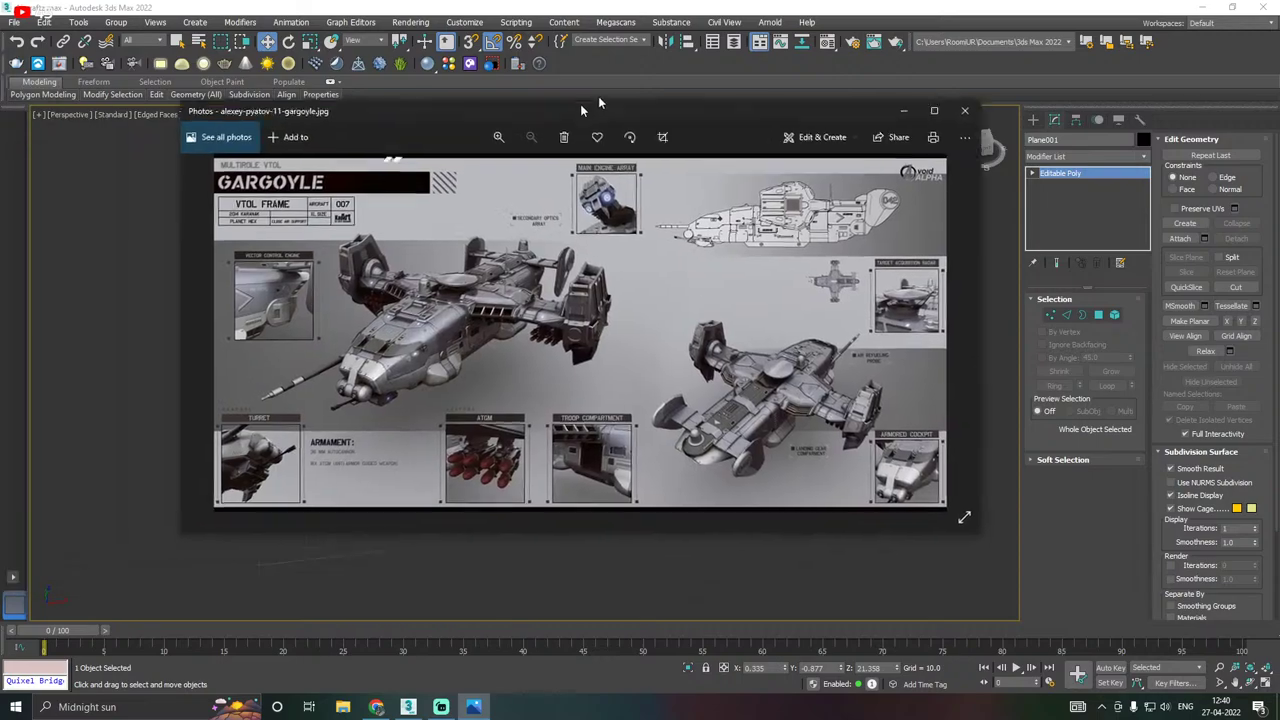
double_click(599, 105)
scroll(485, 281, "up", 3)
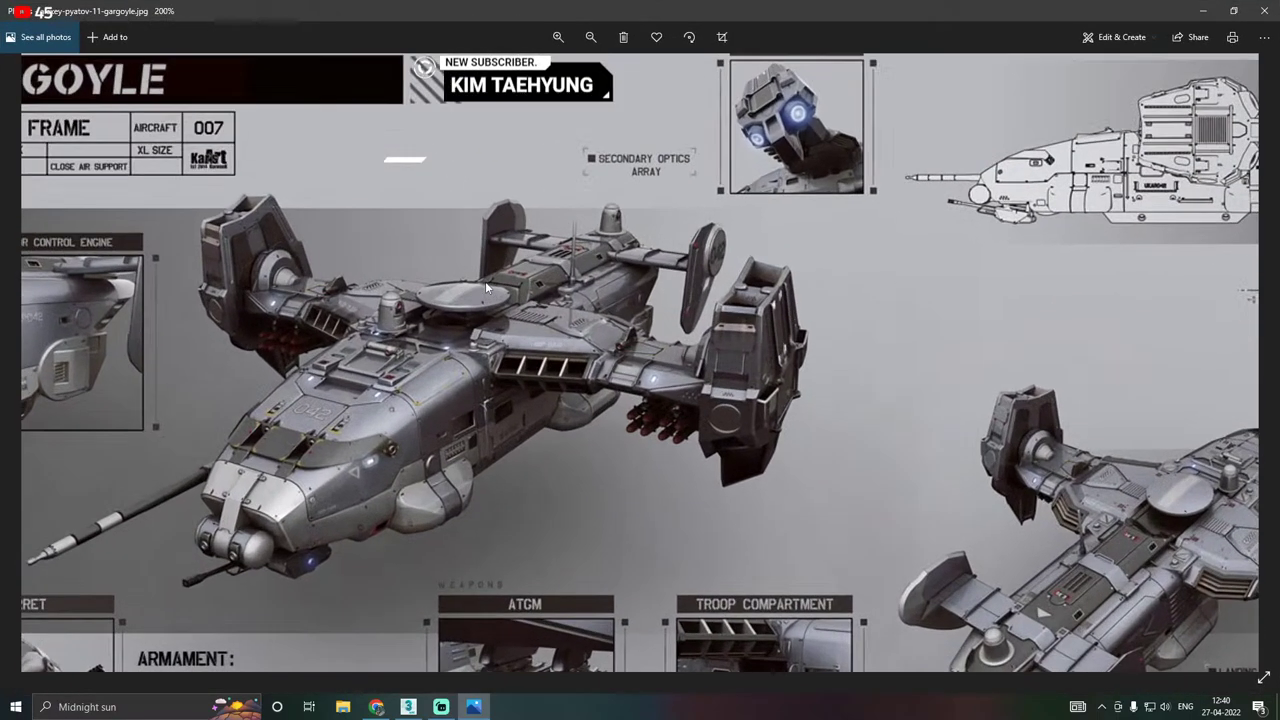
scroll(485, 281, "up", 1)
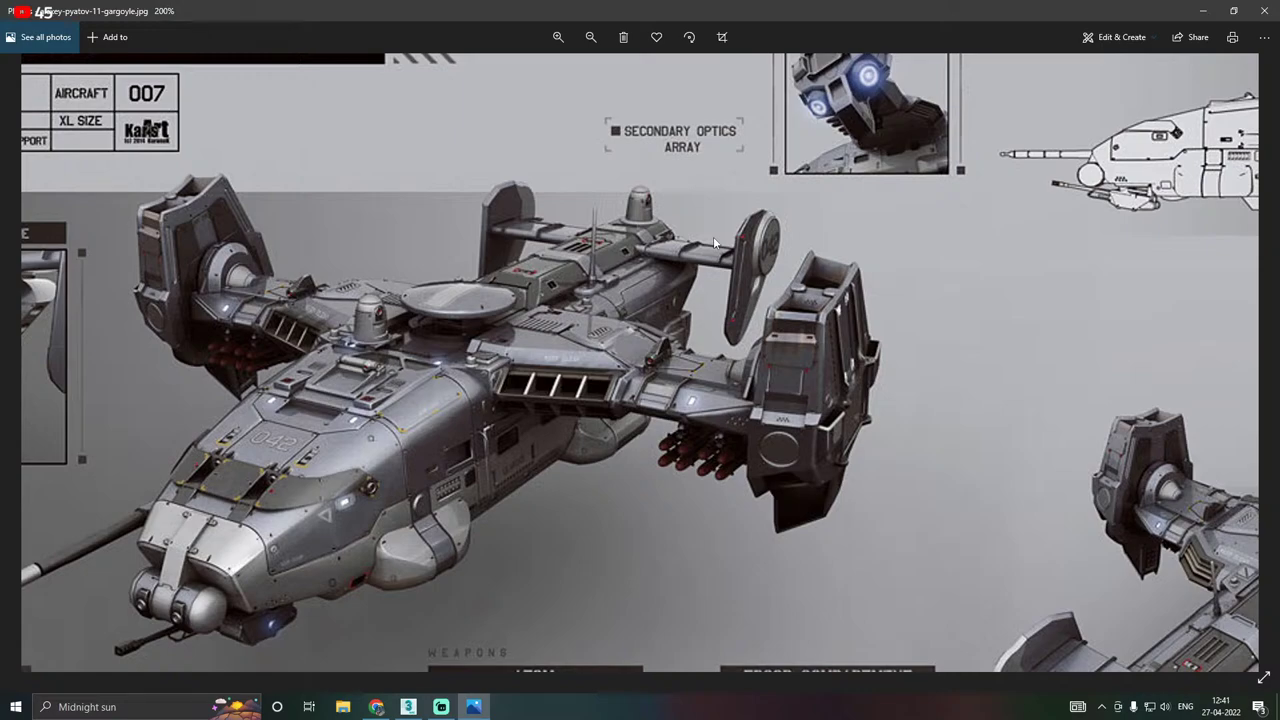
key("alt+Tab")
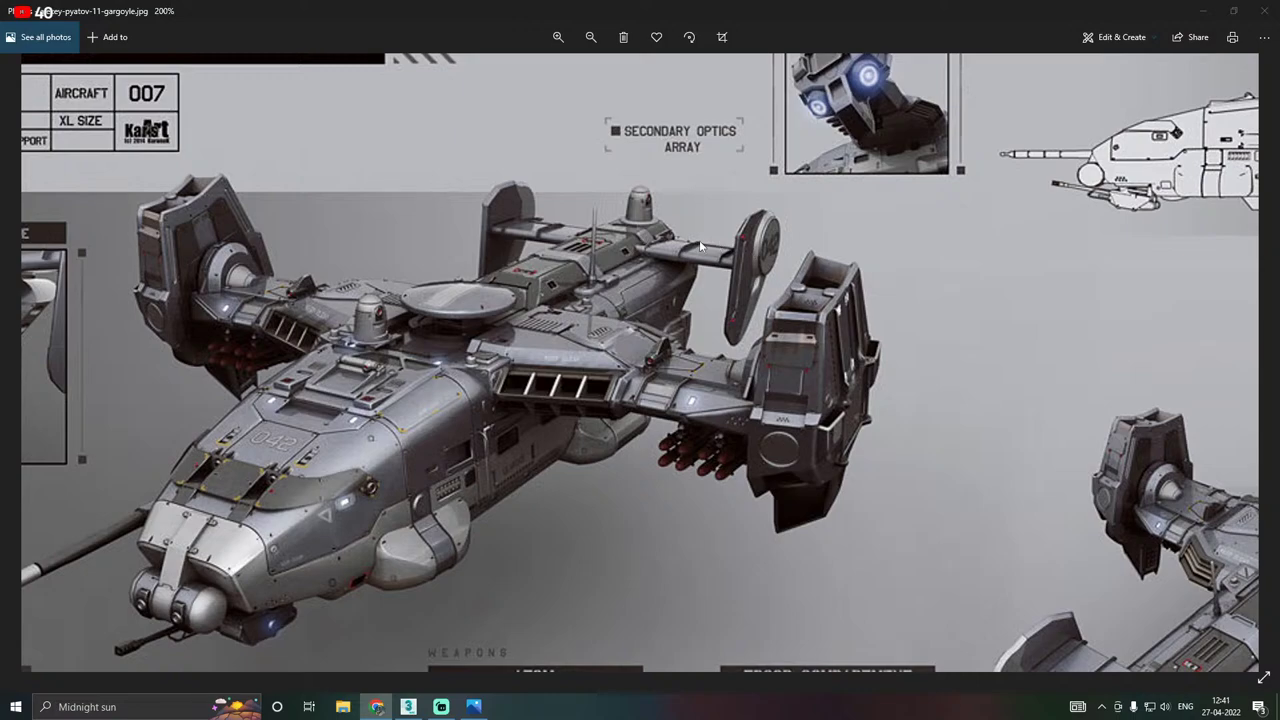
left_click_drag(827, 8, 0, 76)
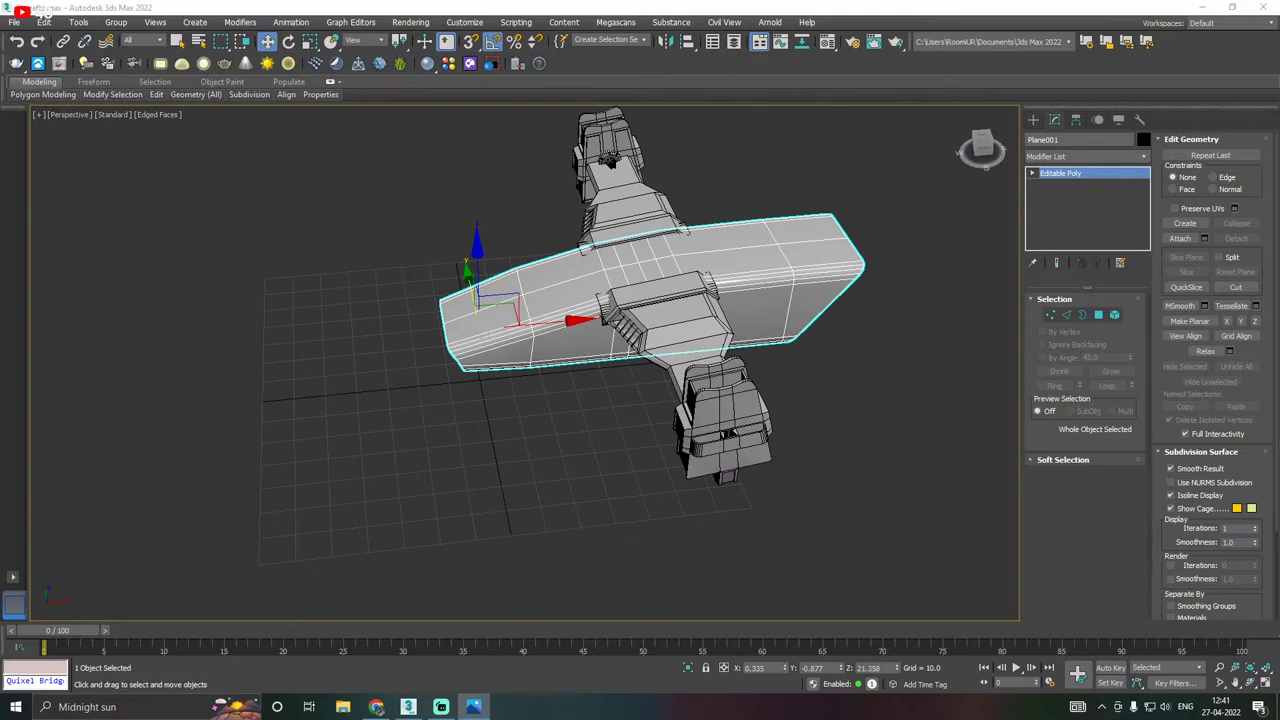
Deselect the fuselage and save the current aircraft scene.
middle_click_drag(434, 371, 334, 373, "alt")
left_click(312, 234)
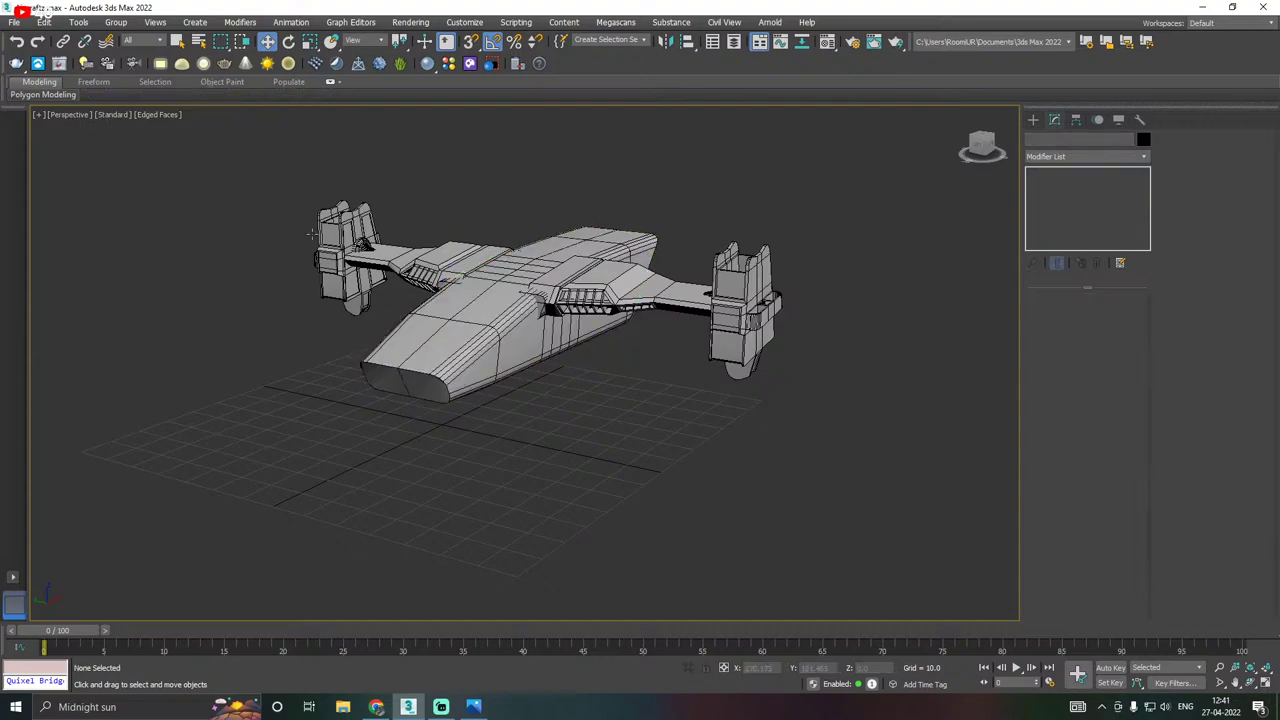
left_click(20, 23)
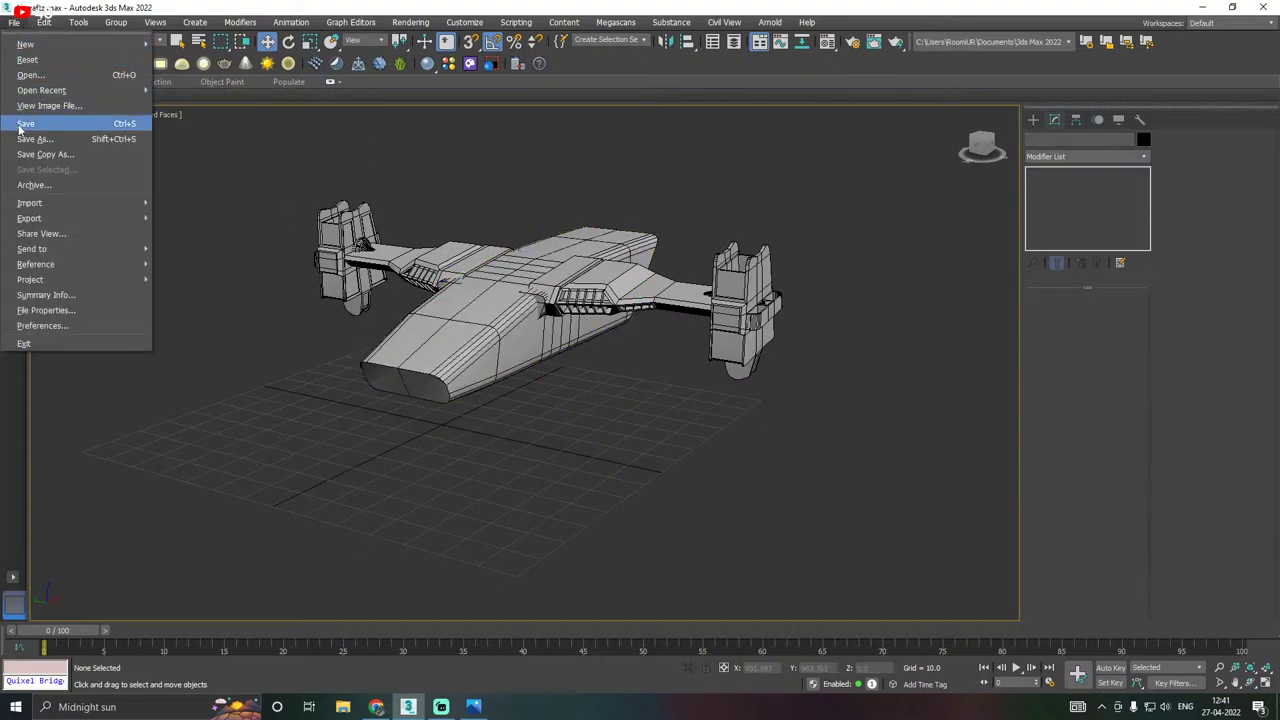
left_click(20, 126)
In the top view, create a flat box about 91.6 long, 20 wide and 2.5 high across the fuselage's rear end.
middle_click_drag(550, 304, 622, 354)
left_click(537, 305)
key("t")
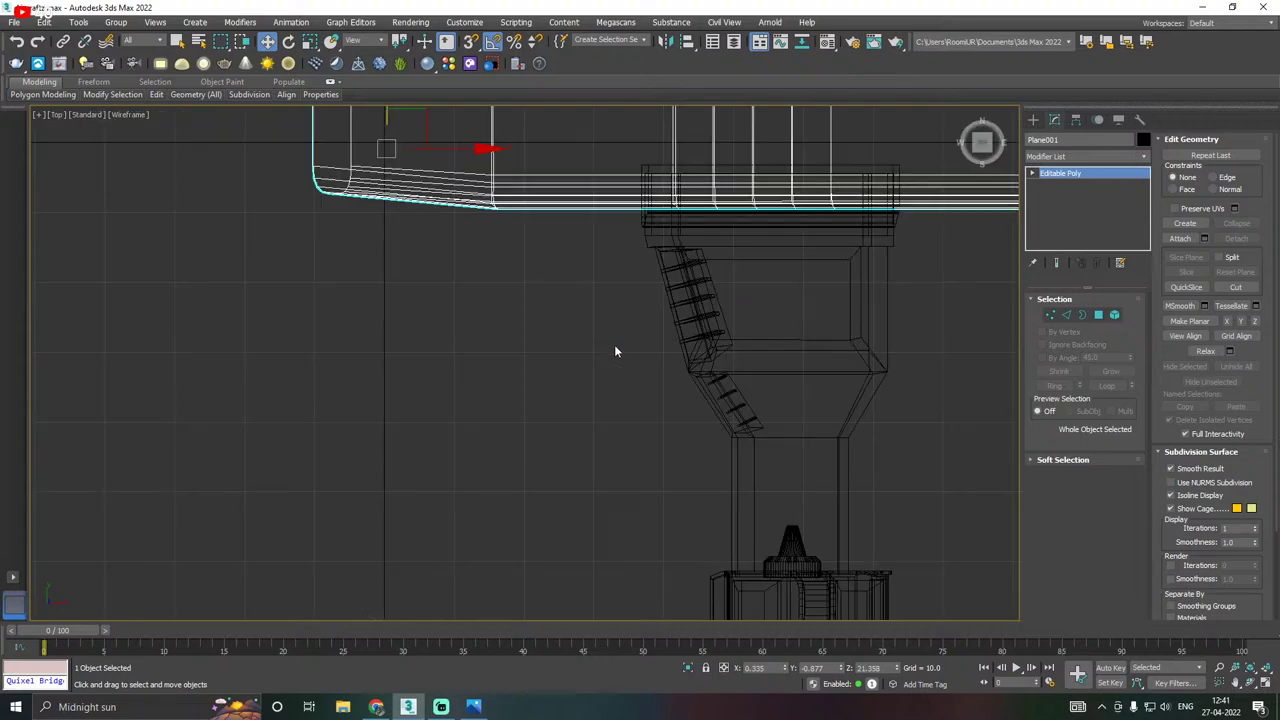
left_click(537, 268)
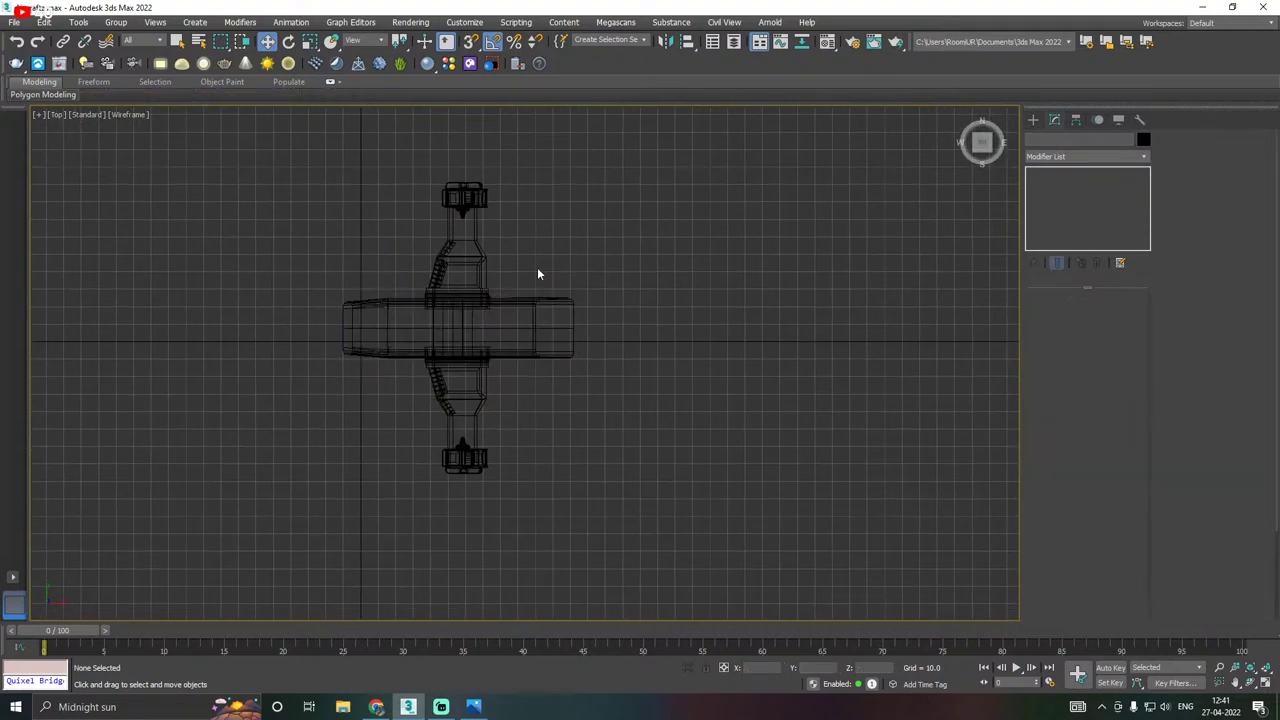
scroll(520, 290, "up", 2)
left_click(1033, 119)
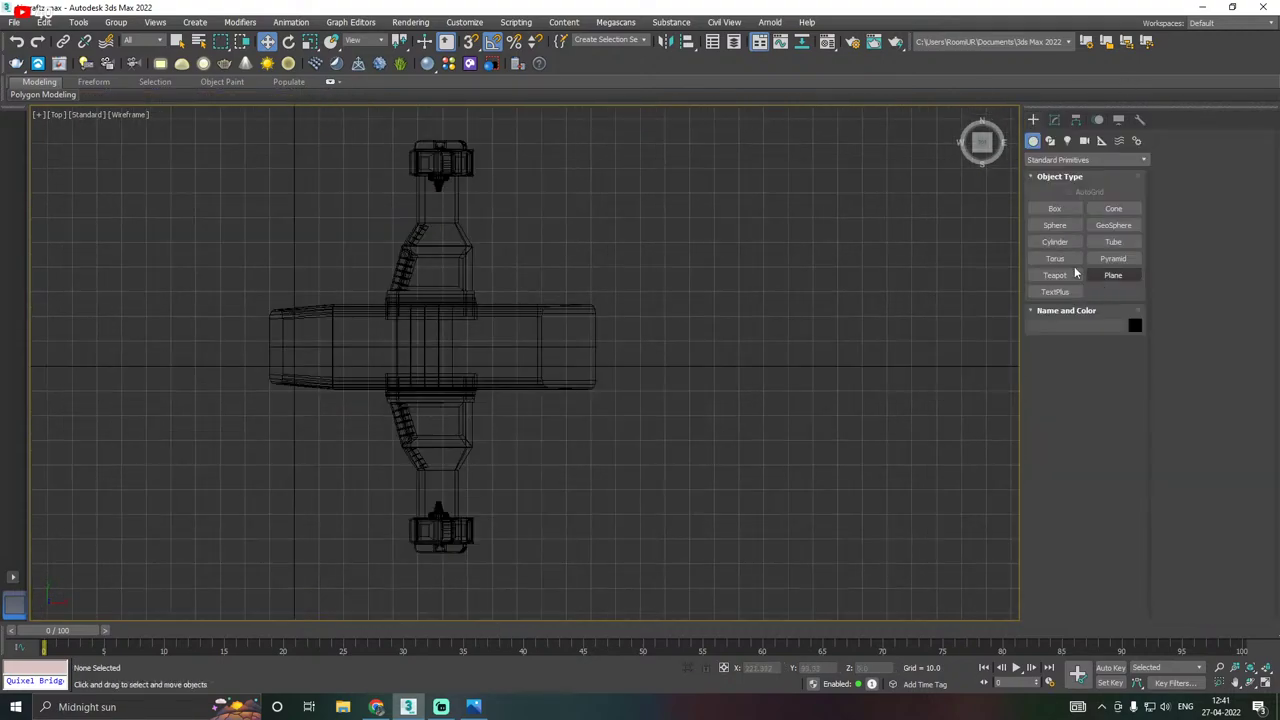
left_click(1055, 208)
scroll(540, 312, "up", 3)
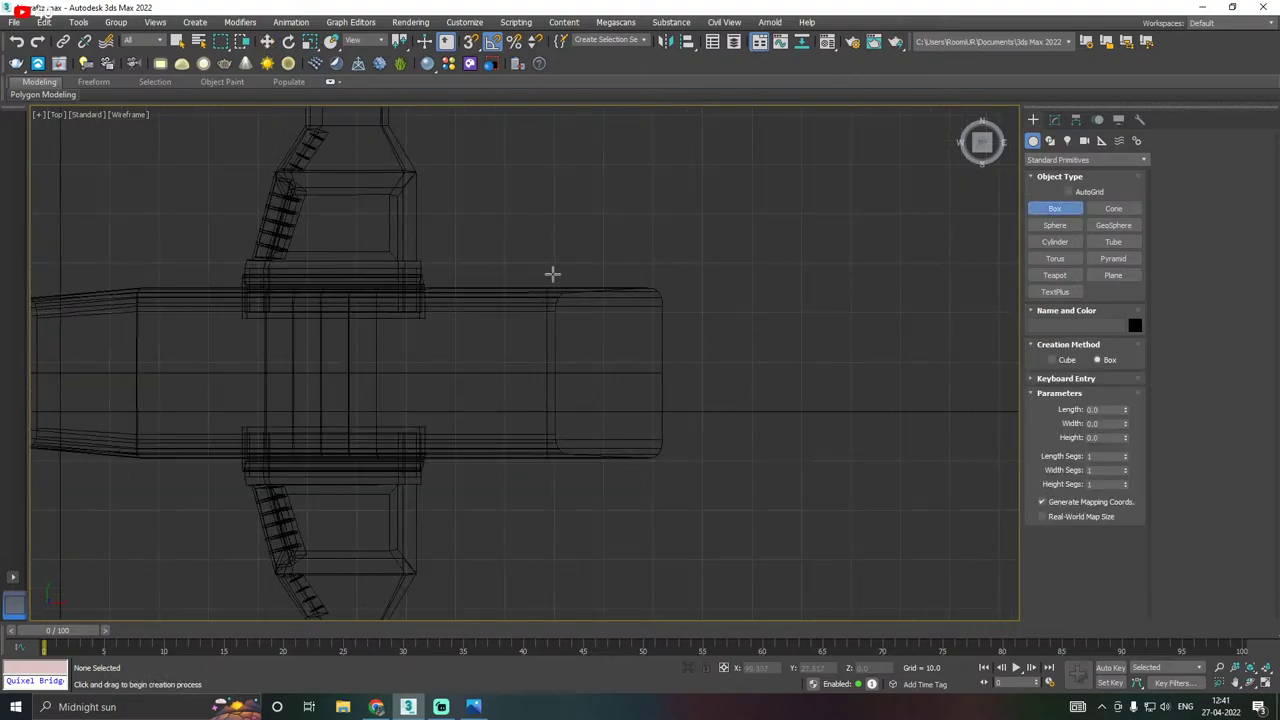
scroll(590, 310, "down", 1)
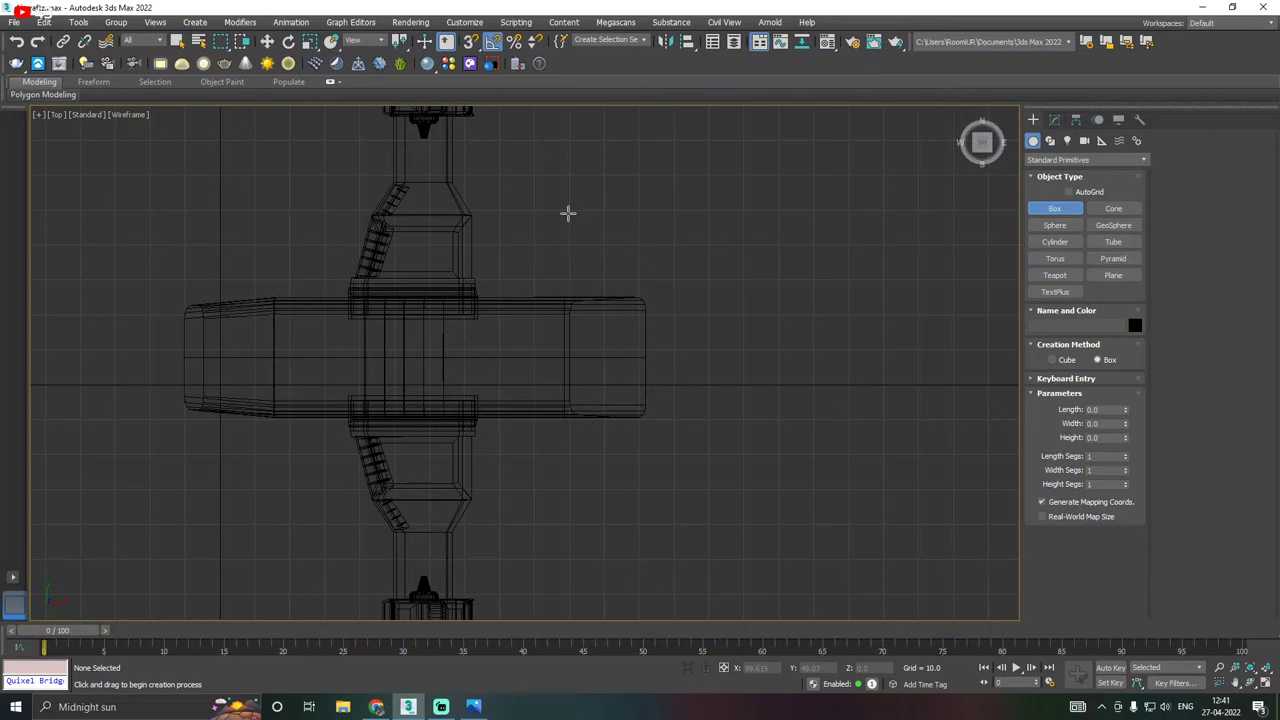
left_click_drag(567, 211, 638, 533)
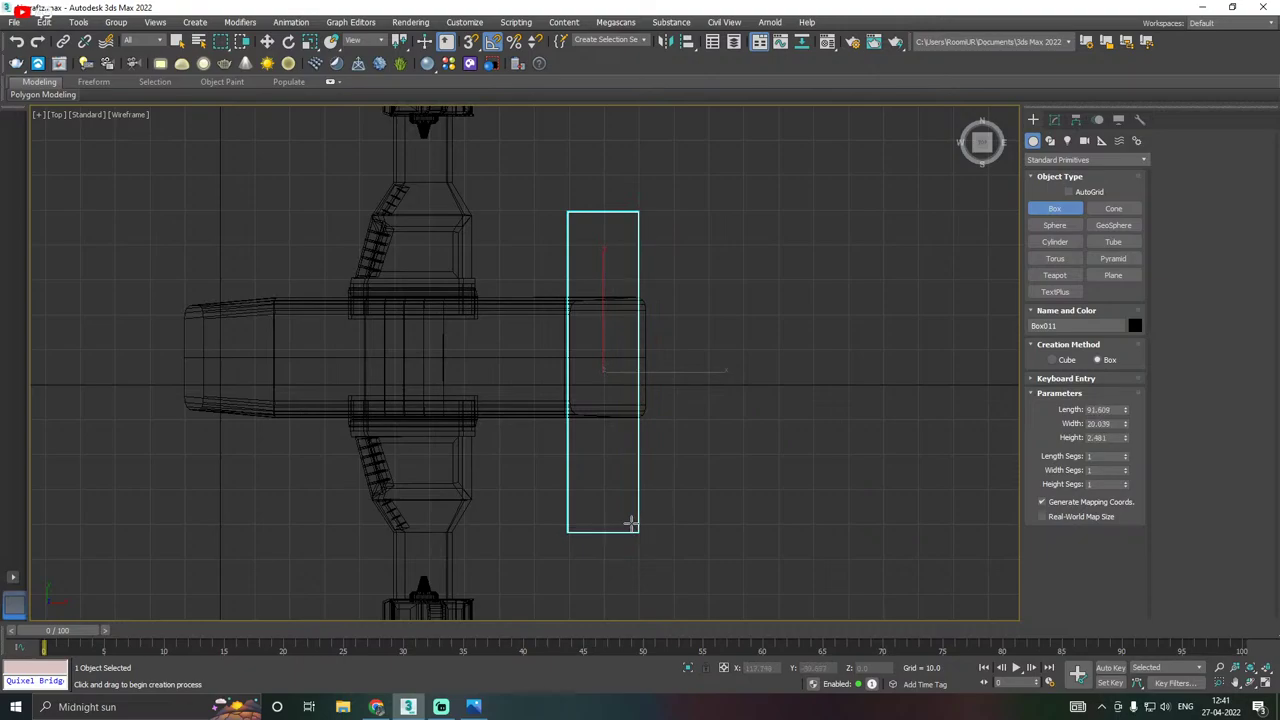
key("w")
Raise the tail box to about Z 36.5 at the fuselage's upper rear and assign it the 01 - Default material.
key("p")
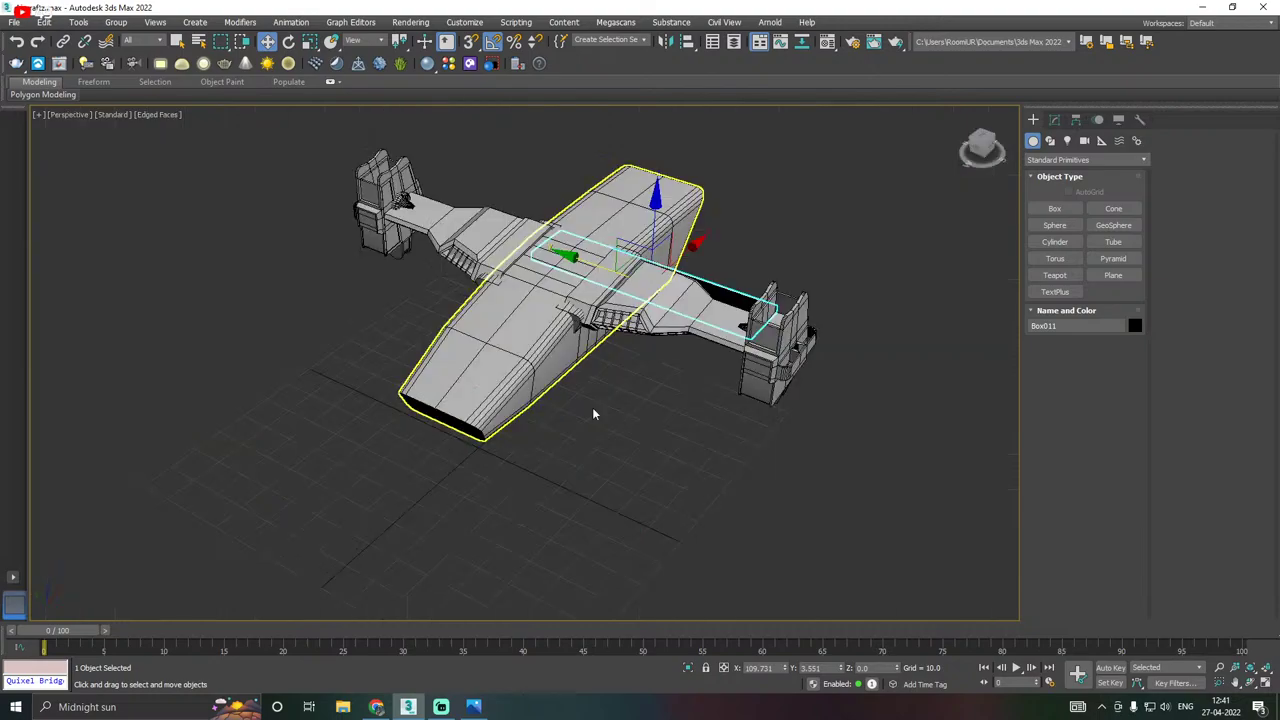
middle_click_drag(683, 325, 585, 300, "alt")
middle_click_drag(677, 300, 654, 411)
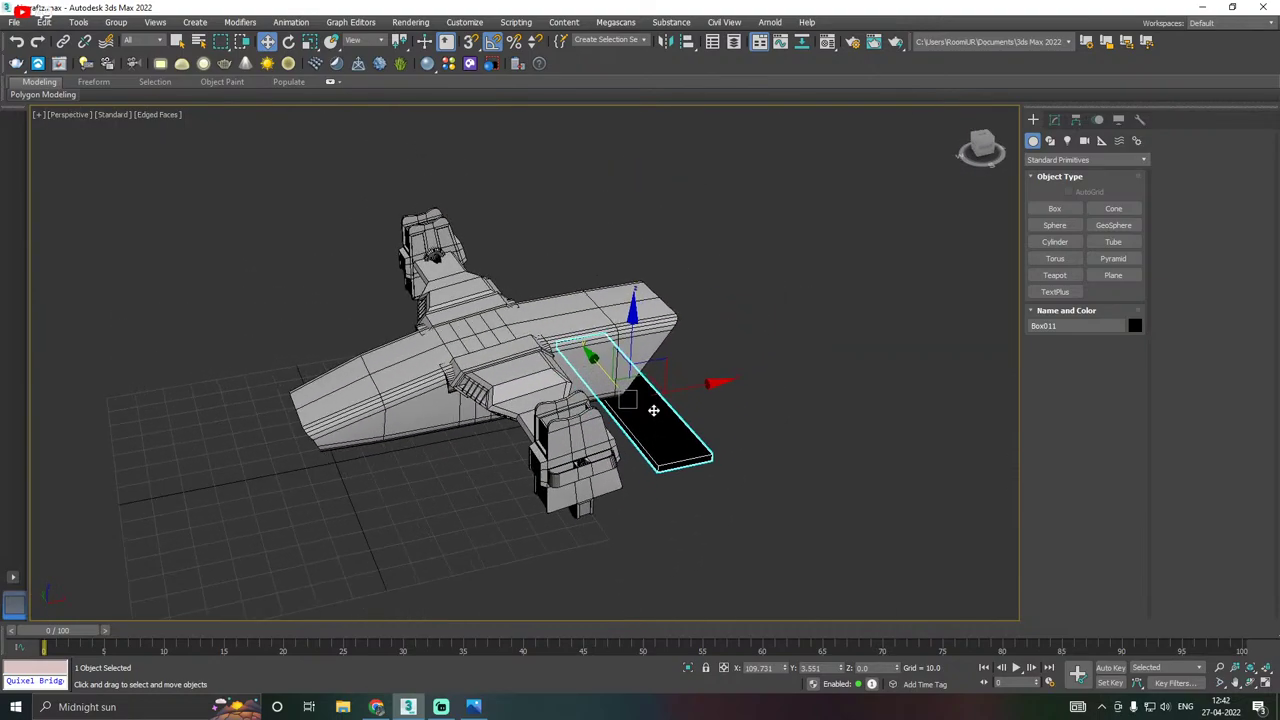
left_click_drag(635, 350, 606, 259)
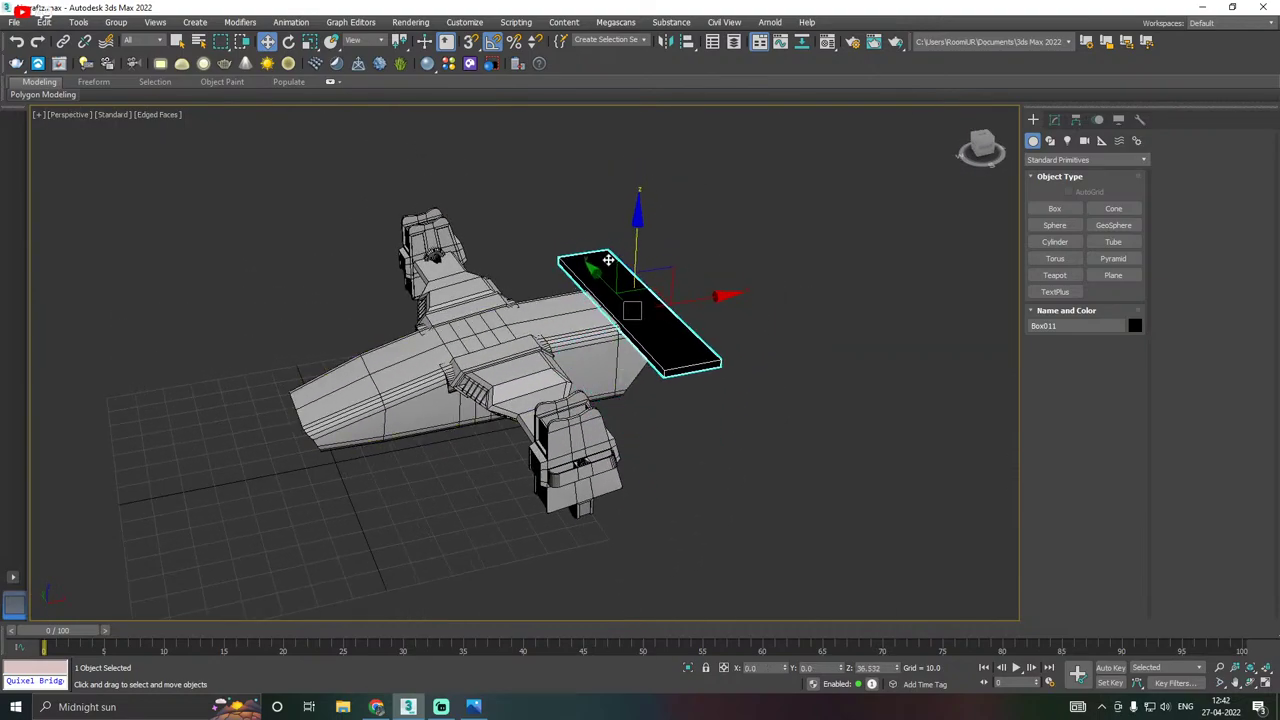
scroll(630, 301, "up", 2)
key("m")
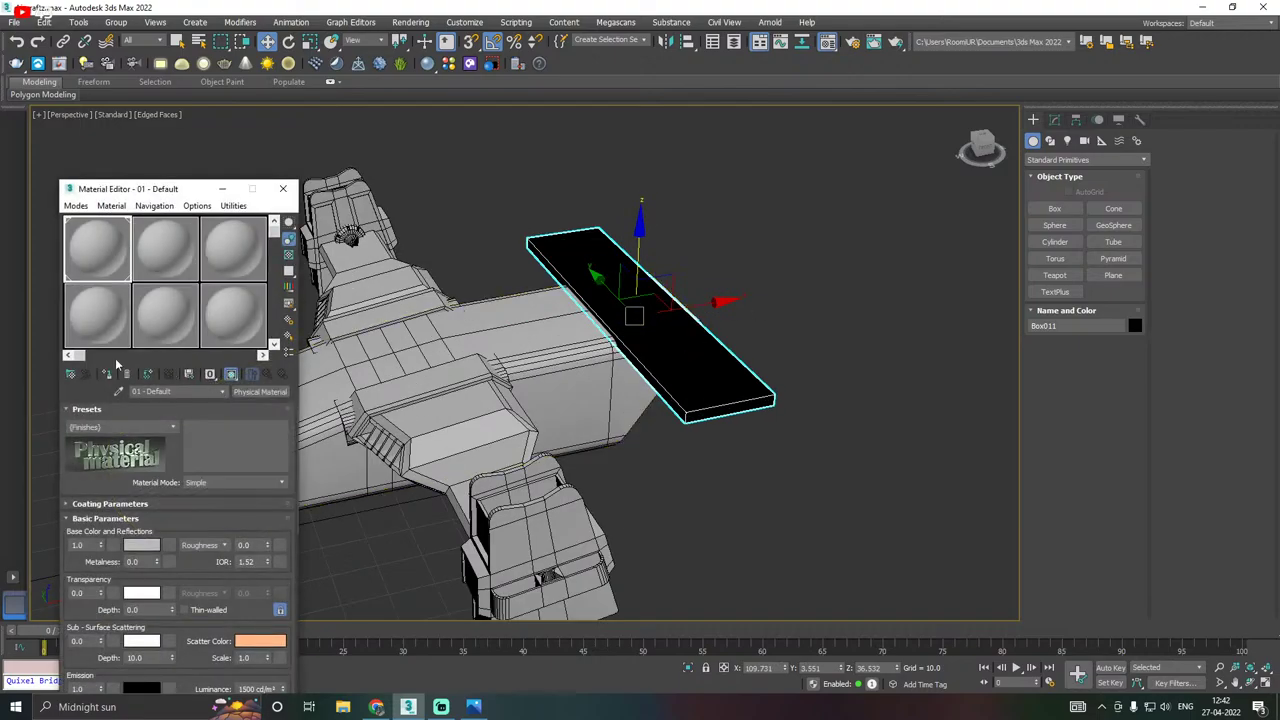
left_click(108, 375)
key("m")
Resize the tail box to about 74.2 long, 14.0 wide and 1.24 high.
middle_click_drag(597, 373, 588, 312, "alt")
scroll(652, 314, "up", 4)
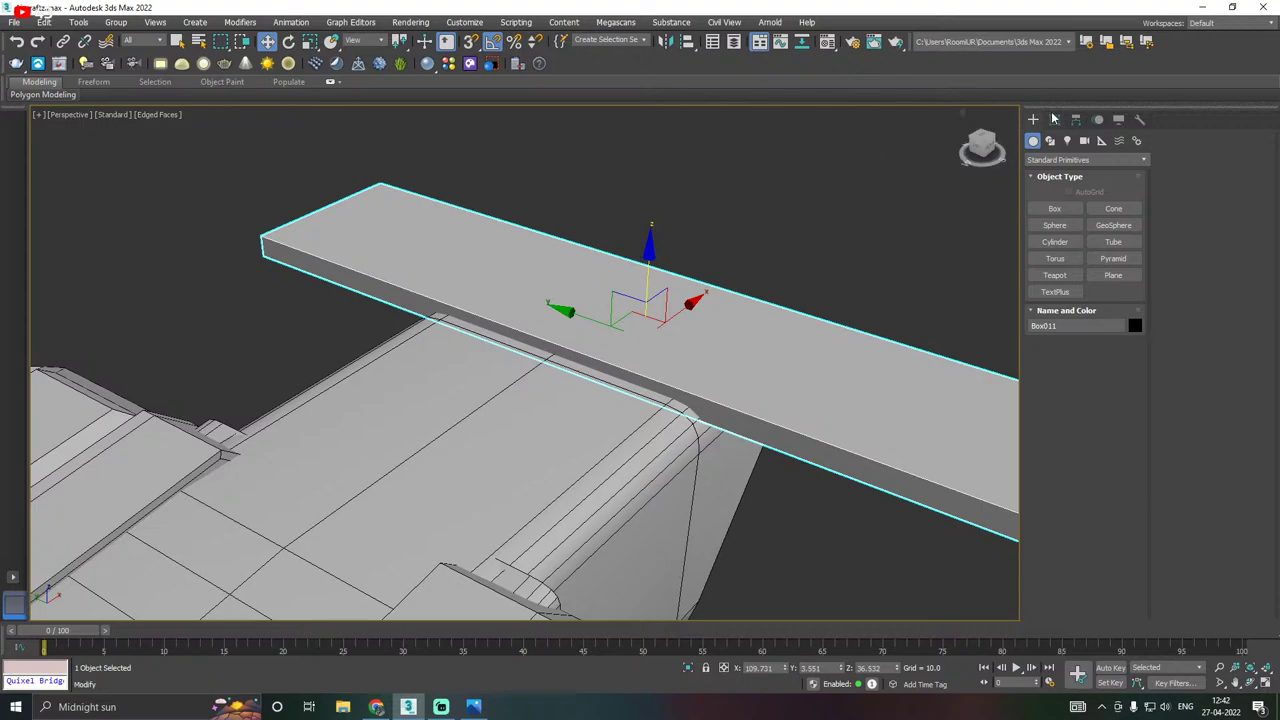
left_click(1055, 120)
left_click_drag(1126, 332, 1125, 378)
left_click(1126, 315)
Position the tail box across the fuselage's rear top edge at about X 113.8, Y 9.5, Z 37.1.
middle_click_drag(660, 334, 683, 337, "alt")
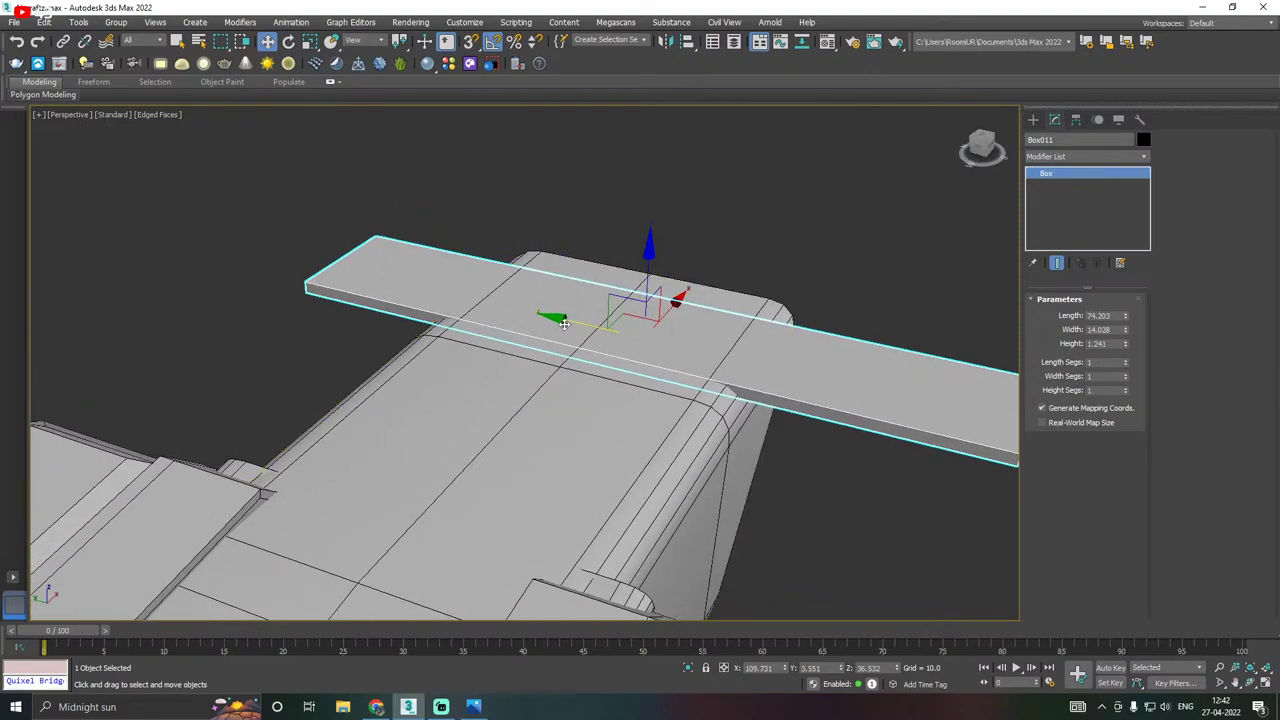
left_click_drag(573, 320, 521, 305)
middle_click_drag(571, 300, 668, 313, "alt")
left_click_drag(663, 311, 699, 303)
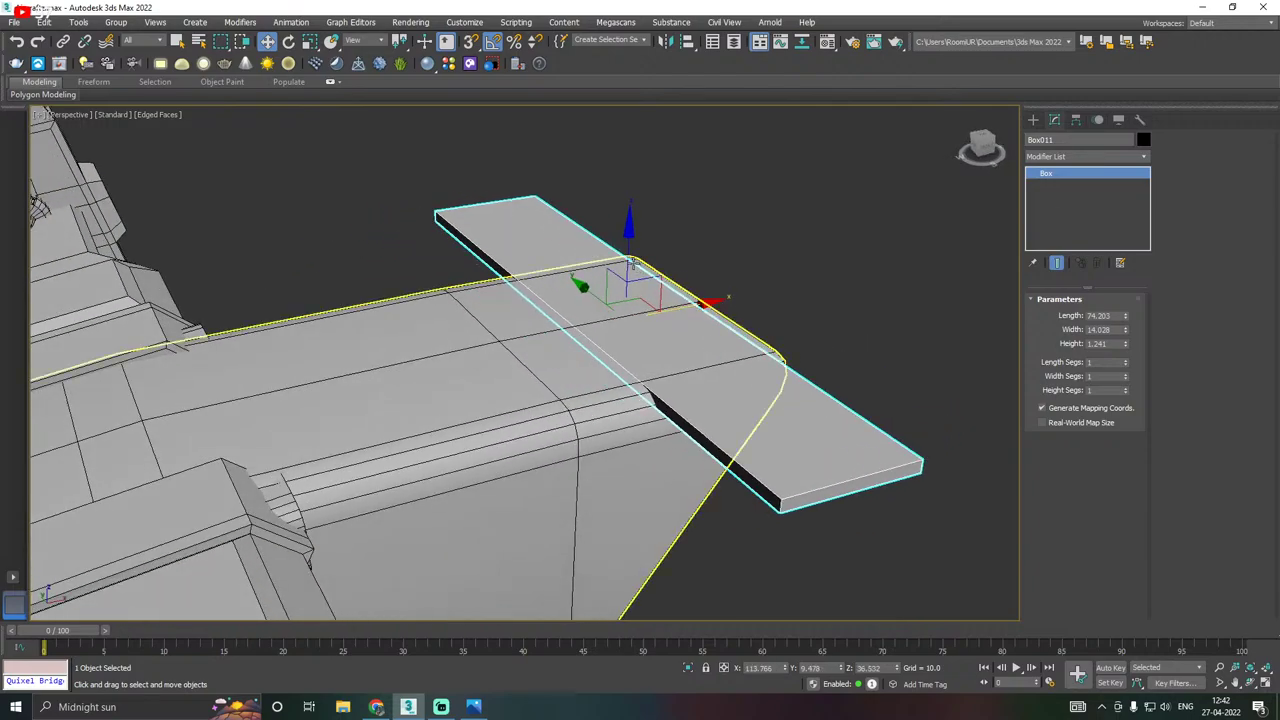
left_click_drag(628, 260, 627, 254)
scroll(626, 258, "down", 2)
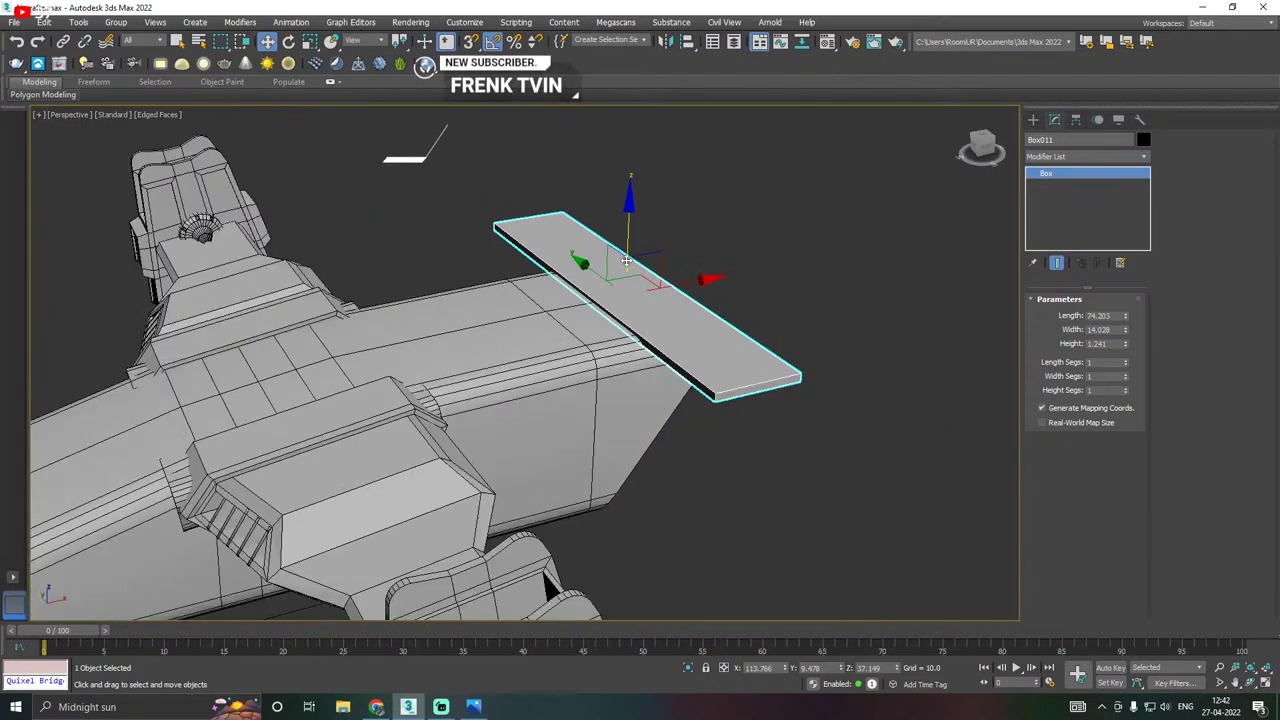
scroll(626, 258, "down", 4)
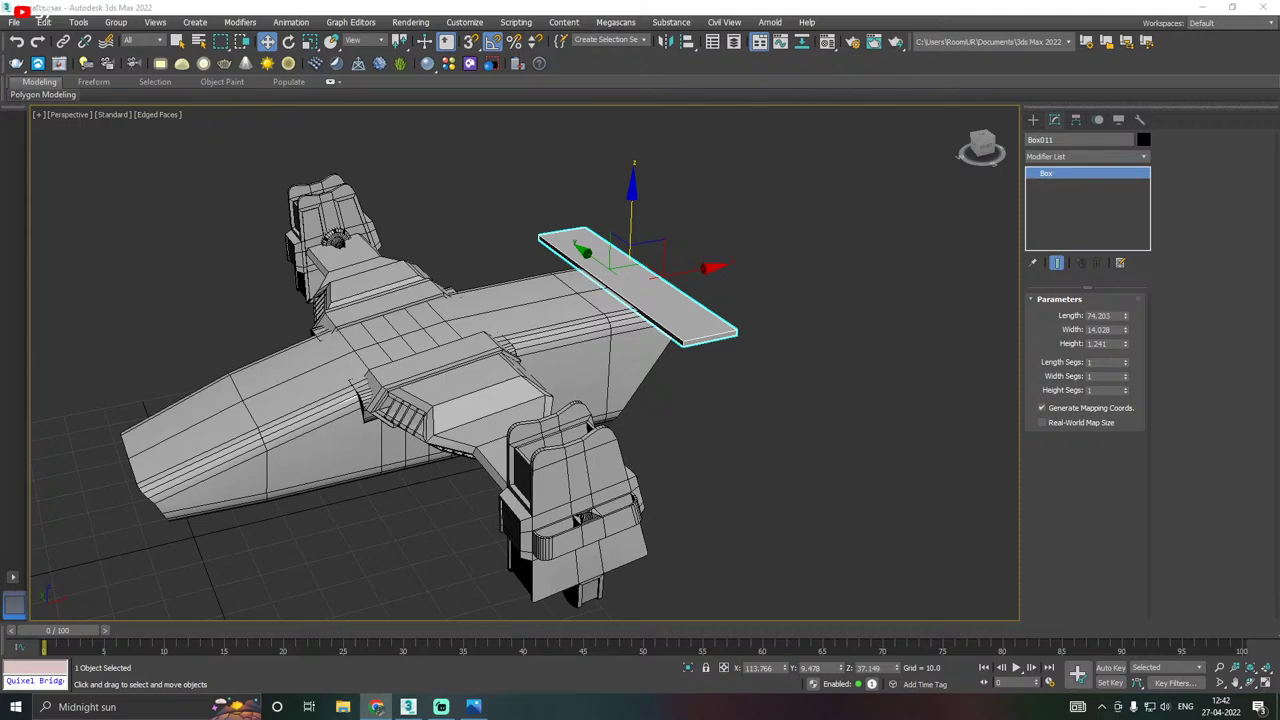
Consult the aircraft reference image again for the shape of the tail wing.
middle_click_drag(616, 412, 656, 412)
left_click(474, 707)
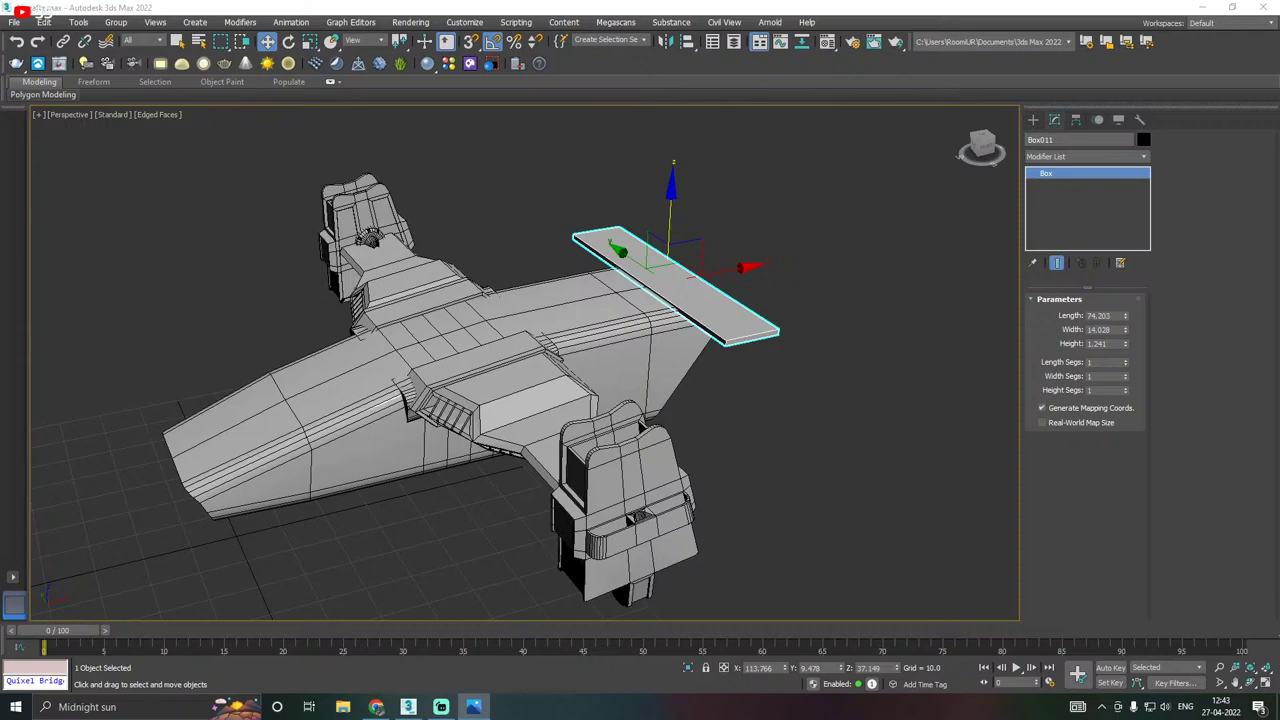
key("alt+Tab")
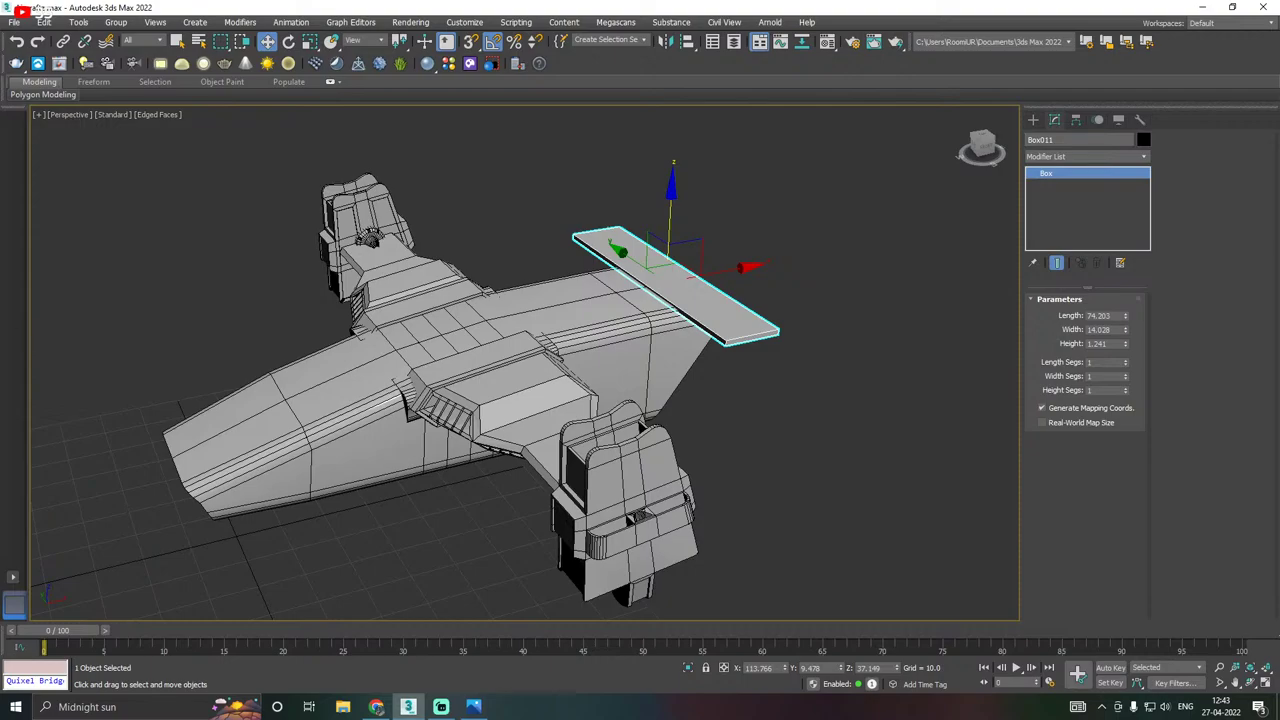
Convert the tail box to an Editable Poly and select its four long edges.
middle_click_drag(437, 427, 437, 441)
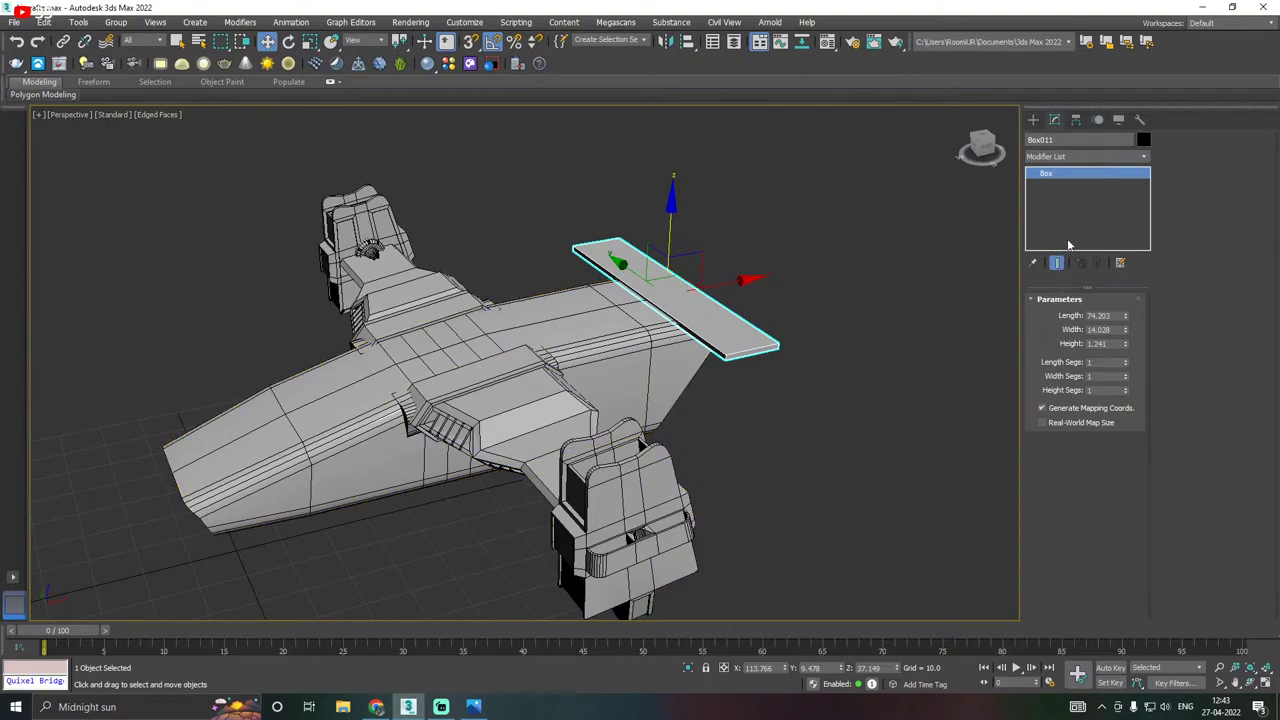
right_click(1087, 205)
left_click(1120, 303)
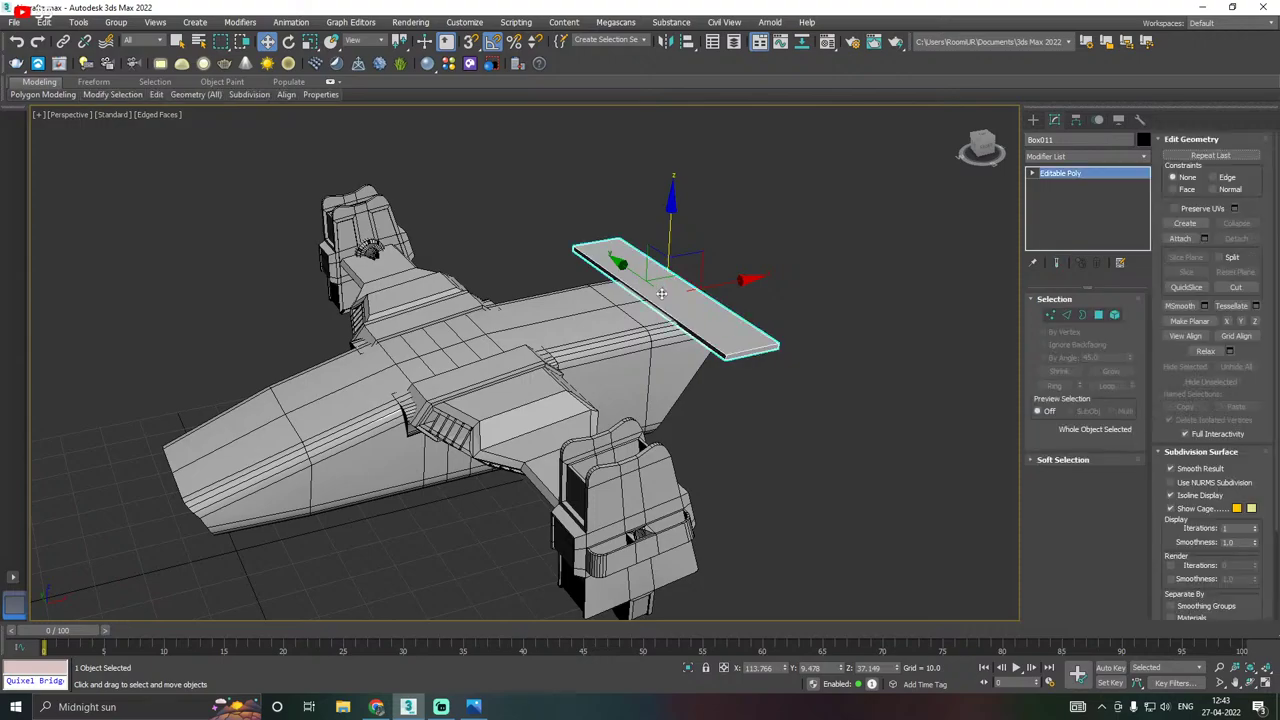
scroll(661, 293, "up", 3)
scroll(806, 334, "up", 4)
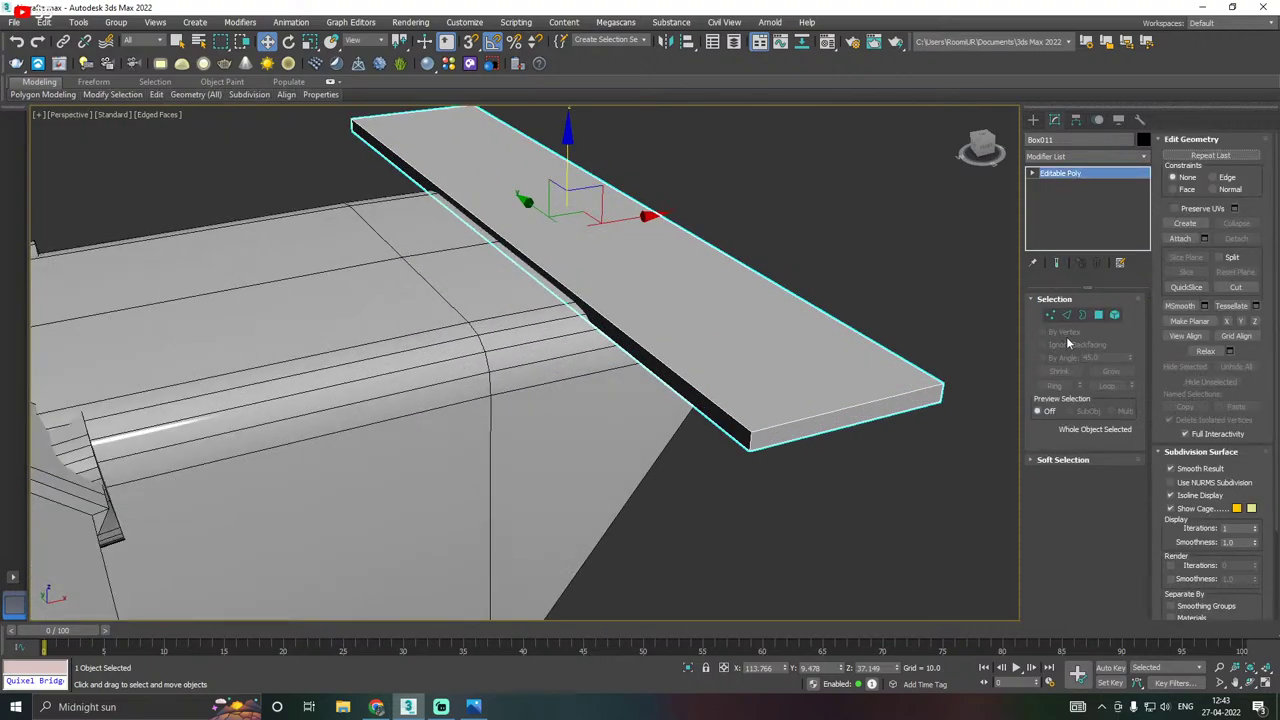
key("2")
left_click(700, 387)
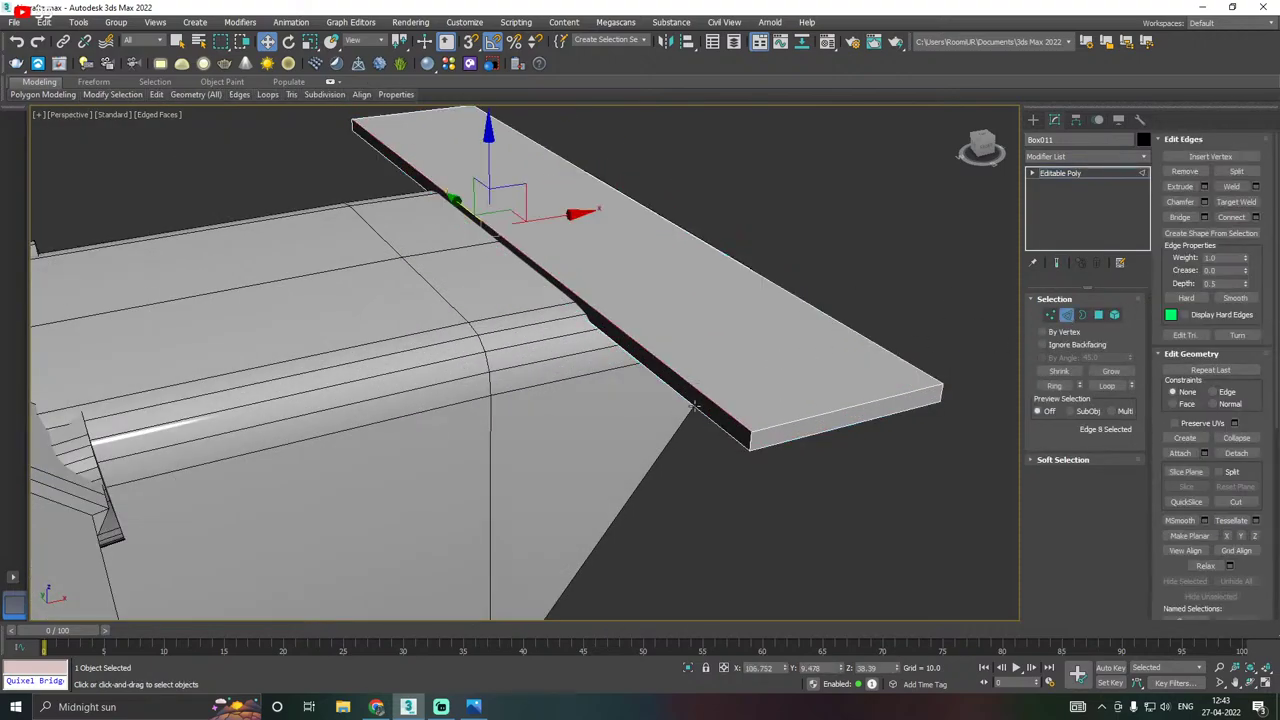
left_click(694, 406, "ctrl")
middle_click_drag(882, 342, 911, 345, "alt")
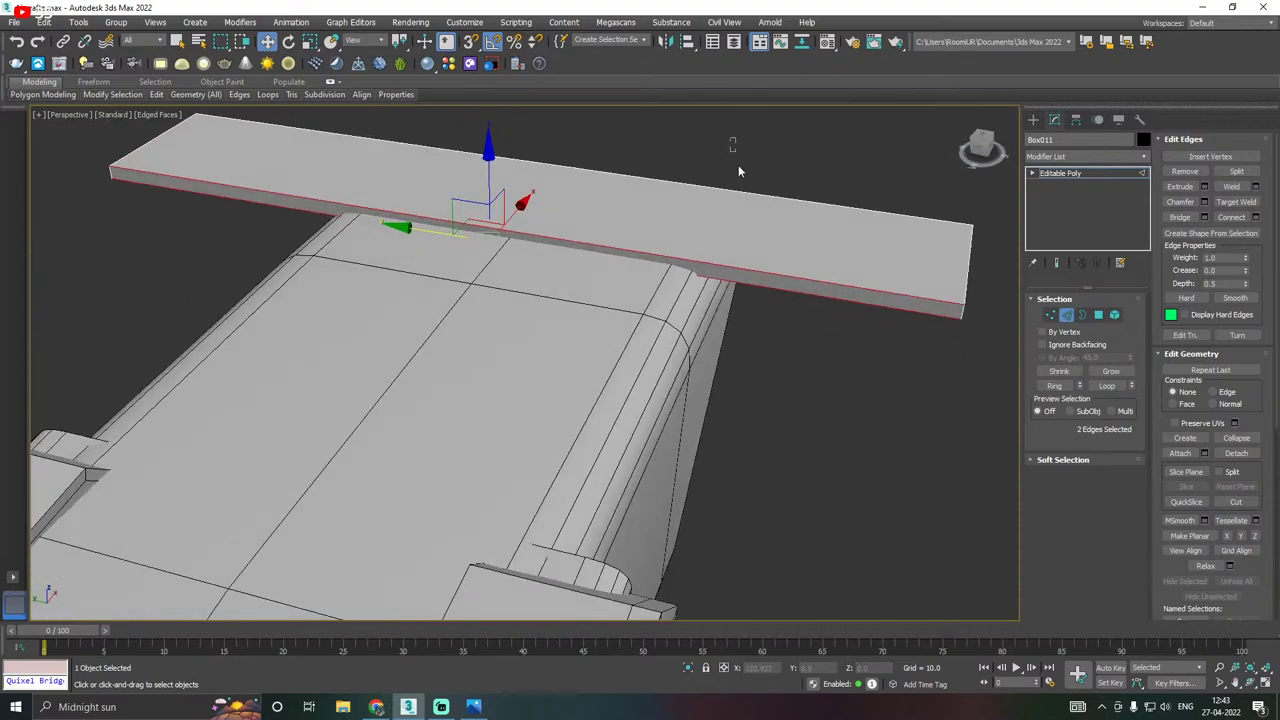
left_click_drag(738, 167, 762, 214, "ctrl")
middle_click_drag(834, 383, 753, 432)
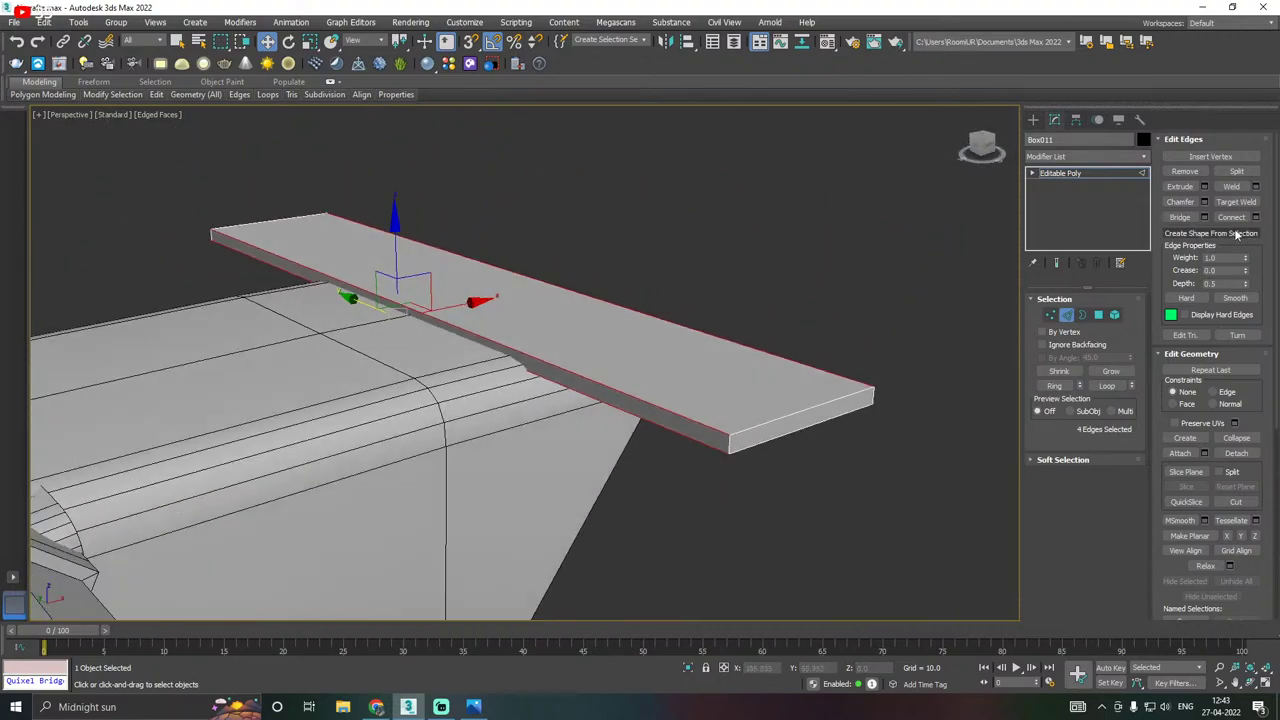
left_click(1204, 201)
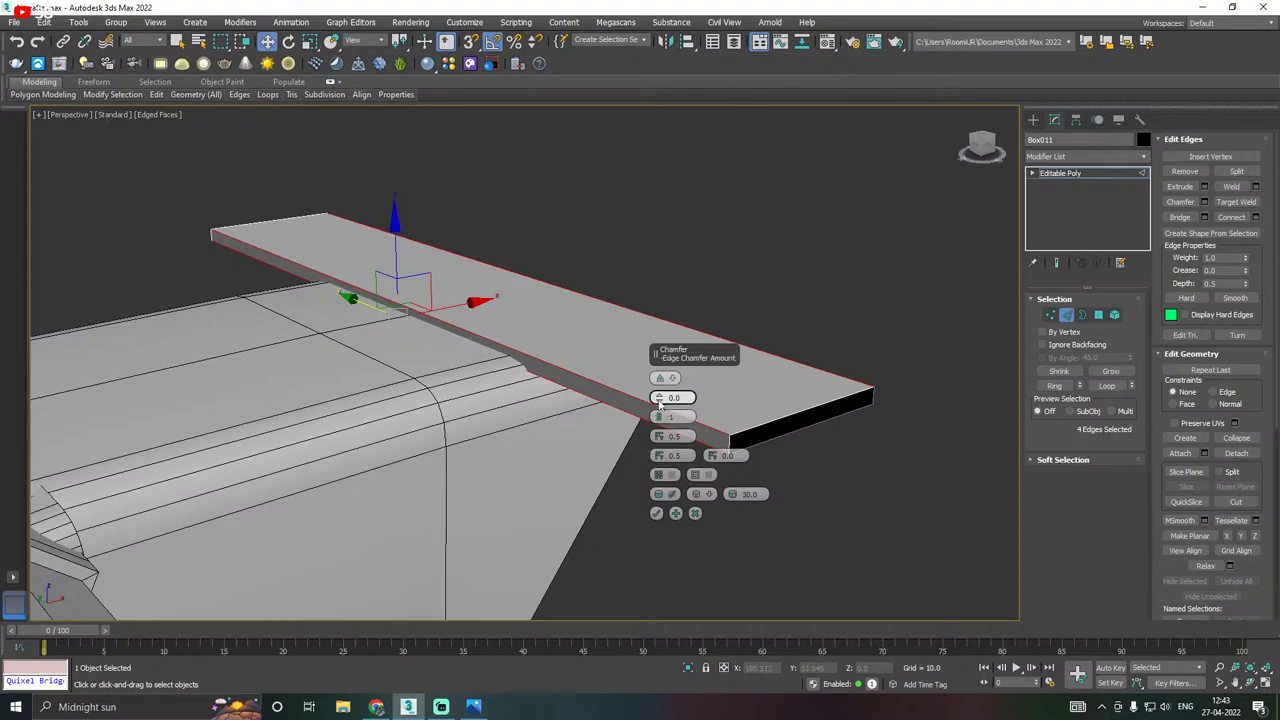
left_click_drag(659, 404, 659, 399)
scroll(638, 395, "up", 2)
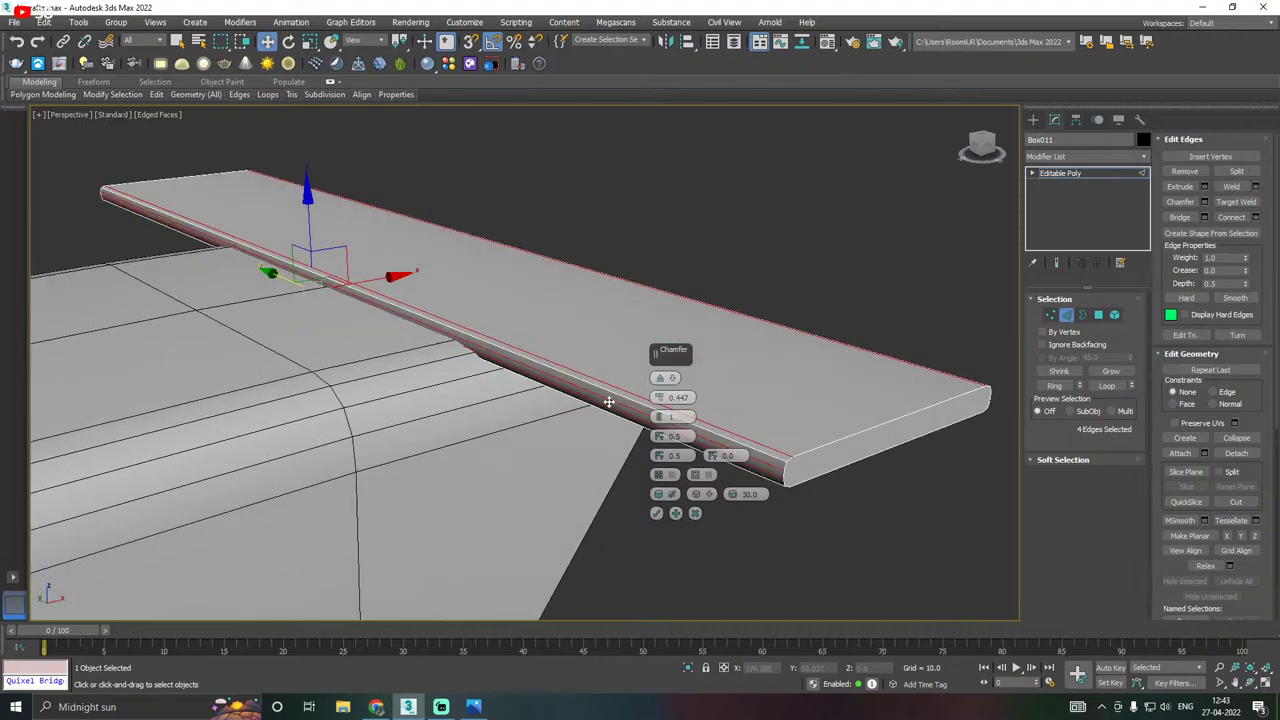
left_click(697, 512)
key("alt+Tab")
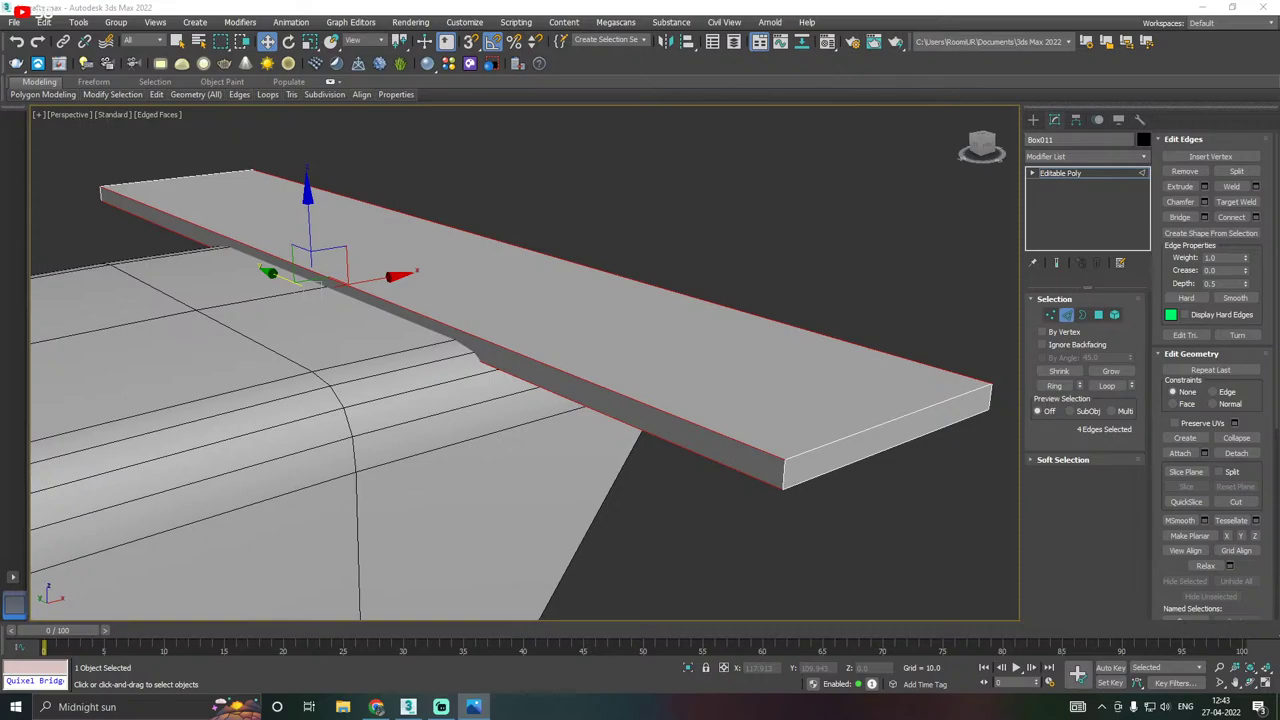
key("alt+Tab")
key("alt+Tab")
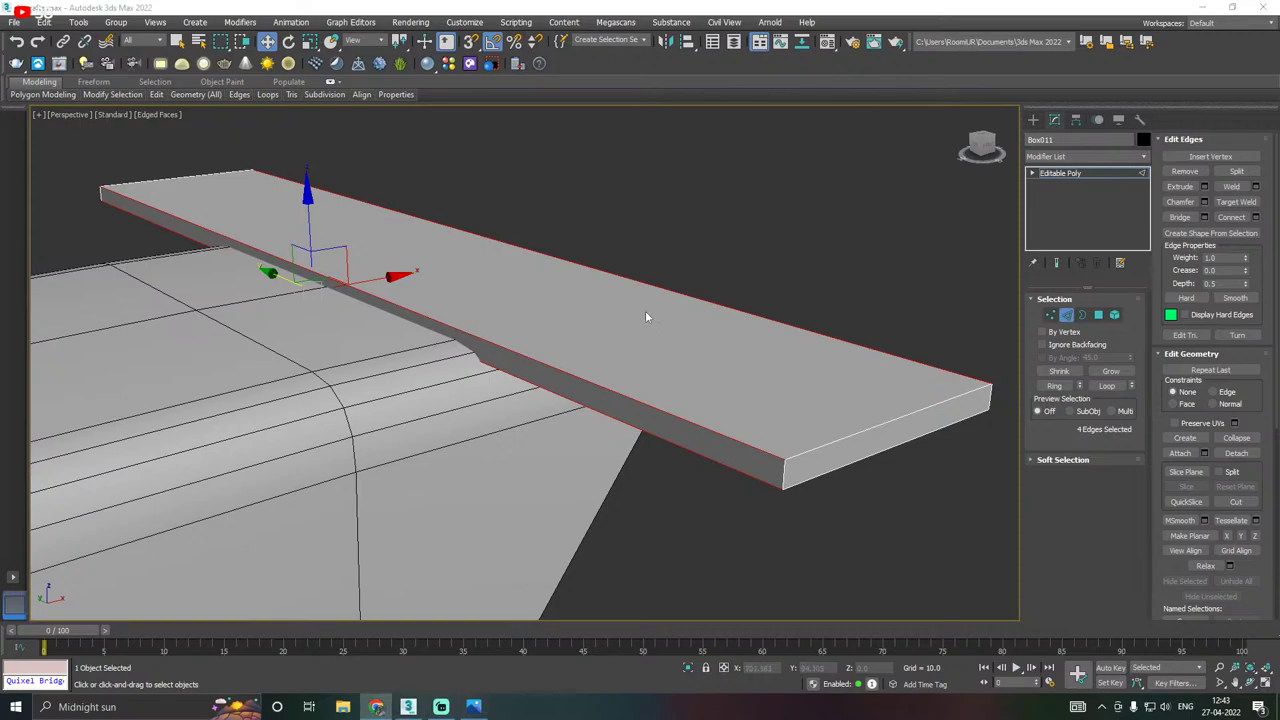
middle_click_drag(715, 335, 679, 364, "alt")
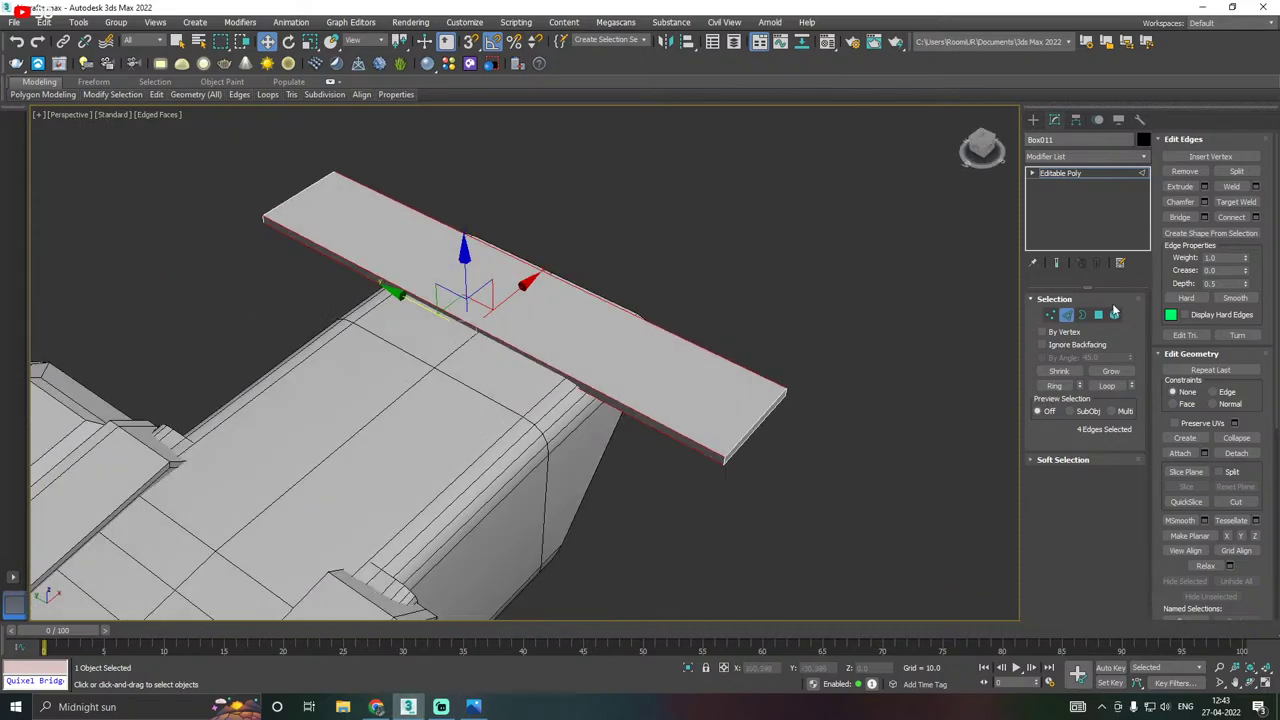
left_click(1050, 315)
left_click_drag(757, 440, 757, 439)
middle_click_drag(757, 440, 684, 440, "alt")
scroll(573, 442, "down", 5)
middle_click_drag(572, 440, 563, 408, "alt")
scroll(530, 358, "up", 2)
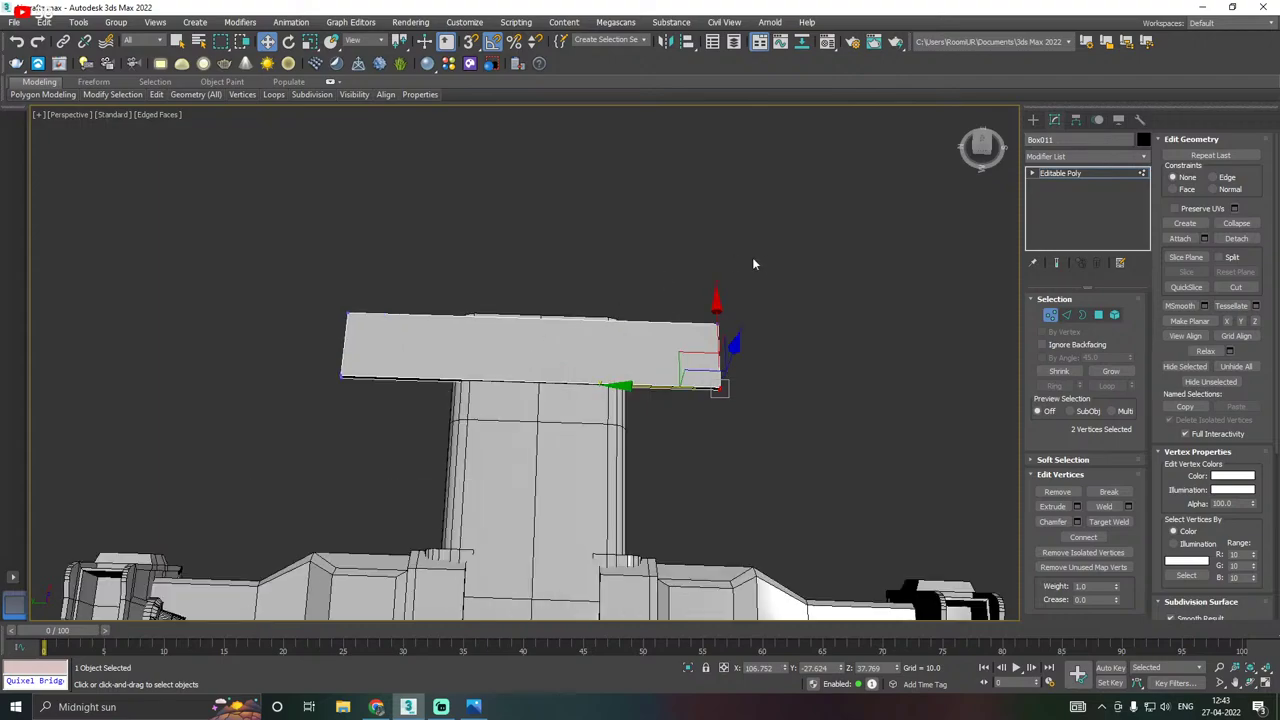
Connect the tail wing's four long edges with 2 segments, dividing it into three sections across its span.
left_click(1067, 316)
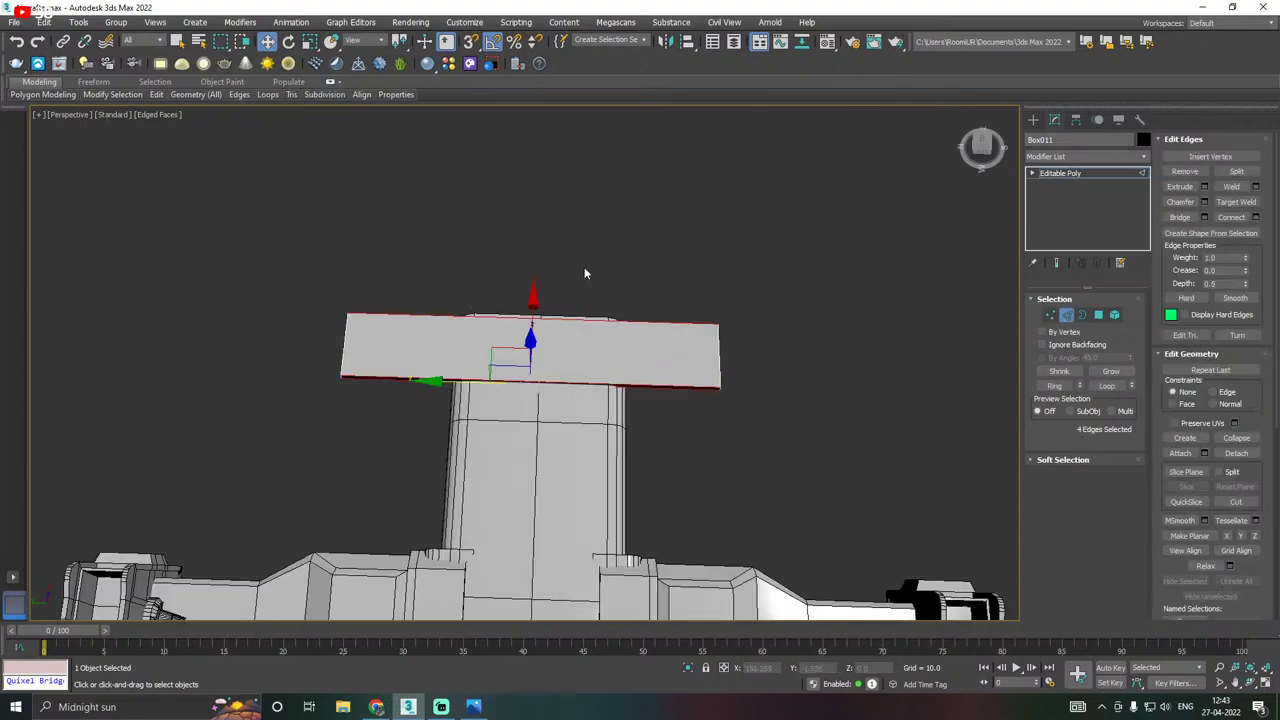
left_click(1256, 217)
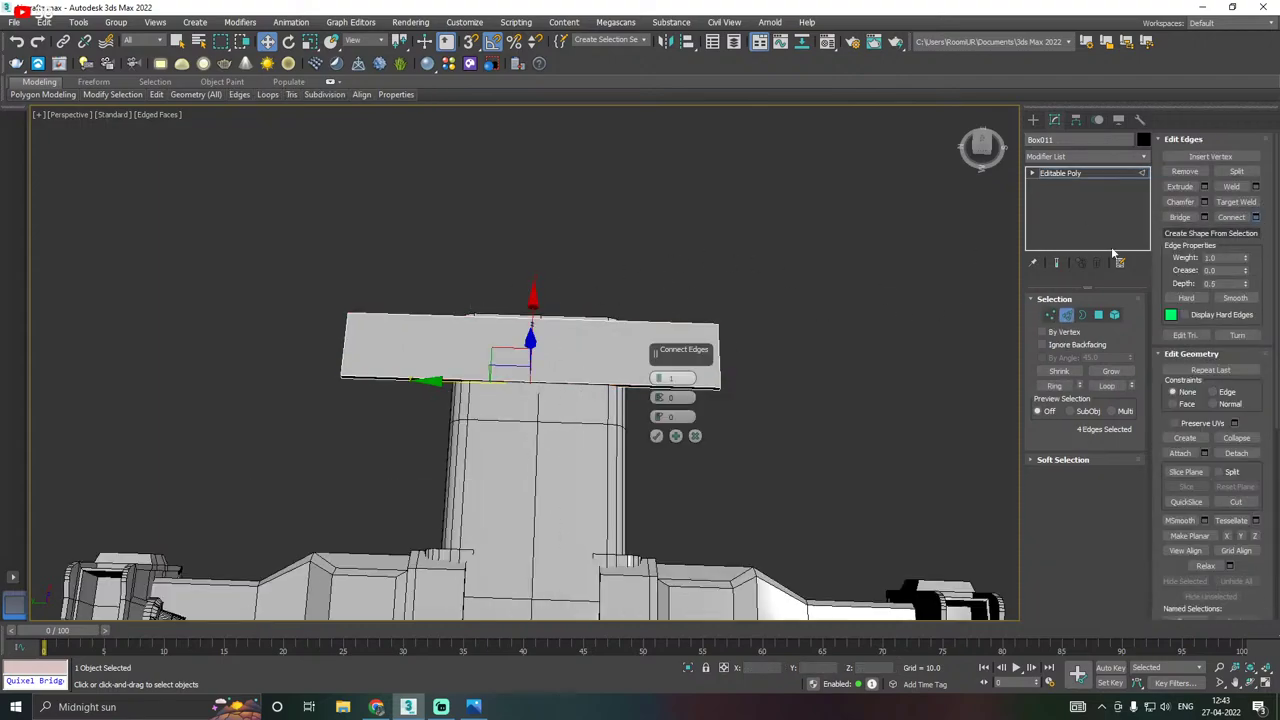
left_click(659, 376)
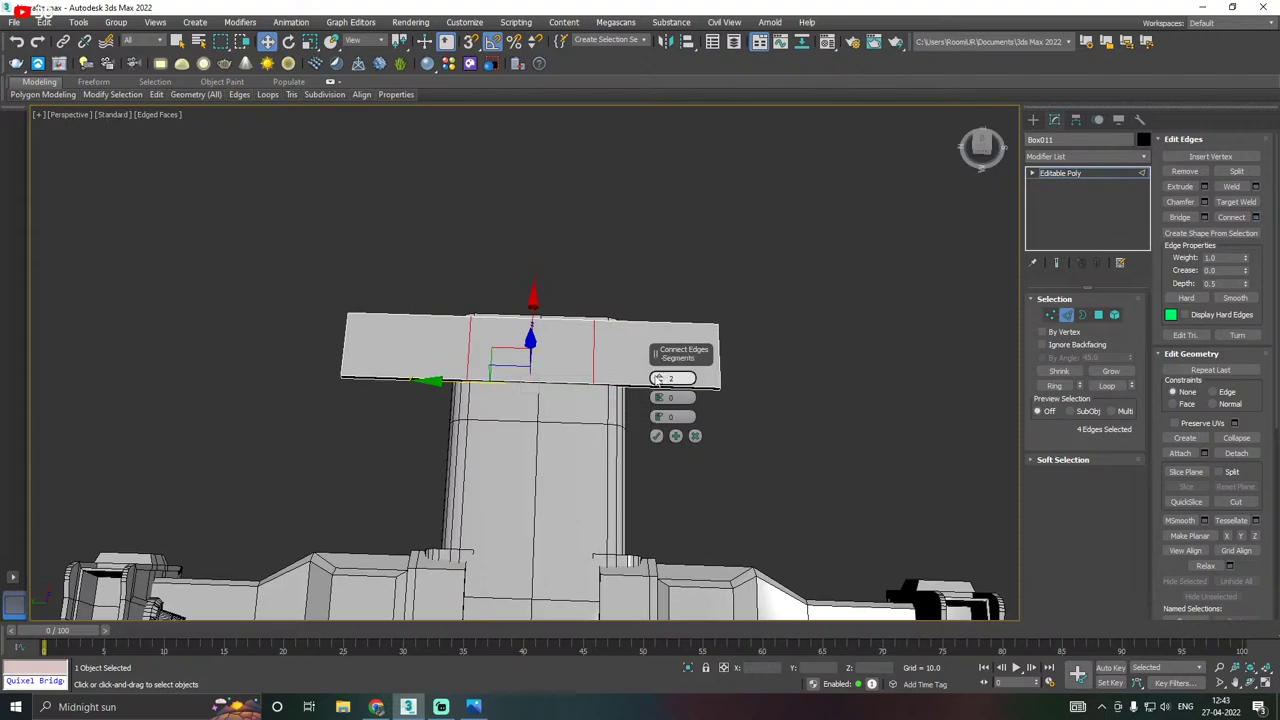
left_click(656, 436)
Taper one outer section of the tail wing by moving its tip's leading corner vertices rearward.
middle_click_drag(657, 443, 680, 400, "alt")
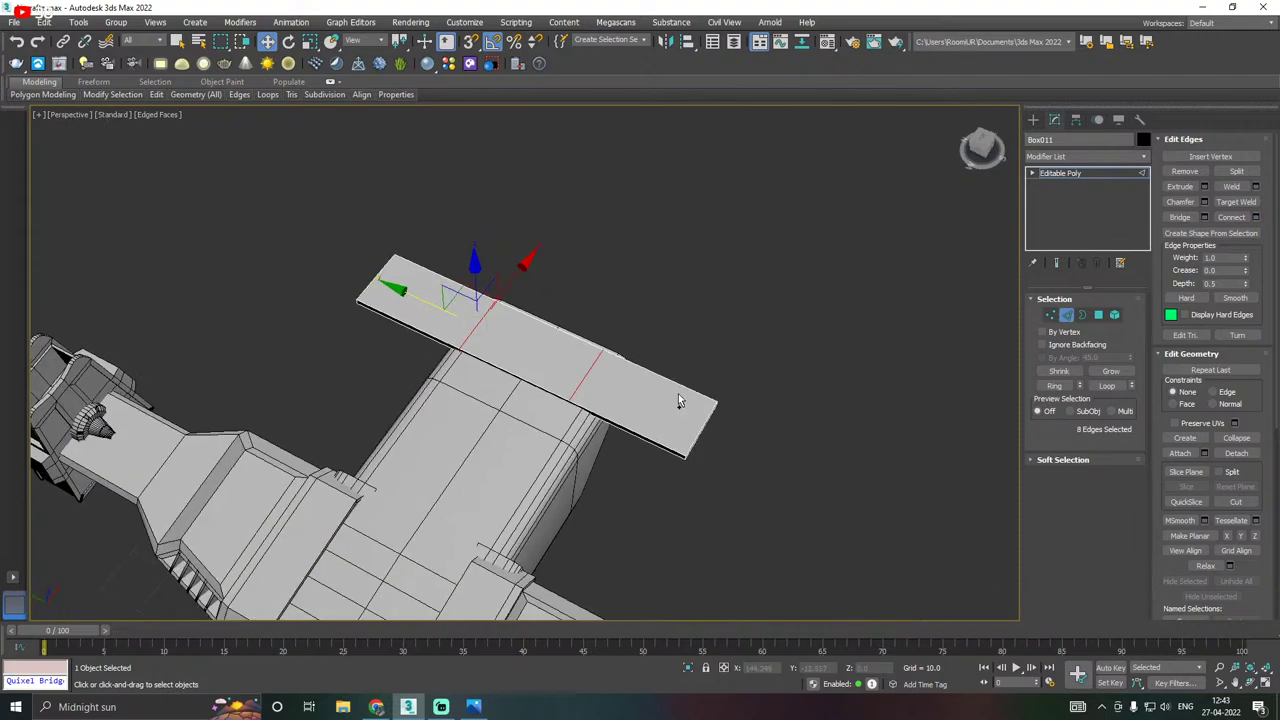
left_click(1050, 316)
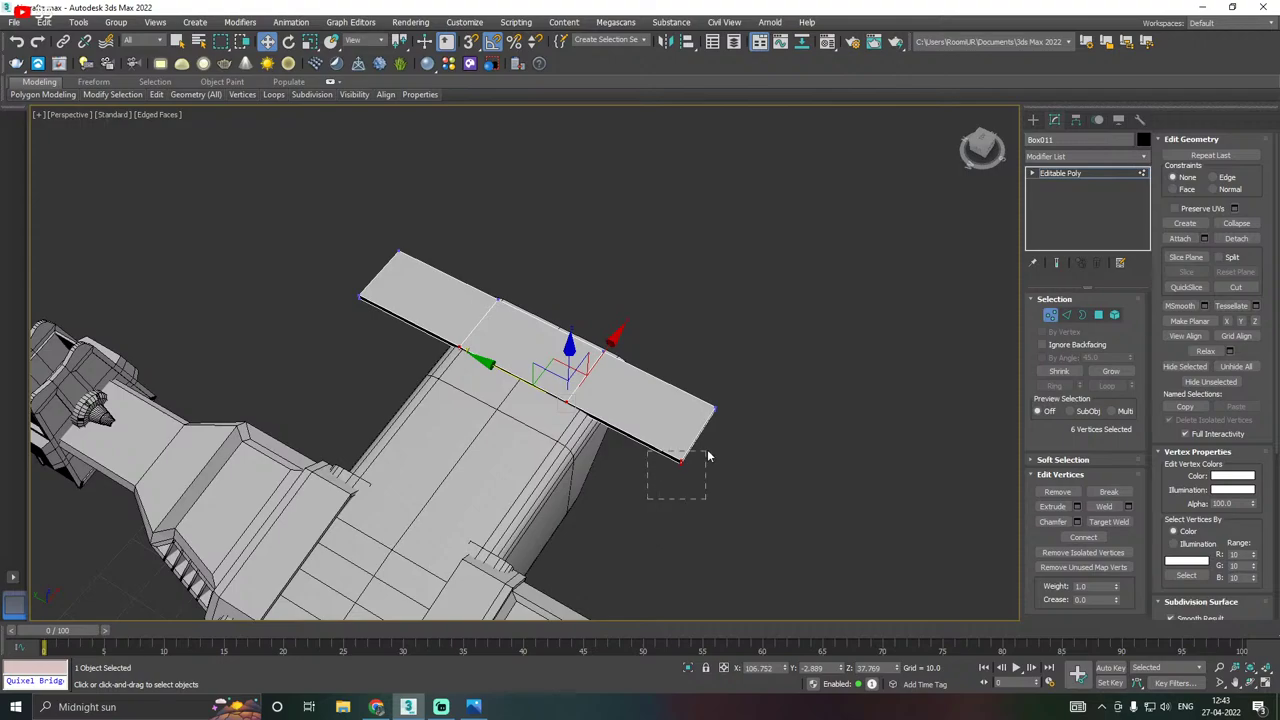
left_click_drag(708, 456, 731, 385)
scroll(686, 452, "up", 2)
middle_click_drag(372, 446, 1080, 341, "alt")
Chamfer the long edges along the tail wing's front and rear by 0.447 with 2 segments.
left_click(1067, 315)
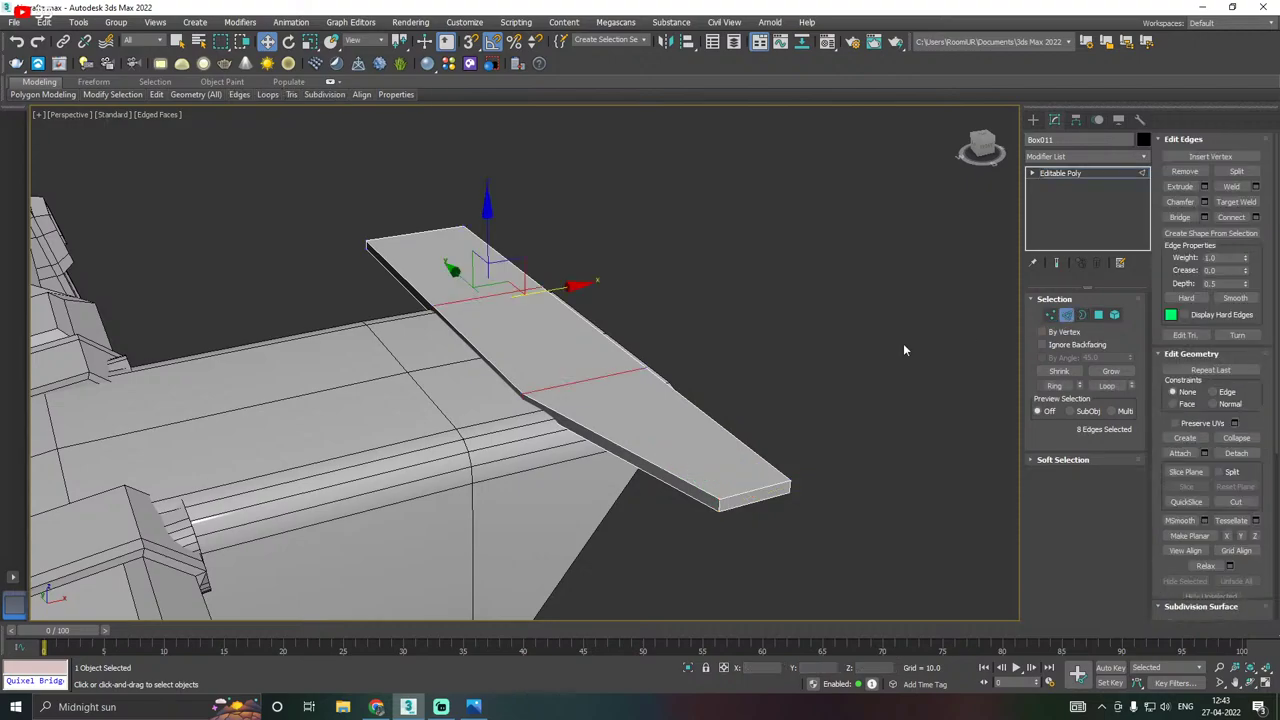
double_click(592, 431)
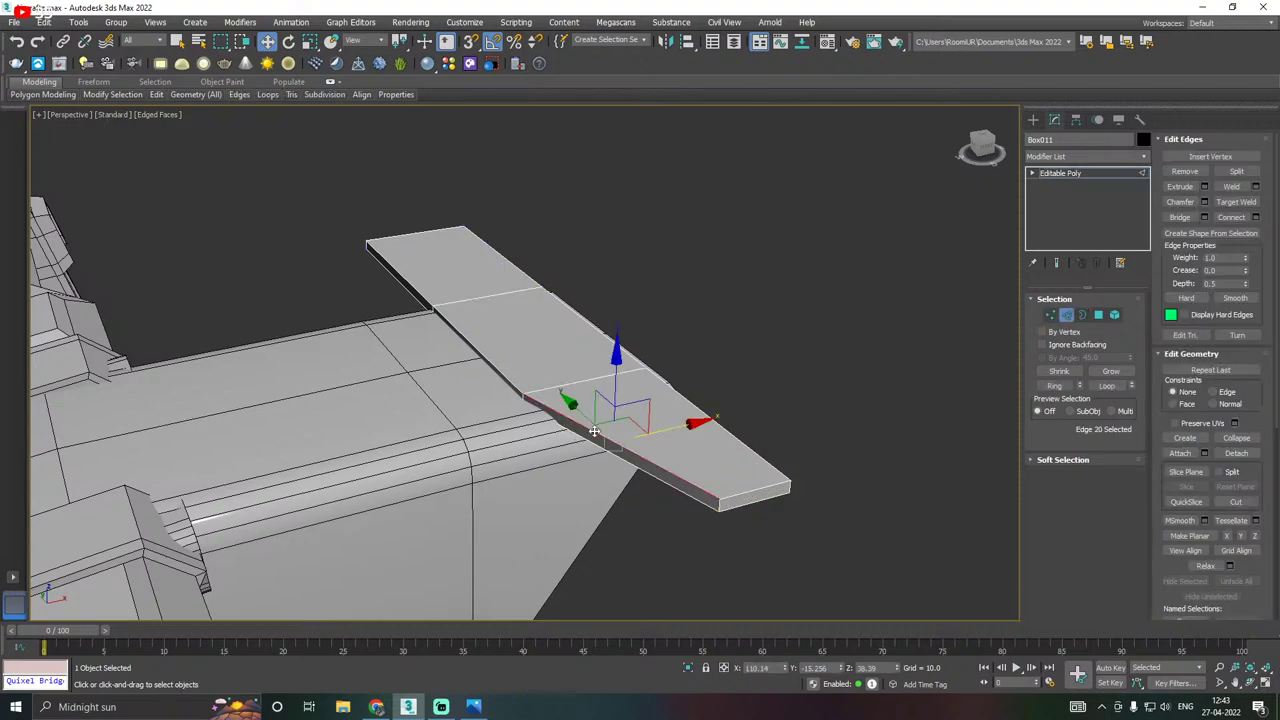
left_click(1054, 385)
left_click(1204, 202)
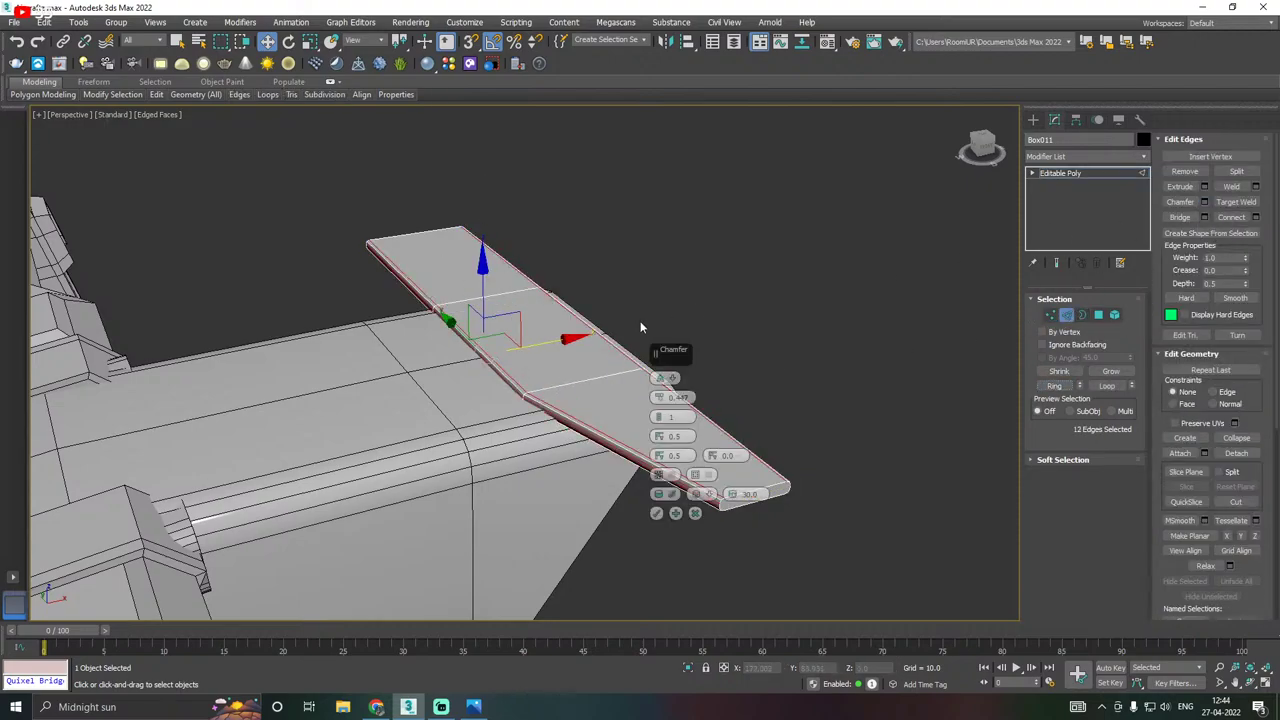
middle_click_drag(585, 446, 515, 453)
scroll(515, 453, "up", 2)
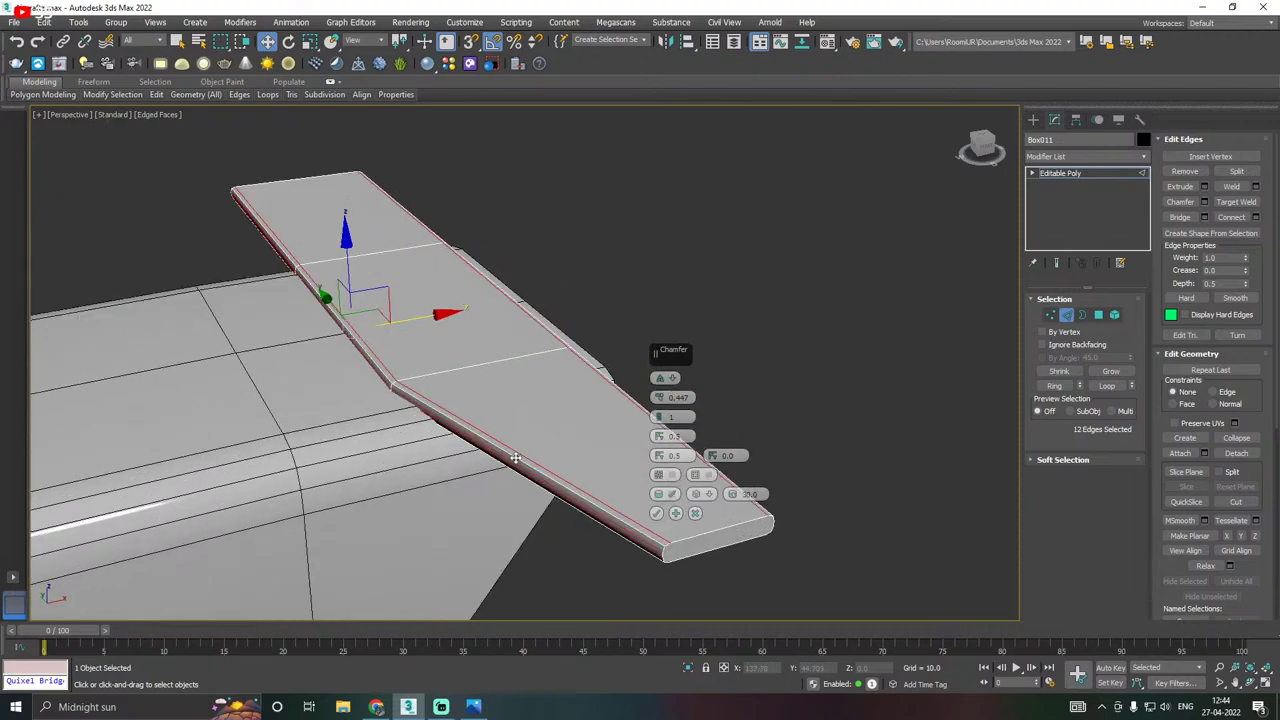
left_click(659, 416)
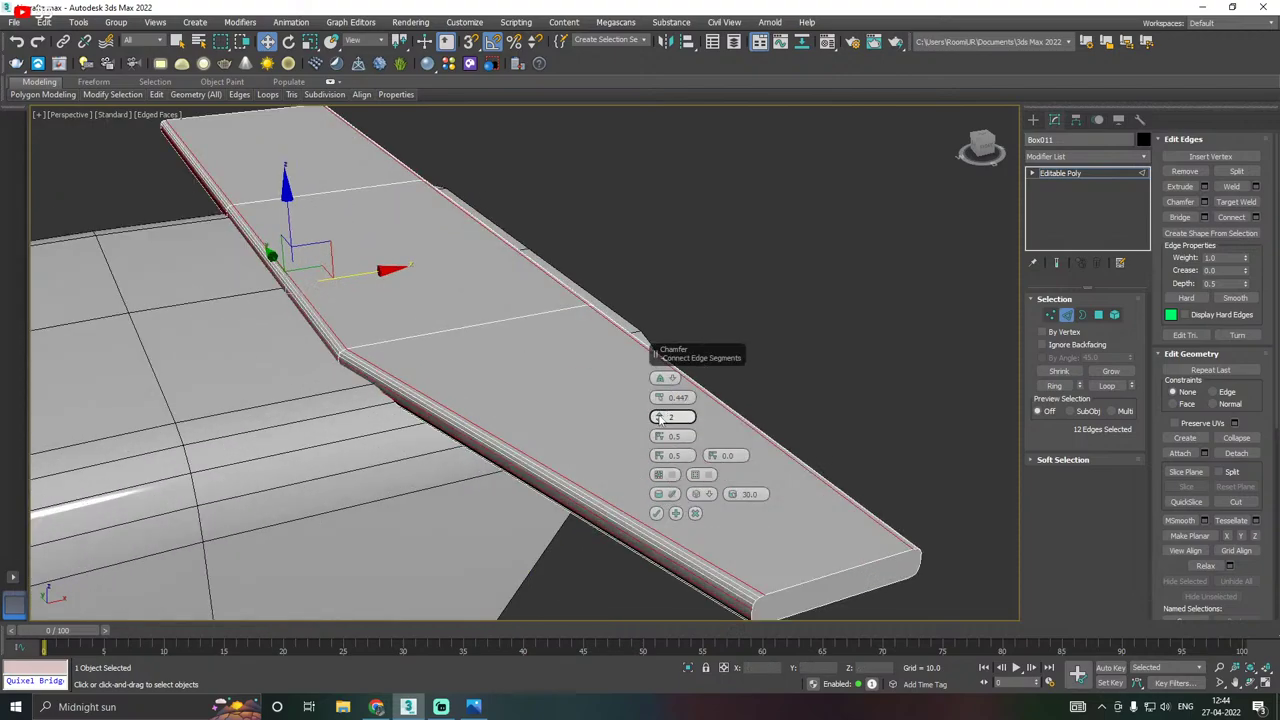
left_click(656, 513)
Chamfer the crosswise edge loop where the taper begins by about 7.938, using 2 segments with evenly parallel divisions.
middle_click_drag(634, 508, 619, 477, "alt")
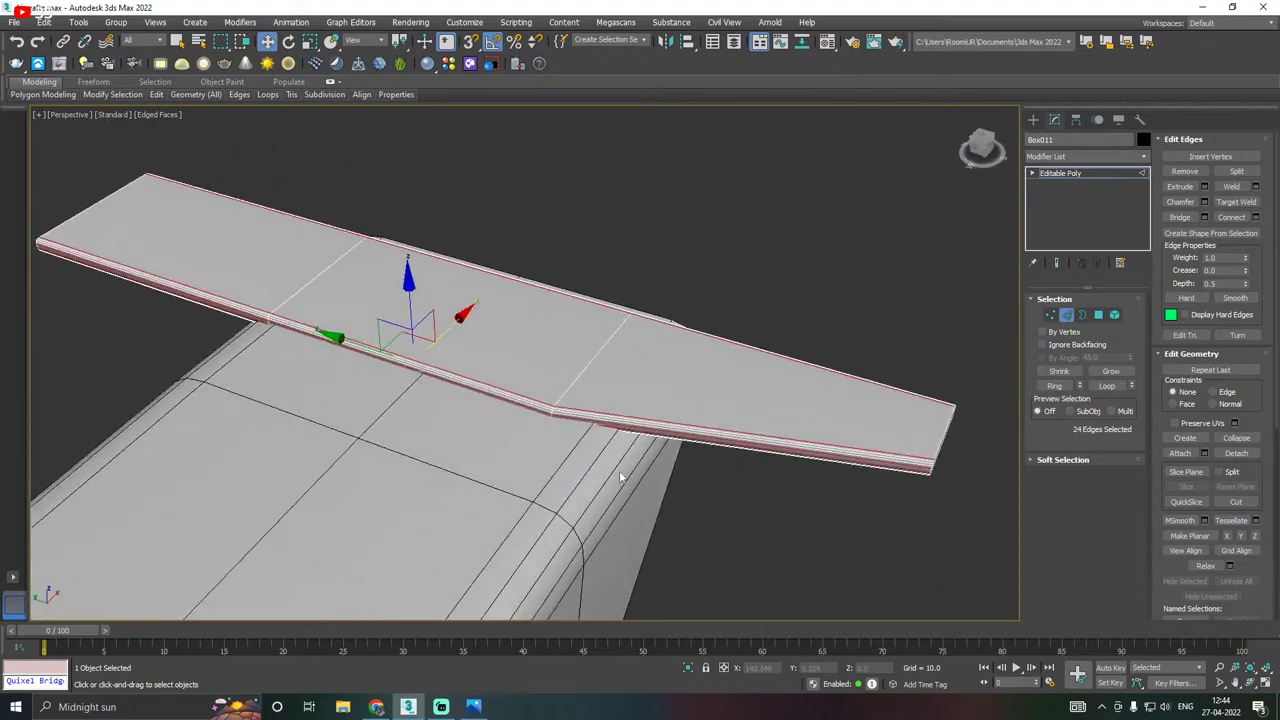
double_click(568, 399)
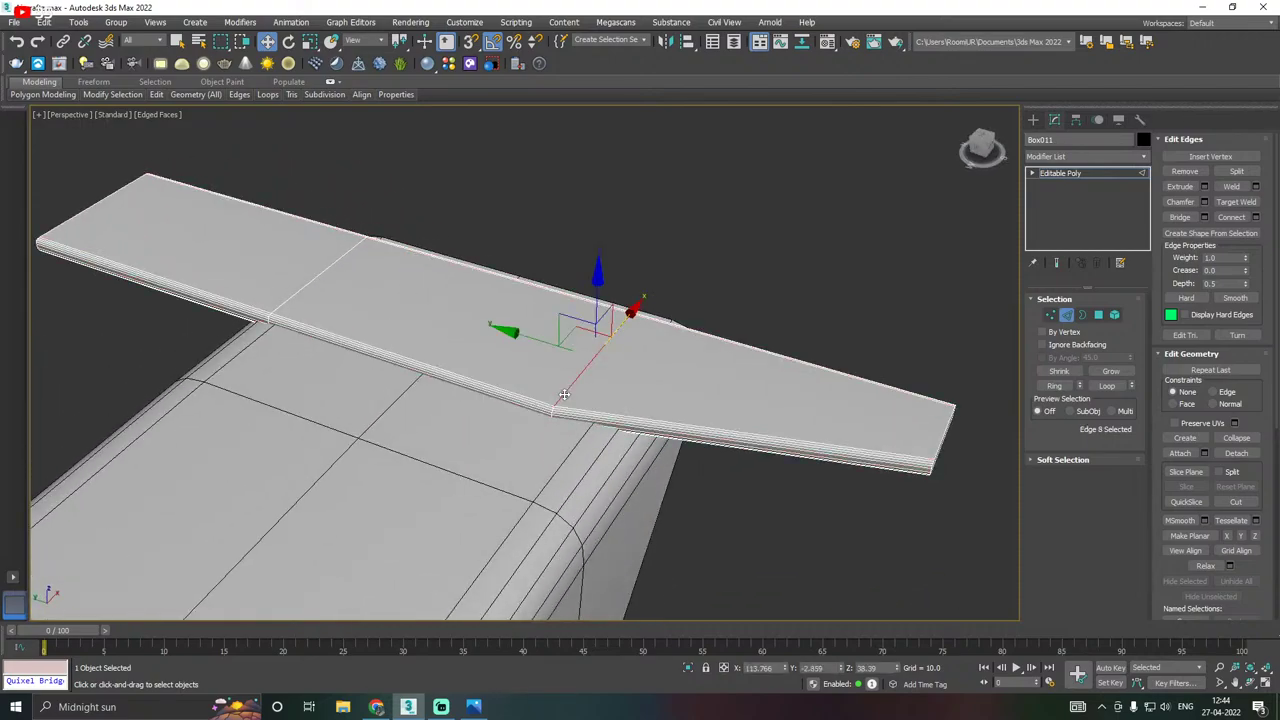
left_click(1205, 202)
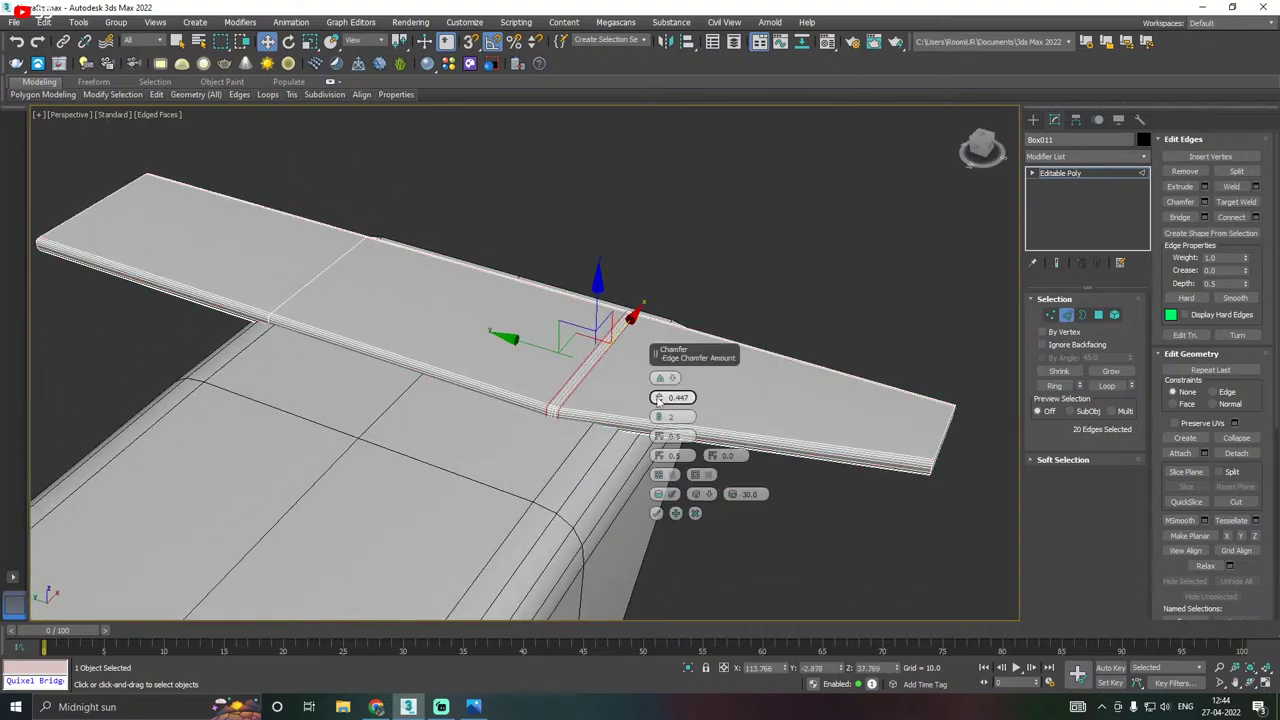
left_click_drag(659, 398, 662, 384)
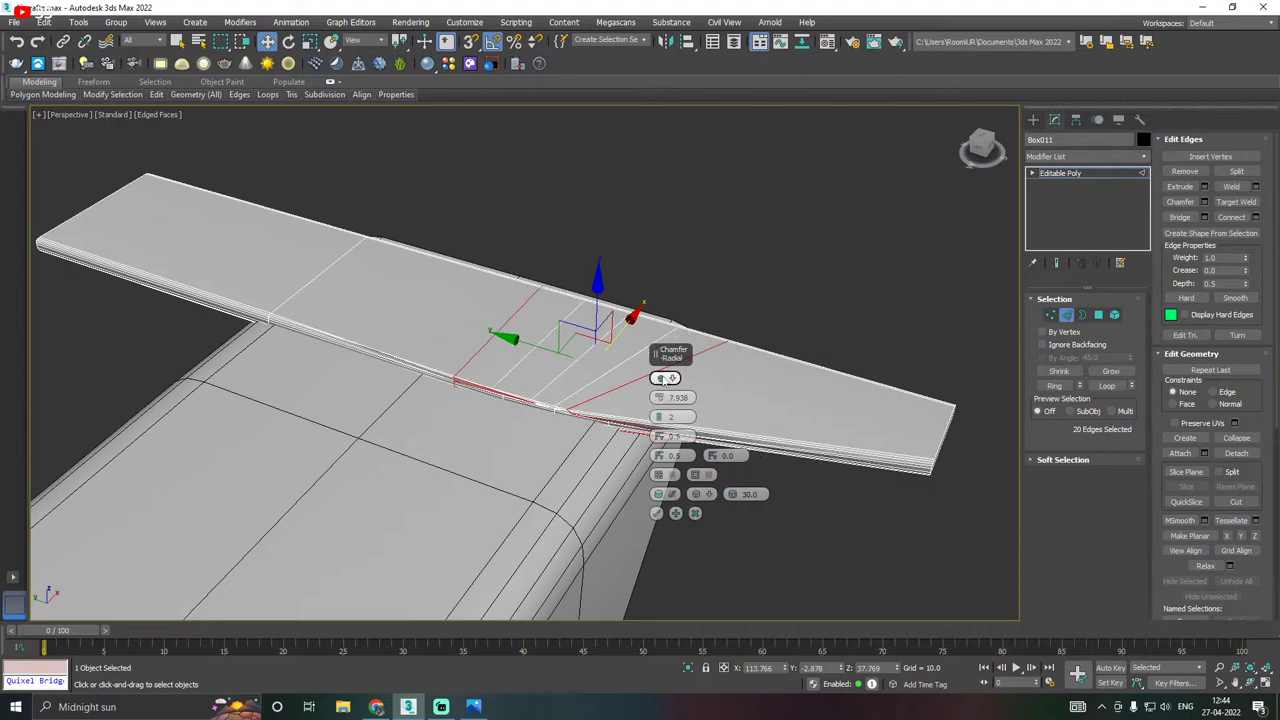
left_click(665, 378)
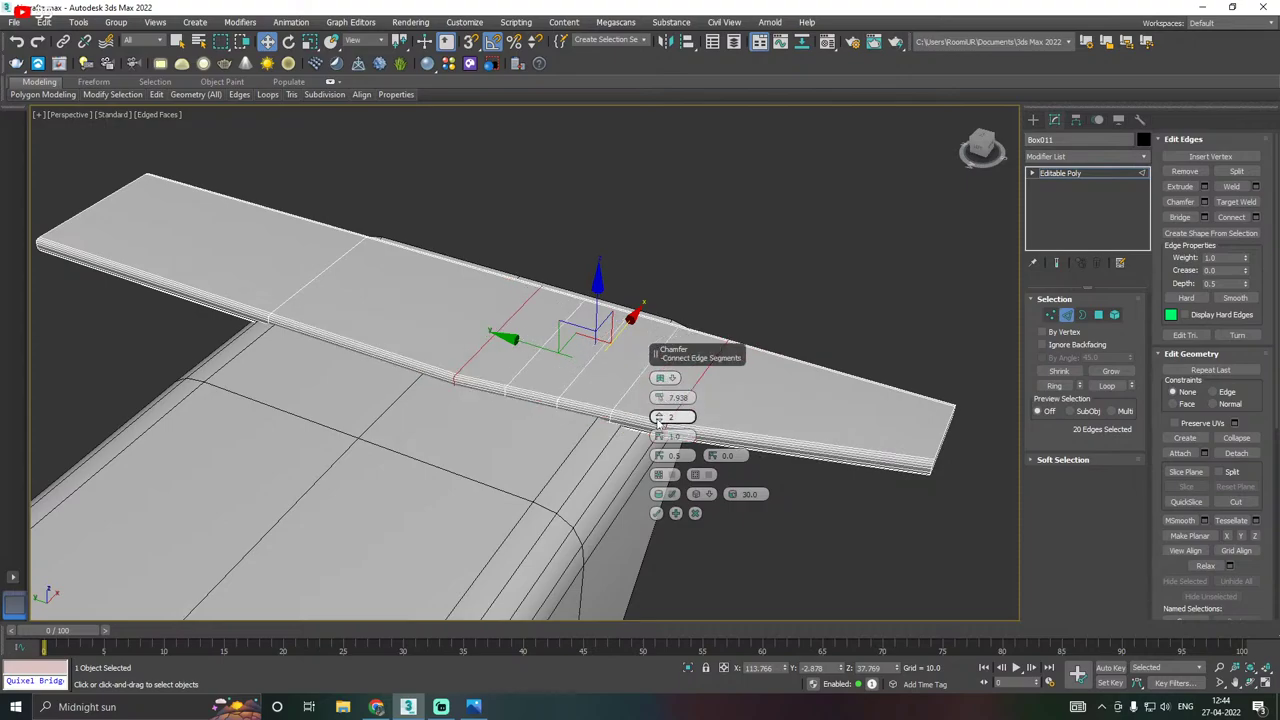
left_click(660, 416)
scroll(605, 405, "up", 3)
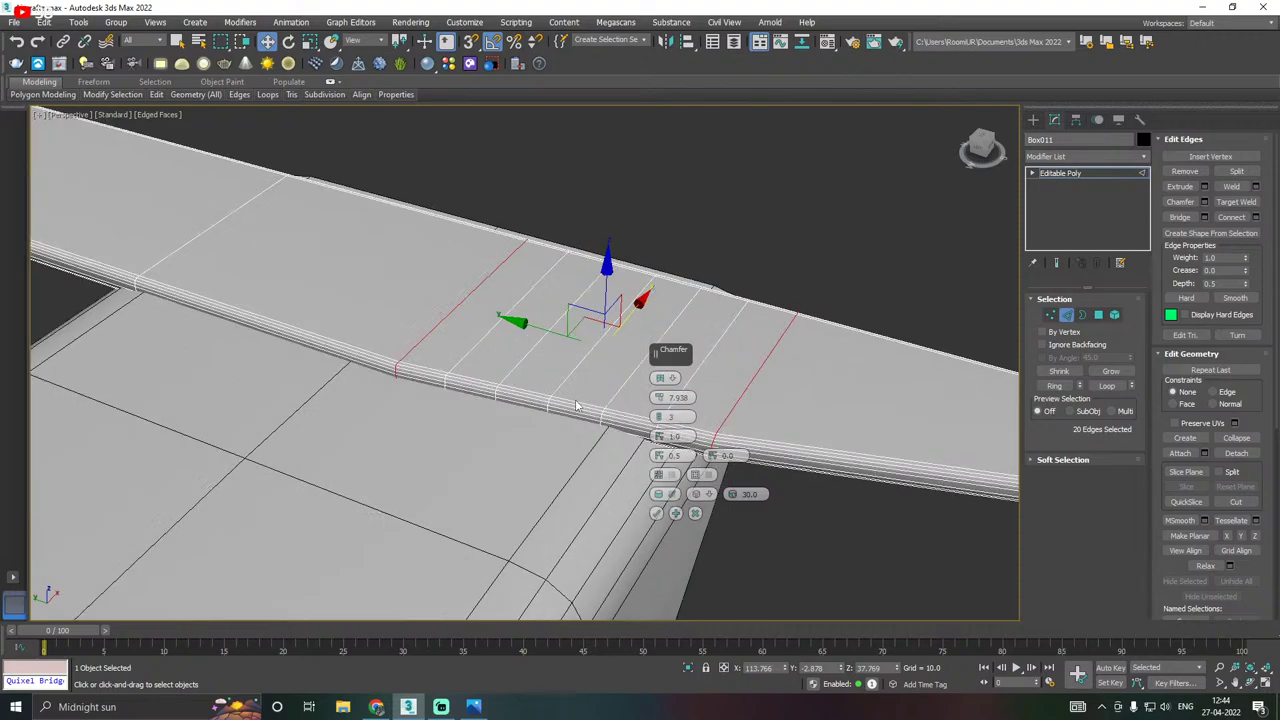
left_click(659, 422)
middle_click_drag(602, 413, 504, 371, "alt")
left_click(656, 513)
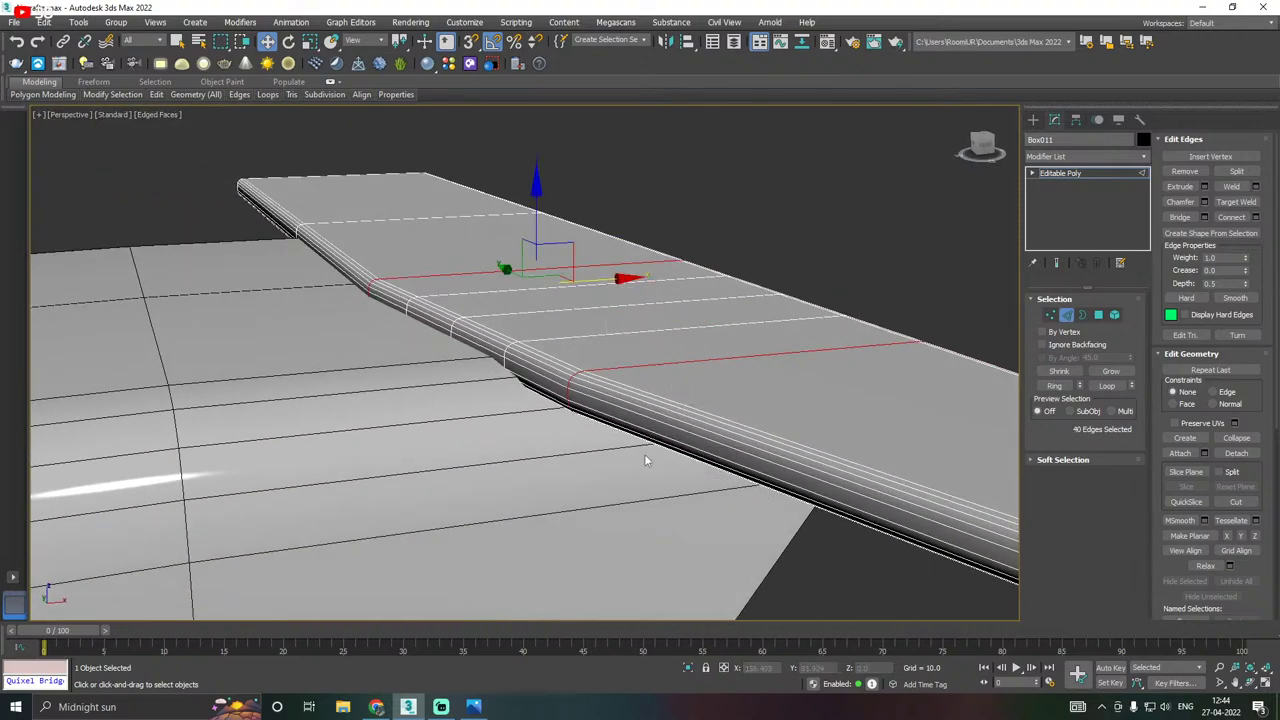
Select all polygons around the tail wing's middle section, including the first two chamfer strips, and isolate the wing.
scroll(649, 460, "down", 5)
middle_click_drag(645, 430, 680, 400, "alt")
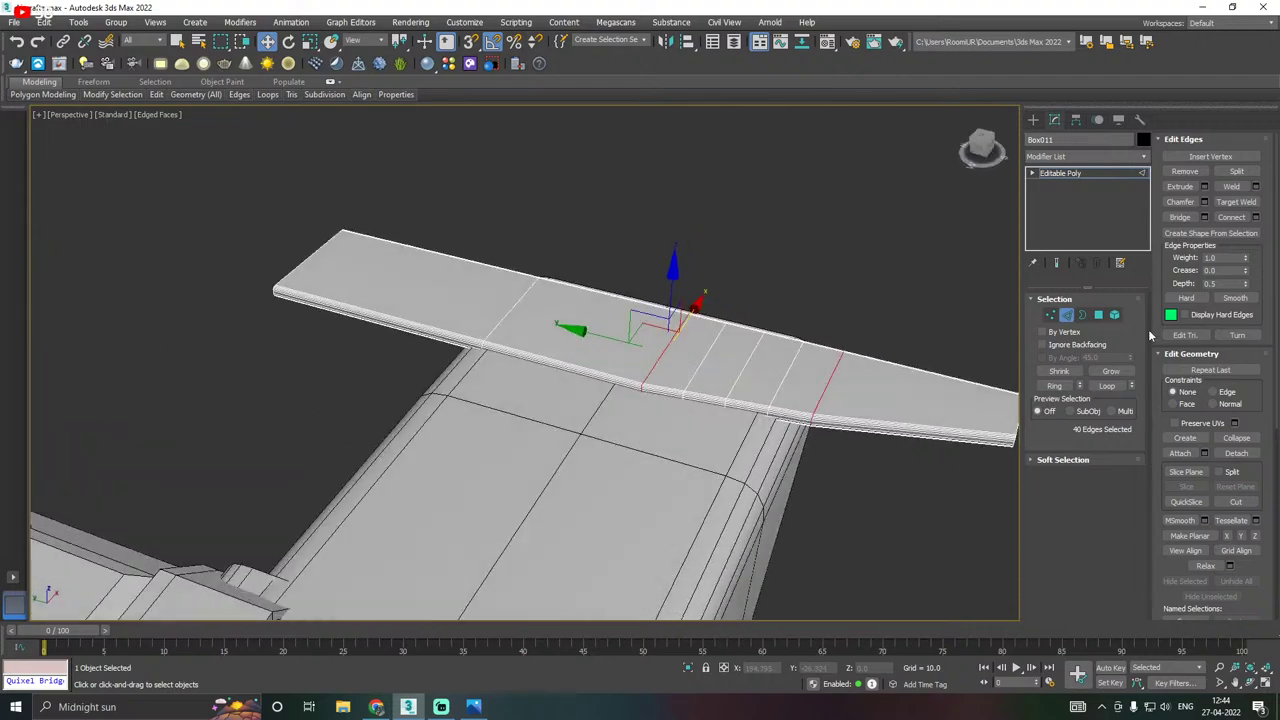
left_click(1099, 315)
left_click(634, 346)
left_click(667, 370, "ctrl")
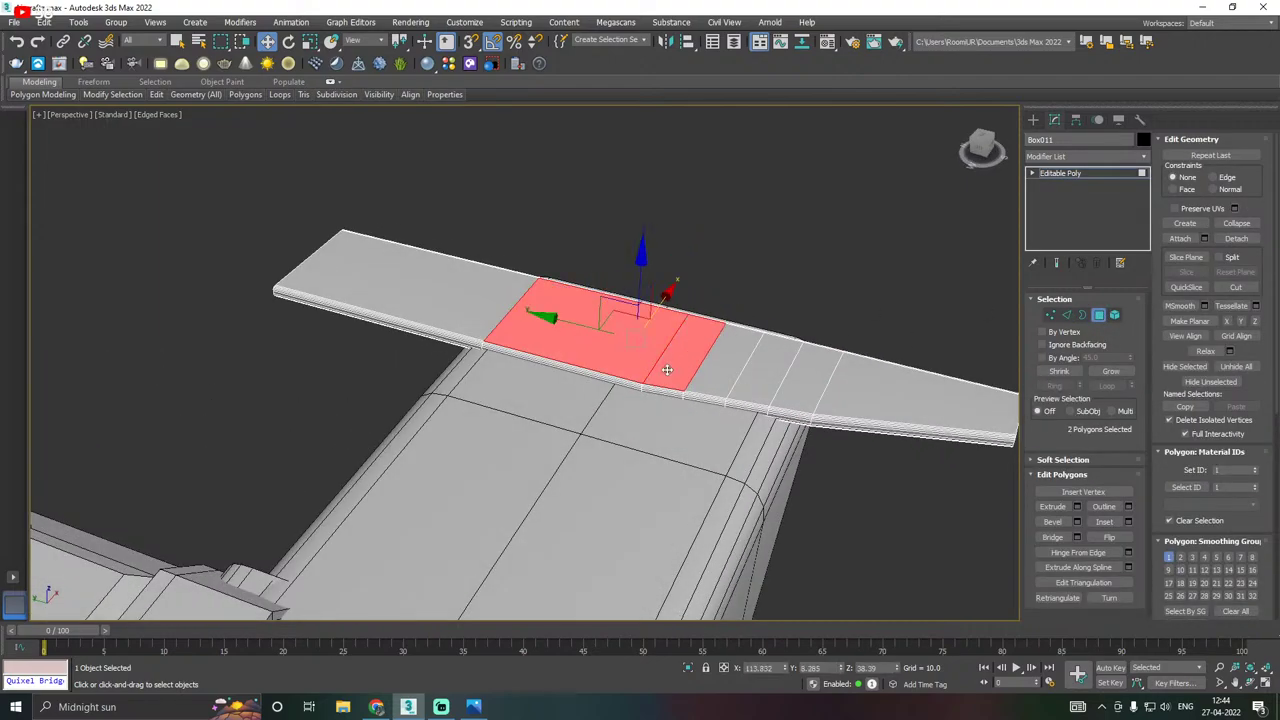
left_click(710, 380, "ctrl")
middle_click_drag(710, 380, 710, 346, "alt")
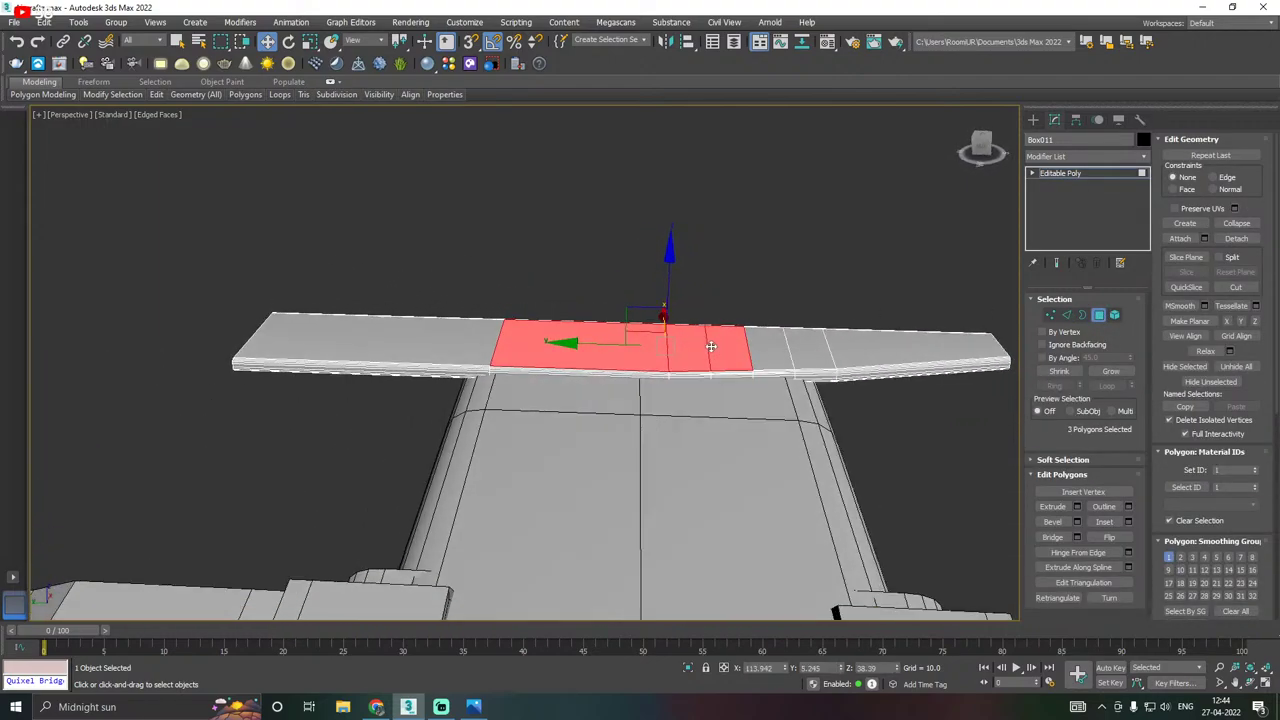
left_click_drag(712, 477, 721, 480)
middle_click_drag(645, 399, 771, 591, "alt")
left_click(688, 668)
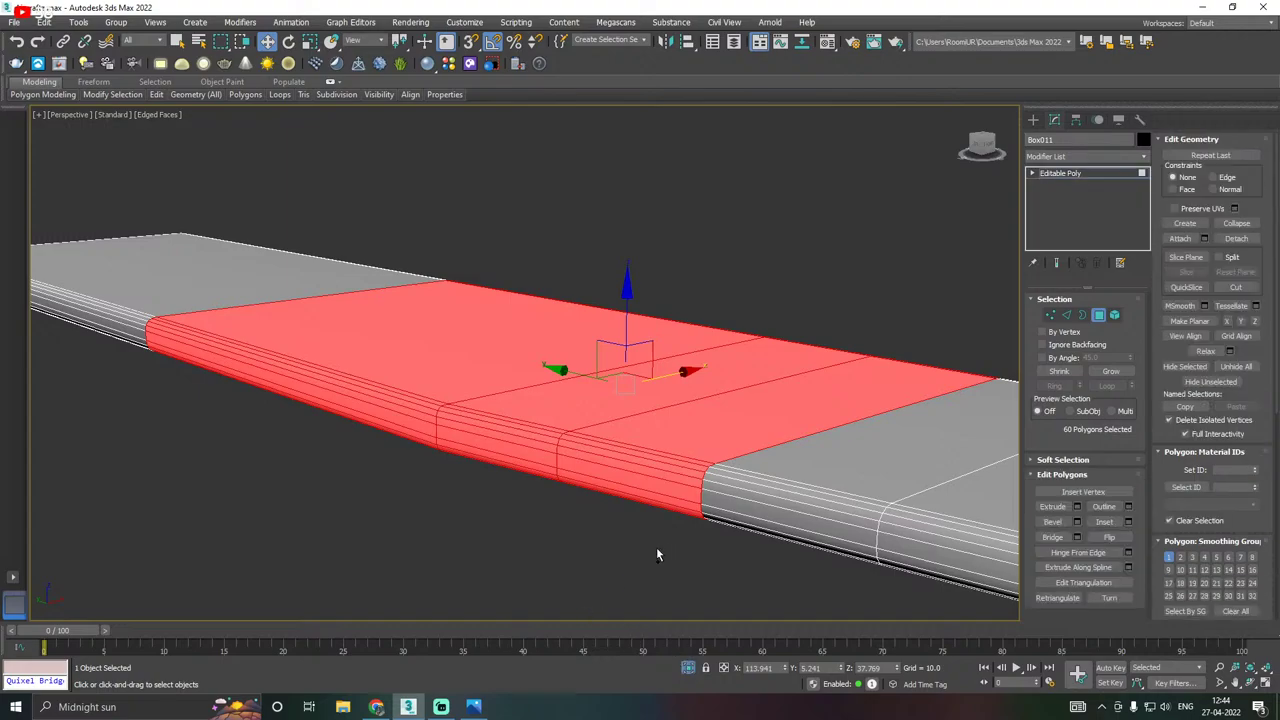
Extrude the selected middle section slightly outward along its local normals to form a raised sleeve around the wing.
middle_click_drag(656, 547, 668, 495, "alt")
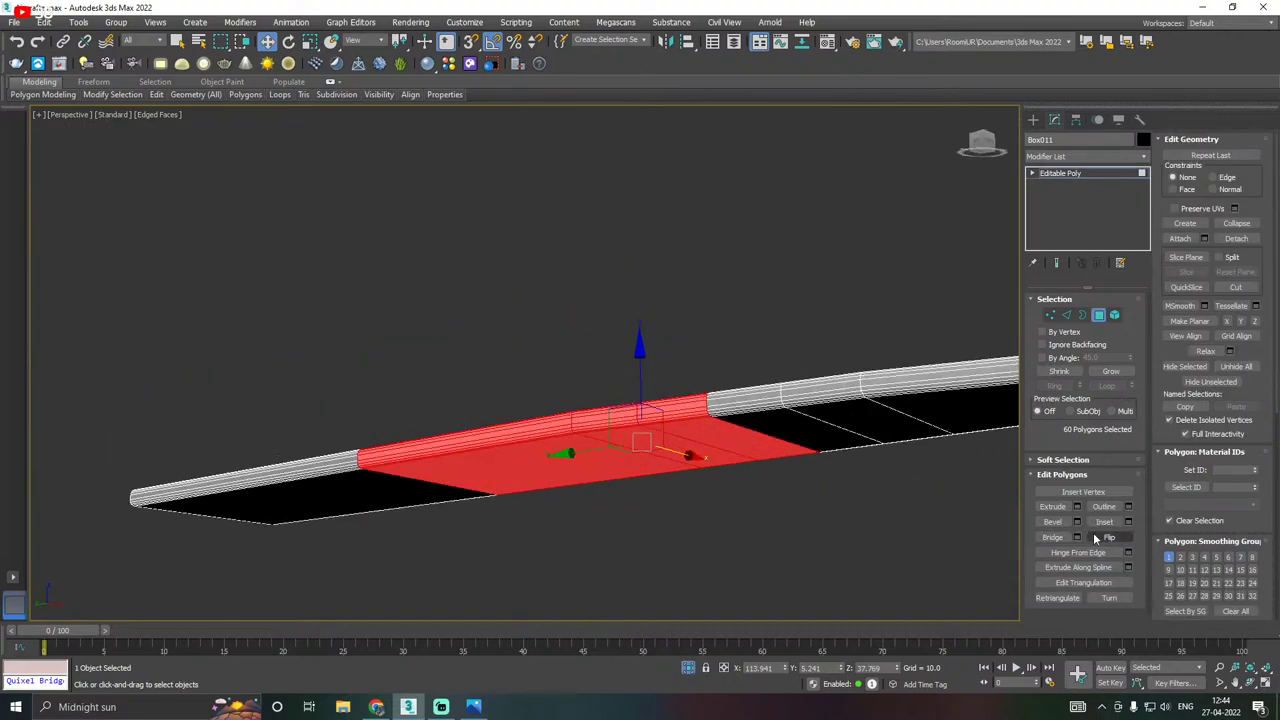
left_click(1077, 507)
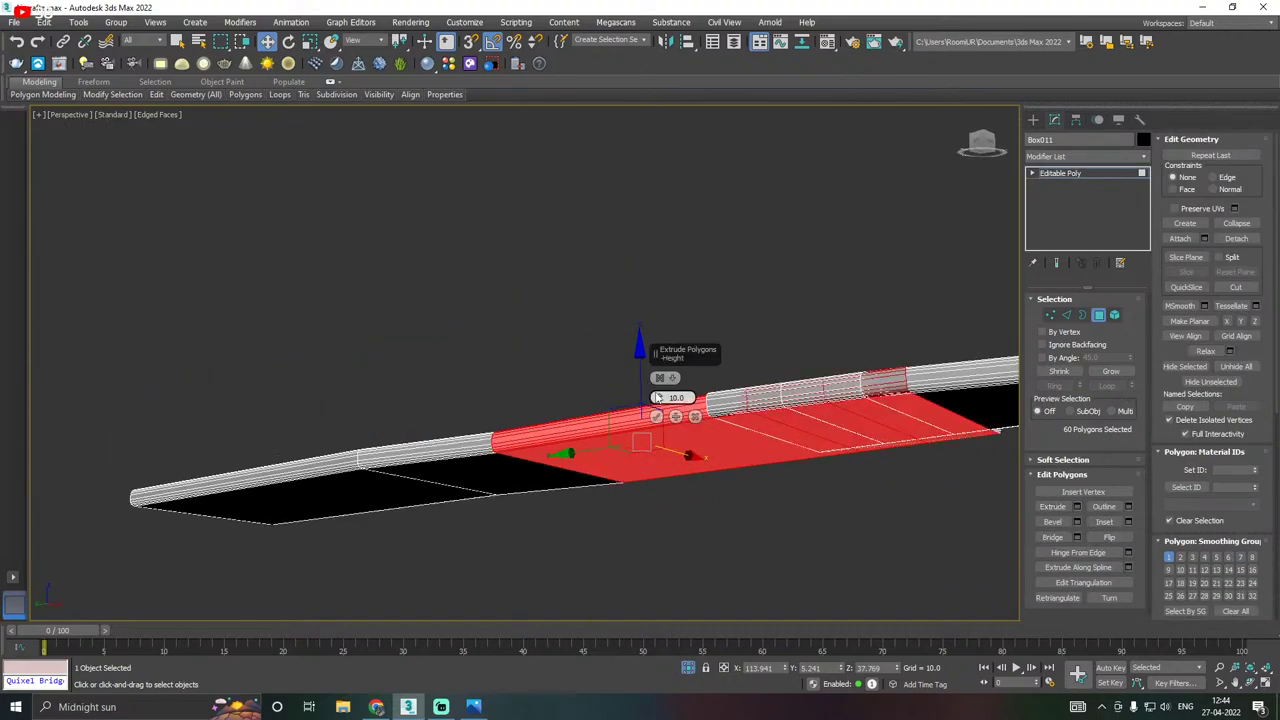
left_click(660, 377)
left_click(663, 398)
left_click_drag(662, 405, 678, 460)
middle_click_drag(768, 422, 772, 465, "alt")
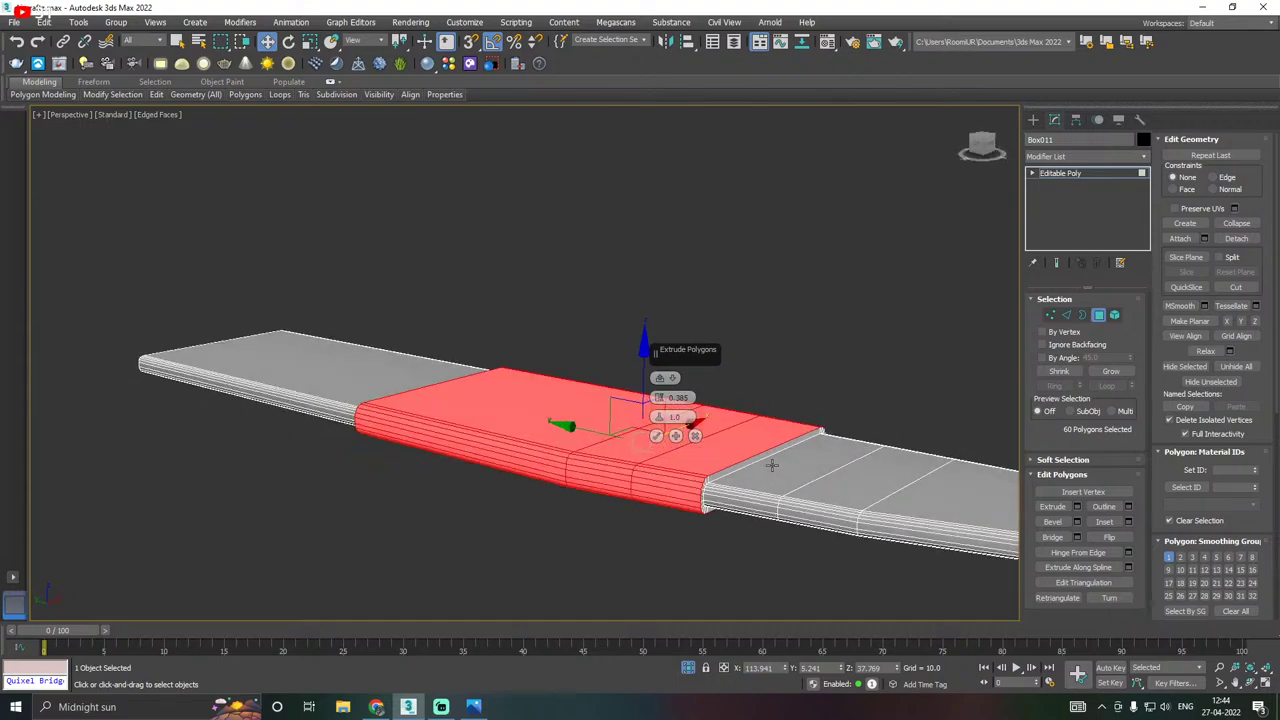
scroll(683, 466, "up", 3)
scroll(719, 493, "up", 2)
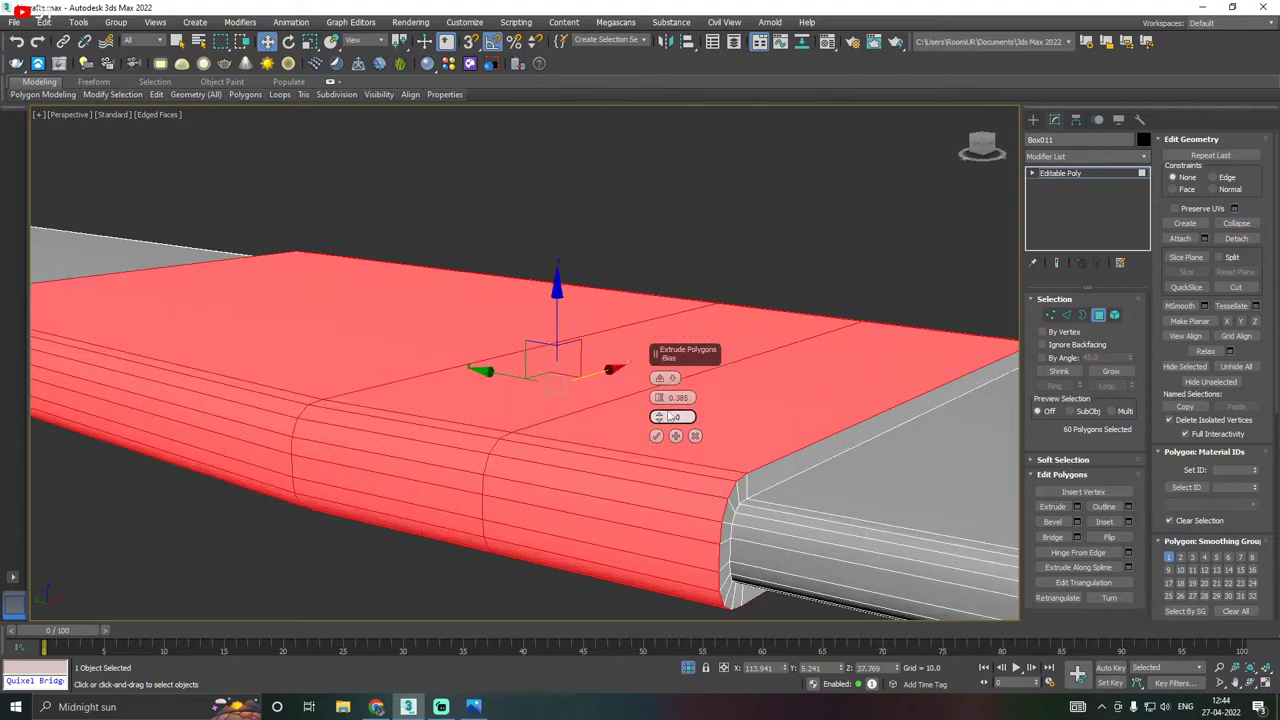
left_click_drag(665, 401, 665, 402)
left_click(656, 436)
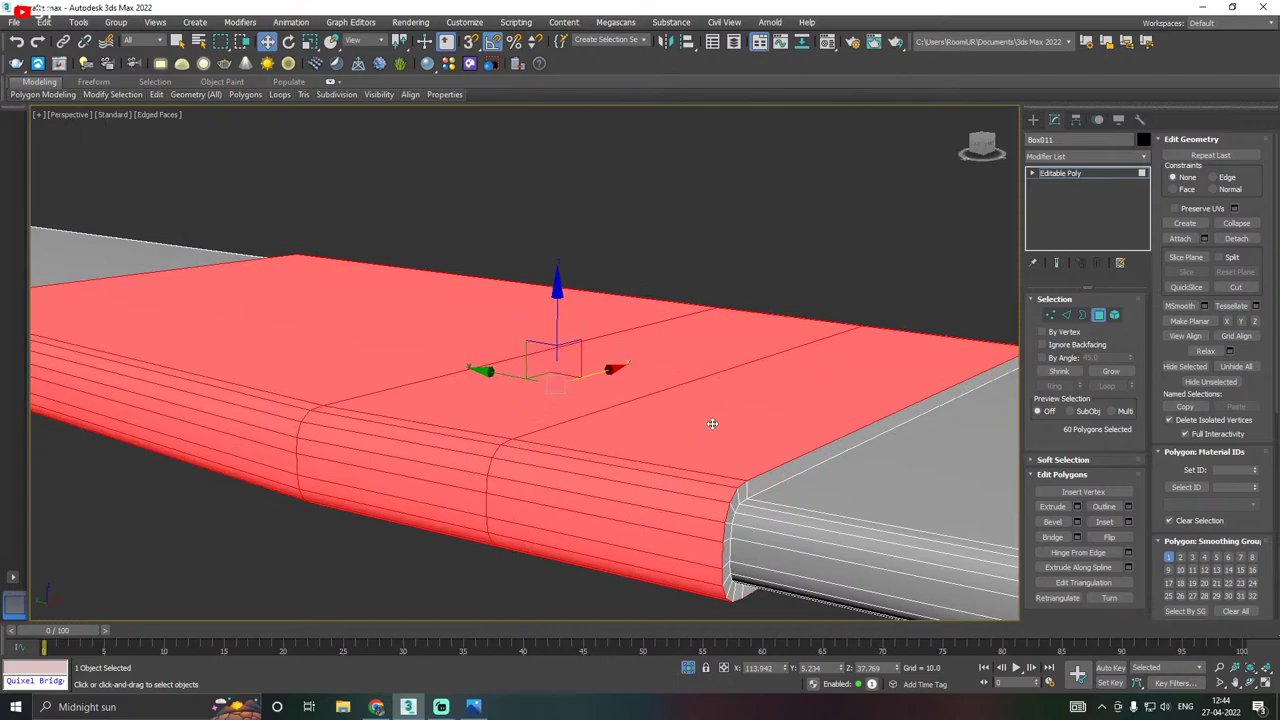
End the isolation of the tail wing so the rest of the aircraft is shown again.
middle_click_drag(711, 423, 767, 416, "alt")
scroll(625, 419, "down", 3)
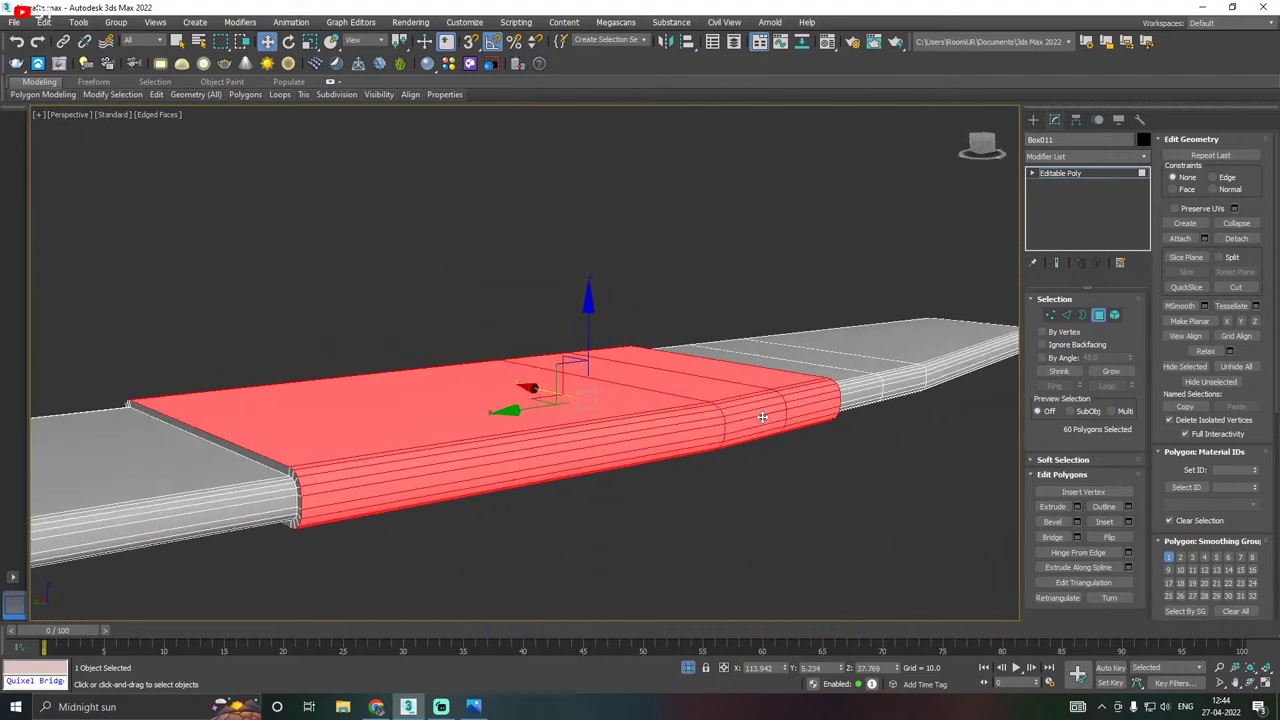
scroll(767, 416, "down", 1)
left_click(688, 670)
middle_click_drag(490, 516, 683, 486, "alt")
left_click(44, 22)
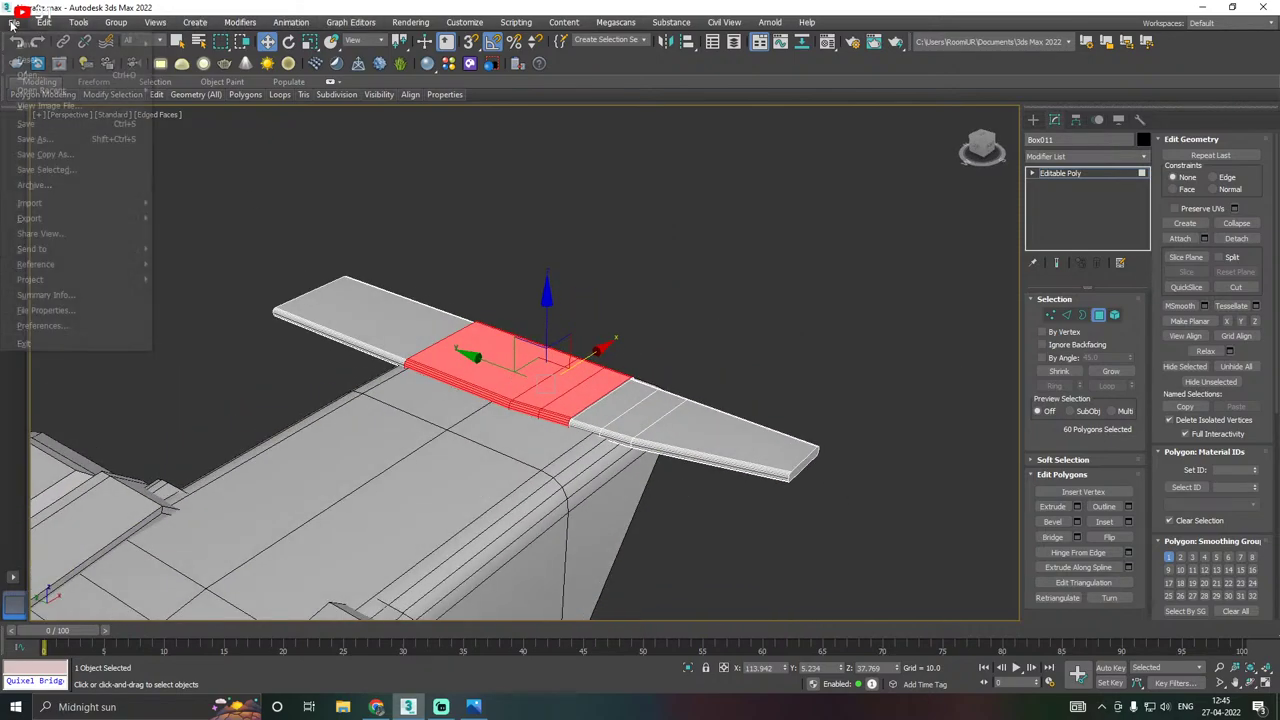
left_click(264, 233)
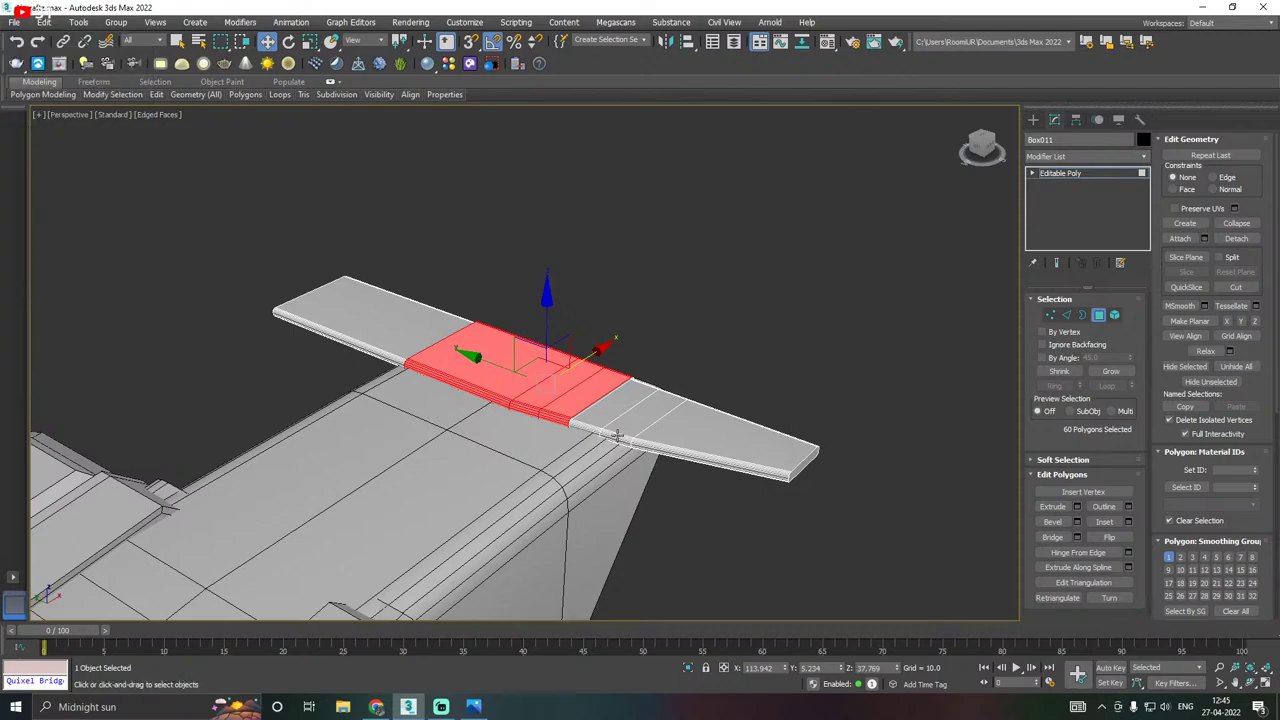
Add a Symmetry modifier to the whole tail wing and set its mirror axis to Y.
middle_click_drag(617, 436, 541, 382, "alt")
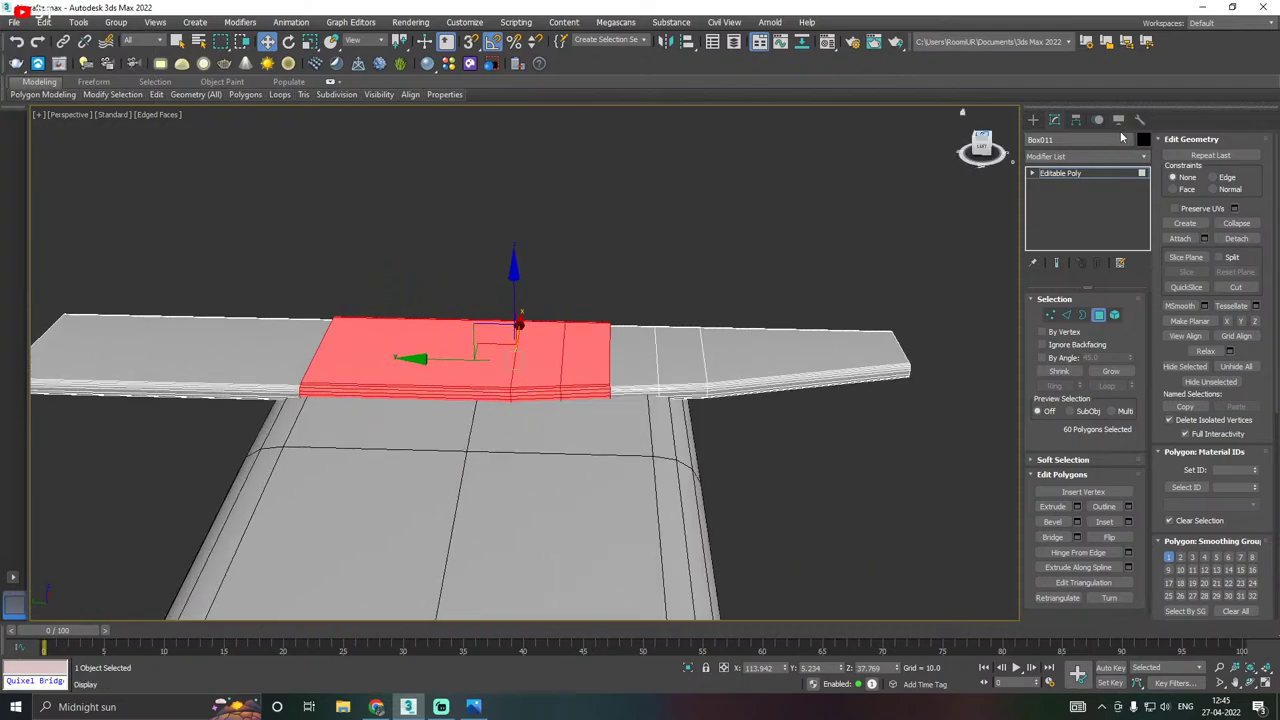
left_click(1084, 173)
left_click(1085, 156)
left_click_drag(1145, 284, 1160, 615)
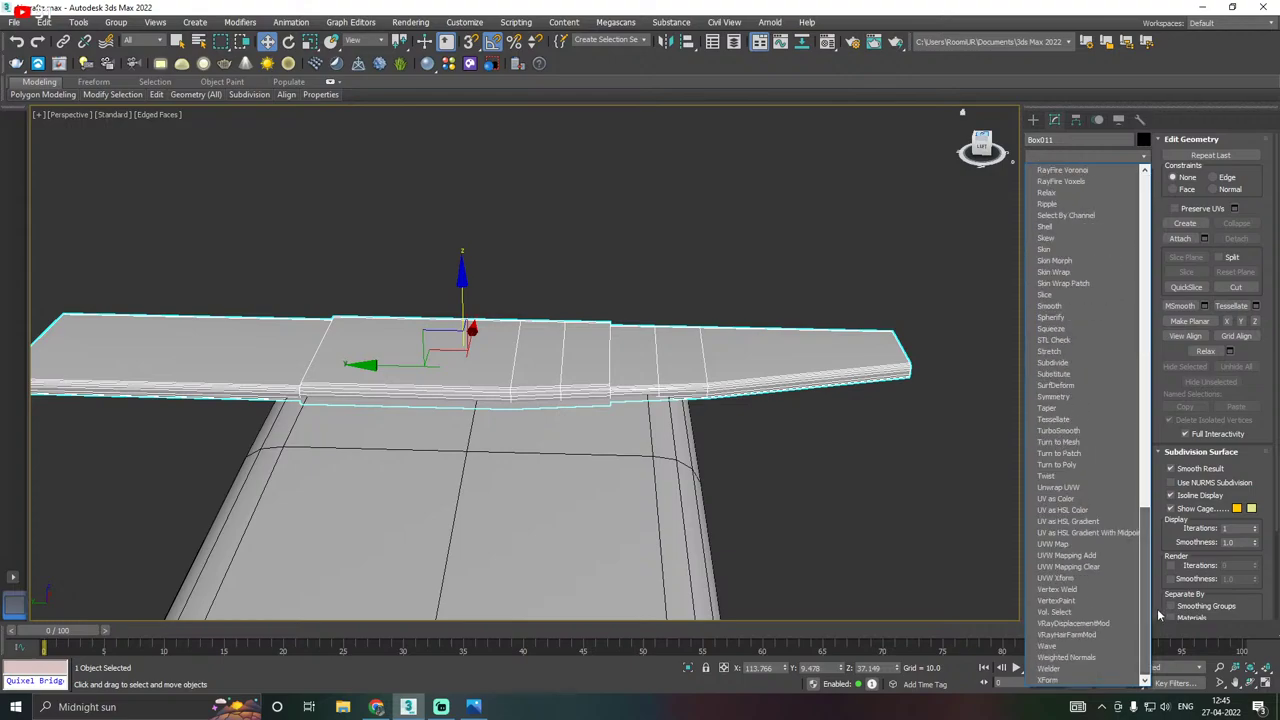
left_click(1053, 396)
key("z")
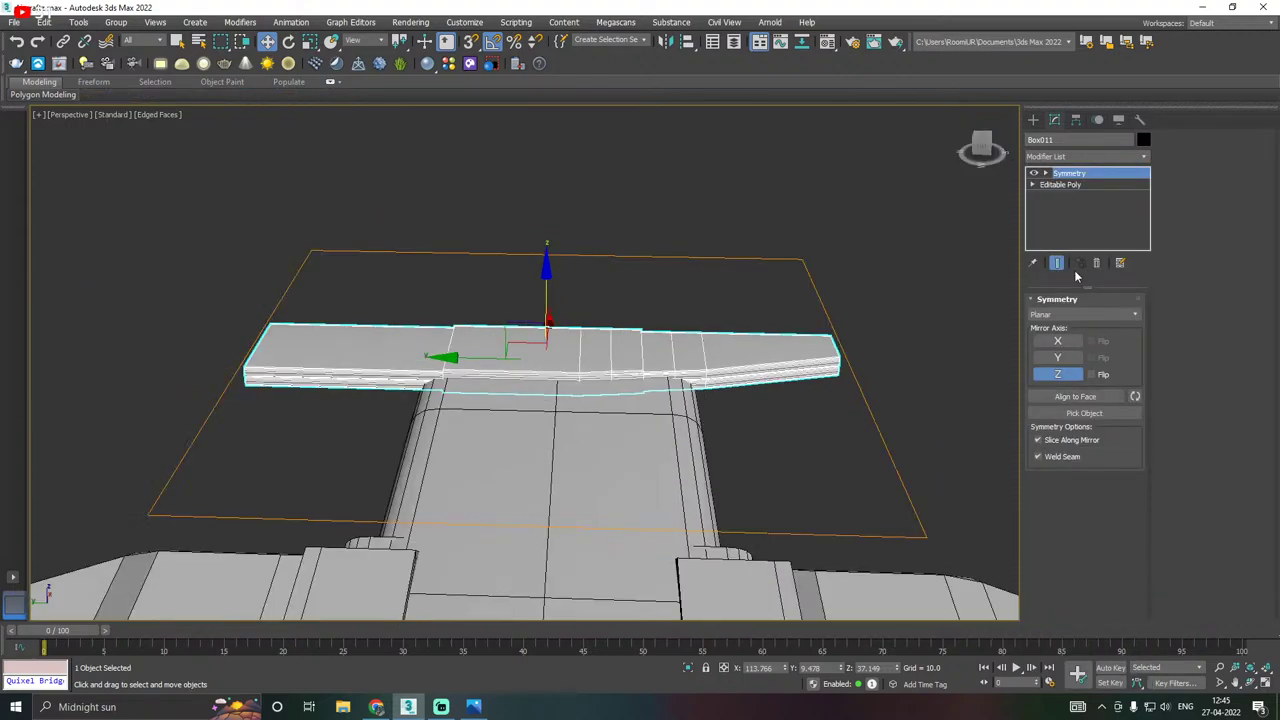
left_click(1058, 358)
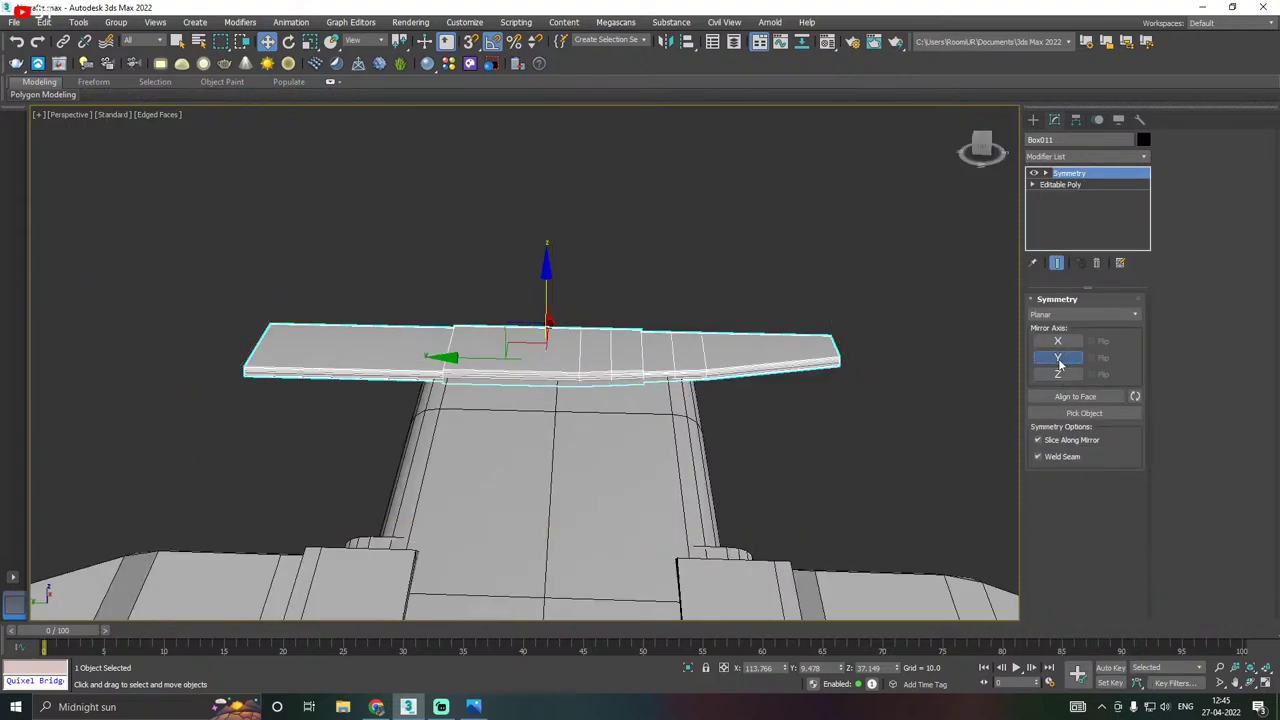
Flip the tail wing's Y-axis Symmetry so both sides match, and convert the wing back to an Editable Poly.
left_click(1092, 358)
middle_click_drag(781, 357, 657, 360, "alt")
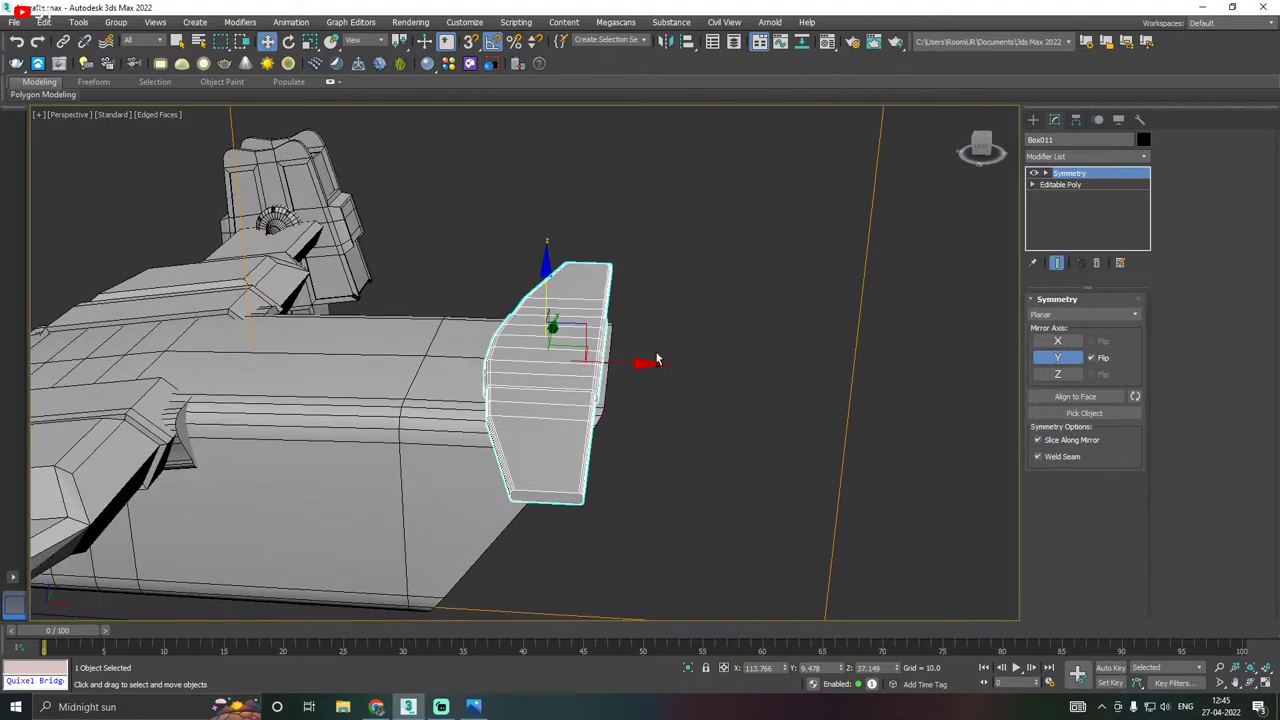
right_click(1070, 190)
left_click(1100, 320)
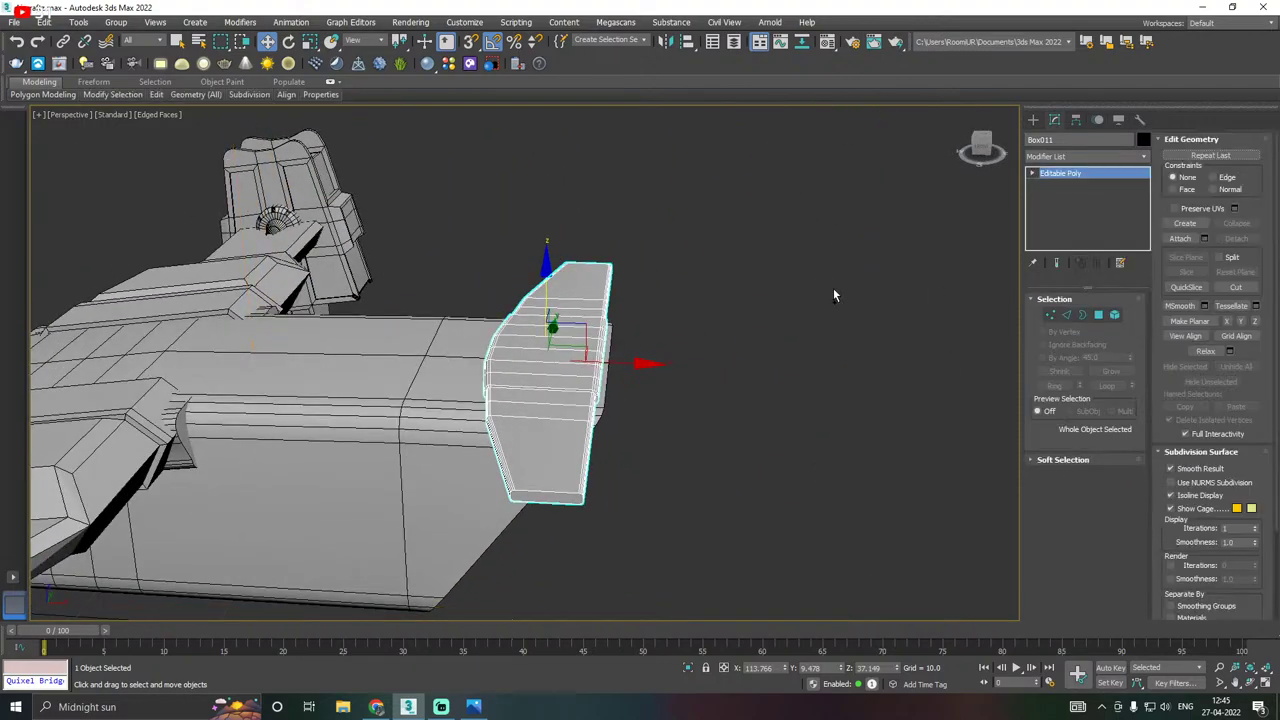
middle_click_drag(833, 288, 834, 316, "alt")
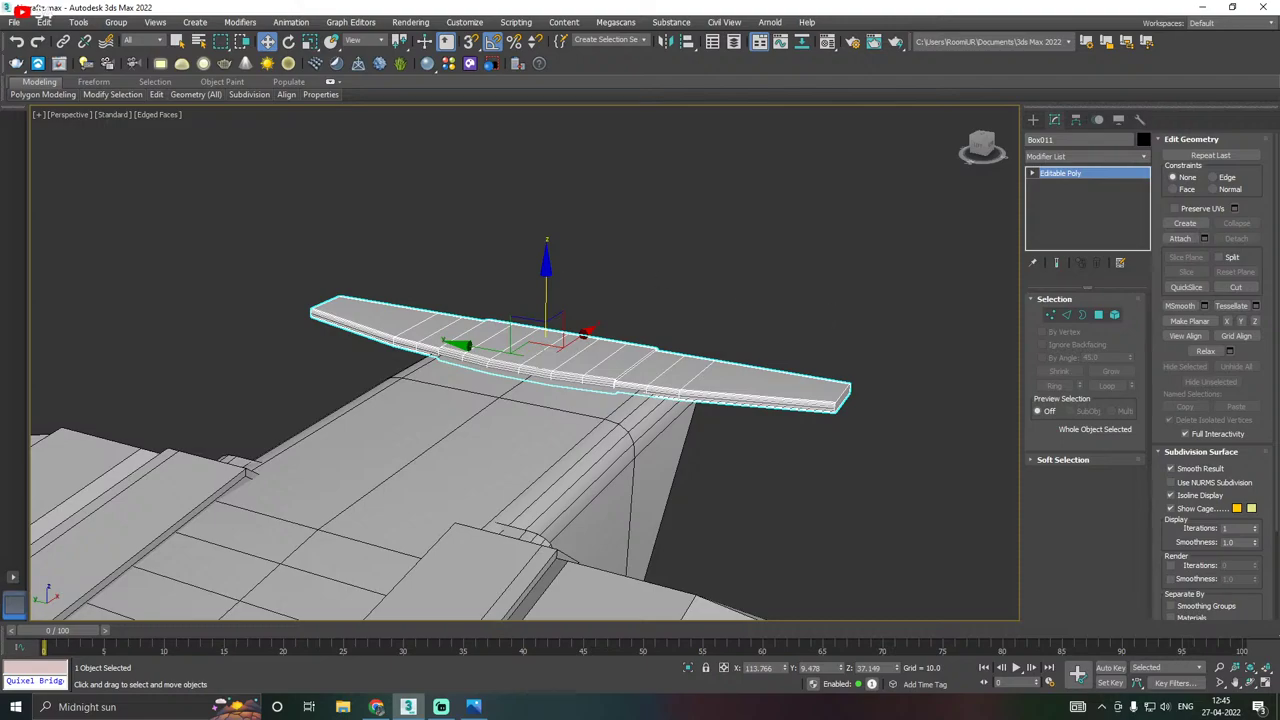
Create a thin upright box about 23.9 long, 12.7 wide and 0.9 high over the tail wing's rear in the Front view.
key("alt+Tab")
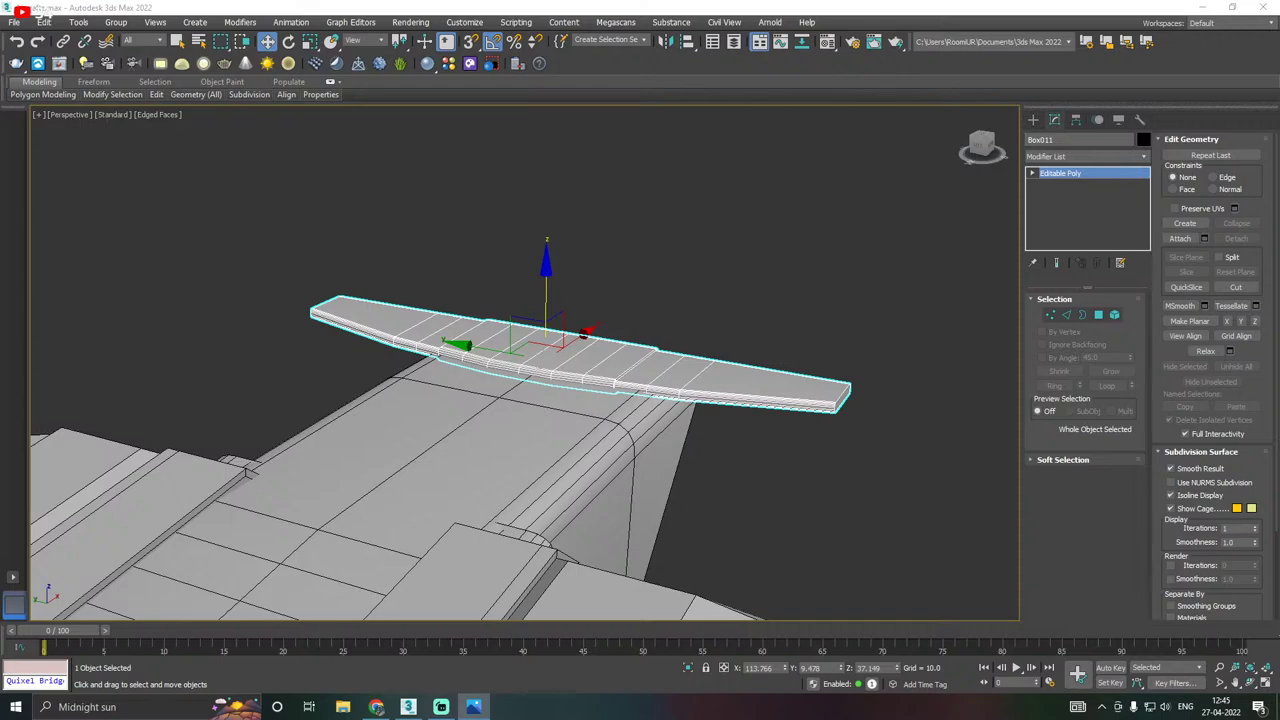
middle_click_drag(517, 400, 500, 352)
key("f")
scroll(491, 352, "down", 5)
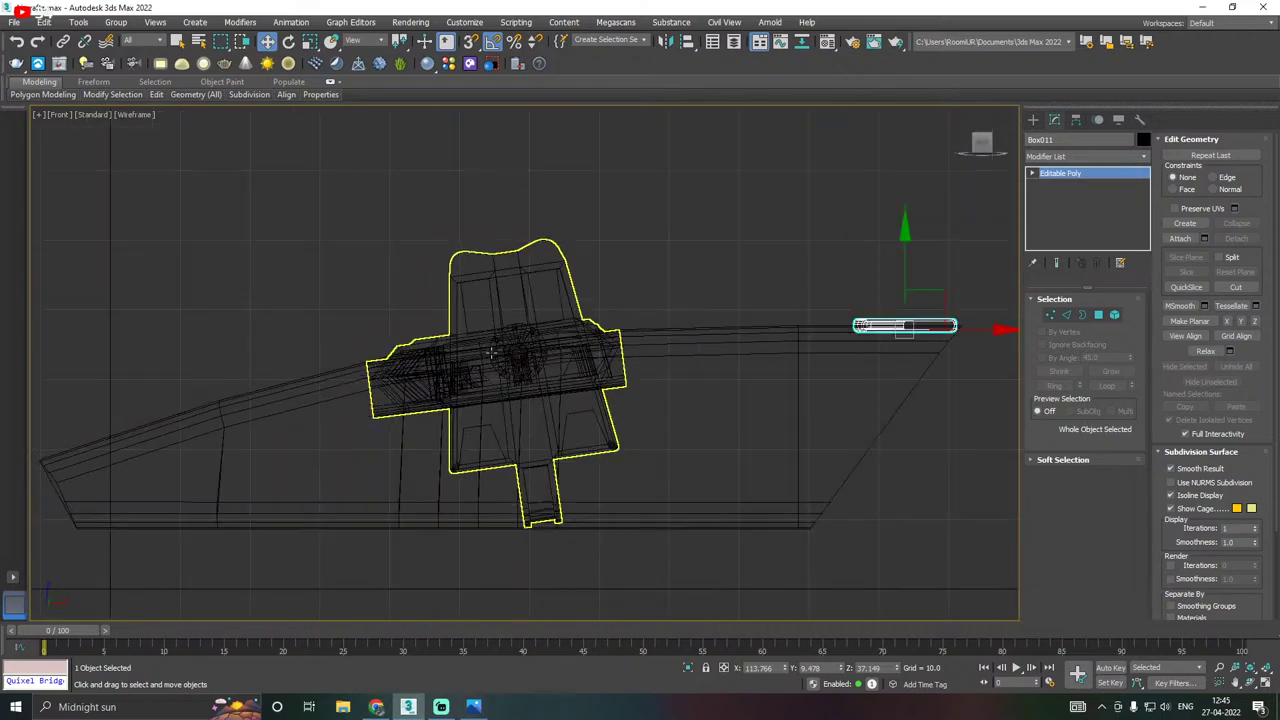
scroll(490, 352, "down", 3)
scroll(560, 362, "up", 6)
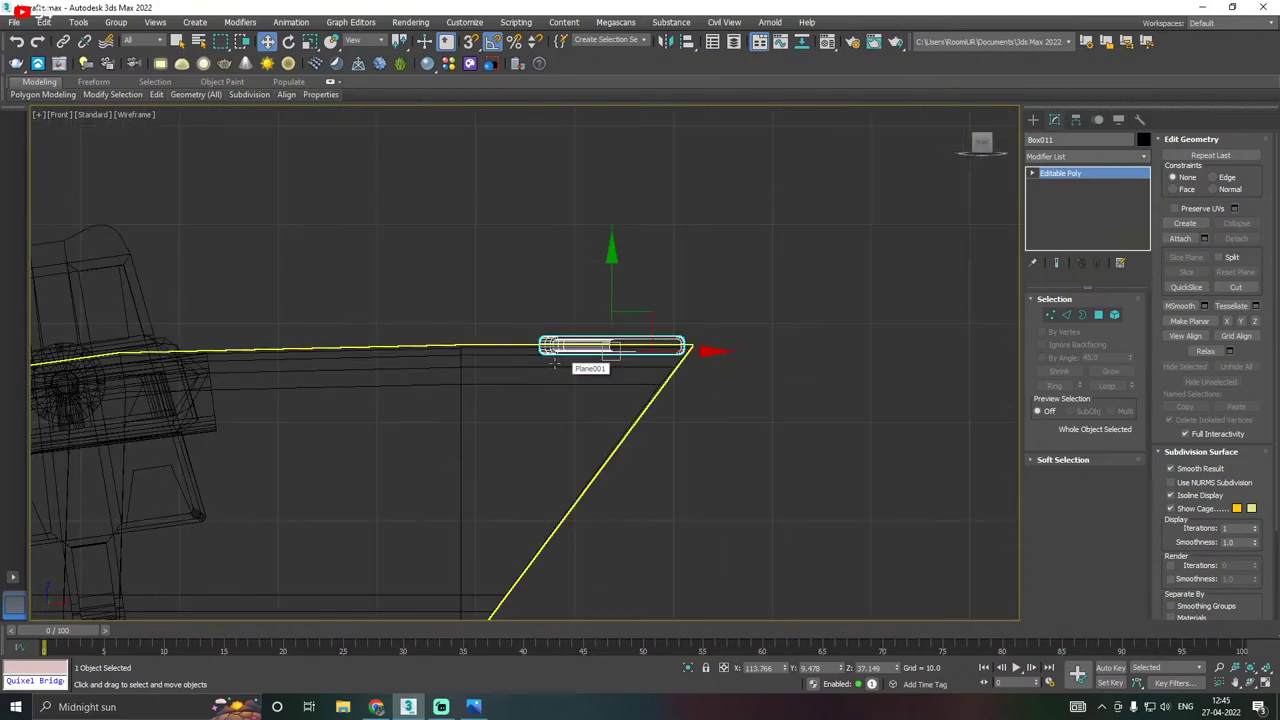
left_click(1033, 119)
left_click(1054, 208)
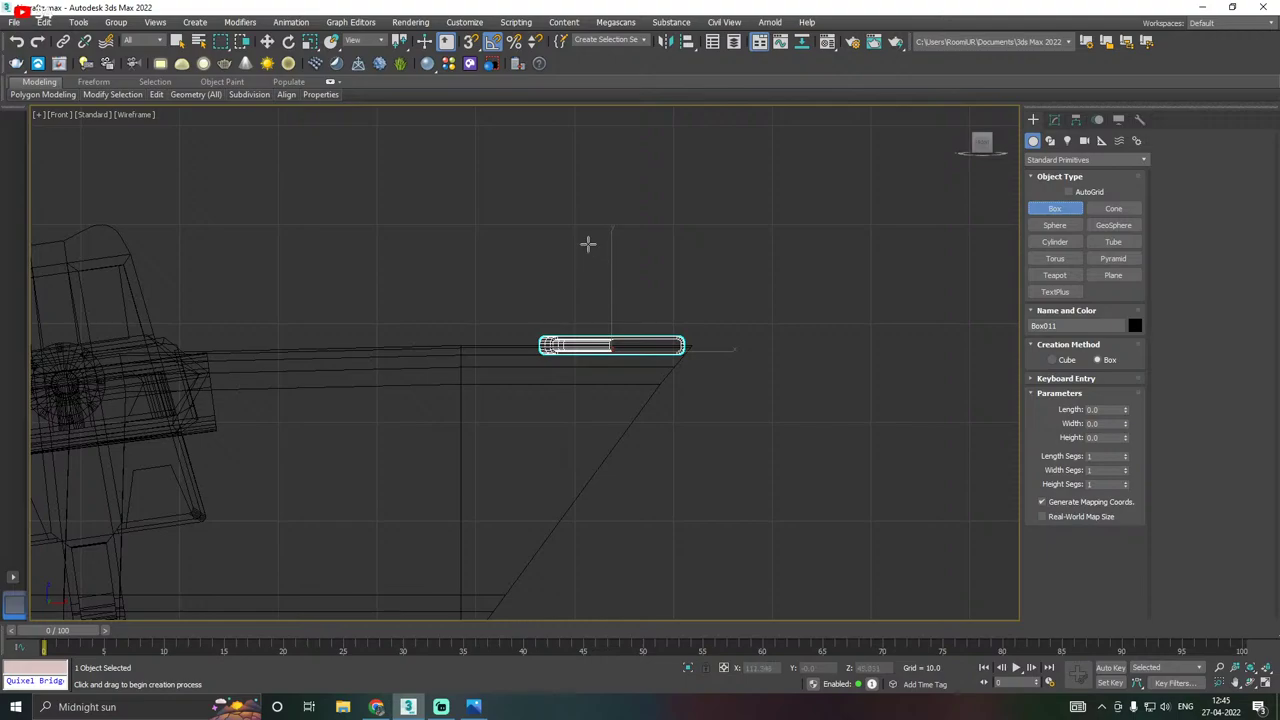
left_click_drag(588, 243, 714, 481)
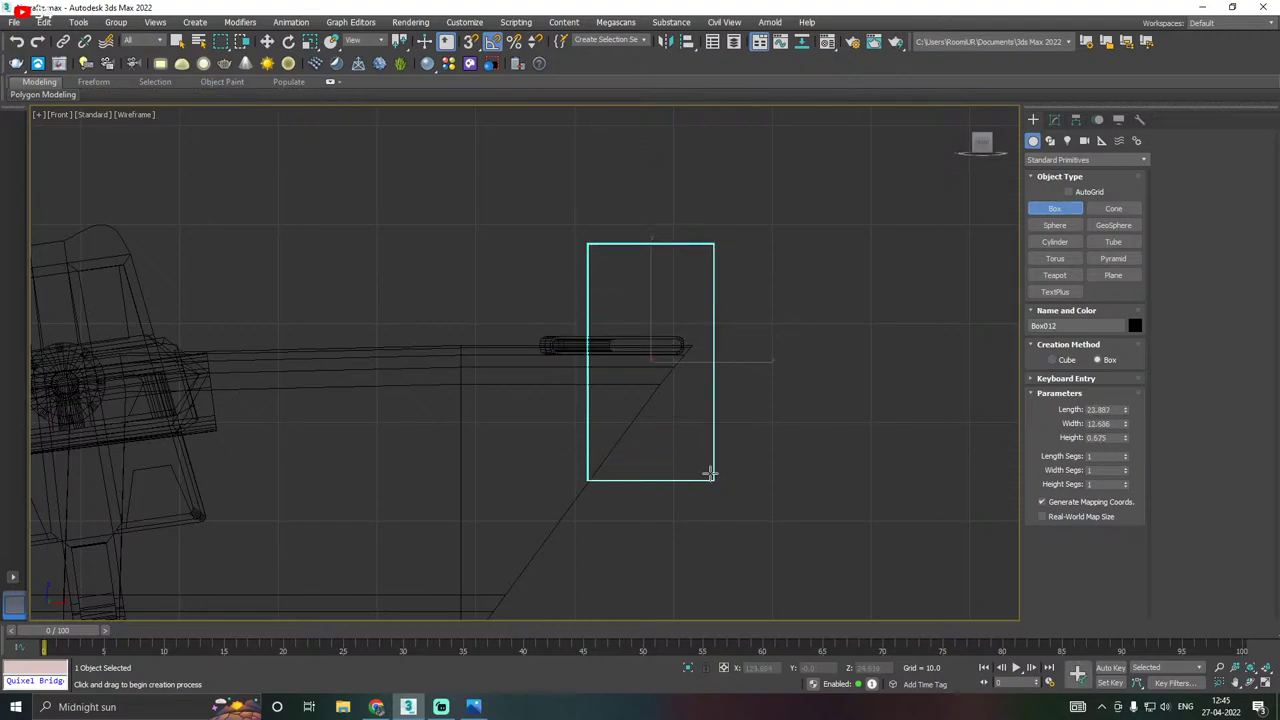
Assign the 01 - Default physical material to the new box in the Perspective view.
key("w")
key("p")
key("m")
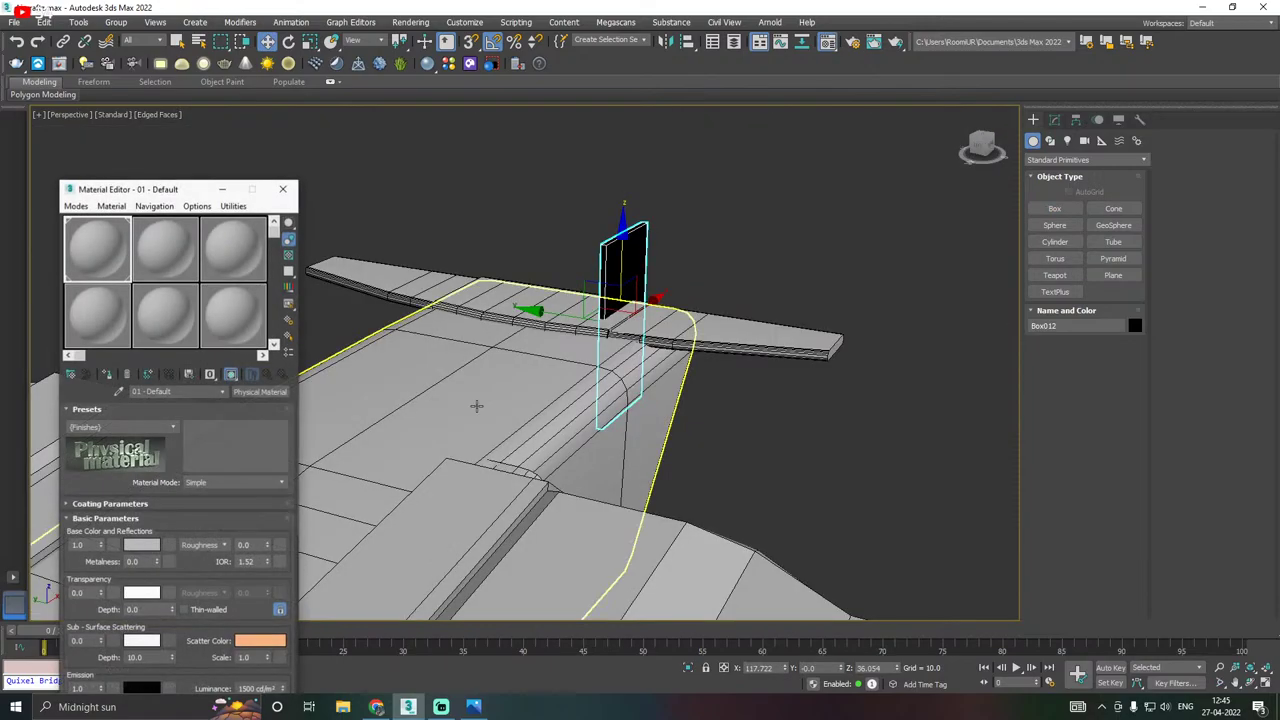
left_click(110, 375)
key("m")
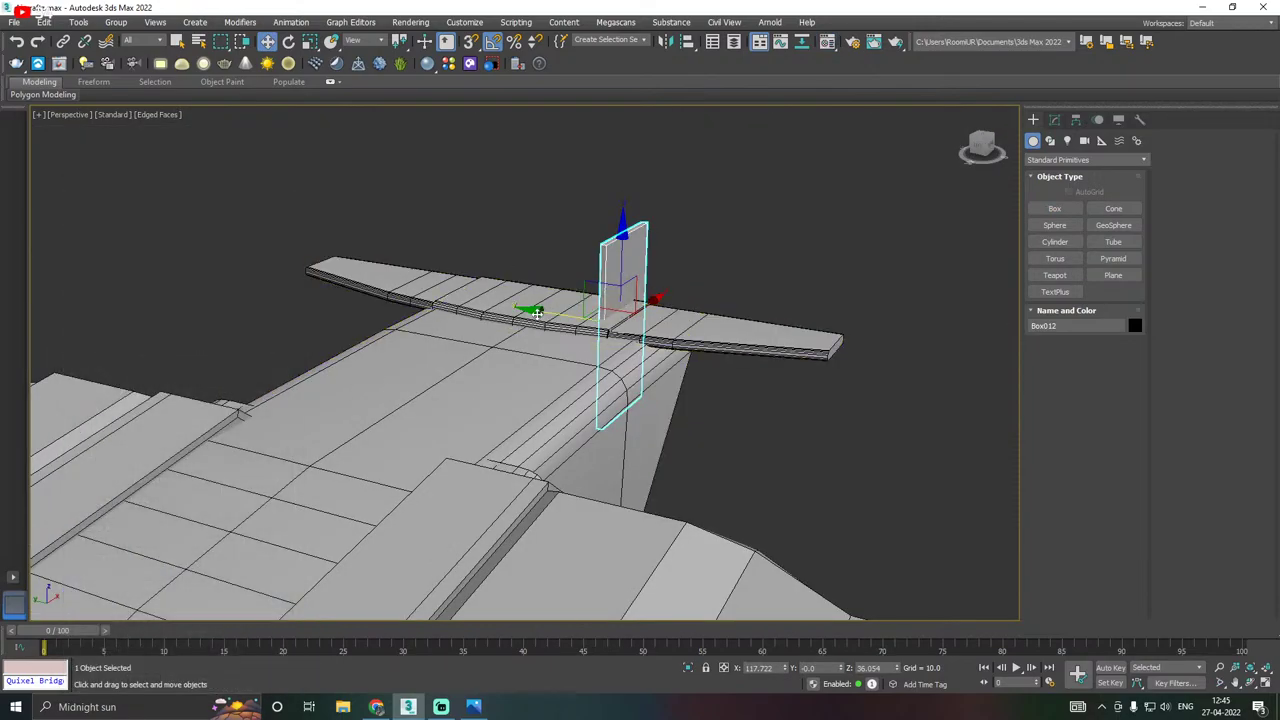
Move the upright box along Y to the tail wing's outer tip, at about Y -26.6.
left_click_drag(537, 311, 751, 328)
middle_click_drag(672, 337, 871, 330, "alt")
scroll(791, 325, "up", 3)
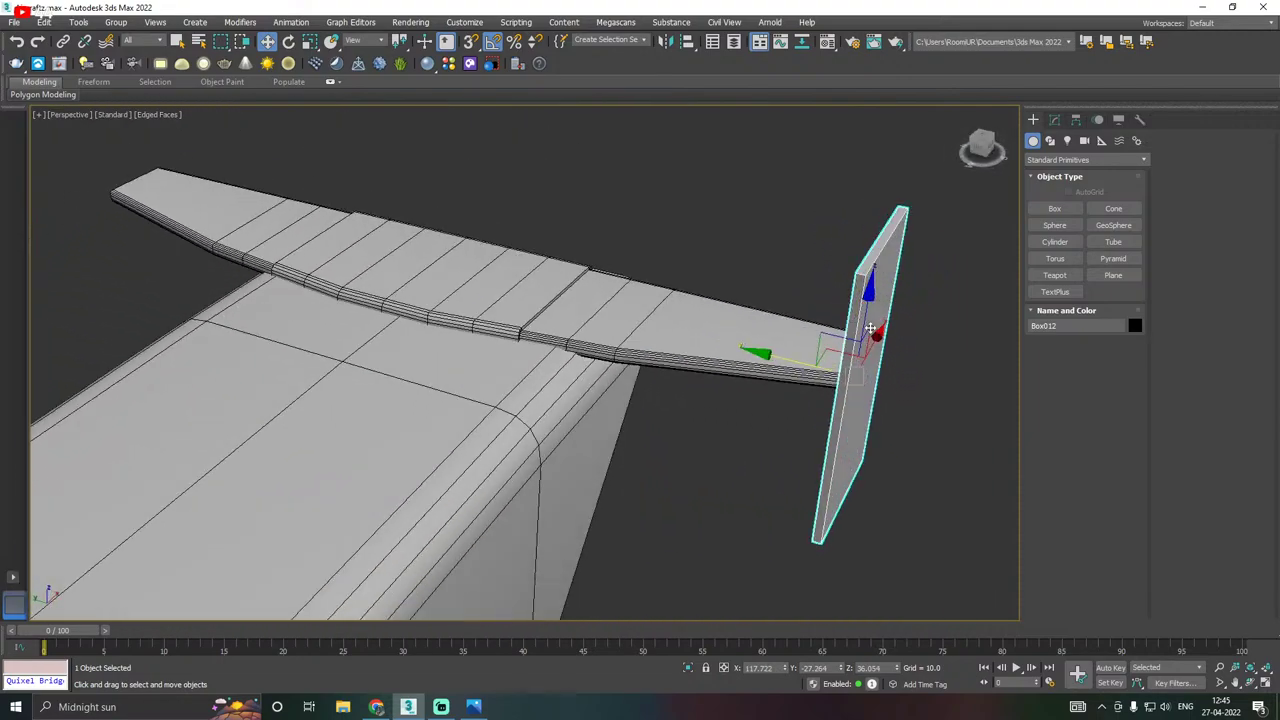
mouse_move(790, 361)
left_mouse_down()
mouse_move(812, 372)
mouse_move(784, 363)
left_mouse_up()
left_click(814, 347)
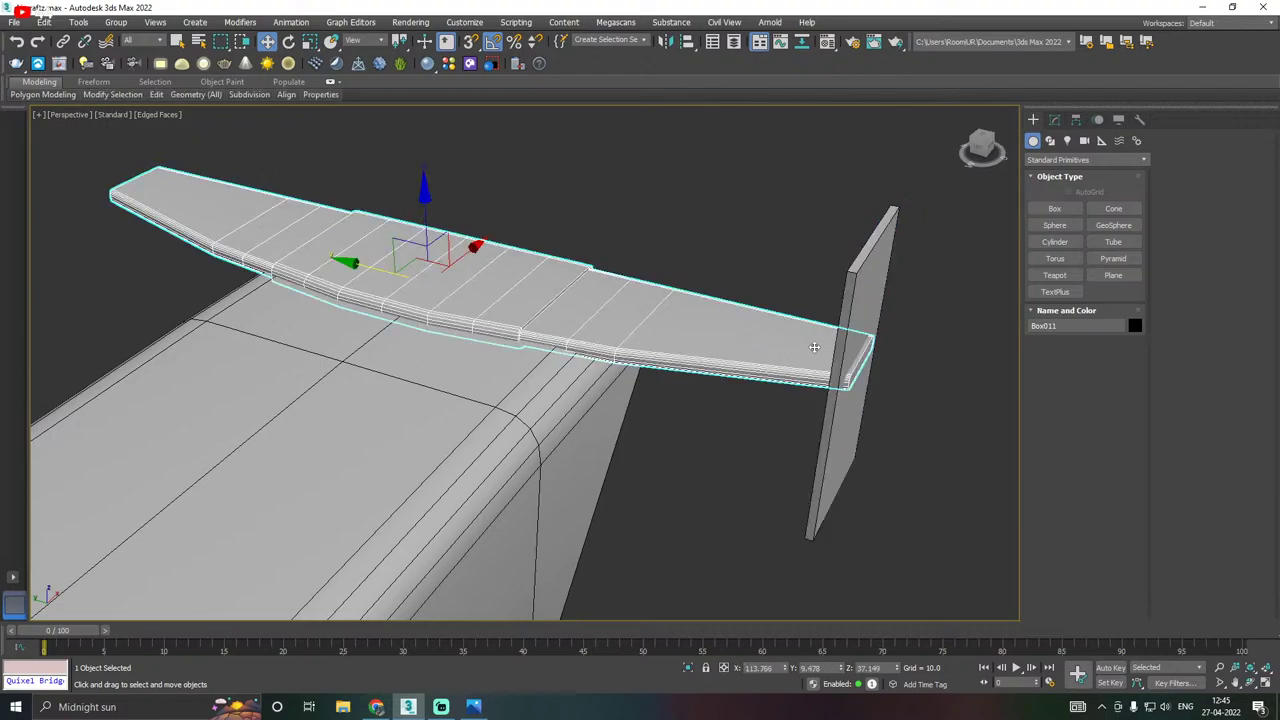
left_click(846, 332)
Adjust the tip fin's position to about X 116.7 and Y -27.2 so it caps the end of the wing.
middle_click_drag(911, 338, 826, 334, "alt")
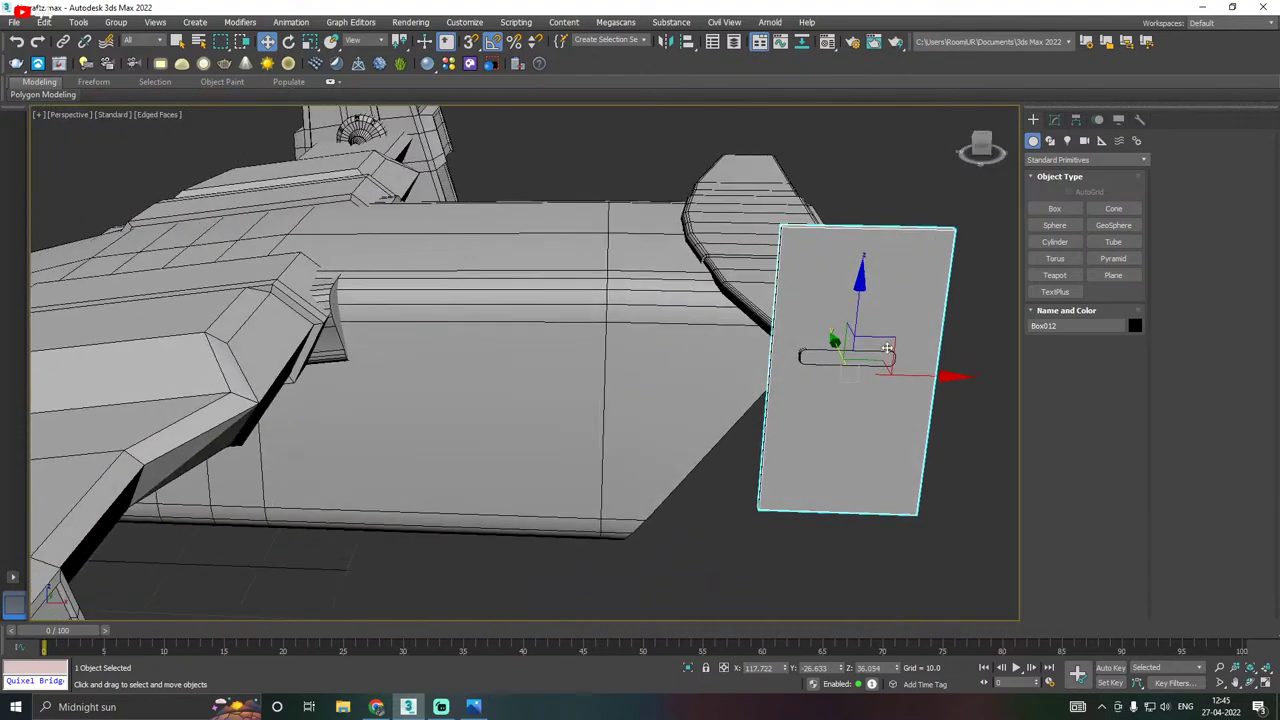
left_click_drag(916, 375, 904, 375)
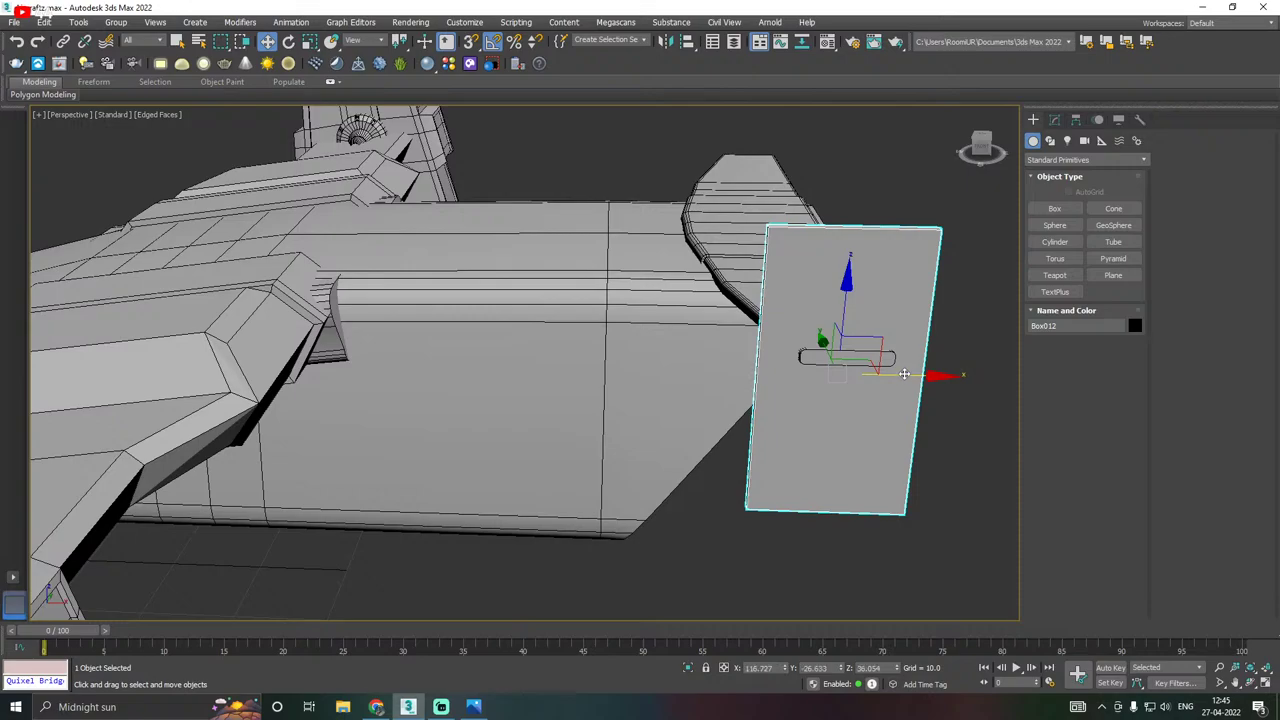
middle_click_drag(904, 374, 950, 370, "alt")
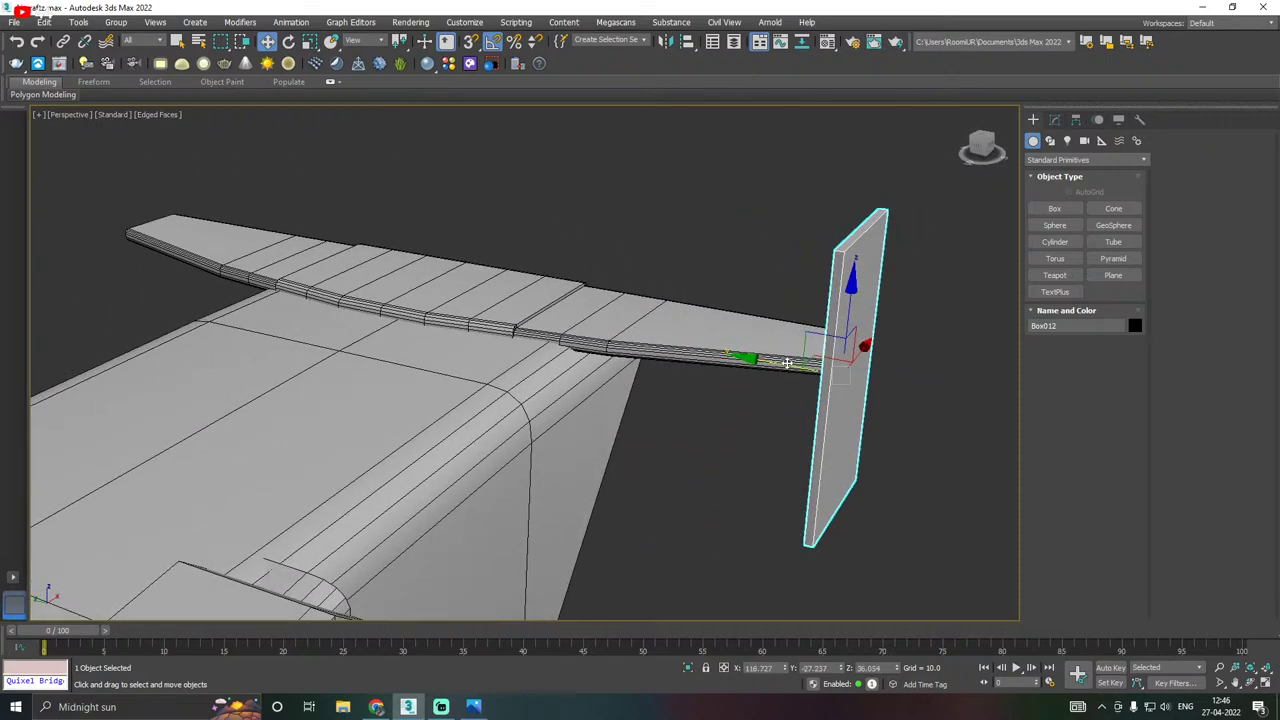
middle_click_drag(828, 364, 748, 390)
middle_click_drag(748, 390, 611, 297, "alt")
scroll(611, 297, "up", 3)
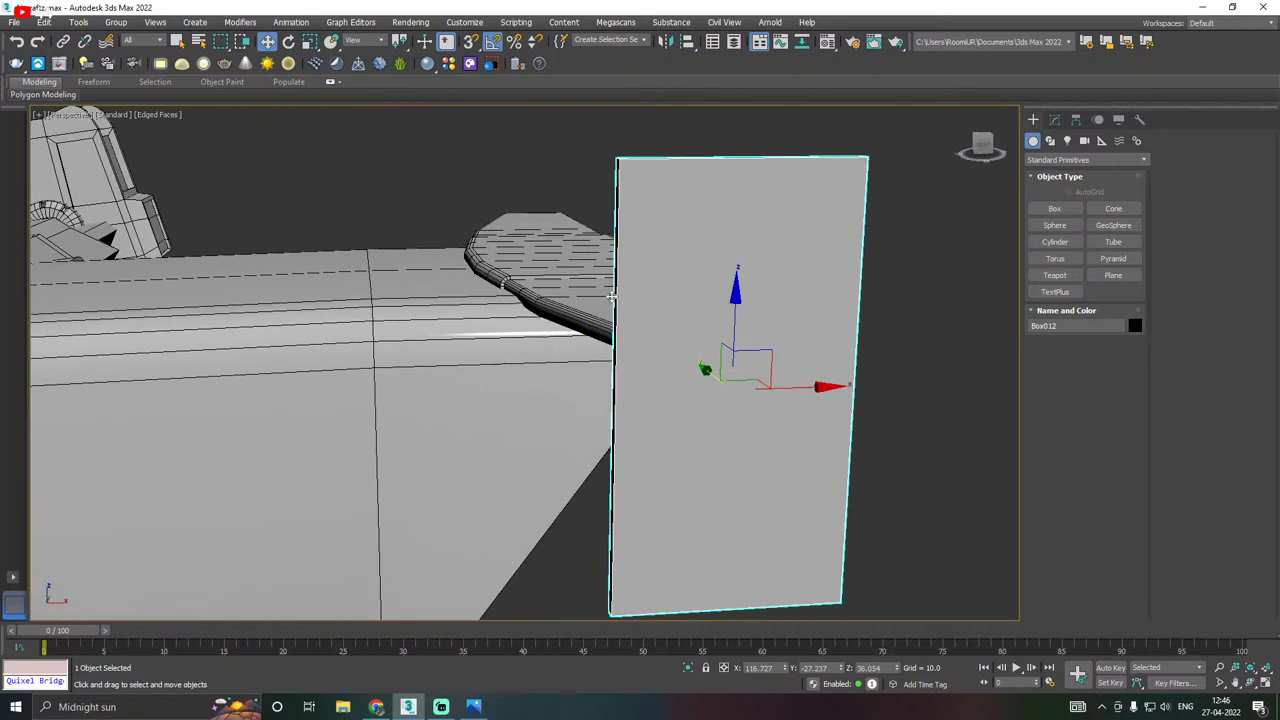
Convert the tip fin box to an Editable Poly.
left_click(1054, 119)
right_click(1088, 217)
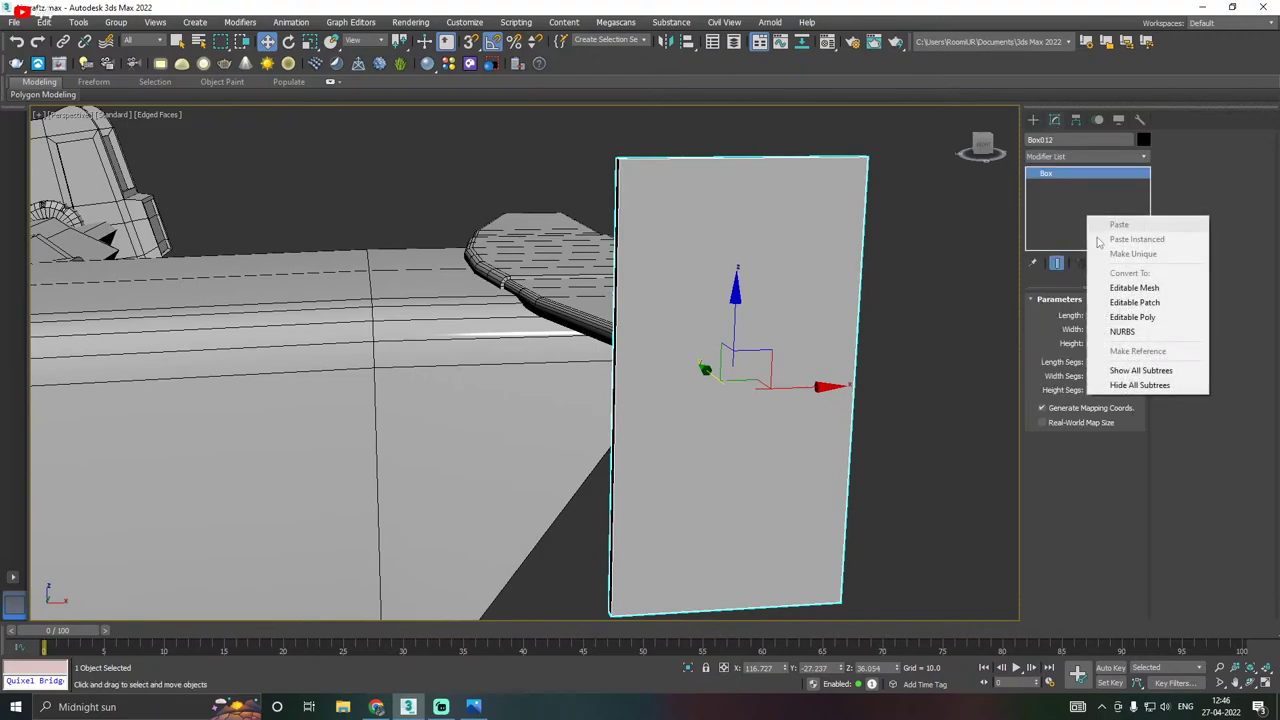
left_click(1132, 317)
middle_click_drag(857, 436, 1076, 350, "alt")
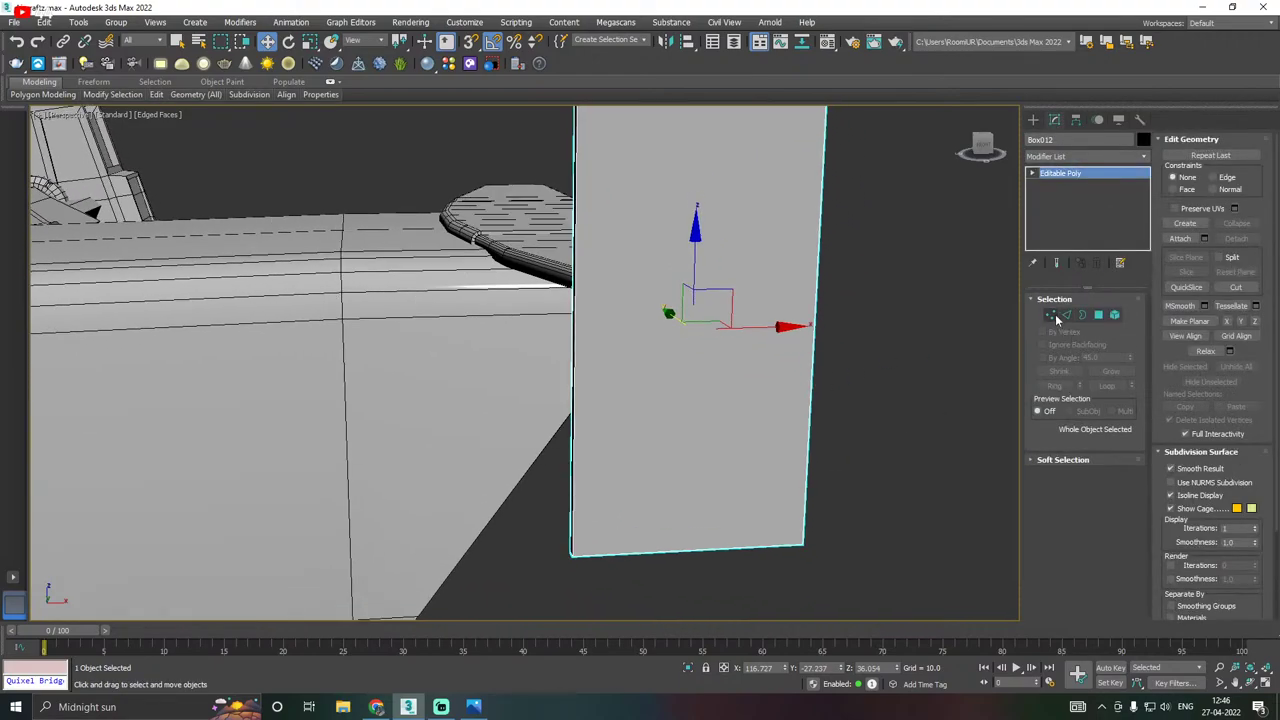
Move the fin's lower rear corner vertices forward to about X 116.2 to taper the fin downward.
left_click(1052, 315)
left_click_drag(871, 491, 746, 607)
left_click_drag(871, 550, 738, 538)
scroll(735, 519, "down", 2)
middle_click_drag(831, 475, 794, 525)
scroll(646, 321, "up", 3)
middle_click_drag(654, 320, 658, 332, "alt")
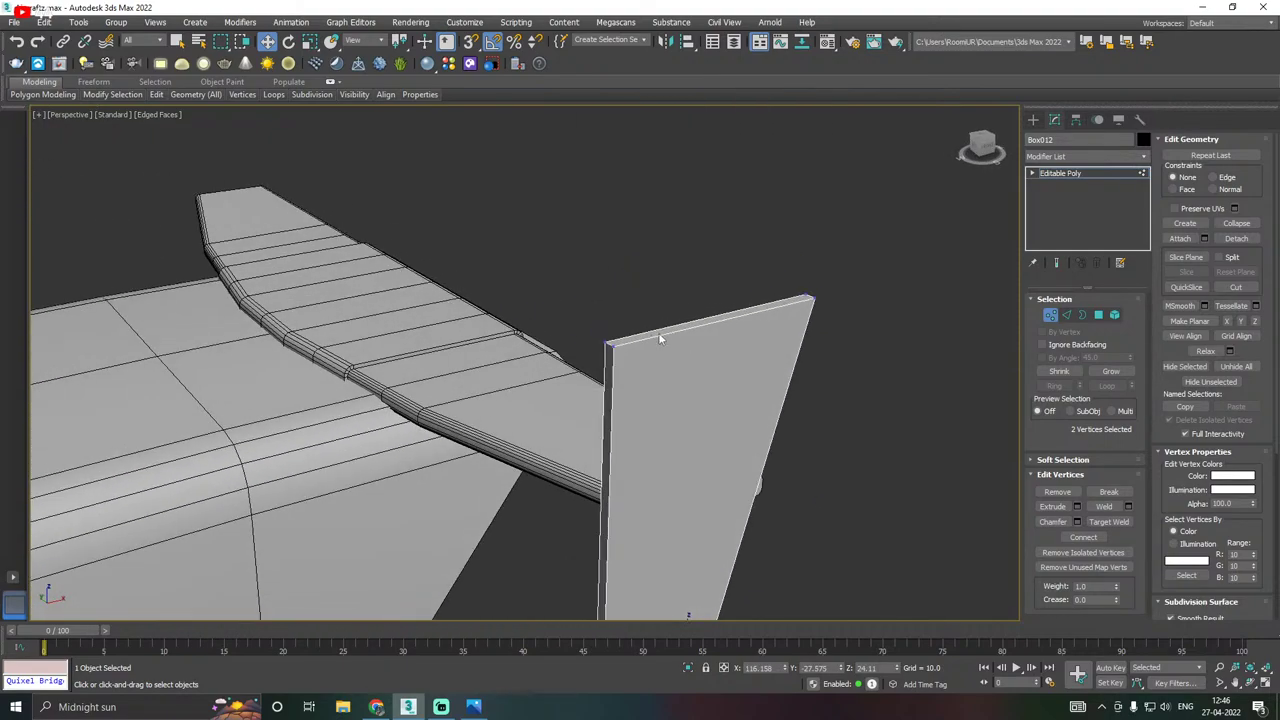
scroll(656, 334, "up", 2)
left_click(1066, 315)
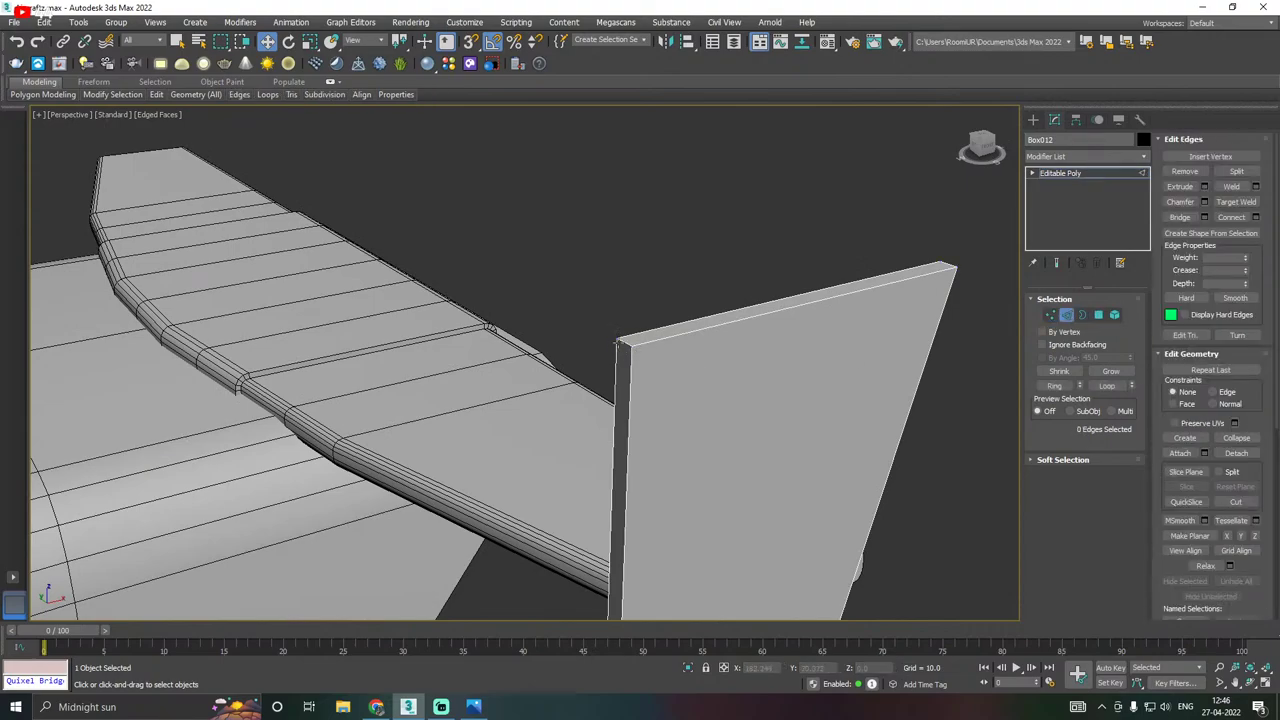
left_click(622, 342)
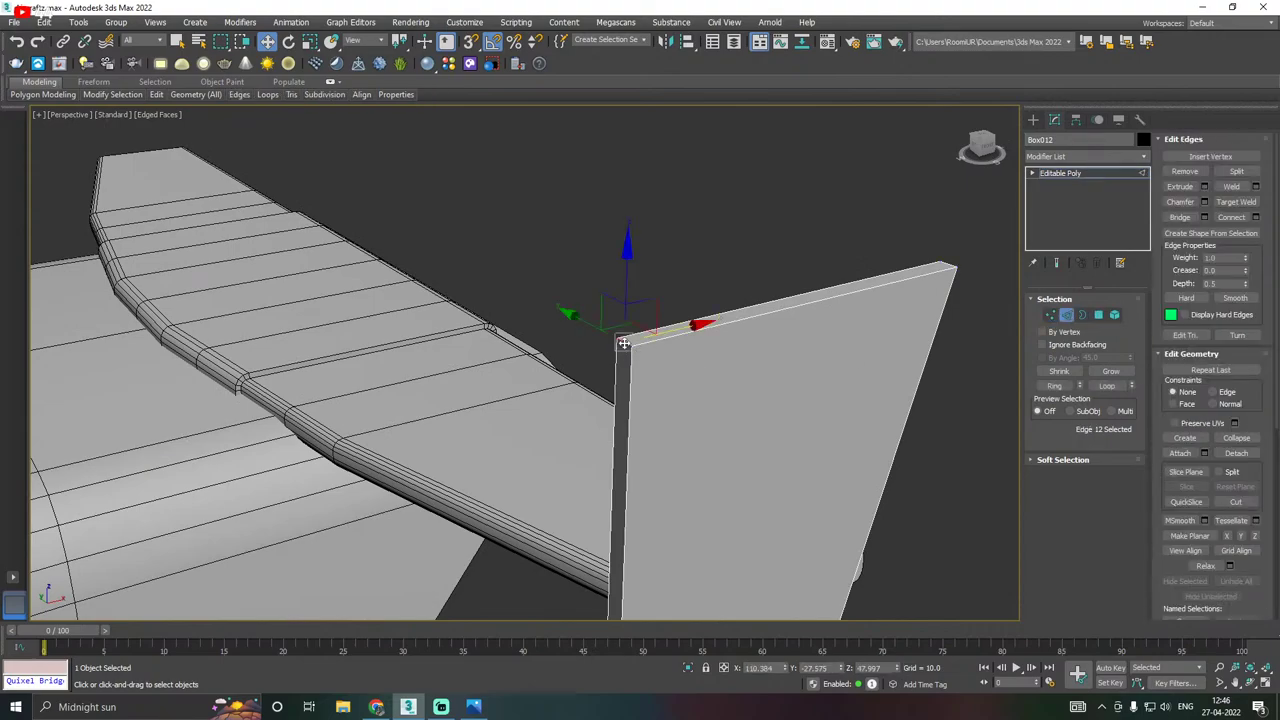
left_click(1204, 201)
left_click_drag(659, 398, 613, 301)
scroll(595, 288, "down", 2)
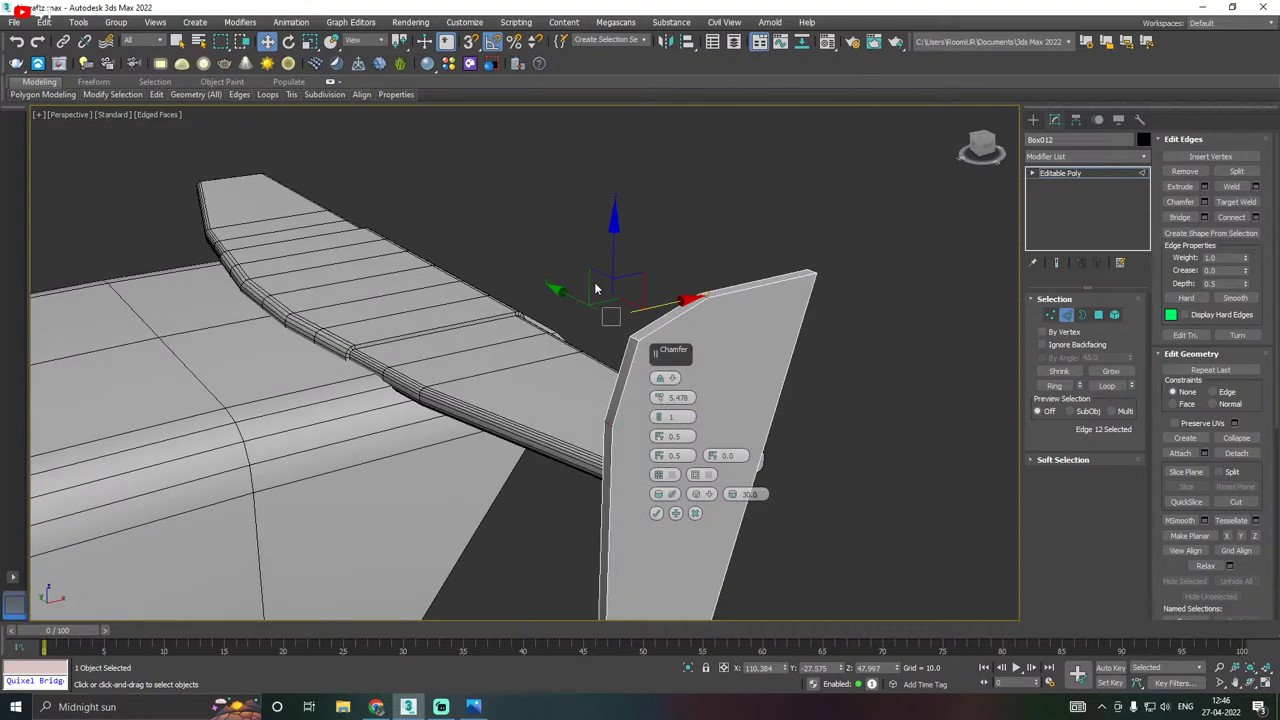
left_click(487, 708)
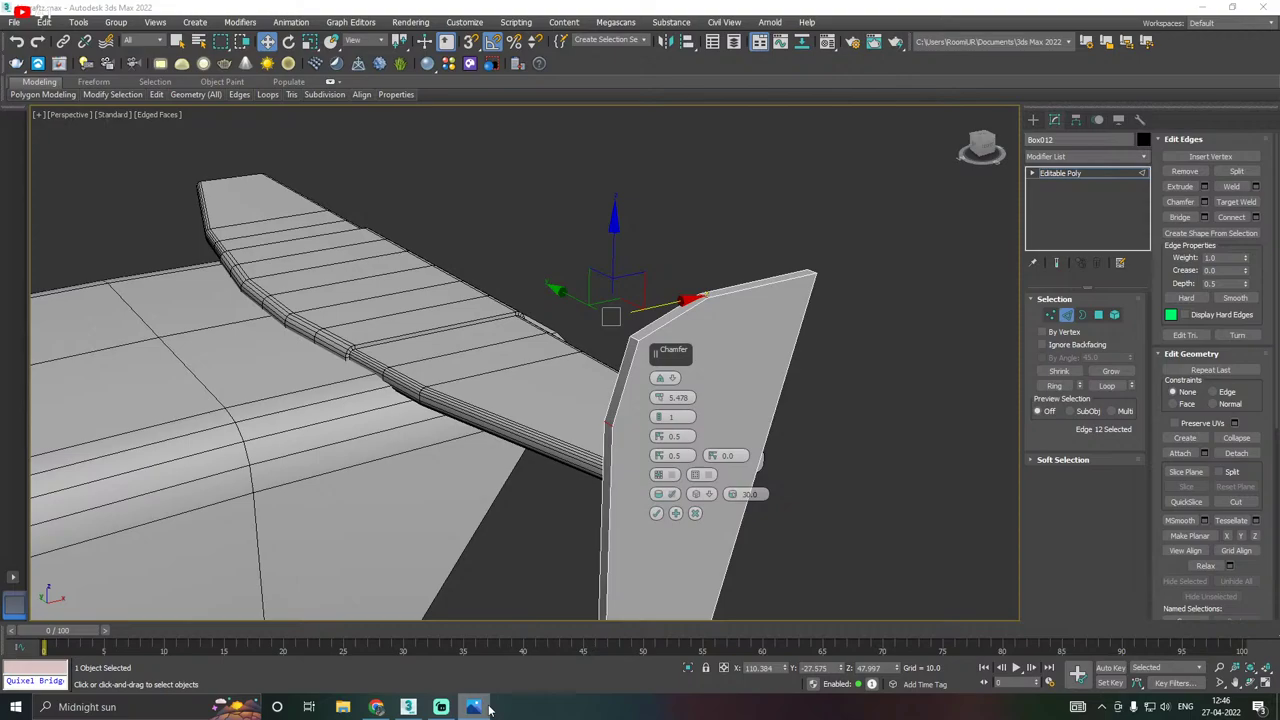
left_click(696, 514)
Try a chamfer of 5.478 with 2 segments on the fin's upper front corner edge, and undo it.
middle_click_drag(696, 514, 716, 374, "alt")
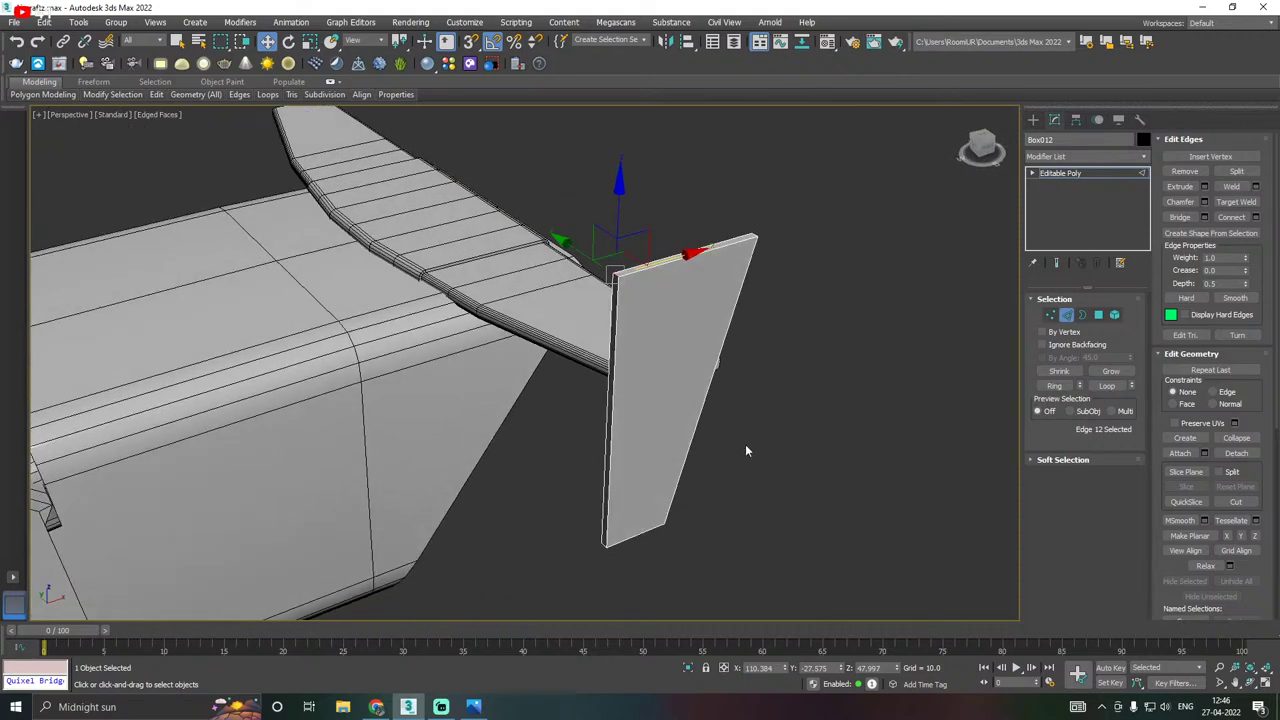
middle_click_drag(698, 316, 706, 380)
scroll(706, 380, "up", 3)
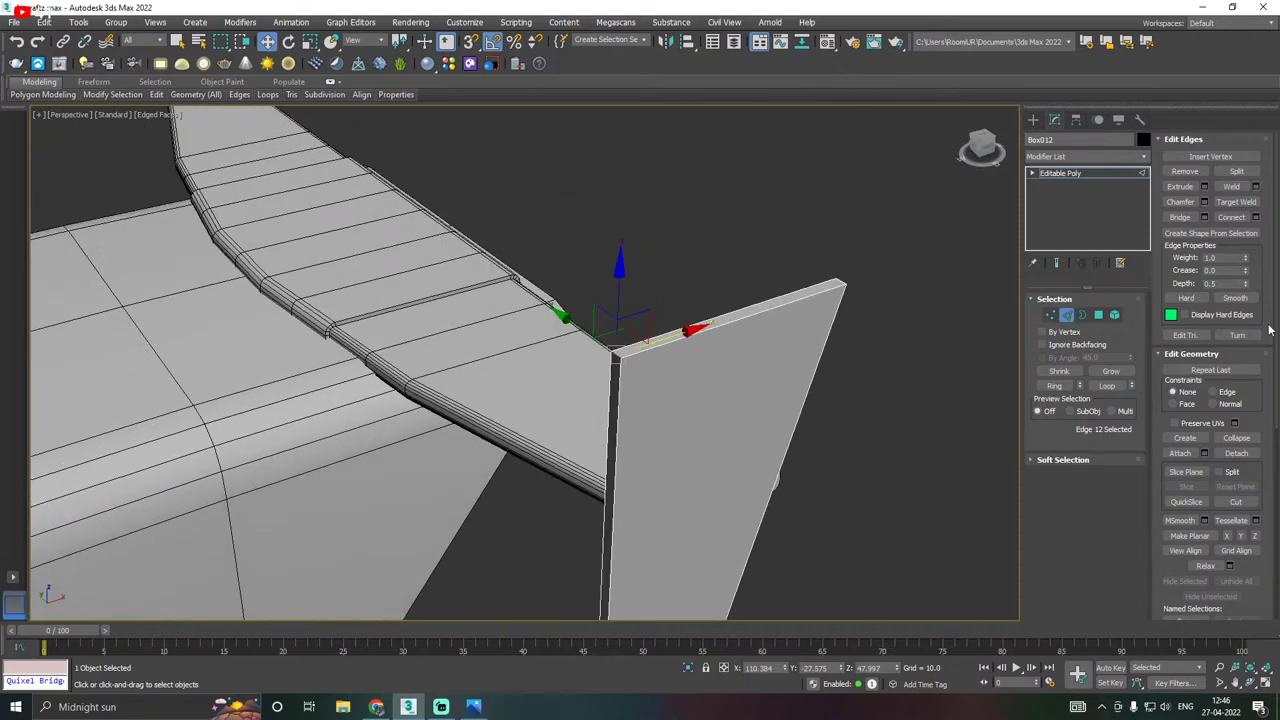
left_click(1204, 200)
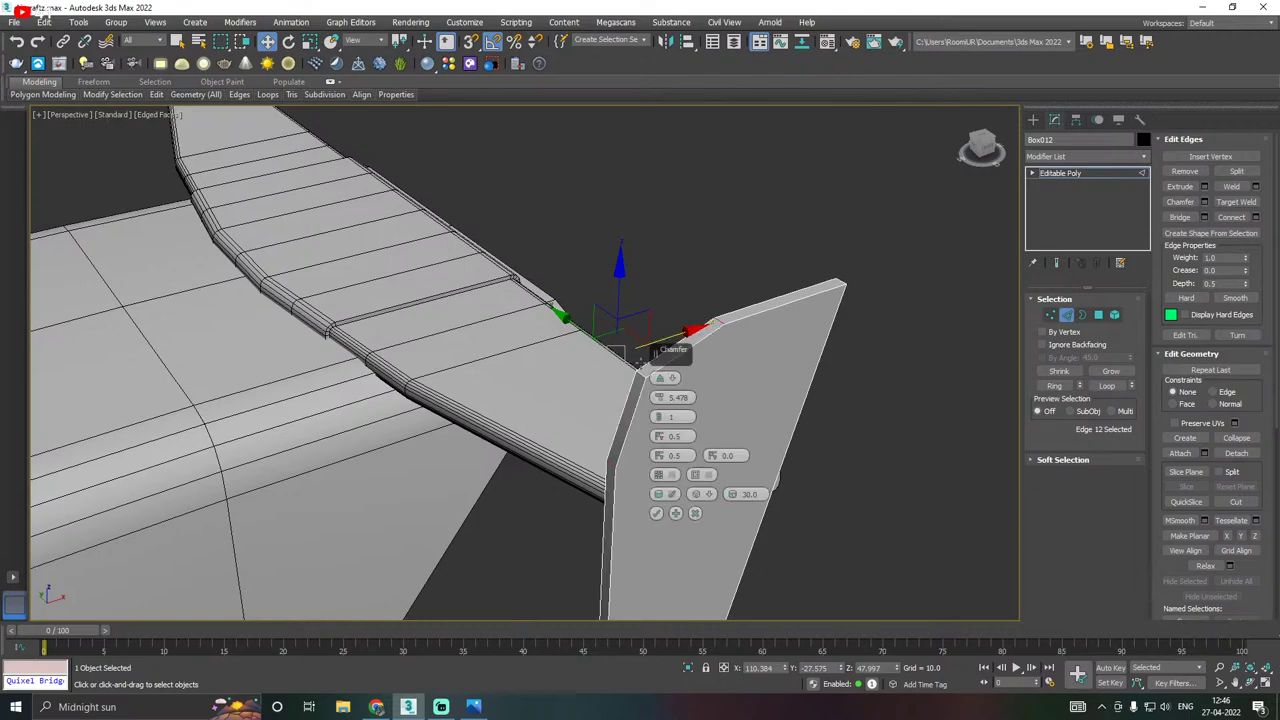
left_click(659, 416)
left_click_drag(668, 356, 806, 301)
scroll(562, 368, "down", 3)
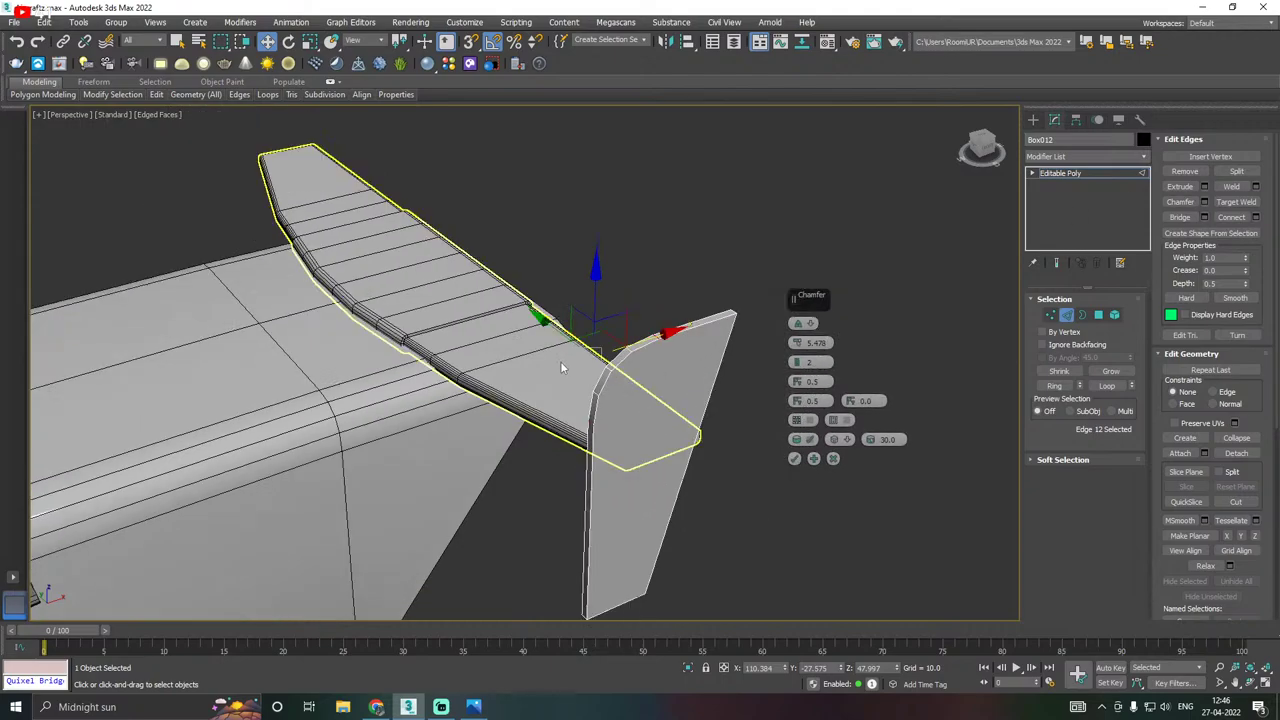
middle_click_drag(561, 367, 720, 450, "alt")
left_click(795, 459)
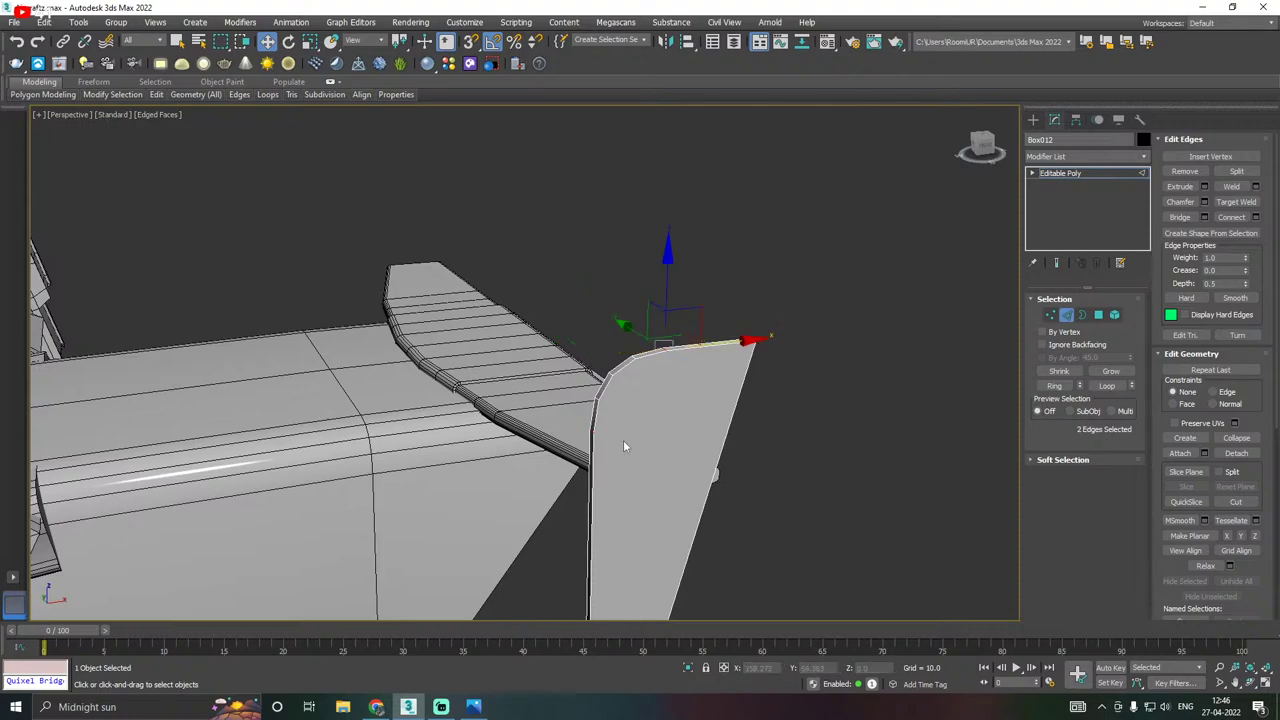
middle_click_drag(623, 443, 655, 497, "alt")
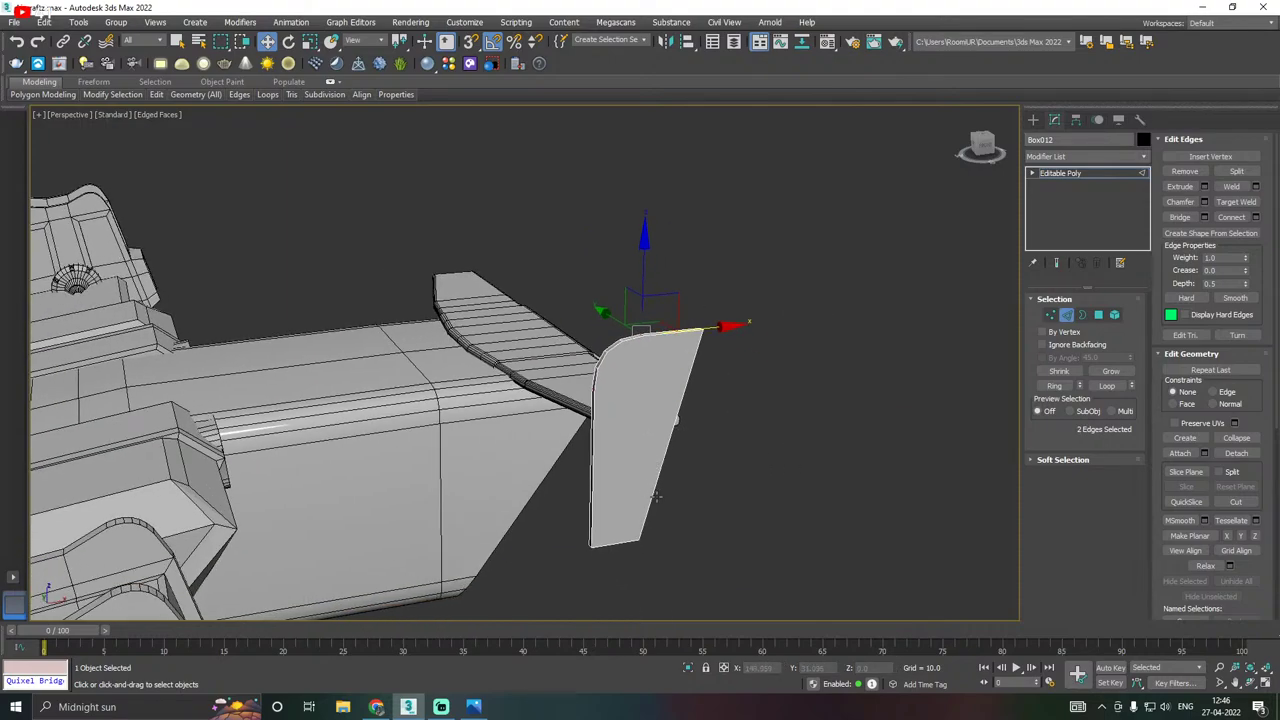
key("ctrl+z")
Connect the fin's four upright edges with one segment to add a horizontal loop at mid-height.
scroll(655, 453, "up", 3)
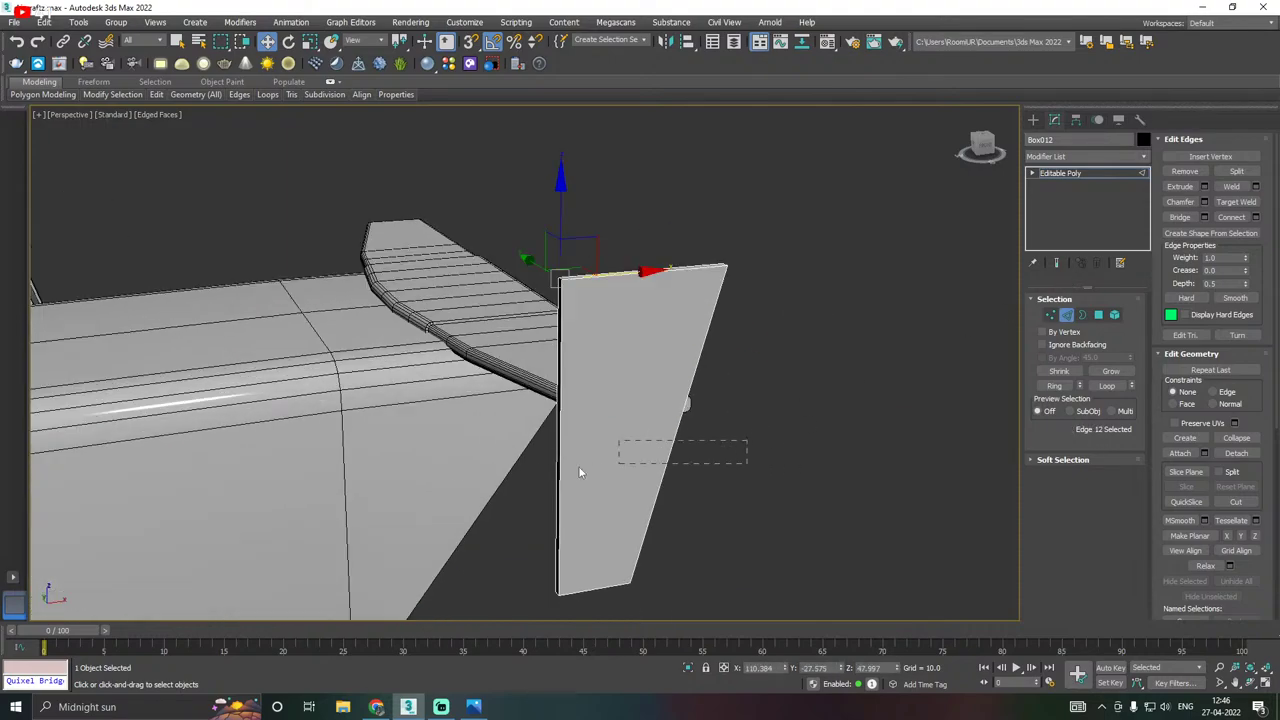
left_click_drag(578, 472, 550, 470)
left_click(1256, 218)
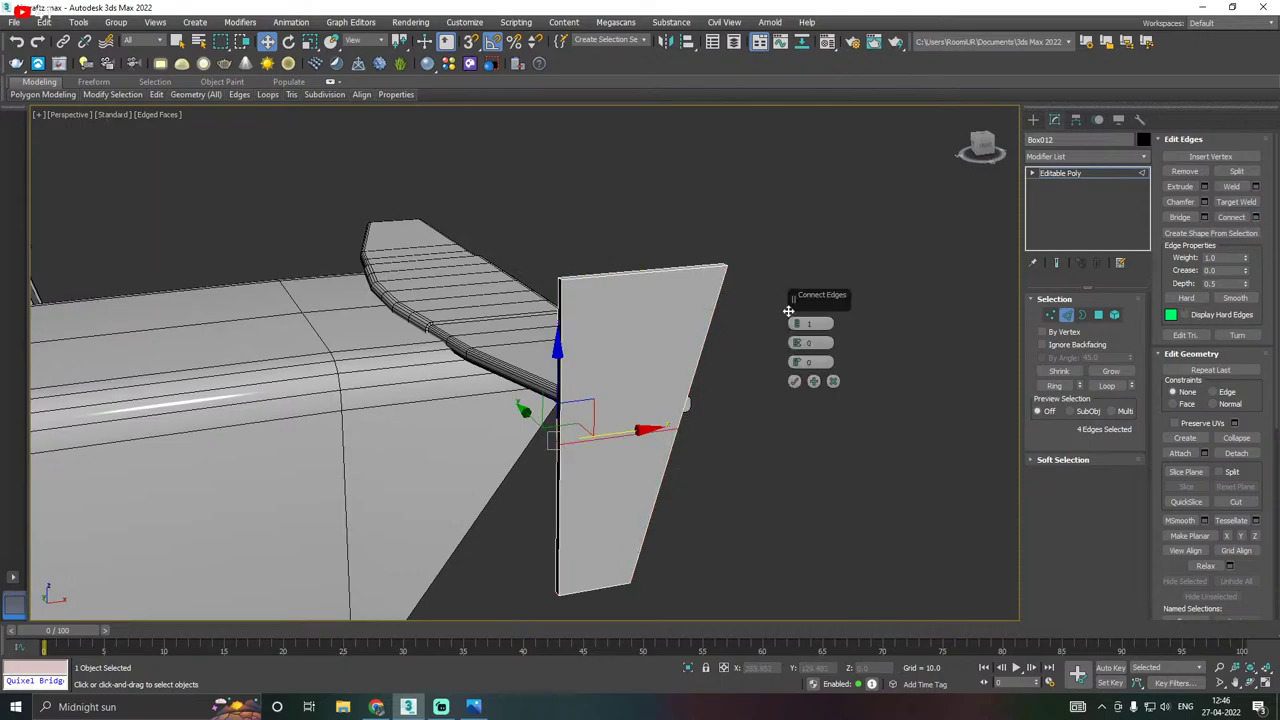
left_click(795, 382)
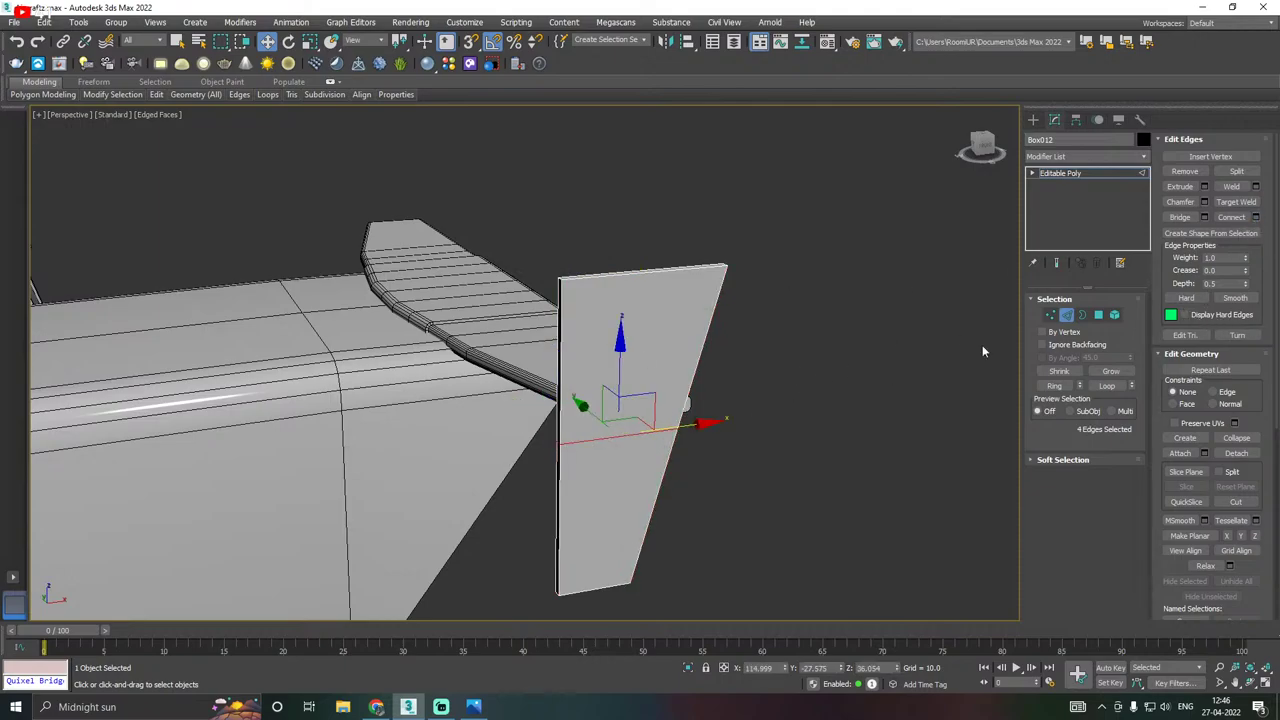
Move the two rear vertices of the fin's middle loop backward to about X 122.3 to angle the trailing edge.
left_click(1050, 315)
left_click_drag(770, 410, 604, 475)
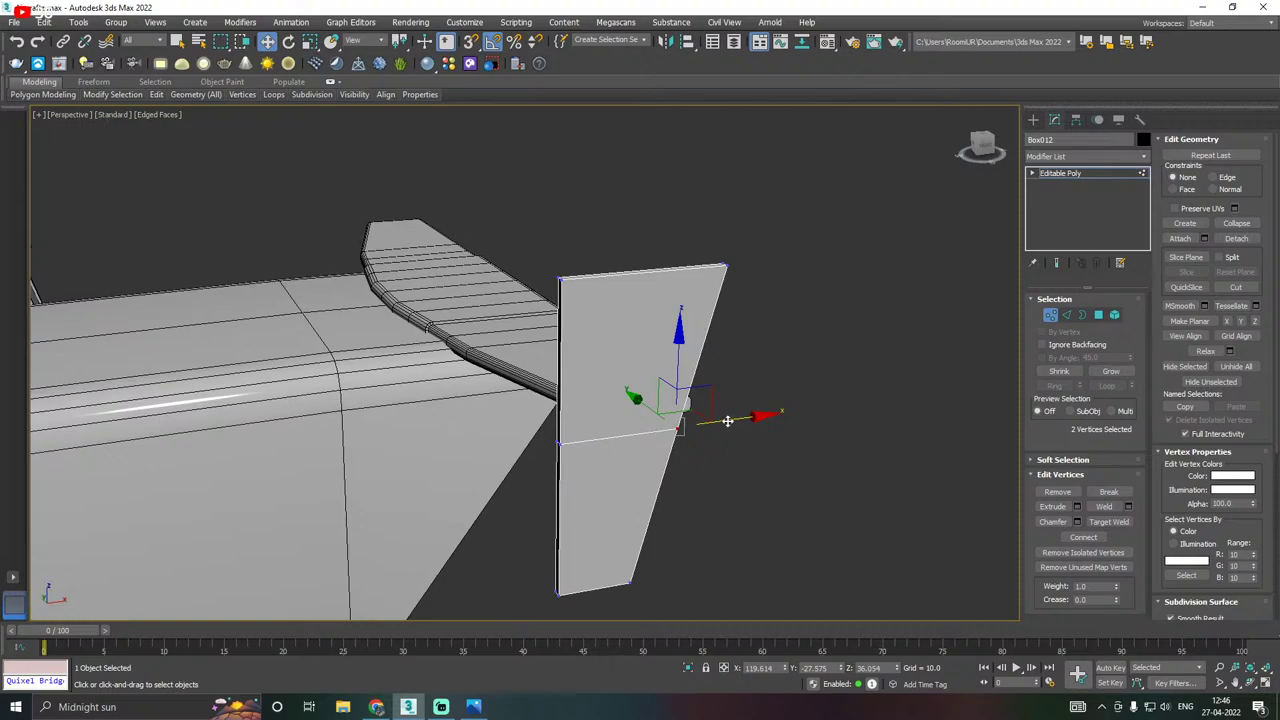
left_click_drag(727, 421, 761, 416)
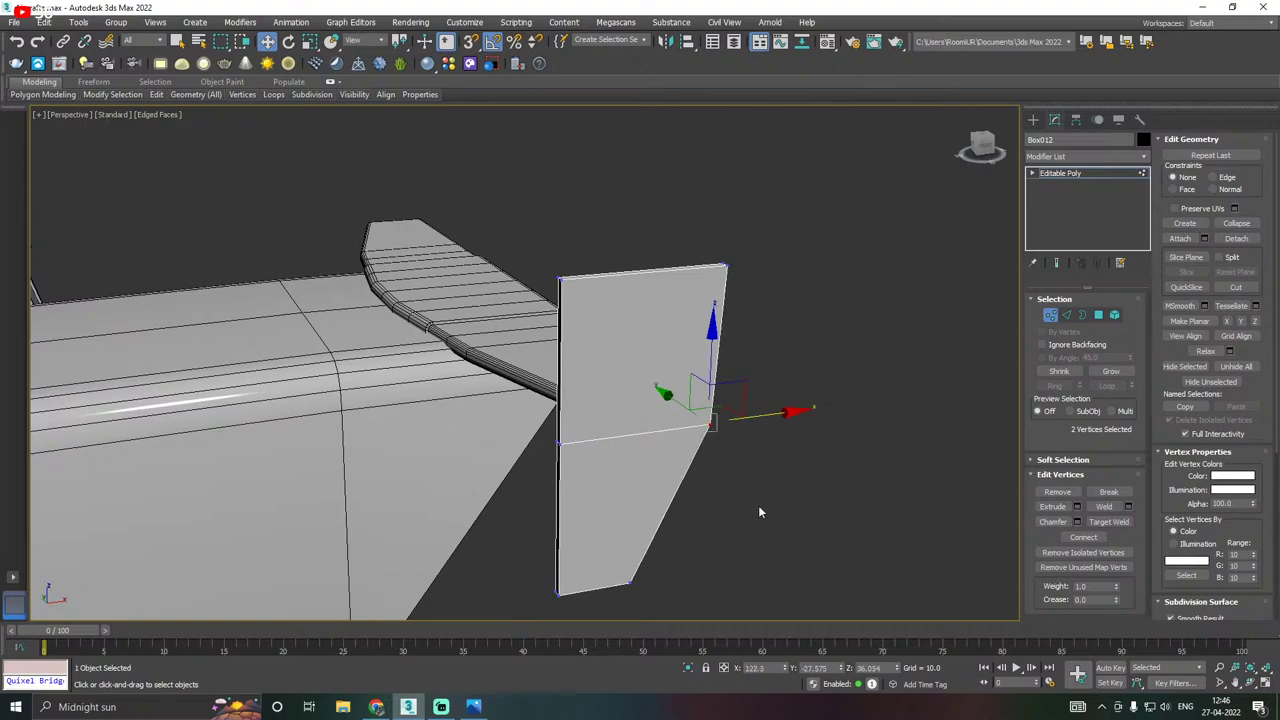
middle_click_drag(760, 514, 561, 495, "alt")
scroll(563, 496, "up", 3)
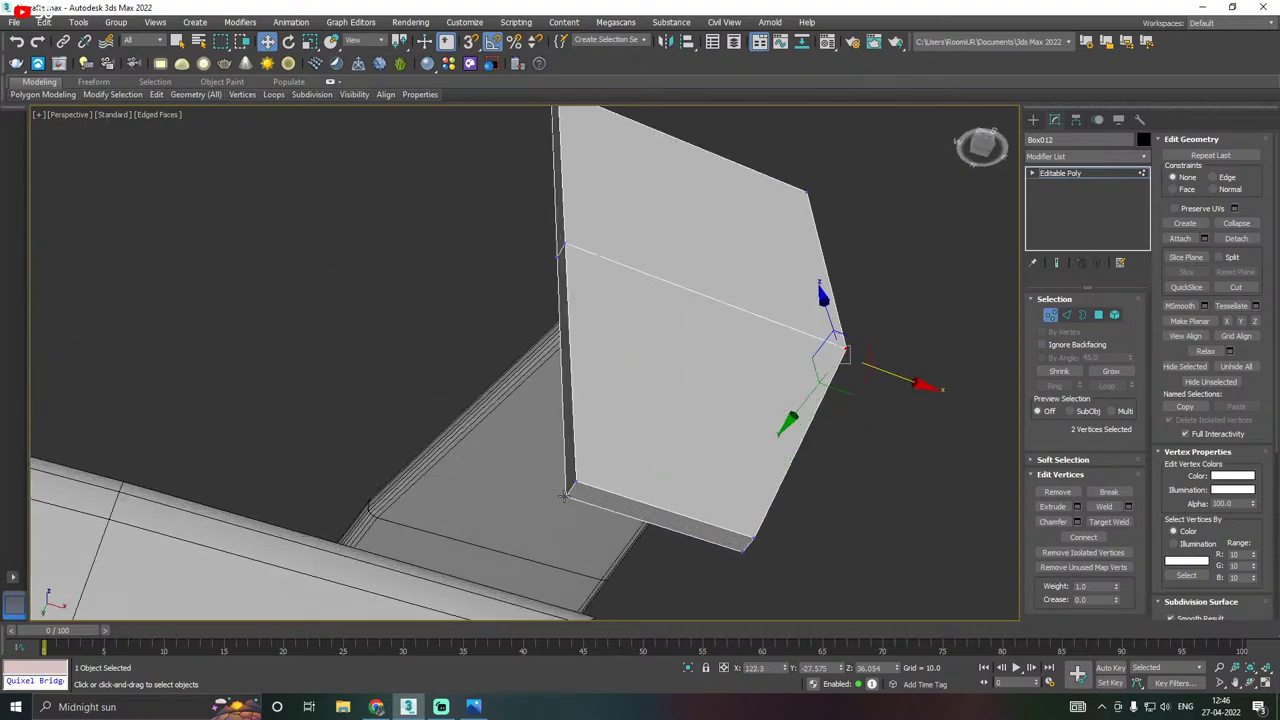
Chamfer the fin's lower front corner edge by 4.248 with 2 segments.
left_click(1066, 314)
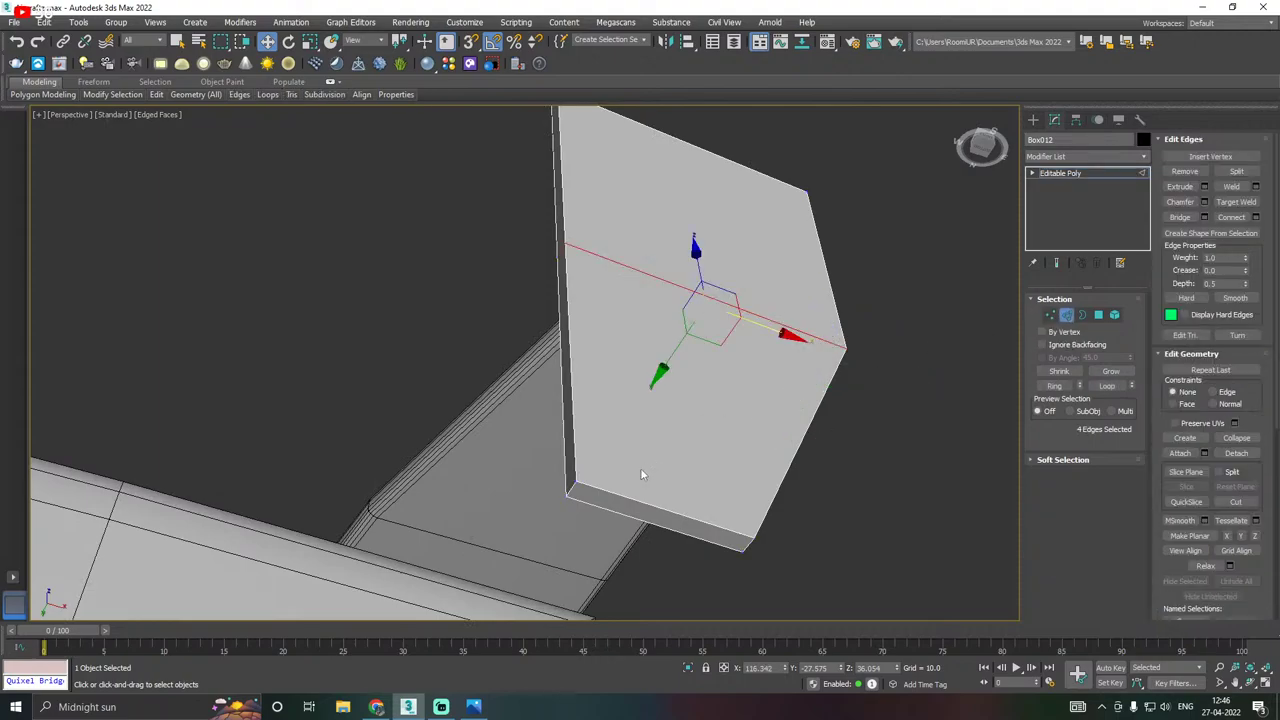
left_click(572, 489)
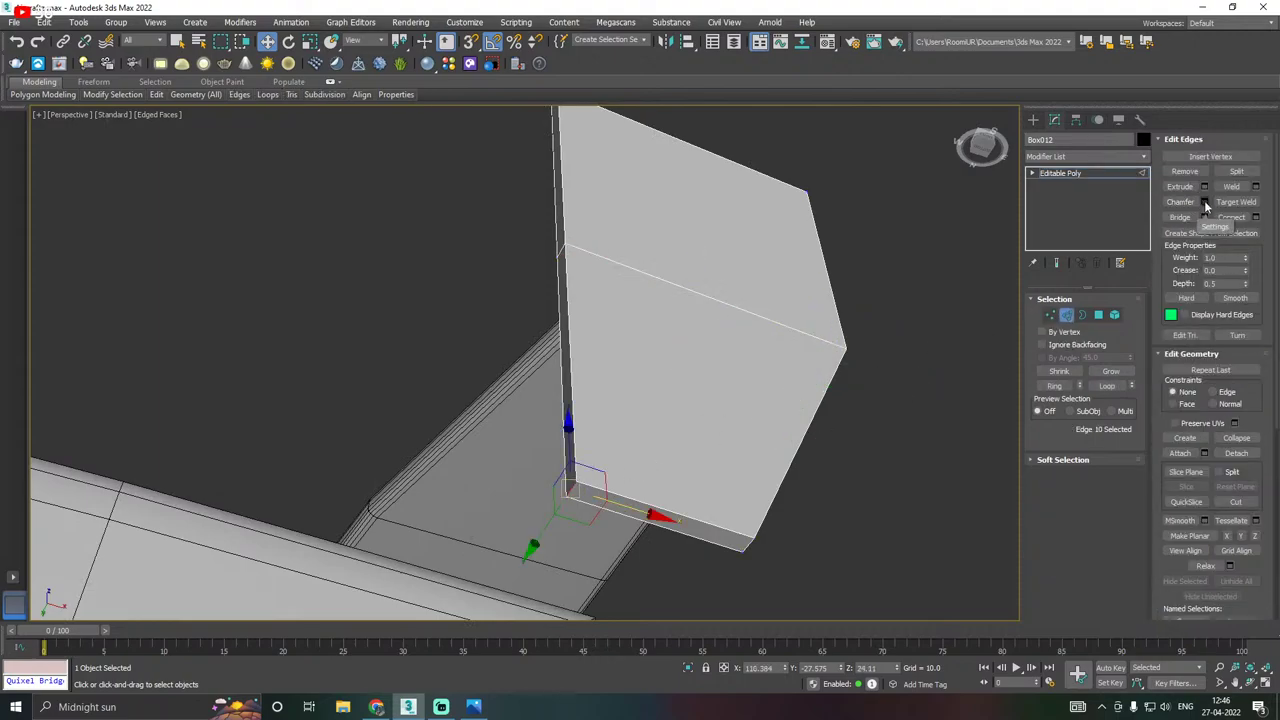
left_click(1204, 201)
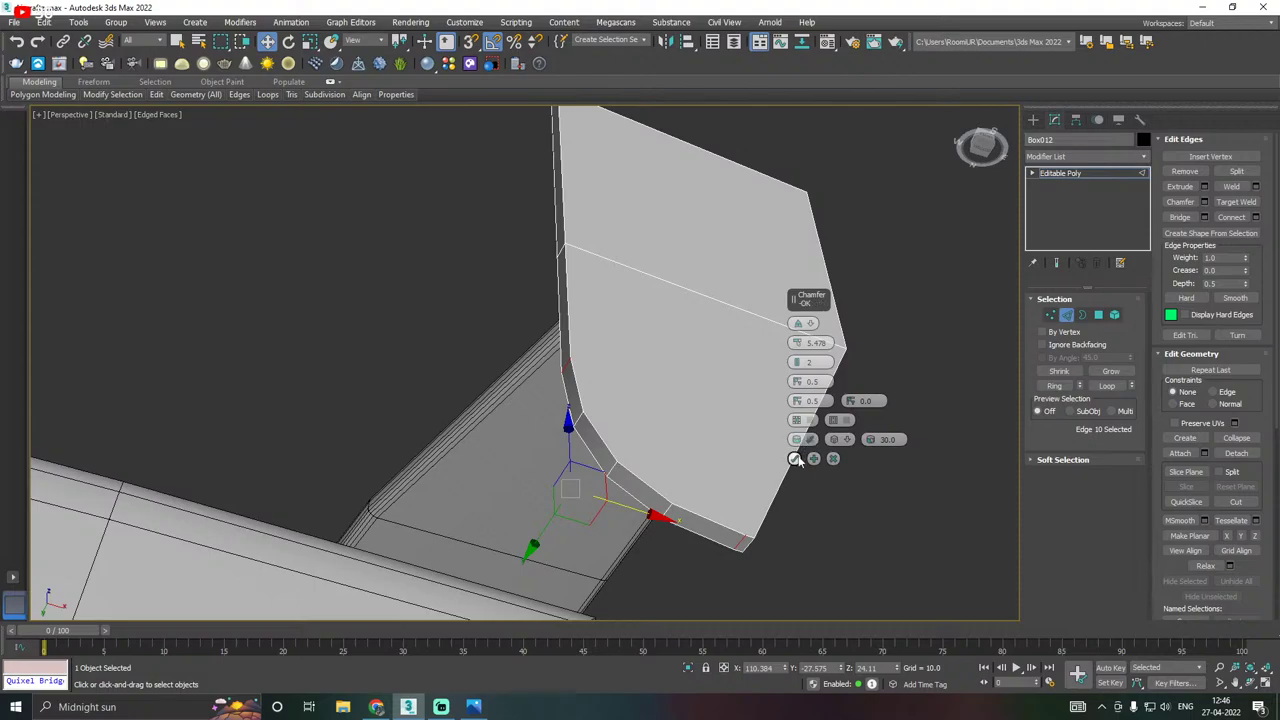
left_click_drag(797, 343, 797, 334)
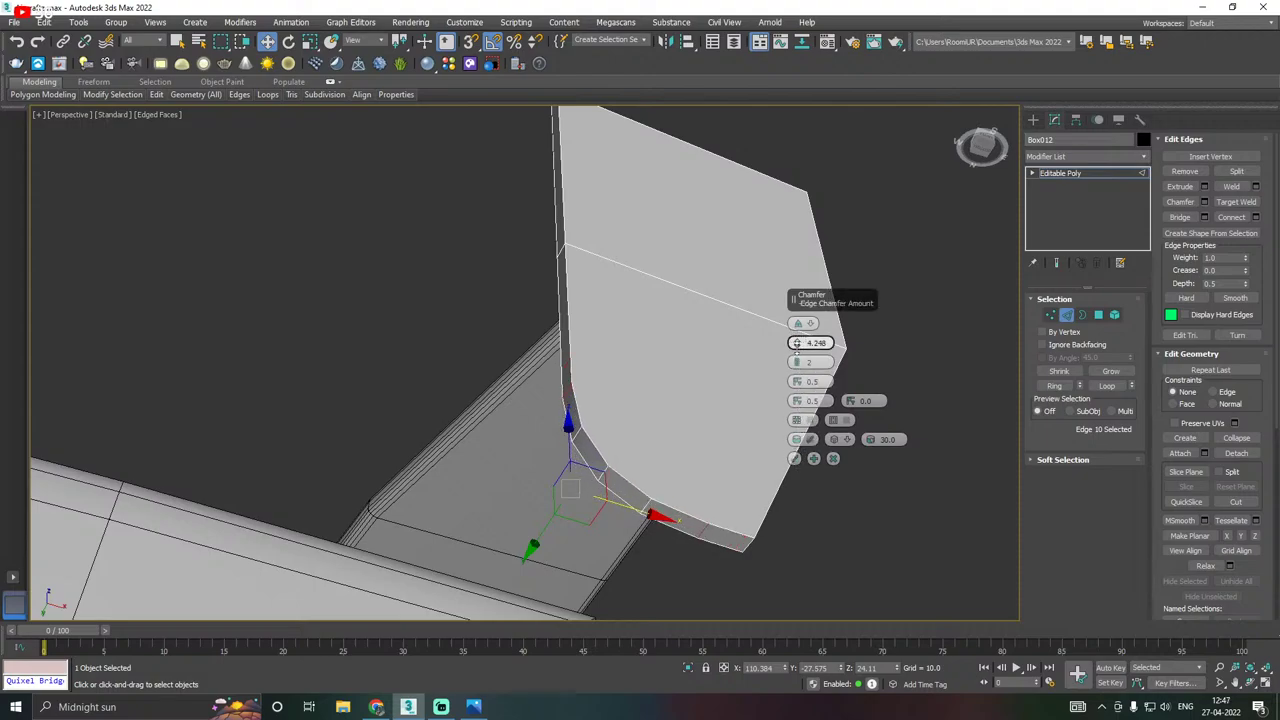
left_click(797, 459)
middle_click_drag(826, 460, 740, 466, "alt")
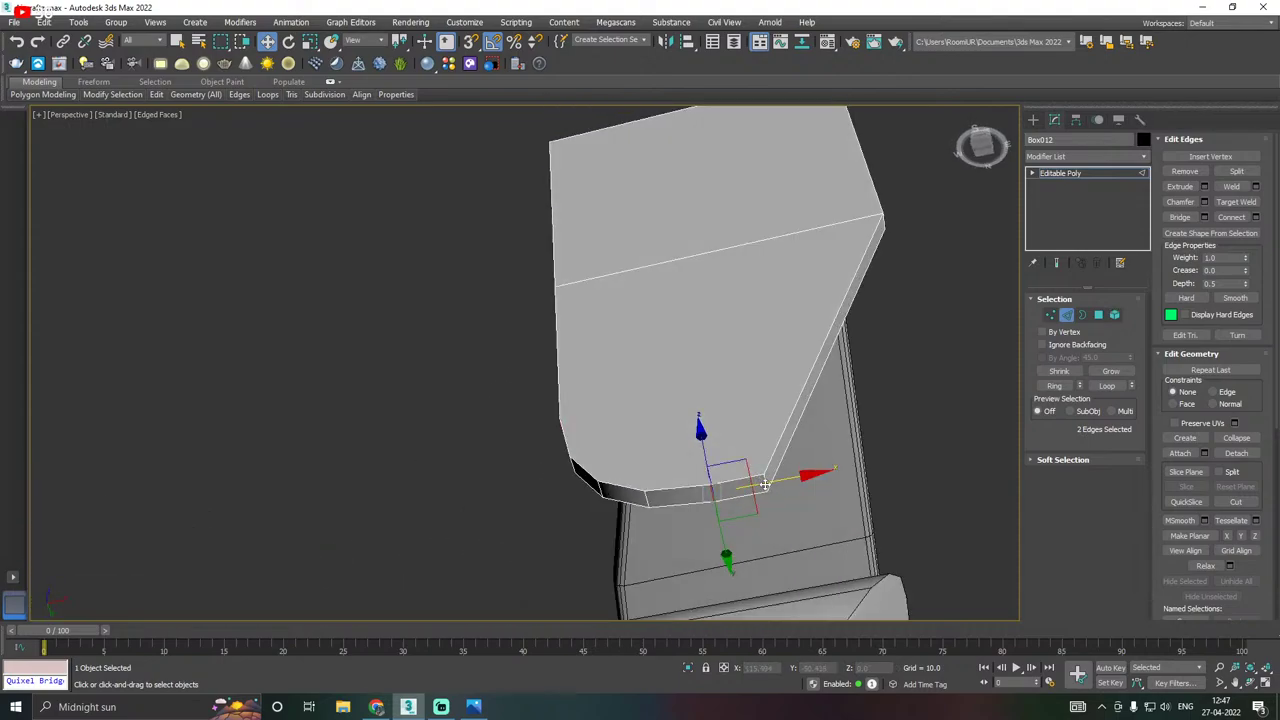
left_click(766, 485)
Raise the fin's two upper rear corner vertices to about Z 52.7 so the top edge slopes up toward the rear.
scroll(709, 471, "down", 4)
middle_click_drag(709, 510, 742, 467, "alt")
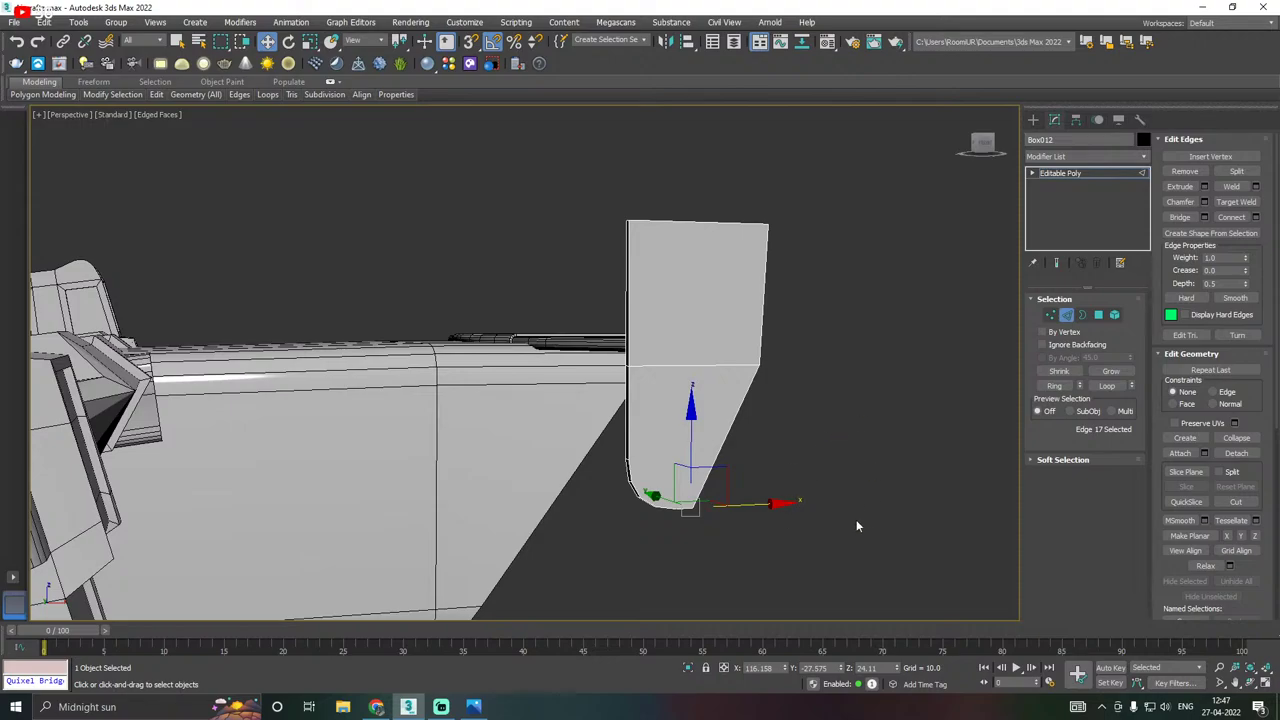
middle_click_drag(857, 496, 1060, 372, "alt")
left_click(1051, 315)
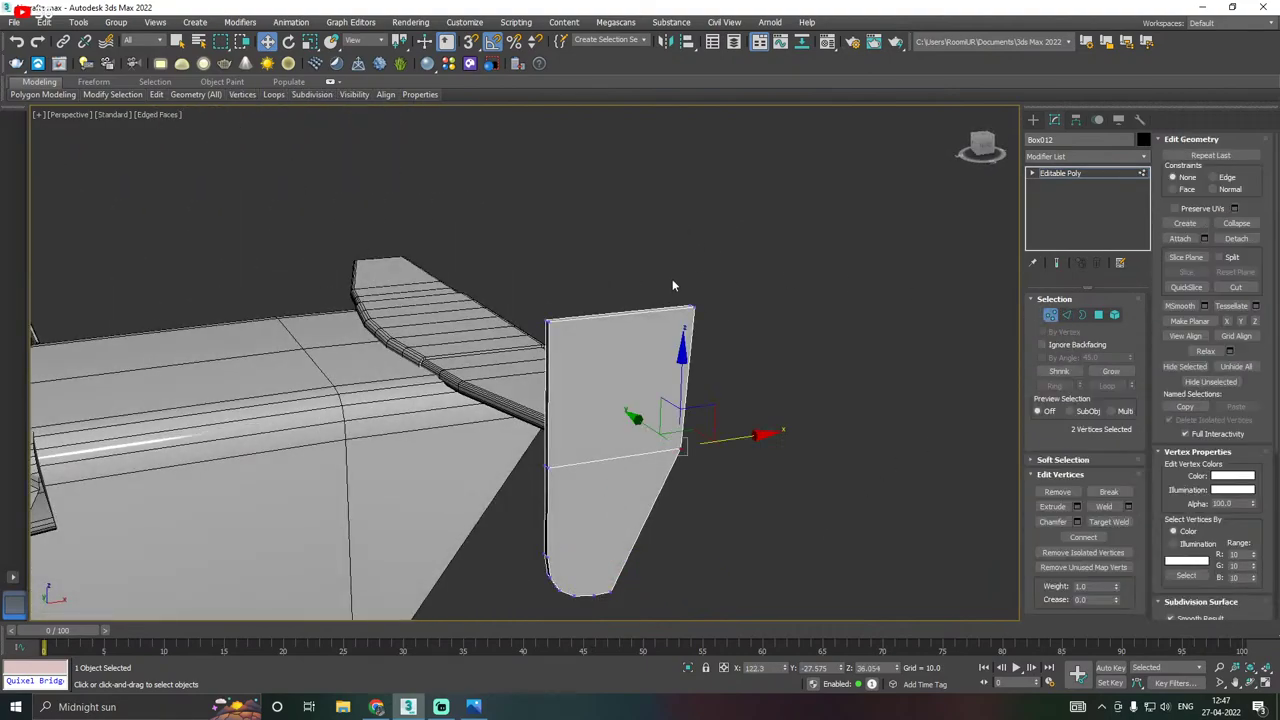
left_click_drag(626, 366, 627, 364)
left_click_drag(696, 251, 689, 195)
mouse_move(689, 195)
middle_mouse_down("alt")
mouse_move(714, 213)
mouse_move(701, 211)
middle_mouse_up("alt")
middle_click_drag(786, 222, 689, 250, "alt")
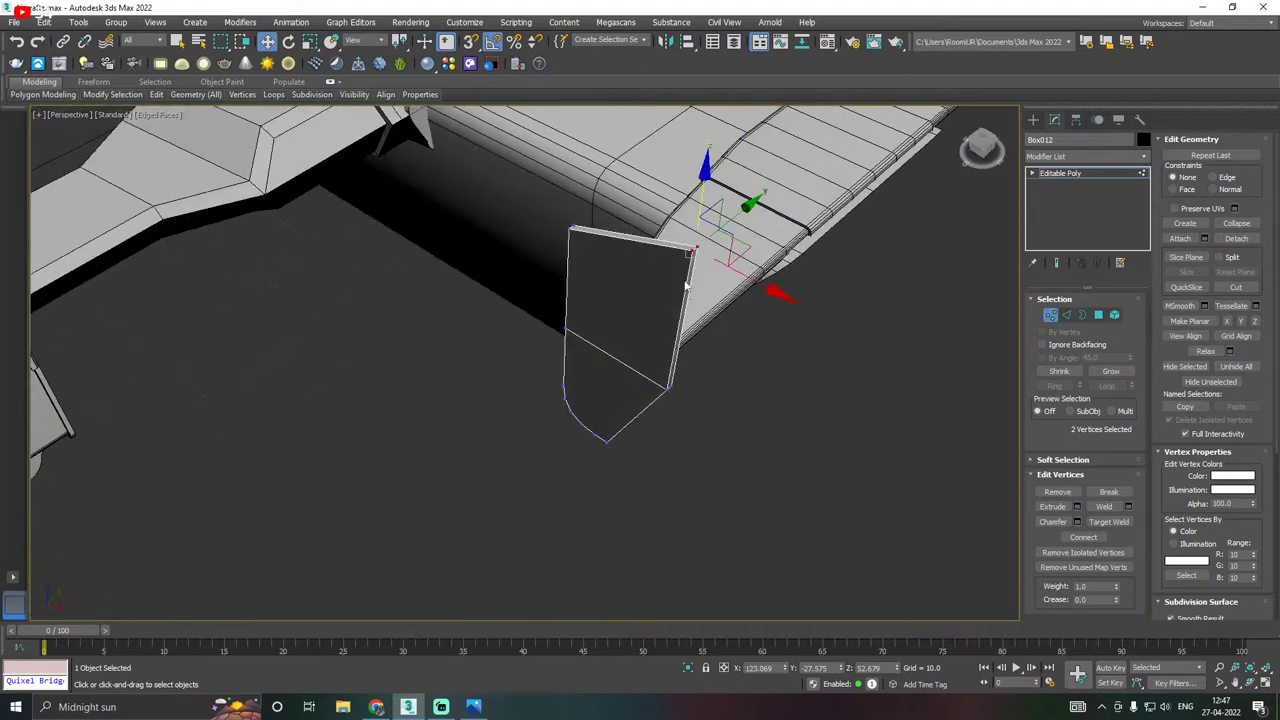
Try a chamfer of 13.751 with 2 segments on the fin's upper rear corner edge.
scroll(689, 250, "up", 6)
left_click(1066, 315)
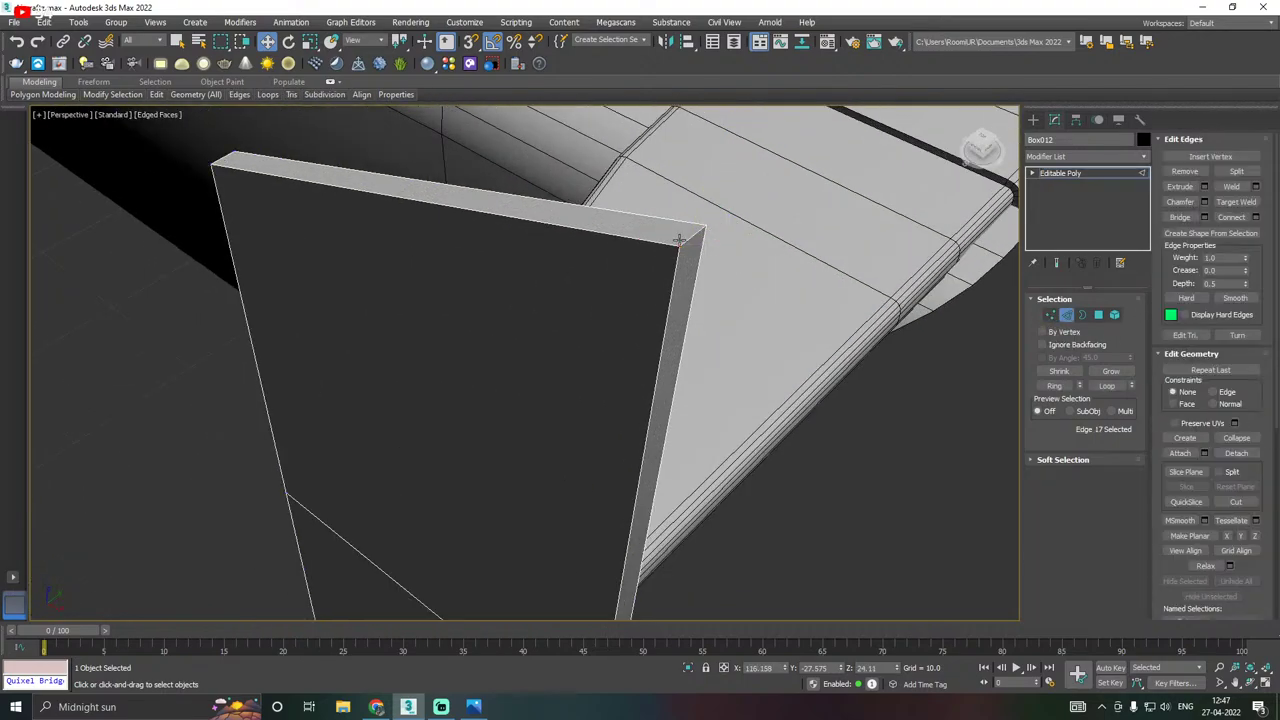
left_click(686, 242)
scroll(688, 242, "down", 6)
middle_click_drag(692, 256, 810, 239, "alt")
left_click(1204, 202)
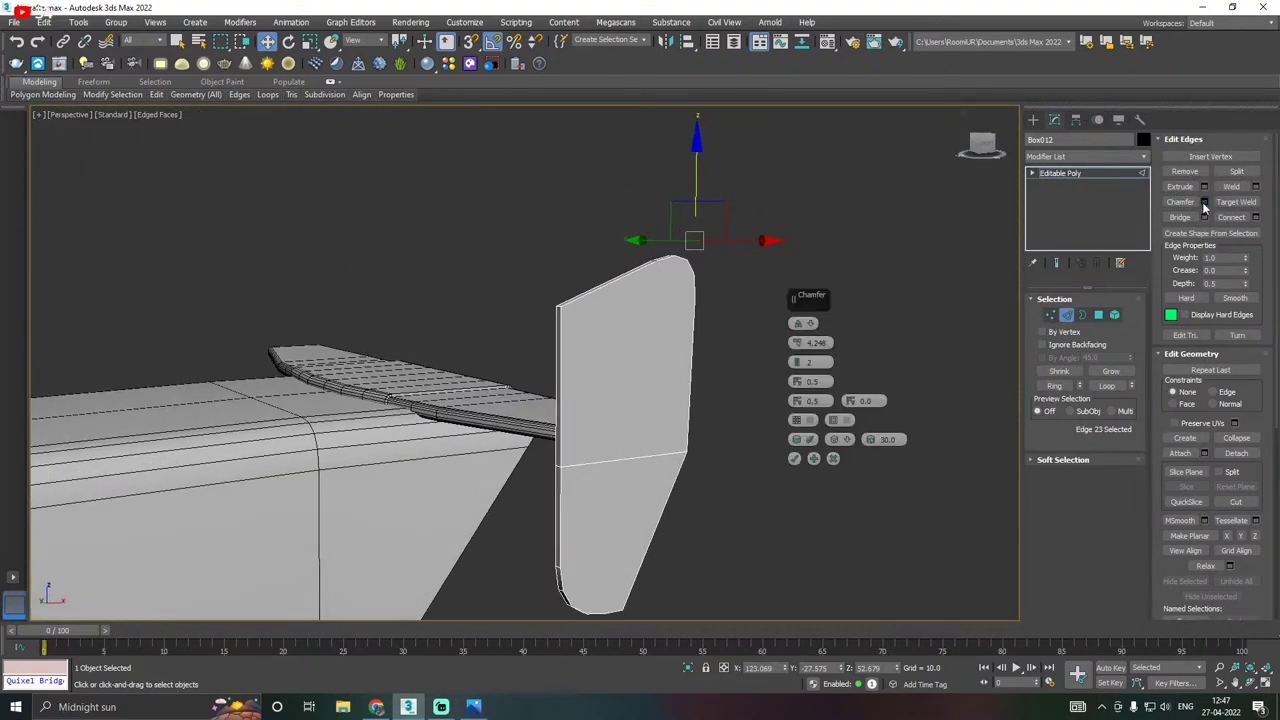
left_click_drag(797, 343, 775, 291)
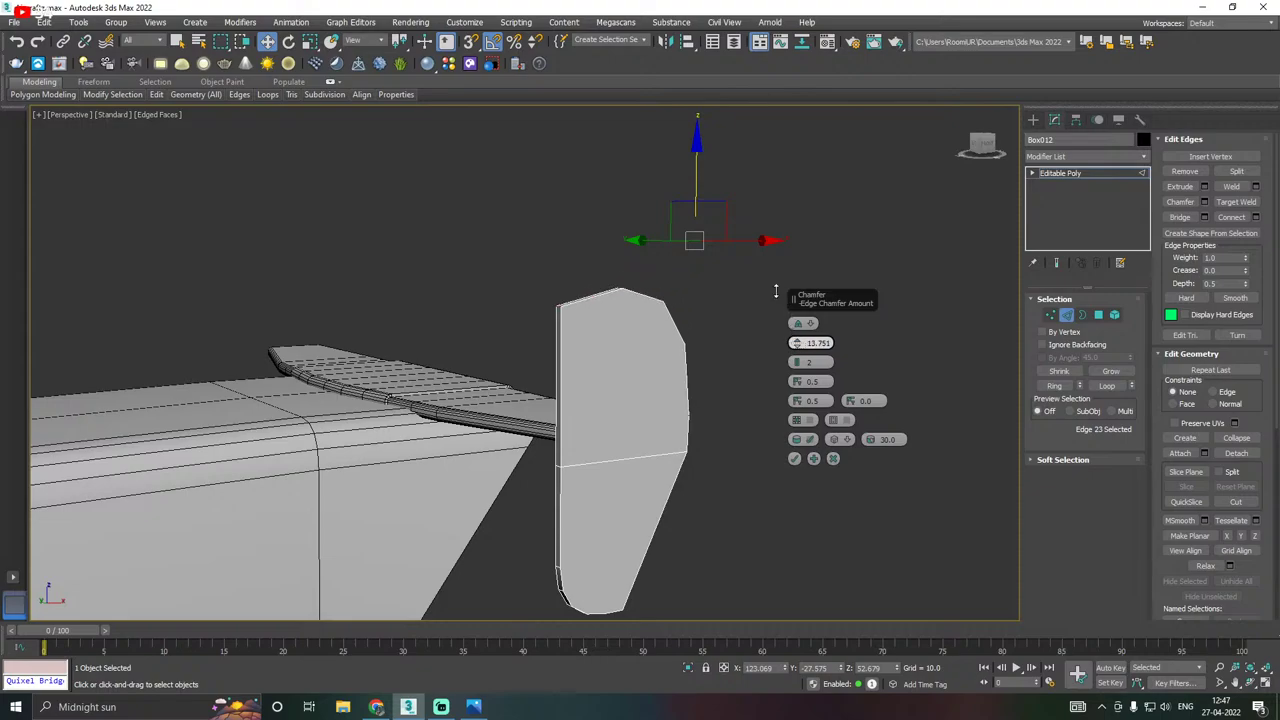
left_click(796, 458)
middle_click_drag(650, 316, 549, 306, "alt")
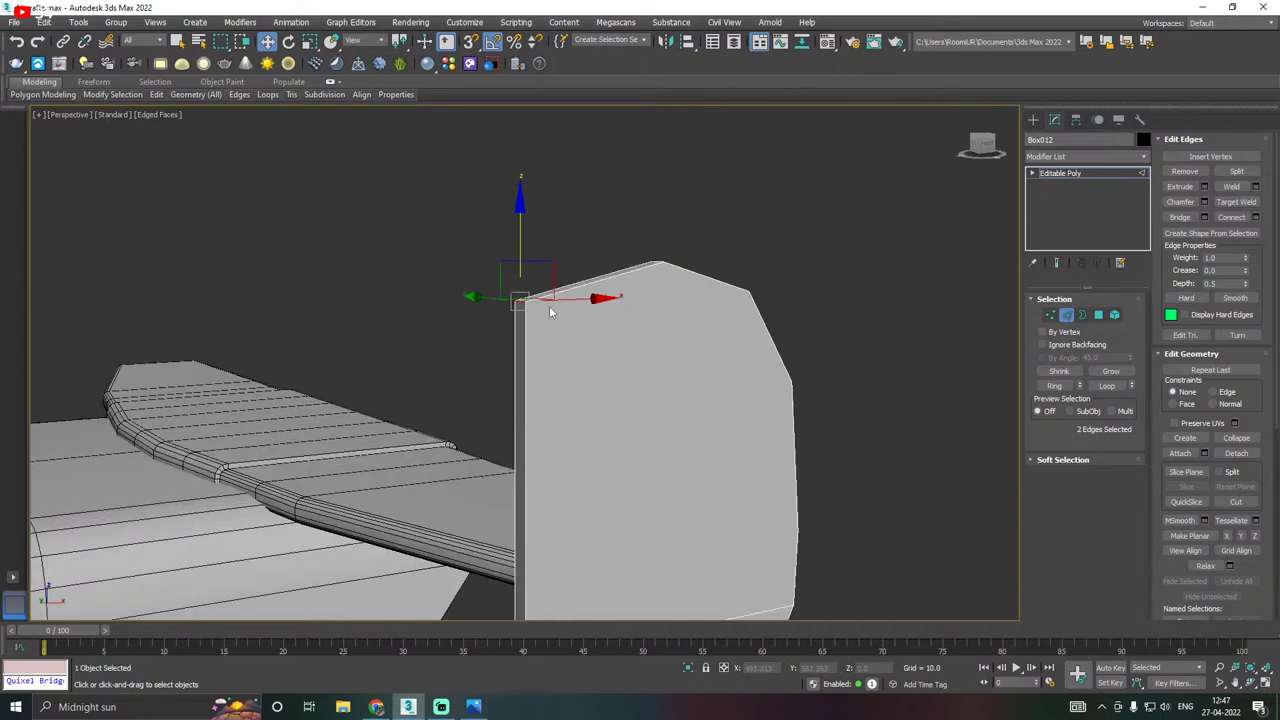
scroll(549, 306, "up", 4)
left_click(542, 369)
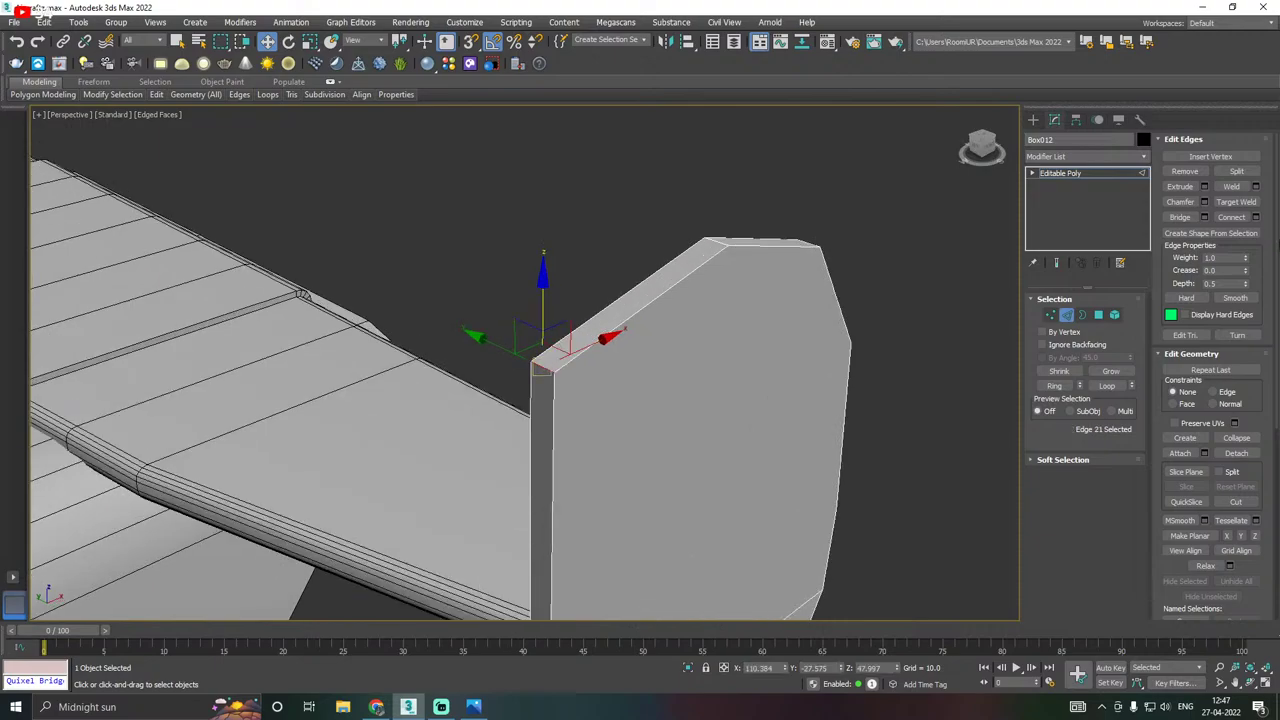
left_click(1205, 202)
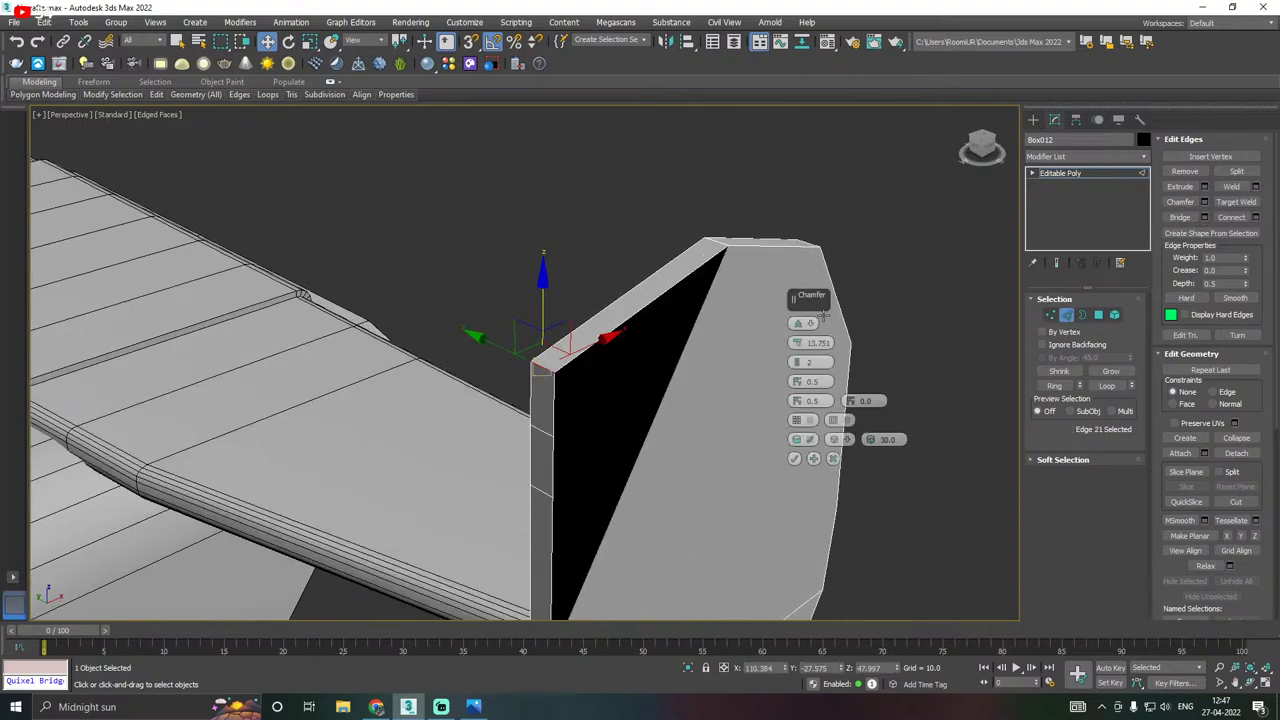
left_click_drag(797, 343, 822, 428)
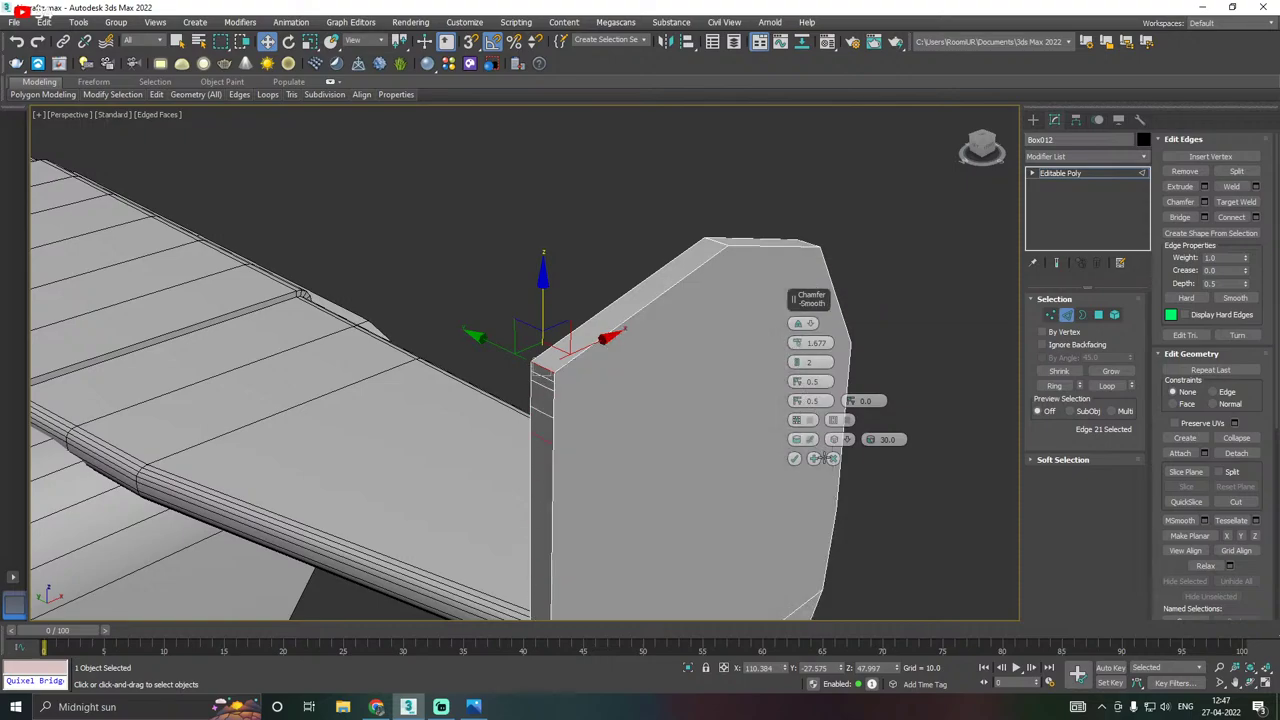
left_click(833, 459)
Undo the large rear chamfer and chamfer the fin's upper rear corner edge by 8.608 with 5 segments instead.
middle_click_drag(801, 436, 854, 345)
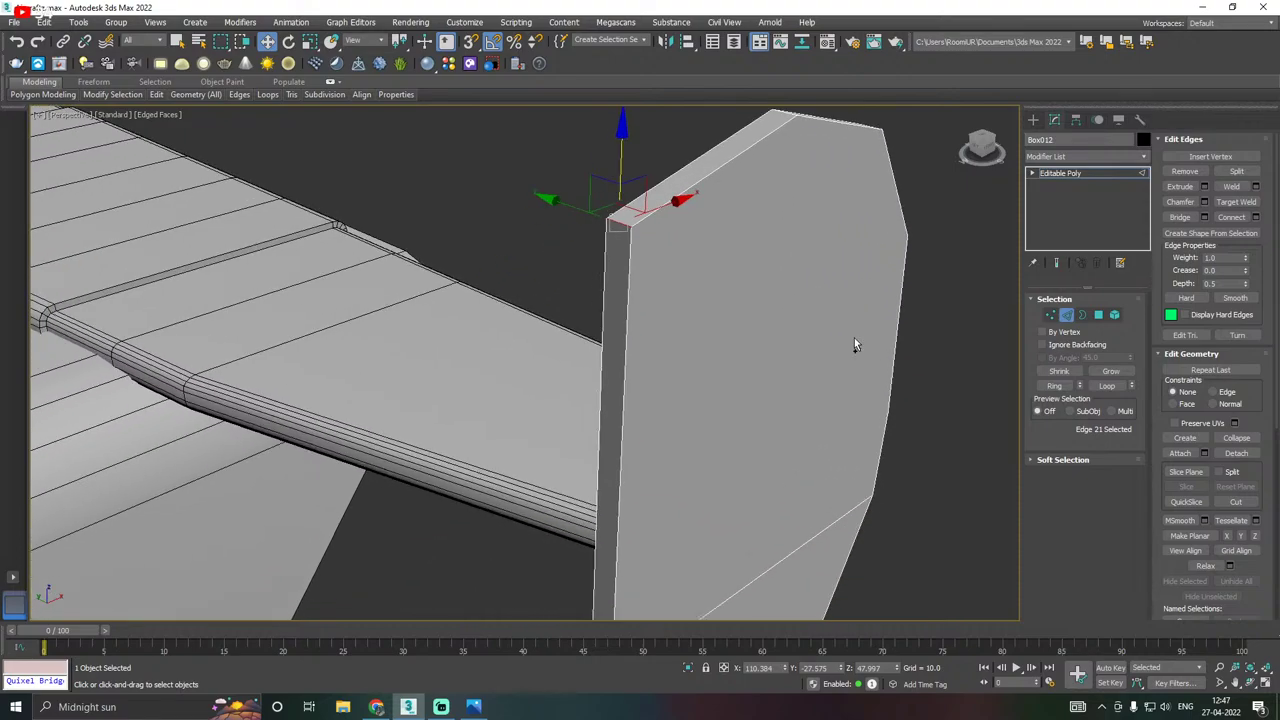
left_click(786, 289)
middle_click_drag(786, 289, 720, 320, "alt")
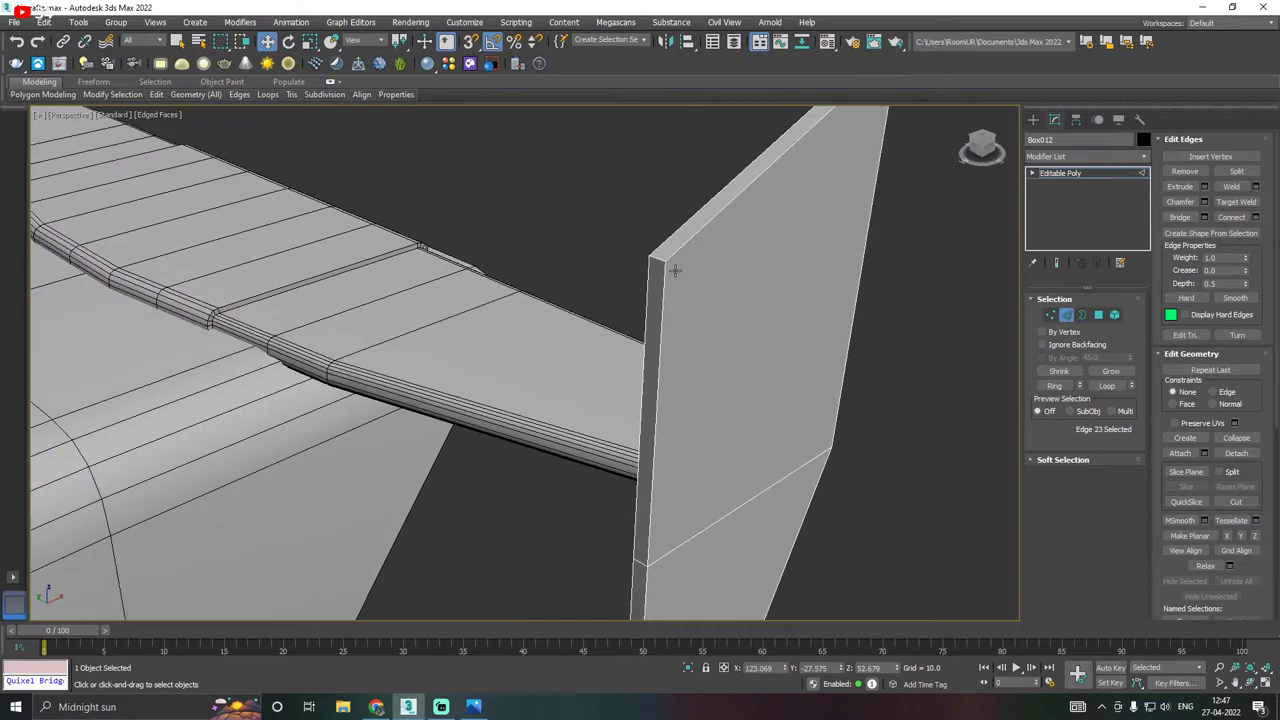
middle_click_drag(937, 335, 810, 410, "alt")
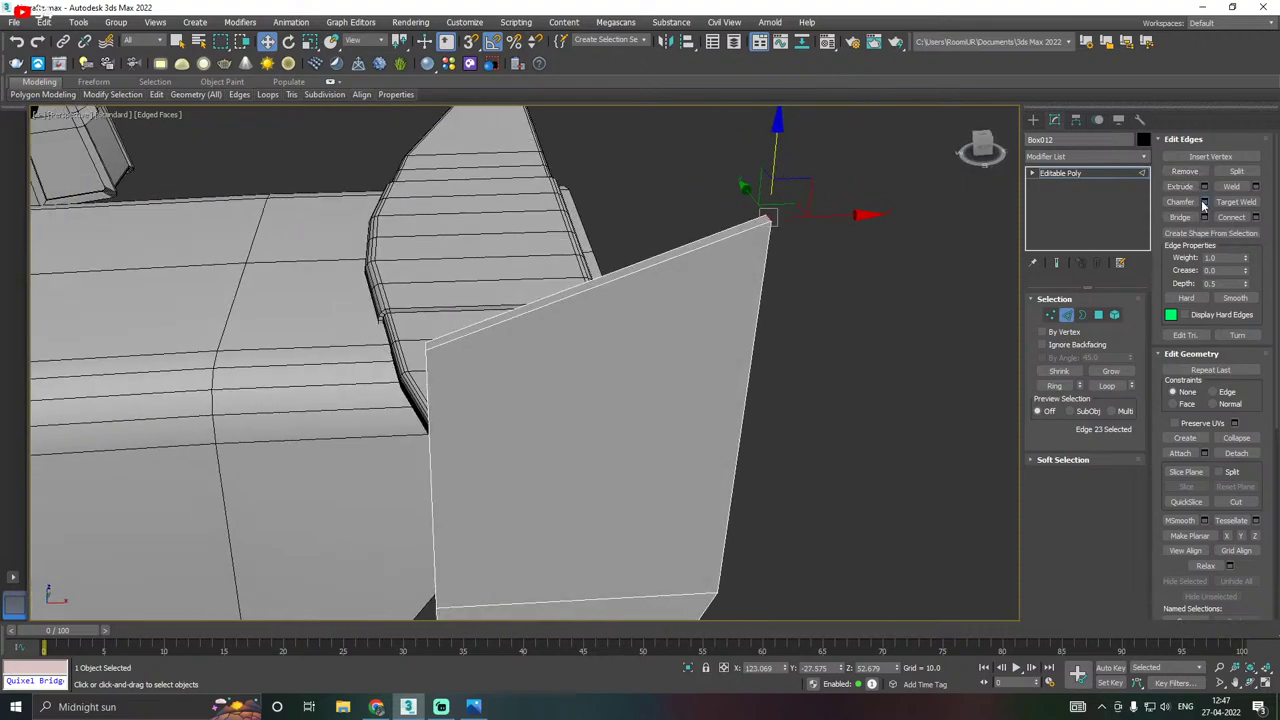
left_click(1203, 204)
middle_click_drag(829, 282, 862, 316, "alt")
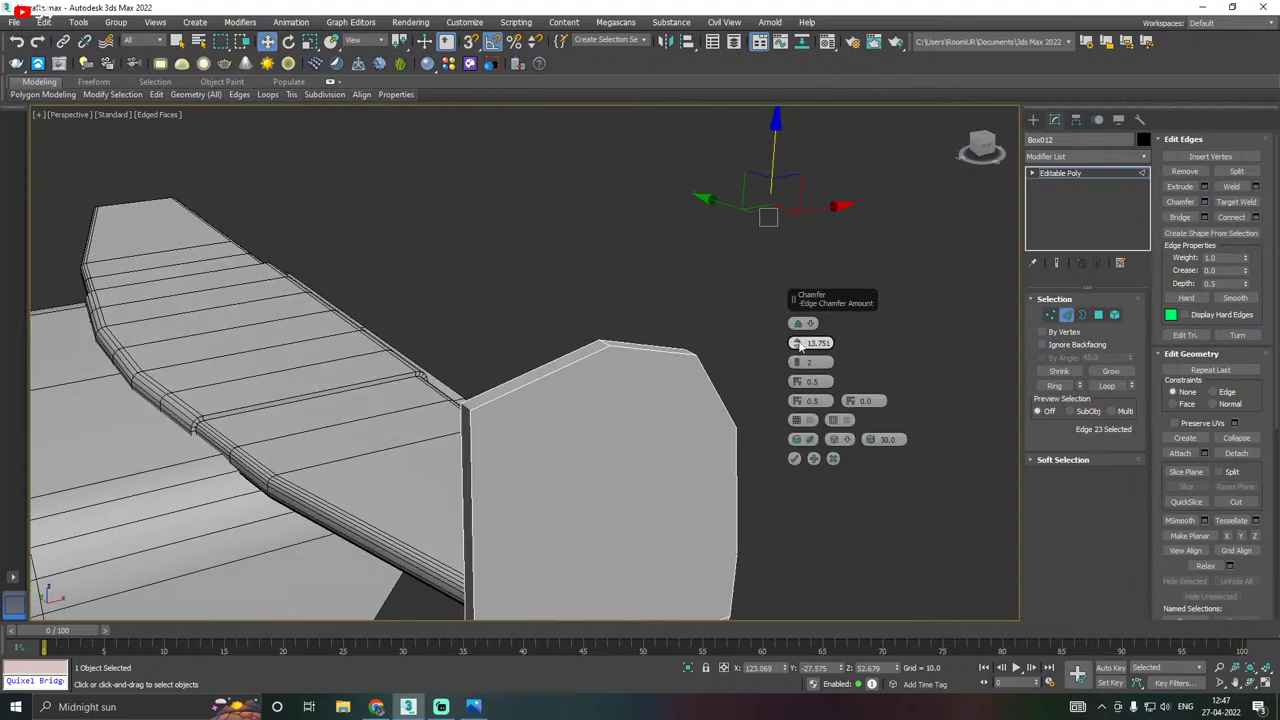
left_click_drag(799, 345, 810, 378)
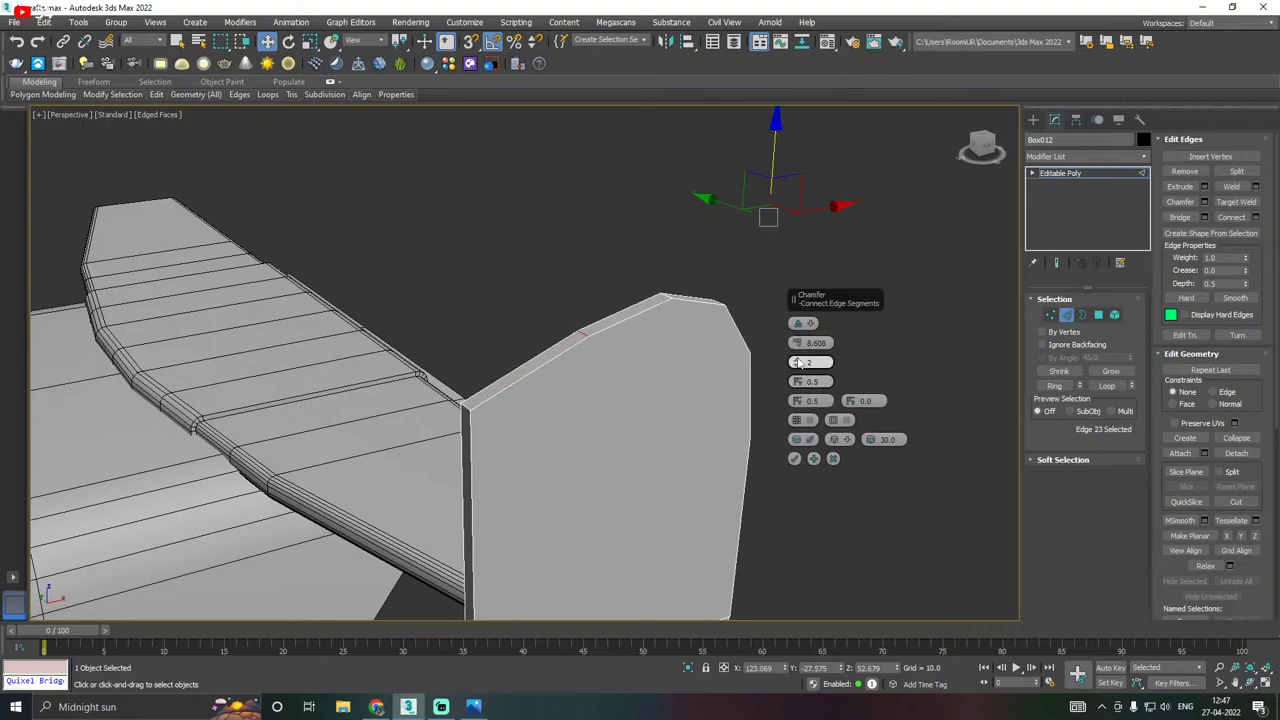
left_click(799, 362)
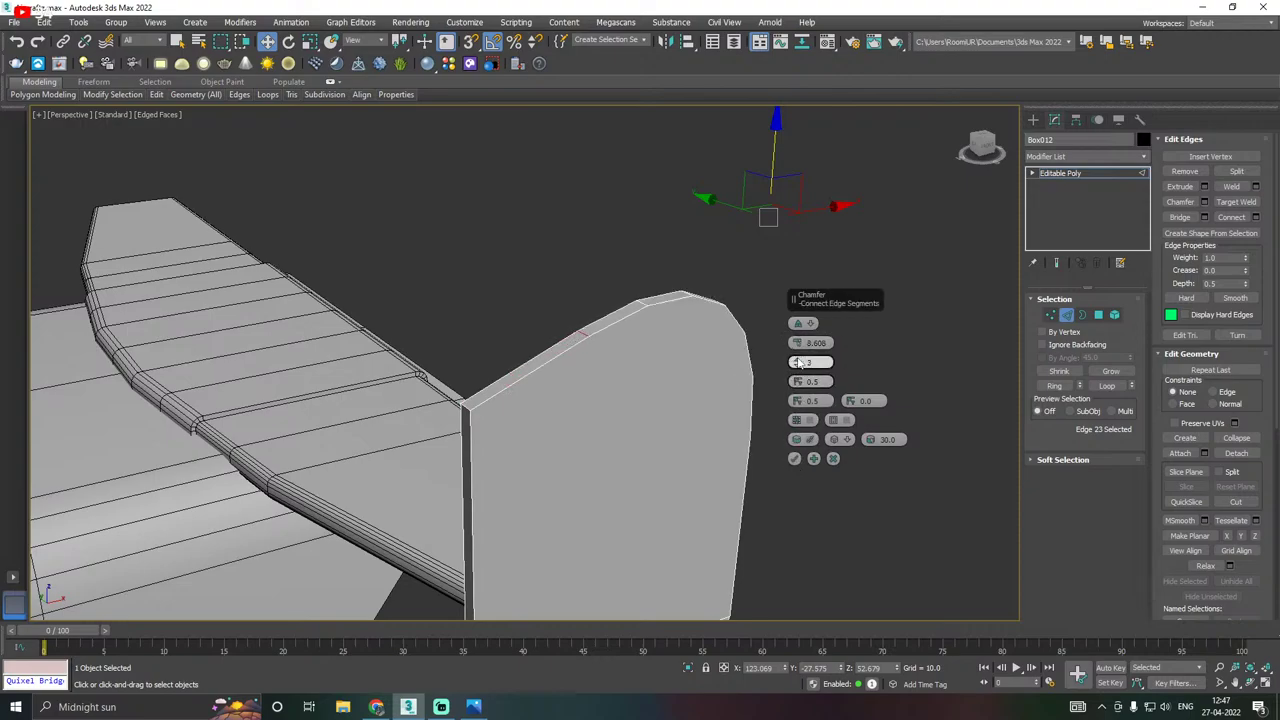
left_click(795, 458)
Chamfer the fin's upper front corner edge by 8.608 with 5 segments.
left_click(747, 427)
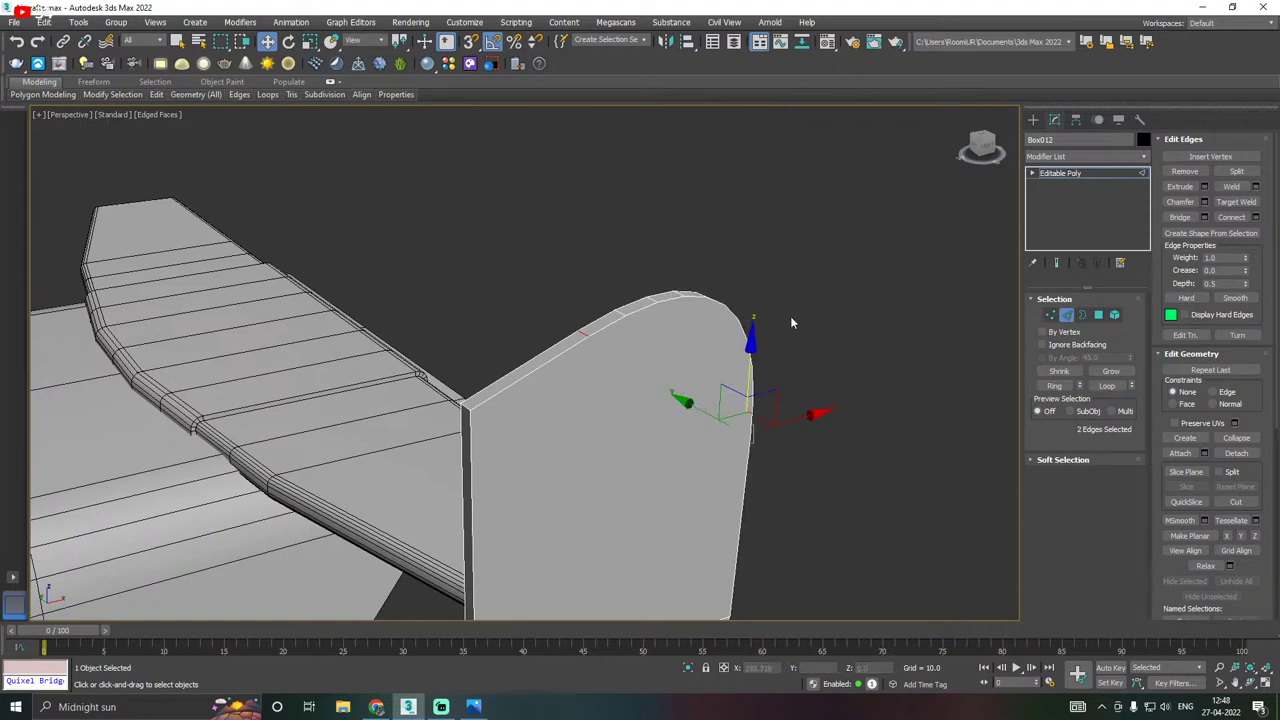
middle_click_drag(790, 322, 660, 330, "alt")
left_click(595, 343)
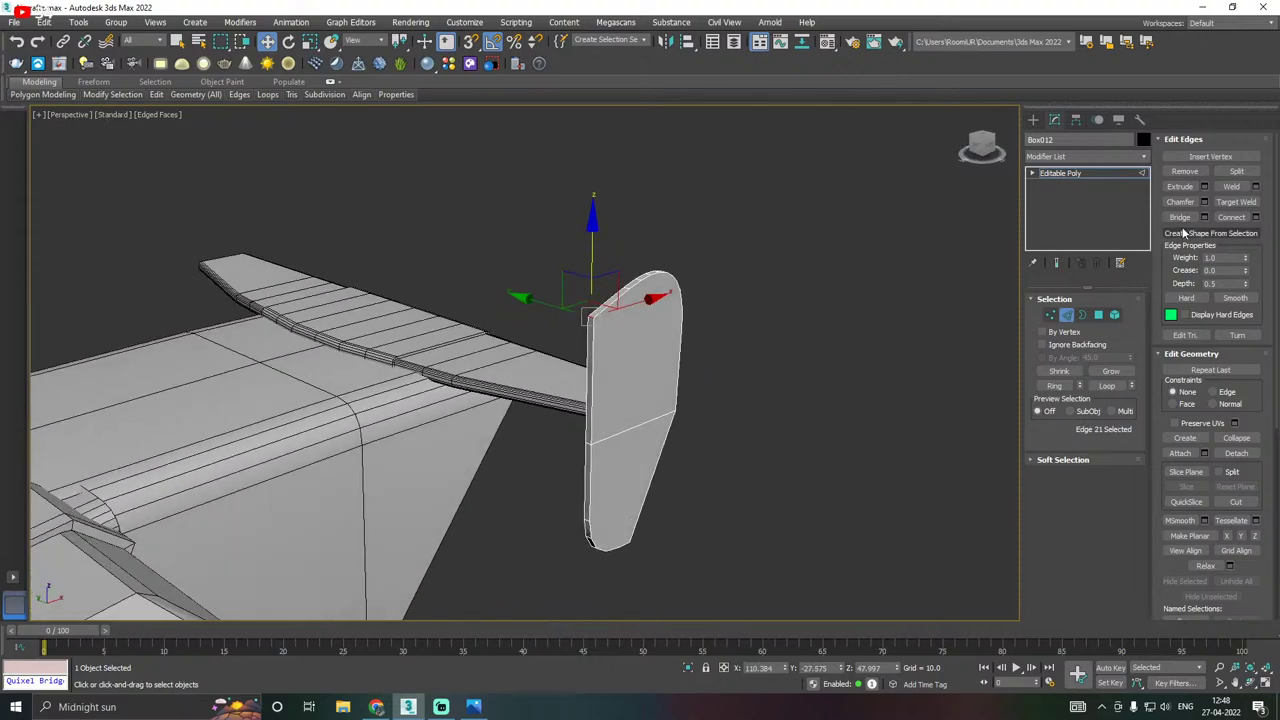
left_click(1204, 201)
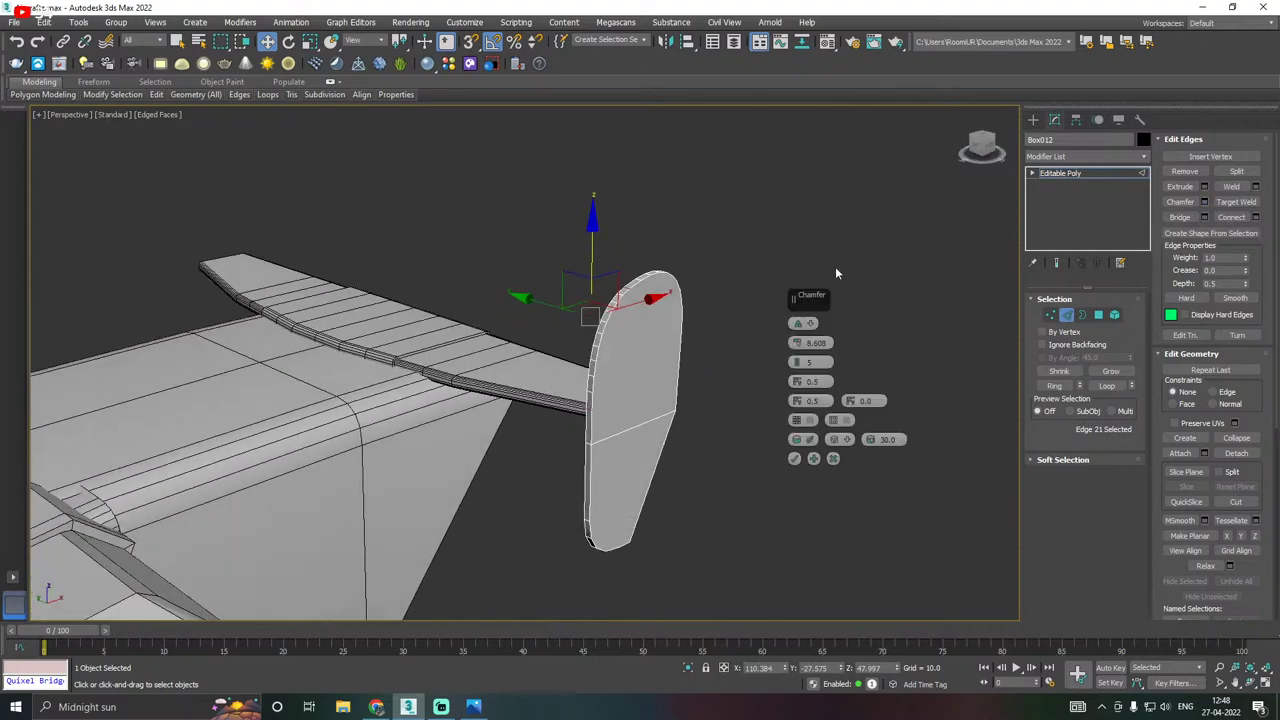
left_click(795, 460)
middle_click_drag(790, 455, 740, 433, "alt")
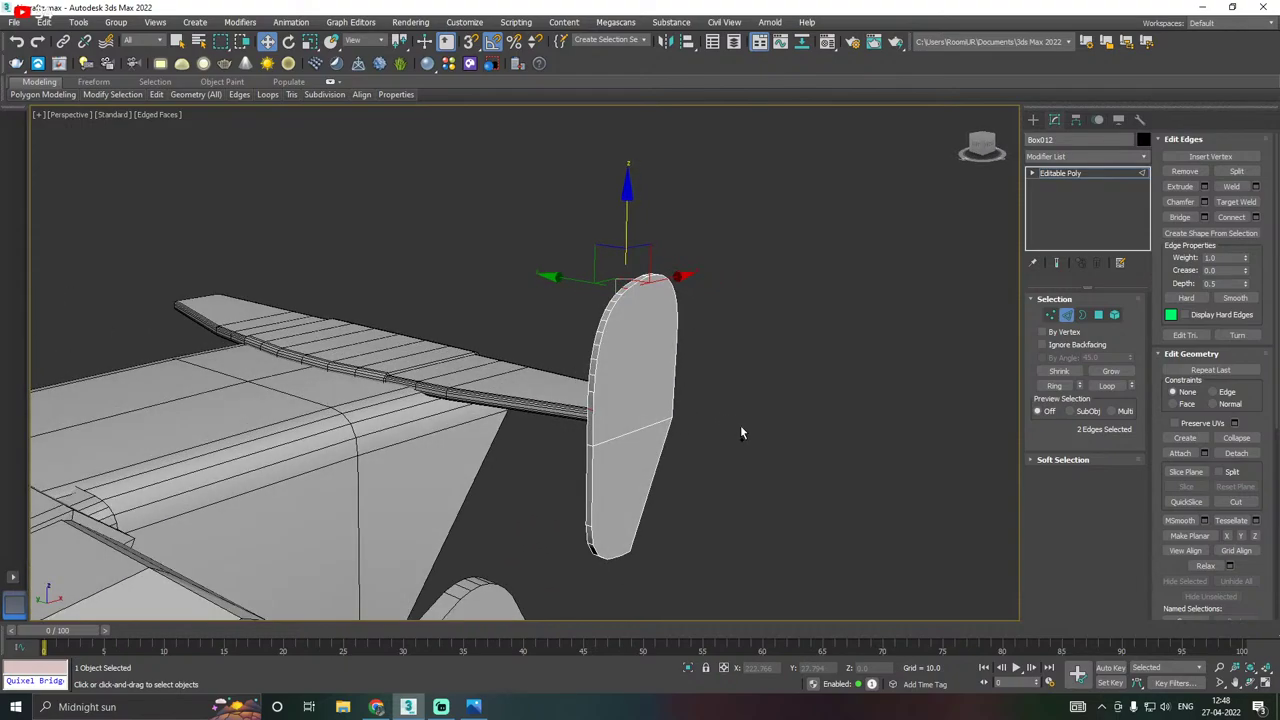
Leave edge editing on the fin and save the scene.
left_click(1068, 175)
mouse_move(768, 277)
middle_mouse_down("alt")
mouse_move(1008, 260)
mouse_move(1018, 237)
mouse_move(923, 231)
mouse_move(694, 274)
mouse_move(779, 279)
middle_mouse_up("alt")
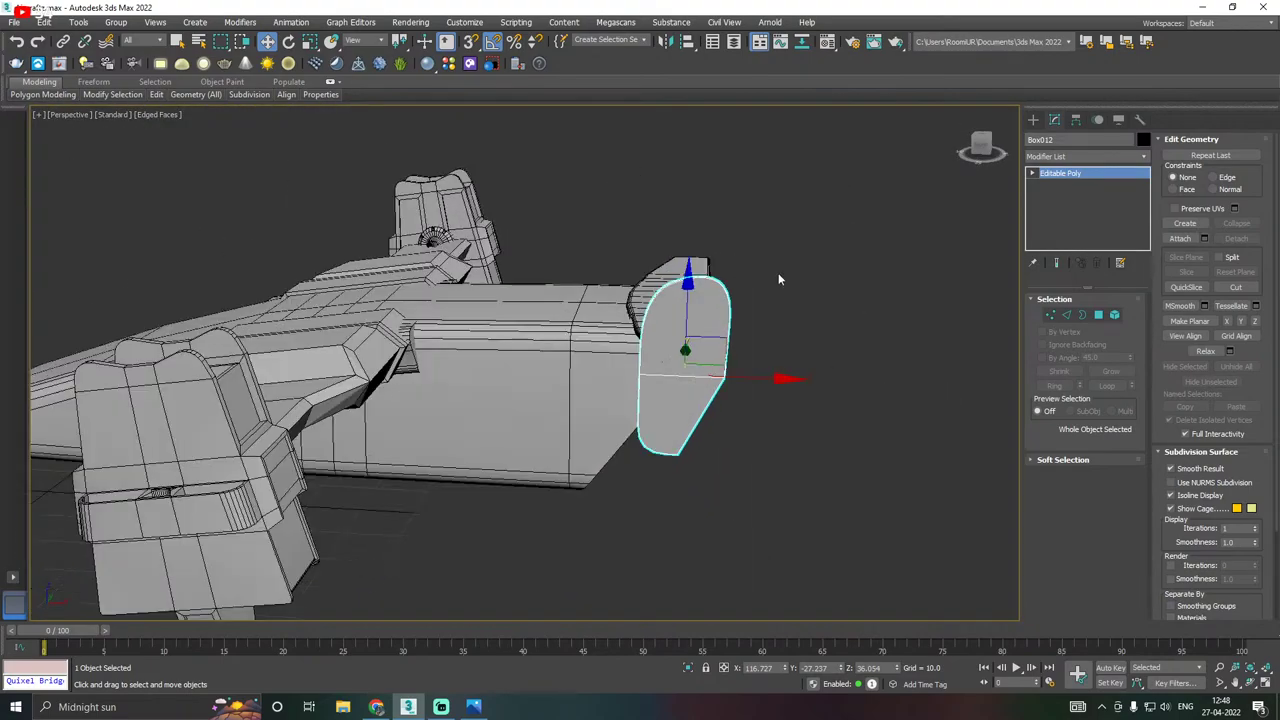
middle_click_drag(858, 288, 872, 290, "alt")
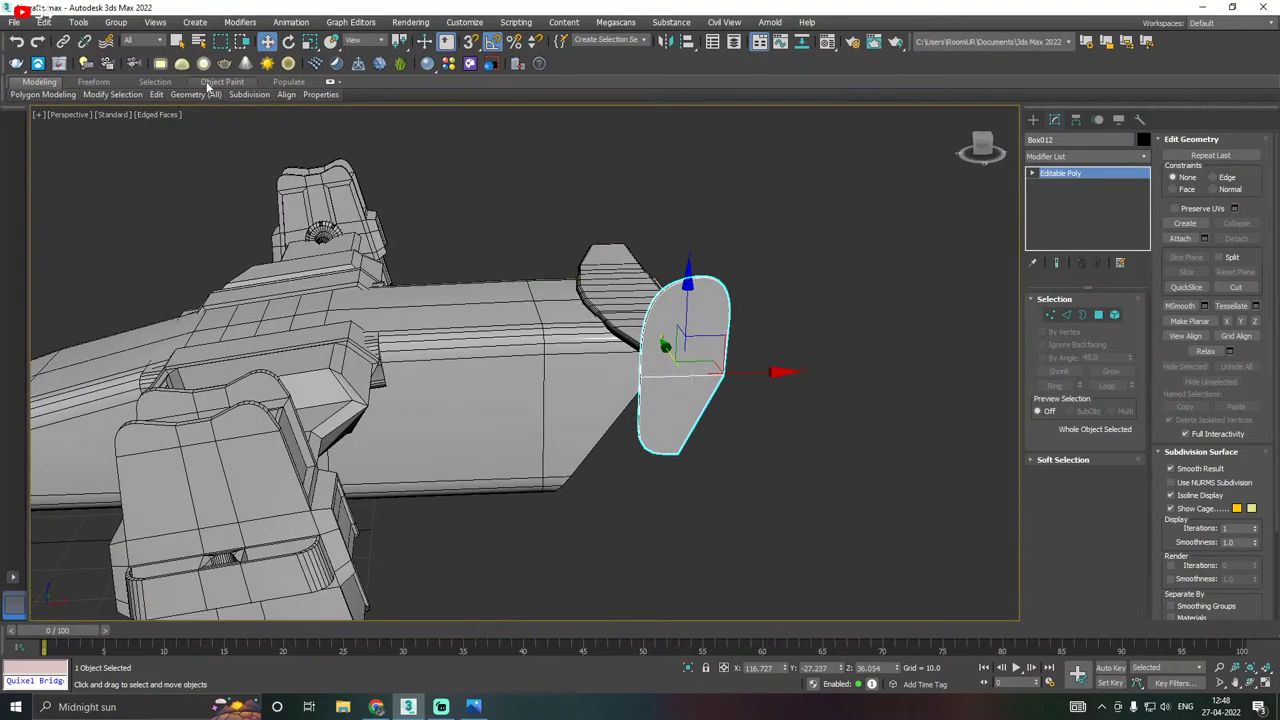
left_click(12, 27)
left_click(37, 124)
Cut a slanted edge across the fin's outer face from the upper rear outline vertex down to a bottom outline vertex near the rear corner.
middle_click_drag(459, 320, 569, 338, "alt")
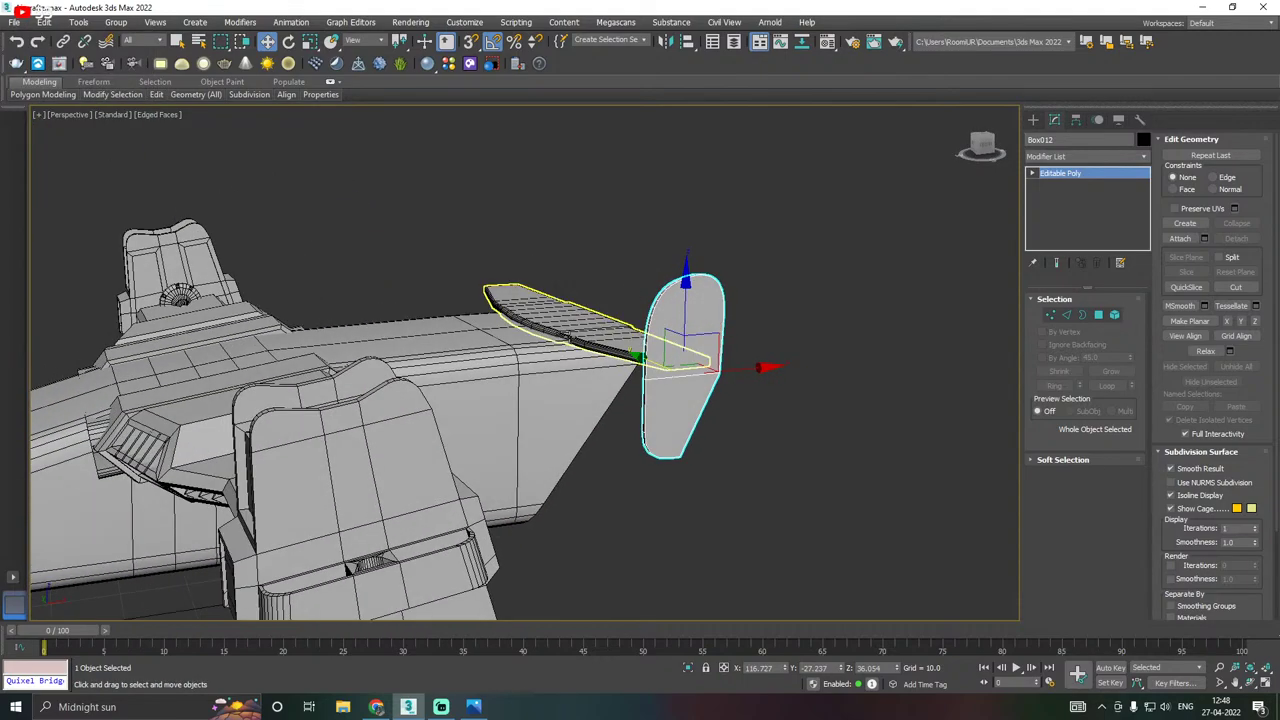
scroll(519, 327, "up", 2)
scroll(515, 325, "up", 2)
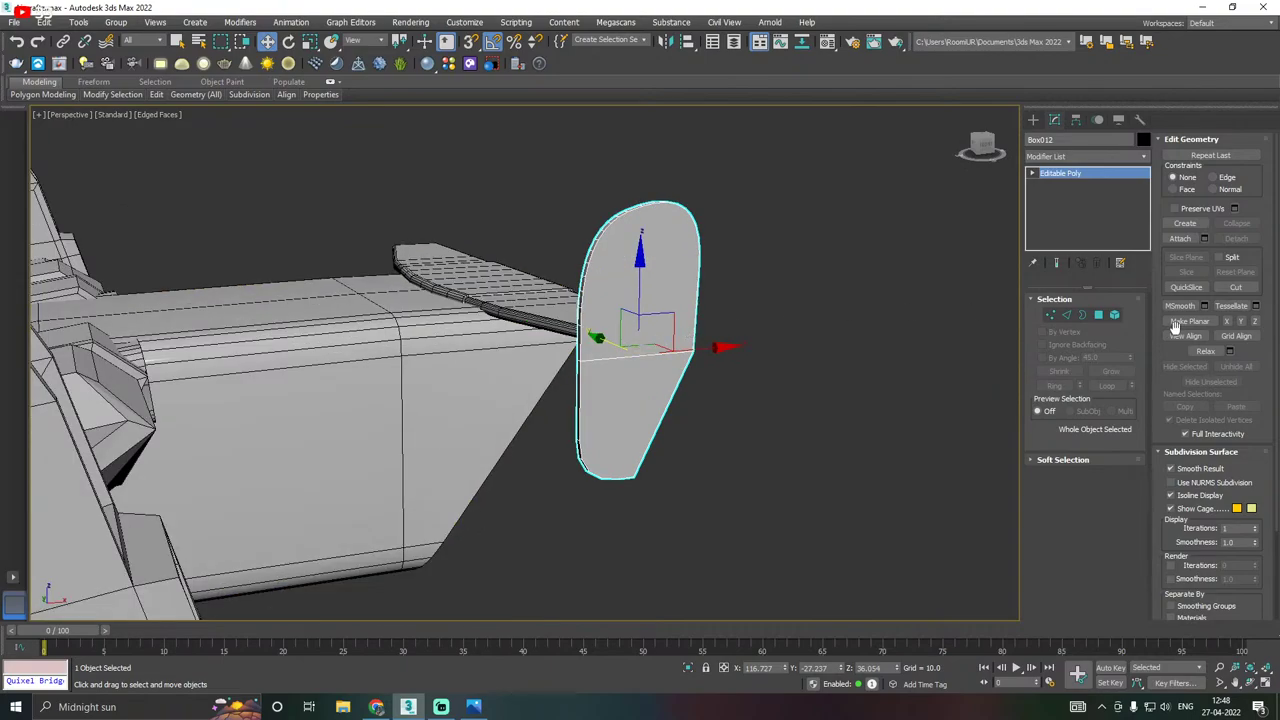
left_click(1051, 315)
scroll(679, 229, "up", 2)
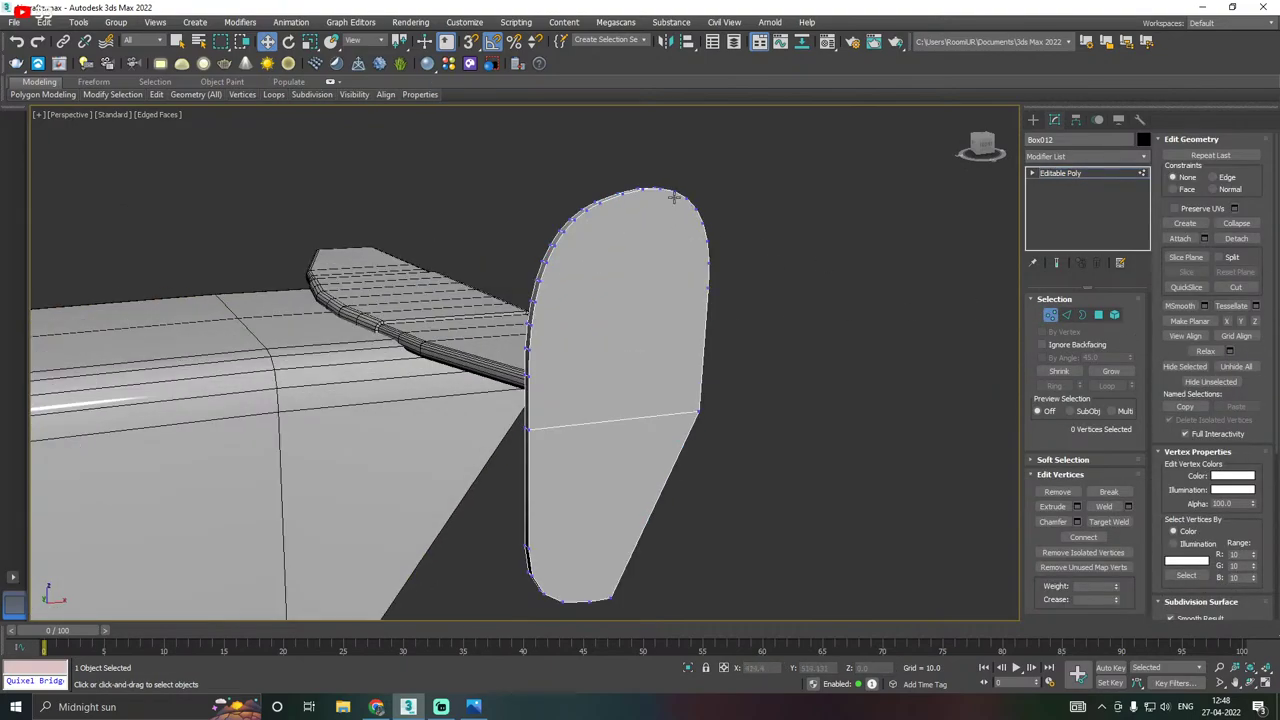
left_click(674, 193)
middle_click_drag(587, 408, 593, 360)
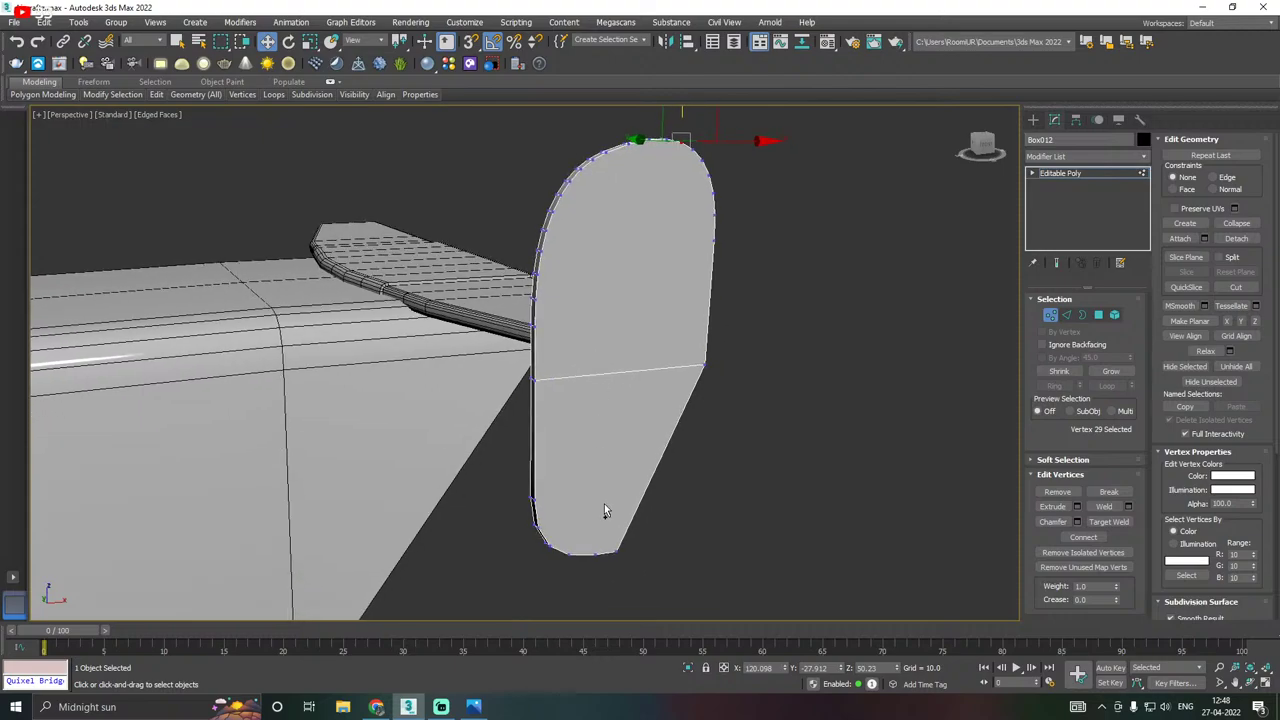
left_click(569, 556, "ctrl")
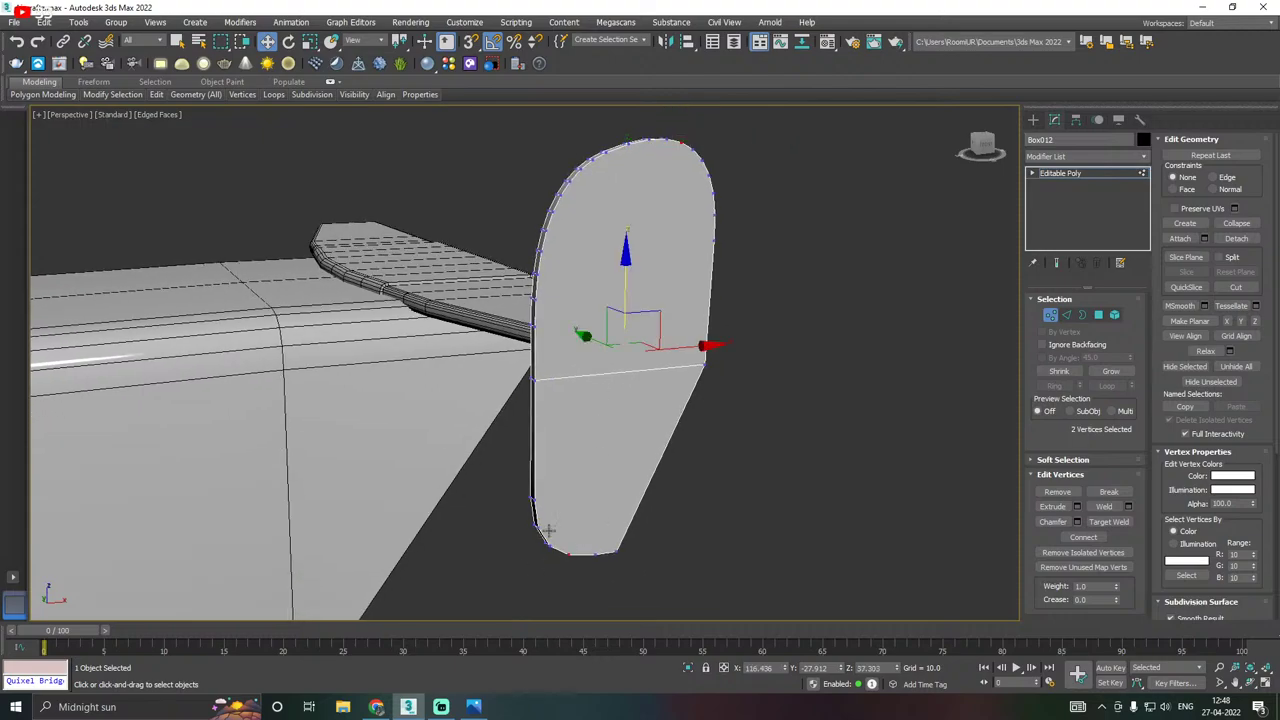
middle_click_drag(548, 530, 620, 516, "alt")
right_click(581, 474)
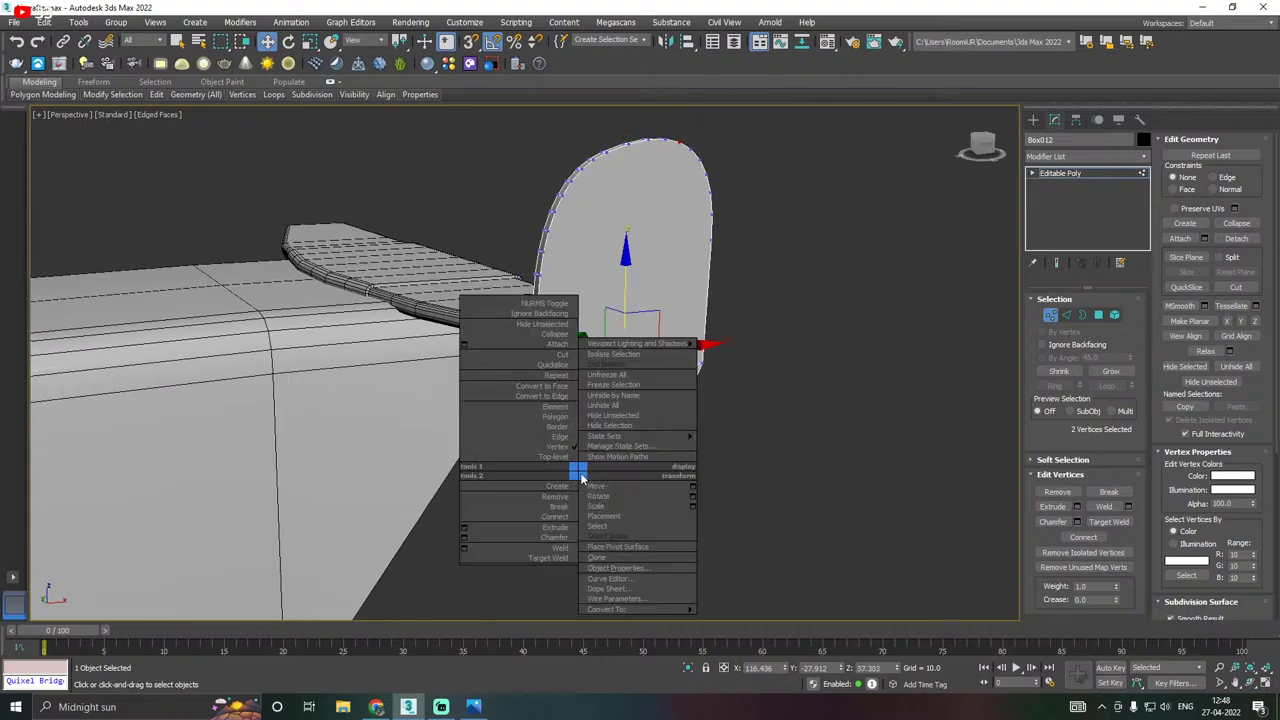
left_click(546, 354)
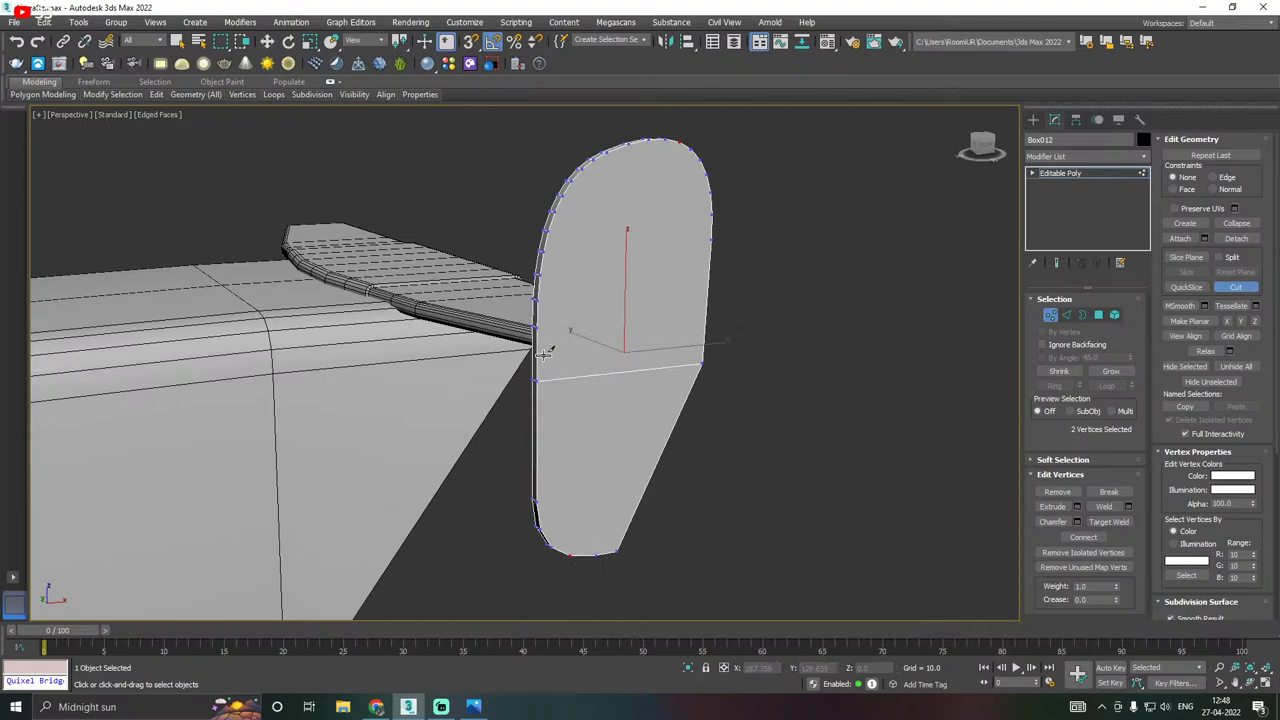
left_click(680, 140)
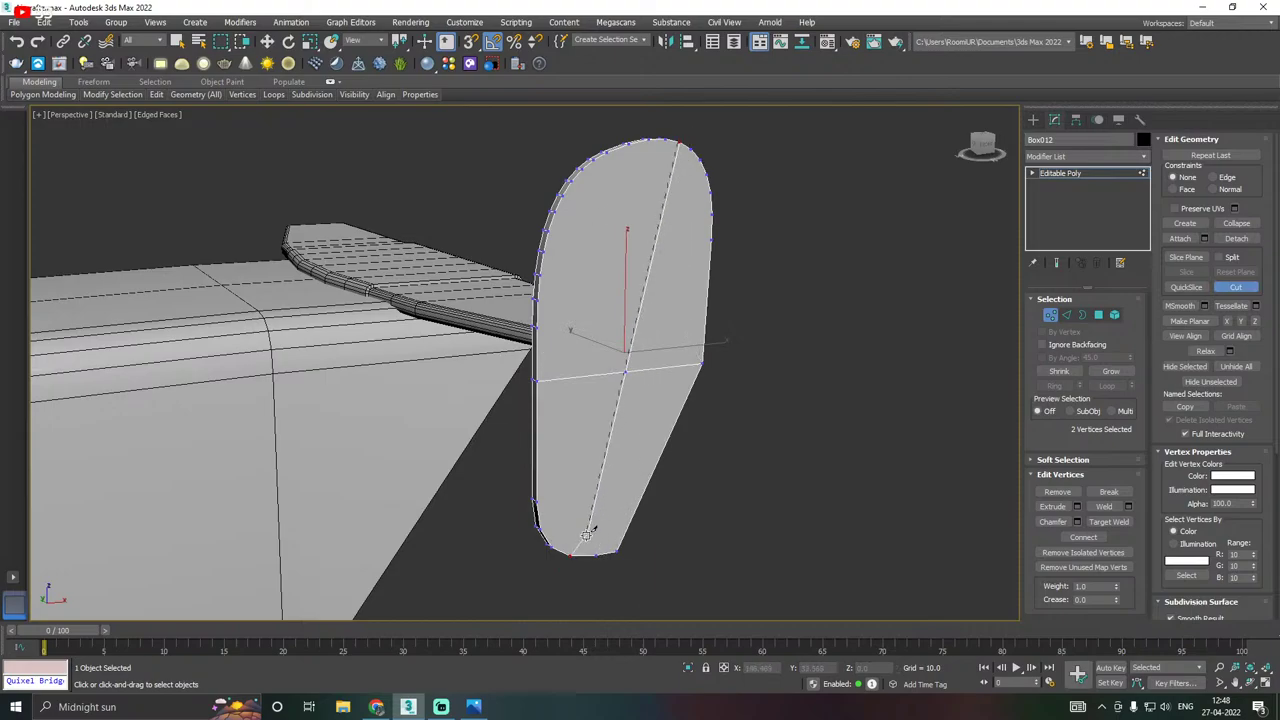
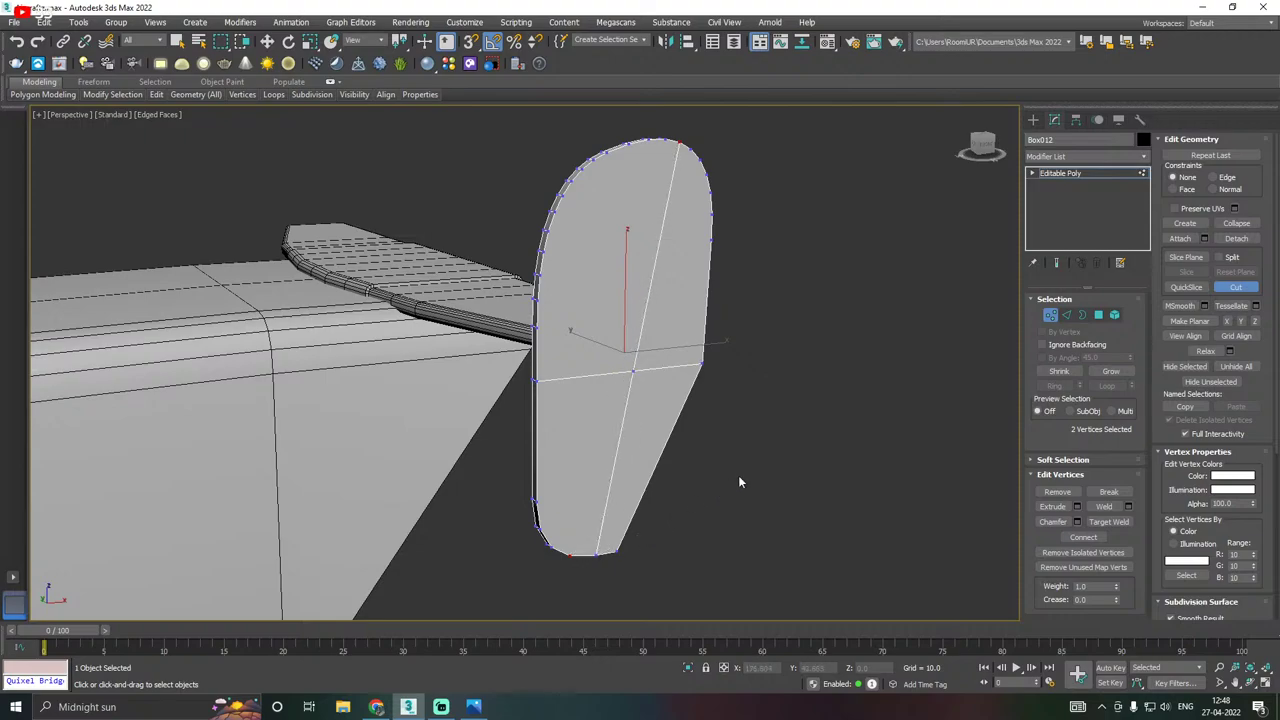
mouse_move(751, 417)
middle_mouse_down("alt")
mouse_move(771, 331)
mouse_move(590, 518)
mouse_move(738, 412)
middle_mouse_up("alt")
scroll(616, 491, "up", 3)
right_click(640, 487)
Extrude the two front polygons of the fin's outer face, ahead of the slanted cut, by 0.497.
scroll(638, 490, "down", 1)
scroll(690, 470, "down", 5)
middle_click_drag(654, 519, 774, 324, "alt")
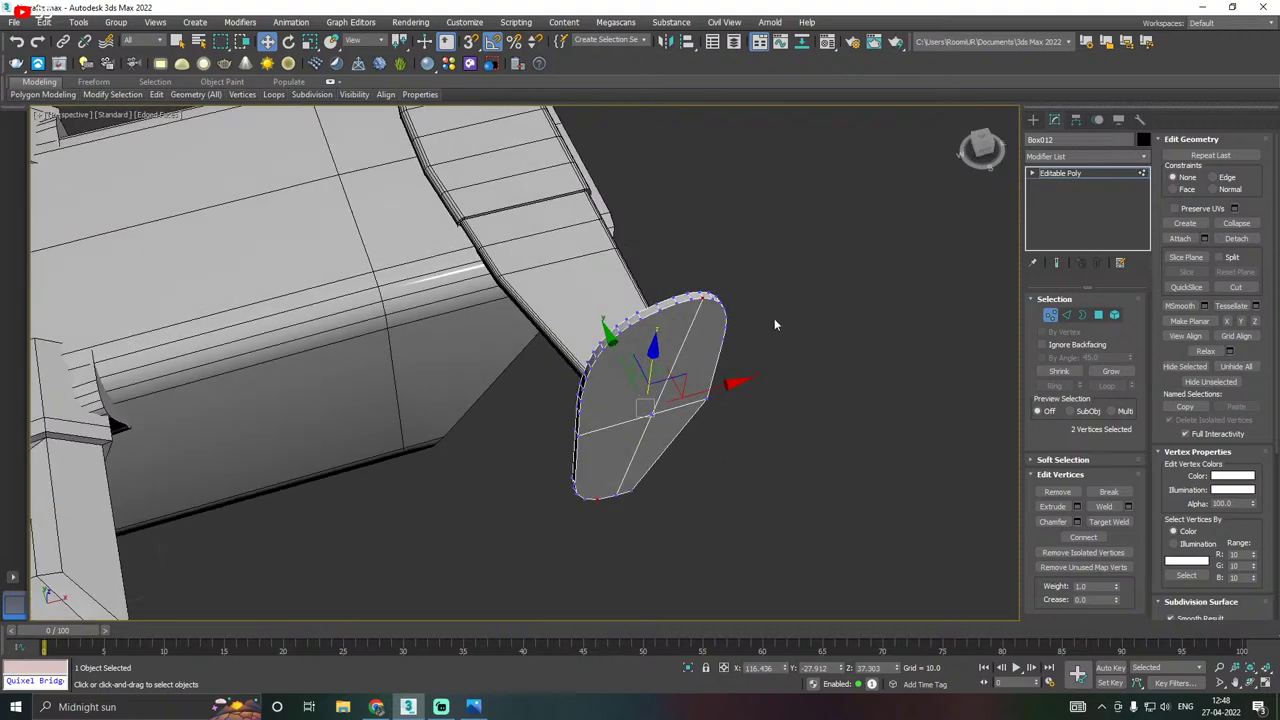
middle_click_drag(691, 391, 854, 297, "alt")
left_click(1097, 315)
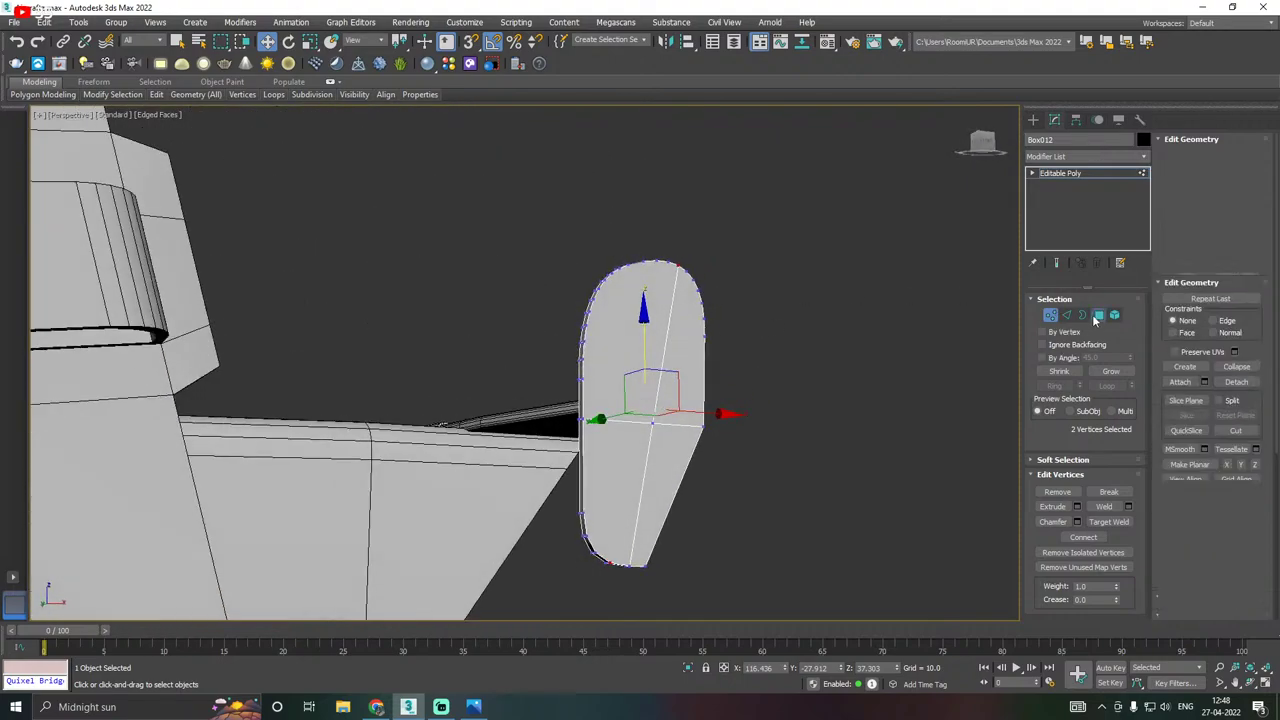
left_click(621, 499)
left_click(645, 383, "ctrl")
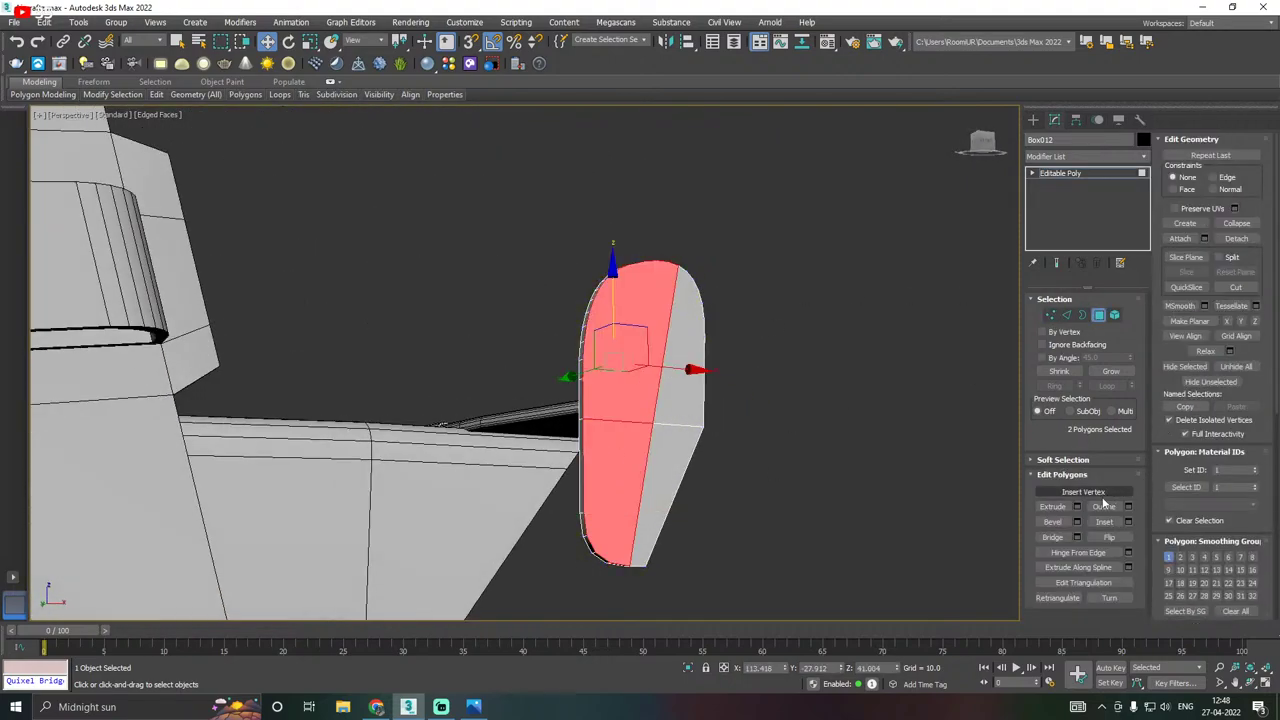
left_click(1077, 506)
middle_click_drag(816, 471, 815, 400, "alt")
left_click_drag(796, 343, 803, 400)
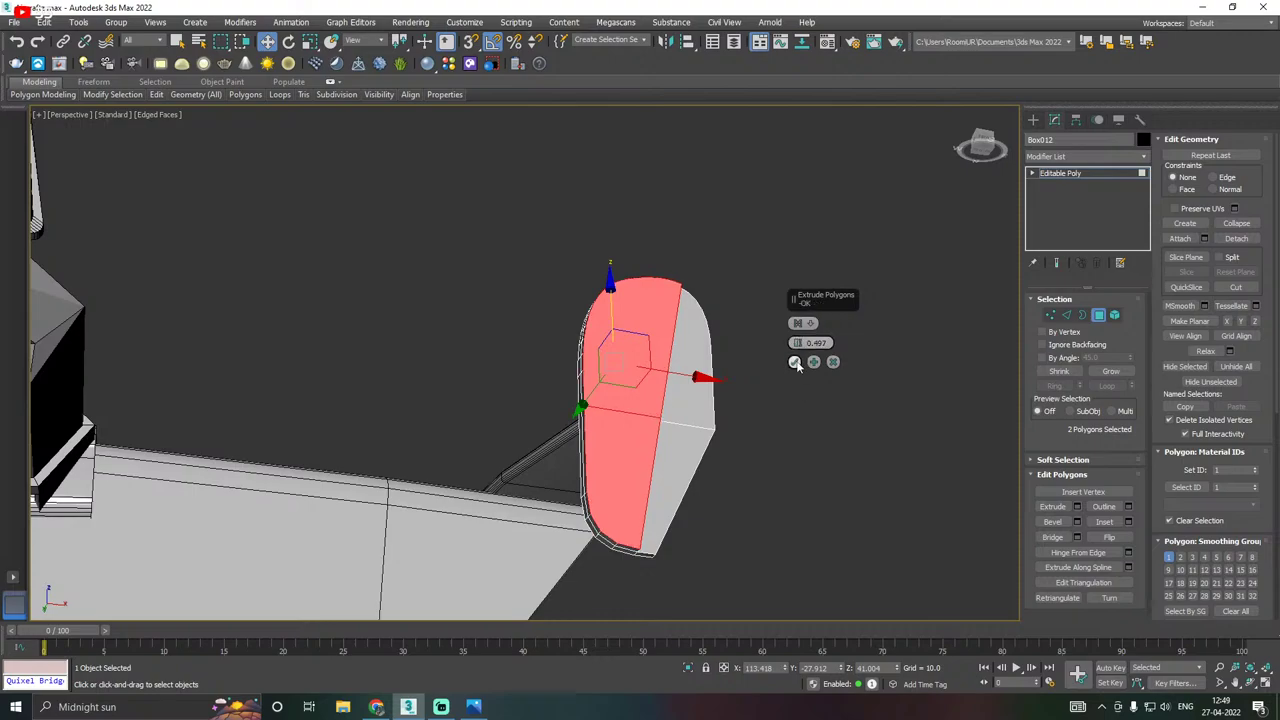
left_click(796, 364)
Select the thin strip of polygons around the extruded panel's curved rim, excluding the two polygons along the slanted cut.
middle_click_drag(798, 362, 830, 340, "alt")
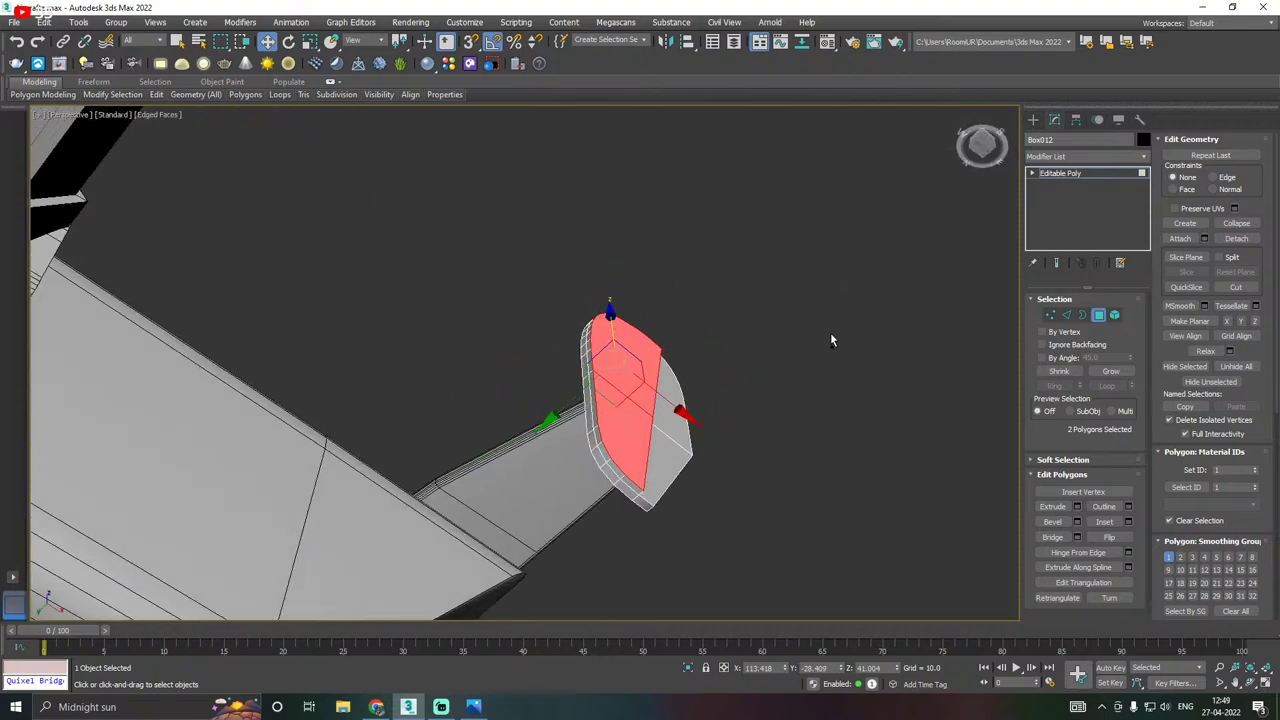
scroll(603, 480, "up", 2)
left_click(640, 496)
left_click(623, 475, "shift")
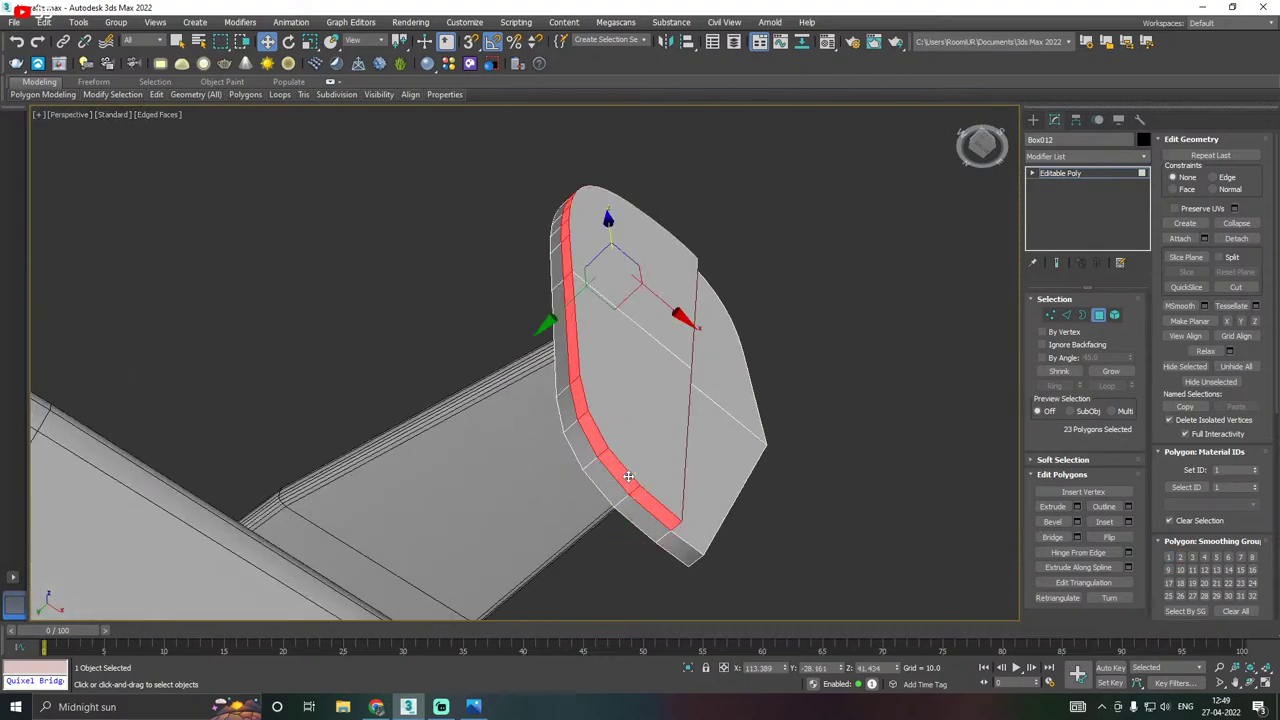
middle_click_drag(699, 462, 664, 428, "alt")
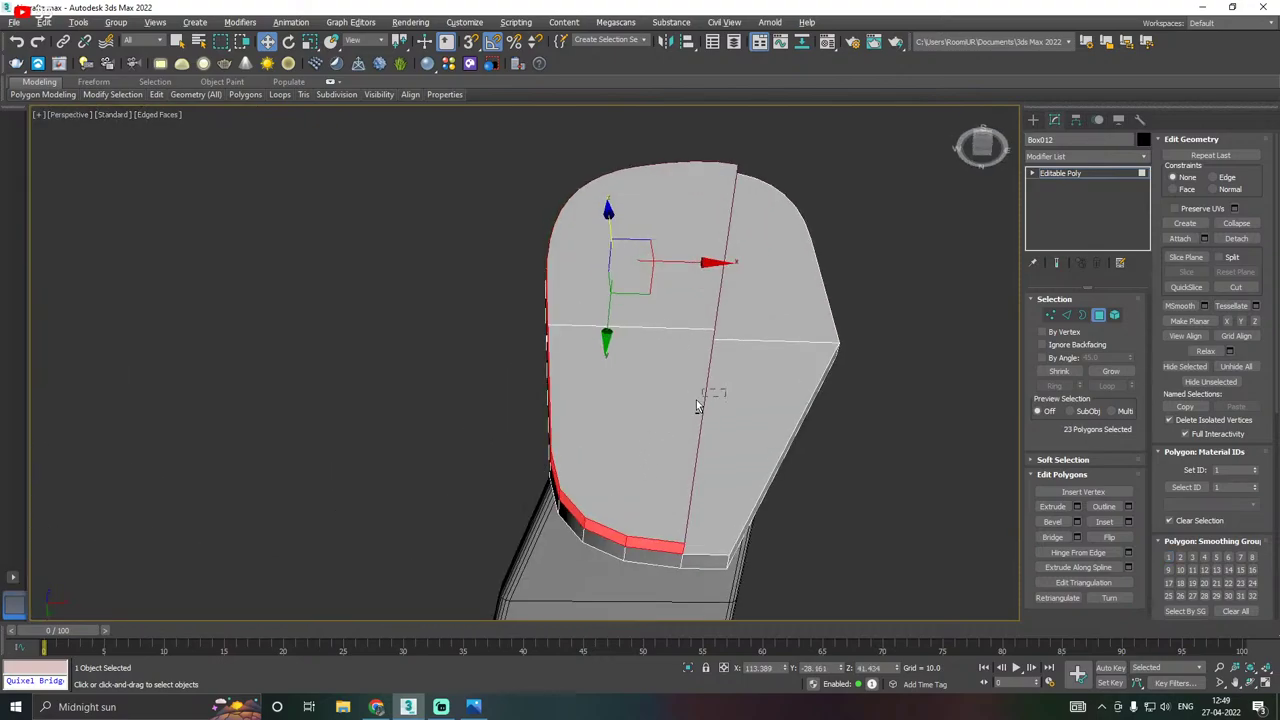
left_click(697, 406, "alt")
left_click_drag(700, 322, 702, 320, "alt")
middle_click_drag(731, 309, 790, 432, "alt")
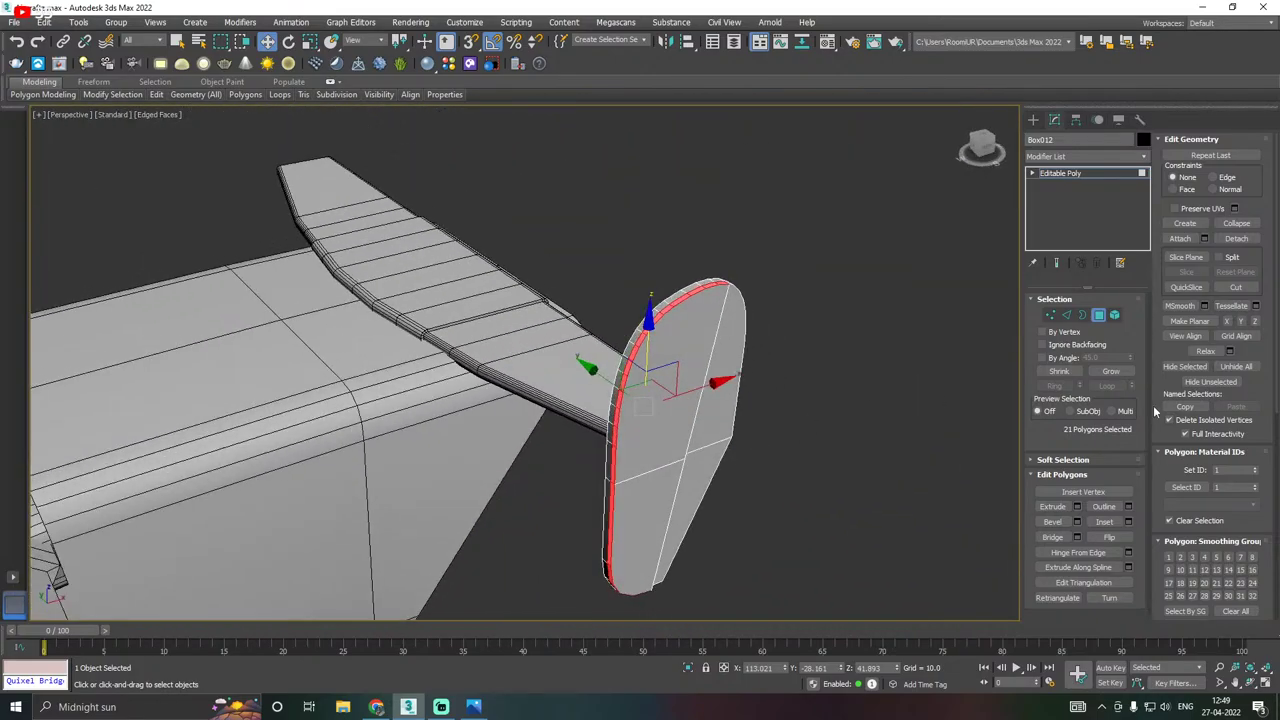
Extrude the selected rim strip slightly outward along its local normals, and leave polygon editing with the fin deselected.
left_click(1078, 507)
middle_click_drag(904, 461, 725, 355, "alt")
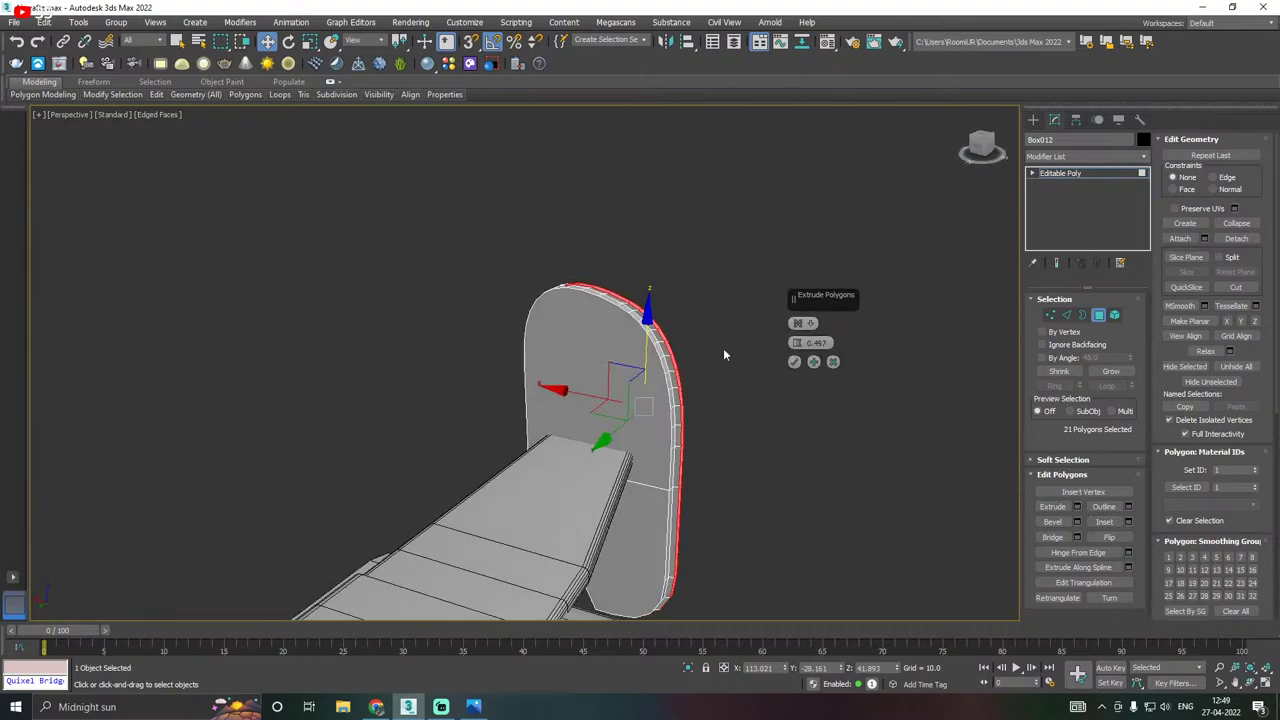
left_click_drag(797, 338, 797, 323)
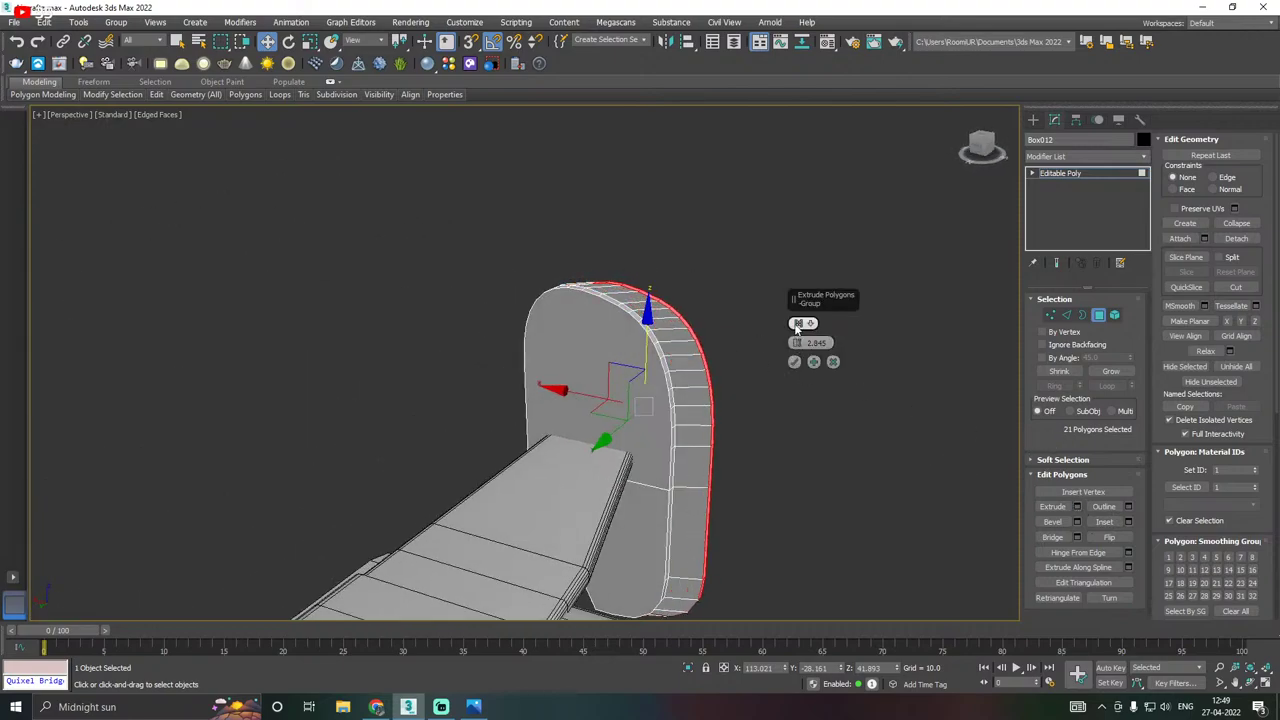
left_click(798, 324)
middle_click_drag(733, 344, 537, 350, "alt")
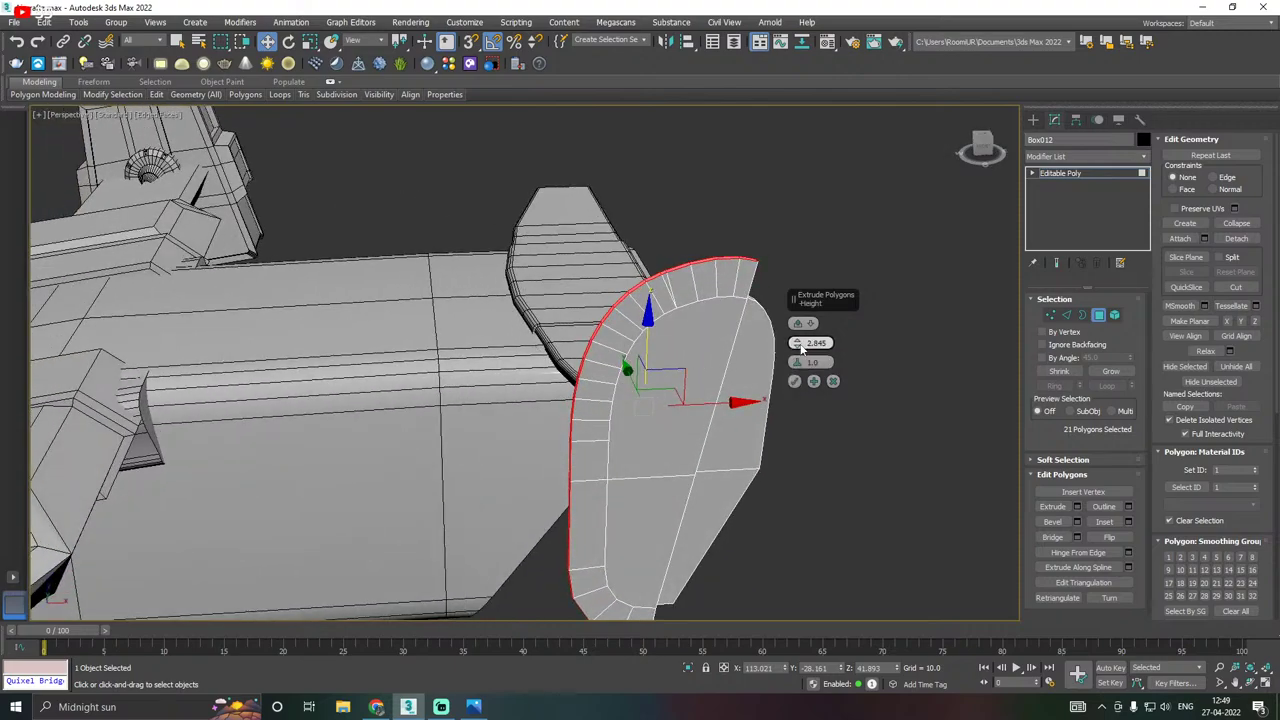
left_click_drag(803, 350, 804, 357)
left_click(795, 382)
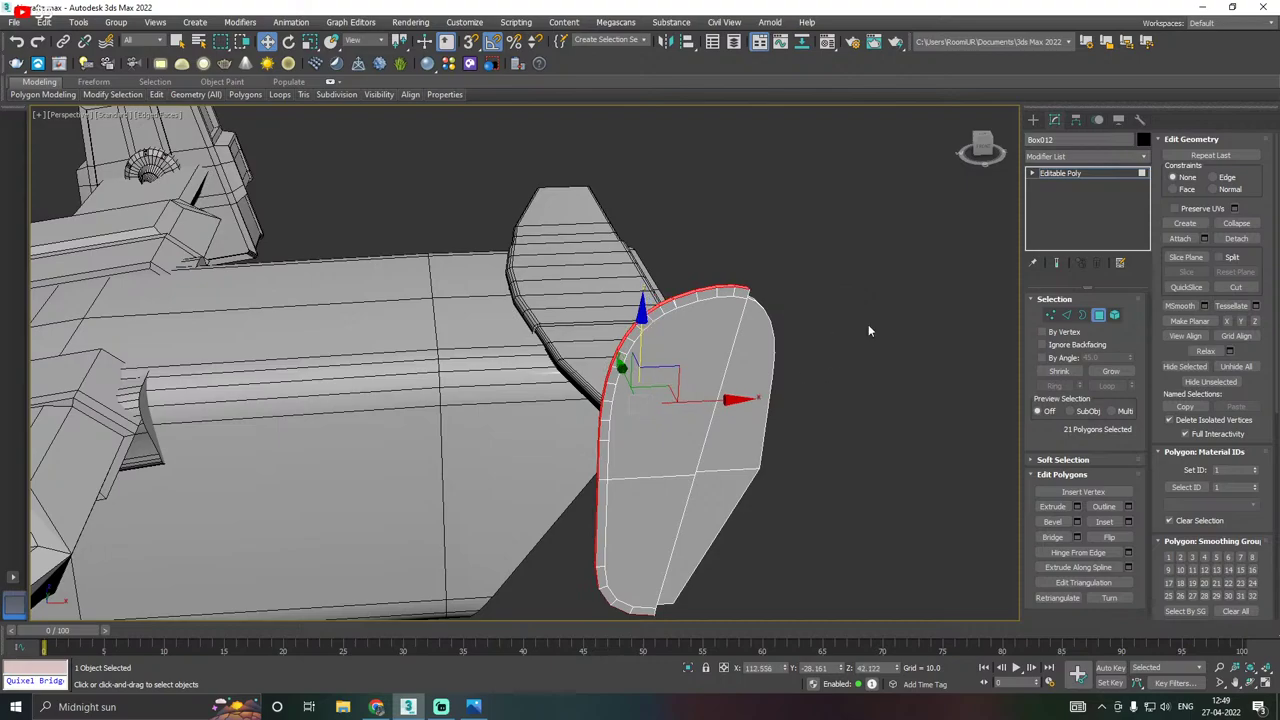
left_click(1078, 176)
middle_click_drag(1009, 190, 860, 370, "alt")
scroll(777, 267, "down", 5)
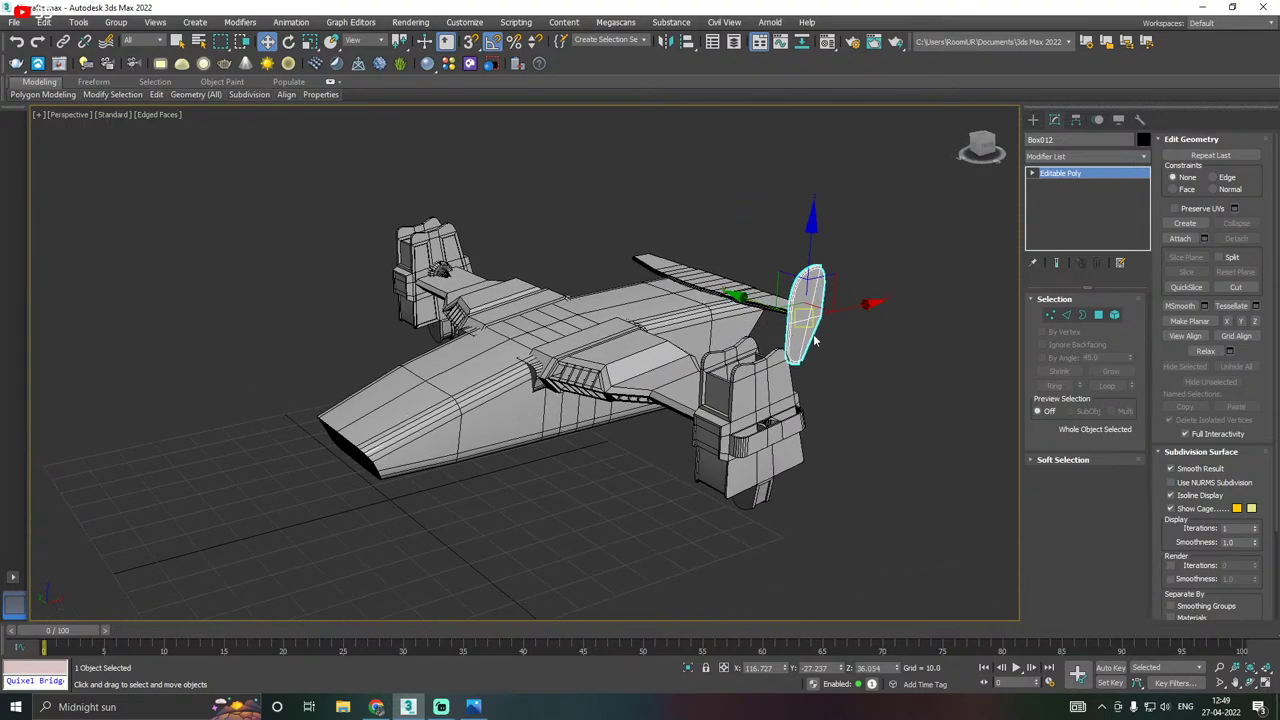
left_click(884, 380)
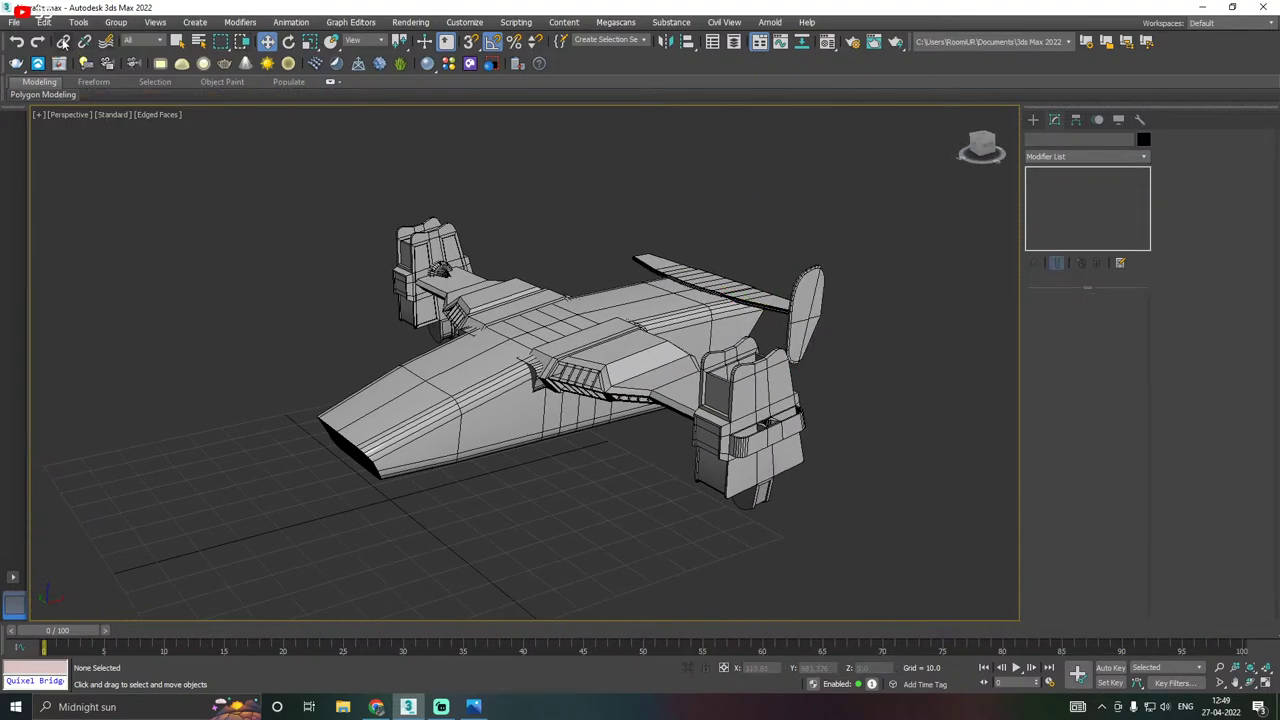
Save a copy of the scene as Aircraftz21.max and save the current scene file.
left_click(14, 22)
left_click(45, 154)
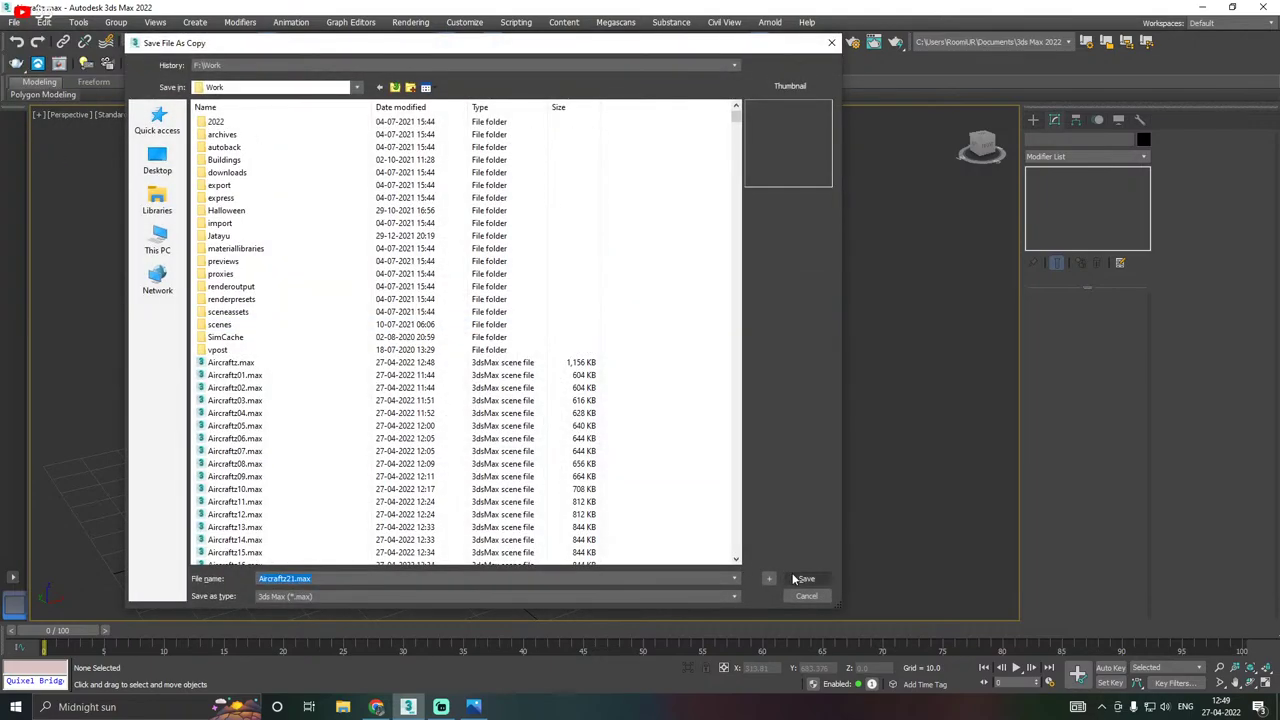
left_click(806, 577)
left_click(15, 23)
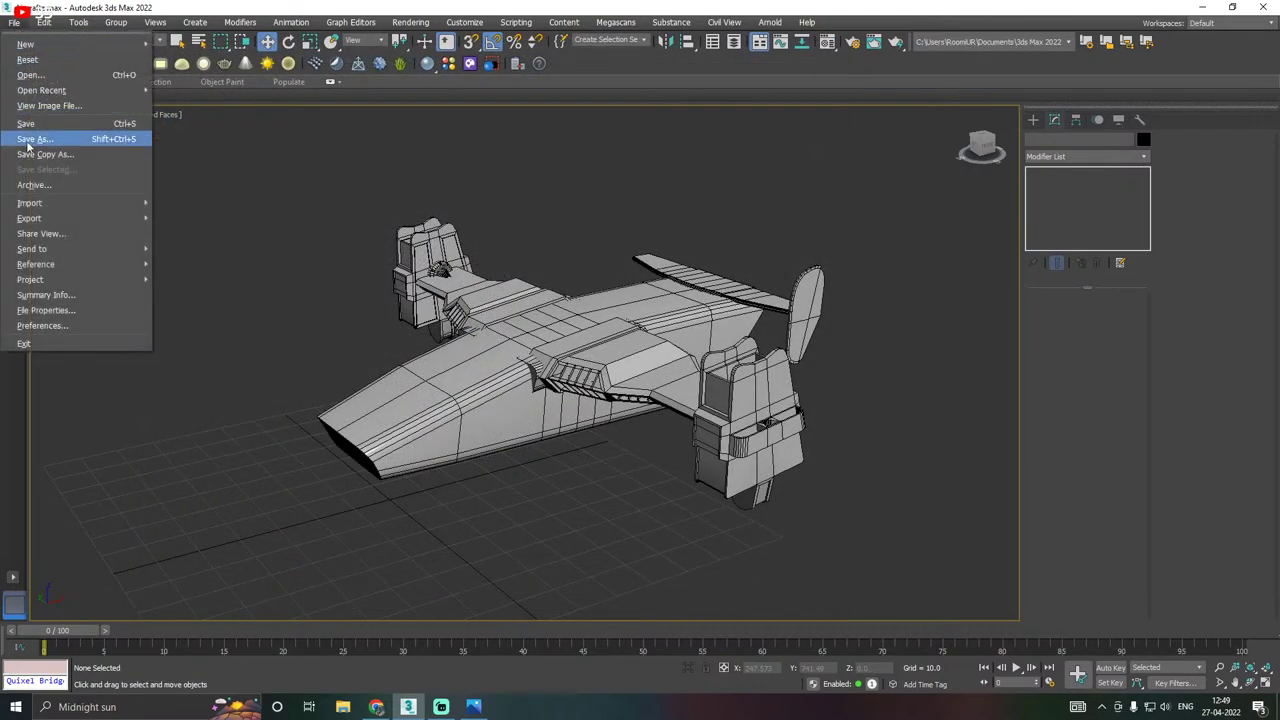
left_click(26, 127)
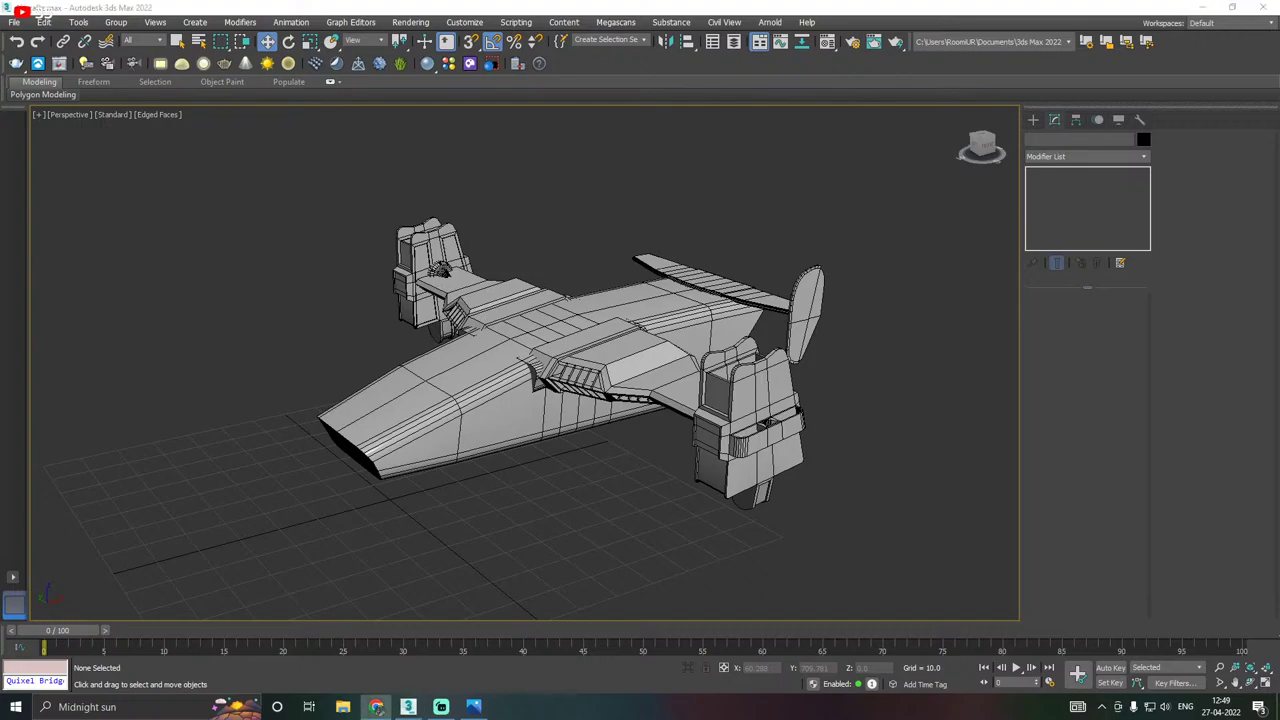
Move the vertices at the middle of the fin's front edge rearward to form a notch where the wing meets it.
middle_click_drag(431, 330, 394, 334)
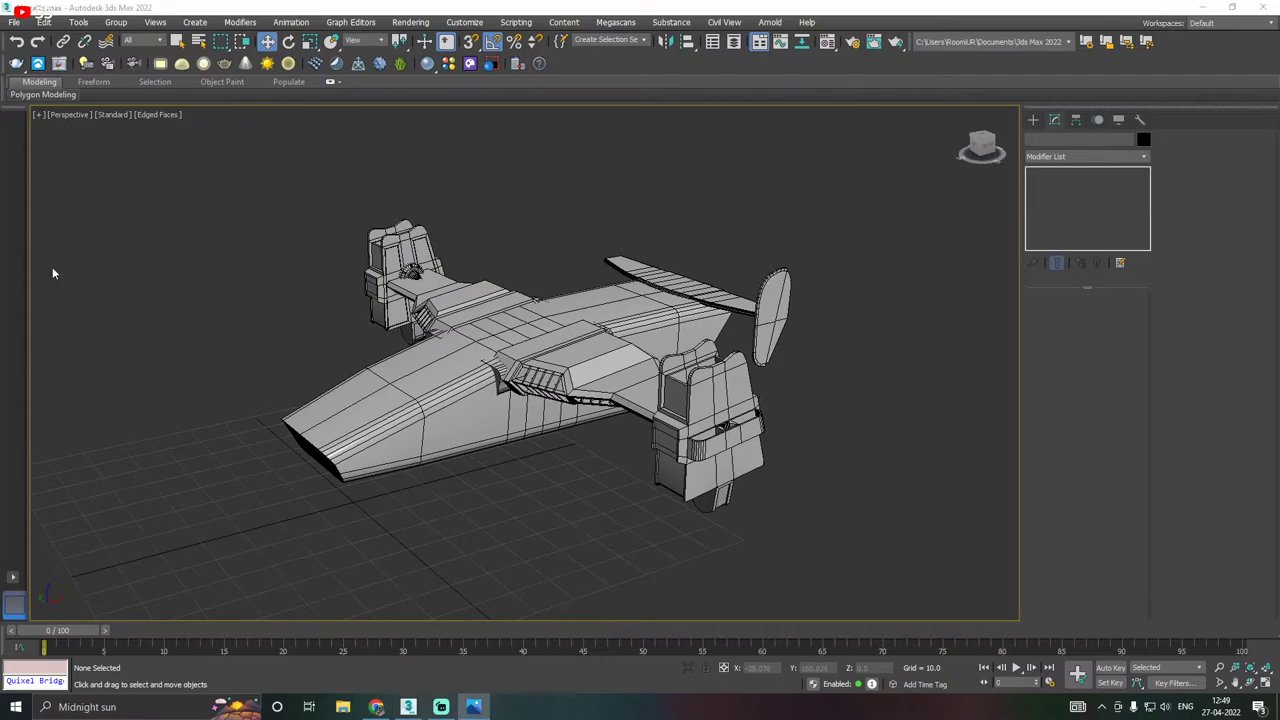
middle_click_drag(583, 259, 645, 334, "alt")
scroll(645, 334, "up", 5)
left_click(640, 334)
scroll(594, 300, "up", 2)
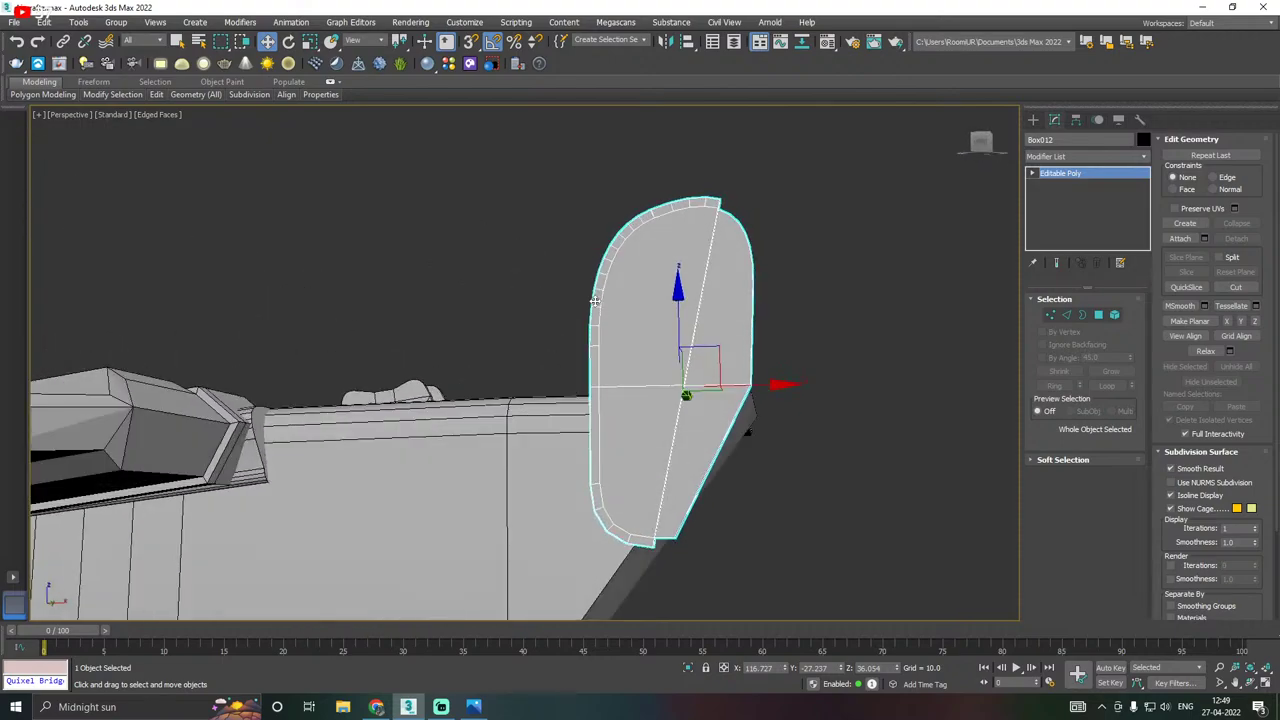
left_click(1052, 315)
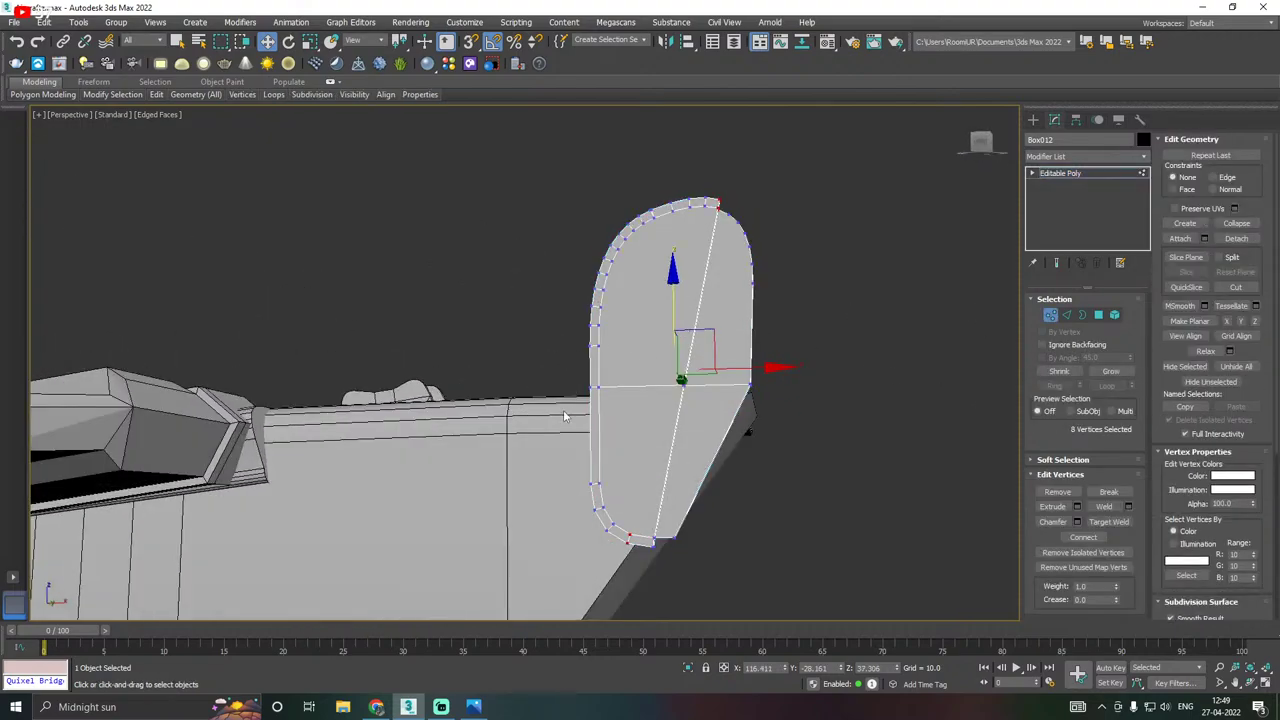
left_click_drag(645, 372, 645, 372)
middle_click_drag(645, 374, 646, 390, "alt")
left_click_drag(685, 388, 712, 388)
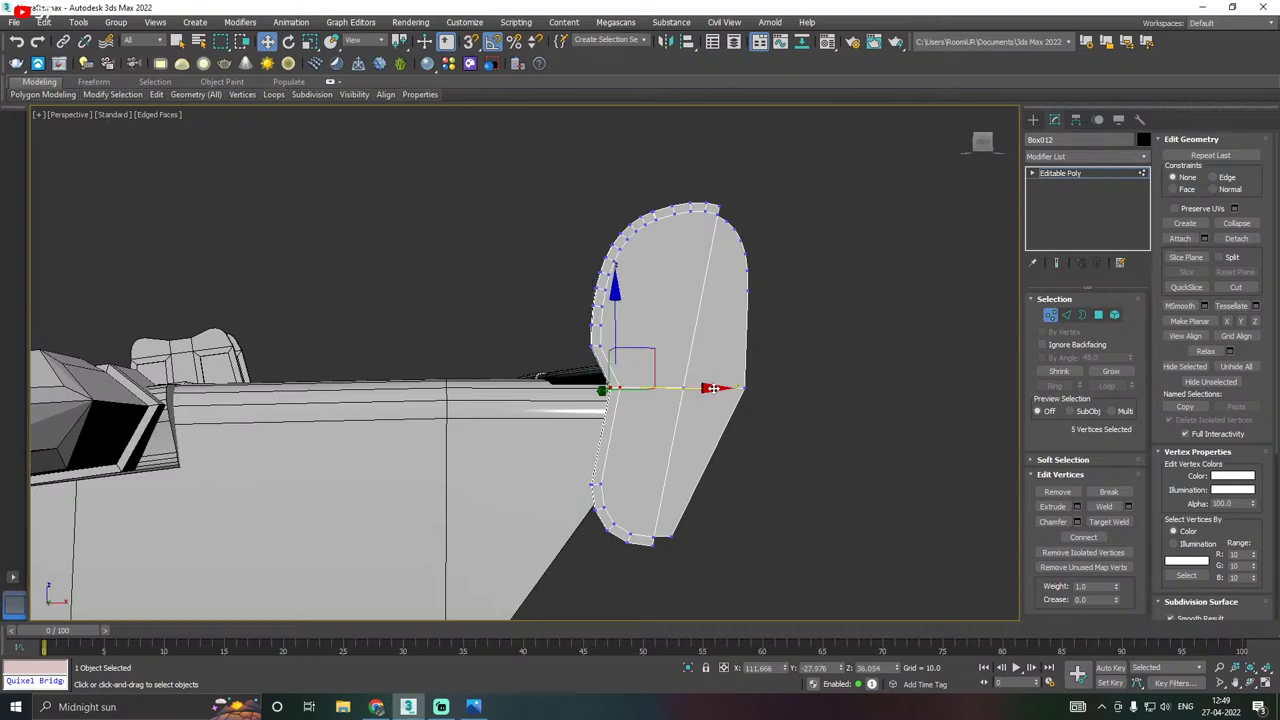
Shift the next two vertex rows above the front notch rearward by about 0.6 and 0.3 to smooth the curve.
scroll(597, 391, "up", 2)
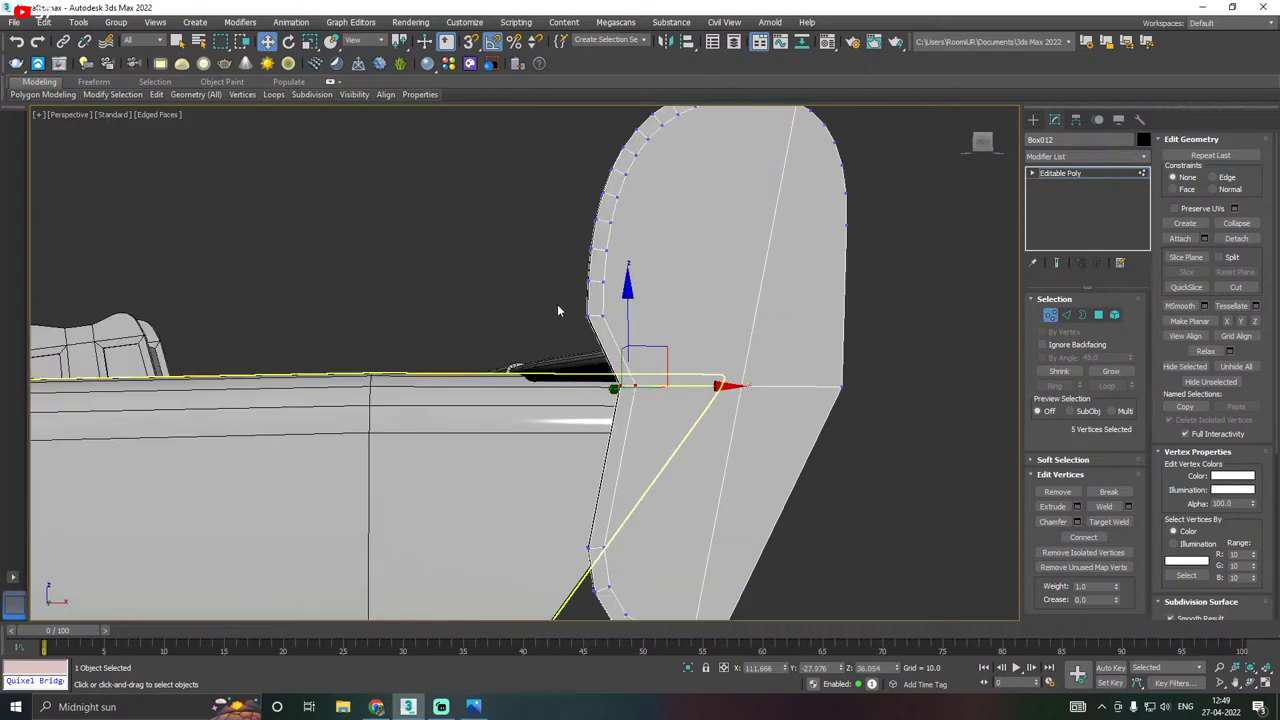
left_click_drag(648, 346, 649, 345)
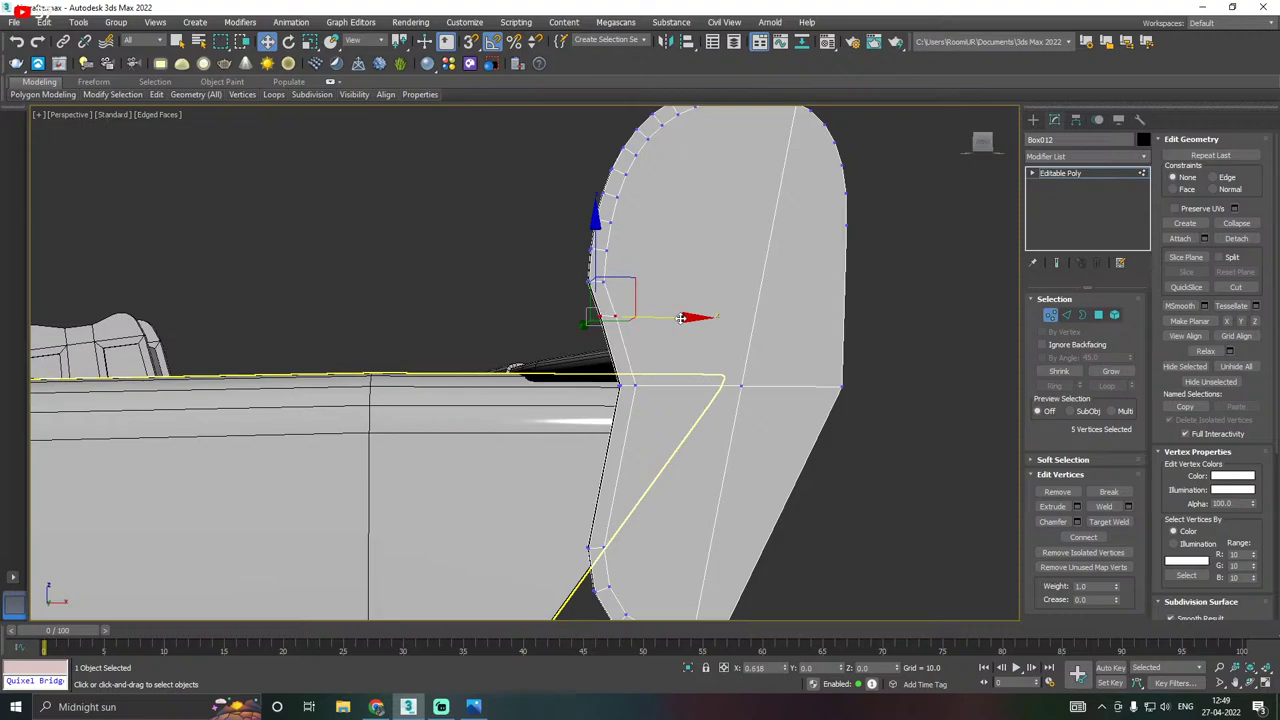
middle_click_drag(682, 319, 671, 394)
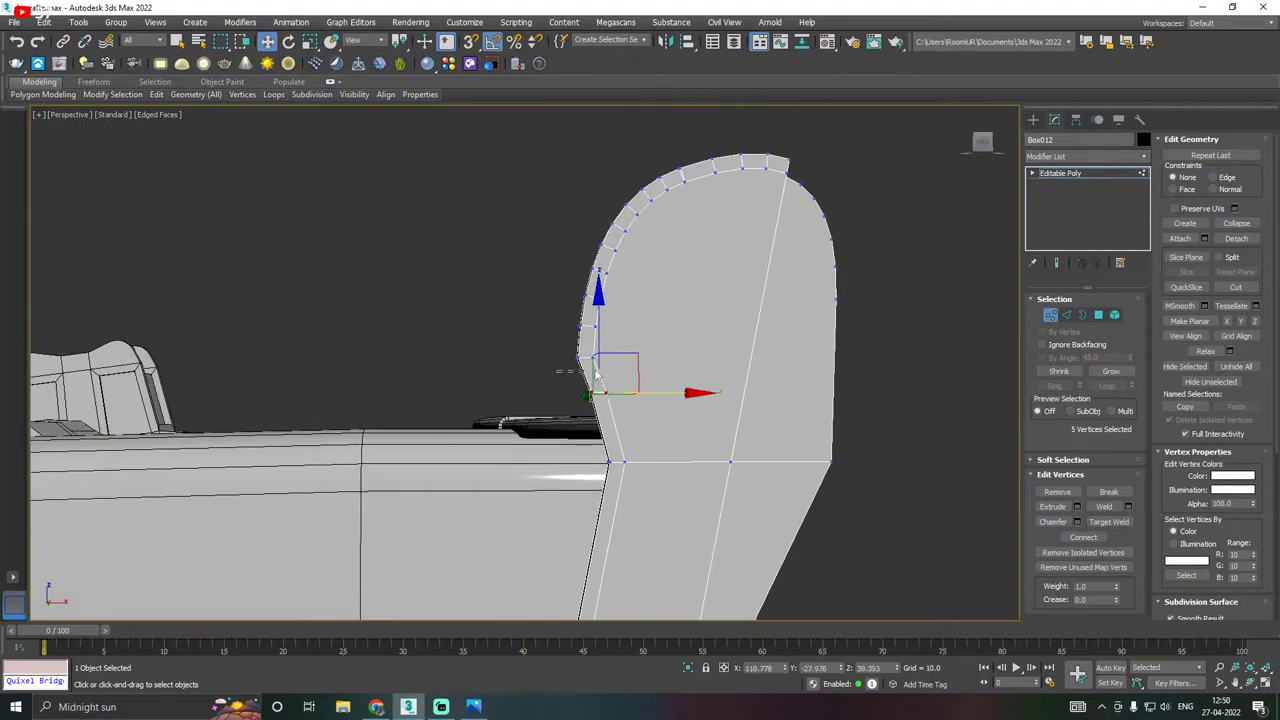
left_click_drag(628, 354, 630, 353)
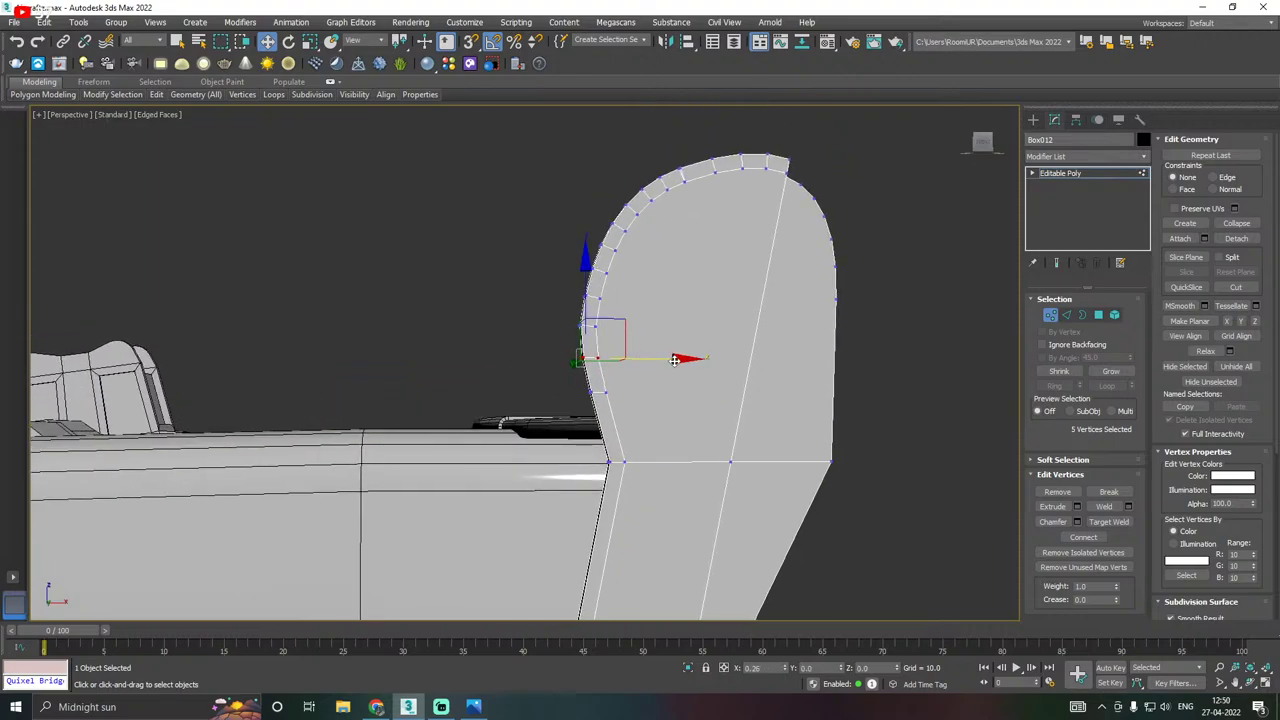
scroll(595, 373, "down", 3)
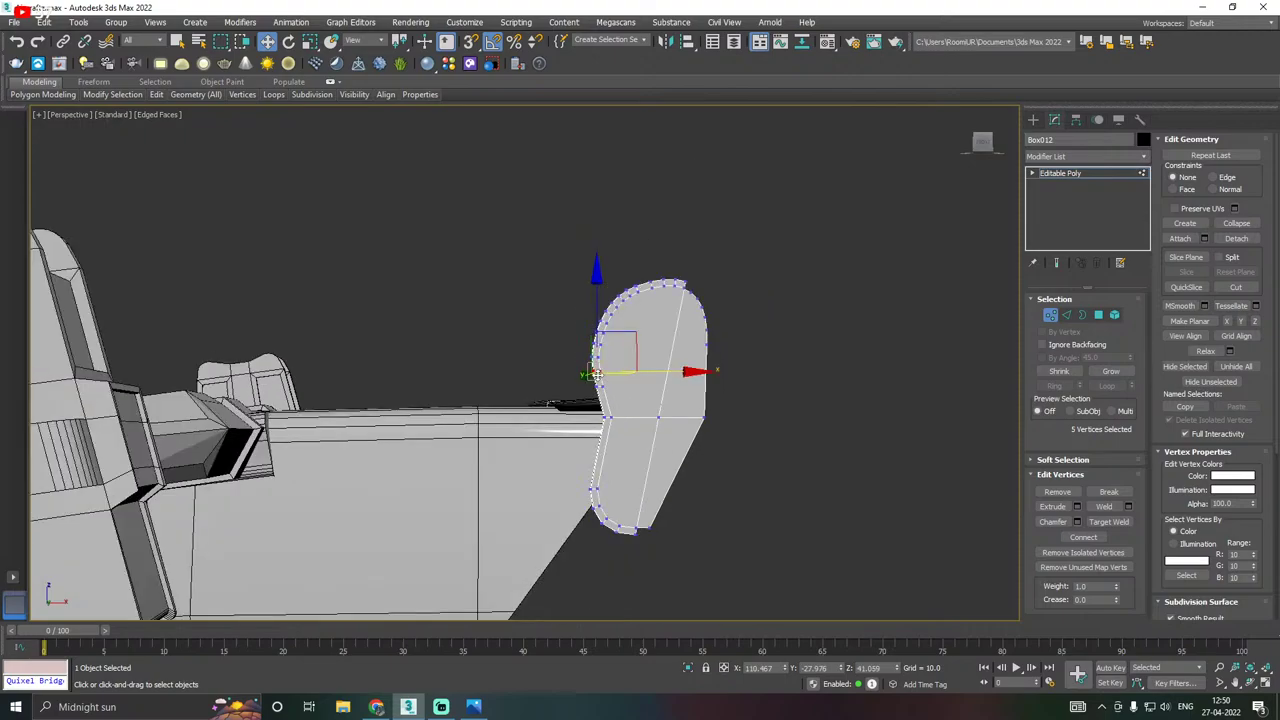
Leave vertex editing and create a 34-sided cylinder of radius about 6.0 and height 0.01 over the fin's upper part in the front view.
mouse_move(652, 409)
middle_mouse_down("alt")
mouse_move(691, 420)
mouse_move(654, 432)
middle_mouse_up("alt")
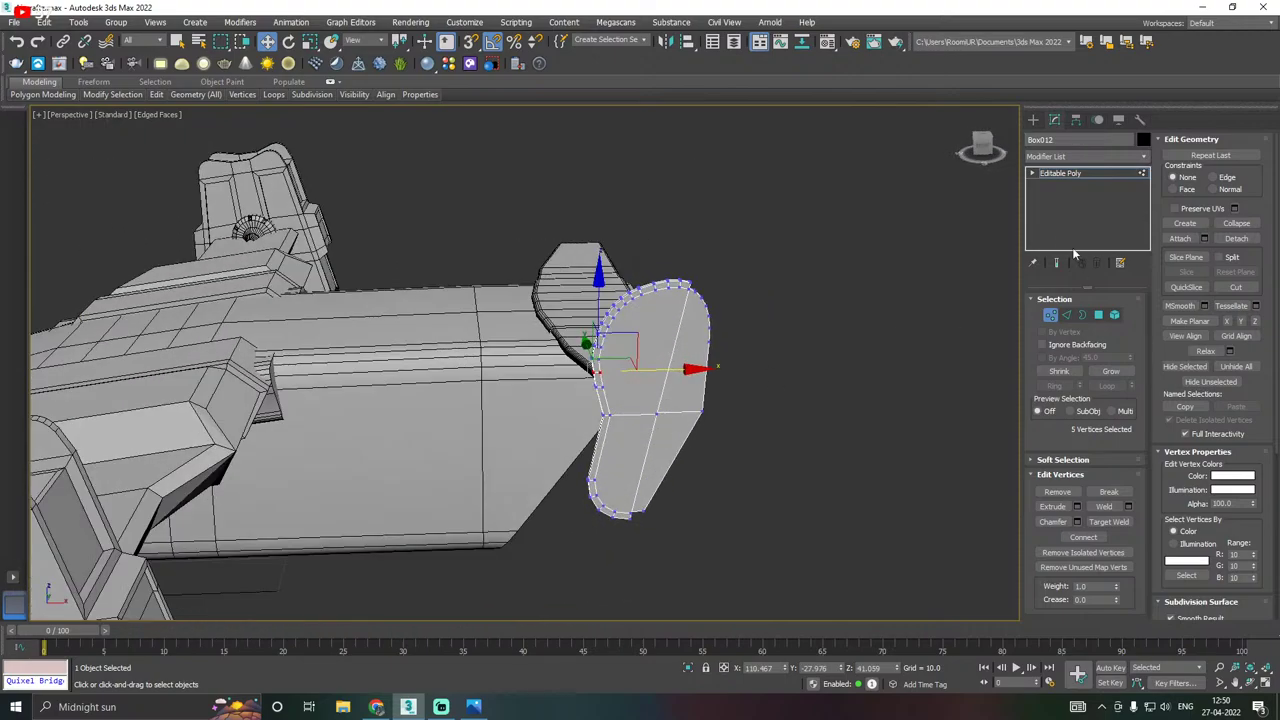
left_click(1062, 175)
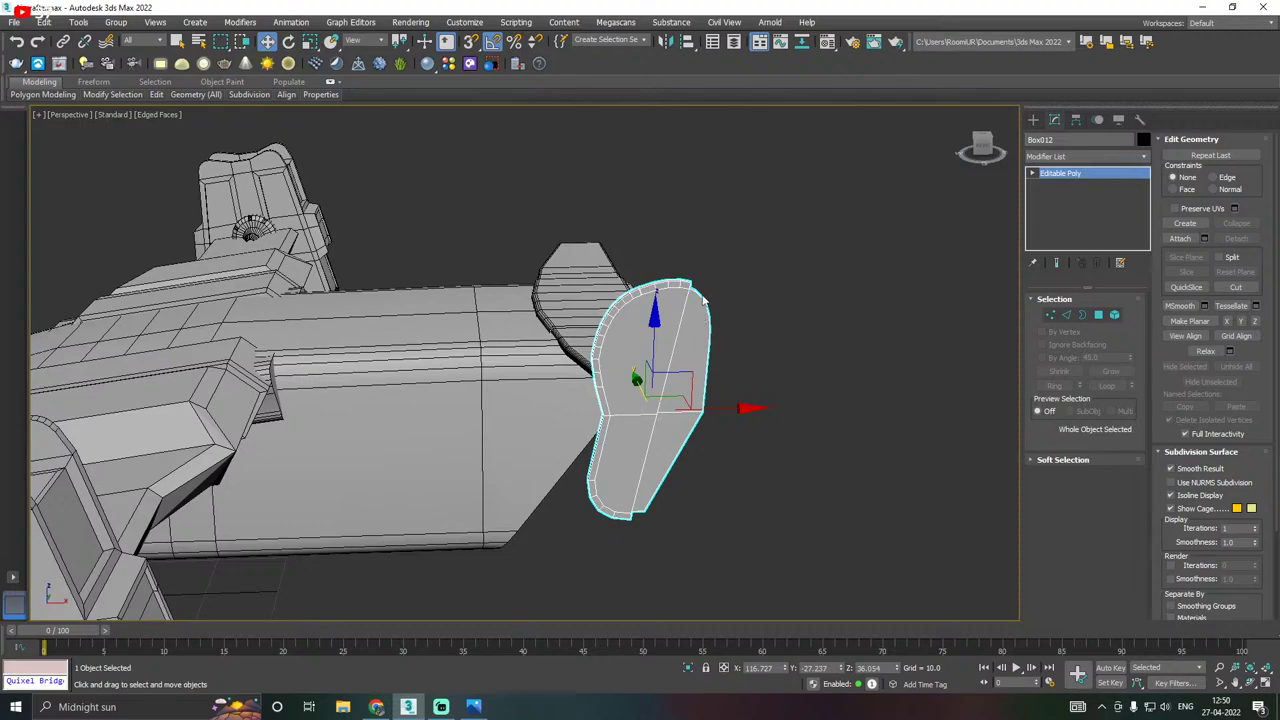
key("f")
middle_click_drag(771, 291, 749, 378)
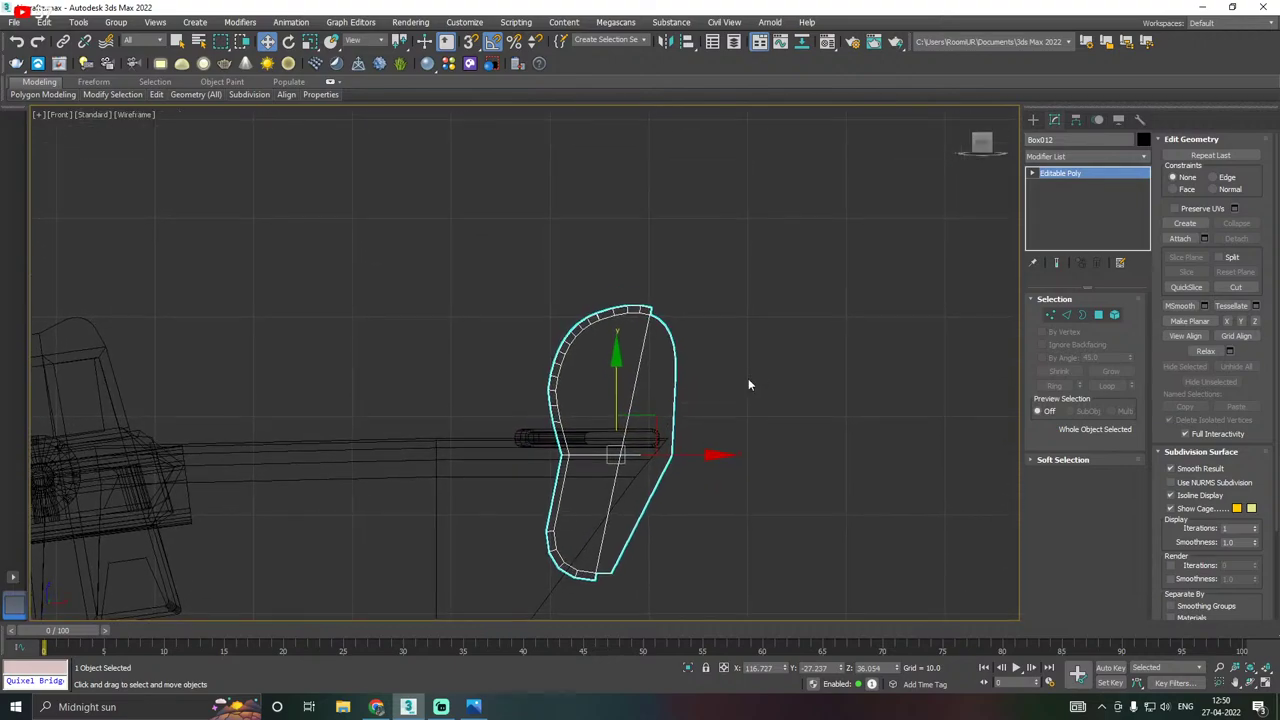
left_click(1033, 119)
left_click(1055, 241)
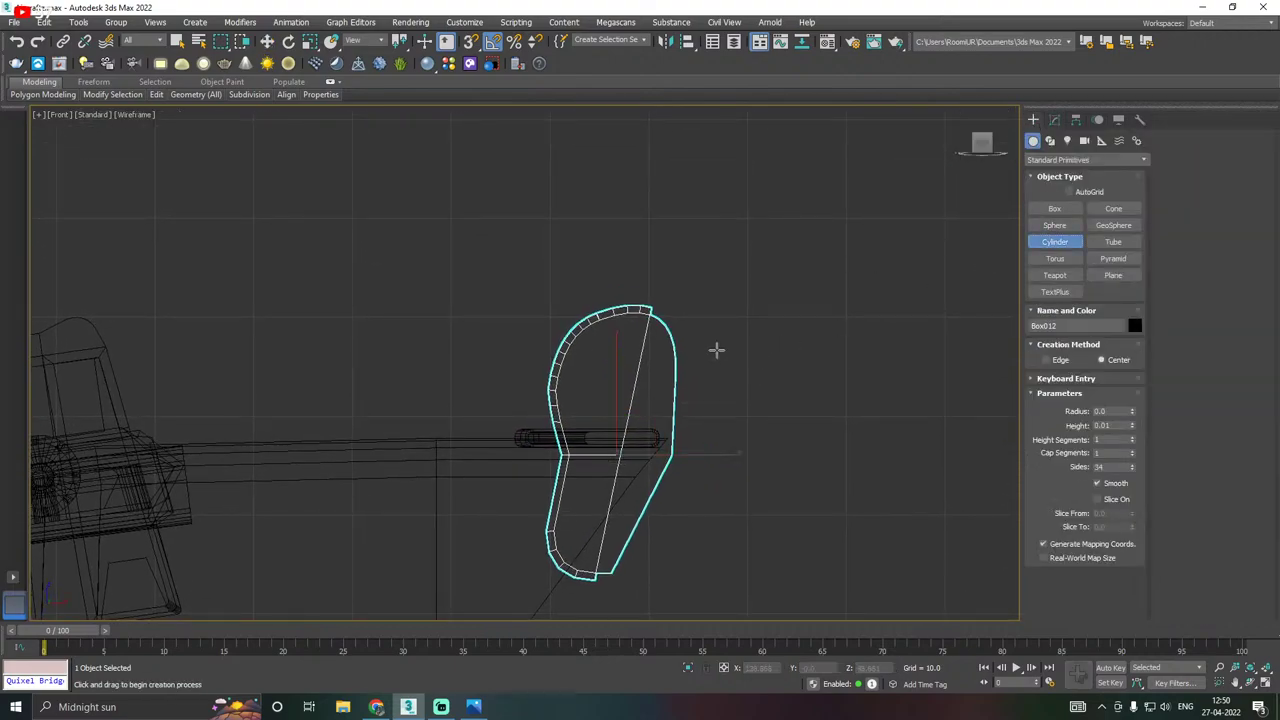
scroll(634, 366, "up", 2)
left_click_drag(638, 365, 718, 390)
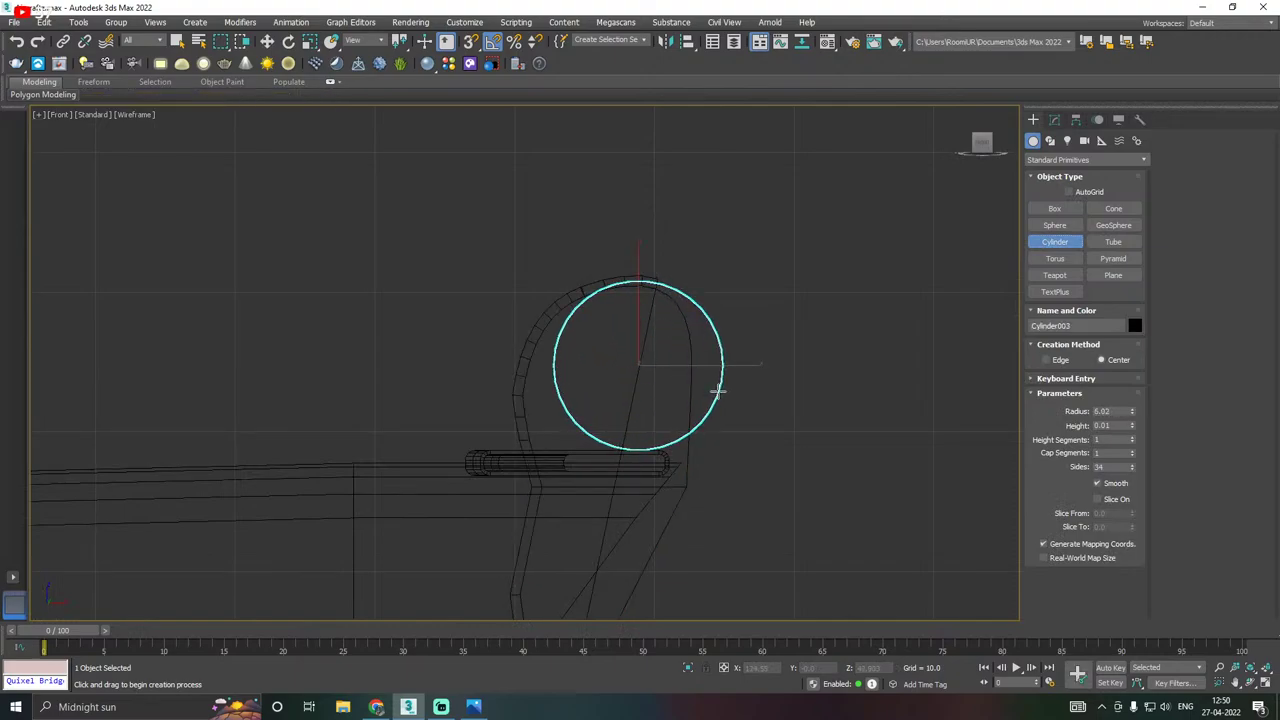
key("w")
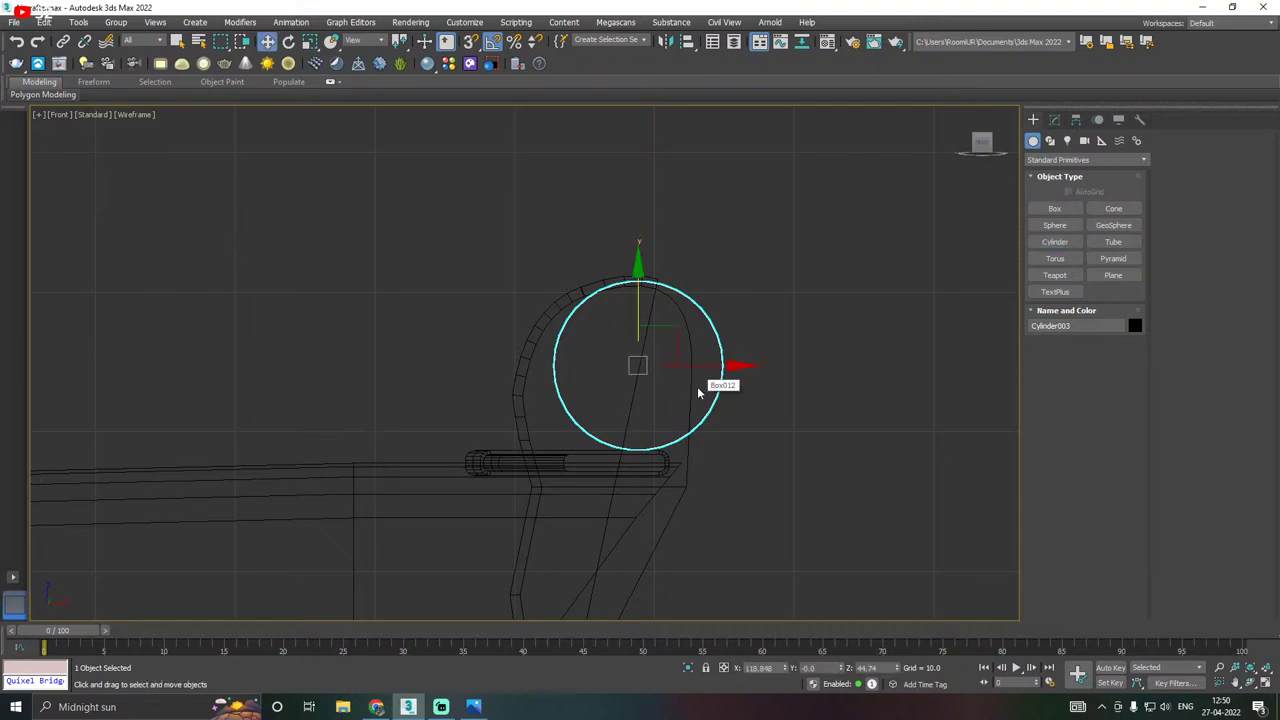
Move the new disc sideways along the Y axis from the aircraft's centreline to the upper part of the tail wing's fin.
key("p")
mouse_move(629, 349)
middle_mouse_down("alt")
mouse_move(669, 363)
mouse_move(595, 276)
middle_mouse_up("alt")
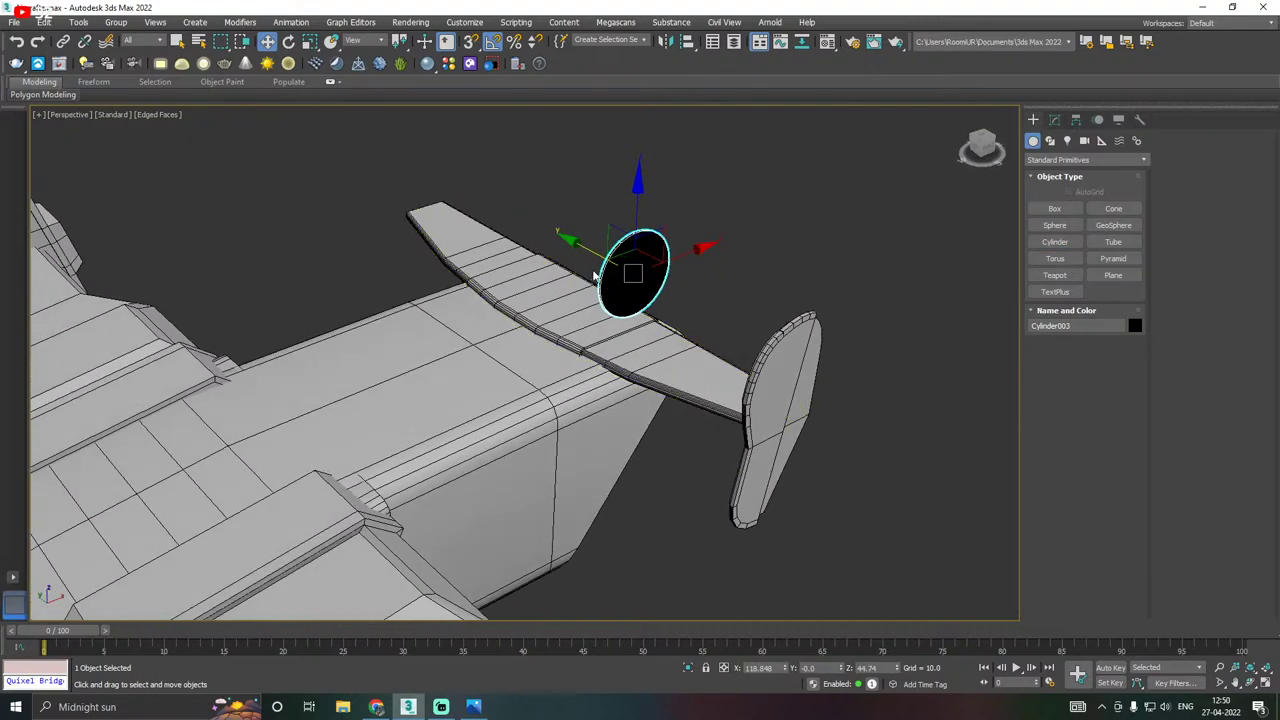
left_click_drag(583, 247, 785, 316)
middle_click_drag(760, 340, 665, 382, "alt")
scroll(665, 380, "up", 3)
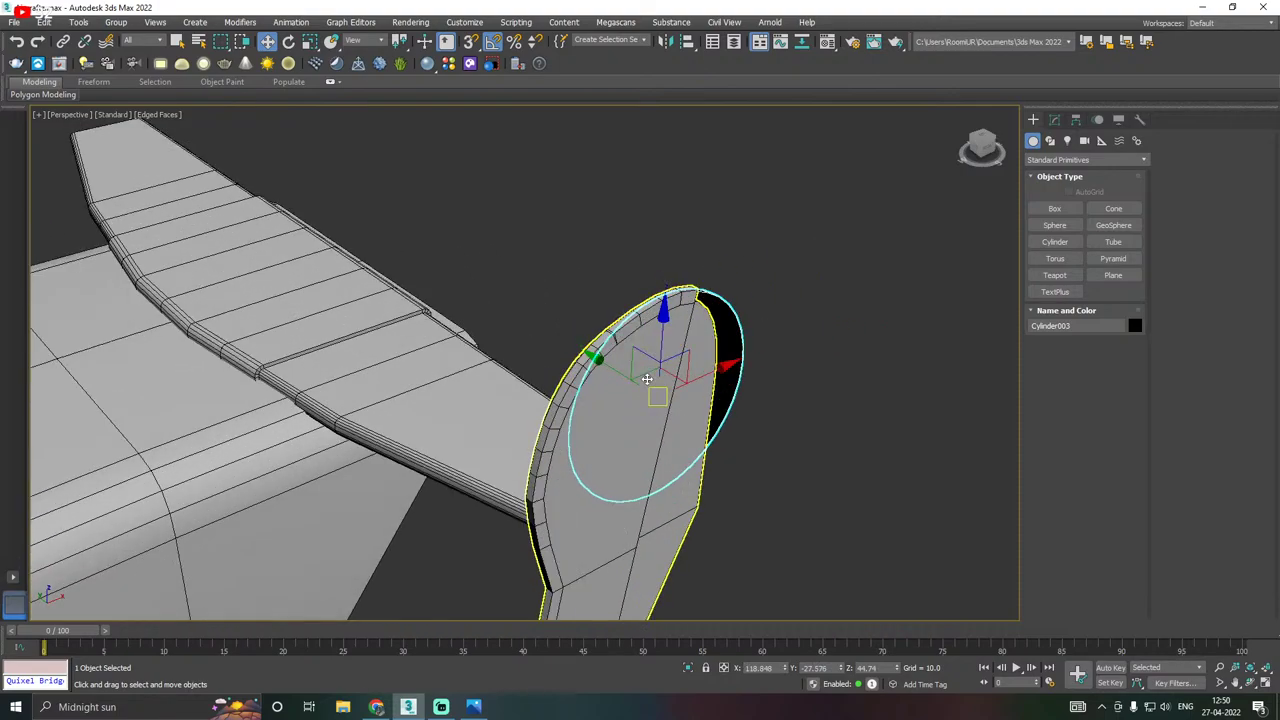
Assign the 01 - Default material to the disc and shift it slightly outward from the fin's face.
key("m")
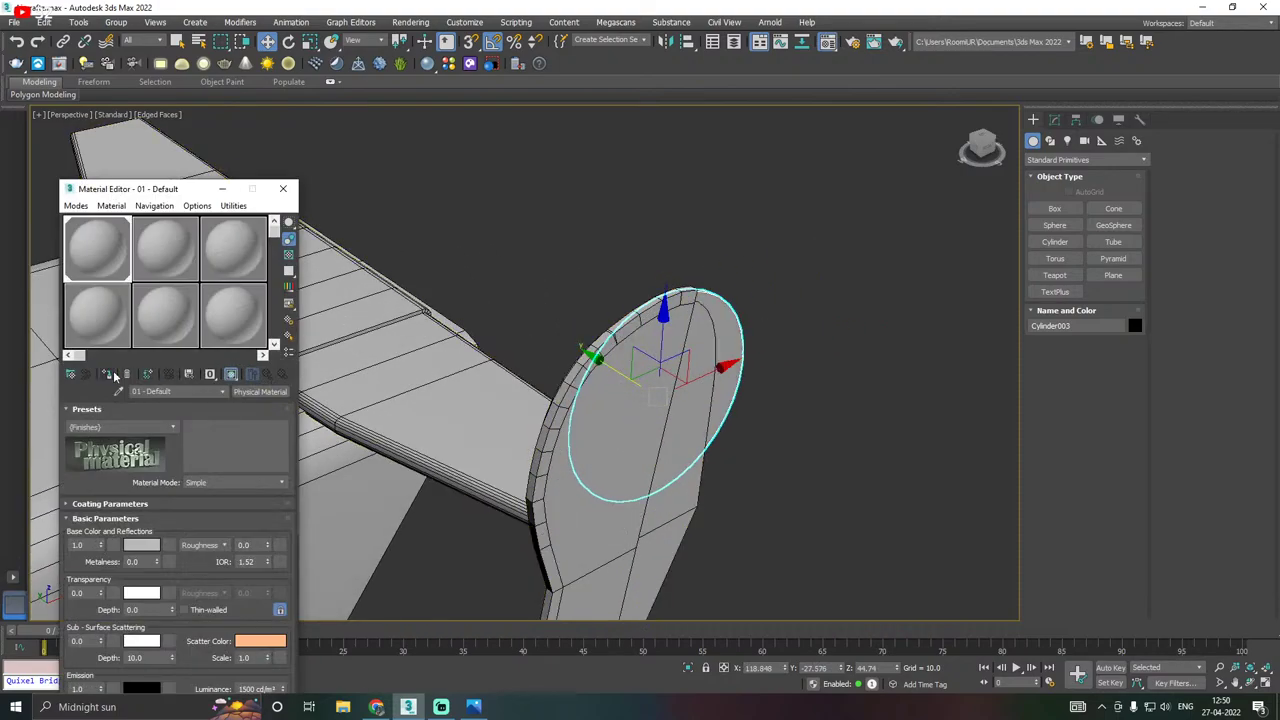
key("m")
middle_click_drag(658, 432, 600, 409)
mouse_move(556, 341)
left_mouse_down()
mouse_move(574, 349)
mouse_move(547, 352)
mouse_move(561, 344)
left_mouse_up()
Thicken the disc to a height of about 1.03 and shift it rearward by about 1 unit, seated into the fin.
left_click(1055, 120)
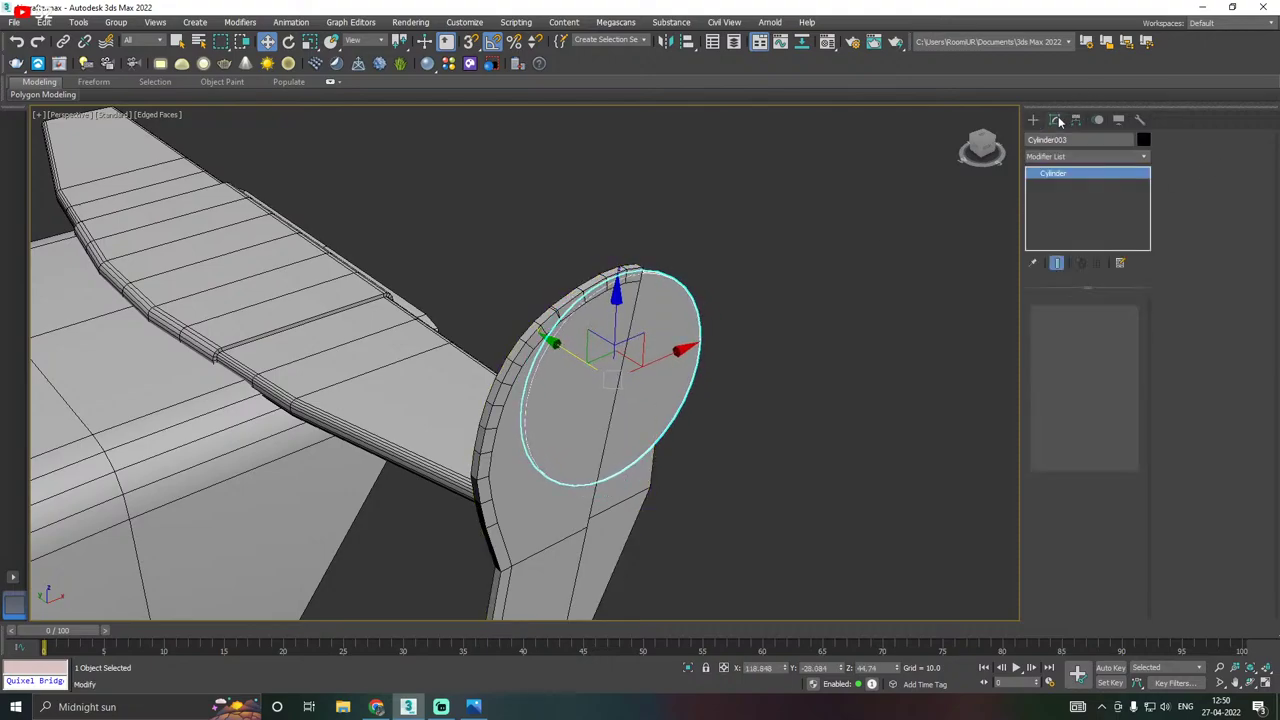
left_click_drag(1132, 332, 1106, 279)
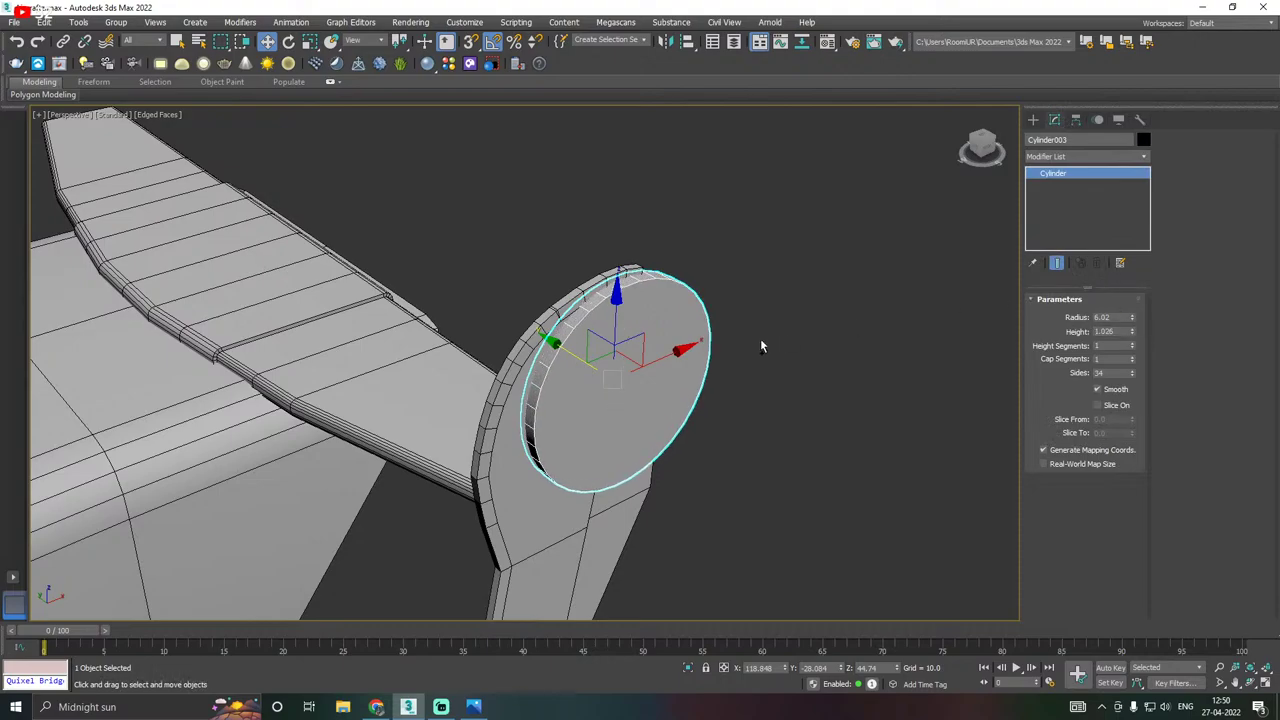
middle_click_drag(760, 343, 677, 318, "alt")
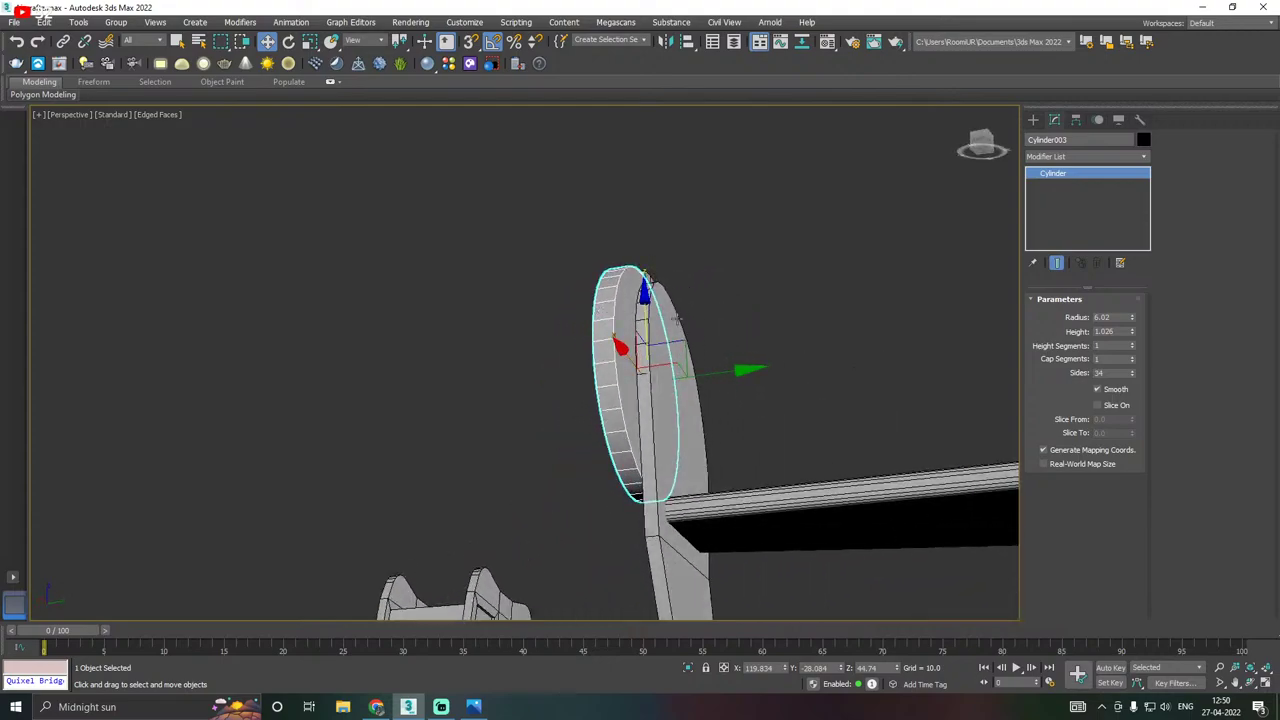
middle_click_drag(720, 383, 920, 411, "alt")
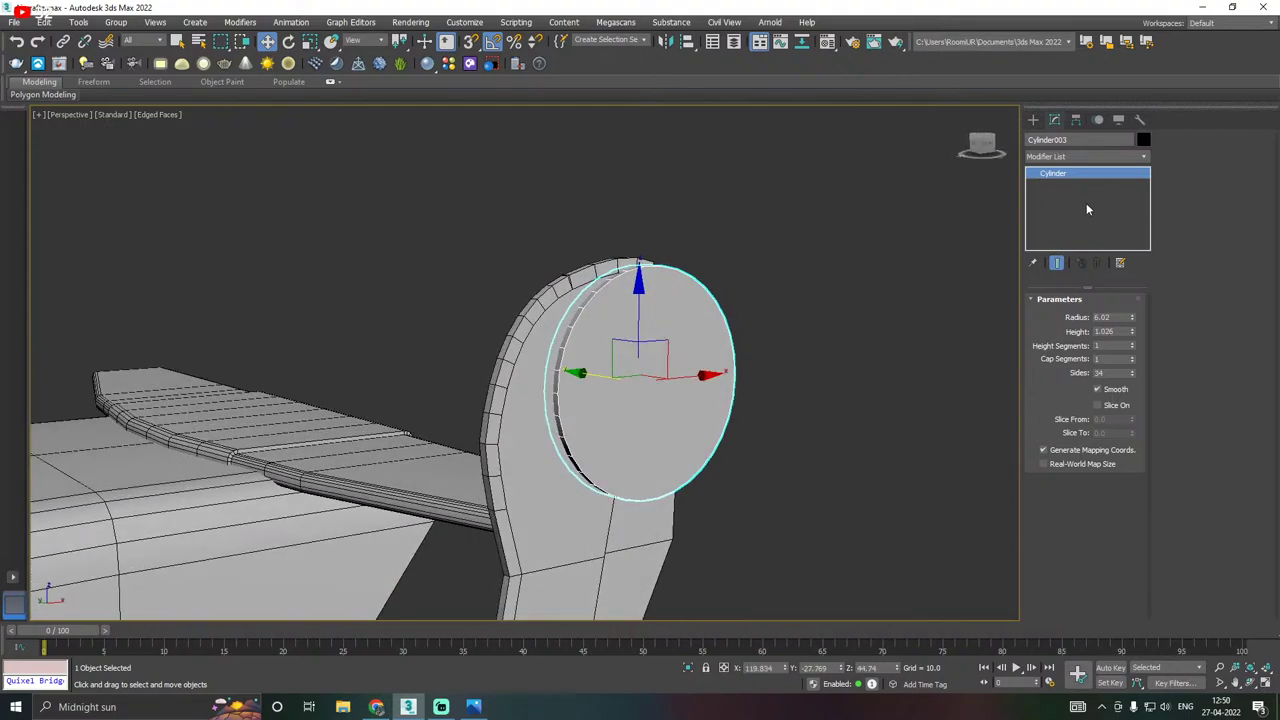
Resize the disc to radius about 4.88 and height about 1.72, raise it by about 1.4, and convert it to Editable Poly.
scroll(765, 290, "down", 6)
middle_click_drag(770, 295, 730, 313, "alt")
scroll(730, 313, "up", 3)
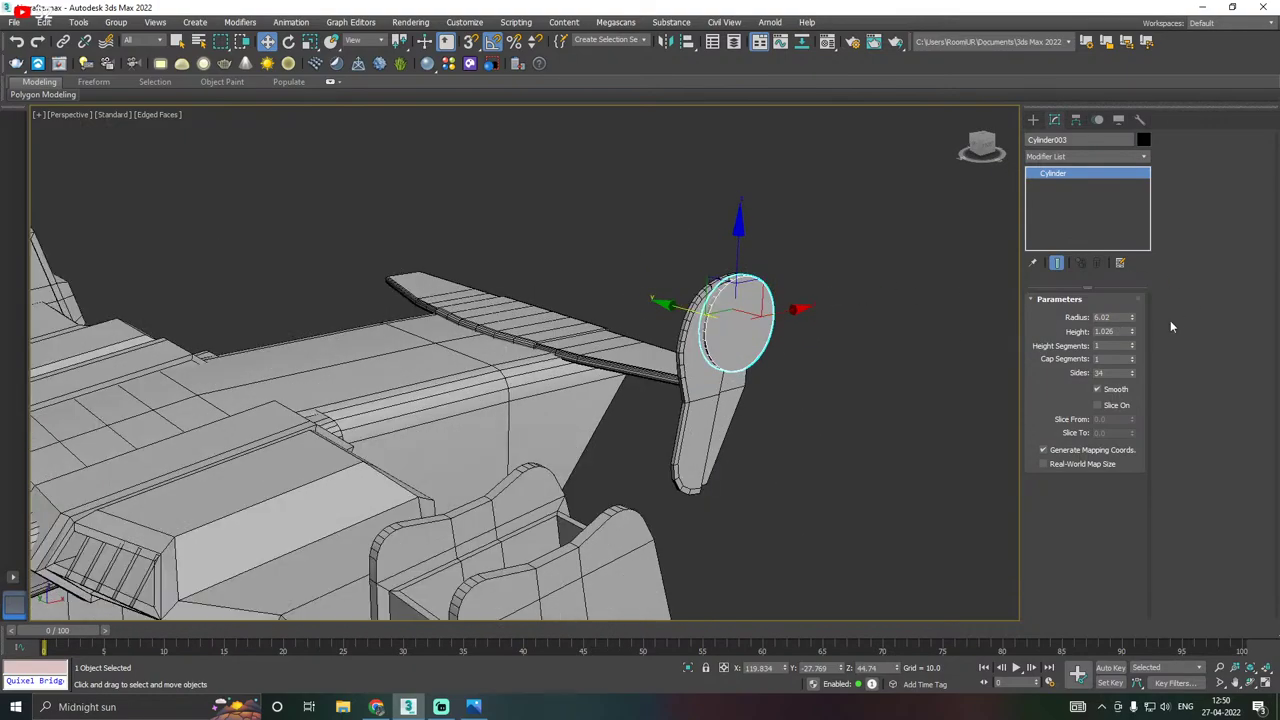
scroll(942, 328, "up", 2)
left_click_drag(1133, 317, 1132, 325)
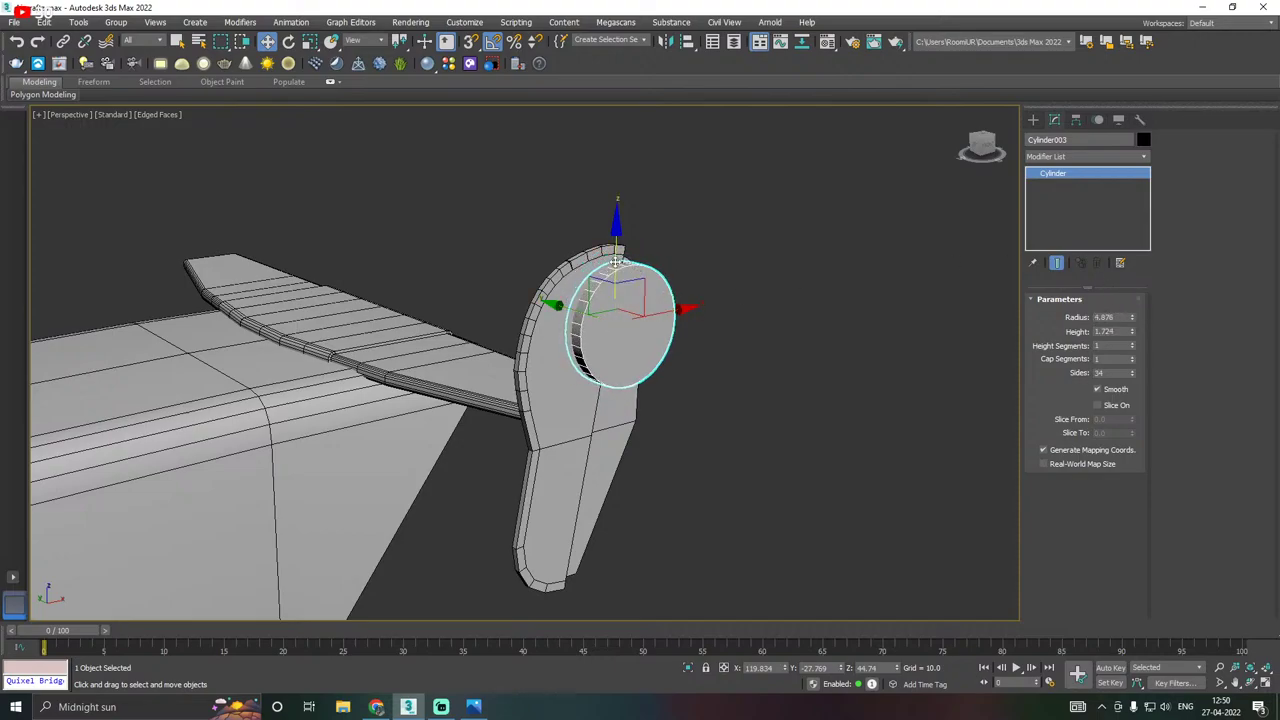
left_click_drag(616, 263, 616, 234)
right_click(1106, 187)
left_click(1144, 281)
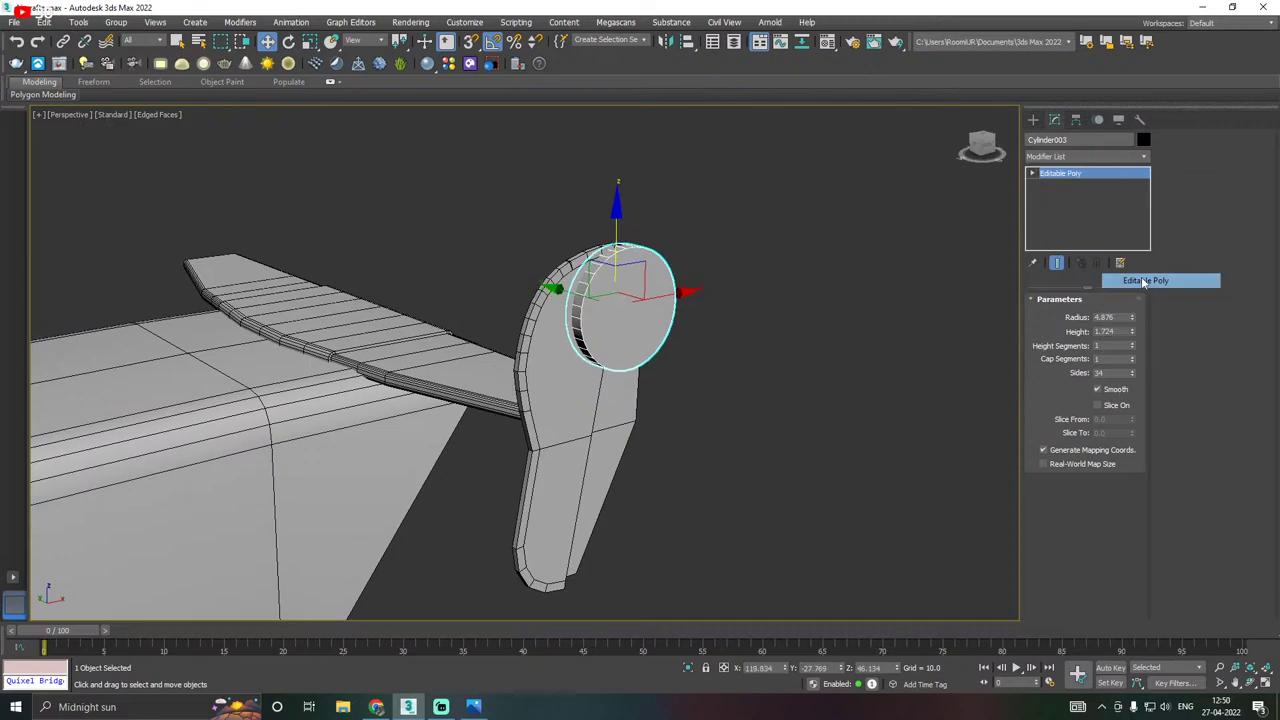
Bevel the disc's outer face outward by a height of about 0.94 with a slightly reduced outline.
scroll(618, 313, "up", 5)
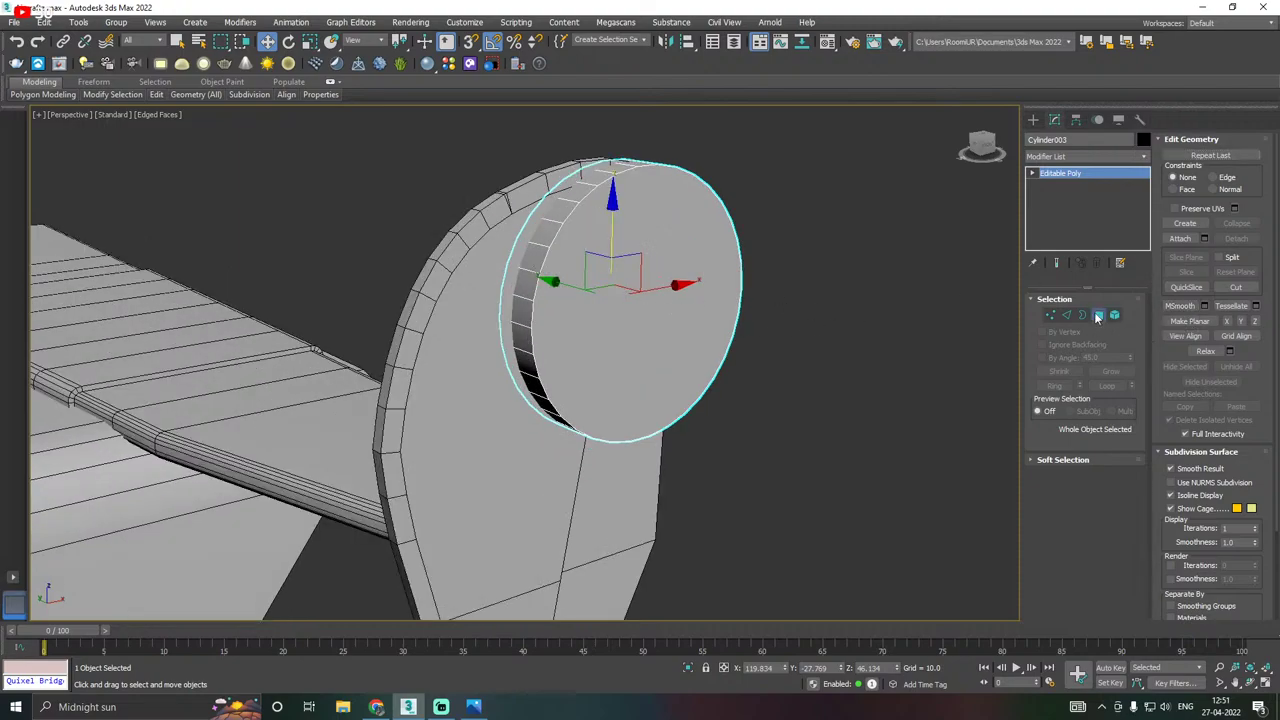
left_click(1098, 315)
left_click(632, 307)
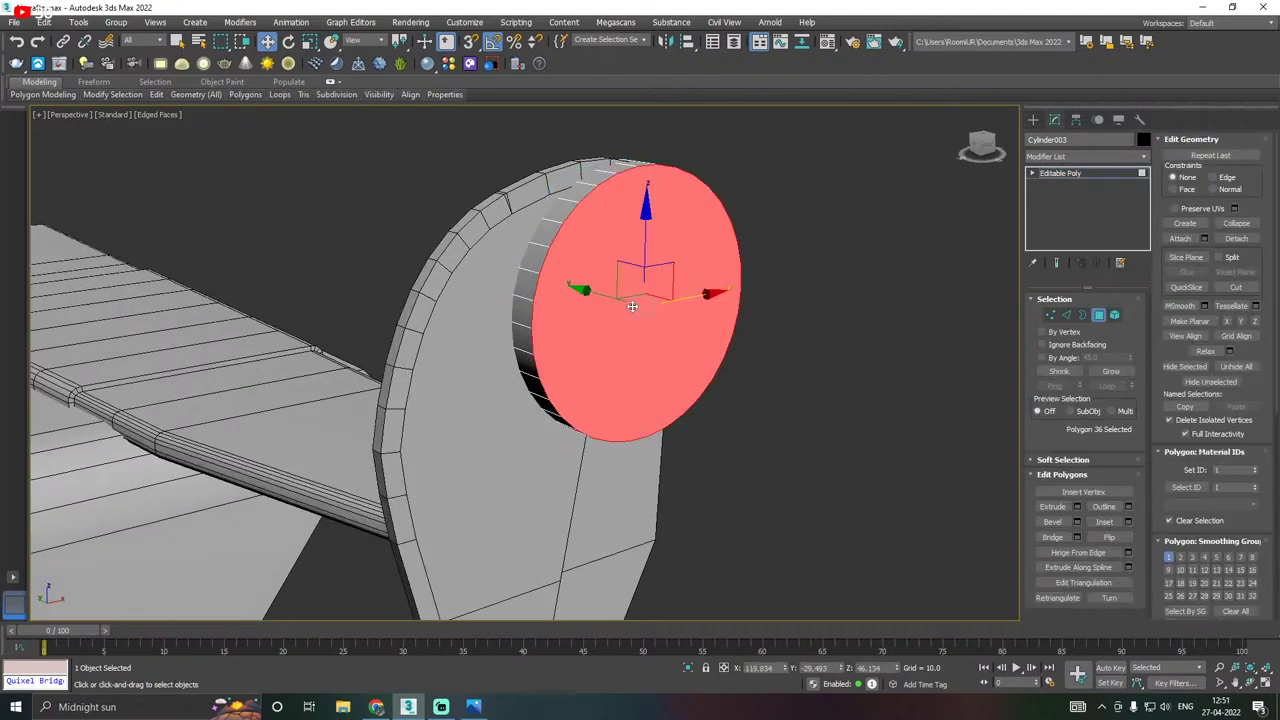
left_click(1077, 521)
left_click_drag(796, 343, 803, 374)
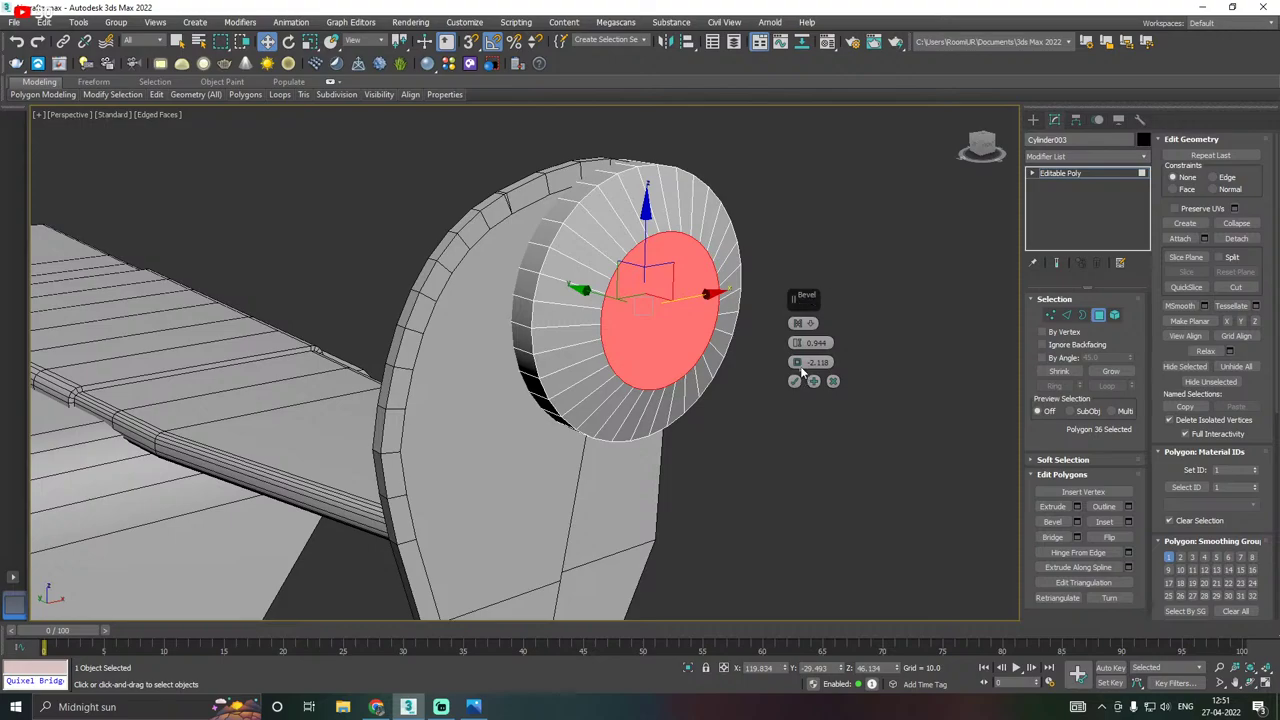
key("ctrl+z")
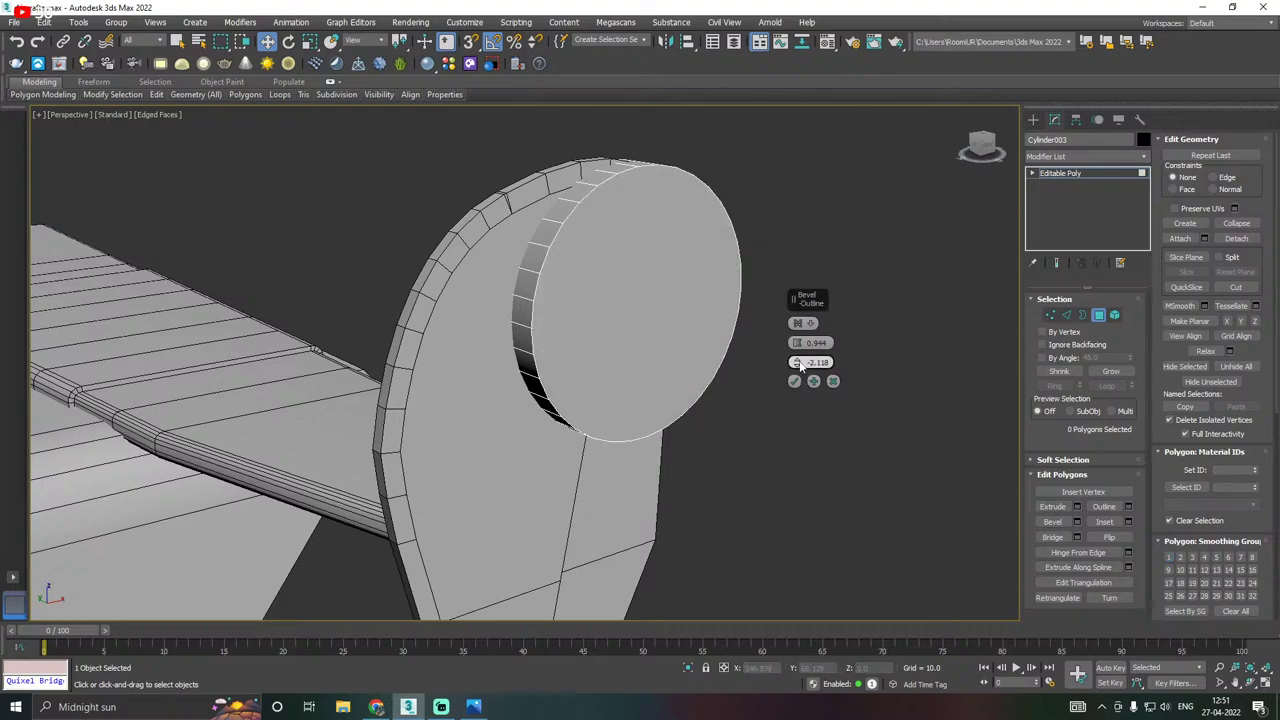
left_click(18, 42)
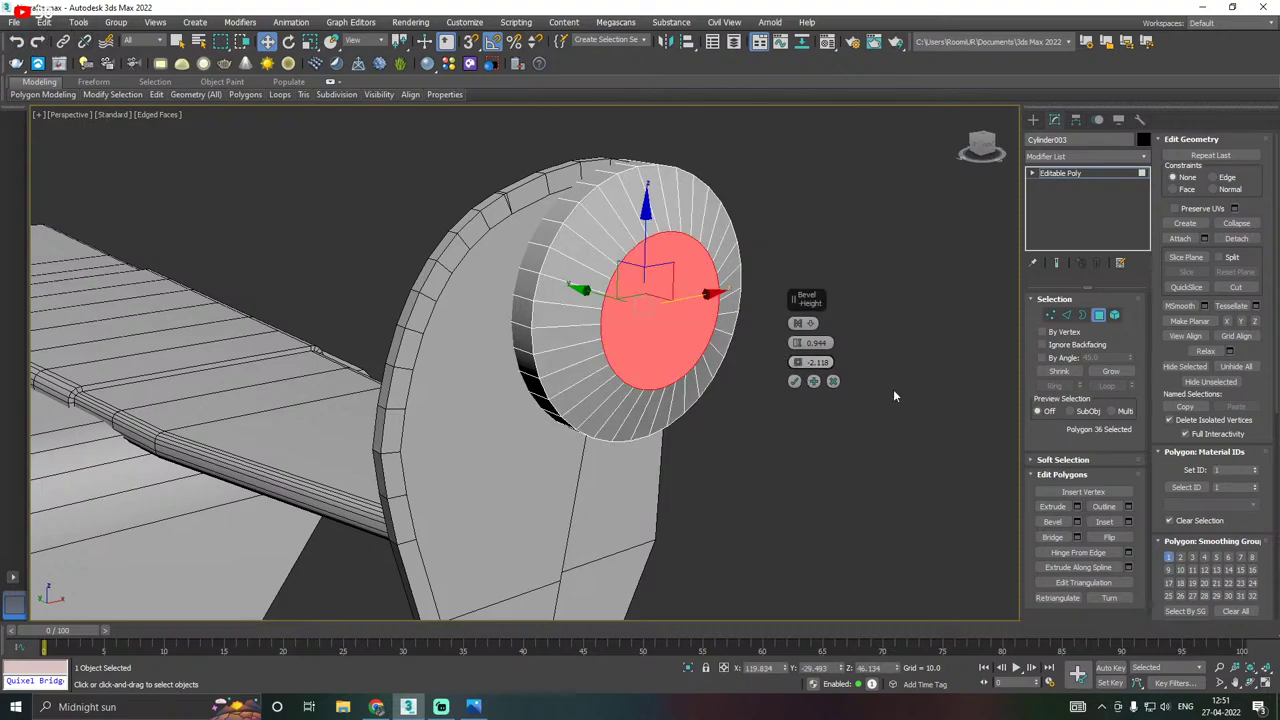
left_click_drag(801, 370, 797, 366)
left_click(794, 381)
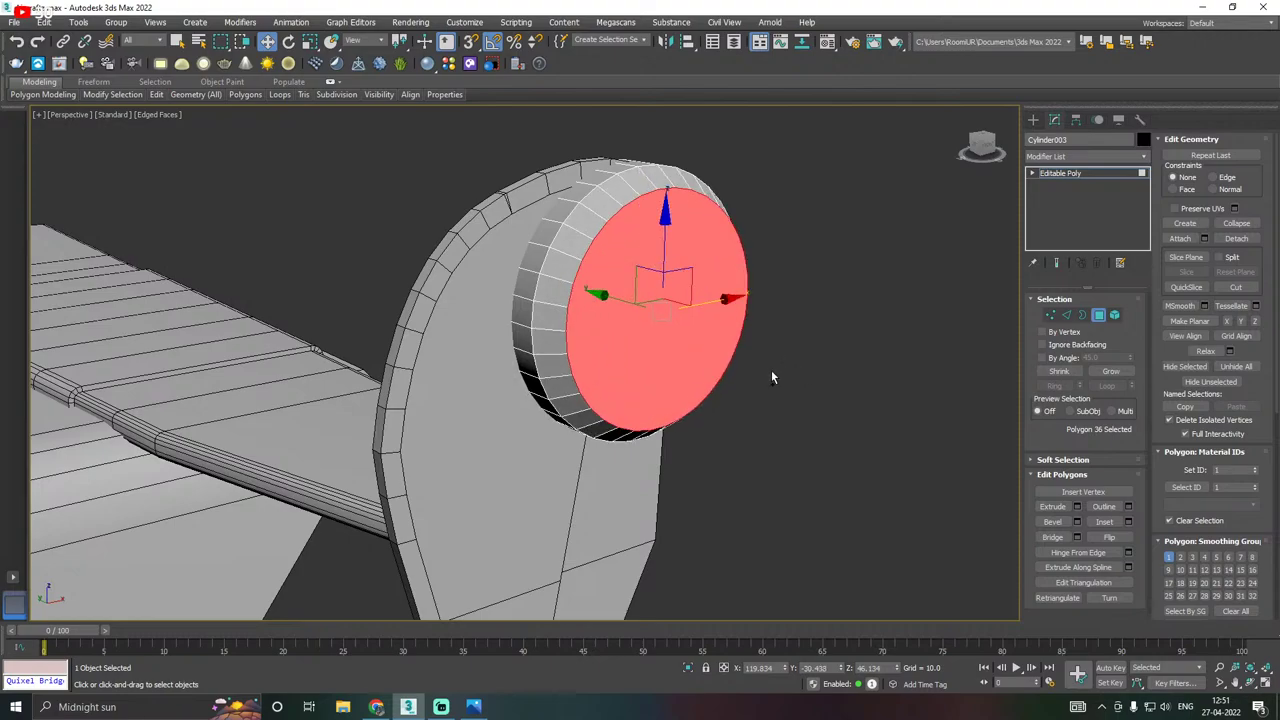
Inset the disc's outer face by about 2.9 to leave a small circle at its centre.
middle_click_drag(771, 370, 715, 367, "alt")
middle_click_drag(793, 354, 818, 349, "alt")
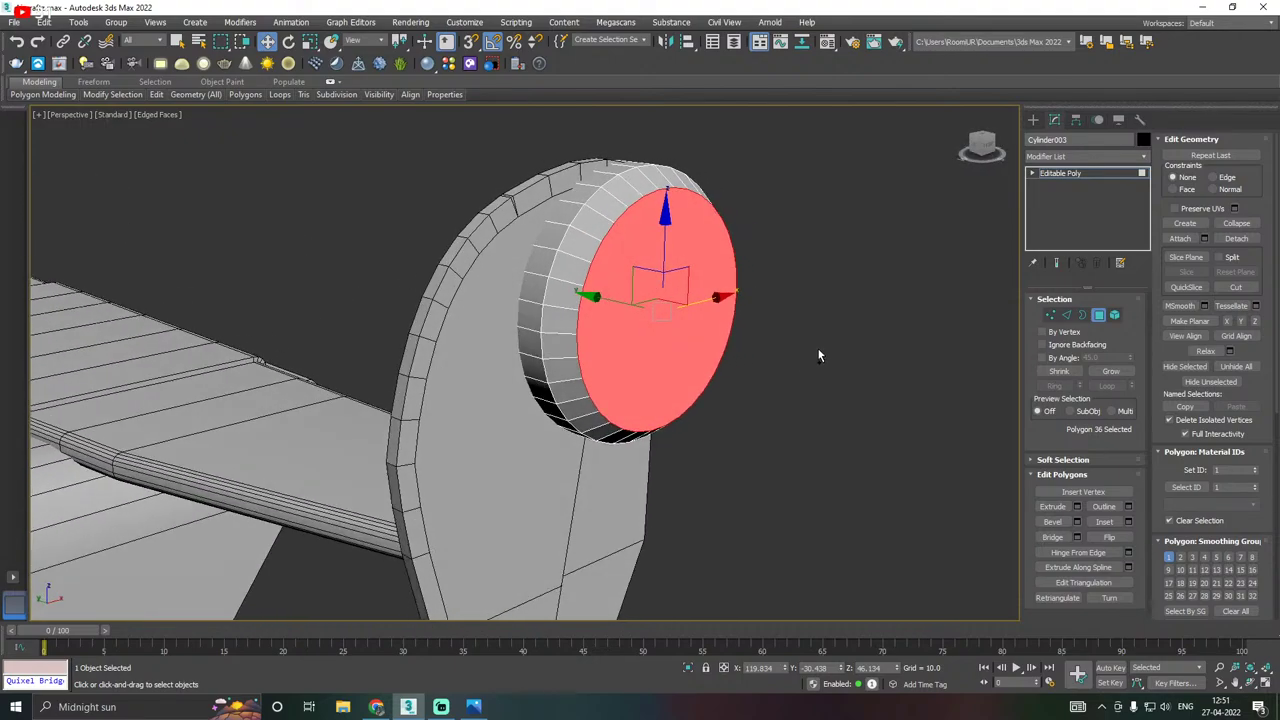
left_click(1128, 523)
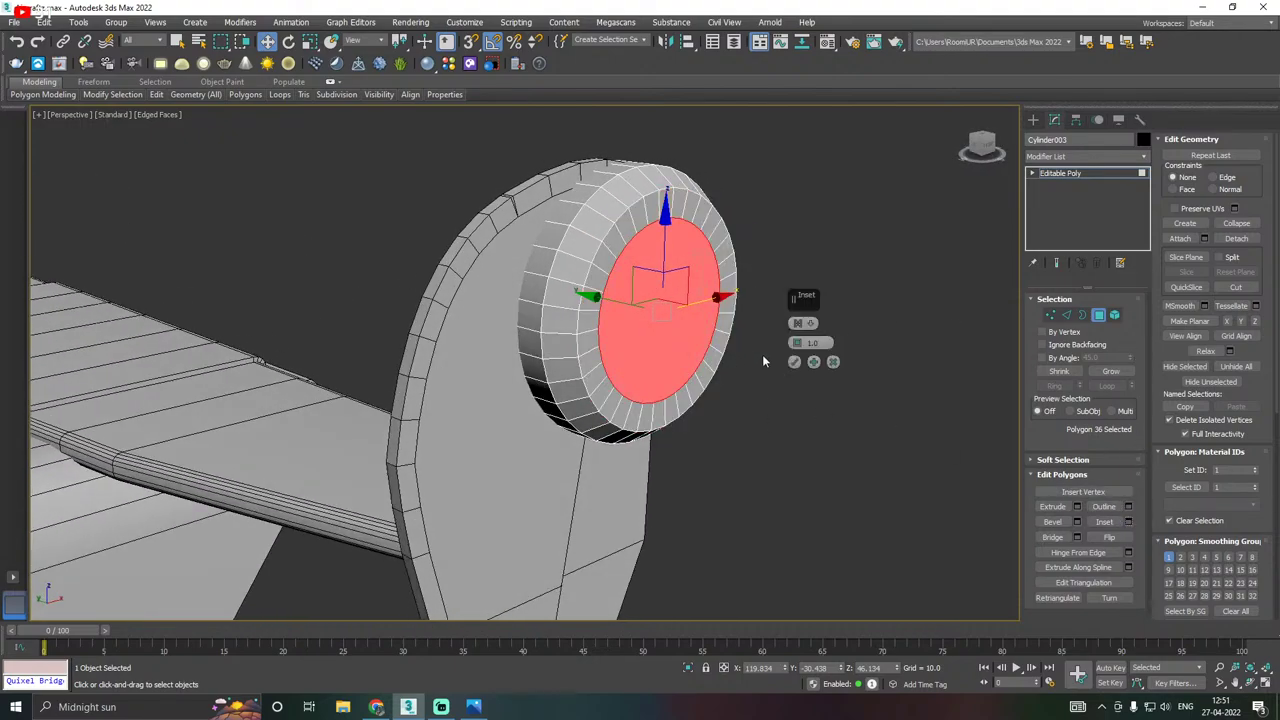
left_click_drag(796, 343, 796, 355)
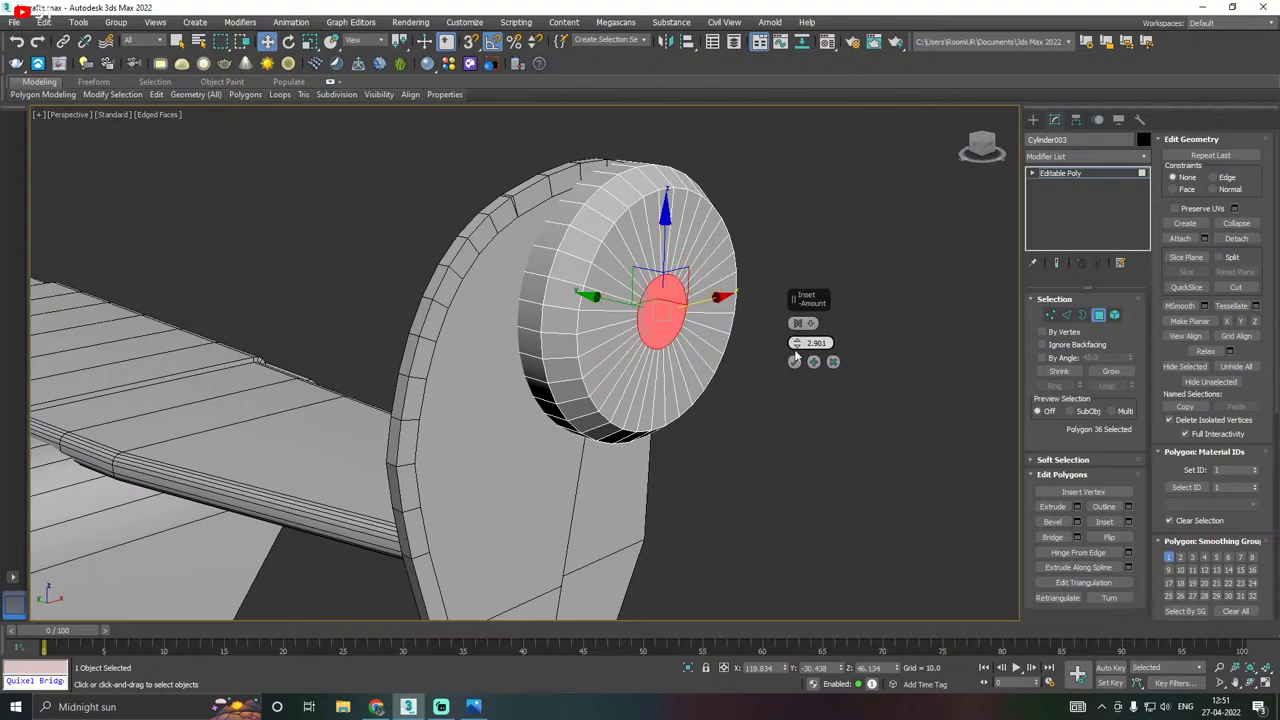
left_click(794, 362)
middle_click_drag(790, 364, 705, 350, "alt")
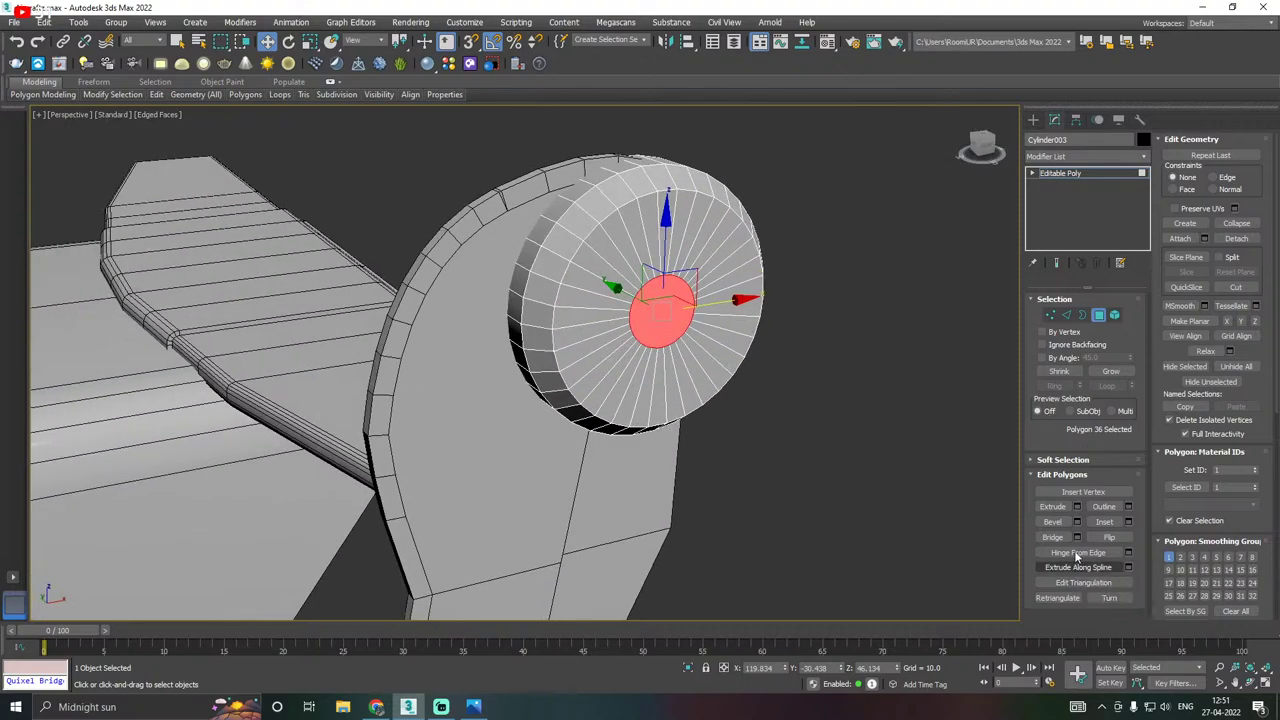
Extrude the small central circle inward by about 0.17 to form a shallow recess.
left_click(1077, 507)
middle_click_drag(987, 464, 792, 360, "alt")
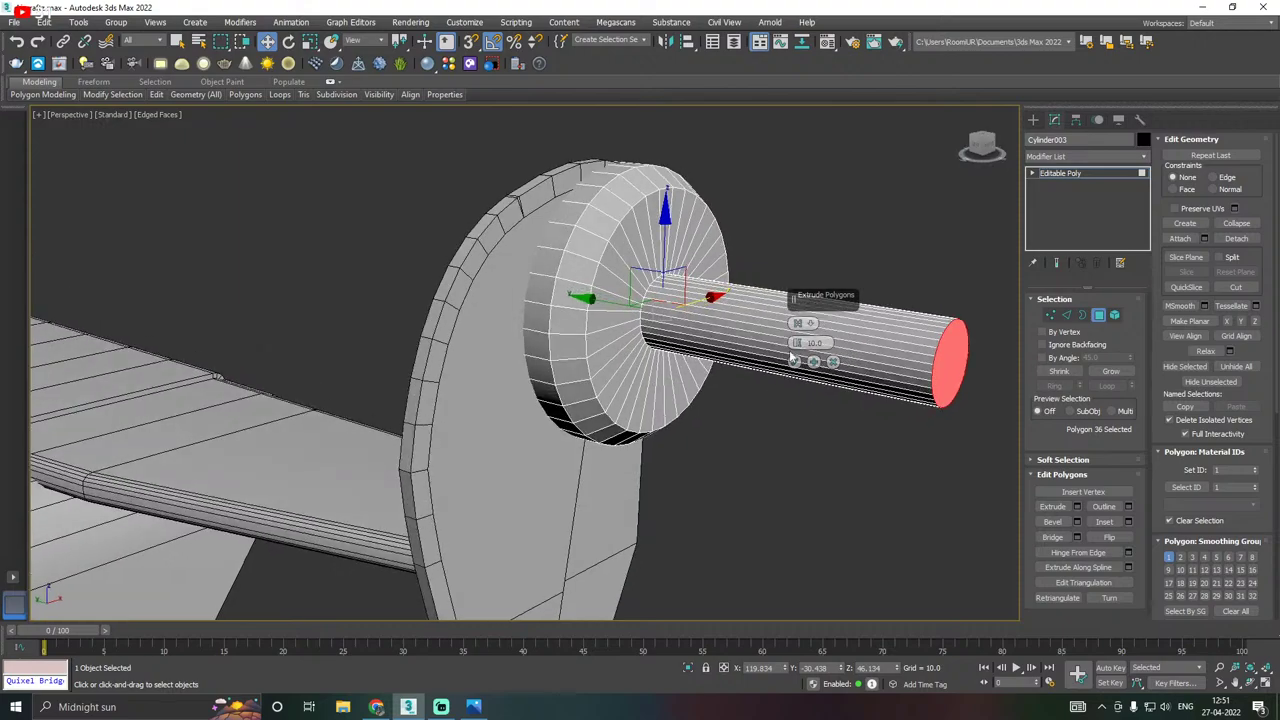
left_click_drag(796, 343, 791, 402)
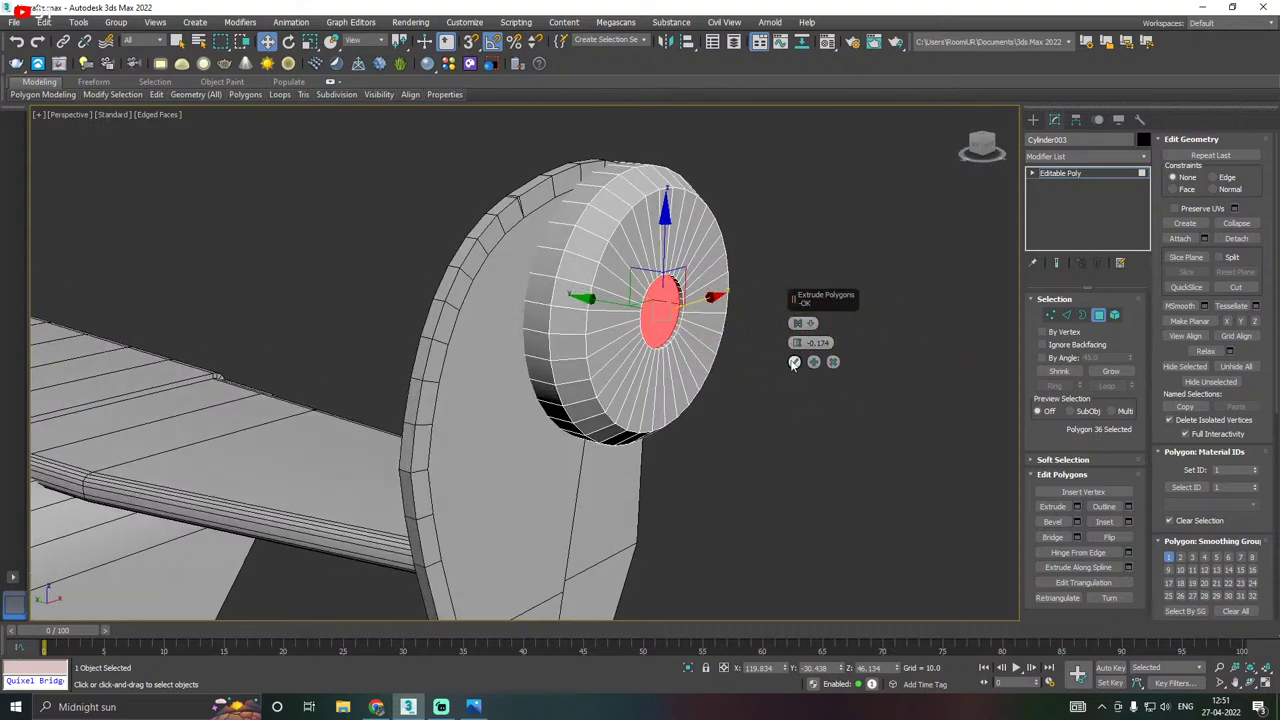
left_click(794, 362)
Leave polygon editing and flatten the whole disc by scaling it down along the Y axis.
middle_click_drag(794, 362, 705, 305, "alt")
left_click(1082, 172)
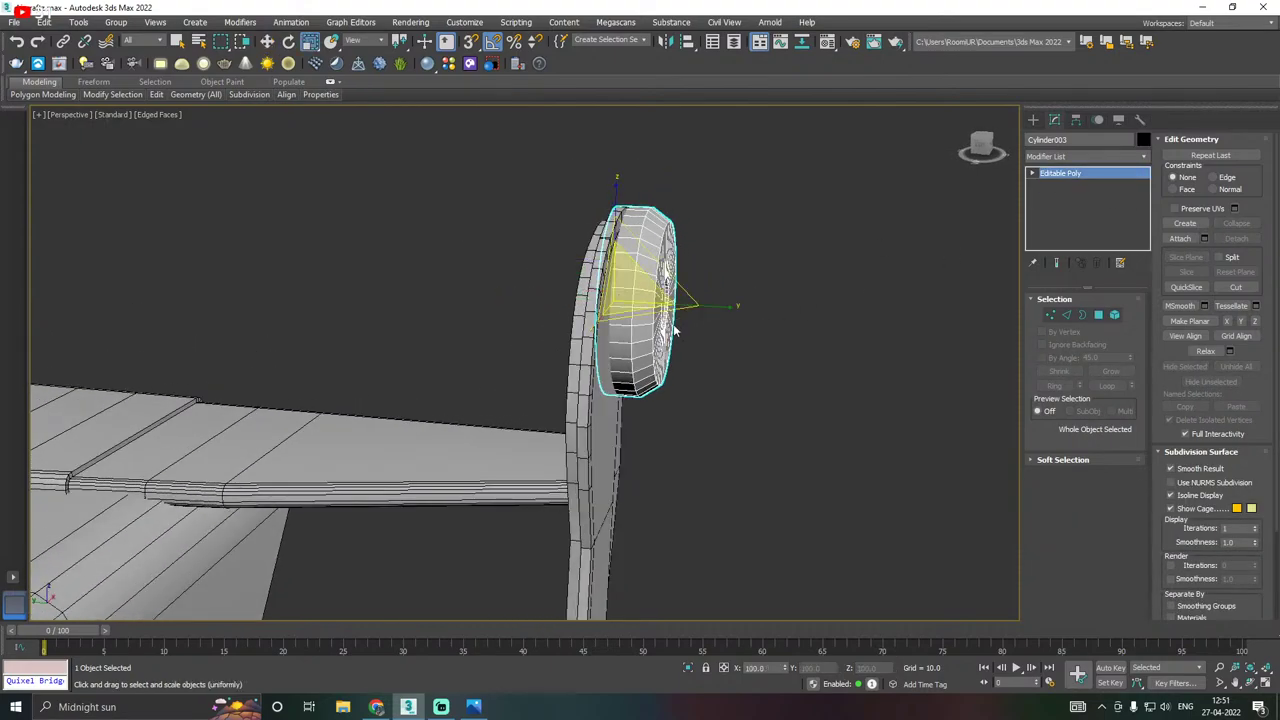
left_click_drag(718, 304, 645, 292)
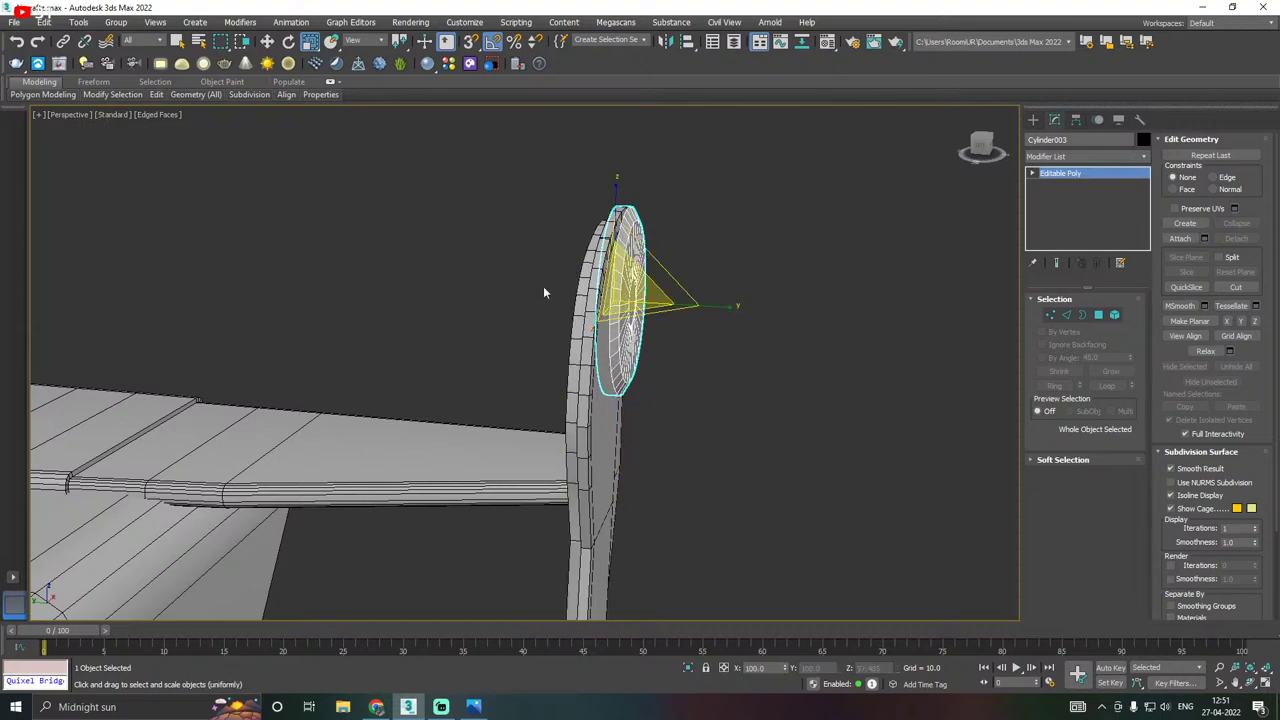
key("w")
Chamfer the lower corner edge of the fin's front panel beside the seam by about 0.559 with 5 segments.
middle_click_drag(680, 323, 600, 280, "alt")
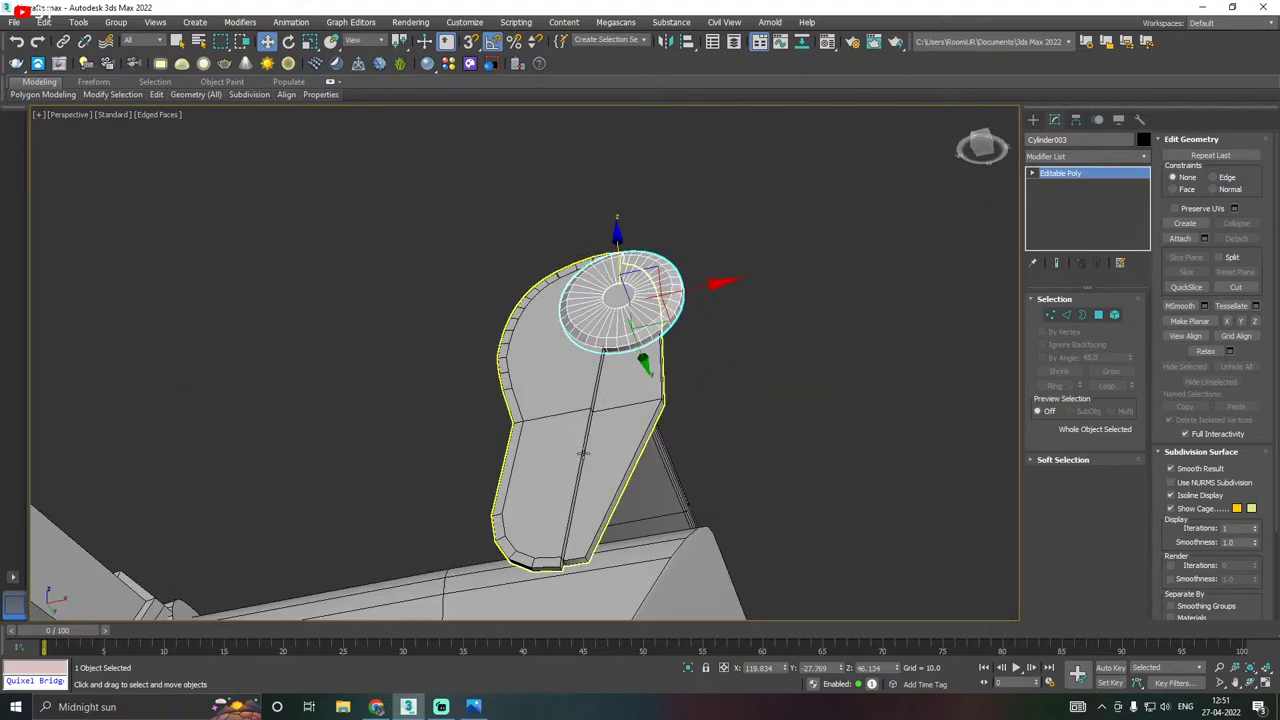
scroll(657, 418, "up", 5)
scroll(633, 415, "up", 3)
left_click(619, 443)
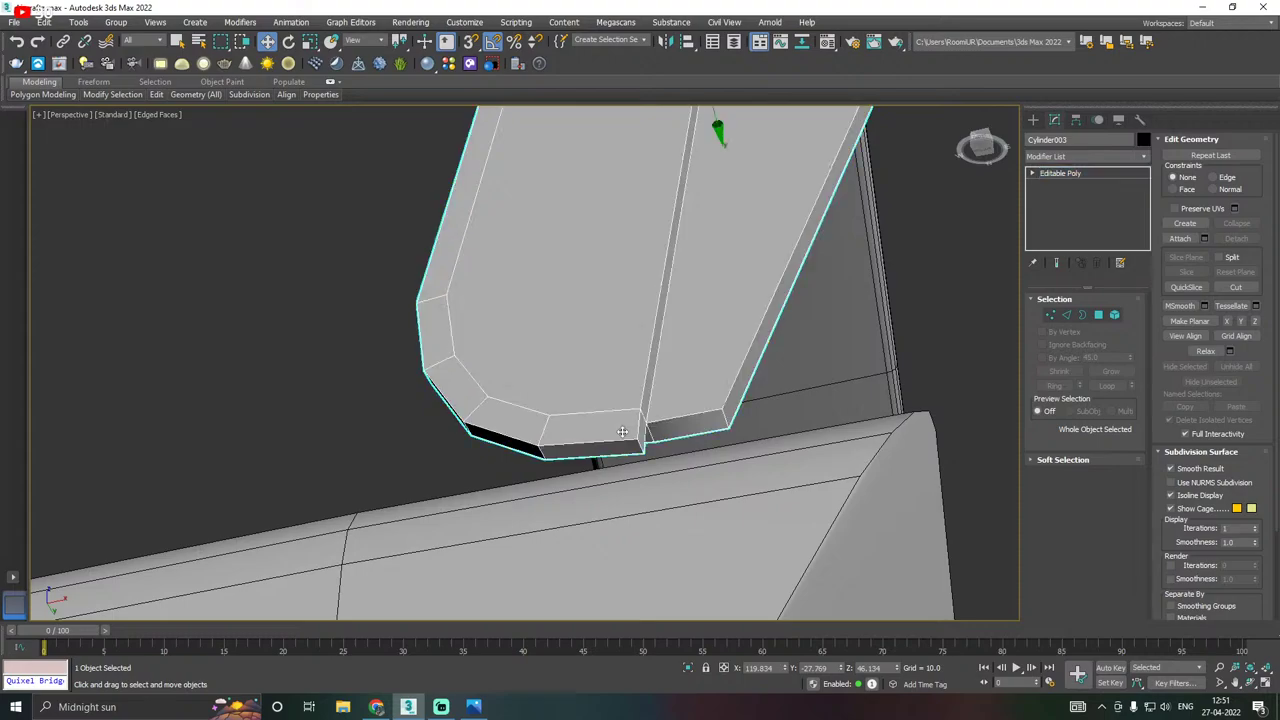
scroll(626, 423, "up", 3)
key("2")
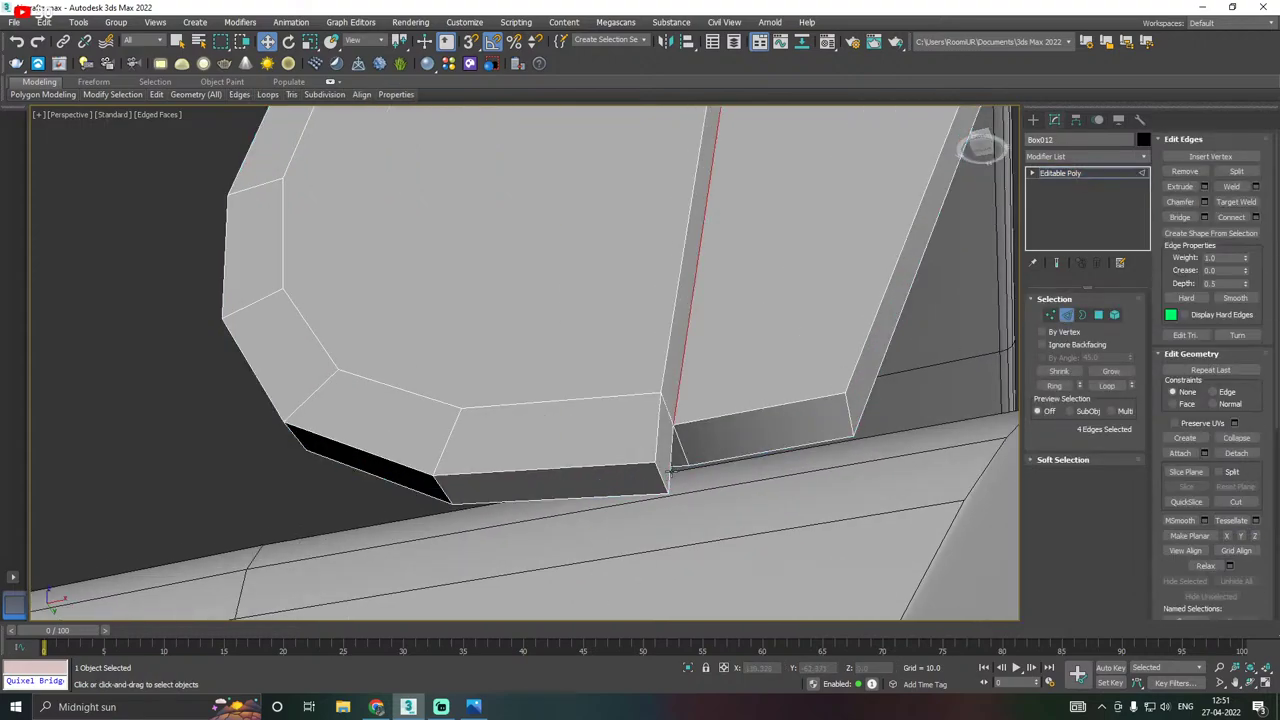
left_click(657, 479)
middle_click_drag(657, 479, 694, 471, "alt")
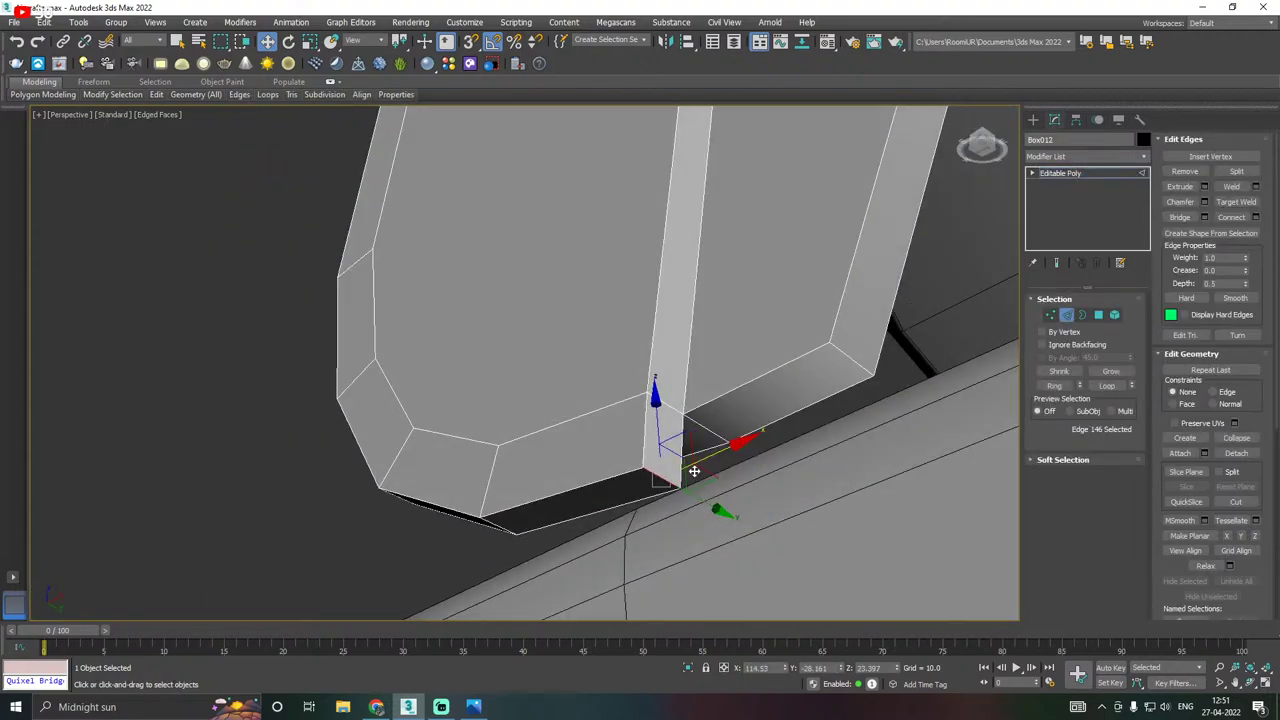
left_click(1205, 202)
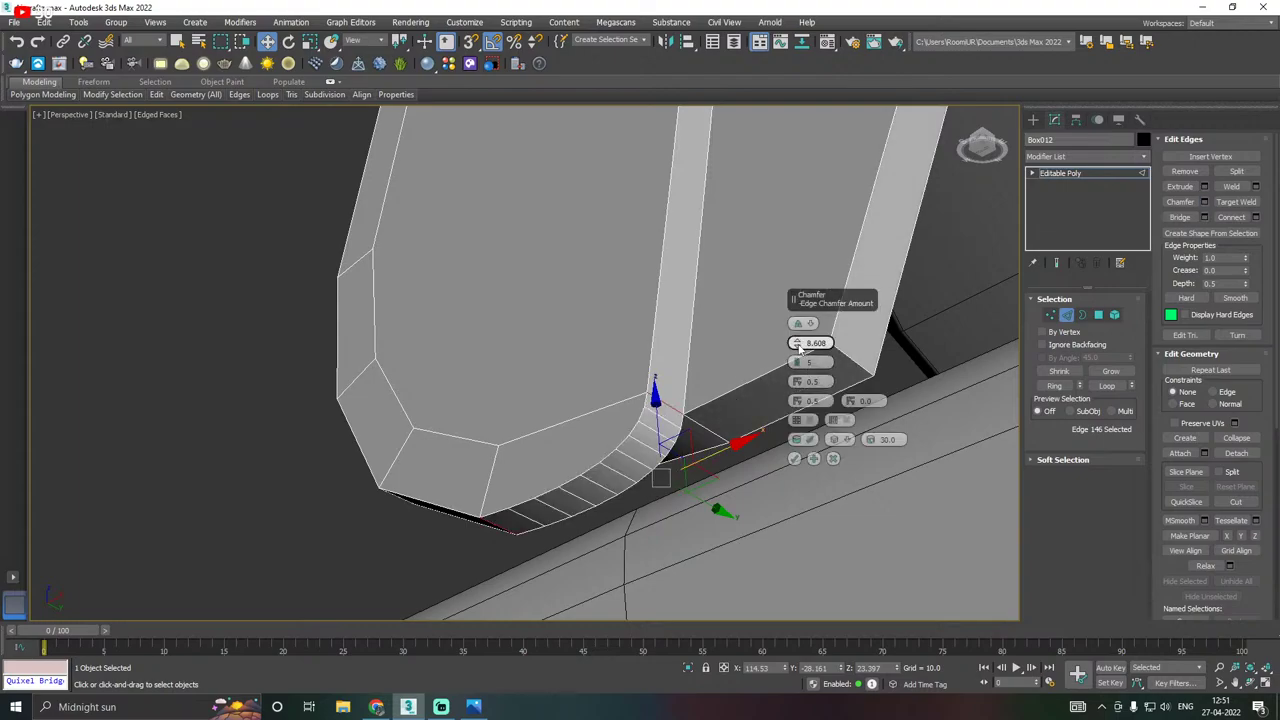
left_click_drag(803, 373, 806, 391)
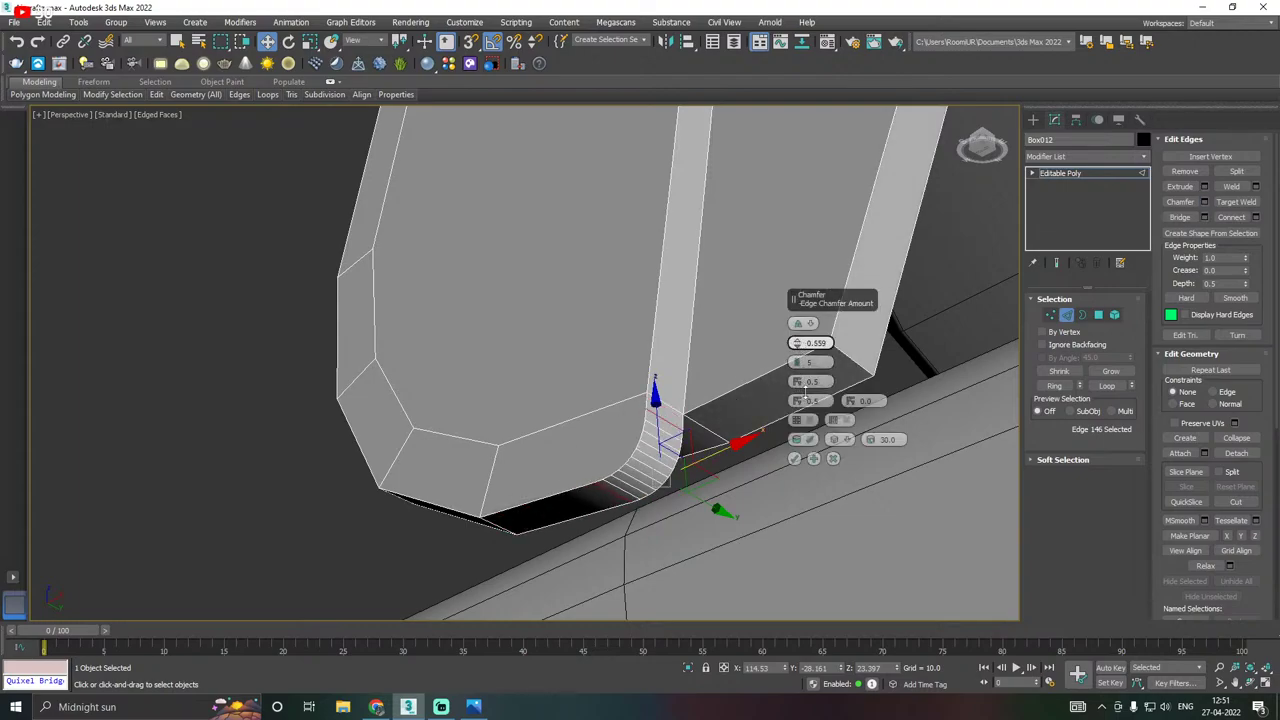
left_click(795, 459)
Chamfer the lower corner edge of the fin's rear panel by 0.559 with 5 segments.
left_click(847, 355)
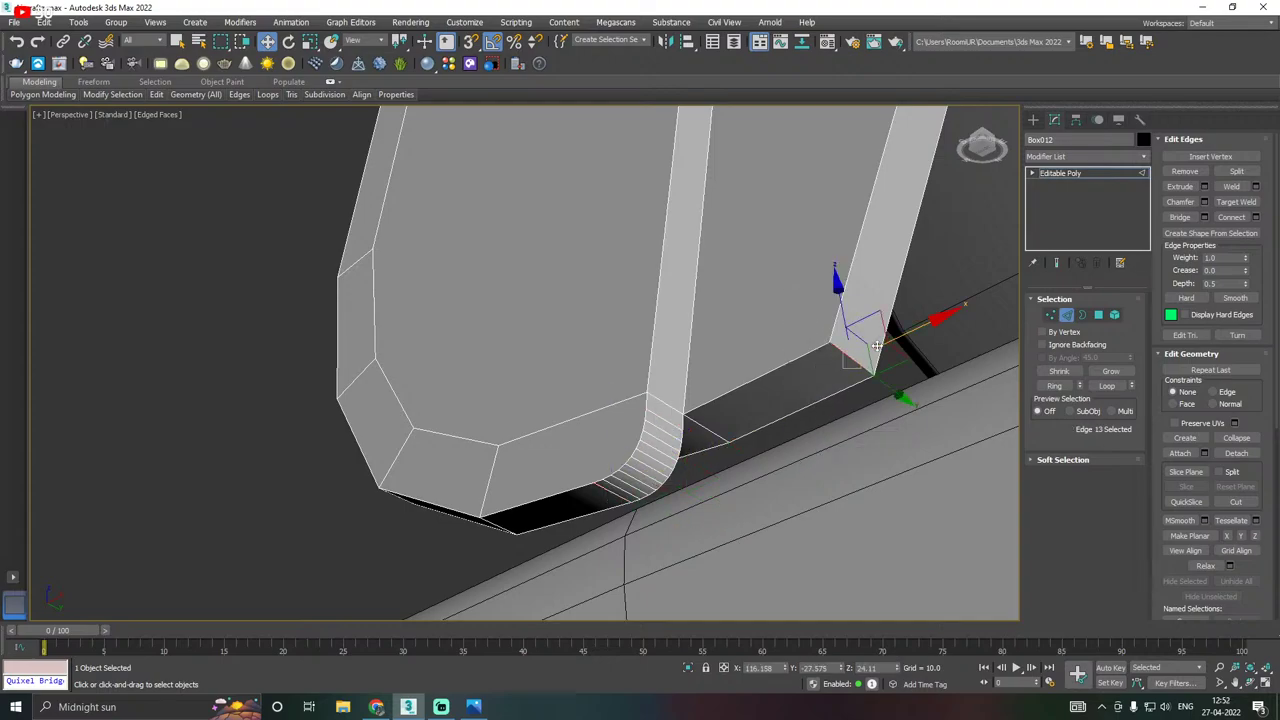
left_click(1204, 201)
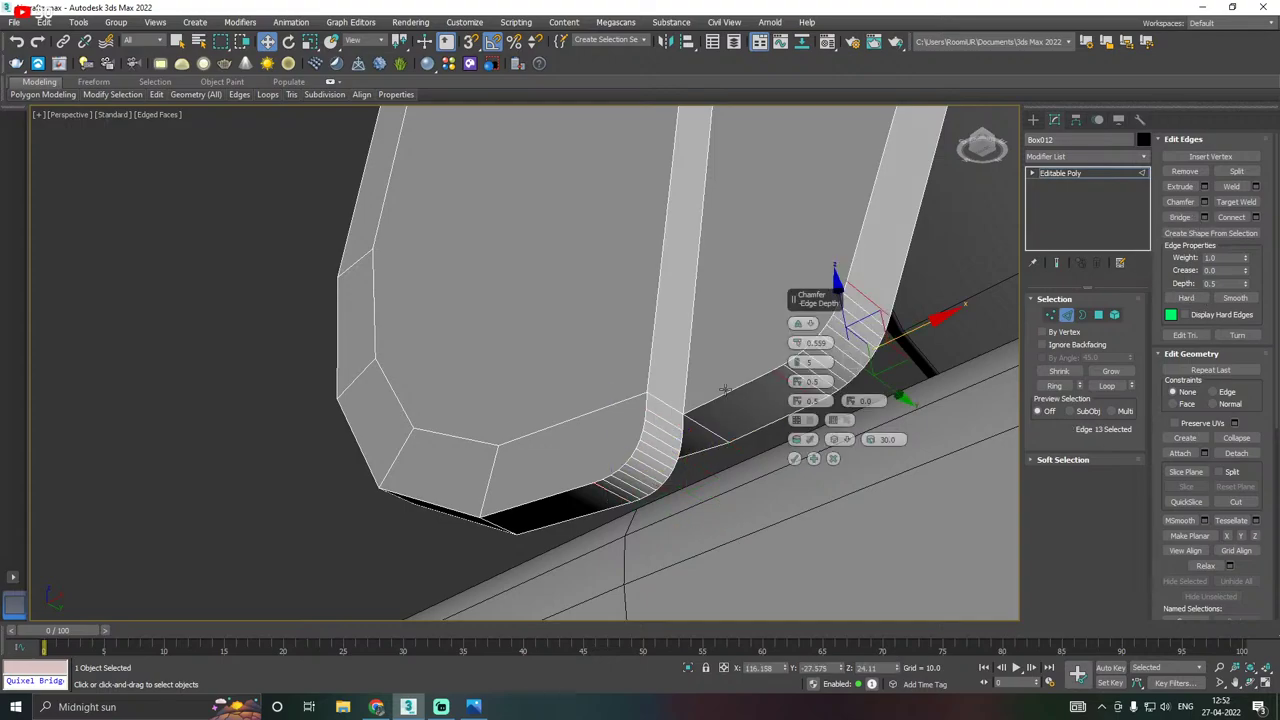
middle_click_drag(725, 390, 676, 498, "alt")
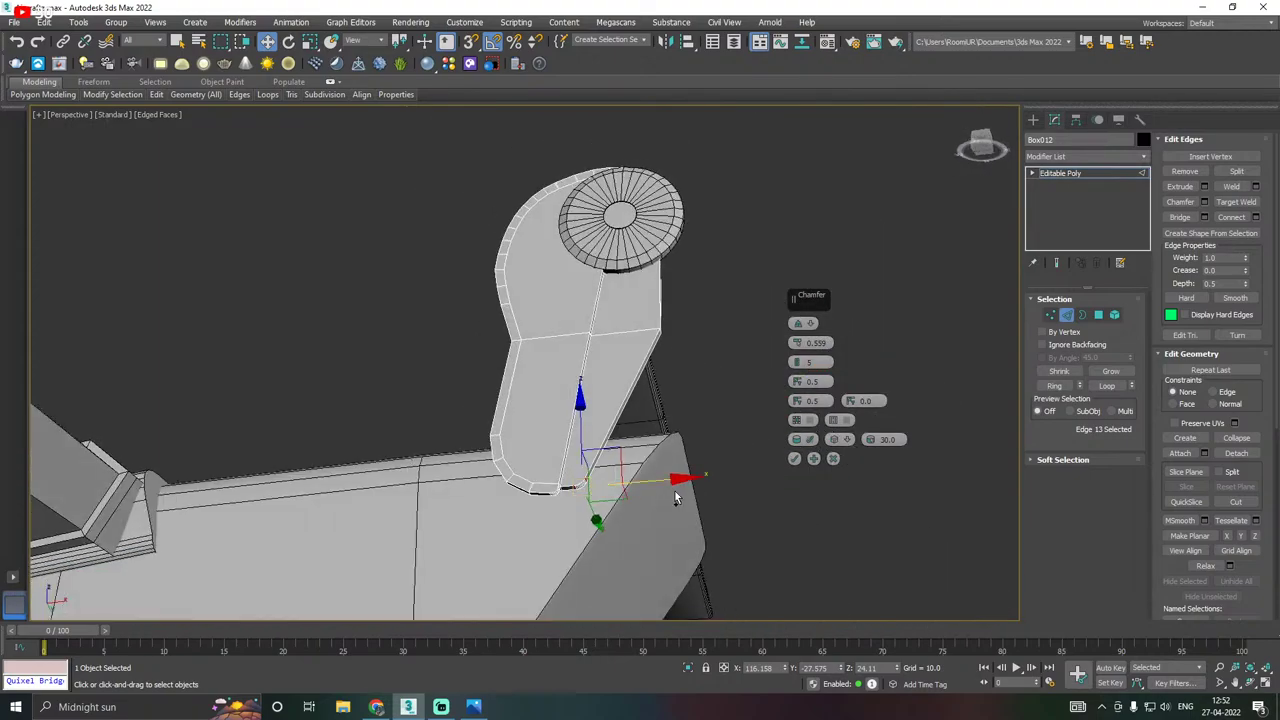
left_click(794, 458)
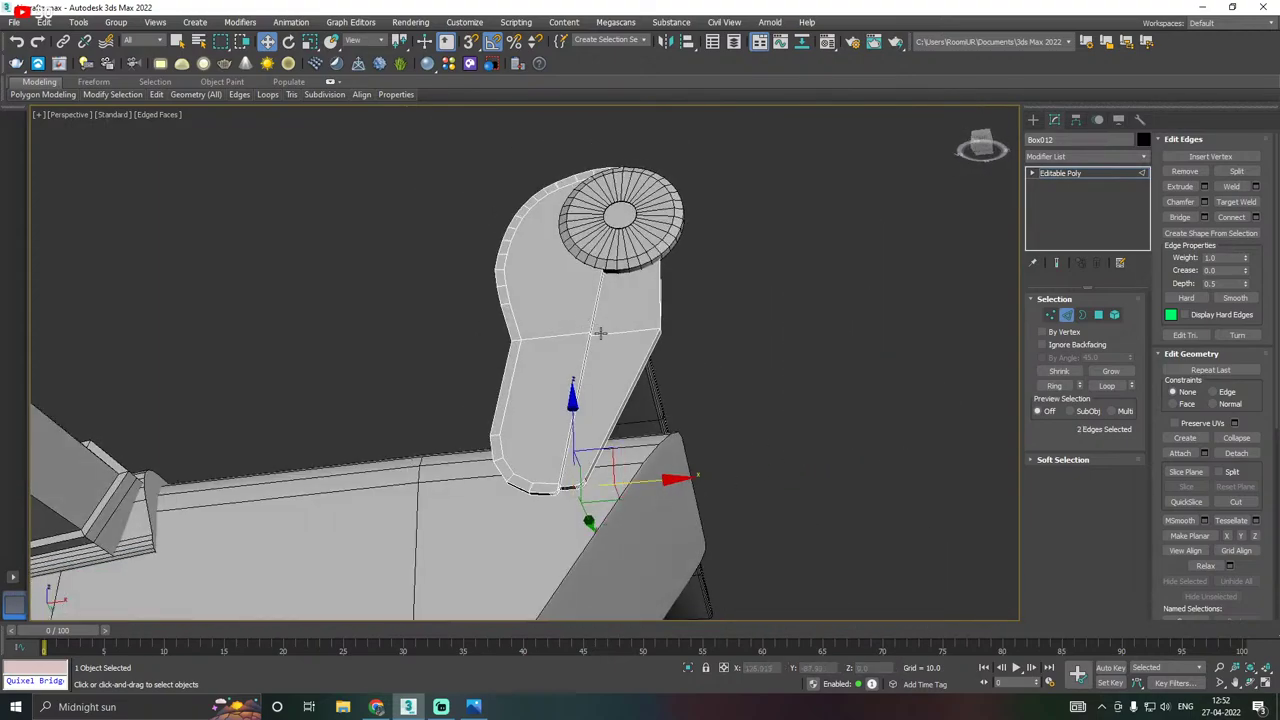
Chamfer the horizontal edge loop across the fin's middle by about 2.236 with 2 segments and a tension of about 0.71.
double_click(602, 333)
middle_click_drag(635, 420, 996, 281, "alt")
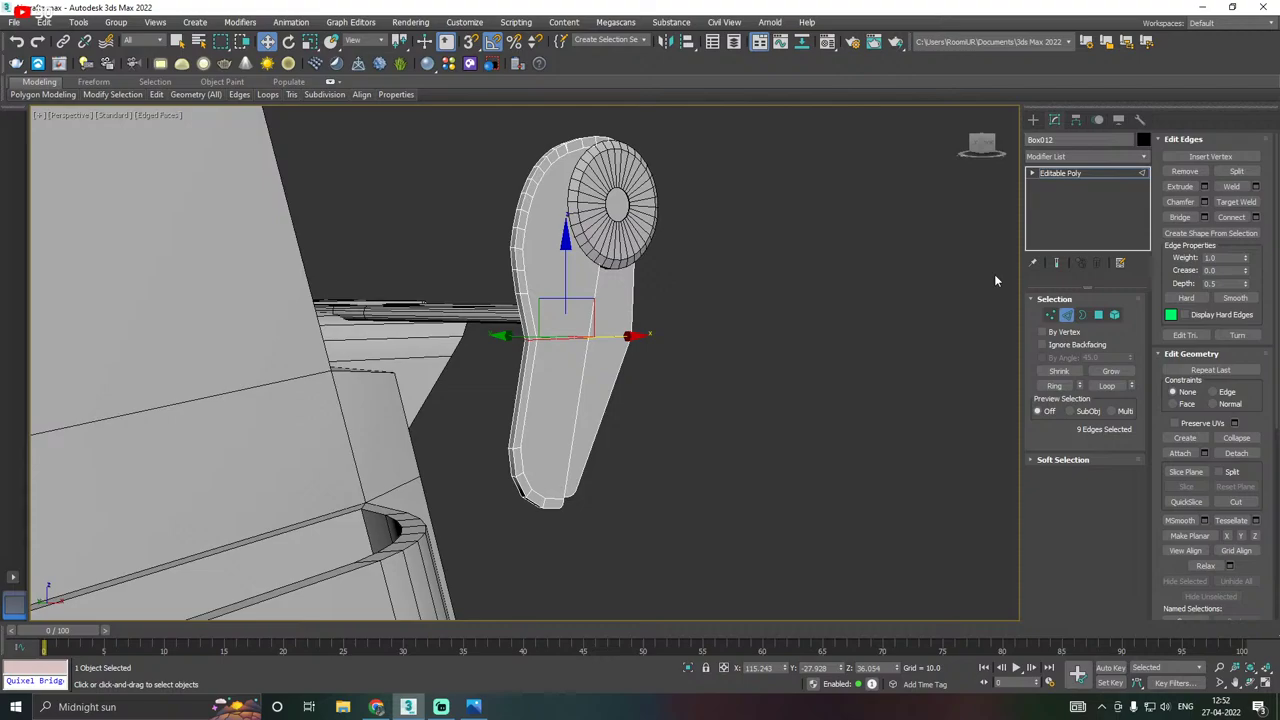
left_click(1204, 202)
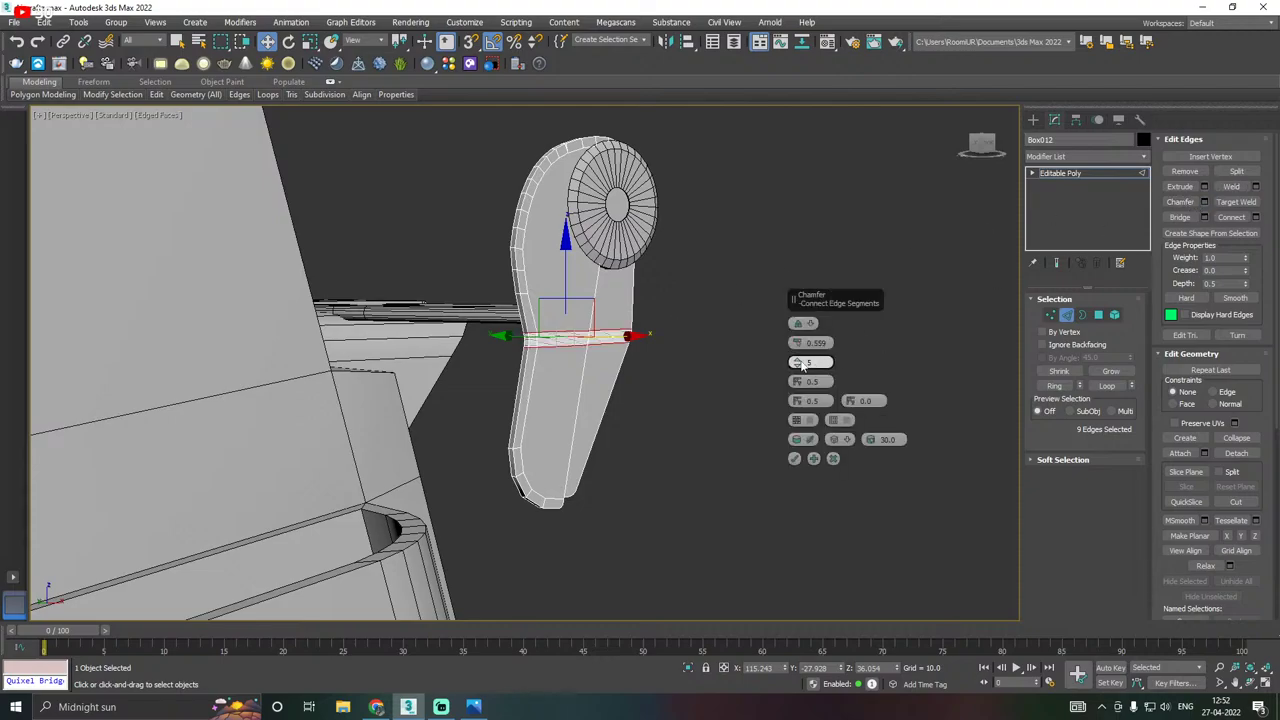
left_click_drag(797, 368, 796, 332)
middle_click_drag(763, 342, 631, 340, "alt")
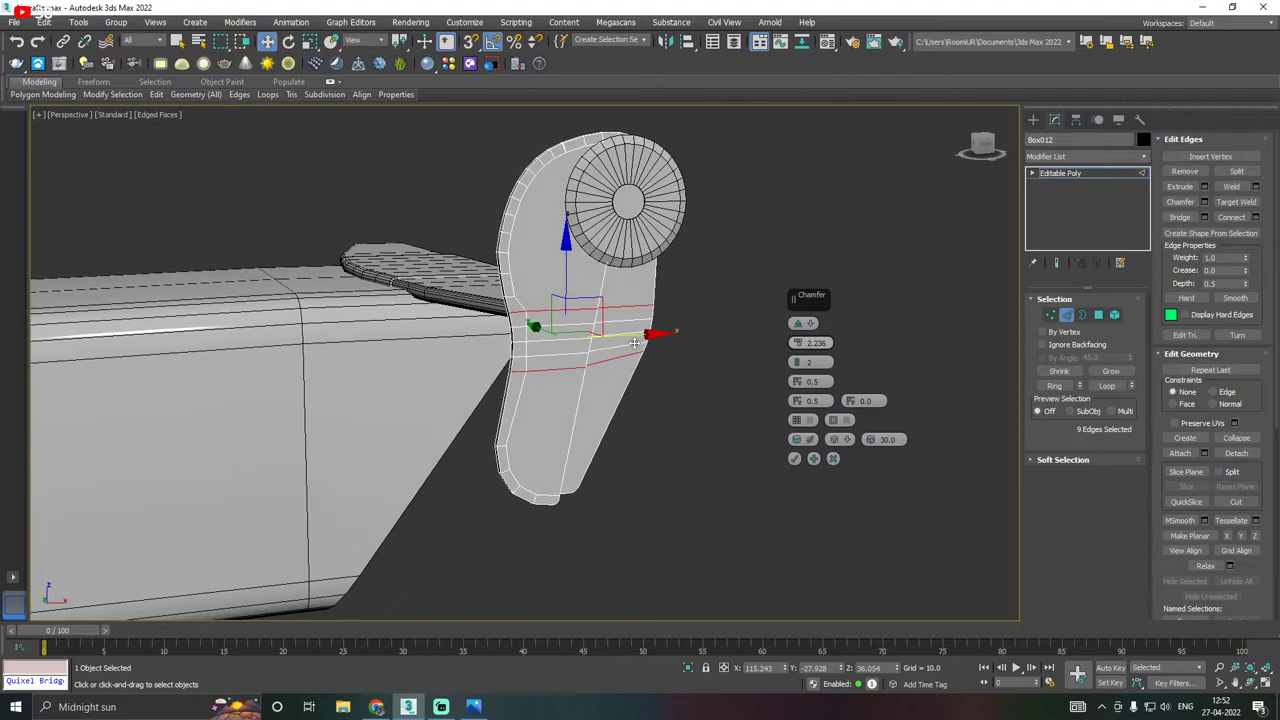
scroll(536, 327, "up", 3)
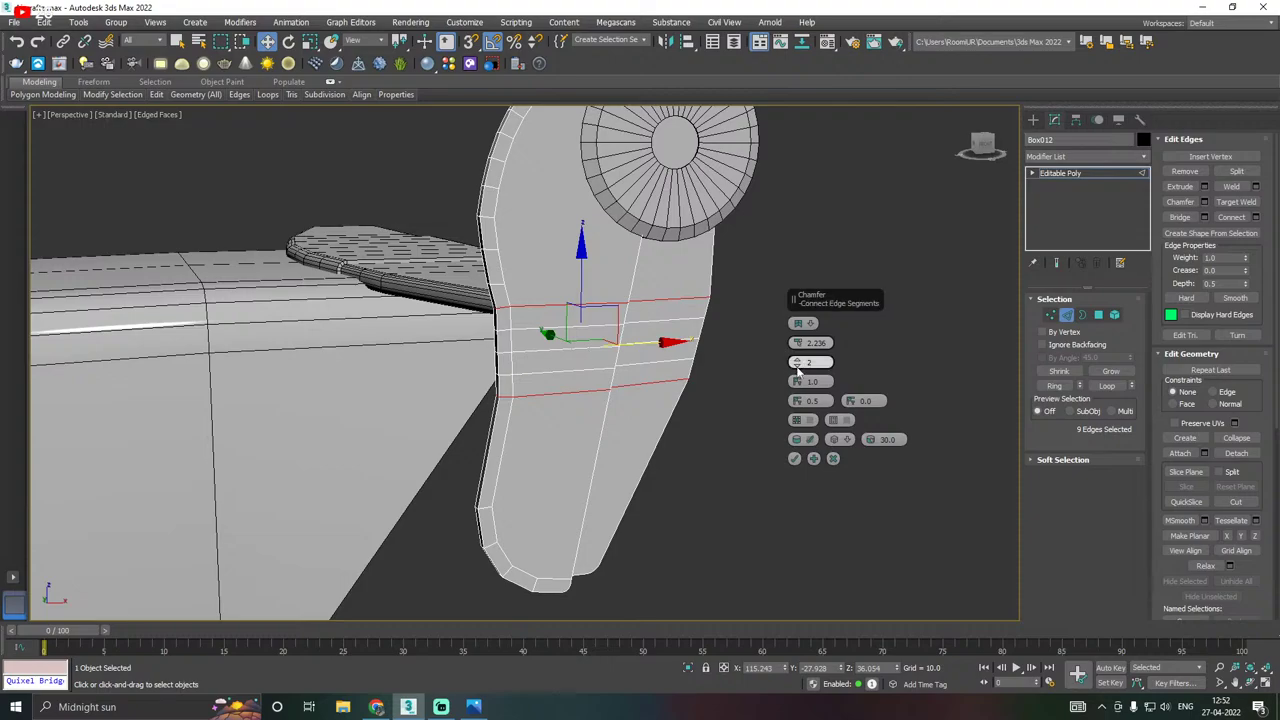
left_click_drag(799, 387, 809, 418)
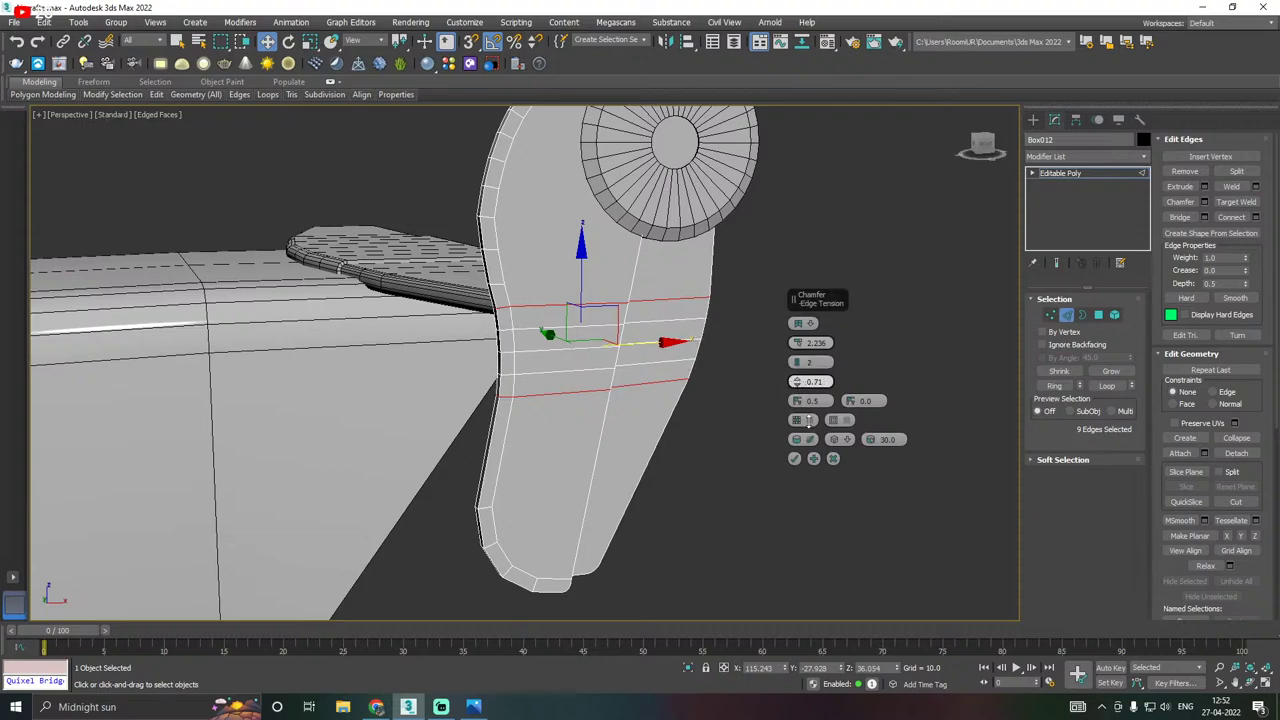
middle_click_drag(698, 390, 731, 422, "alt")
left_click(795, 459)
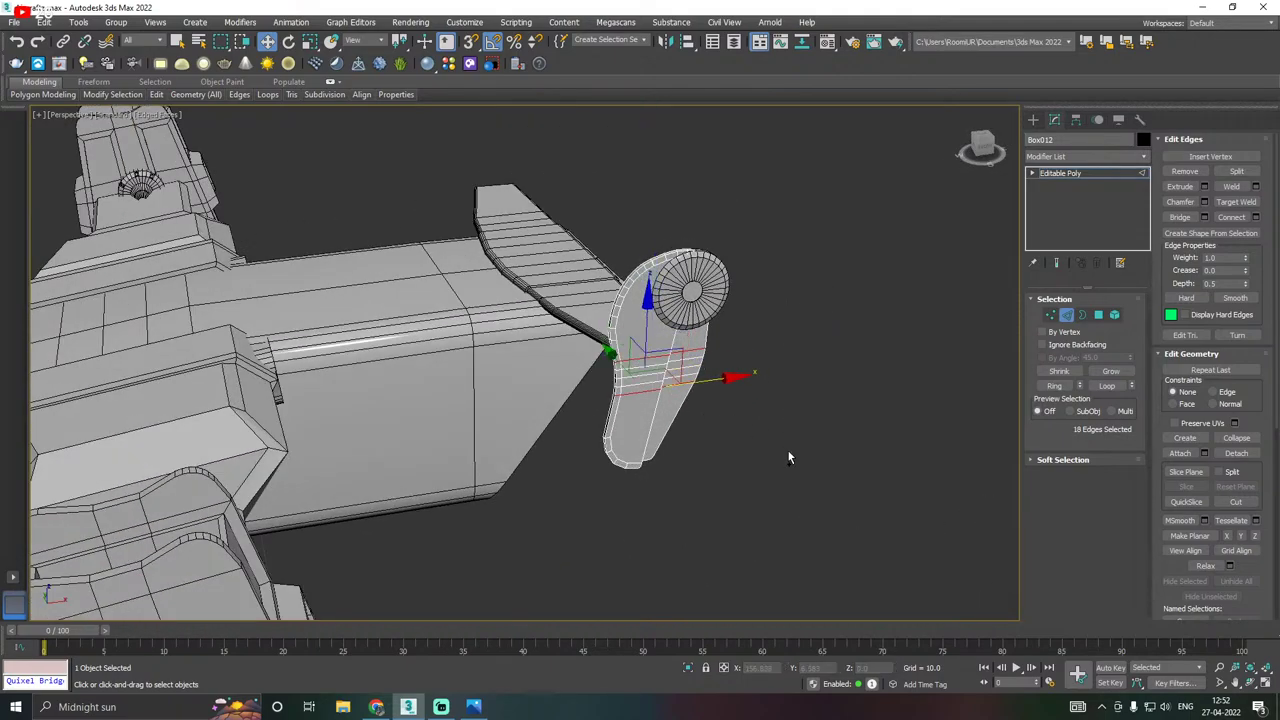
Leave edge editing and attach the round disc to the fin as one object.
mouse_move(791, 451)
middle_mouse_down("alt")
mouse_move(780, 443)
mouse_move(790, 438)
middle_mouse_up("alt")
left_click(1062, 172)
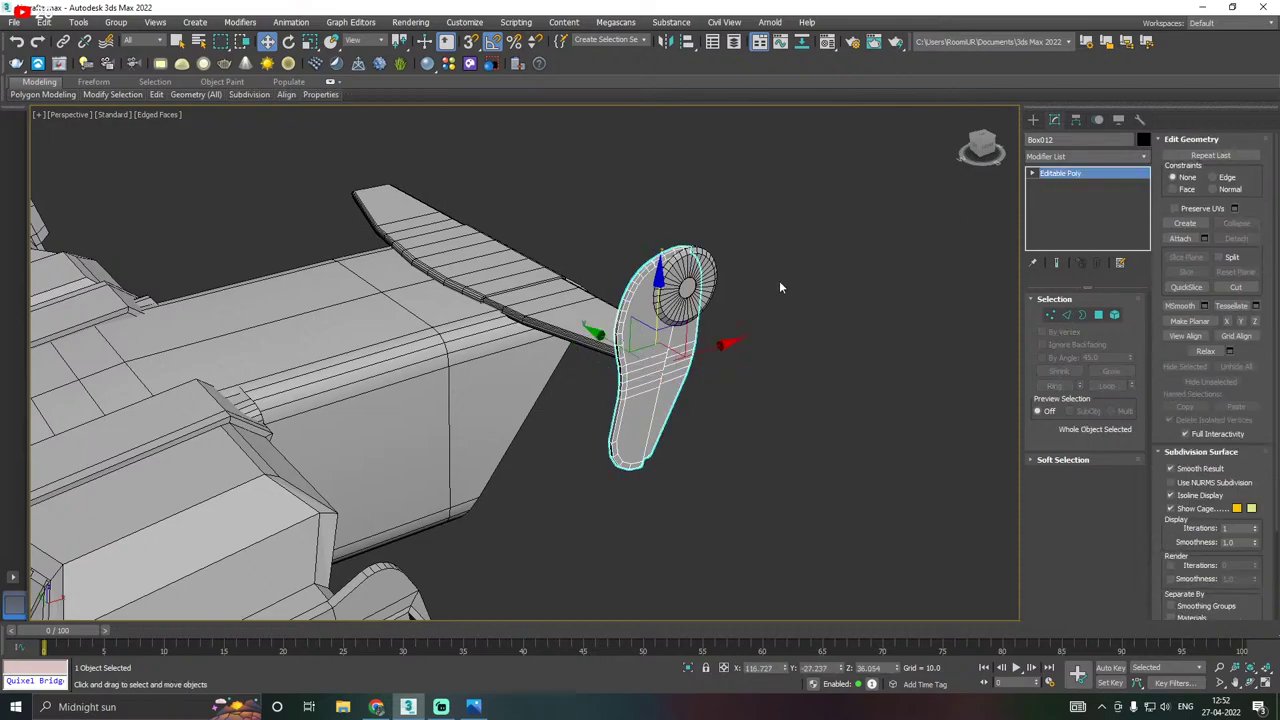
scroll(779, 282, "down", 3)
left_click(1180, 238)
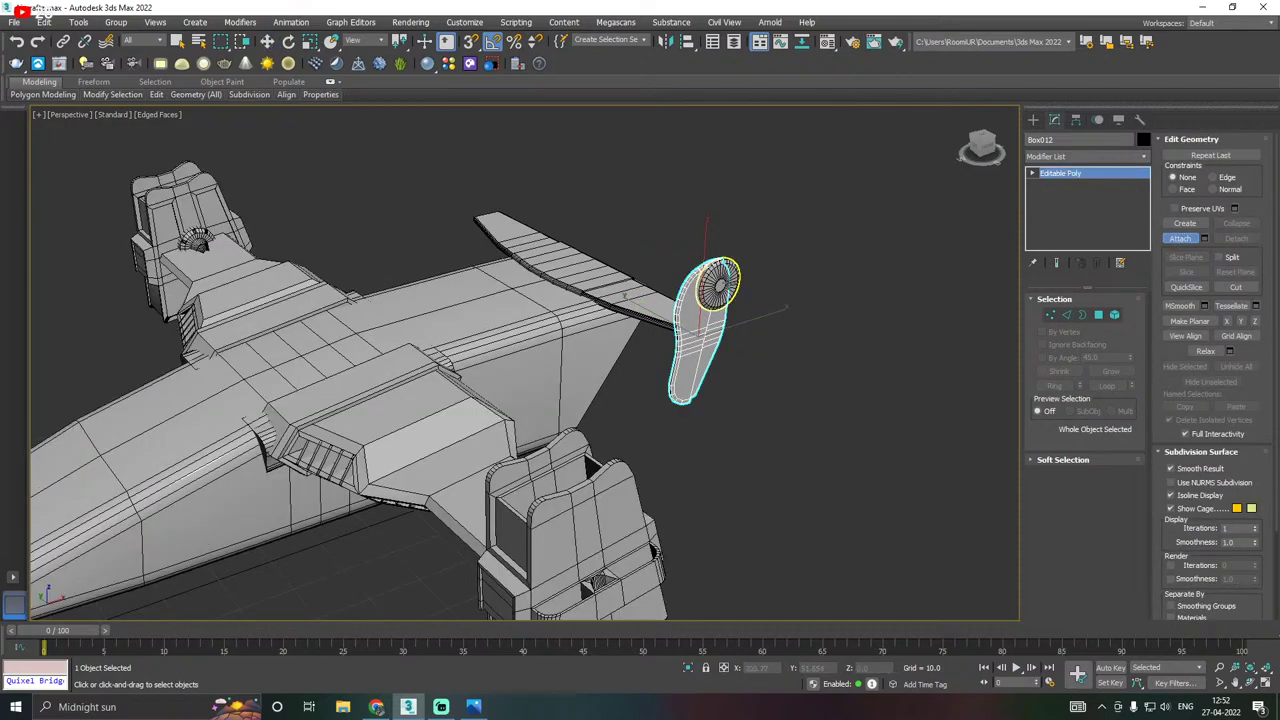
Copy the complete fin along the Y axis to the opposite end of the tail wing.
middle_click_drag(800, 292, 900, 289, "alt")
key("w")
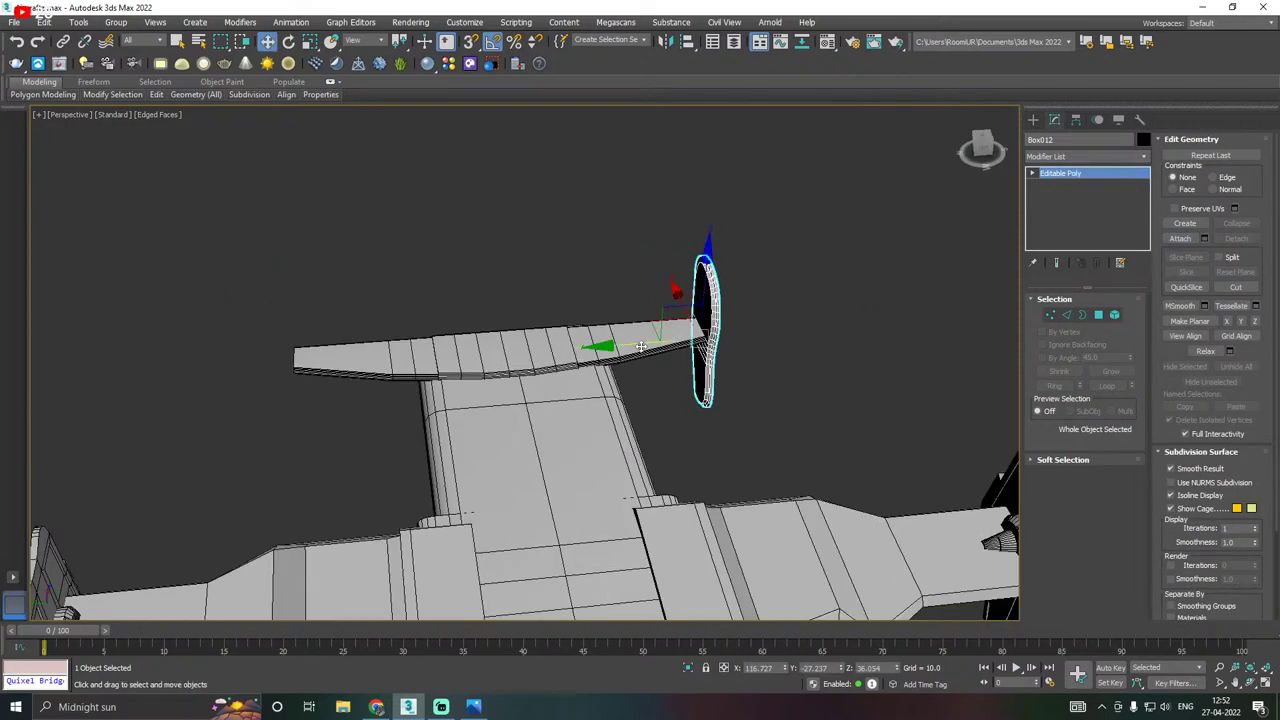
mouse_move(637, 345)
left_mouse_down("shift")
mouse_move(177, 323)
mouse_move(237, 323)
mouse_move(232, 335)
left_mouse_up("shift")
left_click(687, 412)
Mirror the copied fin's geometry across the Y axis without cloning so its disc faces outward.
mouse_move(660, 409)
middle_mouse_down("alt")
mouse_move(661, 342)
mouse_move(890, 275)
middle_mouse_up("alt")
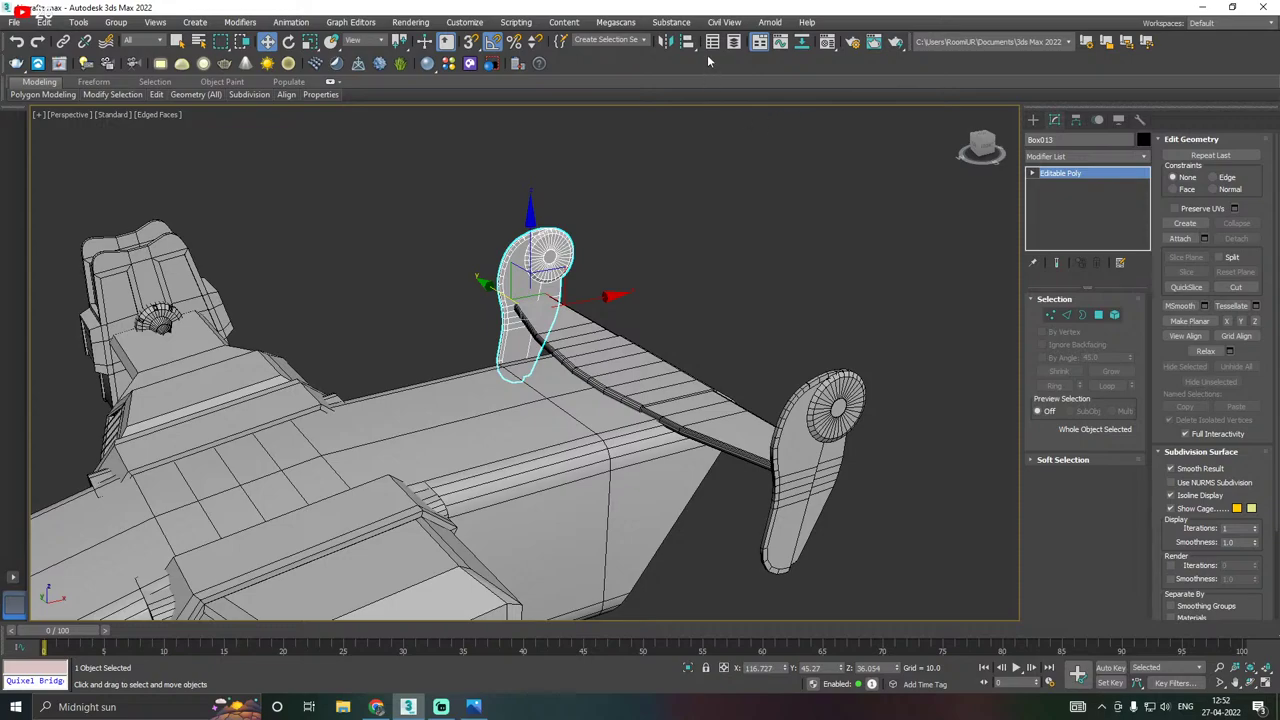
left_click(665, 41)
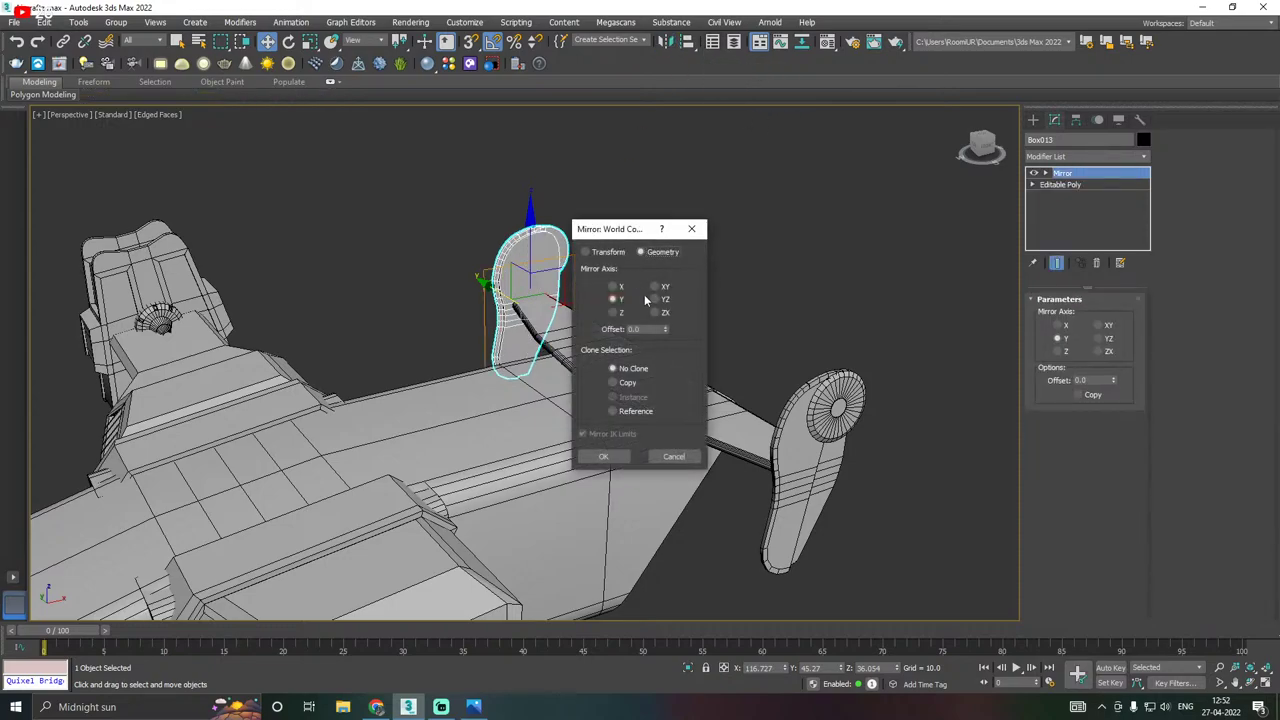
left_click(603, 456)
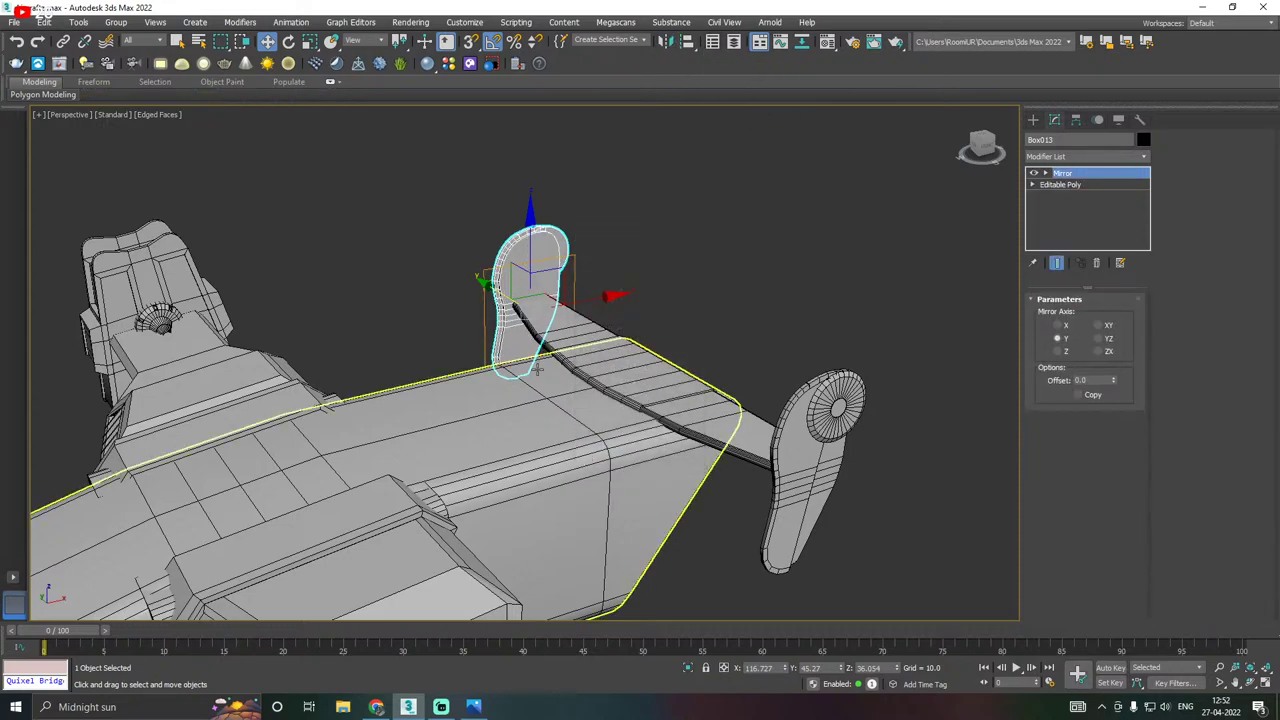
Shift the mirrored fin slightly outward along Y at the wing's end, collapse its modifier stack and deselect it.
middle_click_drag(537, 368, 652, 365, "alt")
scroll(549, 294, "up", 5)
middle_click_drag(587, 300, 541, 297, "alt")
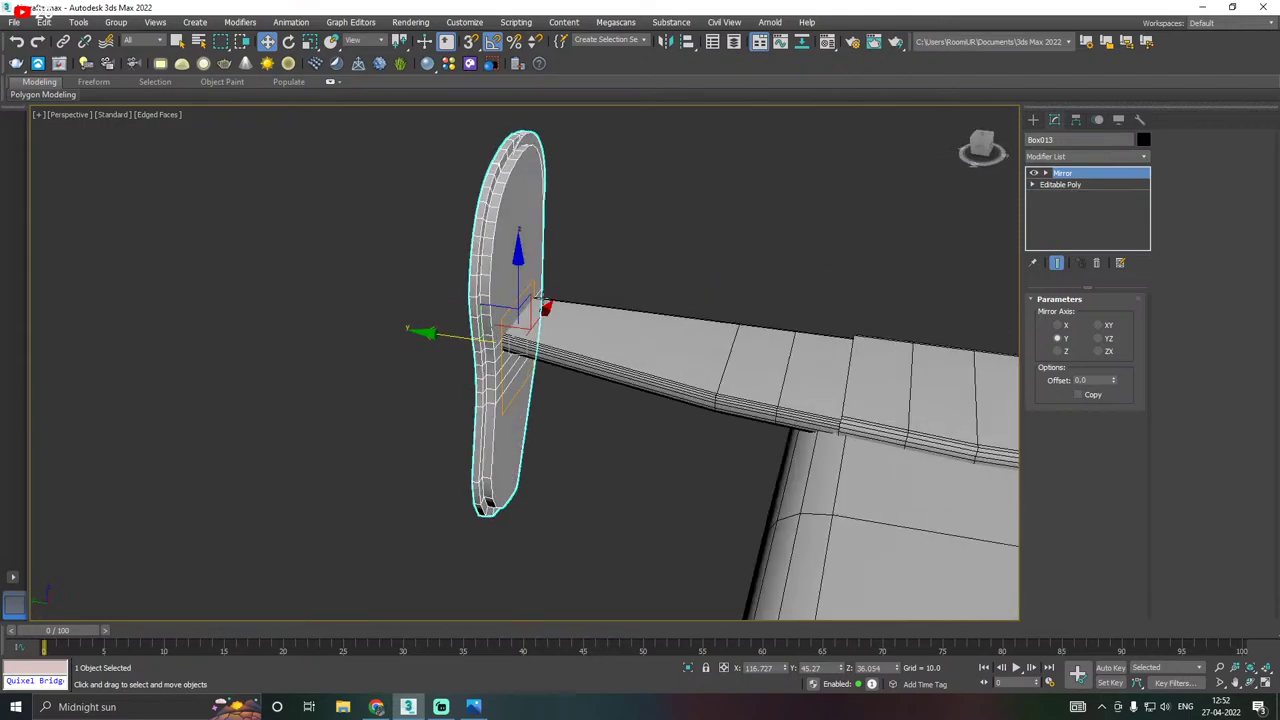
mouse_move(449, 335)
left_mouse_down()
mouse_move(424, 328)
mouse_move(437, 330)
left_mouse_up()
right_click(1080, 194)
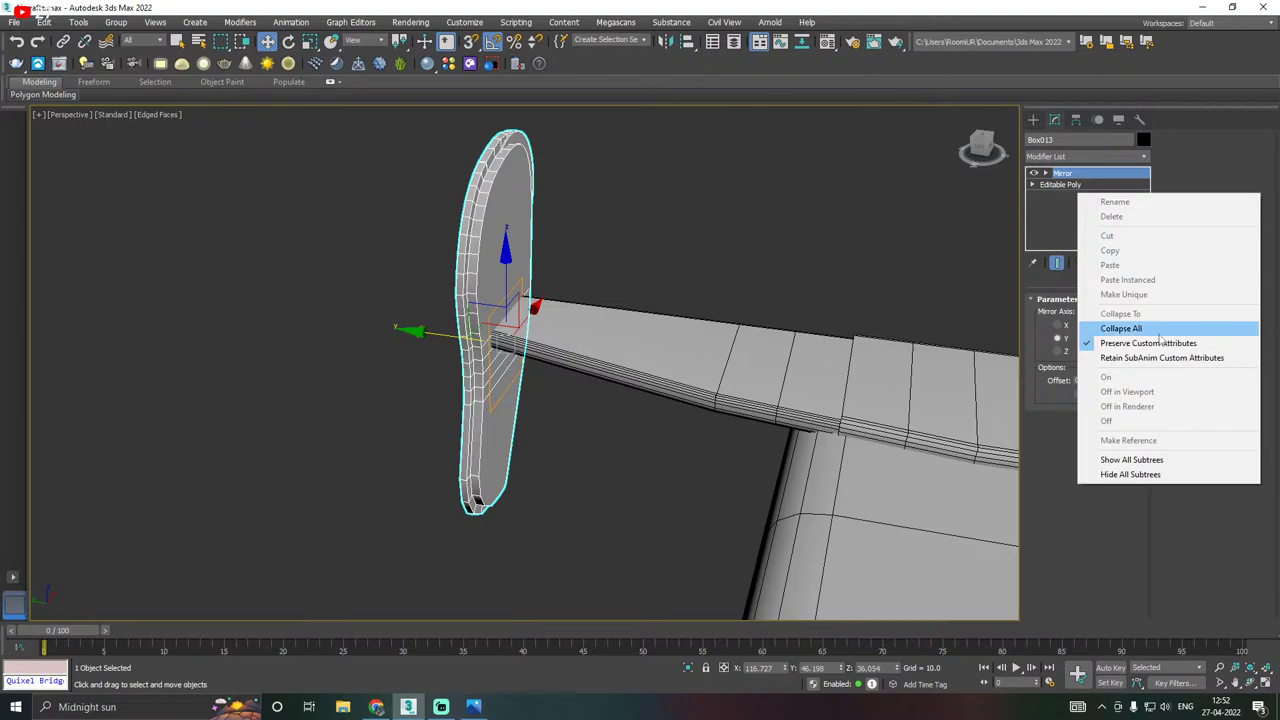
left_click(1100, 334)
scroll(694, 272, "down", 5)
middle_click_drag(694, 272, 835, 283, "alt")
scroll(790, 277, "down", 5)
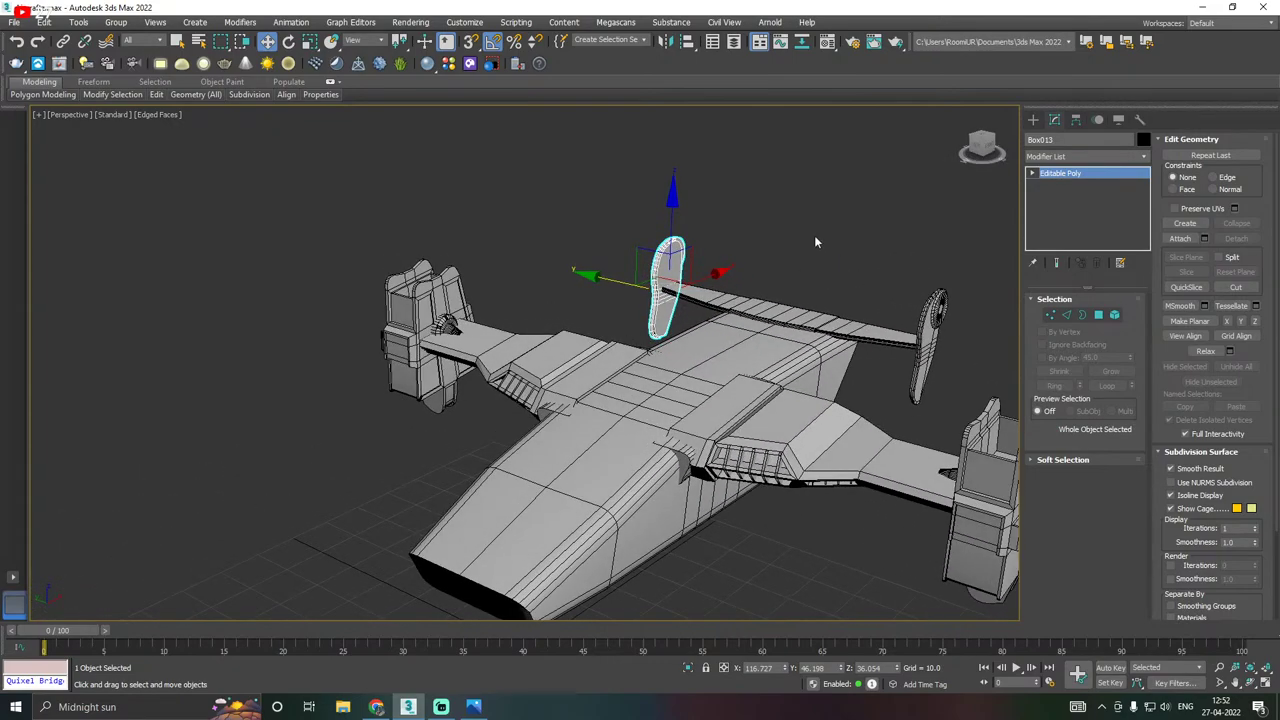
left_click(813, 235)
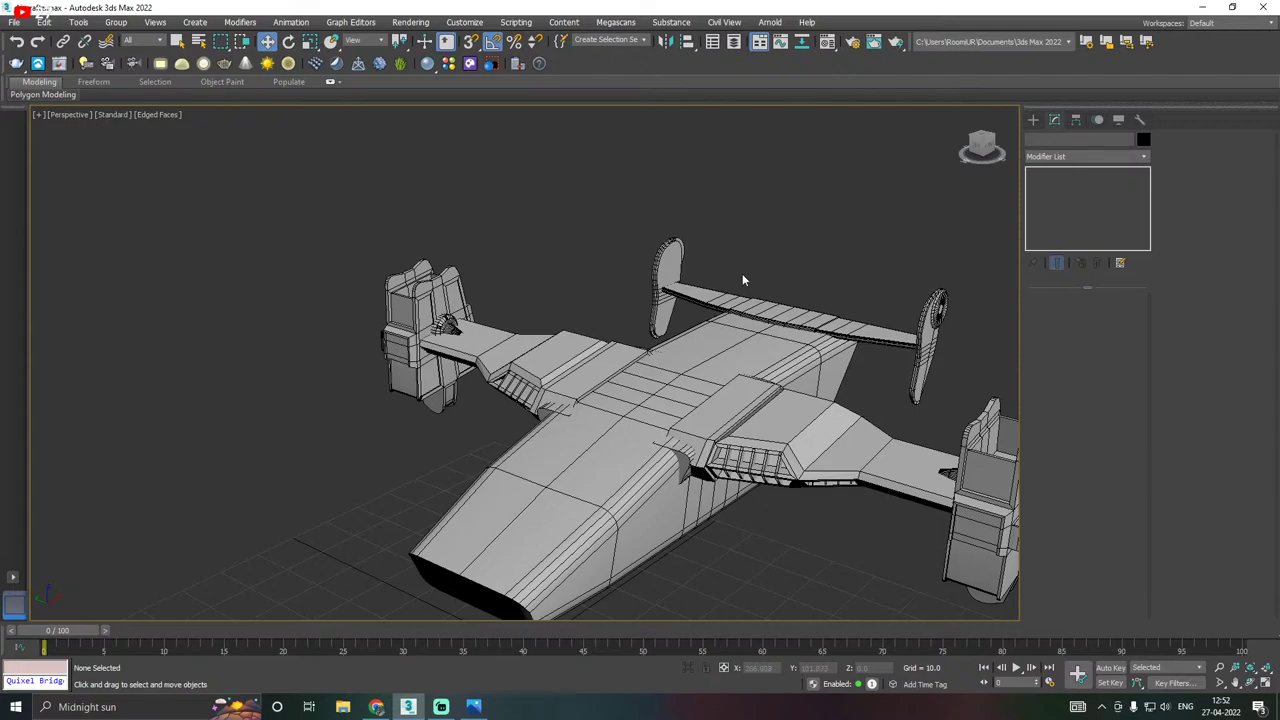
Extrude all polygons around the tail wing's outer end section beside the original fin by about 0.833 to thicken it.
middle_click_drag(763, 277, 815, 307, "alt")
scroll(815, 338, "up", 5)
left_click(798, 342)
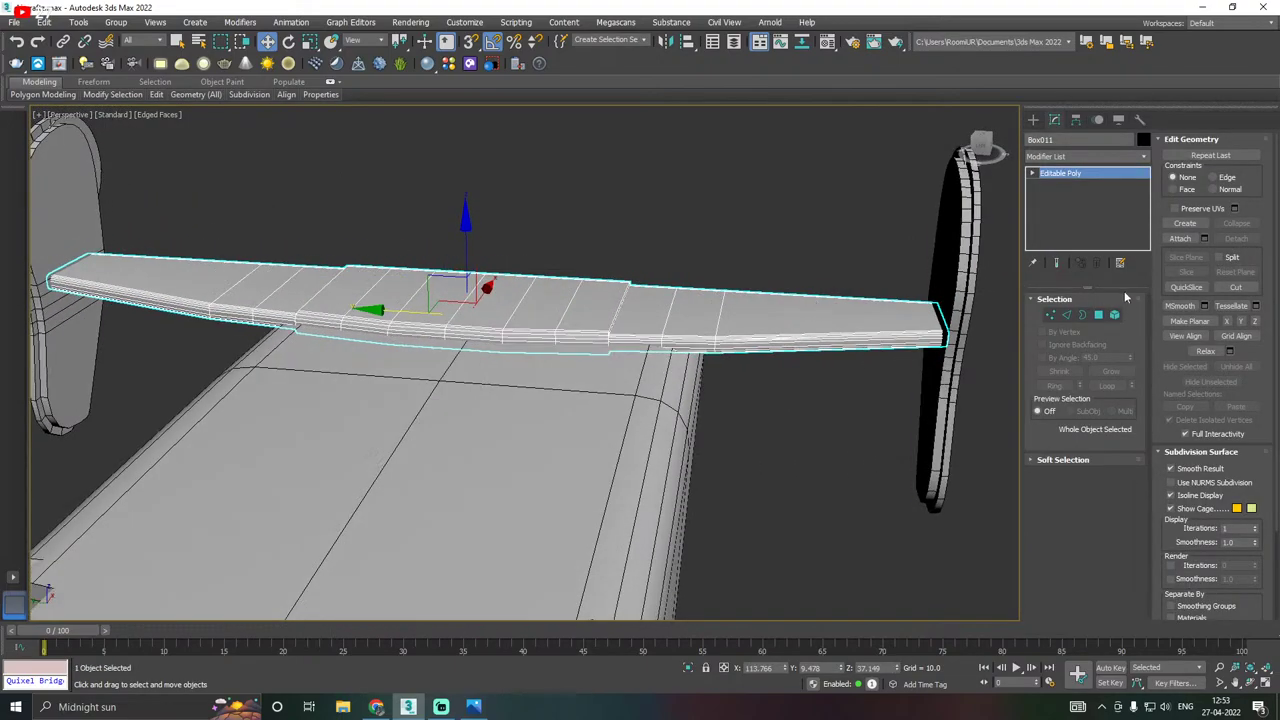
left_click(1101, 316)
left_click_drag(806, 263, 802, 455)
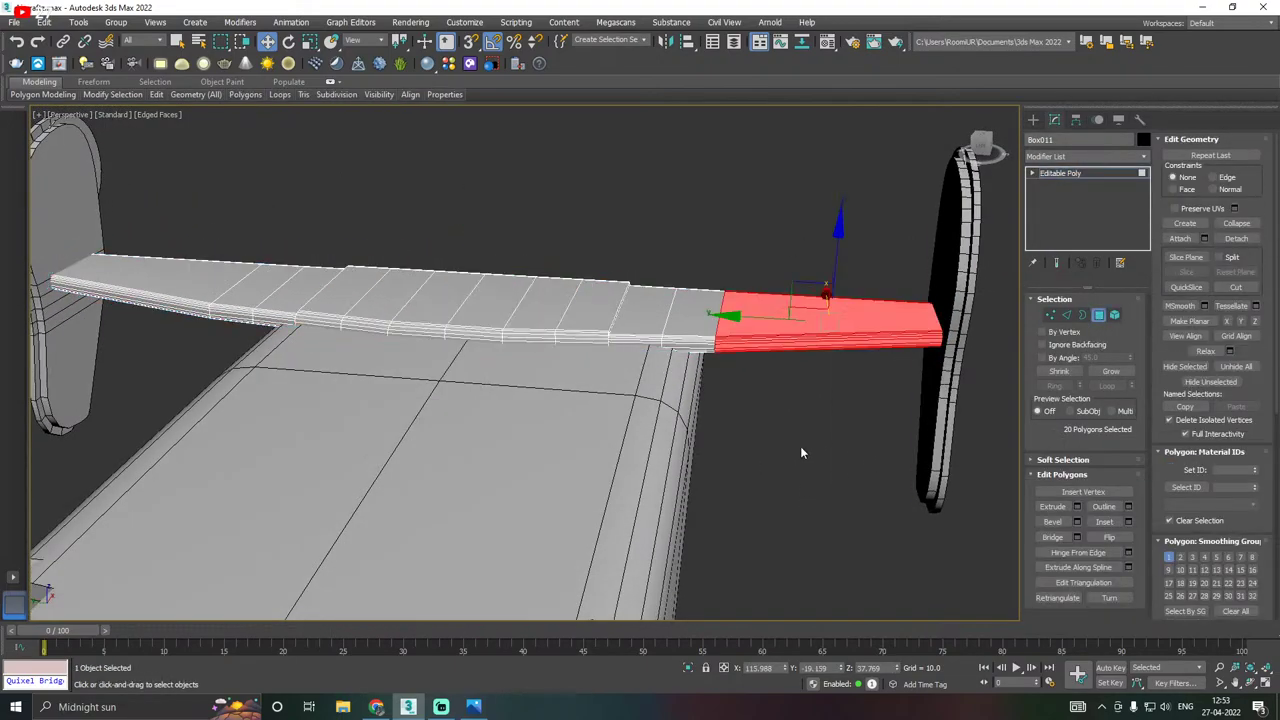
middle_click_drag(847, 397, 785, 459)
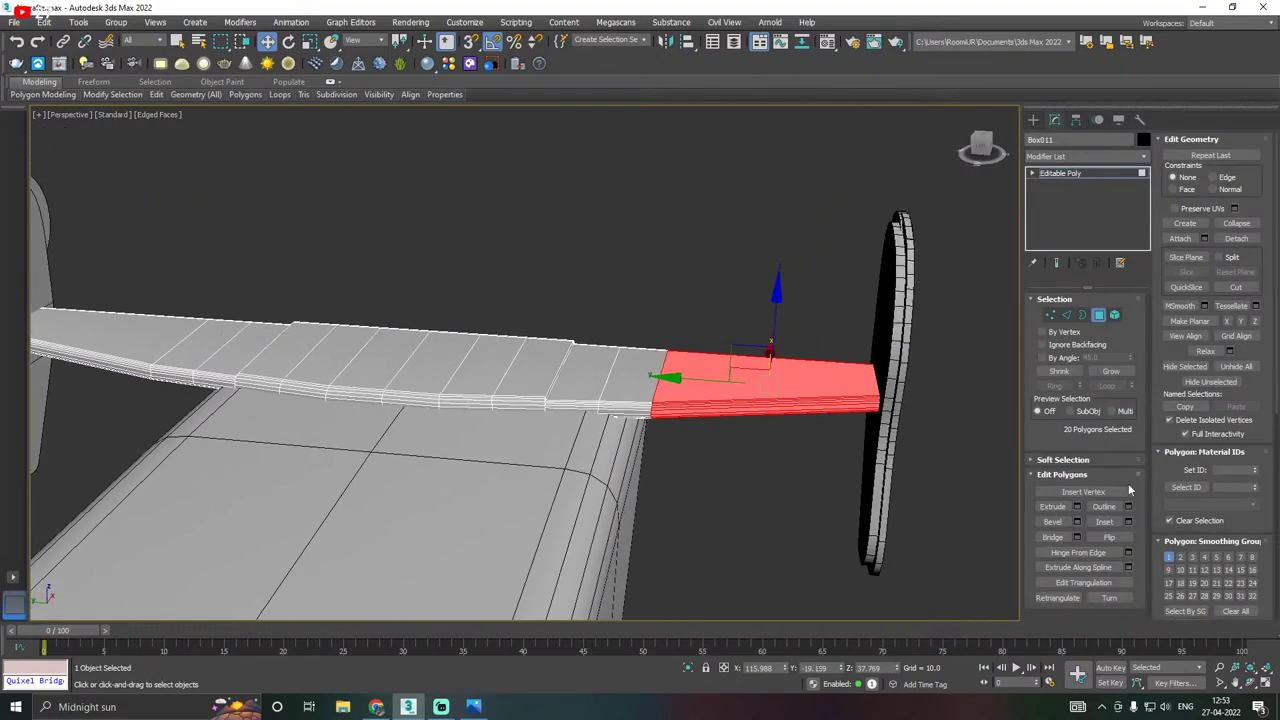
left_click(1077, 508)
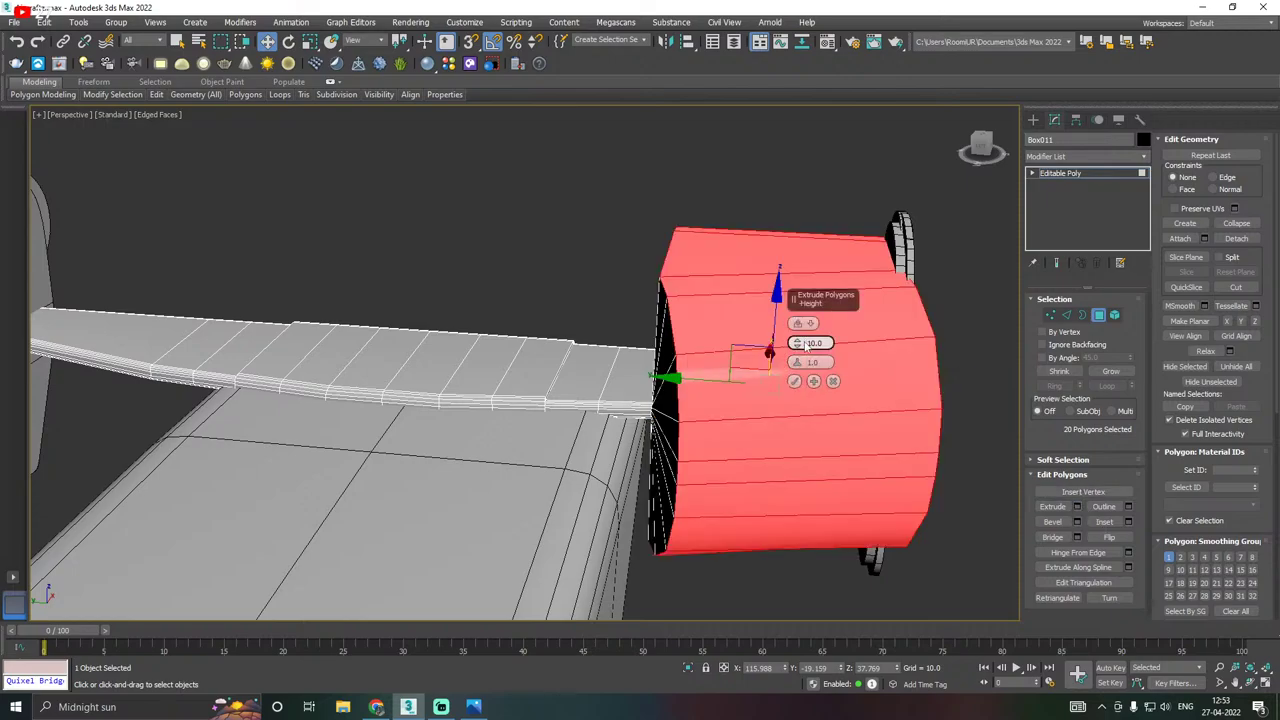
left_click_drag(797, 343, 787, 389)
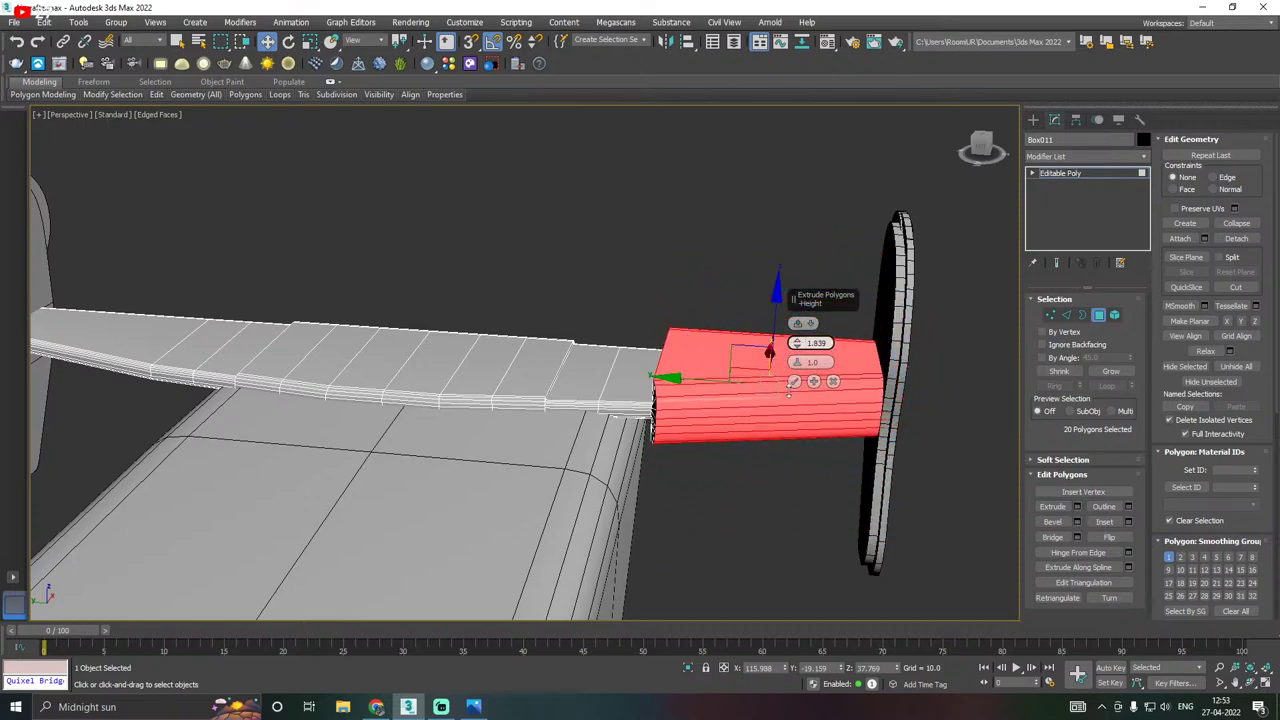
middle_click_drag(745, 390, 785, 375, "alt")
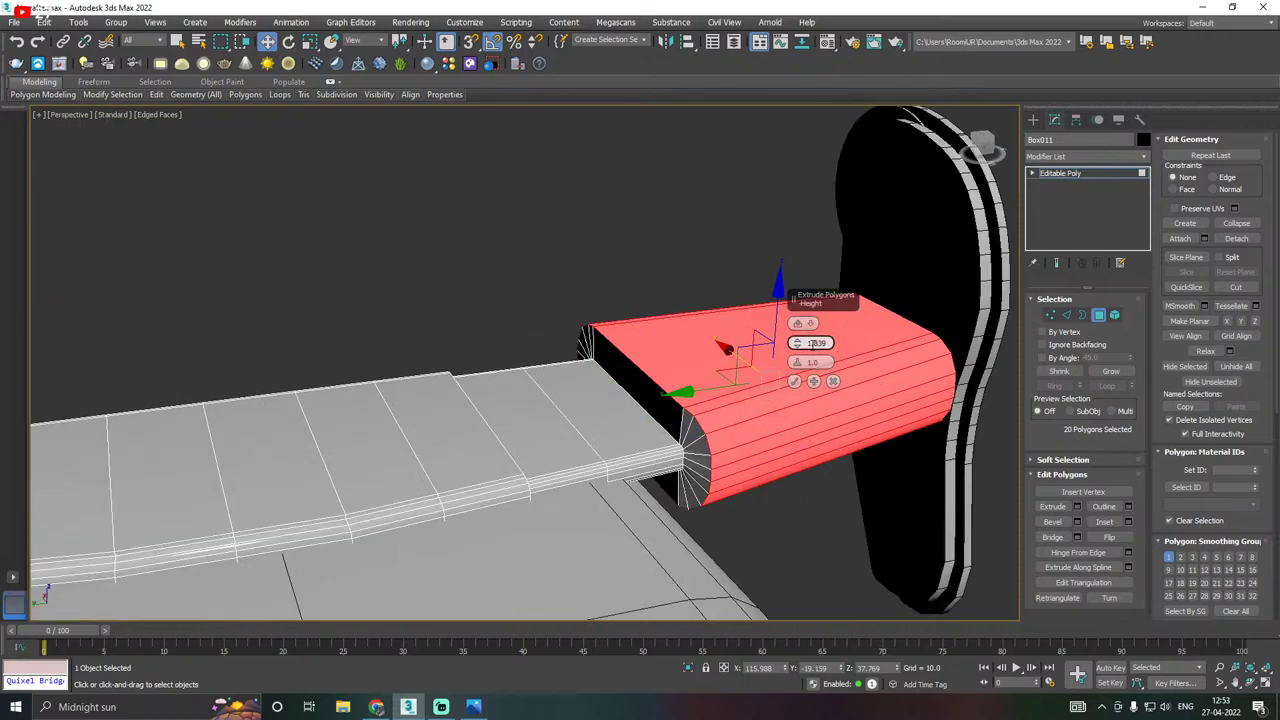
left_click_drag(797, 344, 798, 348)
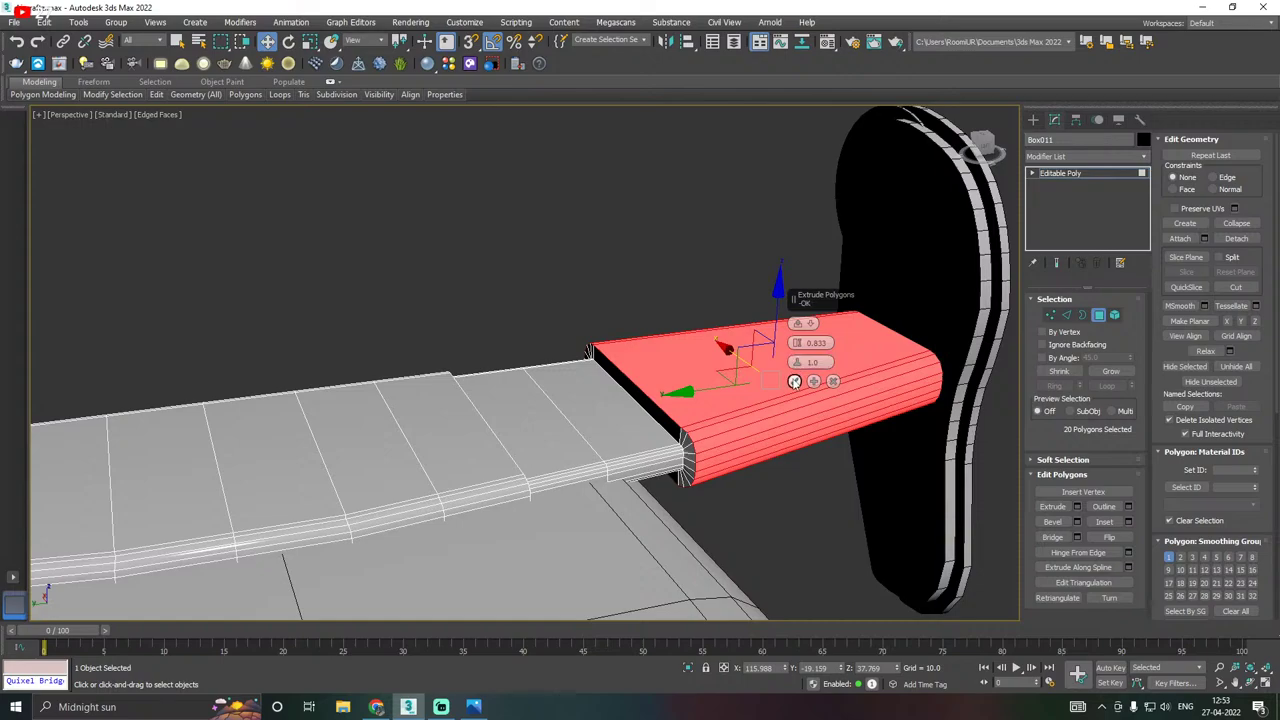
left_click(794, 381)
Select the ring of side polygons at the thickened section's inner edge and make them planar along Y.
scroll(794, 381, "up", 4)
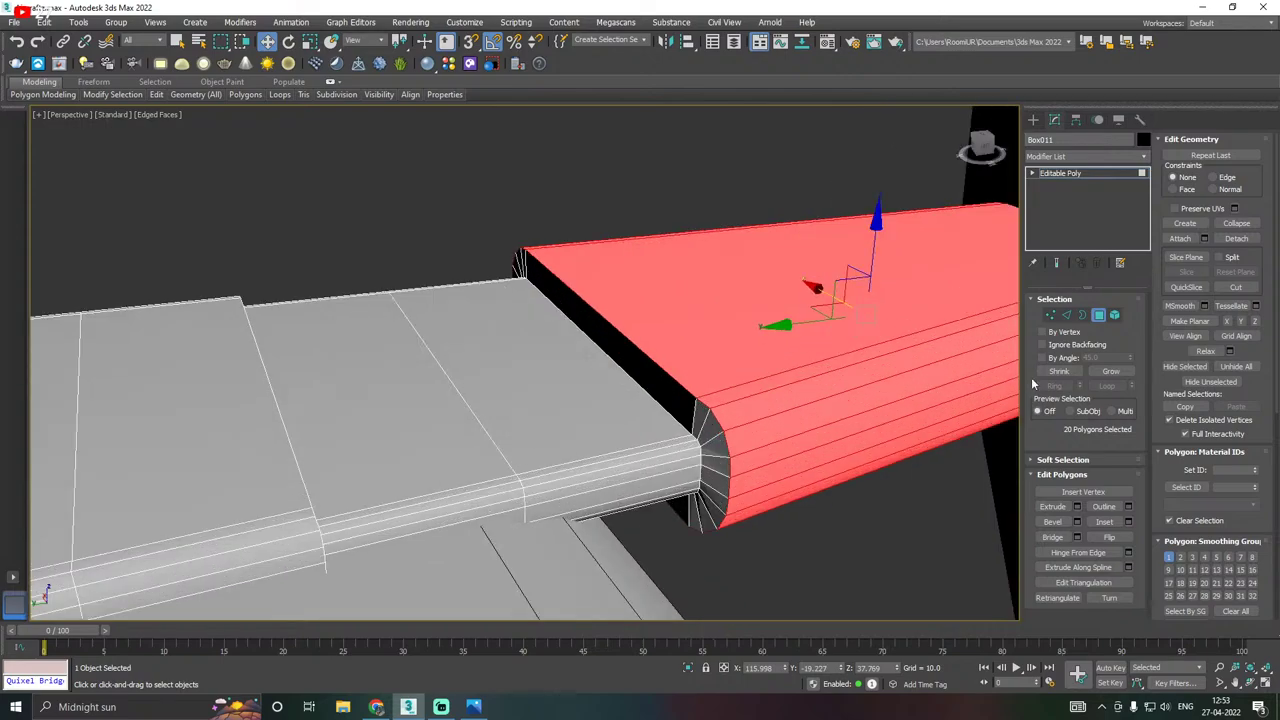
left_click(684, 407)
left_click(704, 419, "shift")
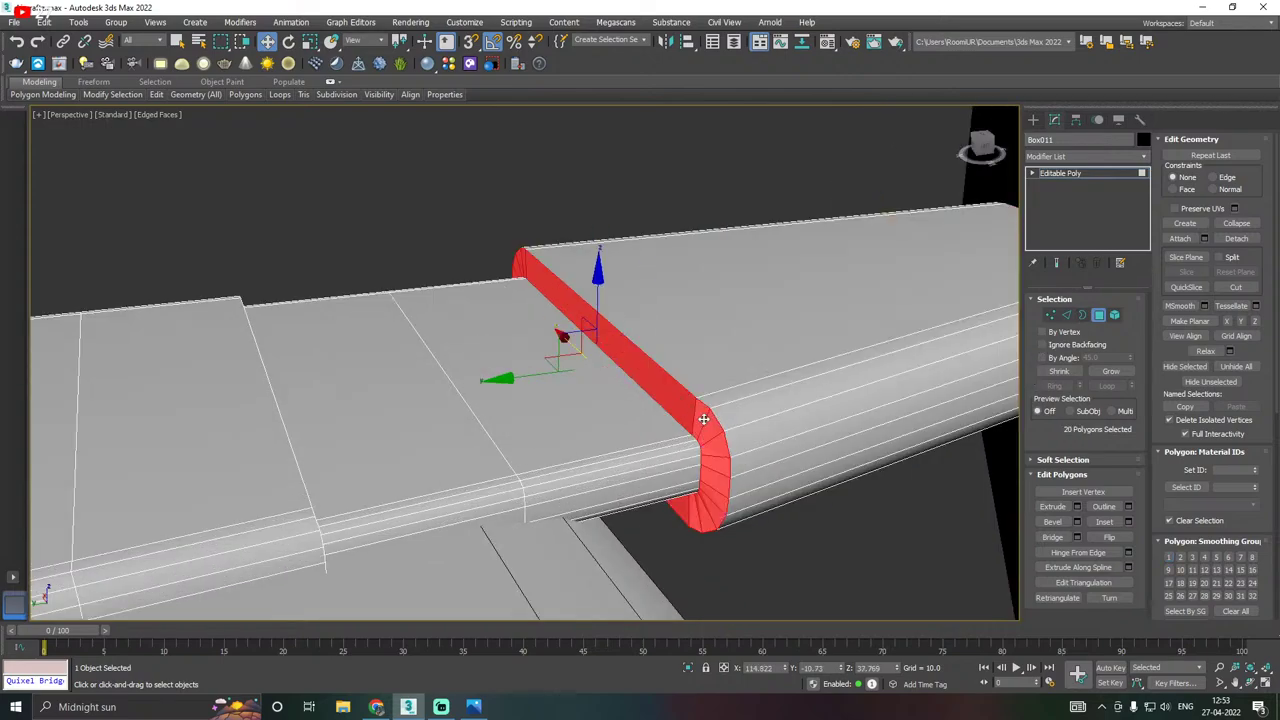
left_click(1229, 322)
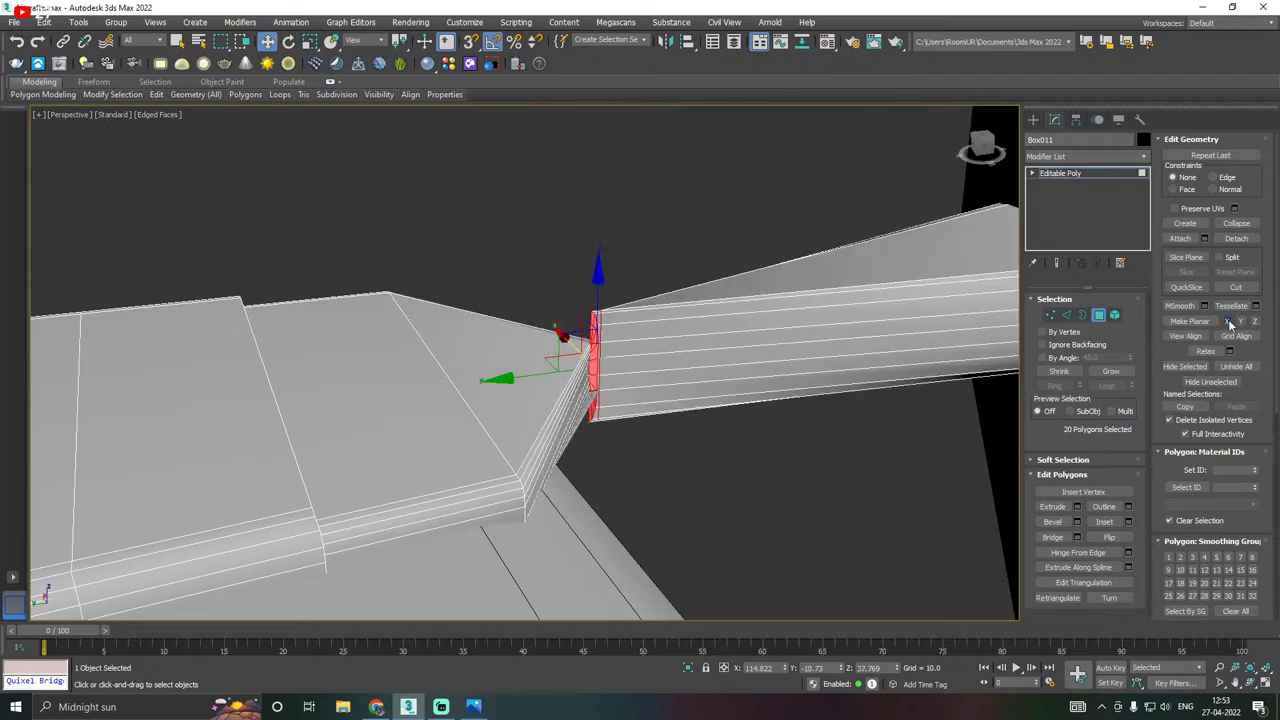
key("ctrl+z")
left_click(1242, 326)
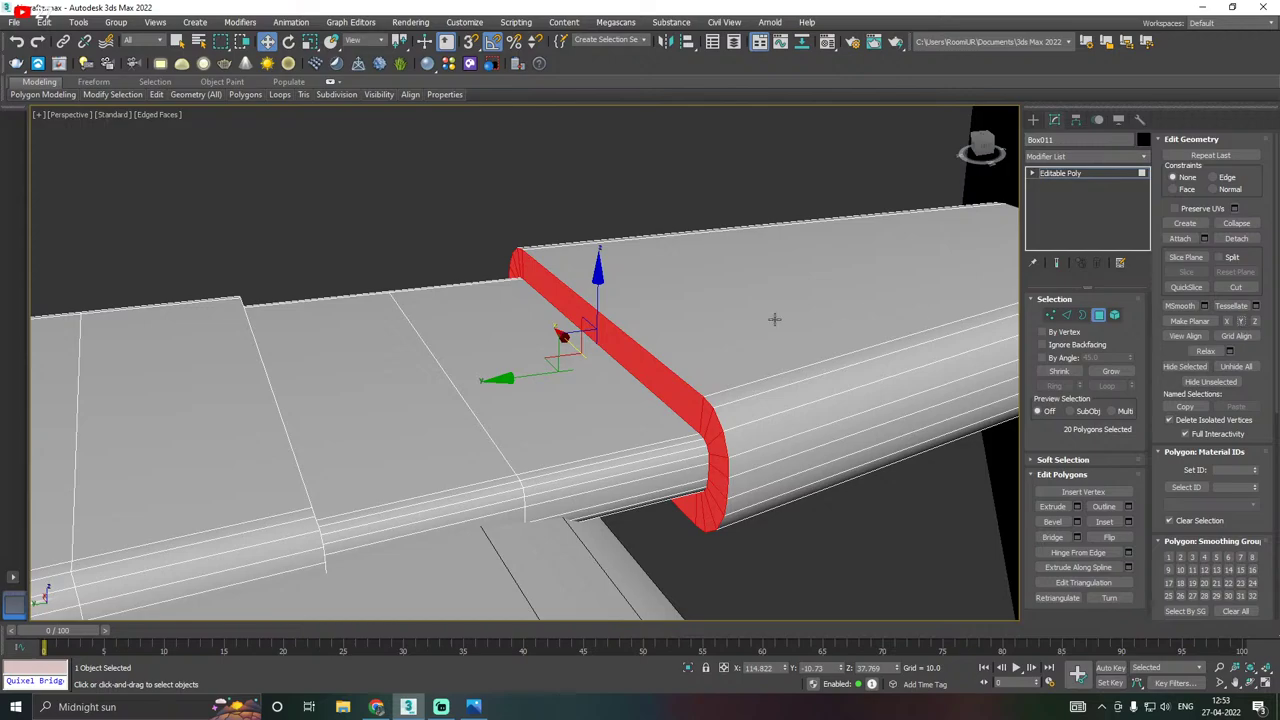
middle_click_drag(774, 319, 744, 322, "alt")
scroll(735, 325, "down", 8)
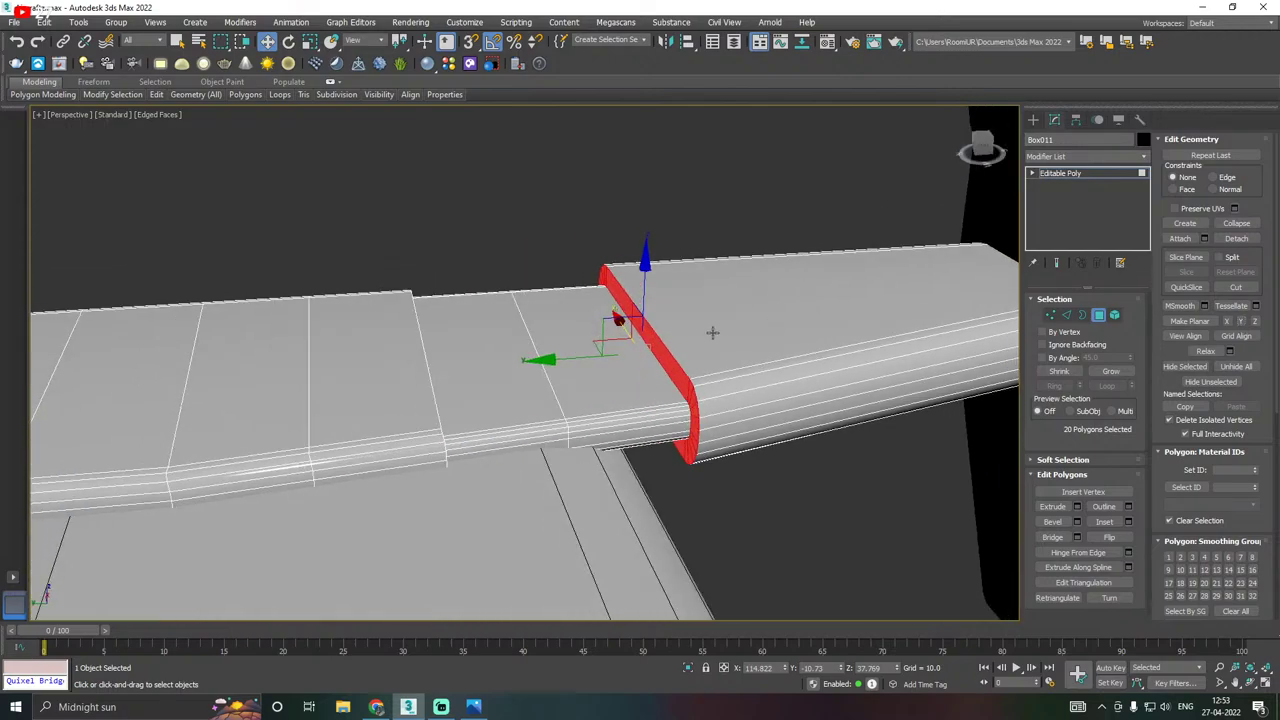
Select all polygons around the tail wing's opposite end section and extrude them by 0.833 to thicken it.
mouse_move(705, 333)
middle_mouse_down("alt")
mouse_move(586, 336)
mouse_move(700, 345)
mouse_move(727, 330)
middle_mouse_up("alt")
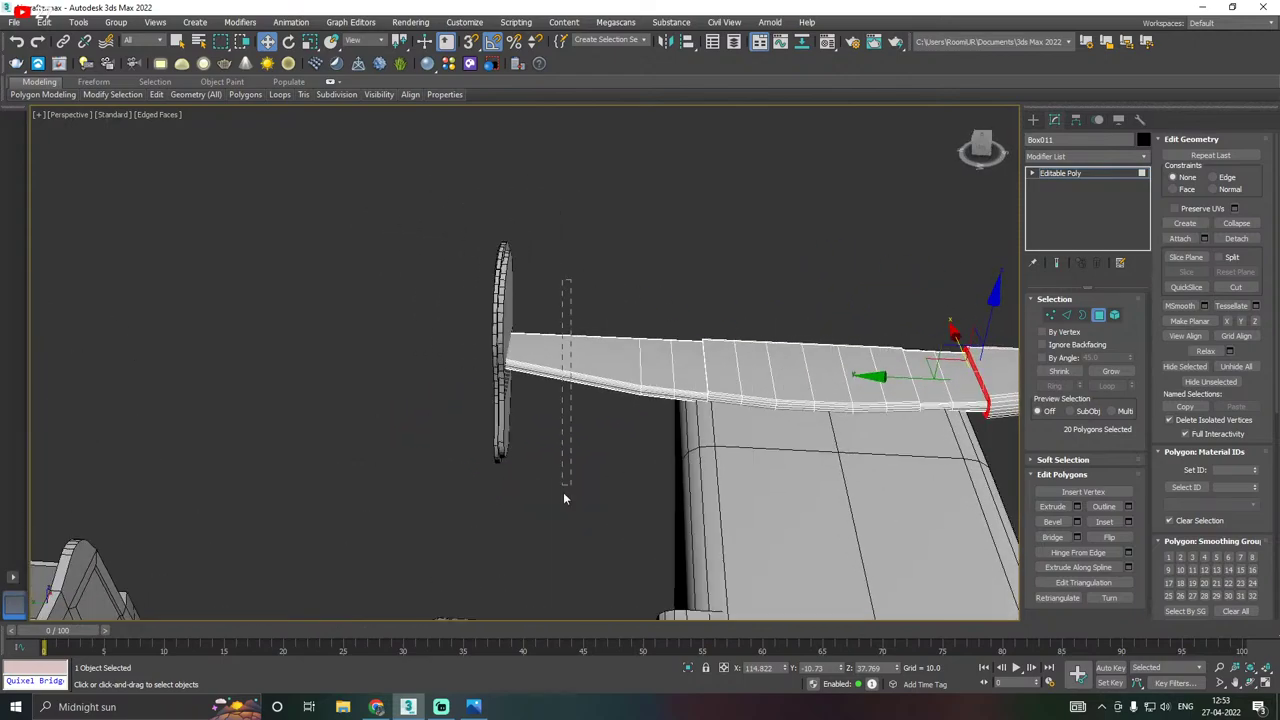
scroll(600, 370, "up", 5)
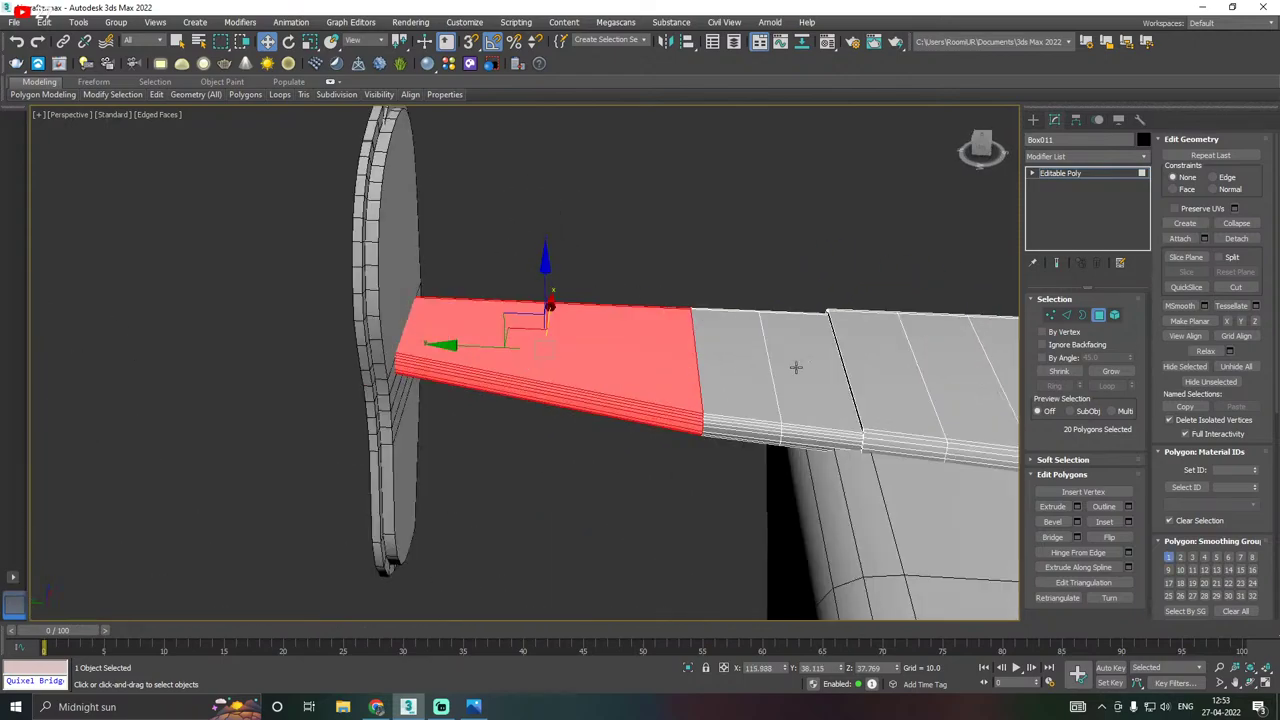
left_click(1077, 507)
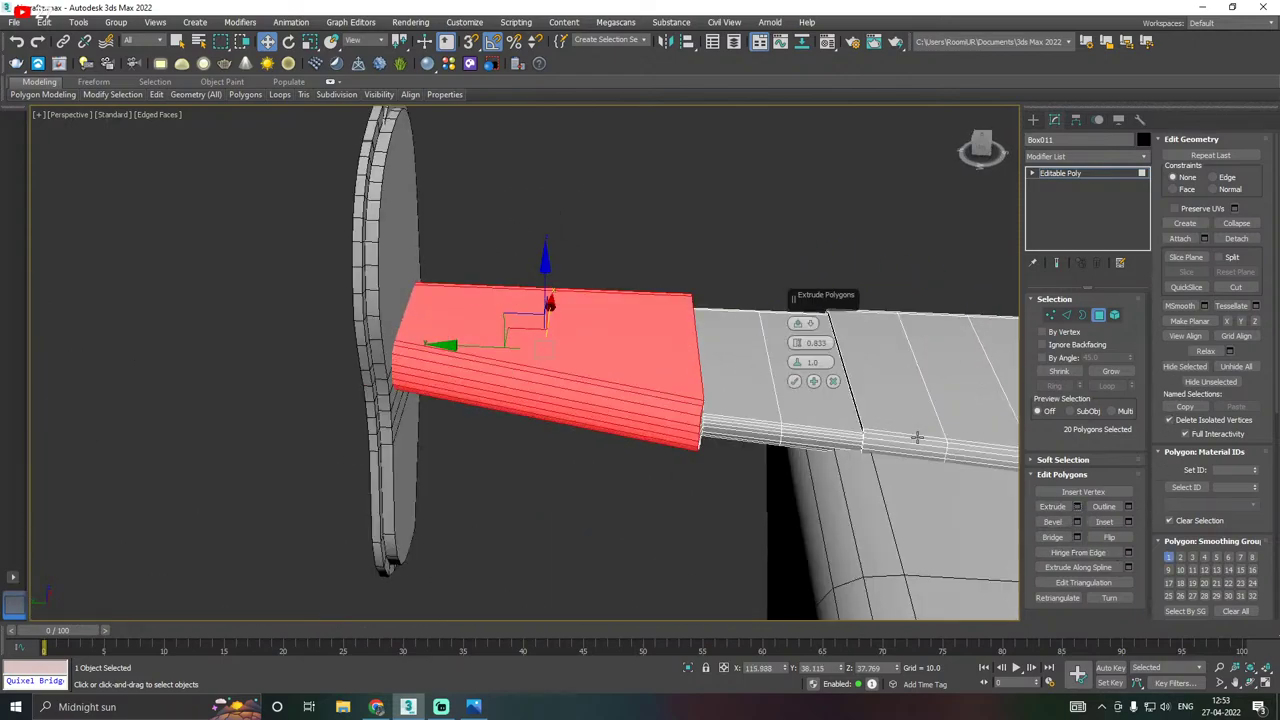
left_click(794, 381)
Flatten the ring of side polygons at the opposite thickened section's inner edge along Y, leave polygon editing and deselect the tail wing.
middle_click_drag(798, 362, 749, 379, "alt")
scroll(620, 405, "up", 5)
left_click(590, 427)
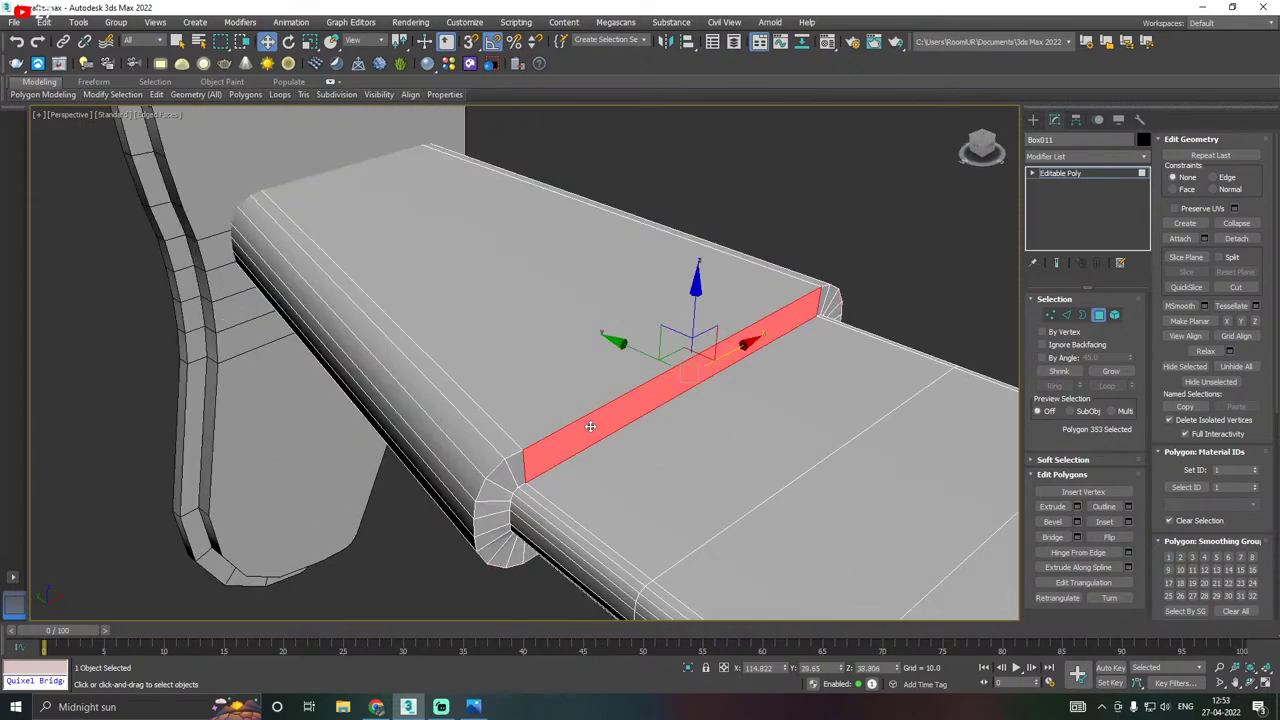
left_click(507, 491, "ctrl")
left_click(494, 510, "ctrl")
left_click(492, 511, "shift")
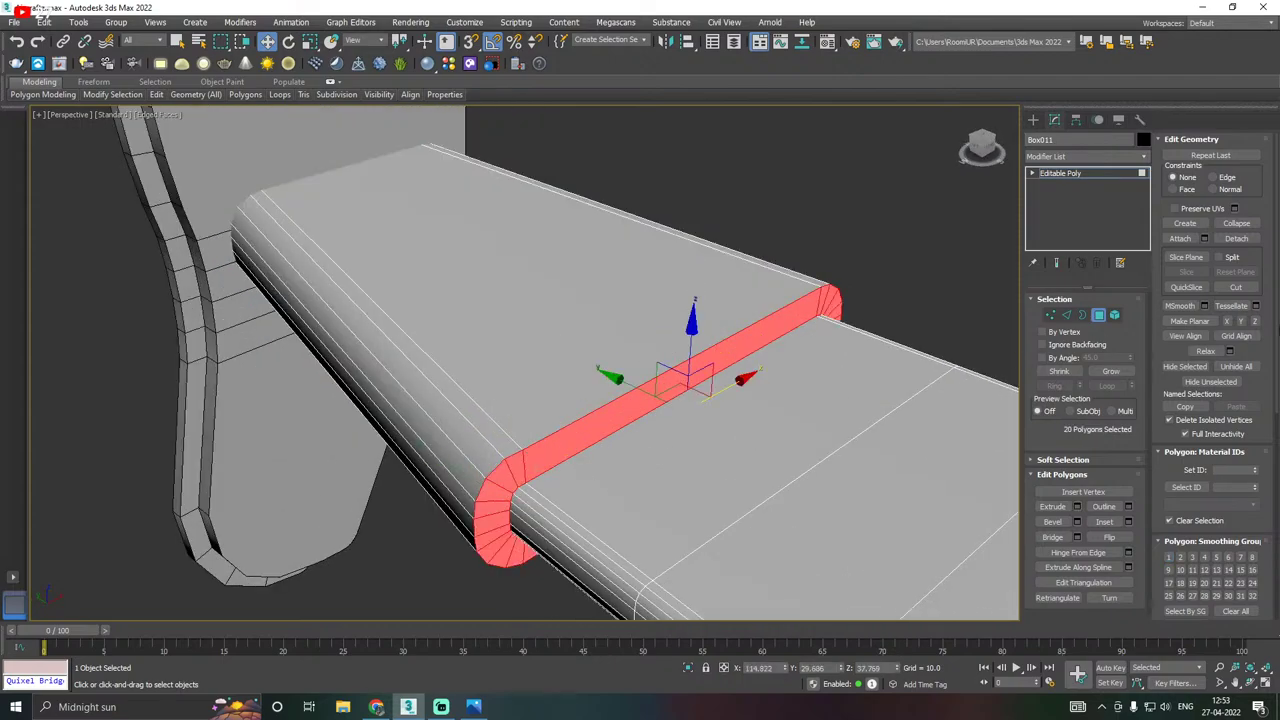
left_click(1241, 324)
scroll(757, 321, "down", 6)
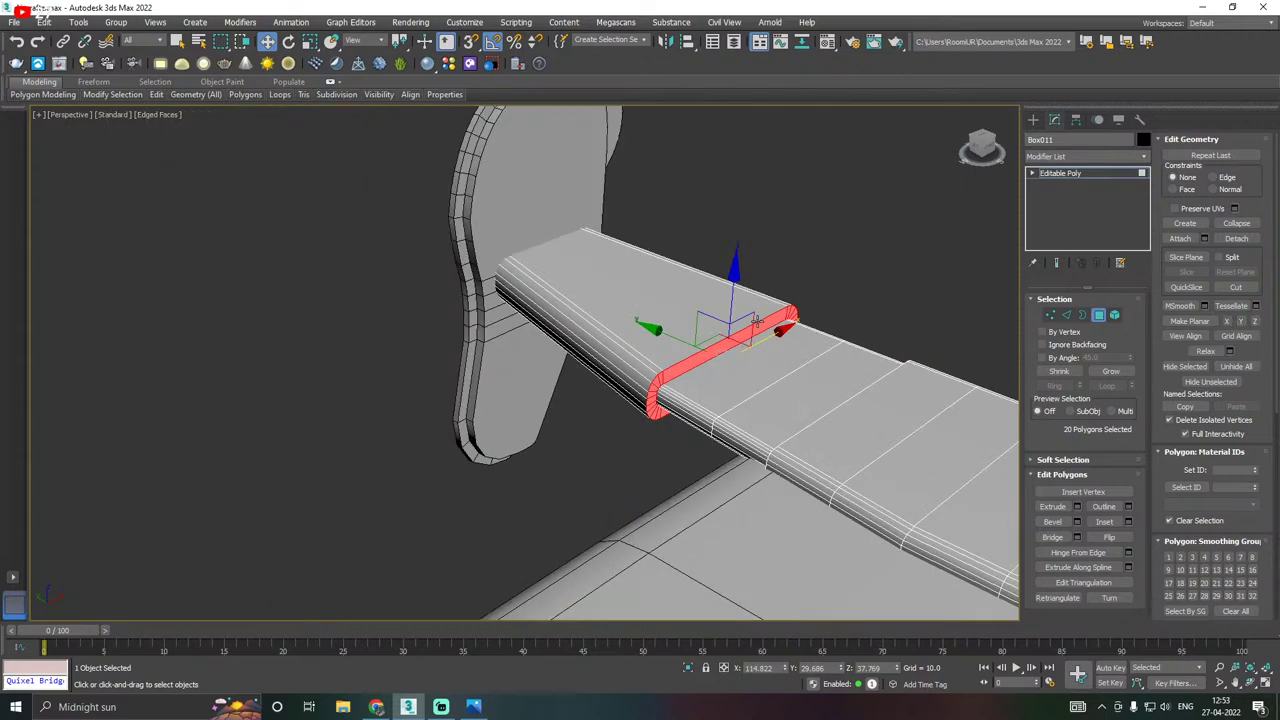
scroll(731, 320, "down", 8)
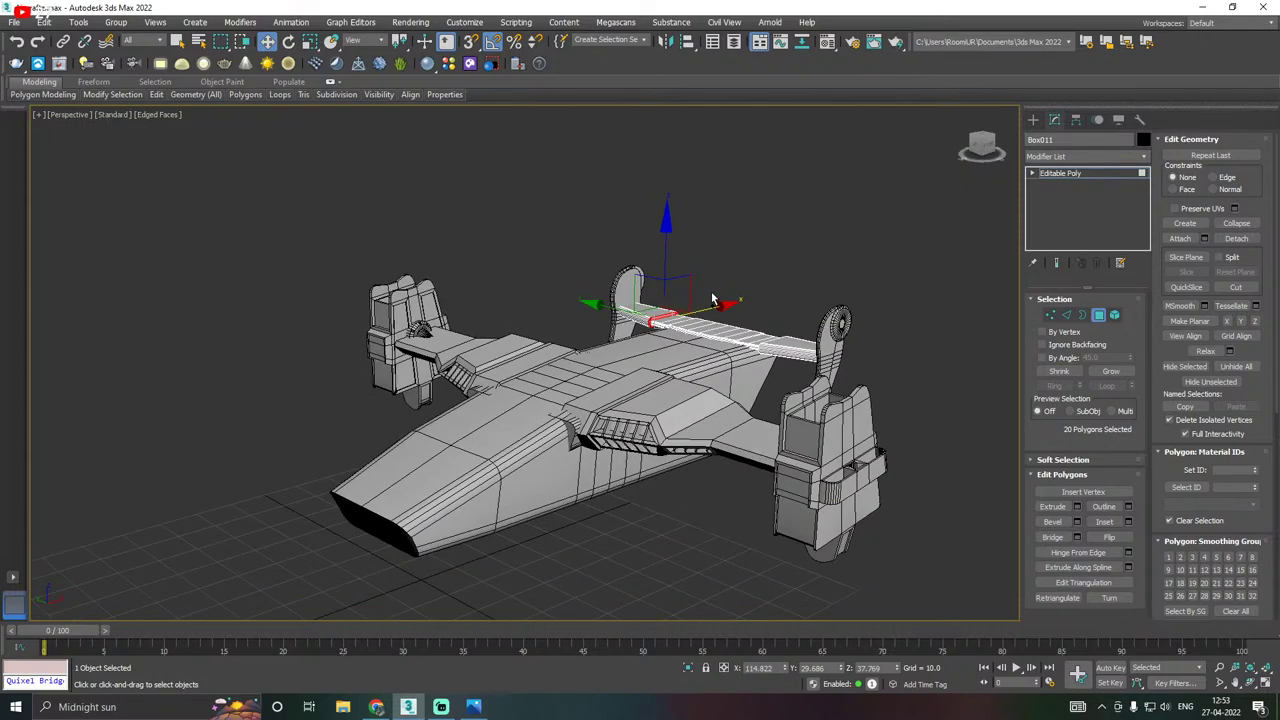
left_click(1063, 177)
middle_click_drag(775, 232, 843, 189, "alt")
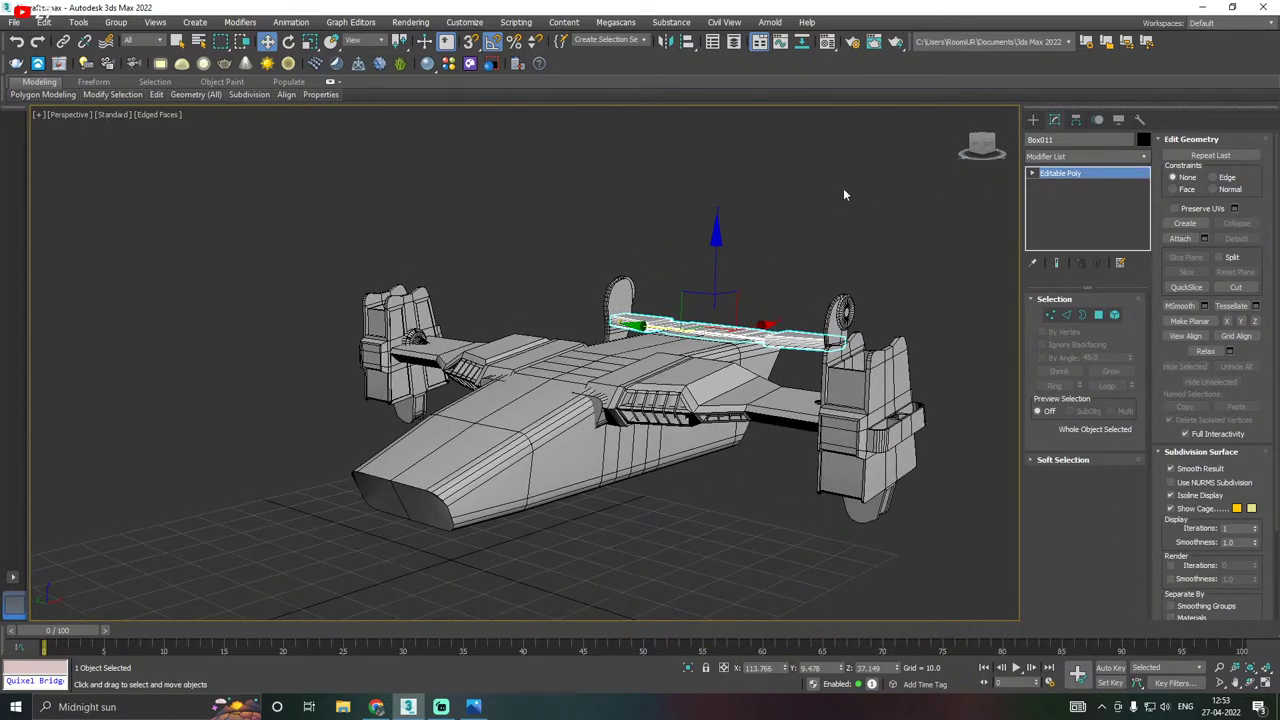
left_click(843, 189)
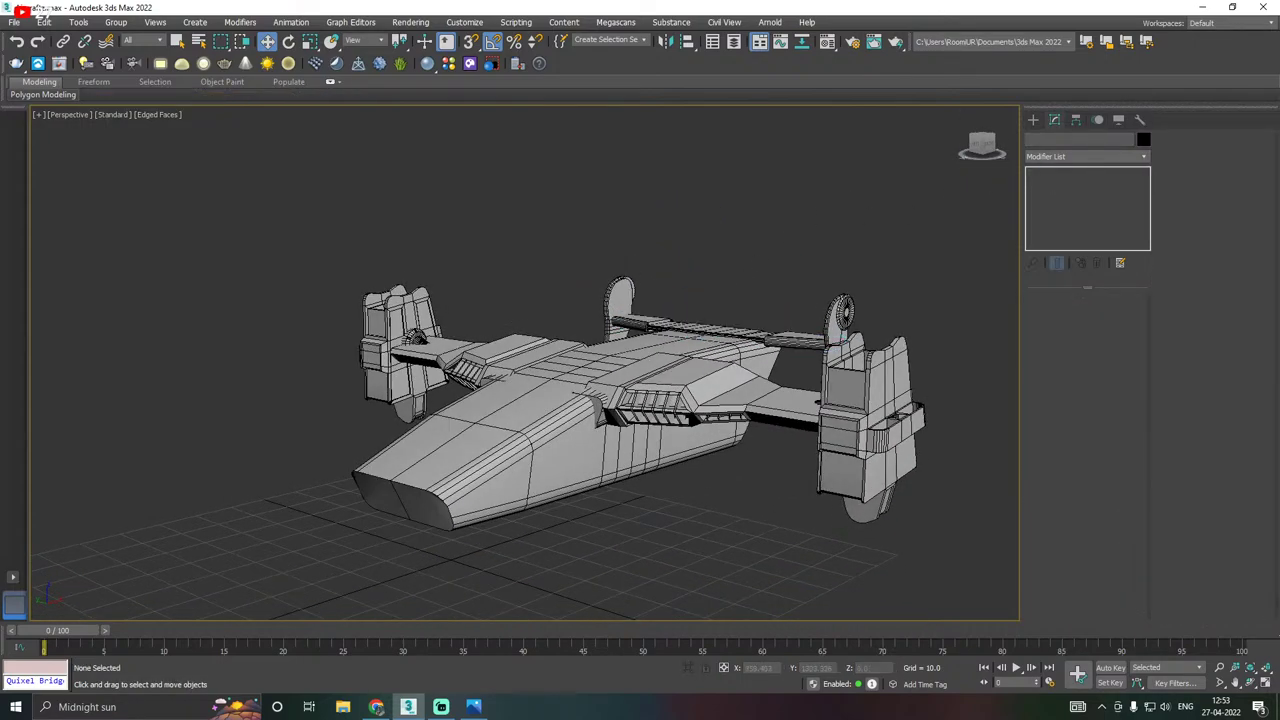
Save a copy of the scene and save the current aircraft file.
key("alt+Tab")
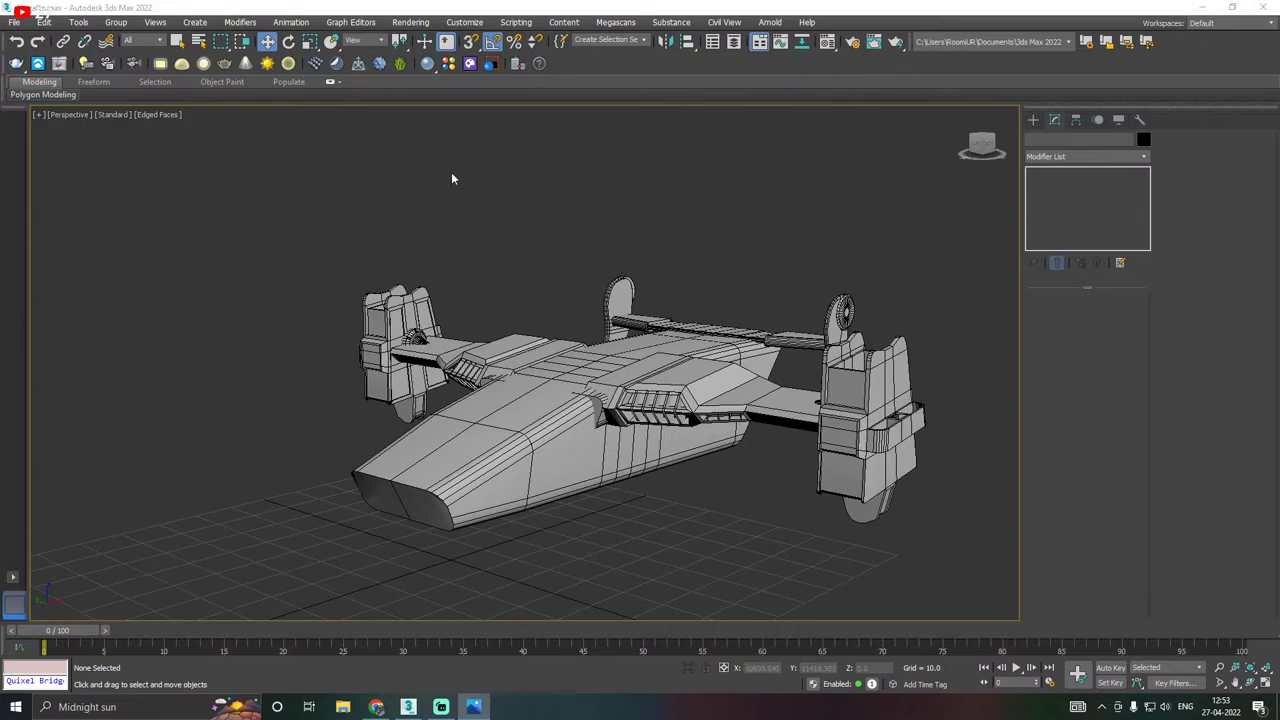
middle_click_drag(451, 178, 505, 199, "alt")
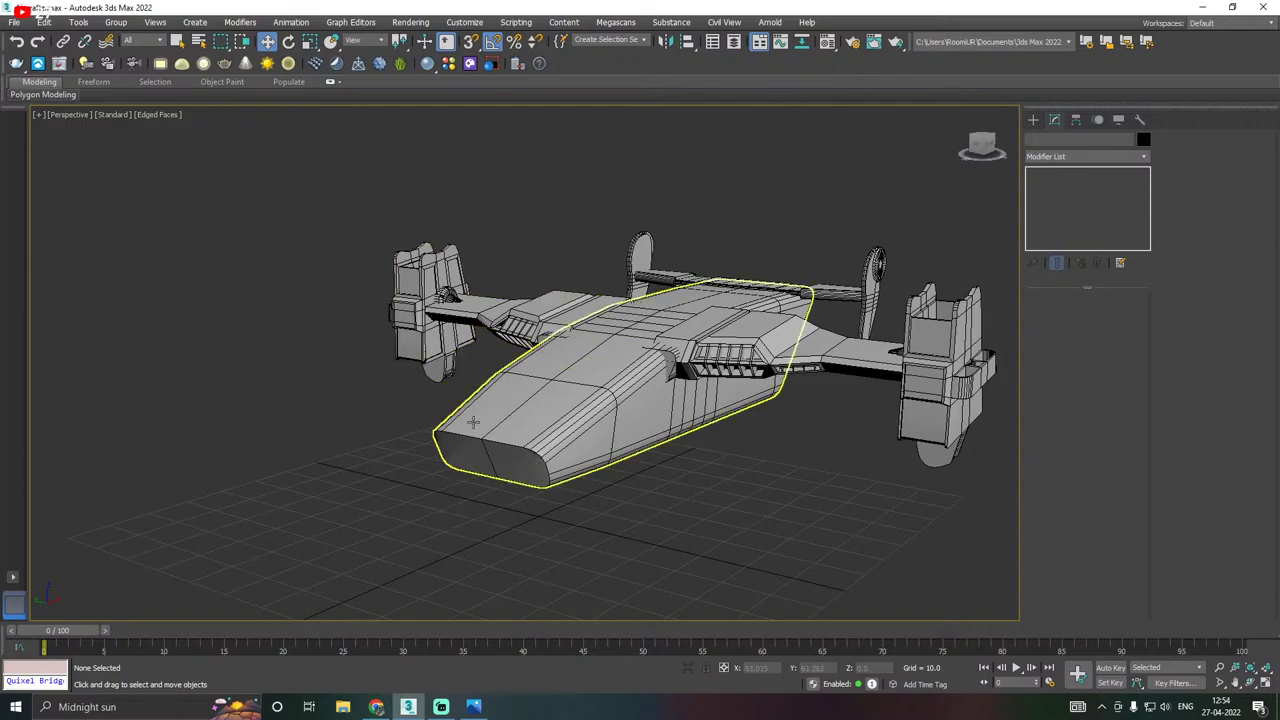
left_click(15, 21)
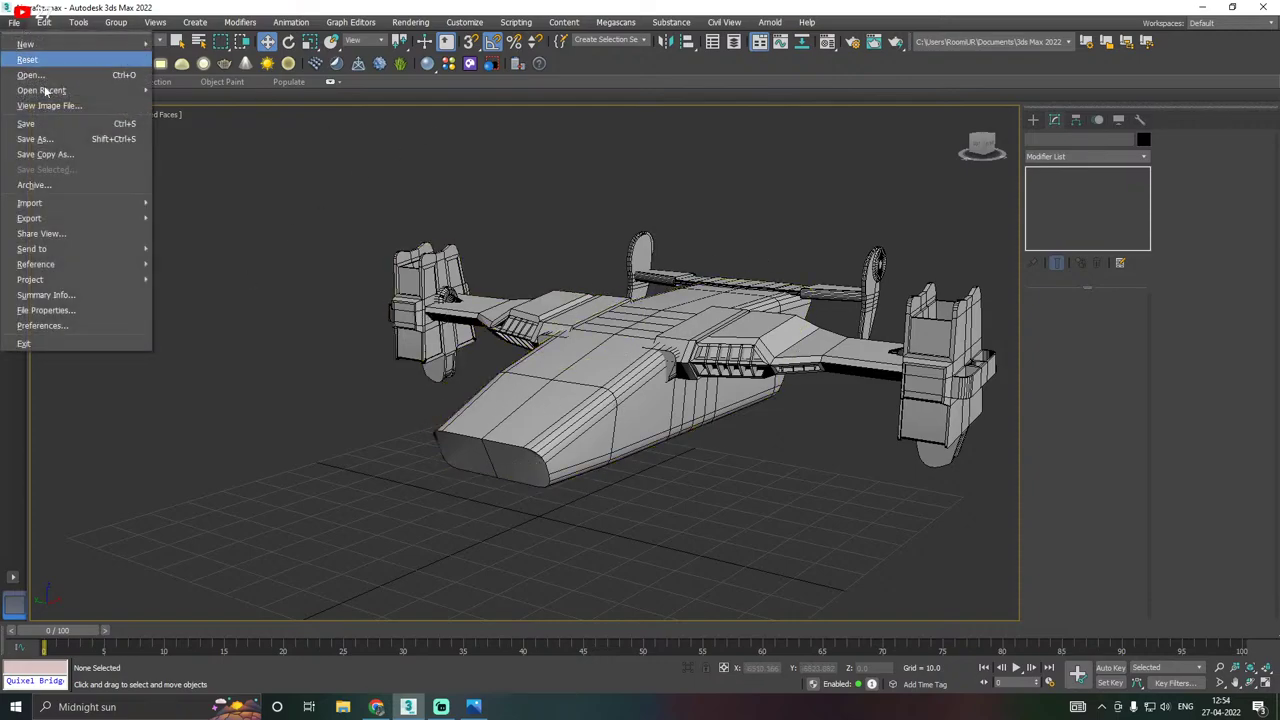
left_click(40, 156)
left_click(806, 578)
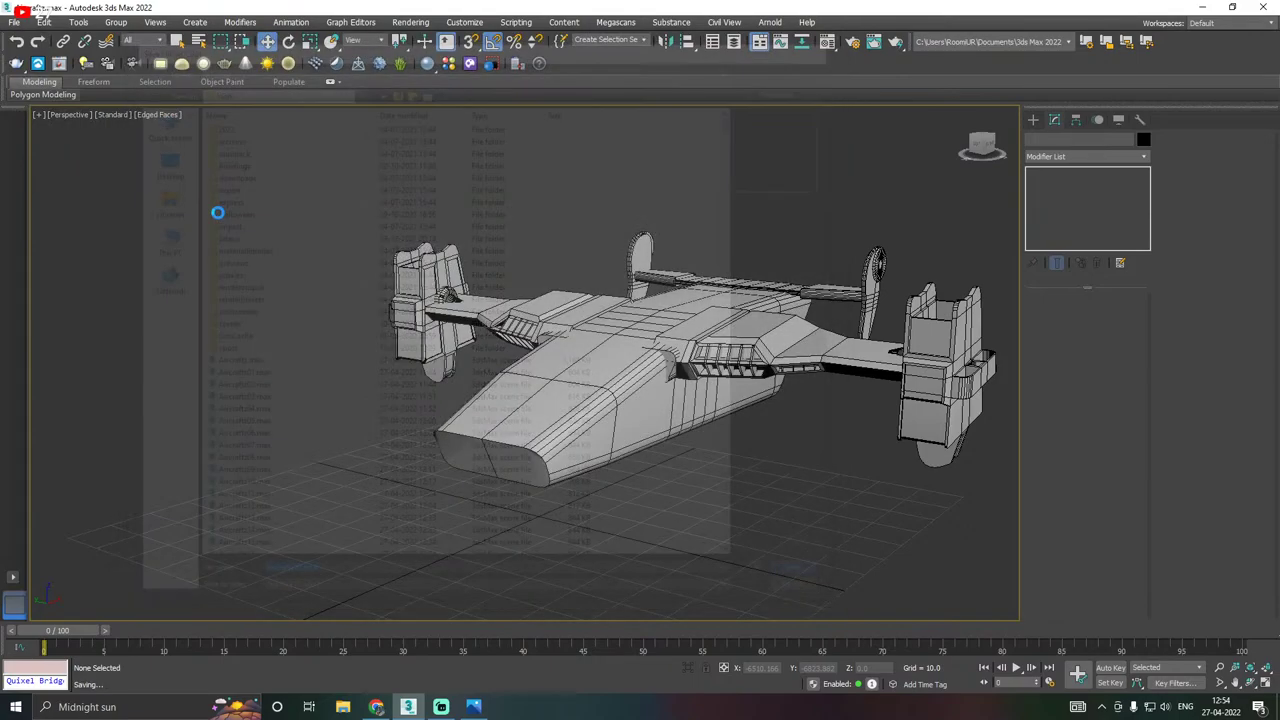
left_click(19, 23)
left_click(43, 124)
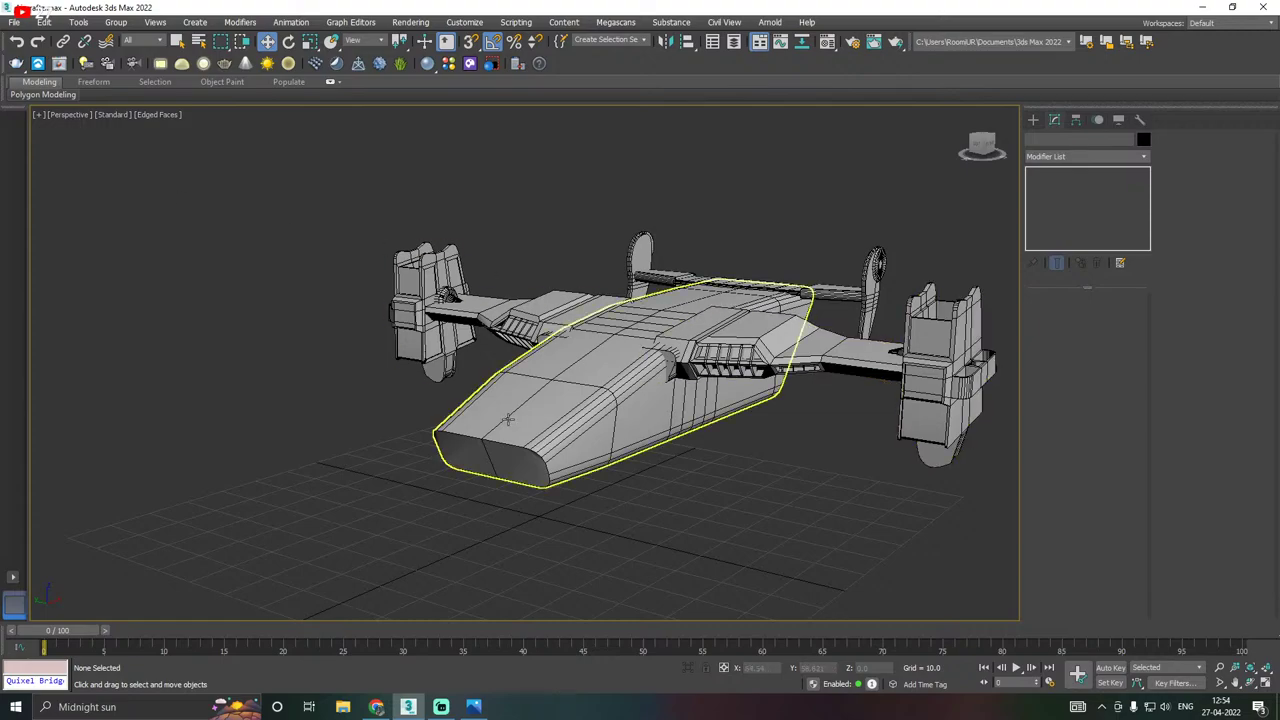
Examine the fuselage's nose, sides and underside in the Left and Perspective views and check them against the reference.
middle_click_drag(507, 420, 560, 396)
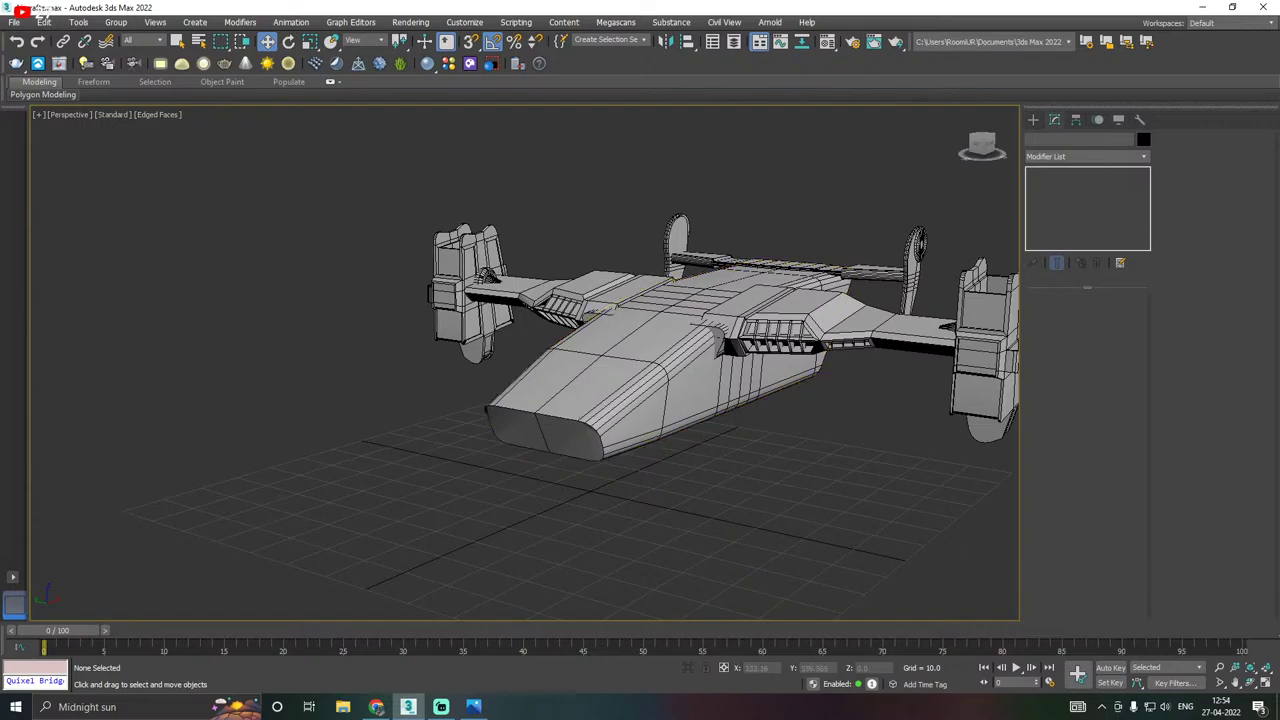
left_click_drag(2, 78, 818, 3)
scroll(335, 452, "up", 5)
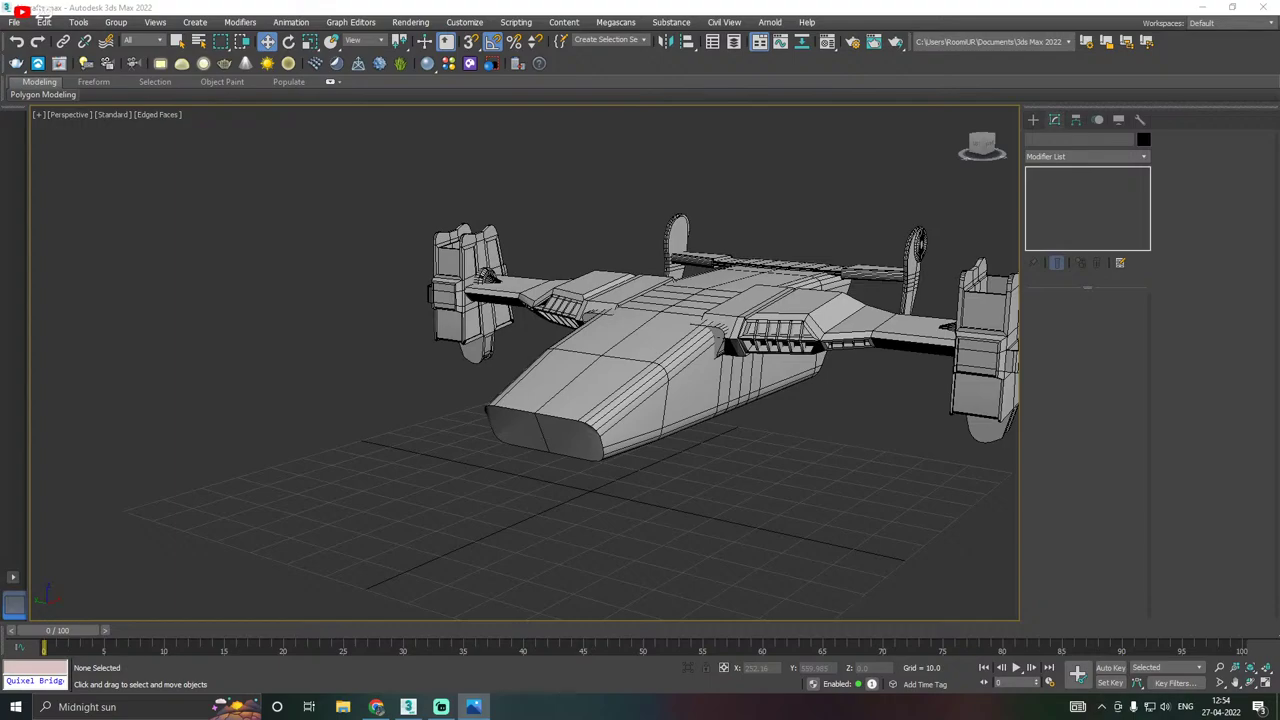
key("alt+Tab")
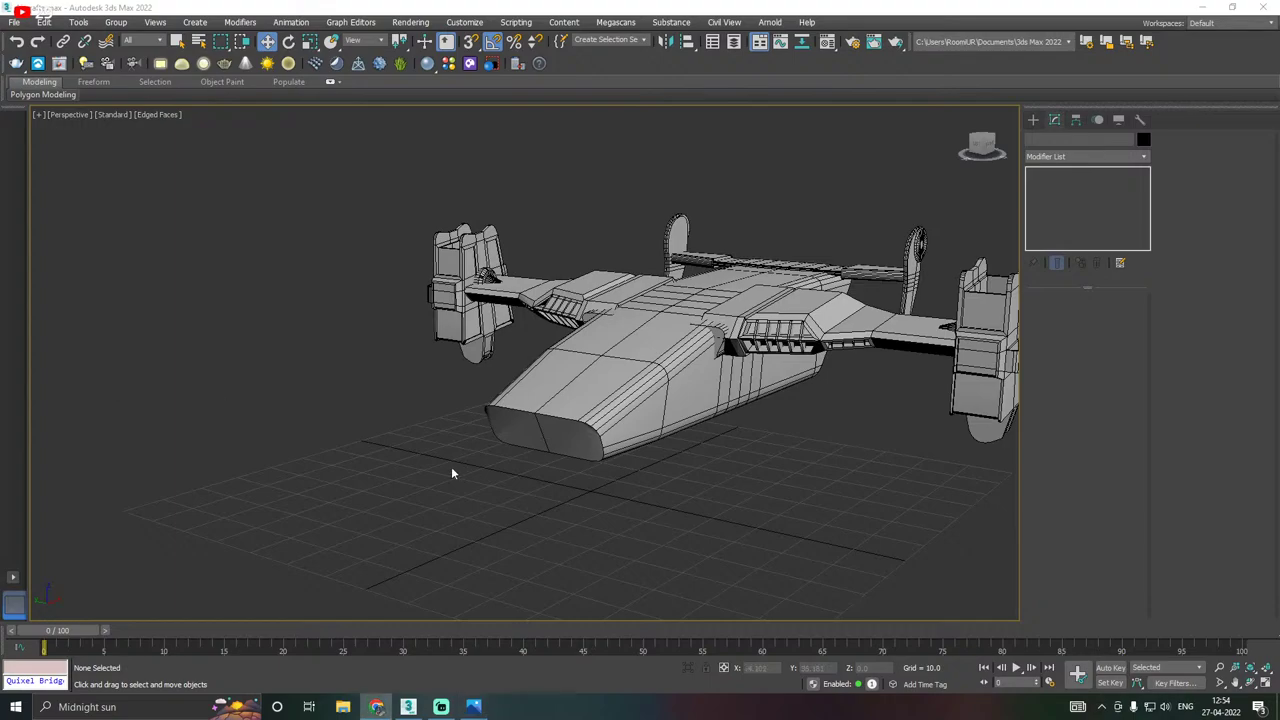
middle_click_drag(353, 448, 458, 454)
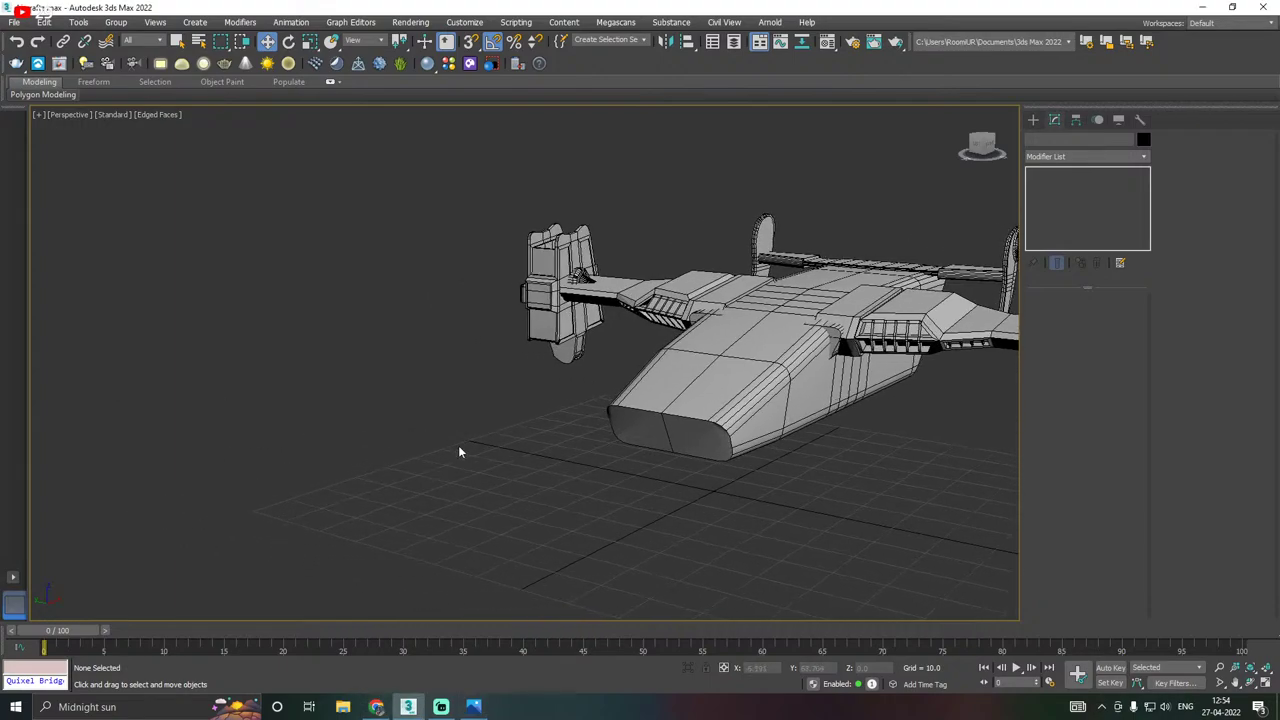
key("l")
scroll(520, 450, "down", 6)
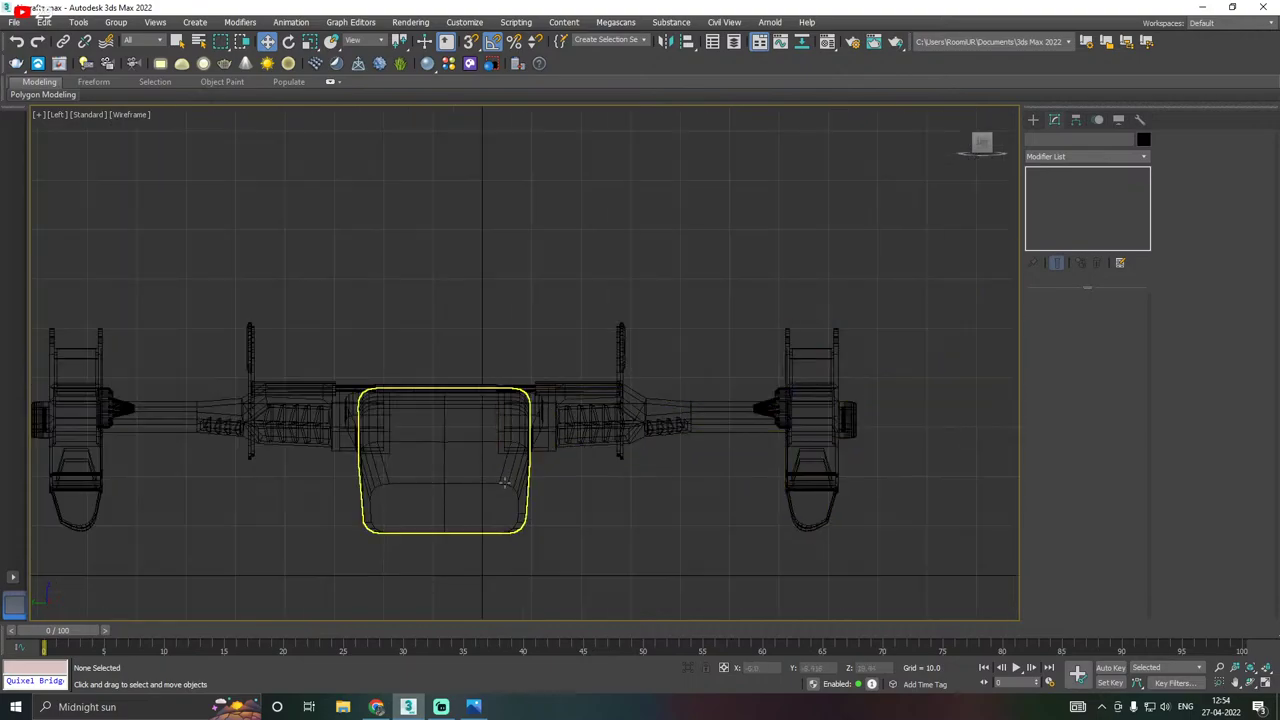
middle_click_drag(505, 483, 560, 390)
key("p")
scroll(548, 418, "down", 6)
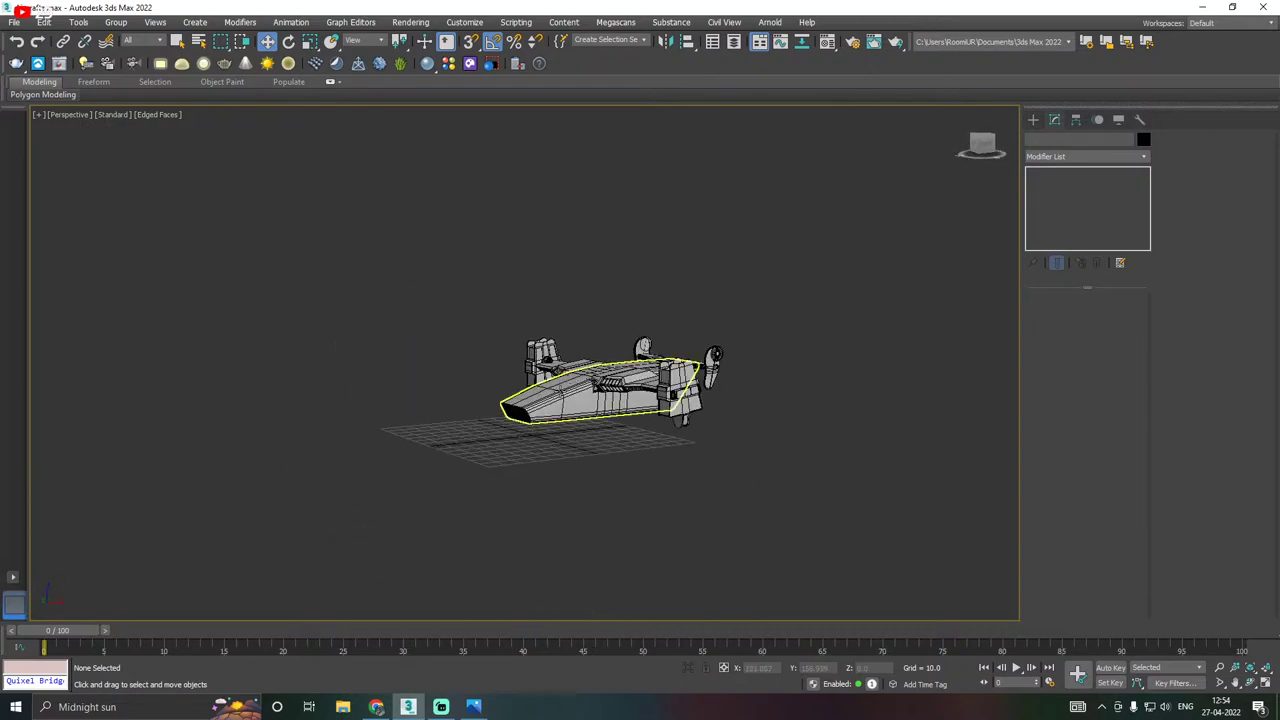
scroll(617, 400, "up", 7)
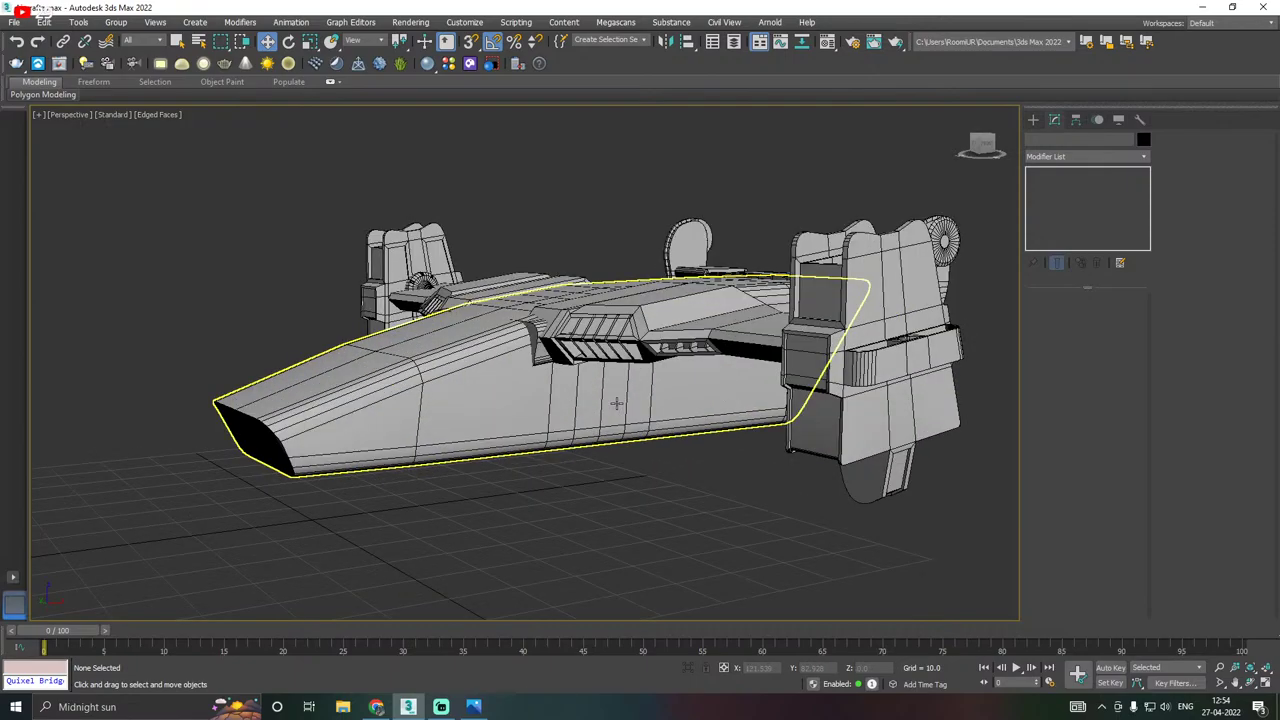
scroll(617, 398, "down", 1)
middle_click_drag(617, 398, 584, 351, "alt")
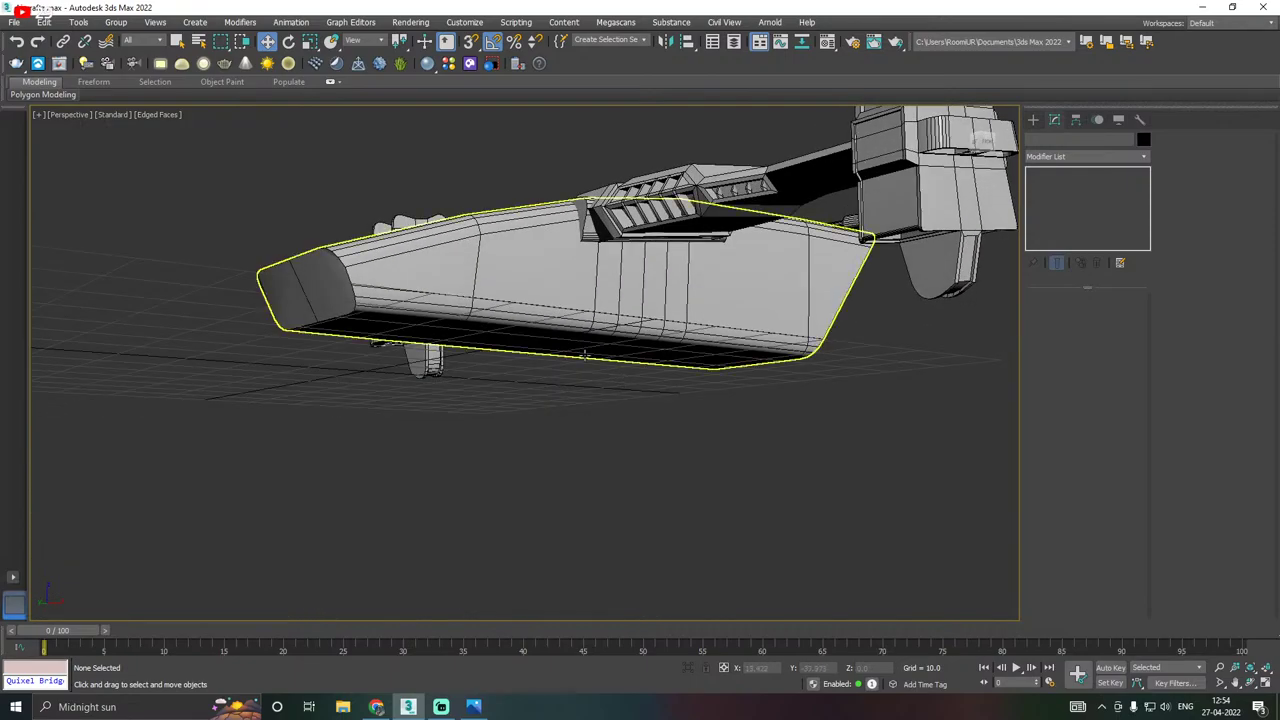
Create a cylinder in the Left view at the center of the fuselage's nose face.
key("l")
scroll(660, 341, "down", 6)
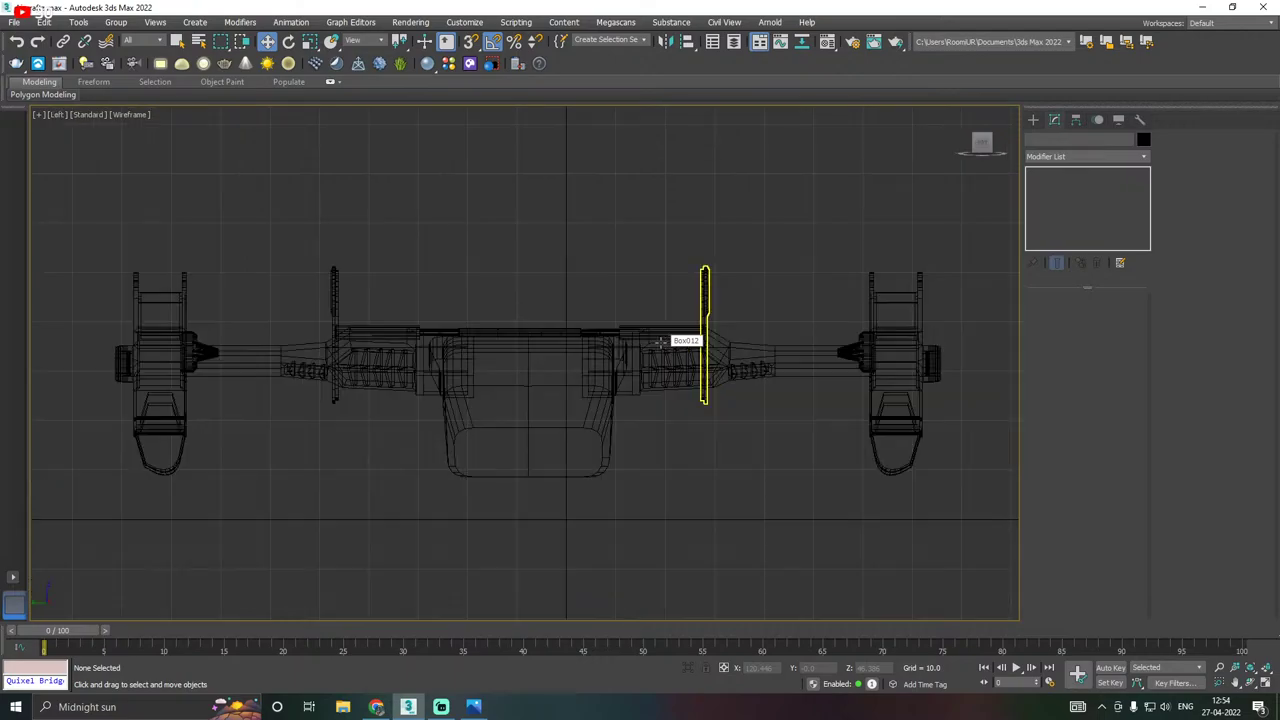
scroll(660, 341, "down", 2)
left_click(593, 391)
scroll(593, 391, "up", 5)
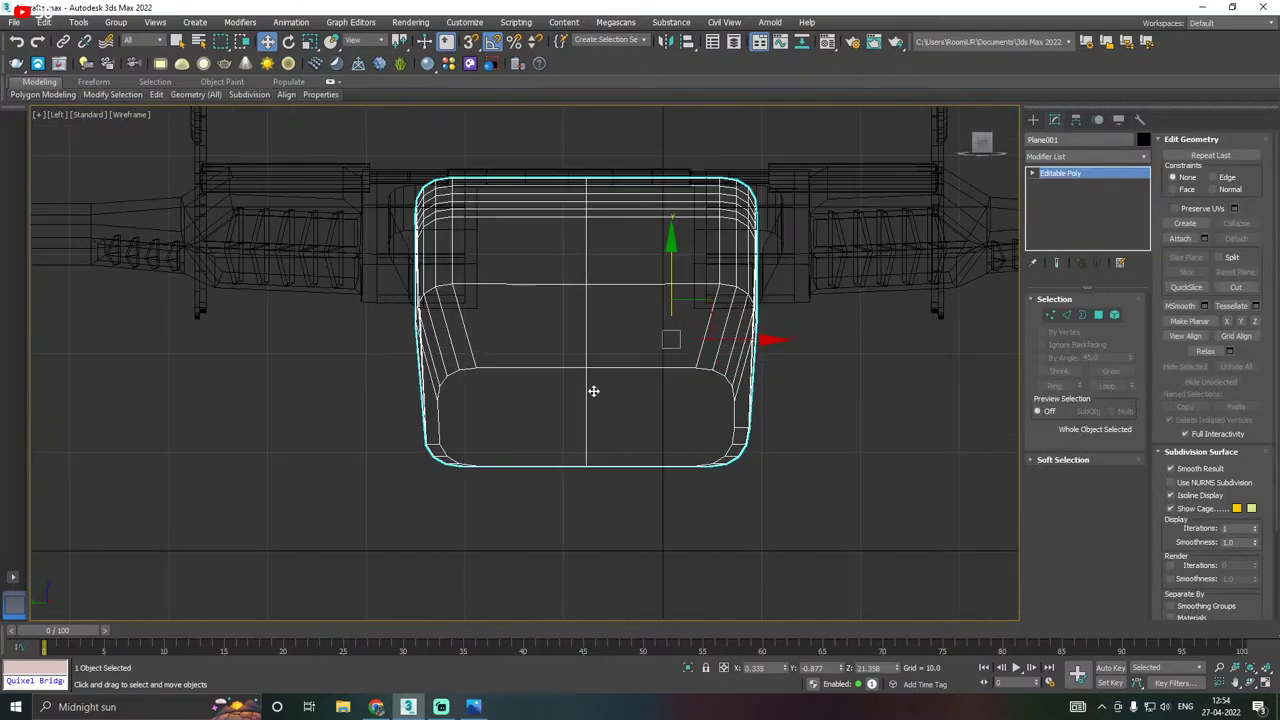
left_click(1033, 119)
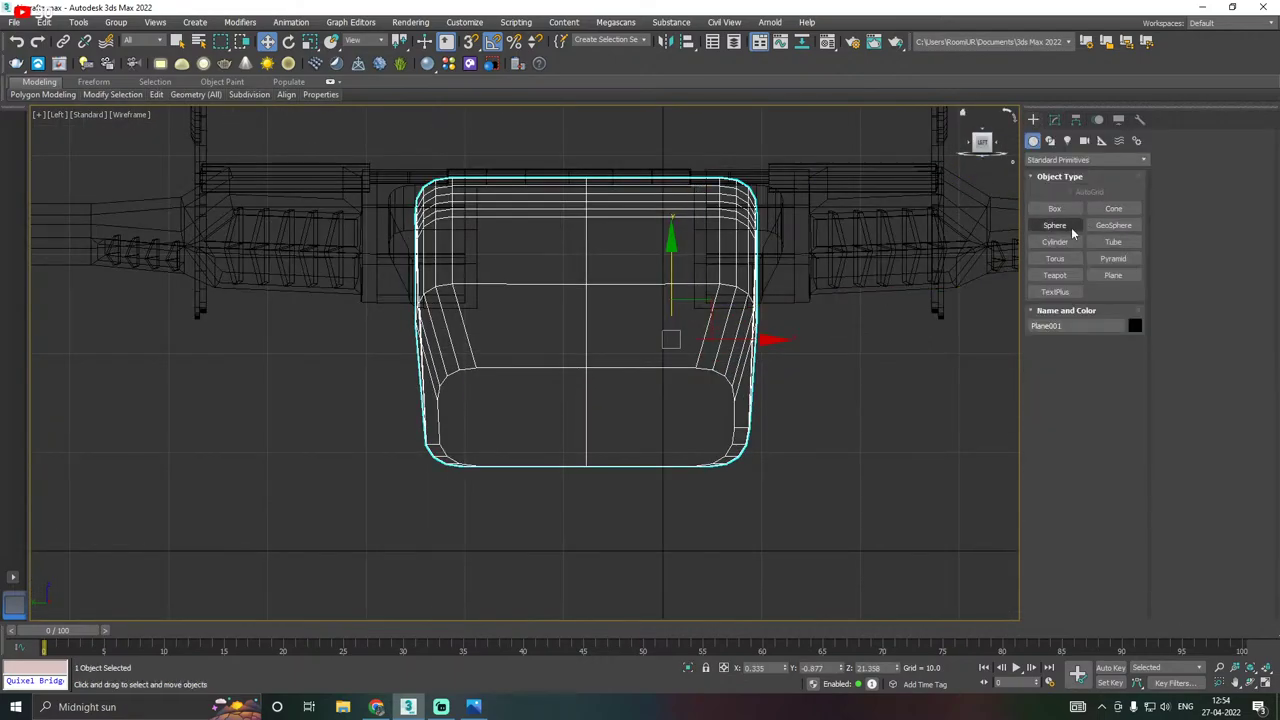
left_click(1054, 241)
scroll(839, 285, "up", 2)
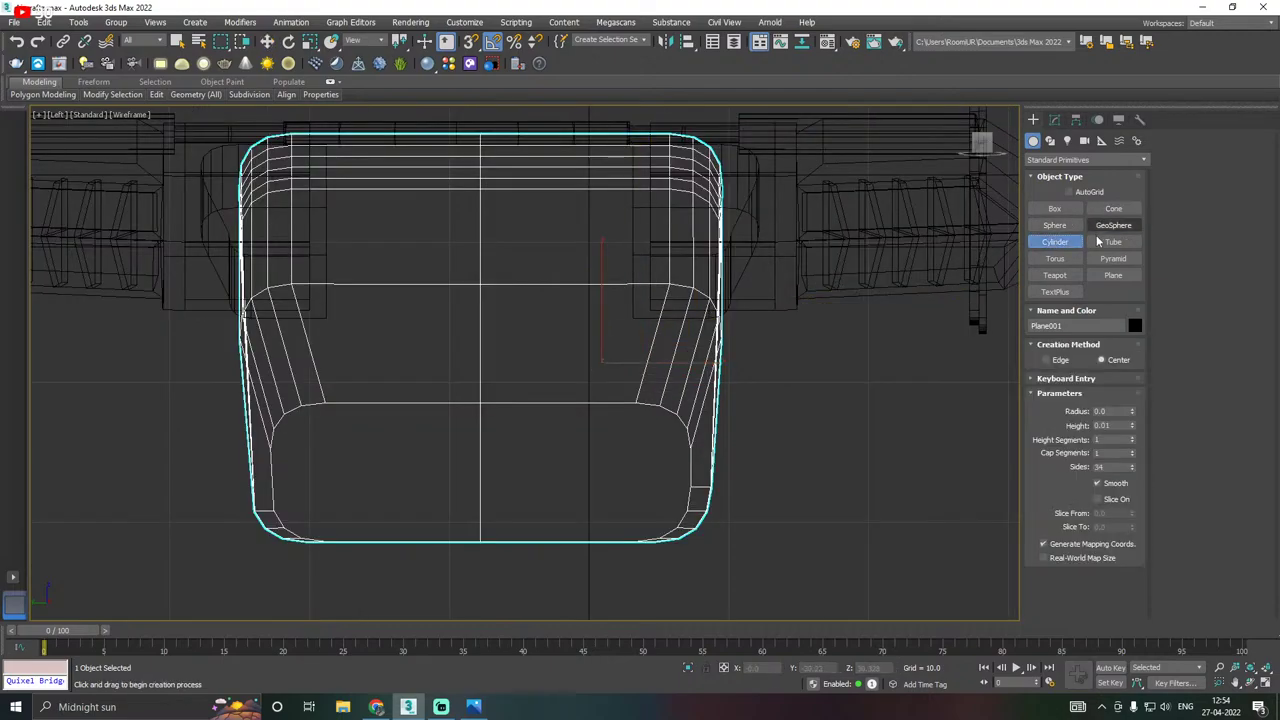
middle_click_drag(509, 473, 547, 429)
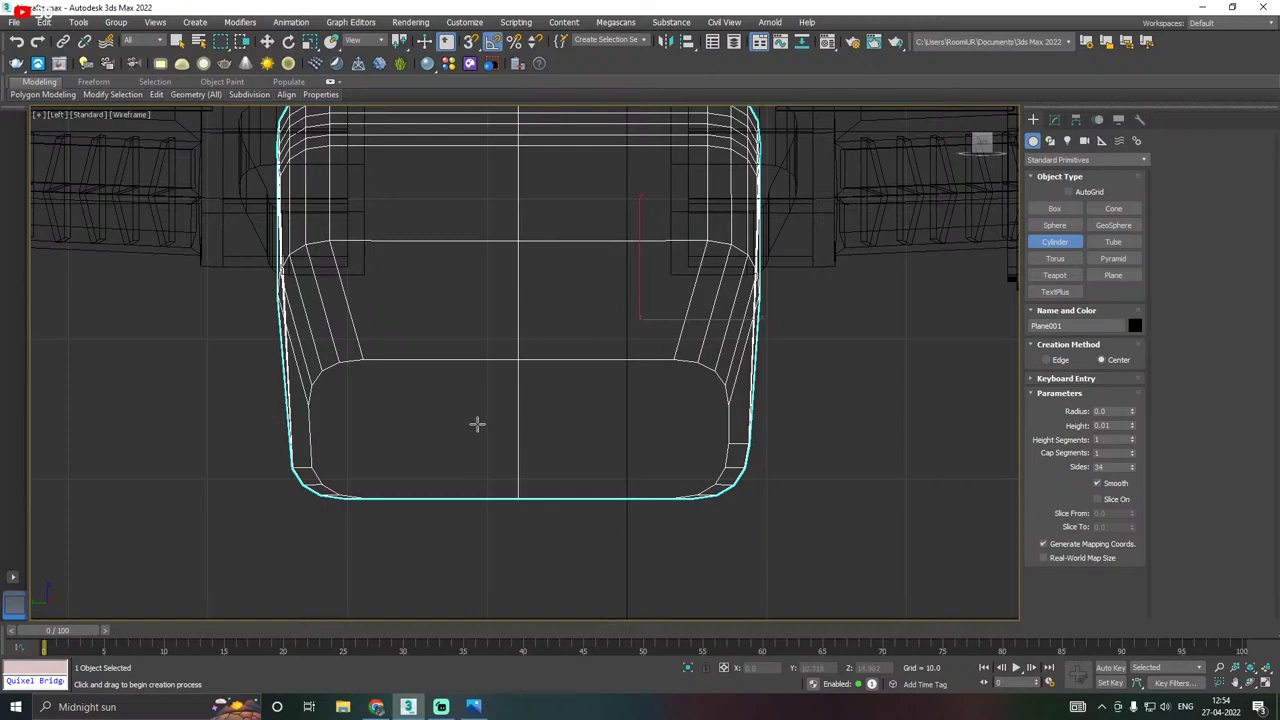
left_click_drag(521, 434, 569, 450)
key("w")
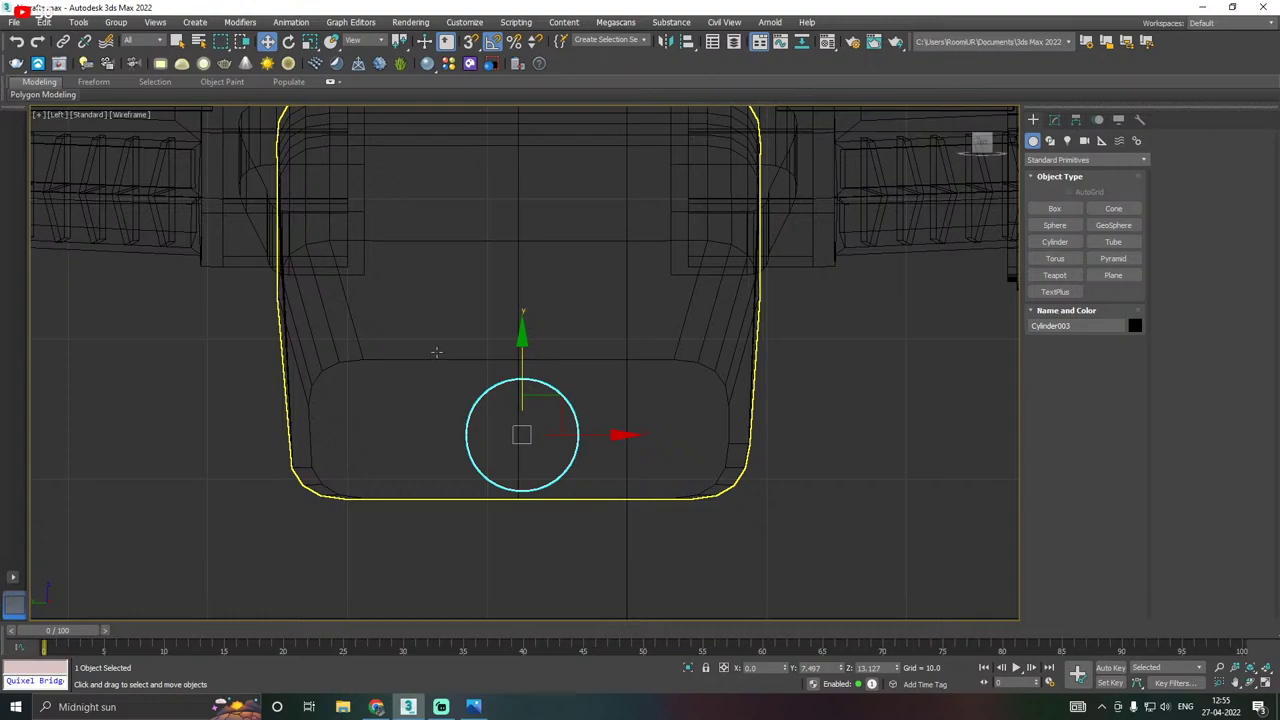
key("e")
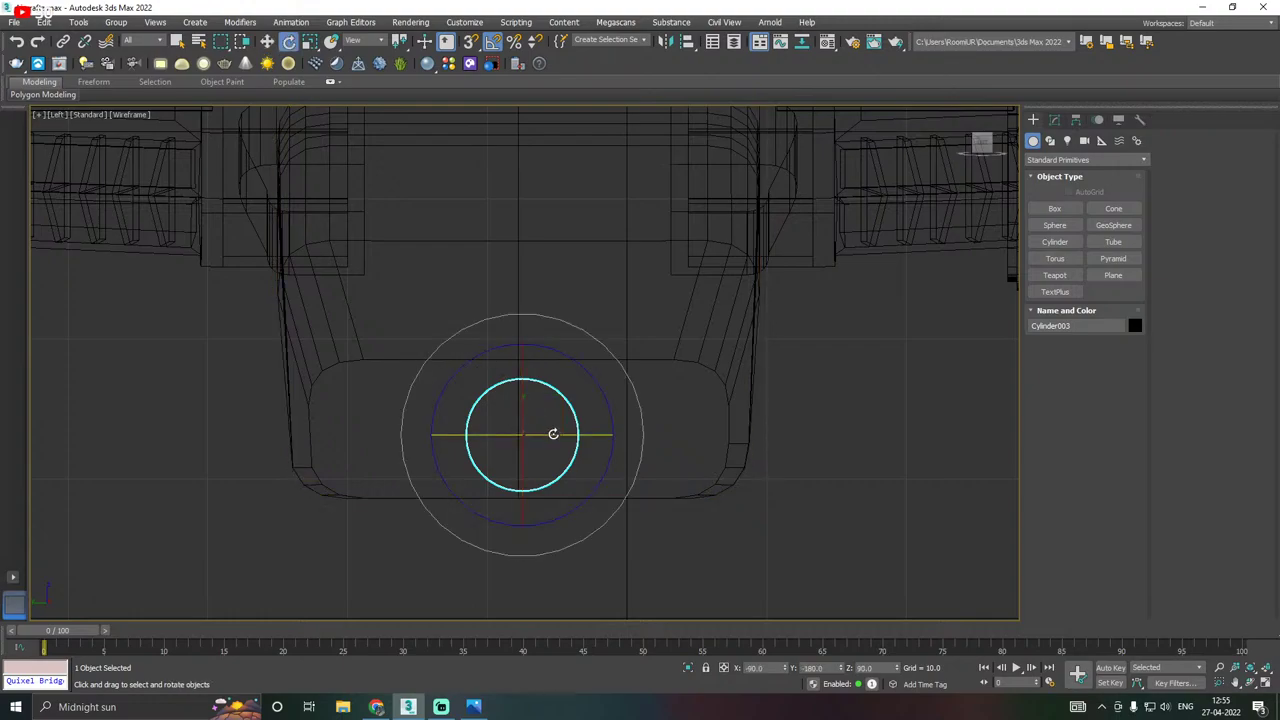
left_click_drag(552, 433, 549, 434)
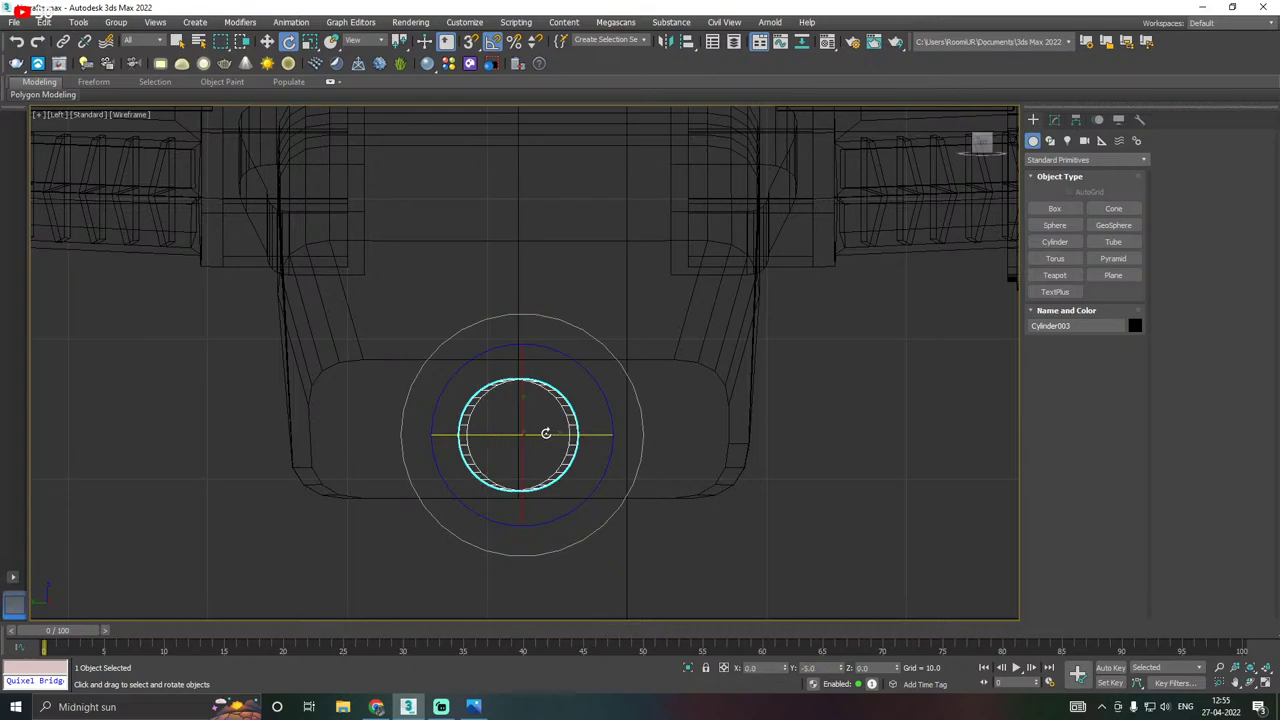
left_click(17, 42)
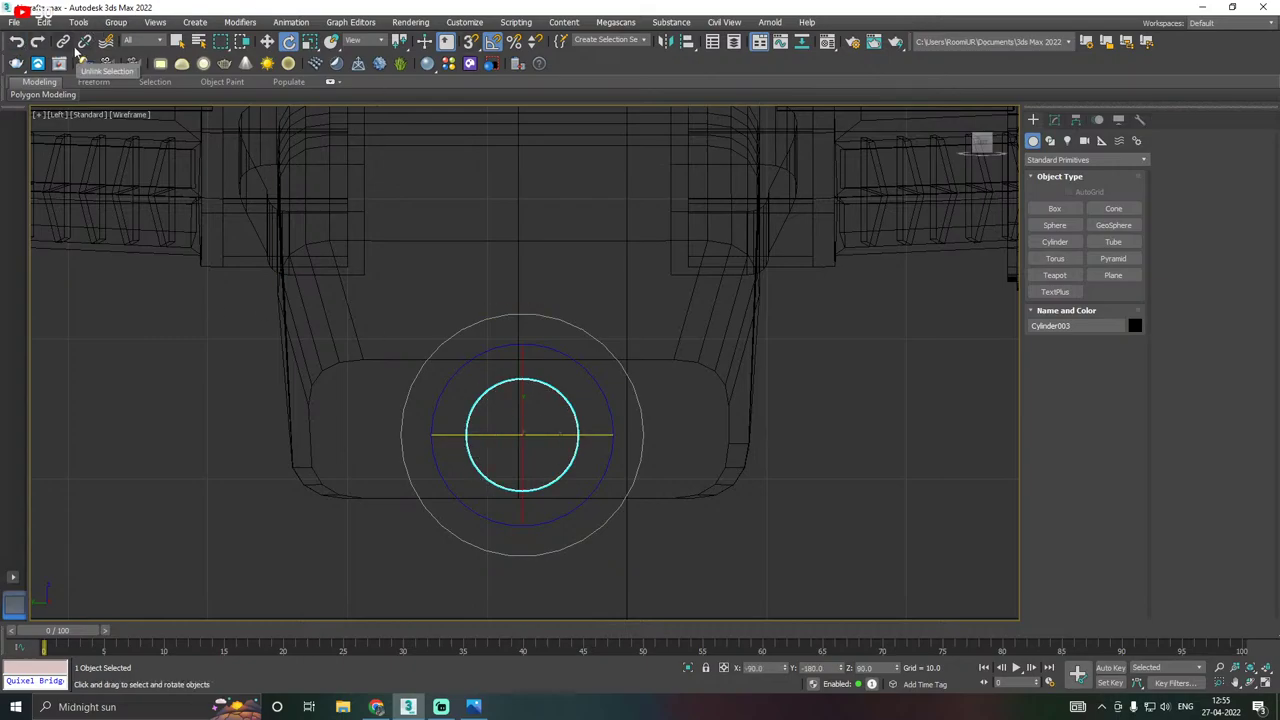
left_click(493, 42)
left_click_drag(554, 431, 559, 434)
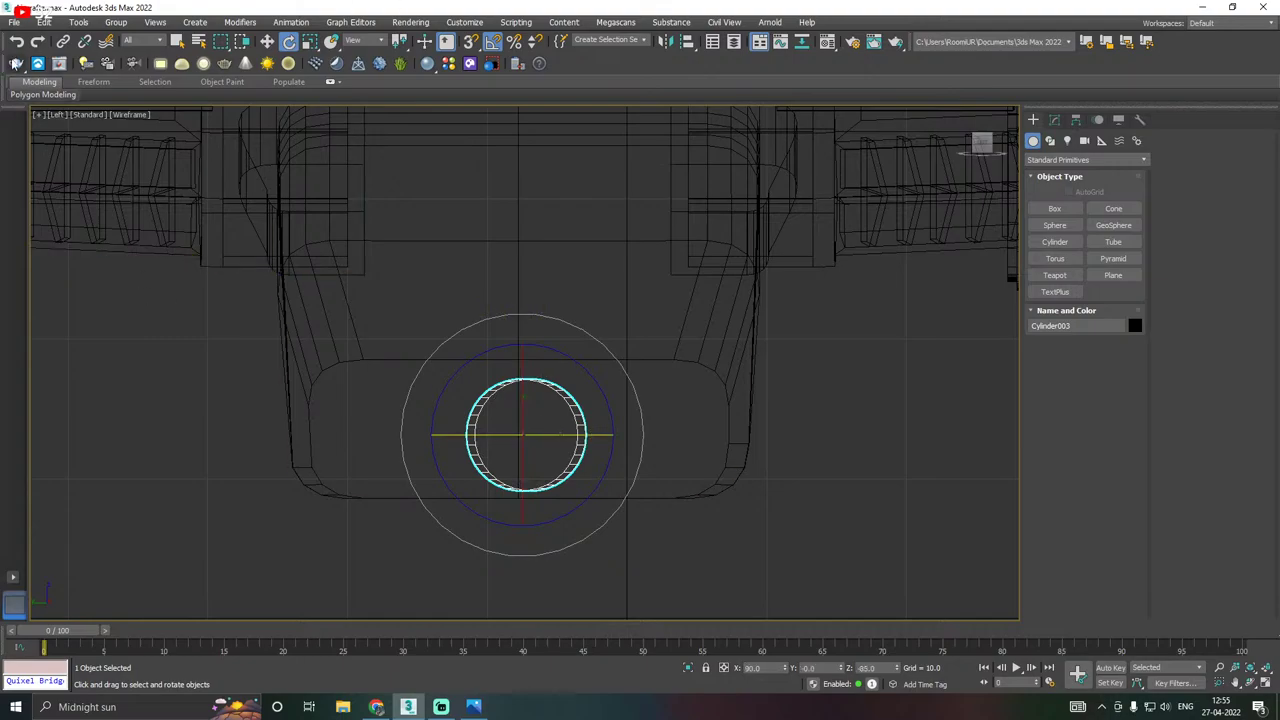
Adjust the angle snap increment and rotate the nose cylinder 90° so its axis runs across the fuselage.
right_click(494, 50)
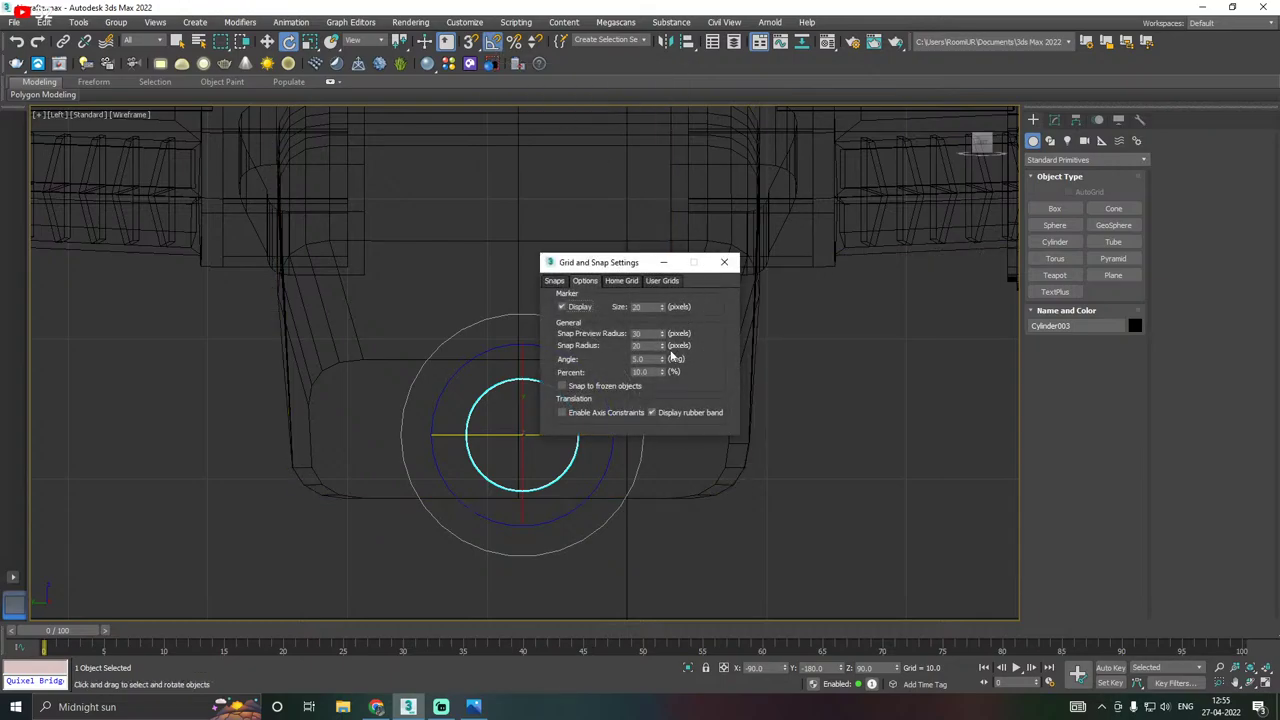
double_click(648, 358)
left_click(724, 262)
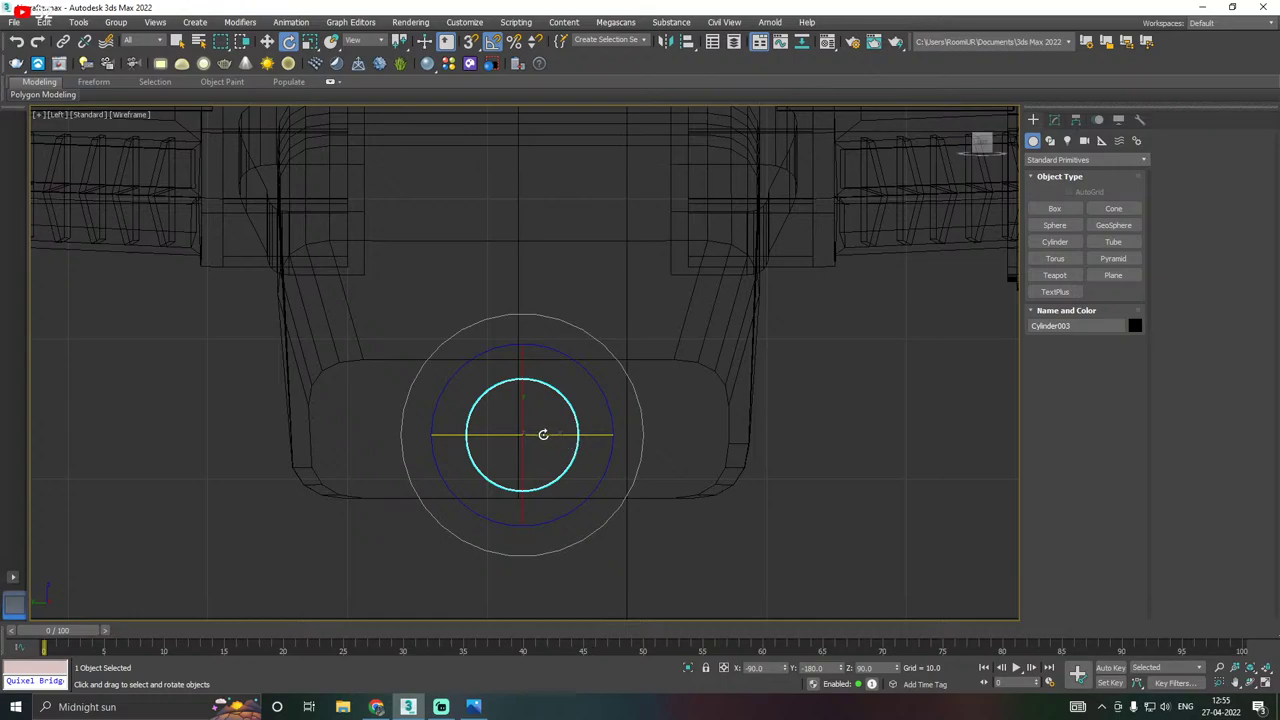
left_click_drag(543, 434, 466, 433)
key("w")
left_click(590, 436)
left_click(612, 434)
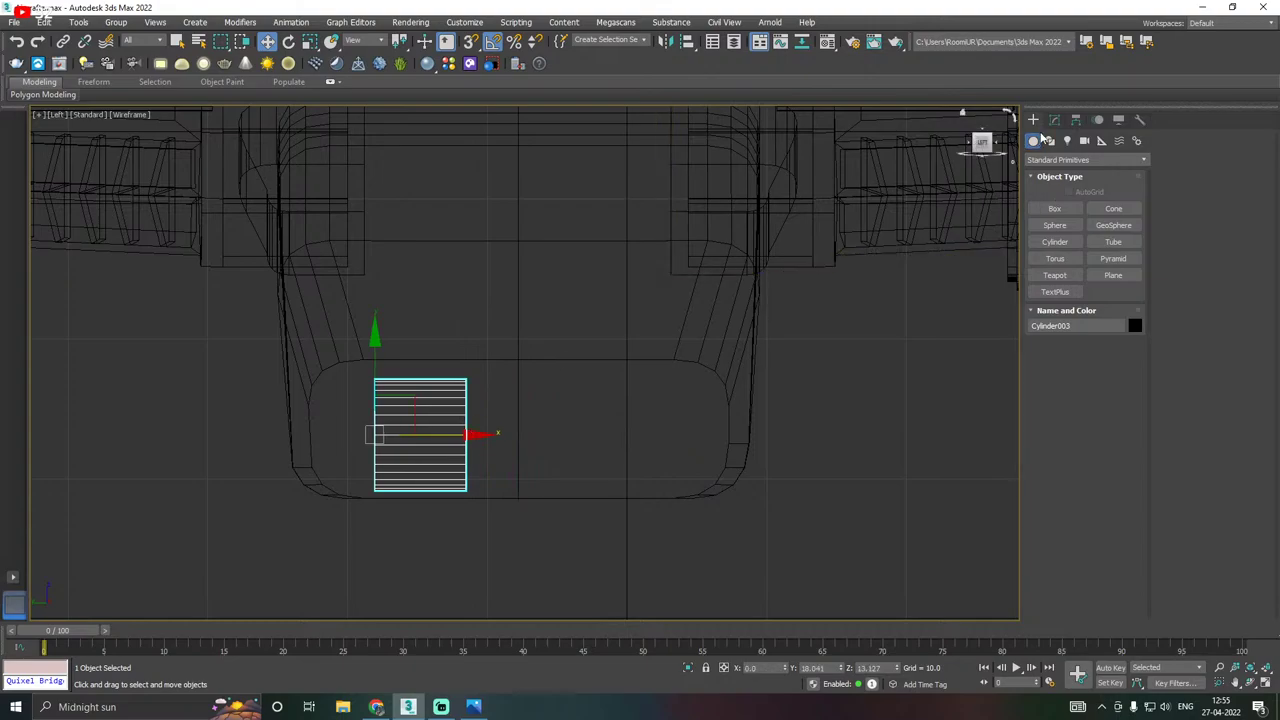
Set the cylinder's radius to about 3.27 and height to about 15.107, and center it across the nose face.
left_click(1054, 119)
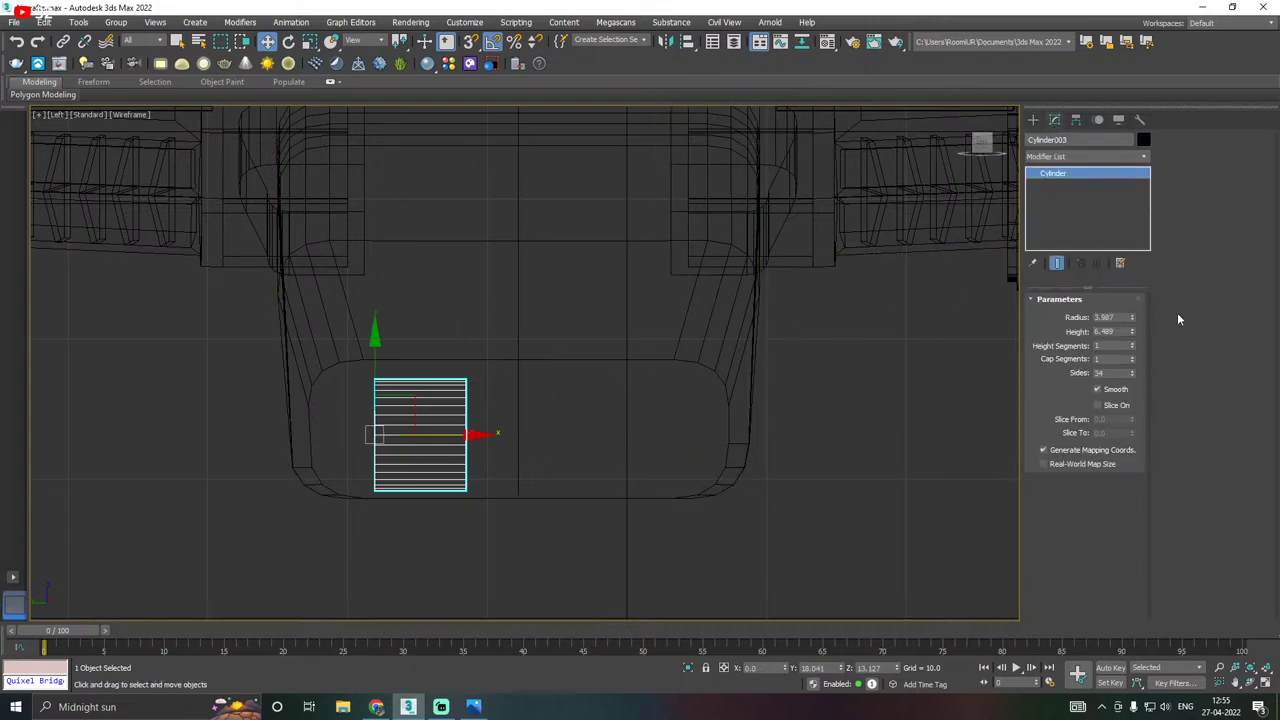
left_click_drag(1132, 331, 1134, 187)
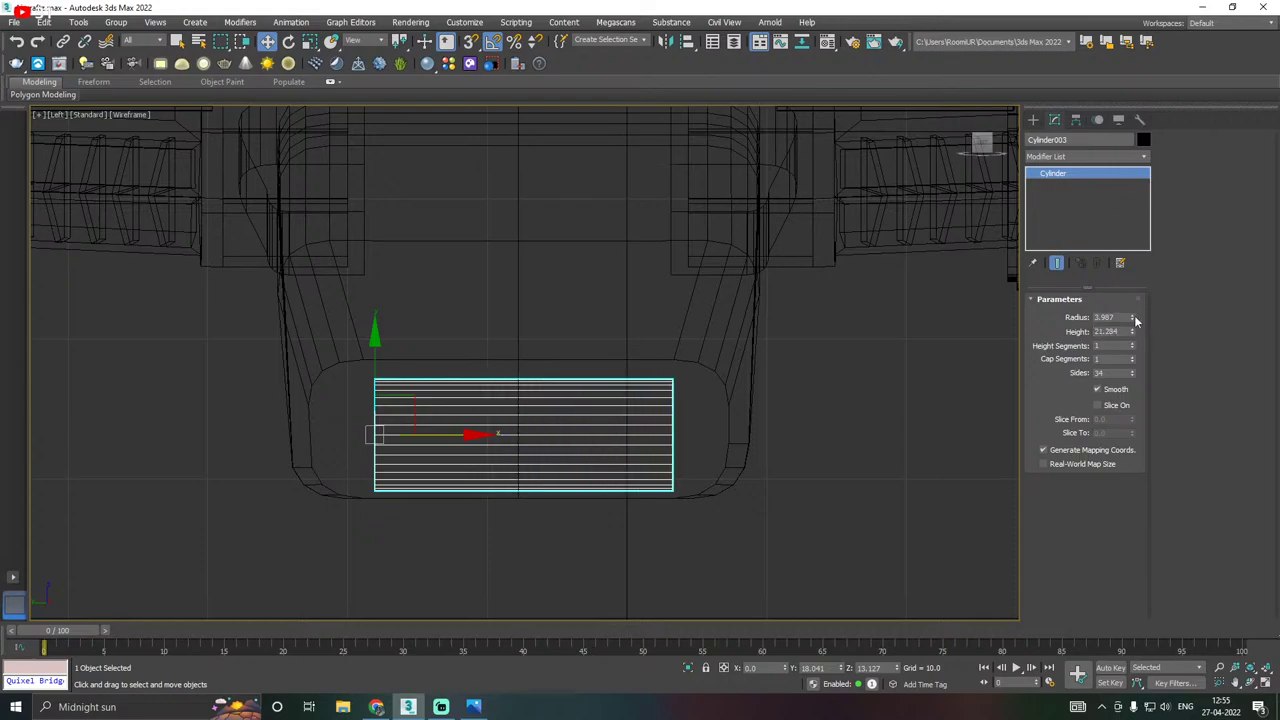
left_click_drag(1133, 318, 1134, 329)
left_click_drag(463, 435, 469, 435)
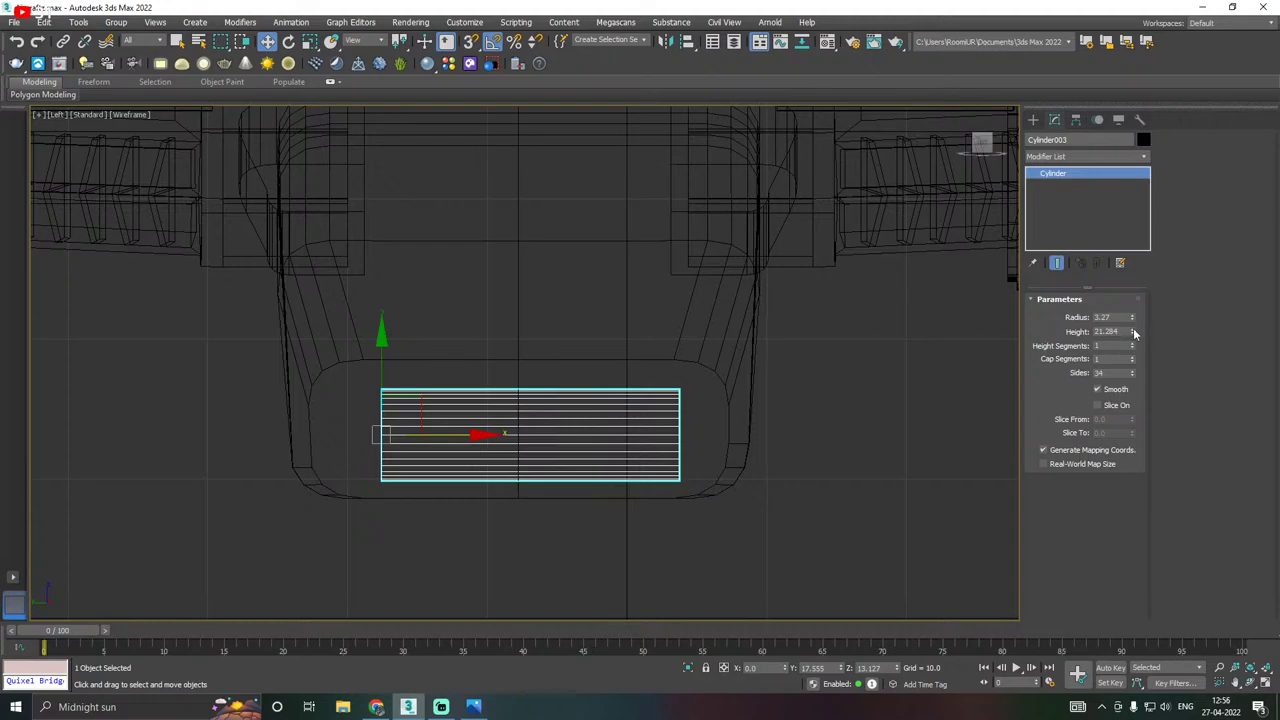
left_click_drag(1134, 334, 1134, 341)
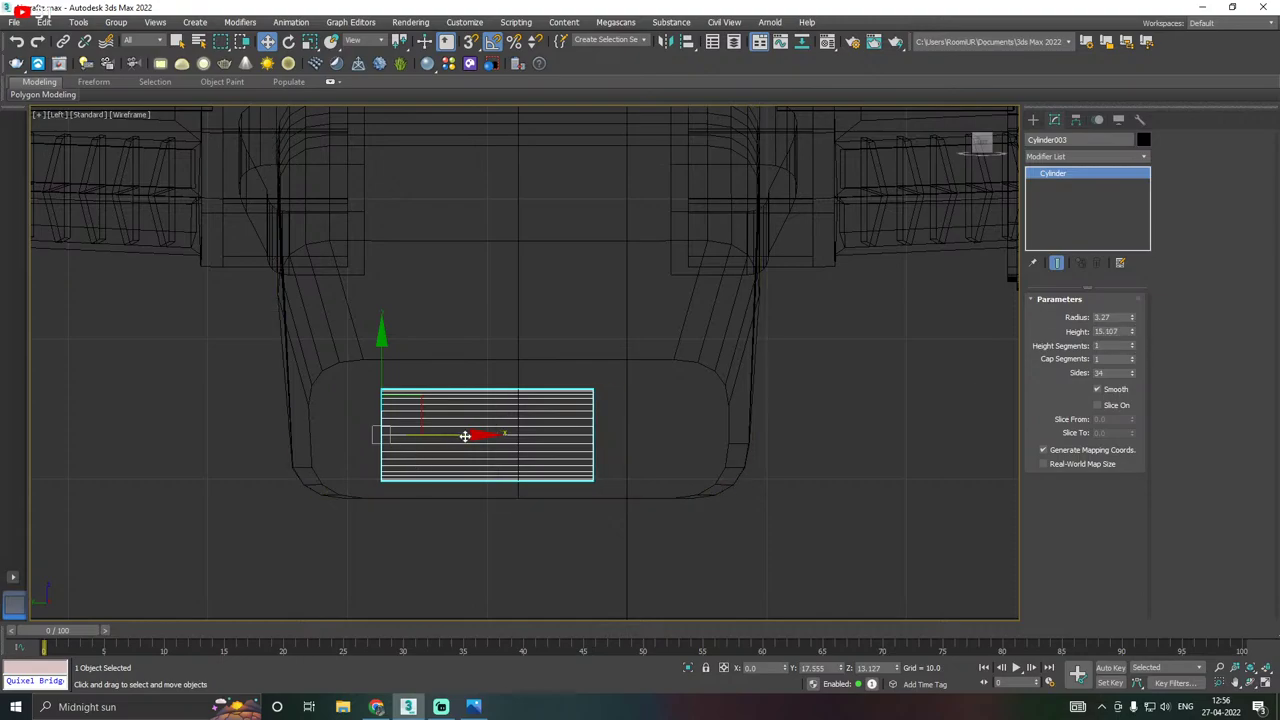
left_click_drag(465, 436, 502, 436)
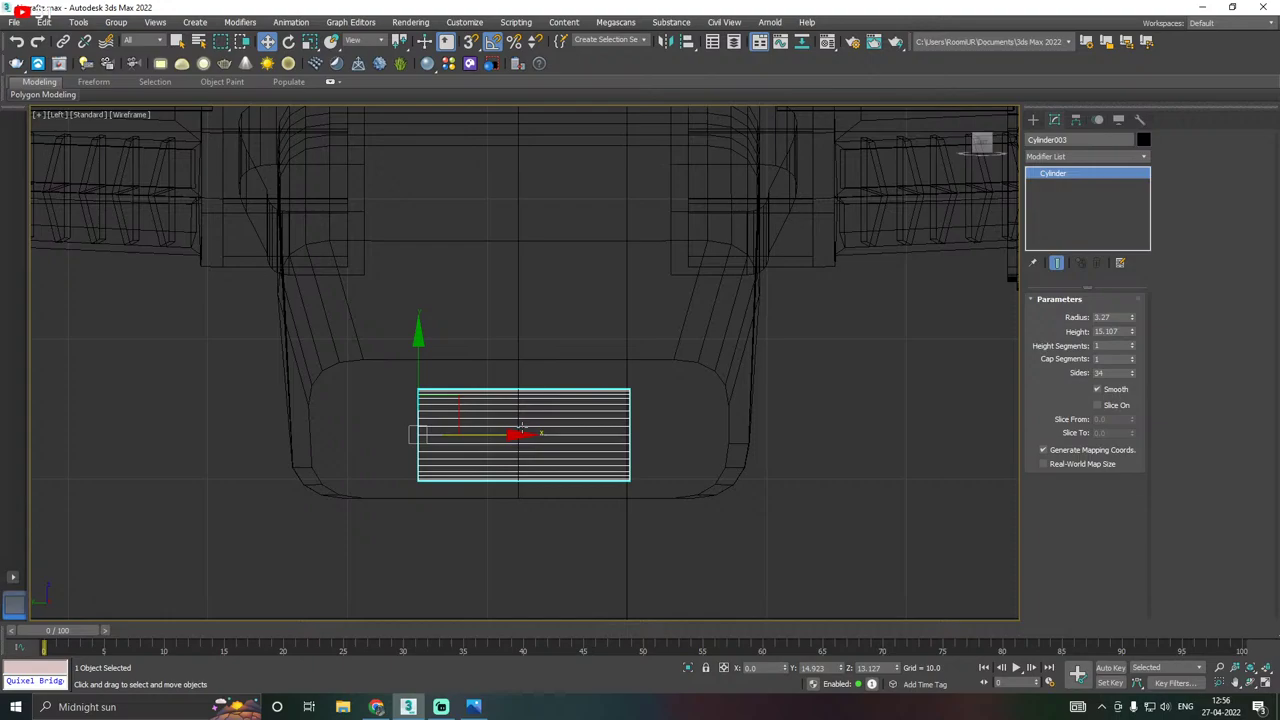
Convert the cylinder to an Editable Poly and move it forward along X to the nose face in the Perspective view.
right_click(1100, 208)
left_click(1147, 316)
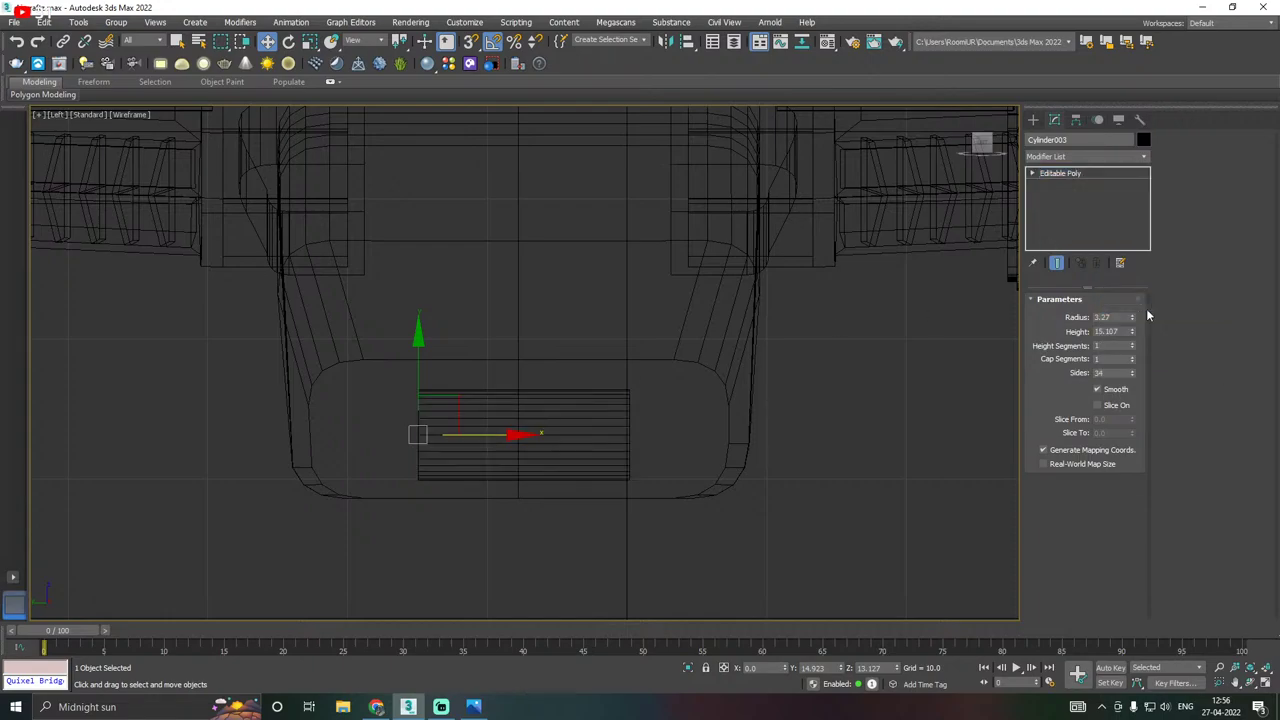
key("p")
middle_click_drag(576, 364, 709, 449, "alt")
scroll(709, 449, "up", 3)
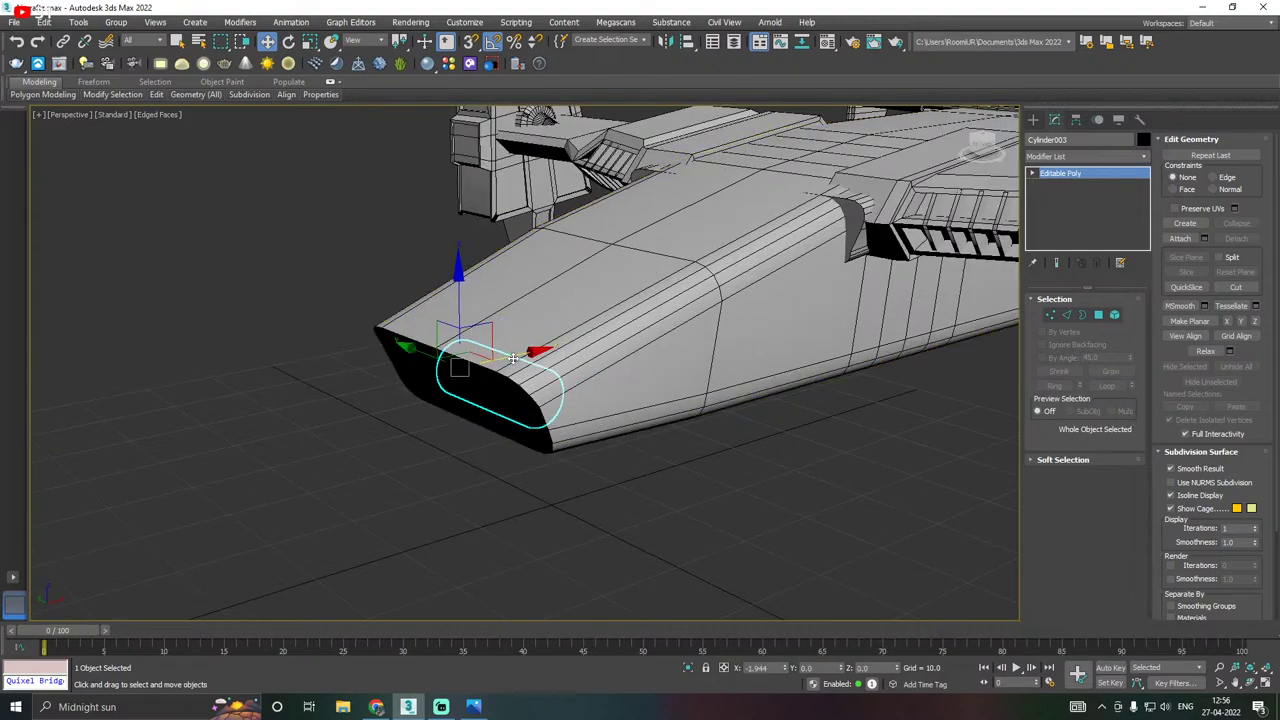
left_click_drag(512, 357, 474, 364)
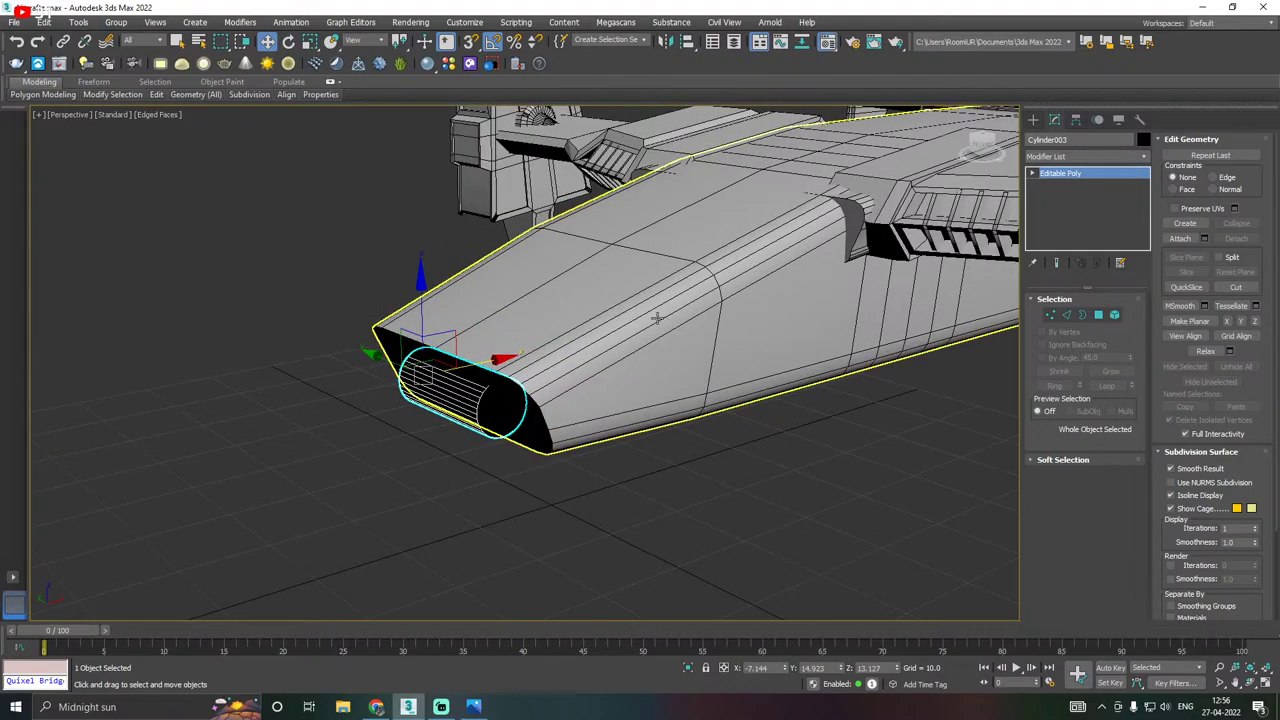
Assign the aircraft's grey material to the cylinder and move it clear of the nose, to about X -13.483.
key("m")
left_click(111, 378)
key("m")
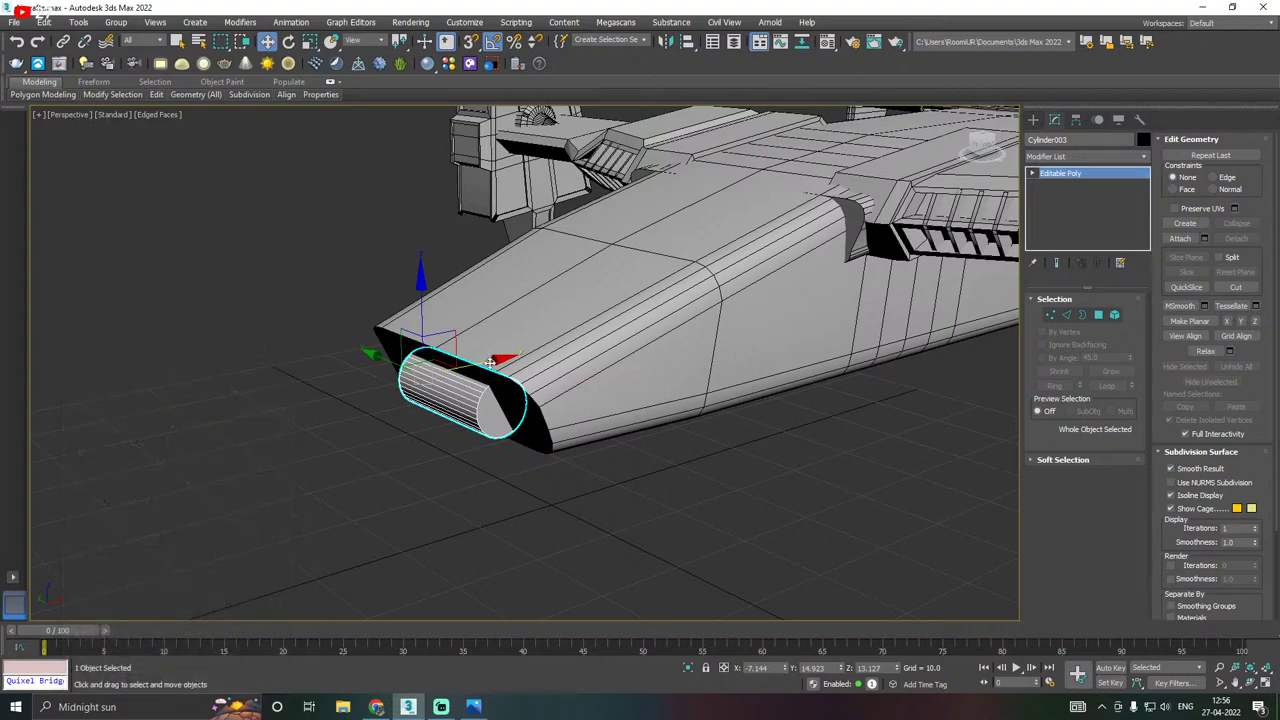
left_click_drag(490, 362, 394, 379)
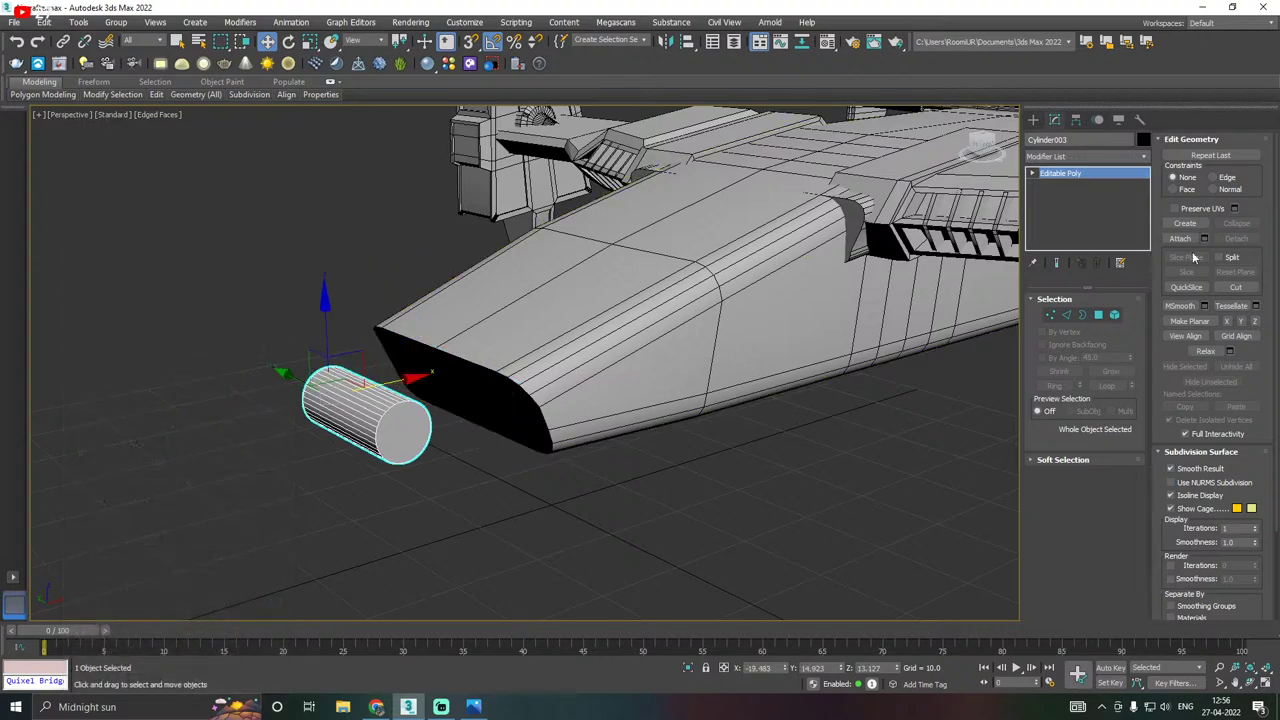
Select the cylinder's two end cap polygons and convert the selection to their edges.
left_click(1099, 316)
left_click(398, 430)
middle_click_drag(400, 428, 451, 439, "alt")
left_click(287, 470, "ctrl")
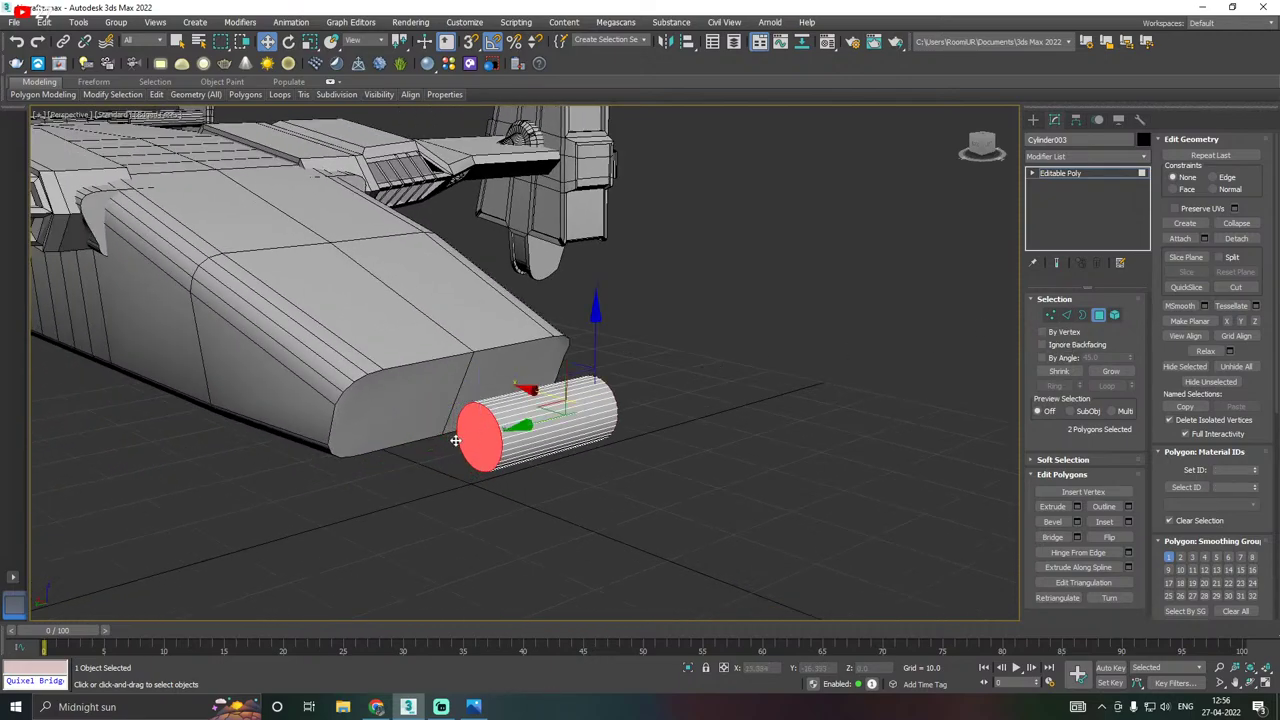
scroll(446, 441, "up", 3)
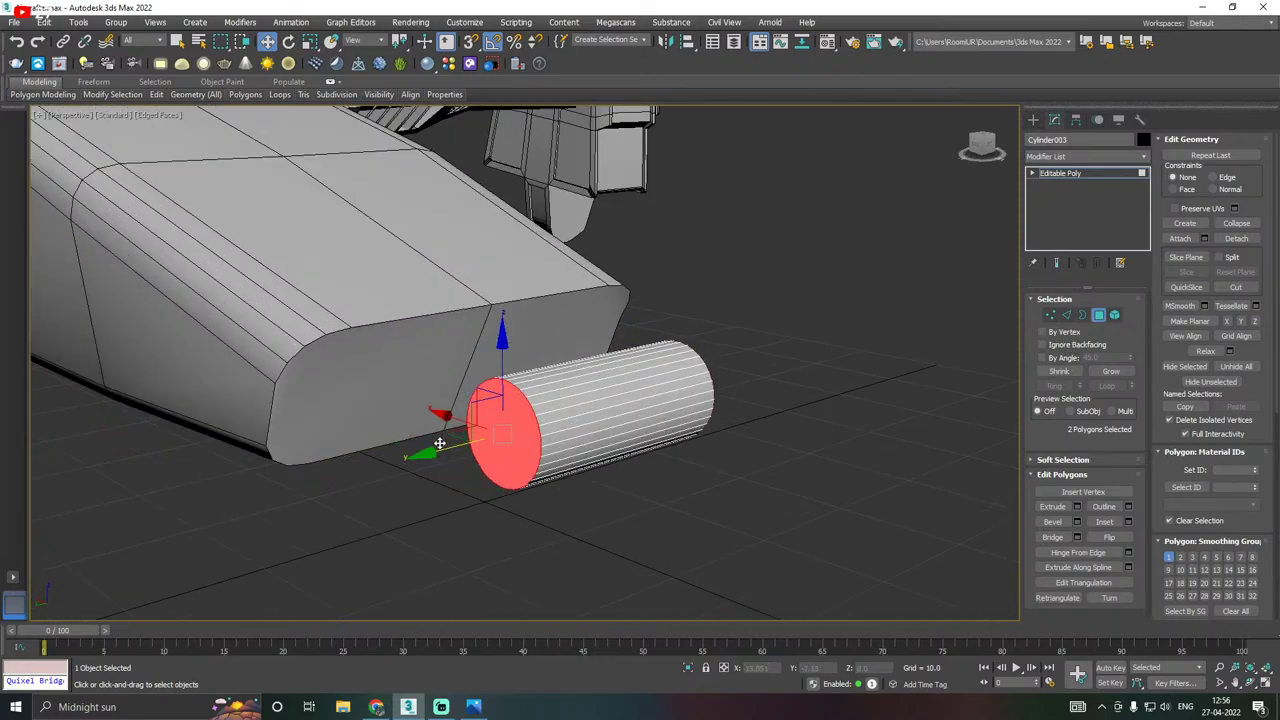
left_click(1067, 315, "ctrl")
middle_click_drag(753, 368, 709, 386, "alt")
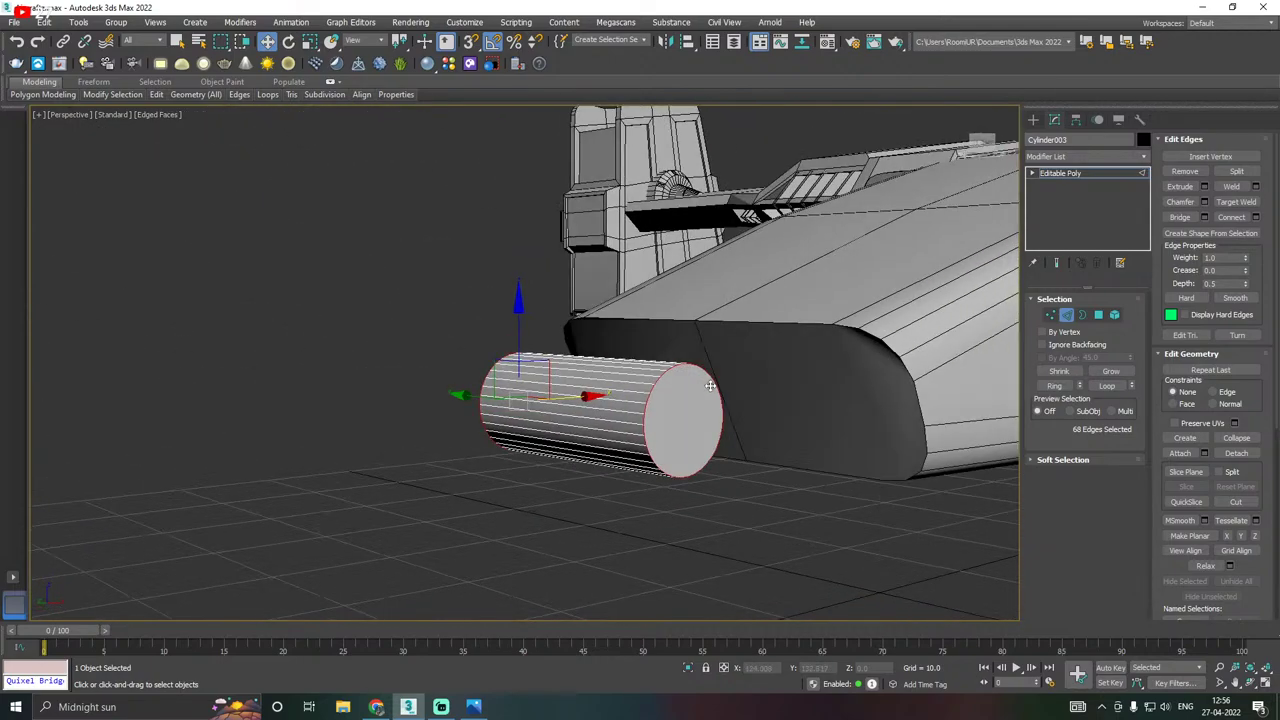
scroll(709, 386, "up", 3)
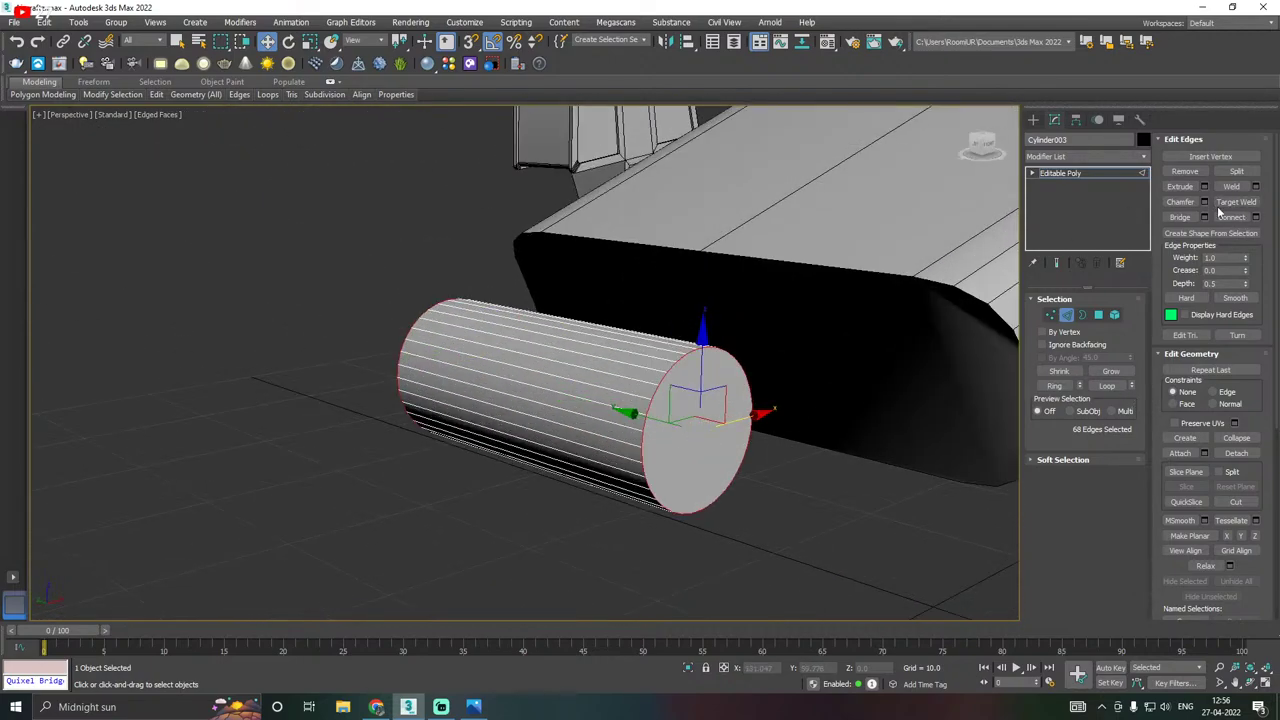
Chamfer the end cap edges by 3.13 with 4 segments to round both ends of the cylinder.
left_click(1204, 202)
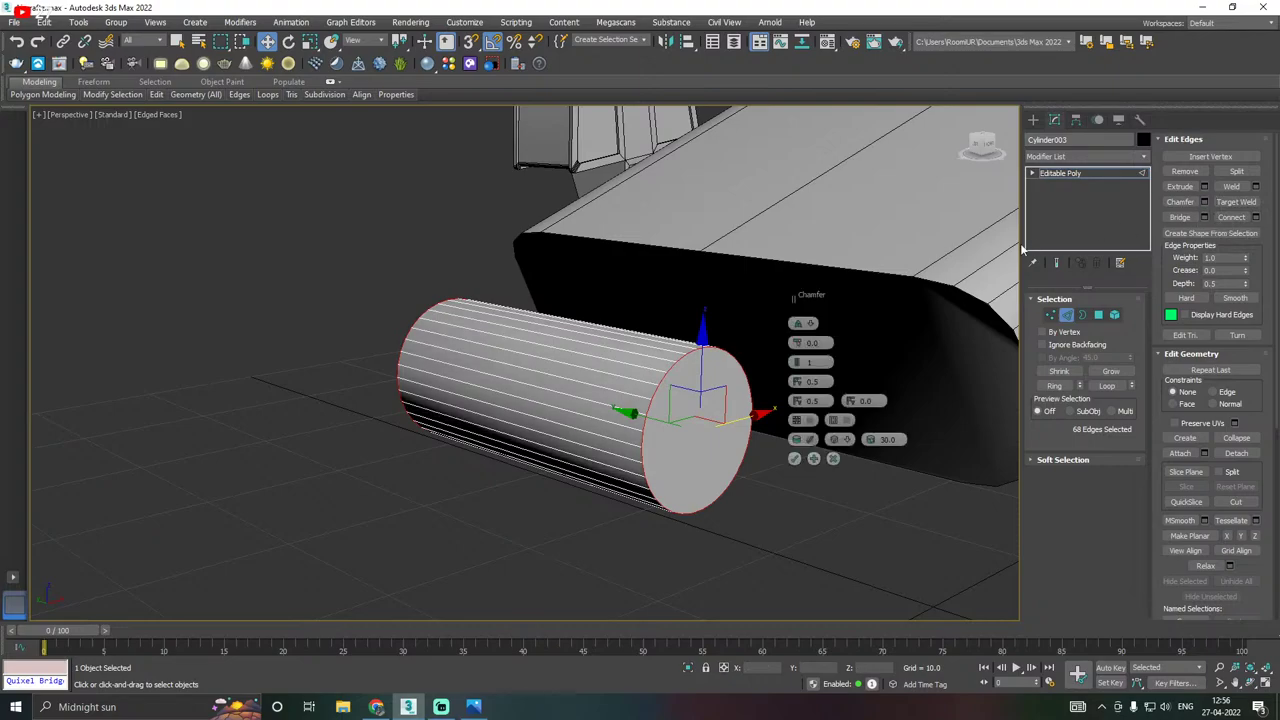
left_click_drag(798, 345, 791, 314)
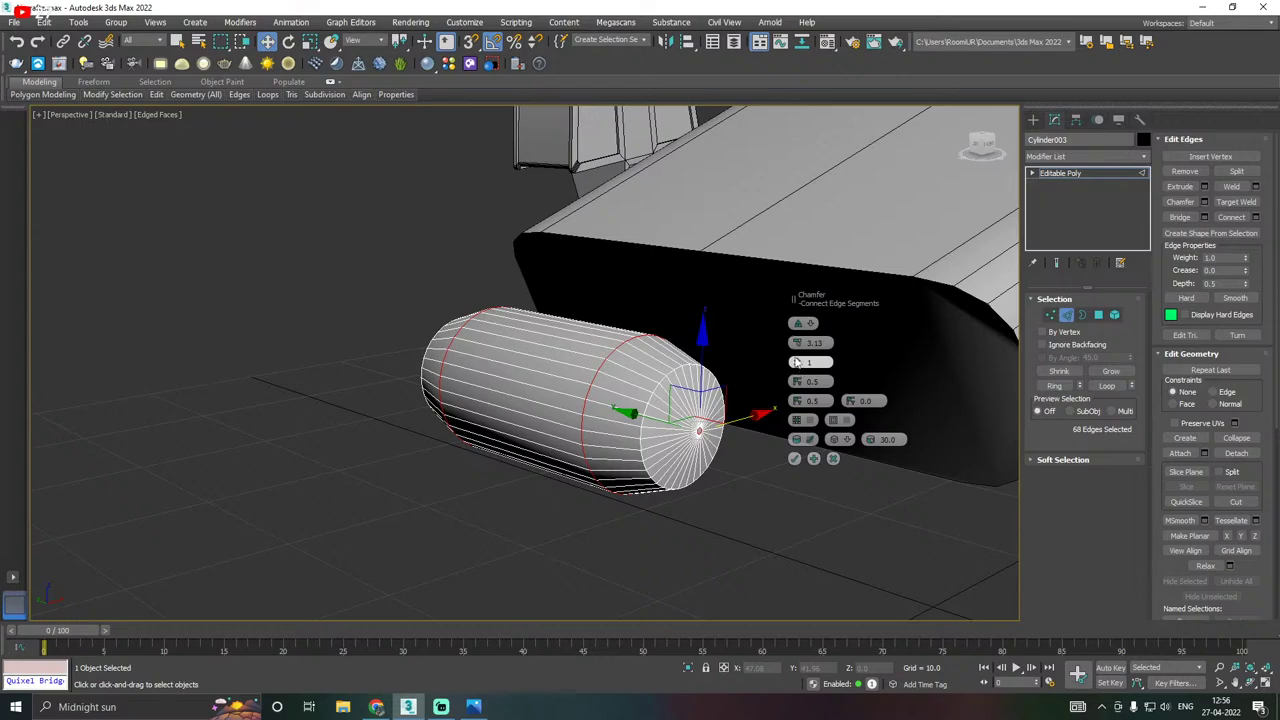
left_click_drag(797, 363, 797, 360)
left_click(797, 360)
left_click(797, 360)
middle_click_drag(600, 395, 710, 390, "alt")
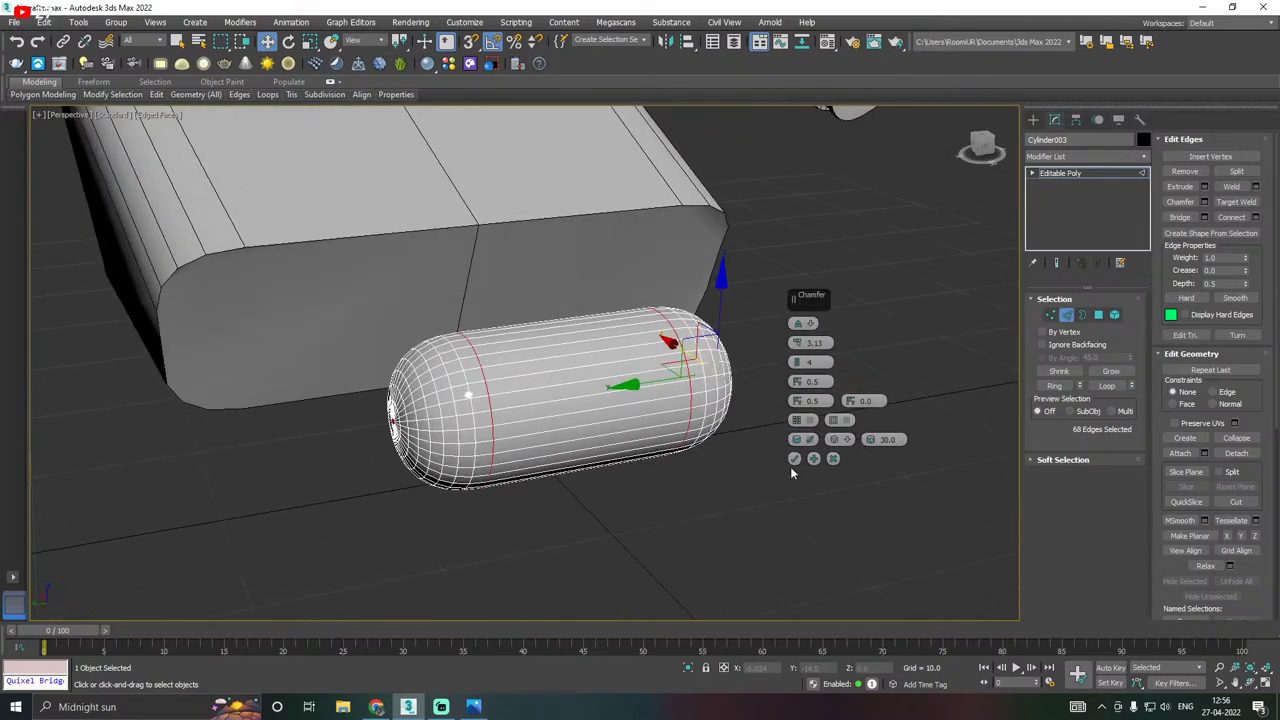
middle_click_drag(585, 379, 695, 342, "alt")
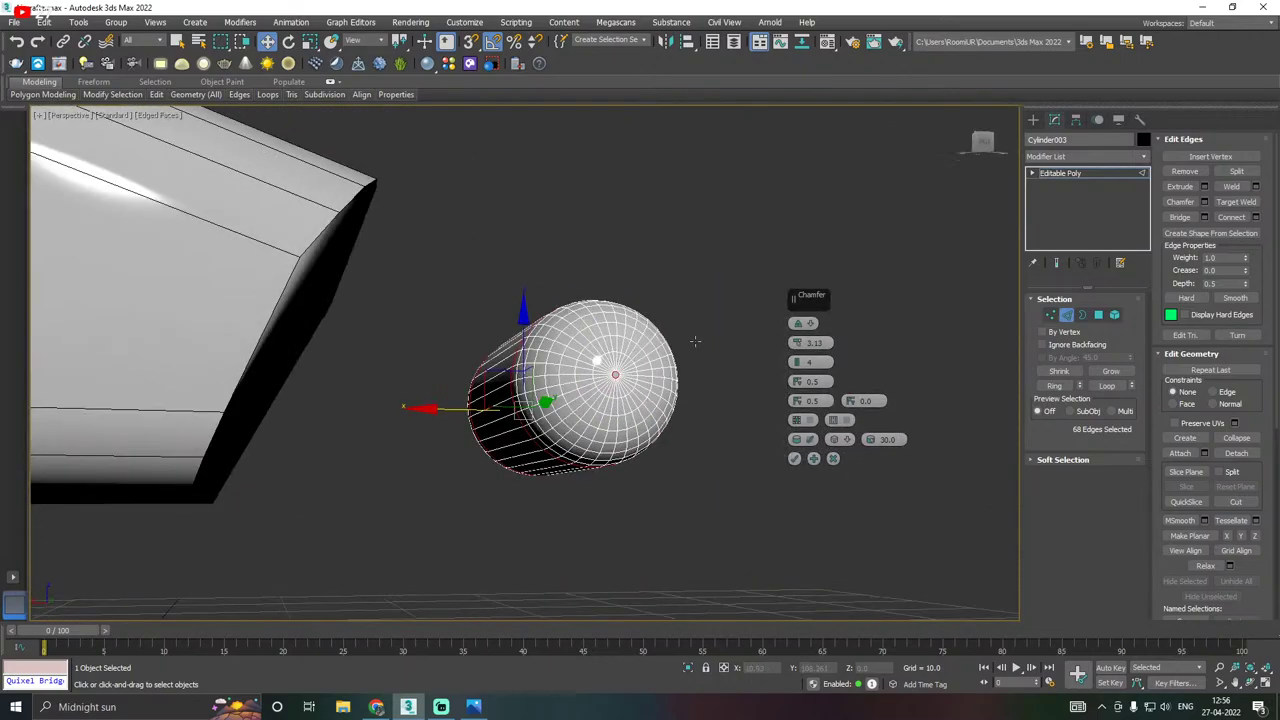
left_click_drag(695, 342, 724, 342, "alt")
scroll(605, 368, "up", 2)
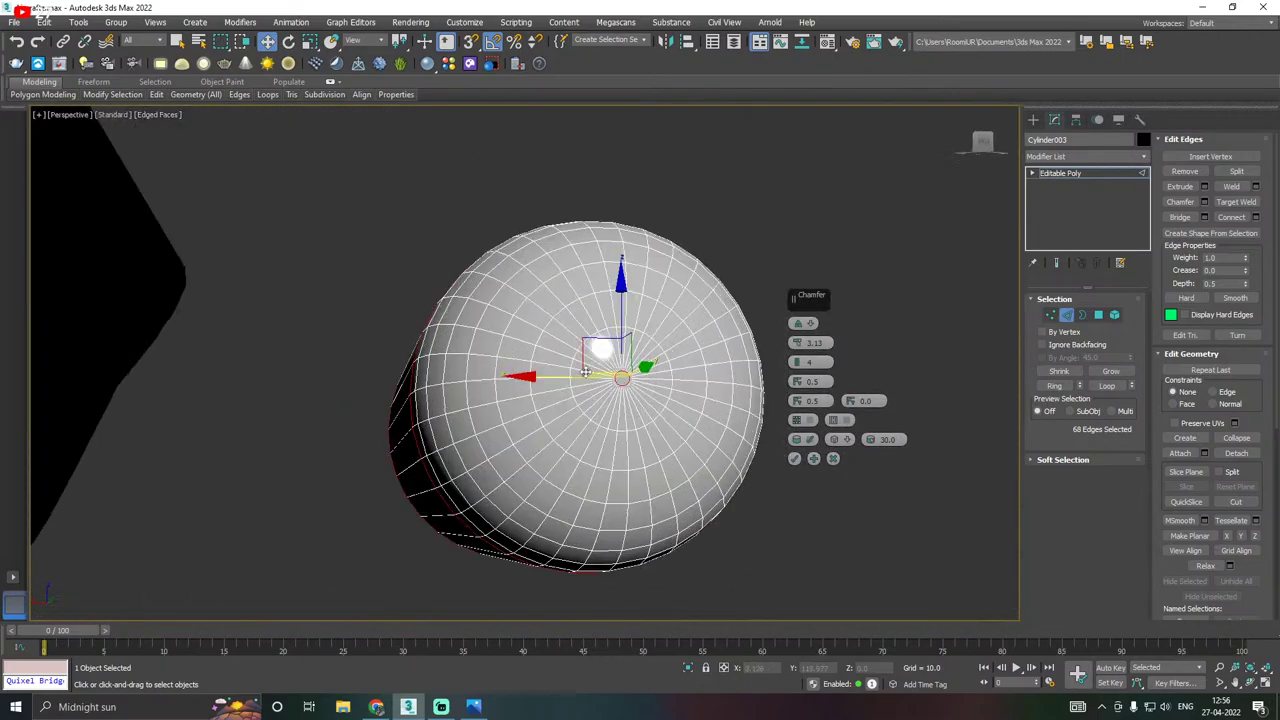
left_click(795, 460)
middle_click_drag(808, 450, 629, 441, "alt")
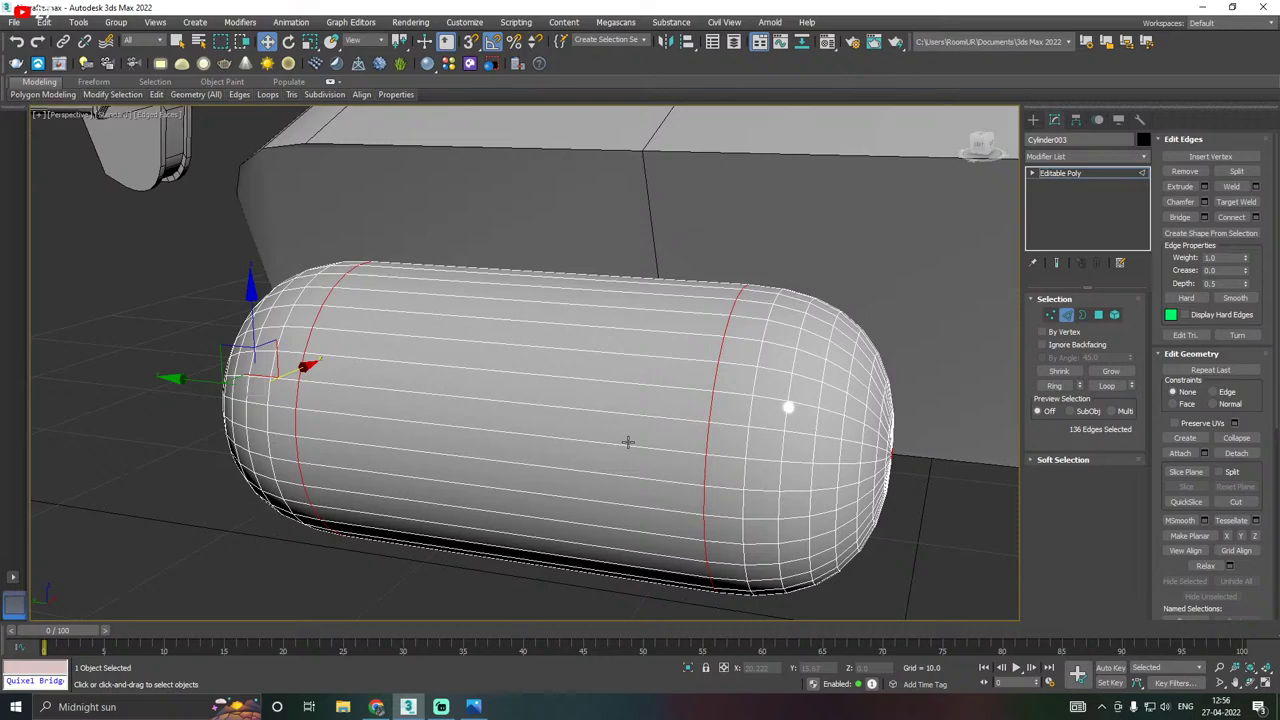
Check the reference image and extrude the edge loops where the rounded ends begin, with height about -0.398 and width 0.093, to form grooves.
left_click(473, 706)
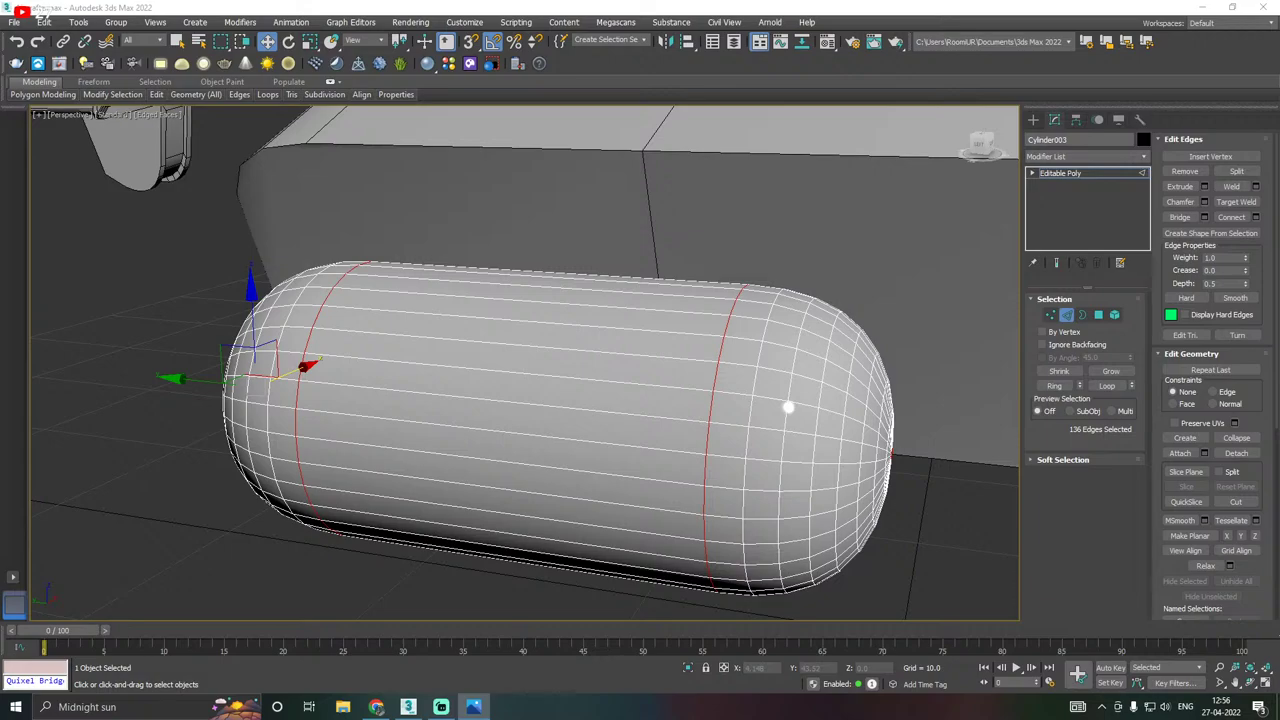
key("alt+Tab")
middle_click_drag(502, 357, 535, 359, "alt")
scroll(427, 353, "down", 3)
middle_click_drag(427, 353, 448, 374, "alt")
double_click(378, 412)
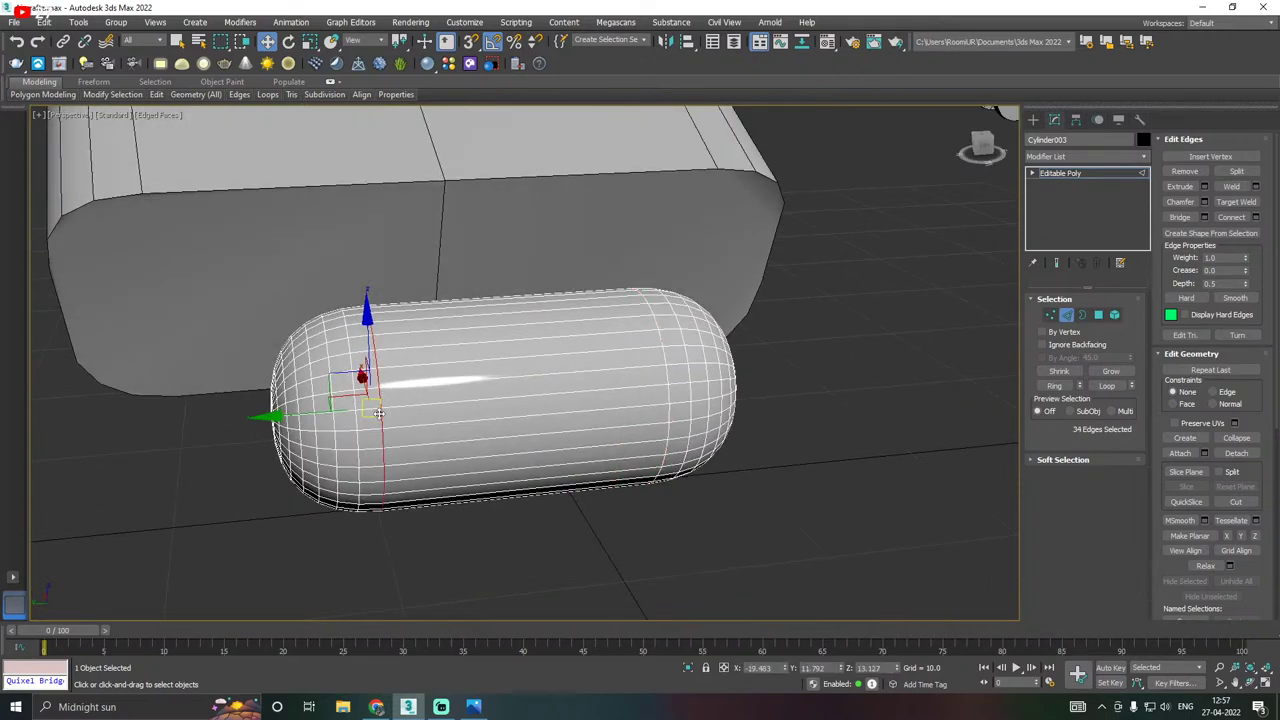
double_click(668, 393, "ctrl")
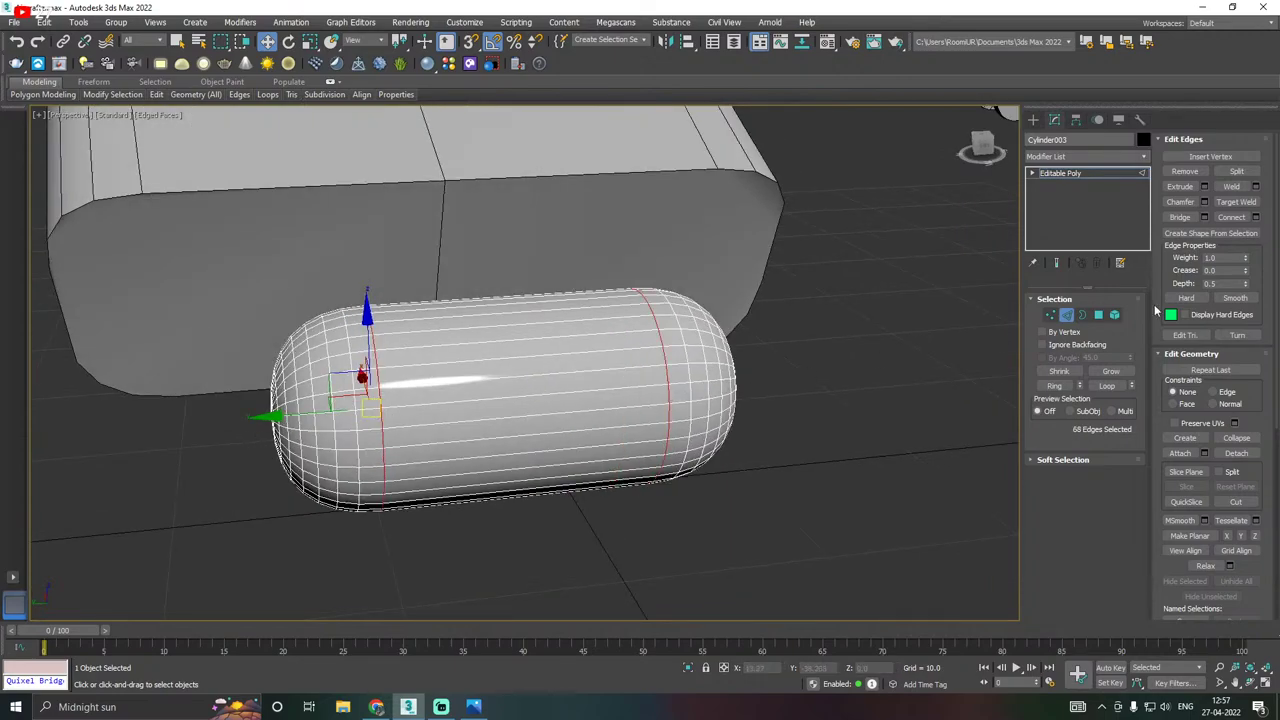
left_click(1204, 188)
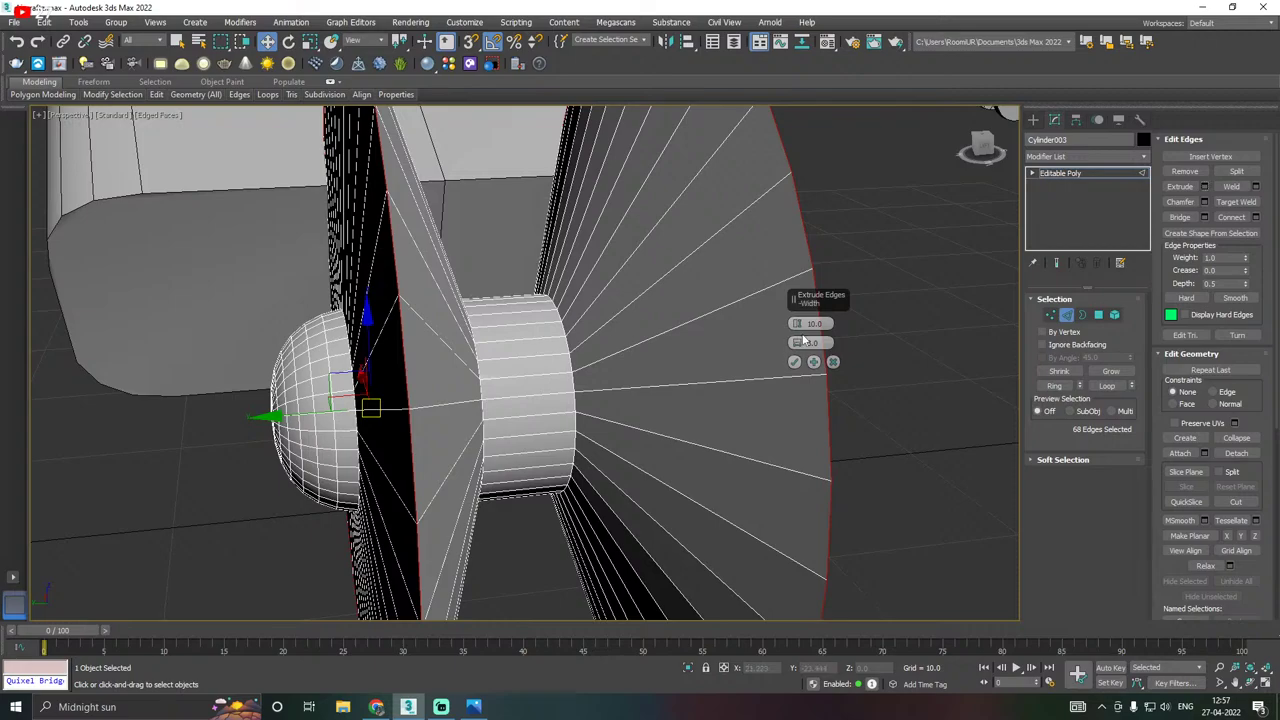
left_click_drag(797, 323, 802, 392)
mouse_move(798, 343)
left_mouse_down()
mouse_move(806, 364)
mouse_move(799, 318)
left_mouse_up()
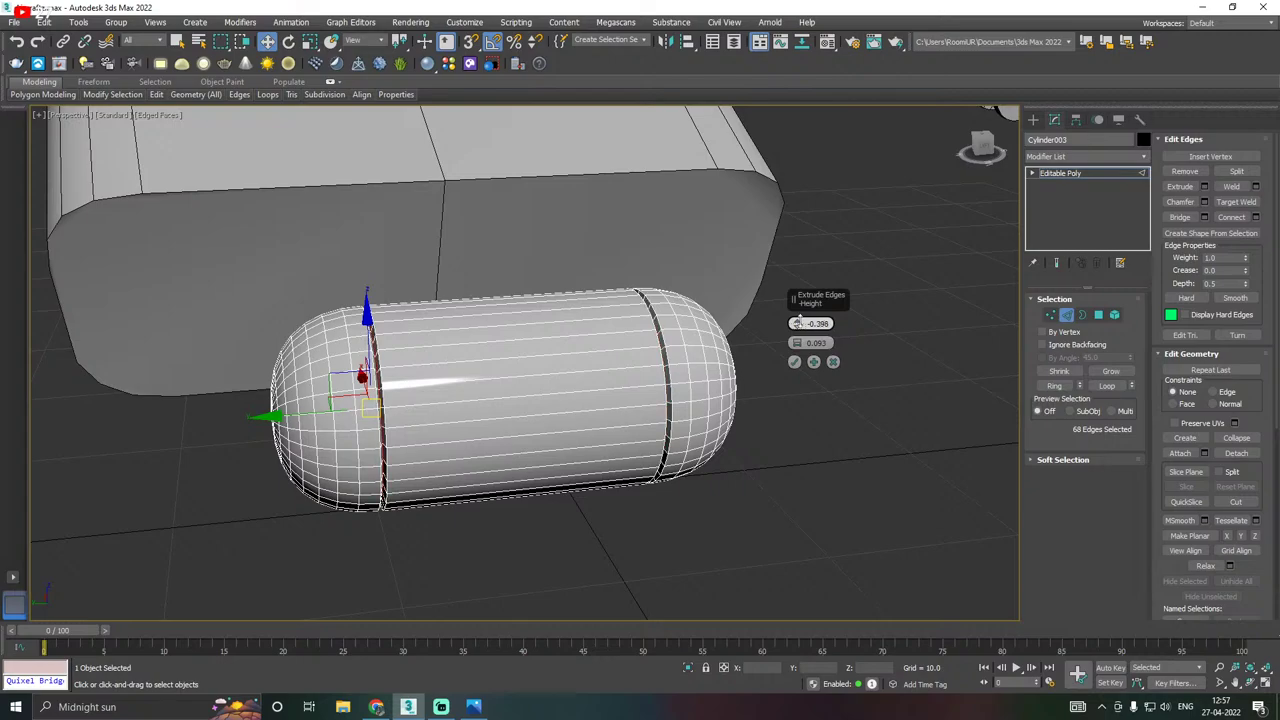
Select the edge loops bordering both grooves of the cylinder, at both rounded ends.
scroll(660, 396, "up", 5)
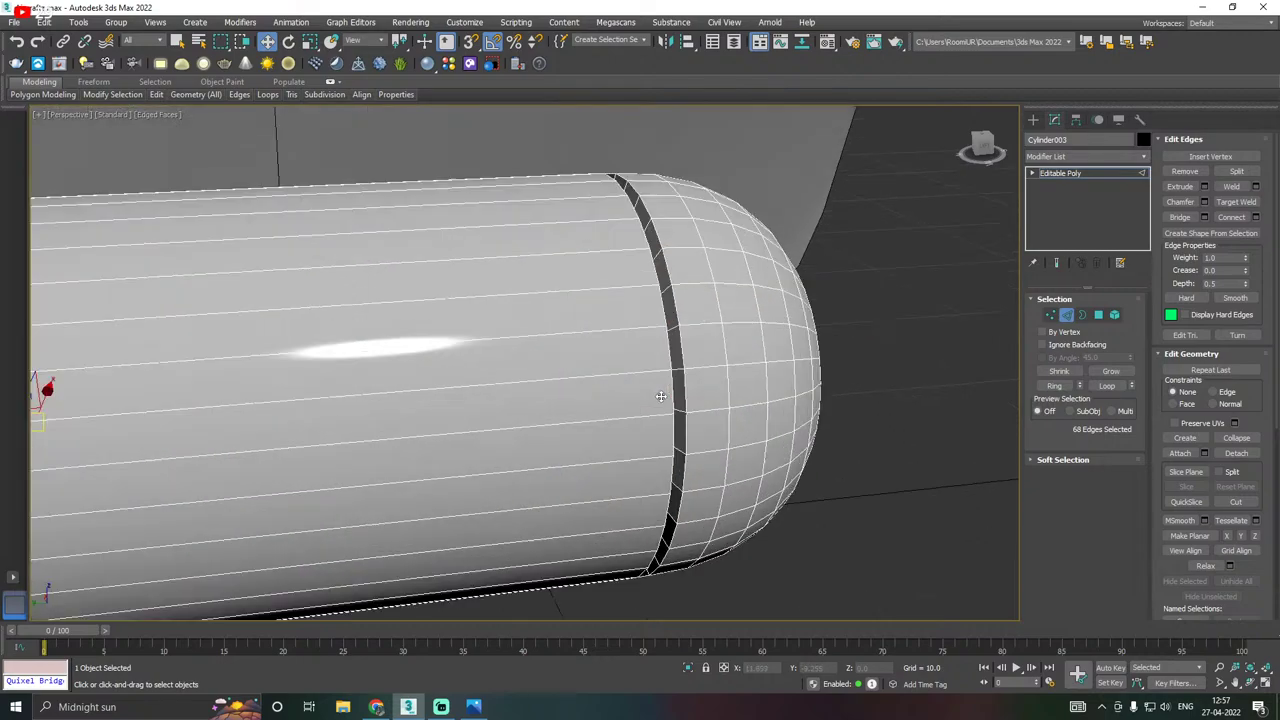
double_click(685, 393, "ctrl")
double_click(676, 396, "ctrl")
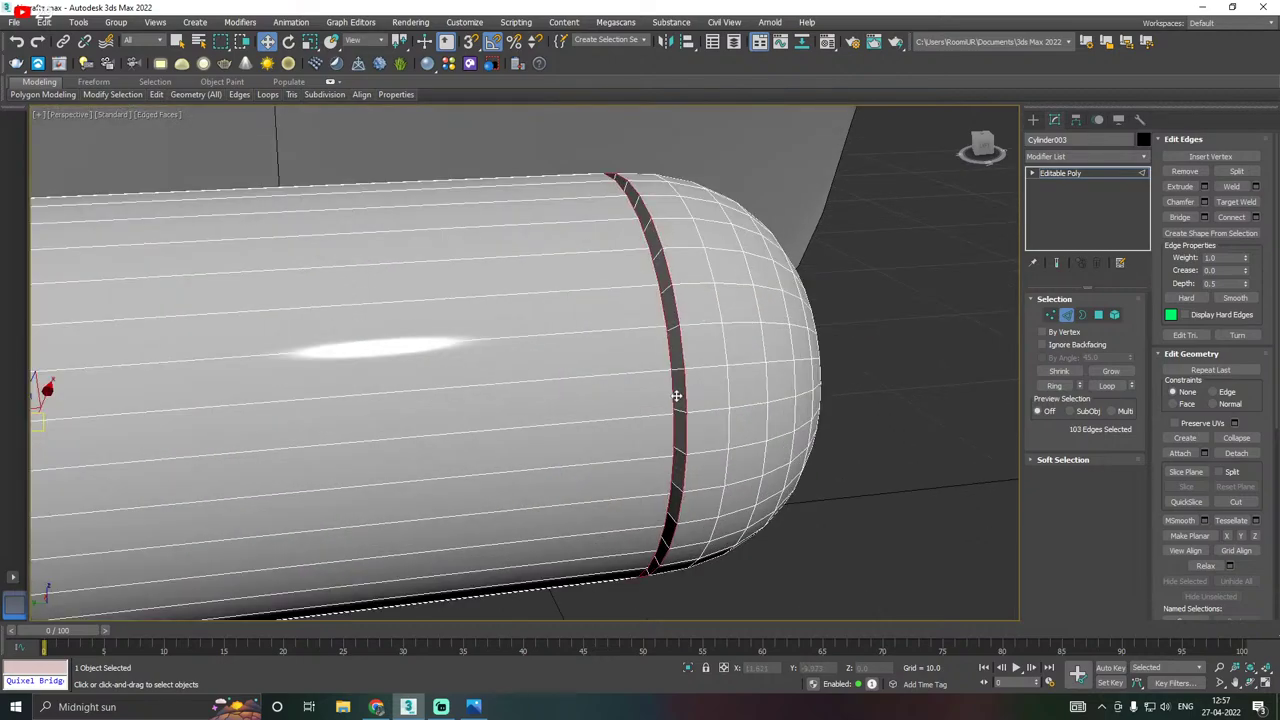
scroll(757, 366, "down", 5)
middle_click_drag(757, 366, 700, 381, "alt")
scroll(412, 360, "up", 5)
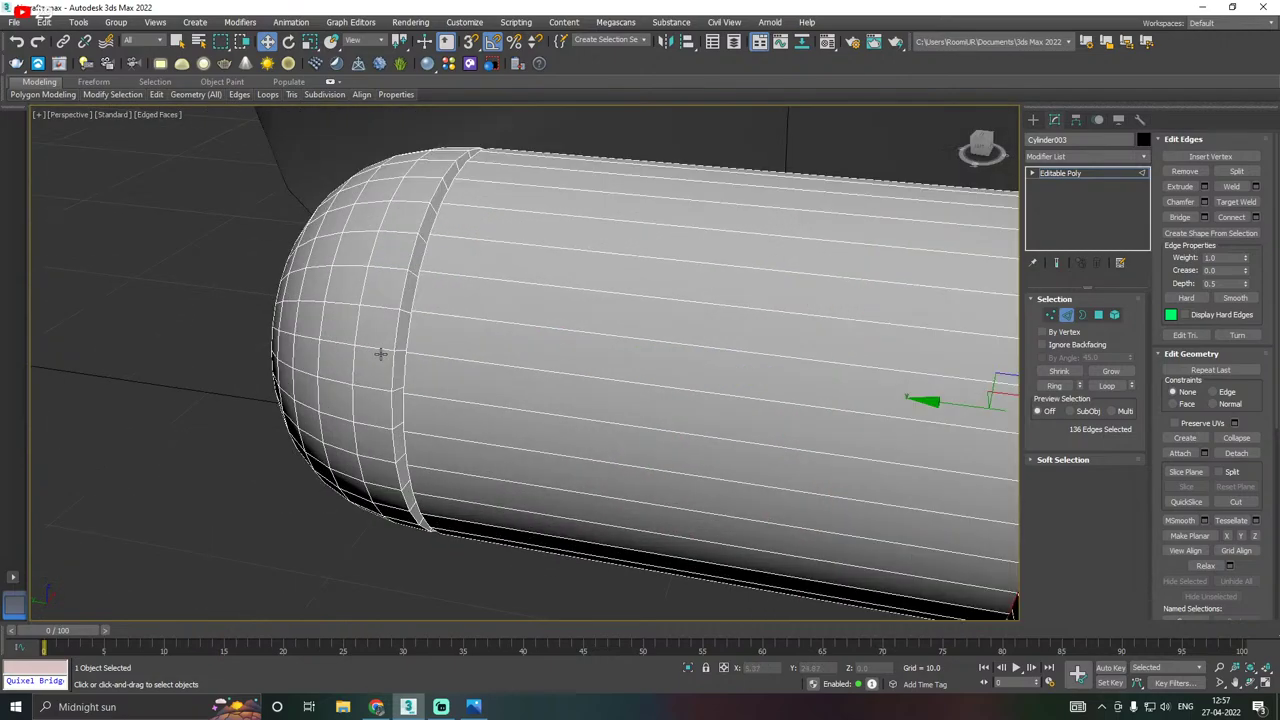
double_click(400, 366, "ctrl")
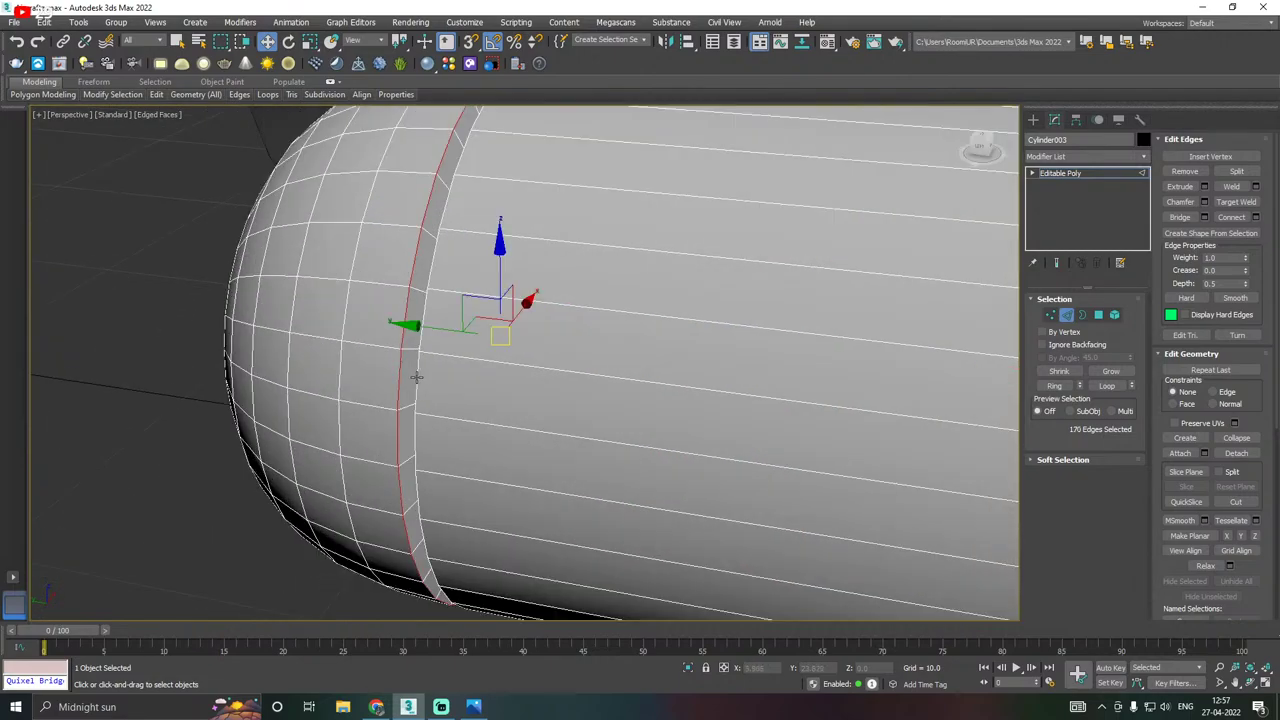
left_click(417, 377, "ctrl")
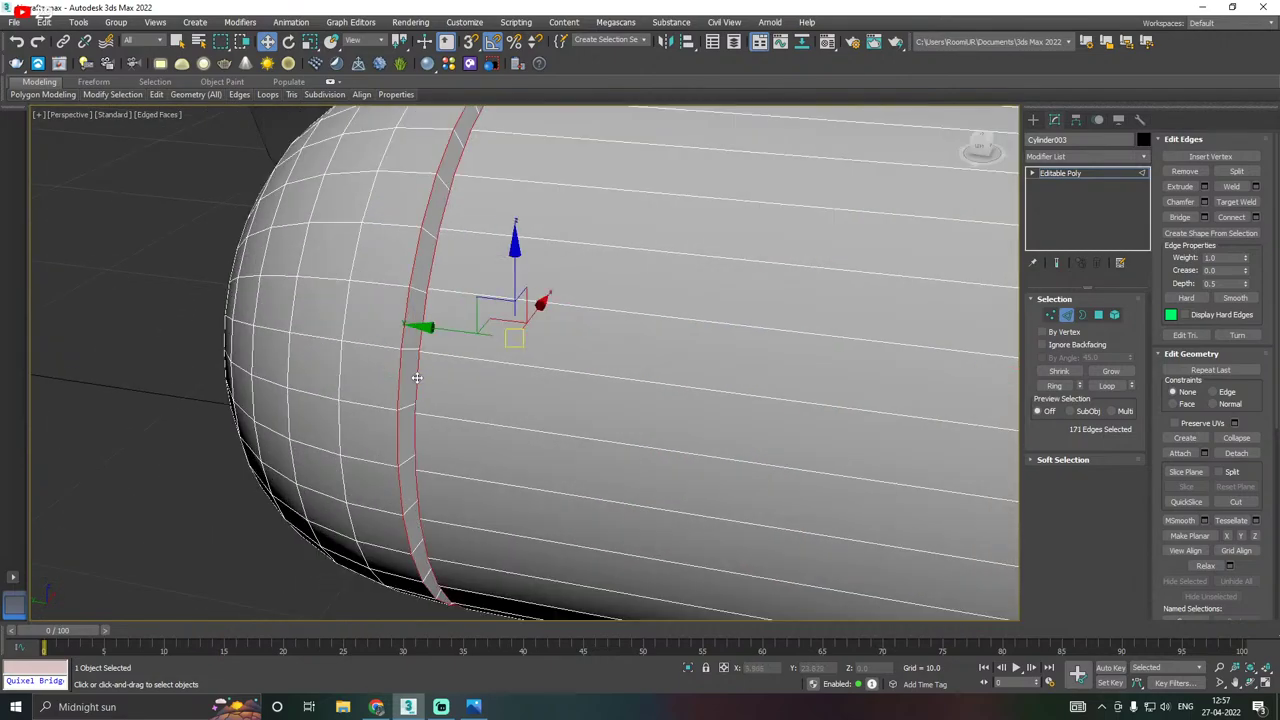
Chamfer the selected groove edges by 0.07 with 2 segments and leave edge editing.
left_click(1204, 201)
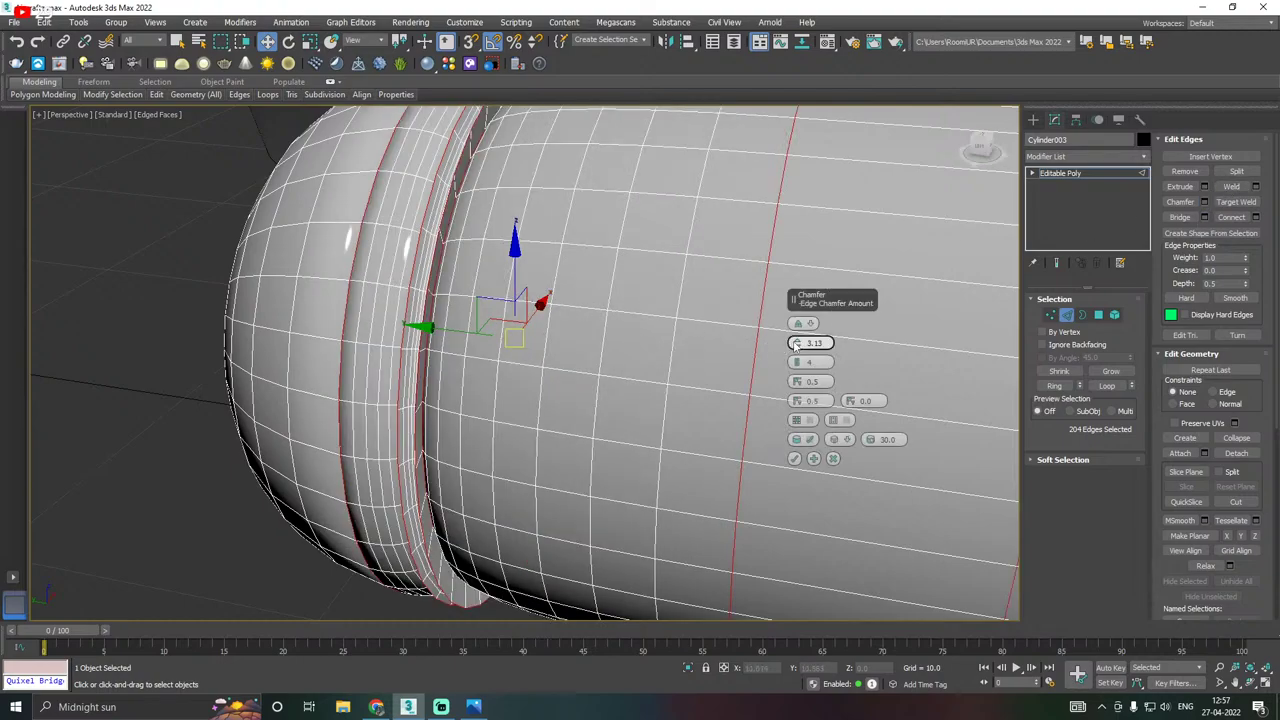
mouse_move(797, 346)
left_mouse_down()
mouse_move(798, 367)
mouse_move(797, 338)
left_mouse_up()
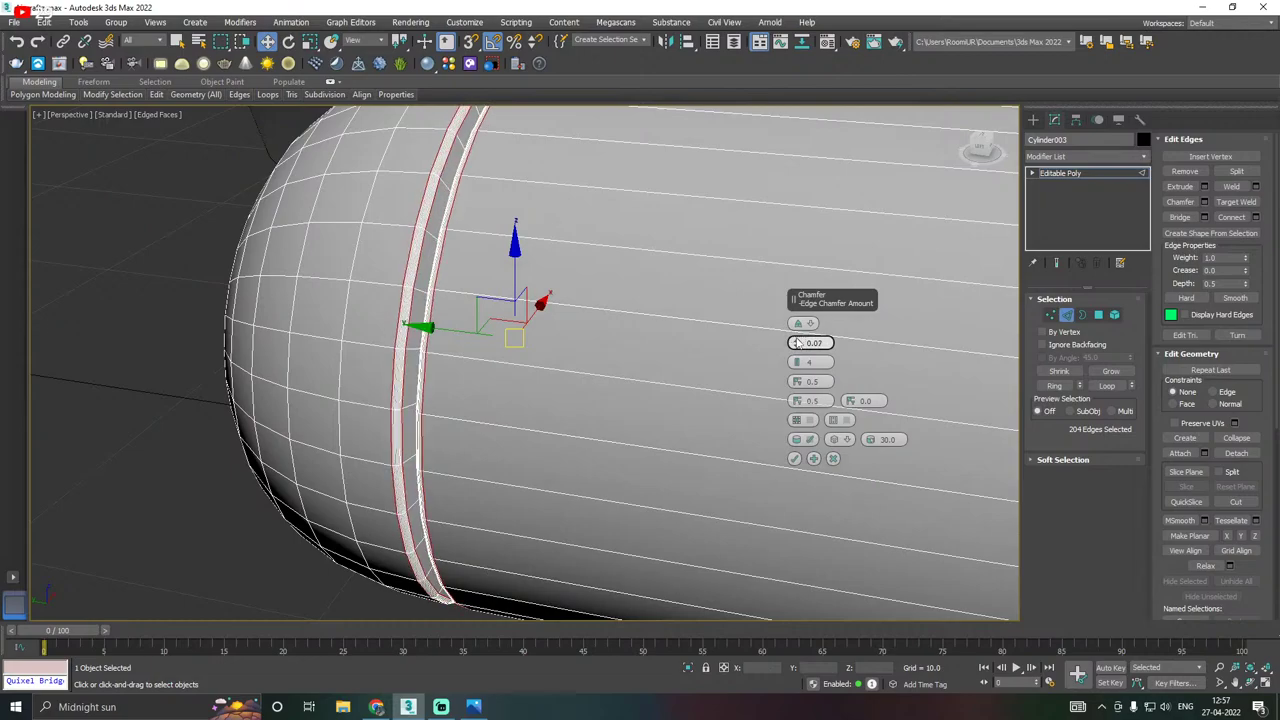
left_click(797, 367)
left_click(797, 367)
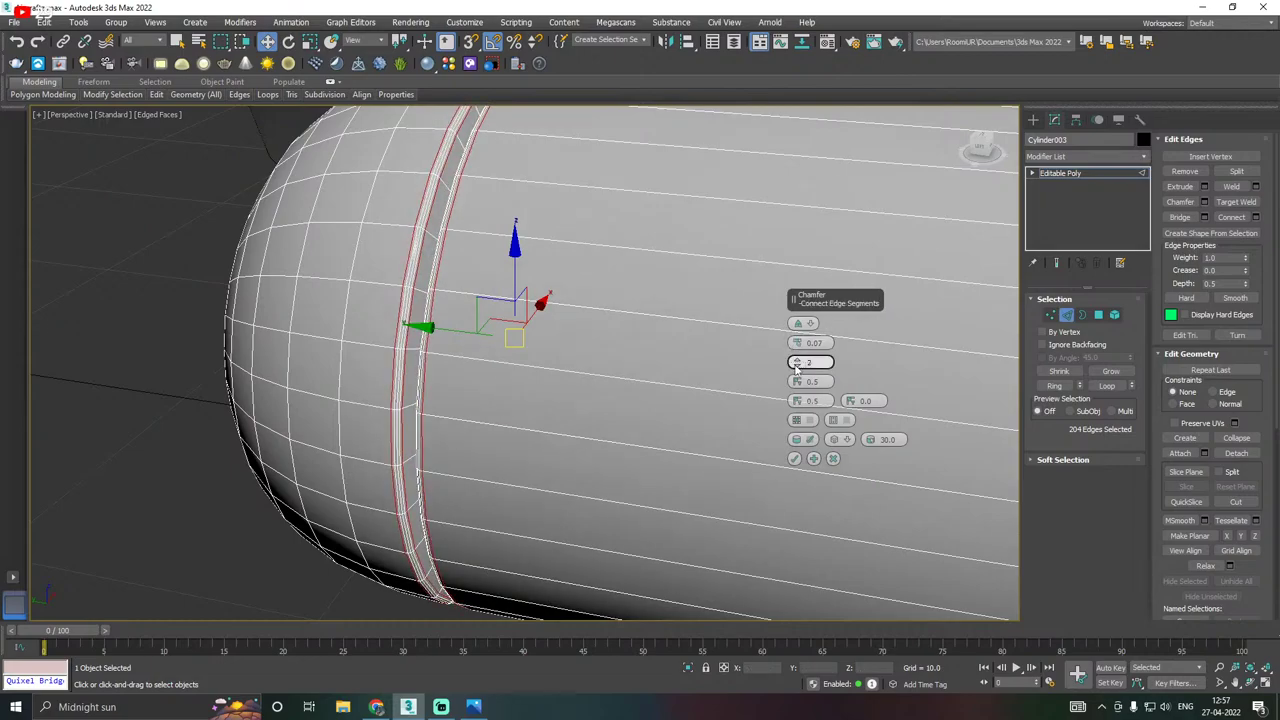
scroll(600, 354, "down", 3)
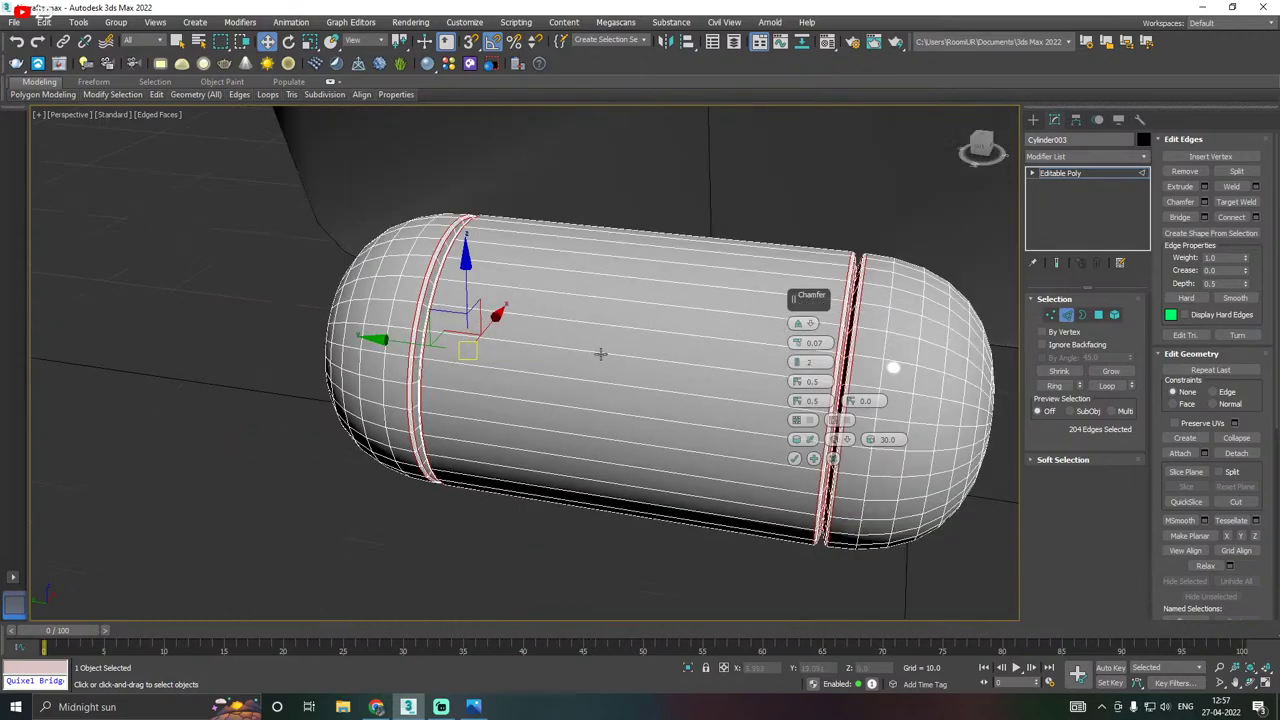
left_click(795, 457)
left_click(1089, 177)
Move the cylinder back against the fuselage nose opening, to about X -8.09 and Z 12.406, and save the scene.
scroll(508, 283, "down", 4)
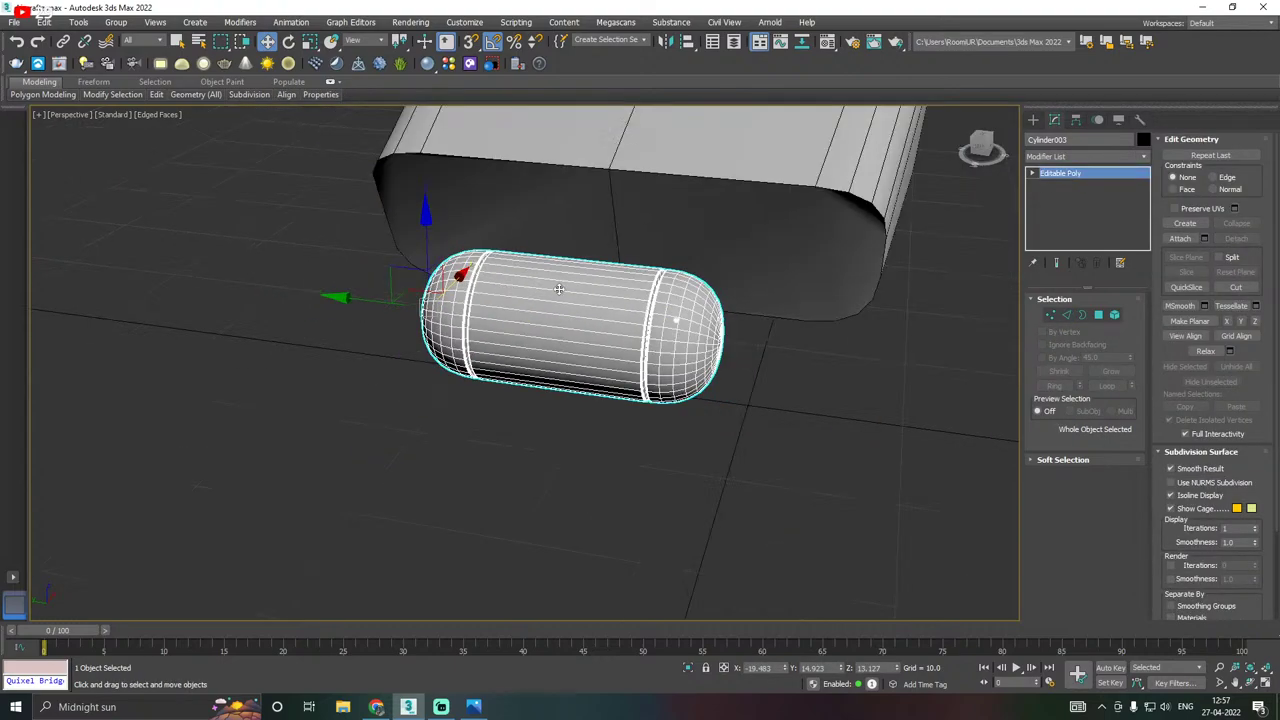
middle_click_drag(560, 283, 580, 296, "alt")
left_click_drag(513, 261, 633, 208)
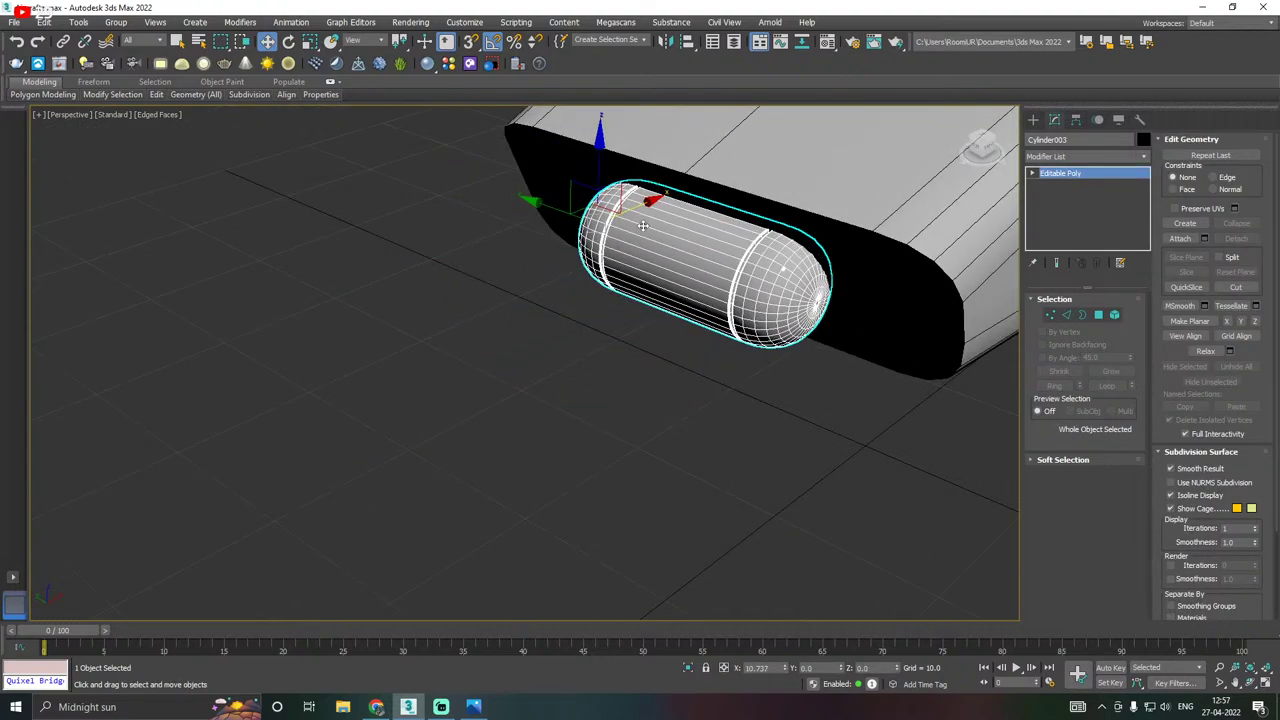
middle_click_drag(677, 238, 680, 202, "alt")
left_click_drag(620, 172, 622, 190)
left_click_drag(688, 289, 692, 289)
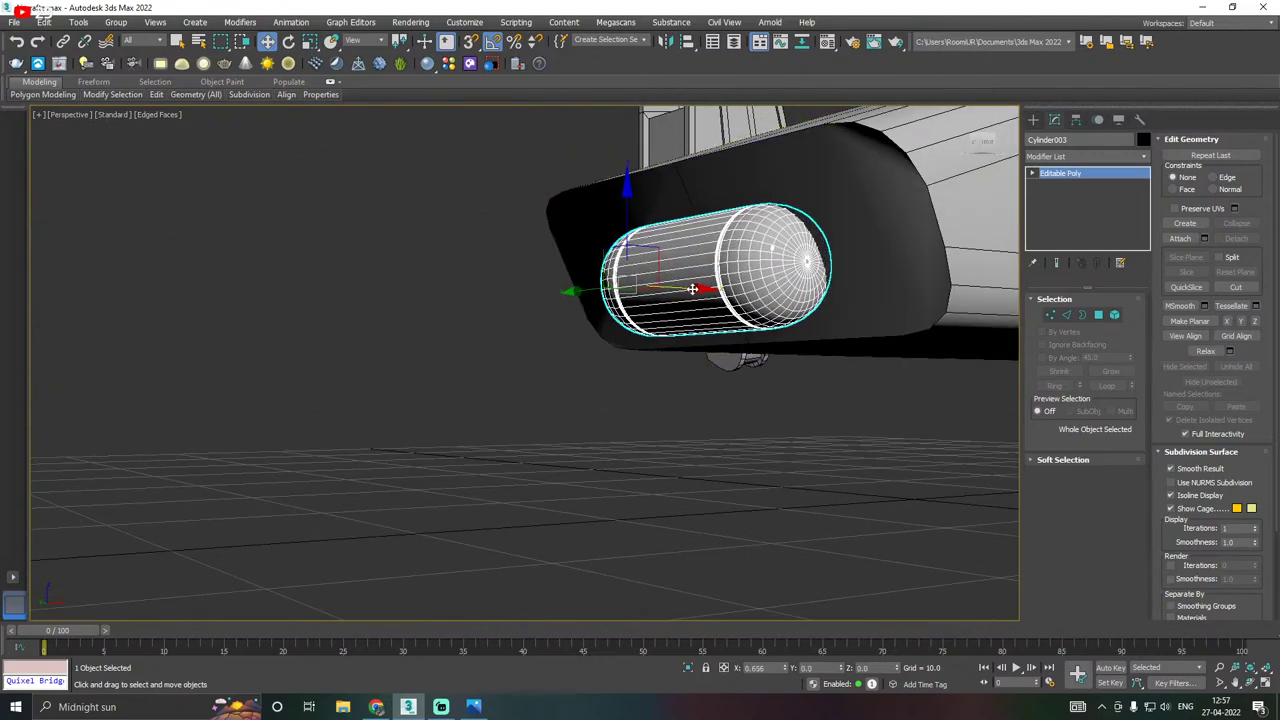
scroll(653, 335, "down", 5)
middle_click_drag(682, 319, 688, 345, "alt")
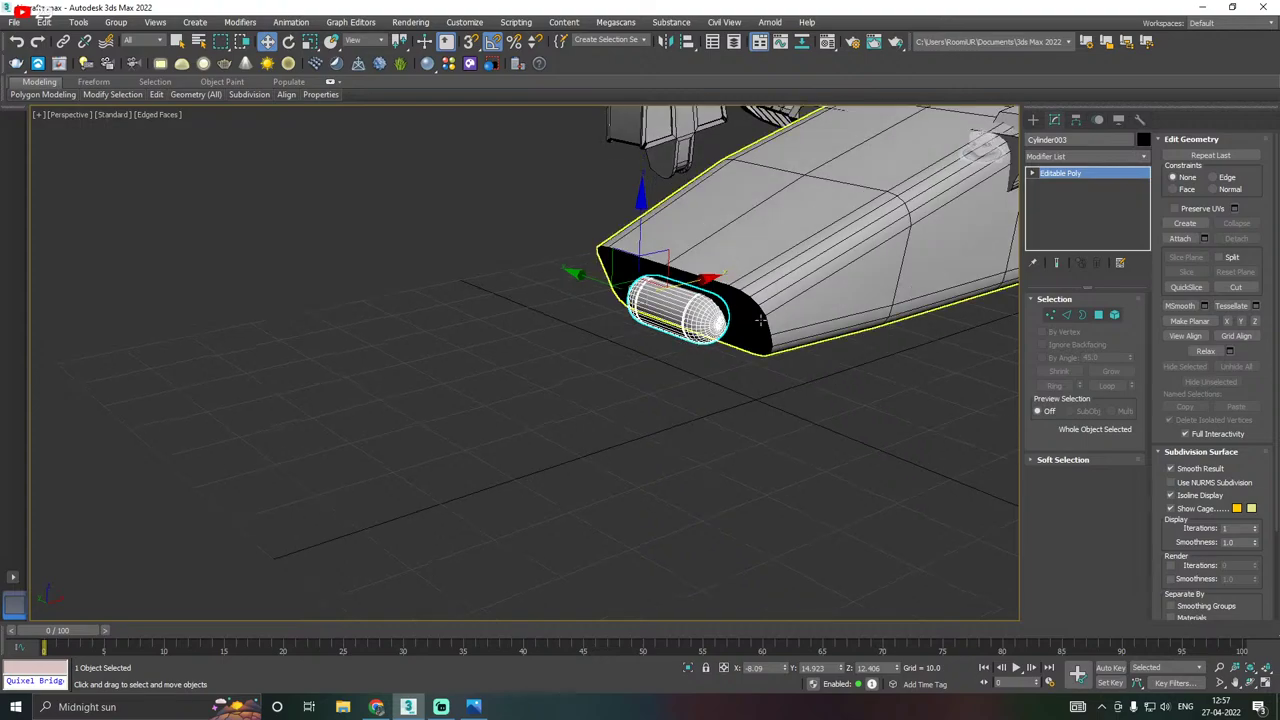
left_click(14, 22)
left_click(25, 123)
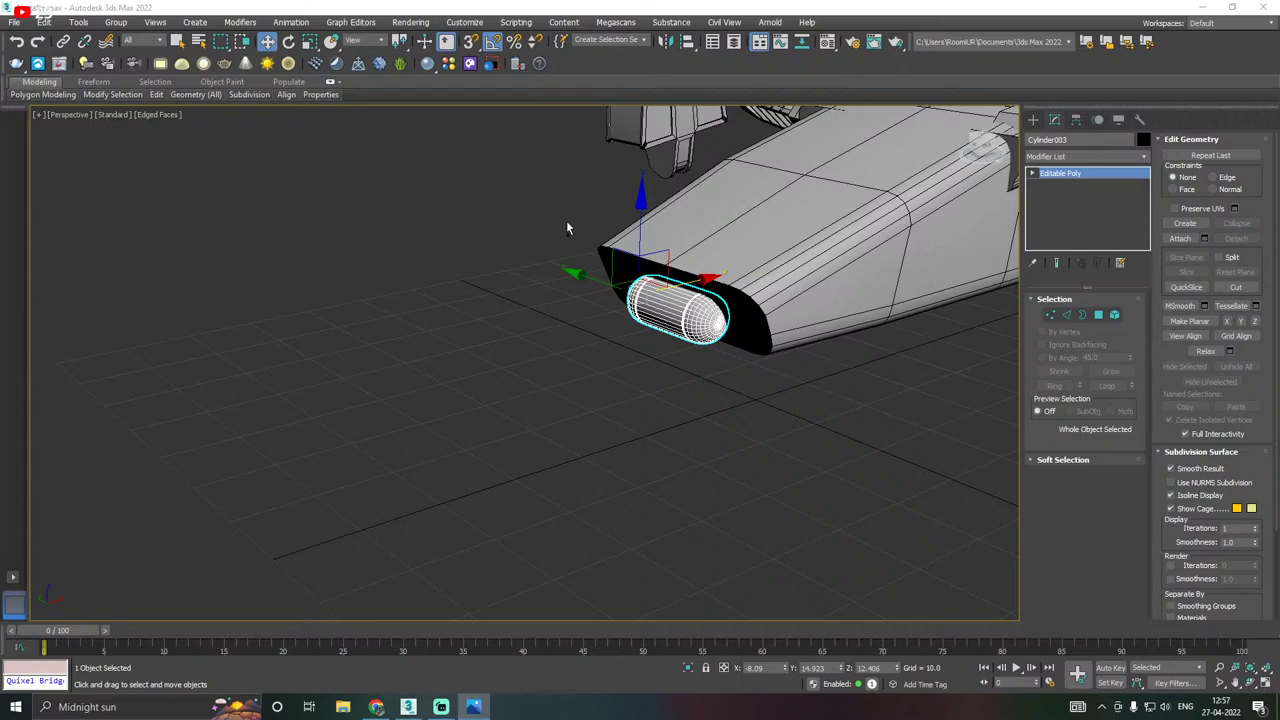
Shift the cylinder sideways to about Y 15.485 to centre it on the nose.
middle_click_drag(566, 228, 615, 331, "alt")
scroll(646, 343, "up", 3)
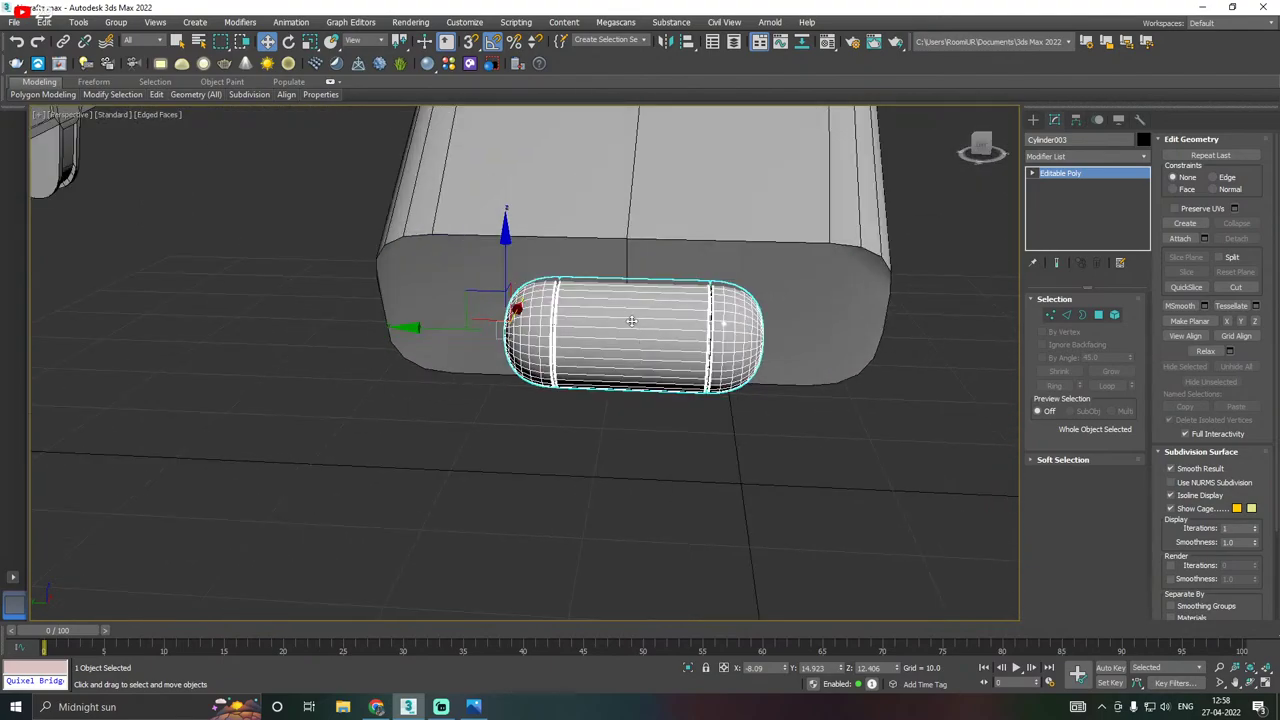
middle_click_drag(447, 328, 491, 273, "alt")
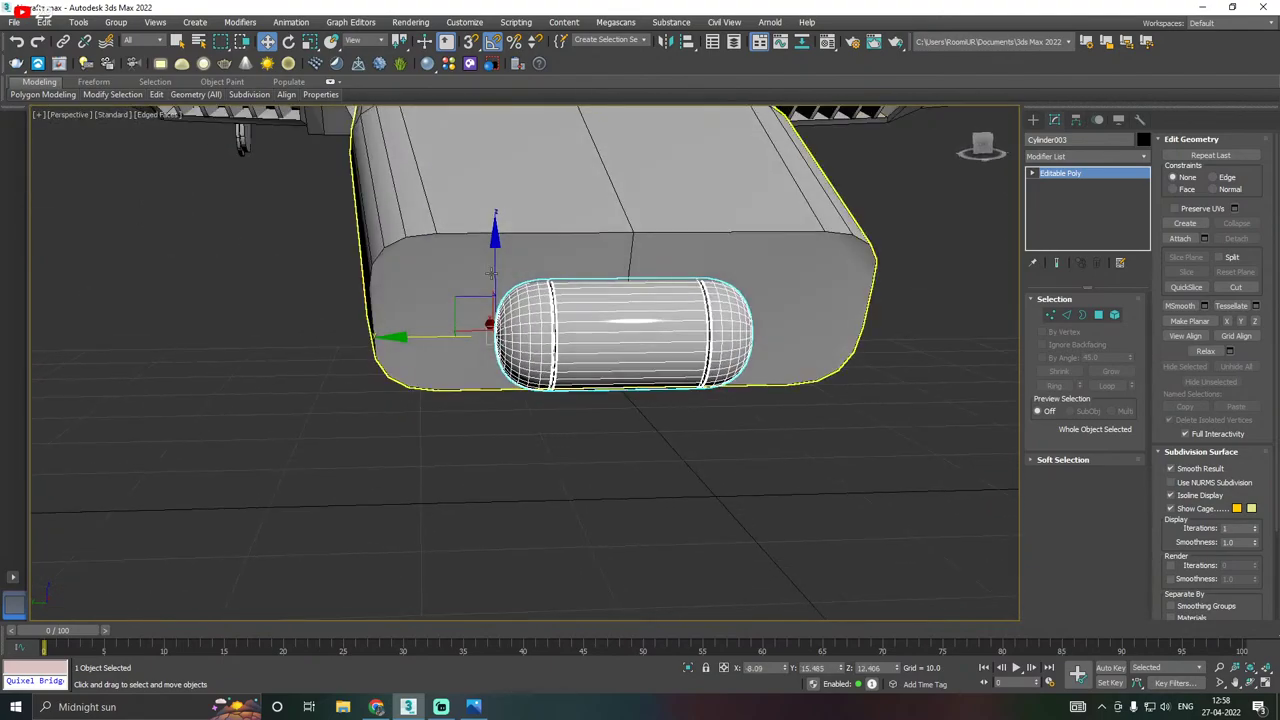
Add two edge loops around the middle of the cylinder with SwiftLoop, one on each side of its centre.
mouse_move(156, 94)
left_click(265, 128)
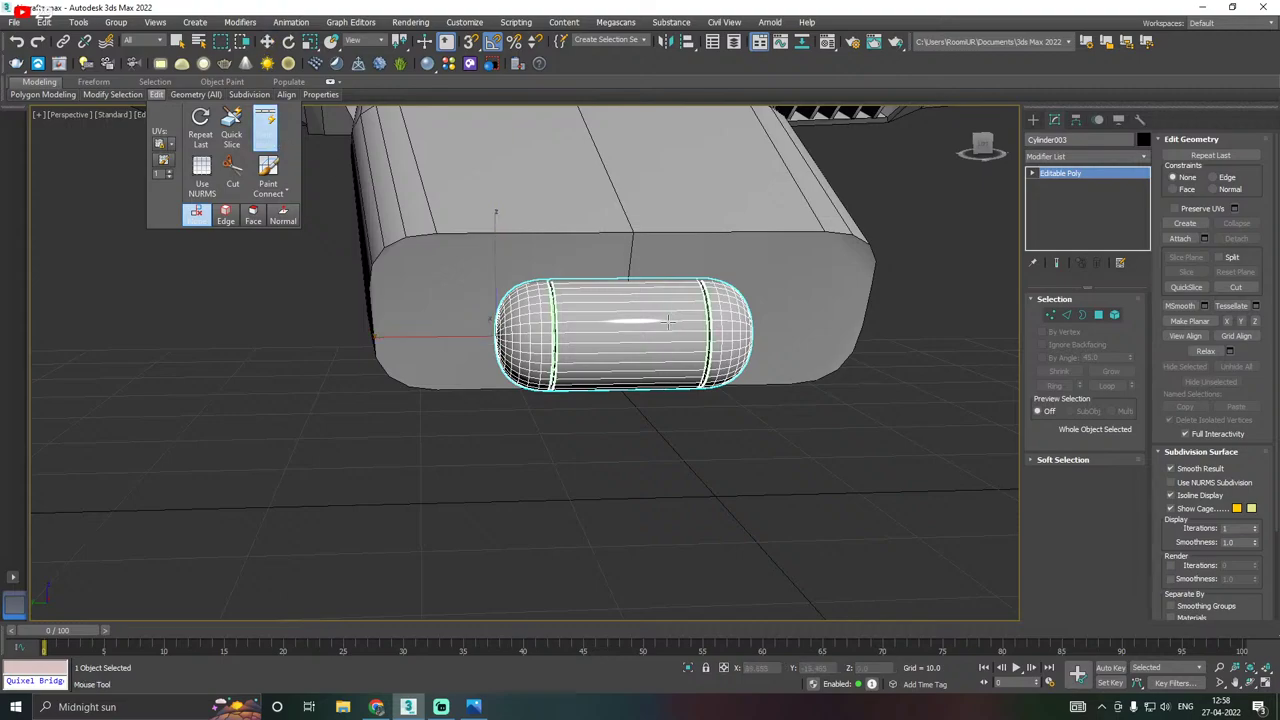
middle_click_drag(668, 320, 632, 300, "alt")
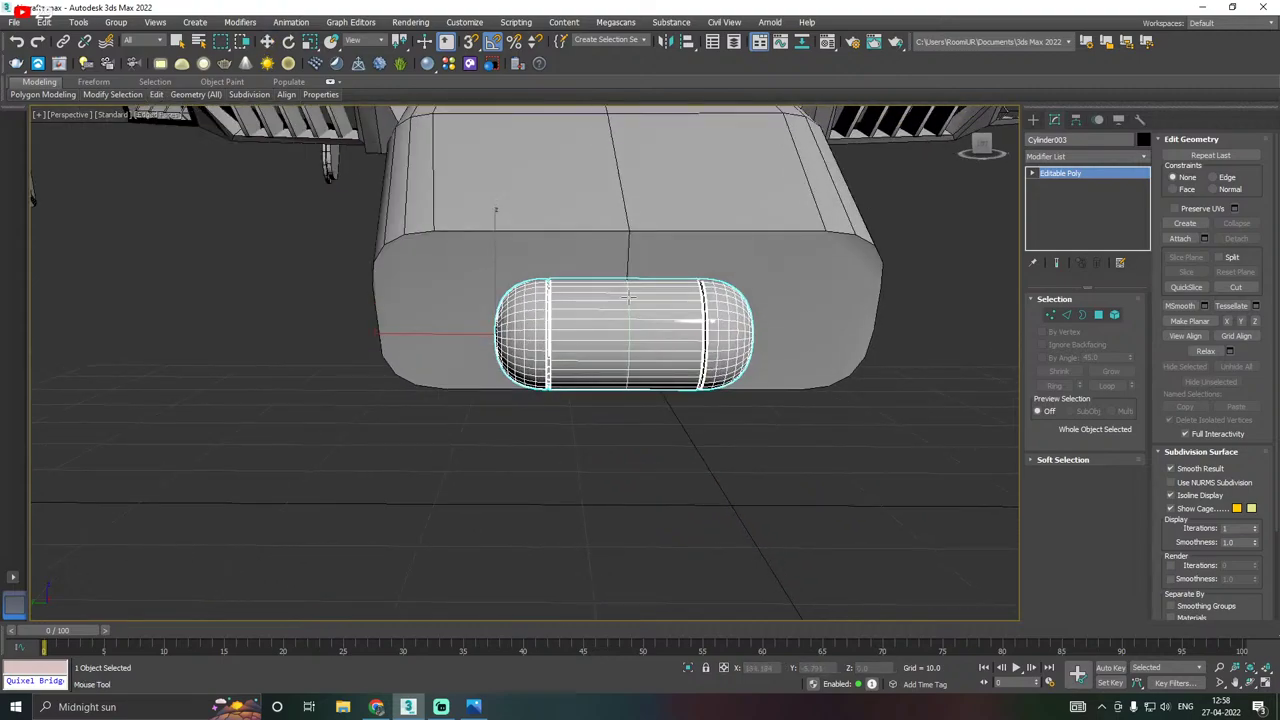
left_click(612, 296)
key("w")
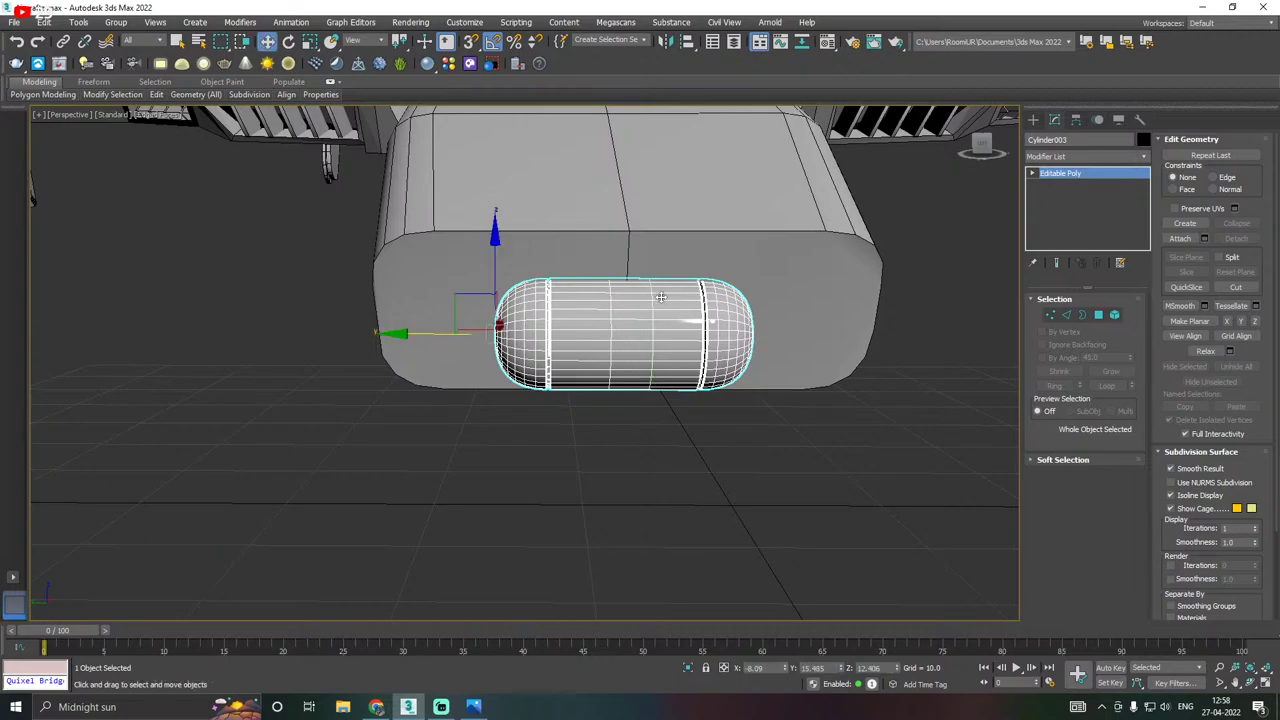
Select the polygon ring between the two middle loops and extrude it along local normals with height about 0.162.
left_click(1098, 315)
double_click(628, 335)
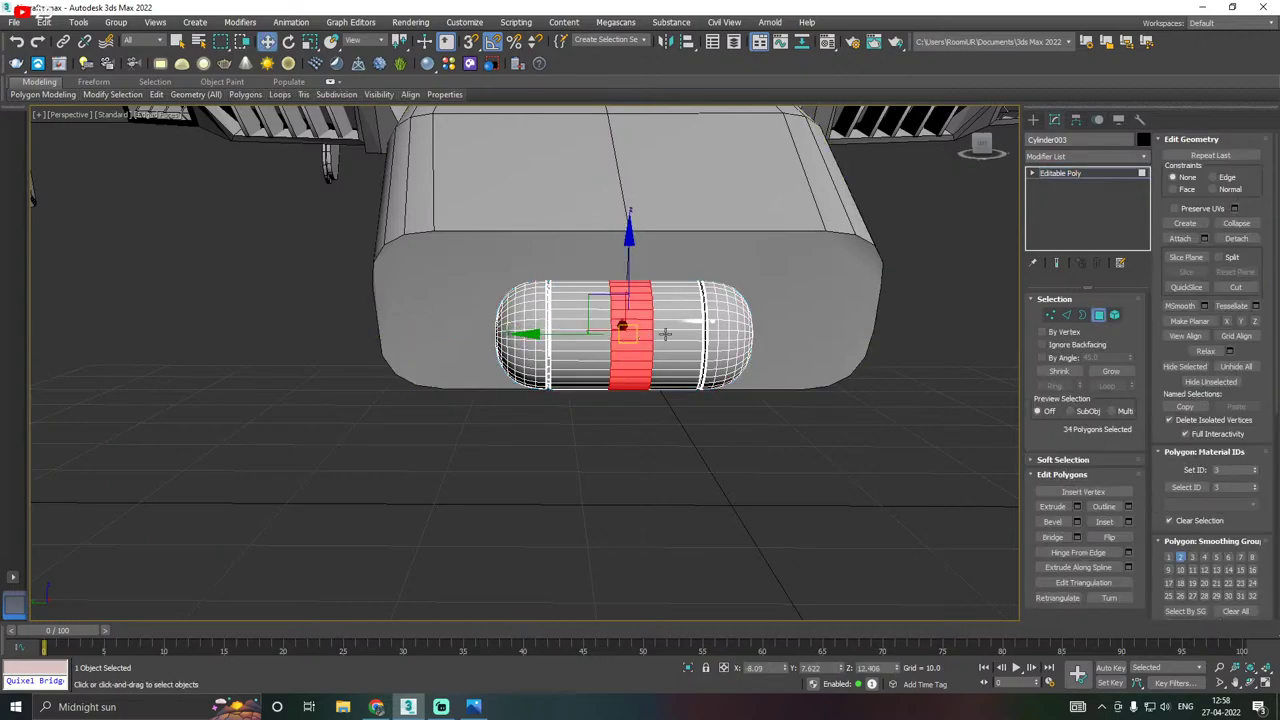
scroll(648, 326, "up", 2)
left_click(1077, 507)
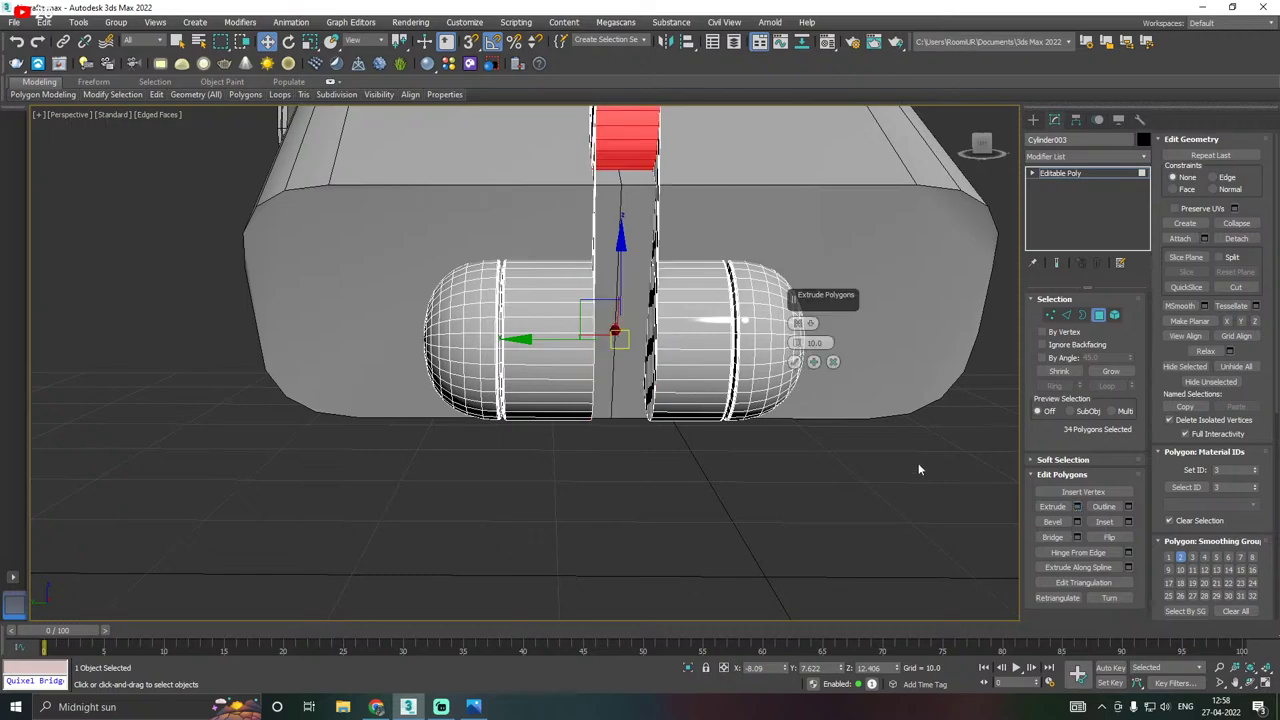
left_click(797, 323)
left_click(797, 342)
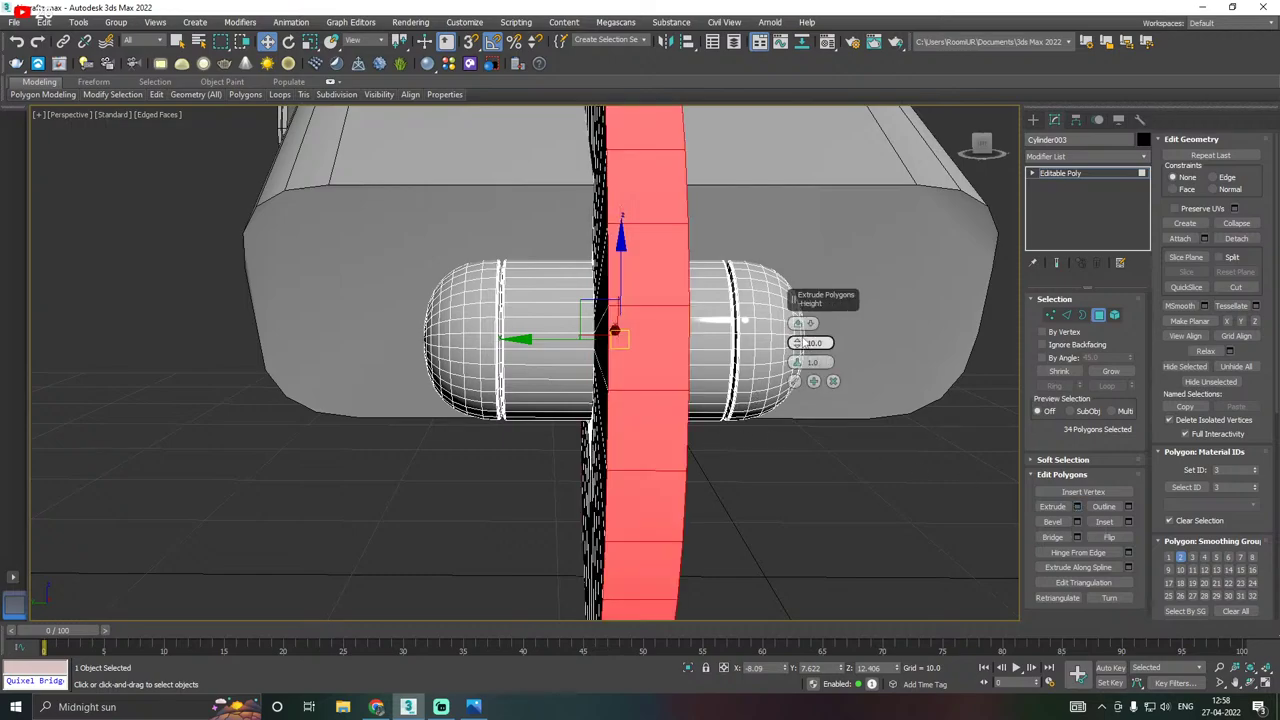
left_click_drag(797, 345, 809, 400)
middle_click_drag(809, 400, 784, 400, "alt")
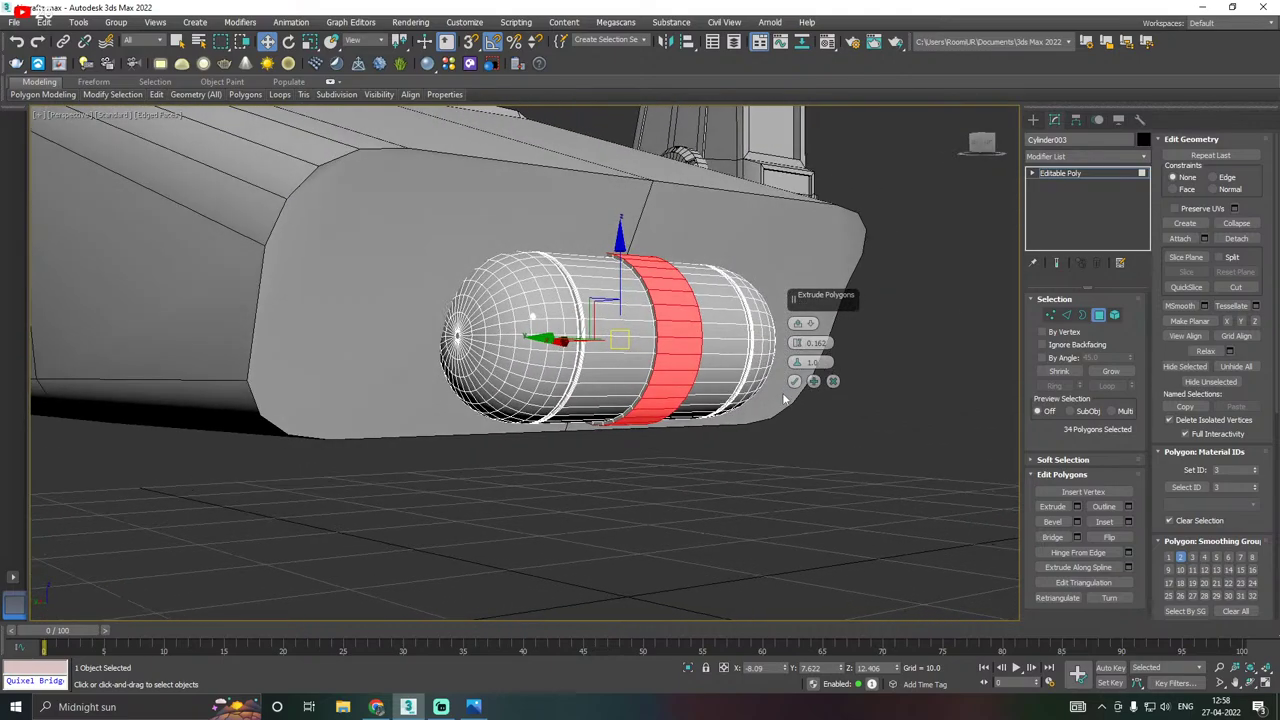
Apply the 0.162 extrusion to the capsule's middle band, leave polygon editing and select the fuselage.
left_click(795, 381)
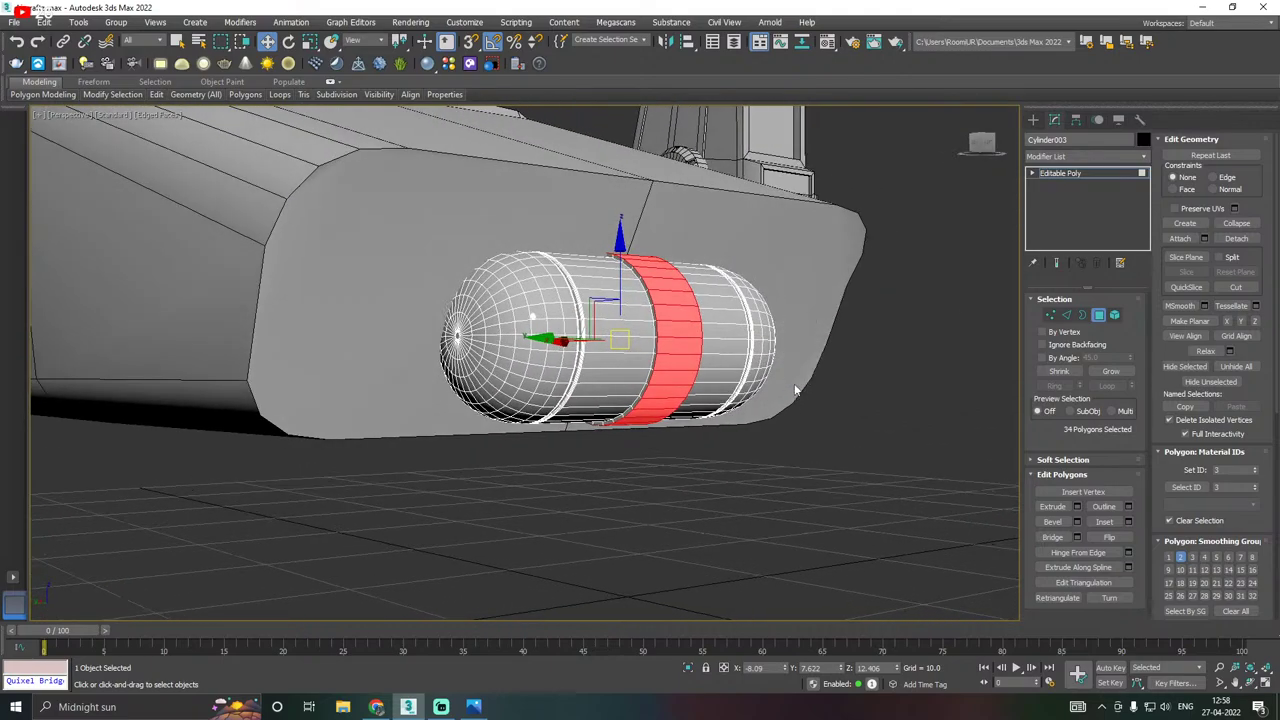
left_click(1077, 177)
left_click(727, 249)
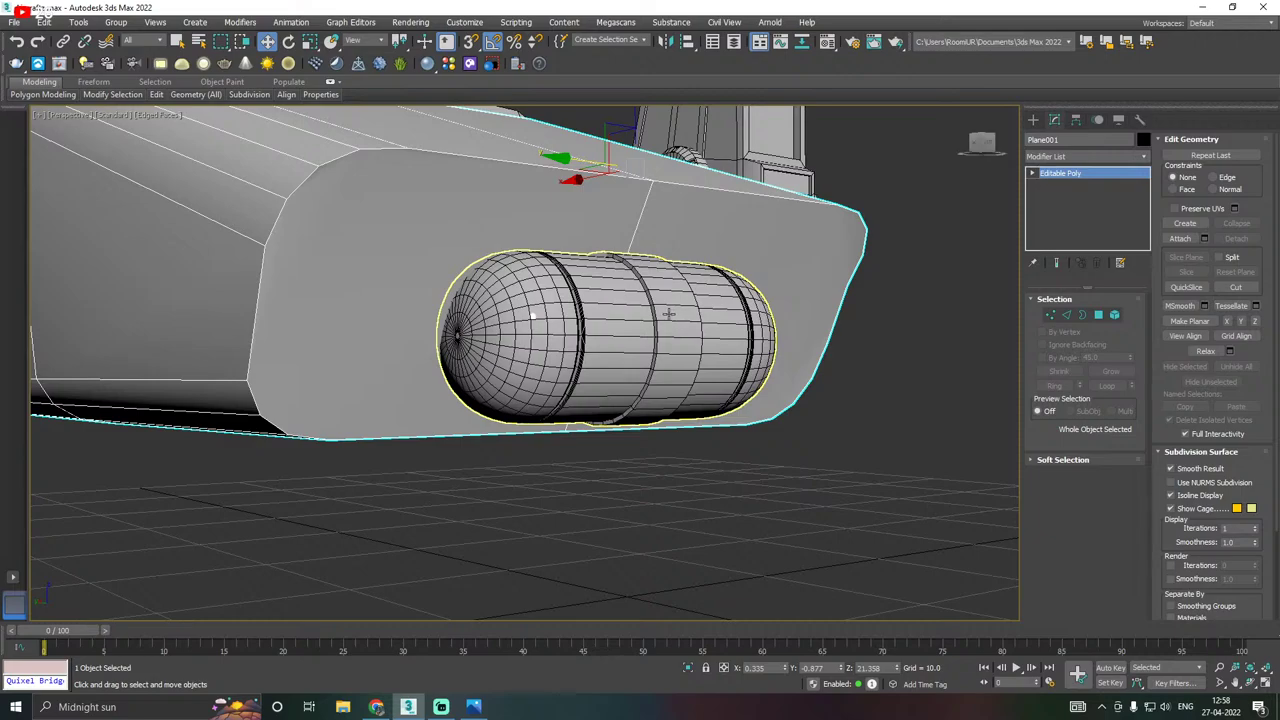
Select the two polygons that form the fuselage's end face behind the capsule.
middle_click_drag(668, 313, 748, 305, "alt")
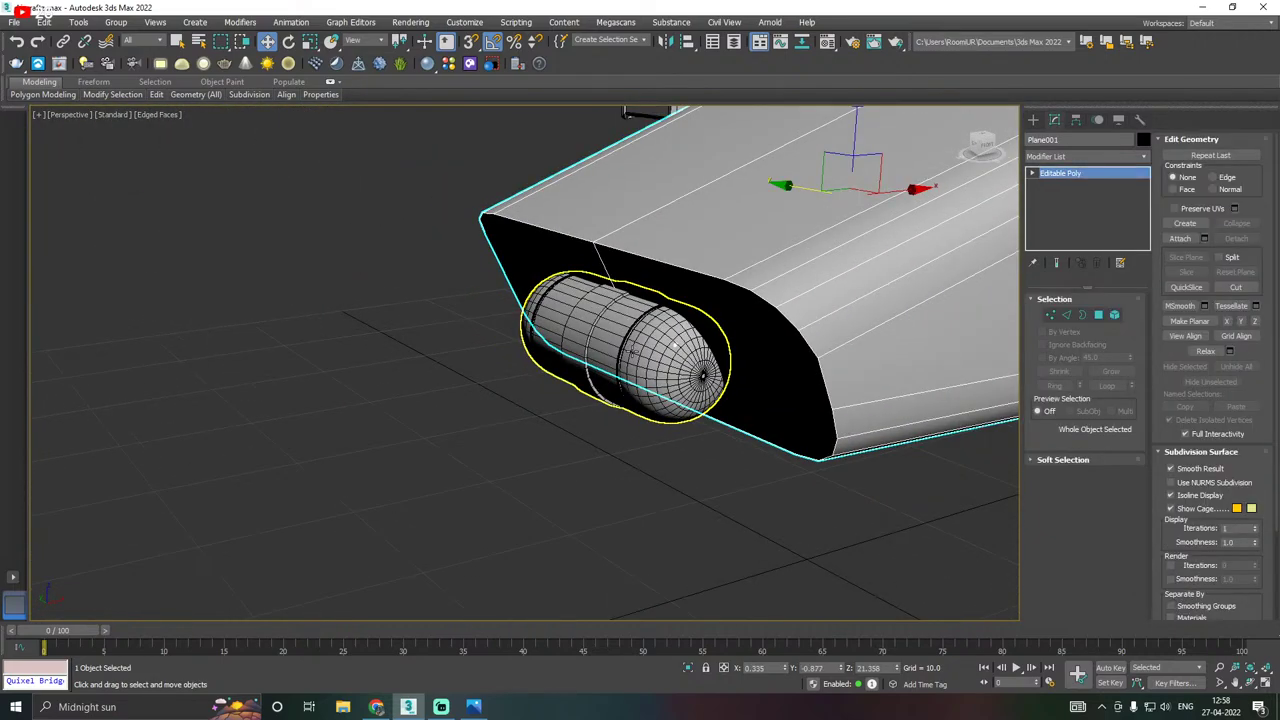
scroll(700, 318, "down", 6)
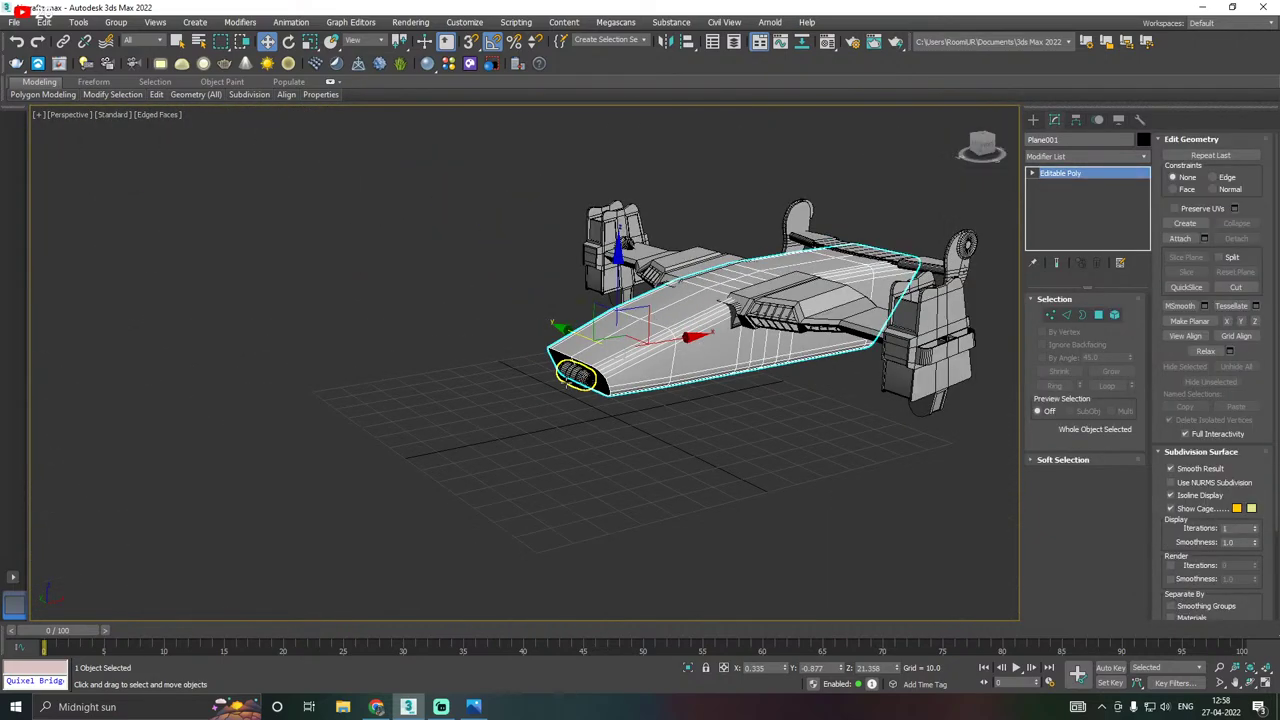
middle_click_drag(665, 333, 691, 325, "alt")
scroll(691, 325, "up", 4)
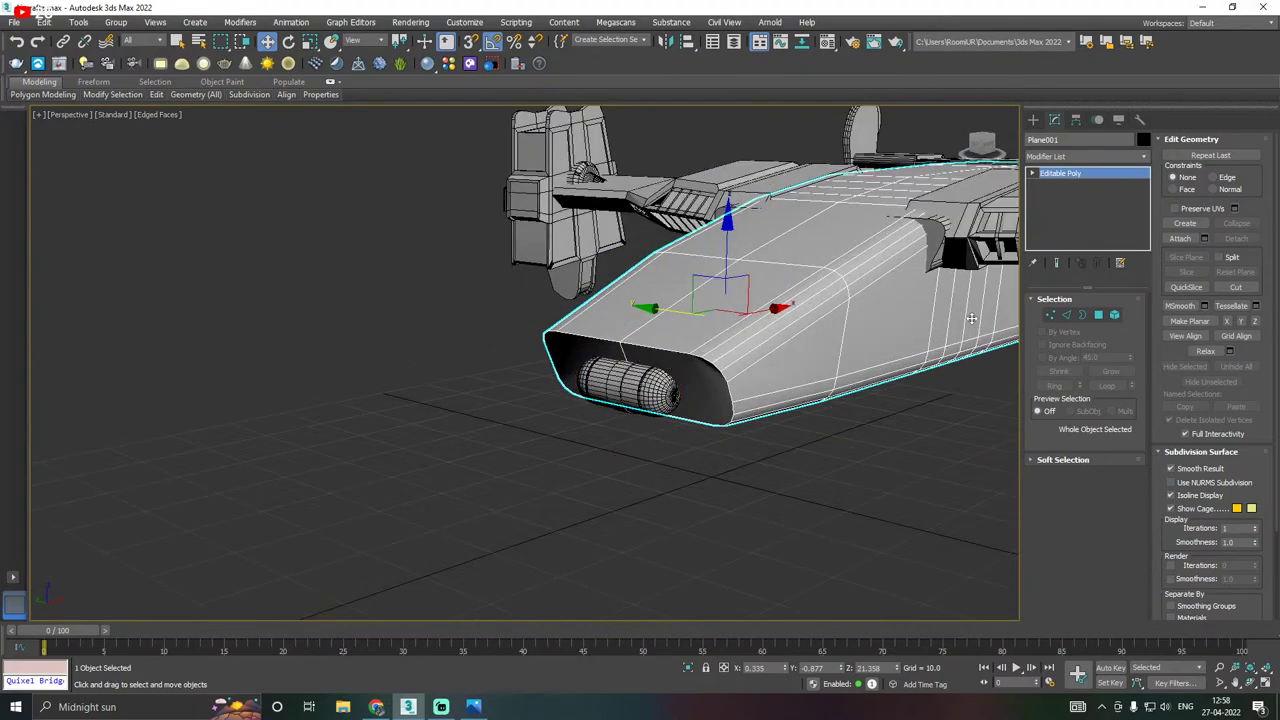
left_click(1100, 315)
left_click(700, 376)
left_click(591, 358, "ctrl")
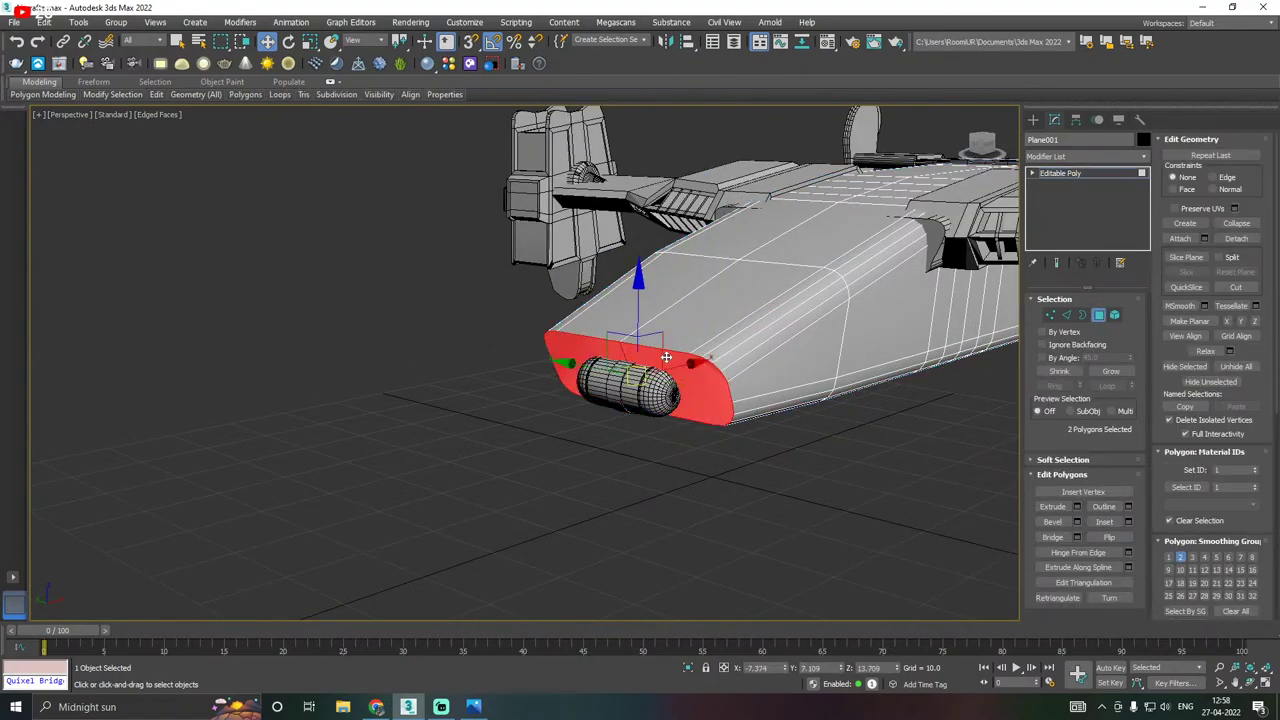
Convert the end-face polygon selection to its outline edges, leaving out the dividing edge across the middle.
middle_click_drag(668, 357, 886, 338, "alt")
scroll(629, 358, "up", 3)
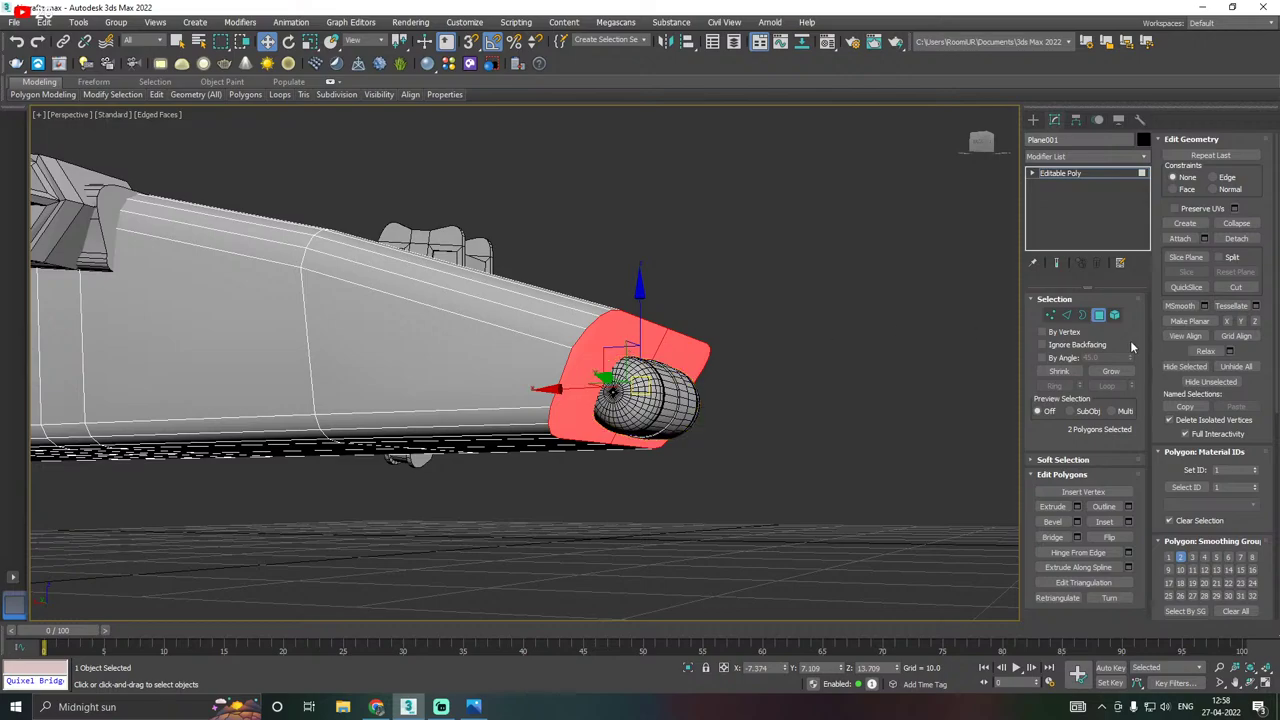
left_click(1067, 316)
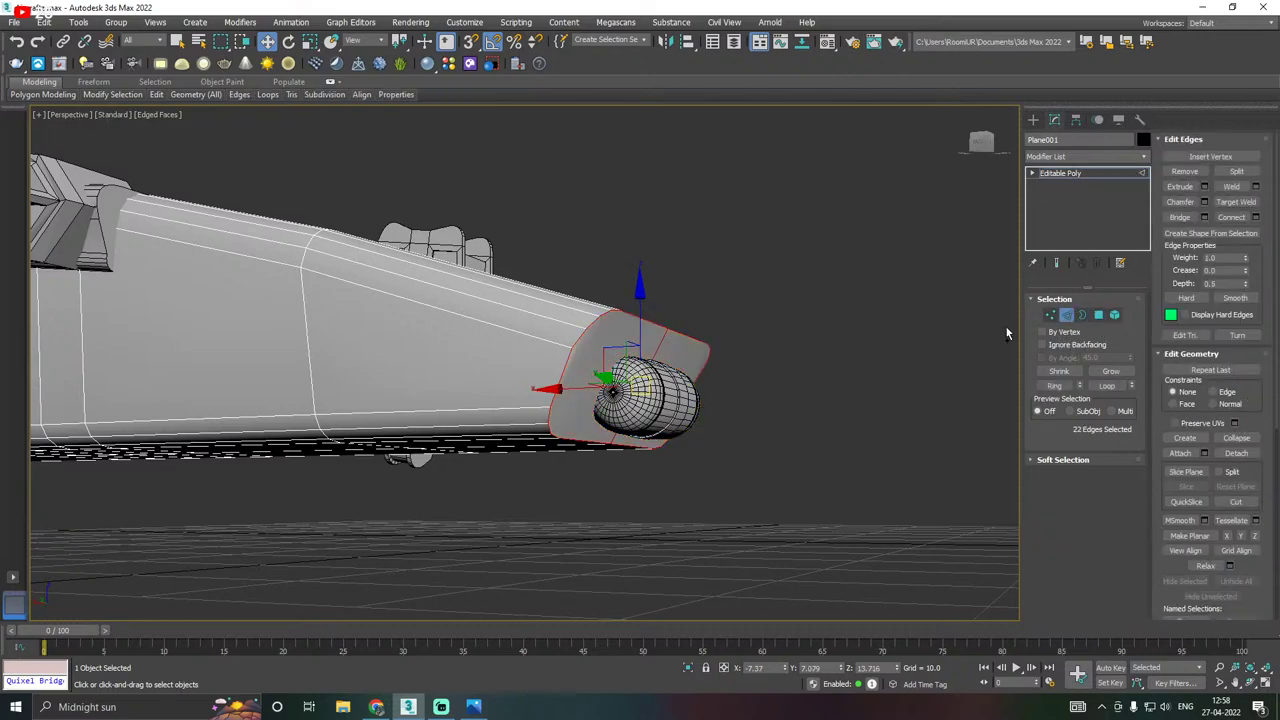
left_click(1067, 316)
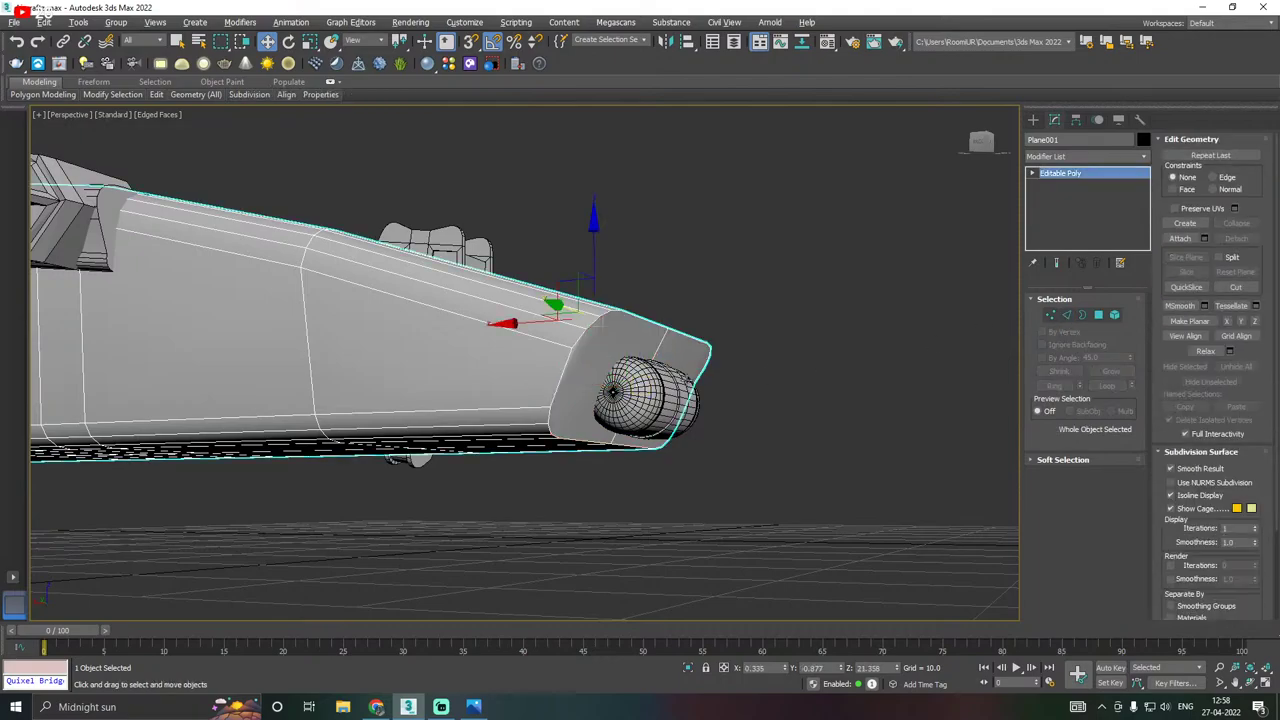
left_click(1068, 316)
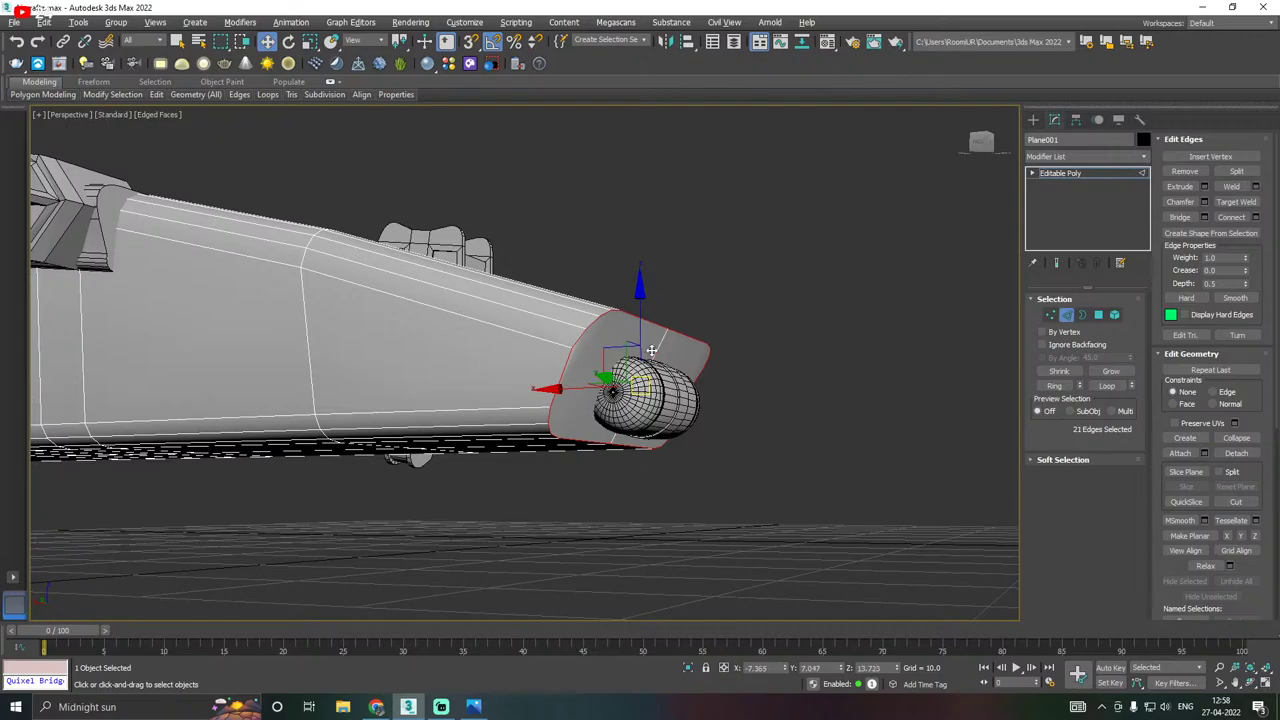
Chamfer the end-face outline edges by 0.335 with 2 segments and a tension of 0.895, and finish edge editing.
middle_click_drag(715, 353, 870, 305, "alt")
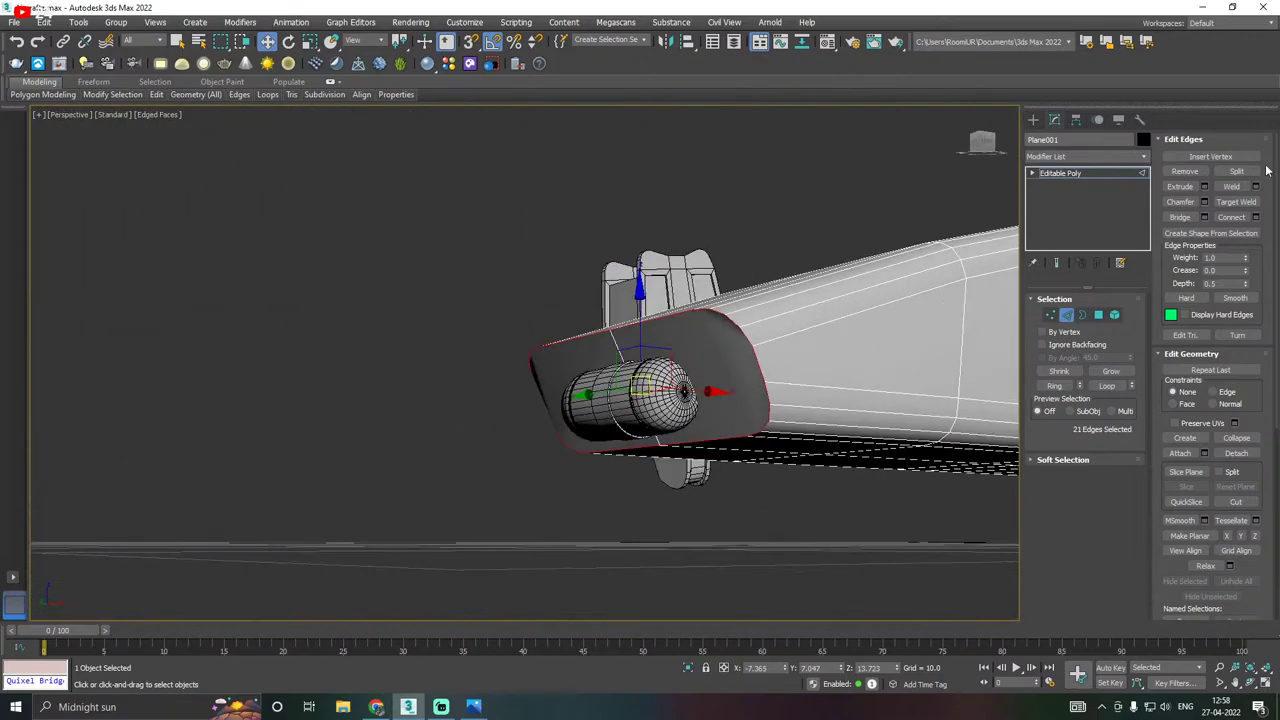
left_click(1204, 201)
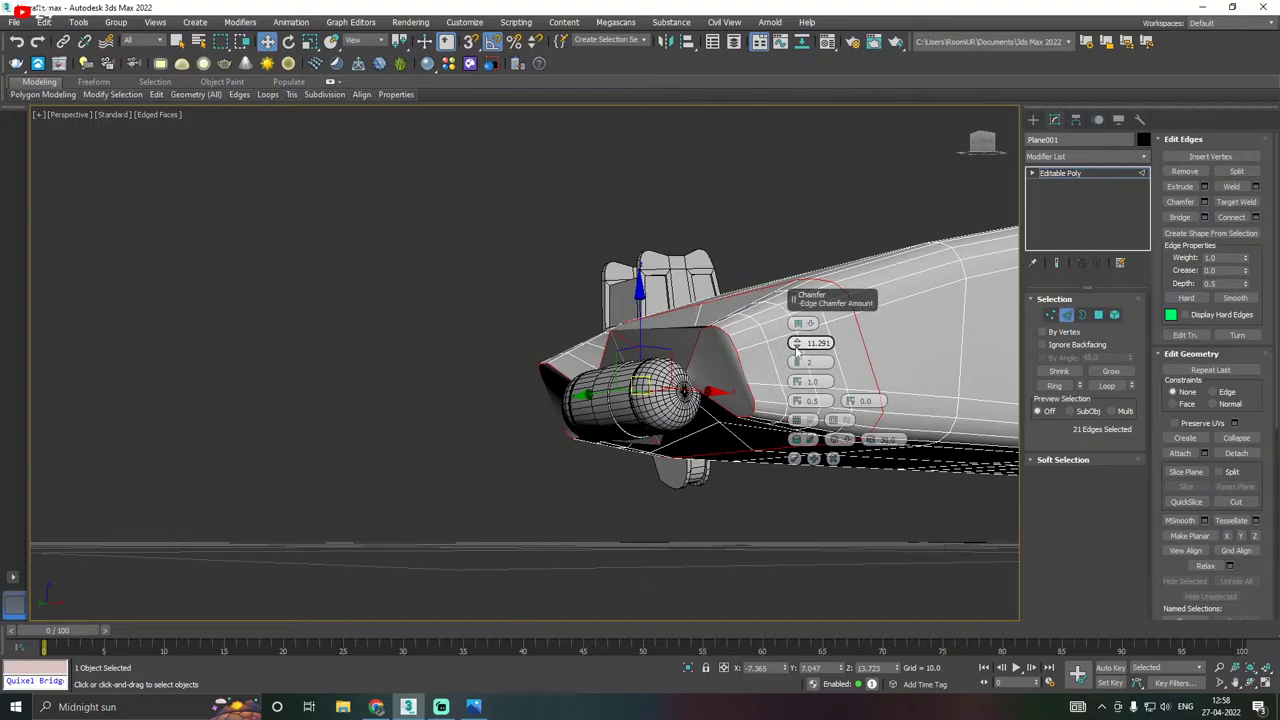
left_click_drag(796, 345, 798, 386)
scroll(742, 357, "up", 3)
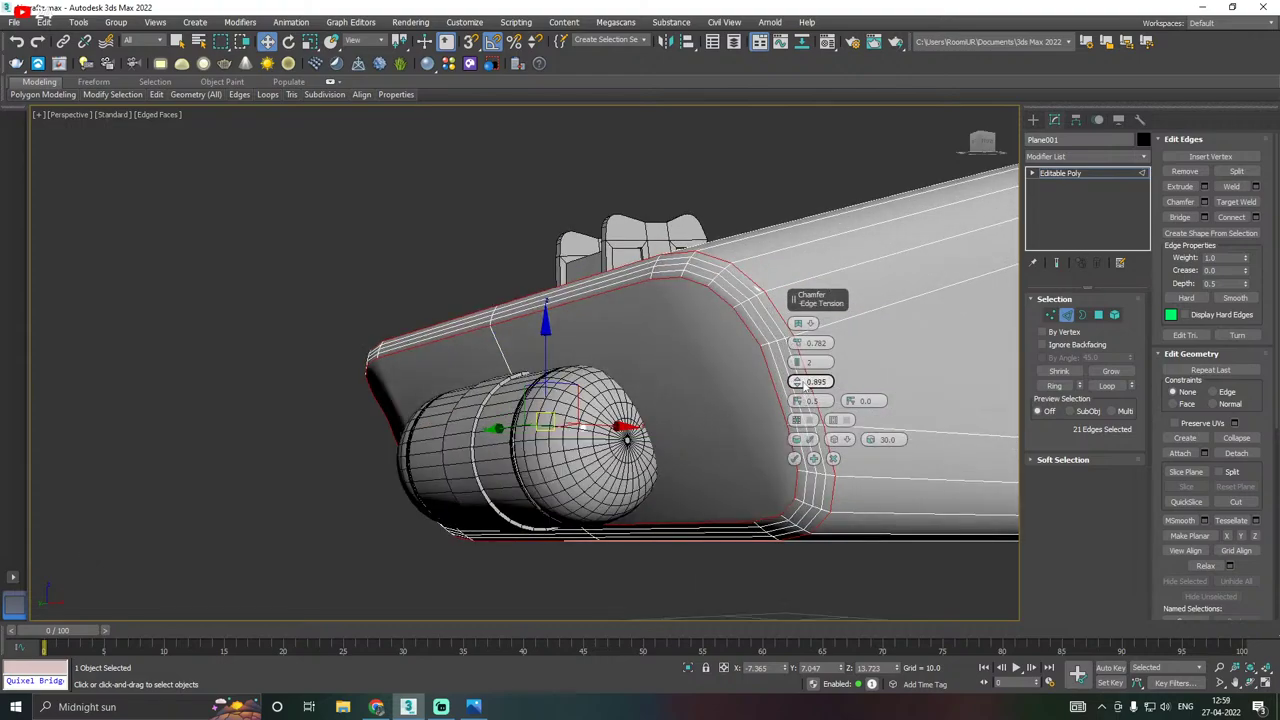
left_click(797, 365)
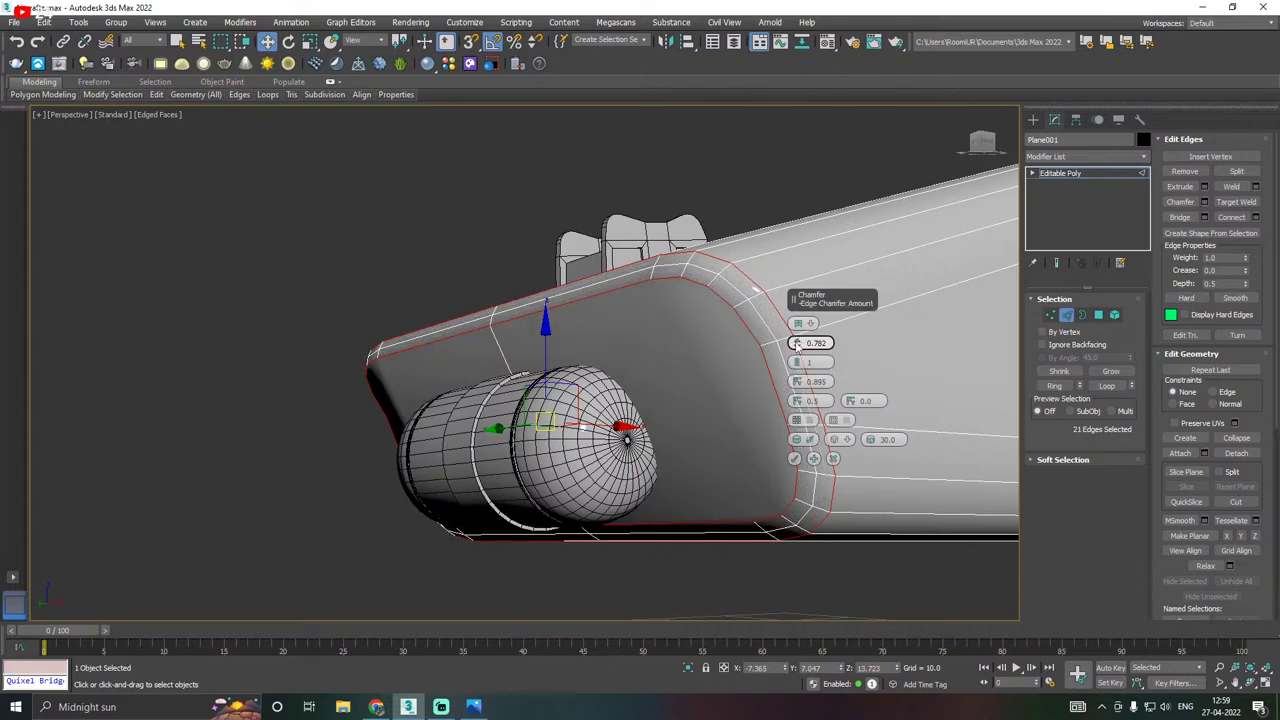
left_click_drag(797, 344, 797, 349)
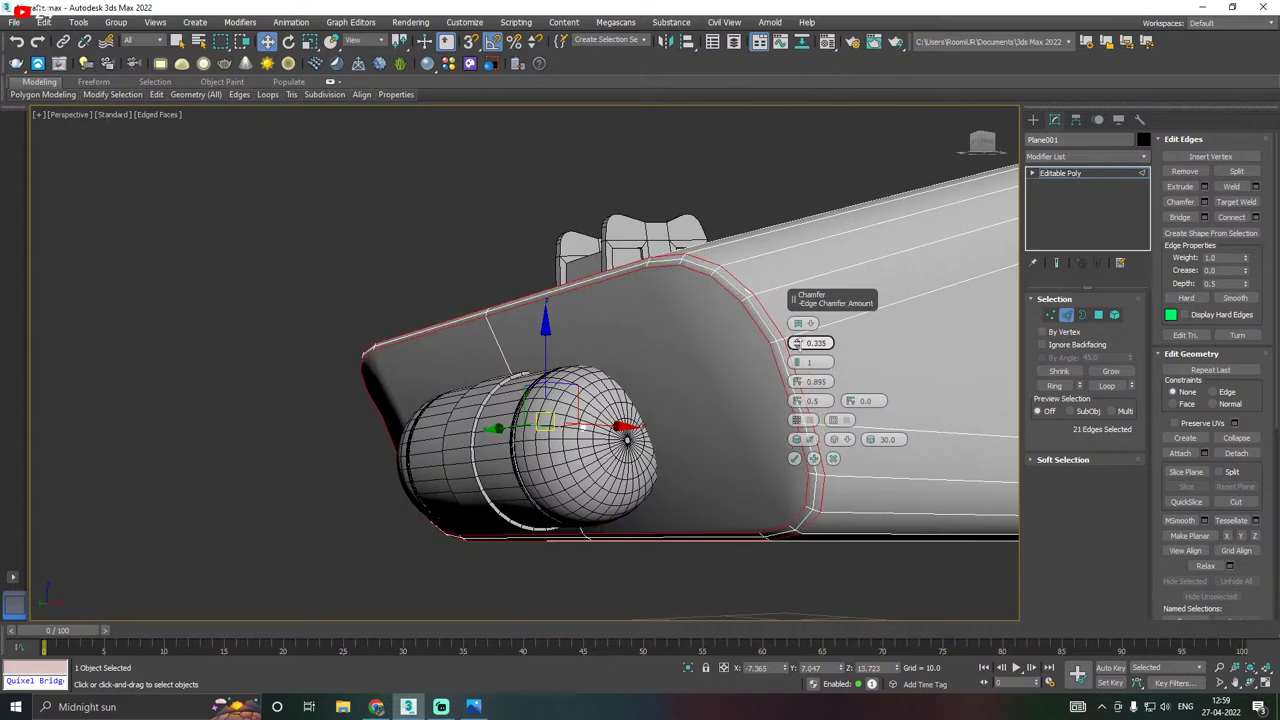
left_click(800, 362)
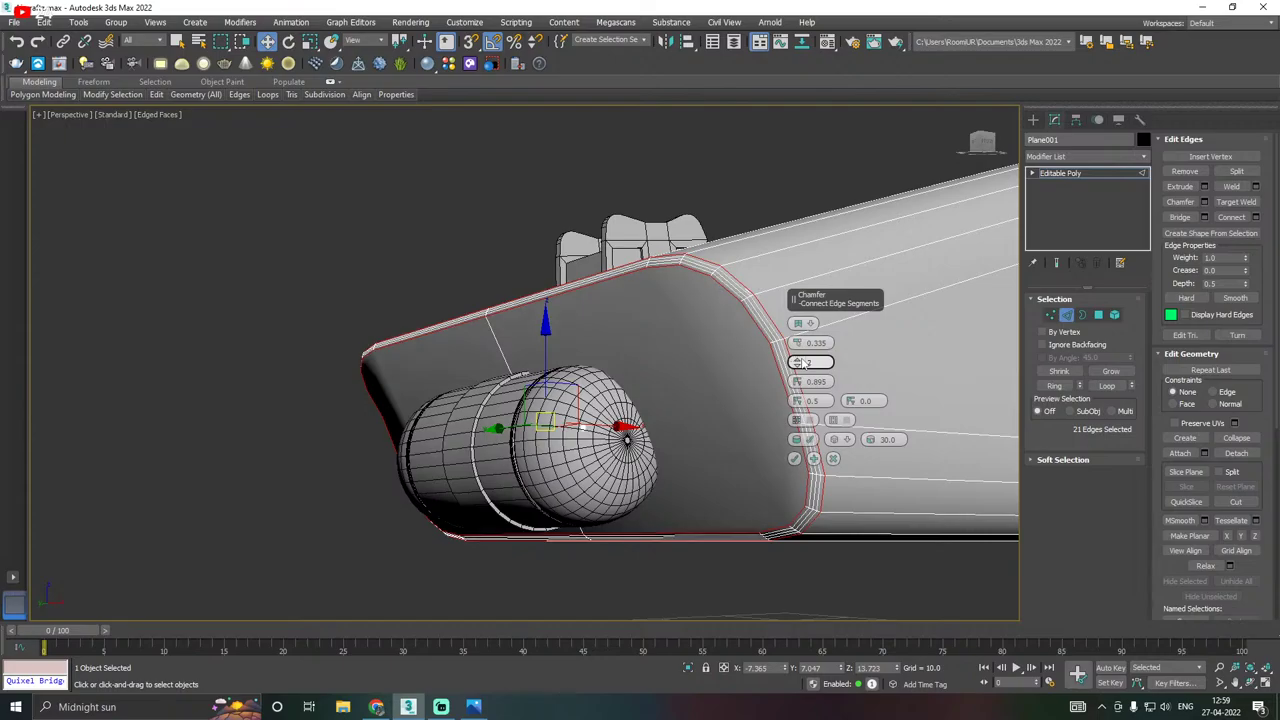
scroll(647, 398, "down", 3)
middle_click_drag(697, 380, 790, 404, "alt")
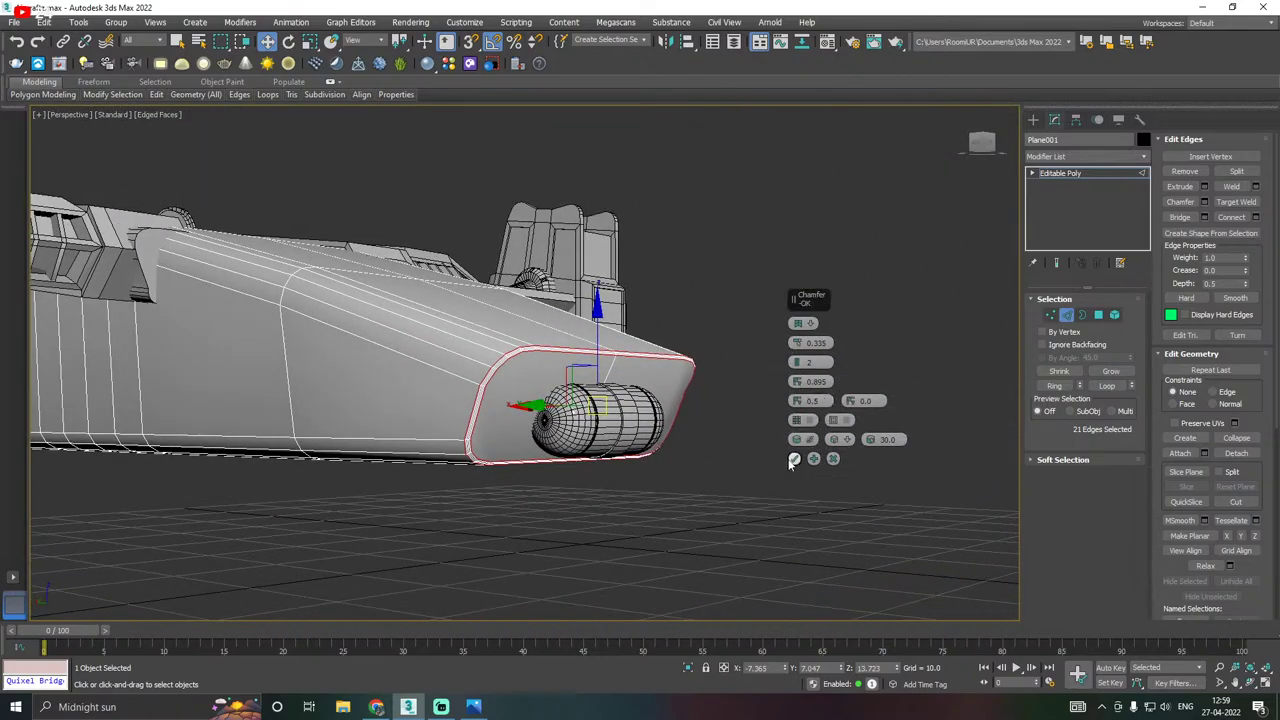
left_click(794, 459)
left_click(1058, 174)
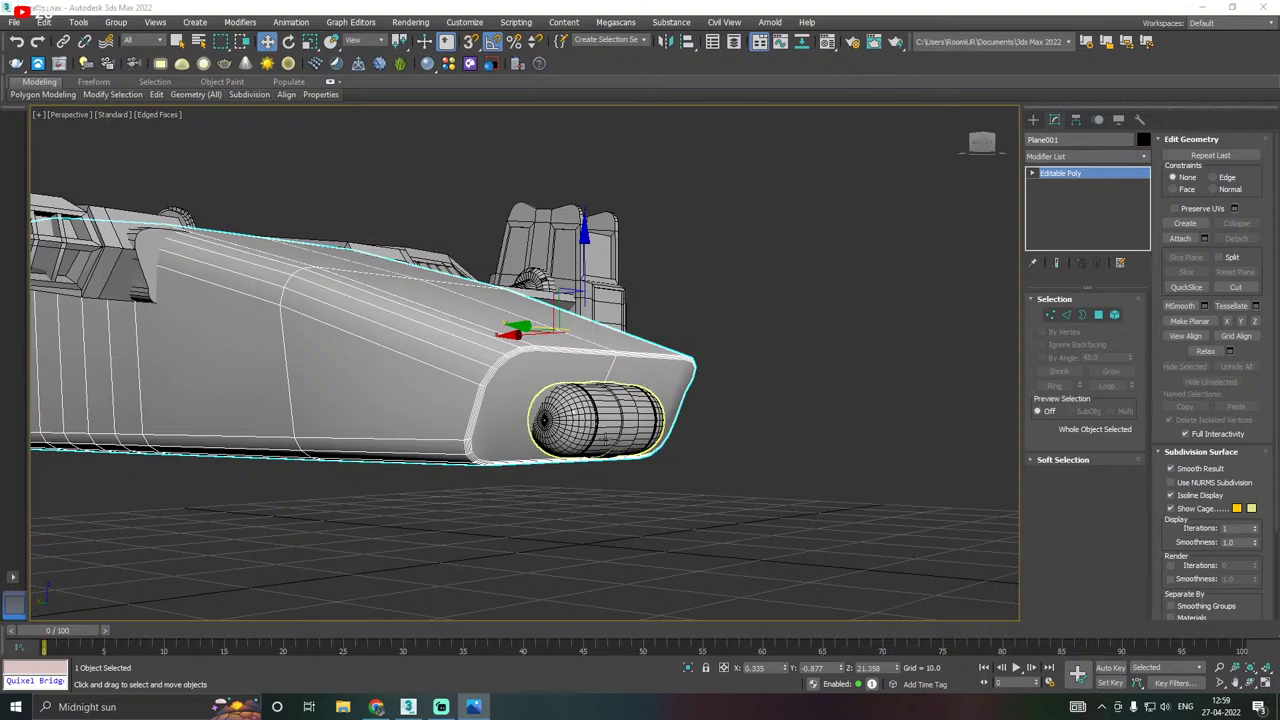
Select the capsule at the fuselage's end and isolate it, showing its hull-facing side.
left_click(640, 420)
middle_click_drag(679, 419, 587, 440, "alt")
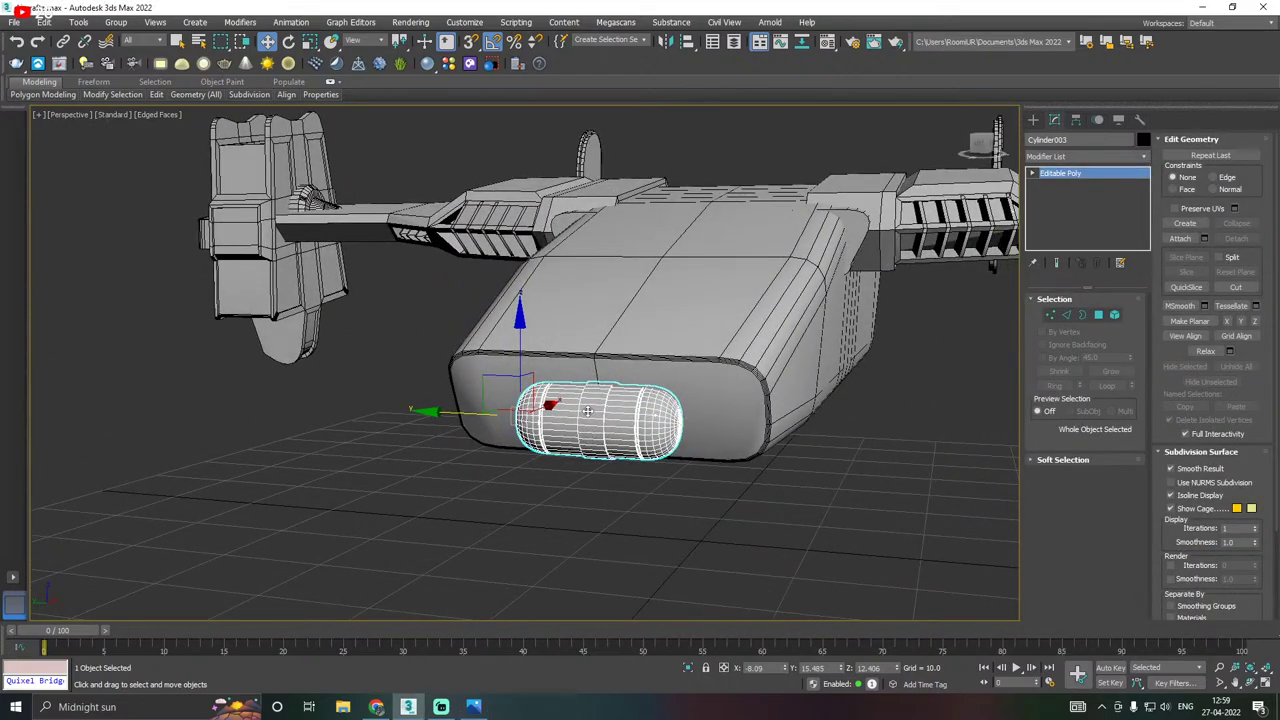
left_click(687, 670)
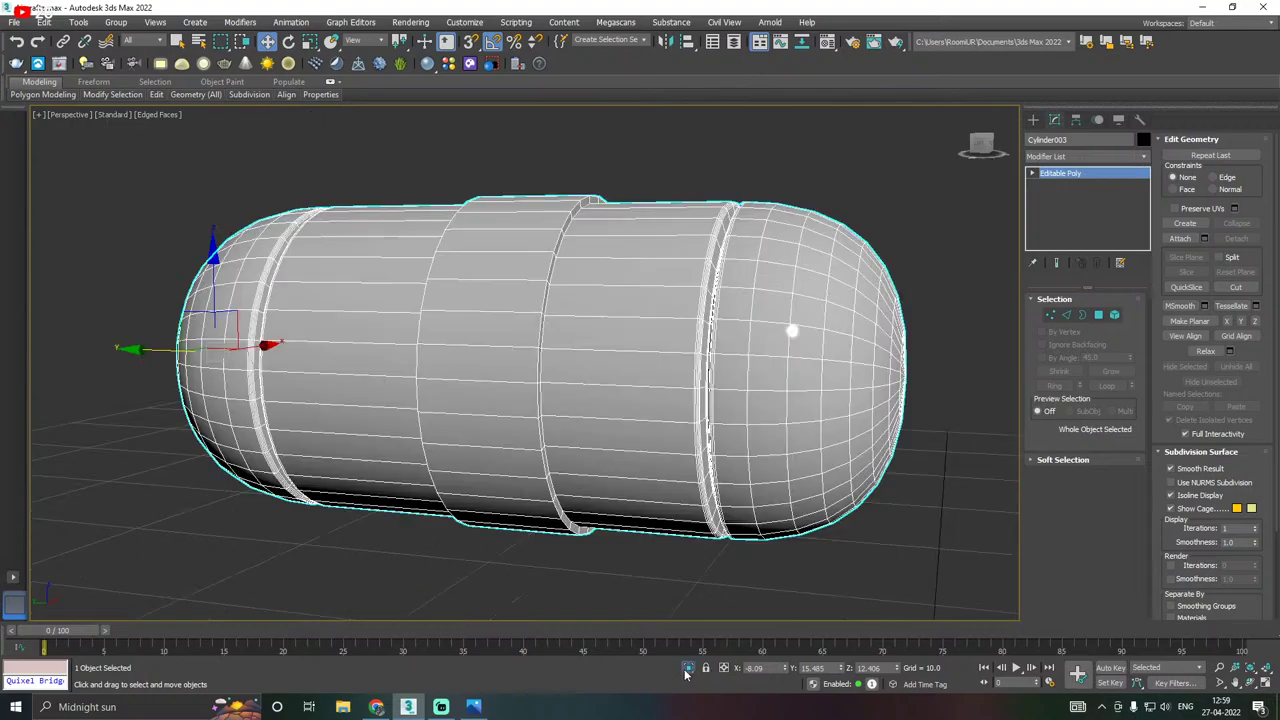
middle_click_drag(676, 541, 440, 575, "alt")
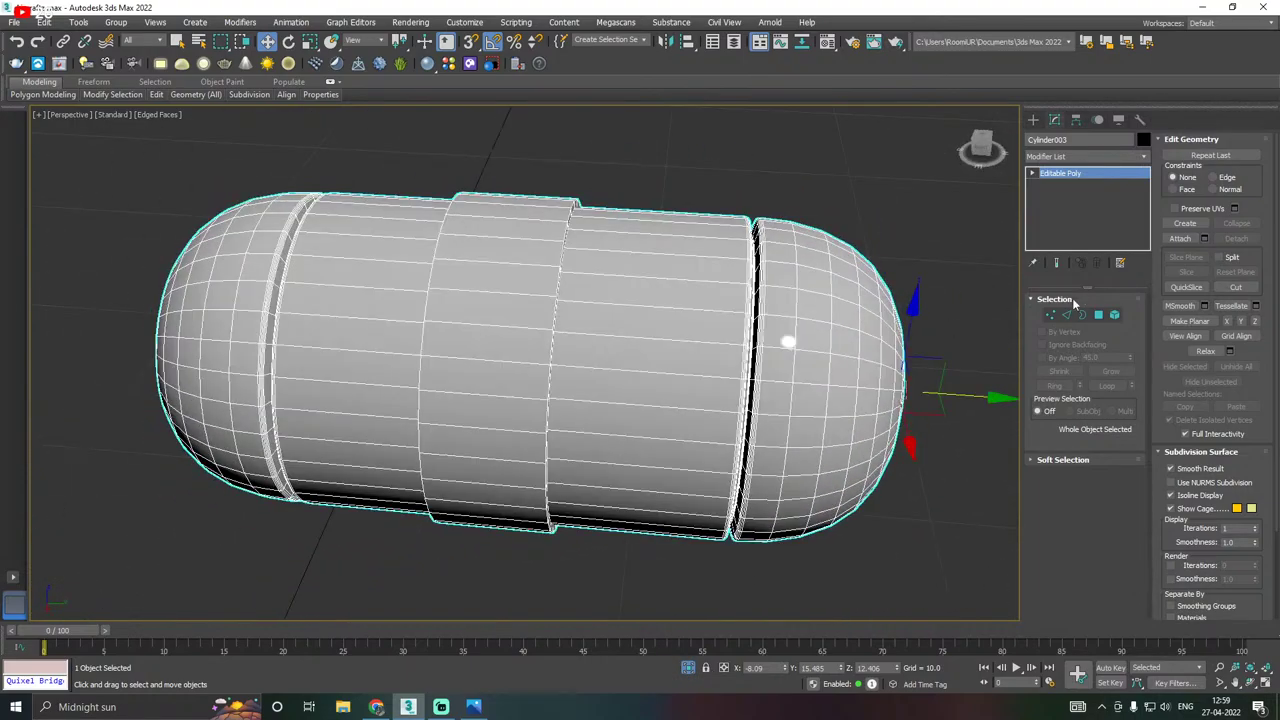
Select nine adjacent polygons of the raised middle band on the capsule's side facing the hull.
left_click(1097, 317)
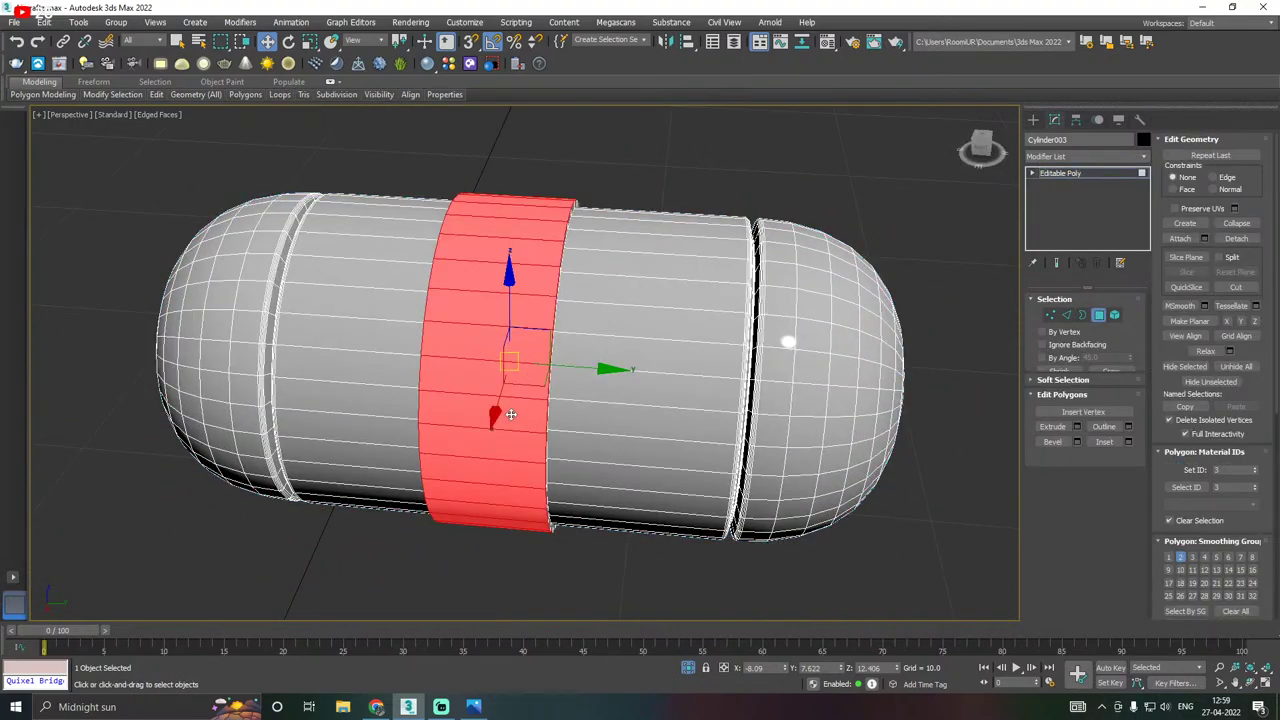
left_click(486, 473)
left_click(481, 447, "ctrl")
left_click(477, 426, "ctrl")
left_click(482, 375, "ctrl")
left_click(492, 342, "ctrl")
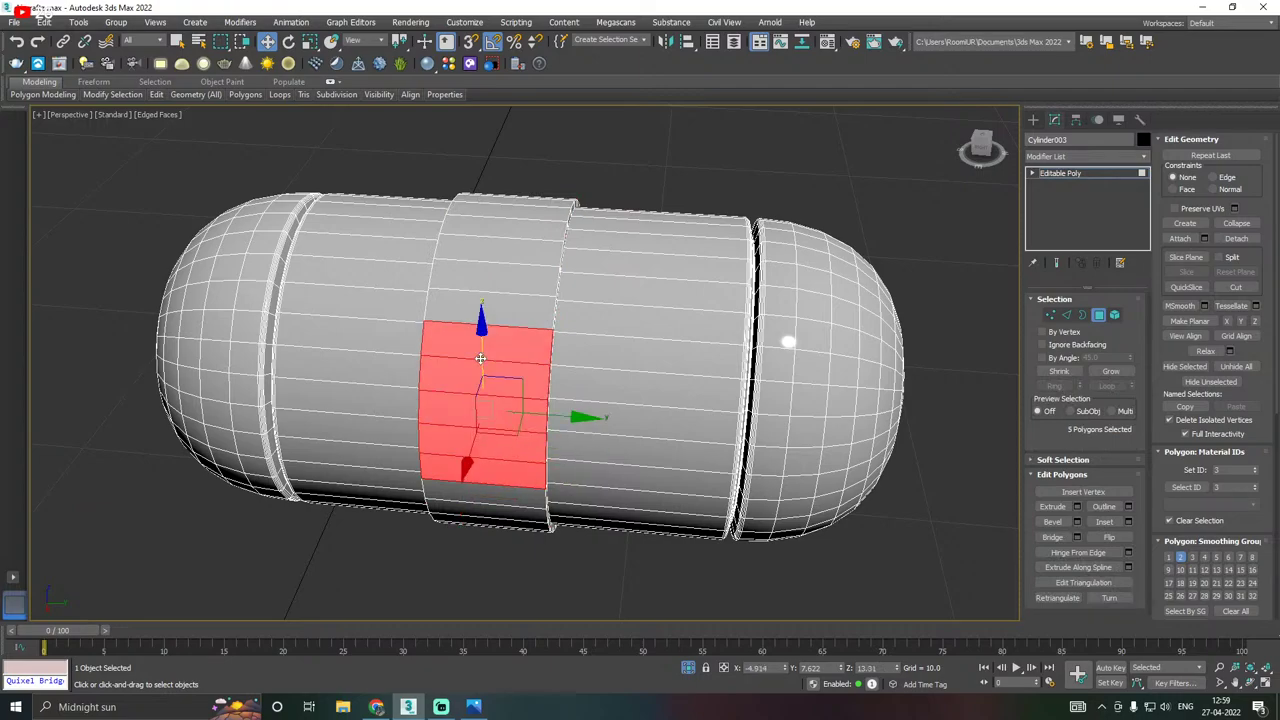
left_click(504, 315, "ctrl")
left_click(470, 497, "ctrl")
left_click(472, 512, "ctrl")
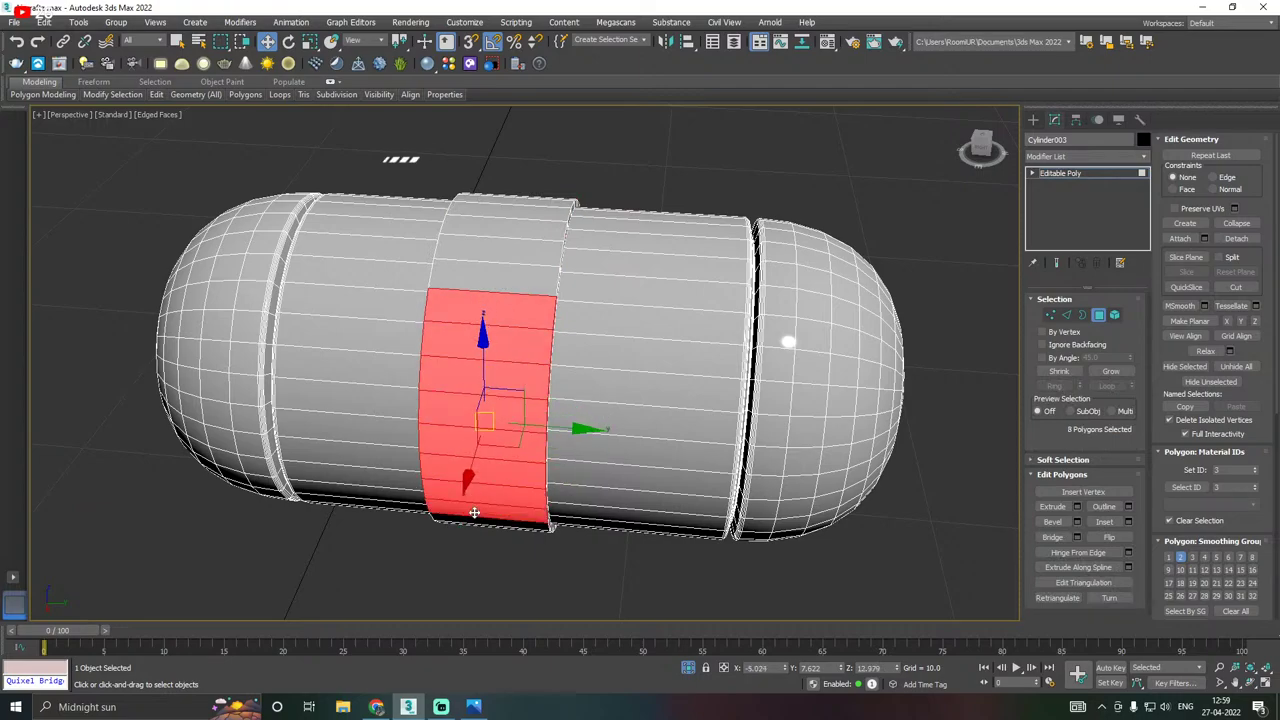
left_click(475, 522, "ctrl")
Extend the band selection by two polygons and end the isolation to compare the capsule with the hull.
middle_click_drag(475, 522, 595, 465, "alt")
scroll(378, 440, "down", 2)
left_click(521, 441, "ctrl")
left_click(500, 255, "ctrl")
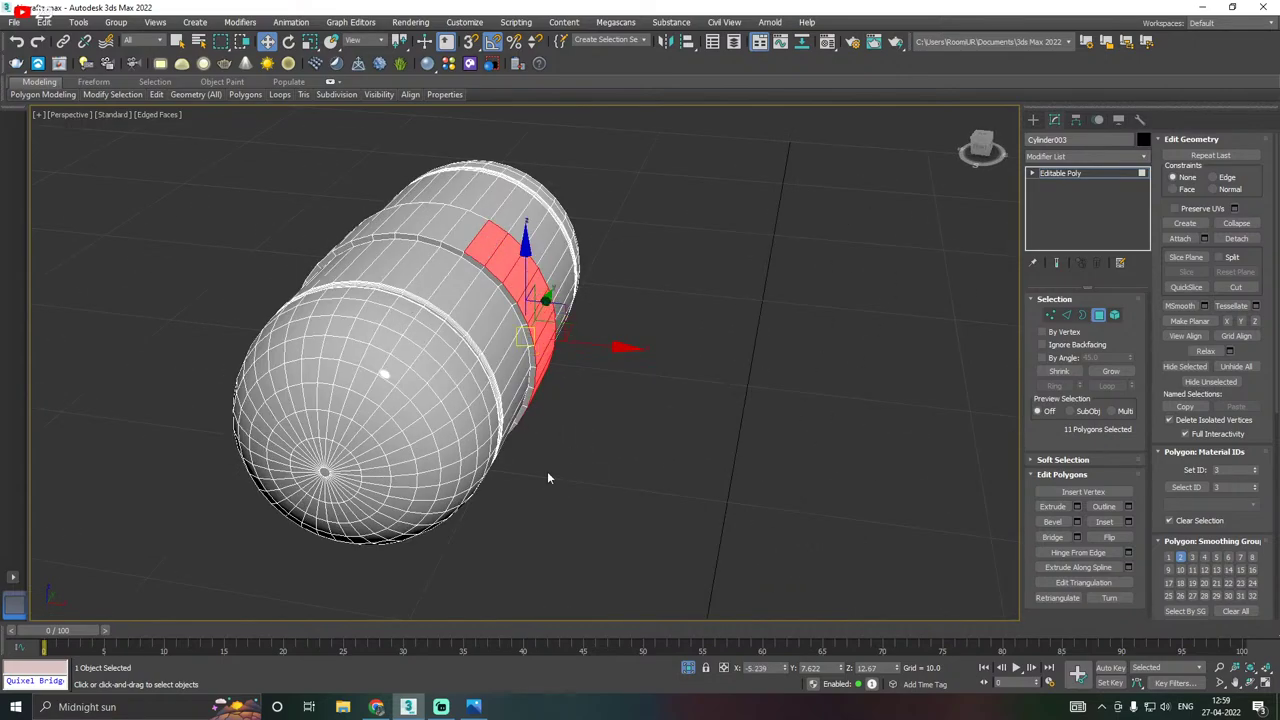
left_click(688, 668)
middle_click_drag(457, 543, 557, 483, "alt")
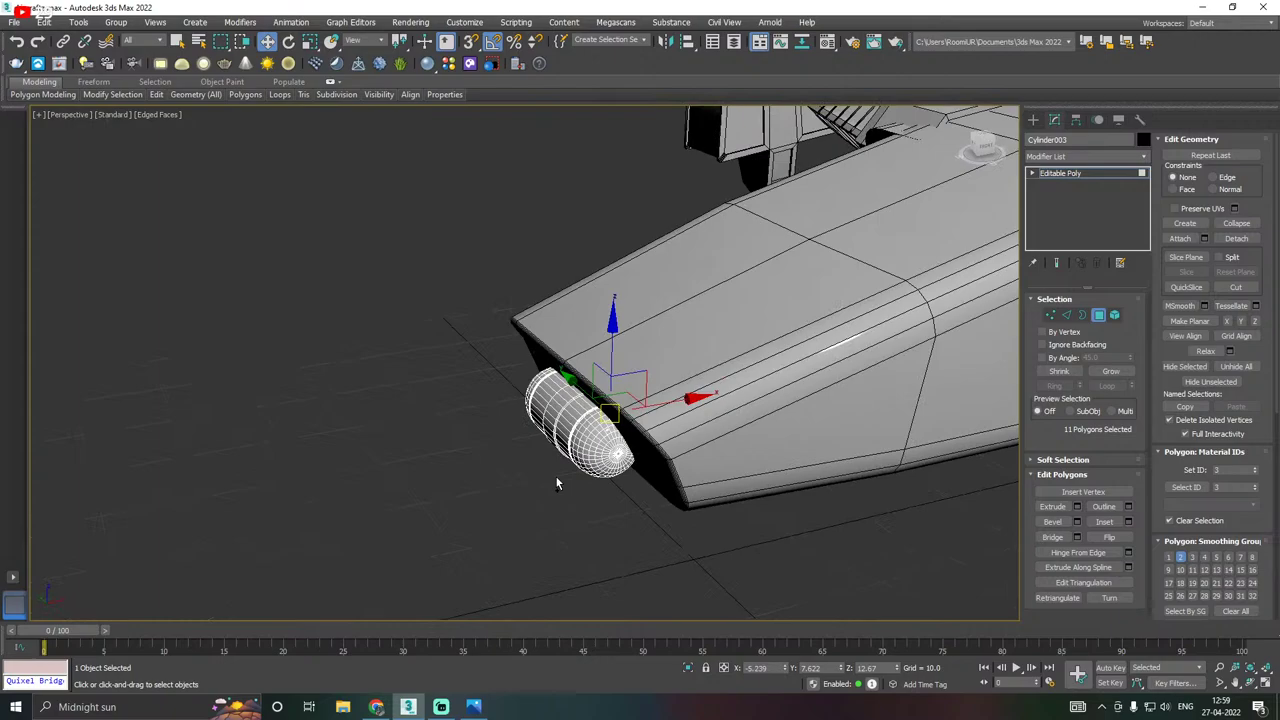
Isolate the capsule again and add four more polygons over the top of the band to the selection.
left_click(688, 668)
middle_click_drag(665, 495, 616, 490, "alt")
scroll(566, 501, "down", 3)
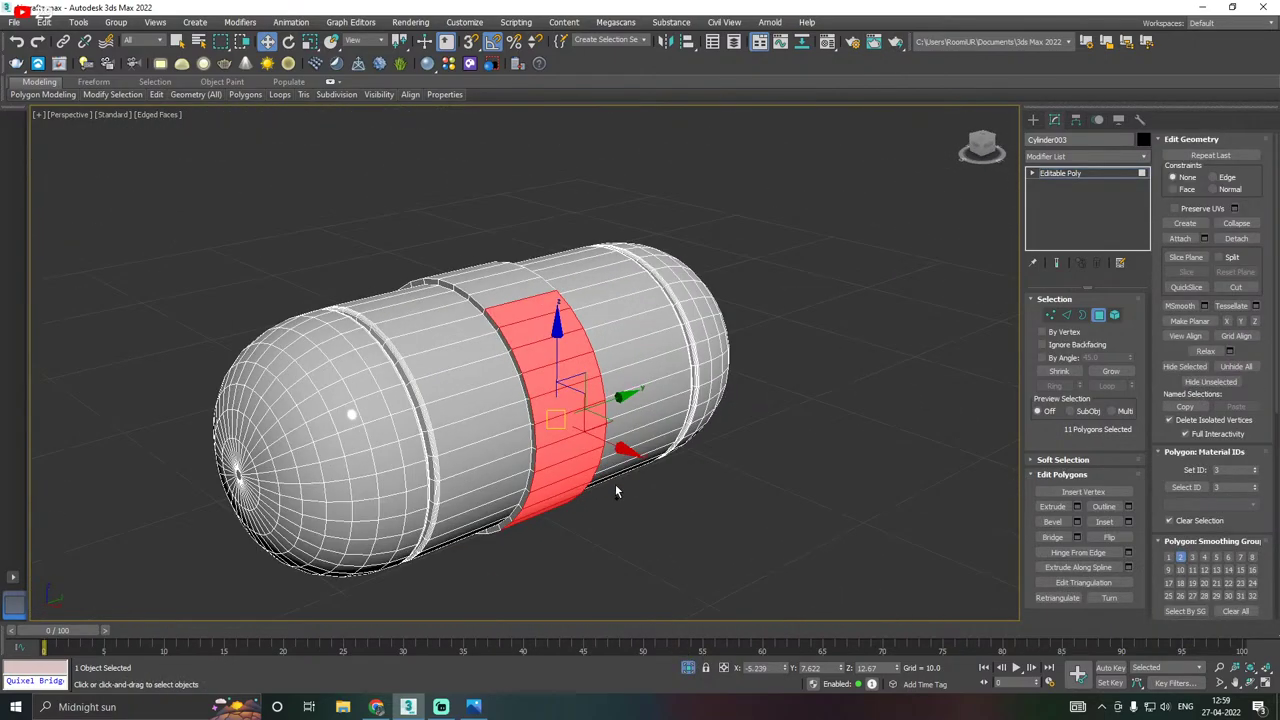
left_click(504, 295, "ctrl")
middle_click_drag(505, 294, 583, 311, "alt")
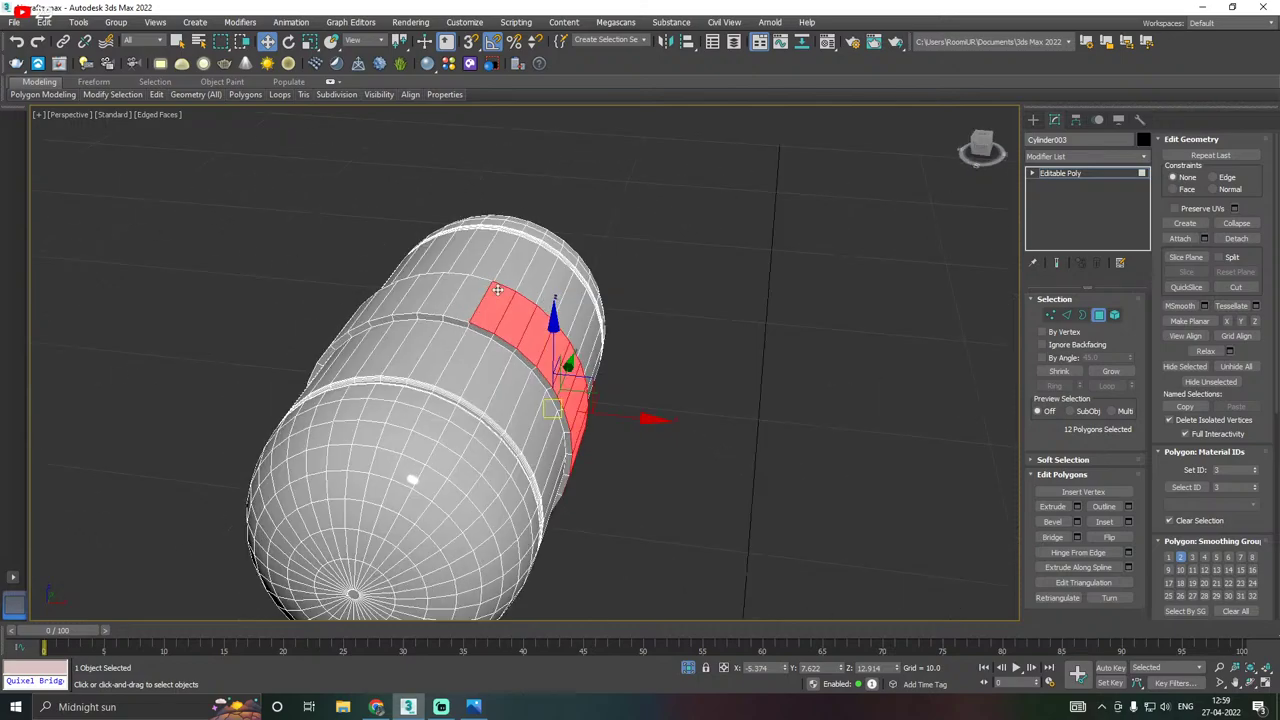
left_click(464, 295, "ctrl")
left_click(453, 294, "ctrl")
left_click(406, 300, "ctrl")
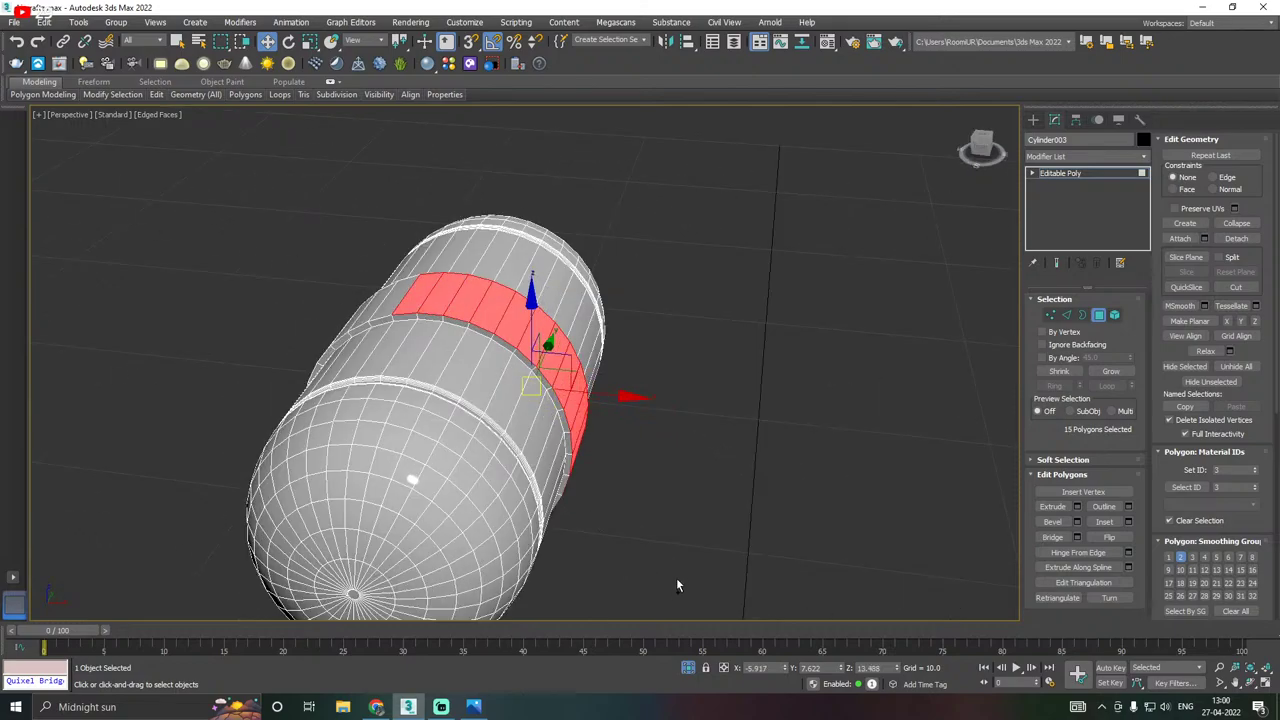
End the isolation and polygon editing, and move the whole capsule about 1 unit along negative X, away from the hull.
left_click(684, 666)
middle_click_drag(700, 568, 740, 526, "alt")
left_click(1068, 176)
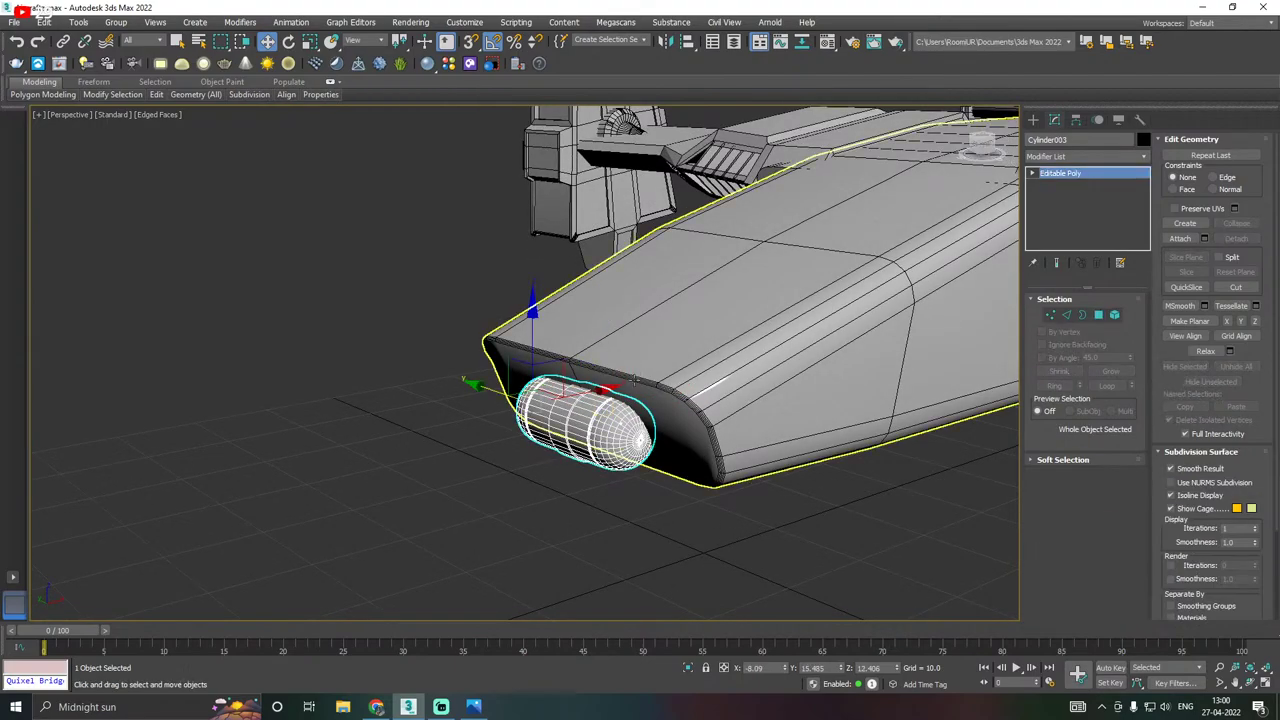
scroll(603, 391, "up", 2)
left_click_drag(577, 395, 561, 397)
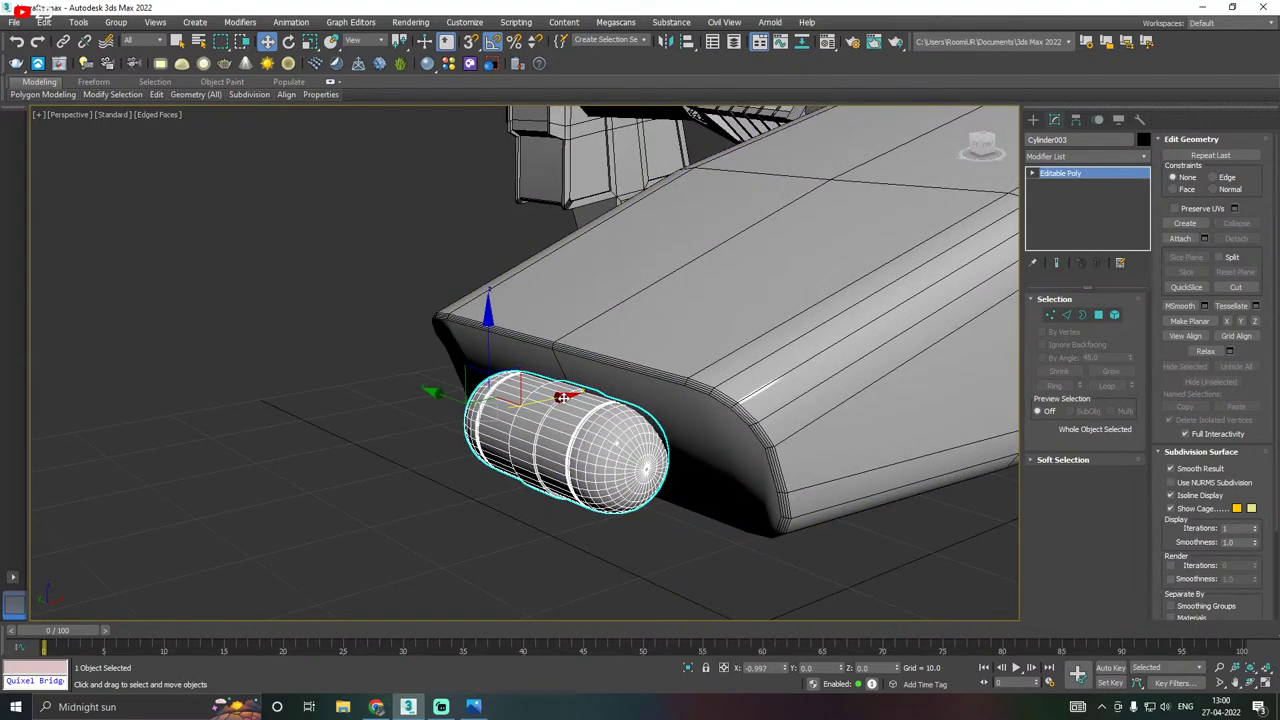
middle_click_drag(579, 392, 553, 397, "alt")
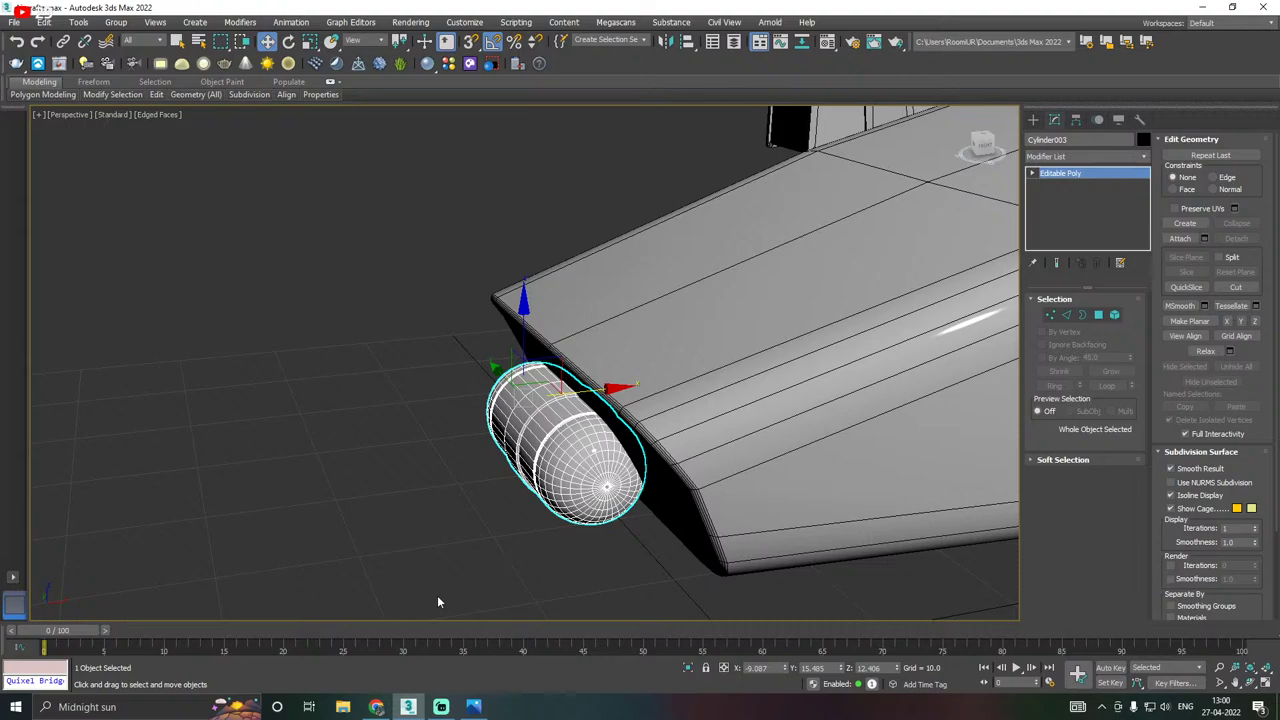
Reopen the capsule's polygon selection and add five more adjacent polygons over the outer side of the raised middle band.
left_click(466, 700)
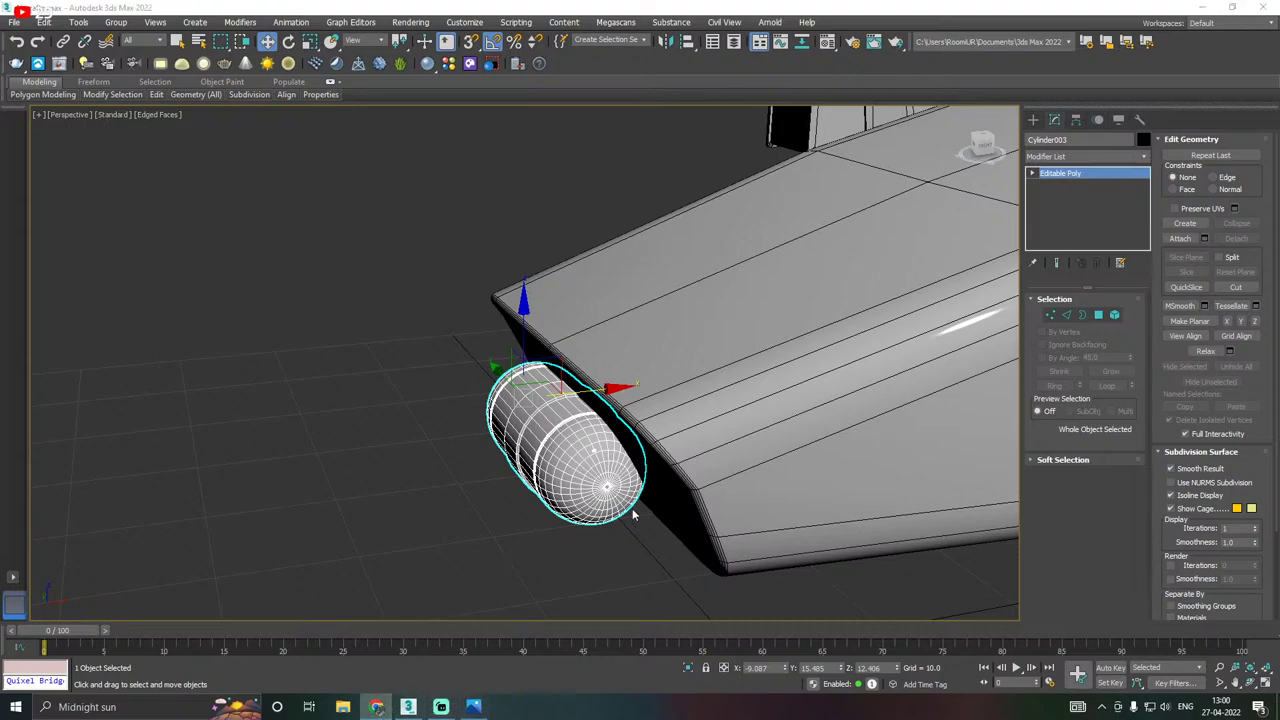
left_click(1098, 315)
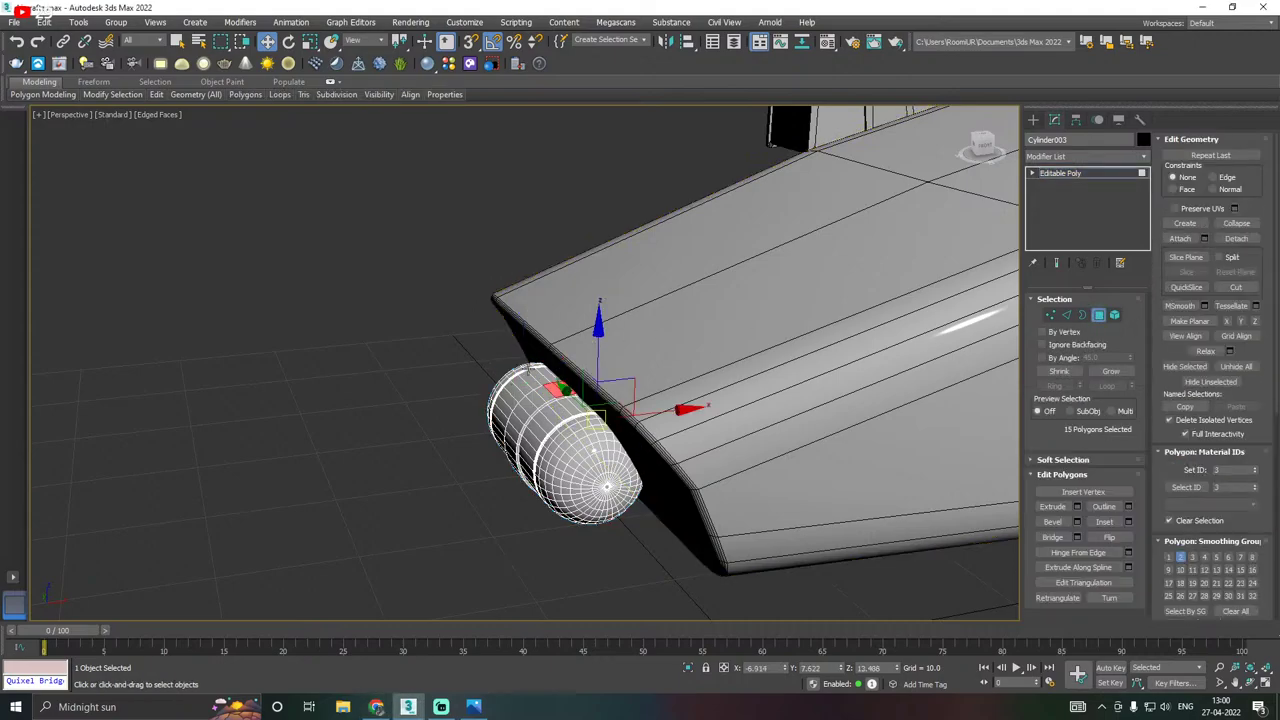
scroll(540, 378, "up", 2)
left_click(547, 404, "ctrl")
left_click(536, 411, "ctrl")
left_click(530, 418, "ctrl")
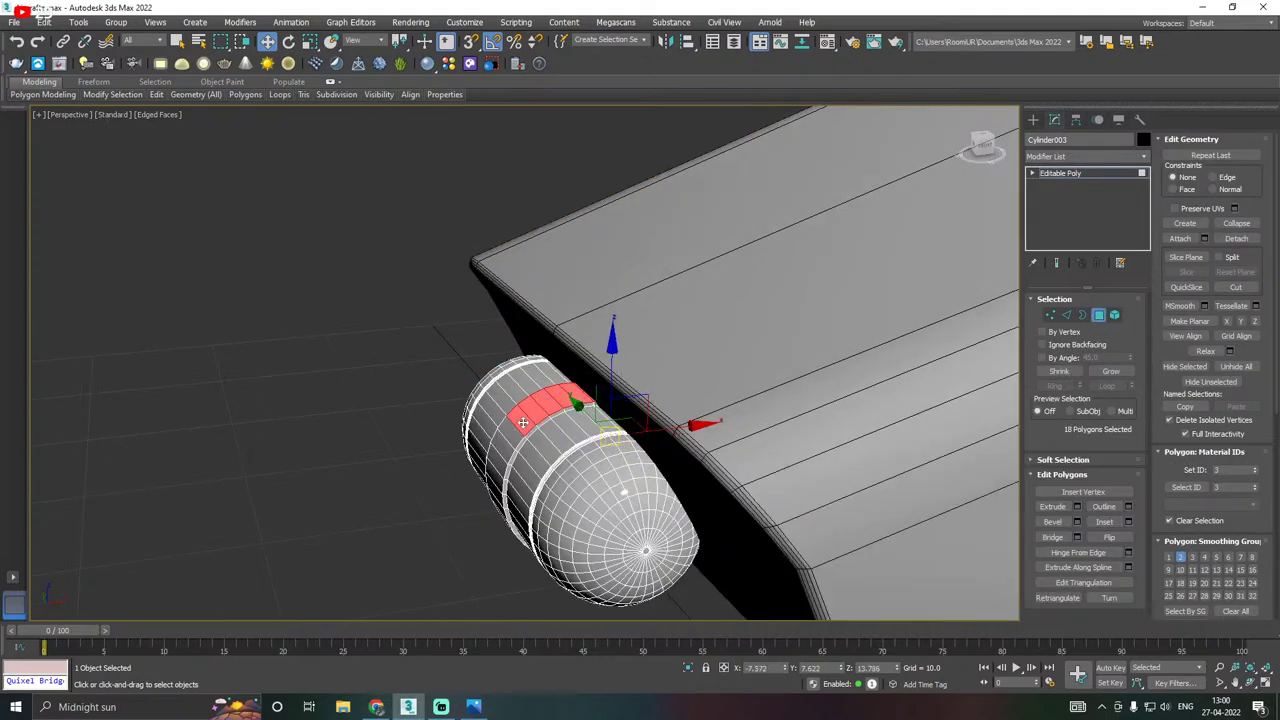
middle_click_drag(521, 422, 551, 324, "alt")
middle_click_drag(564, 332, 587, 501, "alt")
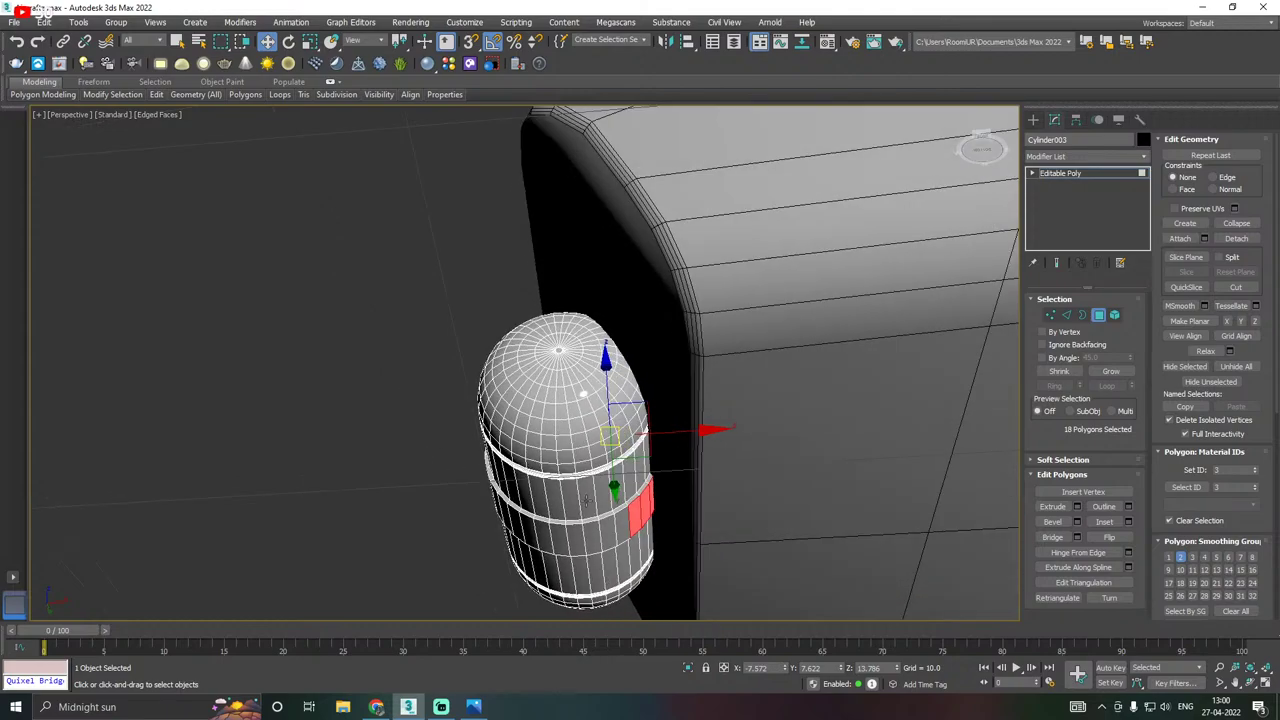
left_click(609, 529, "ctrl")
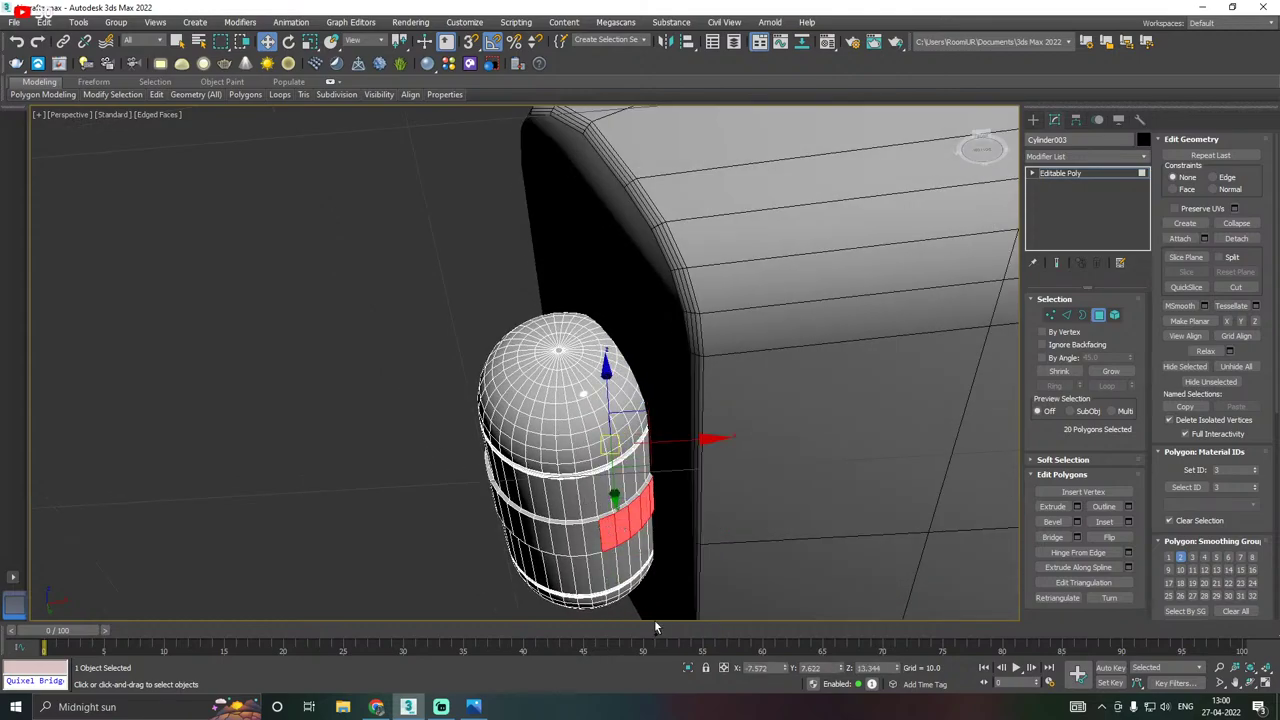
Isolate the capsule to examine the extended band selection, and end the isolation.
left_click(686, 670)
scroll(594, 510, "down", 3)
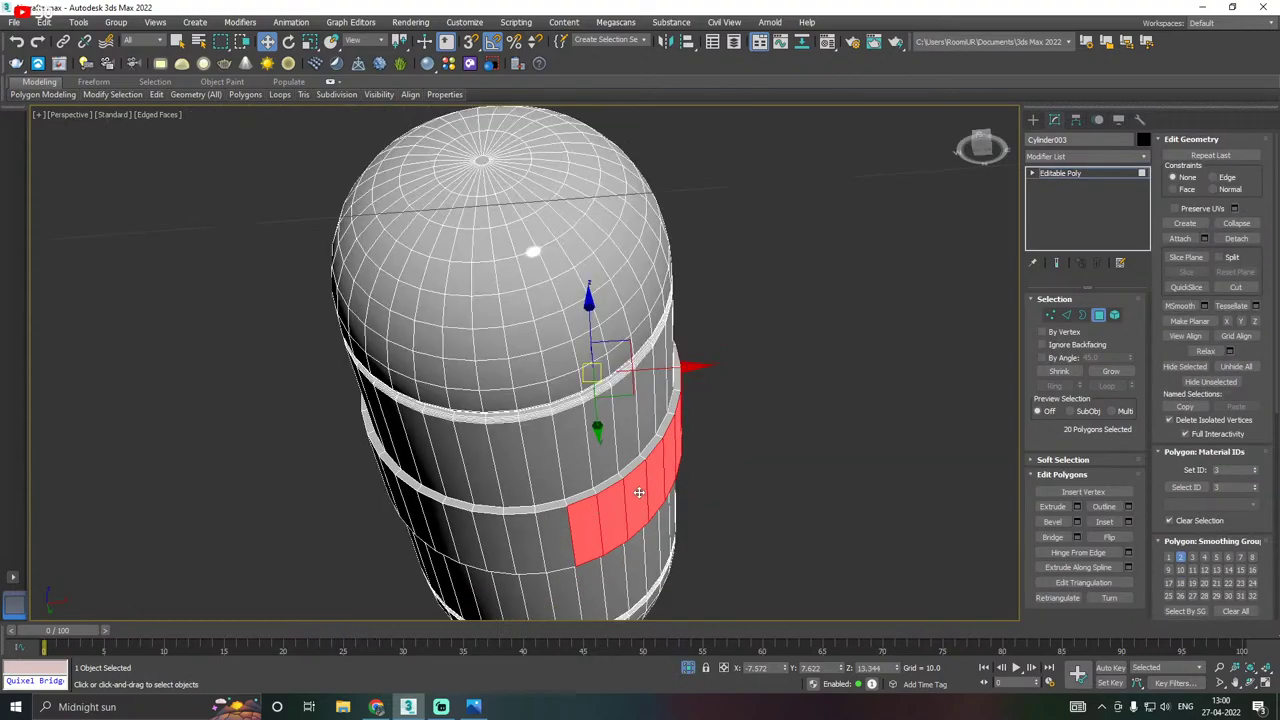
middle_click_drag(638, 492, 606, 546, "alt")
scroll(564, 510, "down", 3)
left_click(689, 668)
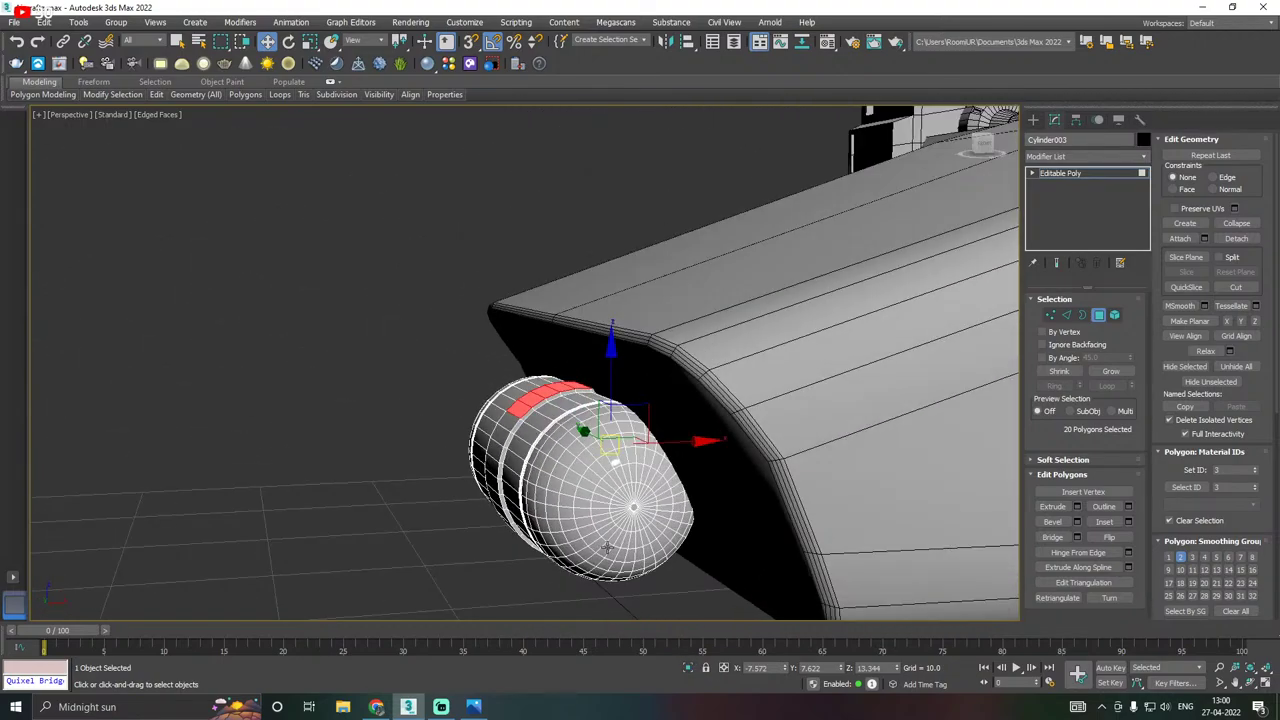
Try extruding the selected band polygons by 3.069, undo the extrusion and leave polygon editing.
left_click(1077, 507)
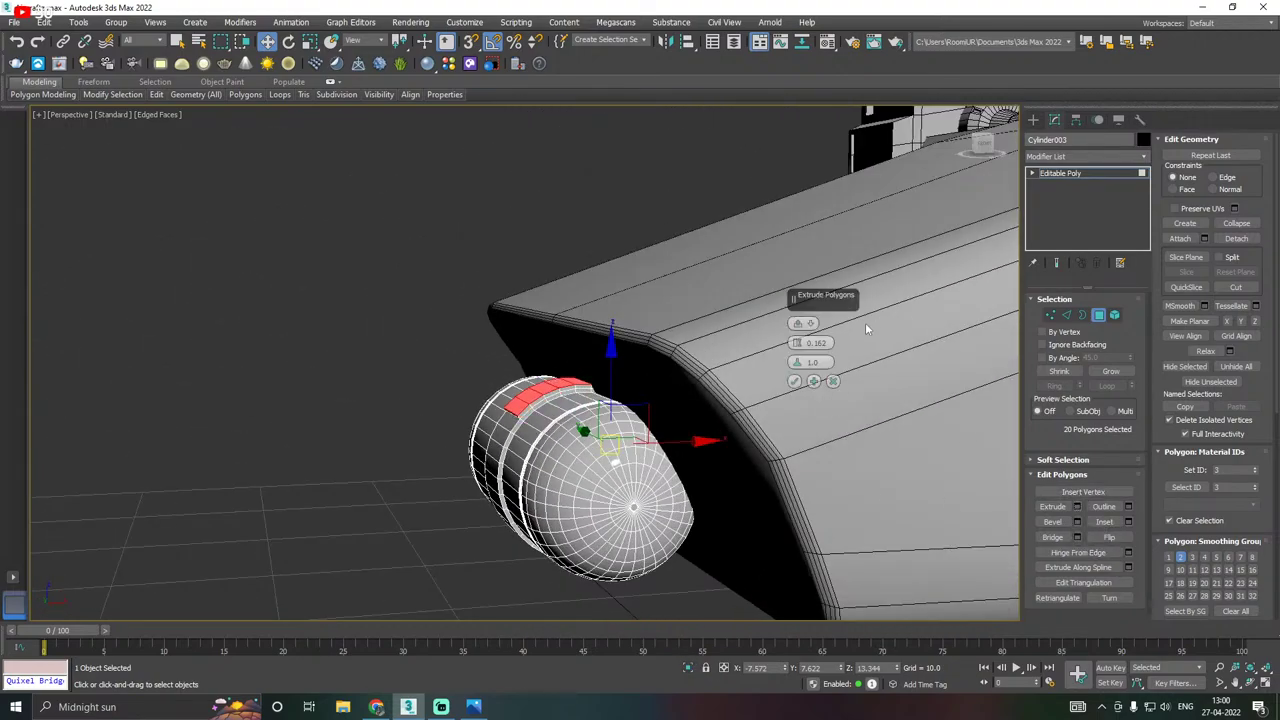
mouse_move(797, 342)
left_mouse_down()
mouse_move(795, 310)
mouse_move(797, 323)
left_mouse_up()
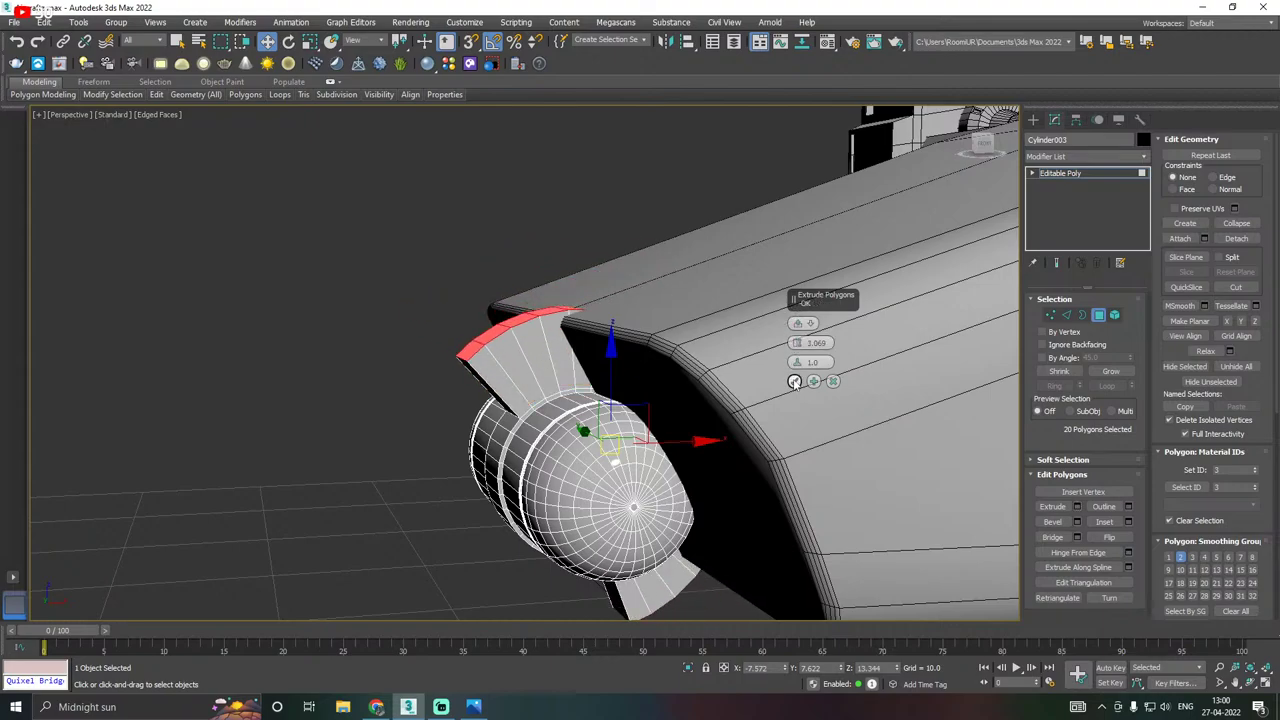
left_click(794, 382)
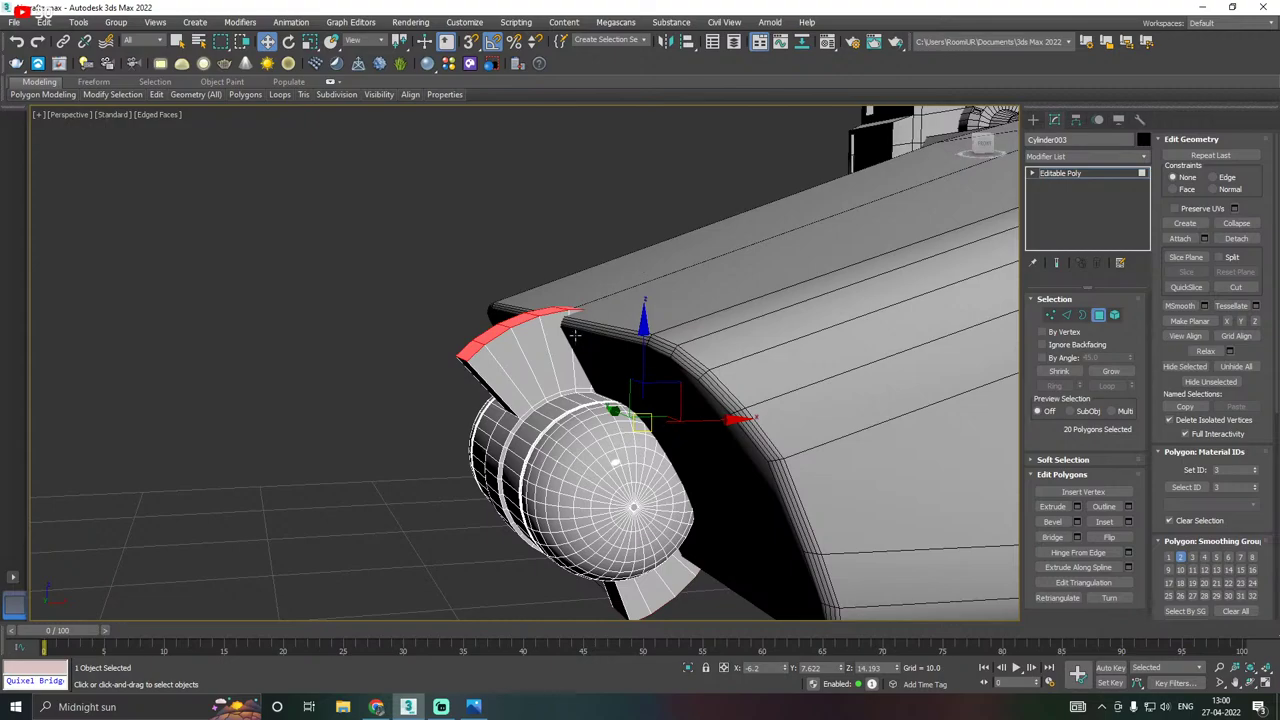
key("ctrl+z")
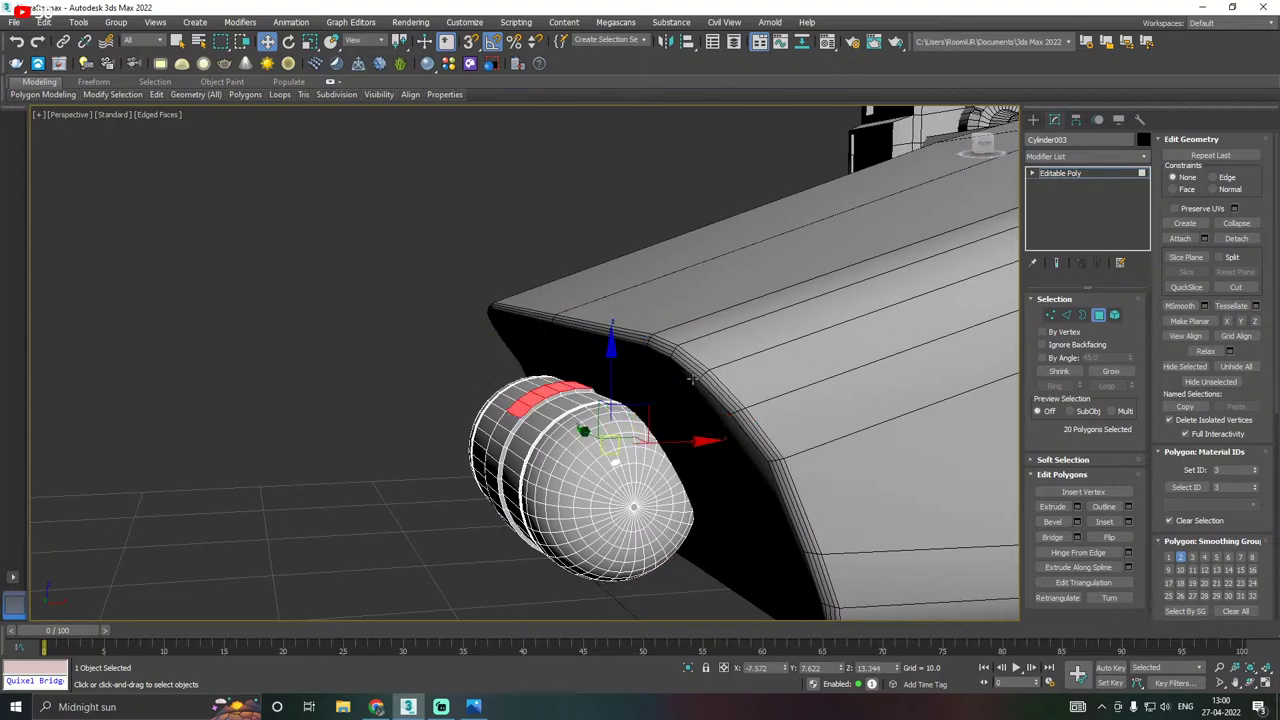
left_click(1062, 174)
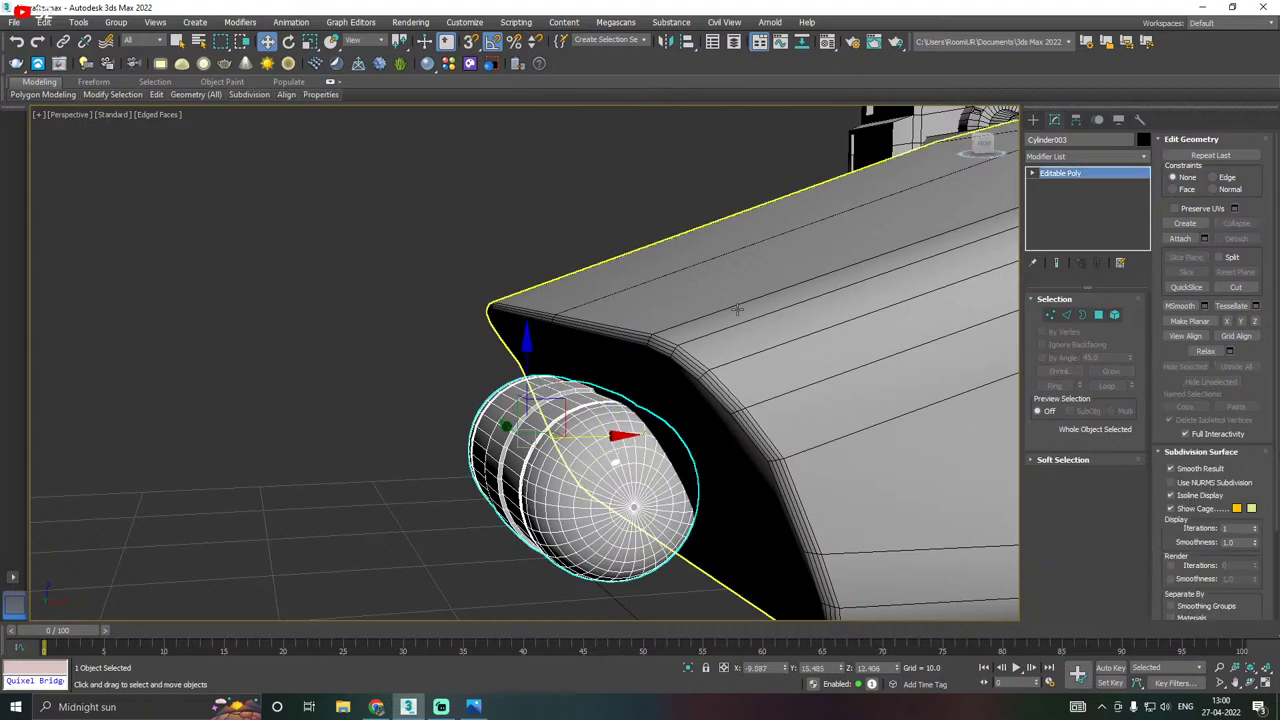
Create a box in the front view, about 9.5 long, 10.6 wide and -2.5 high, from the capsule's centre over the hull end.
key("f")
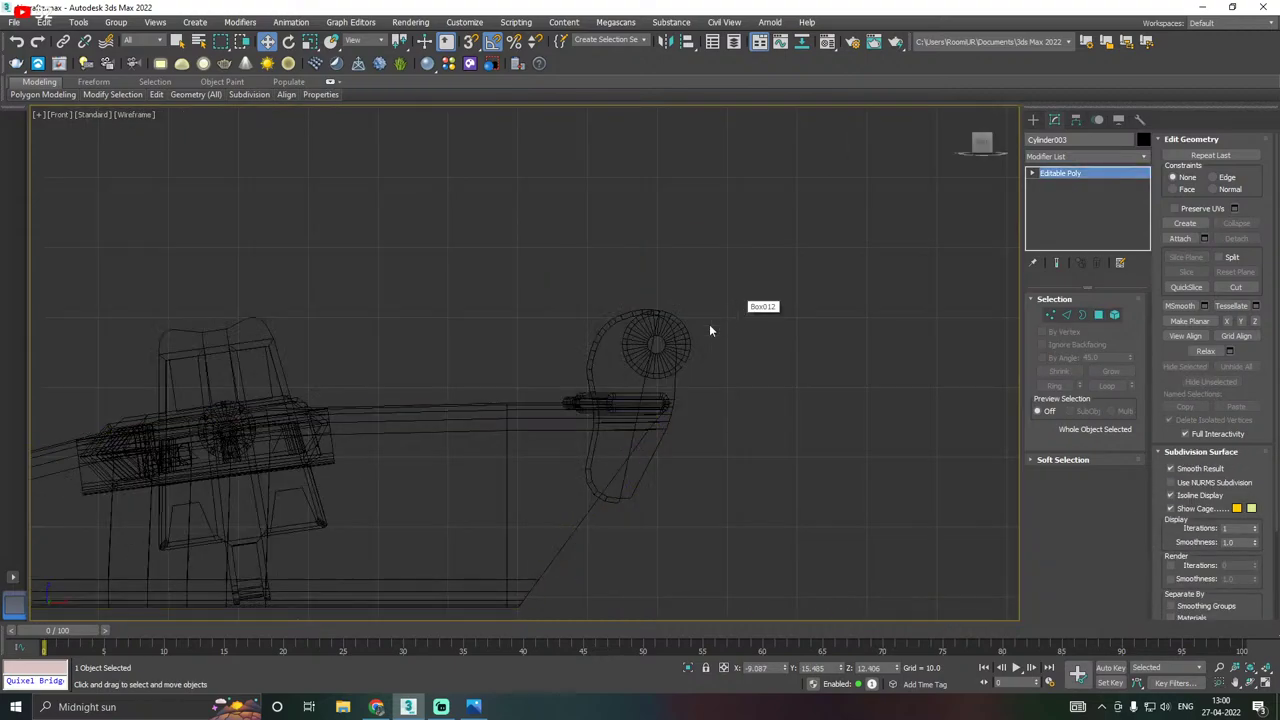
scroll(760, 335, "down", 3)
scroll(400, 415, "up", 10)
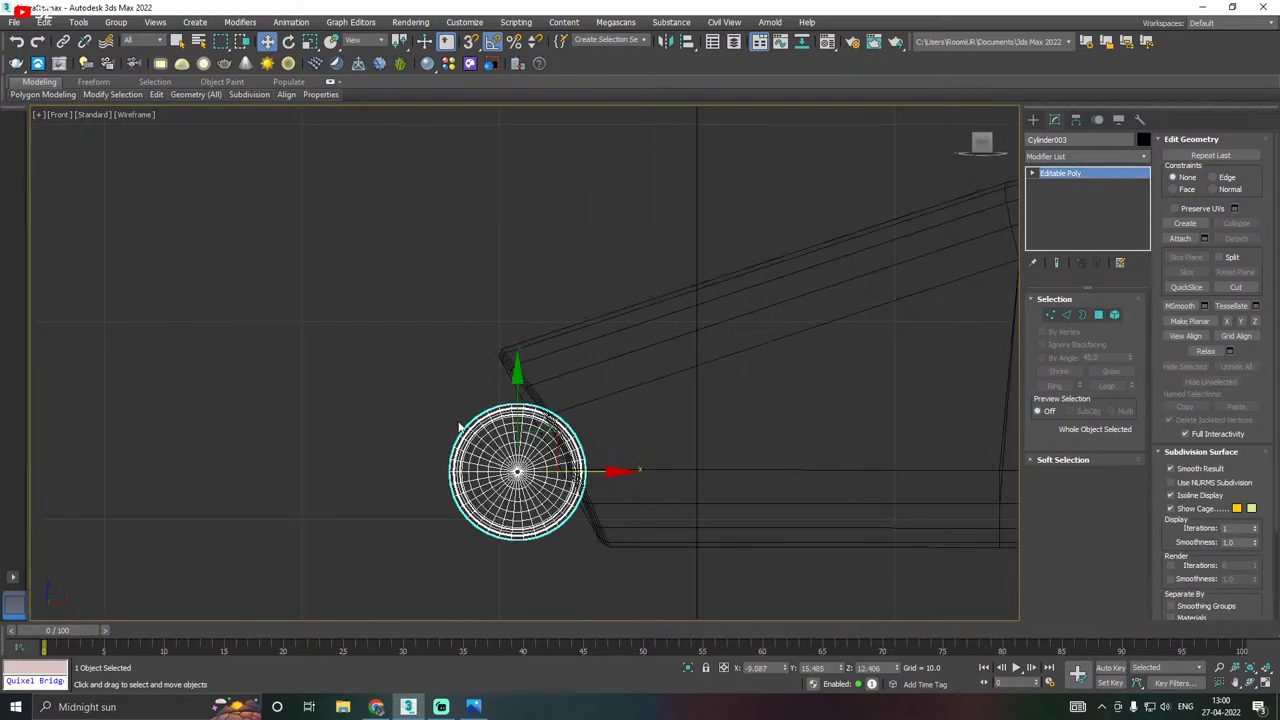
left_click(1033, 119)
left_click(1055, 208)
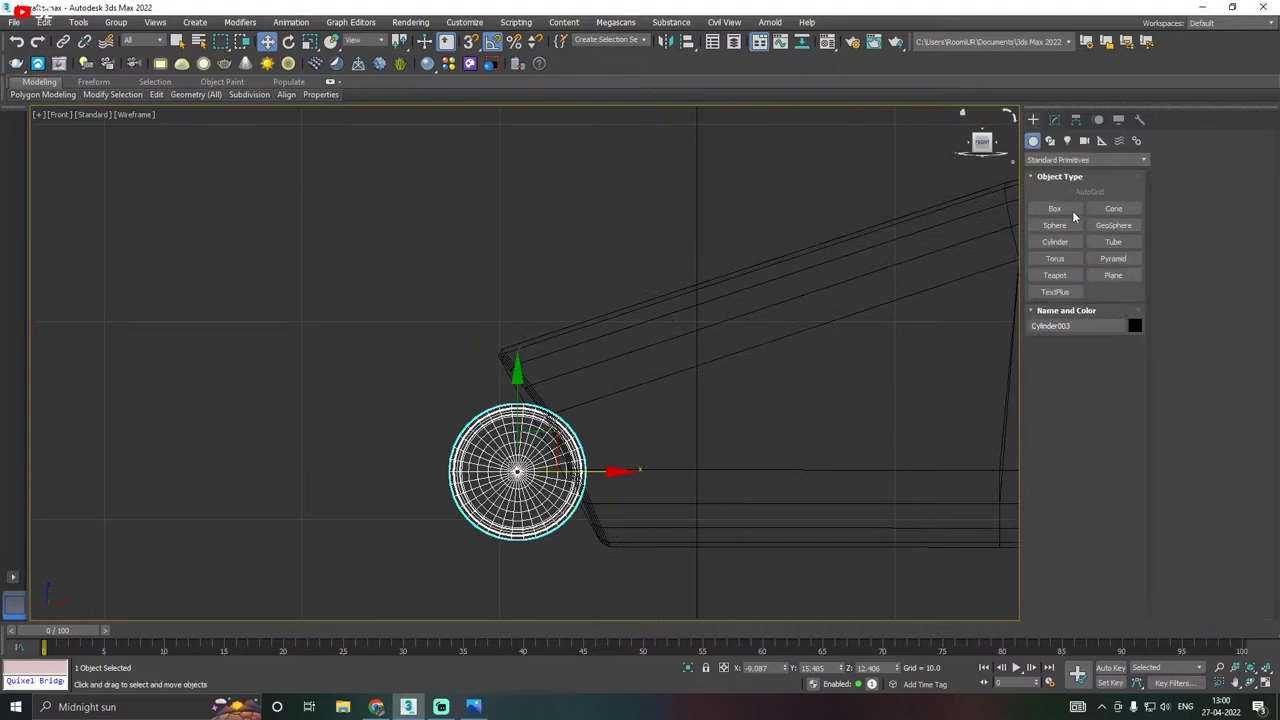
left_click_drag(512, 478, 722, 291)
left_click(706, 339)
right_click(706, 339)
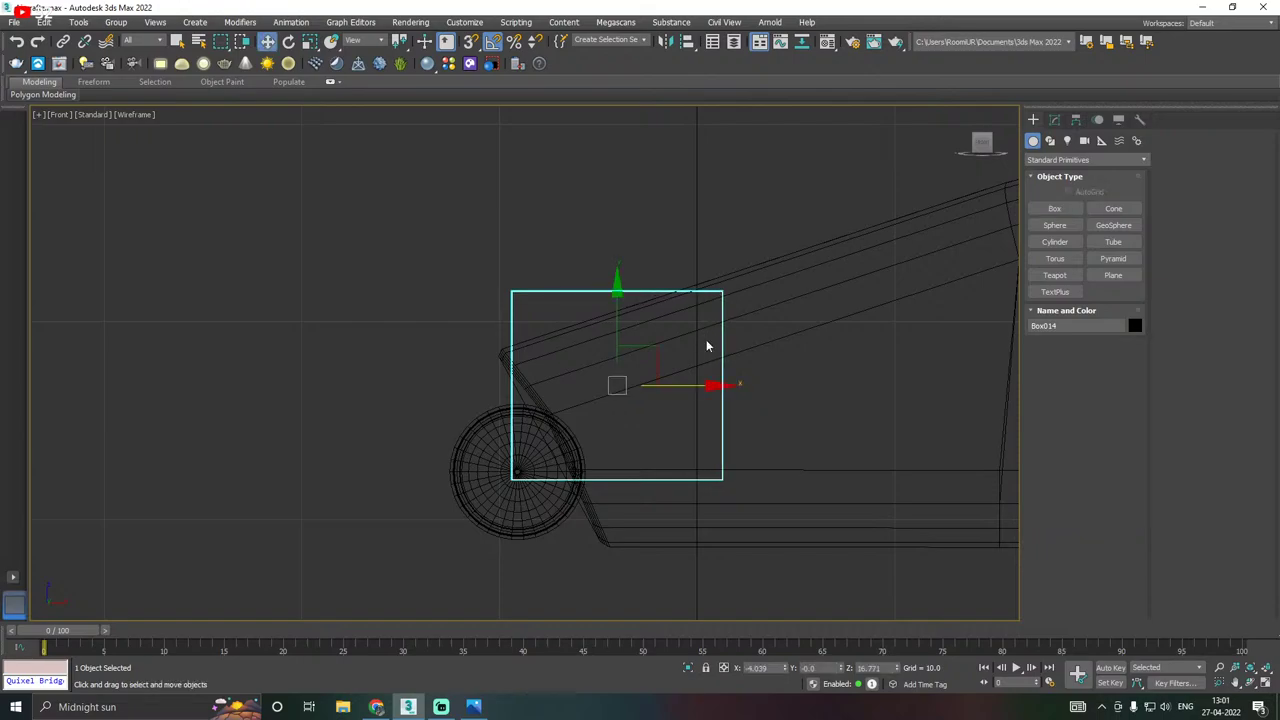
Return to the perspective view and assign the 01 - Default material to the new box.
key("p")
key("m")
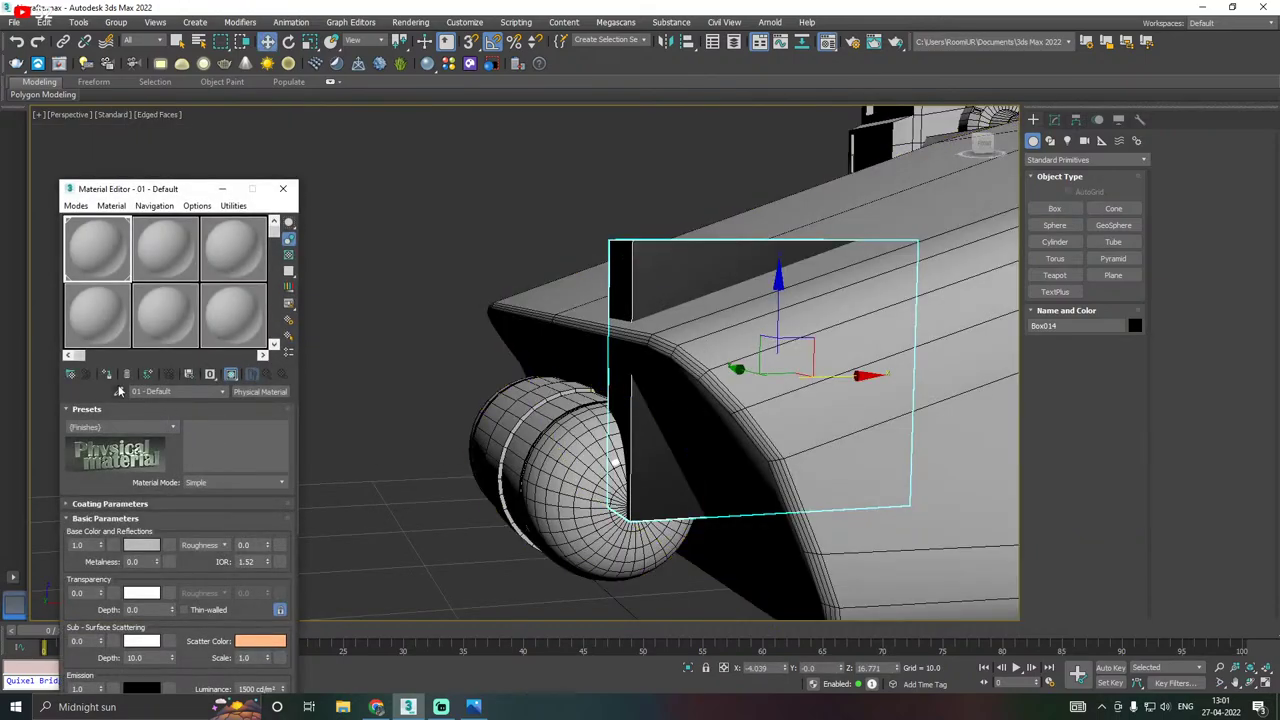
left_click(108, 375)
key("m")
Move the box along Y to about 6.64 so it lines up with the capsule's raised middle band.
middle_click_drag(642, 377, 735, 385, "alt")
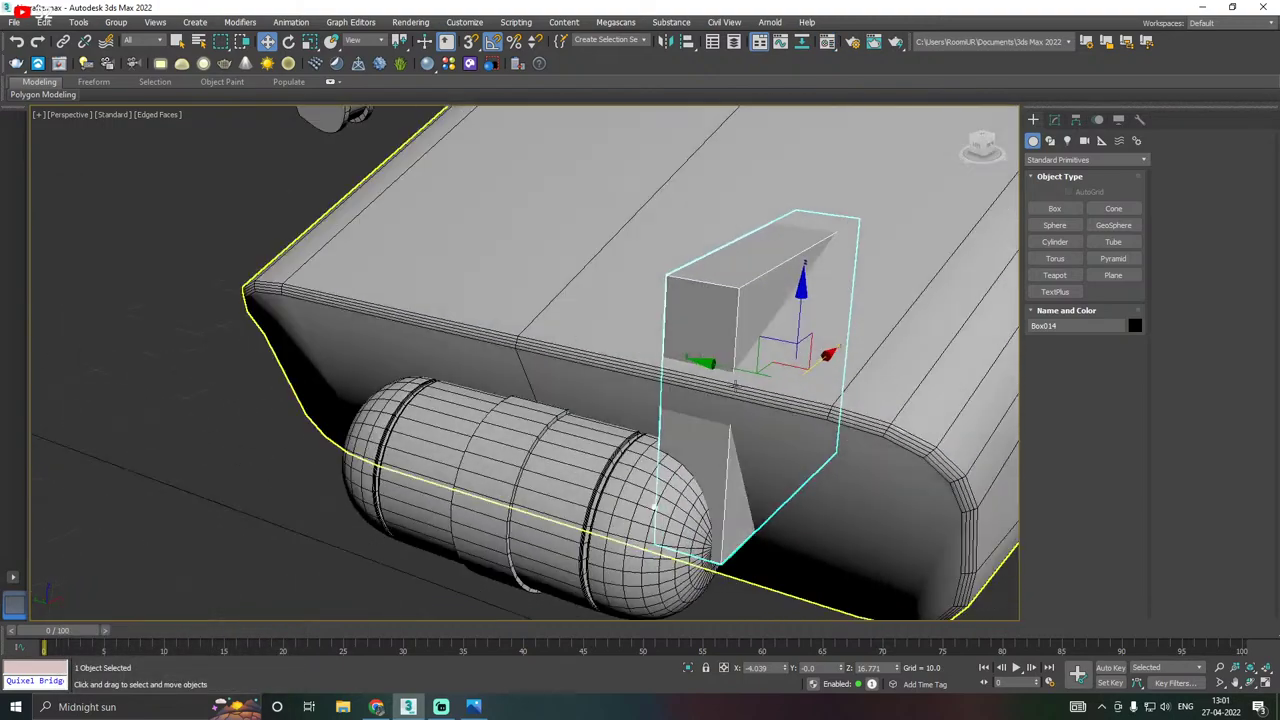
left_click_drag(728, 364, 560, 332)
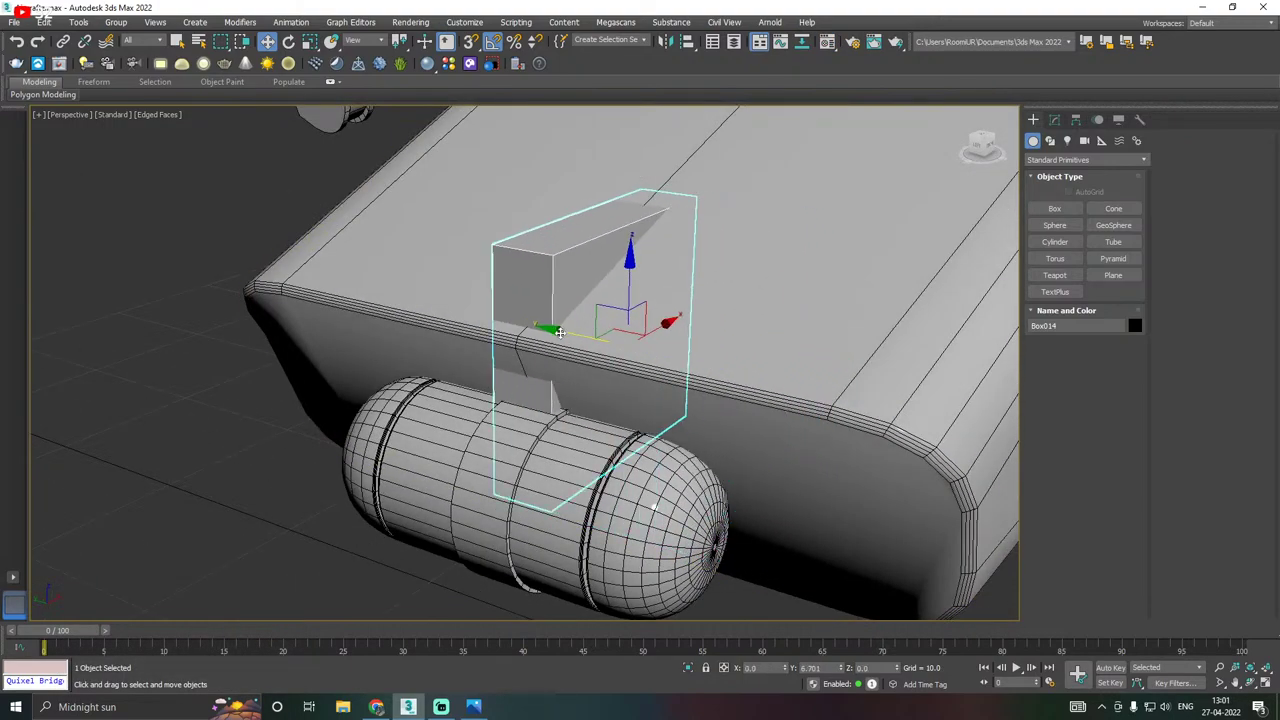
middle_click_drag(560, 332, 636, 450, "alt")
left_click(636, 452)
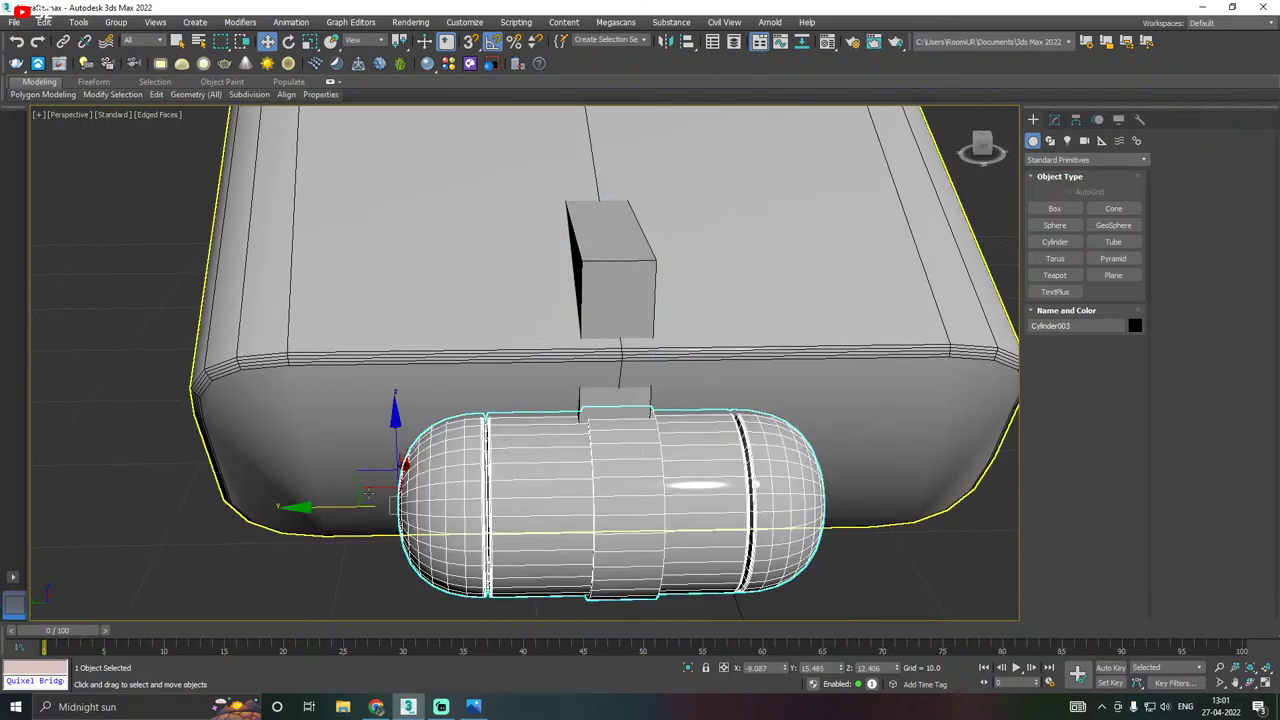
left_click(602, 293)
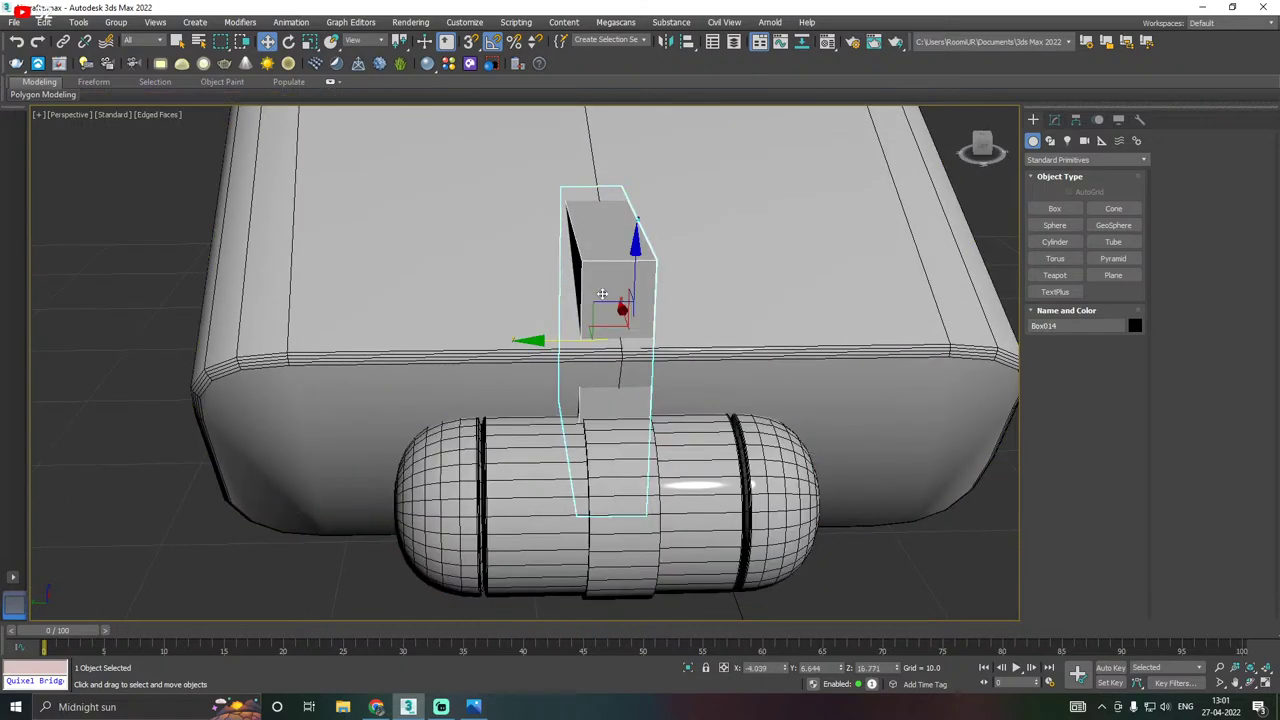
Fine-tune the box's position on the capsule band to about X -5.63, Y 6.6 and Z 14.08.
middle_click_drag(602, 293, 660, 317, "alt")
left_click_drag(599, 297, 609, 297)
middle_click_drag(609, 297, 608, 338, "alt")
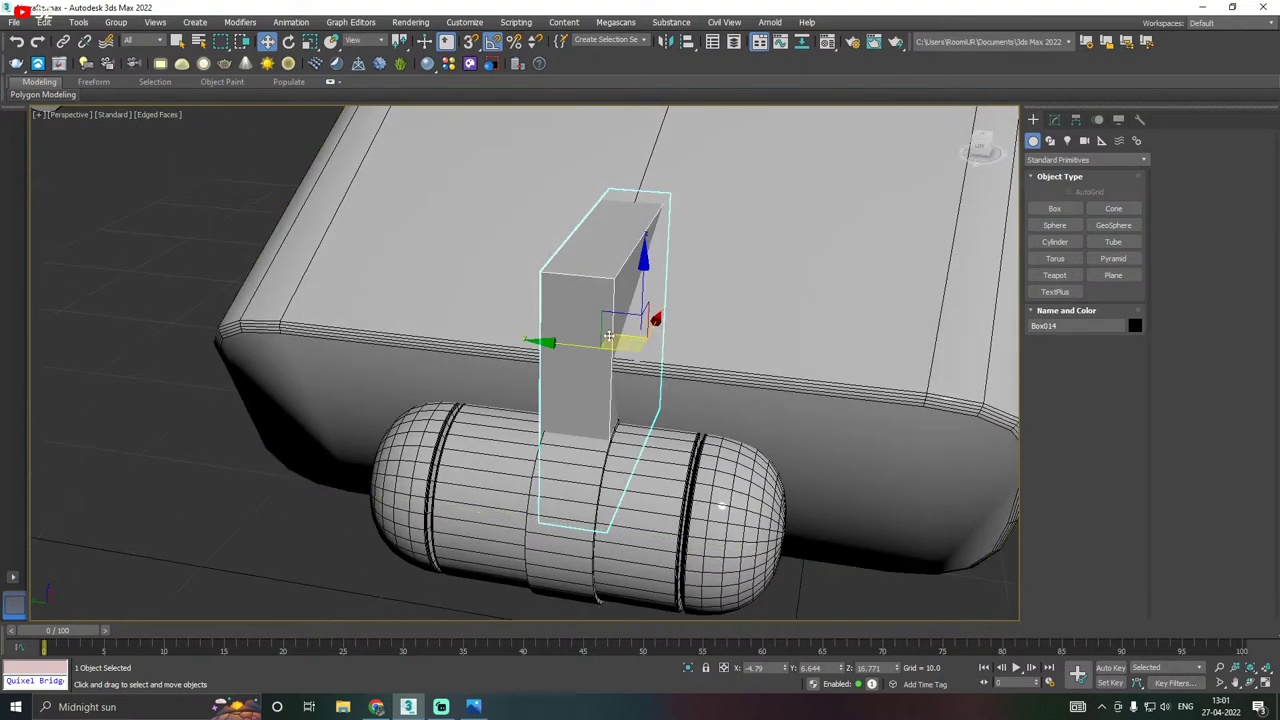
left_click_drag(561, 346, 563, 346)
left_click_drag(645, 270, 643, 337)
middle_click_drag(664, 316, 604, 322, "alt")
left_click_drag(686, 404, 665, 404)
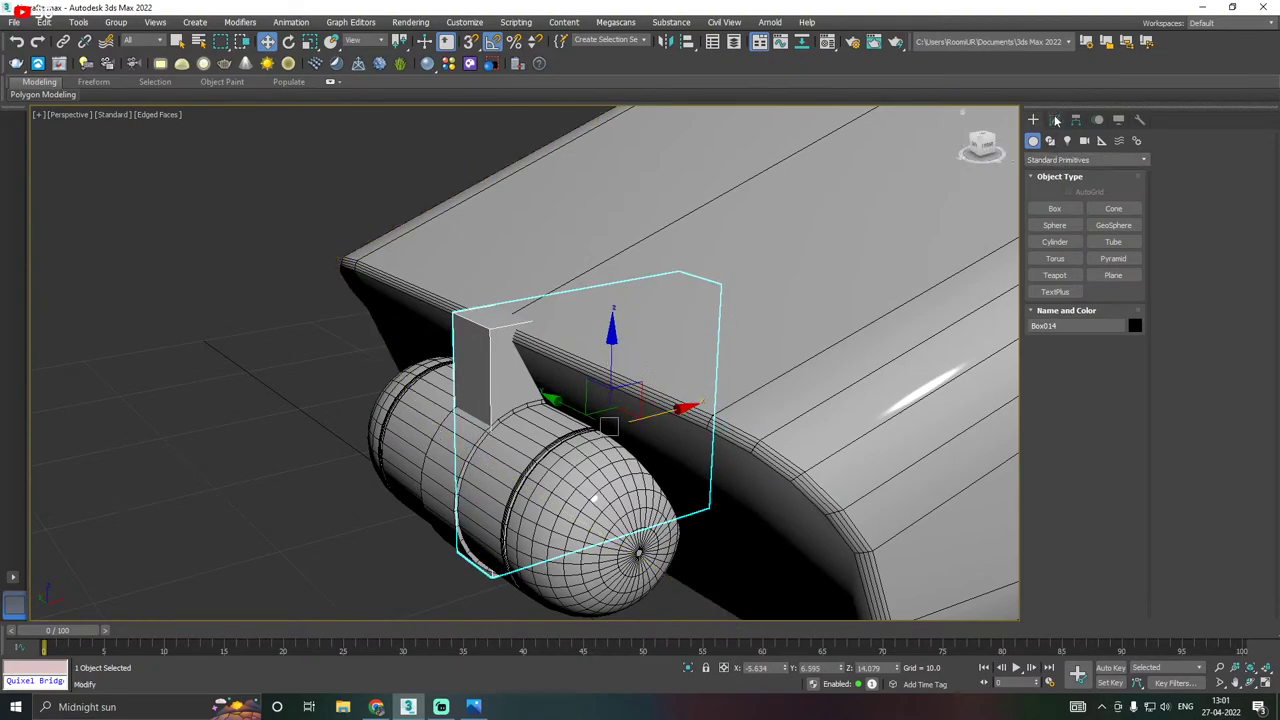
Convert the box to Editable Poly and raise its two upper vertices inside the hull to about Z 22.06.
left_click(1054, 119)
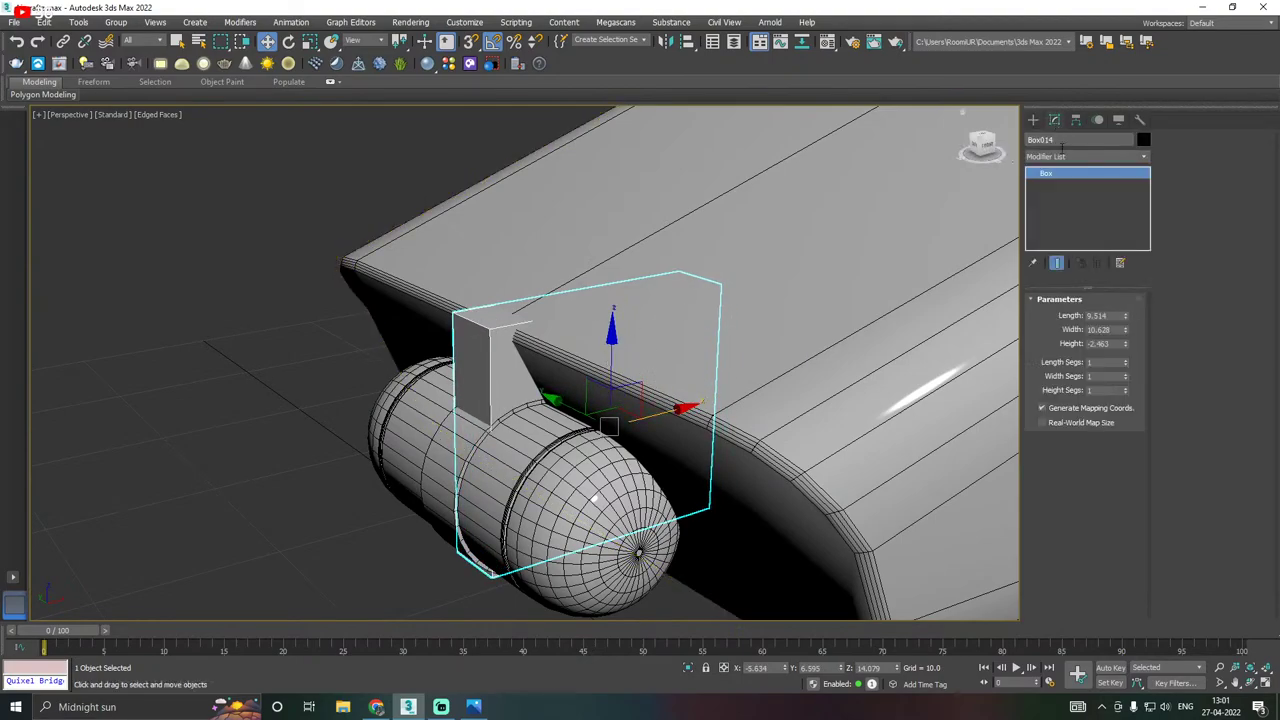
right_click(1081, 222)
left_click(1137, 318)
mouse_move(892, 310)
middle_mouse_down("alt")
mouse_move(864, 307)
mouse_move(881, 308)
middle_mouse_up("alt")
left_click(1051, 316)
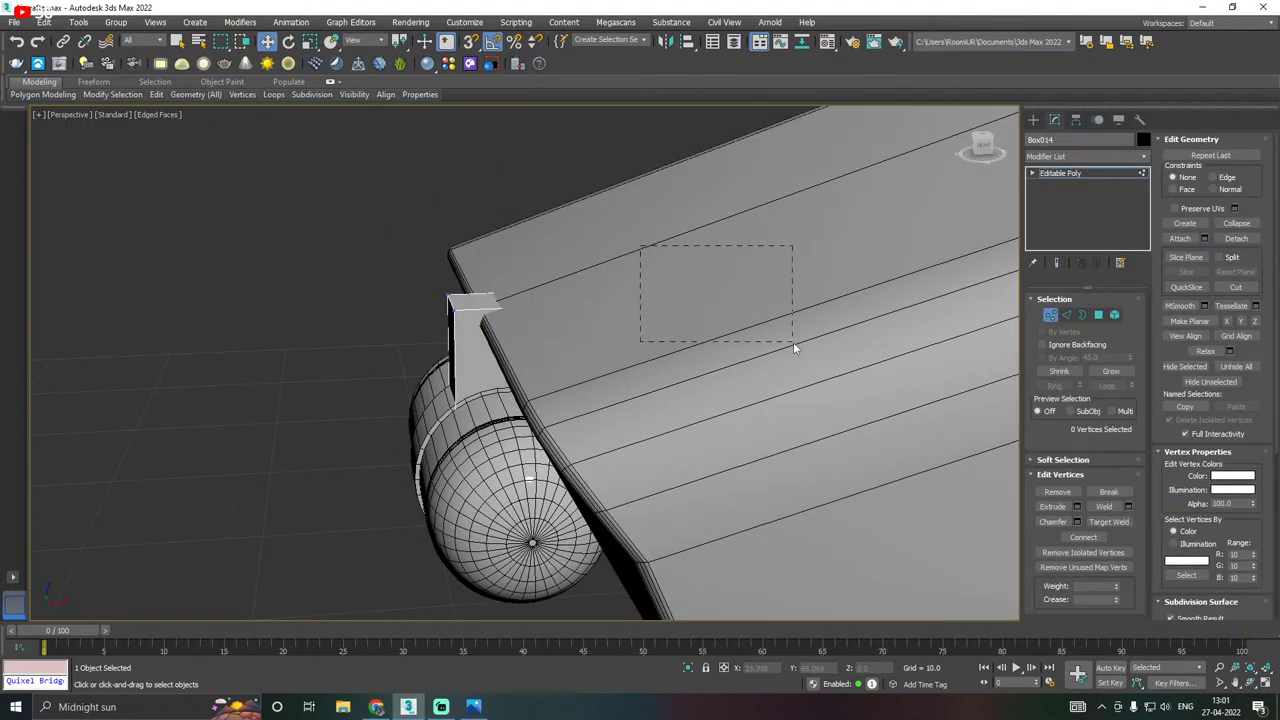
left_click_drag(793, 342, 790, 339)
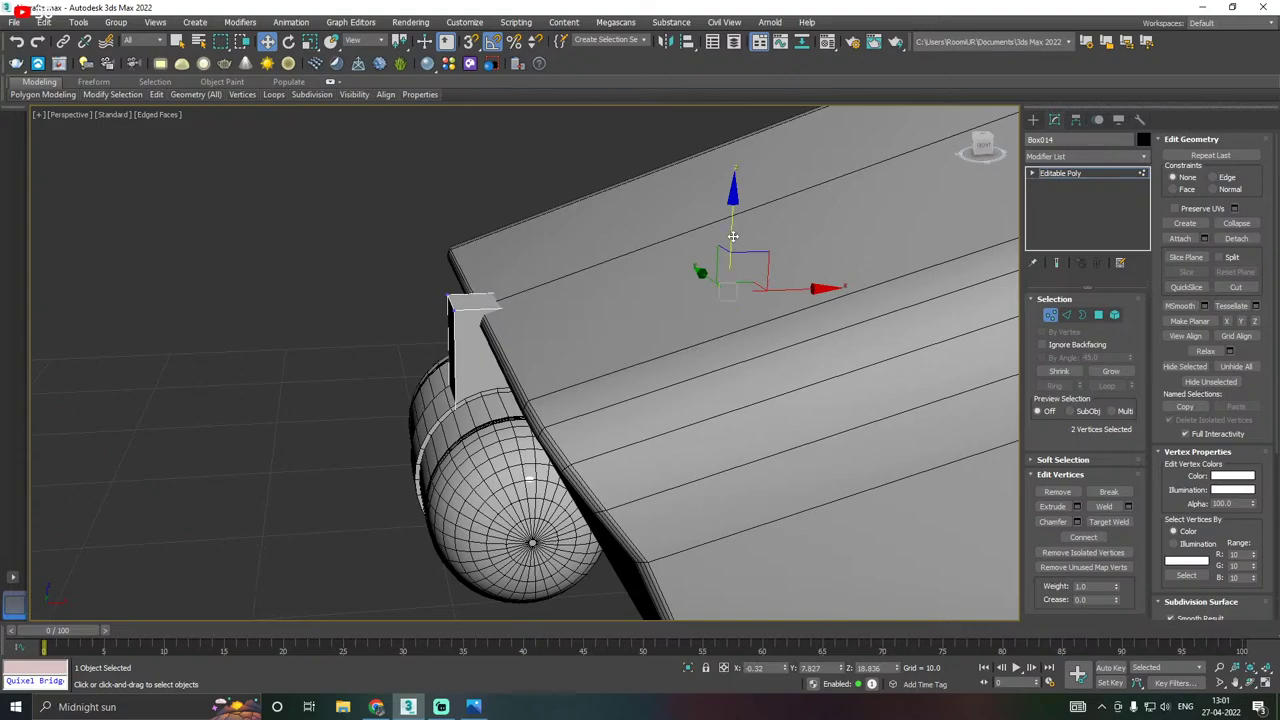
left_click_drag(733, 236, 727, 154)
scroll(502, 280, "down", 5)
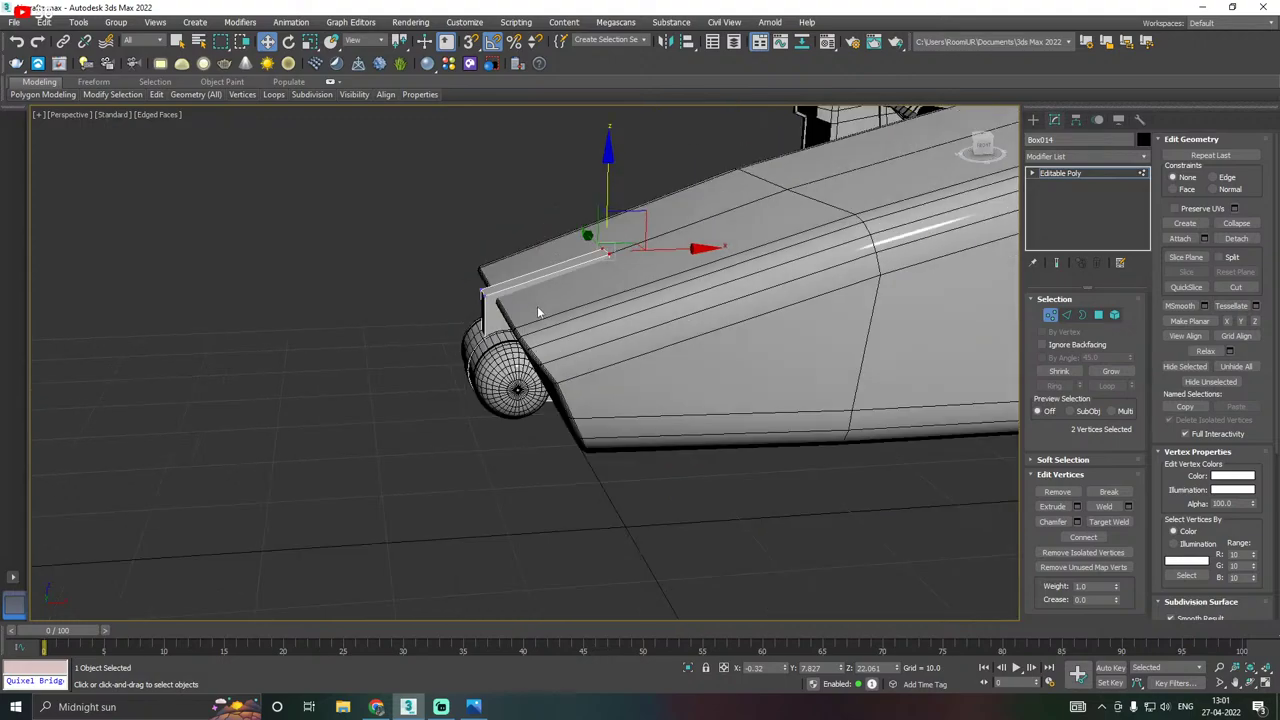
Select the box's two lower vertices inside the hull and move them to about X 0.51 and Z 8.14.
scroll(538, 311, "down", 2)
middle_click_drag(617, 297, 639, 327)
scroll(547, 333, "up", 3)
middle_click_drag(548, 334, 671, 271, "alt")
left_click_drag(608, 442, 767, 361)
middle_click_drag(767, 361, 767, 394, "alt")
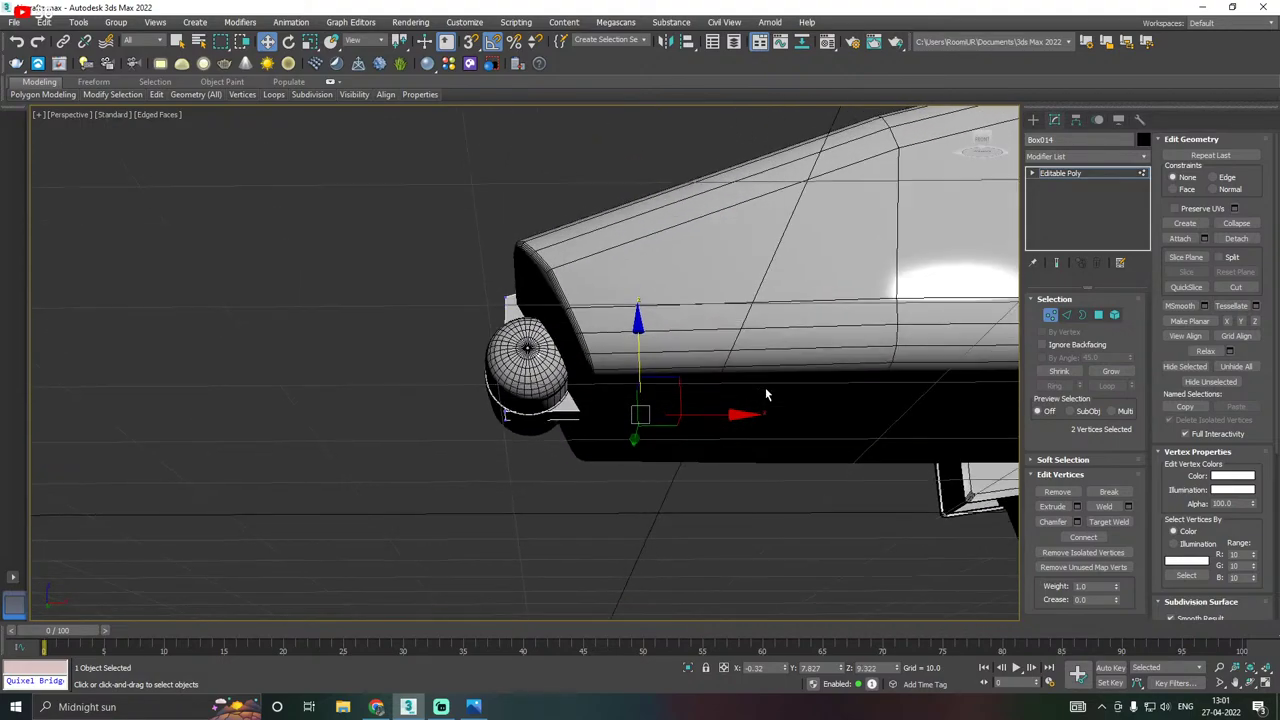
left_click_drag(647, 366, 651, 367)
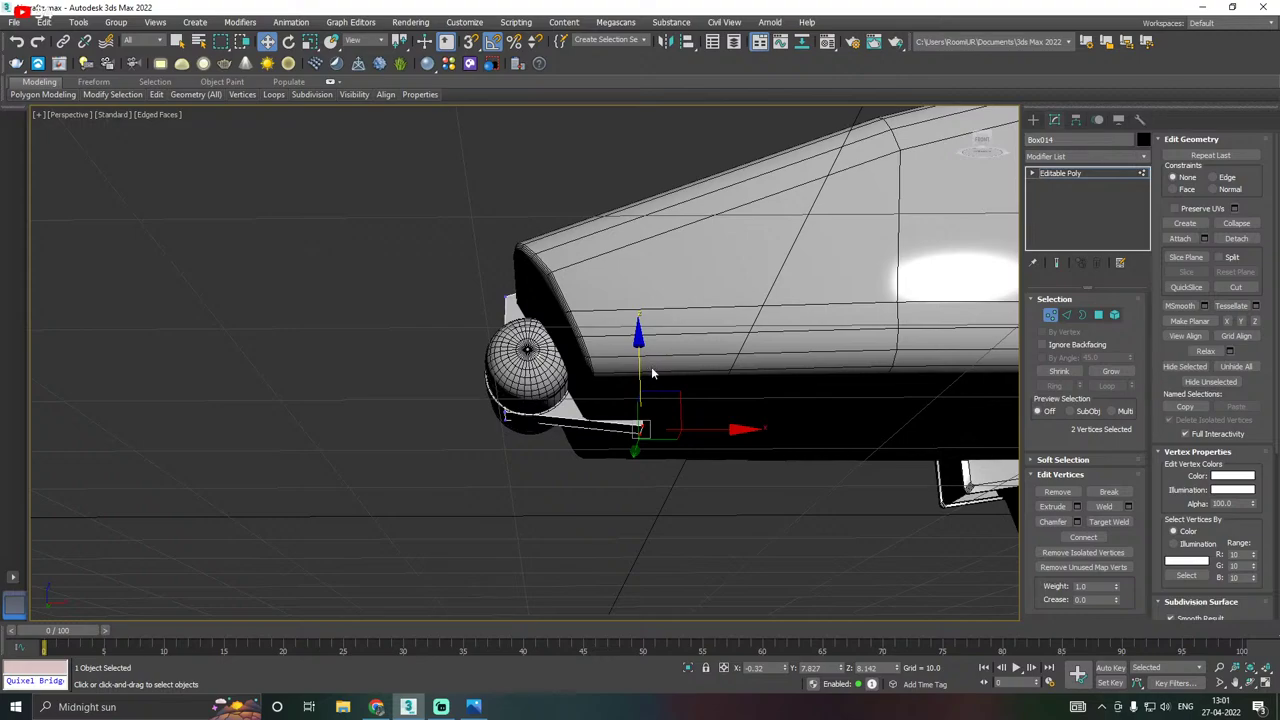
middle_click_drag(651, 374, 654, 369, "alt")
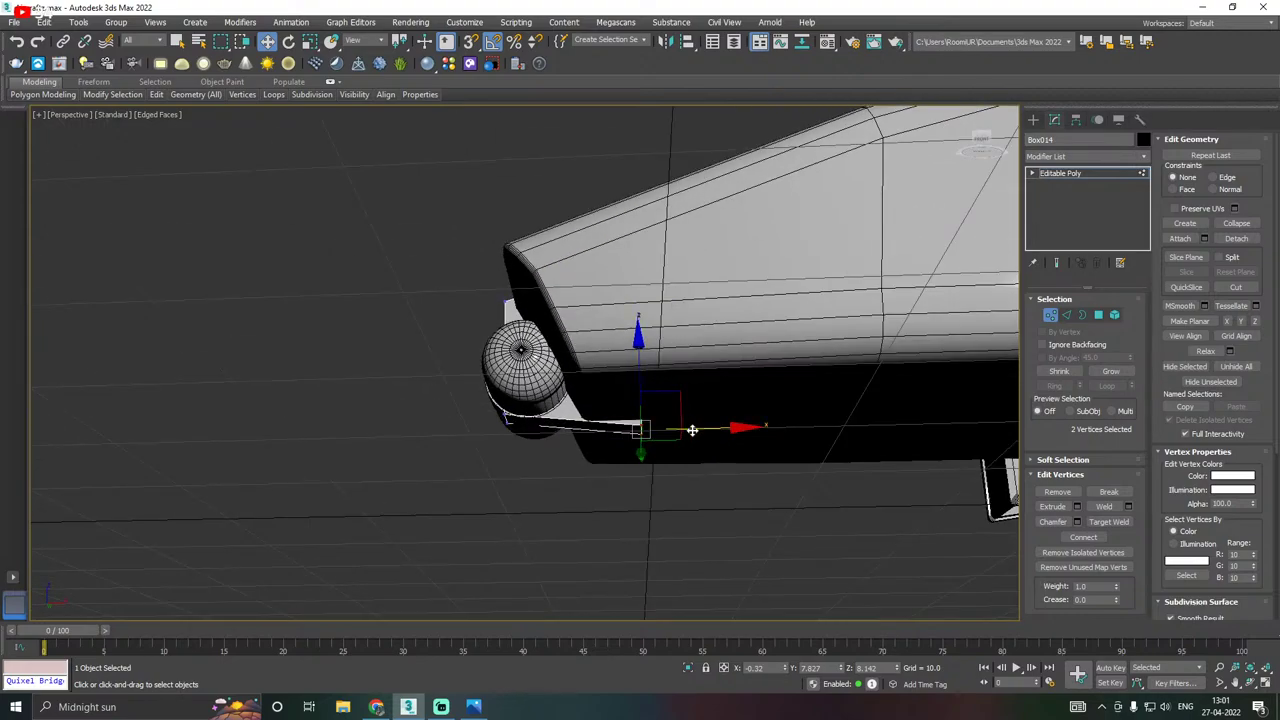
middle_click_drag(700, 429, 731, 440, "alt")
scroll(573, 308, "up", 5)
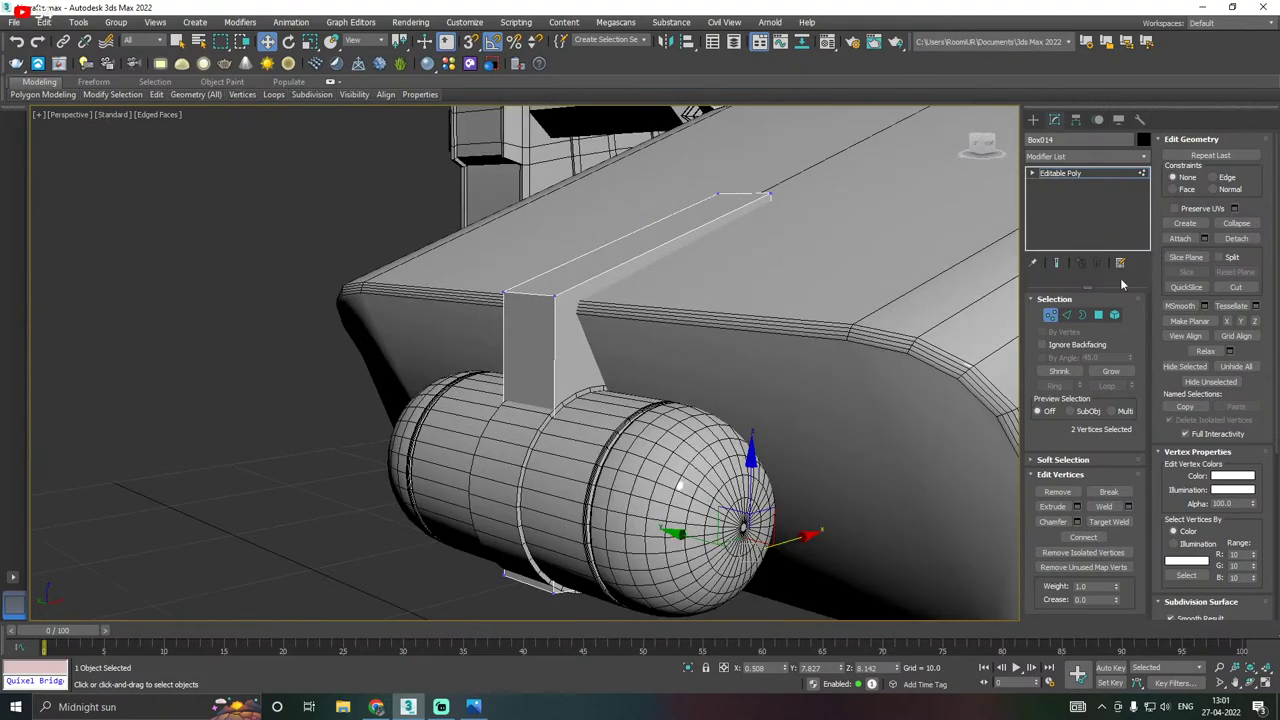
Select the box's upper outer edge and move it outward and down to about X -11.27 and Z 18.33.
left_click(1068, 316)
double_click(541, 291)
middle_click_drag(541, 291, 527, 248, "alt")
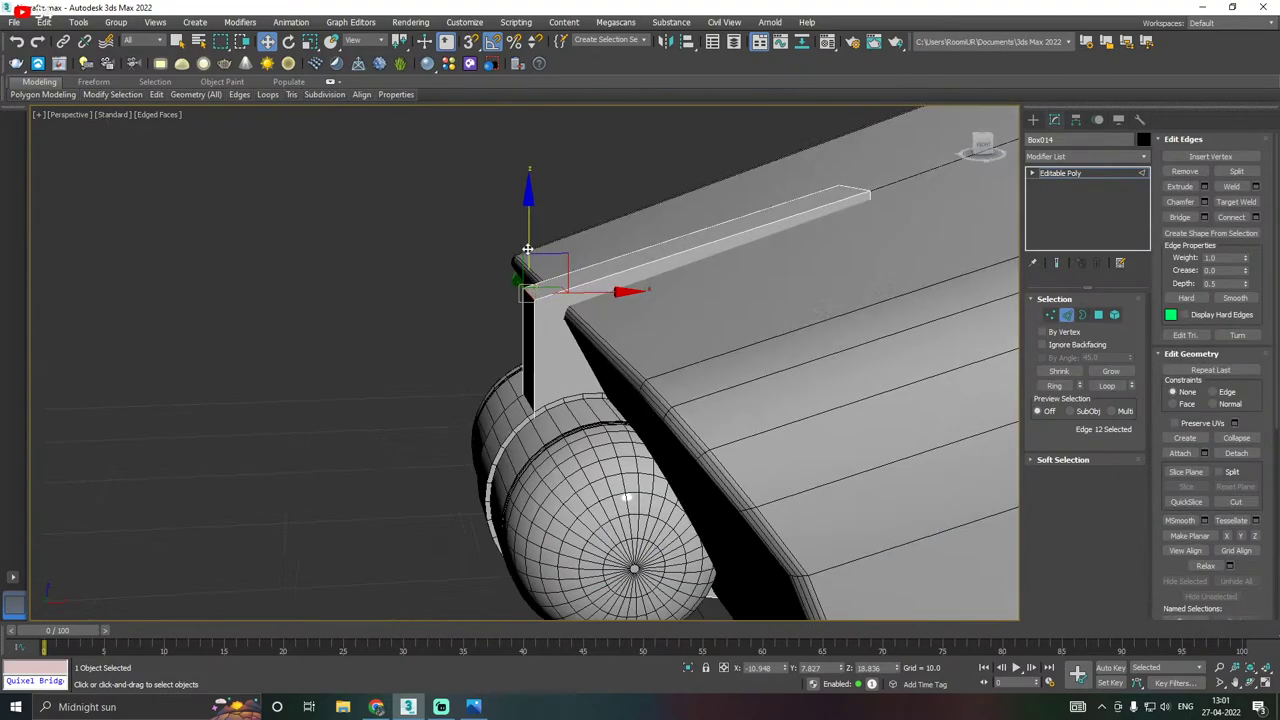
left_click_drag(528, 243, 514, 270)
left_click_drag(598, 298, 588, 298)
left_click_drag(514, 242, 514, 261)
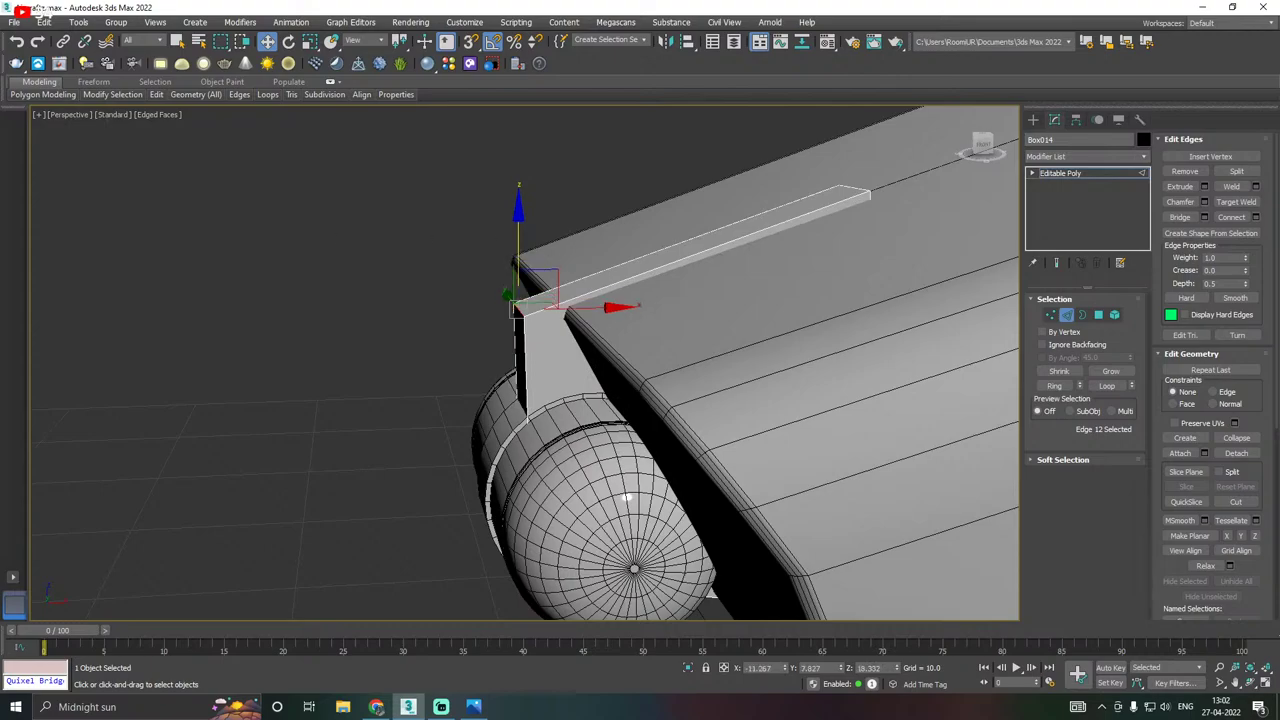
Insert an edge loop across the box near the hull's edge with SwiftLoop and select the box's upper outer edge.
key("alt+Tab")
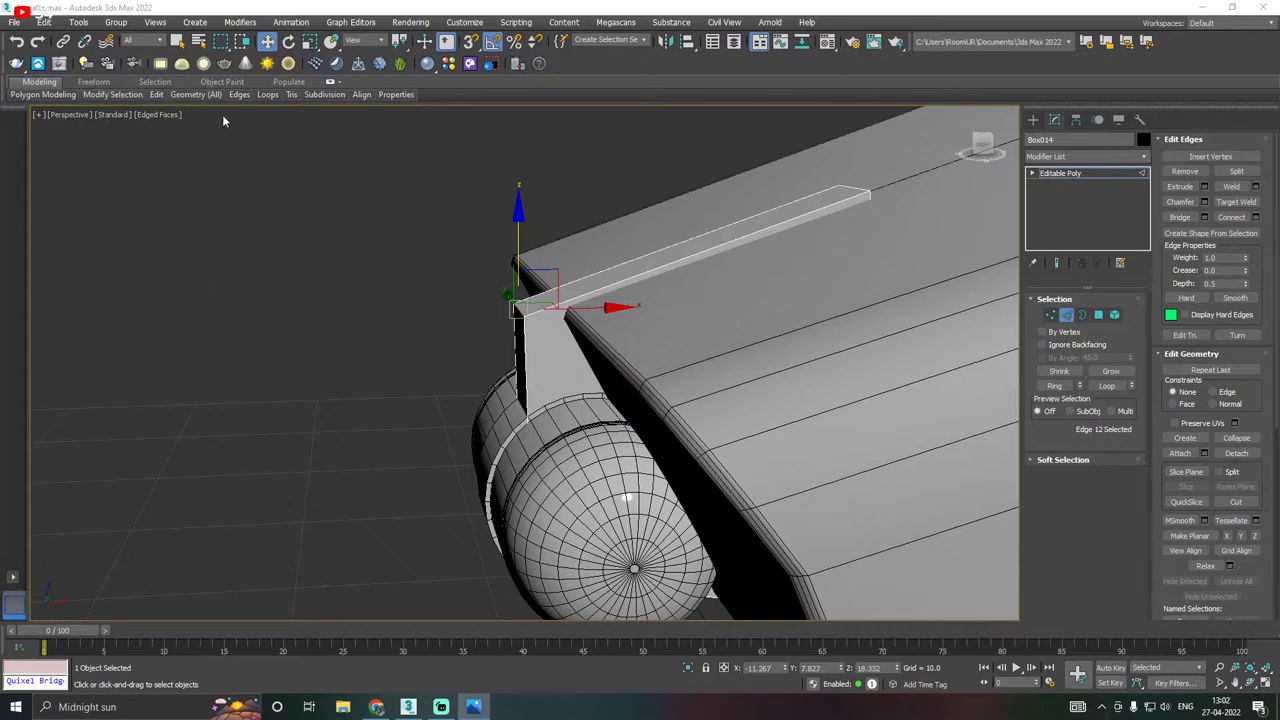
left_click(150, 96)
left_click(265, 128)
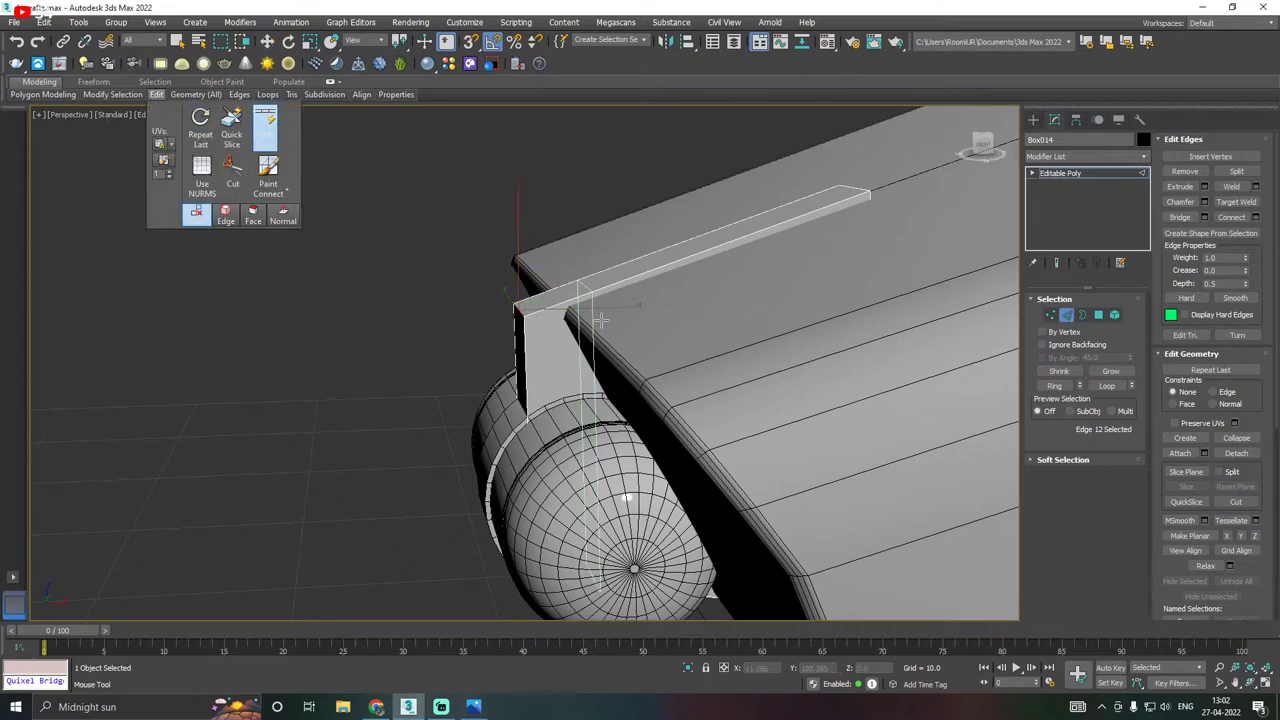
left_click(576, 312)
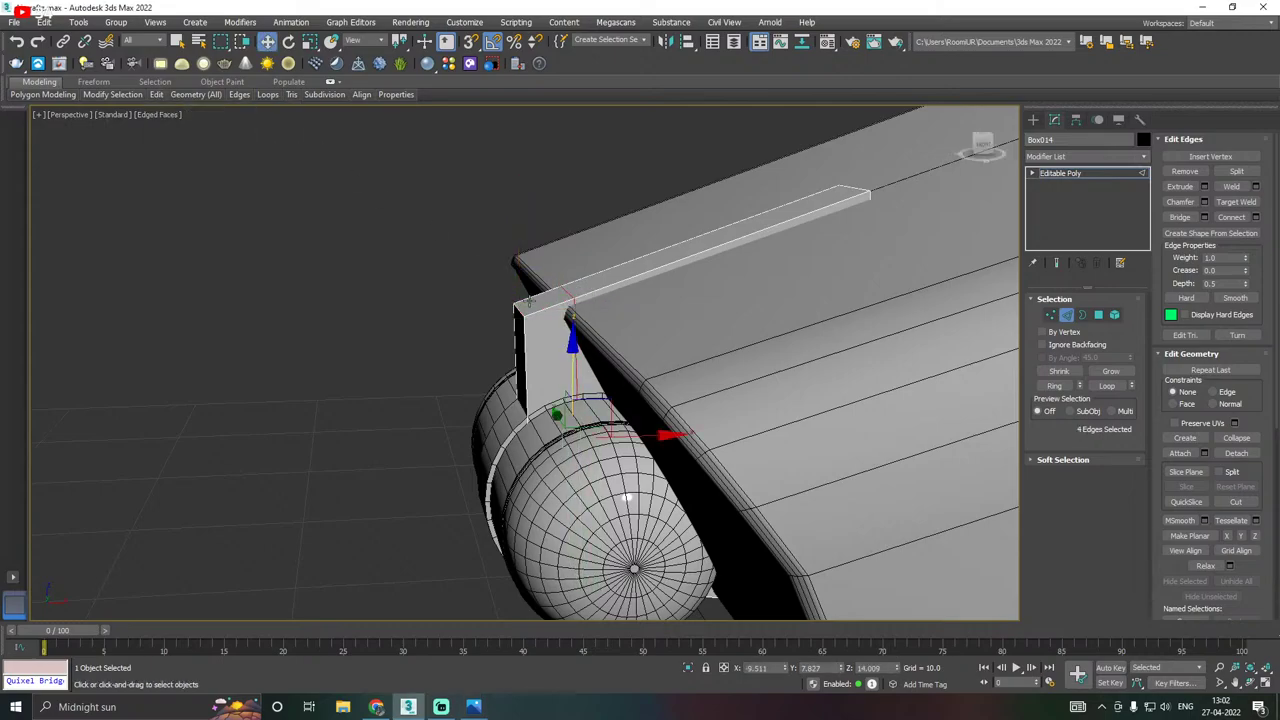
left_click(510, 308)
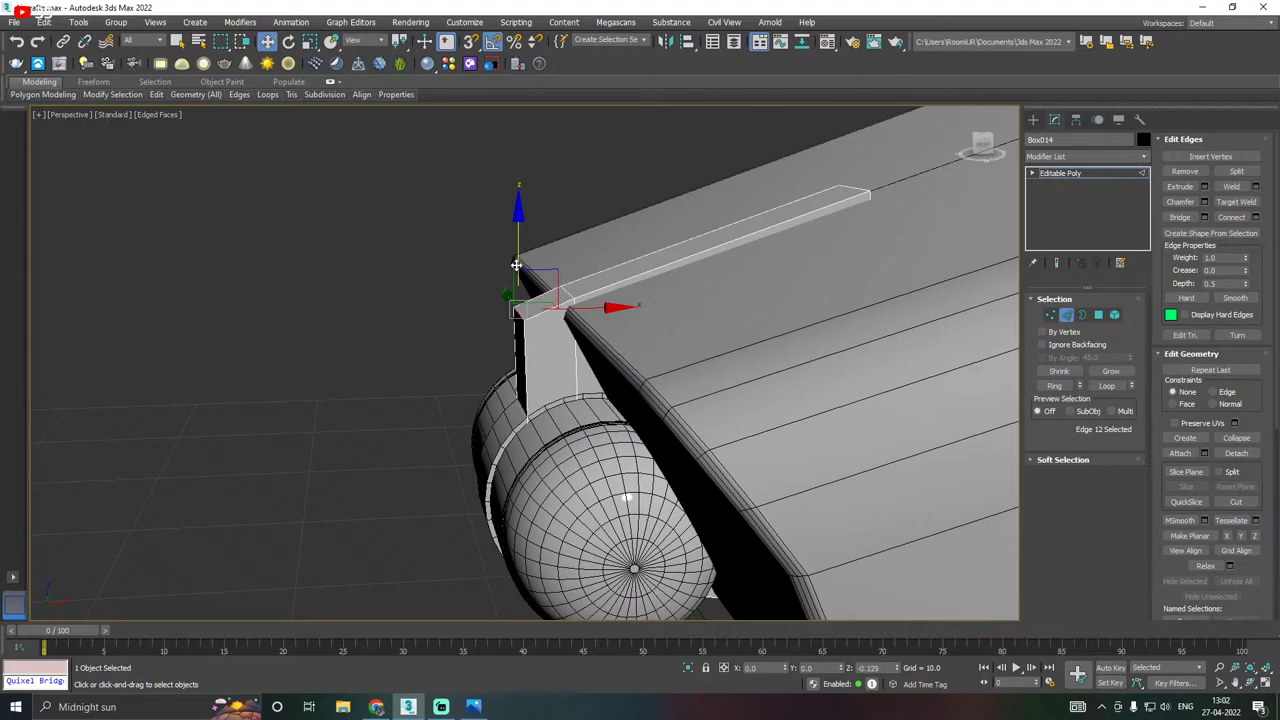
Try lowering the box's upper outer edge to about Z 15.67, and undo the move.
left_click_drag(506, 309, 500, 342)
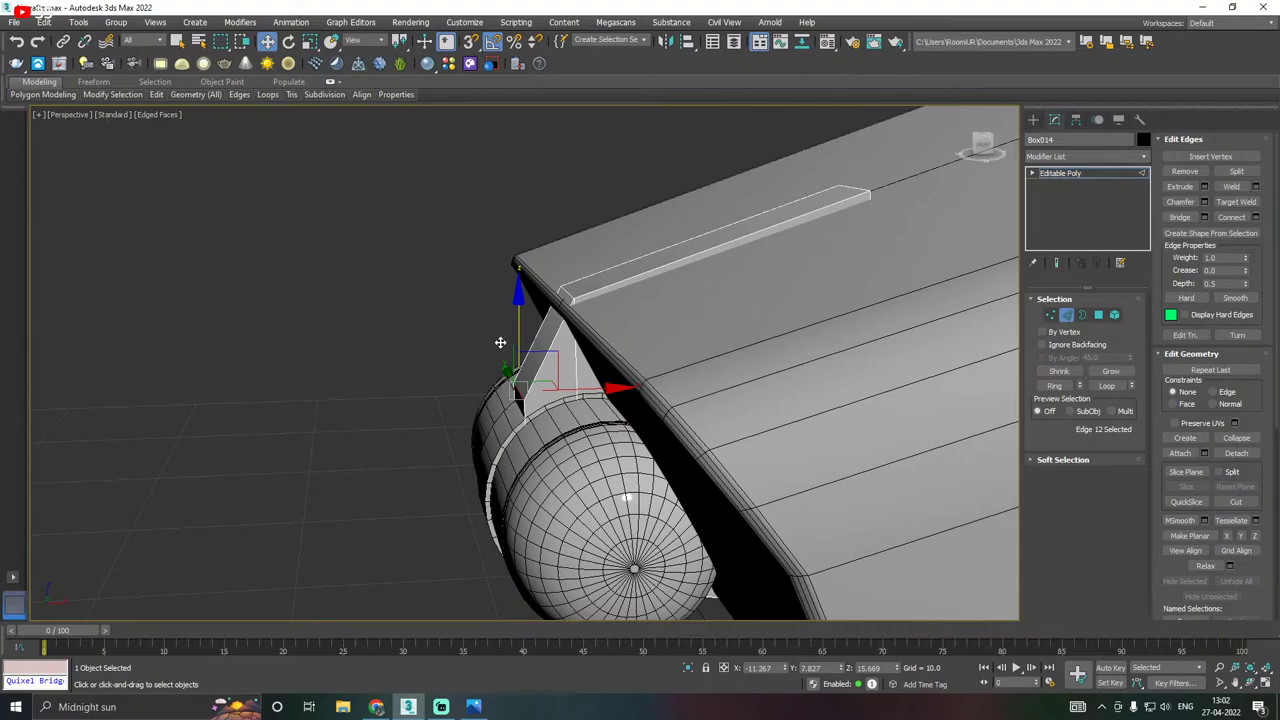
key("ctrl+z")
key("ctrl+z")
key("ctrl+z")
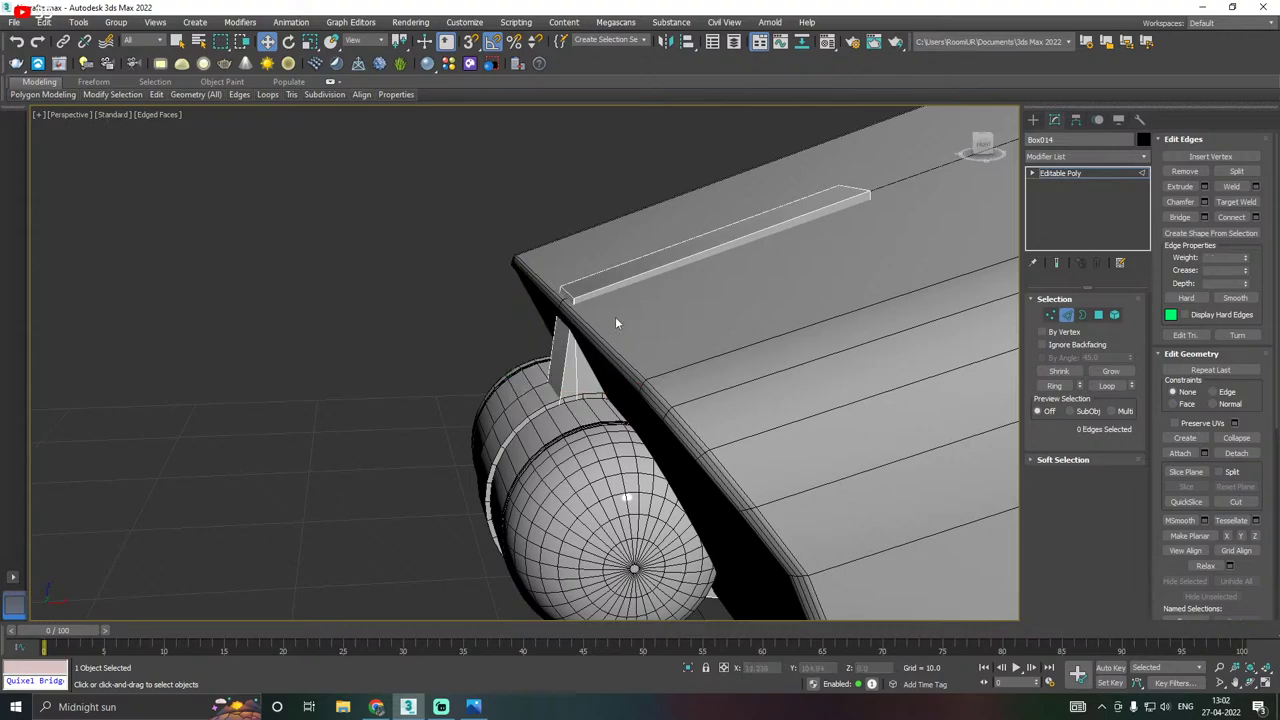
left_click(37, 42)
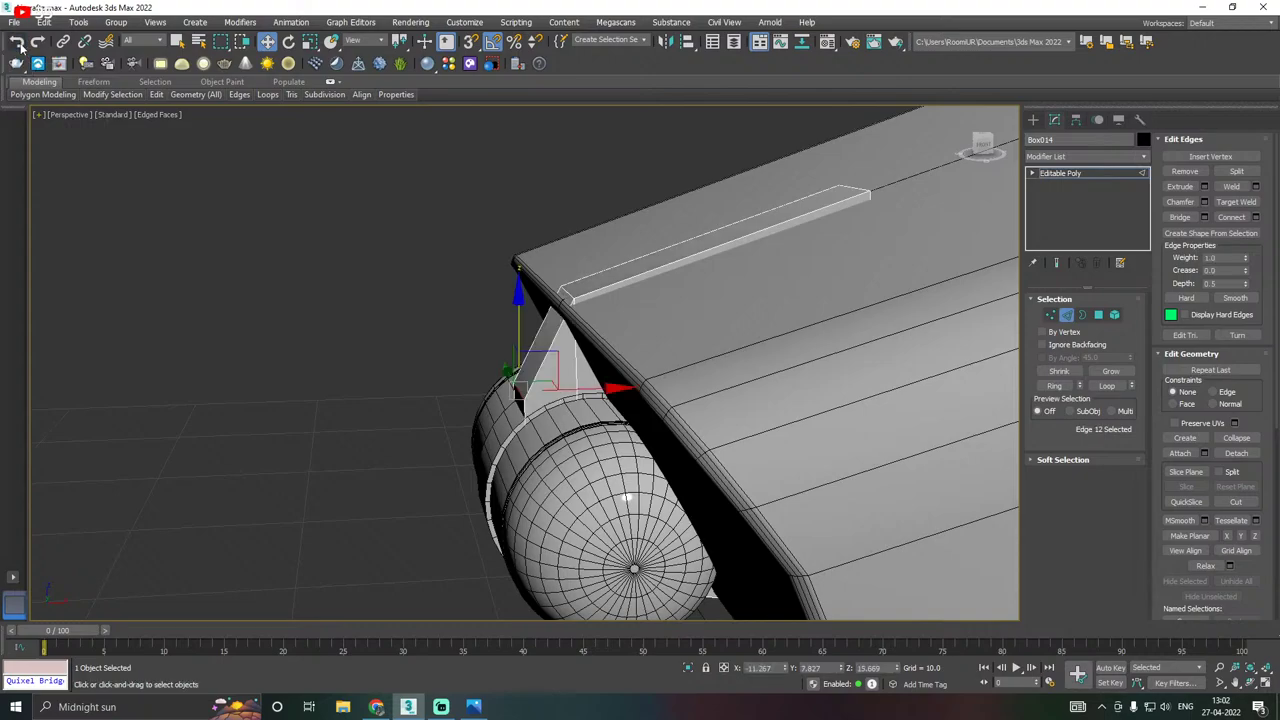
key("ctrl+z")
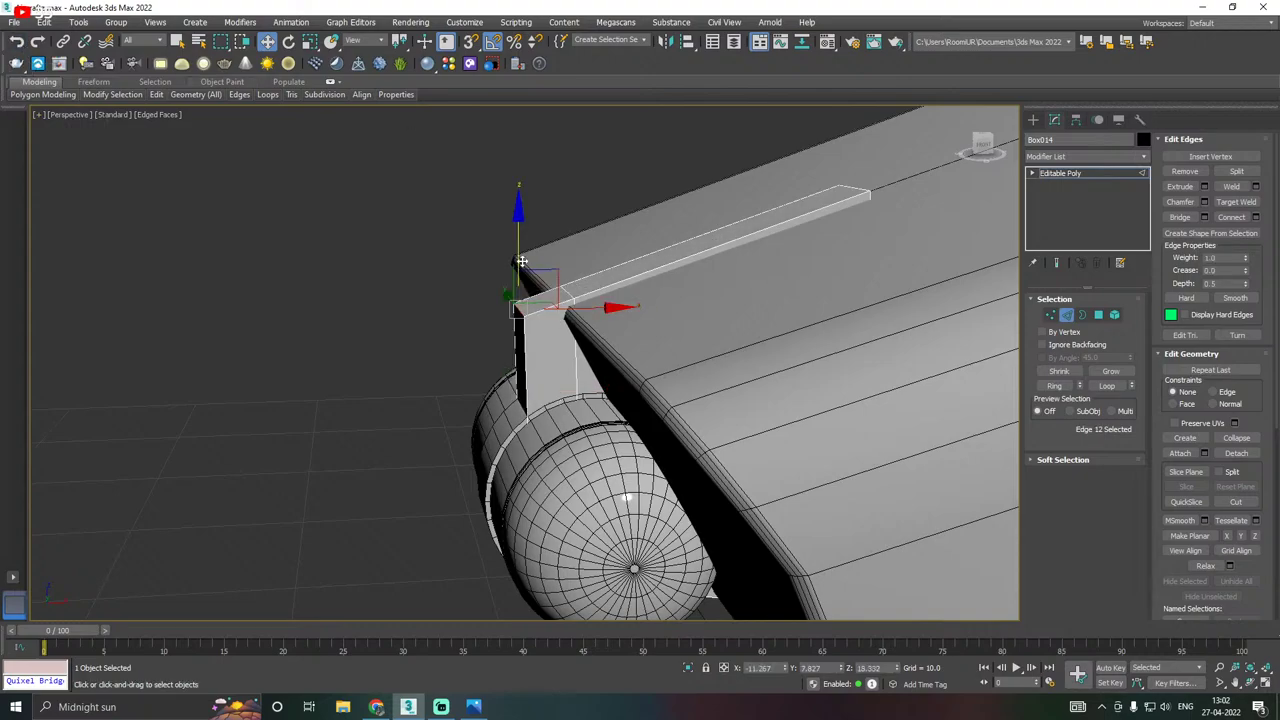
Lower the box's upper outer edge to about Z 16.13, and shift the inserted loop to about X -8.76 with its upper edge at Z 18.75.
left_click_drag(522, 262, 527, 396)
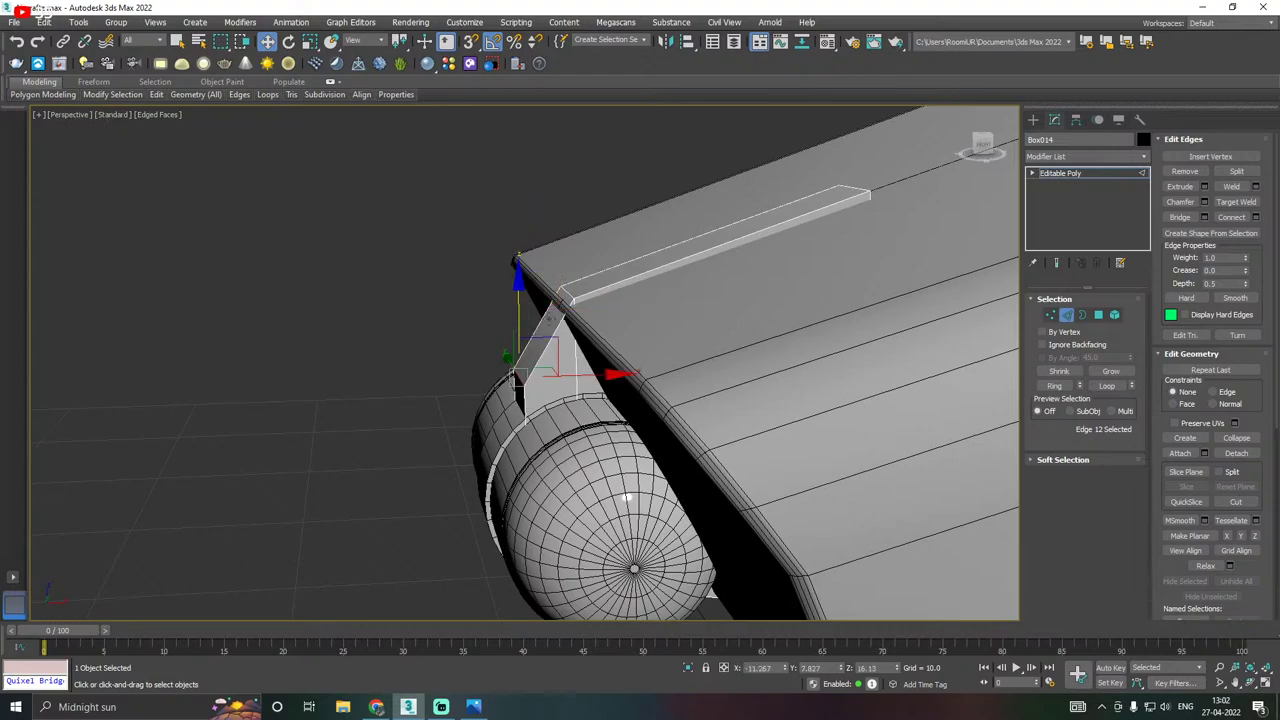
double_click(566, 293)
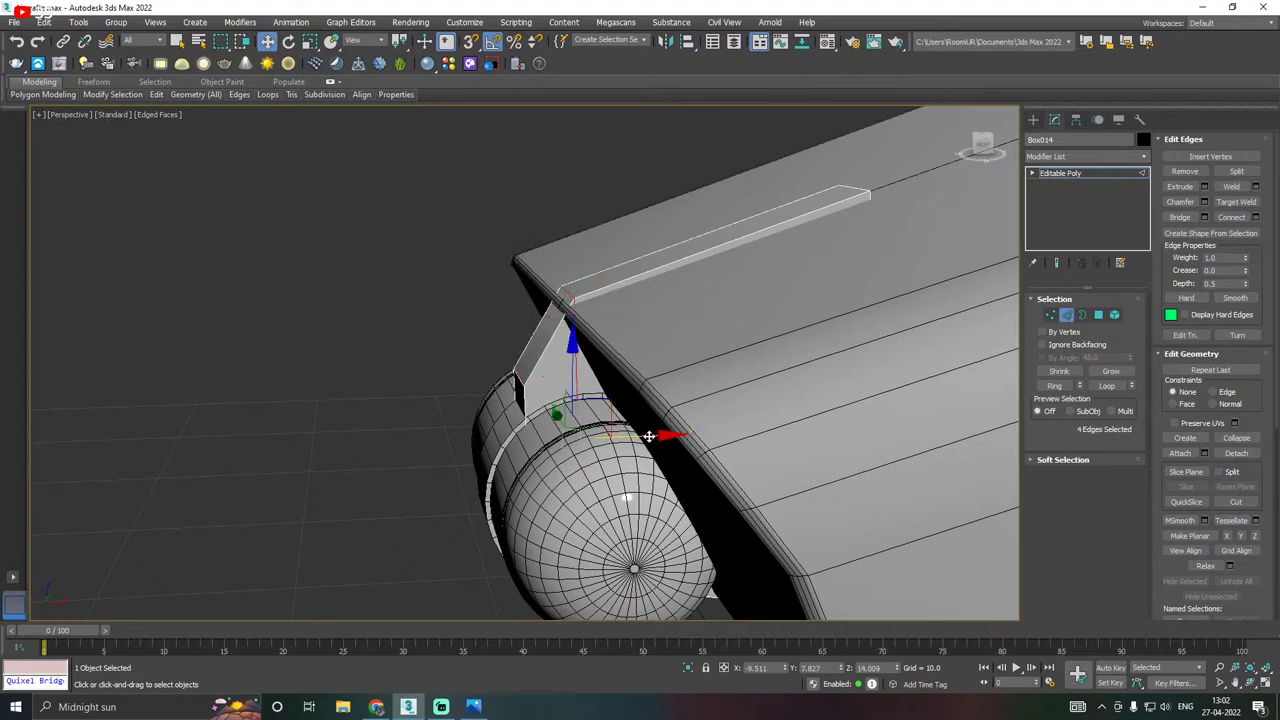
left_click_drag(645, 437, 637, 436)
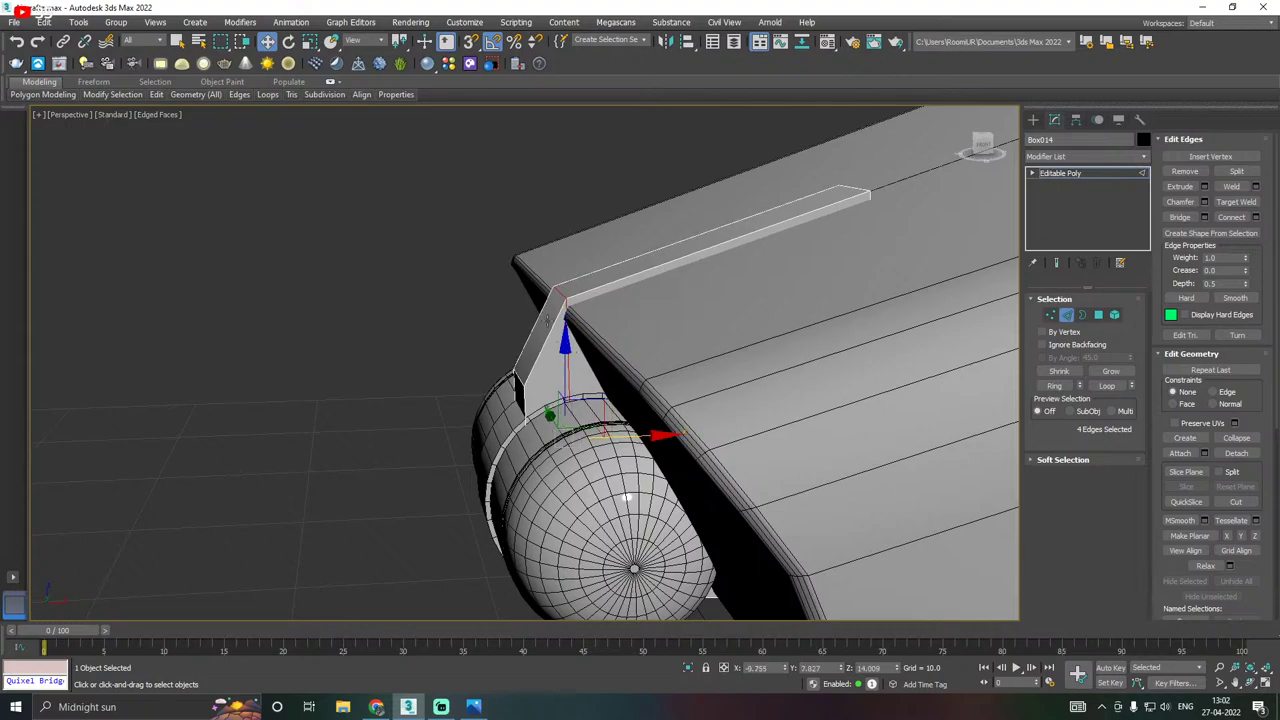
left_click(565, 292)
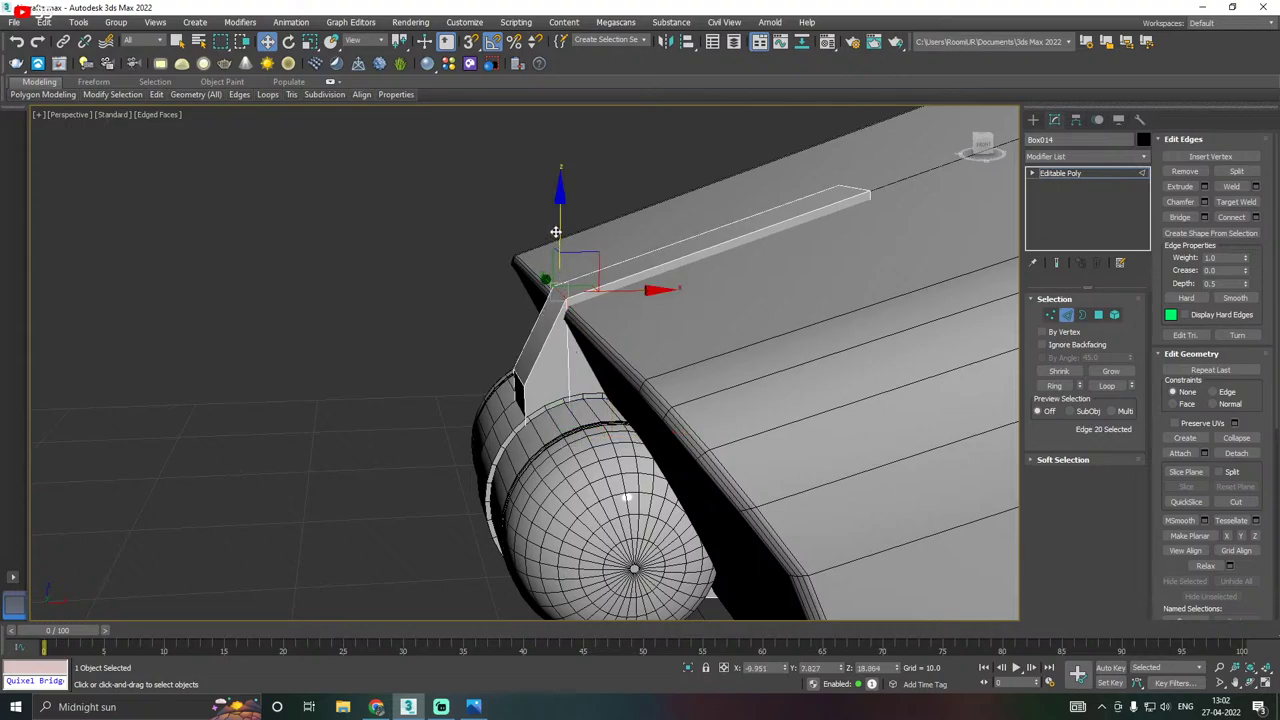
left_click_drag(555, 232, 559, 232)
Select the box's two underside polygons and lower them to about Z 8.71.
scroll(570, 256, "down", 4)
middle_click_drag(642, 280, 711, 350, "alt")
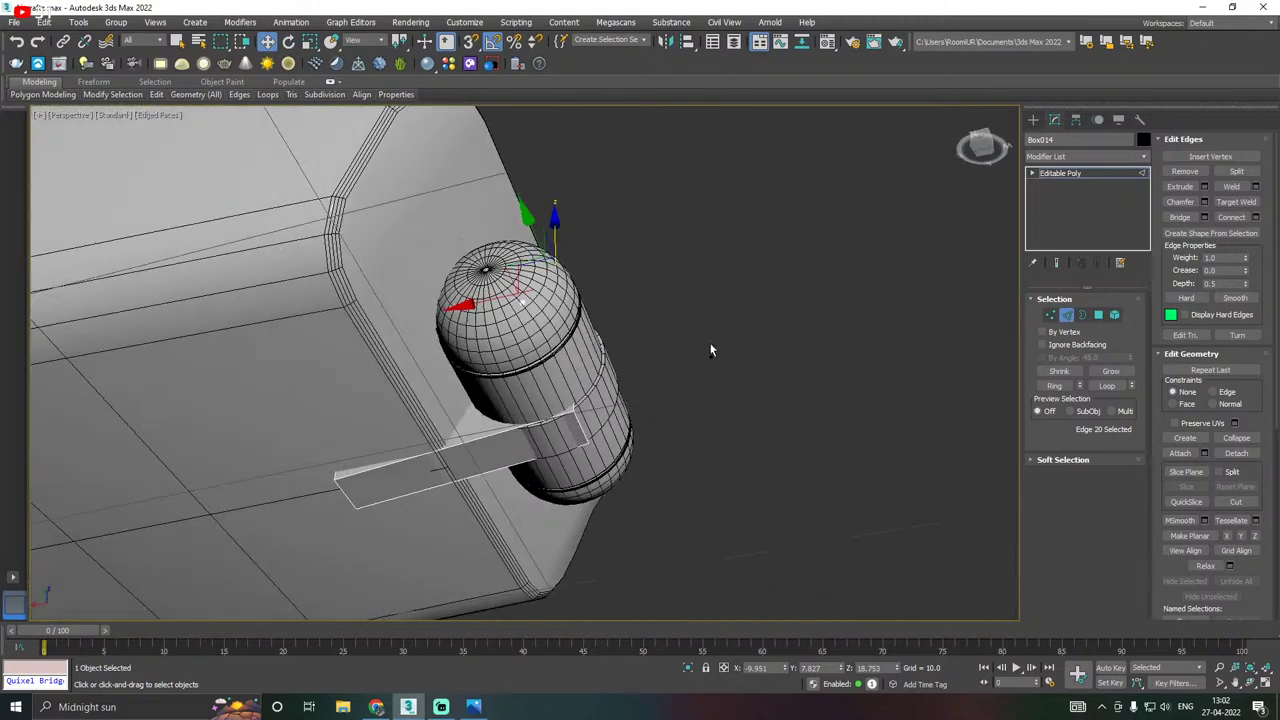
left_click(1098, 316)
left_click(465, 456)
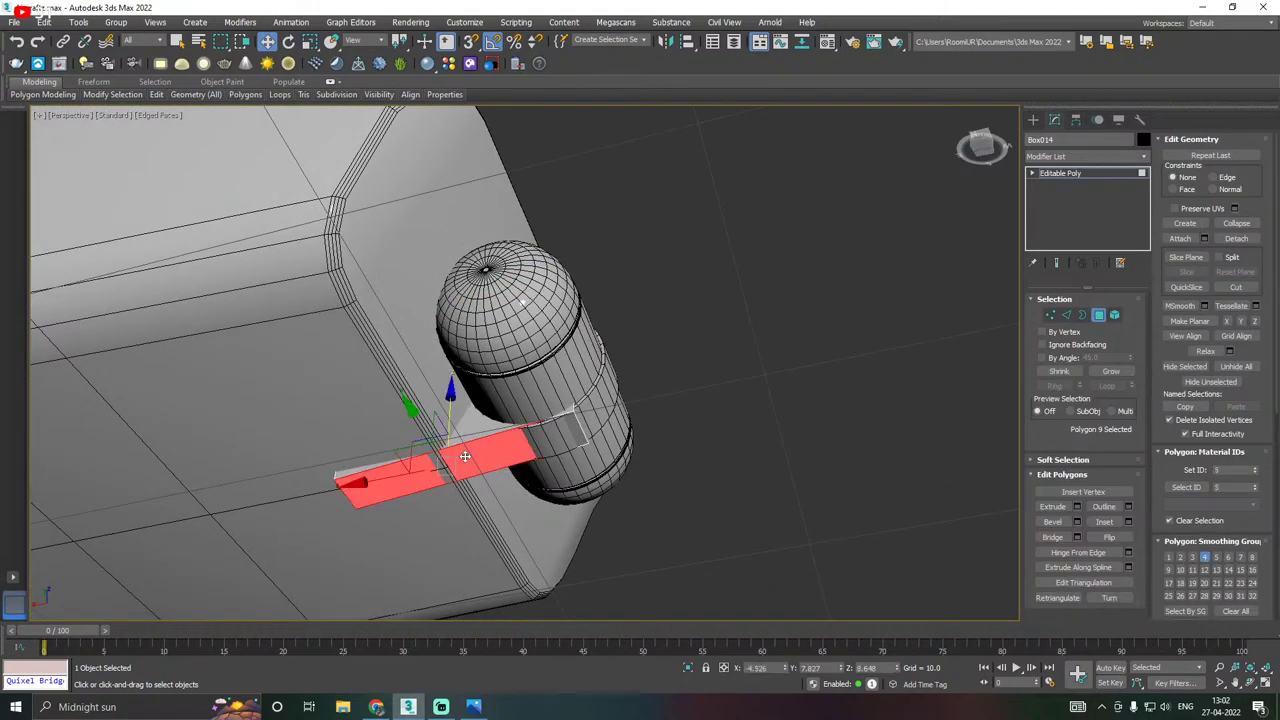
scroll(483, 447, "up", 3)
left_click(585, 425, "ctrl")
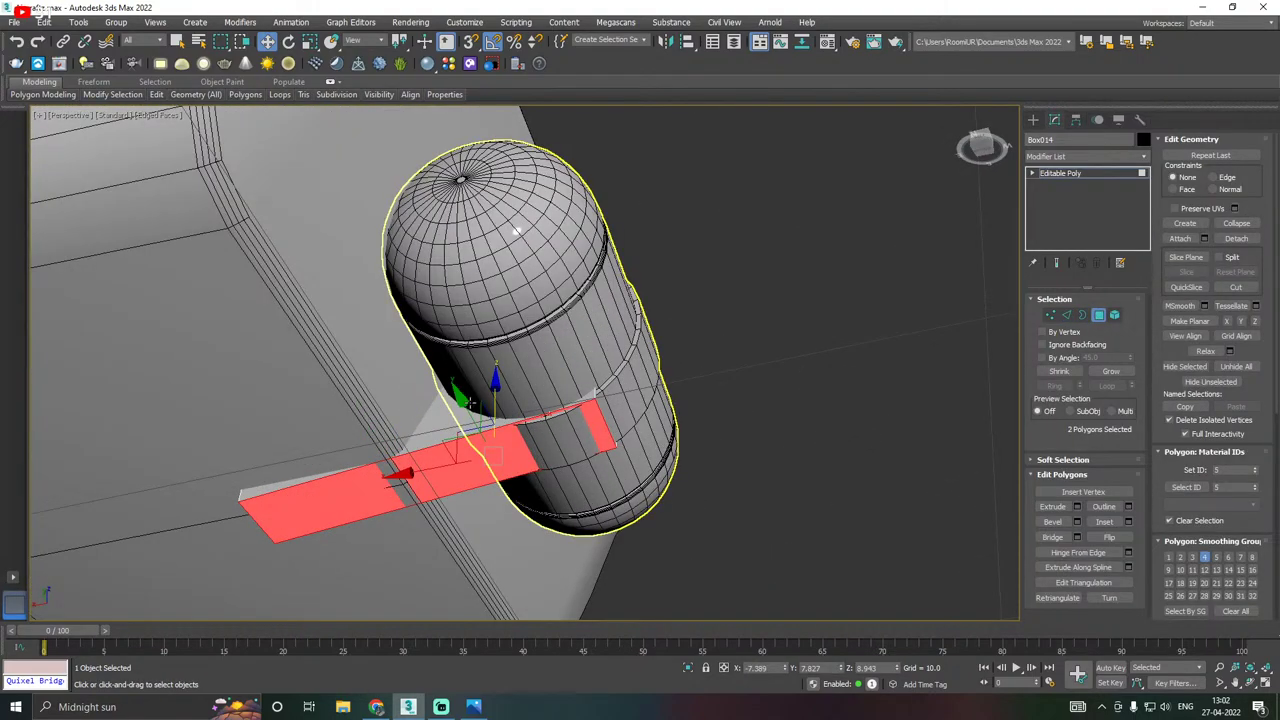
left_click_drag(492, 398, 495, 405)
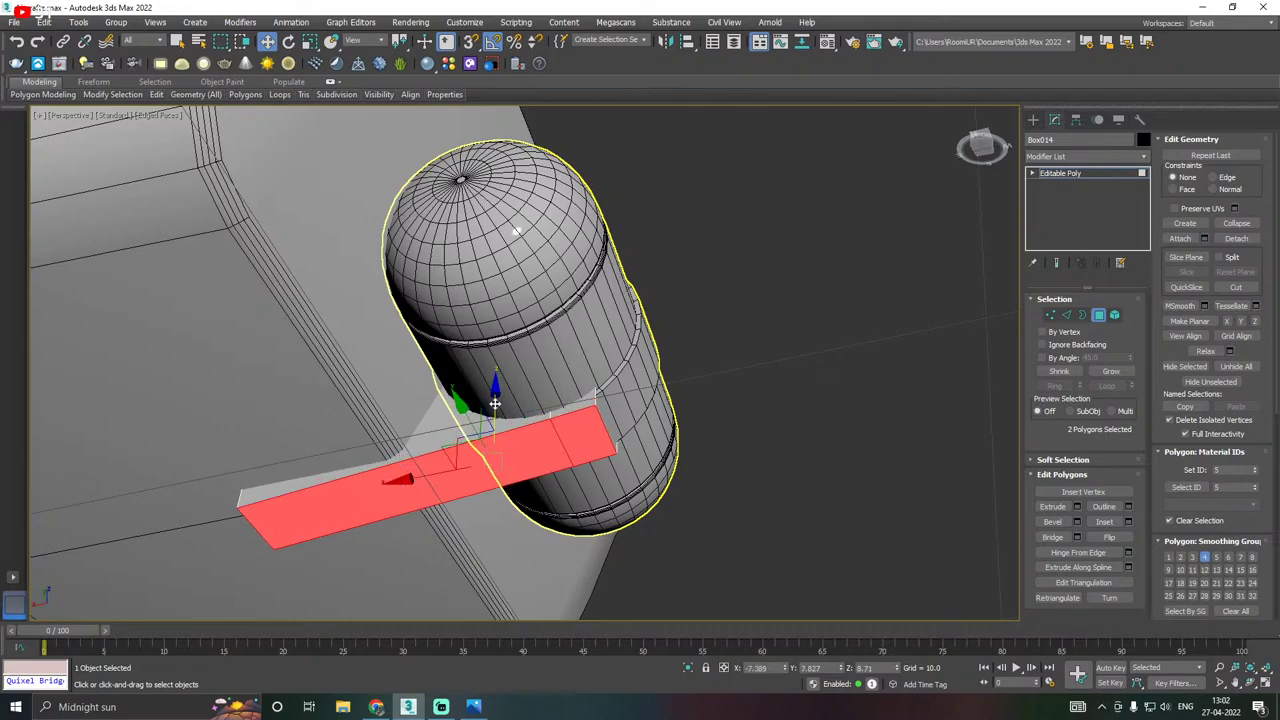
Select the box's lower edge at the hull end and raise it to about Z 8.47.
middle_click_drag(529, 390, 716, 386, "alt")
middle_click_drag(716, 386, 676, 391, "alt")
left_click(1066, 315)
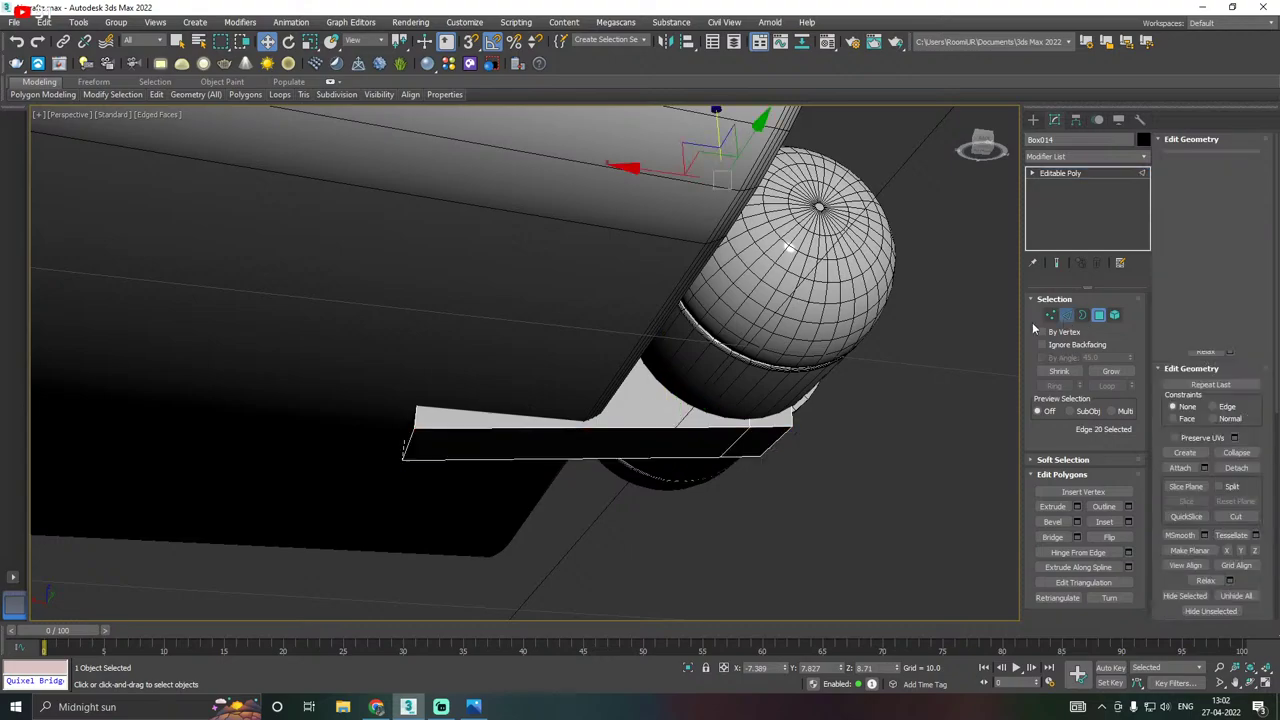
left_click(410, 443)
middle_click_drag(411, 442, 473, 415, "alt")
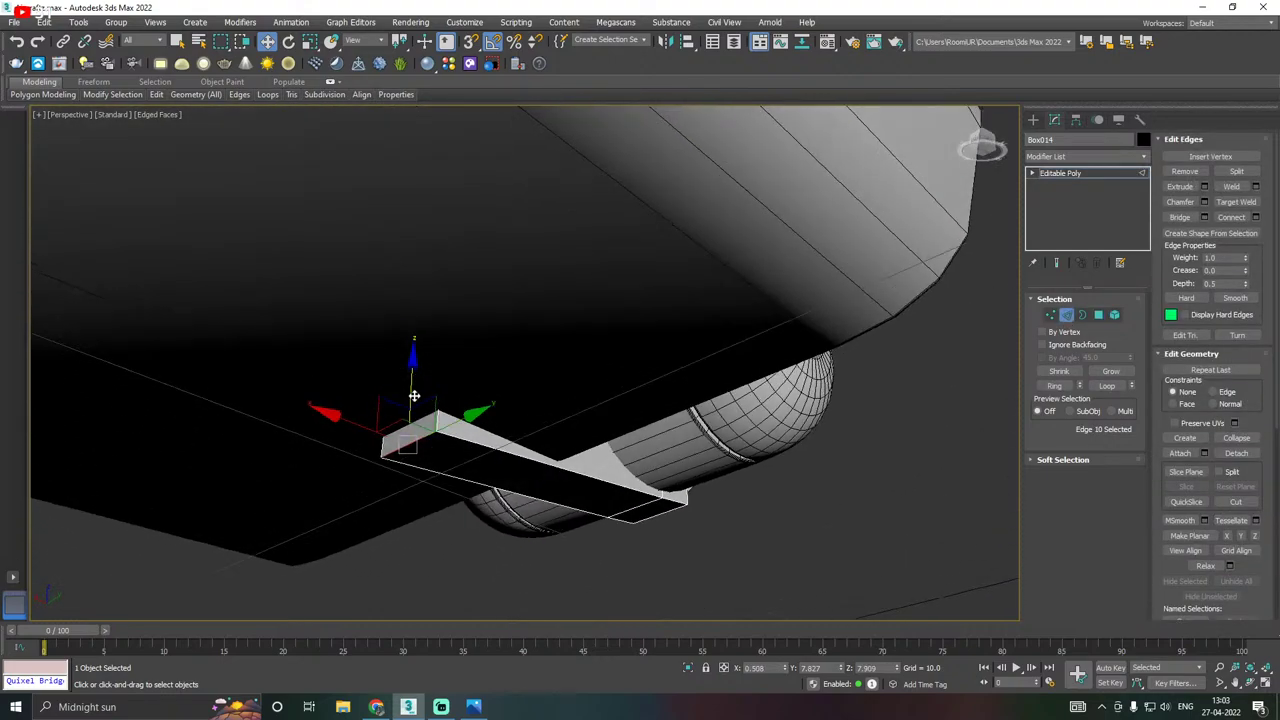
mouse_move(412, 392)
left_mouse_down()
mouse_move(410, 381)
mouse_move(434, 381)
left_mouse_up()
Select the inserted loop's lower edge beneath the capsule and lower it to about Z 8.46.
middle_click_drag(434, 381, 847, 445, "alt")
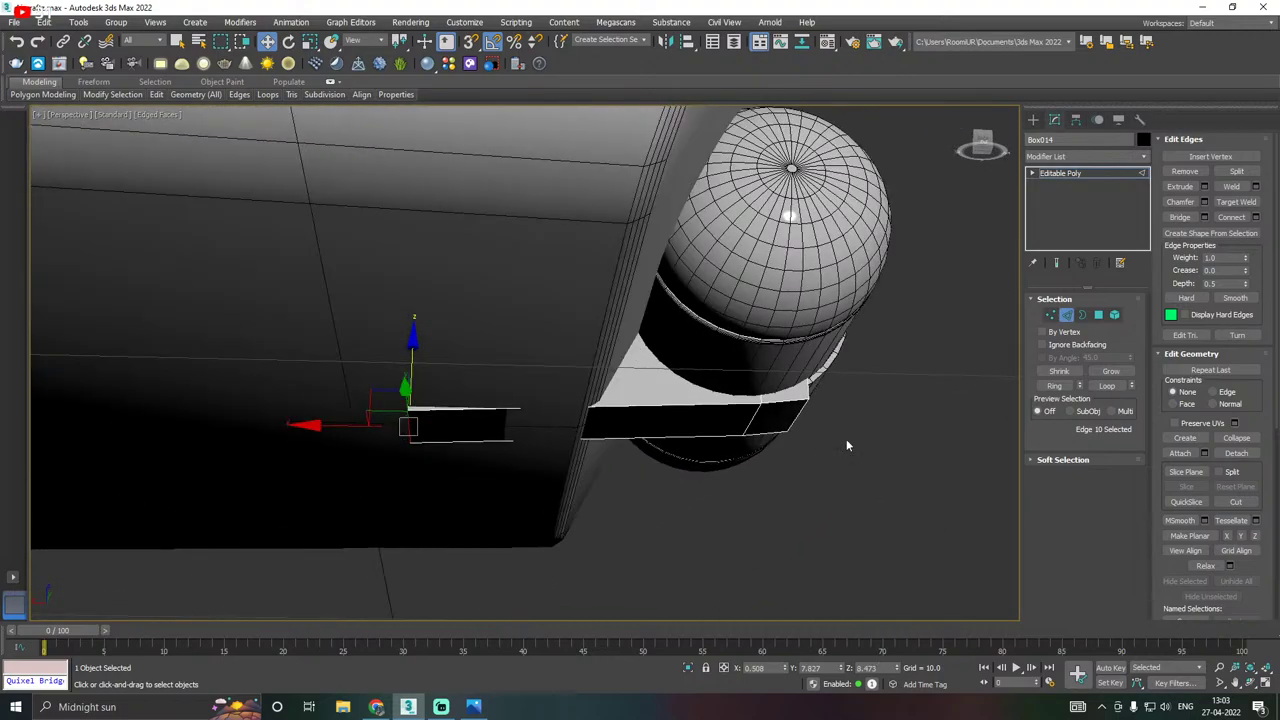
left_click(752, 425)
left_click_drag(748, 361, 748, 376)
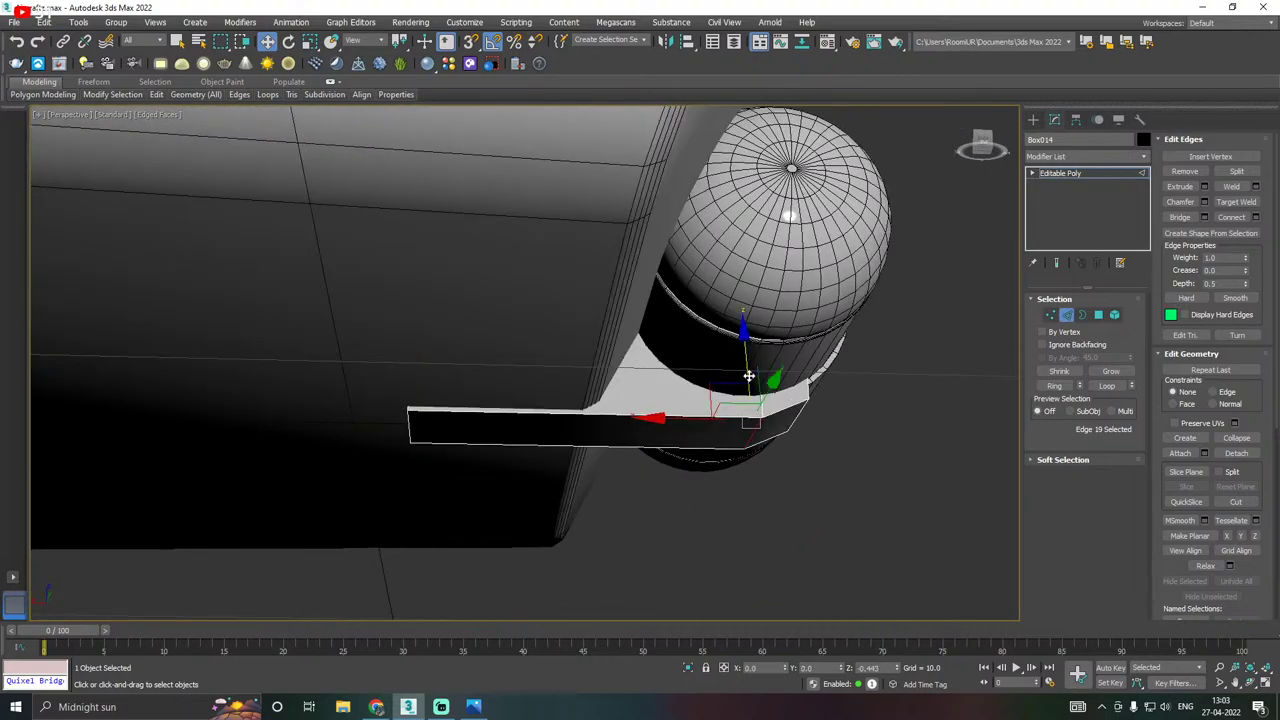
Try removing the box's lower outer edge and moving the remaining end edge outward to about X -10.26, and undo these changes.
middle_click_drag(748, 376, 686, 402, "alt")
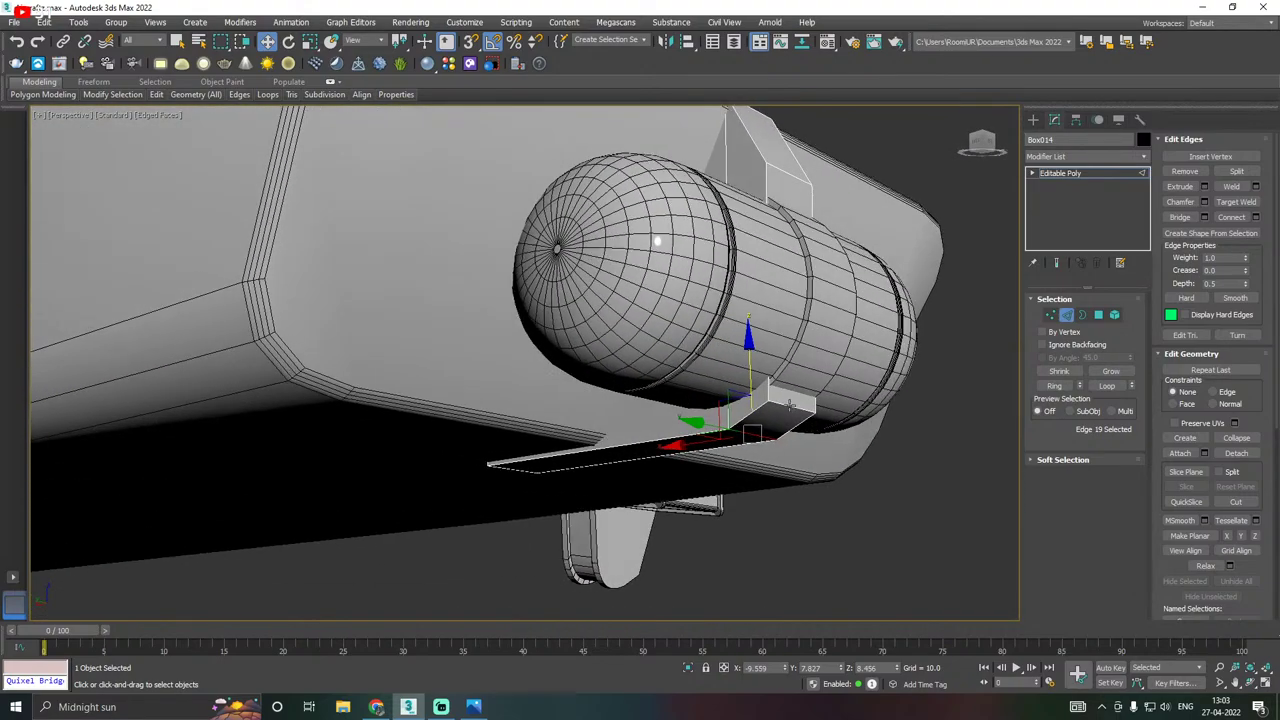
left_click_drag(789, 405, 790, 406)
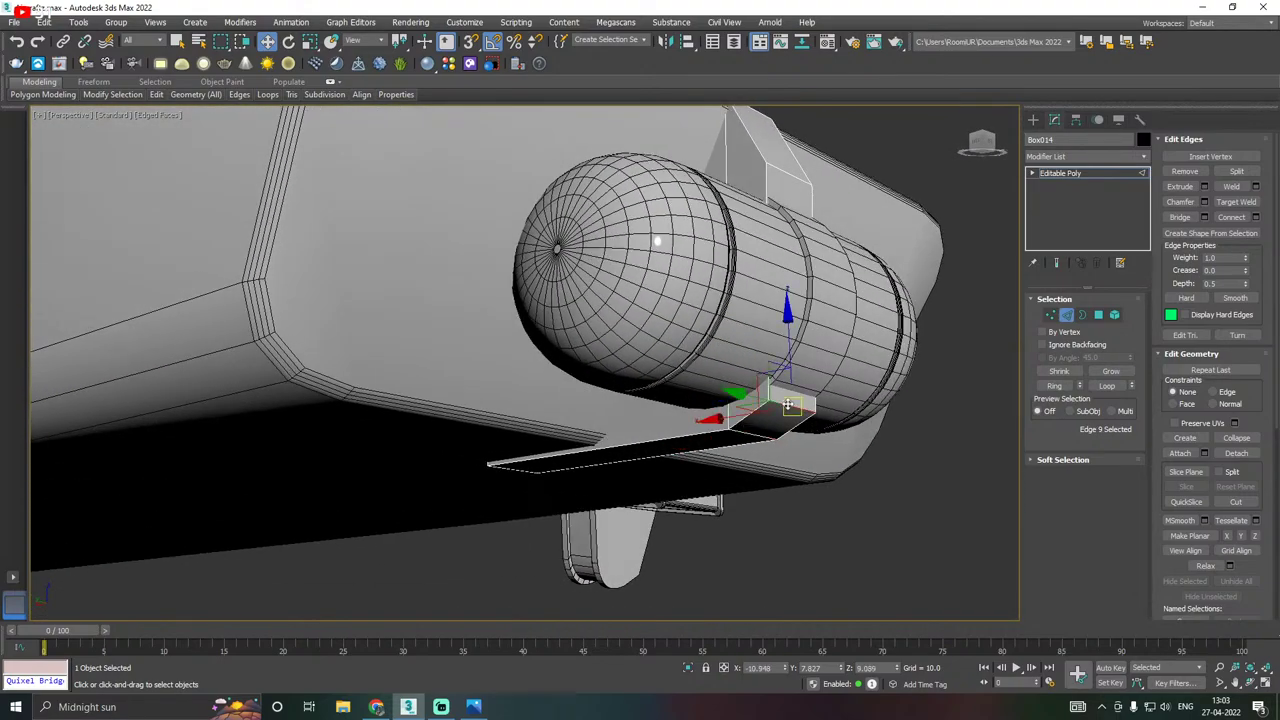
left_click(787, 404)
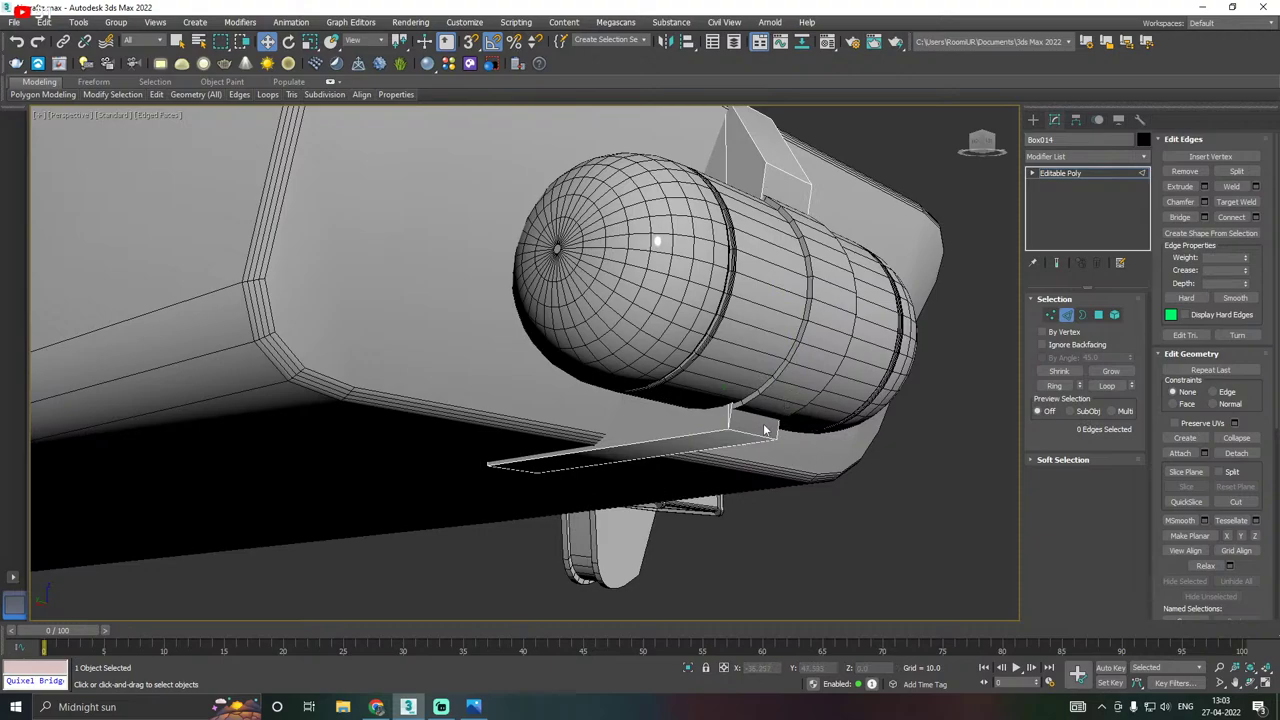
left_click(752, 432)
middle_click_drag(752, 432, 697, 441, "alt")
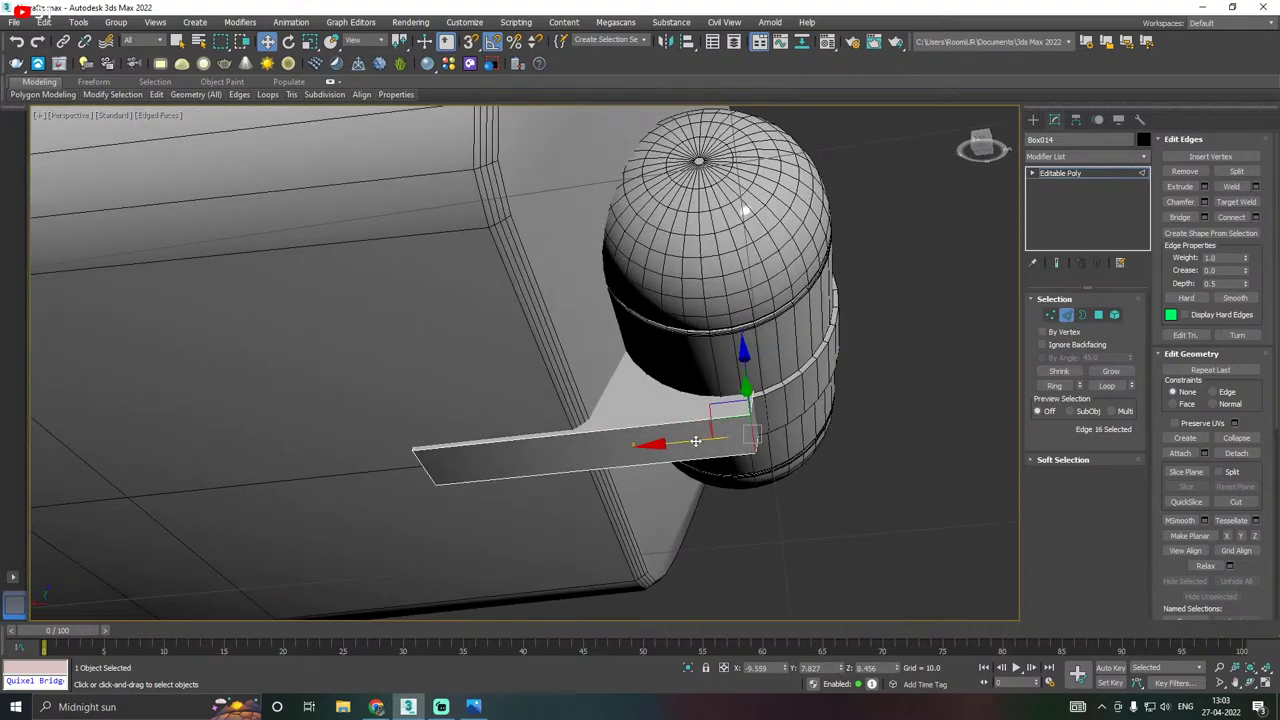
left_click_drag(687, 442, 713, 424)
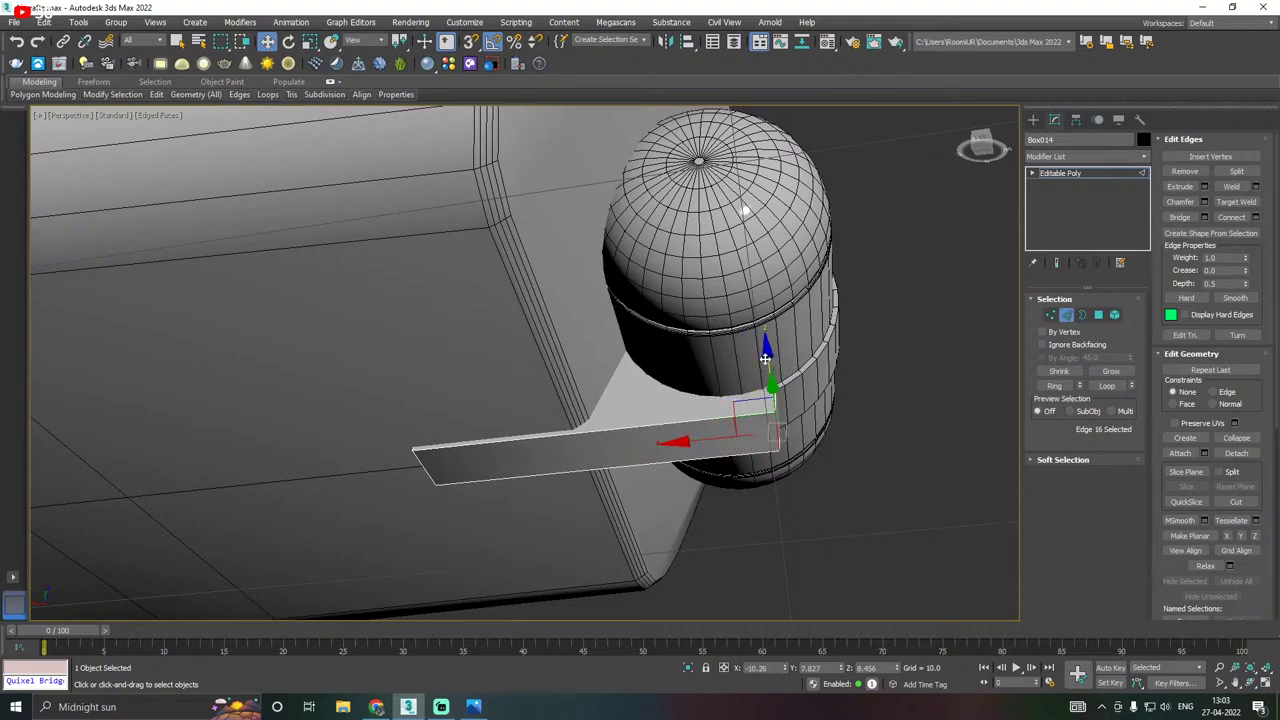
left_click_drag(766, 361, 765, 334)
key("ctrl+z")
key("ctrl+z")
key("ctrl+z")
key("ctrl+z")
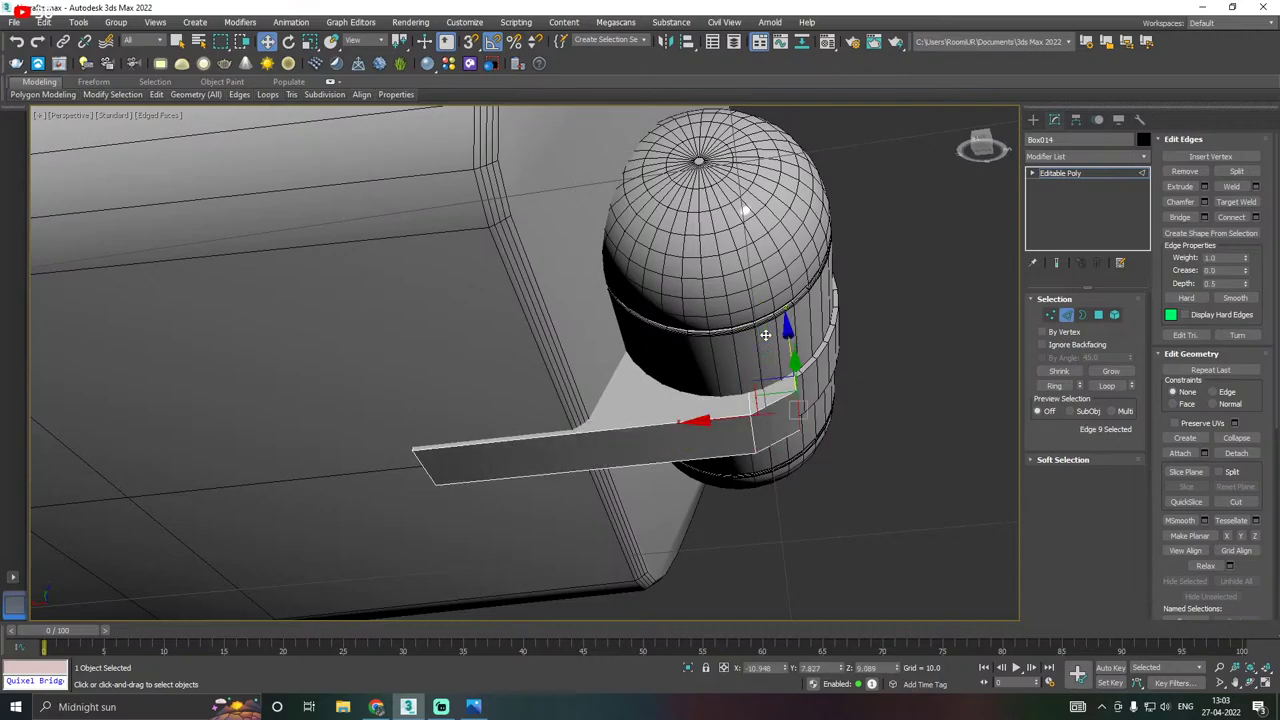
Scale the whole box to about 92% across its width and move it to about Y 6.71 to fit the capsule band.
middle_click_drag(767, 395, 738, 510, "alt")
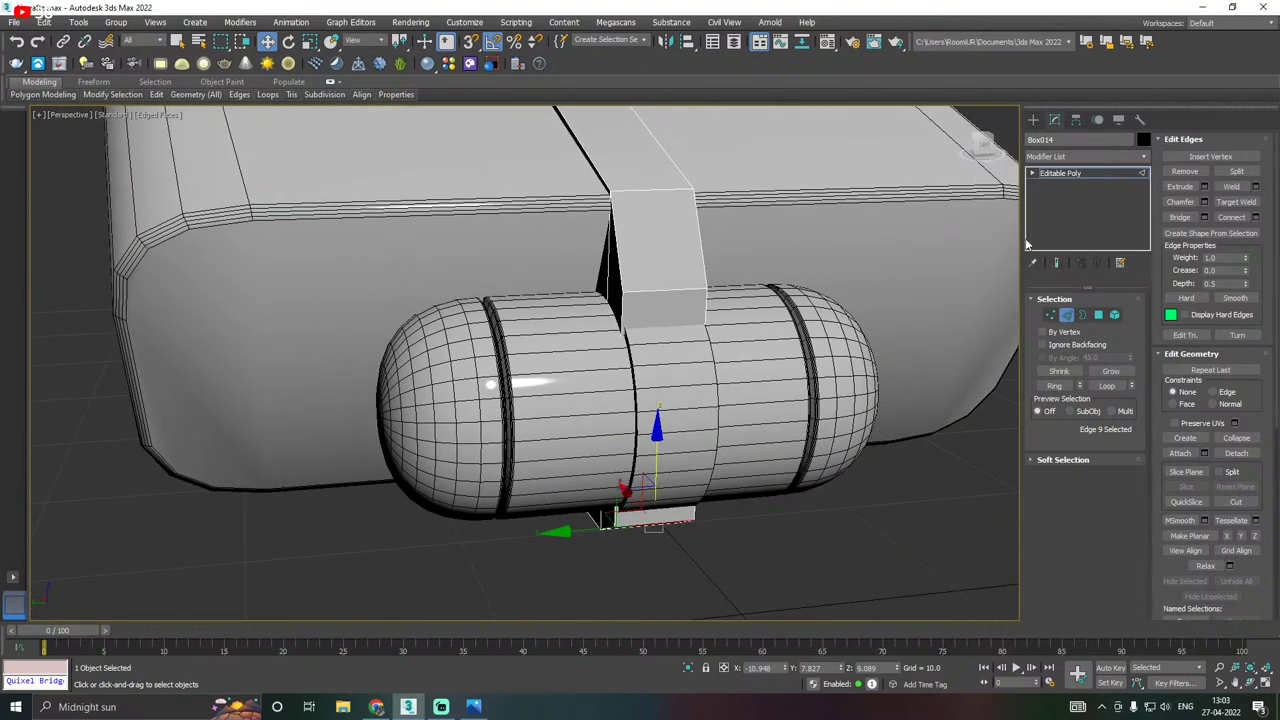
left_click(1075, 175)
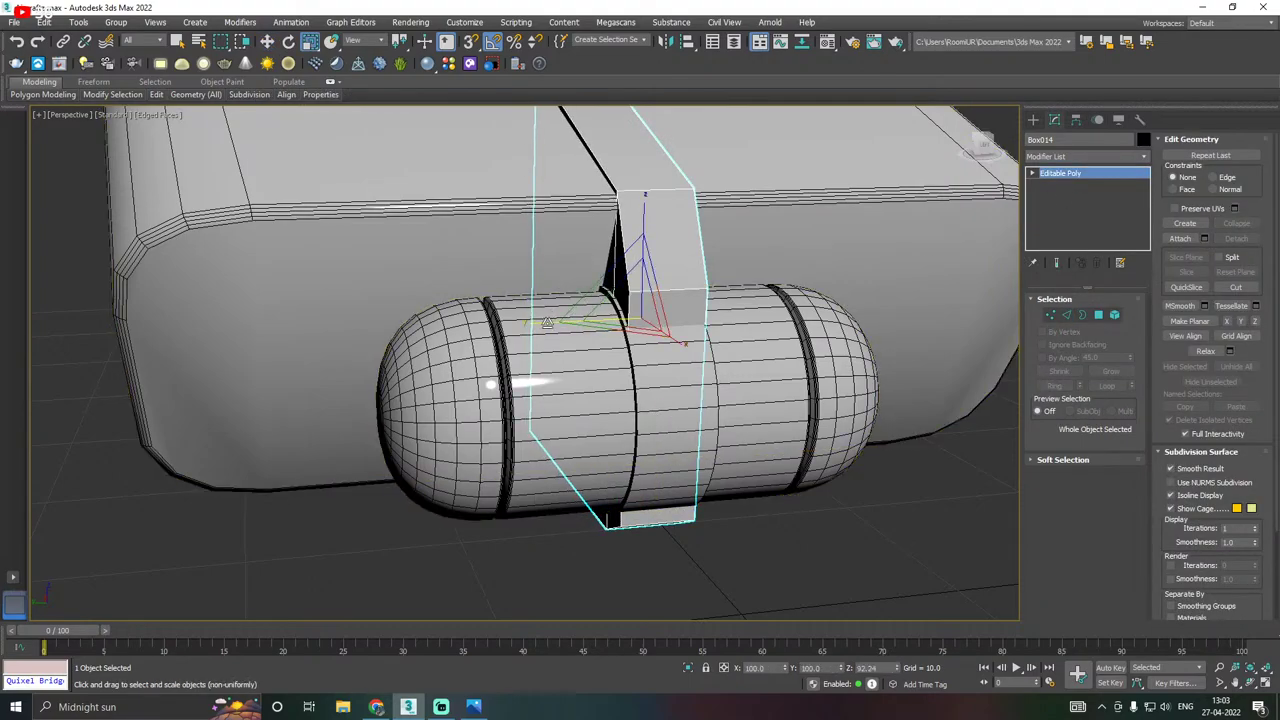
middle_click_drag(545, 322, 533, 318, "alt")
key("w")
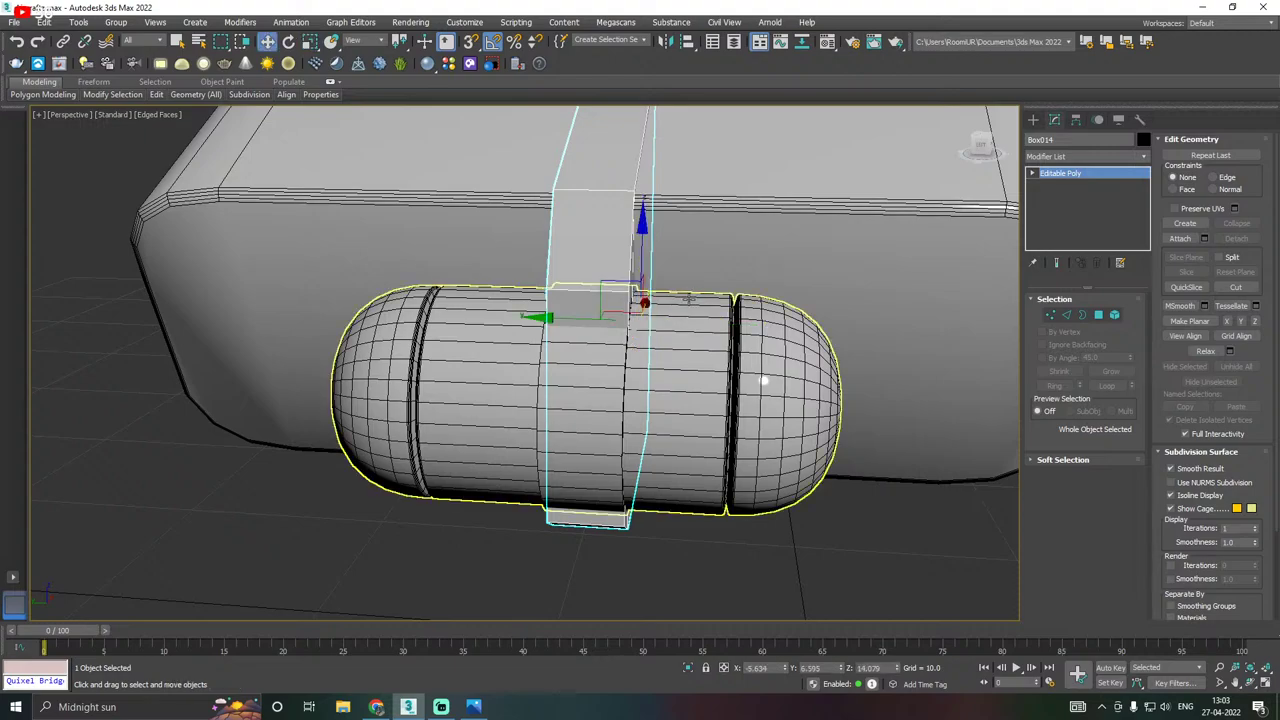
left_click_drag(558, 318, 552, 318)
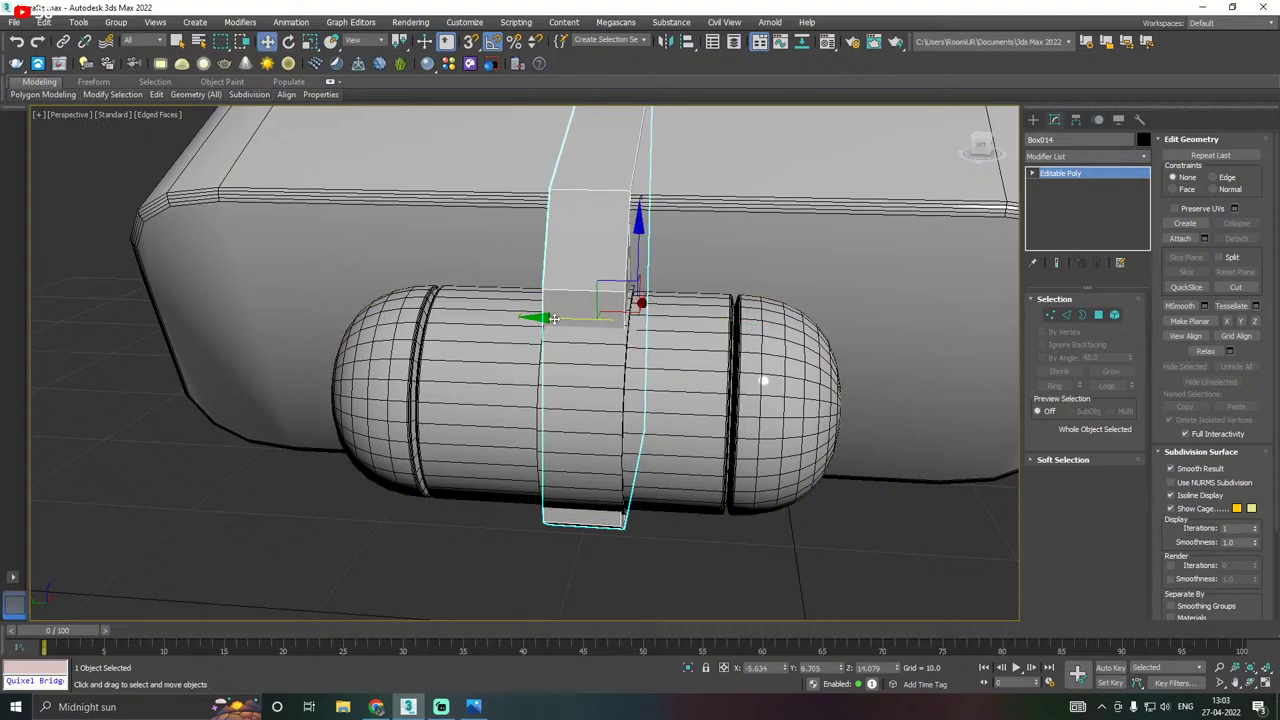
Select the box's six lower vertices and raise them to about Z 9.19, closer to the capsule's underside.
scroll(583, 348, "down", 3)
middle_click_drag(563, 347, 531, 318, "alt")
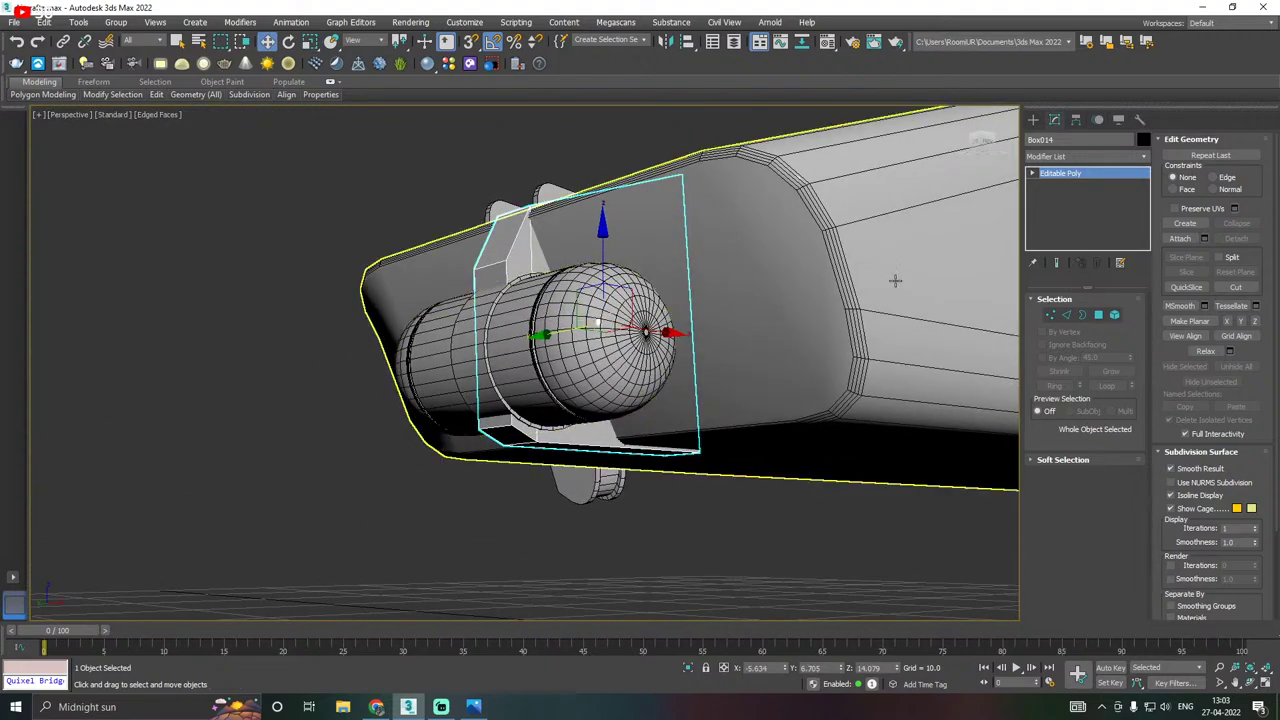
left_click(1050, 315)
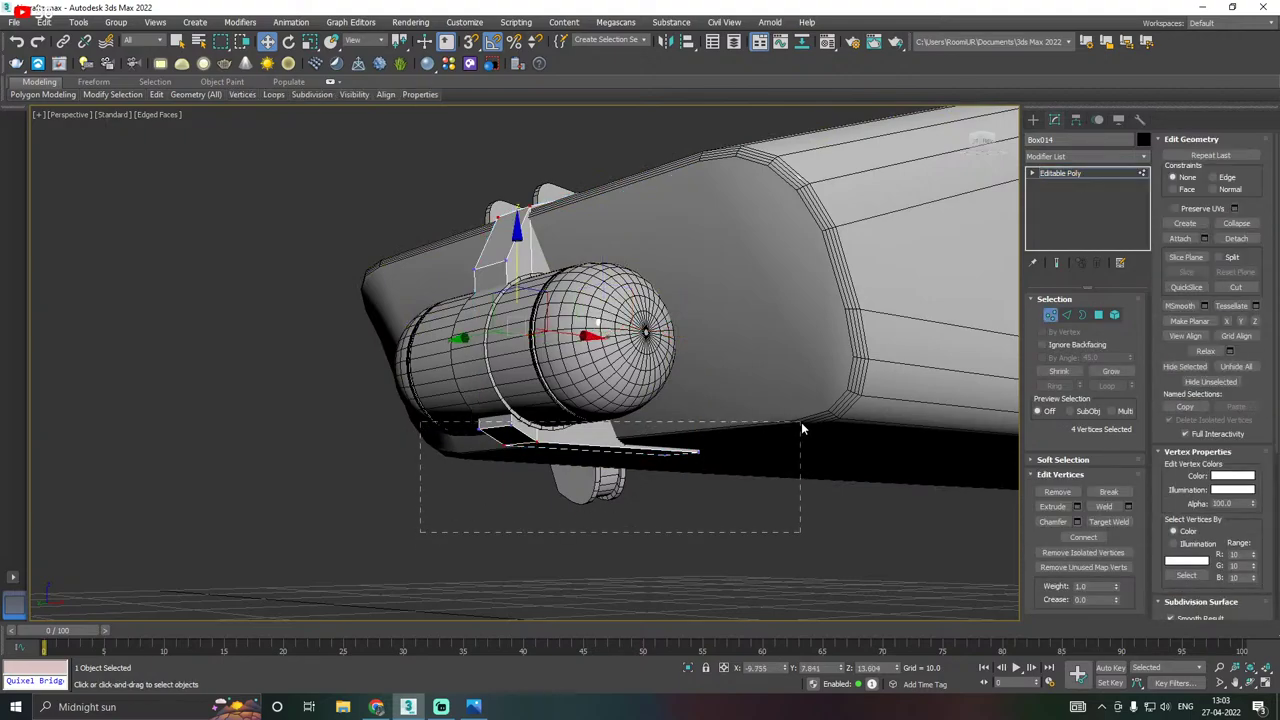
left_click_drag(800, 428, 797, 412)
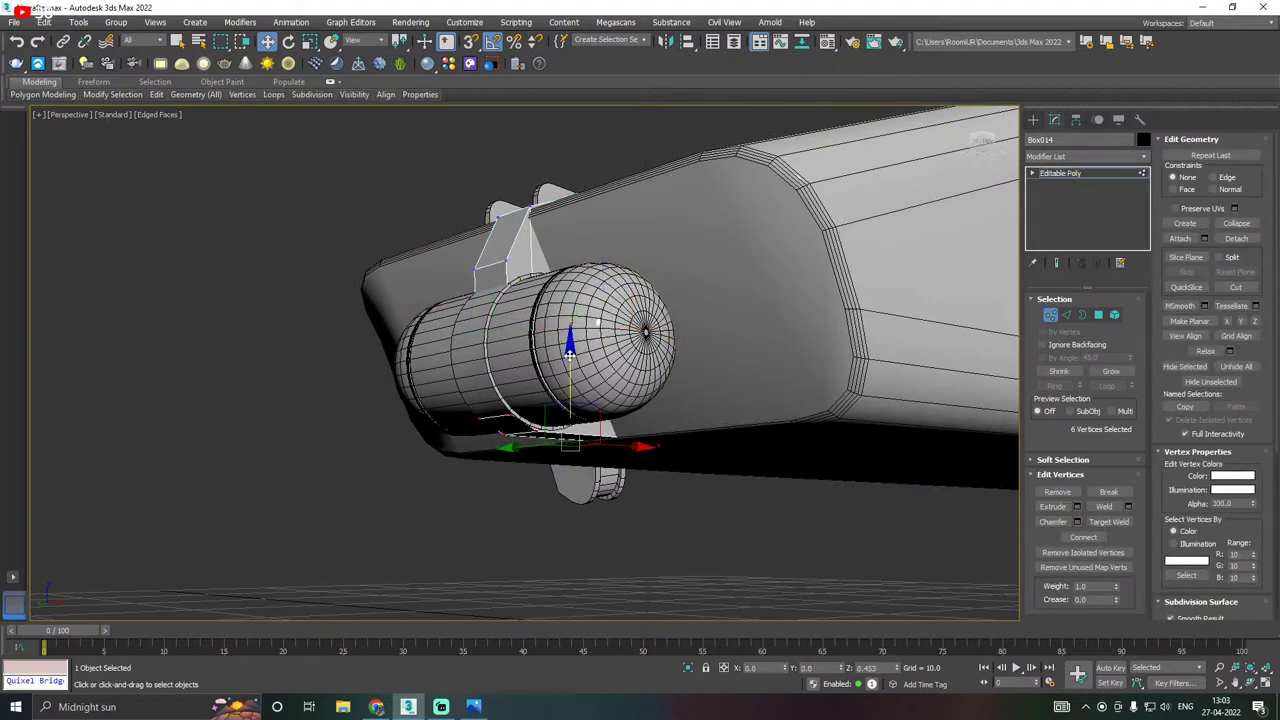
left_click_drag(568, 354, 569, 352)
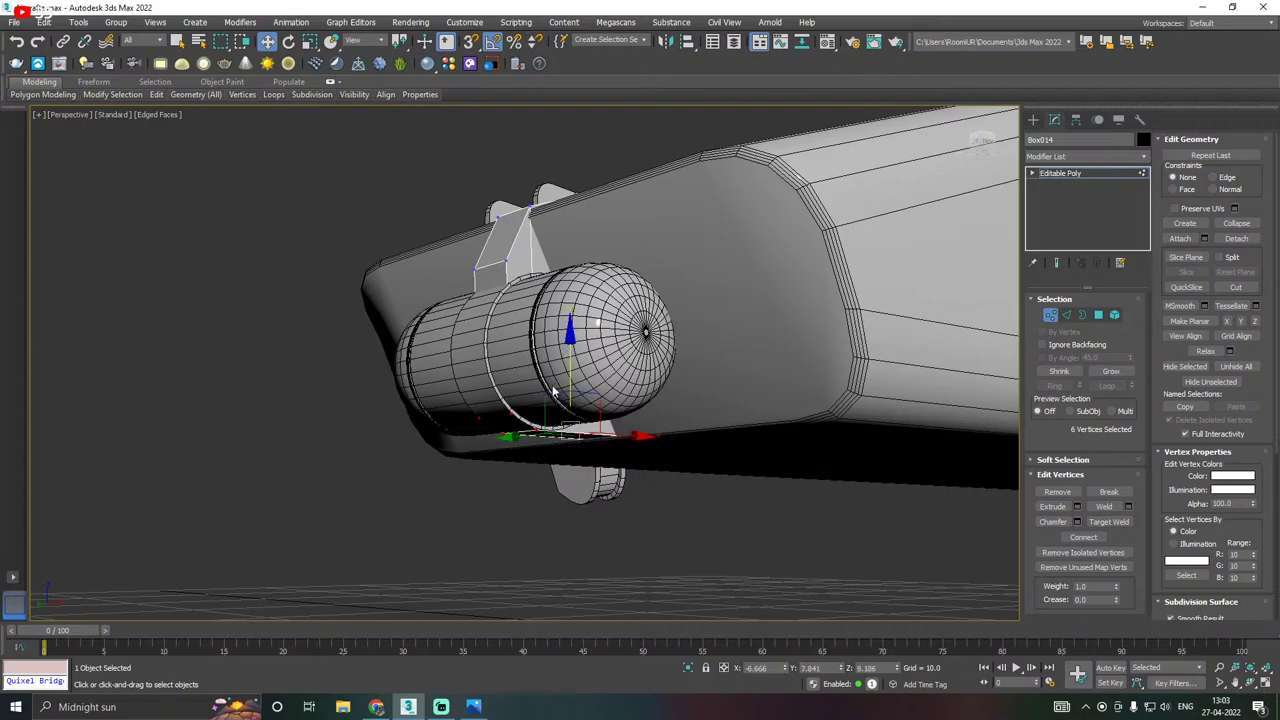
middle_click_drag(568, 354, 575, 388, "alt")
scroll(573, 388, "up", 4)
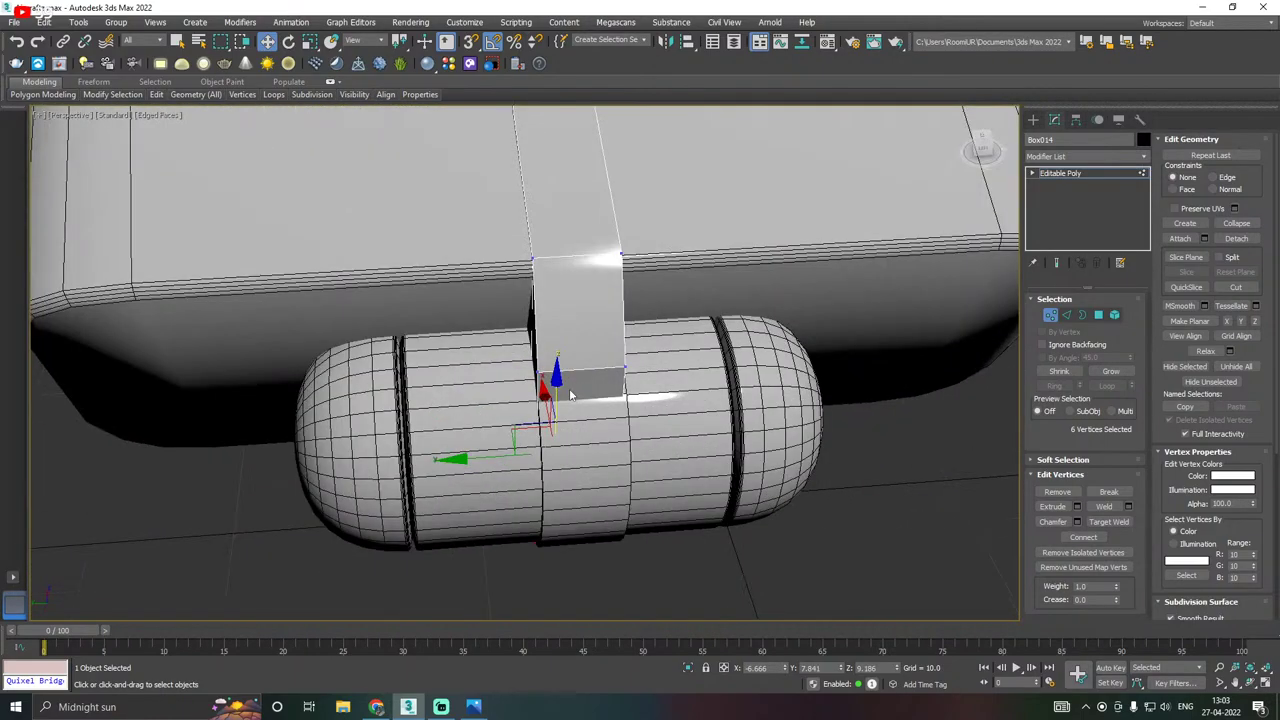
Leave the box's vertex editing, shift the whole box sideways to about Y 6.66 to line up with the capsule band, and deselect it.
left_click(1062, 175)
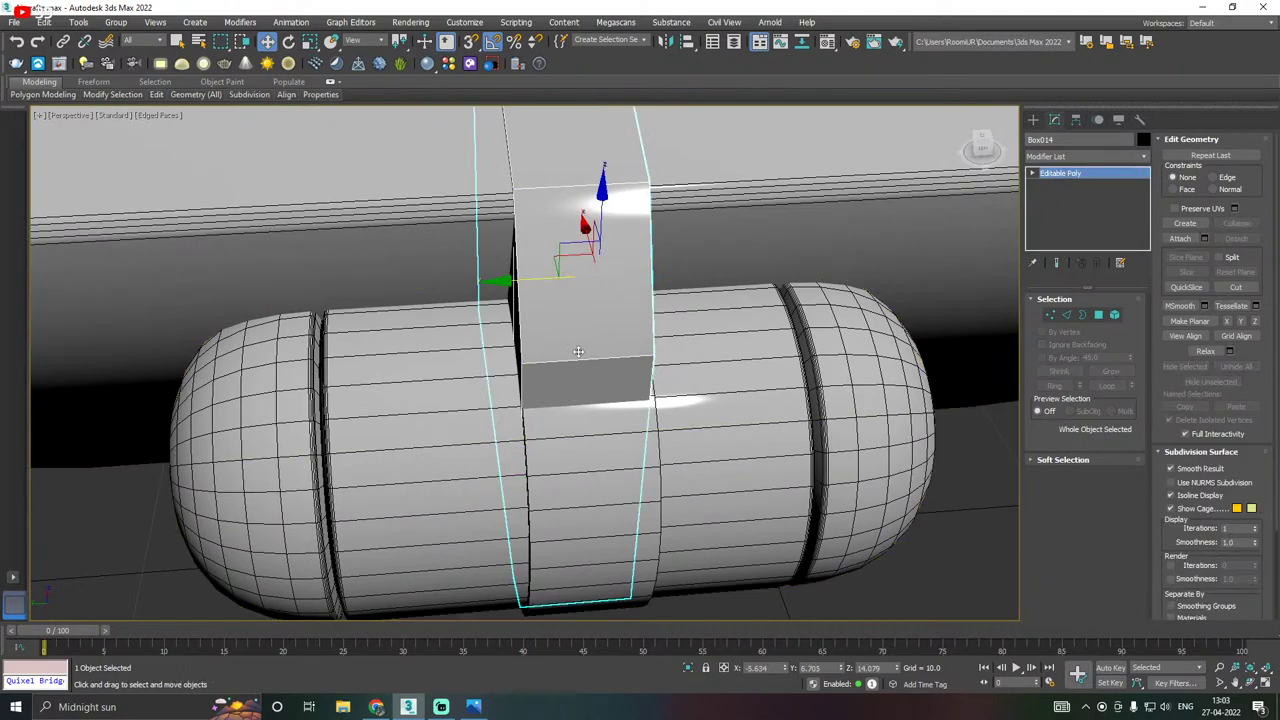
left_click(518, 281)
left_click(525, 284)
left_click_drag(520, 280, 522, 279)
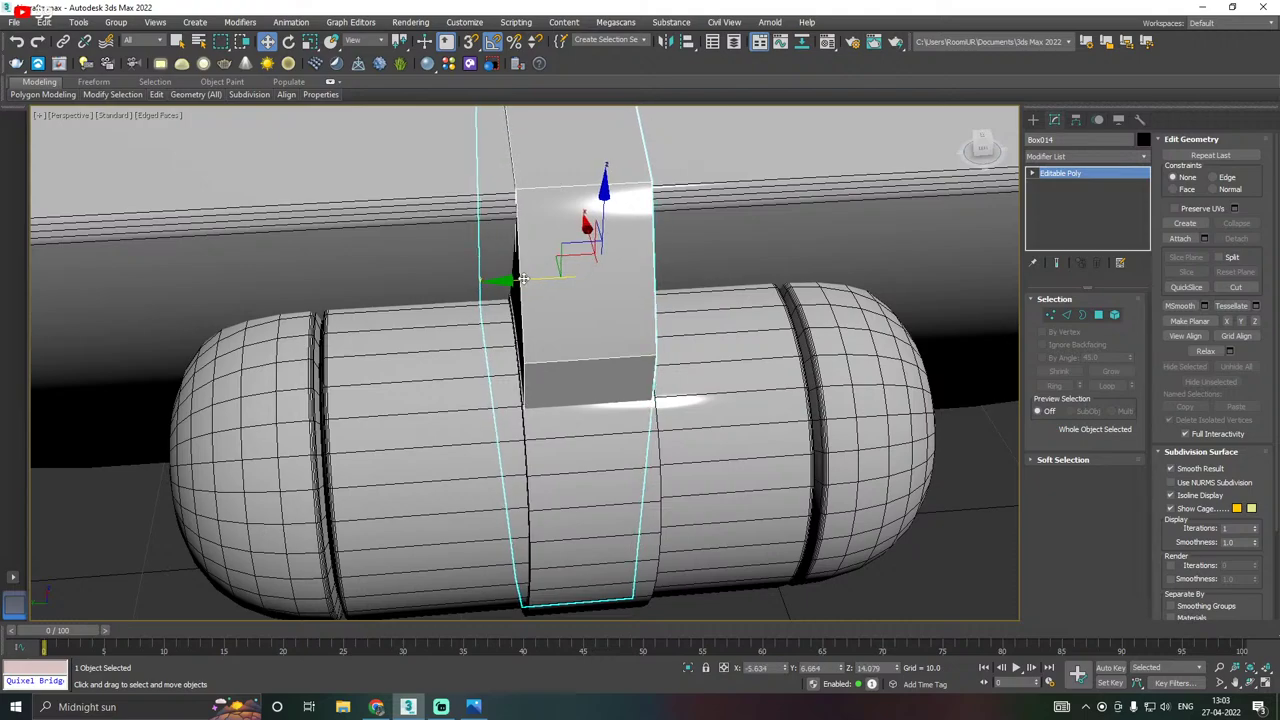
scroll(522, 280, "down", 5)
middle_click_drag(532, 324, 449, 322, "alt")
scroll(515, 333, "down", 3)
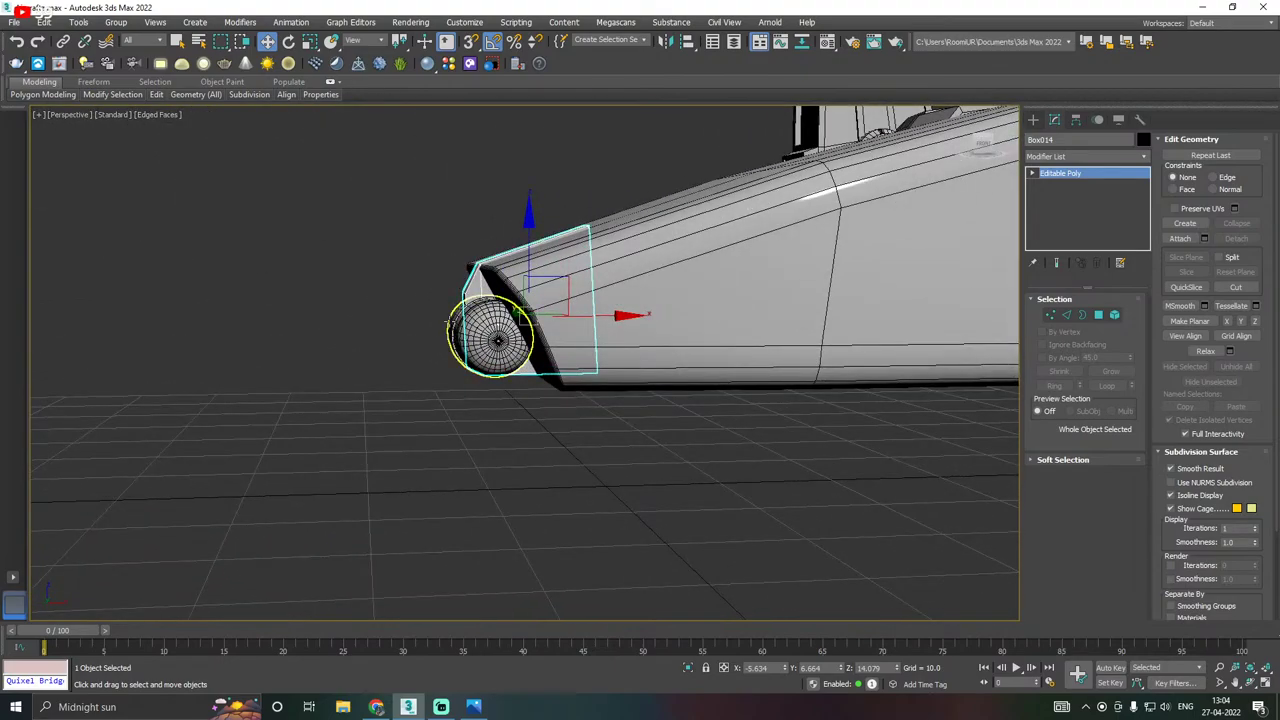
left_click(480, 460)
Select the hull and insert an edge loop around it with Swift Loop, just behind the bracket's inner end.
middle_click_drag(546, 437, 577, 471, "alt")
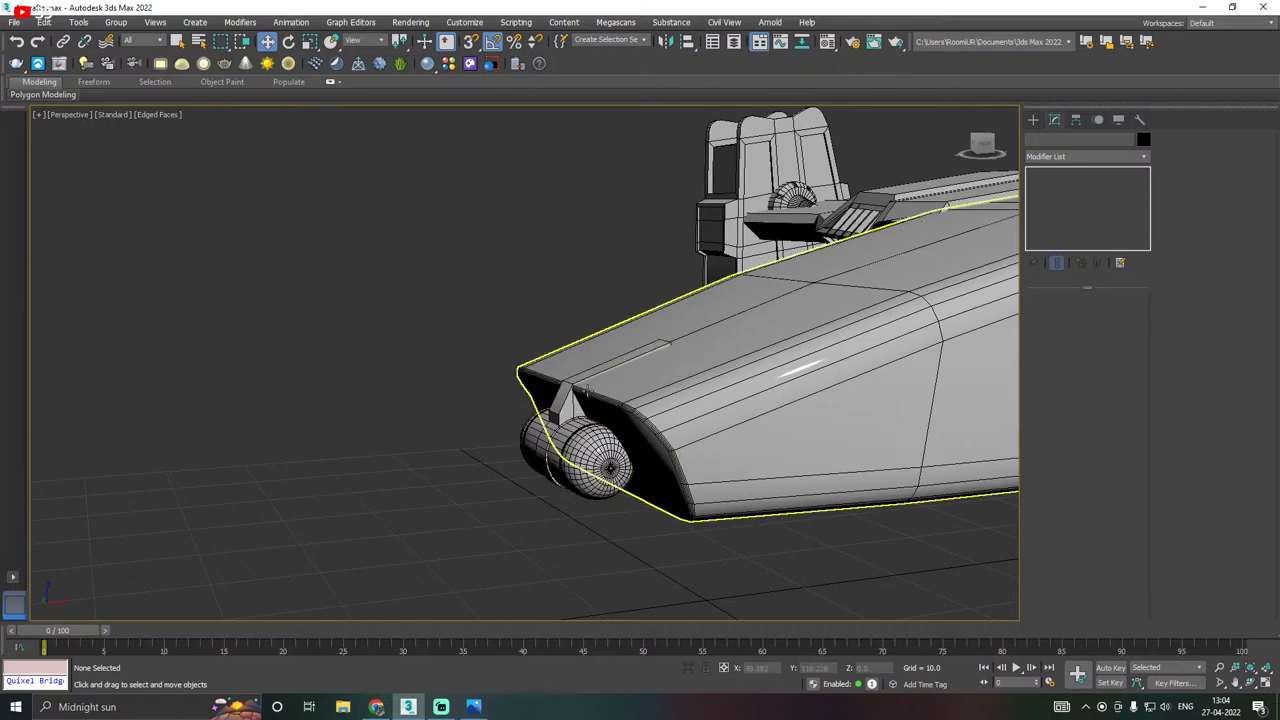
scroll(560, 400, "up", 2)
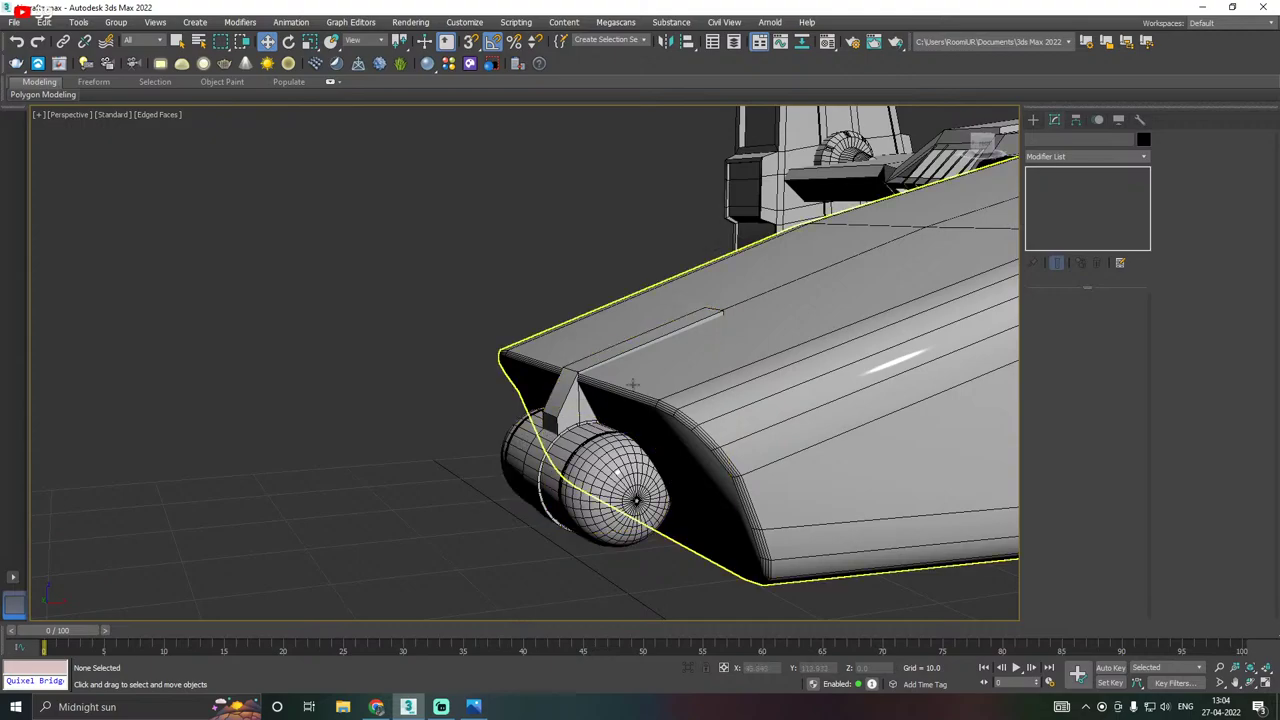
scroll(632, 374, "down", 5)
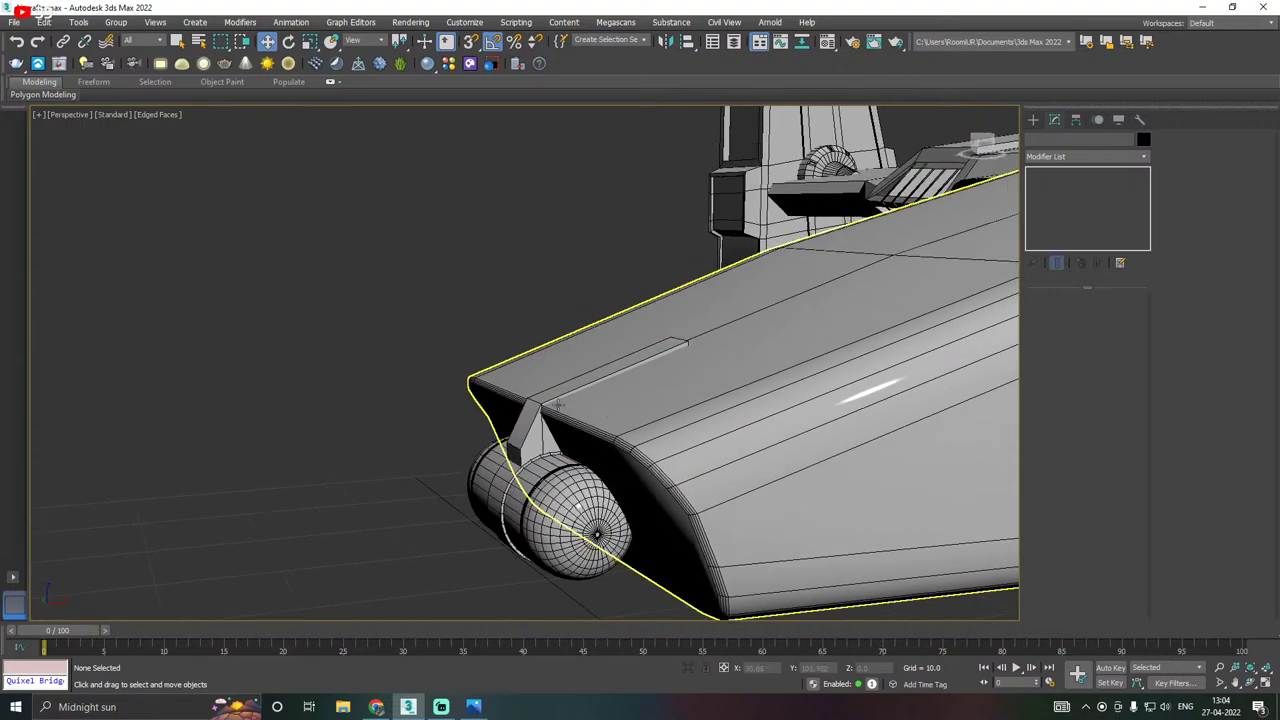
scroll(655, 395, "up", 2)
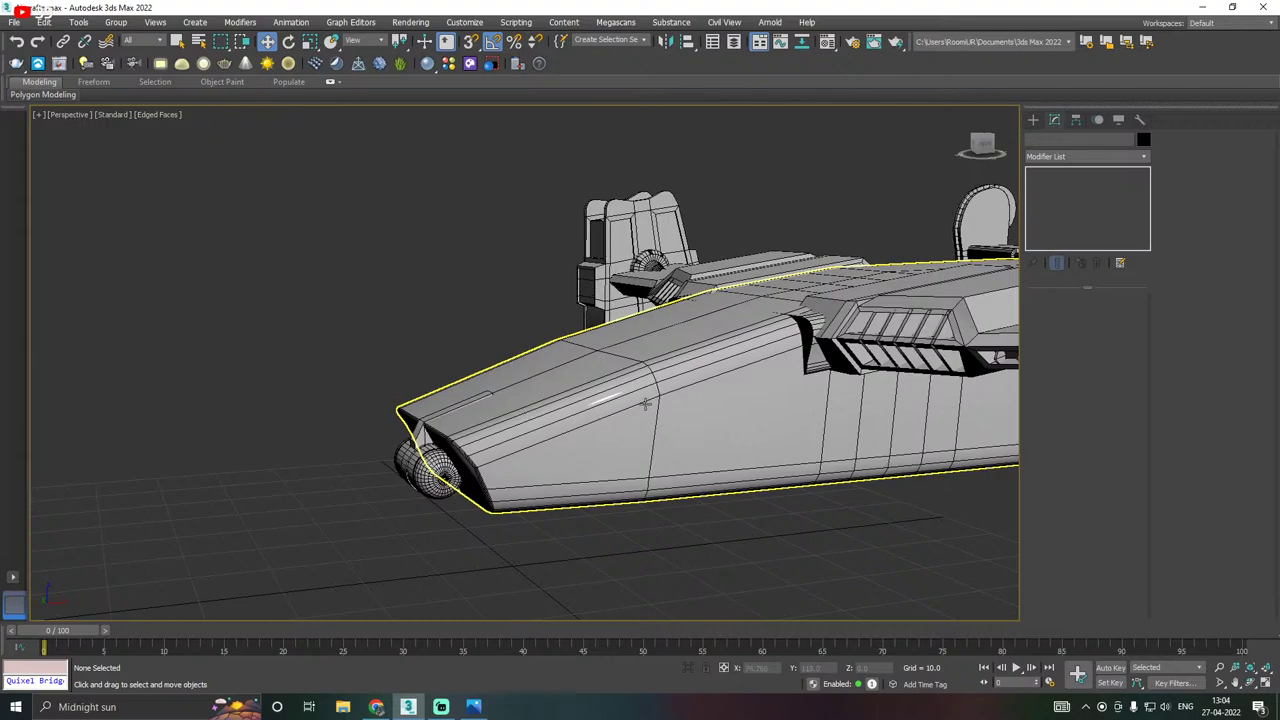
left_click(590, 408)
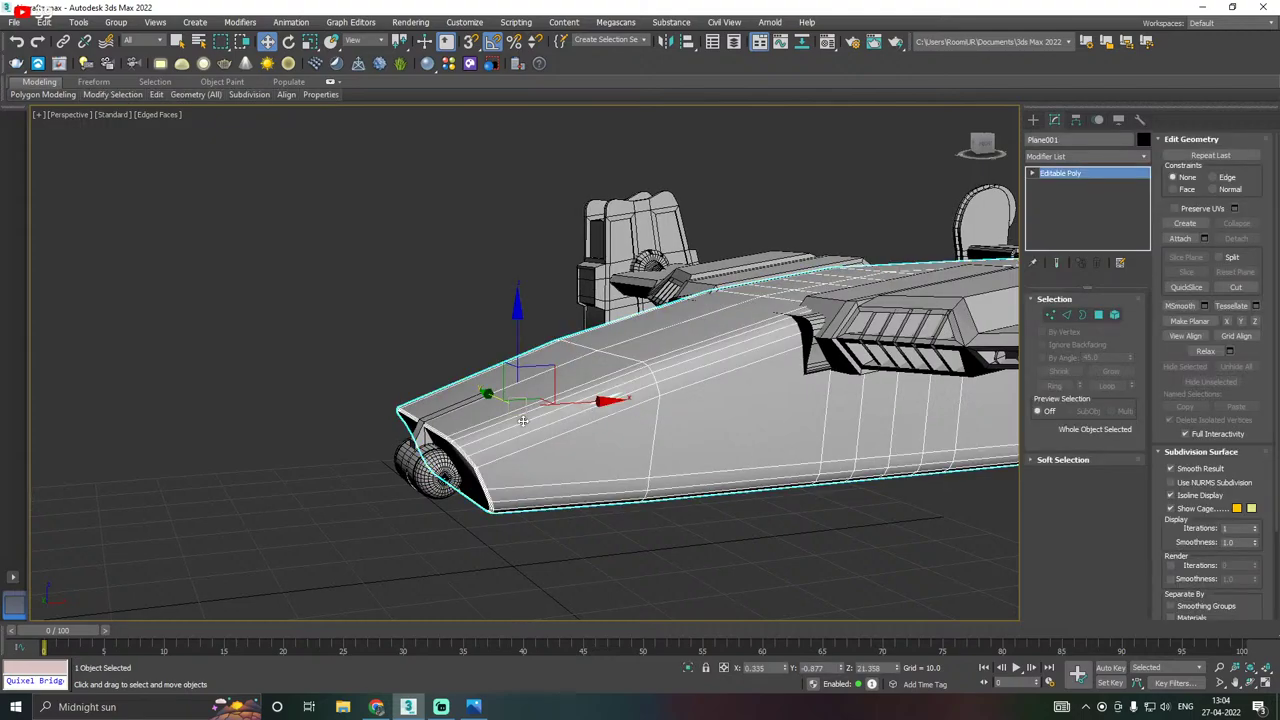
mouse_move(157, 98)
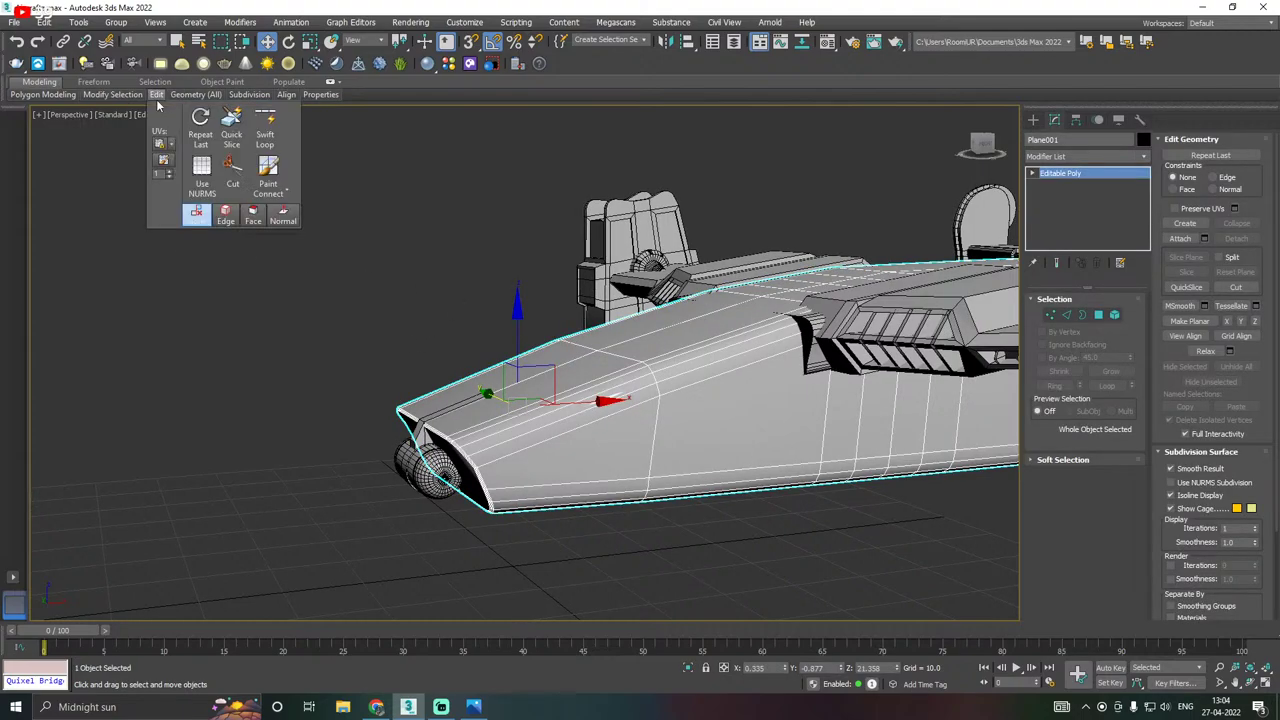
left_click(265, 130)
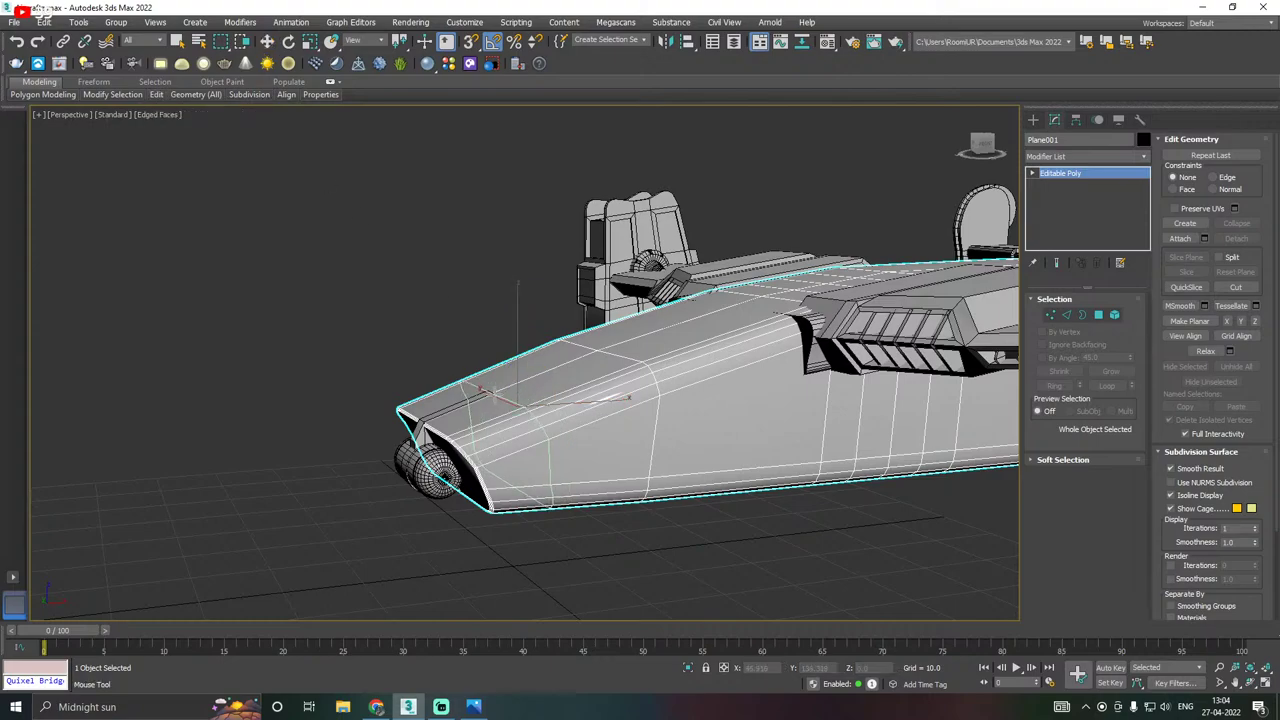
right_click(495, 395)
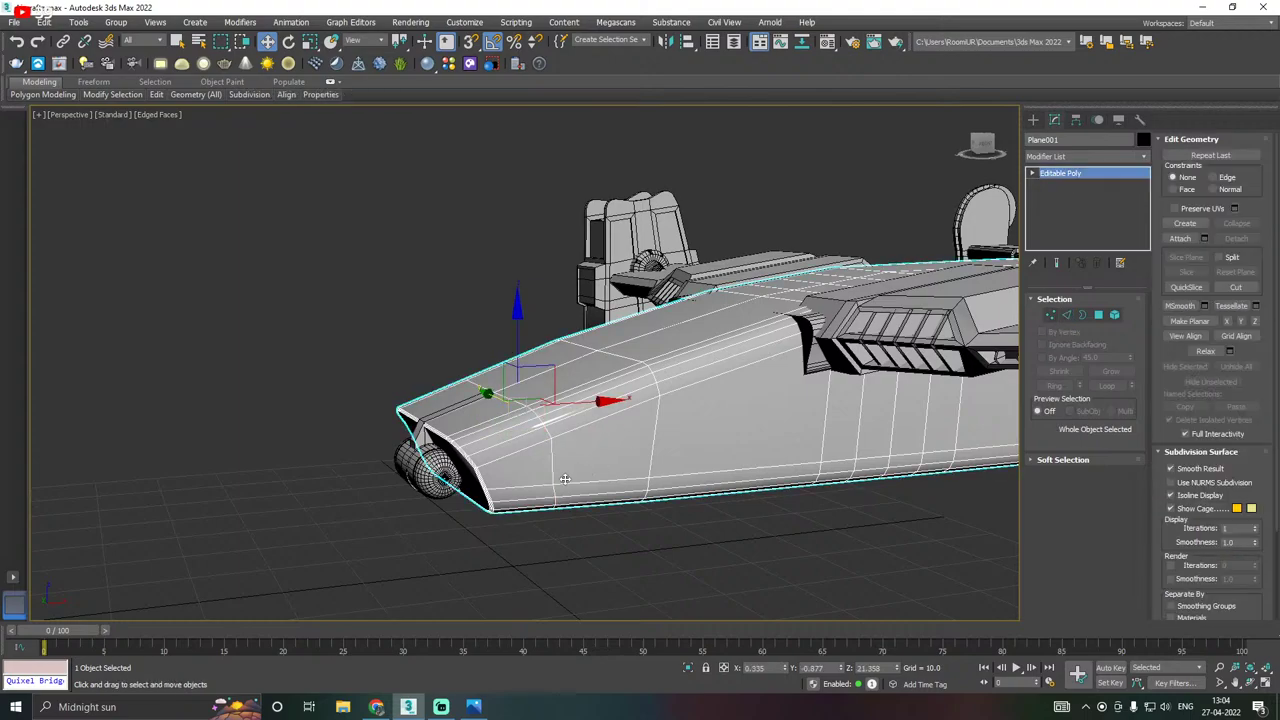
Select the inserted hull edge loop, try making it planar along X, and undo the change.
left_click(1066, 314)
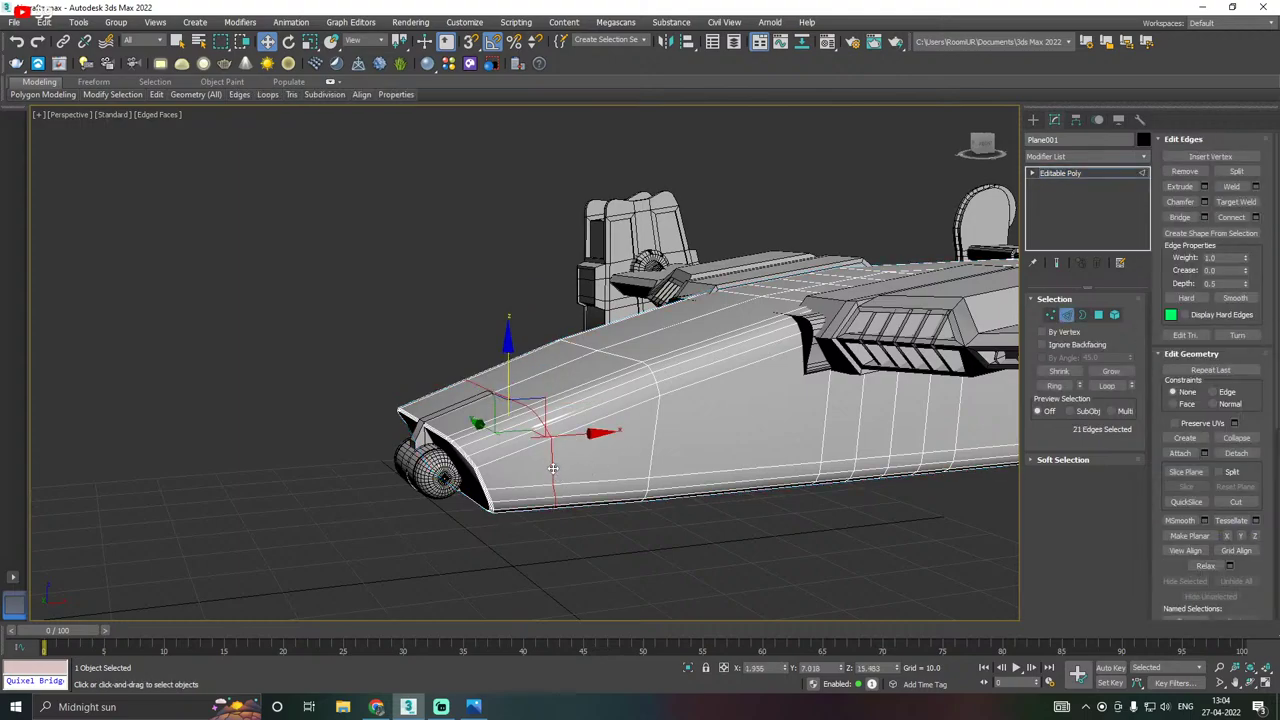
left_click(1229, 537)
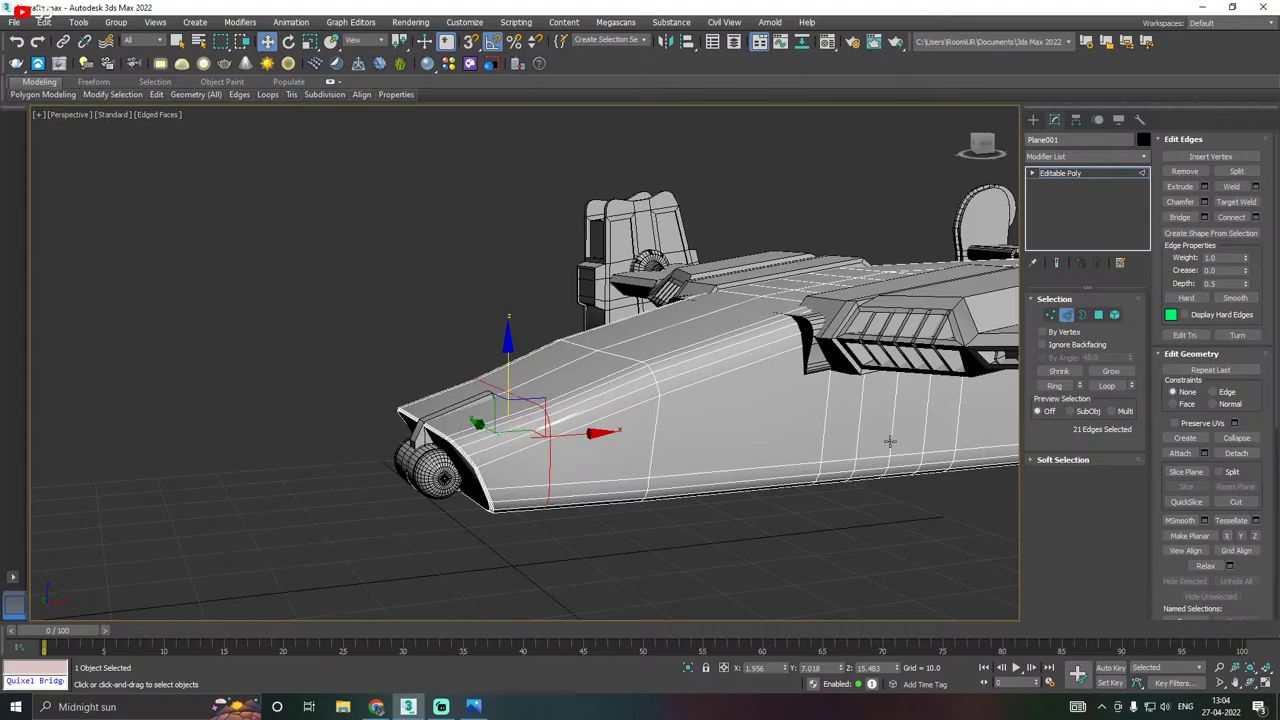
middle_click_drag(649, 443, 645, 452, "alt")
scroll(512, 455, "up", 2)
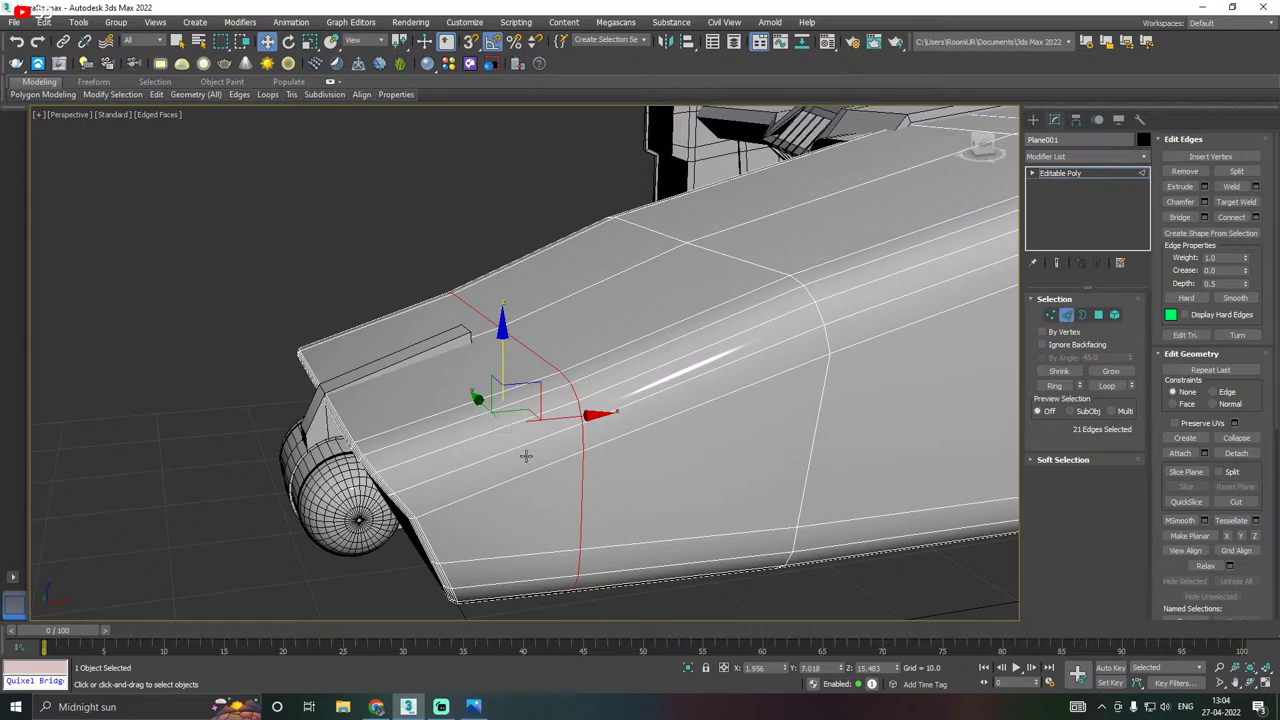
middle_click_drag(525, 456, 468, 415, "alt")
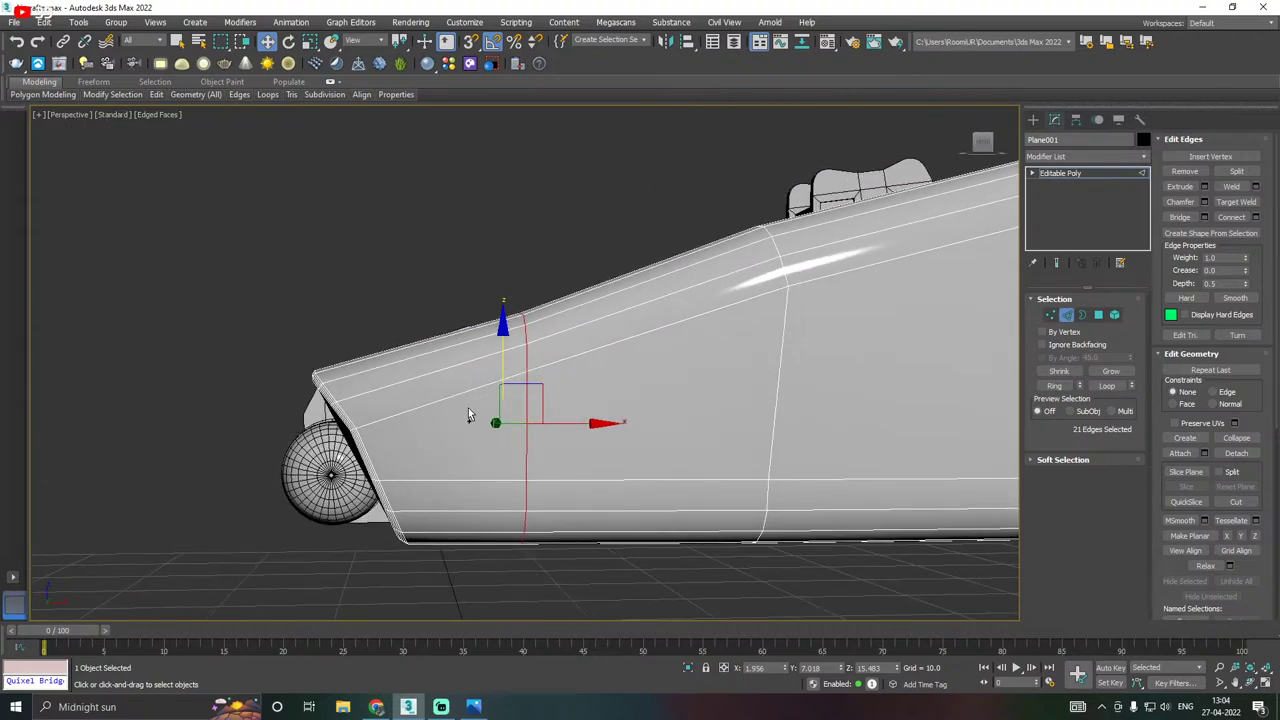
key("ctrl+z")
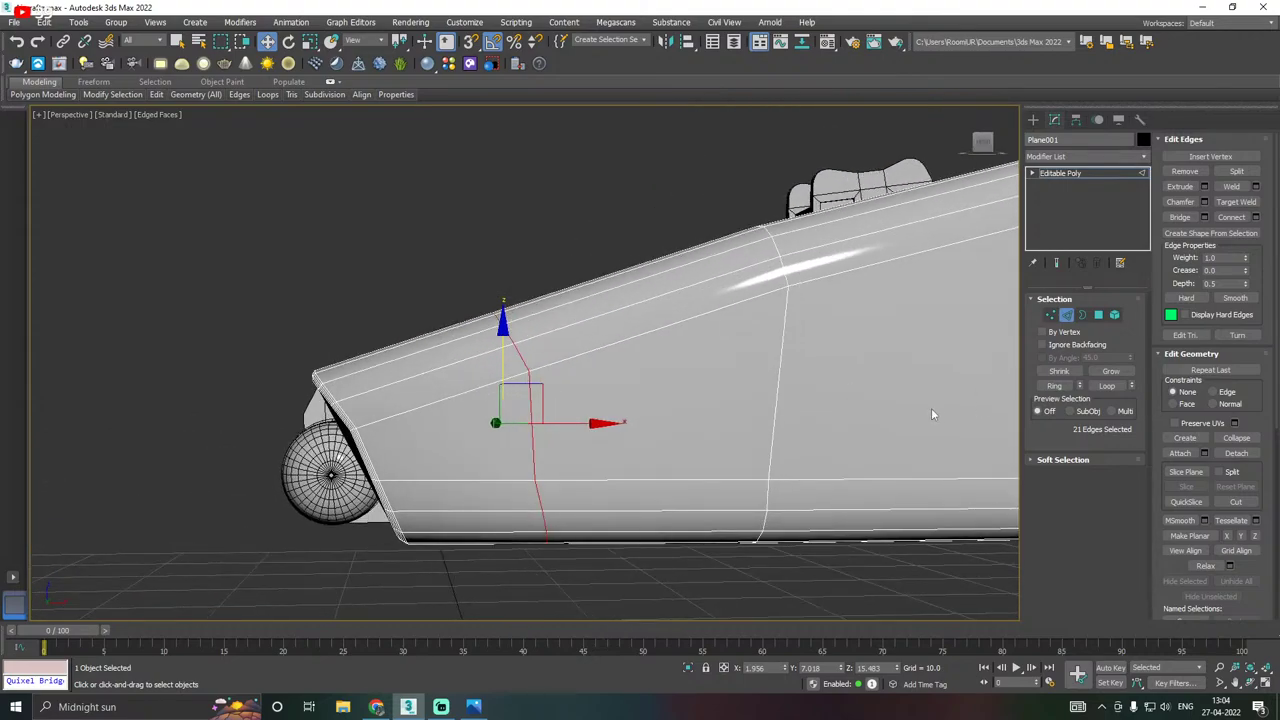
In the Front view, convert the hull loop's edge selection to vertices and set the movement constraint to Edge.
key("f")
middle_click_drag(756, 444, 608, 446)
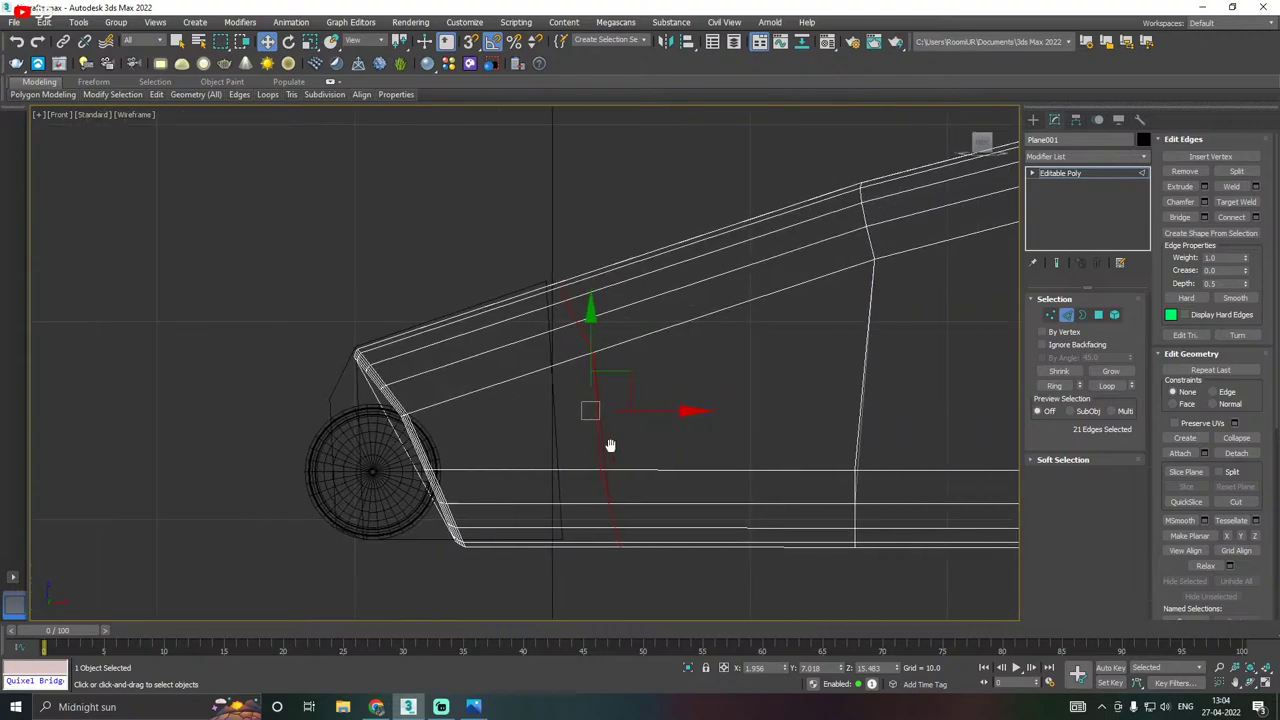
scroll(608, 446, "up", 2)
left_click(1050, 316, "ctrl")
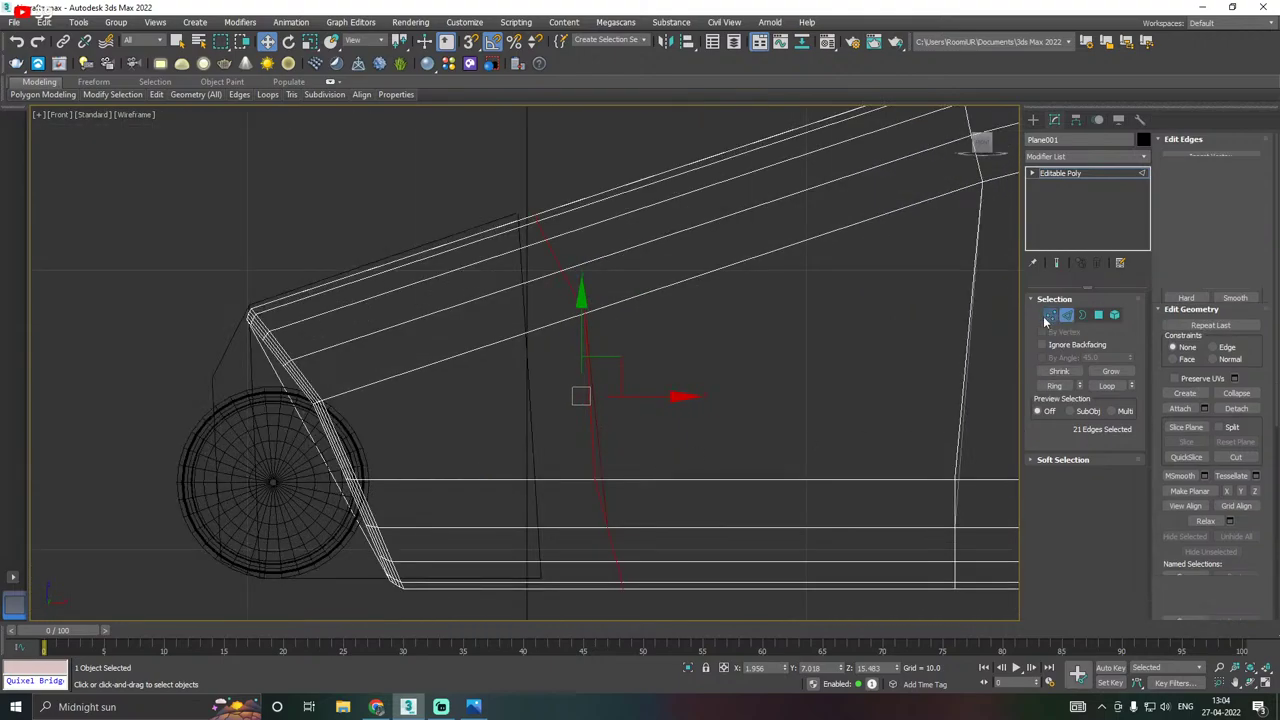
middle_click_drag(726, 530, 730, 490)
mouse_move(159, 97)
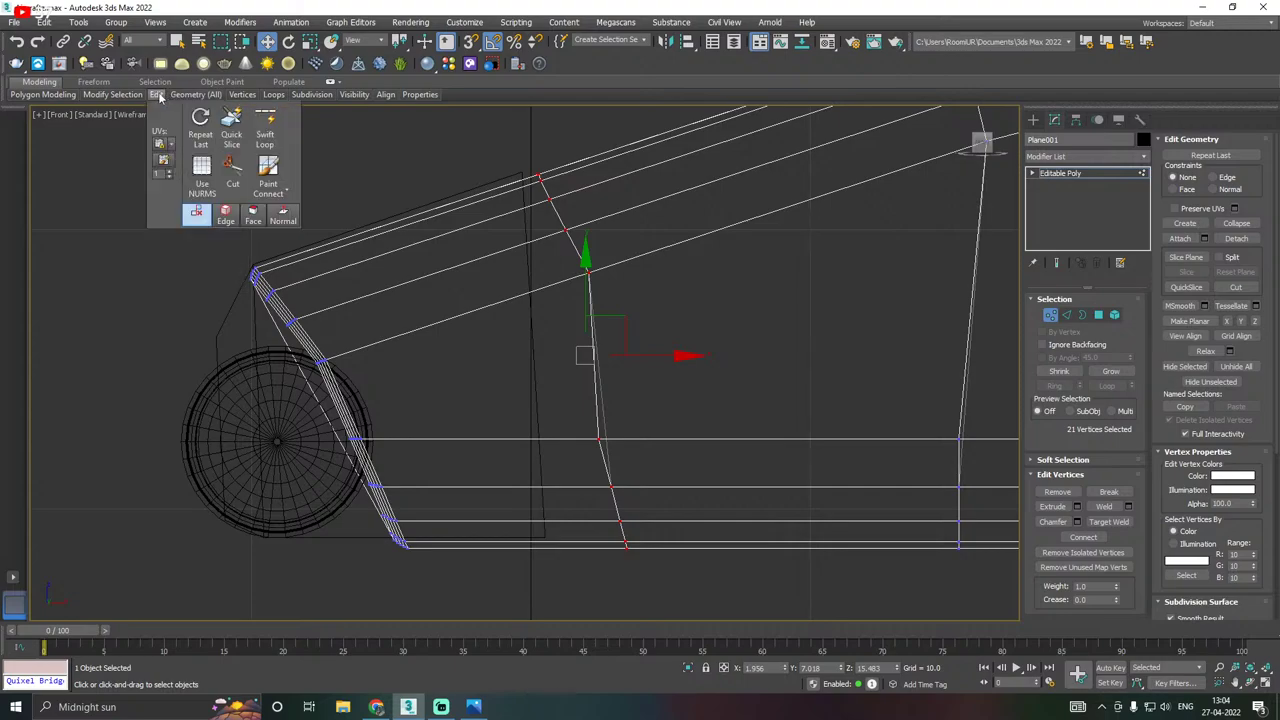
left_click(225, 213)
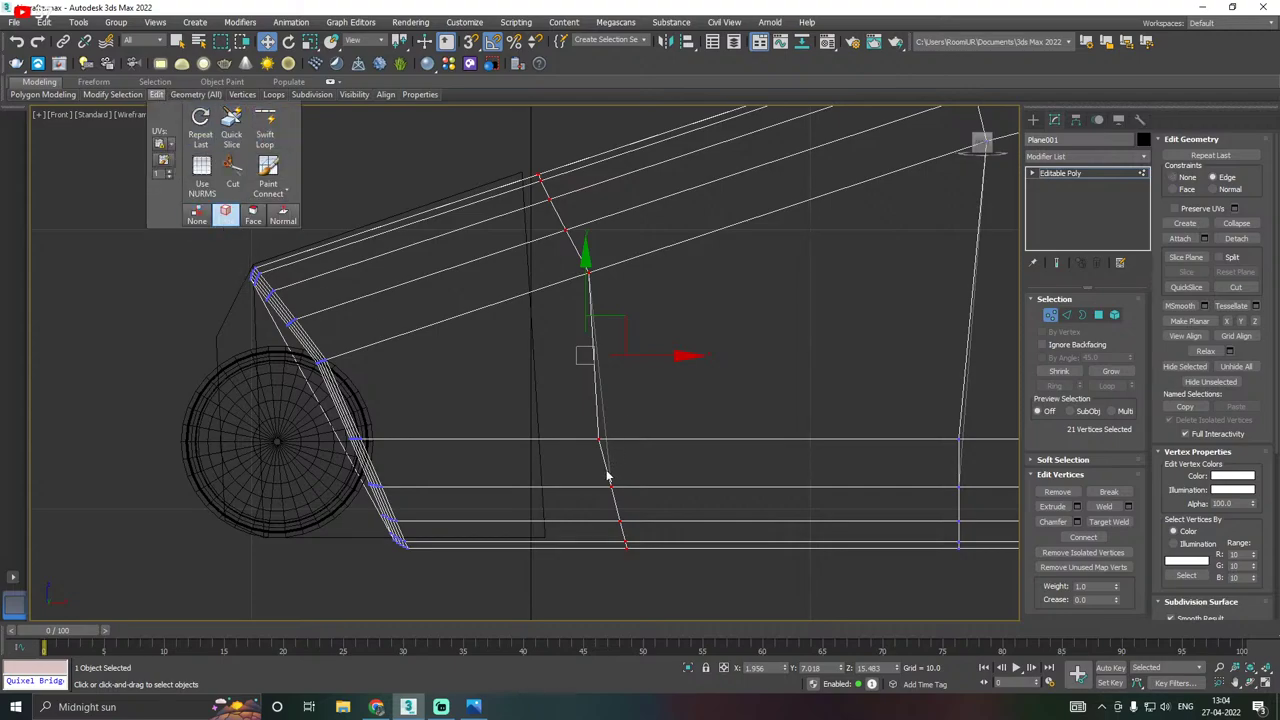
middle_click_drag(611, 481, 580, 449)
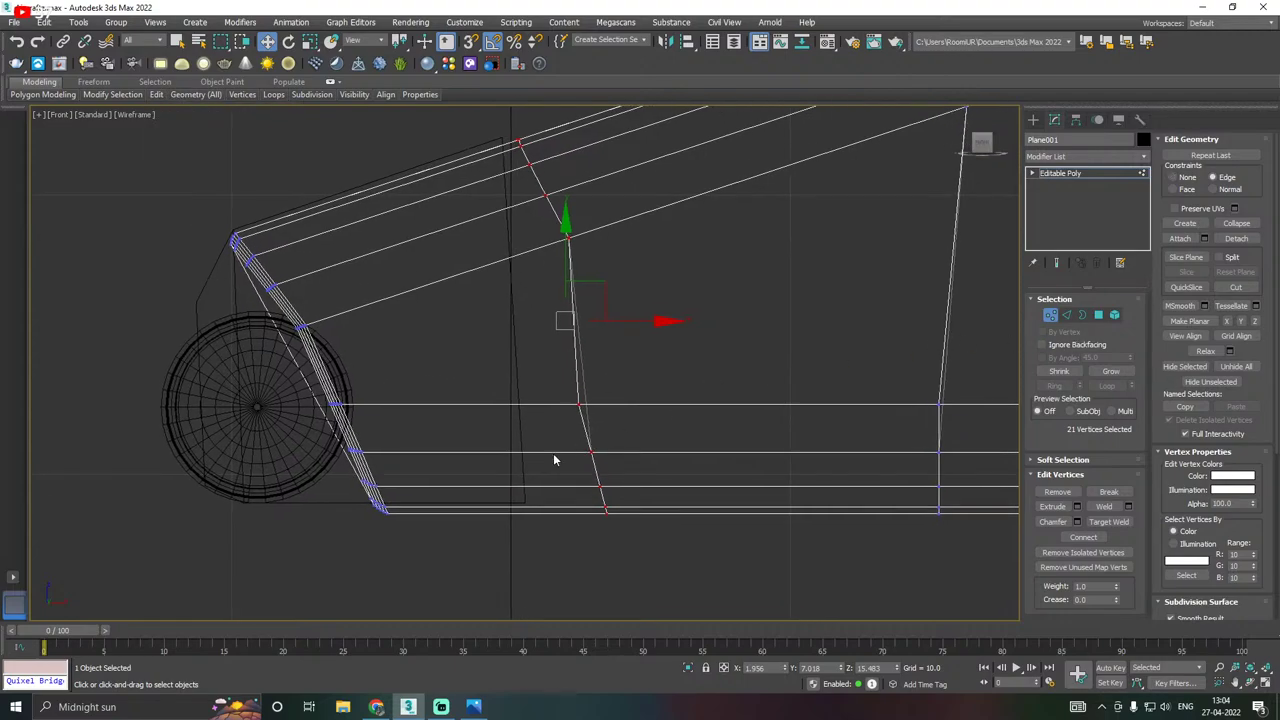
Slide the loop's lowest vertices along their hull edges to about X 2.29 to straighten its bottom part.
left_click(546, 548)
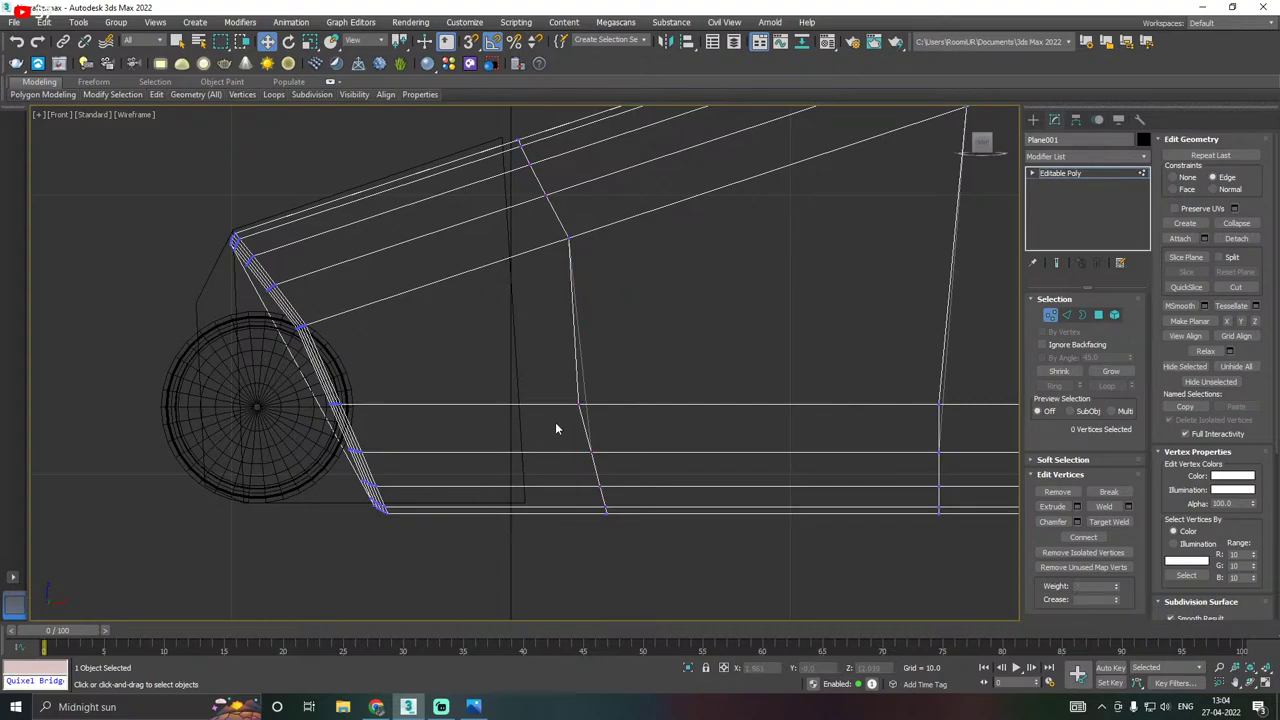
left_click_drag(665, 450, 655, 493)
left_click_drag(530, 546, 643, 505)
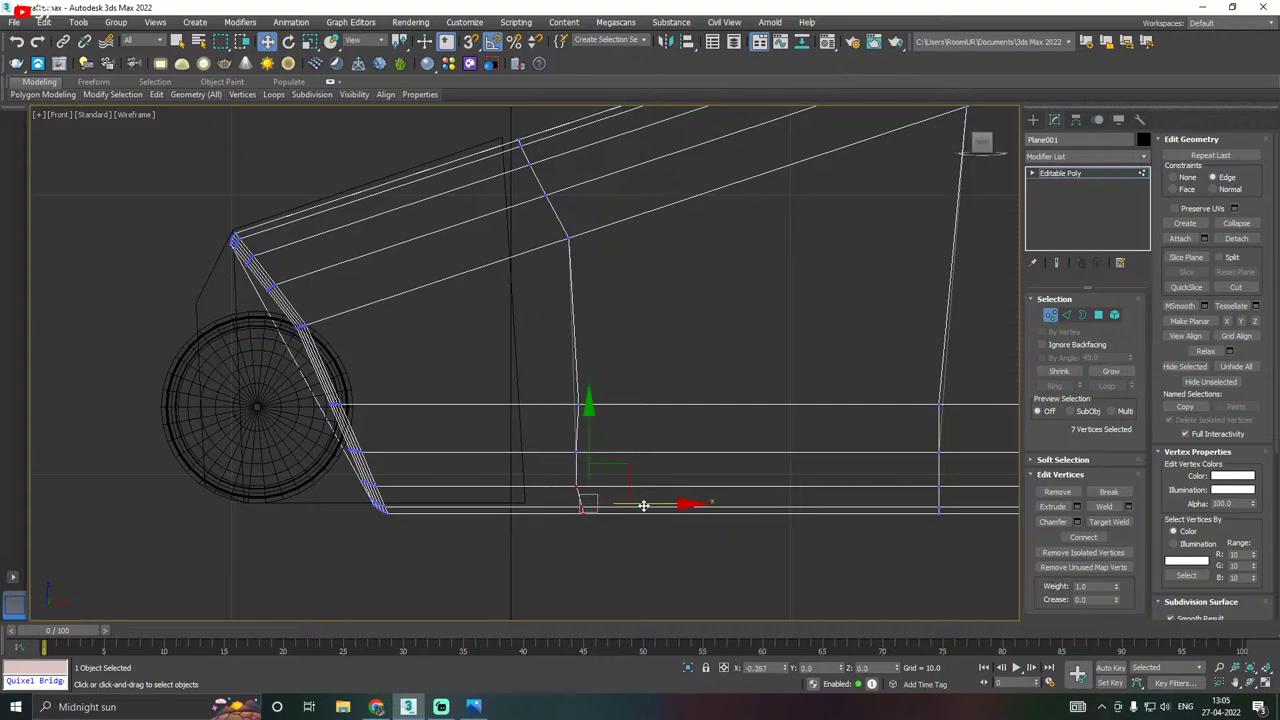
left_click_drag(521, 546, 622, 506)
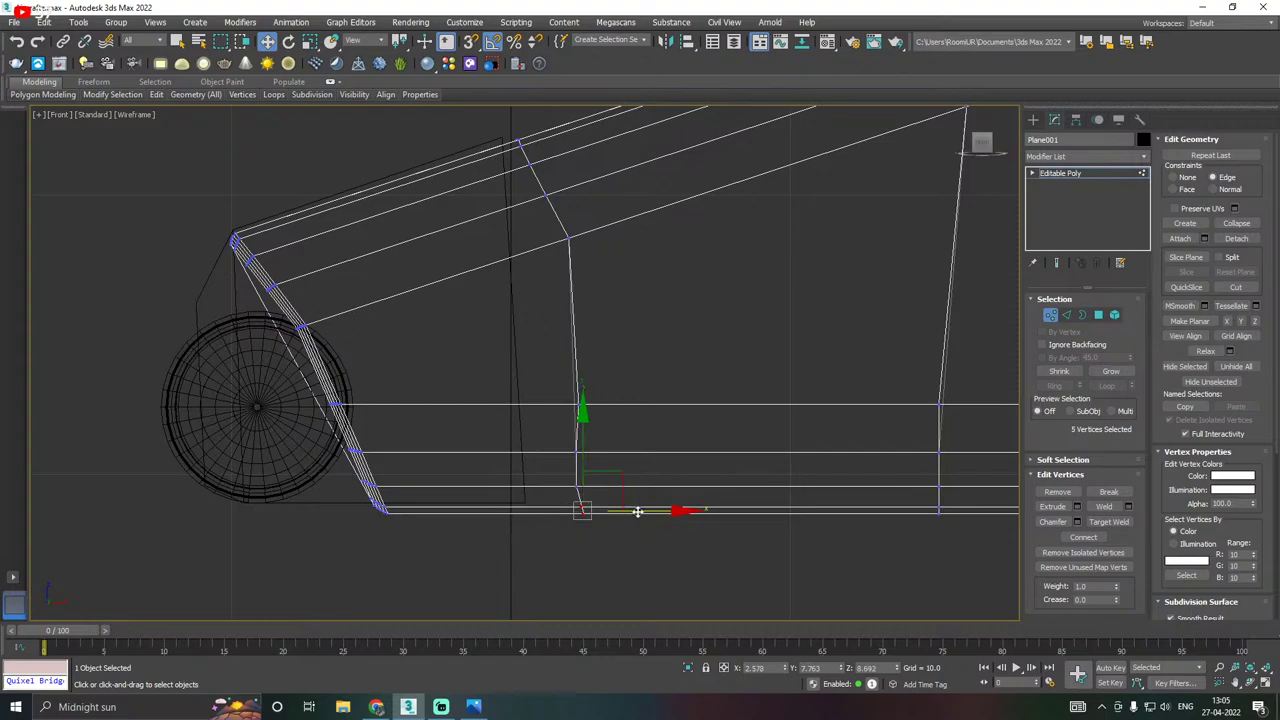
scroll(579, 512, "up", 5)
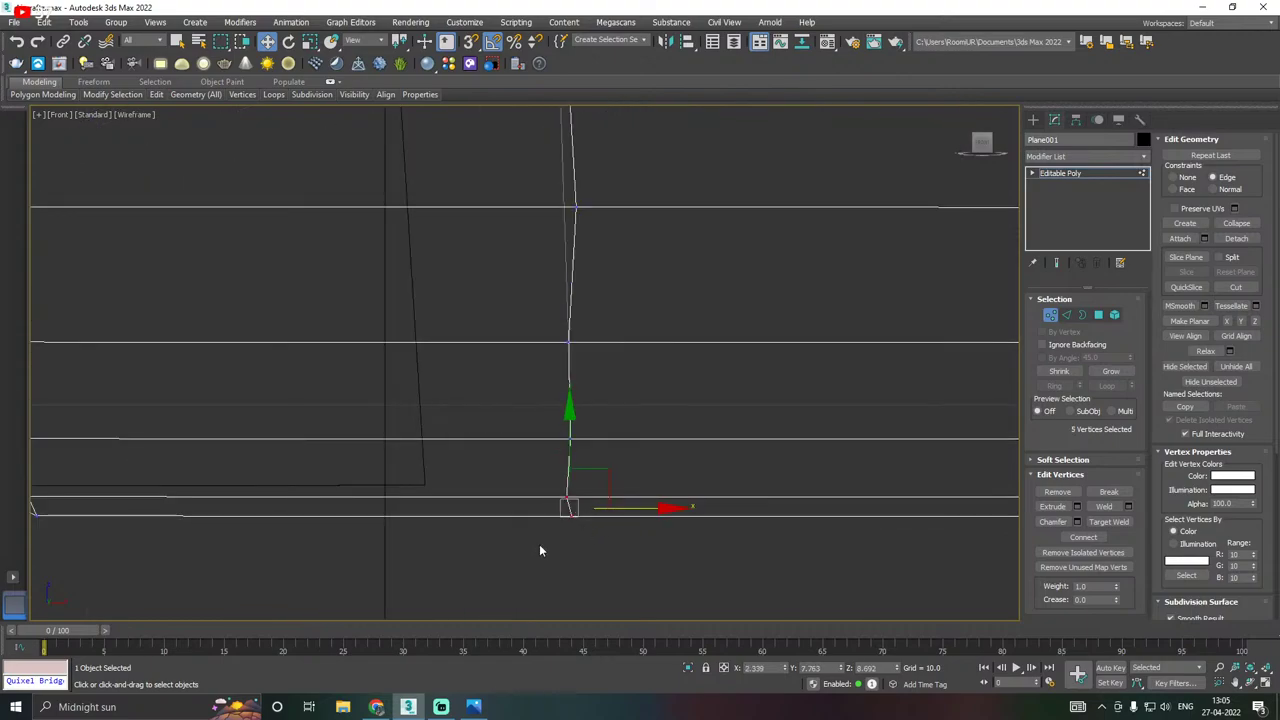
left_click_drag(604, 509, 605, 510)
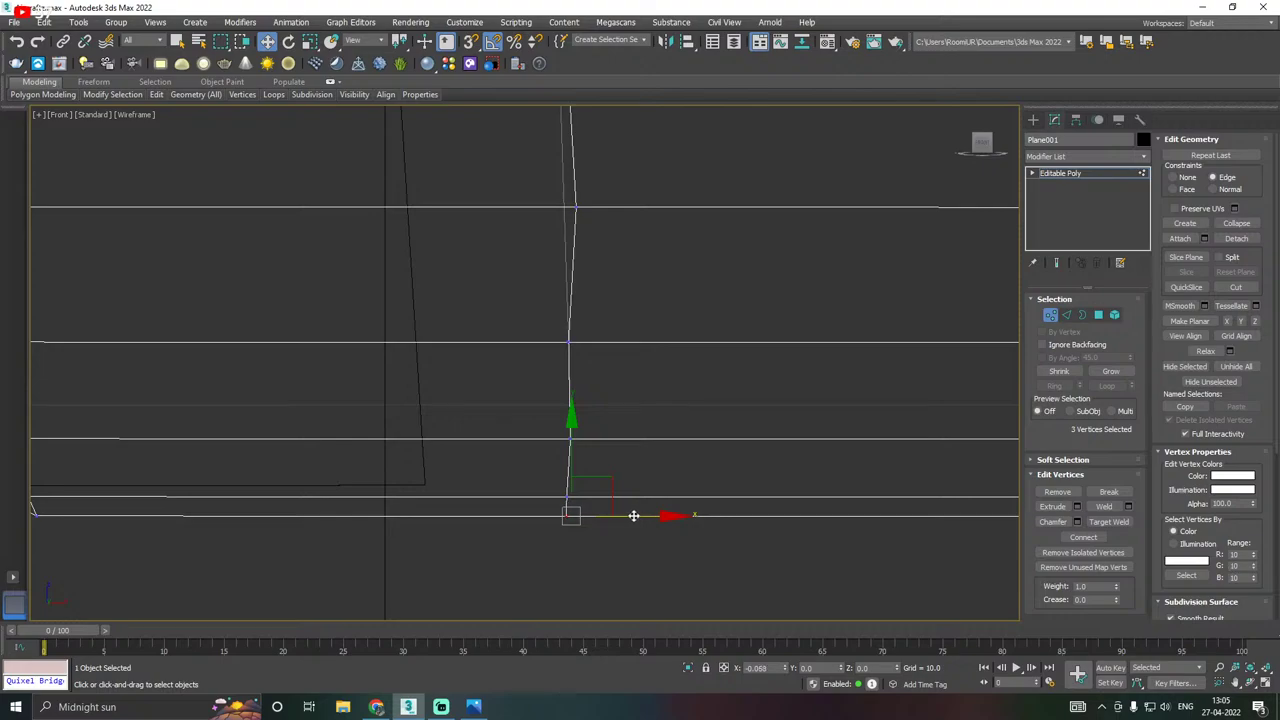
Slide the loop vertex at the bottom of the hull's flat side along its edge to about X 2.30.
scroll(632, 516, "down", 2)
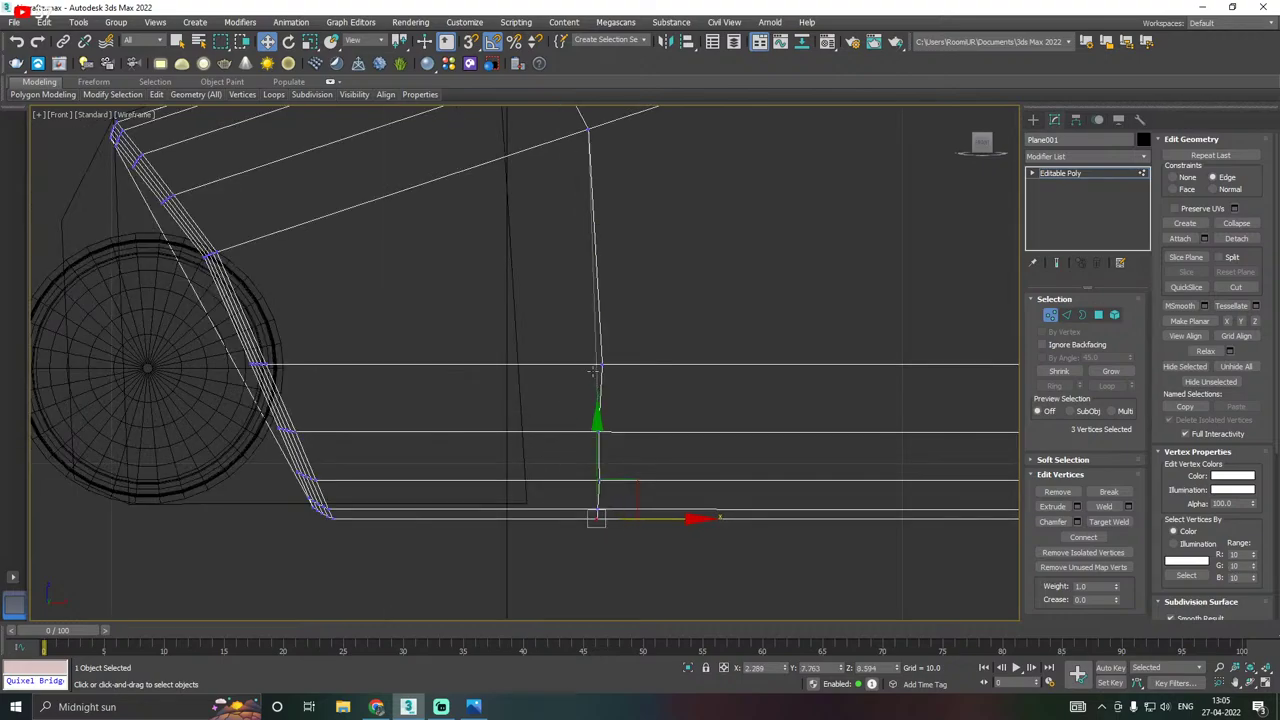
left_click(605, 379)
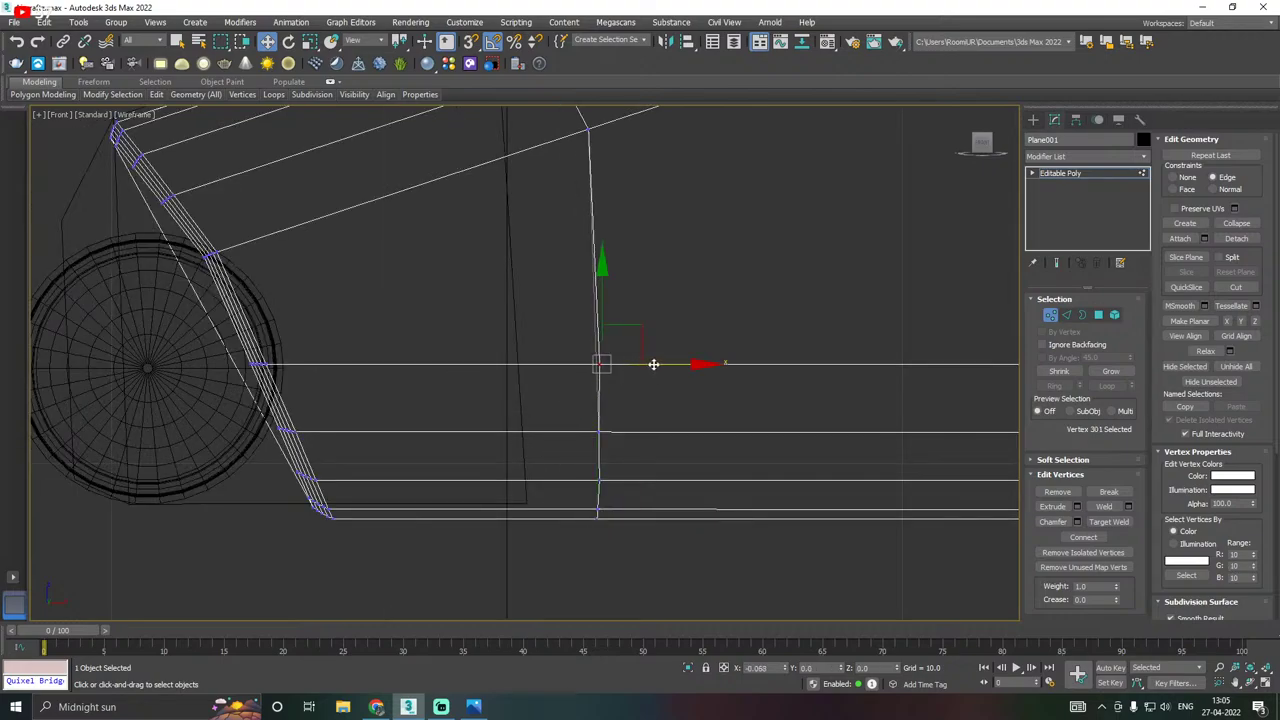
left_click_drag(652, 364, 651, 364)
Clear the vertex selection and inspect the inserted loop's shape against the hull's other cross-section loops in the Front view.
scroll(532, 443, "down", 3)
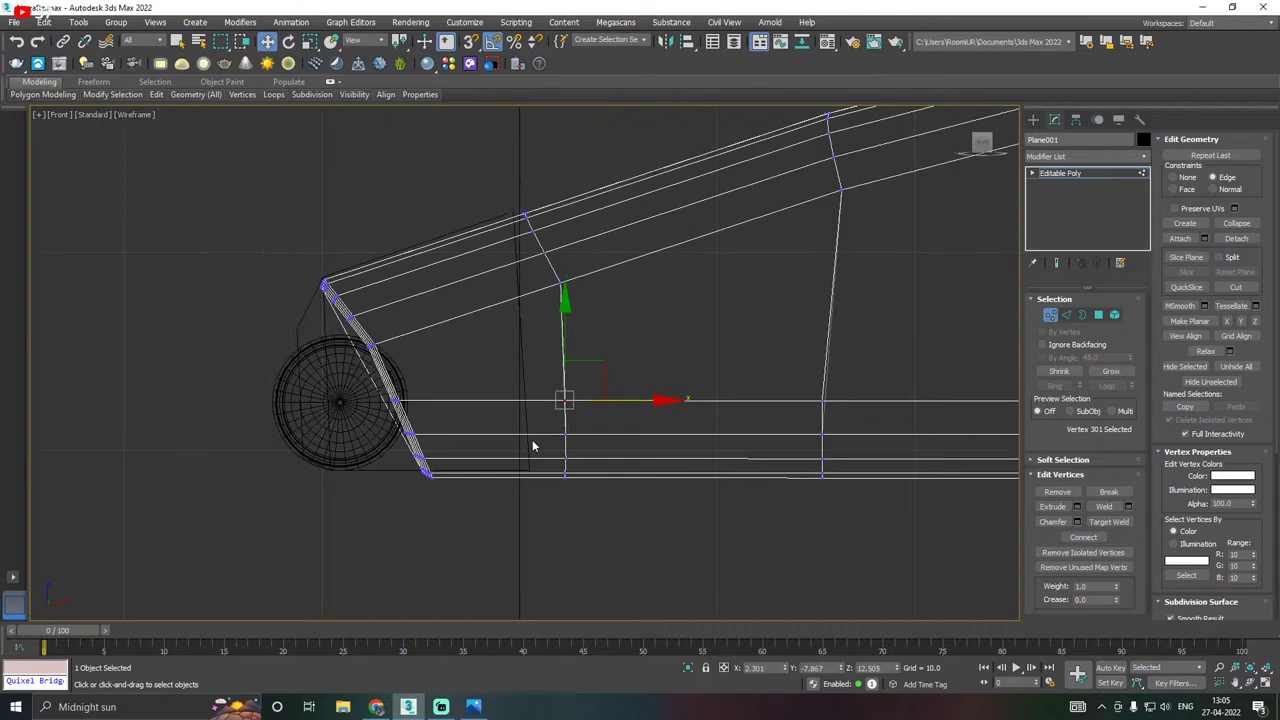
scroll(527, 338, "up", 2)
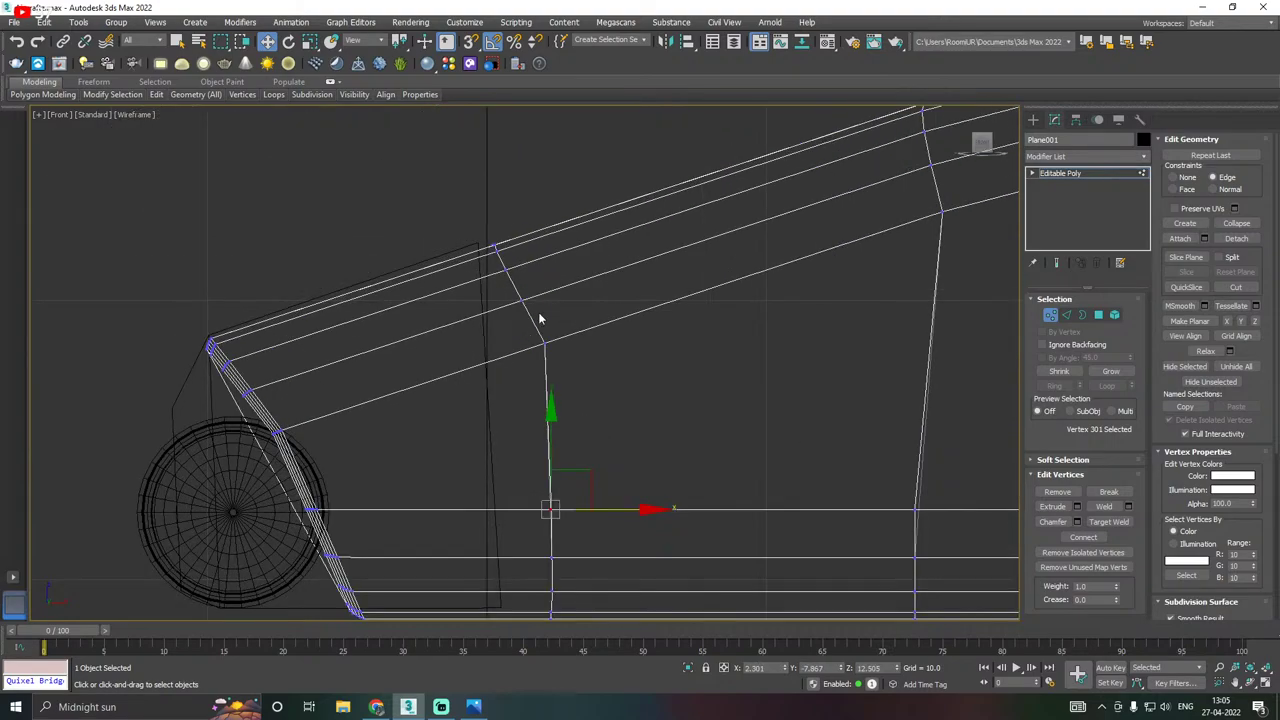
scroll(540, 318, "up", 2)
scroll(492, 284, "down", 3)
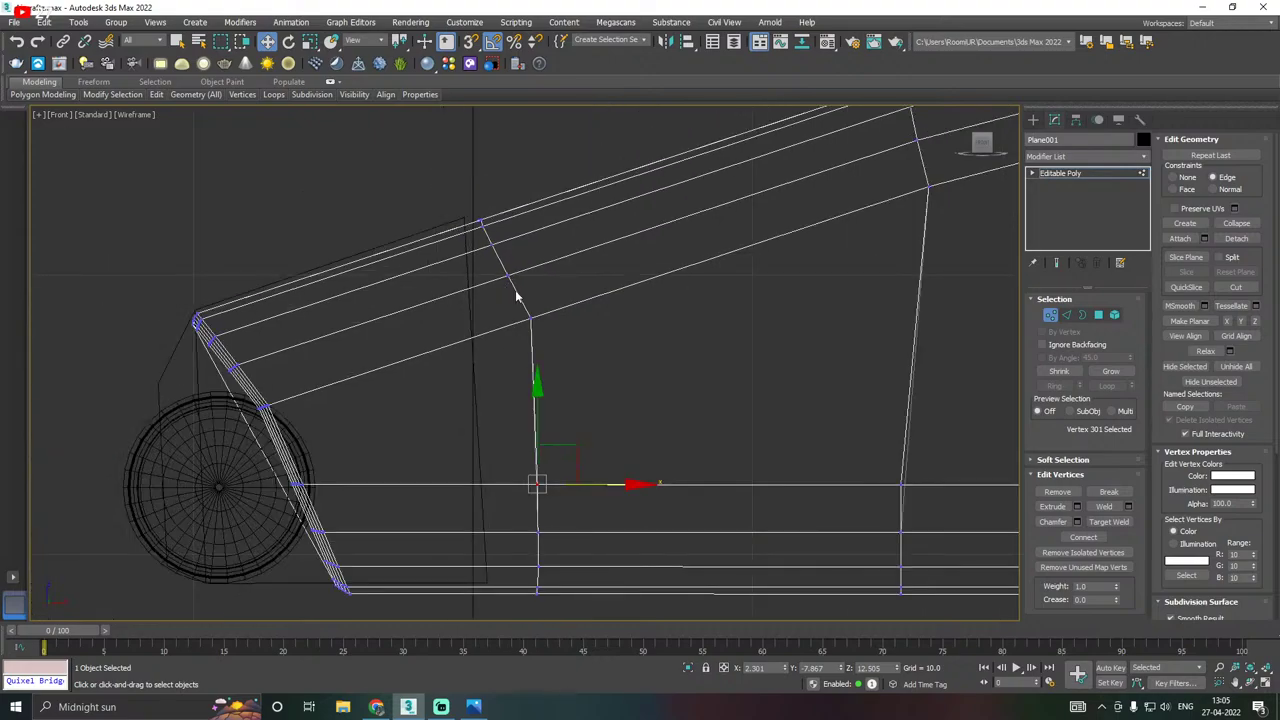
left_click(352, 497)
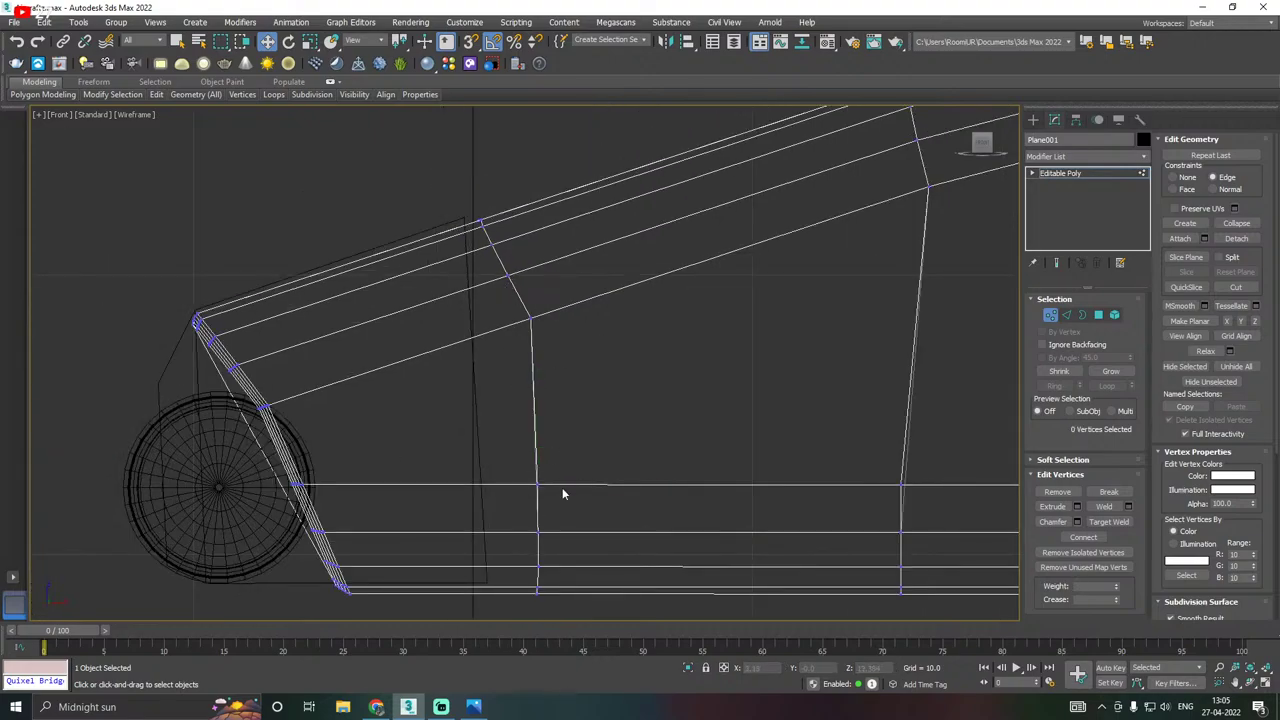
middle_click_drag(562, 487, 542, 428)
scroll(514, 404, "down", 4)
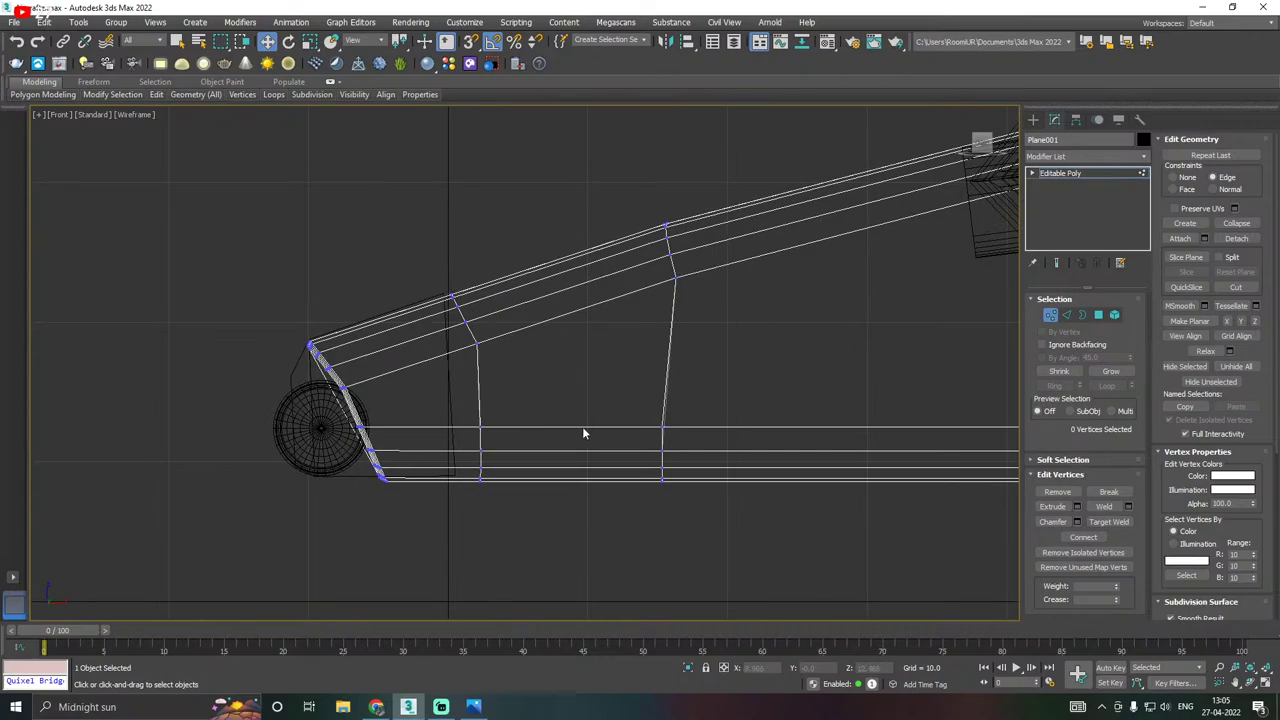
middle_click_drag(789, 433, 722, 433)
scroll(528, 449, "down", 2)
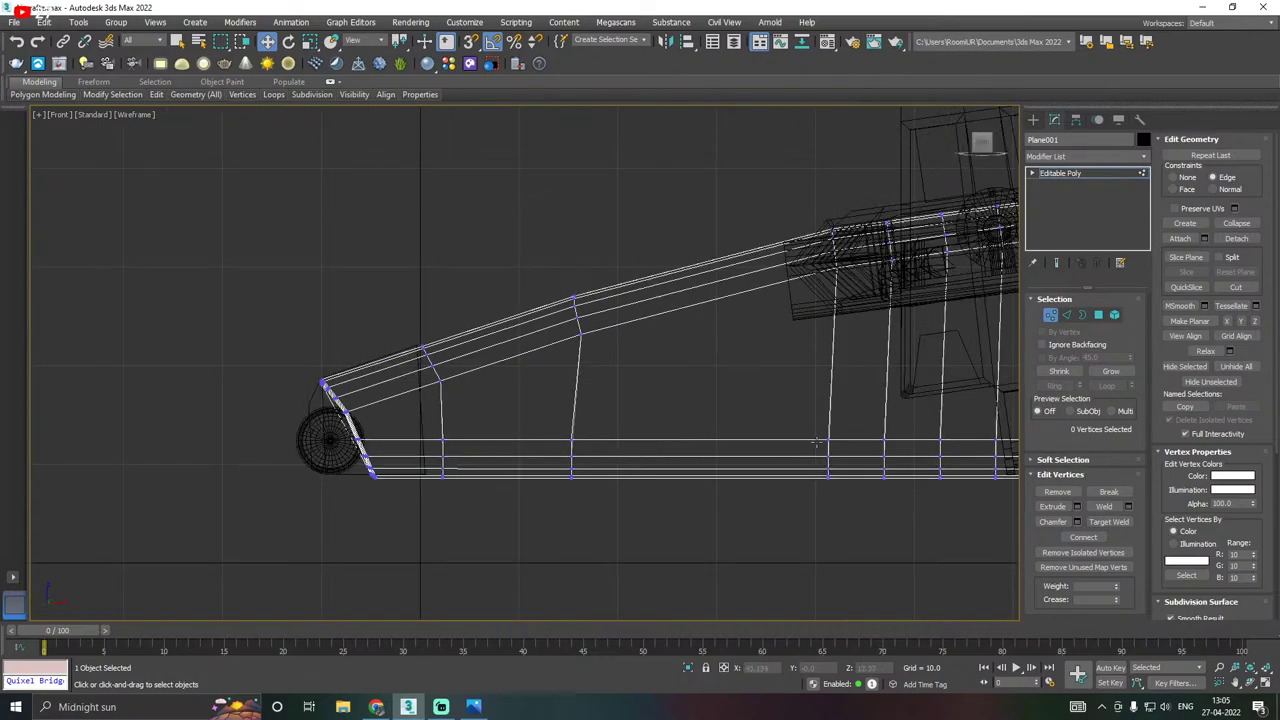
middle_click_drag(817, 443, 649, 451)
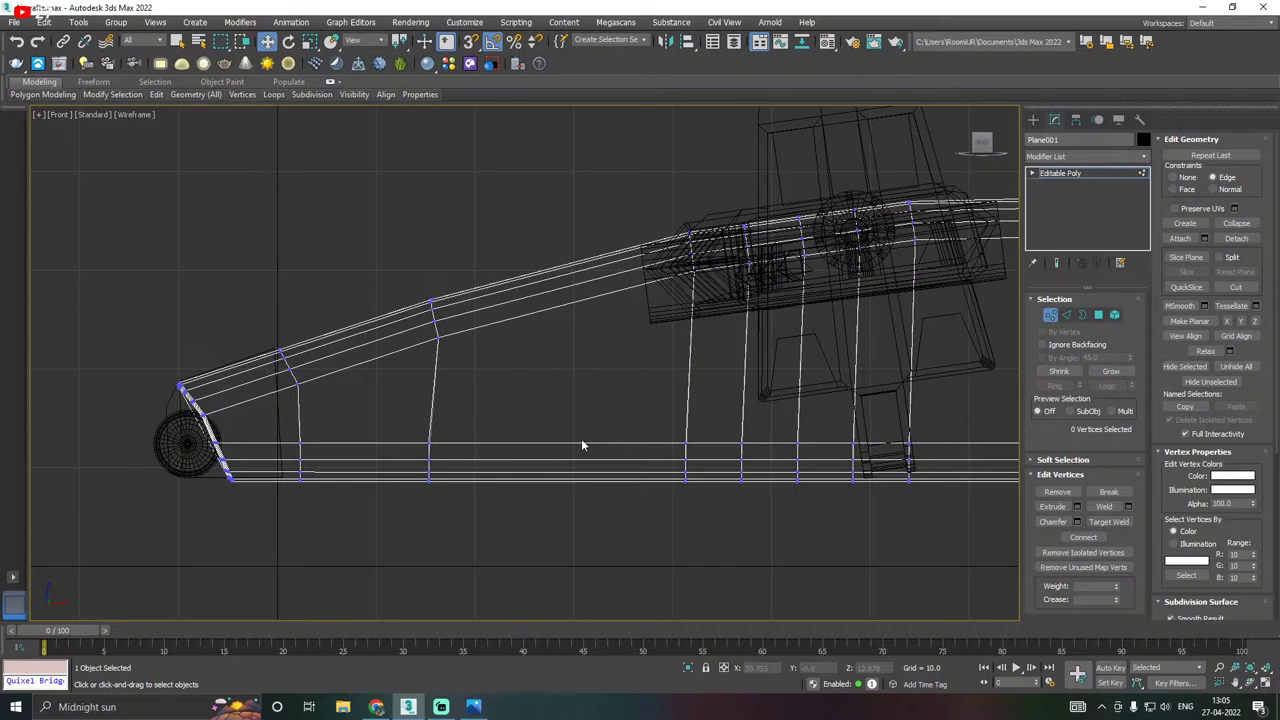
Slide the second cross-section loop's vertices at the top of the hull's flat side along their edges to about X 15.60.
scroll(477, 315, "up", 4)
scroll(417, 357, "down", 3)
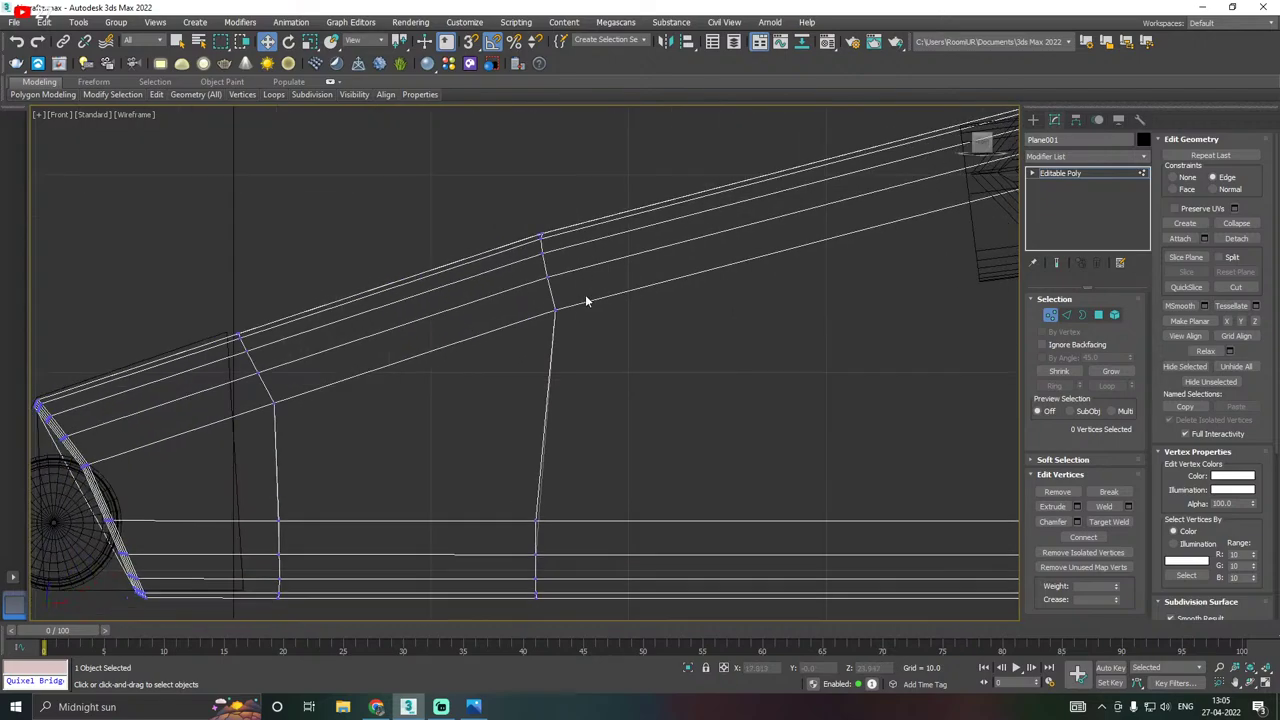
mouse_move(524, 329)
left_mouse_down()
mouse_move(587, 302)
mouse_move(617, 310)
left_mouse_up()
scroll(510, 243, "up", 2)
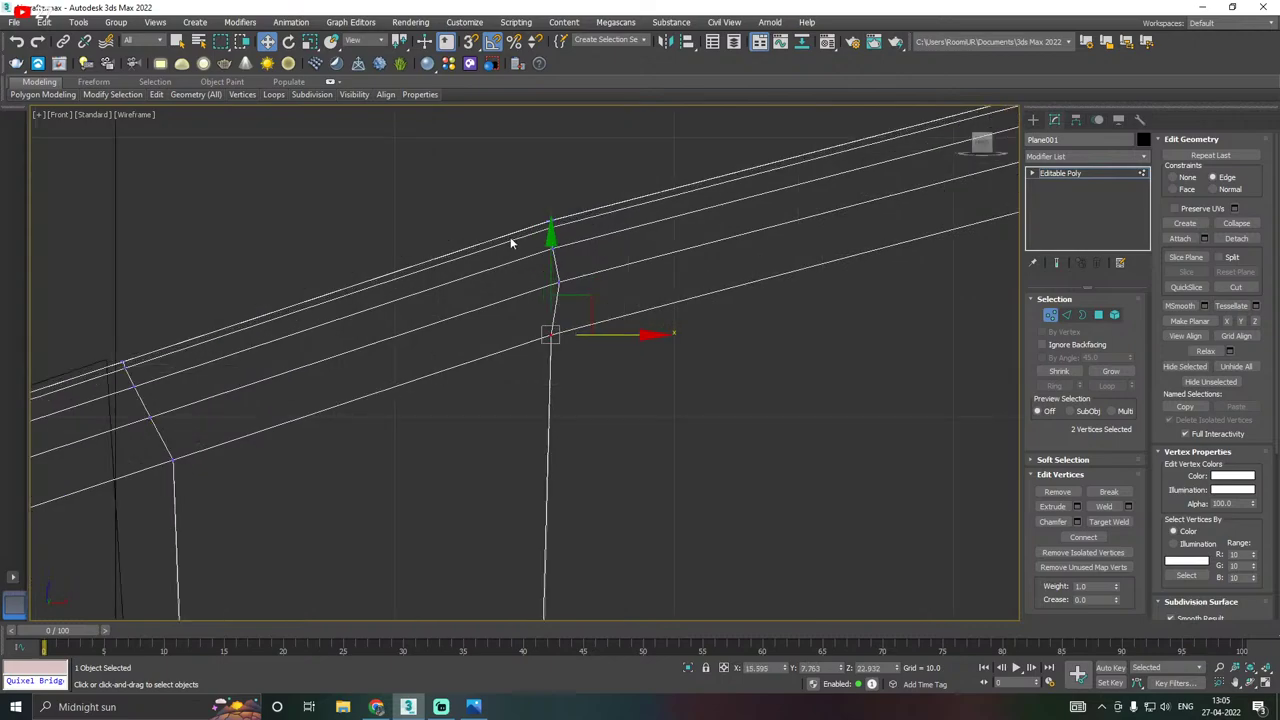
left_click(531, 316)
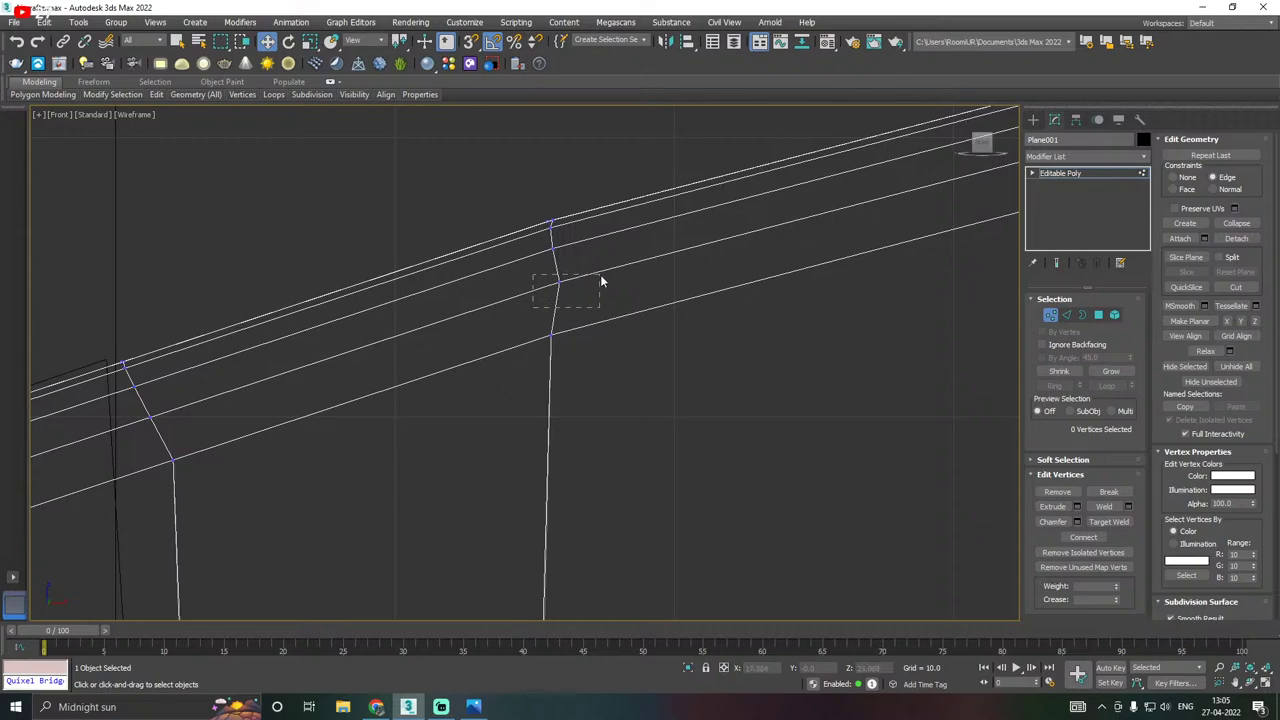
Slide the same loop's next two shoulder vertex pairs along their edges to about X 15.62 and X 15.65 to straighten its upper part.
left_click_drag(600, 282, 601, 284)
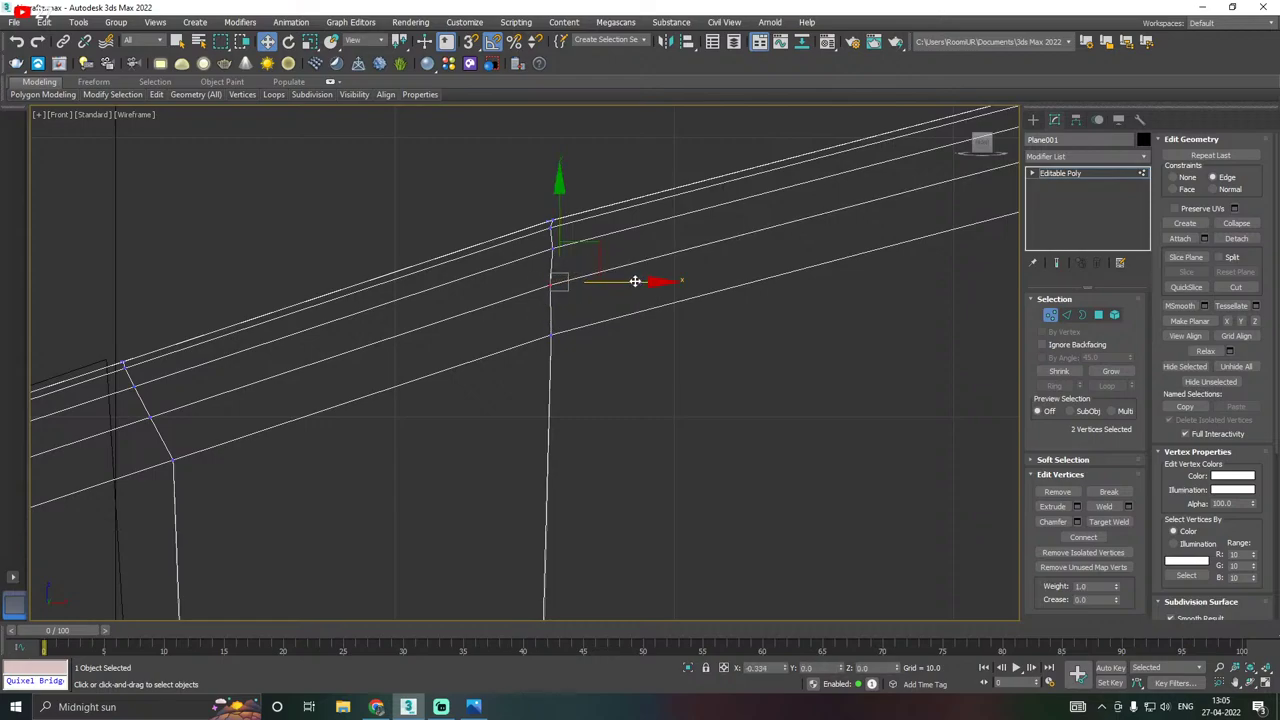
left_click_drag(634, 281, 640, 297)
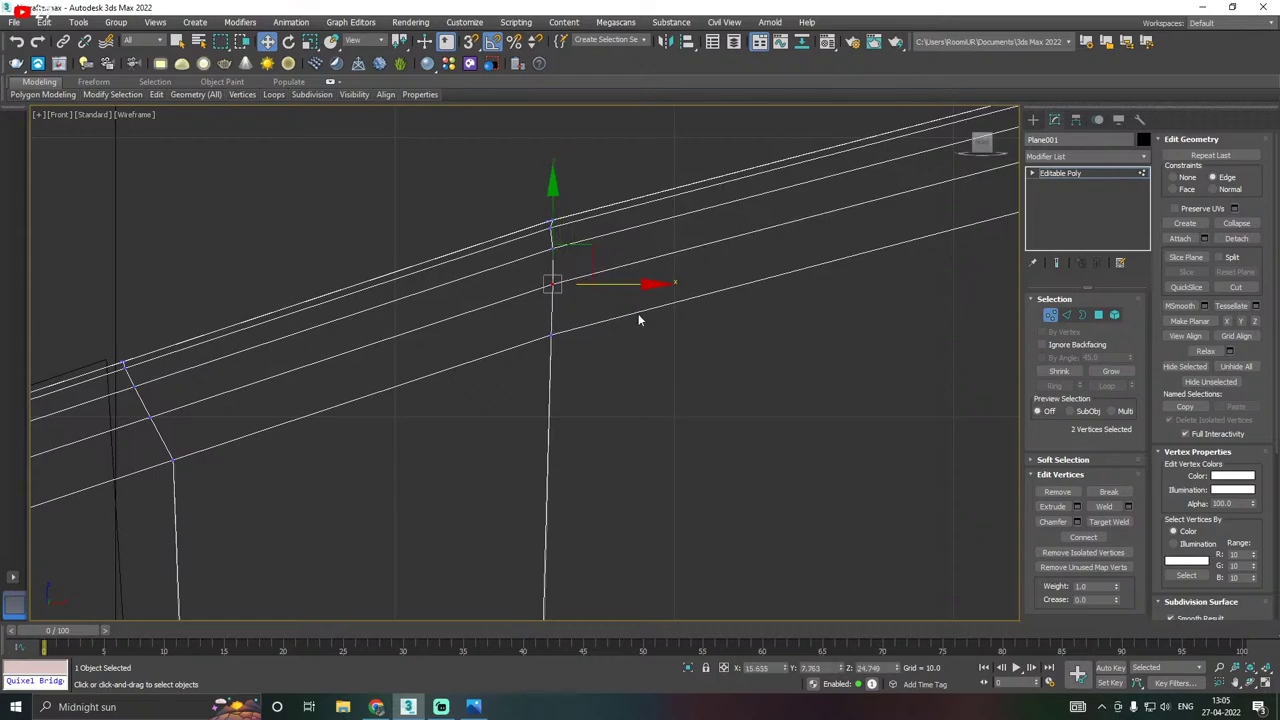
left_click(638, 313)
scroll(551, 285, "up", 4)
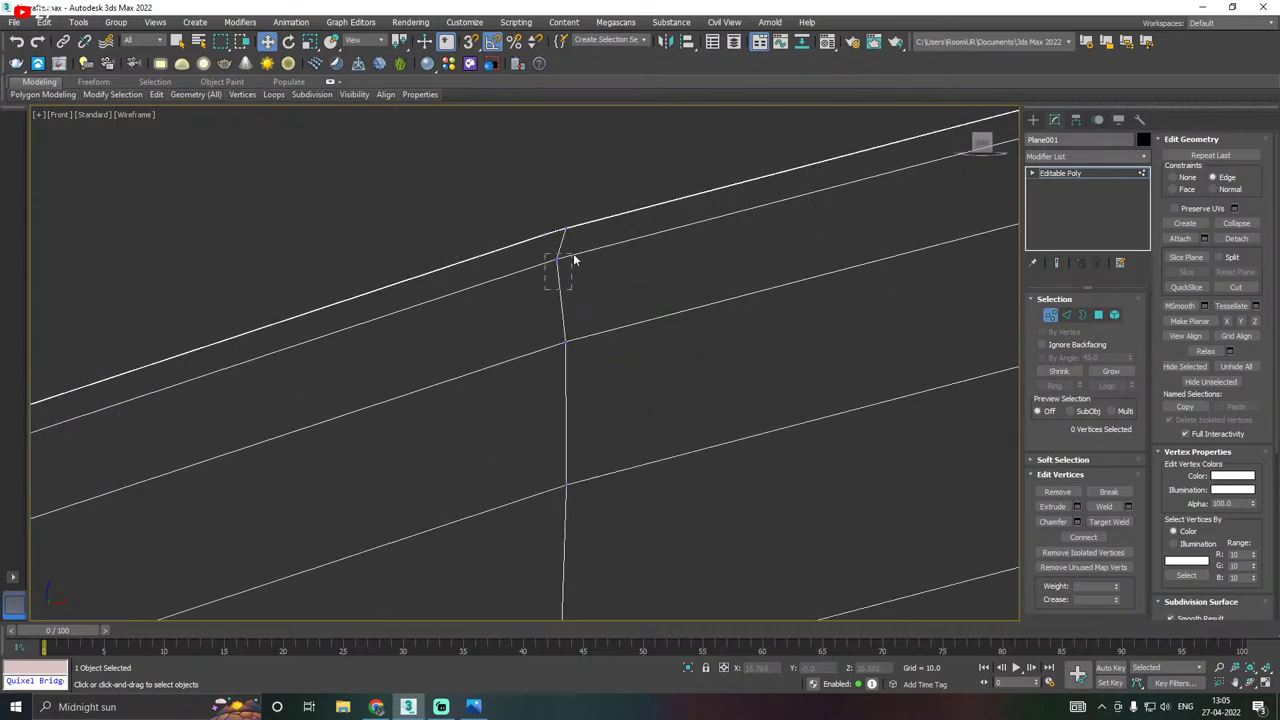
left_click_drag(574, 258, 641, 257)
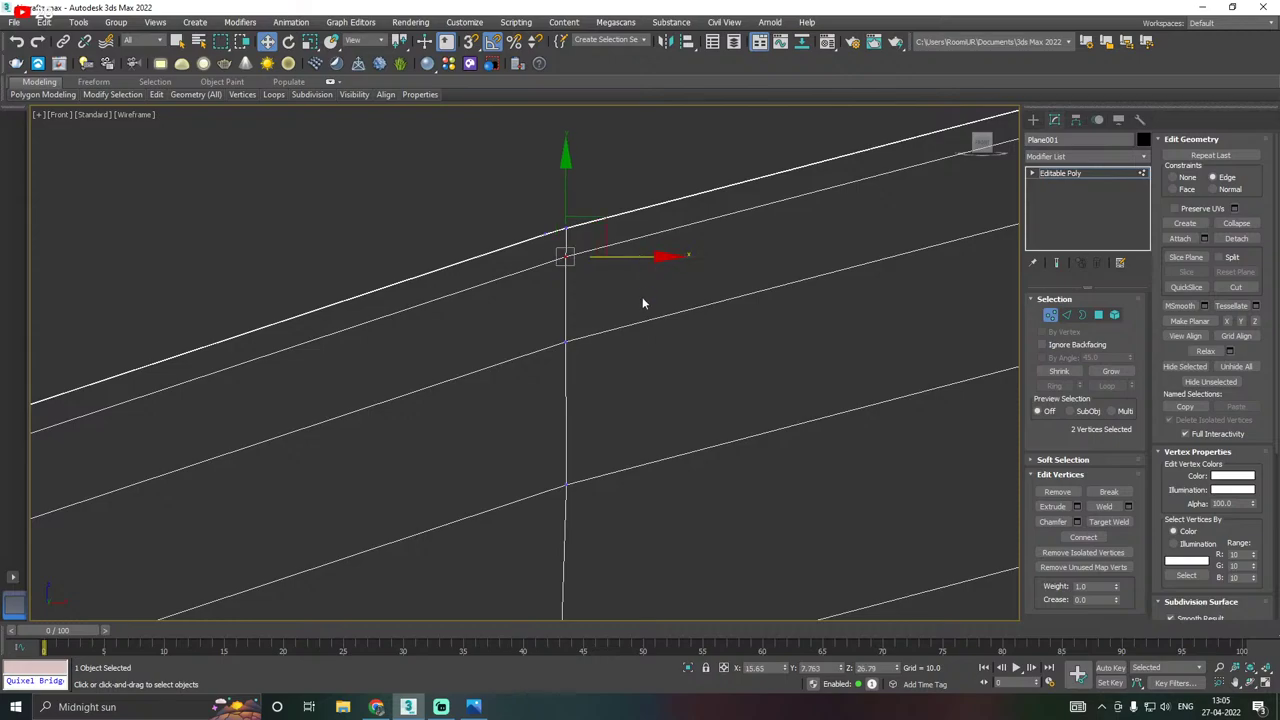
left_click(622, 278)
scroll(622, 278, "down", 6)
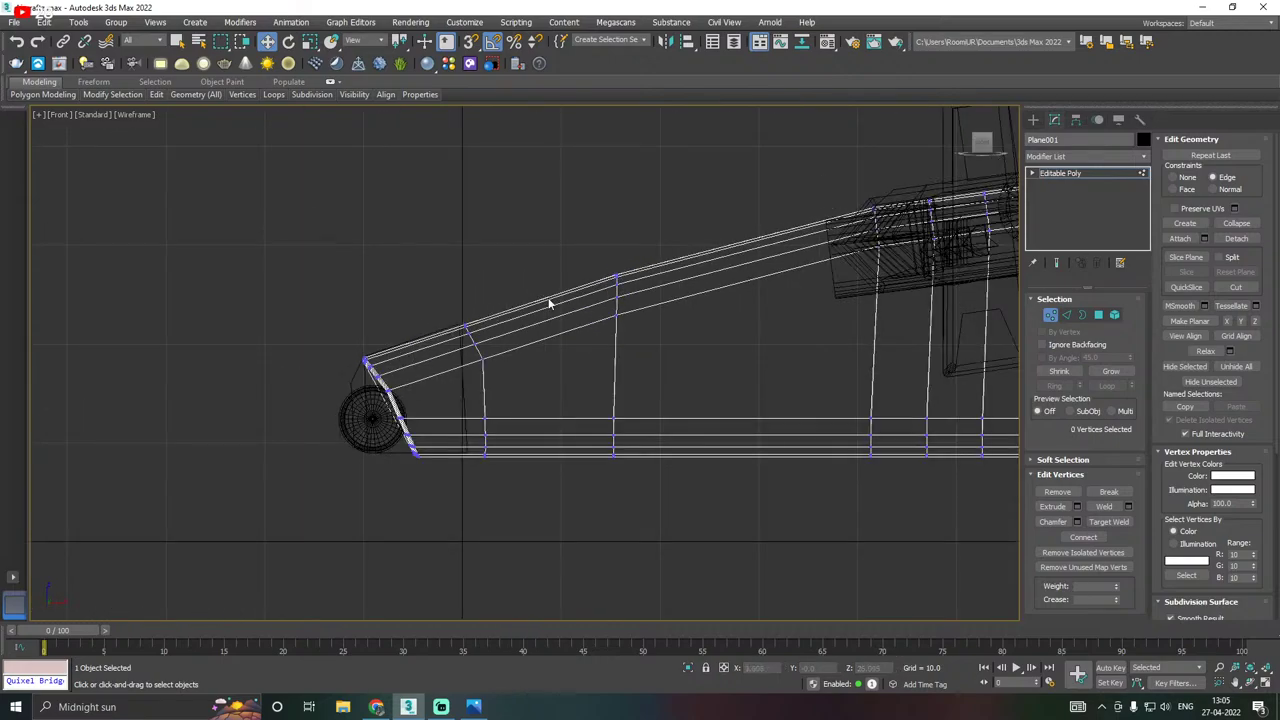
In the Perspective view, set the movement constraint to None and insert a lengthwise edge loop along the hull's flat side with Swift Loop.
middle_click_drag(747, 422, 514, 433)
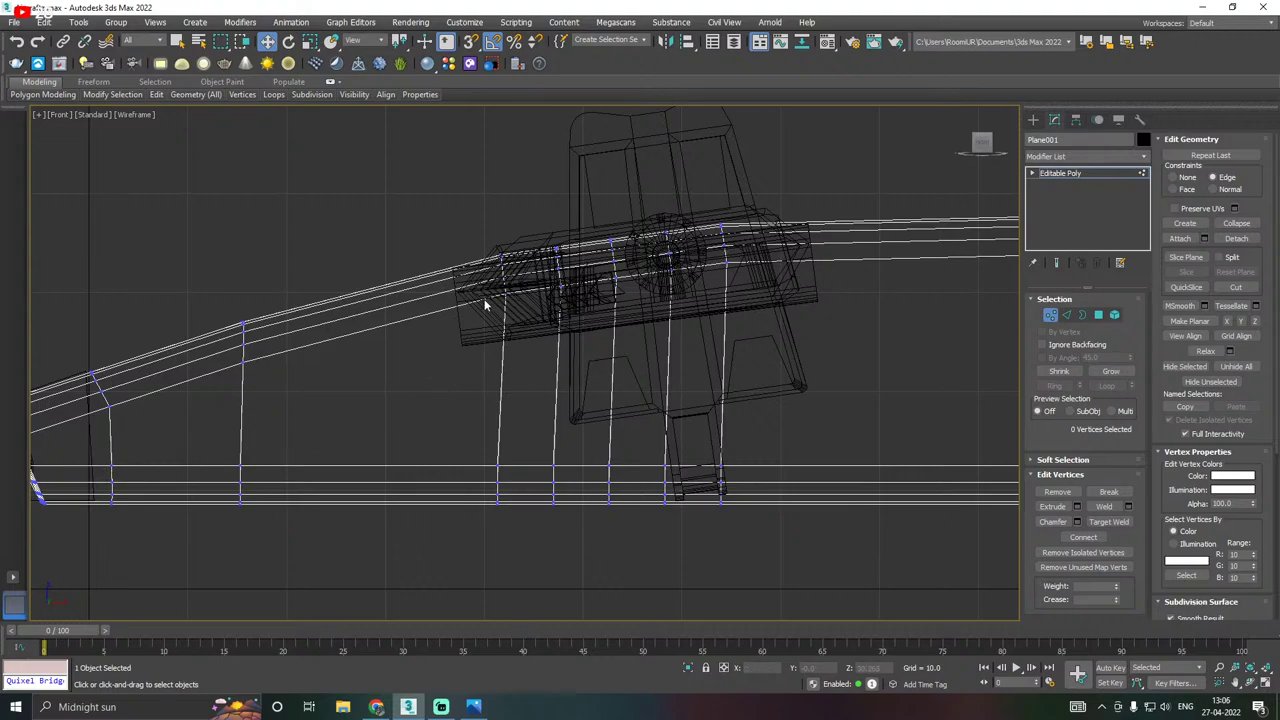
scroll(512, 337, "down", 5)
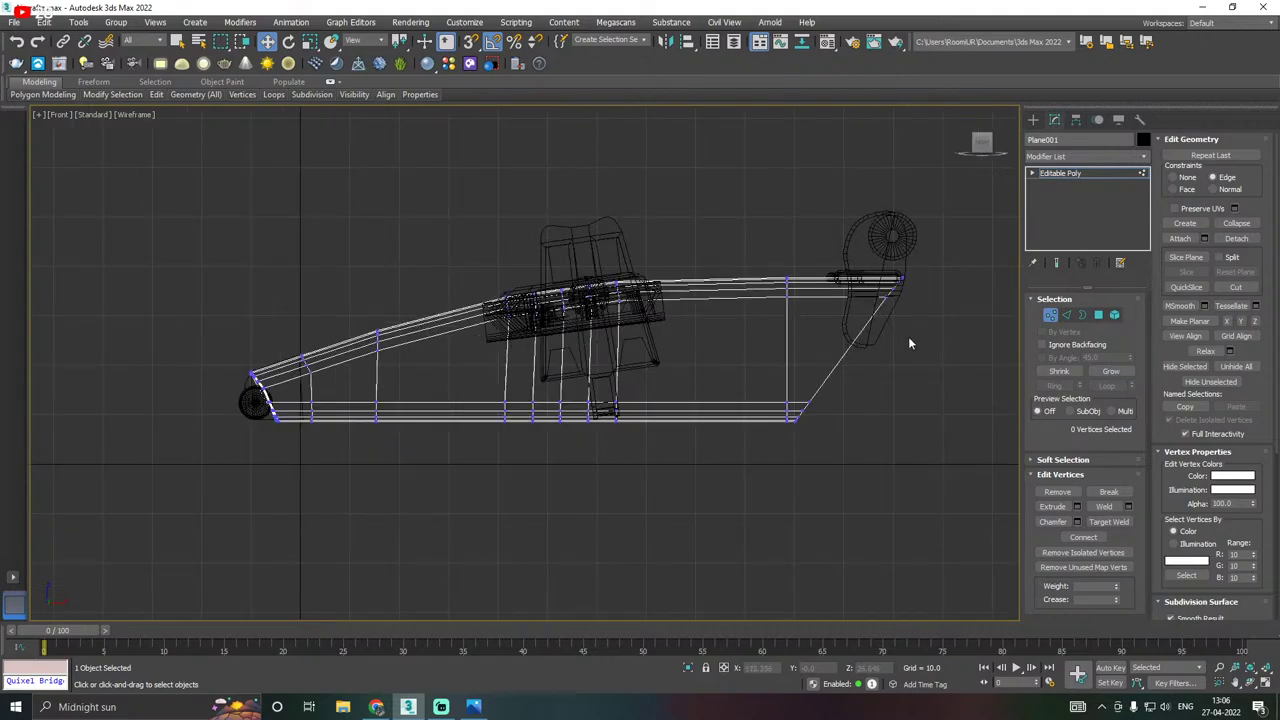
left_click(575, 365)
middle_click_drag(575, 365, 707, 380)
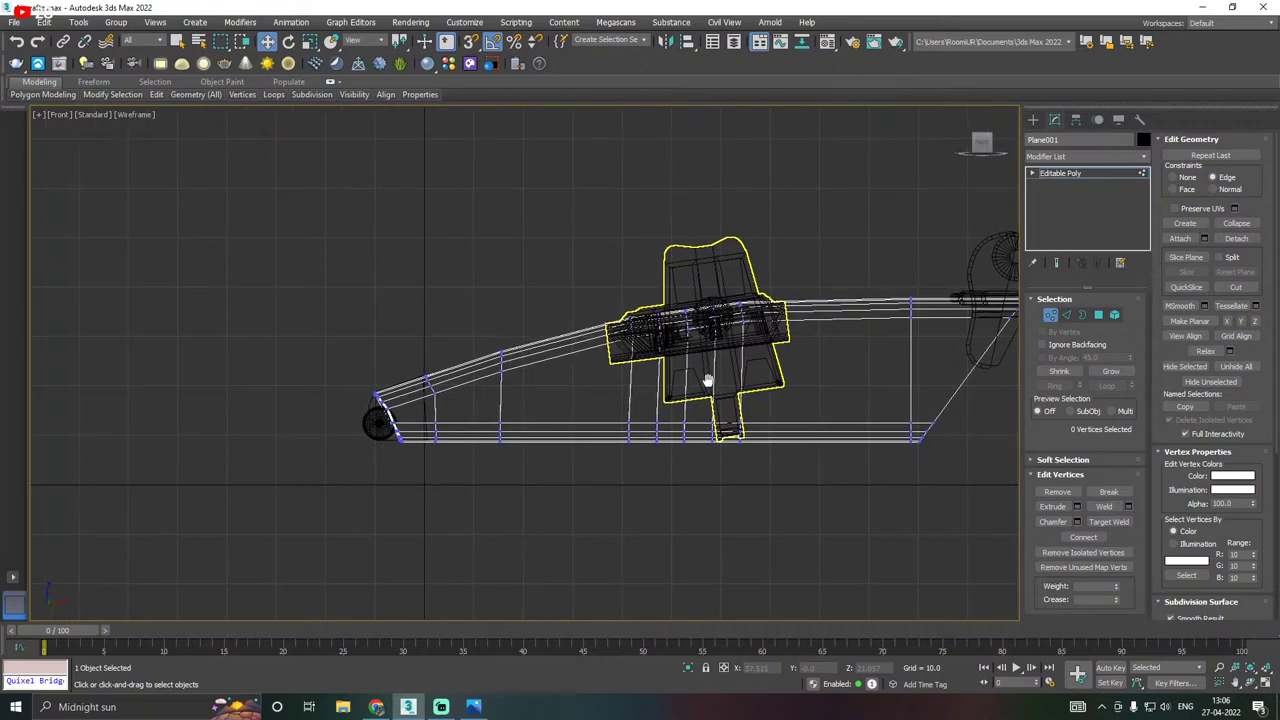
scroll(406, 388, "up", 2)
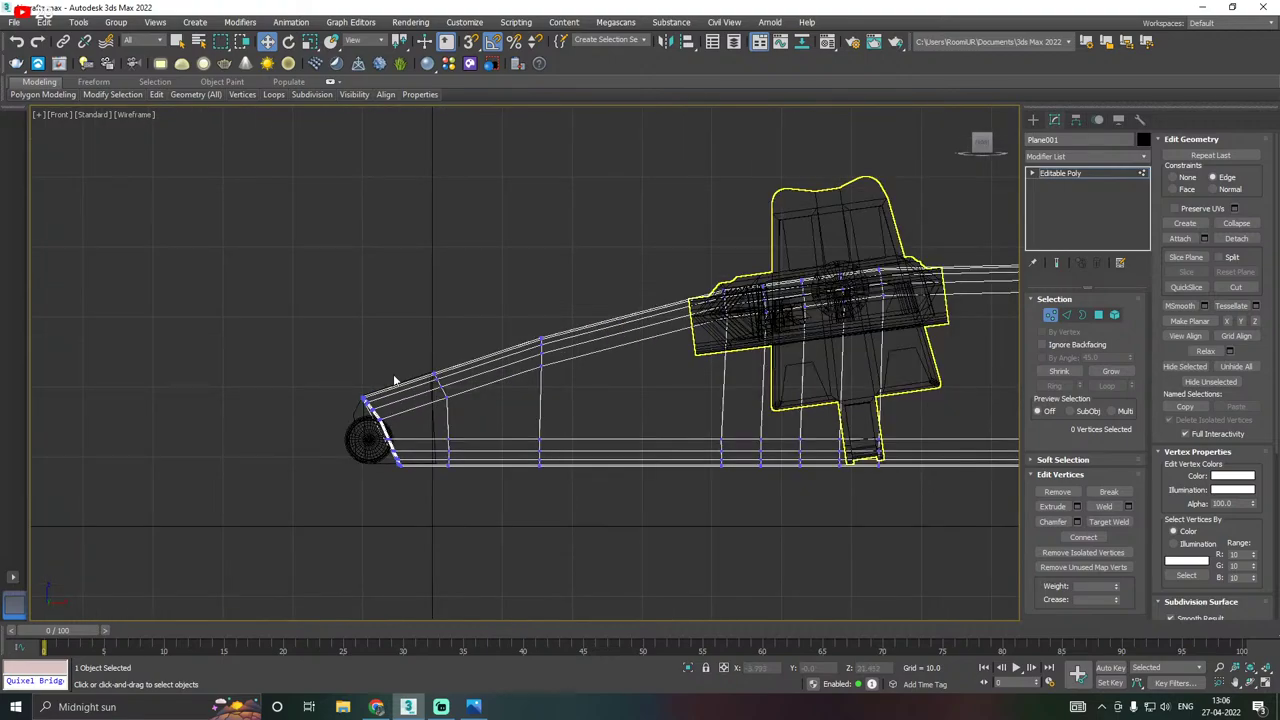
key("p")
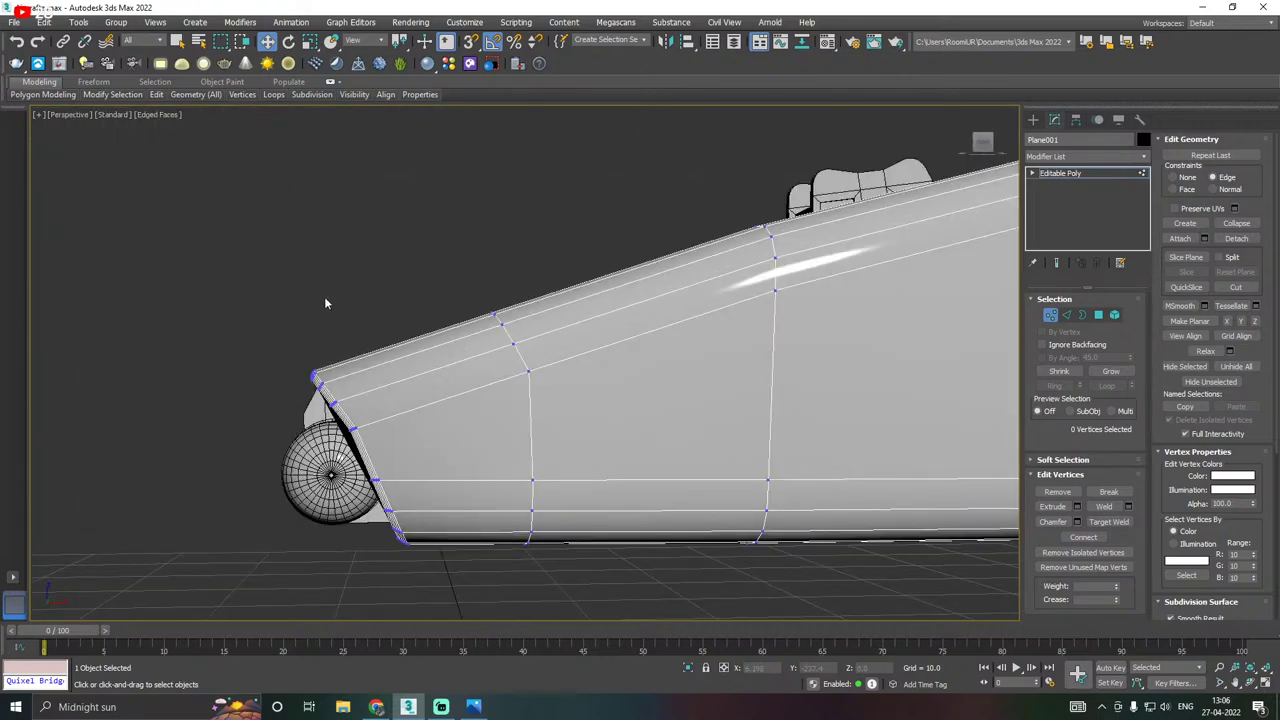
middle_click_drag(324, 298, 475, 336, "alt")
mouse_move(156, 94)
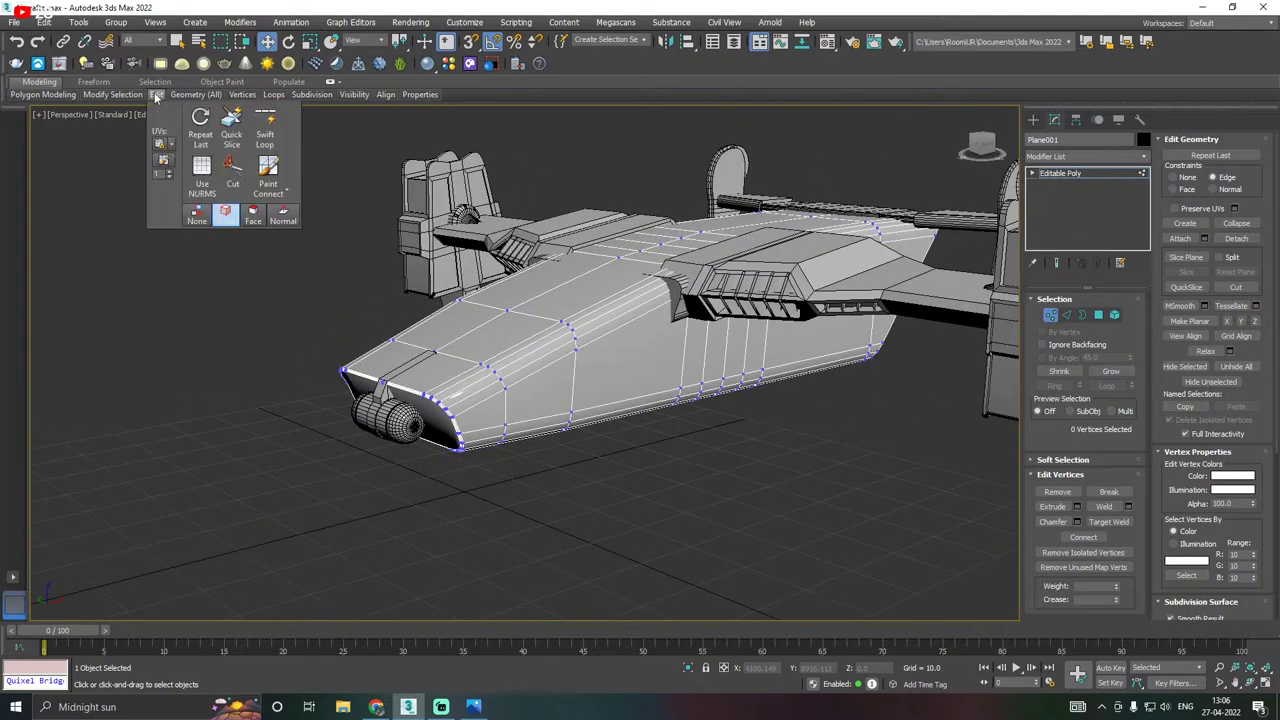
left_click(197, 215)
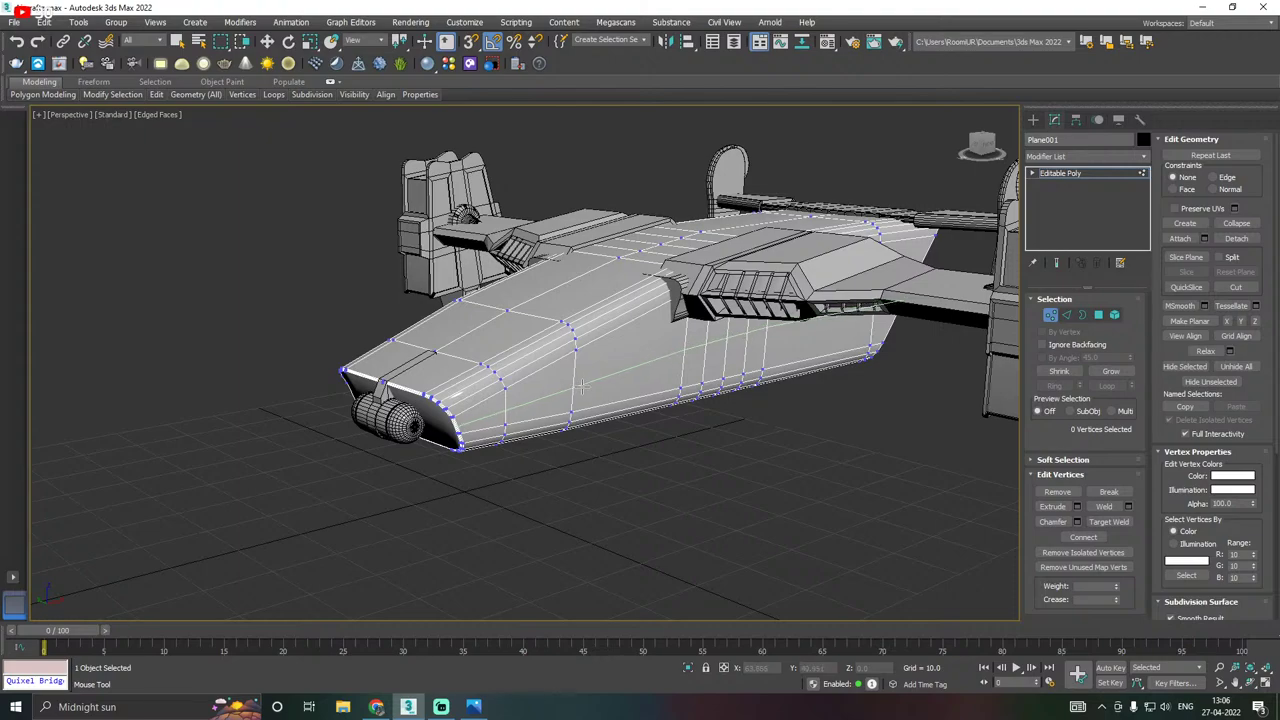
left_click(582, 387)
right_click(582, 387)
middle_click_drag(583, 388, 551, 382, "alt")
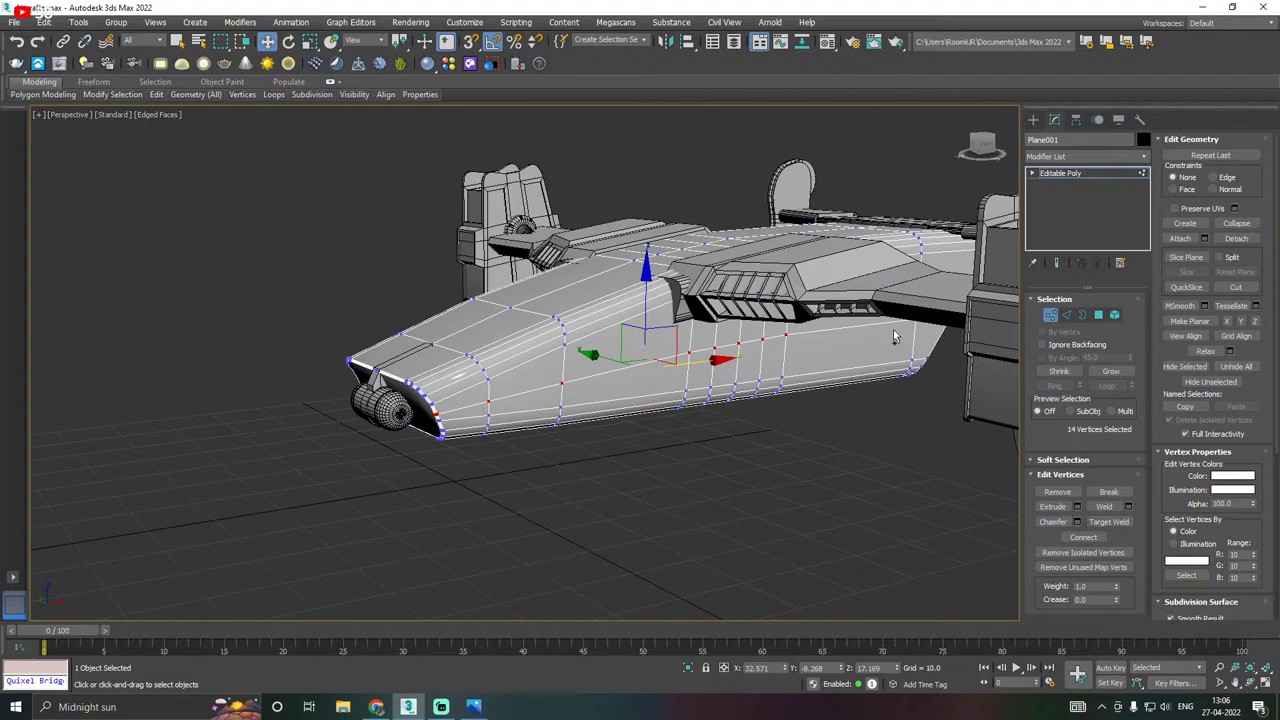
Examine the new lengthwise loop's course along the hull's side from several angles.
middle_click_drag(894, 321, 760, 322, "alt")
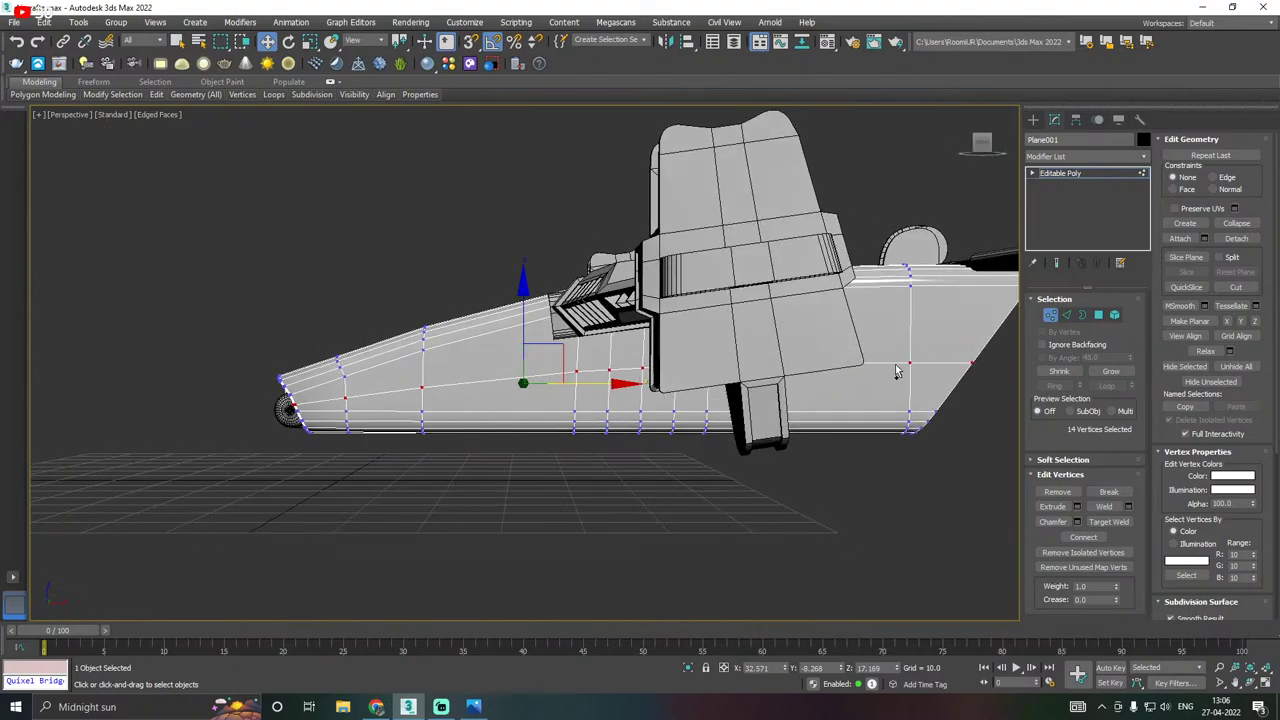
middle_click_drag(918, 350, 928, 355, "alt")
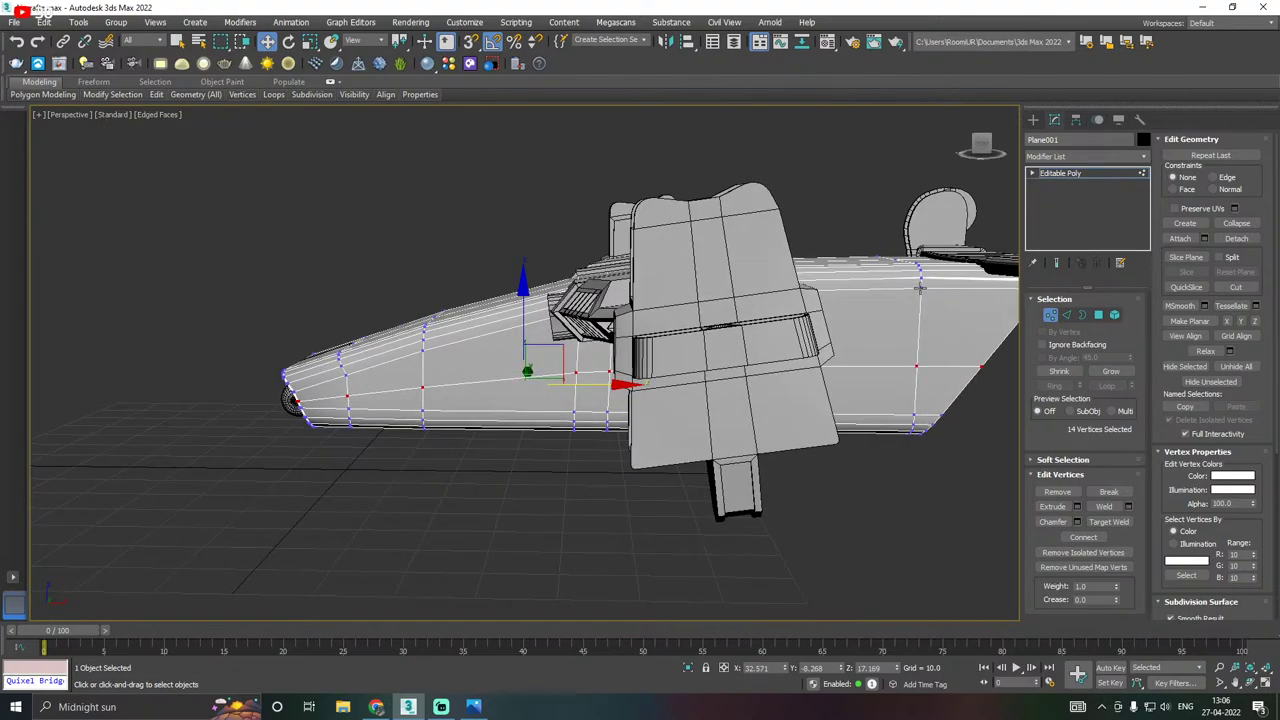
middle_click_drag(857, 303, 885, 288, "alt")
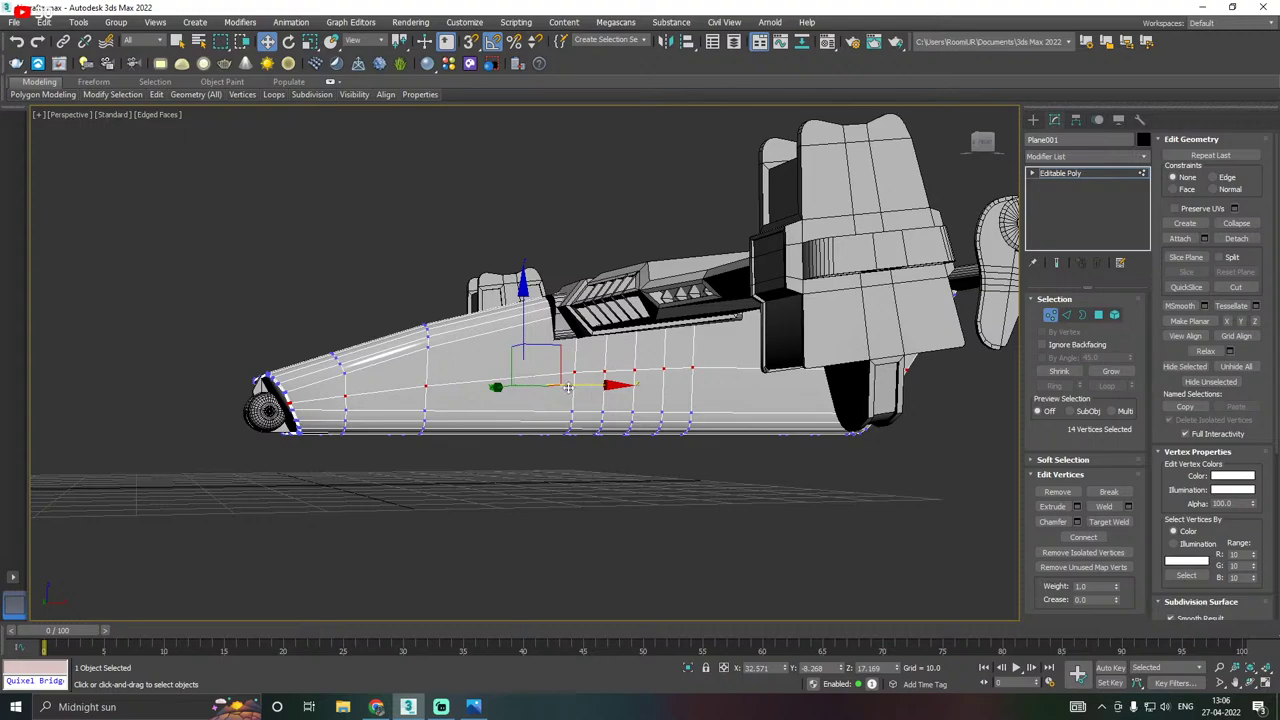
middle_click_drag(567, 387, 452, 400, "alt")
scroll(377, 375, "up", 2)
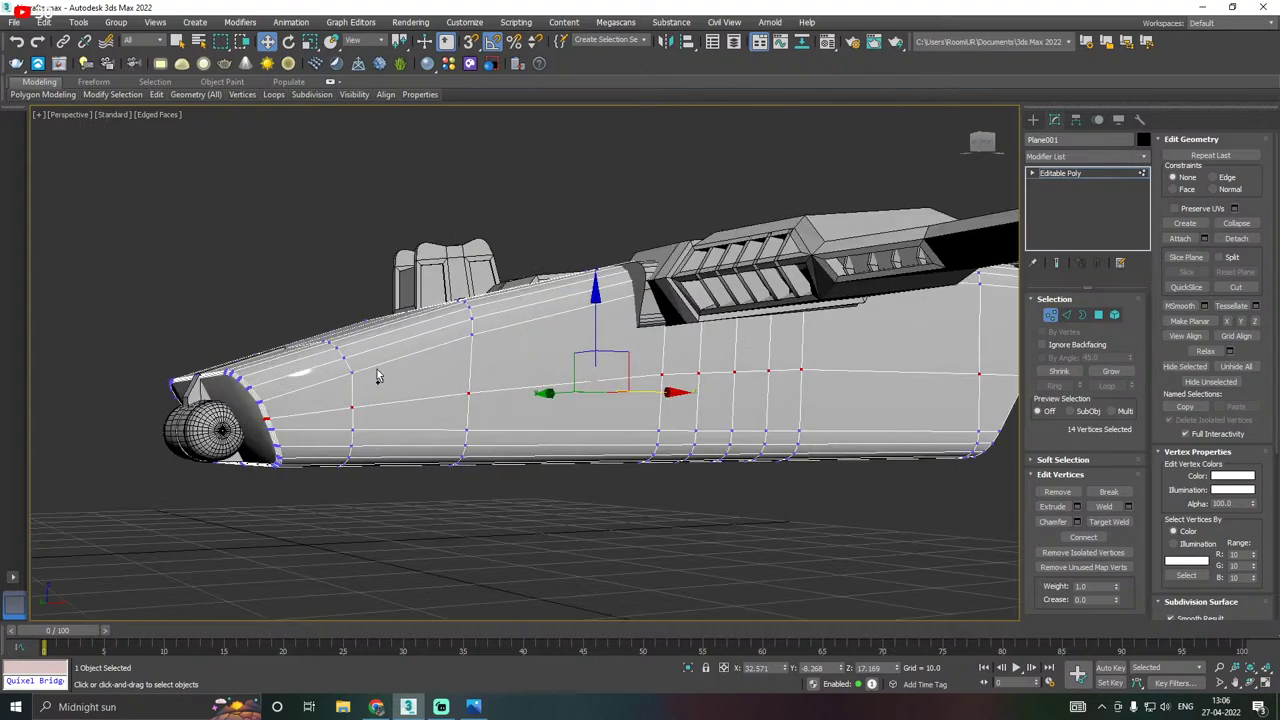
middle_click_drag(377, 375, 377, 412, "alt")
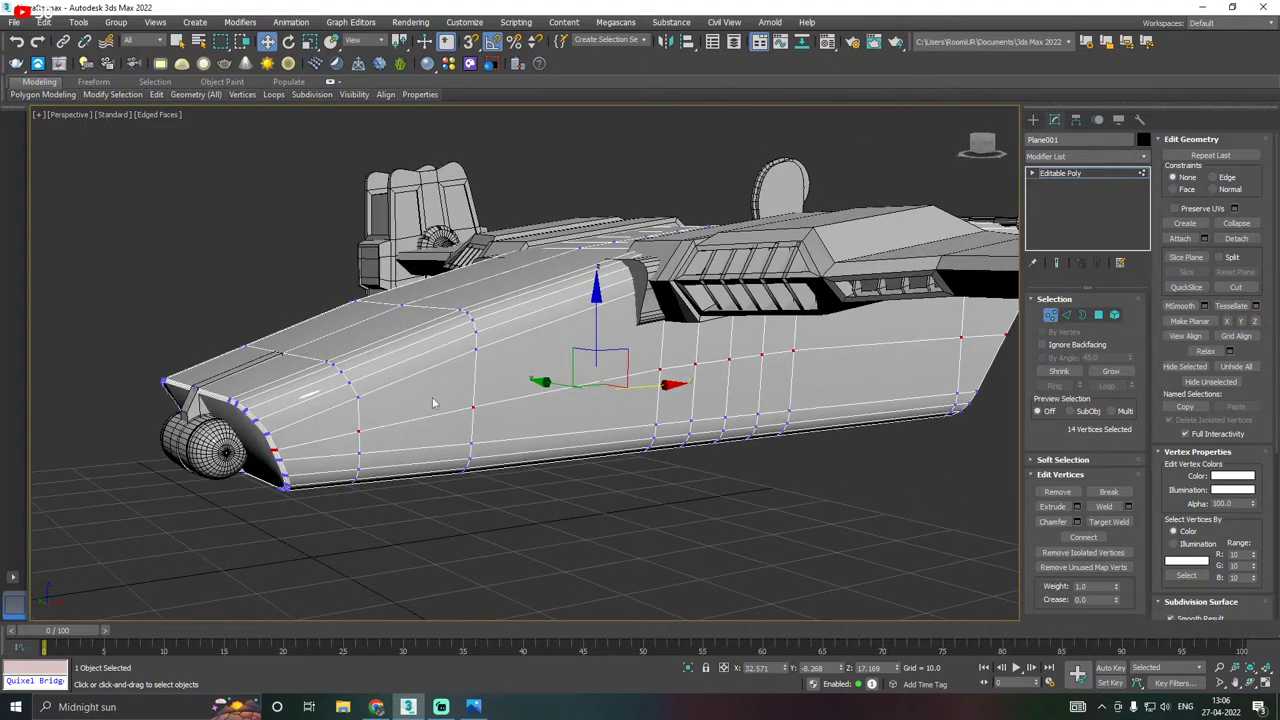
middle_click_drag(600, 395, 672, 378, "alt")
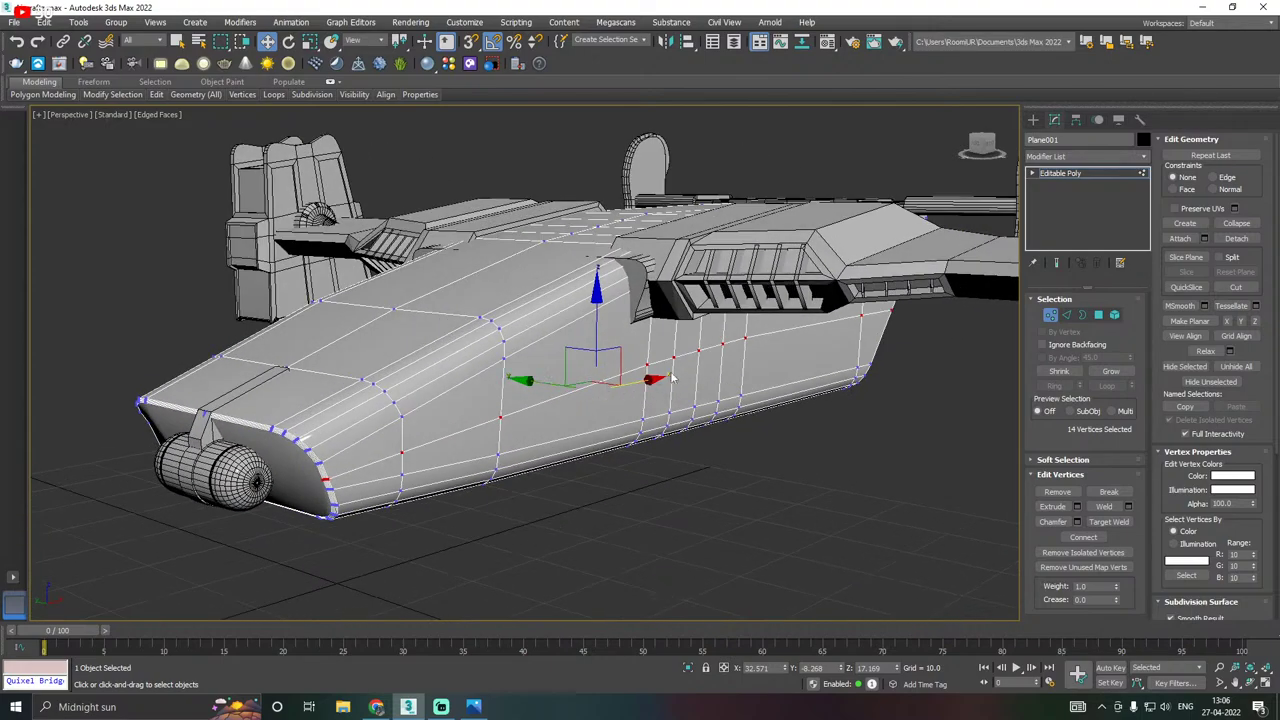
Save the scene.
left_click(14, 22)
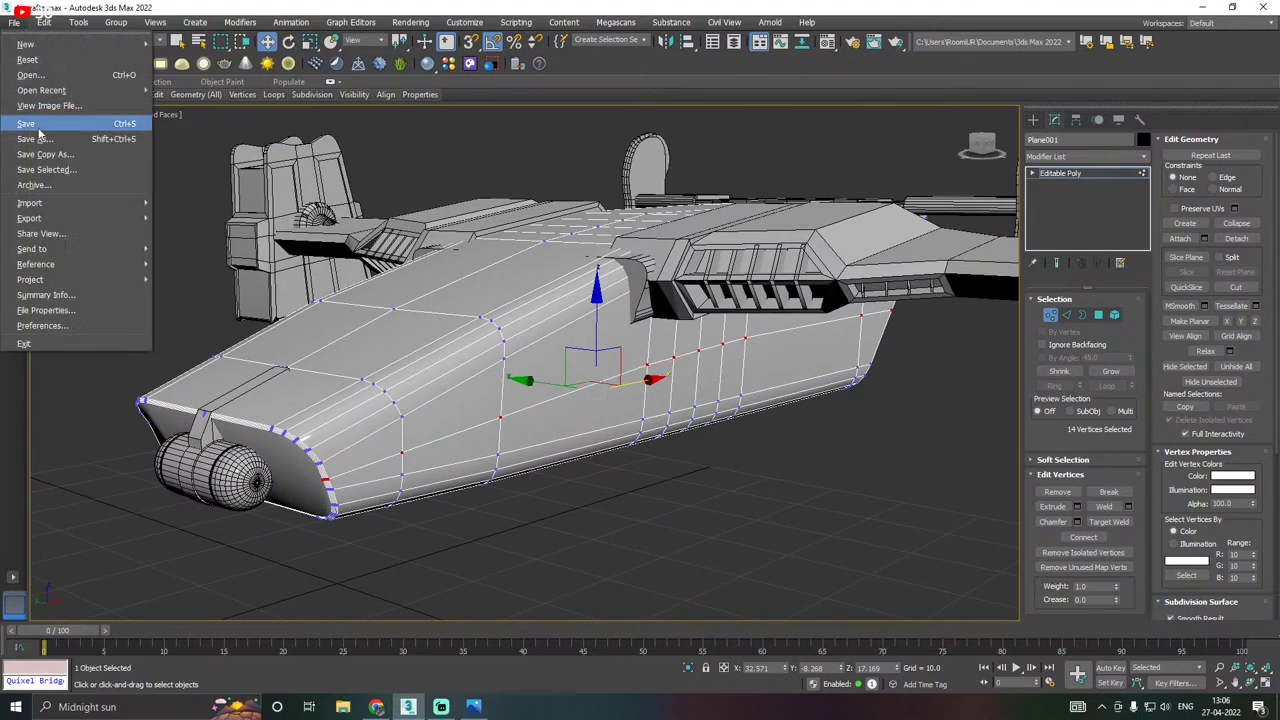
left_click(38, 126)
key("alt+Tab")
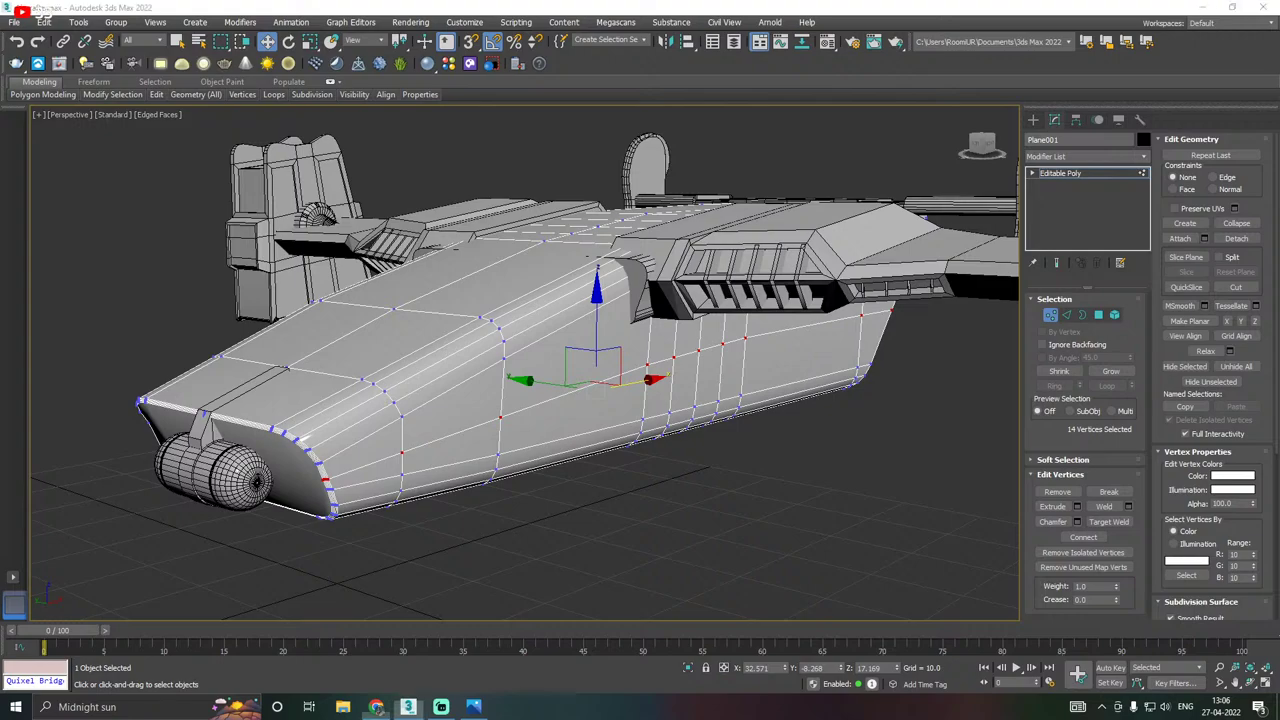
Select the edges of the cross-section loop nearest the nose, from the hull's top around the shoulder down to the lengthwise side loop.
middle_click_drag(528, 395, 620, 384)
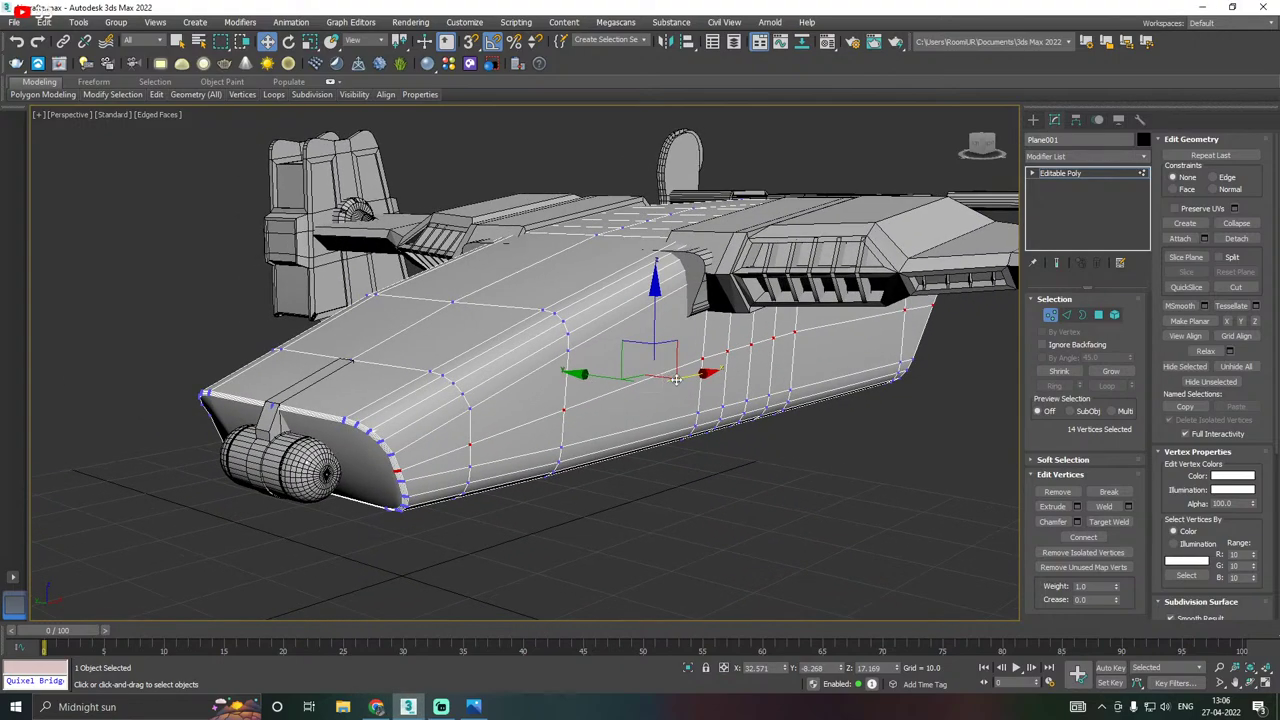
left_click(1066, 315)
double_click(386, 366)
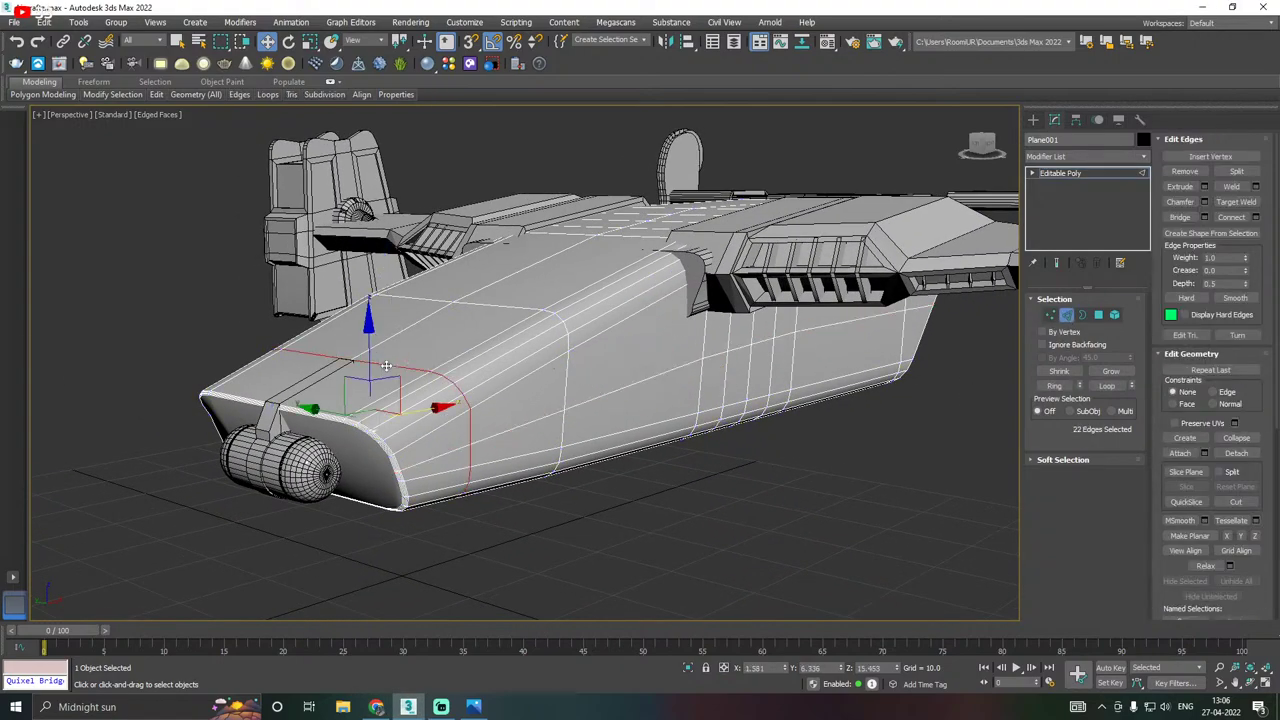
scroll(384, 366, "up", 2)
left_click(383, 363)
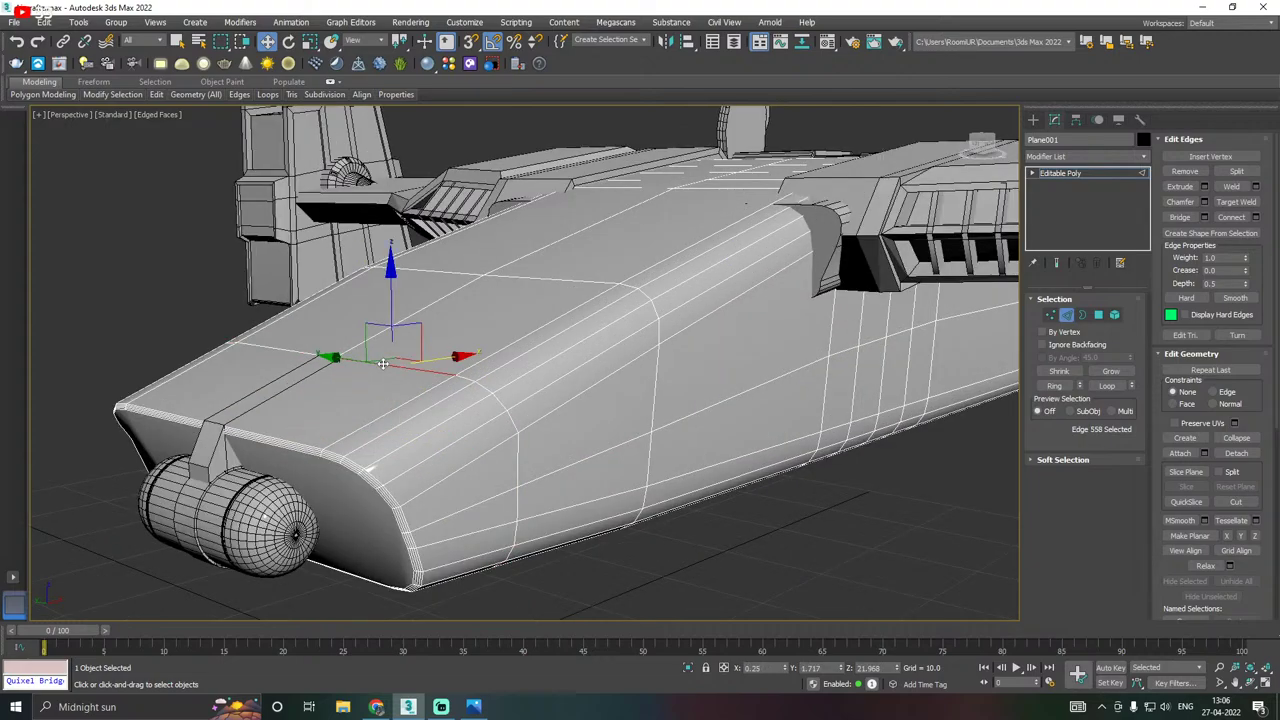
left_click(279, 350, "ctrl")
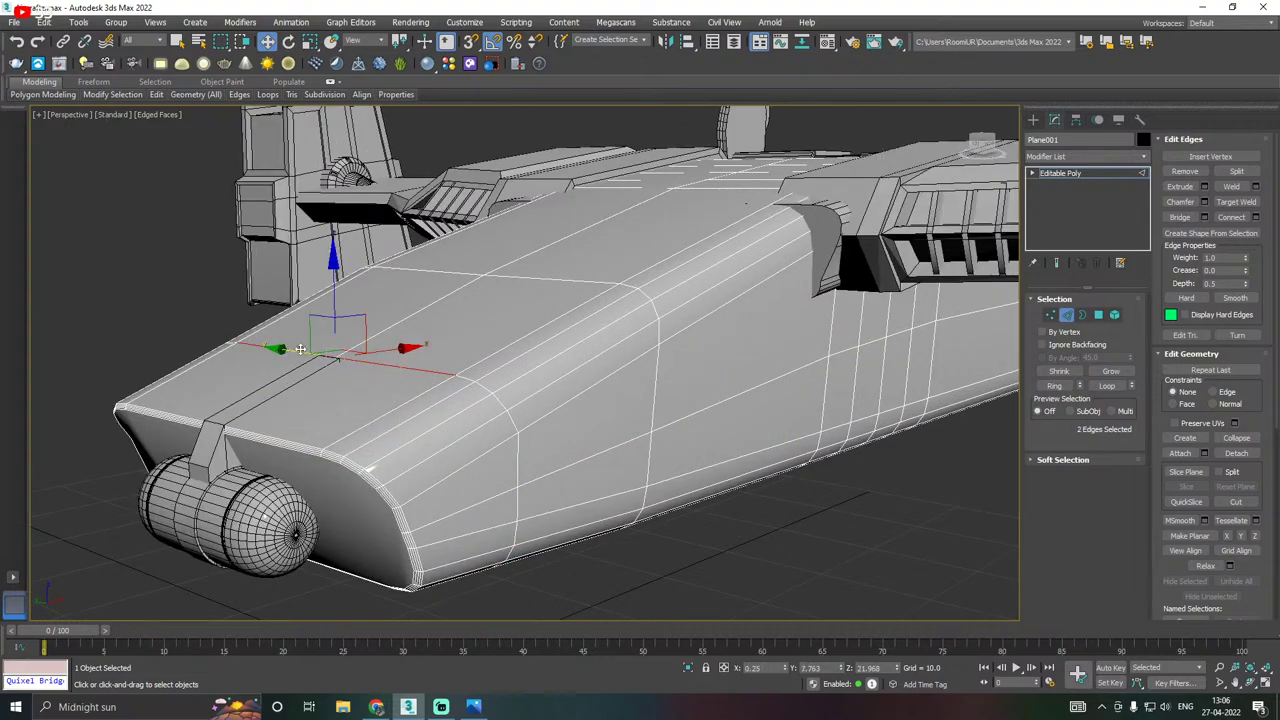
scroll(469, 375, "up", 2)
left_click(483, 391, "ctrl")
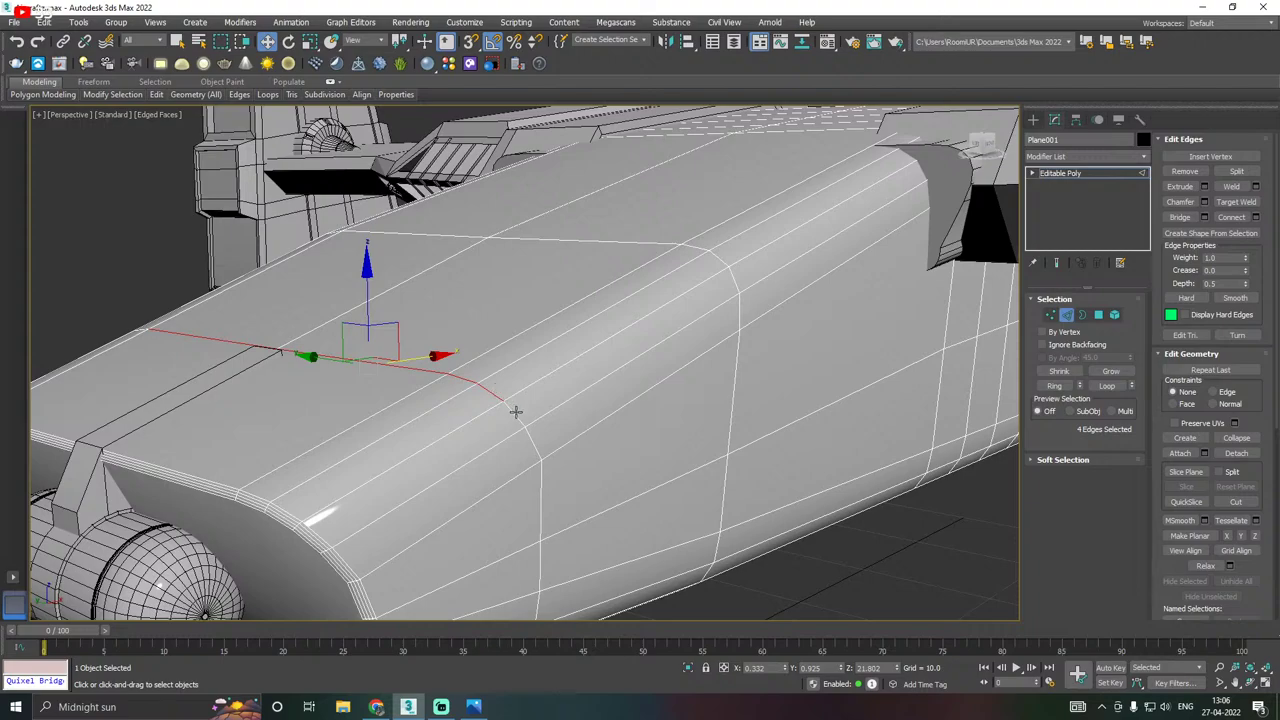
left_click(520, 420, "ctrl")
left_click(539, 447, "ctrl")
left_click(543, 474, "ctrl")
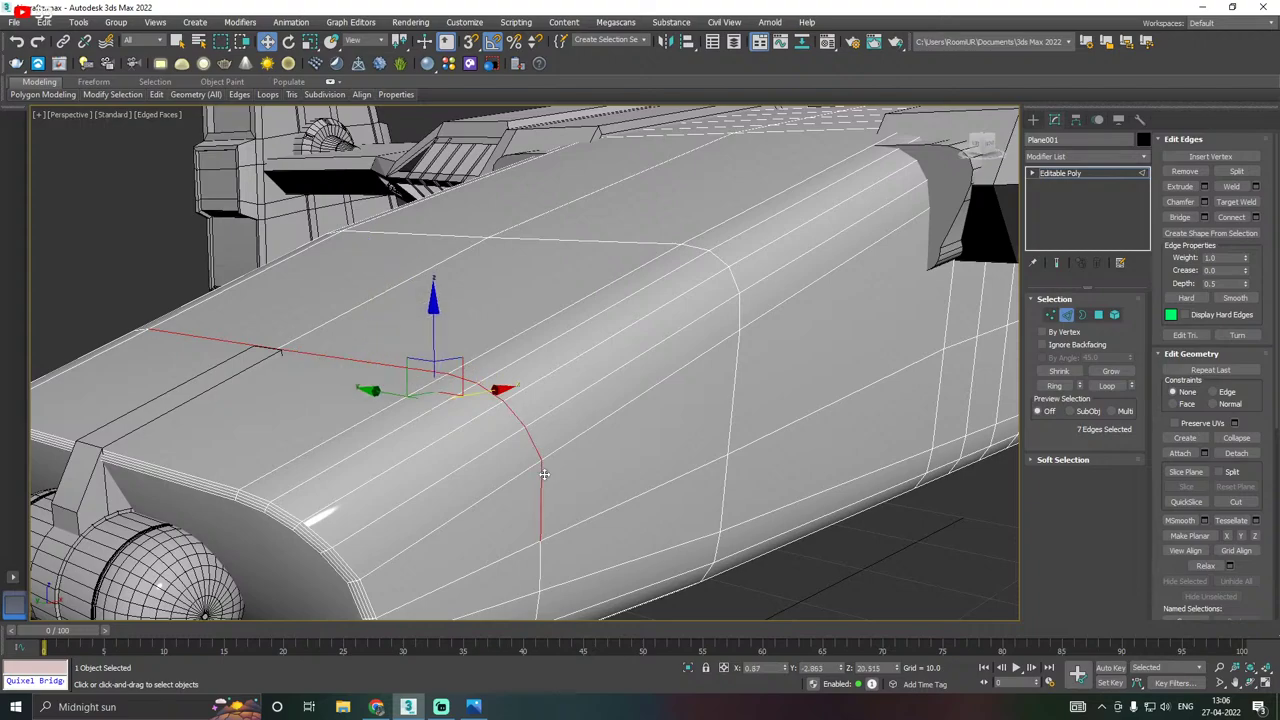
Extend the edge selection along the lengthwise side loop from the nose cross-section back to the rearmost cross-section loop.
middle_click_drag(543, 474, 587, 403, "alt")
scroll(583, 414, "down", 3)
scroll(570, 432, "up", 2)
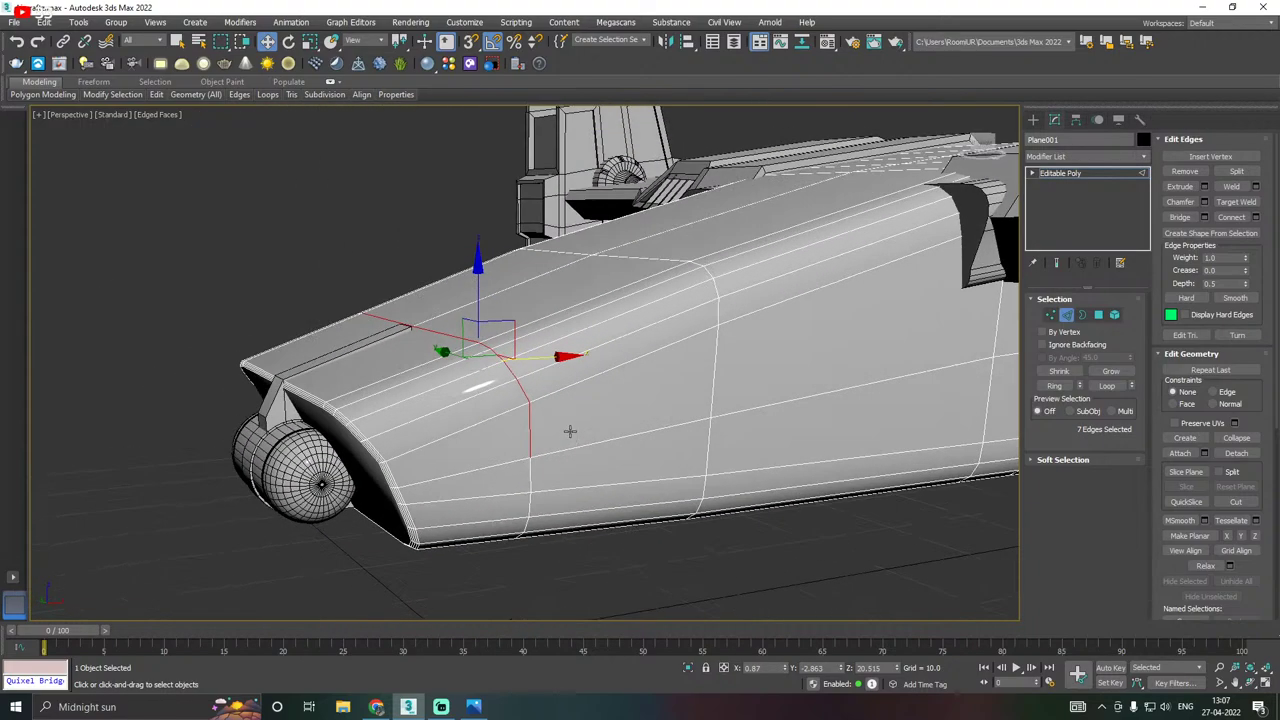
left_click(576, 448, "ctrl")
scroll(645, 432, "up", 2)
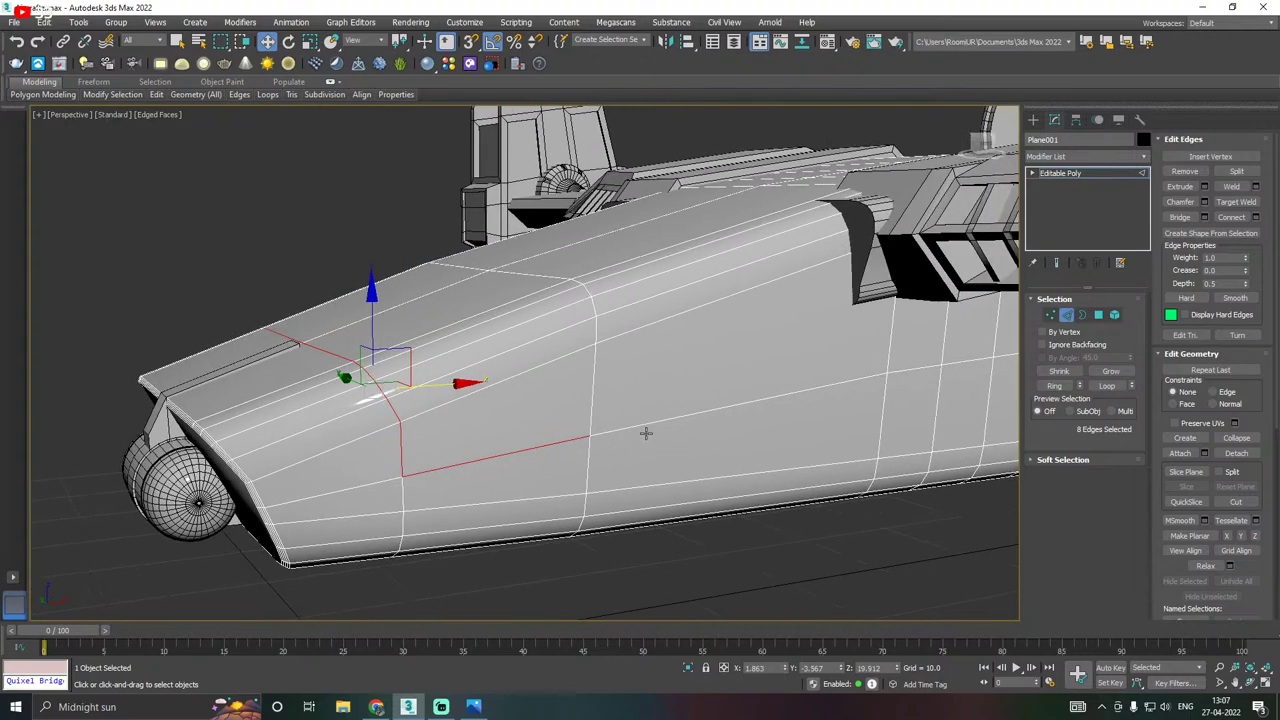
left_click(649, 425, "ctrl")
middle_click_drag(766, 414, 503, 437, "alt")
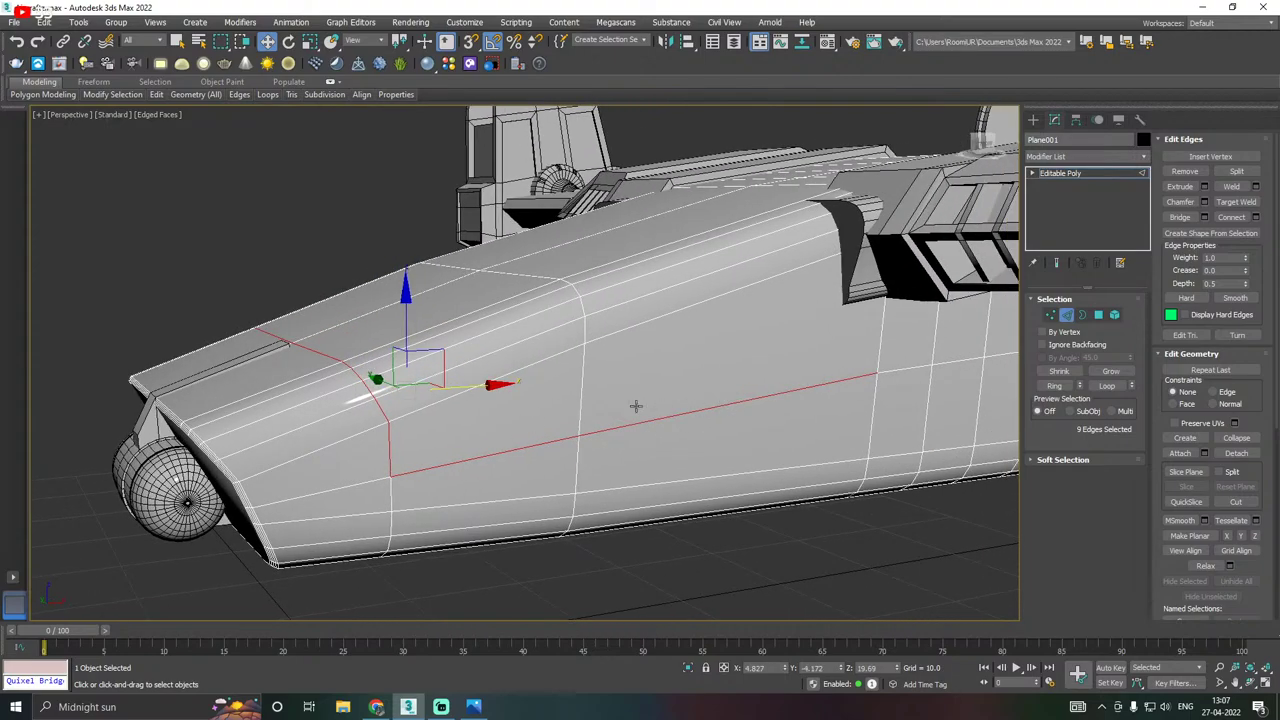
middle_click_drag(634, 406, 497, 388, "alt")
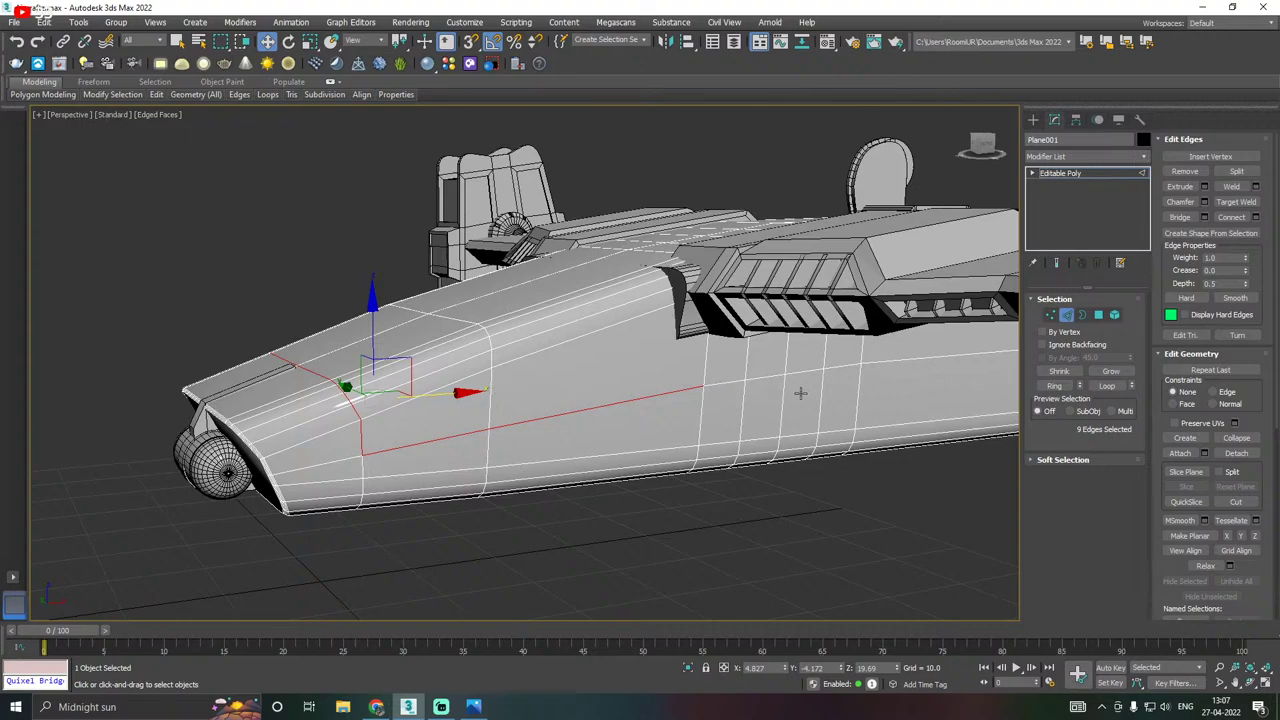
left_click(736, 380, "ctrl")
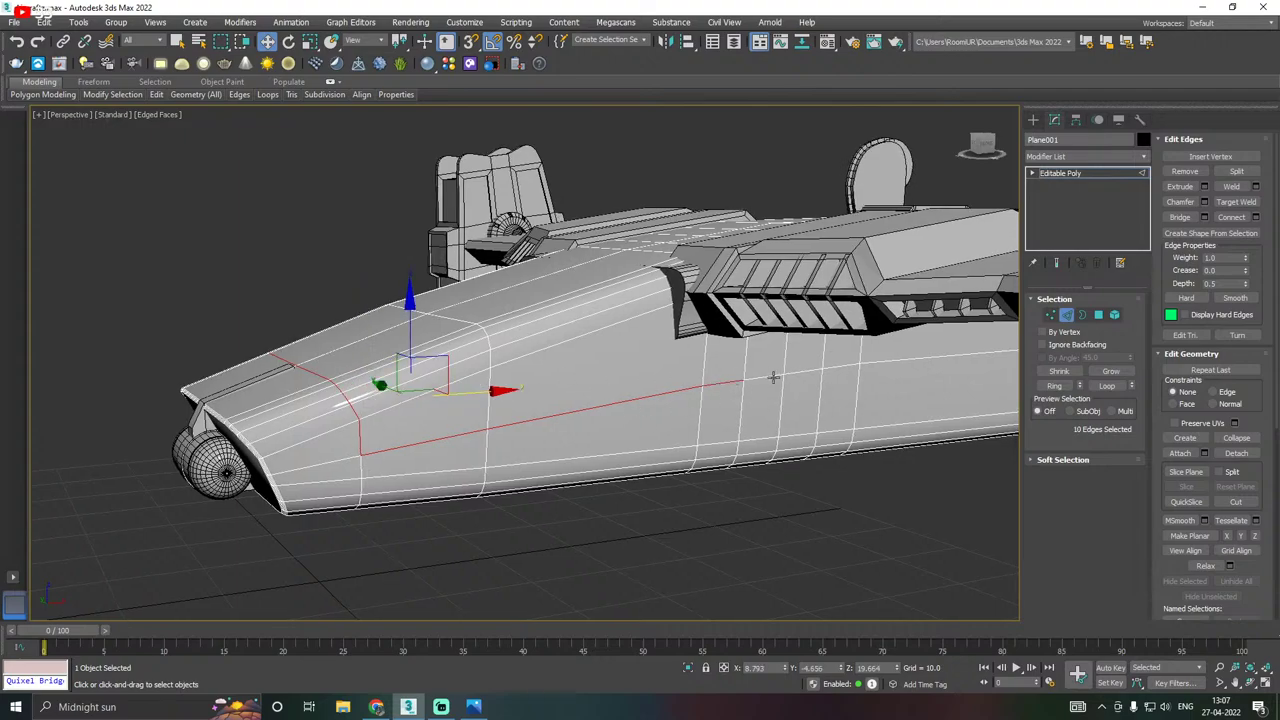
left_click(773, 377, "ctrl")
left_click(796, 372, "ctrl")
left_click(846, 365, "ctrl")
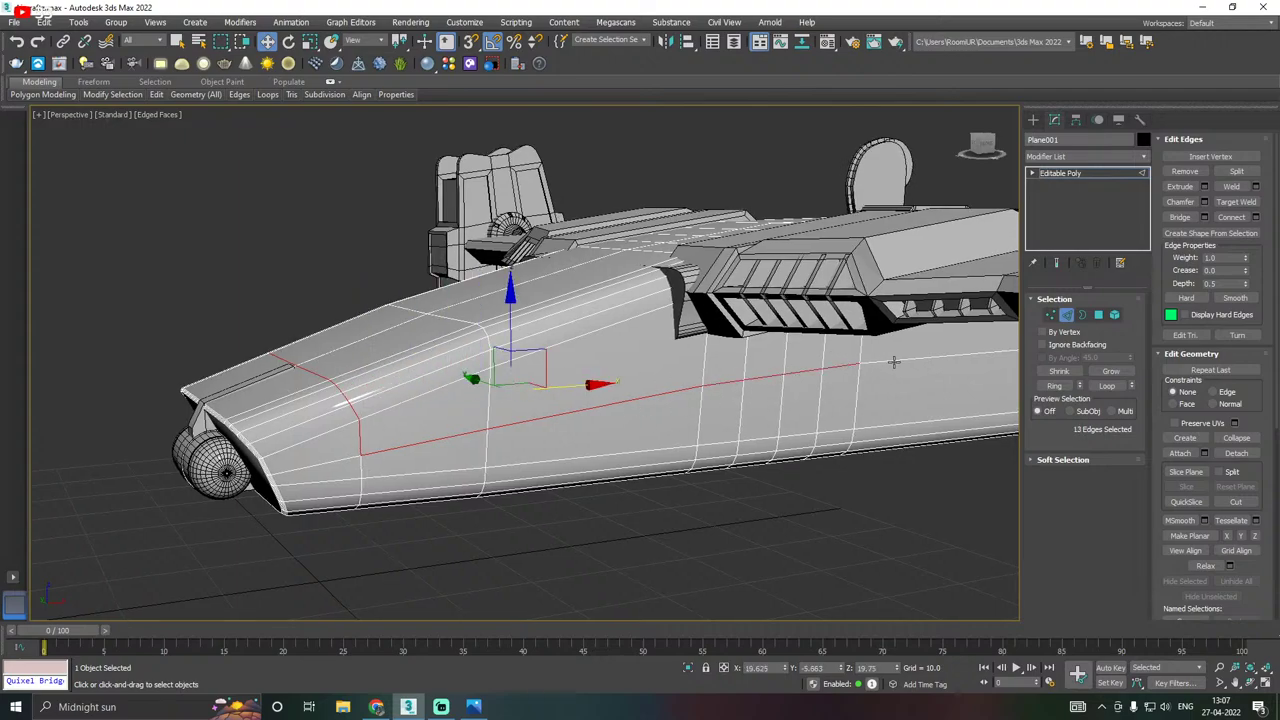
left_click(894, 362, "ctrl")
Add the rearmost cross-section loop's edges to the selection, from the side loop up around the shoulder to the hull's top.
middle_click_drag(966, 347, 895, 408)
scroll(775, 390, "down", 5)
left_click(889, 368, "ctrl")
scroll(901, 474, "up", 3)
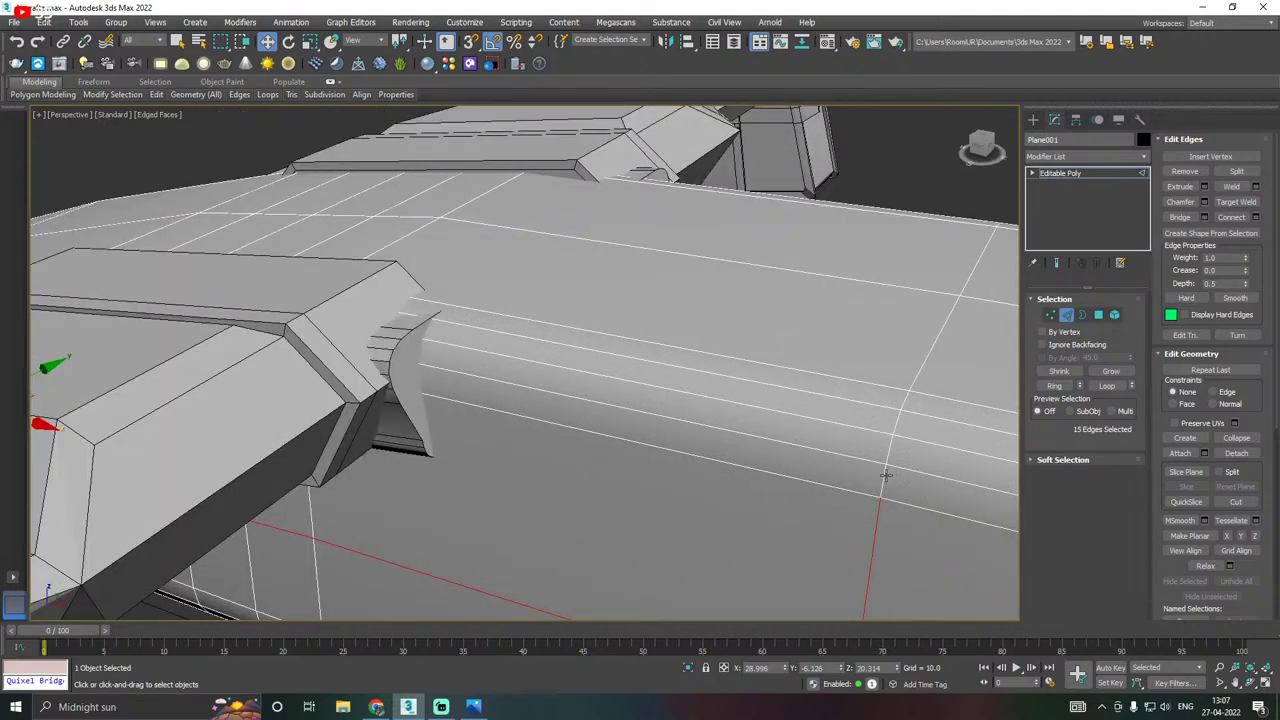
left_click(882, 475, "ctrl")
left_click(890, 440, "ctrl")
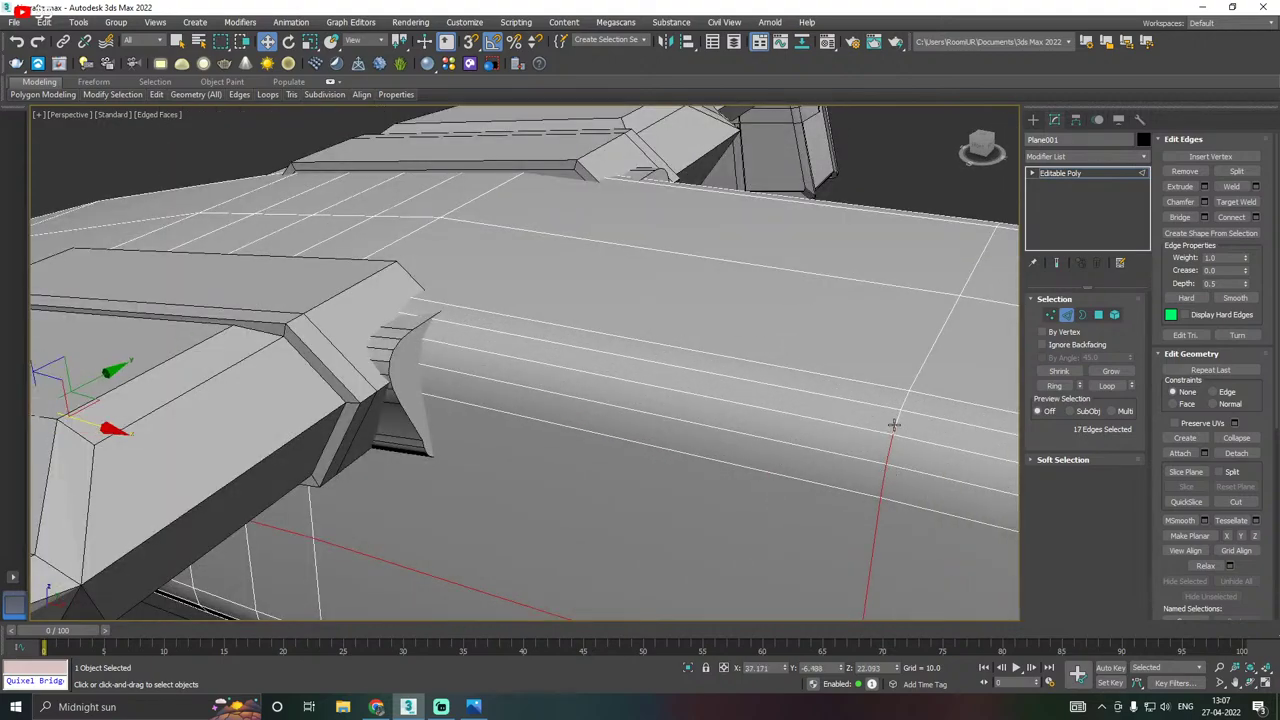
left_click(893, 423, "ctrl")
left_click(903, 404, "ctrl")
left_click(928, 357, "ctrl")
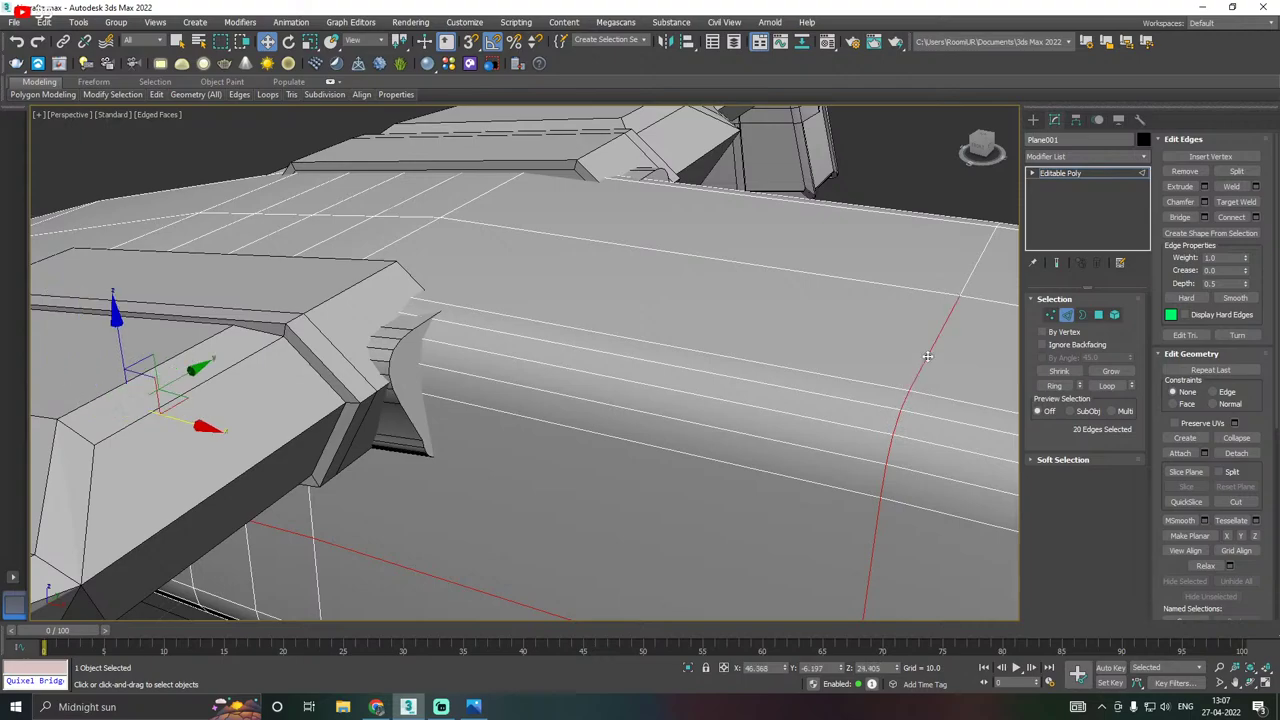
left_click(966, 282, "ctrl")
middle_click_drag(966, 282, 947, 286, "alt")
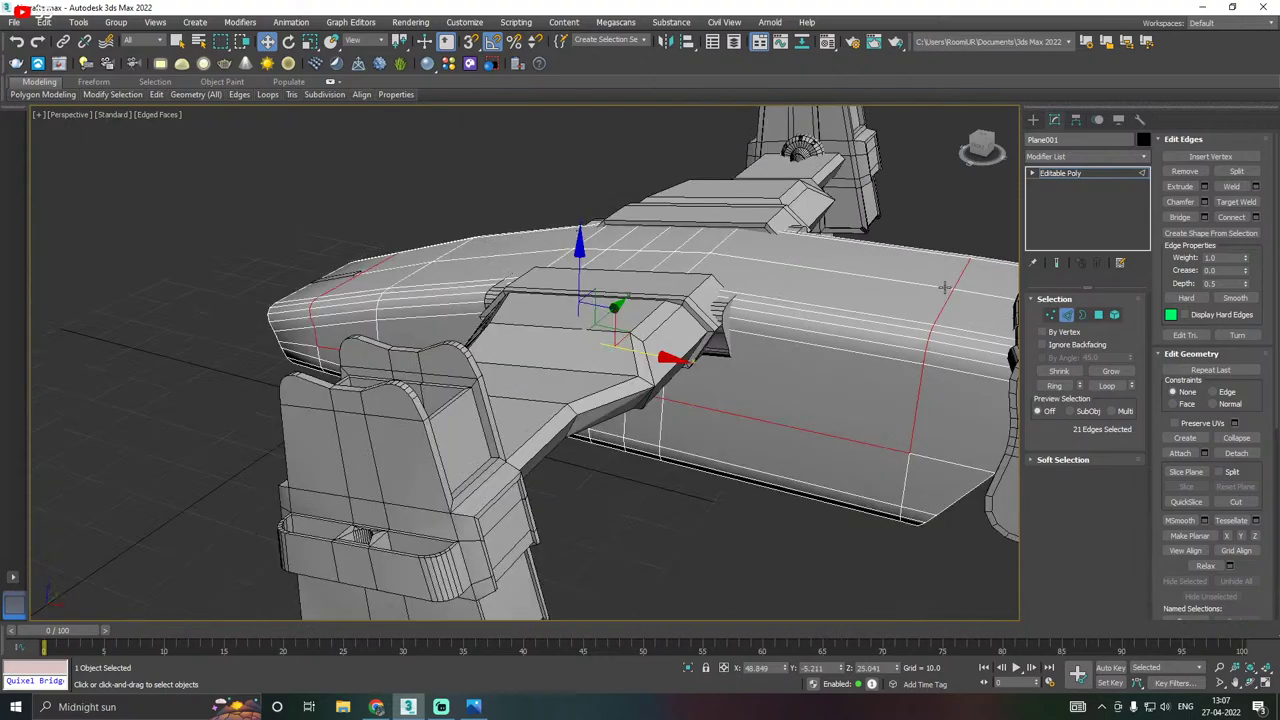
In the Front view, move the vertex where the side loop meets the rearmost cross-section horizontally forward, making a slanted corner.
key("f")
middle_click_drag(914, 363, 588, 398)
scroll(782, 414, "up", 2)
key("1")
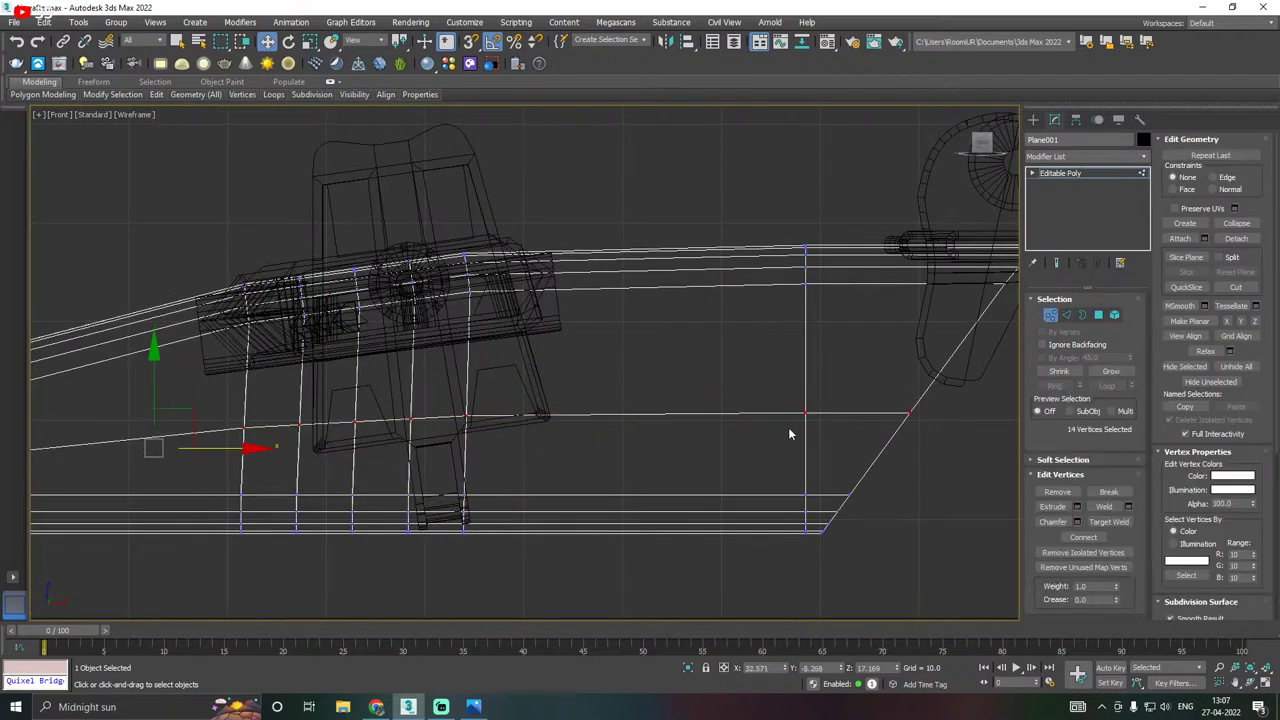
left_click_drag(830, 401, 739, 413)
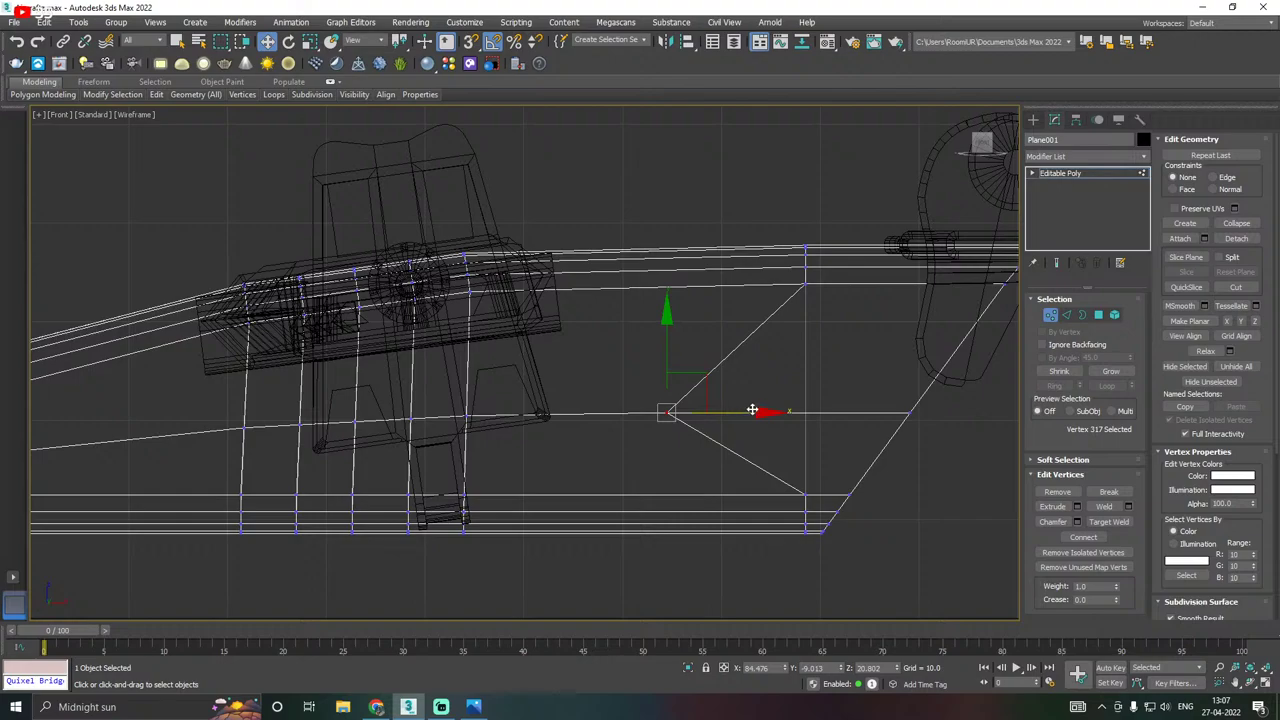
Set the movement constraint to Edge and slide the vertex where the side loop meets the nose cross-section toward the rear.
scroll(500, 398, "down", 5)
scroll(335, 432, "up", 10)
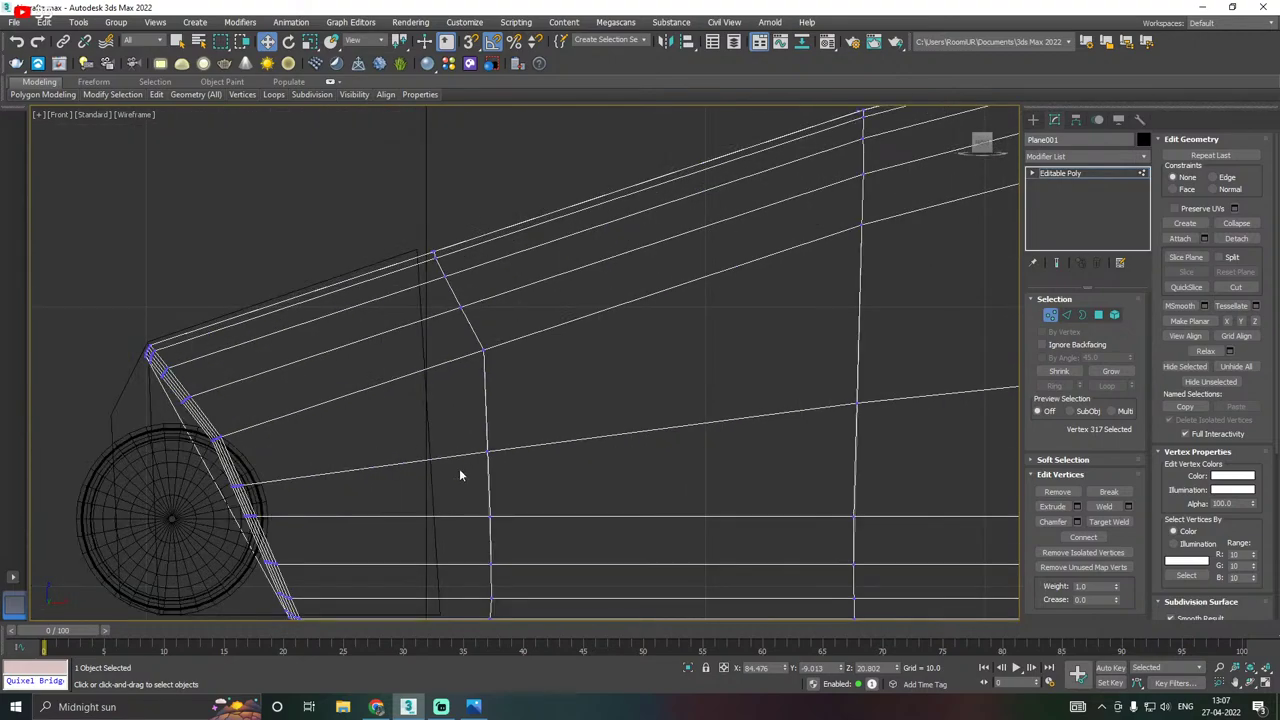
left_click(487, 452)
mouse_move(233, 112)
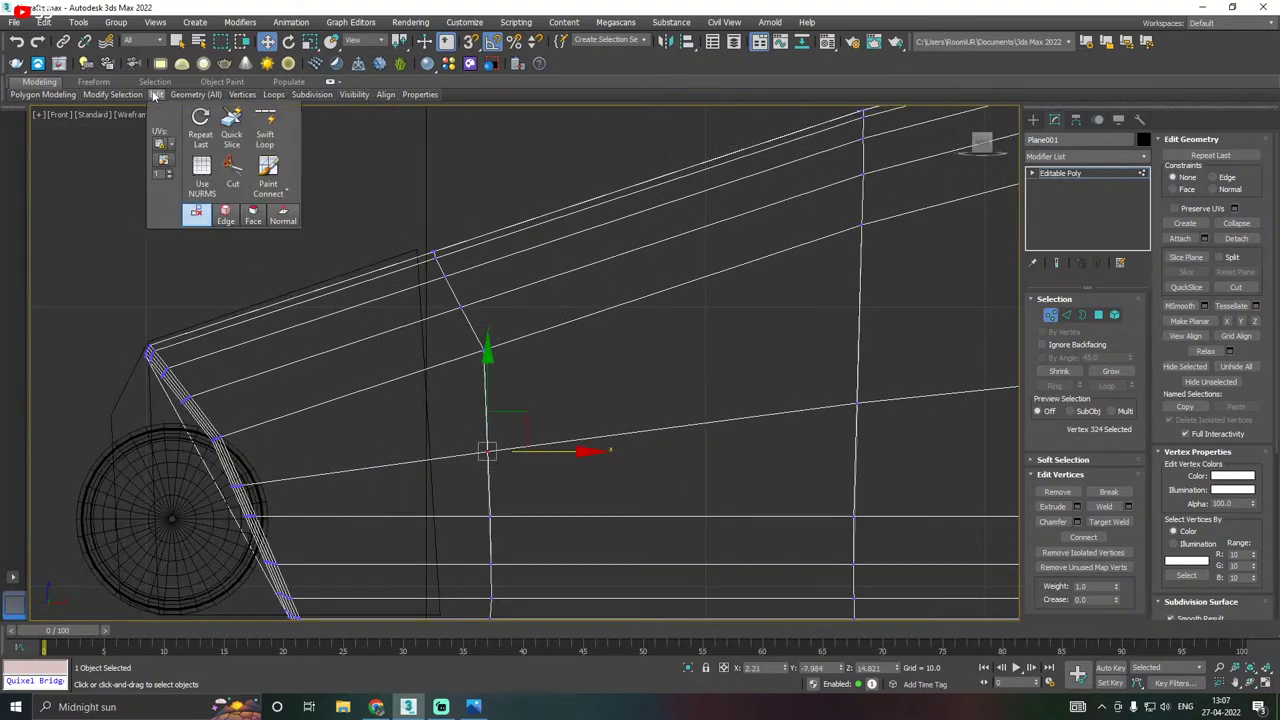
left_click(223, 212)
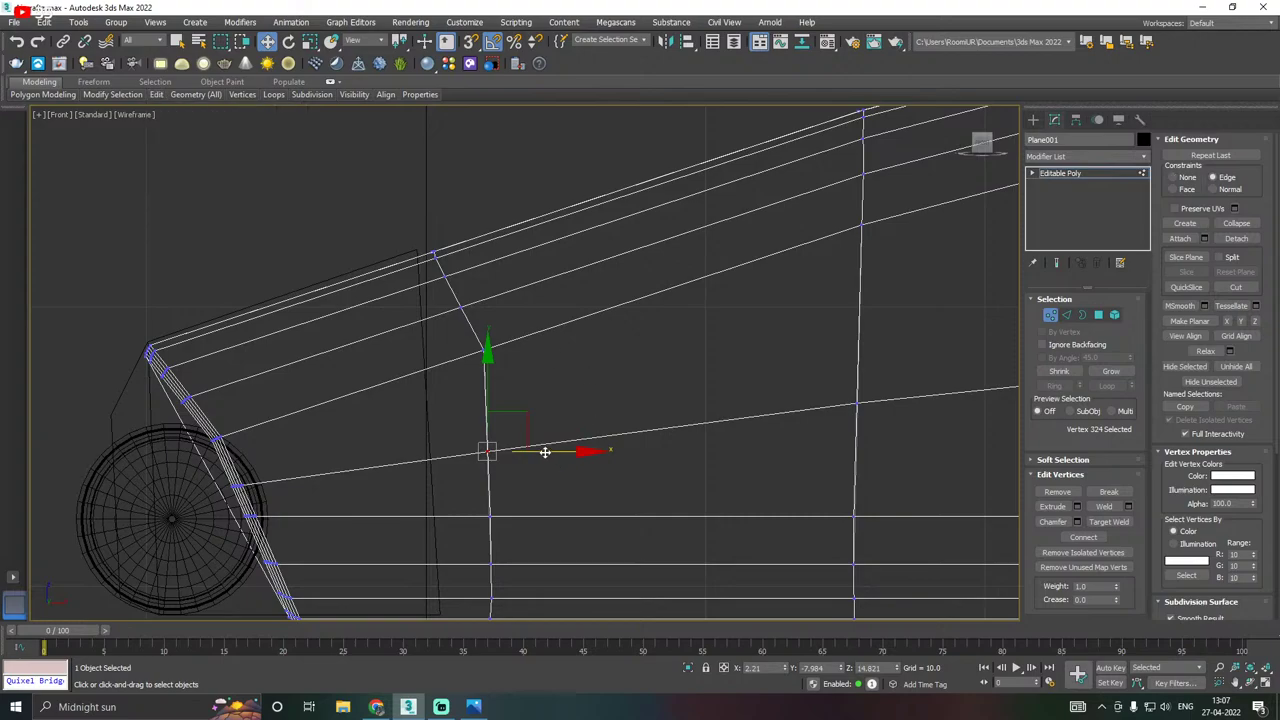
left_click_drag(545, 451, 645, 420)
scroll(308, 424, "down", 5)
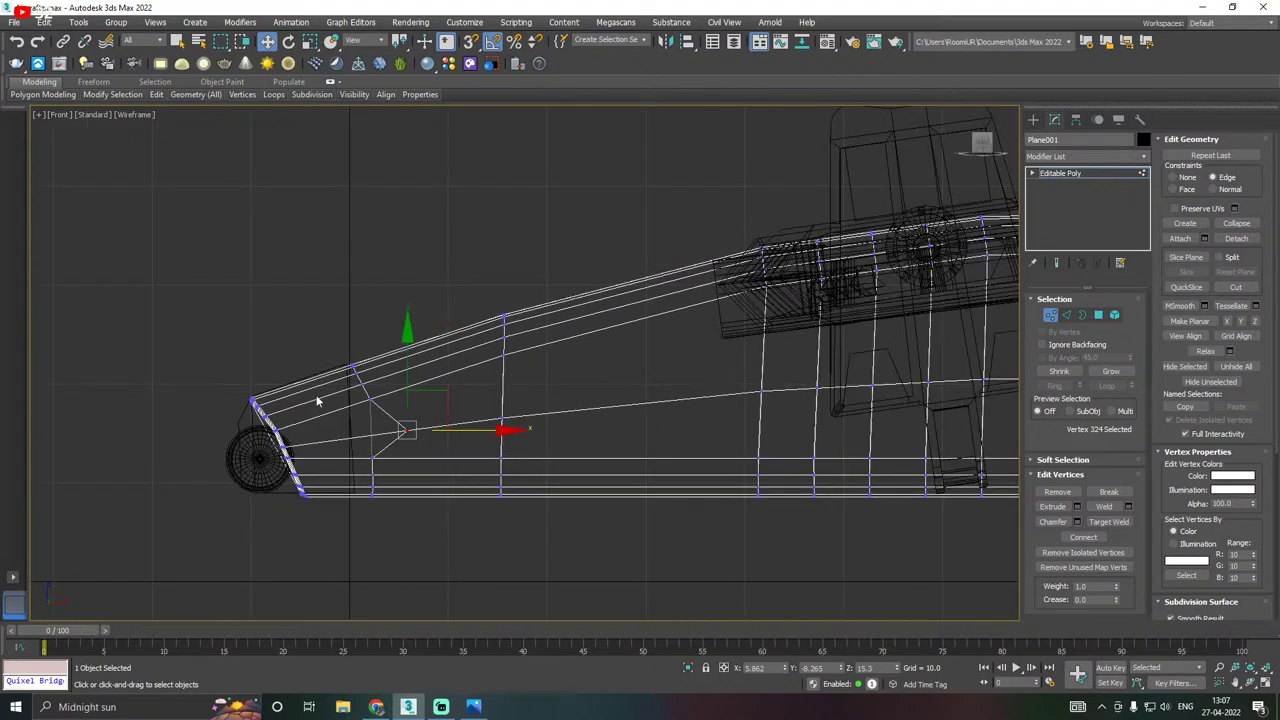
Return to edge level in the Perspective view and examine the slanted panel-line path along the hull from several angles.
middle_click_drag(837, 385, 635, 389)
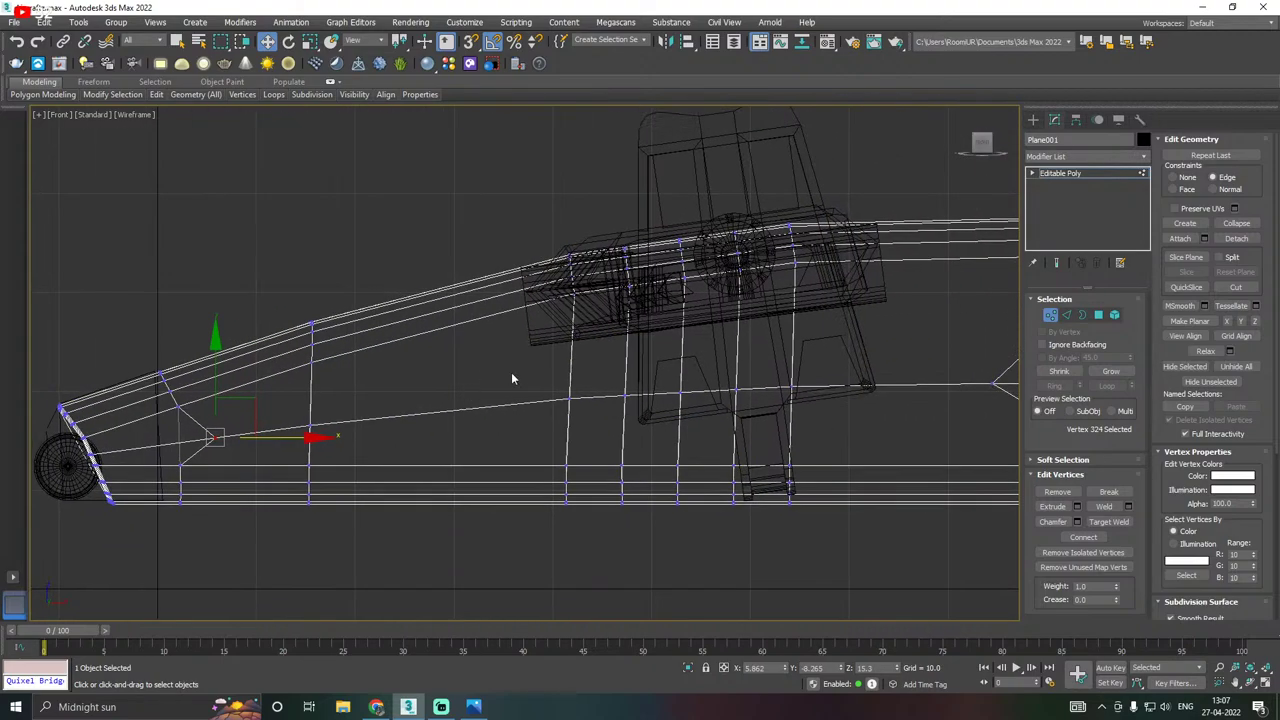
scroll(365, 391, "down", 3)
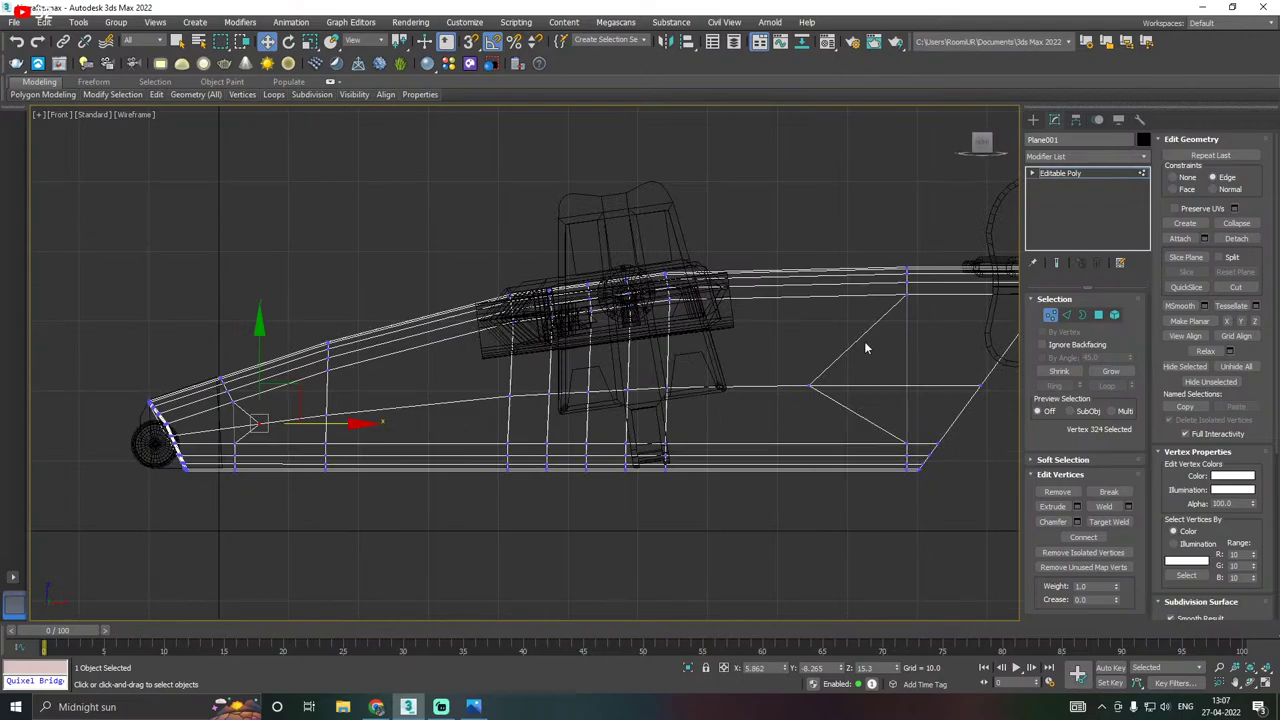
key("p")
middle_click_drag(984, 369, 1078, 314, "alt")
left_click(1066, 314)
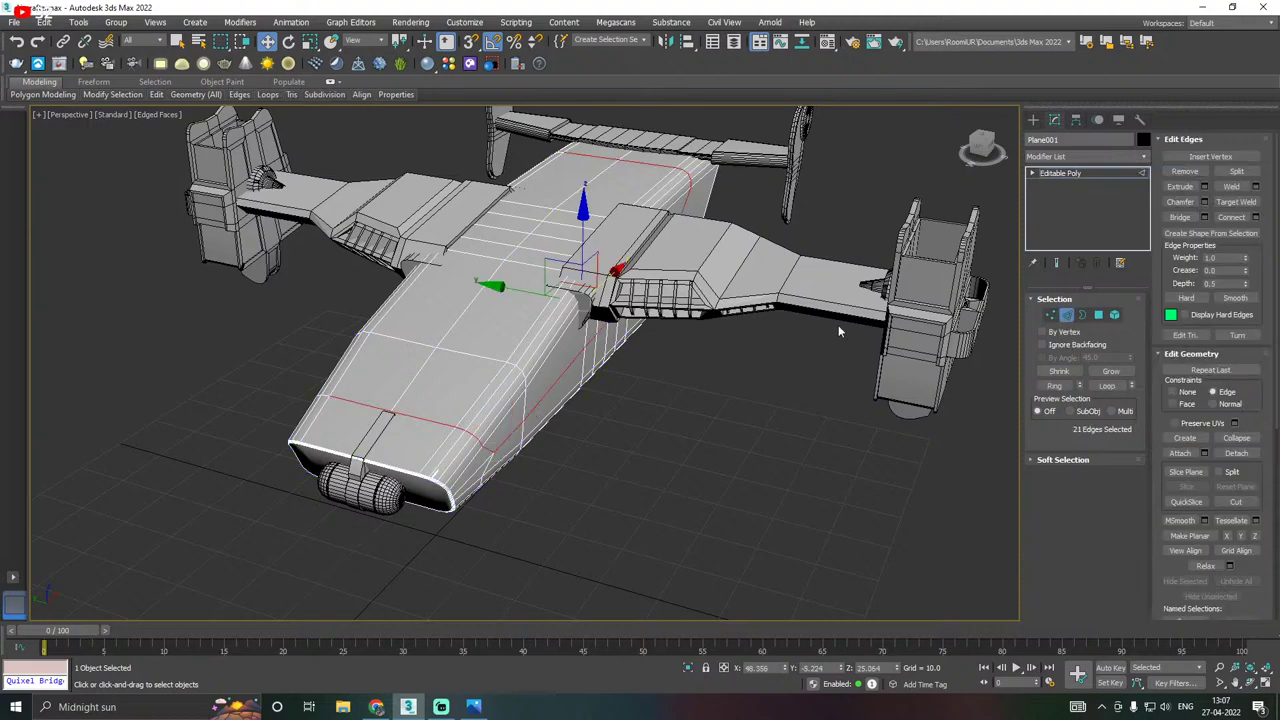
mouse_move(838, 325)
middle_mouse_down("alt")
mouse_move(706, 318)
mouse_move(847, 312)
middle_mouse_up("alt")
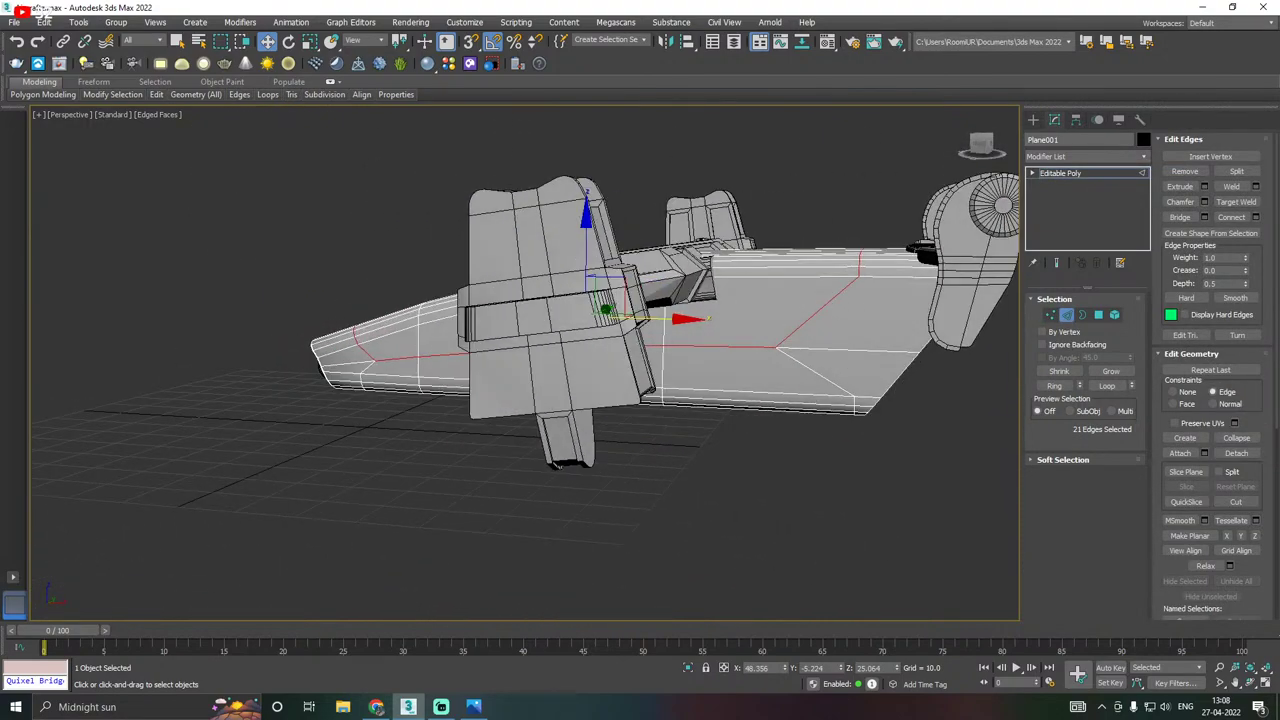
key("alt+Tab")
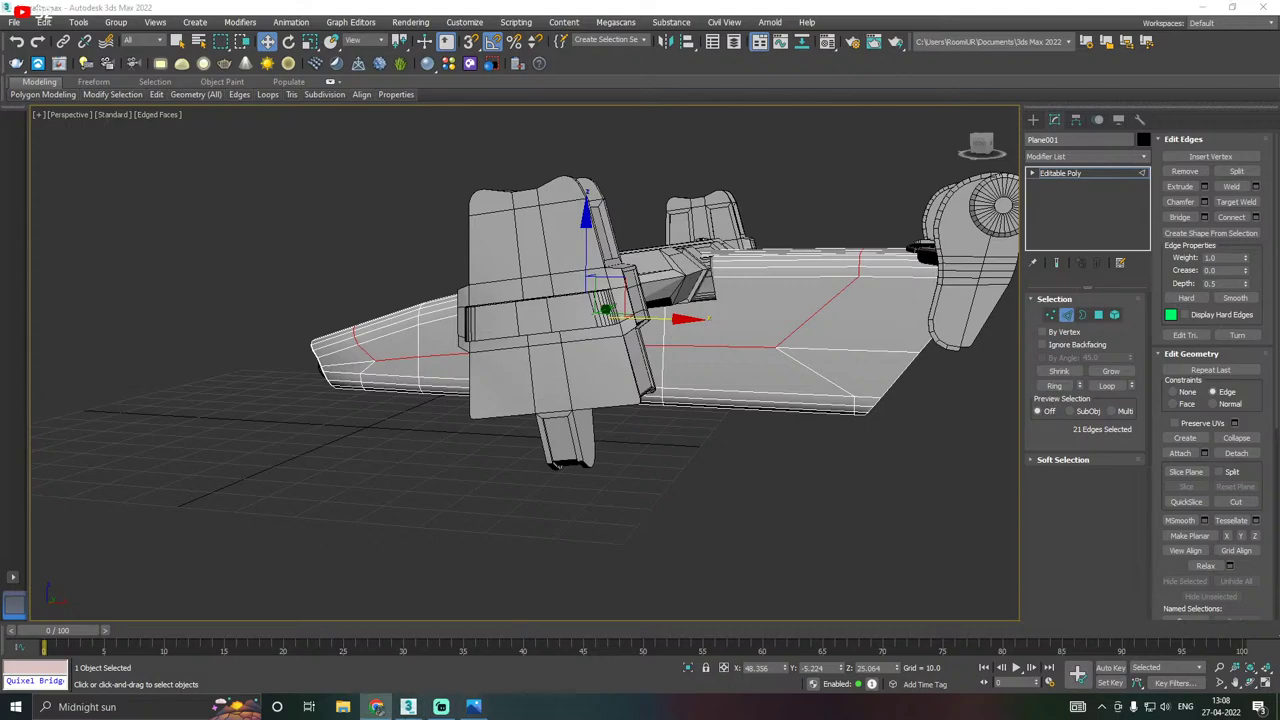
middle_click_drag(408, 289, 466, 289, "alt")
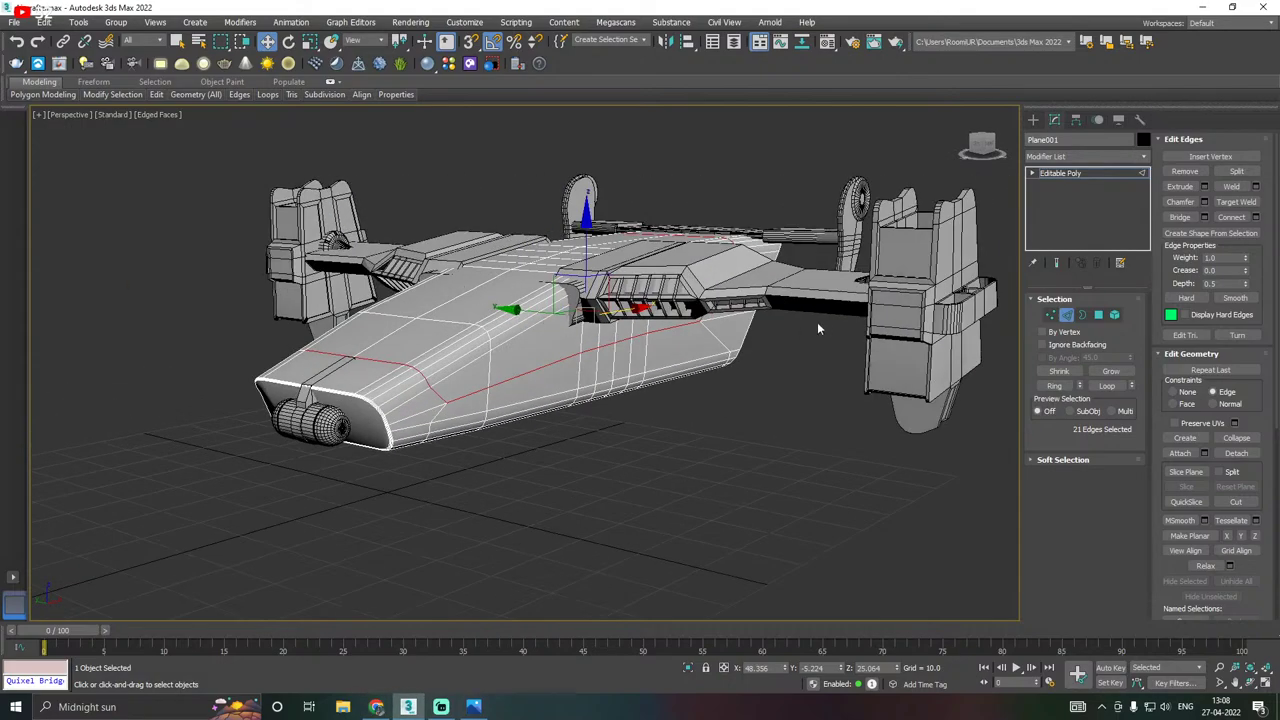
Deselect the four short side-loop edges beneath the wing root, leaving a gap in the panel-line selection.
middle_click_drag(719, 343, 613, 325, "alt")
scroll(566, 329, "up", 3)
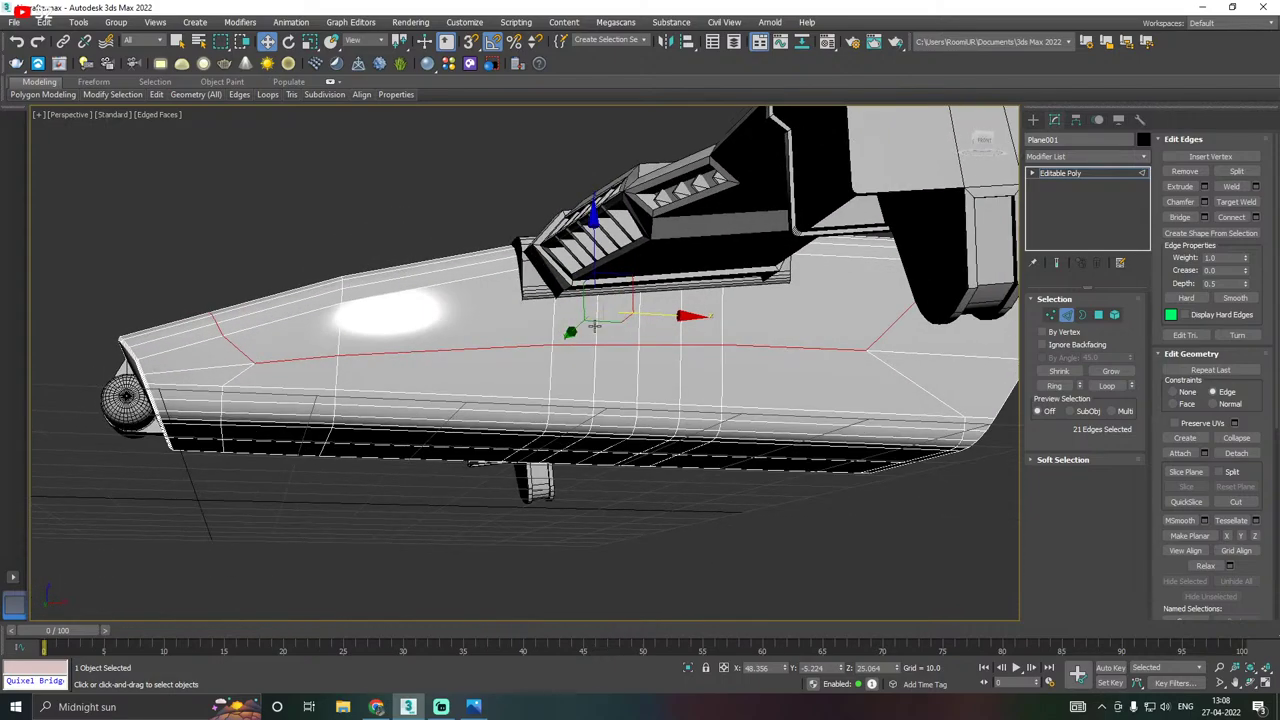
left_click_drag(632, 352, 703, 329, "alt")
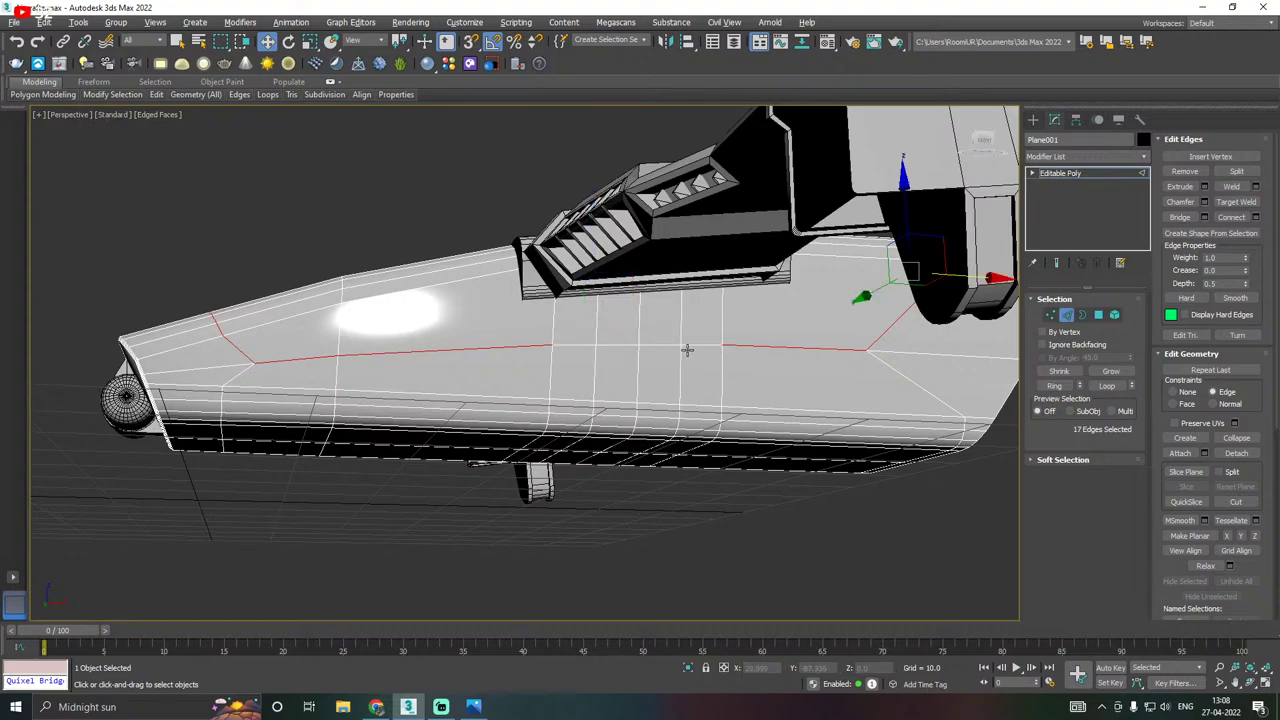
middle_click_drag(623, 349, 662, 361, "alt")
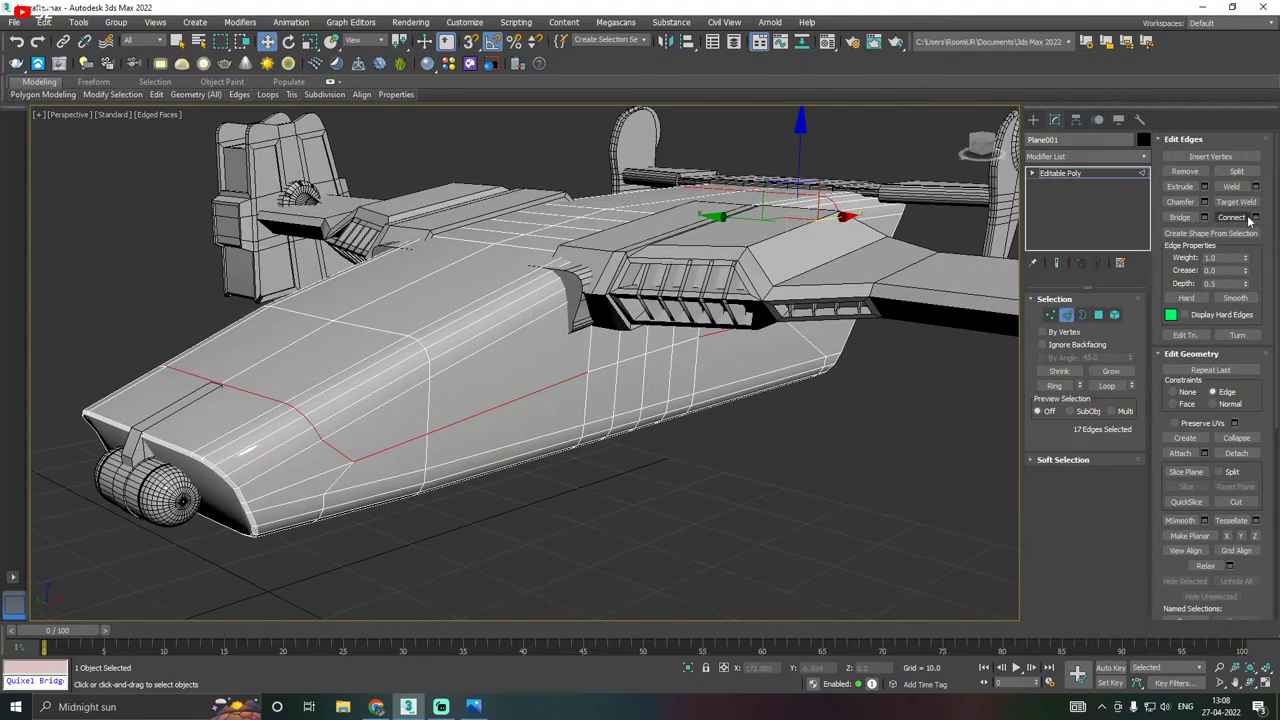
Extrude the selected edges inward into a narrow groove with a height of about -0.26 and a width of about 0.137.
left_click(1204, 186)
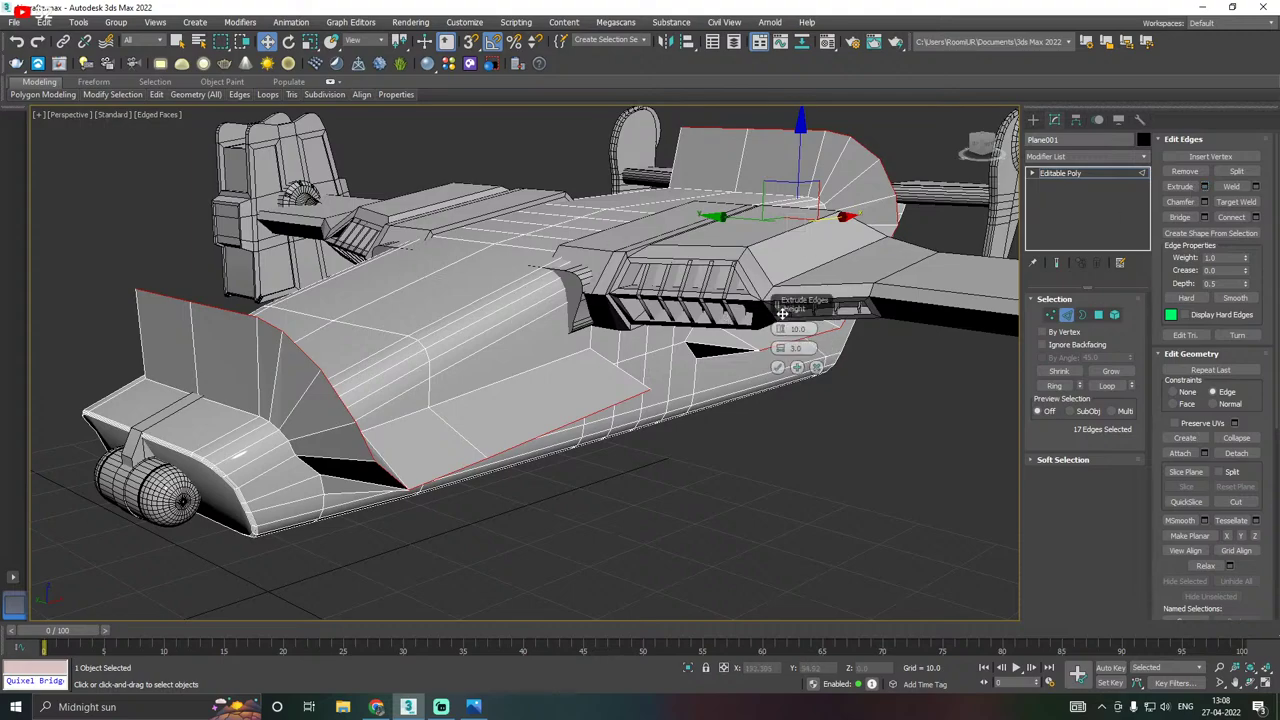
left_click_drag(807, 305, 669, 433)
middle_click_drag(405, 427, 509, 399)
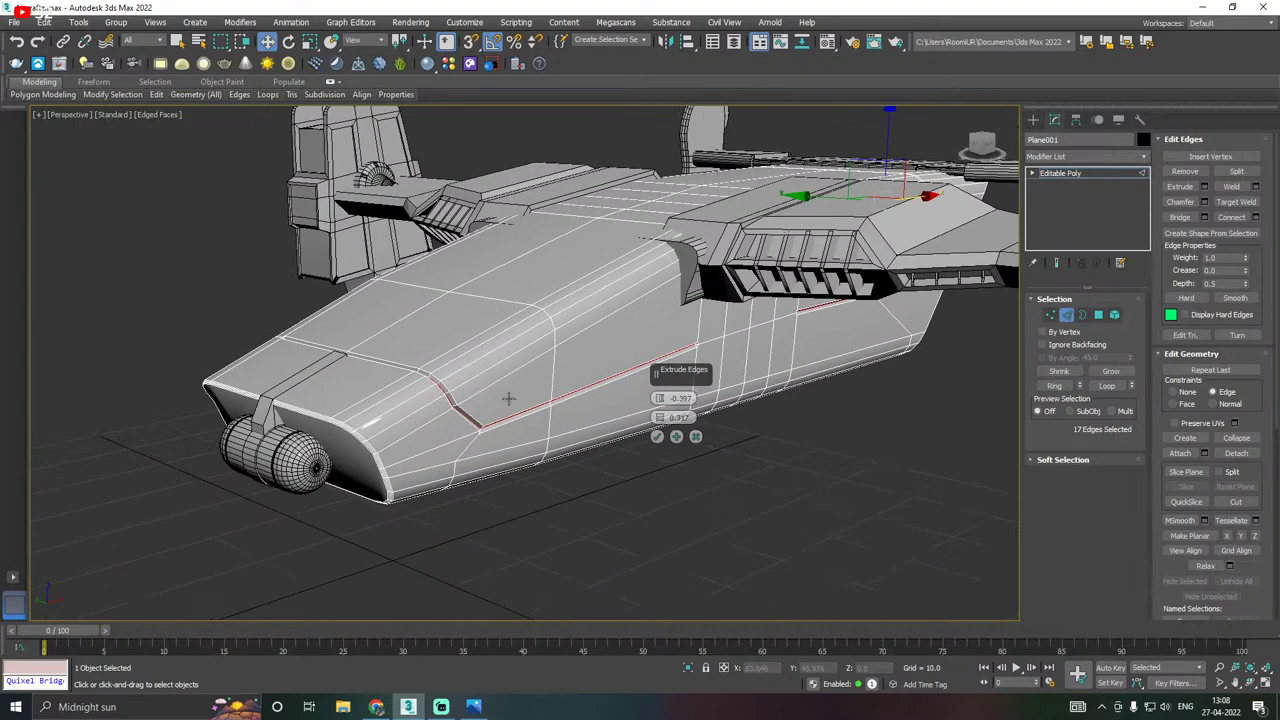
scroll(490, 402, "up", 5)
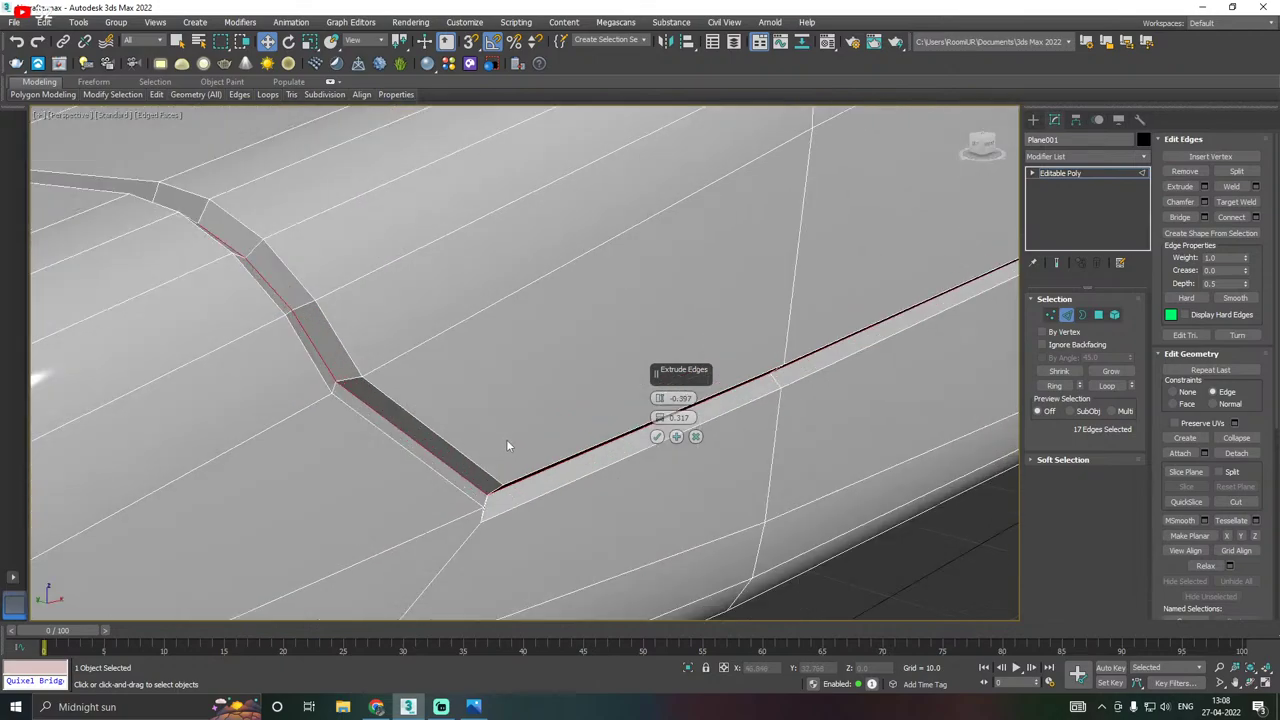
left_click_drag(659, 421, 664, 404)
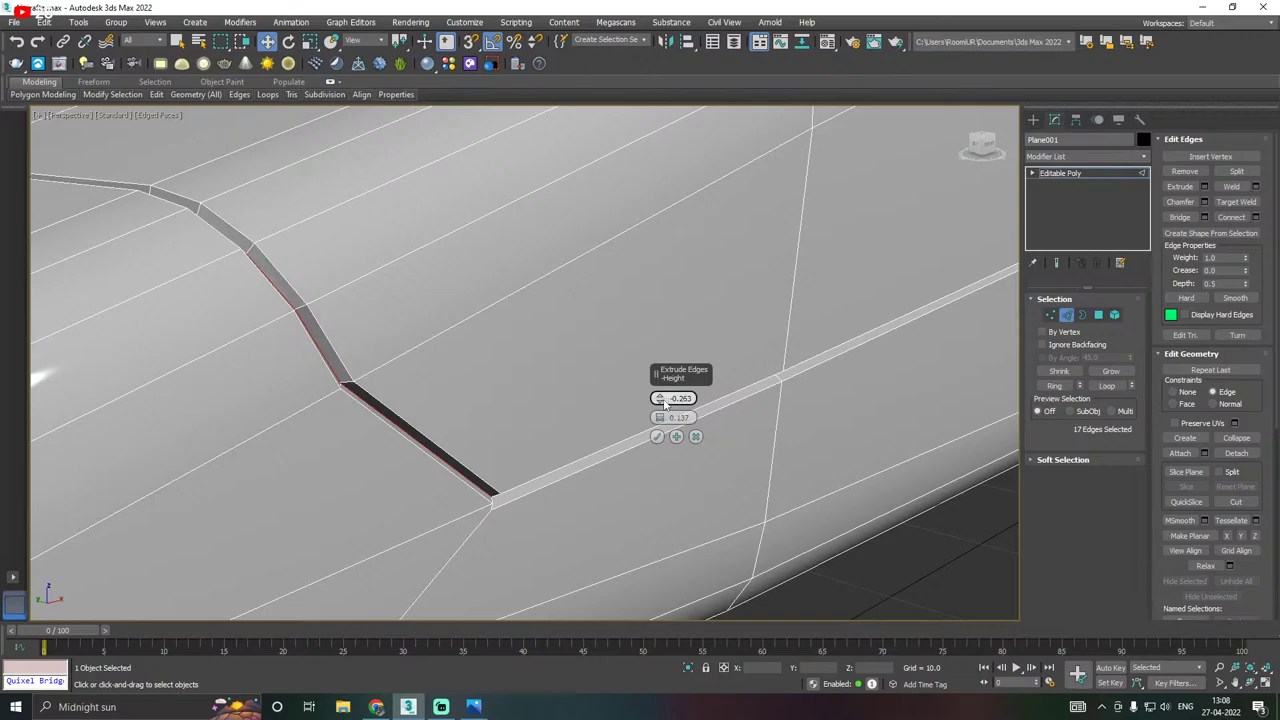
left_click(657, 437)
At vertex level, use Target Weld to merge the split outer vertices at the groove's front corner near the nose.
scroll(466, 403, "down", 8)
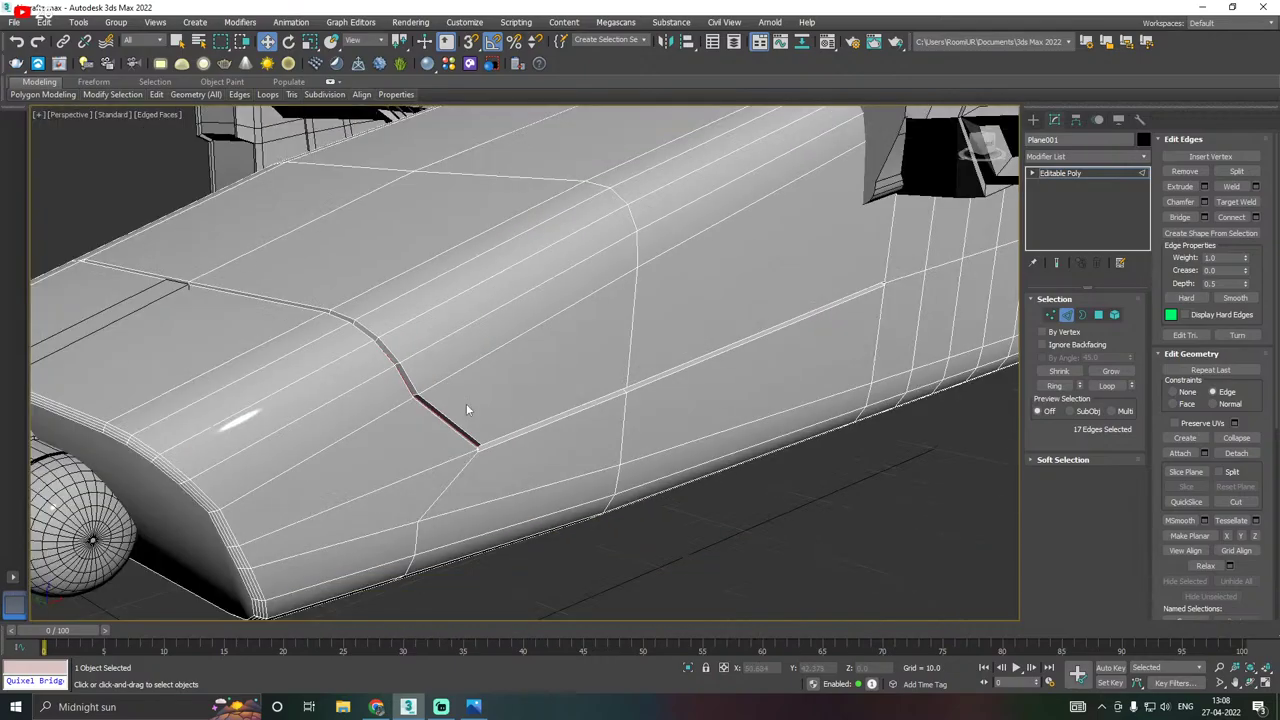
middle_click_drag(517, 403, 557, 400, "alt")
scroll(500, 407, "down", 5)
scroll(445, 392, "up", 15)
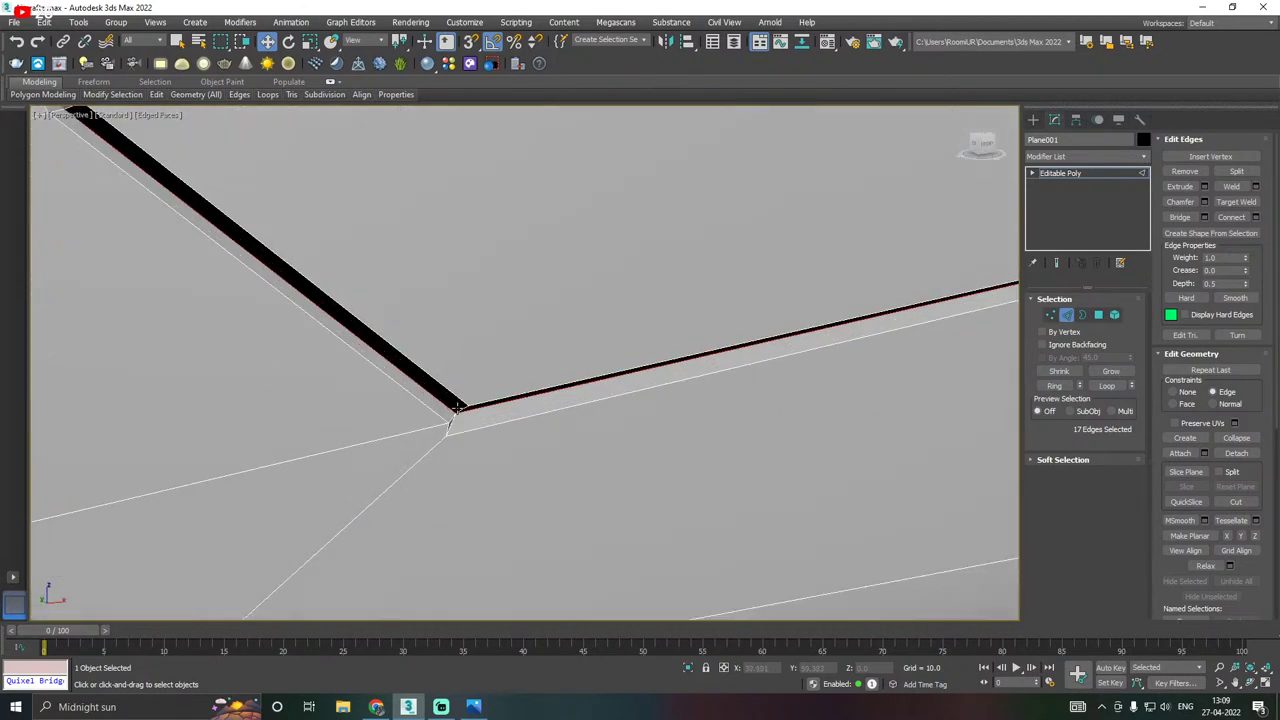
left_click(1050, 314)
left_click(449, 422)
middle_click_drag(449, 422, 525, 438, "alt")
right_click(525, 438)
left_click(494, 509)
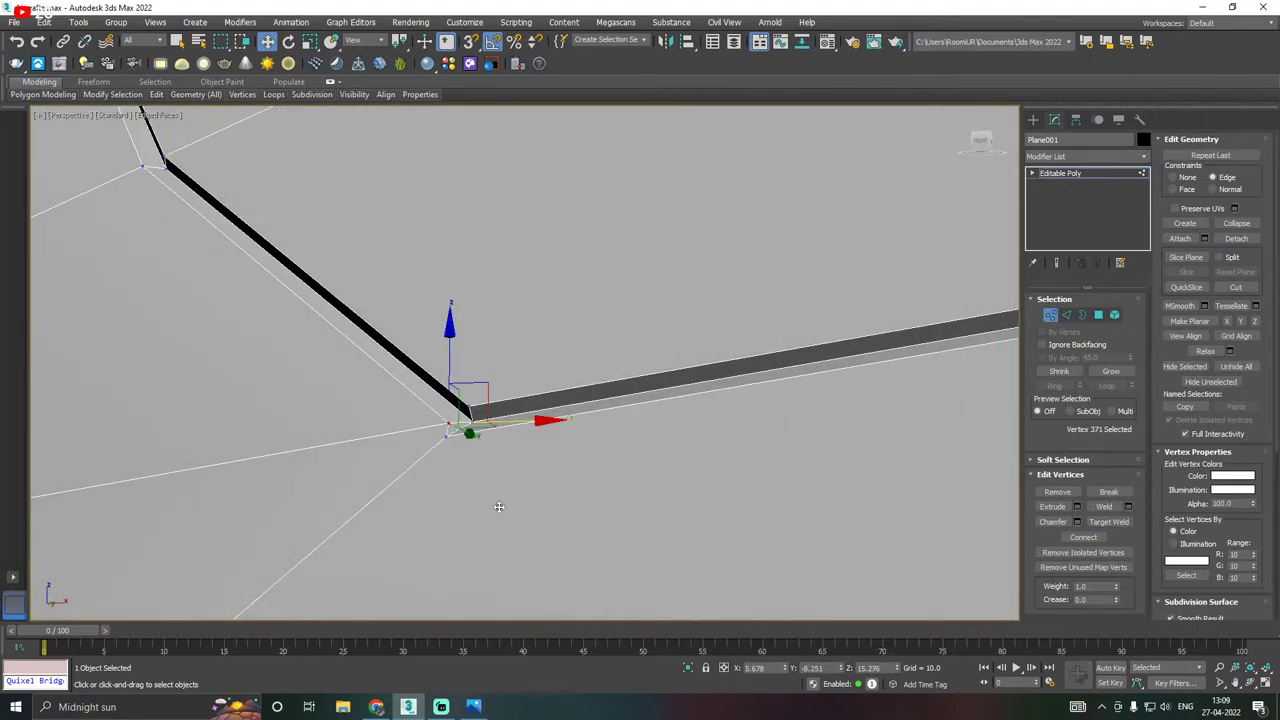
left_click(446, 438)
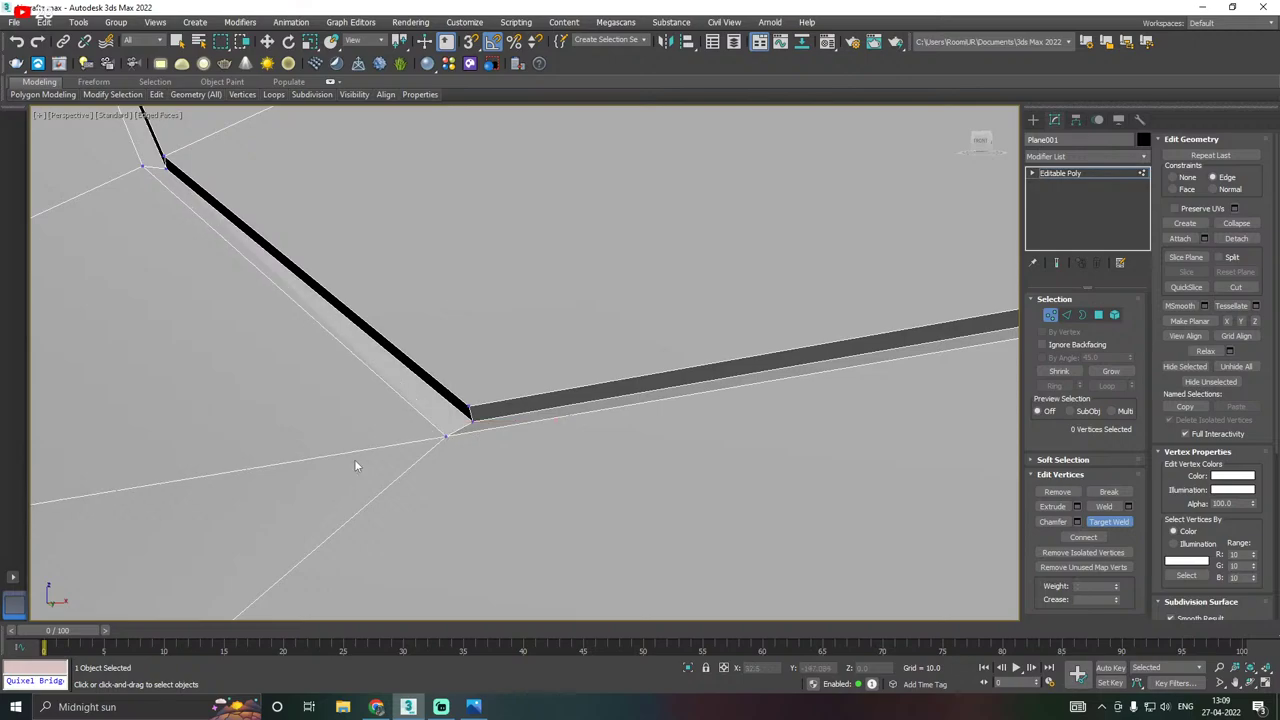
Select the protruding vertex at the front groove section's wing-side end and set the editing constraint to None.
scroll(389, 458, "down", 10)
scroll(486, 461, "down", 2)
middle_click_drag(487, 462, 562, 463, "alt")
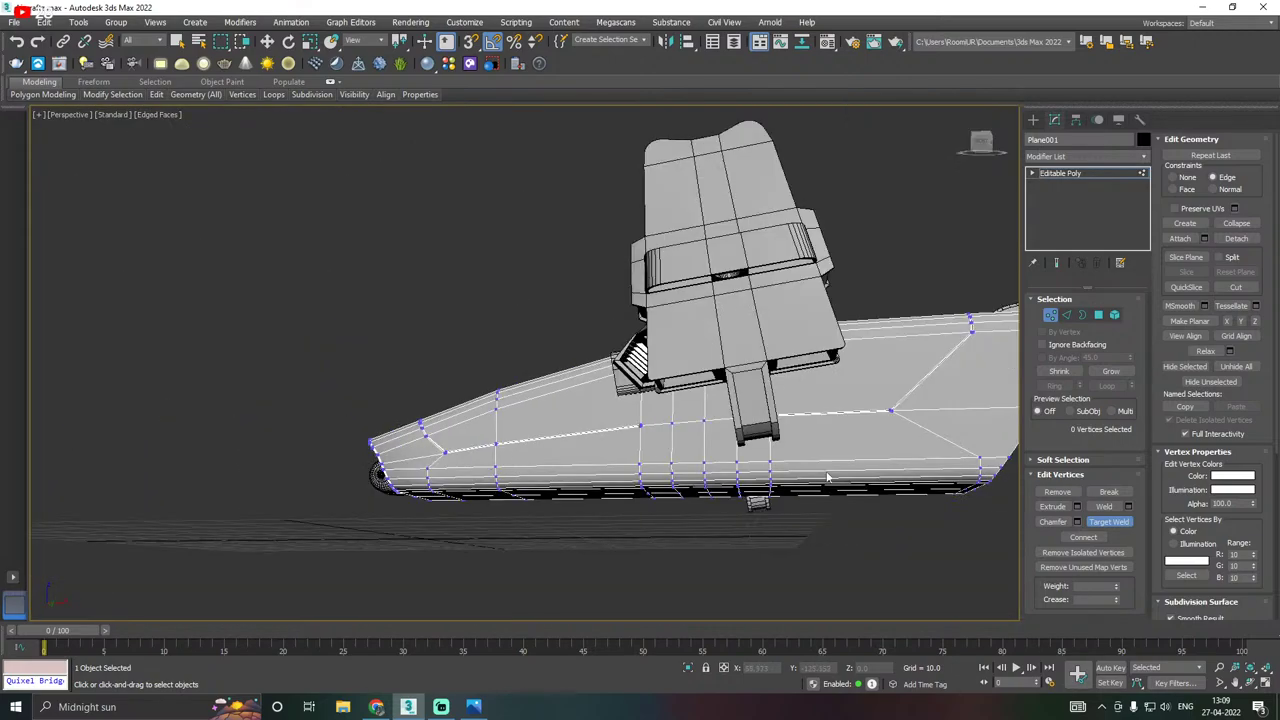
scroll(891, 406, "up", 10)
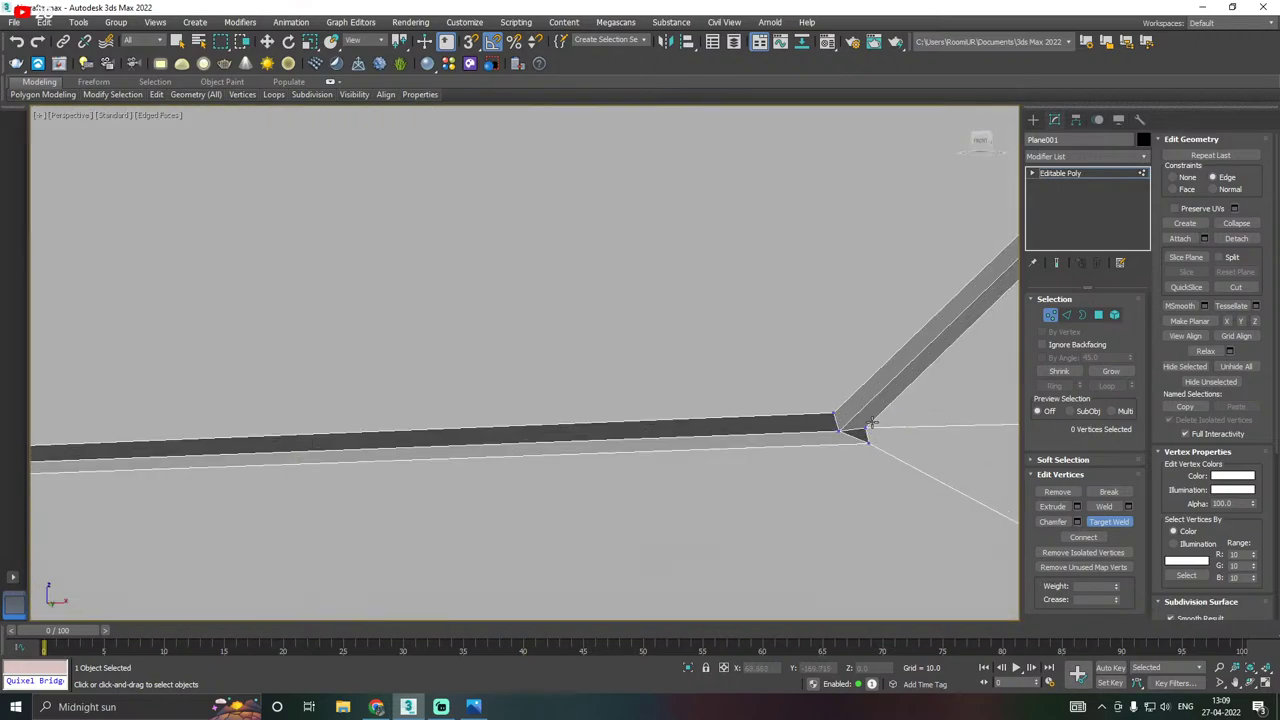
scroll(812, 451, "down", 10)
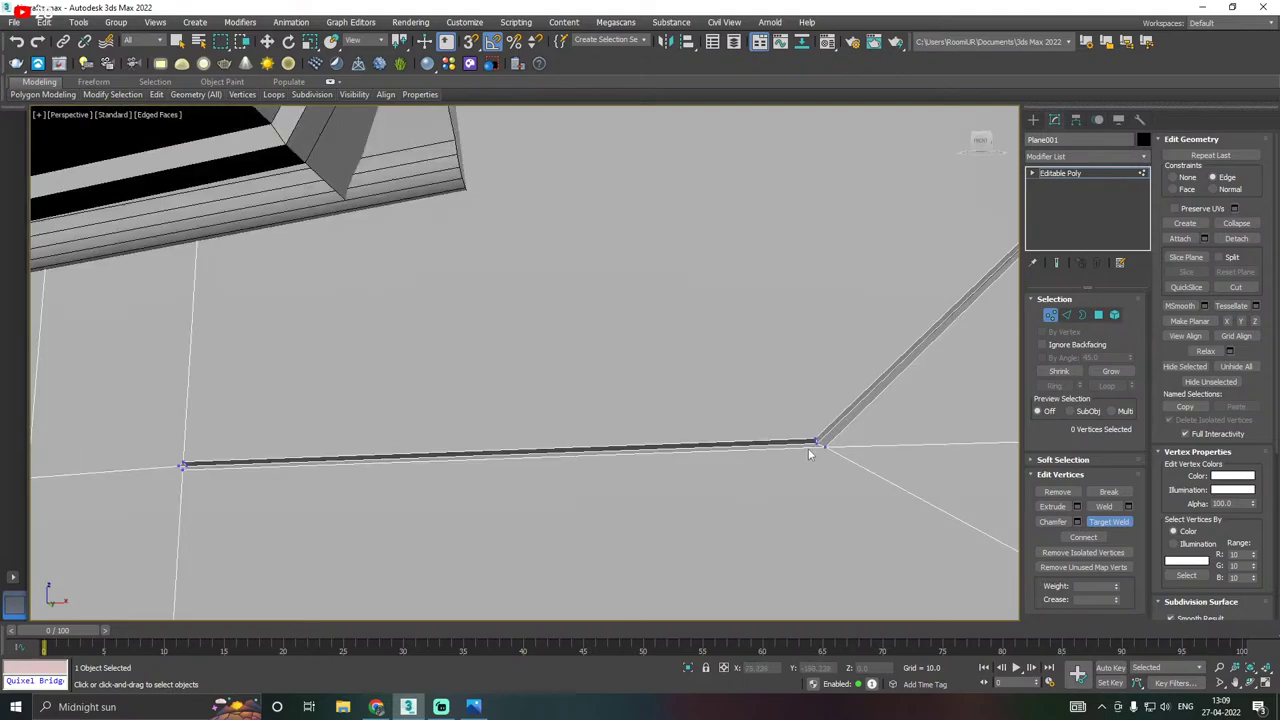
middle_click_drag(810, 453, 730, 458, "alt")
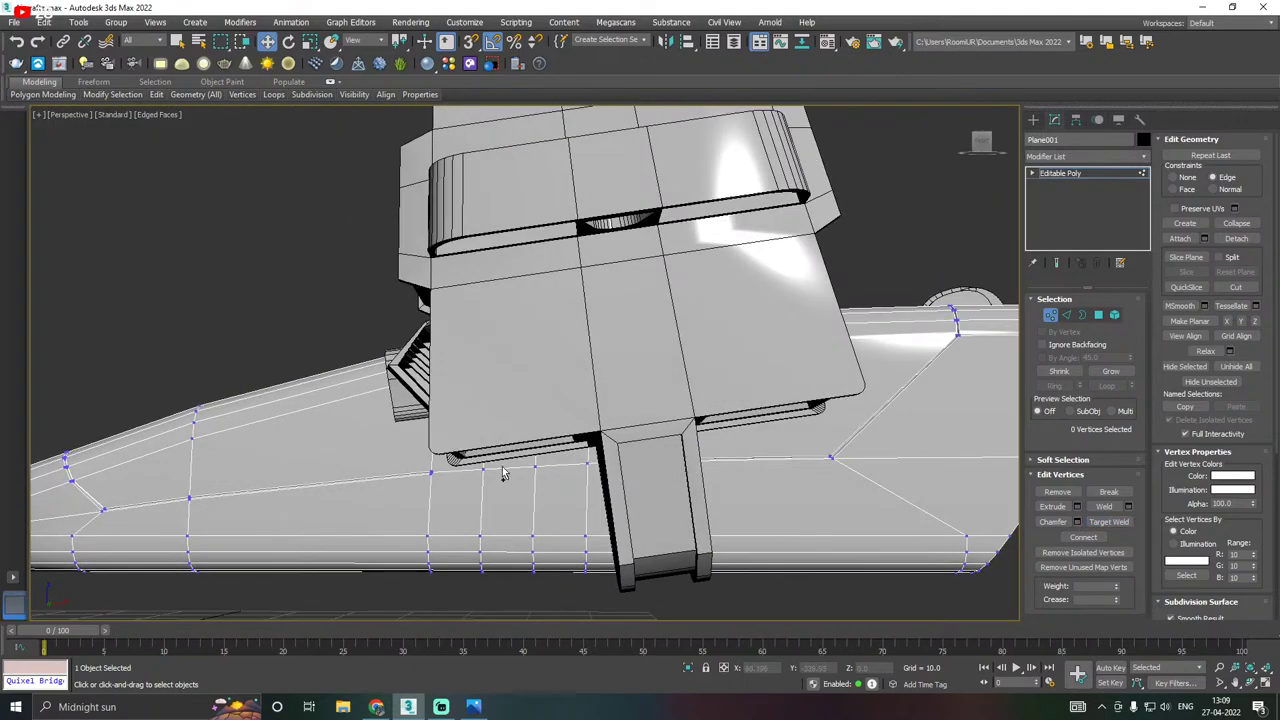
scroll(425, 473, "up", 10)
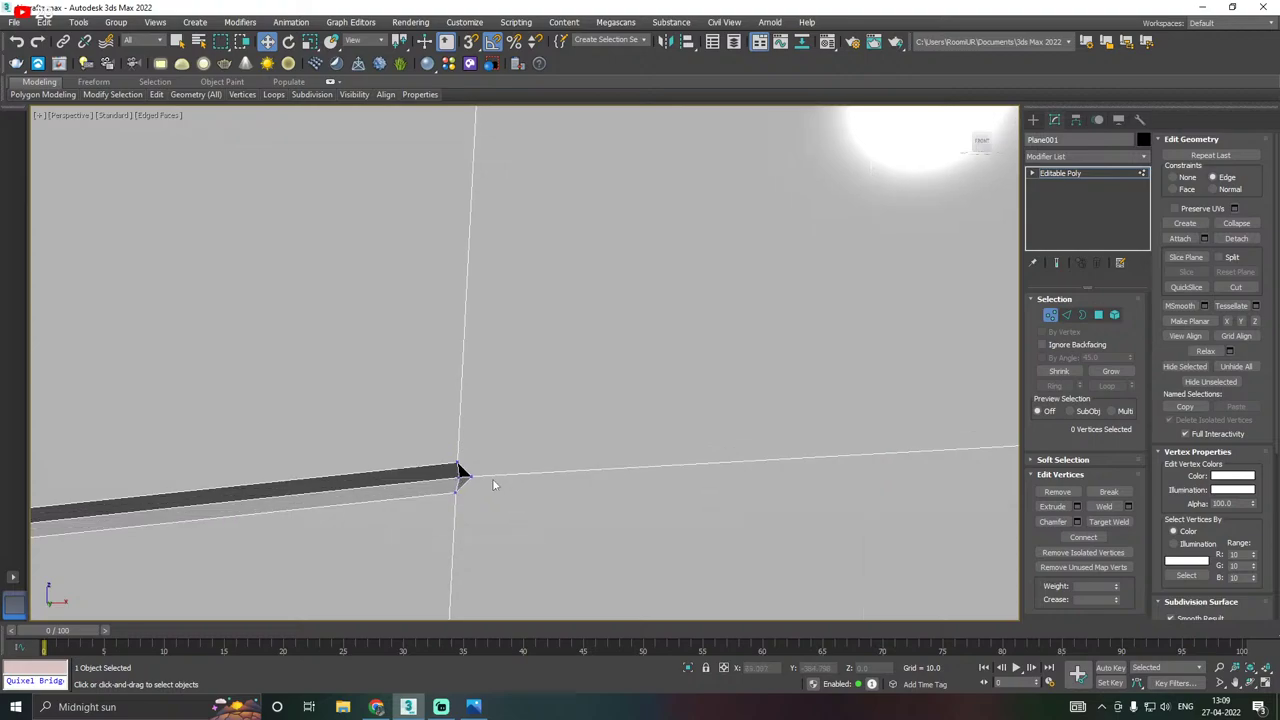
left_click(478, 474)
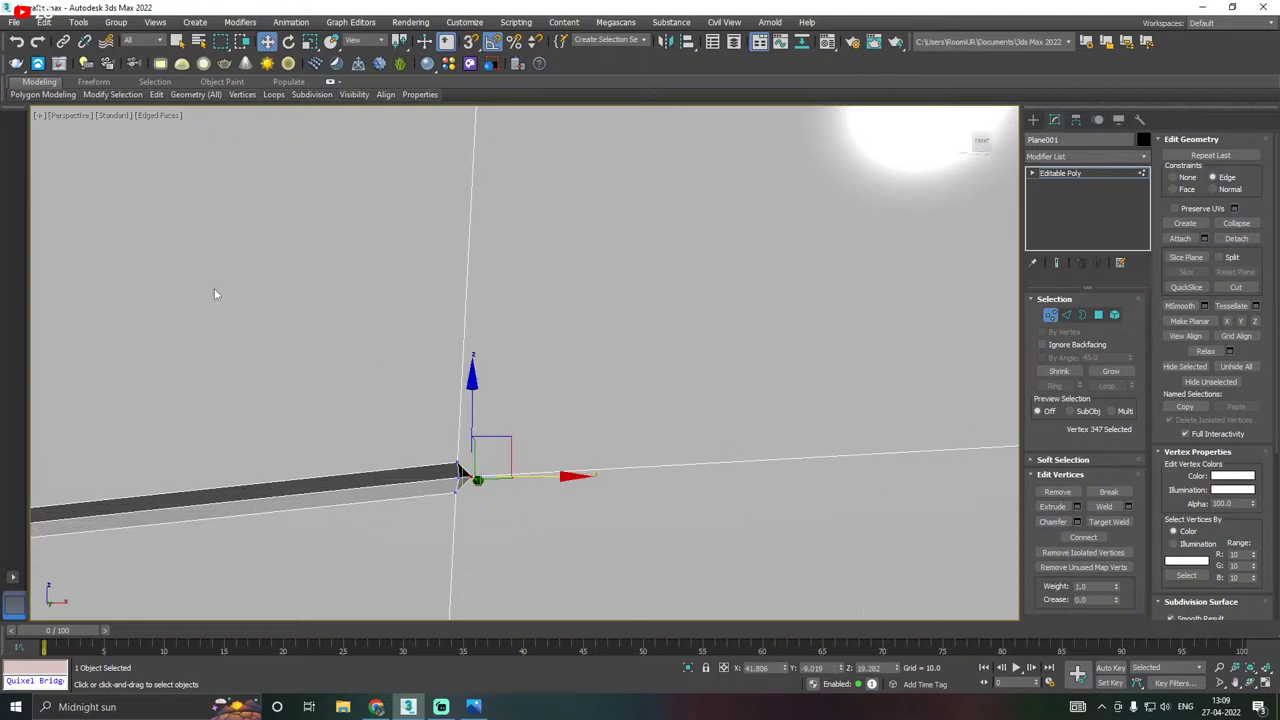
left_click(156, 94)
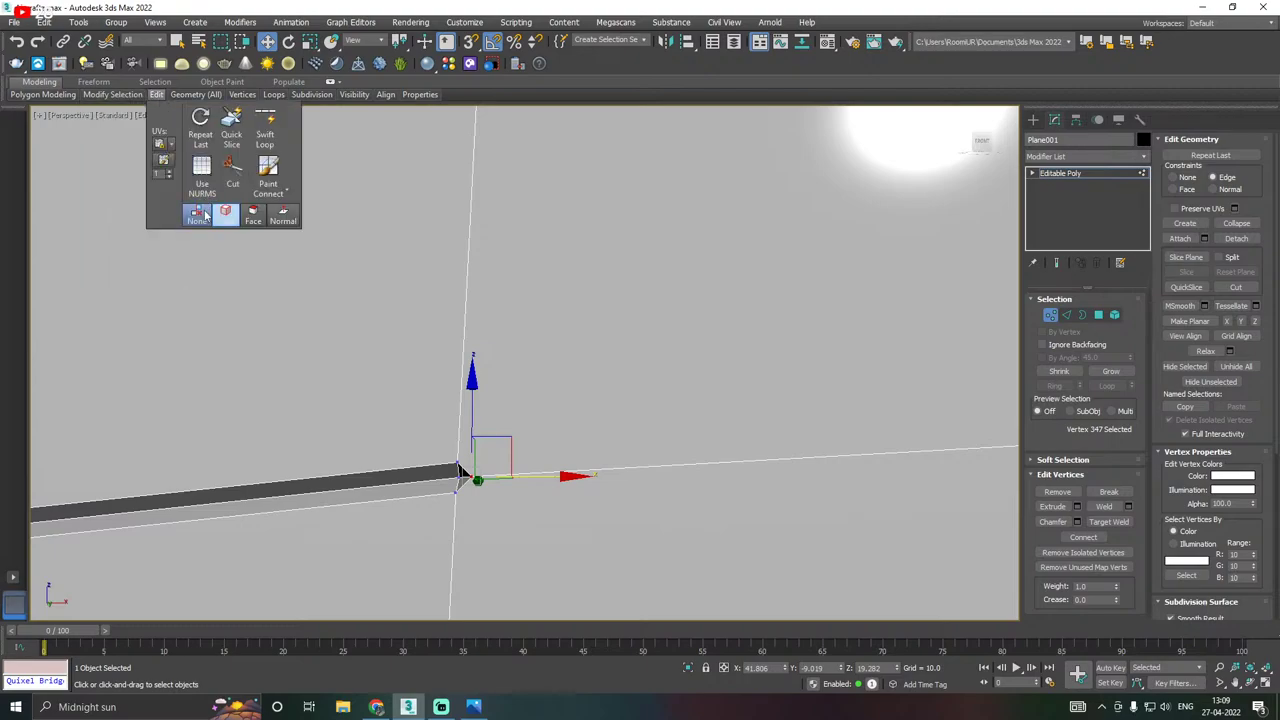
left_click(196, 213)
Move the selected vertex along X until it lines up with the vertical edge that closes the front groove section.
left_click_drag(540, 478, 523, 476)
mouse_move(157, 95)
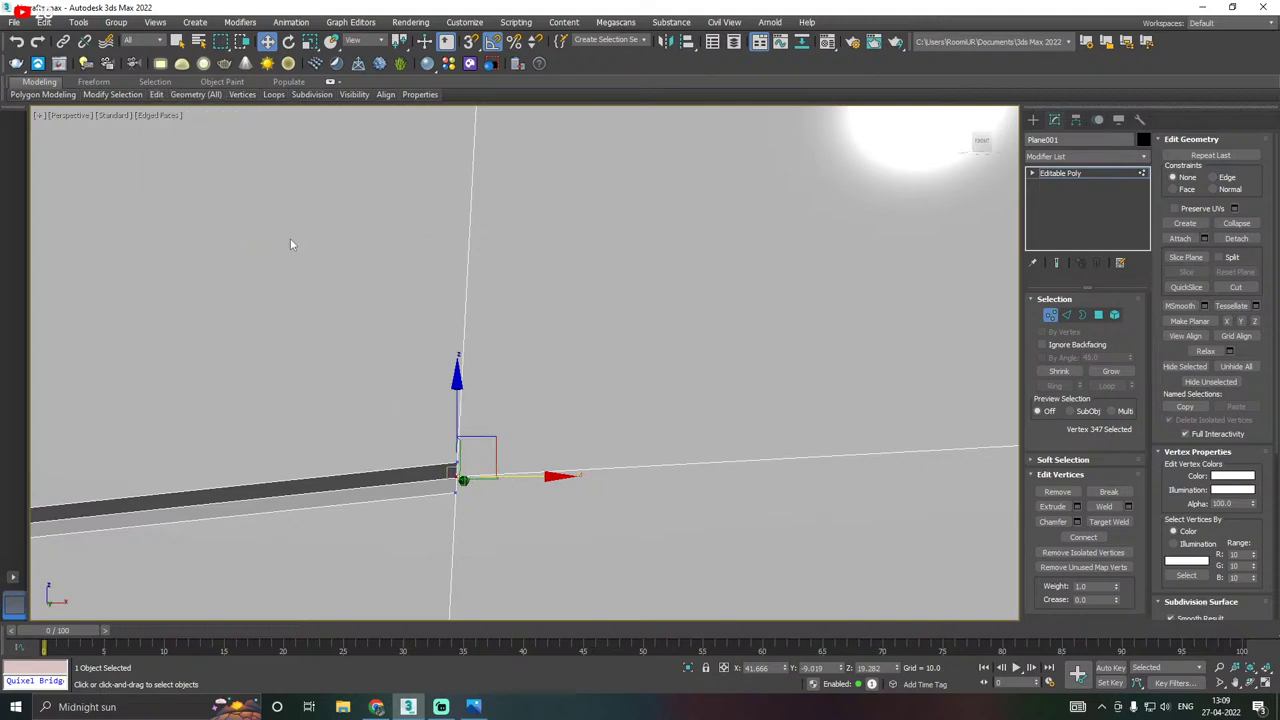
left_click_drag(516, 479, 604, 472)
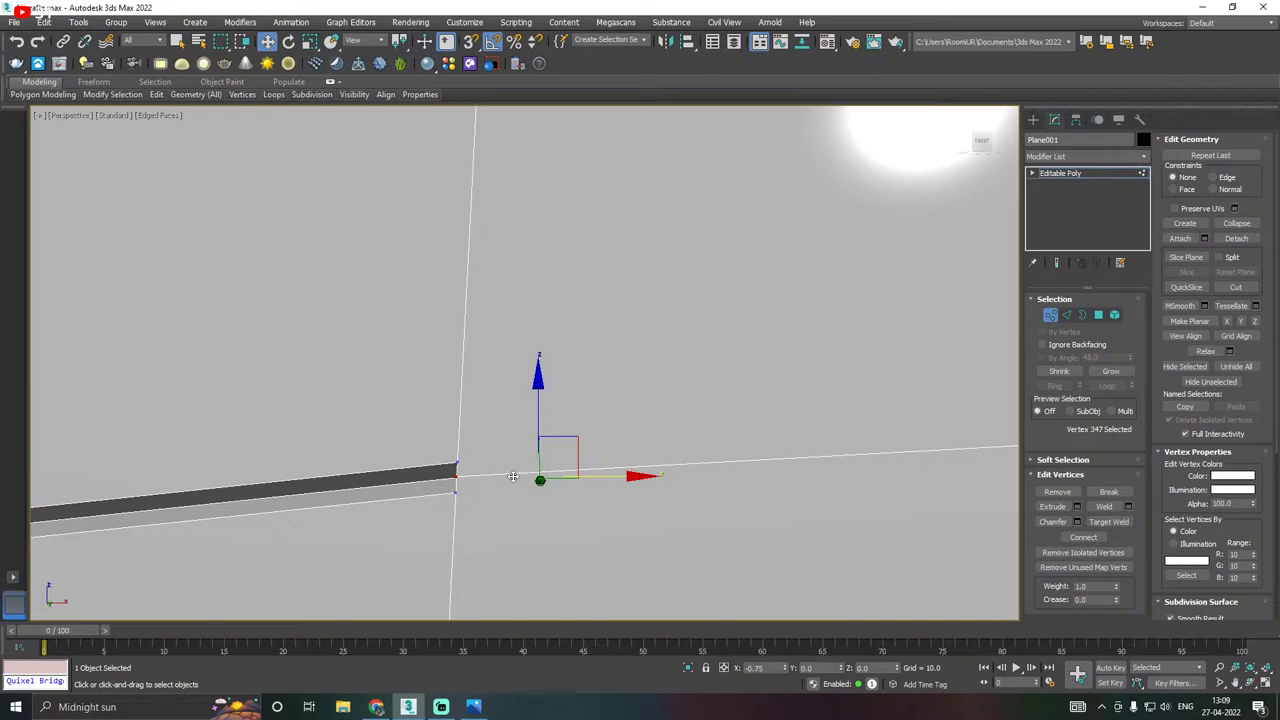
mouse_move(513, 477)
left_mouse_down()
mouse_move(329, 466)
mouse_move(477, 484)
mouse_move(489, 473)
left_mouse_up()
Move the end vertex of the rear groove section slightly along X so it lines up with its vertical edge.
scroll(391, 451, "down", 10)
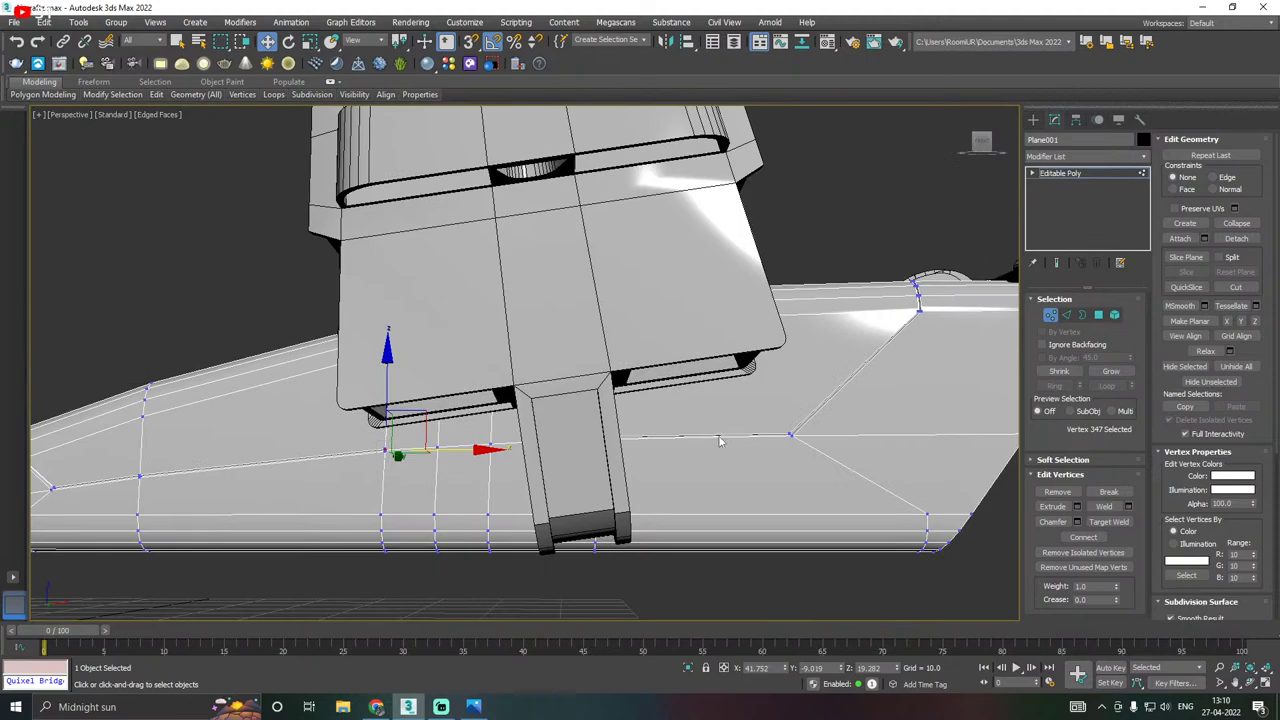
middle_click_drag(655, 441, 638, 448, "alt")
scroll(638, 447, "up", 10)
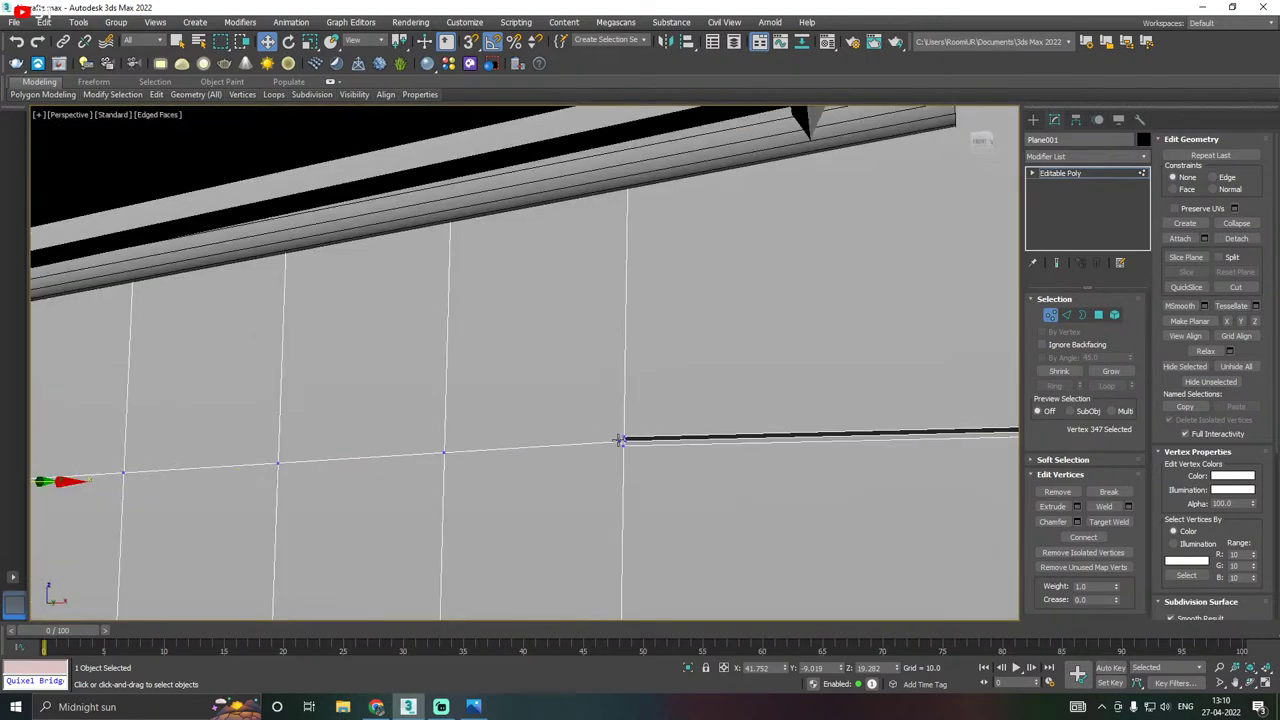
left_click(614, 442)
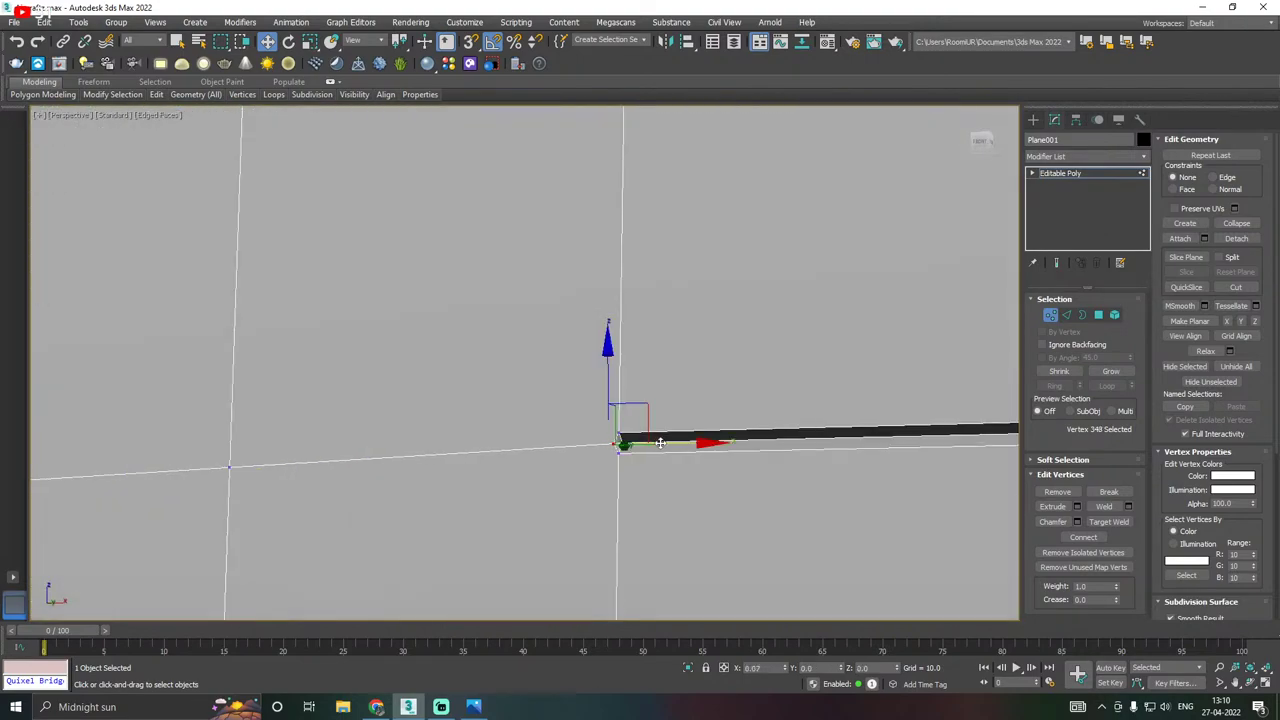
scroll(645, 432, "down", 6)
middle_click_drag(645, 432, 672, 427, "alt")
Leave vertex level and deselect the hull.
left_click(1088, 173)
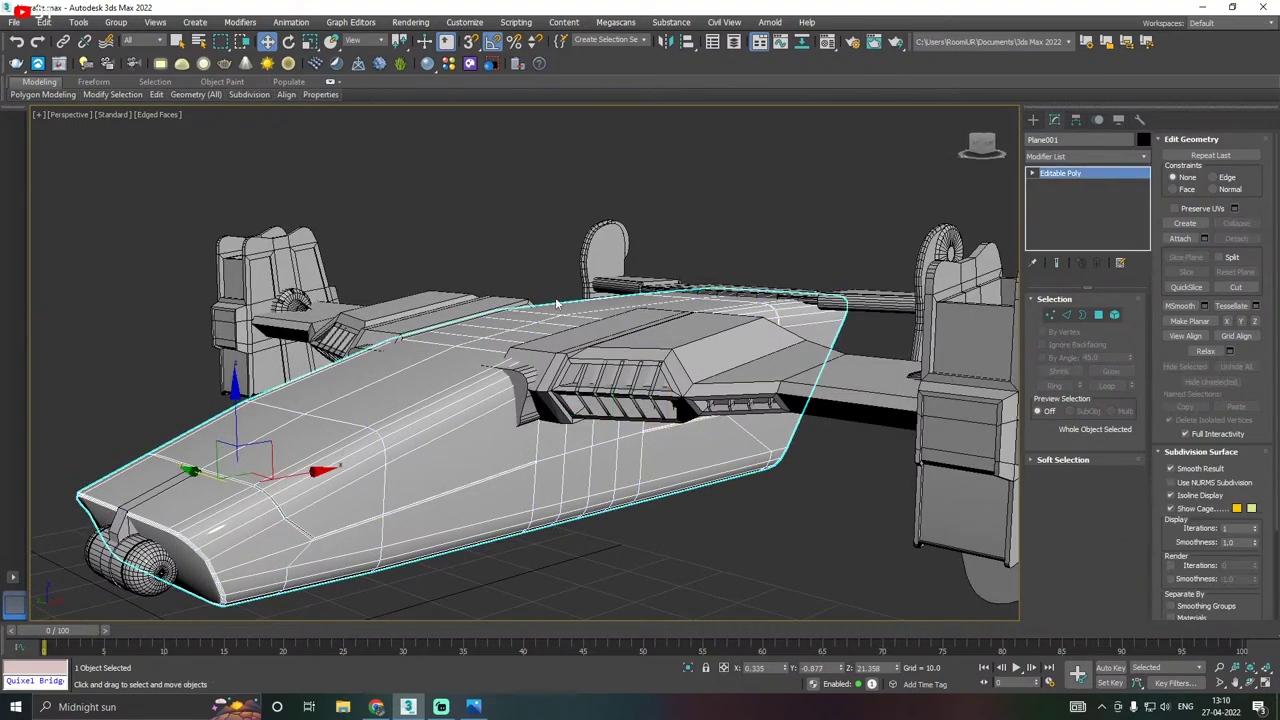
scroll(610, 402, "down", 5)
middle_click_drag(590, 400, 612, 418, "alt")
left_click(606, 428)
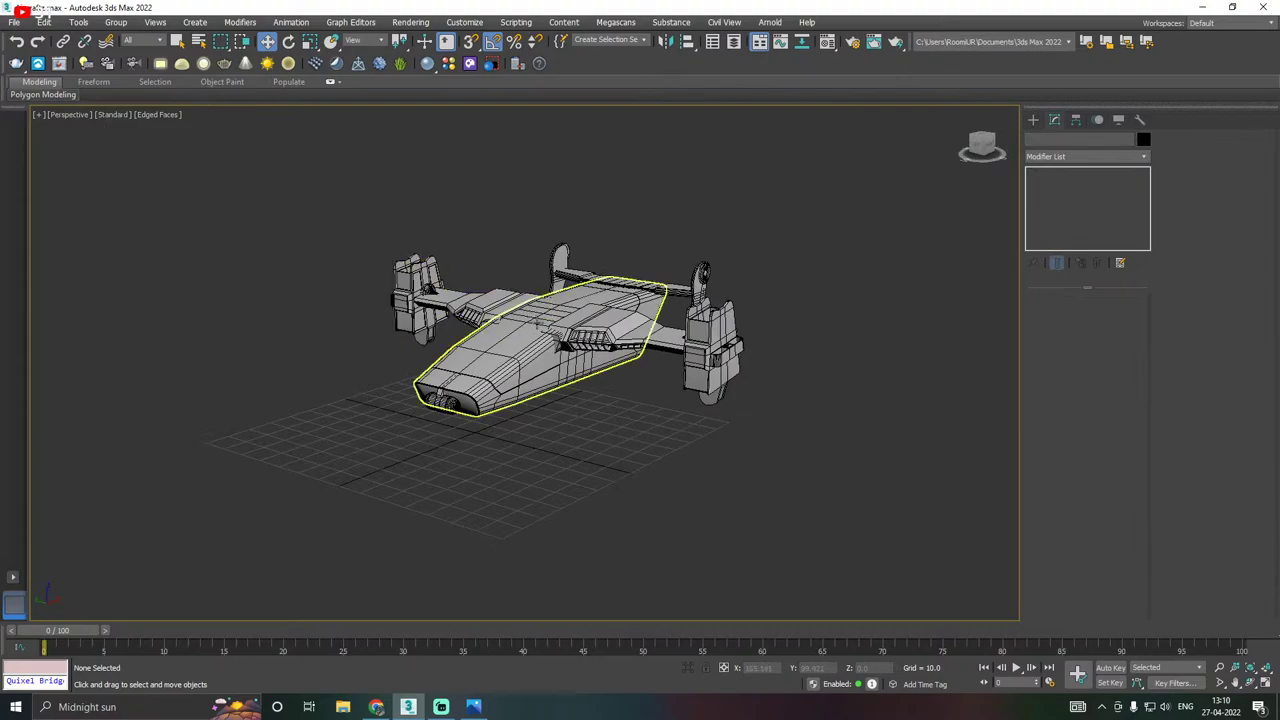
scroll(541, 332, "up", 3)
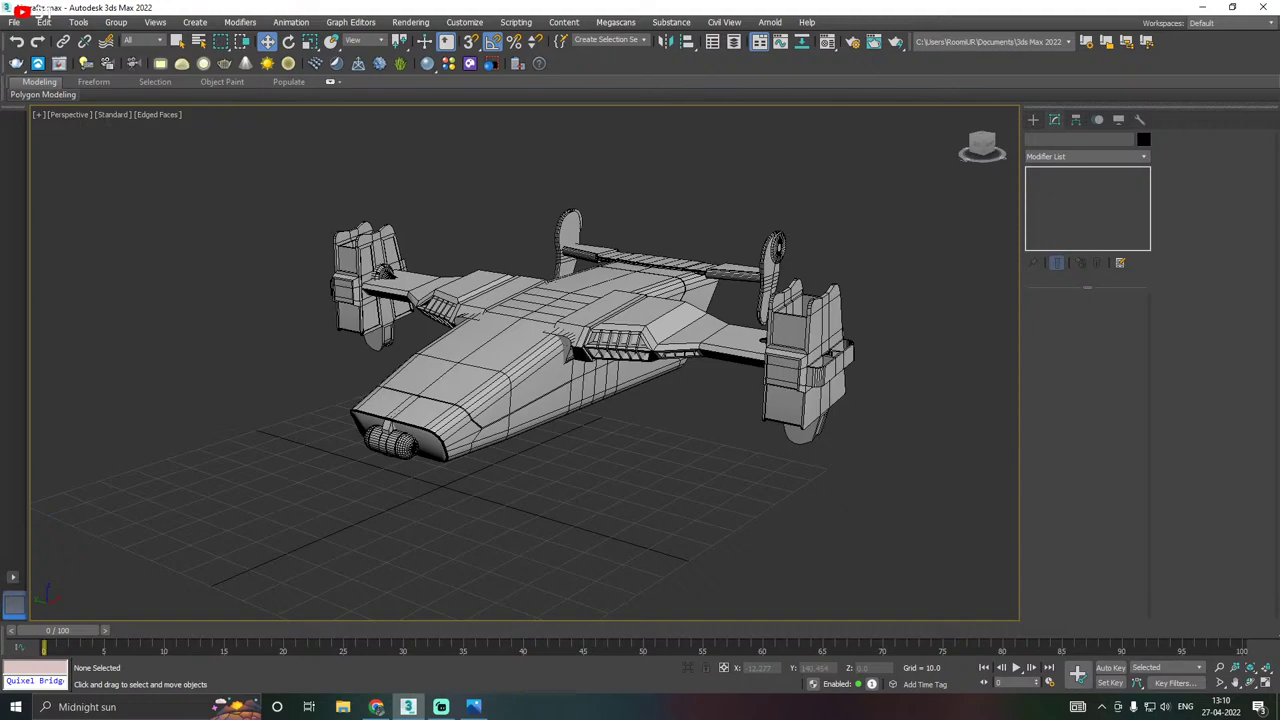
Switch to the Photos window and examine the forward fuselage details in the Gargoyle reference image up close.
key("alt+Tab")
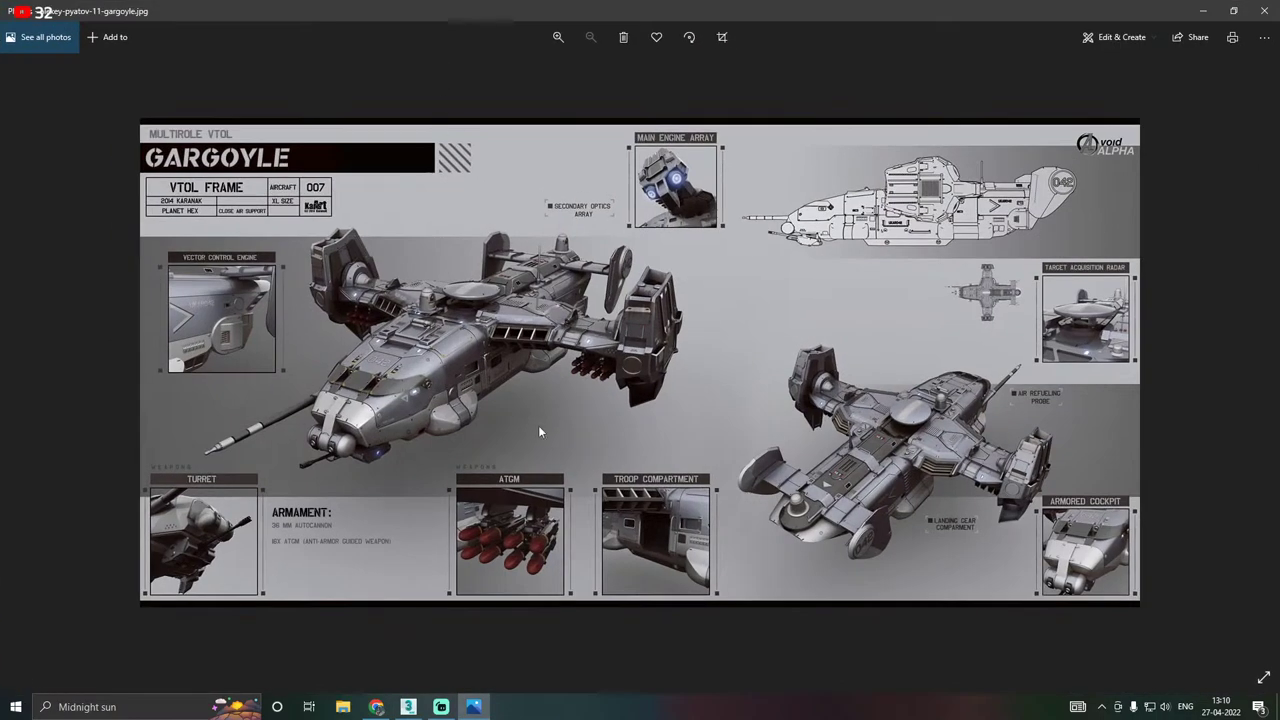
scroll(428, 429, "up", 3, "ctrl")
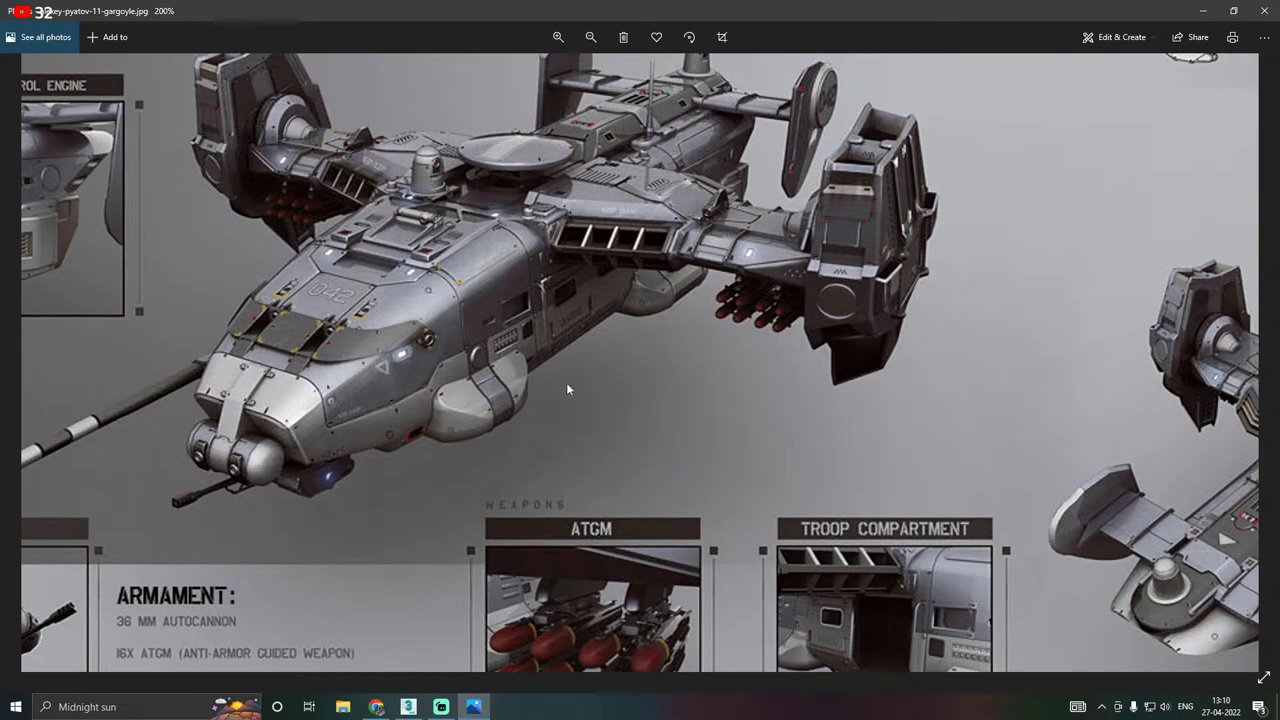
left_click_drag(1030, 9, 0, 76)
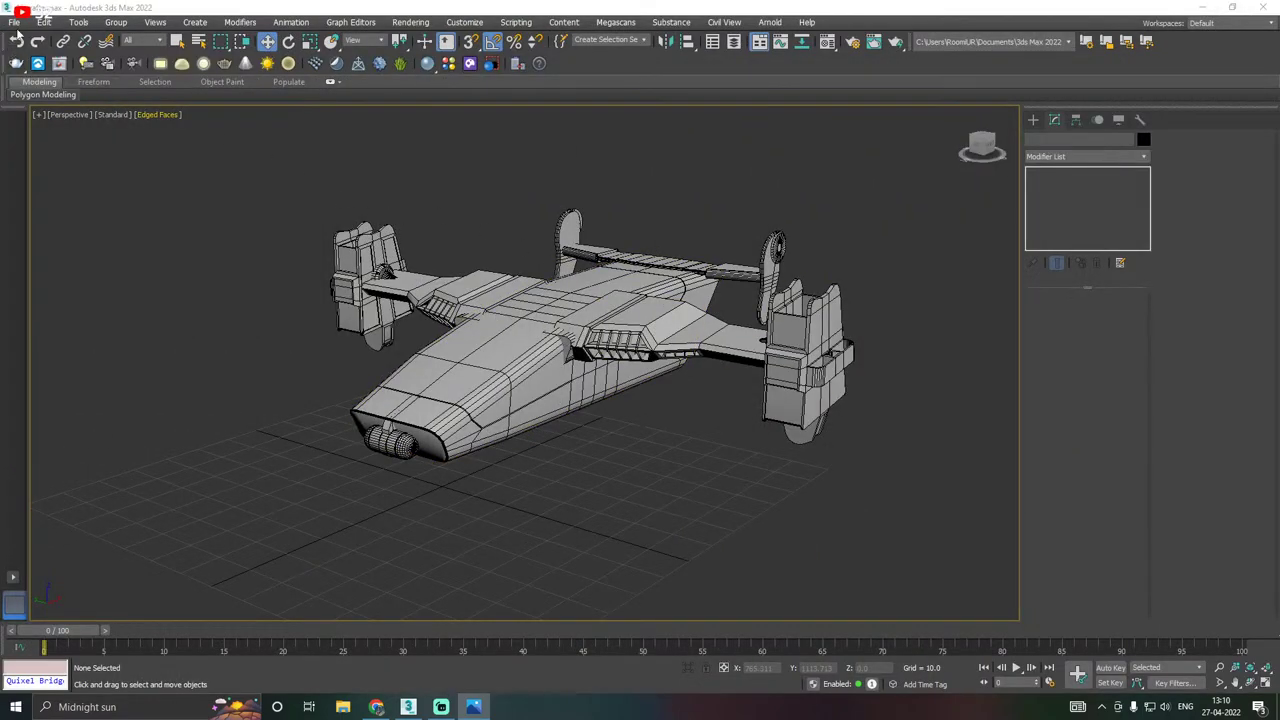
Back in 3ds Max, save a copy of the scene as Aircraftz23.max, and save the current scene file.
left_click(14, 22)
left_click(50, 151)
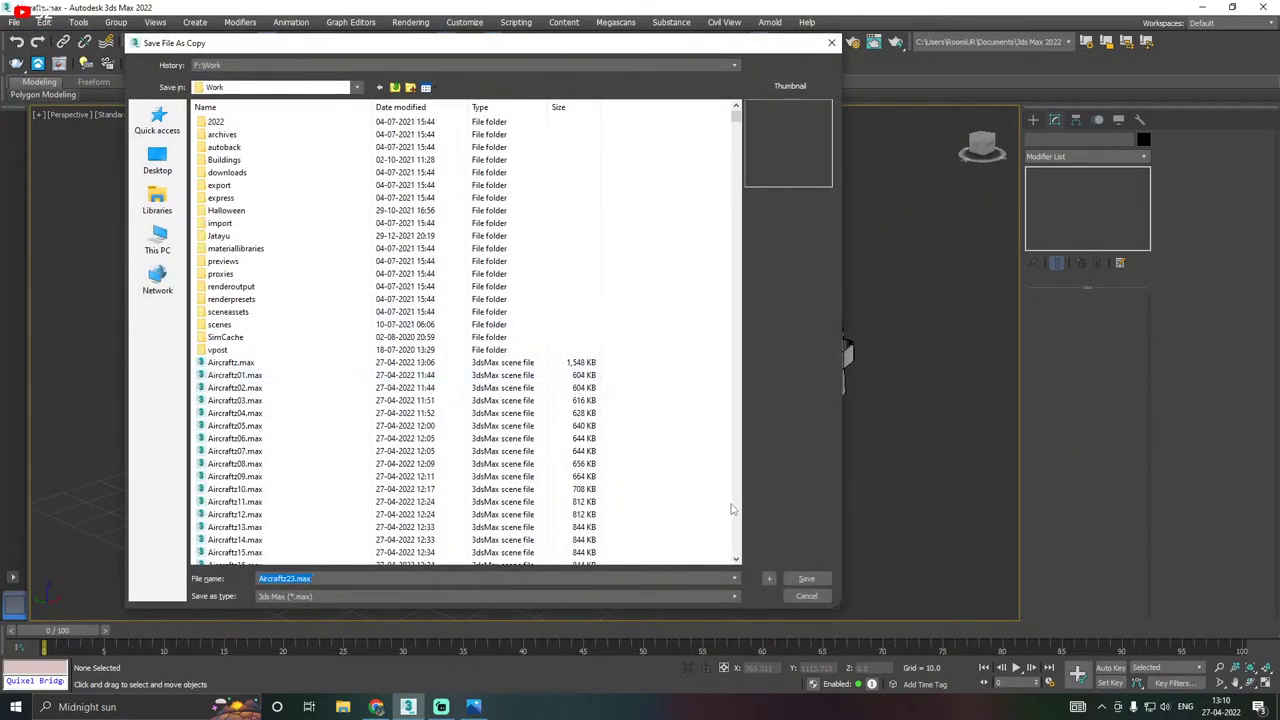
left_click(797, 577)
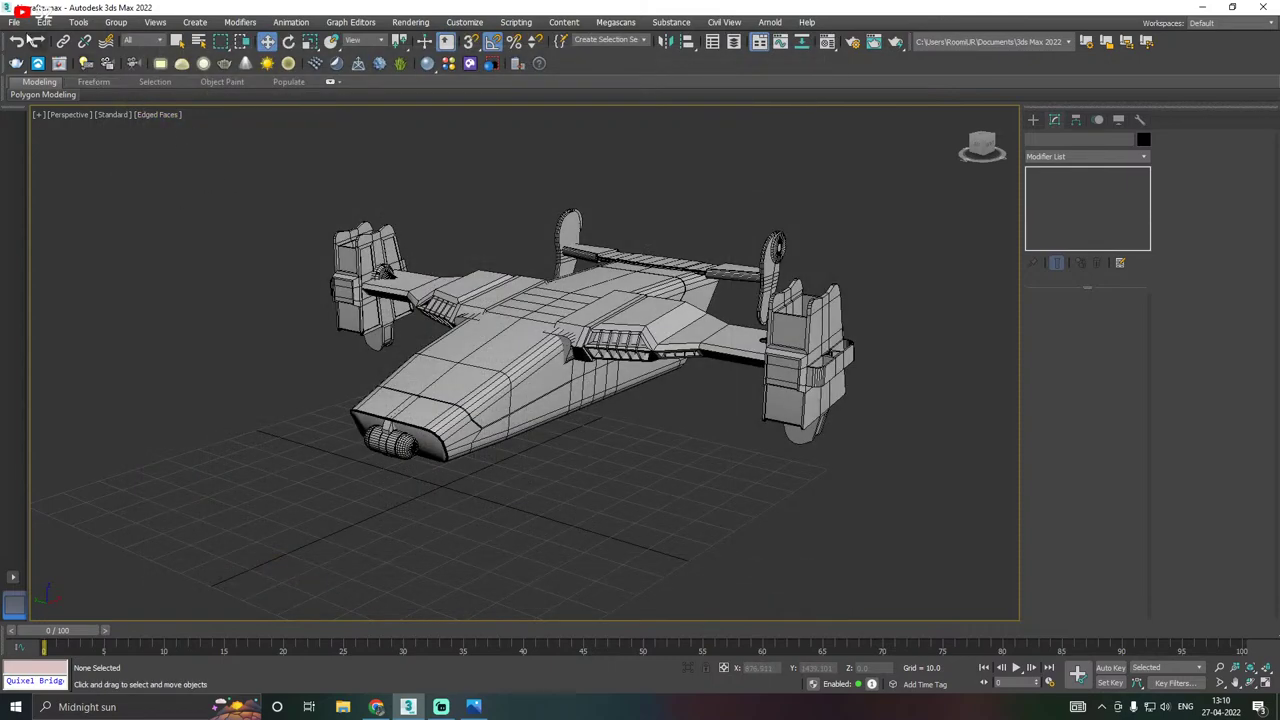
left_click(14, 22)
left_click(48, 125)
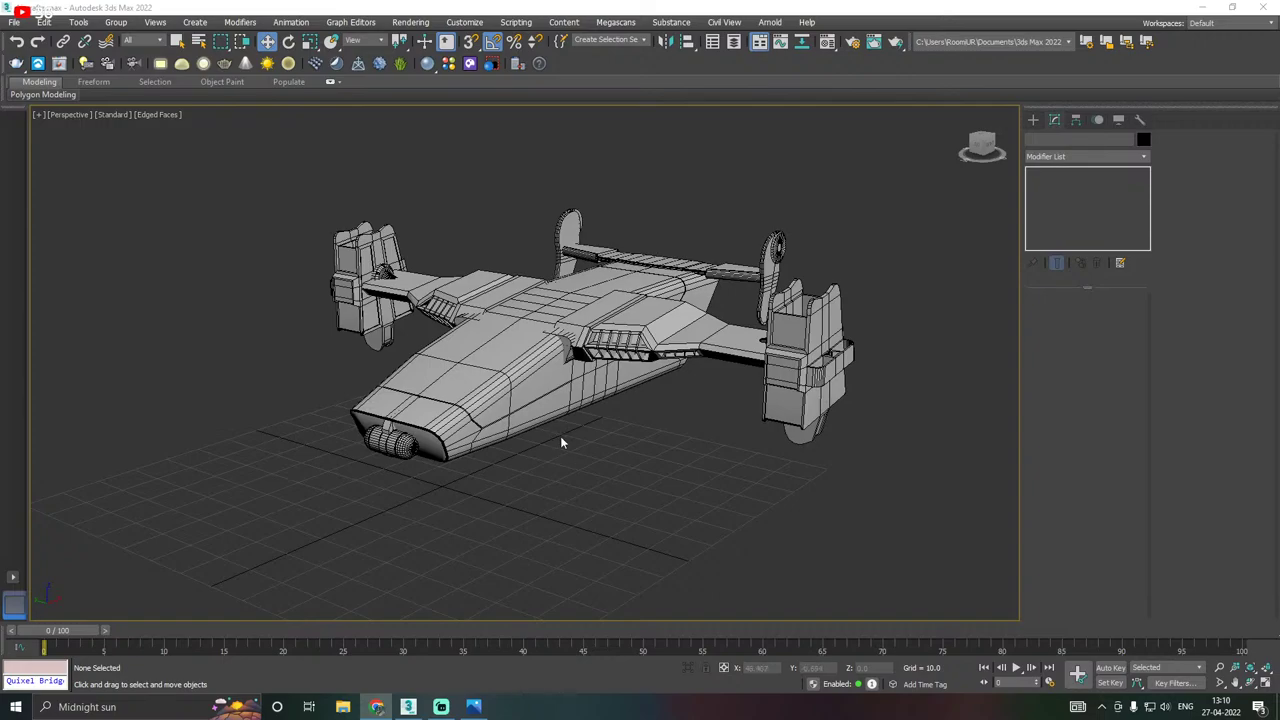
middle_click_drag(558, 431, 543, 428)
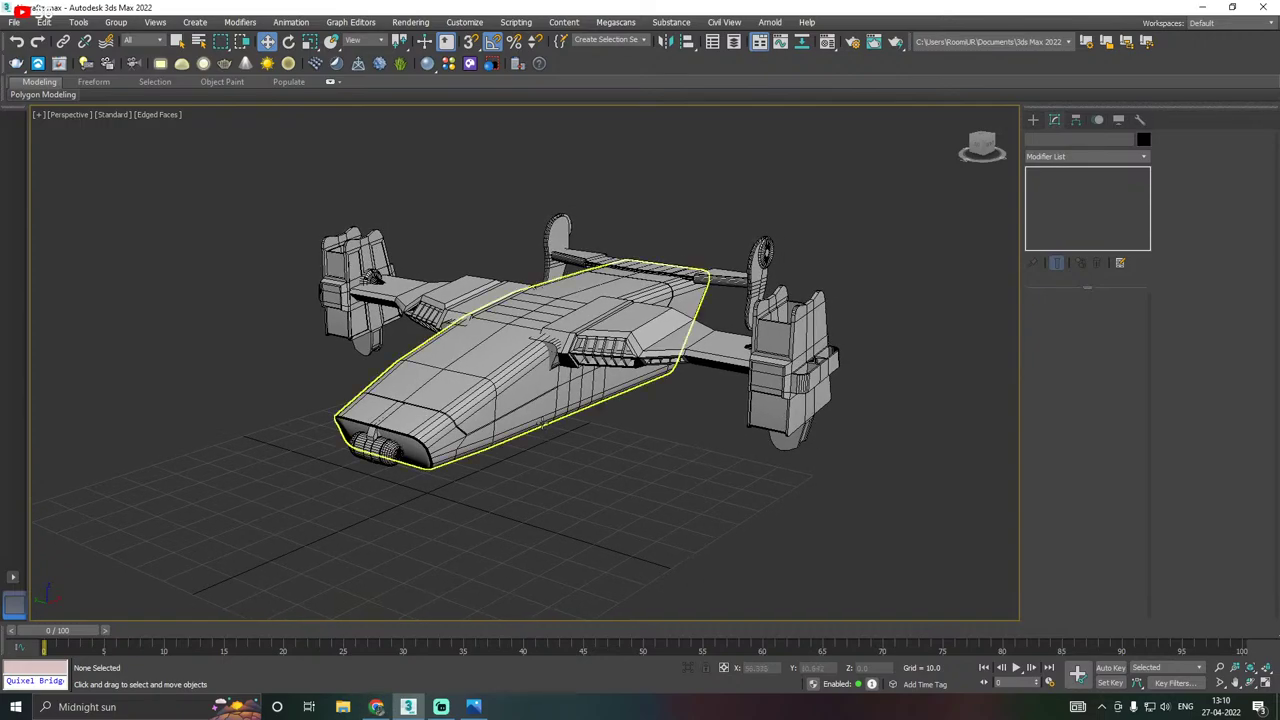
left_click(14, 22)
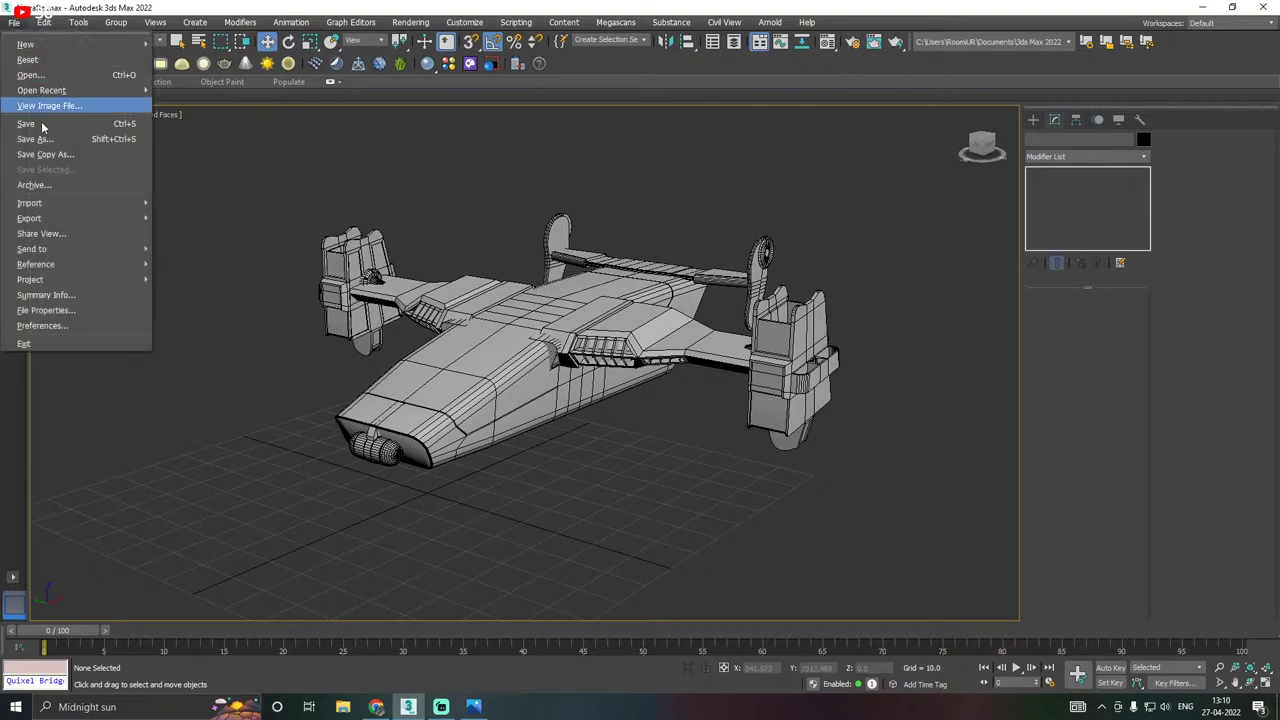
left_click(22, 123)
In the Front view, create a box about 6.8 long, 15.3 wide and -3.2 high over the lower fuselage behind the nose.
middle_click_drag(573, 462, 614, 448, "alt")
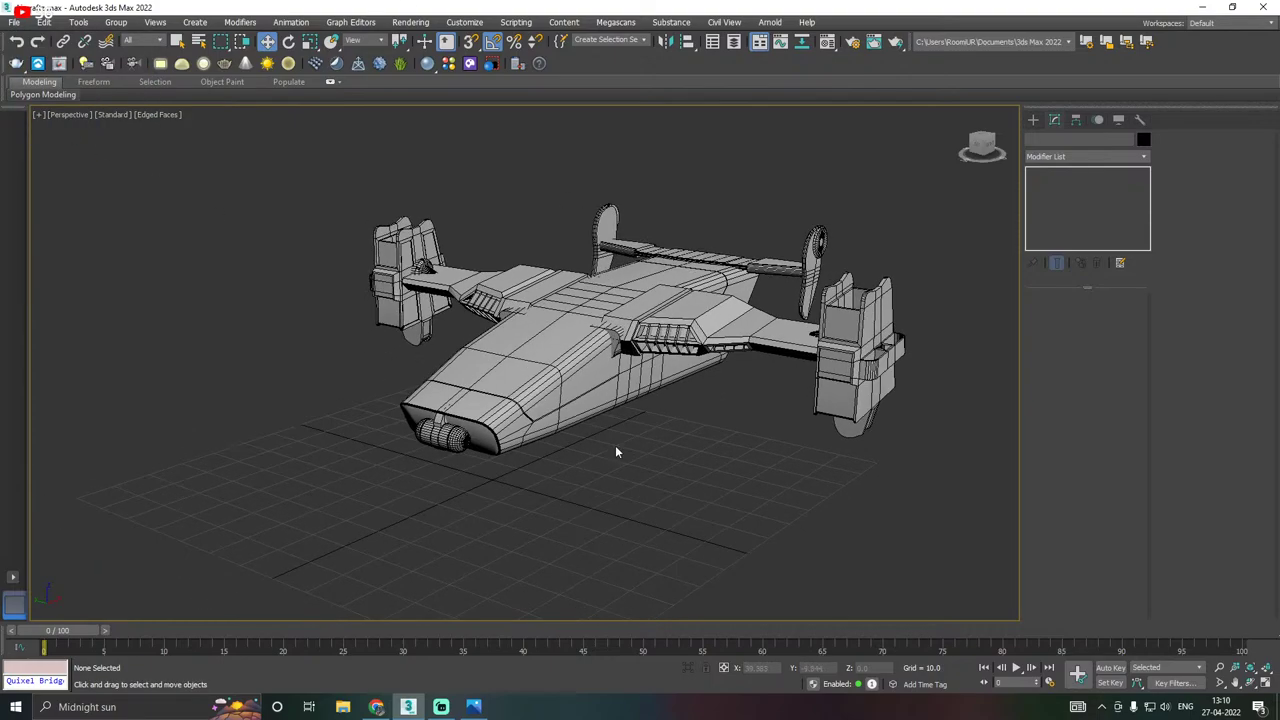
key("f")
scroll(720, 423, "down", 3)
scroll(378, 432, "up", 3)
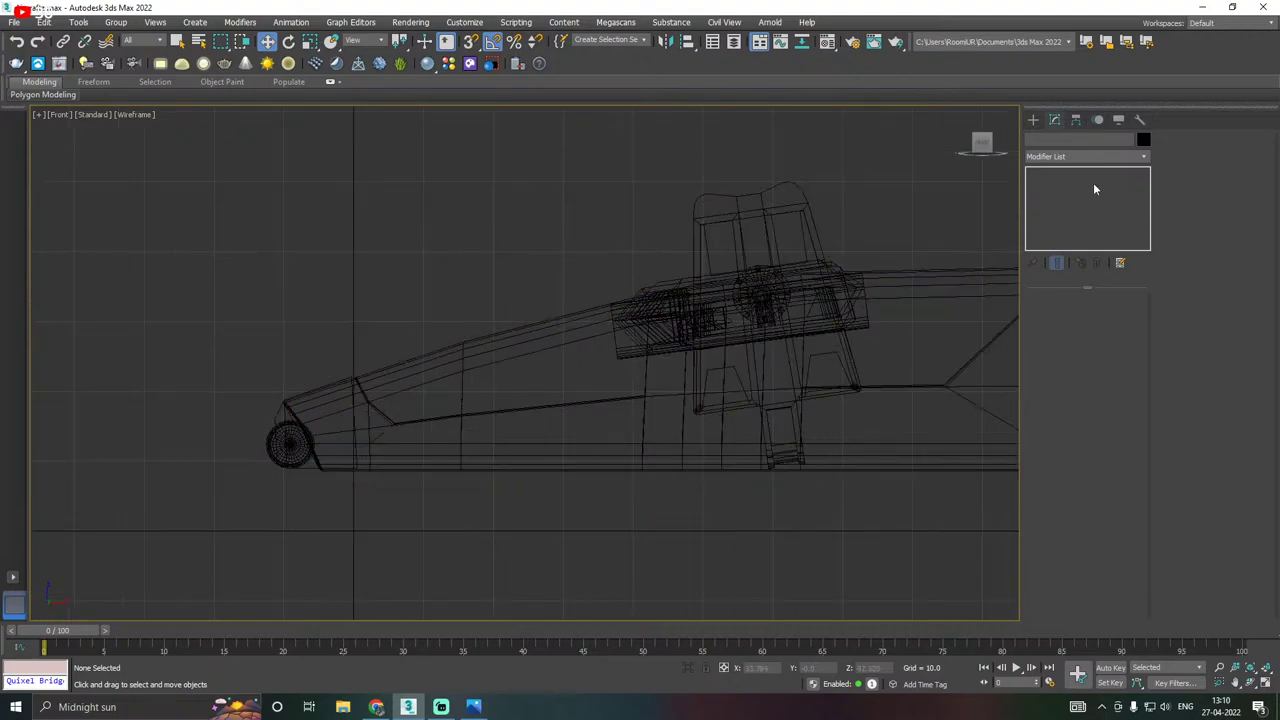
left_click(1033, 119)
left_click(1054, 208)
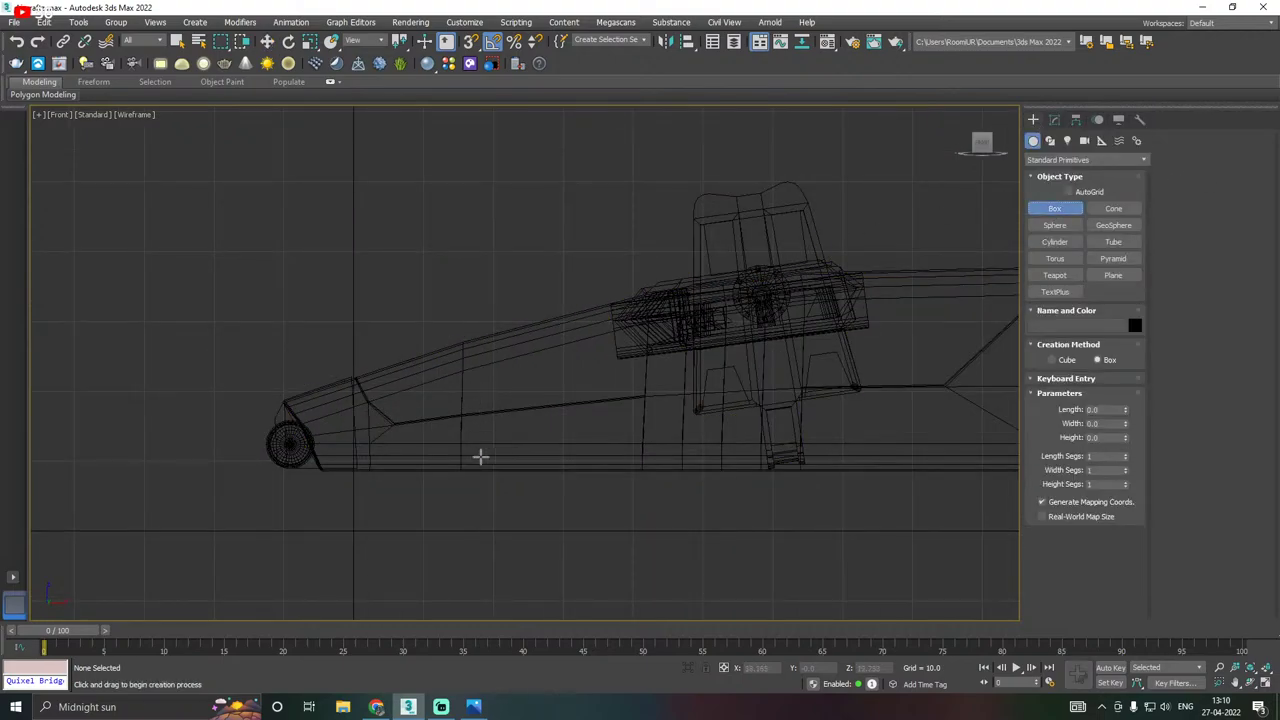
scroll(455, 455, "up", 2)
left_click_drag(442, 474, 591, 408)
left_click(576, 432)
key("w")
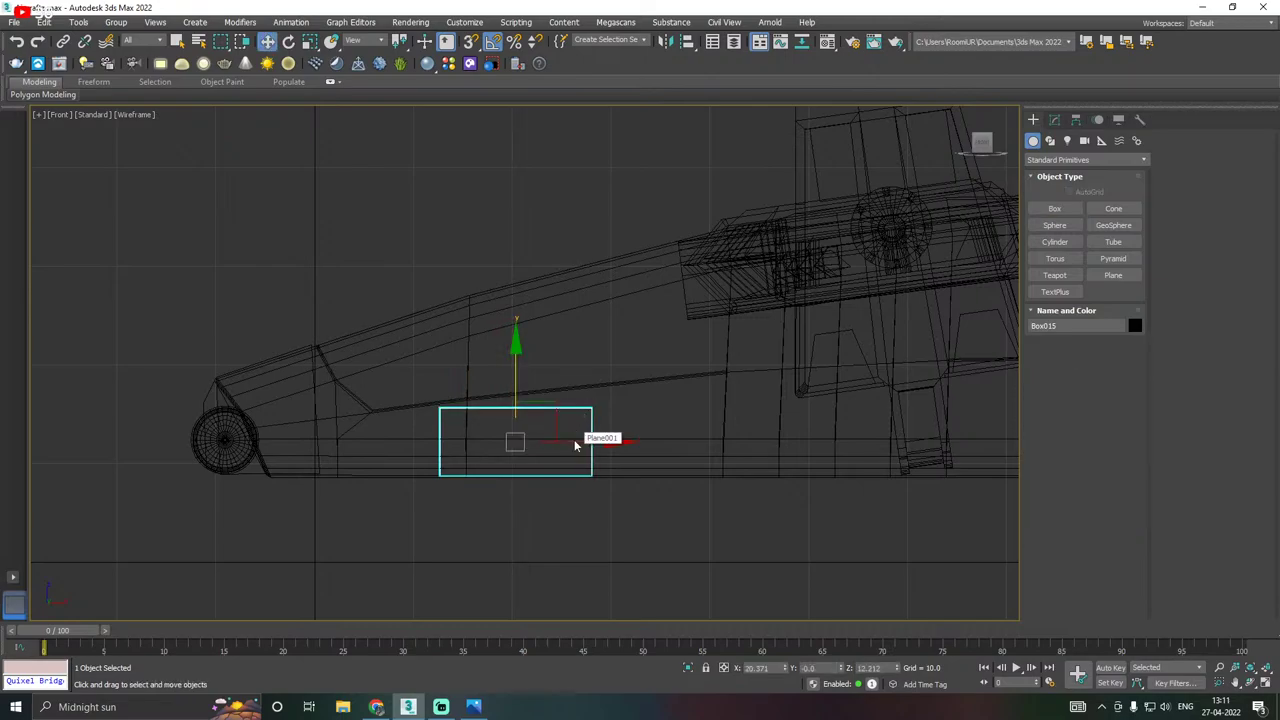
In the Perspective view, move the box outward to about Y -10.43 at the hull's side and apply the aircraft's grey material.
key("p")
scroll(524, 407, "up", 3)
left_click_drag(491, 406, 556, 413)
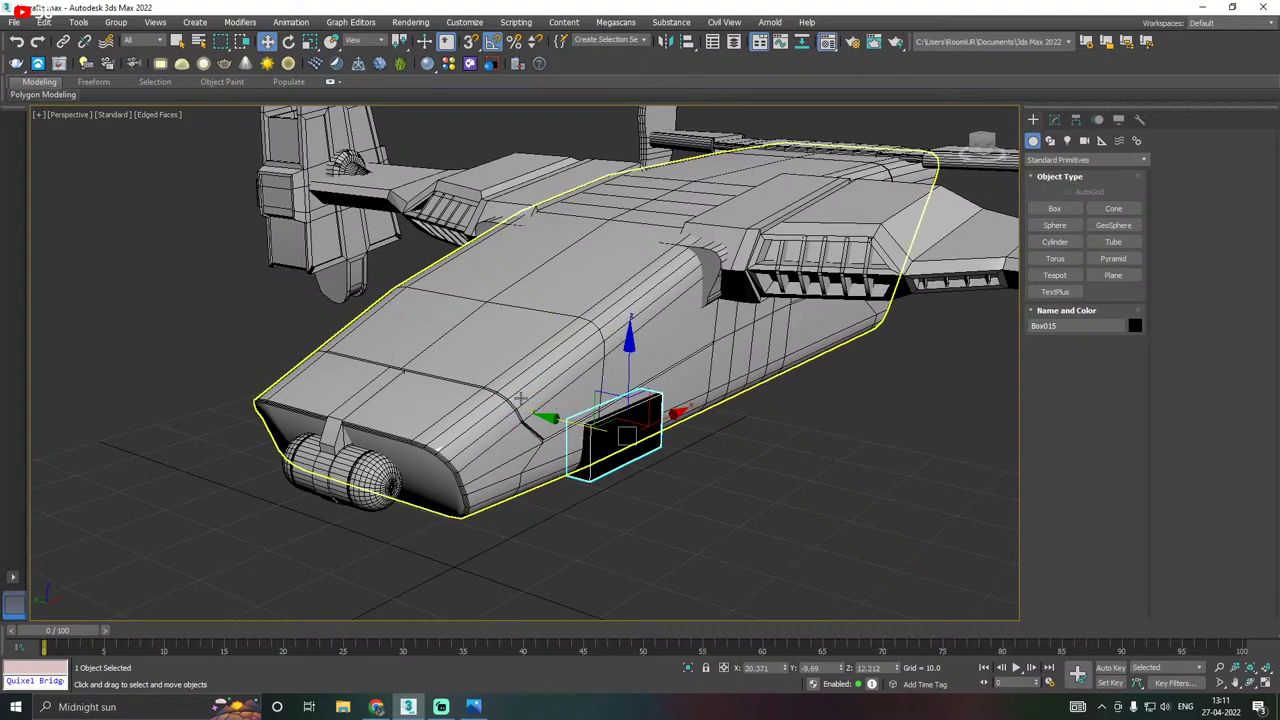
key("m")
key("m")
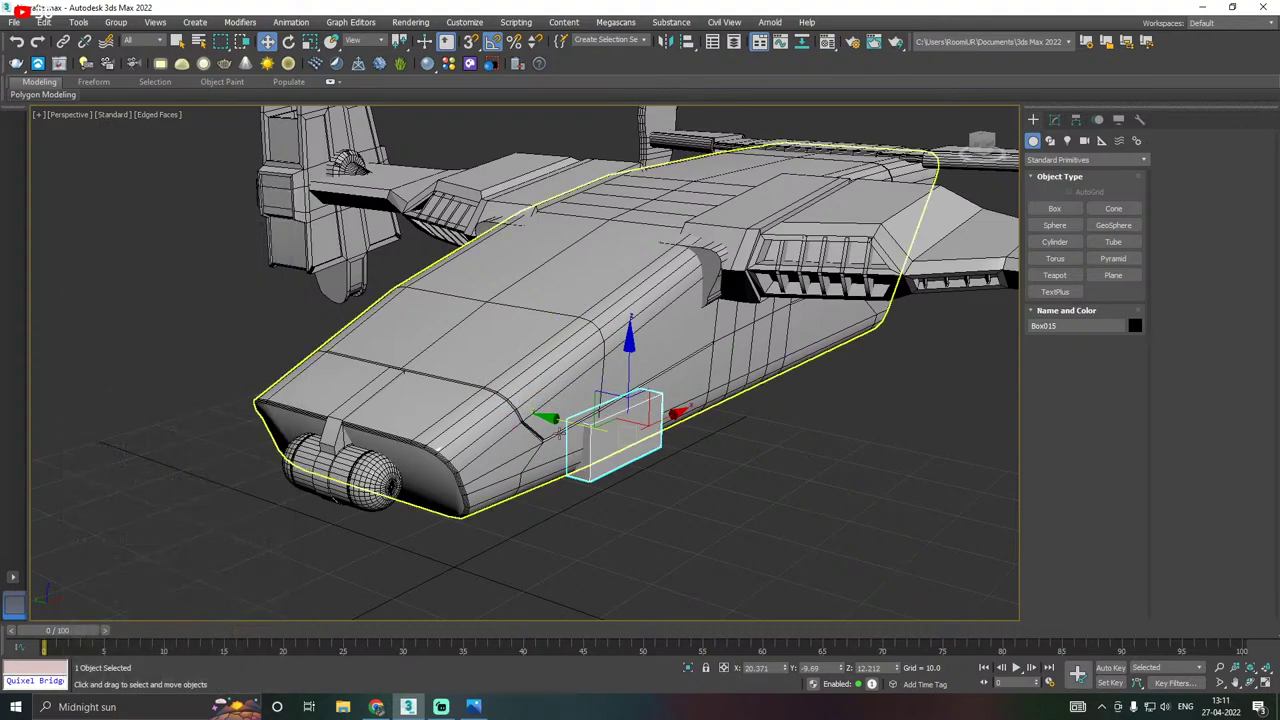
scroll(614, 423, "up", 4)
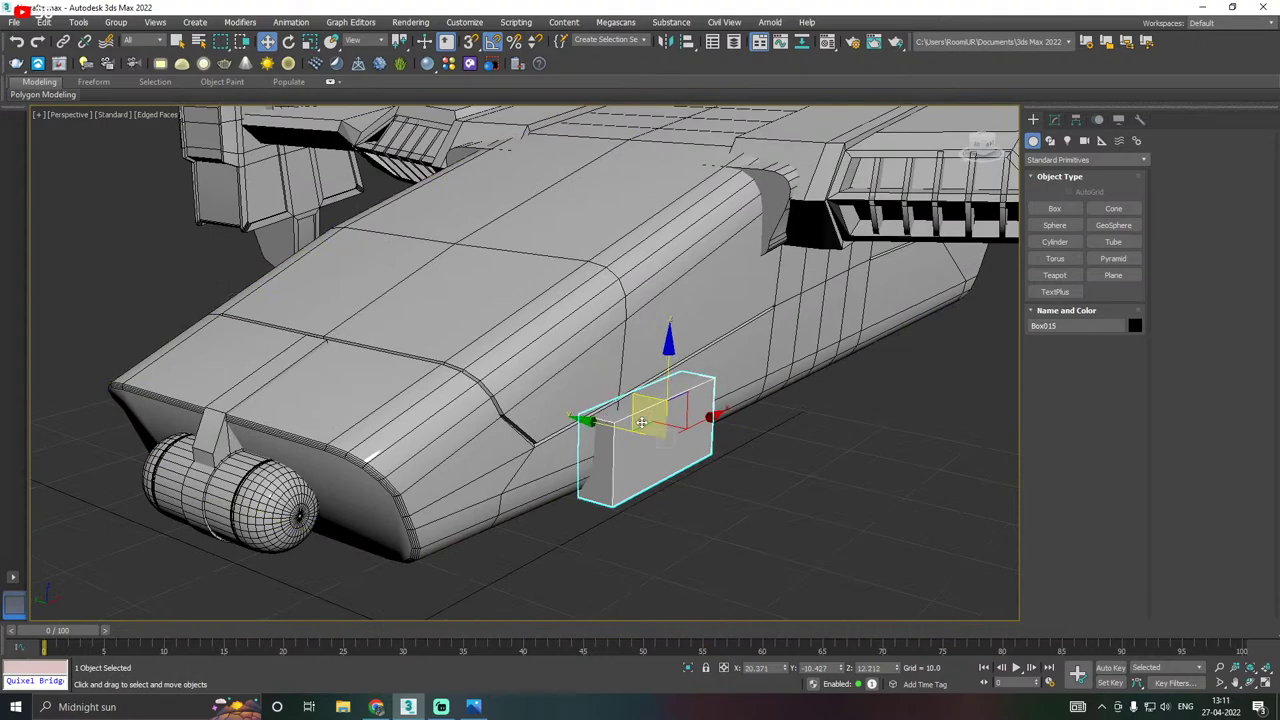
Set the box's height to about -4.47 and convert it to an Editable Poly.
middle_click_drag(651, 420, 710, 330, "alt")
left_click(1054, 119)
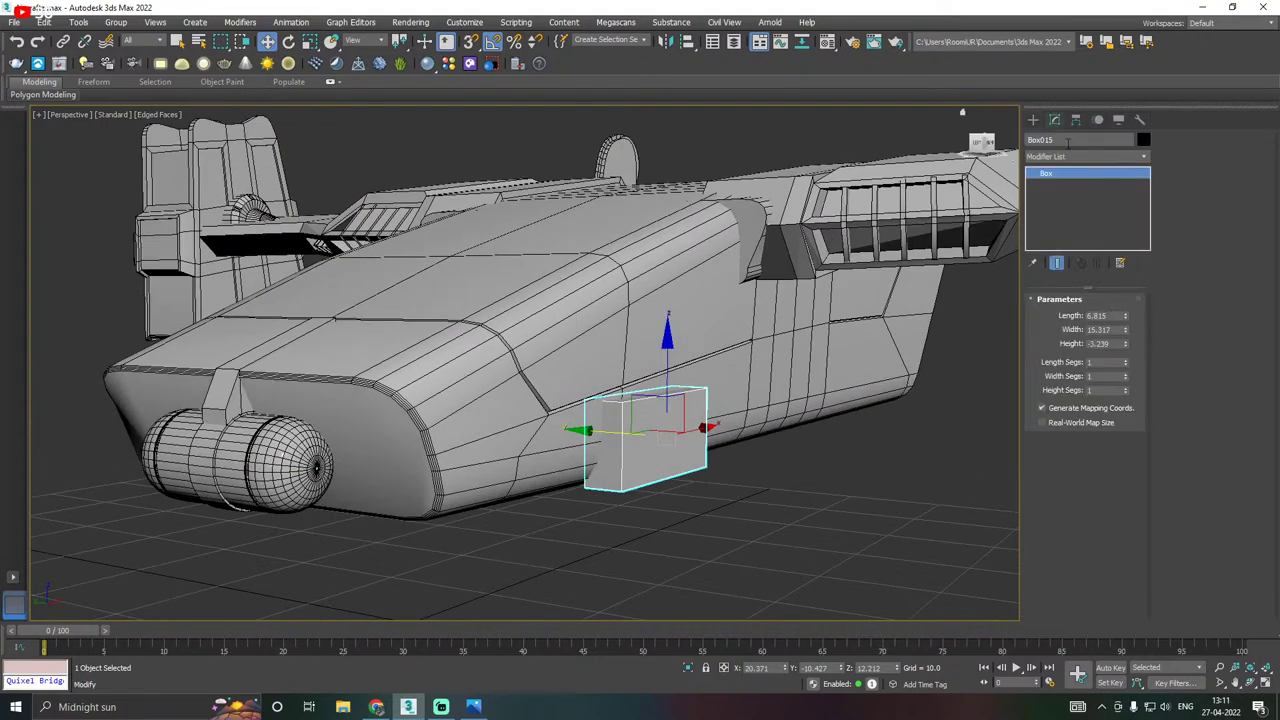
mouse_move(1126, 344)
left_mouse_down()
mouse_move(1129, 320)
mouse_move(1132, 367)
left_mouse_up()
right_click(1090, 215)
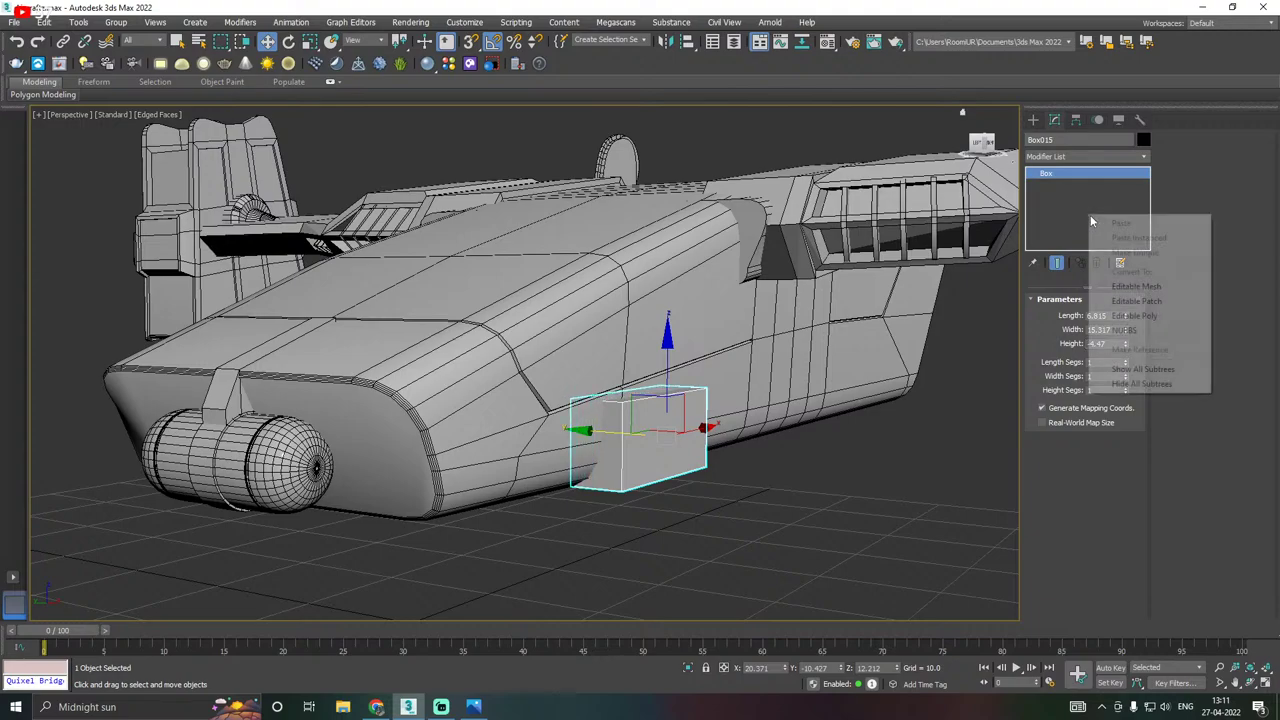
left_click(1125, 316)
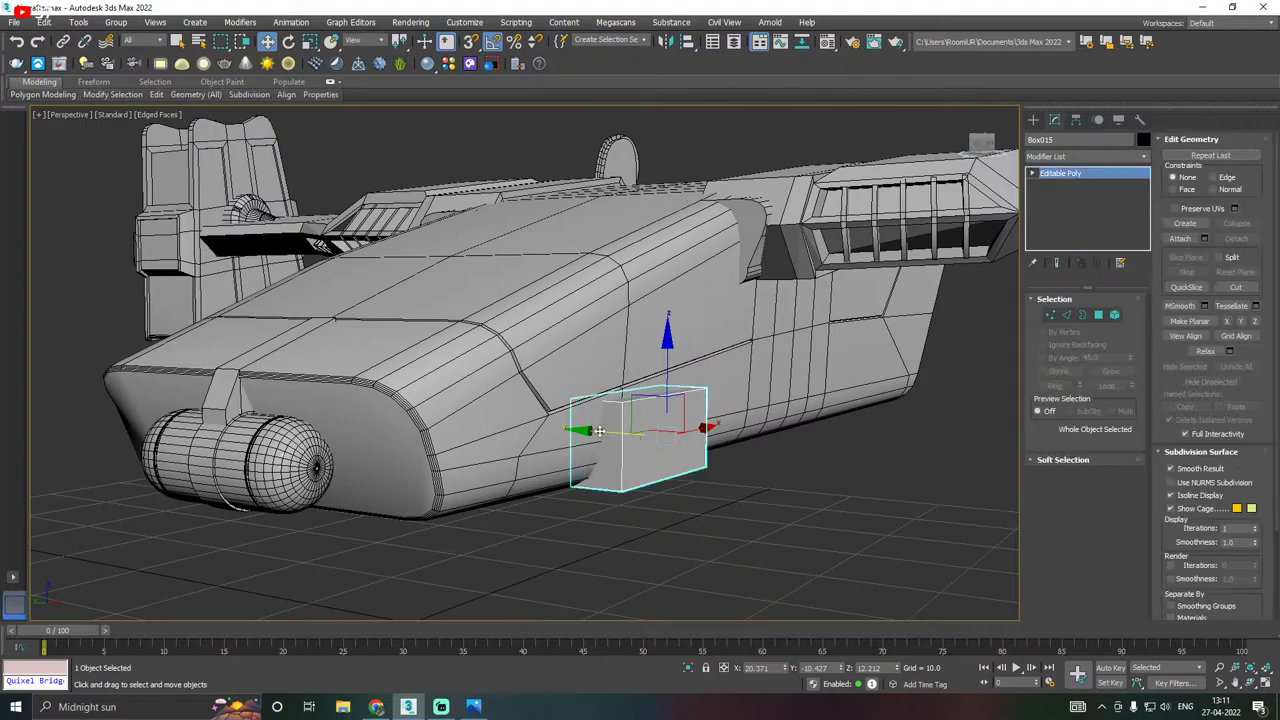
Move the box to about Y -10.78, try lowering its upper outer edge to about Z 12.84, and undo the edge move.
left_click_drag(596, 431, 598, 430)
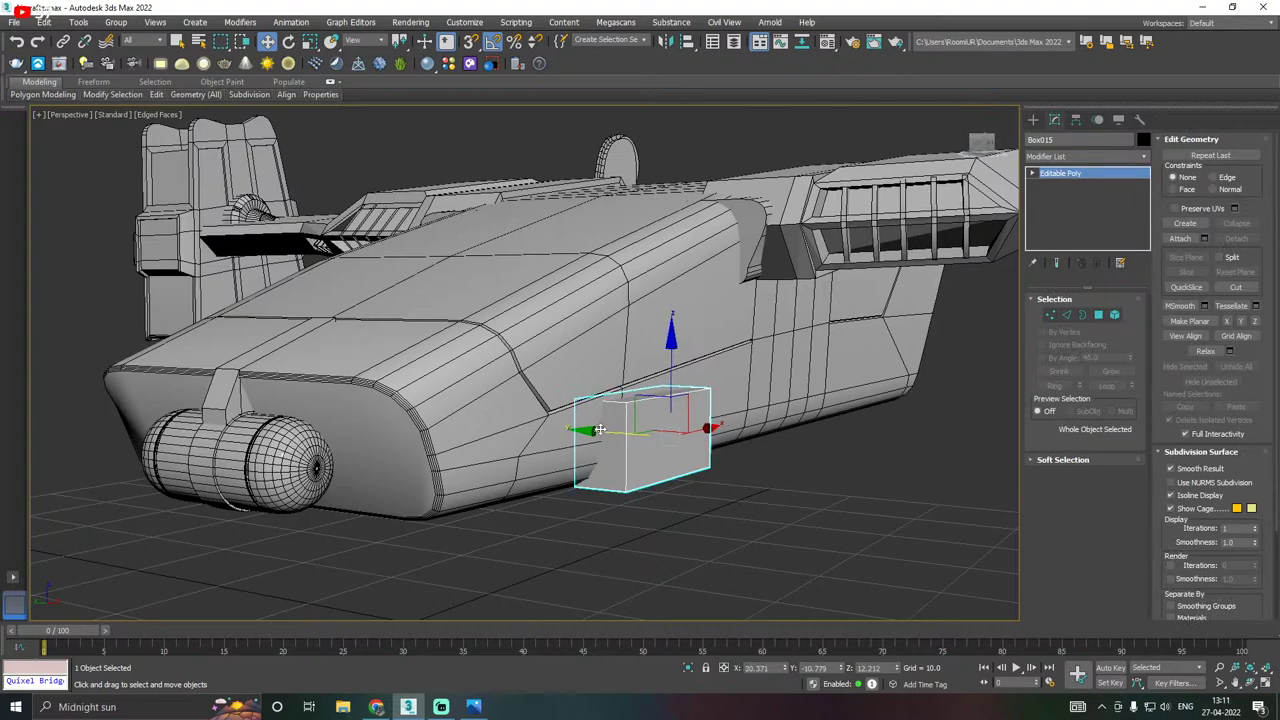
left_click(1065, 316)
left_click(649, 398)
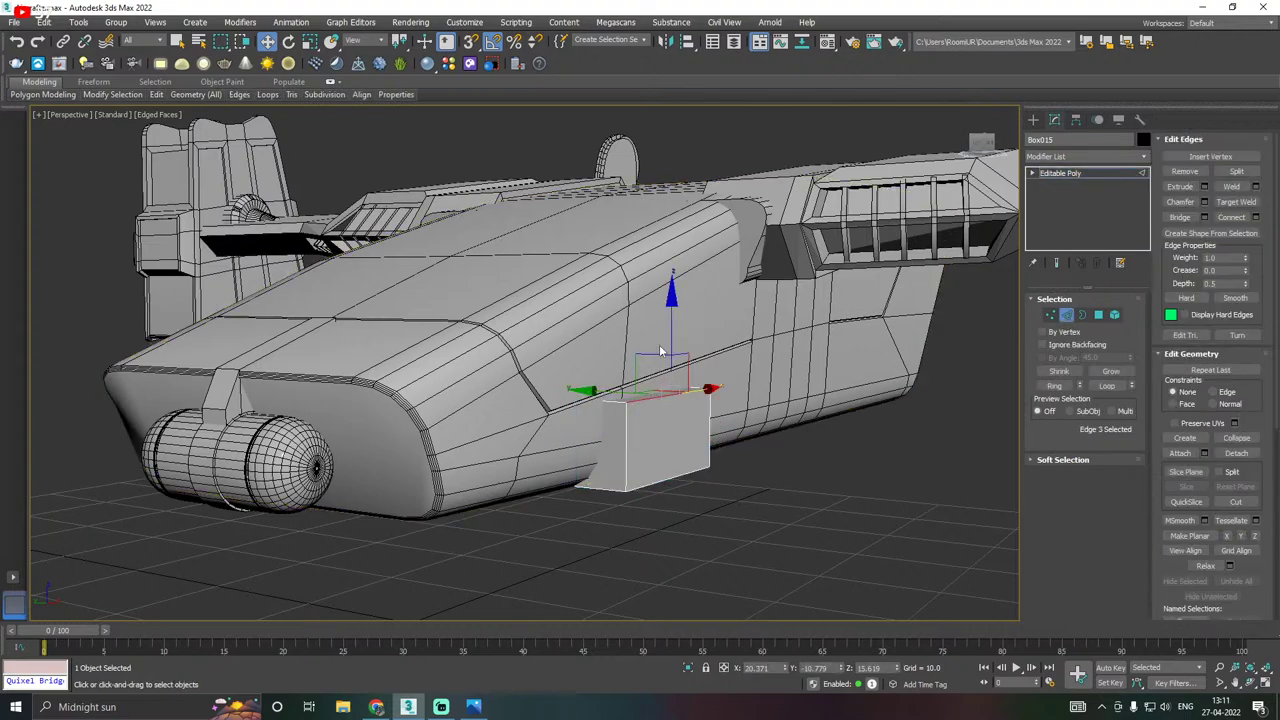
left_click_drag(671, 332, 696, 367)
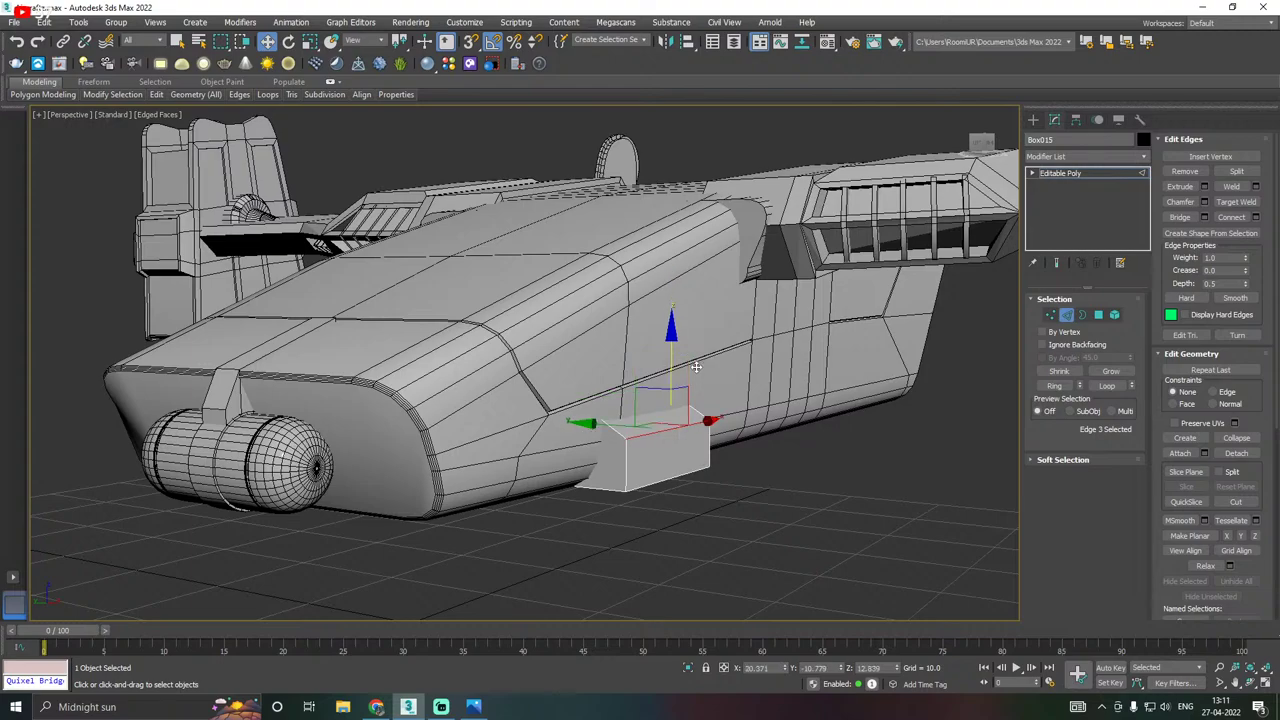
middle_click_drag(707, 388, 686, 378, "alt")
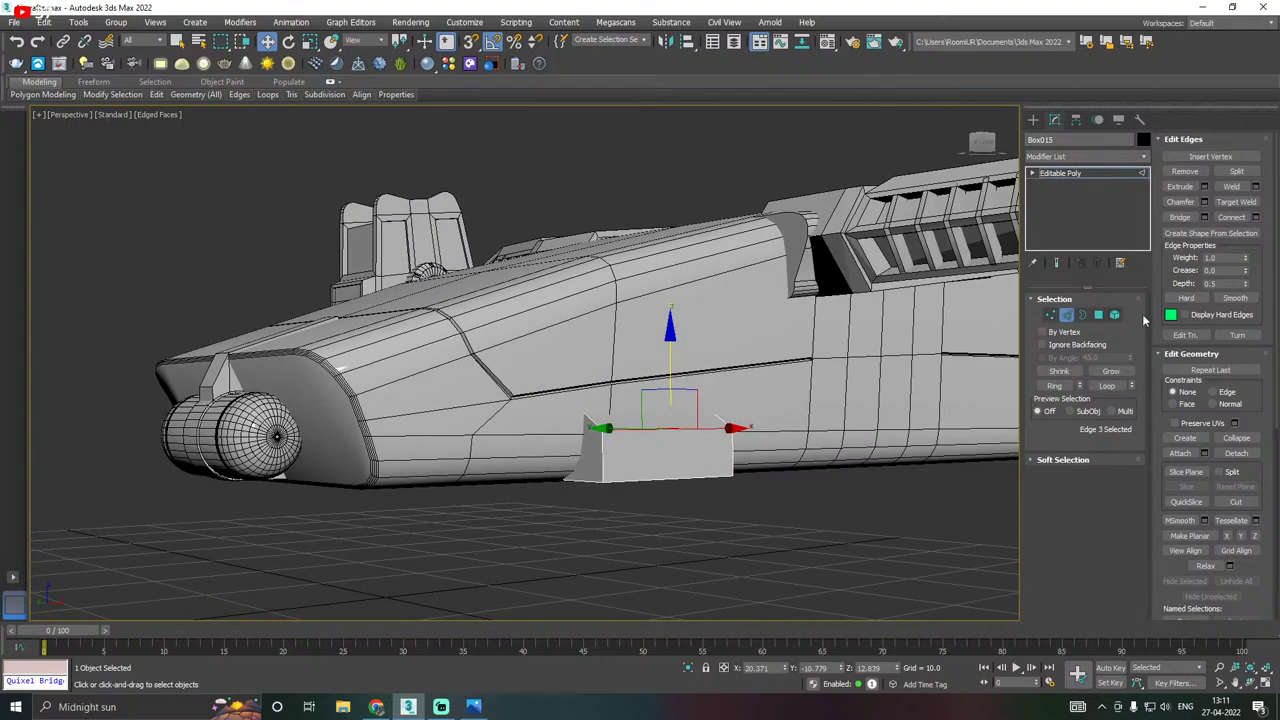
key("ctrl+z")
left_click_drag(541, 356, 843, 581)
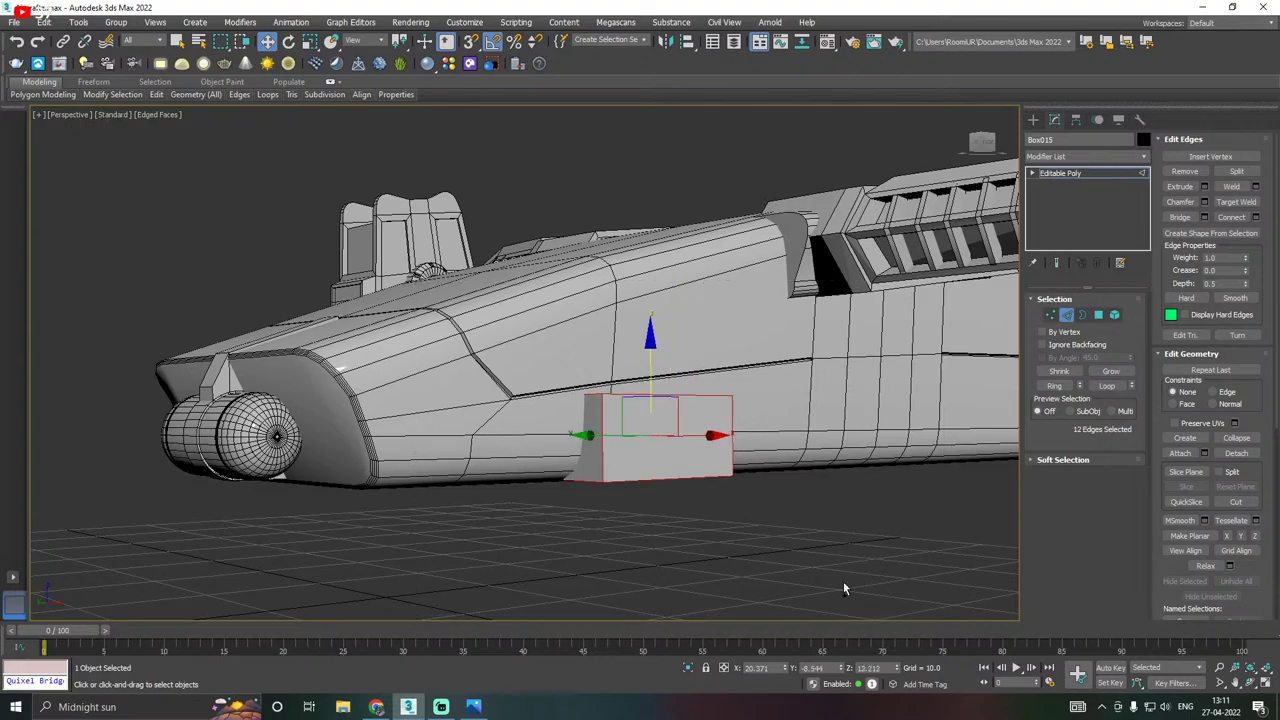
middle_click_drag(676, 412, 788, 442, "alt")
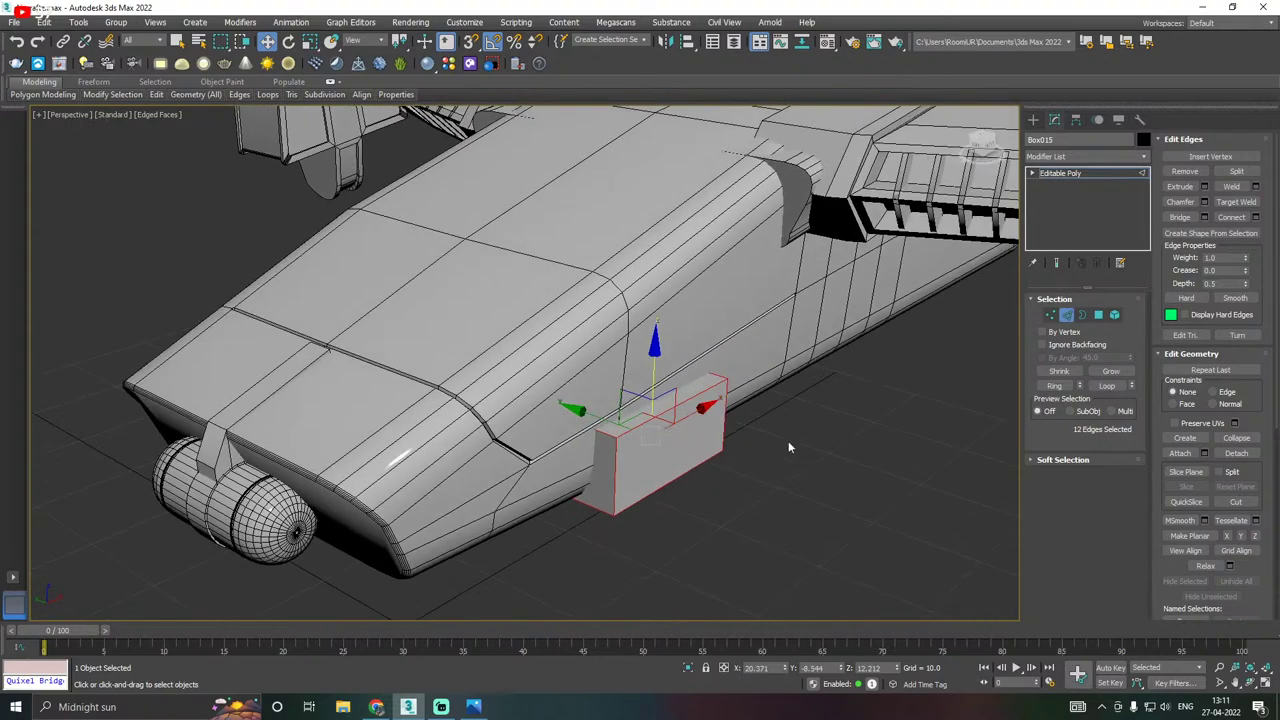
left_click(1204, 201)
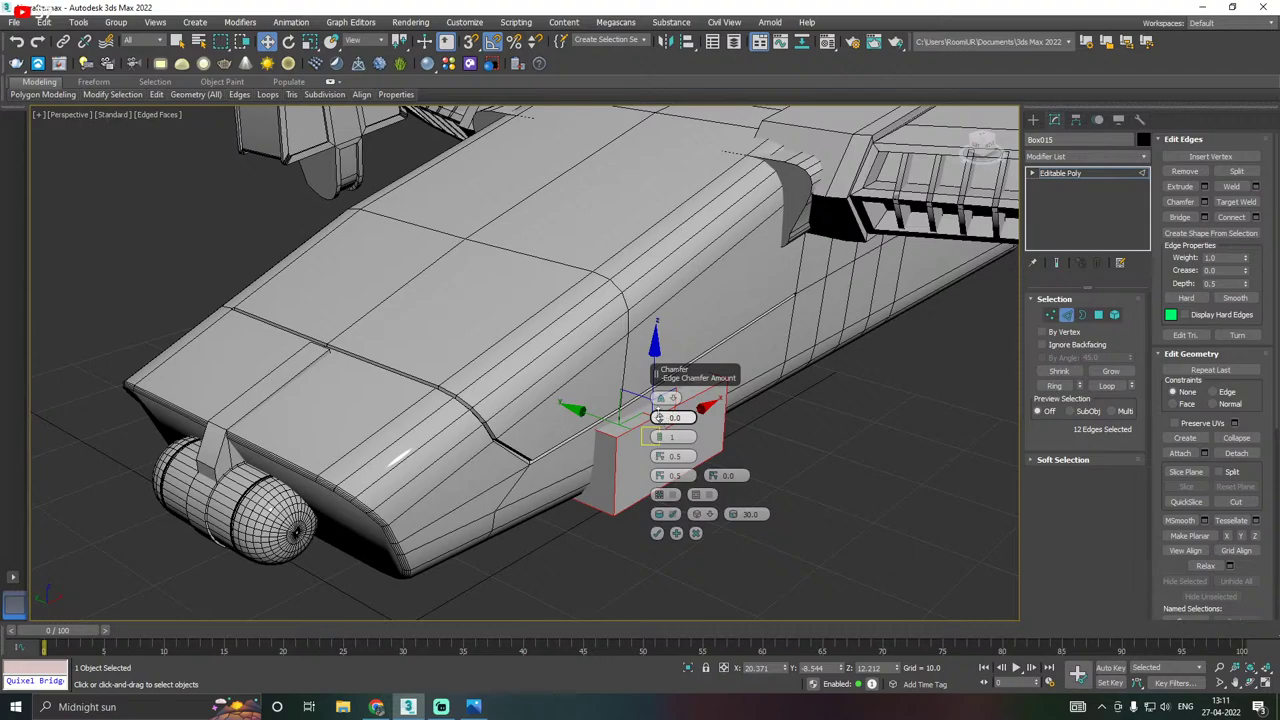
mouse_move(660, 418)
left_mouse_down()
mouse_move(660, 390)
mouse_move(660, 406)
left_mouse_up()
left_click(697, 534)
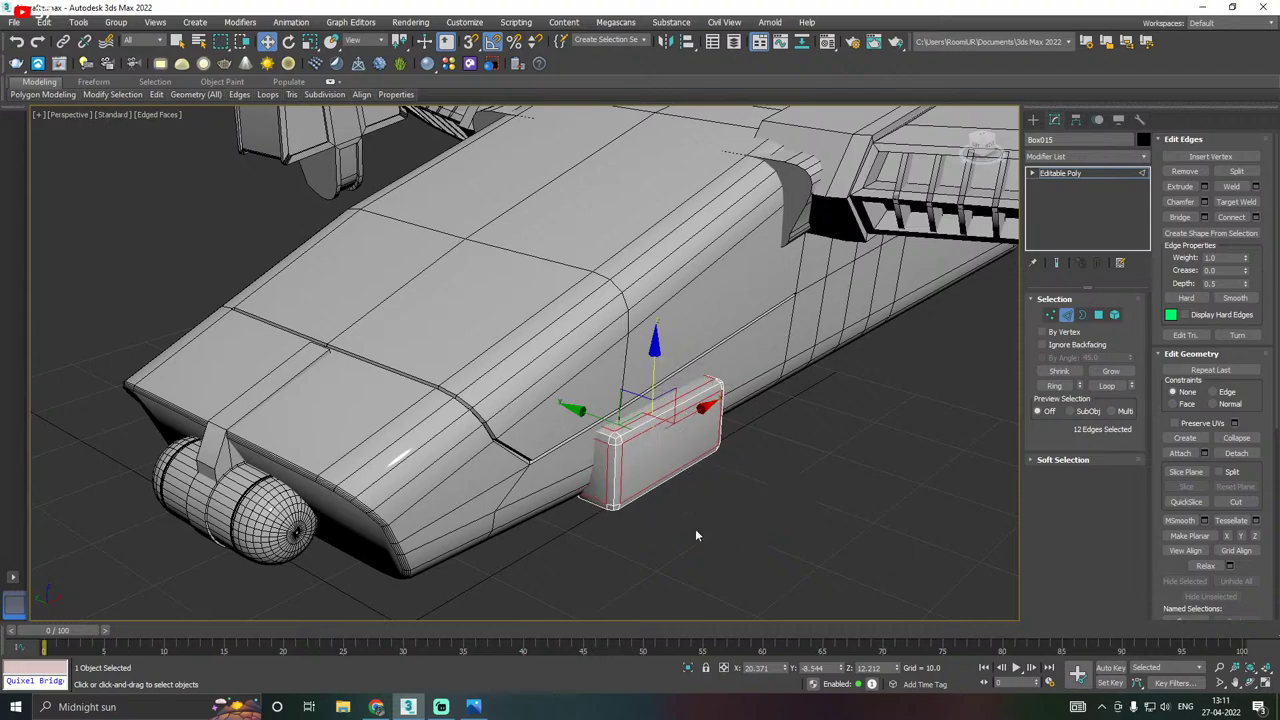
Lower the box's upper outer edge to about Z 12.5 and move its front and rear outer vertical edges toward each other.
left_click(661, 400)
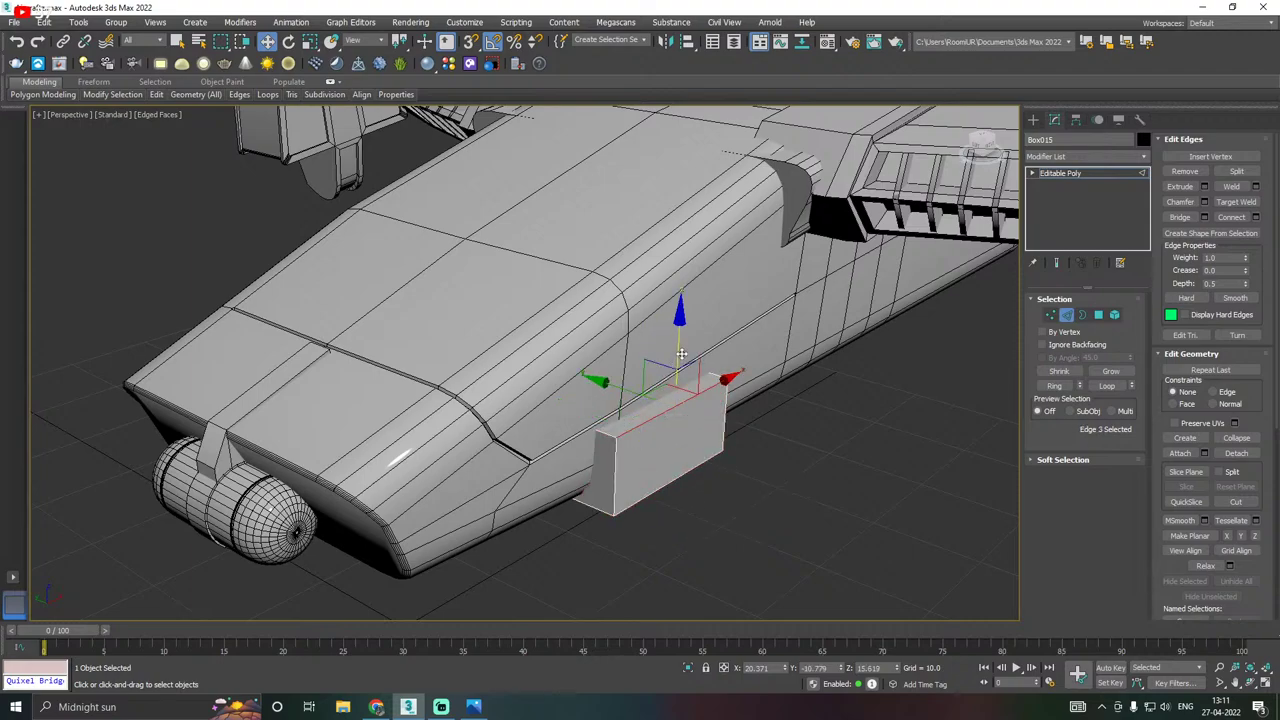
left_click_drag(680, 354, 687, 389)
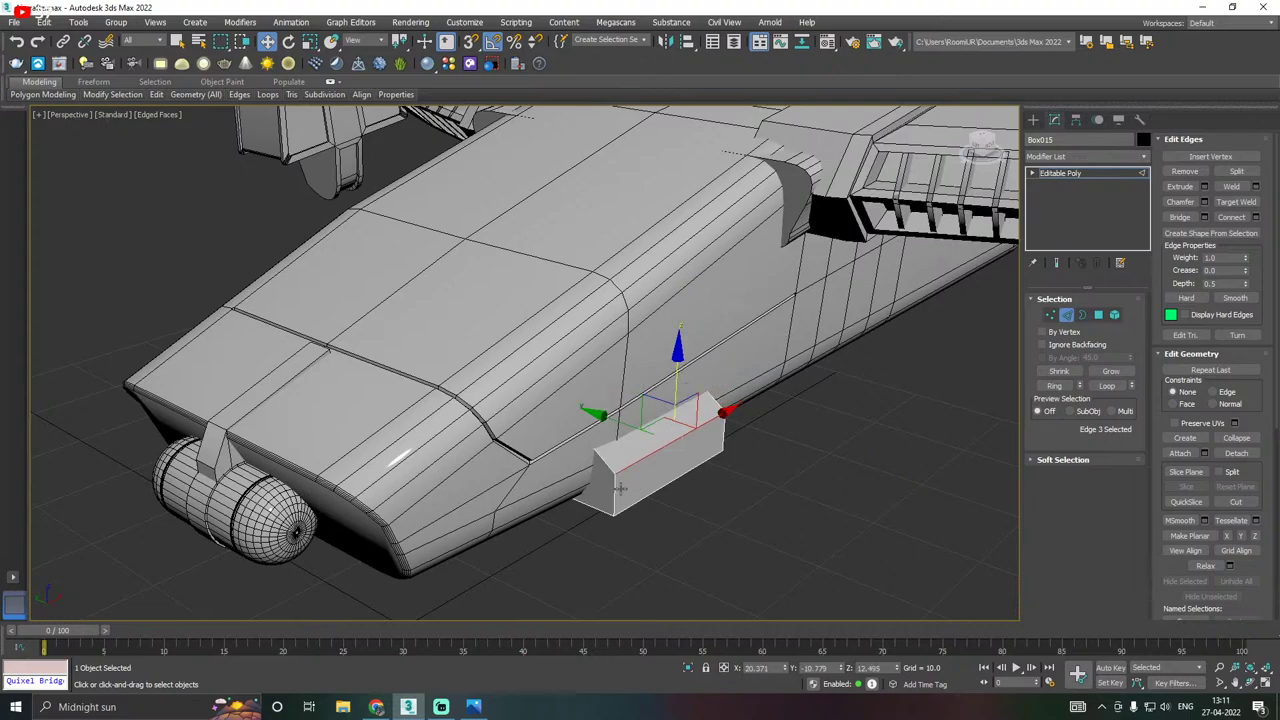
middle_click_drag(613, 488, 666, 483, "alt")
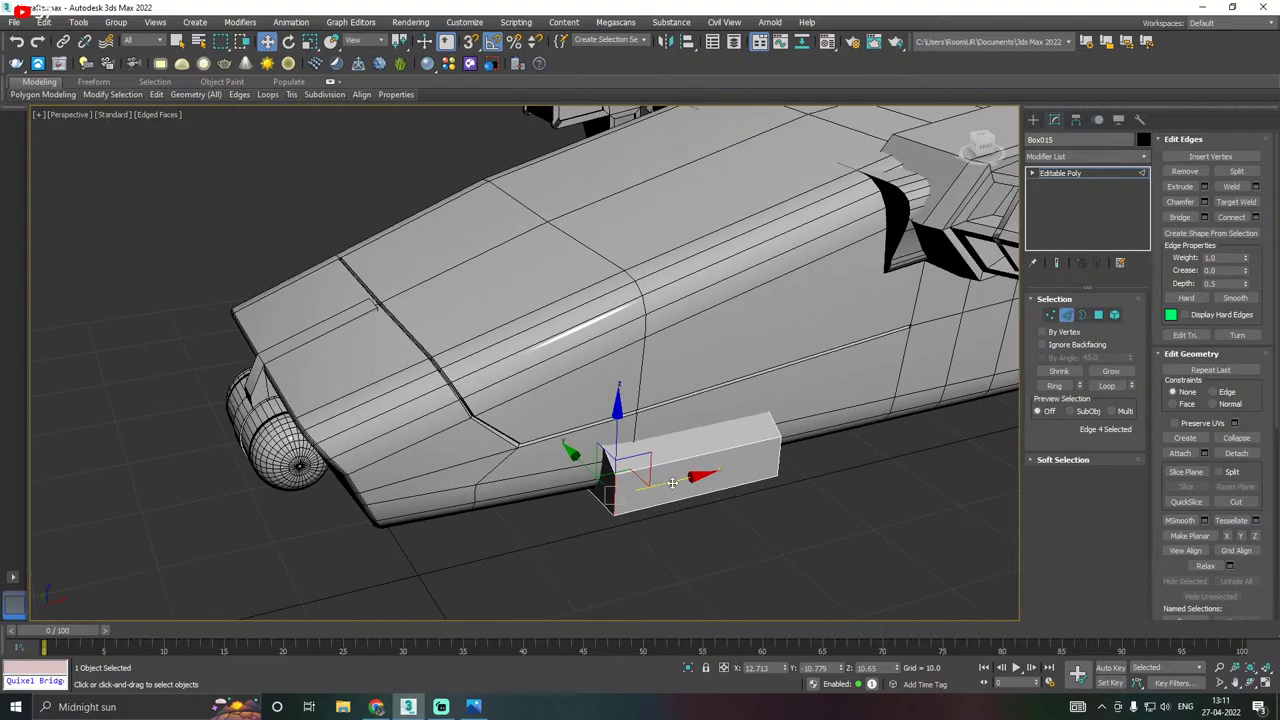
left_click_drag(672, 483, 698, 477)
left_click(779, 464)
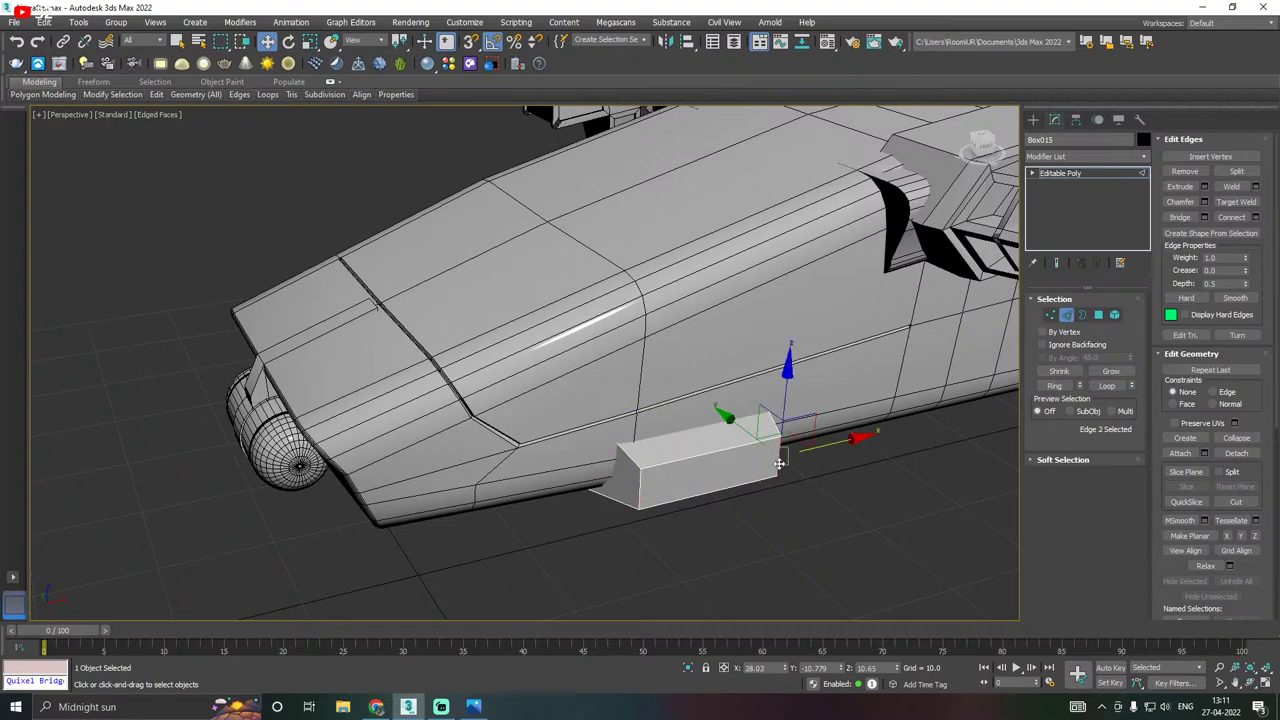
left_click_drag(836, 446, 801, 449)
Move the whole box outward to about Y -12.13 and pull its inner face into the hull to about Y -5.64.
middle_click_drag(799, 450, 686, 441, "alt")
left_click(1060, 173)
left_click_drag(649, 455, 663, 451)
middle_click_drag(665, 451, 1052, 330, "alt")
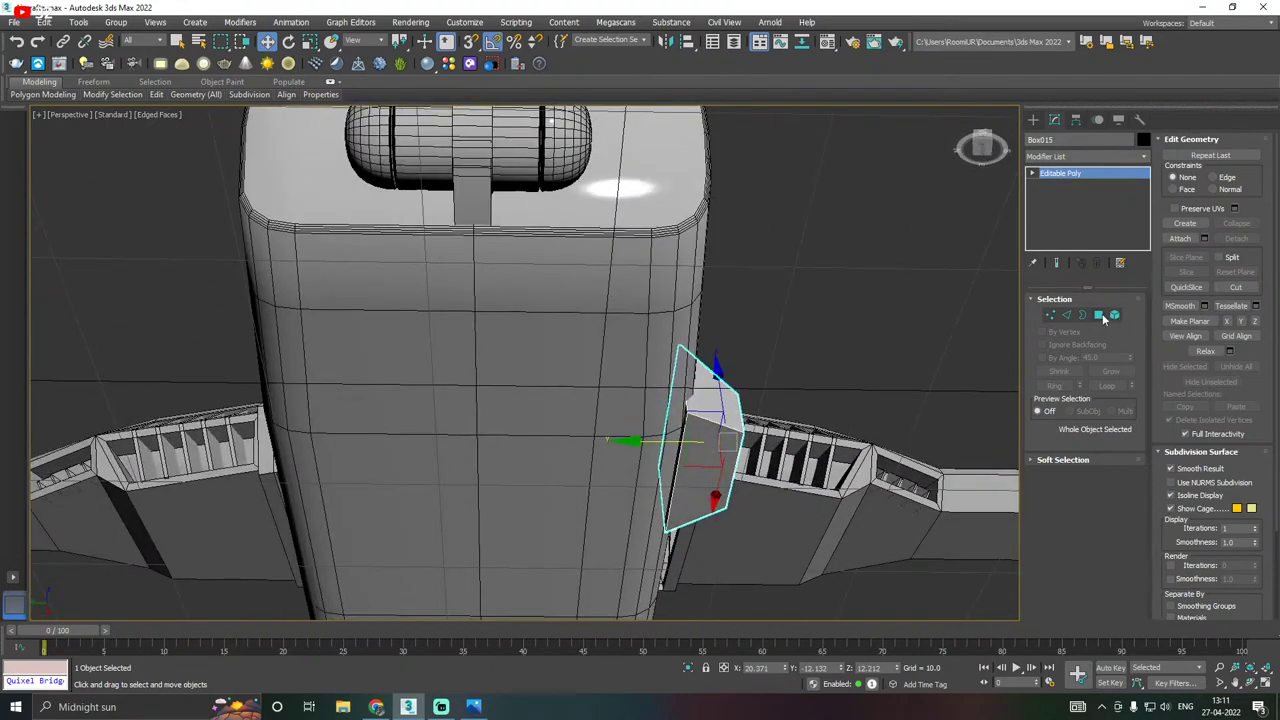
left_click(1099, 315)
left_click(668, 478)
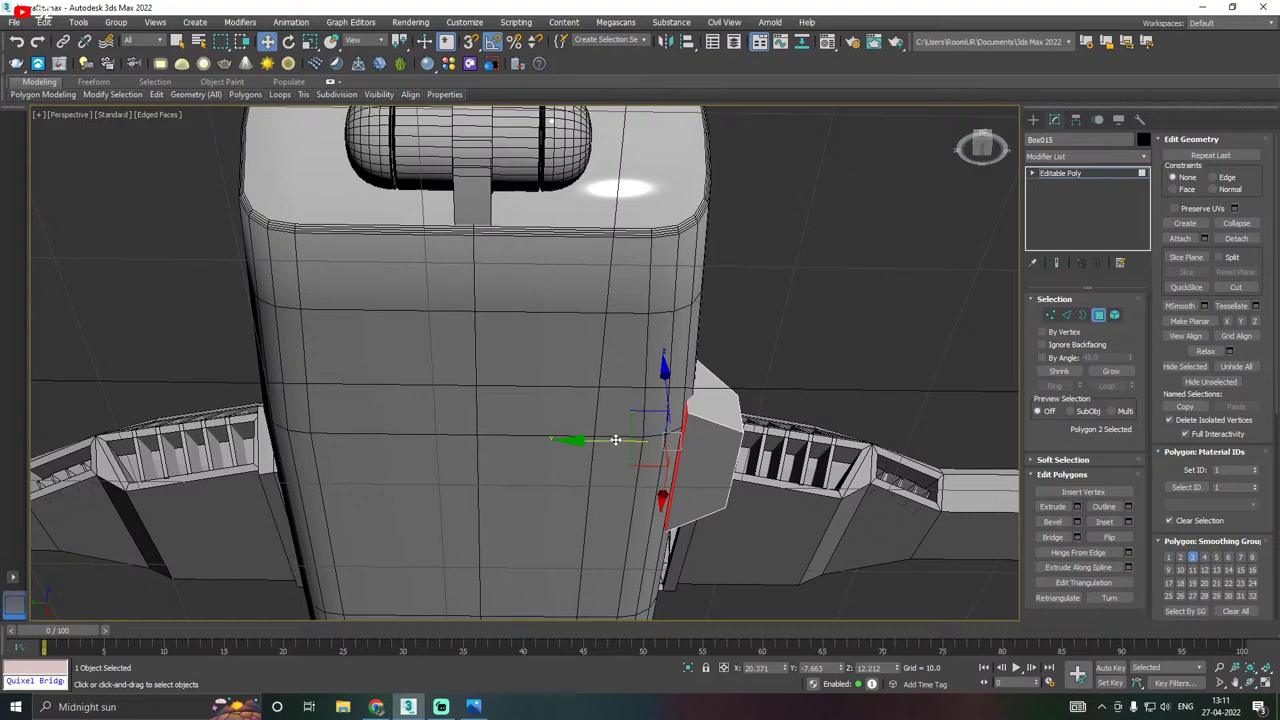
left_click_drag(596, 438, 590, 438)
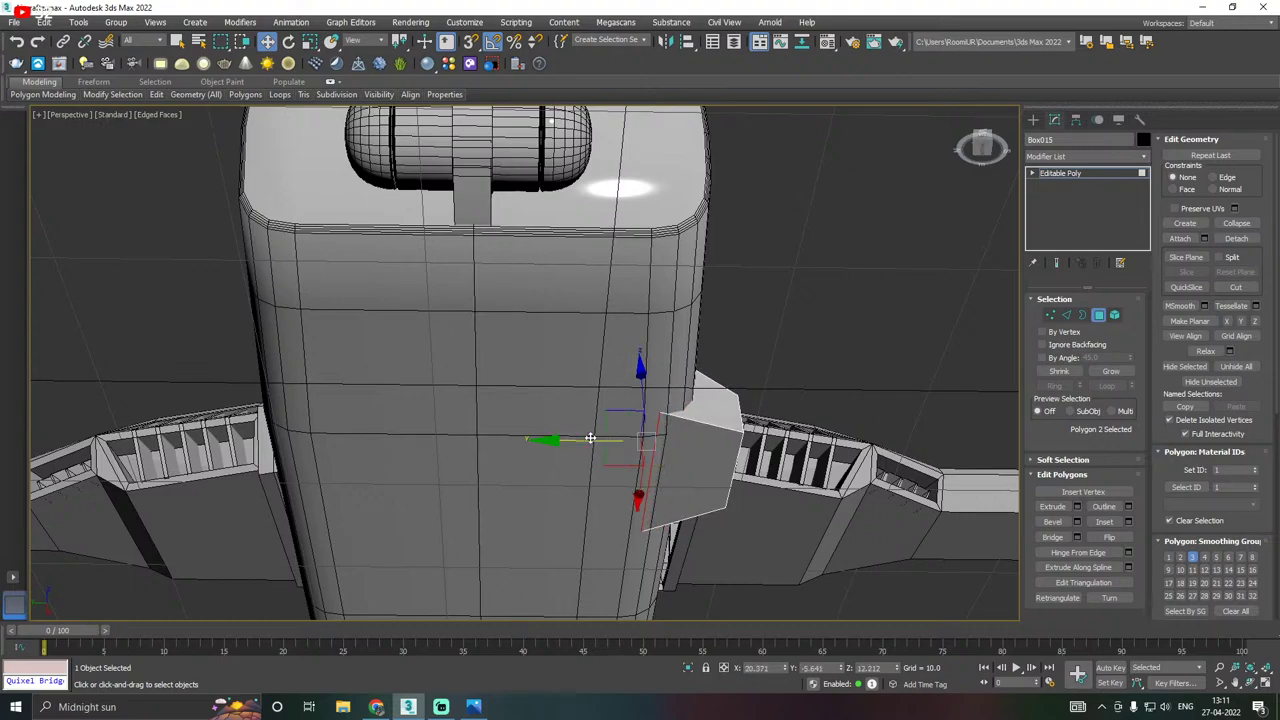
Raise the box's bottom face to about Z 8.93 and move the whole box toward the nose to about X 17.82.
middle_click_drag(692, 545, 646, 467, "alt")
left_click(645, 466)
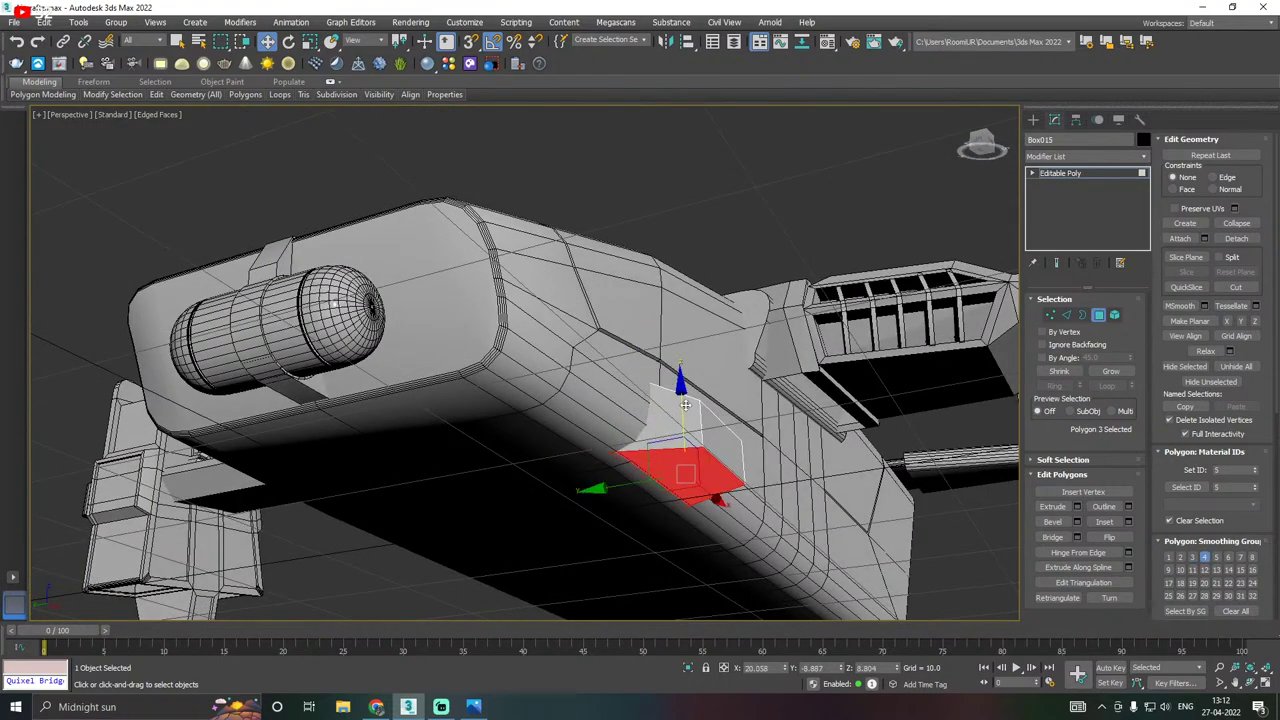
left_click_drag(683, 409, 681, 409)
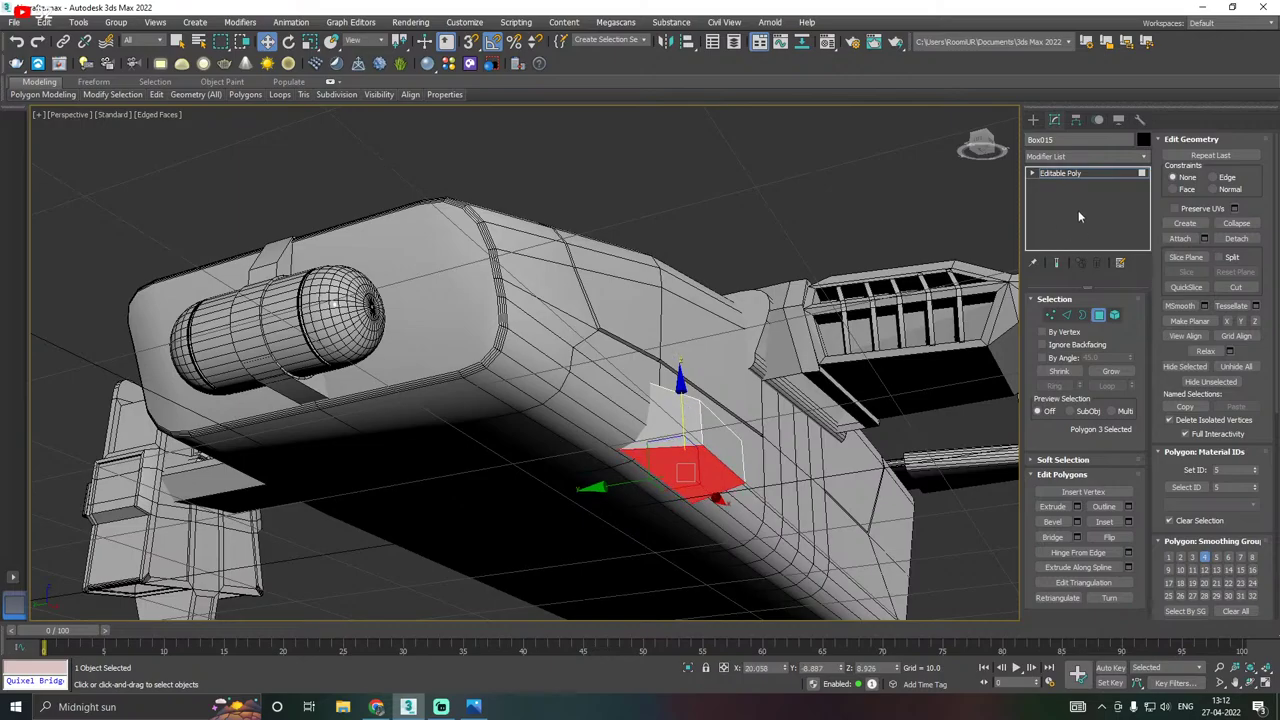
middle_click_drag(799, 337, 788, 381, "alt")
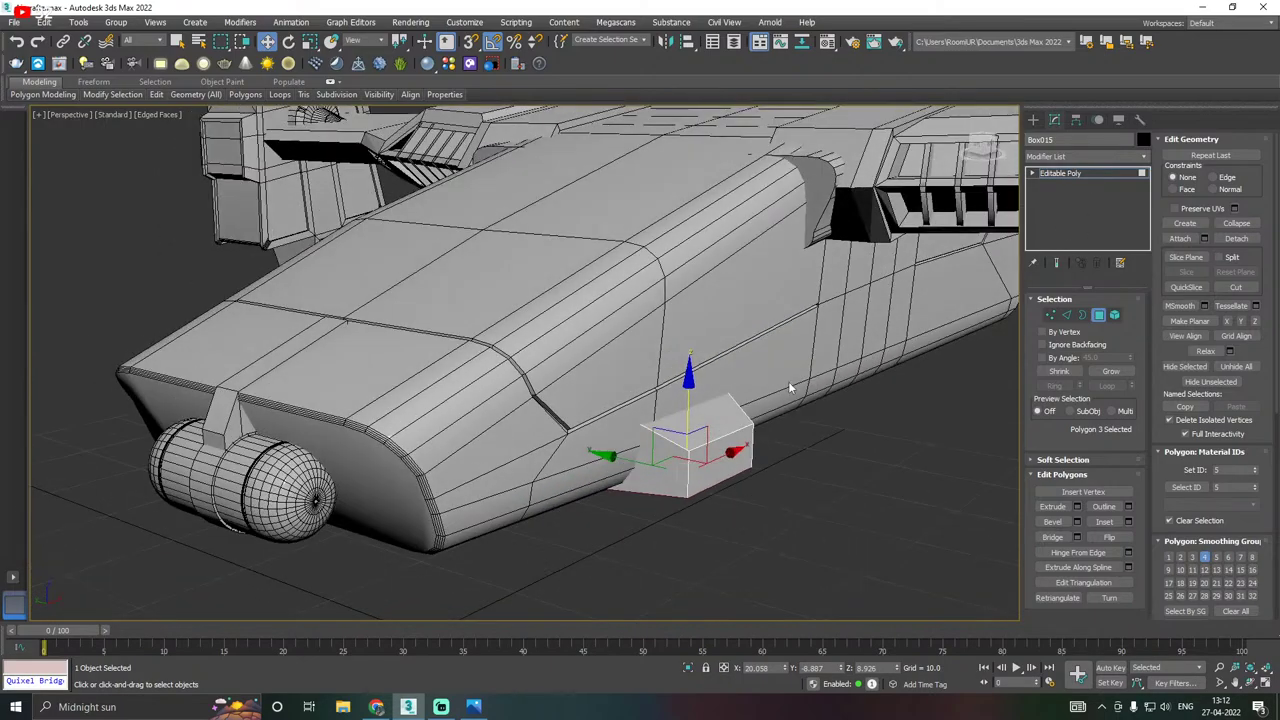
middle_click_drag(852, 437, 740, 480, "alt")
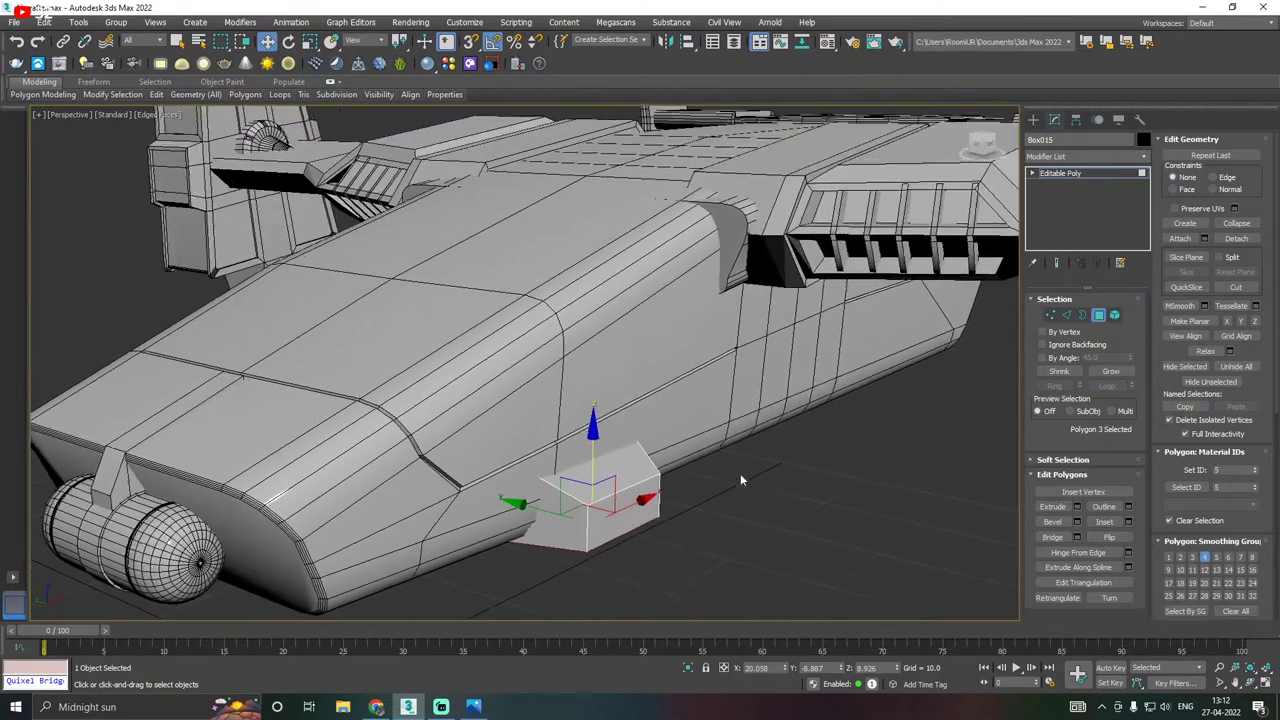
left_click(1058, 173)
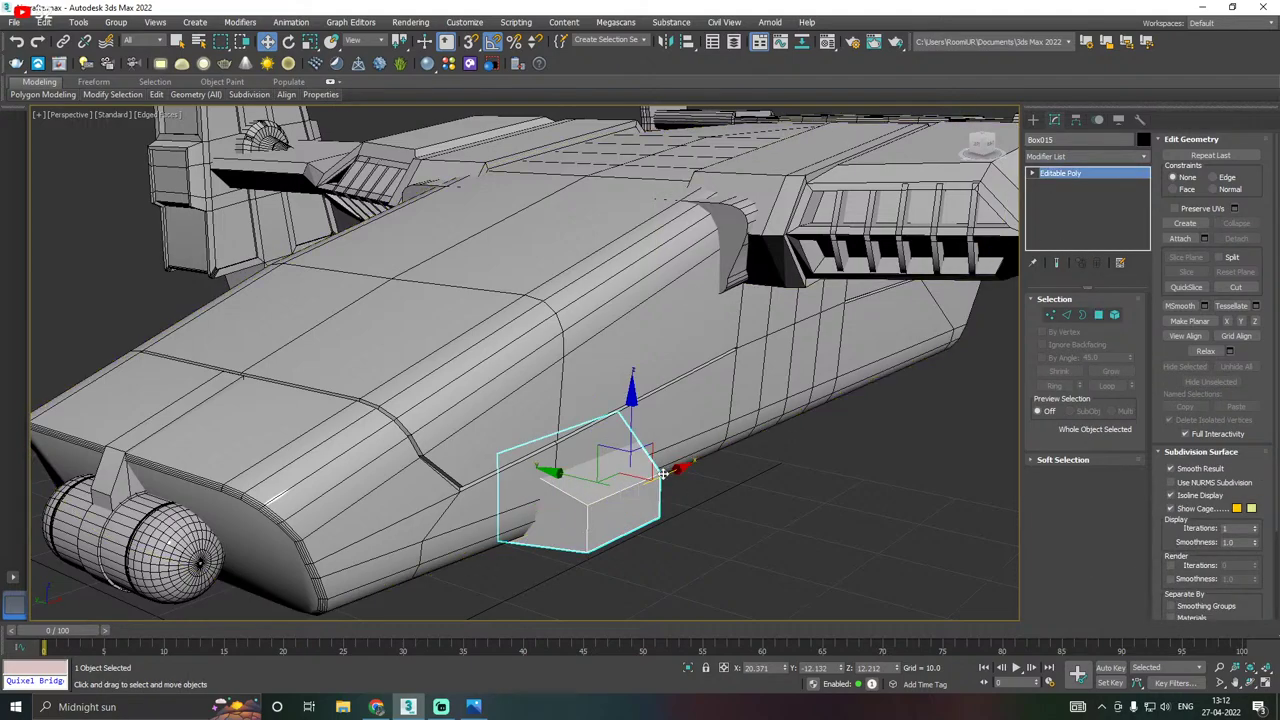
left_click_drag(662, 473, 640, 475)
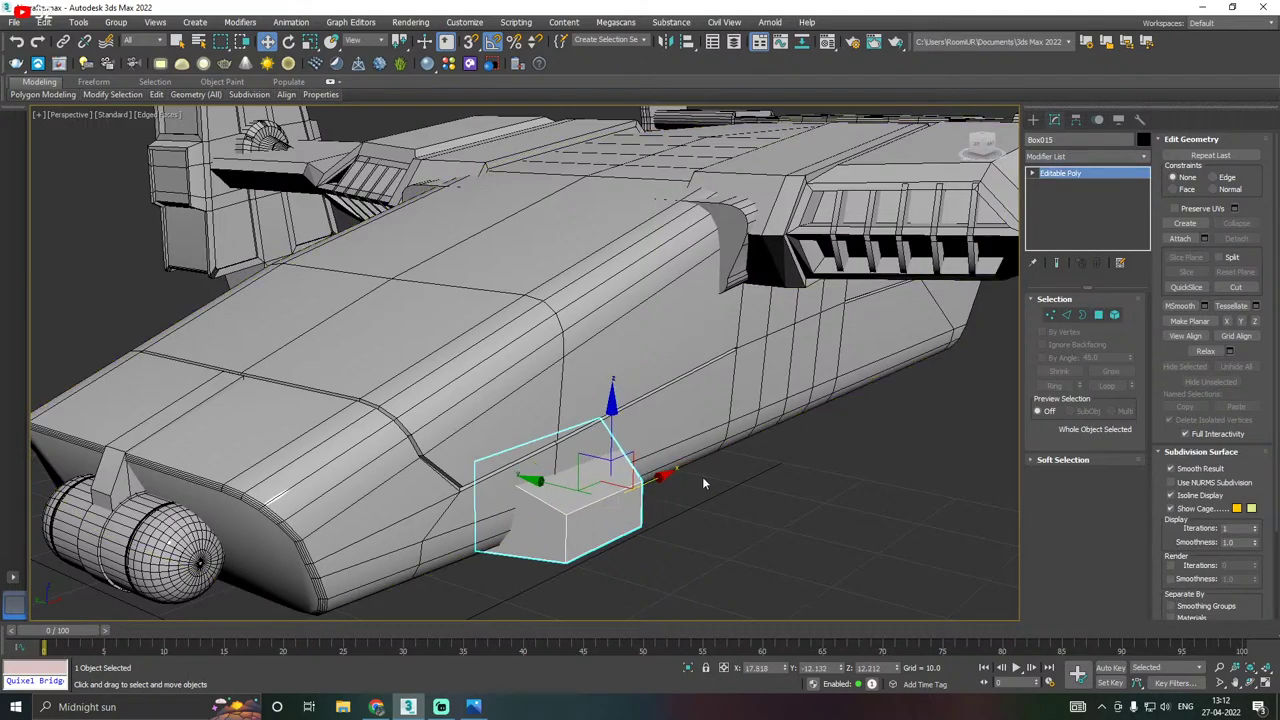
Examine the box against the hull from below and from the side, and compare it with the Gargoyle reference image.
middle_click_drag(703, 483, 683, 410, "alt")
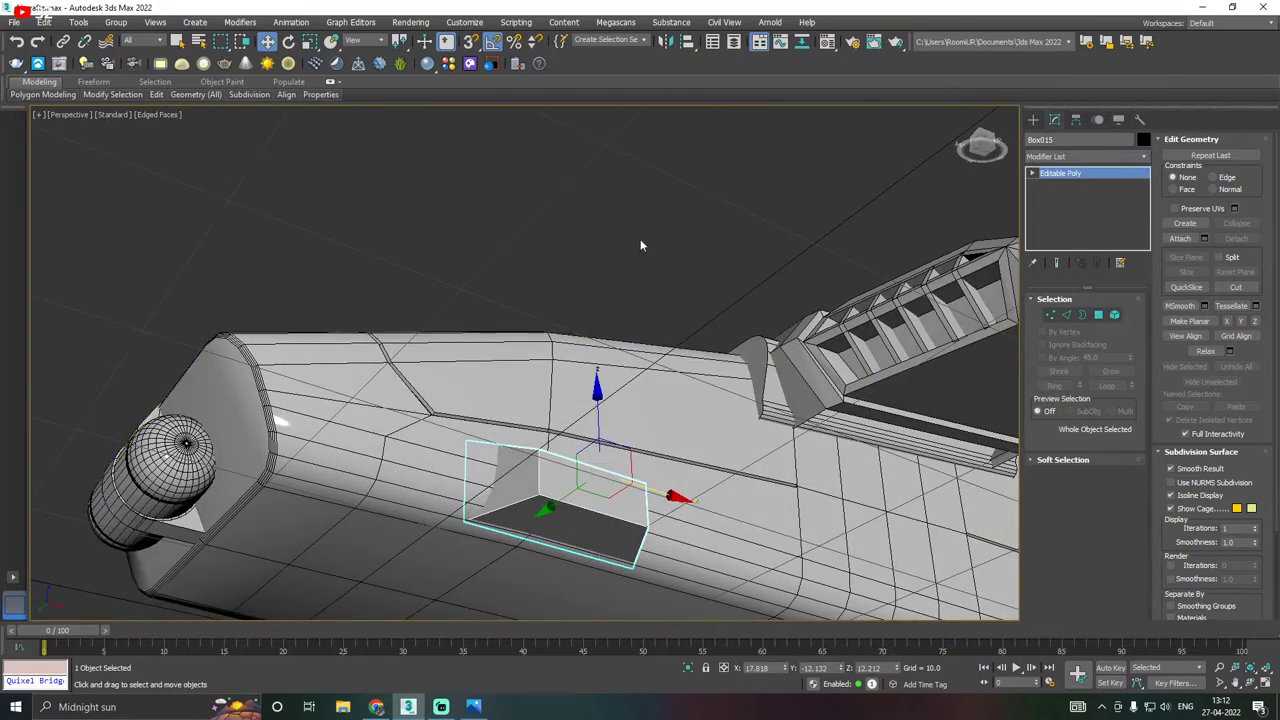
middle_click_drag(641, 245, 617, 337, "alt")
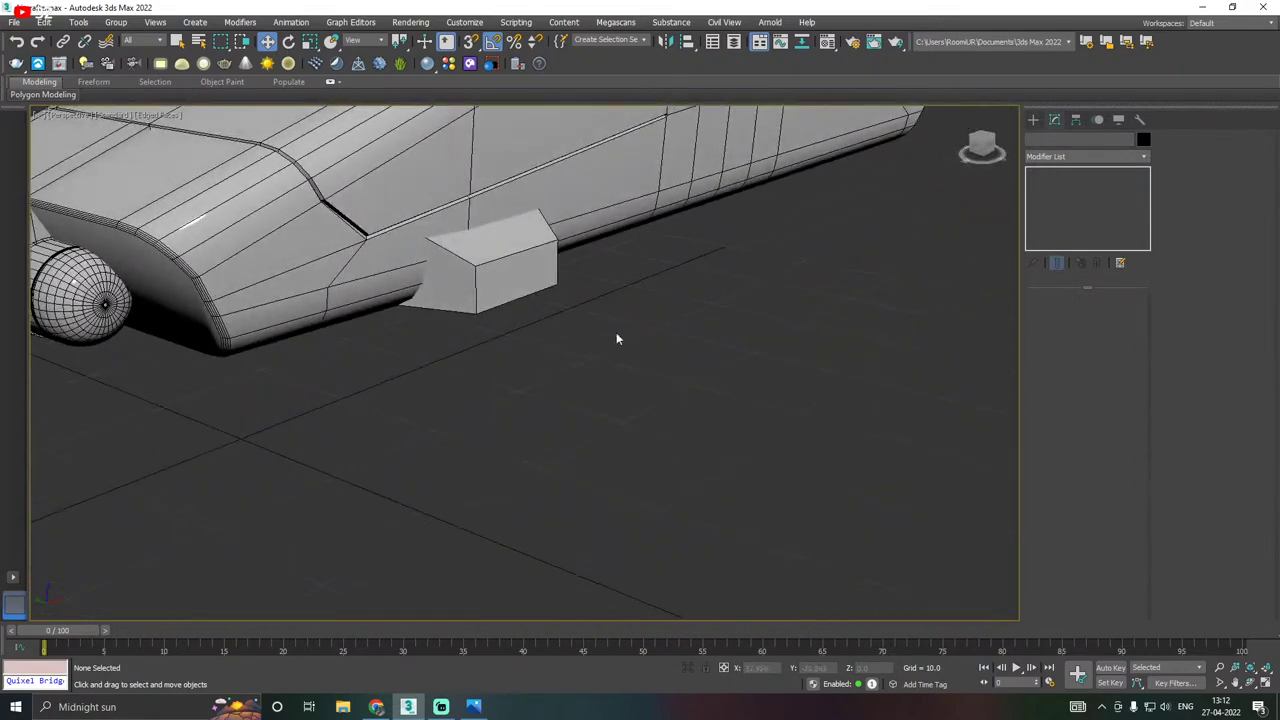
left_click(527, 293)
middle_click_drag(548, 283, 608, 403)
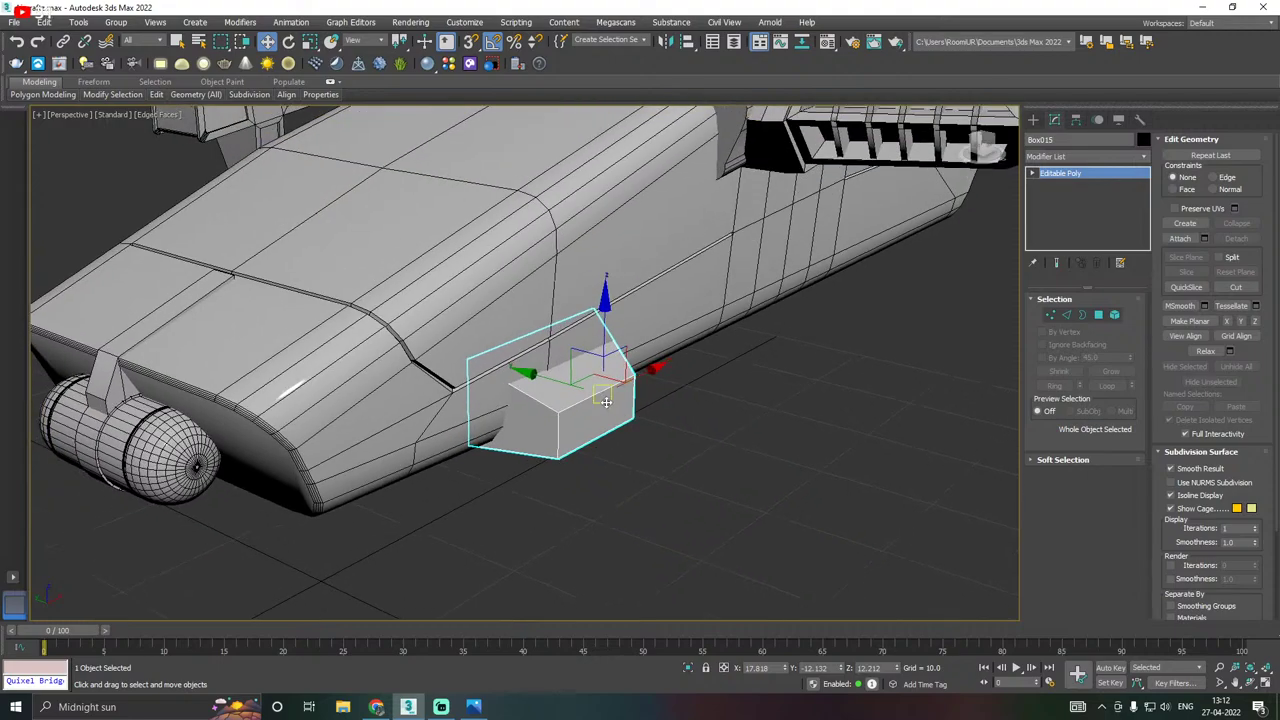
left_click(472, 714)
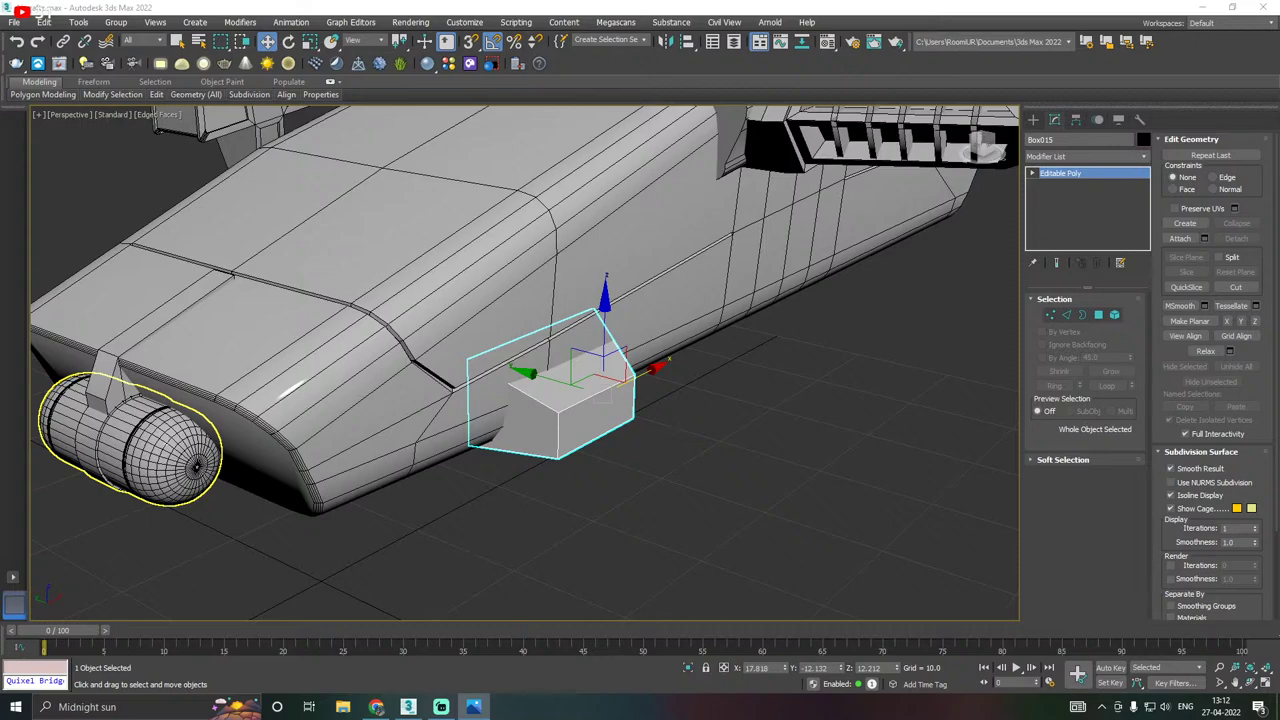
left_click(75, 379)
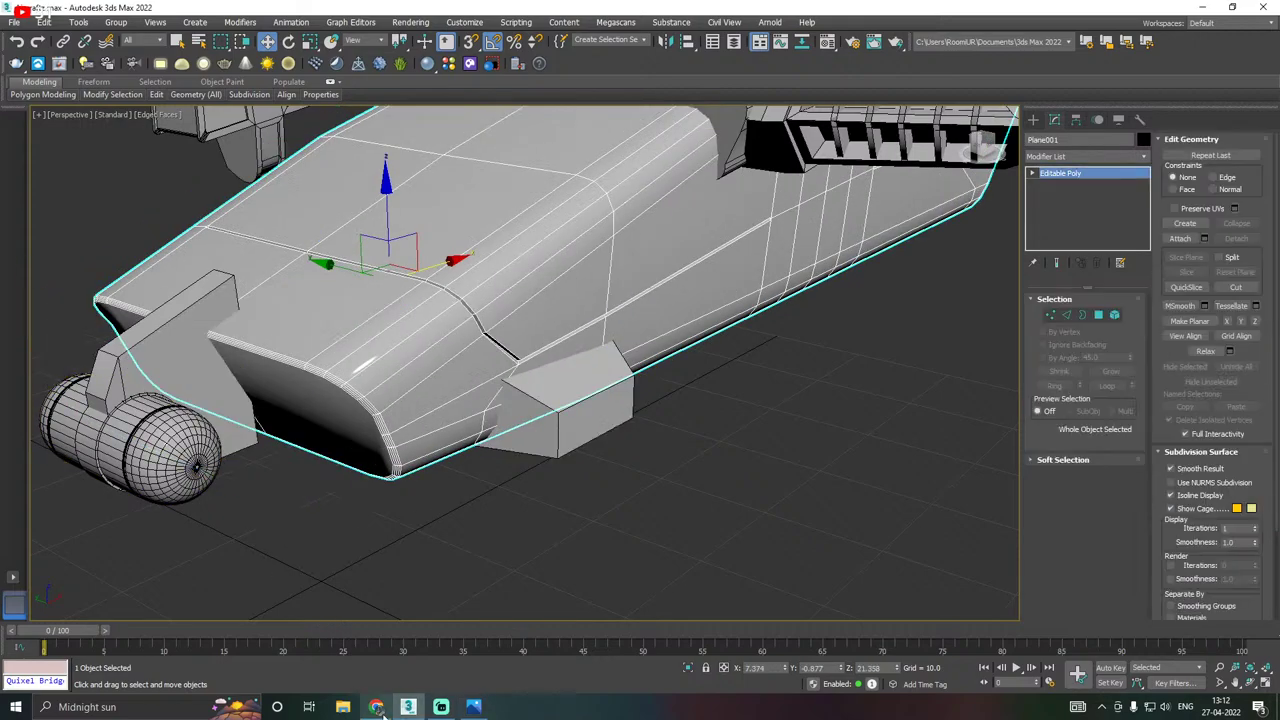
mouse_move(376, 708)
middle_click_drag(526, 548, 542, 521, "alt")
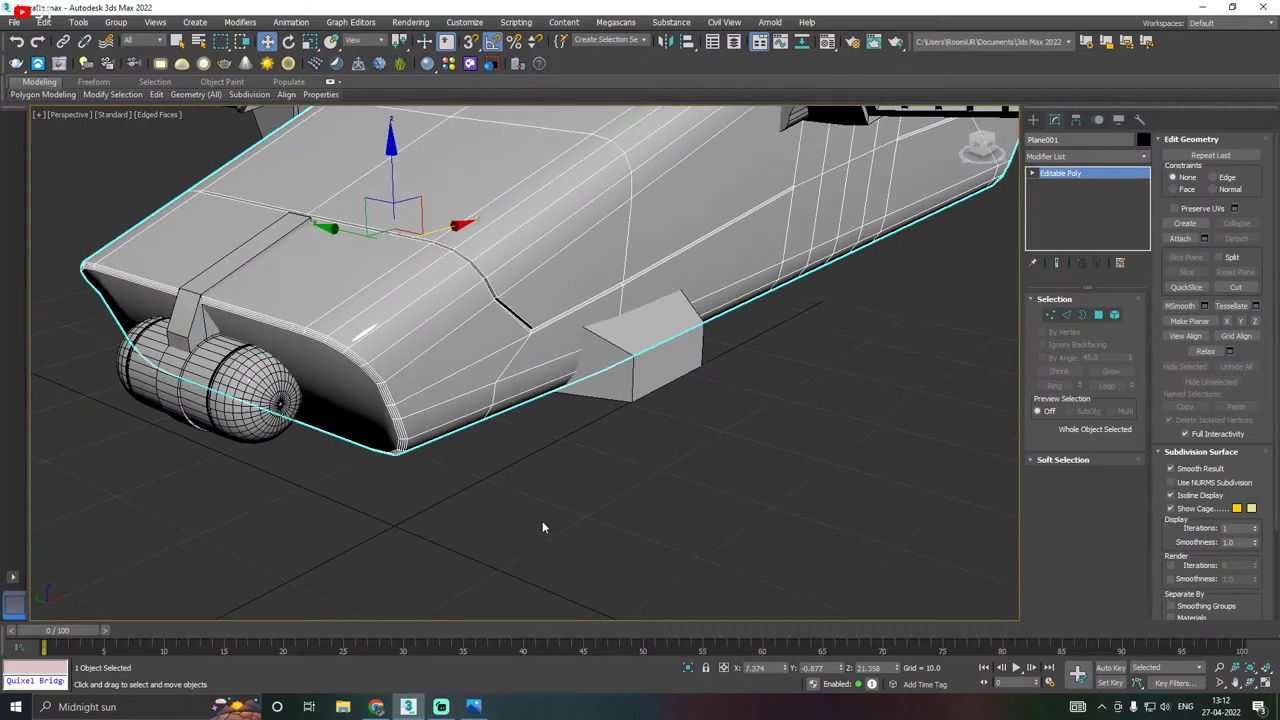
Raise the lower outer edge of the box to about Z 11.11 so its underside slopes up from the hull.
left_click(699, 352)
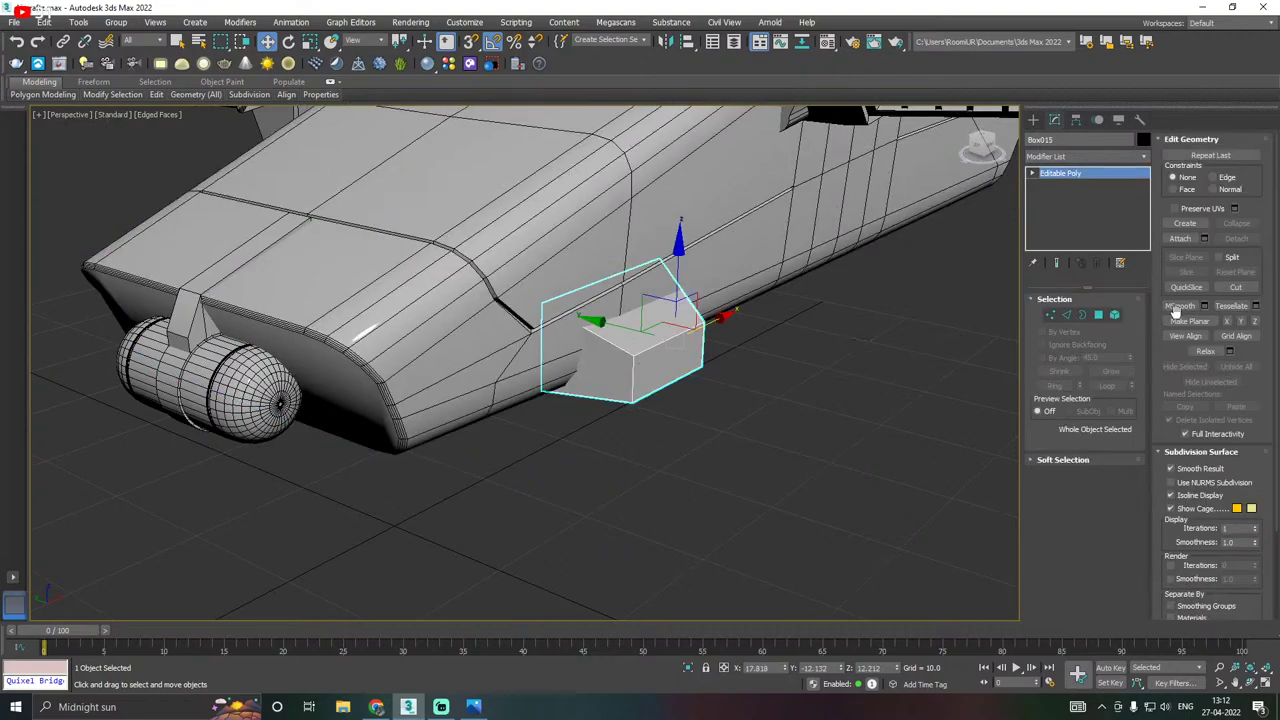
left_click(1098, 314)
left_click(661, 398)
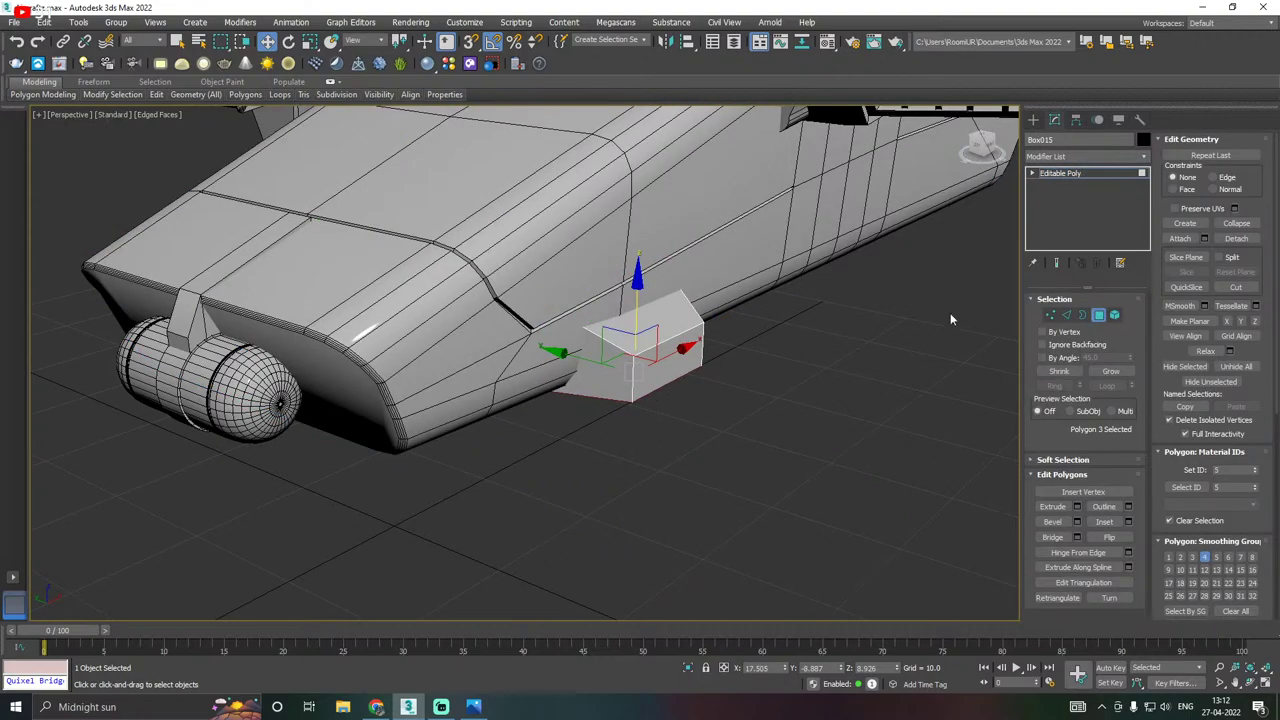
left_click(1066, 315)
left_click(652, 397)
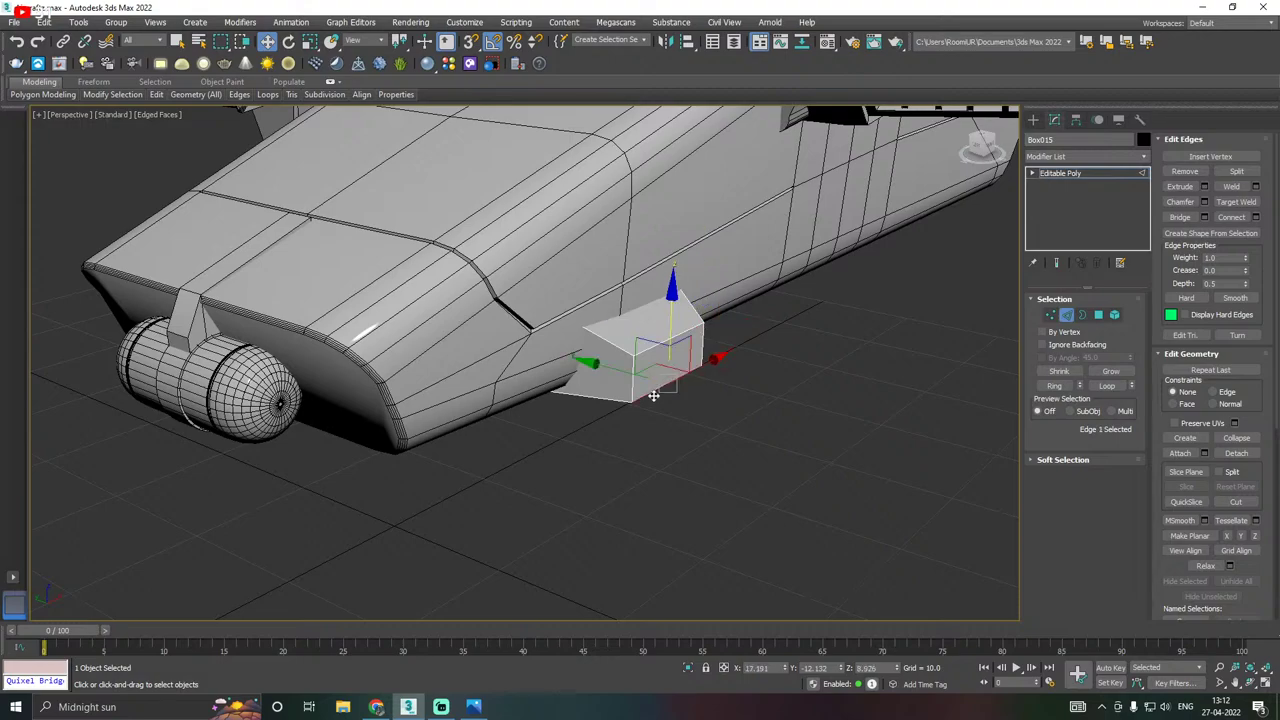
left_click_drag(668, 336, 669, 307)
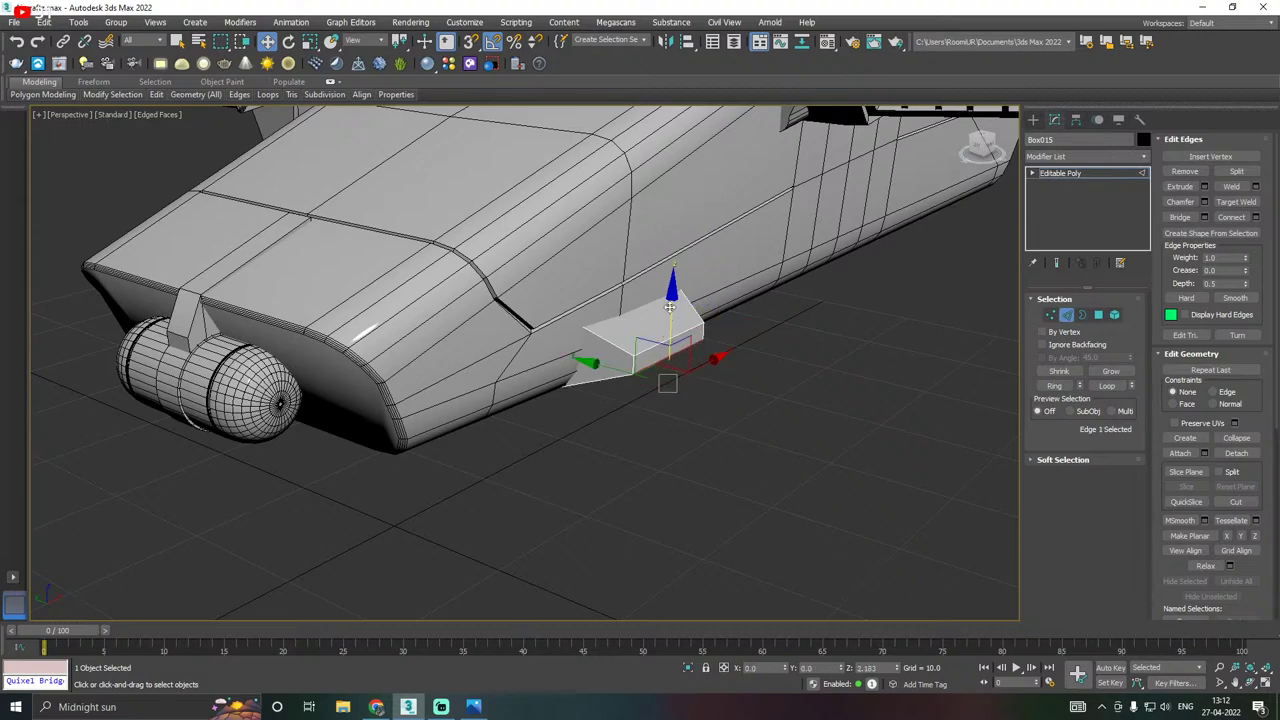
mouse_move(683, 318)
middle_mouse_down("alt")
mouse_move(685, 287)
mouse_move(676, 315)
middle_mouse_up("alt")
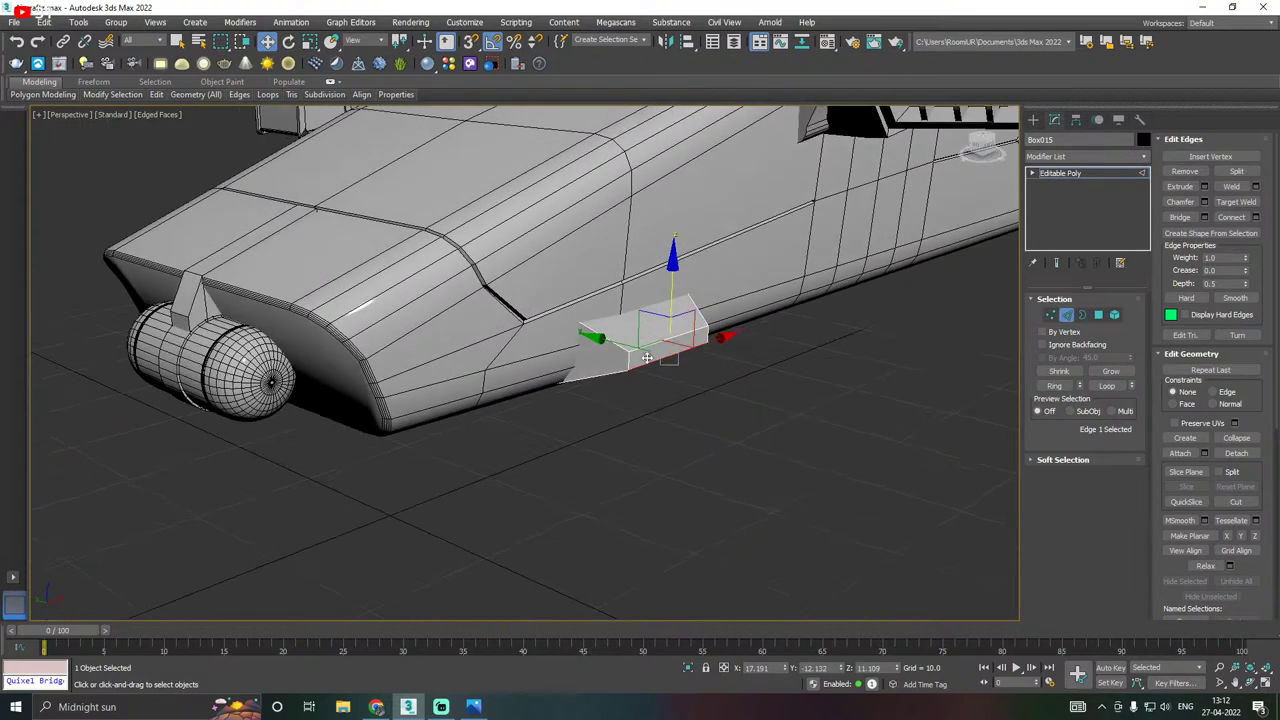
scroll(647, 358, "up", 2)
Scale the outer face of the box slightly shorter along the hull's length.
left_click(1099, 316)
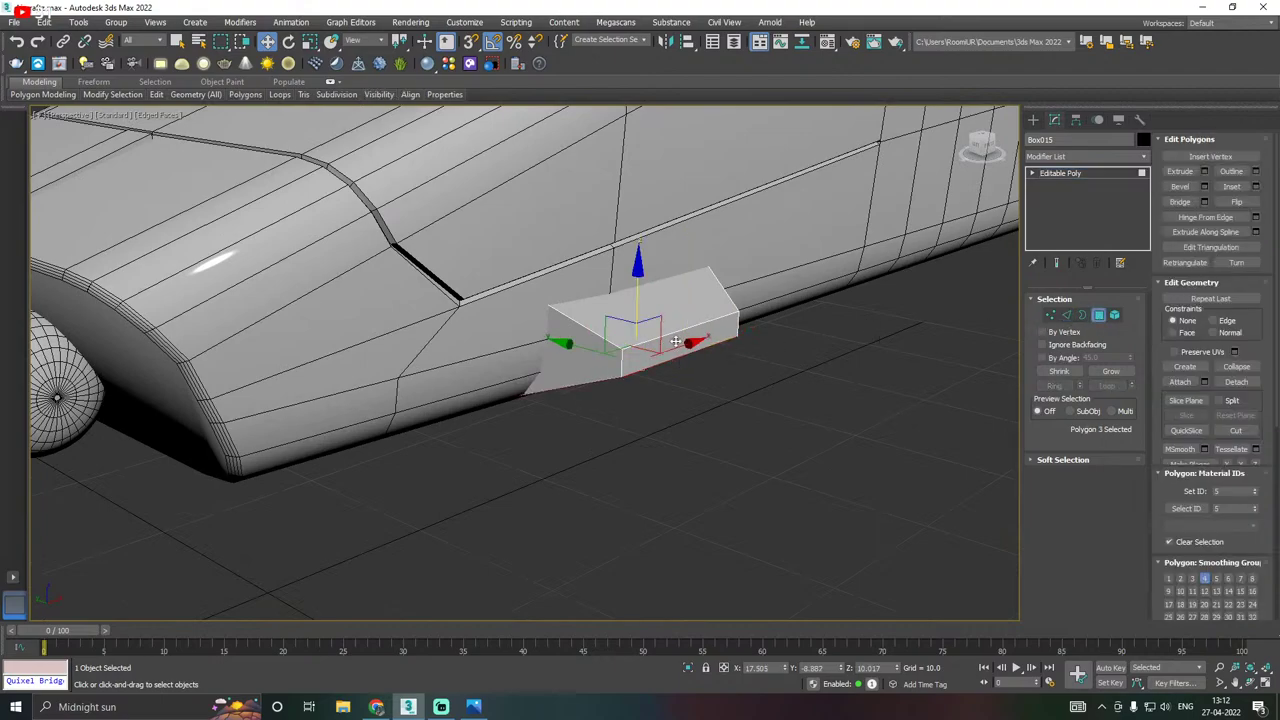
left_click(666, 349)
key("r")
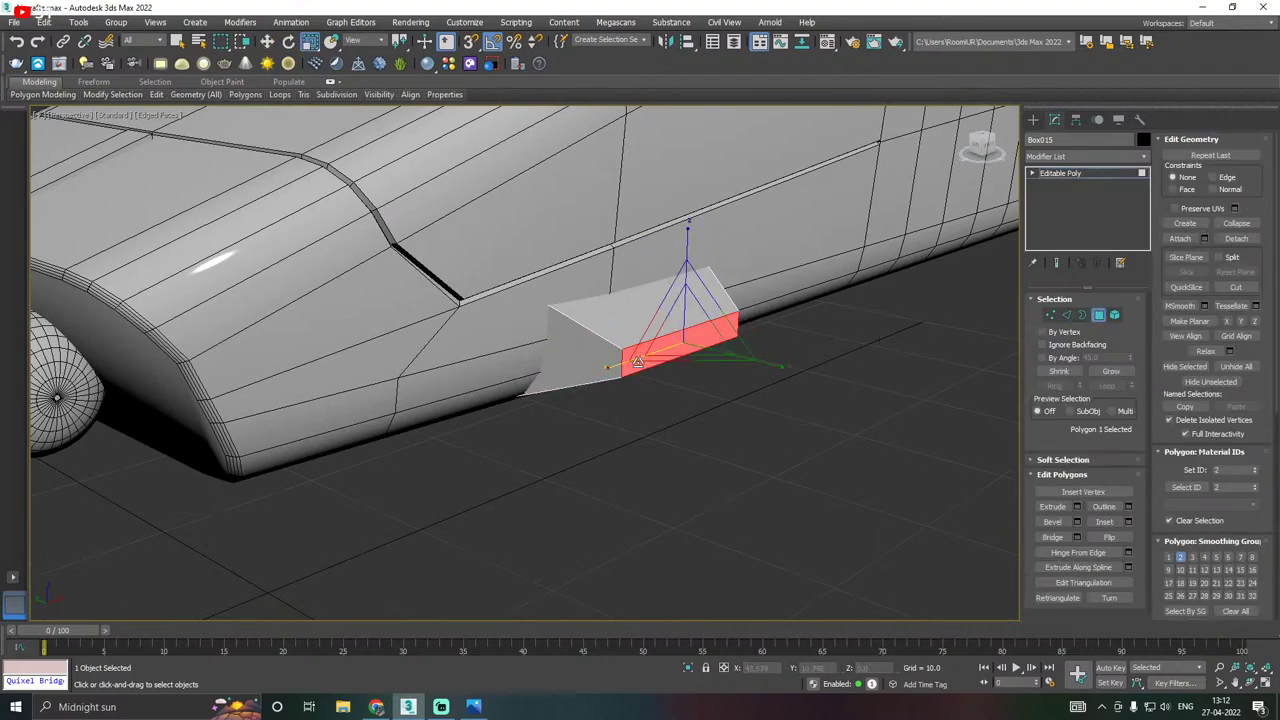
left_click_drag(628, 362, 617, 368)
key("w")
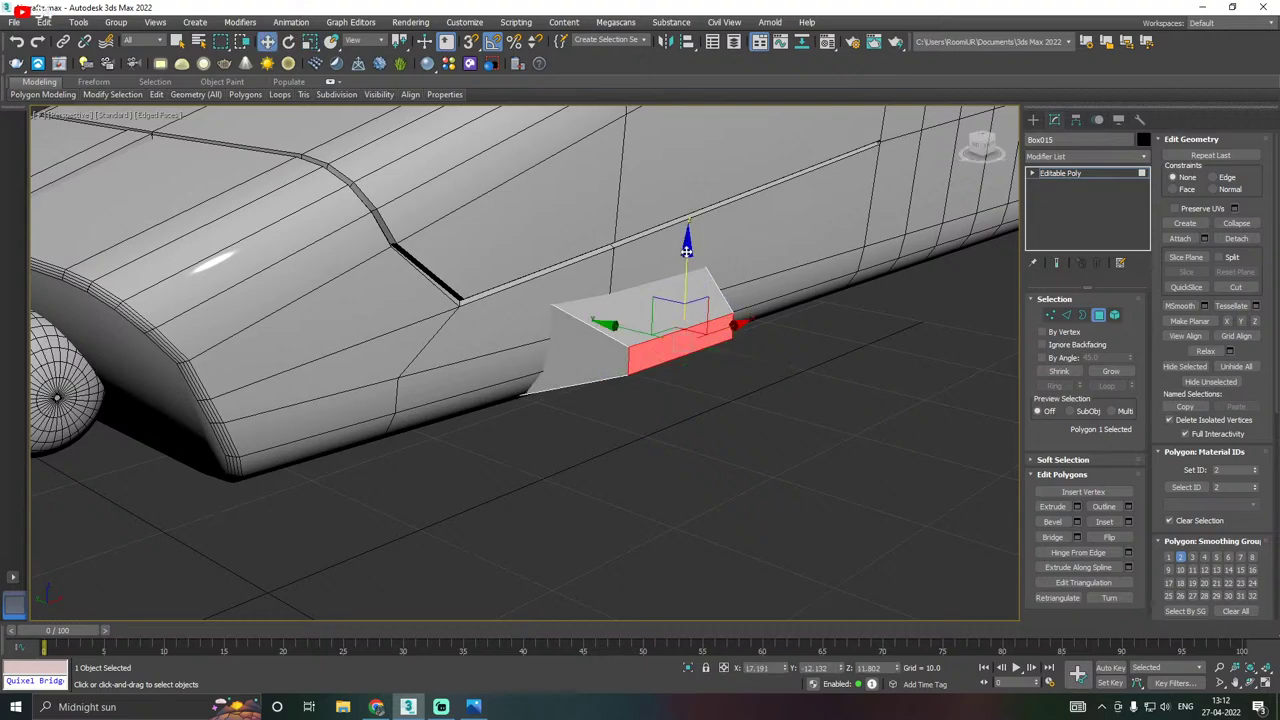
Lower the box's outer face to about Z 10.92 and isolate the box with all of its edges selected.
left_click_drag(687, 252, 686, 281)
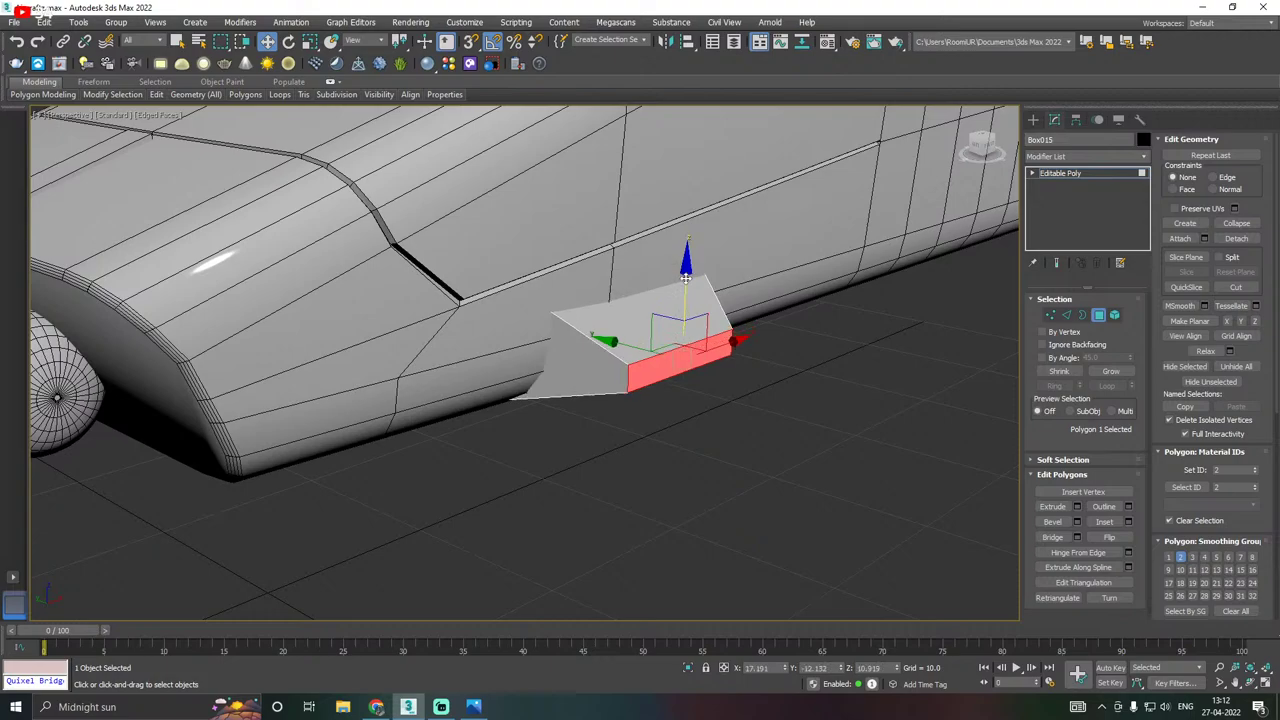
left_click(1066, 314)
key("ctrl+a")
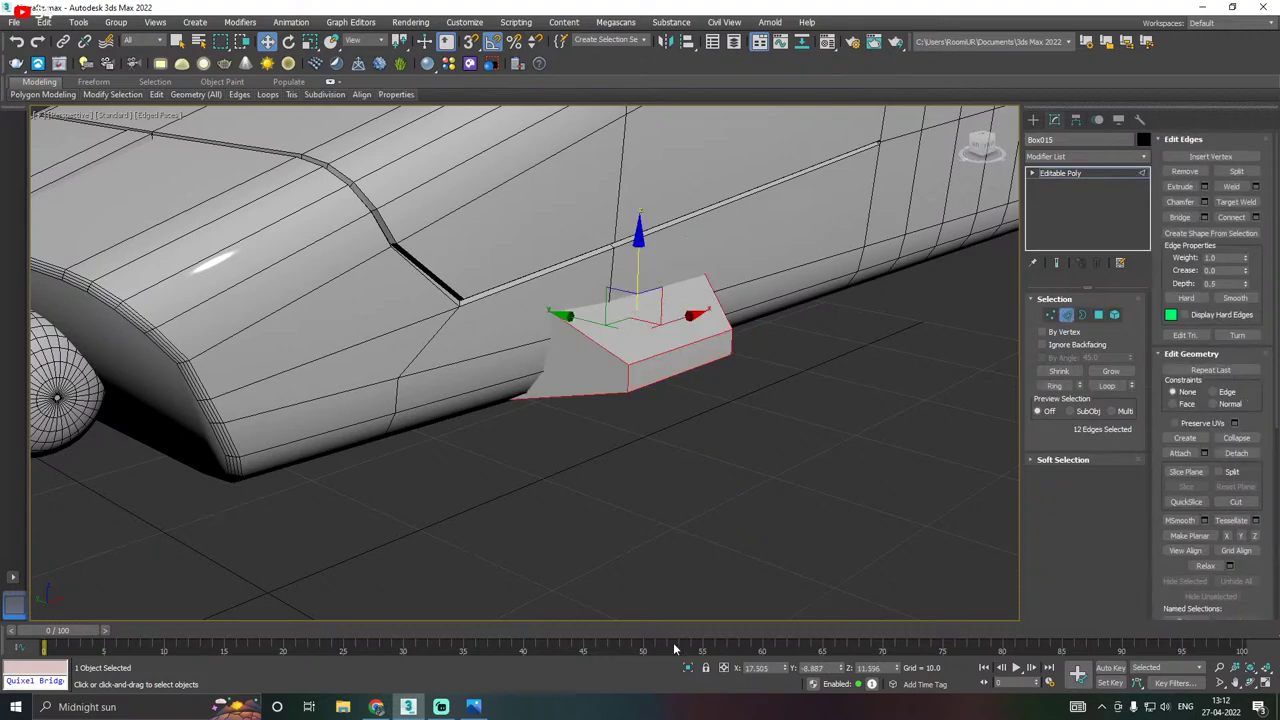
left_click(688, 668)
Remove the four edges around the box's hull-side face from the edge selection.
scroll(659, 492, "down", 3)
middle_click_drag(659, 492, 708, 487, "alt")
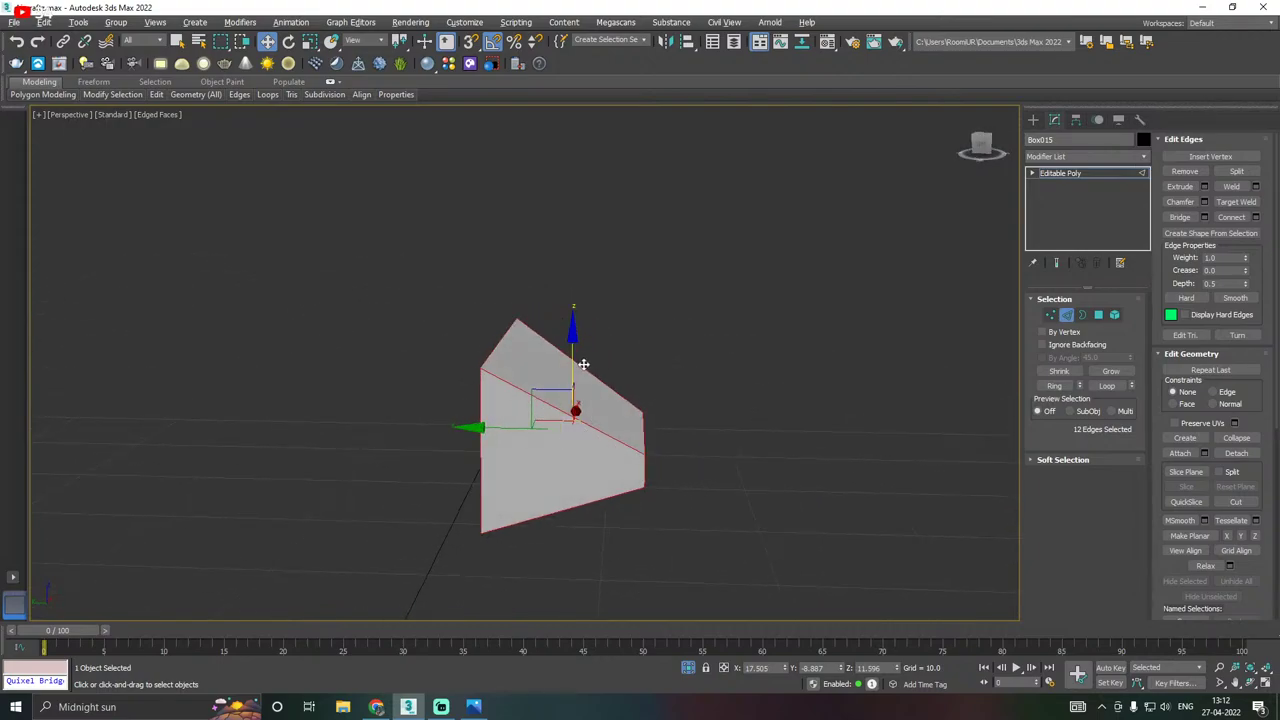
left_click(501, 345, "alt")
right_click(605, 346)
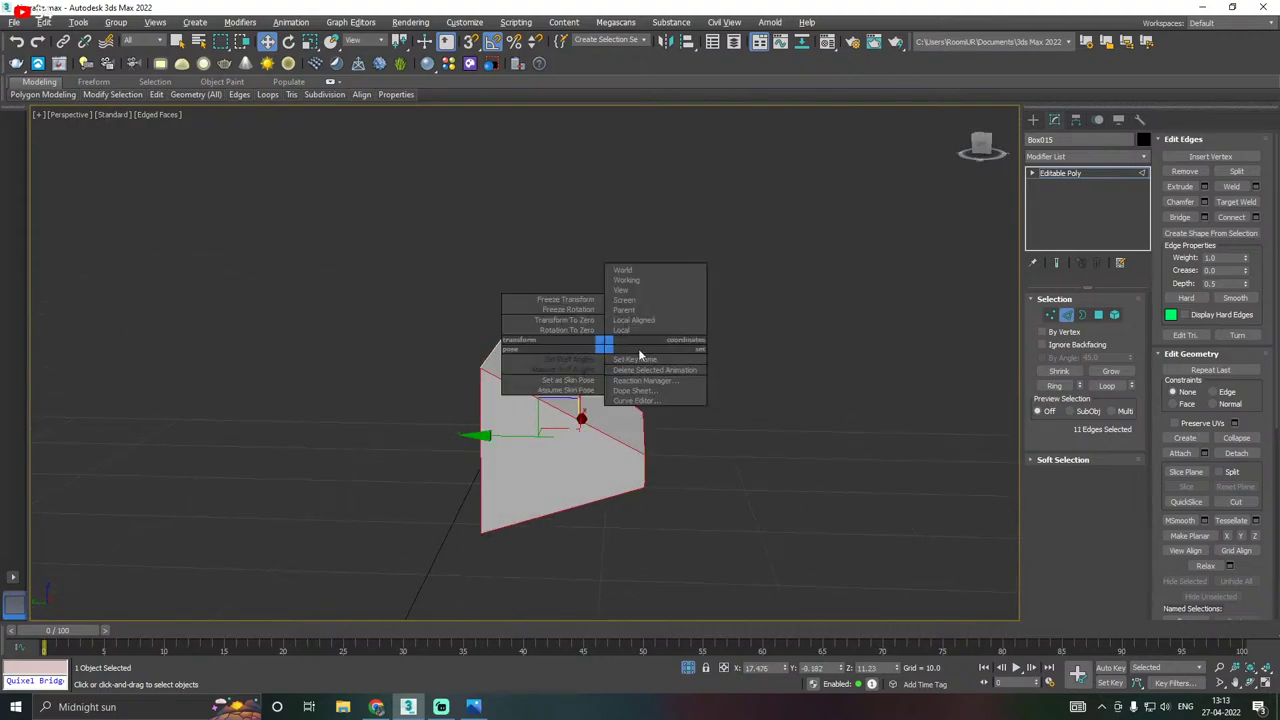
middle_click_drag(380, 384, 512, 468, "alt")
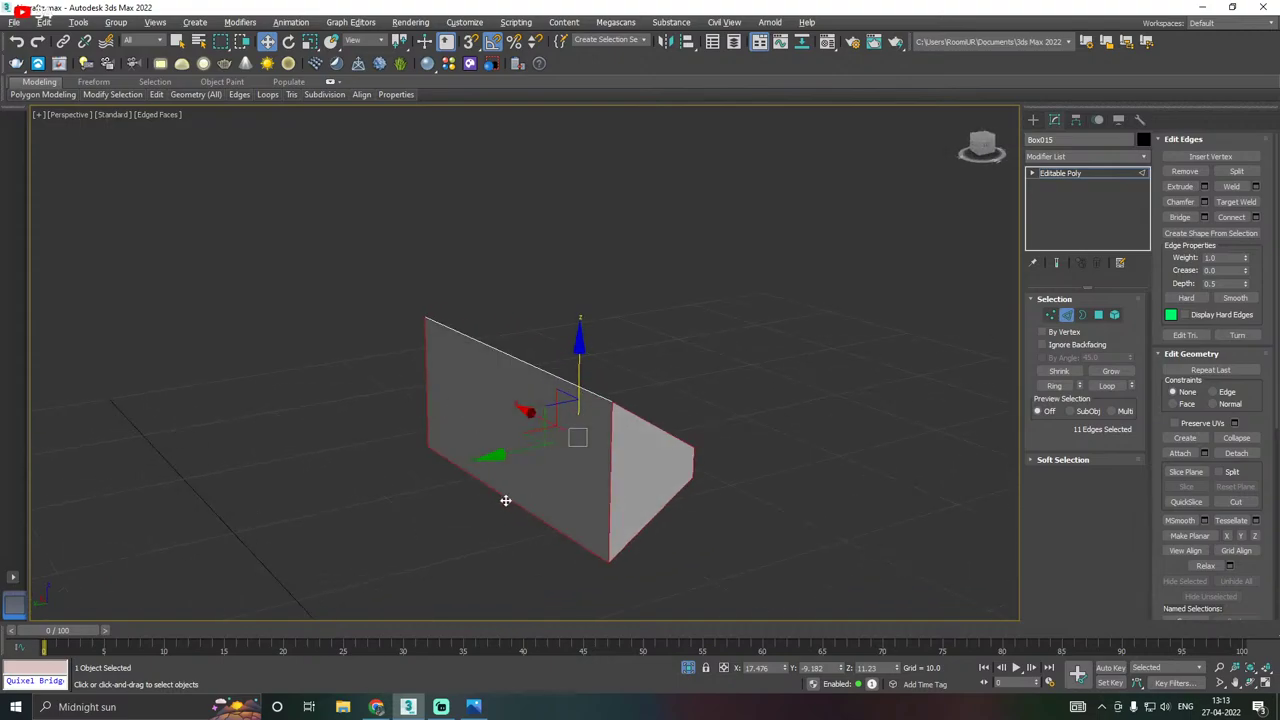
left_click(505, 498, "alt")
left_click(610, 502, "alt")
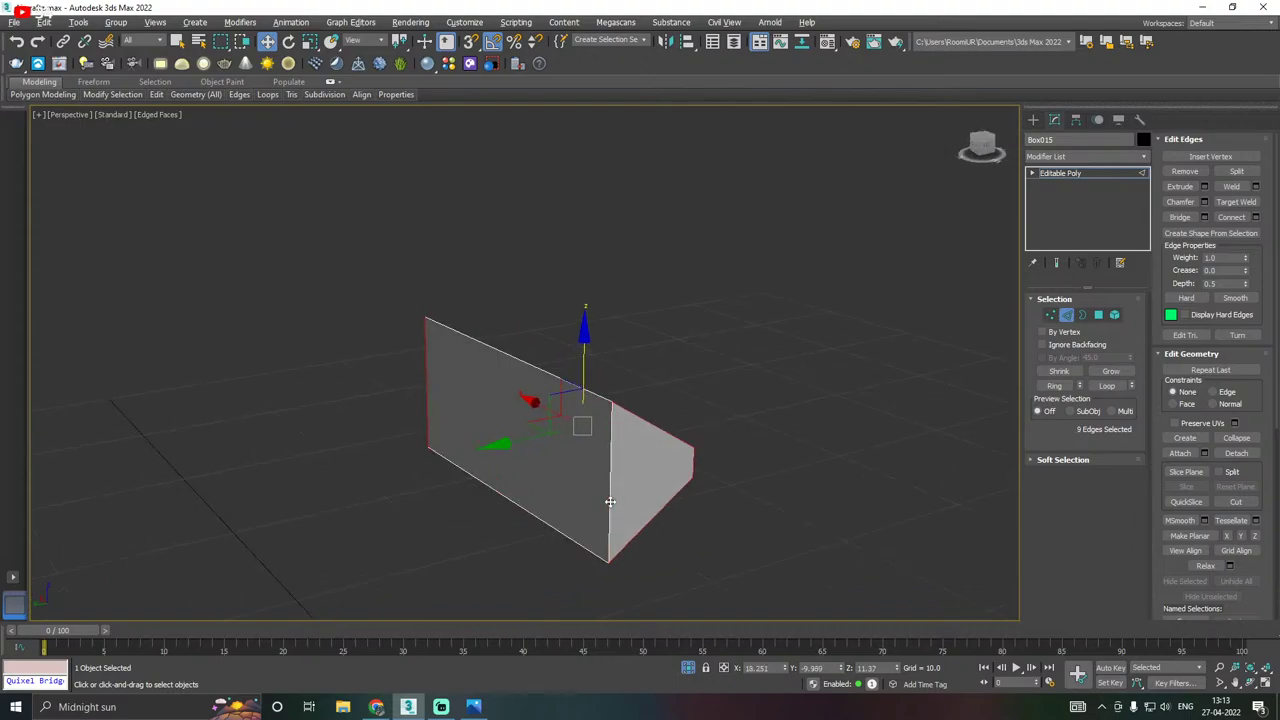
left_click(428, 416, "alt")
middle_click_drag(449, 423, 556, 394, "alt")
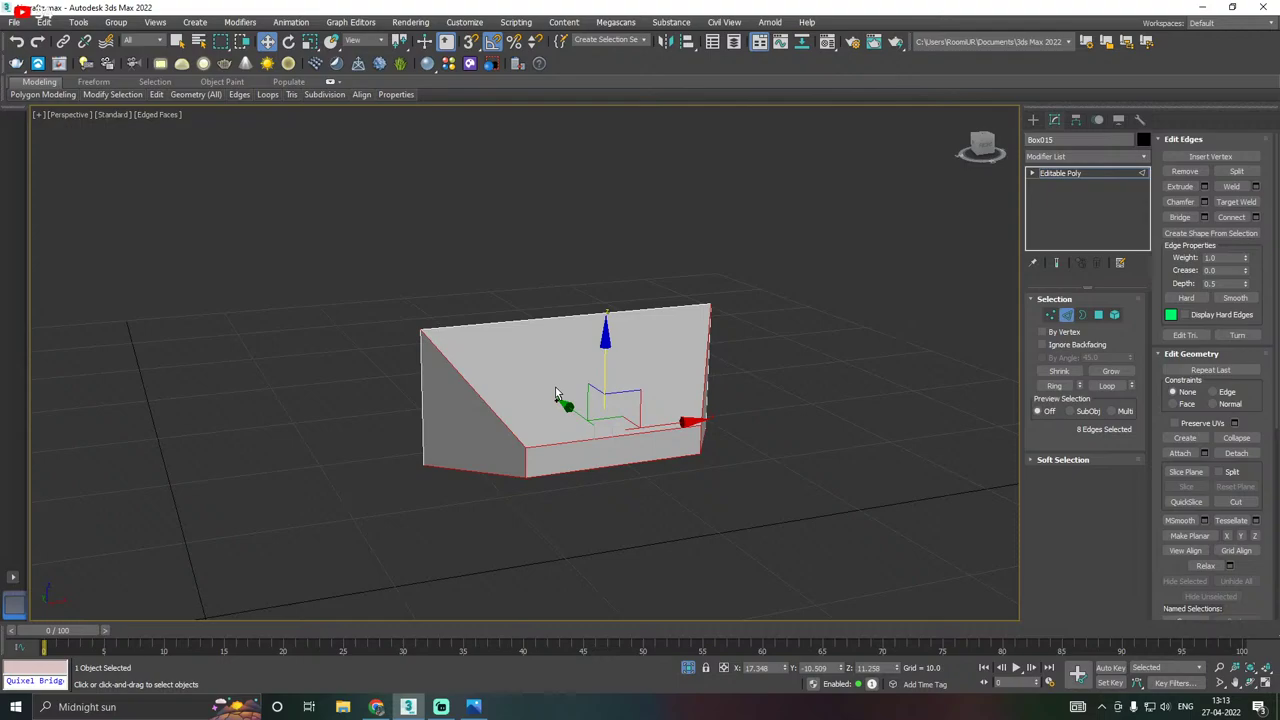
Try chamfering the selected edges of the box with 2 segments, starting at an amount of 0.448, and cancel the operation.
left_click(1204, 201)
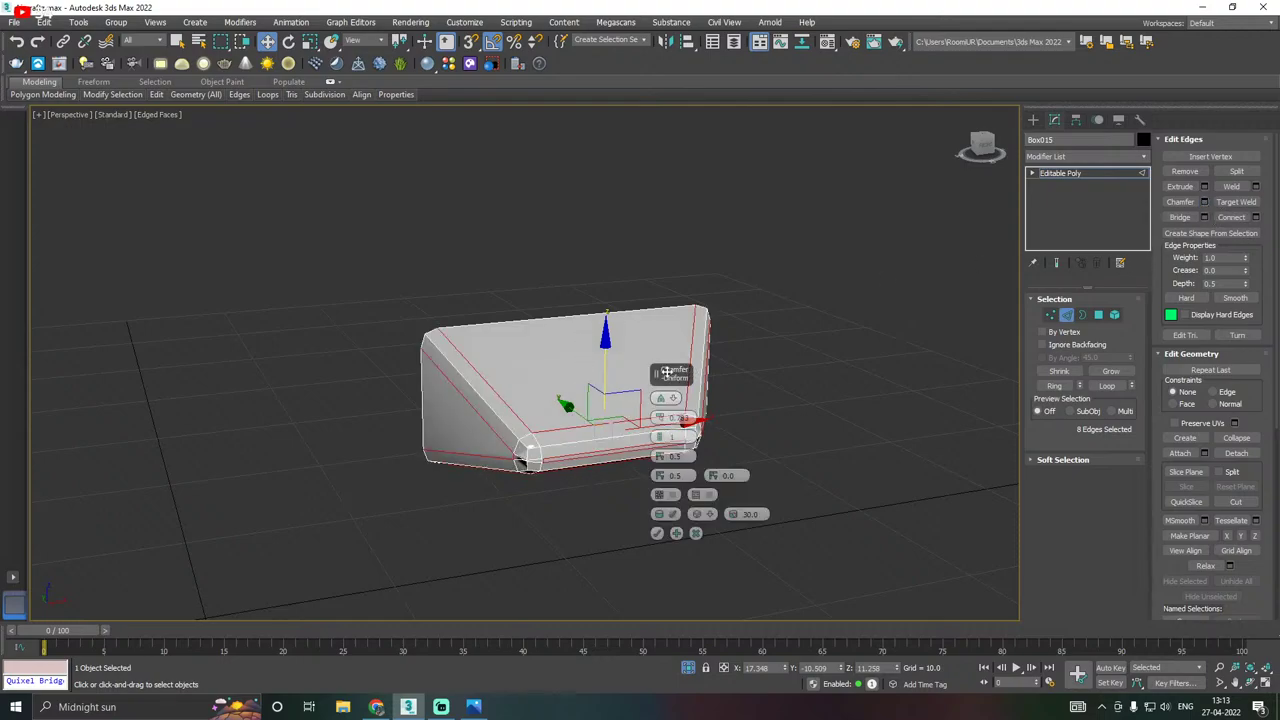
left_click_drag(656, 366, 772, 331)
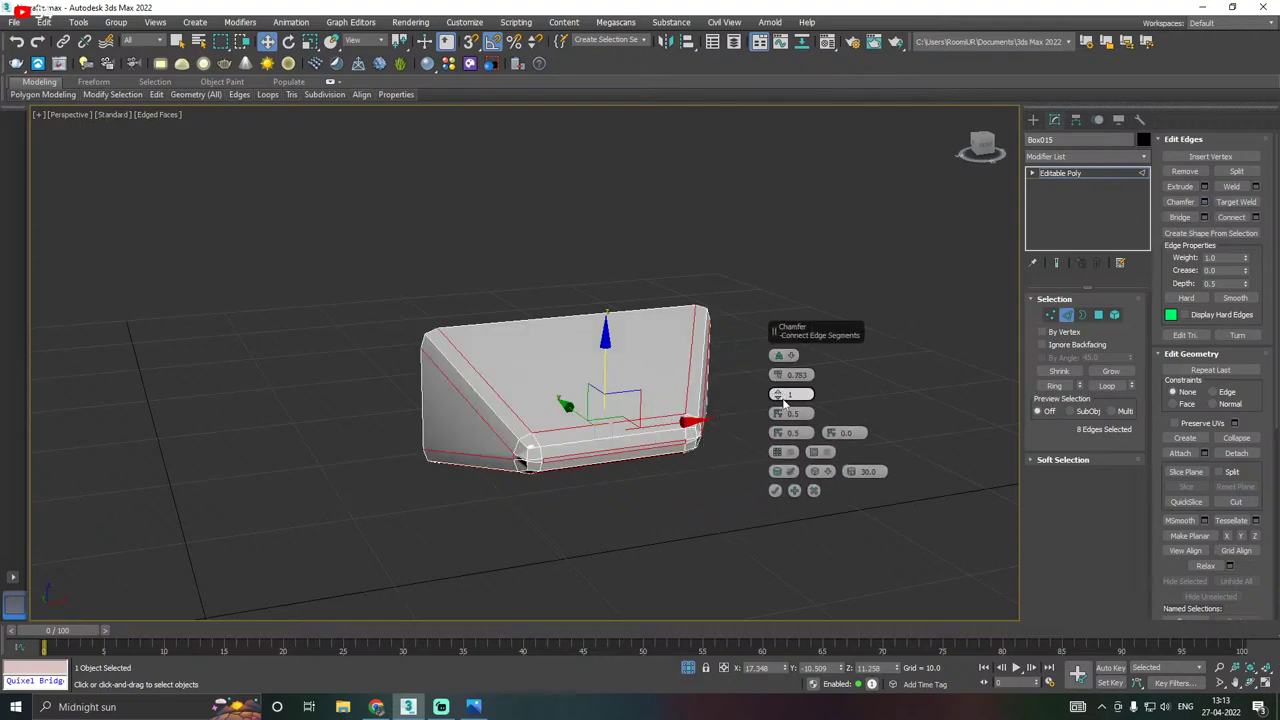
left_click(780, 398)
left_click_drag(780, 377, 781, 374)
middle_click_drag(665, 391, 688, 376, "alt")
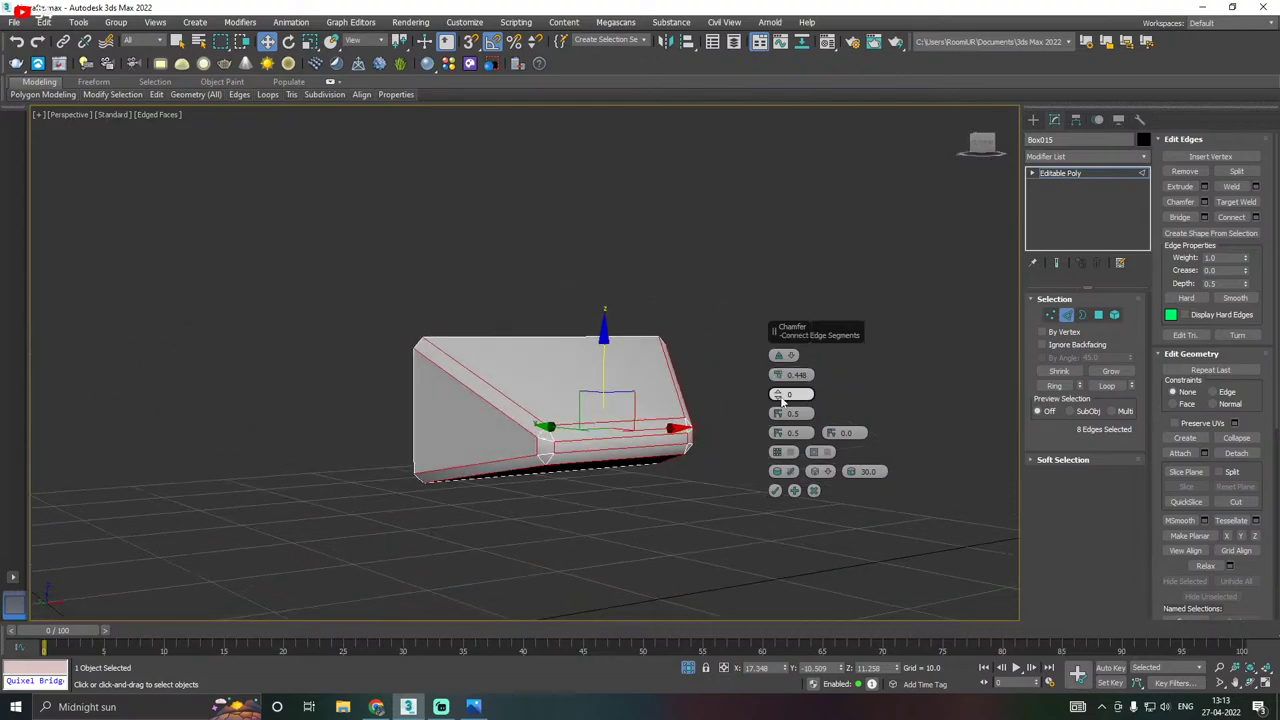
left_click(781, 394)
left_click(781, 394)
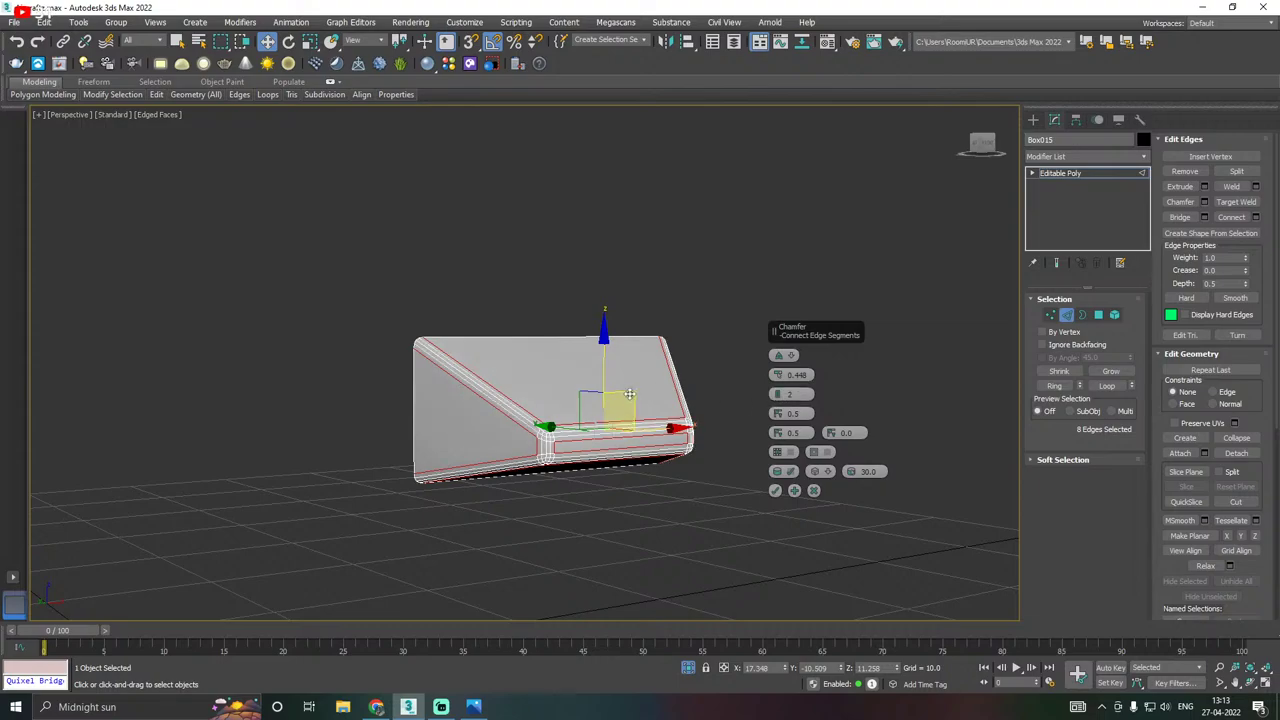
middle_click_drag(629, 380, 651, 397, "alt")
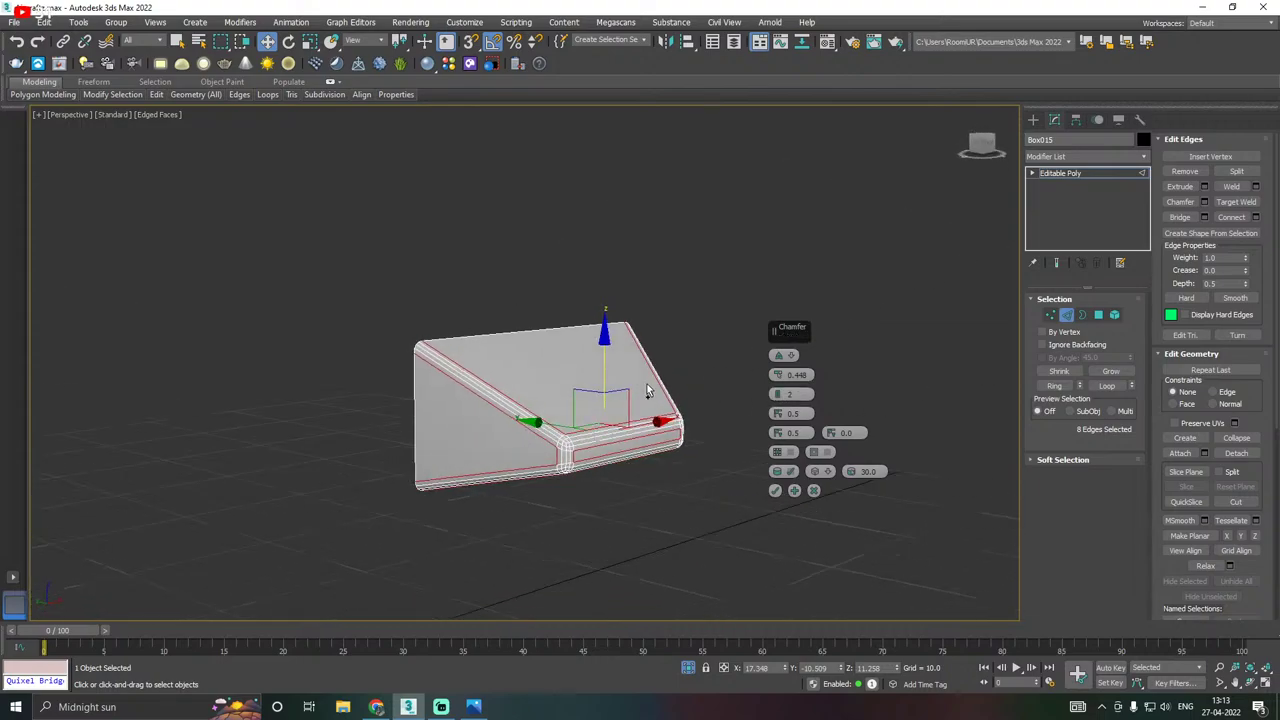
scroll(608, 432, "up", 2)
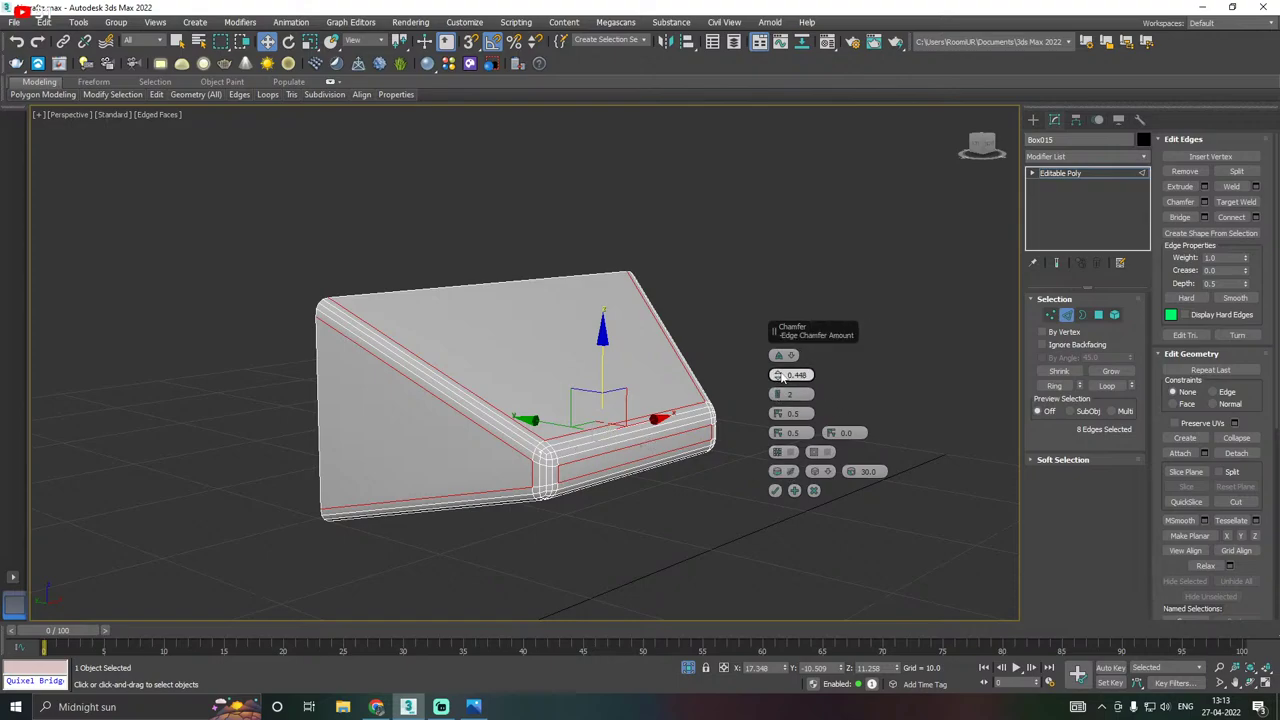
left_click_drag(779, 376, 780, 364)
middle_click_drag(686, 402, 668, 384, "alt")
left_click(815, 490)
Raise the upper edge of the box's outer face to about Z 12.43.
mouse_move(686, 449)
middle_mouse_down("alt")
mouse_move(620, 430)
mouse_move(680, 430)
middle_mouse_up("alt")
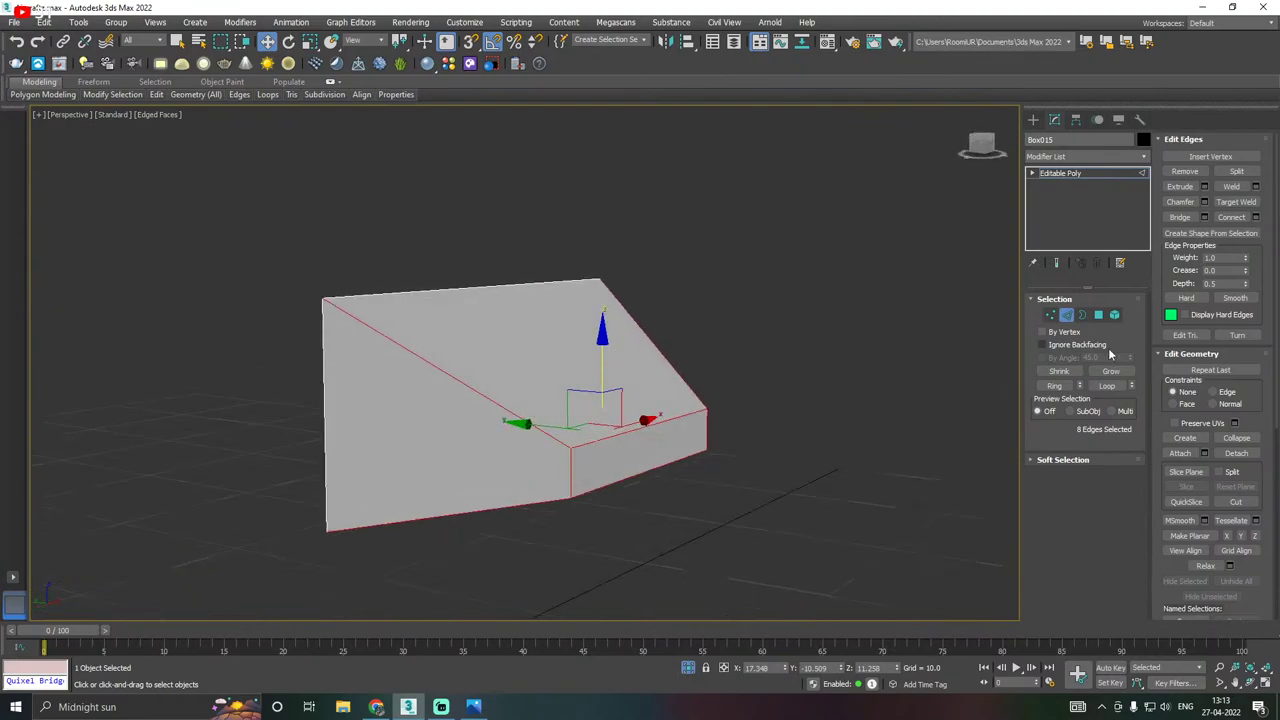
left_click(618, 434)
left_click_drag(650, 366, 643, 338)
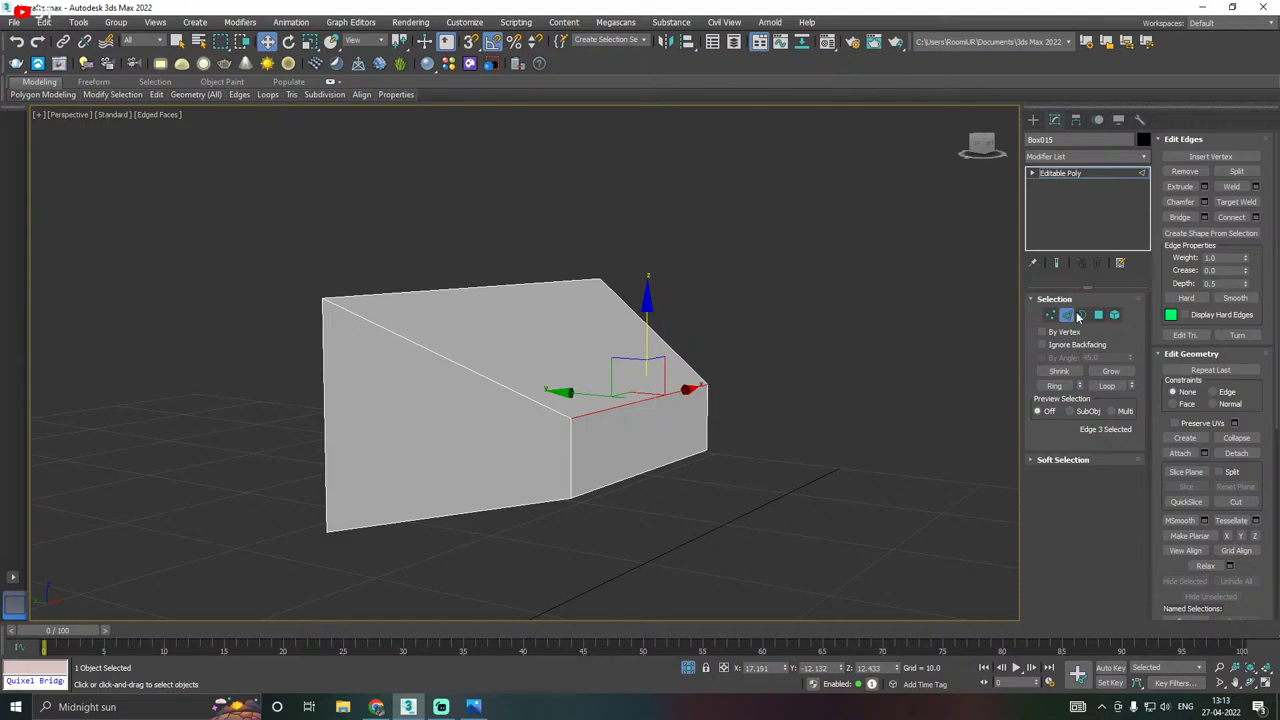
Chamfer the box's eight edges outside its hull-side face with 2 segments to round the outer corners.
middle_click_drag(866, 359, 818, 338, "alt")
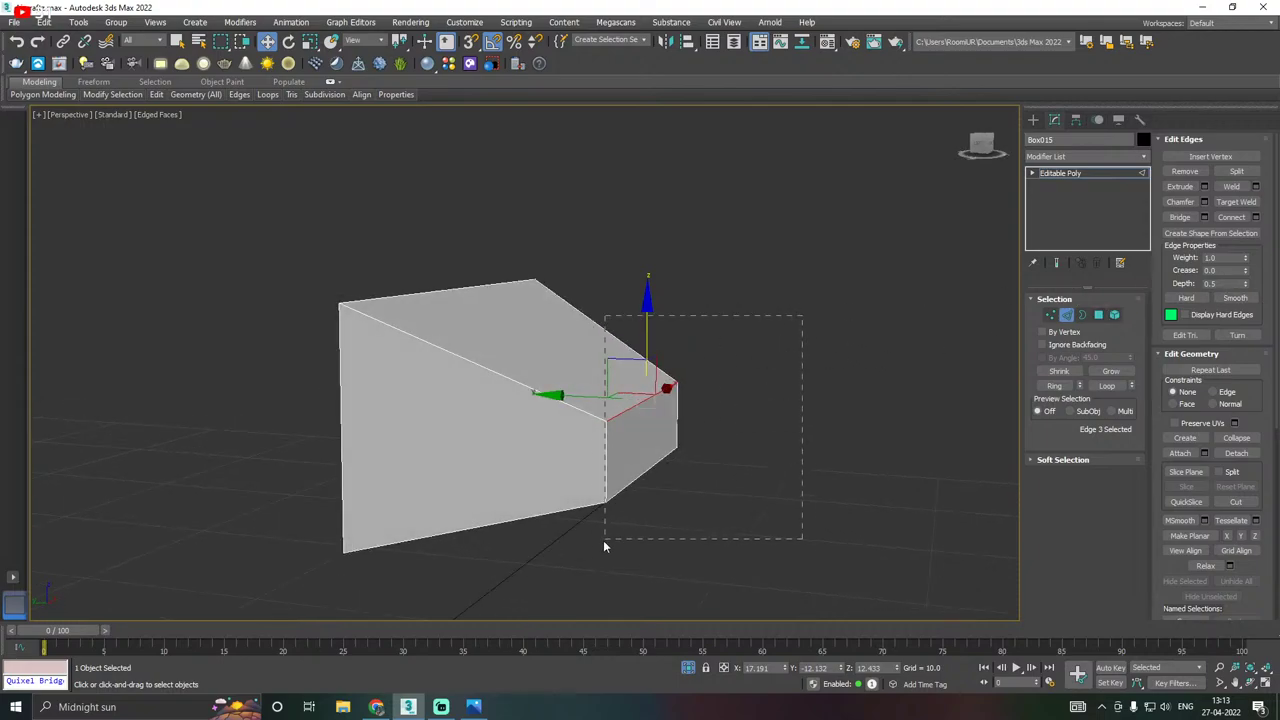
left_click_drag(603, 545, 604, 541)
middle_click_drag(704, 472, 800, 450, "alt")
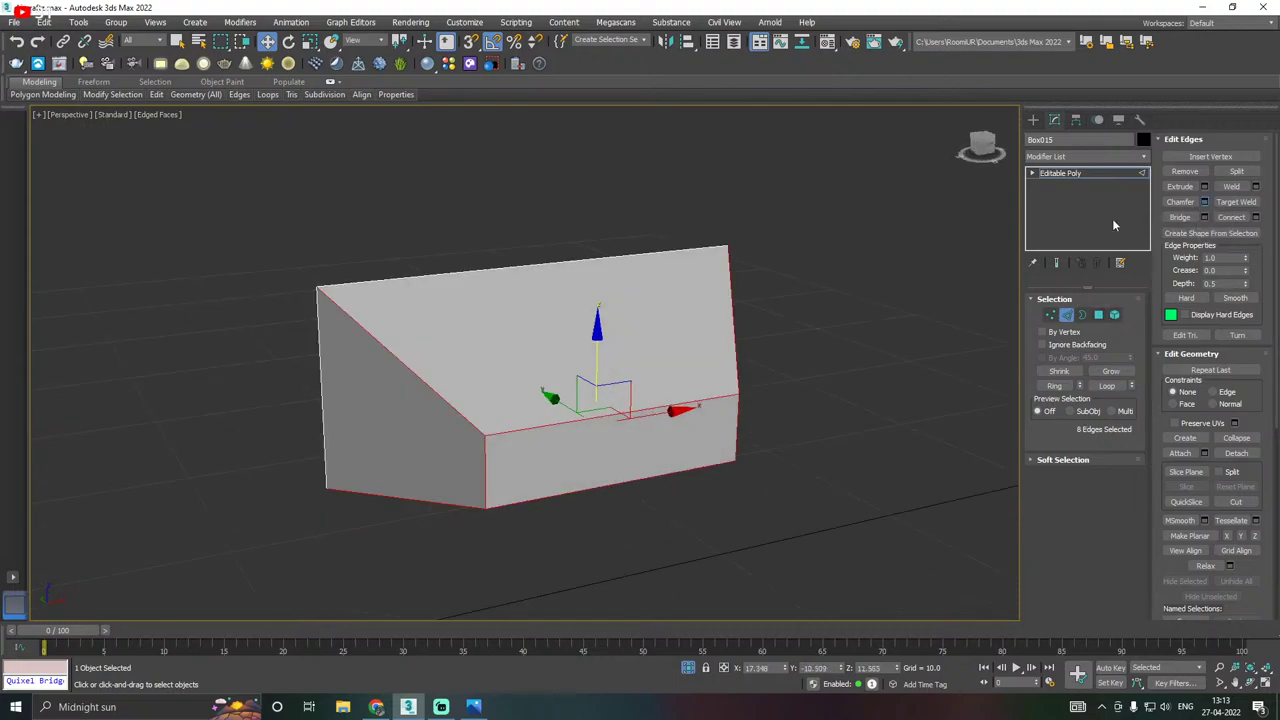
key("ctrl+shift+c")
middle_click_drag(666, 393, 556, 369, "alt")
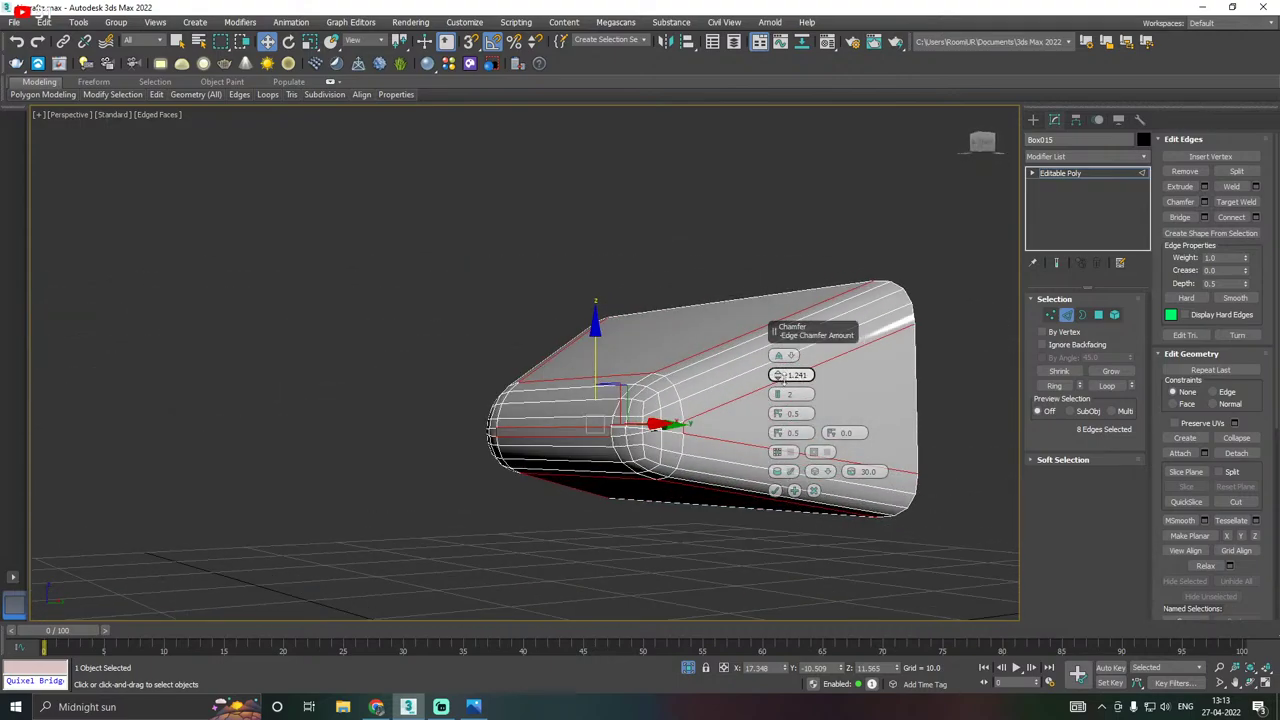
mouse_move(786, 376)
left_mouse_down()
mouse_move(786, 352)
mouse_move(786, 378)
left_mouse_up()
left_click(775, 490)
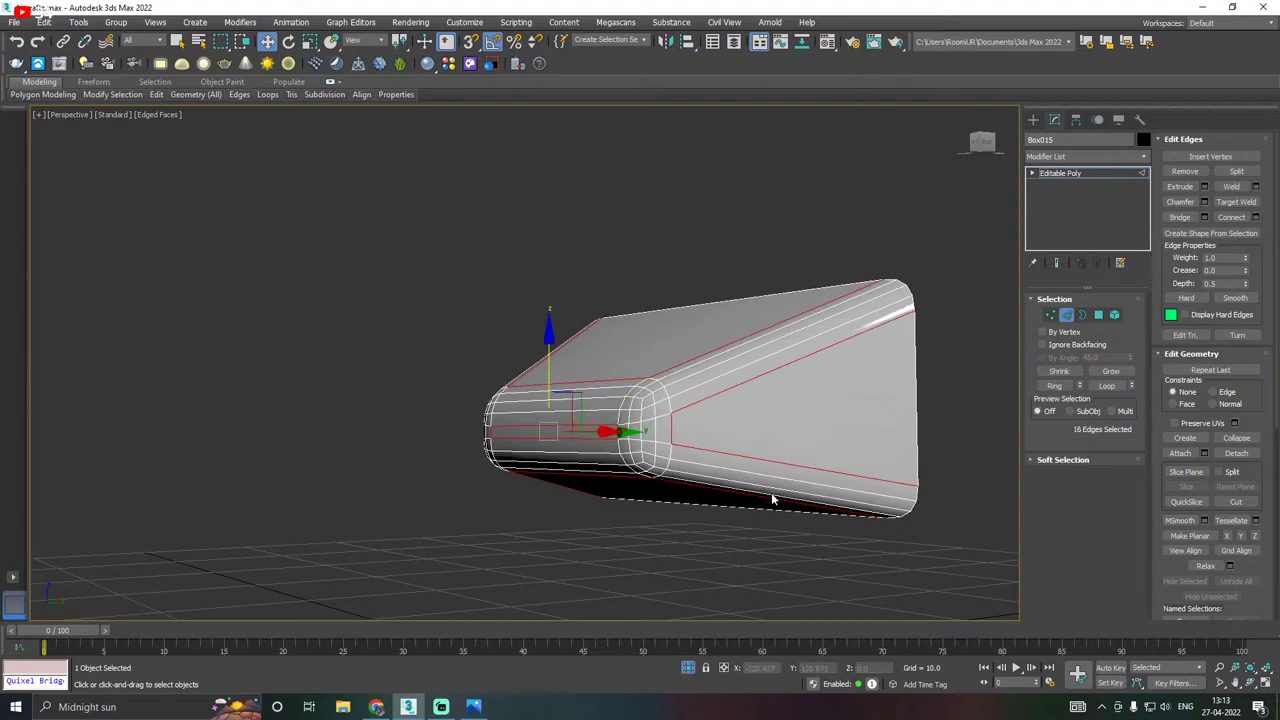
Connect the lengthwise edges across the middle of the box with 2 segments.
middle_click_drag(728, 438, 806, 450, "alt")
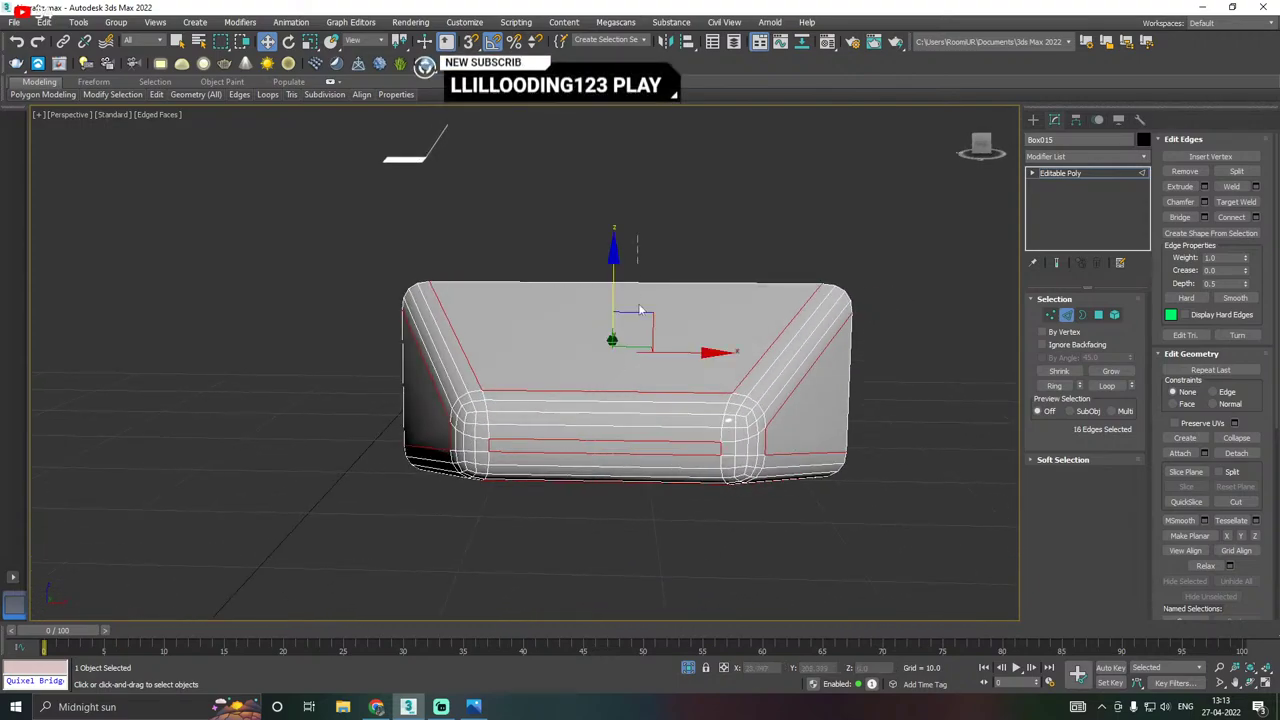
left_click_drag(638, 252, 587, 598)
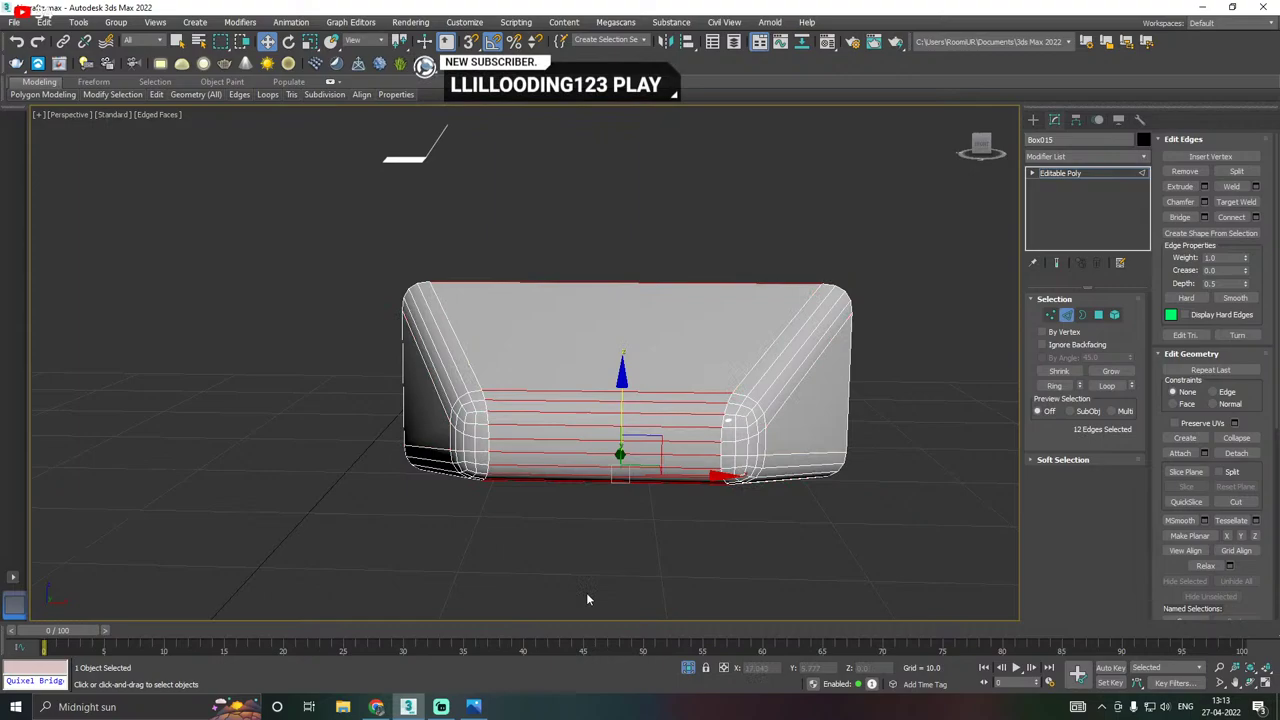
left_click(1256, 217)
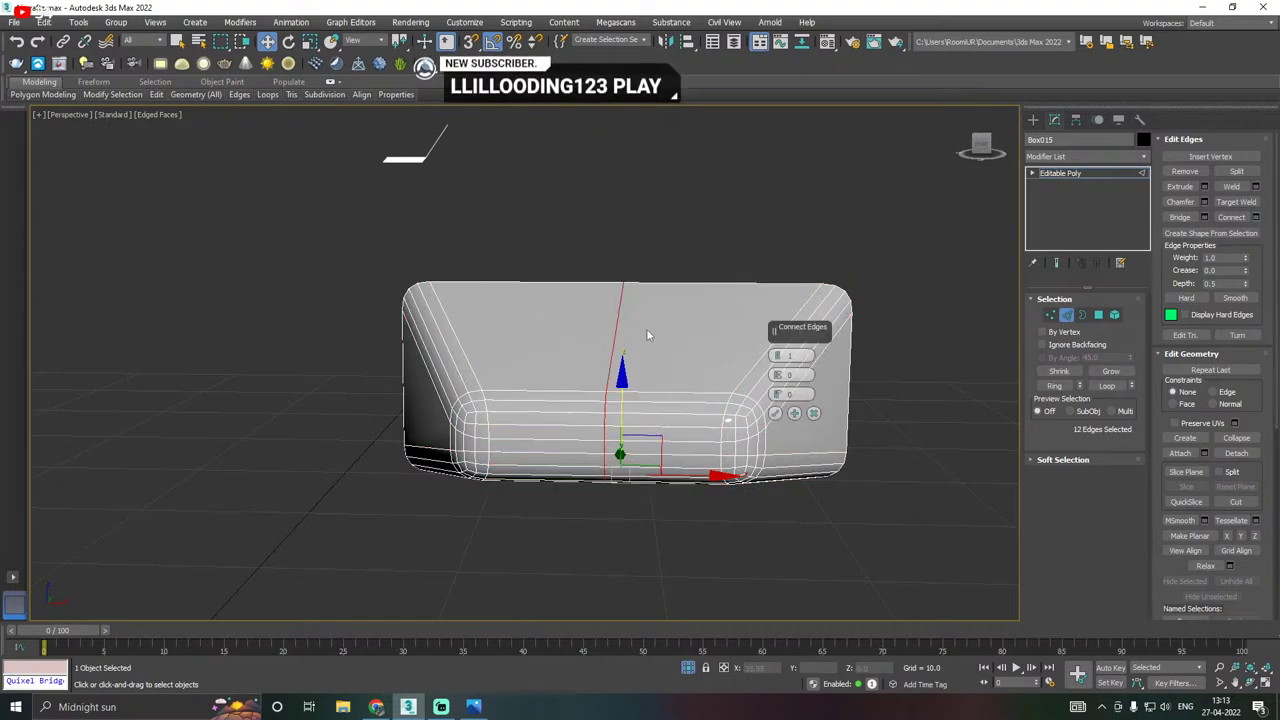
middle_click_drag(571, 383, 655, 398, "alt")
left_click(779, 355)
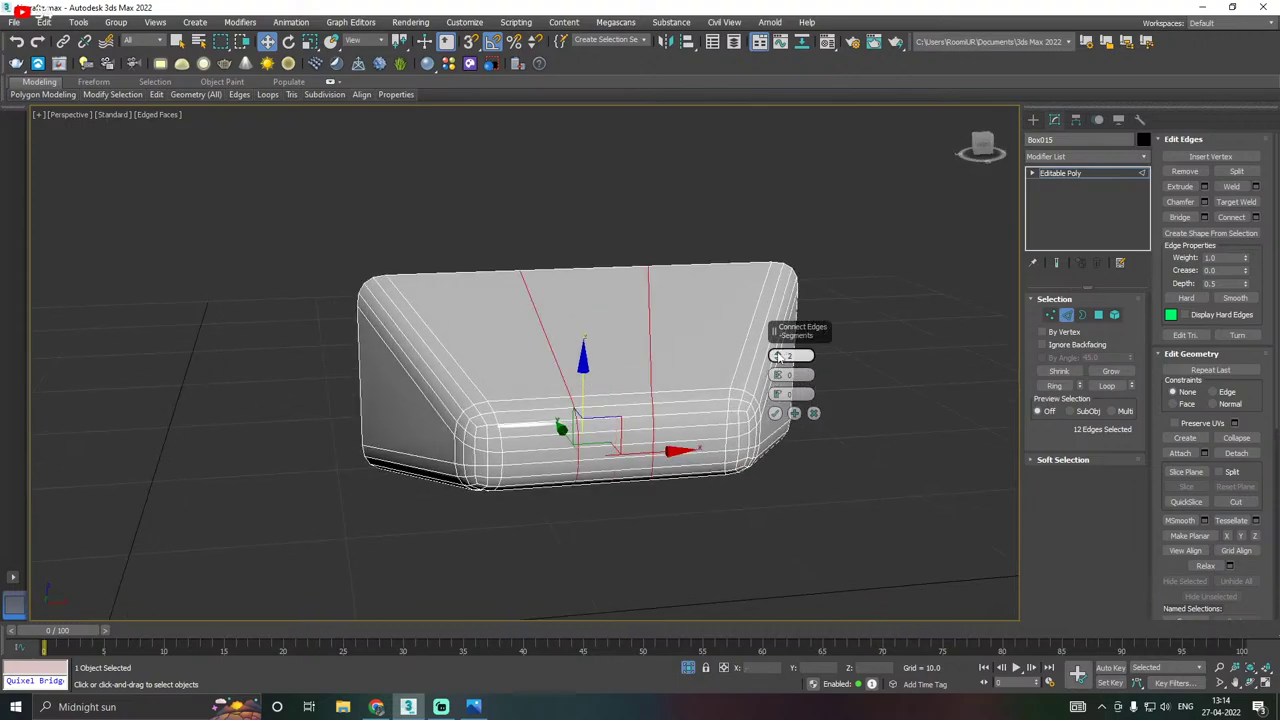
left_click(775, 414)
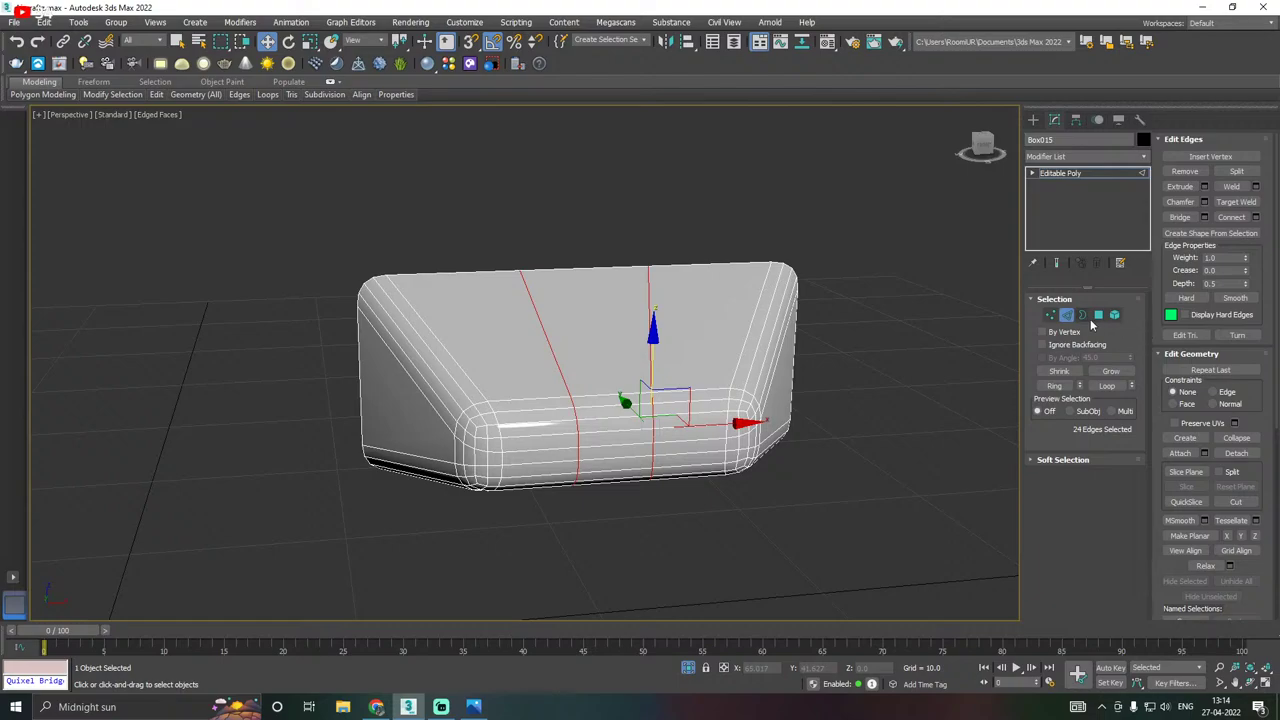
Inset the band of faces between the two new edge loops by 0.14, leaving out the hull-side face.
left_click(1098, 314)
left_click(617, 425)
left_click(618, 446)
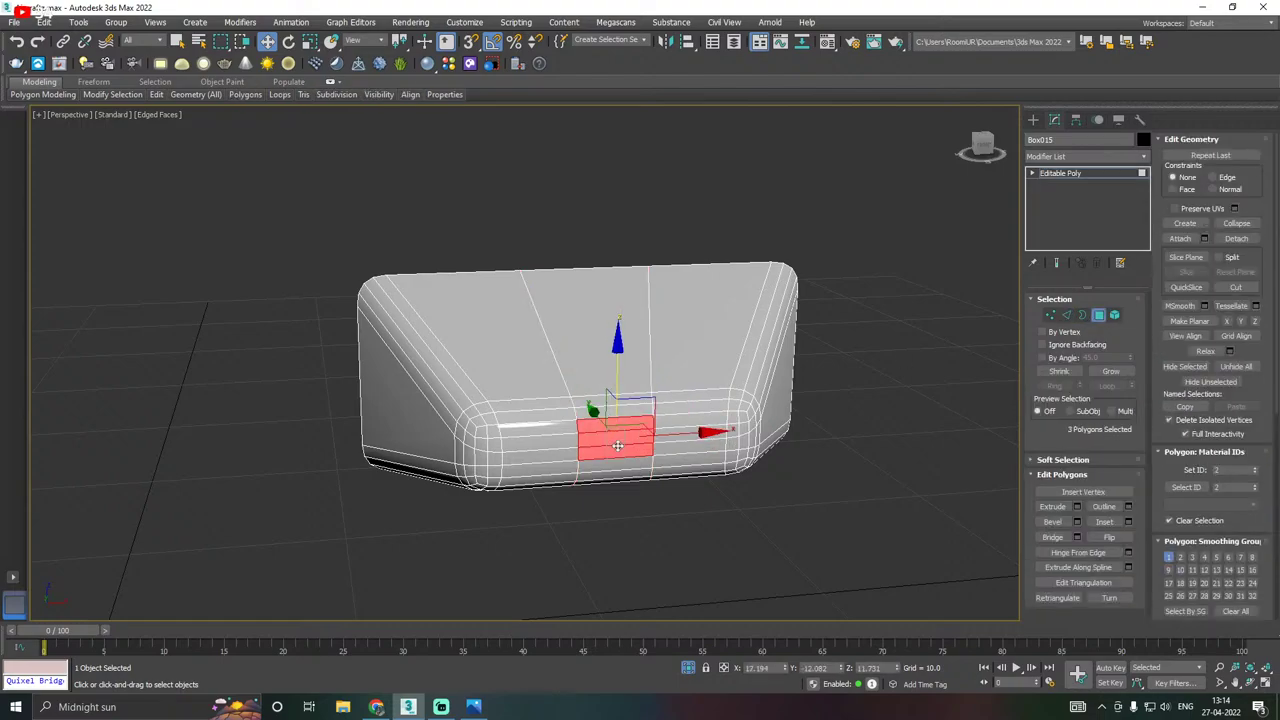
left_click(605, 414, "shift")
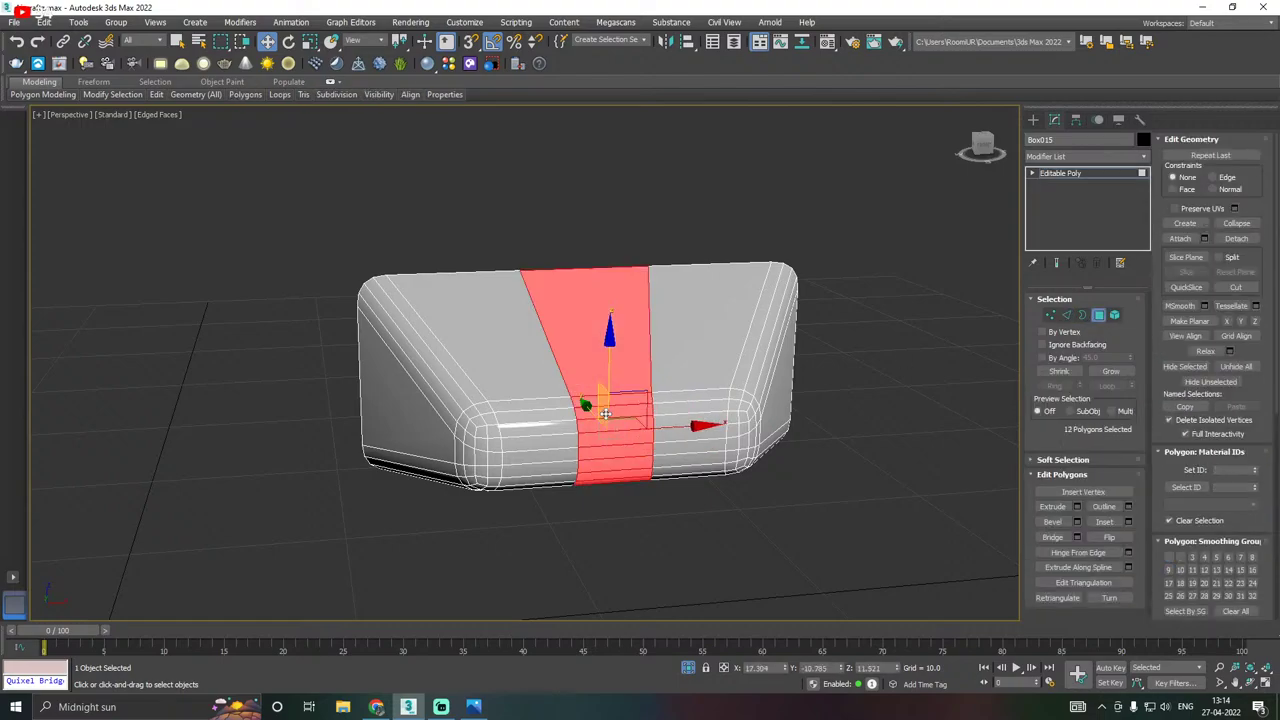
middle_click_drag(666, 389, 777, 408, "alt")
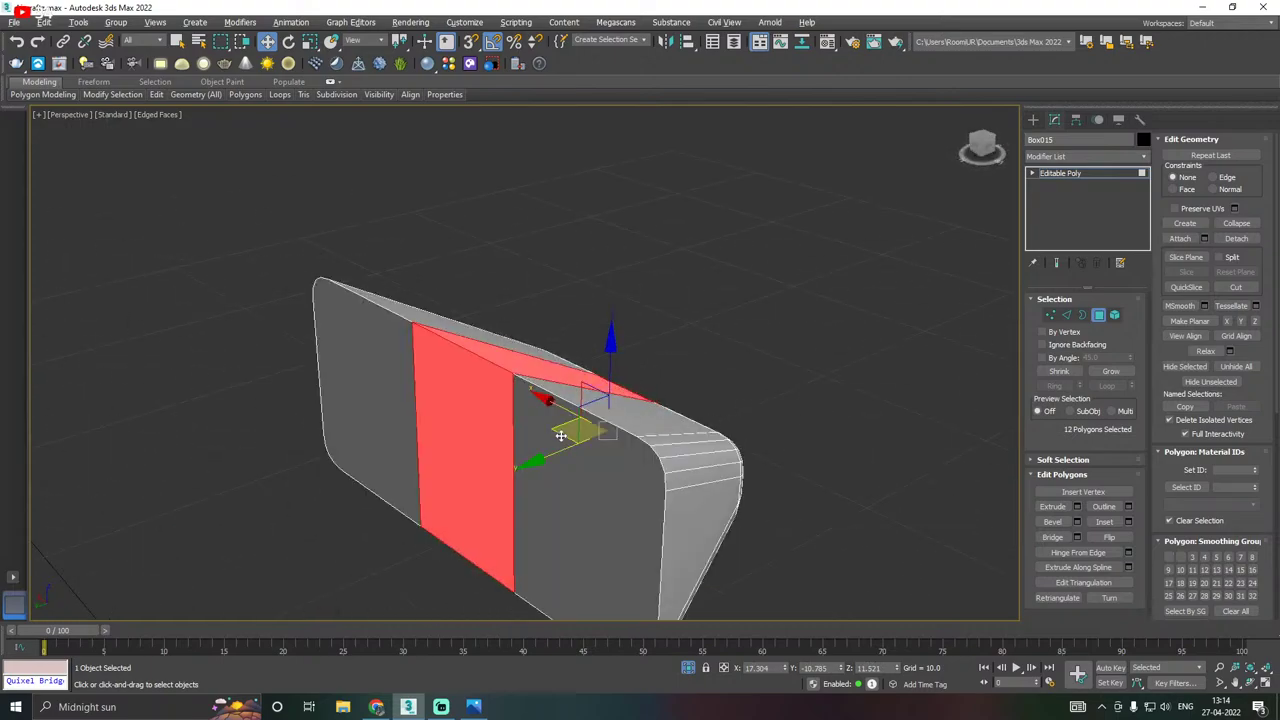
left_click(459, 429, "alt")
middle_click_drag(698, 432, 625, 430, "alt")
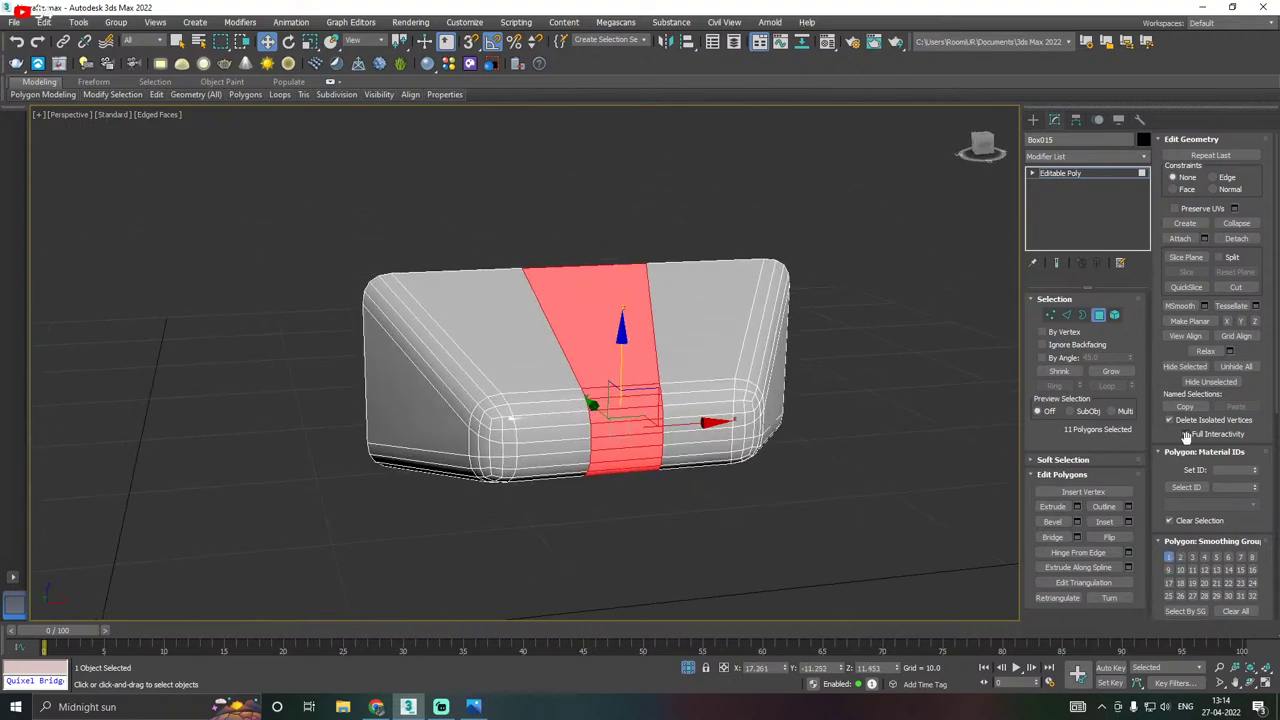
left_click(1128, 521)
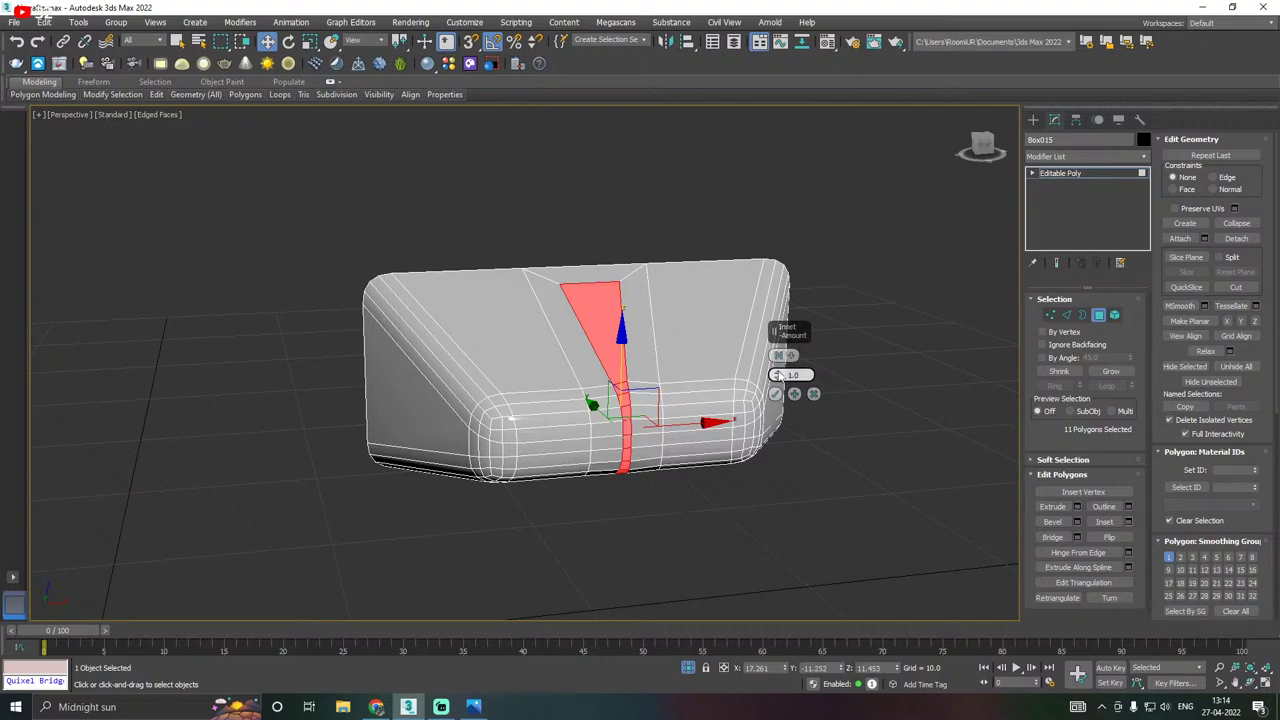
left_click_drag(777, 376, 777, 375)
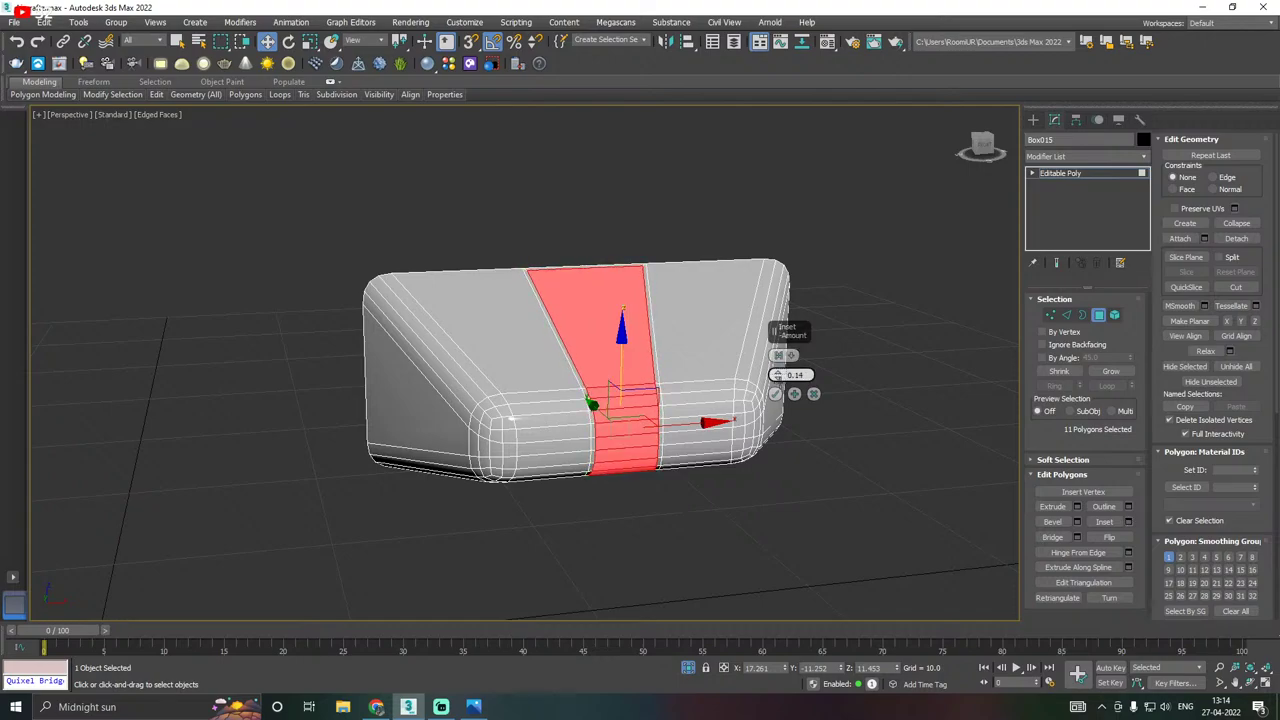
double_click(775, 394)
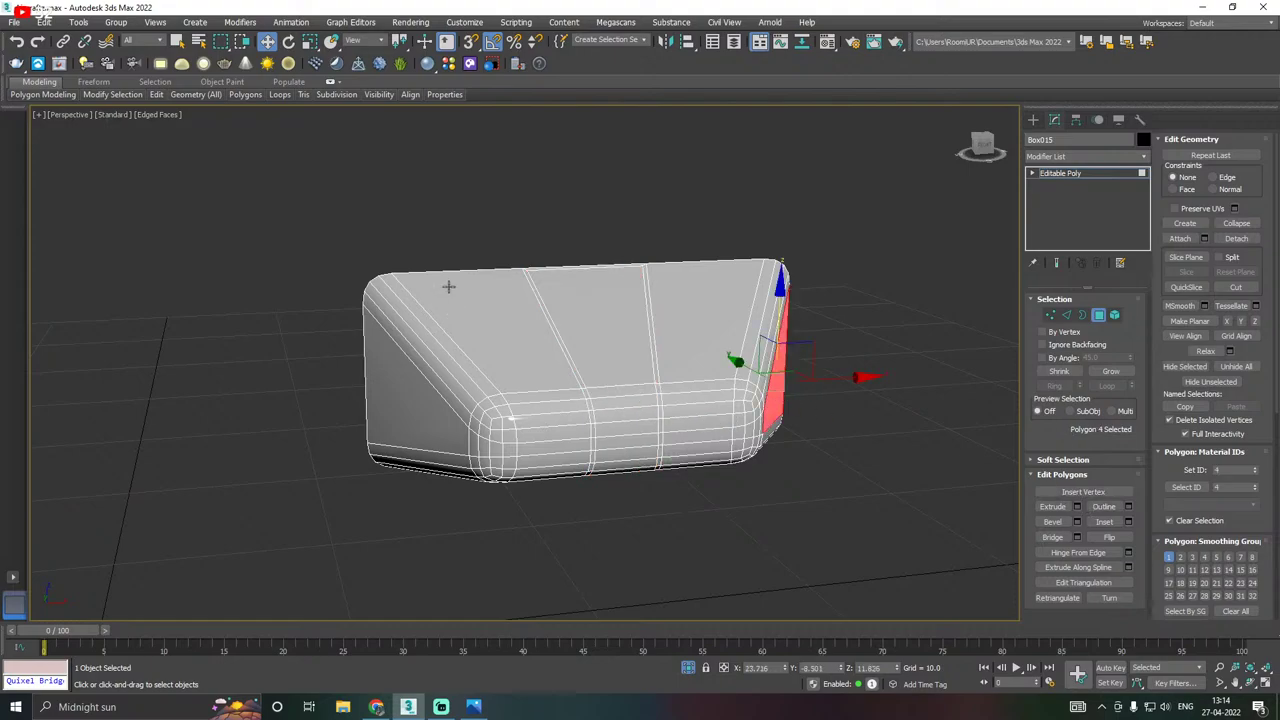
key("ctrl+z")
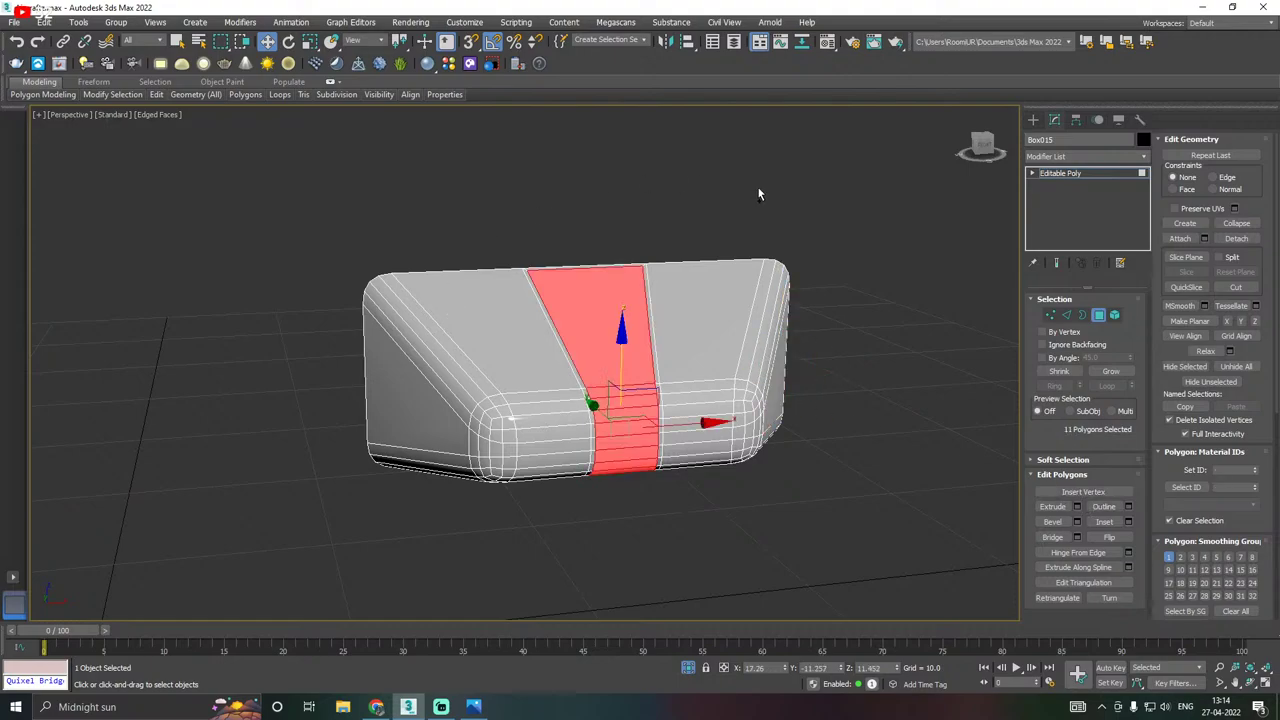
Extrude the inset middle band inward by a height of -0.062 to recess it.
left_click(1077, 507)
middle_click_drag(839, 409, 782, 362, "alt")
left_click(777, 357)
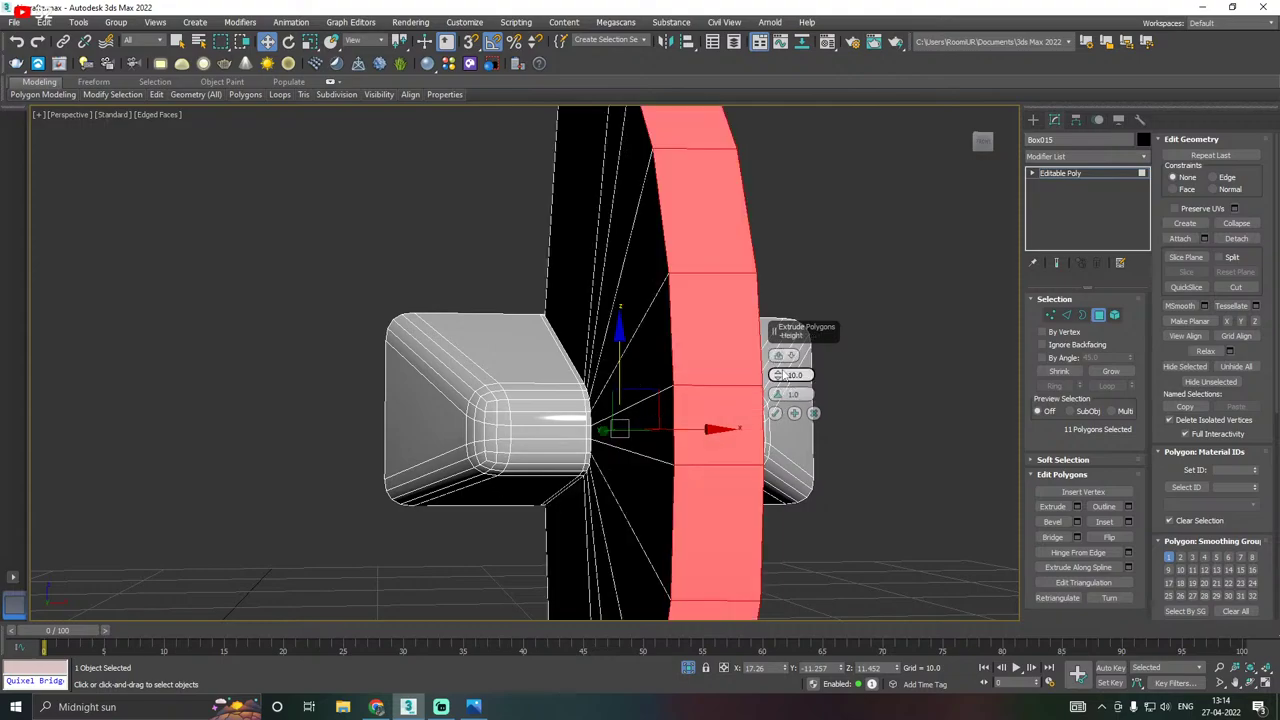
left_click_drag(779, 375, 788, 440)
middle_click_drag(689, 403, 636, 374, "alt")
scroll(616, 446, "up", 5)
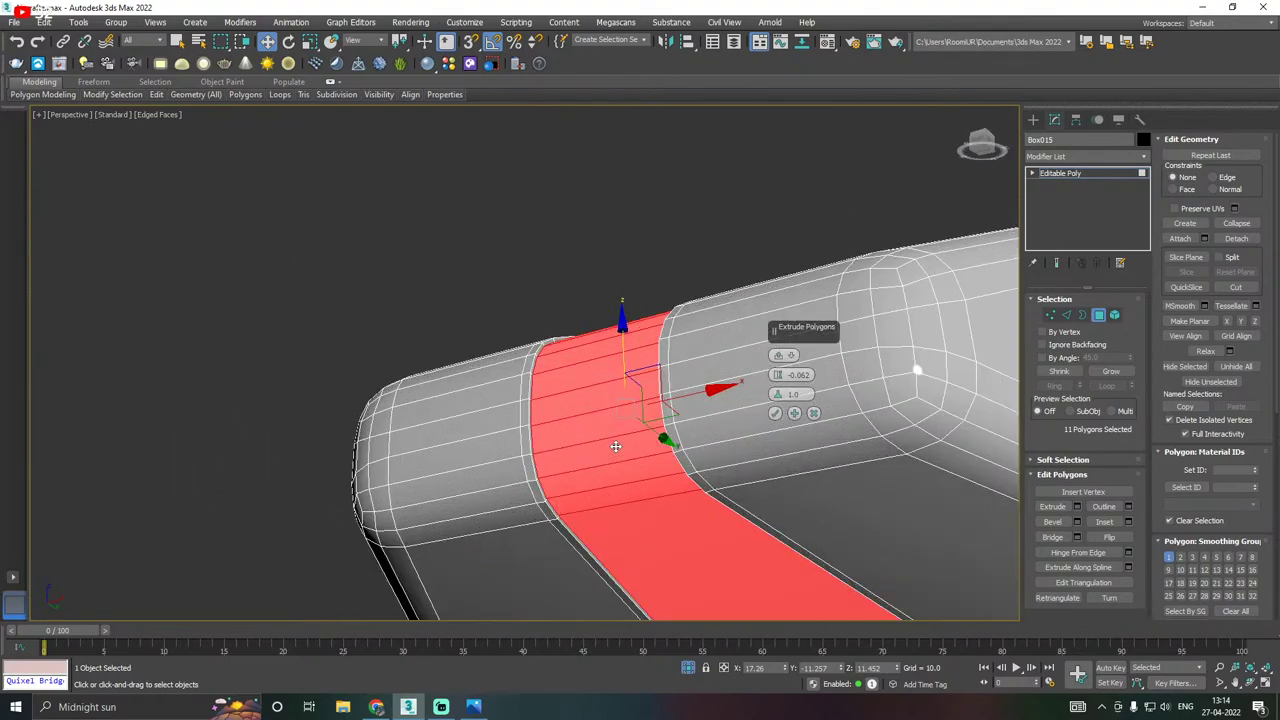
scroll(615, 446, "up", 2)
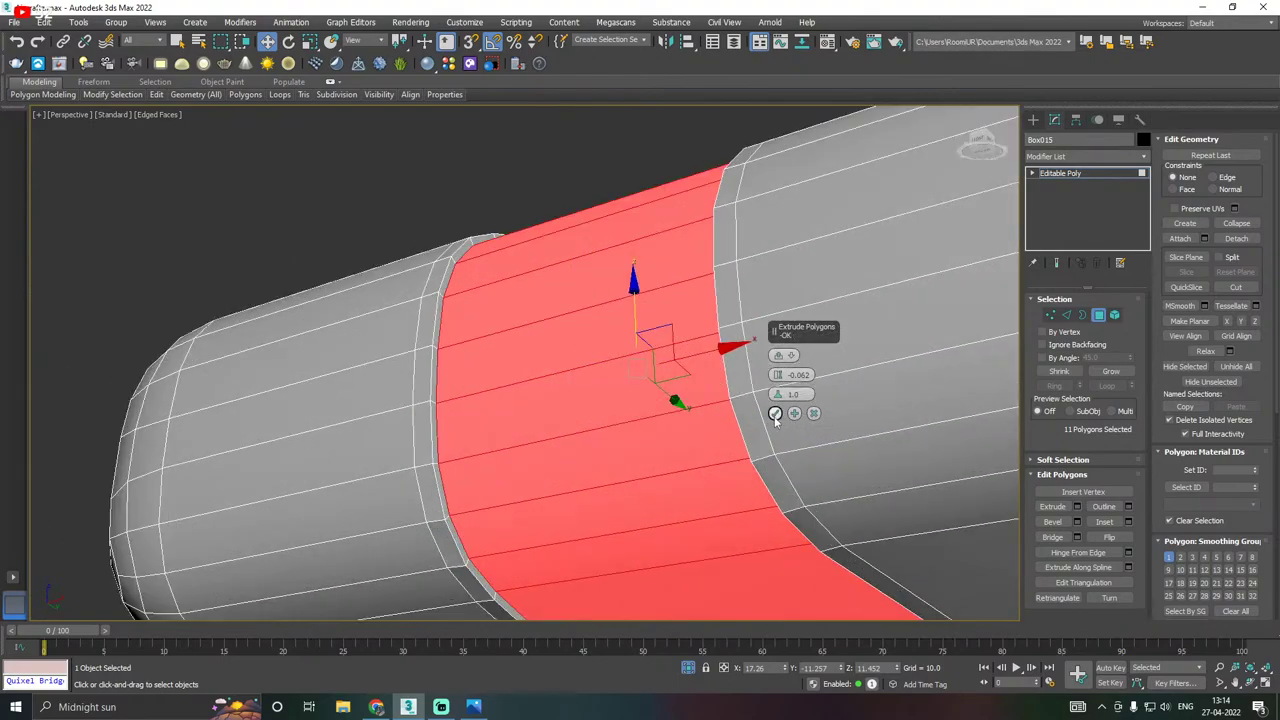
left_click(775, 413)
Chamfer the two edge loops bordering the recessed band by 0.05 with 2 segments.
left_click(1065, 316)
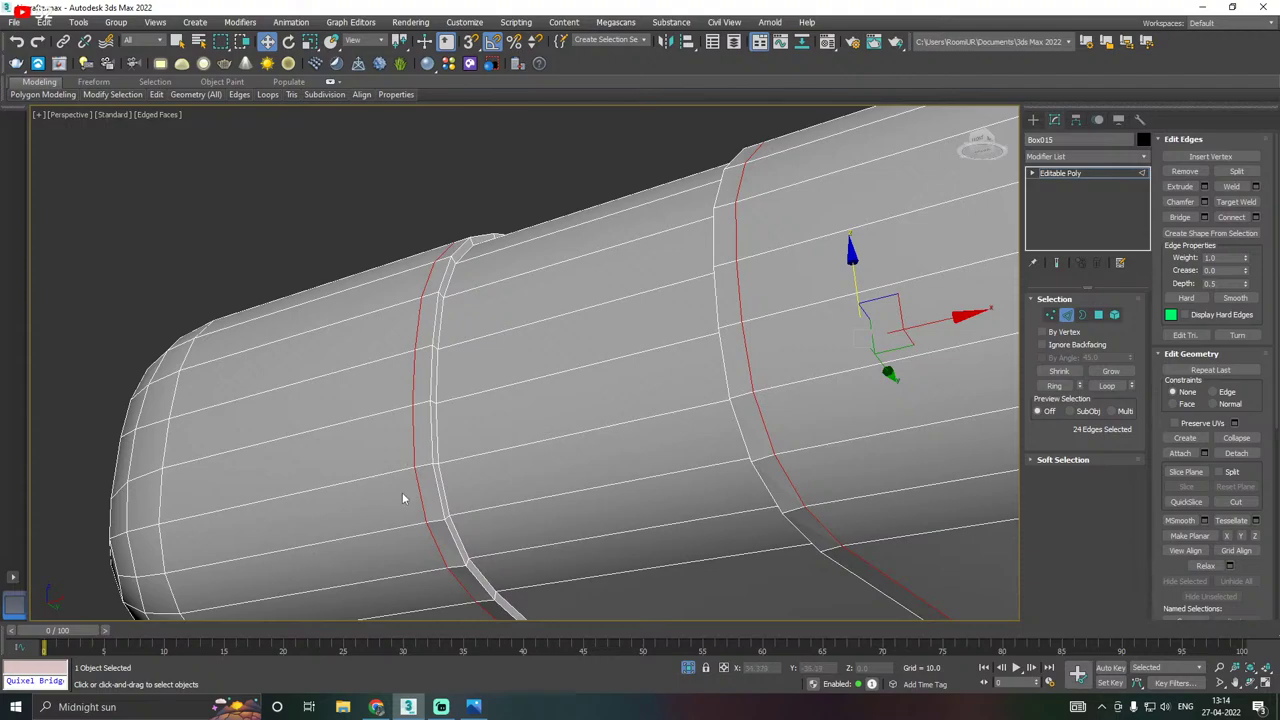
double_click(439, 499)
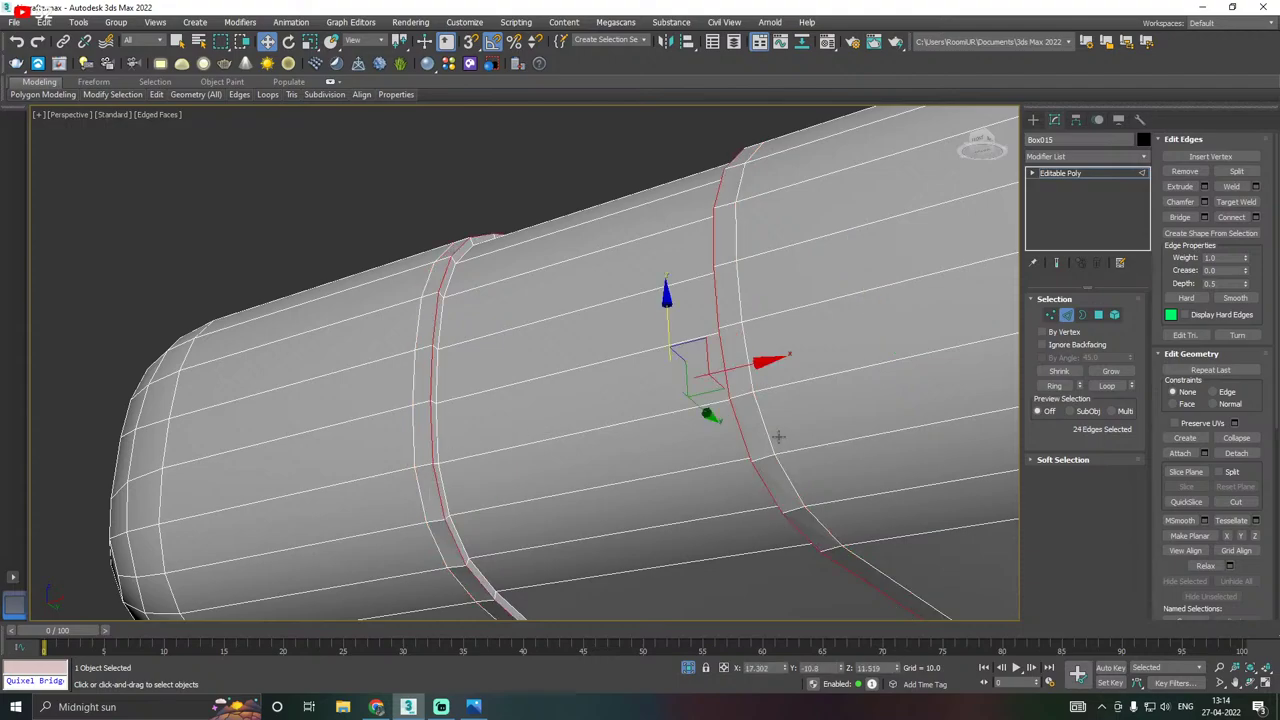
middle_click_drag(778, 437, 529, 392, "alt")
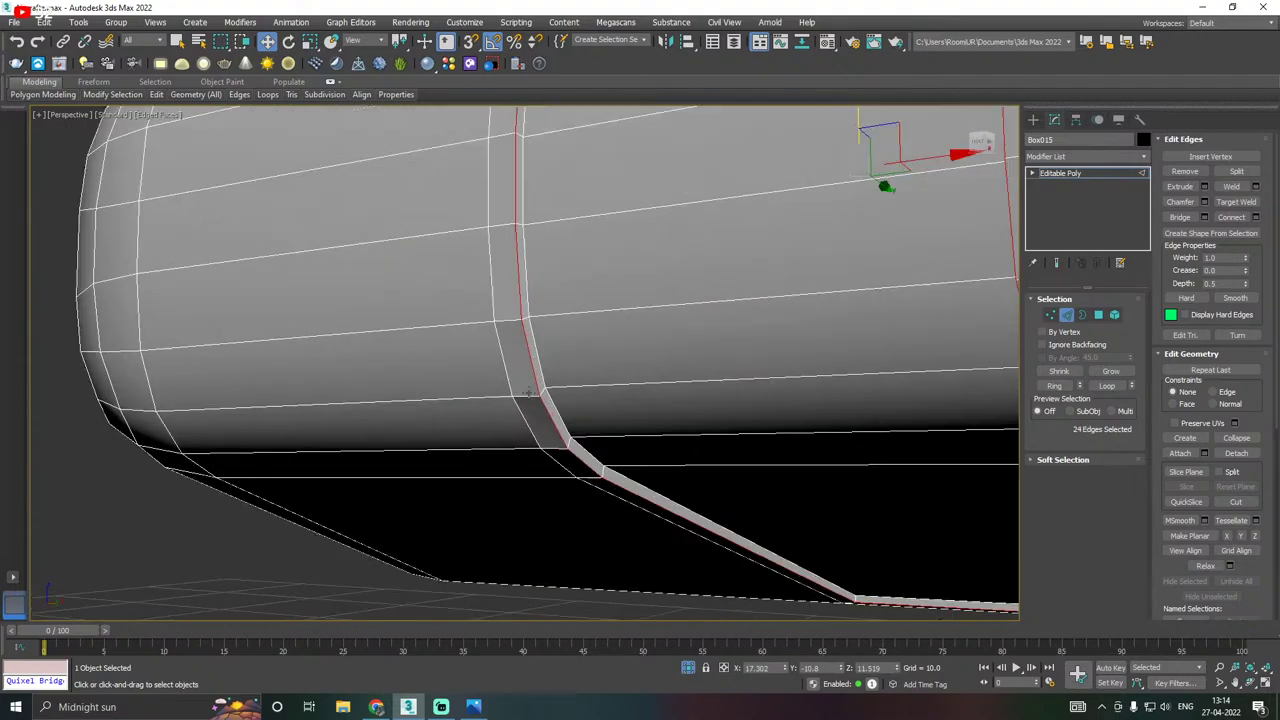
left_click(1204, 202)
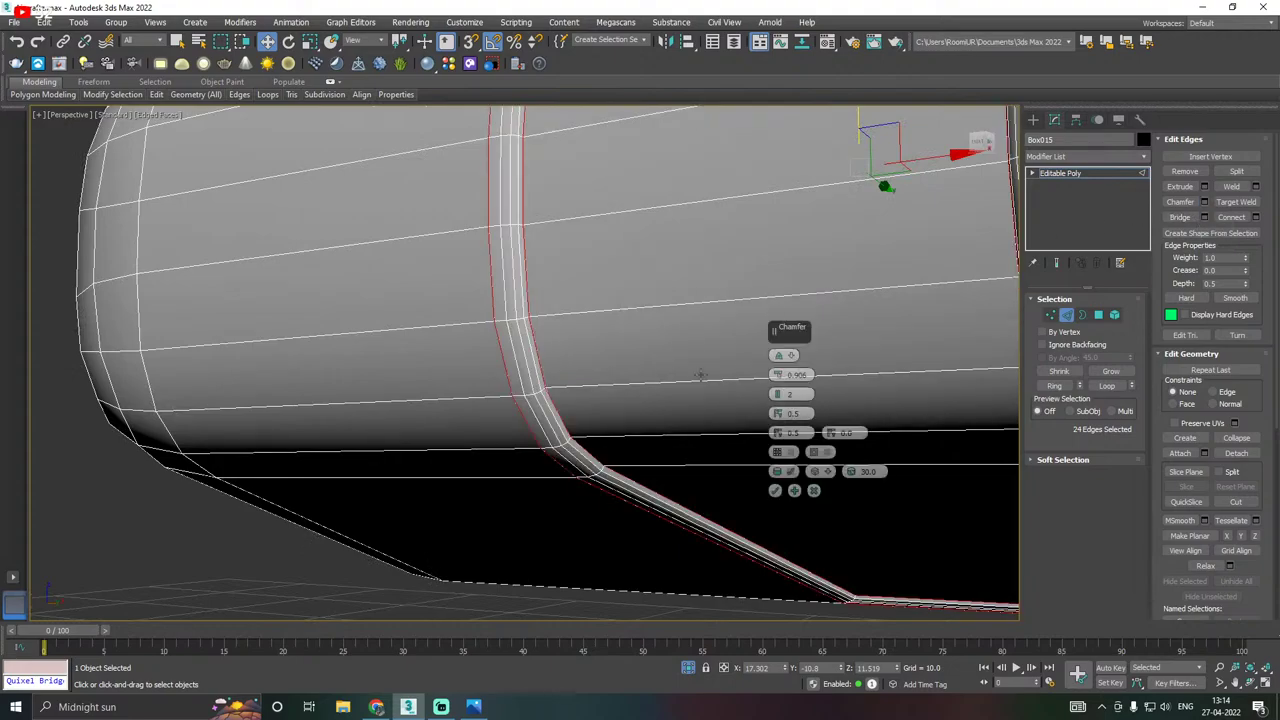
right_click(776, 375)
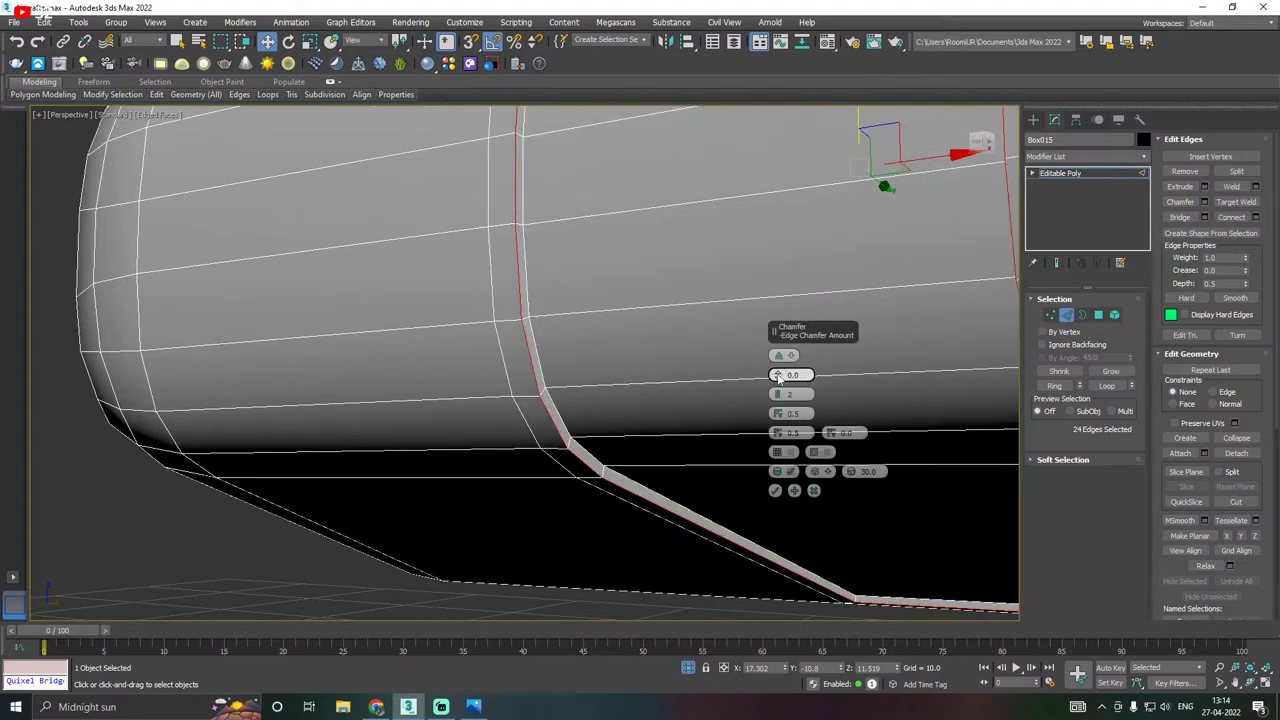
left_click_drag(778, 376, 778, 366)
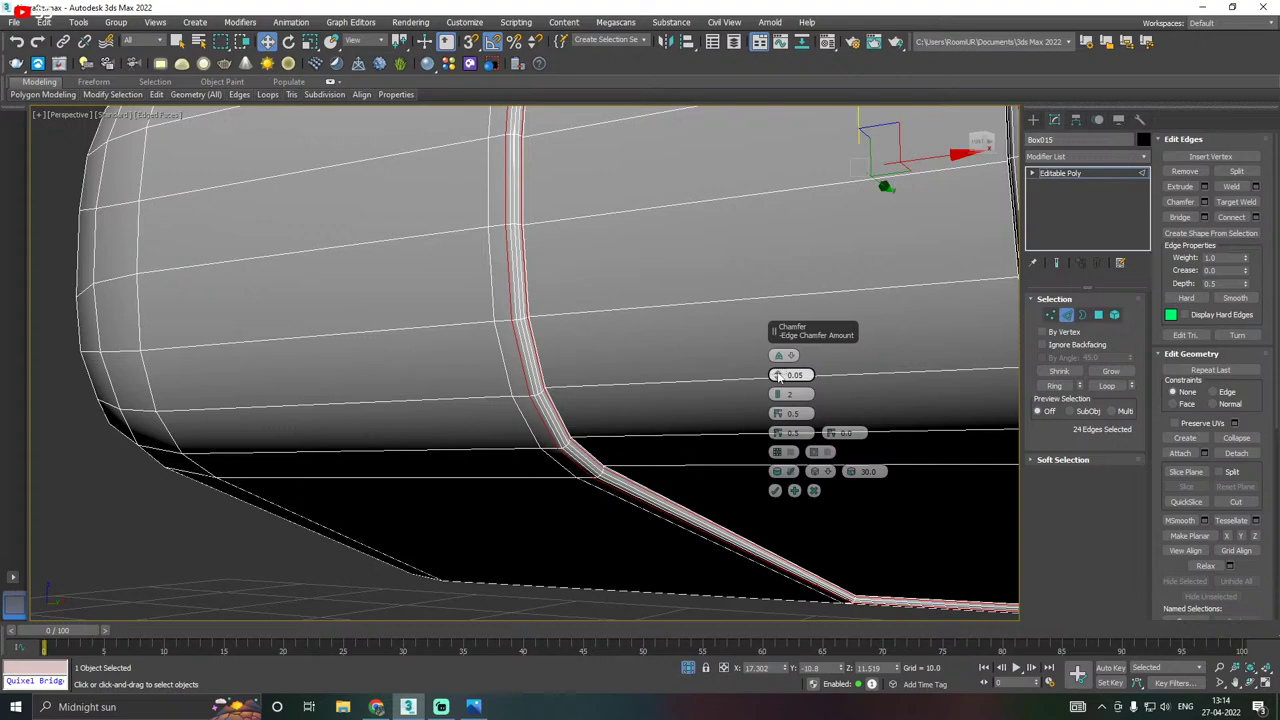
left_click(776, 492)
scroll(574, 432, "down", 8)
middle_click_drag(595, 385, 744, 382, "alt")
Finish editing the fairing and leave isolation to show the whole aircraft.
left_click(1058, 174)
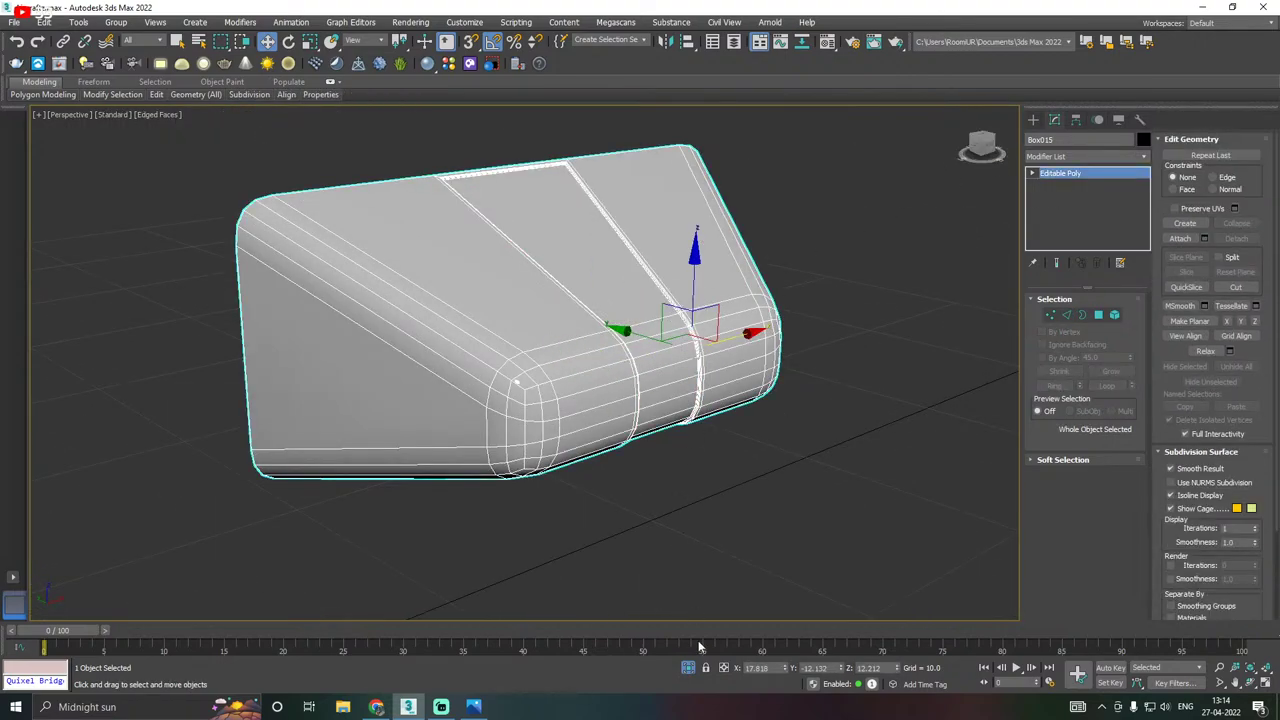
left_click(690, 668)
scroll(580, 522, "down", 5)
left_click(664, 498)
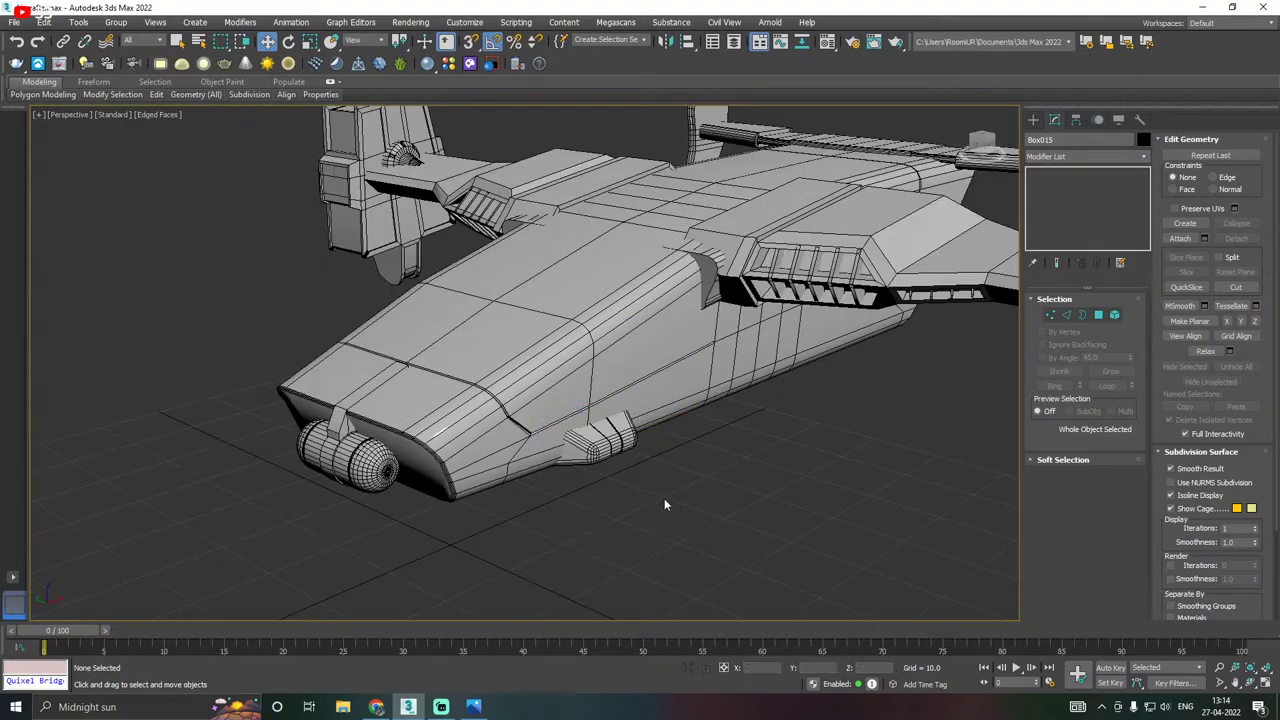
Move the fairing outward from the hull to about Y -13.25 and scale its height down slightly.
left_click(598, 442)
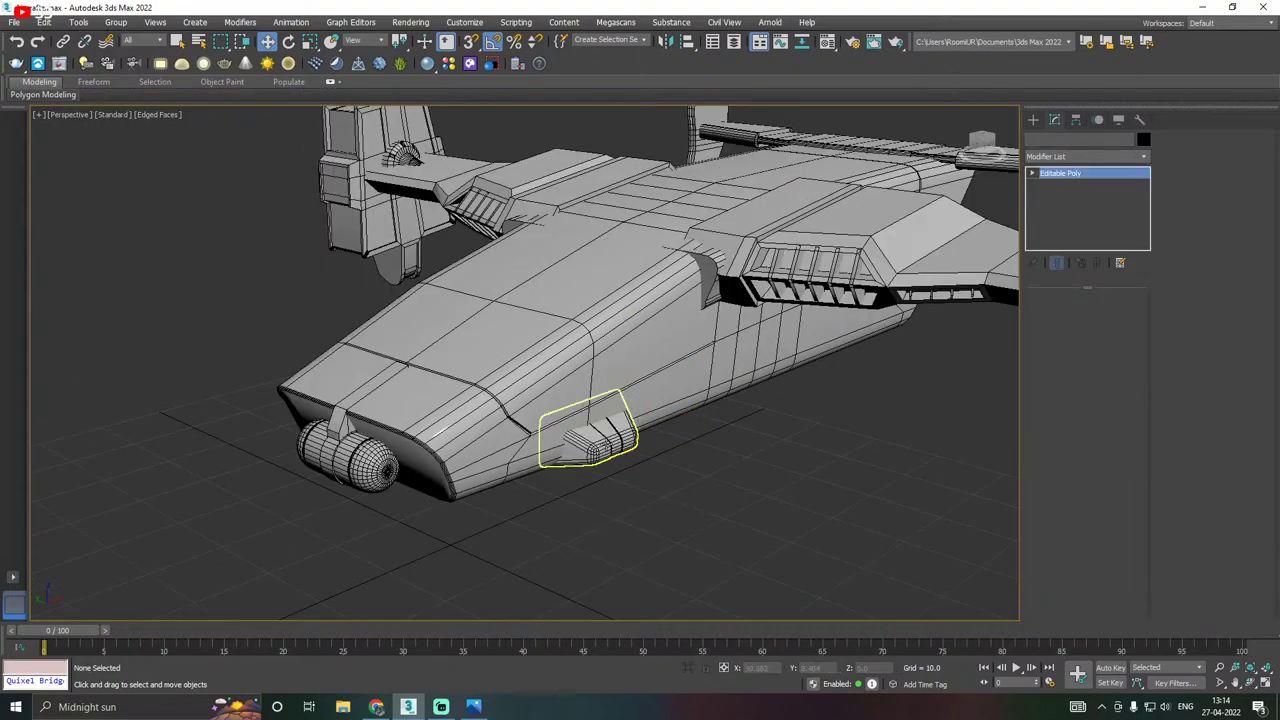
scroll(592, 440, "up", 3)
left_click_drag(576, 420, 587, 422)
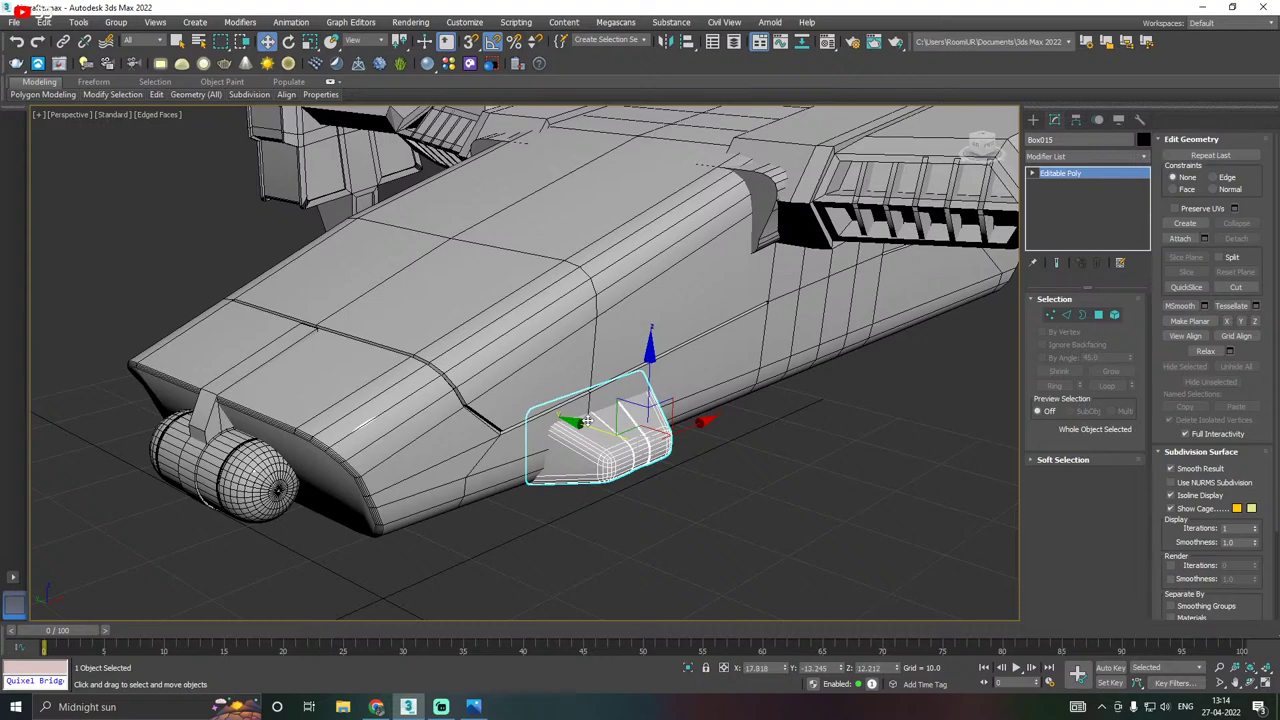
middle_click_drag(587, 422, 676, 427, "alt")
key("r")
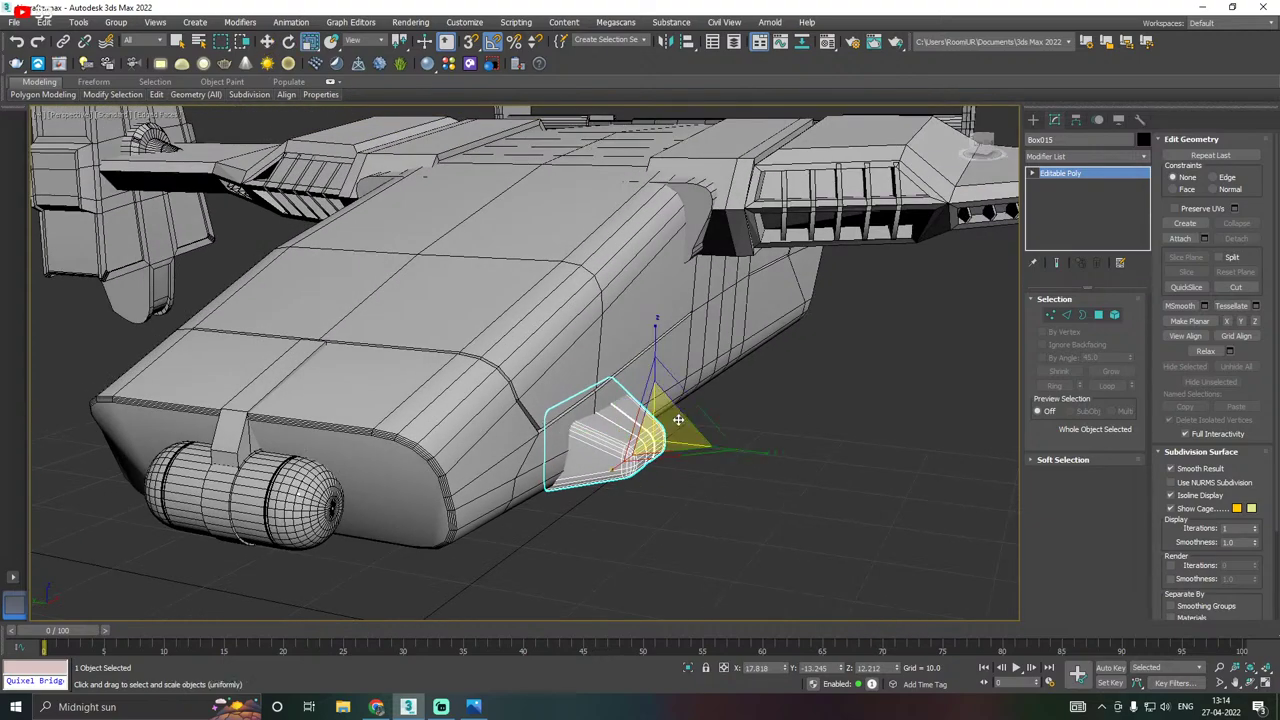
left_click_drag(657, 341, 657, 356)
middle_click_drag(704, 404, 858, 369, "alt")
Move the vertices of the fairing's outer end toward the hull, to about Y -10.39, to shorten its protrusion.
left_click(1050, 315)
left_click_drag(734, 407, 602, 504)
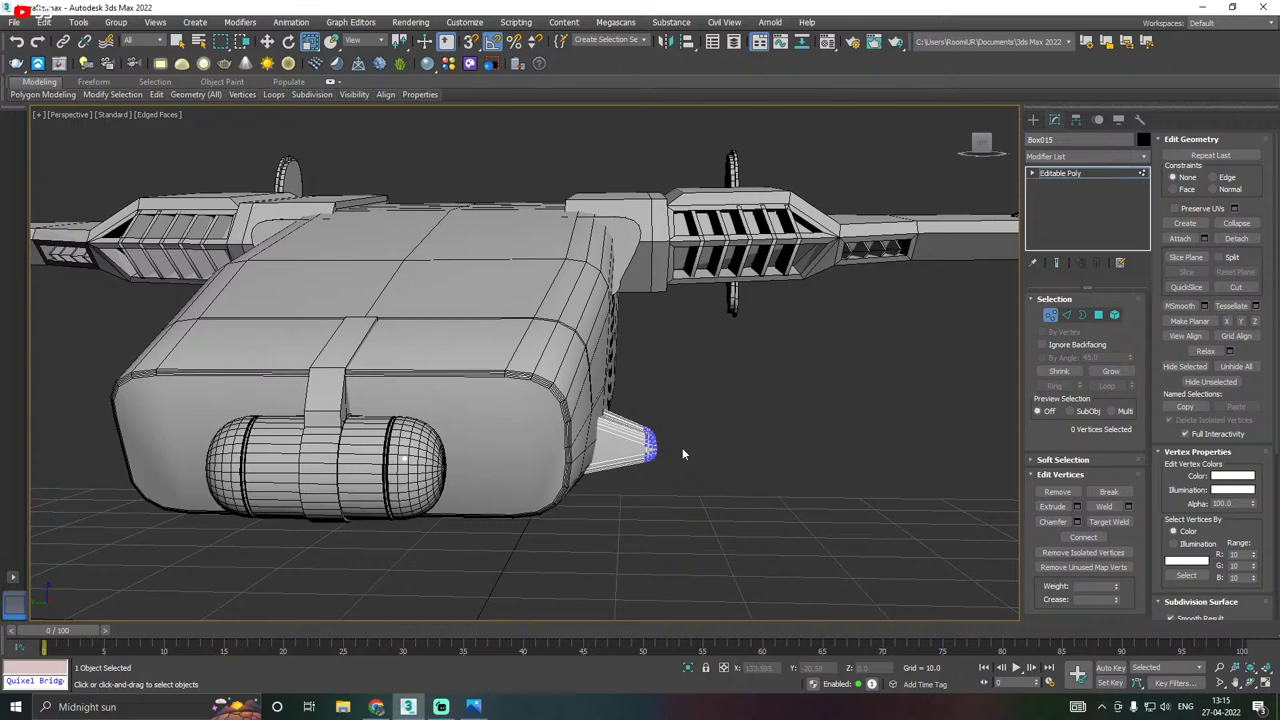
left_click_drag(683, 455, 625, 478)
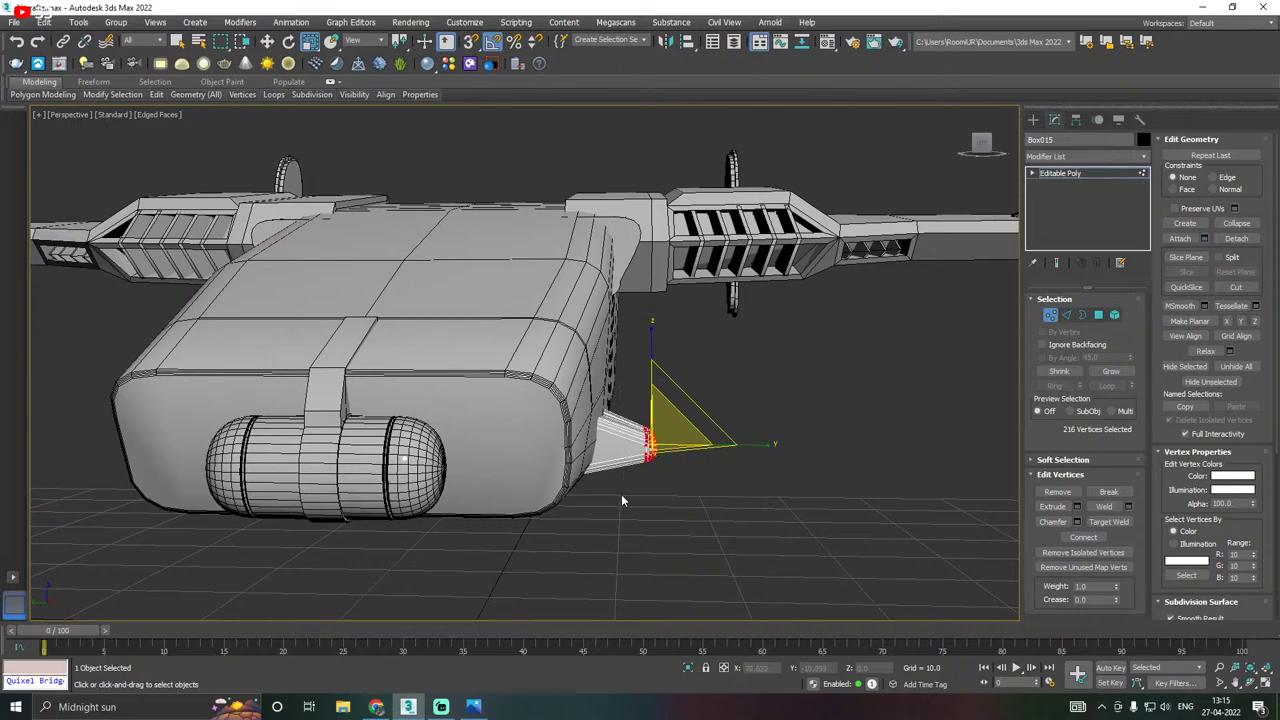
key("w")
left_click_drag(577, 444, 547, 442)
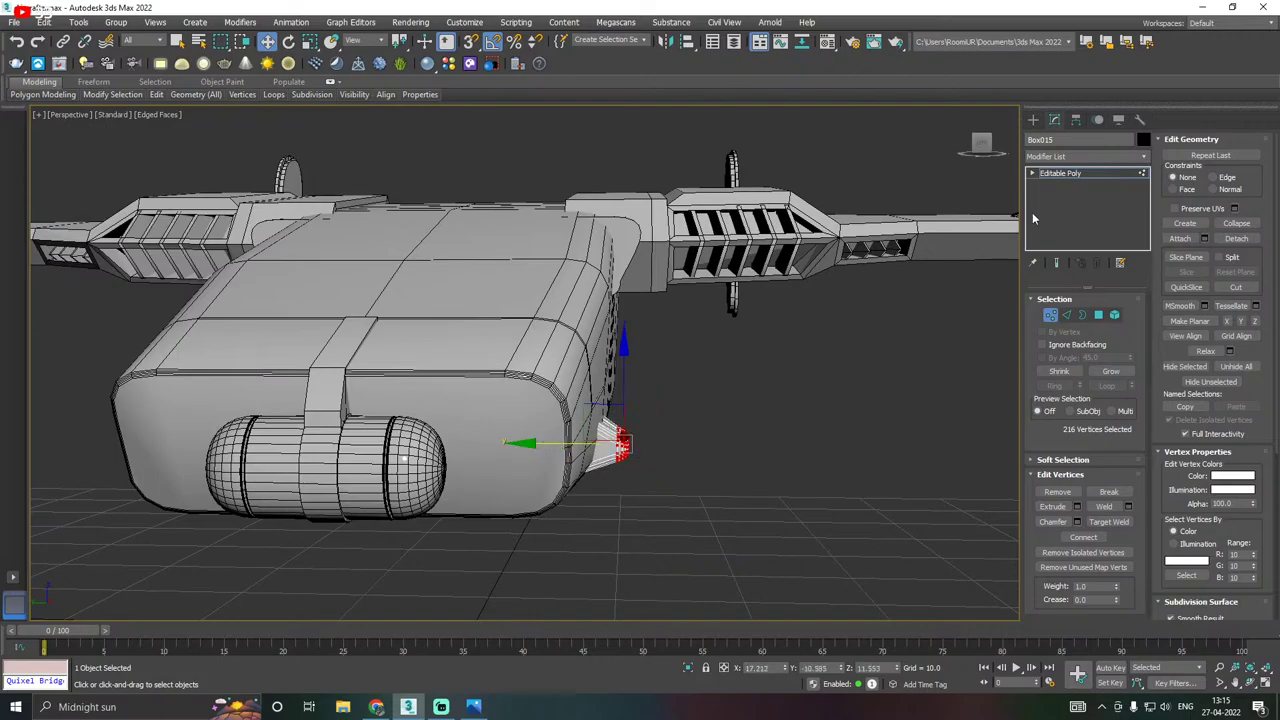
left_click(1067, 177)
middle_click_drag(815, 336, 697, 352, "alt")
left_click(632, 514)
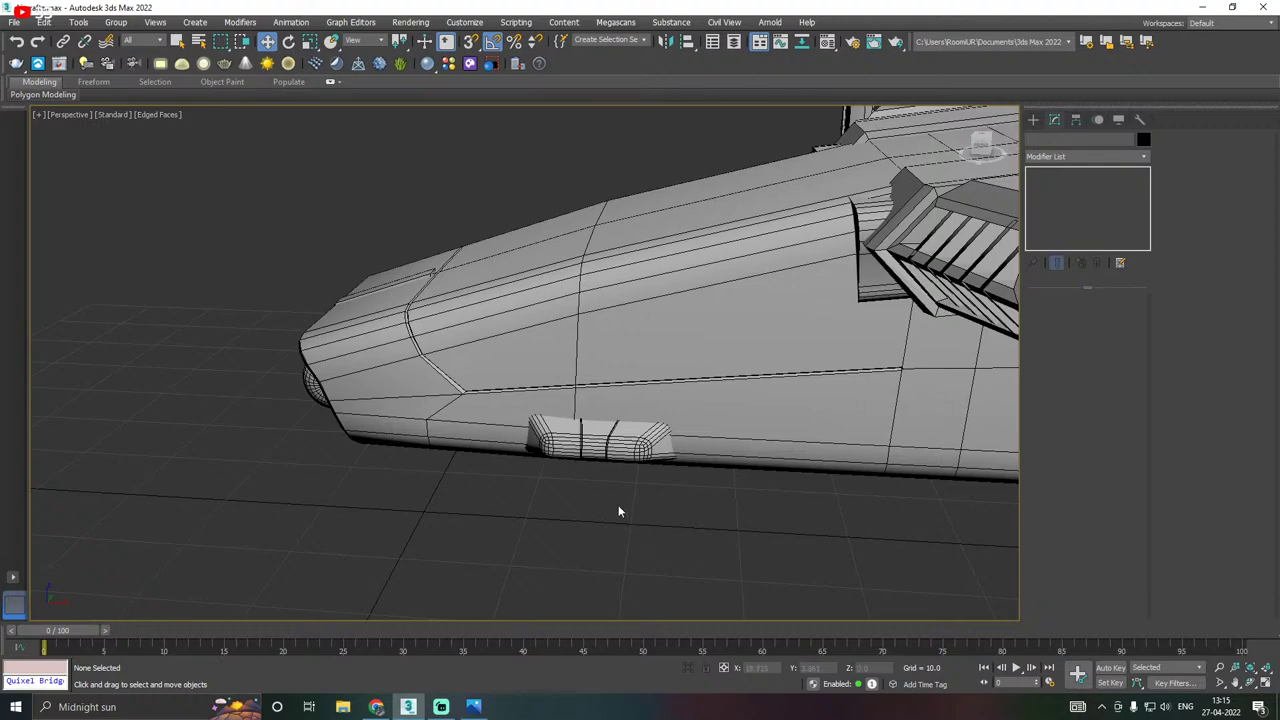
Shift the whole fairing slightly outward from the hull to about Y -13.72.
left_click(602, 432)
middle_click_drag(731, 479, 662, 444, "alt")
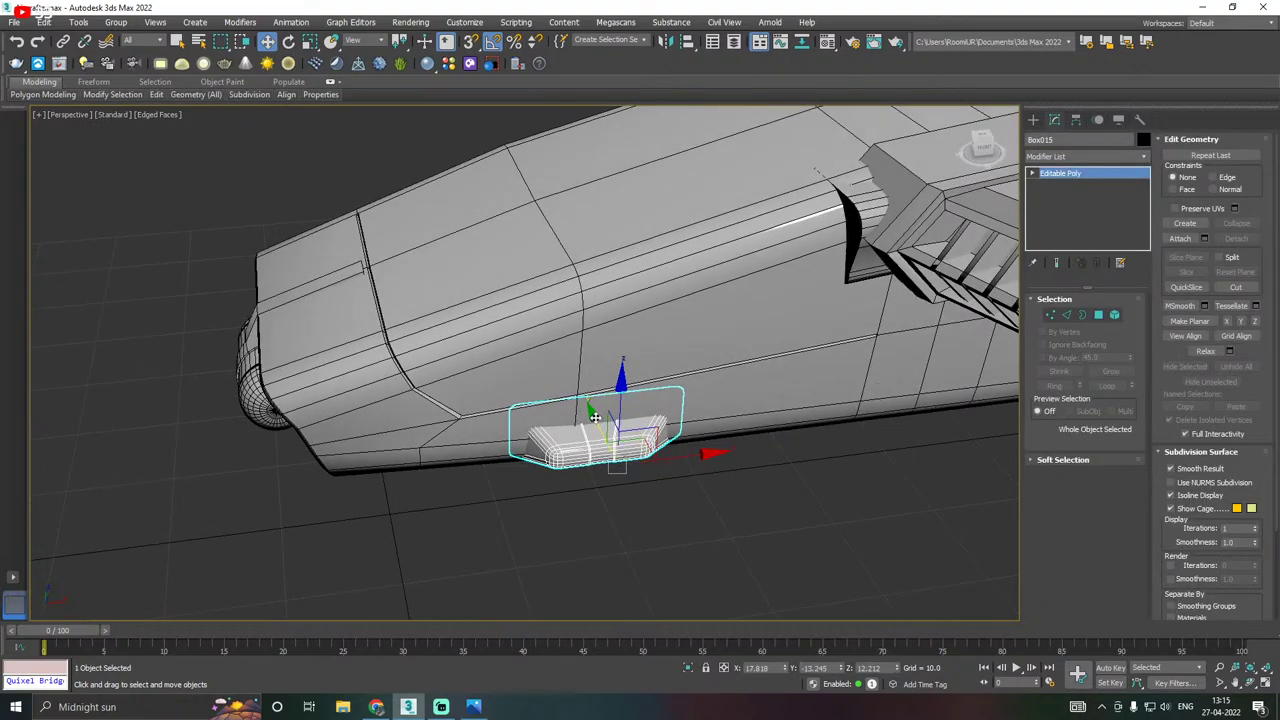
middle_click_drag(594, 418, 633, 457, "alt")
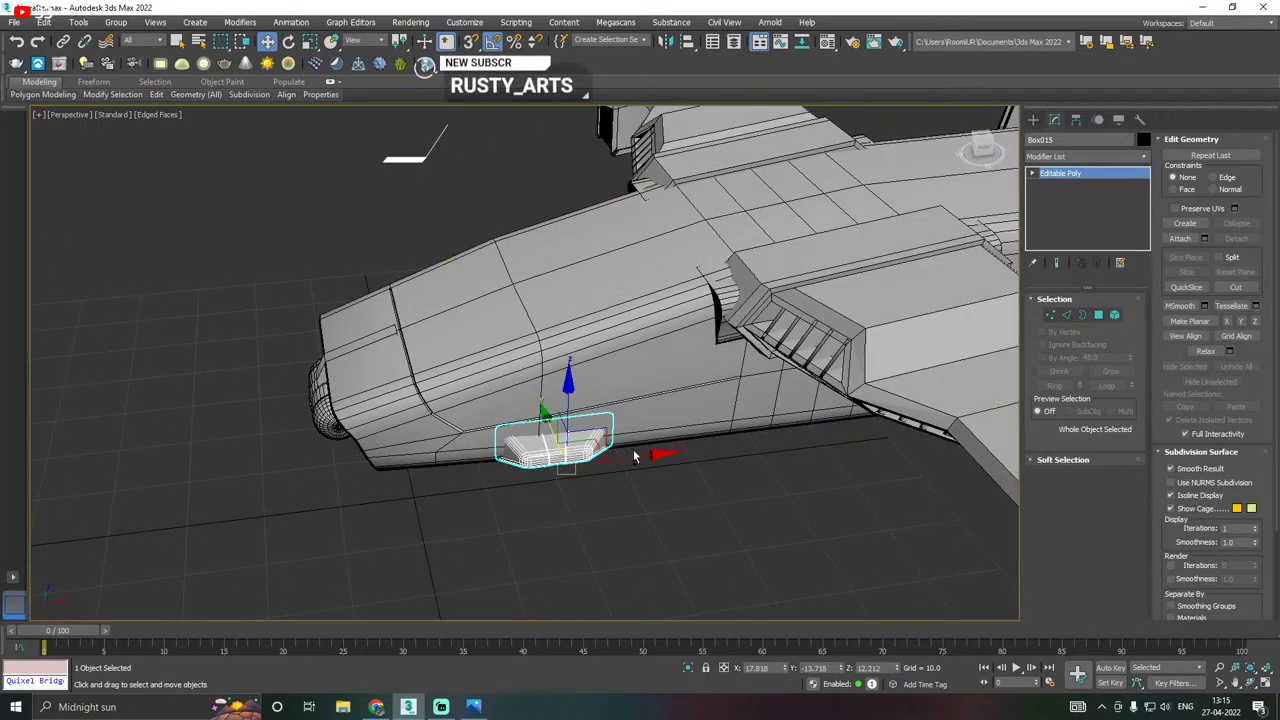
Clone the fairing along the hull toward the tail and place the copy at about X 82.08.
left_click_drag(633, 457, 1025, 402, "shift")
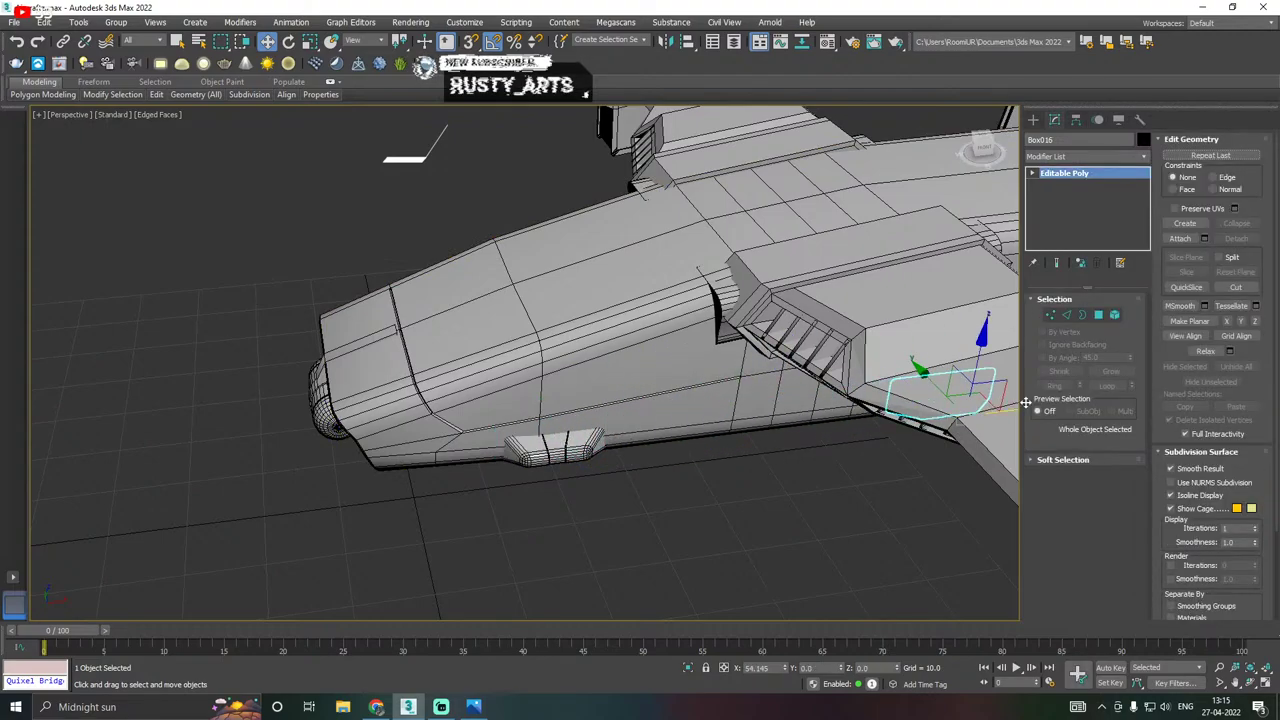
left_click(643, 411)
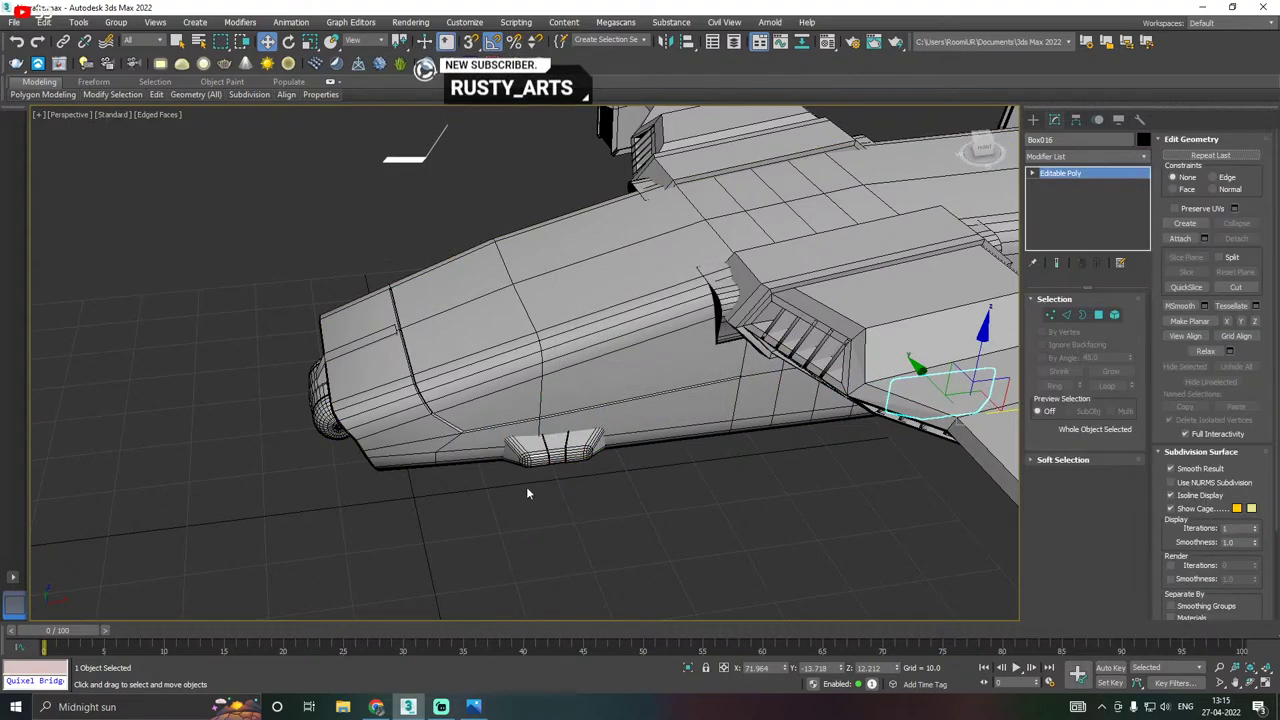
middle_click_drag(704, 487, 696, 489, "alt")
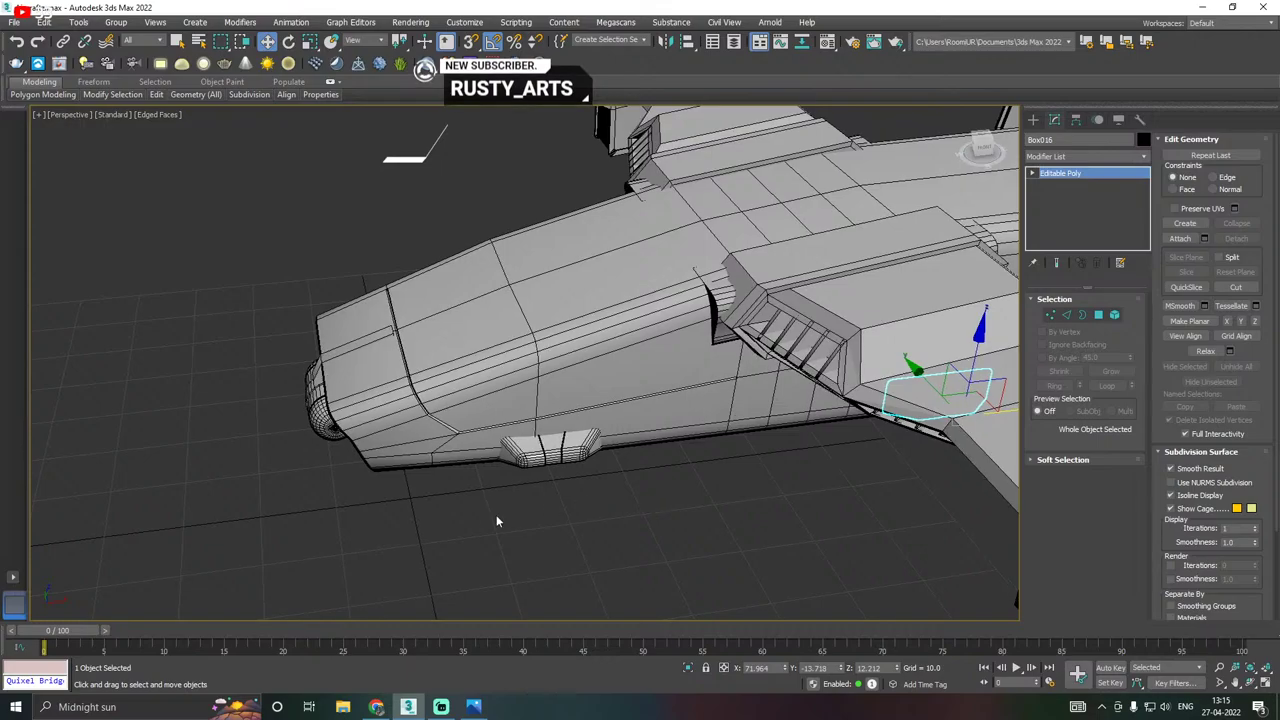
middle_click_drag(780, 463, 737, 458)
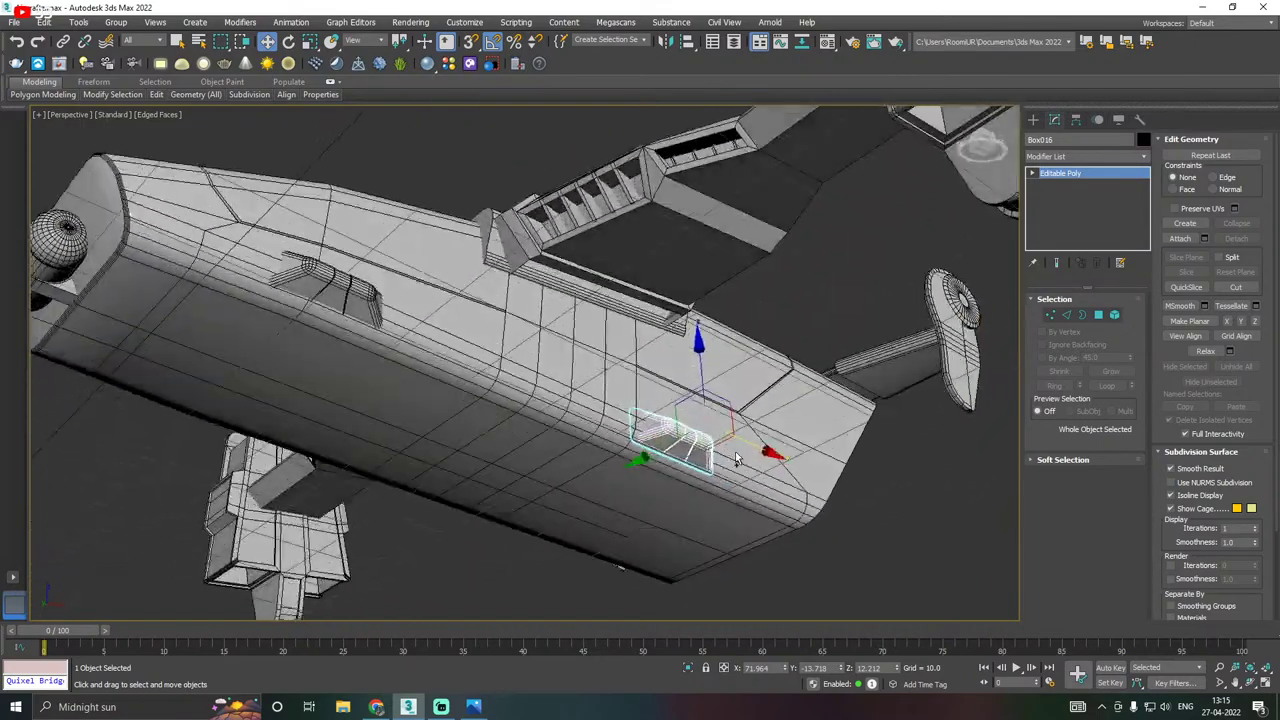
scroll(735, 458, "up", 4)
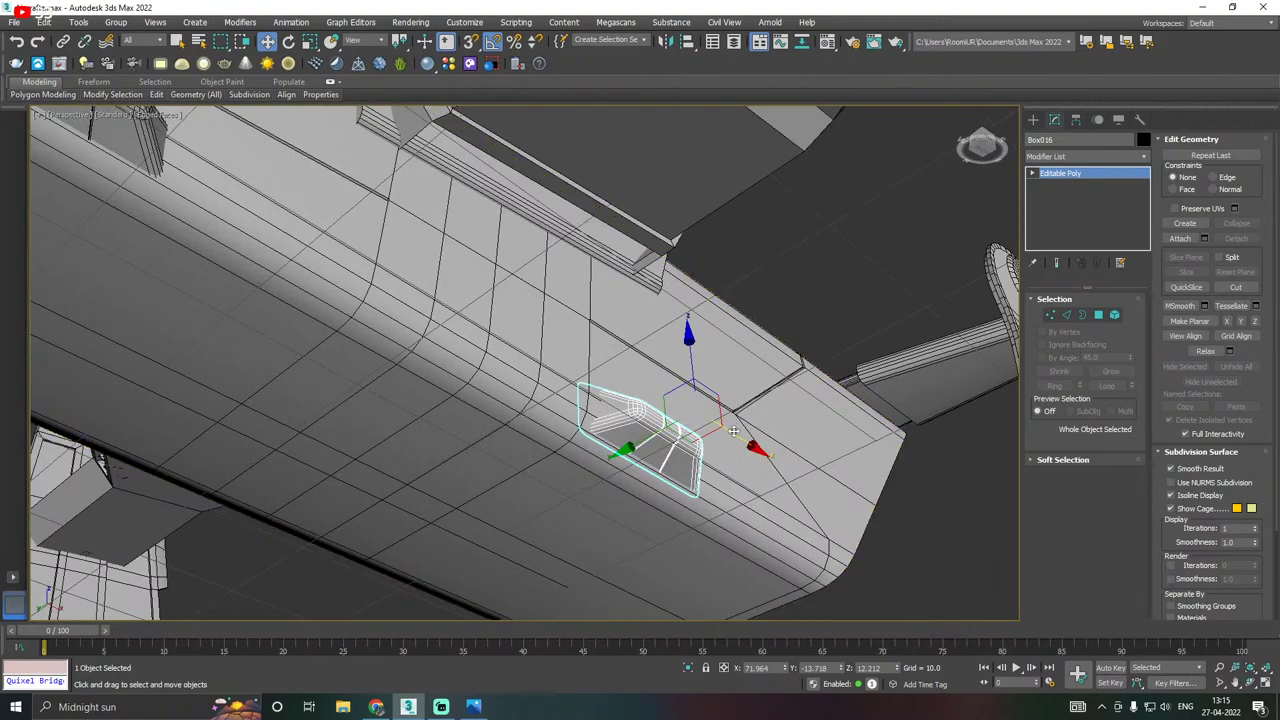
left_click_drag(735, 434, 822, 472)
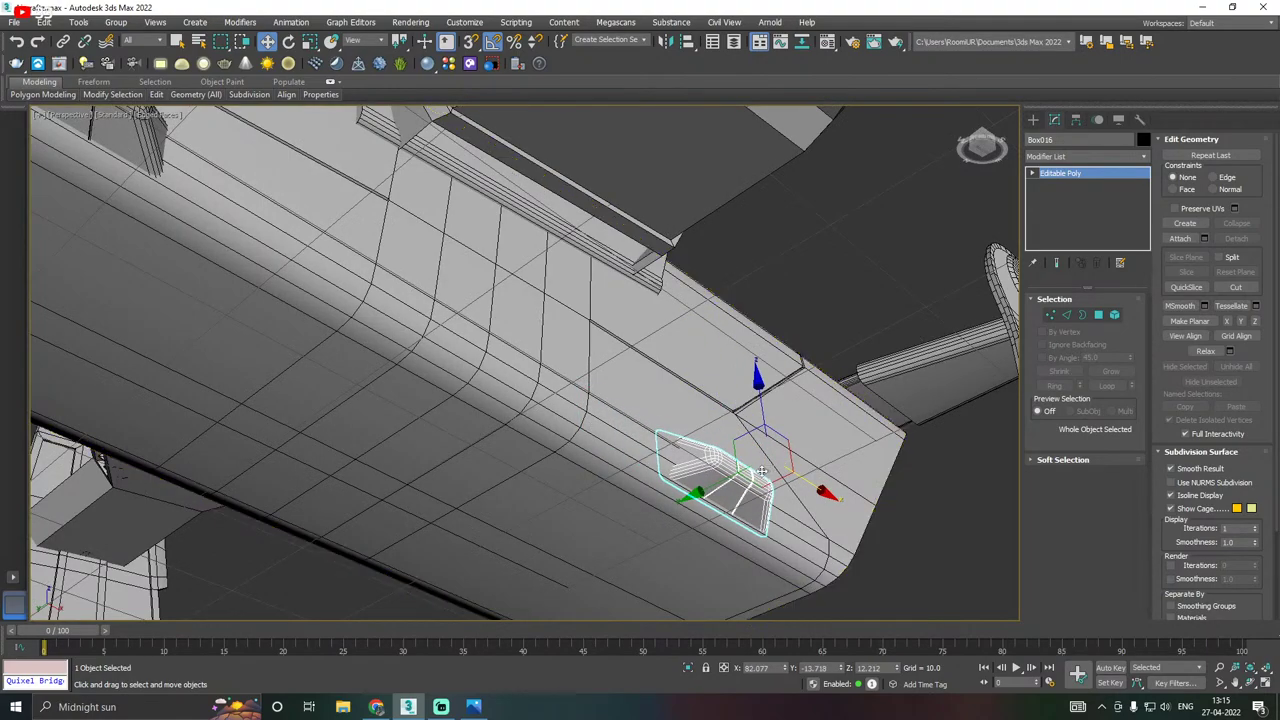
Scale the rear fairing up in height and depth and move it outward to about Y -15.52.
key("r")
left_click_drag(780, 538, 786, 554)
left_click_drag(854, 414, 870, 407)
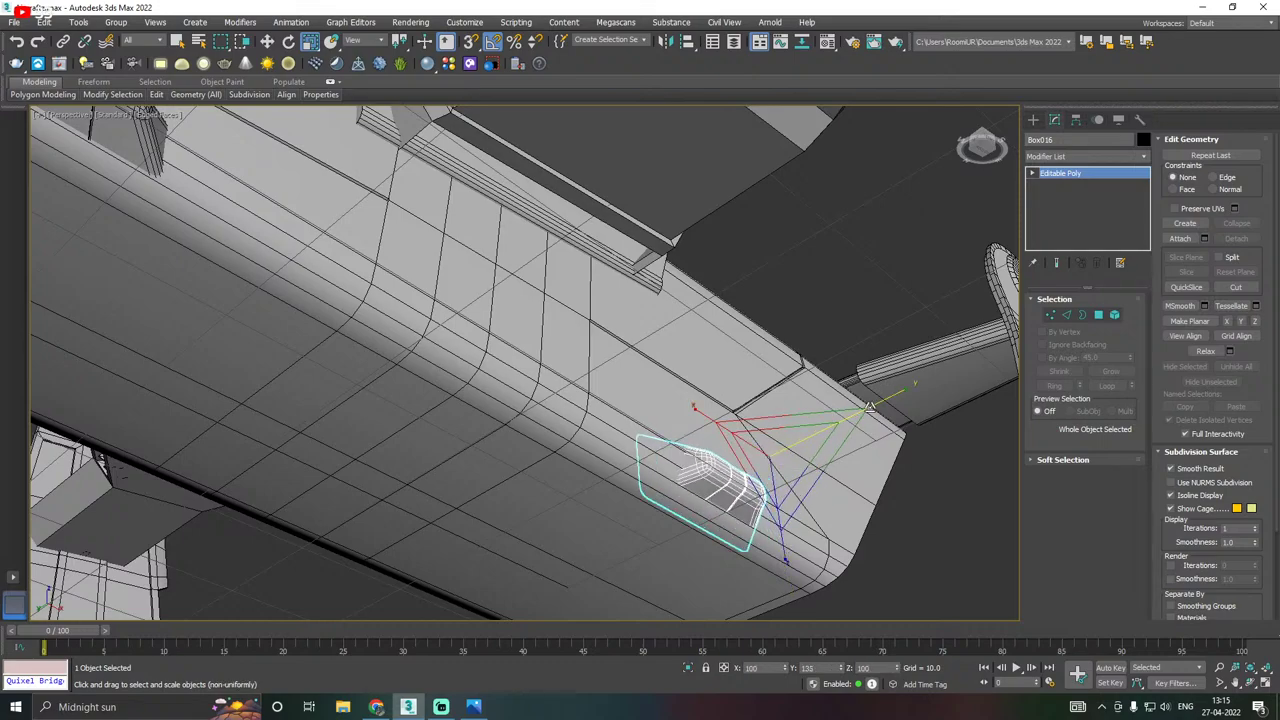
key("w")
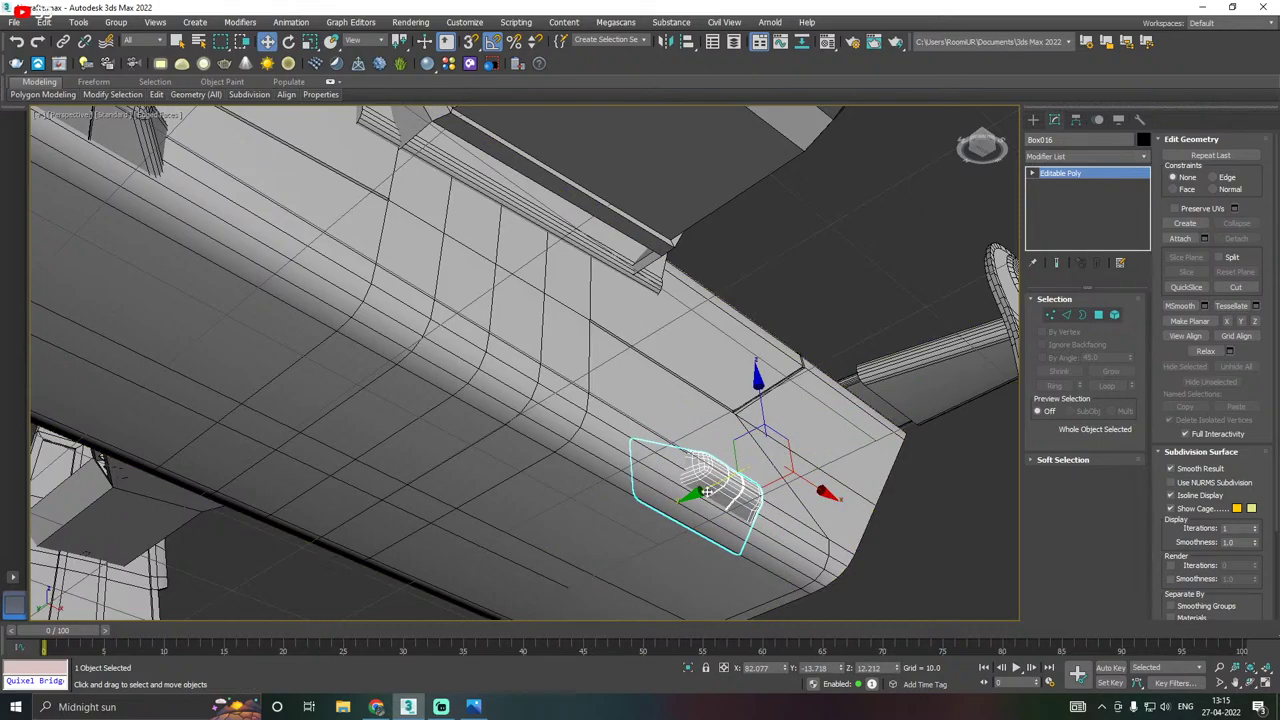
left_click_drag(706, 491, 720, 483)
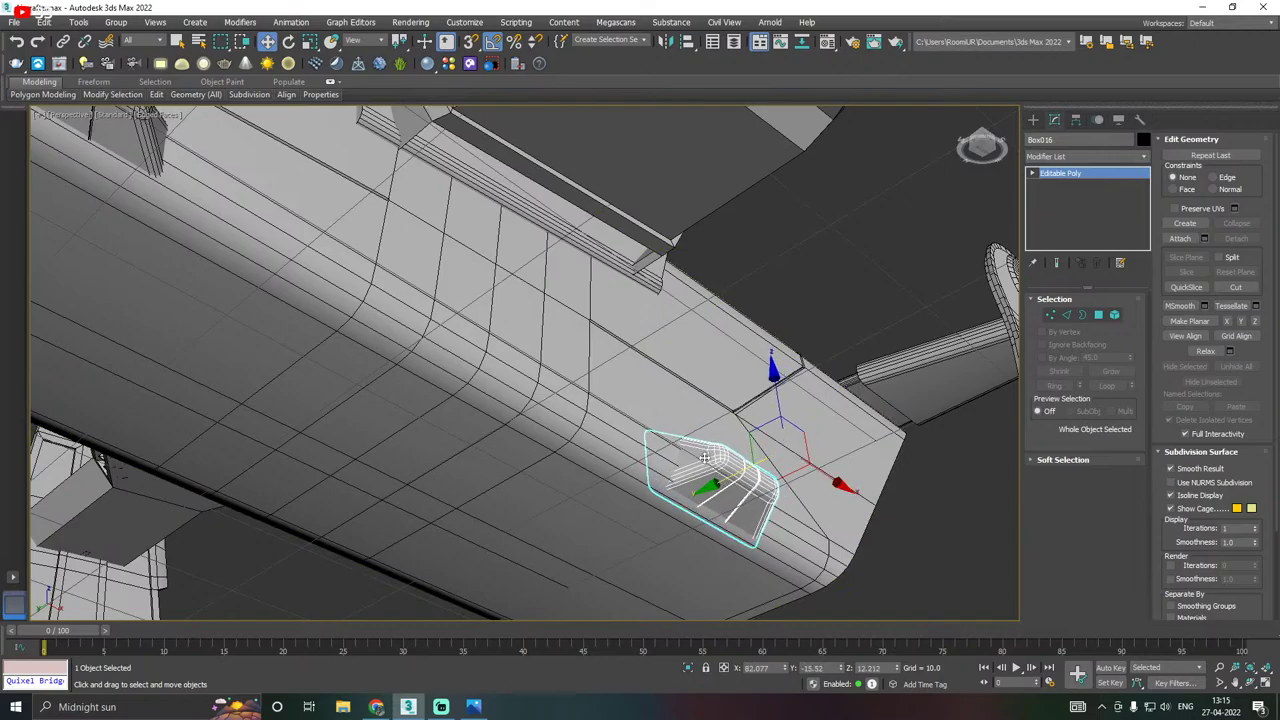
Stretch the rear fairing lengthwise along X to about 141 percent.
middle_click_drag(705, 458, 580, 535, "alt")
key("r")
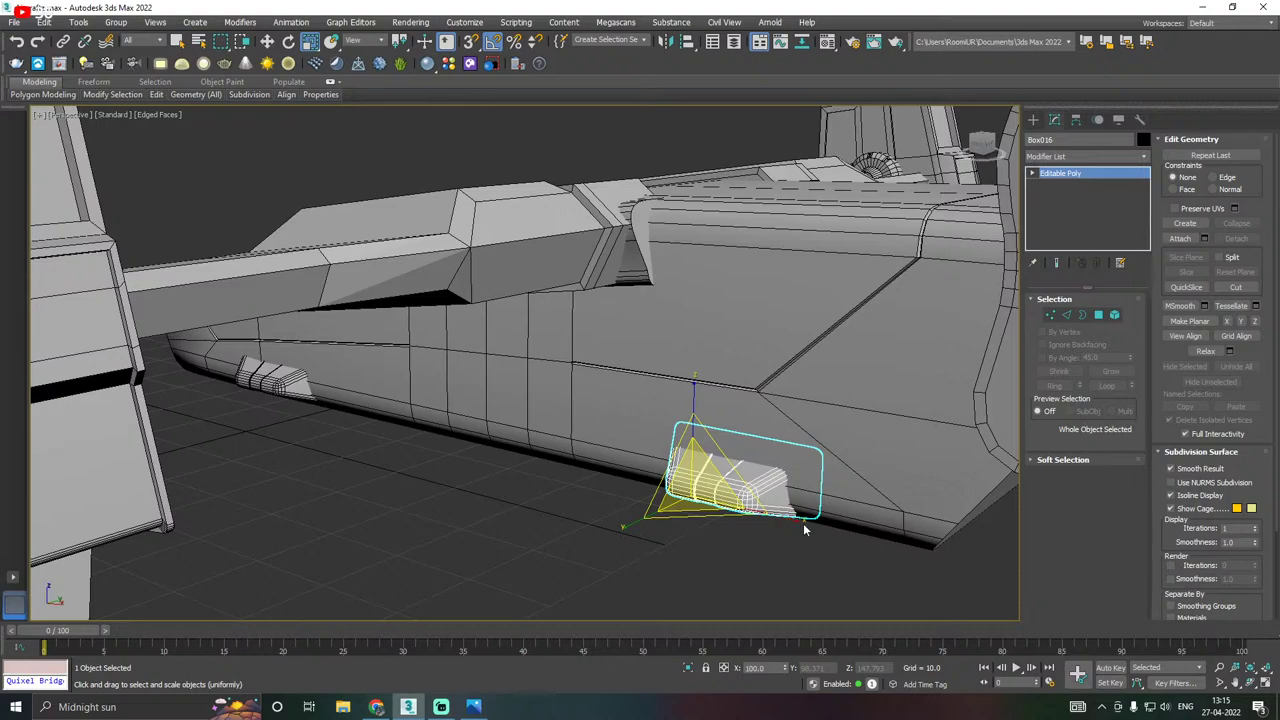
key("r")
left_click_drag(804, 530, 852, 532)
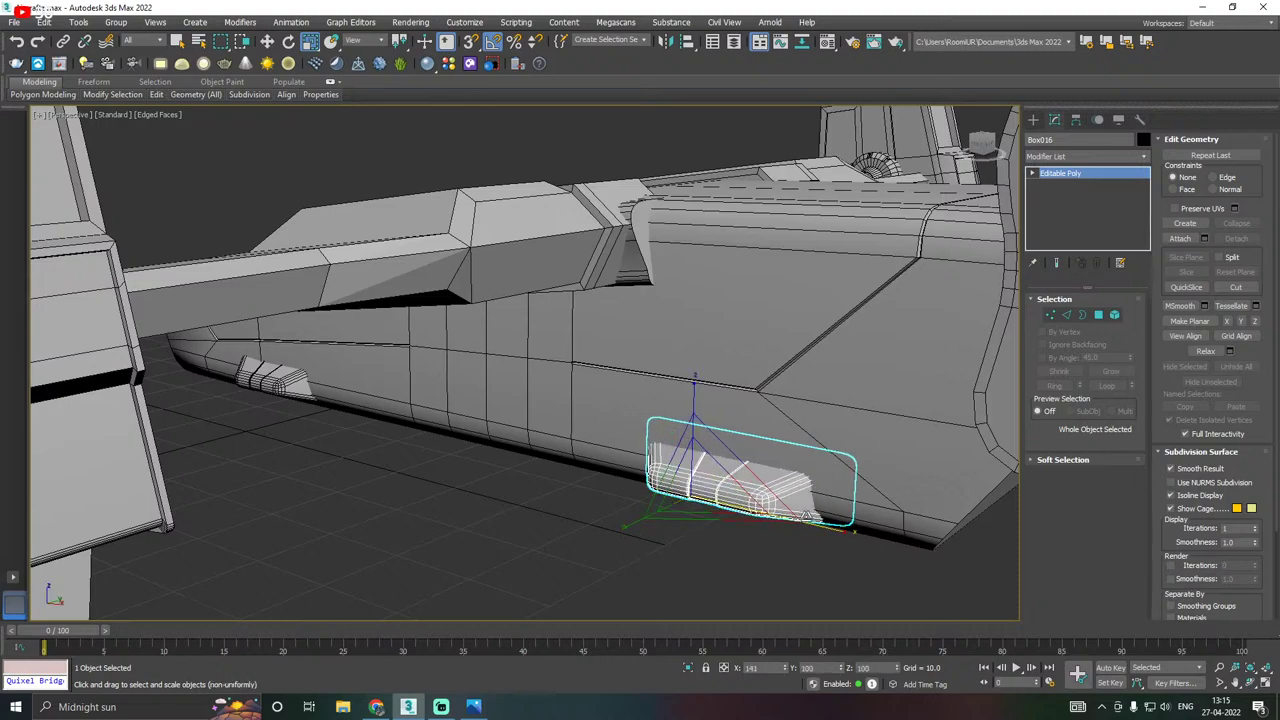
key("w")
left_click(656, 554)
Save a copy of the aircraft scene as Aircraftz24.max in the Work folder.
scroll(758, 476, "down", 5)
middle_click_drag(758, 476, 872, 490, "alt")
middle_click_drag(546, 556, 695, 513, "alt")
middle_click_drag(400, 450, 568, 459)
scroll(541, 486, "down", 3)
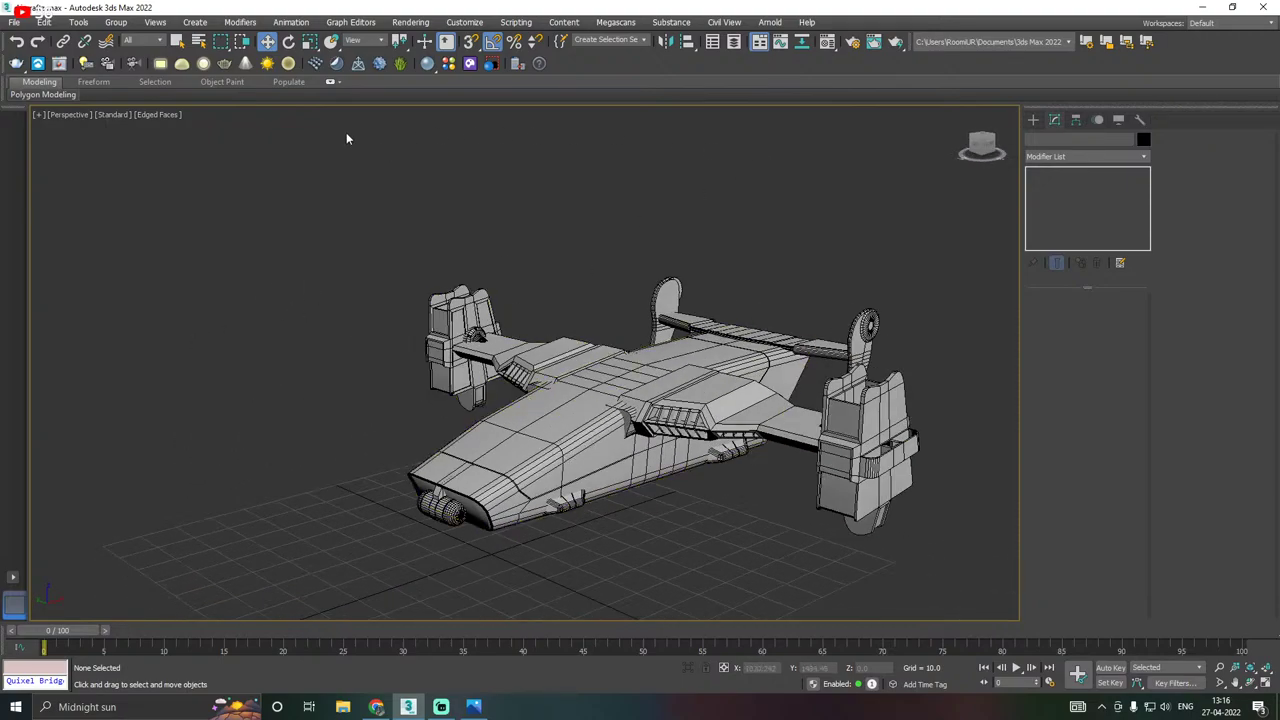
left_click(14, 22)
left_click(45, 154)
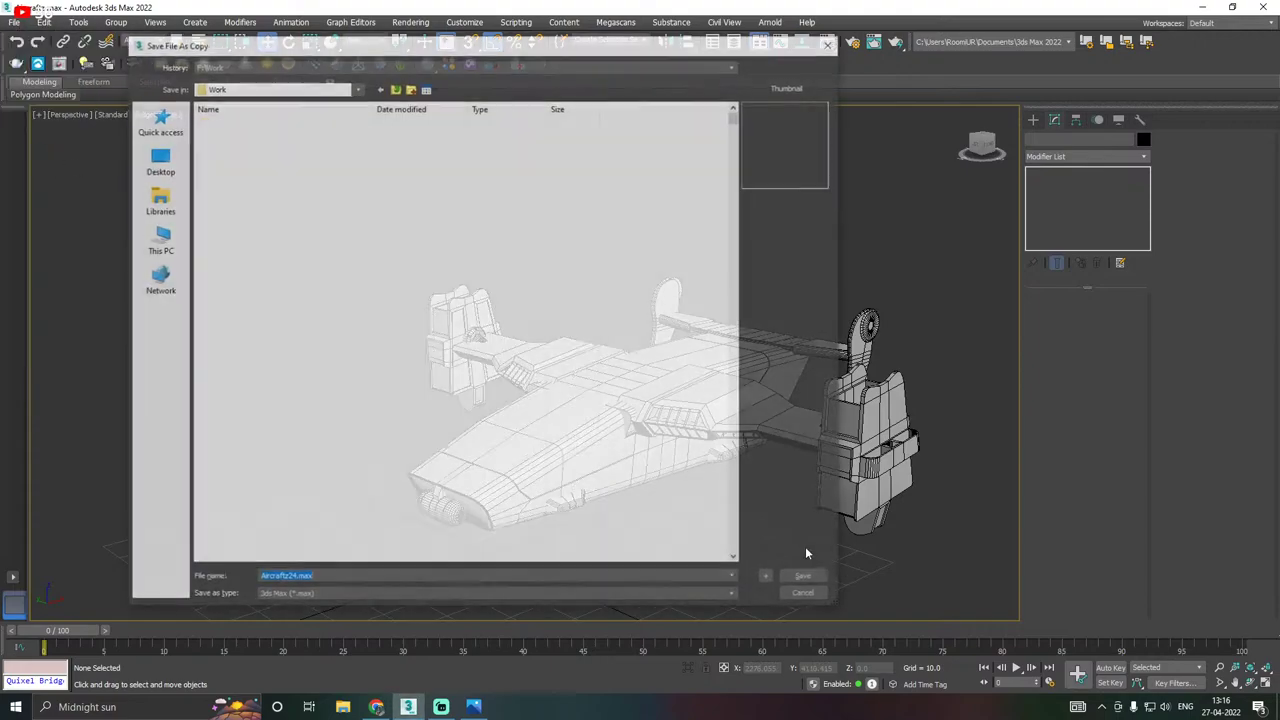
left_click(806, 580)
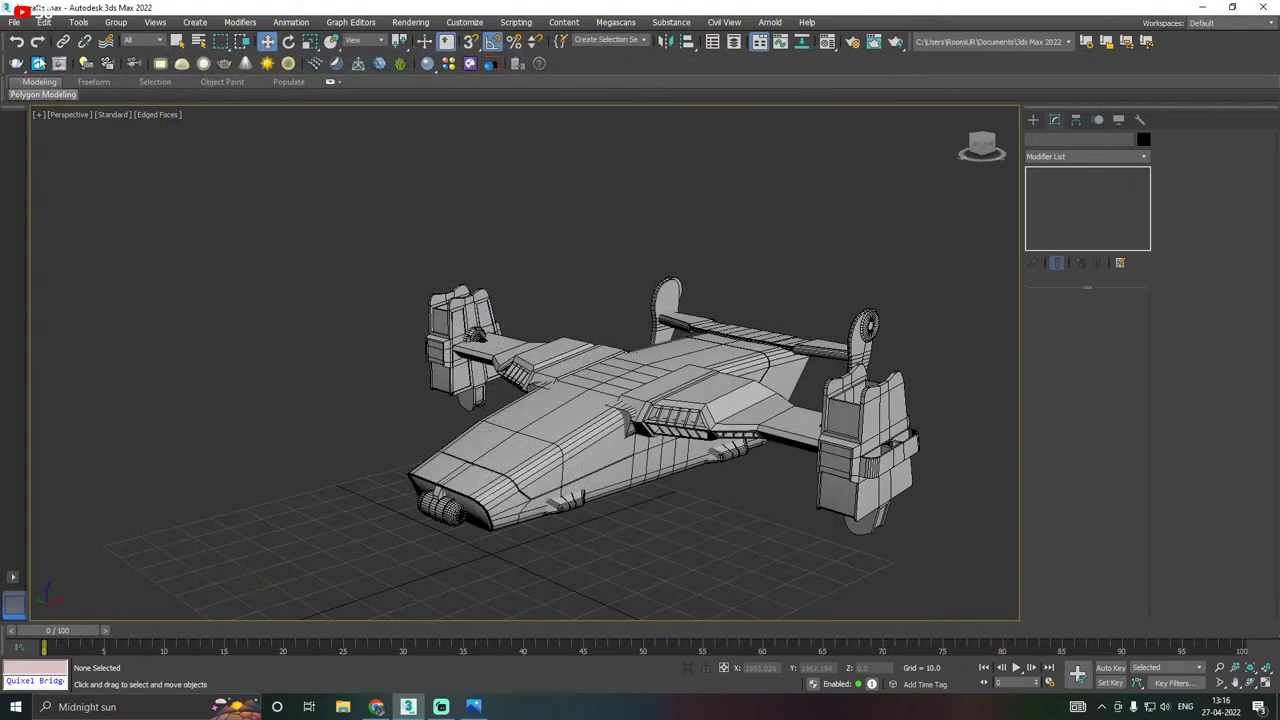
Save a copy of the aircraft scene as Aircraftz25.max in the Work folder, and save the current scene file.
left_click(14, 22)
left_click(56, 153)
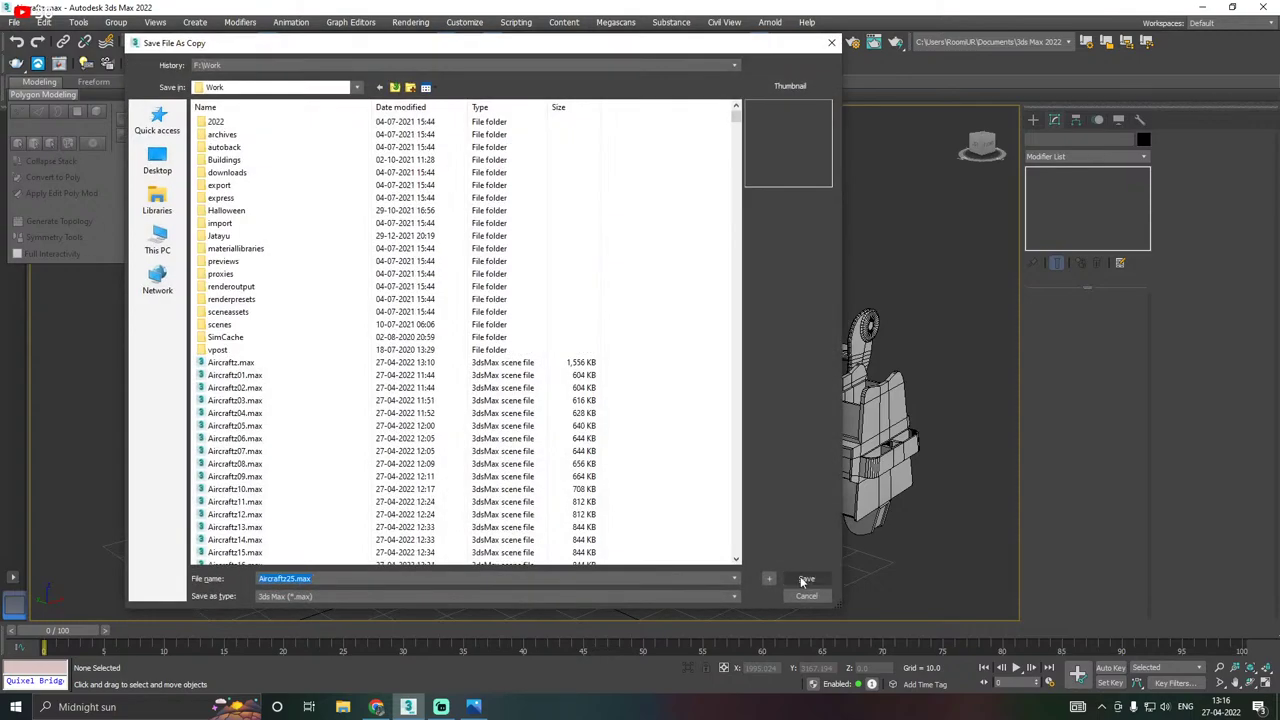
left_click(804, 577)
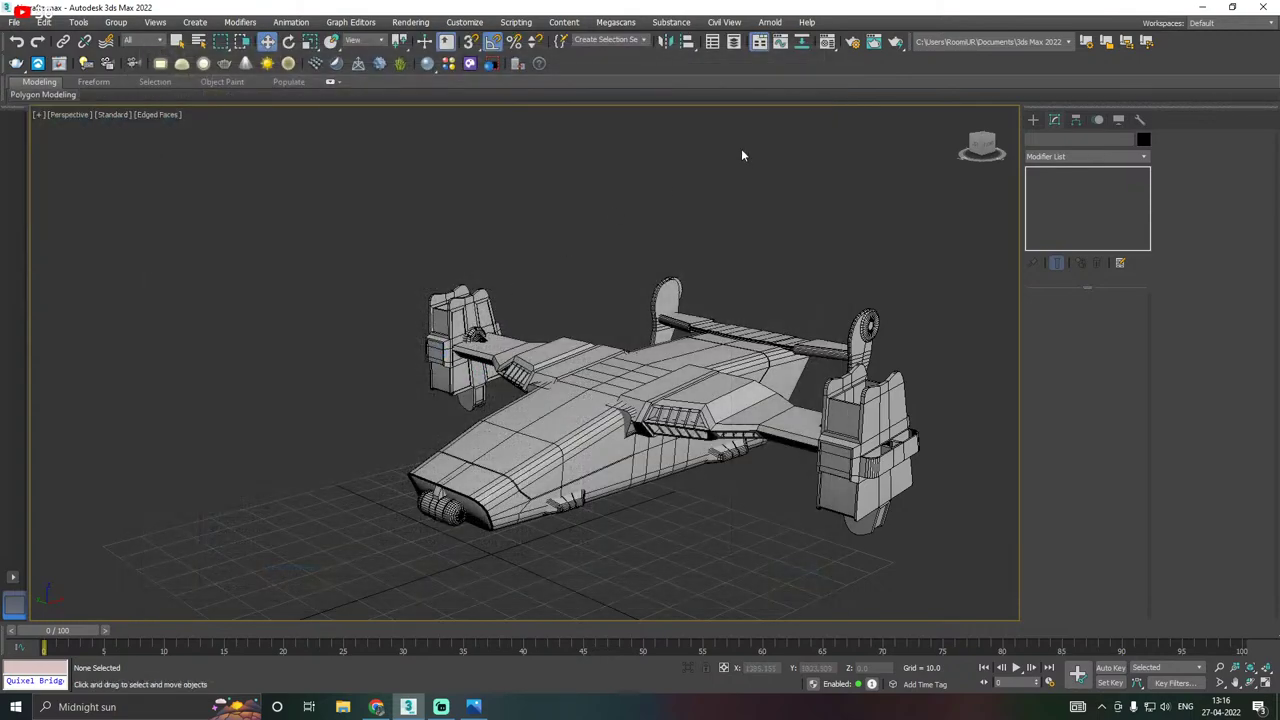
left_click(13, 22)
left_click(40, 119)
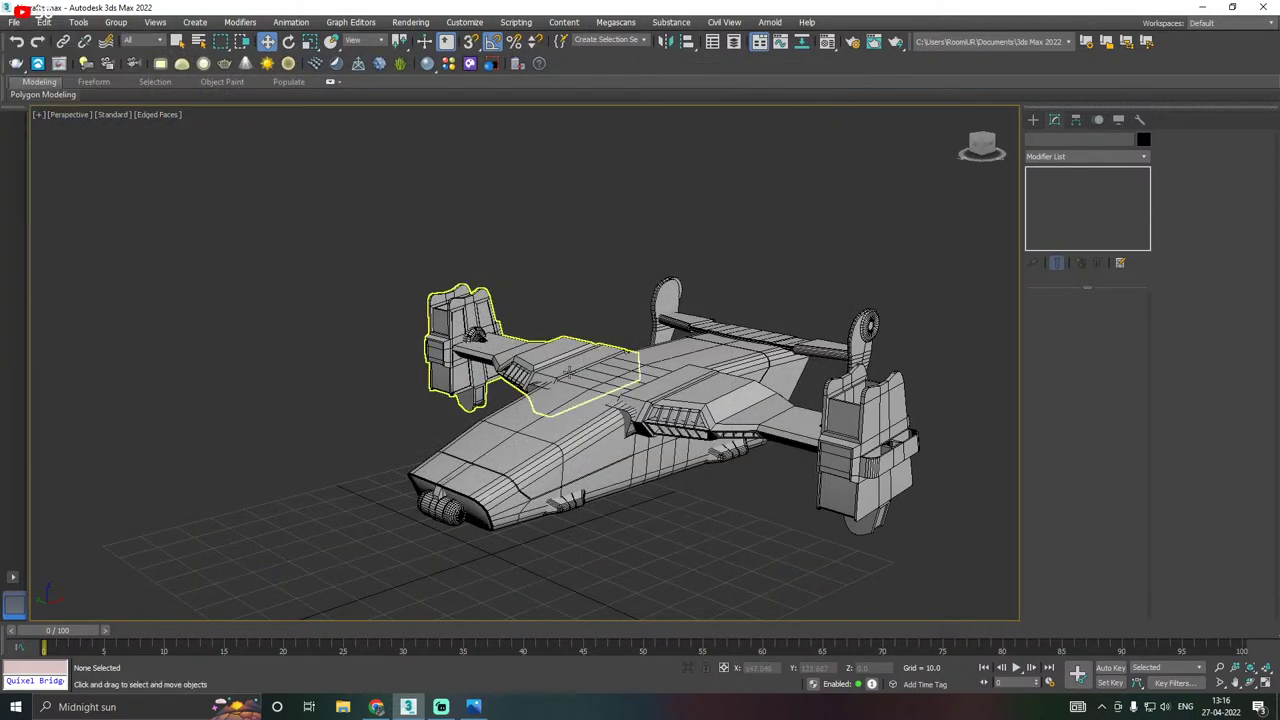
left_click(482, 704)
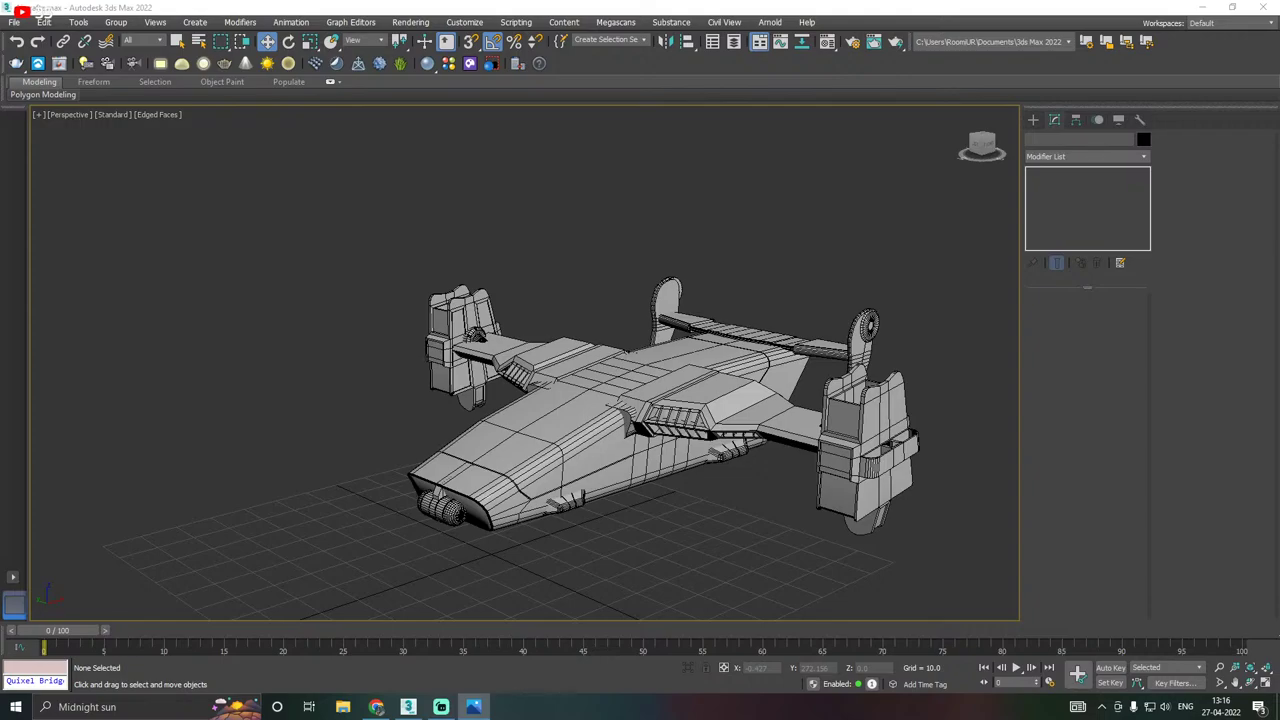
middle_click_drag(445, 297, 513, 281)
key("alt+Tab")
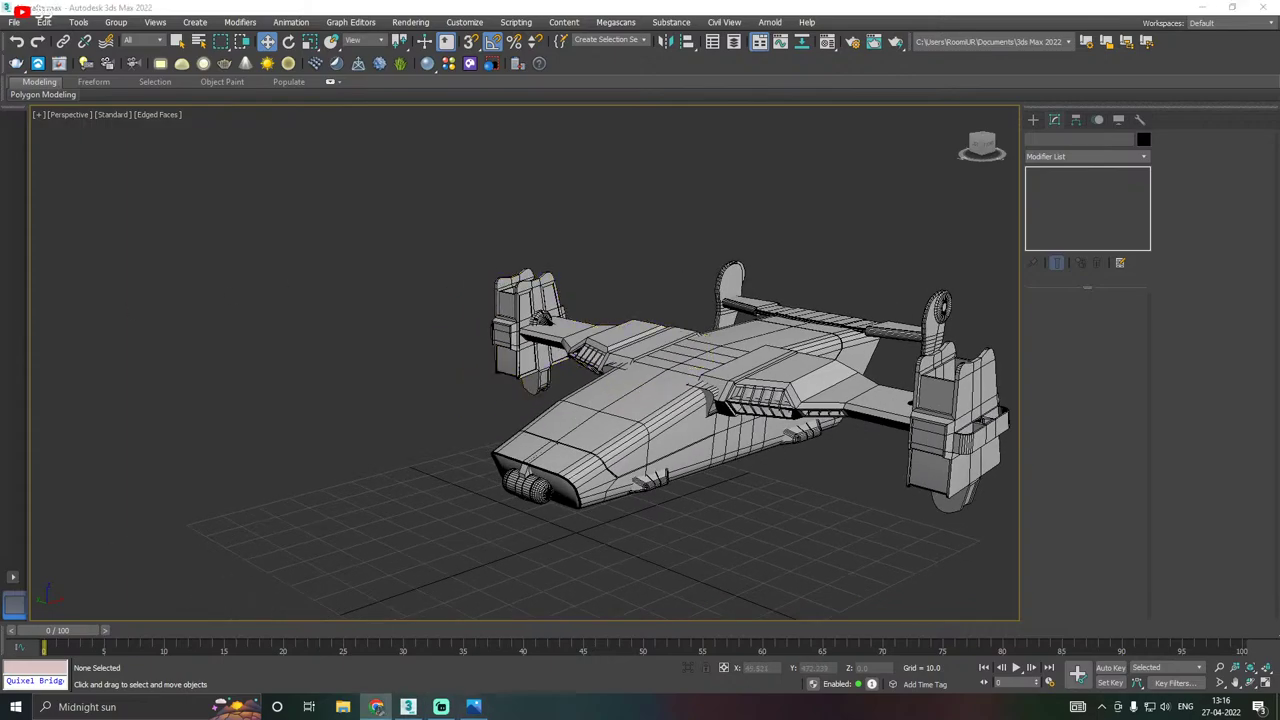
key("alt+Tab")
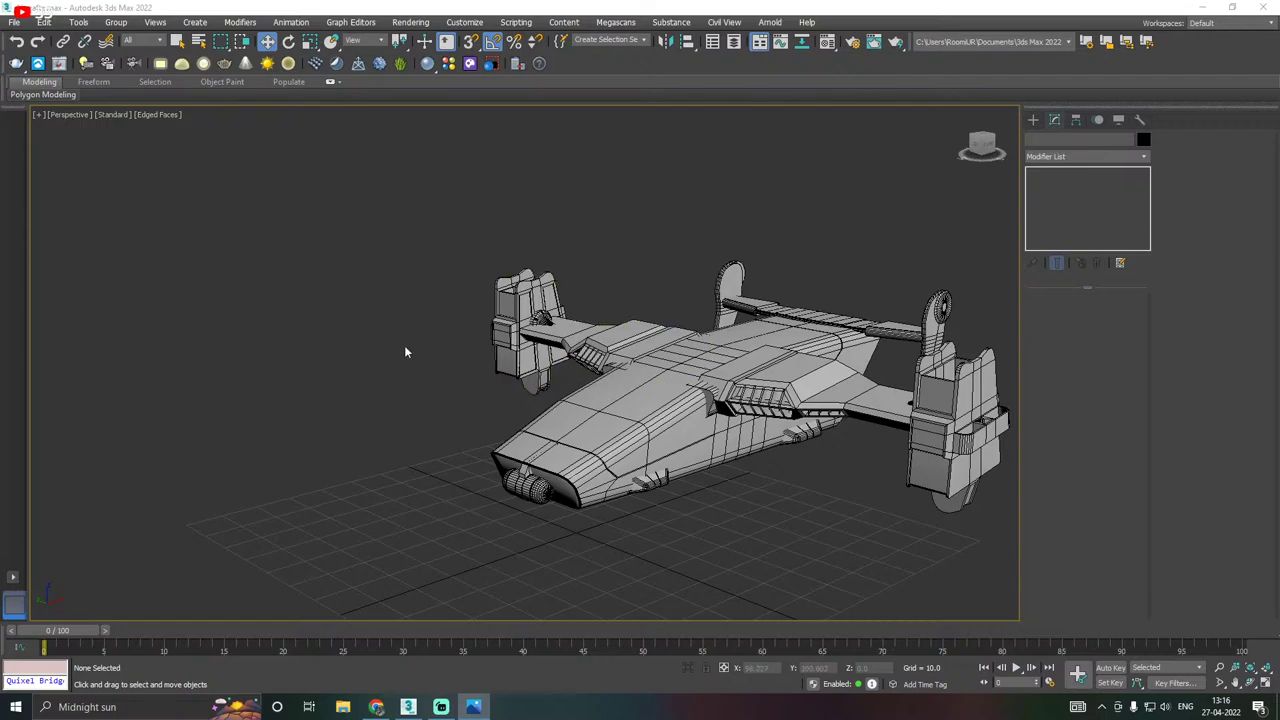
Select the fuselage and insert an edge loop around it with SwiftLoop, just behind the nose panel seam.
scroll(600, 447, "up", 3)
left_click(600, 447)
left_click(600, 447)
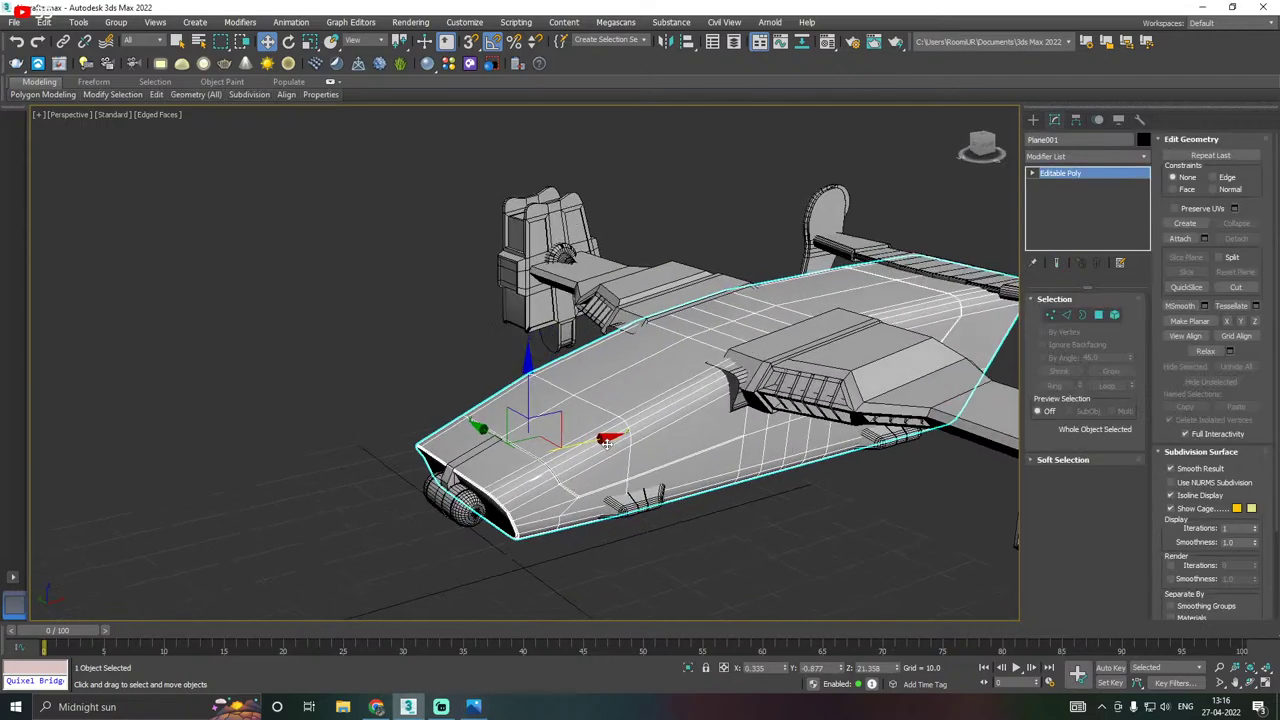
scroll(522, 448, "up", 4)
mouse_move(158, 97)
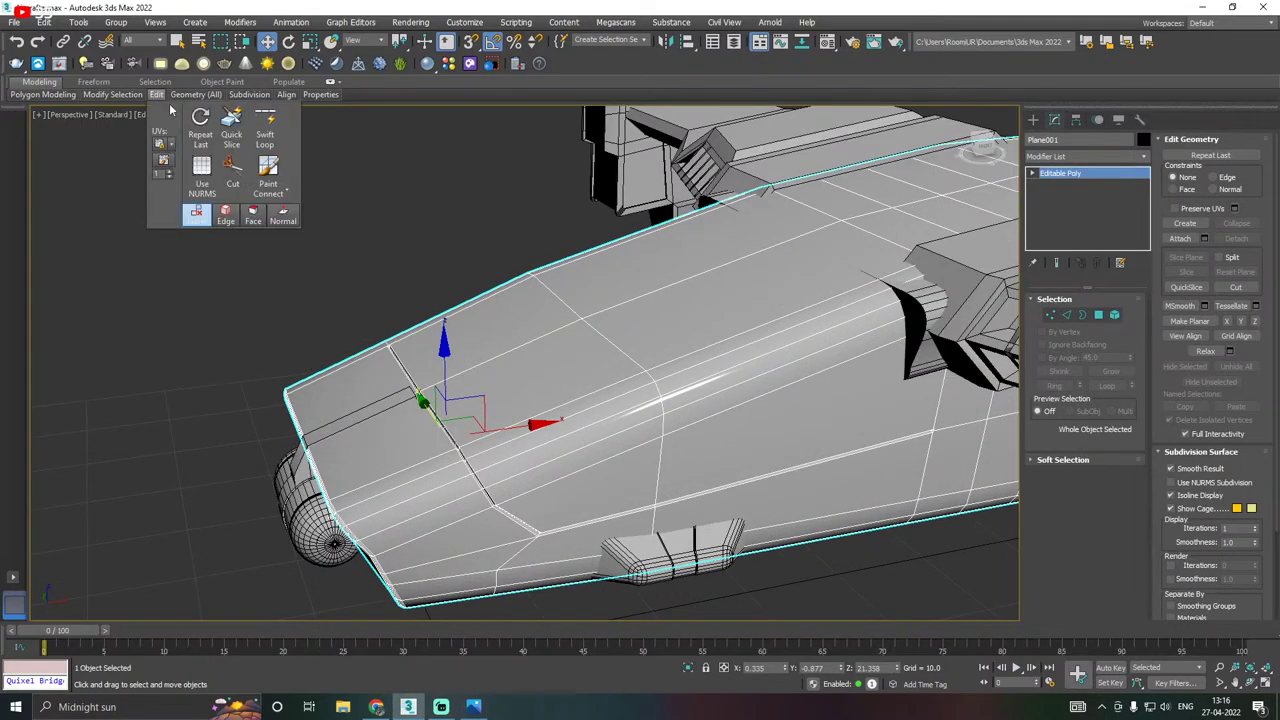
left_click(266, 130)
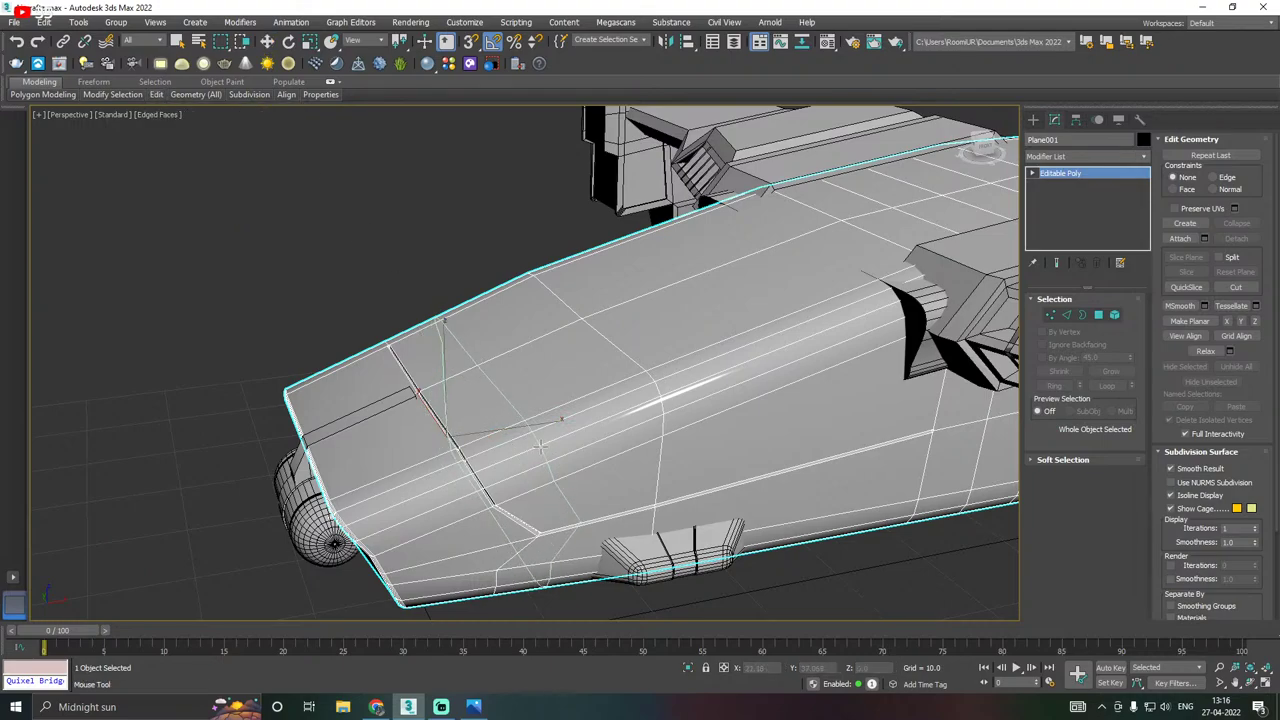
left_click(540, 446)
right_click(481, 453)
middle_click_drag(349, 466, 400, 475, "alt")
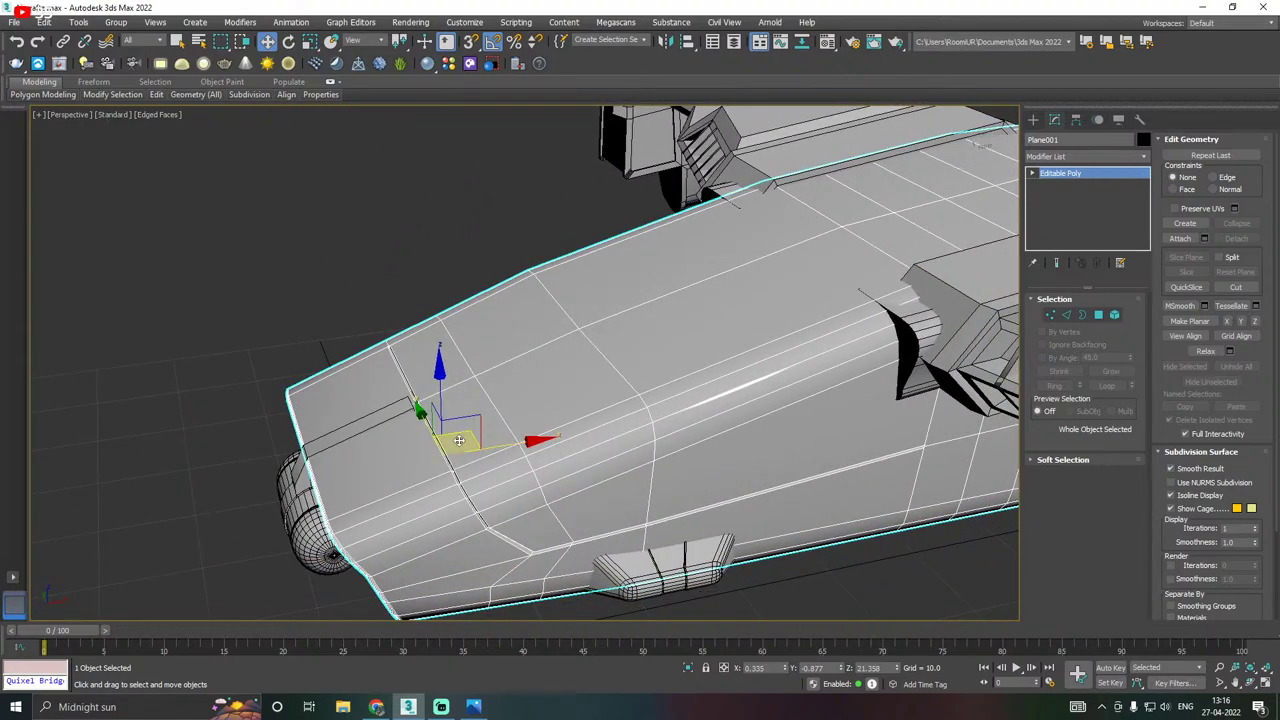
Enter vertex editing on the fuselage, constrain vertex movement to edges, and clear the new loop's vertex selection.
left_click(1052, 315)
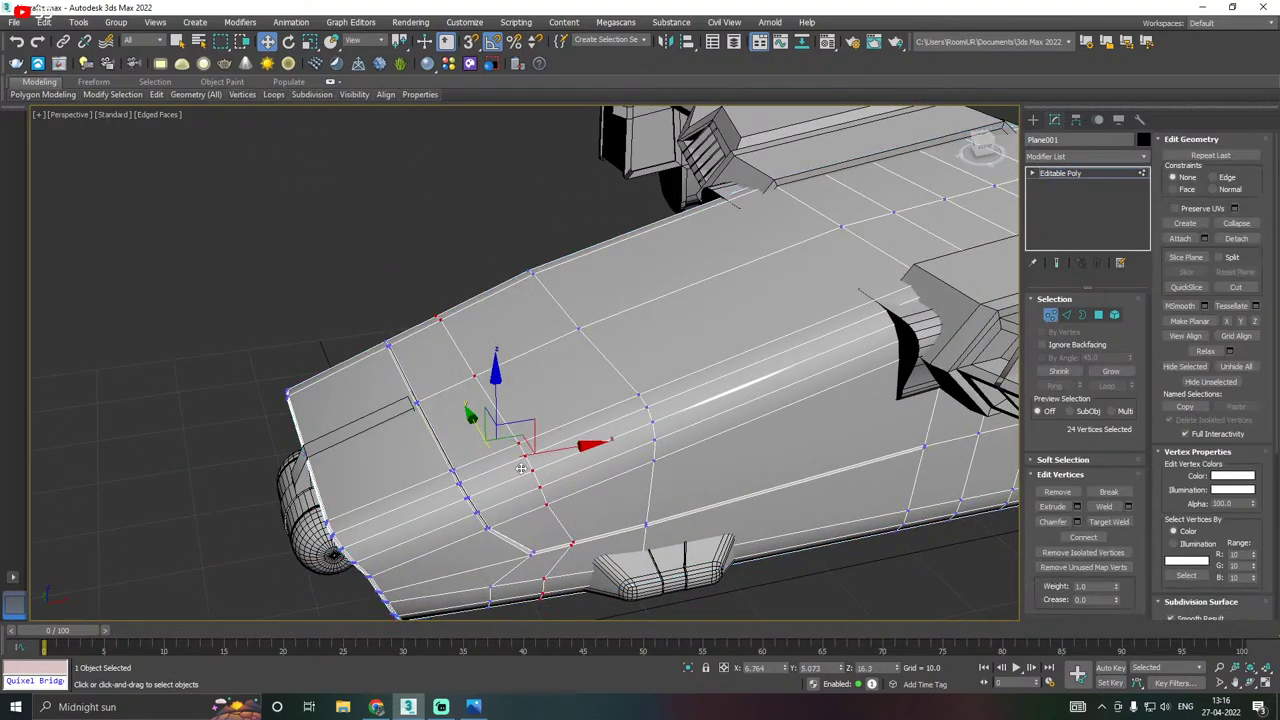
mouse_move(156, 94)
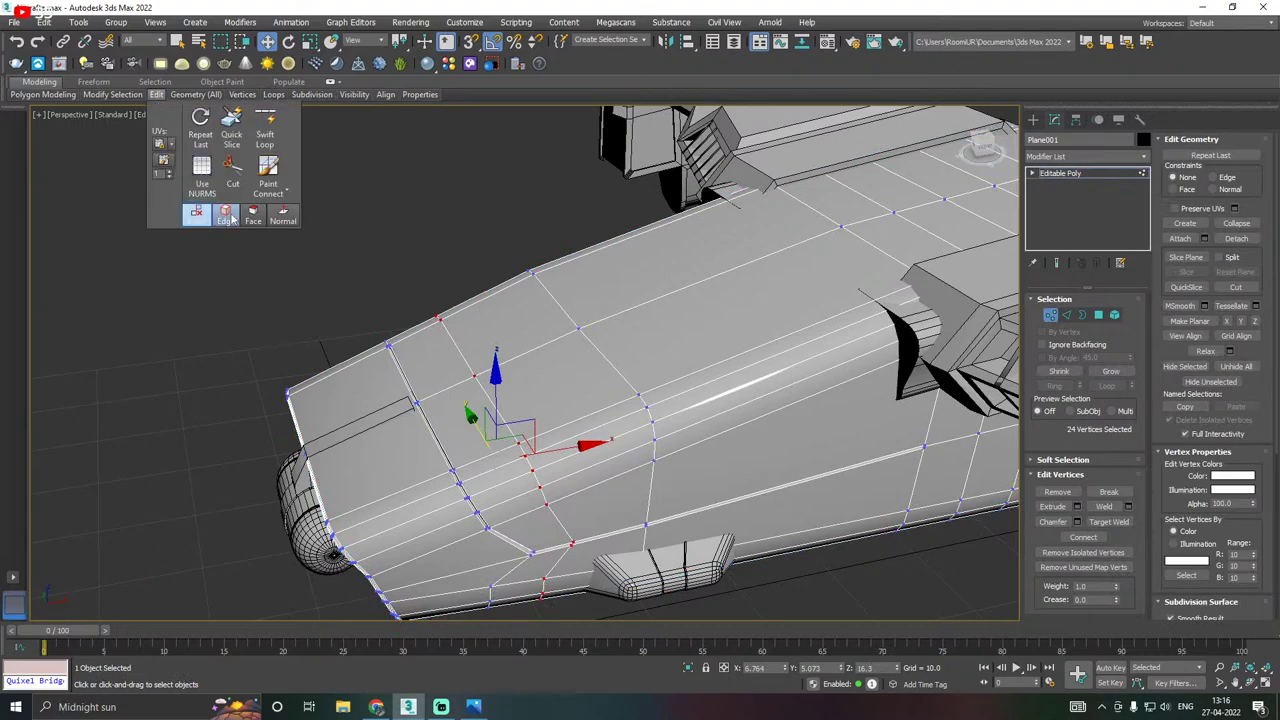
left_click(225, 214)
middle_click_drag(580, 427, 591, 392)
left_click(581, 427)
scroll(527, 413, "up", 3)
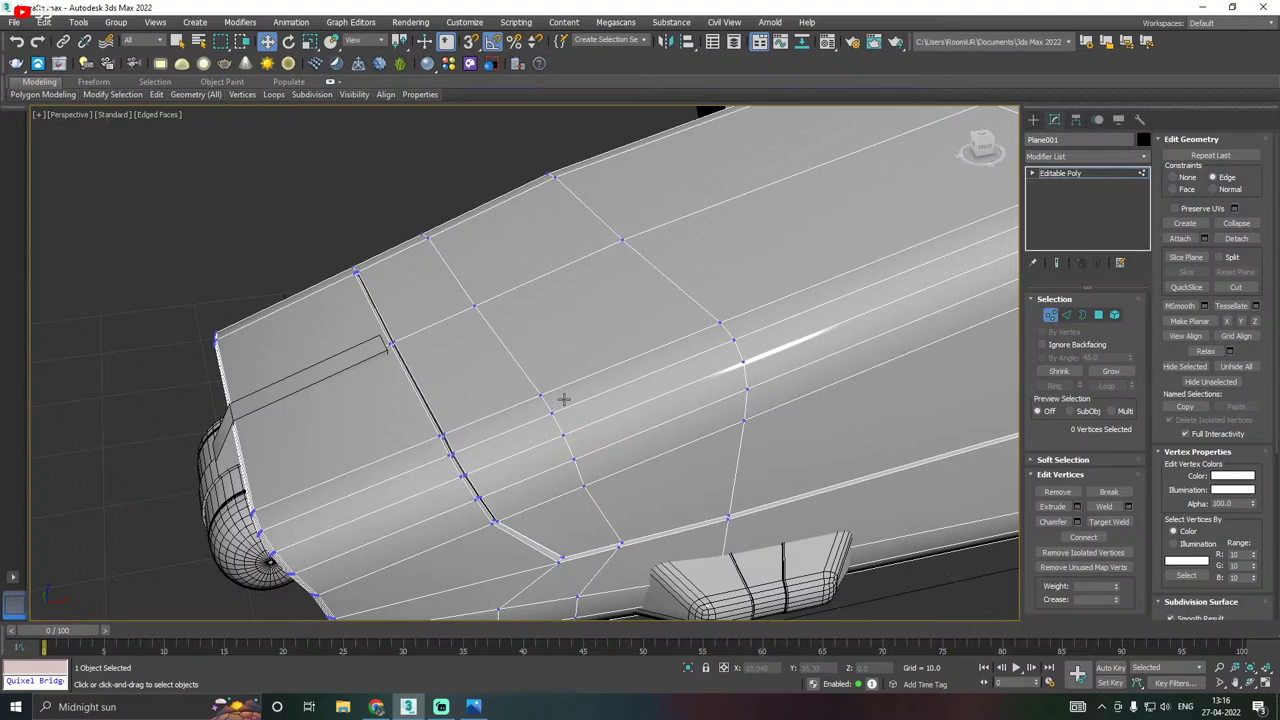
Try sliding the new loop's two upper bevel vertices and its top-deck vertex forward along their edges toward the nose seam.
left_click(541, 395)
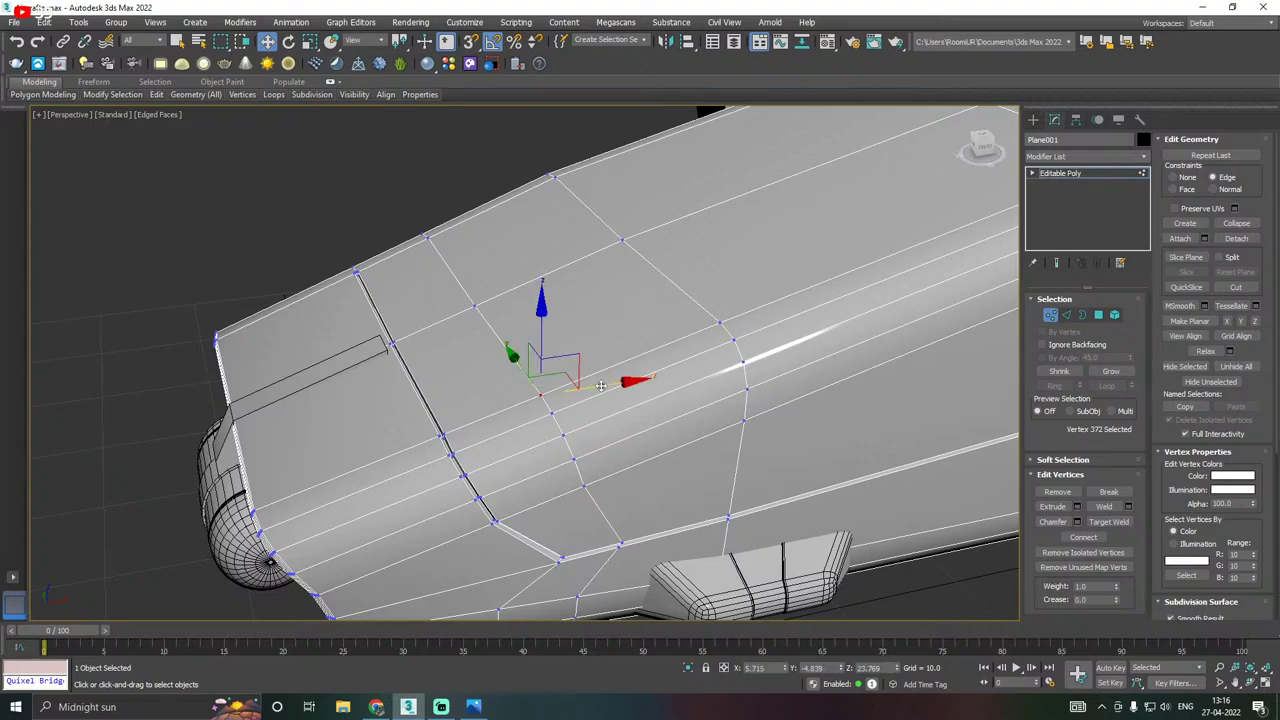
left_click_drag(600, 385, 556, 404)
left_click(577, 411)
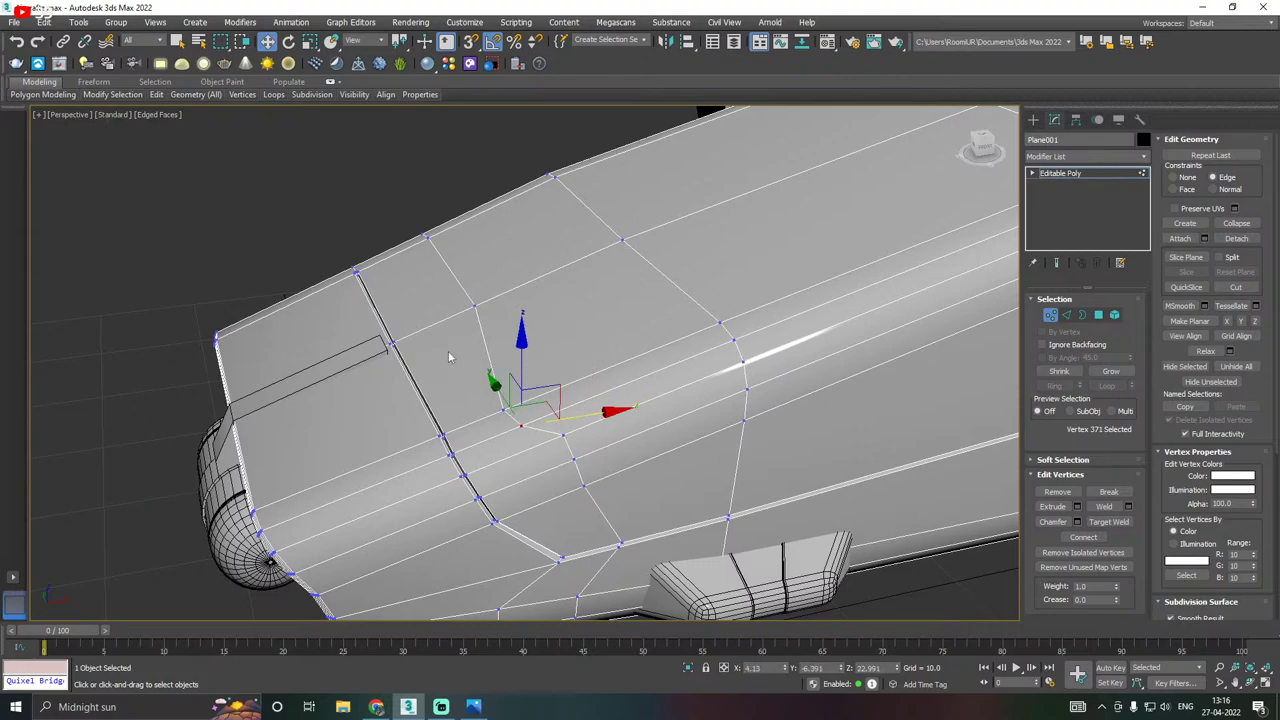
left_click(474, 307)
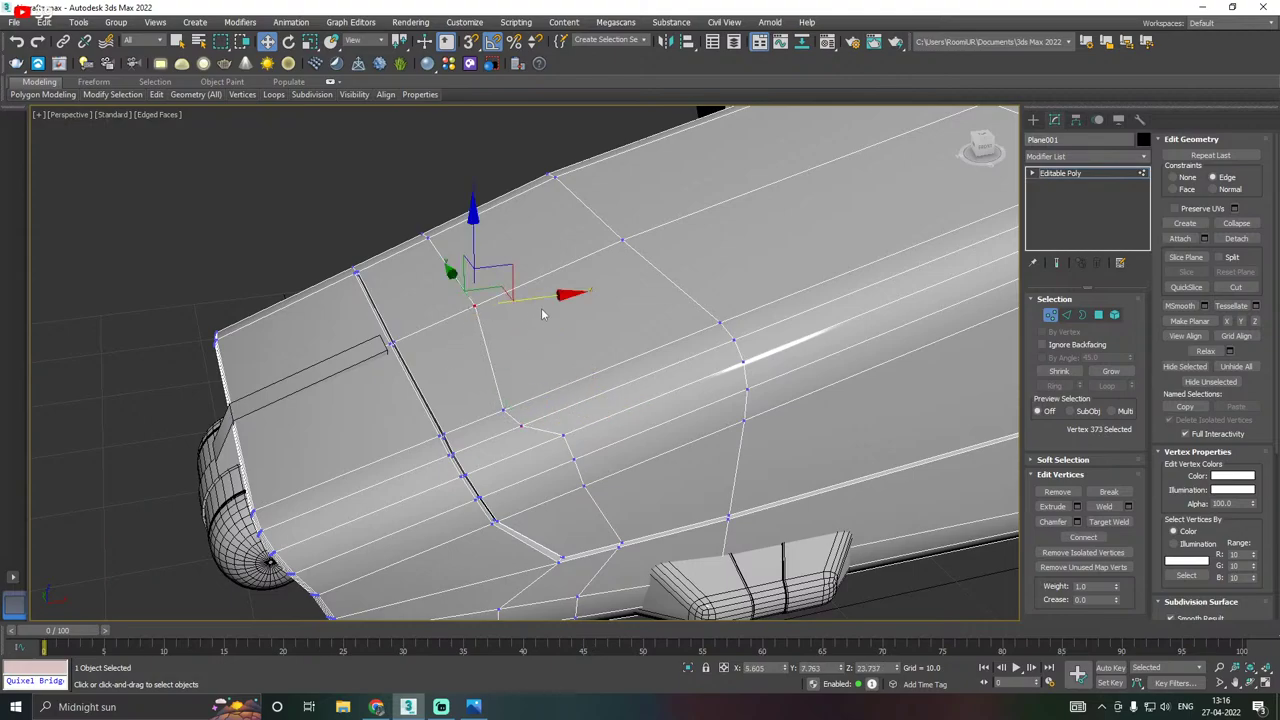
left_click_drag(541, 301, 522, 300)
left_click_drag(505, 301, 505, 302)
Slide the loop's three upper bevel vertices back along their edges, the middle one to about X 8.38, and the top-deck vertex to about X 5.05.
left_click(566, 435)
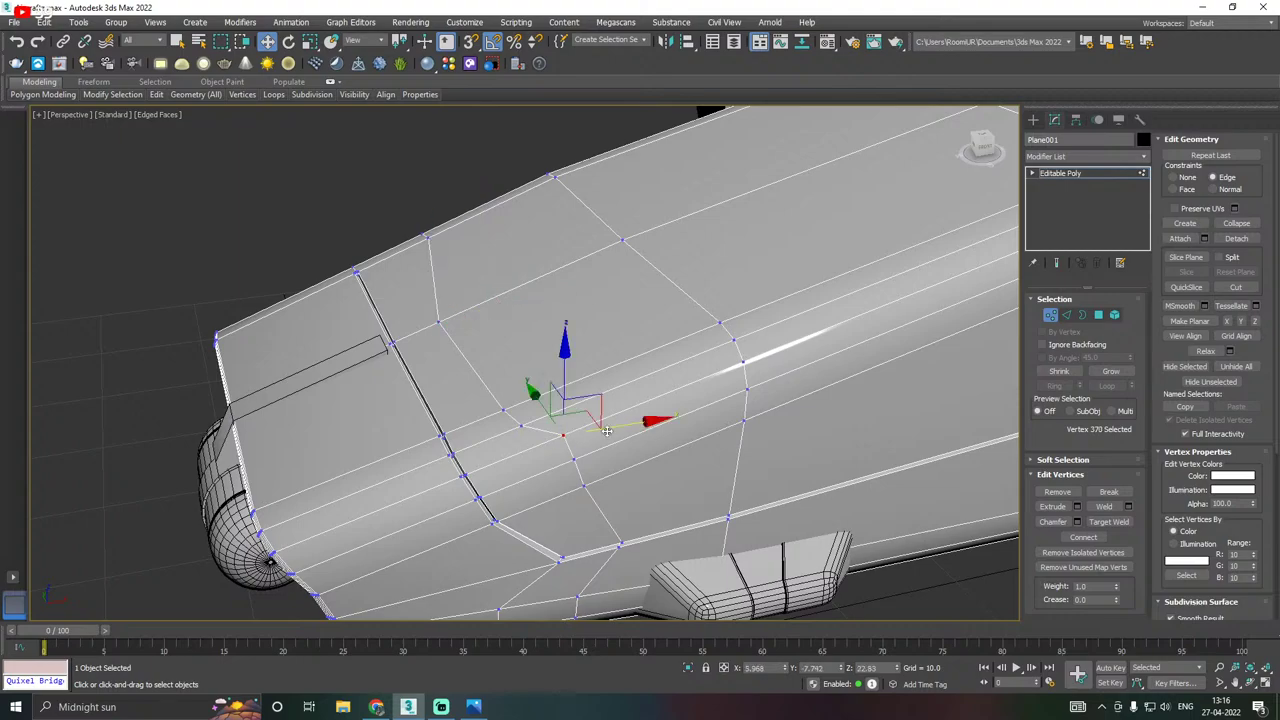
left_click_drag(632, 426, 691, 398)
left_click(520, 427)
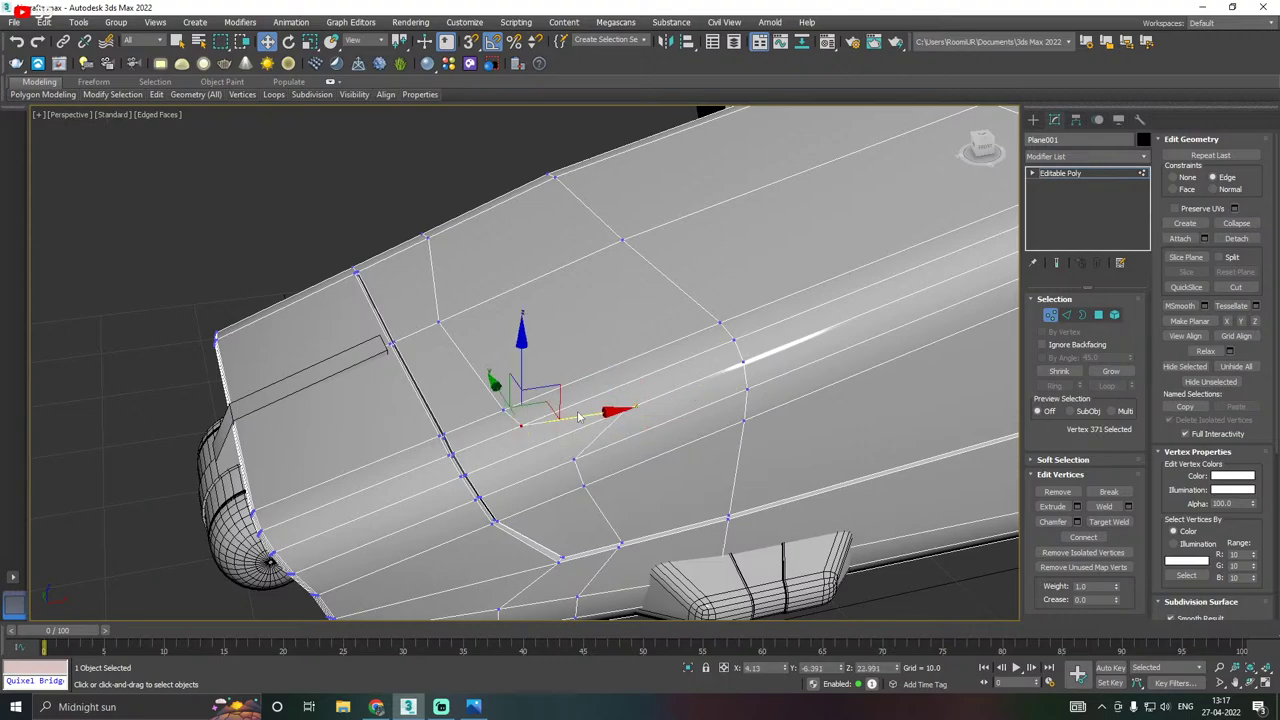
left_click_drag(580, 417, 652, 388)
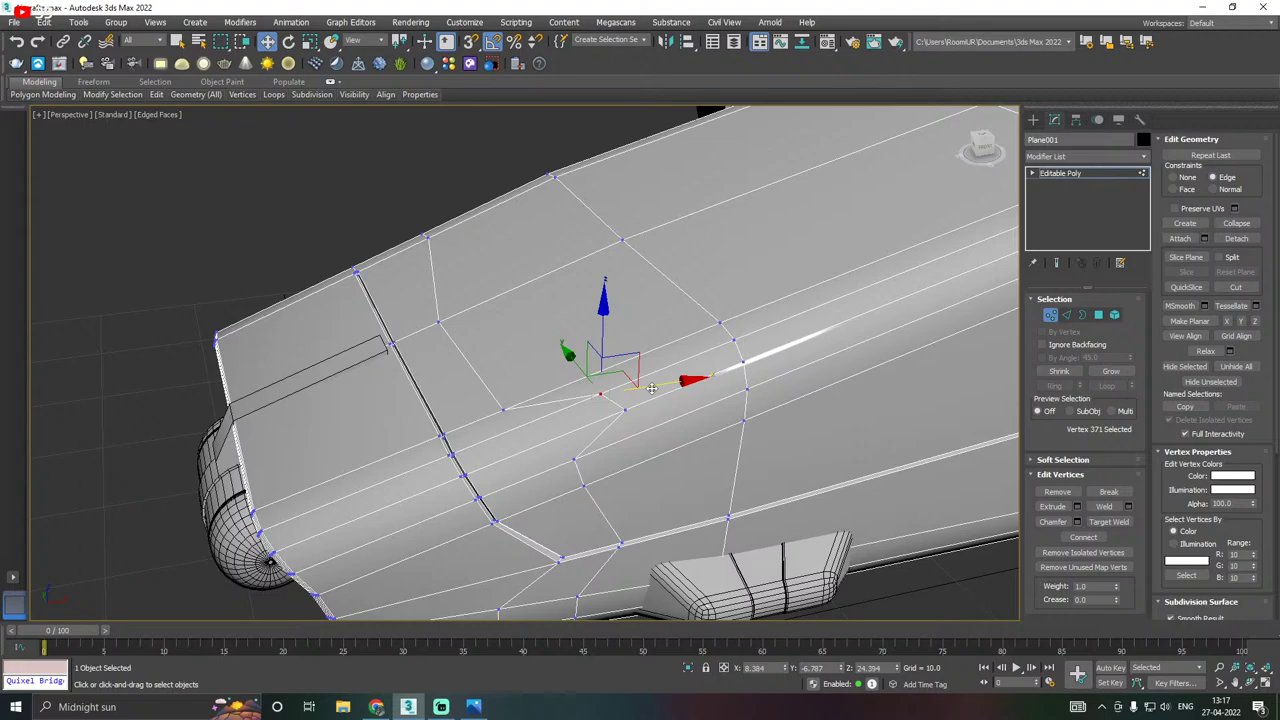
left_click(505, 409)
left_click_drag(569, 401, 641, 376)
left_click(443, 319)
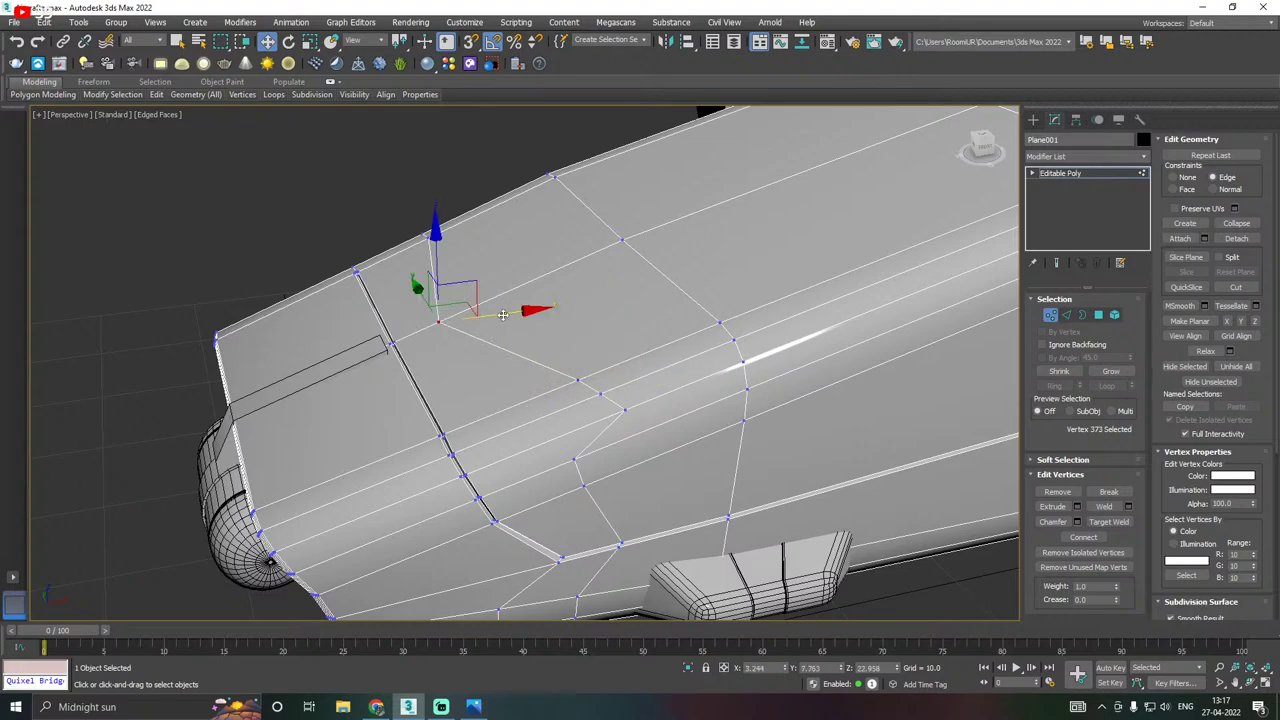
left_click_drag(503, 315, 530, 306)
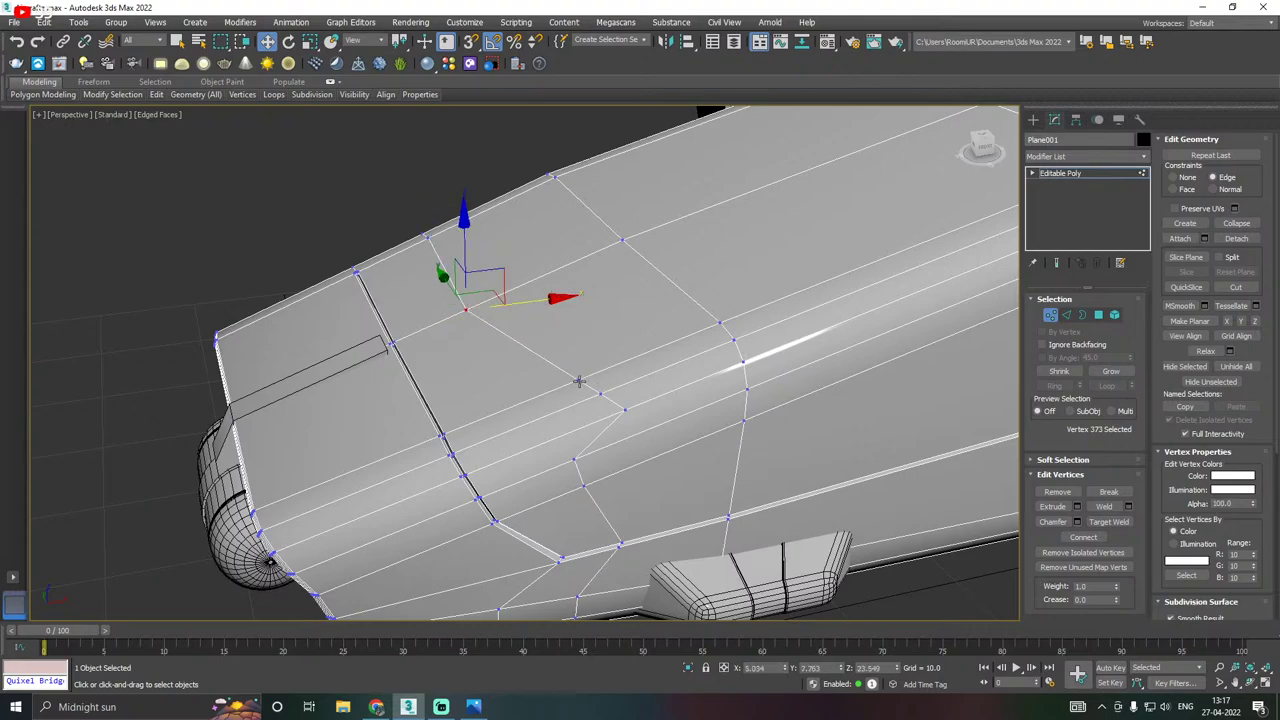
Slide the three upper vertices at the hull's rounded bend along their edges toward the nose.
left_click(600, 392)
mouse_move(648, 382)
left_mouse_down()
mouse_move(612, 390)
mouse_move(670, 401)
mouse_move(649, 401)
left_mouse_up()
left_click(602, 395)
left_click(626, 409)
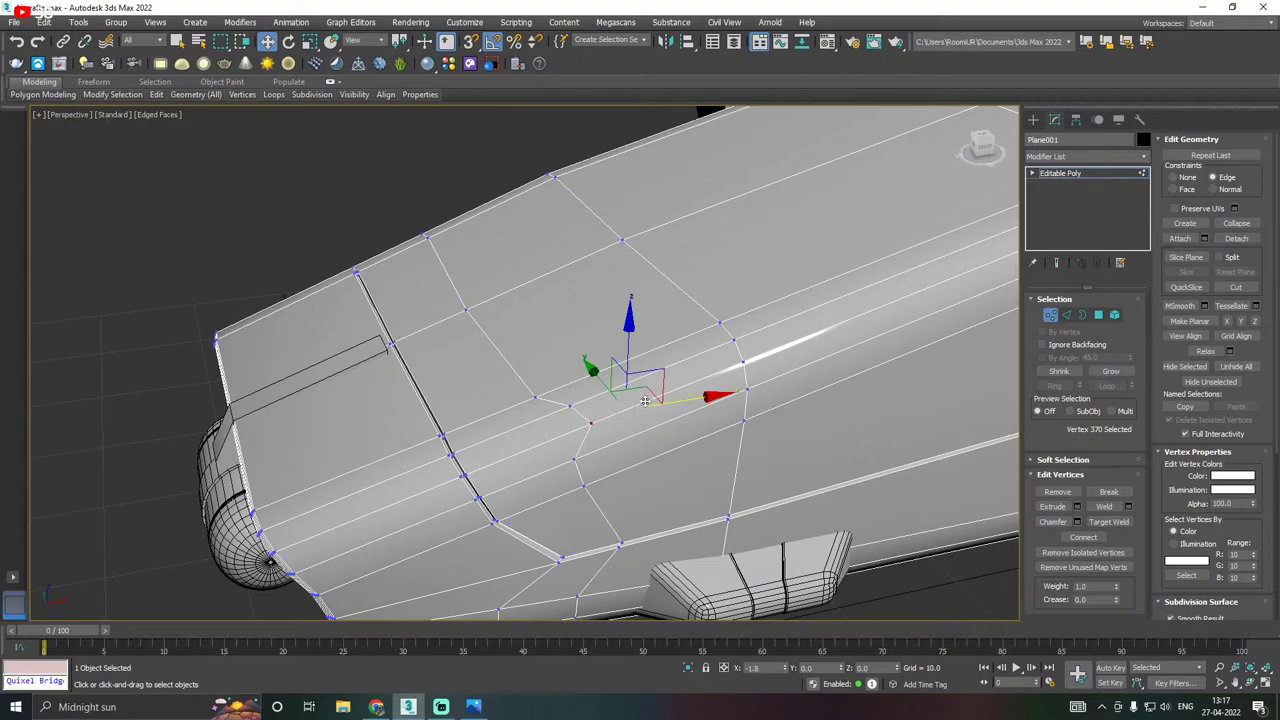
mouse_move(645, 401)
left_mouse_down()
mouse_move(660, 394)
mouse_move(653, 406)
left_mouse_up()
Slide the two lower vertices of the same bend along their edges away from the nose, ending beside the next cross loop.
left_click(576, 461)
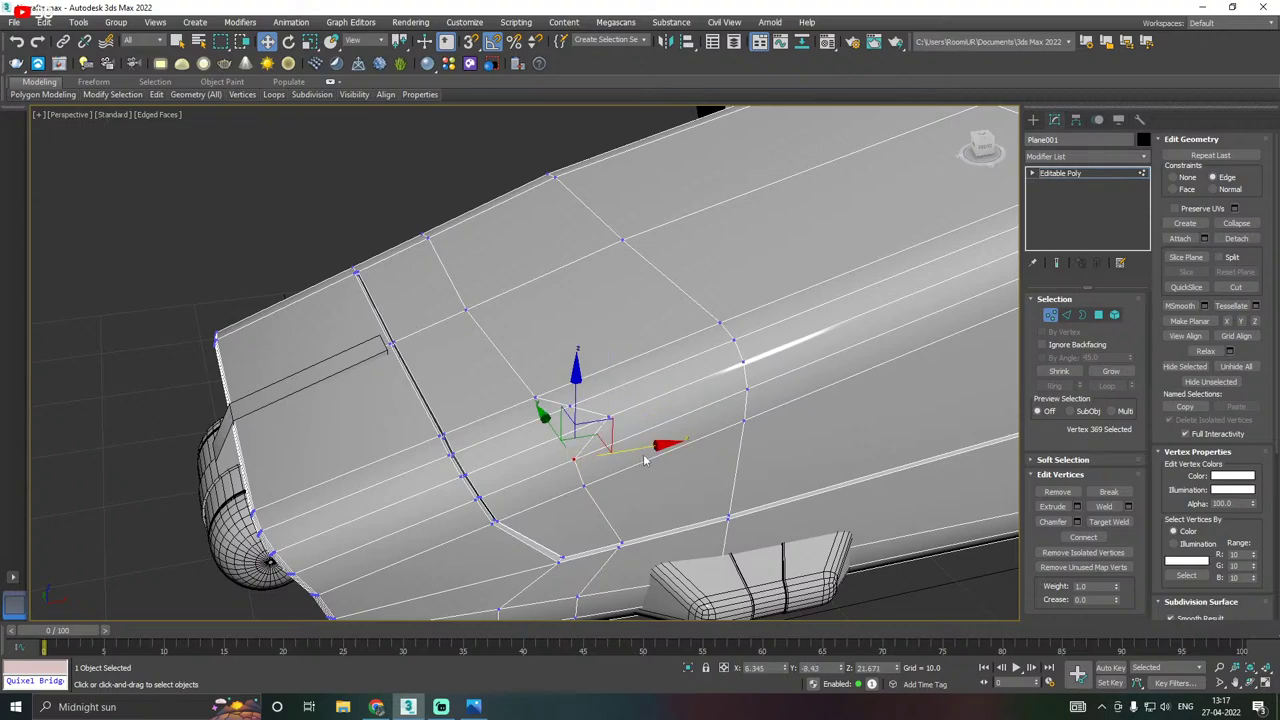
left_click_drag(648, 450, 742, 391)
left_click(583, 488)
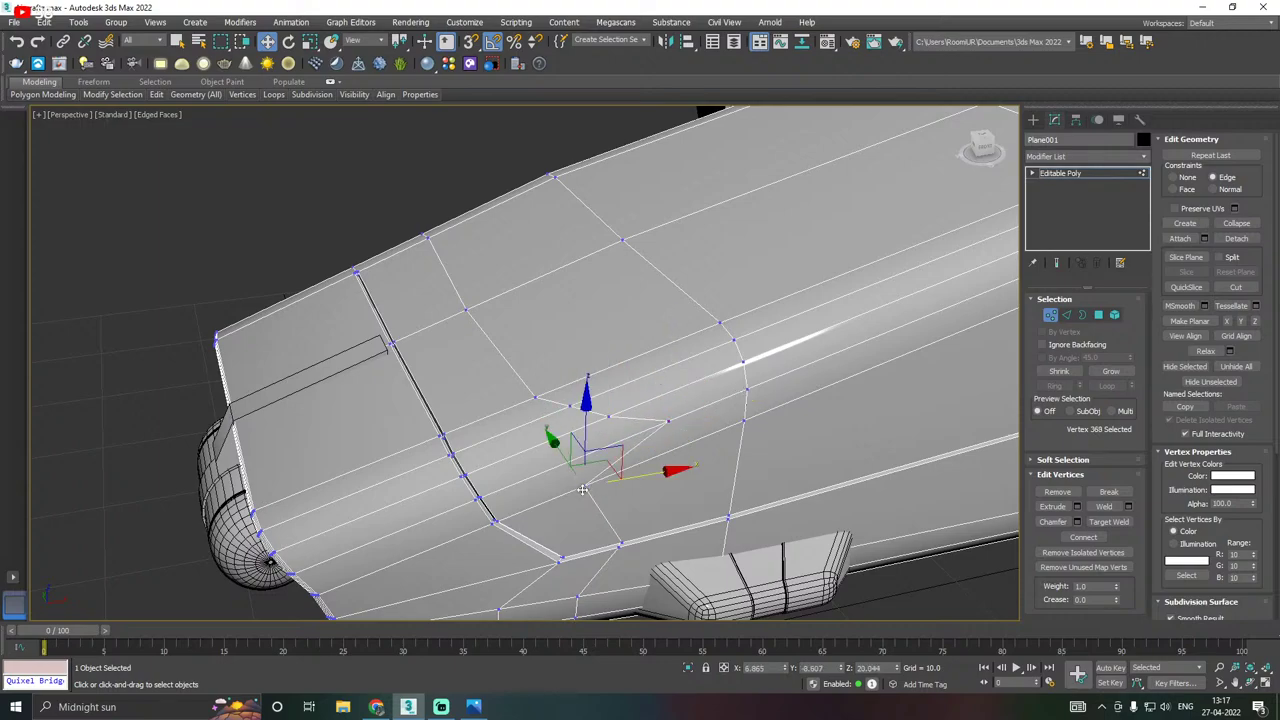
left_click_drag(650, 474, 784, 411)
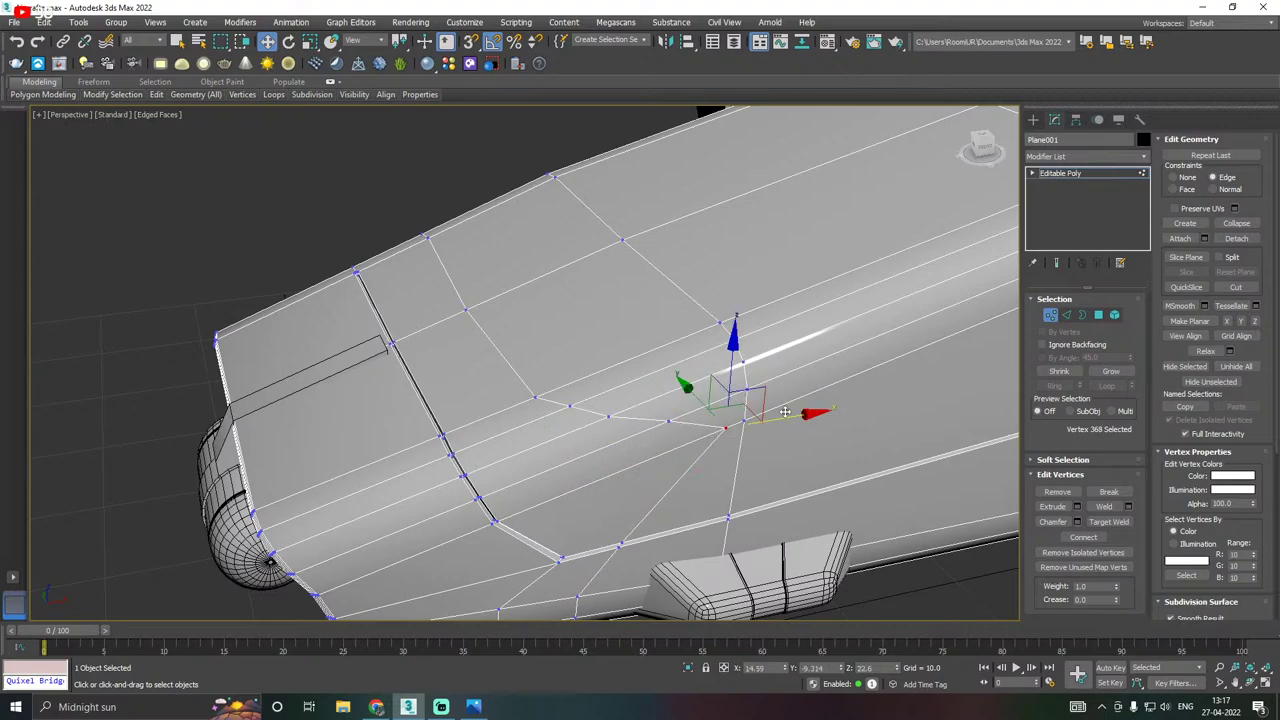
middle_click_drag(633, 443, 641, 449)
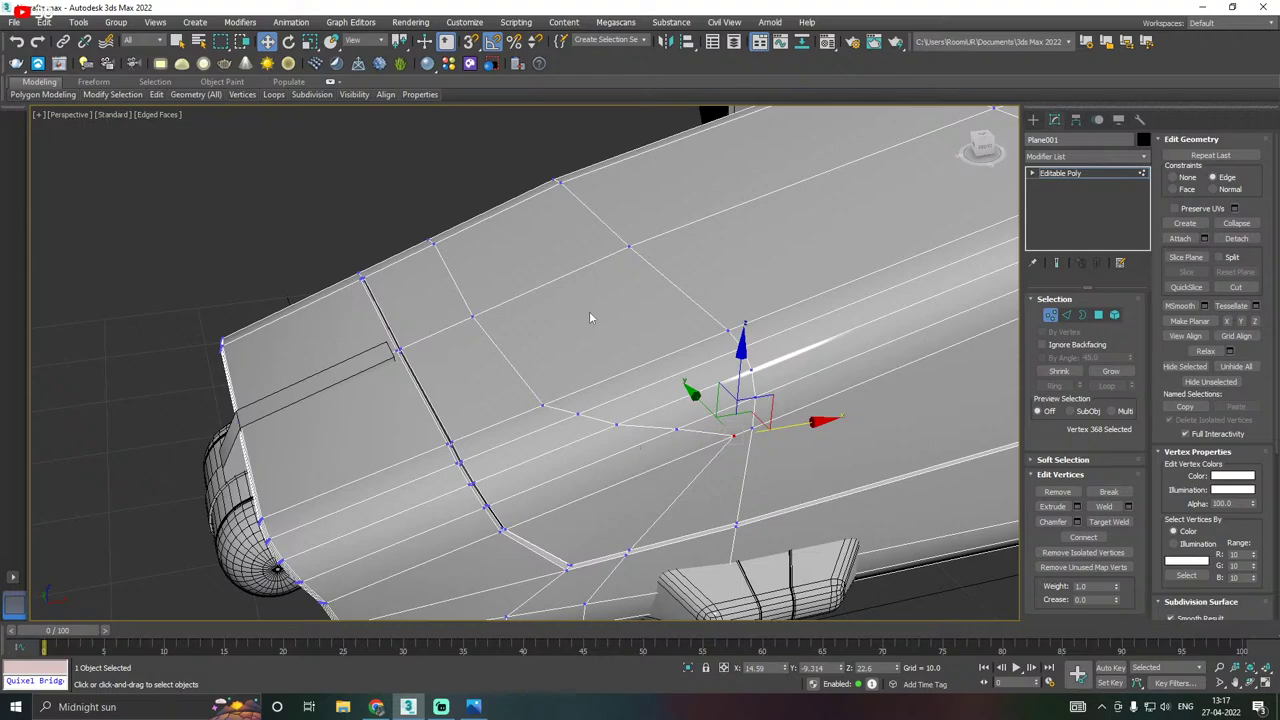
Select the six hull polygons between the dark seam and the reshaped vertex line, from the pointed side face to the roof.
left_click(1099, 316)
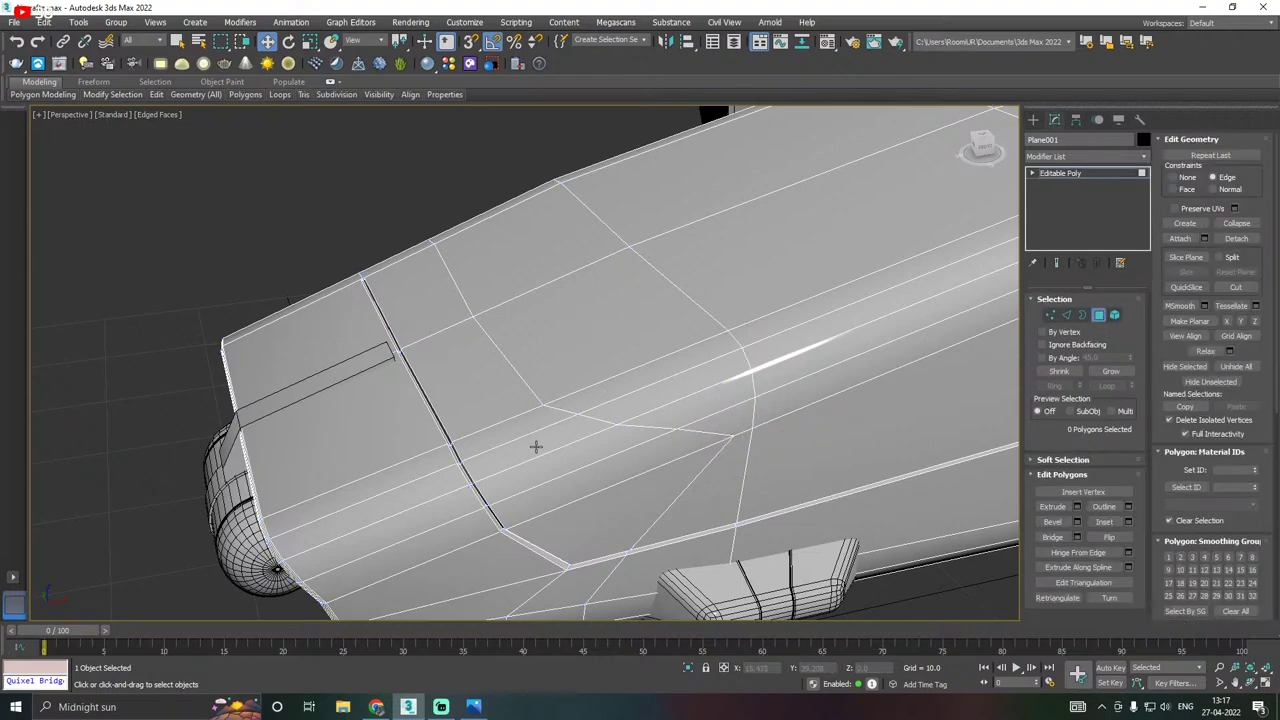
left_click(570, 475)
left_click(551, 468, "ctrl")
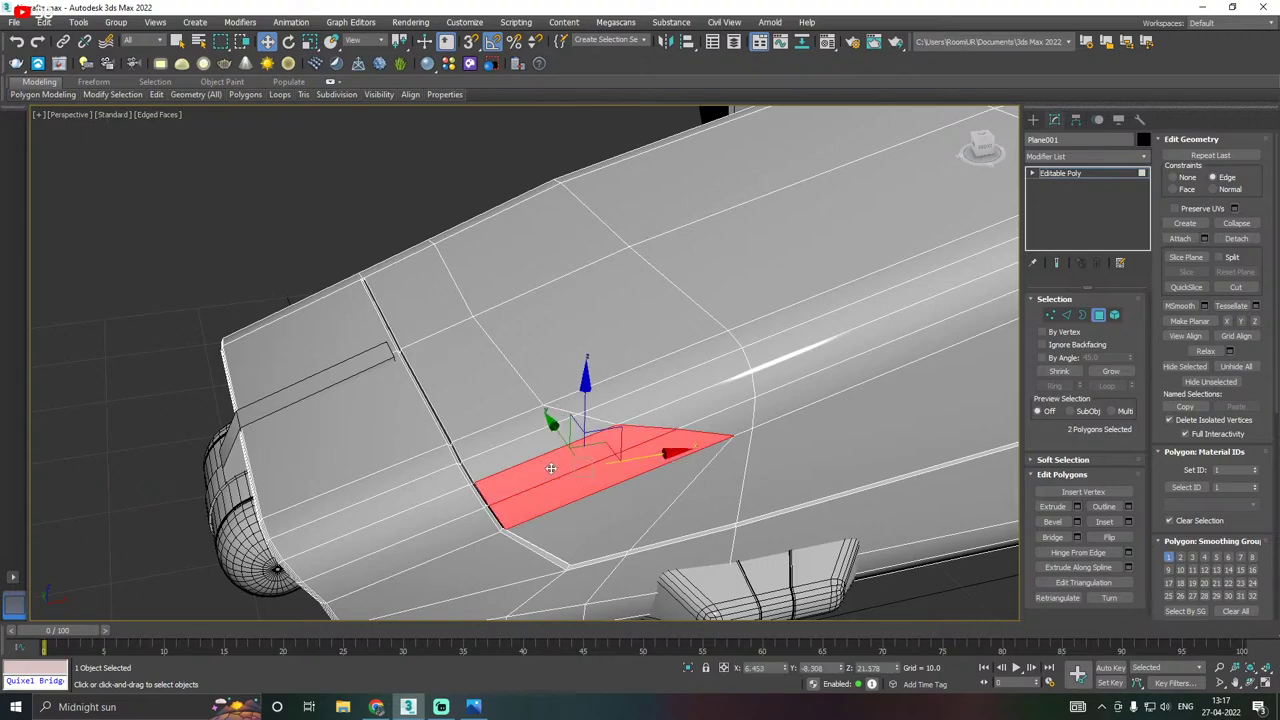
left_click(531, 446, "ctrl")
left_click(519, 429, "ctrl")
left_click(500, 409, "ctrl")
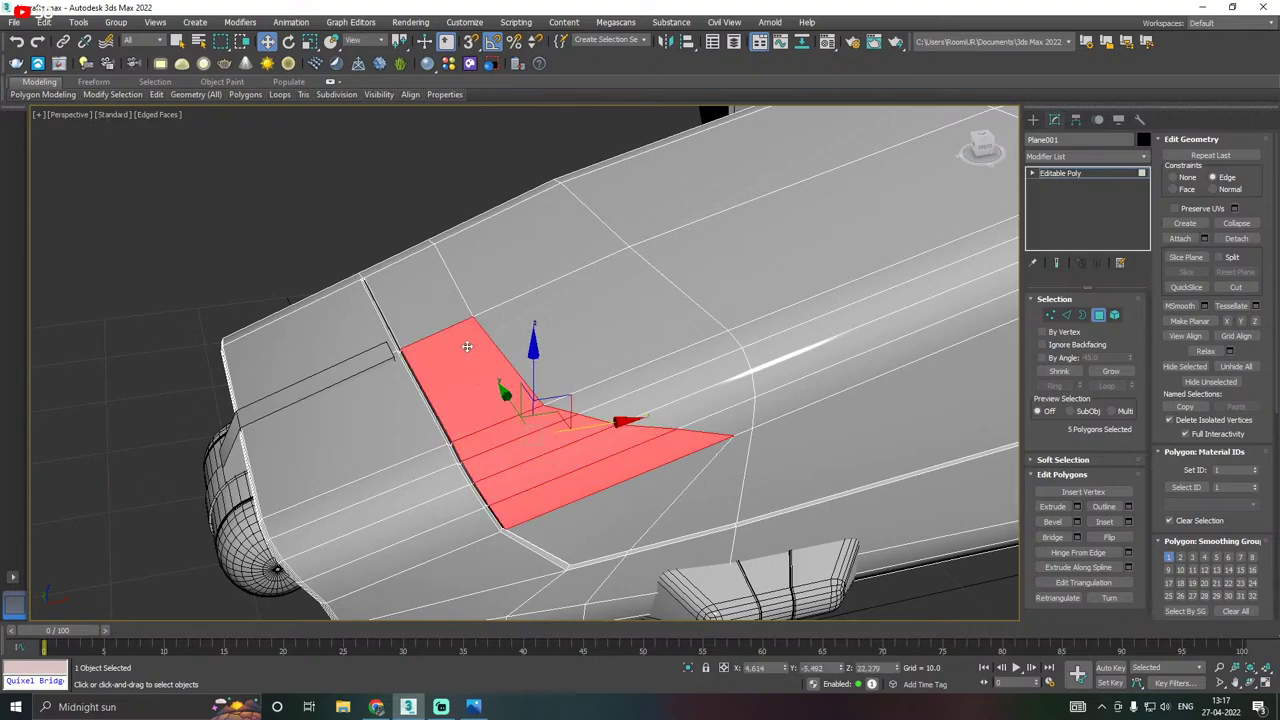
left_click(434, 315, "ctrl")
middle_click_drag(785, 453, 752, 436, "alt")
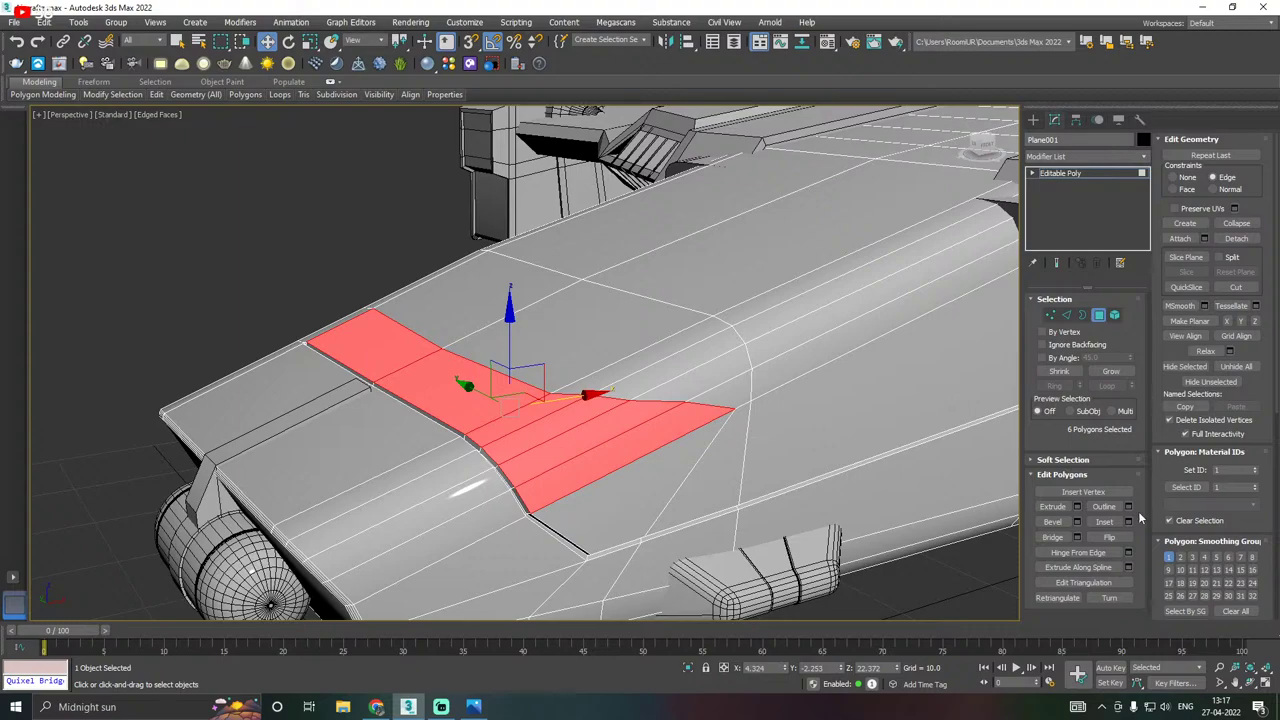
left_click(1078, 508)
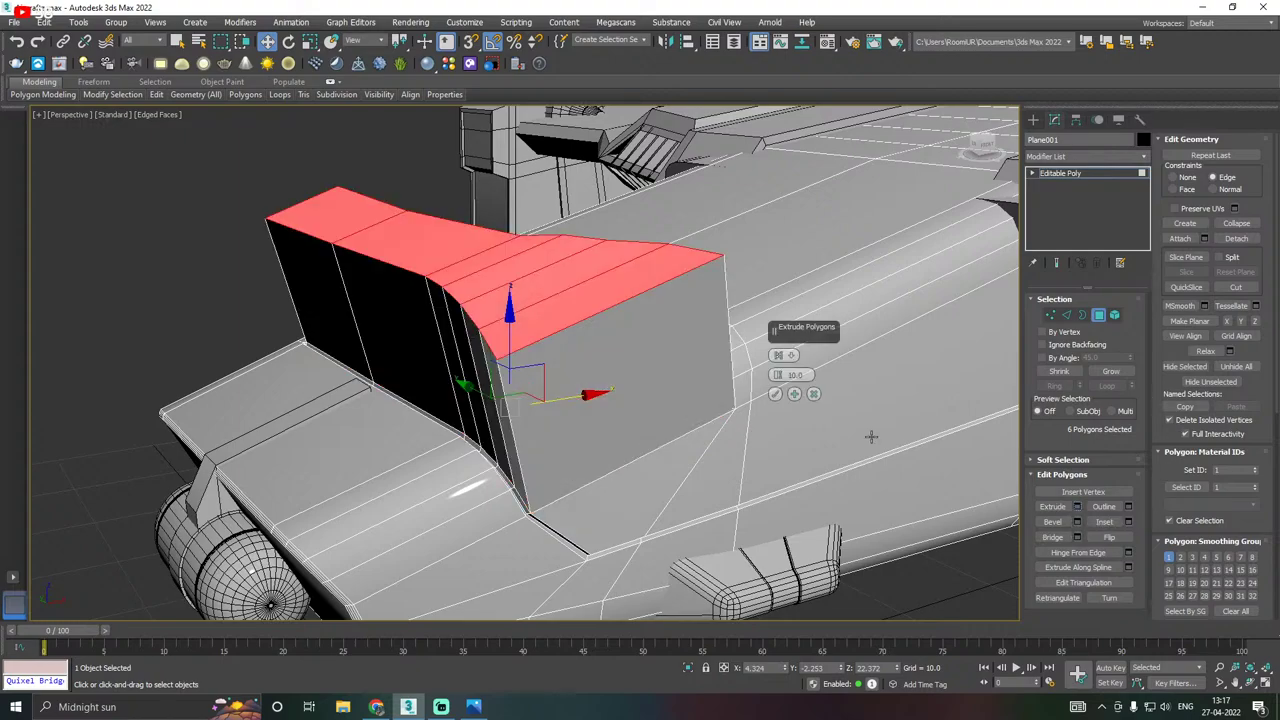
left_click_drag(779, 377, 796, 427)
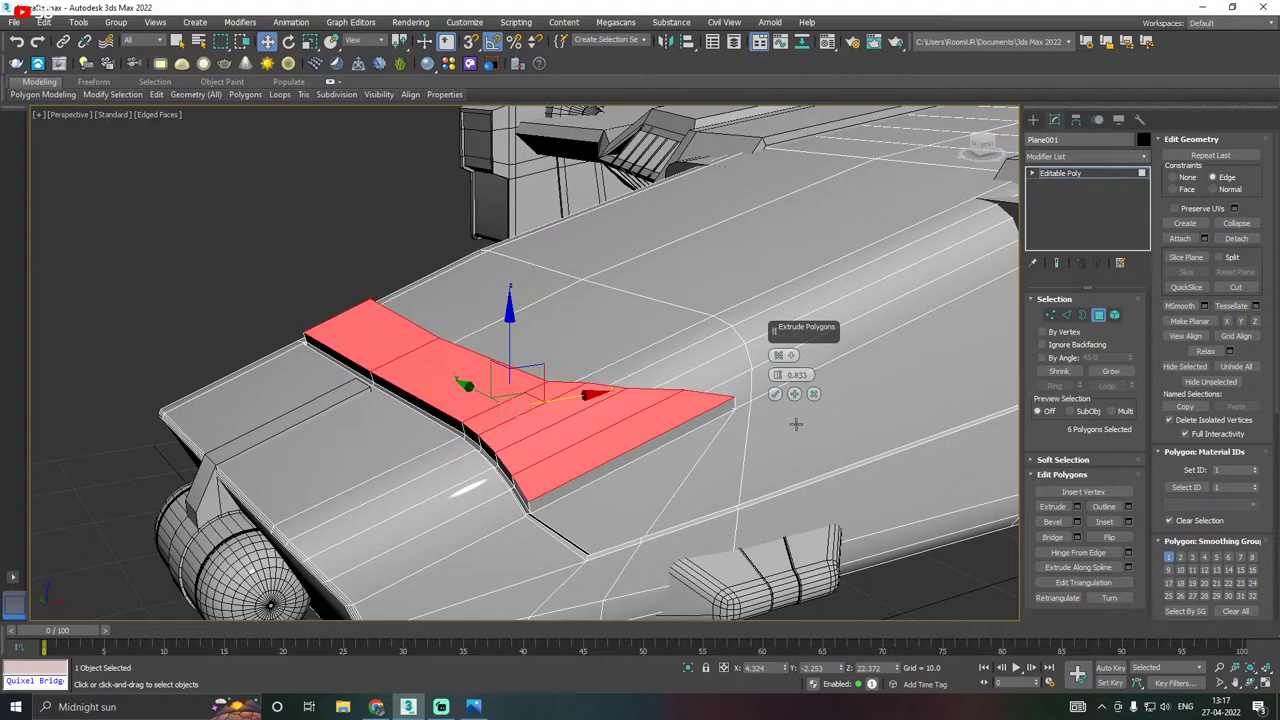
left_click(813, 394)
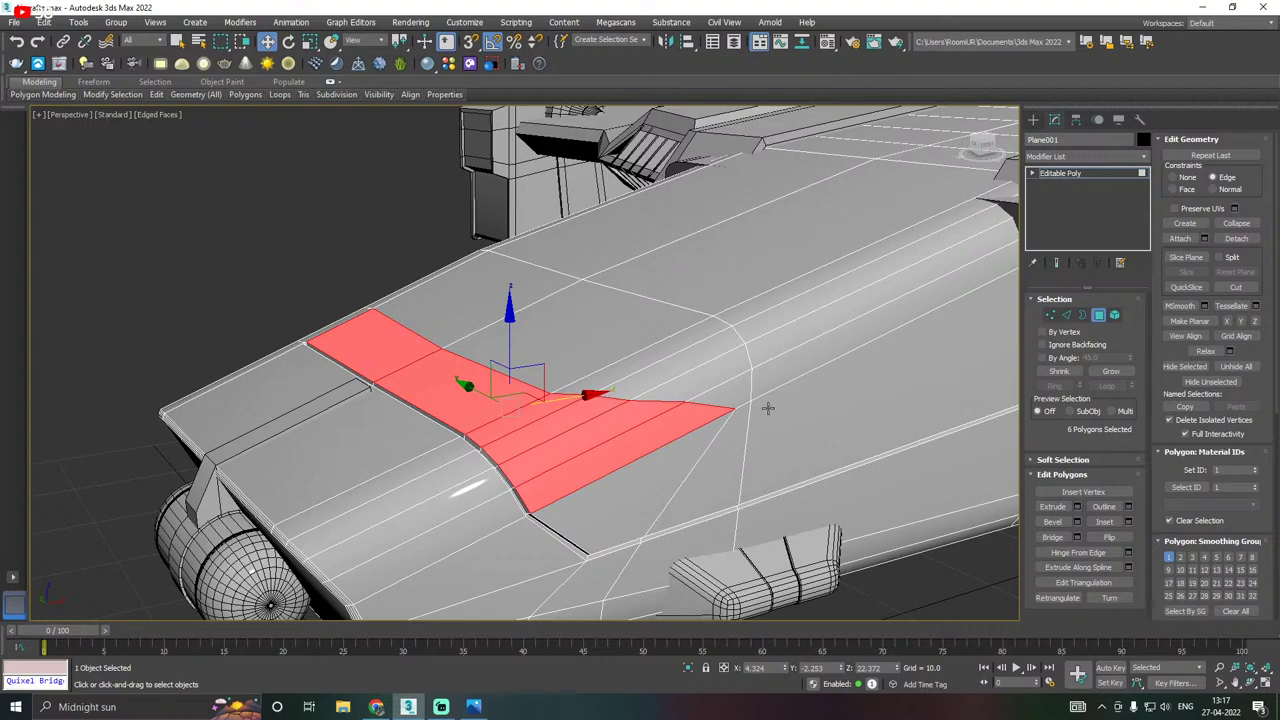
Target-weld the tip vertex of the pointed face onto the neighbouring vertex of the next cross loop.
scroll(768, 407, "up", 3)
key("1")
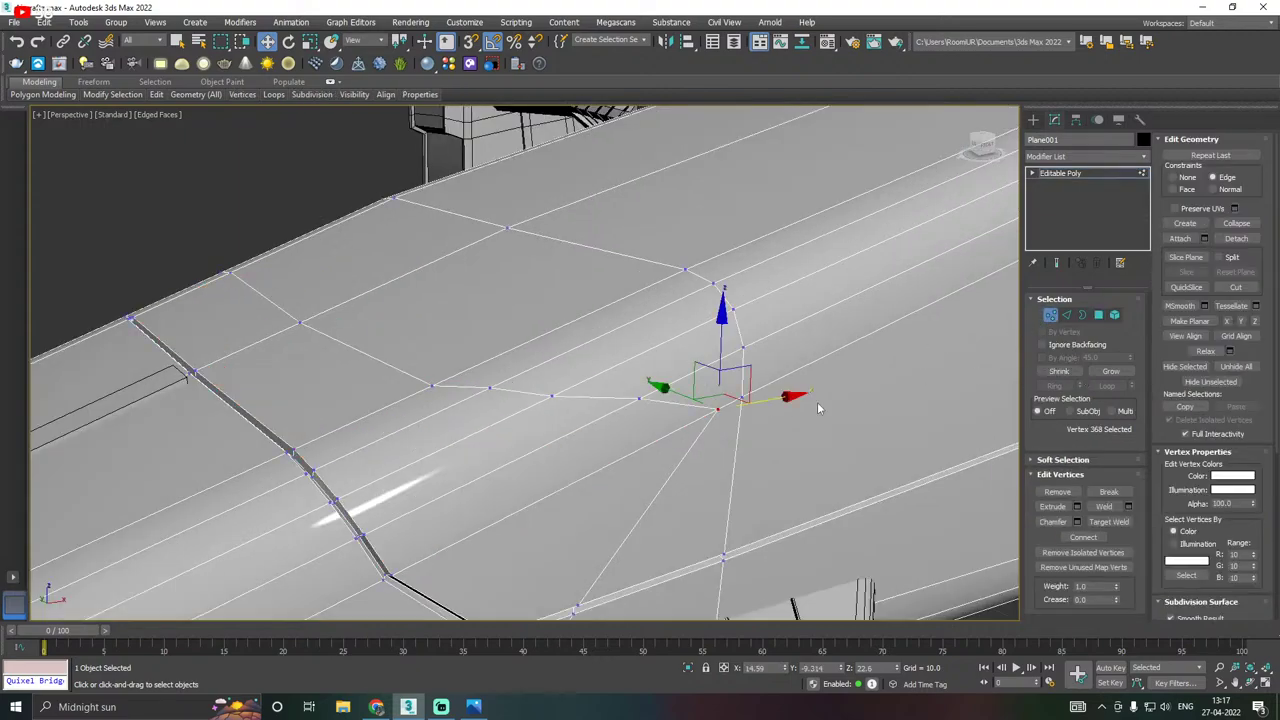
right_click(724, 416)
left_click(690, 507)
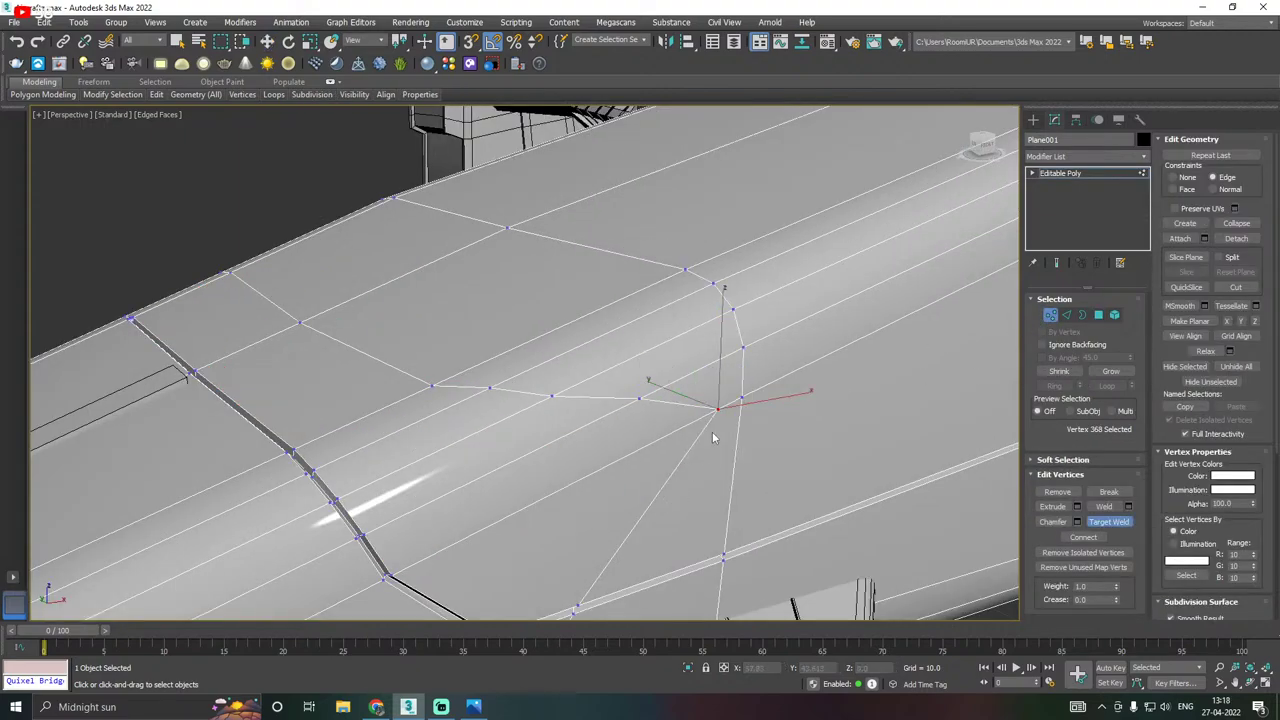
left_click(736, 399)
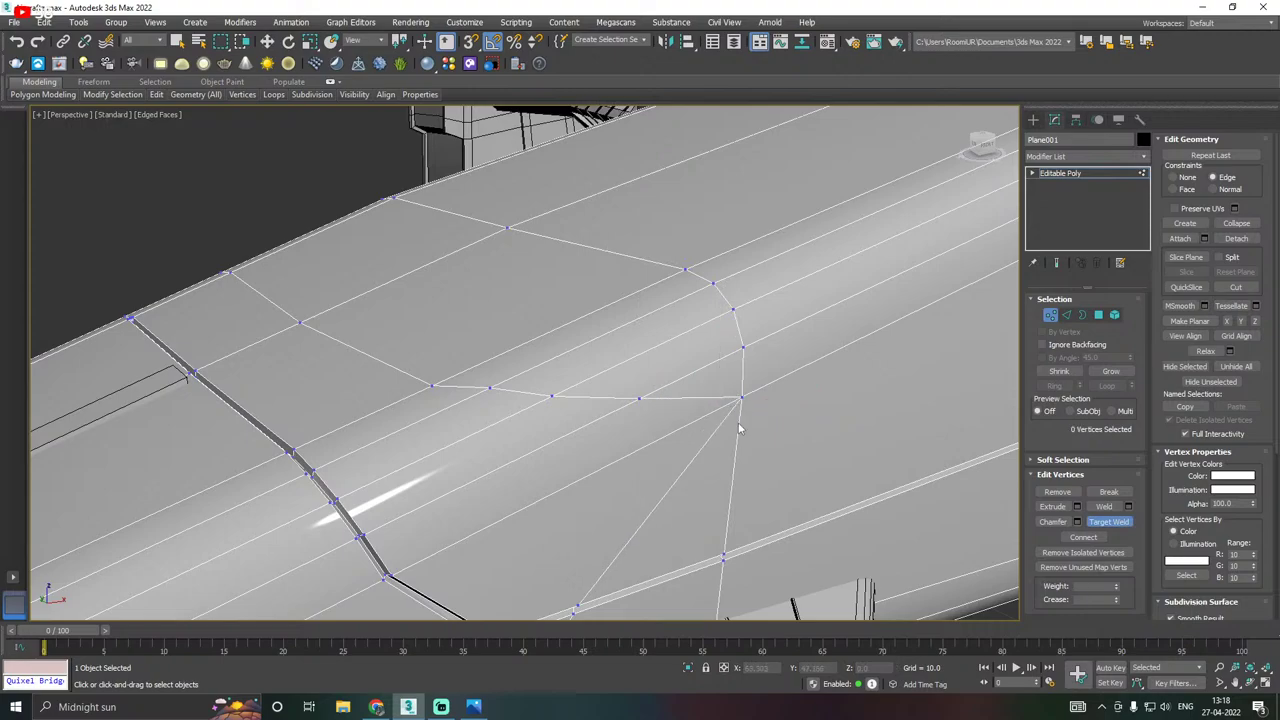
key("w")
Extrude the six selected hull polygons by 0.619, using the extrusion type with bias 1.0.
left_click(1098, 314)
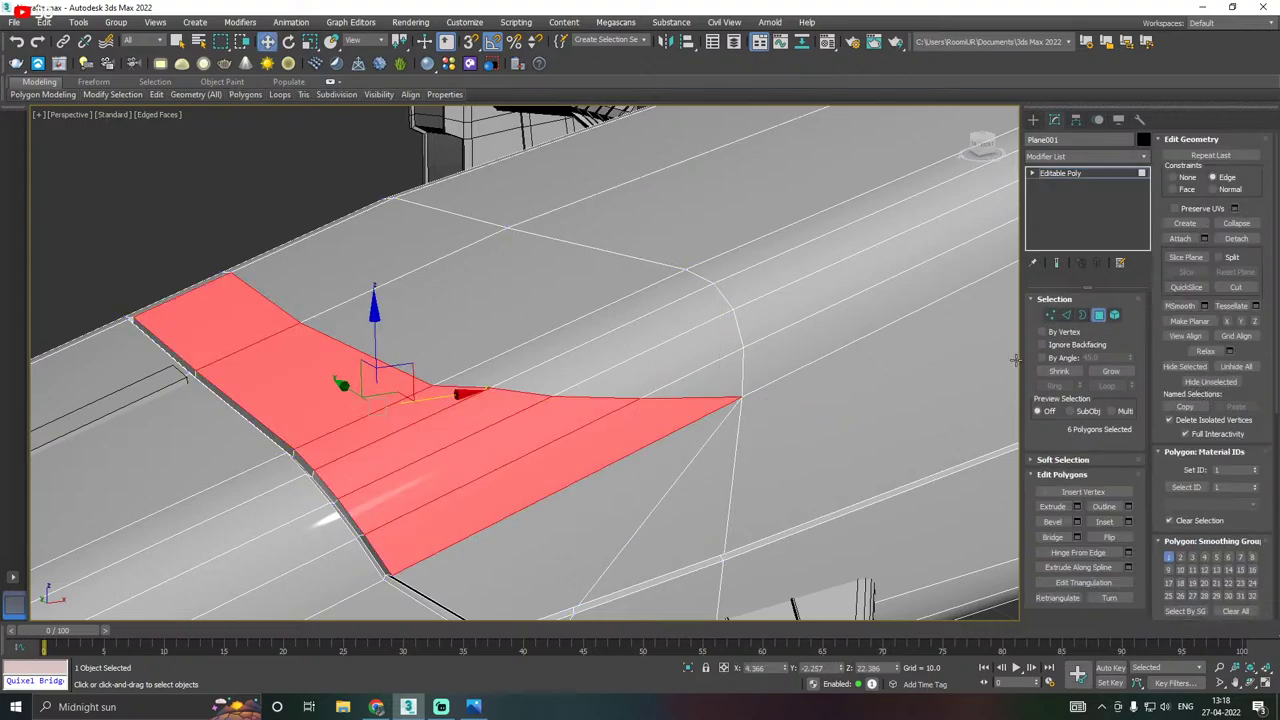
left_click(1077, 506)
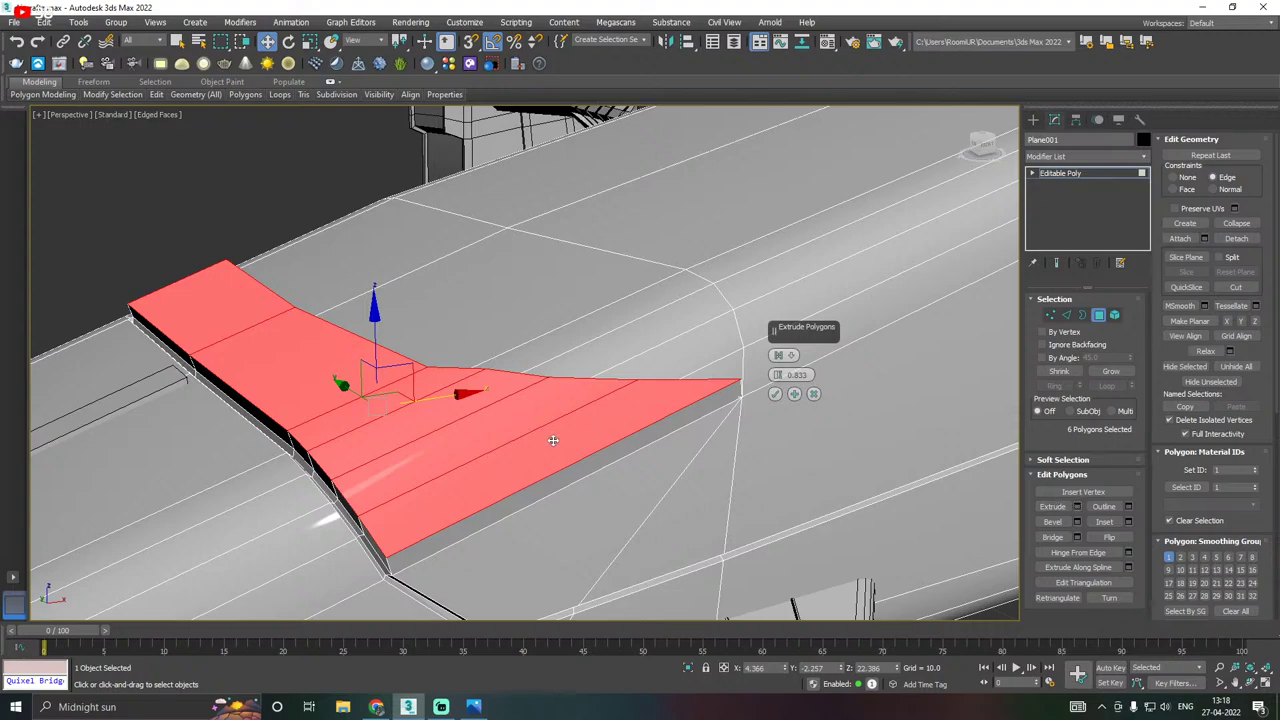
middle_click_drag(541, 434, 451, 443, "alt")
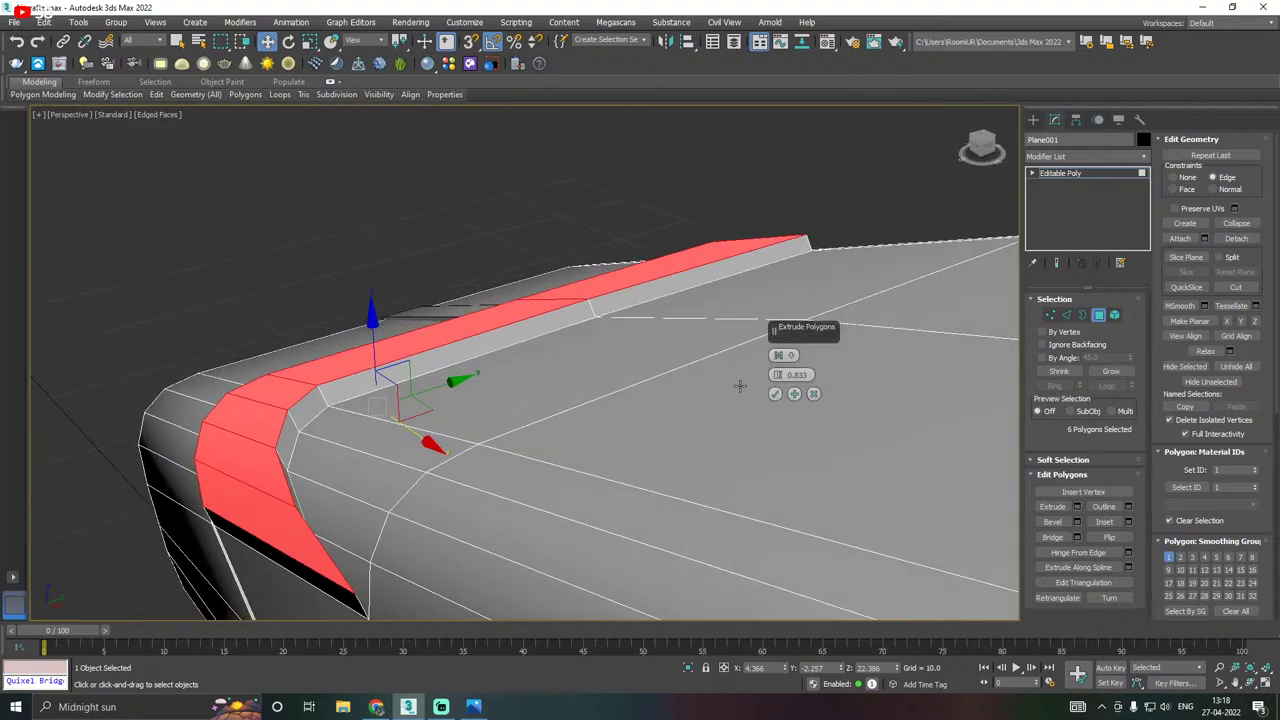
left_click(778, 358)
middle_click_drag(437, 325, 529, 338, "alt")
scroll(441, 345, "down", 2)
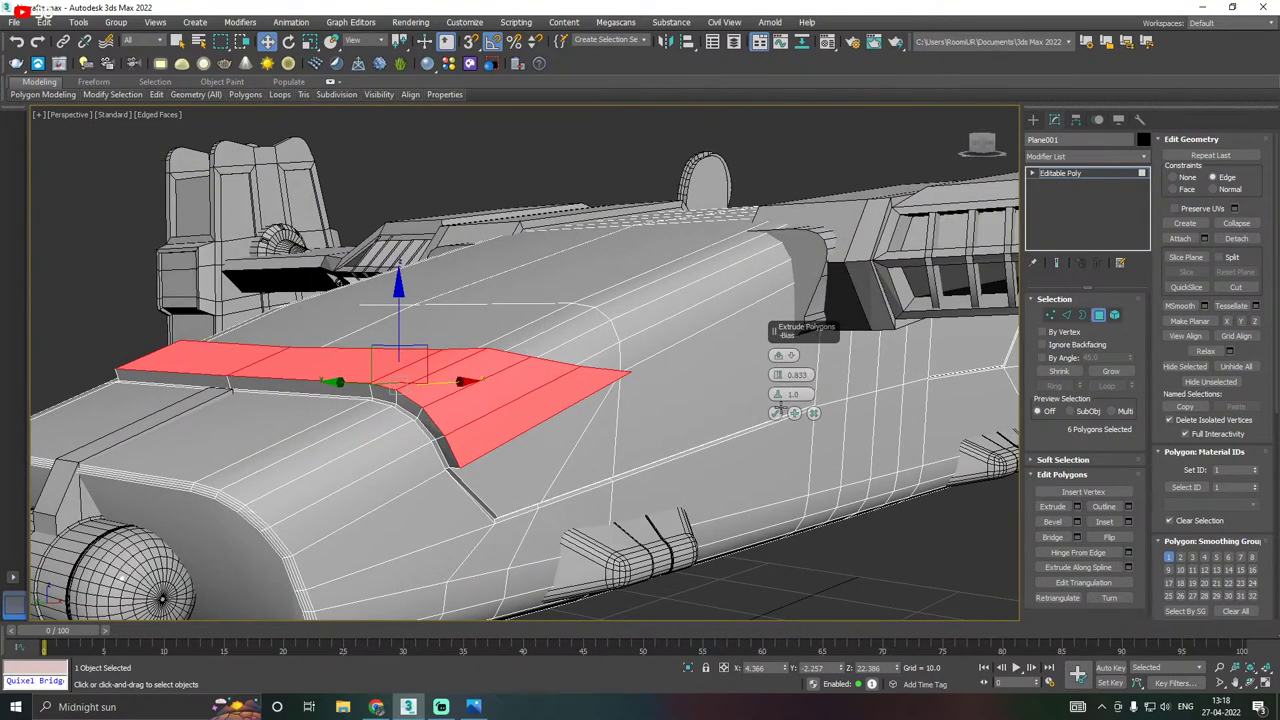
left_click_drag(783, 376, 784, 376)
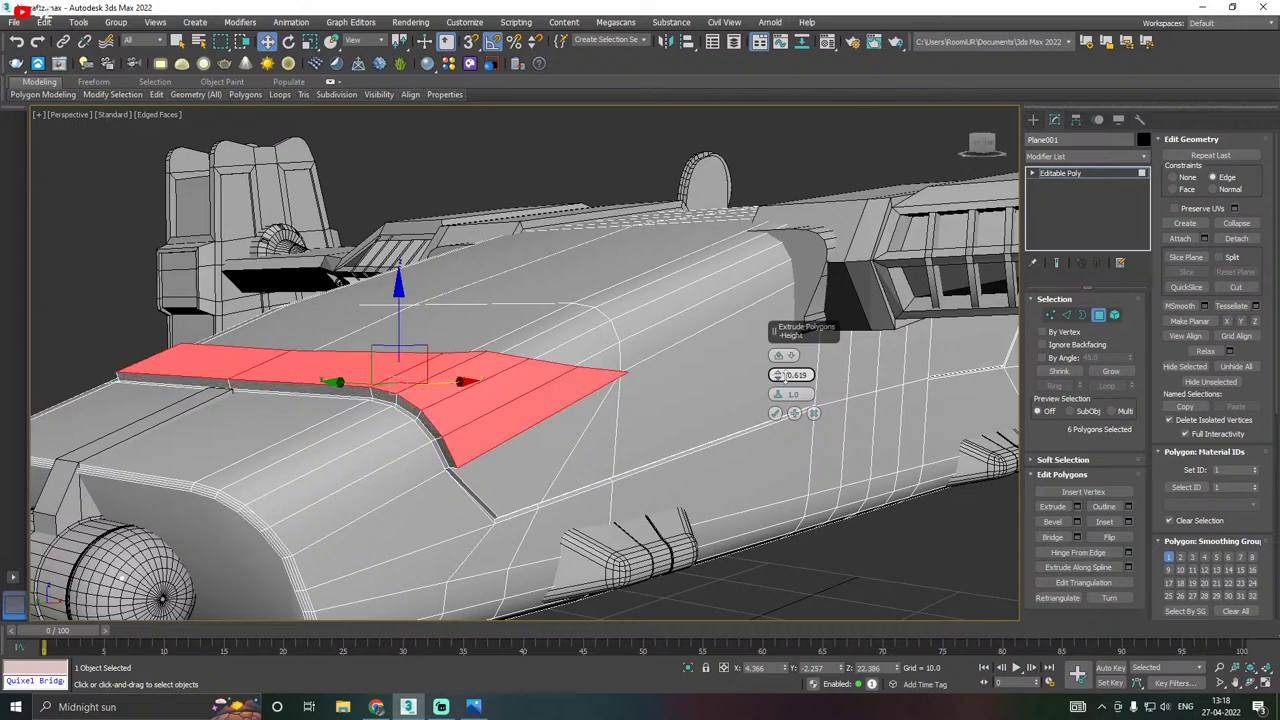
left_click(775, 414)
middle_click_drag(634, 409, 611, 400, "alt")
scroll(595, 401, "up", 2)
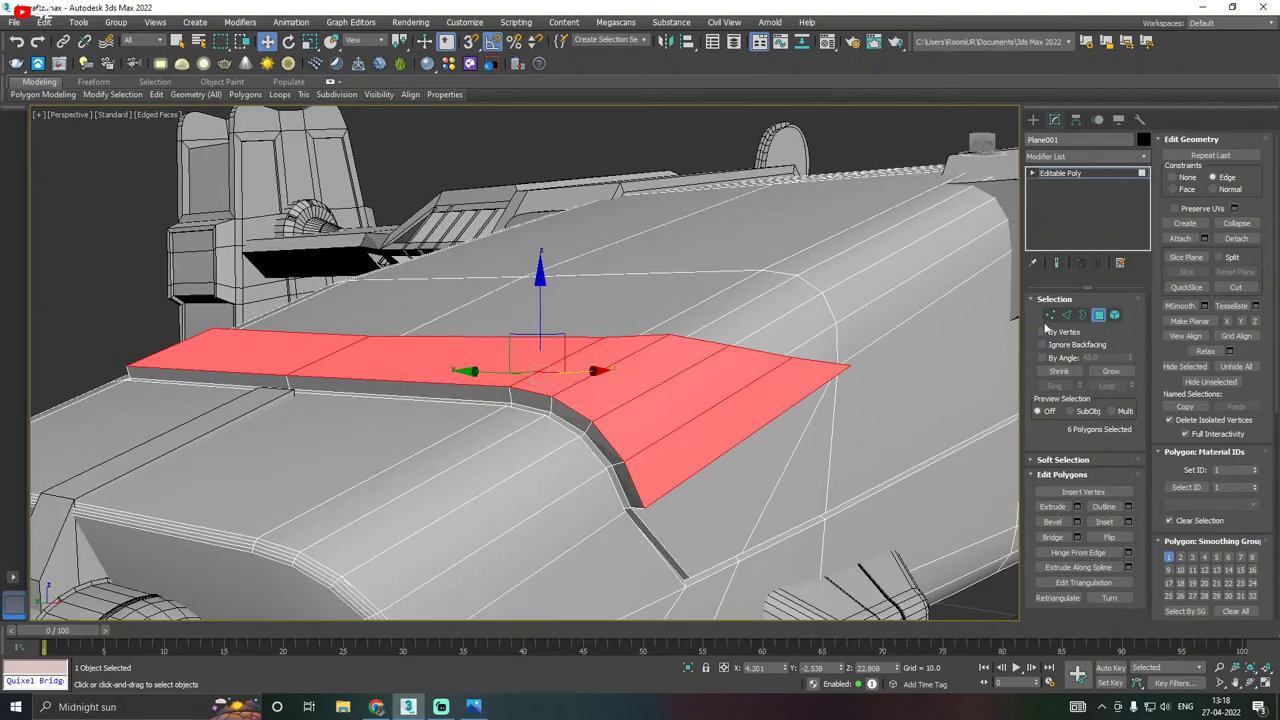
Move the two lowest front vertices of the extruded strip in toward the hull seam to narrow the step there.
left_click(1050, 315)
middle_click_drag(770, 405, 801, 387, "alt")
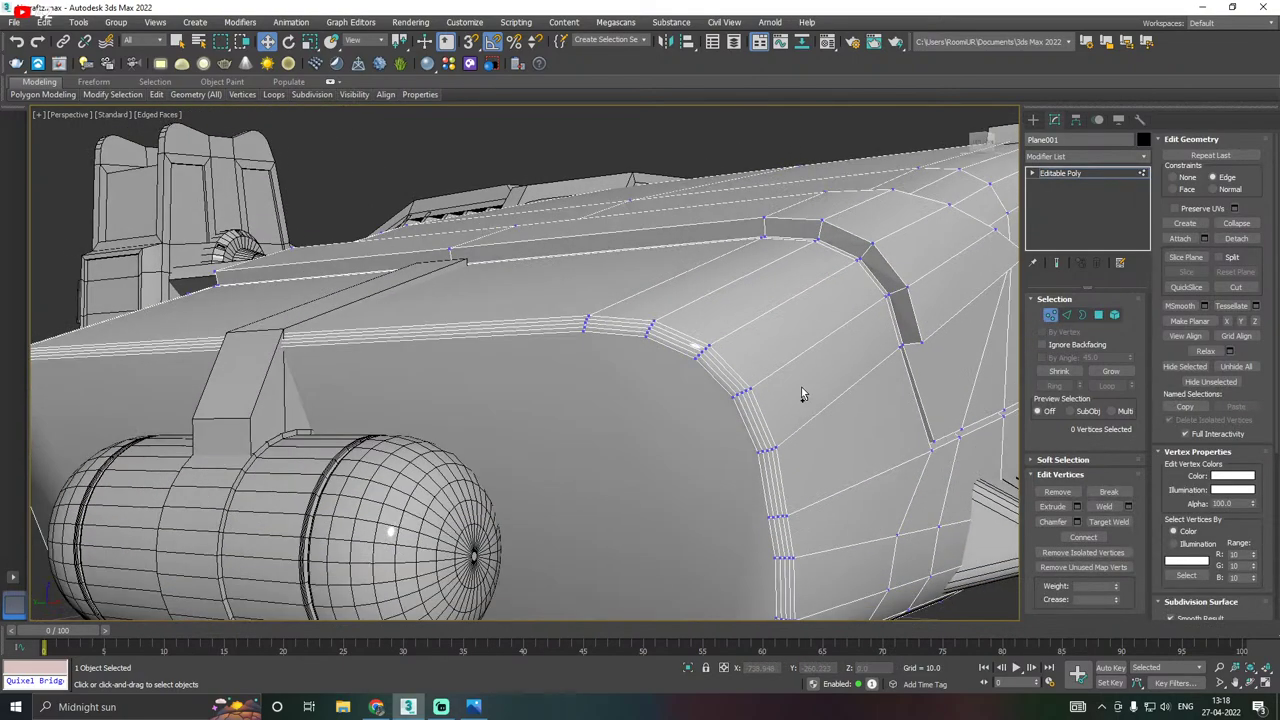
left_click(915, 344)
middle_click_drag(915, 344, 688, 460, "alt")
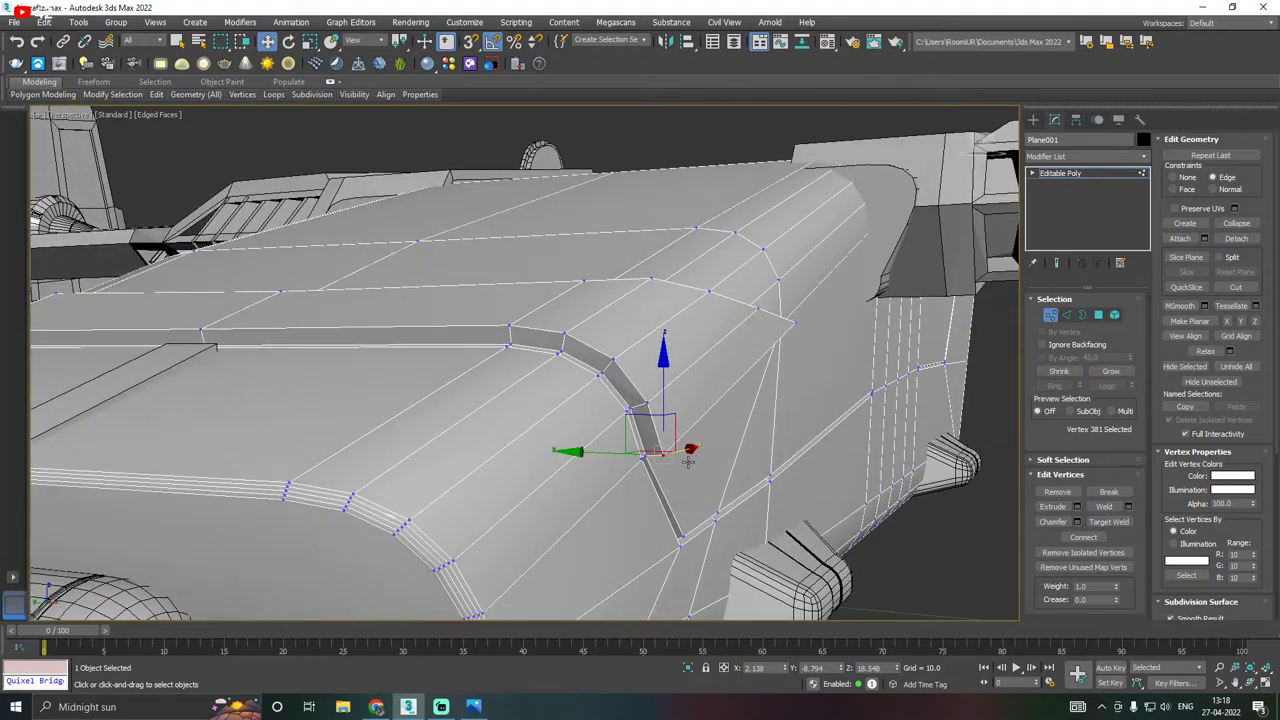
scroll(654, 457, "up", 2)
left_click_drag(595, 458, 585, 418)
left_click(636, 378)
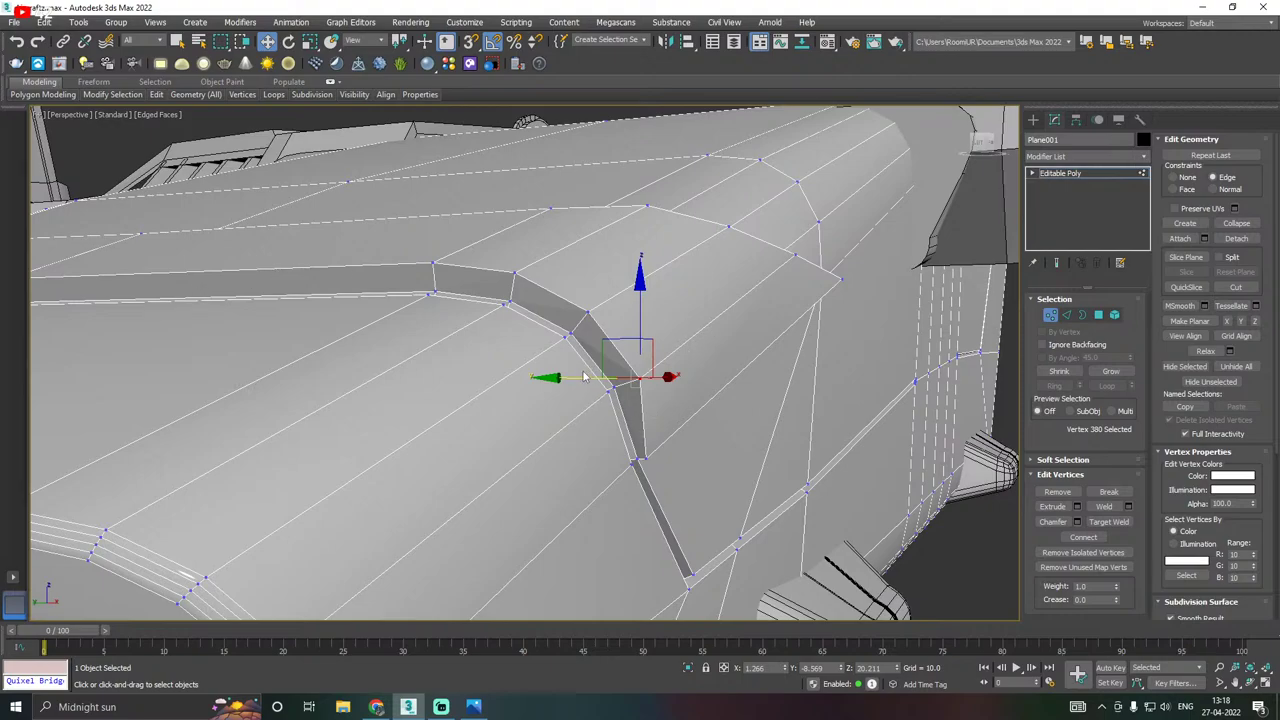
left_click_drag(568, 378, 549, 383)
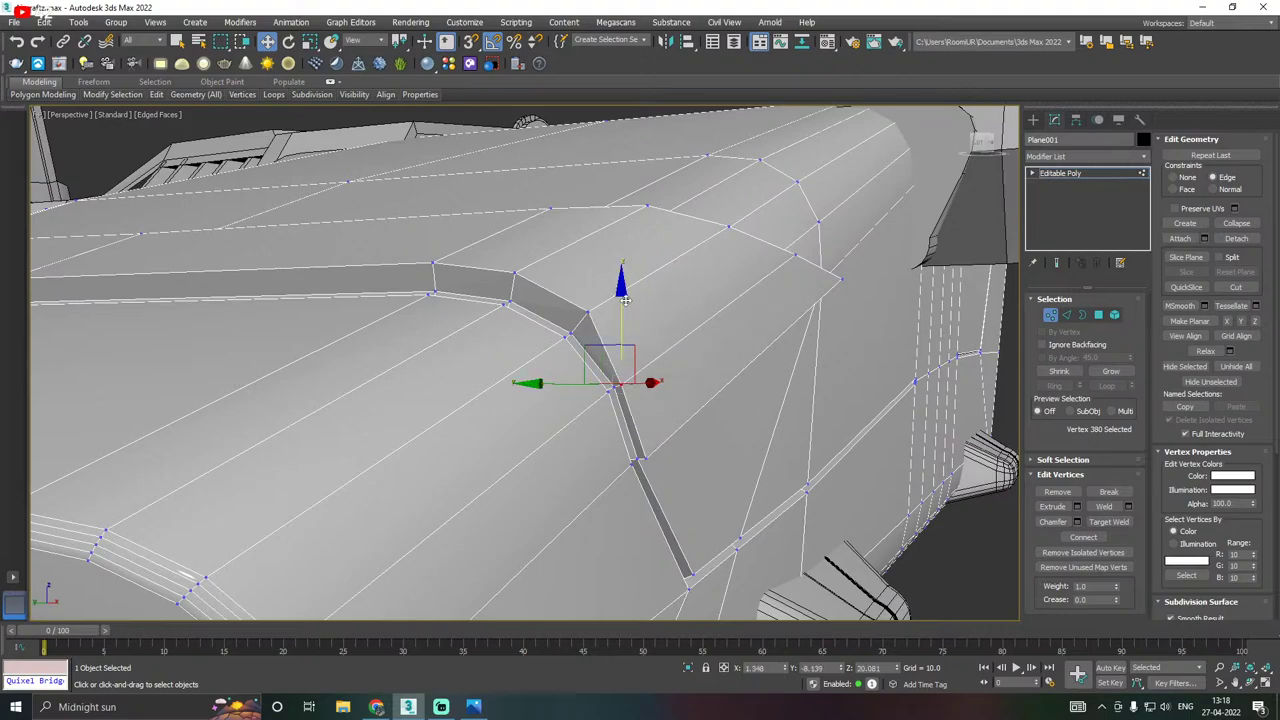
Lower the next two front vertices around the bend toward the seam so the extruded edge tapers.
left_click(588, 310)
left_click_drag(588, 245, 575, 257)
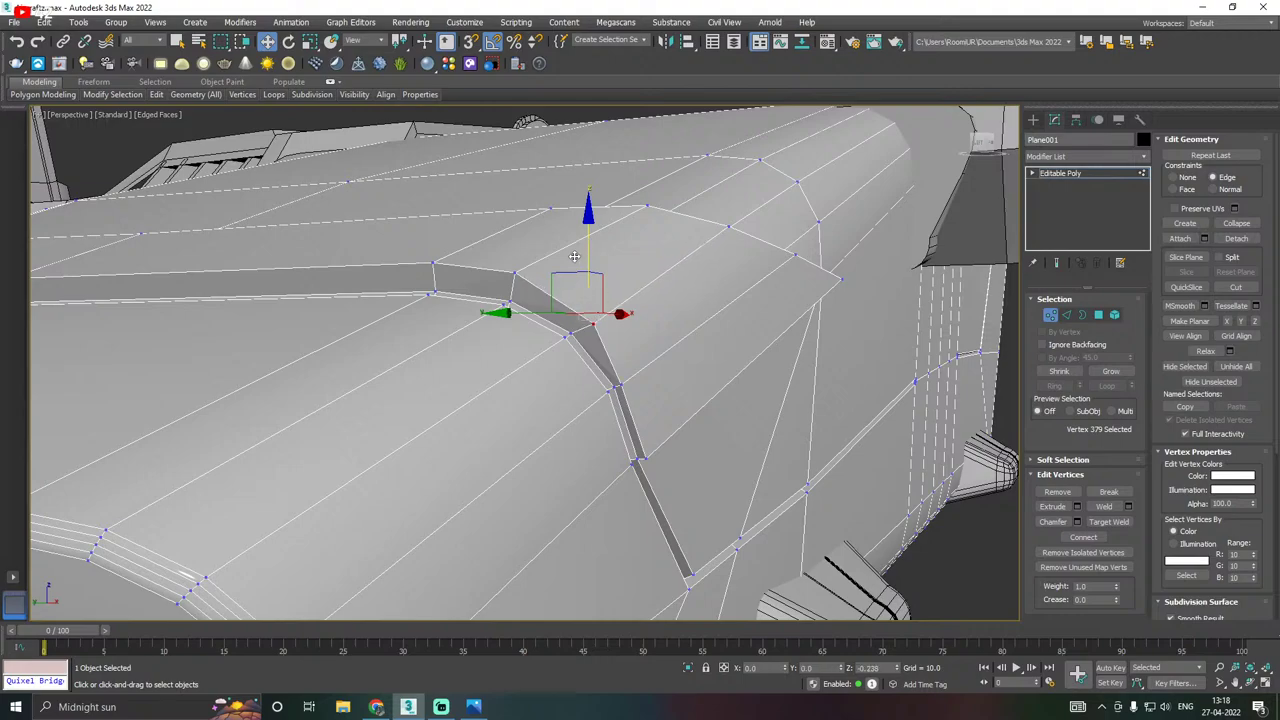
left_click_drag(540, 326, 524, 325)
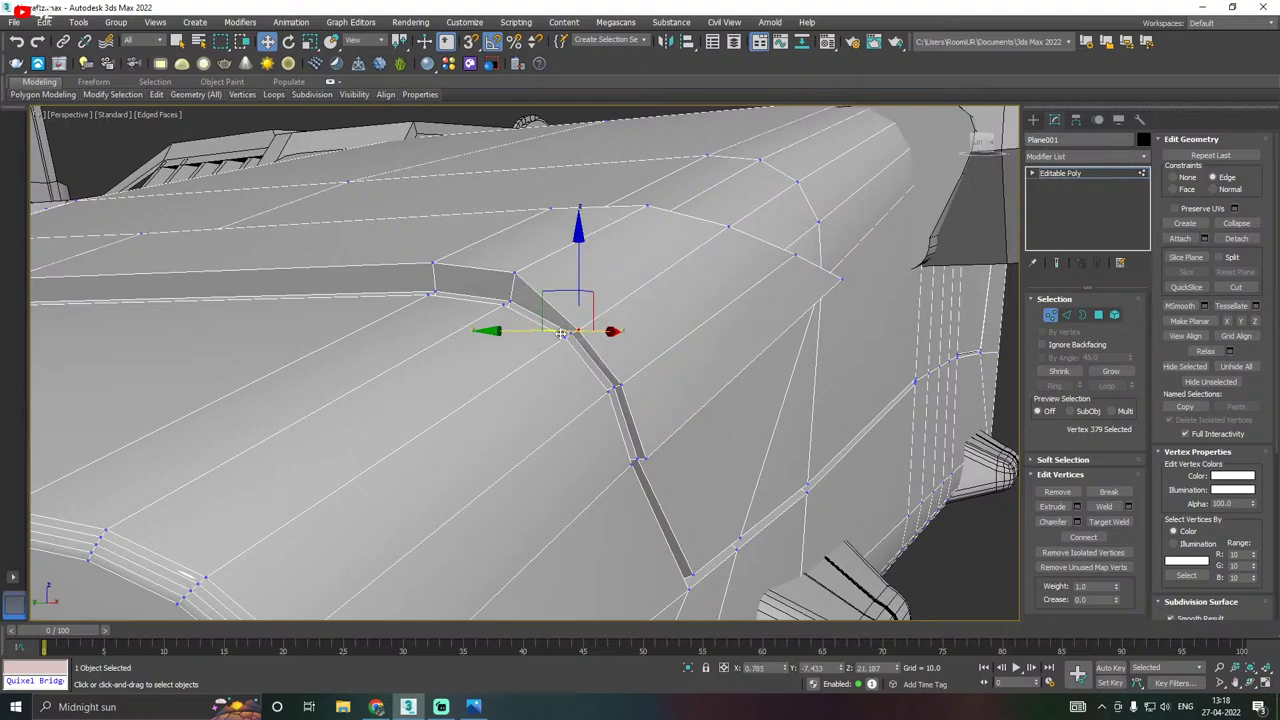
middle_click_drag(583, 342, 688, 345)
left_click(716, 352)
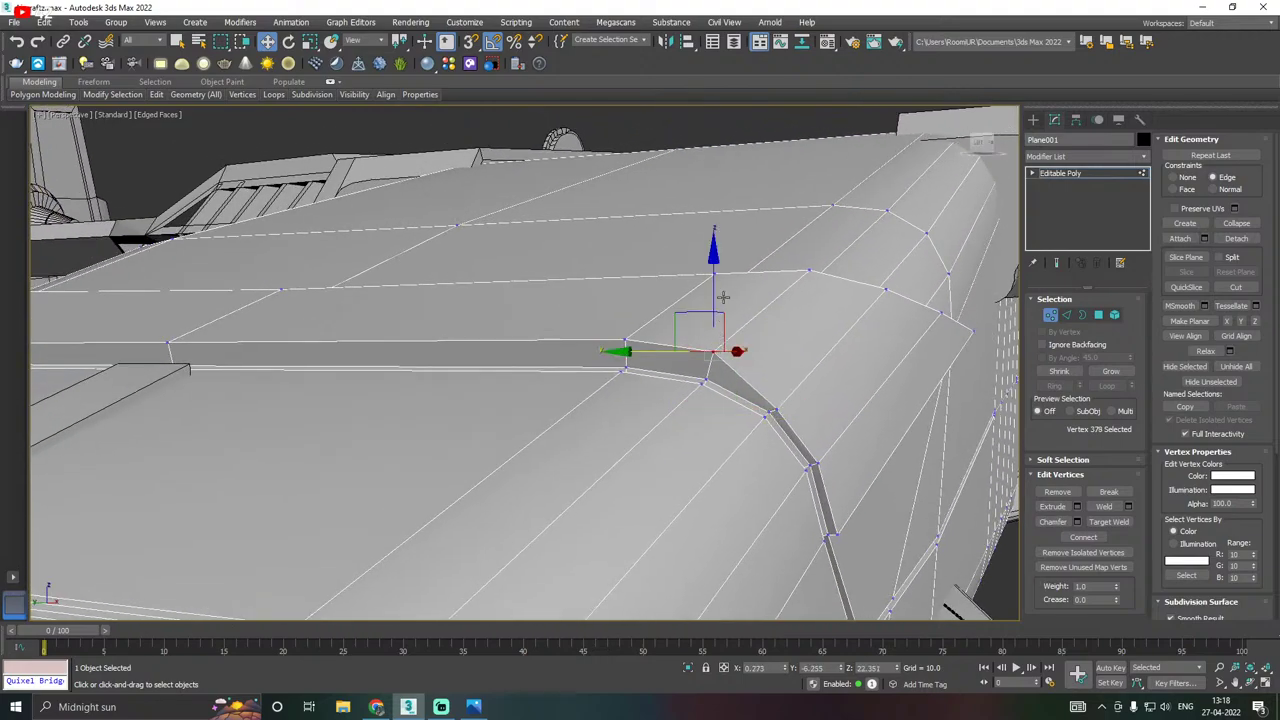
left_click_drag(716, 294, 707, 305)
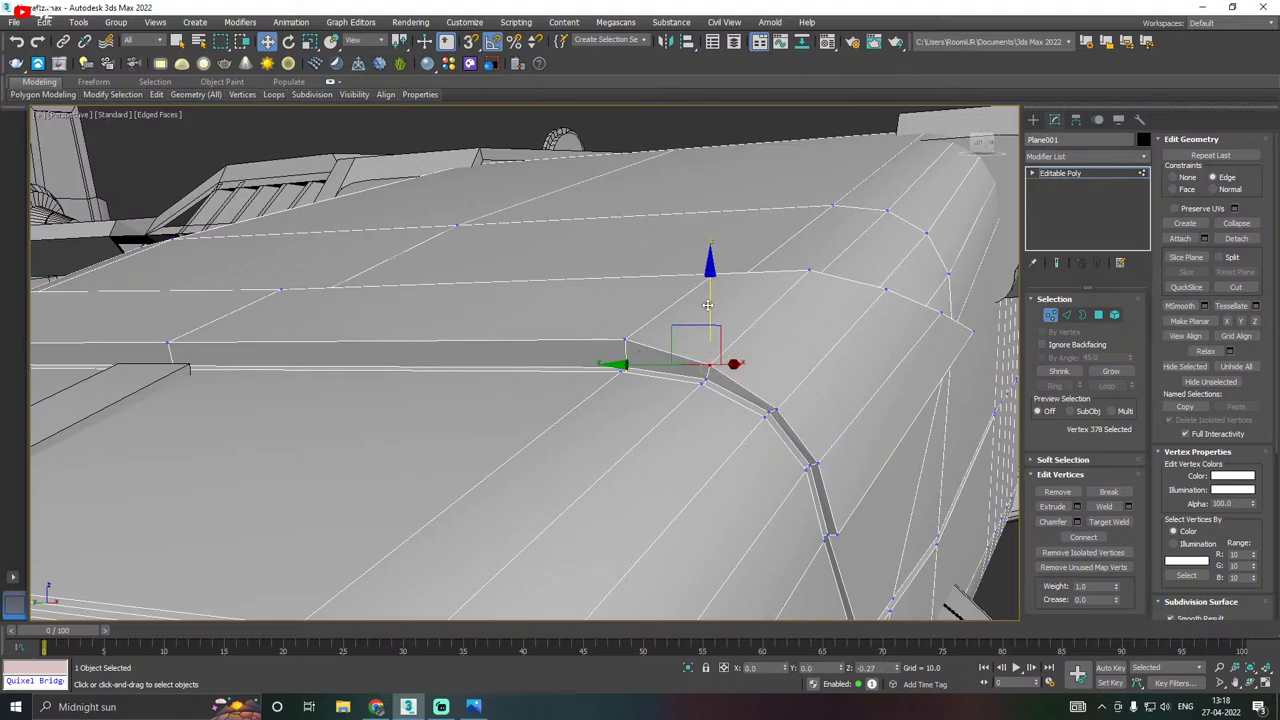
Try to raise the extruded strip's front vertex where the roof meets the bend, with the edge constraint on.
scroll(635, 322, "down", 2)
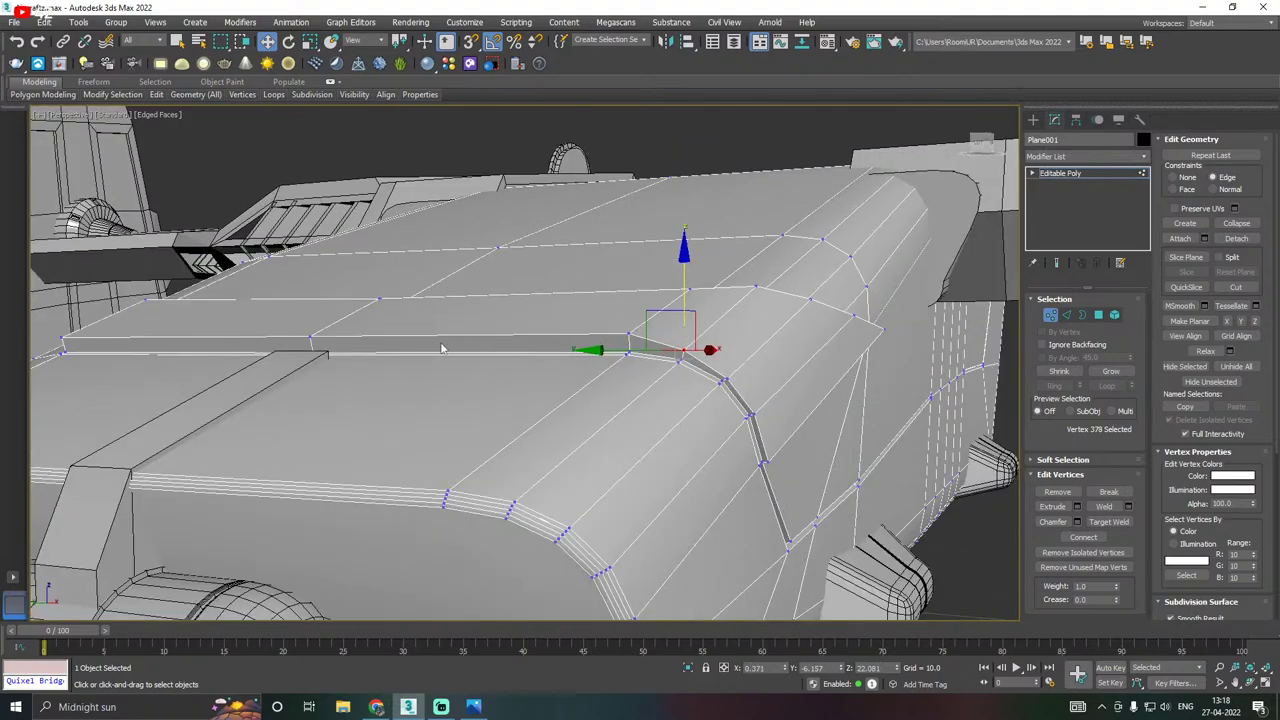
middle_click_drag(522, 355, 746, 430)
key("ctrl+a")
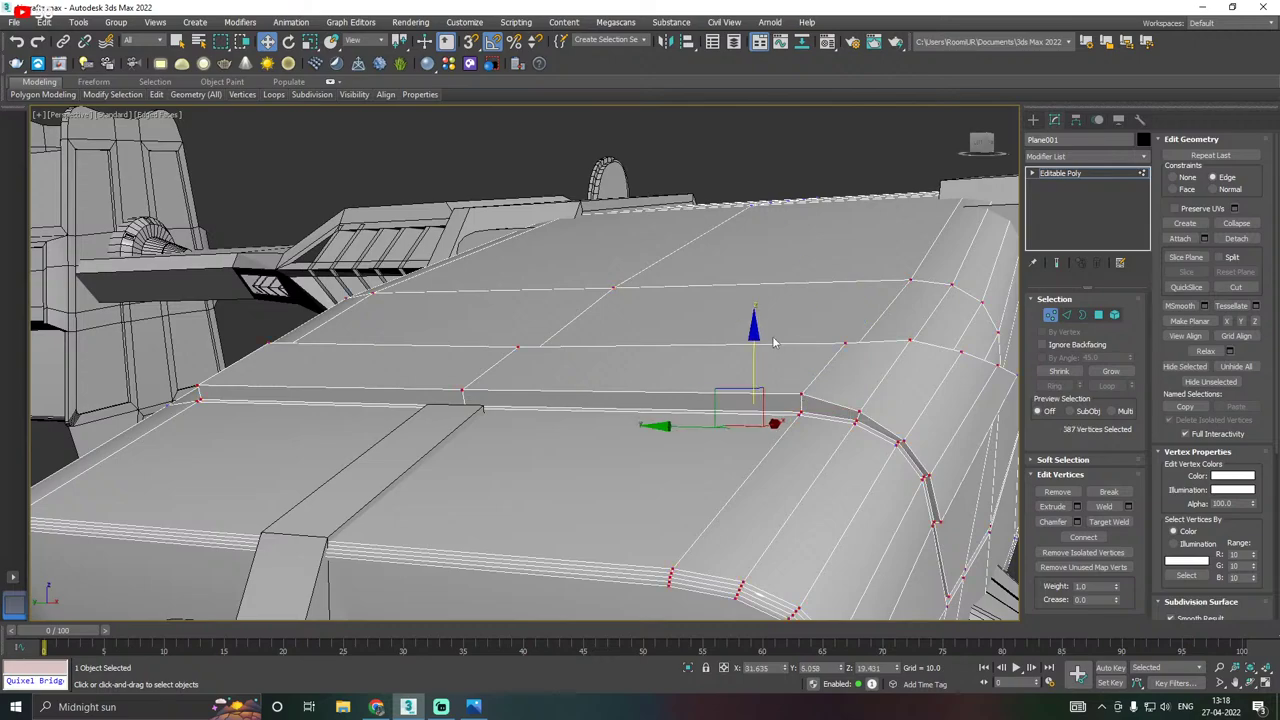
left_click(796, 458)
left_click(800, 395)
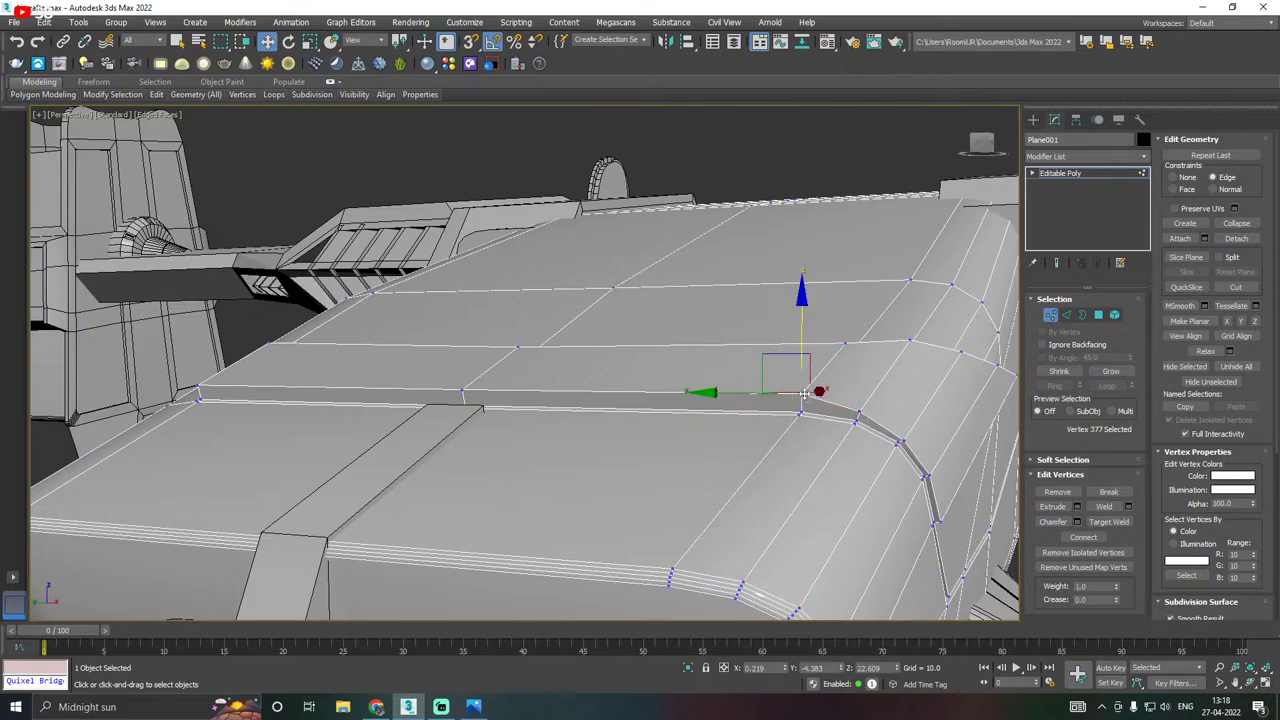
left_click_drag(802, 345, 805, 334)
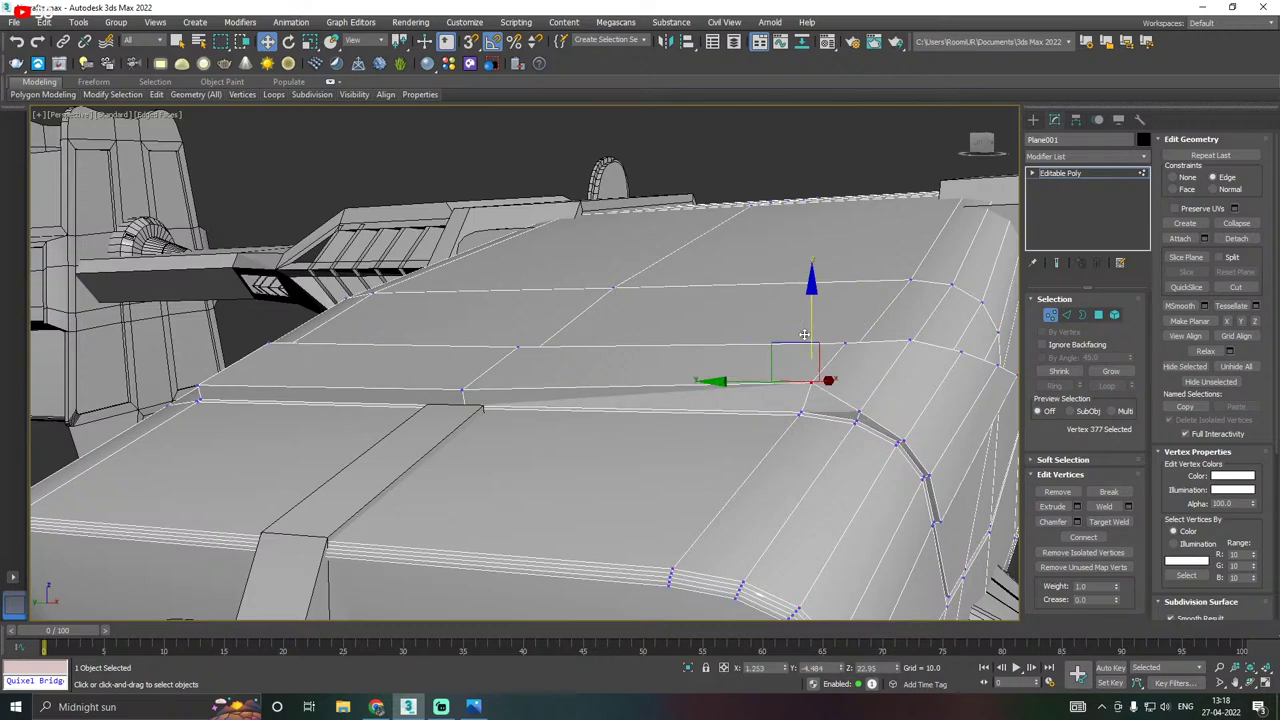
key("ctrl+z")
Turn the editing constraint off and raise the strip's front vertices at the start of the bend and on the hull centreline.
left_click(156, 94)
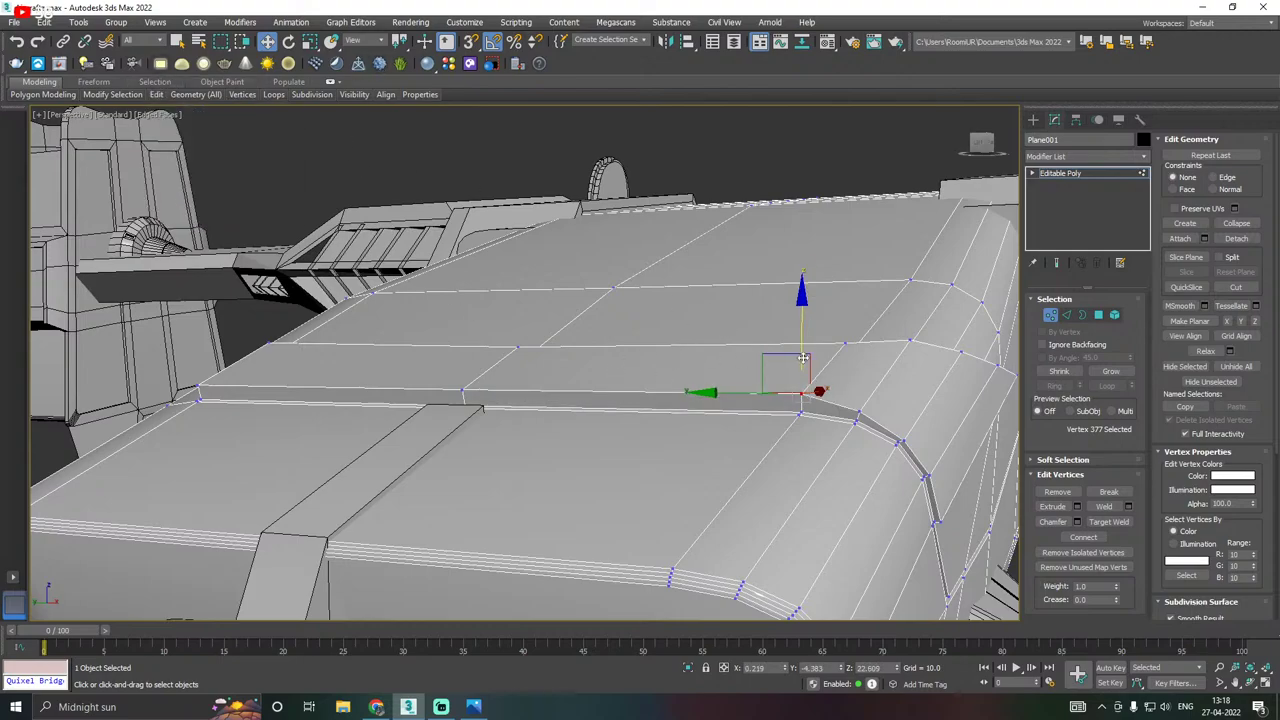
left_click_drag(801, 347, 461, 309)
left_click(462, 384)
middle_click_drag(640, 340, 669, 417, "alt")
Raise the next two front vertices down the bend slightly so the step tapers toward the hull side.
left_click(558, 431)
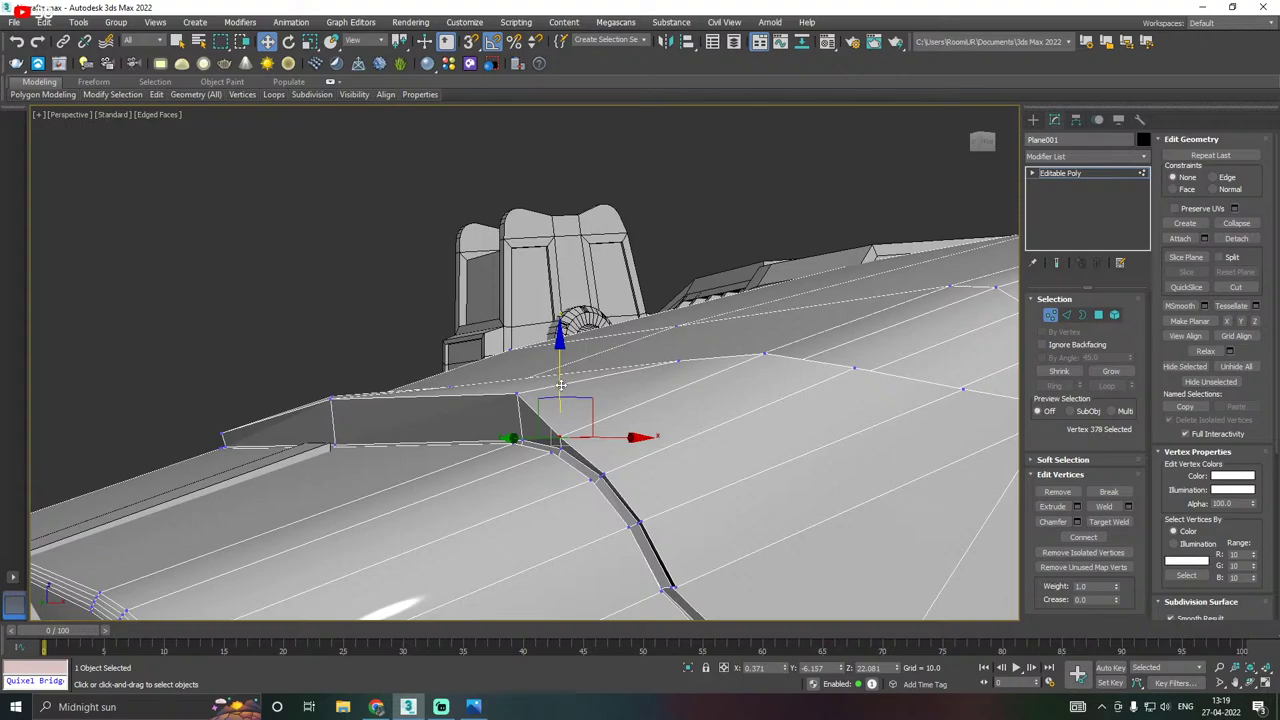
left_click_drag(561, 385, 556, 372)
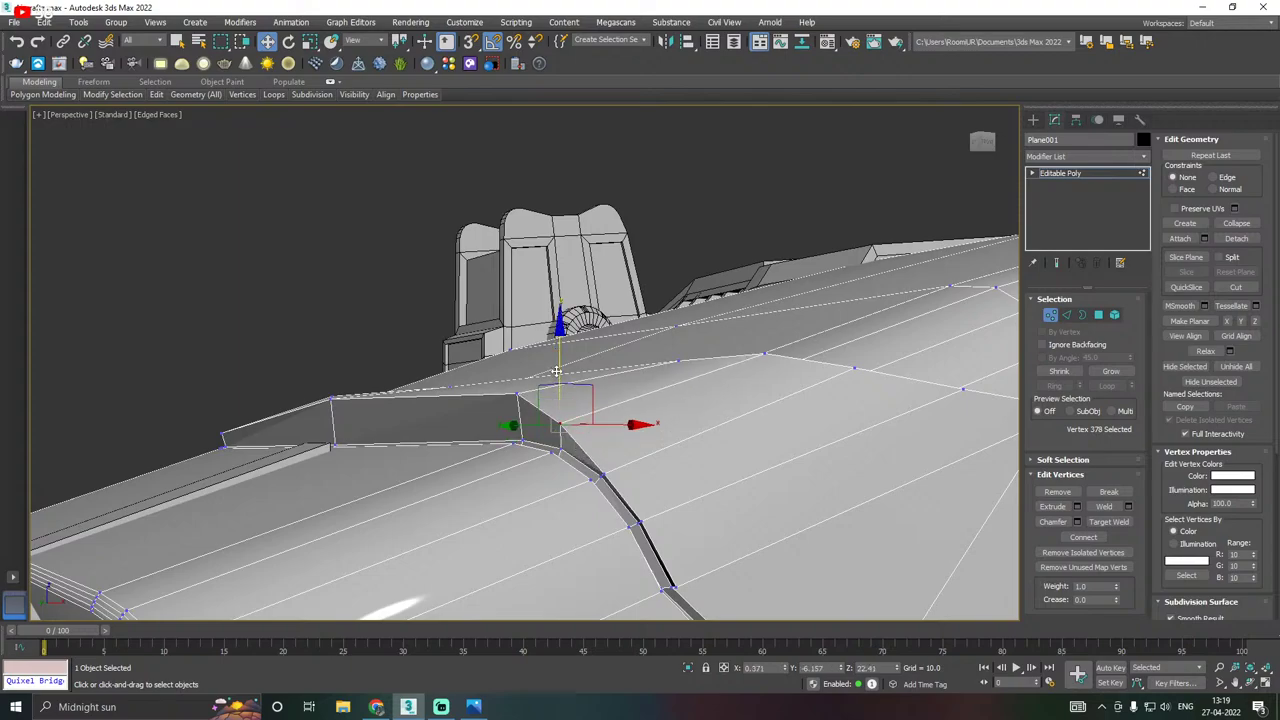
left_click(601, 471)
left_click_drag(603, 421, 603, 414)
middle_click_drag(603, 414, 686, 450, "alt")
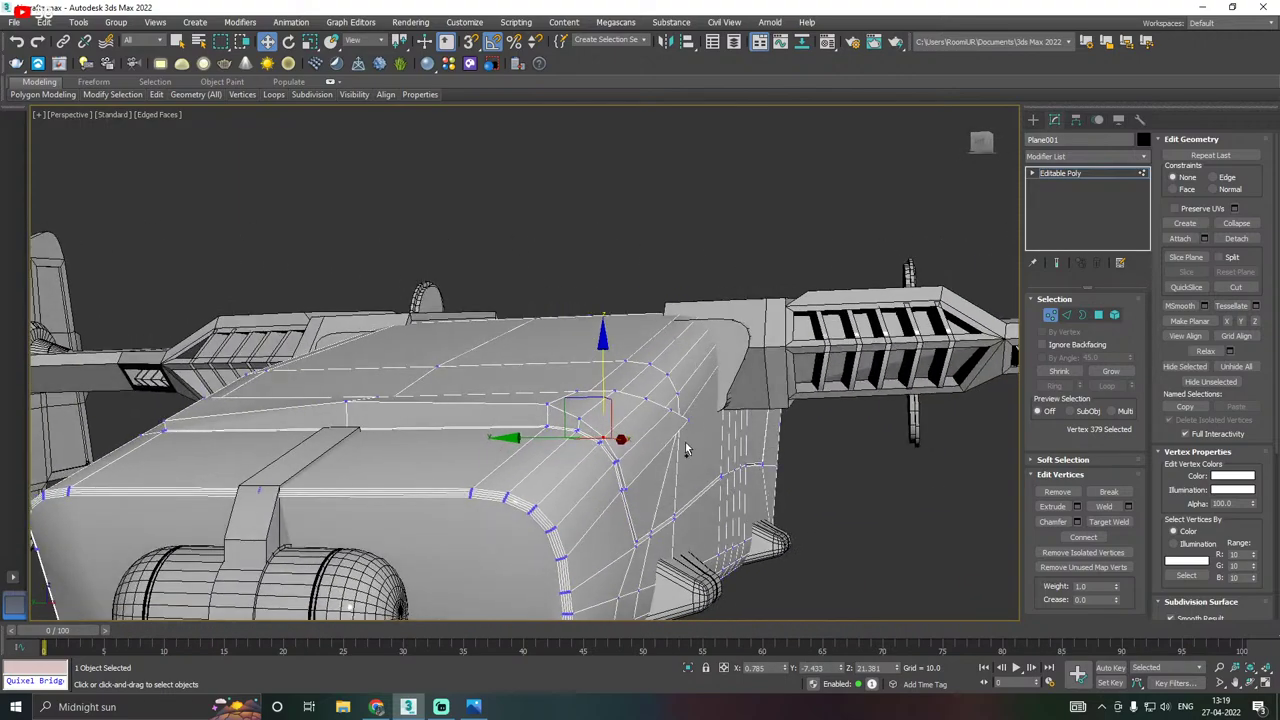
On the opposite side of the hull, shift the strip's lowest front vertex along Y toward the seam.
middle_click_drag(495, 424, 375, 467, "alt")
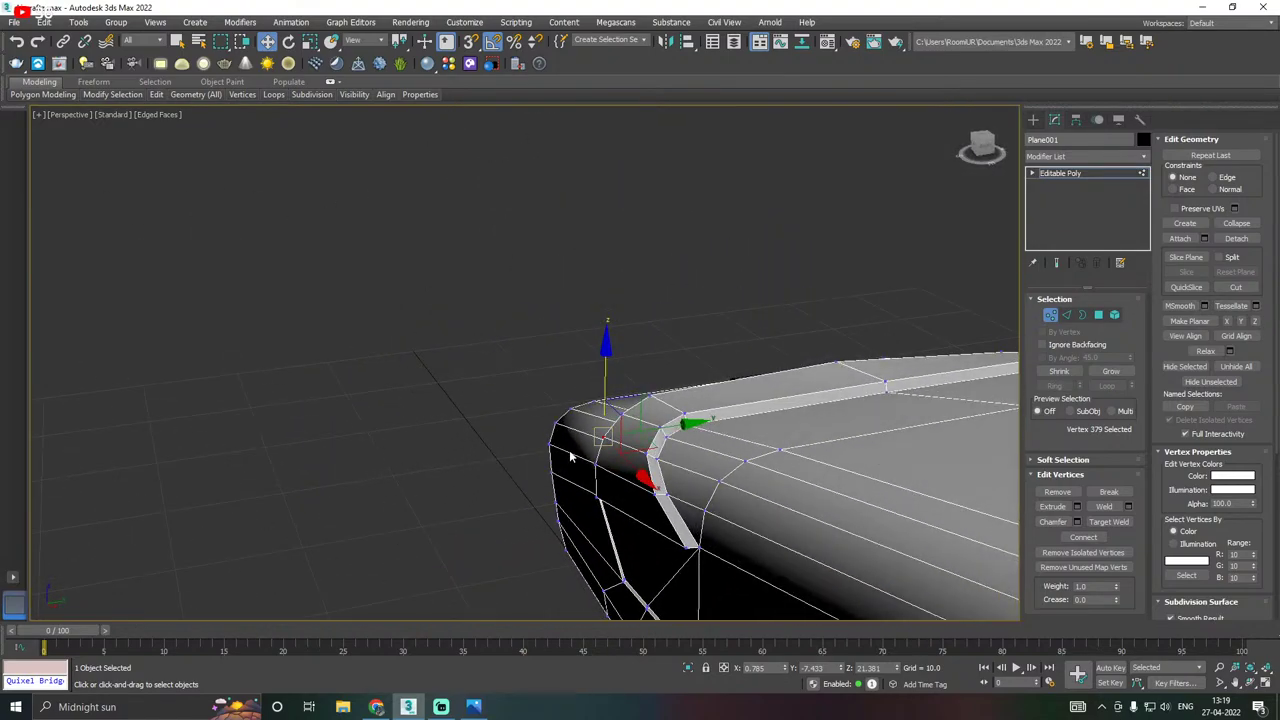
middle_click_drag(793, 434, 752, 464)
scroll(625, 452, "down", 2)
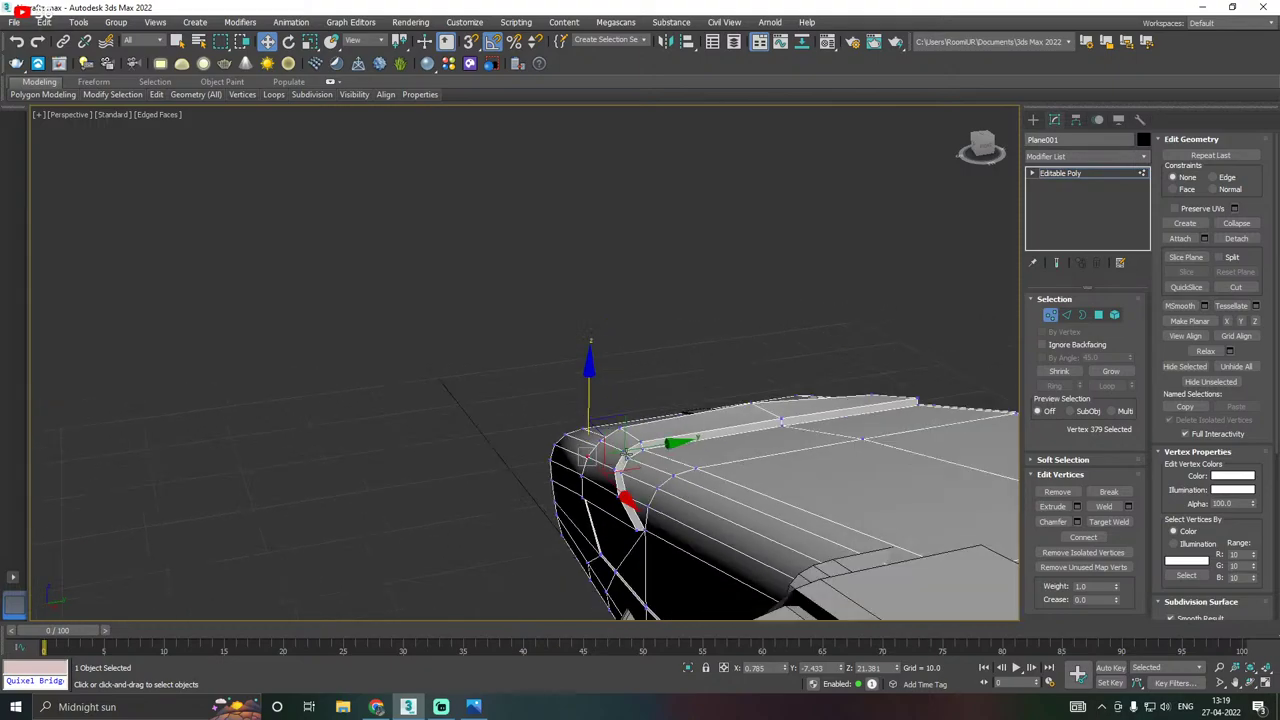
middle_click_drag(634, 466, 699, 466, "alt")
scroll(664, 513, "up", 3)
scroll(664, 513, "up", 2)
left_click(650, 514)
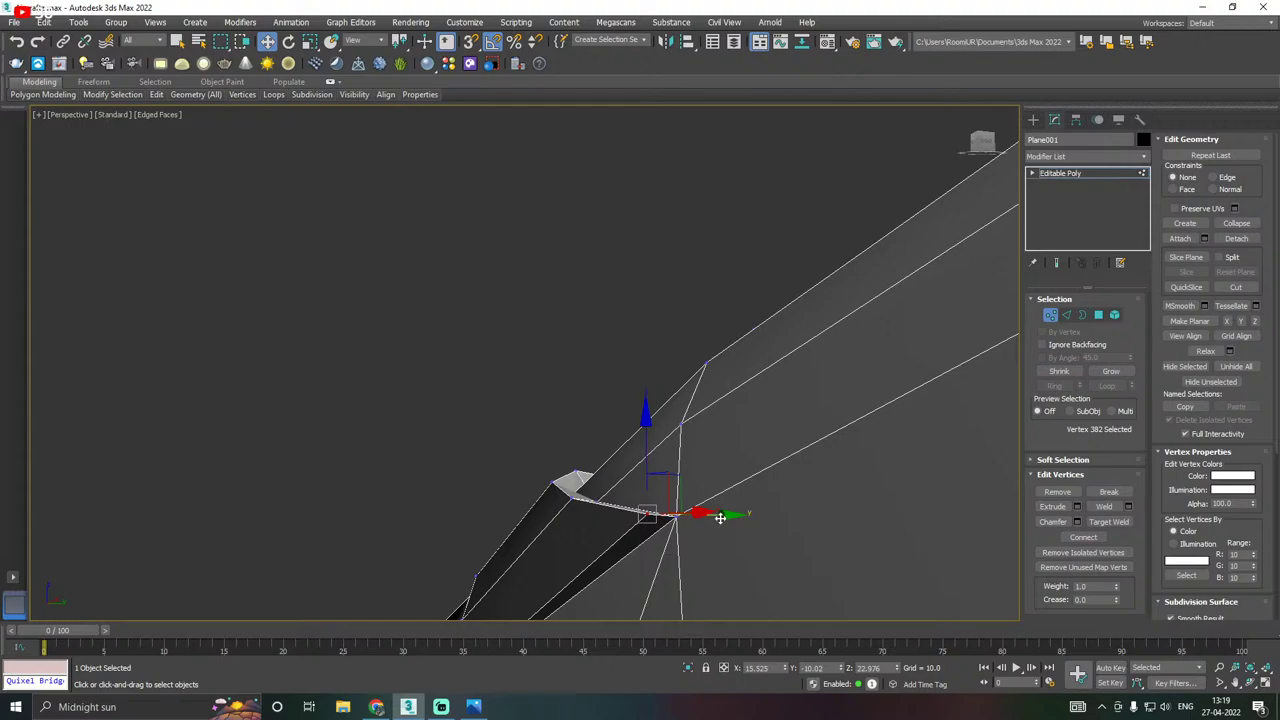
left_click_drag(720, 517, 743, 516)
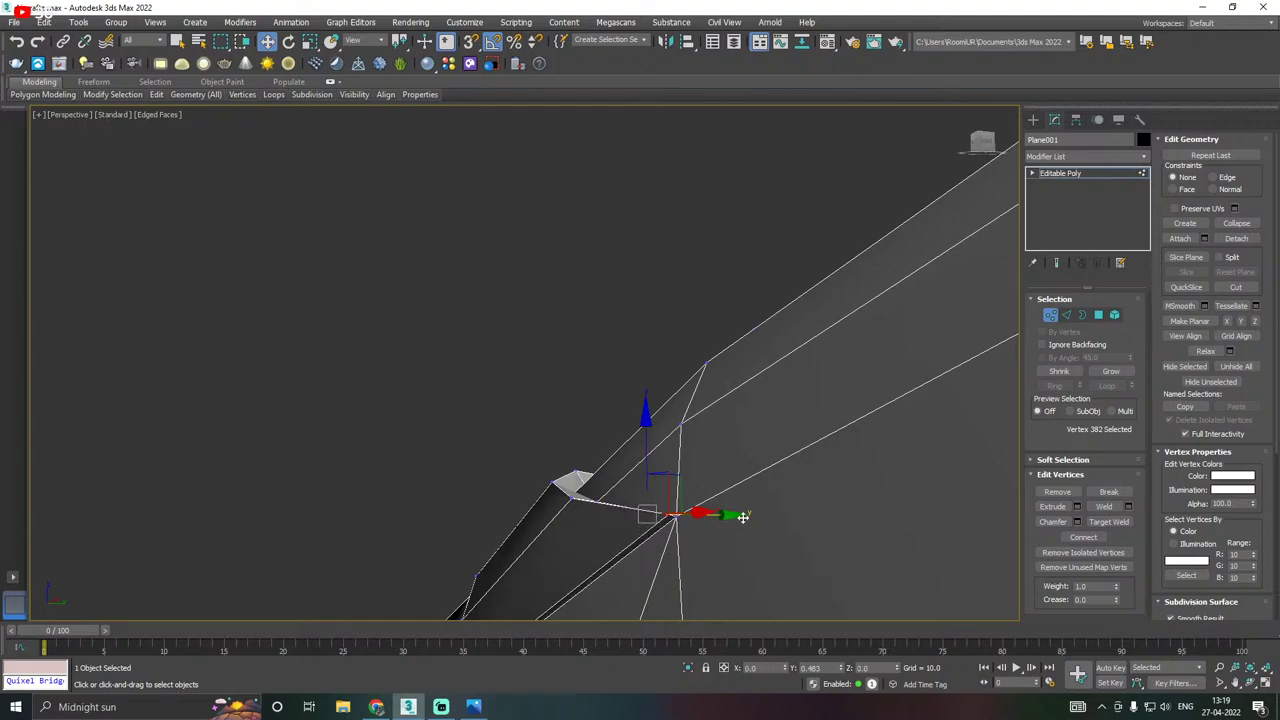
middle_click_drag(686, 514, 611, 461, "alt")
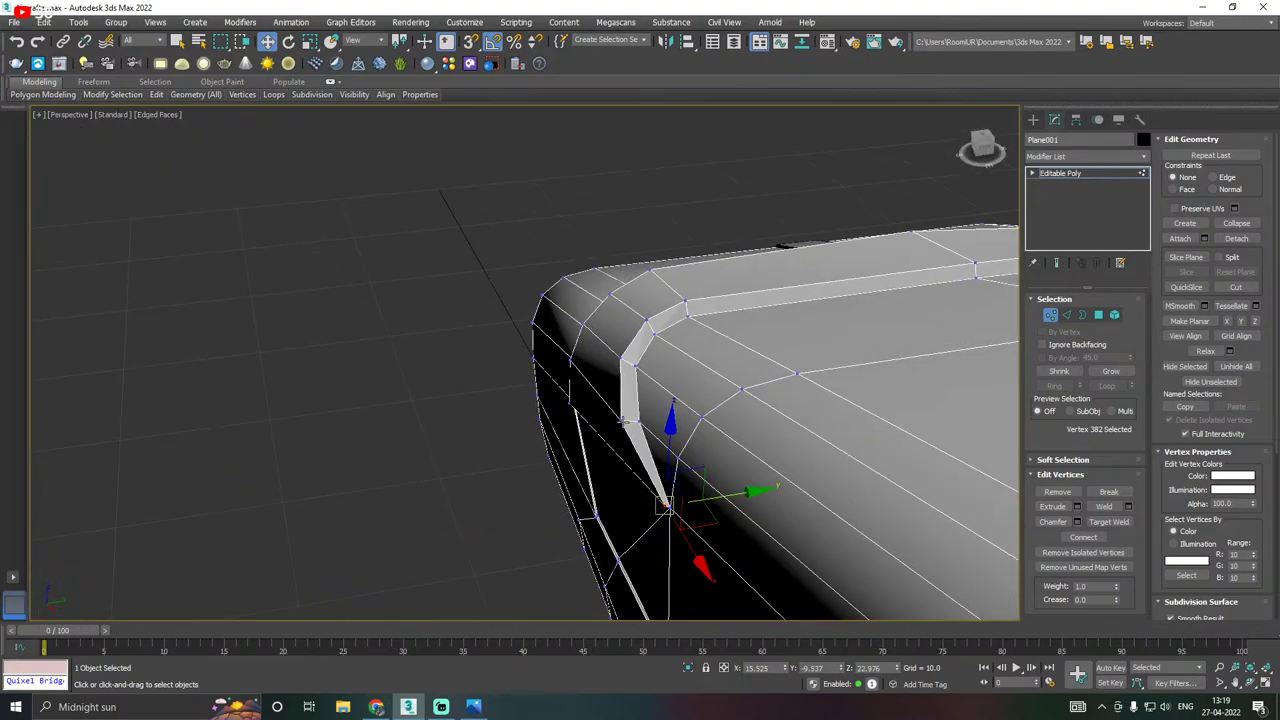
Move the next two front vertices up the opposite bend along Y toward the seam to narrow the step.
left_click(643, 380)
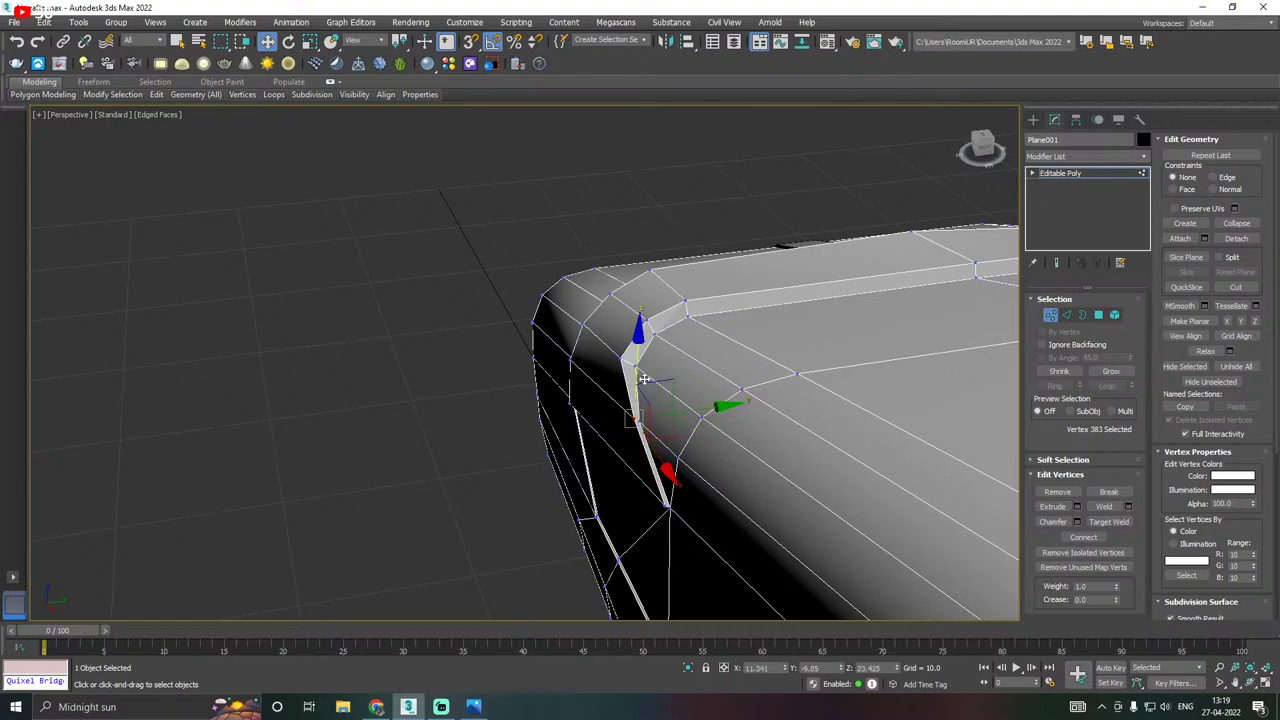
left_click(710, 355)
left_click(623, 360)
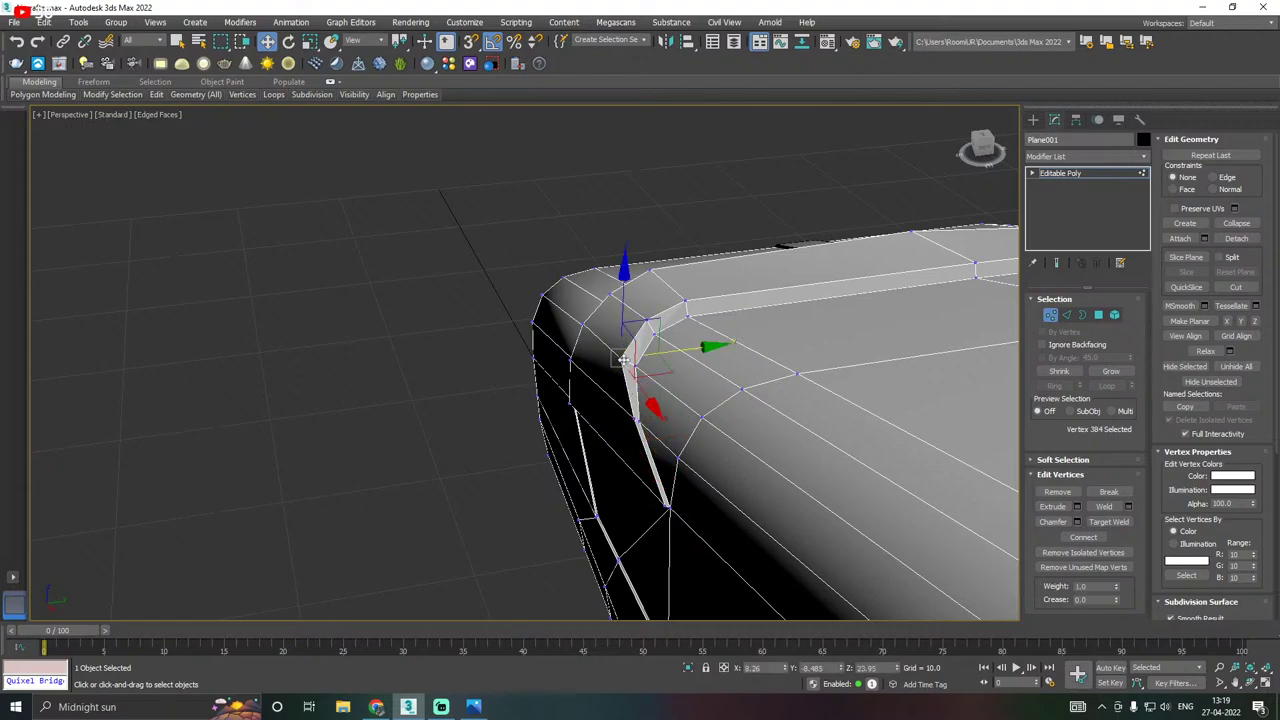
left_click_drag(681, 355, 685, 352)
scroll(557, 390, "down", 5)
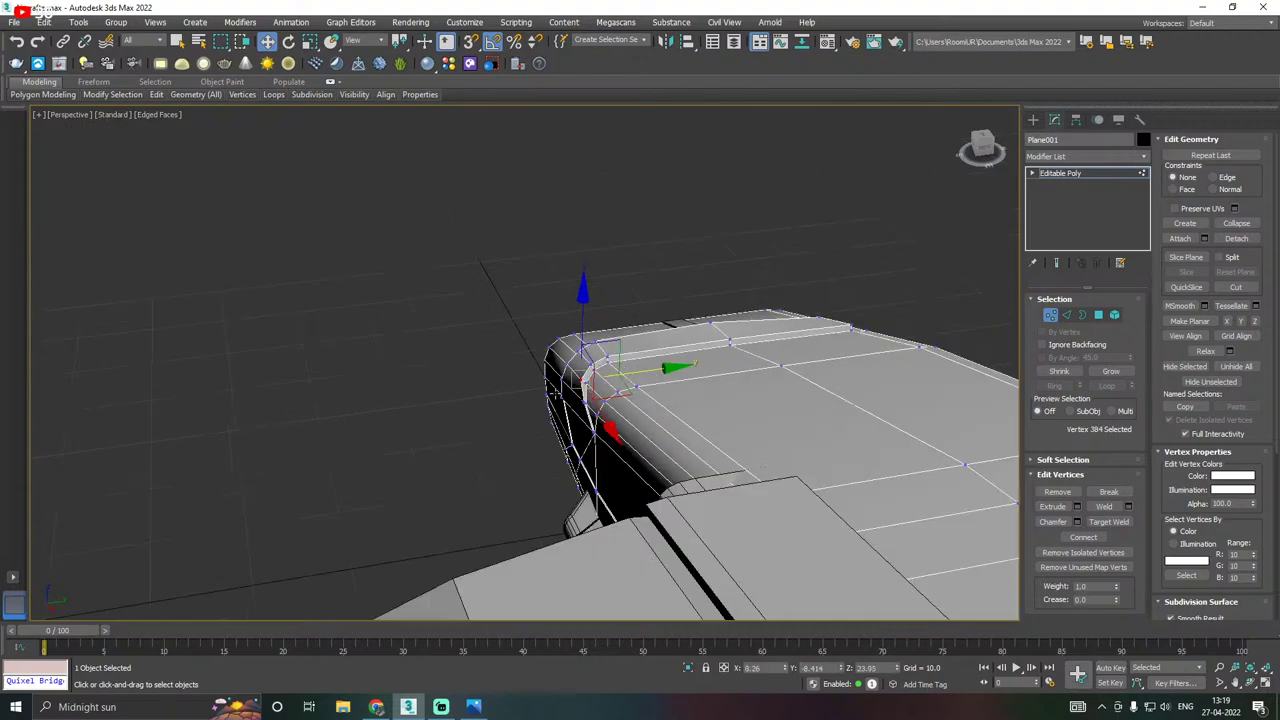
middle_click_drag(557, 396, 671, 411, "alt")
middle_click_drag(558, 424, 703, 477)
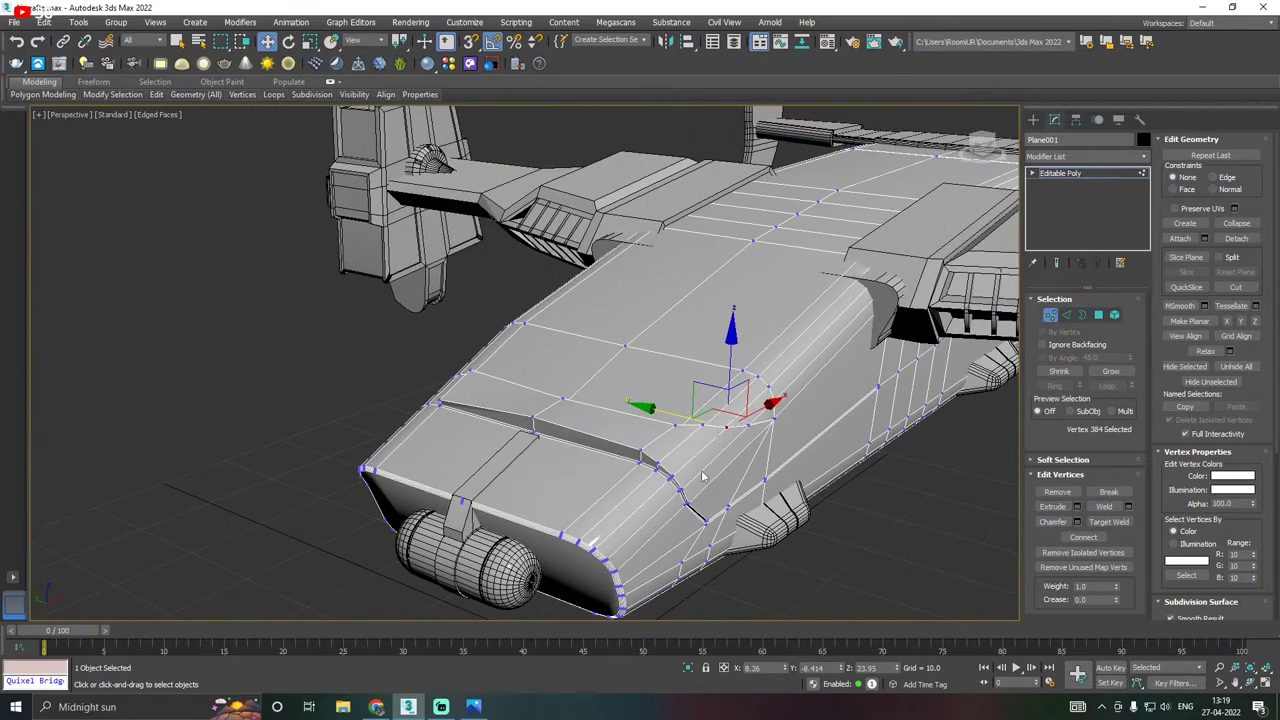
Raise the vertex behind the strip's front edge where the roof meets the bend.
middle_click_drag(593, 422, 635, 415, "alt")
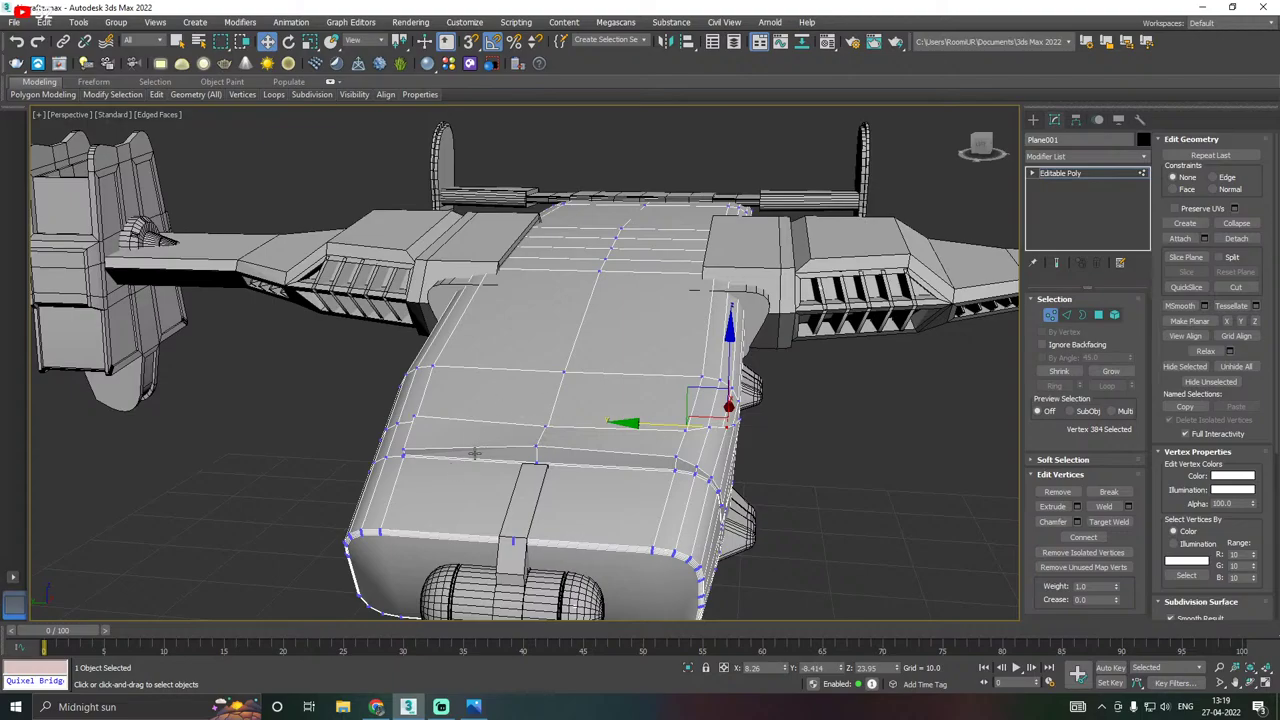
middle_click_drag(571, 375, 415, 395, "alt")
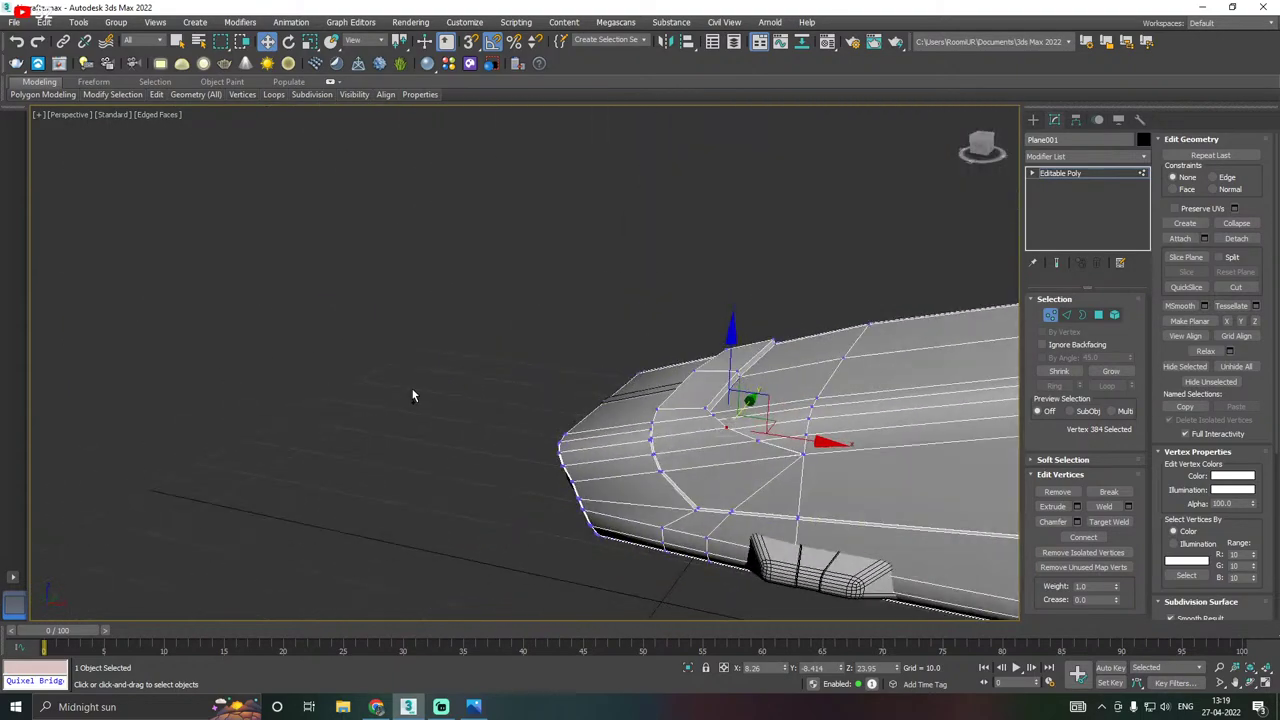
scroll(736, 370, "up", 3)
left_click(741, 373)
middle_click_drag(745, 373, 667, 391, "alt")
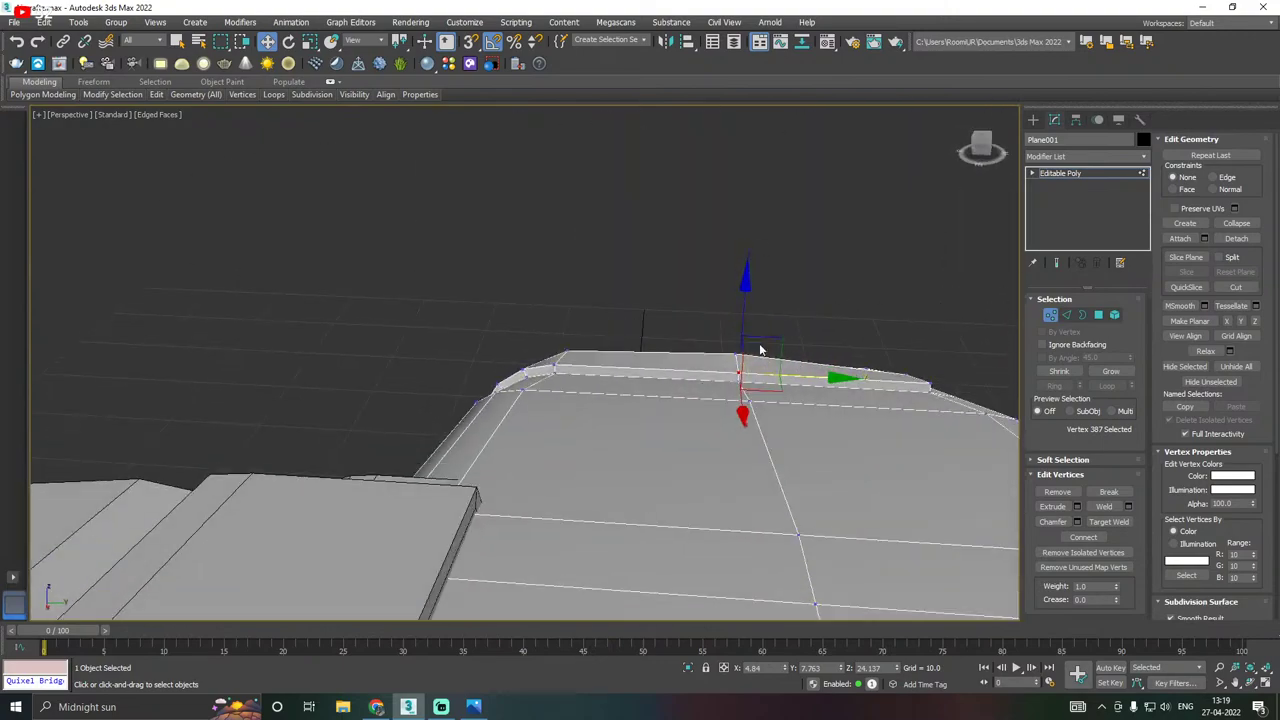
middle_click_drag(760, 350, 820, 423, "alt")
left_click(824, 416)
left_click_drag(825, 366, 825, 355)
middle_click_drag(798, 374, 788, 372, "alt")
middle_click_drag(552, 383, 502, 392, "alt")
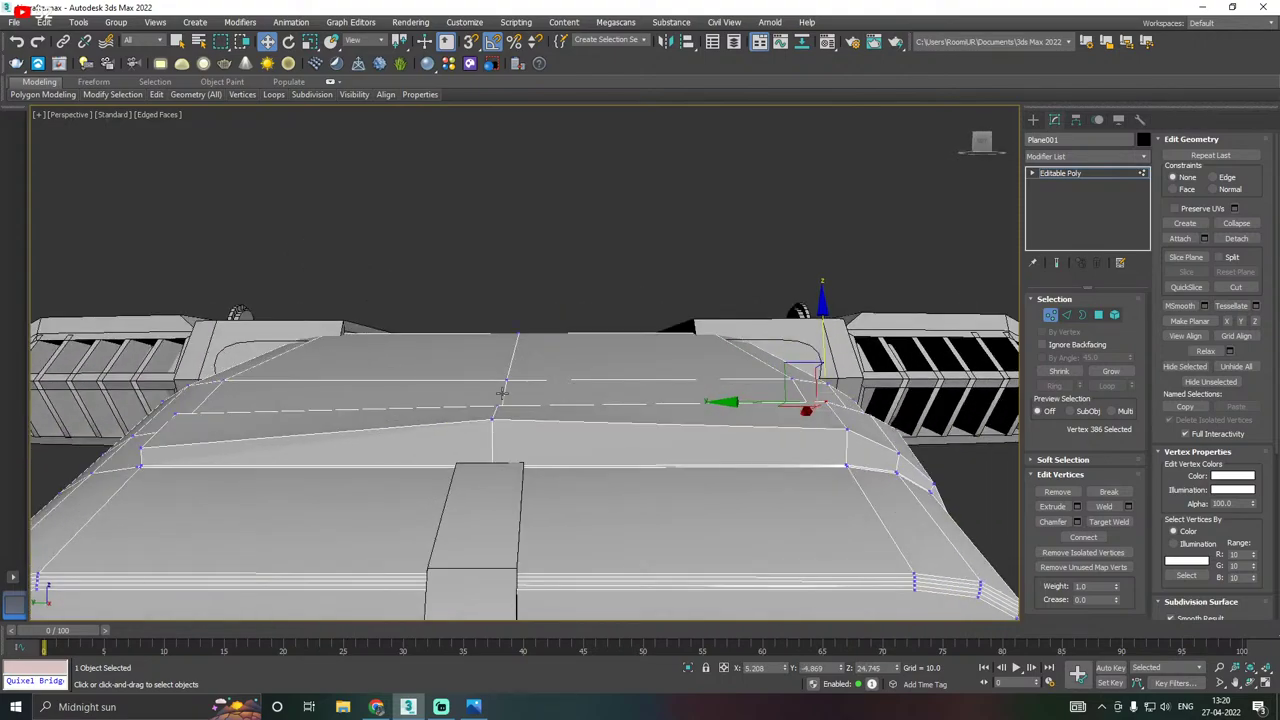
Raise the centreline vertex in the row behind the strip's front edge to crown the panel.
left_click(496, 405)
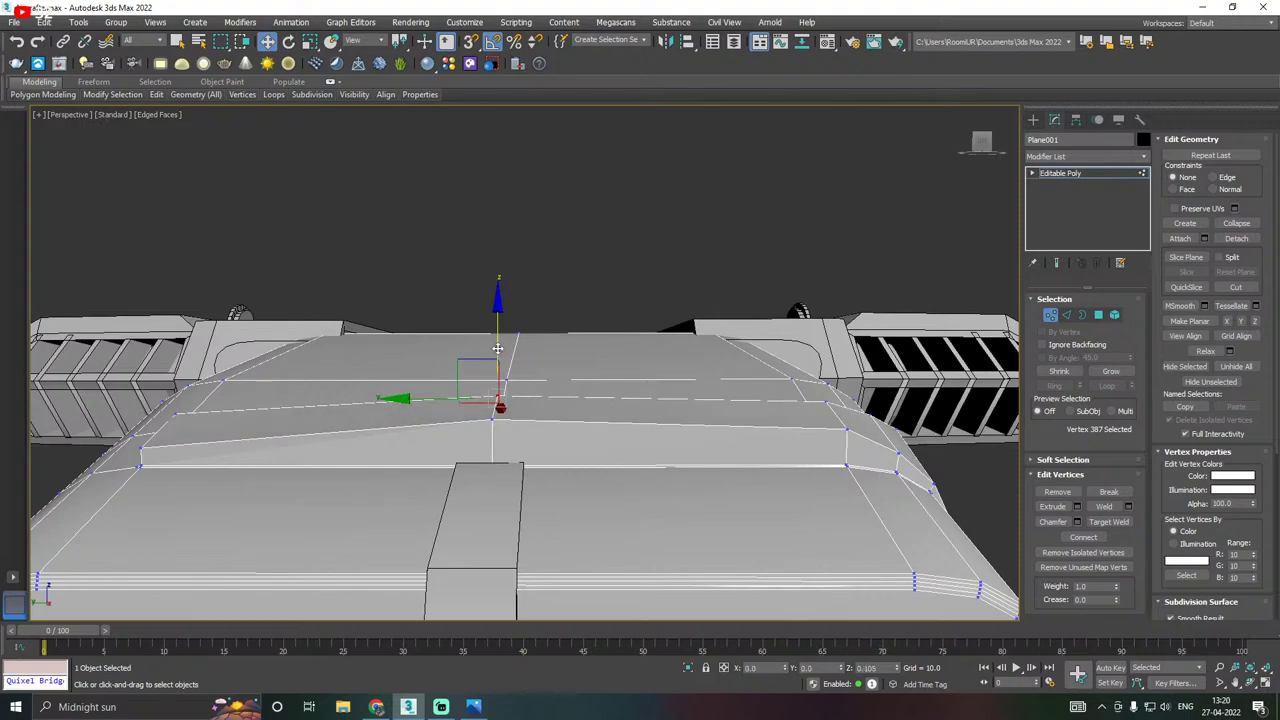
mouse_move(500, 392)
middle_mouse_down("alt")
mouse_move(557, 371)
mouse_move(508, 391)
mouse_move(480, 382)
mouse_move(490, 370)
middle_mouse_up("alt")
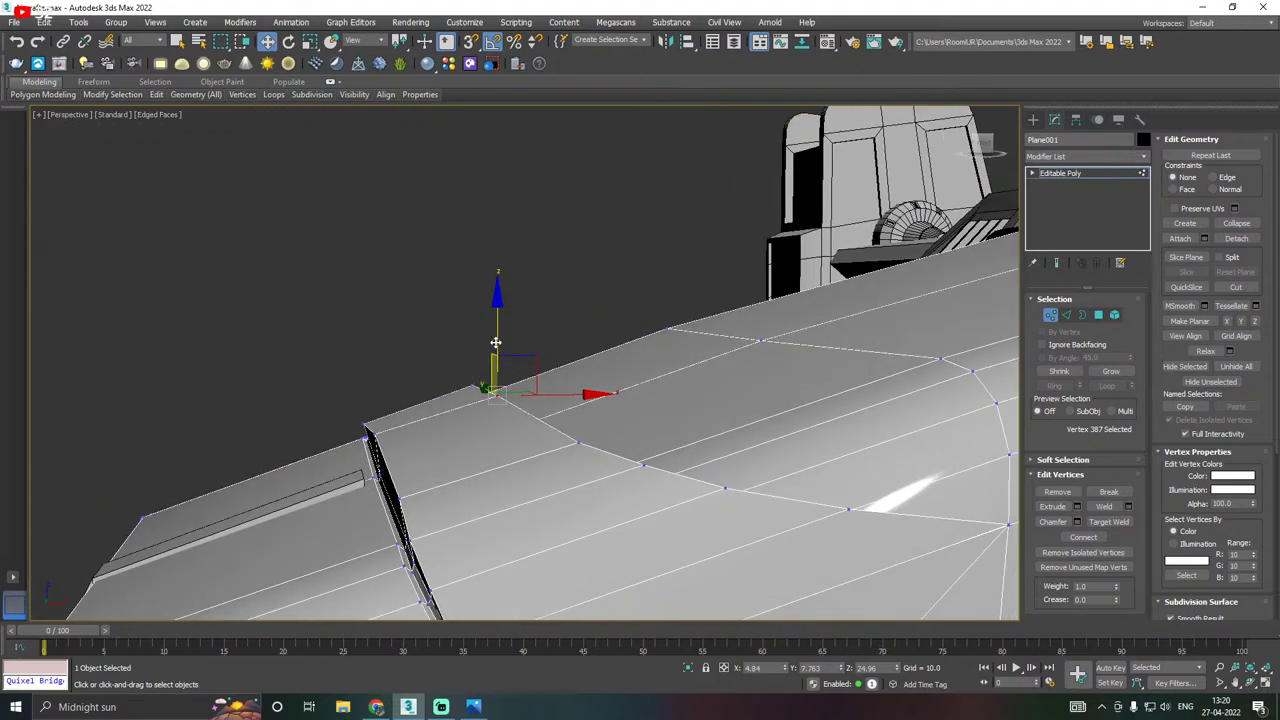
left_click_drag(497, 332, 497, 327)
scroll(462, 361, "down", 4)
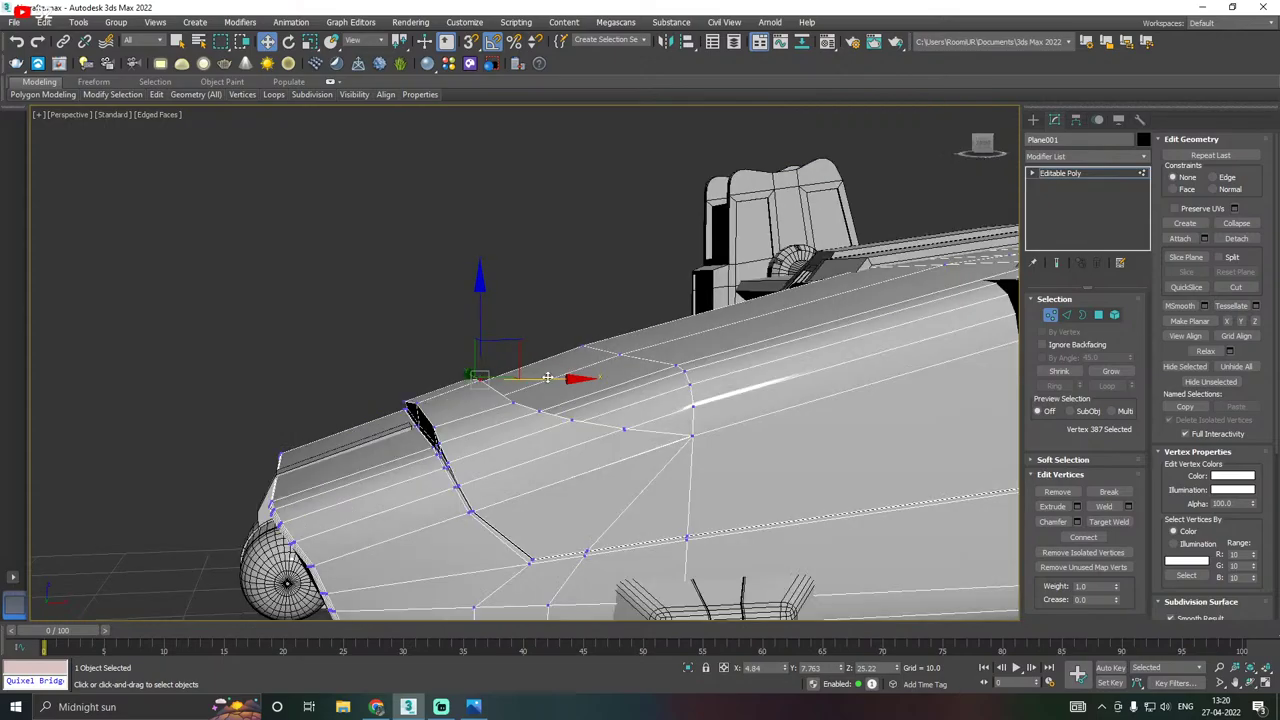
Leave vertex editing and deselect the hull.
middle_click_drag(549, 375, 318, 405, "alt")
left_click(234, 341)
scroll(440, 425, "down", 3)
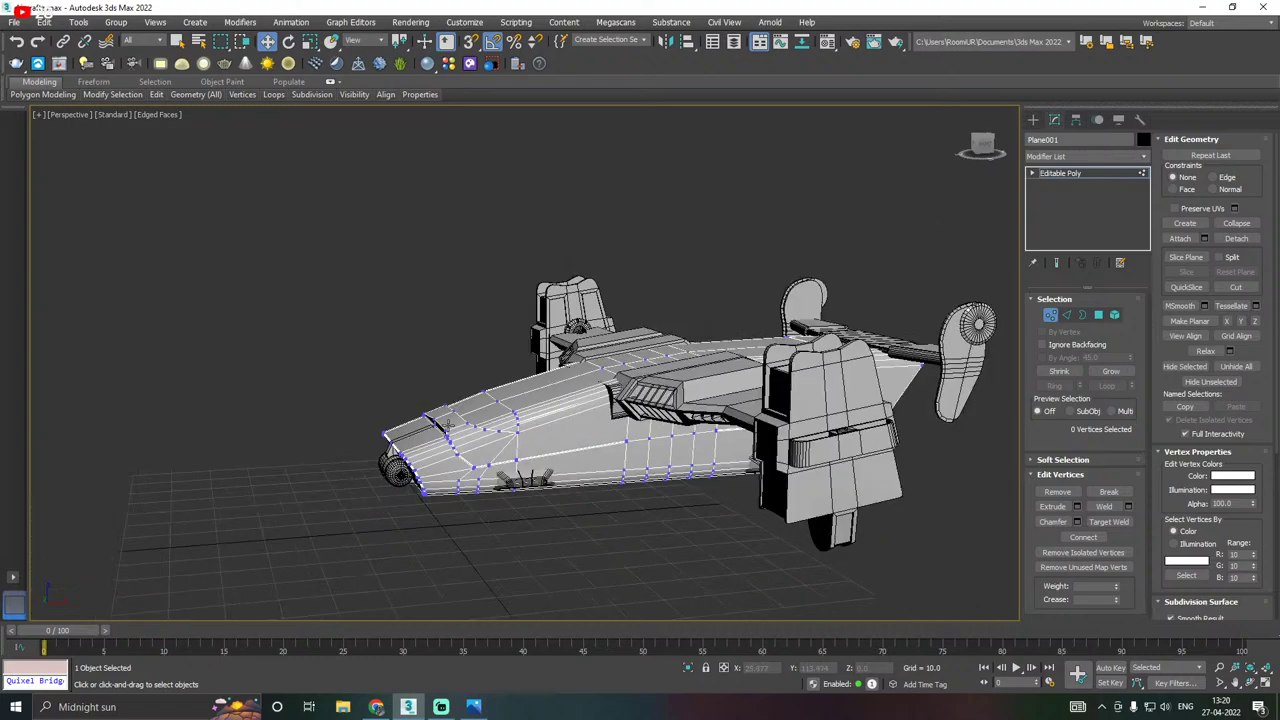
middle_click_drag(440, 425, 294, 383, "alt")
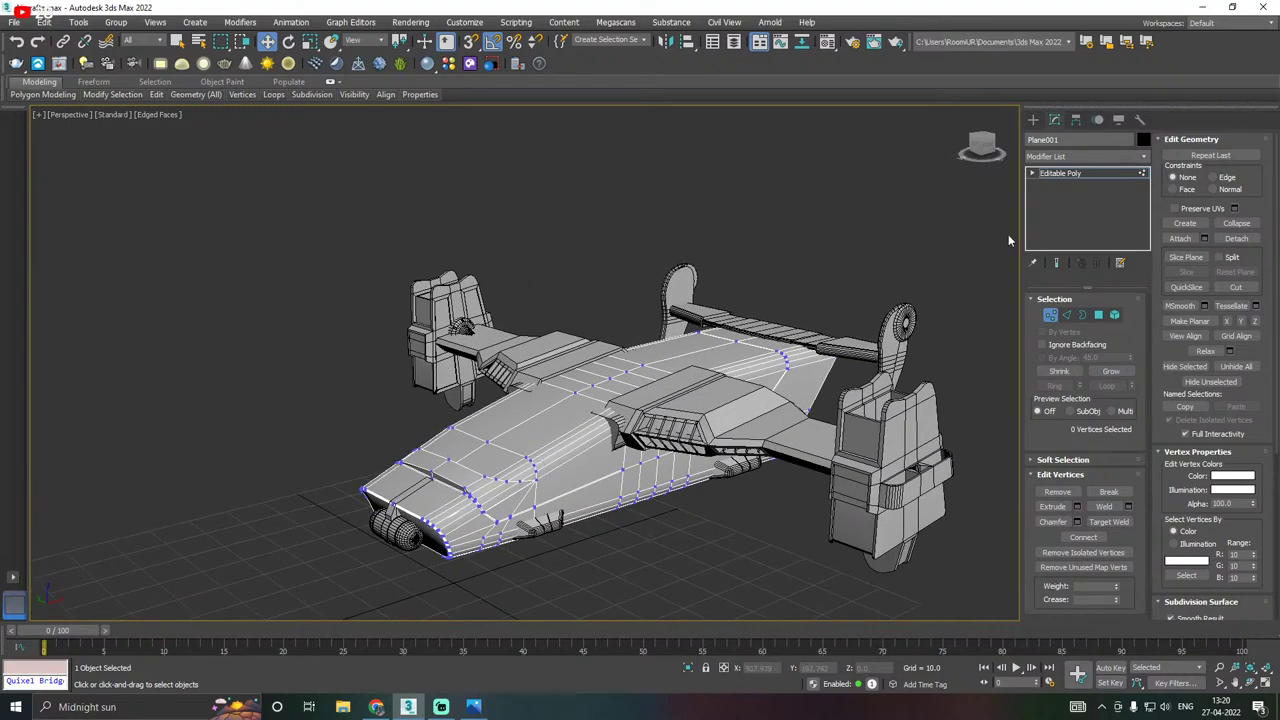
left_click(1060, 178)
left_click(869, 255)
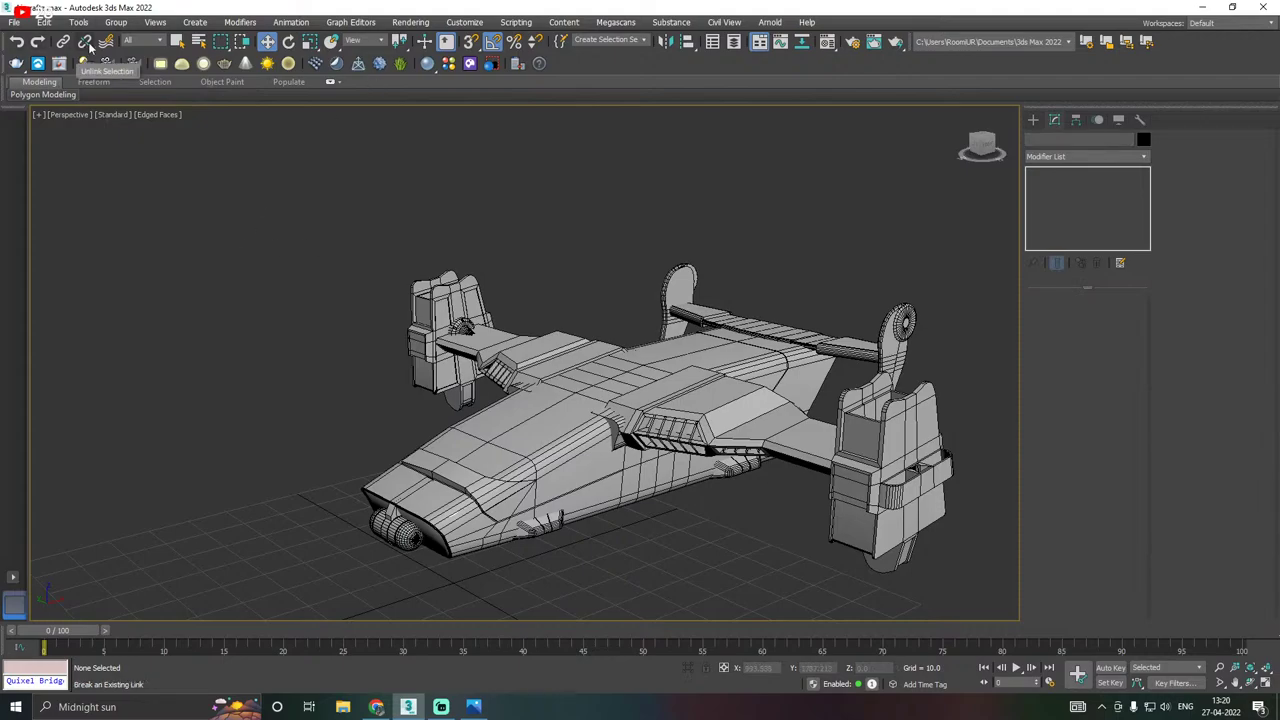
Save the current scene.
left_click(14, 22)
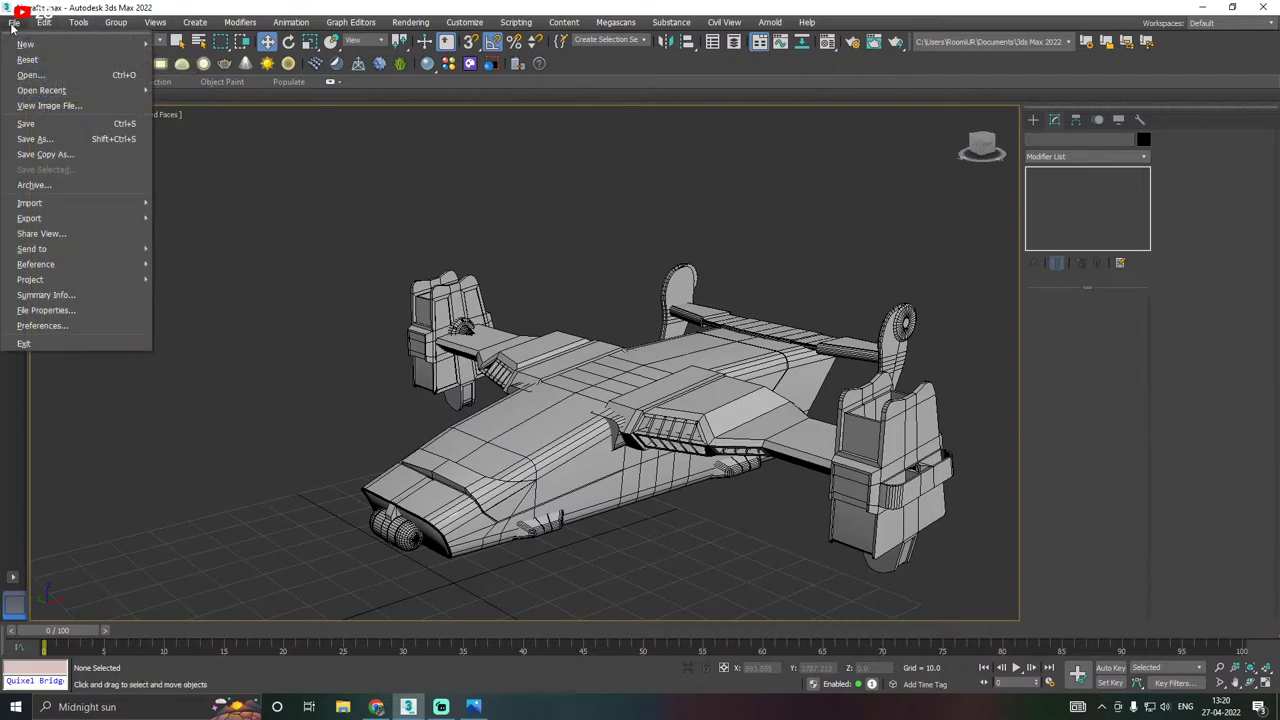
left_click(50, 156)
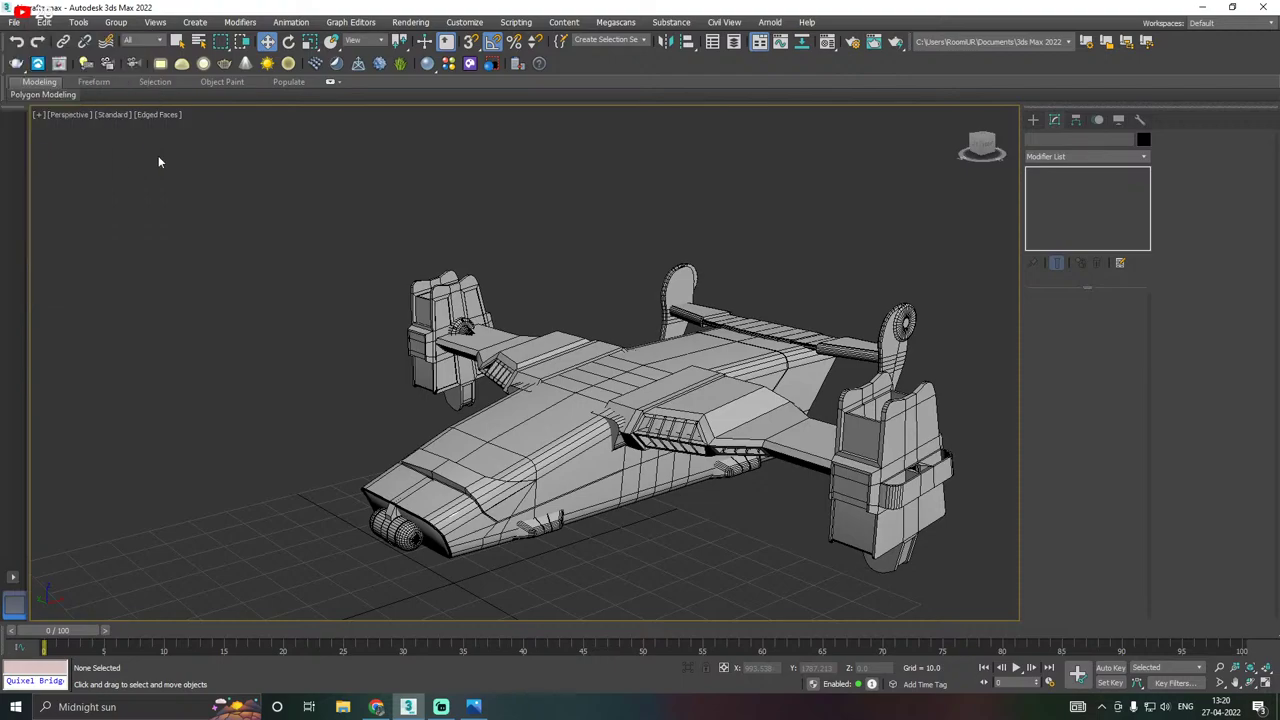
left_click(805, 580)
left_click(23, 25)
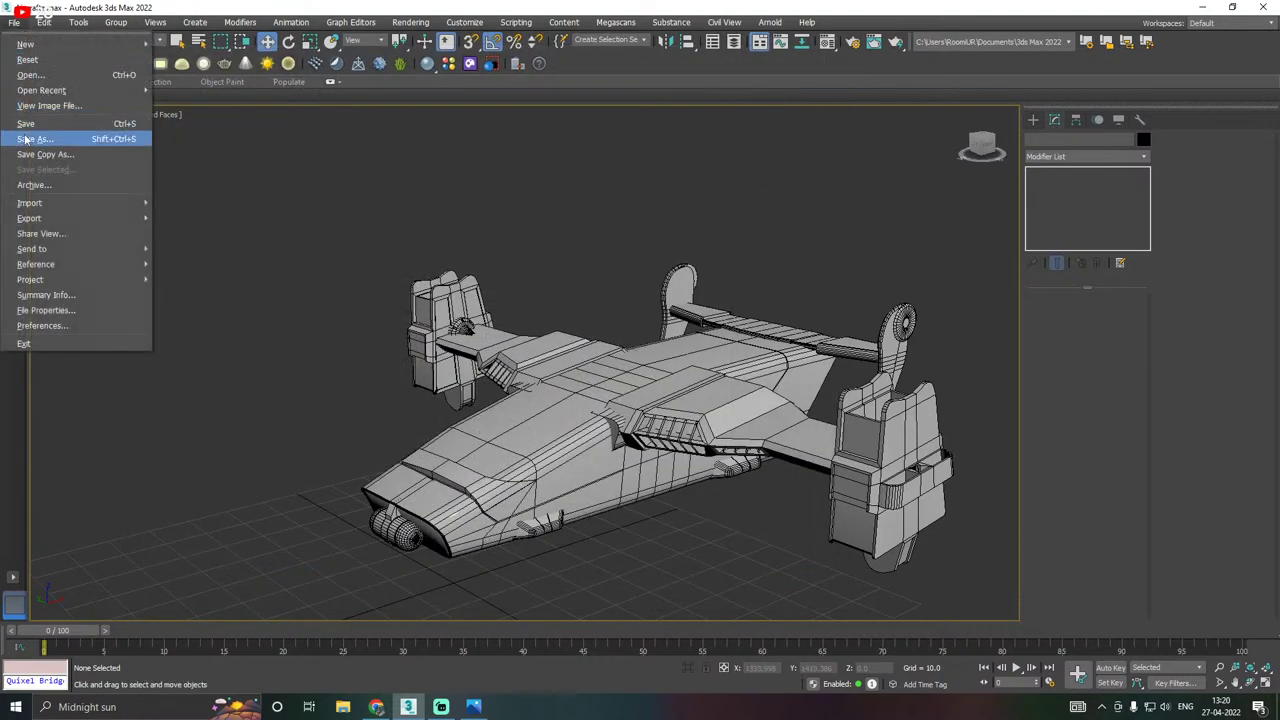
left_click(25, 124)
Switch to Photos and examine the Gargoyle reference sheet's front and rear perspective views, troop compartment and weapon details at 200%.
left_click_drag(0, 135, 746, 1)
scroll(375, 304, "up", 3, "ctrl")
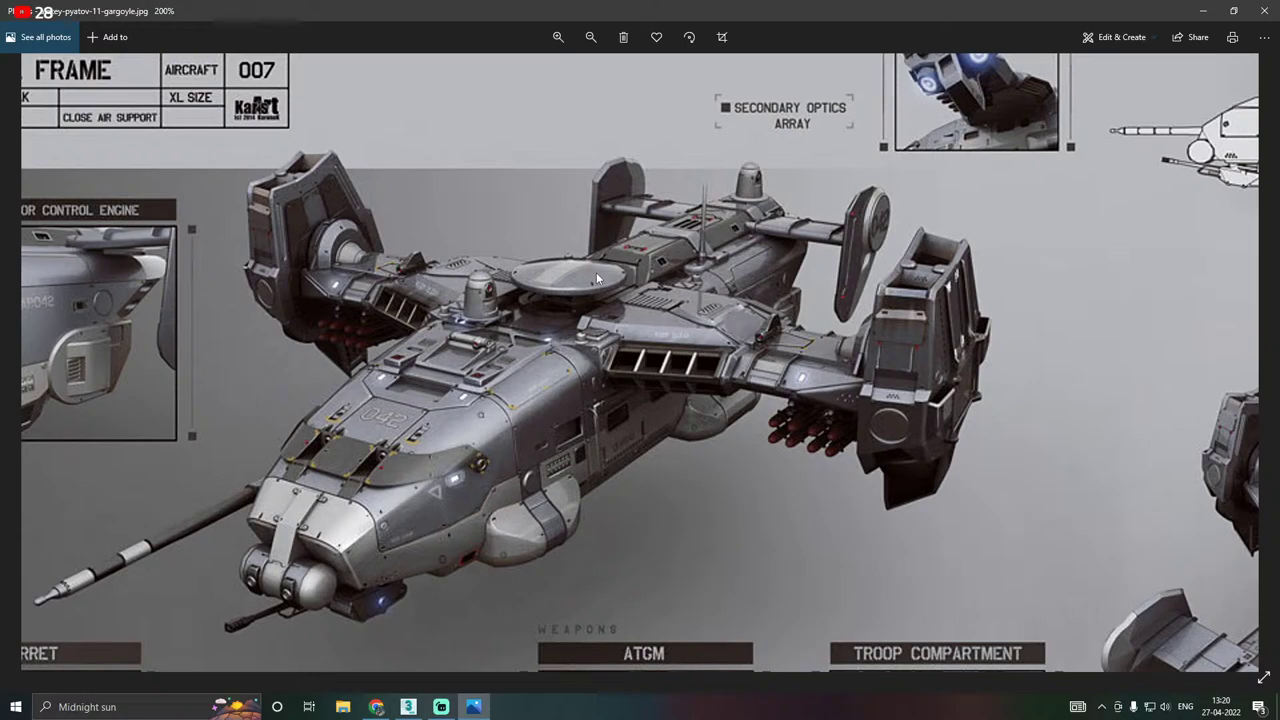
left_click_drag(596, 272, 281, 300)
left_click_drag(594, 441, 507, 280)
left_click_drag(601, 376, 560, 318)
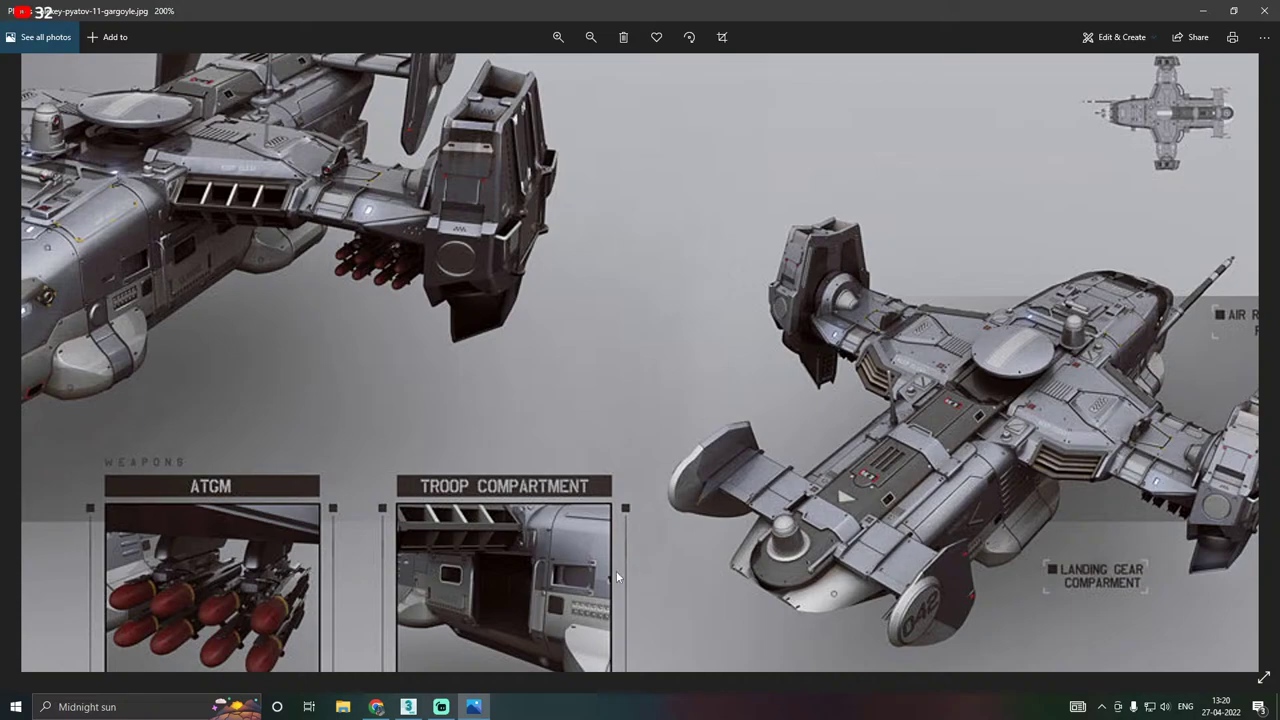
left_click_drag(681, 565, 694, 491)
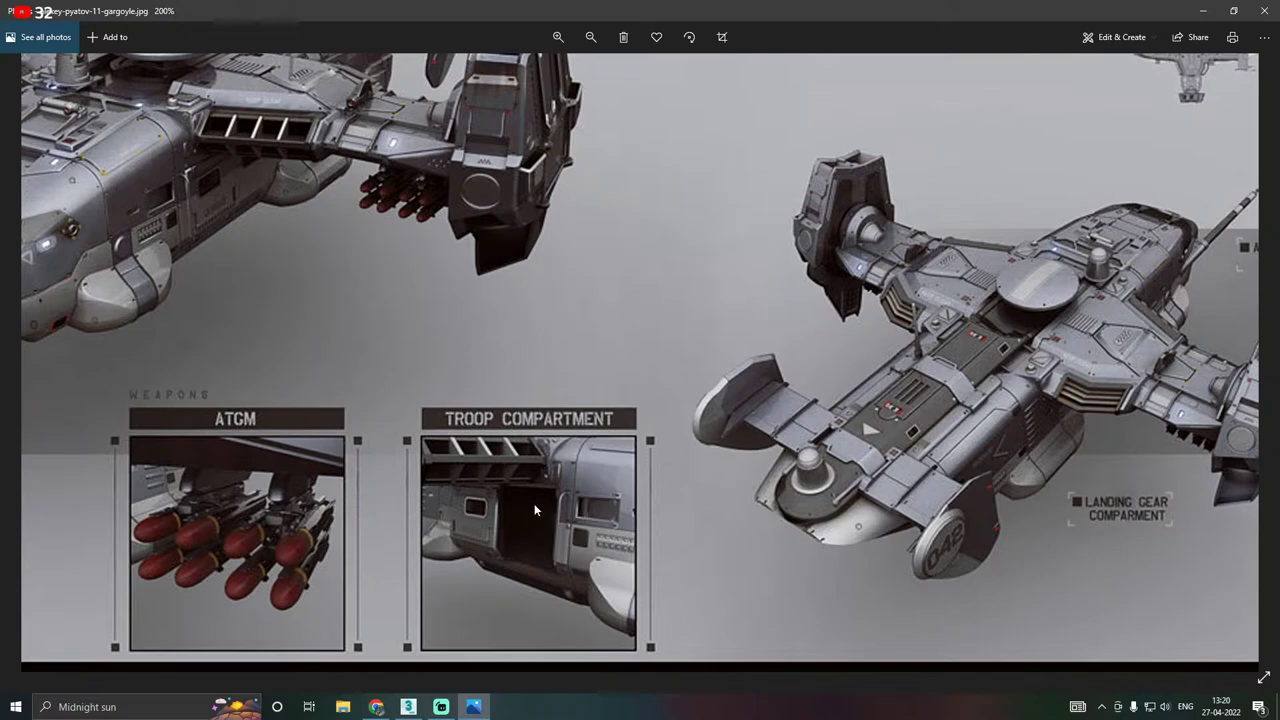
left_click_drag(768, 394, 679, 453)
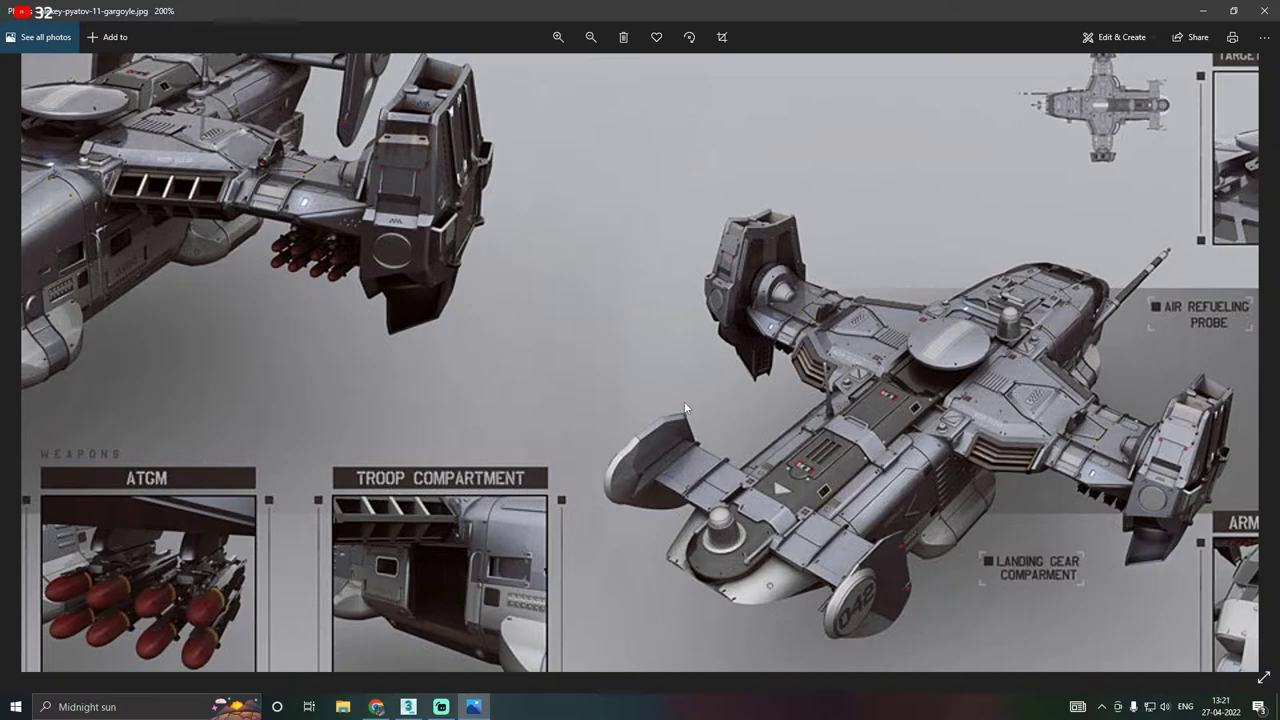
scroll(739, 386, "down", 5)
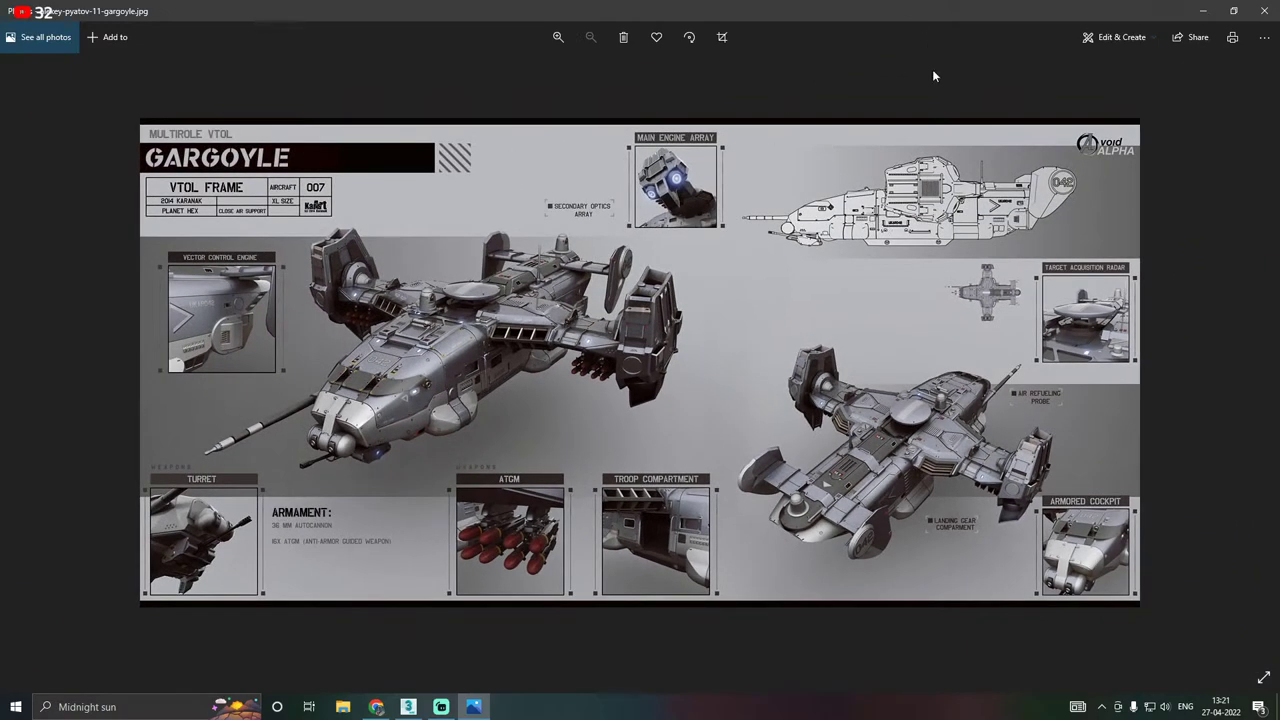
scroll(957, 452, "up", 5)
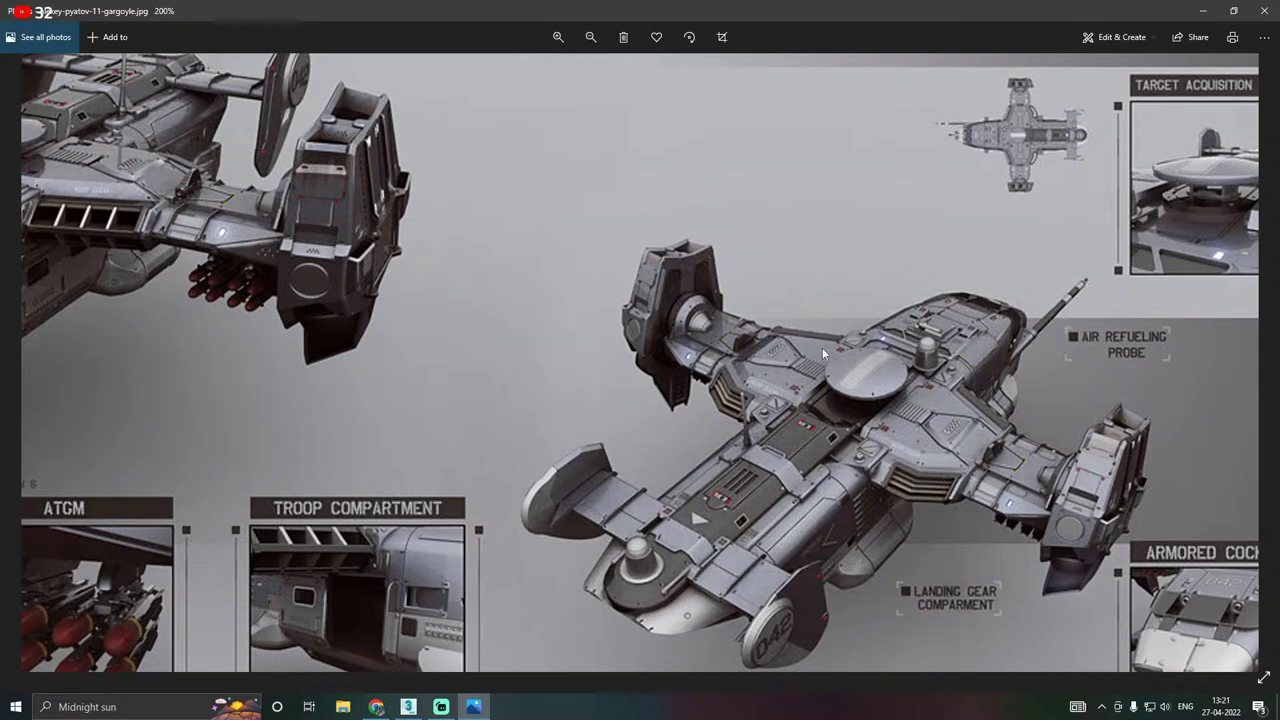
scroll(603, 426, "down", 5)
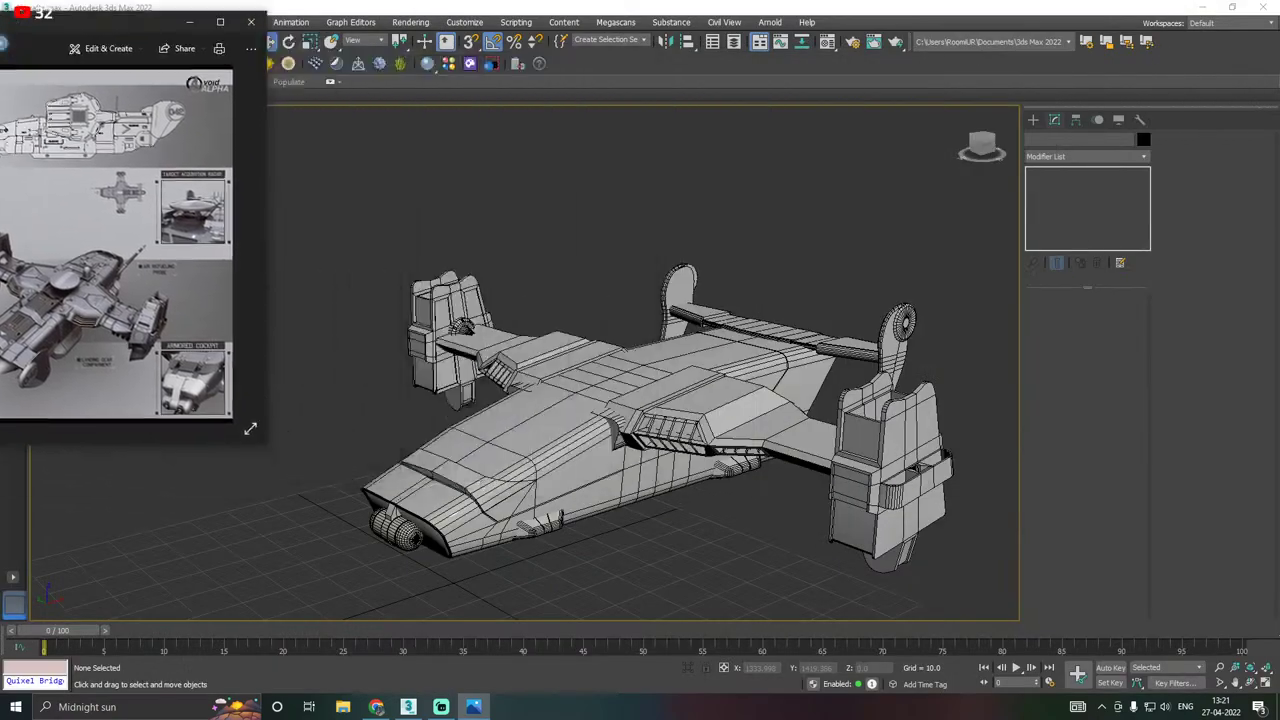
left_click_drag(3, 21, 0, 8)
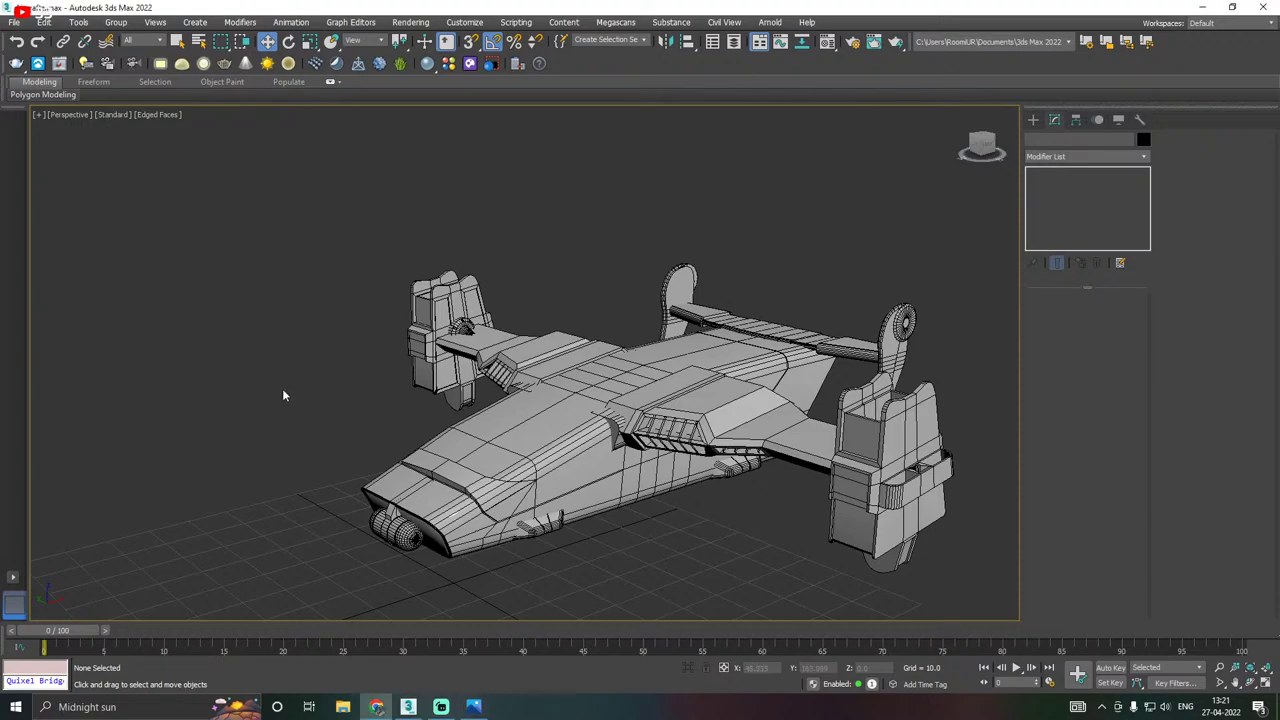
middle_click_drag(282, 388, 302, 341)
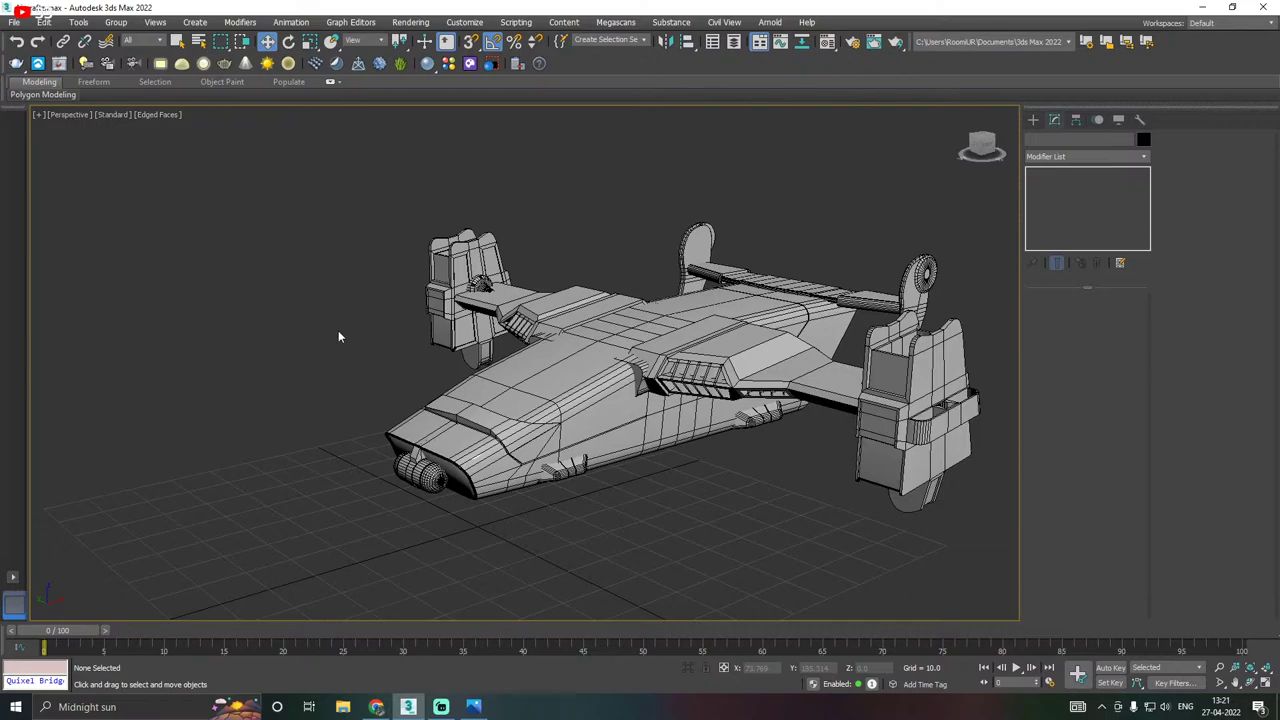
Save a copy of the scene as a new file and save the current scene.
middle_click_drag(732, 350, 698, 331)
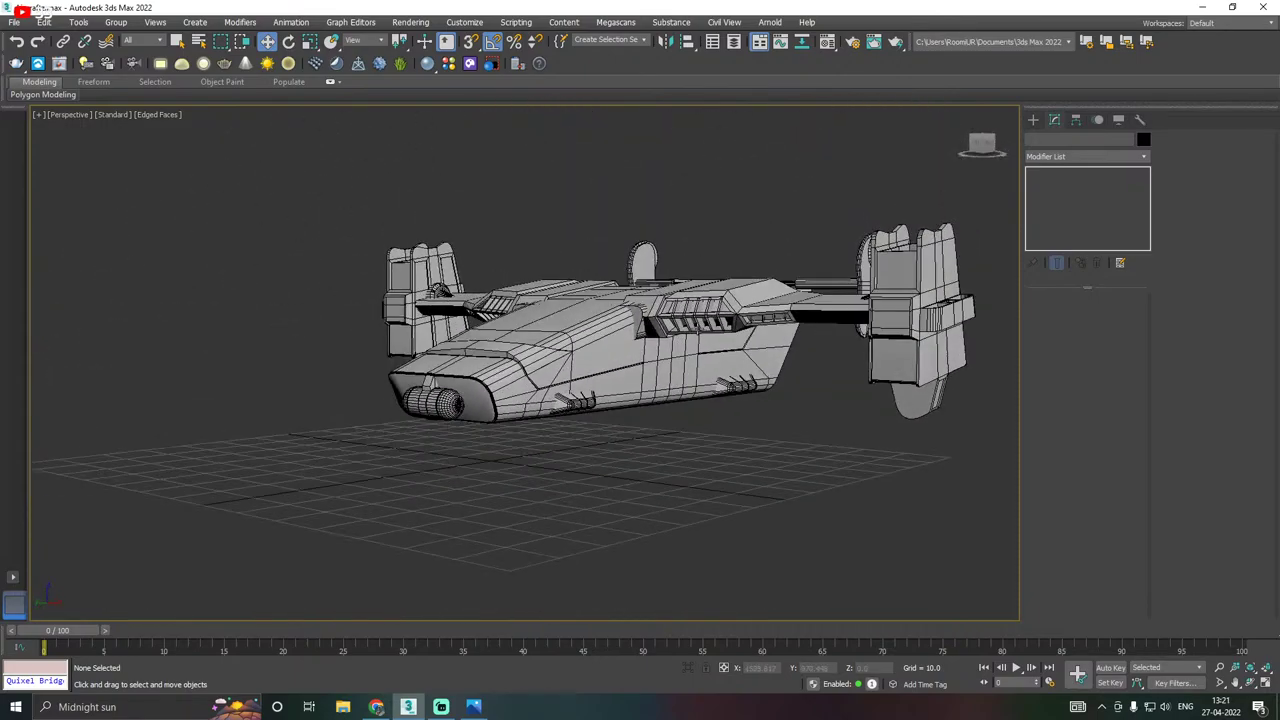
left_click(14, 22)
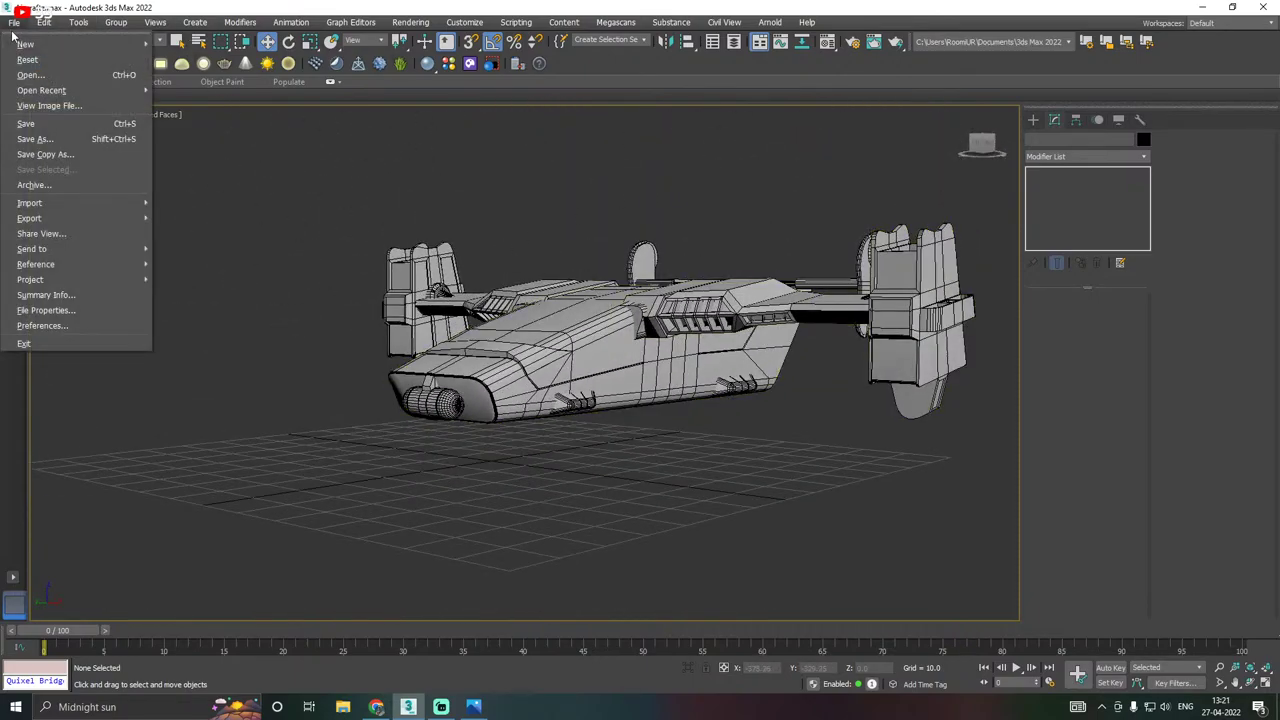
left_click(45, 154)
left_click(792, 567)
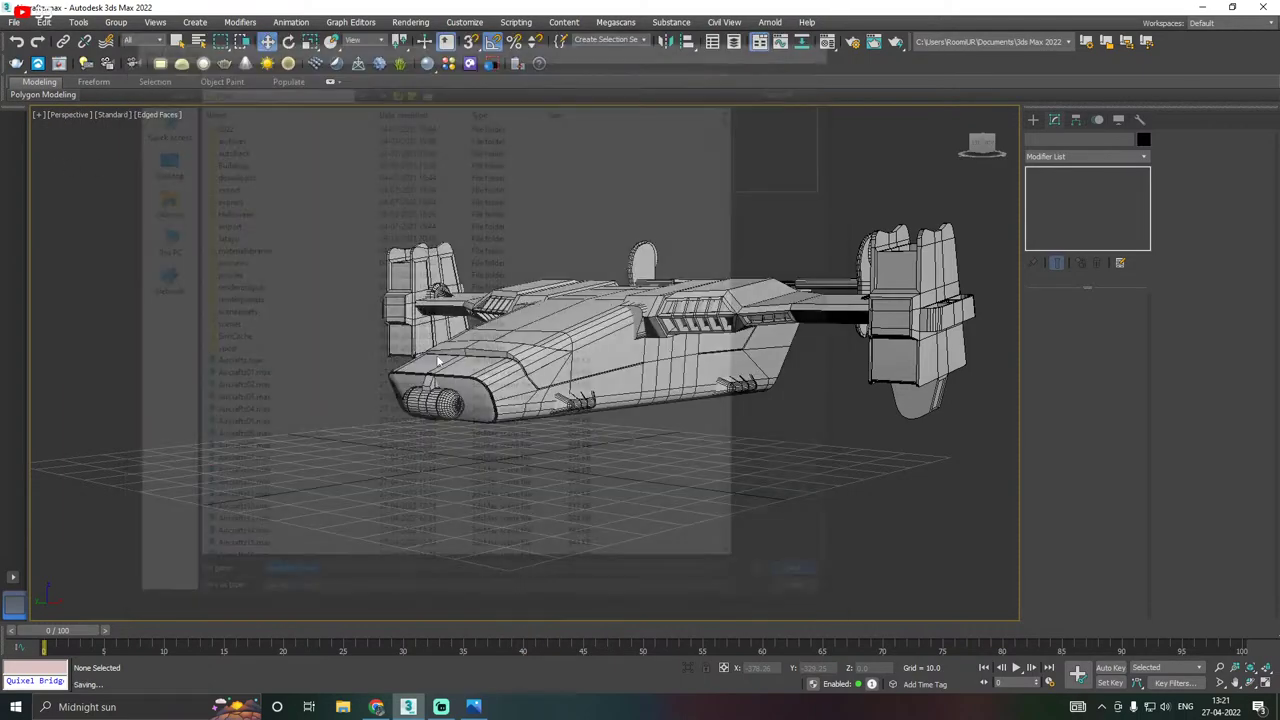
left_click(18, 22)
left_click(36, 120)
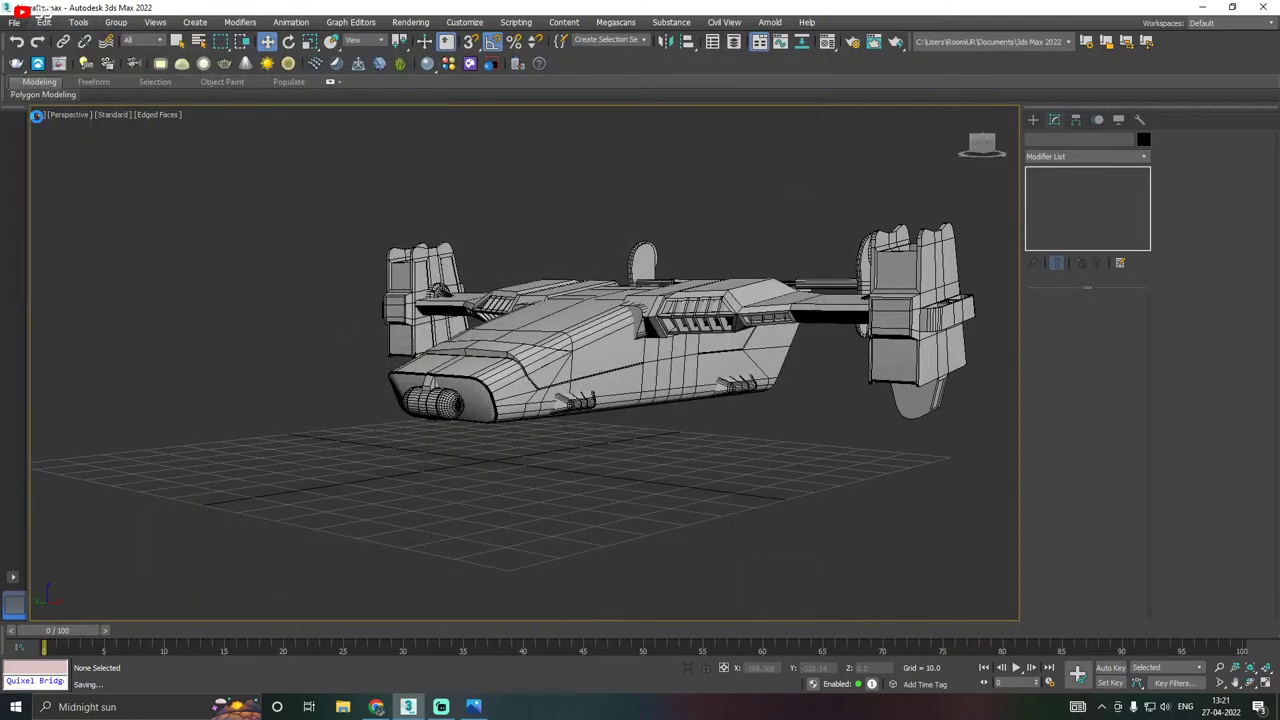
Inspect the whole aircraft in High Quality viewport shading and return the viewport to Standard.
left_click(114, 117)
left_click(141, 165)
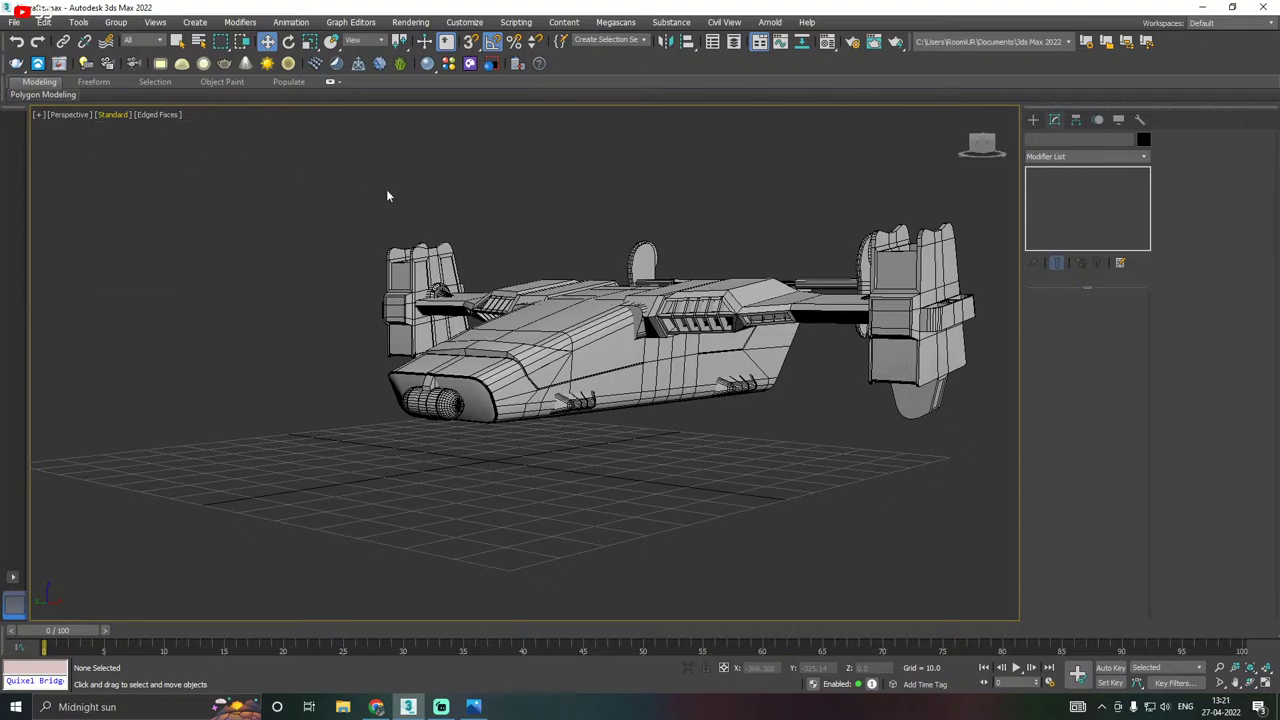
middle_click_drag(387, 191, 400, 208, "alt")
scroll(310, 241, "down", 4)
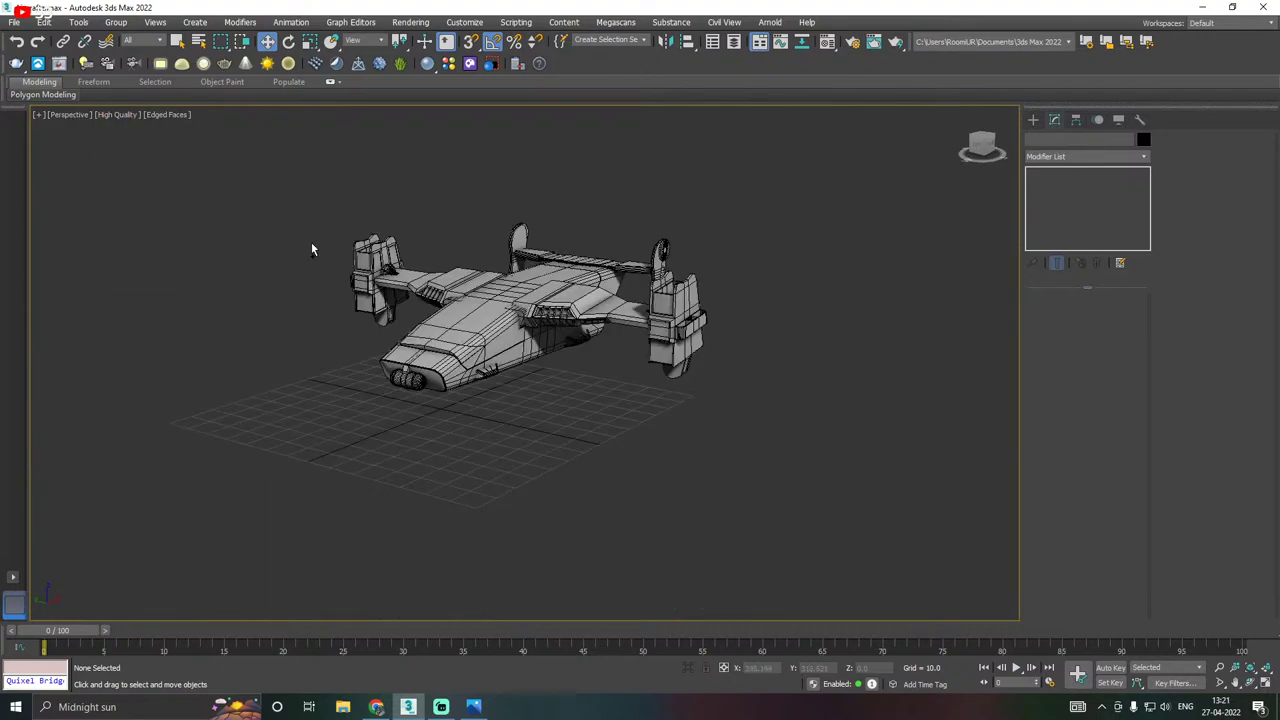
middle_click_drag(312, 245, 291, 257, "alt")
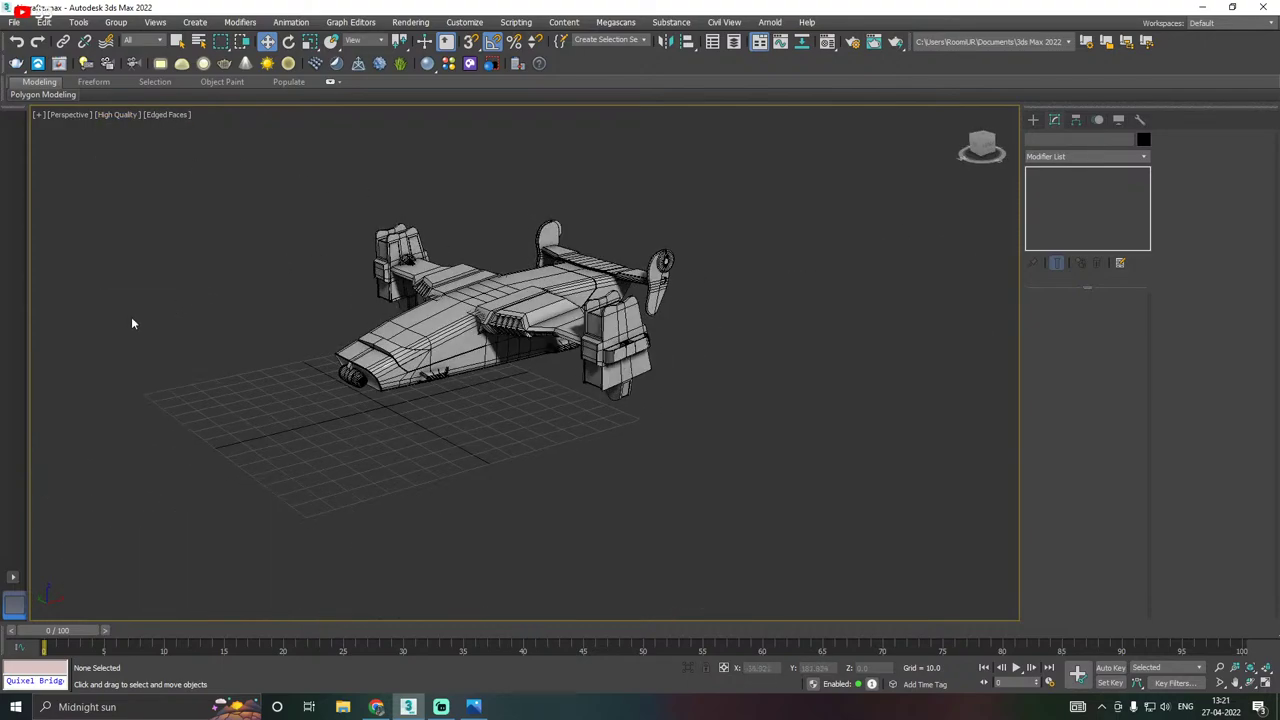
middle_click_drag(135, 317, 245, 283)
middle_click_drag(545, 308, 585, 300)
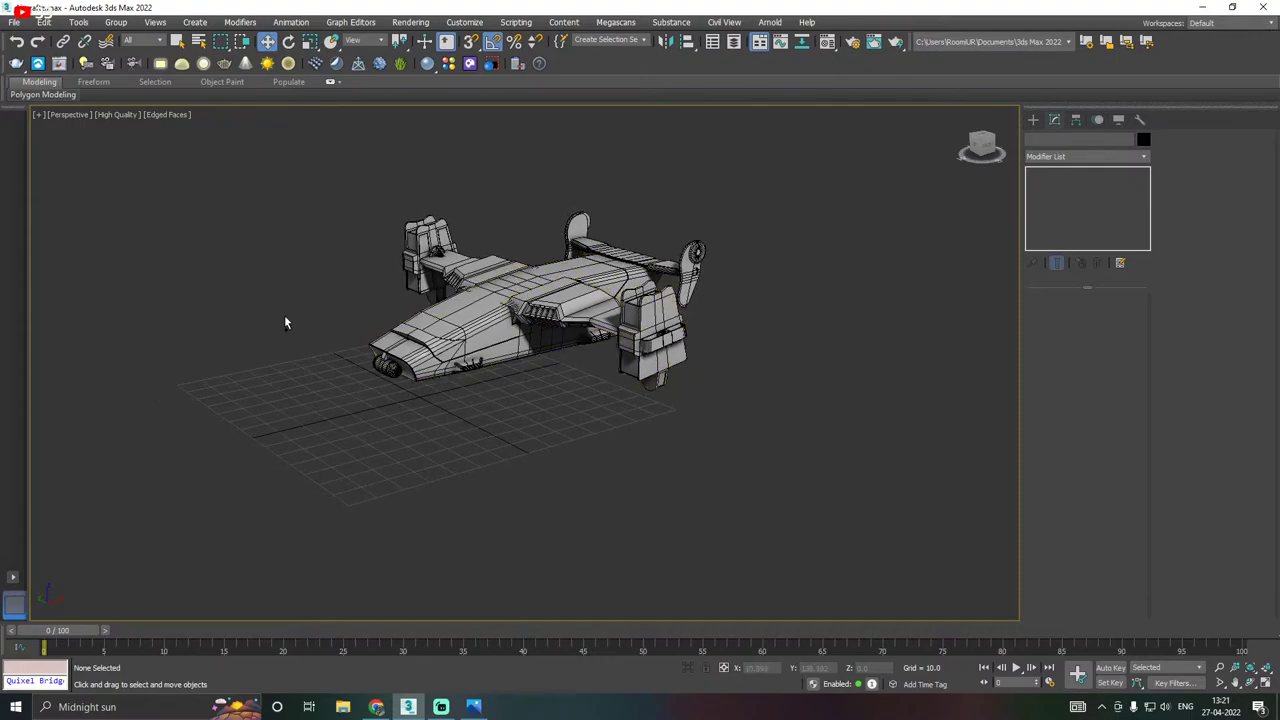
middle_click_drag(284, 323, 220, 224, "alt")
left_click(110, 116)
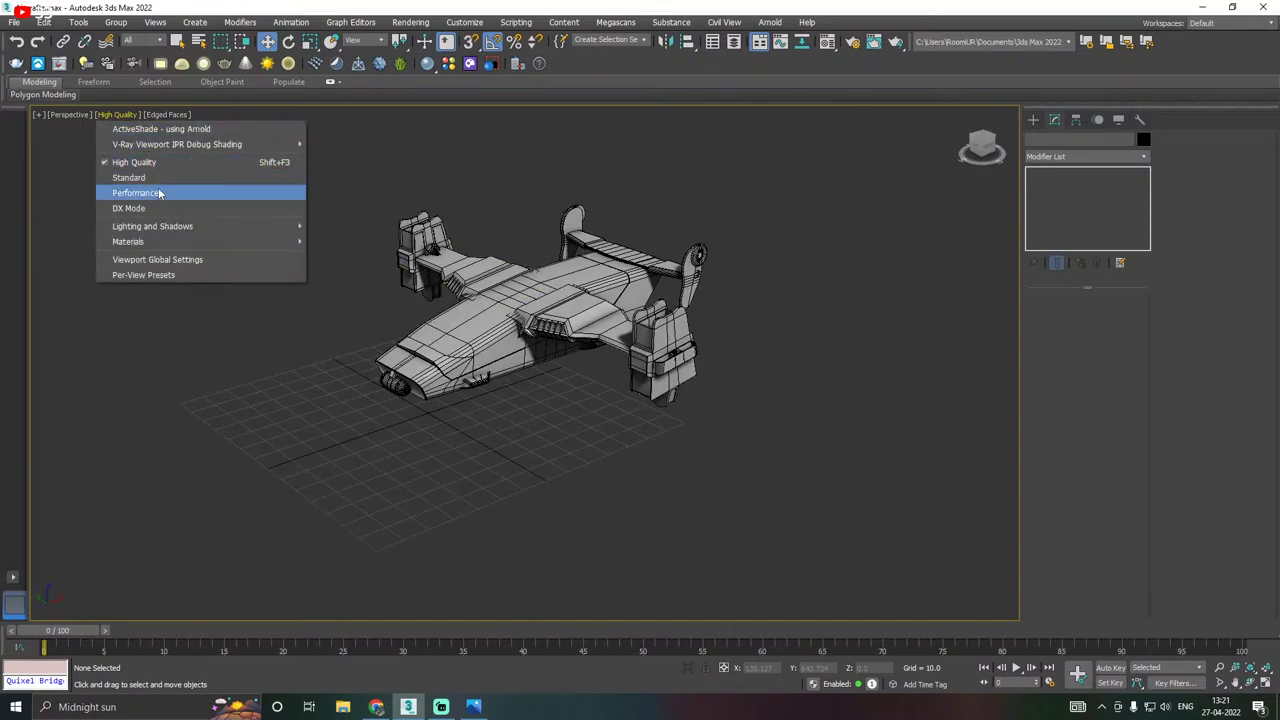
left_click(152, 188)
Add a Symmetry modifier to the hull with mirror axis Y and Flip enabled.
middle_click_drag(665, 330, 730, 300)
scroll(618, 278, "up", 5)
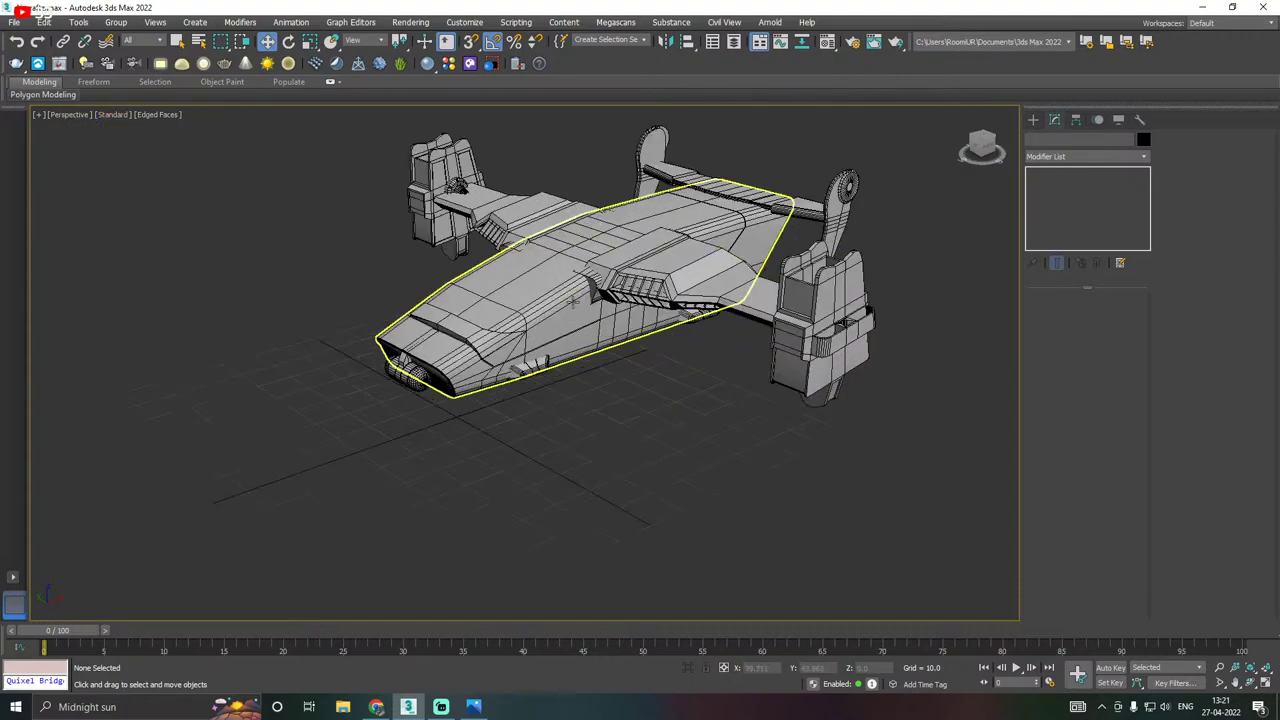
left_click(514, 299)
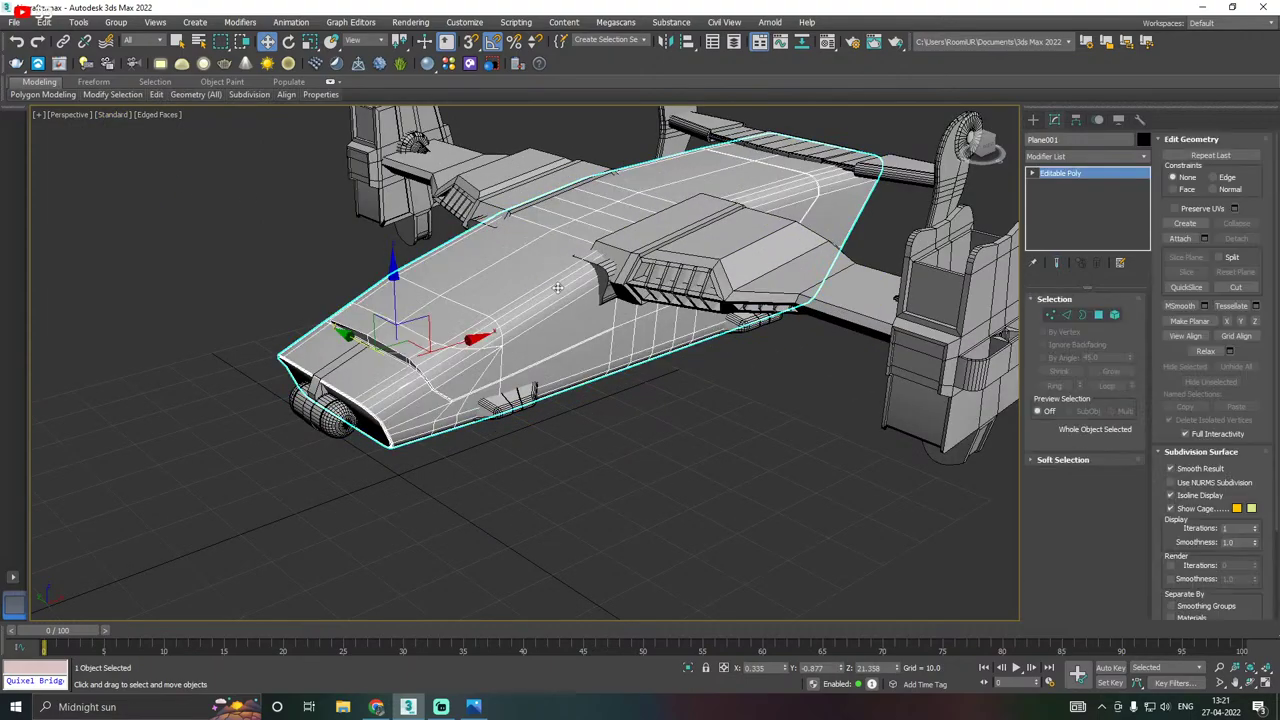
middle_click_drag(514, 299, 838, 143, "alt")
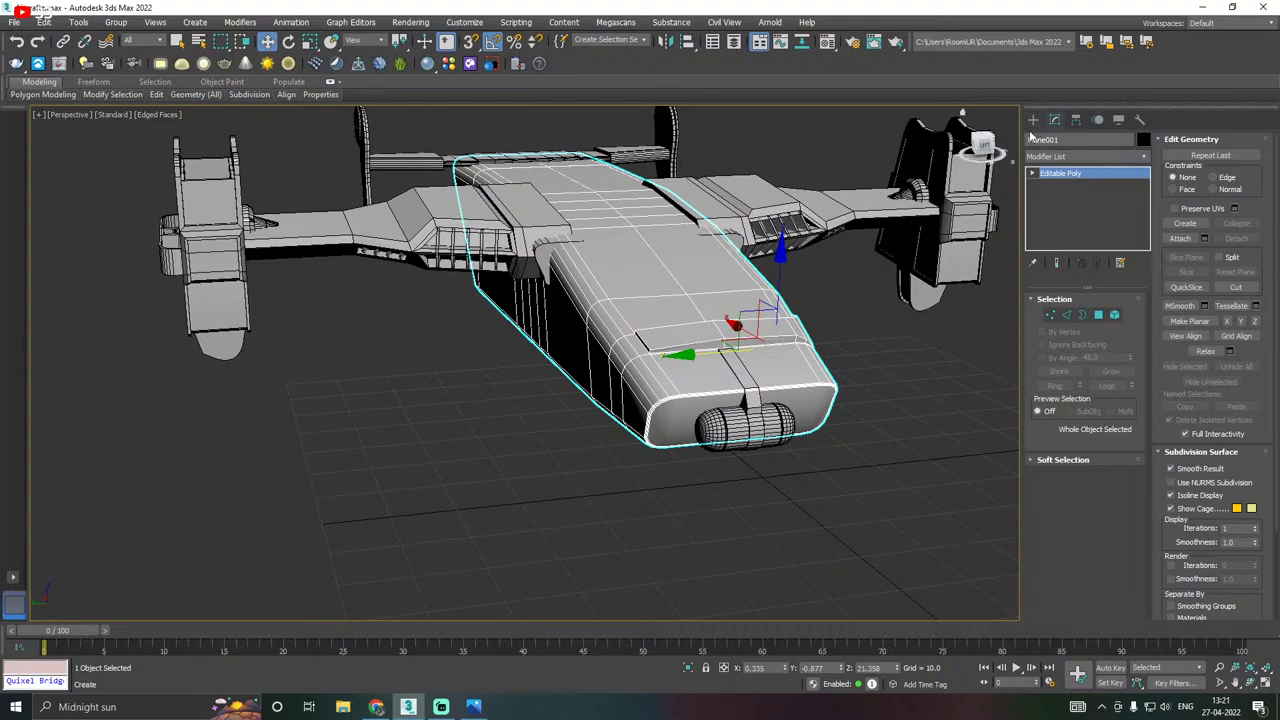
left_click(1144, 156)
scroll(1080, 400, "down", 15)
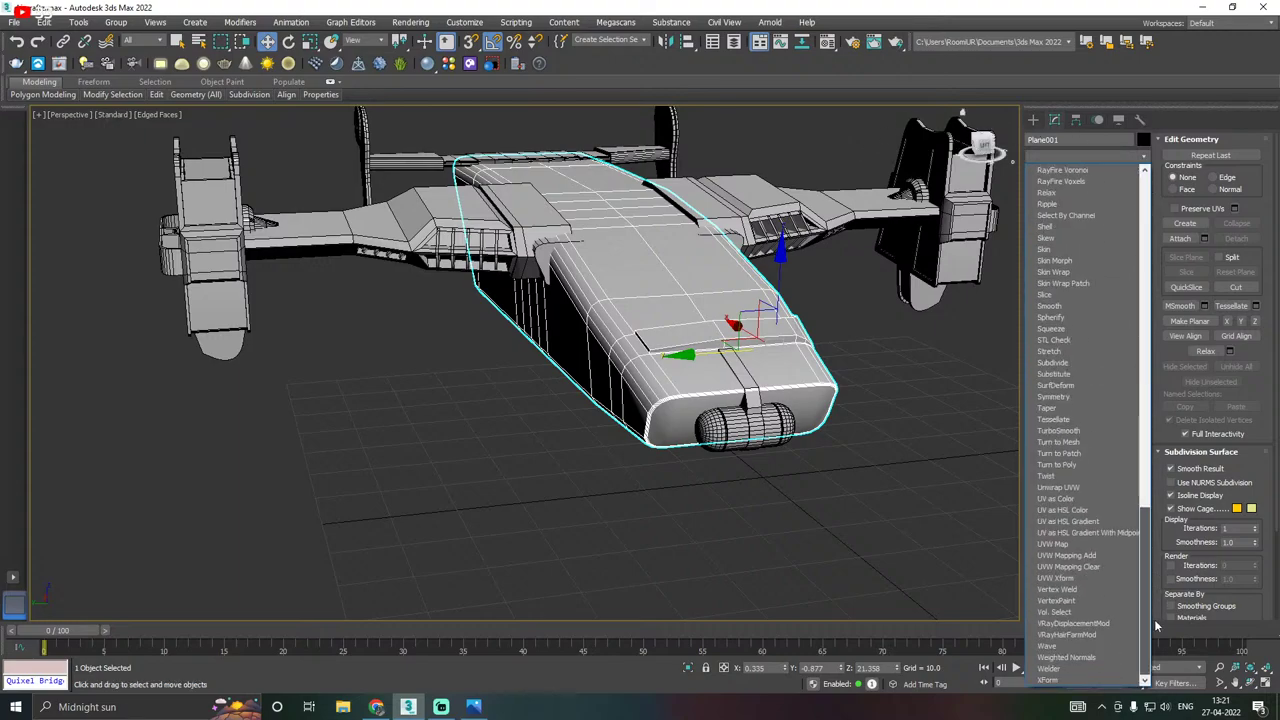
left_click(1055, 398)
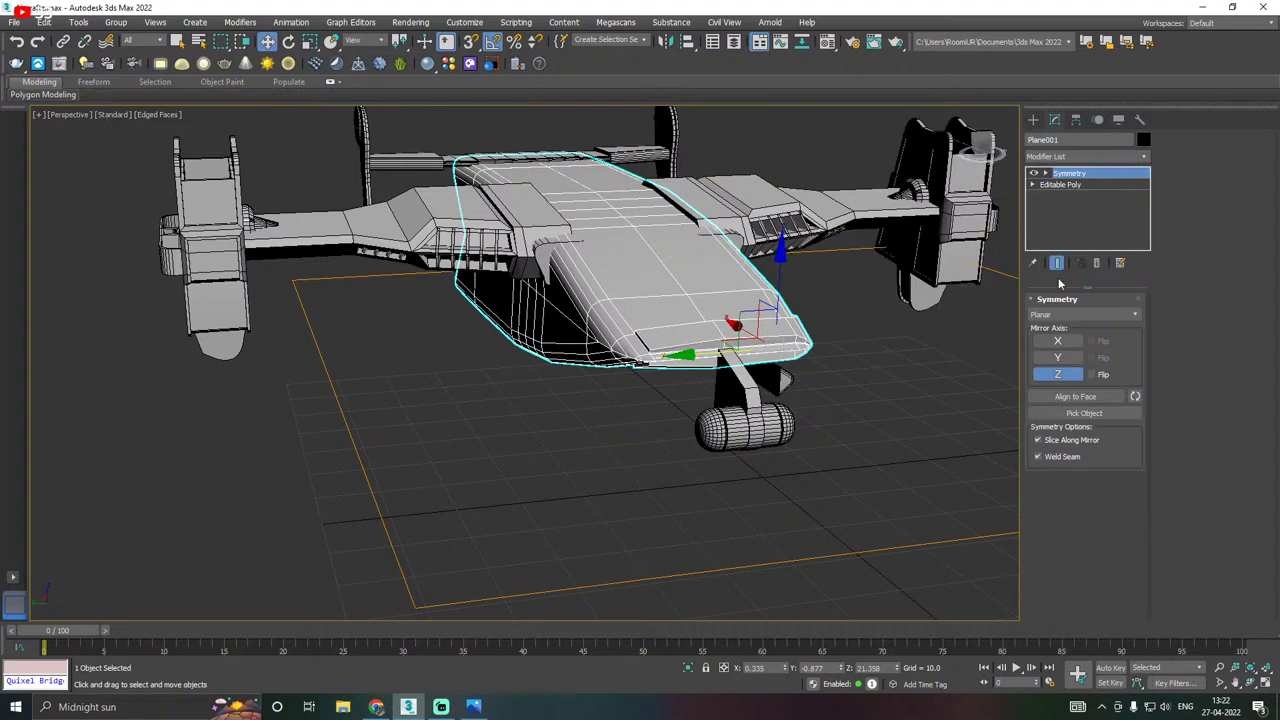
left_click(1058, 358)
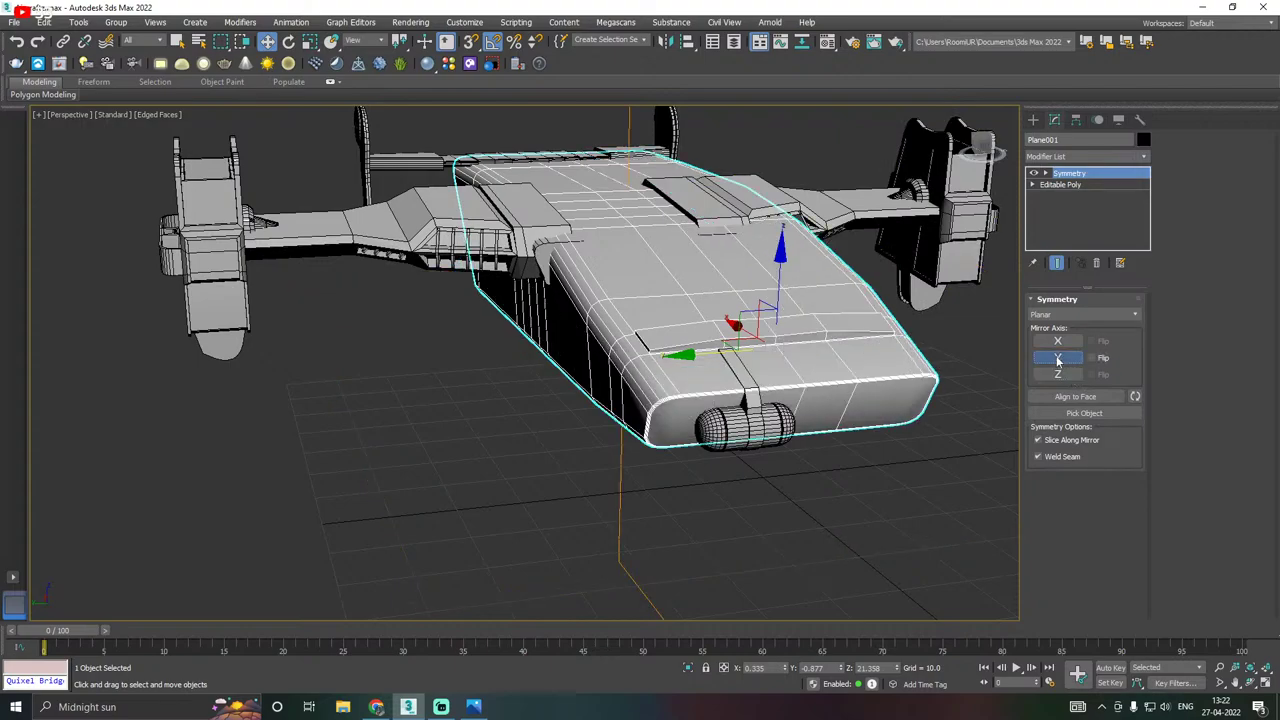
left_click(1091, 358)
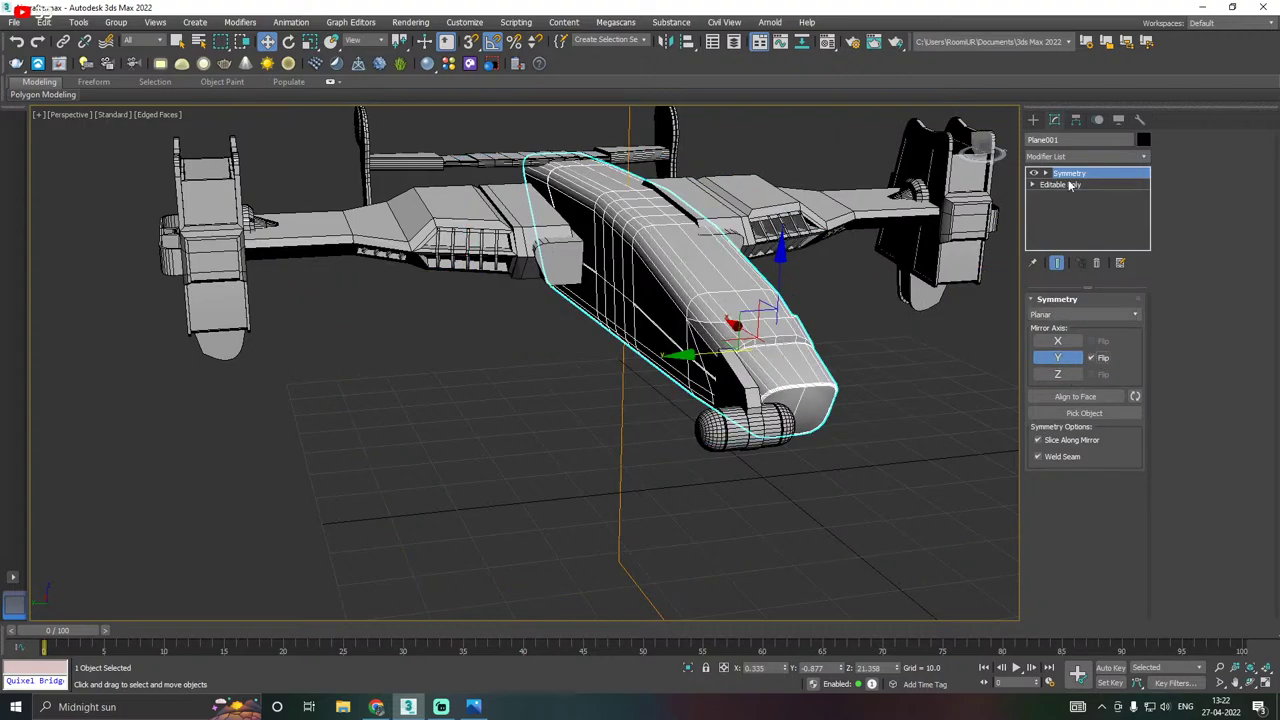
Shift the hull's Symmetry mirror plane along Y to about 6.145 and compare both sides from the front.
left_click(1067, 175)
left_click_drag(686, 354, 650, 356)
middle_click_drag(669, 354, 600, 346, "alt")
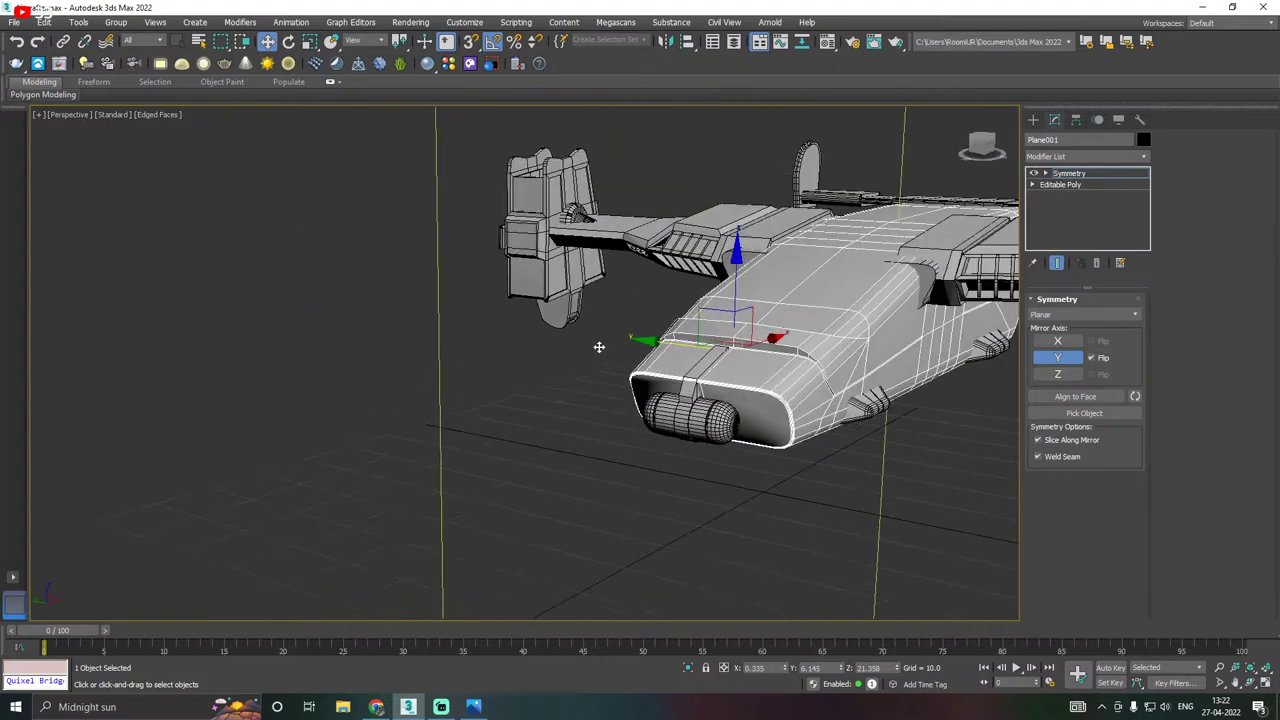
middle_click_drag(857, 378, 561, 411)
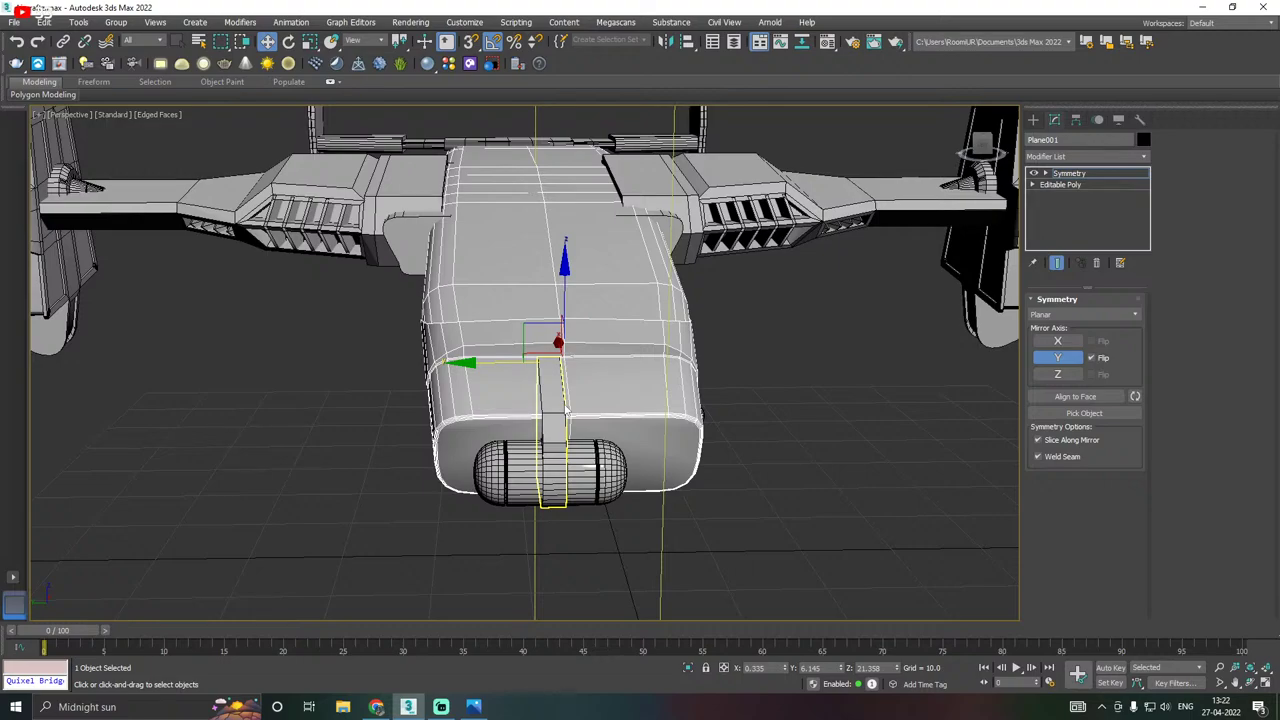
middle_click_drag(560, 410, 432, 414, "alt")
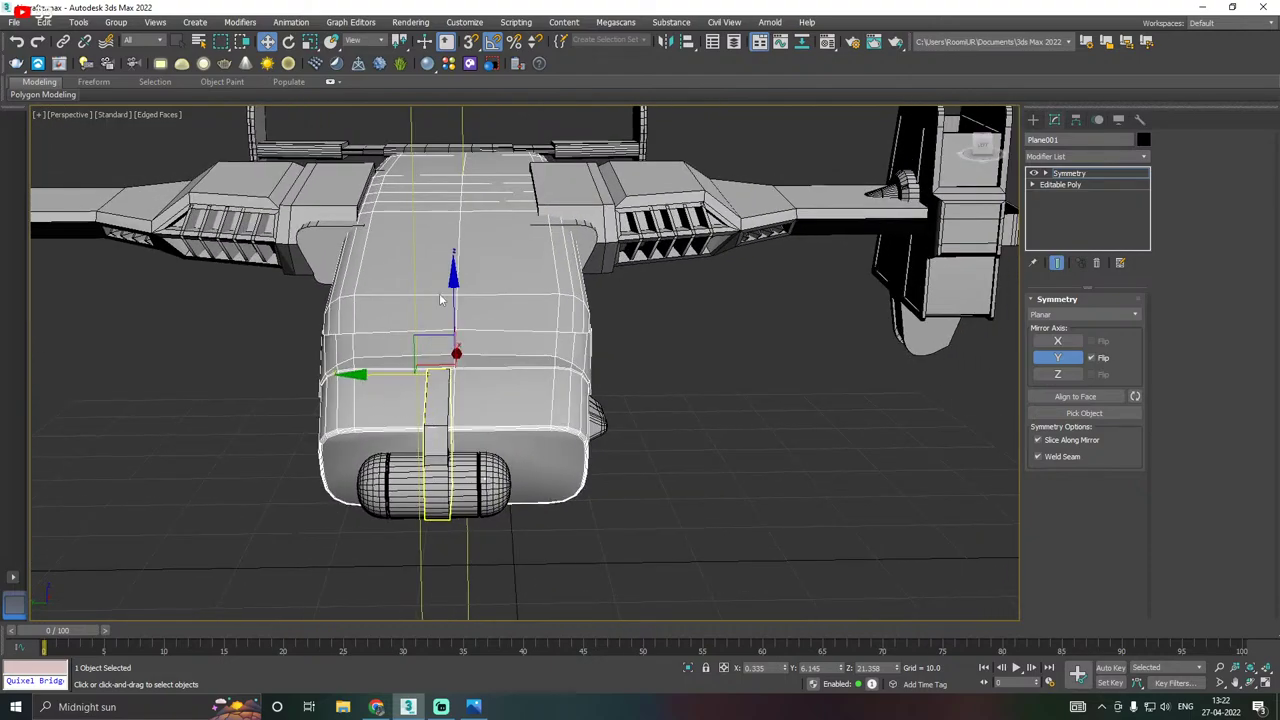
left_click(1077, 176)
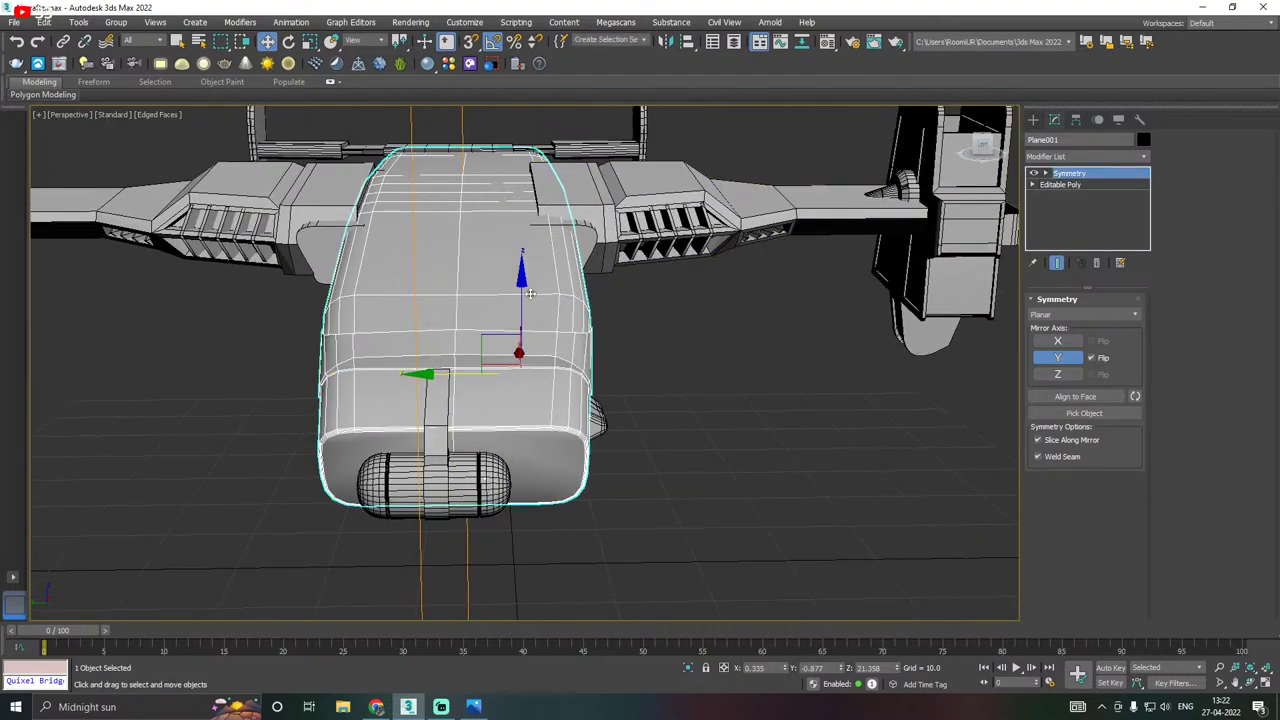
middle_click_drag(530, 295, 590, 304, "alt")
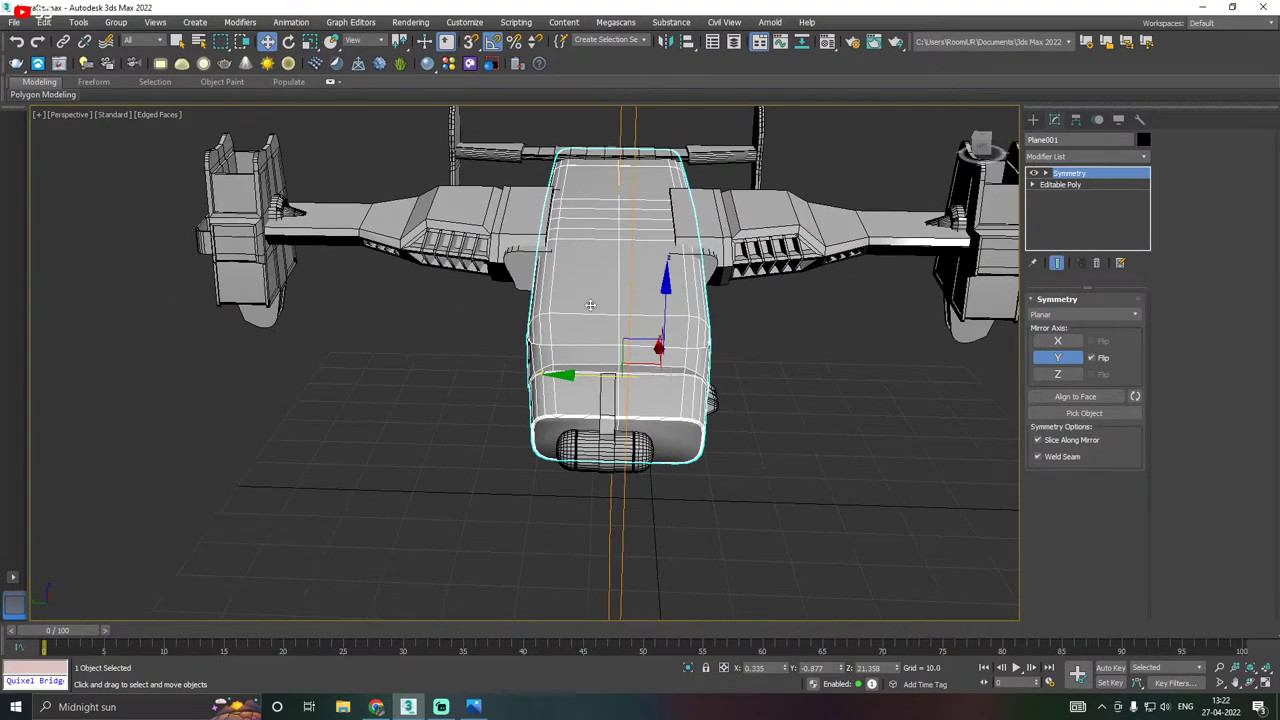
scroll(546, 418, "up", 2)
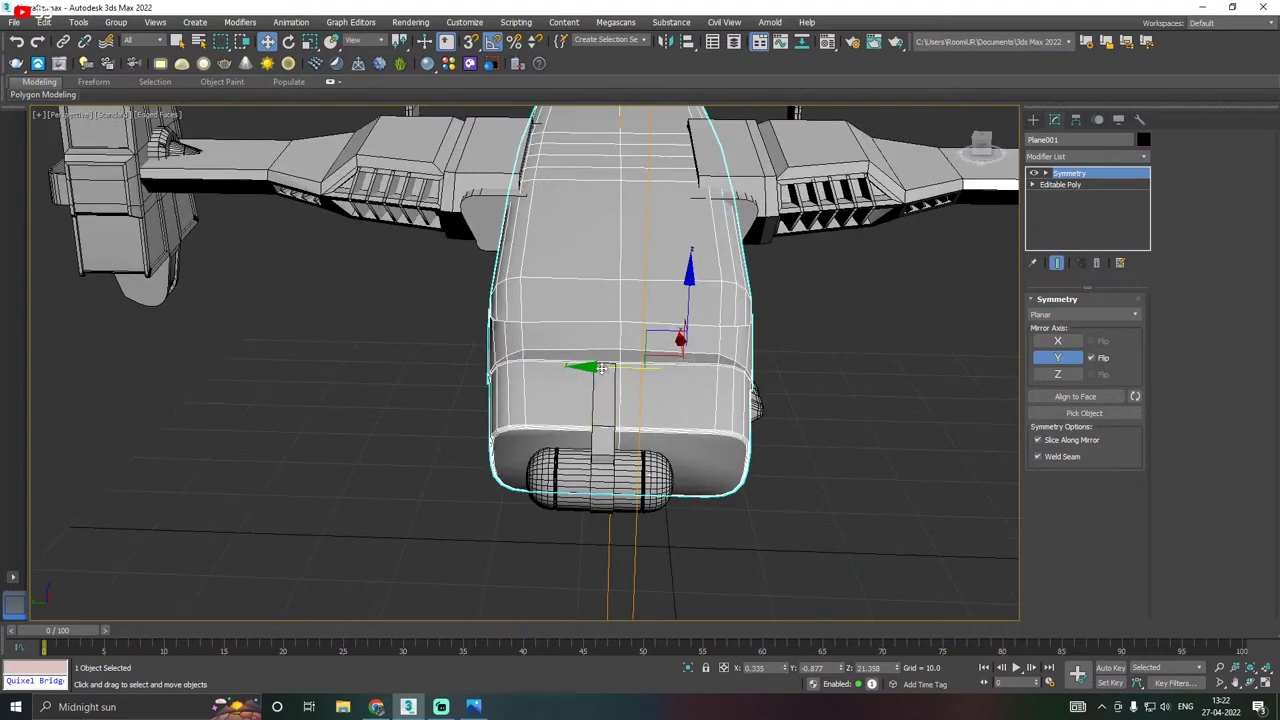
Refine the Symmetry mirror plane's position along Y to 5.66, narrowing the mirrored hull.
left_click_drag(608, 368, 542, 365)
key("1")
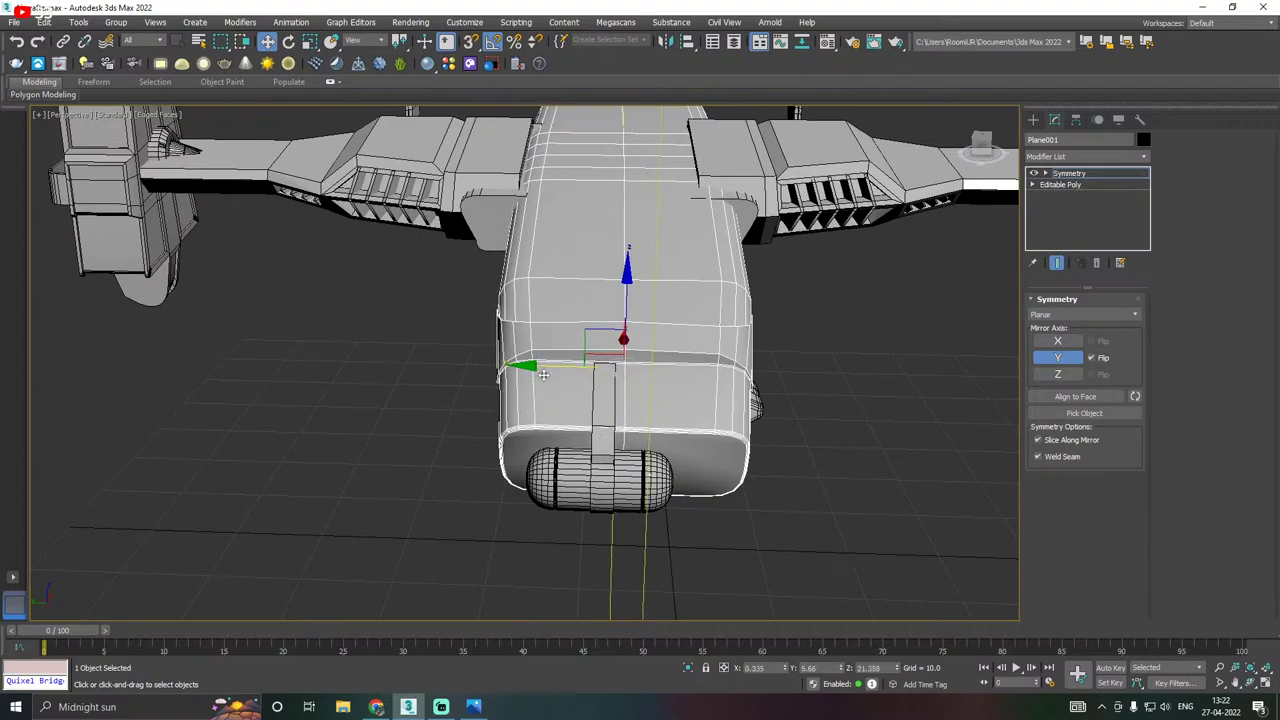
scroll(543, 376, "down", 5)
middle_click_drag(543, 376, 598, 378, "alt")
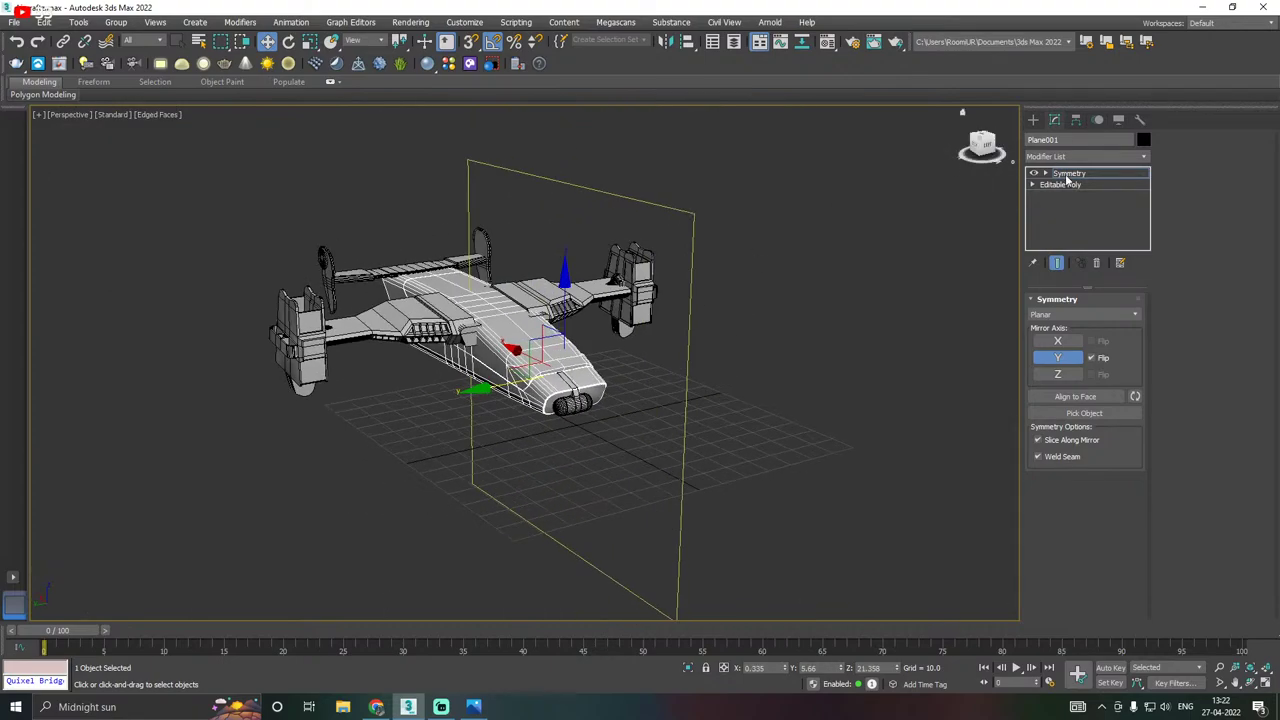
scroll(578, 406, "up", 5)
Move the nose's capsule and its mounting strut together along Y to the hull's centreline, and deselect them.
left_click(578, 386)
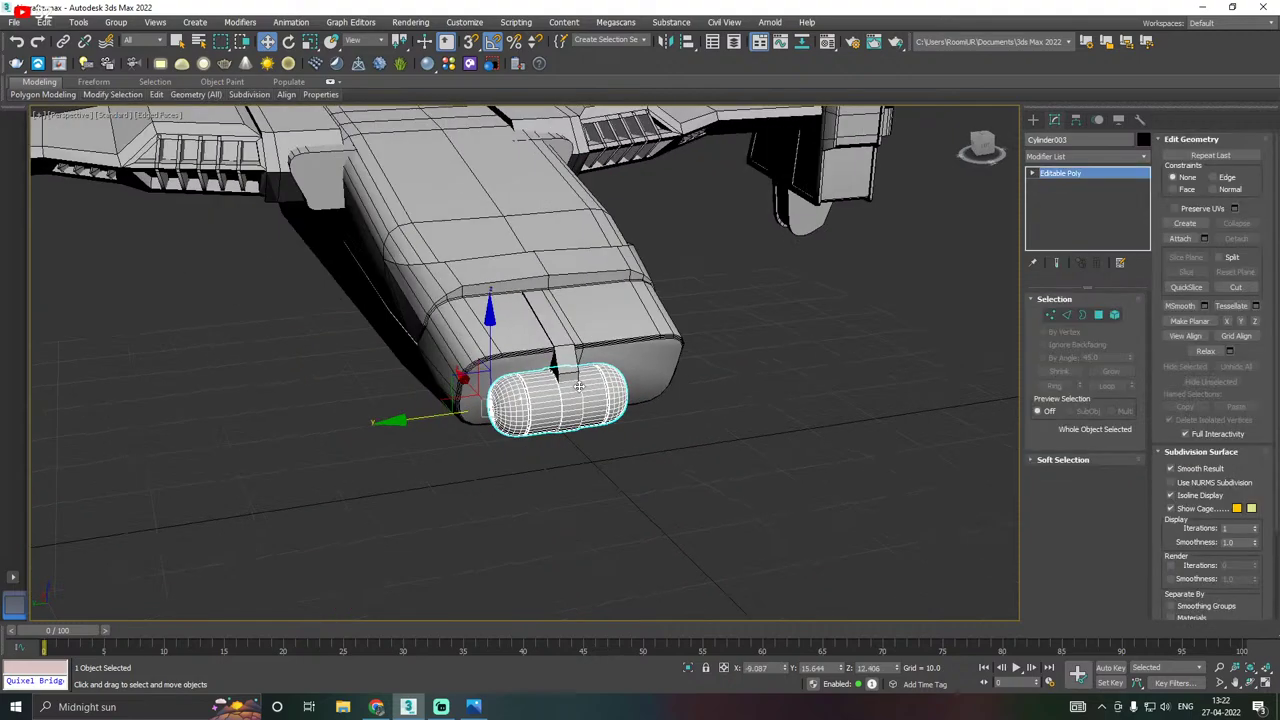
middle_click_drag(578, 386, 547, 370, "alt")
scroll(547, 369, "up", 4)
left_click(566, 368, "ctrl")
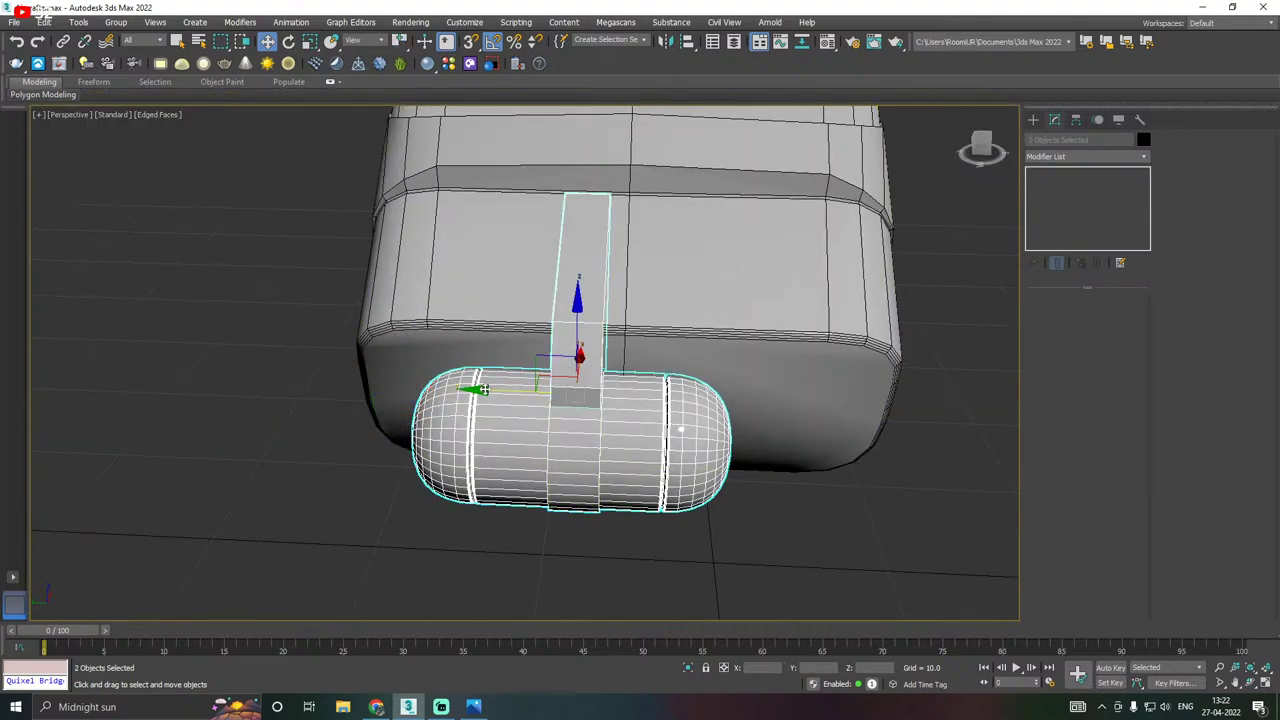
left_click_drag(484, 390, 524, 388)
middle_click_drag(512, 380, 424, 357, "alt")
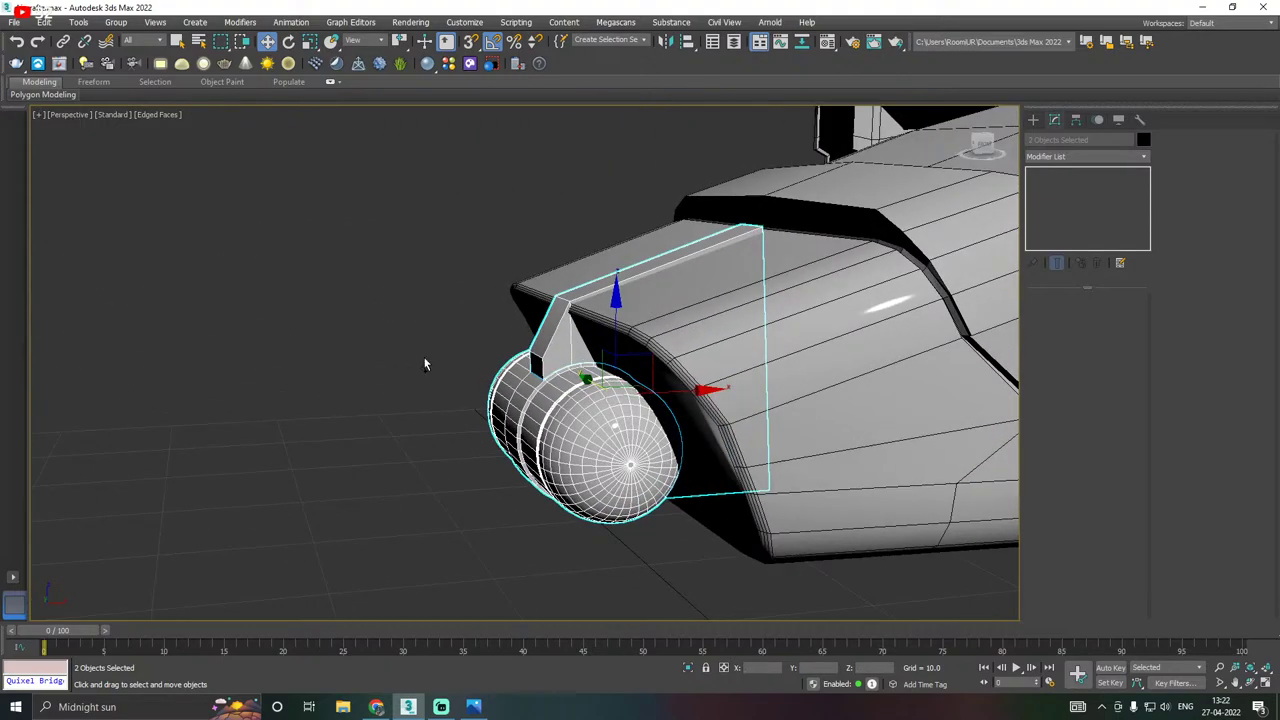
scroll(423, 364, "down", 5)
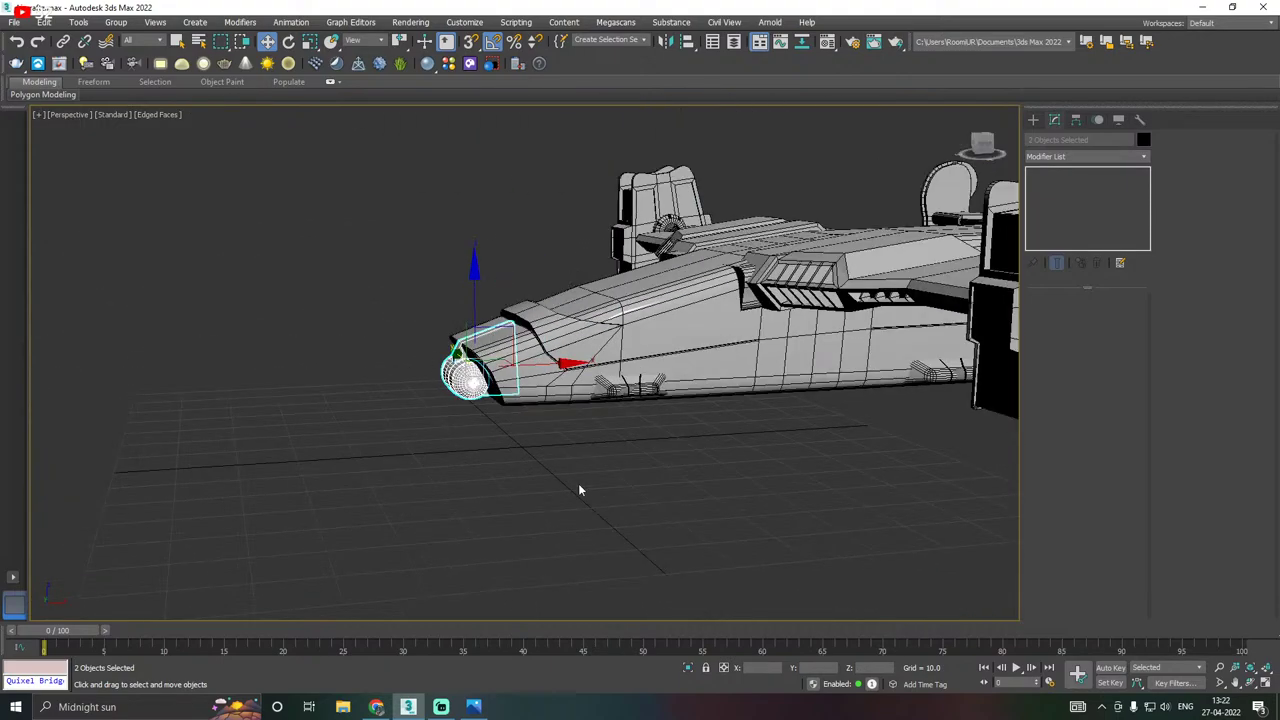
left_click(578, 490)
In the Top view, create a 34-sided cylinder with a radius of about 9.5 and height of about 3, centred on the hull between the wings.
middle_click_drag(620, 385, 636, 460, "alt")
key("t")
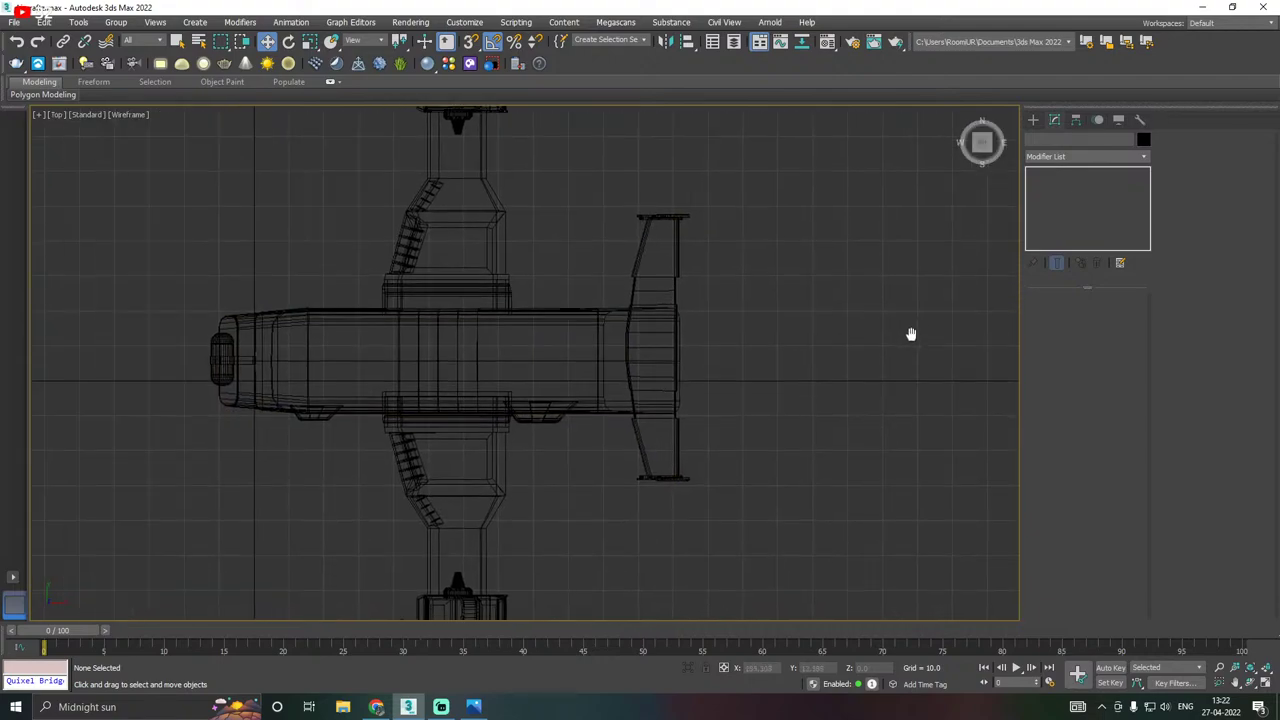
scroll(911, 334, "down", 4)
scroll(850, 325, "up", 5)
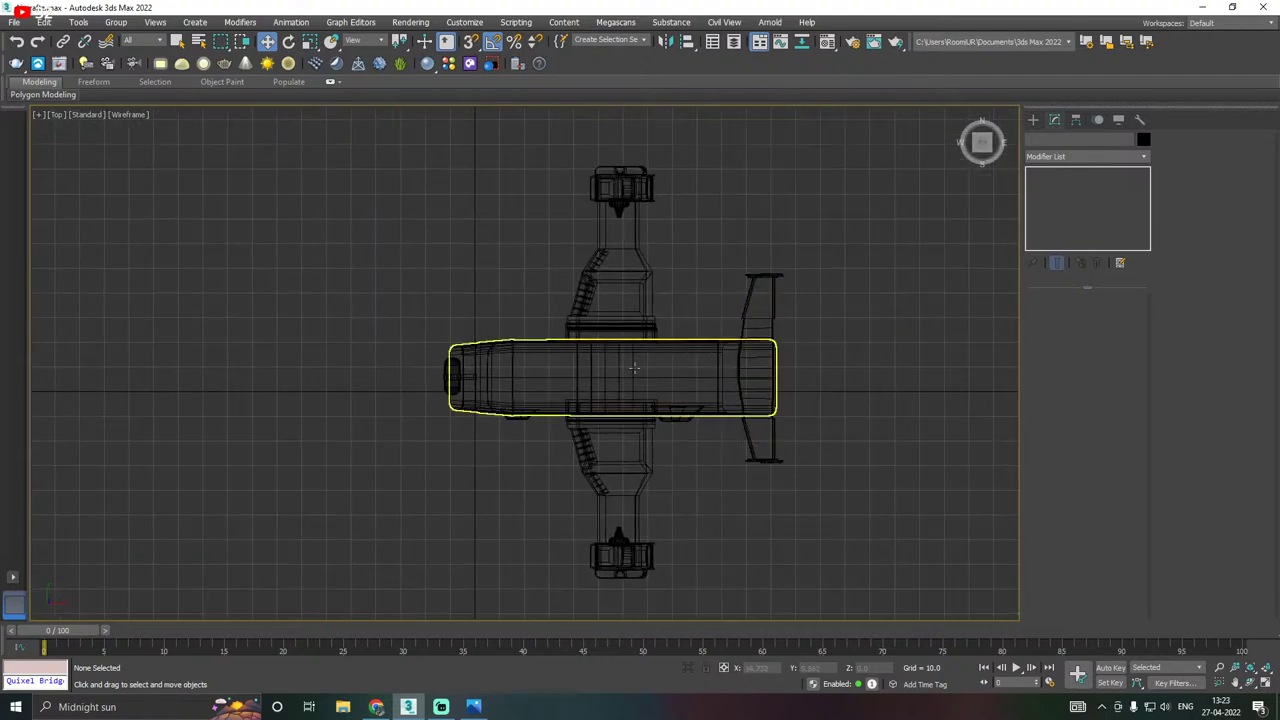
left_click(1034, 120)
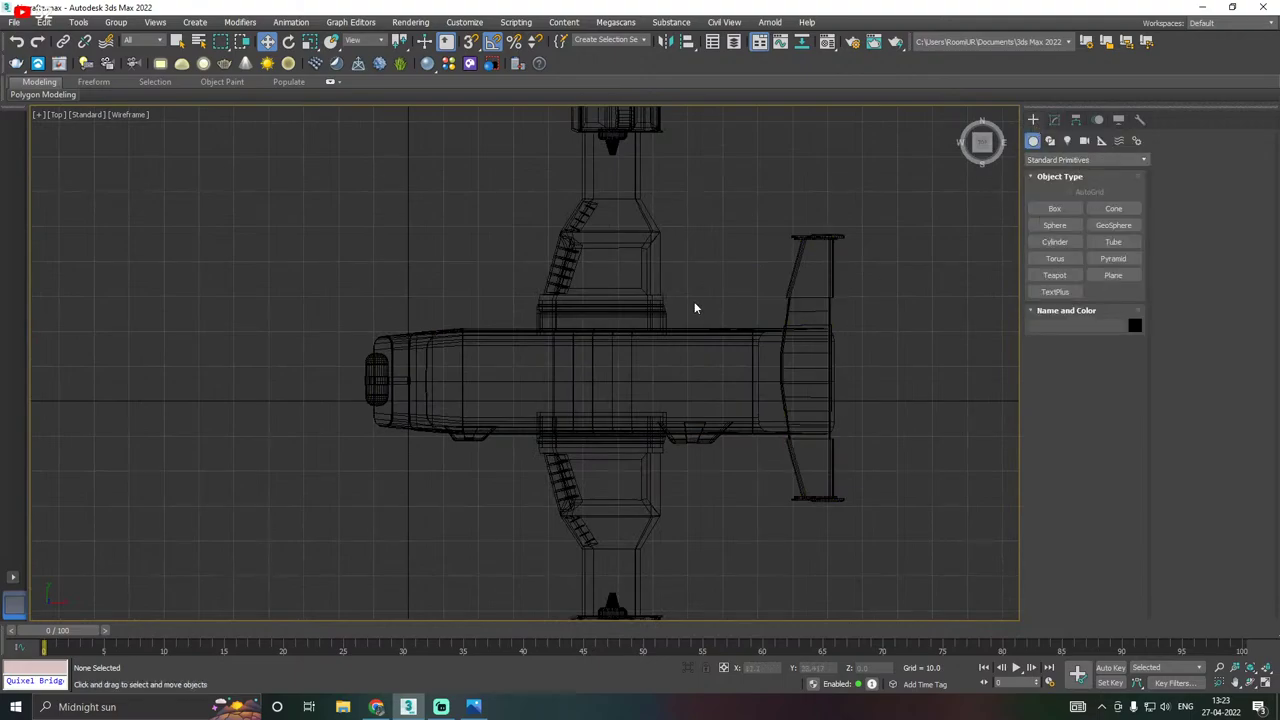
left_click(1053, 242)
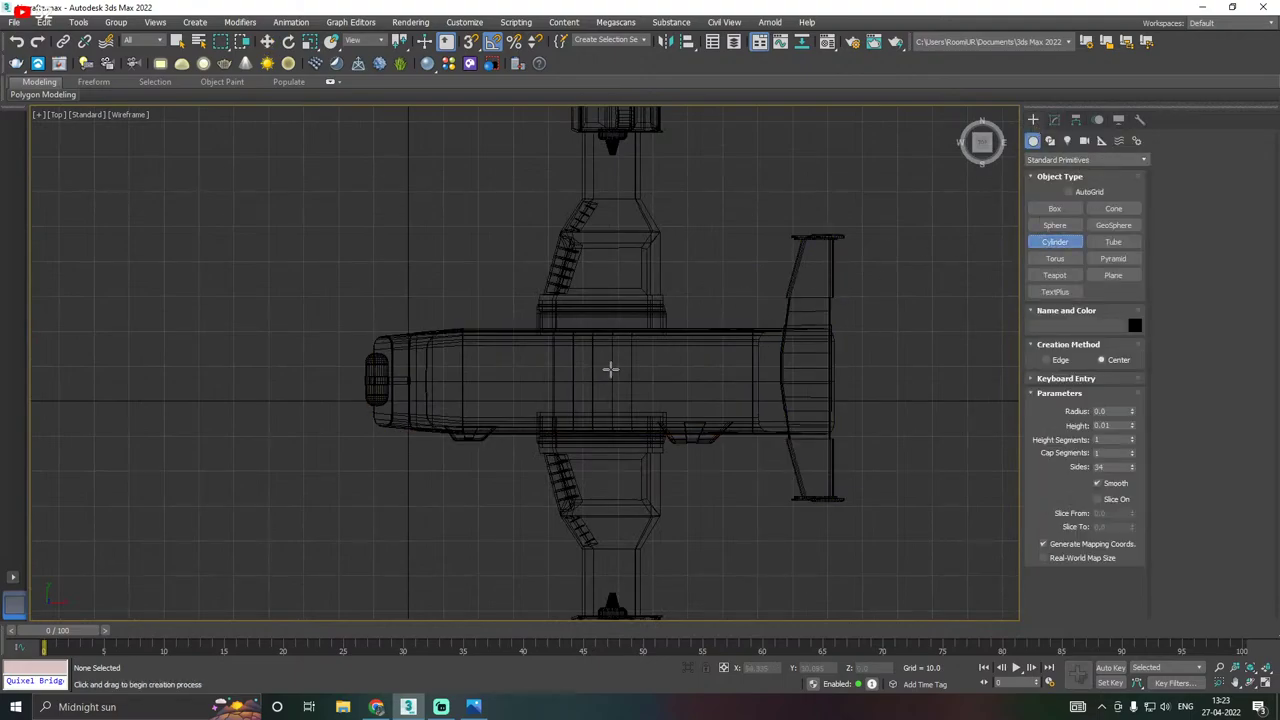
scroll(608, 366, "up", 2)
left_click_drag(597, 379, 643, 388)
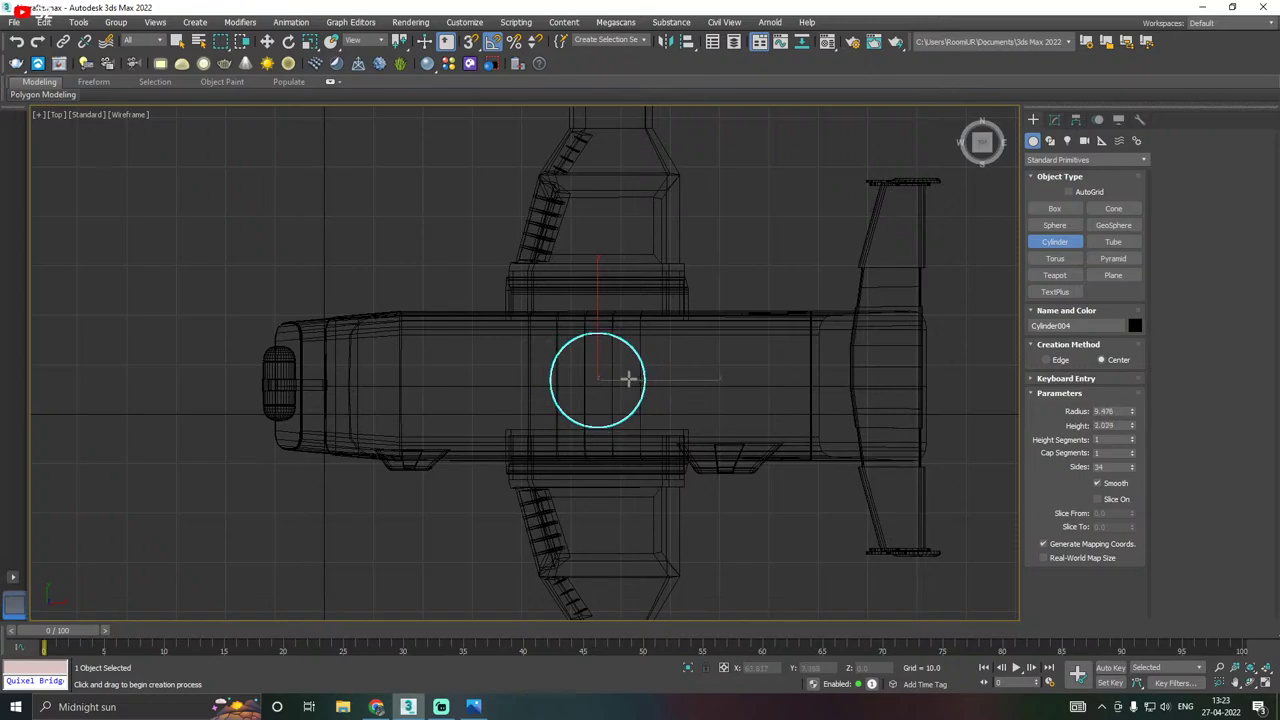
left_click(629, 379)
Return to the perspective view with the Move tool and assign the 01 - Default material to the new cylinder.
key("w")
key("p")
left_click(827, 41)
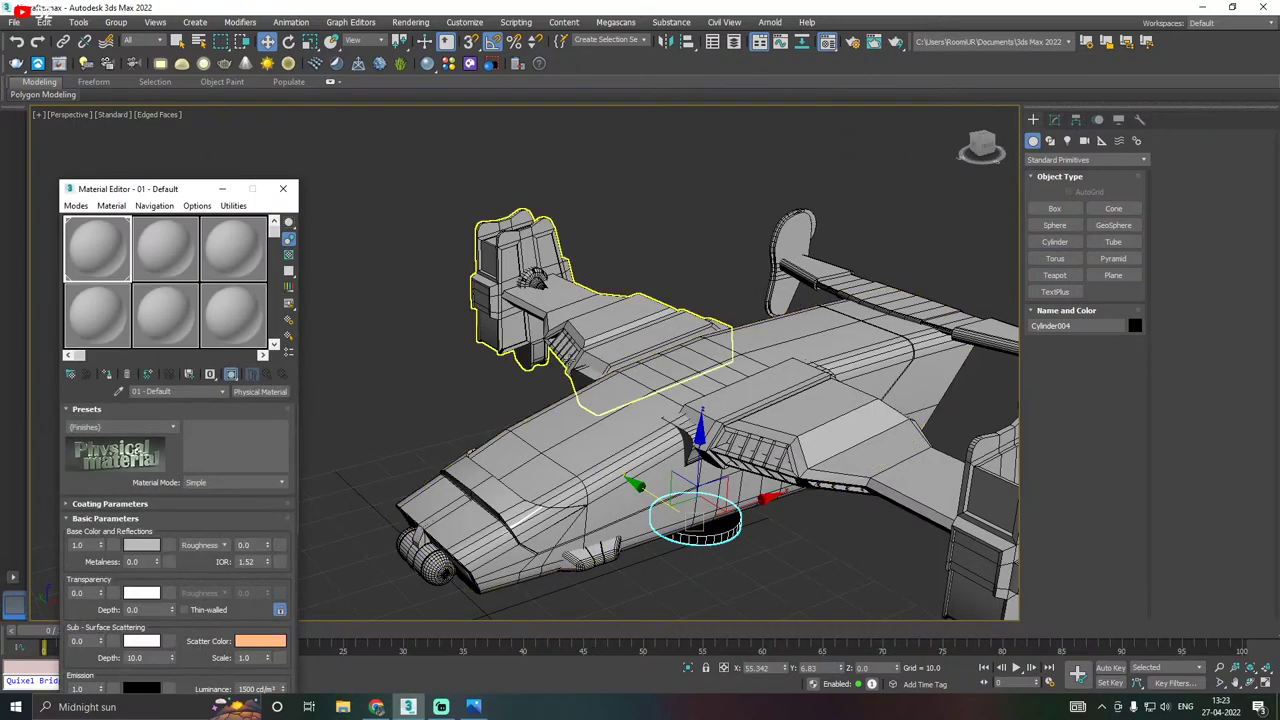
key("m")
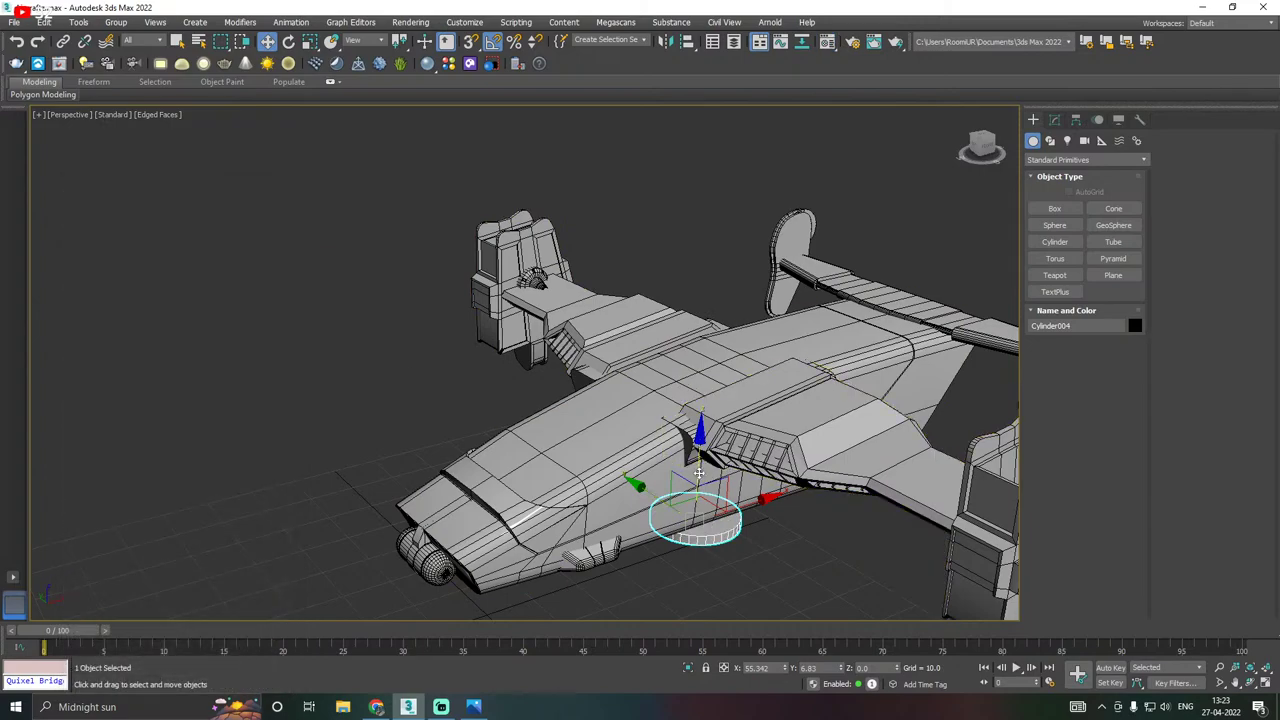
Raise the cylinder along Z onto the hull's upper surface and convert it to an Editable Poly.
left_click_drag(698, 472, 678, 311)
scroll(730, 340, "up", 5)
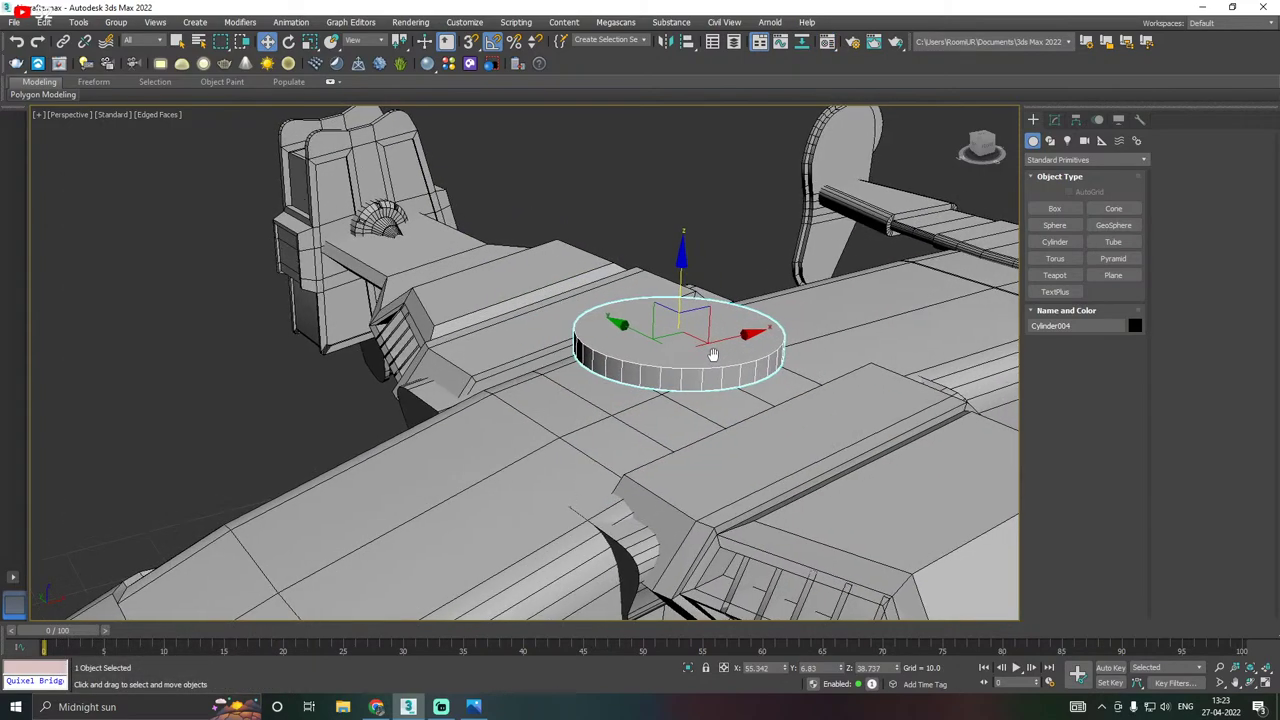
left_click(1055, 119)
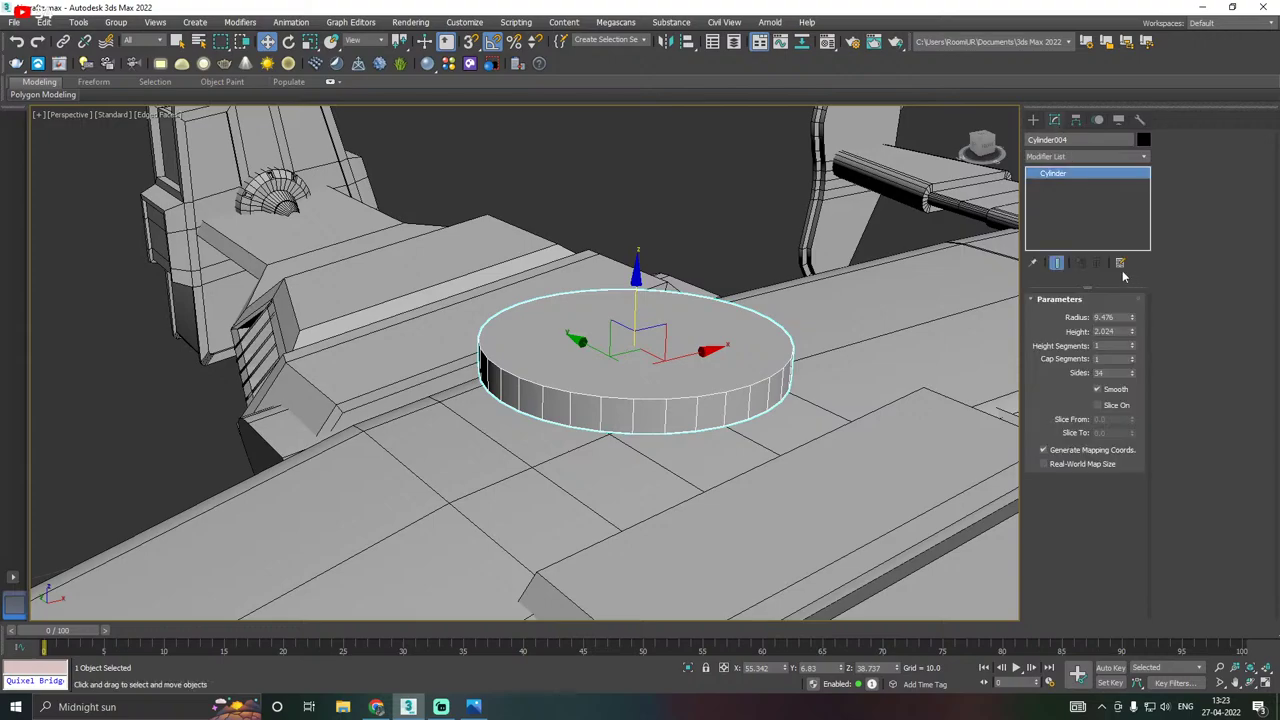
right_click(1063, 205)
left_click(1114, 303)
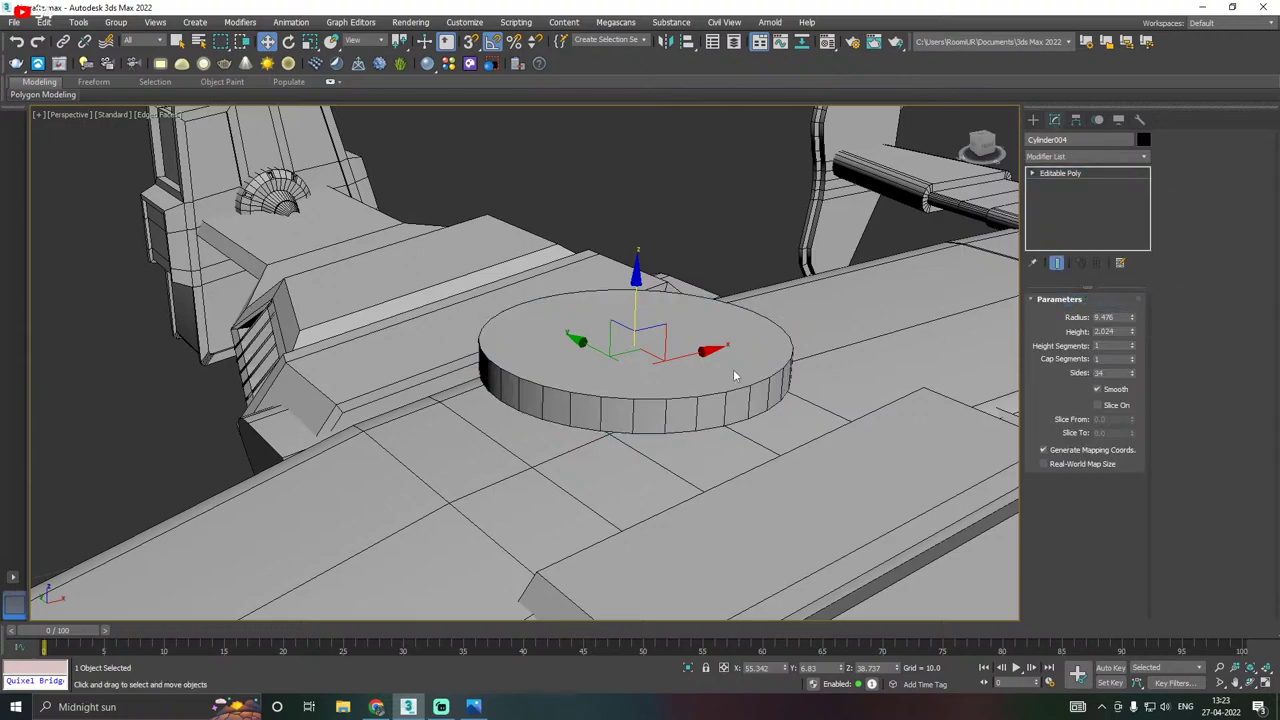
Lower the cylinder's top polygon by about 1.3 along Z to make a thinner disc.
middle_click_drag(733, 371, 722, 344, "alt")
left_click(1098, 316)
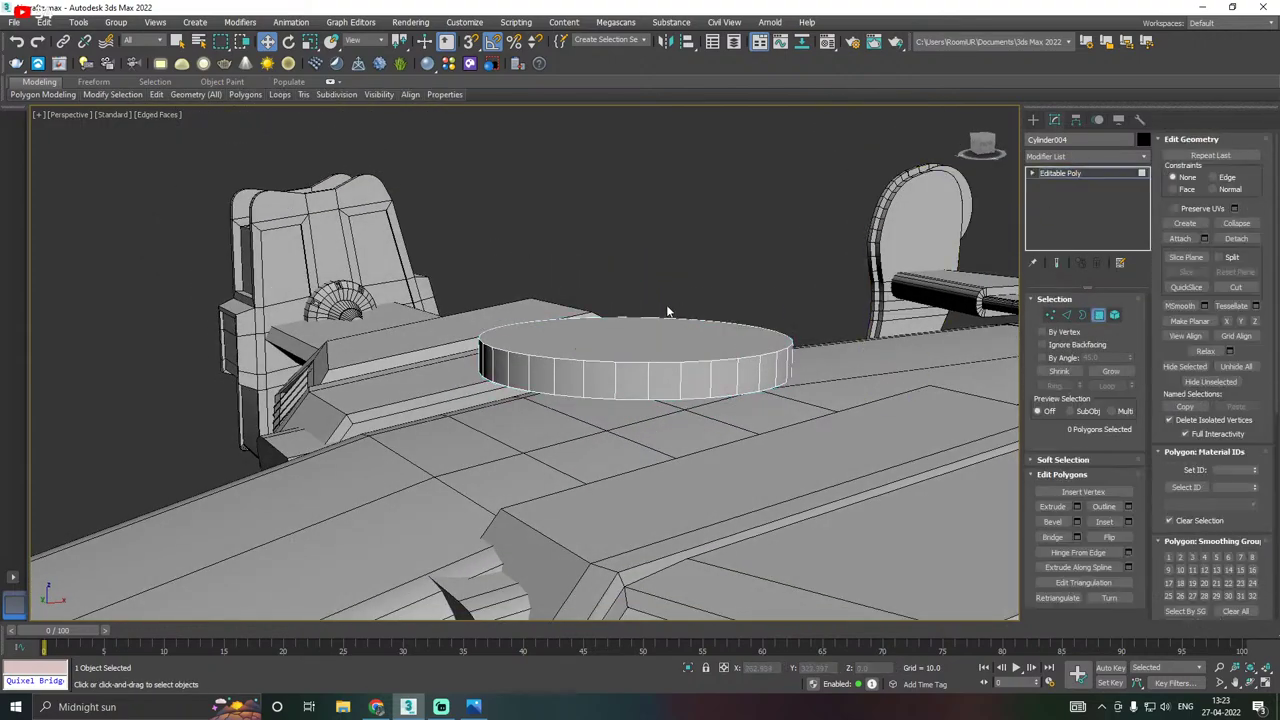
left_click(628, 311)
left_click_drag(631, 271, 635, 291)
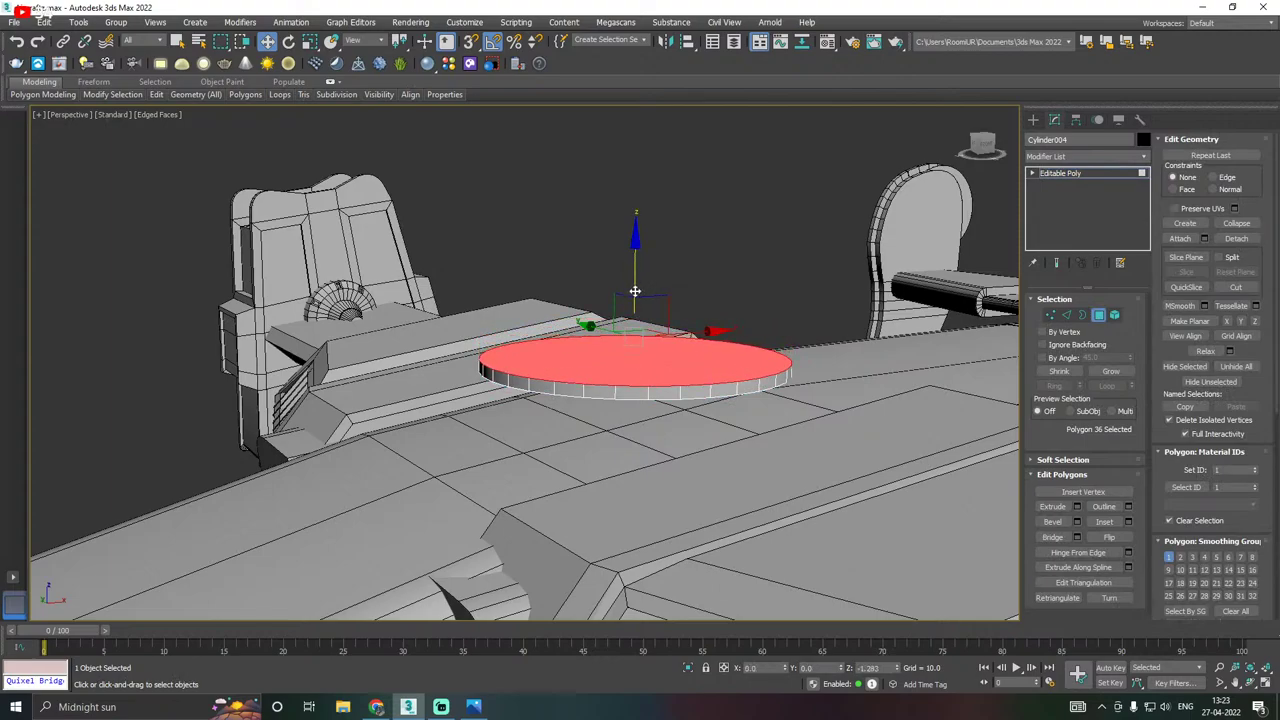
Bevel the disc's top polygon slightly upward and inward to slope its upper rim.
left_click(1077, 521)
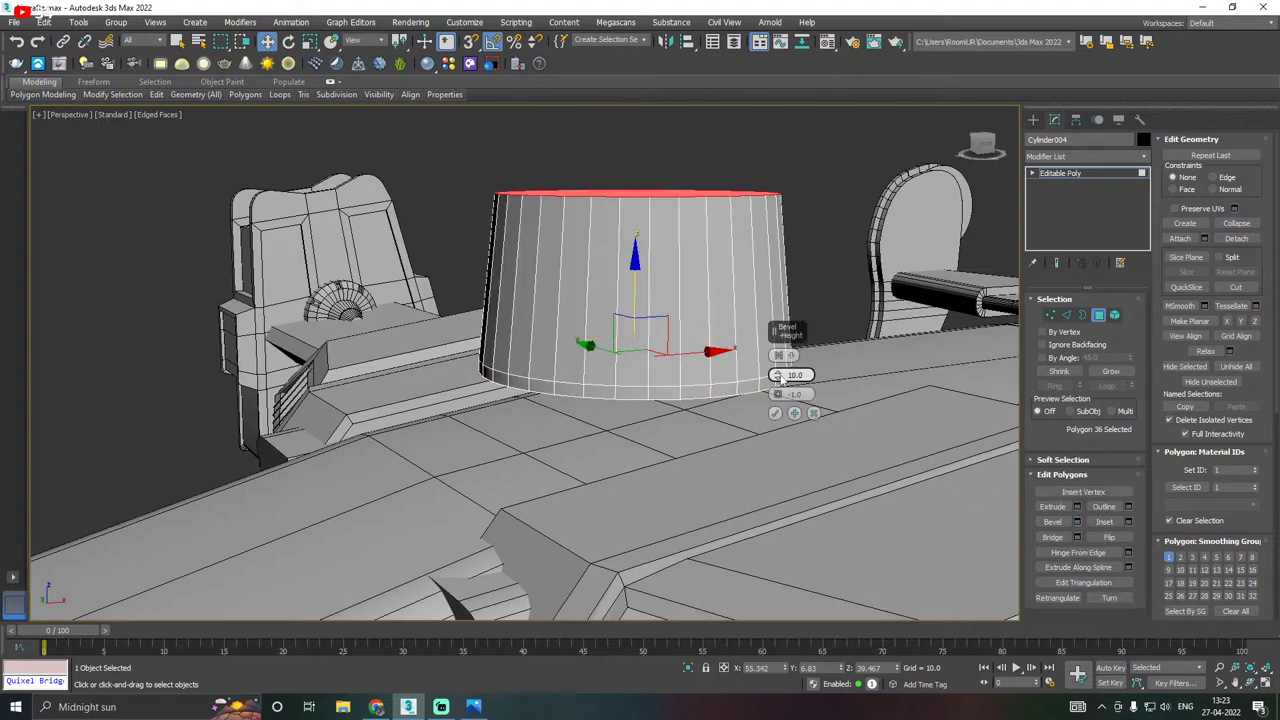
left_click_drag(783, 378, 784, 430)
middle_click_drag(690, 394, 647, 379, "alt")
scroll(651, 380, "up", 5)
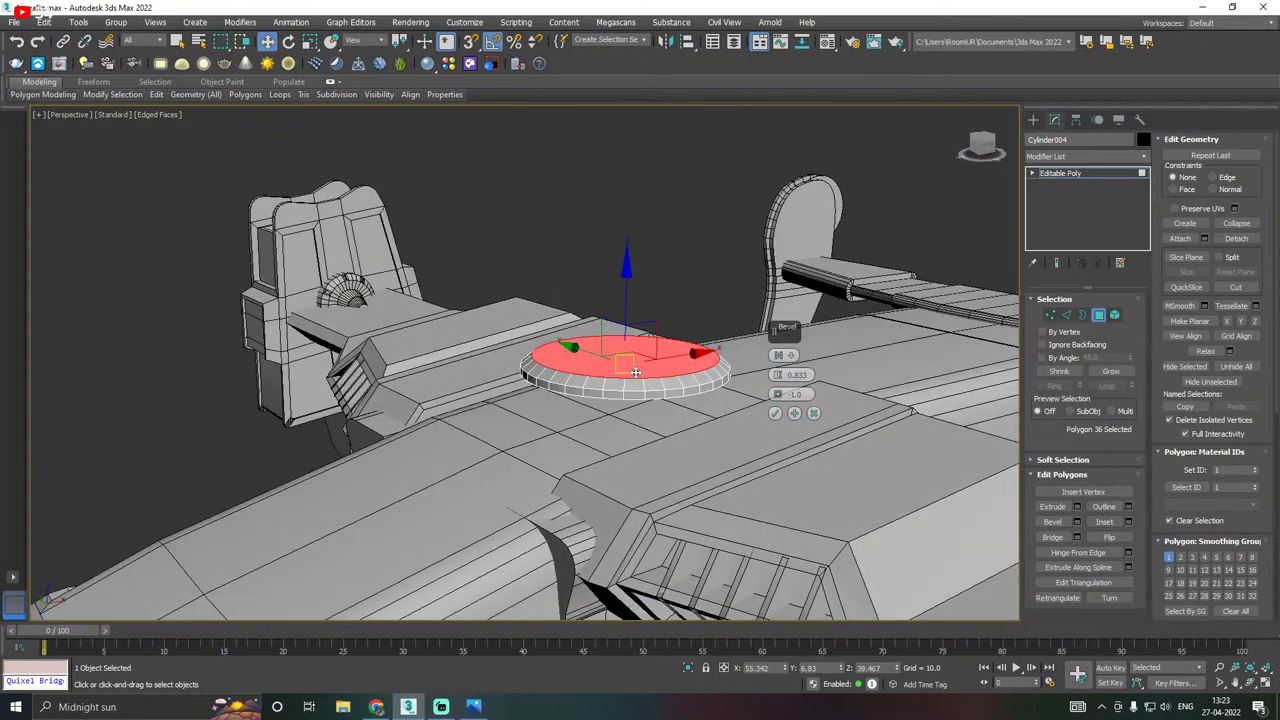
left_click_drag(783, 402, 777, 375)
left_click(776, 413)
middle_click_drag(776, 413, 757, 597, "alt")
Isolate the disc and inset its underside polygon by about 7.37, leaving a small circular face at the centre.
left_click(690, 669)
scroll(678, 544, "down", 3)
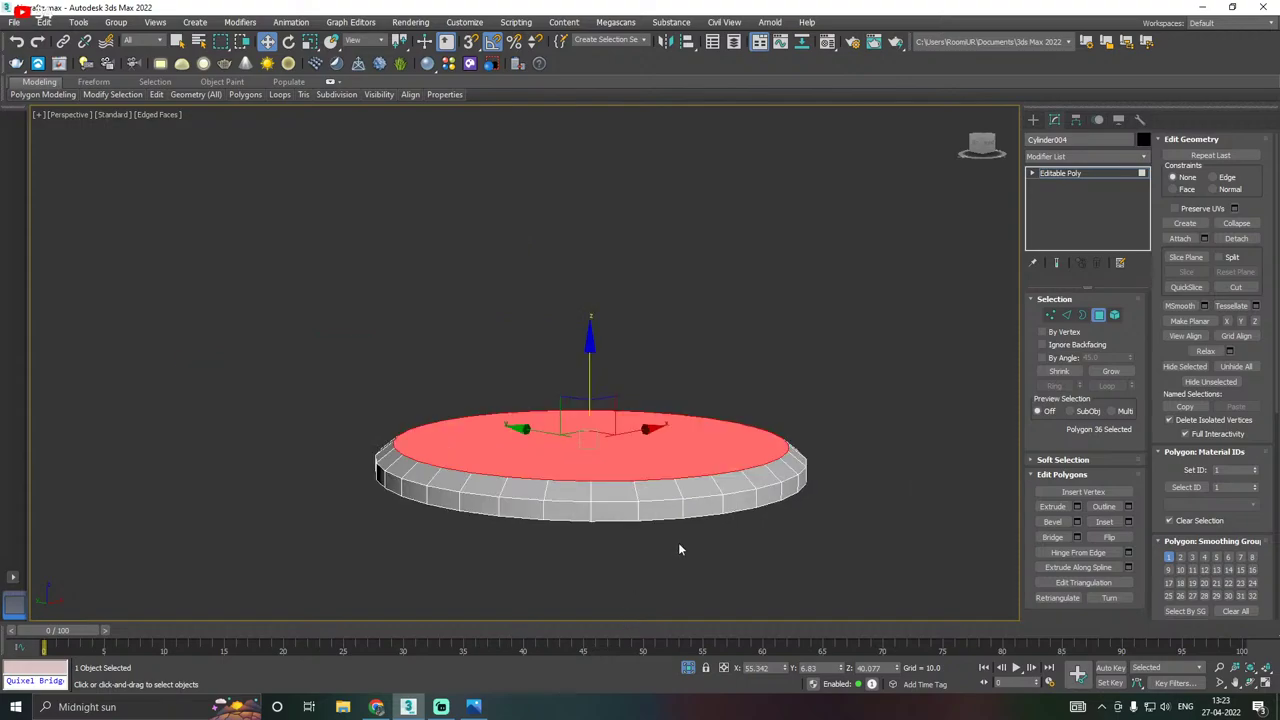
middle_click_drag(702, 550, 718, 469, "alt")
left_click(707, 453)
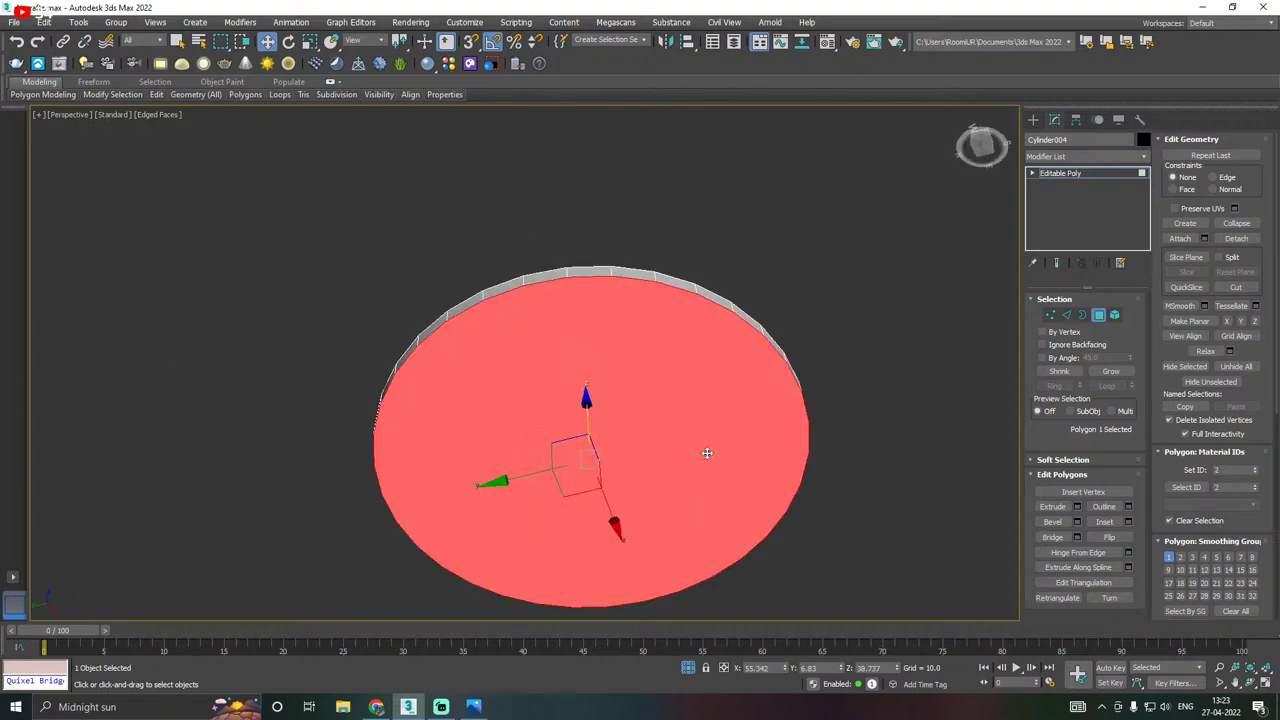
left_click(1128, 522)
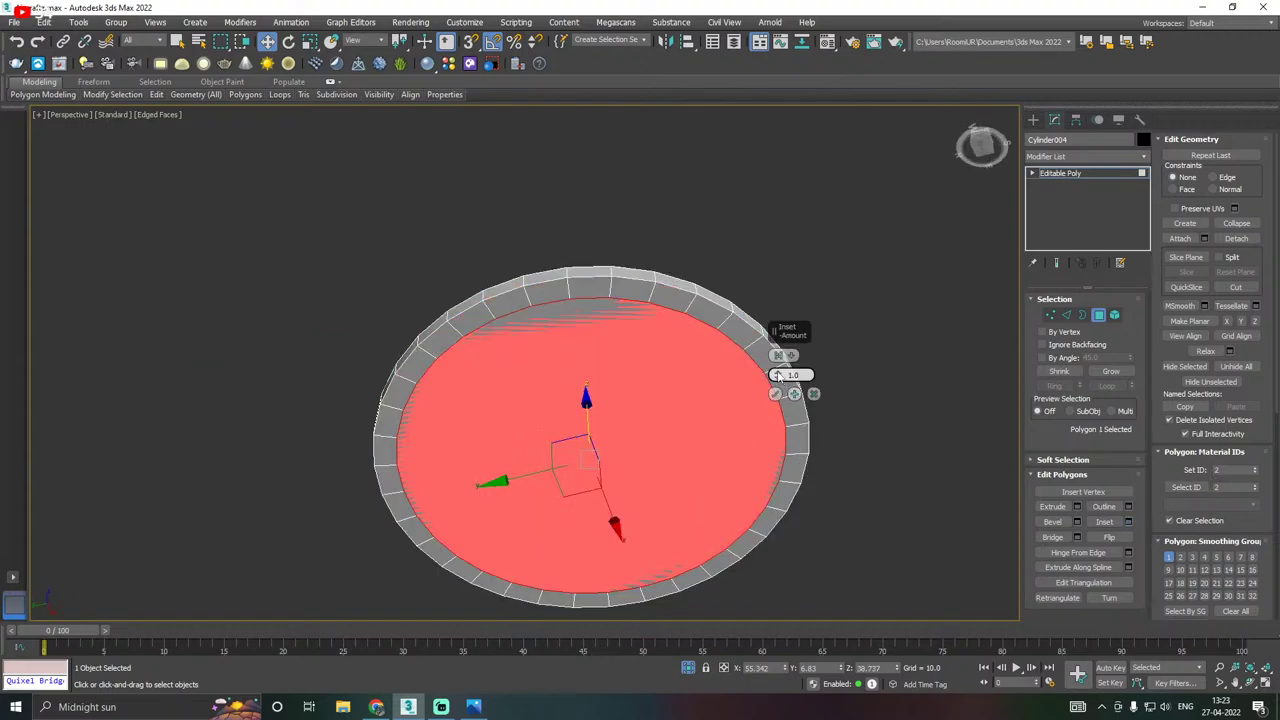
left_click_drag(778, 376, 752, 334)
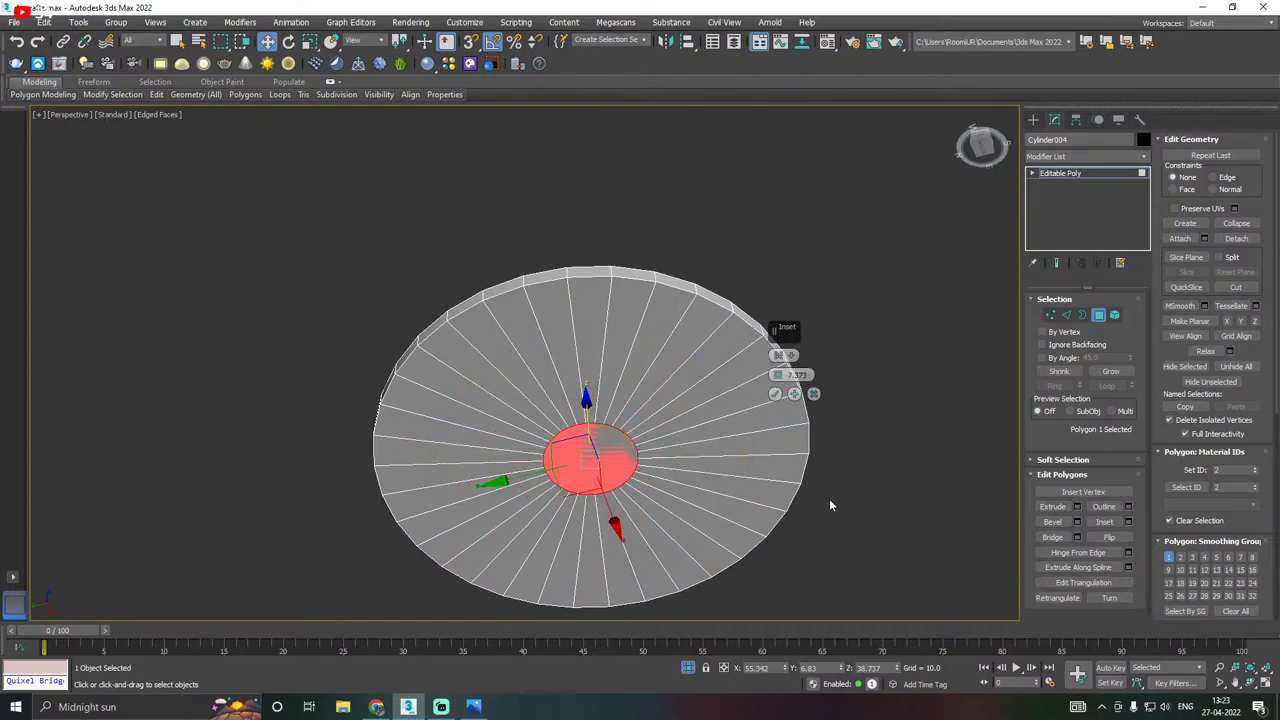
left_click(775, 393)
scroll(772, 406, "down", 4)
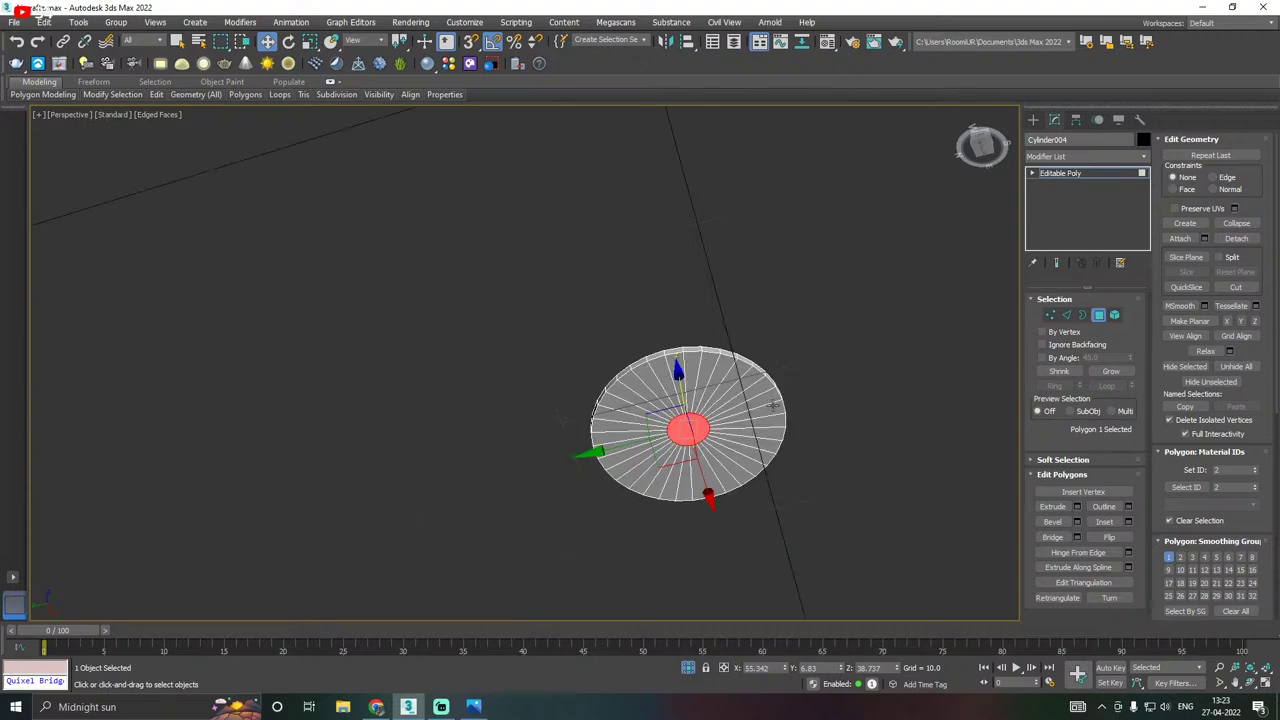
middle_click_drag(773, 406, 740, 500, "alt")
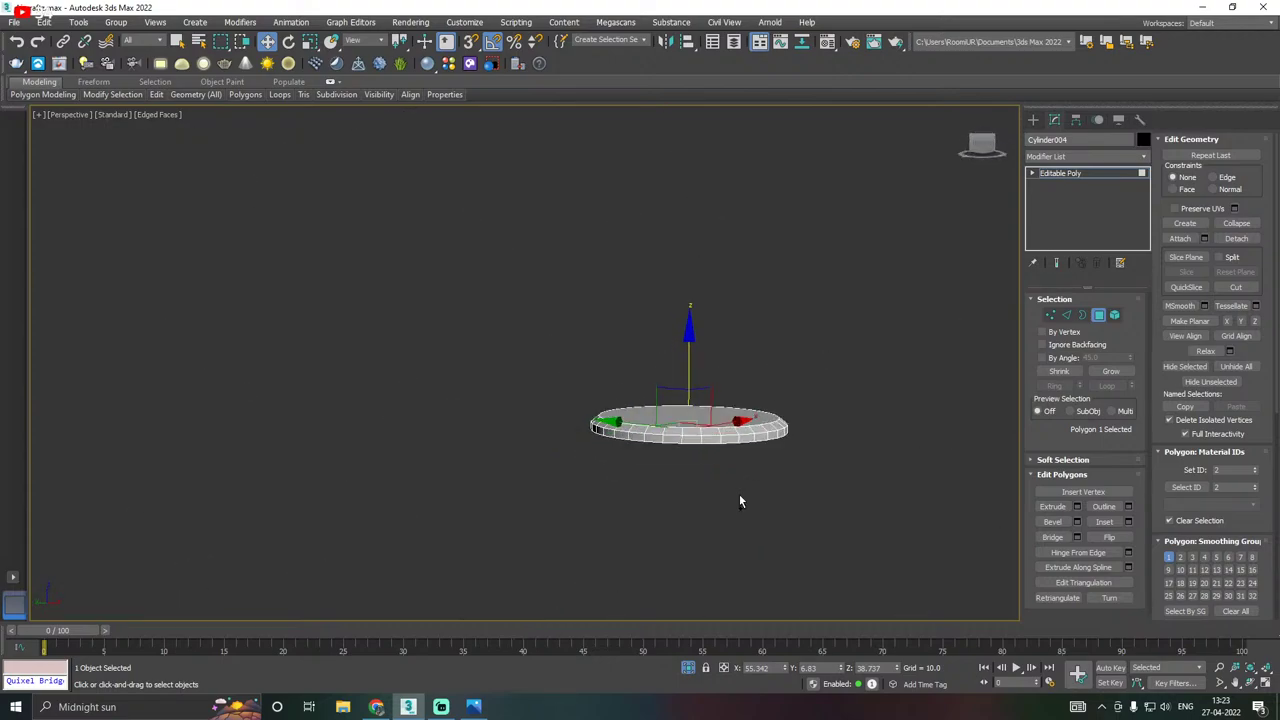
left_click(1077, 507)
middle_click_drag(777, 425, 764, 385, "alt")
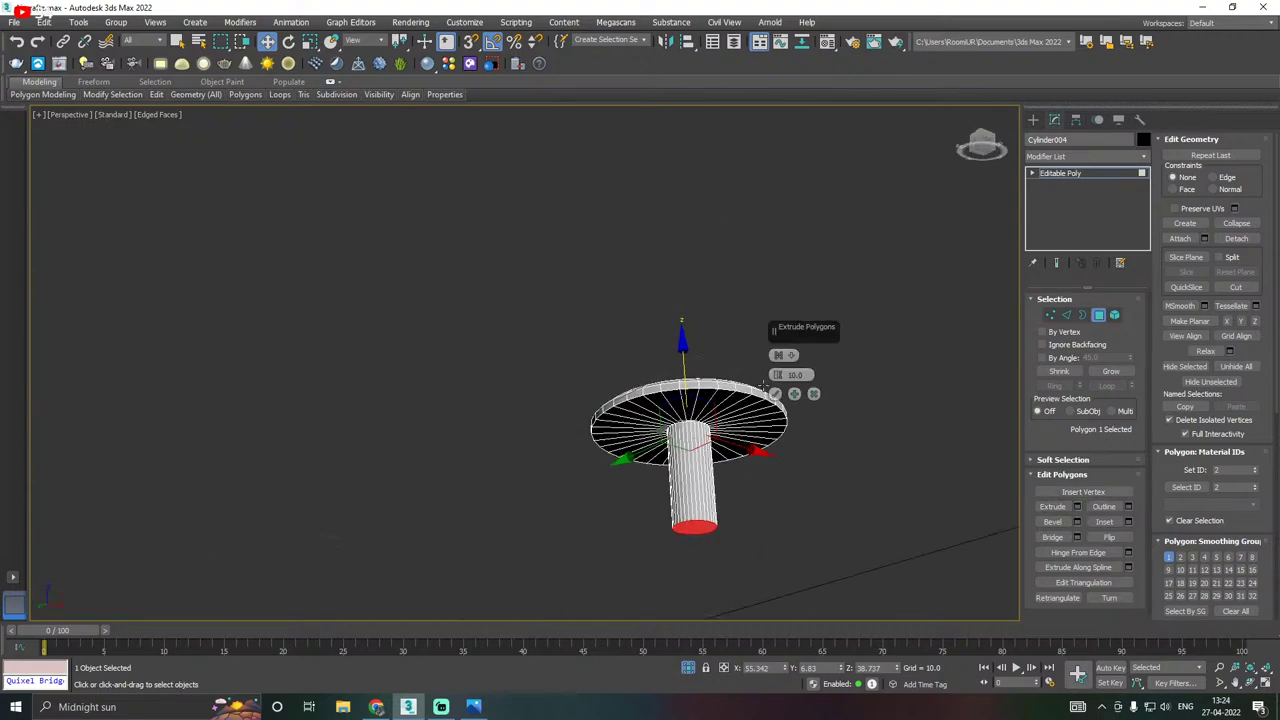
left_click(815, 394)
Scale down the small central face on the disc's underside and extrude it by 10 to form a stem.
middle_click_drag(797, 458, 847, 421)
key("r")
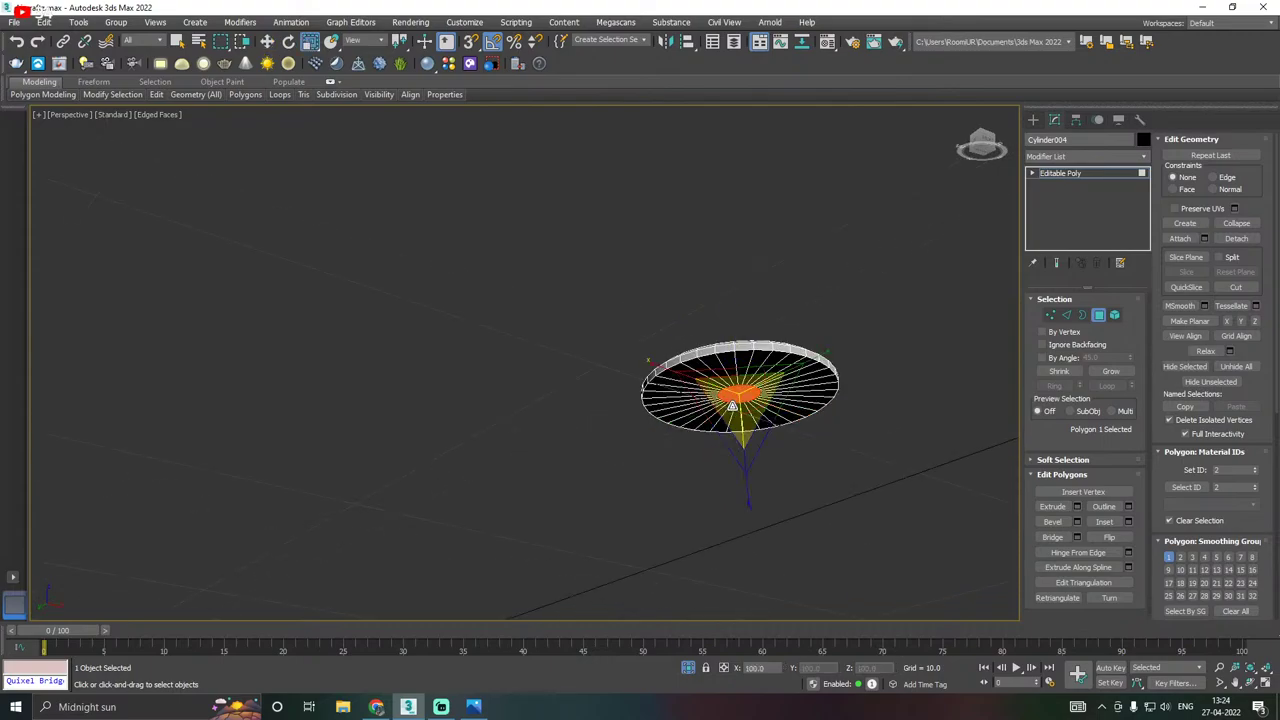
left_click_drag(745, 391, 740, 397)
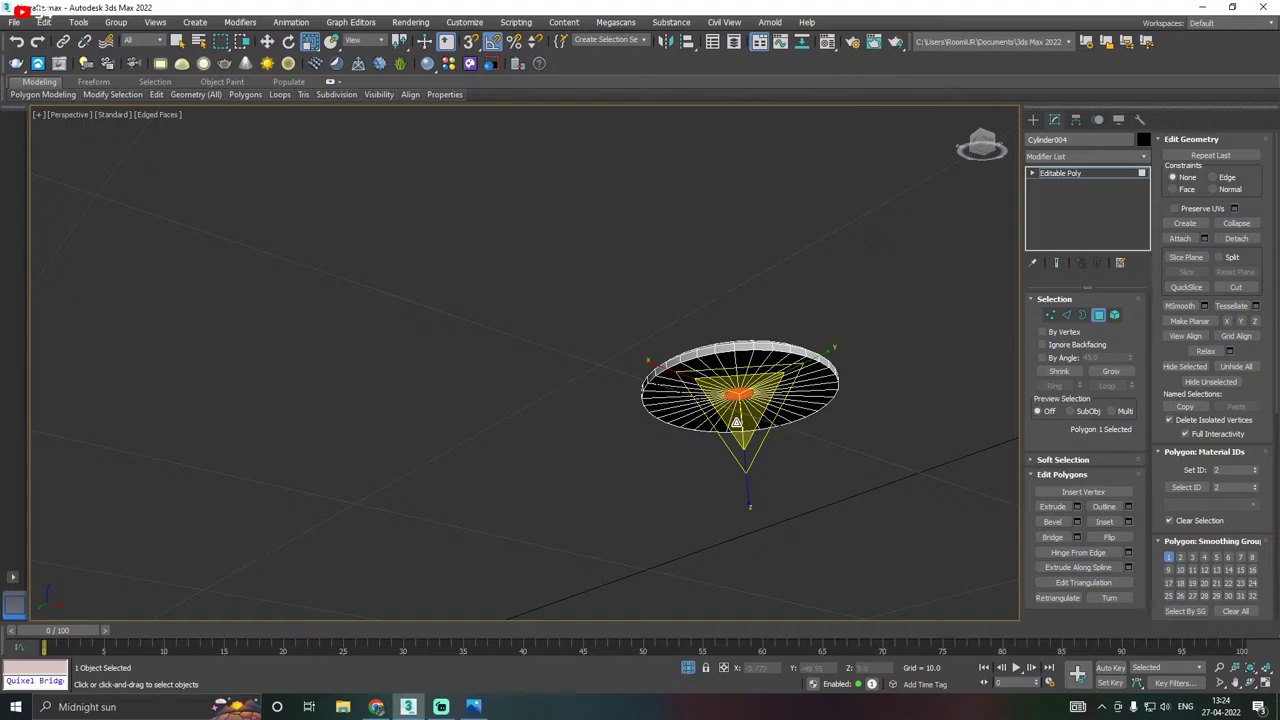
key("w")
left_click(1078, 508)
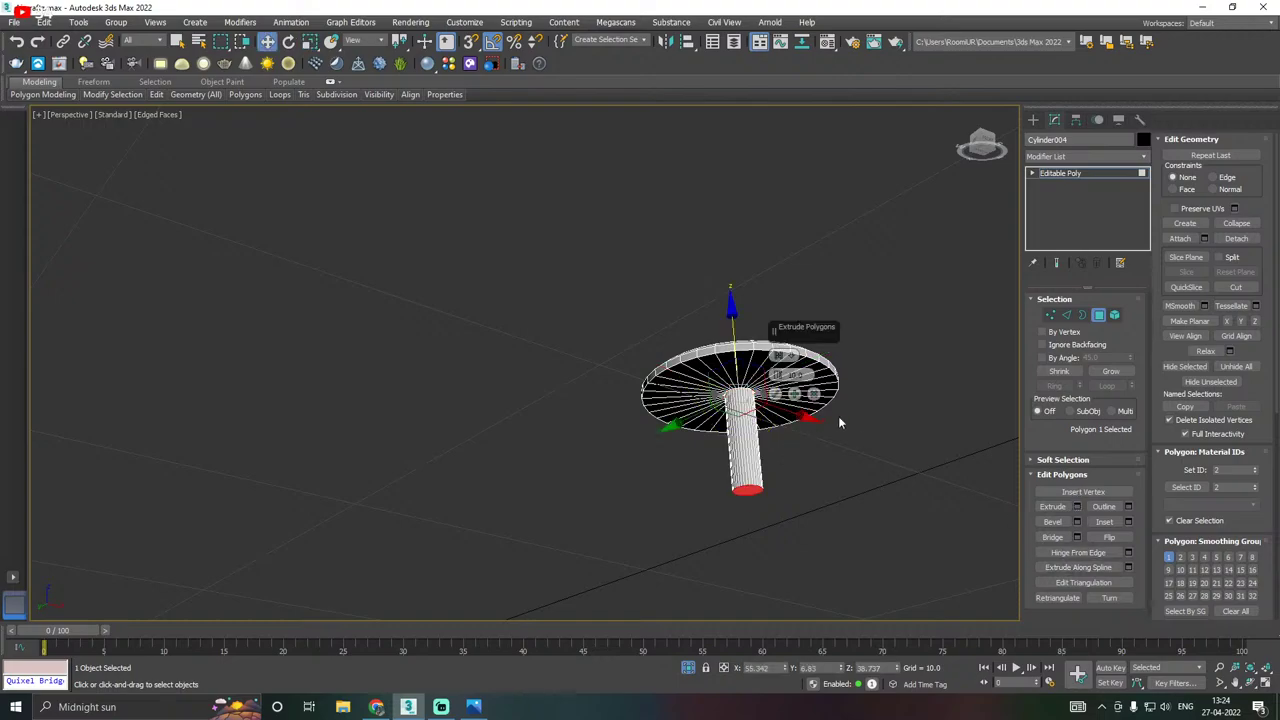
middle_click_drag(840, 423, 843, 465, "alt")
left_click(775, 395)
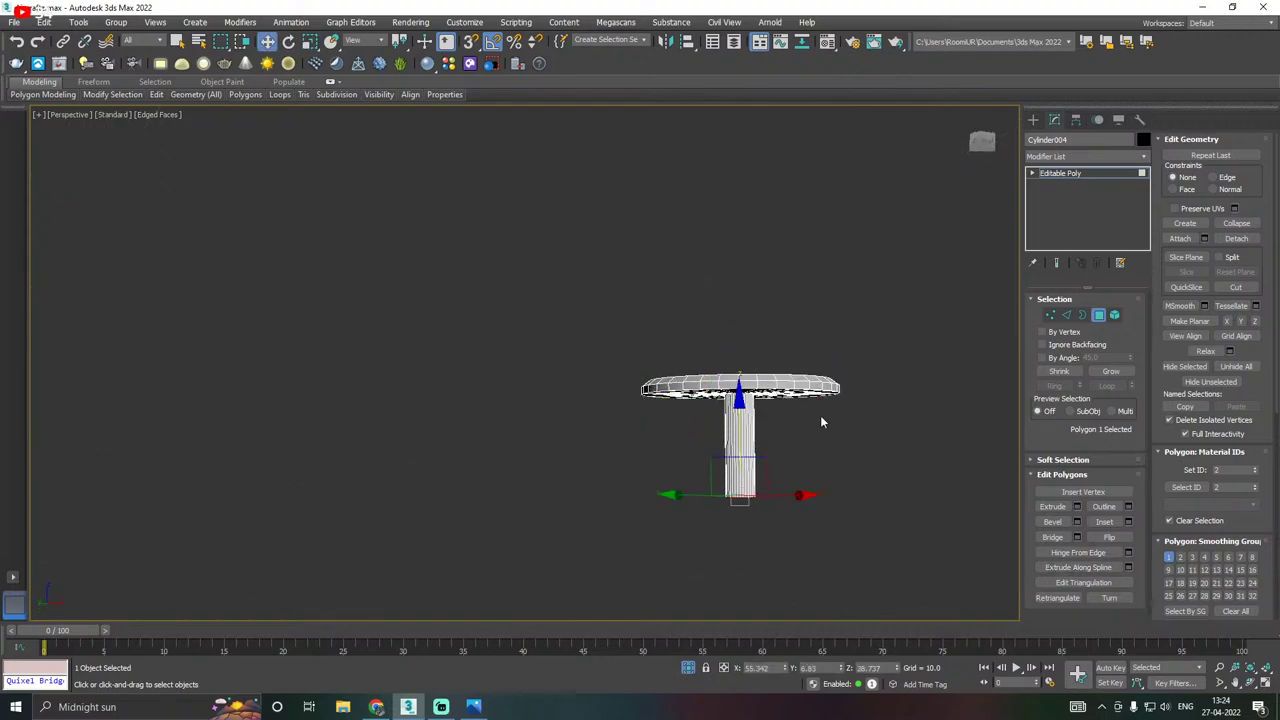
right_click(823, 424)
left_click(560, 441)
Raise the stem's end face by about 0.5 along Z and extrude it by about 0.72 to add a short end segment.
middle_click_drag(737, 420, 745, 449, "alt")
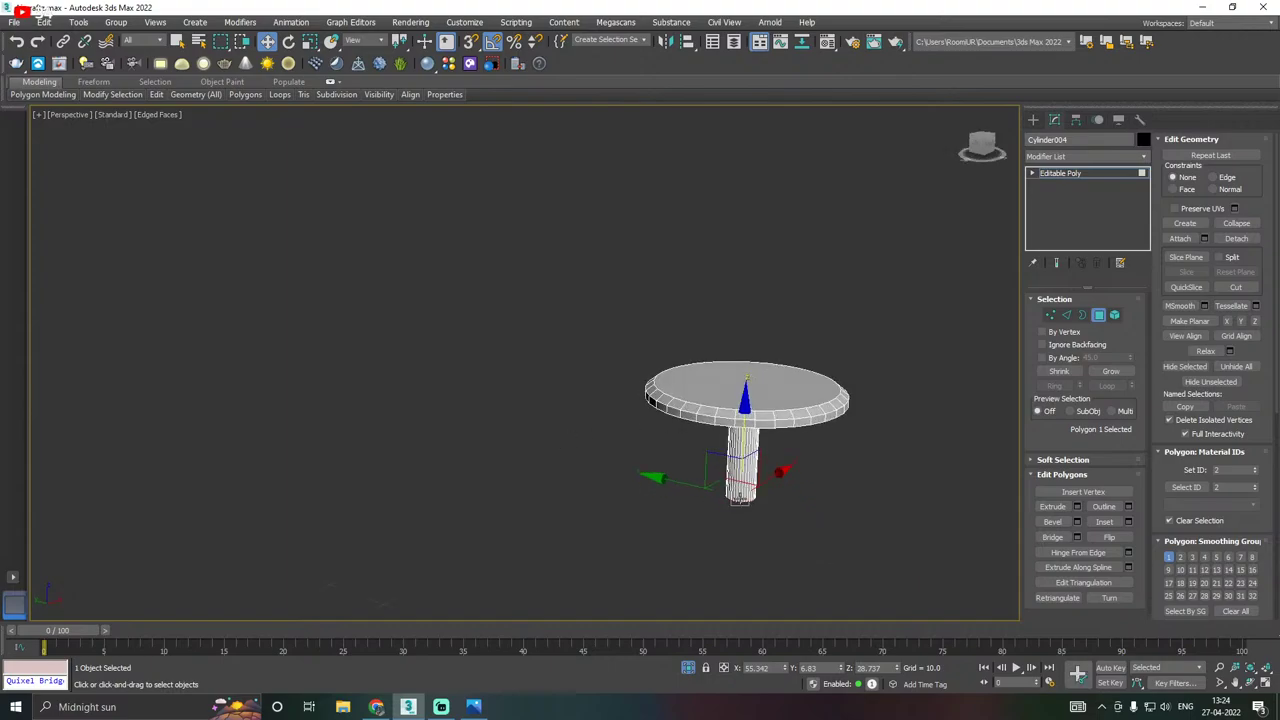
scroll(736, 513, "up", 4)
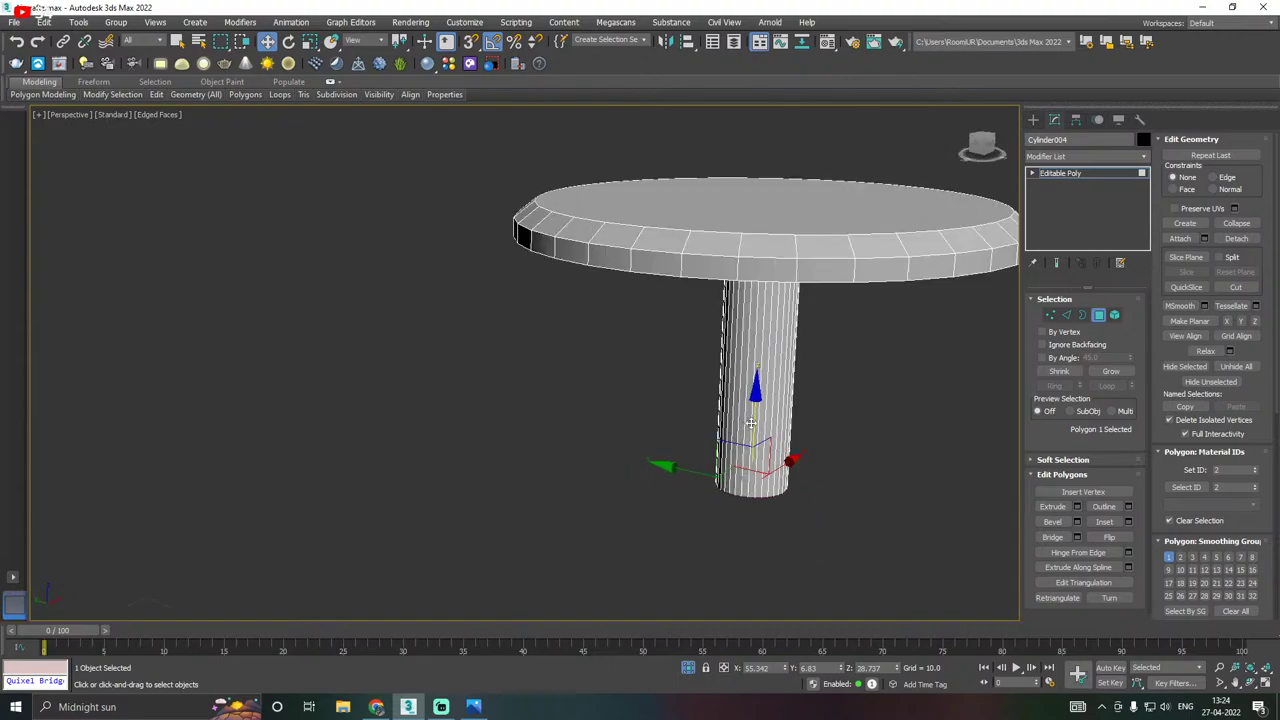
middle_click_drag(790, 448, 791, 432, "alt")
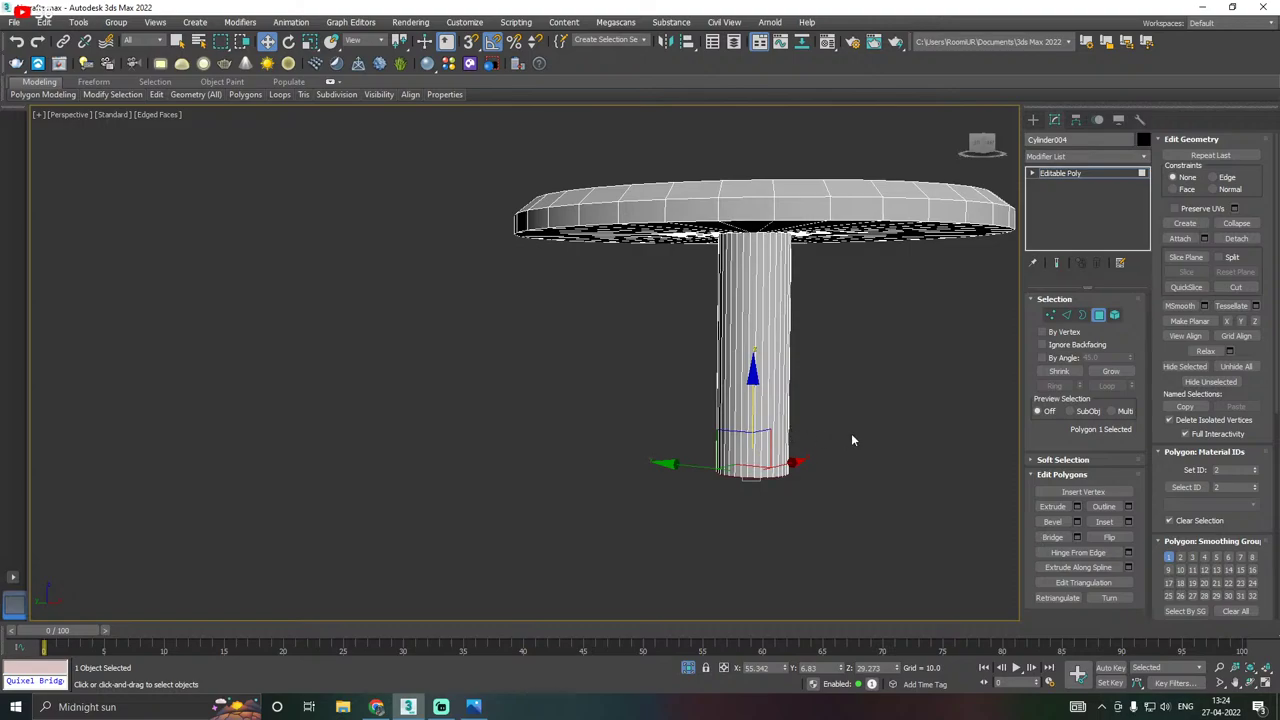
left_click(1077, 506)
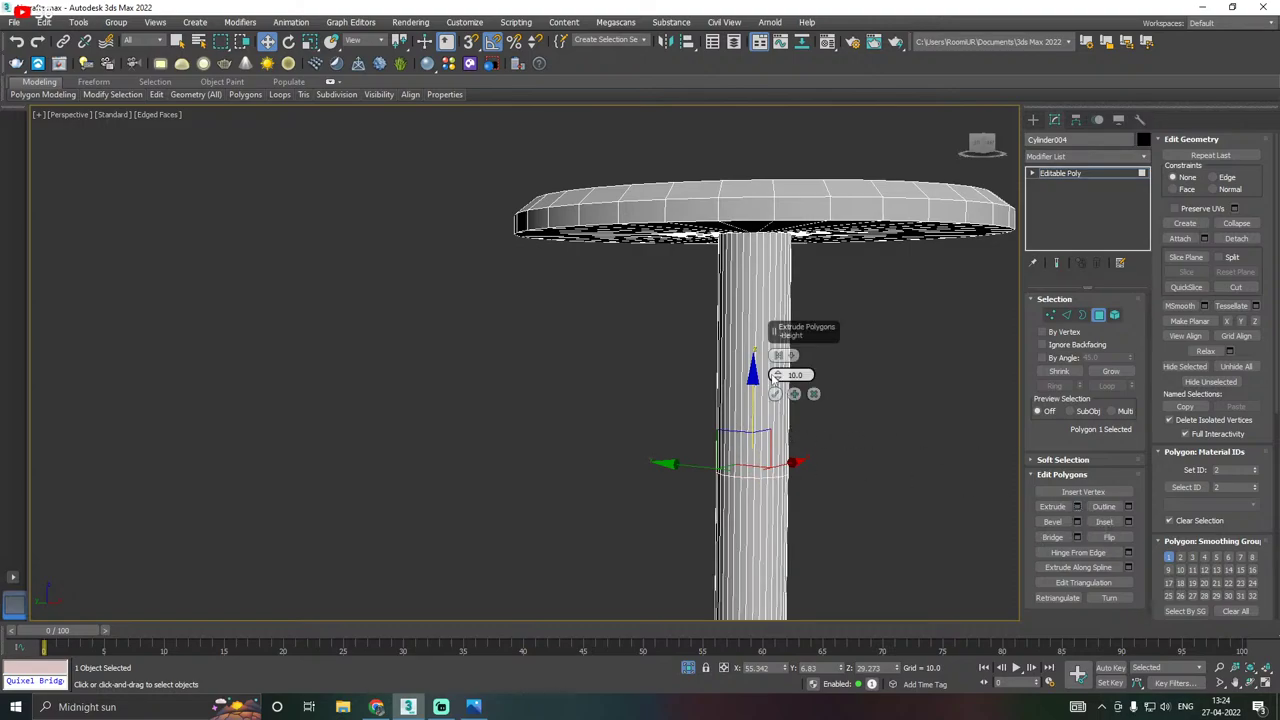
left_click_drag(775, 379, 790, 432)
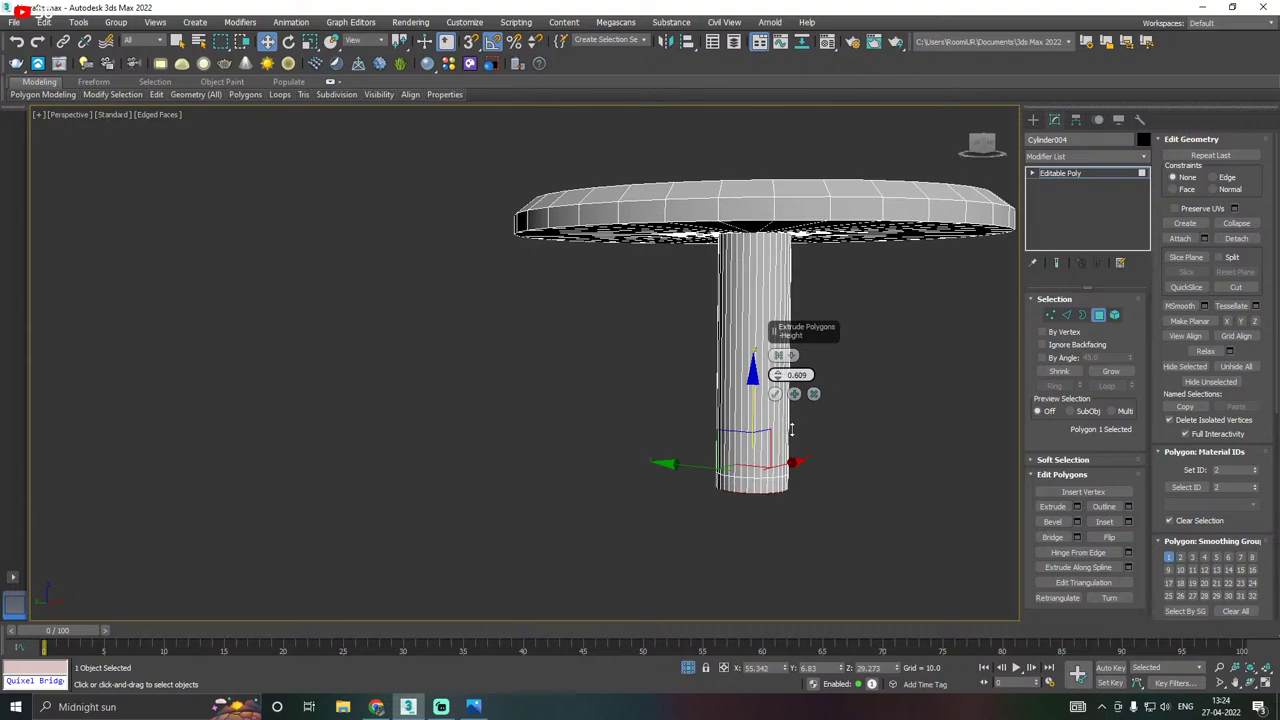
left_click(775, 393)
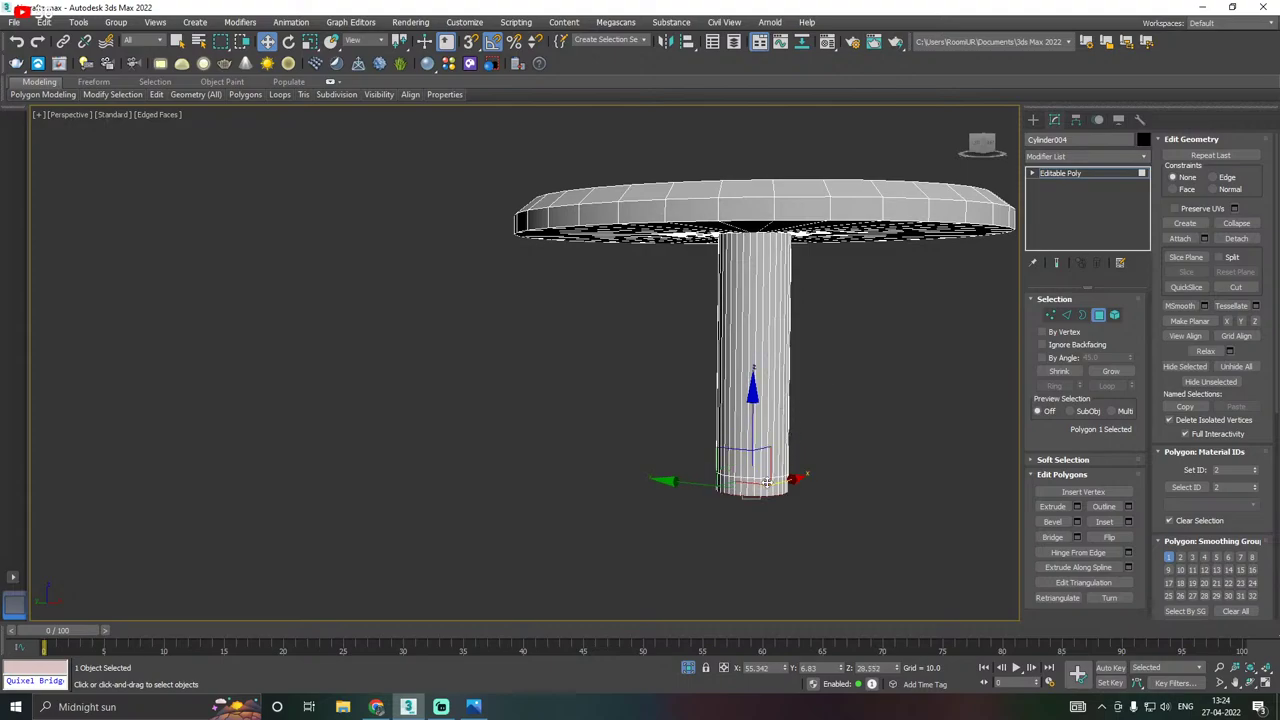
Extrude the full ring of side polygons at the stem's lower end outward by about 6.65 to form a second disc.
left_click(765, 487)
scroll(753, 491, "up", 4)
left_click(763, 490, "ctrl")
left_click(752, 491, "ctrl")
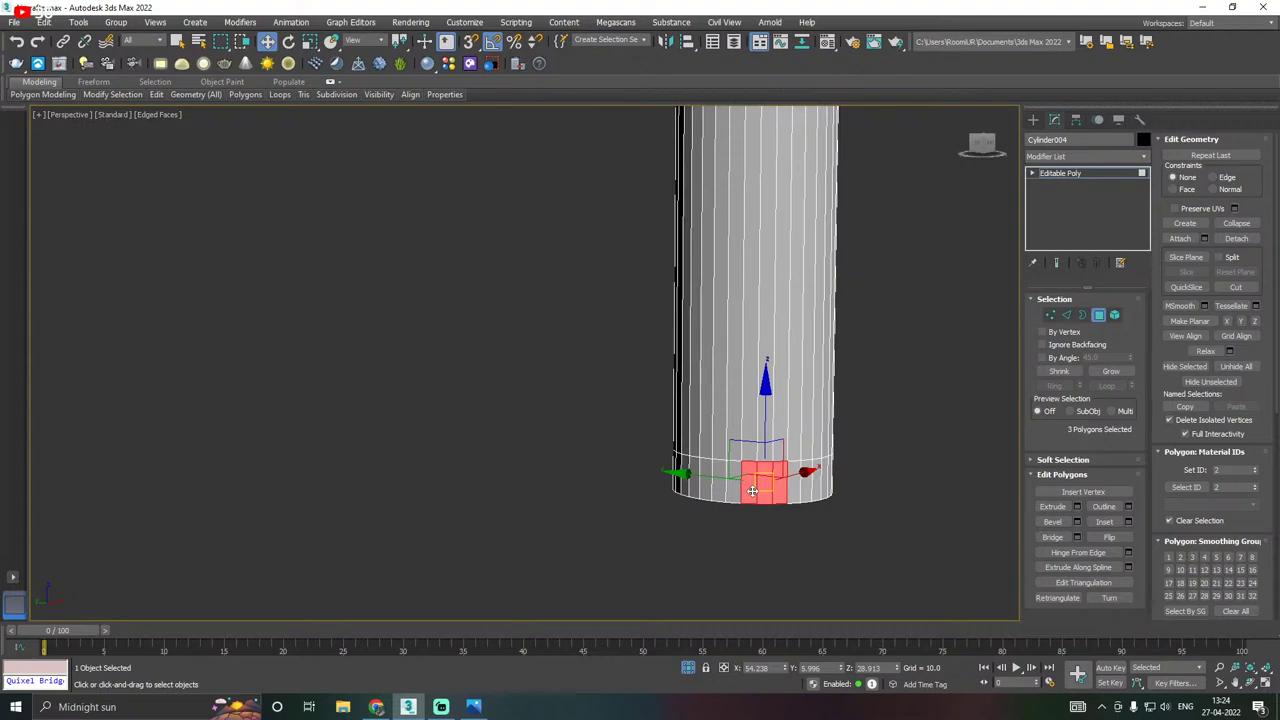
left_click(738, 490, "ctrl")
left_click(725, 489, "ctrl")
left_click(711, 487, "shift")
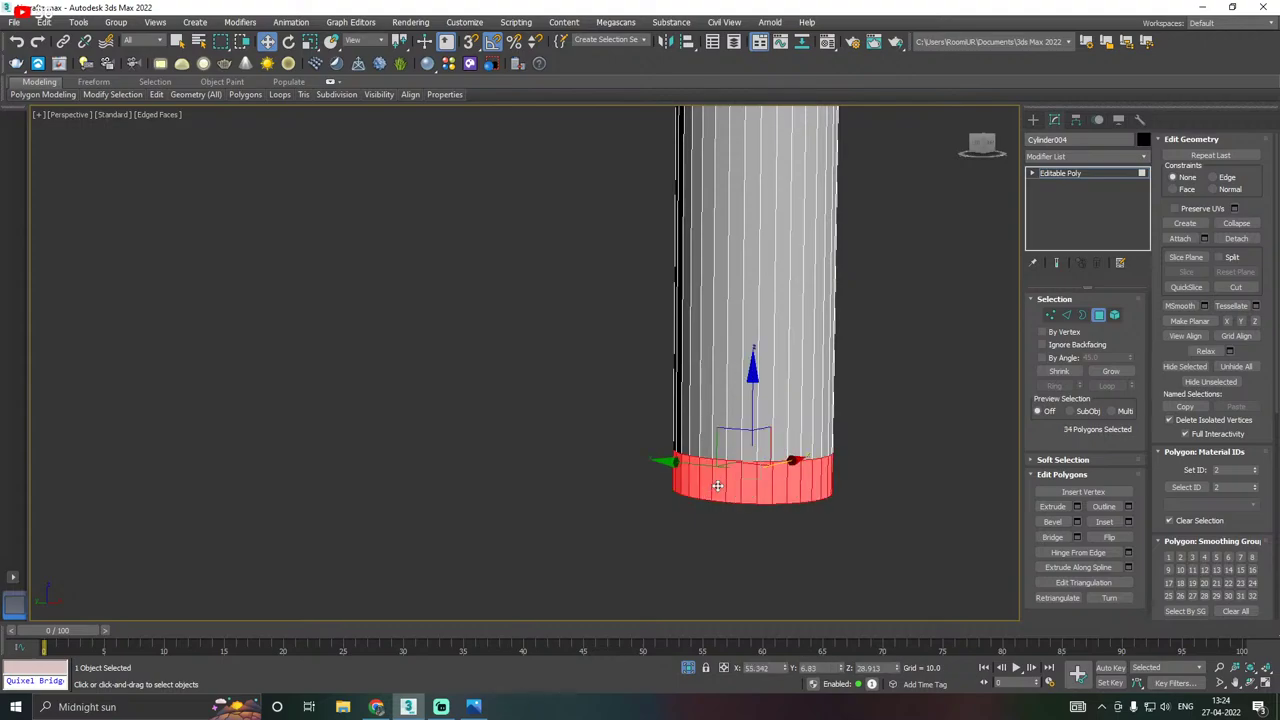
left_click(1077, 506)
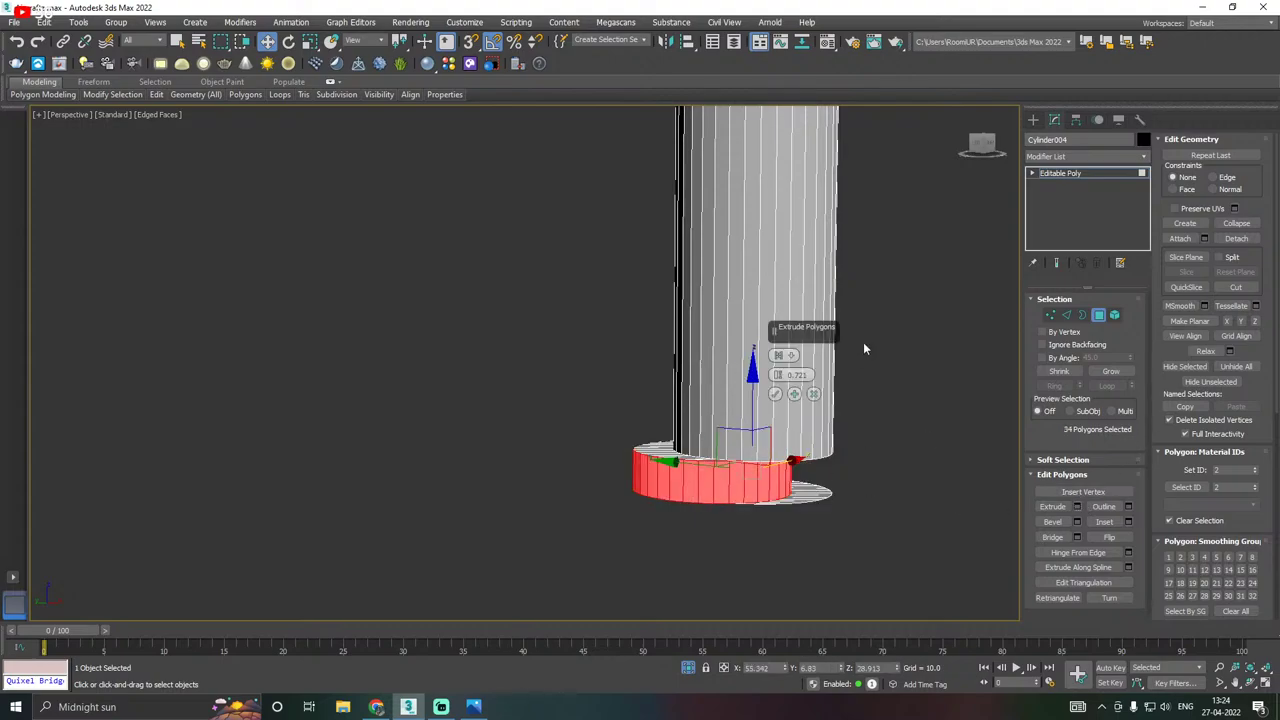
left_click_drag(777, 374, 774, 340)
scroll(620, 430, "down", 6)
middle_click_drag(573, 442, 577, 478, "alt")
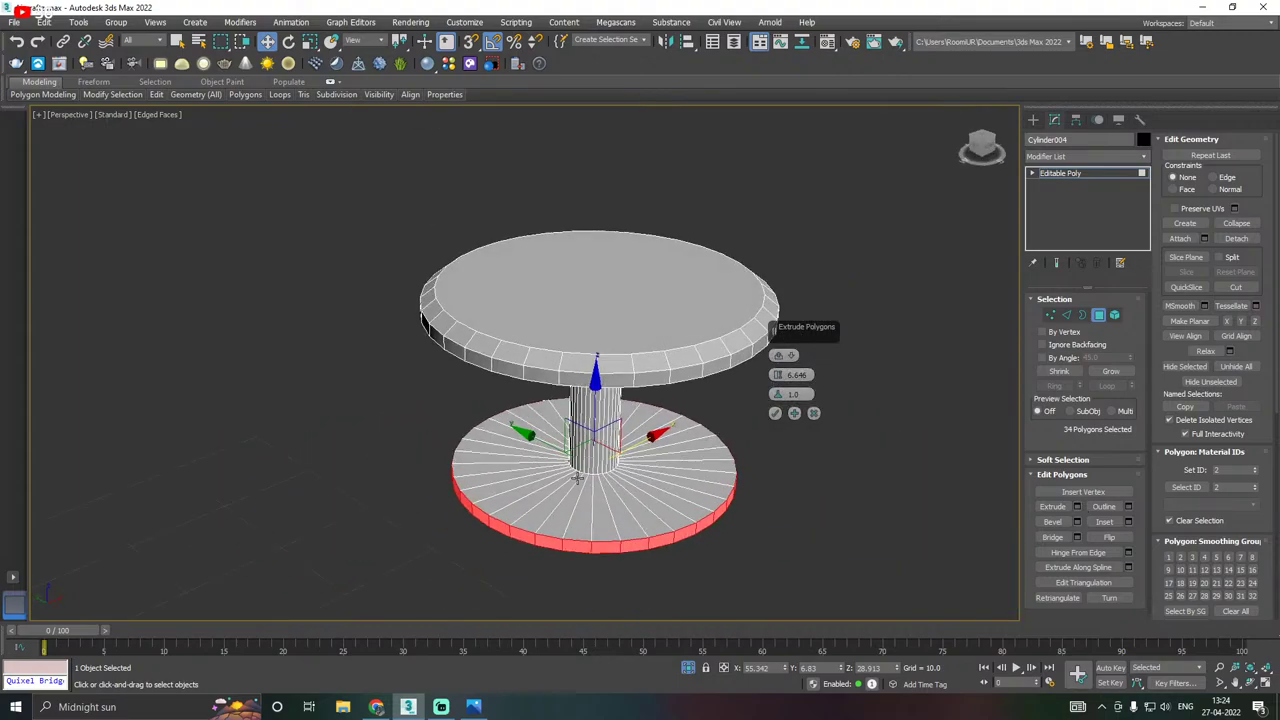
left_click(773, 414)
middle_click_drag(772, 414, 730, 410, "alt")
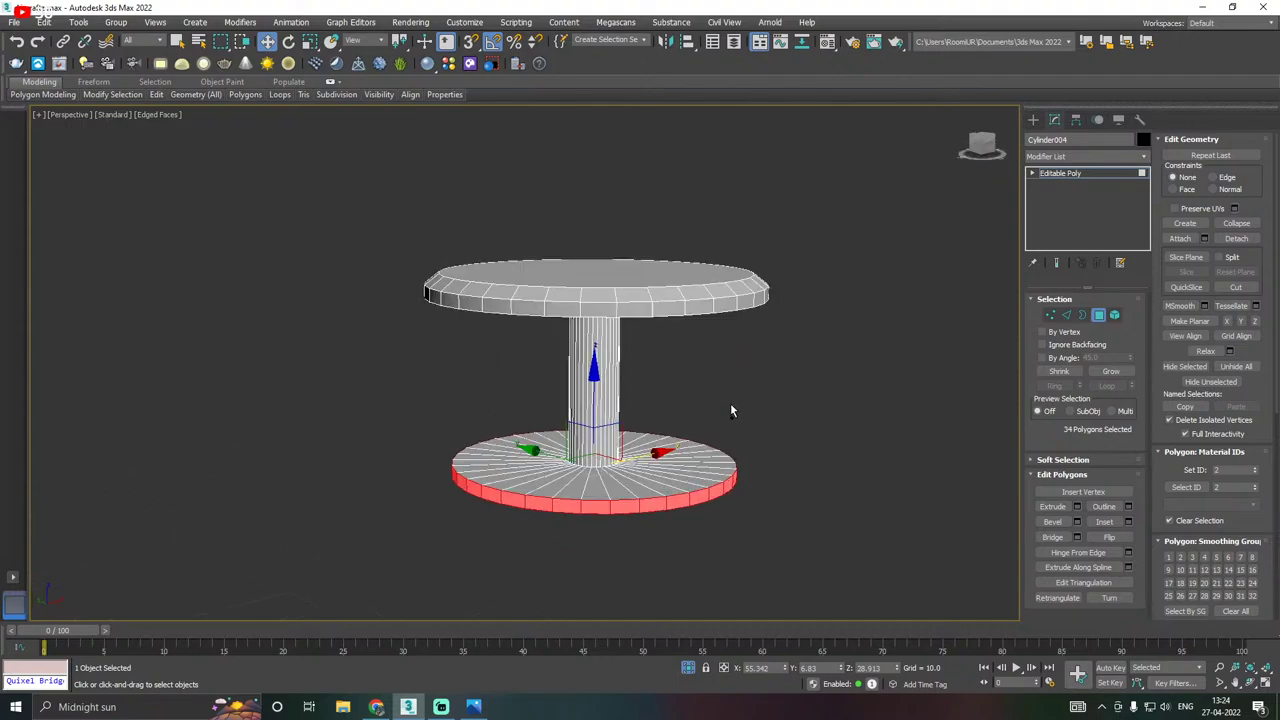
Chamfer the lower disc's upper rim edge loop with an amount of about 0.77 and 2 segments.
scroll(550, 477, "up", 3)
left_click(1068, 316)
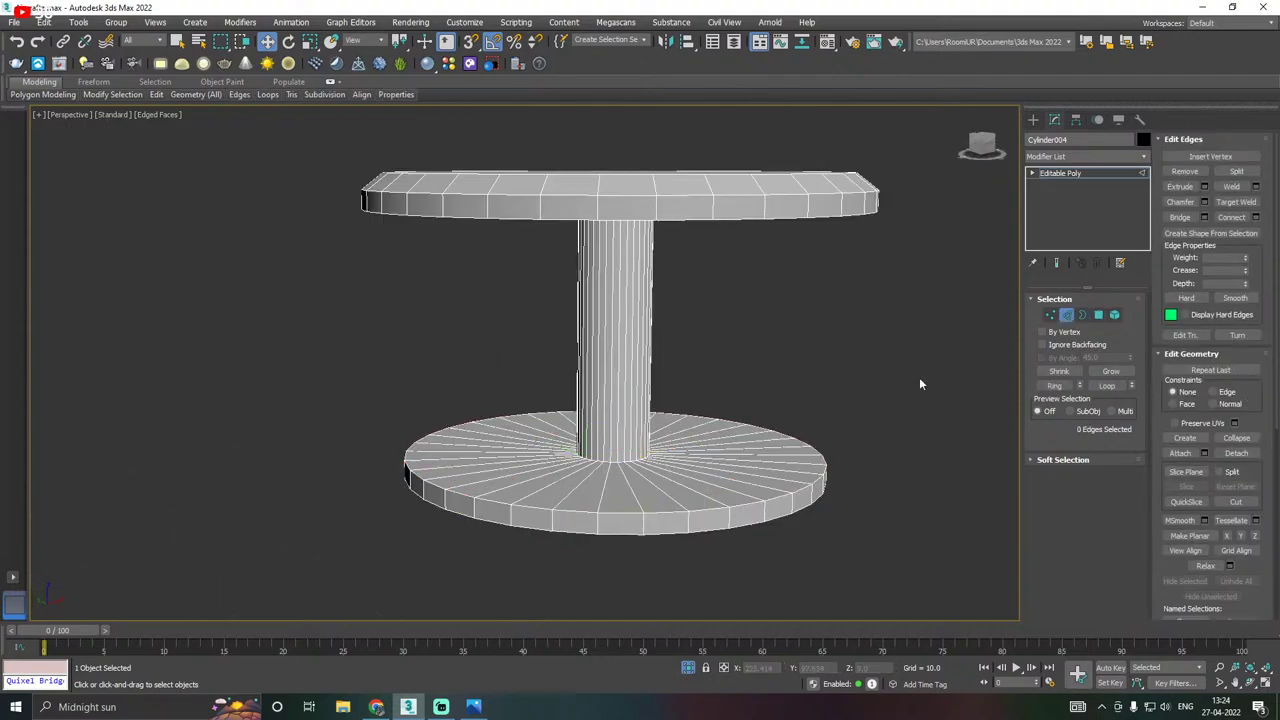
double_click(625, 511)
scroll(615, 515, "up", 3)
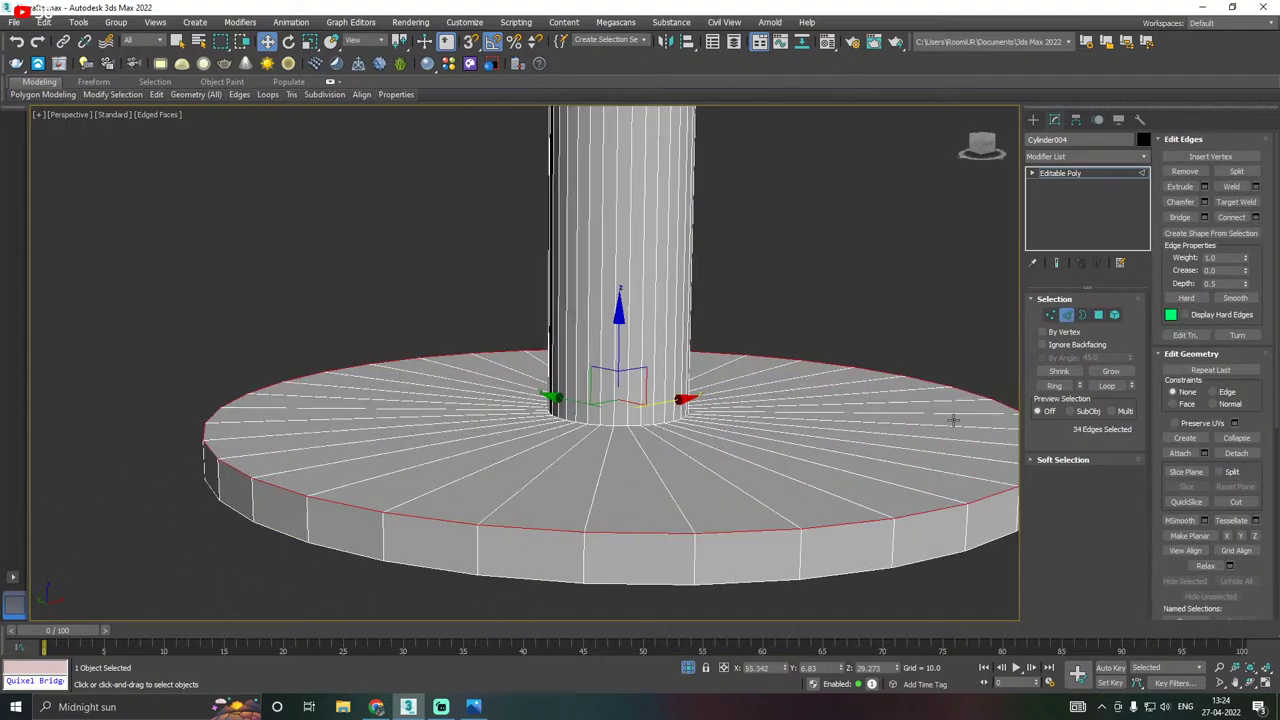
left_click(1204, 201)
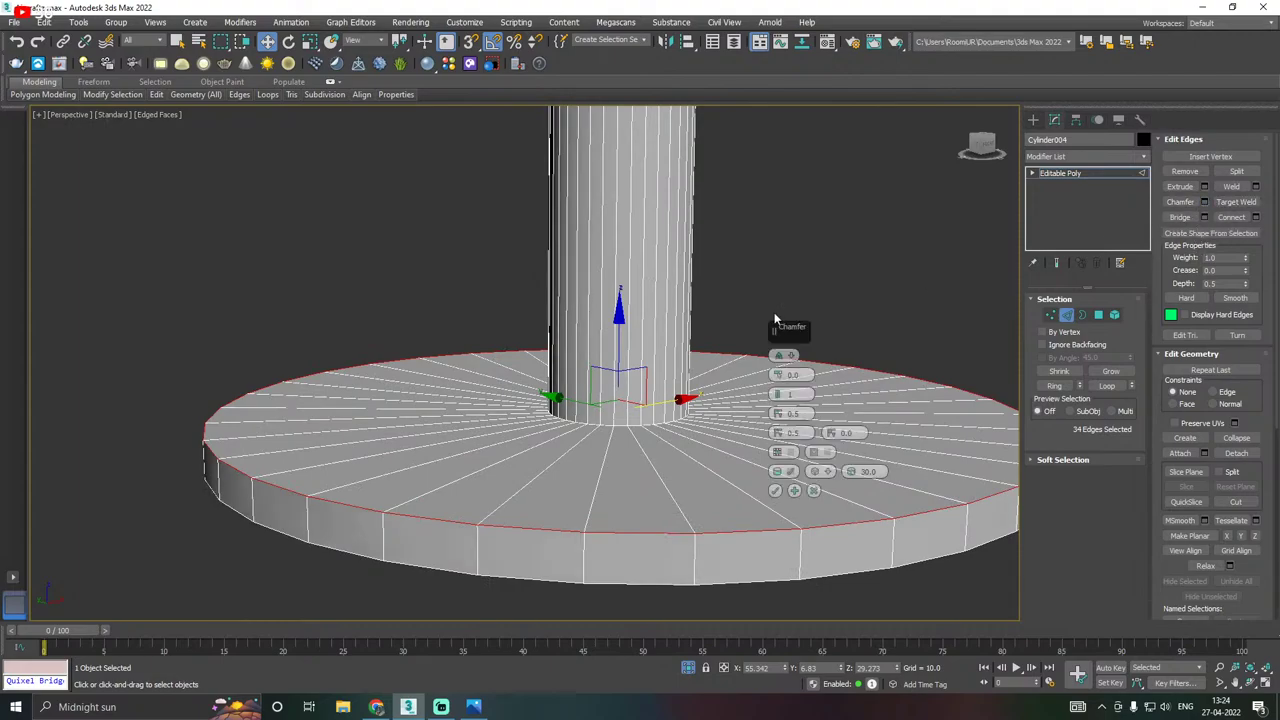
left_click_drag(777, 382, 784, 391)
left_click(780, 392)
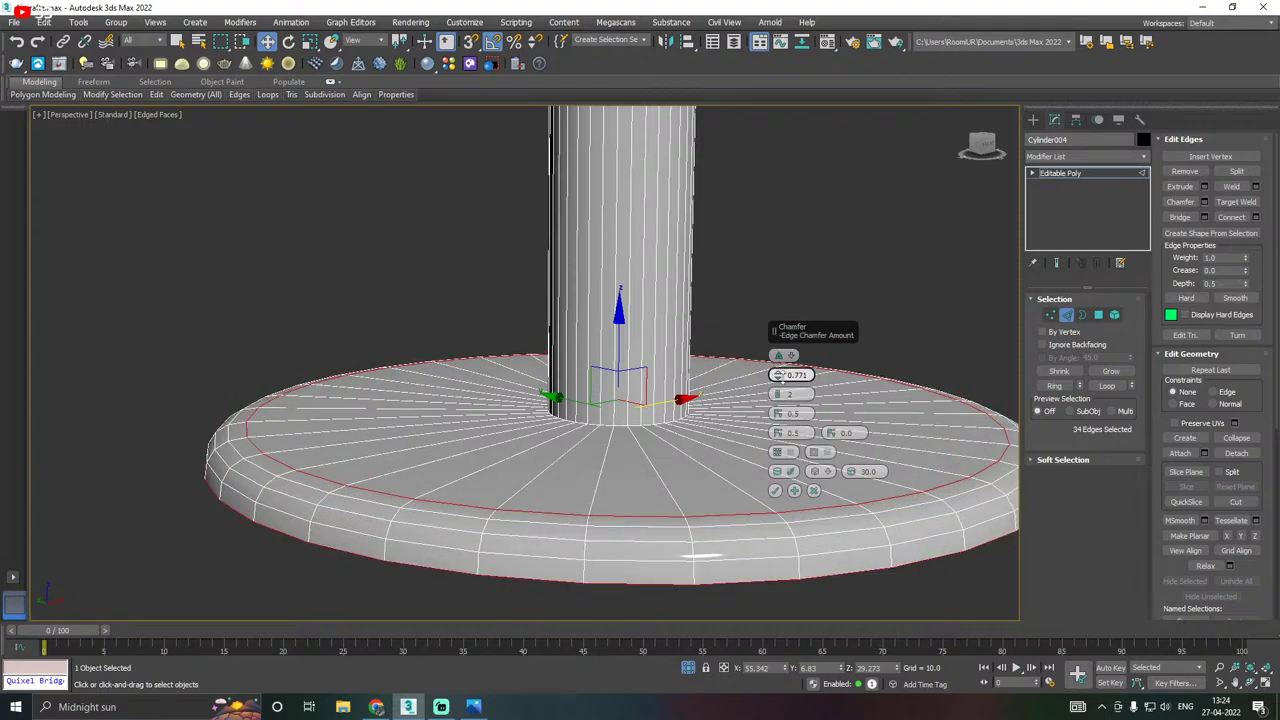
left_click(775, 490)
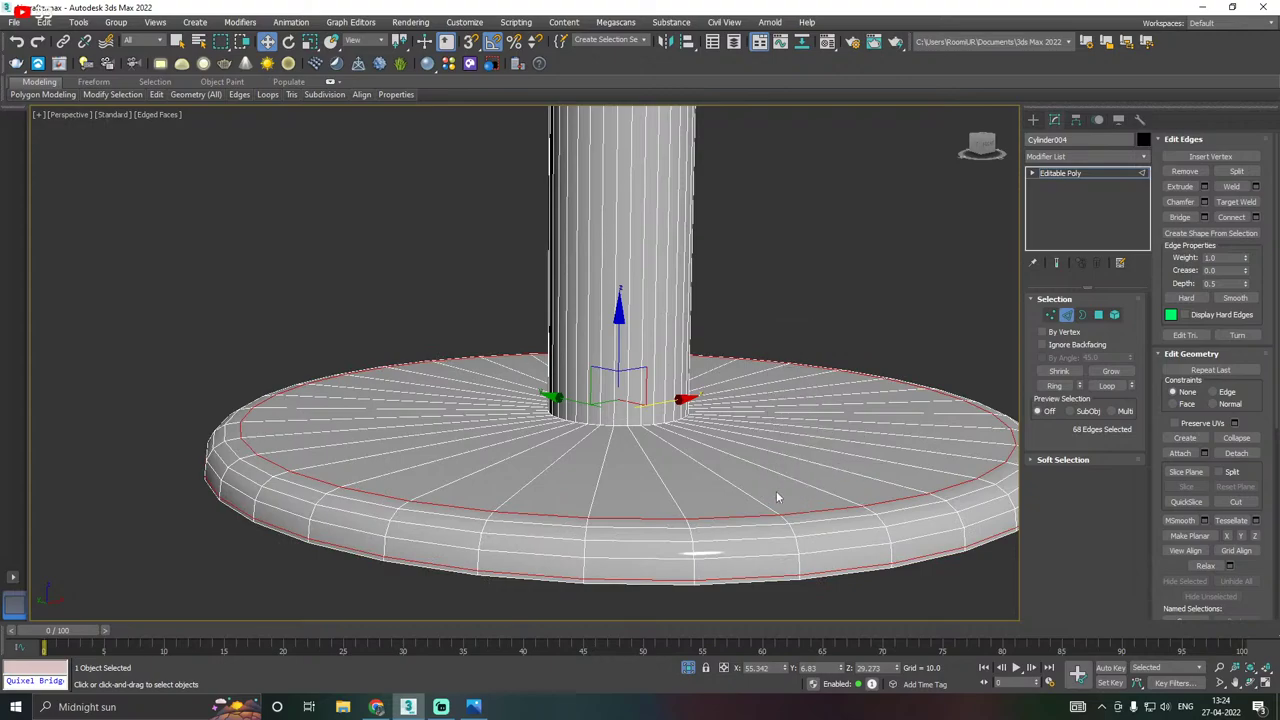
scroll(641, 526, "down", 5)
mouse_move(682, 490)
middle_mouse_down("alt")
mouse_move(685, 433)
mouse_move(685, 477)
middle_mouse_up("alt")
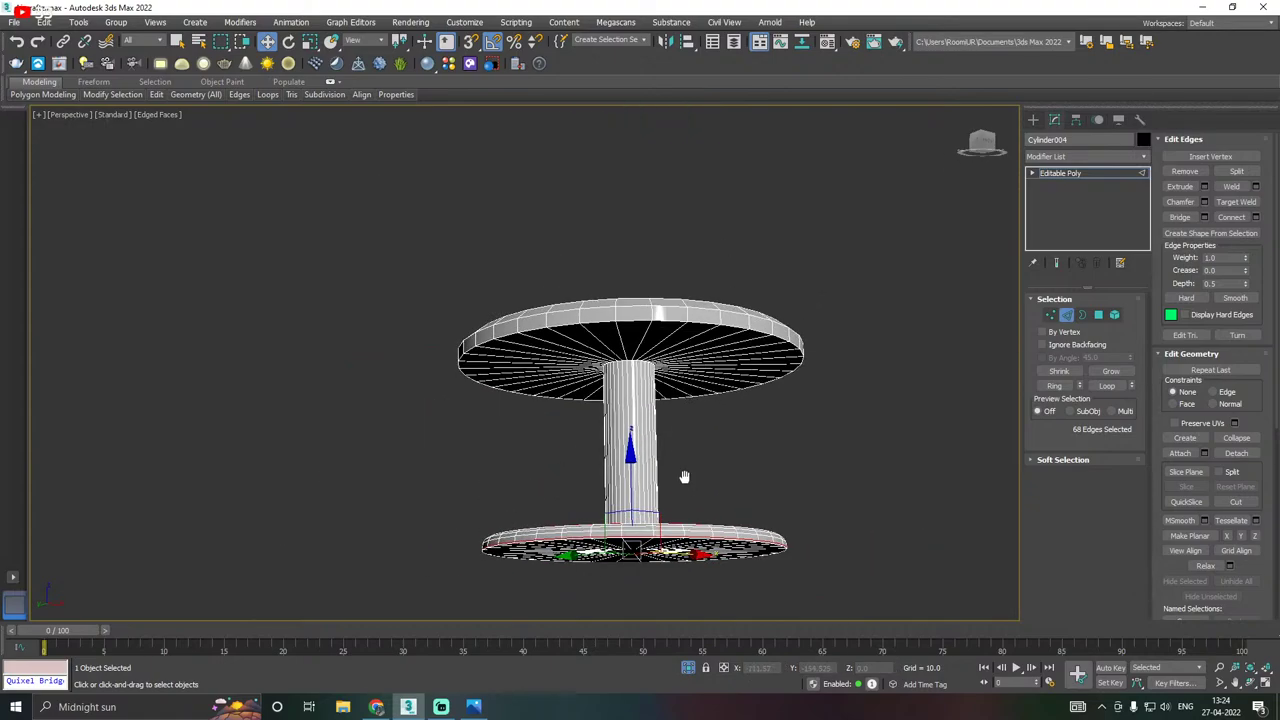
Scale down the edge loop where the stem meets the upper disc so the stem tapers upward.
scroll(626, 382, "up", 6)
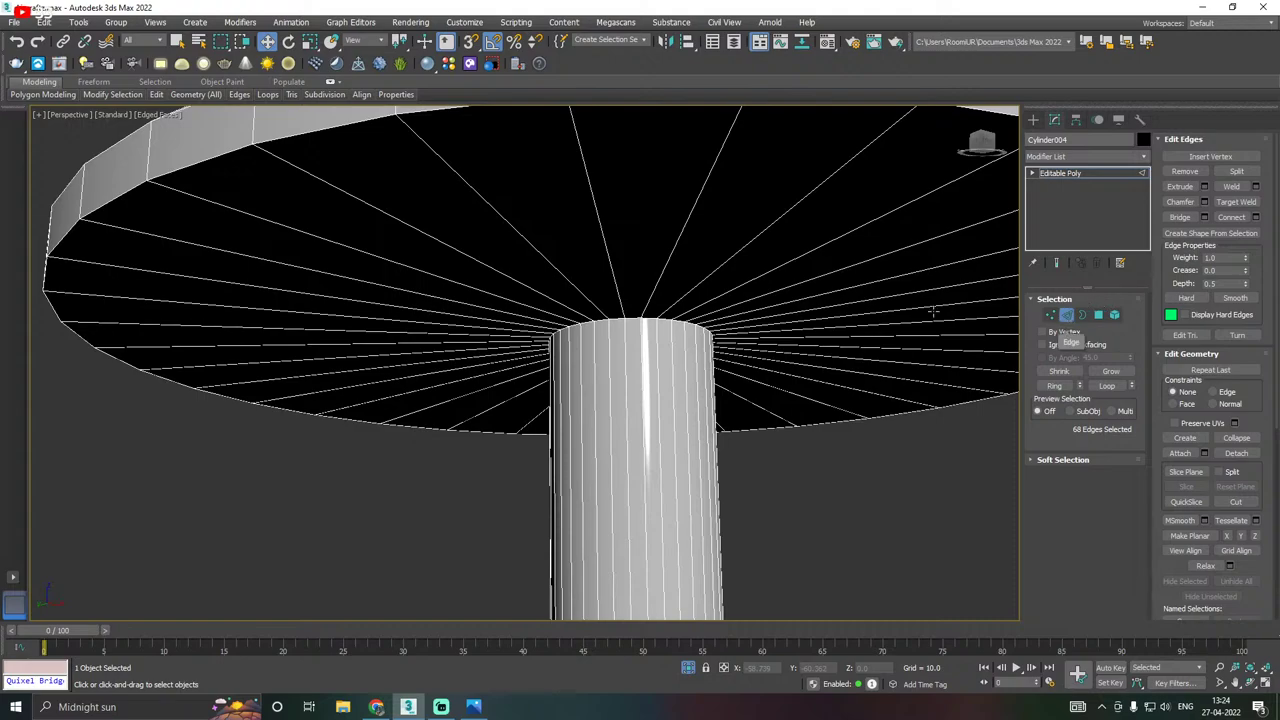
double_click(634, 323)
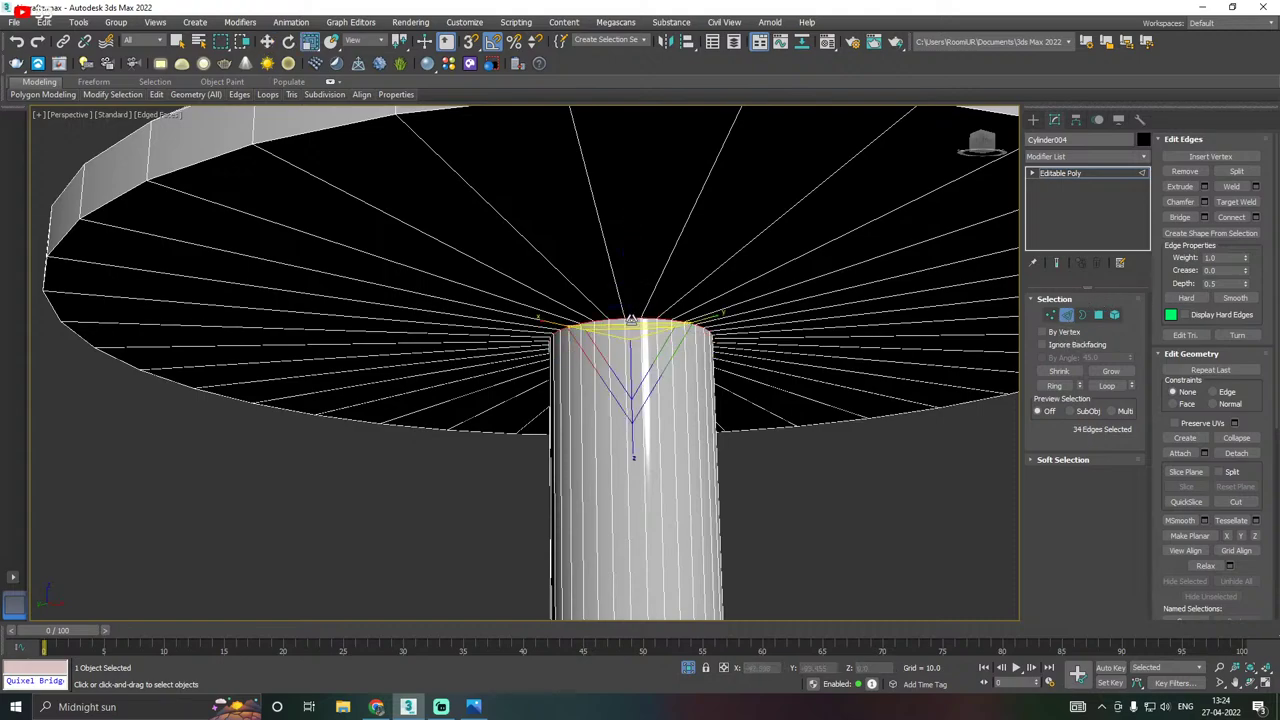
left_click_drag(631, 346, 631, 351)
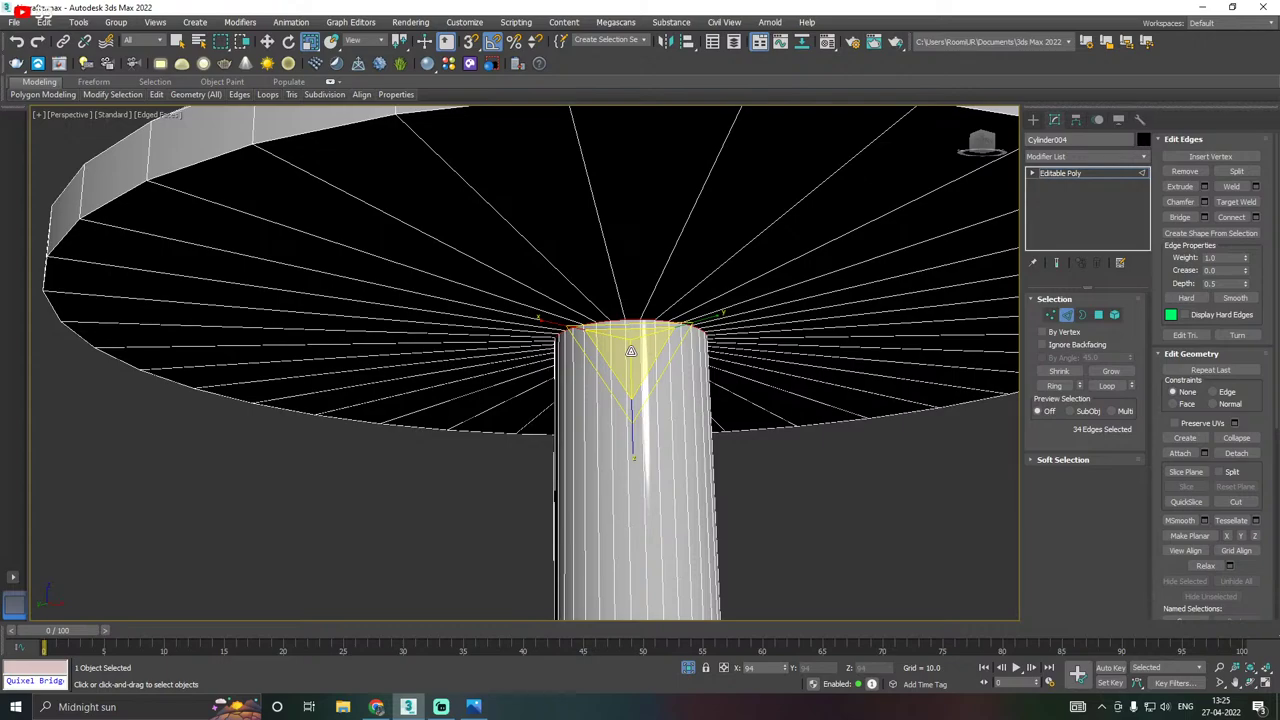
left_click_drag(631, 351, 631, 351)
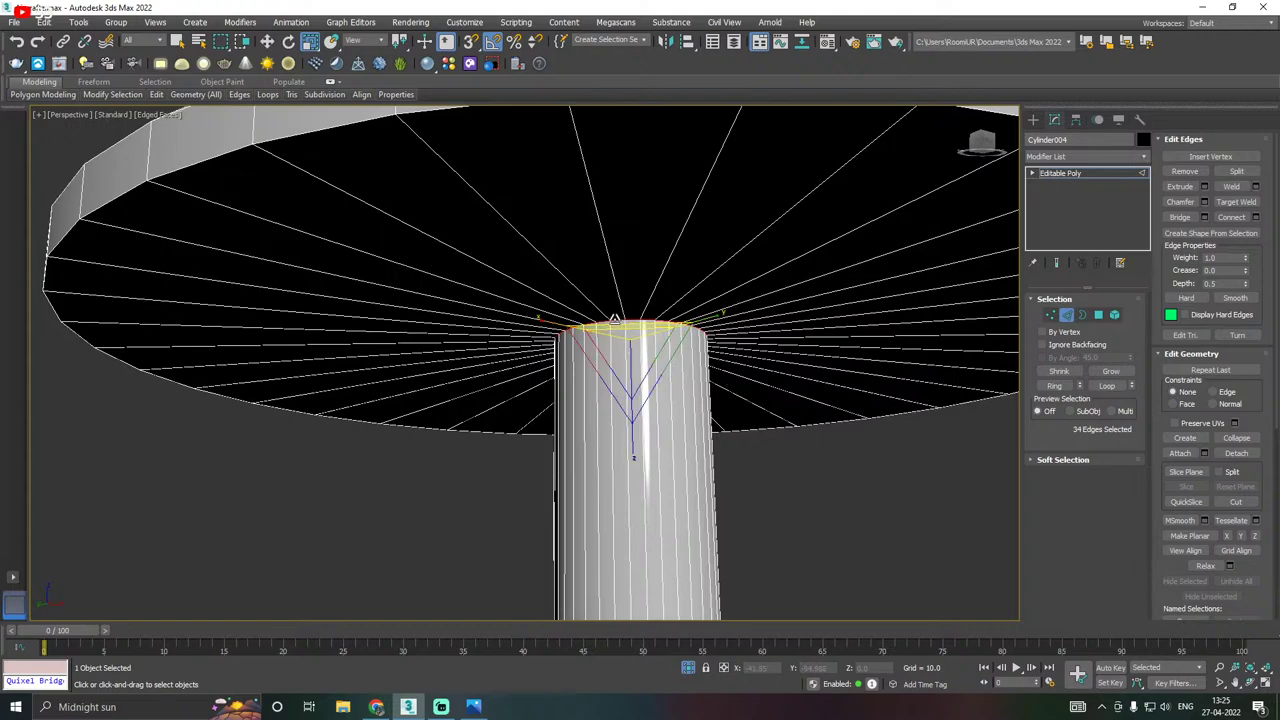
left_click_drag(633, 343, 631, 407)
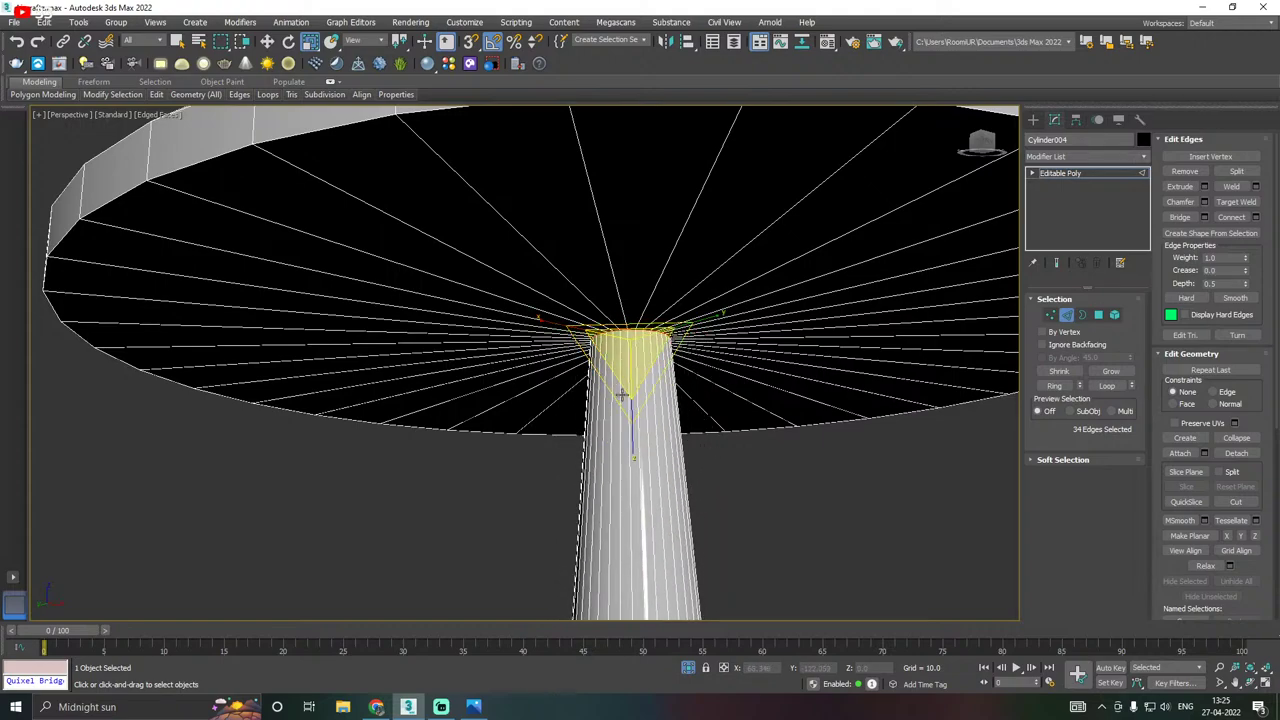
scroll(631, 405, "down", 5)
middle_click_drag(665, 377, 674, 434, "alt")
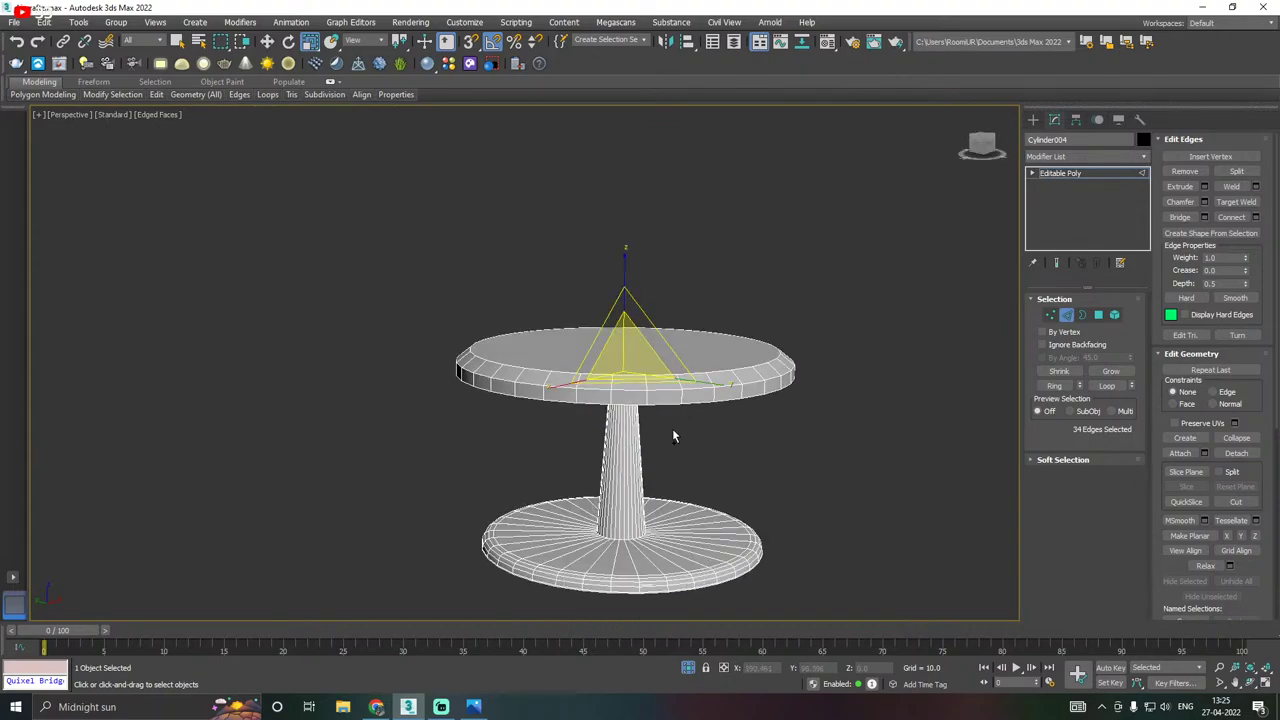
Connect all vertical edges of the stem with 4 segments to add four horizontal edge loops.
middle_click_drag(682, 507, 660, 430)
scroll(580, 431, "up", 5)
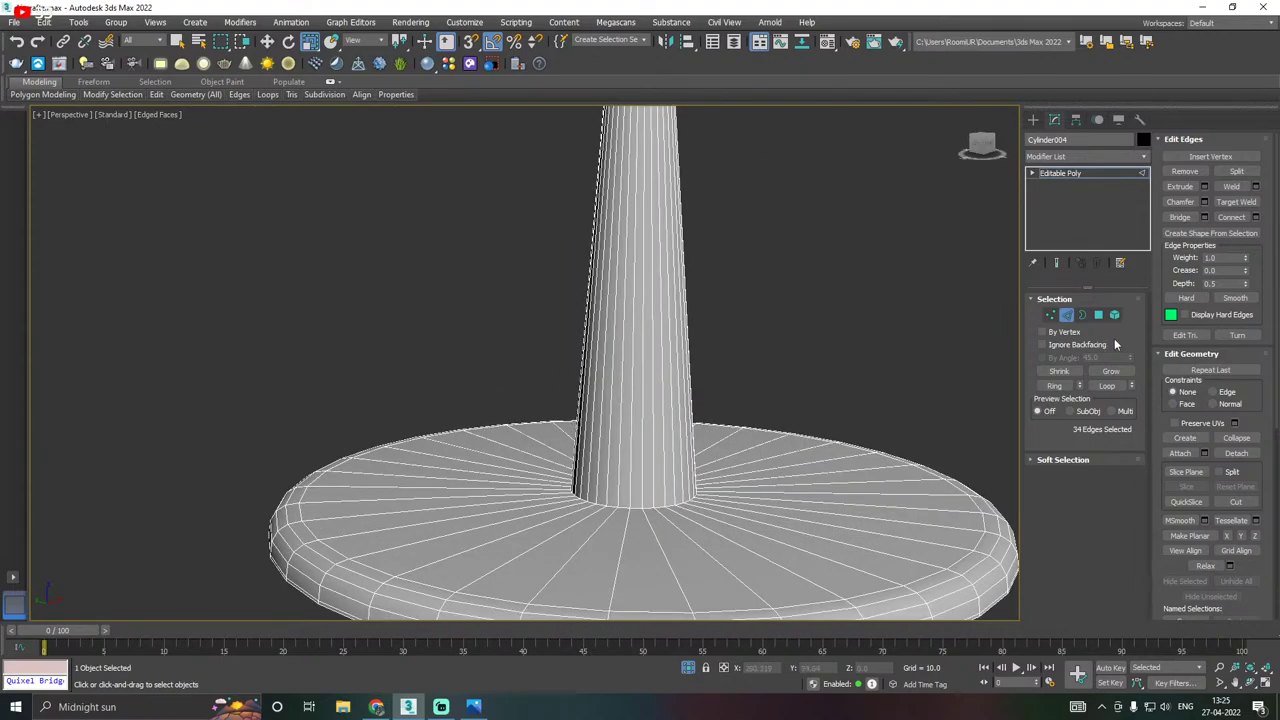
middle_click_drag(914, 355, 880, 427)
left_click_drag(756, 367, 416, 391)
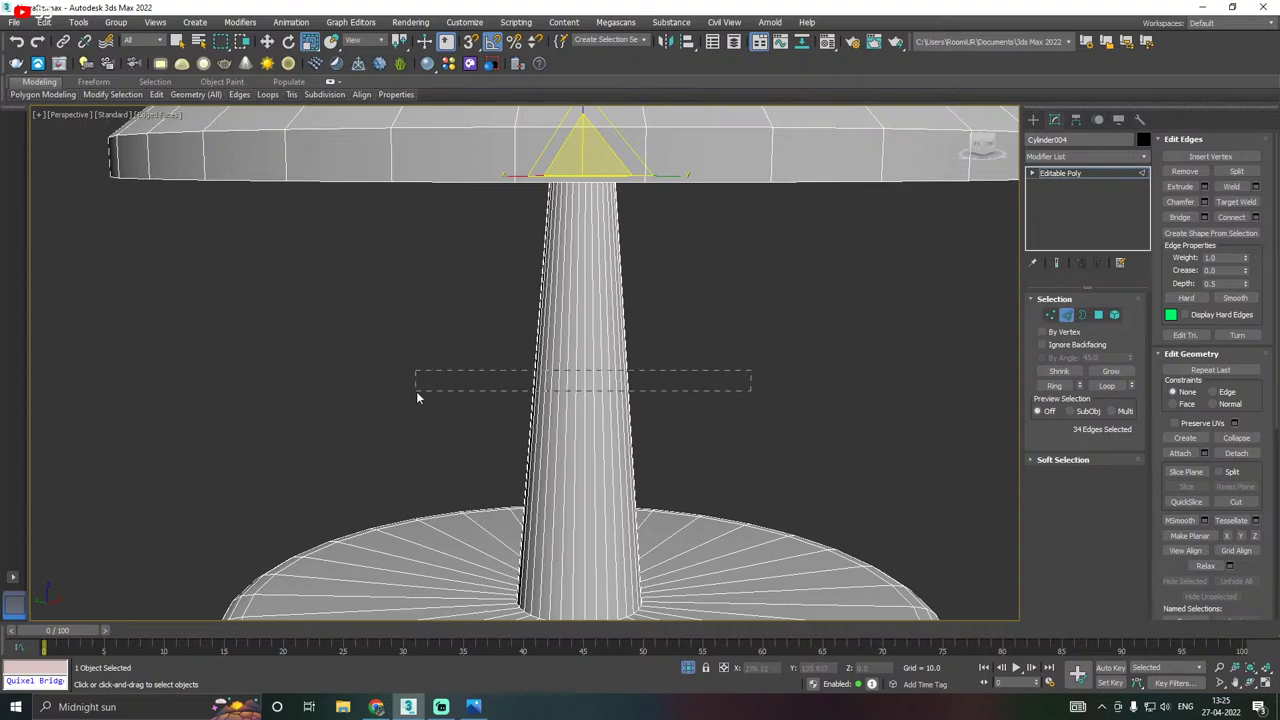
key("w")
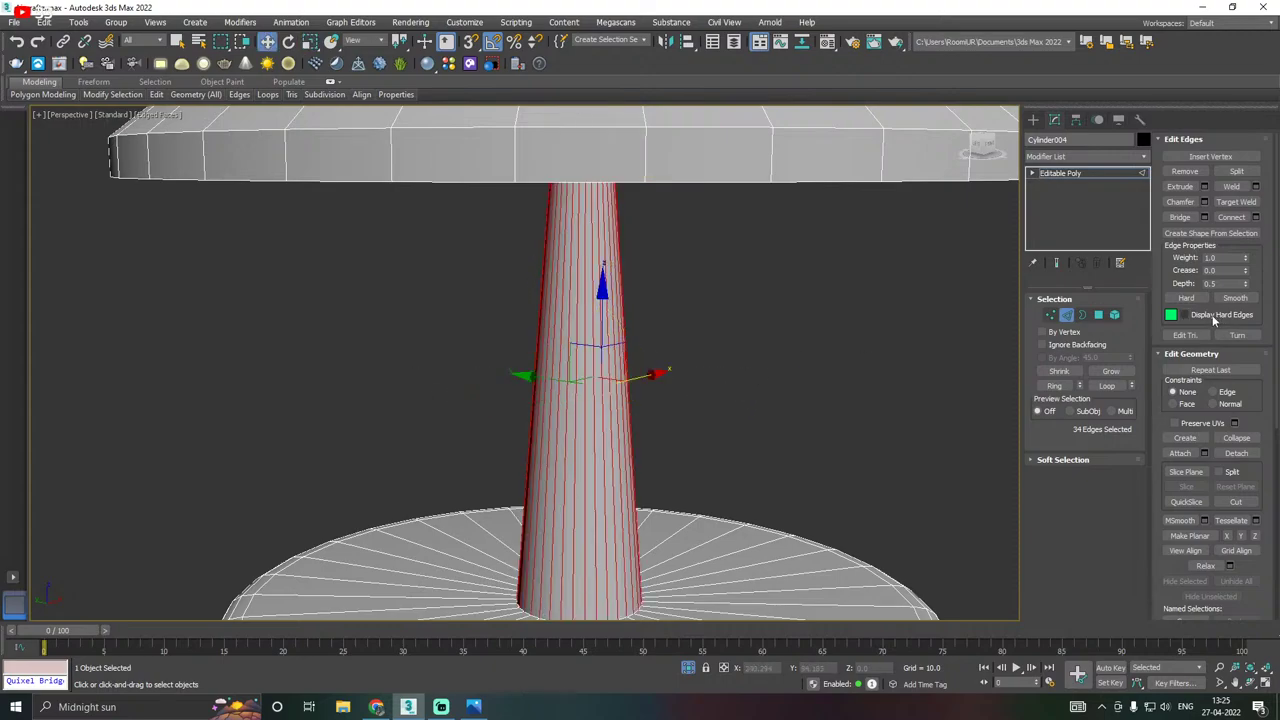
left_click(1256, 218)
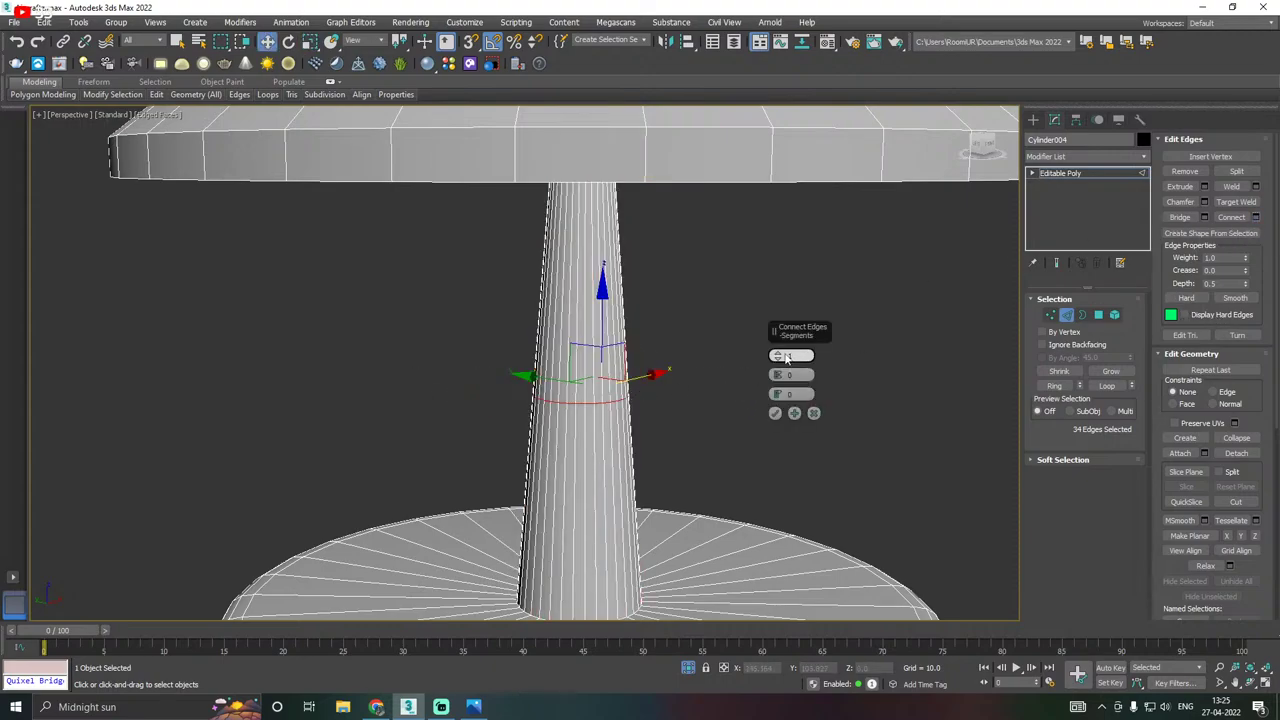
left_click_drag(780, 360, 780, 350)
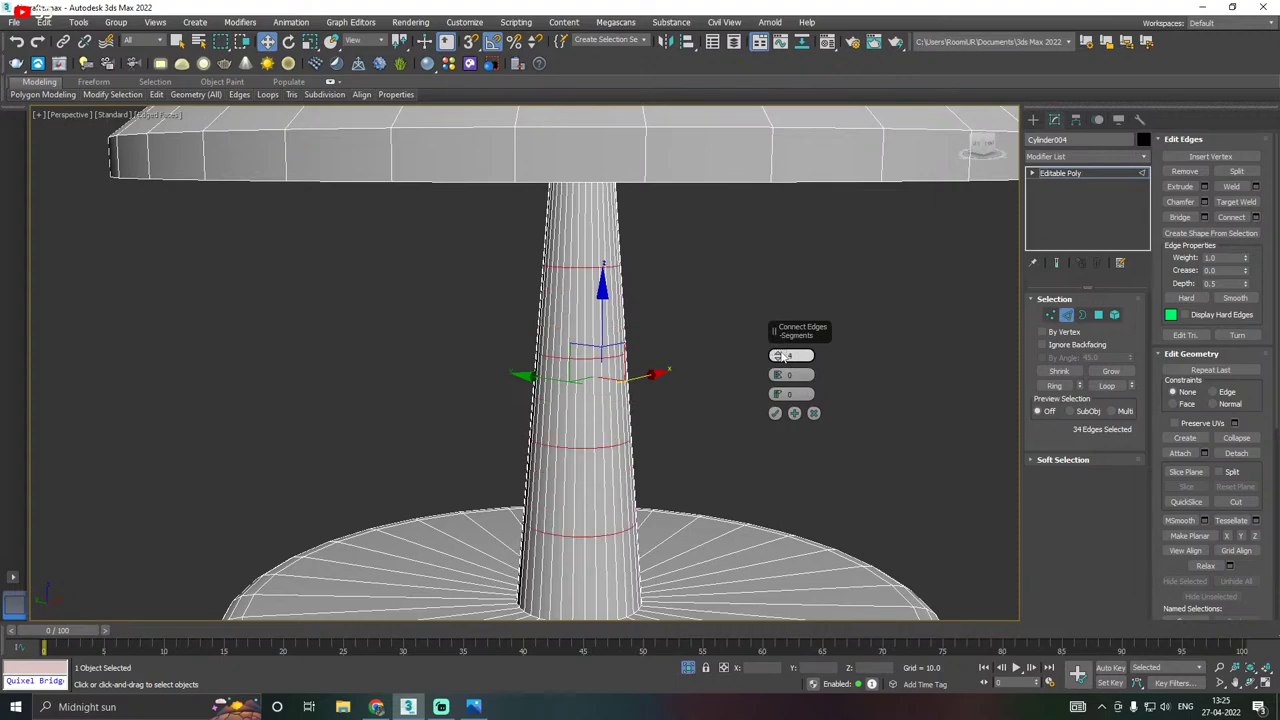
left_click(775, 413)
Extrude the four stem loops inward with a height of about -0.174 and width of 0.043 to form grooves.
left_click(1204, 187)
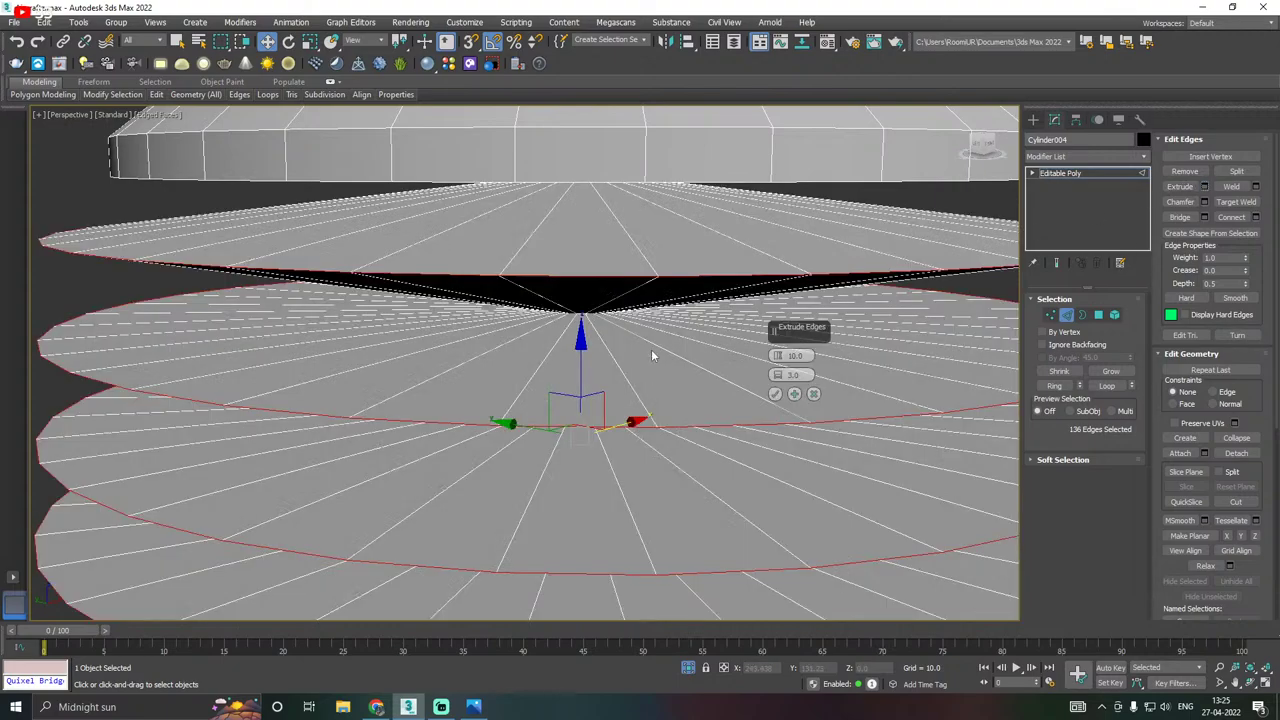
left_click_drag(777, 355, 778, 389)
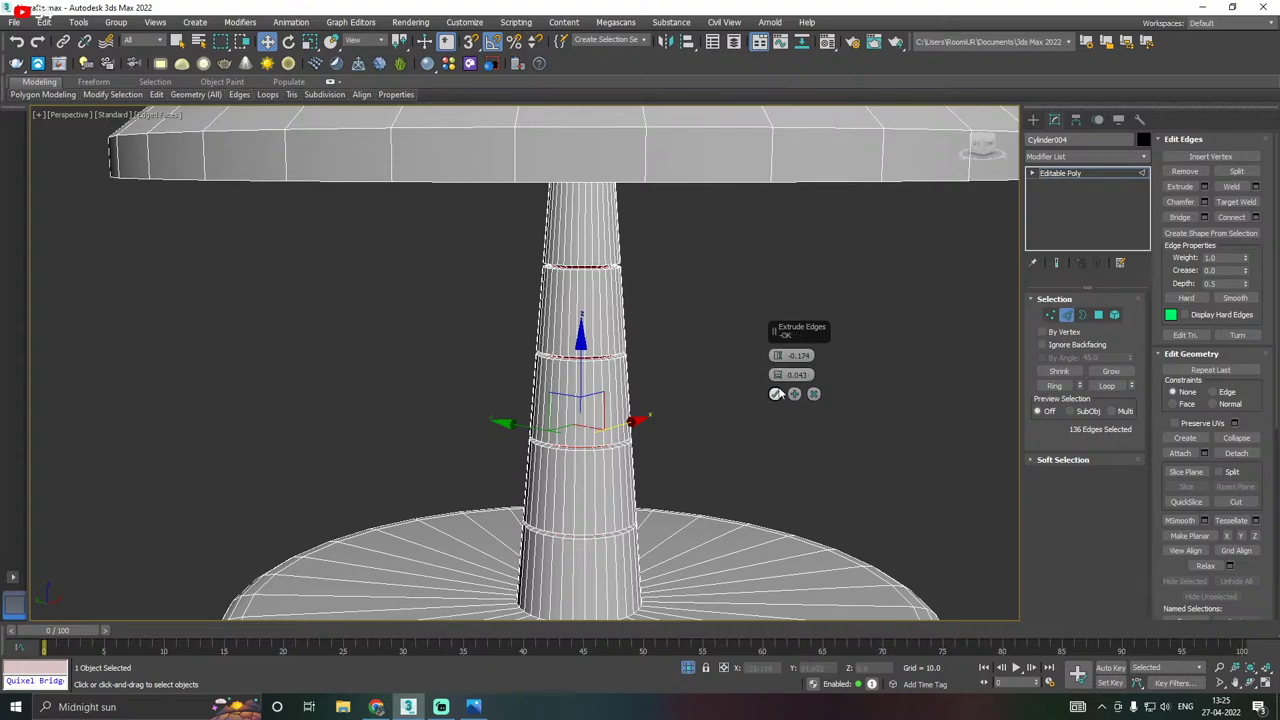
left_click(775, 394)
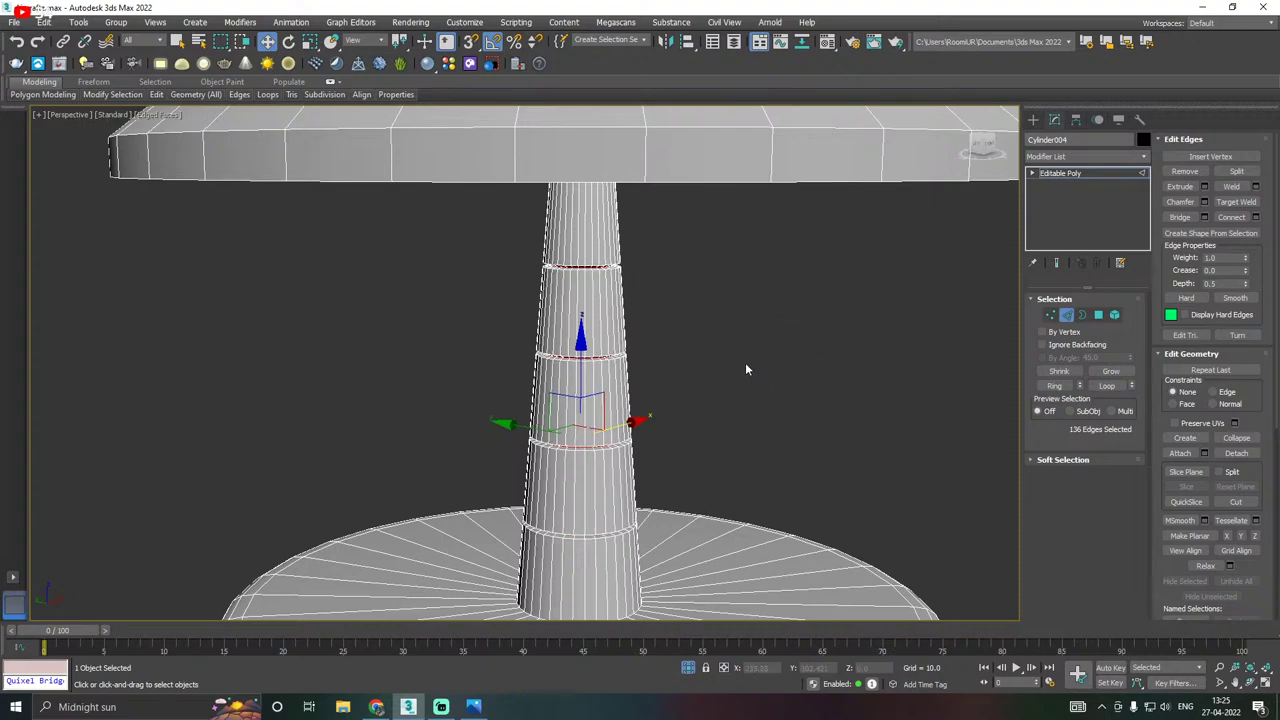
Leave edge editing and isolation, and raise the whole disc part out of the hull to about Z 44.91.
left_click(1057, 174)
key("z")
middle_click_drag(655, 288, 695, 410, "alt")
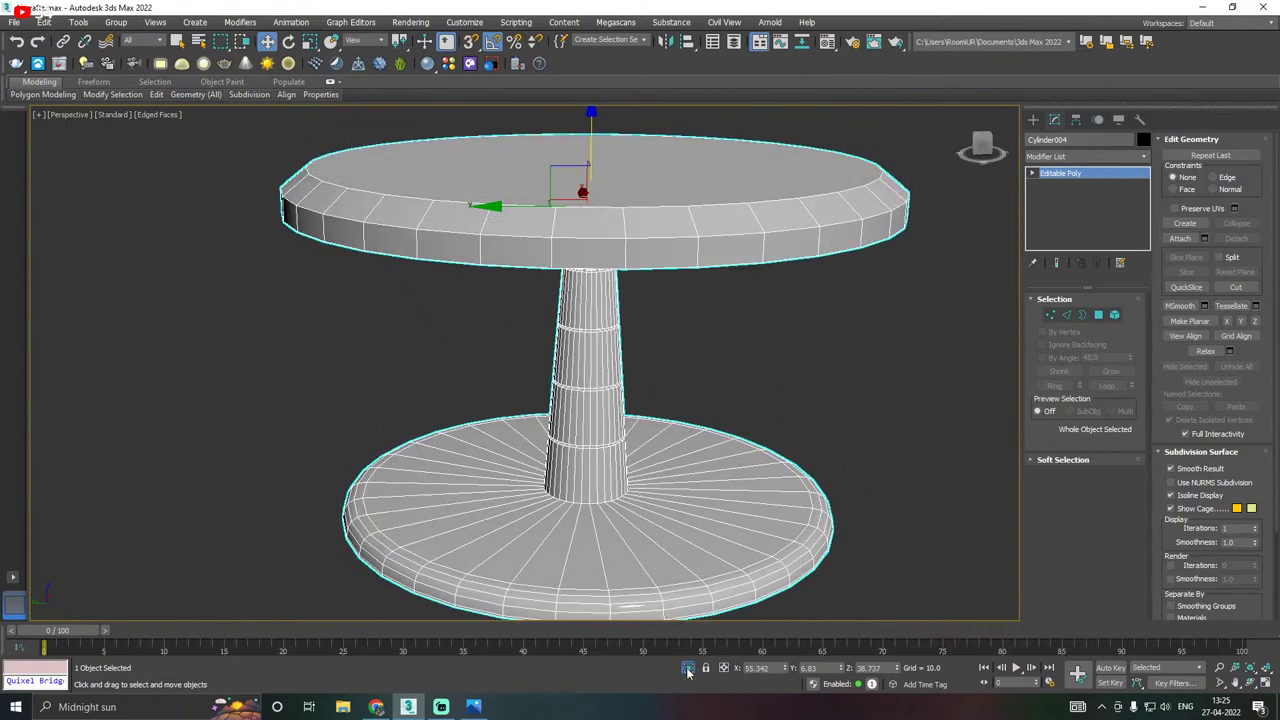
left_click(688, 667)
middle_click_drag(688, 503, 680, 506, "alt")
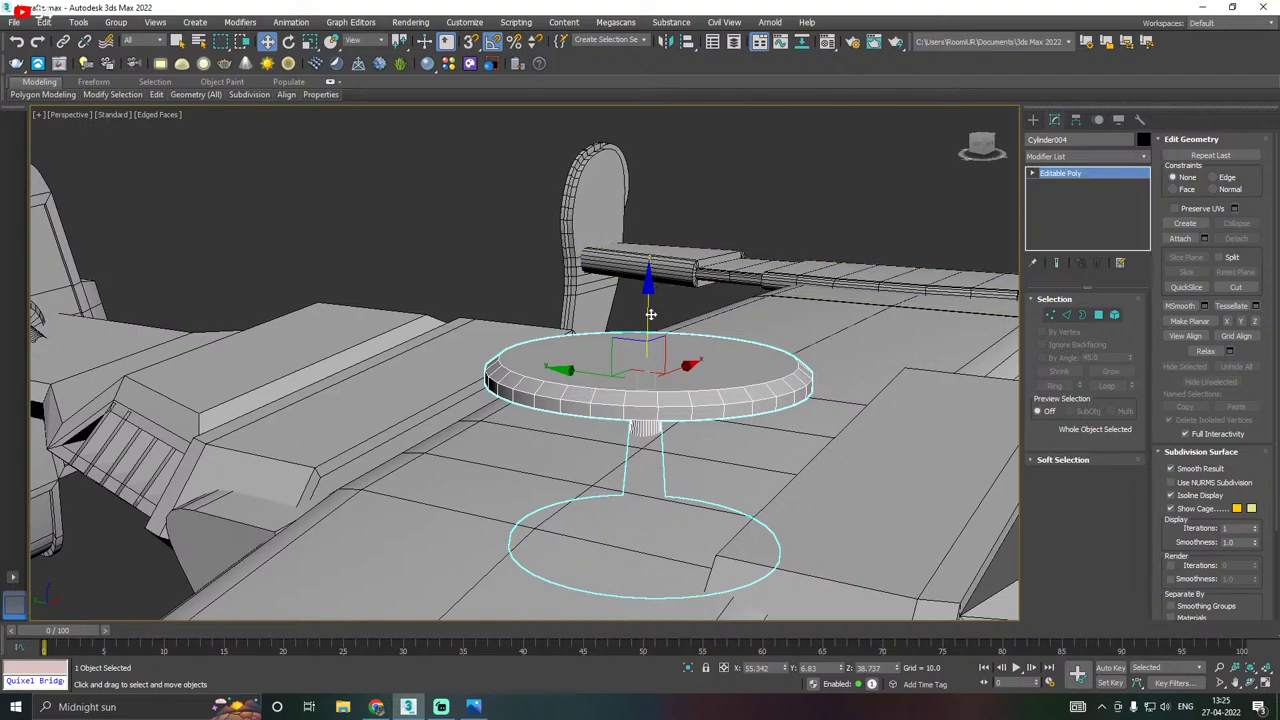
left_click_drag(650, 314, 637, 200)
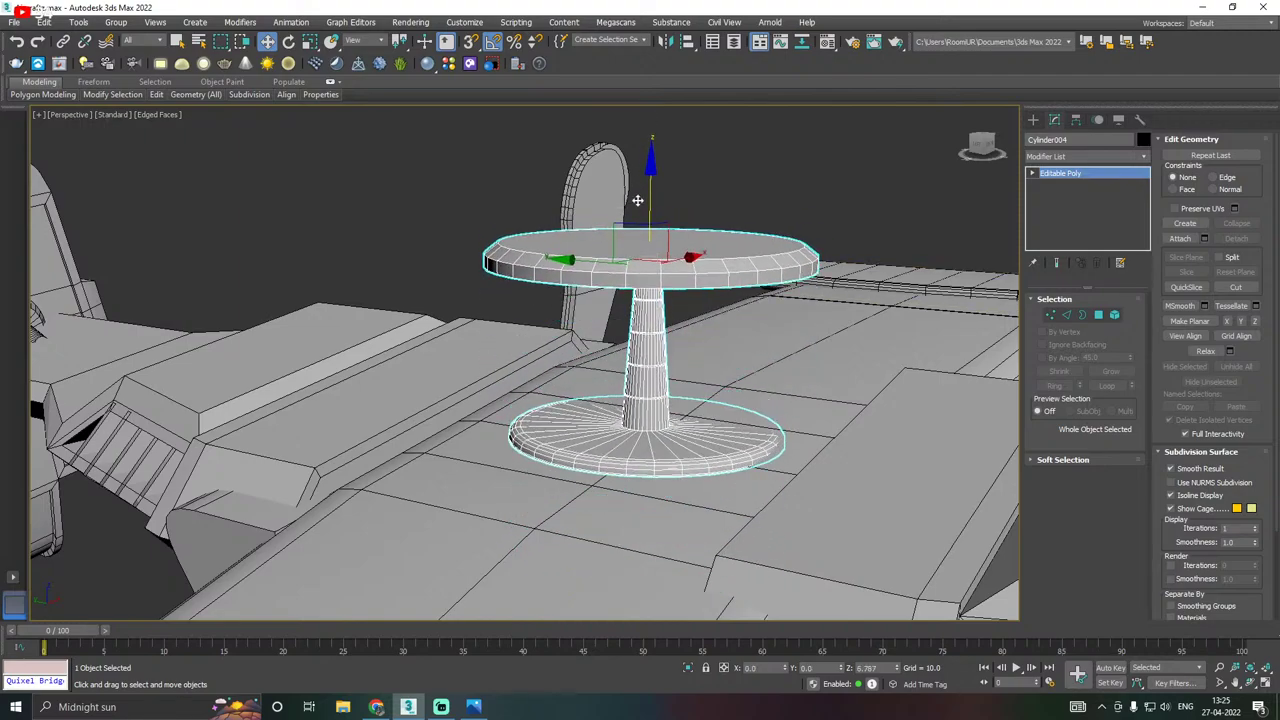
Tilt the disc part slightly about the Y axis to follow the hull's slope and raise it to about Z 45.68.
middle_click_drag(638, 212, 638, 252, "alt")
key("e")
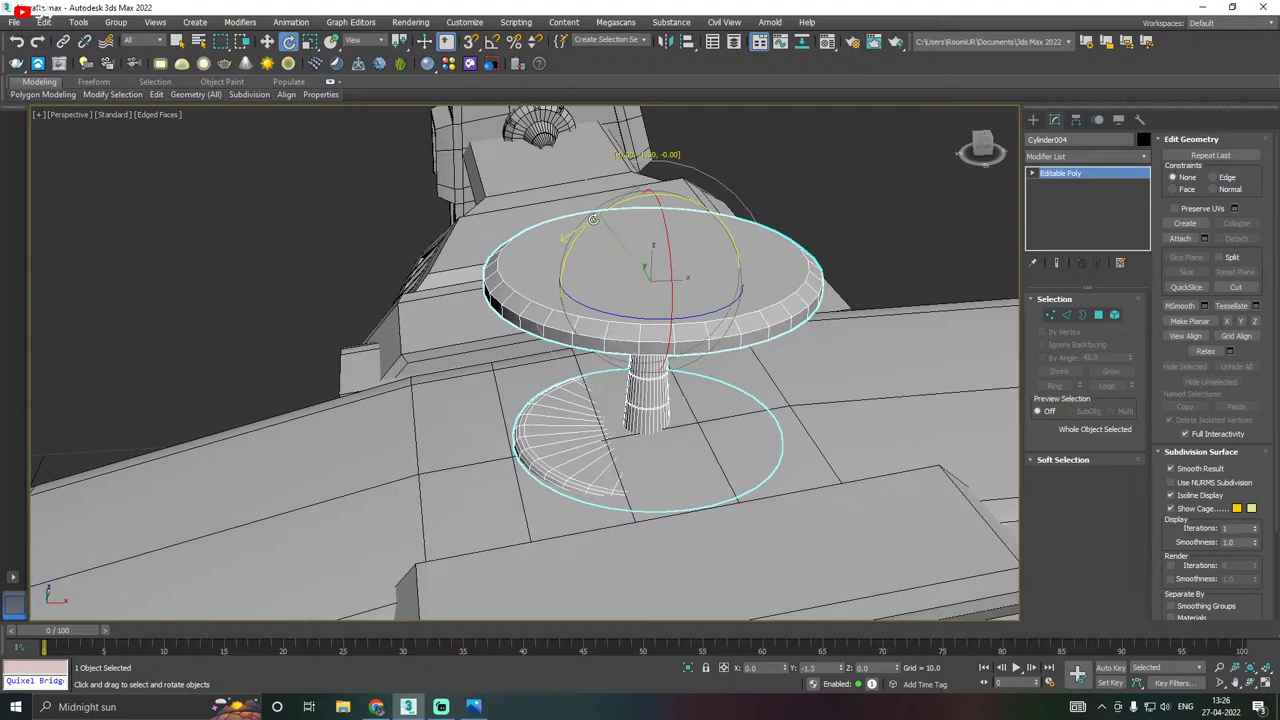
key("w")
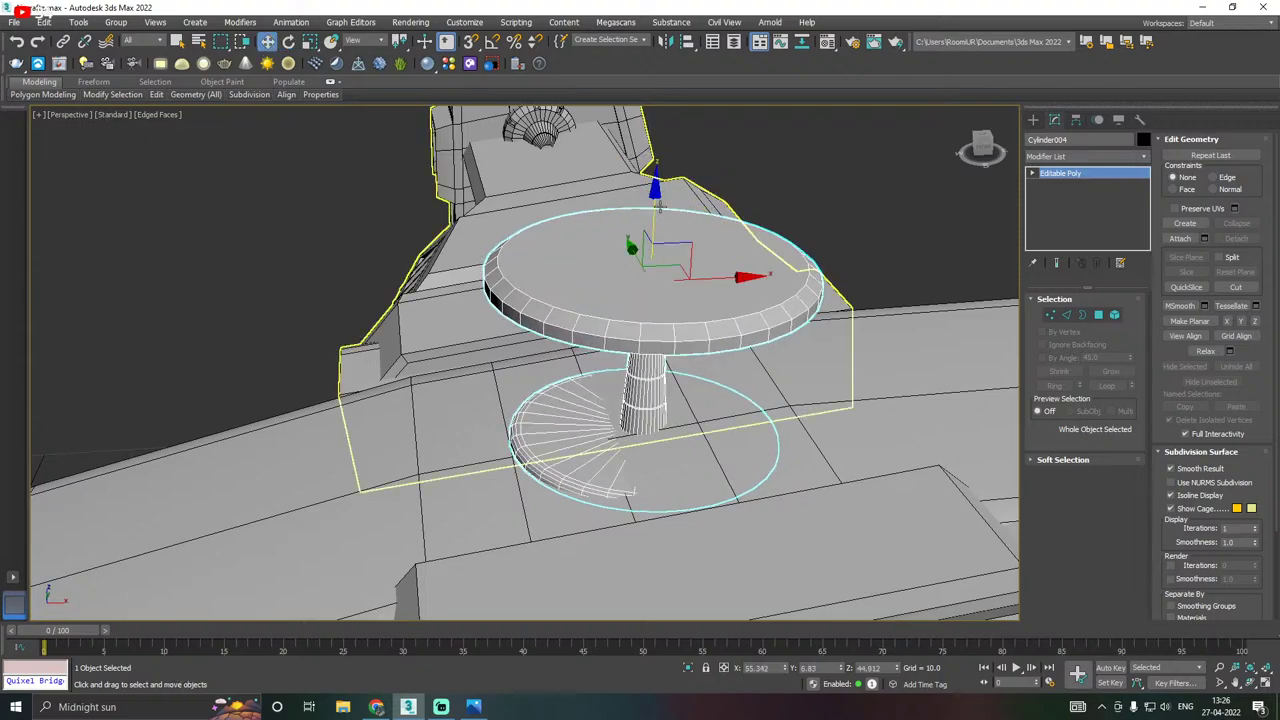
mouse_move(652, 210)
left_mouse_down()
mouse_move(652, 193)
mouse_move(616, 191)
mouse_move(658, 206)
mouse_move(620, 190)
mouse_move(654, 190)
left_mouse_up()
key("e")
key("w")
key("e")
key("w")
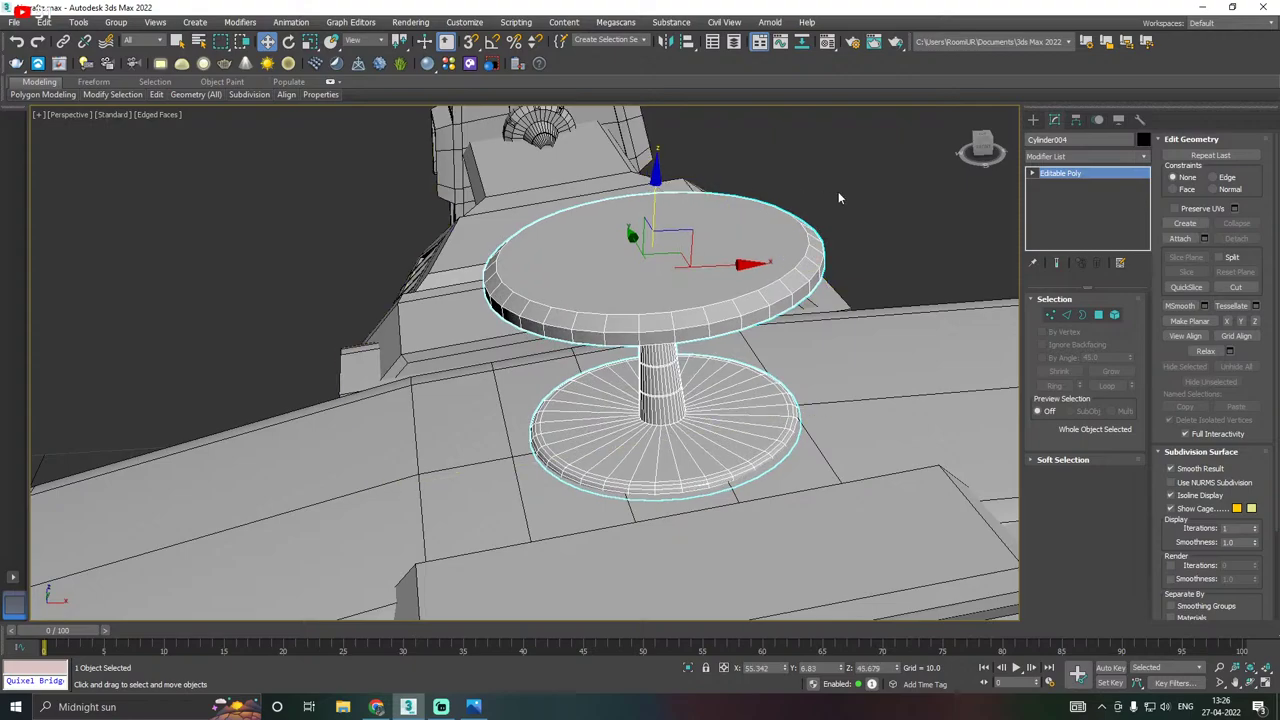
middle_click_drag(762, 209, 883, 167, "alt")
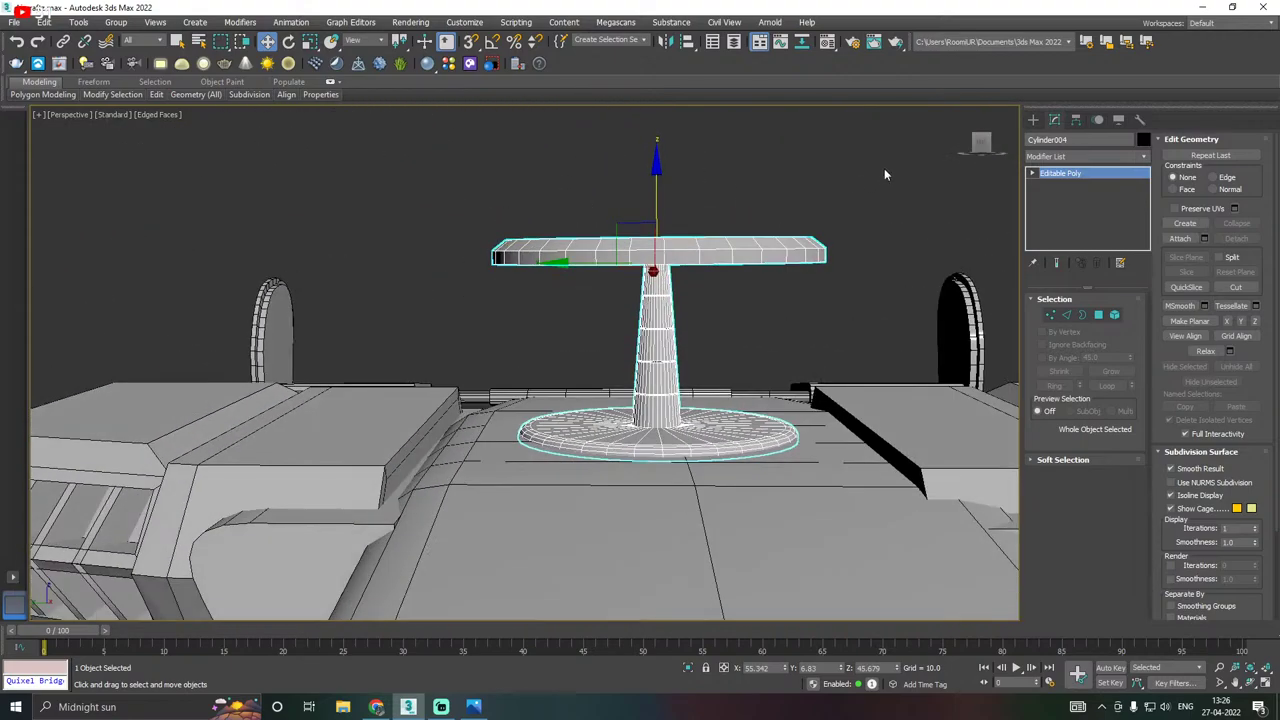
Examine the disc part's size and placement on the whole aircraft and compare it with the reference image.
left_click(812, 205)
scroll(639, 281, "down", 8)
middle_click_drag(680, 281, 600, 348, "alt")
scroll(540, 380, "up", 3)
left_click(575, 402)
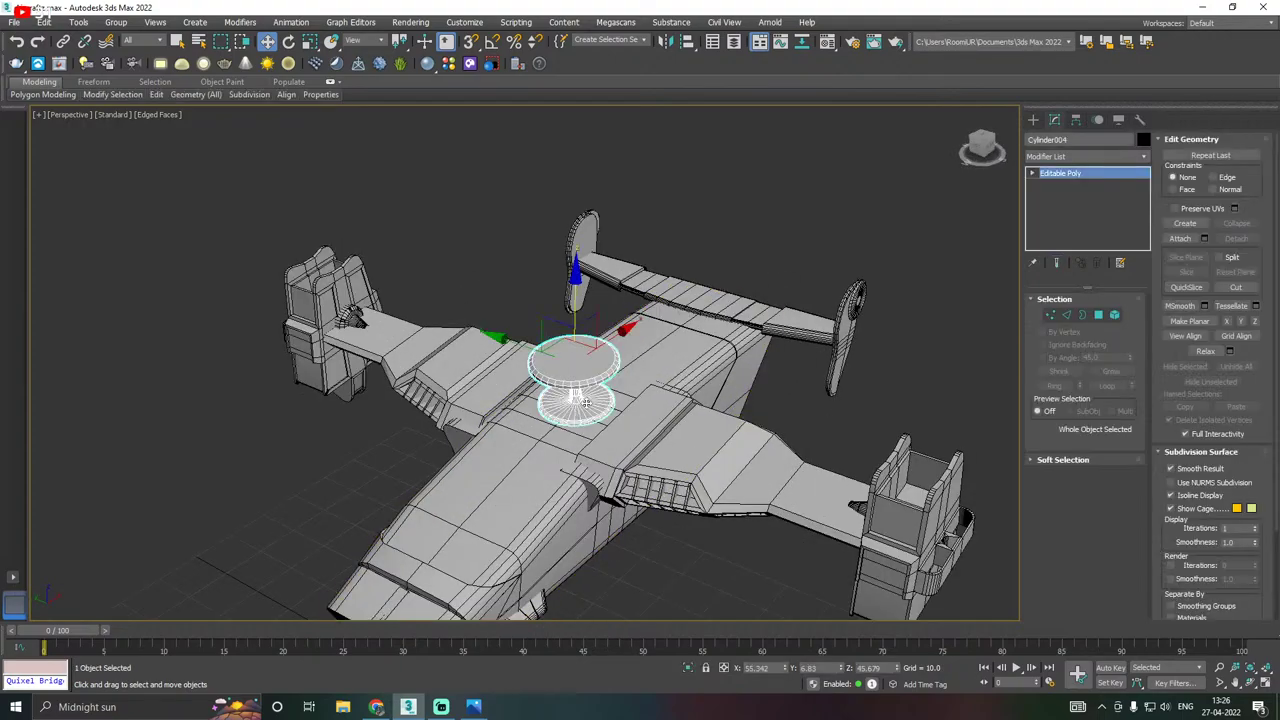
key("alt+Tab")
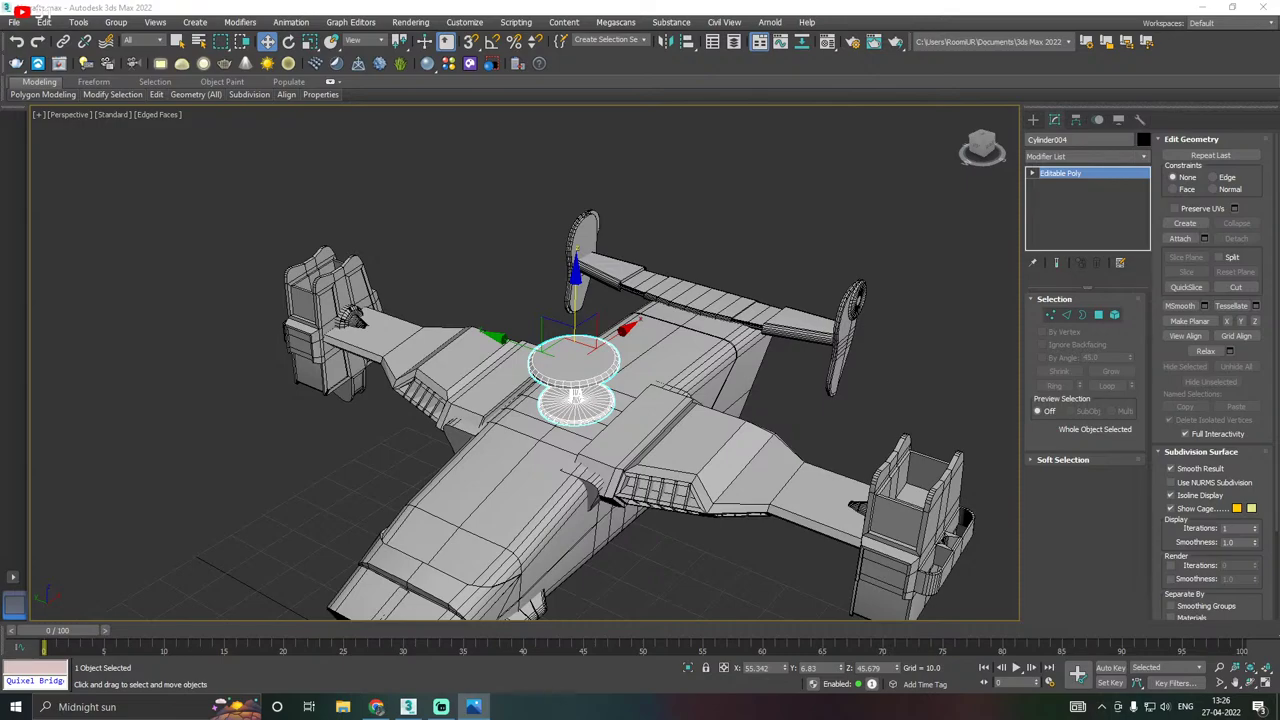
key("alt+Tab")
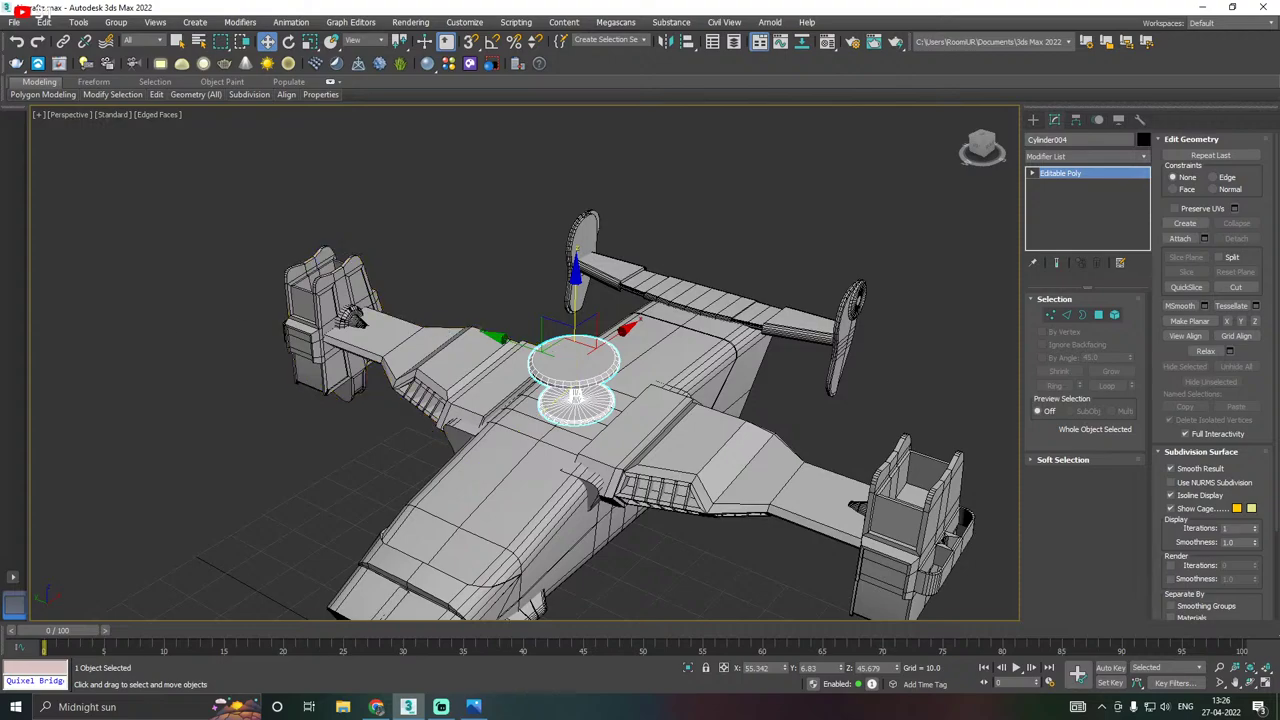
middle_click_drag(574, 379, 565, 357)
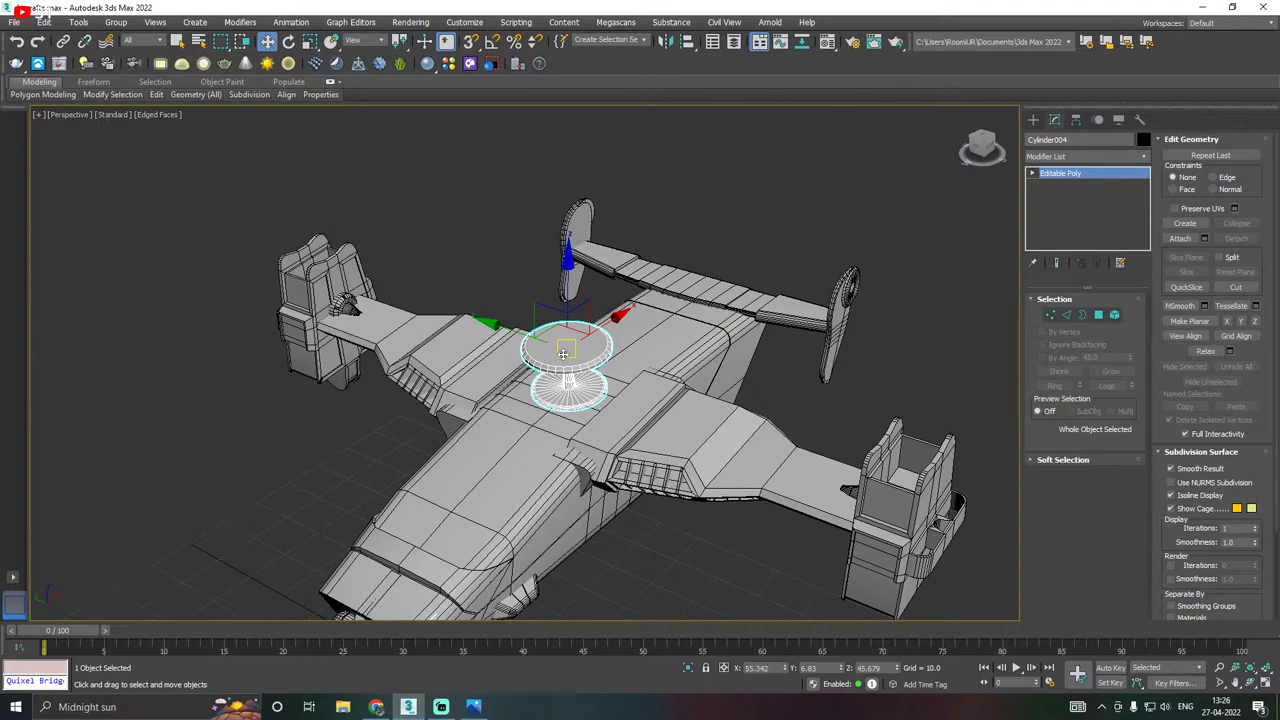
Scale the disc part down uniformly and lower it onto the hull to about Z 41.93.
scroll(565, 357, "up", 5)
key("r")
left_click_drag(598, 348, 585, 384)
key("w")
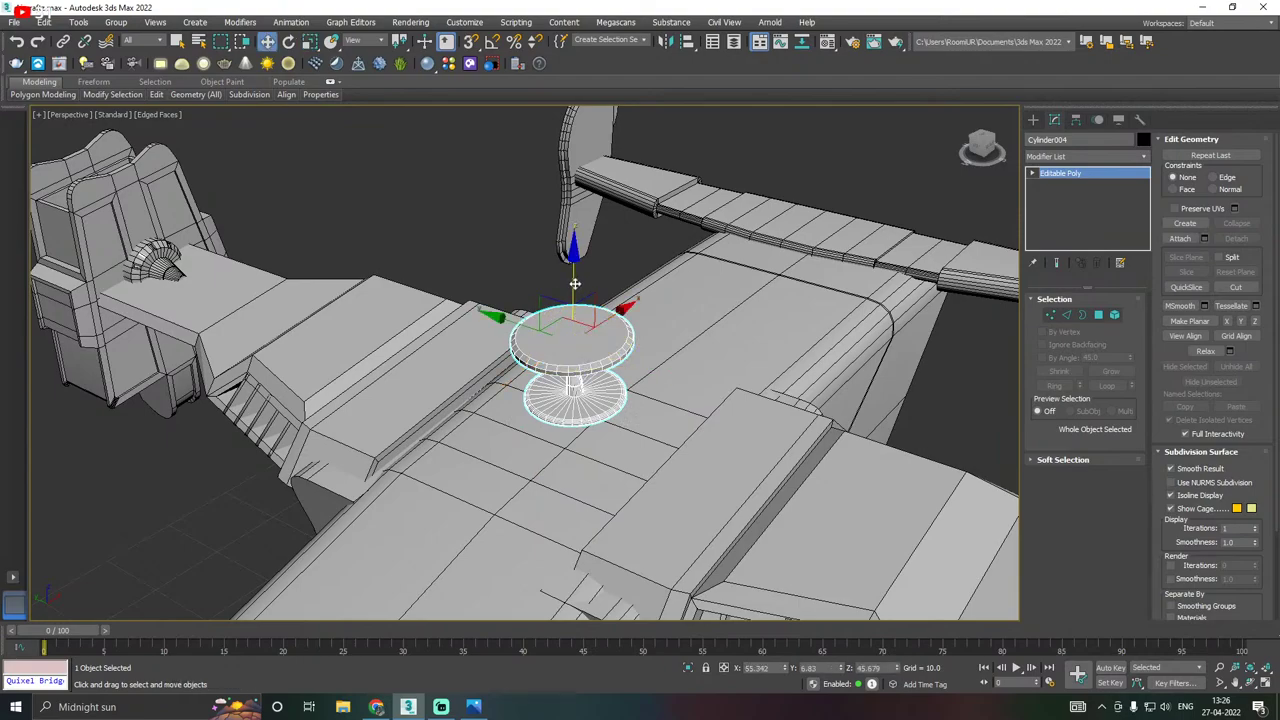
left_click_drag(575, 284, 579, 318)
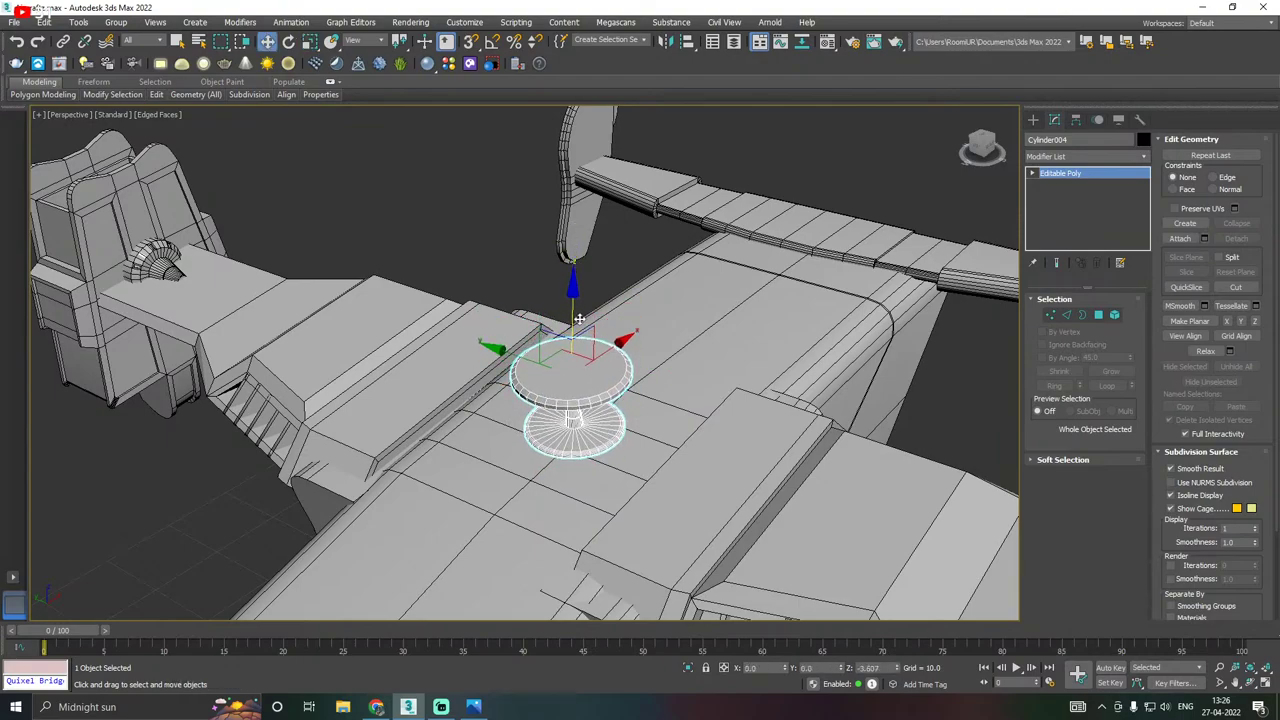
Connect two pairs of opposite rim vertices on the upper disc's top face to cut a central strip along the aircraft.
scroll(559, 385, "up", 5)
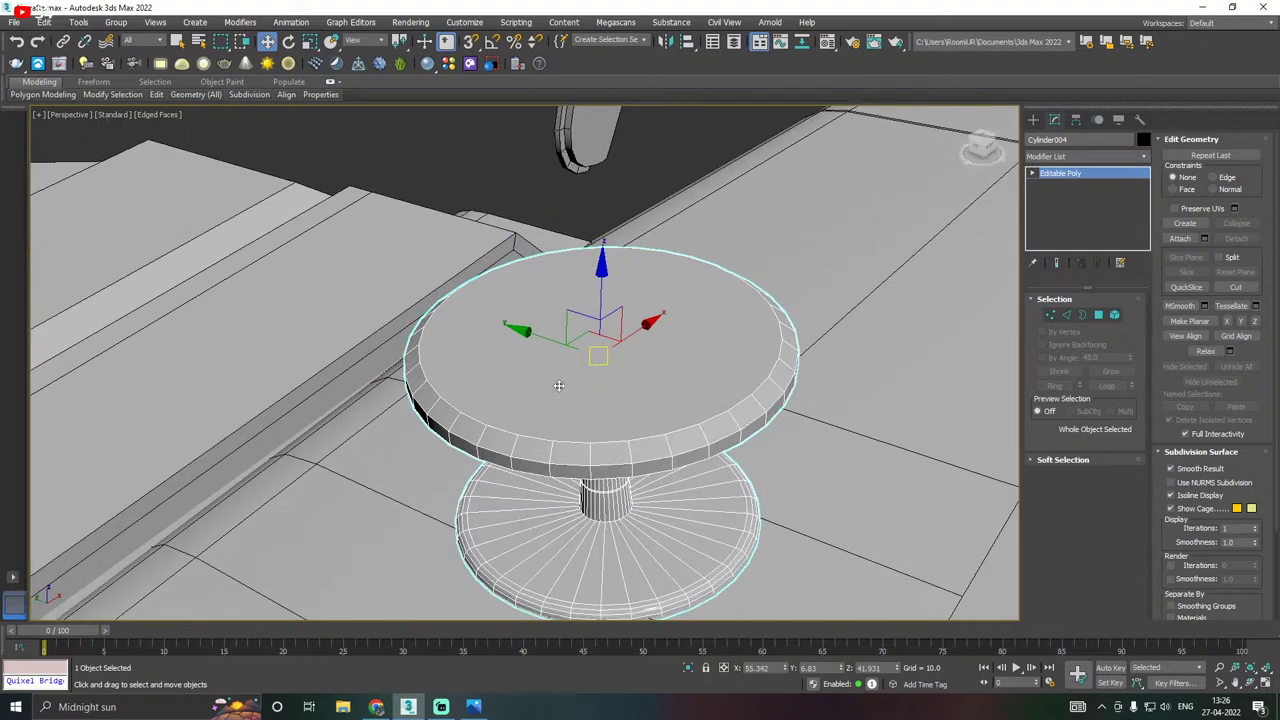
scroll(559, 385, "up", 3)
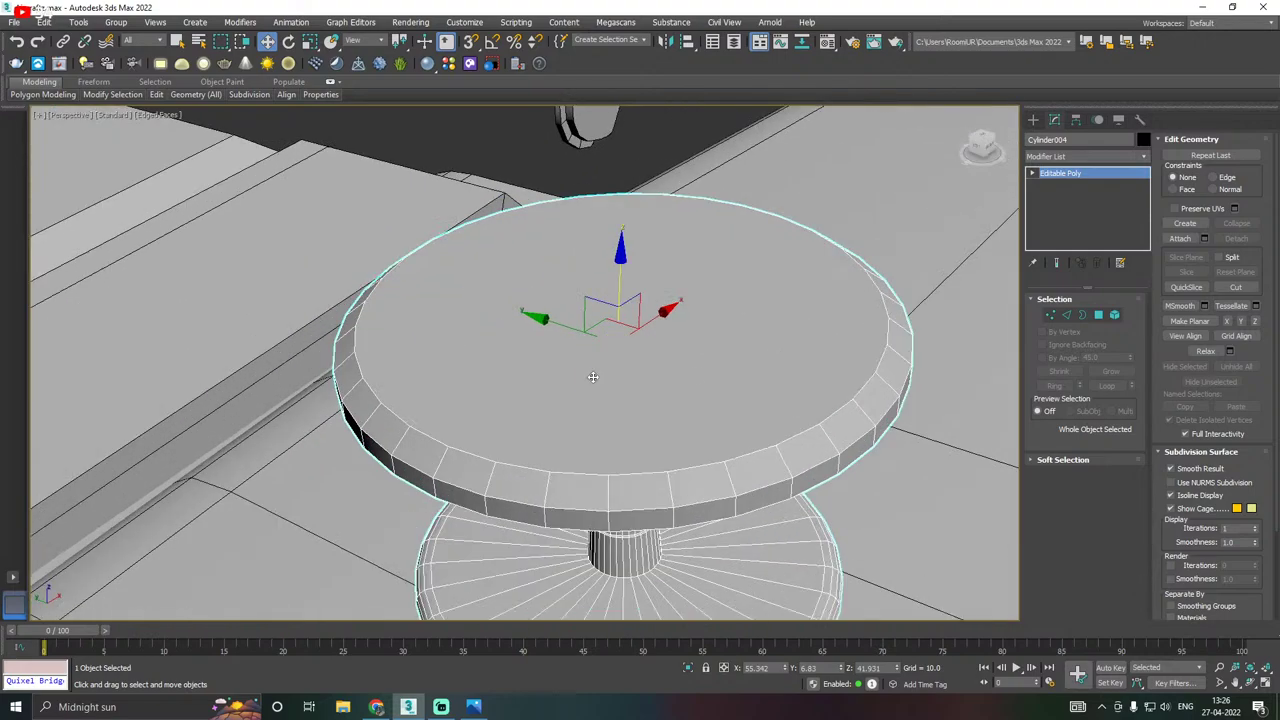
left_click(1050, 315)
left_click(451, 445)
middle_click_drag(514, 449, 712, 494, "alt")
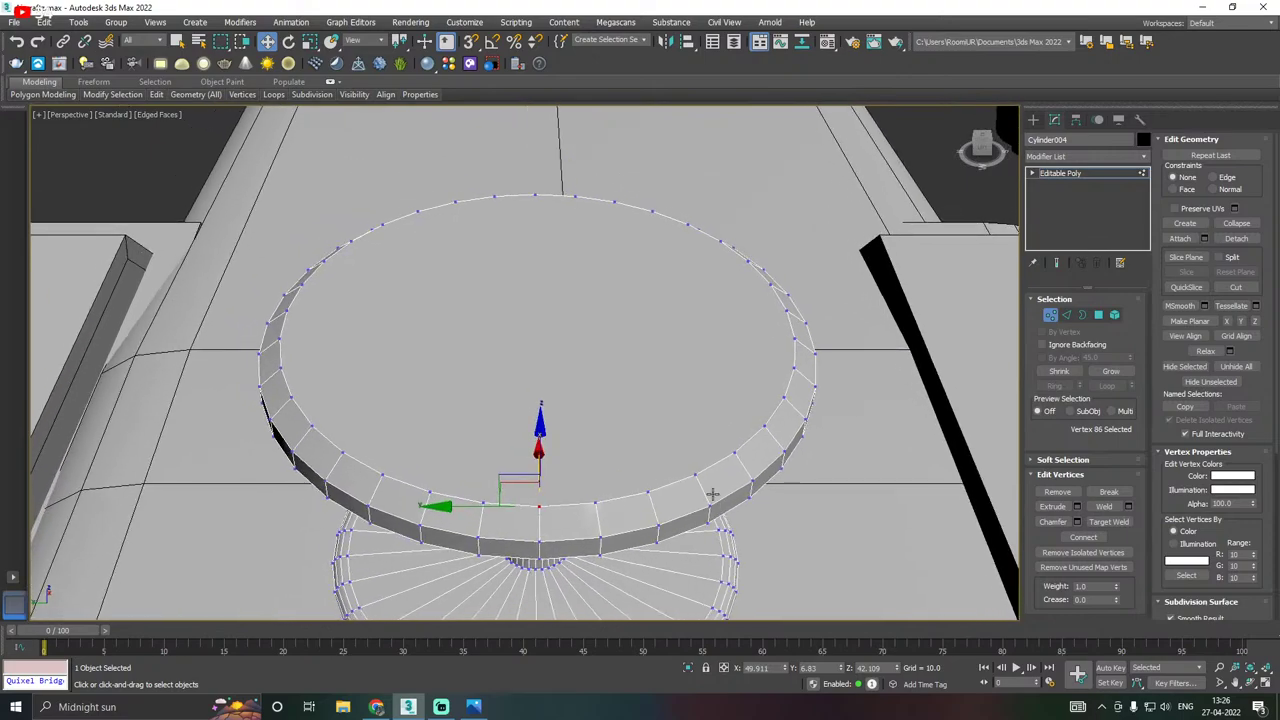
left_click(484, 503)
left_click(491, 200)
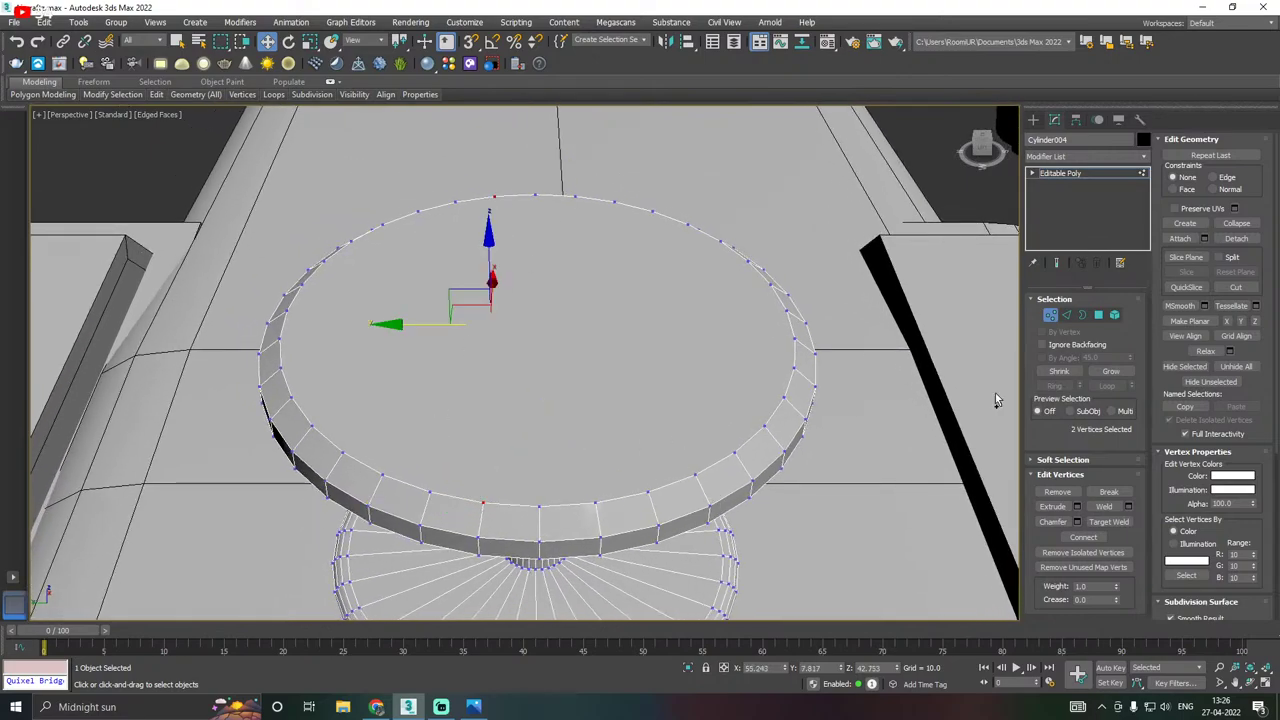
left_click(1083, 538)
left_click(597, 502)
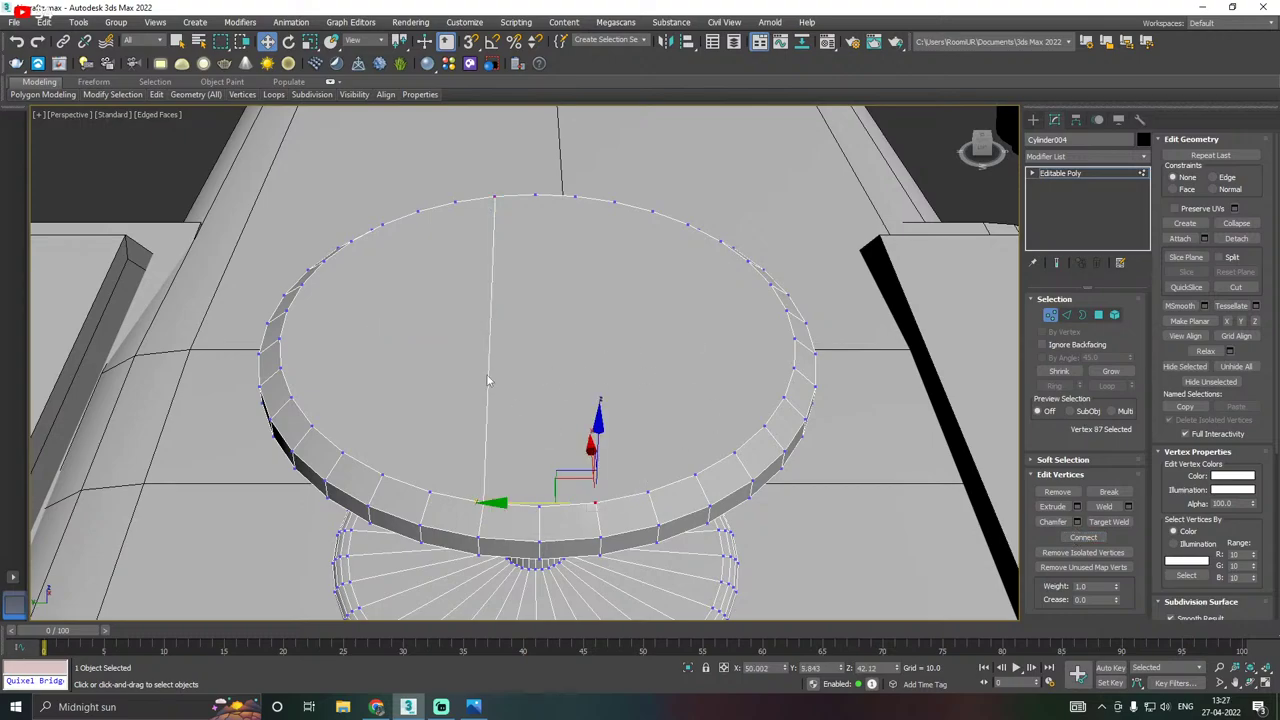
left_click(576, 196, "ctrl")
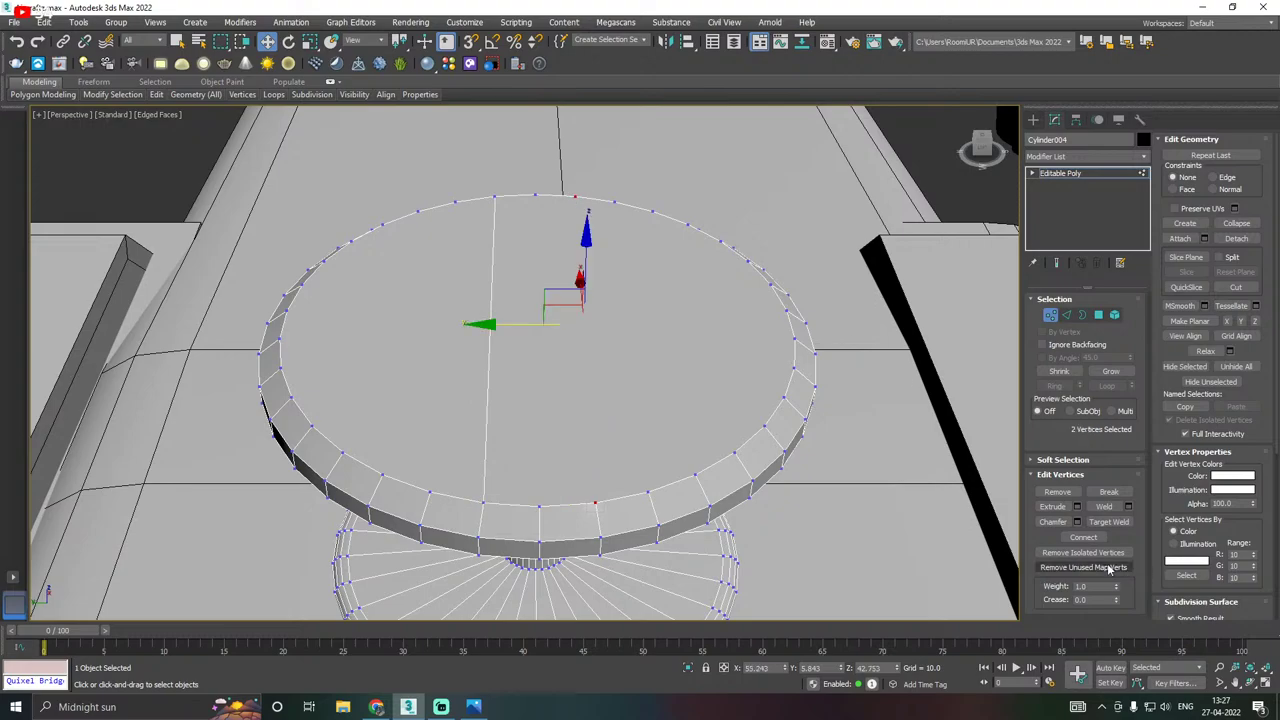
left_click(1068, 537)
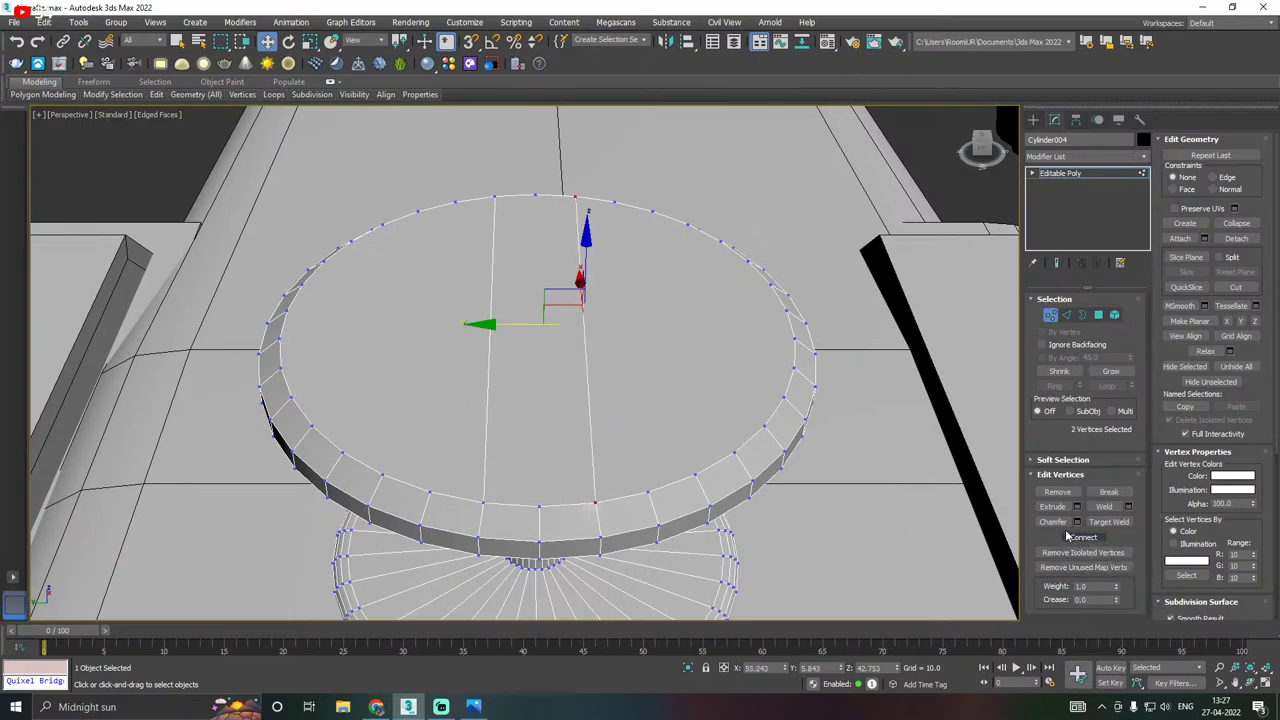
Extrude the central strip polygon on the upper disc's top face upward by 0.609.
left_click(1098, 315)
left_click(500, 382)
middle_click_drag(620, 389, 565, 371, "alt")
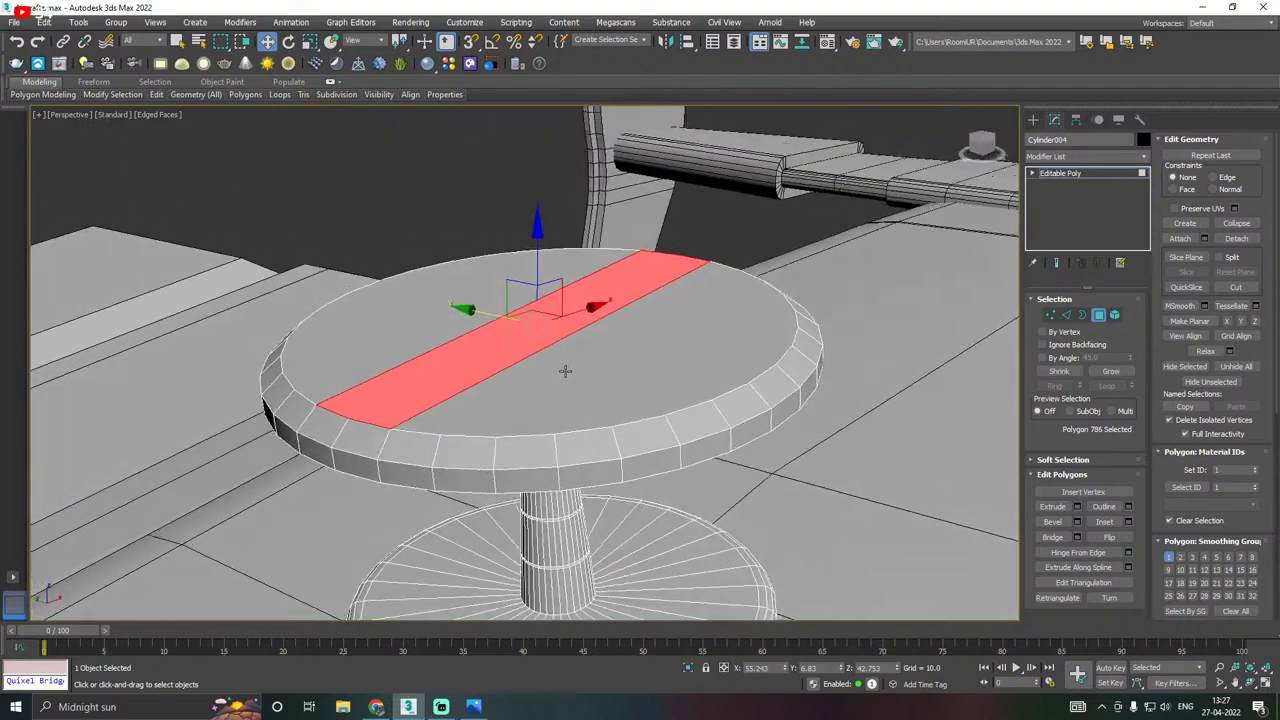
left_click(1077, 506)
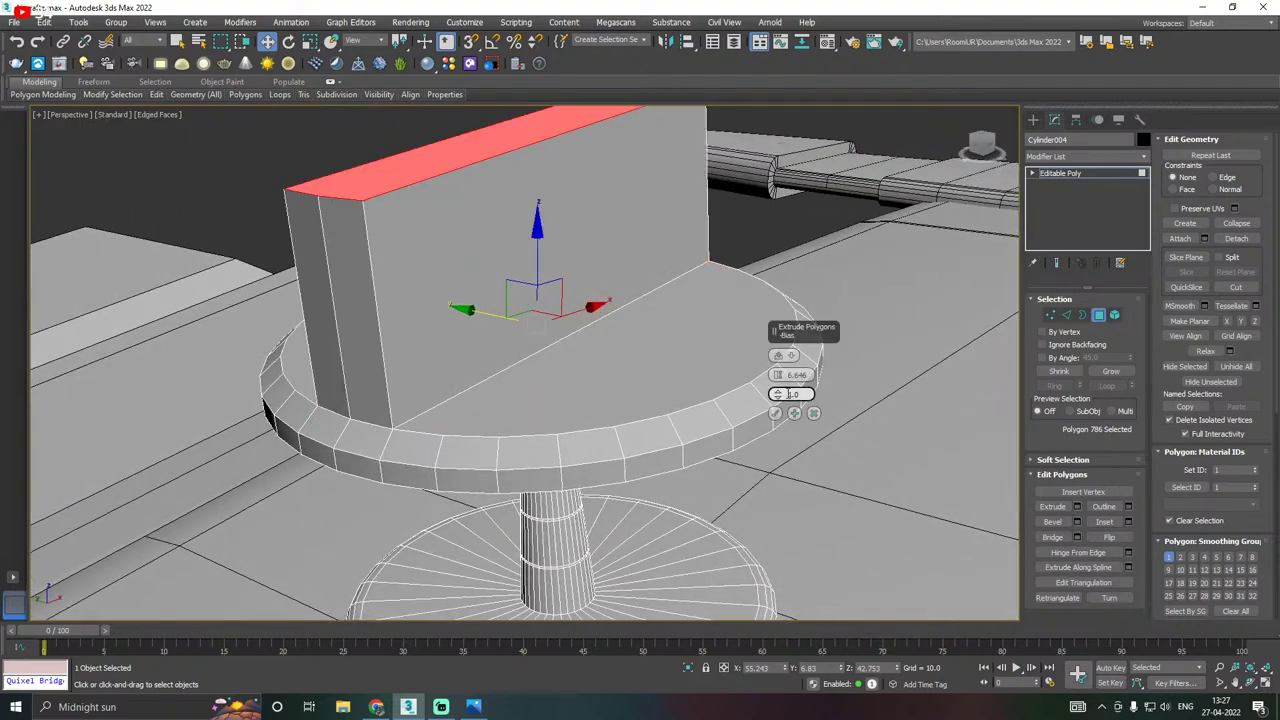
left_click_drag(777, 375, 795, 402)
middle_click_drag(795, 402, 768, 413, "alt")
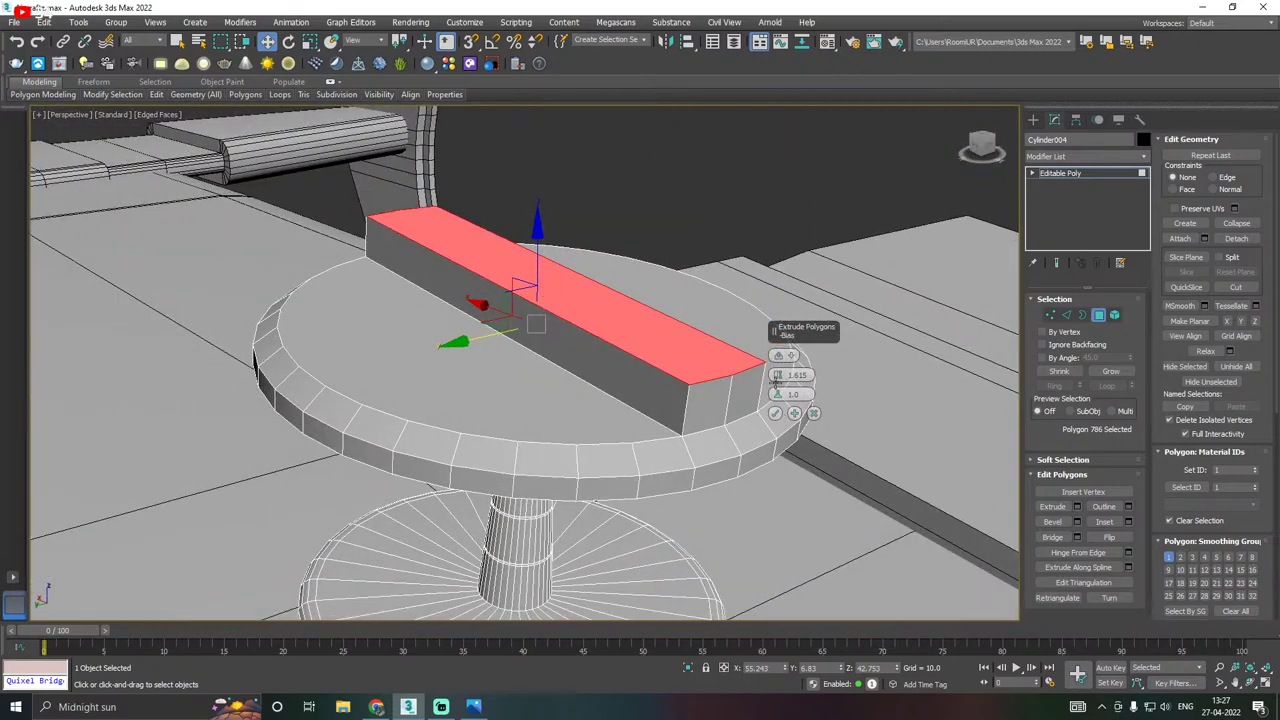
left_click_drag(779, 376, 783, 388)
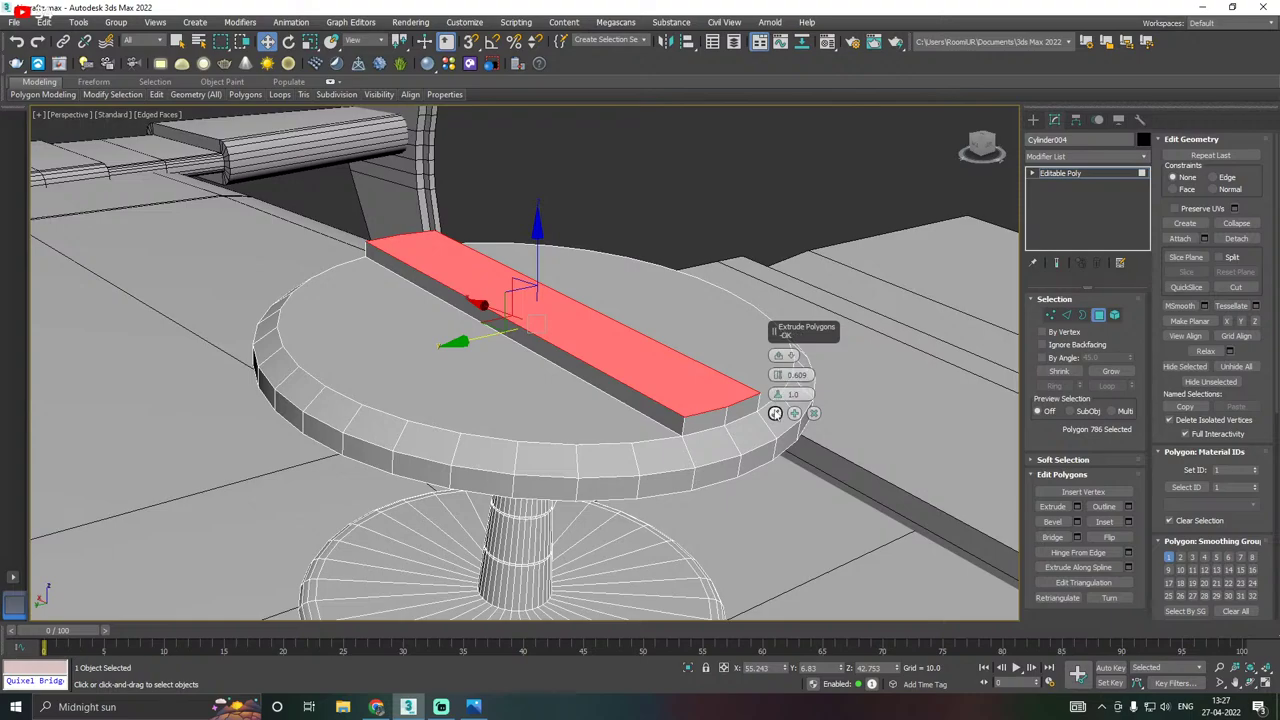
left_click(775, 412)
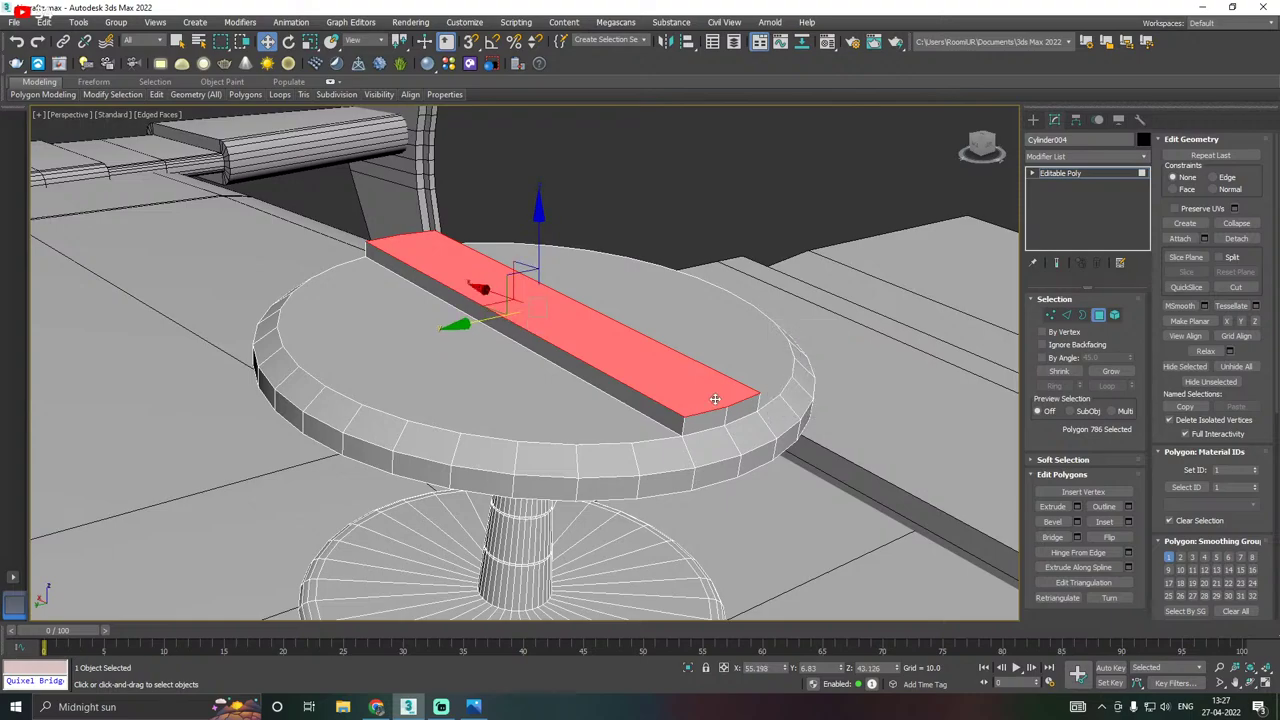
Shorten the raised strip's top face along the X axis so that its two ends slope inward.
key("t")
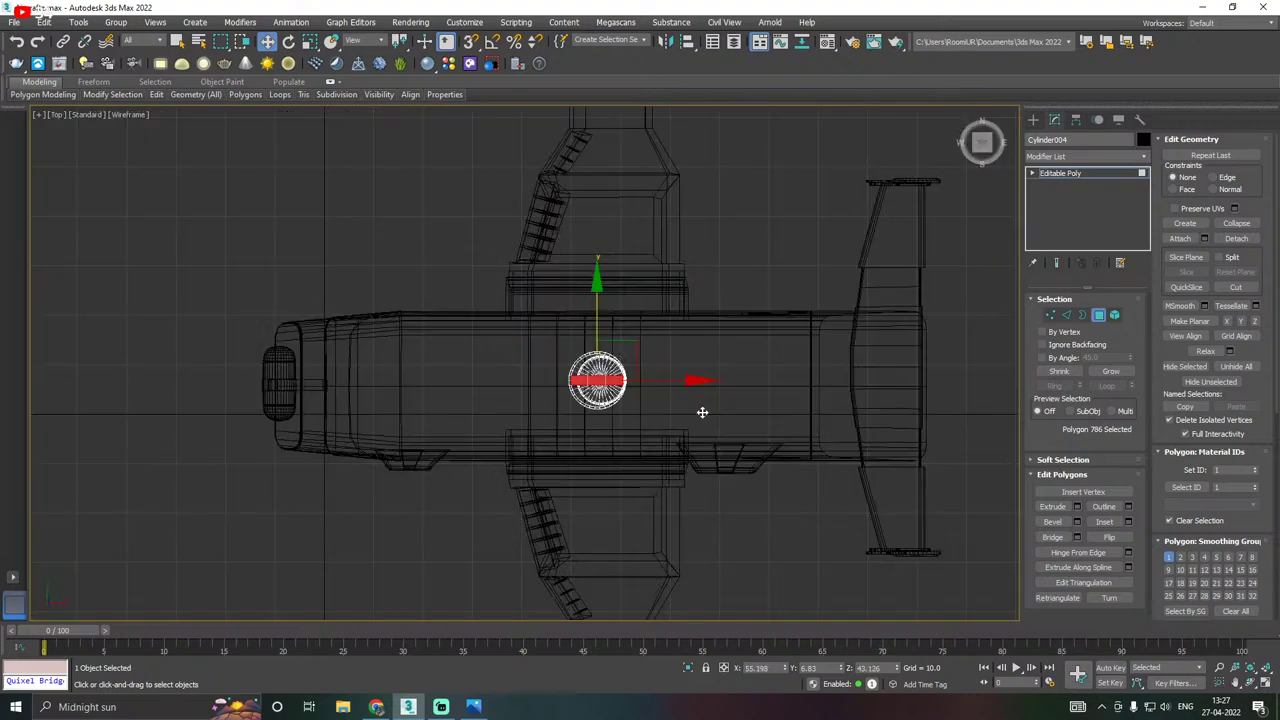
scroll(593, 380, "up", 5)
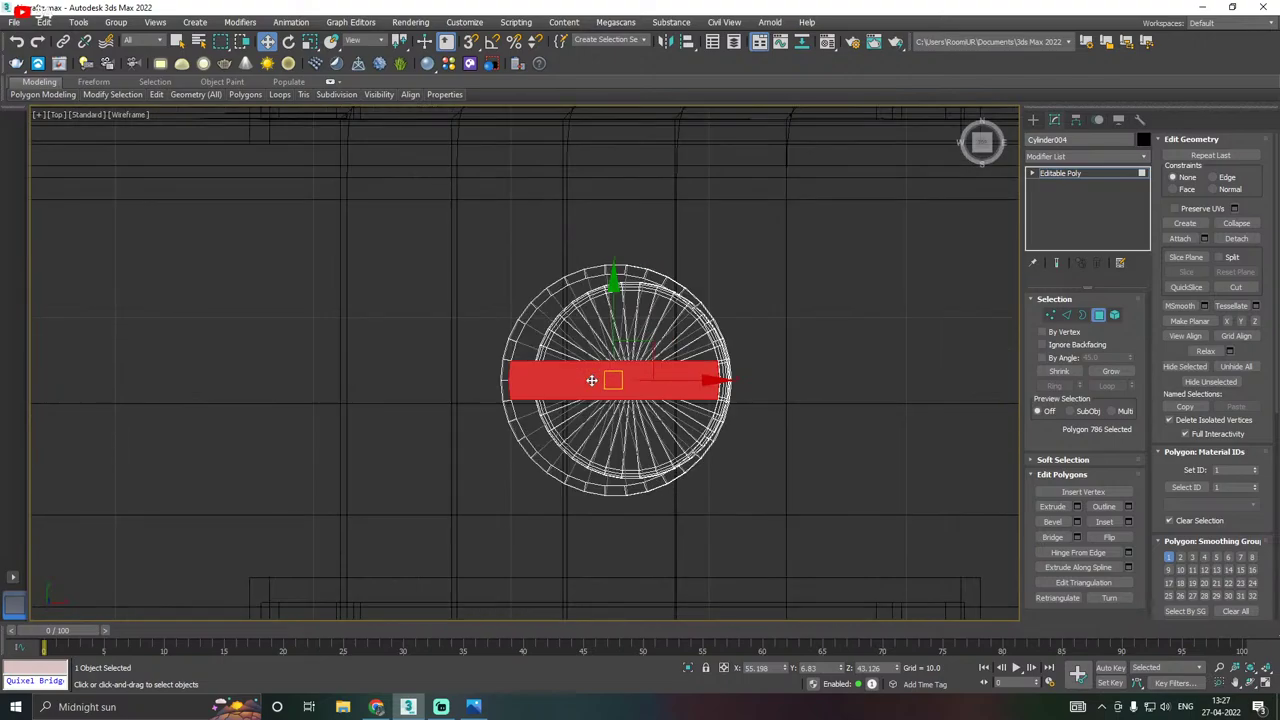
key("r")
left_click_drag(717, 378, 710, 378)
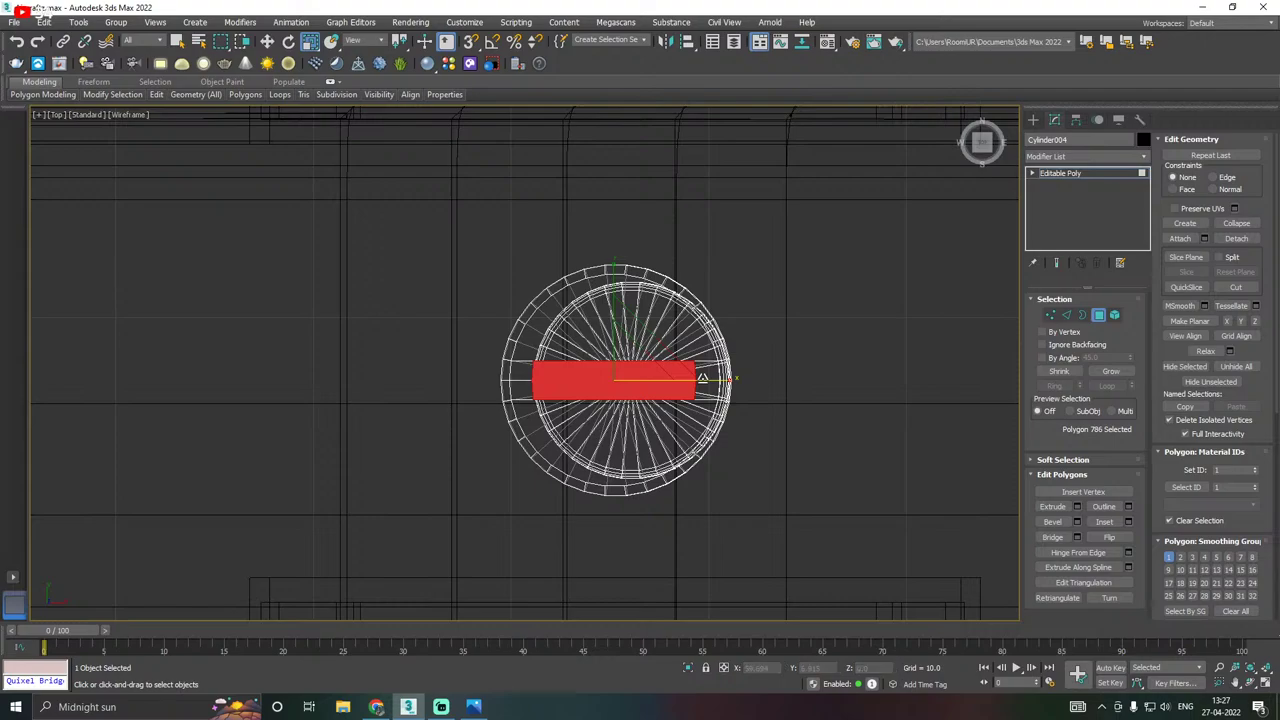
key("p")
mouse_move(659, 379)
middle_mouse_down("alt")
mouse_move(710, 366)
mouse_move(543, 353)
middle_mouse_up("alt")
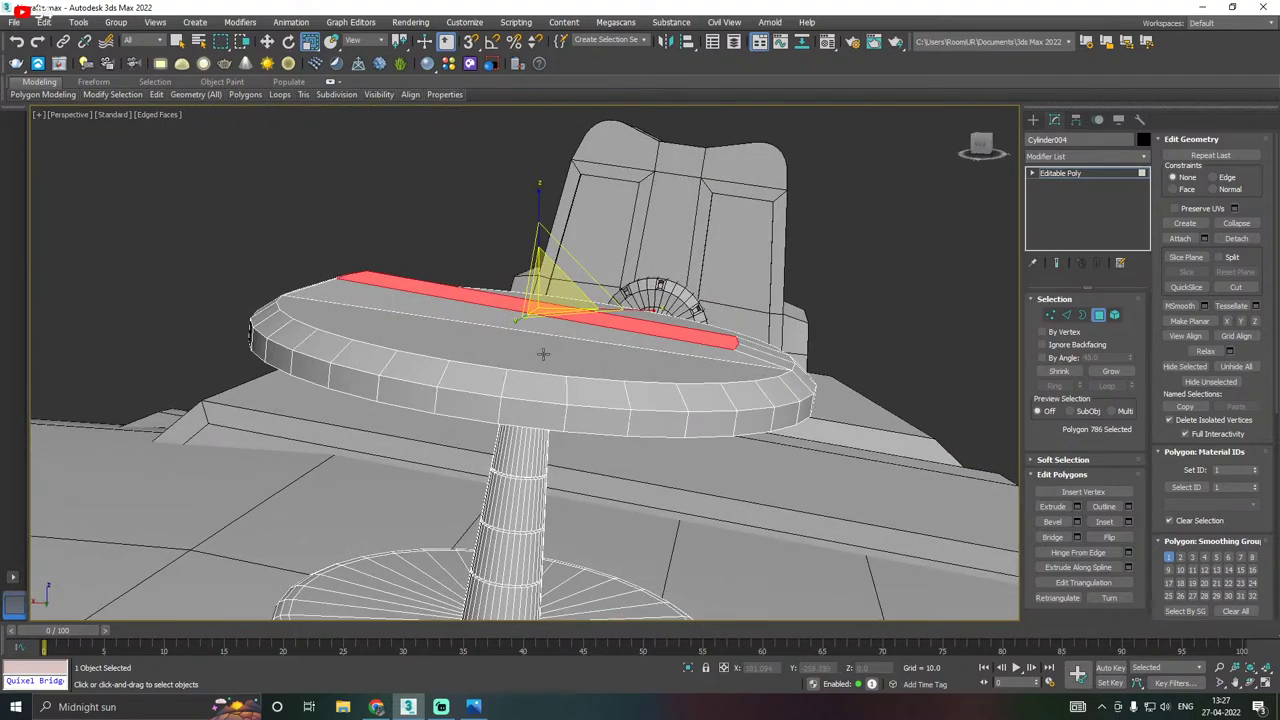
Check the strip's top face tilt against the disc and raise the face to about Z 43.34.
scroll(431, 360, "down", 3)
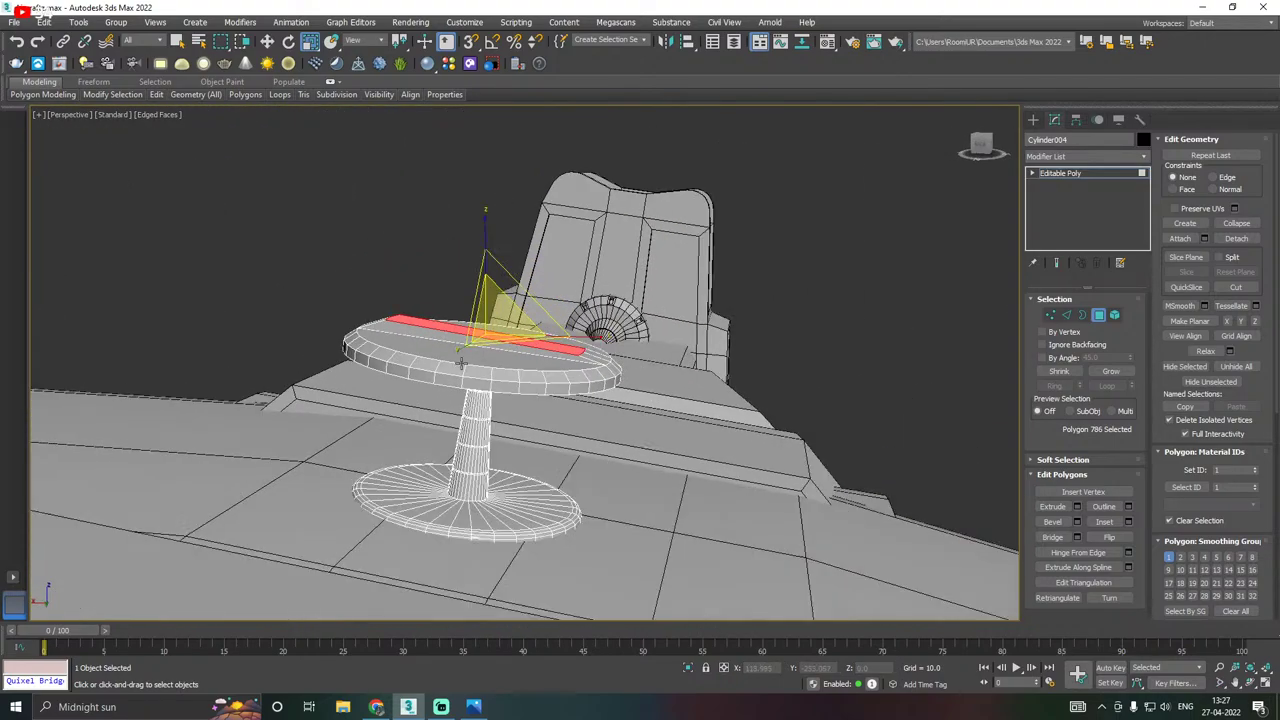
scroll(534, 371, "down", 1)
mouse_move(537, 372)
middle_mouse_down("alt")
mouse_move(549, 378)
mouse_move(514, 374)
mouse_move(520, 392)
mouse_move(366, 368)
mouse_move(317, 378)
mouse_move(428, 370)
mouse_move(531, 384)
middle_mouse_up("alt")
scroll(474, 344, "up", 3)
scroll(500, 350, "up", 4)
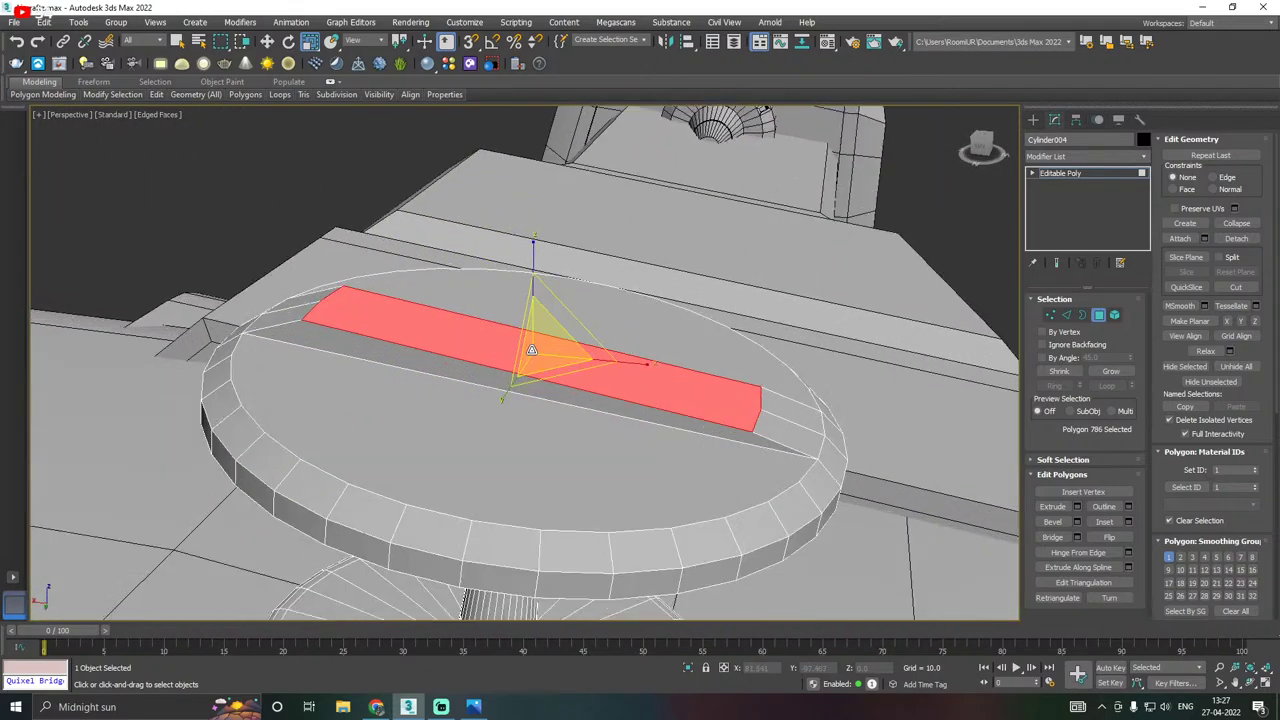
key("e")
scroll(697, 347, "down", 2)
middle_click_drag(697, 347, 702, 340, "alt")
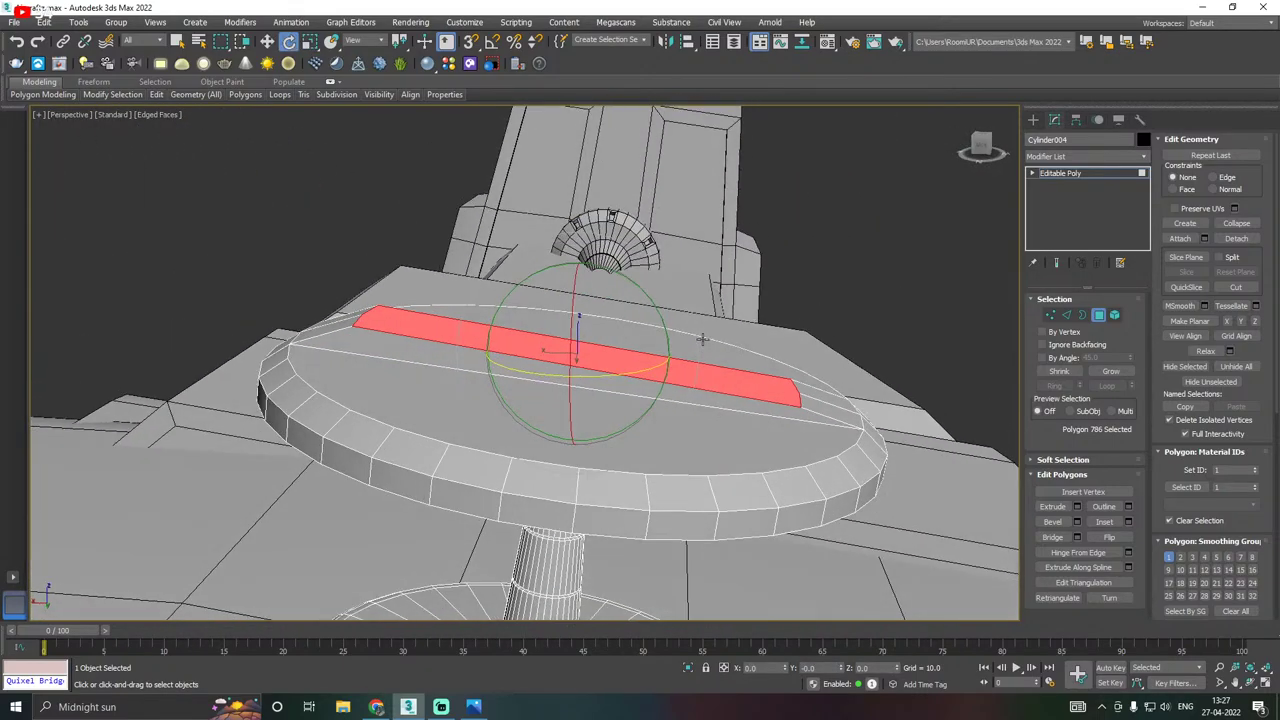
left_click_drag(621, 273, 622, 271)
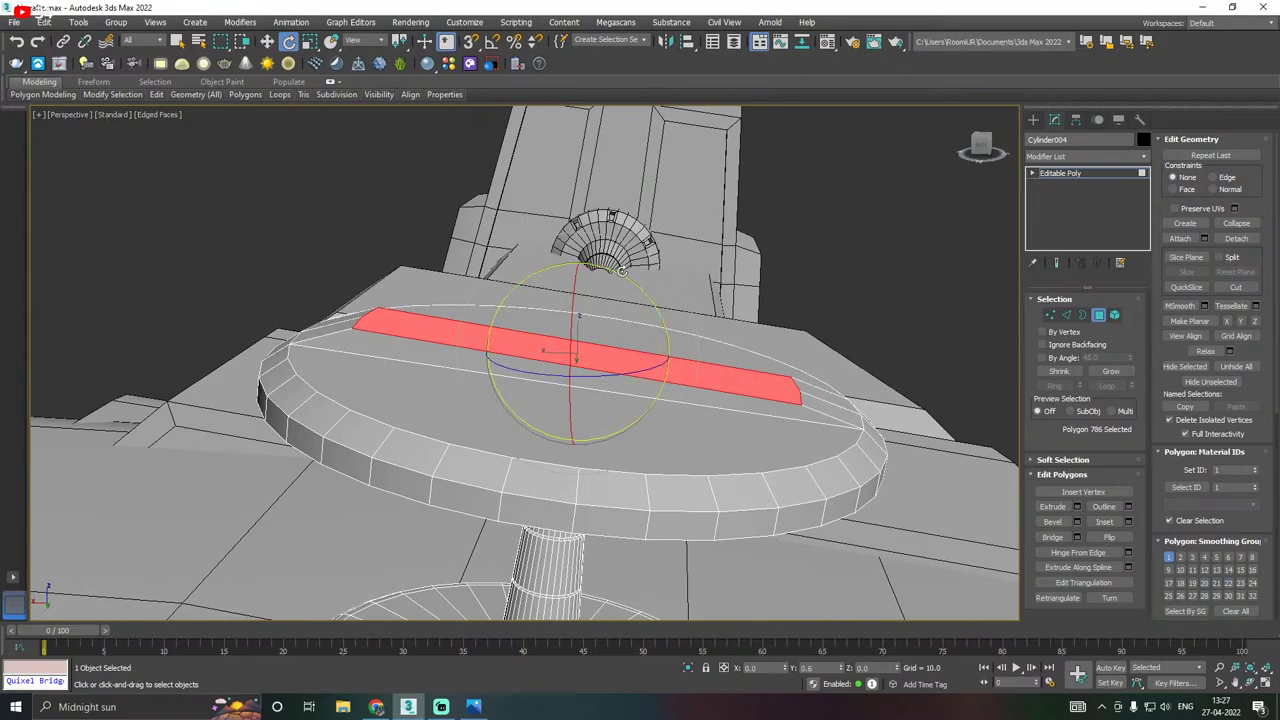
key("f")
scroll(425, 388, "down", 5)
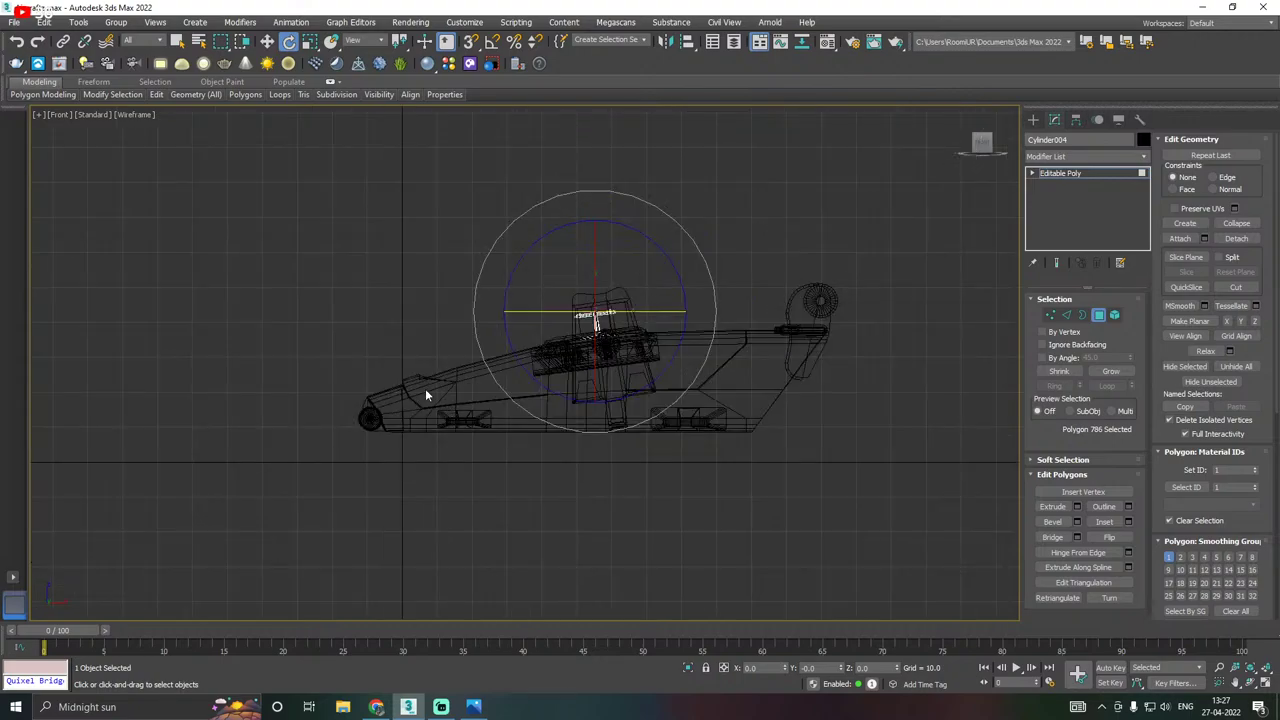
scroll(598, 305, "up", 6)
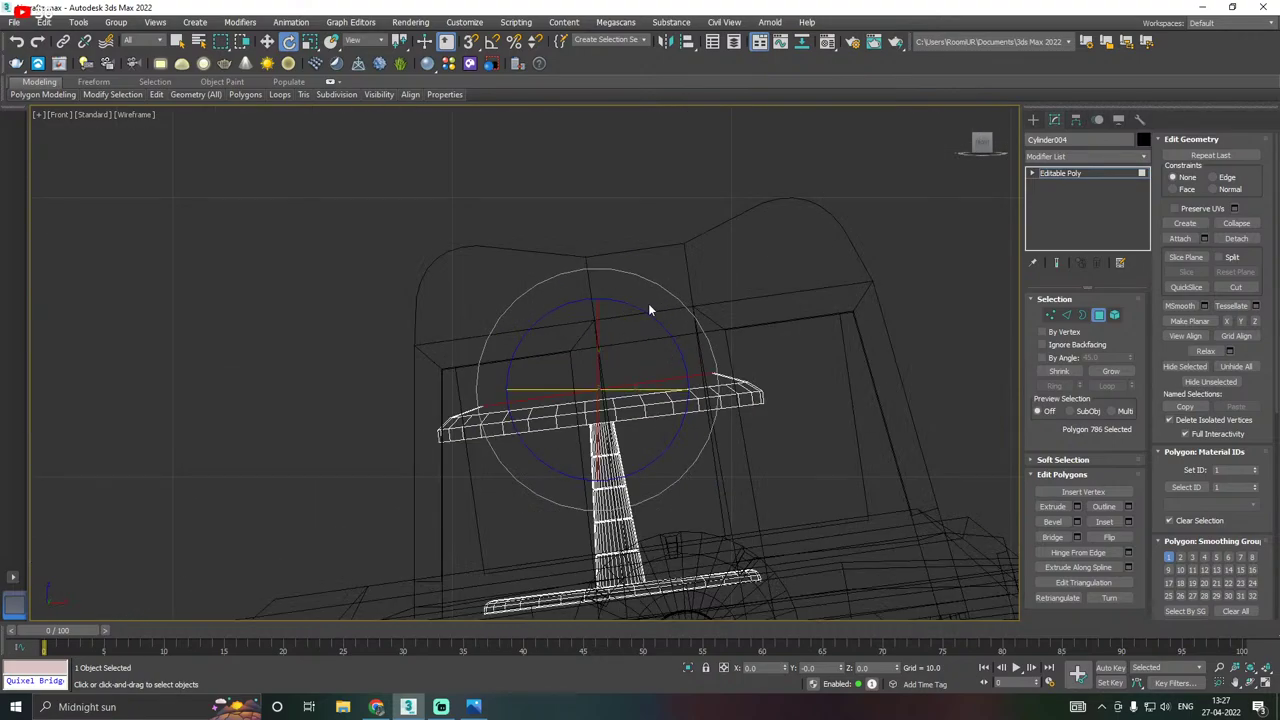
scroll(580, 357, "up", 2)
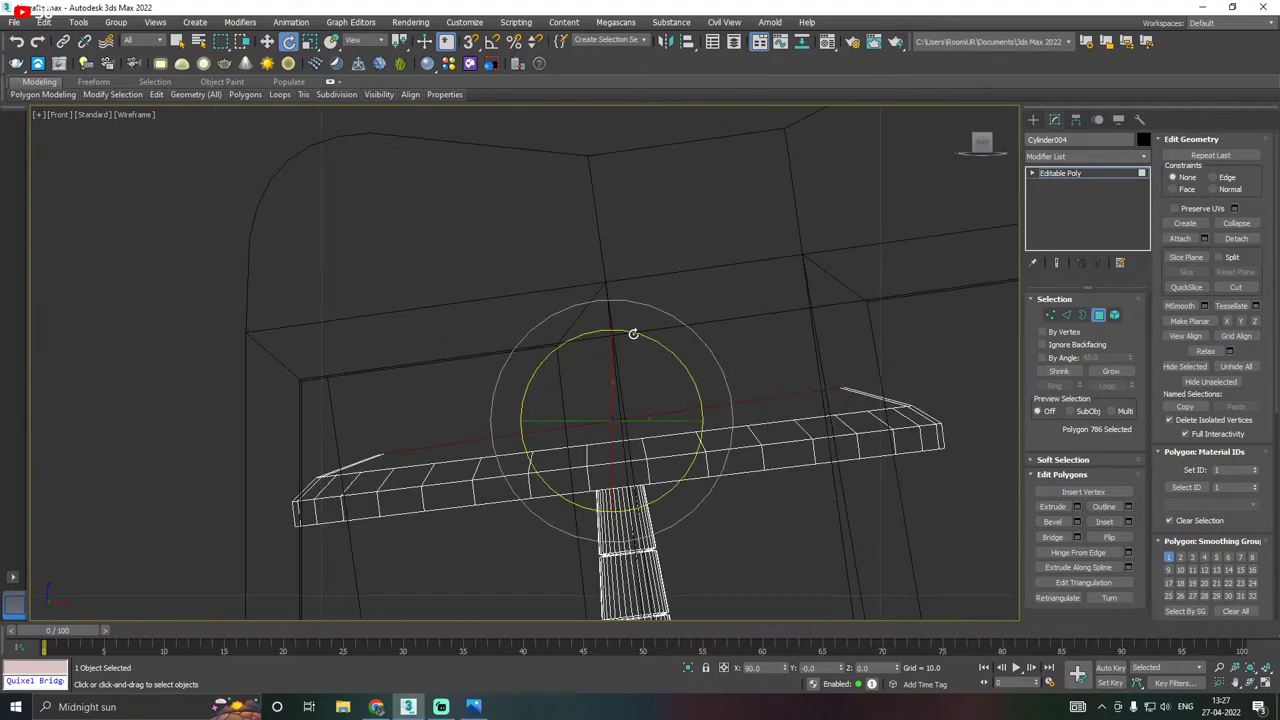
left_click_drag(632, 332, 633, 332)
key("w")
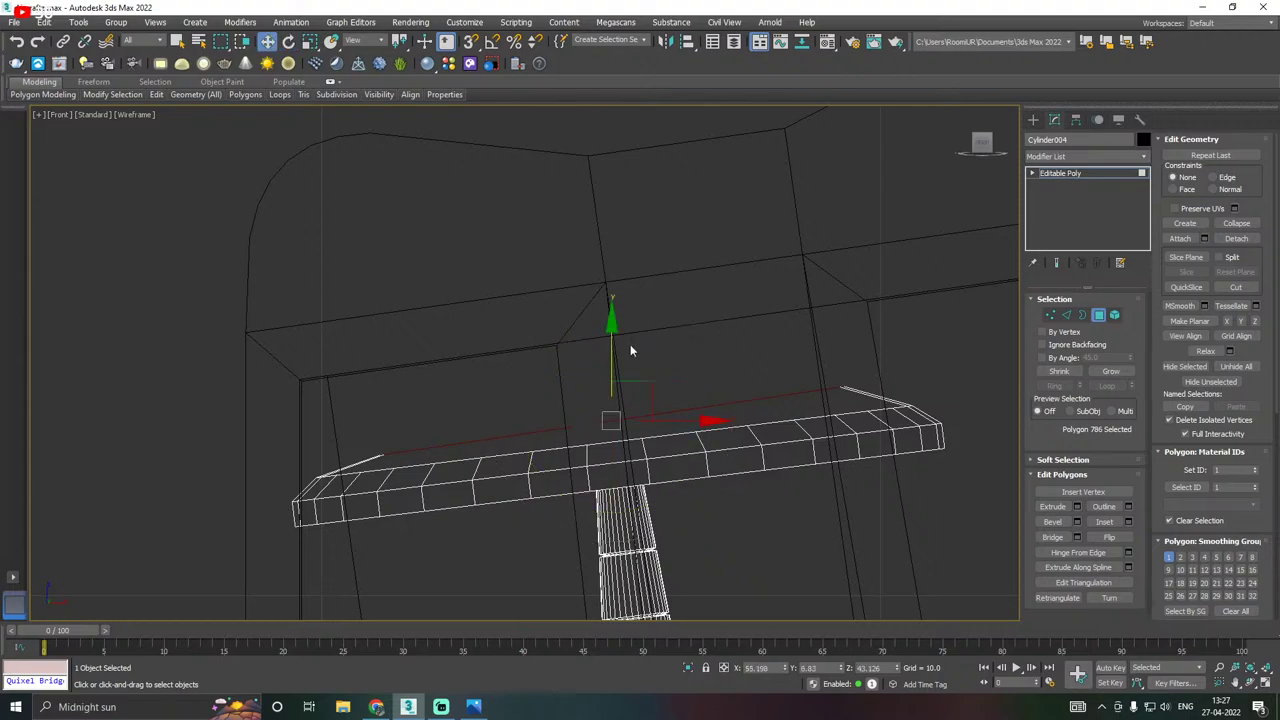
left_click_drag(612, 349, 604, 337)
key("p")
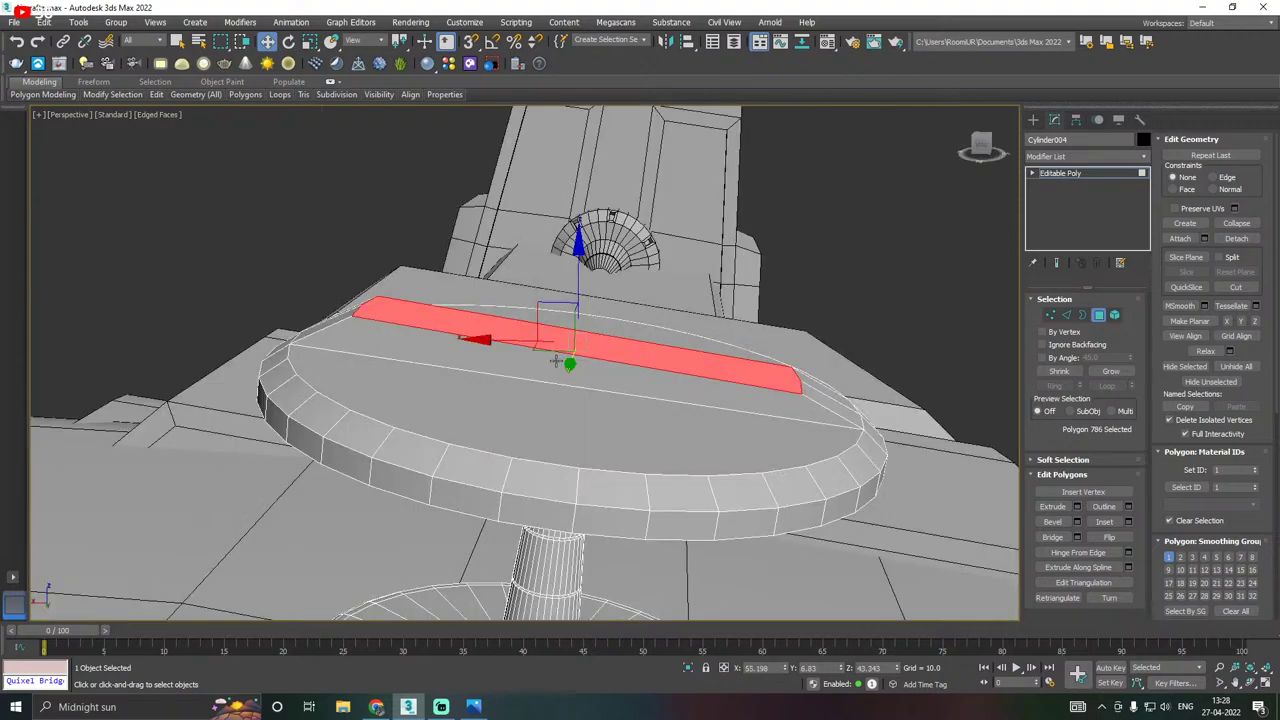
Lengthen the raised strip's top face along the X axis toward the disc's rim.
middle_click_drag(556, 361, 827, 367, "alt")
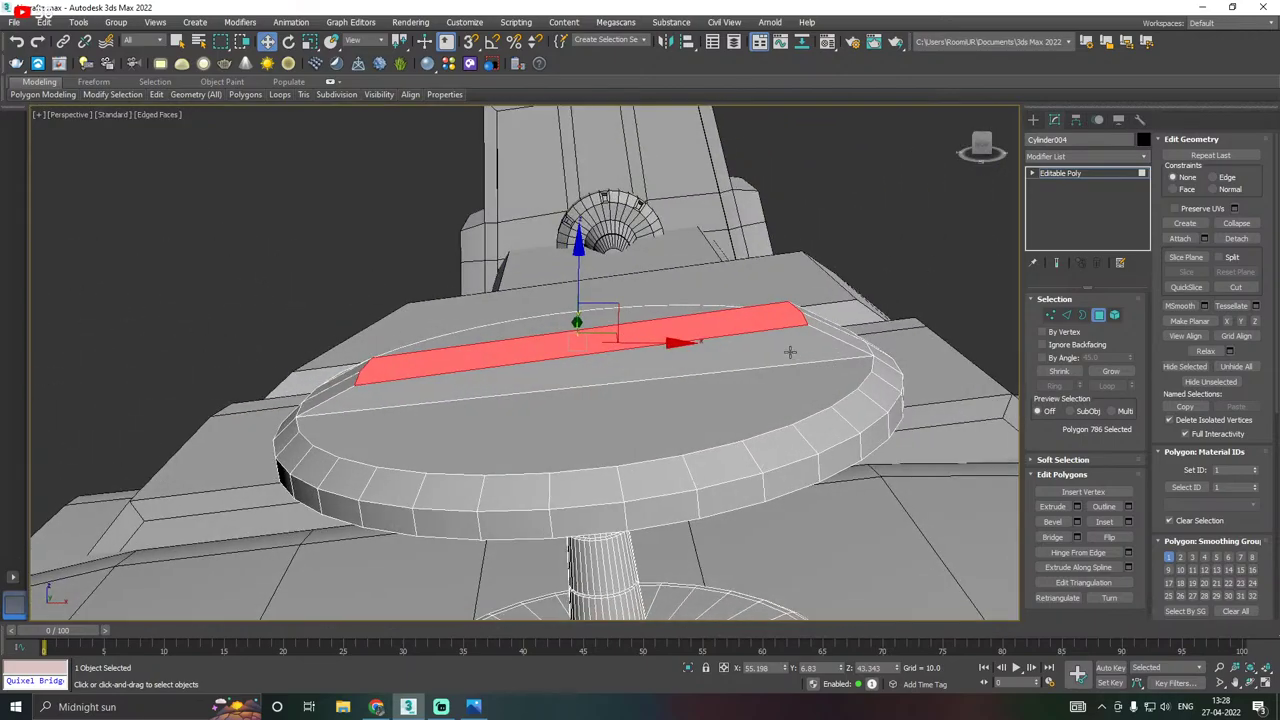
scroll(681, 364, "down", 4)
mouse_move(677, 366)
middle_mouse_down("alt")
mouse_move(735, 345)
mouse_move(814, 349)
mouse_move(672, 354)
mouse_move(684, 350)
middle_mouse_up("alt")
scroll(683, 347, "up", 3)
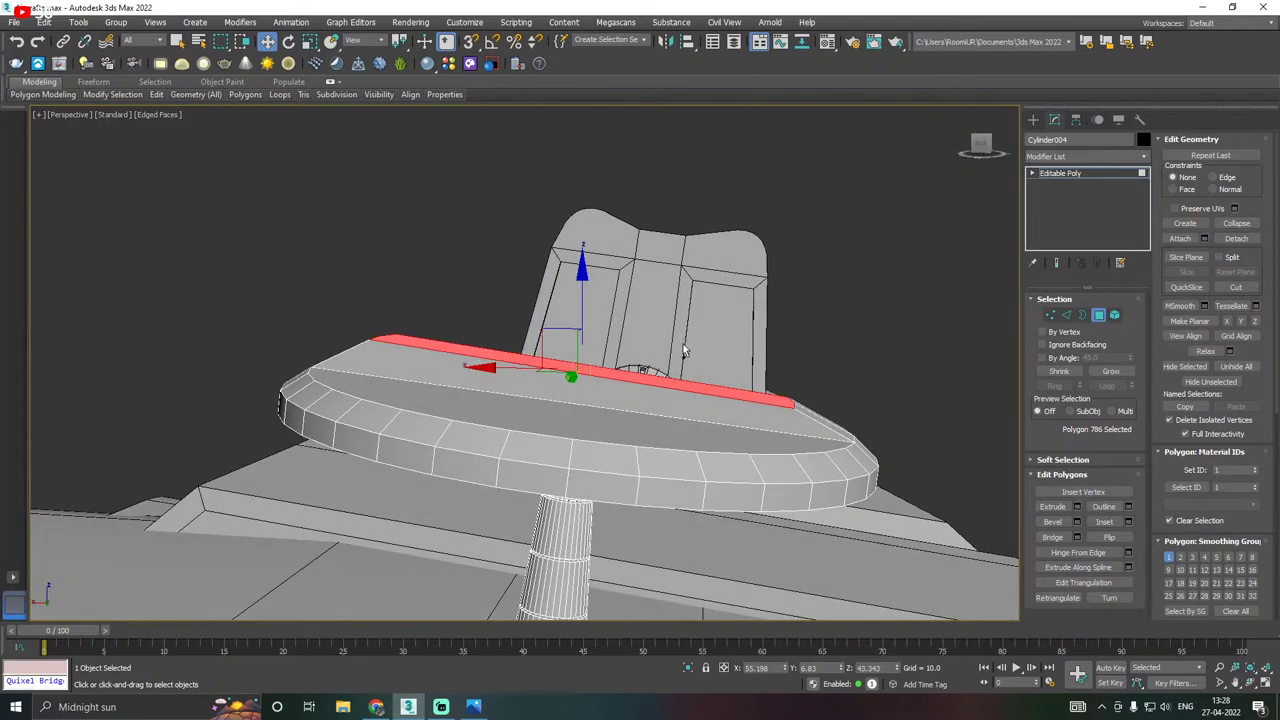
key("e")
key("w")
key("r")
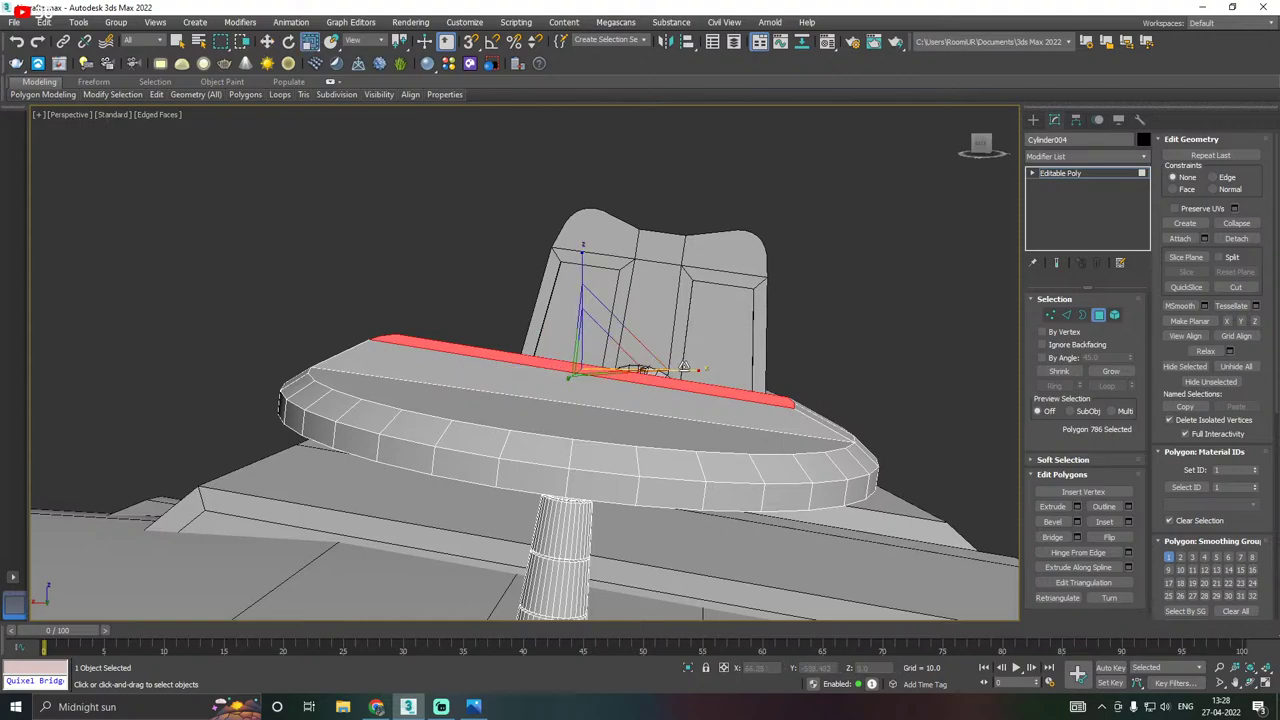
left_click_drag(689, 367, 696, 367)
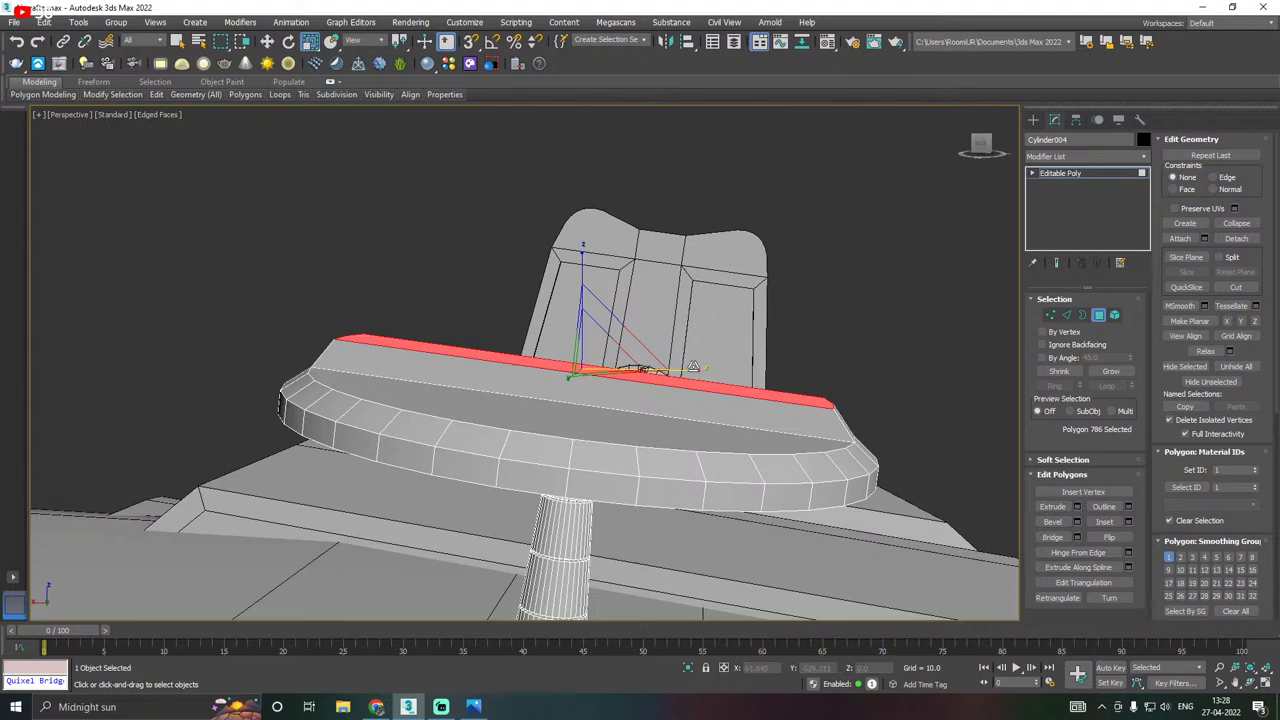
Scale the strip's top face down to taper the ridge, and widen it slightly again along its length.
key("w")
middle_click_drag(655, 372, 662, 367, "alt")
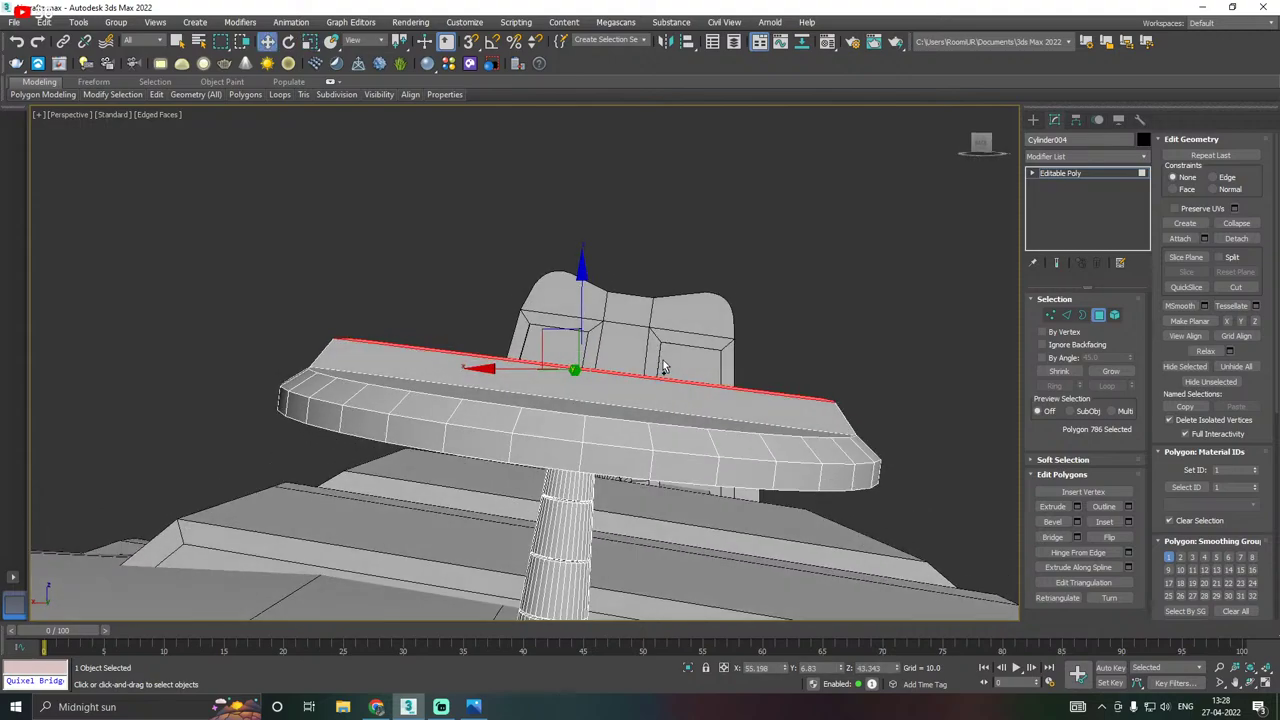
key("r")
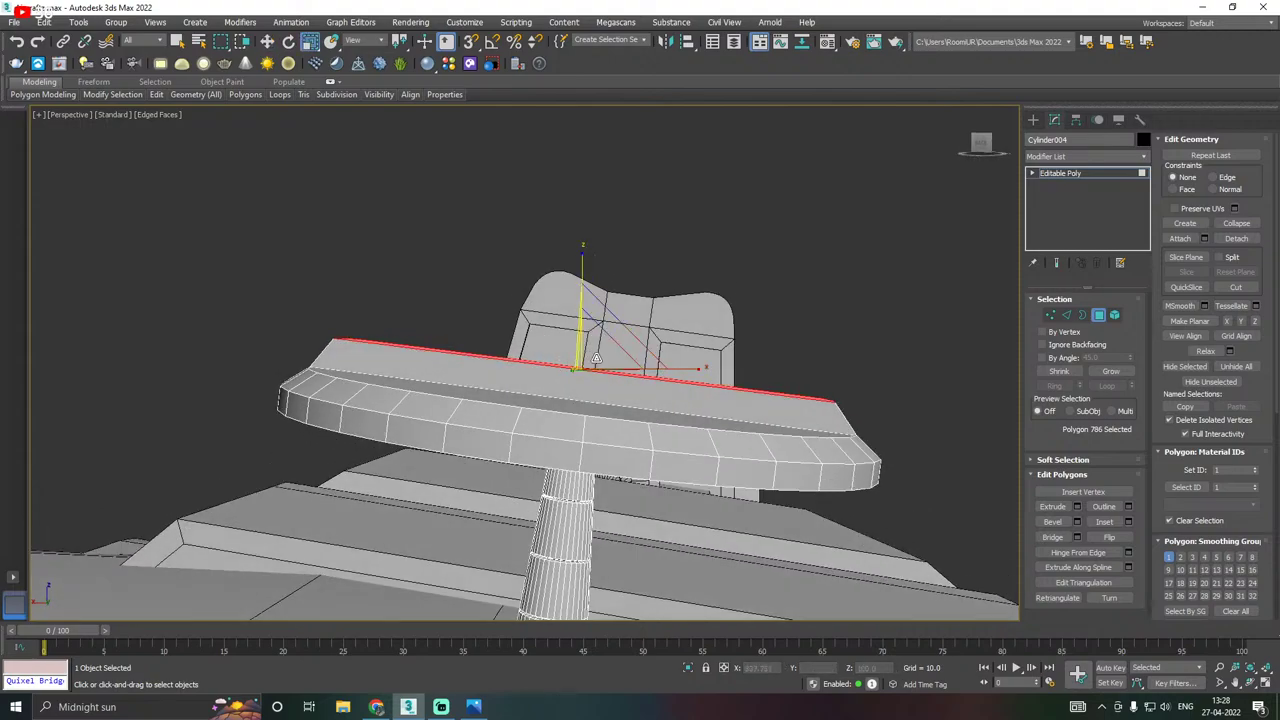
left_click_drag(592, 364, 595, 388)
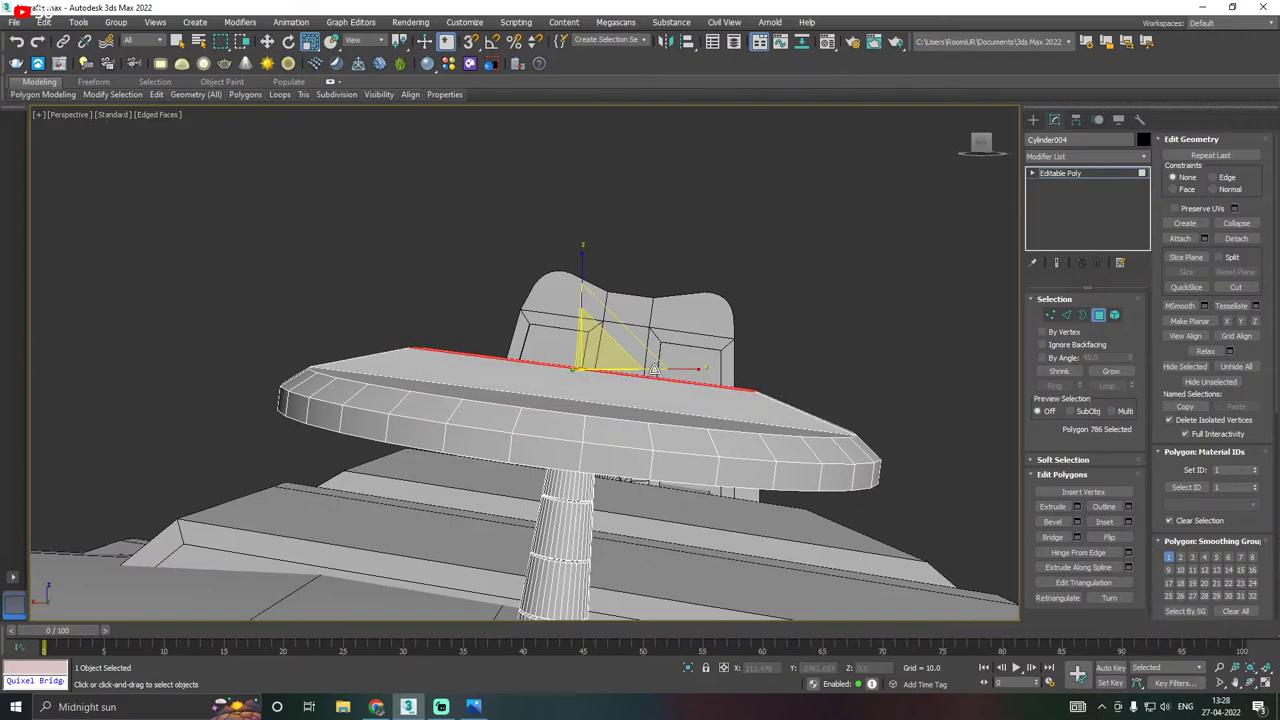
middle_click_drag(595, 388, 674, 369, "alt")
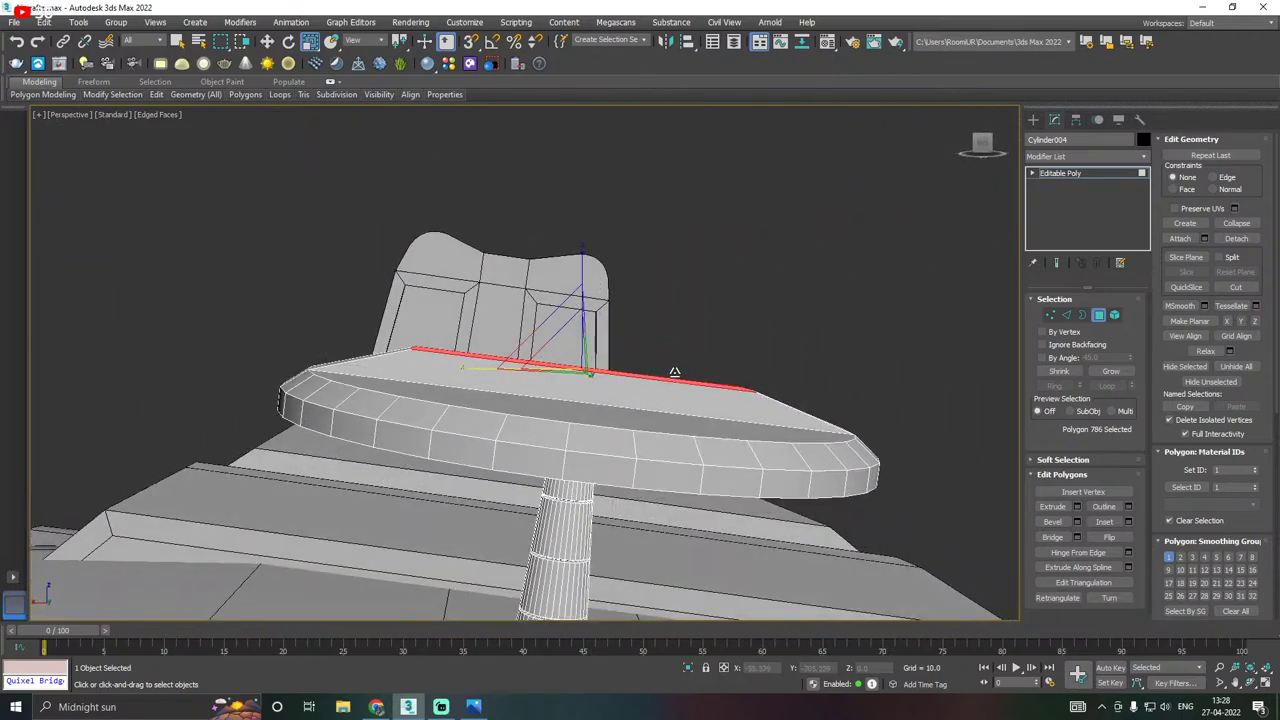
key("e")
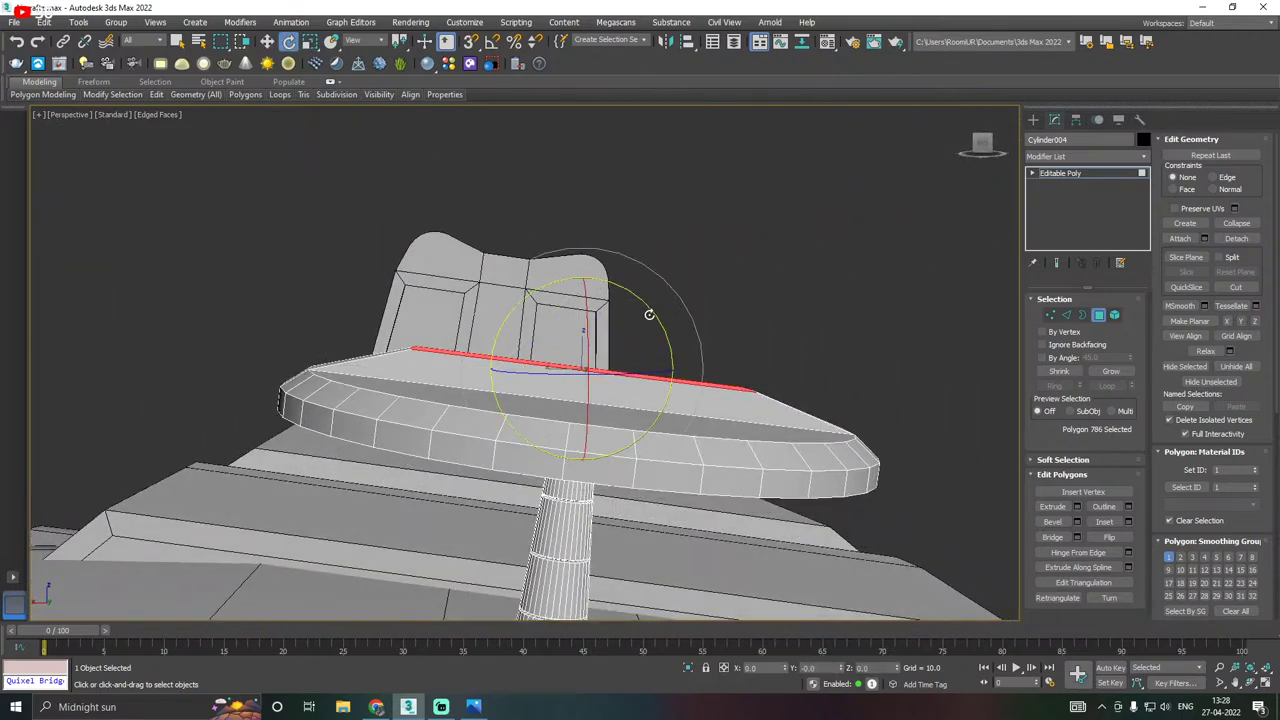
key("r")
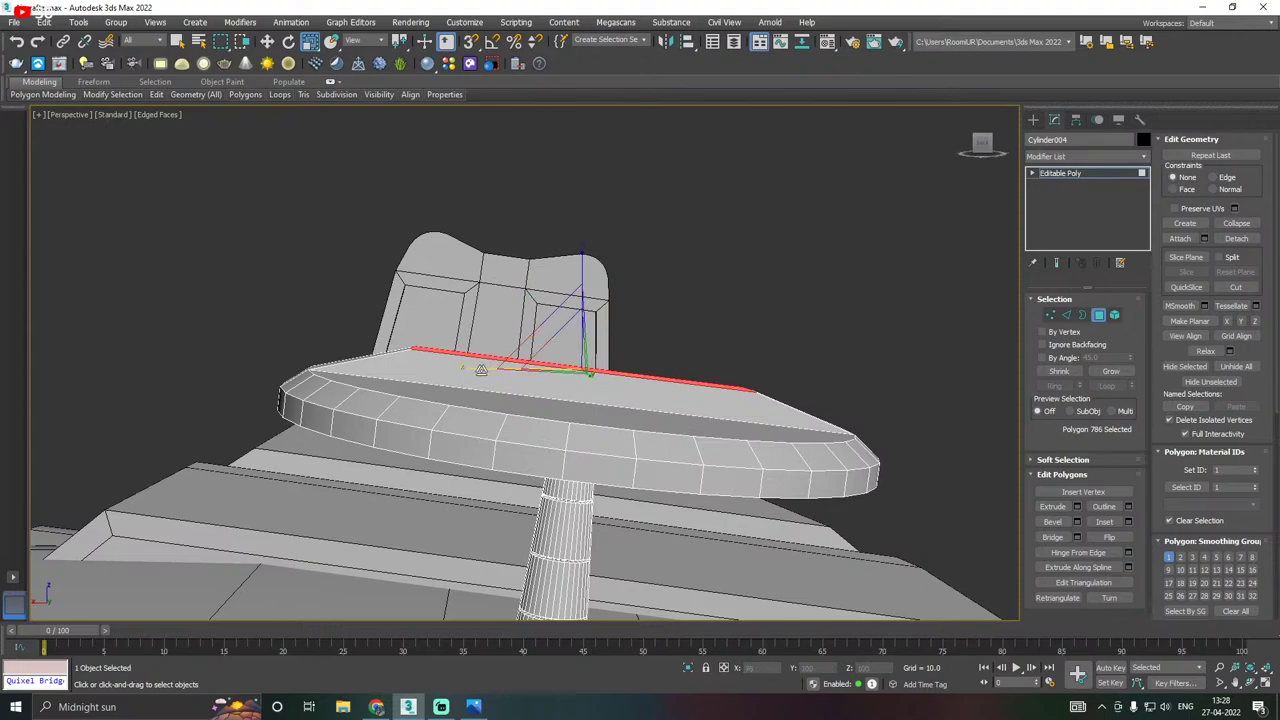
left_click_drag(481, 369, 474, 369)
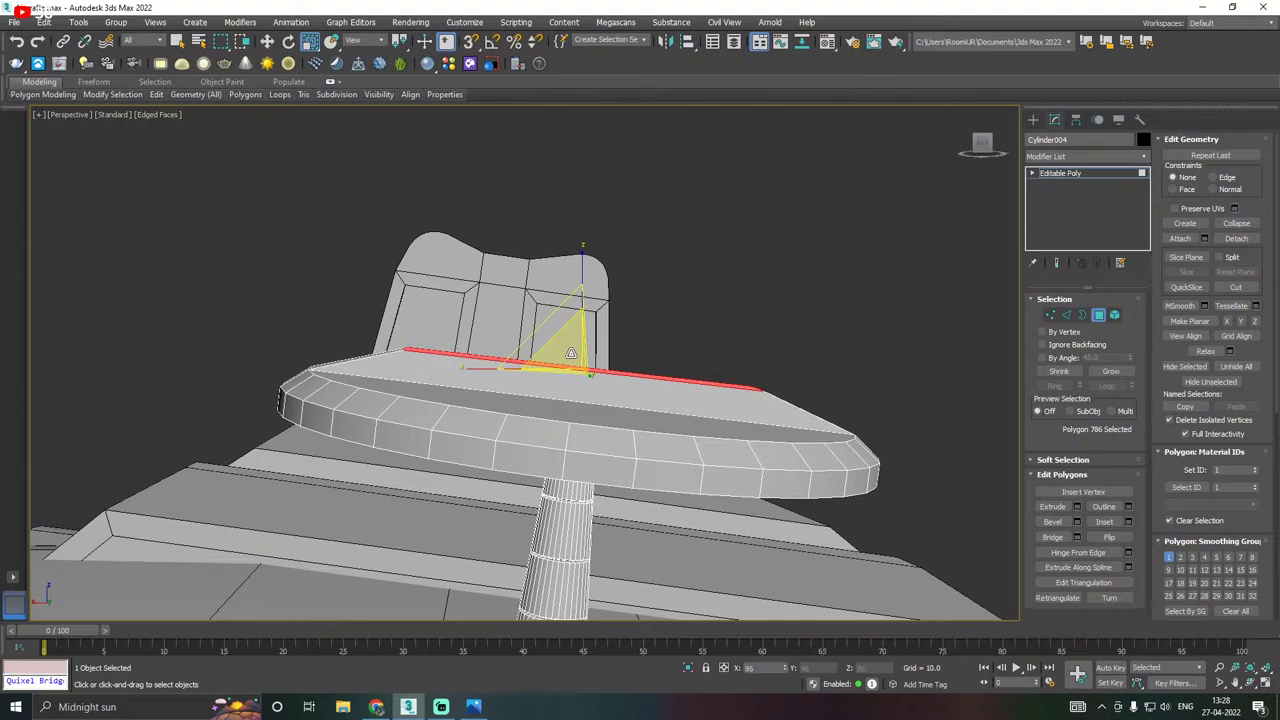
Leave polygon editing, deselect the disc part and examine it on the whole aircraft.
middle_click_drag(570, 350, 511, 376, "alt")
scroll(511, 376, "down", 3)
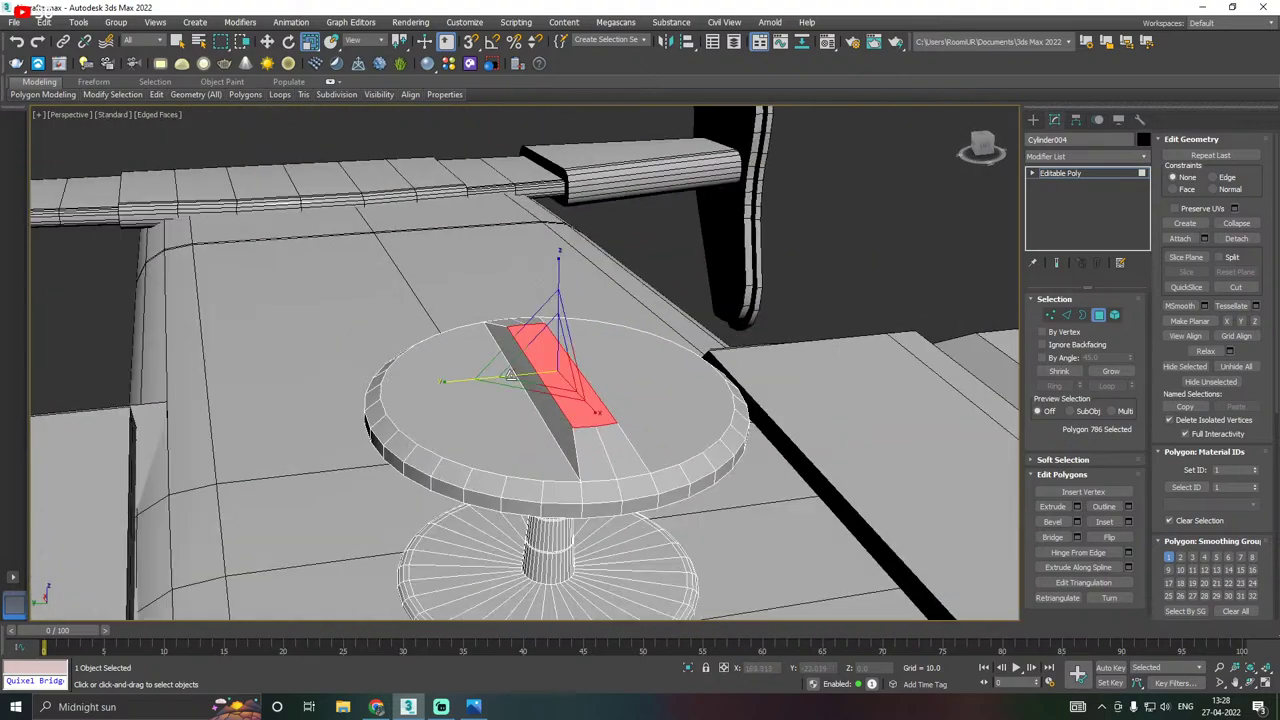
scroll(511, 376, "down", 4)
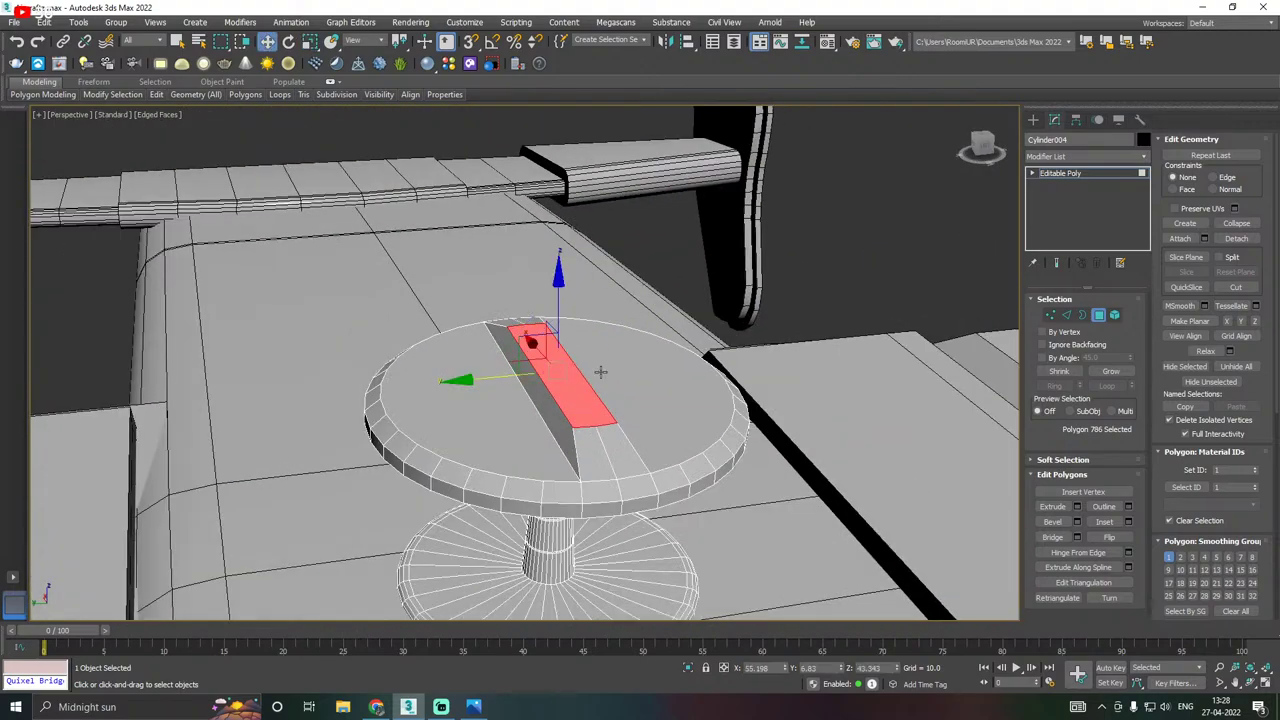
scroll(582, 360, "up", 3)
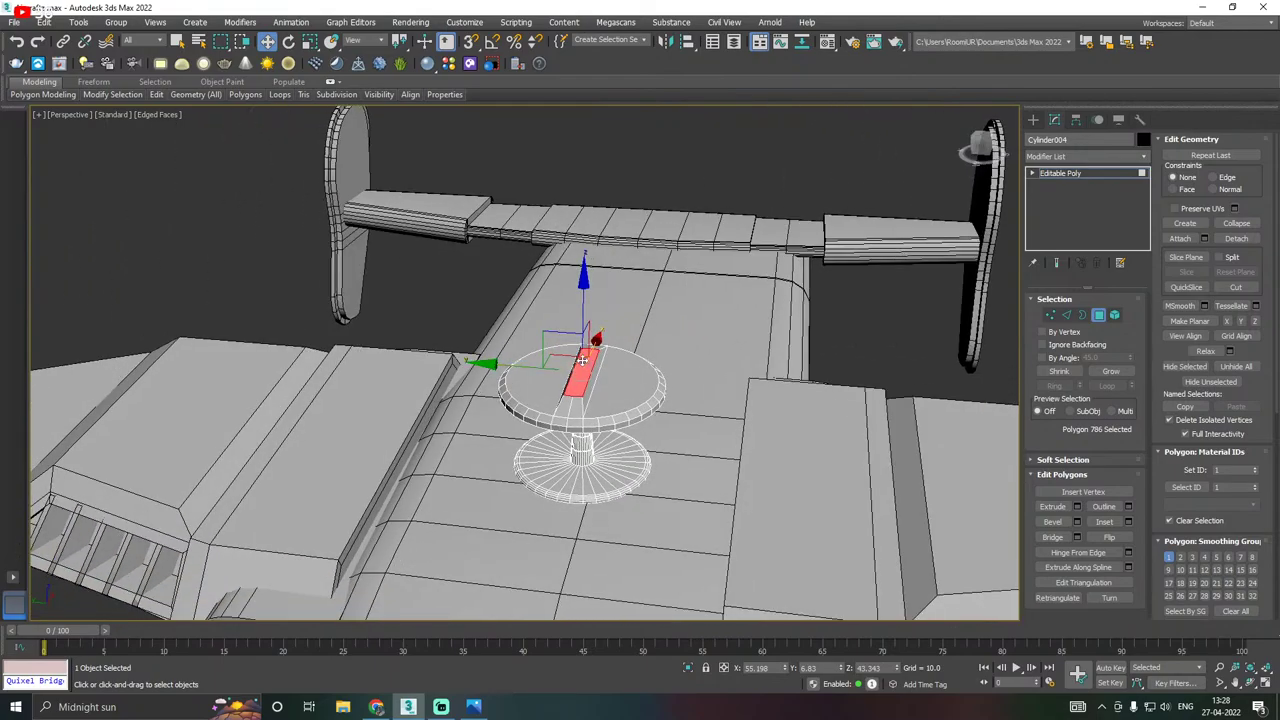
left_click(1072, 173)
scroll(662, 259, "down", 5)
middle_click_drag(662, 258, 651, 446, "alt")
left_click(618, 497)
scroll(600, 472, "down", 3)
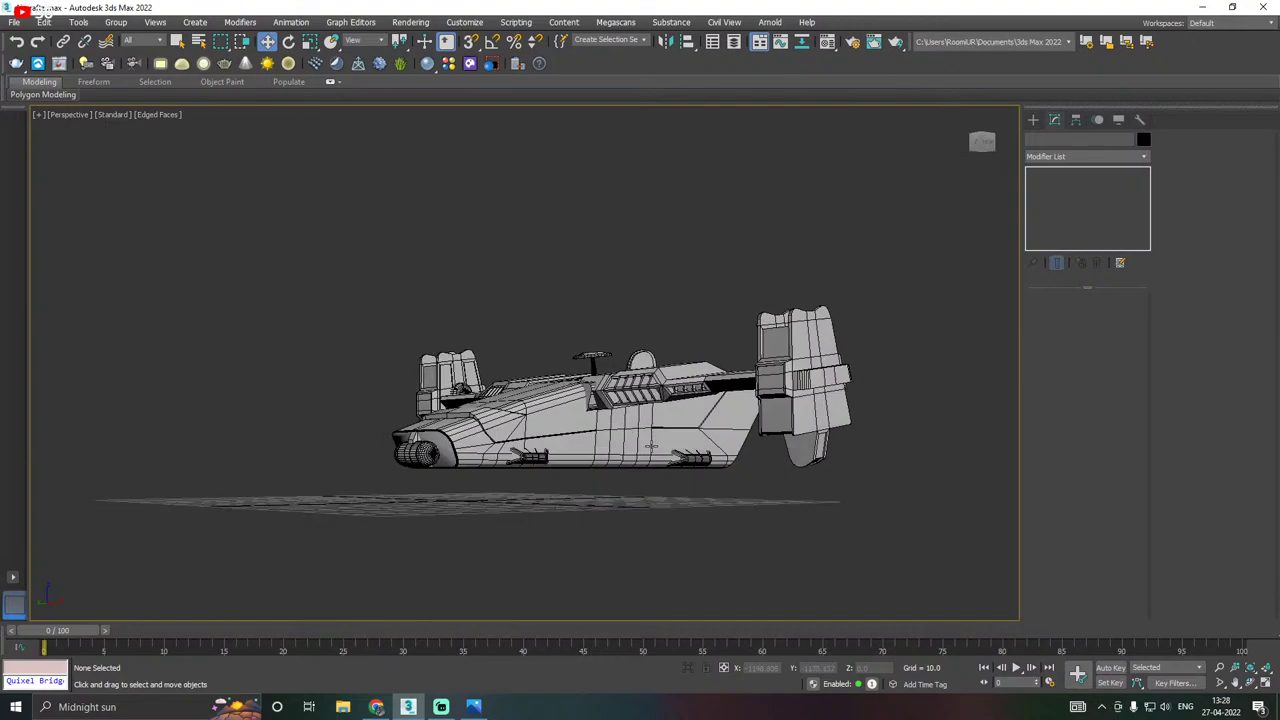
Save a copy of the scene as Aircraftz28.max, and save one more copy under the name suggested for it.
left_click(14, 22)
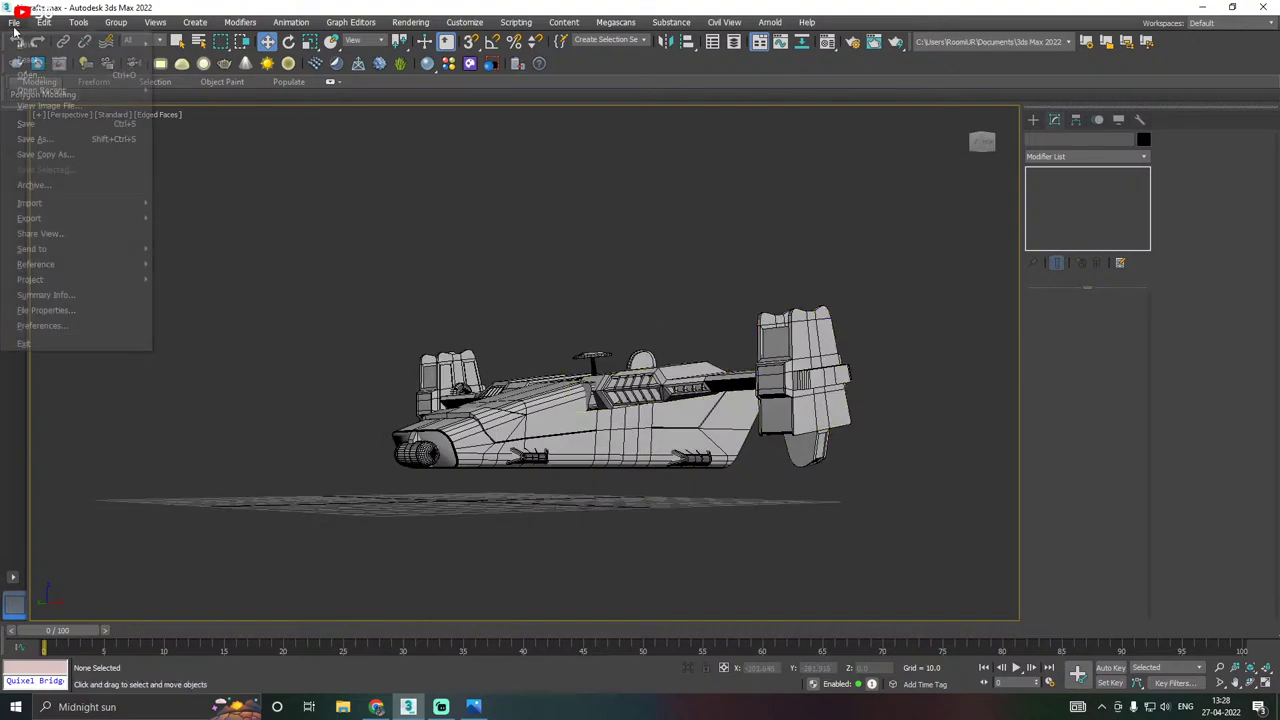
left_click(63, 154)
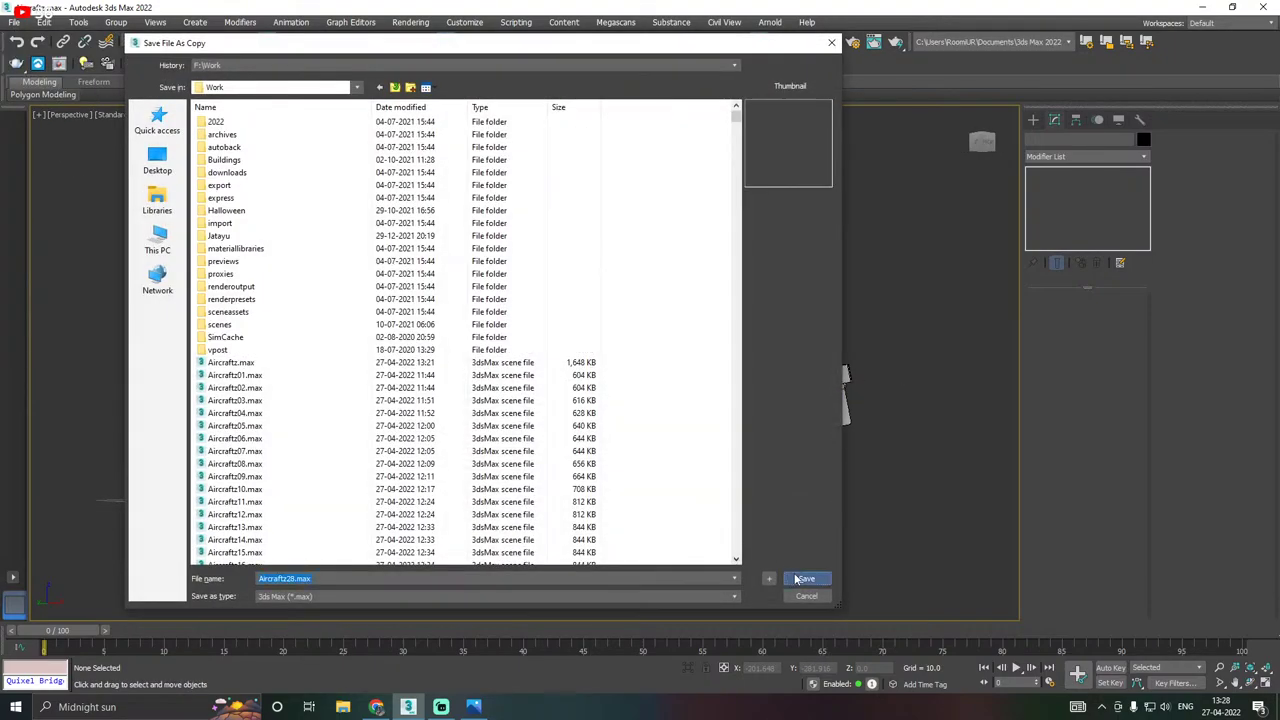
left_click(804, 579)
left_click(14, 22)
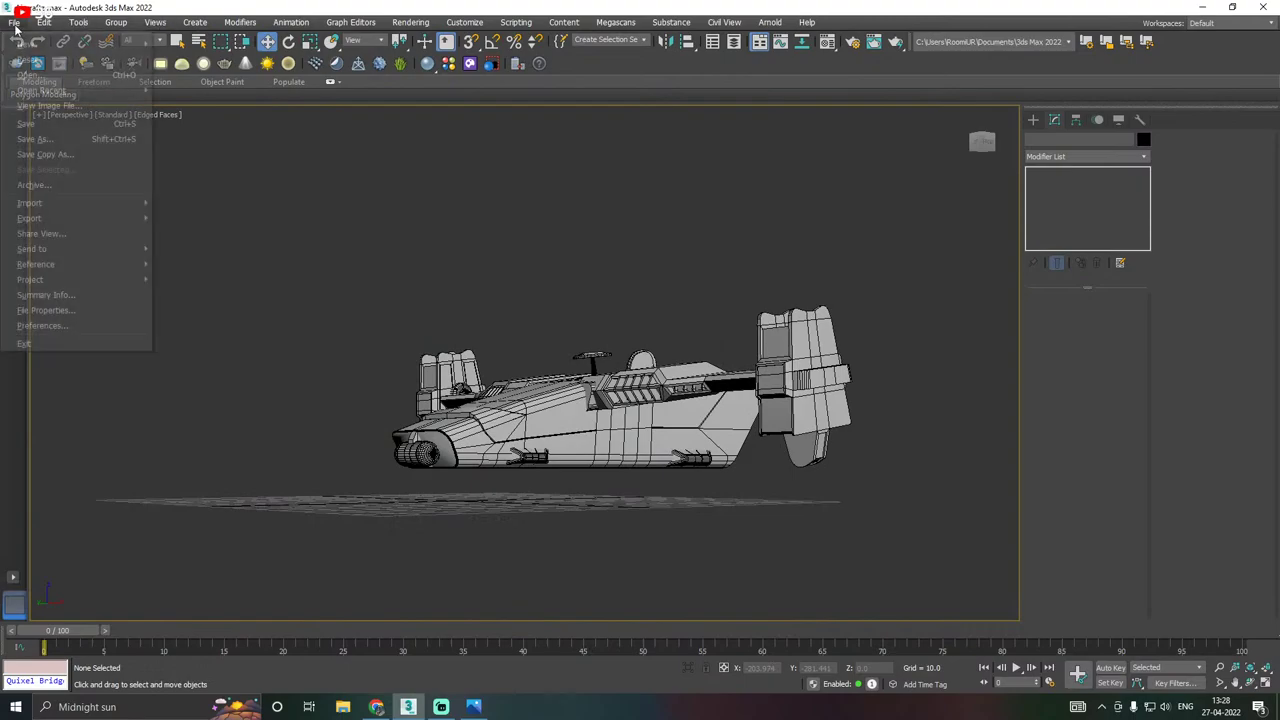
left_click(68, 164)
left_click(807, 579)
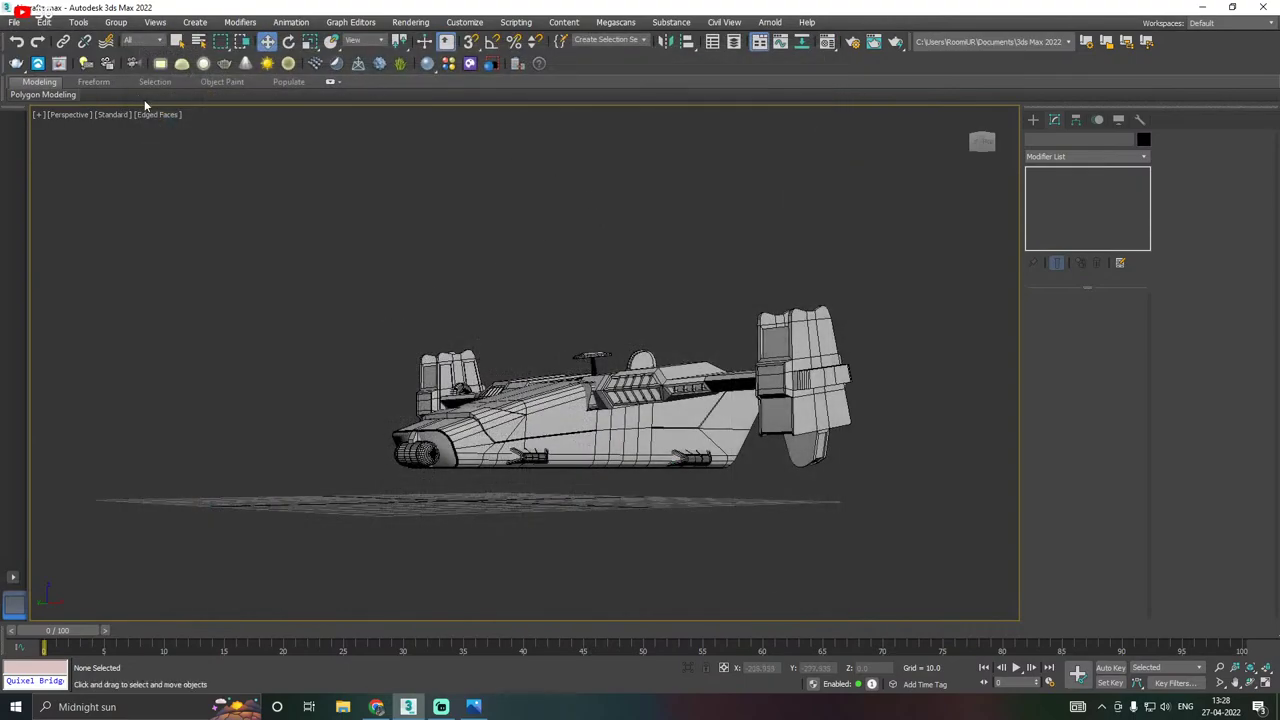
Save the current scene under its existing file name.
left_click(14, 22)
left_click(22, 119)
left_click(14, 22)
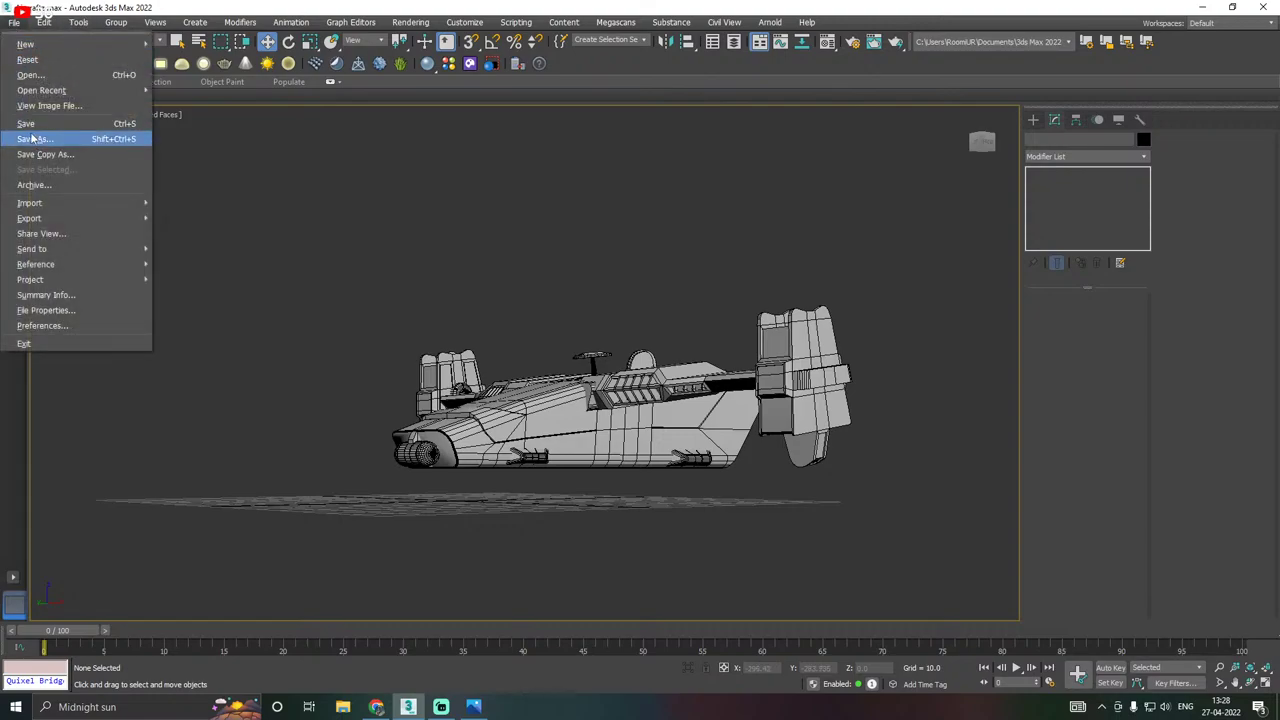
left_click(29, 125)
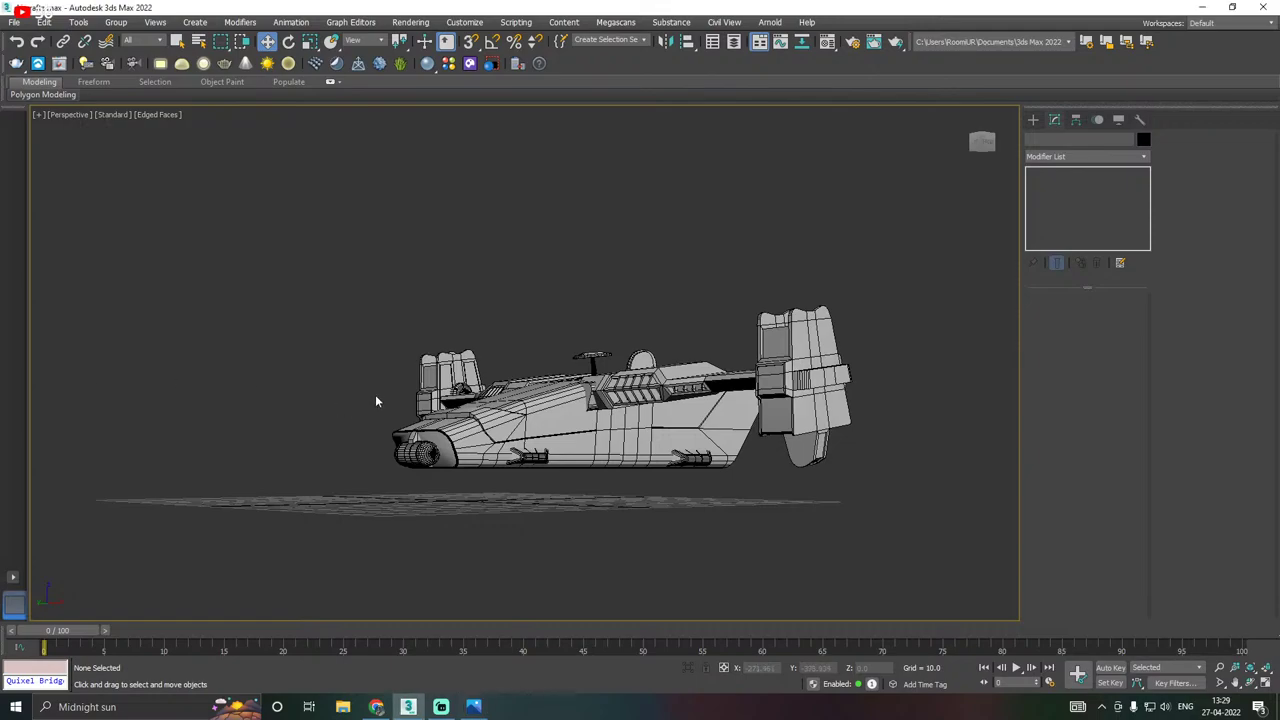
Select the hull and collapse its whole modifier stack, merging the Symmetry modifier into the Editable Poly.
middle_click_drag(373, 404, 543, 431, "alt")
middle_click_drag(748, 476, 696, 441)
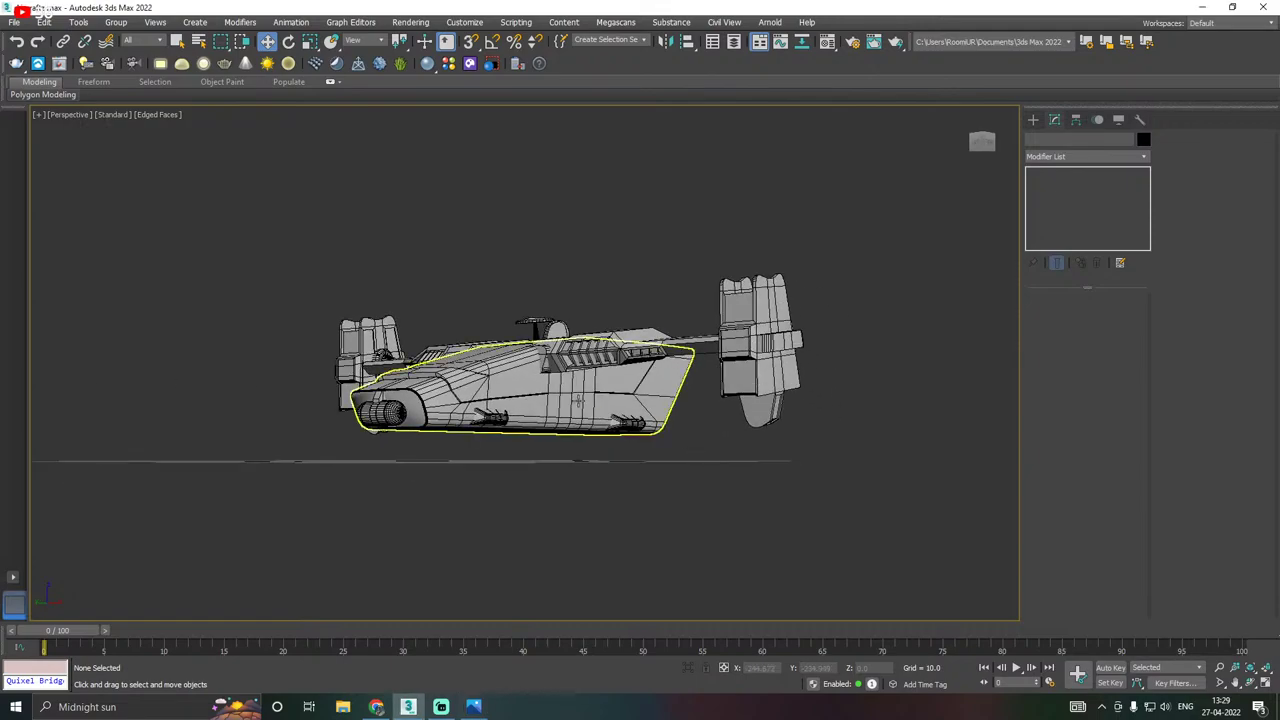
scroll(577, 401, "up", 6)
left_click(577, 400)
middle_click_drag(577, 400, 536, 366, "alt")
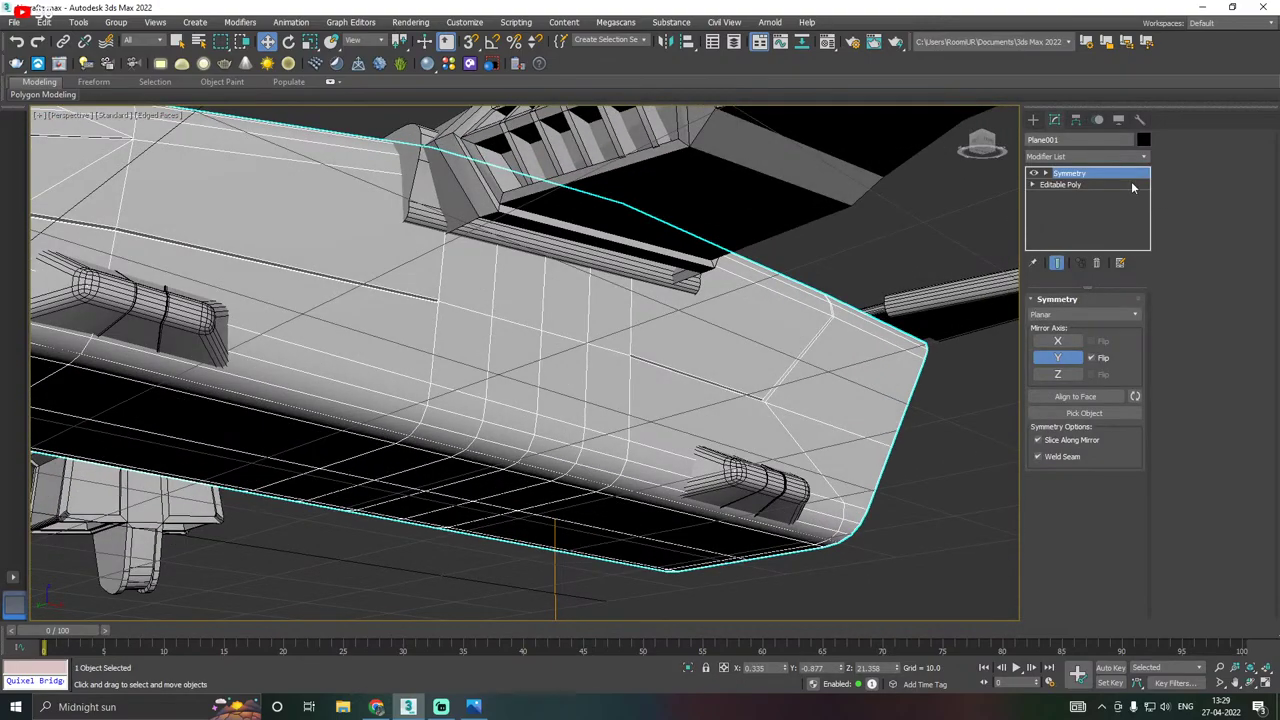
scroll(709, 288, "down", 6)
middle_click_drag(640, 292, 686, 348, "alt")
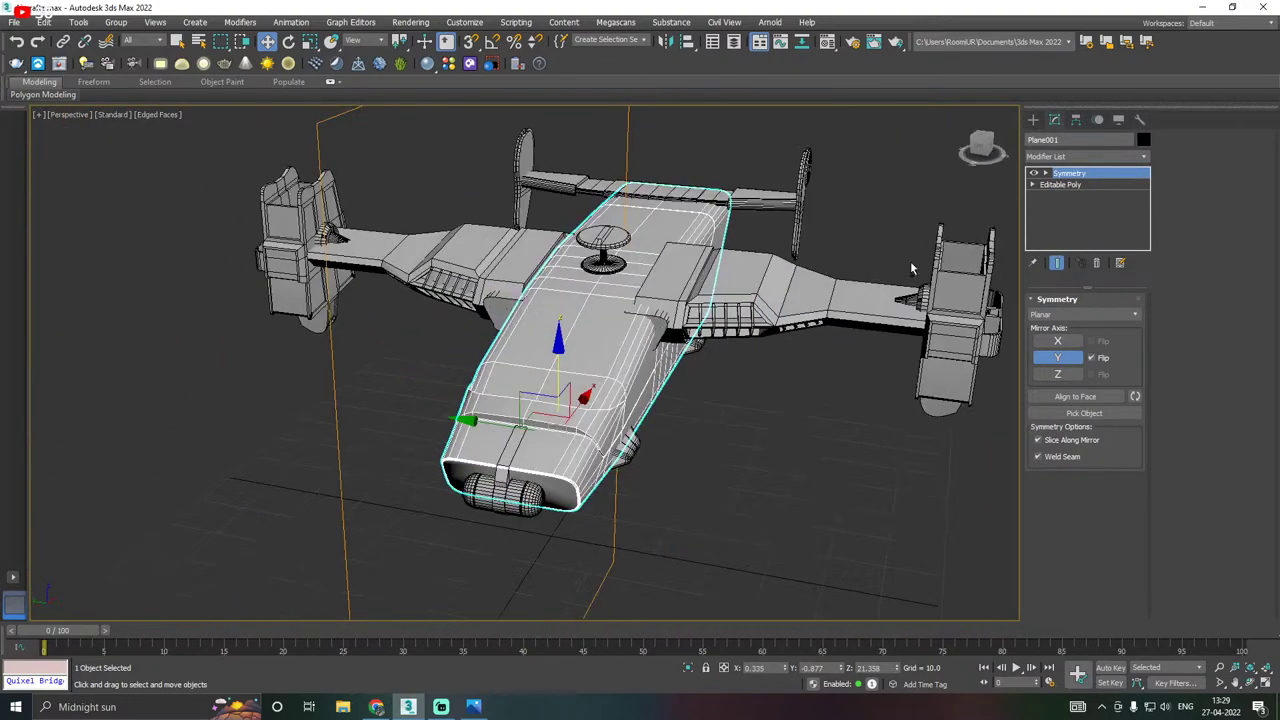
right_click(1037, 234)
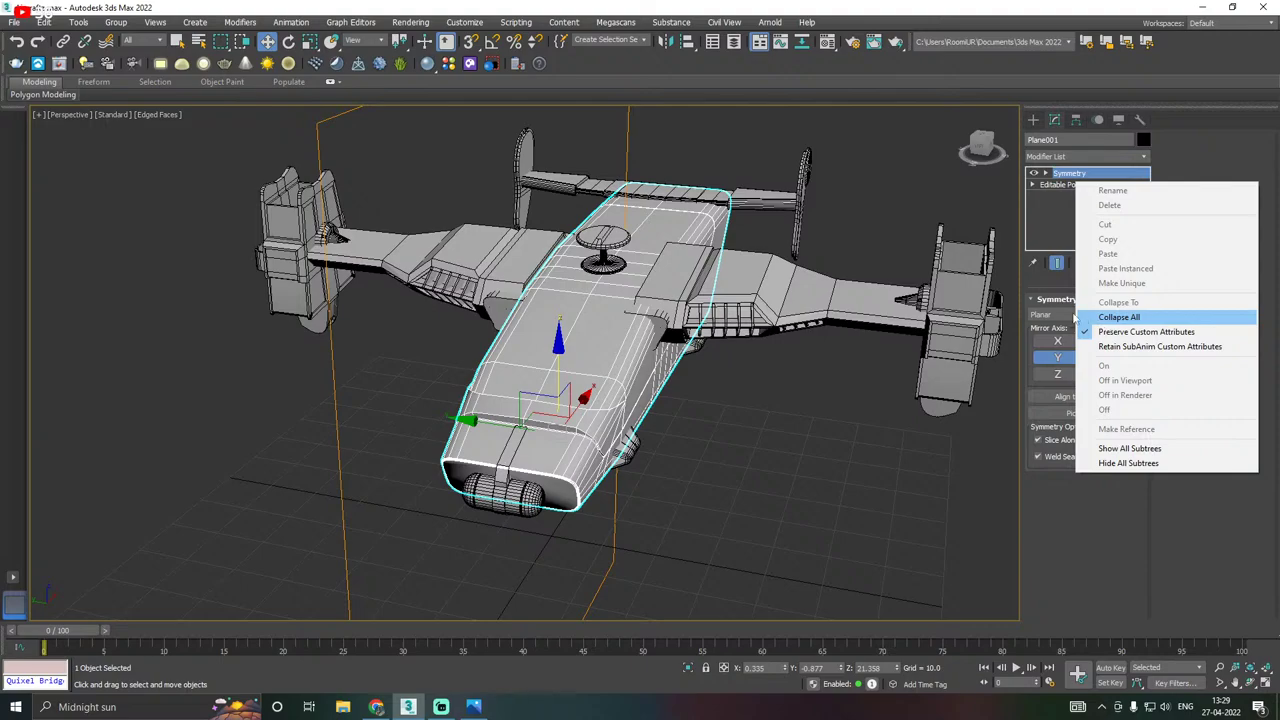
left_click(1119, 317)
Select the four-column block of hull side polygons beneath the wing root, from the wing's underside down around the rounded lower edge.
middle_click_drag(640, 290, 723, 260, "alt")
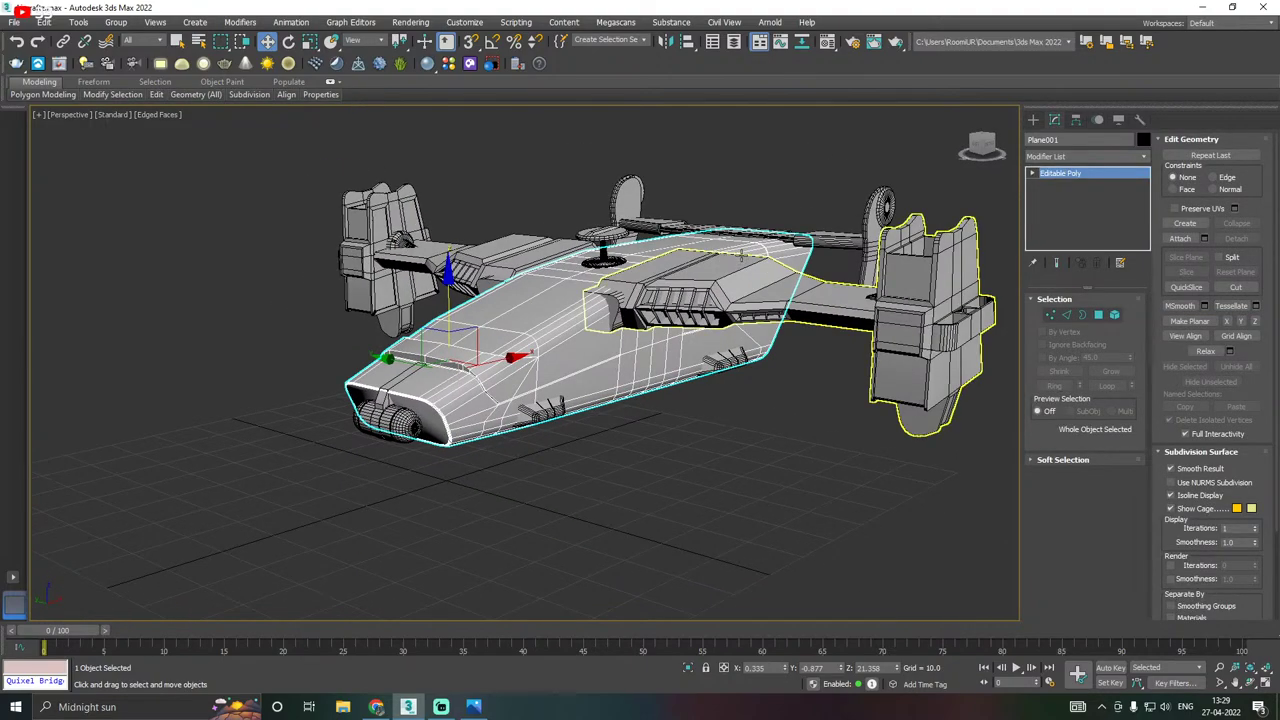
middle_click_drag(822, 298, 1006, 315, "alt")
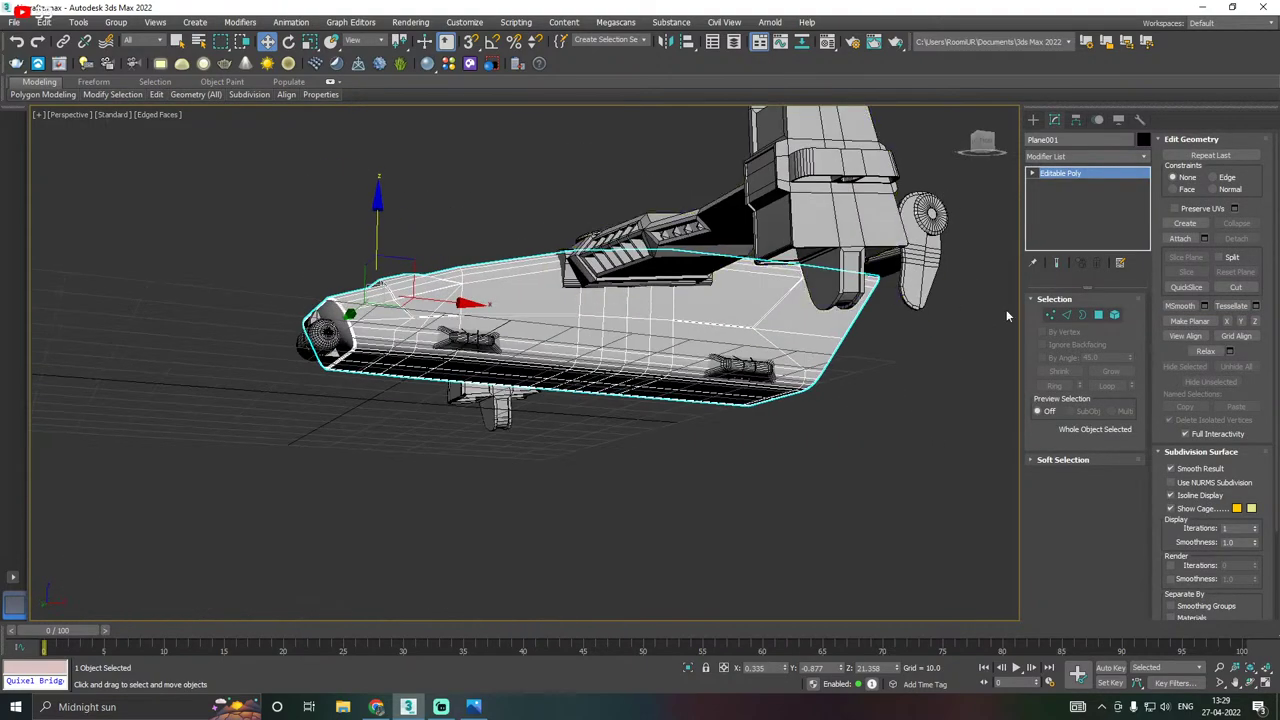
left_click(1100, 316)
scroll(653, 344, "up", 4)
left_click(579, 326)
left_click(625, 329, "ctrl")
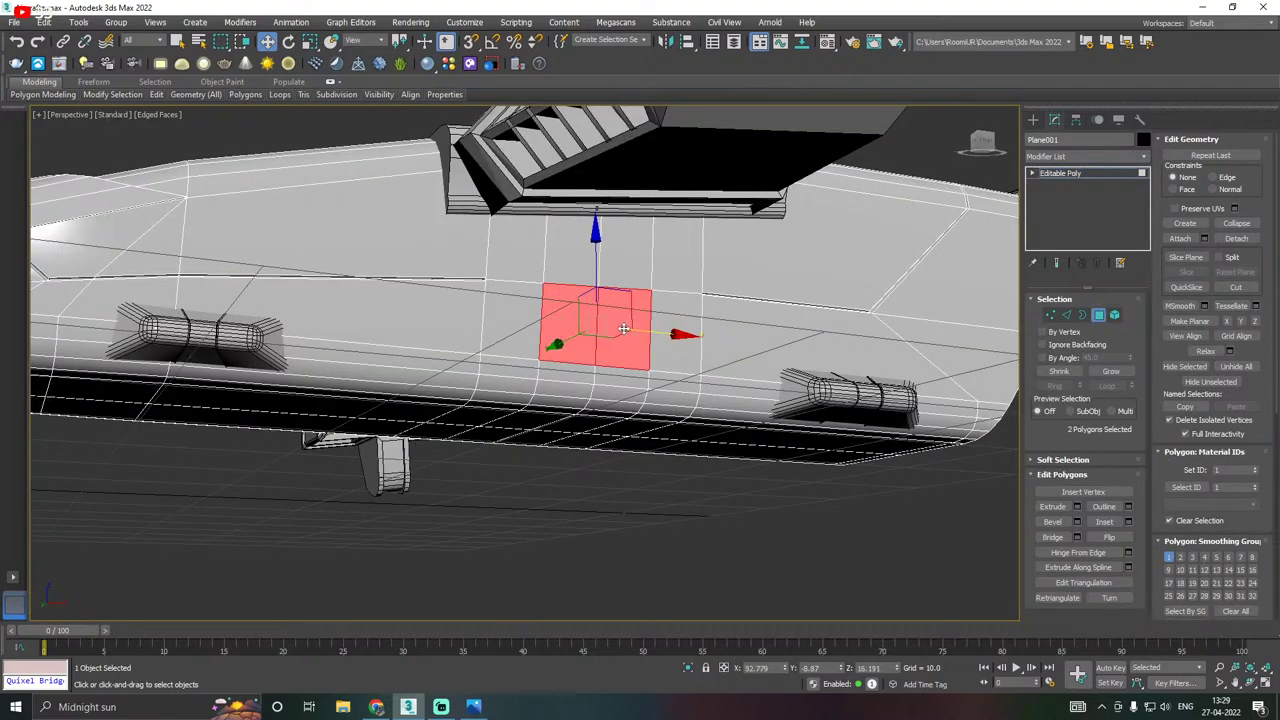
left_click(642, 270, "ctrl")
middle_click_drag(671, 275, 665, 259, "alt")
left_click(665, 259, "ctrl")
left_click(678, 327, "ctrl")
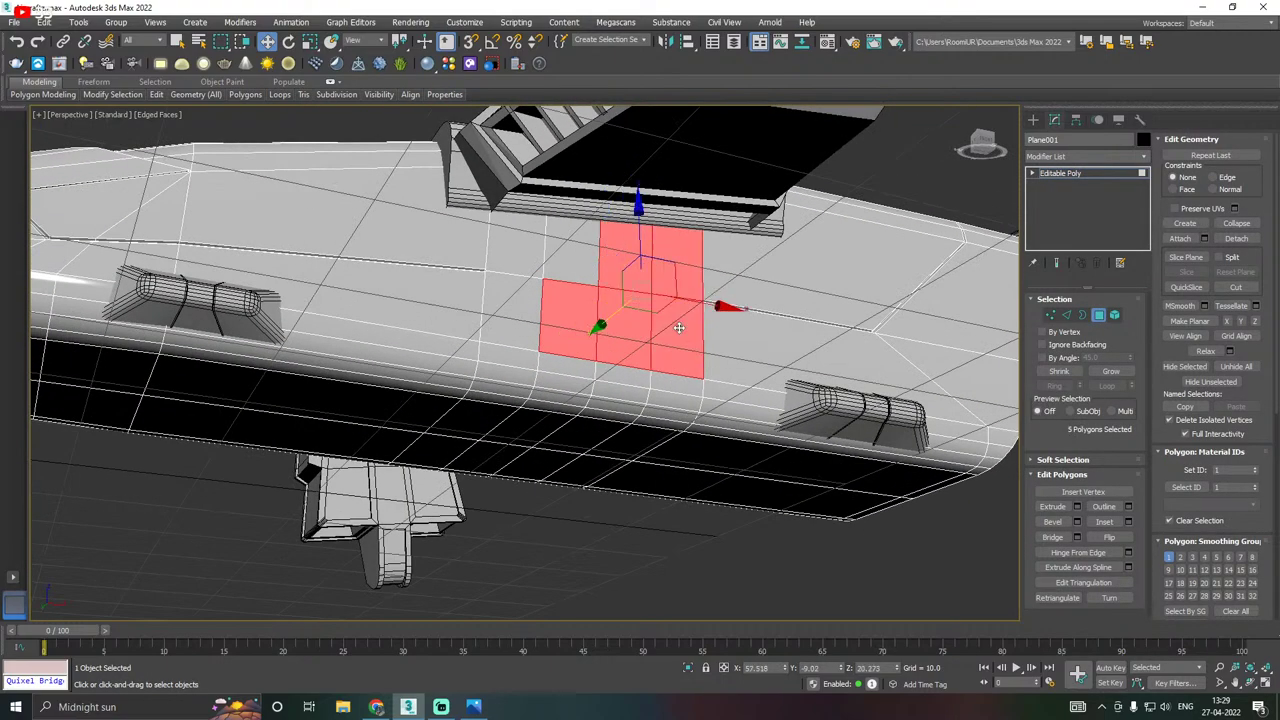
left_click(676, 381, "ctrl")
left_click(665, 394, "ctrl")
left_click(661, 409, "ctrl")
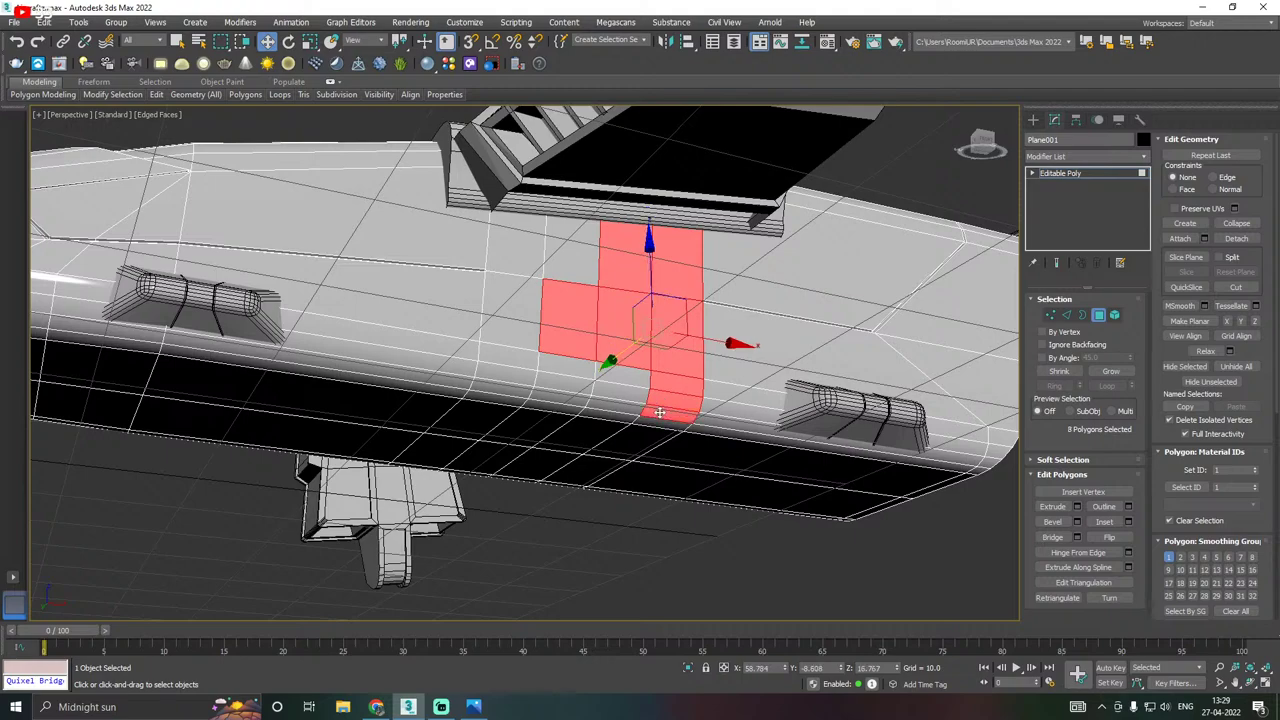
left_click(655, 419, "ctrl")
left_click(628, 419, "ctrl")
left_click(616, 402, "ctrl")
left_click(616, 396, "ctrl")
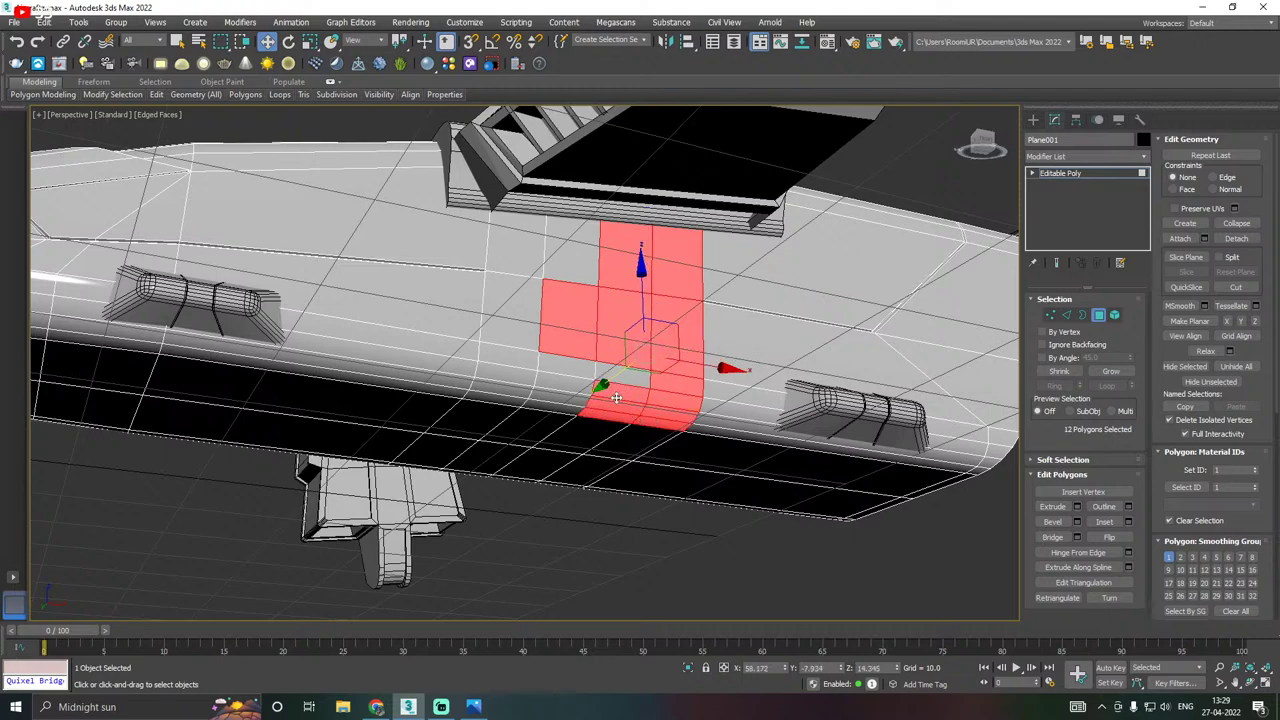
left_click(617, 381, "ctrl")
left_click(581, 389, "ctrl")
left_click(570, 402, "ctrl")
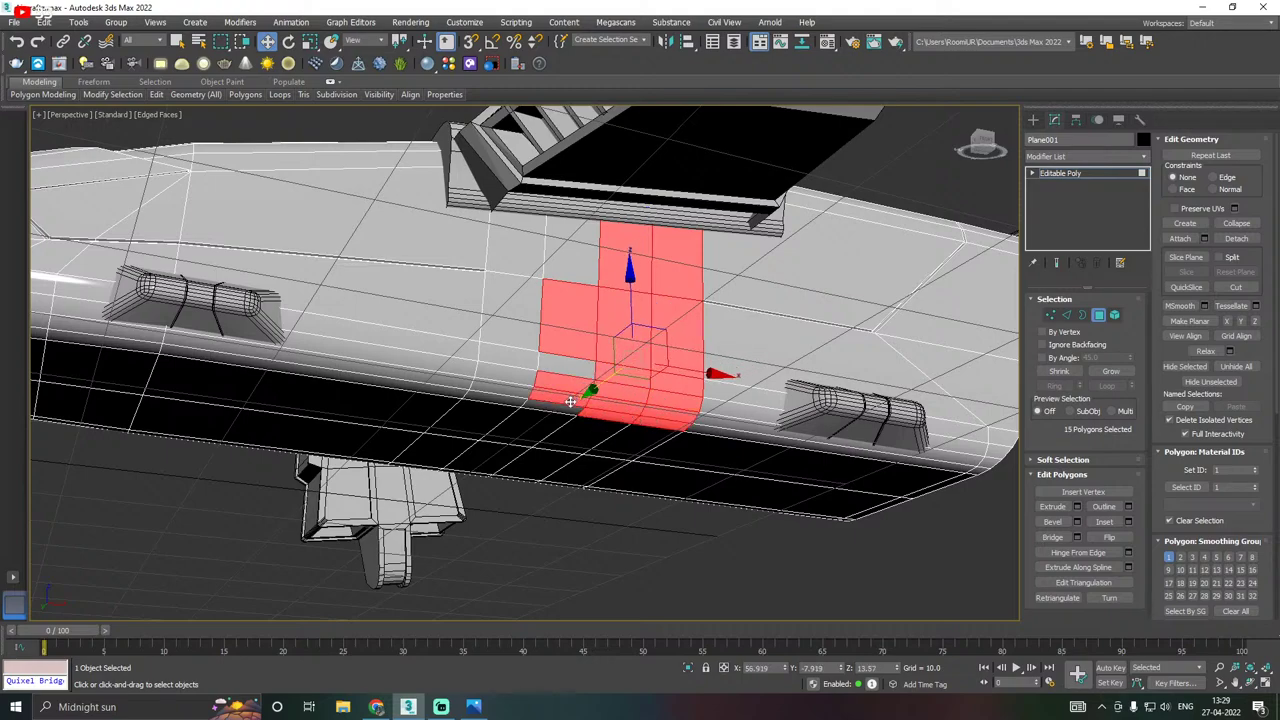
left_click(555, 413, "ctrl")
left_click(501, 399, "ctrl")
left_click(503, 388, "ctrl")
left_click(508, 362, "ctrl")
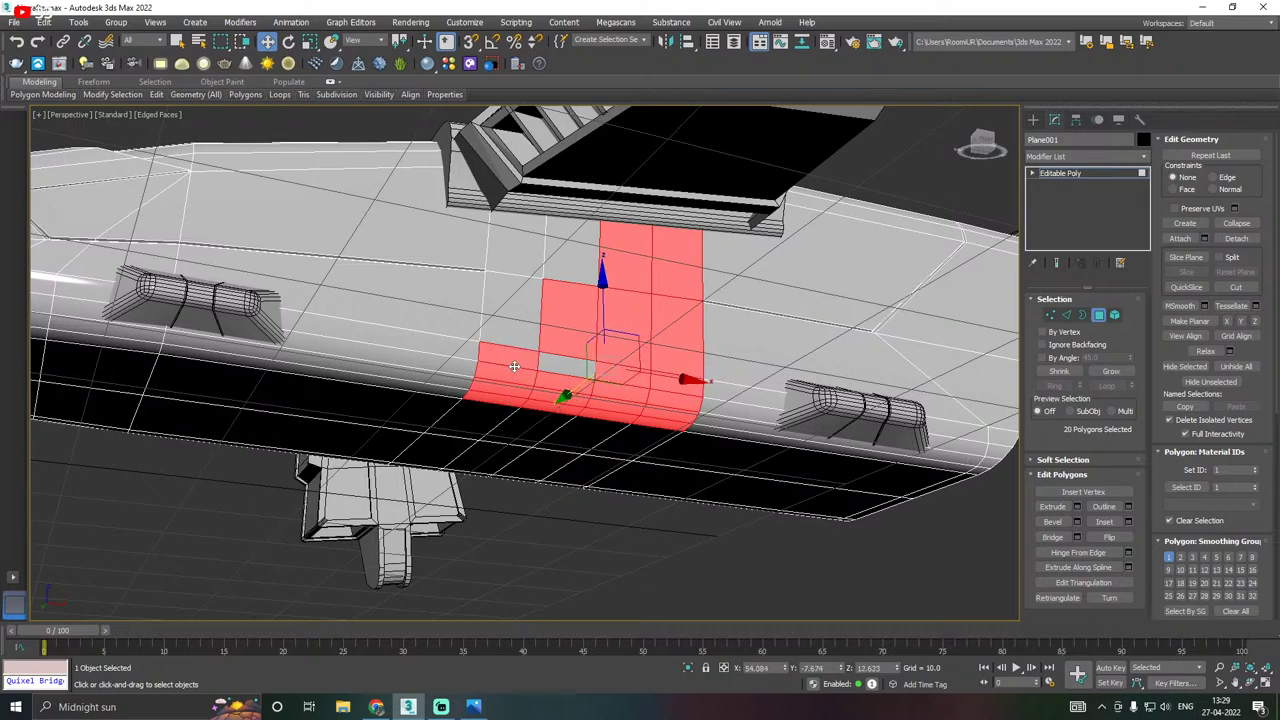
left_click(557, 363, "ctrl")
left_click(522, 330, "ctrl")
left_click(527, 311, "ctrl")
left_click(514, 250, "ctrl")
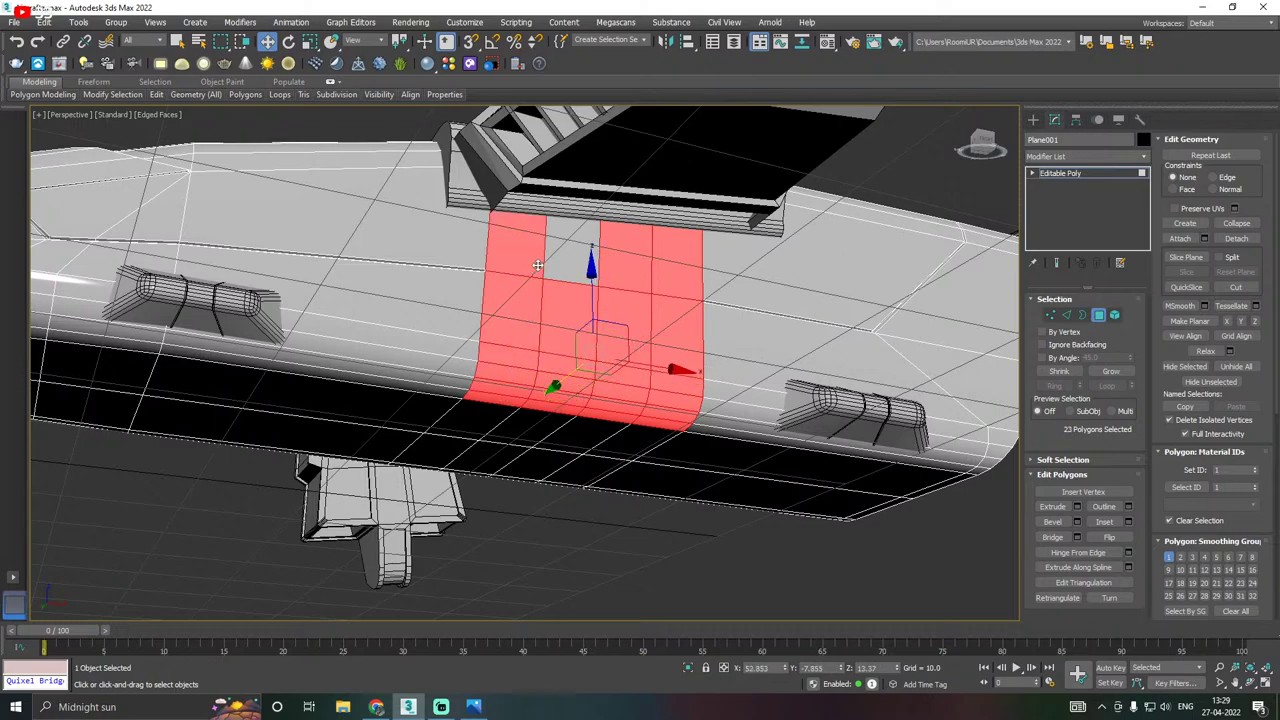
left_click(568, 246, "ctrl")
middle_click_drag(568, 250, 625, 259, "alt")
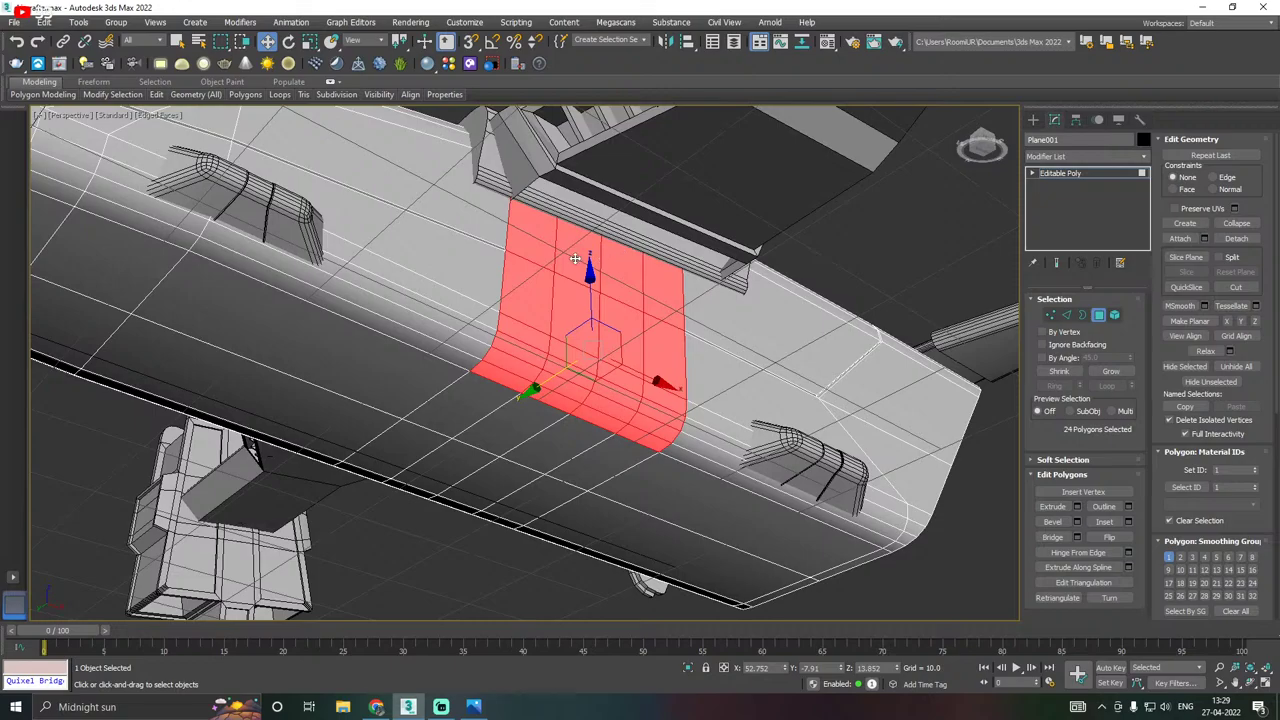
middle_click_drag(608, 303, 633, 313, "alt")
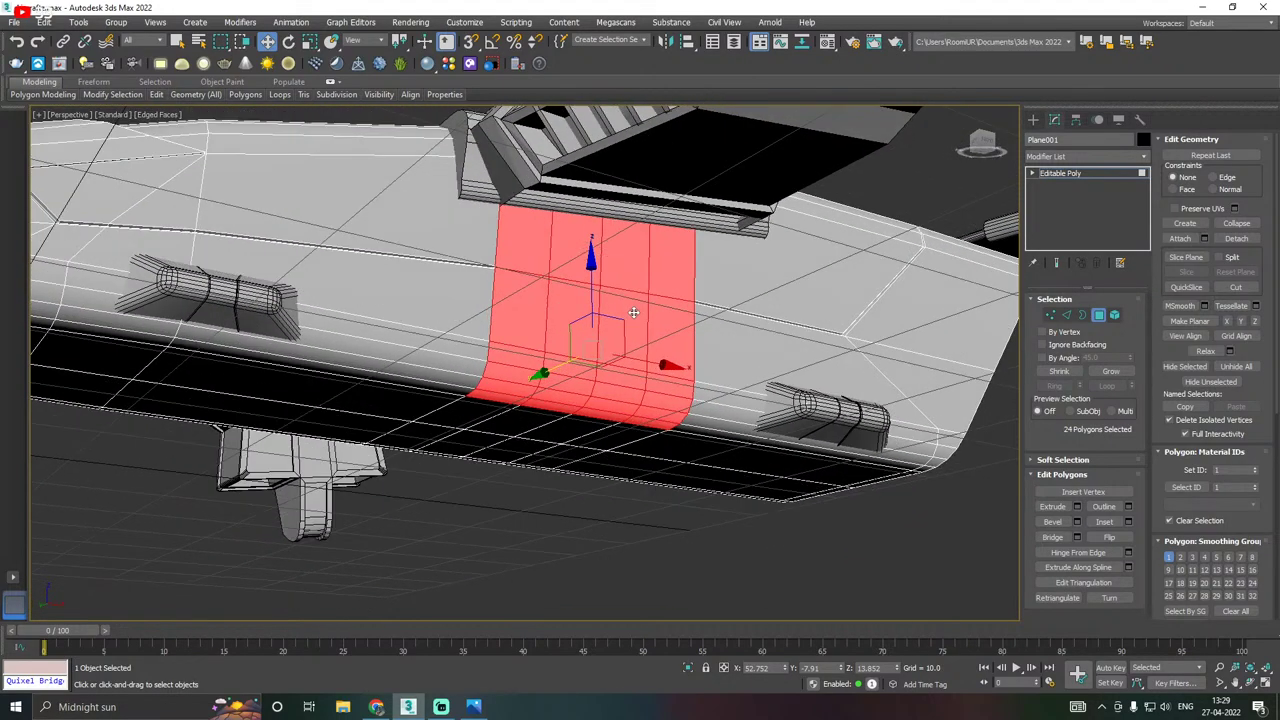
left_click(1128, 521)
middle_click_drag(608, 340, 585, 342, "alt")
scroll(508, 276, "up", 6)
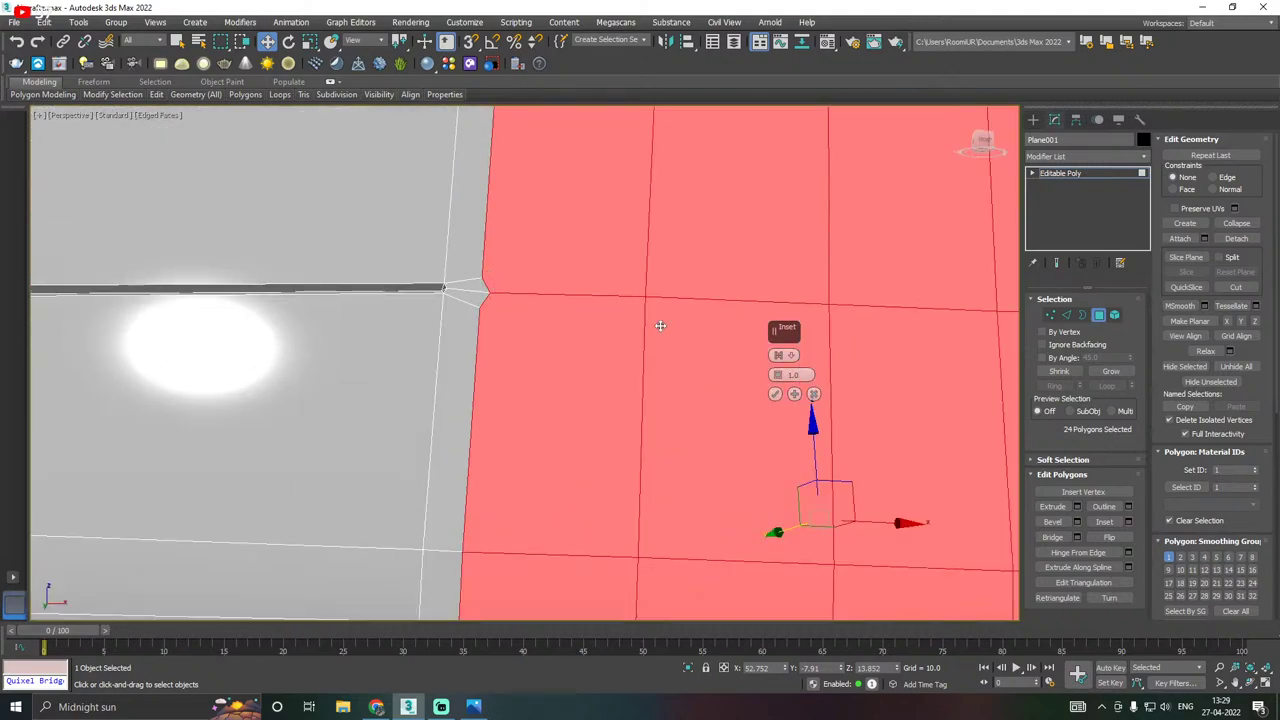
left_click(813, 393)
scroll(634, 434, "down", 5)
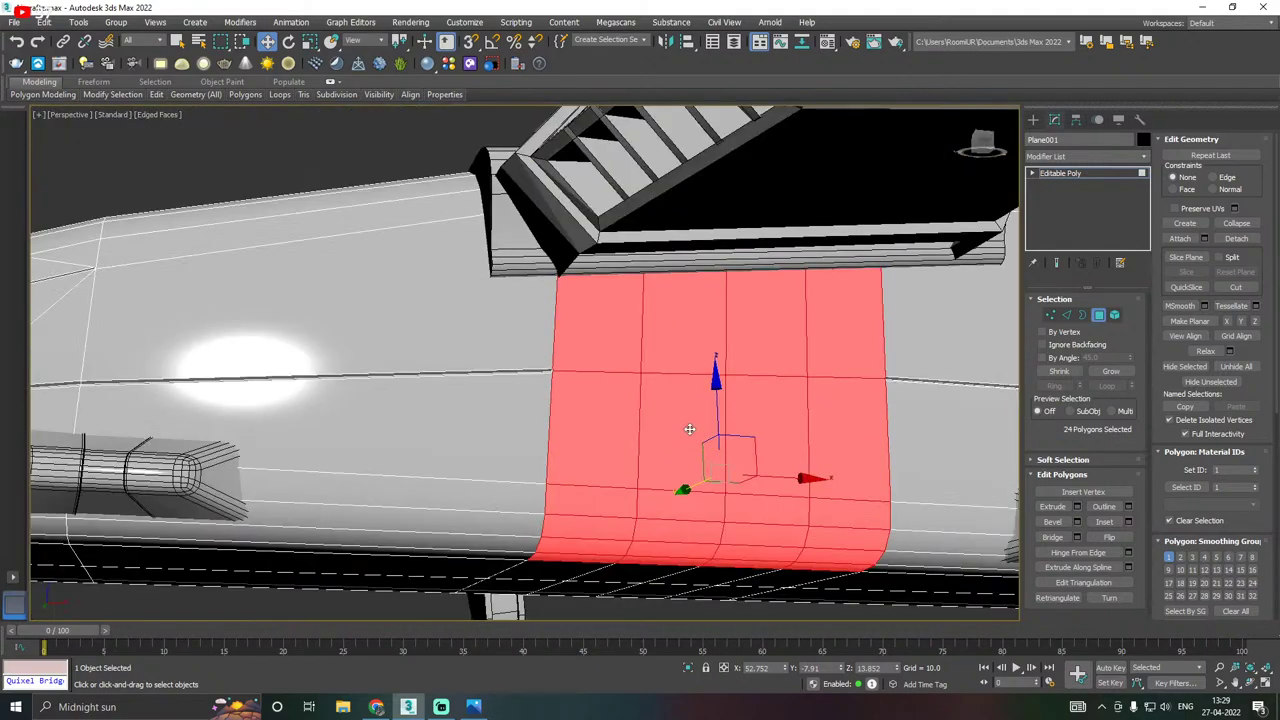
middle_click_drag(709, 458, 721, 459, "alt")
scroll(511, 296, "down", 4)
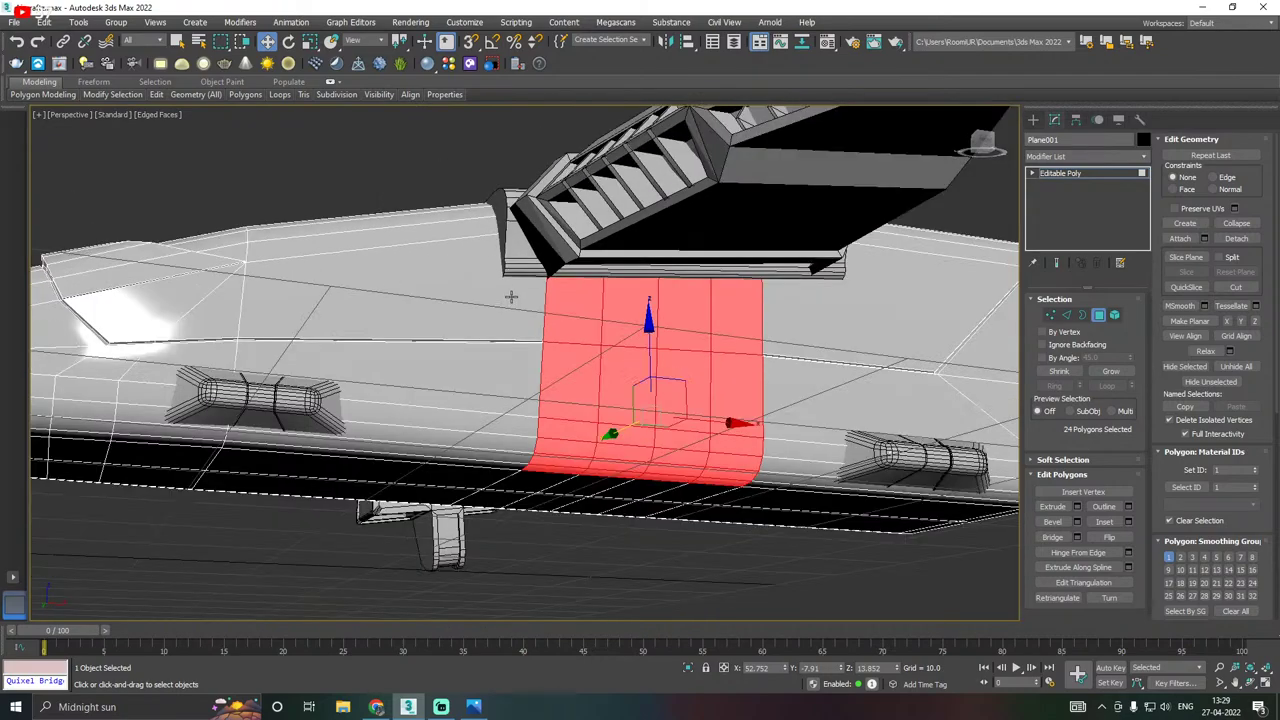
middle_click_drag(511, 296, 470, 324, "alt")
mouse_move(156, 98)
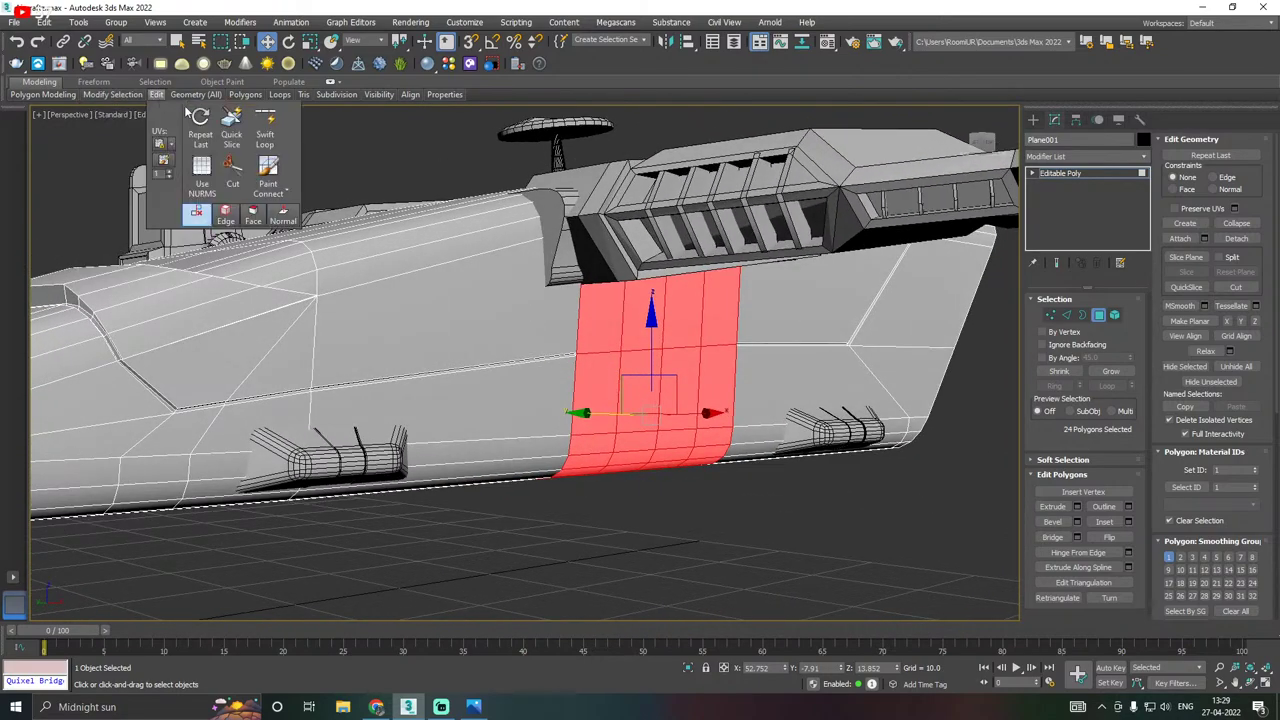
left_click(269, 130)
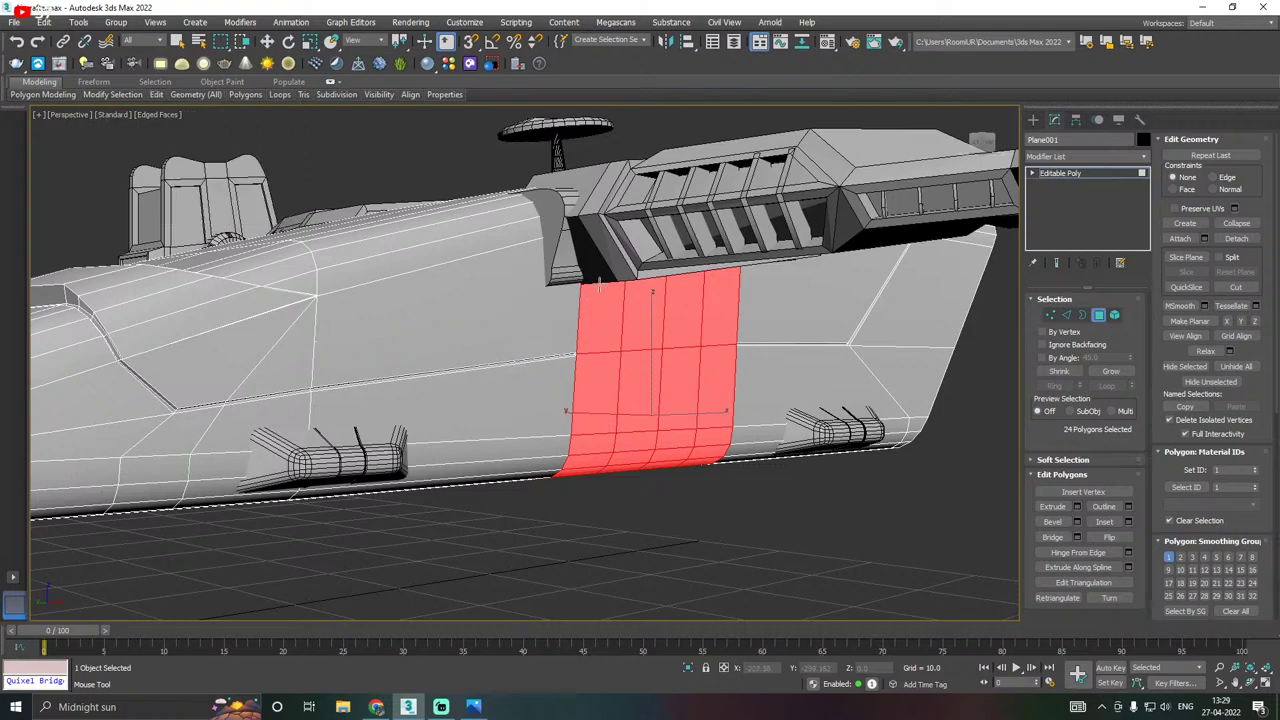
middle_click_drag(575, 325, 592, 265, "alt")
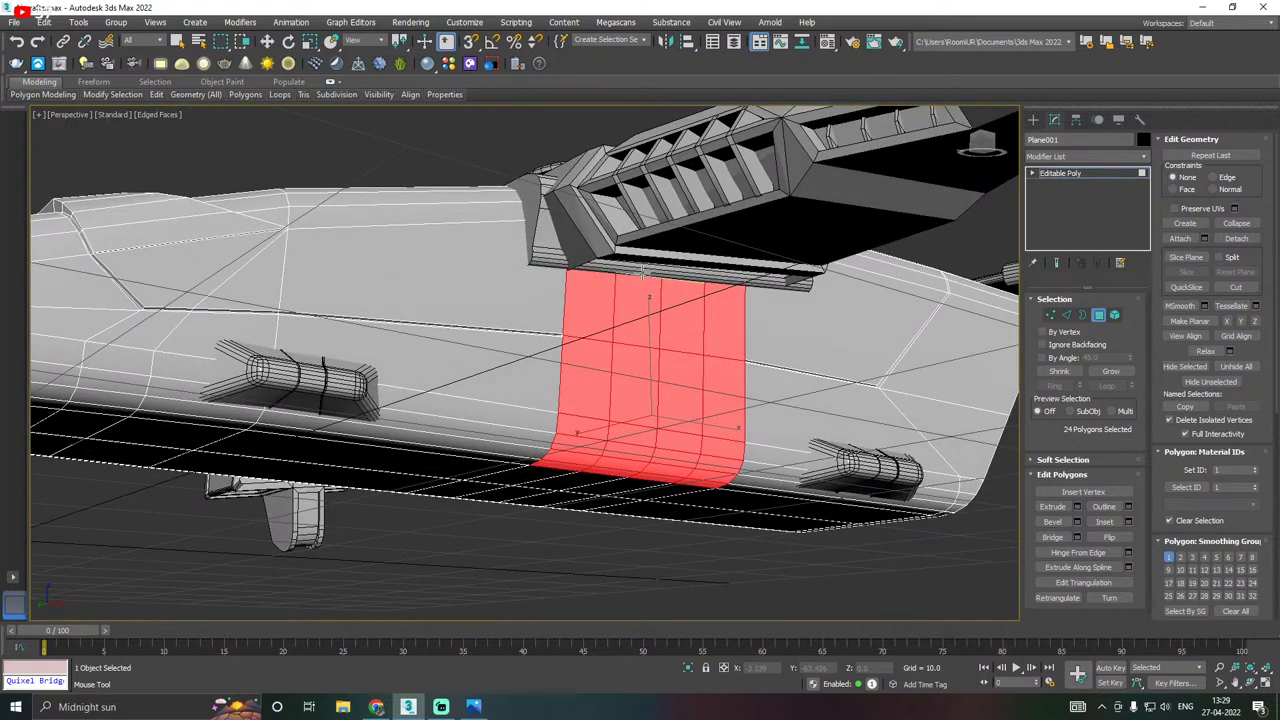
key("w")
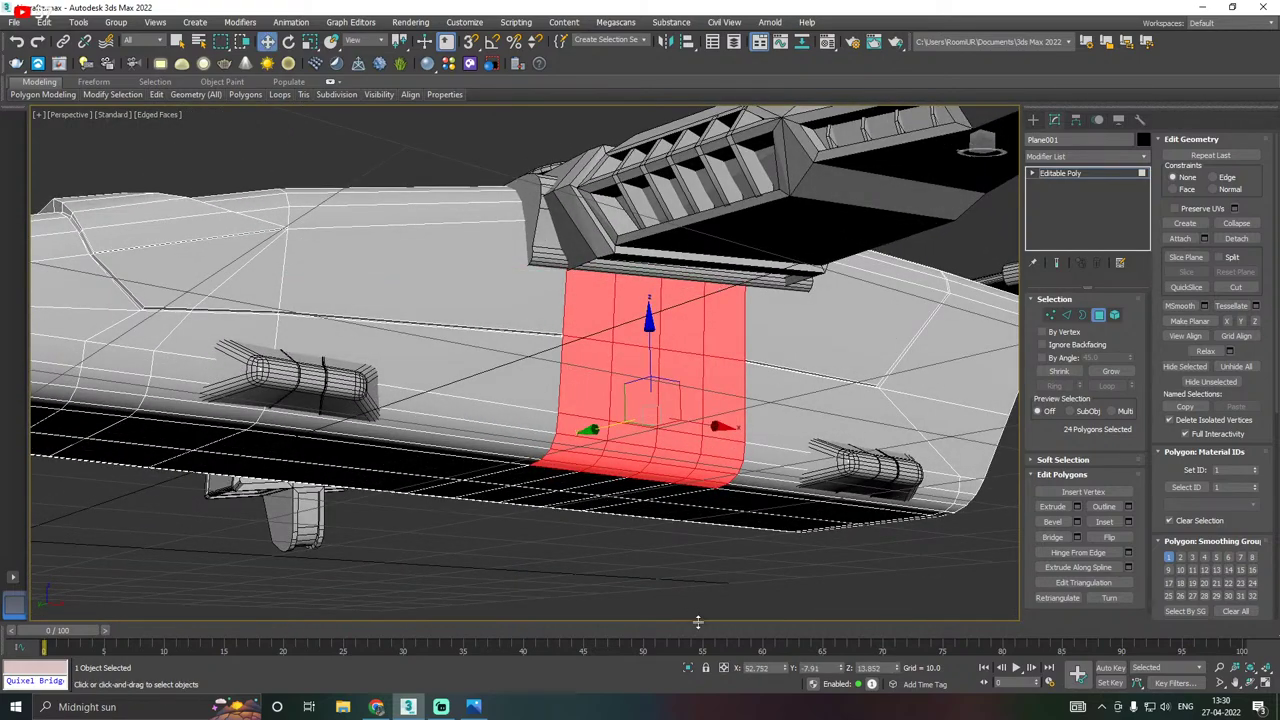
Isolate the hull so that its selected side polygons can be worked on without the surrounding parts.
left_click(688, 668)
scroll(570, 456, "down", 4)
middle_click_drag(570, 456, 598, 475, "alt")
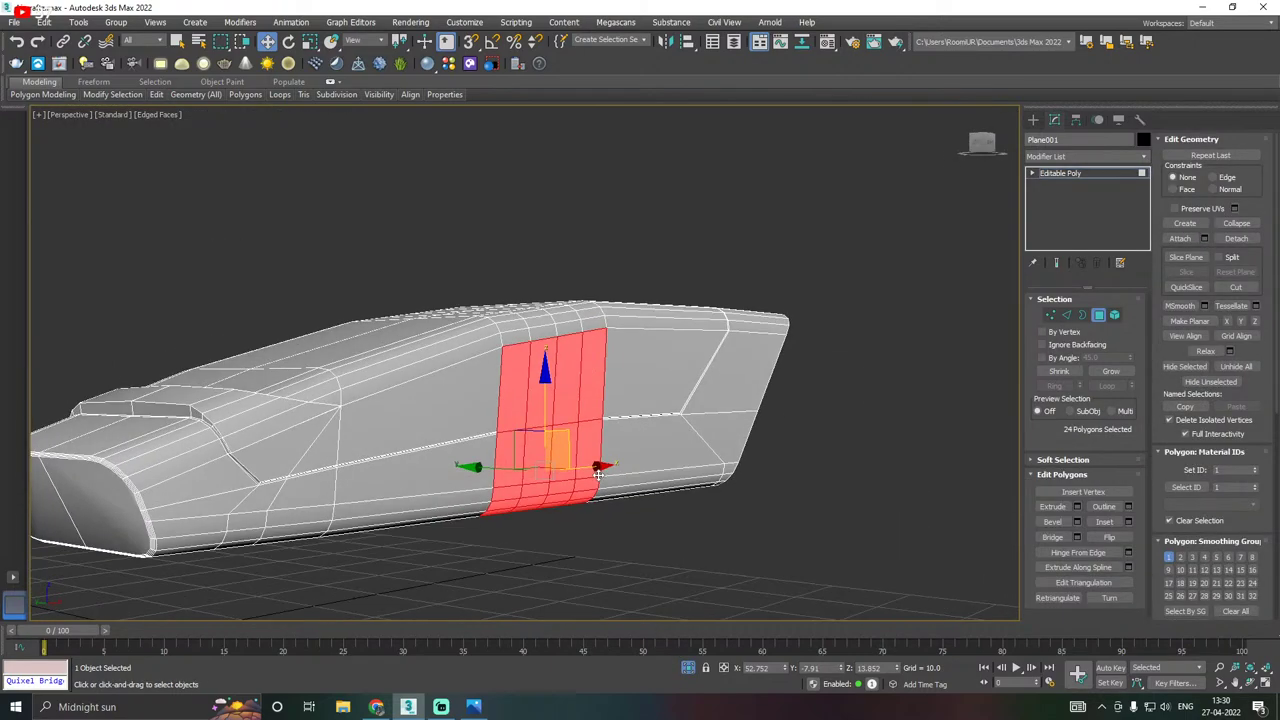
scroll(598, 474, "up", 2)
scroll(484, 429, "up", 2)
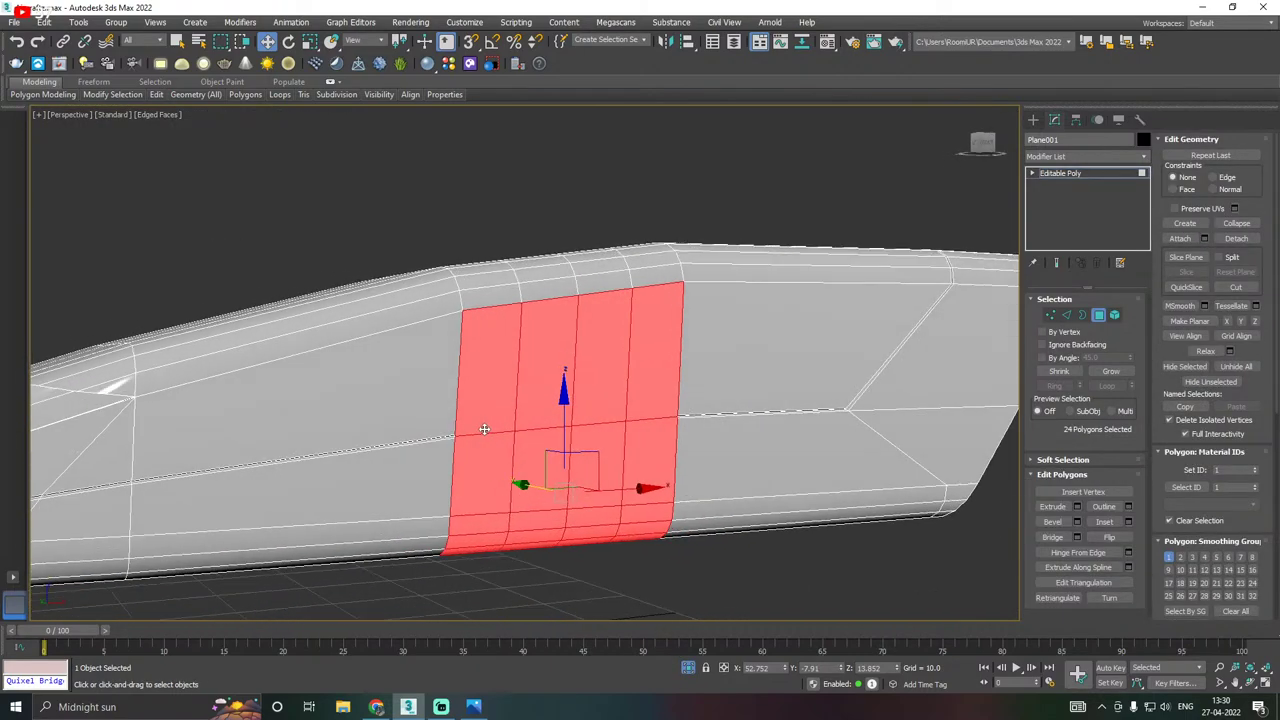
Constrain movement to edges and slide the four horizontal edges at the top of the side polygon block down along Z.
left_click(1066, 315)
double_click(516, 306)
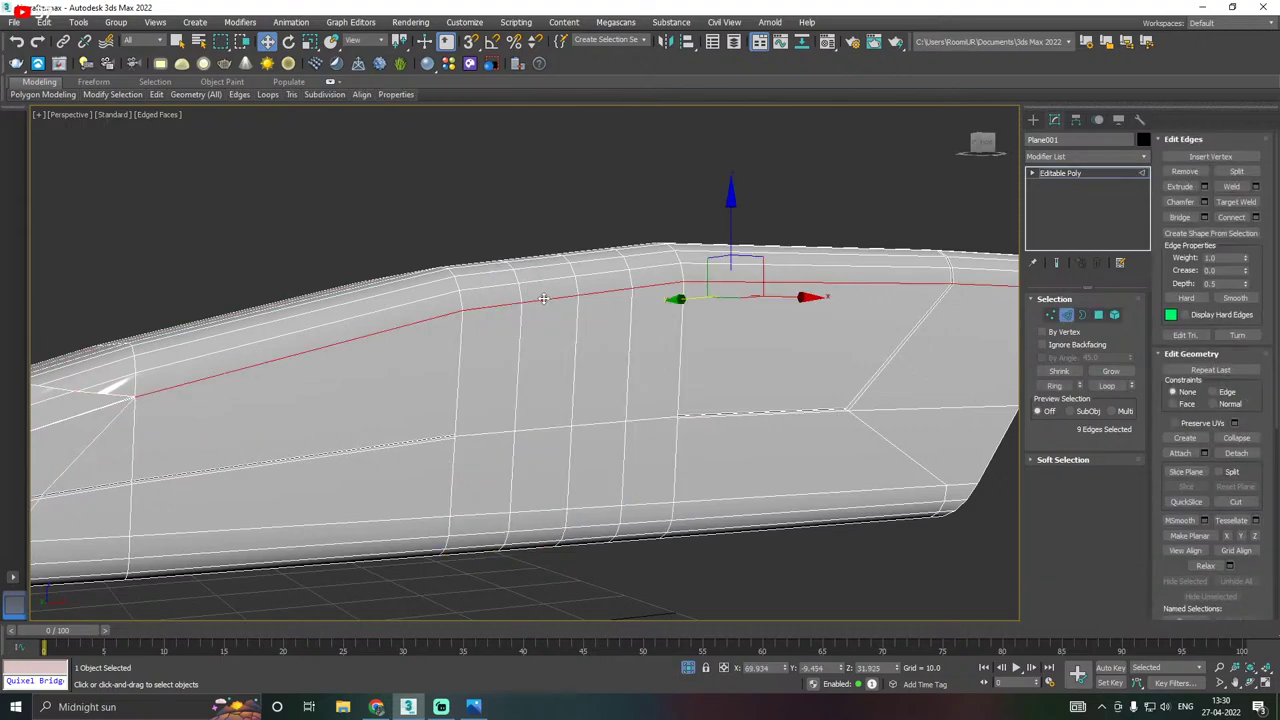
left_click(514, 301)
left_click(562, 299, "ctrl")
left_click(612, 295, "ctrl")
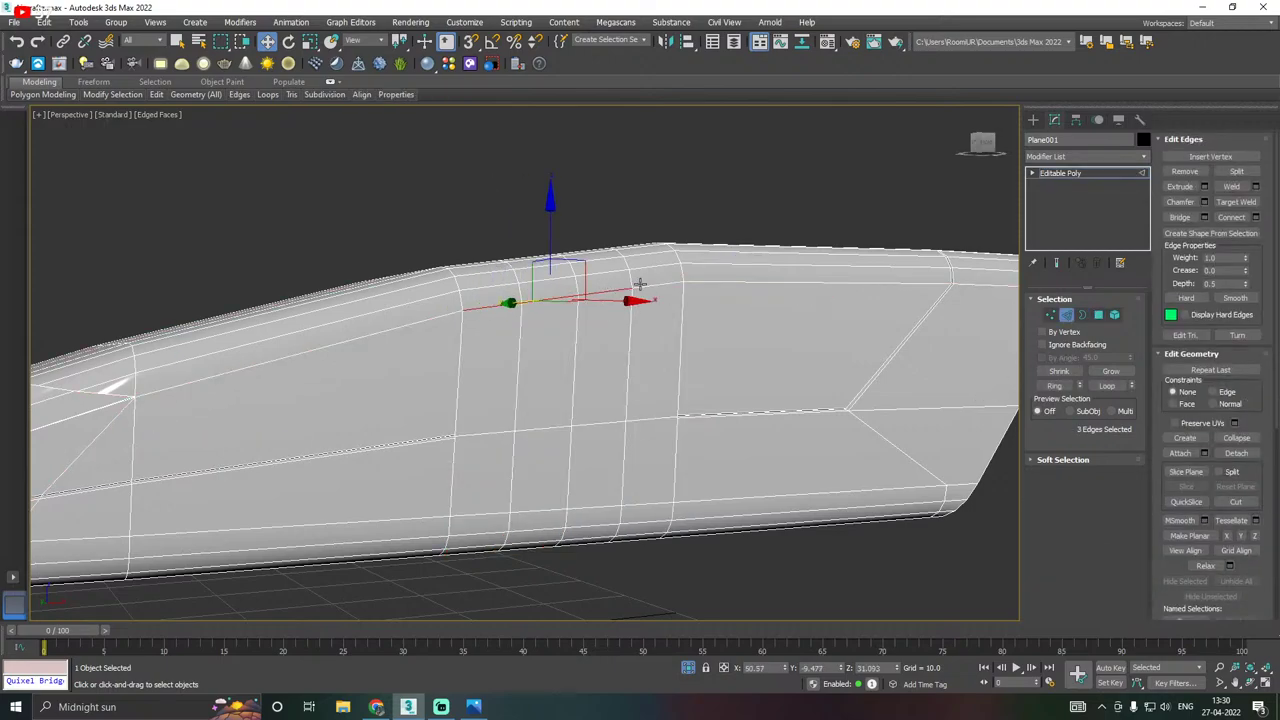
left_click(652, 290, "ctrl")
mouse_move(157, 94)
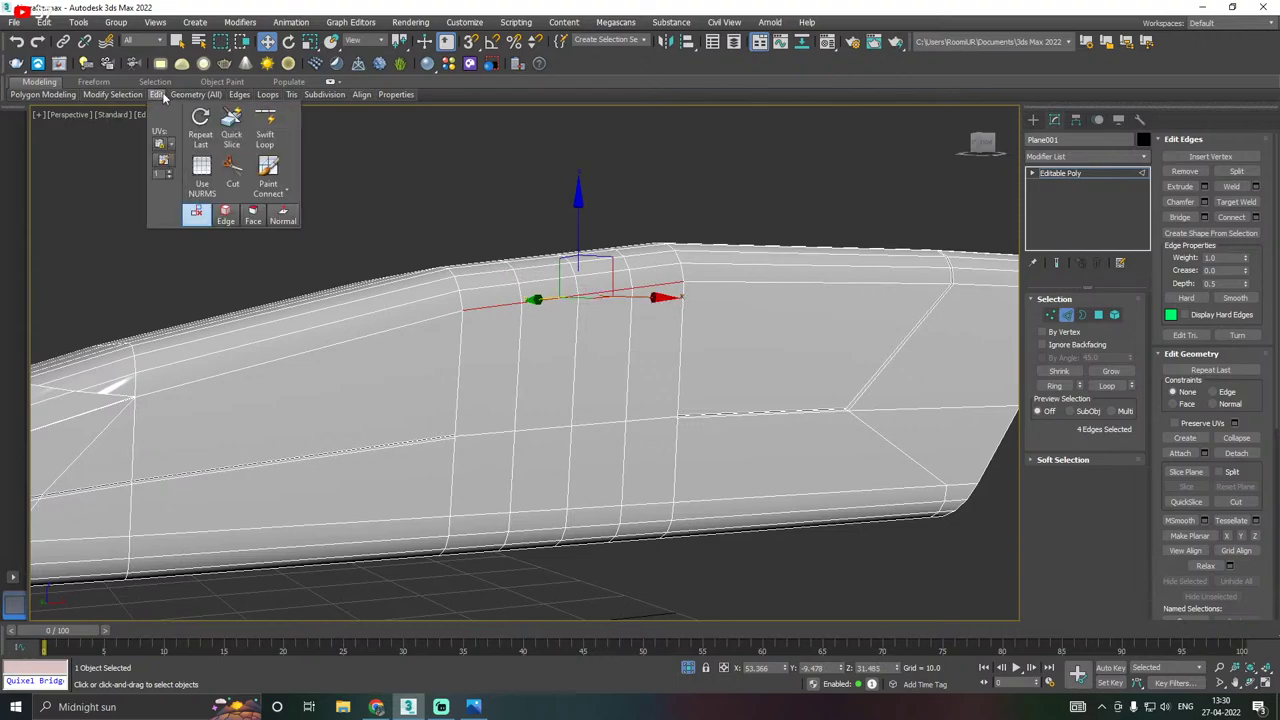
left_click(225, 214)
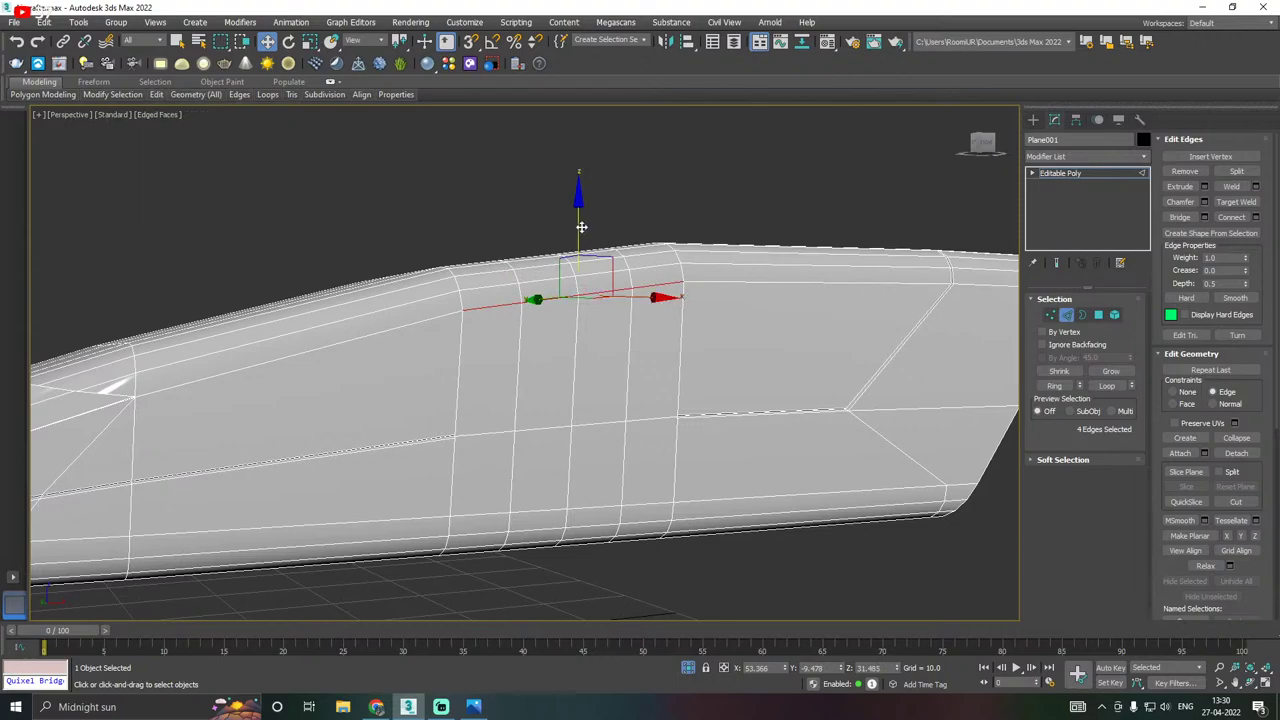
left_click_drag(580, 227, 586, 258)
left_click_drag(589, 271, 589, 273)
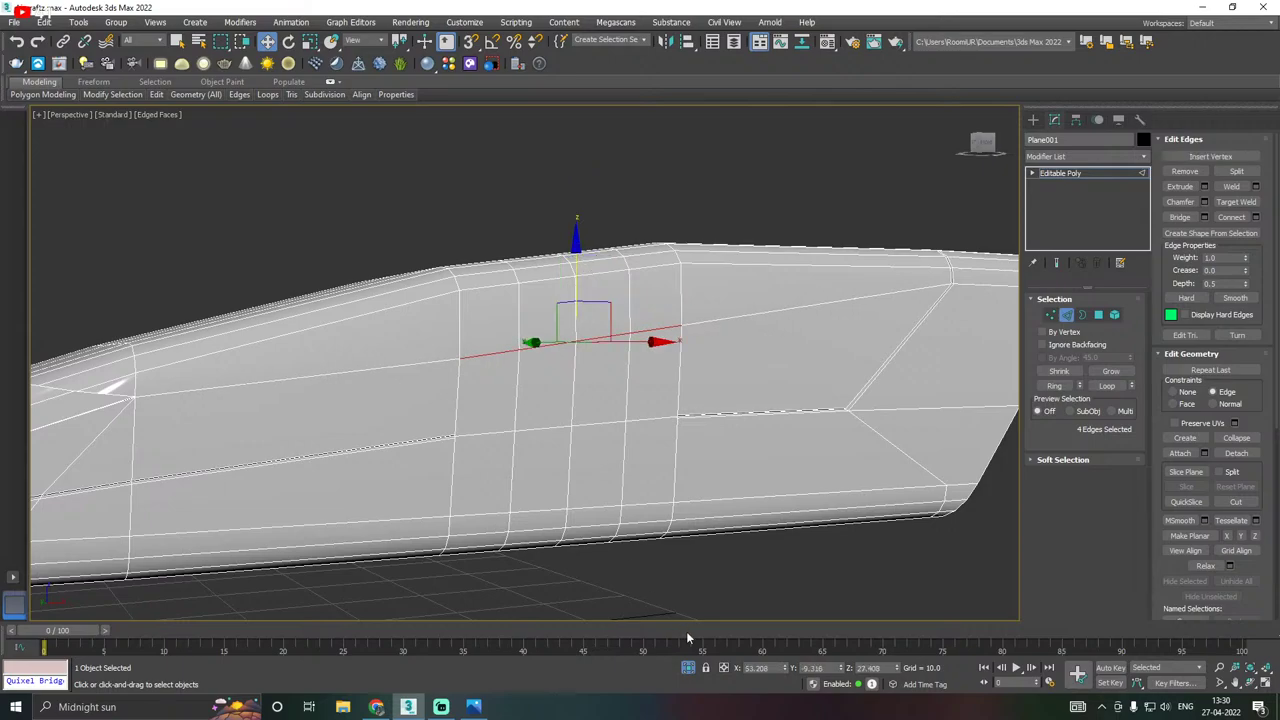
End the hull's isolation and slide the four edges at the top of the side block slightly down along Z, under the wing.
left_click(689, 669)
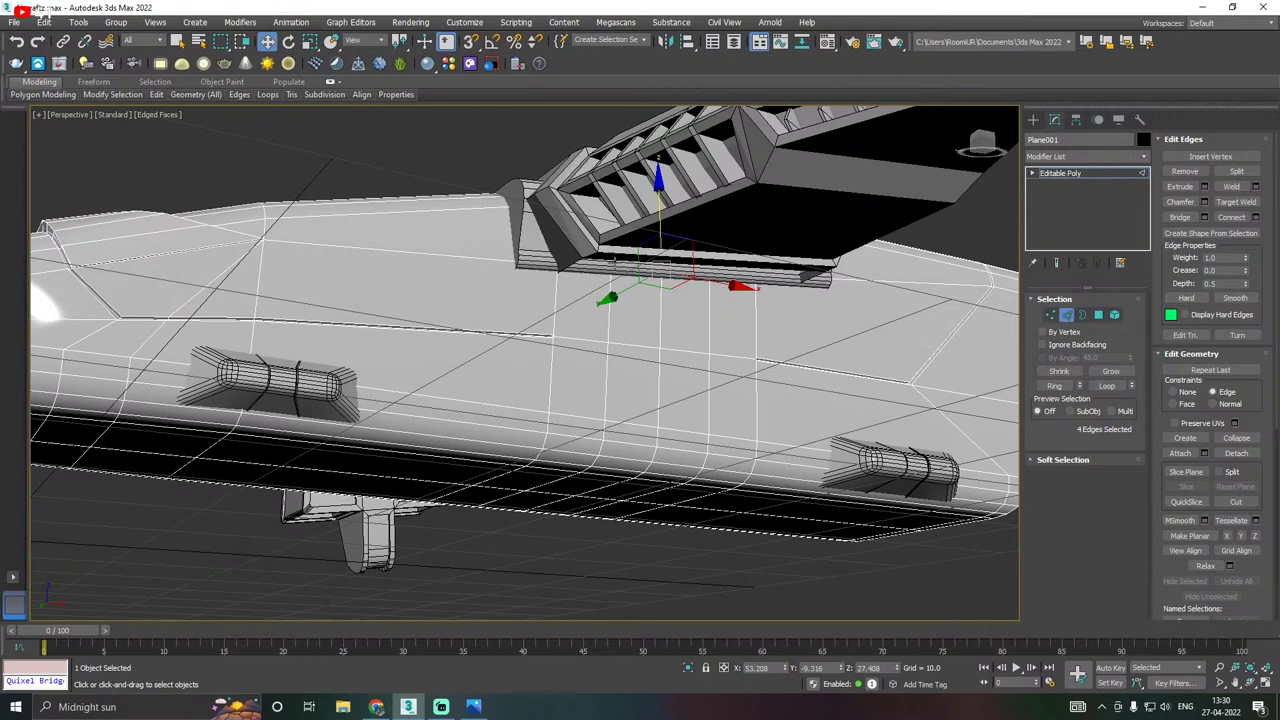
scroll(746, 202, "up", 3)
left_click_drag(680, 214, 687, 236)
Inset the 24 selected hull side polygons beneath the wing by 0.553.
left_click(1098, 315)
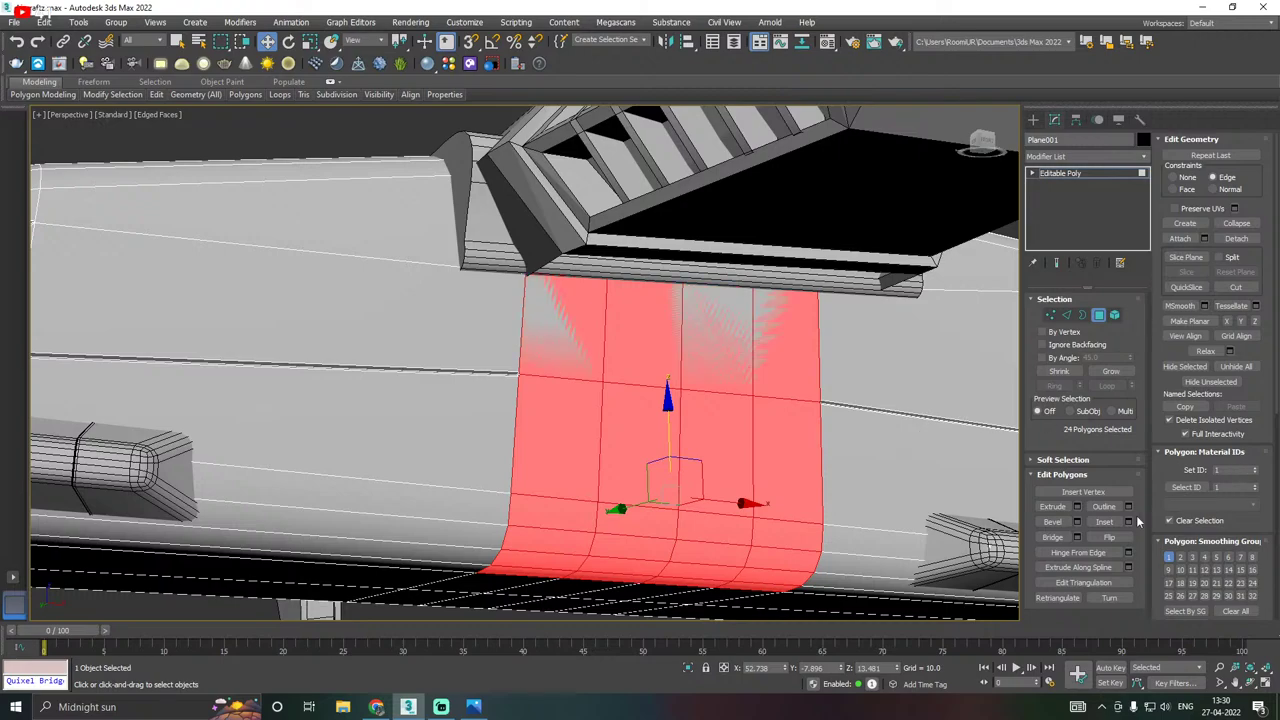
left_click(1128, 522)
middle_click_drag(733, 406, 779, 375, "alt")
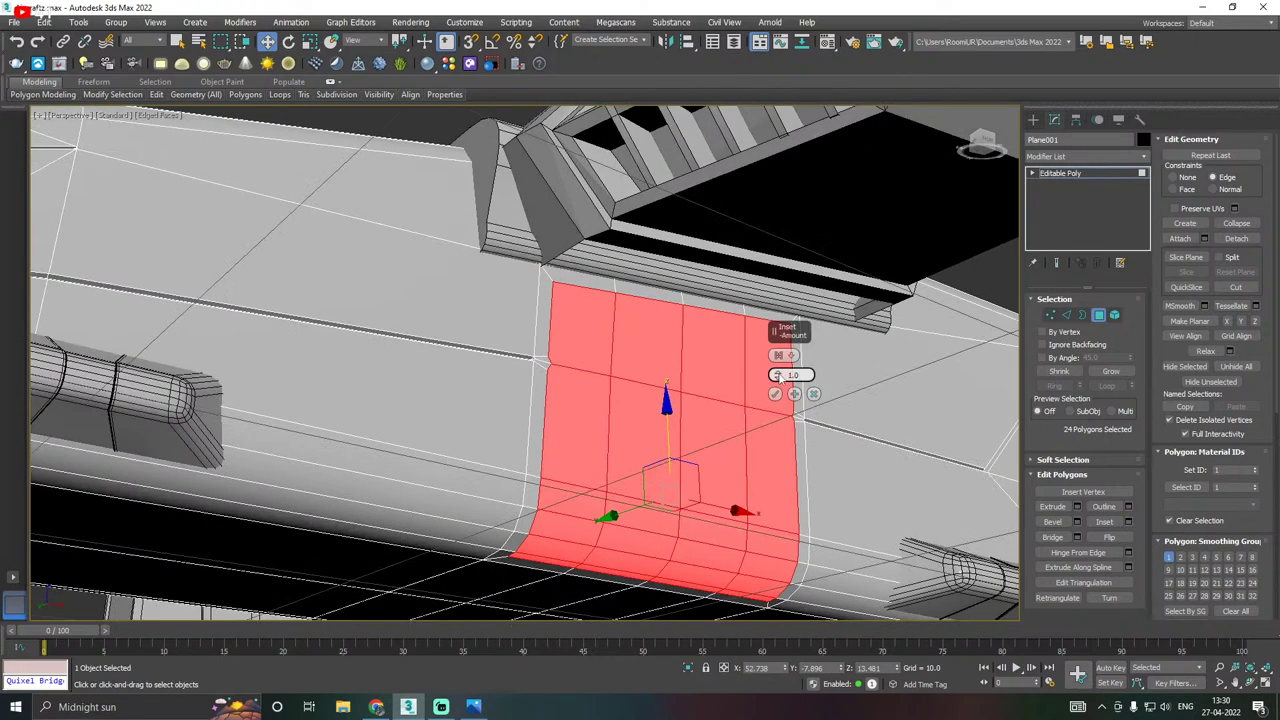
left_click_drag(782, 380, 781, 378)
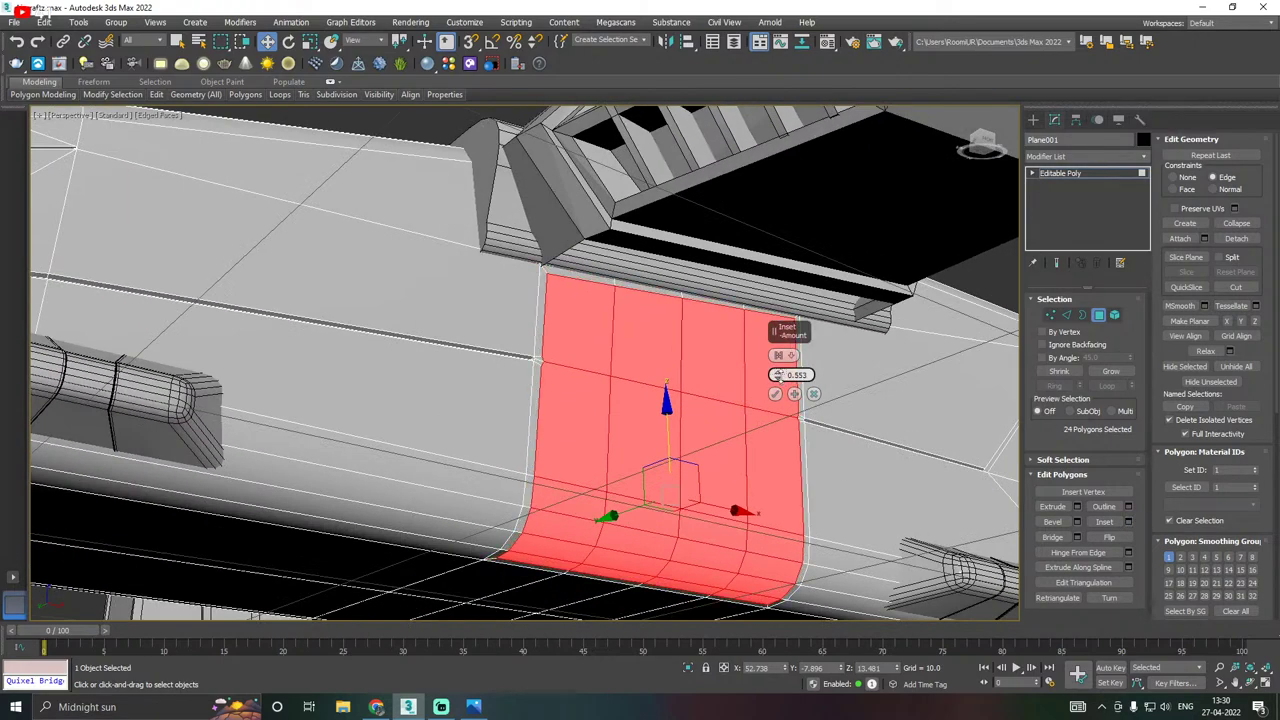
middle_click_drag(700, 395, 679, 365, "alt")
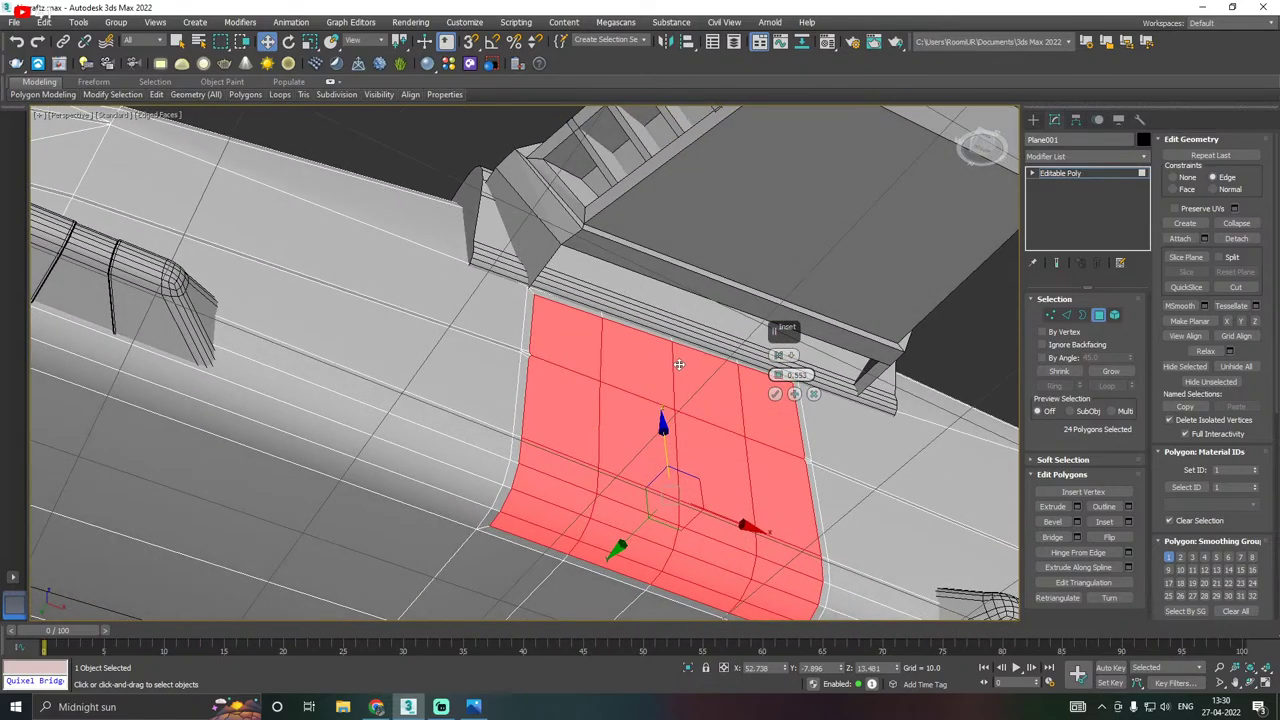
left_click(777, 395)
Target-weld the vertices above and below the inset's front-edge midpoint onto it, straightening the border beside the groove toward the nose.
middle_click_drag(776, 397, 643, 403, "alt")
scroll(522, 382, "up", 7)
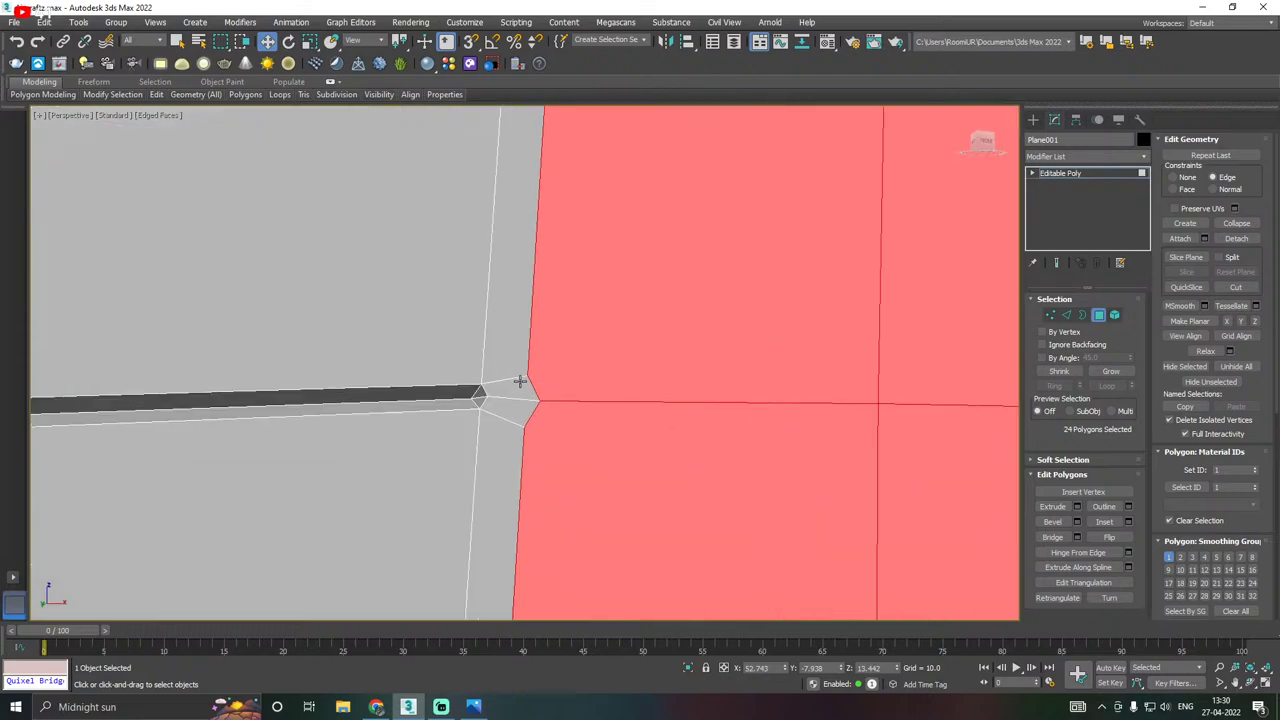
left_click(1065, 315)
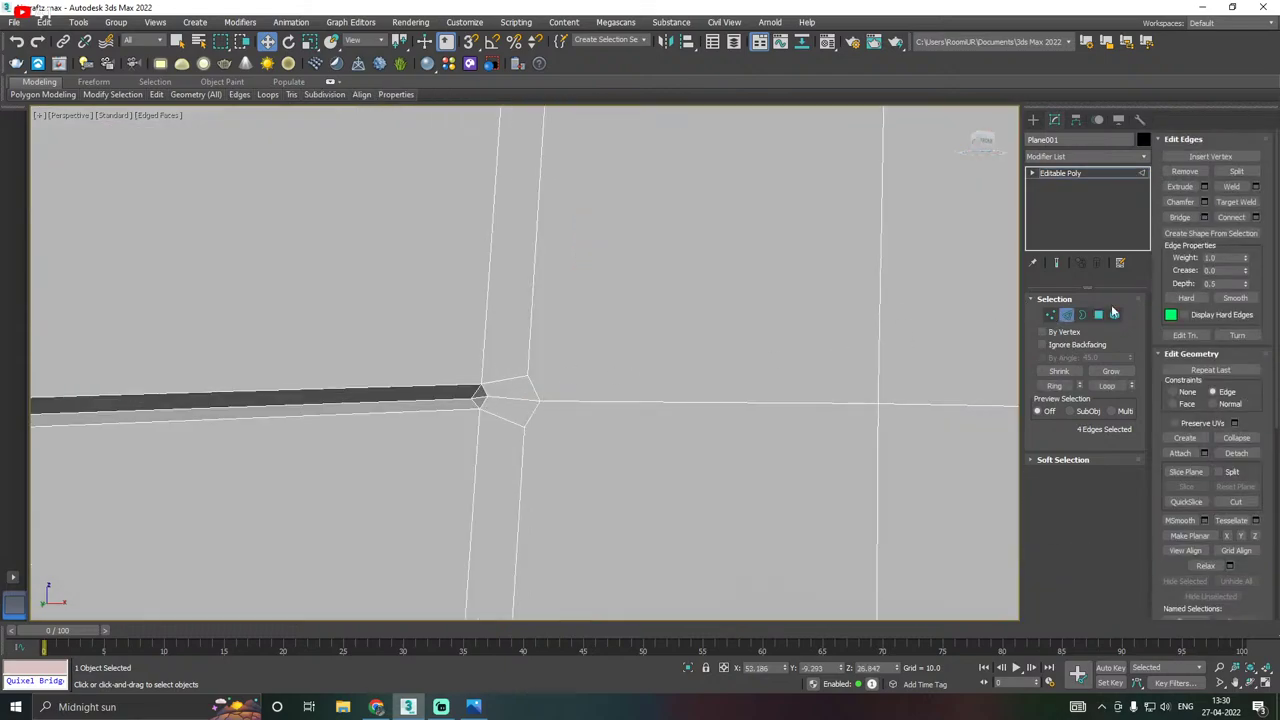
left_click(1050, 315)
scroll(515, 424, "up", 4)
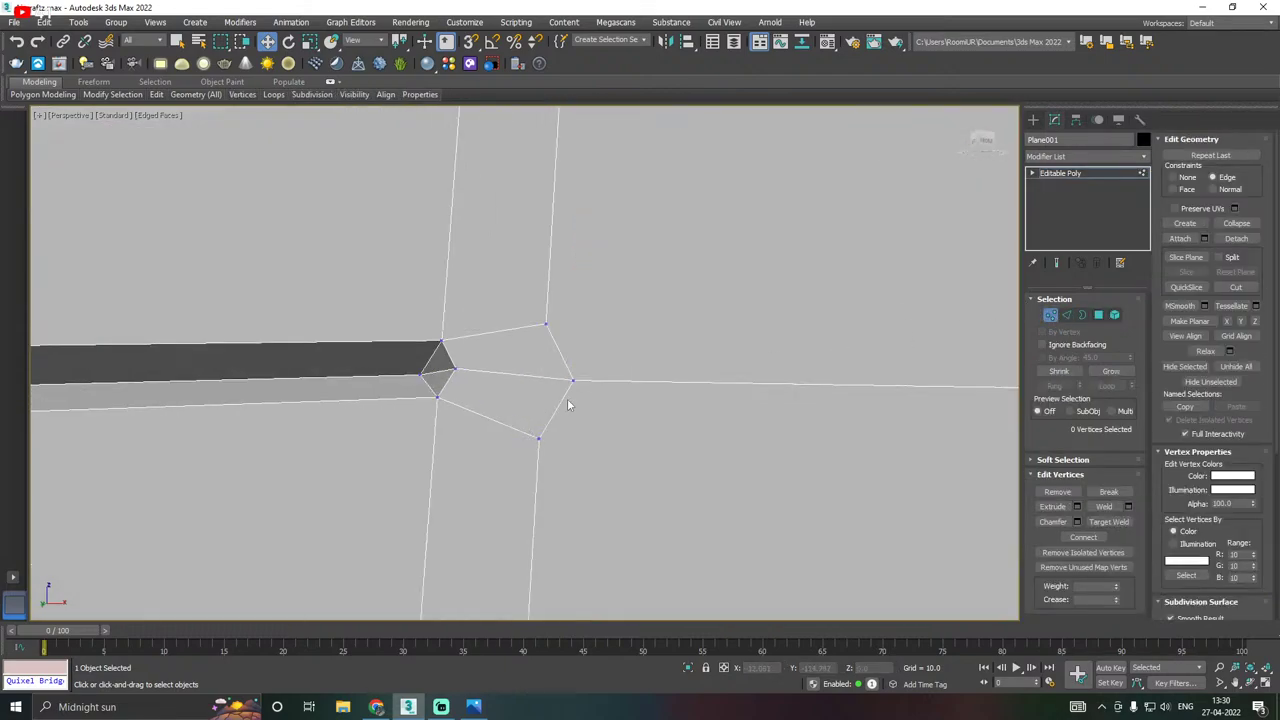
right_click(583, 390)
left_click(536, 477)
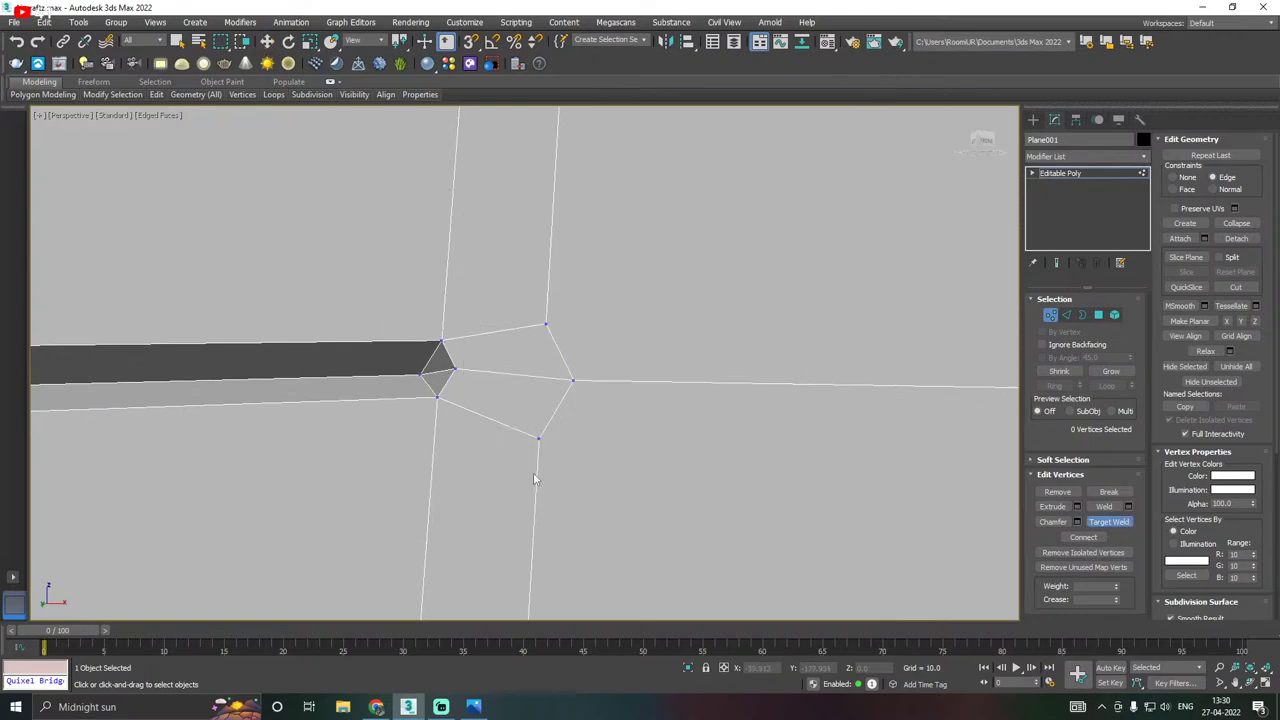
left_click(570, 382)
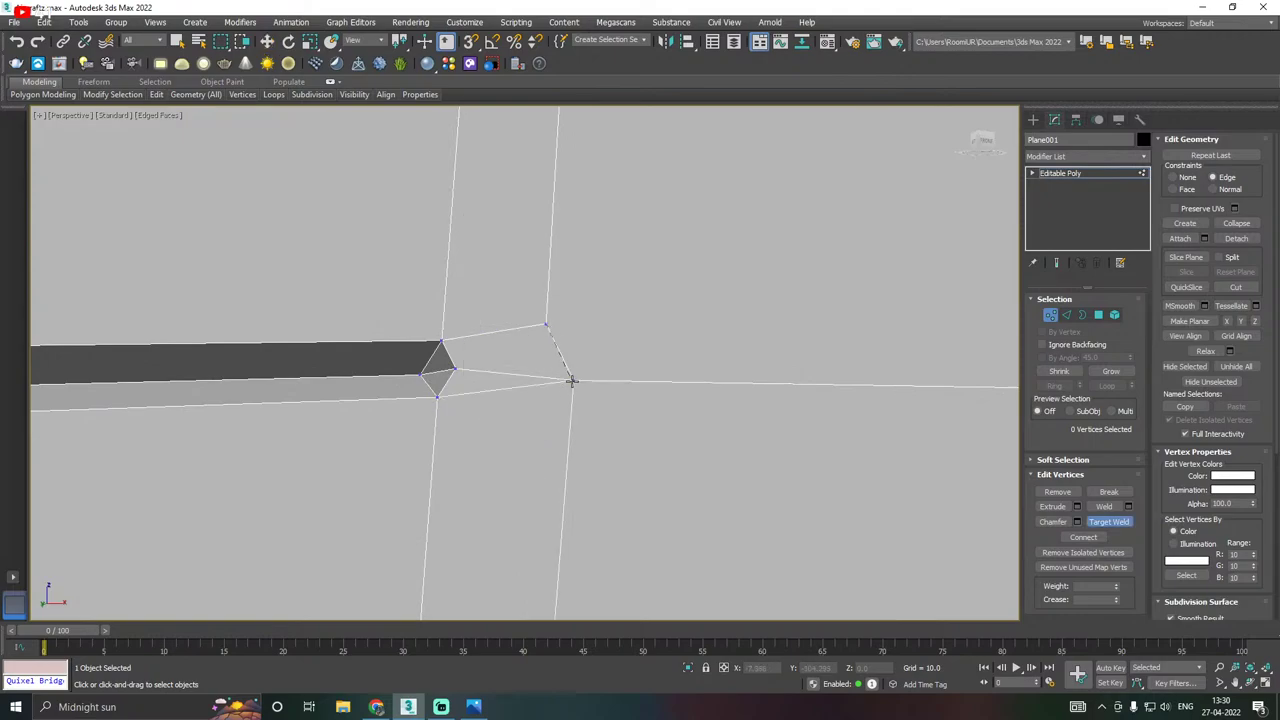
left_click(571, 381)
scroll(566, 380, "down", 6)
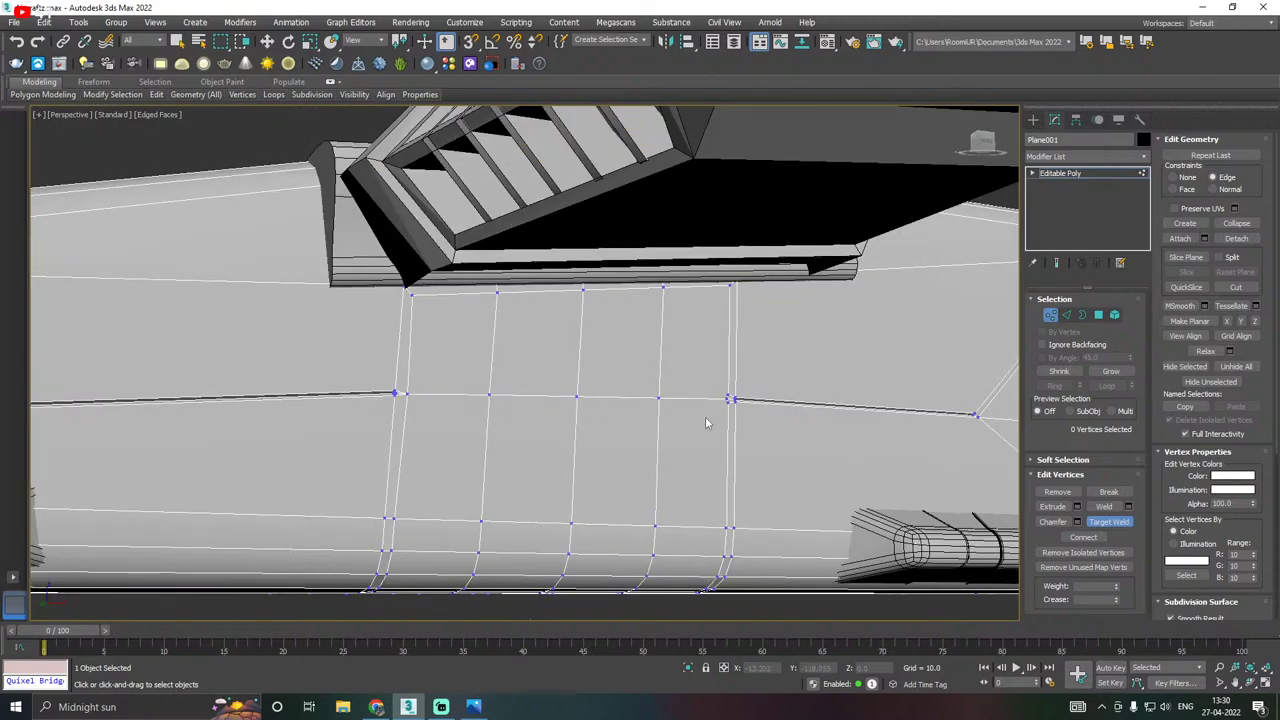
Target-weld the two neighbouring vertices onto the inset's rear-edge midpoint, straightening the border beside the groove toward the tail.
scroll(735, 396, "up", 6)
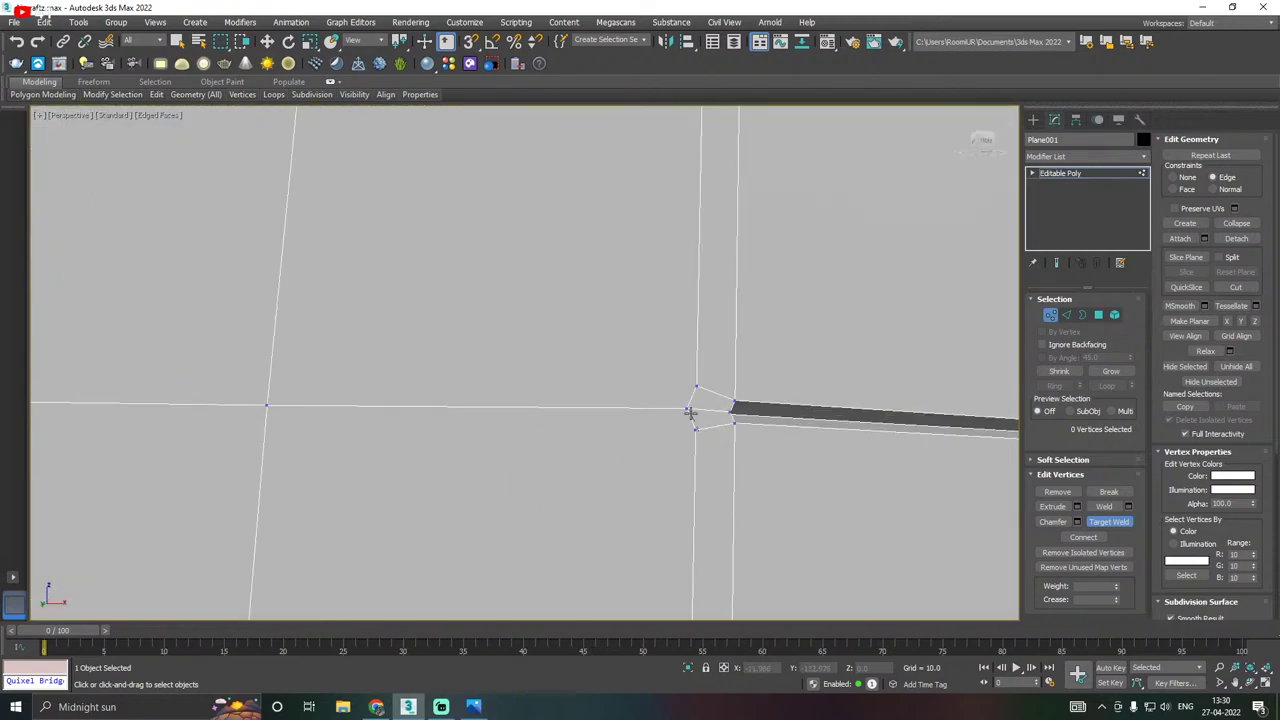
left_click(689, 408)
left_click(686, 407)
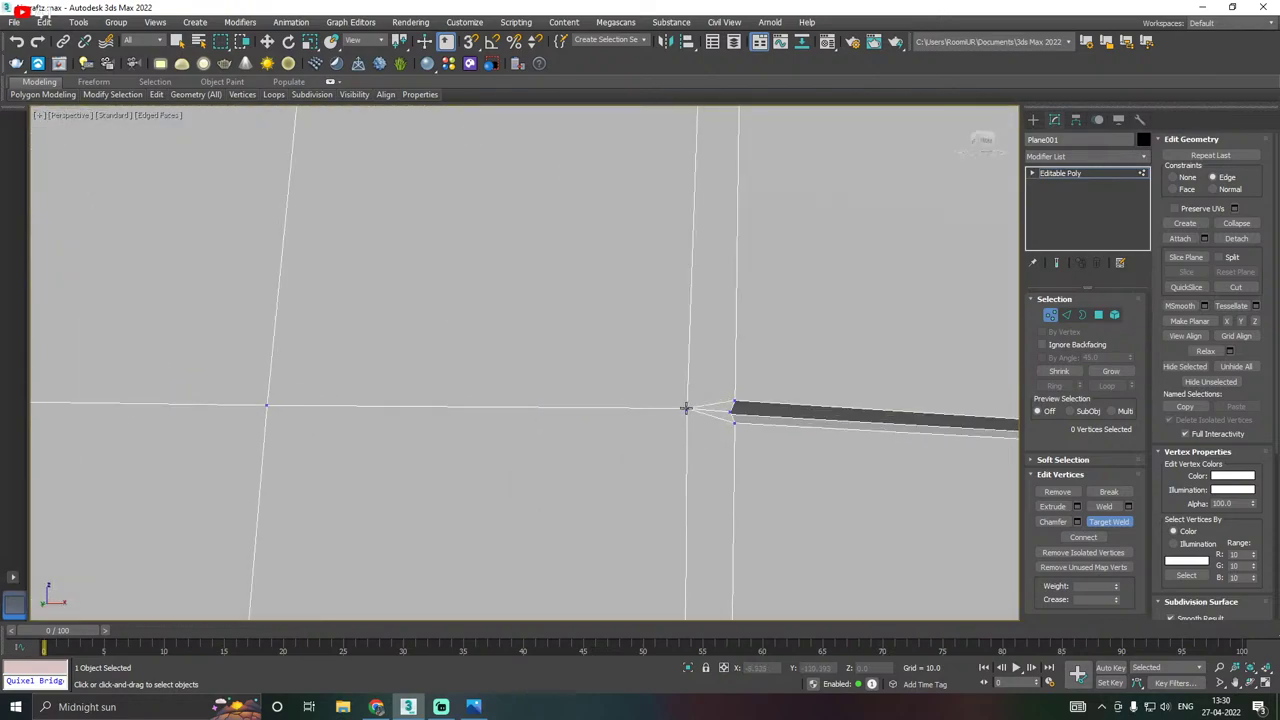
scroll(700, 425, "down", 5)
right_click(705, 408)
scroll(705, 408, "down", 6)
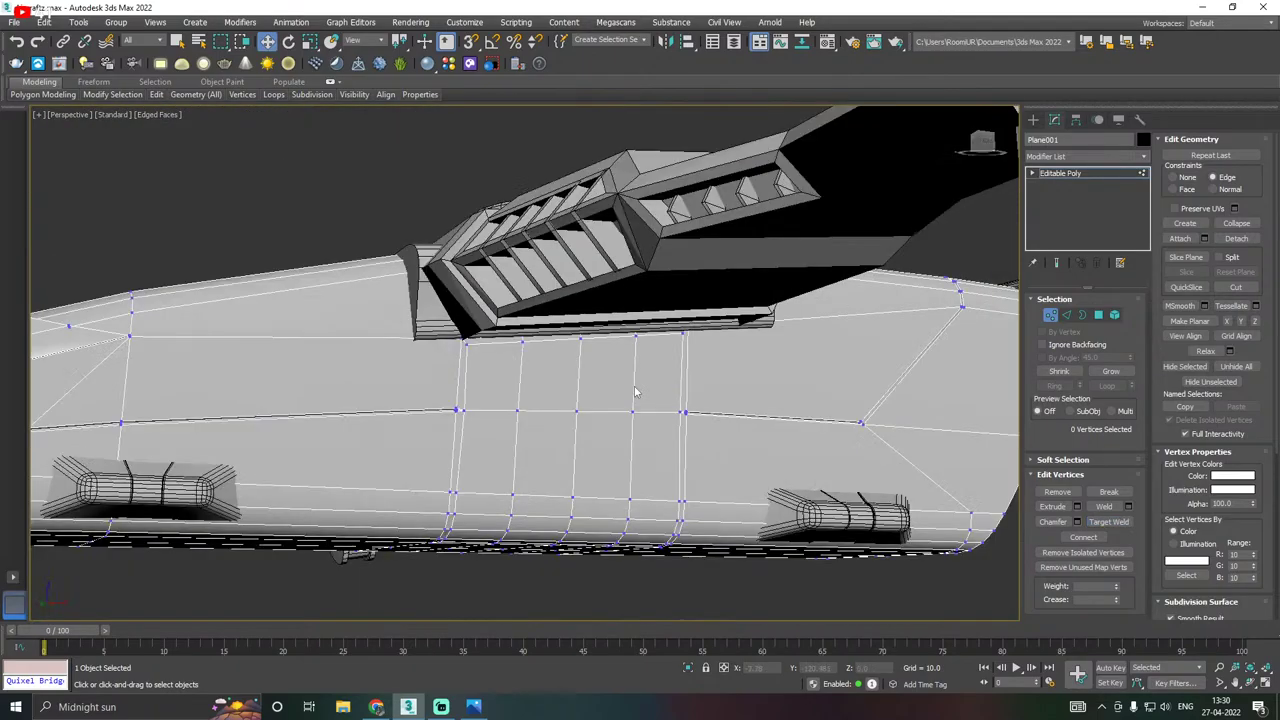
Start extruding the inset side polygons inward, trying the Local Normal type with a height of -2.745.
left_click(1098, 315)
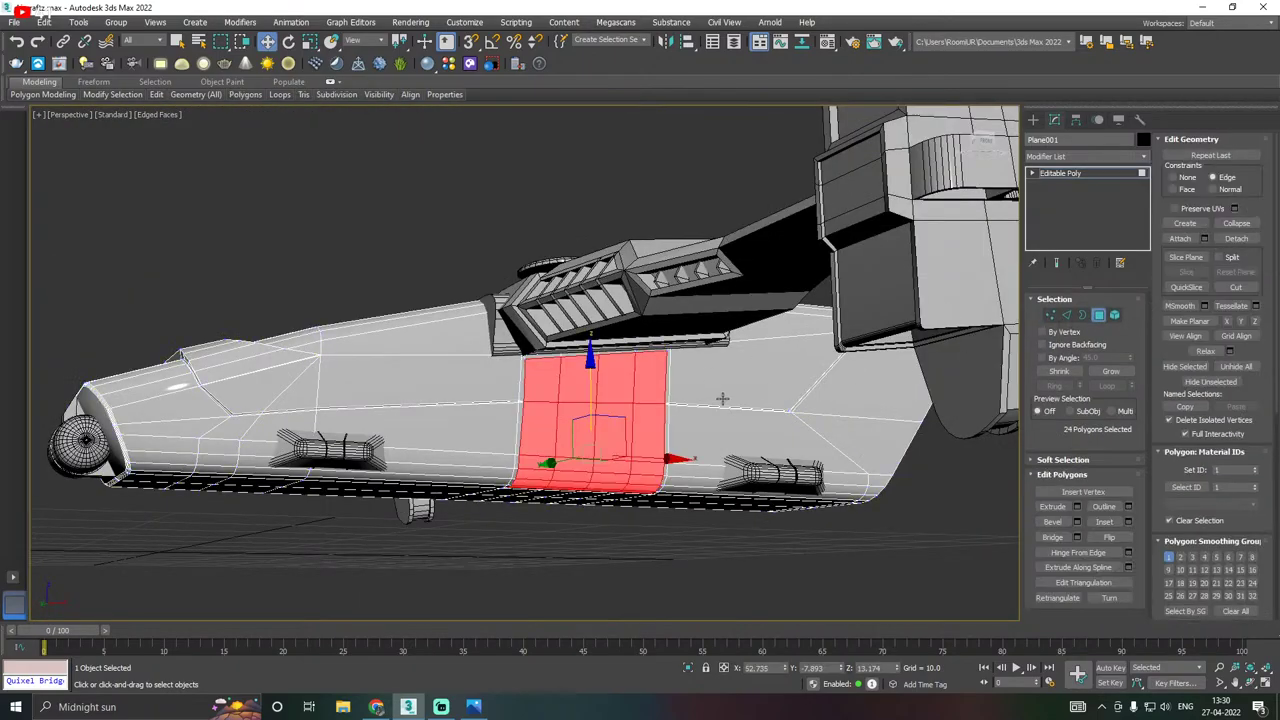
middle_click_drag(560, 460, 562, 473, "alt")
scroll(562, 473, "up", 6)
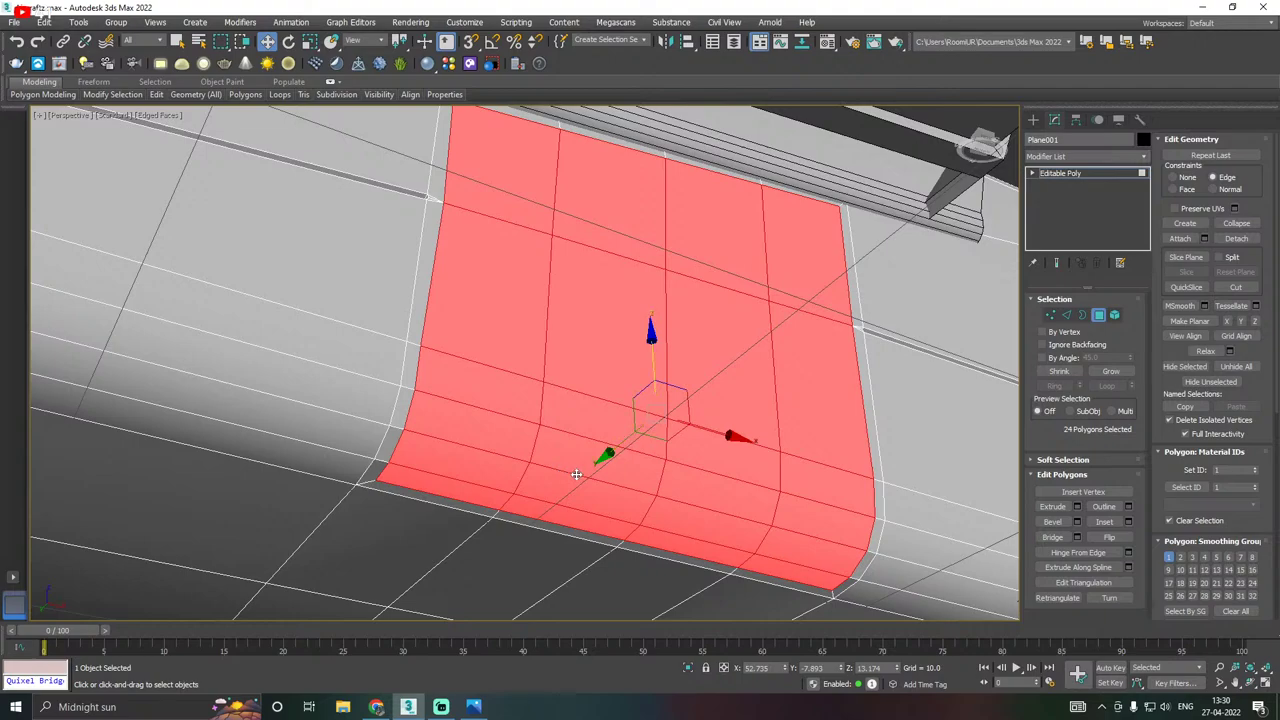
left_click(1077, 506)
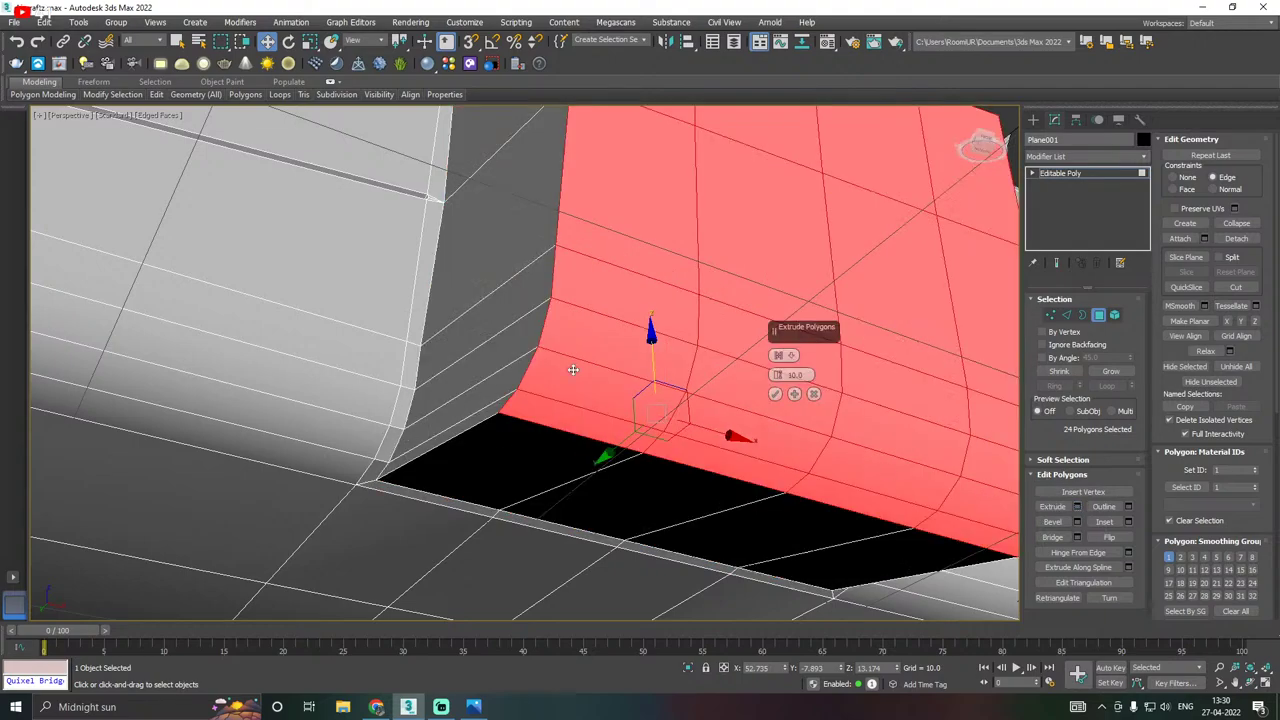
left_click_drag(777, 375, 778, 500)
middle_click_drag(778, 500, 720, 420, "alt")
left_click_drag(780, 375, 773, 284)
middle_click_drag(733, 343, 787, 366, "alt")
left_click(782, 358)
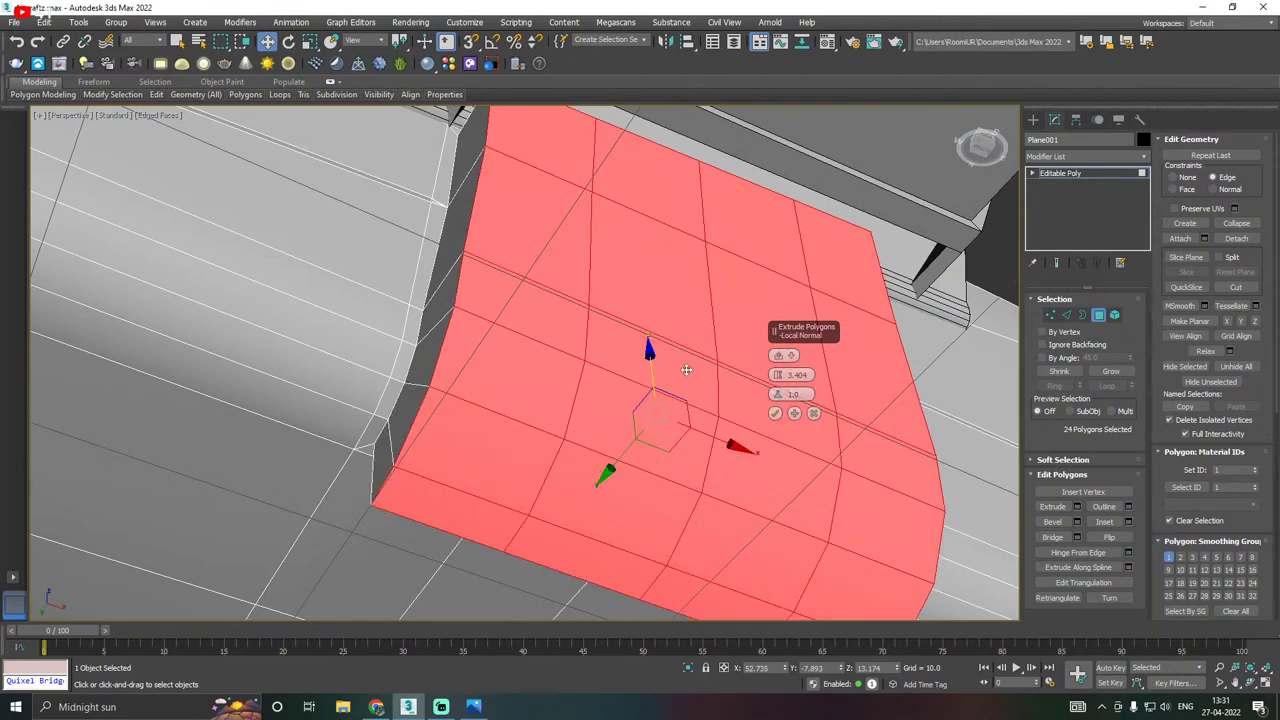
middle_click_drag(686, 368, 691, 387, "alt")
left_click_drag(774, 387, 783, 410)
middle_click_drag(673, 403, 763, 385, "alt")
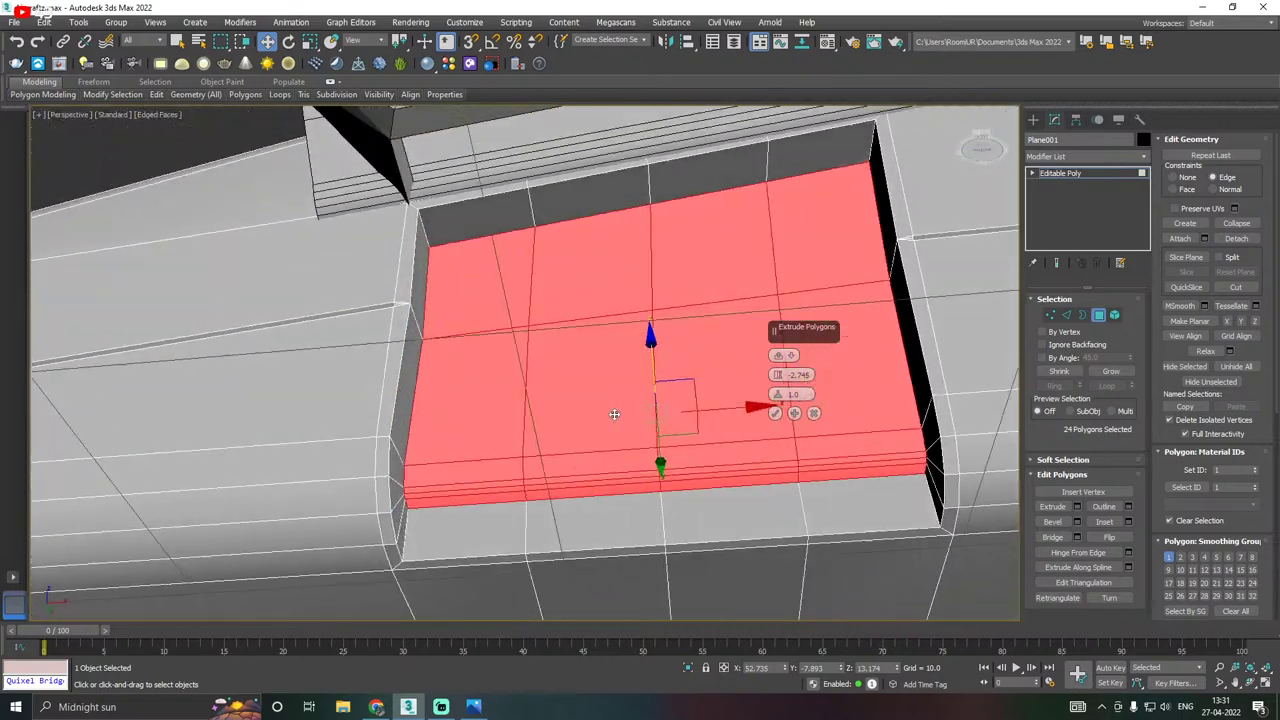
Return the extrusion type to Group and extrude the side polygons inward with a height of -9.256, keeping them selected.
left_click(778, 357)
left_click(778, 357)
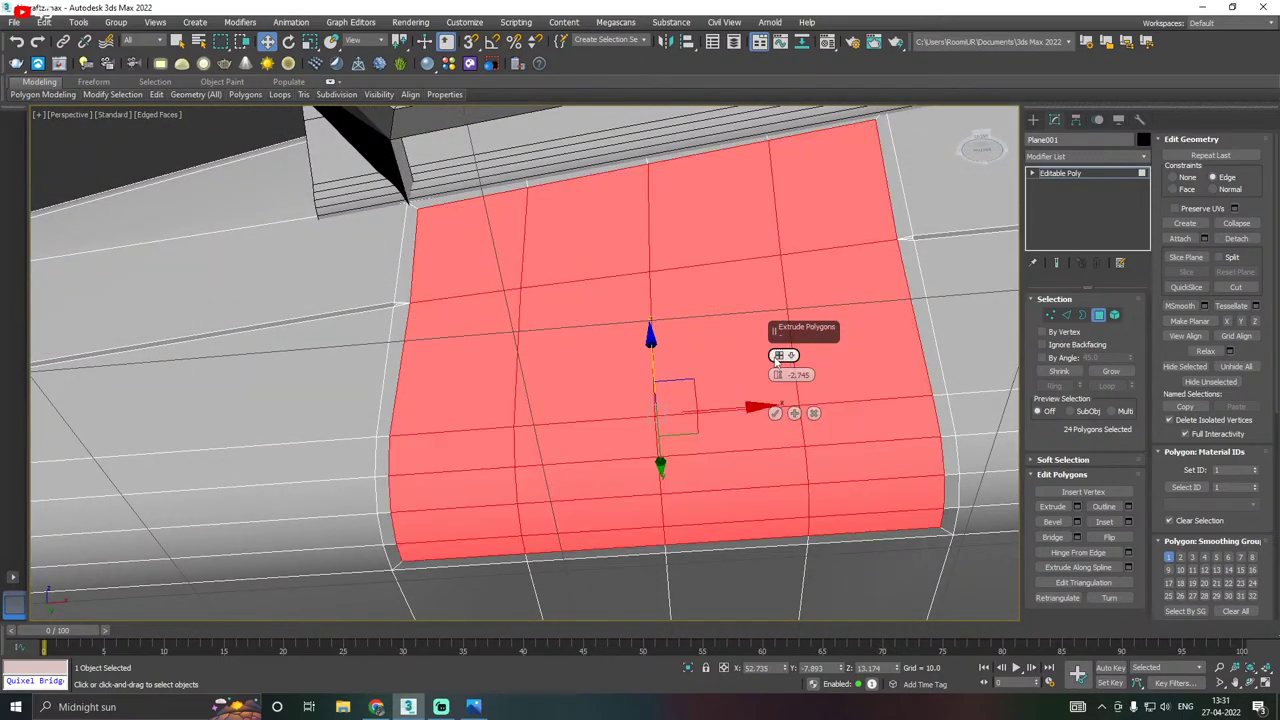
middle_click_drag(734, 358, 805, 361, "alt")
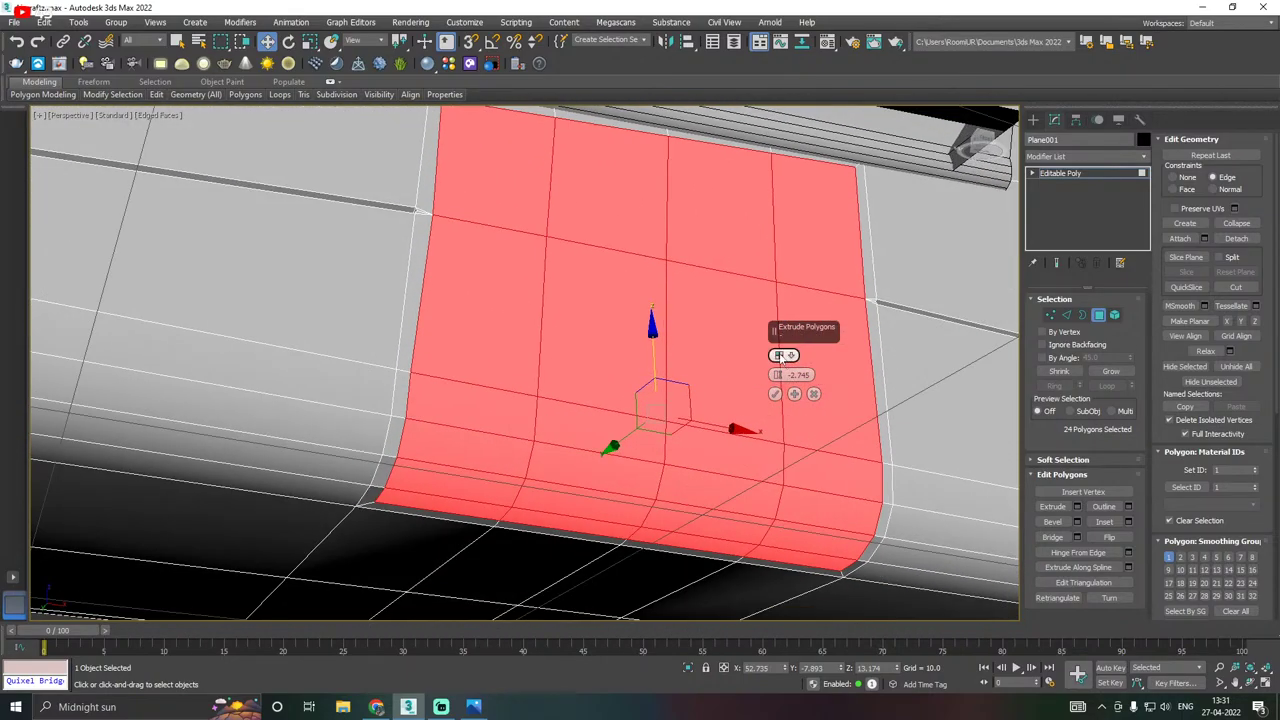
left_click(781, 356)
middle_click_drag(704, 381, 603, 411, "alt")
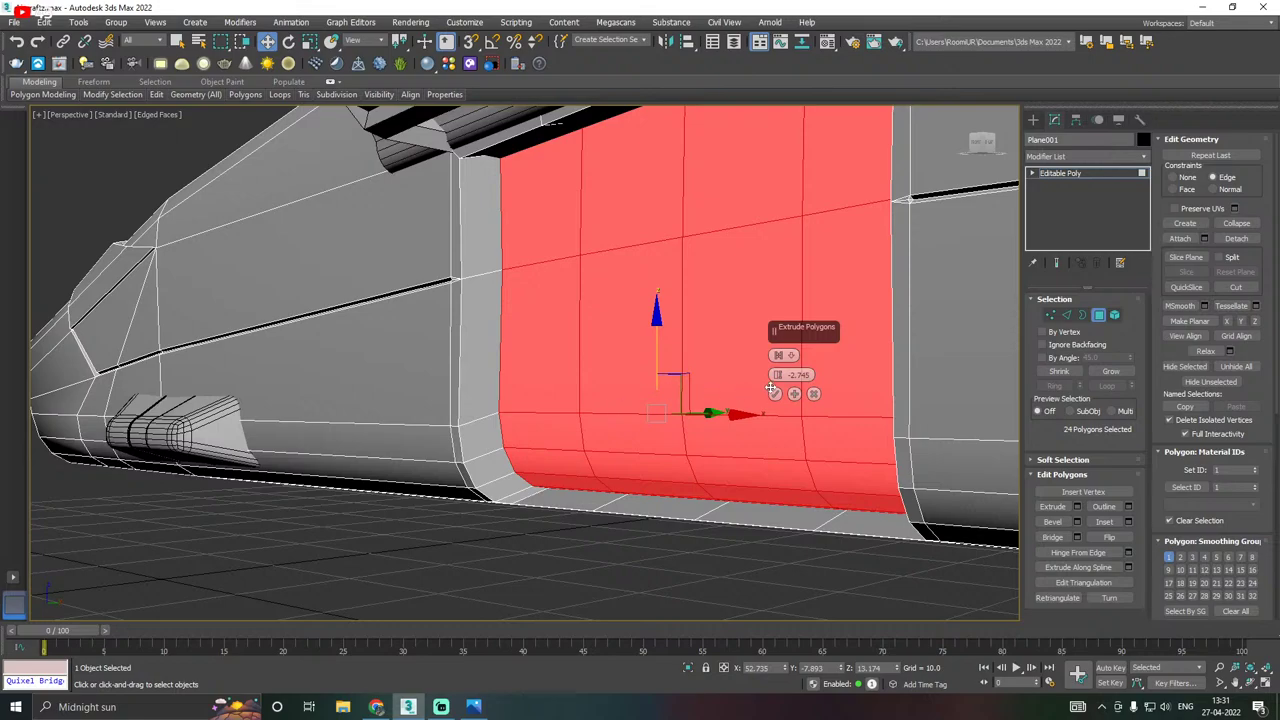
left_click_drag(777, 380, 780, 419)
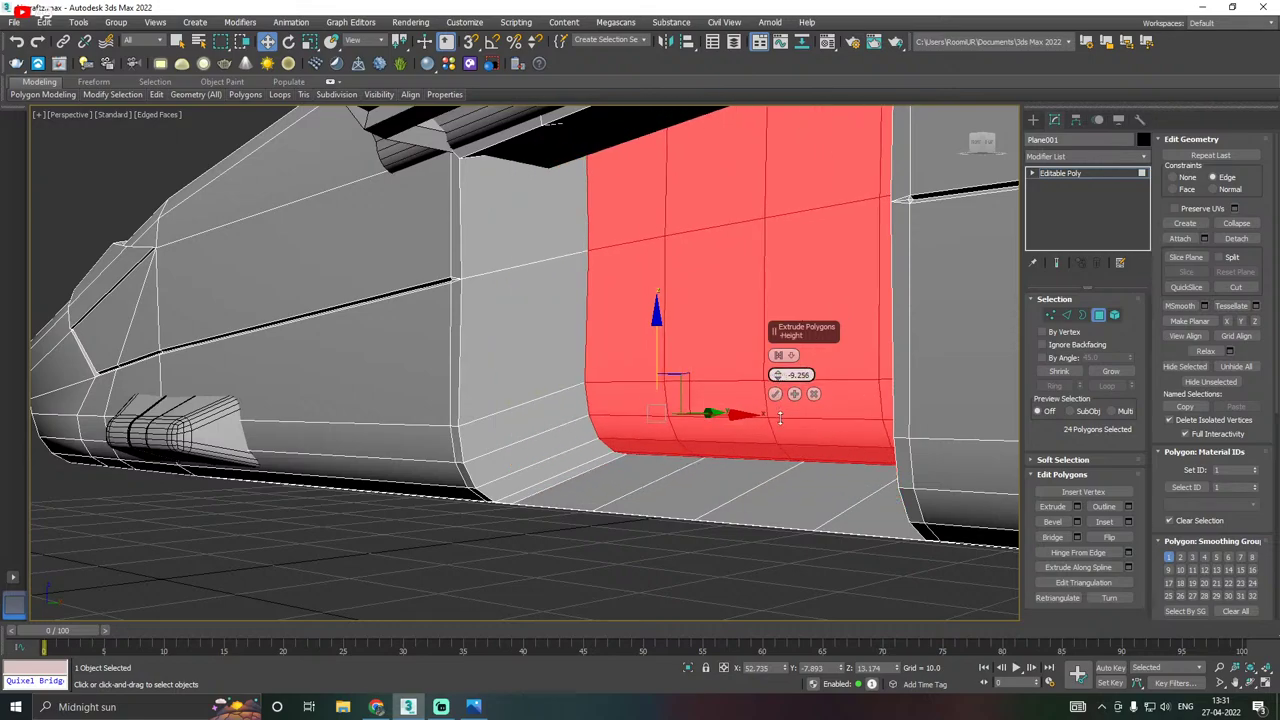
double_click(776, 397)
middle_click_drag(776, 397, 814, 379, "alt")
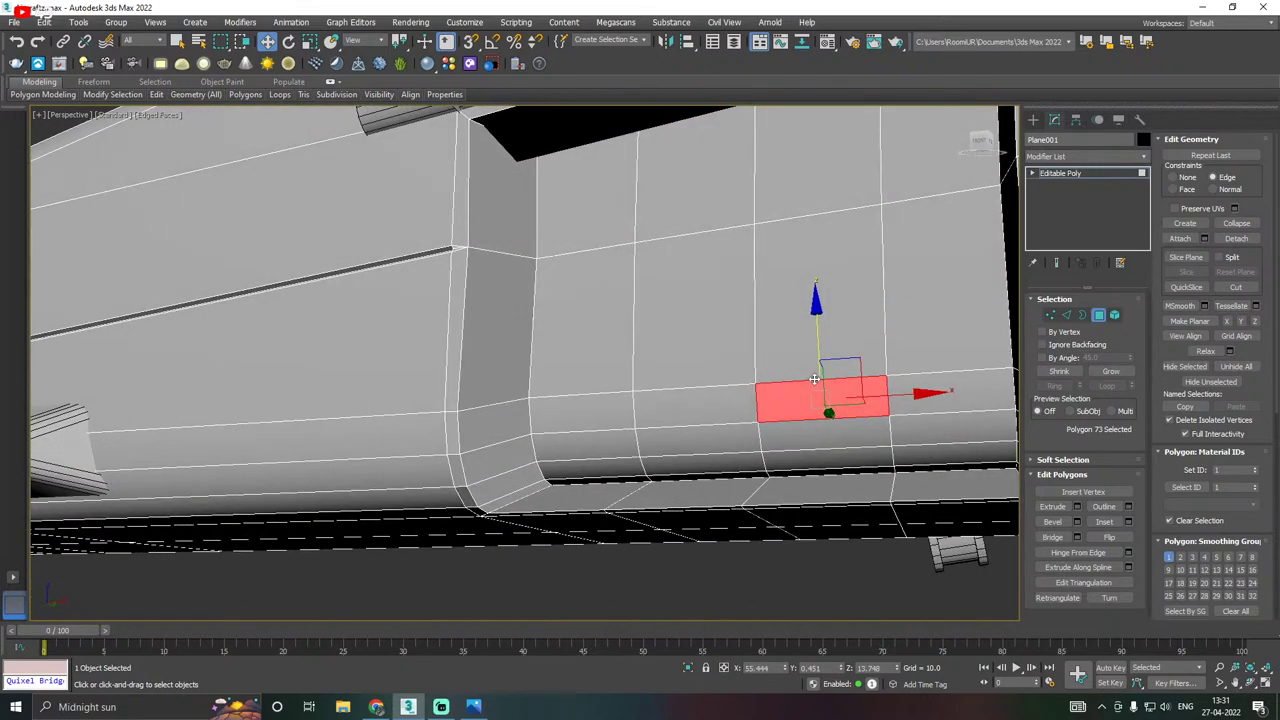
key("ctrl+z")
Try lowering the recessed polygons along Z under the edge constraint, undoing both moves.
middle_click_drag(714, 302, 780, 301, "alt")
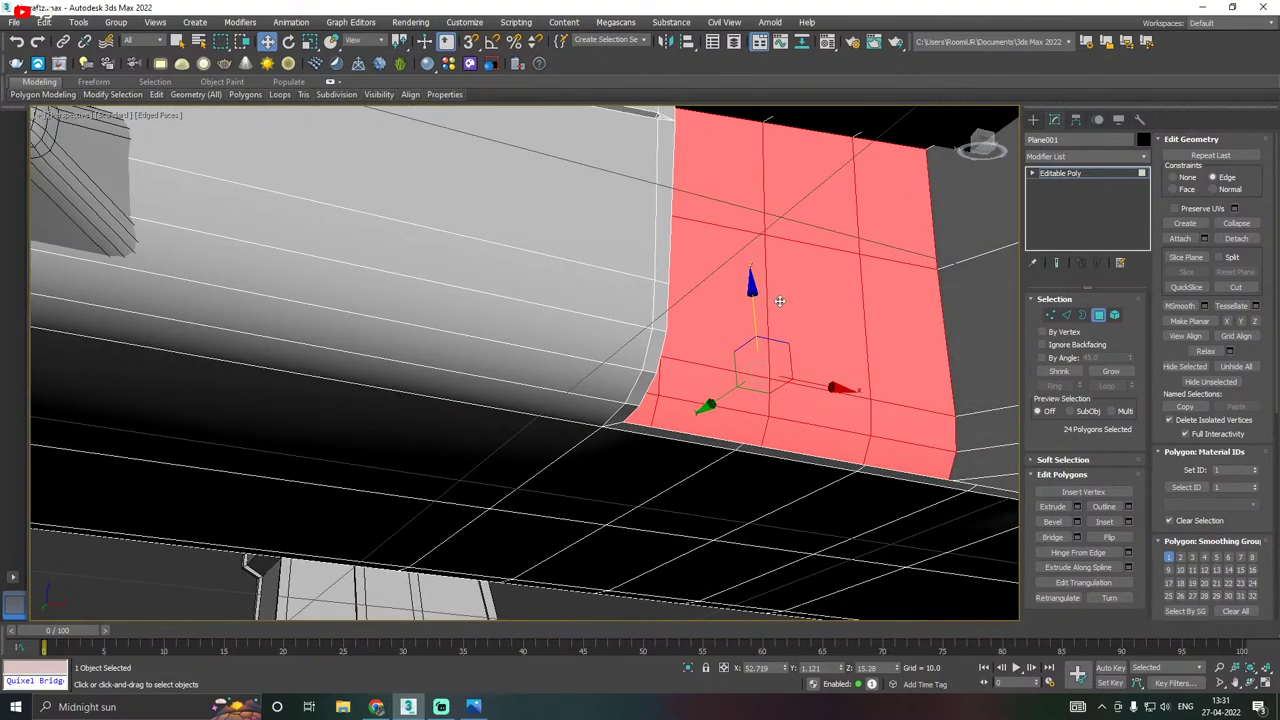
left_click_drag(757, 309, 755, 349)
mouse_move(755, 349)
middle_mouse_down("alt")
mouse_move(726, 337)
mouse_move(747, 346)
middle_mouse_up("alt")
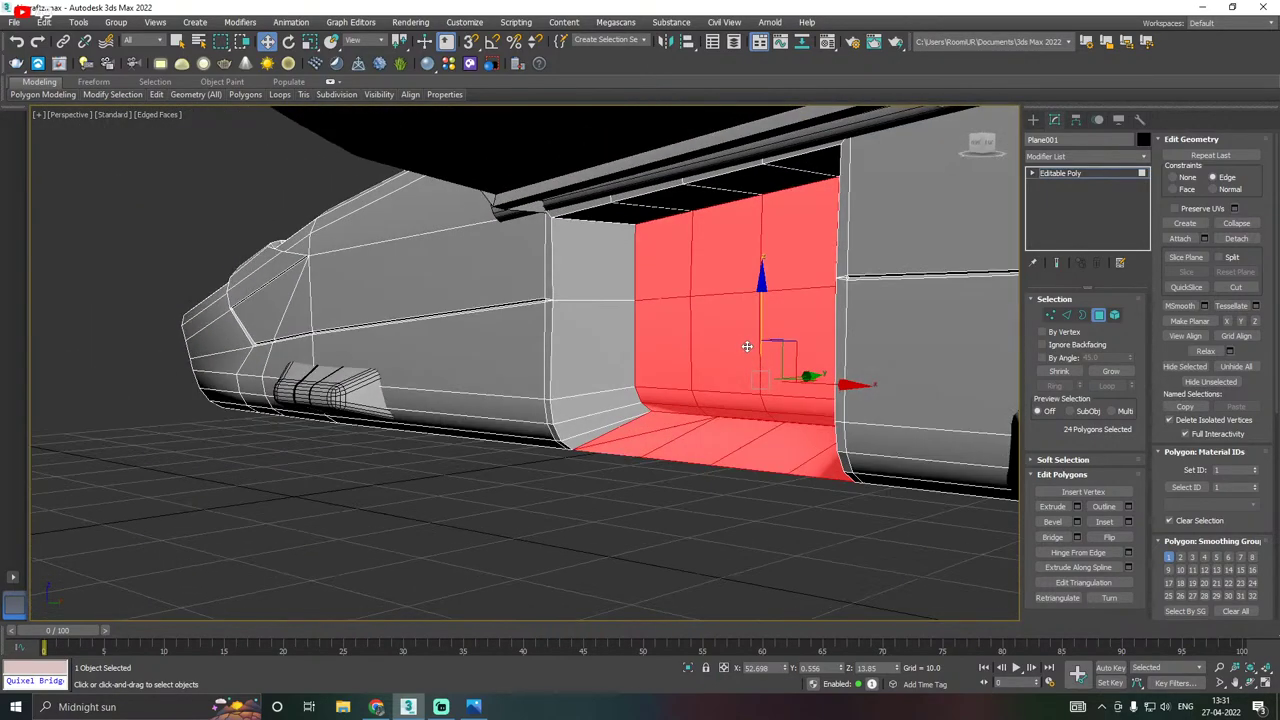
key("ctrl+z")
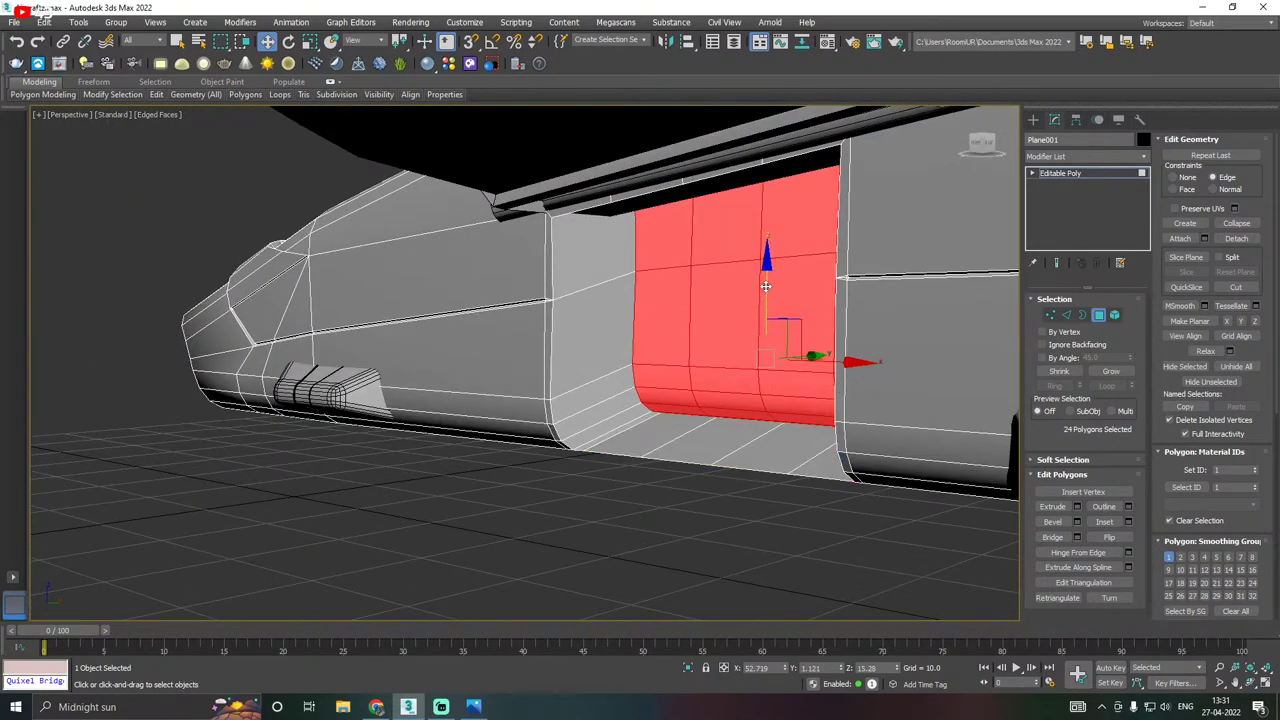
left_click_drag(765, 287, 781, 303)
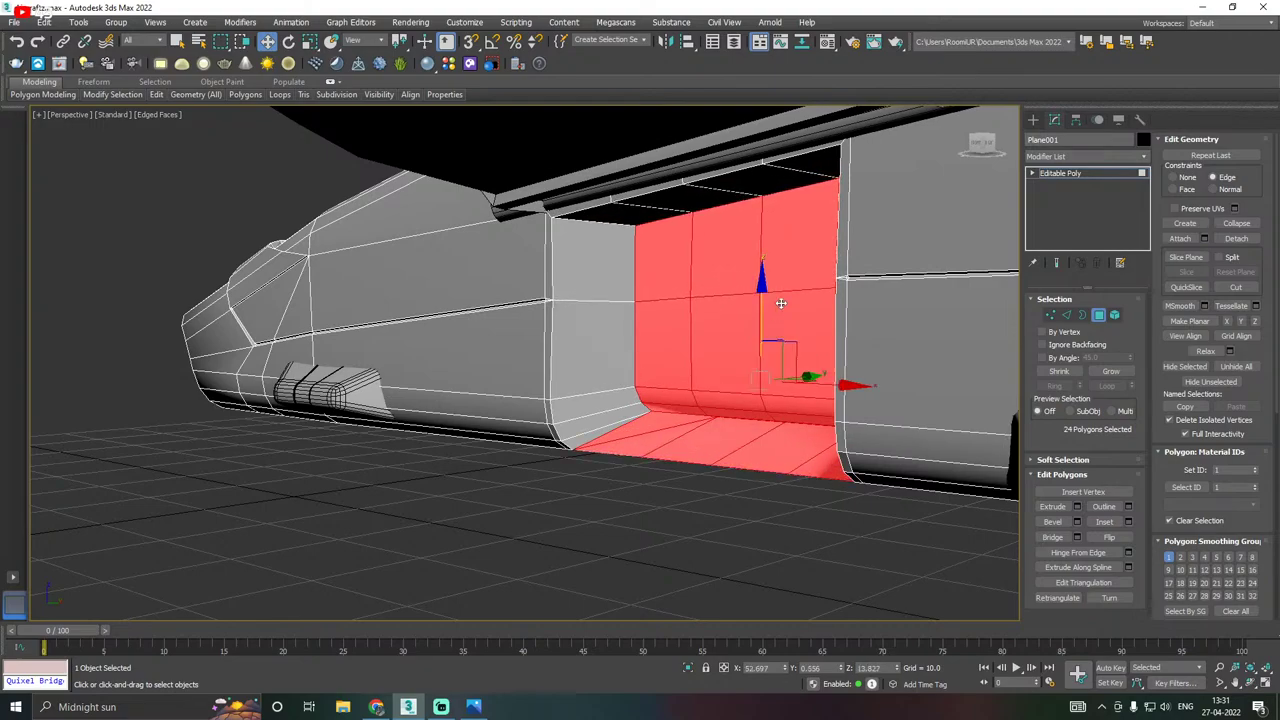
key("ctrl+z")
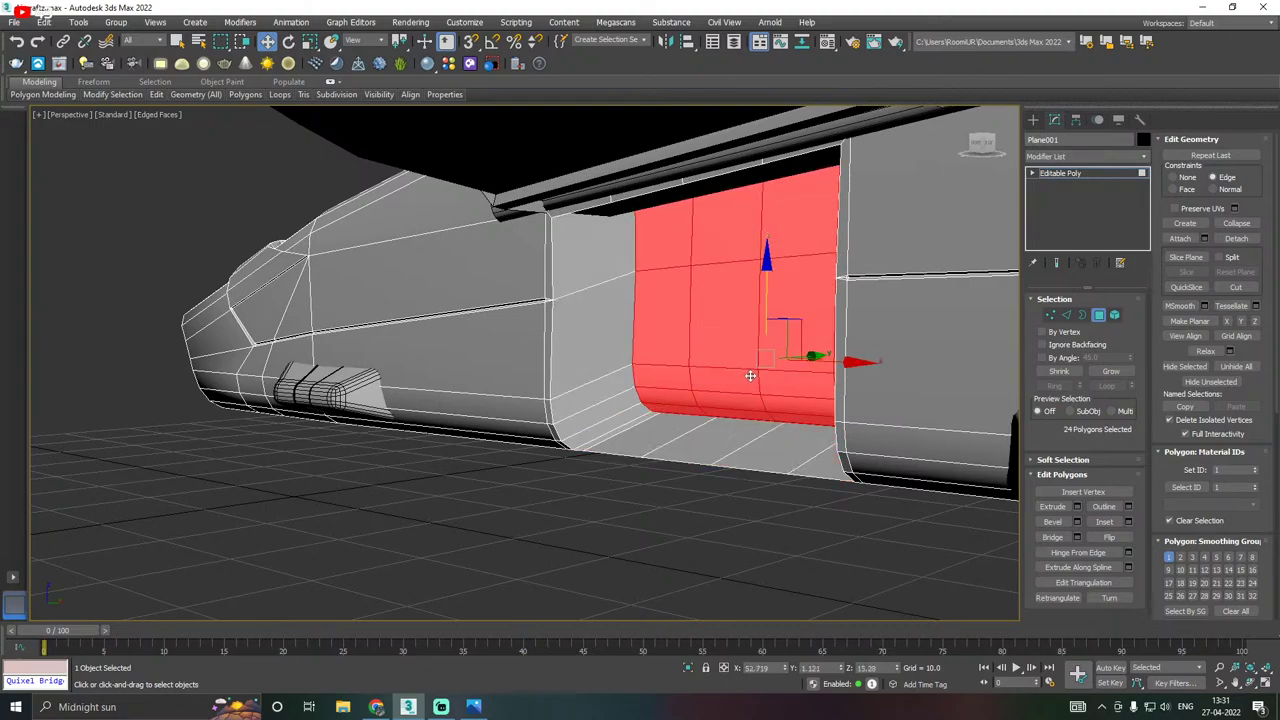
Set the movement constraint to None and lower the recessed polygons to about Z 13.19.
mouse_move(163, 96)
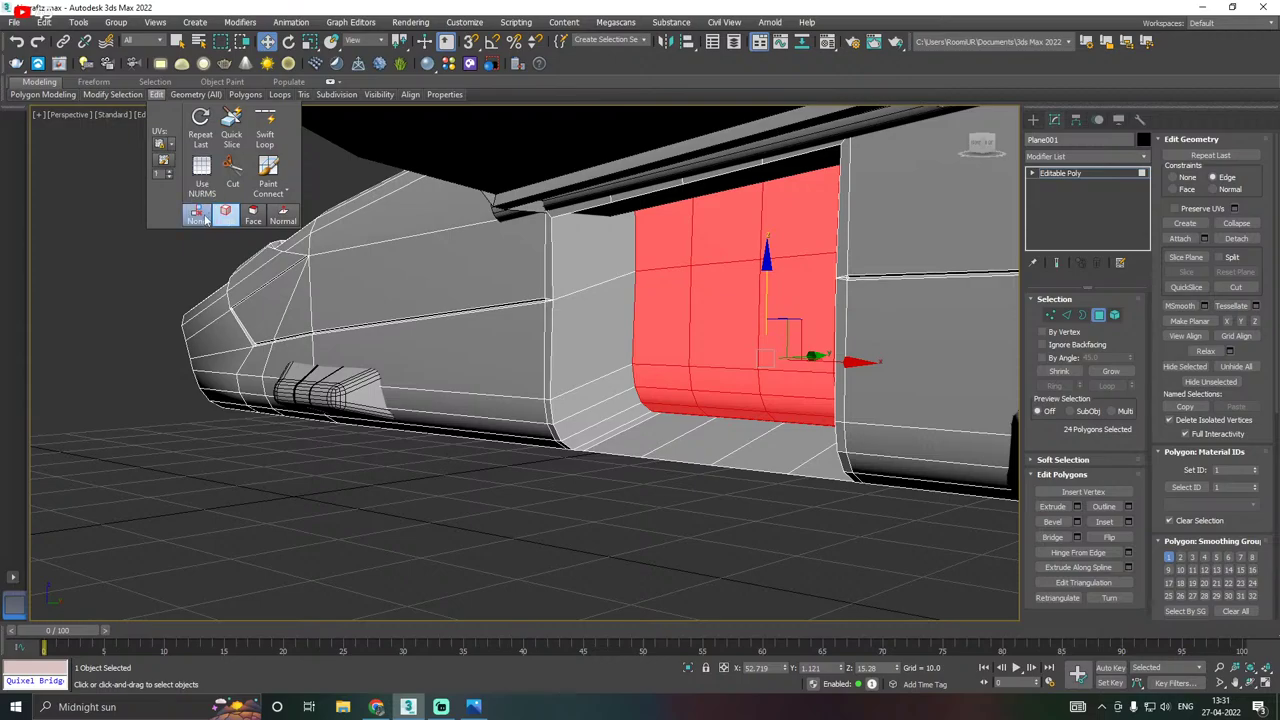
left_click(198, 217)
middle_click_drag(753, 281, 773, 312, "alt")
left_click_drag(773, 312, 772, 316)
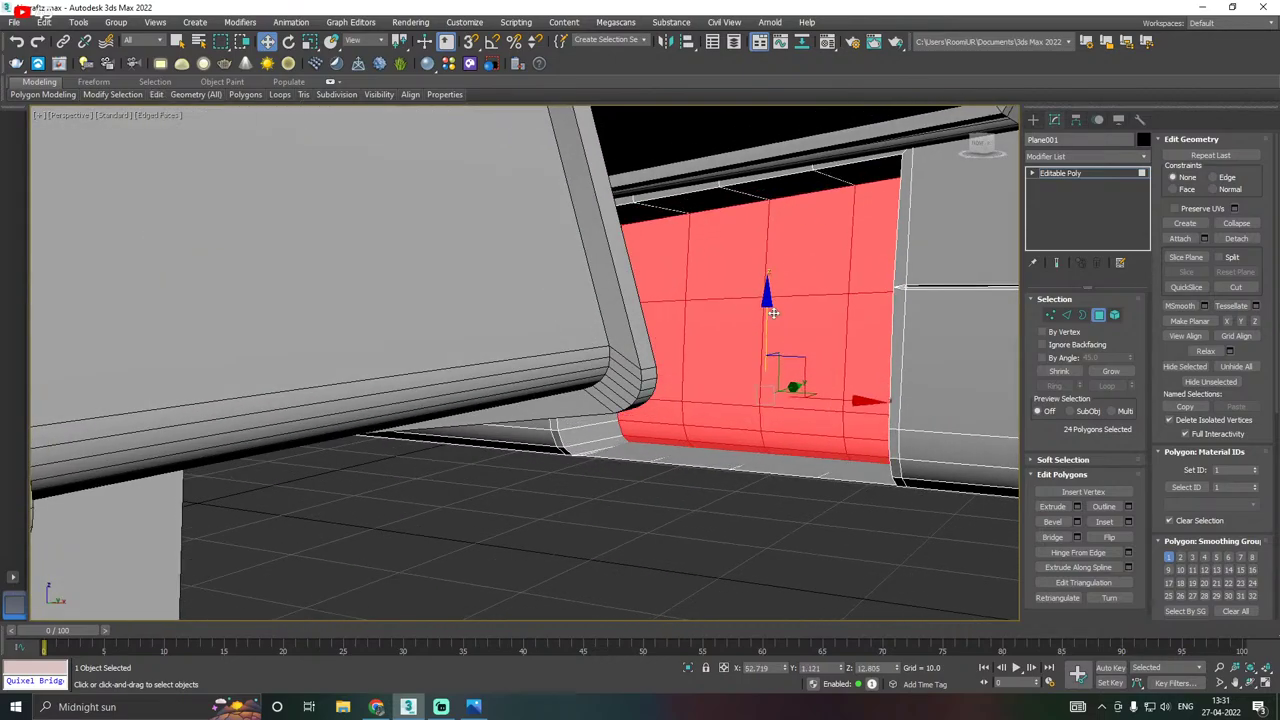
middle_click_drag(772, 316, 752, 265, "alt")
scroll(773, 343, "up", 2)
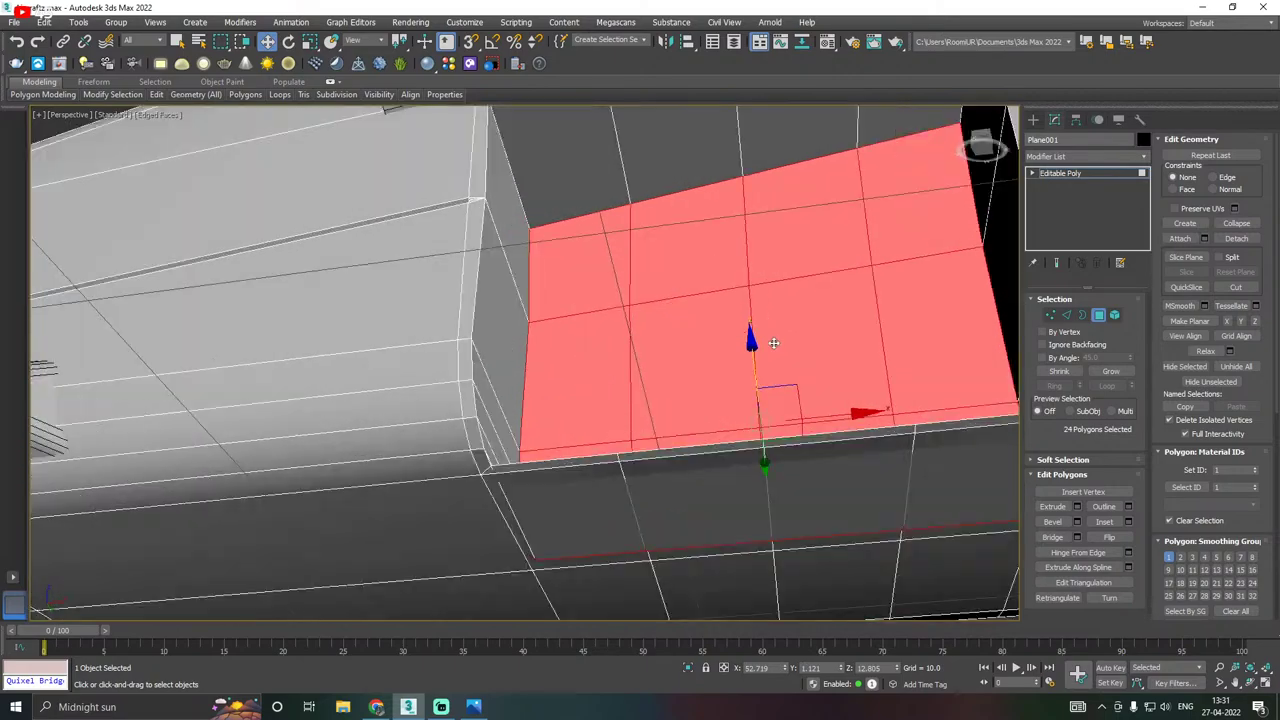
middle_click_drag(756, 370, 776, 345, "alt")
scroll(743, 345, "down", 3)
scroll(628, 419, "up", 2)
left_click_drag(818, 322, 821, 324)
Raise the recessed polygons slightly to about Z 13.34 and make them planar along Y.
scroll(640, 333, "down", 4)
middle_click_drag(640, 332, 742, 312, "alt")
scroll(752, 330, "up", 4)
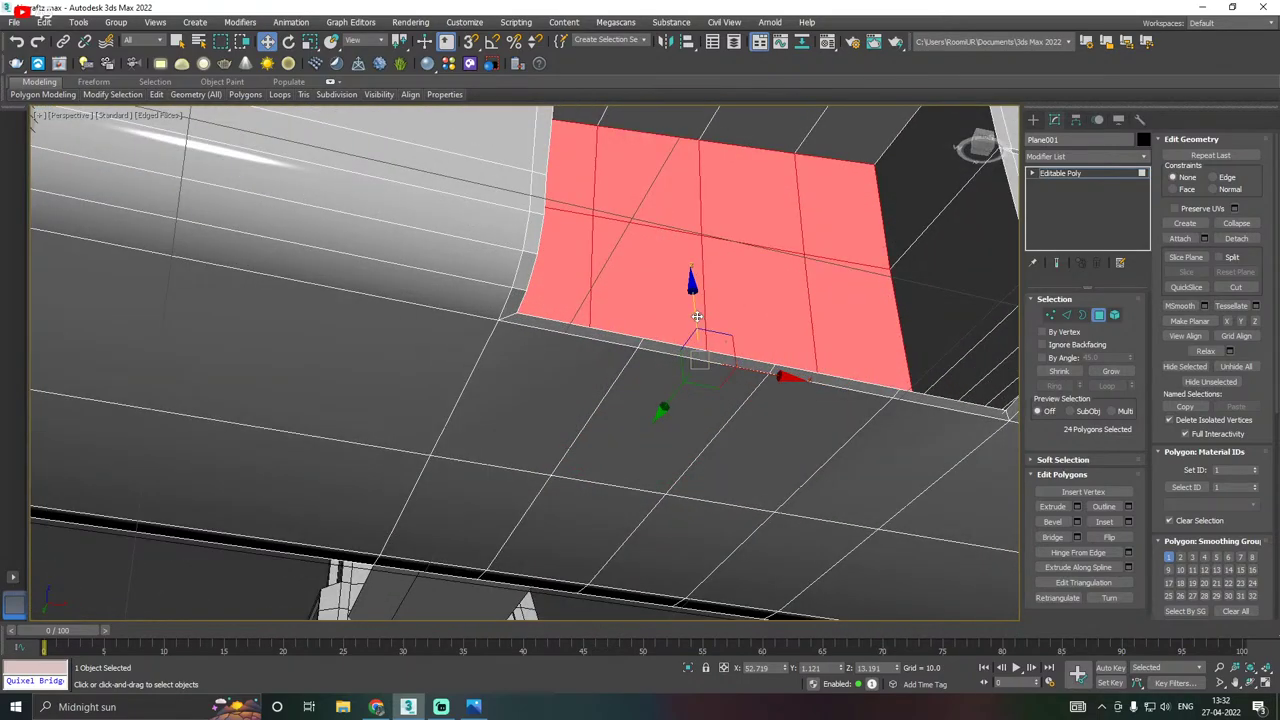
left_click_drag(697, 317, 698, 313)
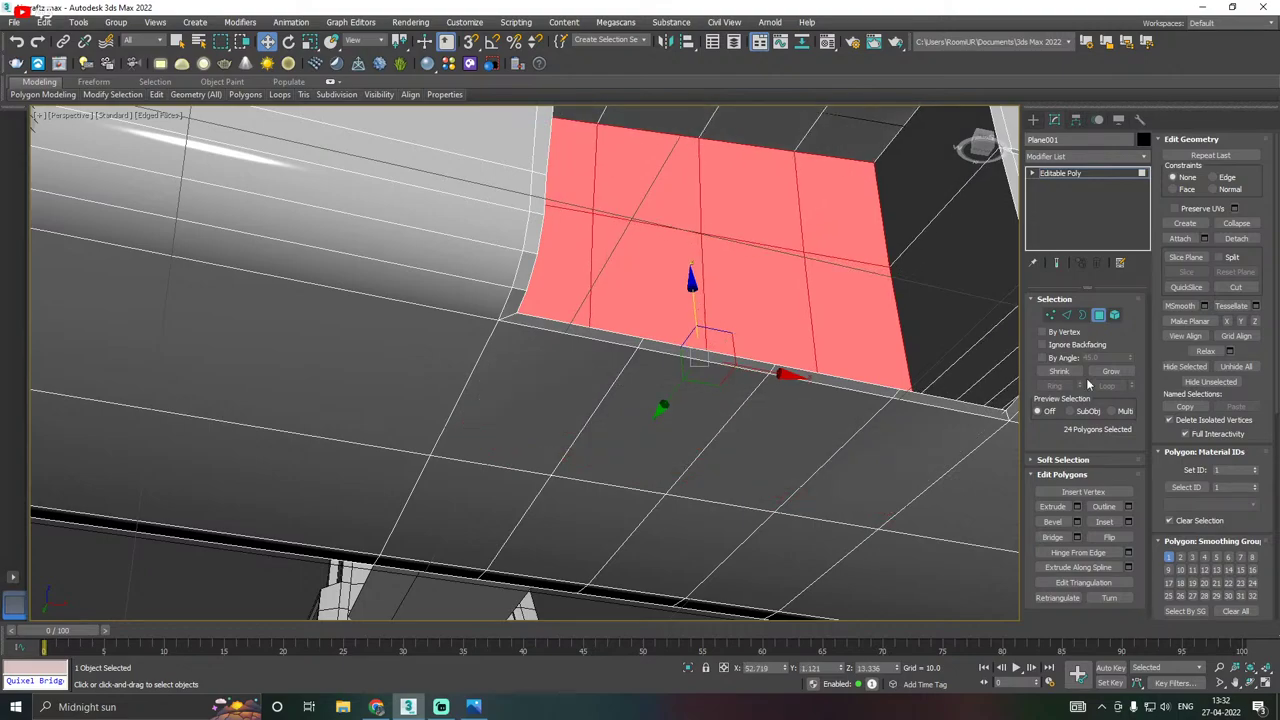
left_click(1241, 322)
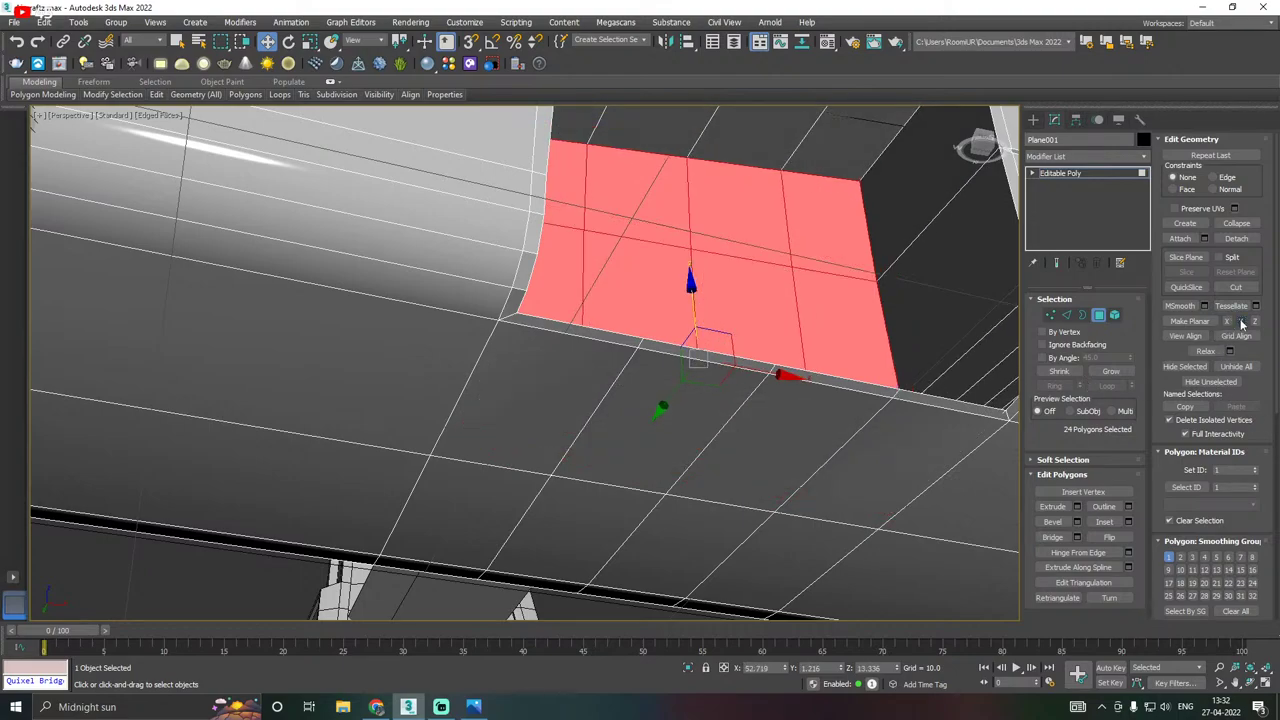
Undo the last Y-axis flattening of the recessed side polygons.
middle_click_drag(860, 316, 789, 367, "alt")
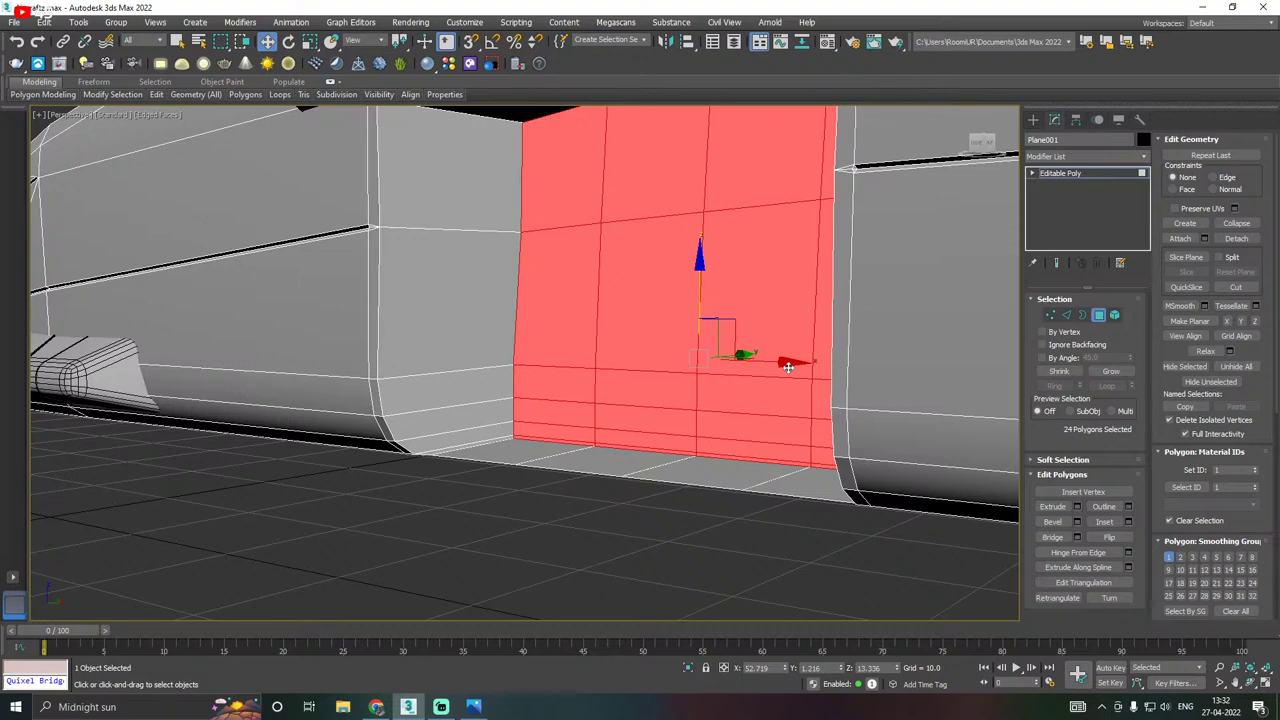
key("ctrl+z")
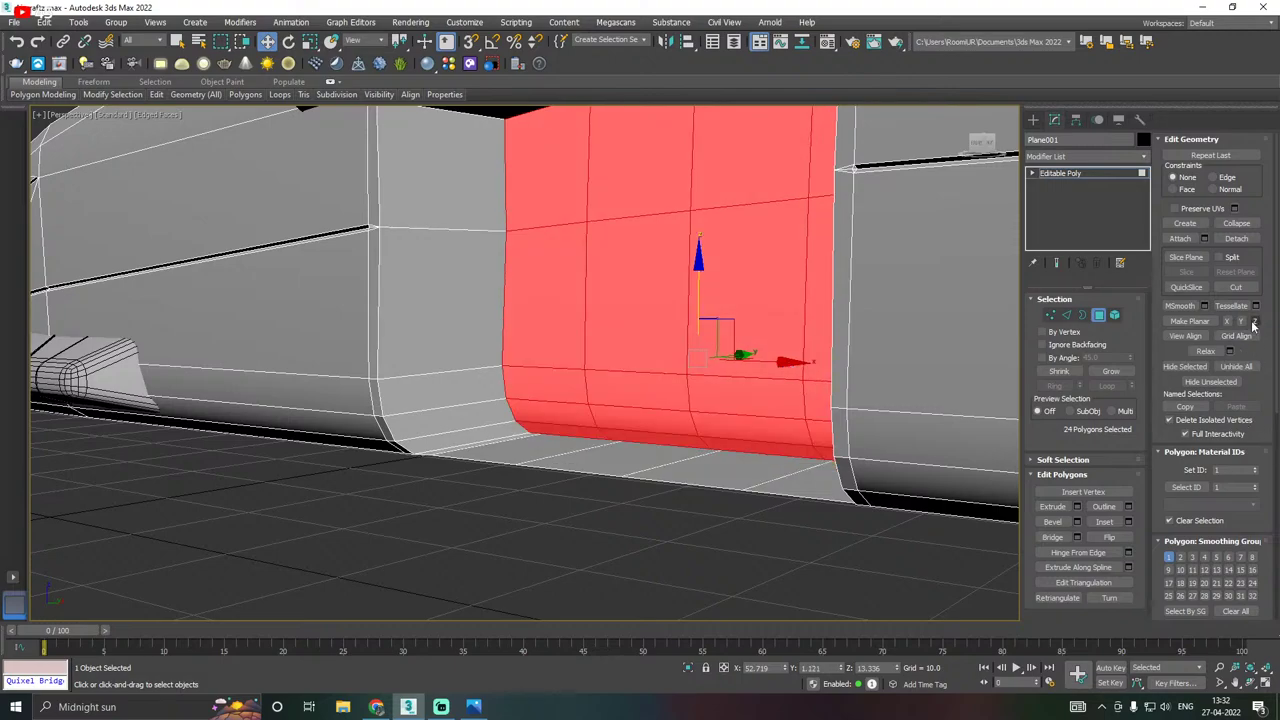
Try making the recessed polygons planar along Y and moving them outward to about Y -8.14, undoing both changes.
left_click(1241, 322)
middle_click_drag(742, 392, 722, 393, "alt")
scroll(597, 443, "down", 5)
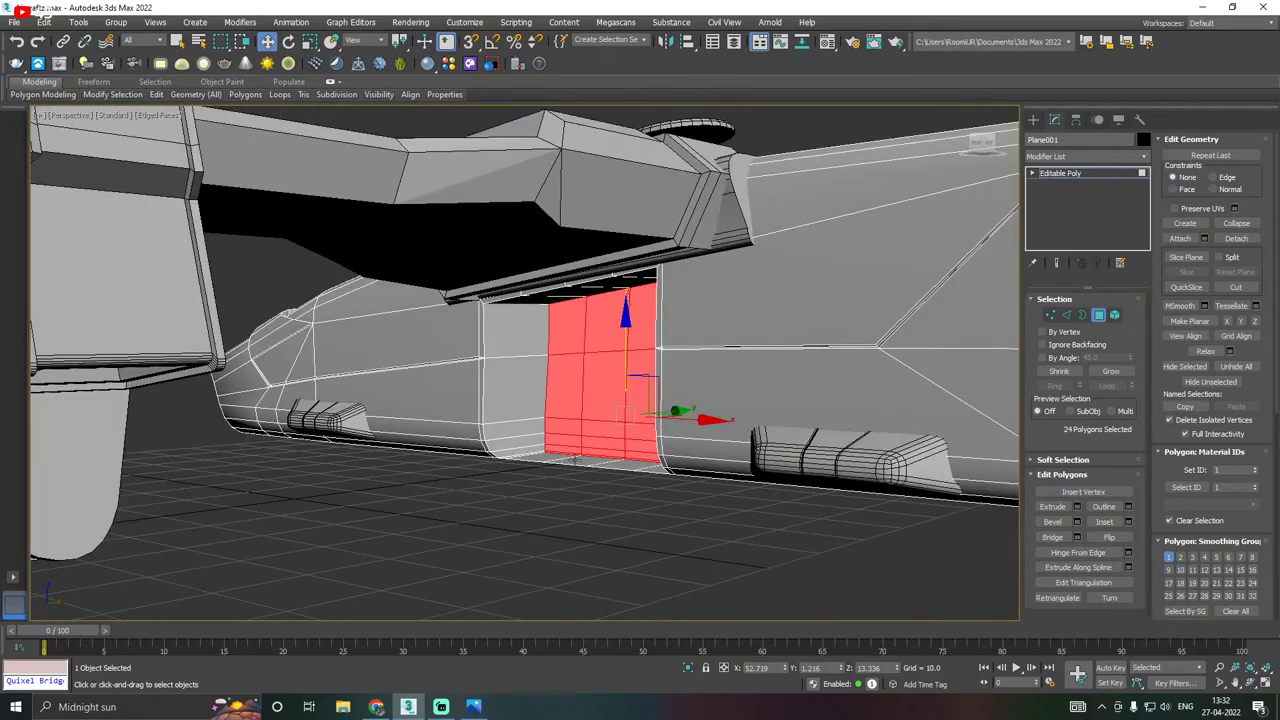
middle_click_drag(571, 461, 687, 425, "alt")
middle_click_drag(805, 427, 690, 420, "alt")
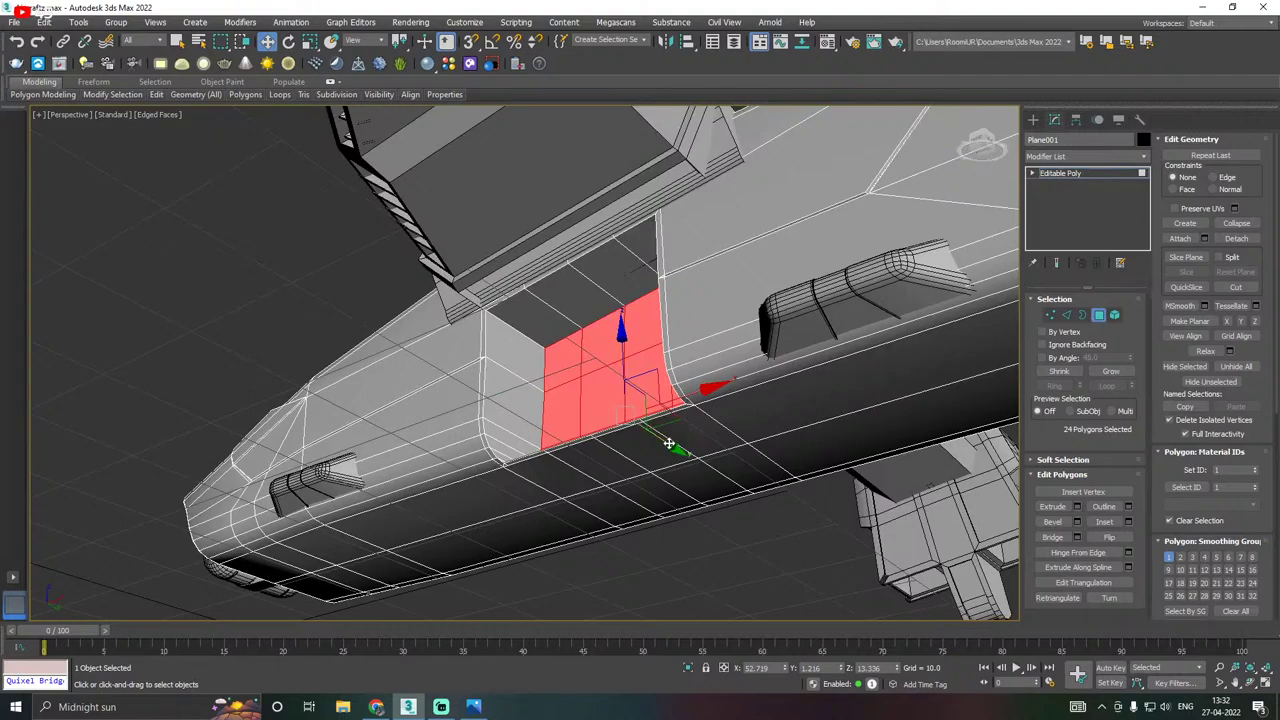
left_click_drag(668, 443, 576, 394)
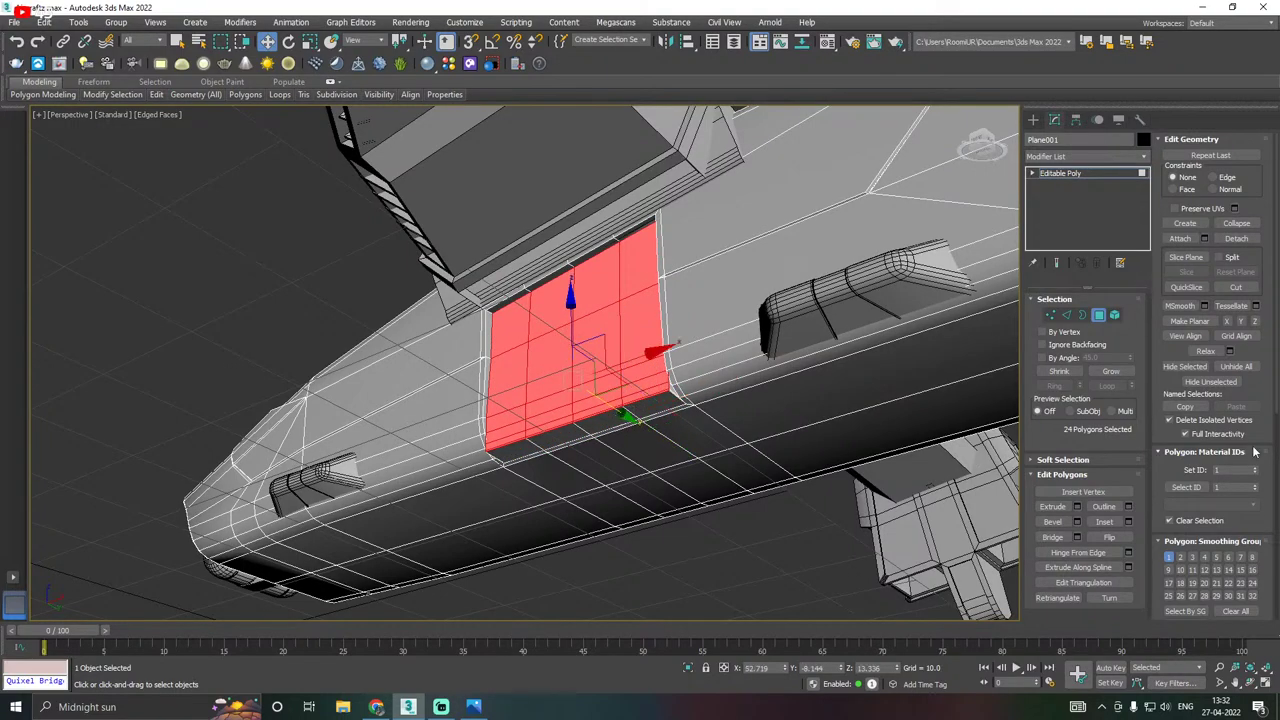
key("ctrl+z")
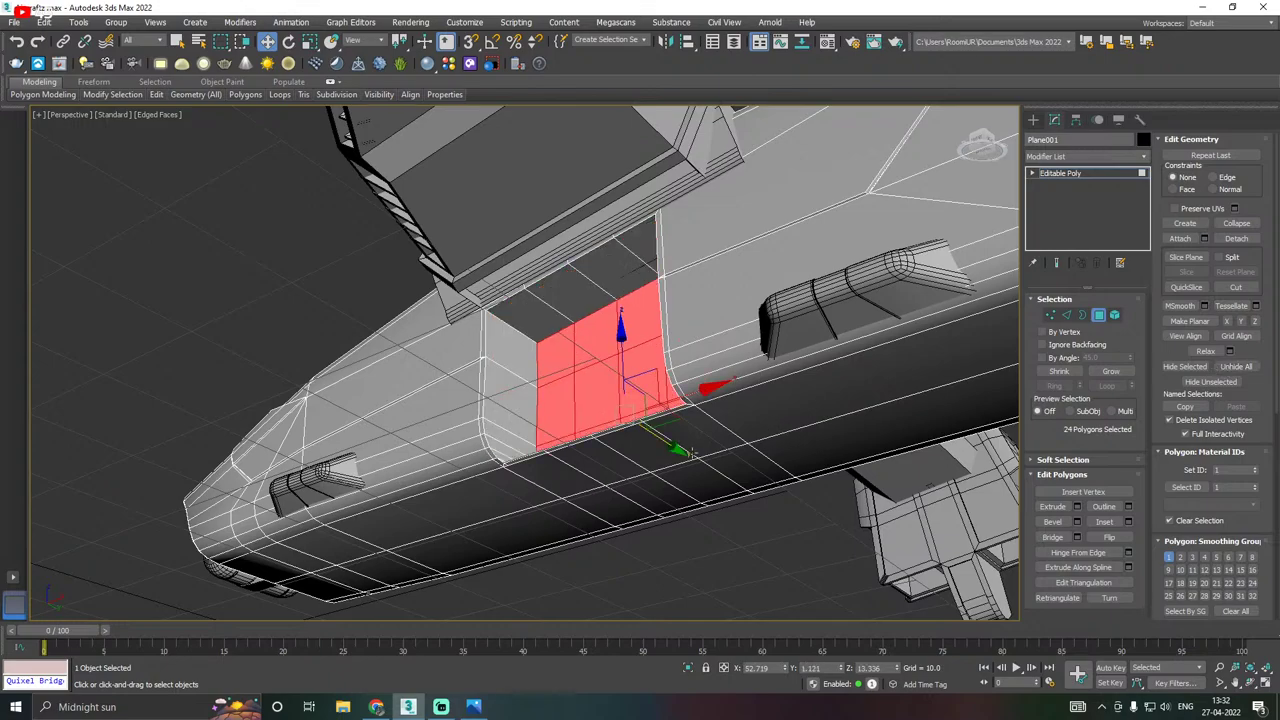
Move the curved recessed polygons outward along Y to about -7.63, leaving only a shallow step inside the bay frame.
left_click_drag(670, 449, 623, 421)
middle_click_drag(646, 411, 568, 371, "alt")
scroll(606, 373, "up", 3)
left_click_drag(507, 430, 513, 428)
middle_click_drag(513, 428, 467, 449, "alt")
scroll(362, 535, "up", 4)
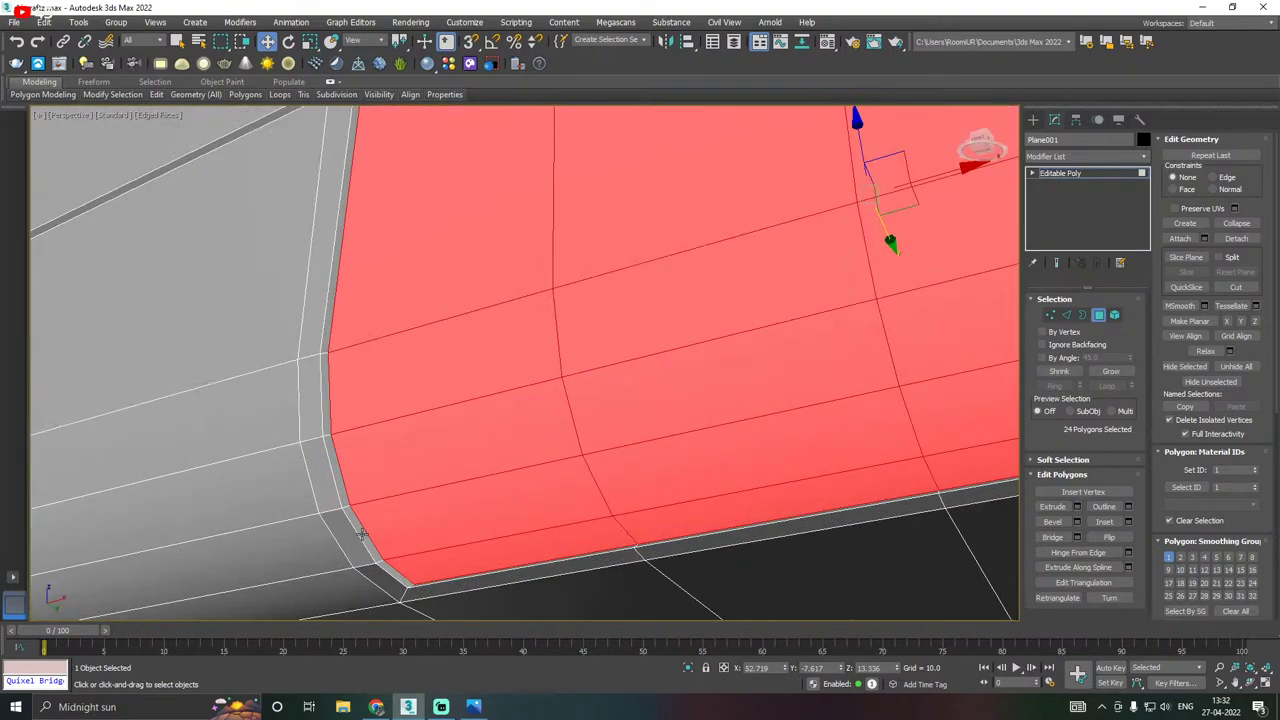
mouse_move(379, 544)
middle_mouse_down("alt")
mouse_move(380, 568)
mouse_move(377, 557)
middle_mouse_up("alt")
scroll(380, 543, "down", 4)
middle_click_drag(438, 517, 437, 479, "alt")
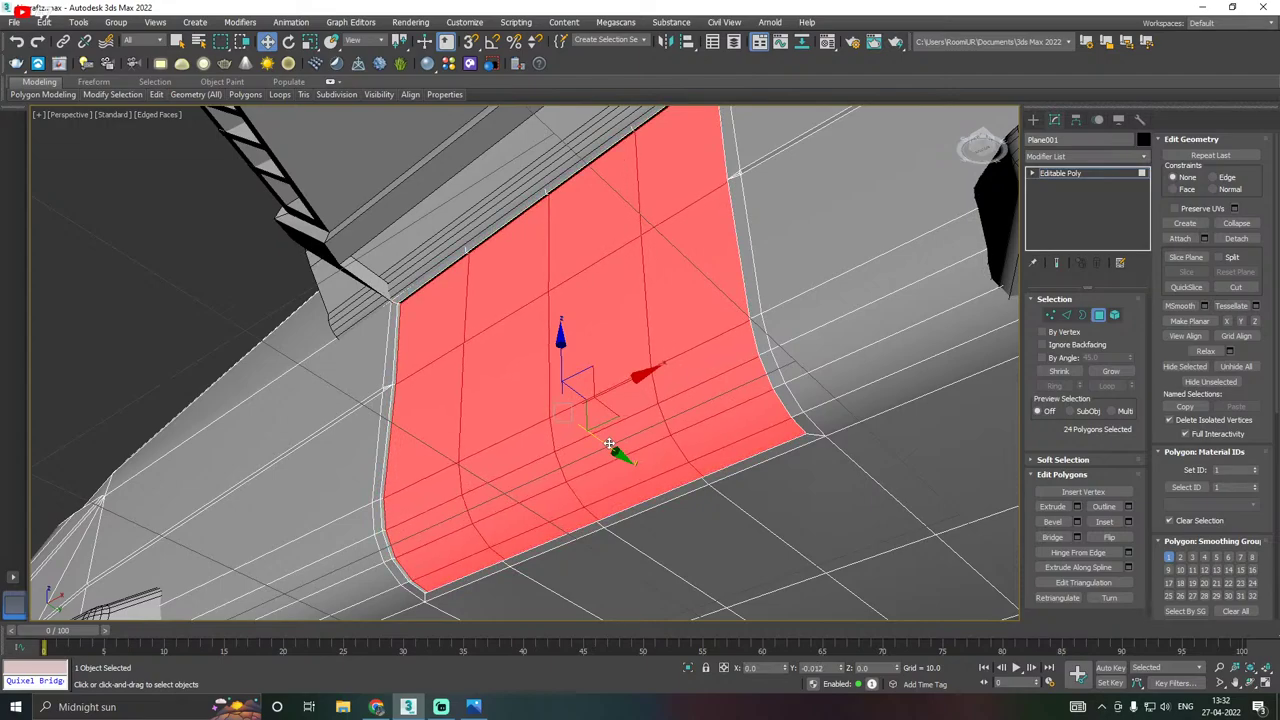
middle_click_drag(468, 505, 560, 495)
scroll(514, 543, "up", 3)
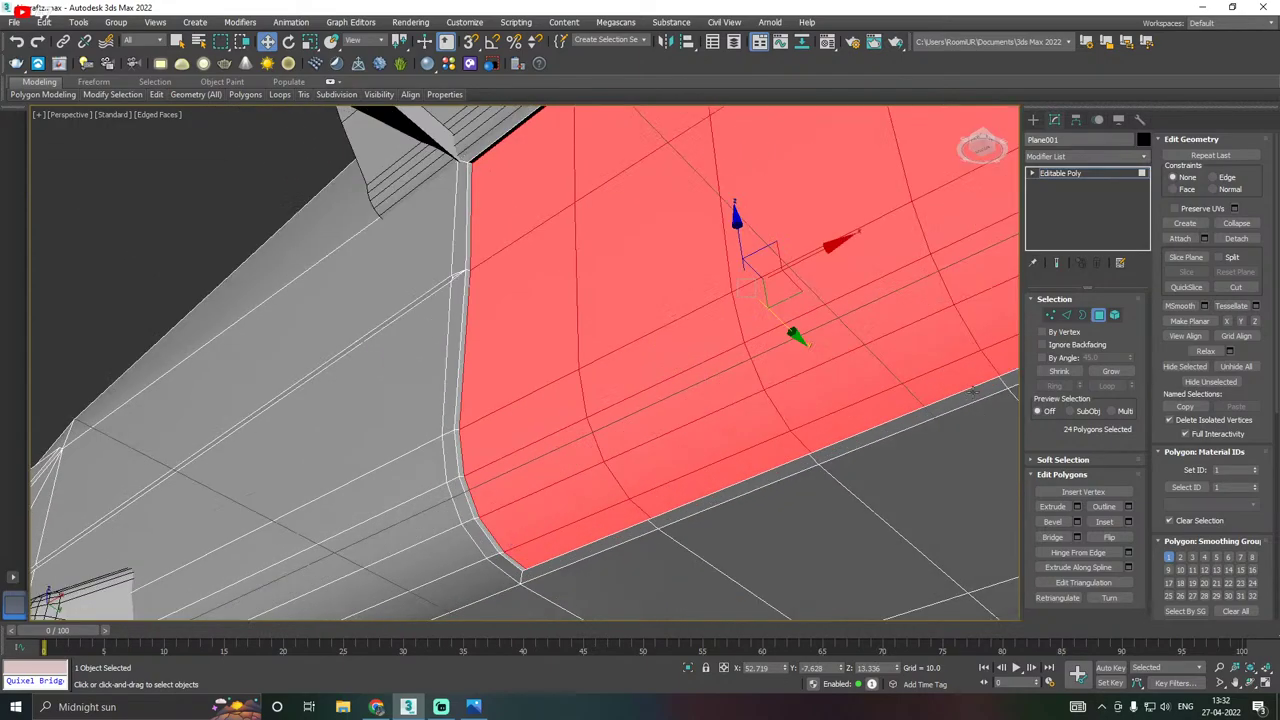
Select the outer edge run of the shallow step around the side bay in edge mode.
left_click(1064, 315)
scroll(477, 535, "up", 2)
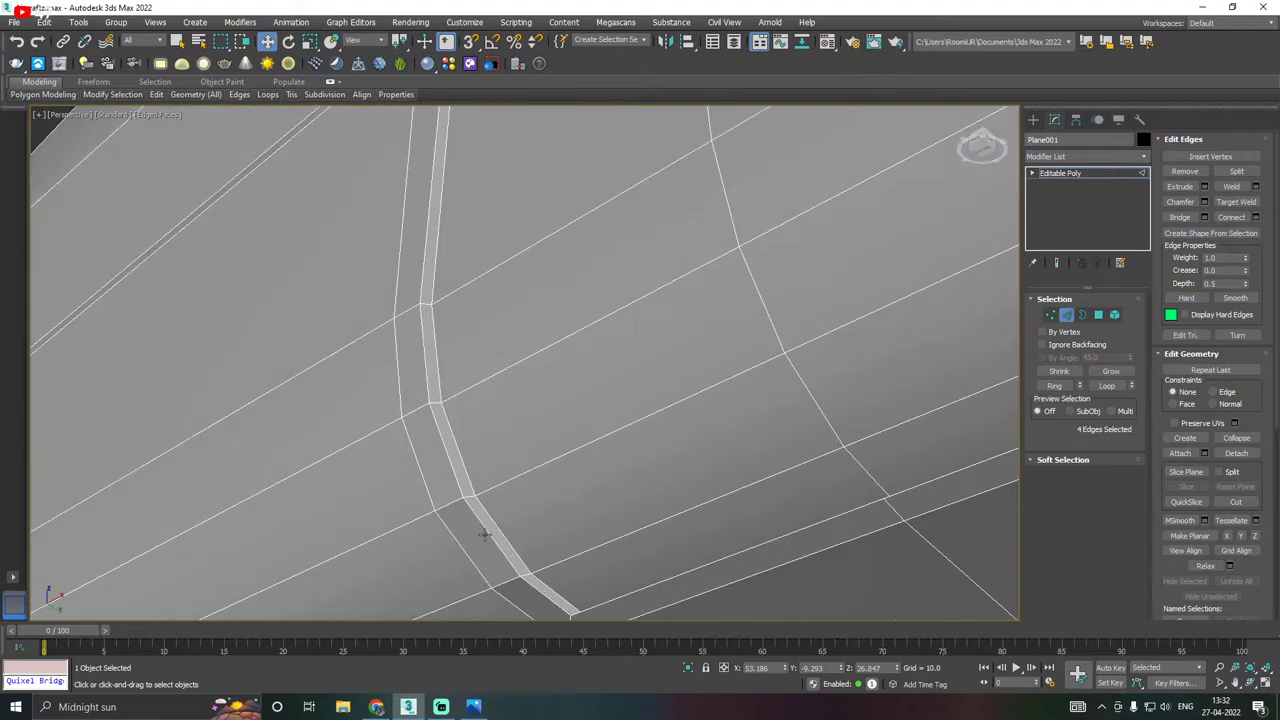
double_click(487, 535)
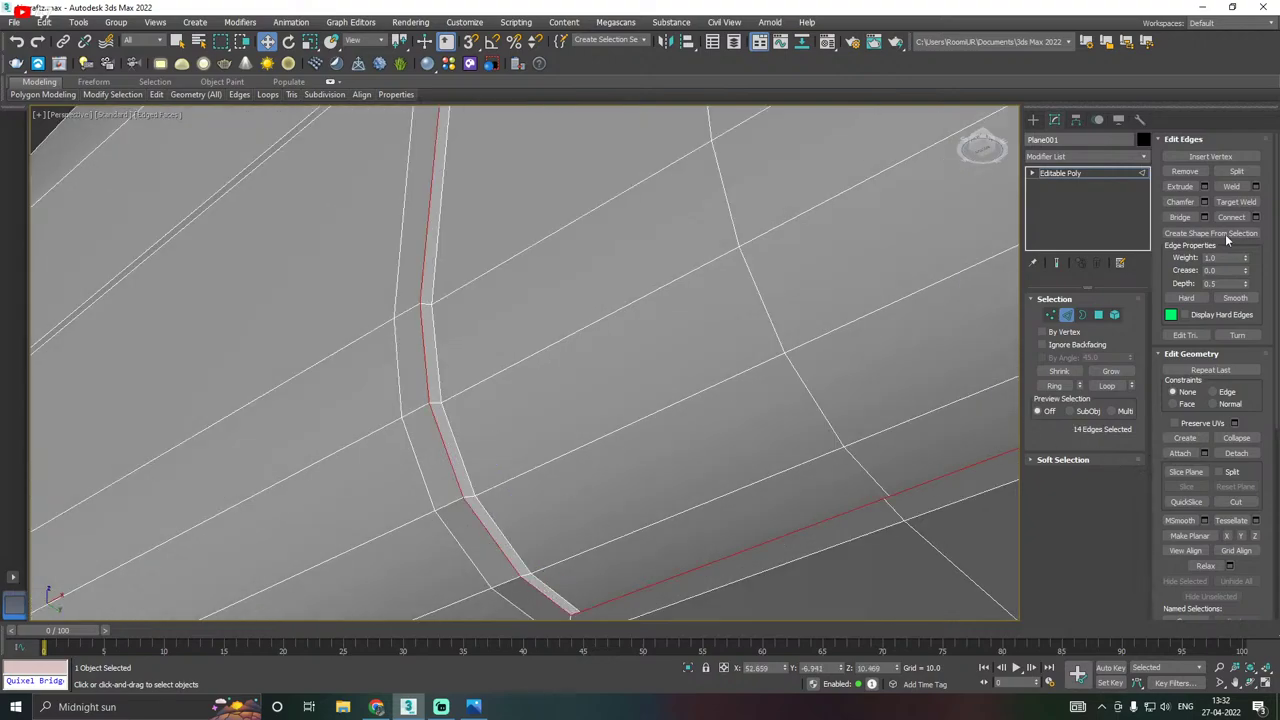
Try a chamfer amount of 1.23 on the selected bay edges, undoing the stray extra chamfers.
left_click(1205, 202)
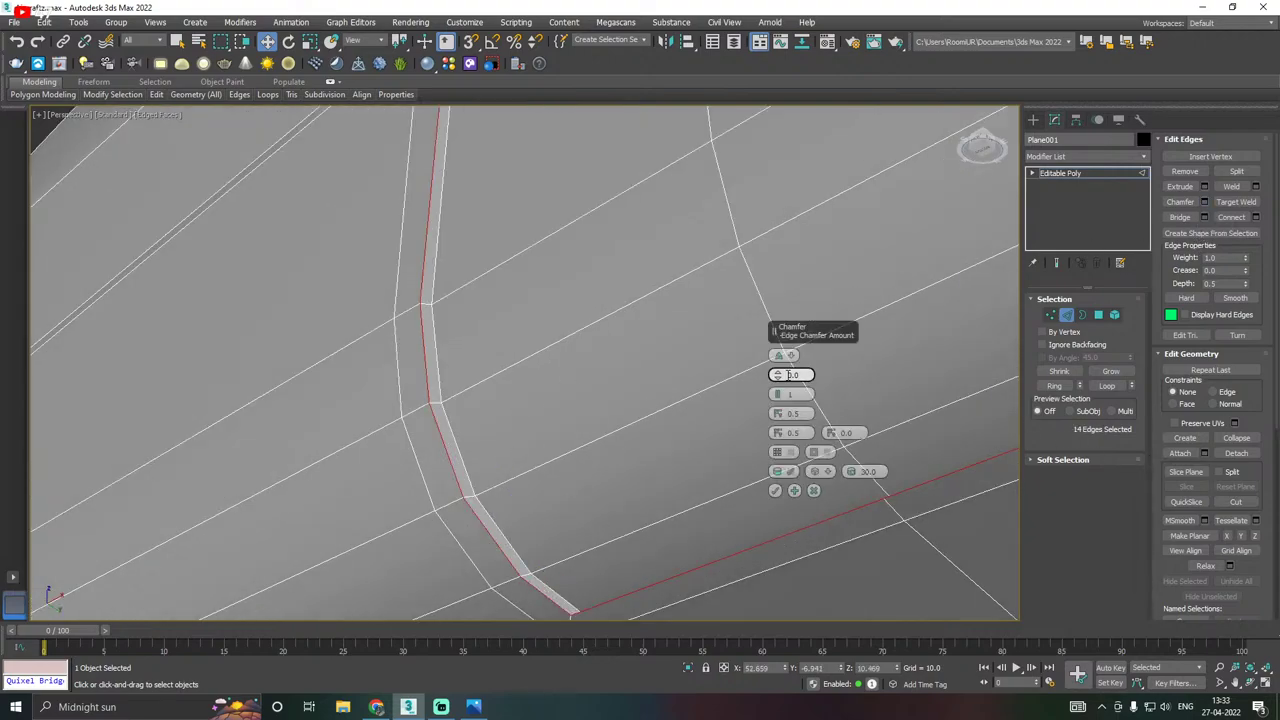
left_click_drag(780, 376, 780, 366)
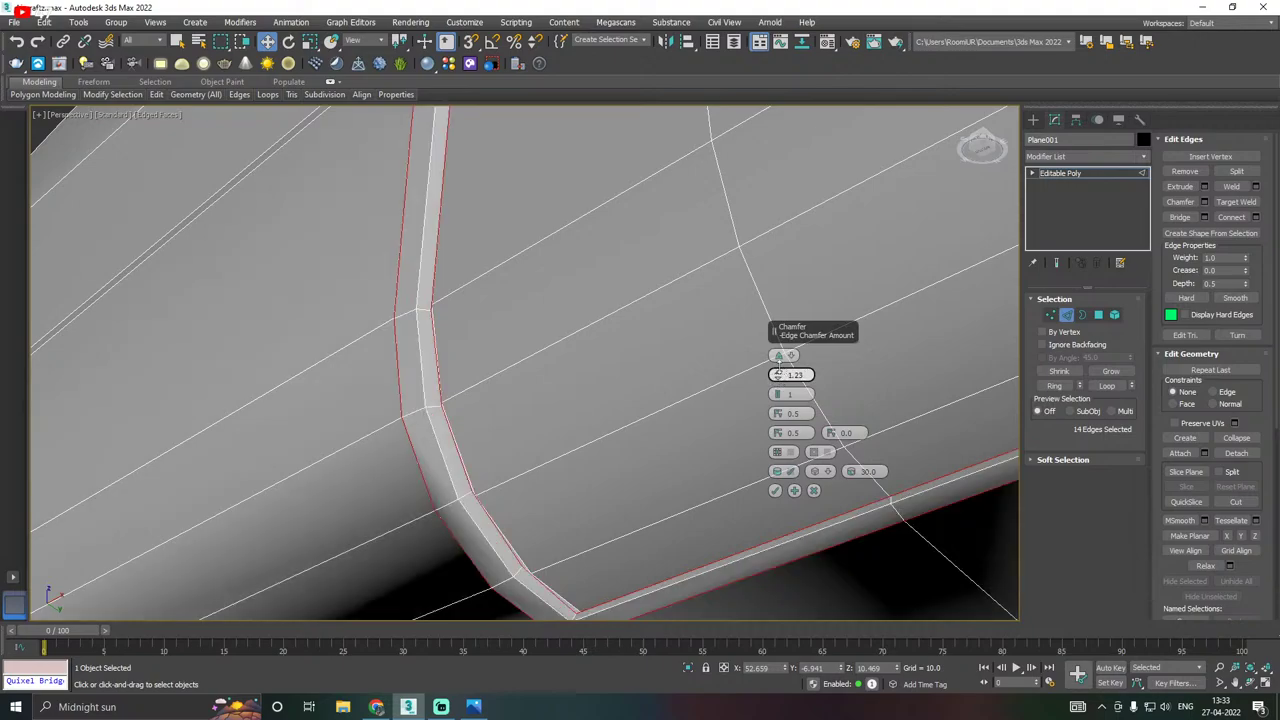
left_click(779, 366)
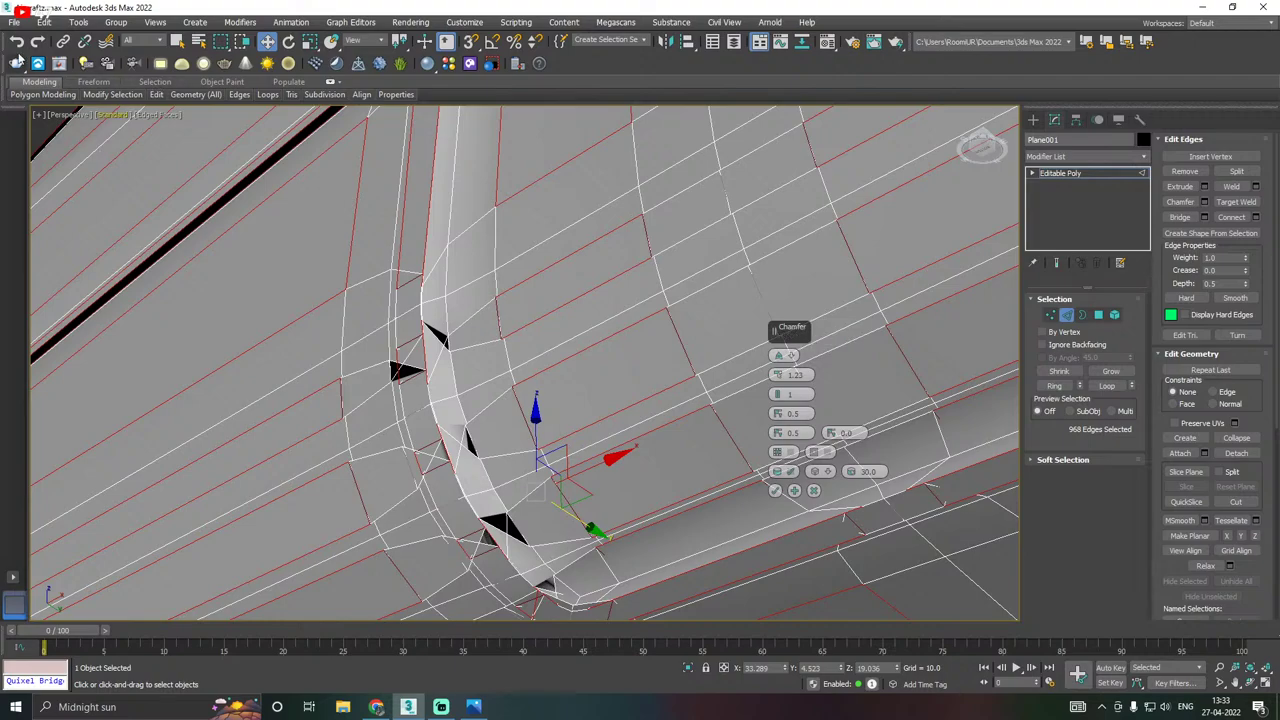
left_click(17, 42)
left_click(18, 44)
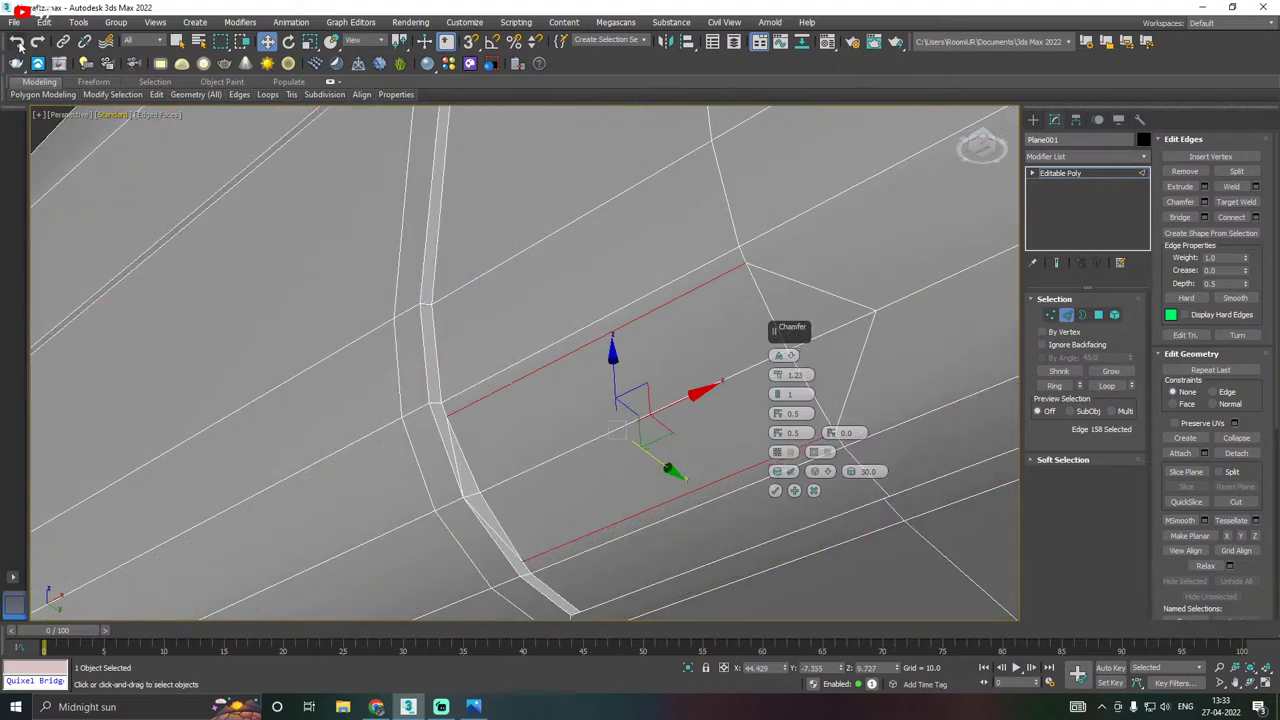
left_click(18, 44)
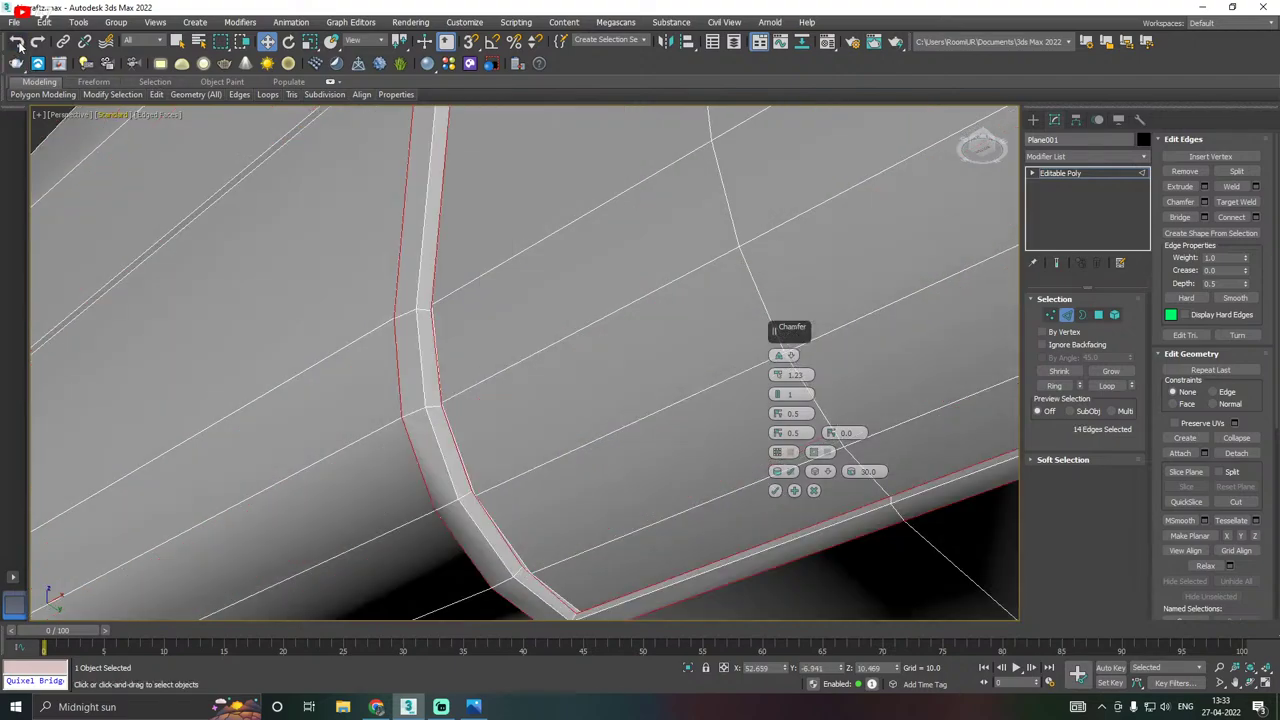
Preview the bay edge chamfer with two segments and an amount of 0.224, leaving it unapplied.
left_click(781, 395)
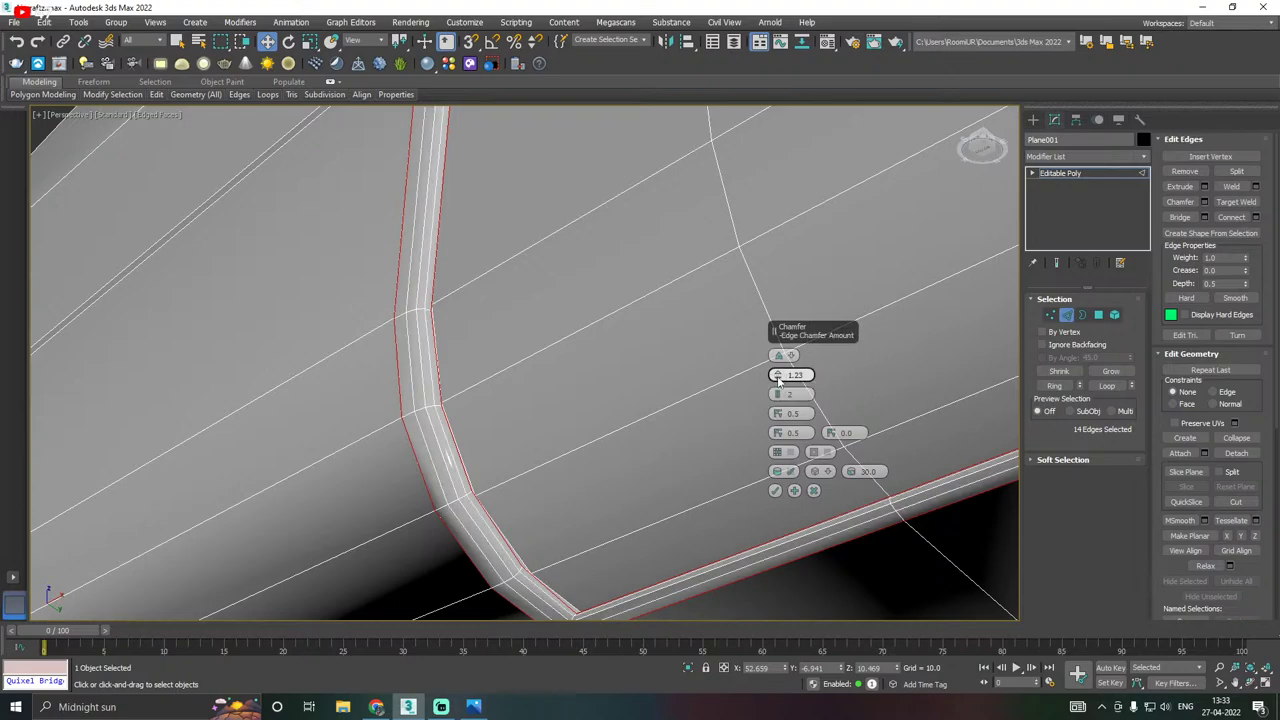
left_click_drag(779, 378, 778, 382)
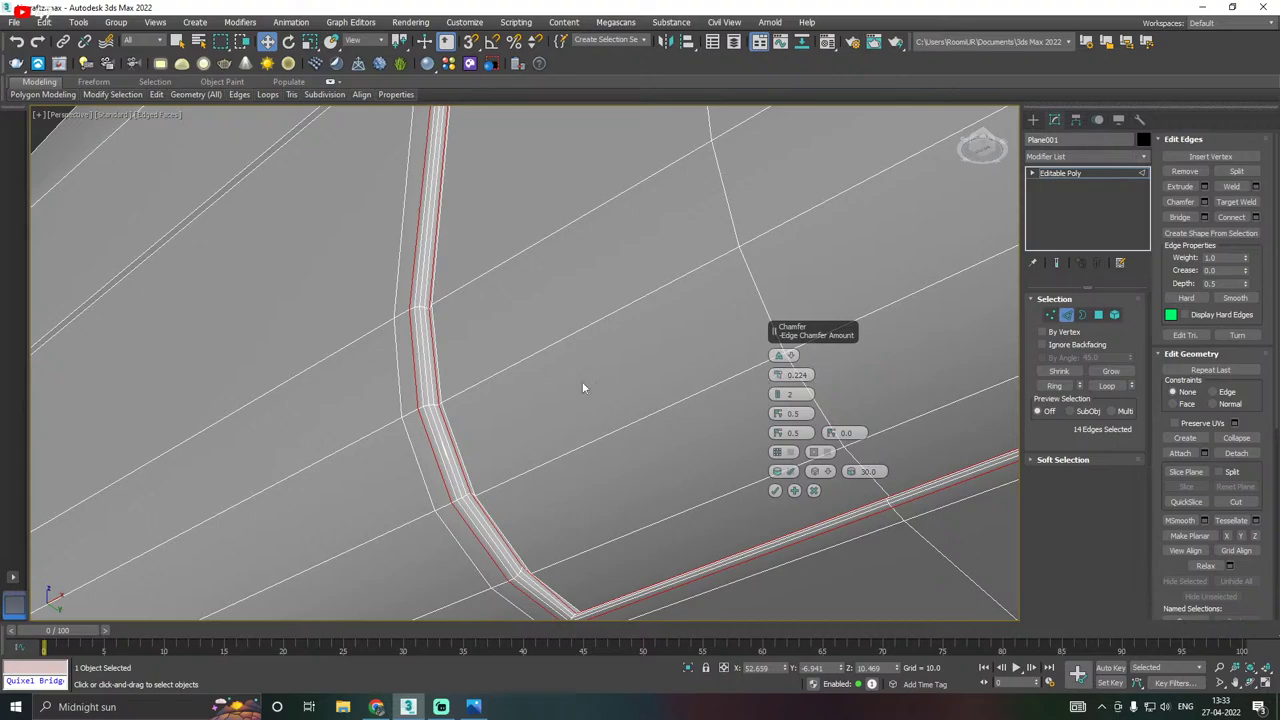
scroll(357, 383, "down", 4)
middle_click_drag(356, 383, 369, 365, "alt")
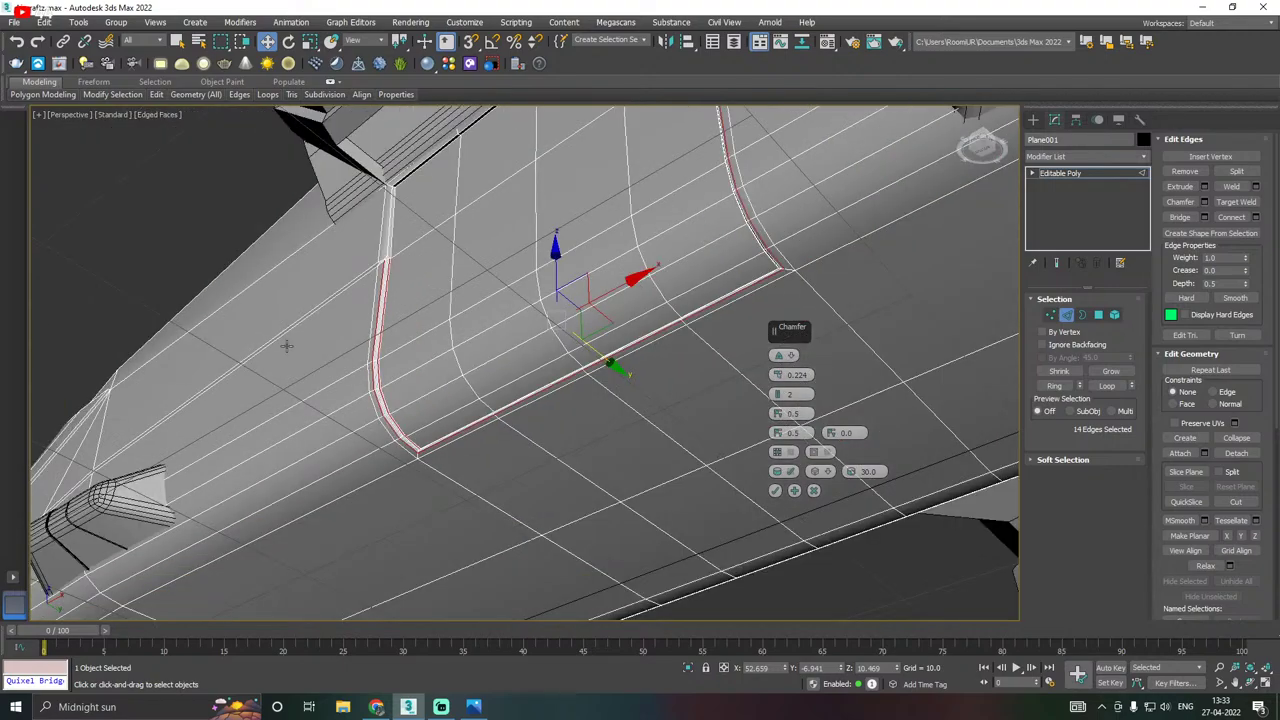
middle_click_drag(286, 346, 410, 346, "alt")
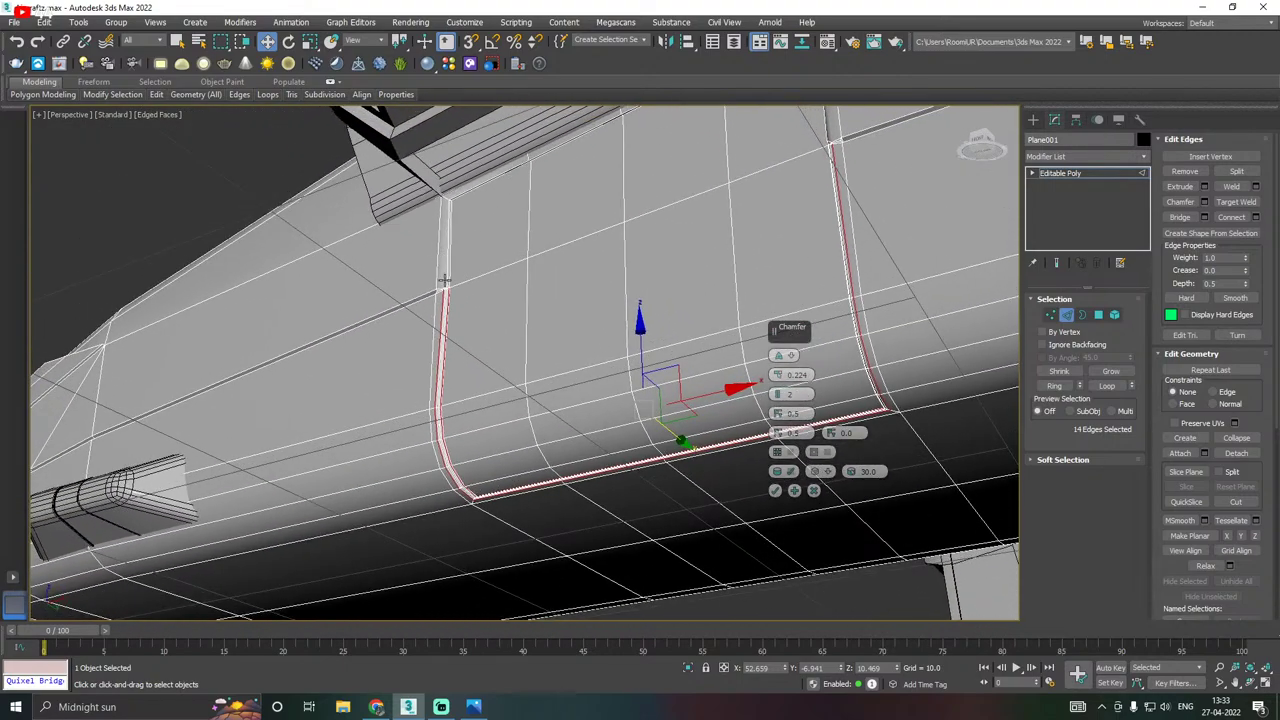
scroll(444, 281, "up", 6)
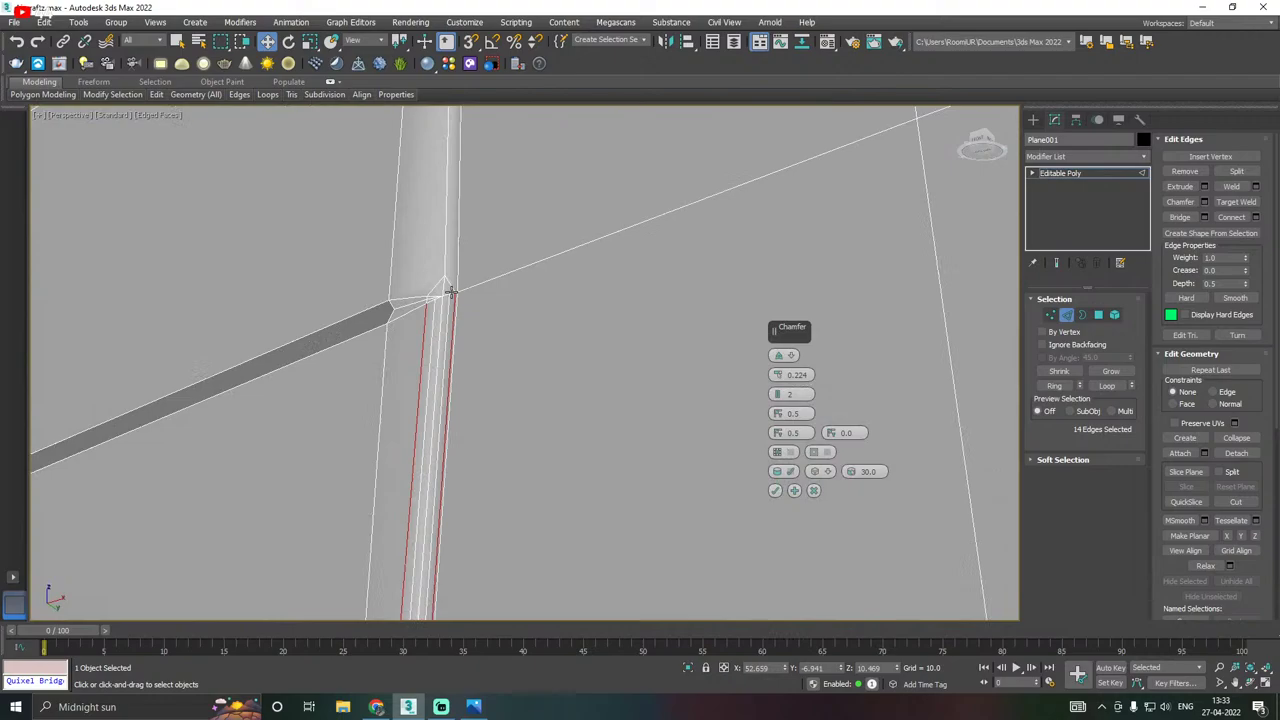
left_click(813, 490)
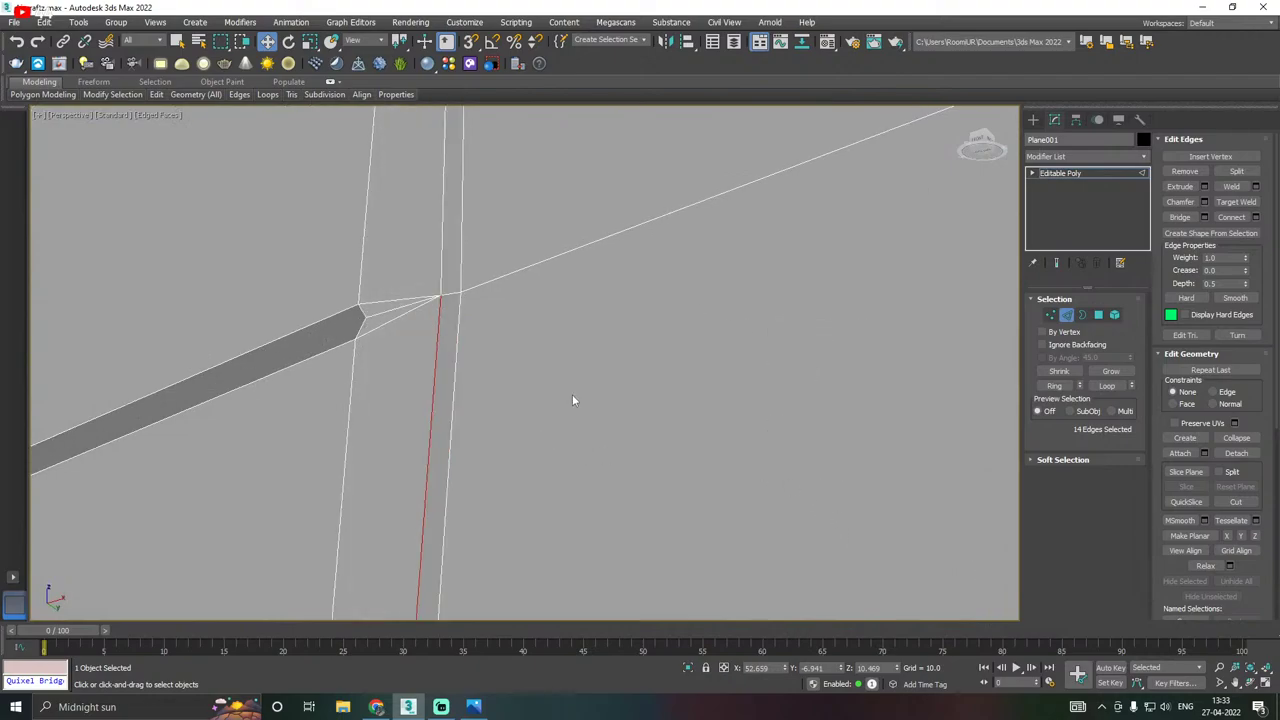
Extend the edge selection up both sides and across the bay's upper border to form a closed outline.
scroll(573, 397, "down", 2)
middle_click_drag(562, 397, 667, 515, "alt")
middle_click_drag(540, 428, 674, 490)
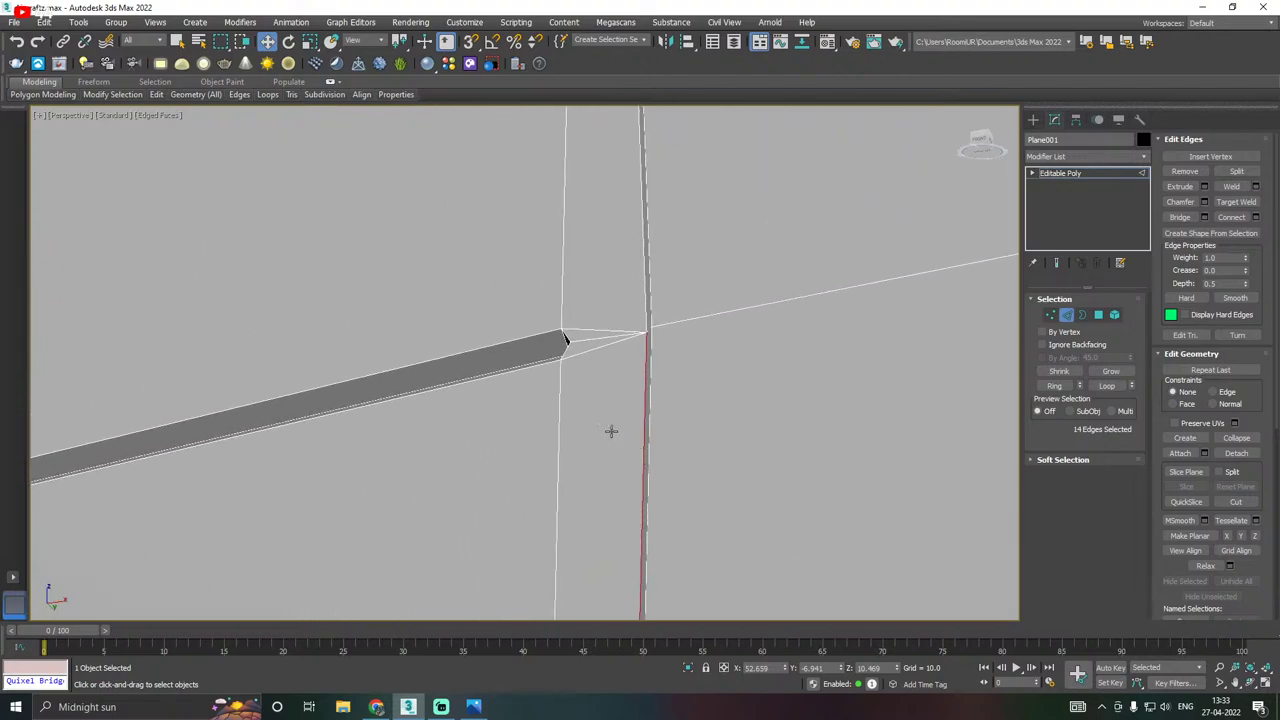
left_click(646, 308, "ctrl")
left_click(623, 325, "alt")
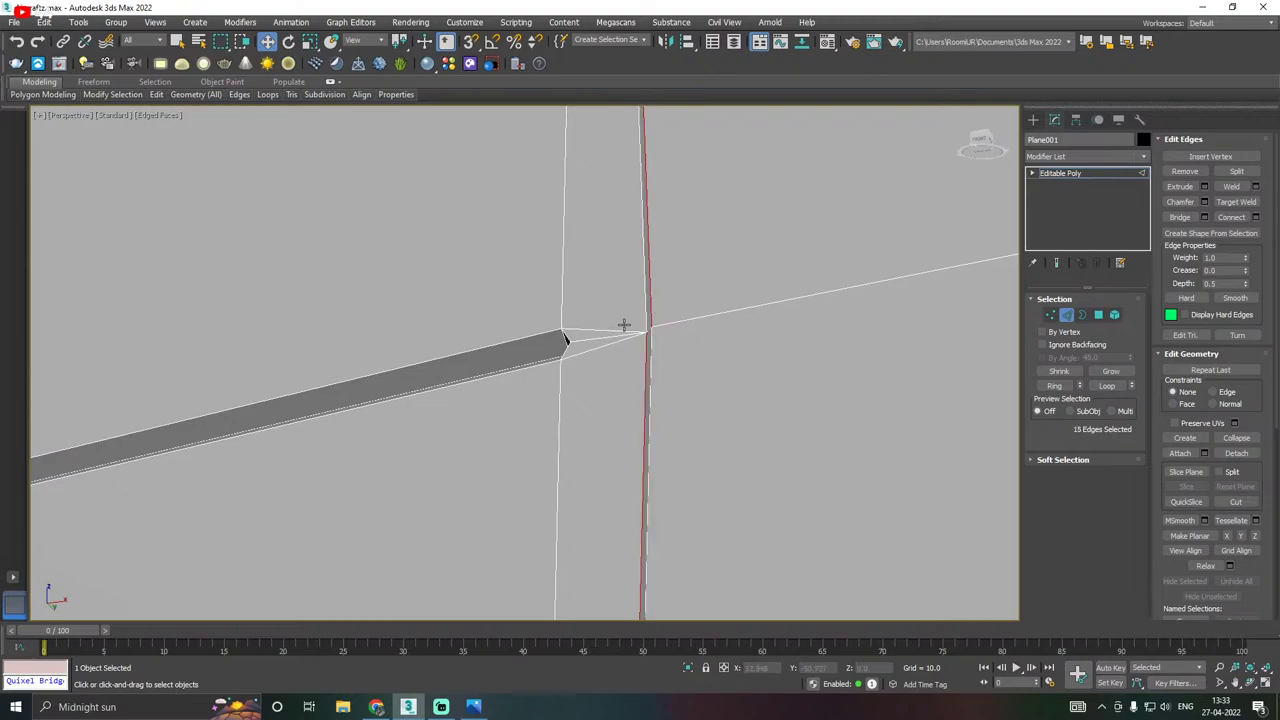
left_click(650, 302, "alt")
left_click(646, 302, "ctrl")
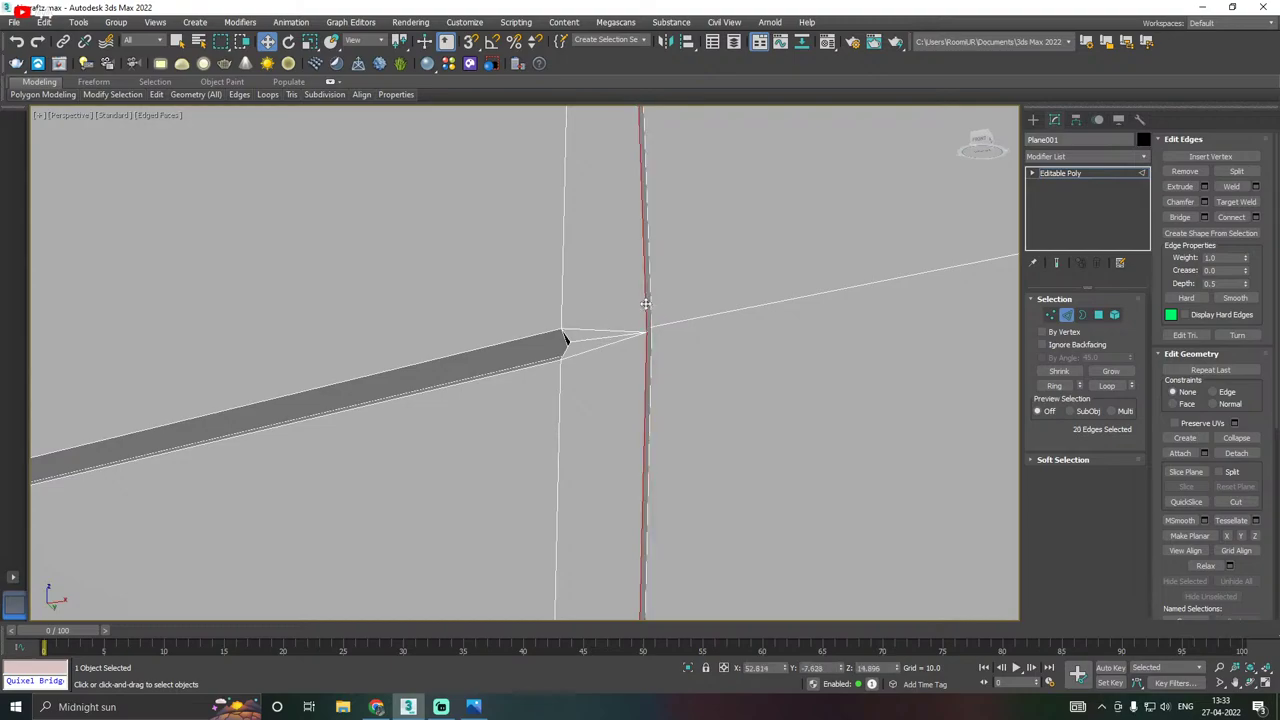
scroll(430, 372, "down", 6)
scroll(630, 375, "up", 8)
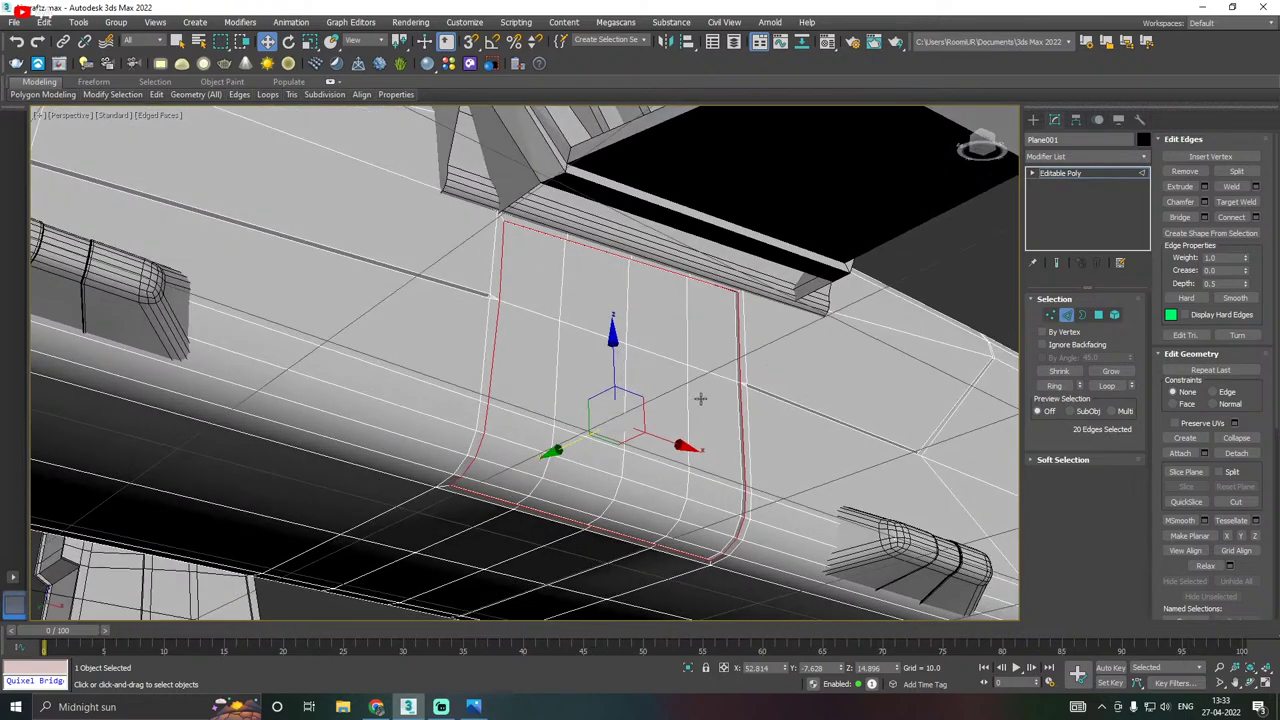
Chamfer the closed bay outline by 0.154 with two segments.
left_click(1191, 204, "shift")
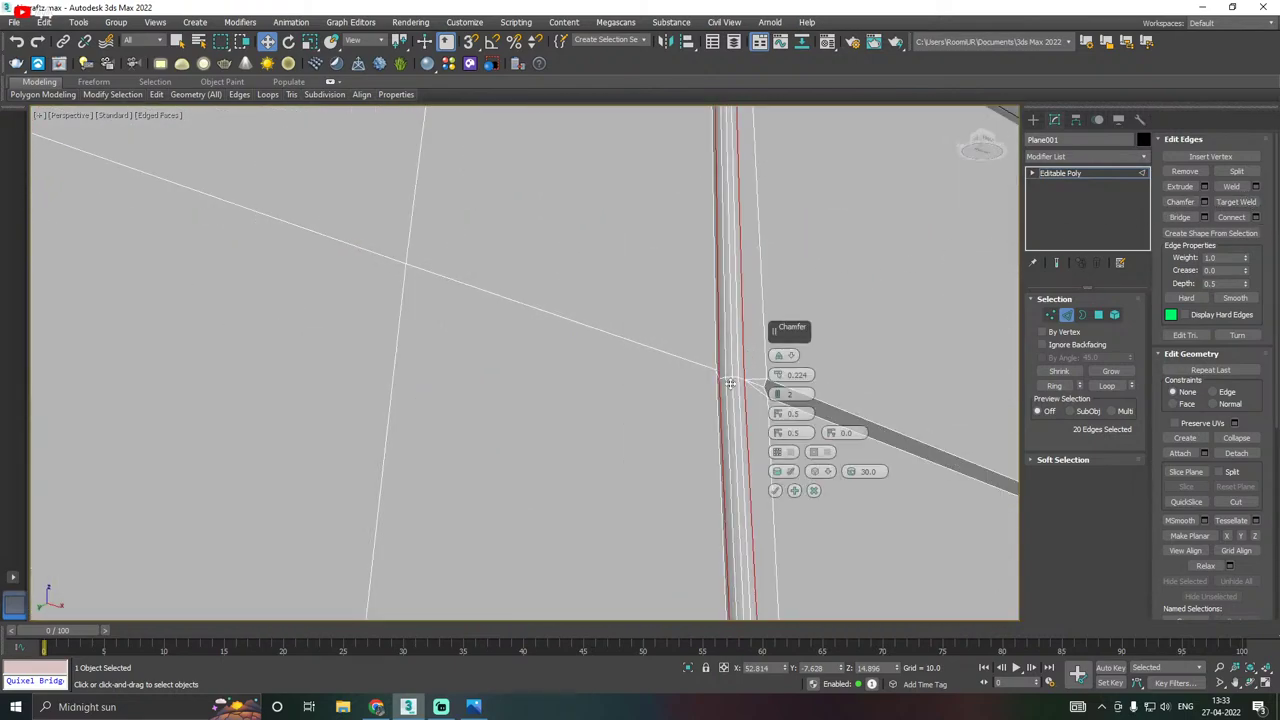
scroll(730, 384, "up", 2)
left_click_drag(778, 378, 778, 378)
scroll(730, 362, "down", 5)
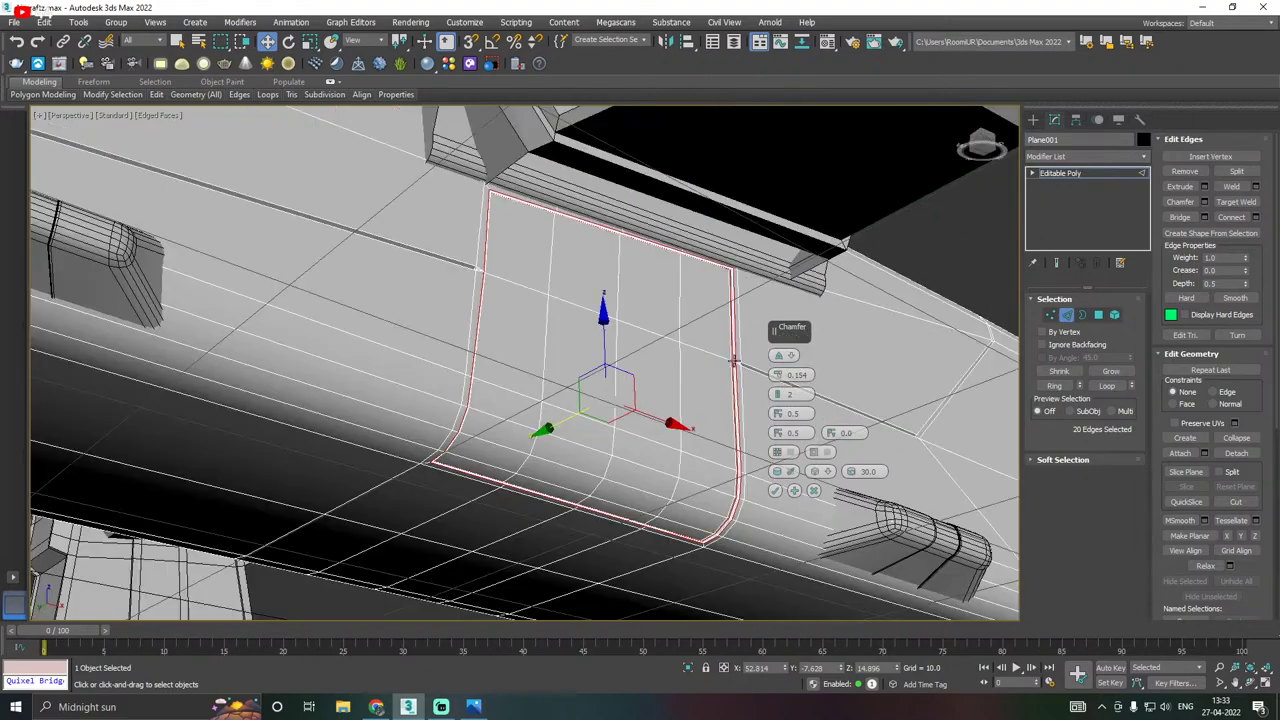
left_click(775, 491)
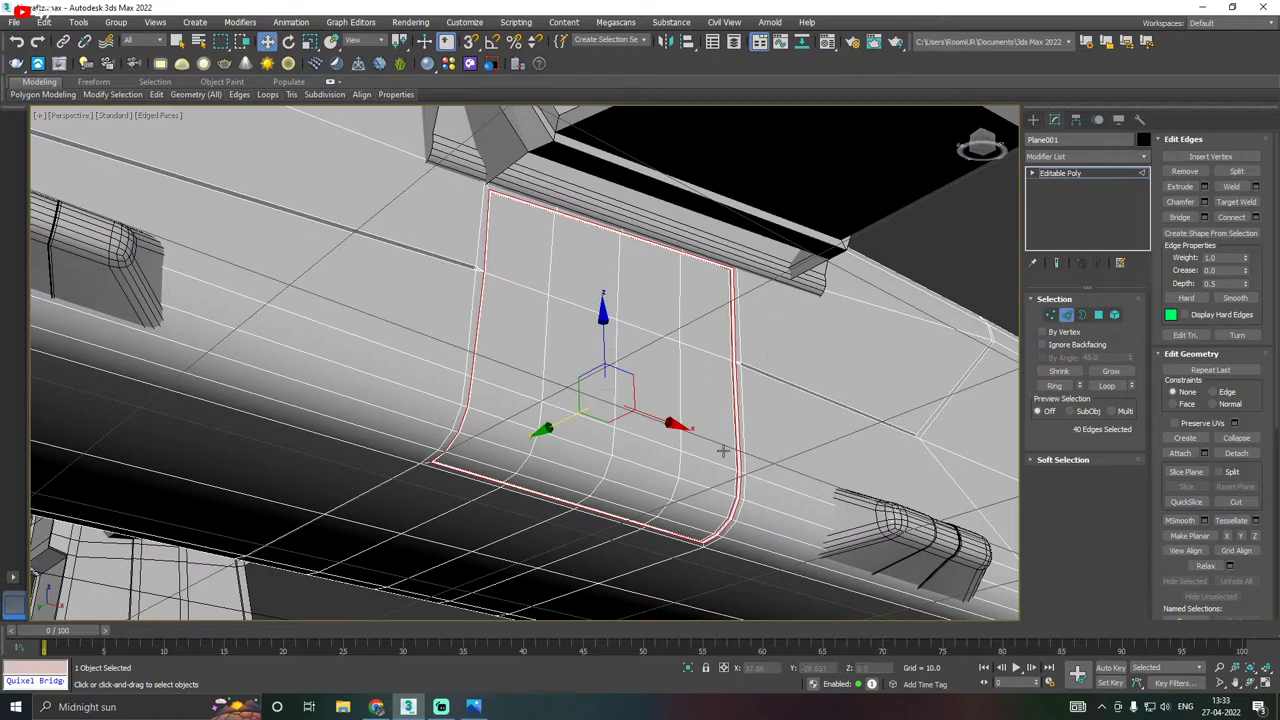
middle_click_drag(723, 450, 690, 427, "alt")
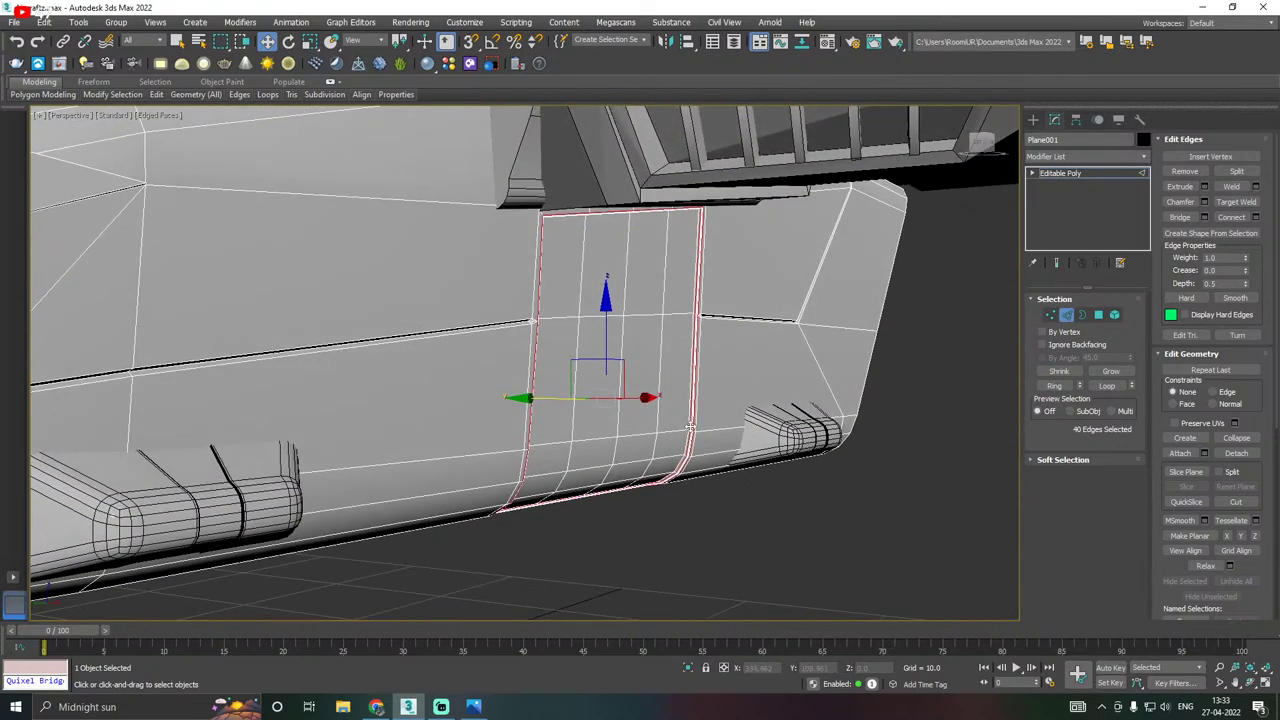
Leave edge editing and deselect the hull with the whole aircraft in view.
left_click(1072, 177)
scroll(704, 309, "down", 5)
middle_click_drag(657, 314, 1080, 379, "alt")
left_click(773, 436)
middle_click_drag(521, 375, 626, 403)
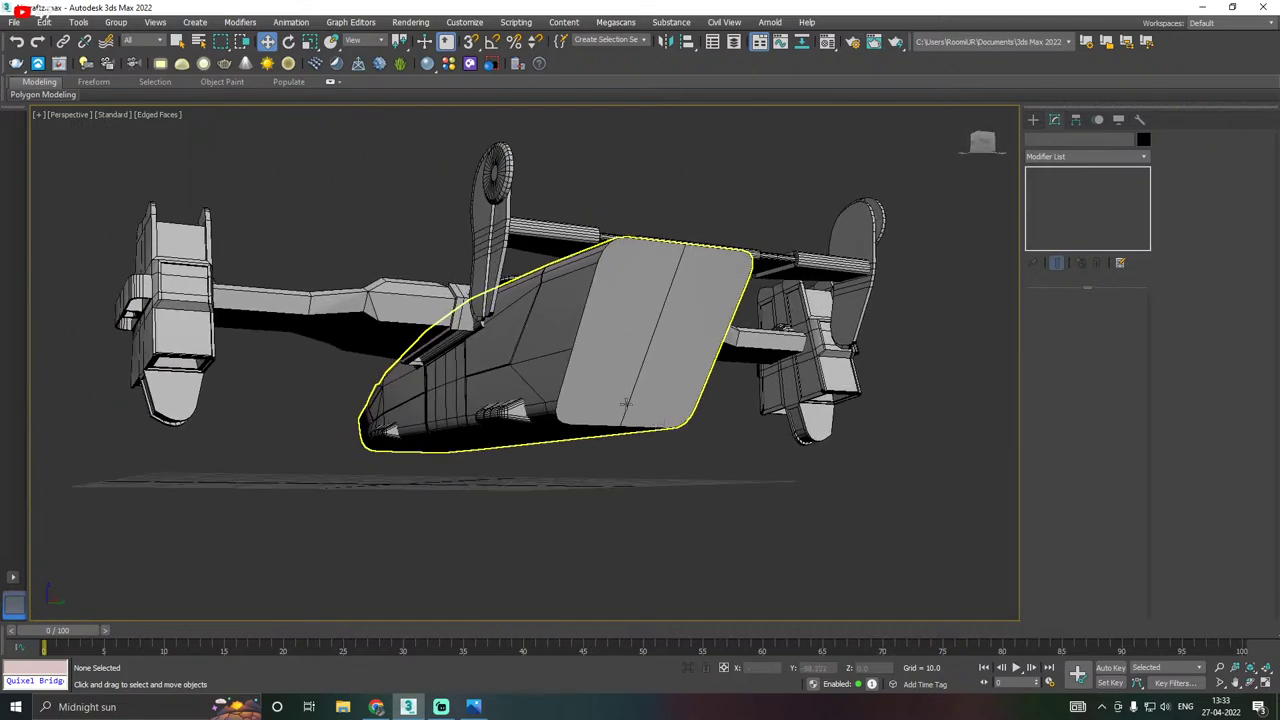
Save a copy of the scene as Aircraftz30.max and save the current scene file.
left_click(12, 21)
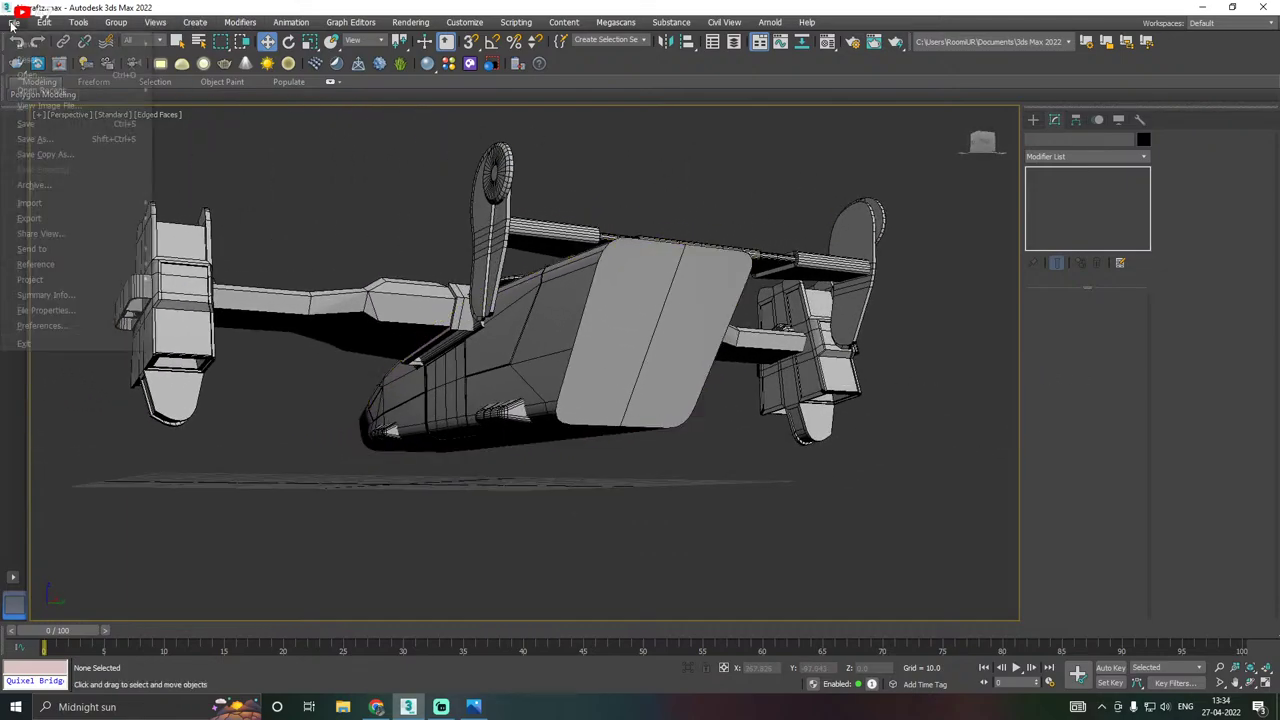
left_click(79, 163)
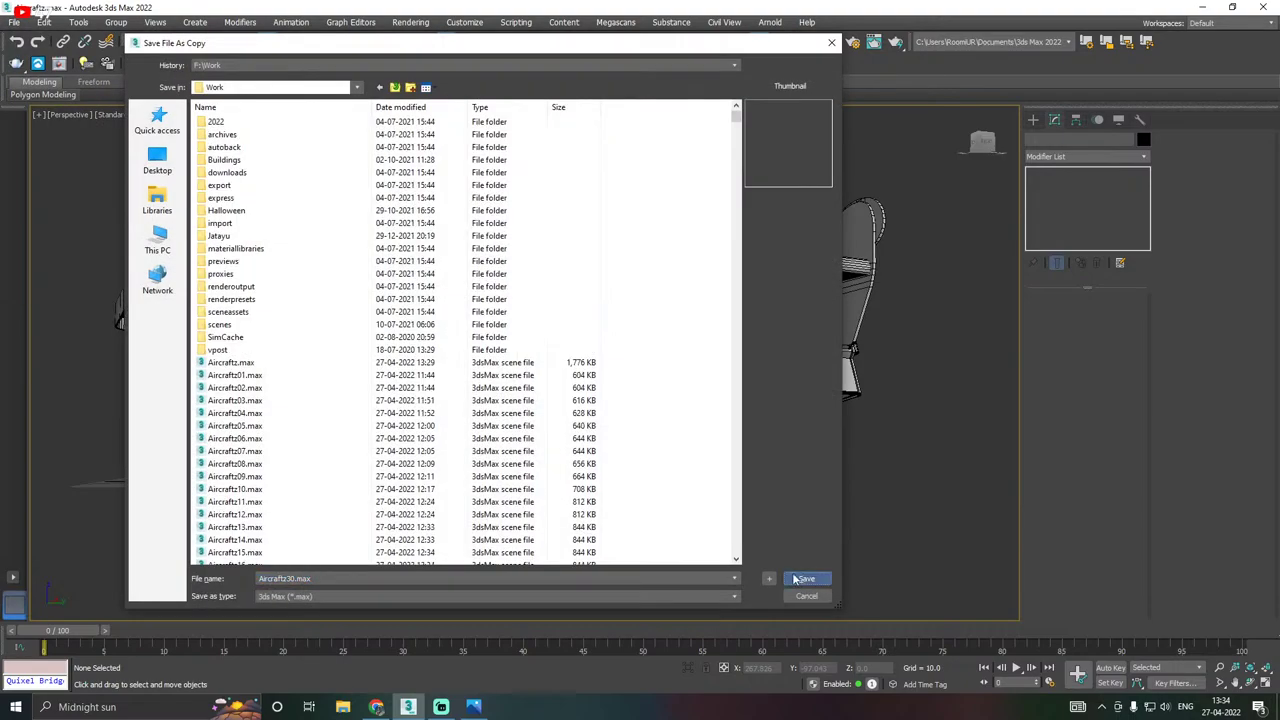
left_click(806, 578)
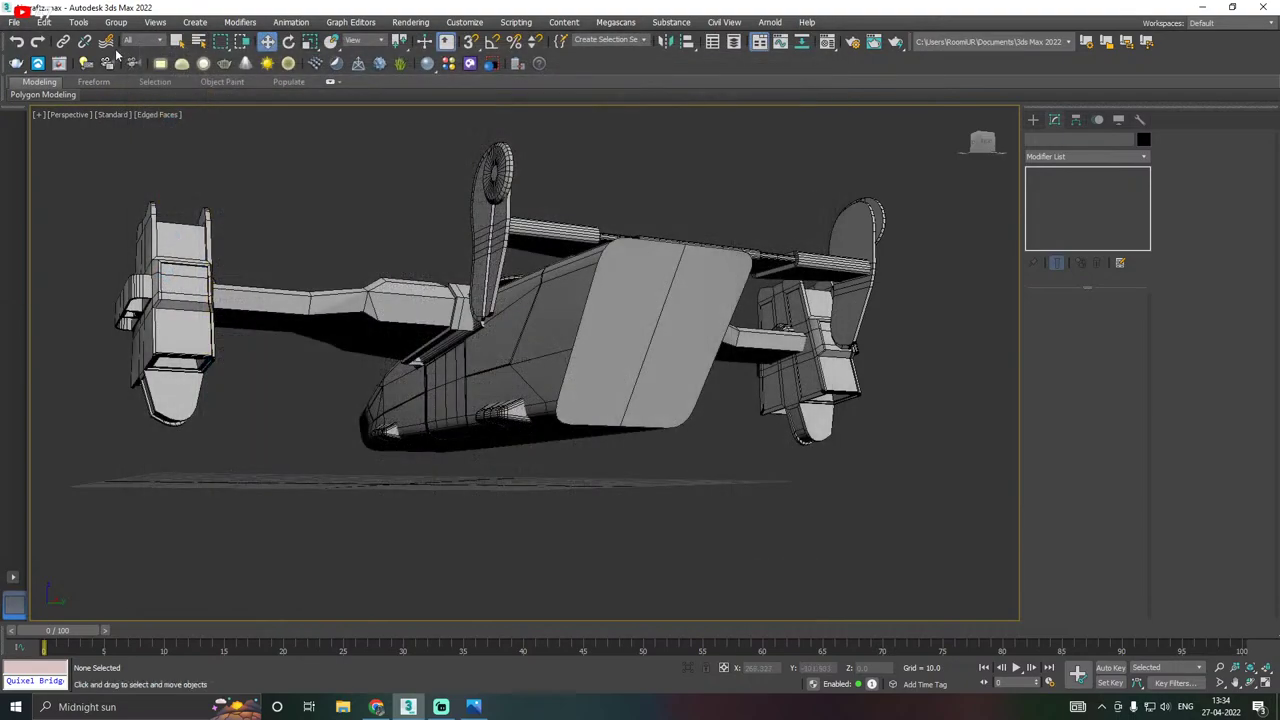
left_click(13, 22)
left_click(48, 123)
Select the two polygons of the hull's slanted rear face and inset them together by 2.901.
middle_click_drag(606, 352, 569, 388)
left_click(569, 388)
left_click(1102, 316)
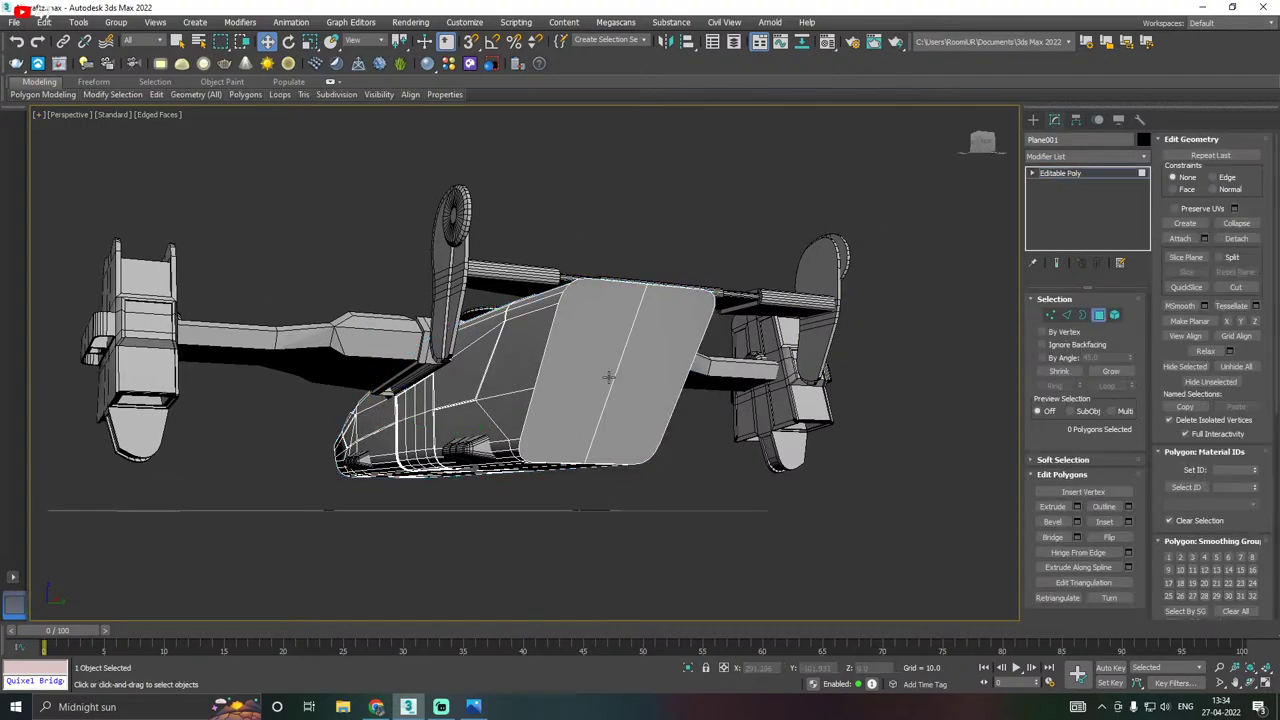
left_click(607, 376)
left_click(644, 403, "ctrl")
middle_click_drag(645, 403, 626, 353, "alt")
scroll(584, 430, "up", 3)
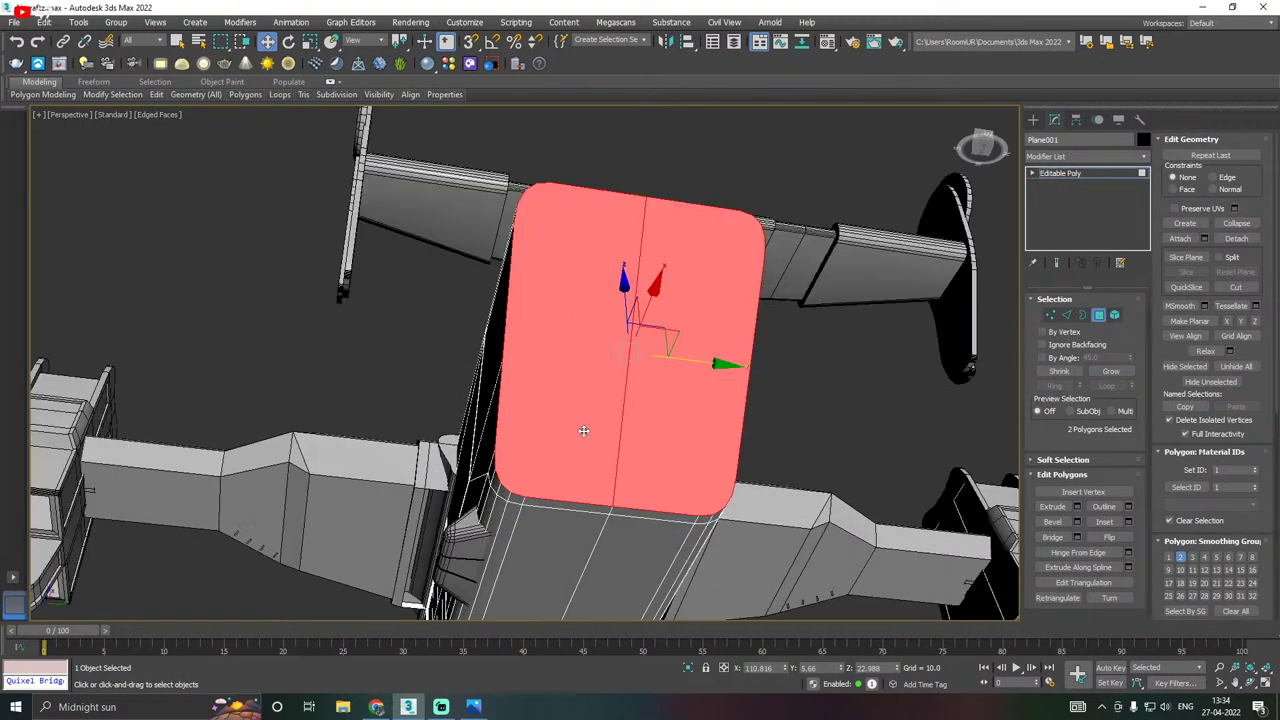
left_click(1128, 521)
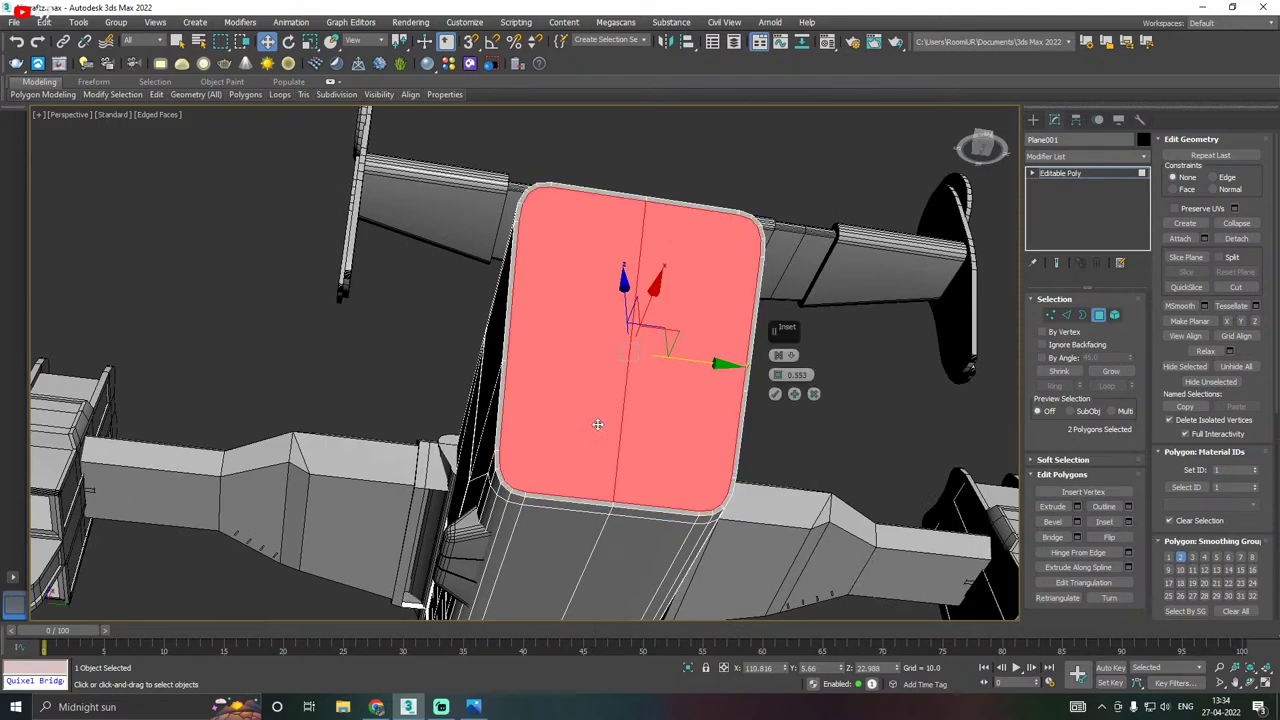
left_click_drag(778, 375, 778, 353)
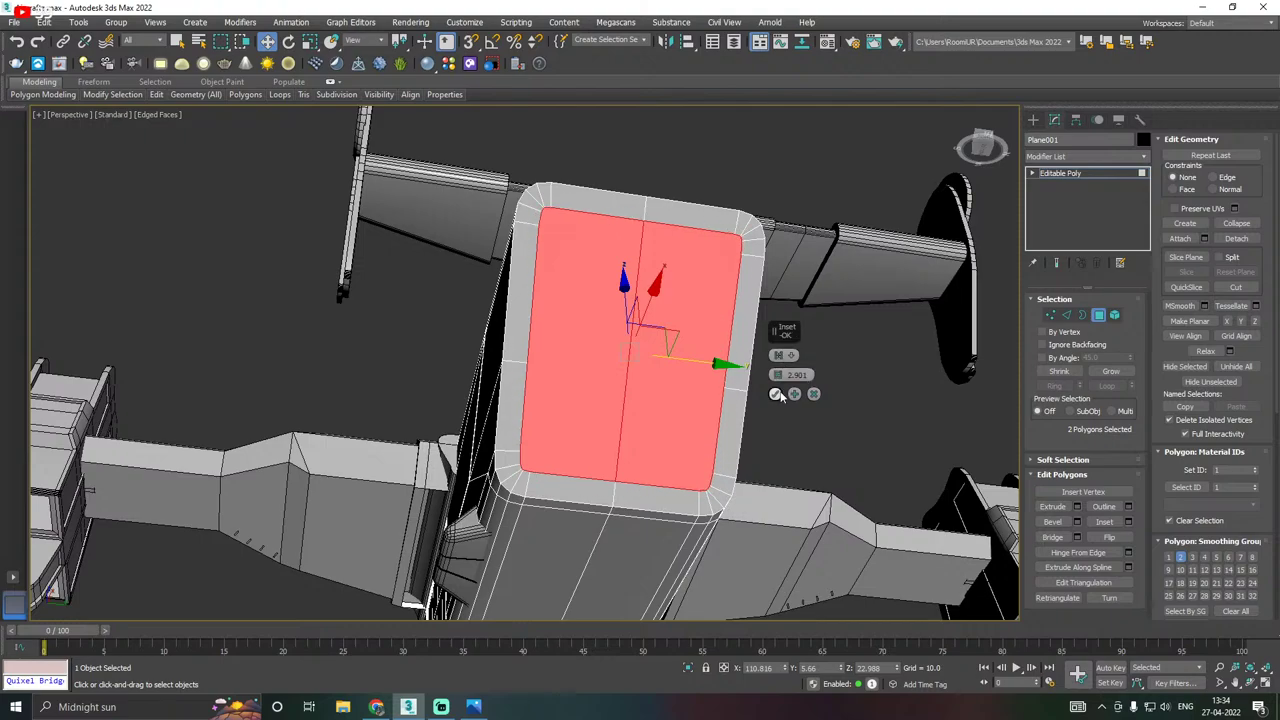
left_click(776, 395)
Convert the inset rear polygons to an edge selection and exclude the central dividing edge, keeping only the closed outline.
middle_click_drag(715, 367, 750, 409, "alt")
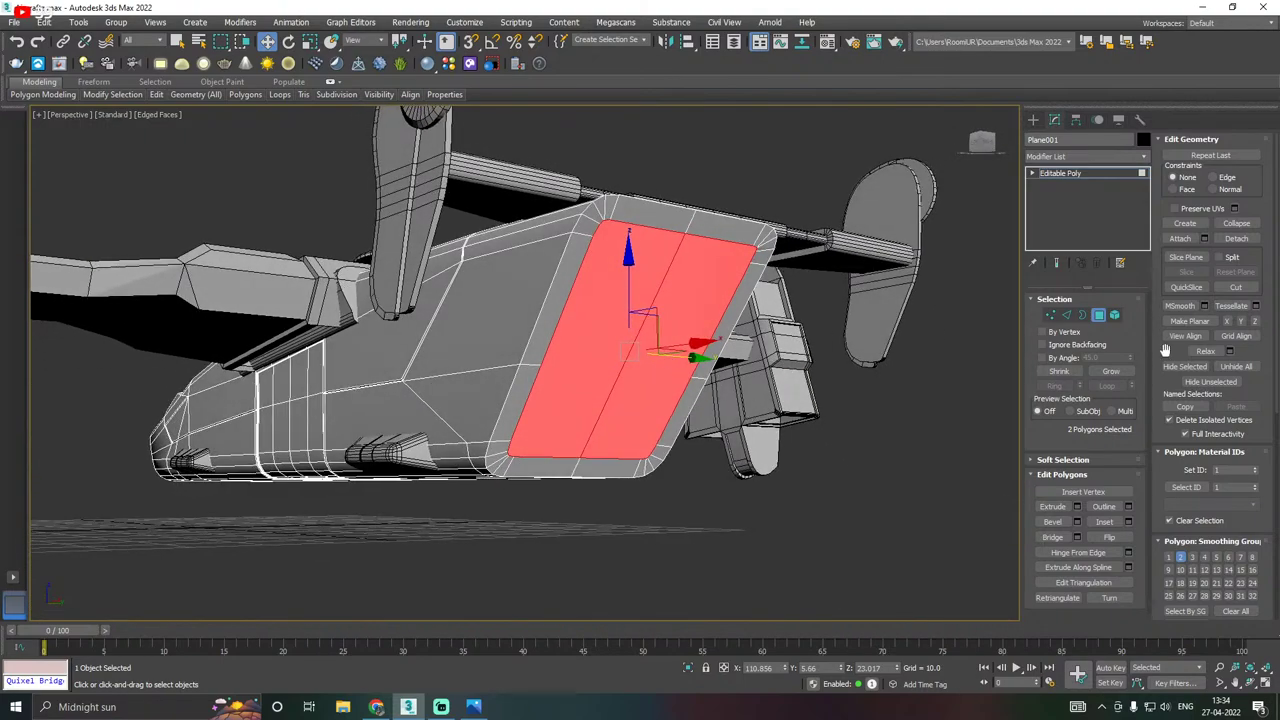
middle_click_drag(745, 347, 720, 352, "alt")
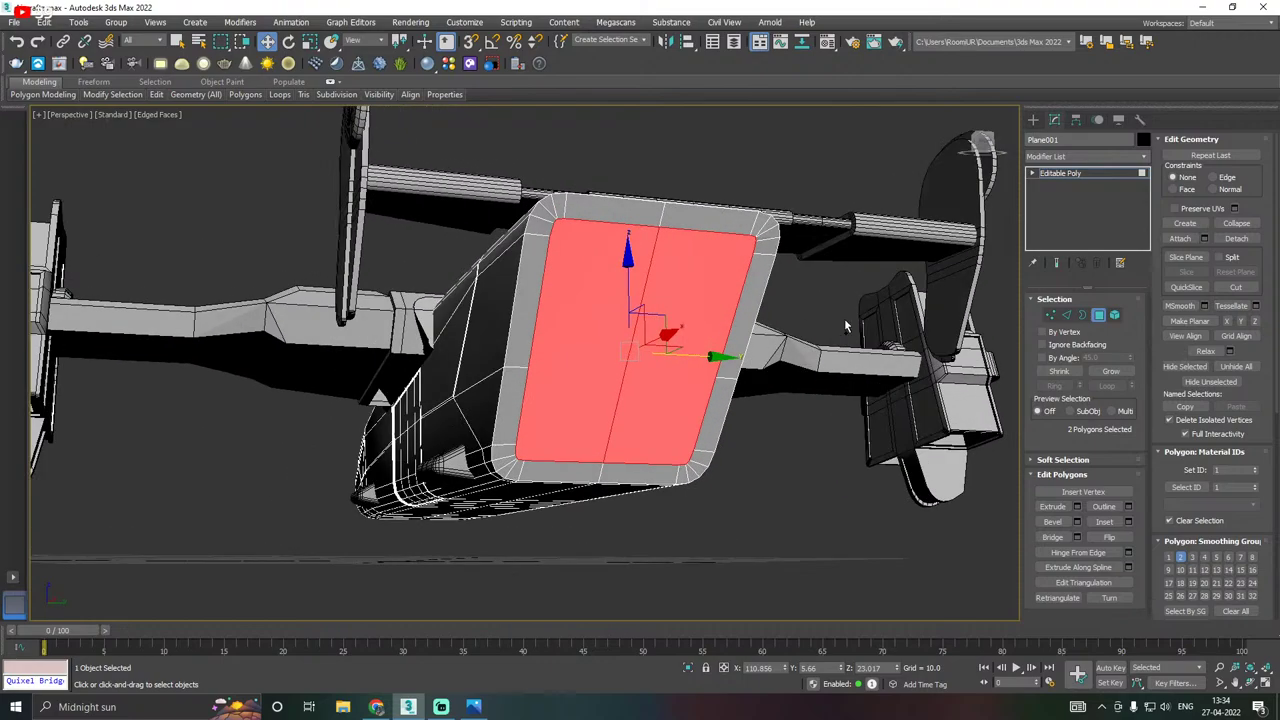
left_click(1067, 316)
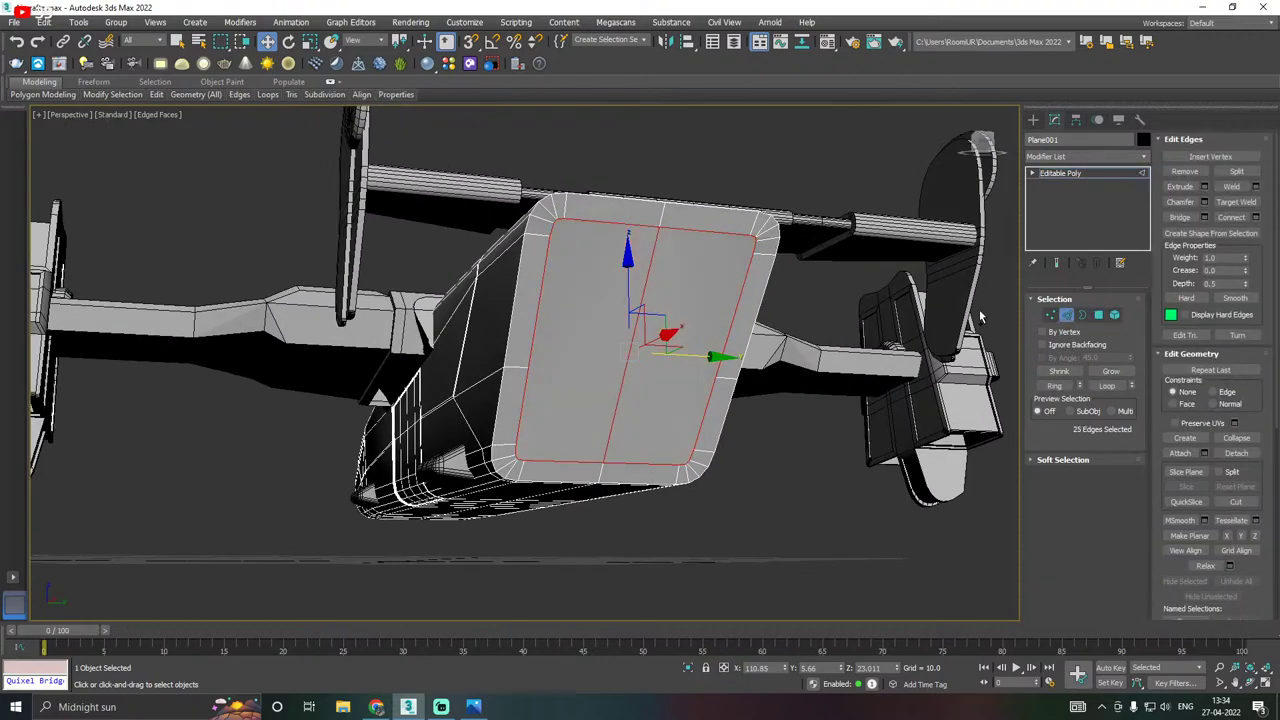
scroll(592, 332, "up", 2)
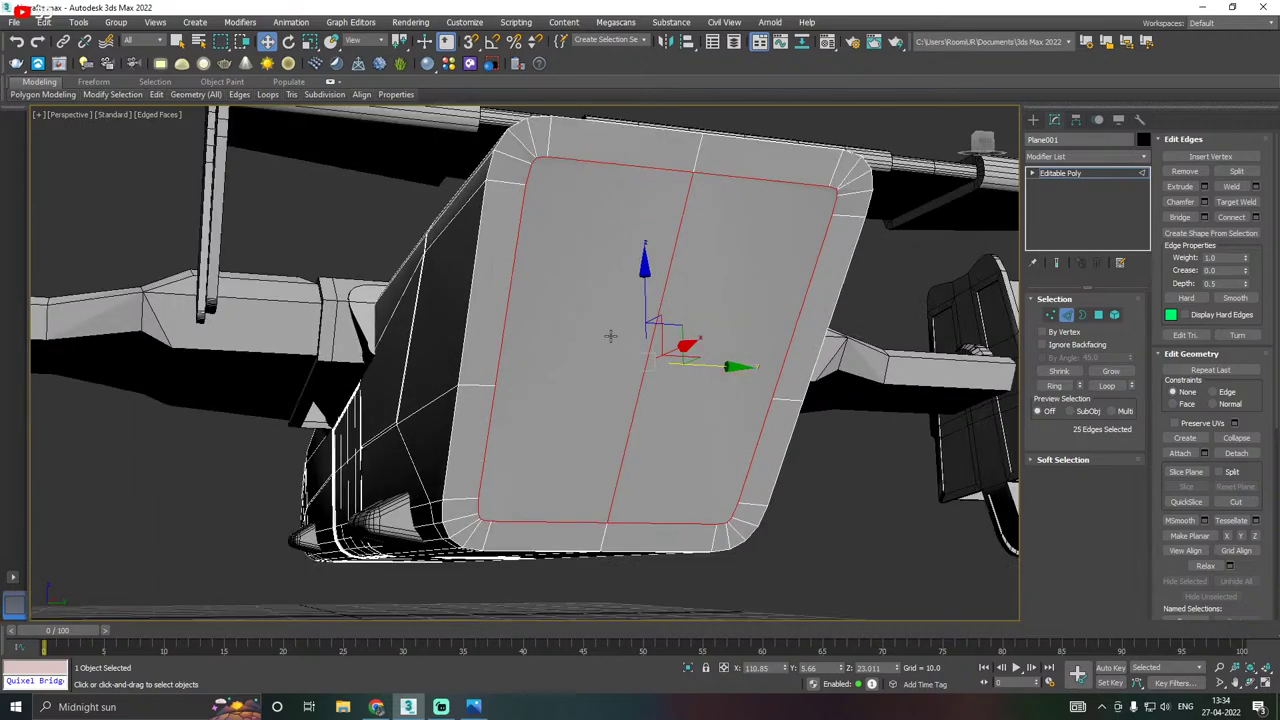
left_click(643, 386, "alt")
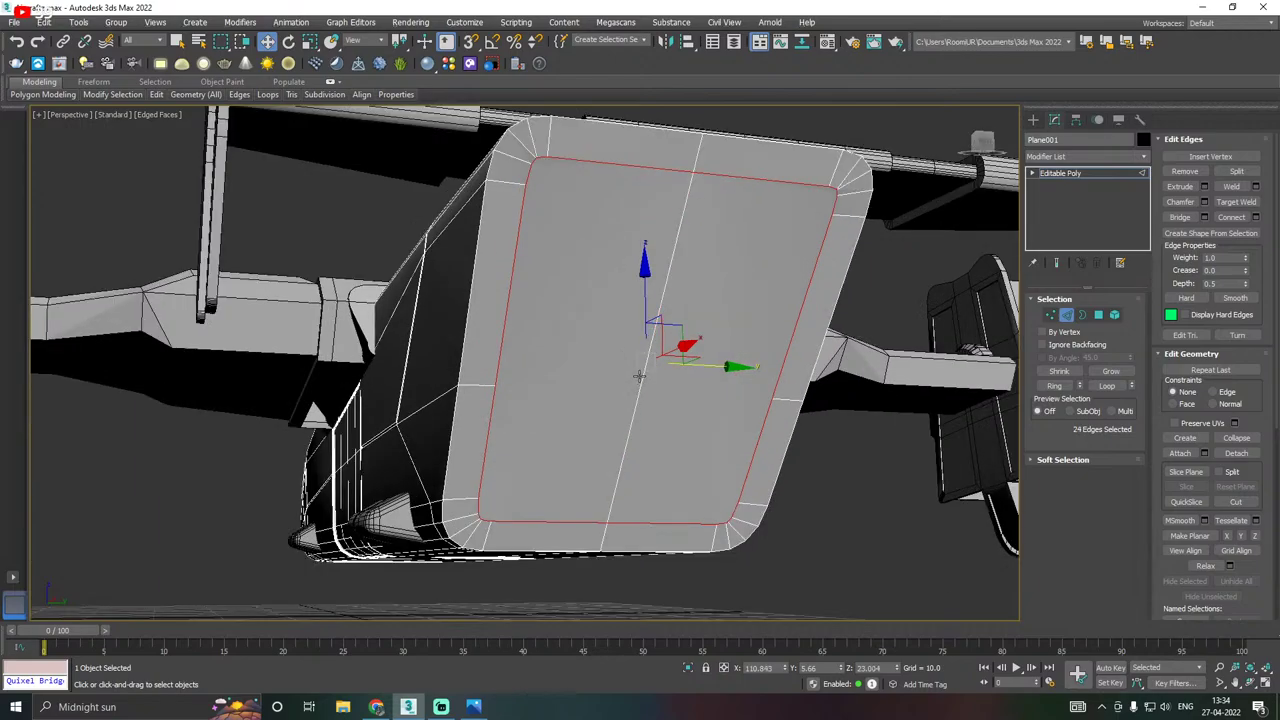
Extrude the rear outline edges inward with a height of -0.733 and a width of 0.093.
middle_click_drag(639, 376, 738, 366, "alt")
left_click(1205, 187)
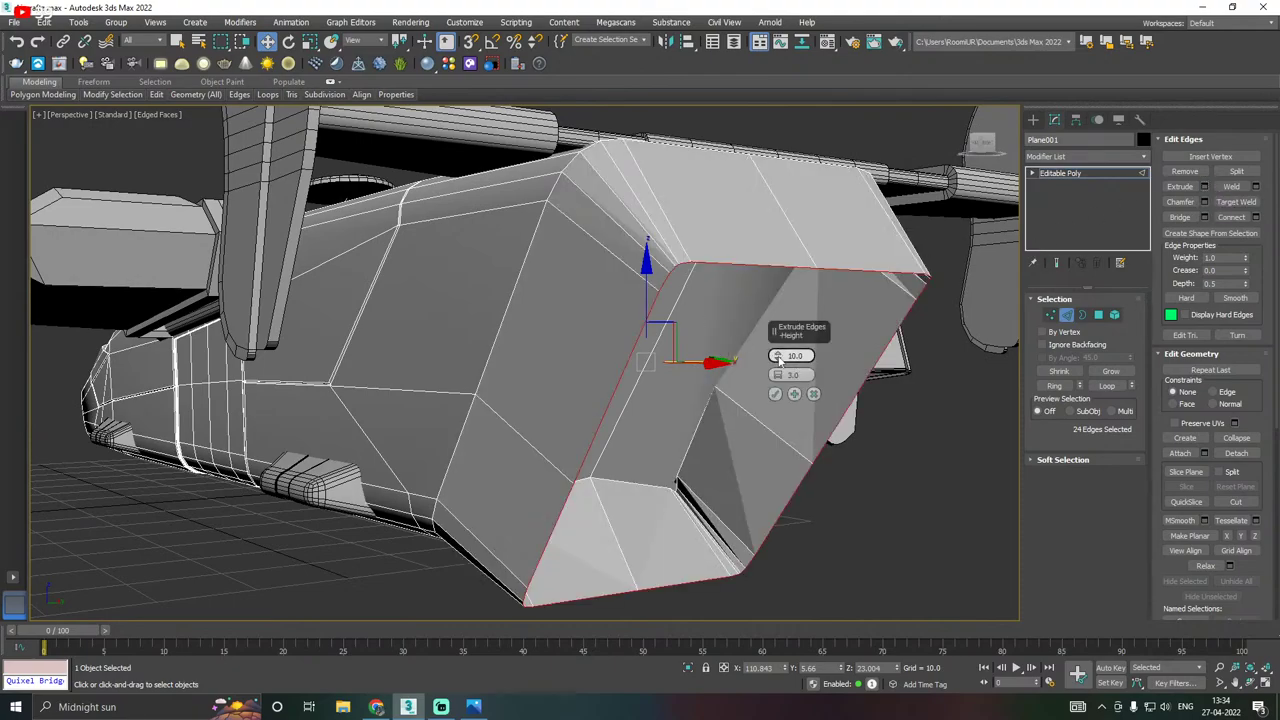
left_click_drag(778, 359, 780, 426)
middle_click_drag(629, 373, 593, 296, "alt")
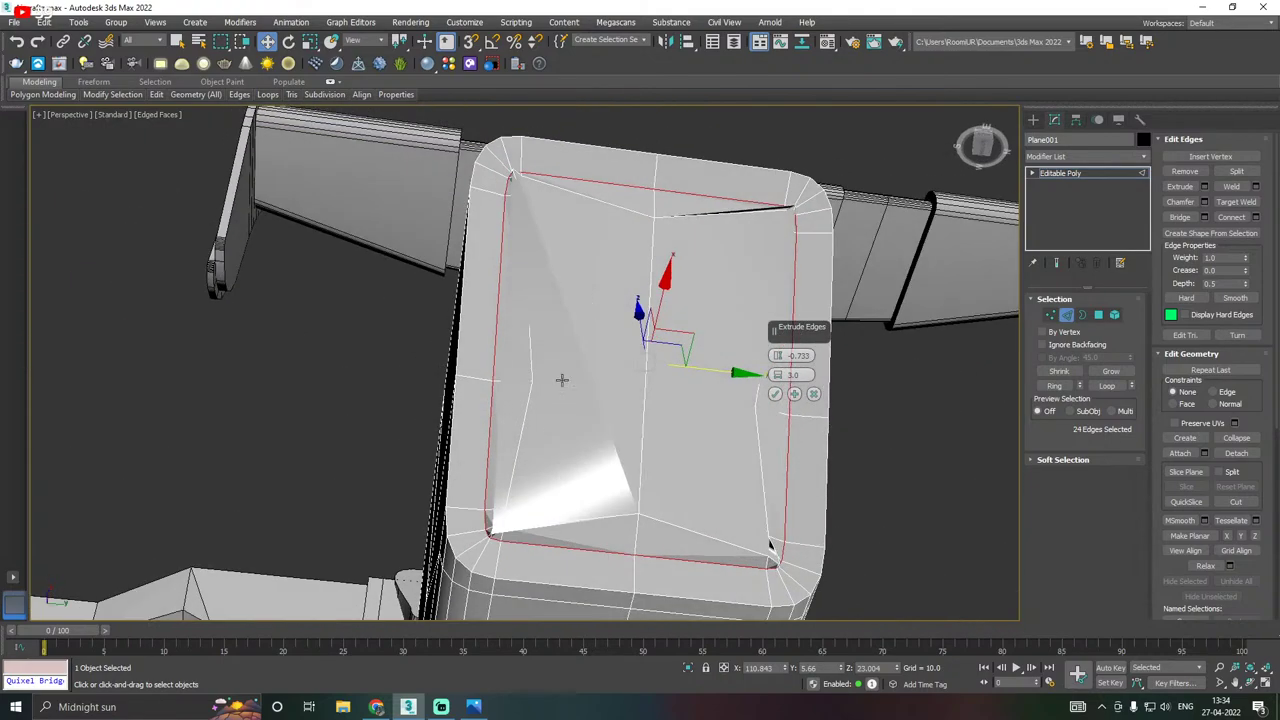
scroll(562, 379, "up", 4)
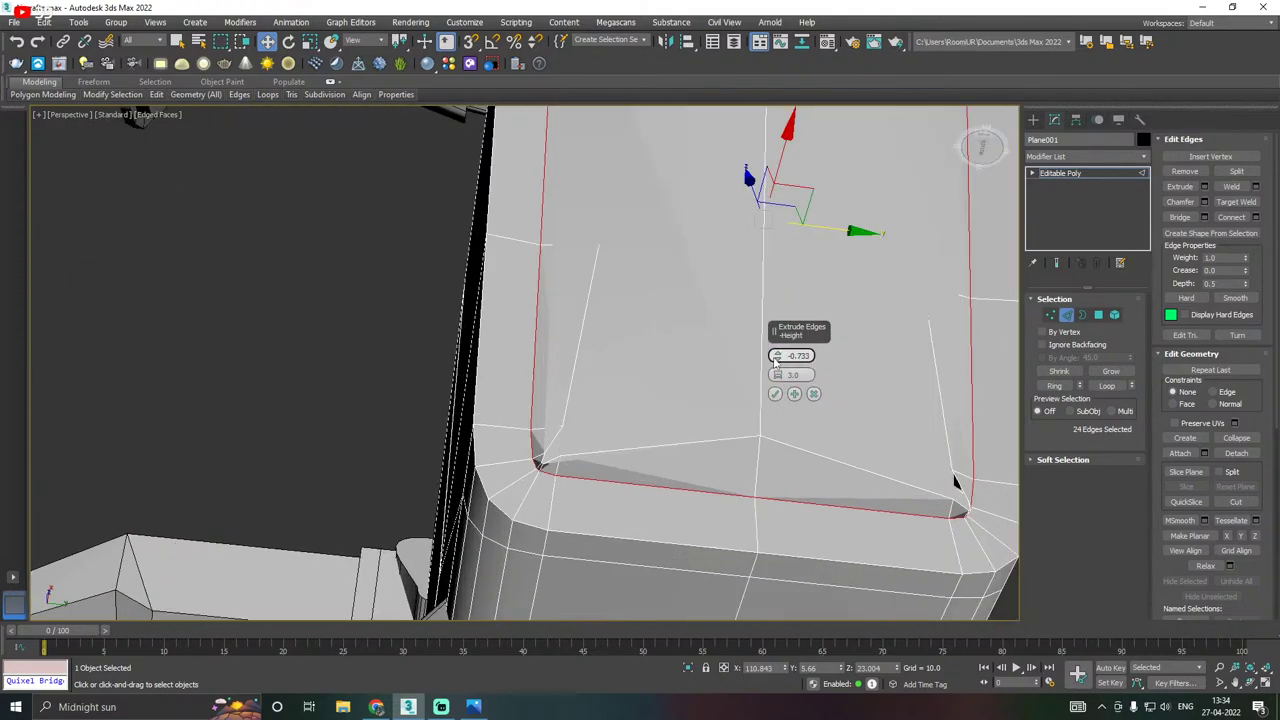
left_click_drag(778, 375, 792, 393)
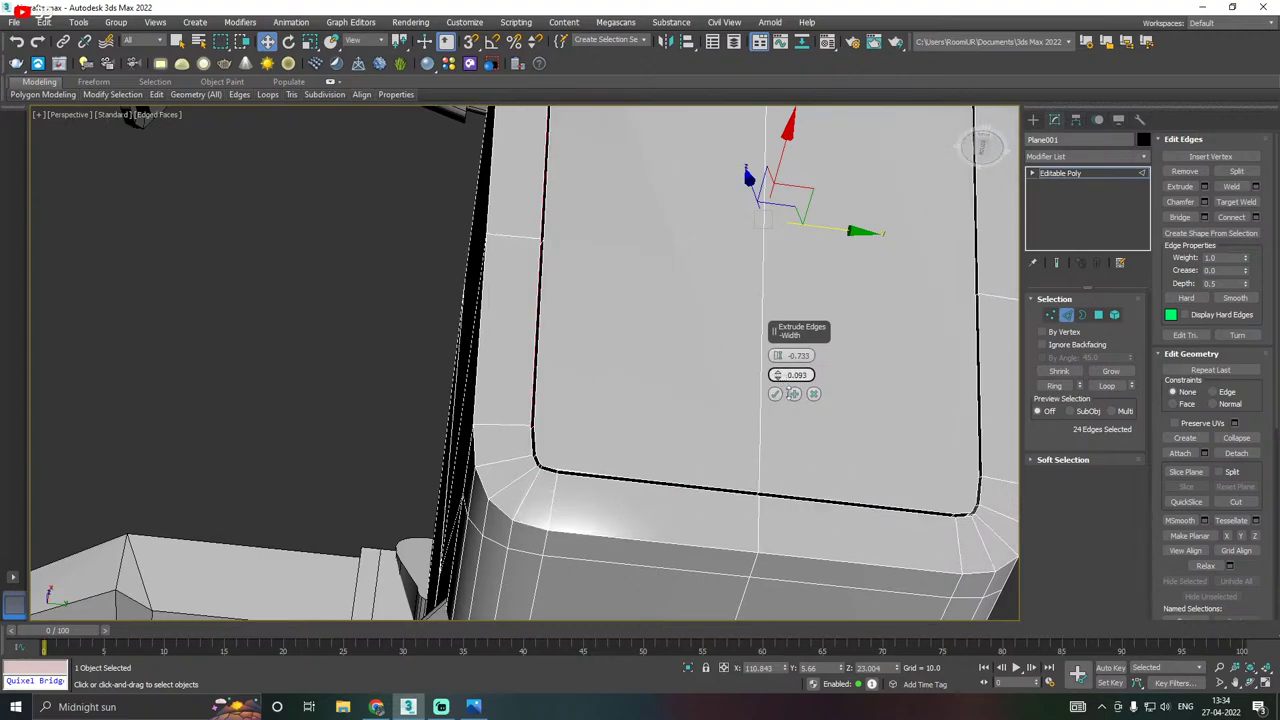
Make the rear outline's edge extrusion shallower by adjusting its negative height, and apply it.
scroll(579, 359, "down", 3)
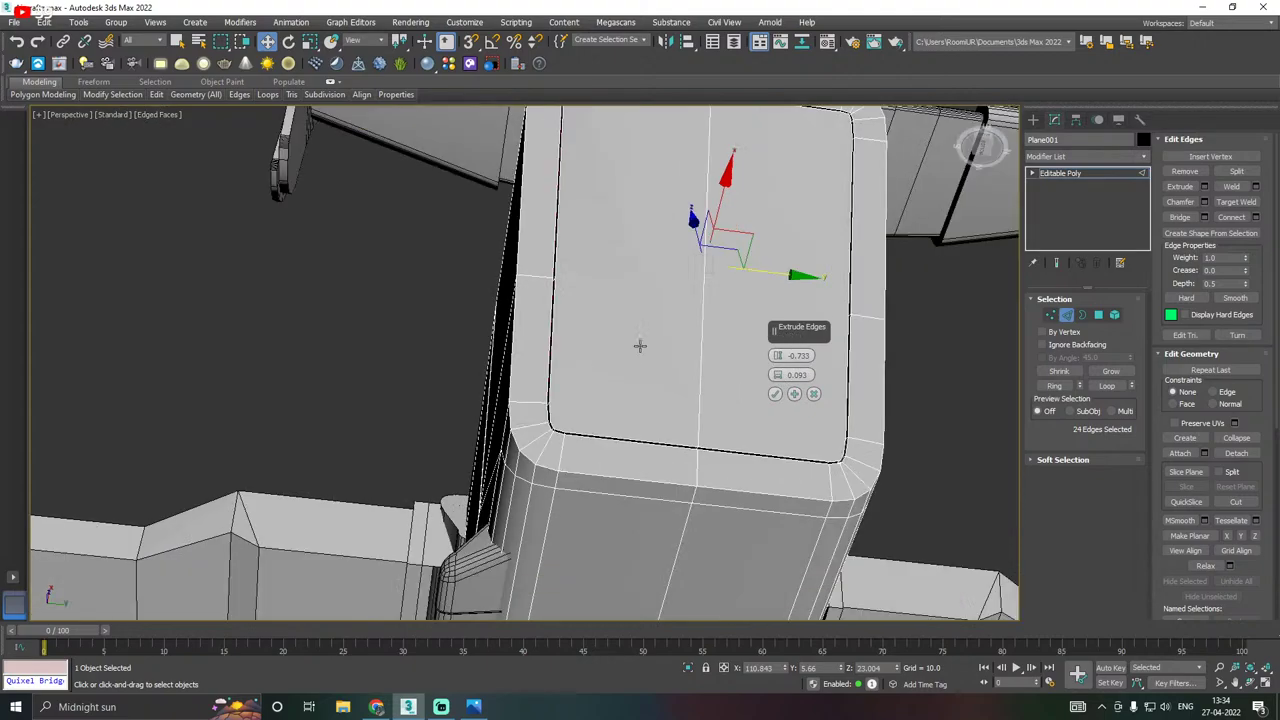
middle_click_drag(641, 346, 560, 425, "alt")
scroll(572, 403, "down", 4)
scroll(565, 390, "up", 6)
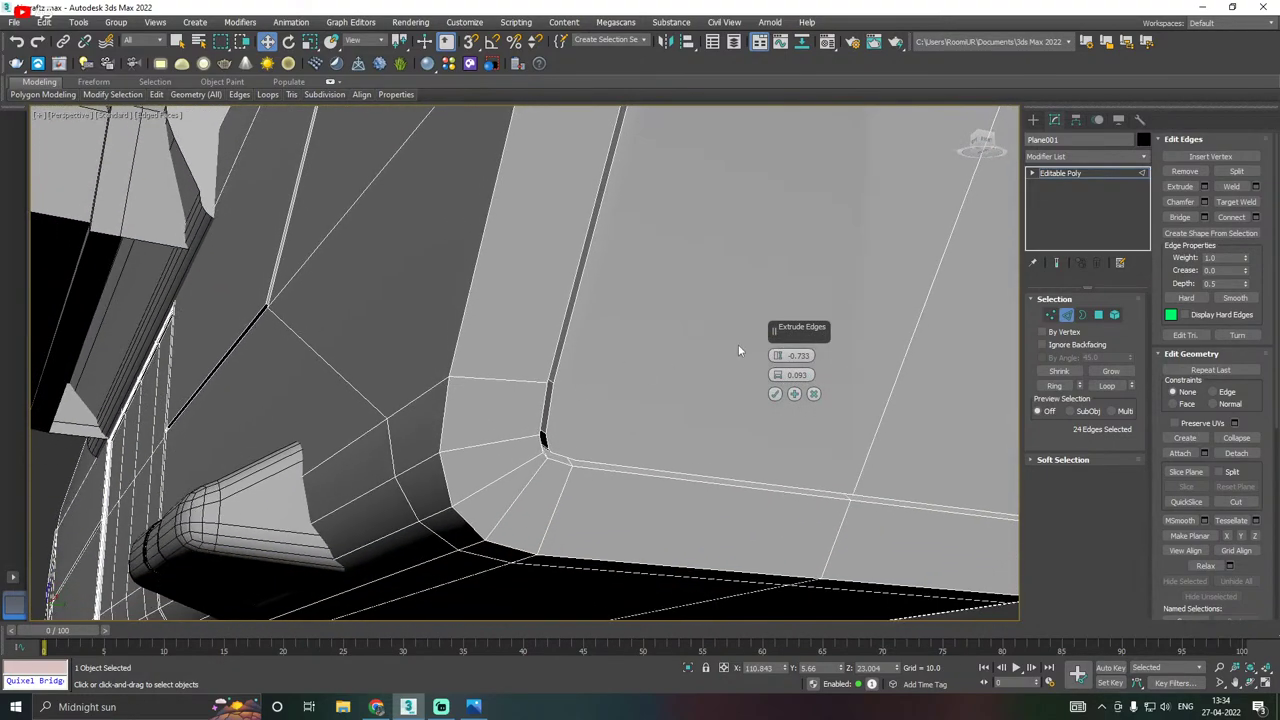
left_click_drag(779, 357, 778, 375)
right_click(781, 377)
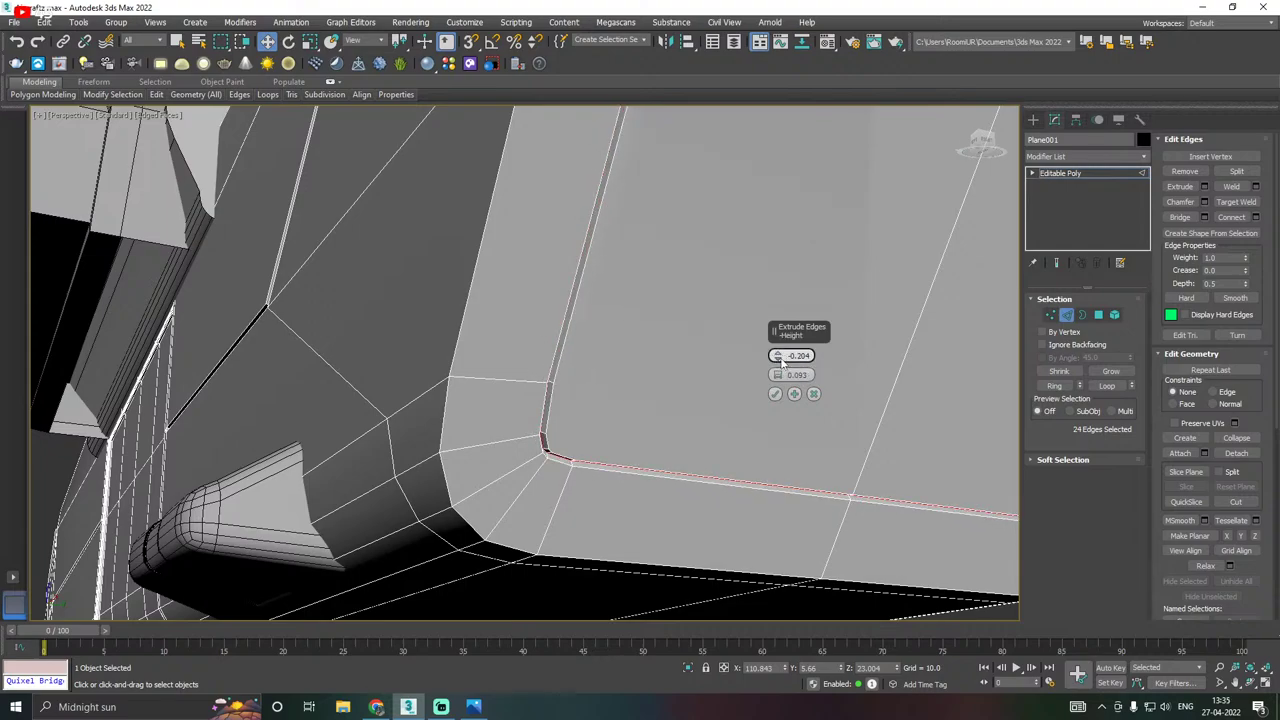
left_click_drag(779, 362, 780, 378)
left_click(775, 394)
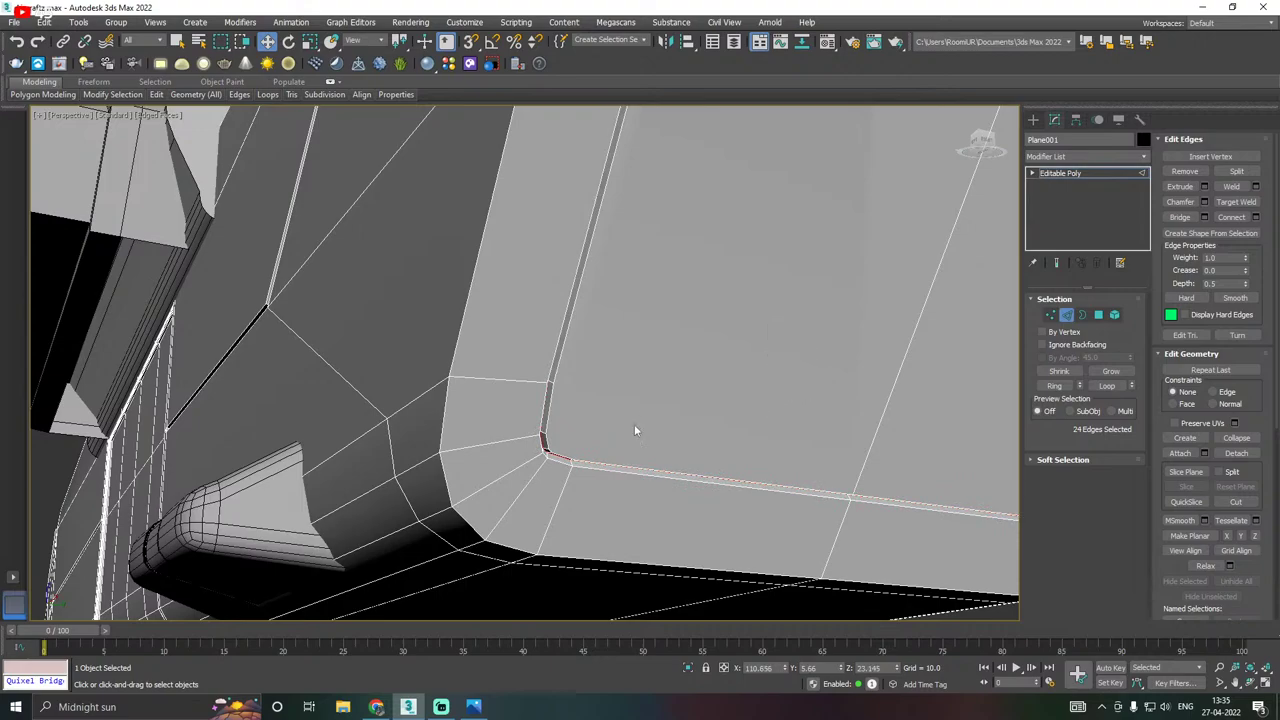
Select the groove's inner border edges around the two rear panel polygons, excluding the central dividing edge.
scroll(634, 424, "down", 5)
left_click(1097, 315)
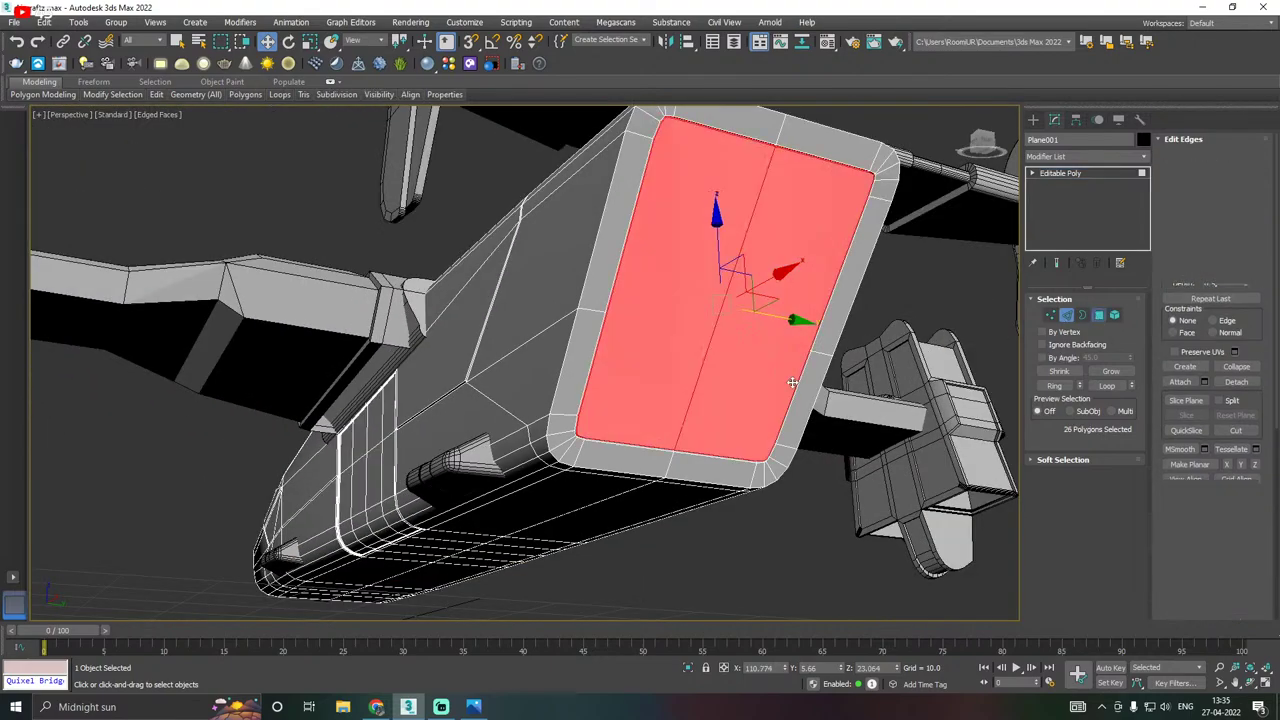
scroll(552, 420, "up", 6)
left_click(552, 420)
scroll(645, 404, "down", 2)
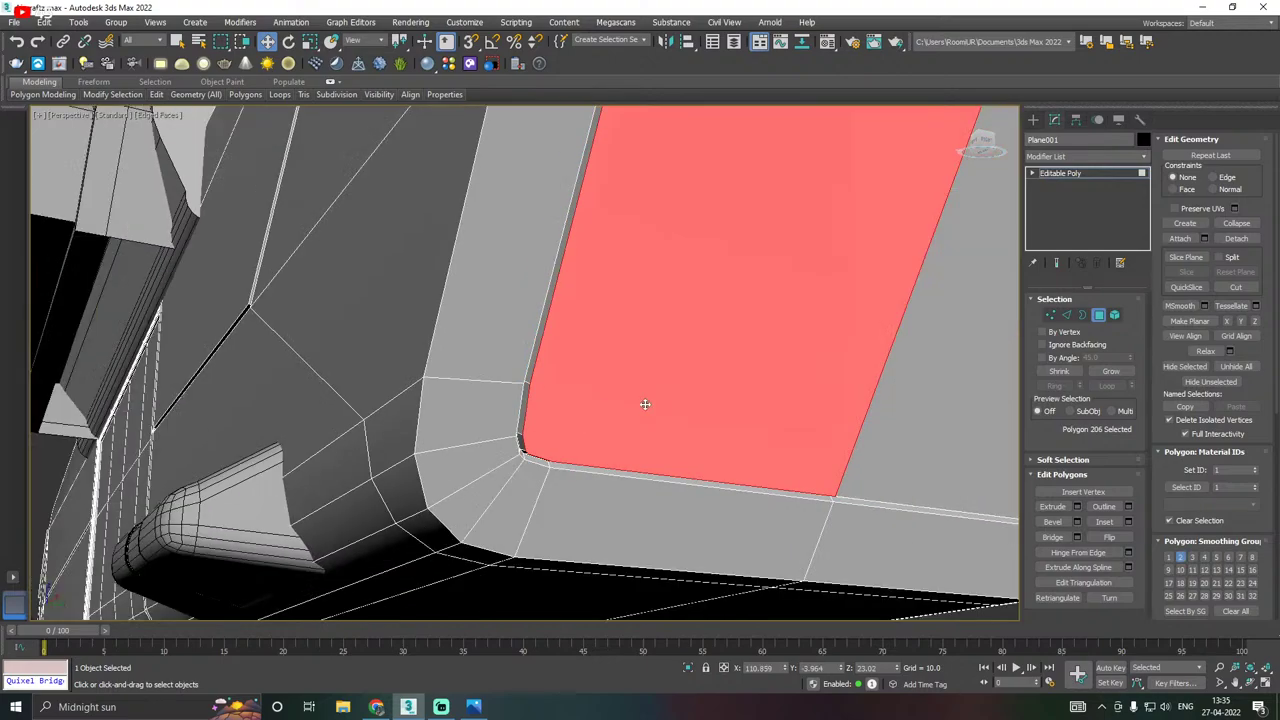
left_click(890, 419, "ctrl")
left_click(1068, 316, "ctrl")
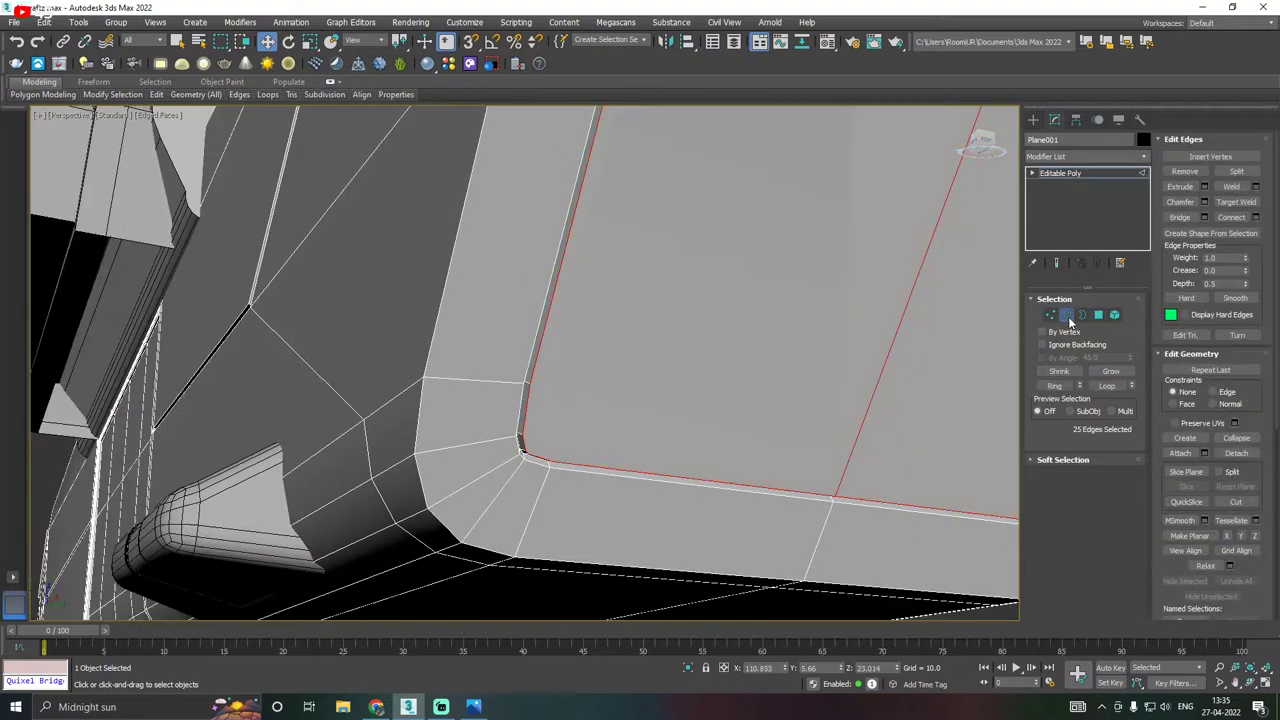
left_click(877, 384, "alt")
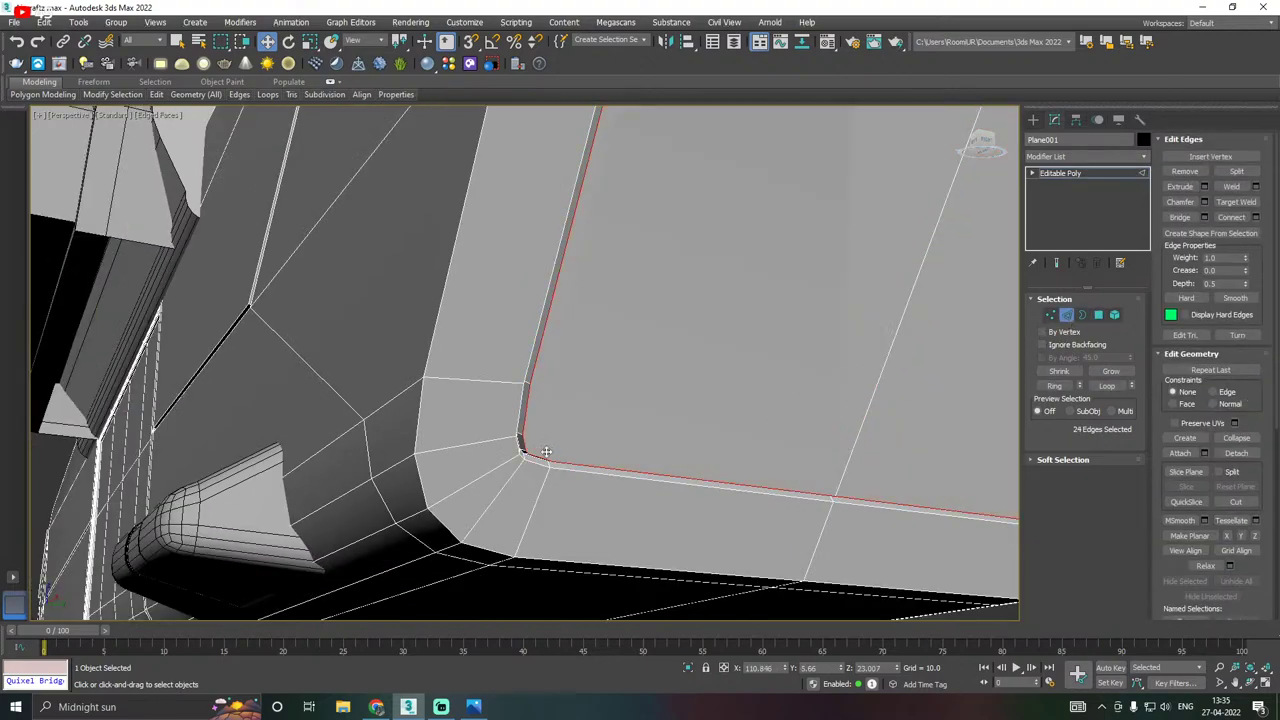
Chamfer the groove's inner border edges by 0.034 with two segments.
scroll(527, 449, "up", 2)
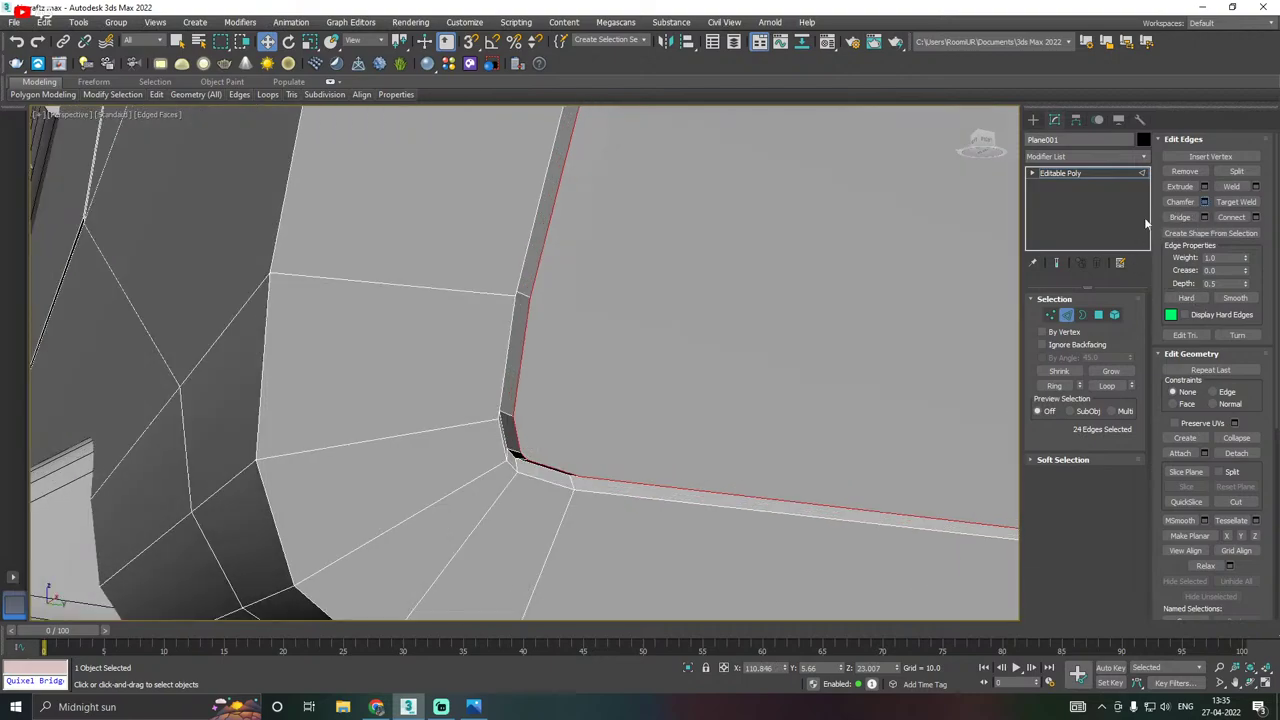
left_click(1204, 202)
scroll(528, 413, "up", 2)
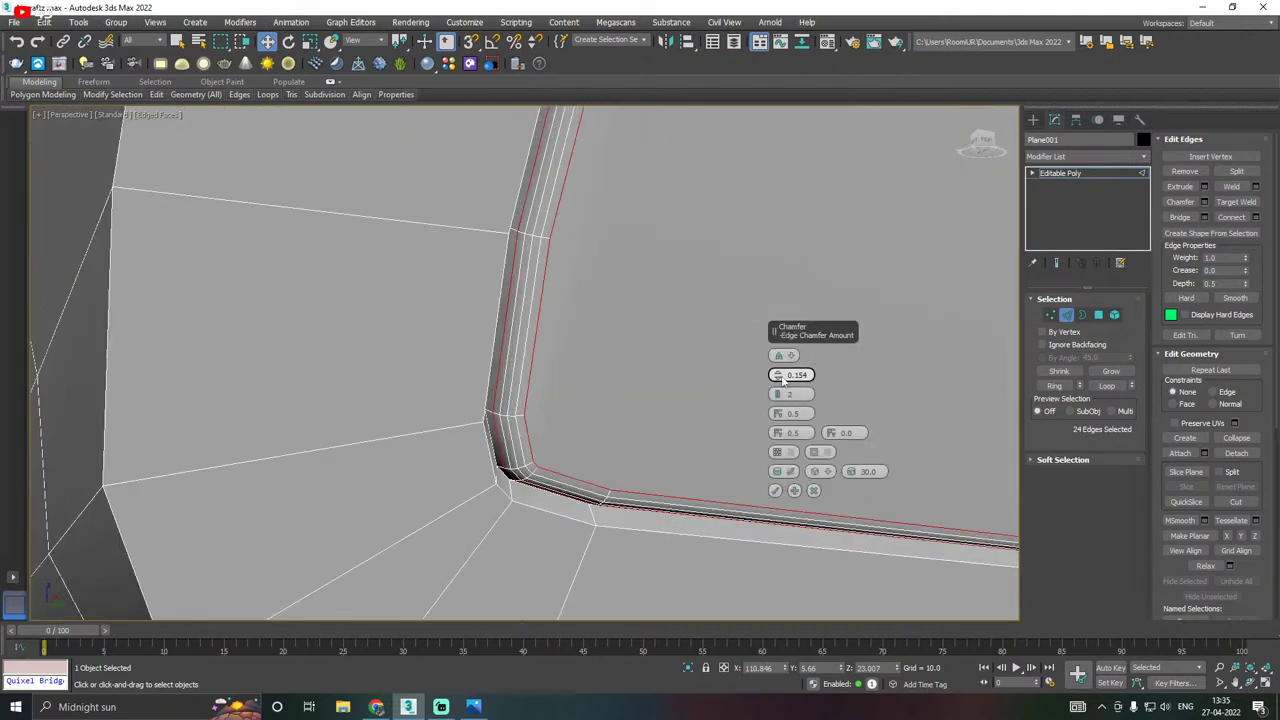
left_click_drag(783, 376, 783, 385)
left_click(775, 490)
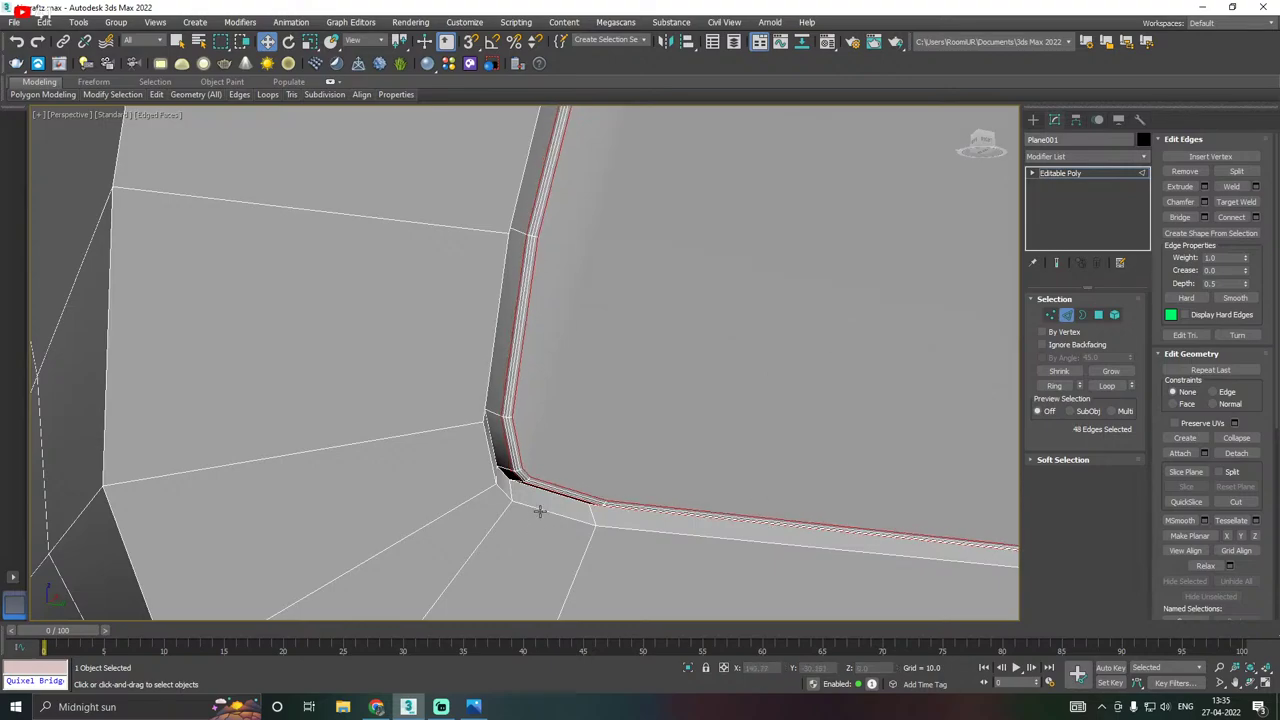
Select the groove's outer edge loop and chamfer it by 0.034 with two segments.
double_click(539, 511)
scroll(424, 493, "down", 6)
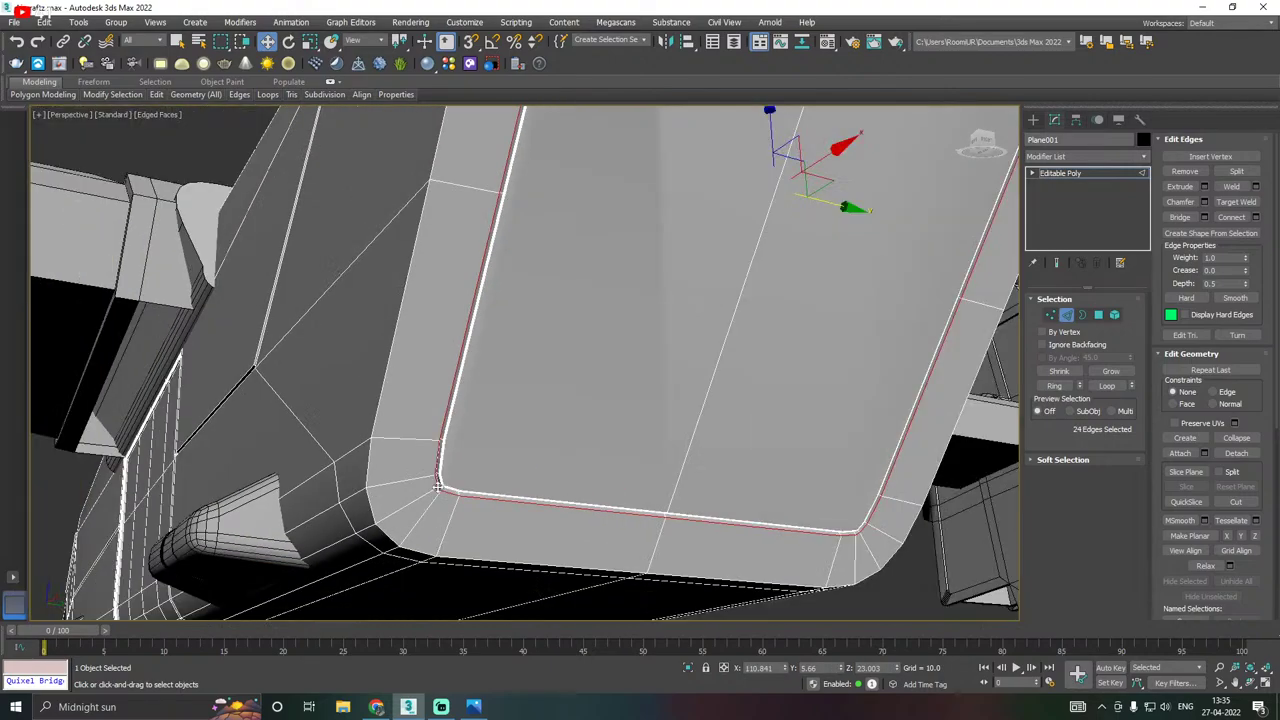
scroll(763, 515, "up", 3)
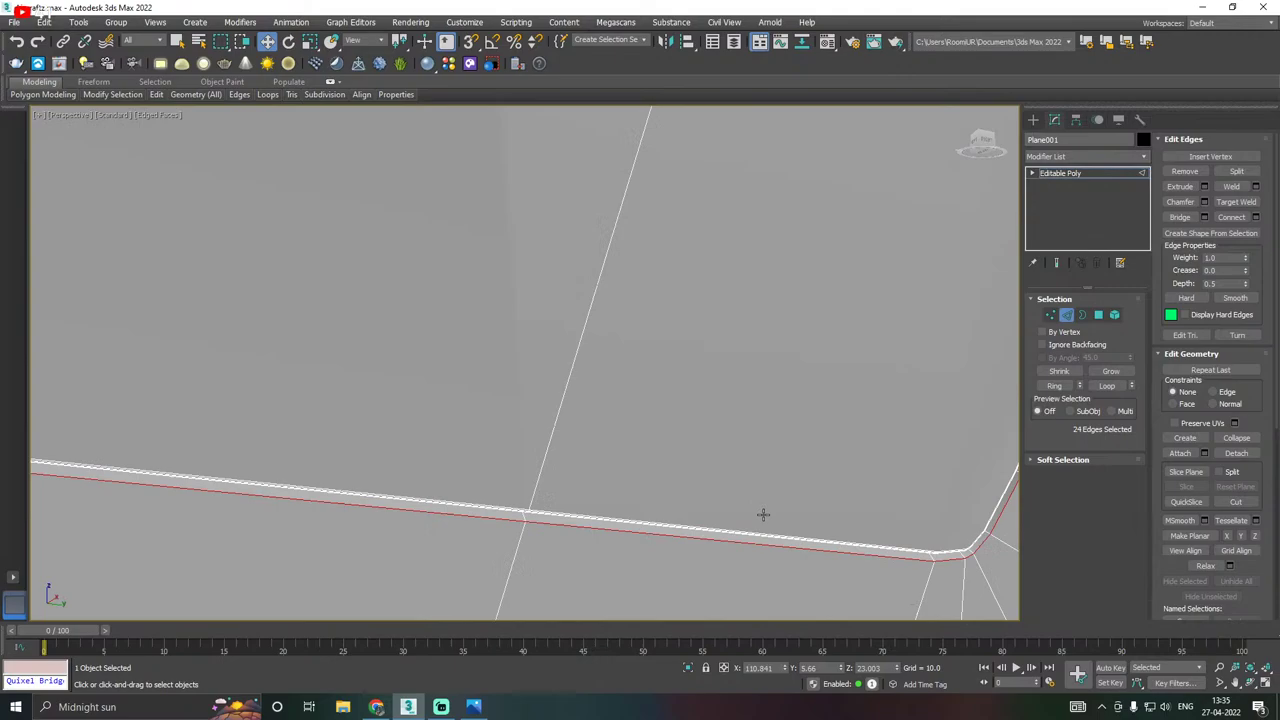
left_click(1205, 202)
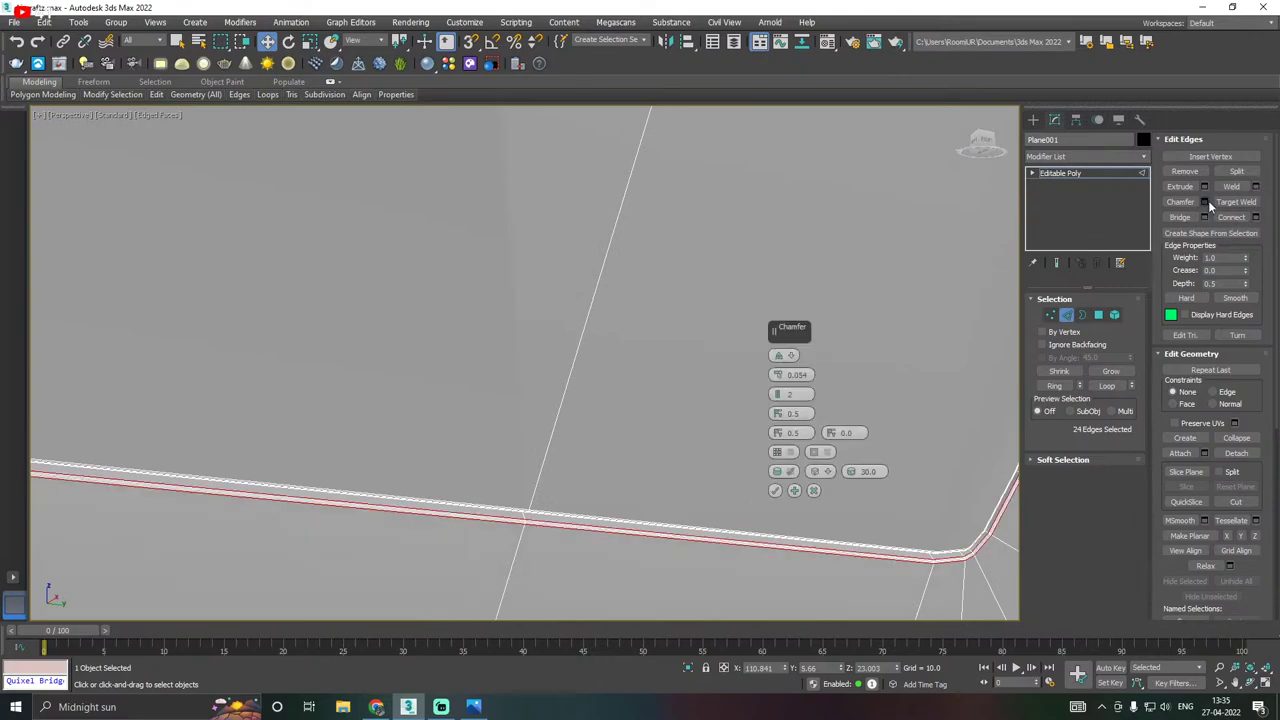
left_click(775, 491)
Leave edge editing and deselect the hull, bringing the whole aircraft into view from the front.
scroll(671, 494, "down", 8)
middle_click_drag(675, 474, 703, 464, "alt")
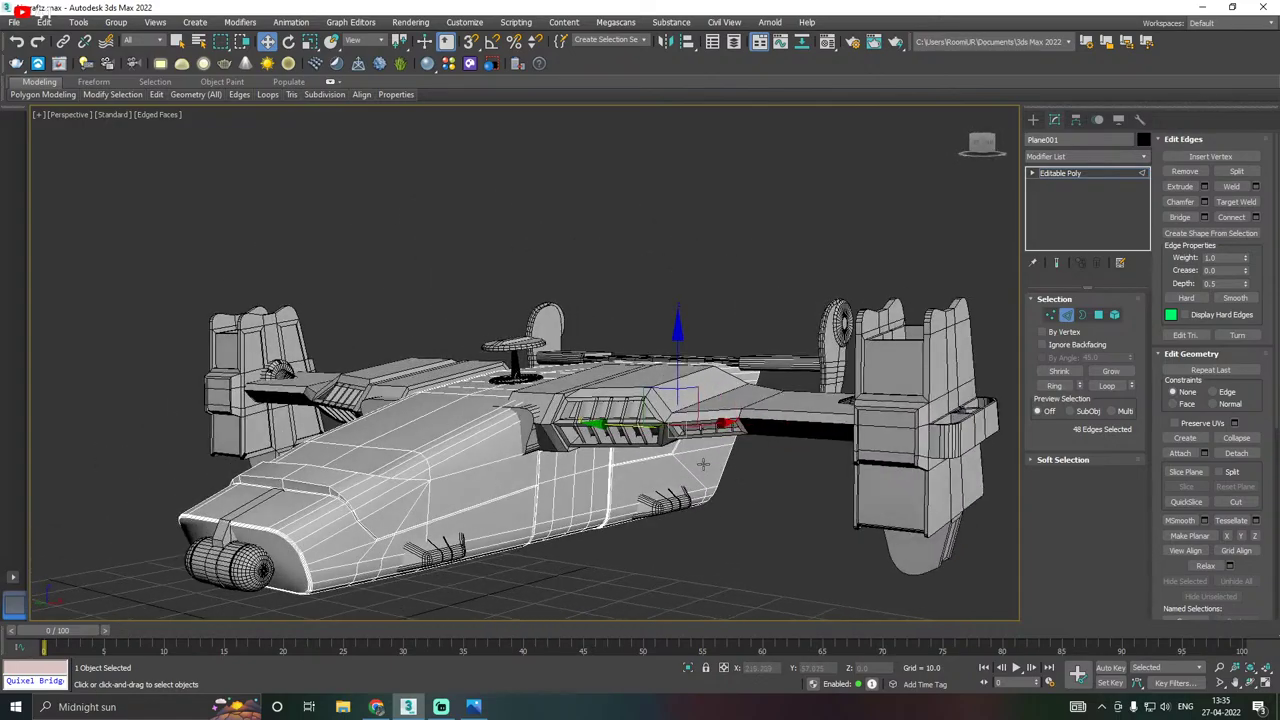
scroll(703, 464, "down", 4)
left_click(1060, 173)
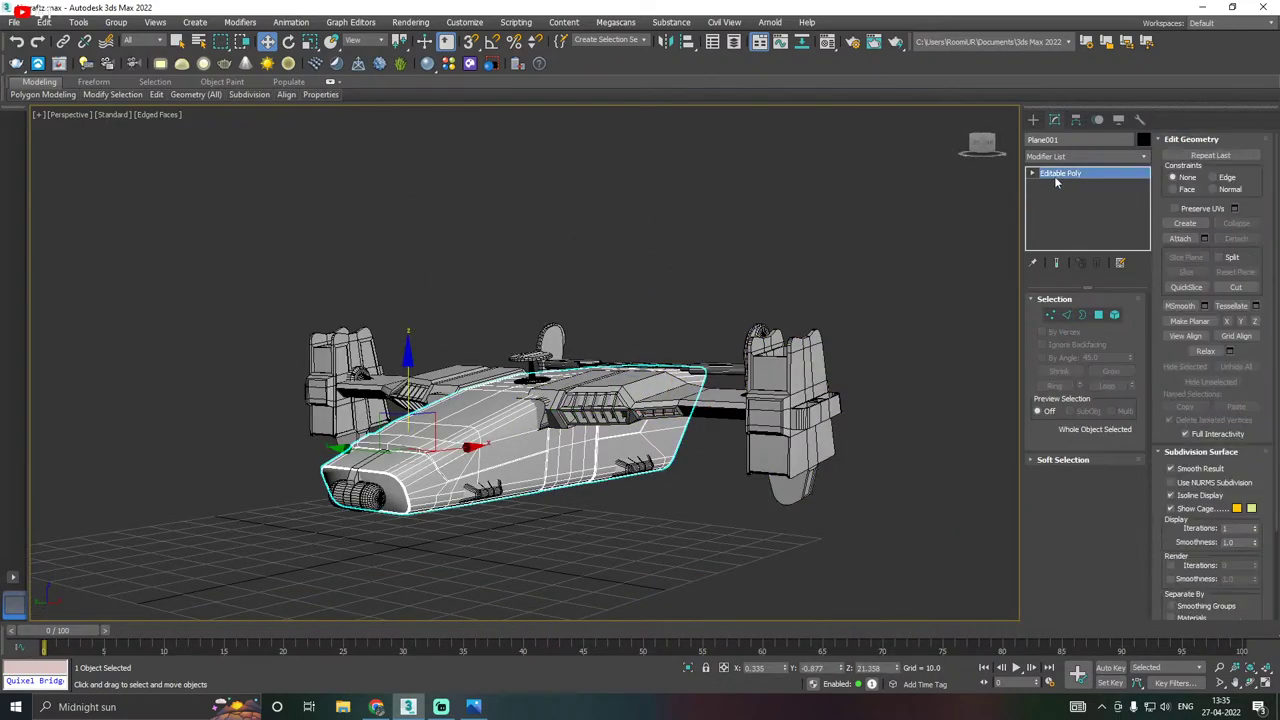
scroll(729, 266, "down", 1)
middle_click_drag(729, 266, 755, 282, "alt")
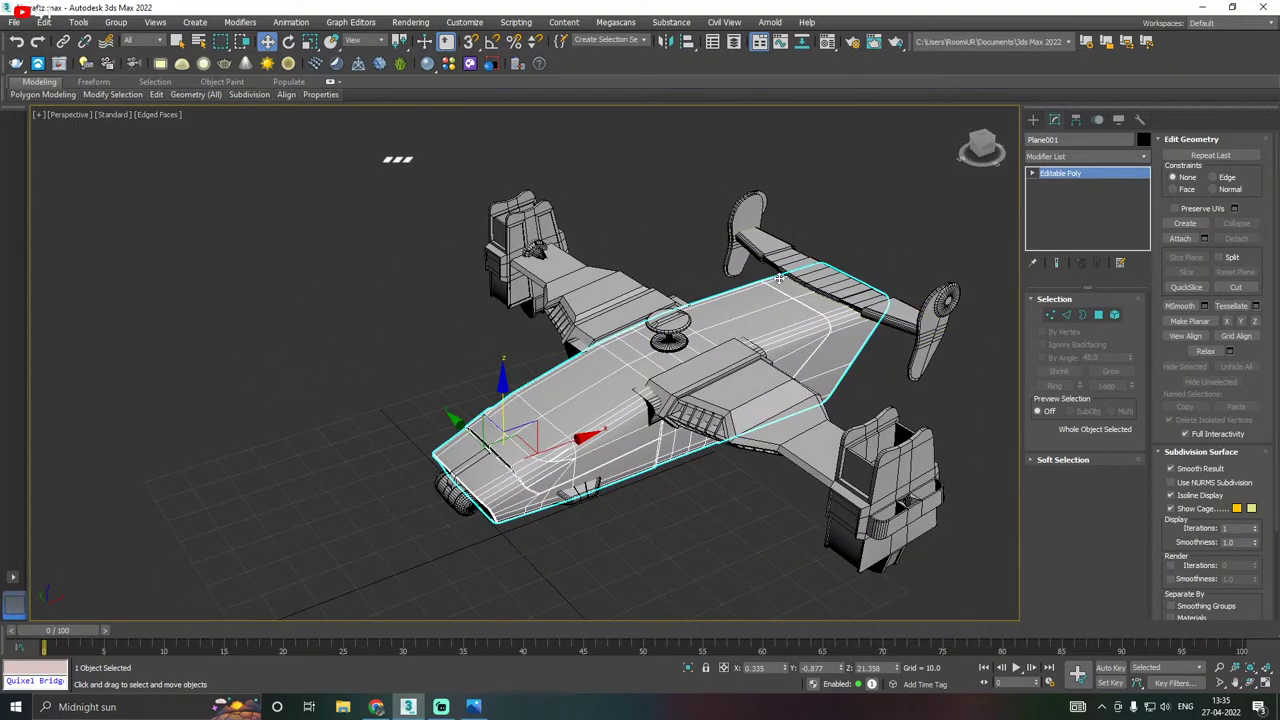
middle_click_drag(641, 338, 800, 366, "alt")
left_click(760, 266)
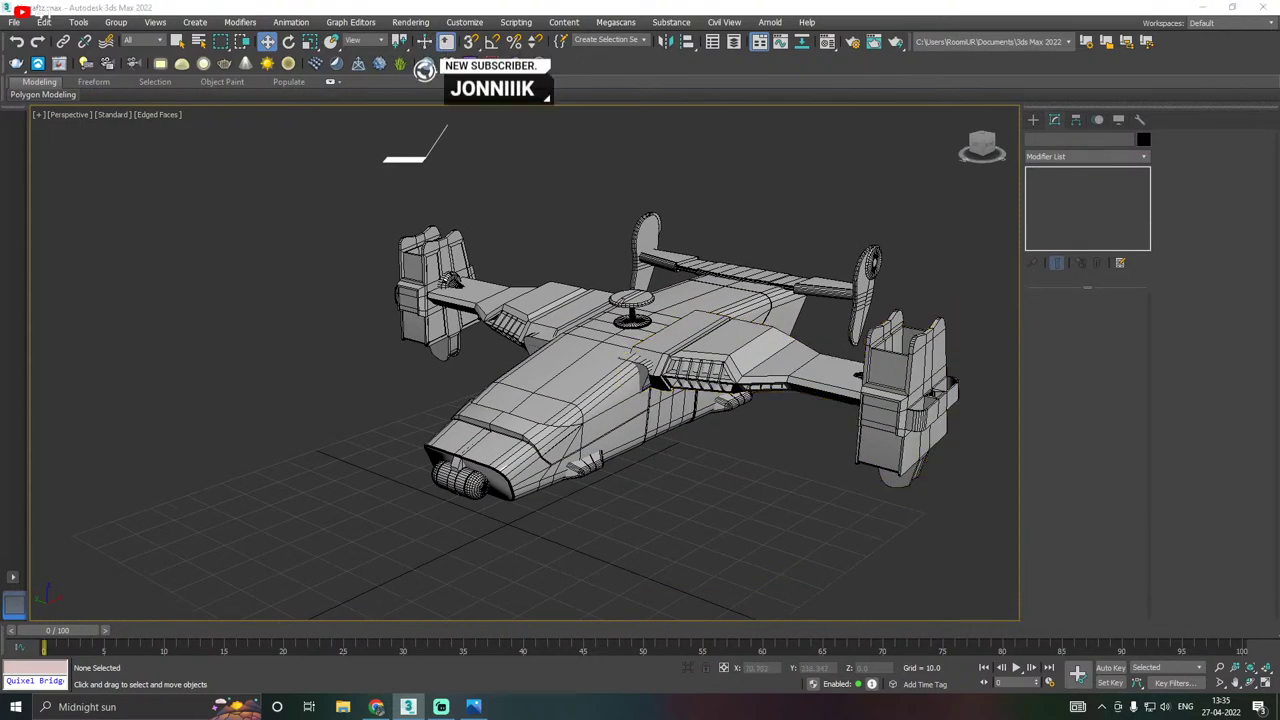
middle_click_drag(357, 310, 388, 292, "alt")
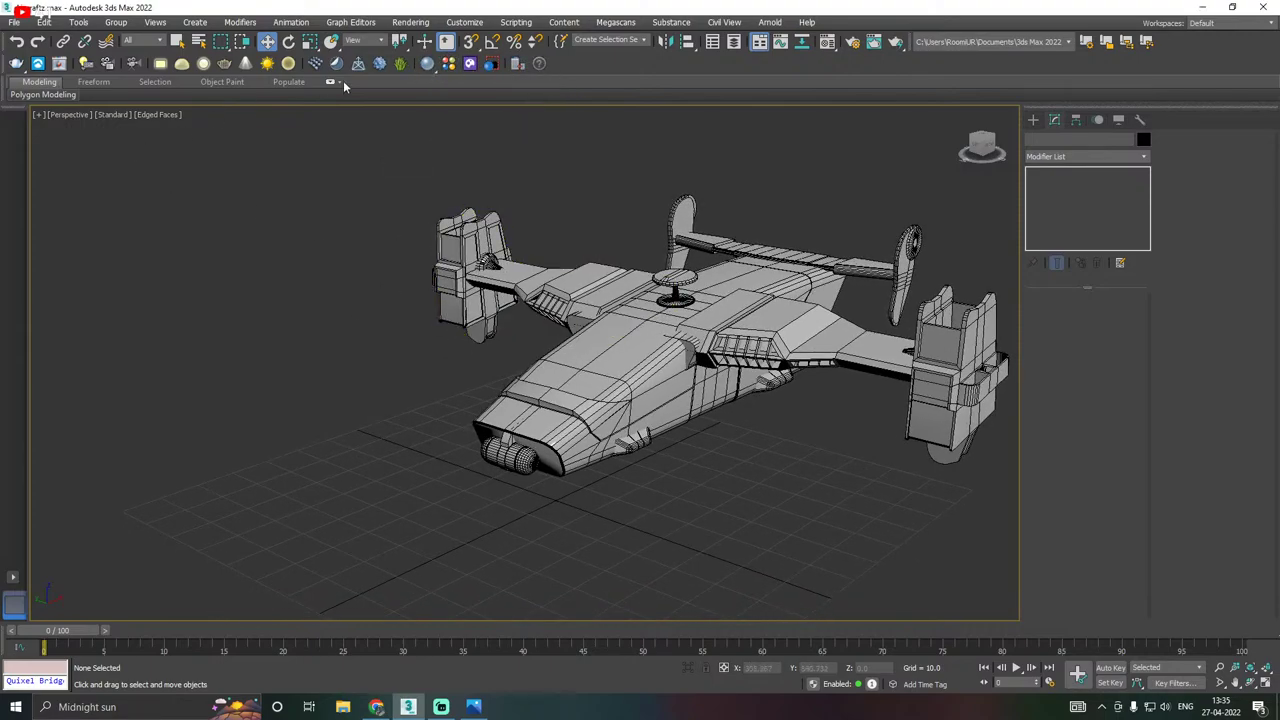
Save a copy of the scene as Aircraftz31.max and save the current scene file.
left_click(12, 22)
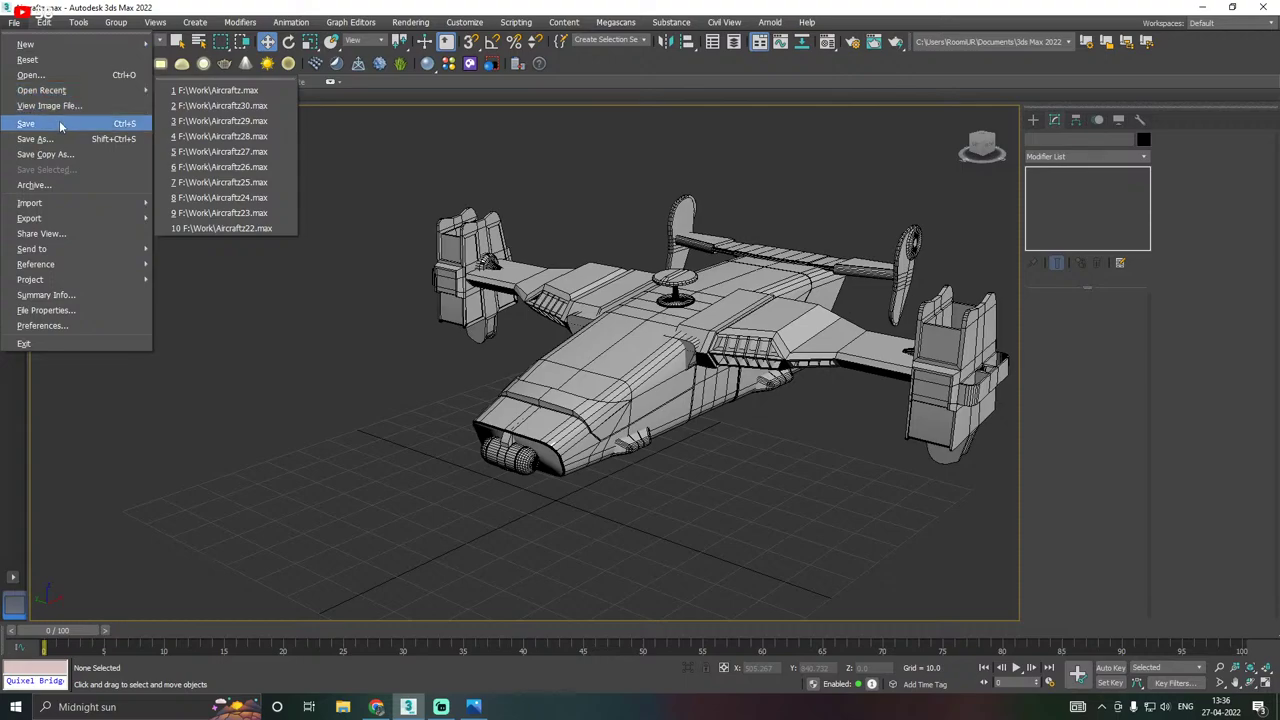
left_click(77, 155)
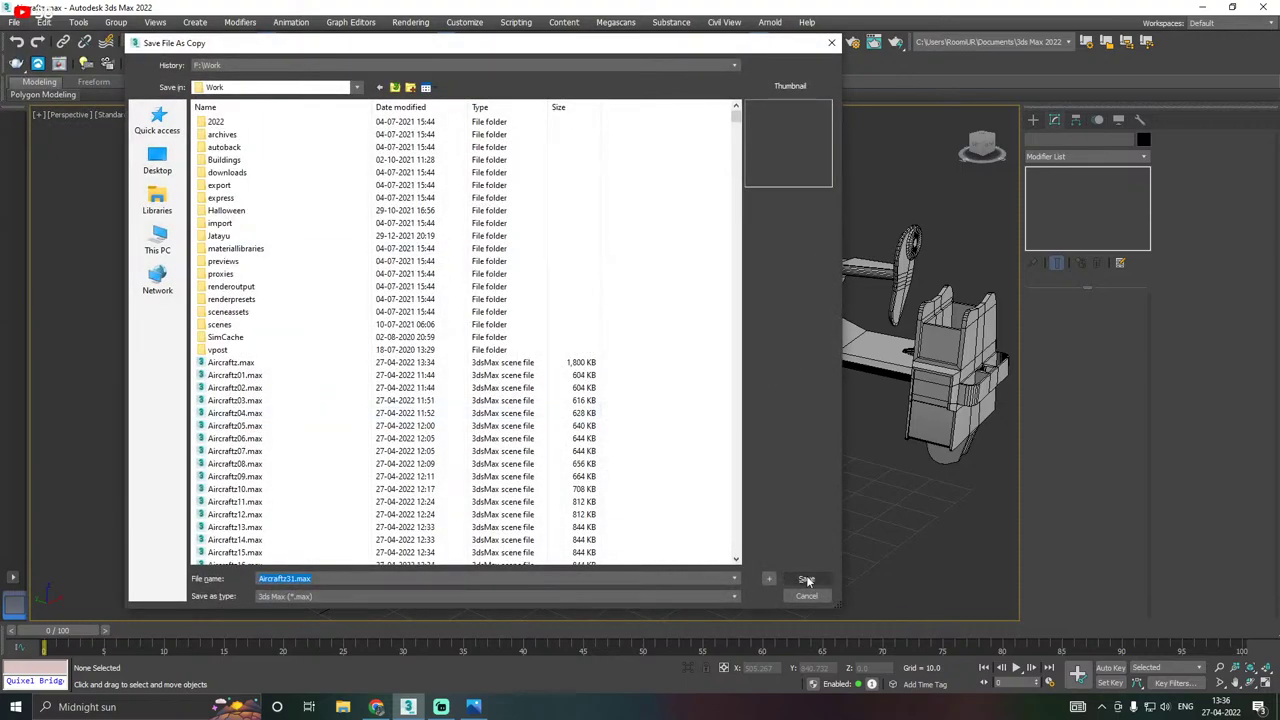
left_click(808, 579)
left_click(18, 22)
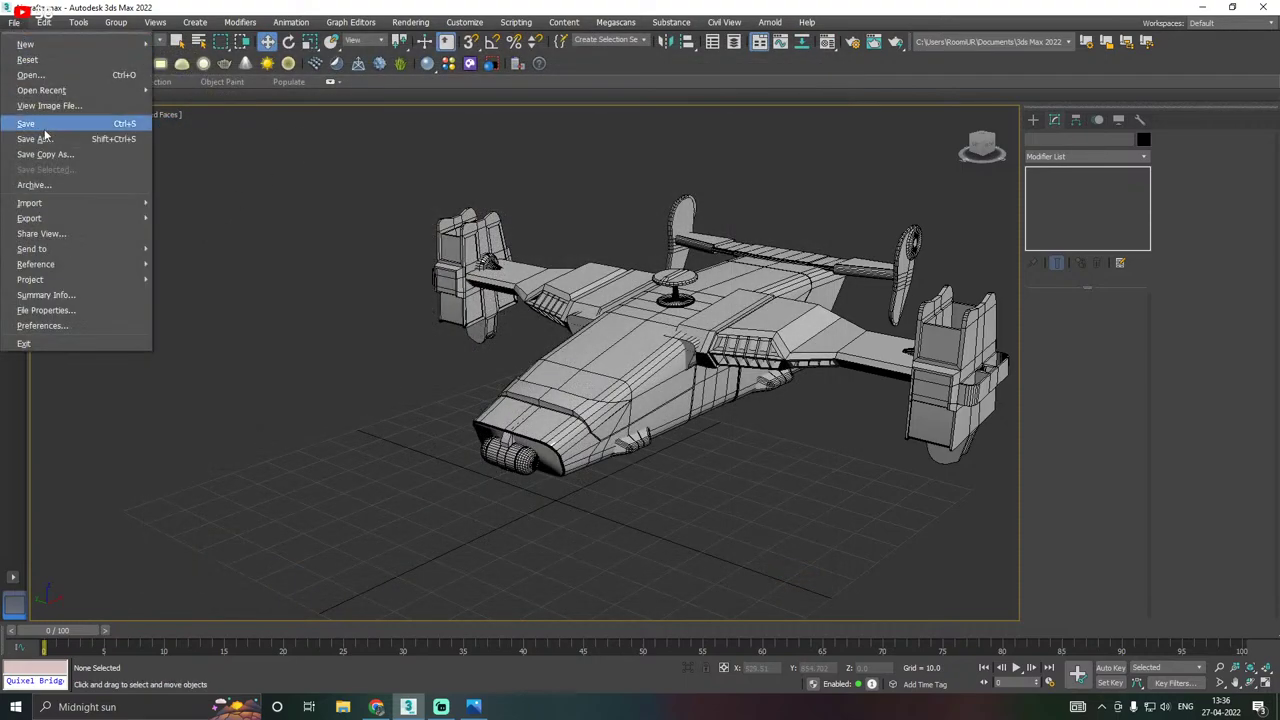
left_click(43, 123)
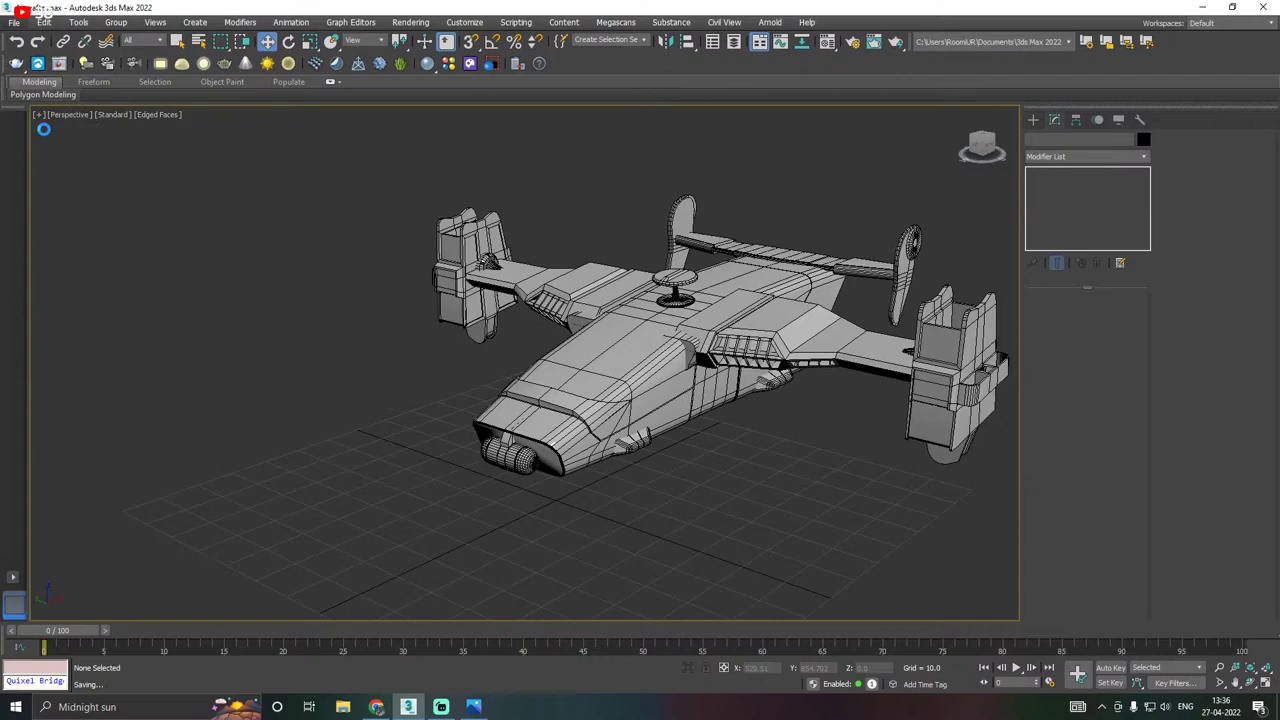
Switch to the Gargoyle reference image in Photos, examine the aircraft's rear three-quarter view up close, and return to 3ds Max.
left_click(474, 707)
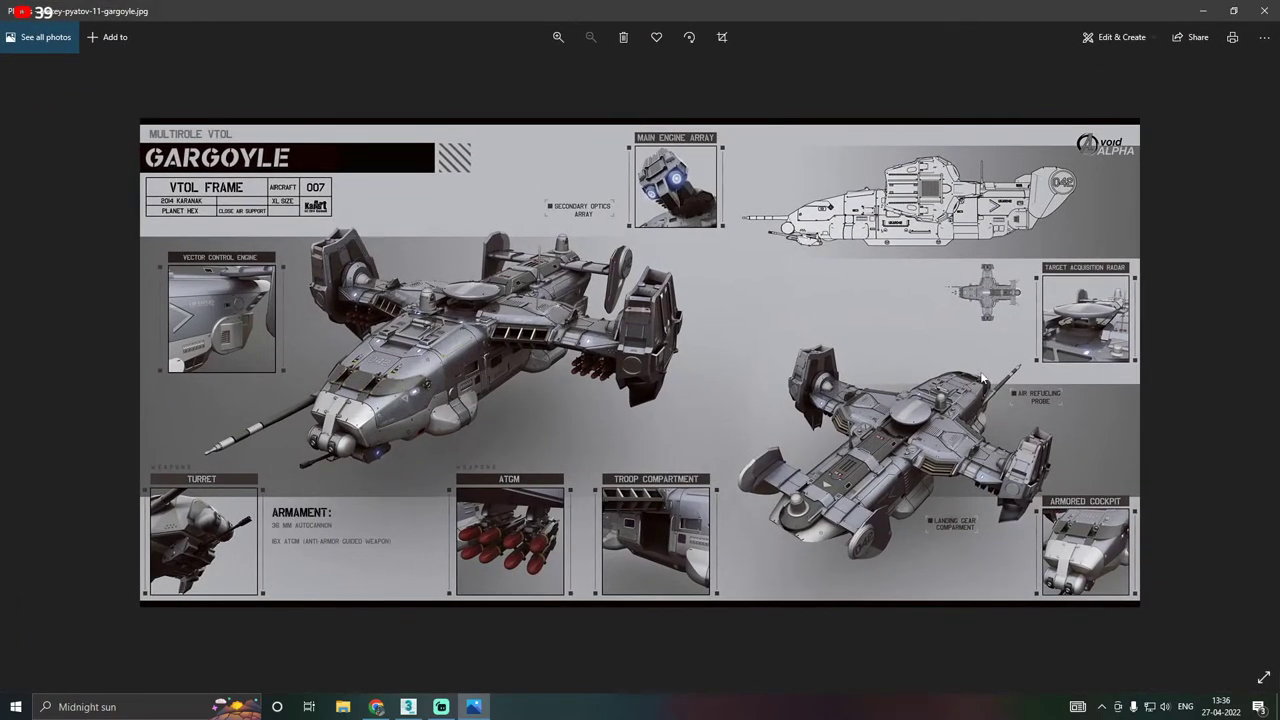
scroll(983, 378, "up", 2)
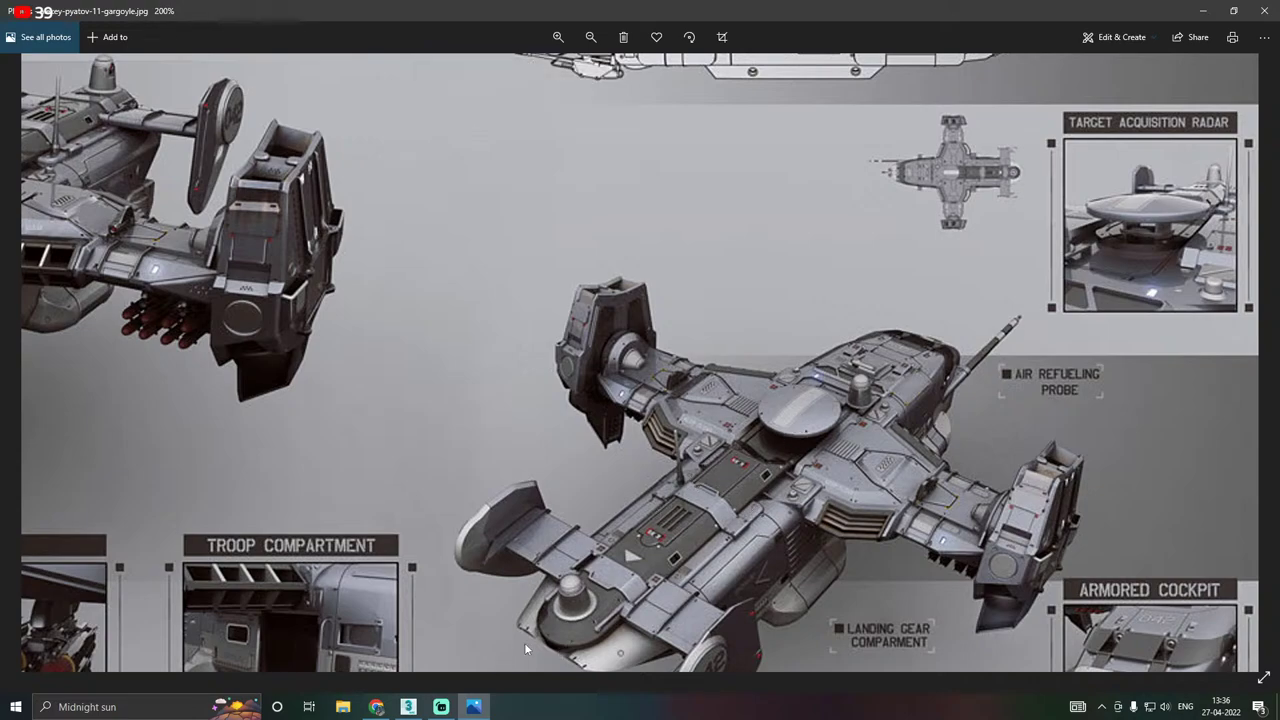
left_click_drag(911, 6, 0, 8)
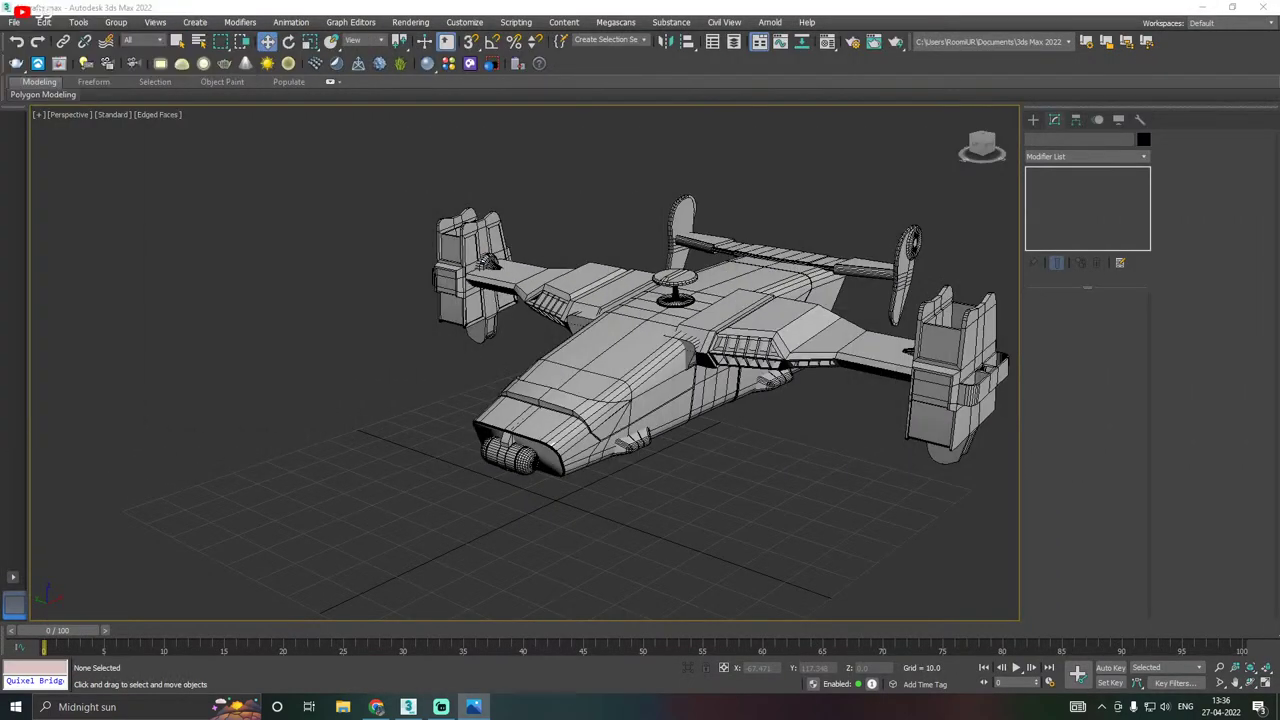
Switch the viewport to the Top view and frame the whole hull from nose to tail.
middle_click_drag(505, 428, 511, 415)
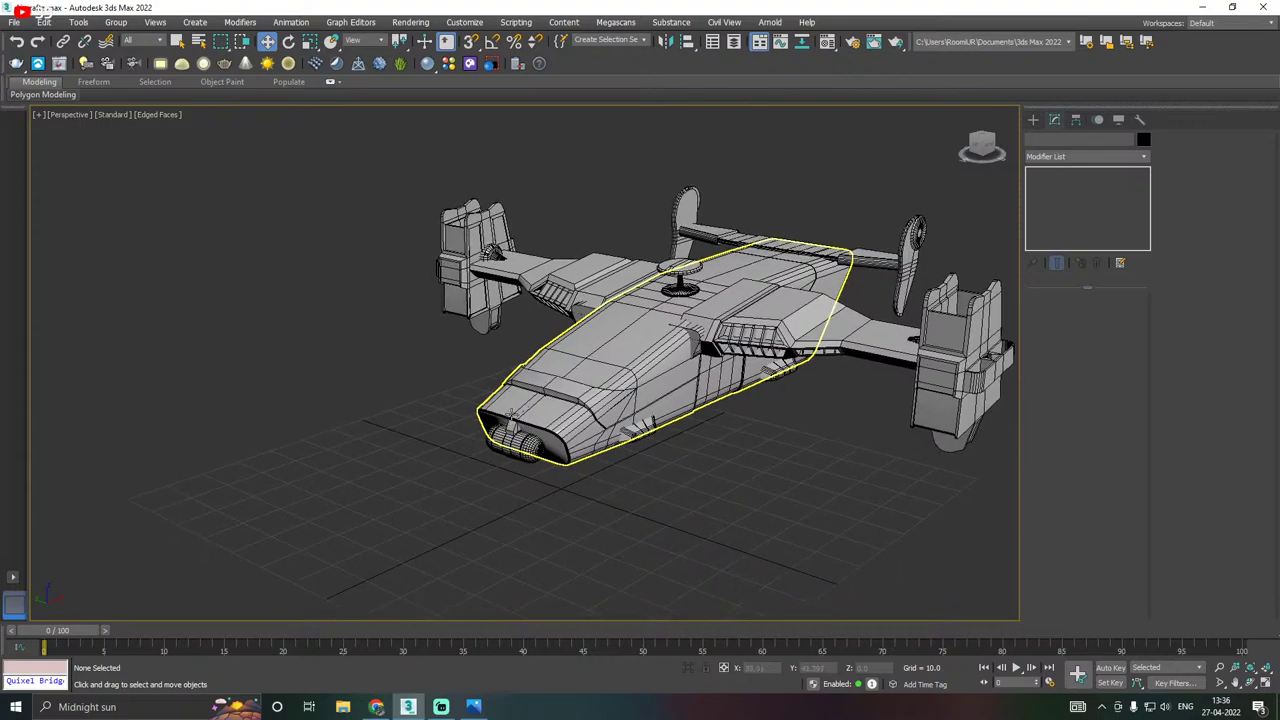
key("t")
middle_click_drag(602, 405, 573, 418)
scroll(549, 393, "down", 7)
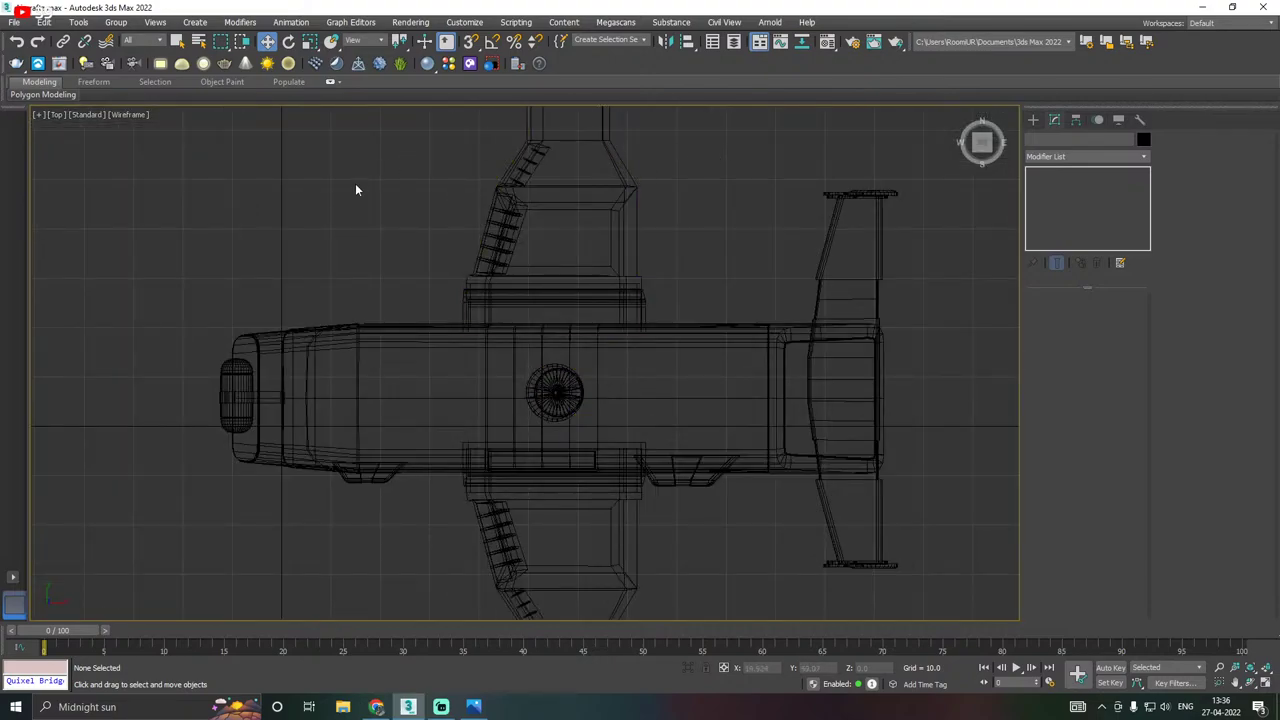
Save another incremental copy of the scene and start saving the current file.
left_click(14, 22)
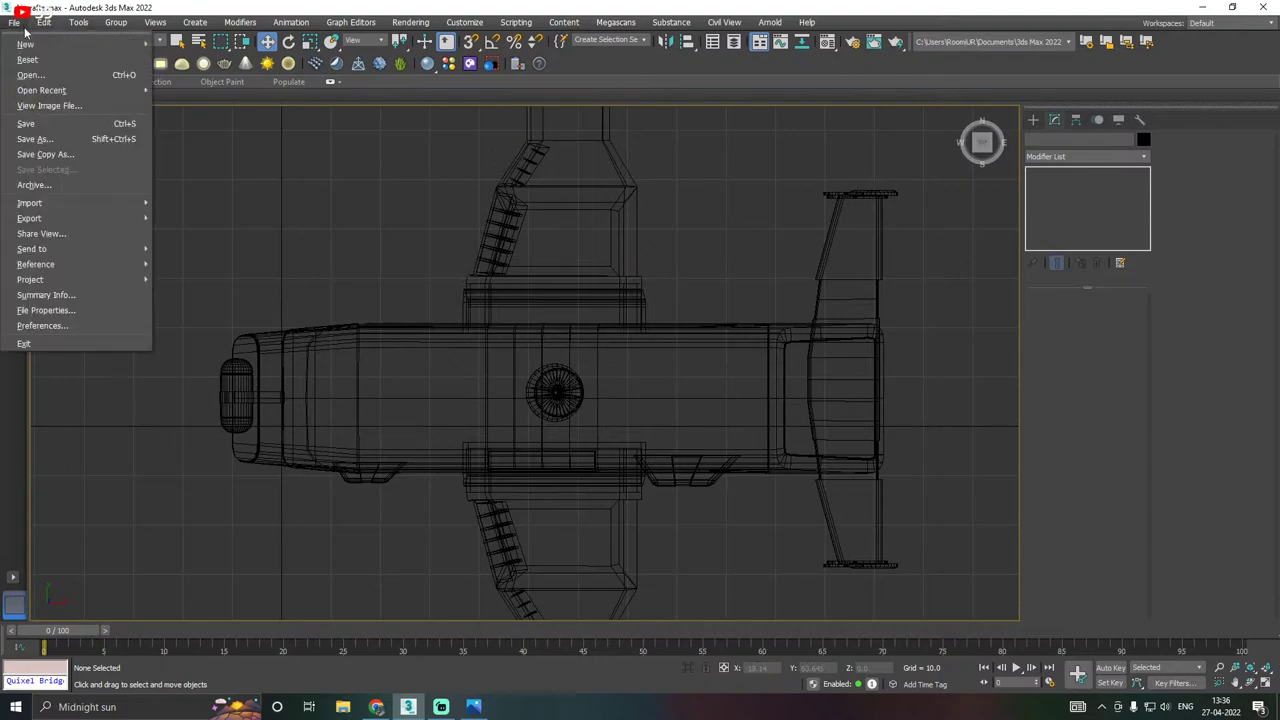
left_click(80, 152)
left_click(805, 577)
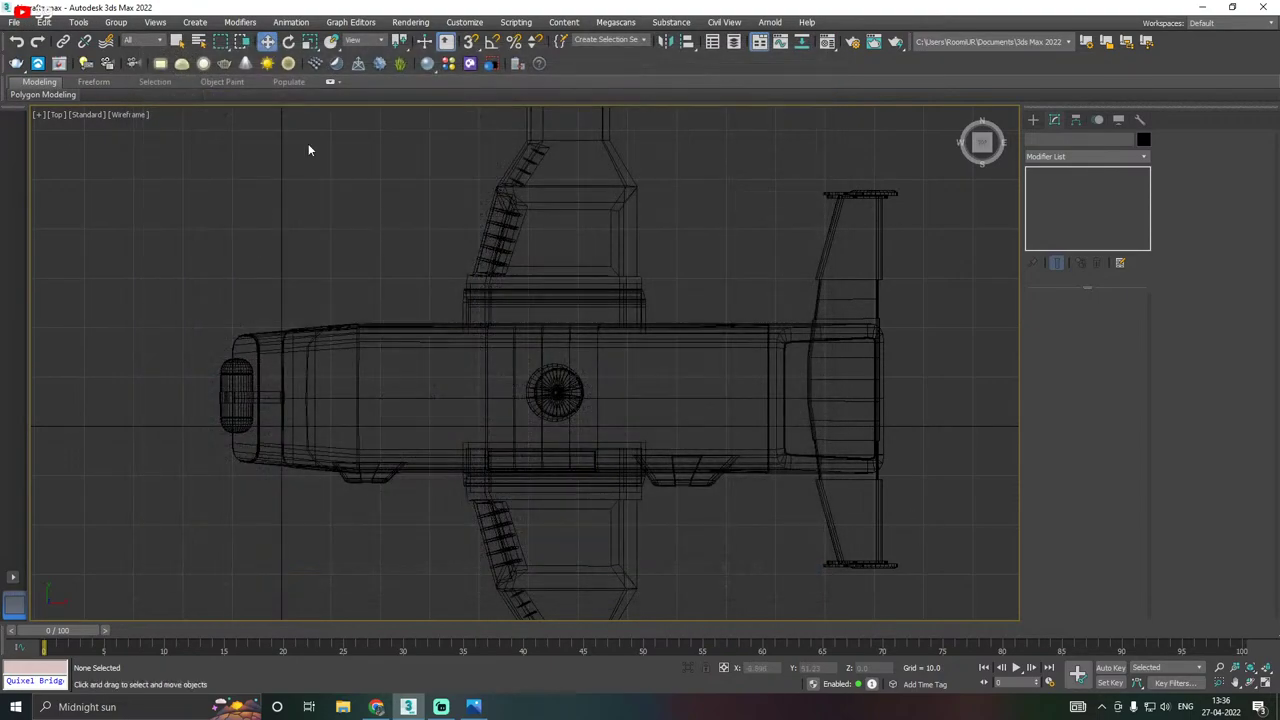
left_click(12, 22)
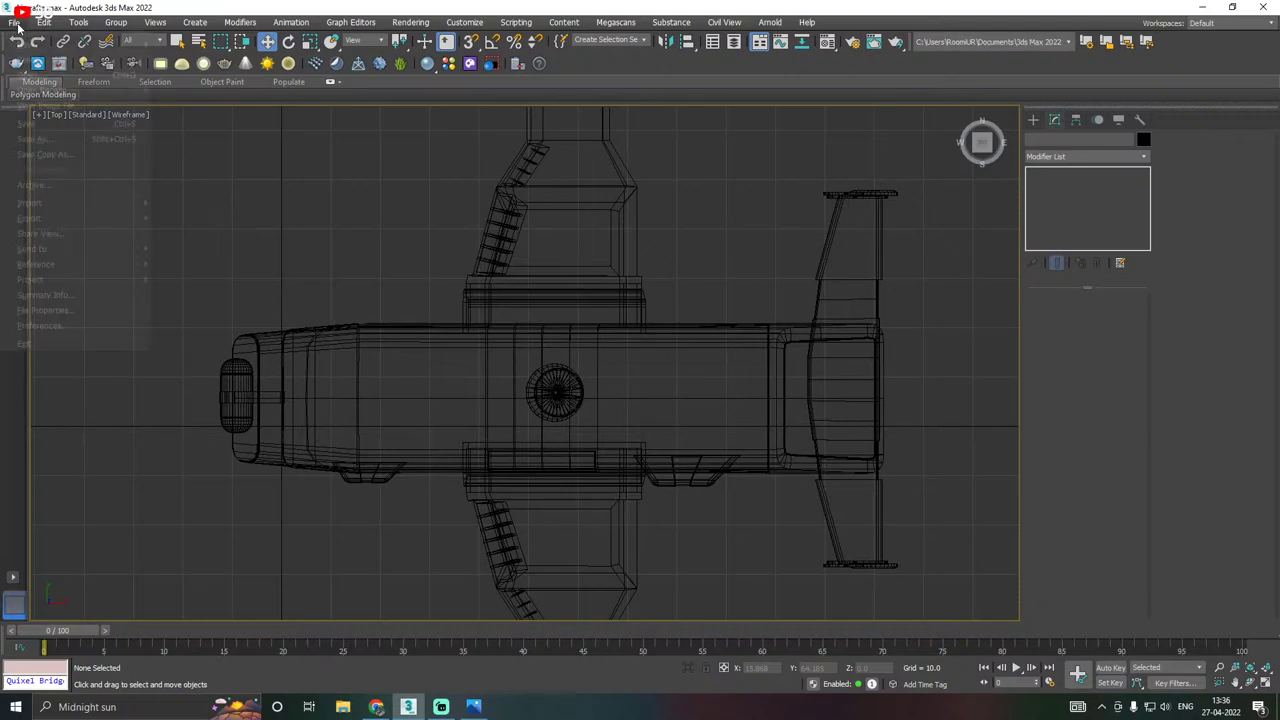
Save the scene and draw a box about 61.1 wide, 11.7 long and 2.7 high over the rear half of the fuselage.
left_click(46, 118)
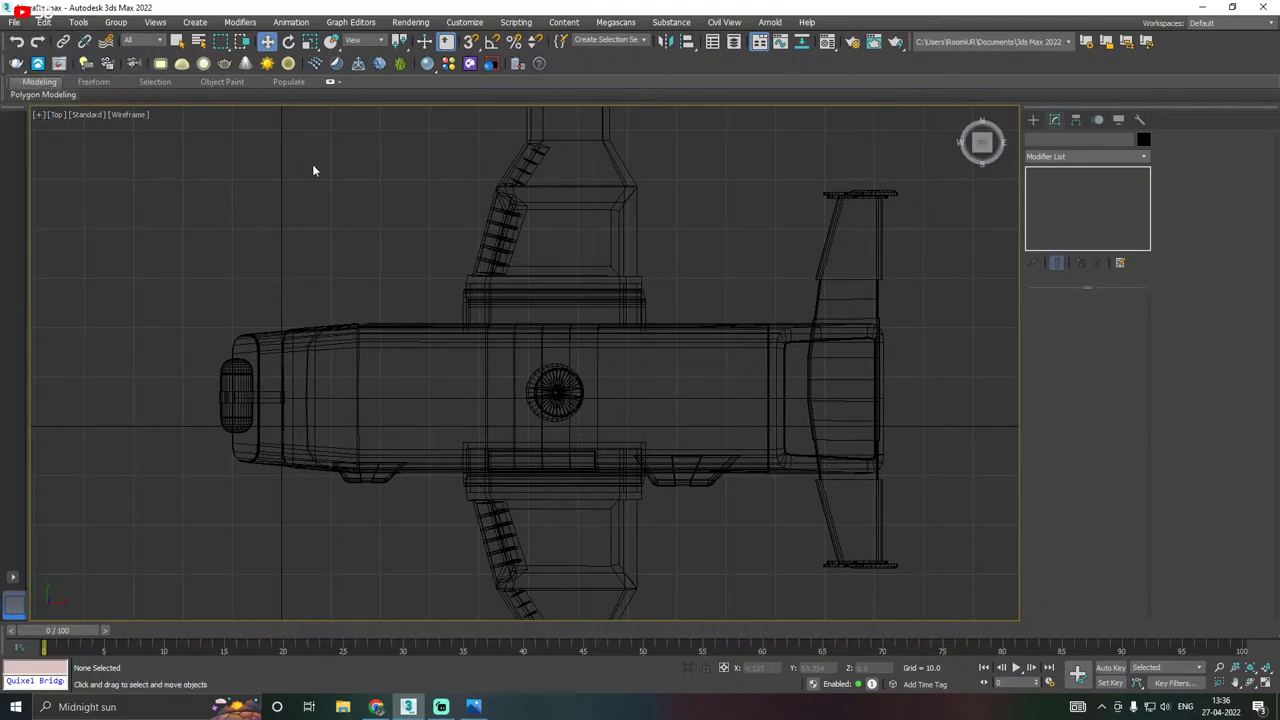
left_click(1033, 120)
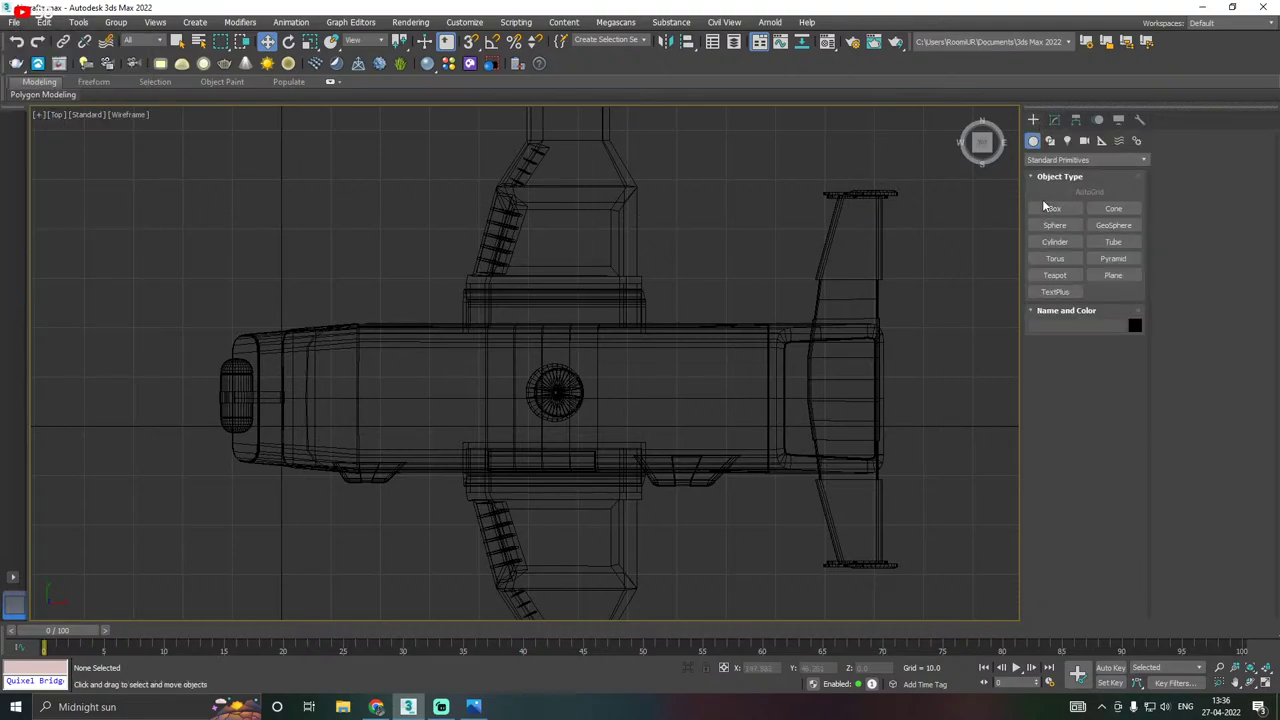
left_click(1050, 209)
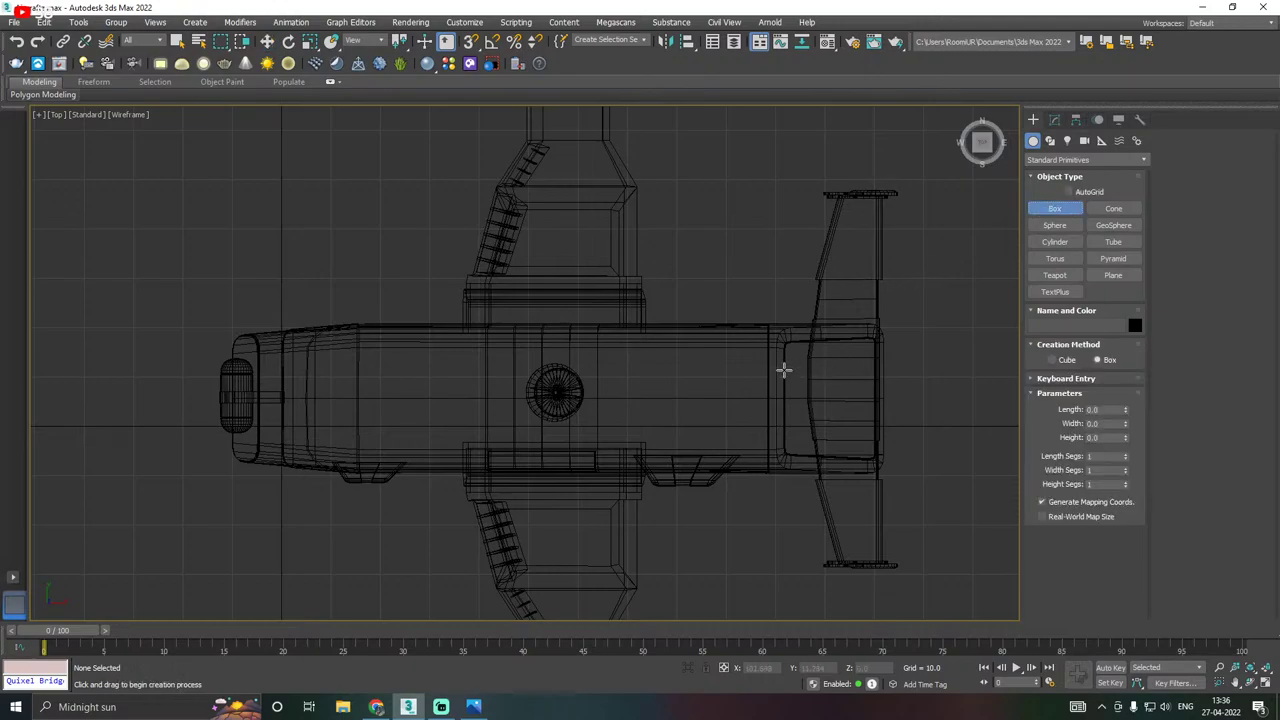
left_click_drag(786, 356, 482, 420)
left_click_drag(482, 419, 481, 417)
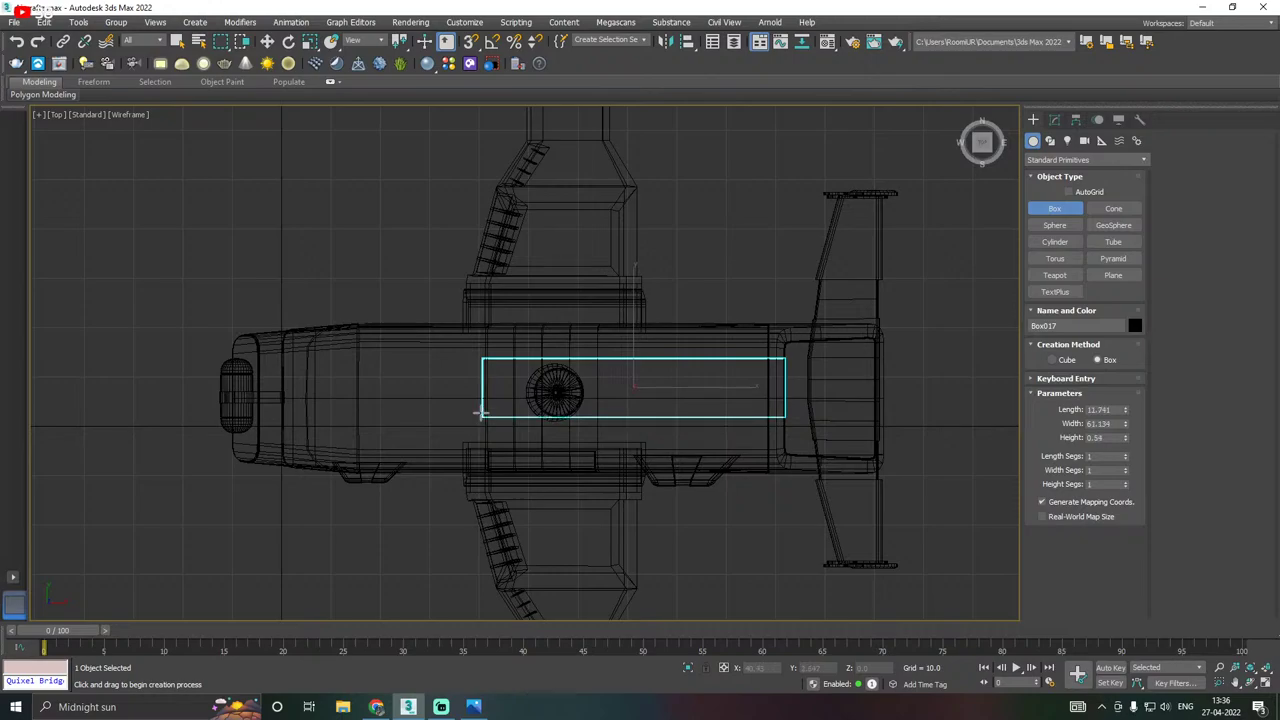
key("w")
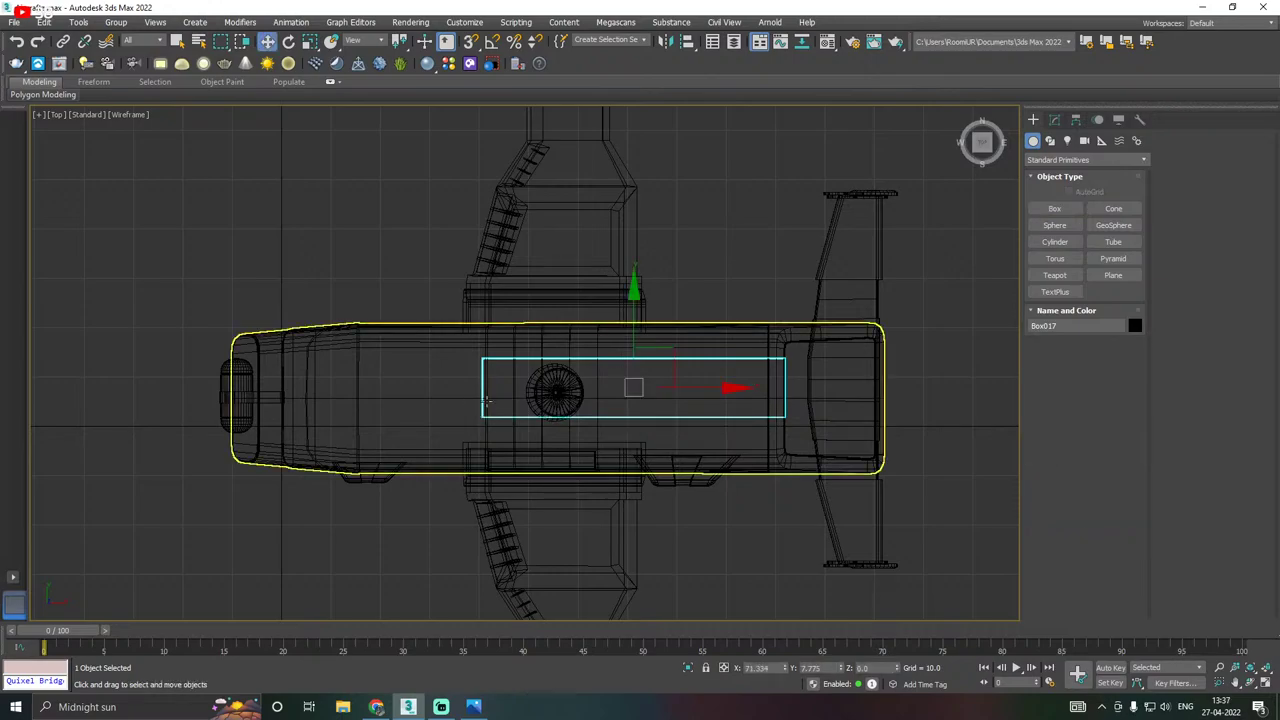
Raise the new box to the top of the fuselage in the perspective view.
key("p")
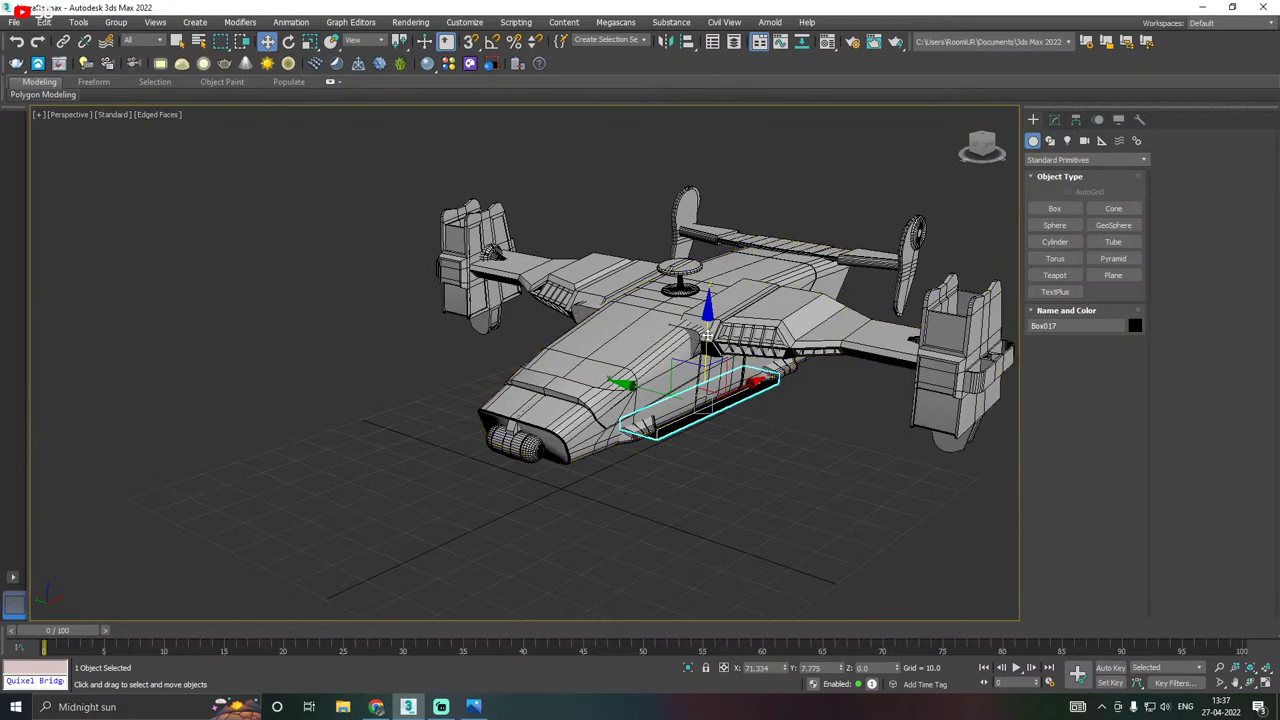
left_click_drag(708, 332, 695, 218)
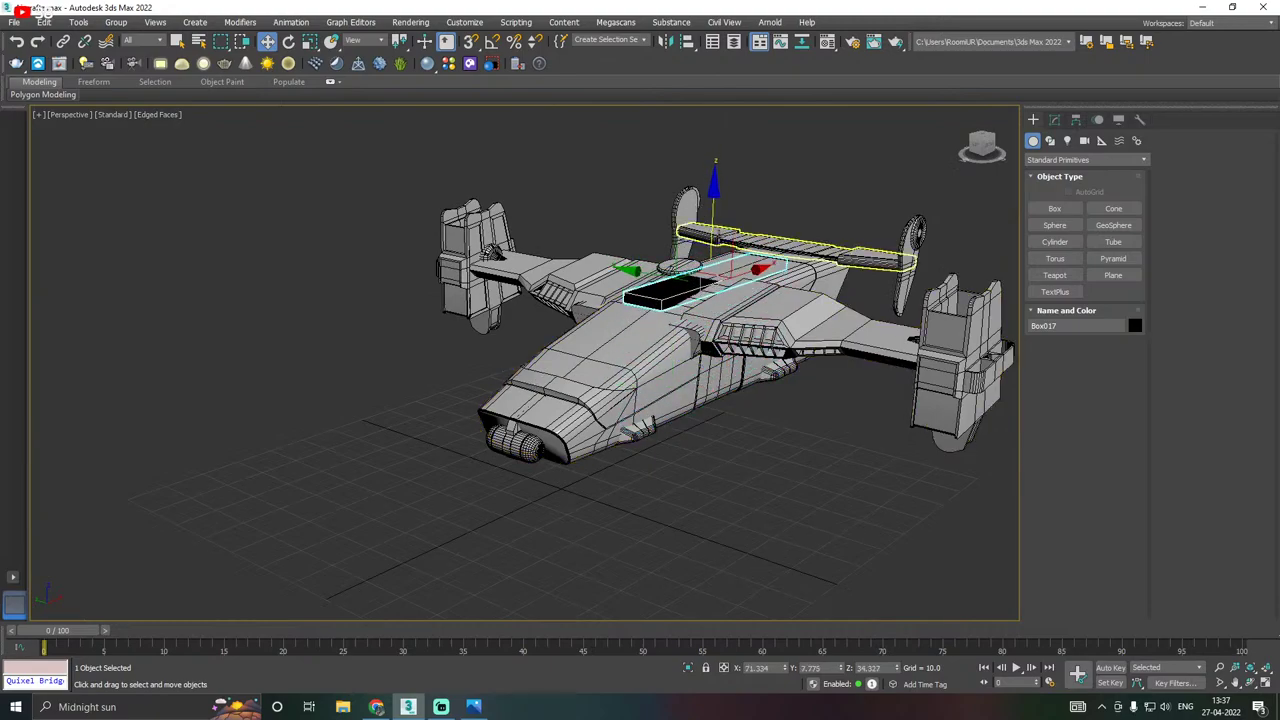
scroll(717, 243, "up", 3)
Assign the 01 - Default physical material to the box.
left_click(827, 41)
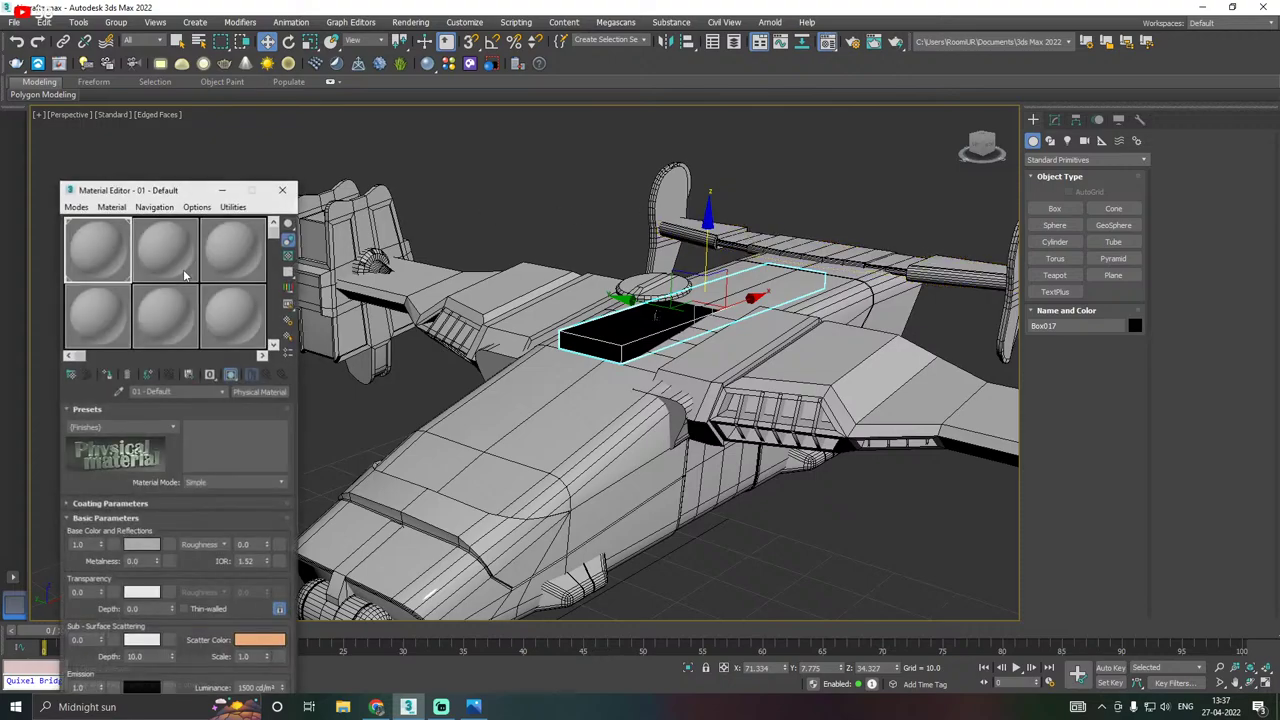
left_click(108, 376)
key("m")
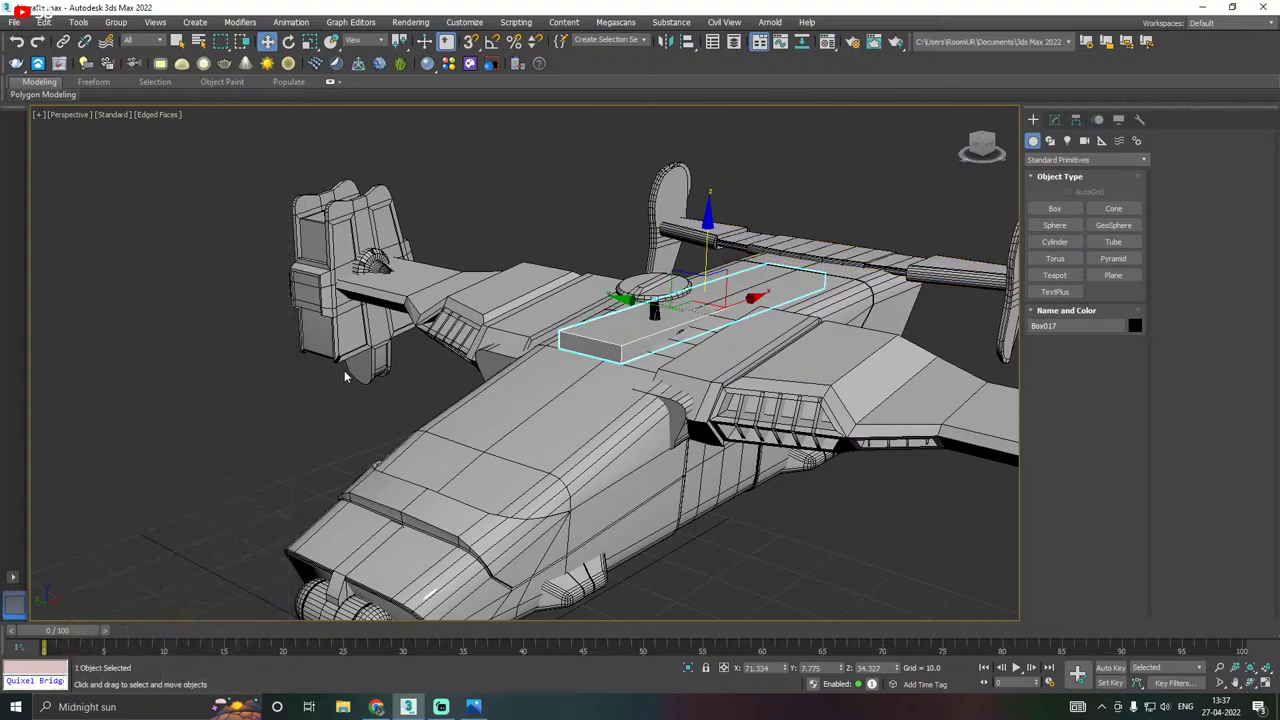
Lift the box so it sits above the fuselage roof, and slide it back toward the tail, to about X 88.7 and Z 36.9.
middle_click_drag(523, 397, 624, 364)
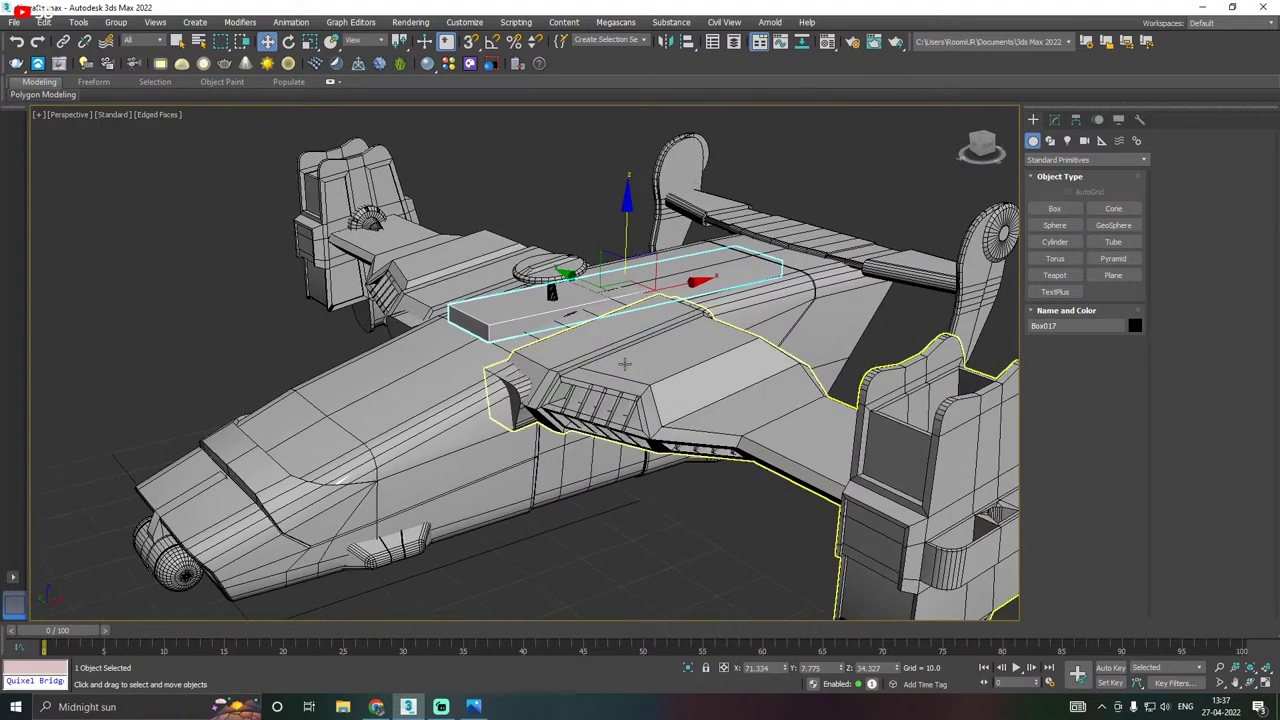
middle_click_drag(737, 351, 655, 438)
scroll(548, 345, "up", 2)
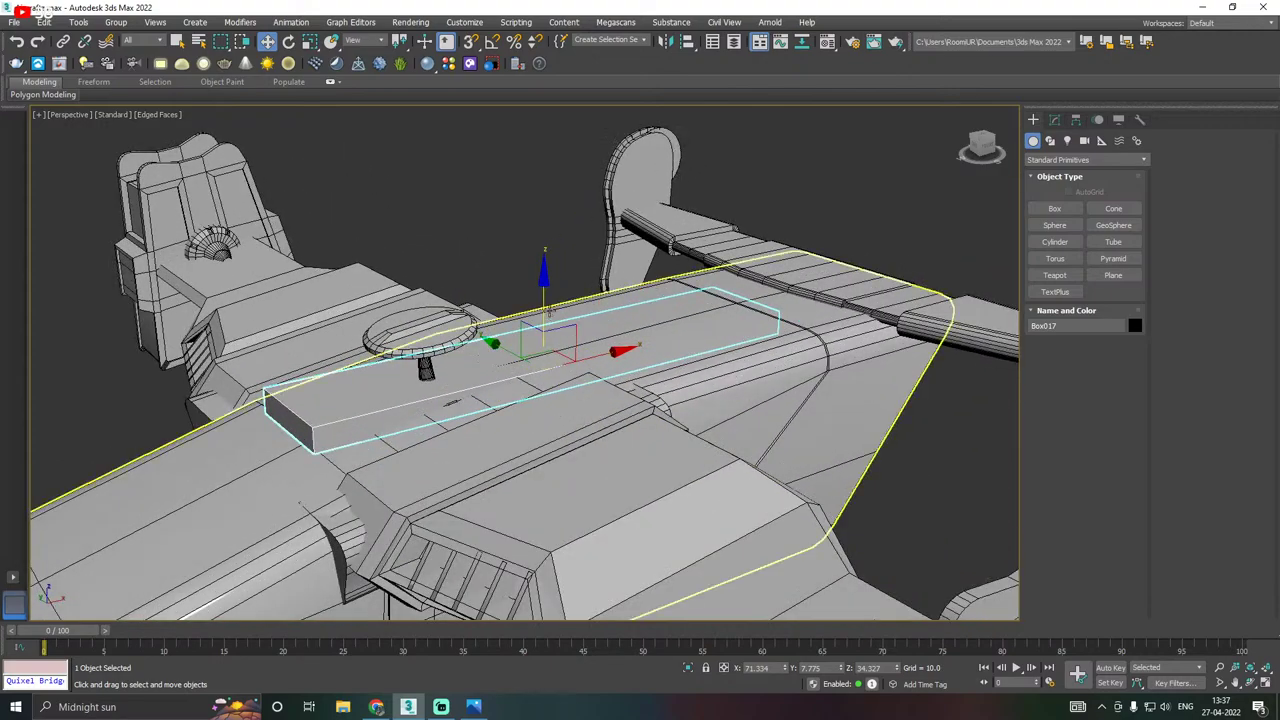
left_click_drag(540, 306, 540, 286)
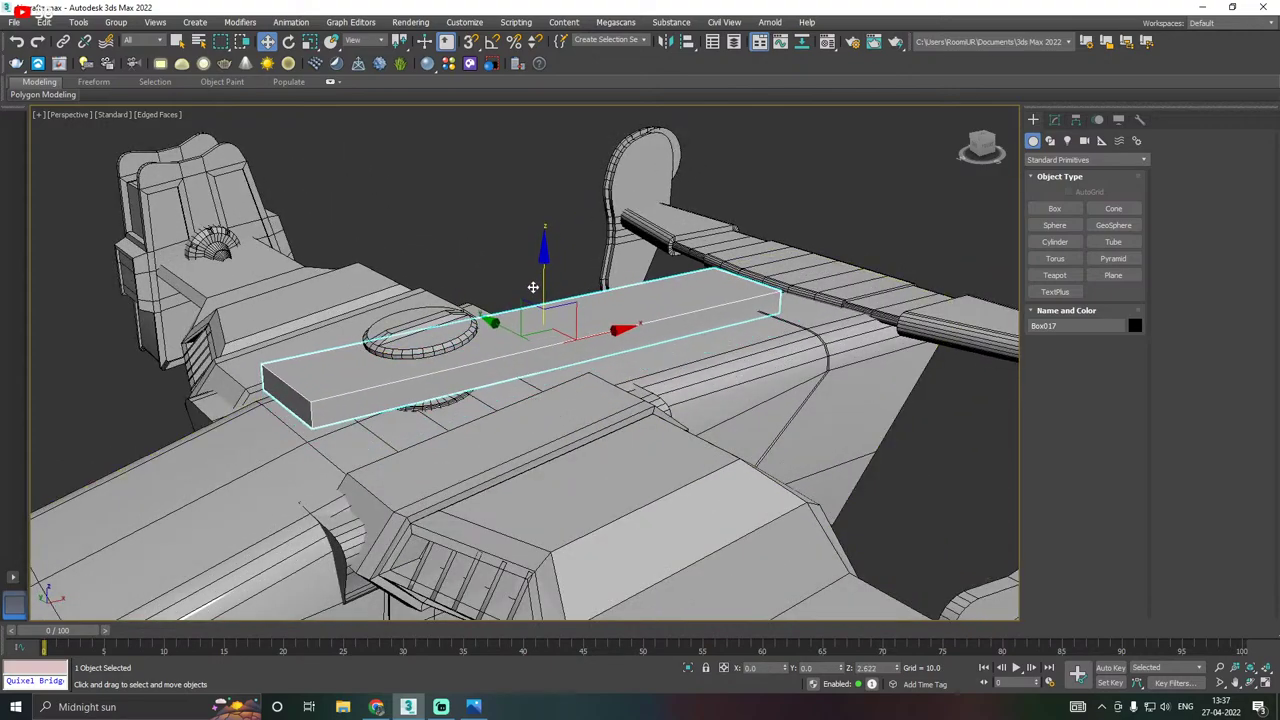
left_click_drag(594, 337, 667, 305)
left_click(474, 707)
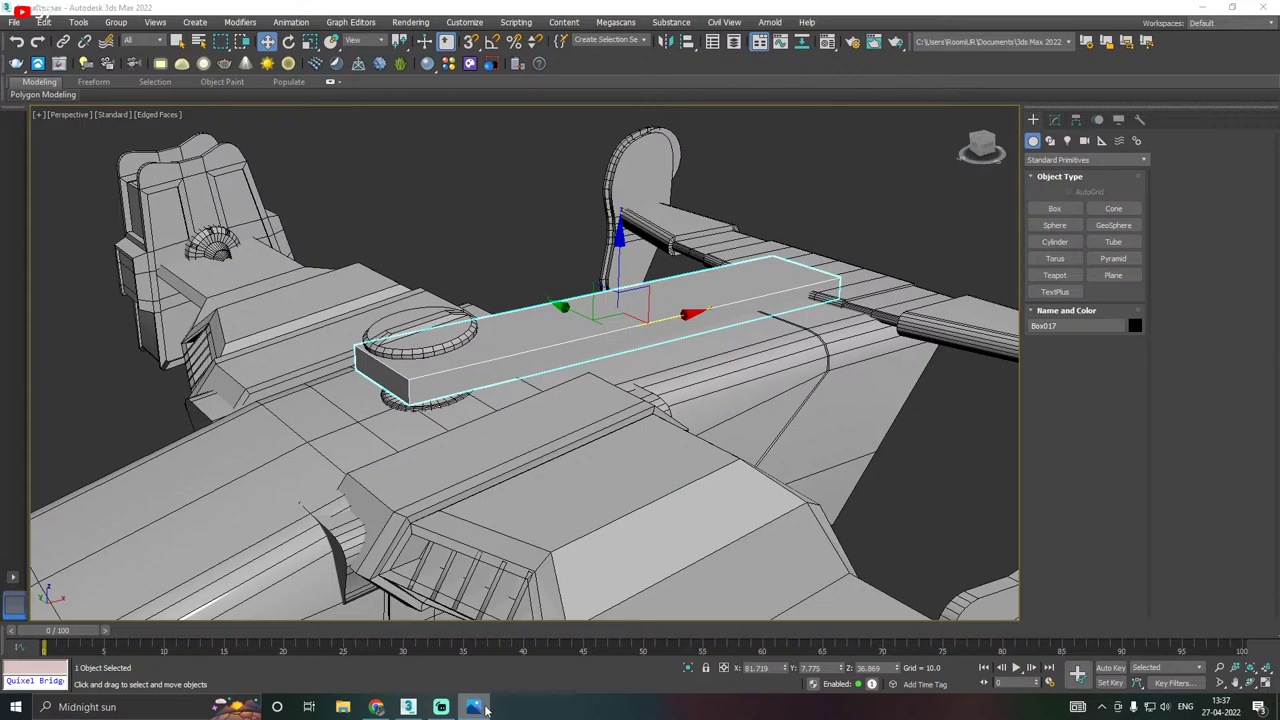
left_click(375, 707)
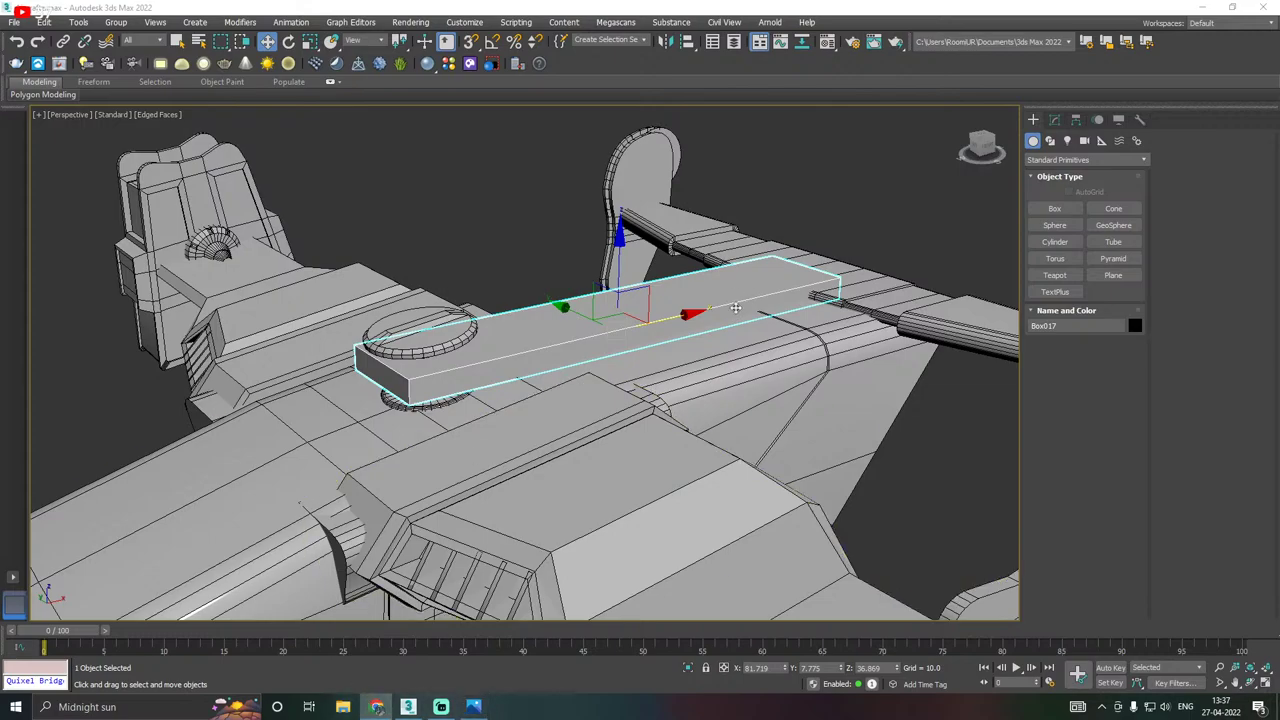
left_click_drag(668, 319, 715, 302)
middle_click_drag(794, 297, 786, 292, "alt")
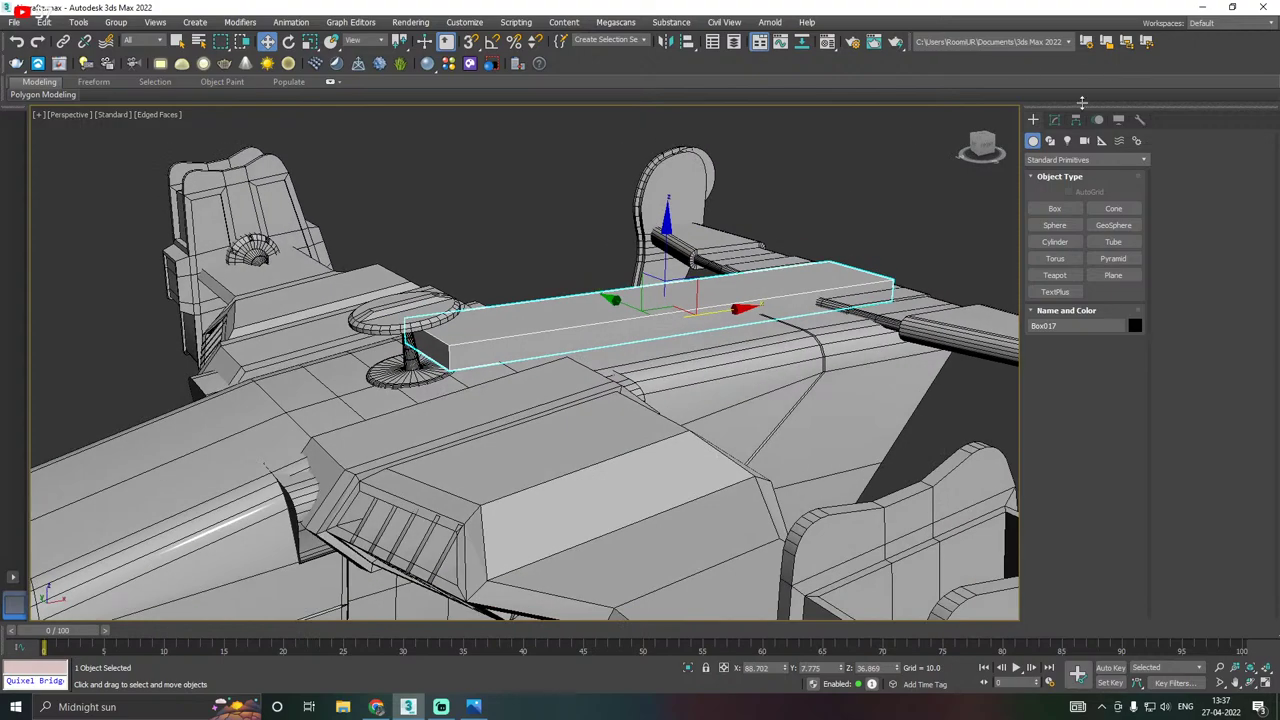
Reduce the box's height to about 1.56 and convert it to an Editable Poly.
left_click(1054, 119)
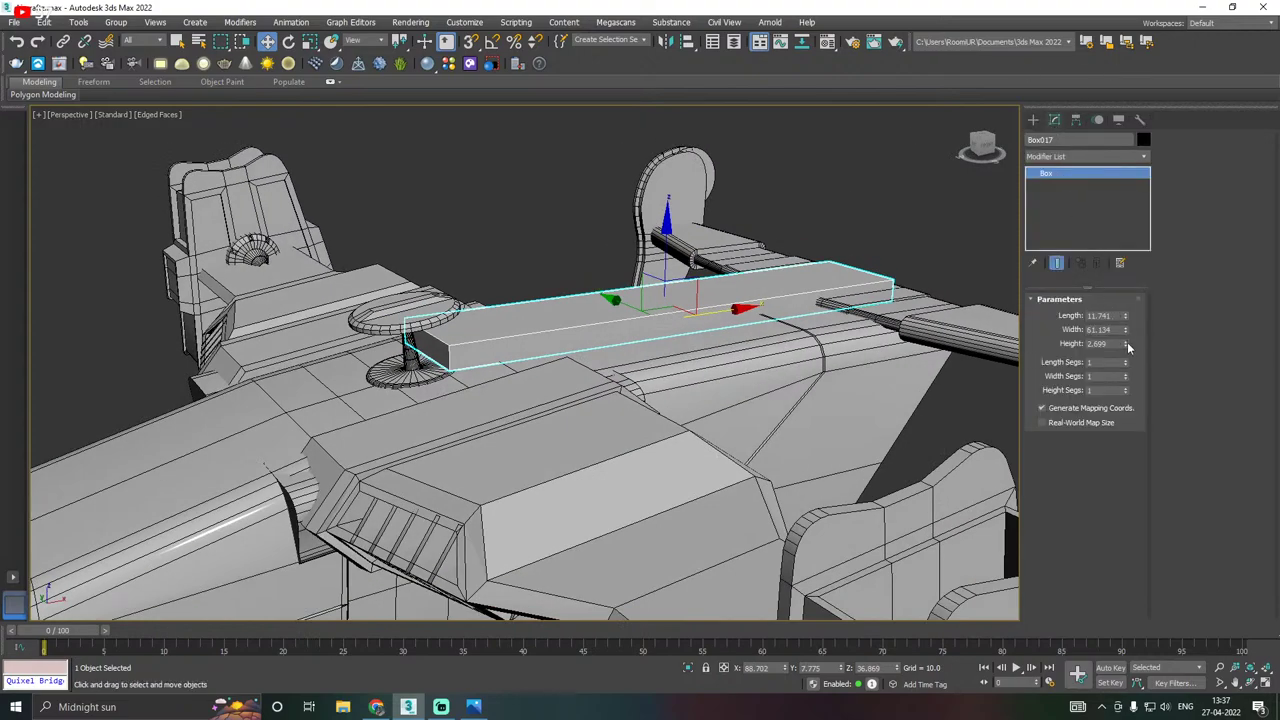
left_click_drag(1127, 346, 1131, 374)
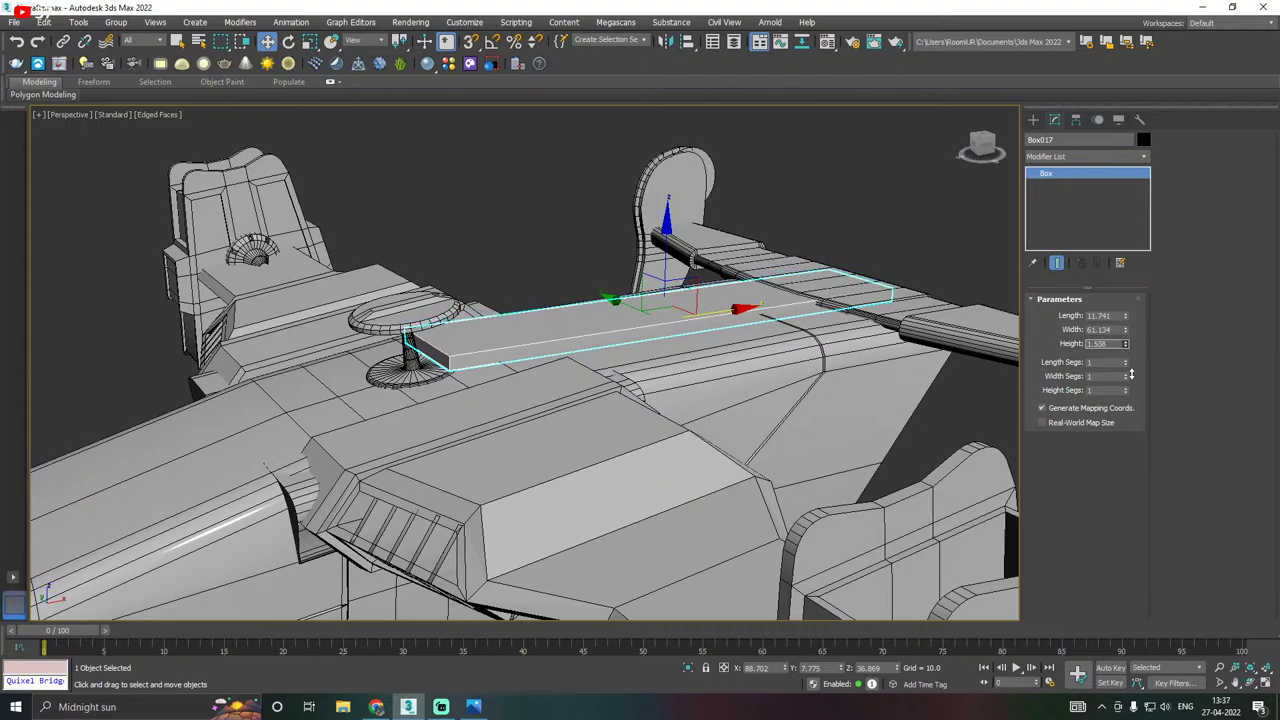
right_click(1087, 207)
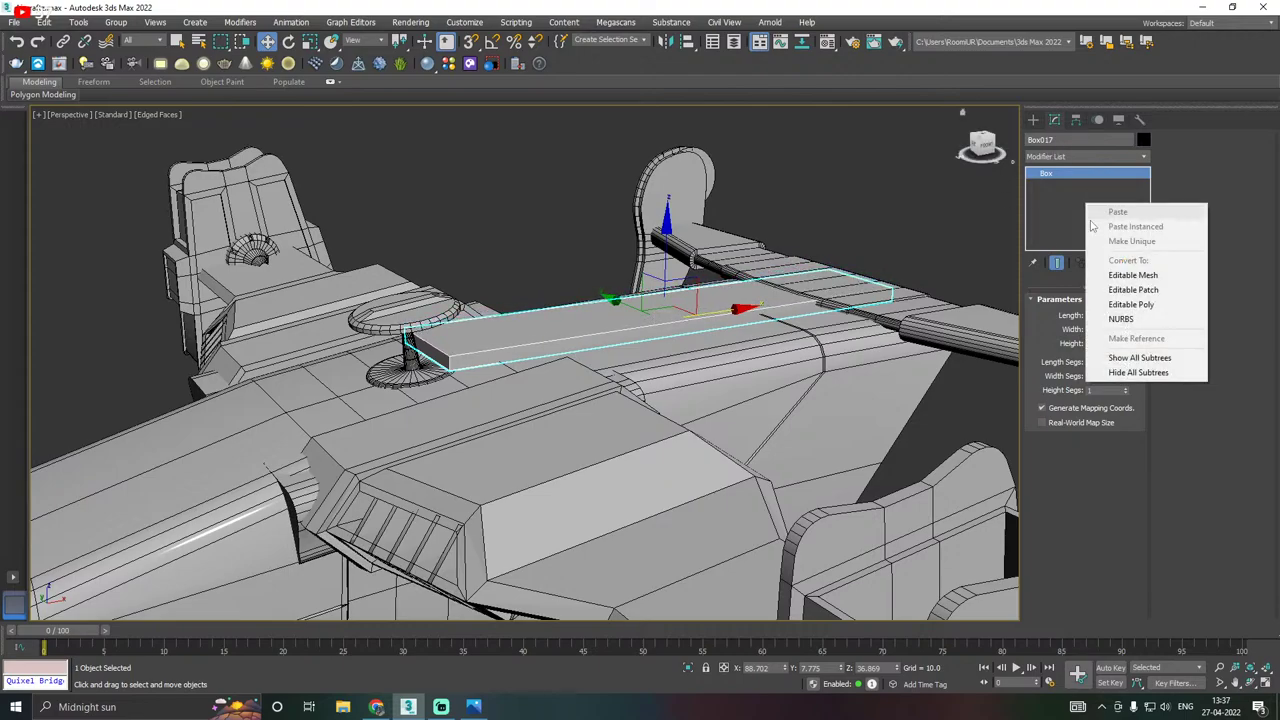
left_click(1095, 304)
Lower the box's top polygon slightly, by about 0.19, to thin the panel.
mouse_move(996, 285)
middle_mouse_down("alt")
mouse_move(829, 310)
mouse_move(1010, 285)
middle_mouse_up("alt")
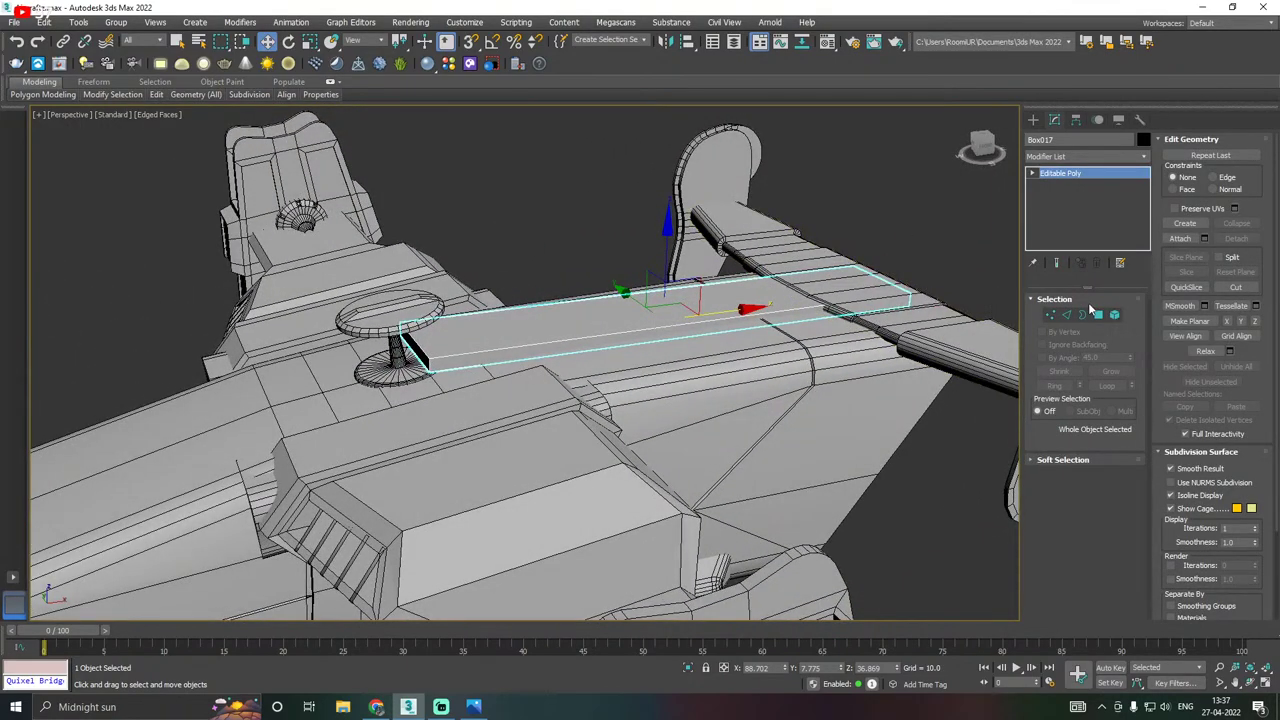
left_click(1097, 314)
left_click(720, 304)
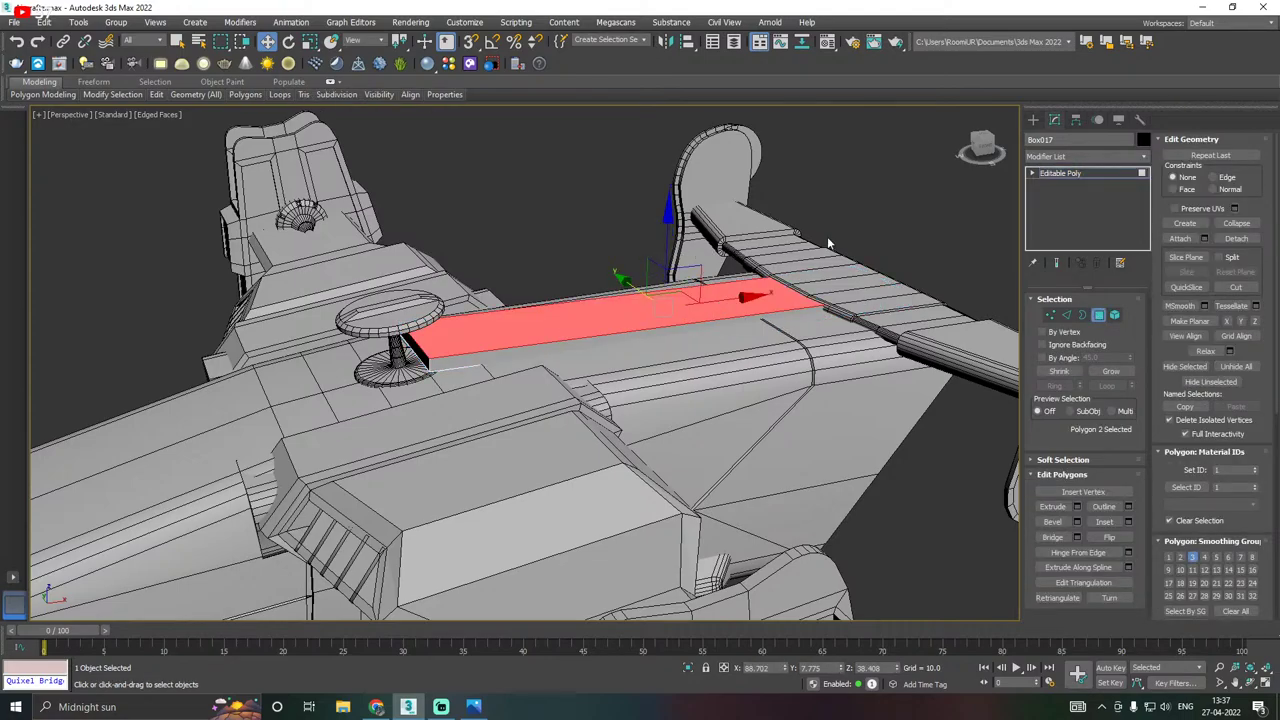
middle_click_drag(827, 238, 769, 313)
scroll(664, 340, "up", 4)
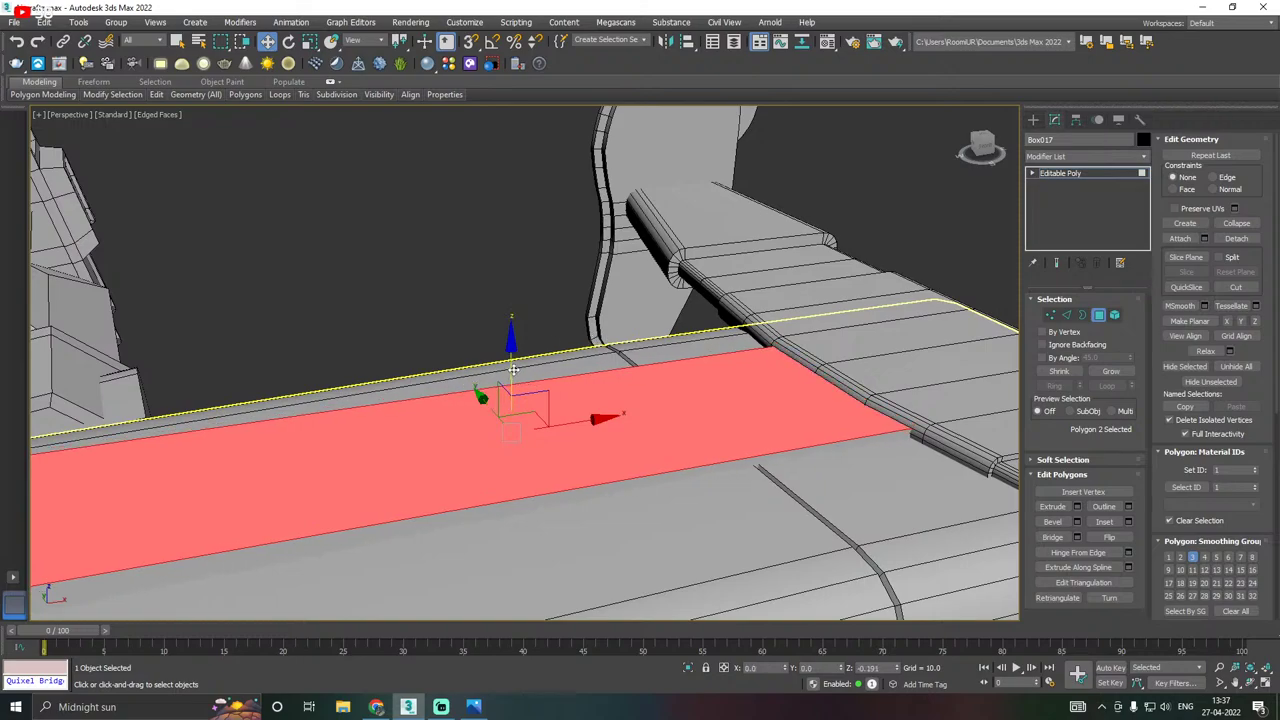
scroll(754, 335, "down", 4)
Insert an edge loop across the box near its tail end with SwiftLoop.
middle_click_drag(820, 309, 748, 308, "alt")
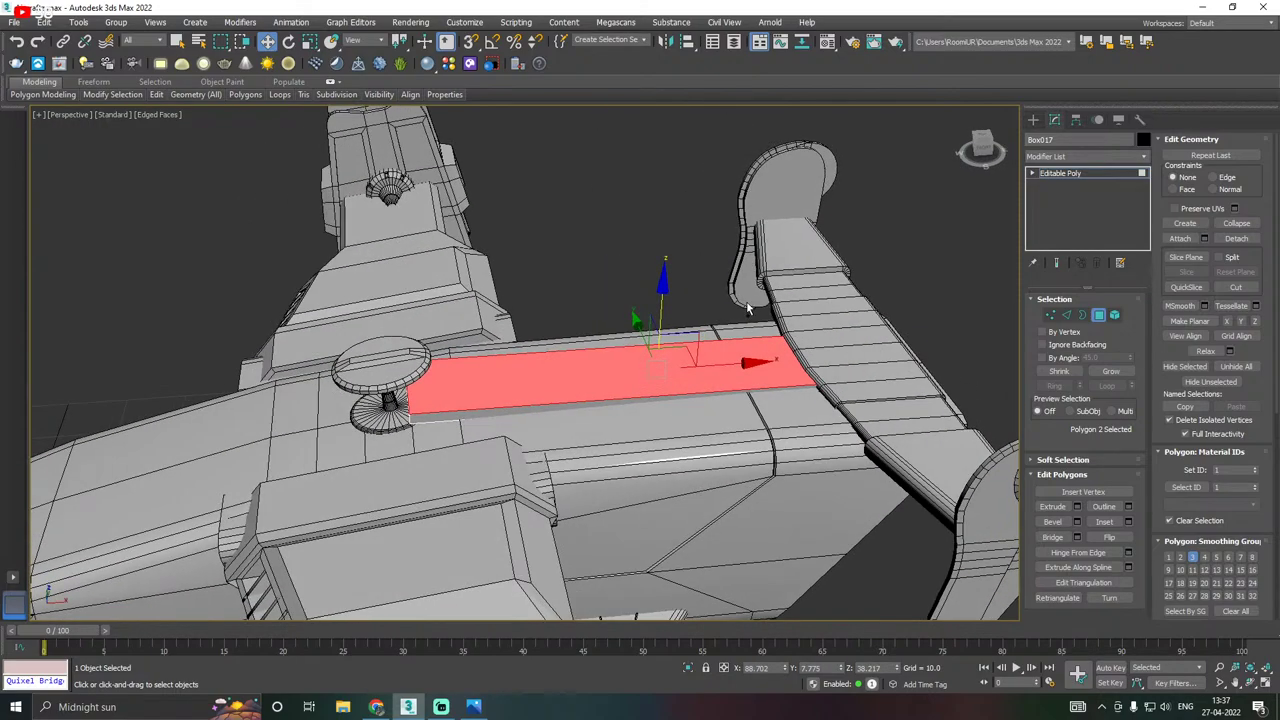
mouse_move(155, 96)
left_click(265, 125)
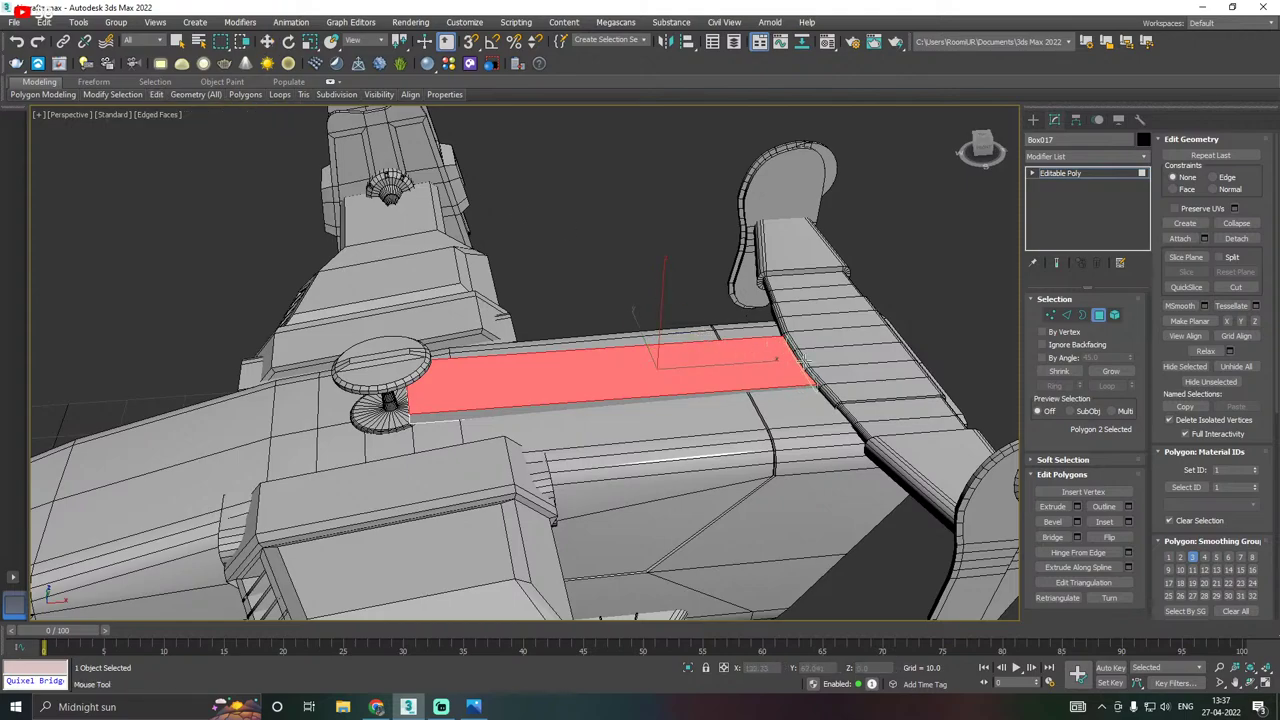
key("w")
Extrude the small top polygon at the box's tail end upward by about 1 unit.
left_click(792, 362)
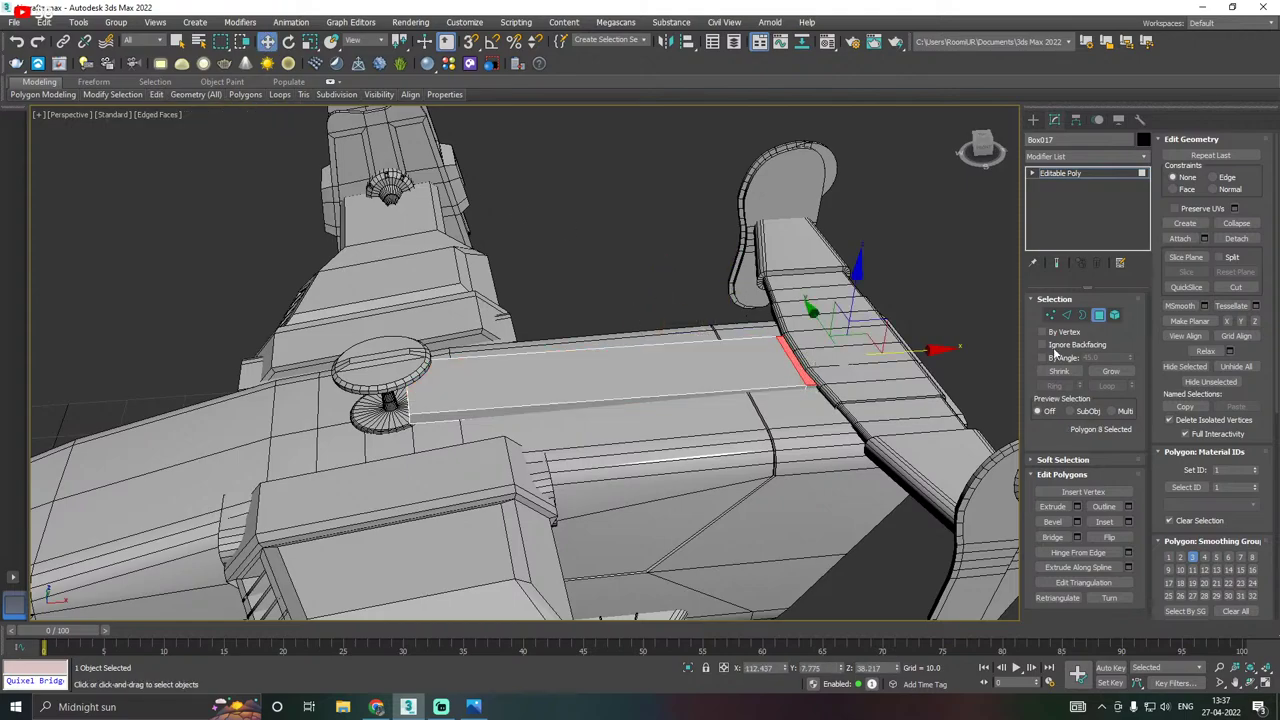
left_click(1077, 506)
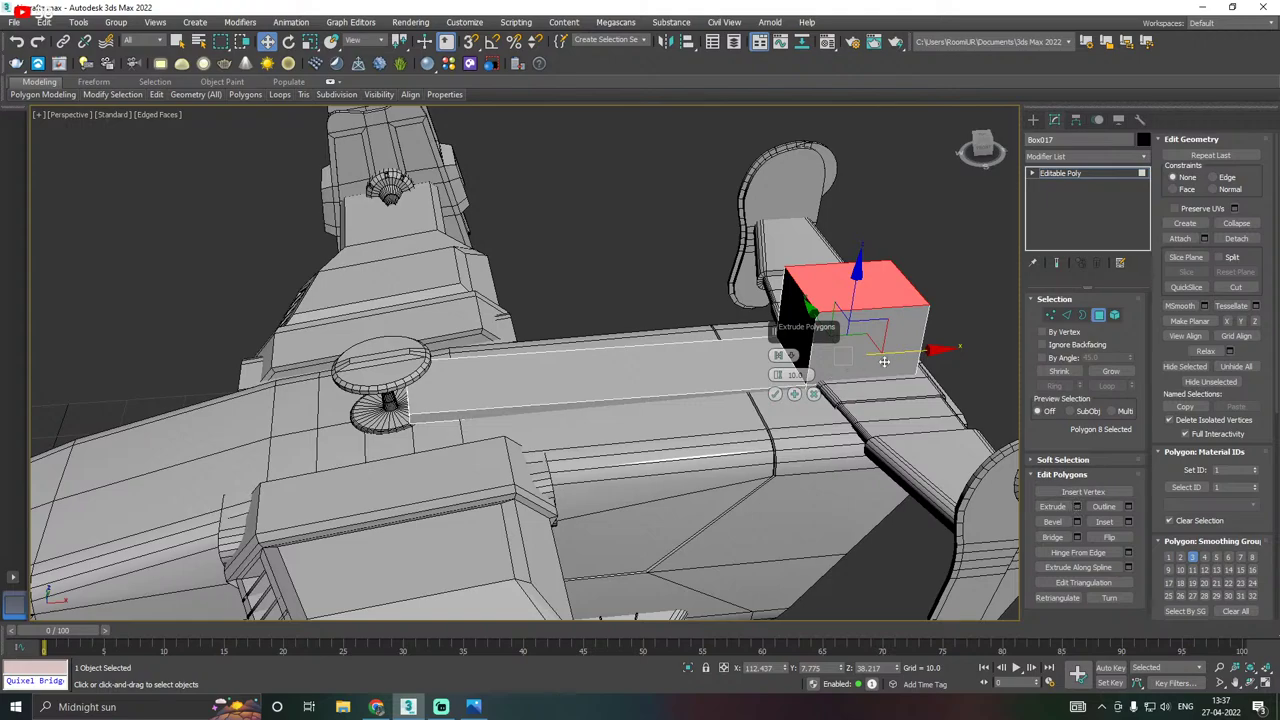
middle_click_drag(899, 359, 920, 362, "alt")
left_click_drag(801, 340, 651, 399)
left_click(632, 368)
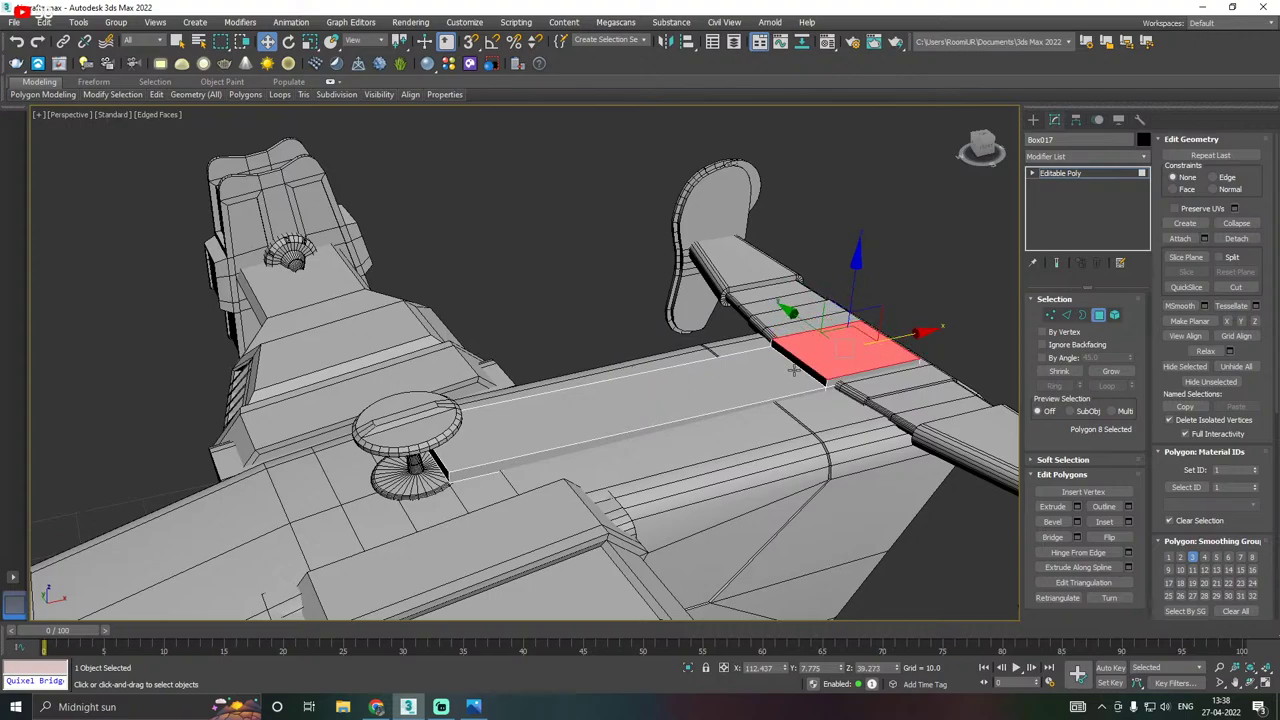
Chamfer the front upper edge of the raised tail-end block by about 0.783 with 2 segments.
middle_click_drag(791, 387, 666, 360)
left_click(1066, 315)
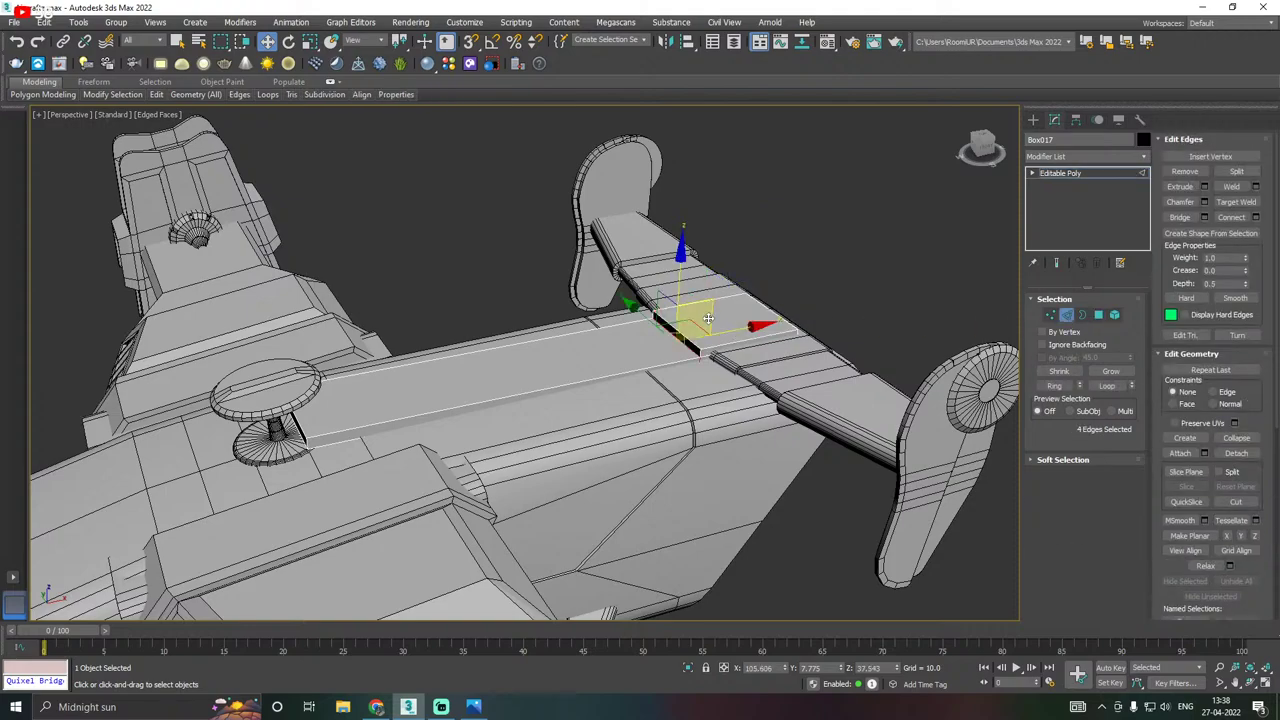
scroll(668, 370, "up", 5)
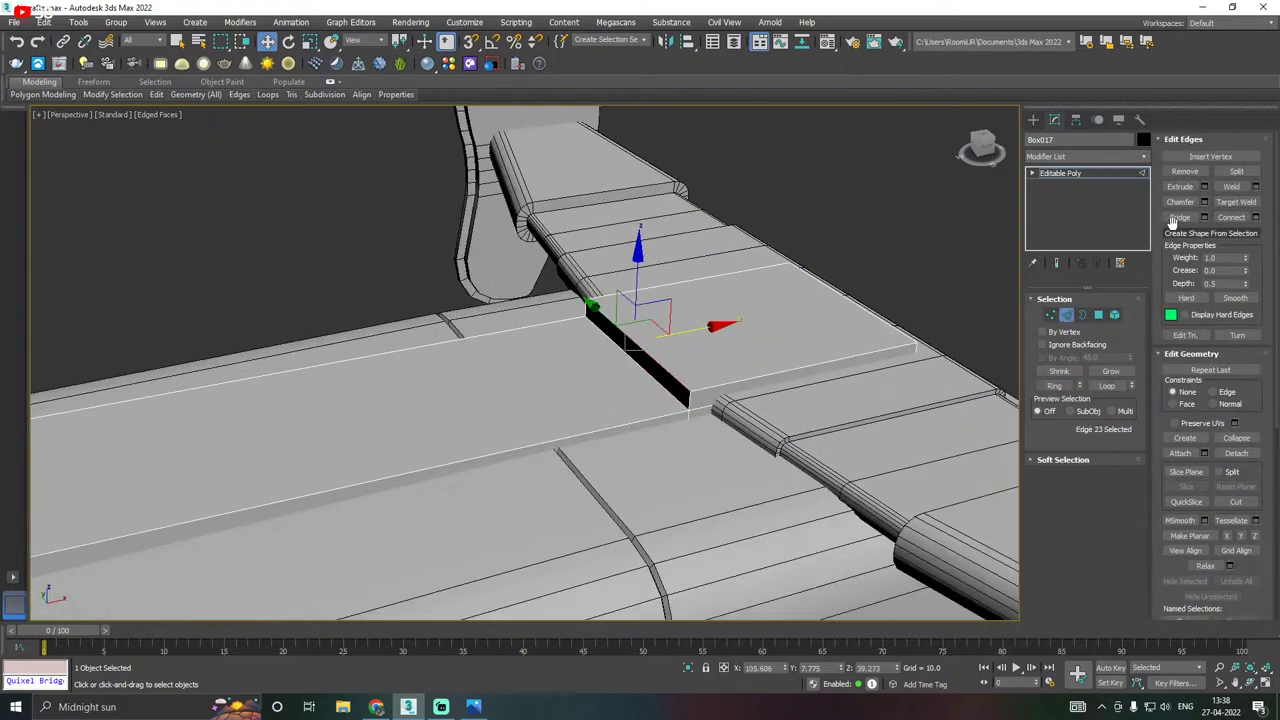
left_click(1205, 202)
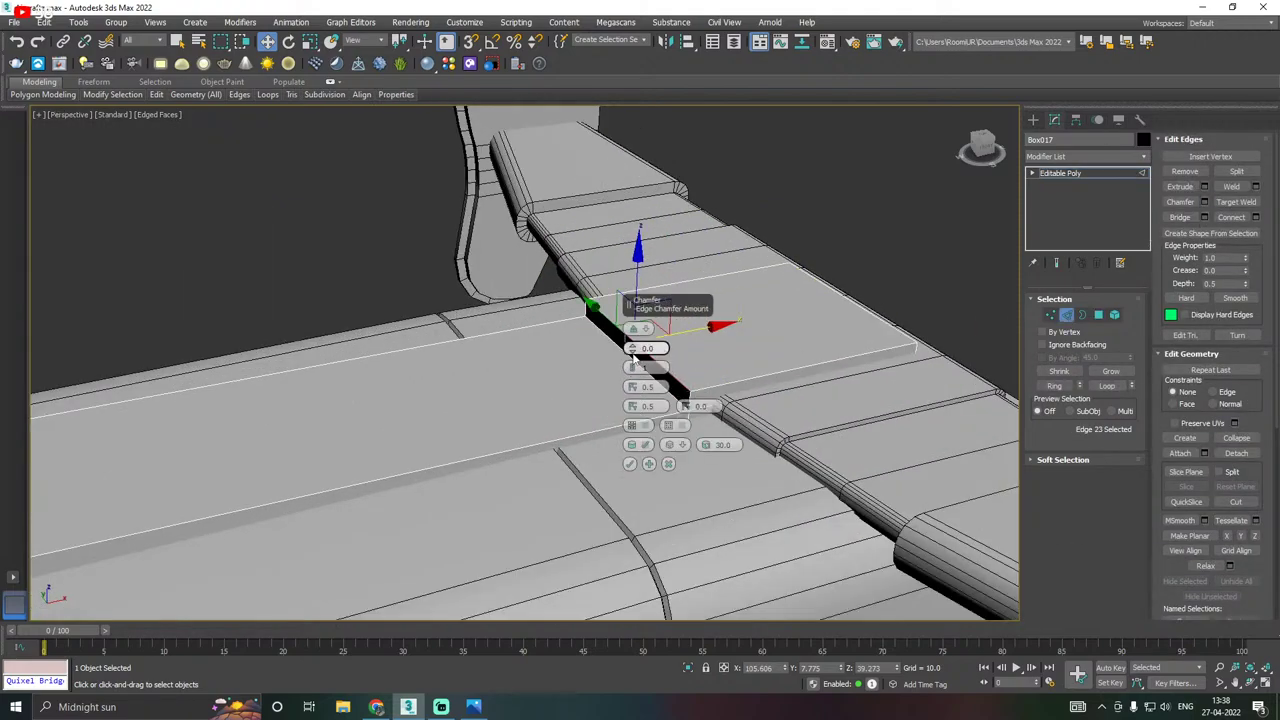
left_click_drag(632, 354, 632, 341)
left_click(633, 366)
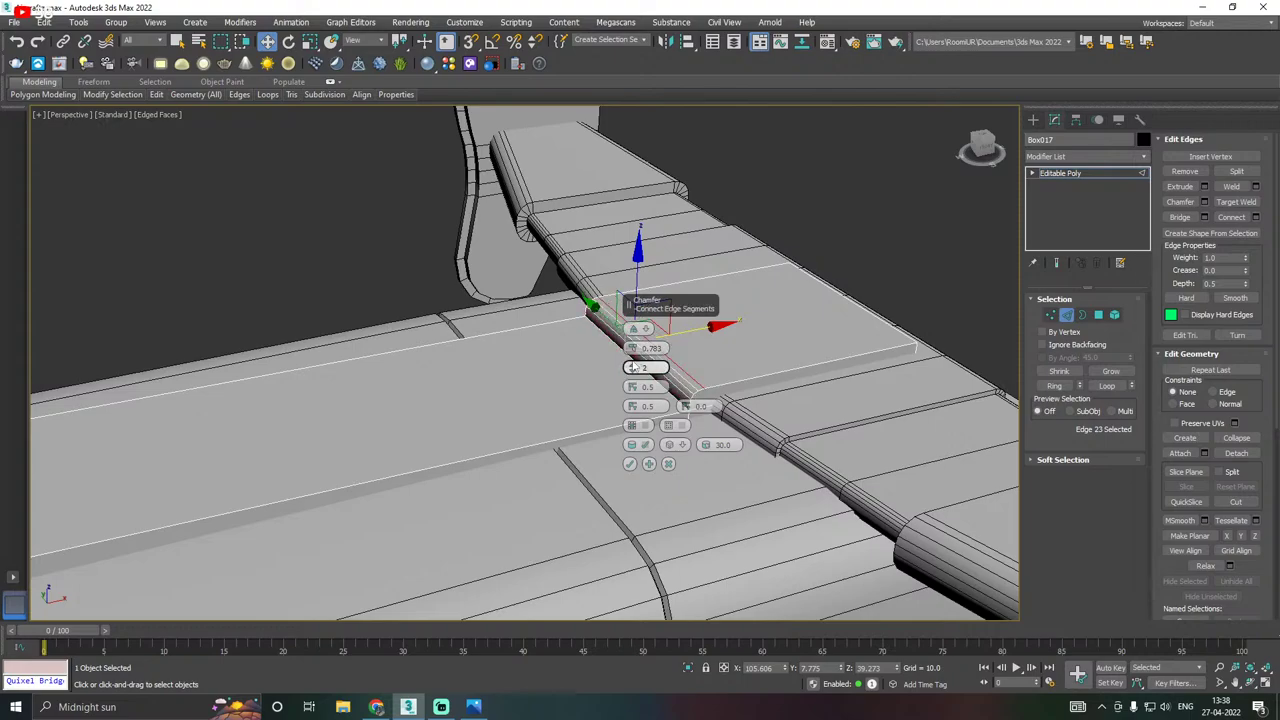
left_click(630, 463)
Move the box's front end polygon back toward the tail, to about X 61.3, clear of the round antenna's base.
middle_click_drag(634, 461, 552, 414, "alt")
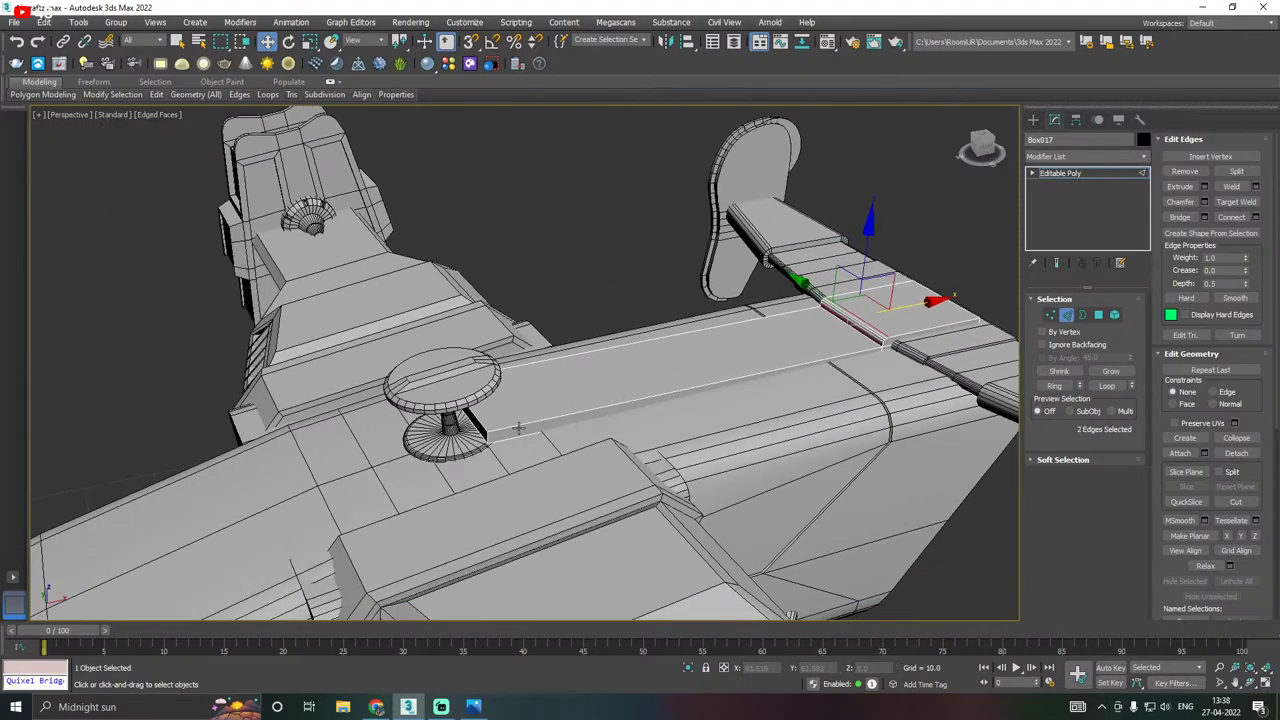
scroll(474, 429, "up", 4)
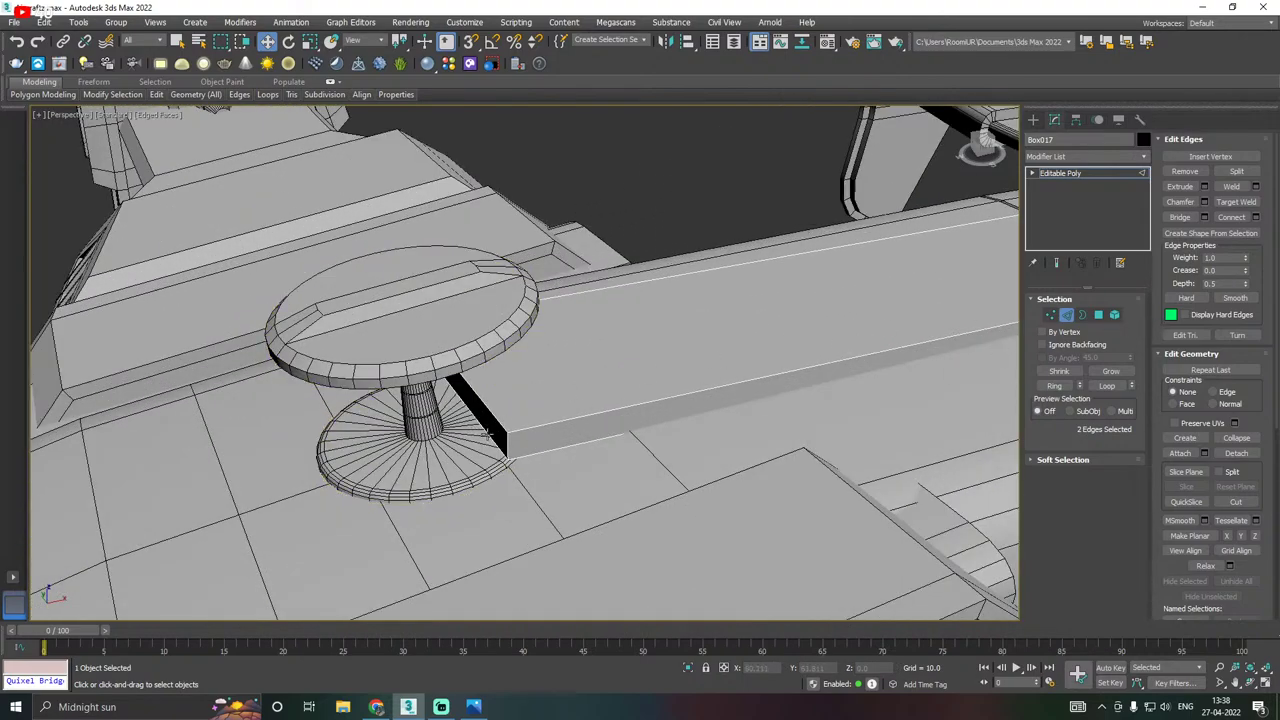
left_click(504, 413)
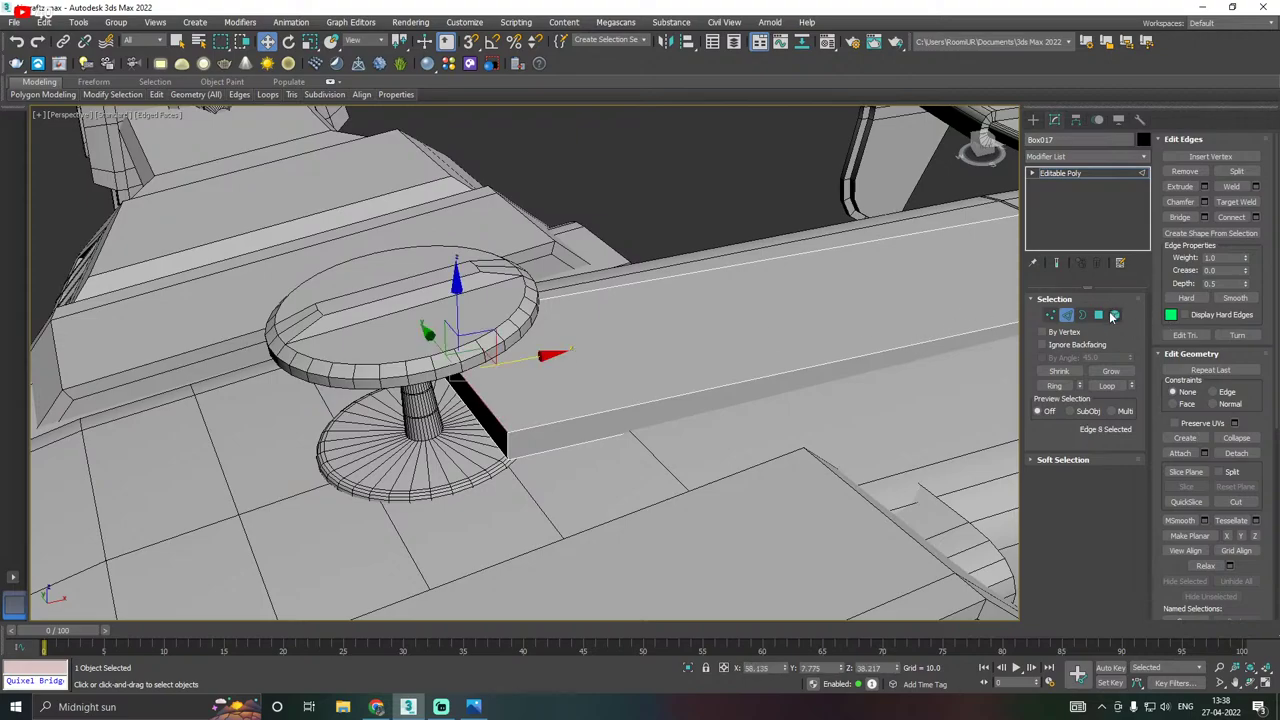
left_click(1098, 315)
left_click(479, 416)
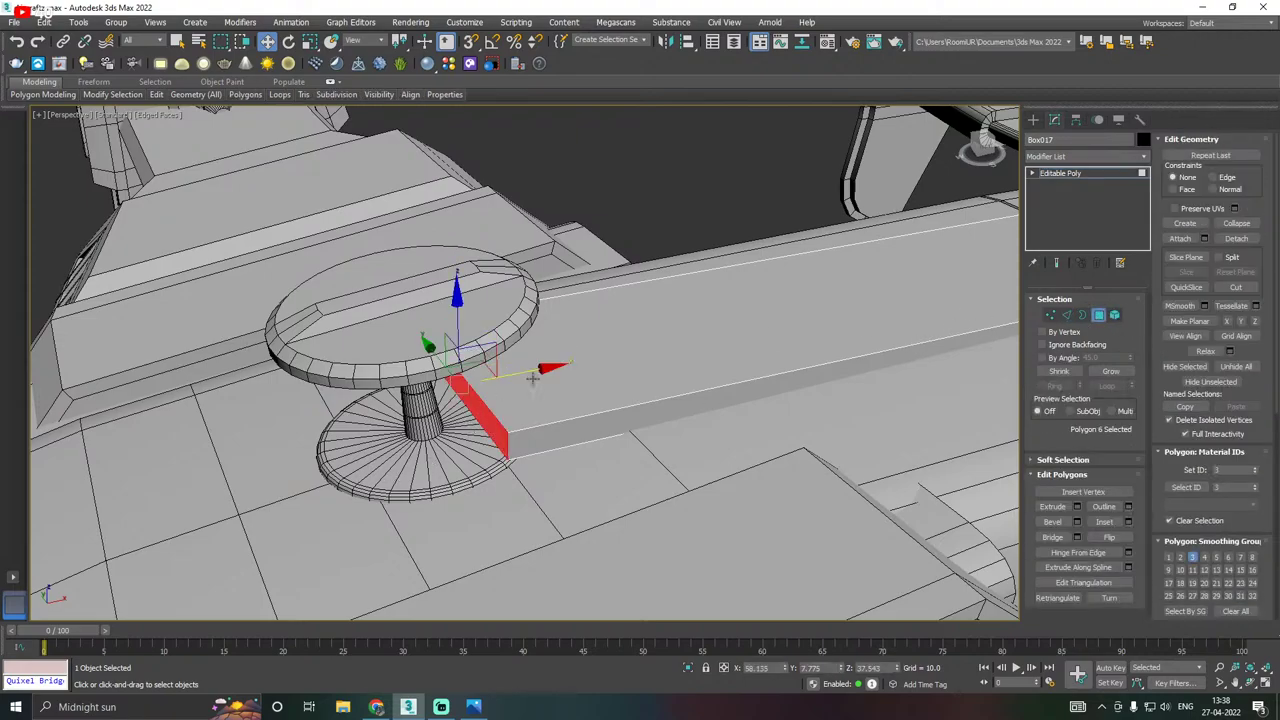
left_click_drag(515, 371, 610, 357)
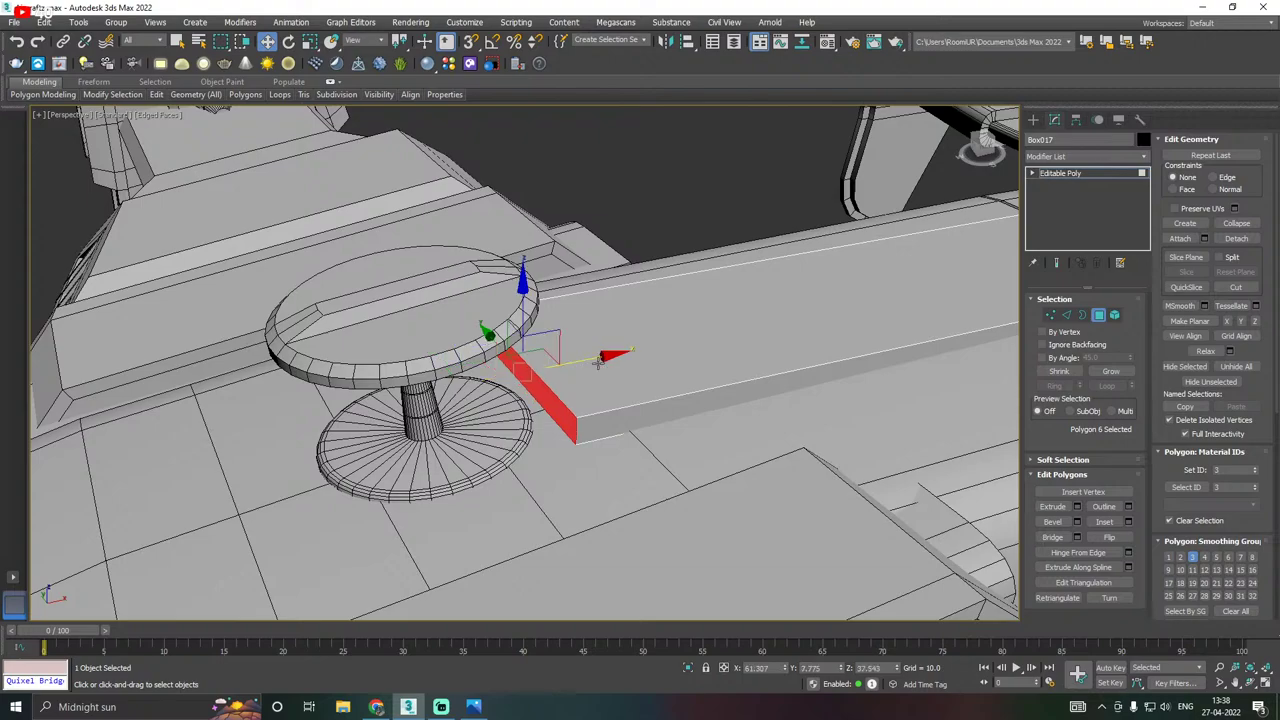
Lower the box's front end polygon to about Z 36.5 so that end sits closer to the fuselage surface.
middle_click_drag(610, 357, 548, 318, "alt")
left_click_drag(526, 311, 514, 333)
middle_click_drag(614, 337, 624, 341, "alt")
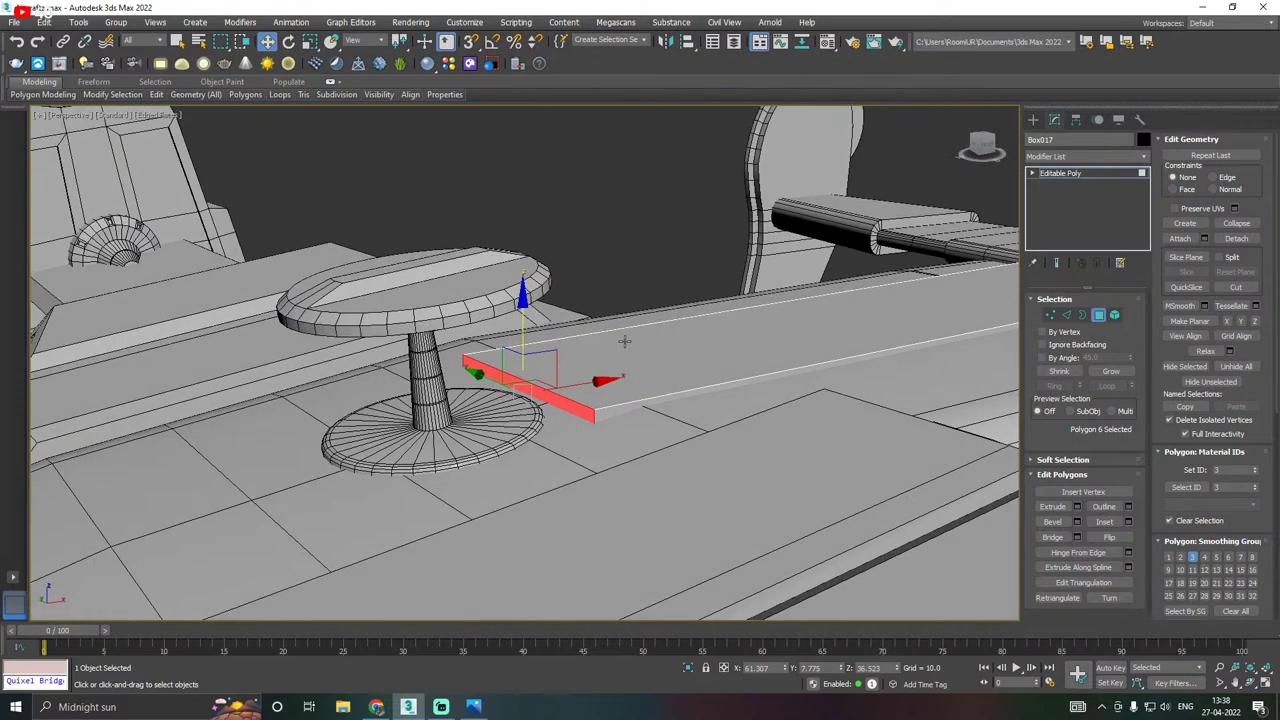
Connect the ring of crosswise edges around the box with 2 segments and a pinch of 45, forming two lengthwise loops.
left_click(1066, 315)
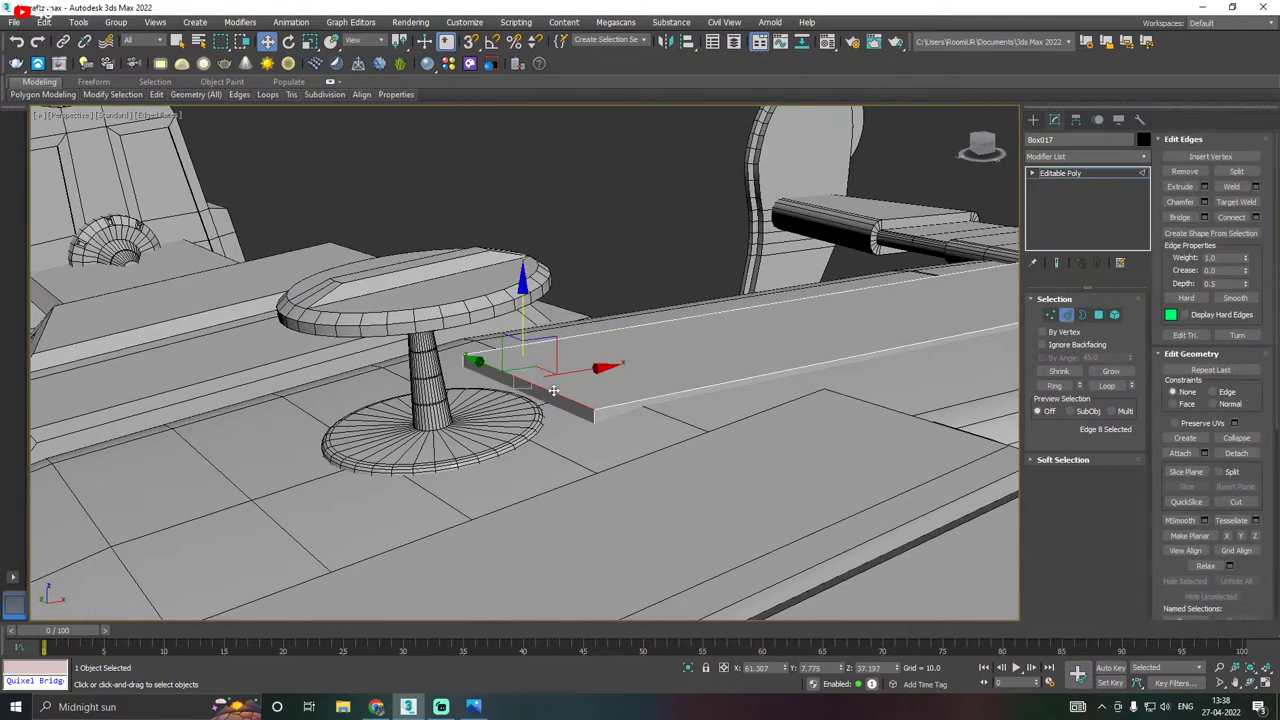
left_click(1057, 386)
scroll(463, 417, "down", 5)
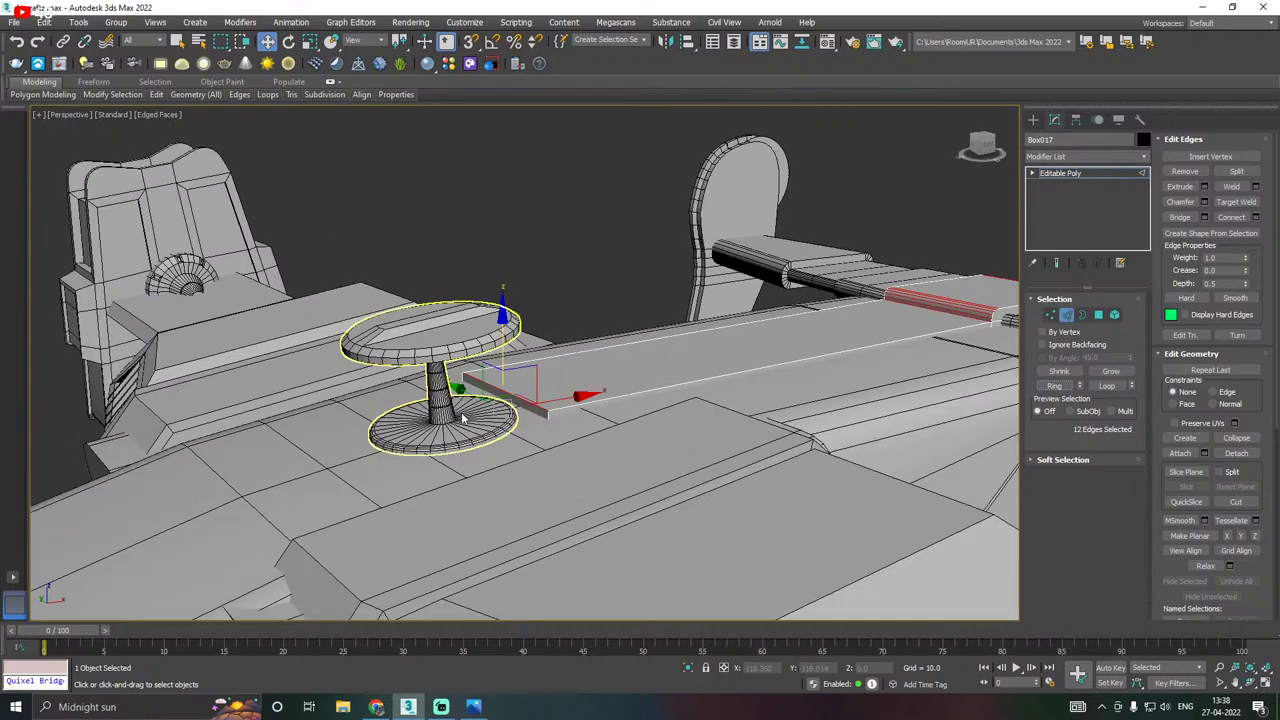
middle_click_drag(664, 383, 676, 390, "alt")
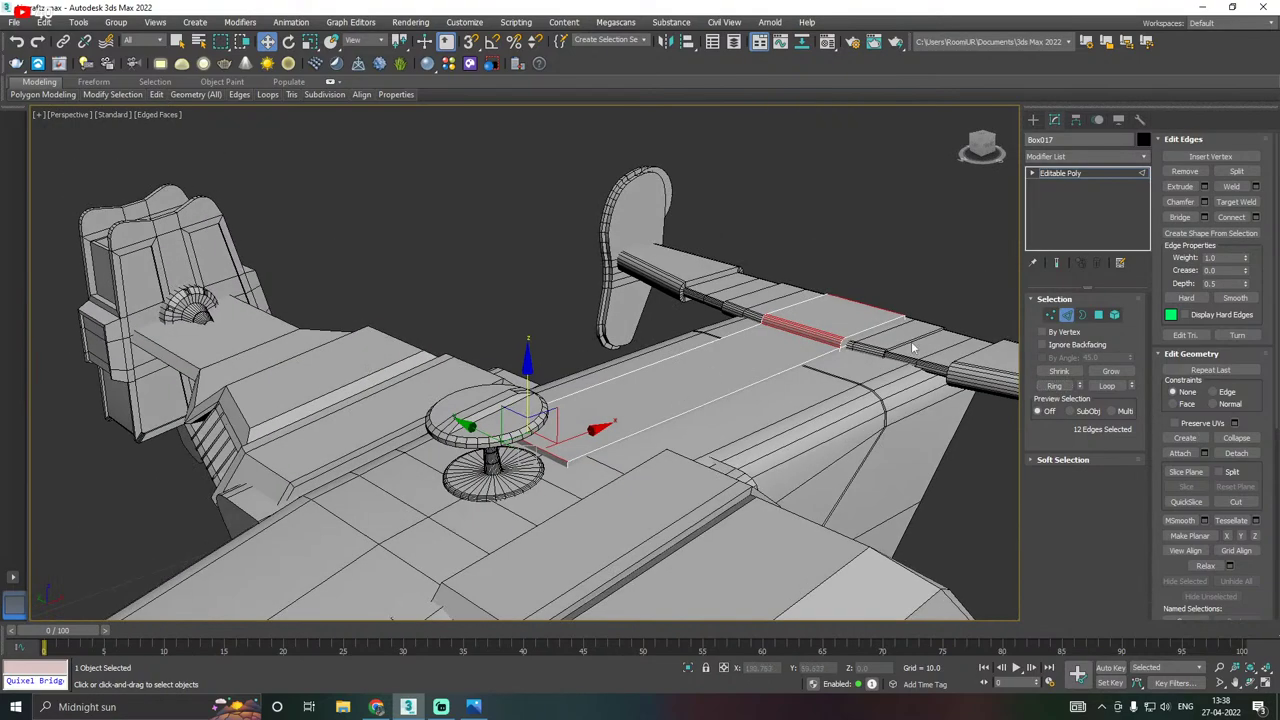
left_click(1256, 218)
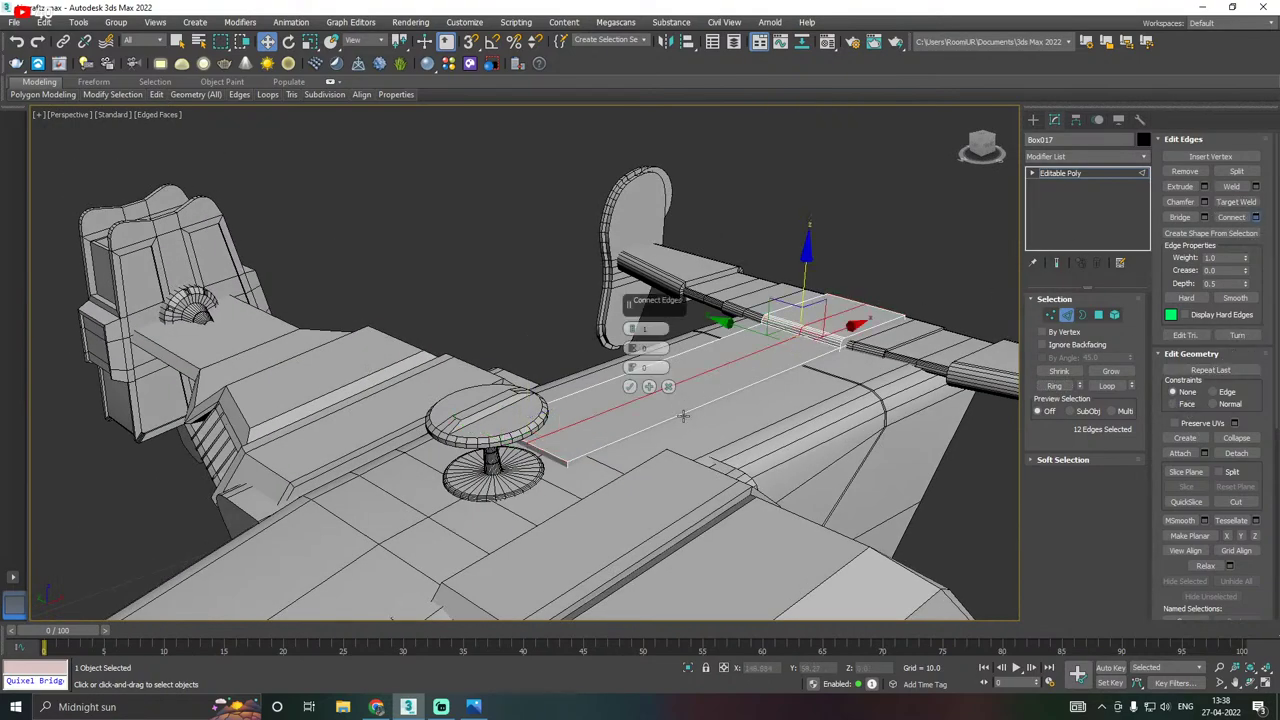
left_click(633, 328)
left_click_drag(632, 348, 626, 303)
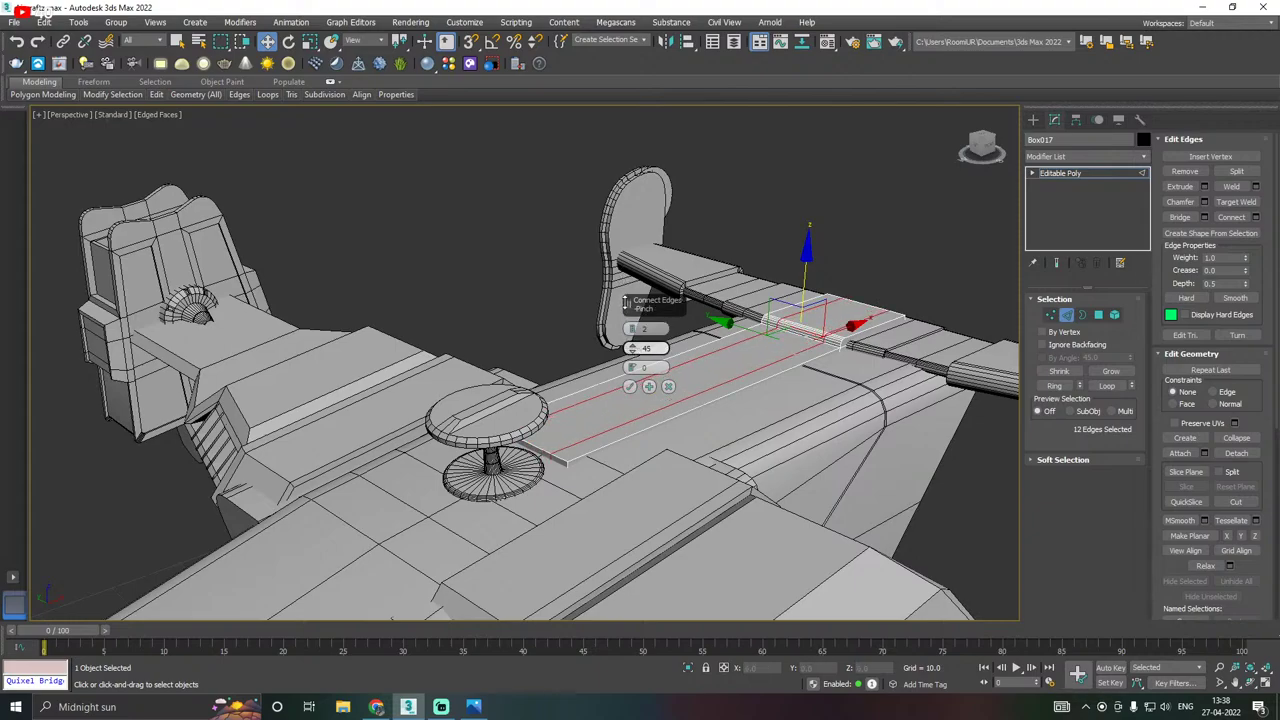
left_click(629, 386)
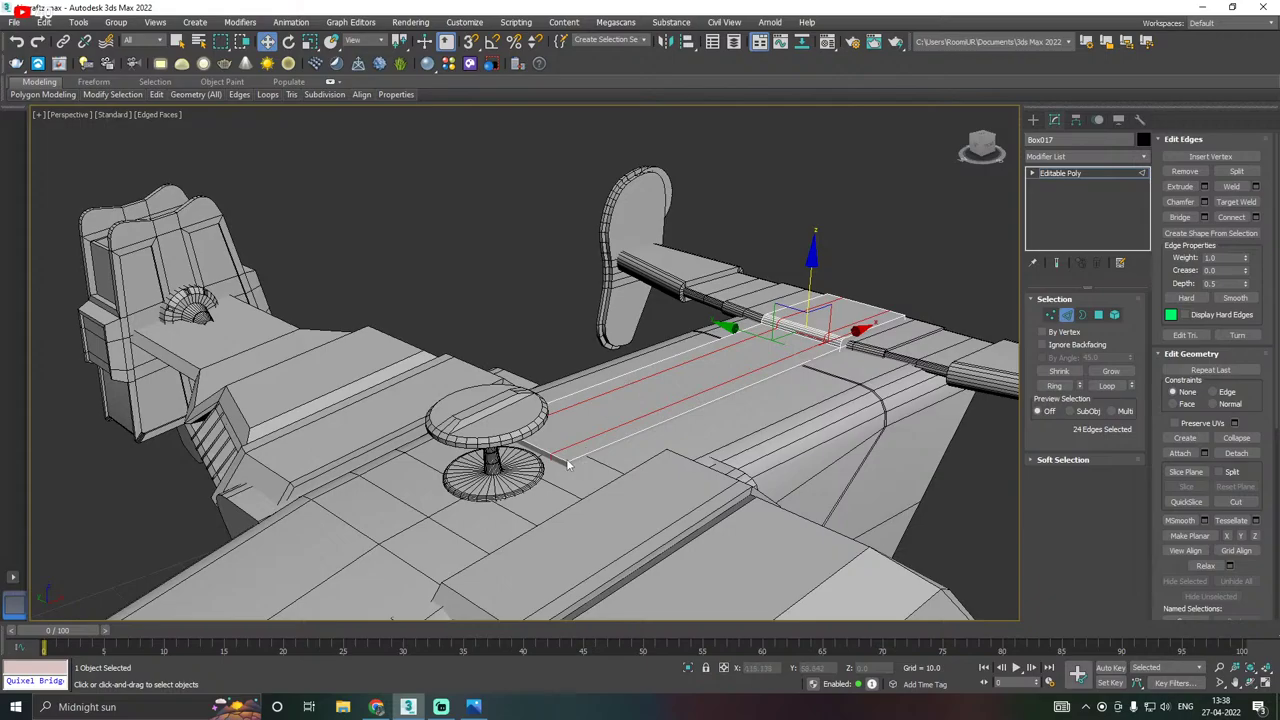
scroll(567, 460, "up", 4)
mouse_move(562, 451)
middle_mouse_down("alt")
mouse_move(539, 436)
mouse_move(551, 448)
middle_mouse_up("alt")
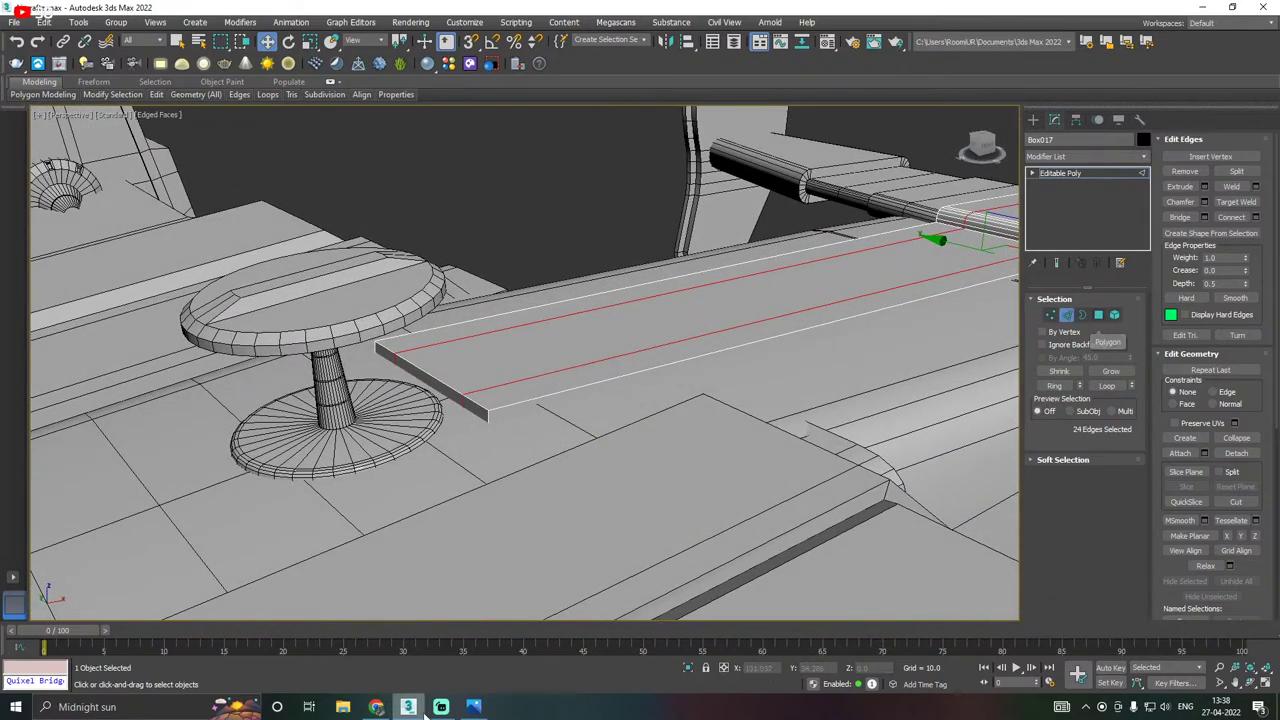
left_click(474, 707)
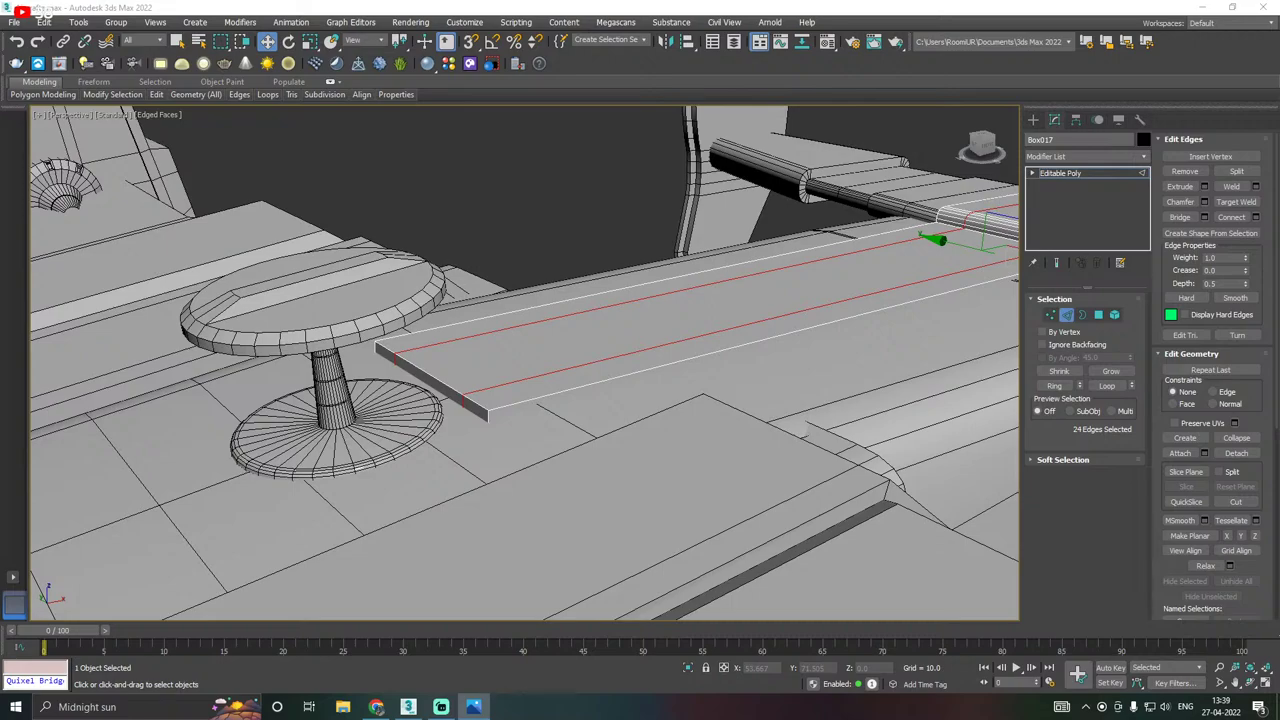
scroll(482, 440, "down", 5)
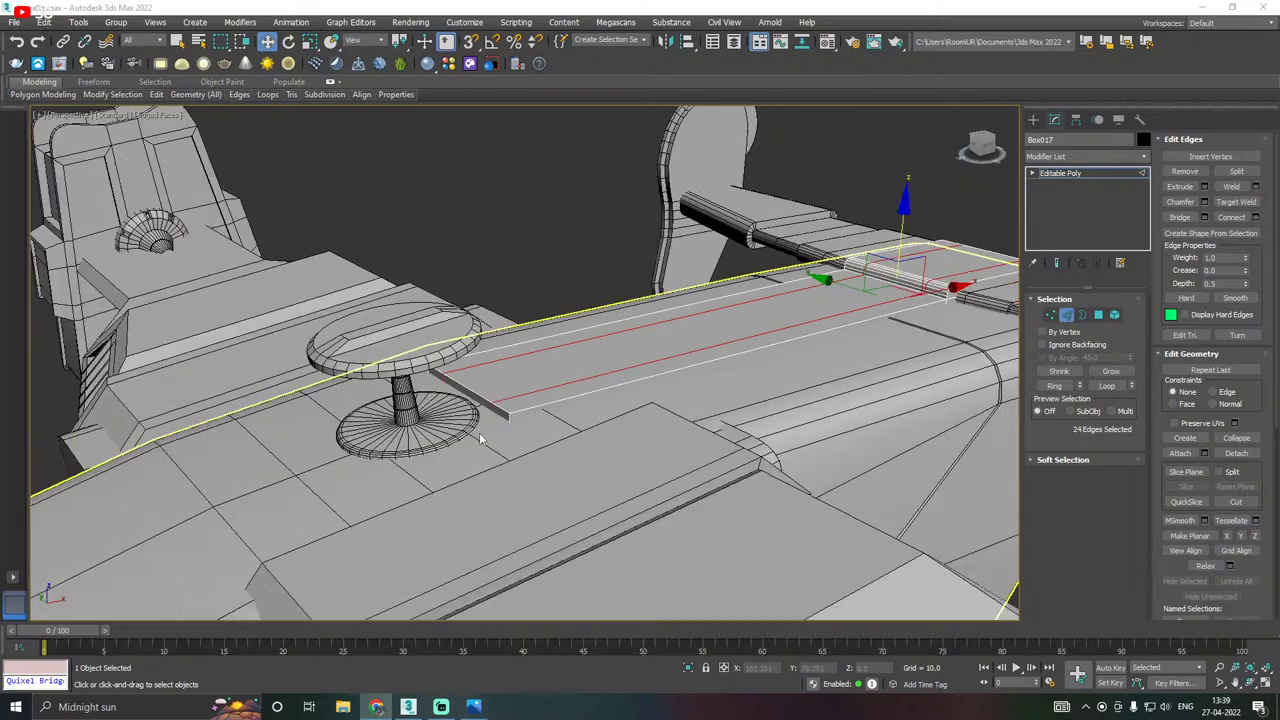
Raise the whole box above the fuselage to about Z 41.2.
left_click(1098, 315)
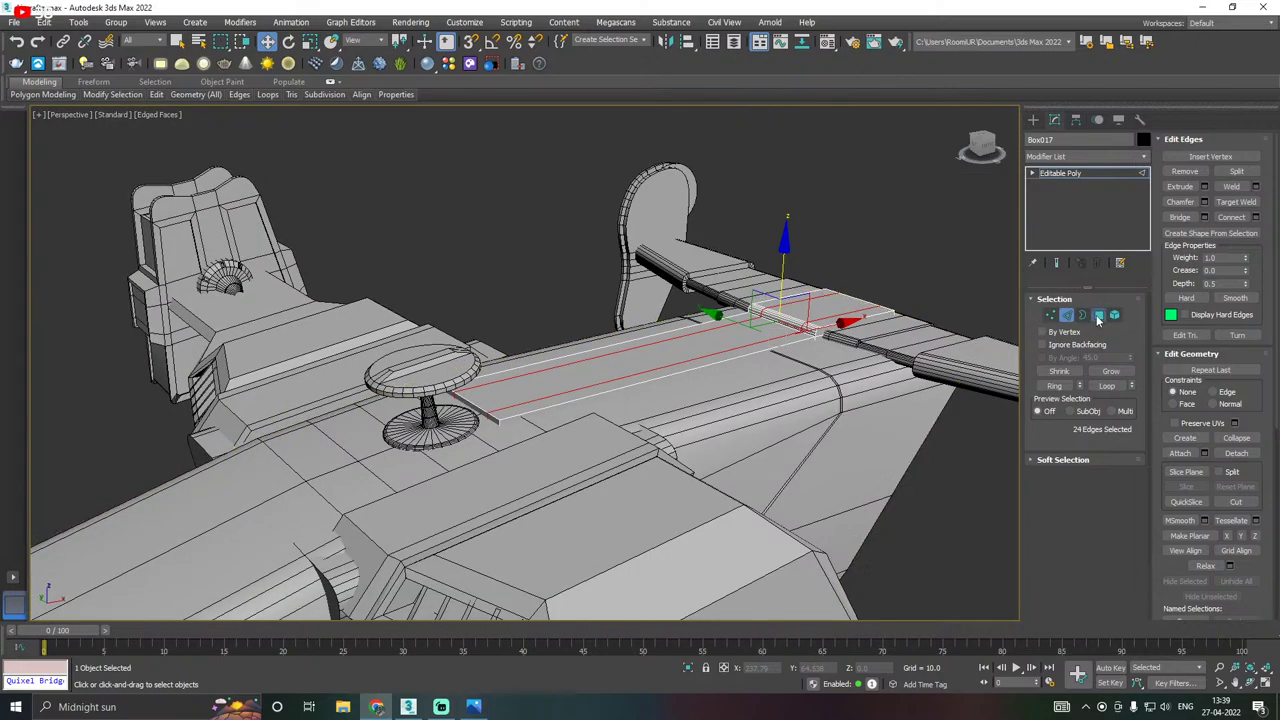
left_click(1035, 176)
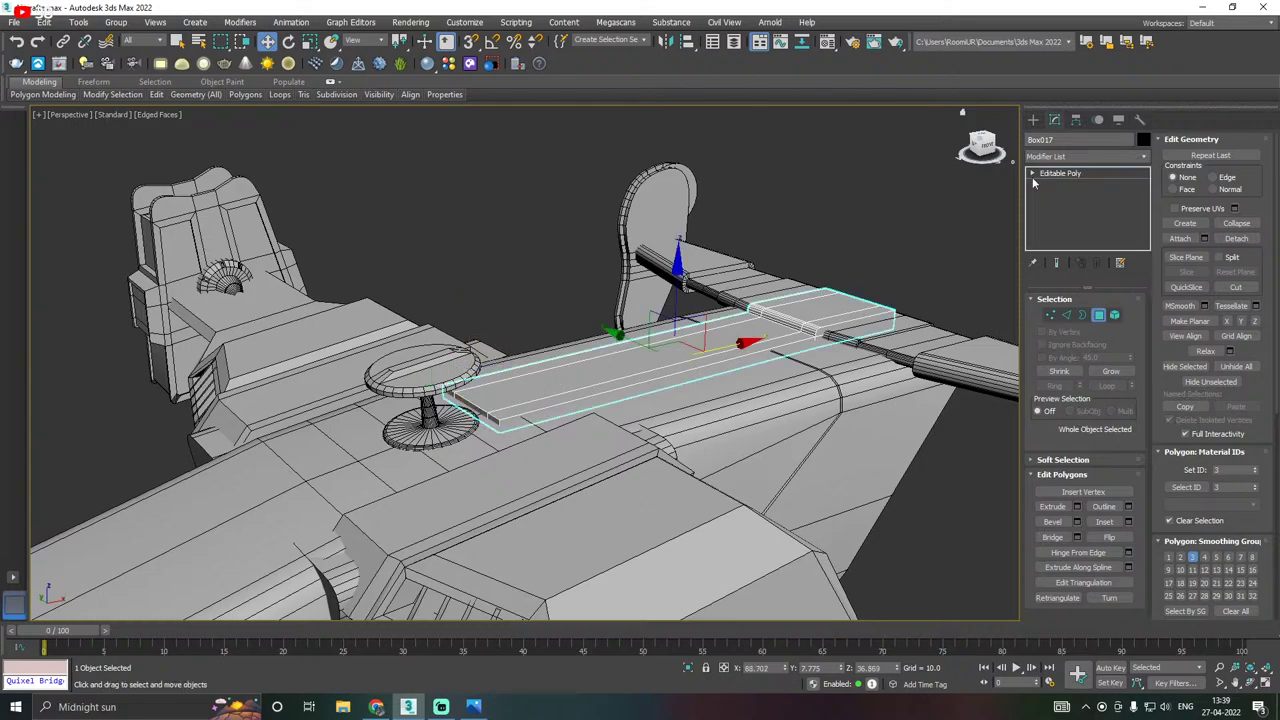
left_click_drag(677, 303, 678, 262)
middle_click_drag(734, 283, 675, 610, "alt")
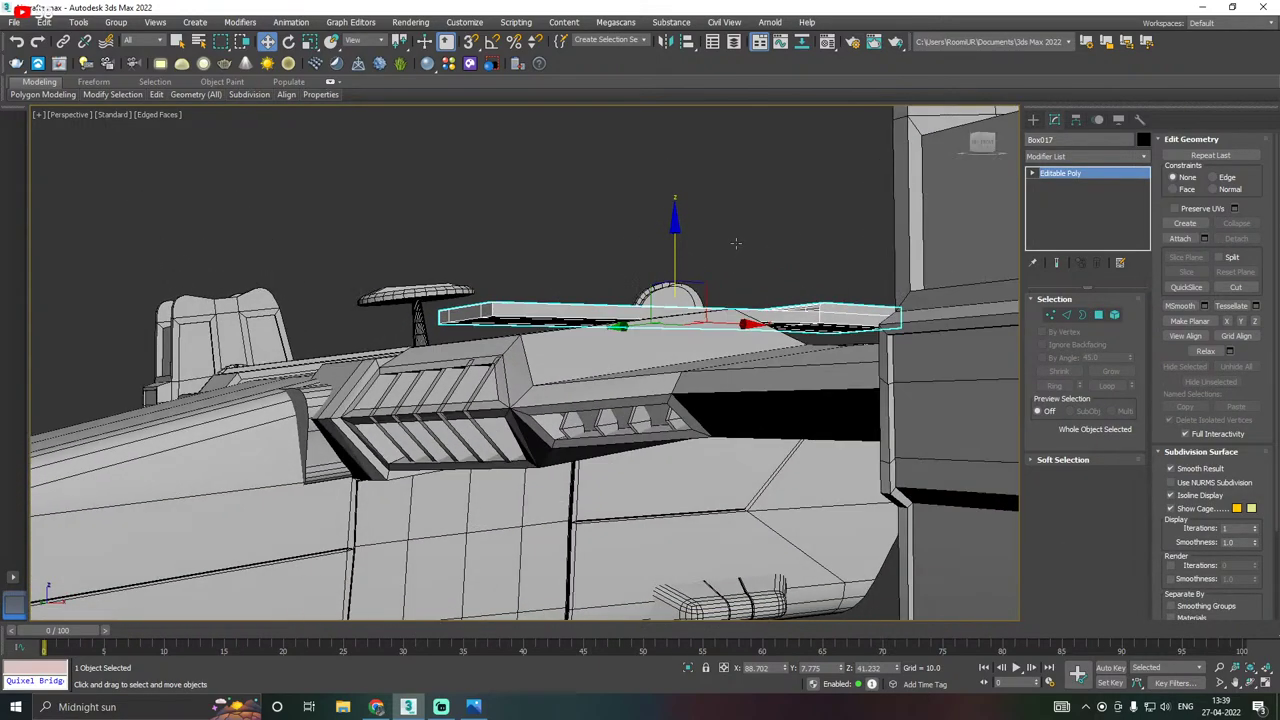
Isolate the box, select all six polygons on its underside, and bring the rest of the aircraft back into view.
left_click(688, 668)
middle_click_drag(594, 443, 612, 394, "alt")
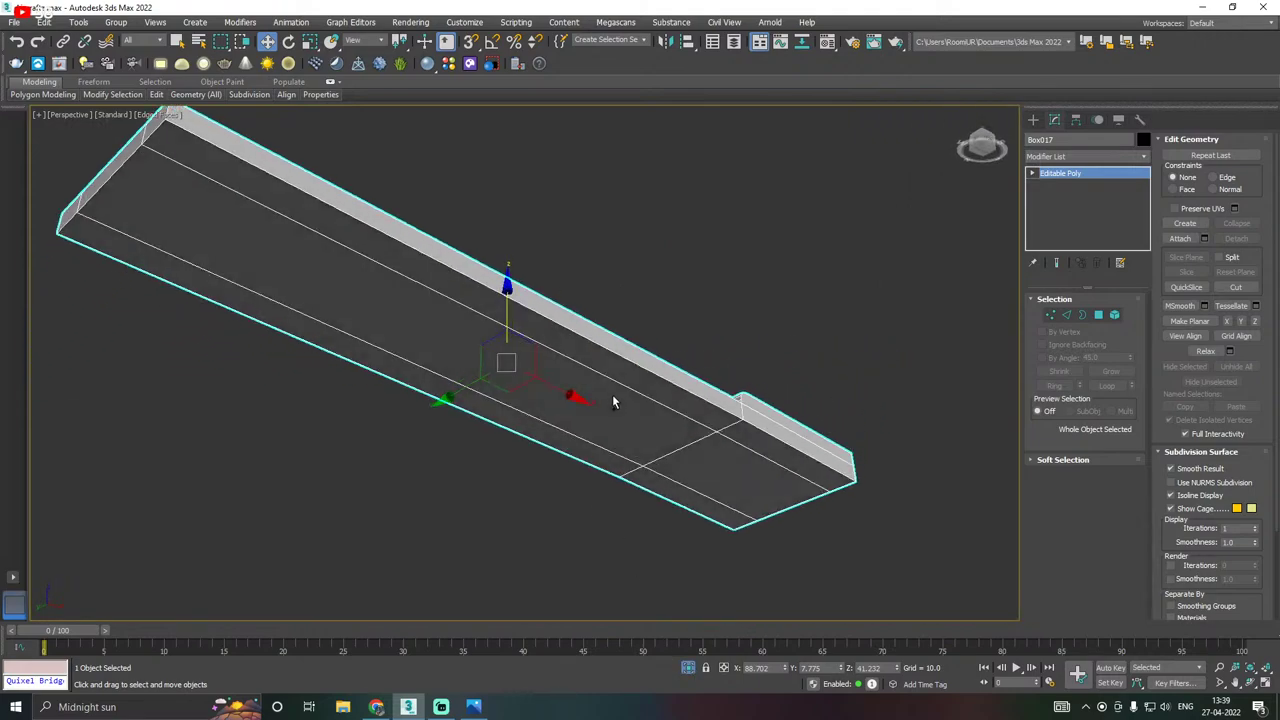
left_click(1098, 315)
left_click(735, 480)
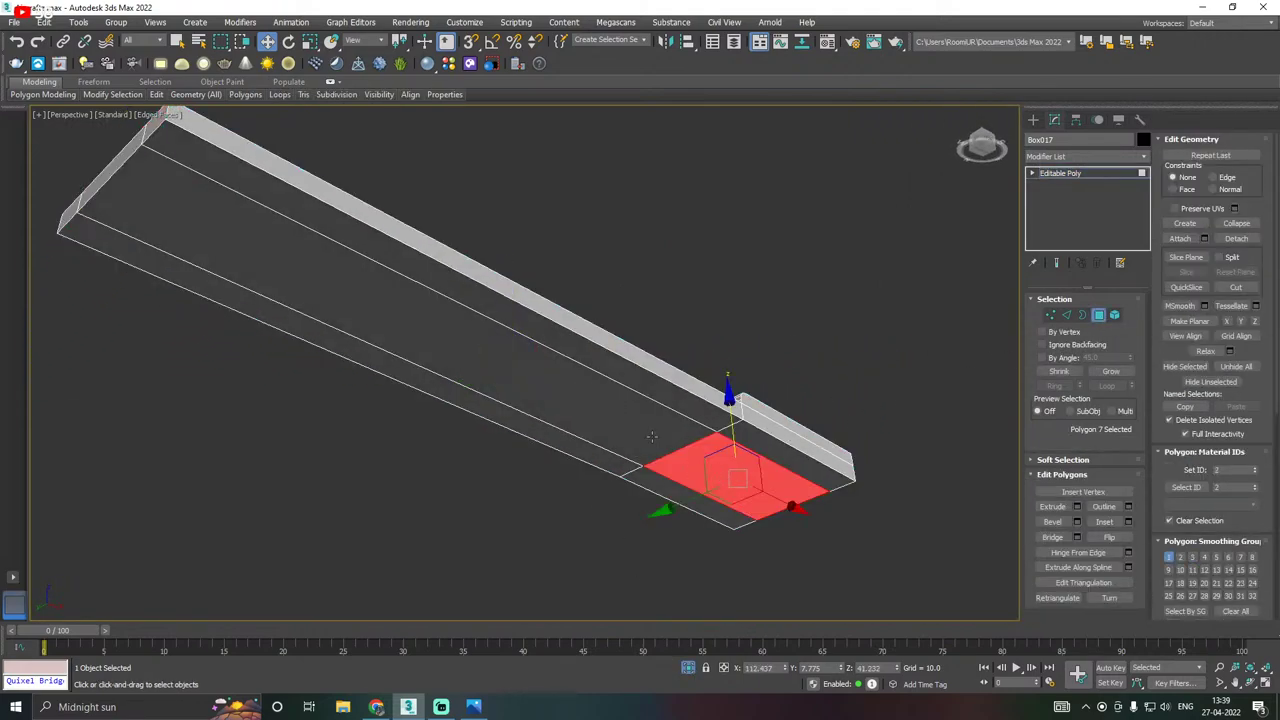
left_click(645, 418, "ctrl")
left_click(616, 460, "ctrl")
left_click(709, 451, "ctrl")
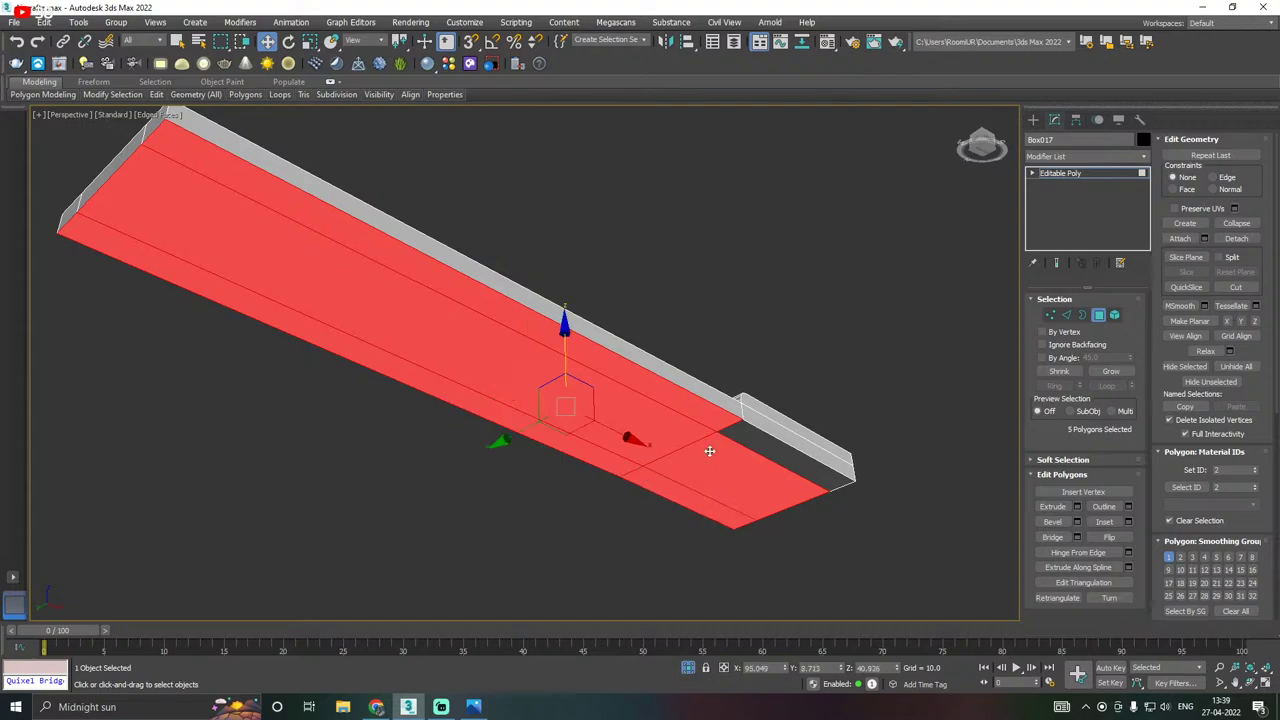
left_click(762, 439, "ctrl")
left_click(687, 669)
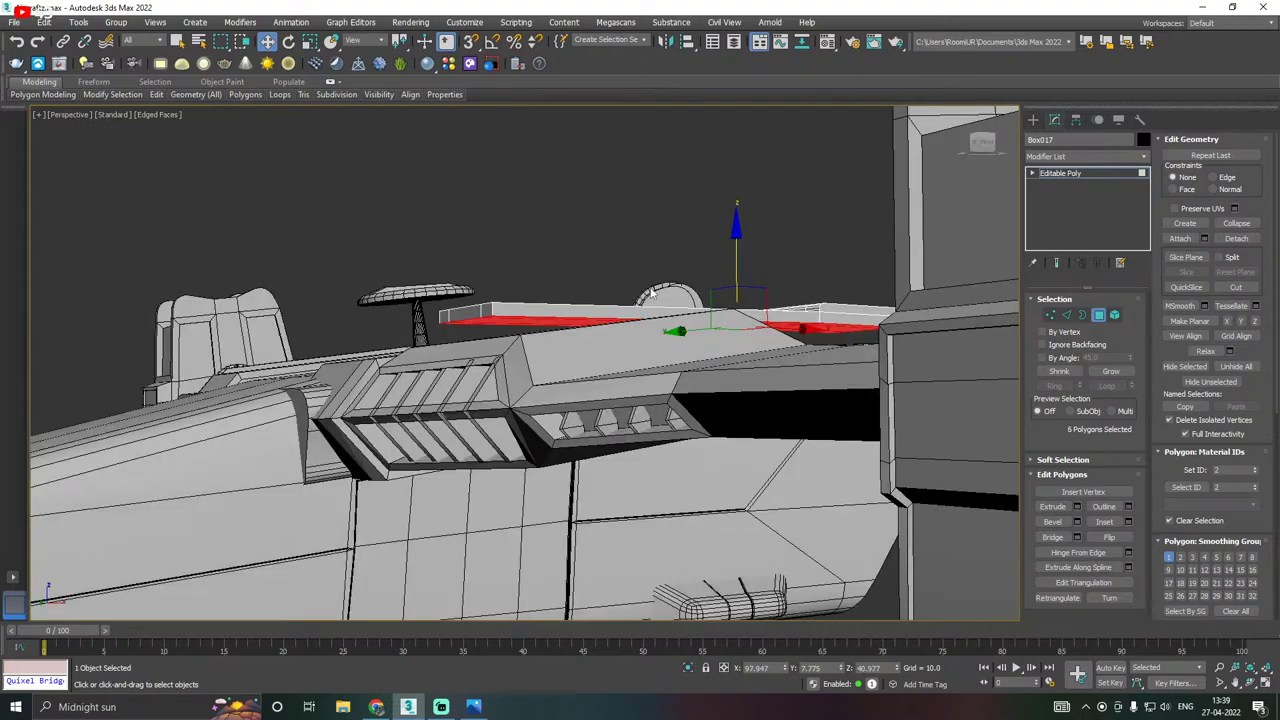
Lower the selected underside polygons to about Z 37 so the box extends down into the fuselage.
left_click_drag(733, 254, 737, 277)
middle_click_drag(737, 277, 732, 283, "alt")
left_click_drag(740, 287, 743, 295)
middle_click_drag(745, 298, 806, 290, "alt")
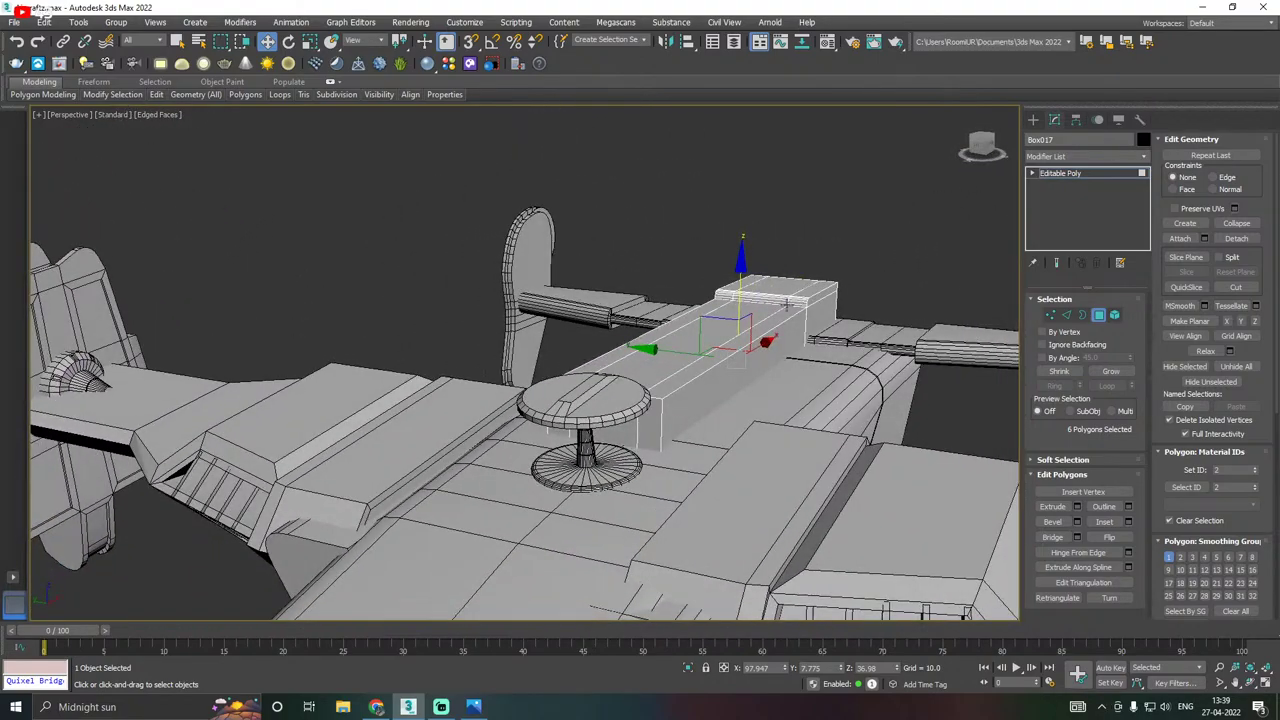
Select the box's upper vertices and scale them to 61% along Y, tapering both sides inward.
middle_click_drag(620, 612, 802, 487, "alt")
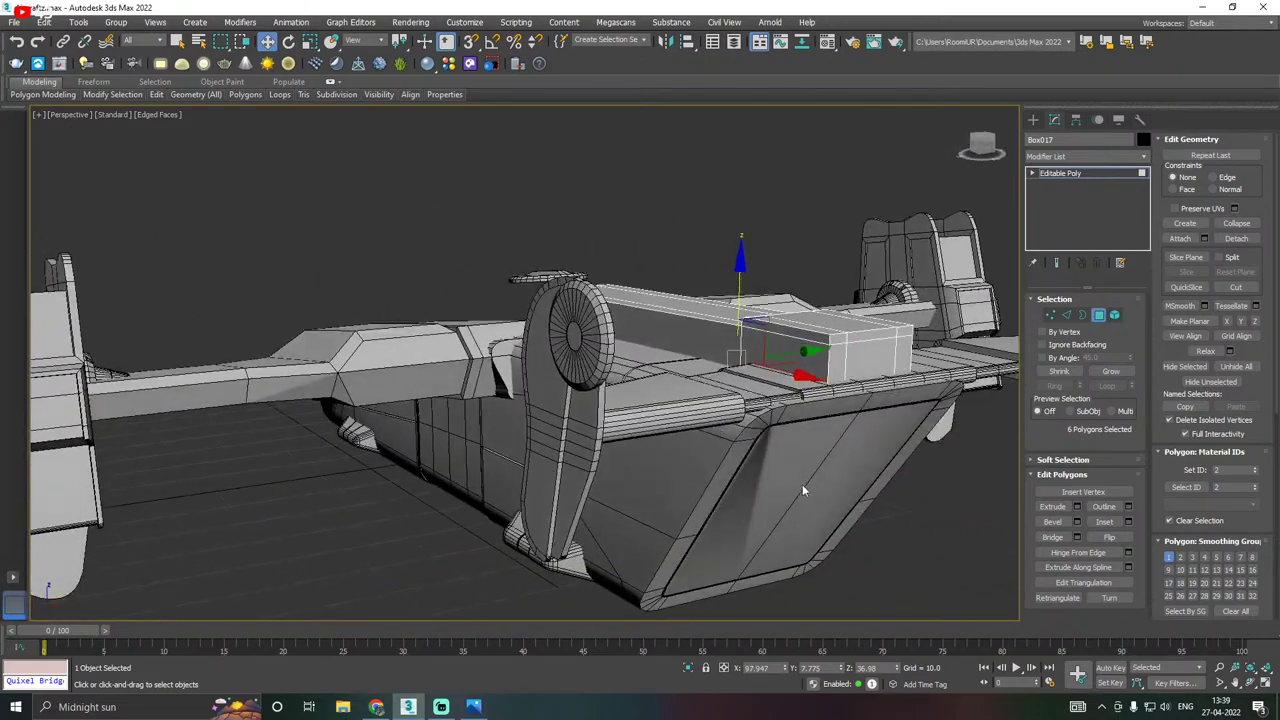
middle_click_drag(948, 492, 815, 504, "alt")
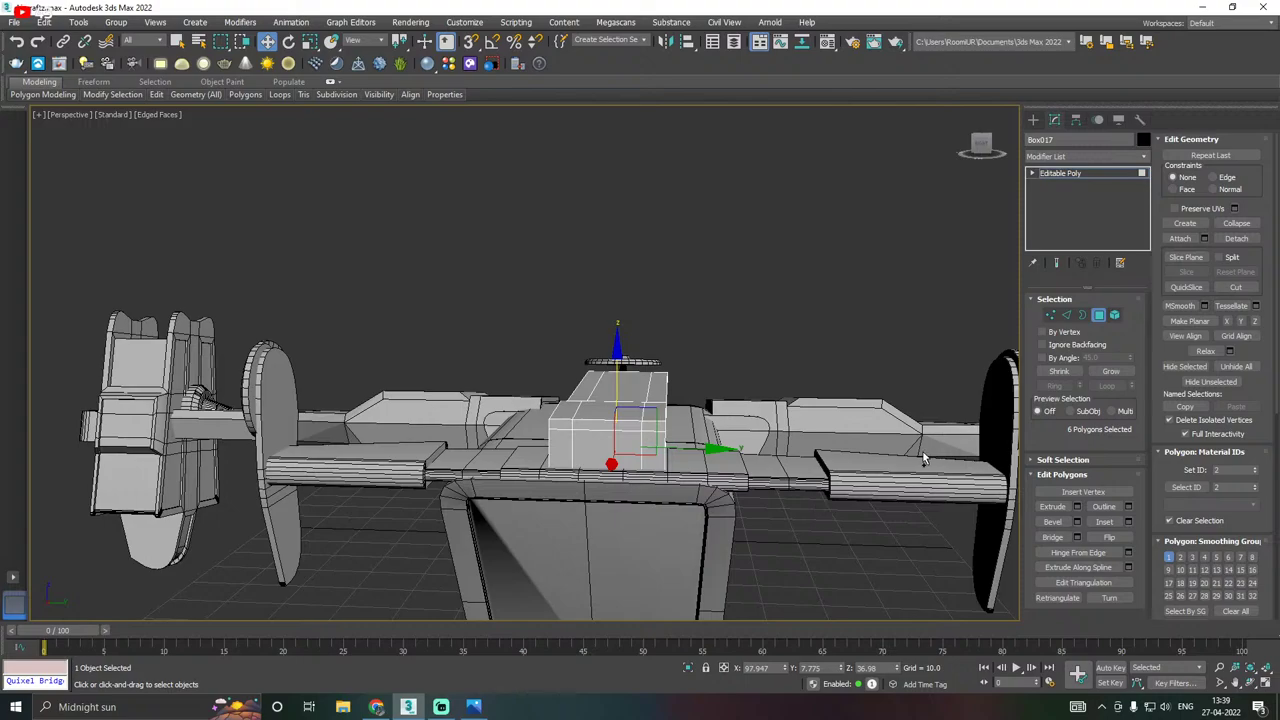
middle_click_drag(865, 374, 905, 343, "alt")
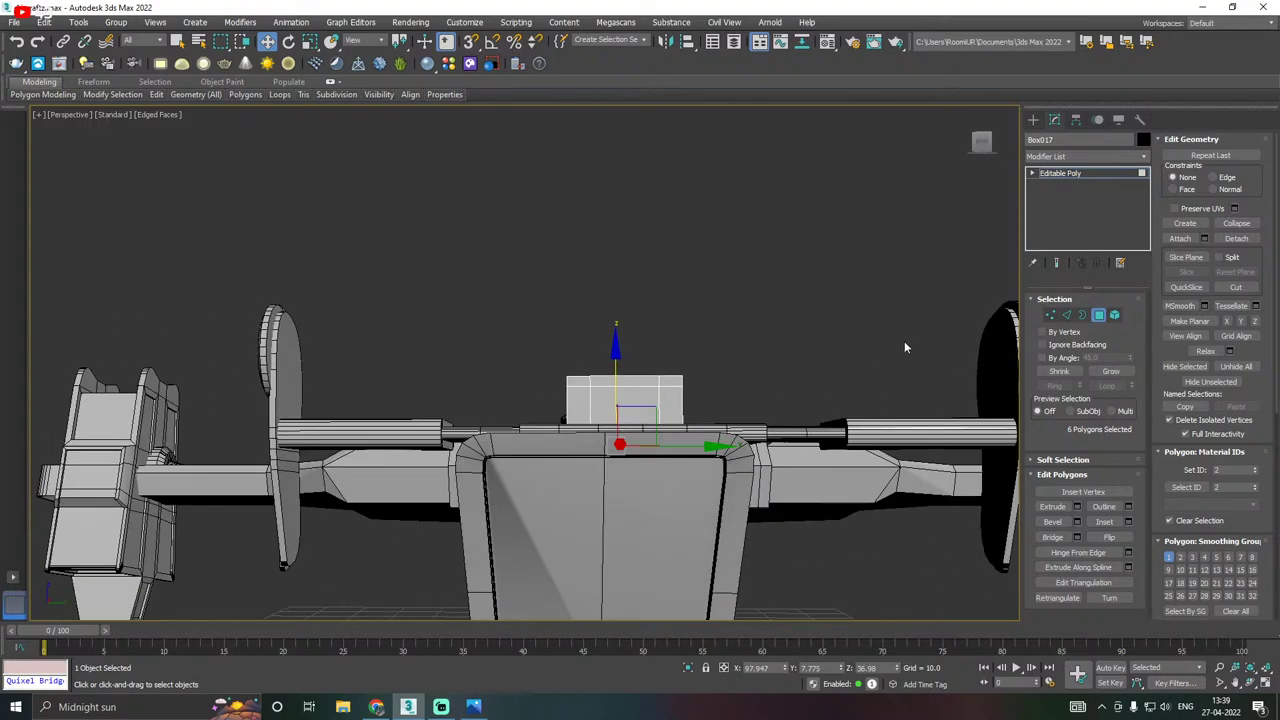
key("1")
mouse_move(788, 379)
middle_mouse_down("alt")
mouse_move(785, 410)
mouse_move(786, 374)
middle_mouse_up("alt")
left_click_drag(525, 363, 750, 415)
middle_click_drag(750, 415, 760, 437, "alt")
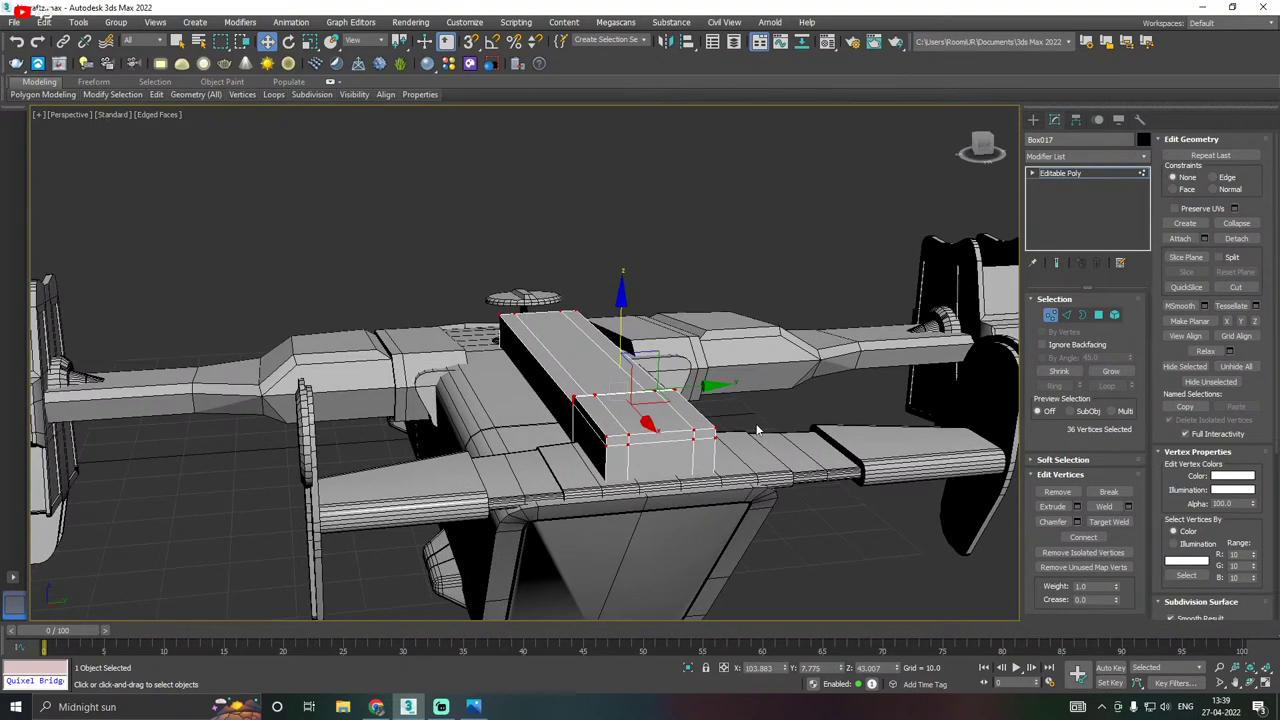
key("r")
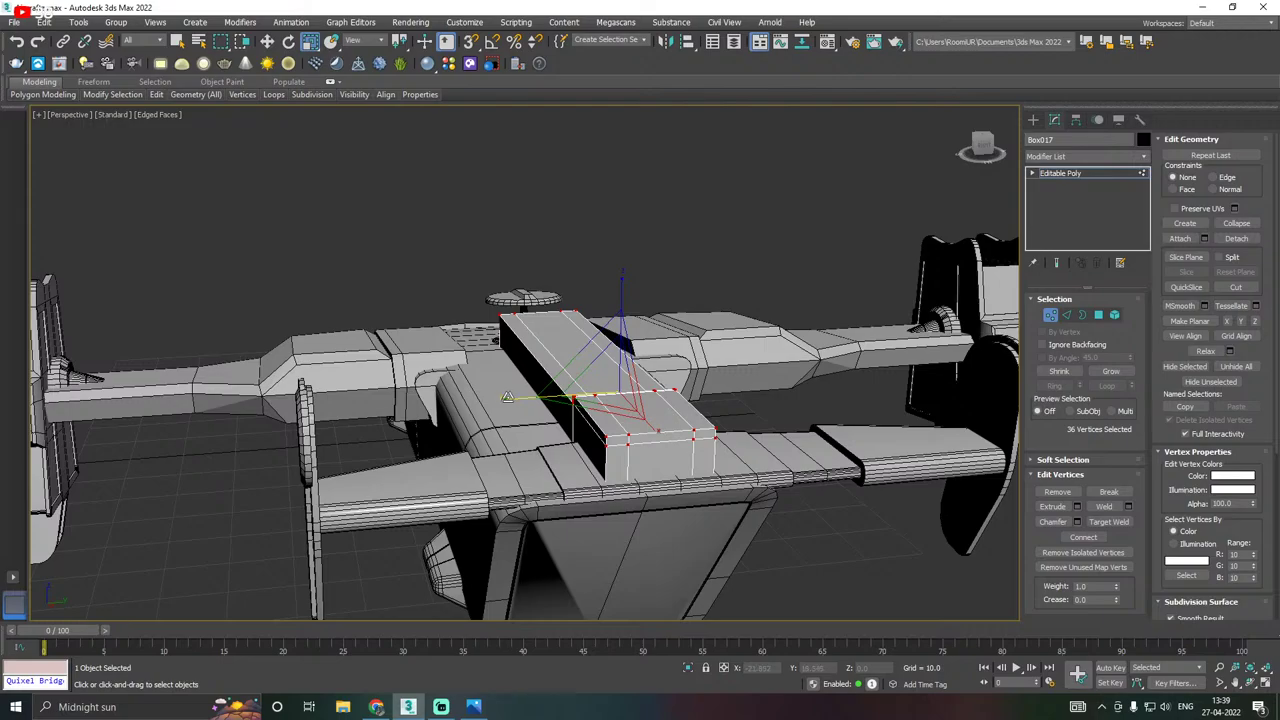
left_click_drag(508, 397, 538, 390)
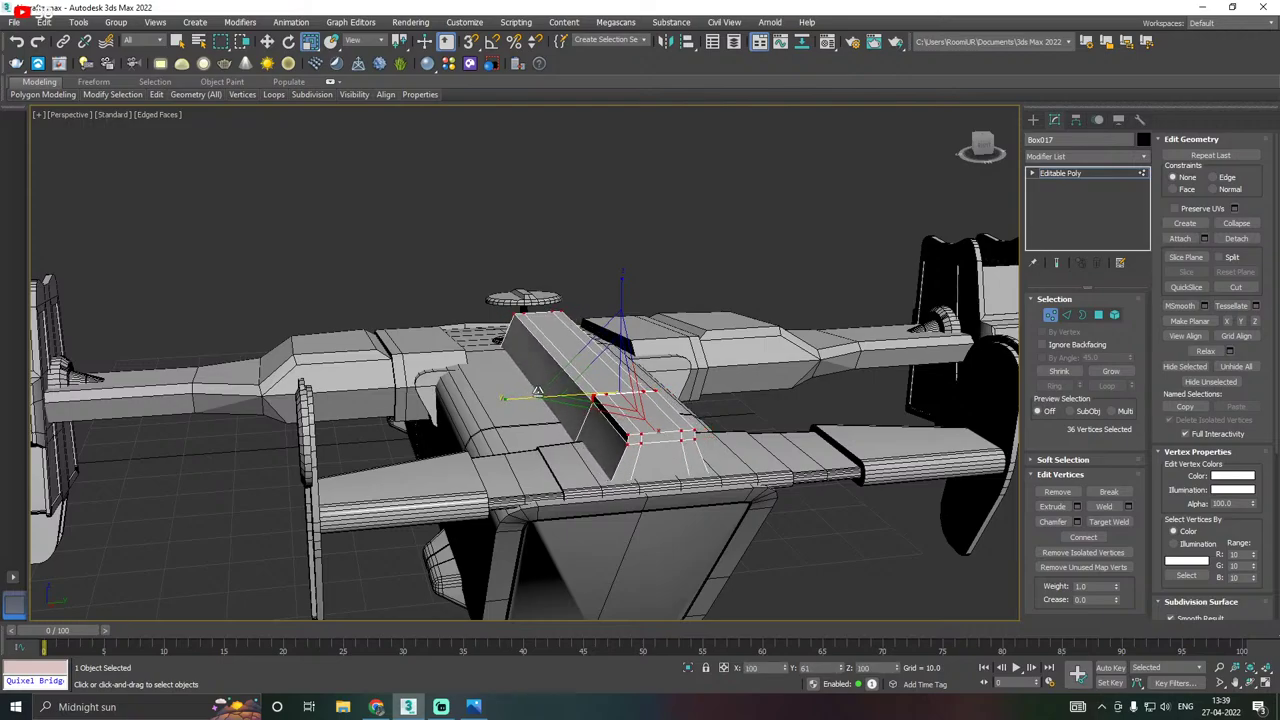
Lower the selected upper vertices to about Z 40.7 to flatten the tapered box.
middle_click_drag(538, 390, 711, 375, "alt")
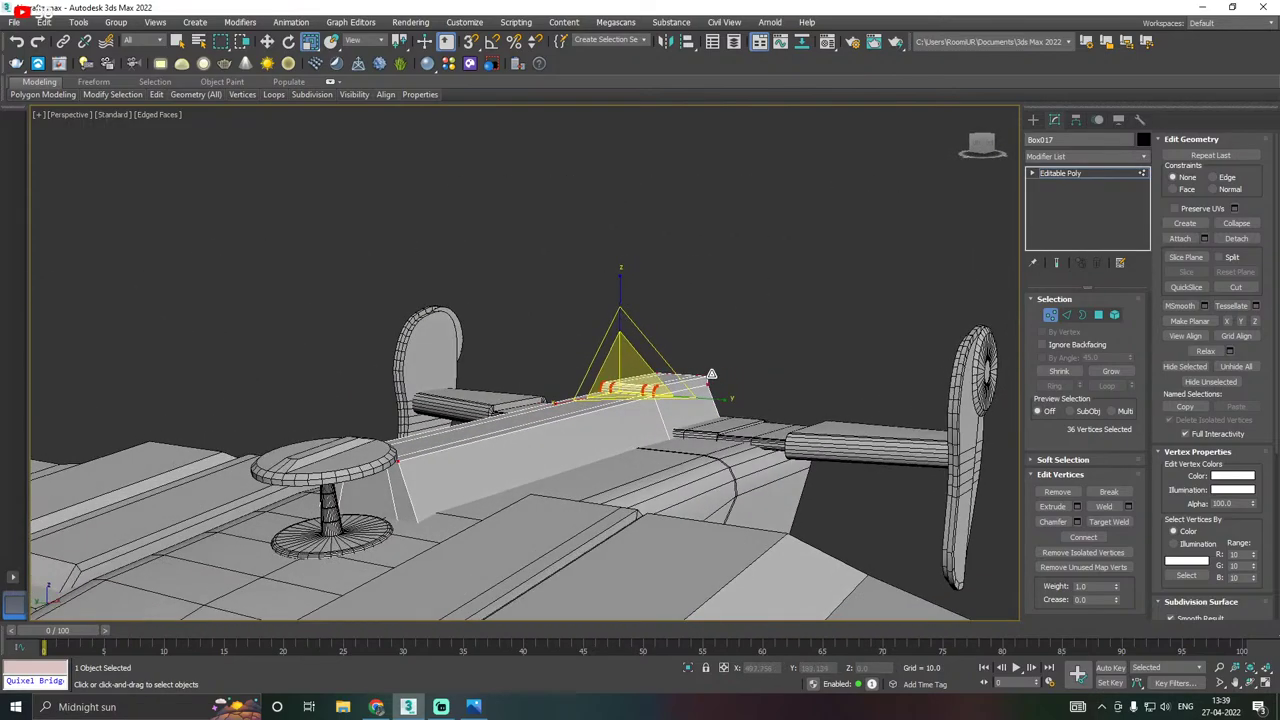
key("w")
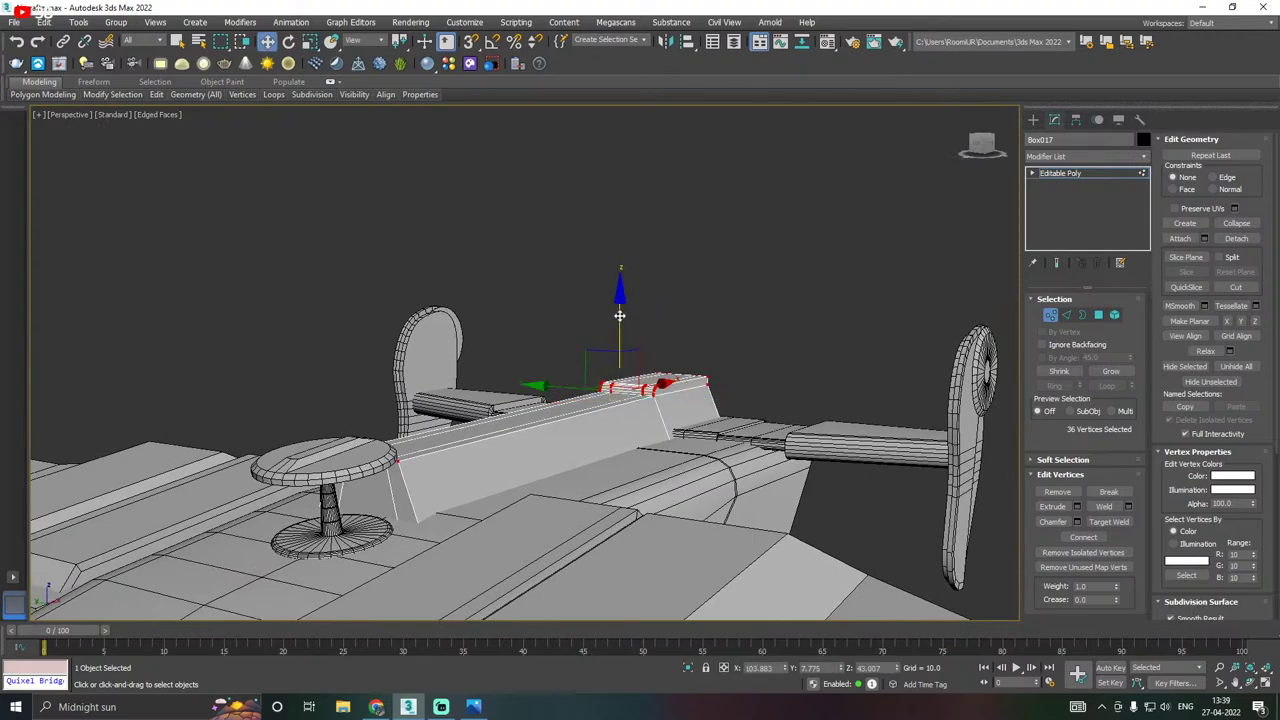
left_click_drag(620, 316, 632, 340)
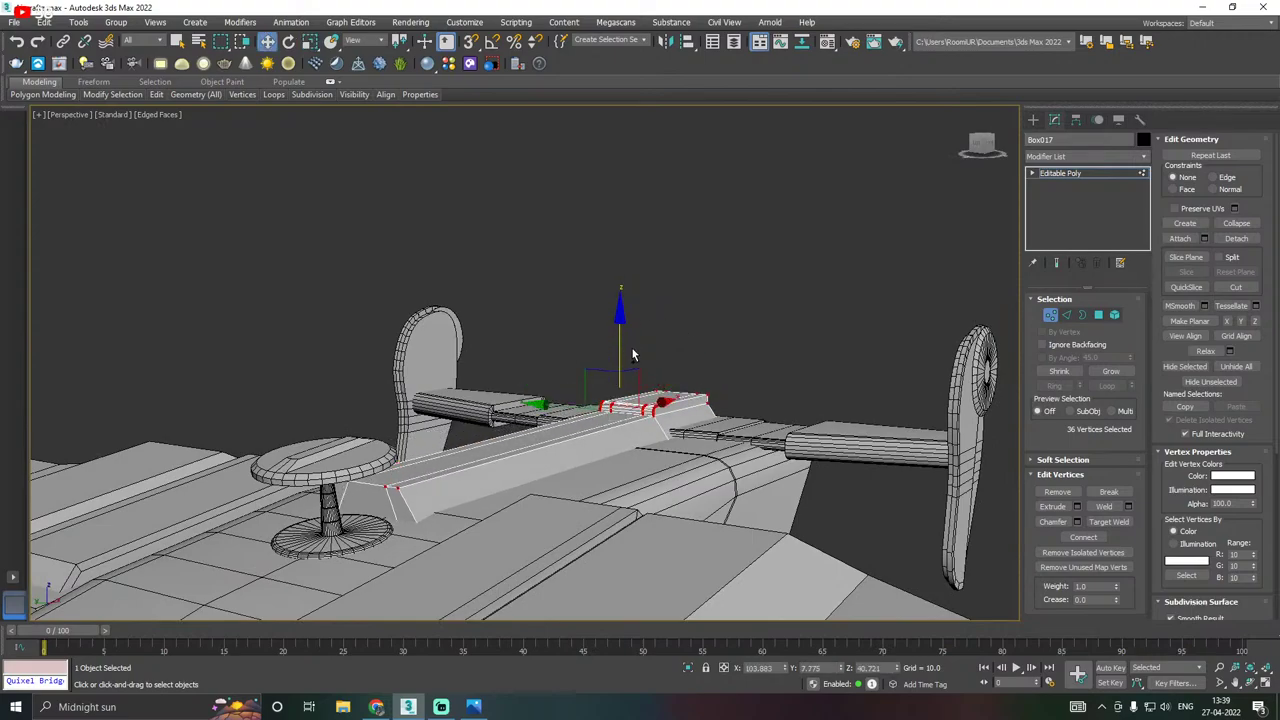
Switch to edge editing with the two lengthwise edge loops selected, and isolate the tapered box.
middle_click_drag(640, 342, 632, 385, "alt")
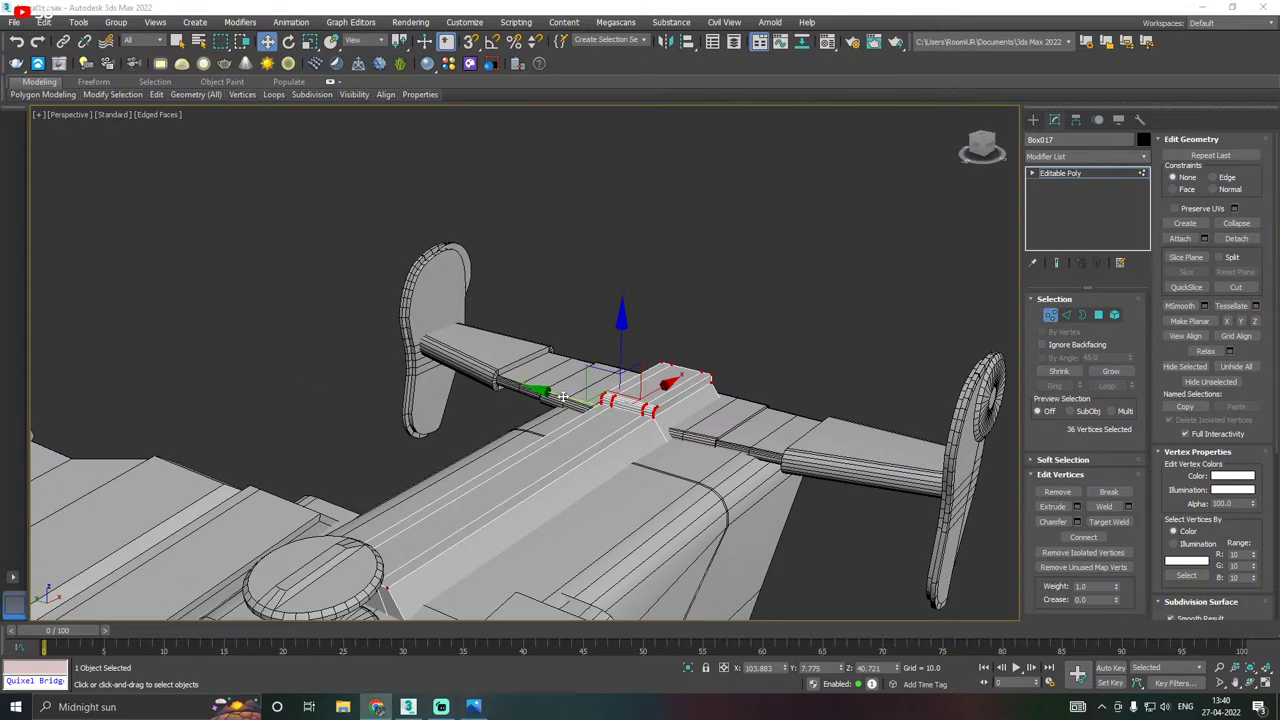
middle_click_drag(563, 397, 661, 321)
left_click(1068, 316)
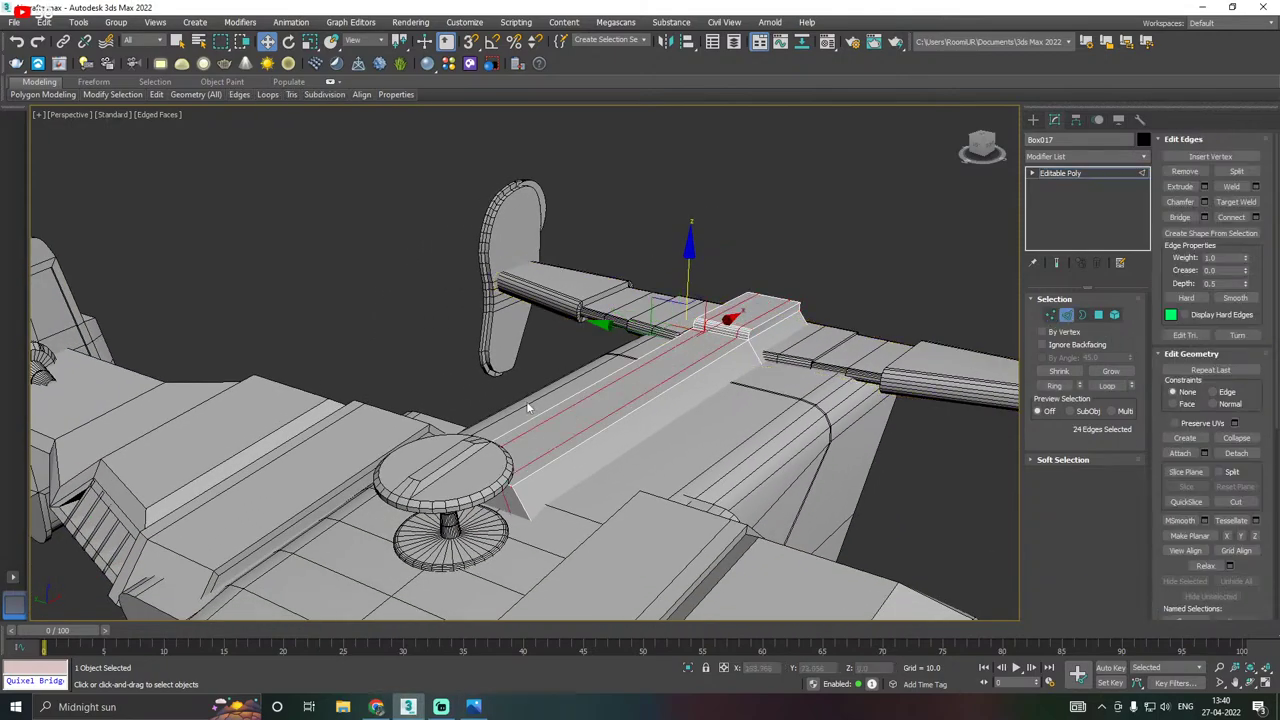
left_click(688, 669)
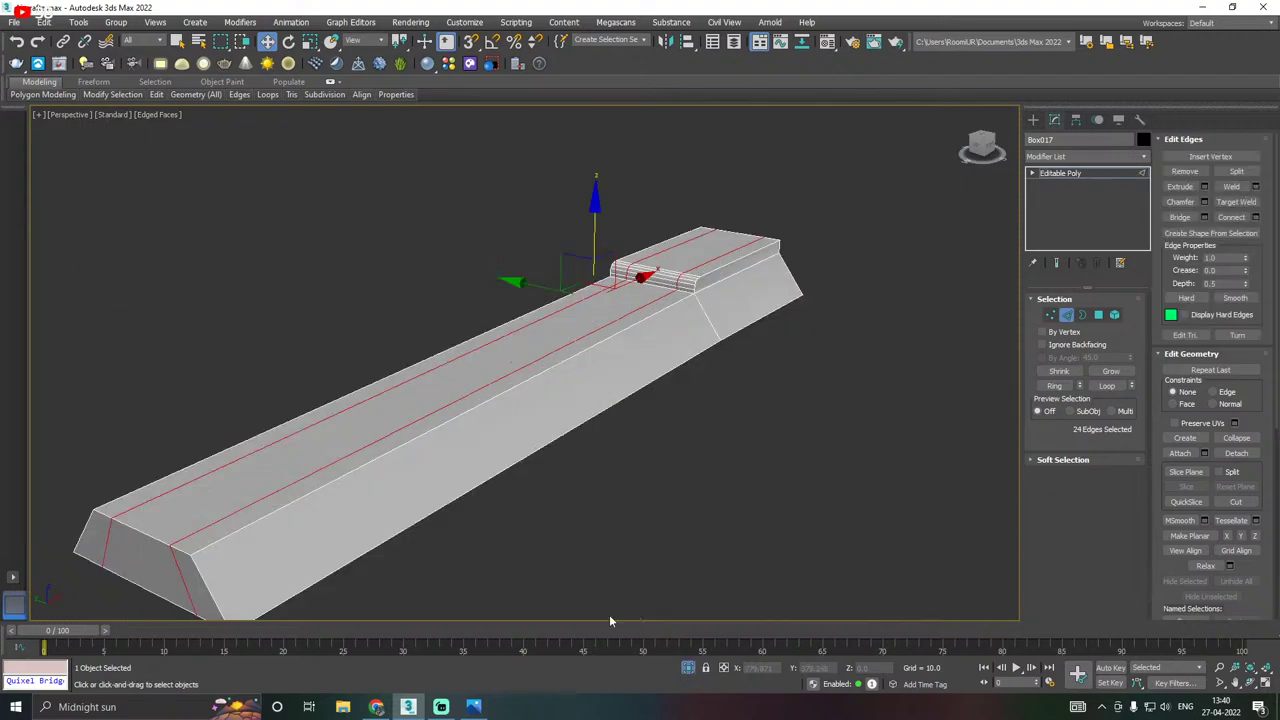
middle_click_drag(620, 365, 700, 354, "alt")
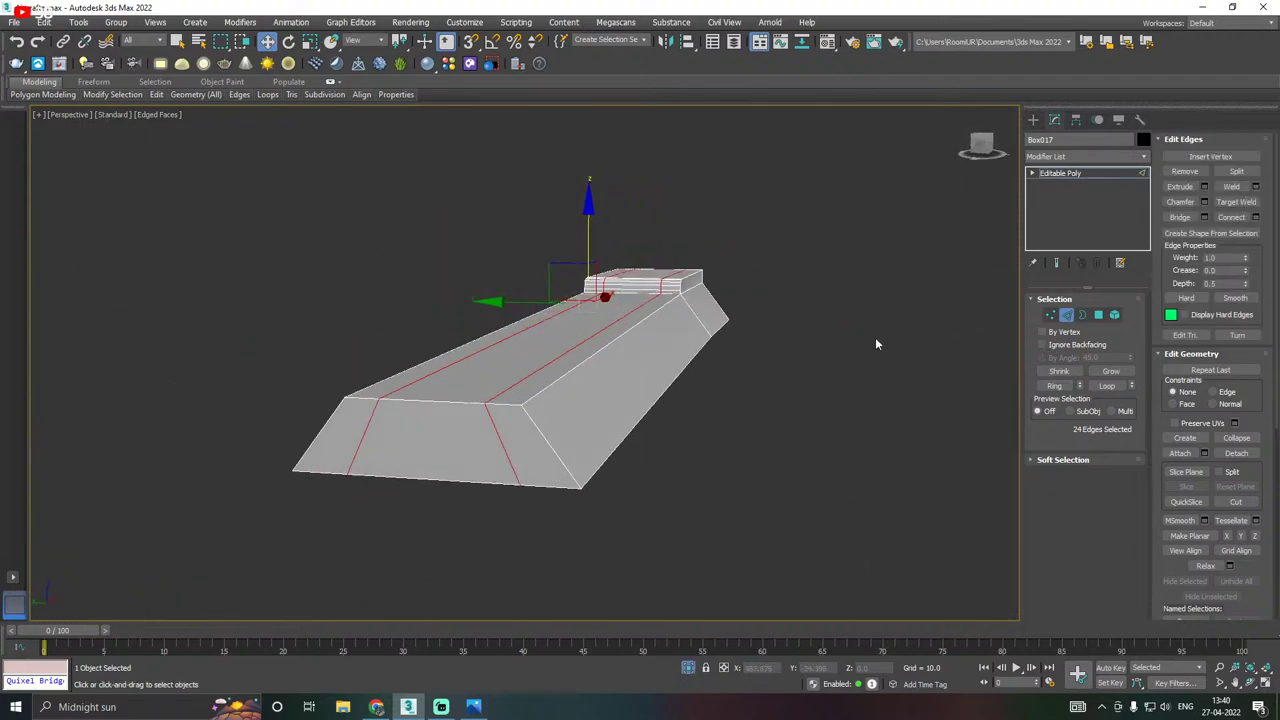
Extrude the two selected lengthwise edge loops inward as narrow grooves, with height -0.397 and width 0.094.
left_click(1204, 186)
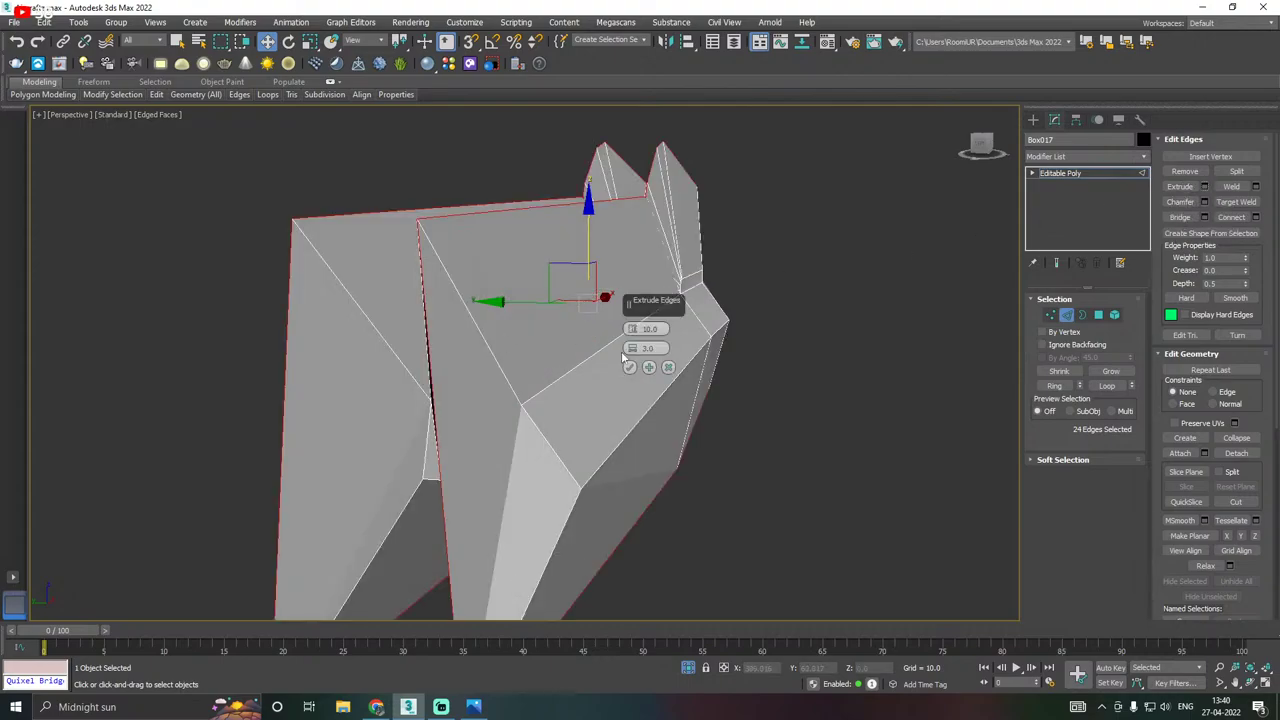
left_click_drag(633, 335, 647, 390)
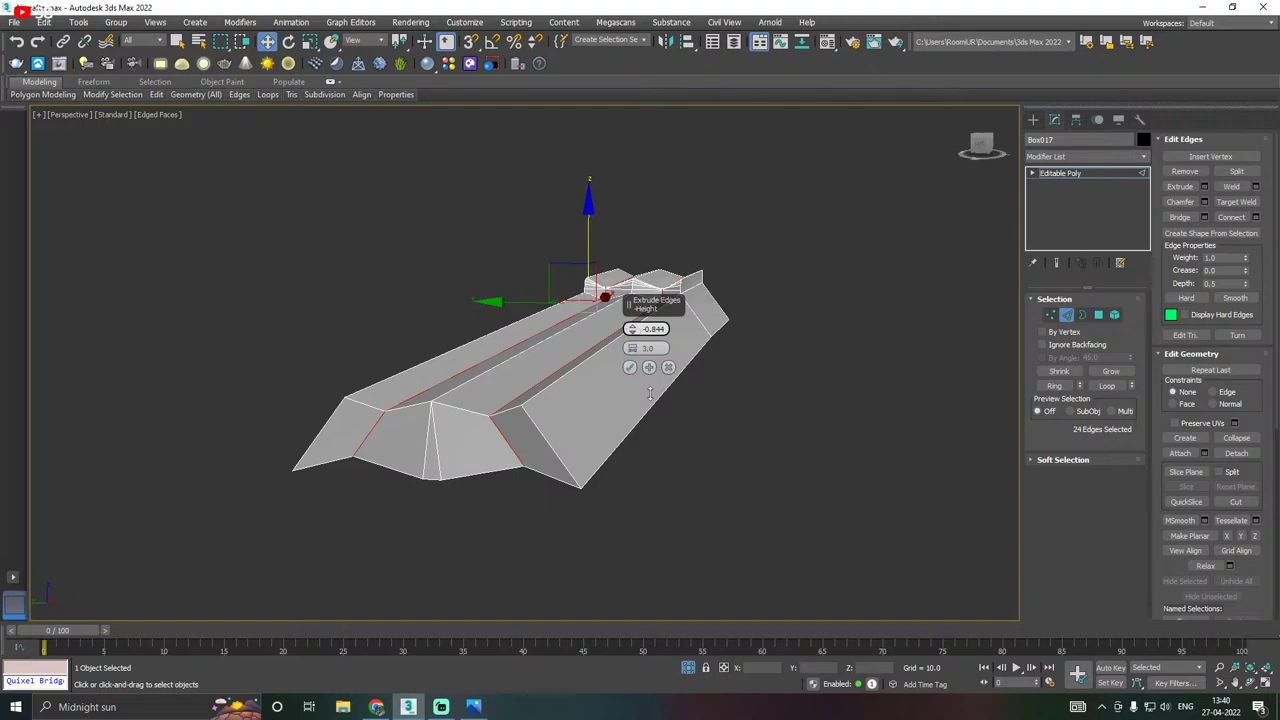
left_click_drag(650, 393, 649, 393)
middle_click_drag(534, 379, 630, 330, "alt")
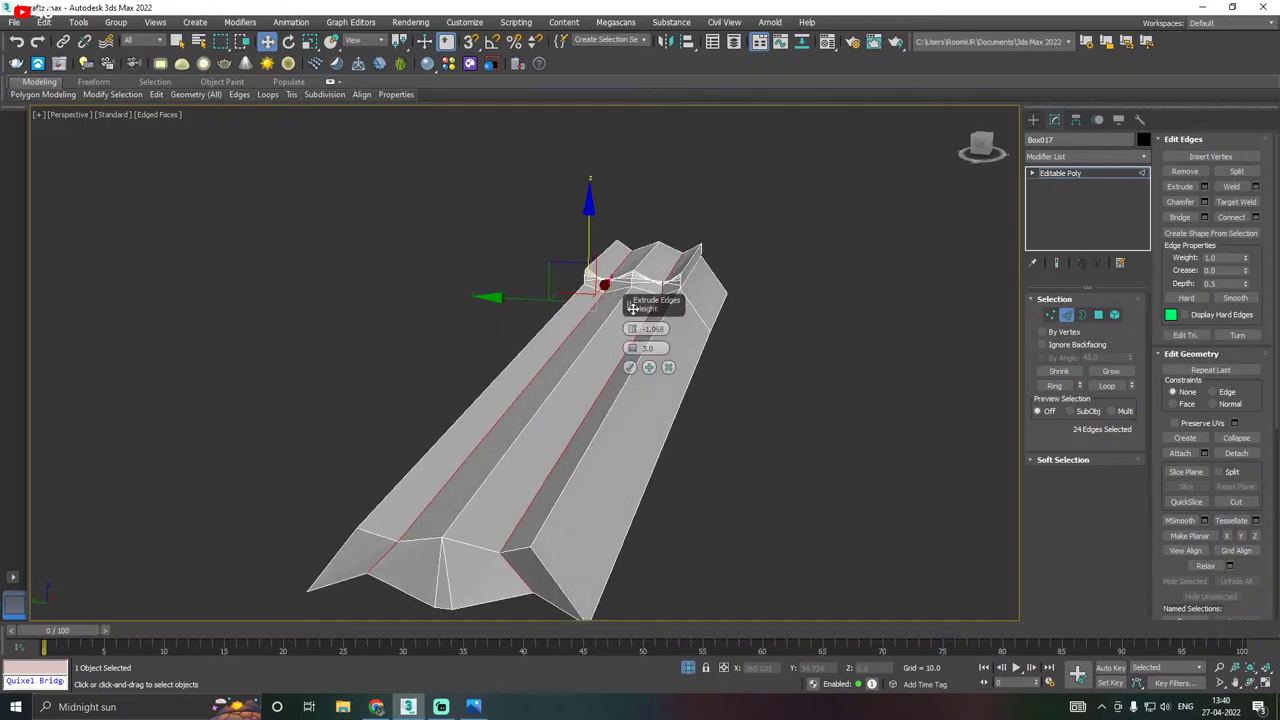
left_click_drag(628, 301, 796, 339)
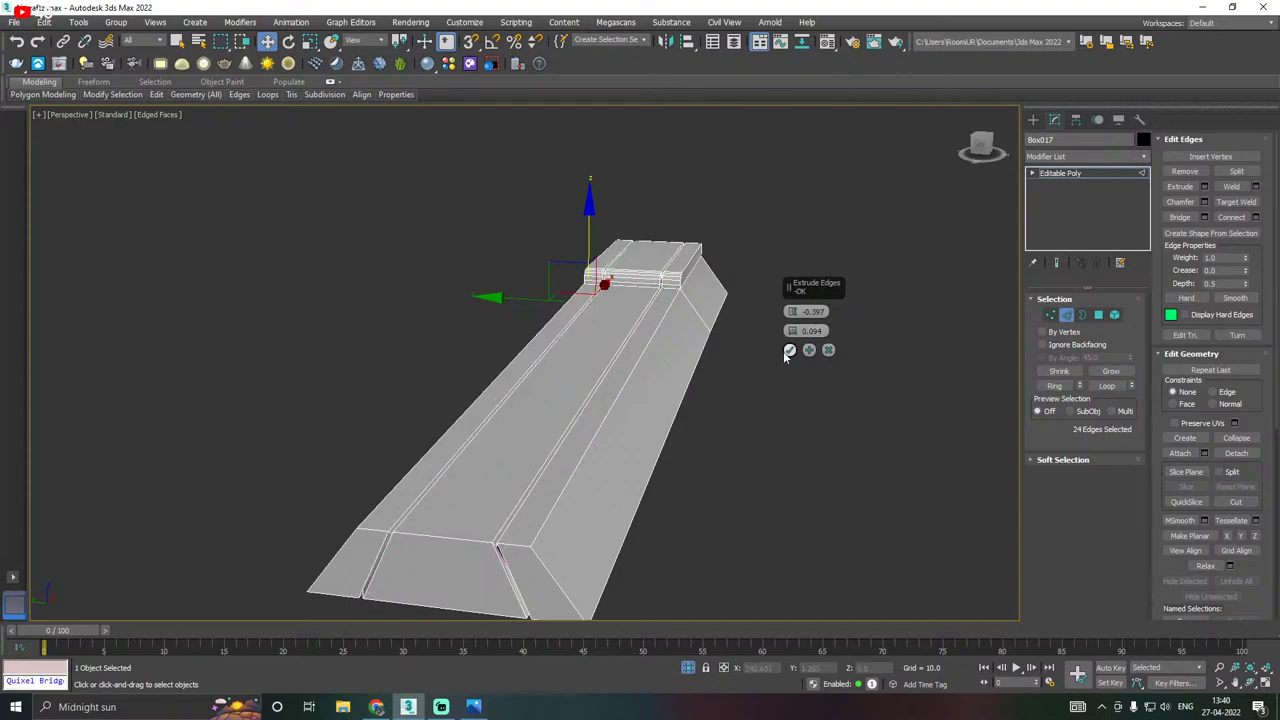
left_click(789, 351)
Add the edge loops along both rims of each groove to the selection, giving 72 selected edges.
middle_click_drag(789, 351, 673, 321, "alt")
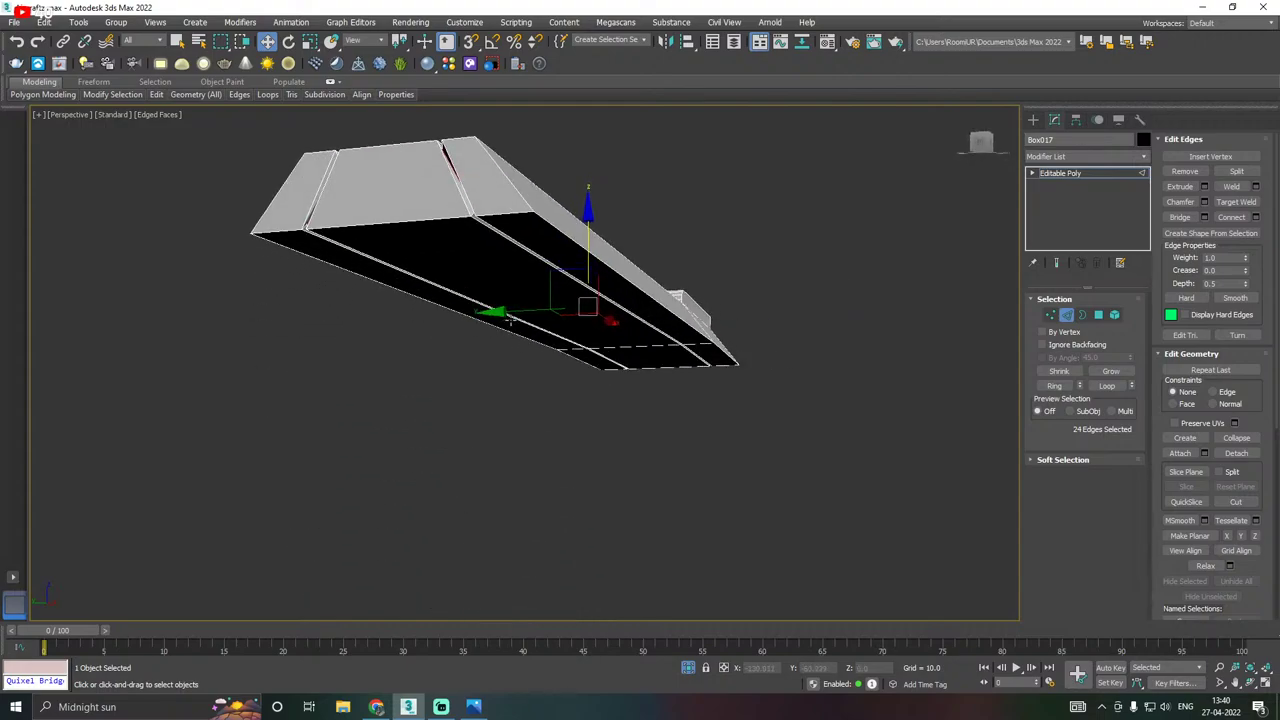
middle_click_drag(510, 320, 566, 430, "alt")
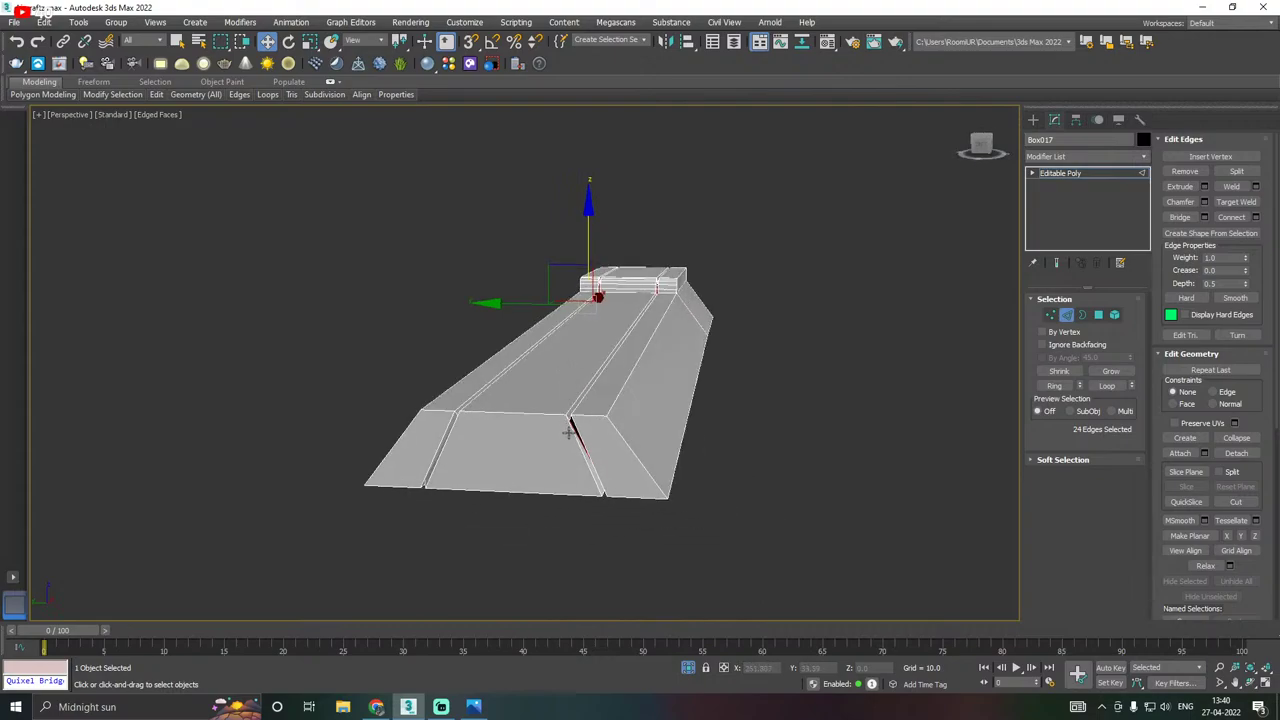
scroll(568, 432, "up", 2)
left_click(577, 437, "ctrl")
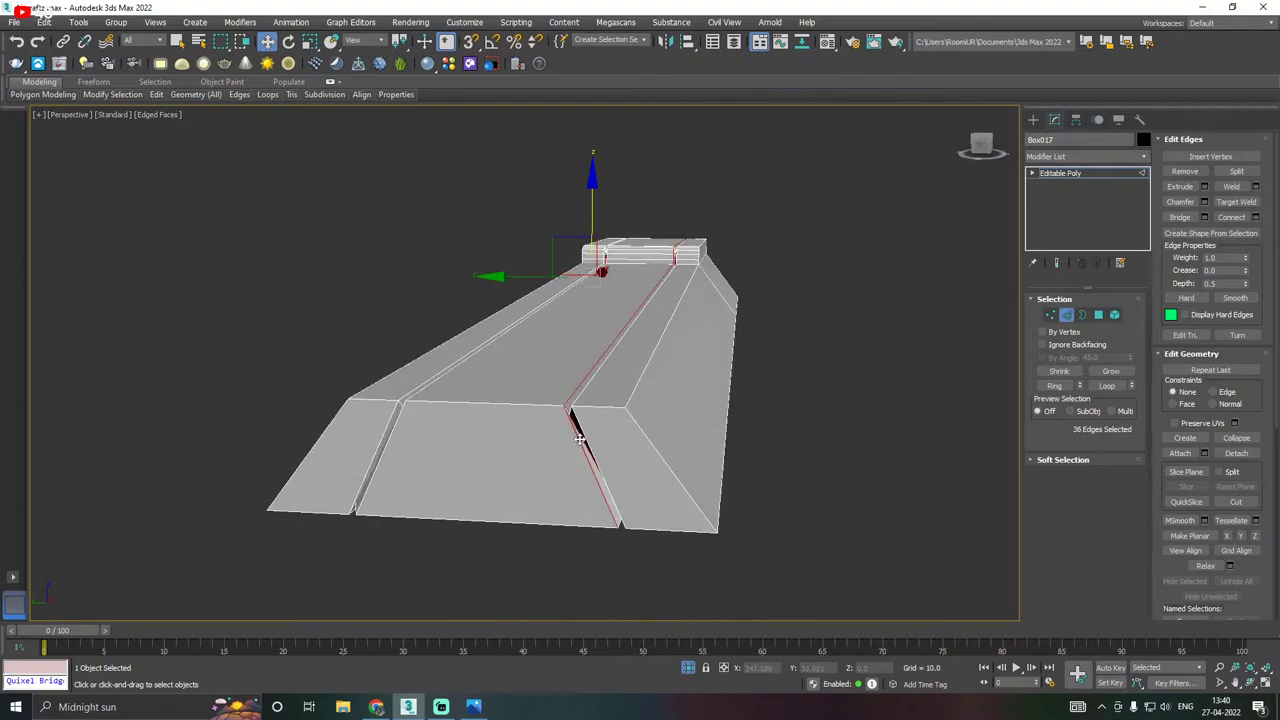
left_click(378, 462, "ctrl")
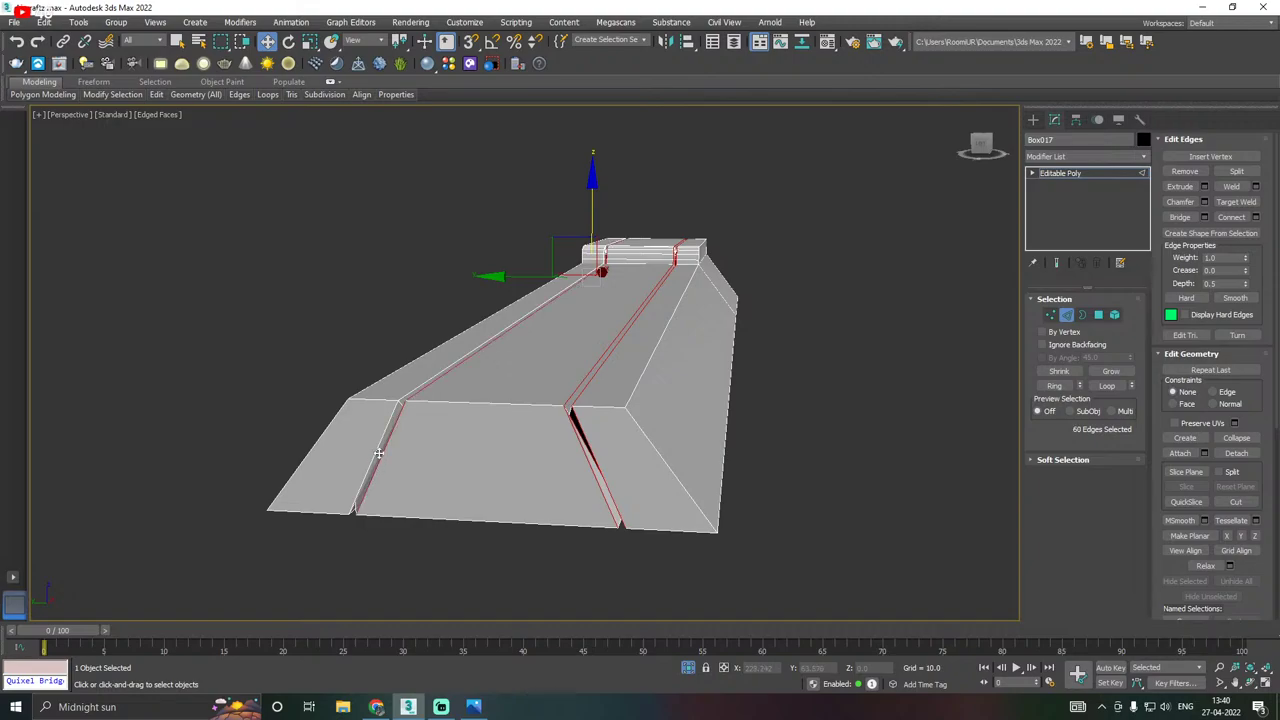
scroll(383, 444, "up", 2)
double_click(385, 430, "ctrl")
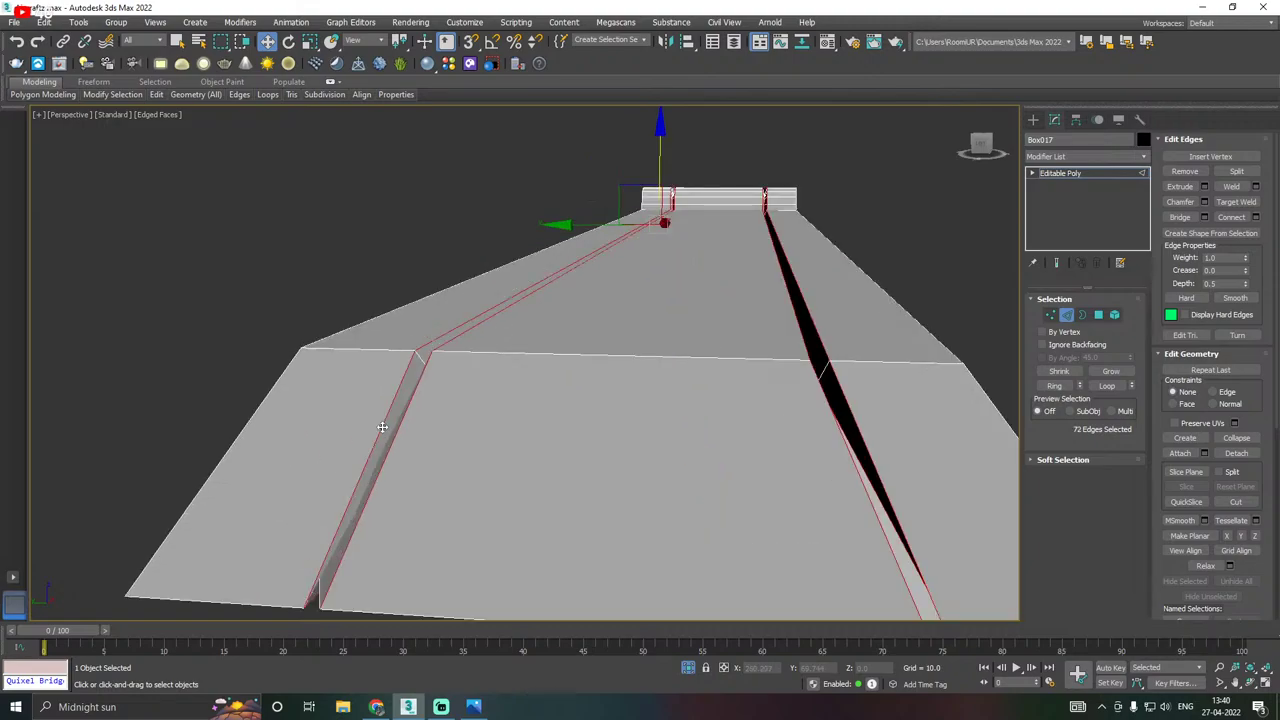
scroll(386, 428, "down", 3)
middle_click_drag(386, 428, 408, 480, "alt")
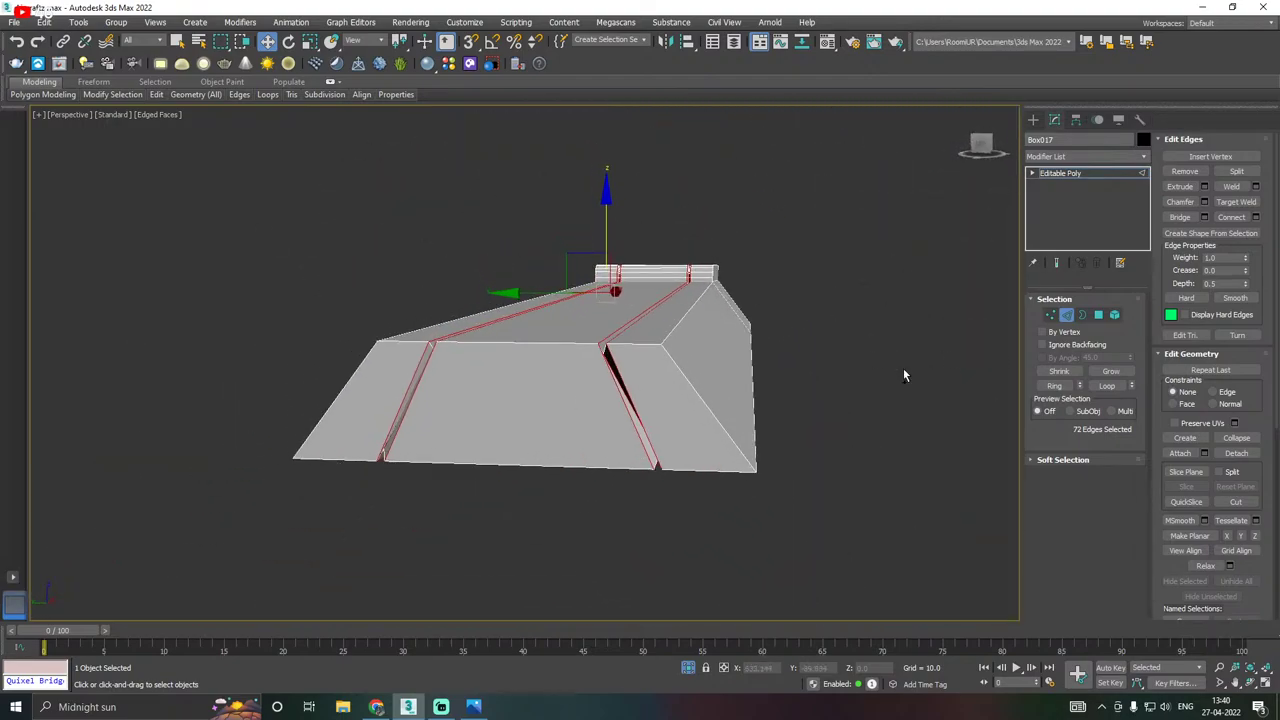
middle_click_drag(904, 370, 918, 430, "alt")
middle_click_drag(470, 500, 487, 411, "alt")
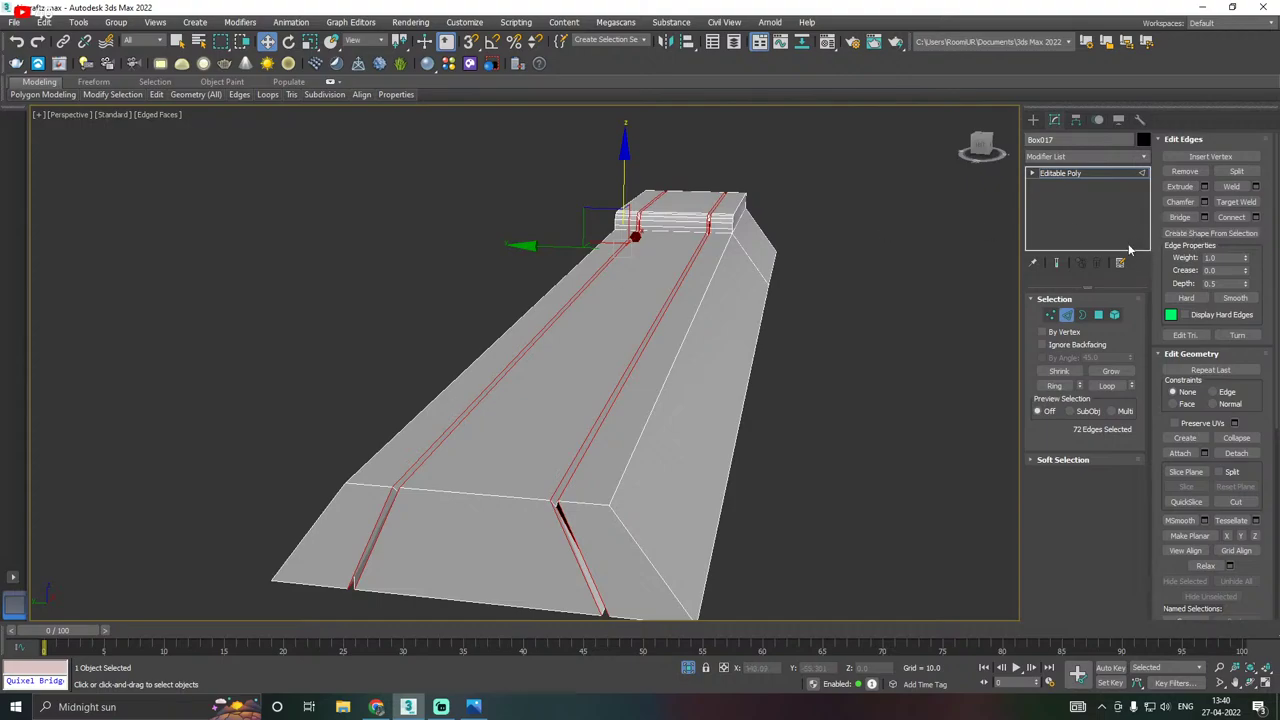
Chamfer the selected groove edges by 0.08 with 2 segments and a depth of 0.5.
key("ctrl+shift+c")
scroll(808, 340, "up", 2)
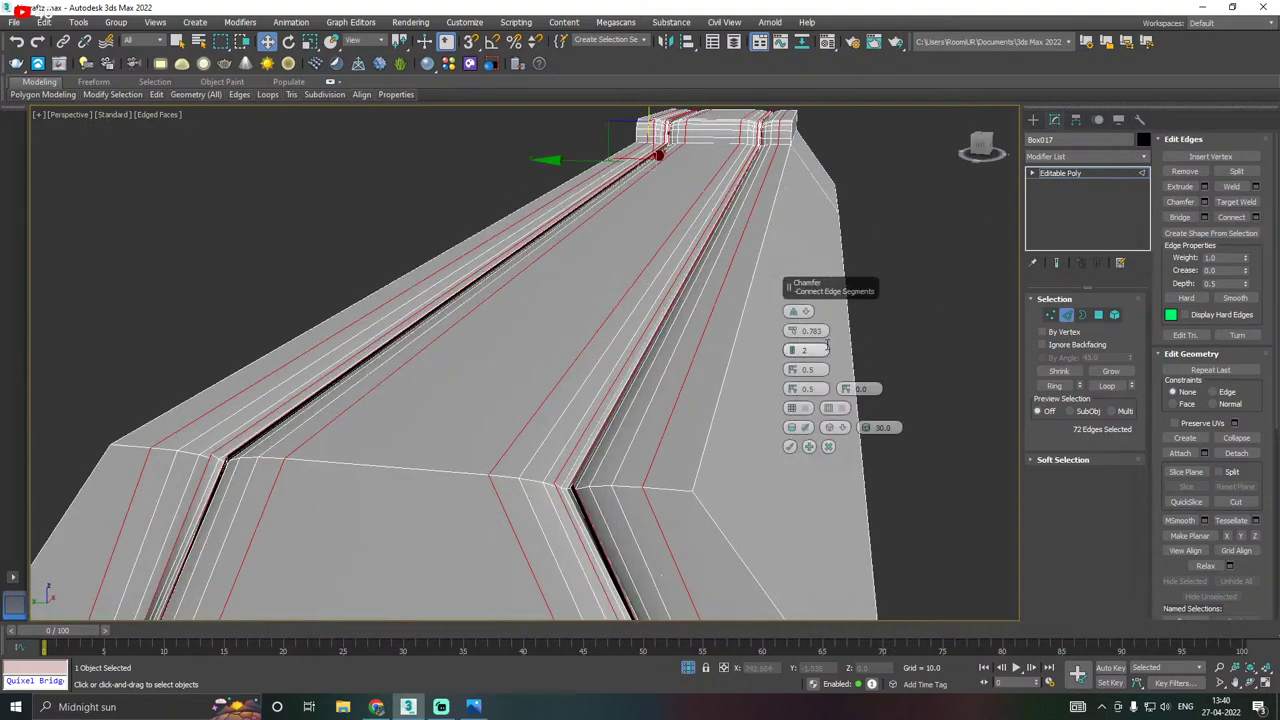
left_click_drag(792, 331, 793, 358)
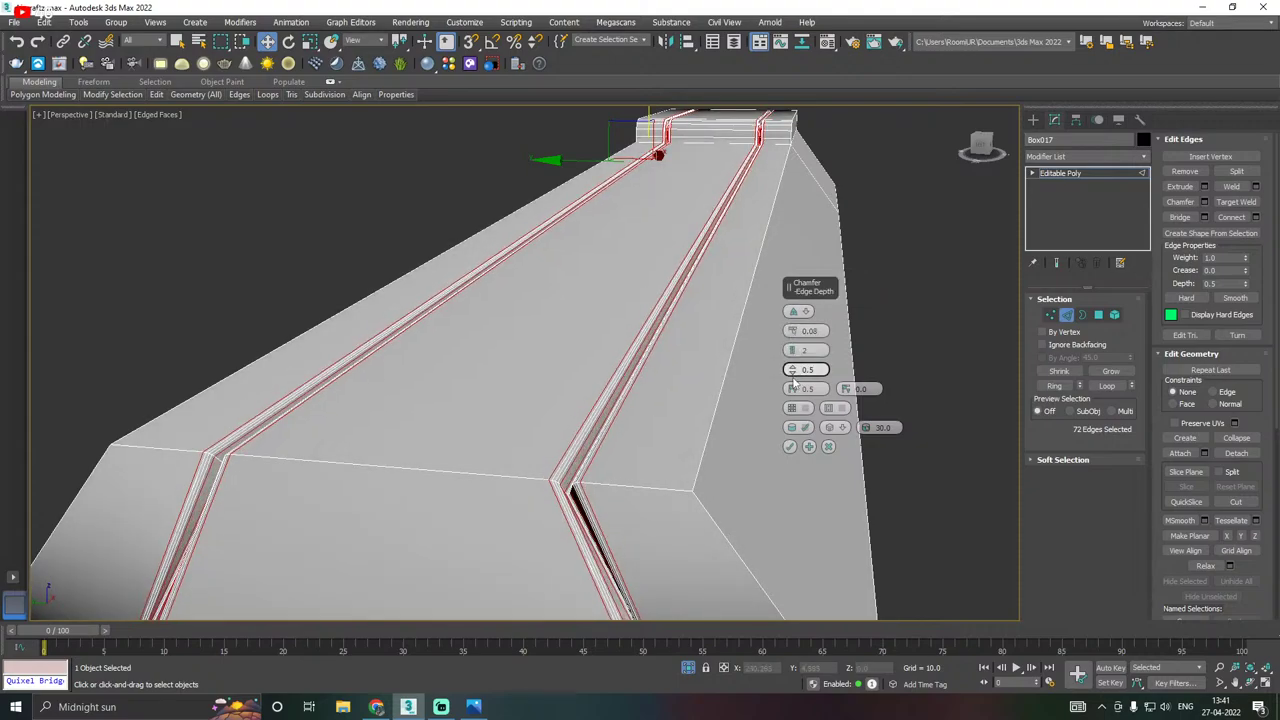
left_click(790, 447)
scroll(722, 345, "down", 5)
middle_click_drag(722, 345, 493, 427, "alt")
Chamfer the crosswise upper edges at the panel's front end by 0.527, with 2 segments, depth 0.53 and a type other than Uniform.
double_click(463, 444)
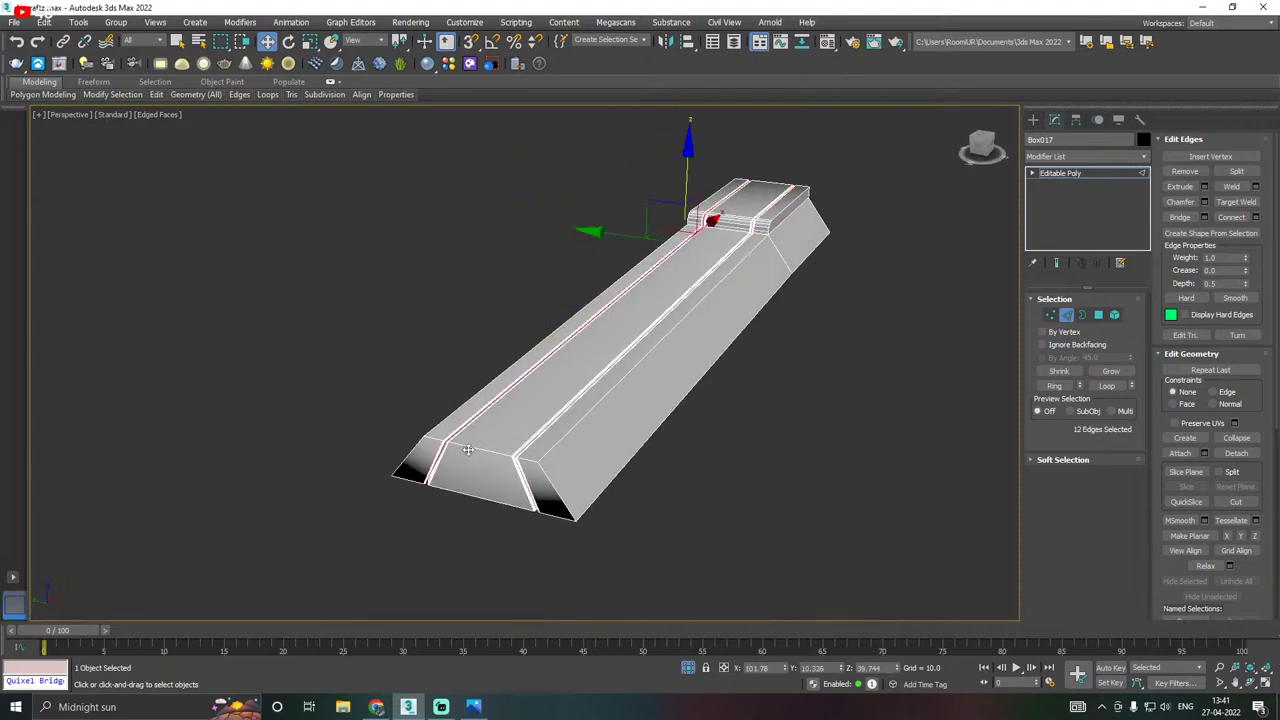
scroll(441, 431, "up", 3)
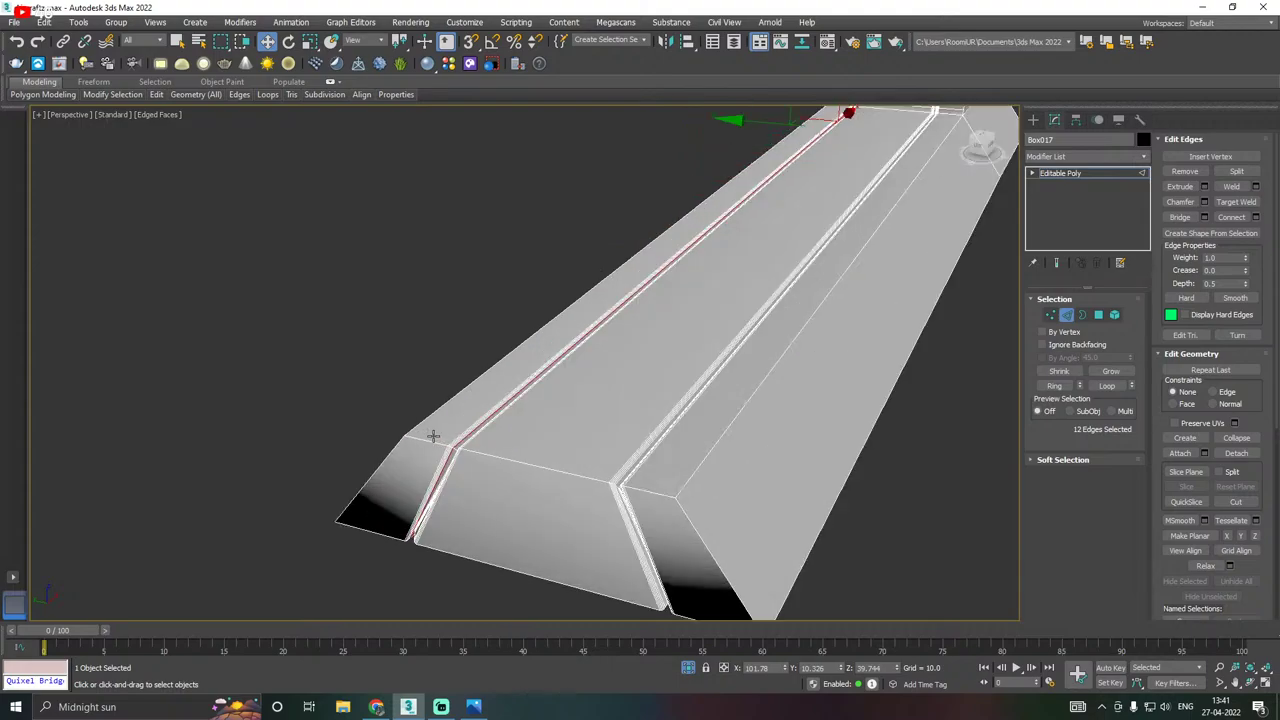
double_click(432, 436, "ctrl")
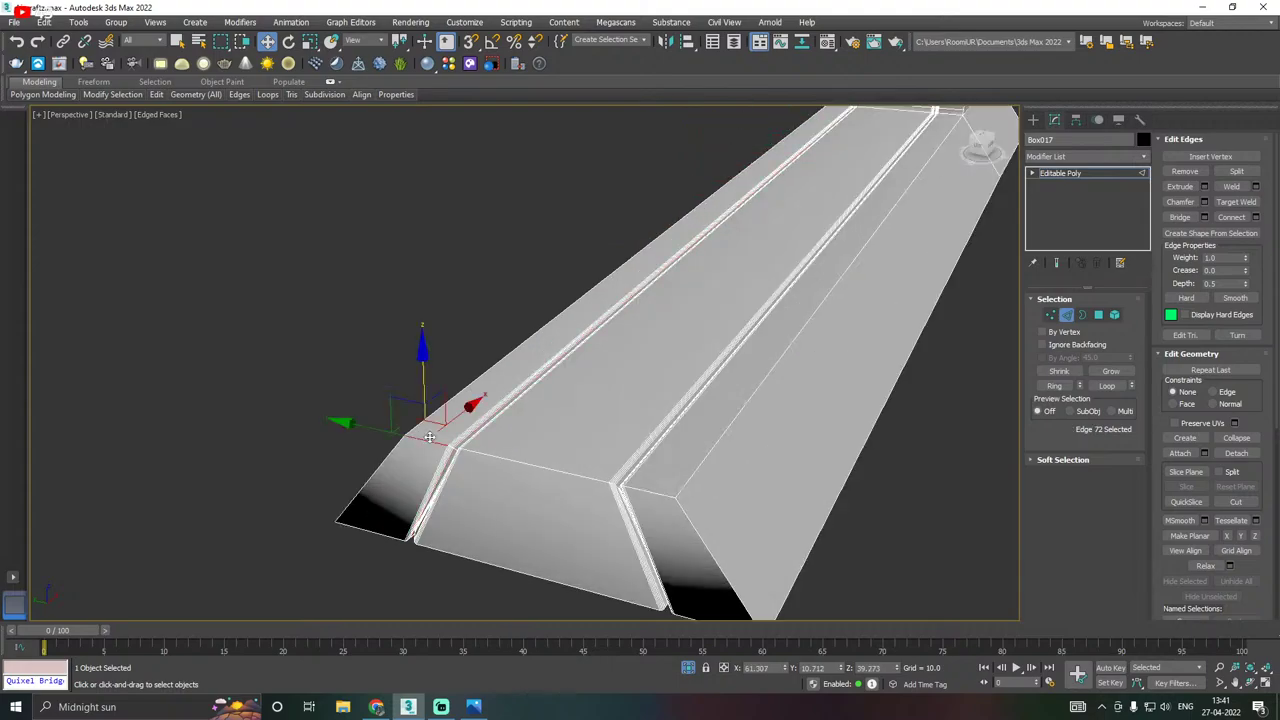
left_click(1205, 202)
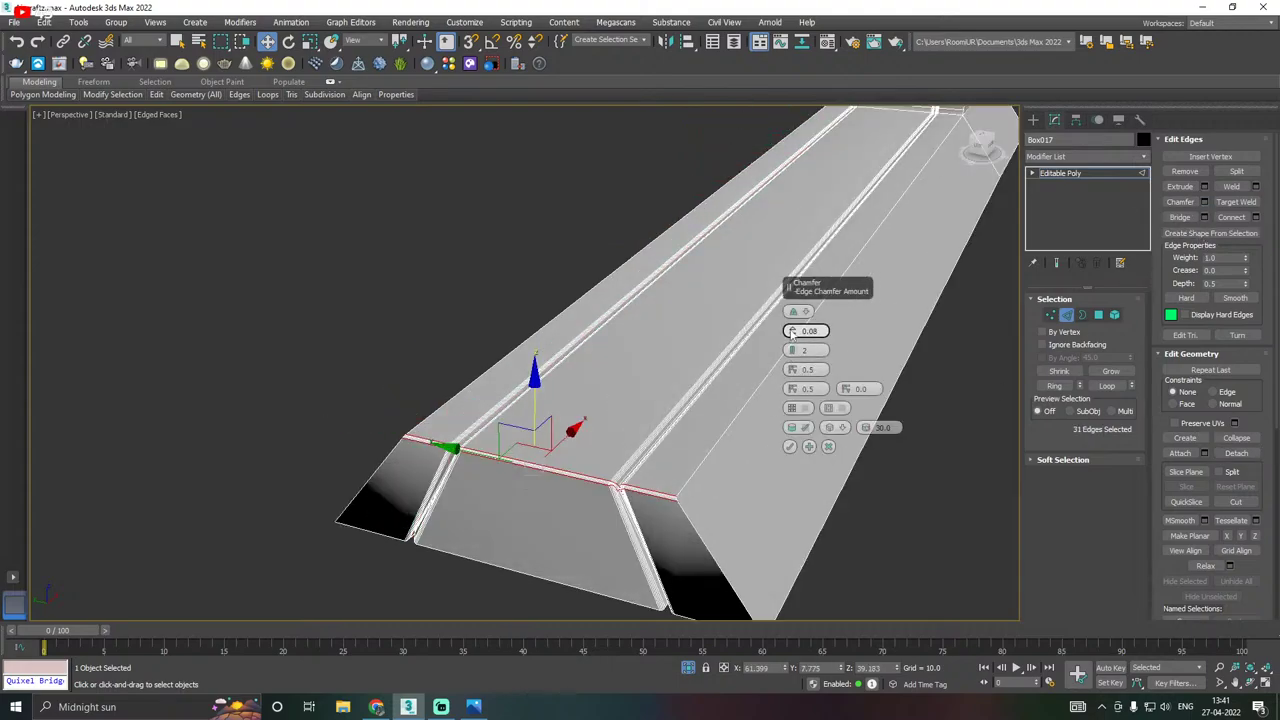
left_click_drag(790, 333, 792, 314)
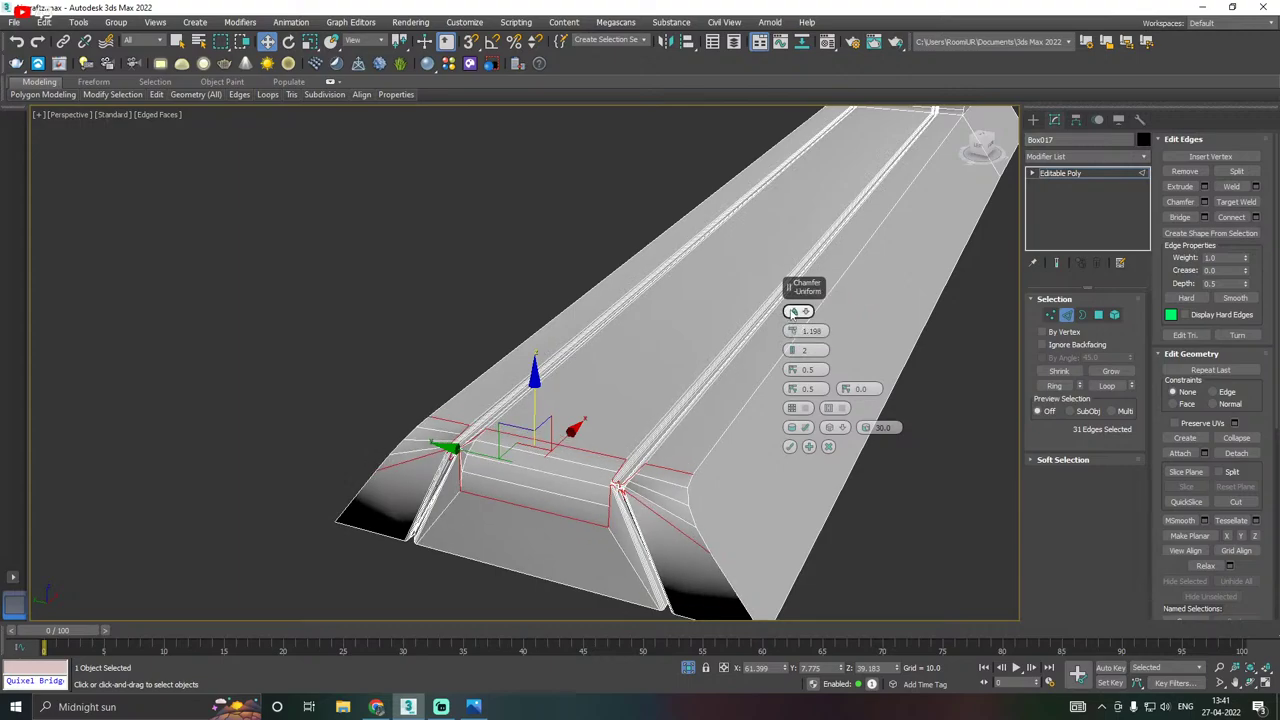
left_click(793, 312)
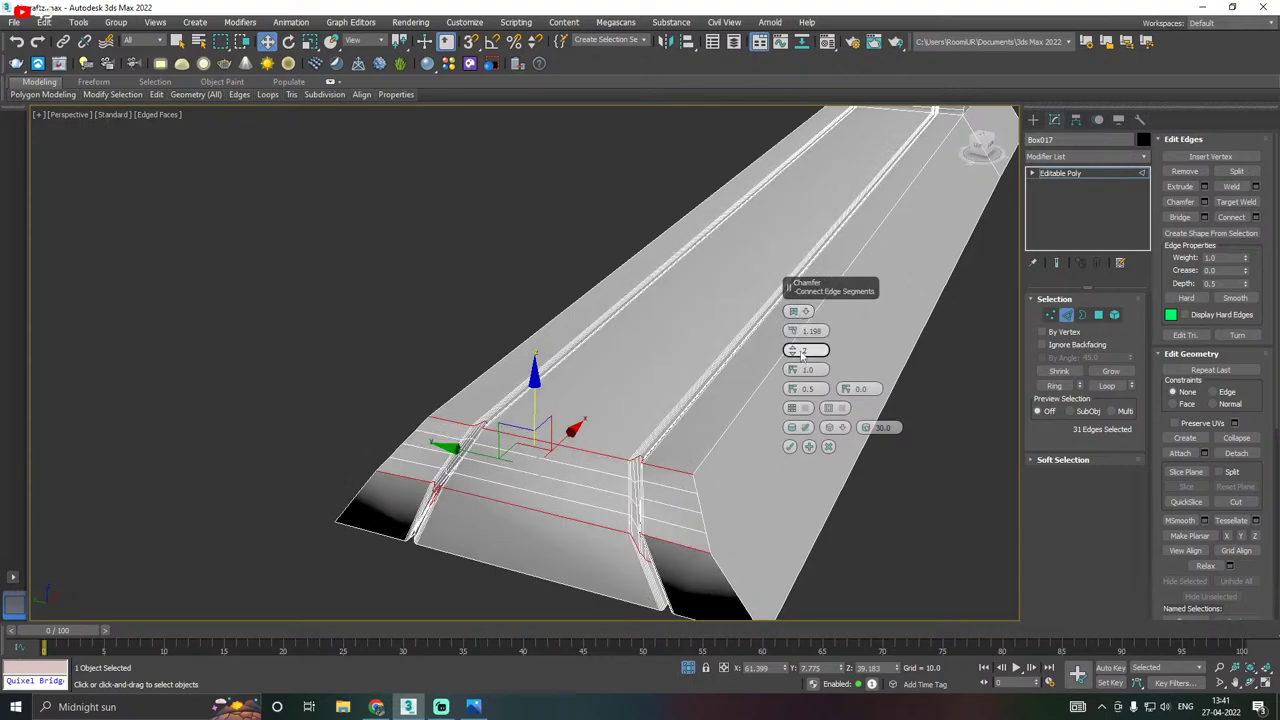
left_click_drag(792, 369, 803, 428)
middle_click_drag(609, 400, 757, 371, "alt")
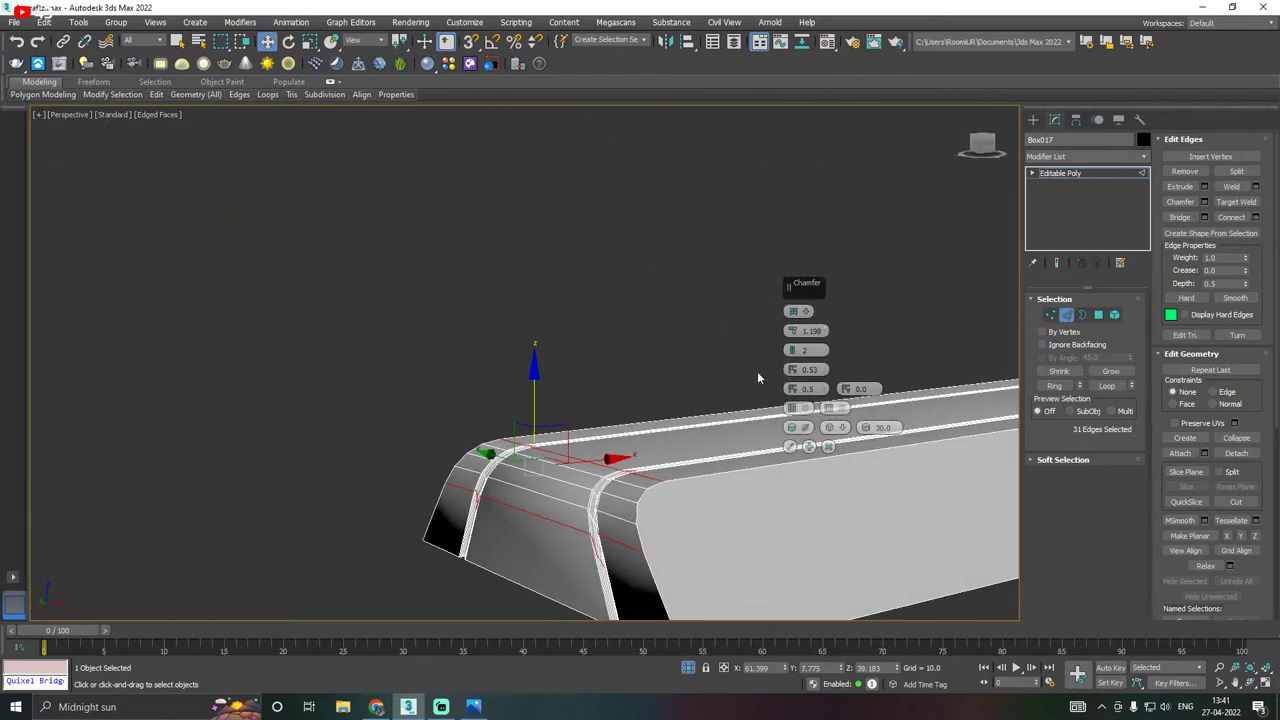
left_click_drag(791, 330, 788, 362)
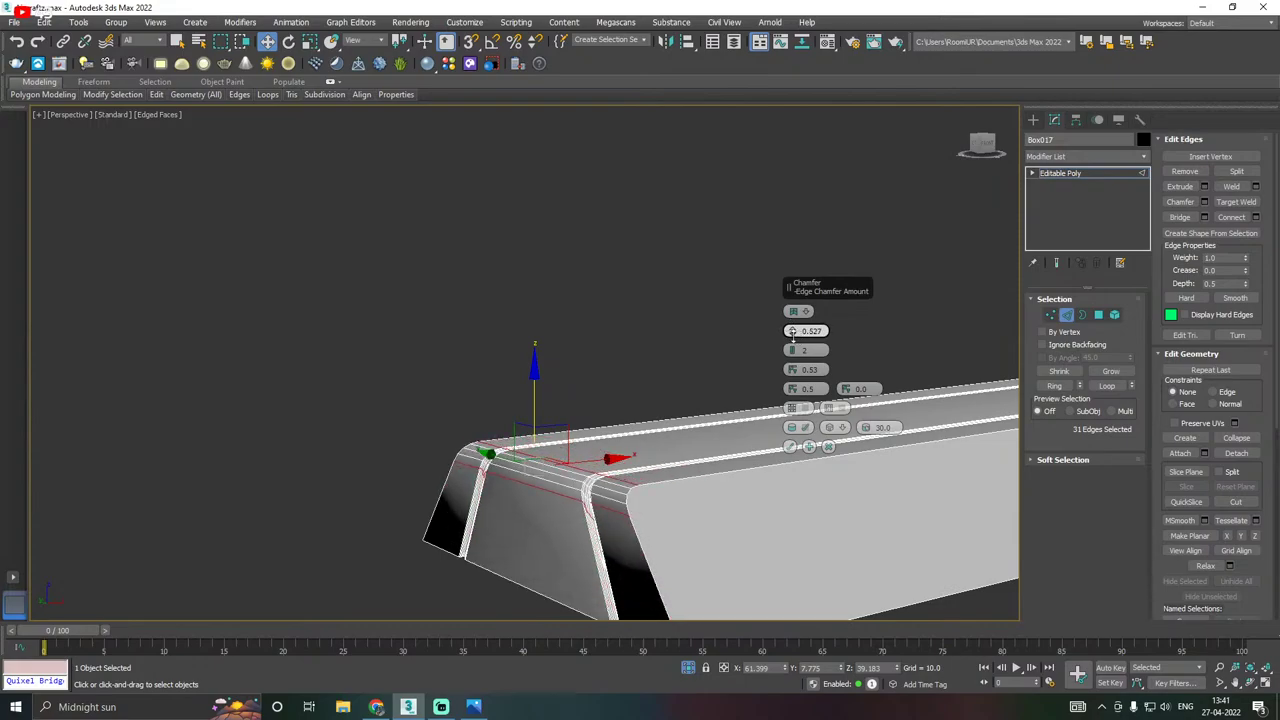
left_click(790, 446)
Chamfer the crosswise upper edges at the rear end of the raised section by 0.527, with 2 segments and depth 0.53.
middle_click_drag(790, 446, 651, 483, "alt")
scroll(391, 535, "down", 5)
middle_click_drag(742, 512, 706, 481)
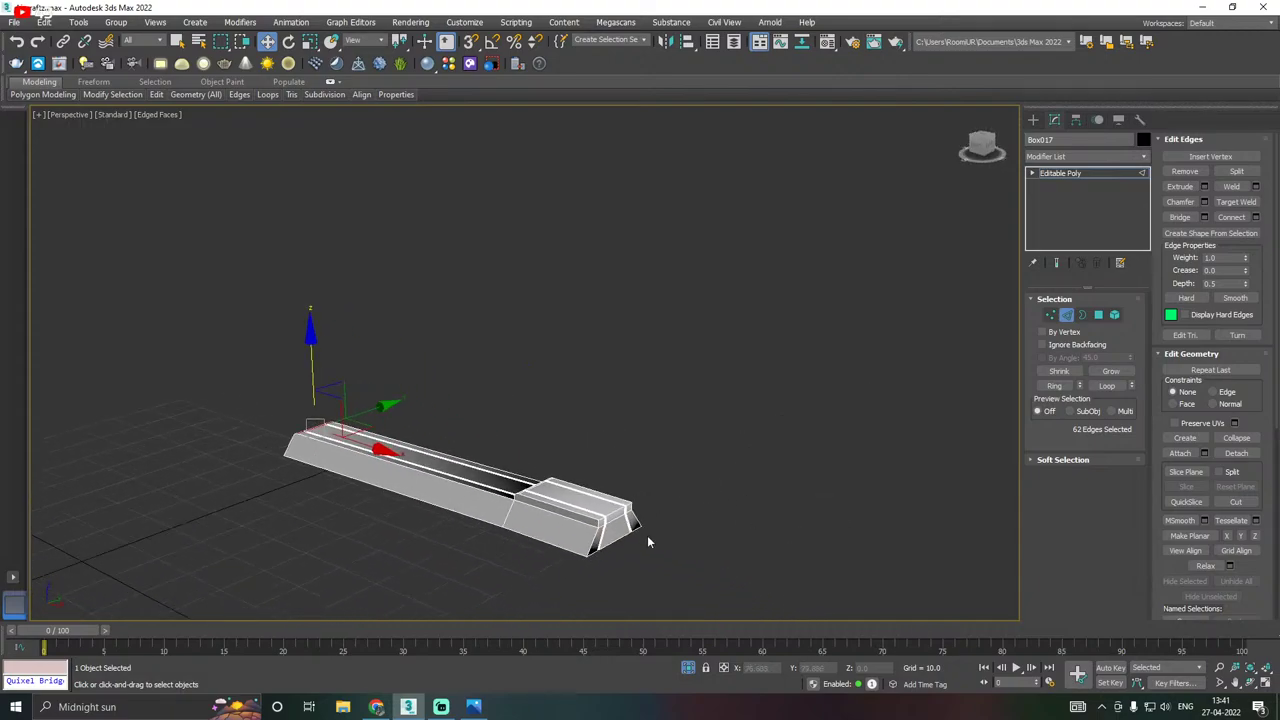
scroll(600, 516, "up", 4)
left_click(590, 521)
double_click(590, 521)
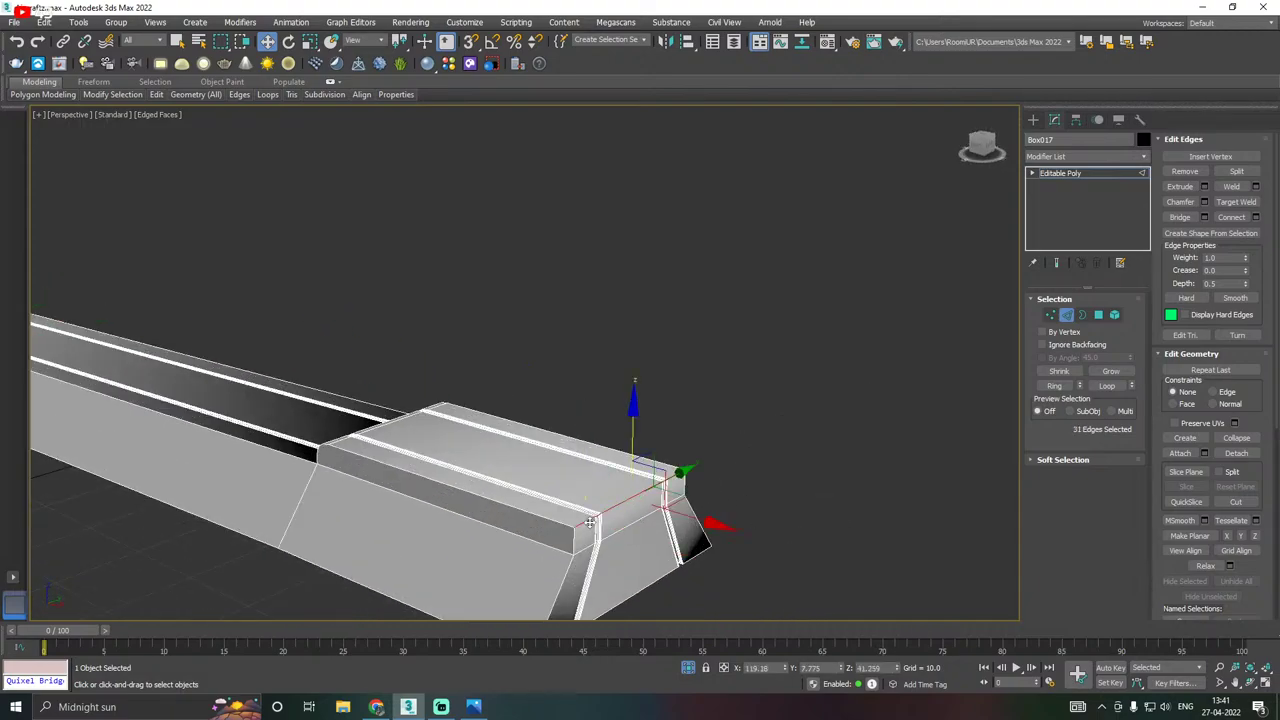
scroll(590, 521, "up", 3)
left_click(1204, 203)
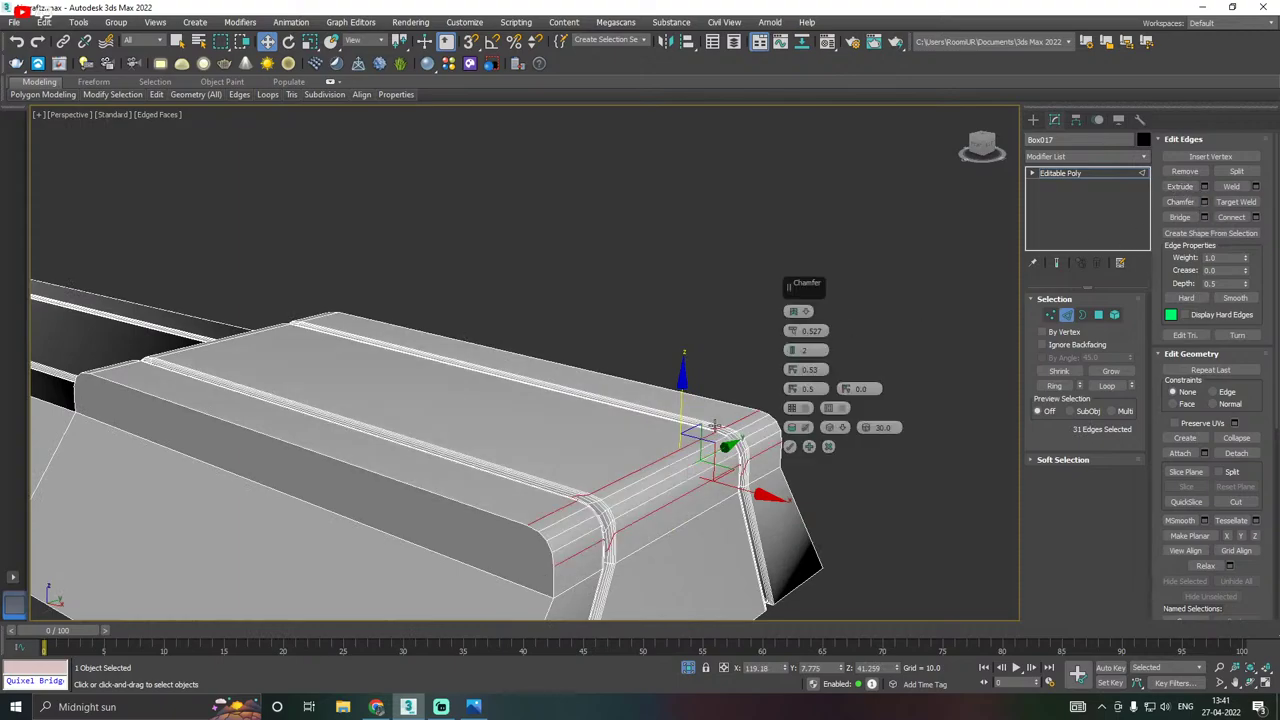
left_click(790, 448)
Leave edge editing and select the panel's whole mesh as an element.
scroll(790, 448, "down", 6)
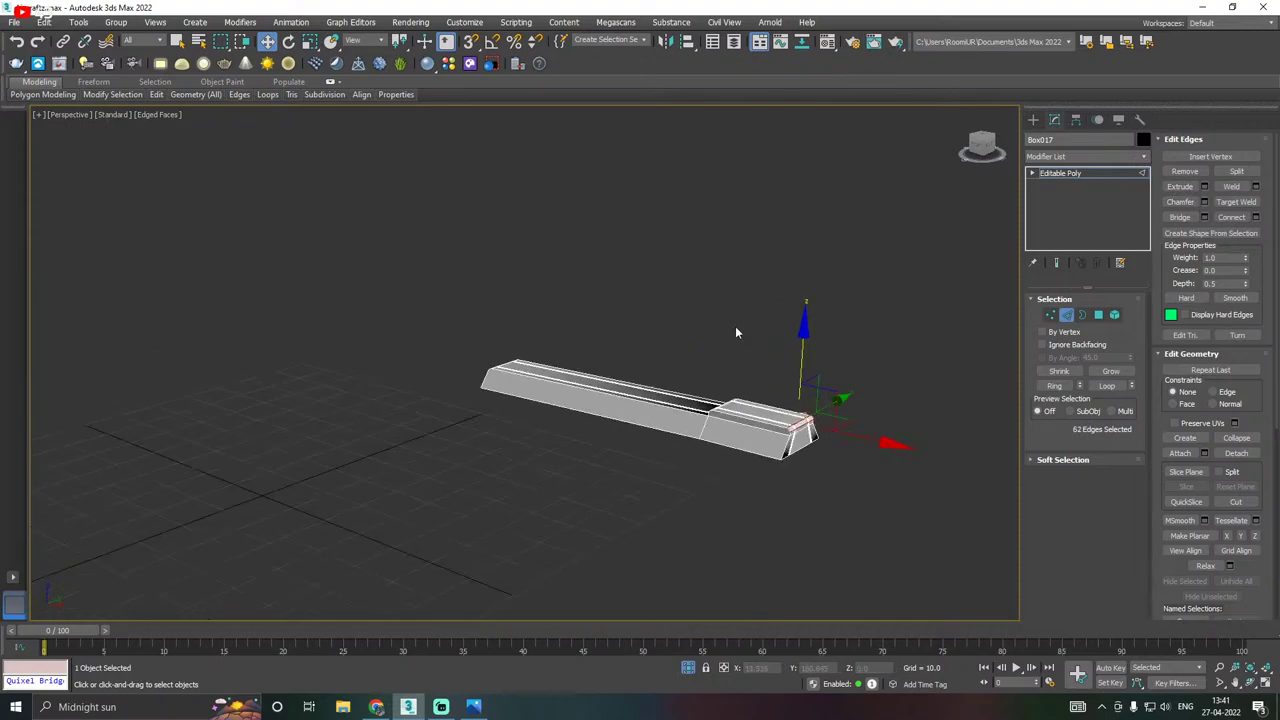
left_click(1098, 175)
middle_click_drag(691, 631, 908, 588, "alt")
scroll(593, 462, "up", 4)
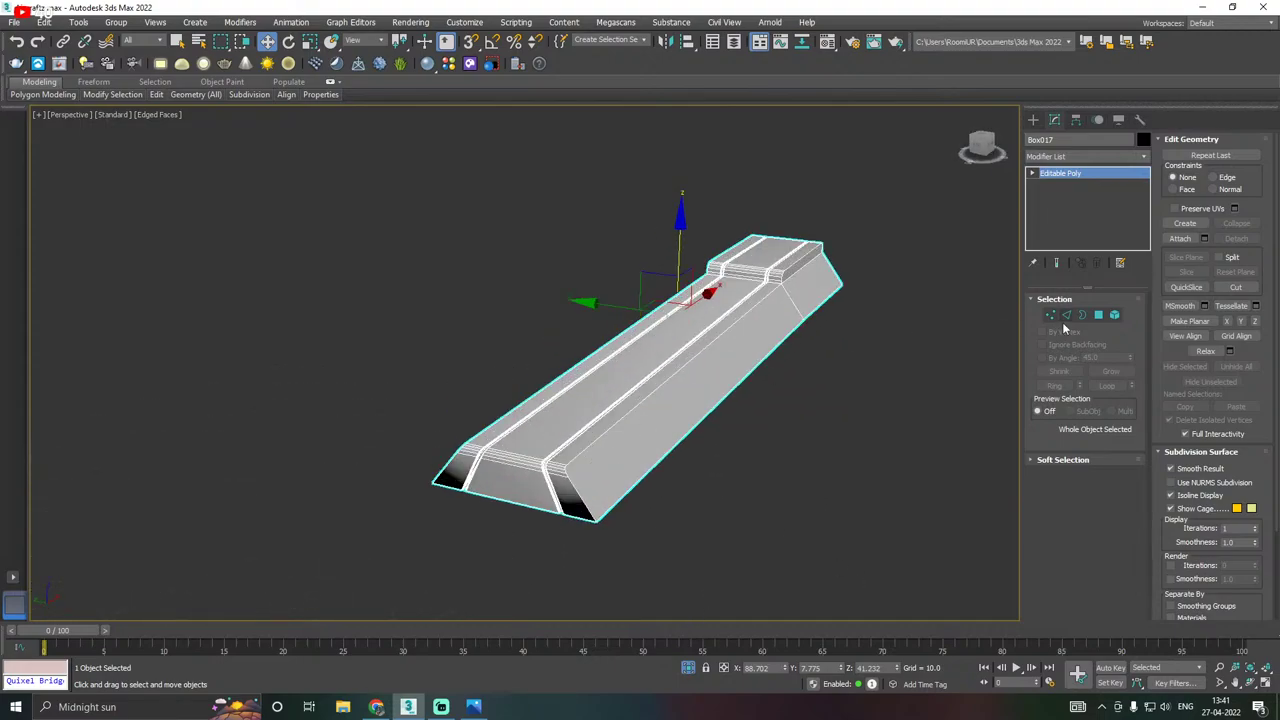
left_click(1116, 316)
left_click(641, 396)
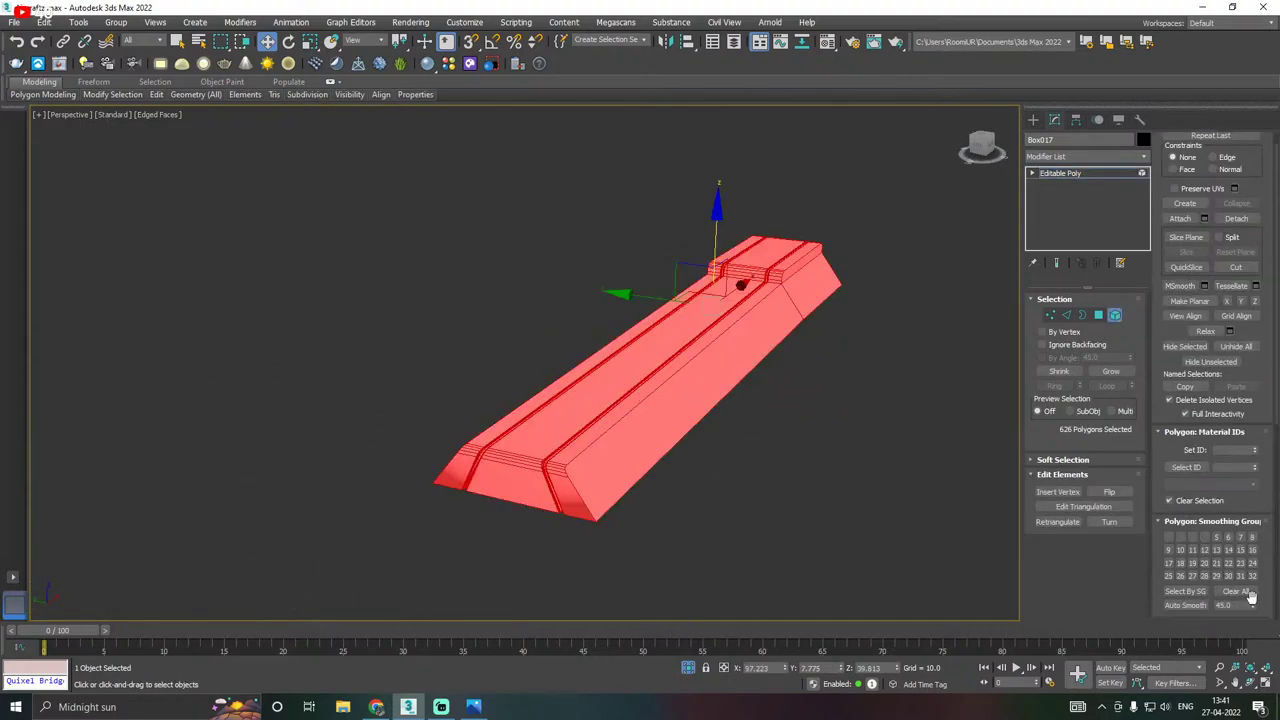
Clear all smoothing groups on the selected element and return to object level.
scroll(1214, 600, "down", 1)
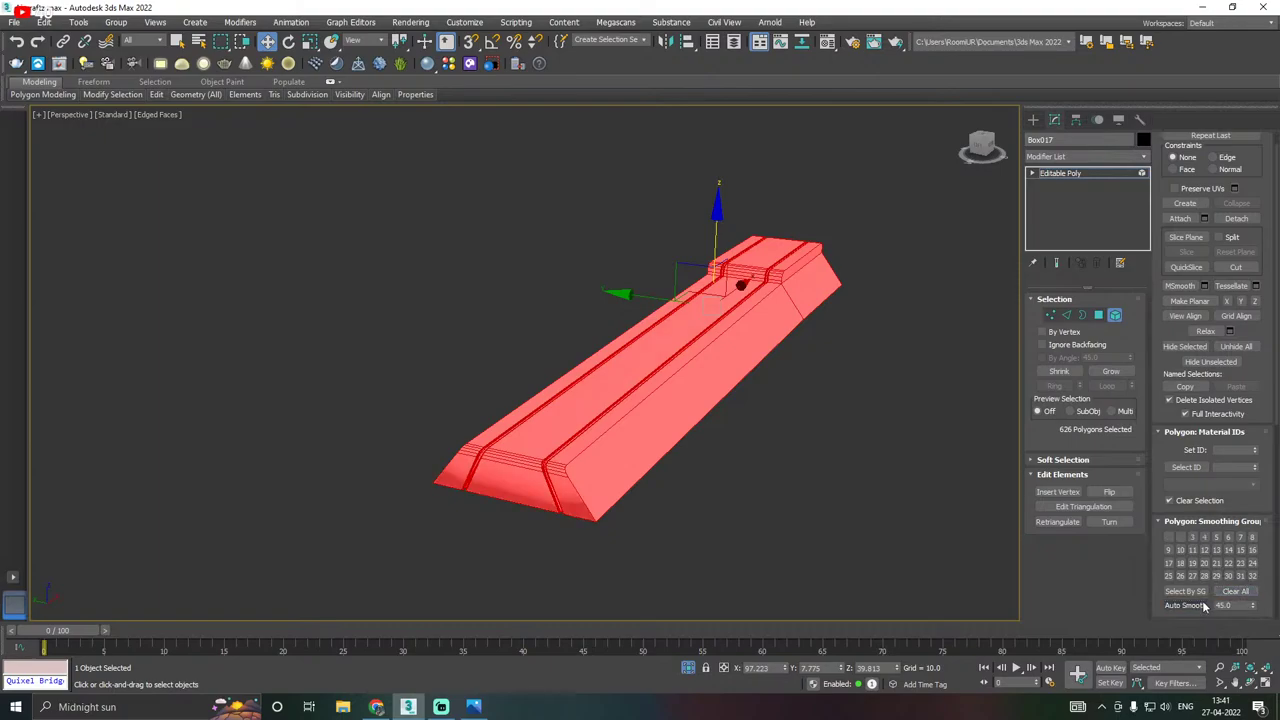
middle_click_drag(856, 548, 837, 440, "alt")
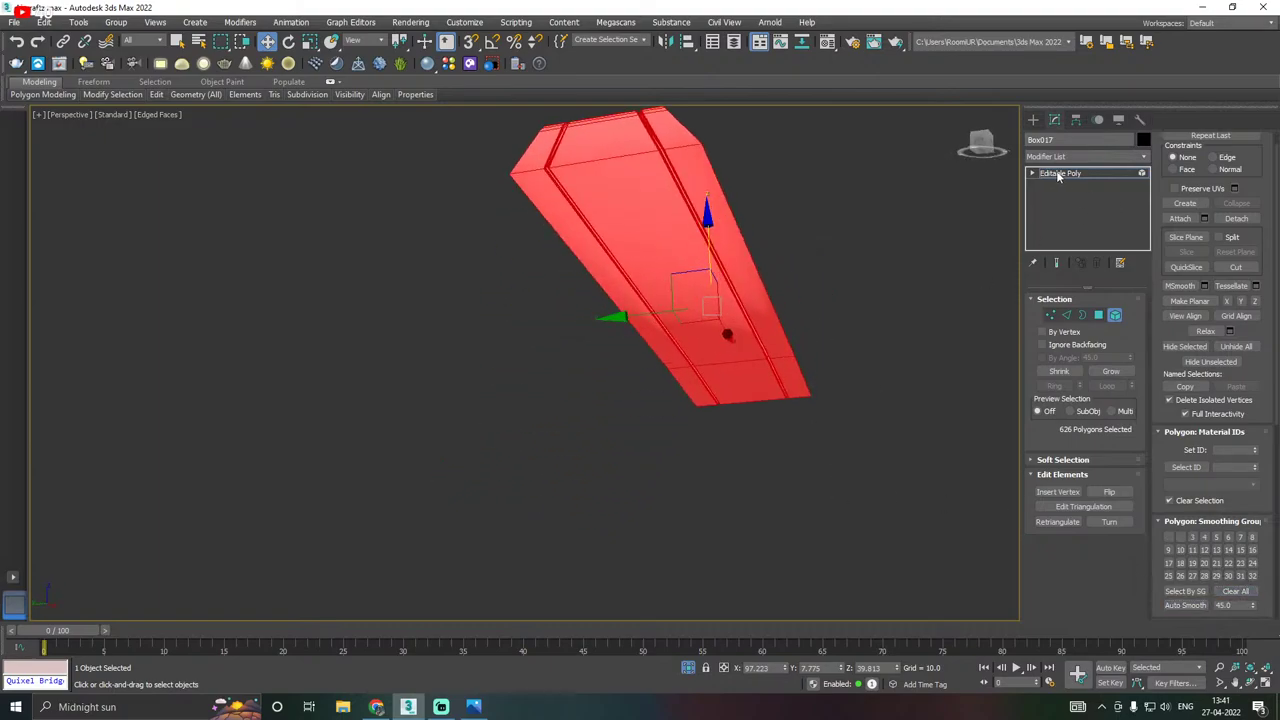
left_click(1235, 591)
middle_click_drag(872, 520, 868, 570, "alt")
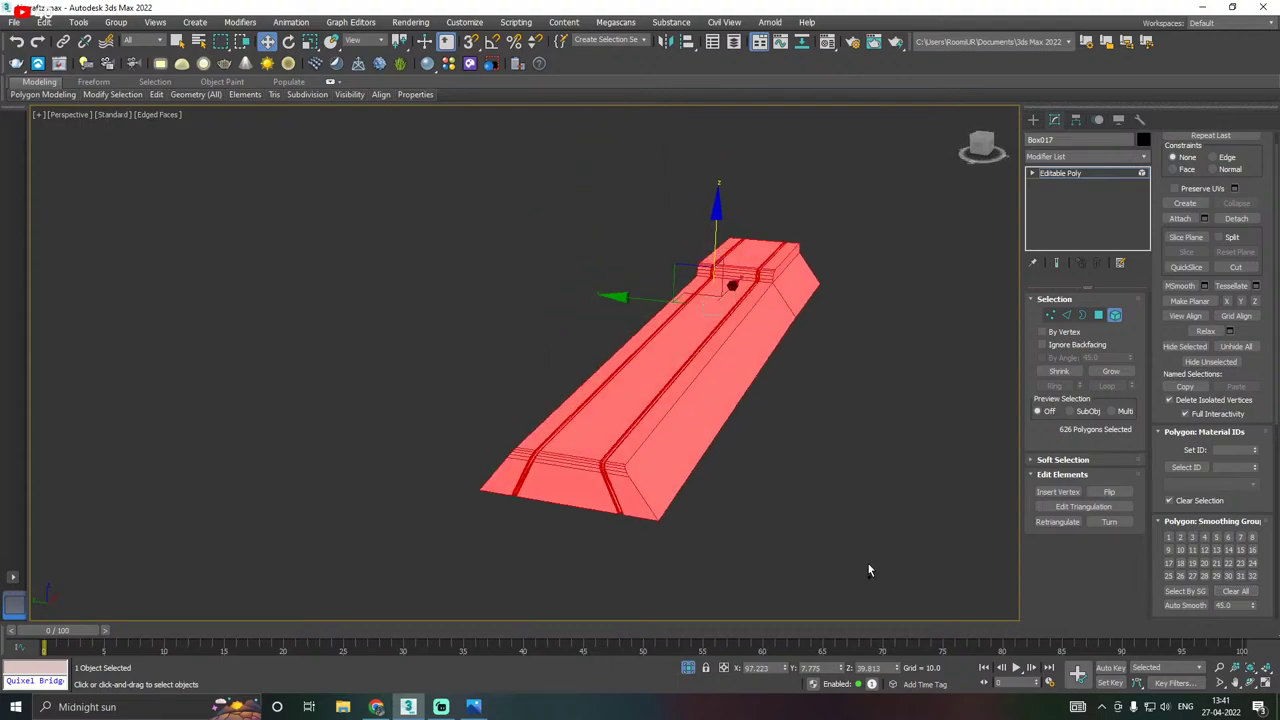
left_click(1074, 176)
scroll(583, 459, "up", 3)
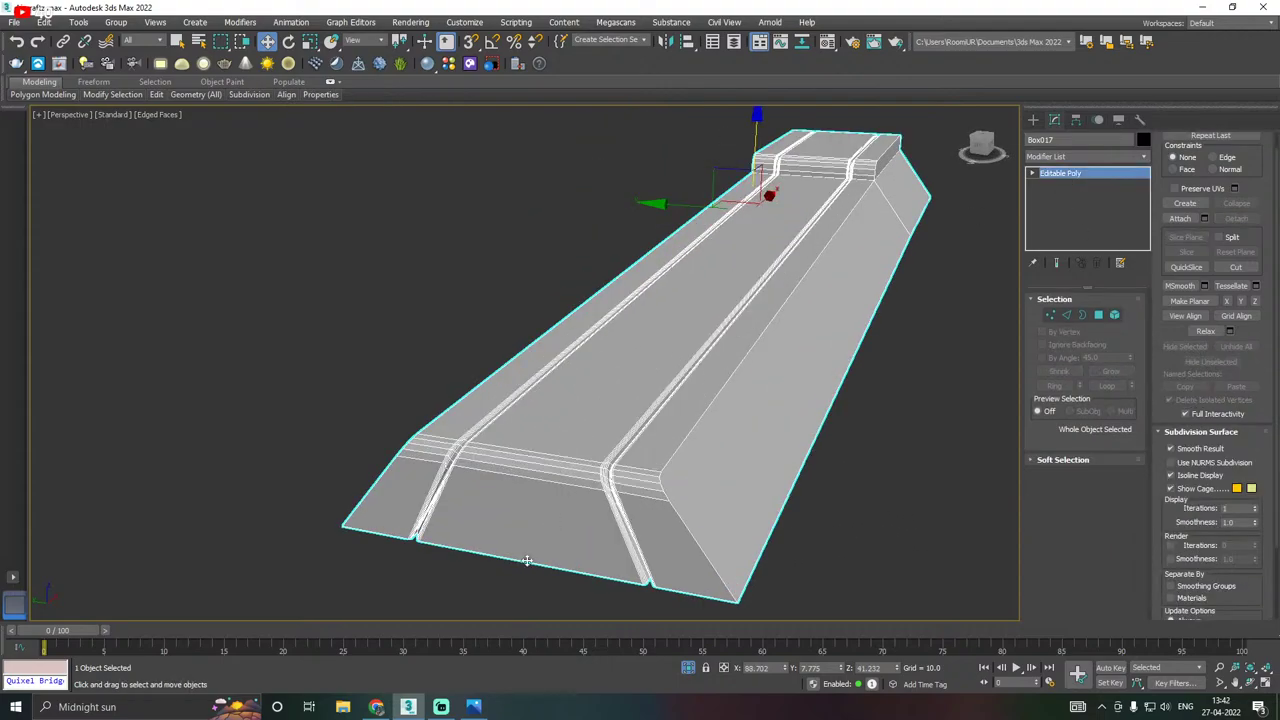
Deselect the raised rear panel and examine the aircraft's upper surfaces from the tail to the nose.
scroll(640, 505, "down", 5)
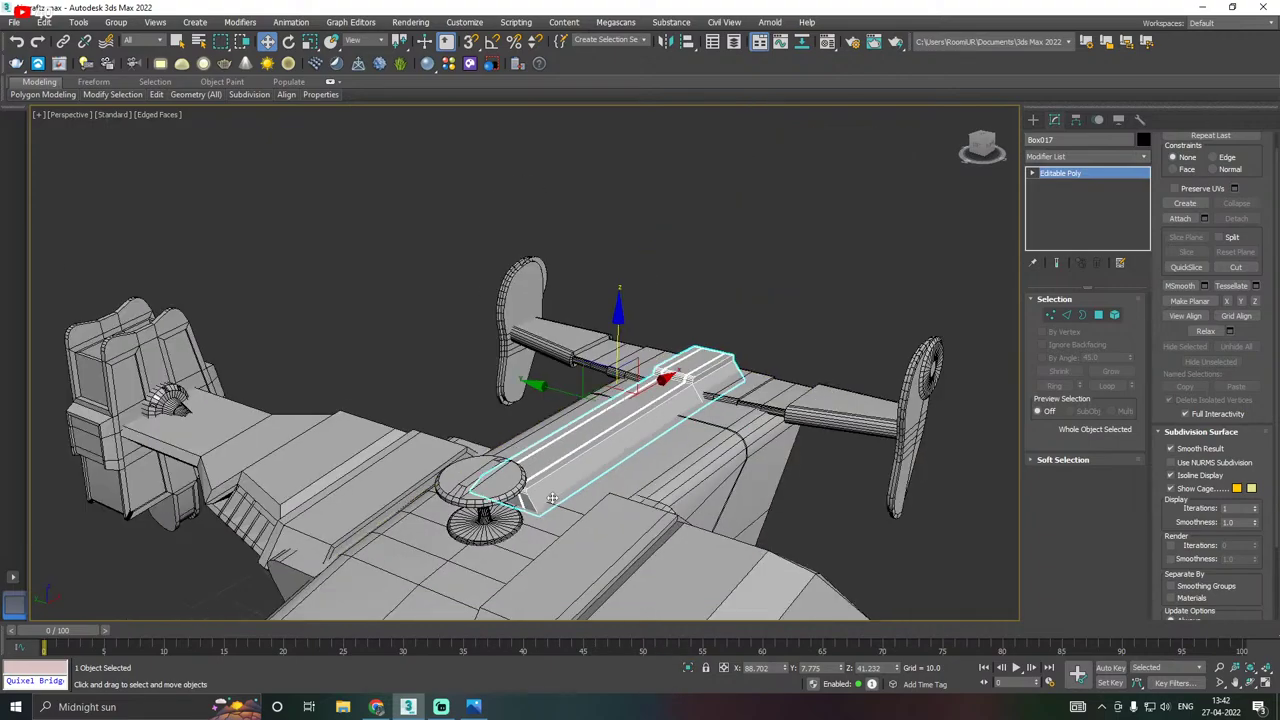
scroll(638, 507, "down", 3)
left_click(901, 343)
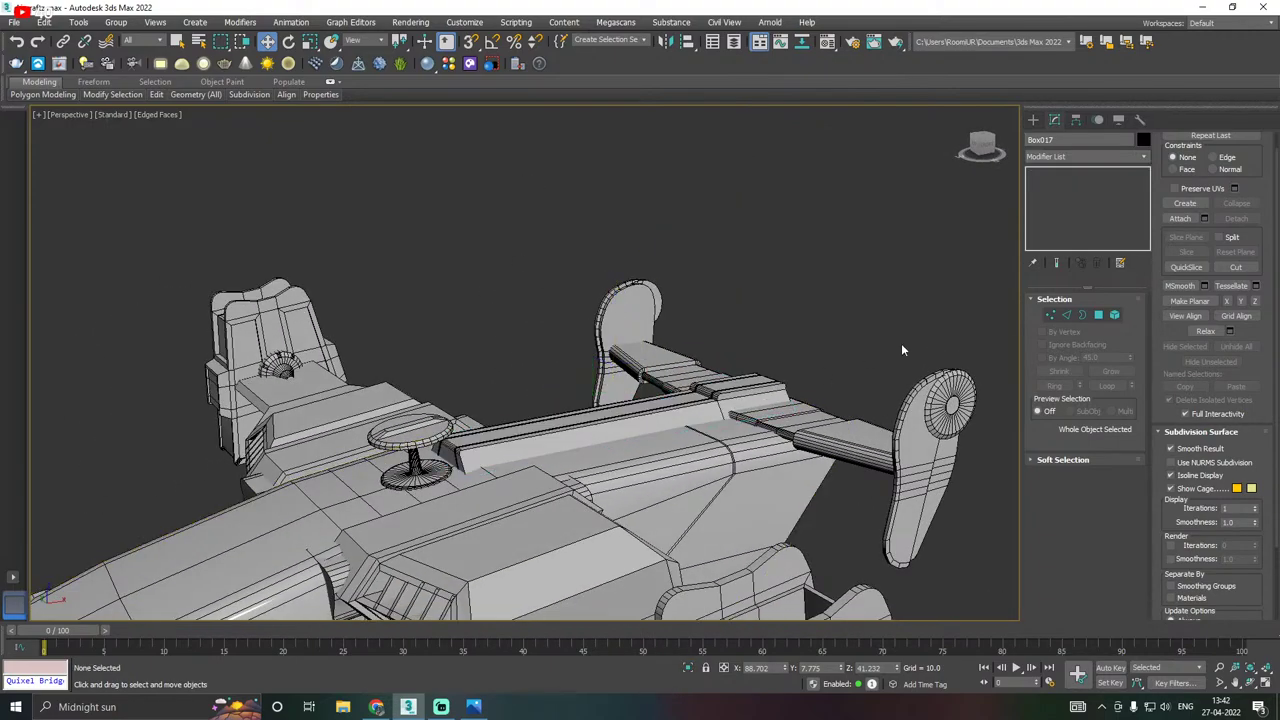
scroll(727, 401, "down", 4)
scroll(592, 425, "up", 5)
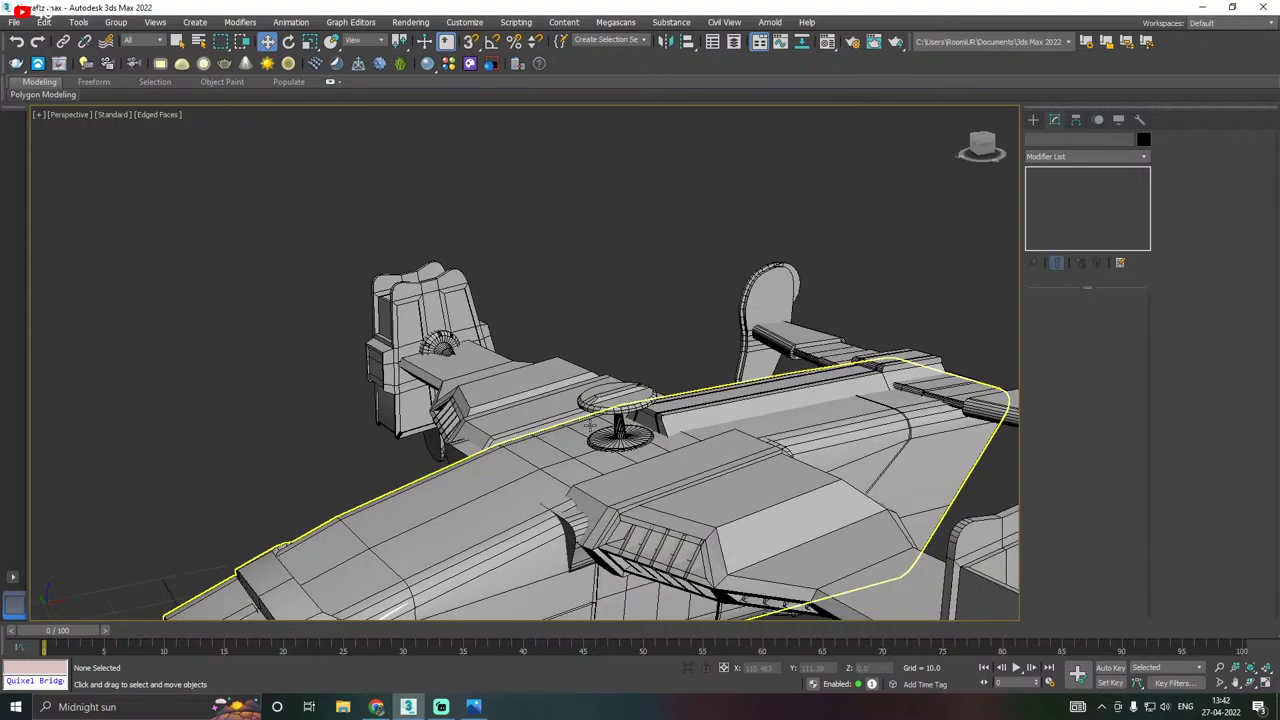
scroll(595, 425, "down", 3)
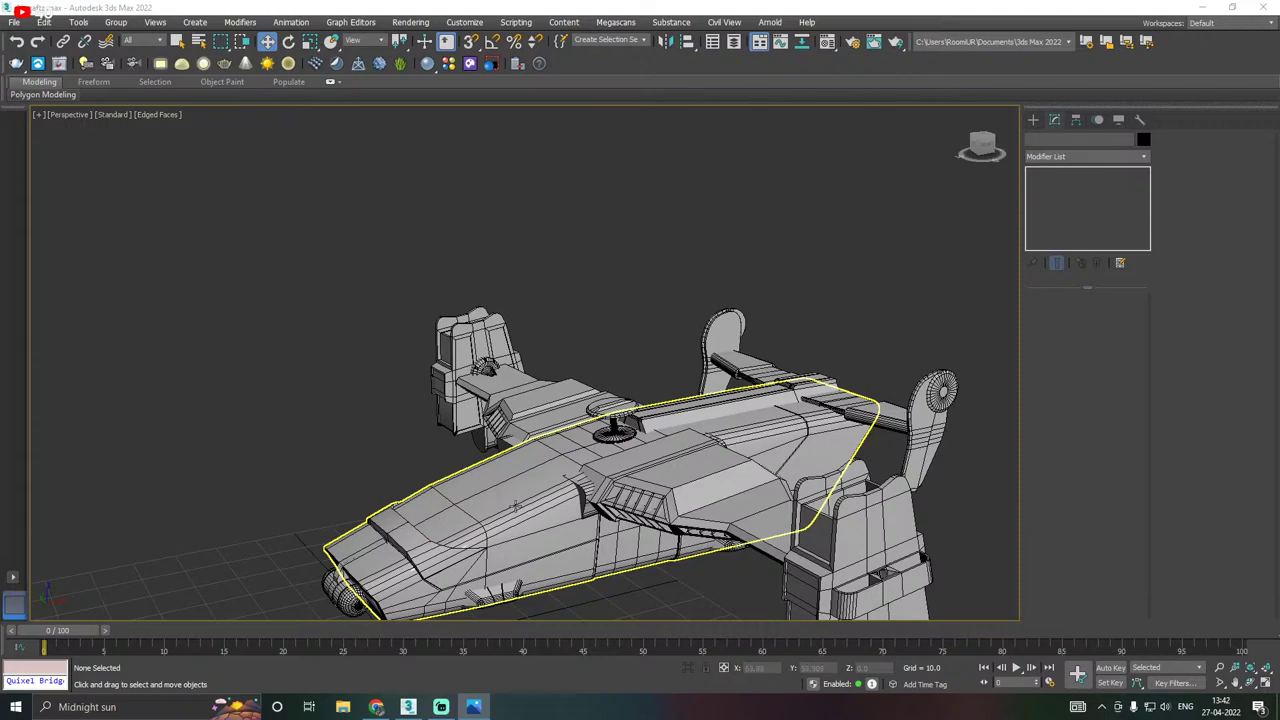
middle_click_drag(515, 506, 181, 371)
scroll(541, 484, "up", 2)
Select the two top polygons of the fuselage just ahead of the disc antenna and inset them by 2.901.
left_click(540, 484)
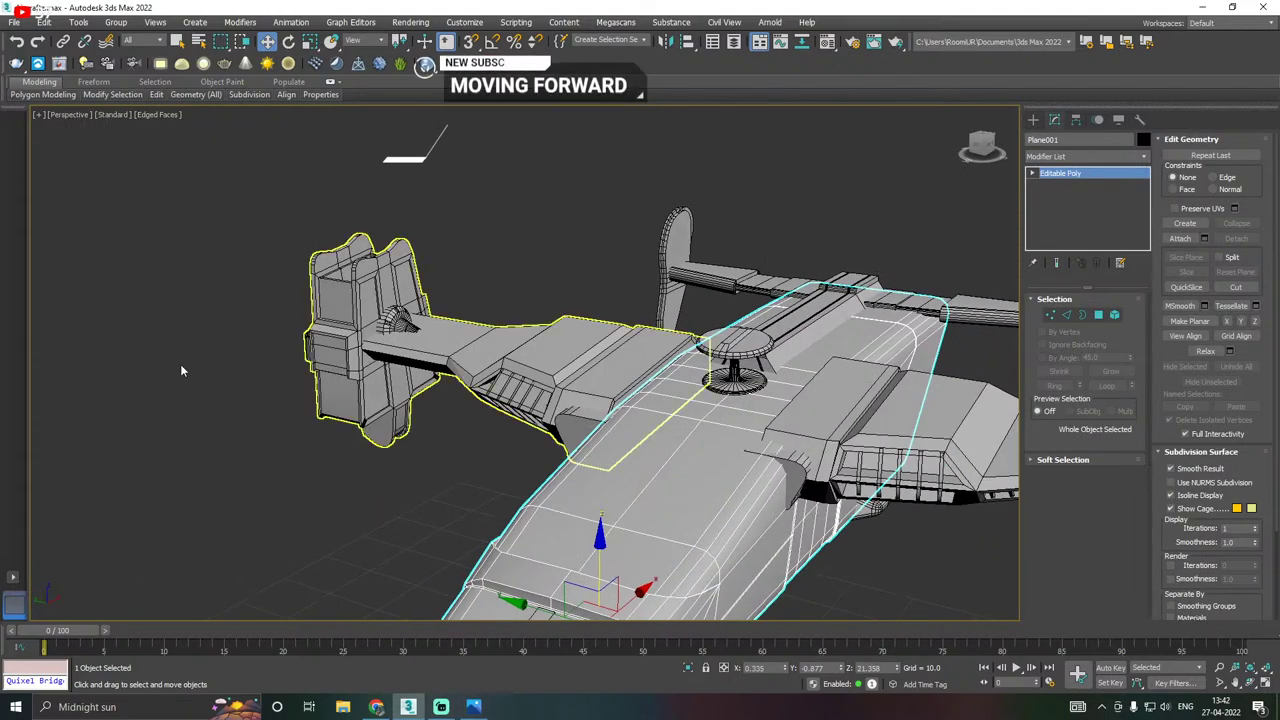
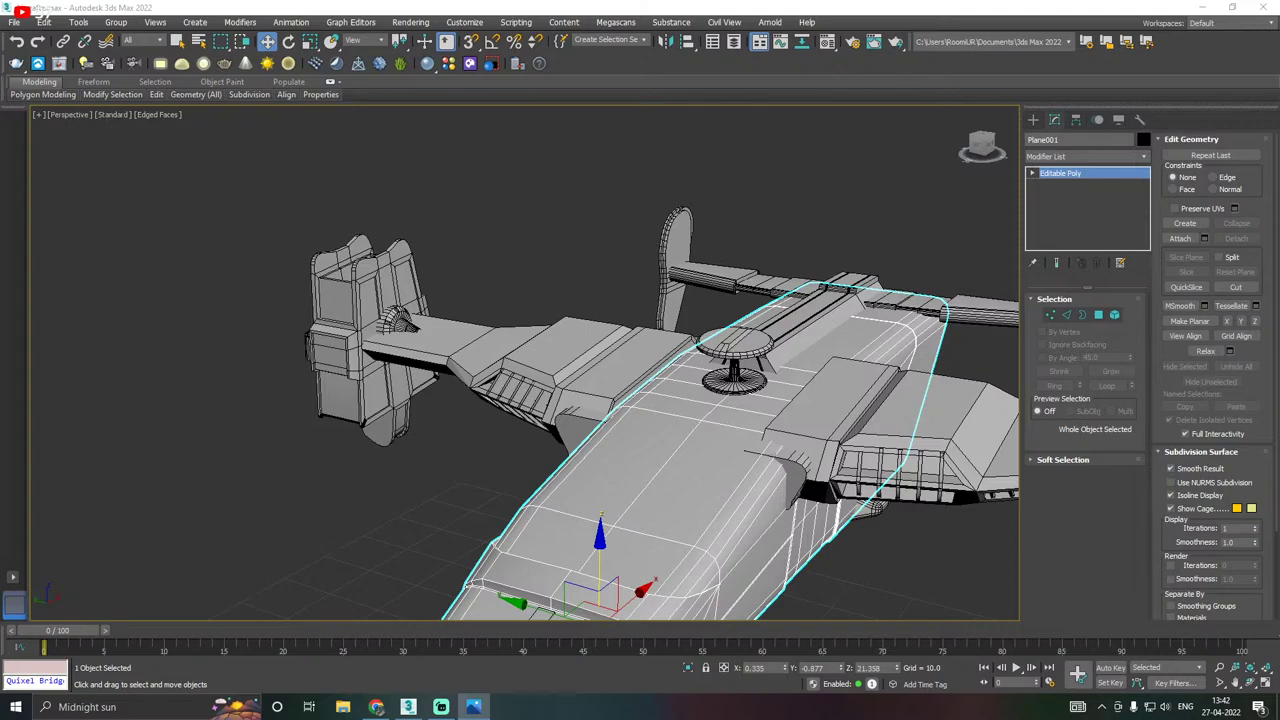
middle_click_drag(824, 479, 749, 369)
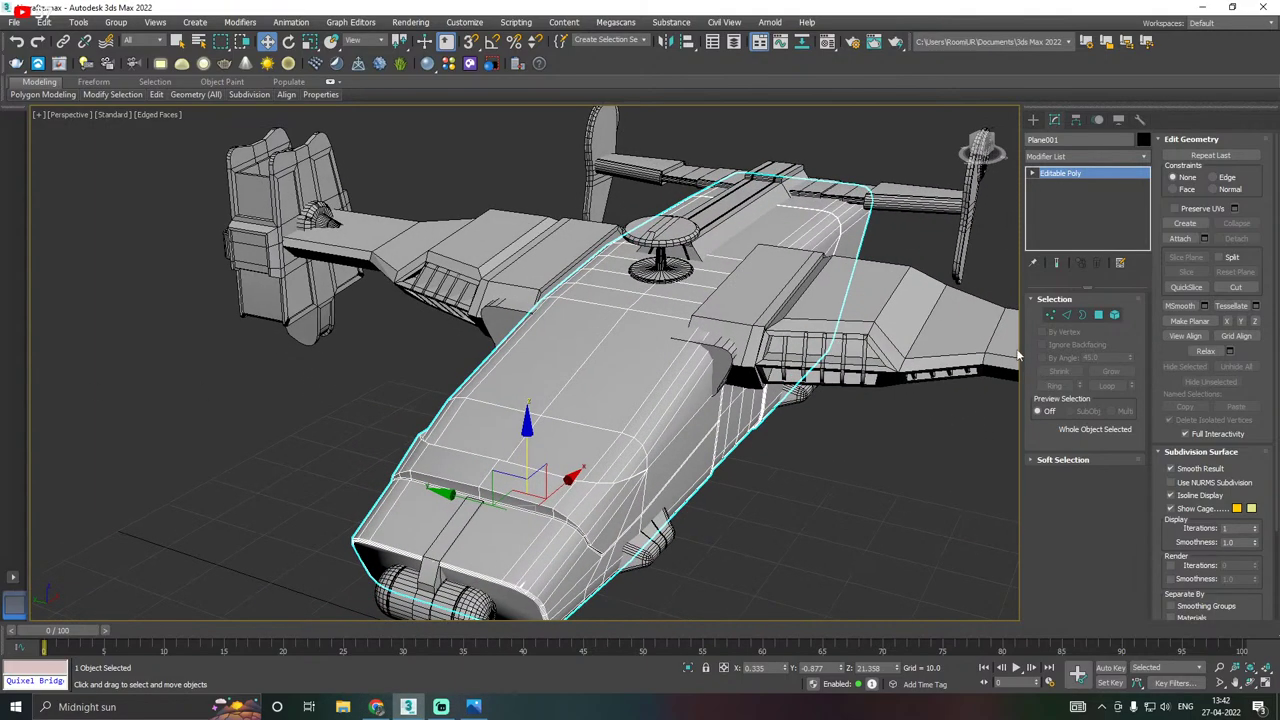
left_click(1098, 317)
left_click(640, 360)
left_click(550, 370, "ctrl")
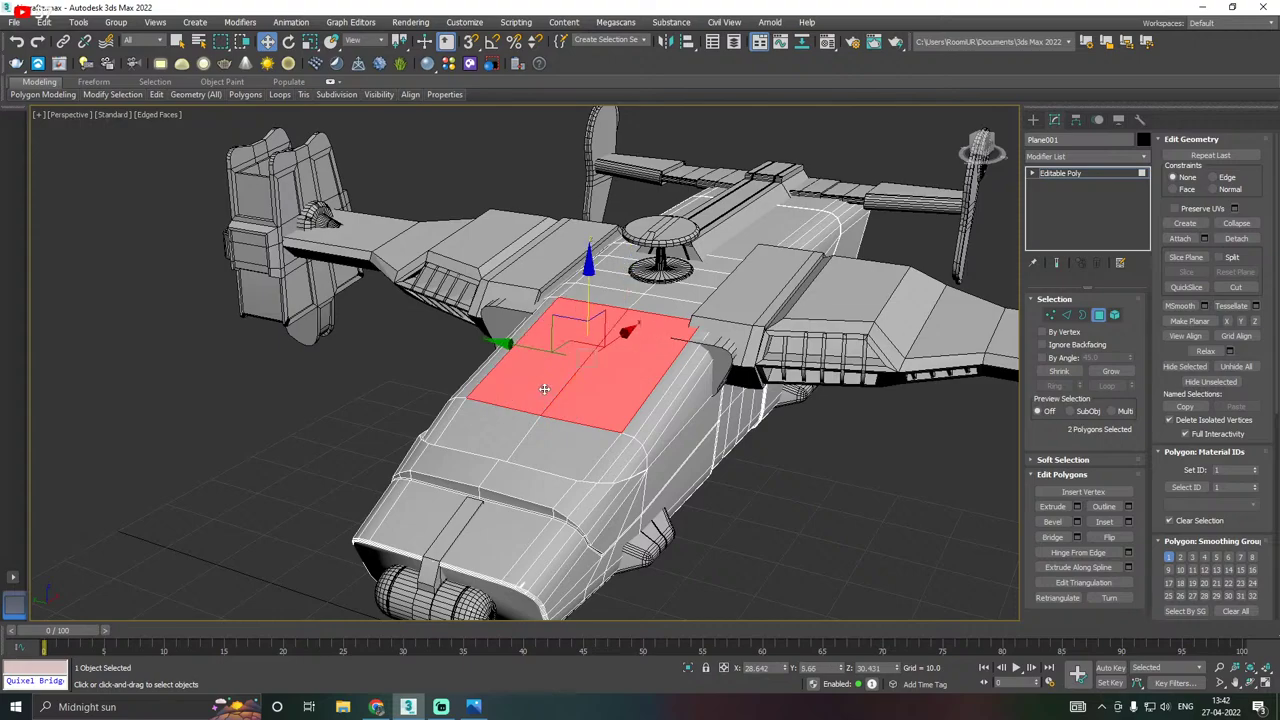
middle_click_drag(545, 390, 650, 395, "alt")
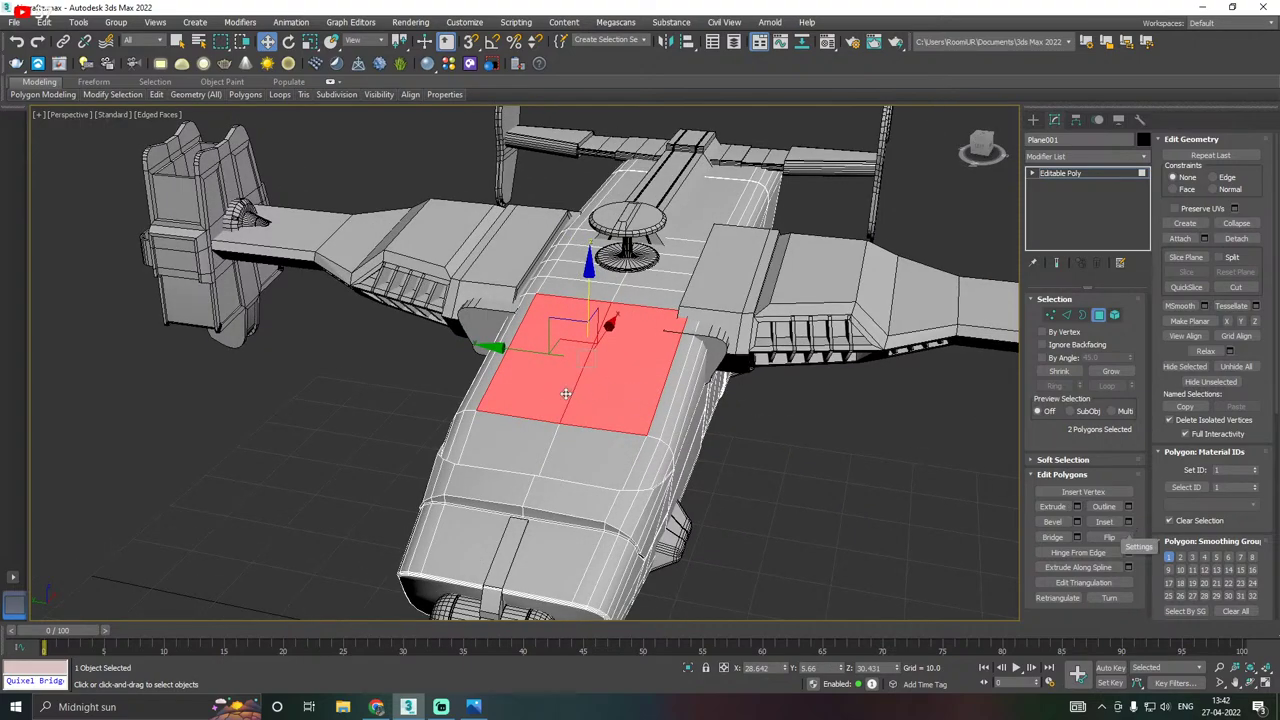
left_click(1128, 521)
middle_click_drag(679, 381, 818, 379, "alt")
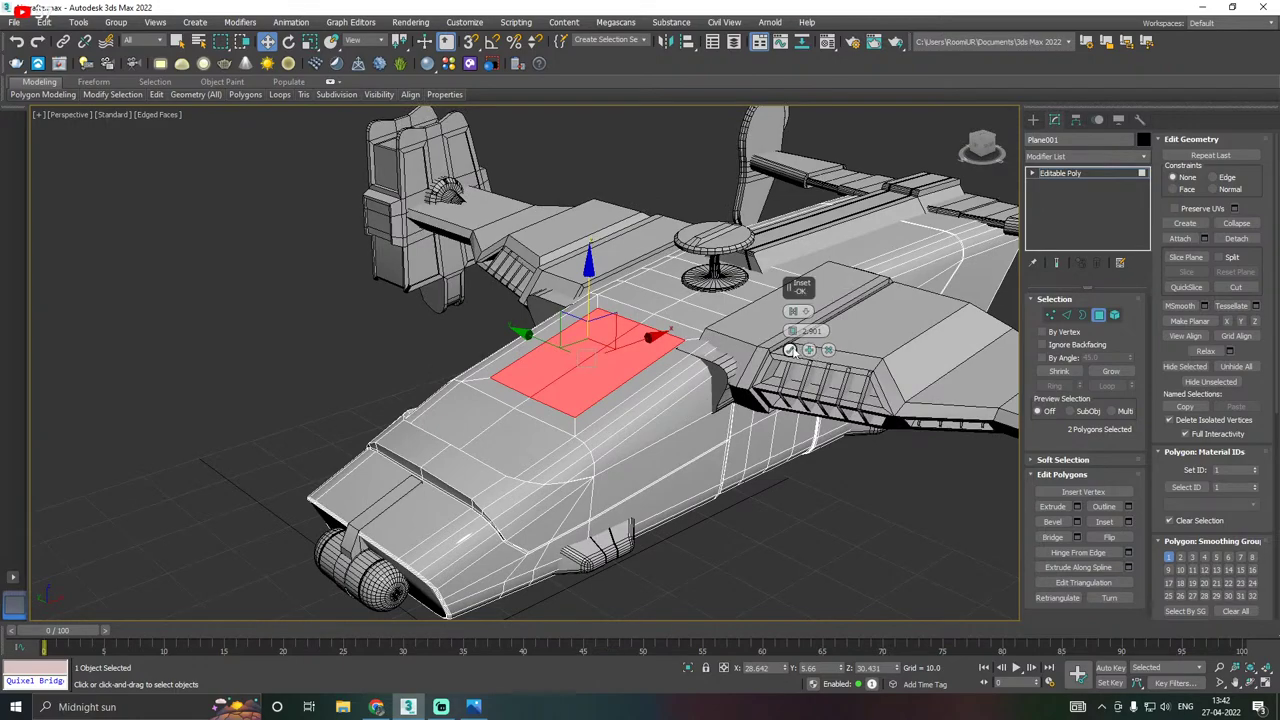
left_click(790, 350)
Constrain movement to edges and slide the inset area's two front edges rearward to about X 29.38.
middle_click_drag(738, 366, 774, 433)
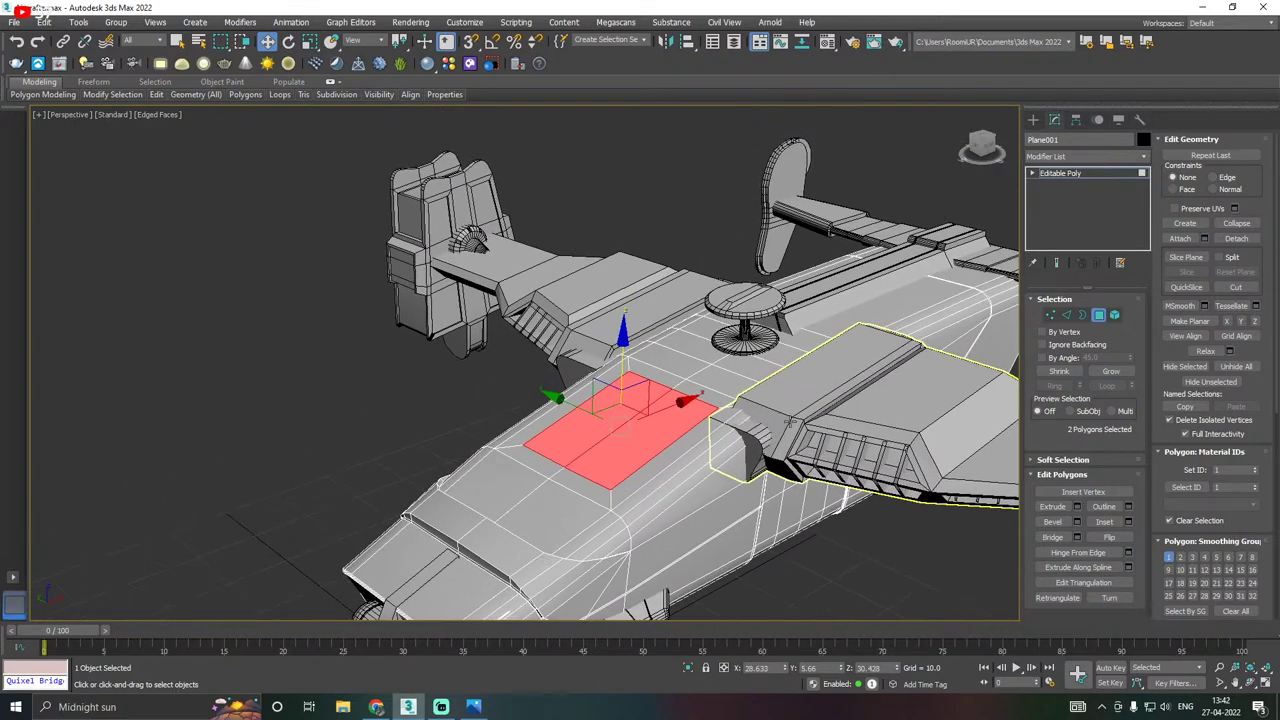
left_click(1068, 315)
left_click(594, 480)
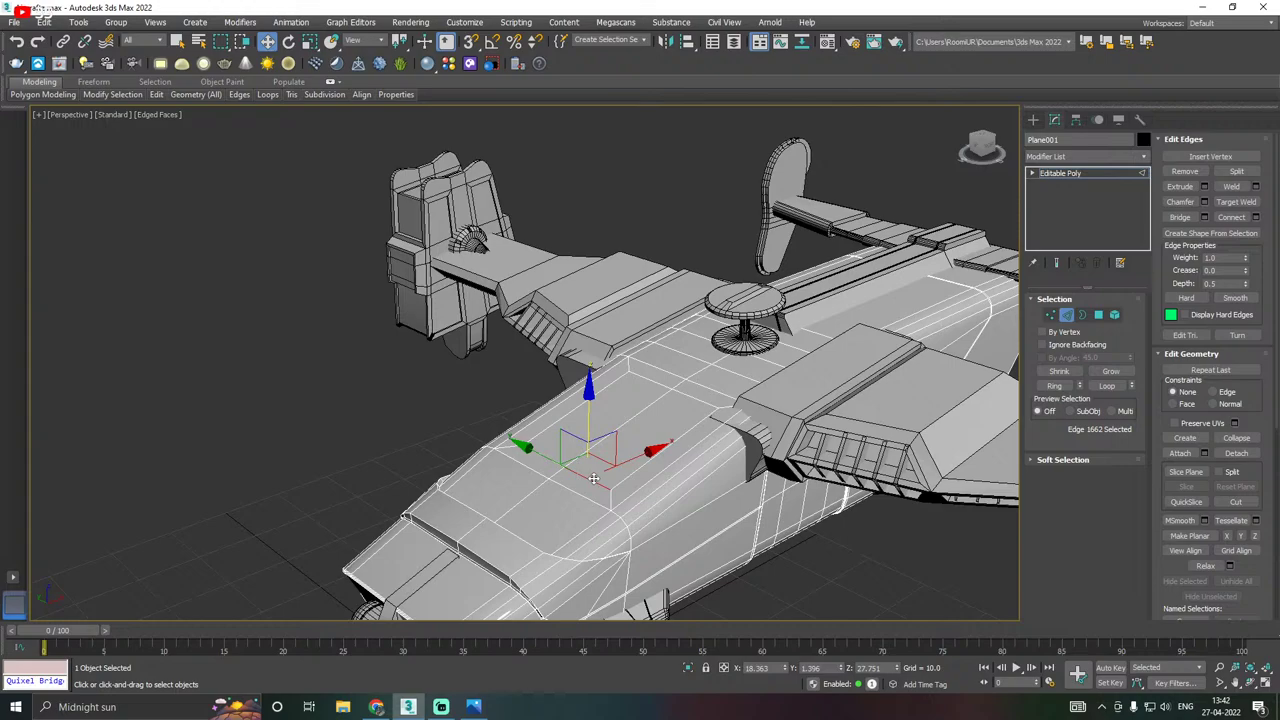
left_click(543, 457, "ctrl")
mouse_move(157, 96)
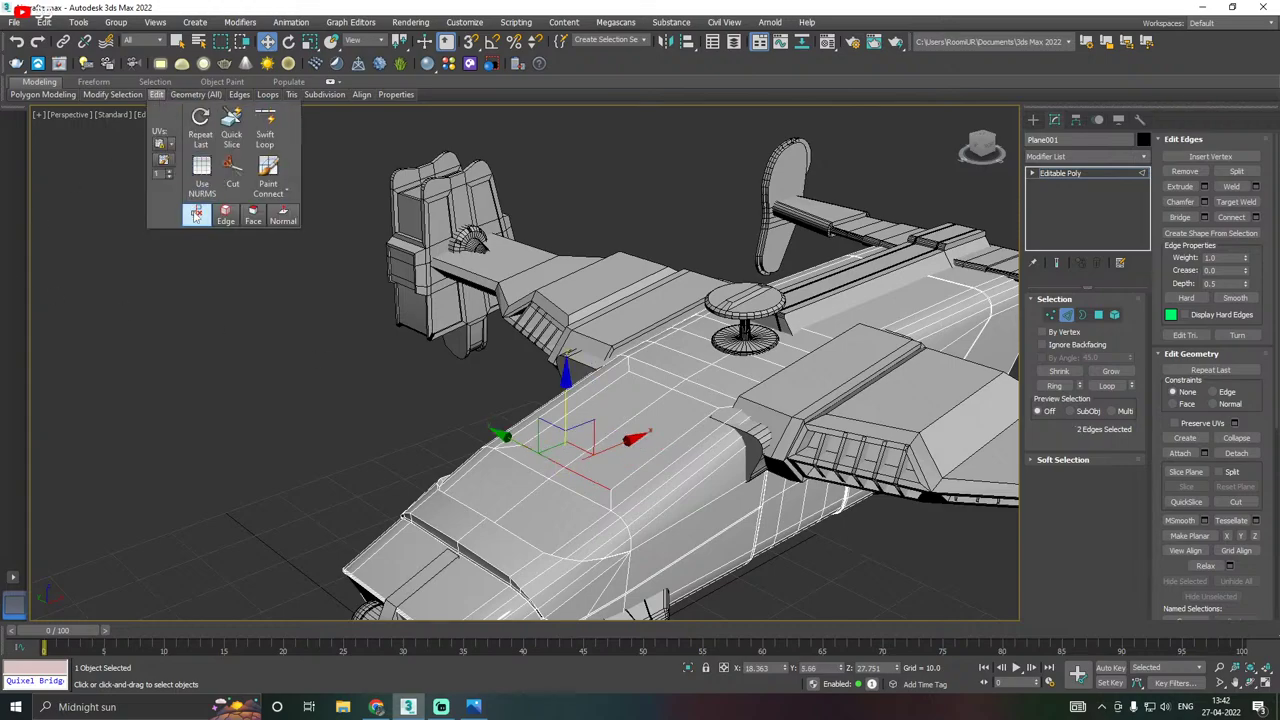
middle_click_drag(600, 269, 673, 345, "alt")
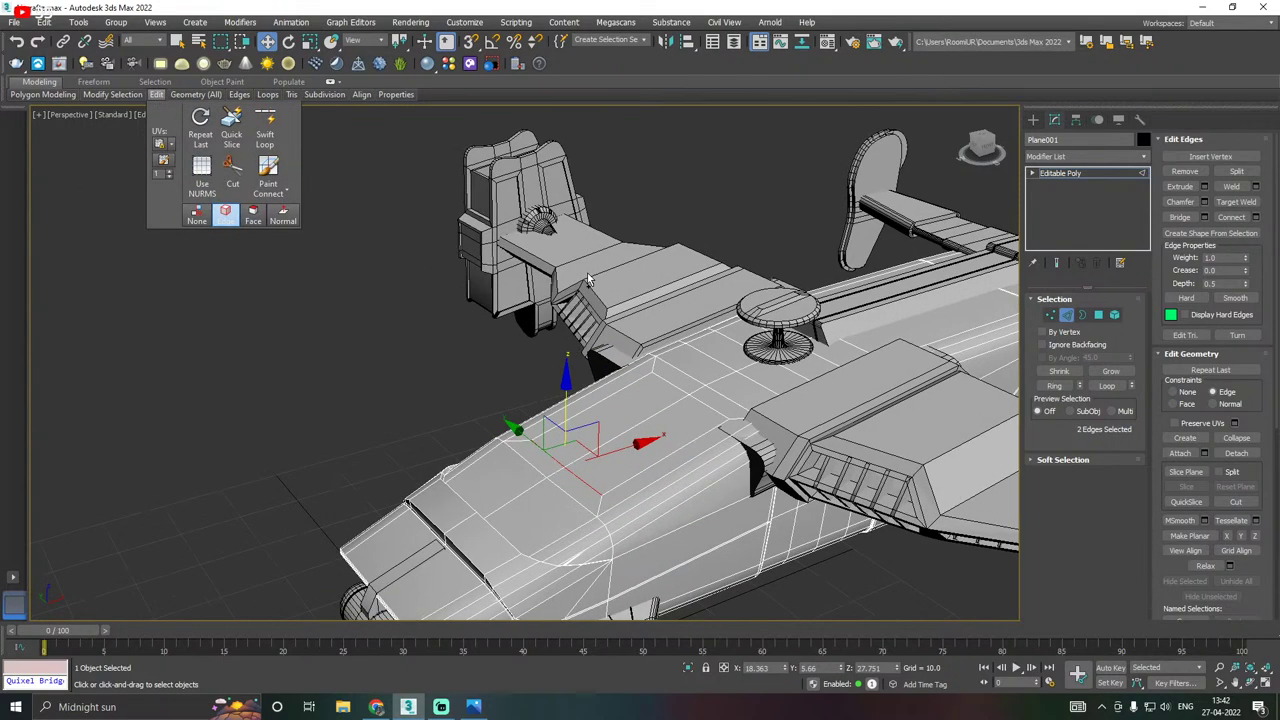
left_click_drag(636, 450, 701, 412)
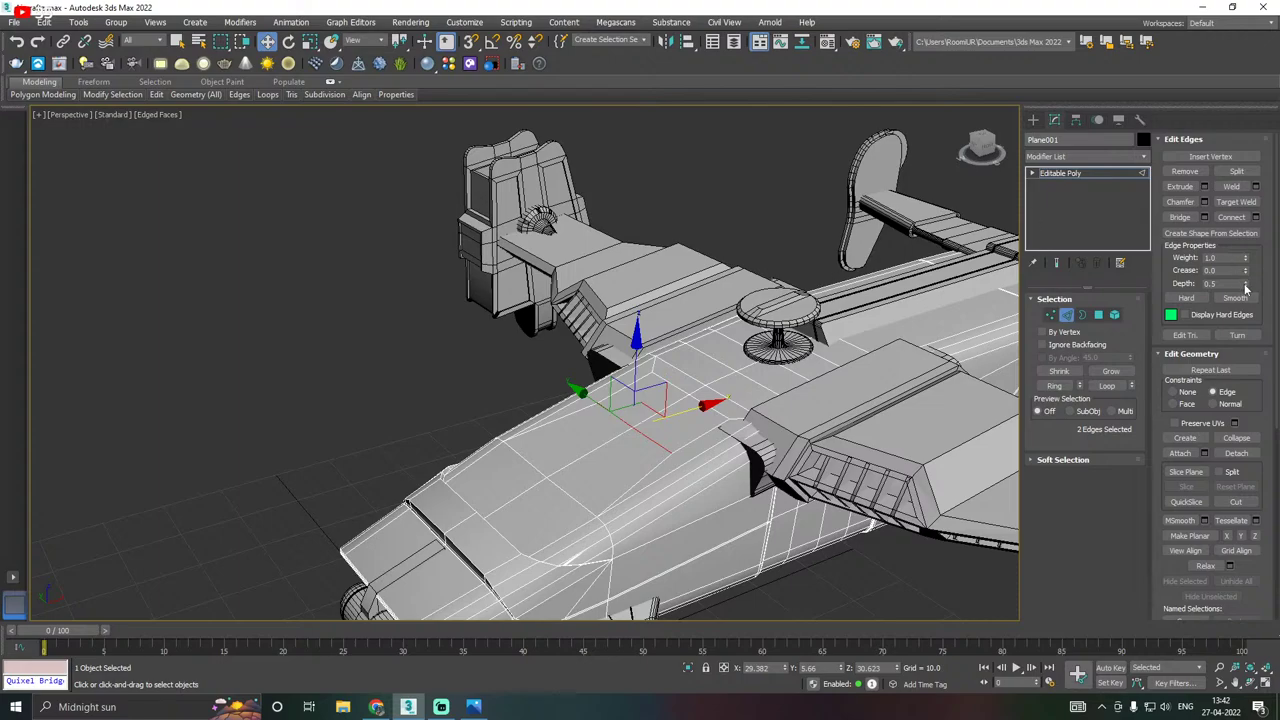
Select the two shortened inset polygons and extrude them inward to form a shallow recess in the fuselage top.
left_click(1113, 315)
scroll(914, 350, "up", 5)
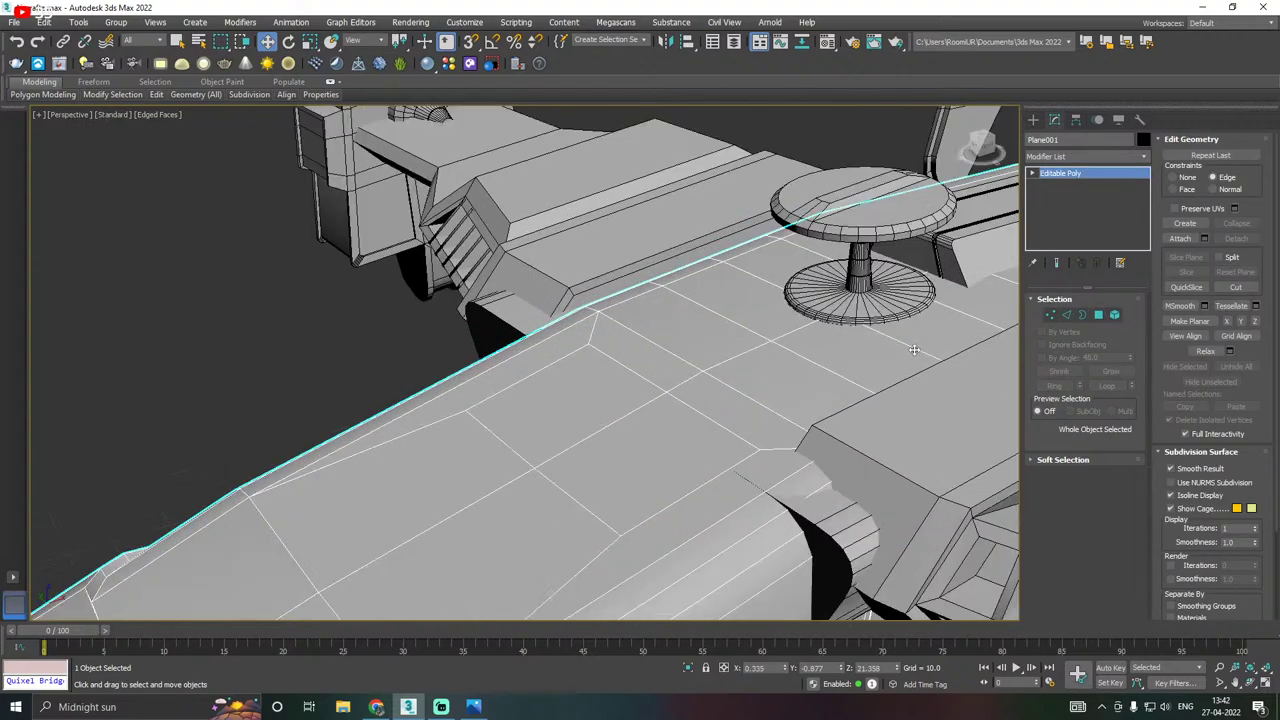
left_click(1098, 315)
left_click(677, 450)
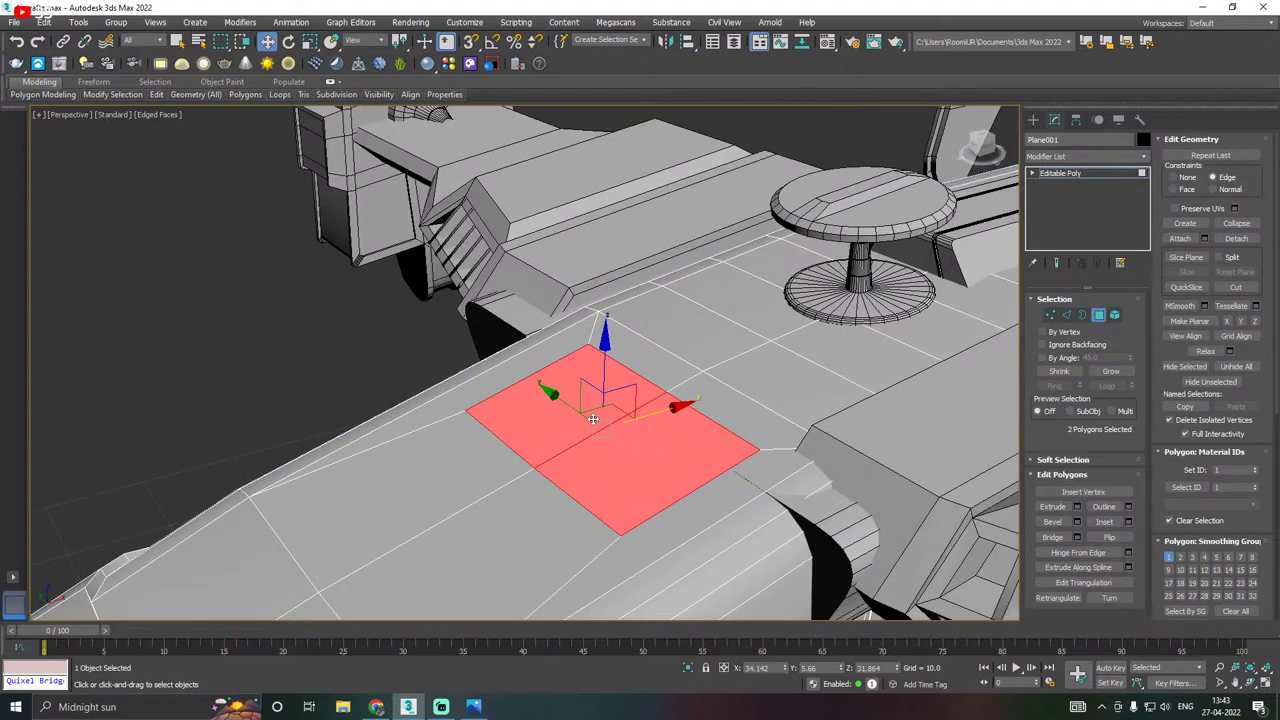
scroll(593, 419, "down", 2)
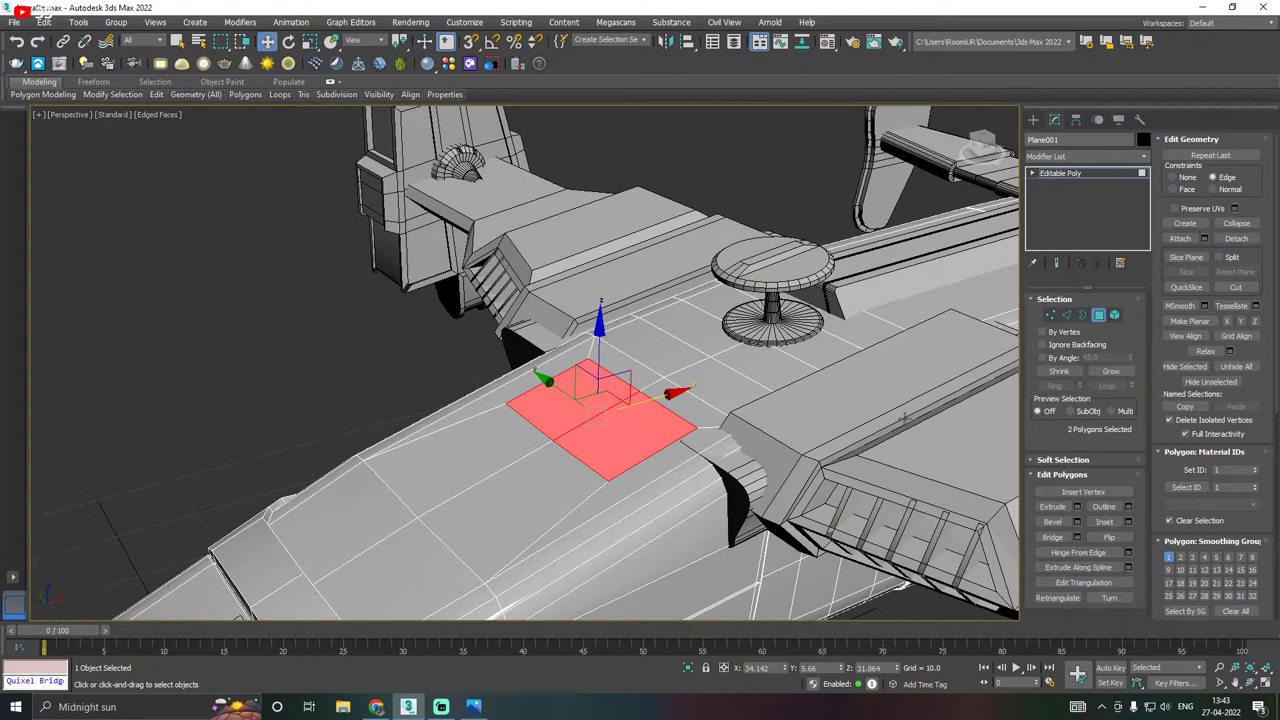
left_click(1077, 507)
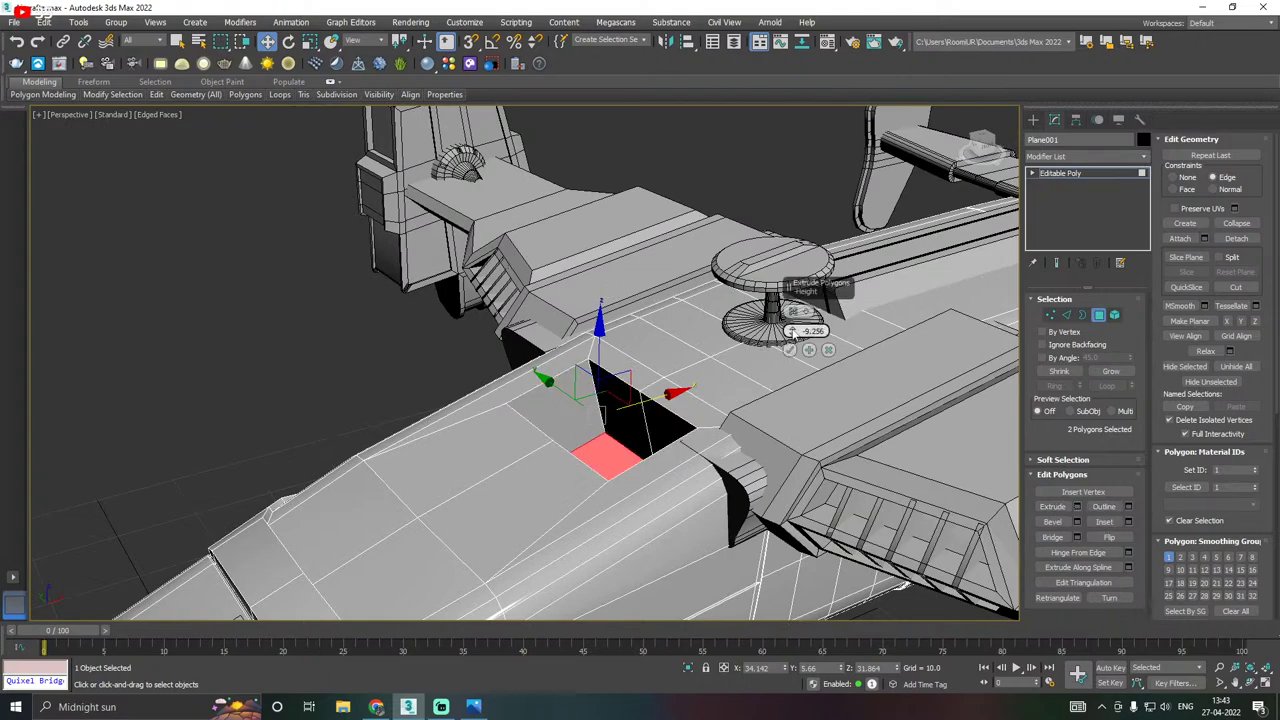
left_click_drag(792, 332, 780, 279)
left_click(790, 350)
Remove the two lower front edges of the recess together with their vertices.
middle_click_drag(790, 350, 722, 366, "alt")
scroll(642, 414, "up", 2)
left_click(1068, 316)
scroll(624, 451, "up", 3)
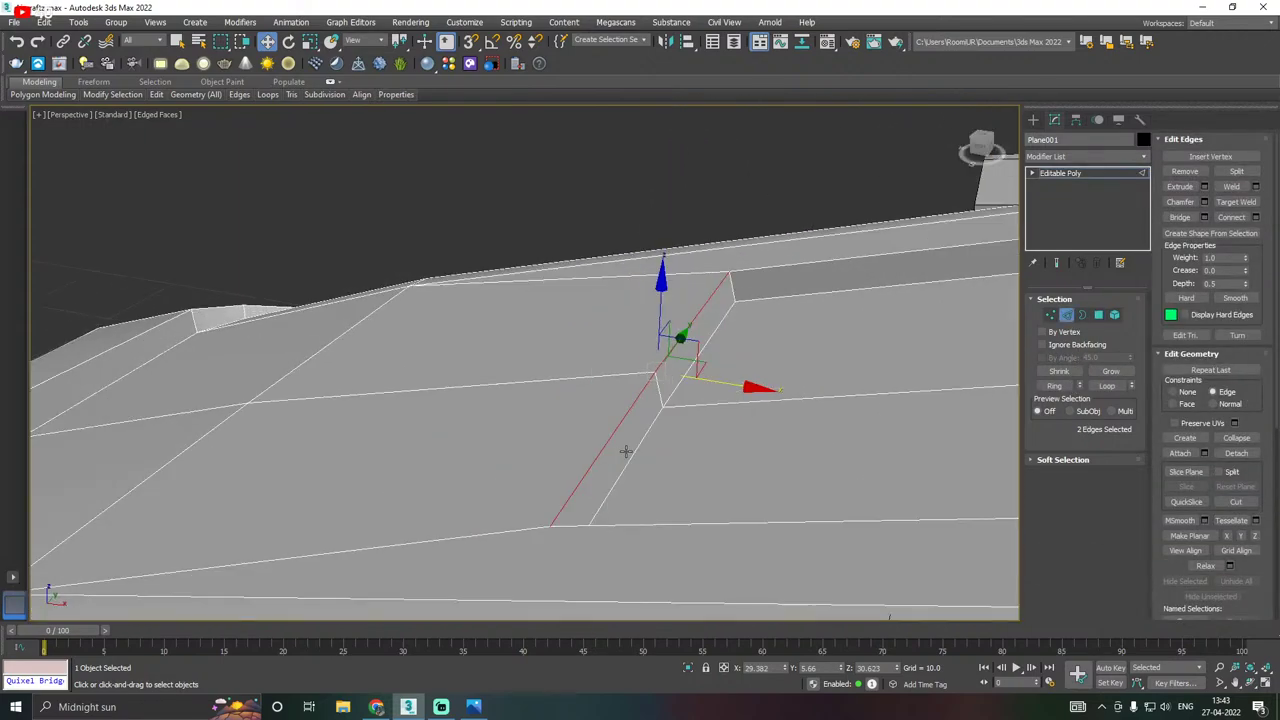
left_click(632, 456)
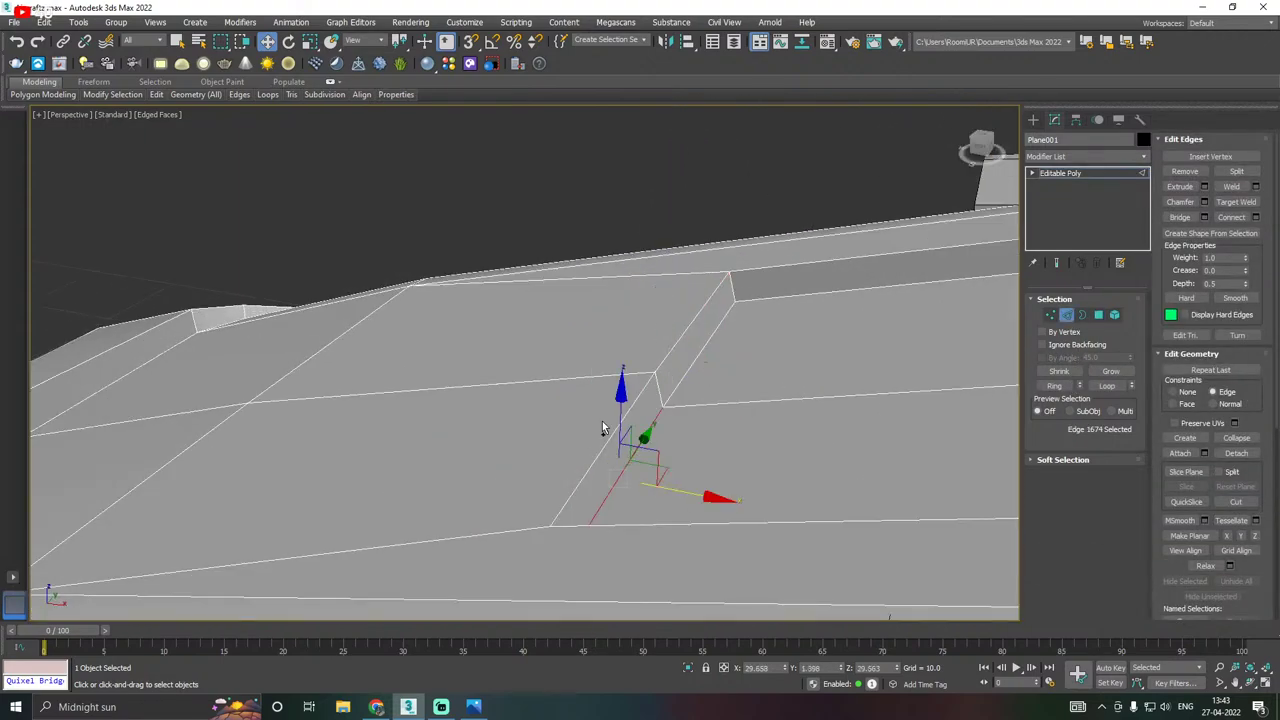
left_click(690, 365, "ctrl")
key("ctrl+BackSpace")
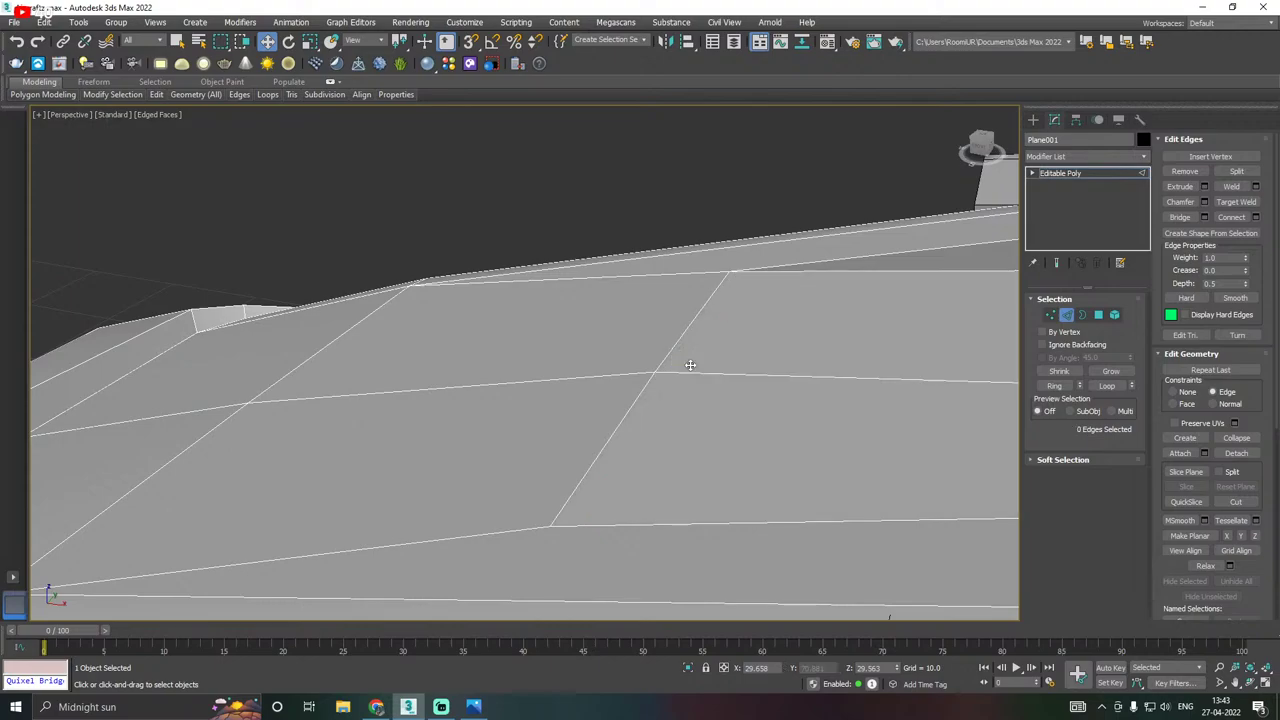
Set the movement constraint to None and lower the recess's two front edges to about Z 30.41.
scroll(690, 370, "down", 3)
mouse_move(815, 378)
middle_mouse_down("alt")
mouse_move(864, 365)
mouse_move(815, 395)
middle_mouse_up("alt")
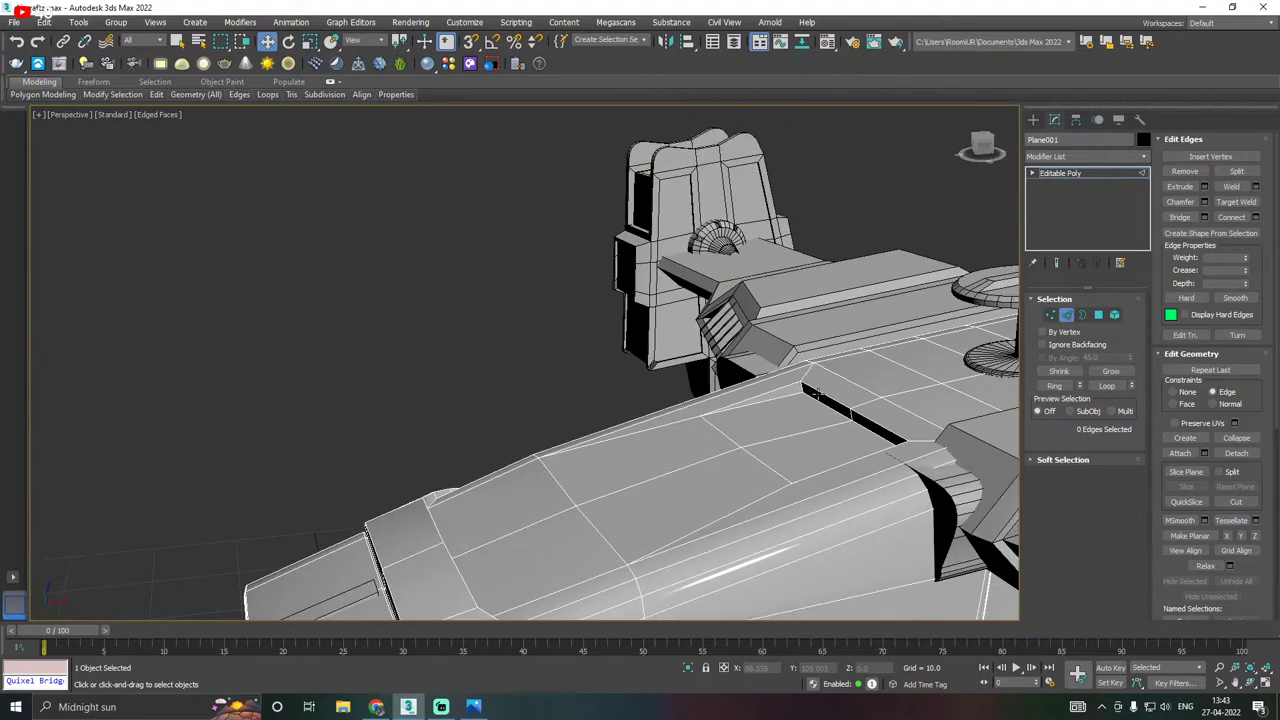
left_click(753, 452)
left_click(735, 388, "ctrl")
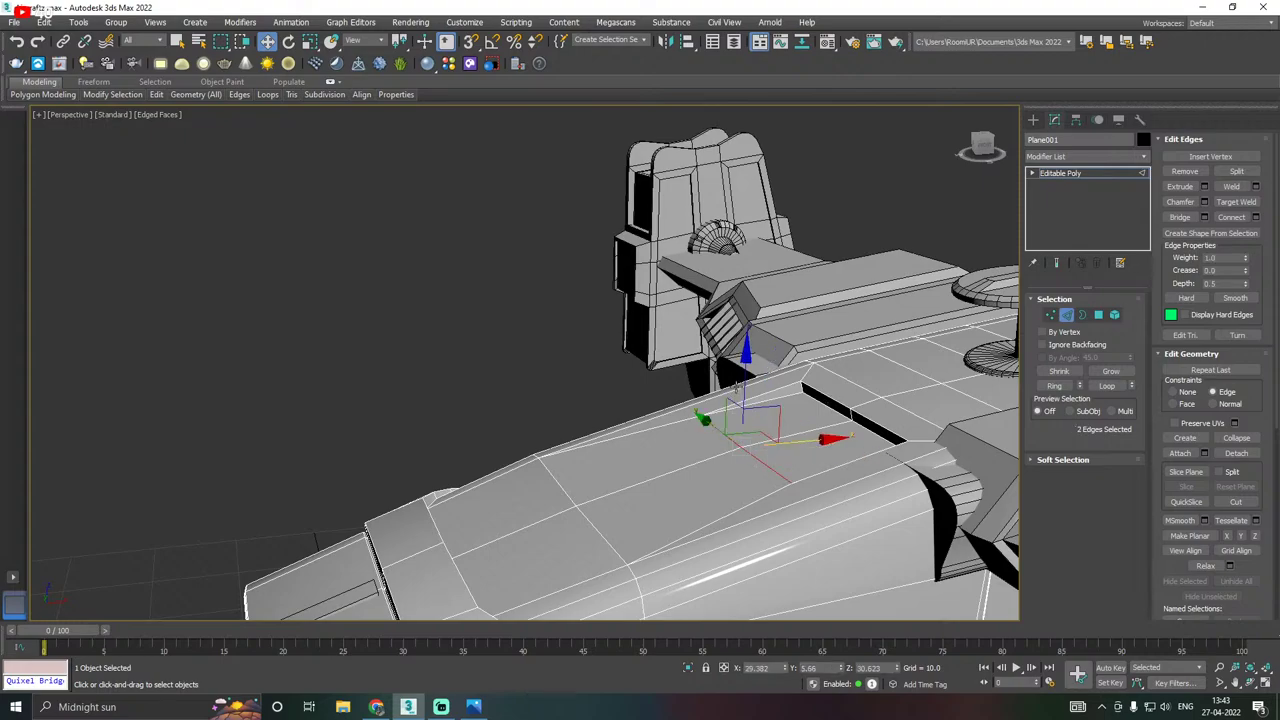
mouse_move(157, 94)
left_click_drag(747, 374, 745, 381)
middle_click_drag(745, 381, 812, 360, "alt")
middle_click_drag(860, 369, 797, 369, "alt")
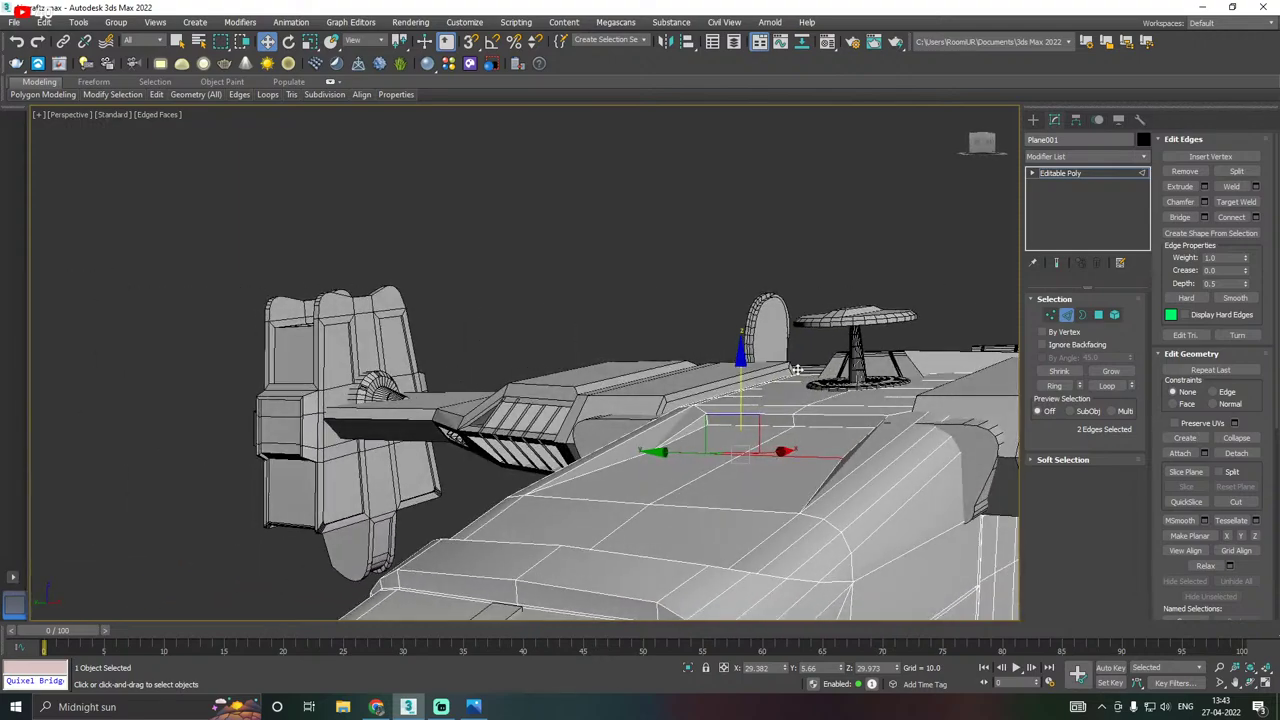
scroll(785, 460, "up", 2)
left_click_drag(718, 405, 717, 397)
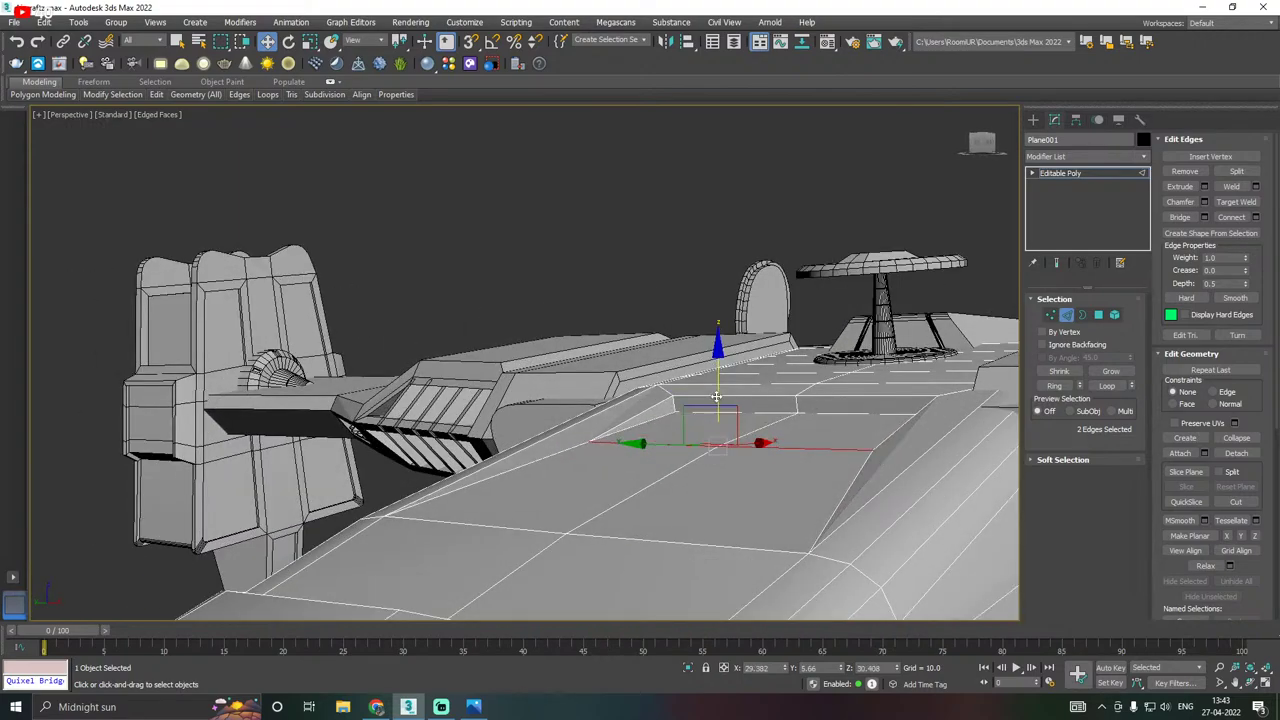
Lower the recess floor's two rear edges to about Z 31.18 and its two front edges to about Z 29.48.
scroll(827, 405, "up", 2)
left_click(824, 419)
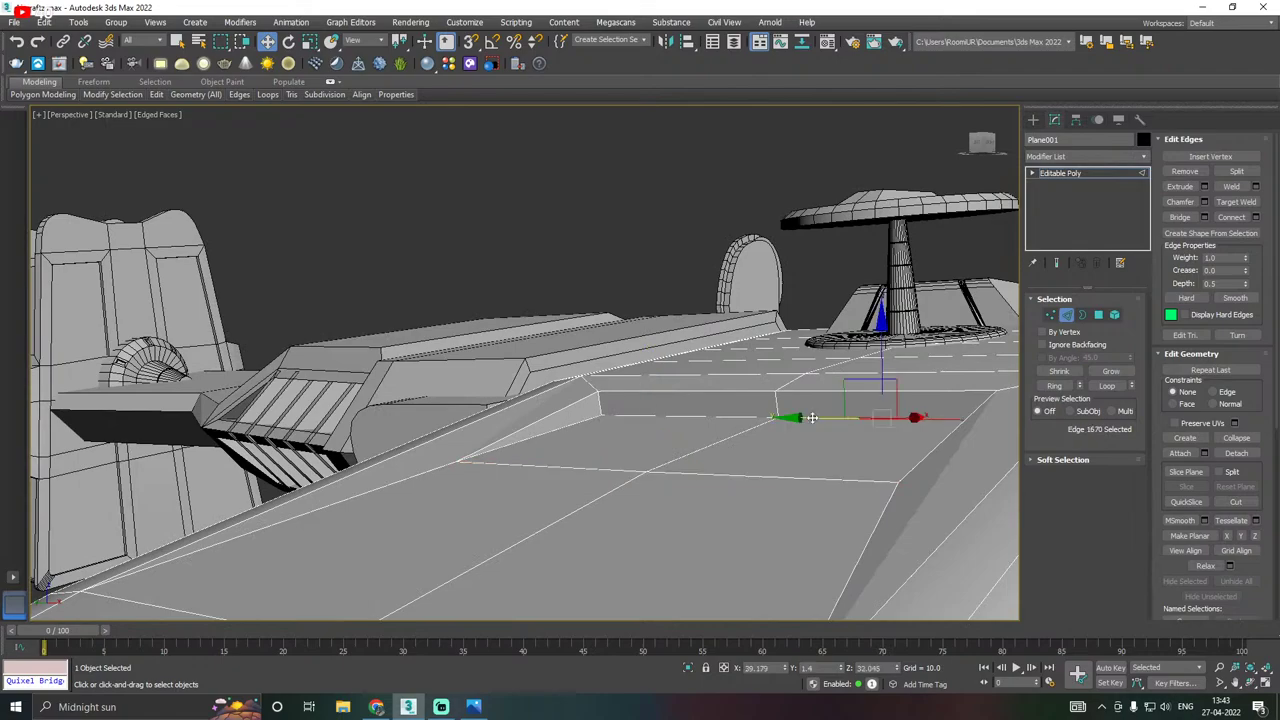
left_click(737, 416, "ctrl")
left_click_drag(778, 353, 783, 394)
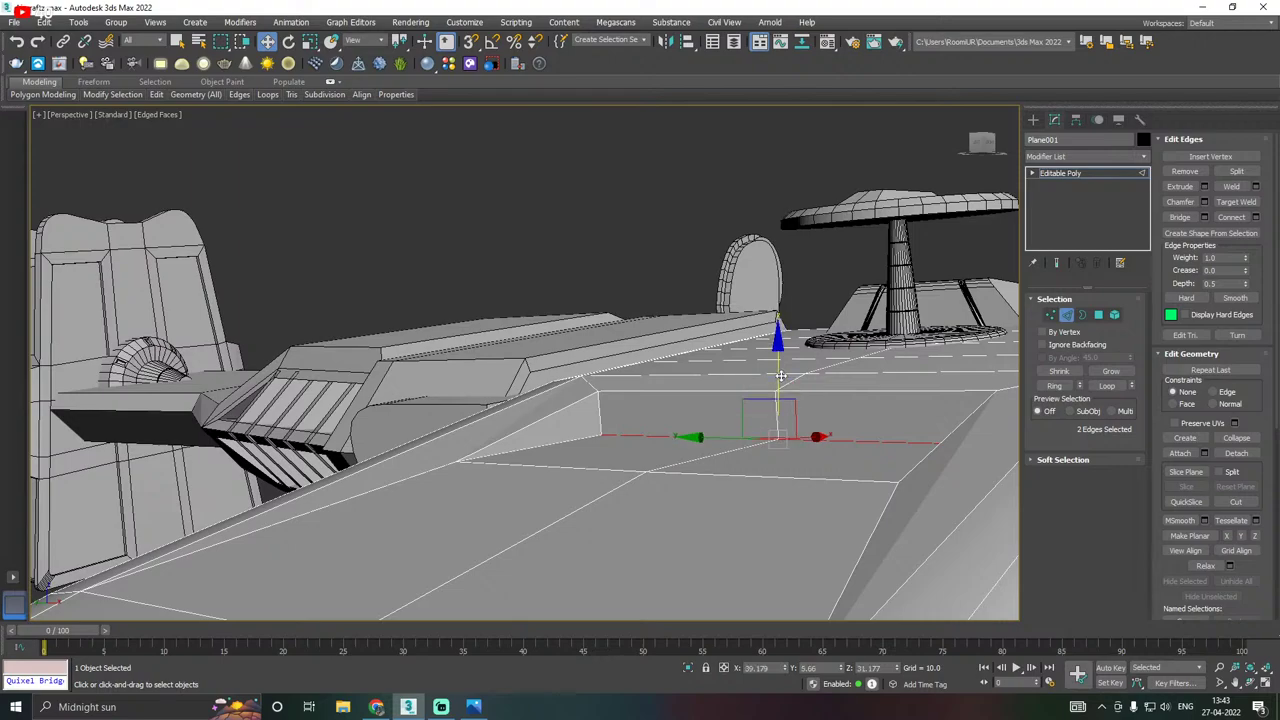
left_click(630, 471)
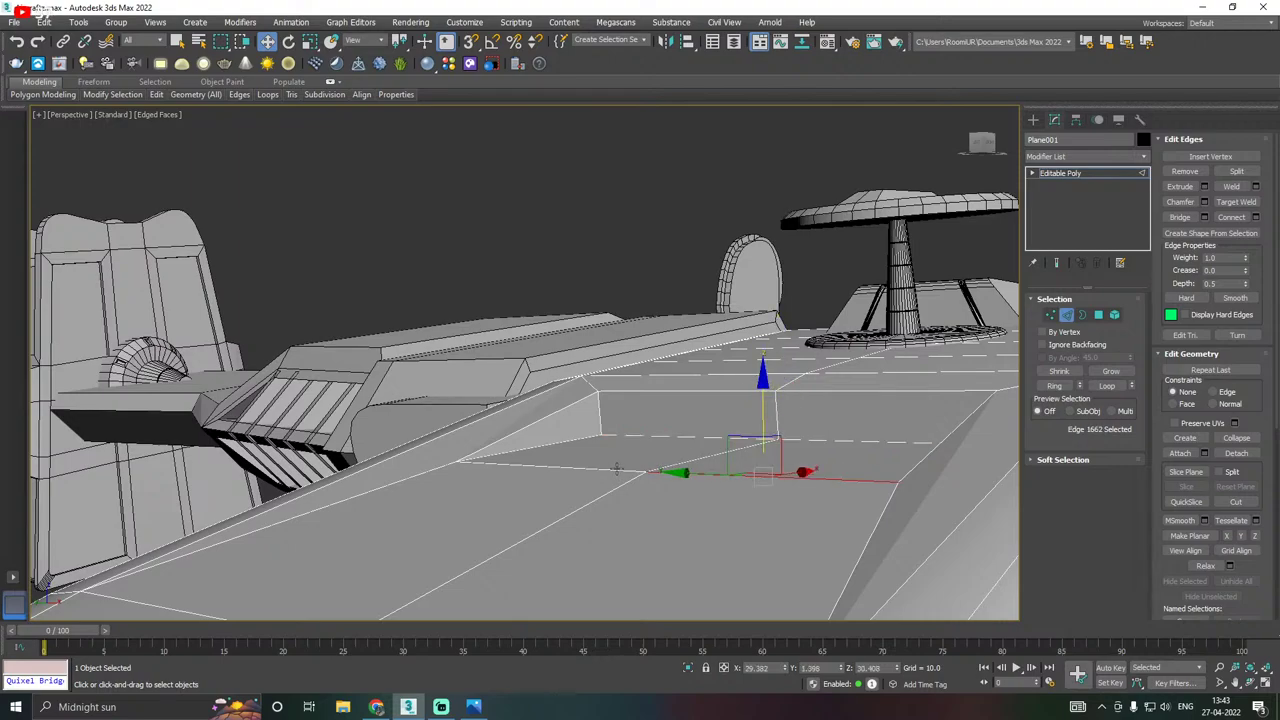
left_click(617, 468, "ctrl")
left_click_drag(649, 410, 648, 439)
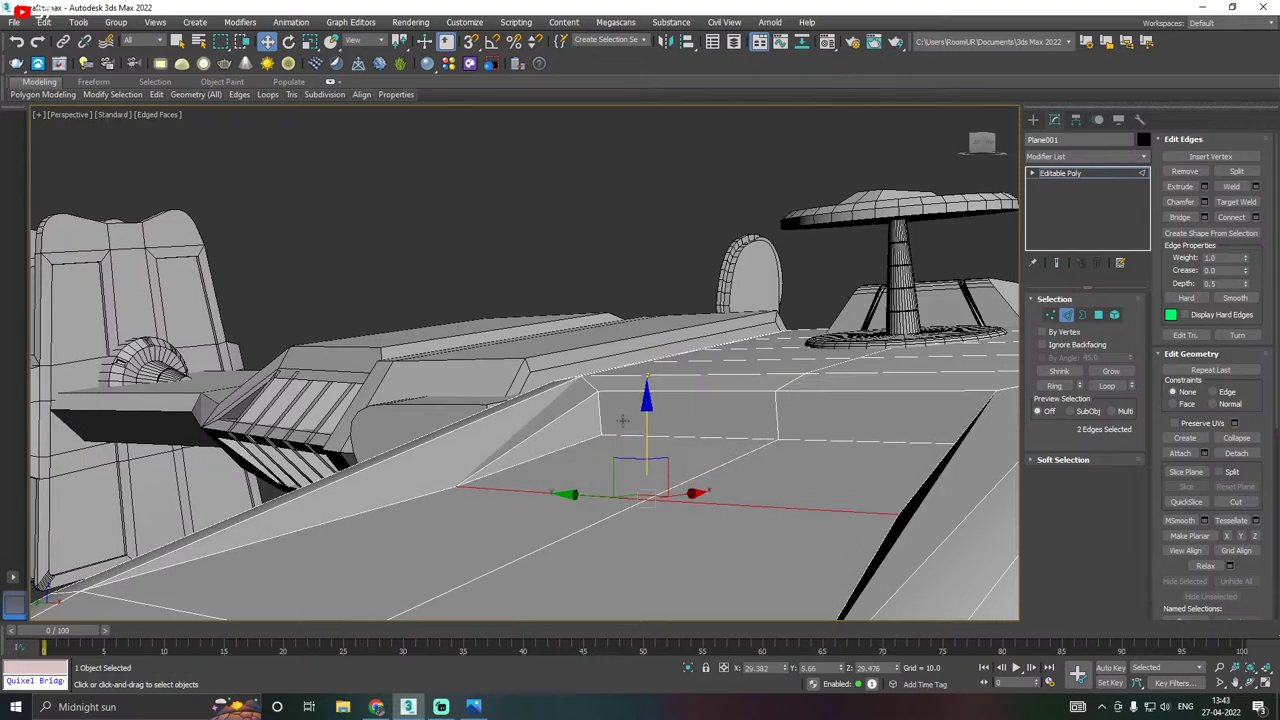
middle_click_drag(623, 421, 660, 428, "alt")
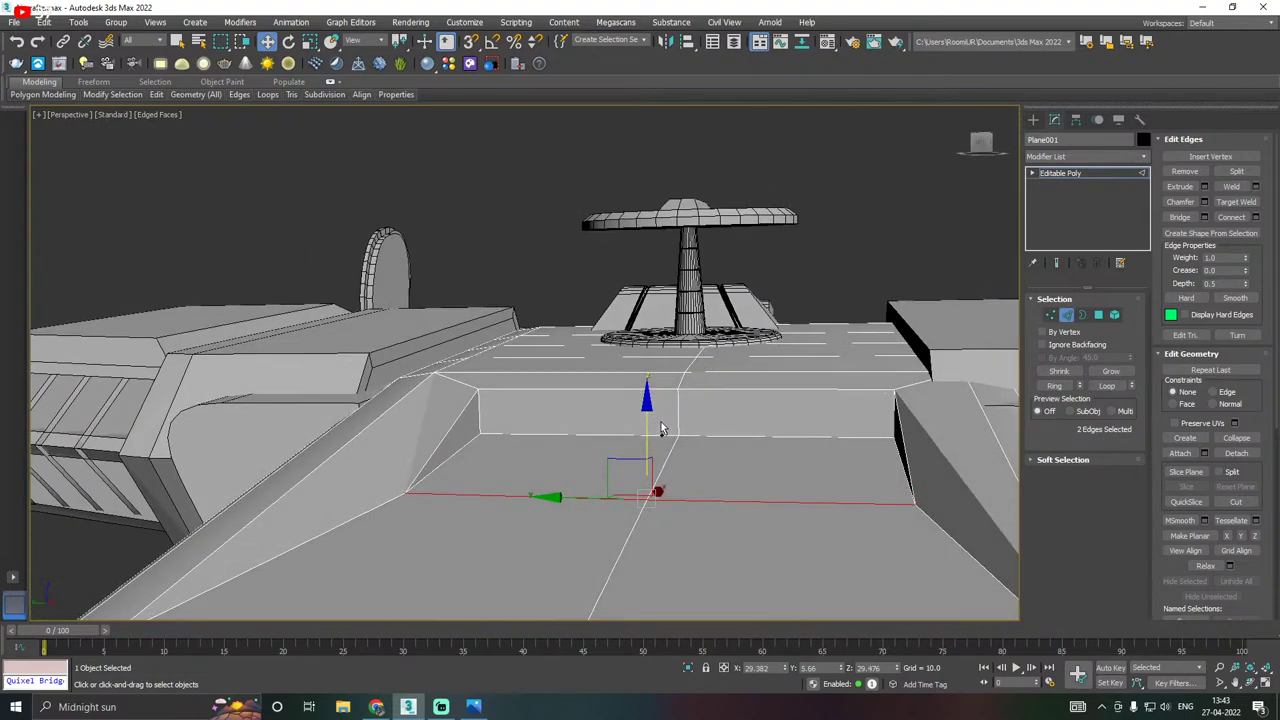
Try to lower the upper rear corner vertex on one side of the recess.
left_click(1050, 315)
left_click(892, 390)
mouse_move(892, 390)
middle_mouse_down("alt")
mouse_move(964, 393)
mouse_move(908, 381)
middle_mouse_up("alt")
left_click_drag(892, 339, 901, 362)
middle_click_drag(901, 362, 703, 358, "alt")
Raise the recess's two front corner vertices and the middle vertex between them to about Z 30.51, and switch to polygon editing.
left_click(531, 366)
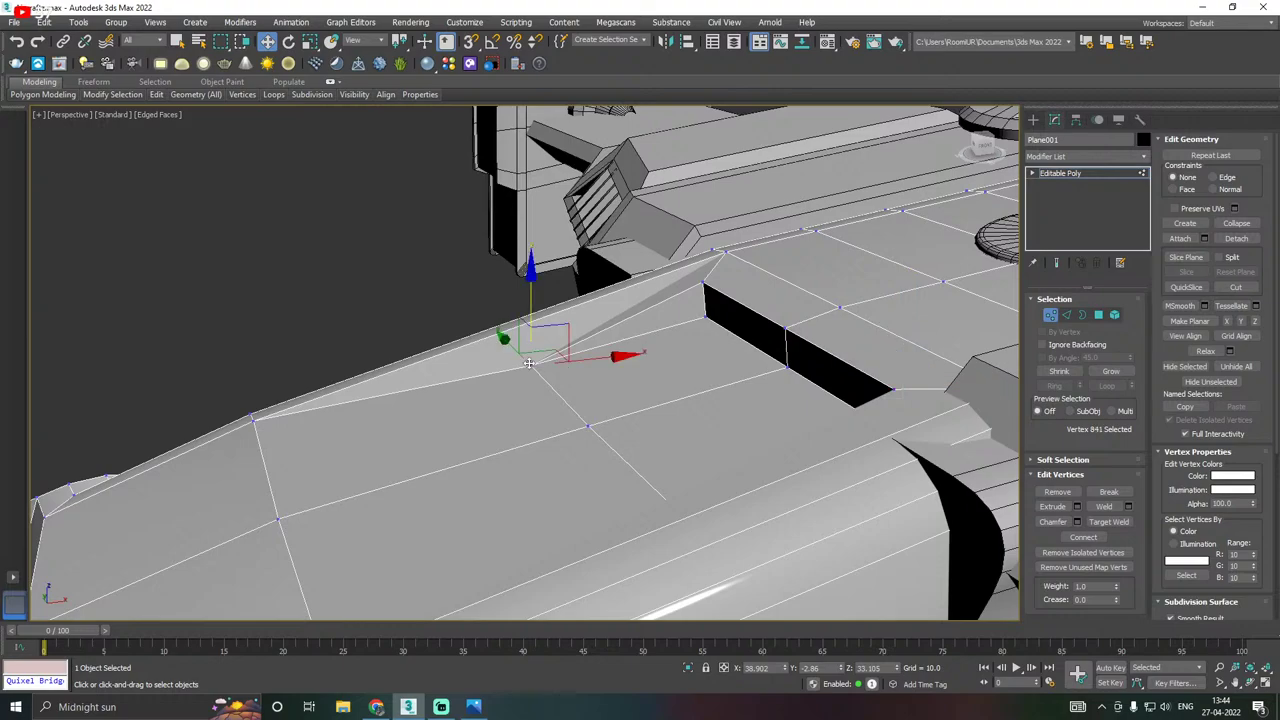
middle_click_drag(531, 366, 939, 387, "alt")
left_click(875, 392, "ctrl")
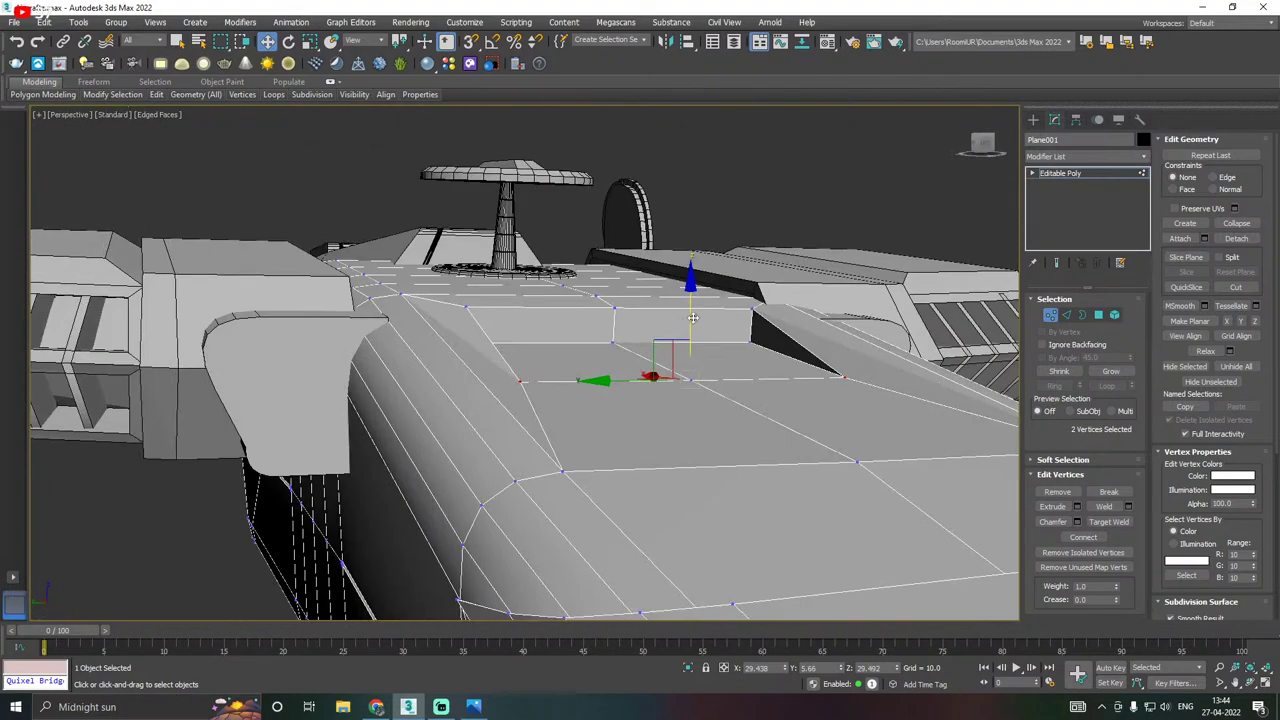
left_click_drag(692, 317, 689, 300)
left_click(692, 381)
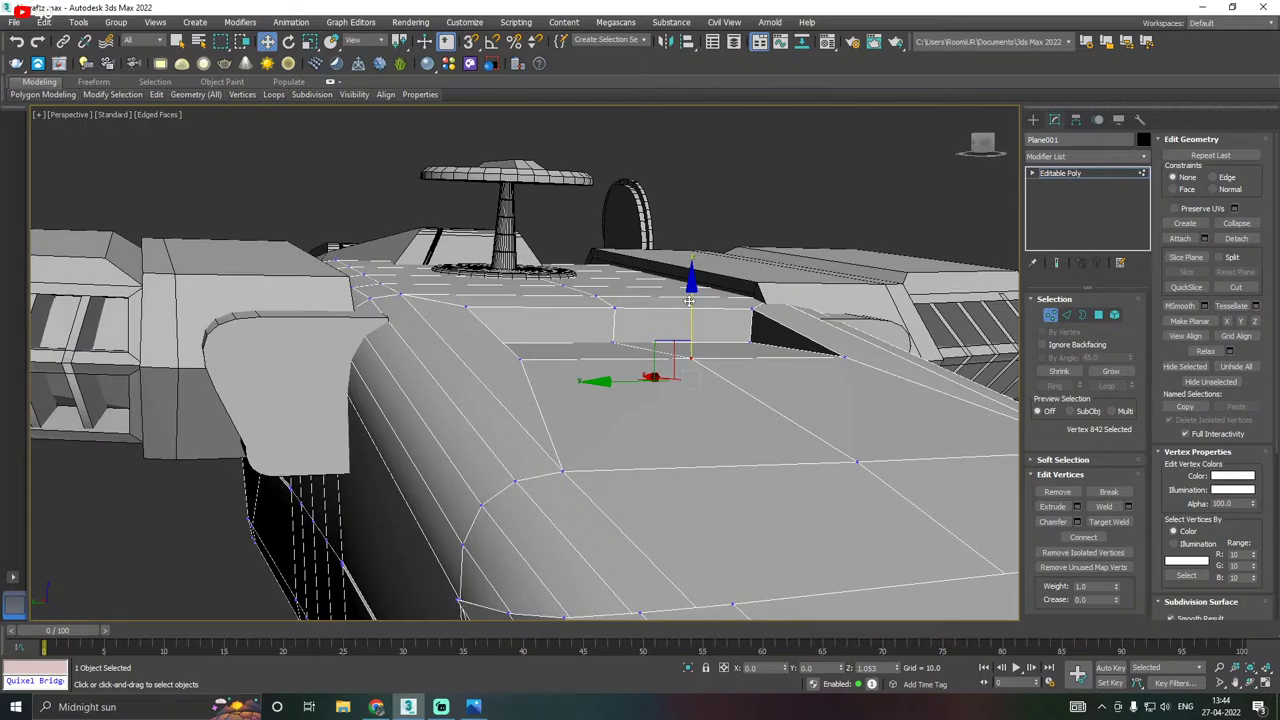
middle_click_drag(713, 305, 690, 376, "alt")
scroll(616, 346, "down", 4)
left_click(1098, 314)
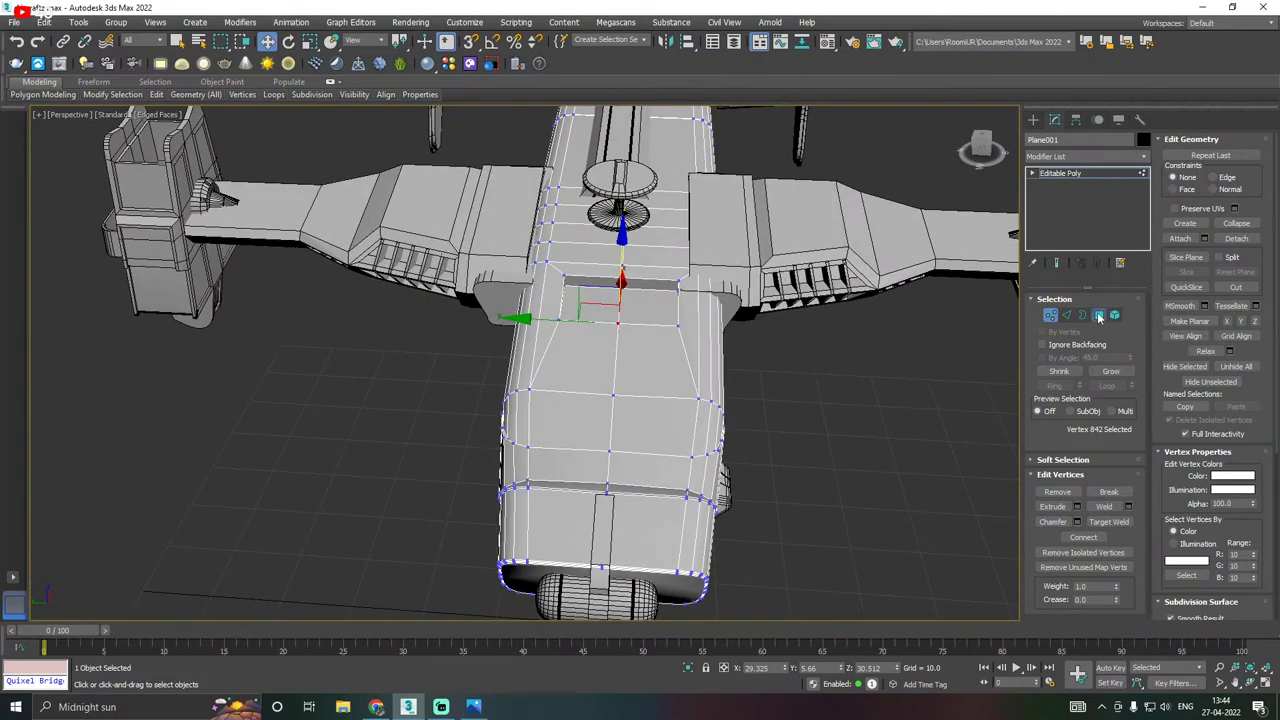
Inset the two polygons on the nose top ahead of the recess individually by 0.889 to form separate panels.
left_click(655, 425)
scroll(650, 410, "up", 3)
left_click(586, 414, "ctrl")
middle_click_drag(586, 414, 584, 416, "alt")
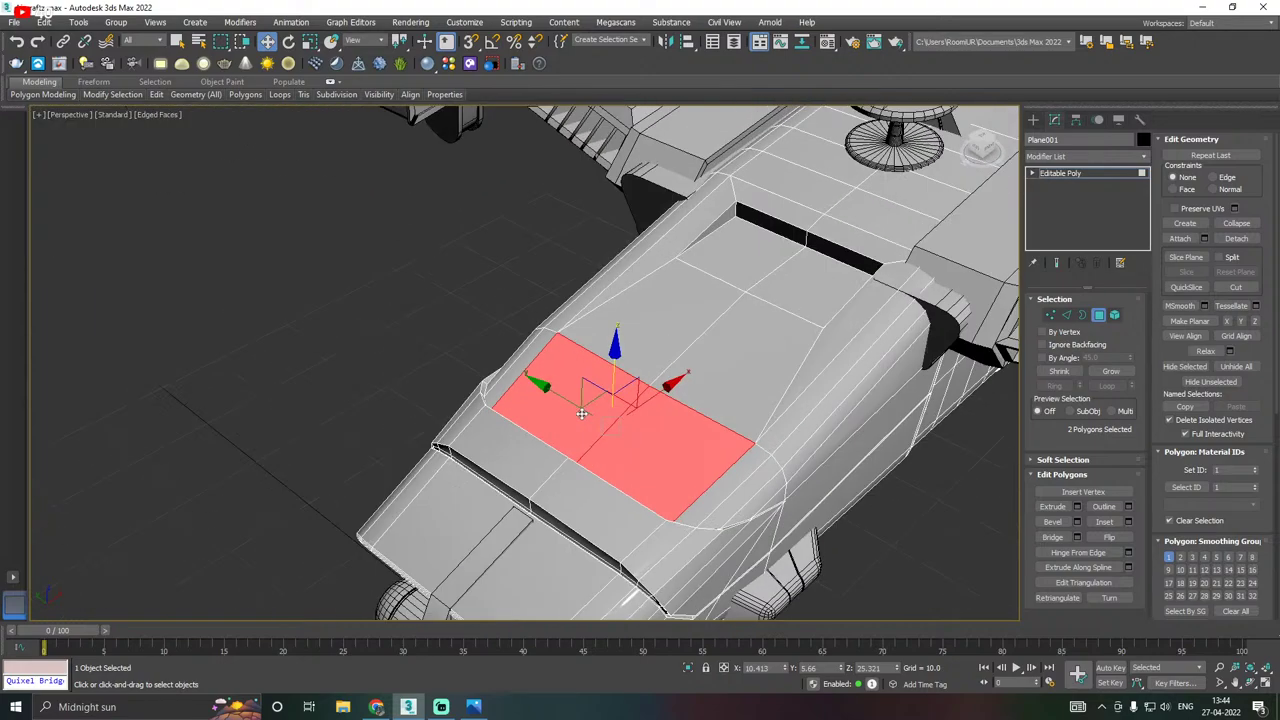
scroll(584, 416, "up", 3)
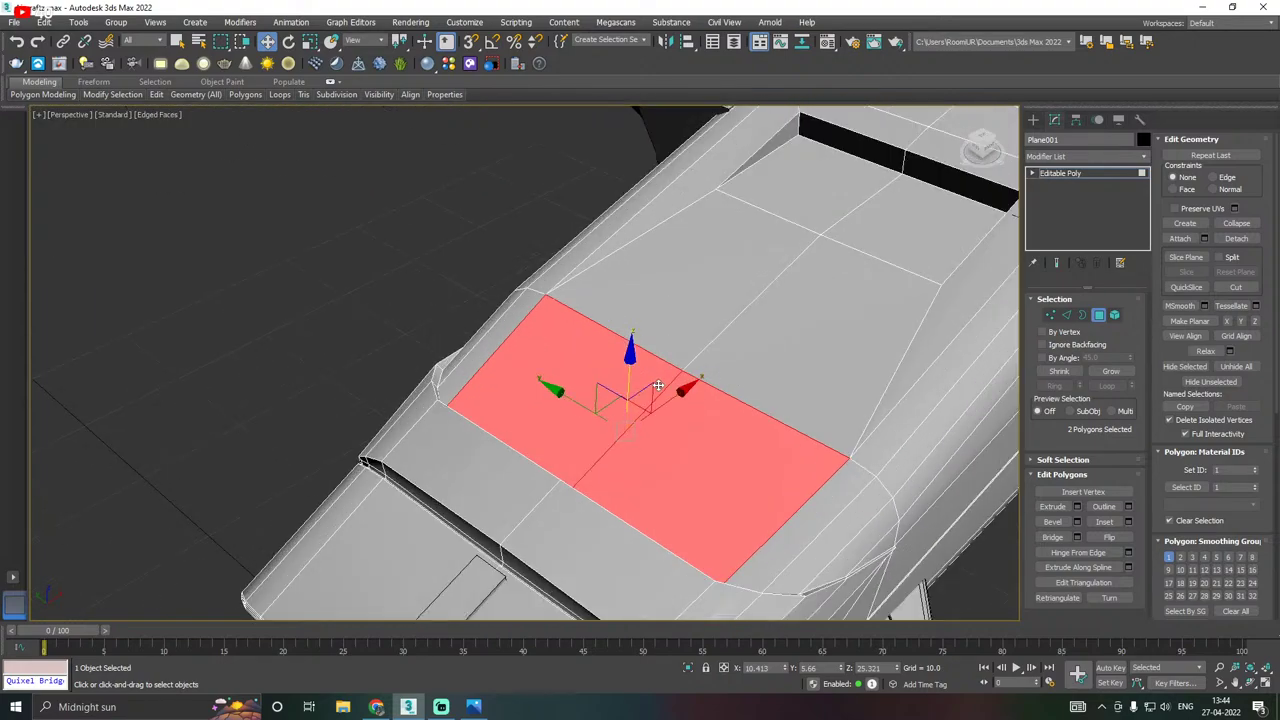
left_click(1128, 521)
middle_click_drag(674, 442, 728, 444, "alt")
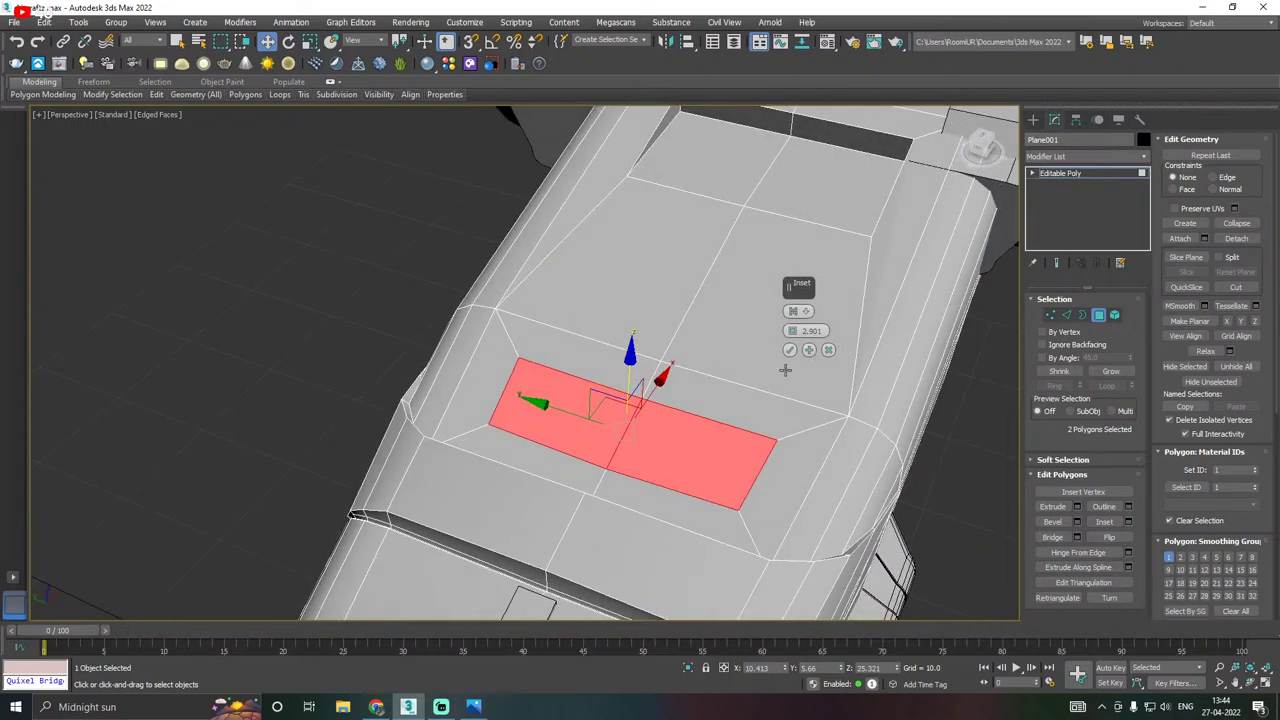
left_click(798, 312)
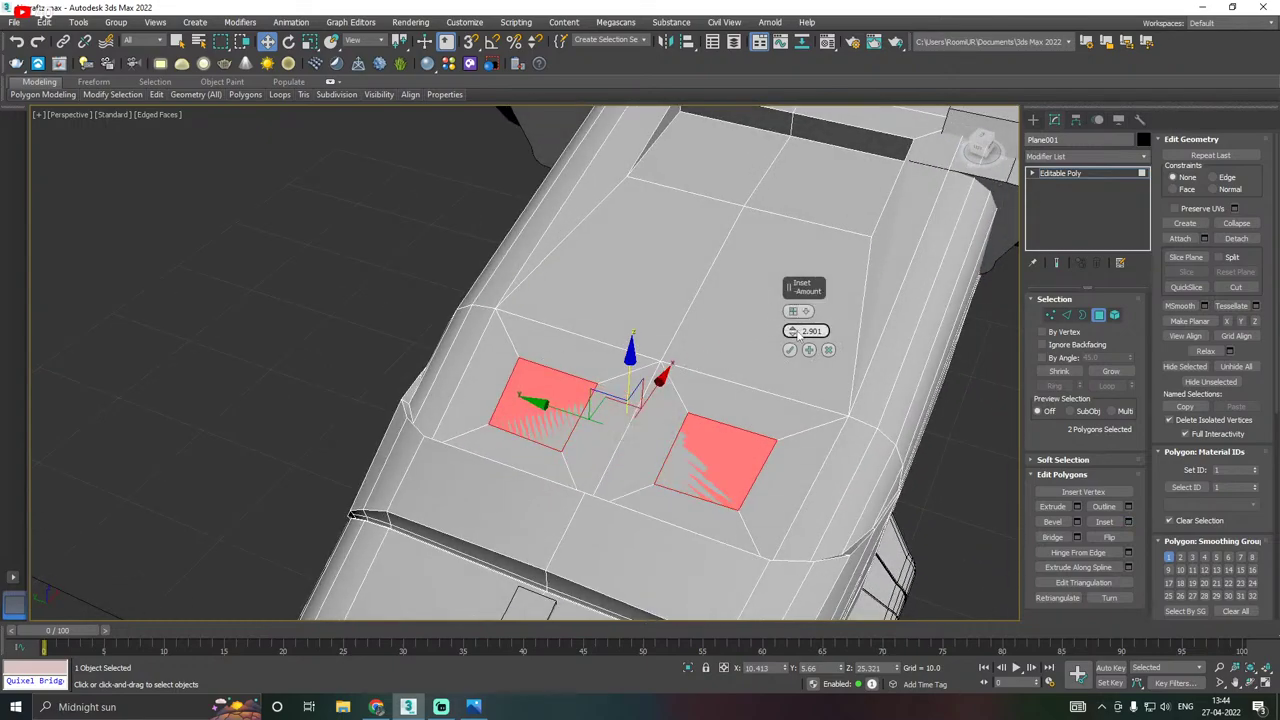
left_click_drag(791, 331, 799, 365)
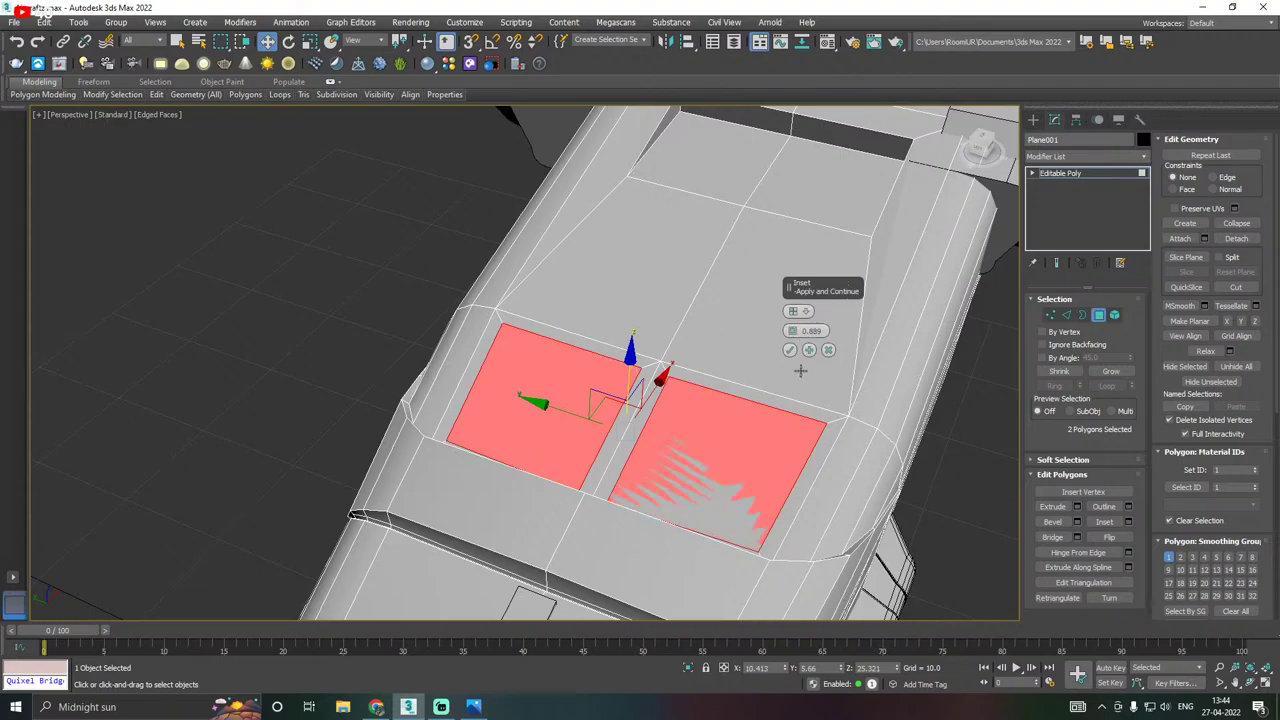
left_click(789, 350)
middle_click_drag(754, 346, 1114, 352, "alt")
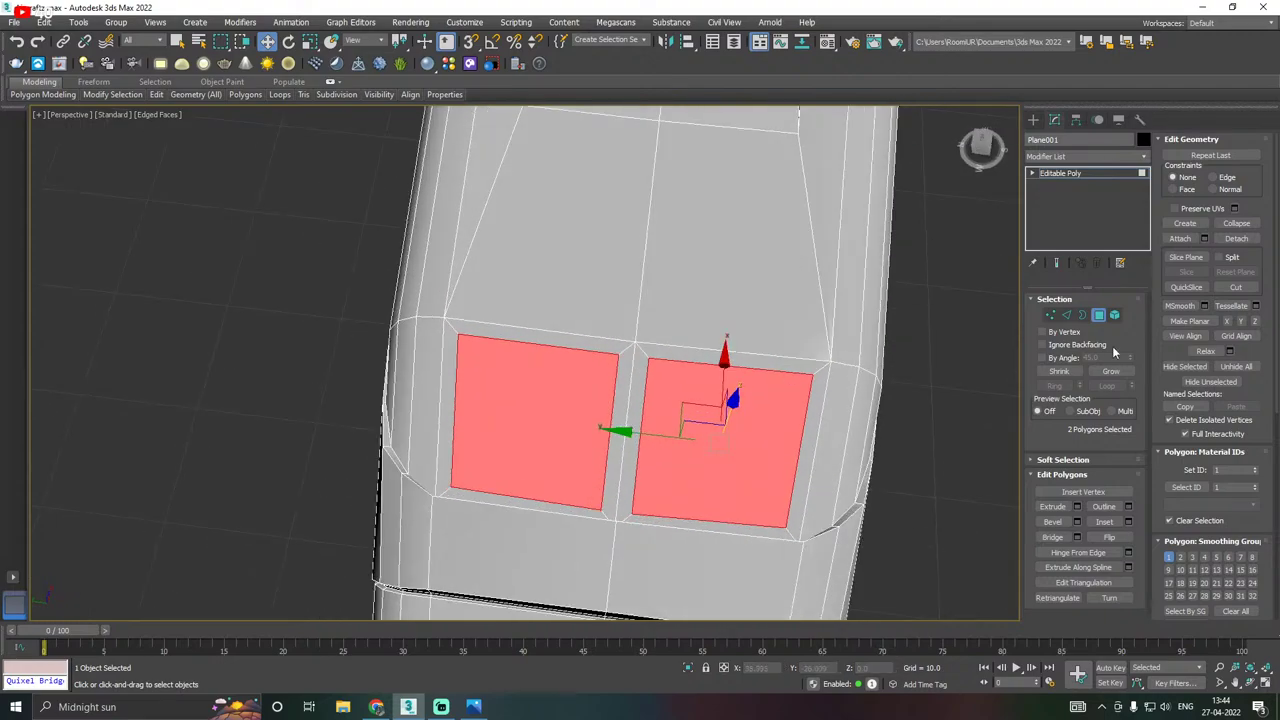
Constrain vertex movement to Edge and shift the two outer rear corners and one centre corner of the inset panels slightly along Y.
left_click(1051, 314)
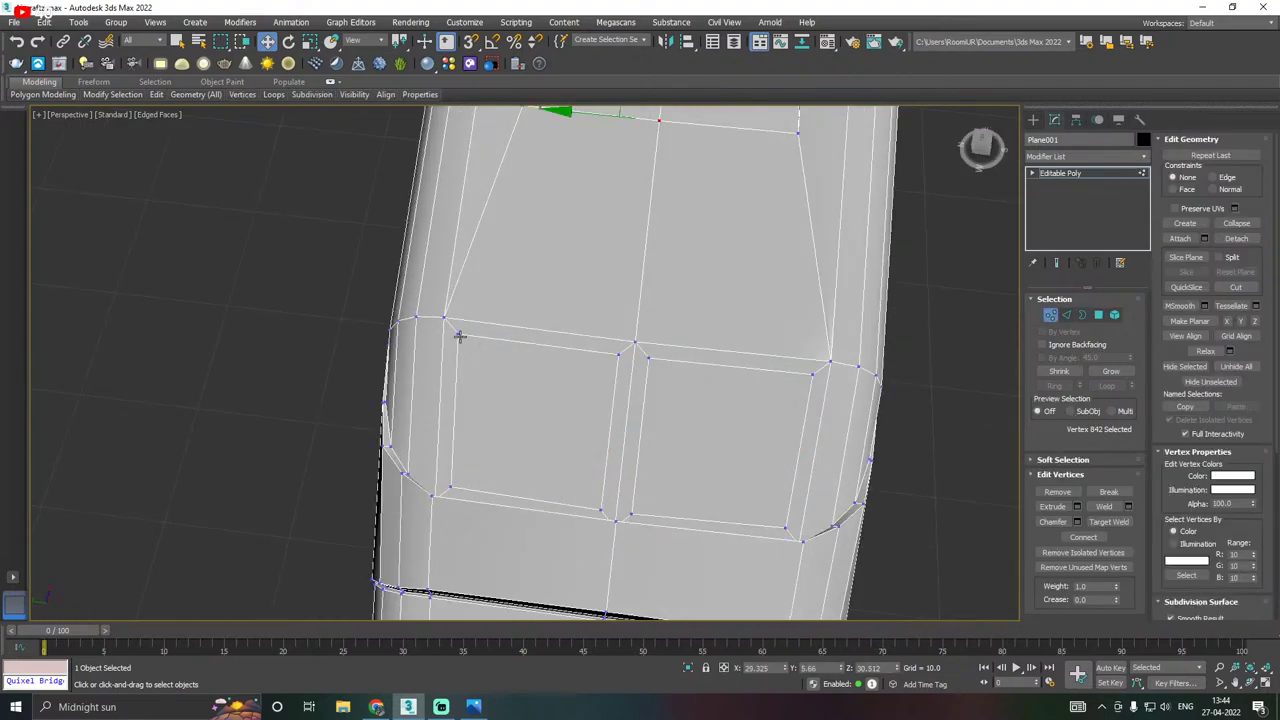
left_click(459, 335)
mouse_move(156, 94)
left_click(224, 216)
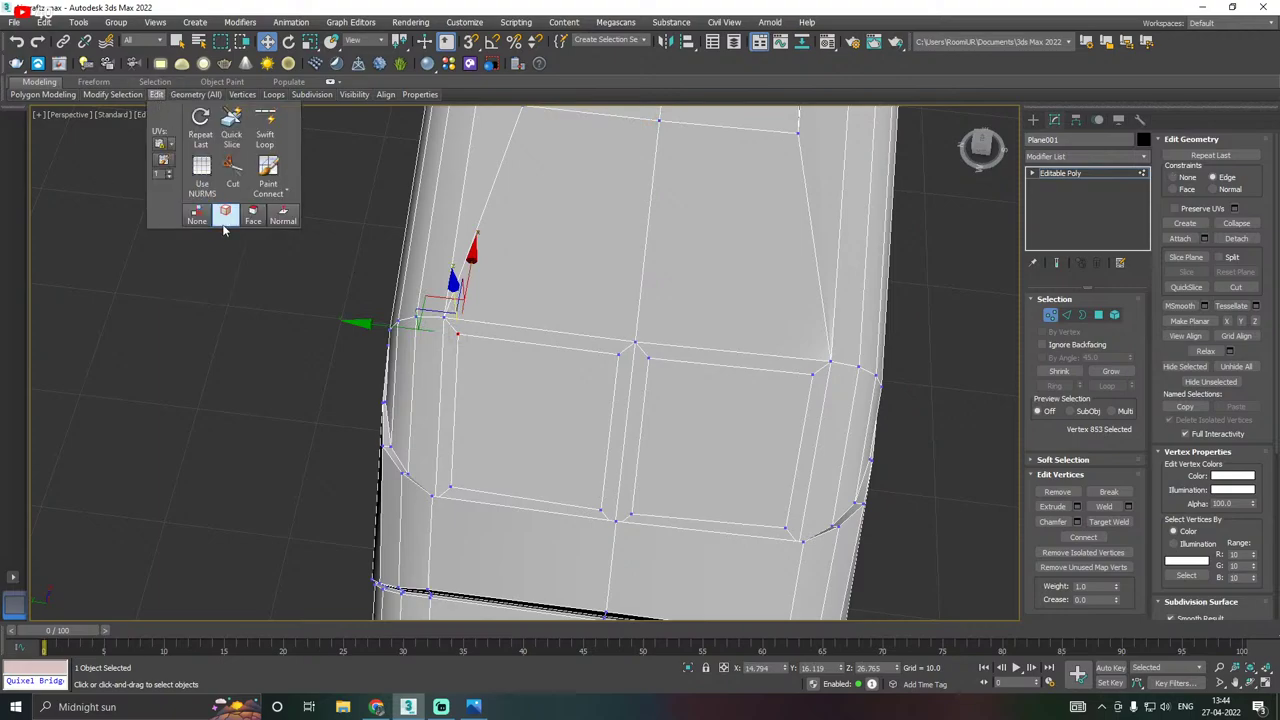
left_click_drag(382, 324, 388, 325)
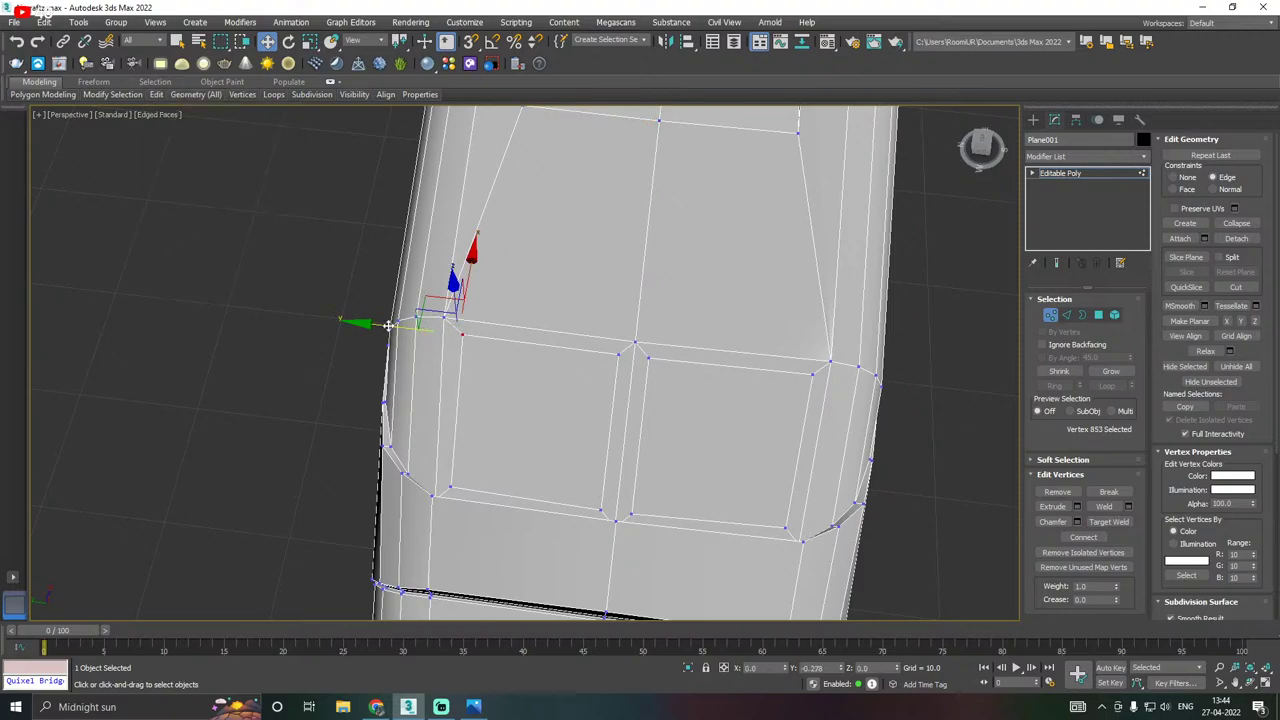
left_click(812, 377)
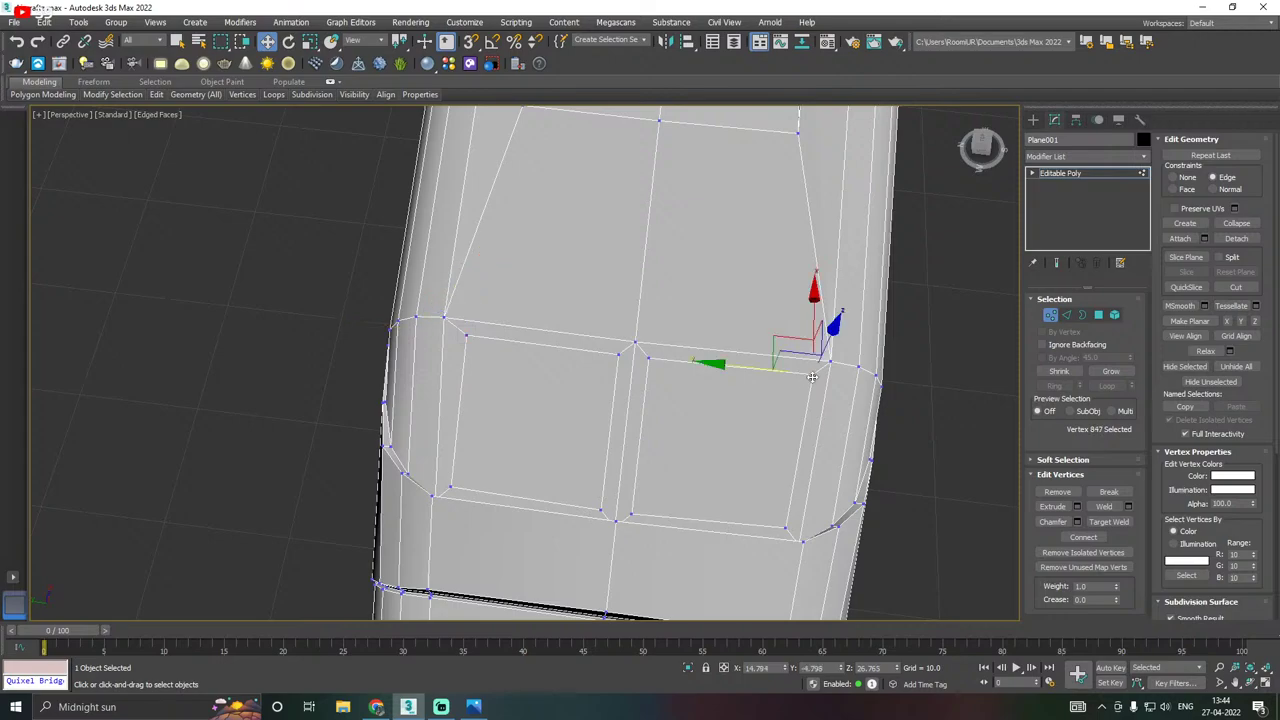
left_click_drag(747, 370, 735, 368)
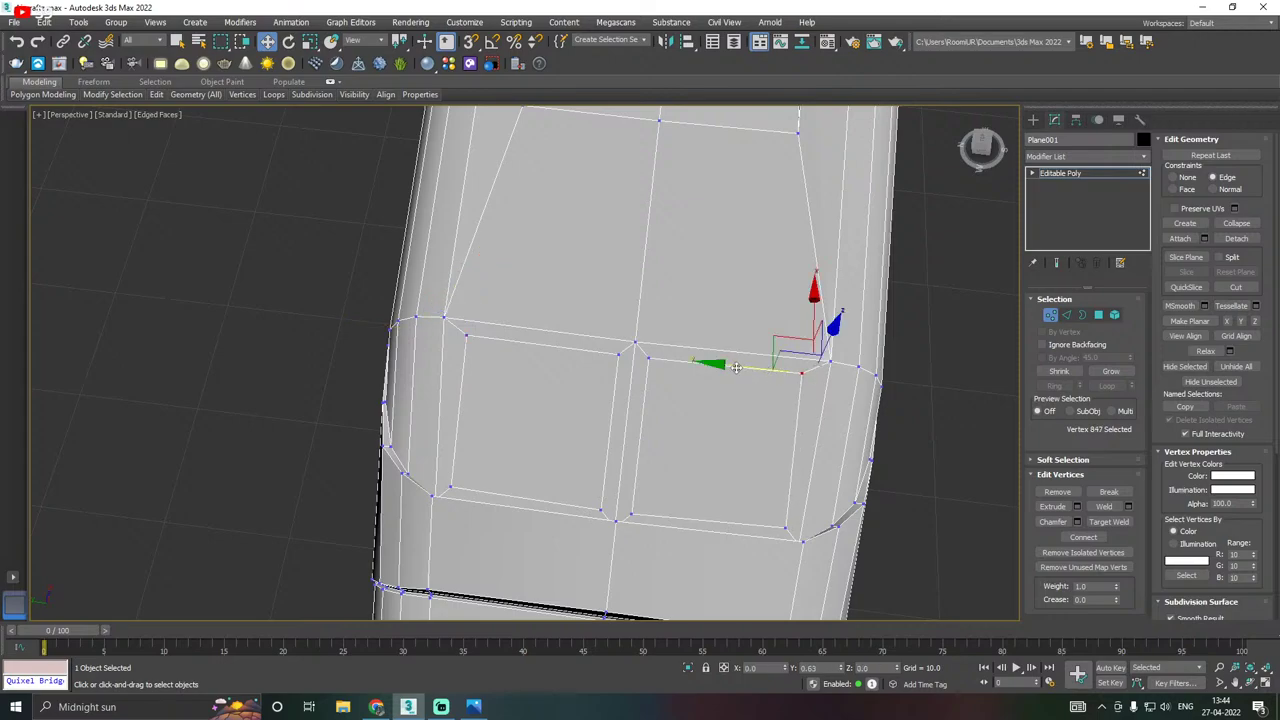
left_click(636, 346)
left_click_drag(590, 350, 593, 350)
In the Top view, nudge the two outer corner vertices of the inset panel on one side to straighten its outline.
key("t")
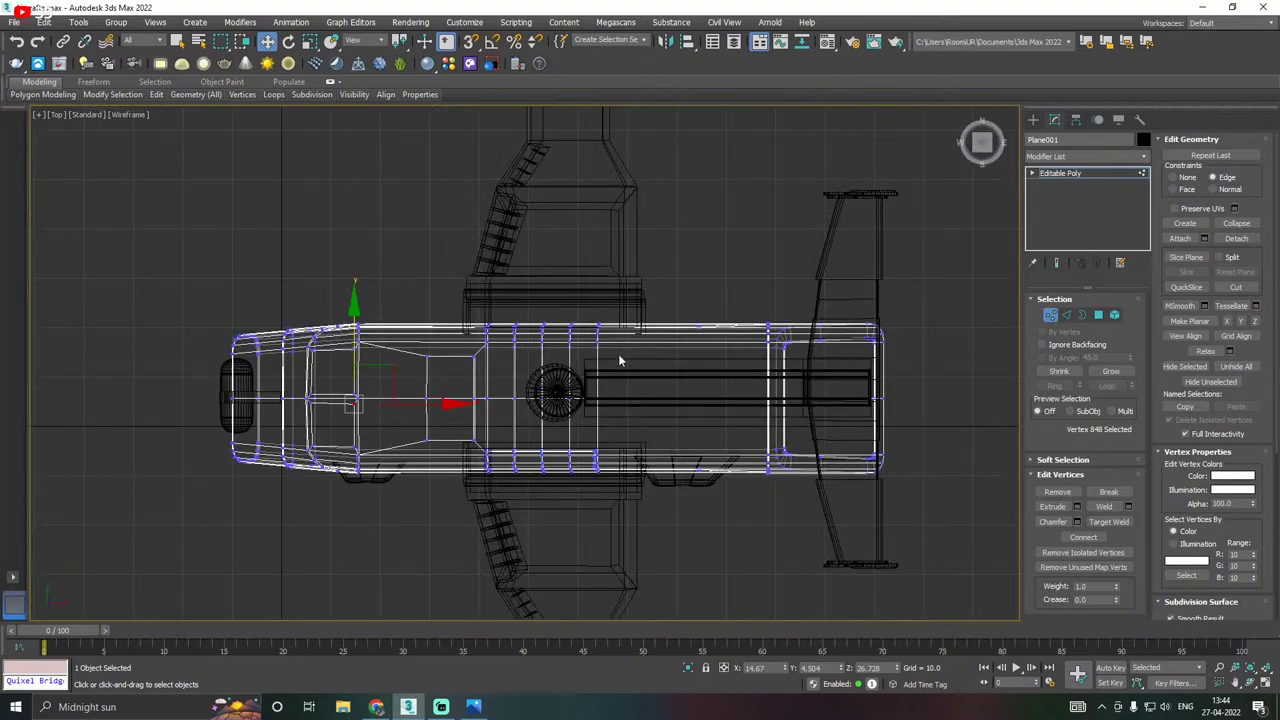
scroll(330, 406, "up", 4)
middle_click_drag(314, 406, 491, 397)
scroll(491, 397, "up", 3)
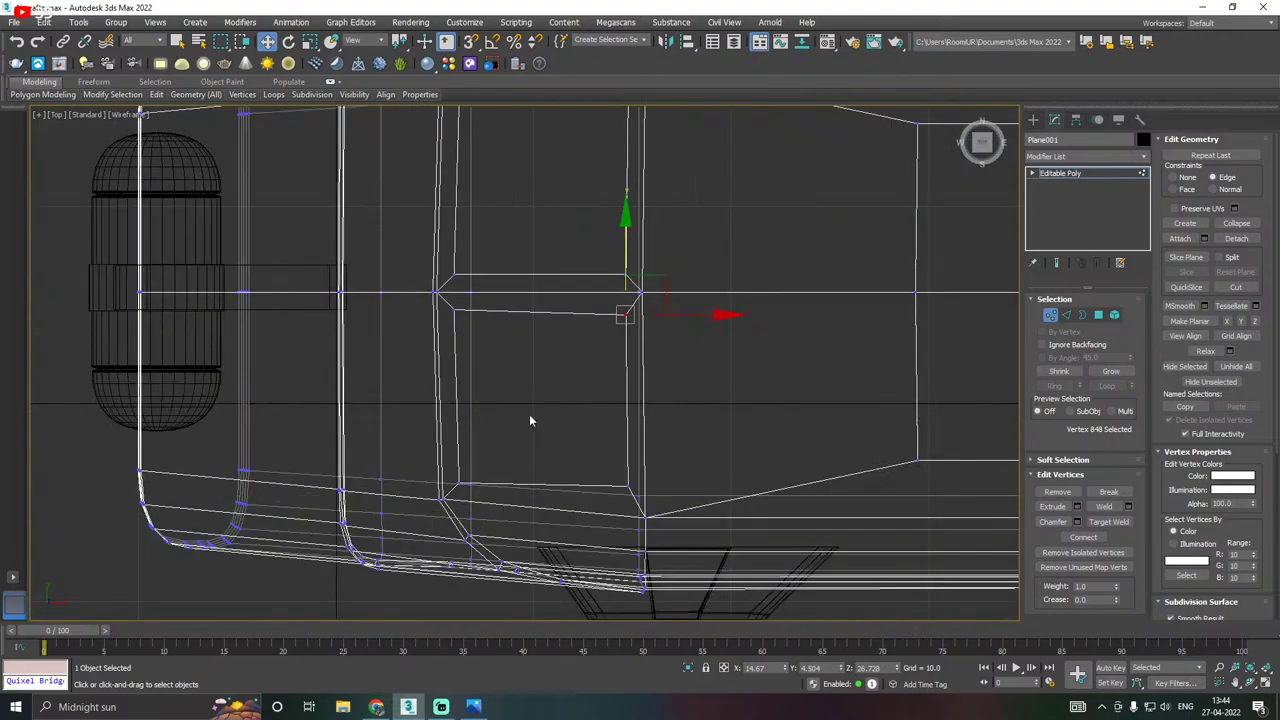
left_click(459, 485)
left_click_drag(458, 443, 457, 435)
left_click(628, 481)
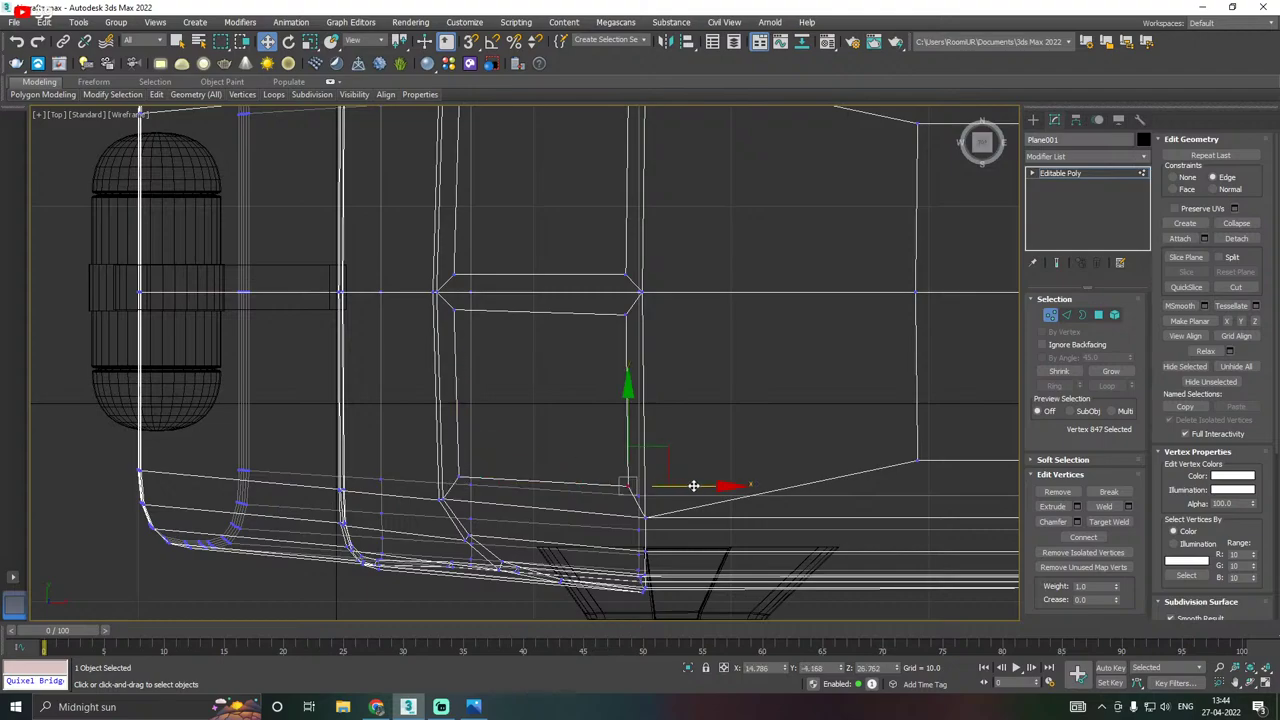
scroll(595, 460, "down", 2)
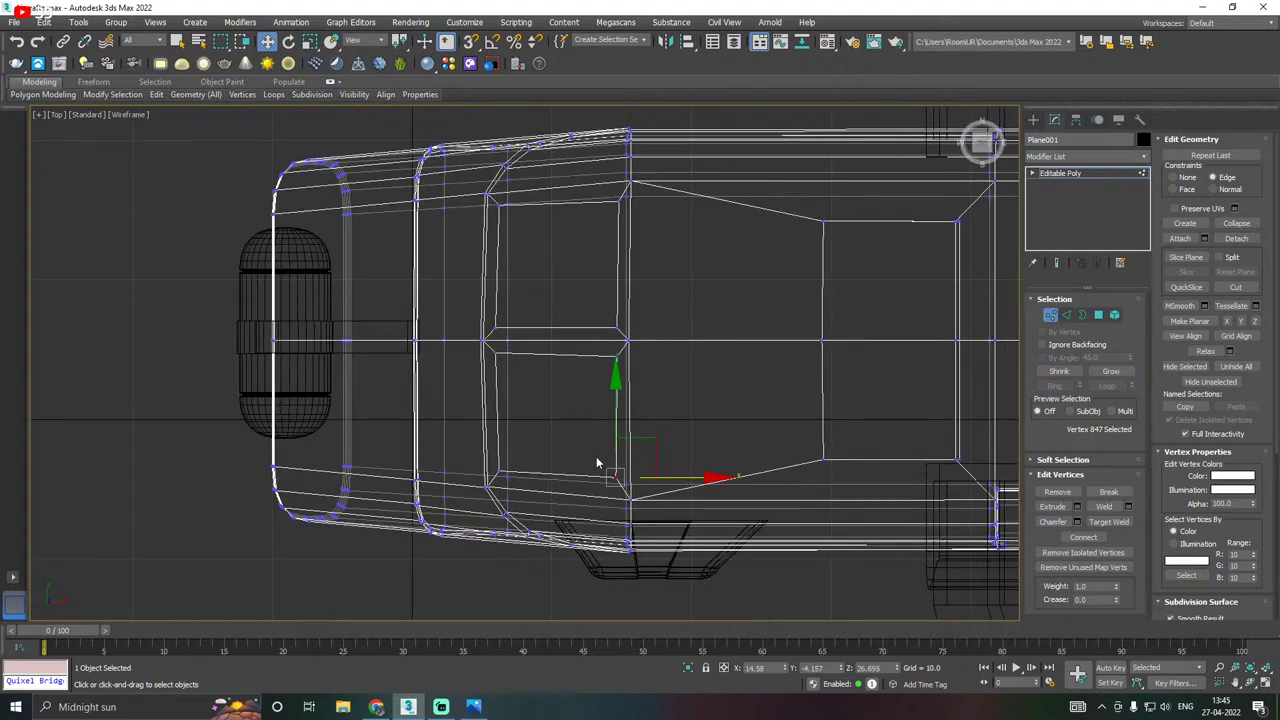
Extrude the eight border edges of the two nose panels with height -0.234 and width 0.08 to cut grooves.
key("p")
scroll(556, 409, "down", 3)
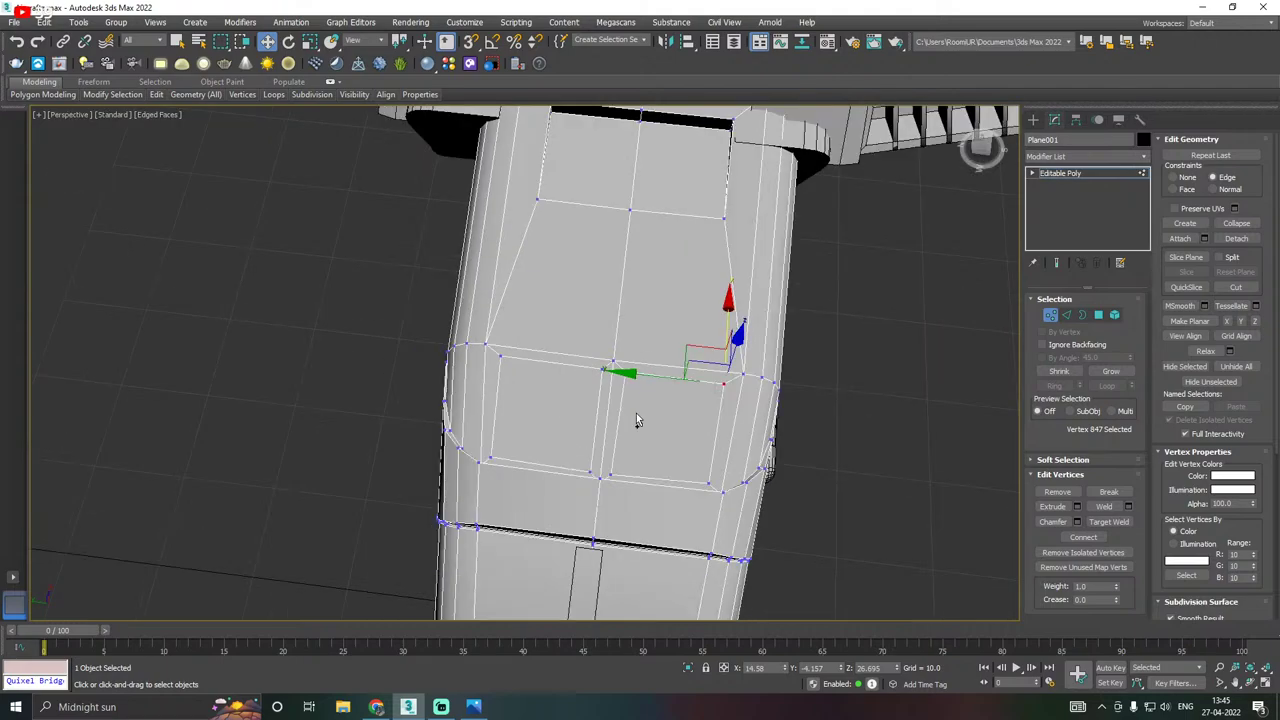
middle_click_drag(636, 414, 591, 370, "alt")
scroll(593, 376, "up", 2)
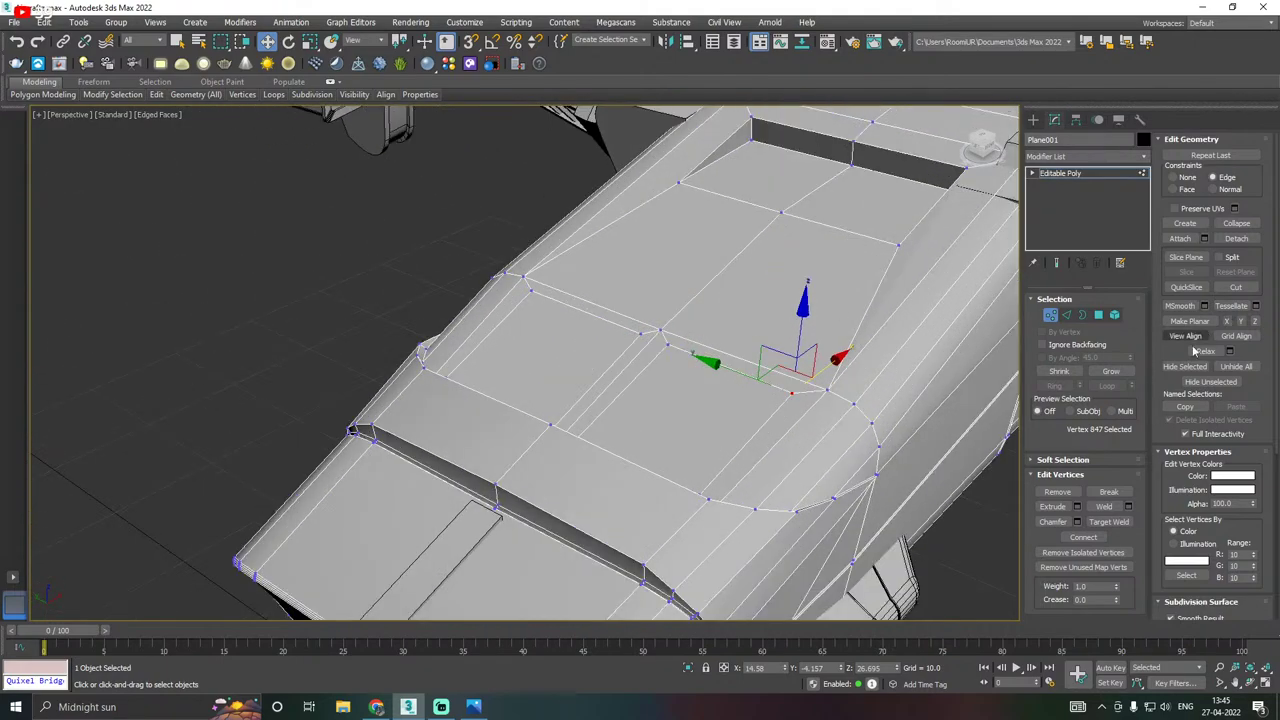
left_click(1098, 315)
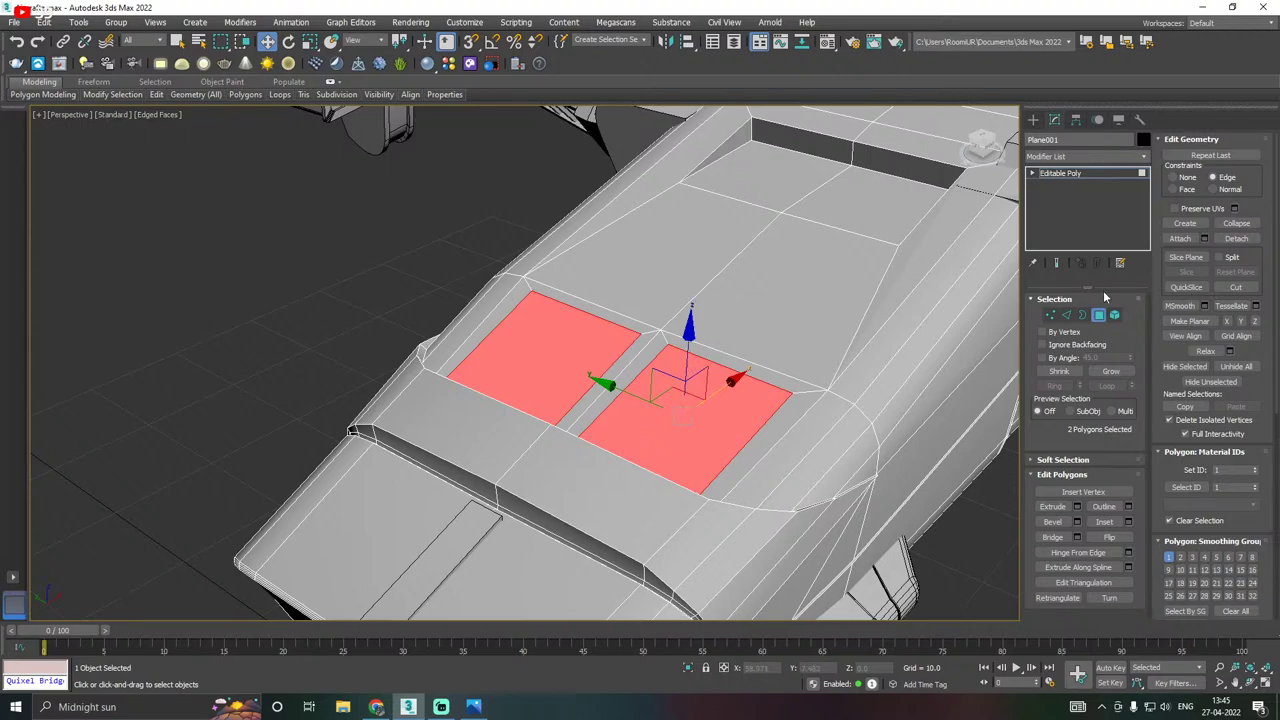
left_click(1066, 315)
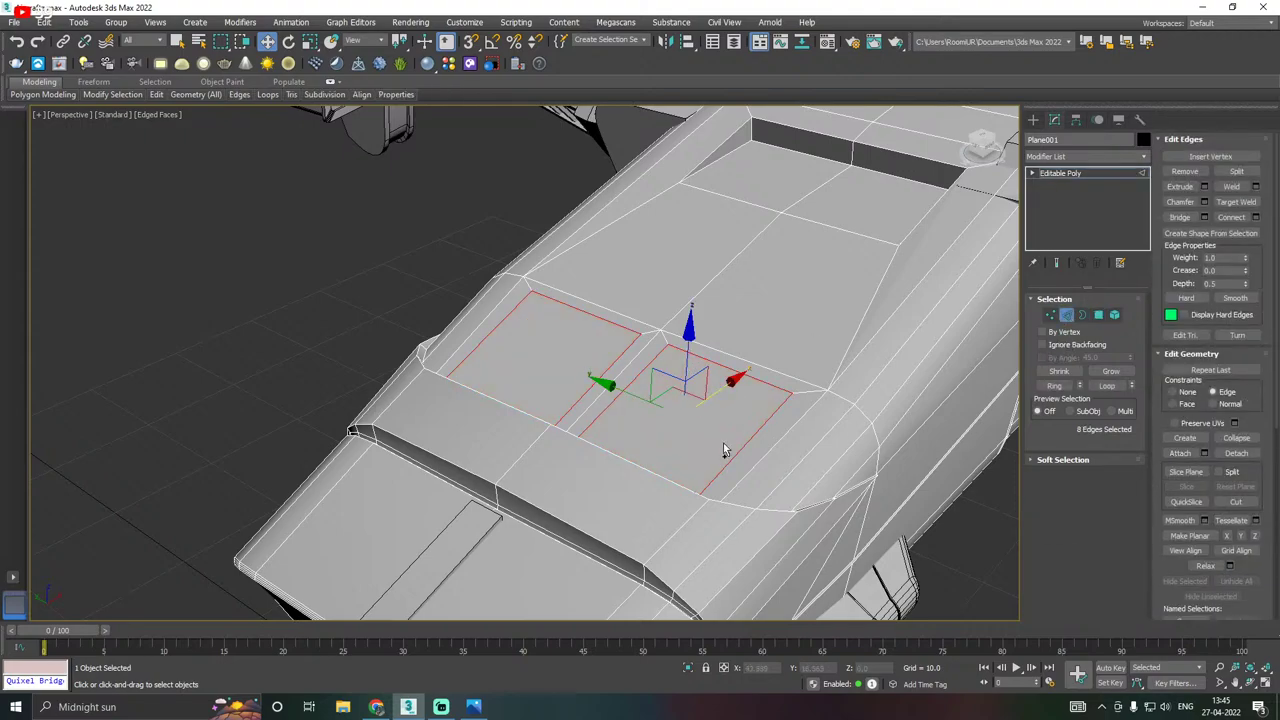
middle_click_drag(725, 450, 687, 441, "alt")
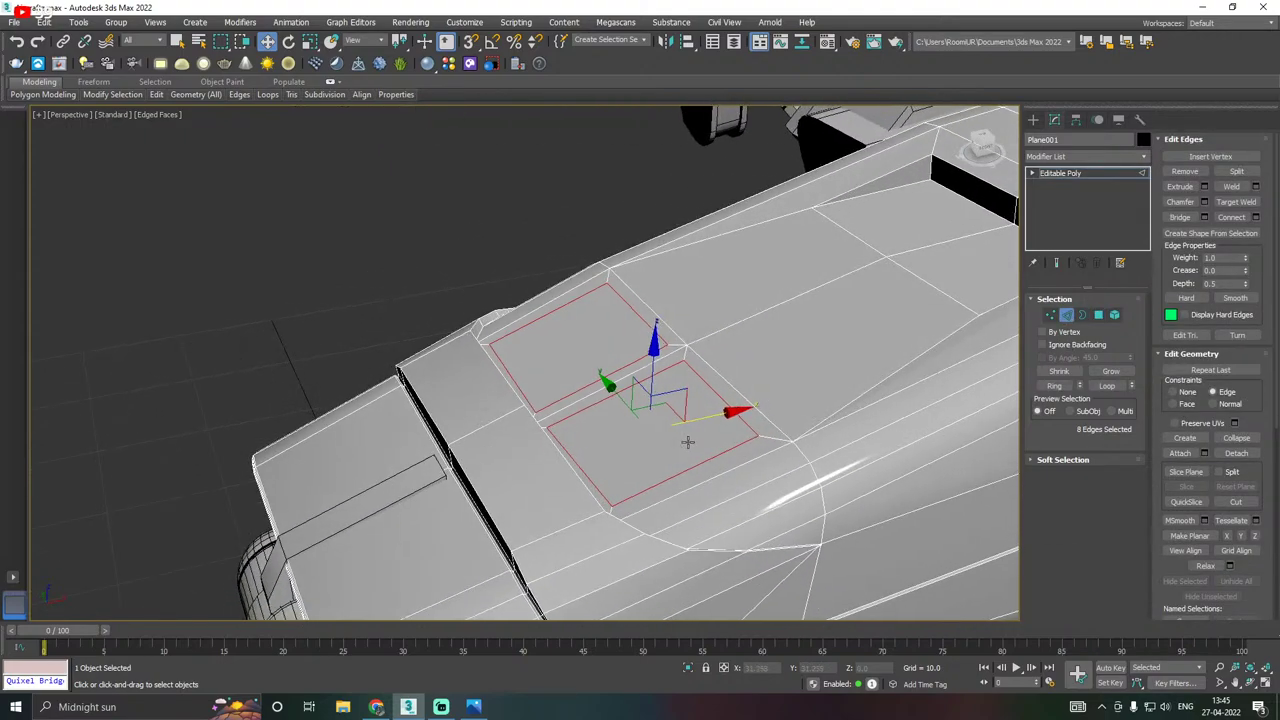
left_click(1204, 186)
scroll(597, 368, "up", 5)
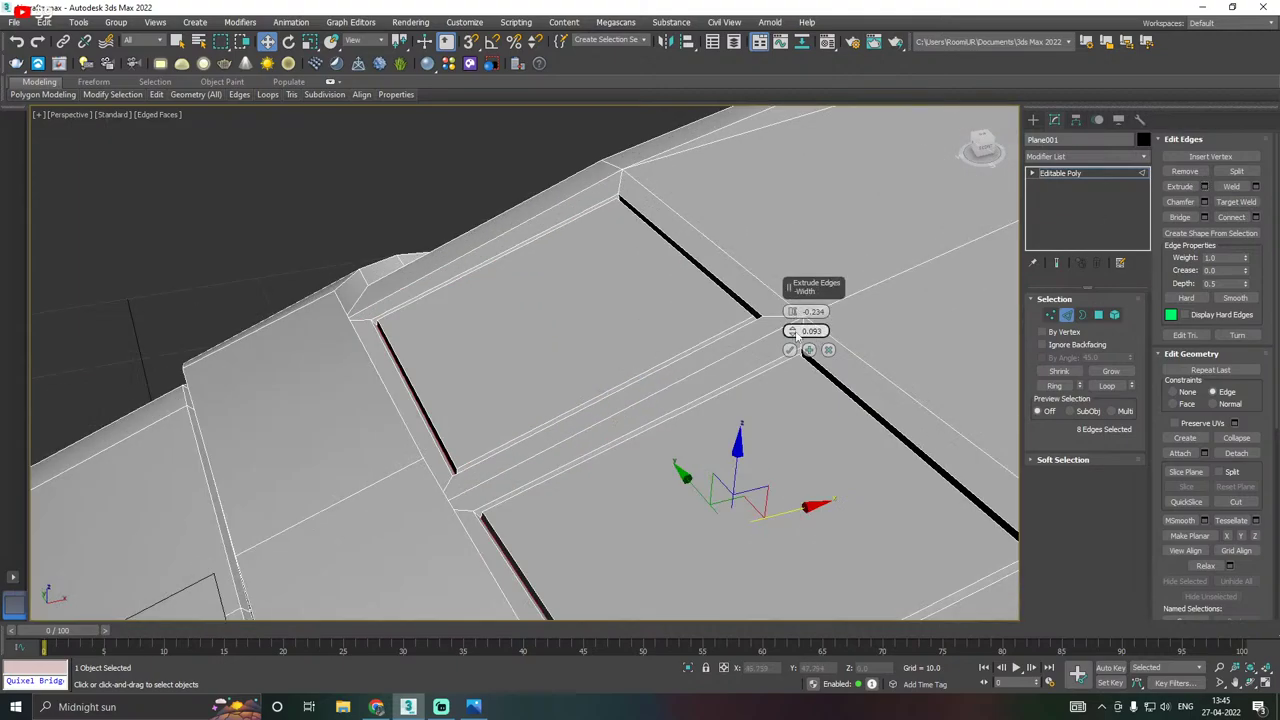
left_click_drag(792, 334, 798, 335)
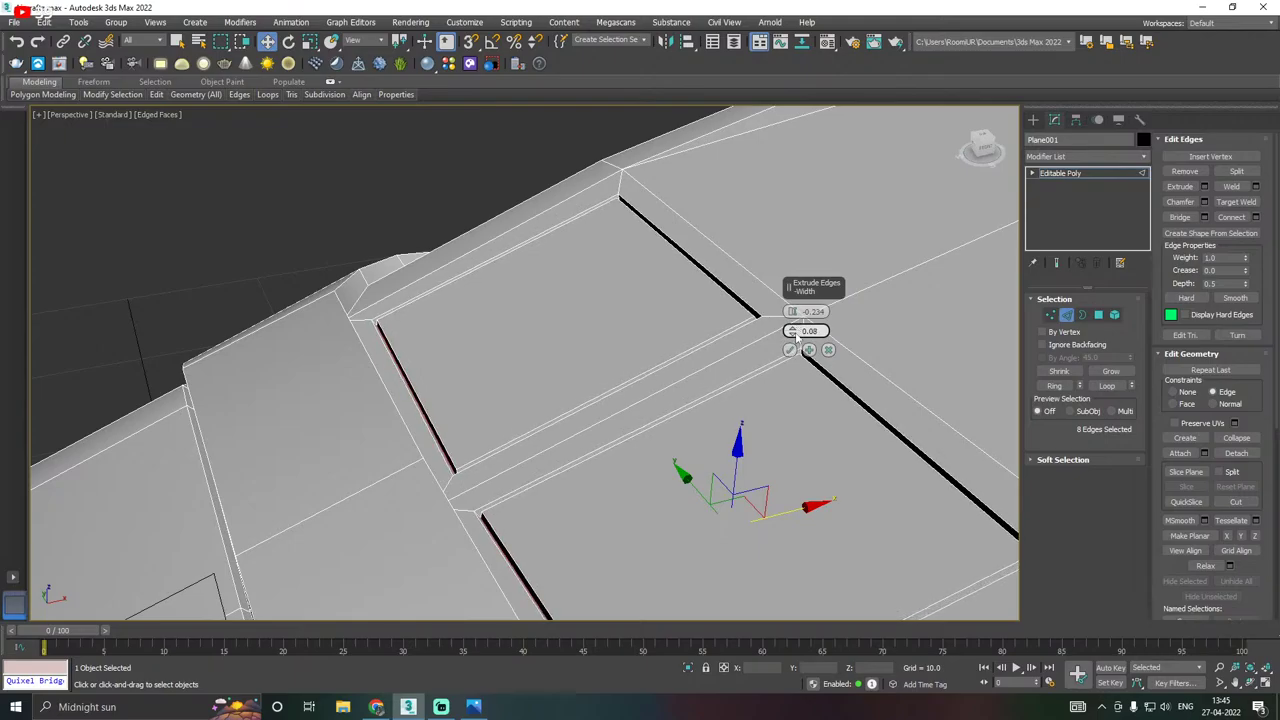
left_click(789, 349)
Undo the groove extrusion, the corner vertex adjustments and the two-panel inset on the nose top.
scroll(573, 342, "down", 5)
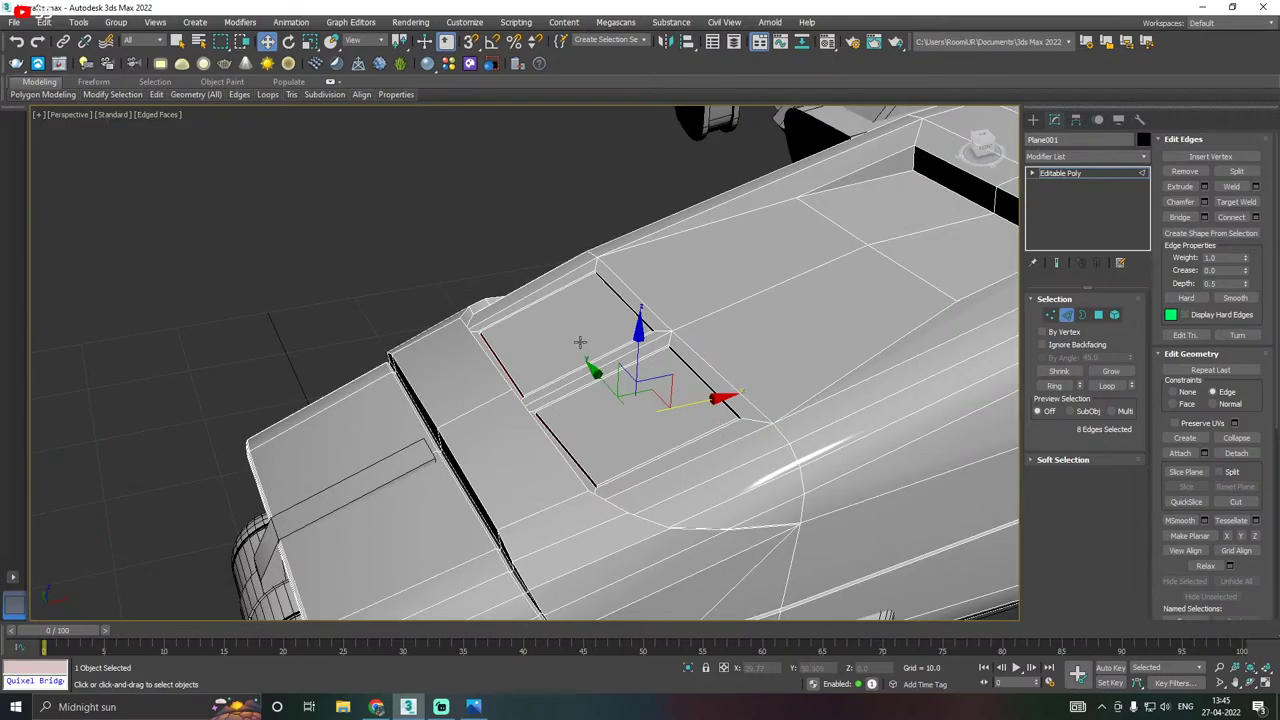
middle_click_drag(579, 342, 405, 364, "alt")
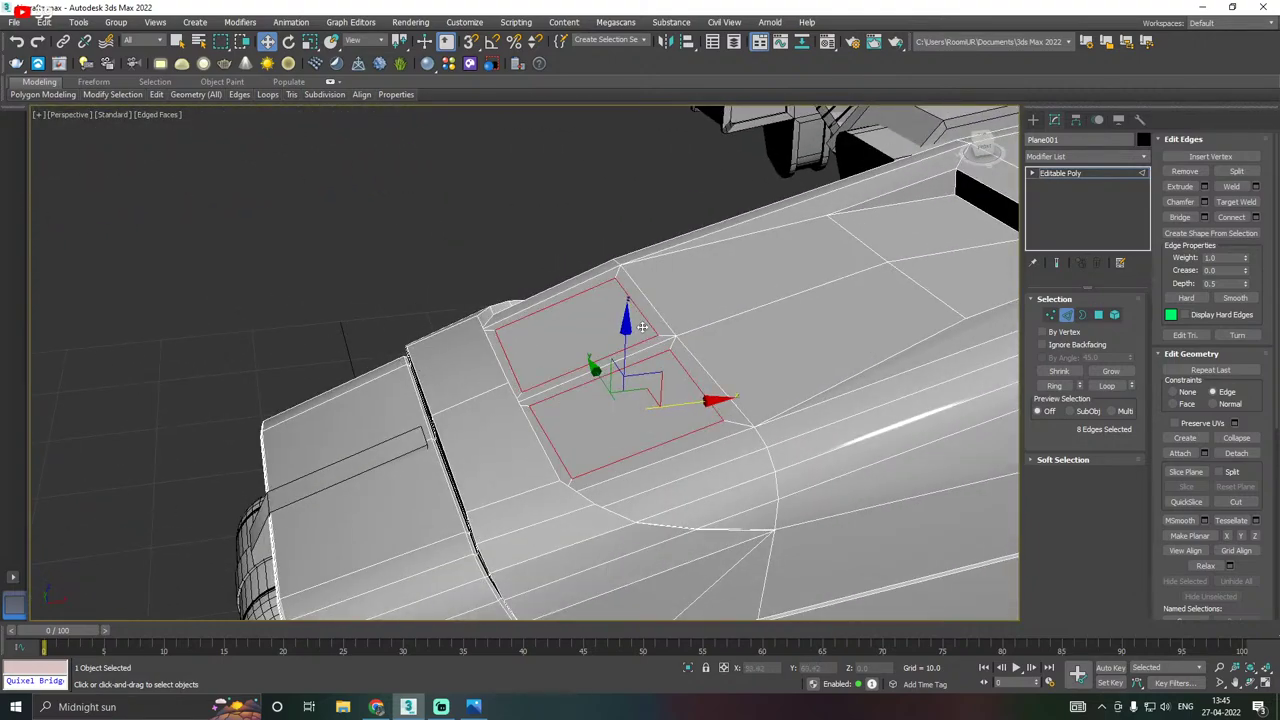
middle_click_drag(642, 327, 617, 344, "alt")
key("ctrl+z")
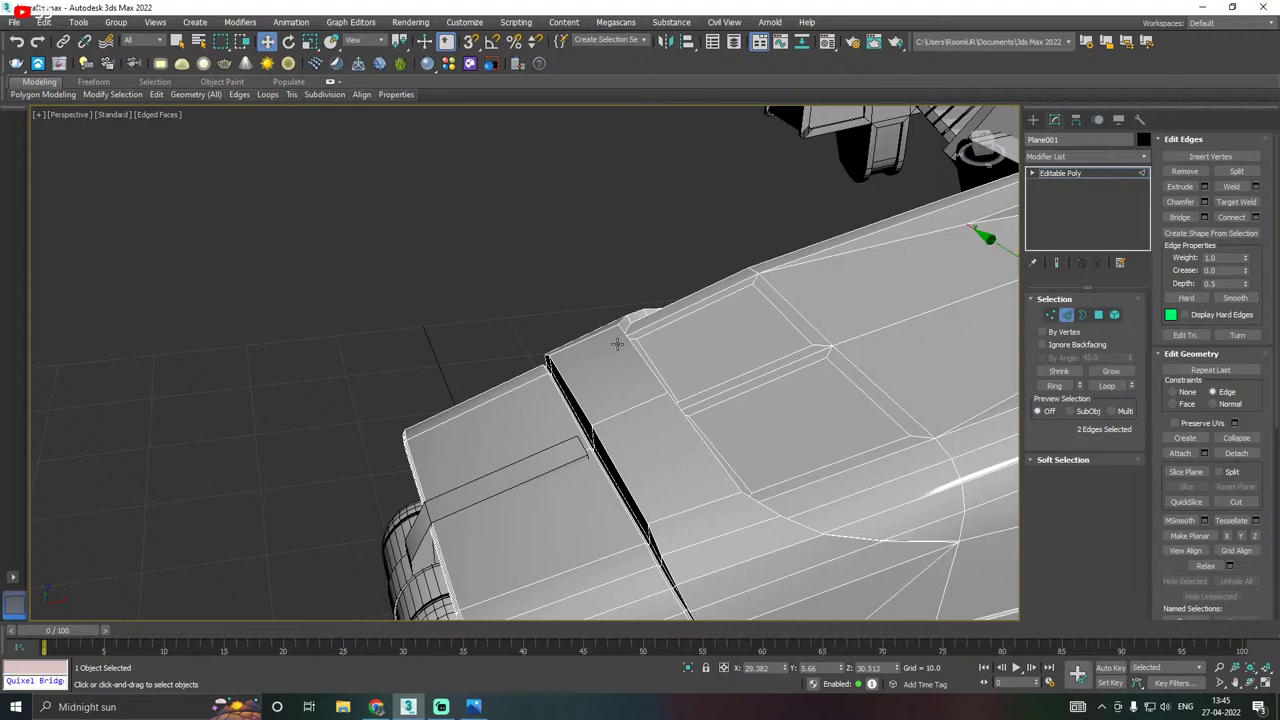
middle_click_drag(714, 340, 572, 320, "alt")
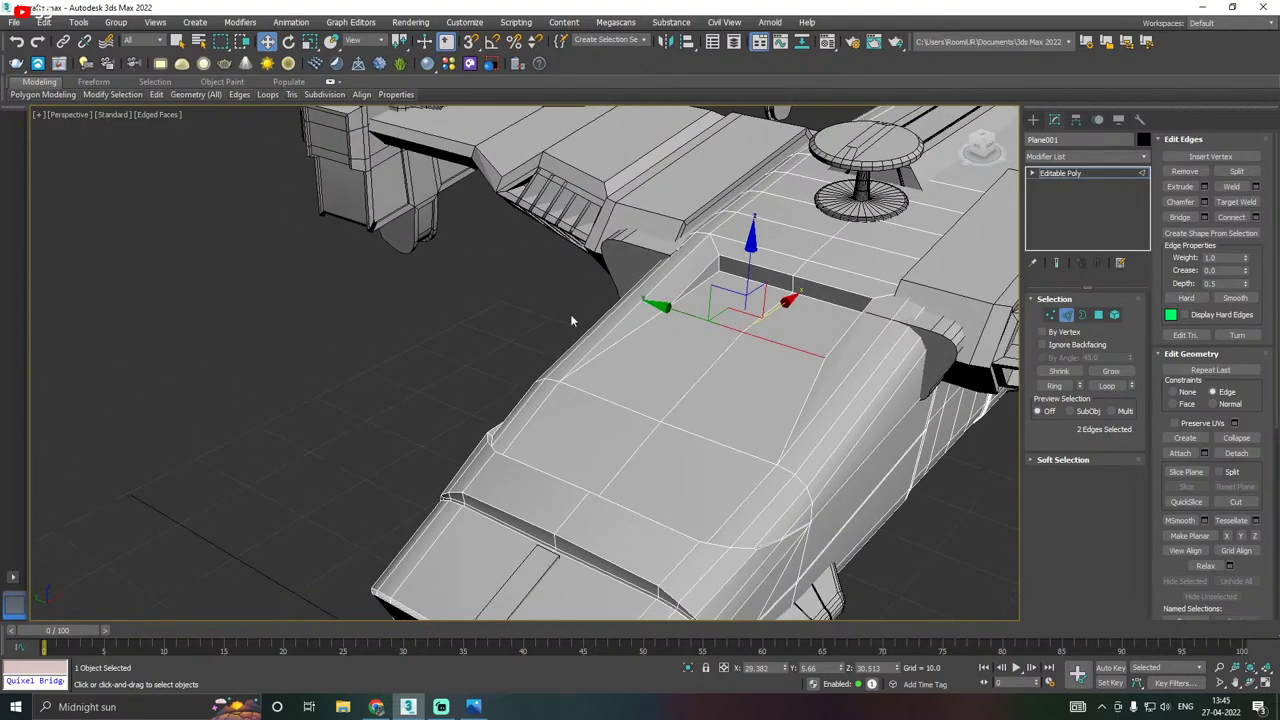
Leave edge editing, deselect the fuselage, save a copy of the scene and save the current file.
scroll(551, 381, "down", 6)
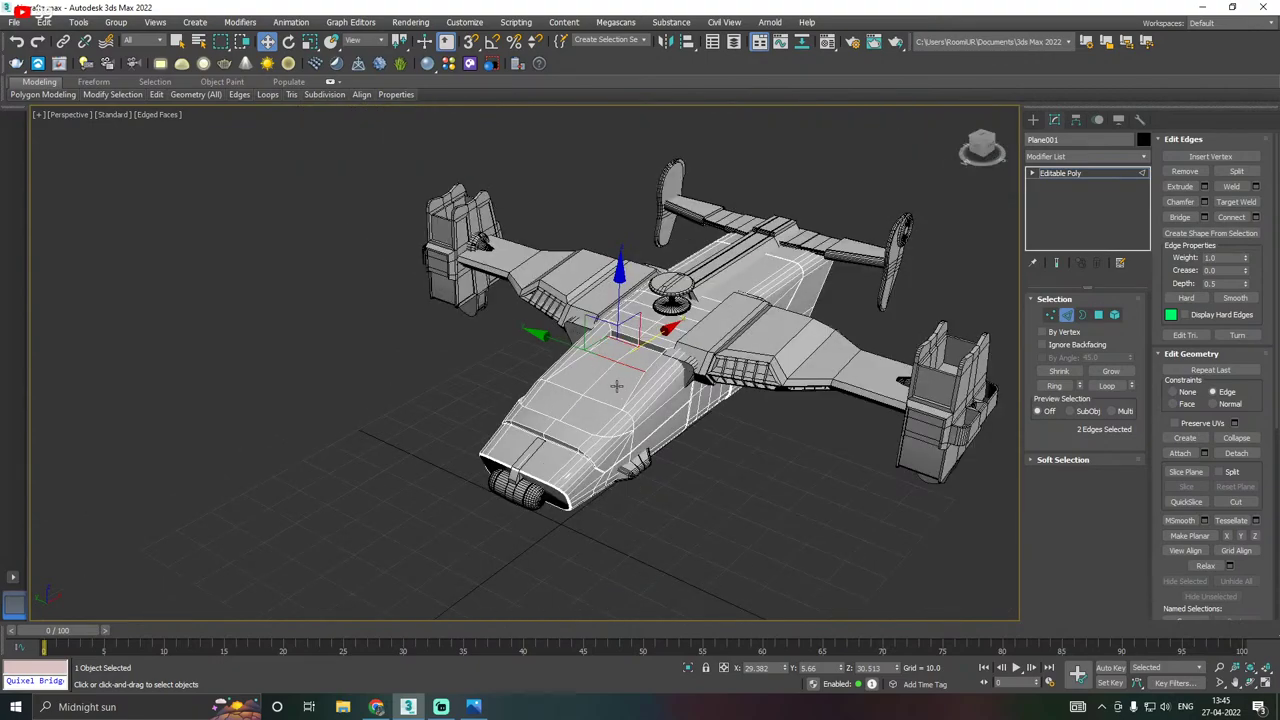
middle_click_drag(617, 386, 579, 373, "alt")
left_click(1060, 173)
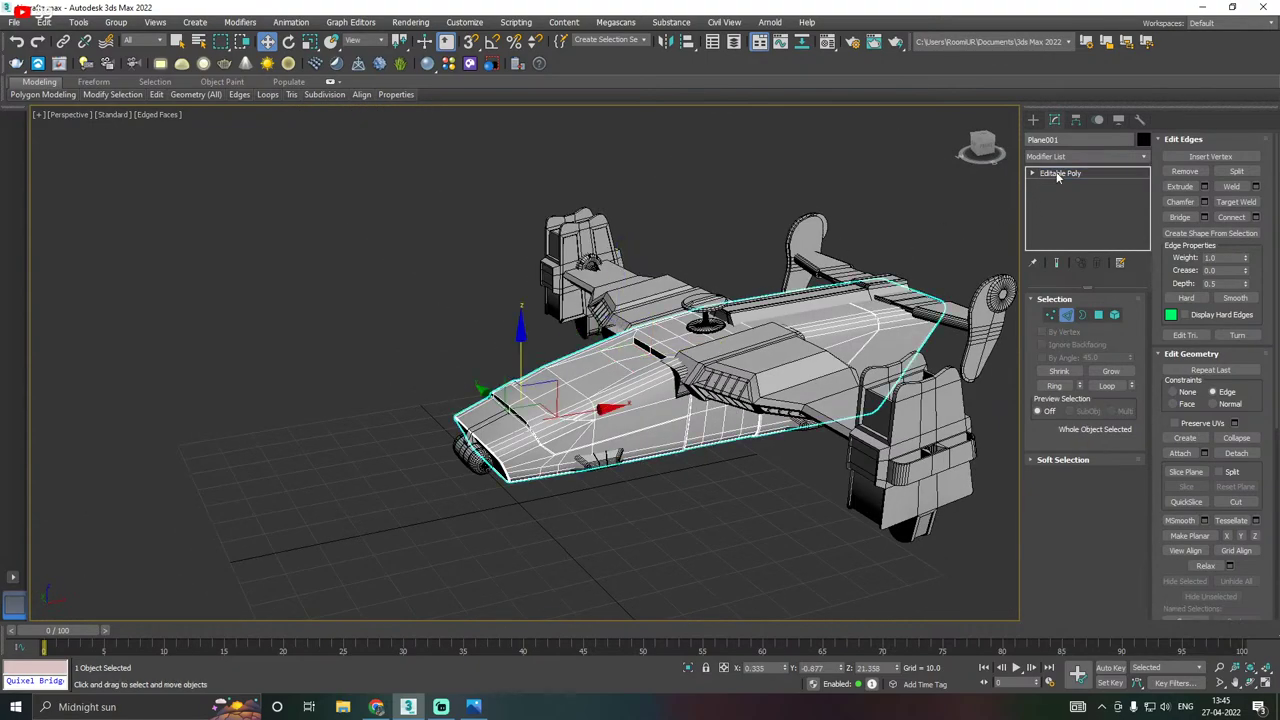
left_click(586, 531)
middle_click_drag(614, 507, 637, 491, "alt")
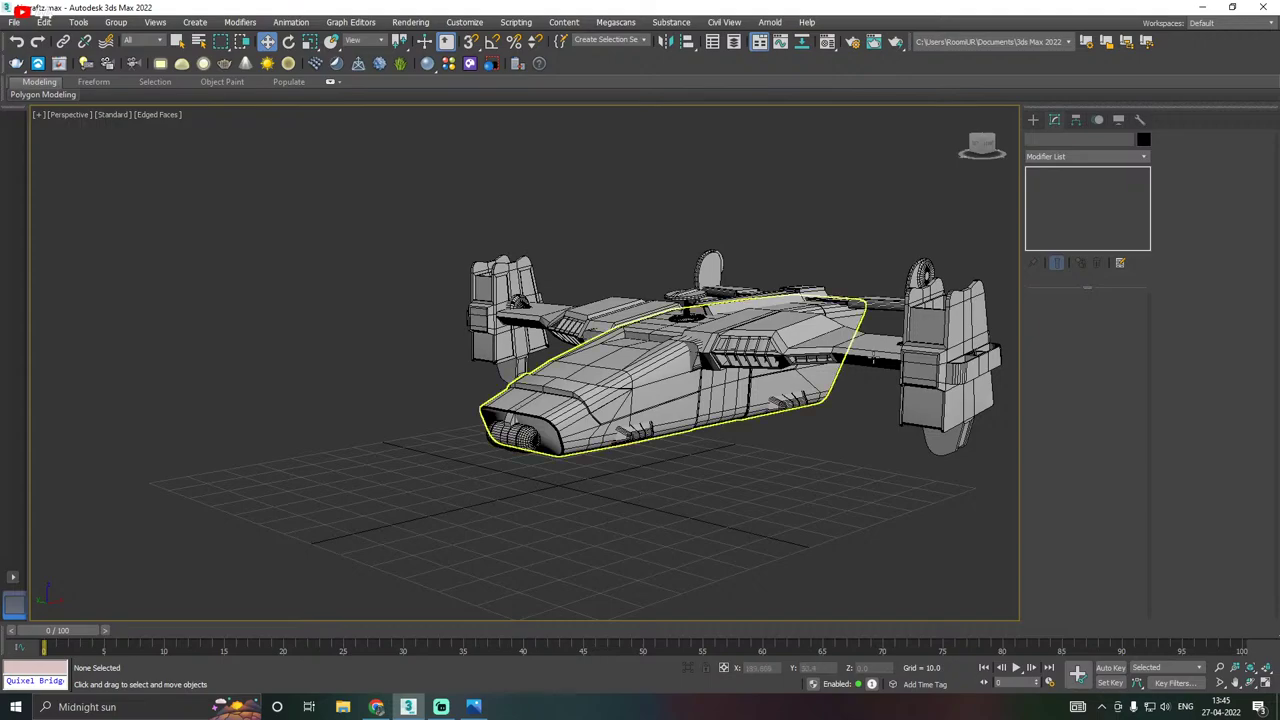
left_click(15, 22)
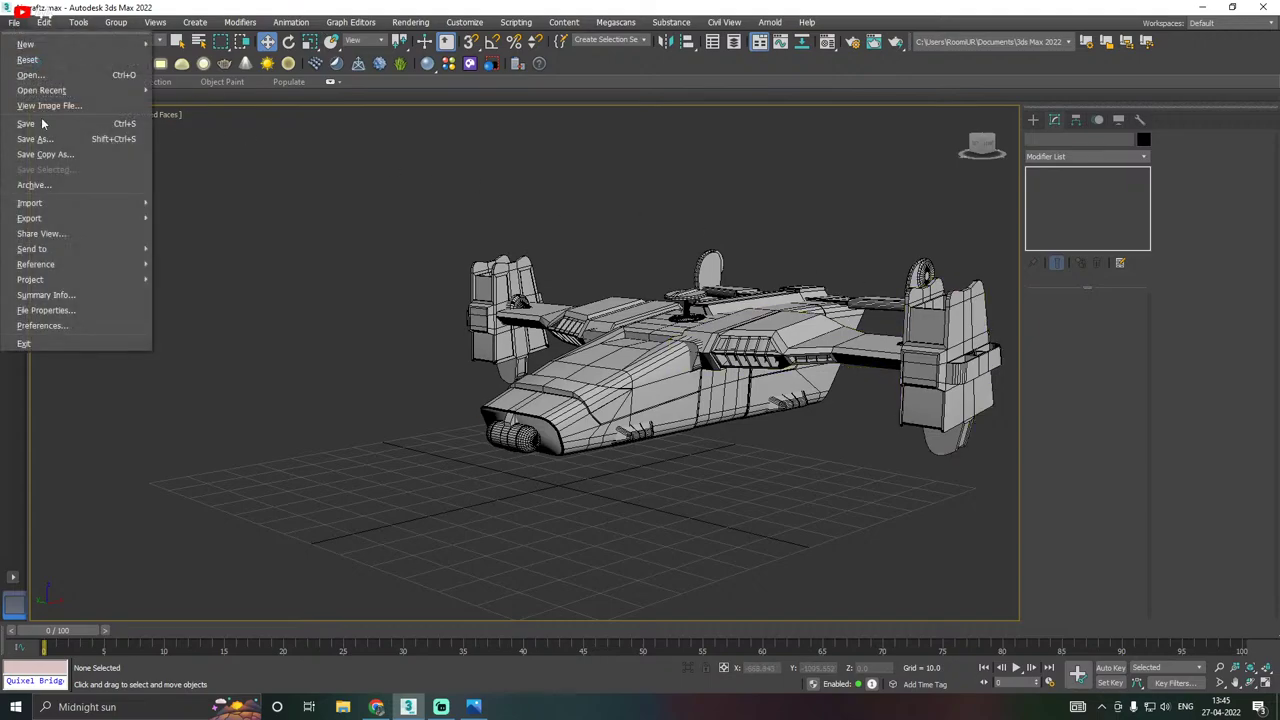
left_click(49, 157)
left_click(806, 578)
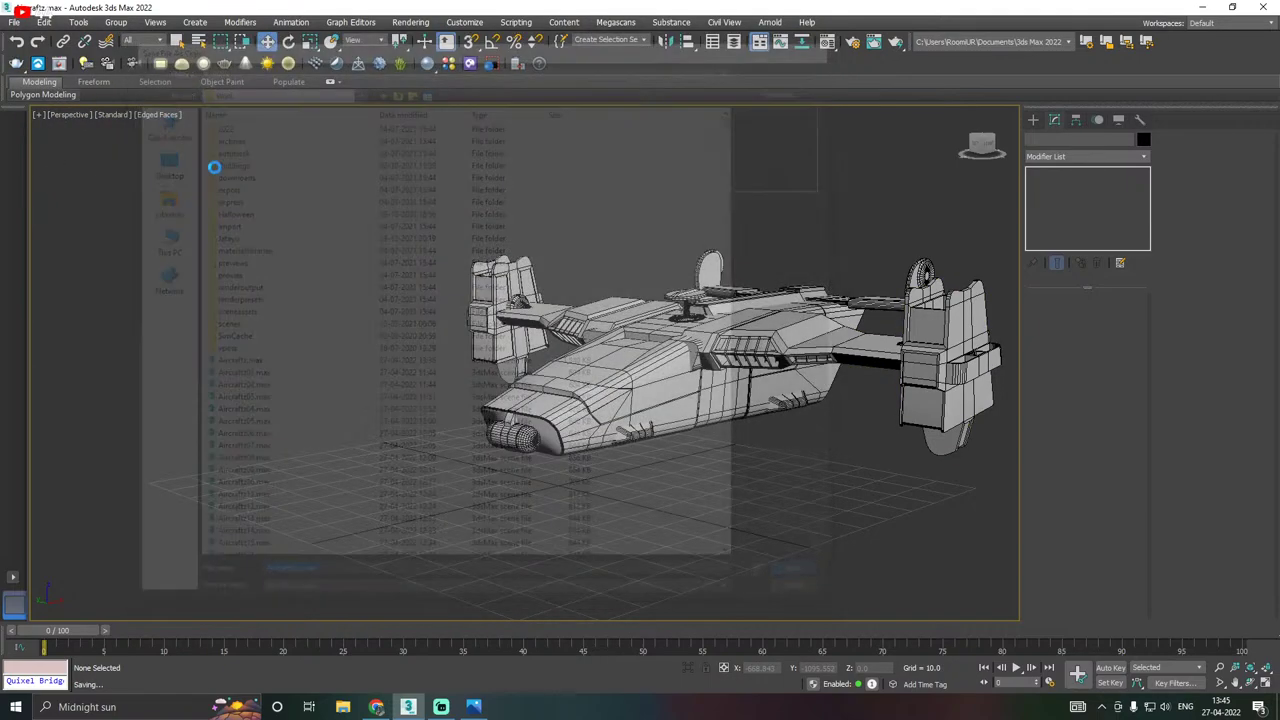
left_click(16, 23)
left_click(34, 124)
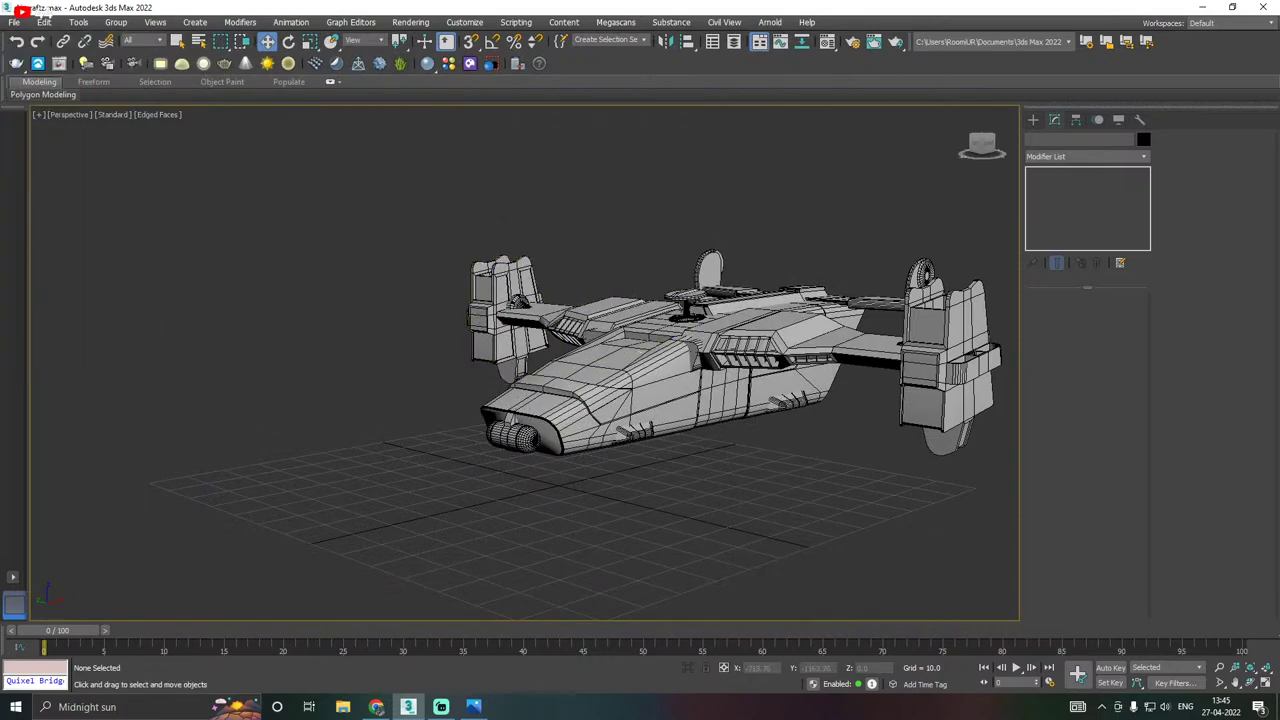
Switch to Photos and examine the Gargoyle reference image at 200% around the nose, the long probe and the turret.
left_click(474, 707)
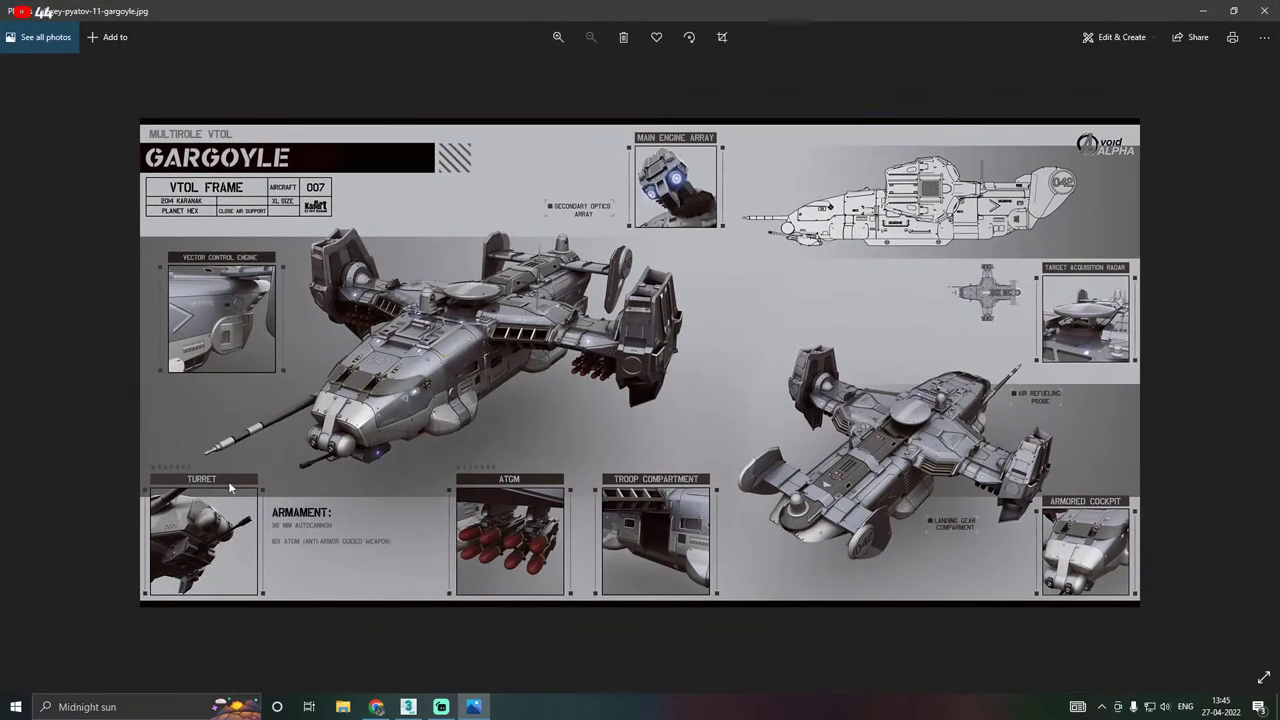
scroll(190, 457, "up", 2, "ctrl")
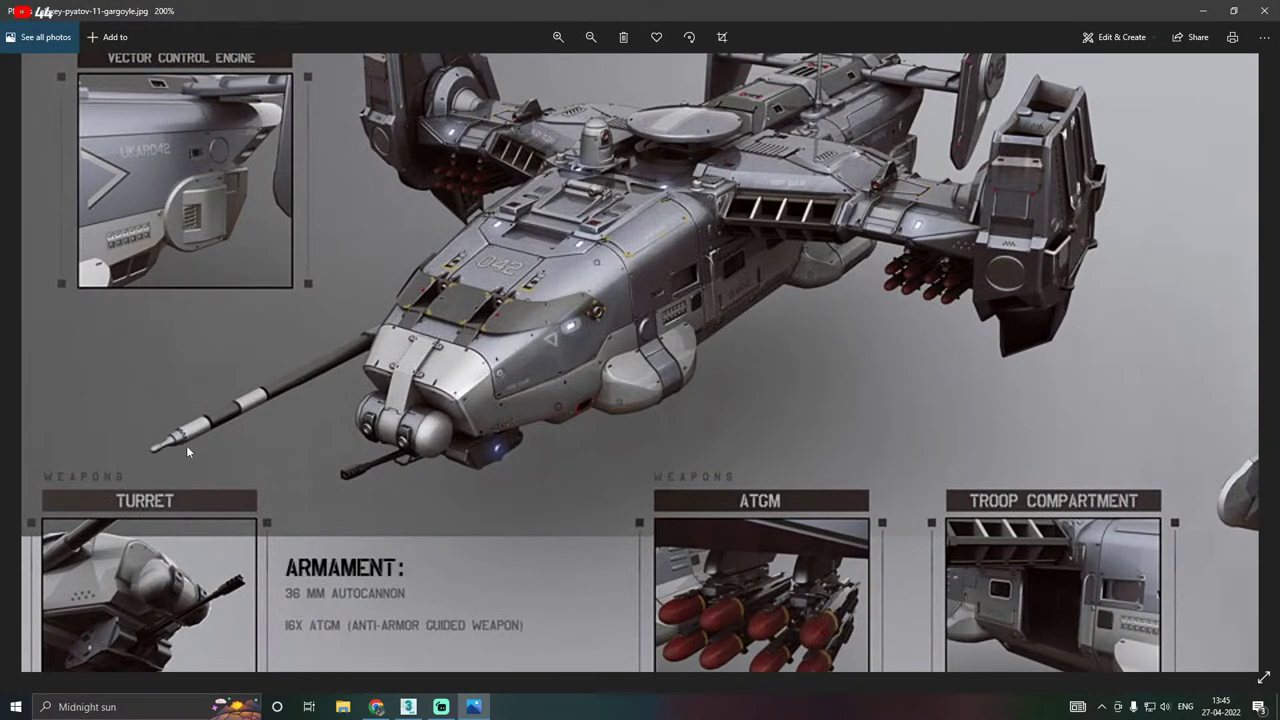
scroll(241, 434, "down", 1)
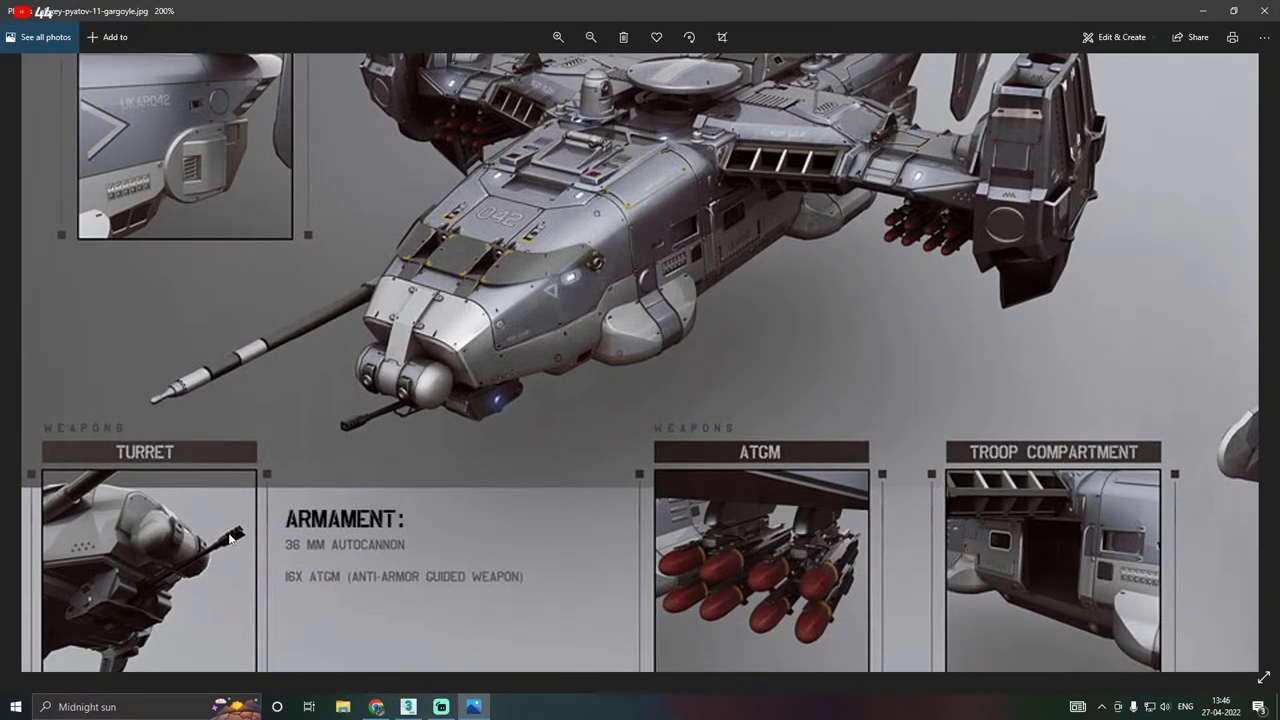
Examine the Gargoyle reference's nose, air refueling probe, turret, missile racks and rear three-quarter view.
left_click_drag(297, 441, 292, 522)
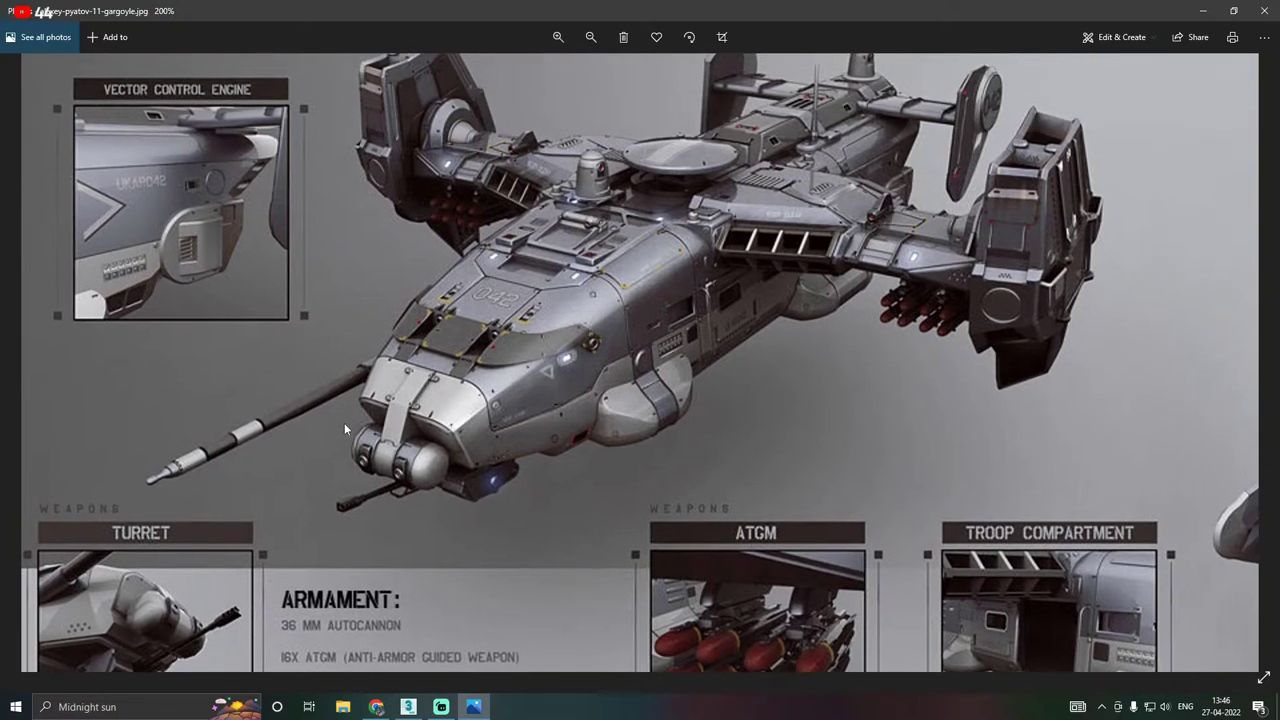
left_click_drag(920, 350, 436, 304)
left_click_drag(740, 369, 403, 430)
left_click_drag(735, 347, 588, 337)
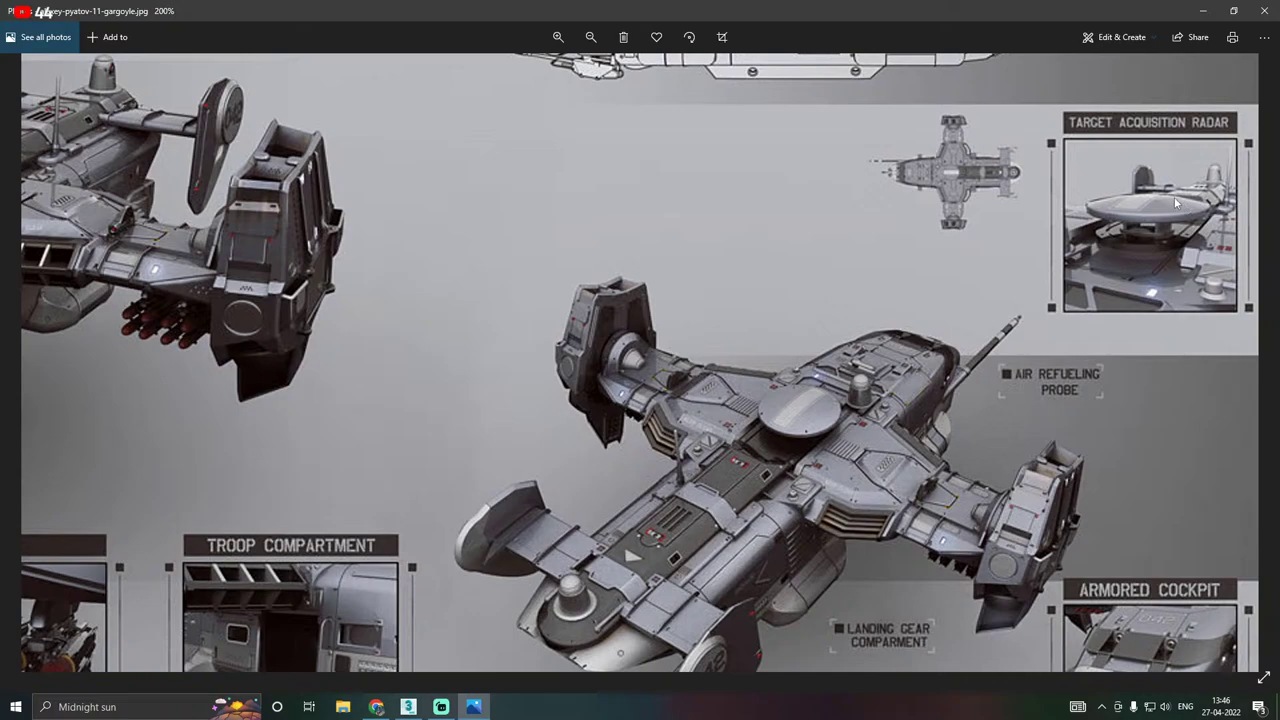
scroll(1040, 418, "down", 1)
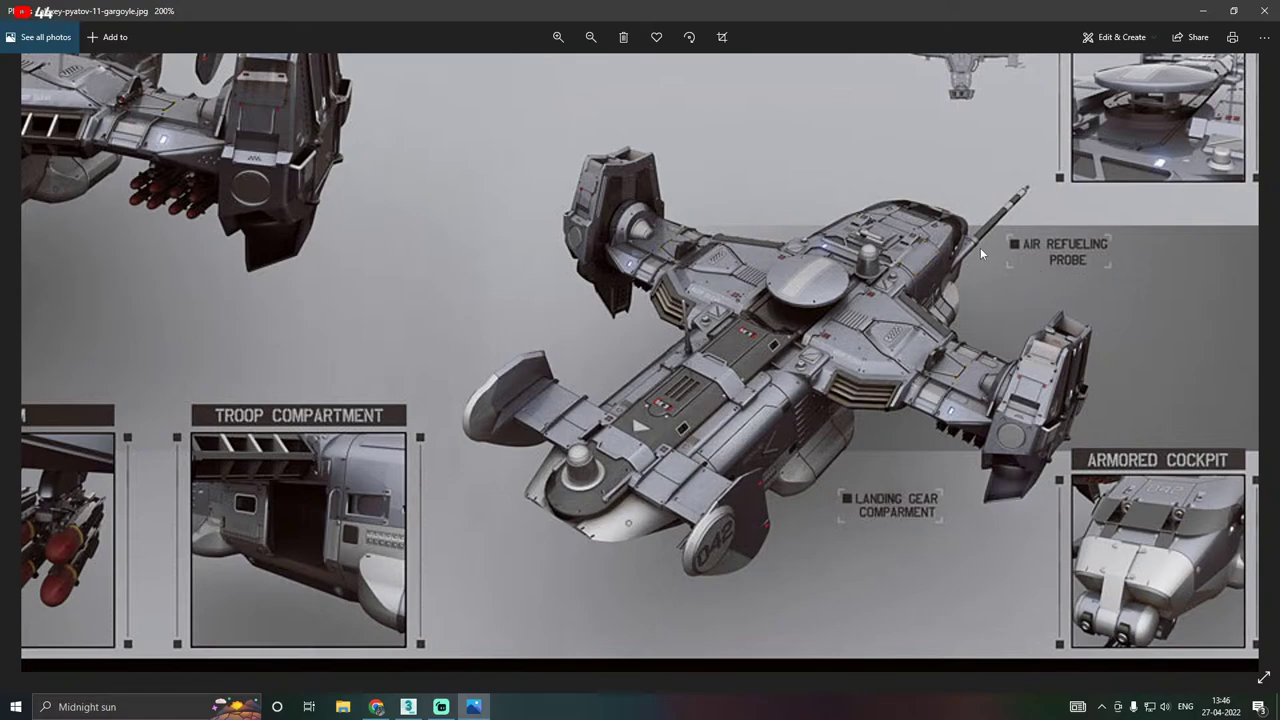
left_click_drag(400, 324, 565, 353)
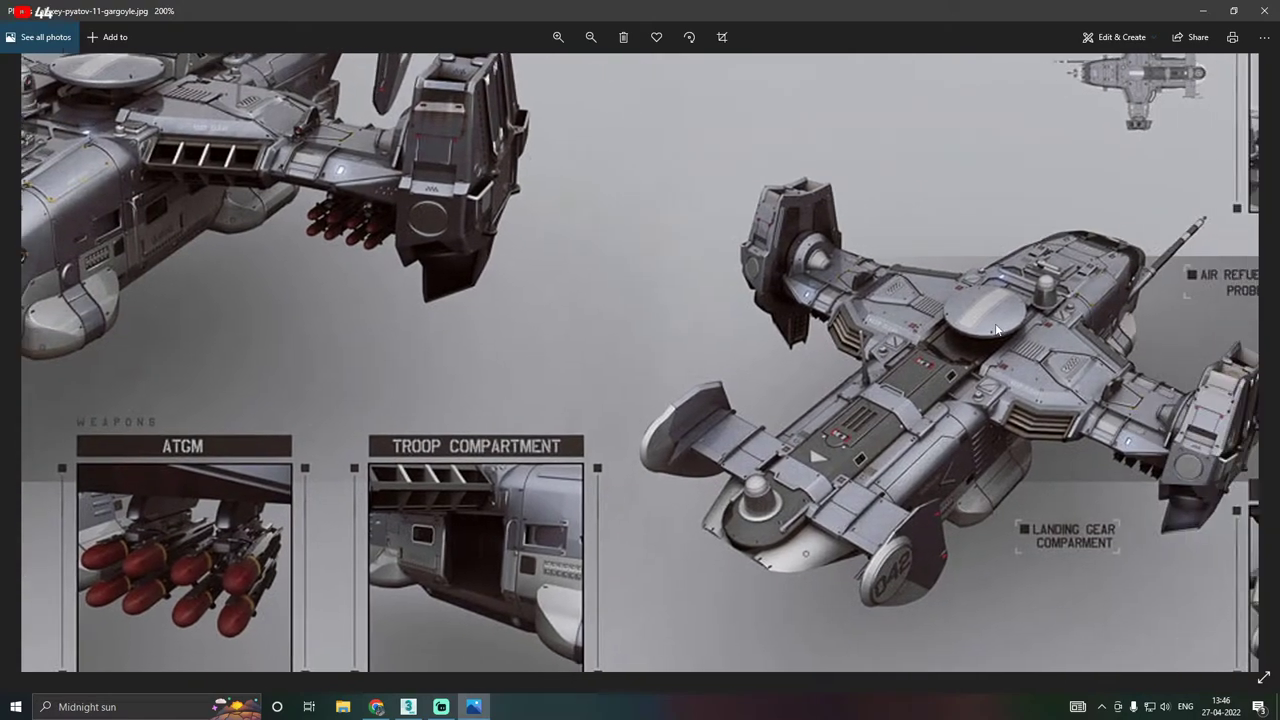
left_click_drag(994, 325, 848, 364)
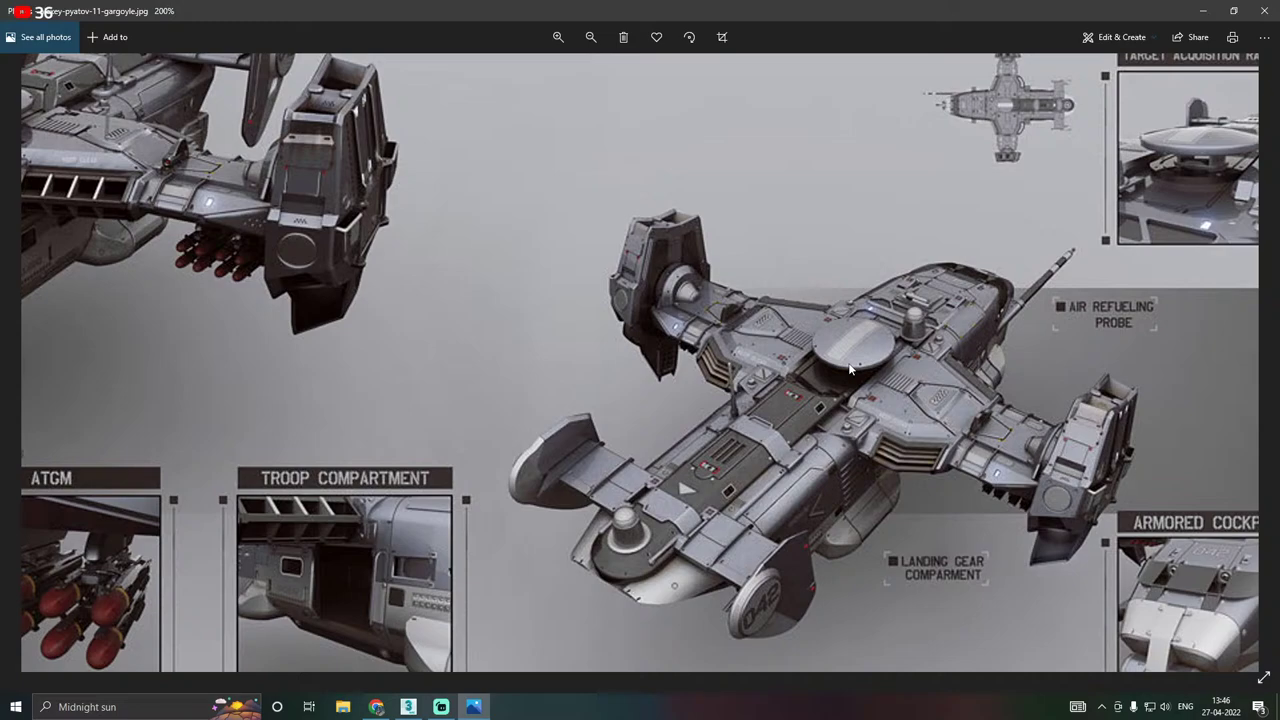
scroll(849, 370, "left", 7)
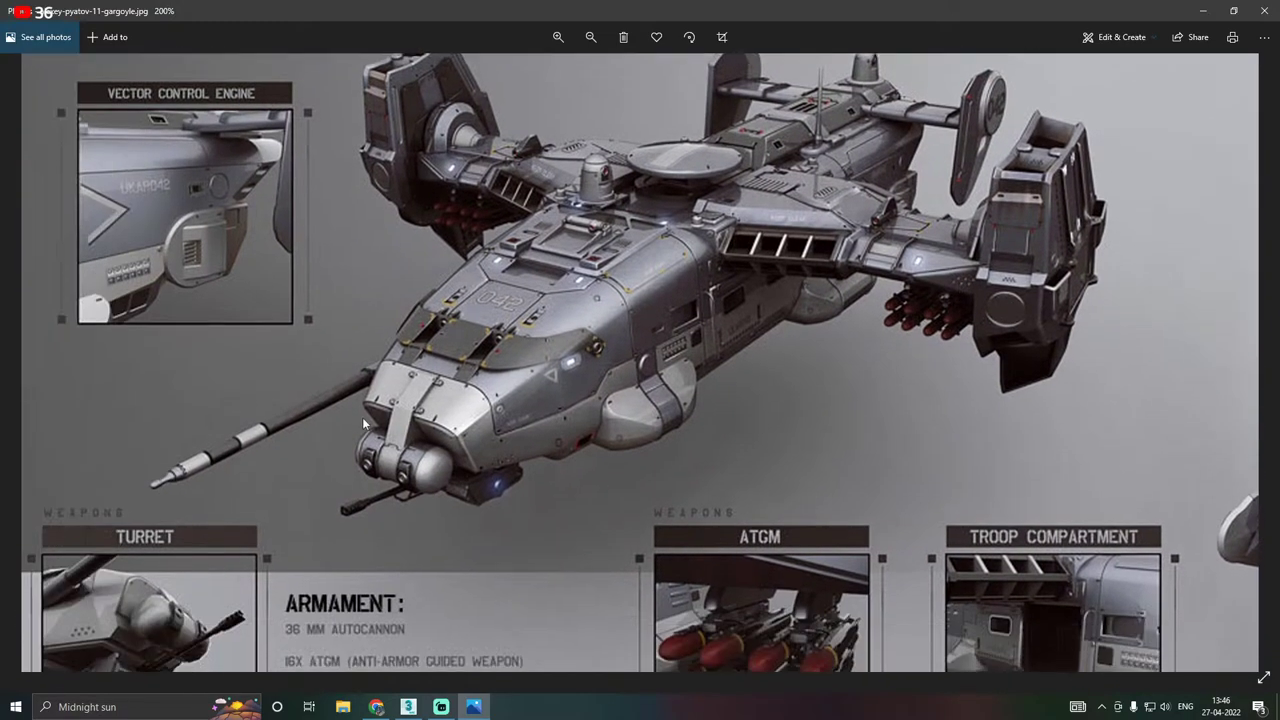
scroll(400, 372, "down", 2)
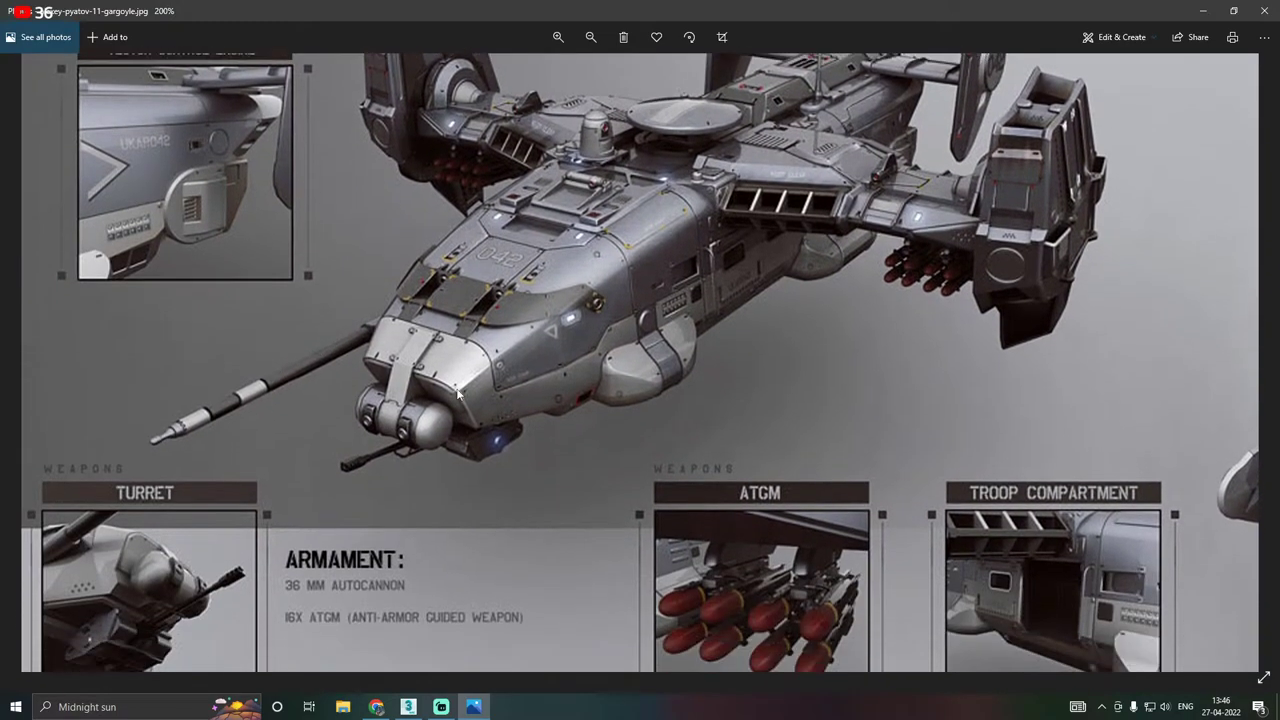
scroll(825, 420, "down", 1)
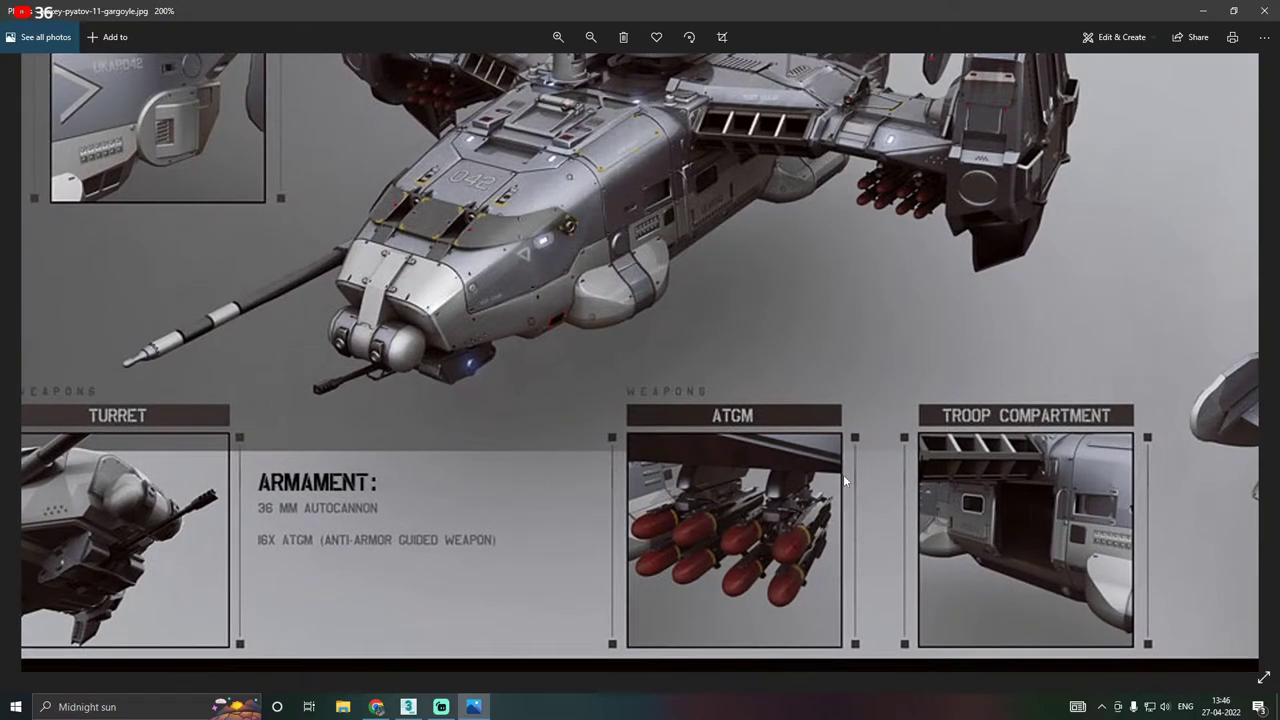
left_click_drag(843, 481, 420, 479)
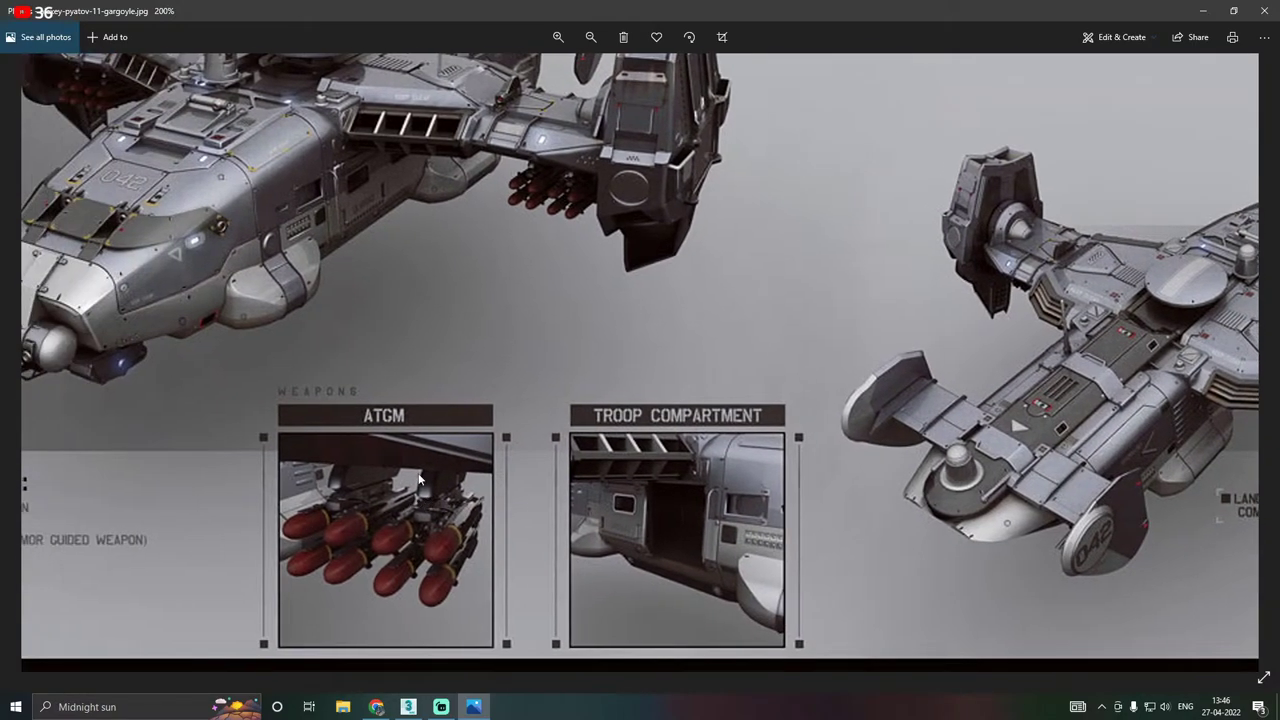
scroll(852, 424, "right", 4)
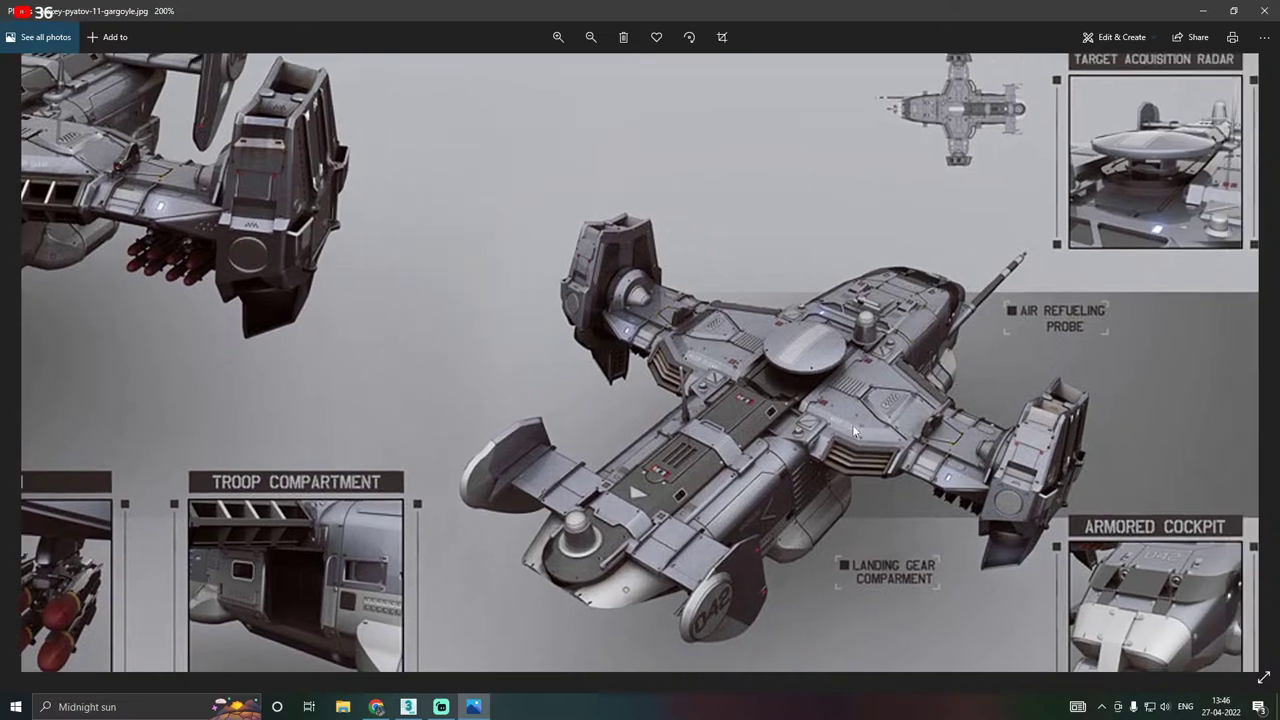
scroll(744, 471, "up", 1)
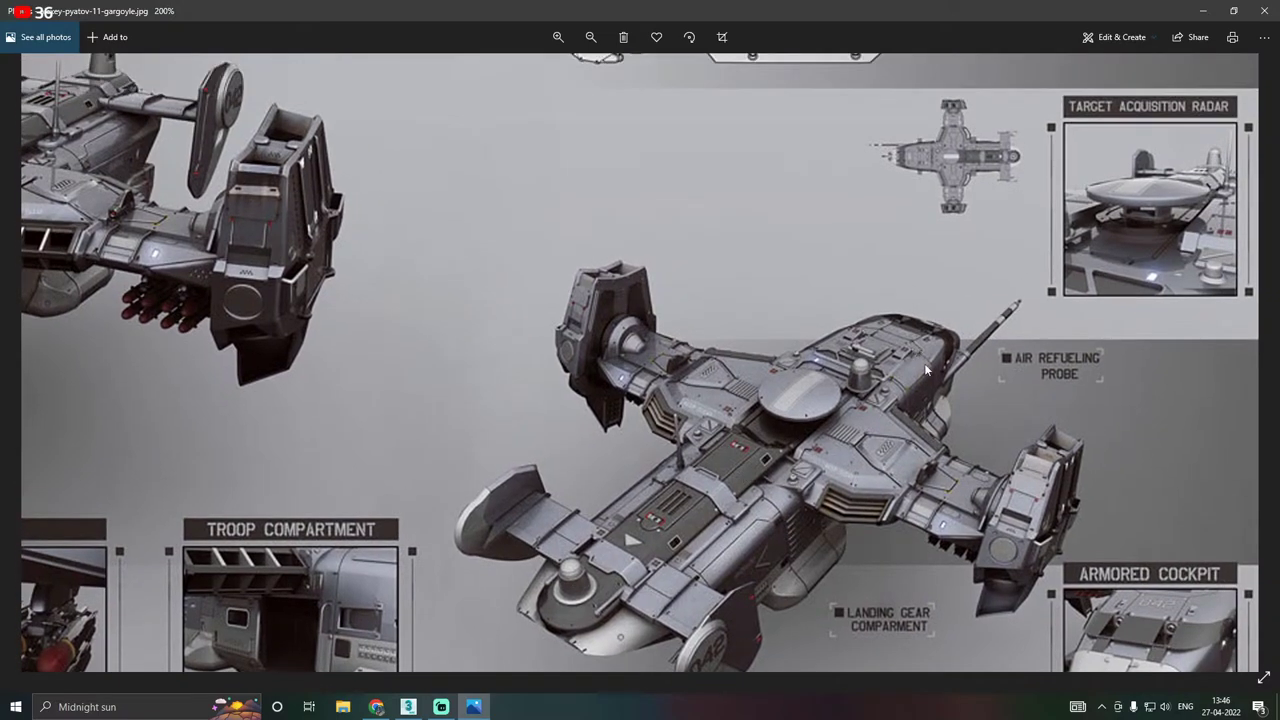
scroll(1016, 358, "left", 8)
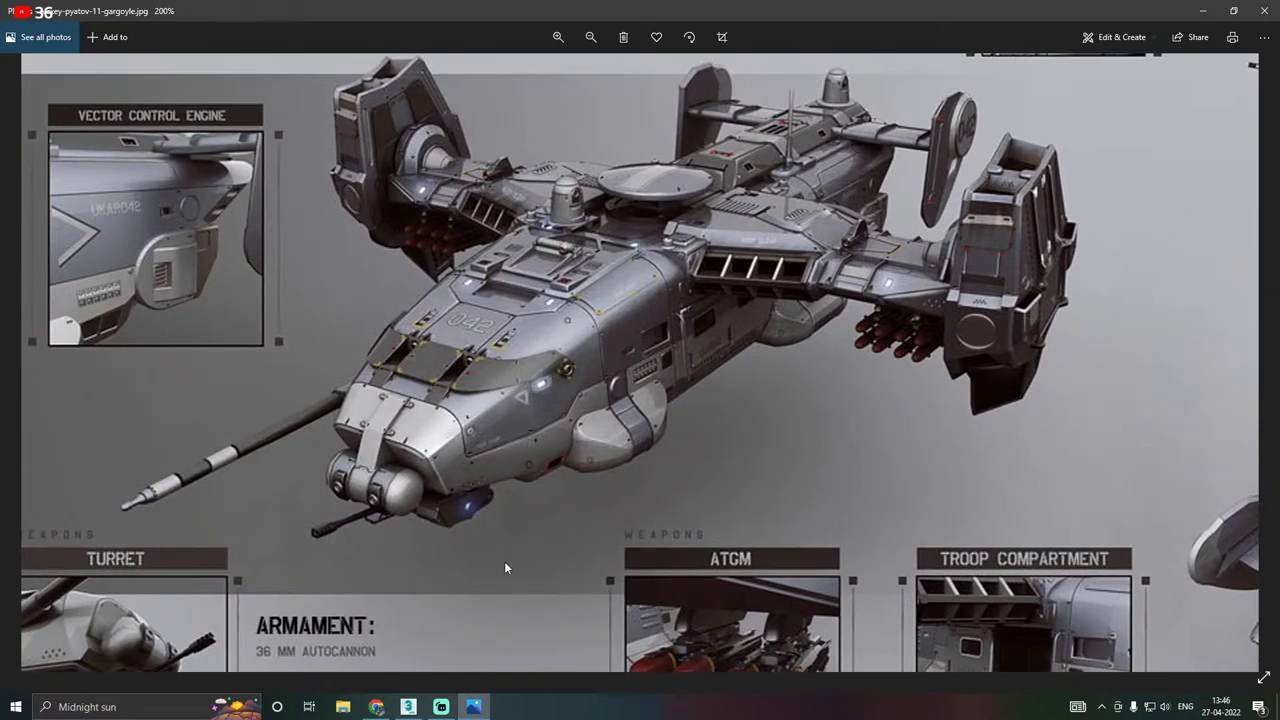
Switch to 3ds Max and draw a straight two-point line in the Front view, running forward from inside the nose.
left_click(406, 701)
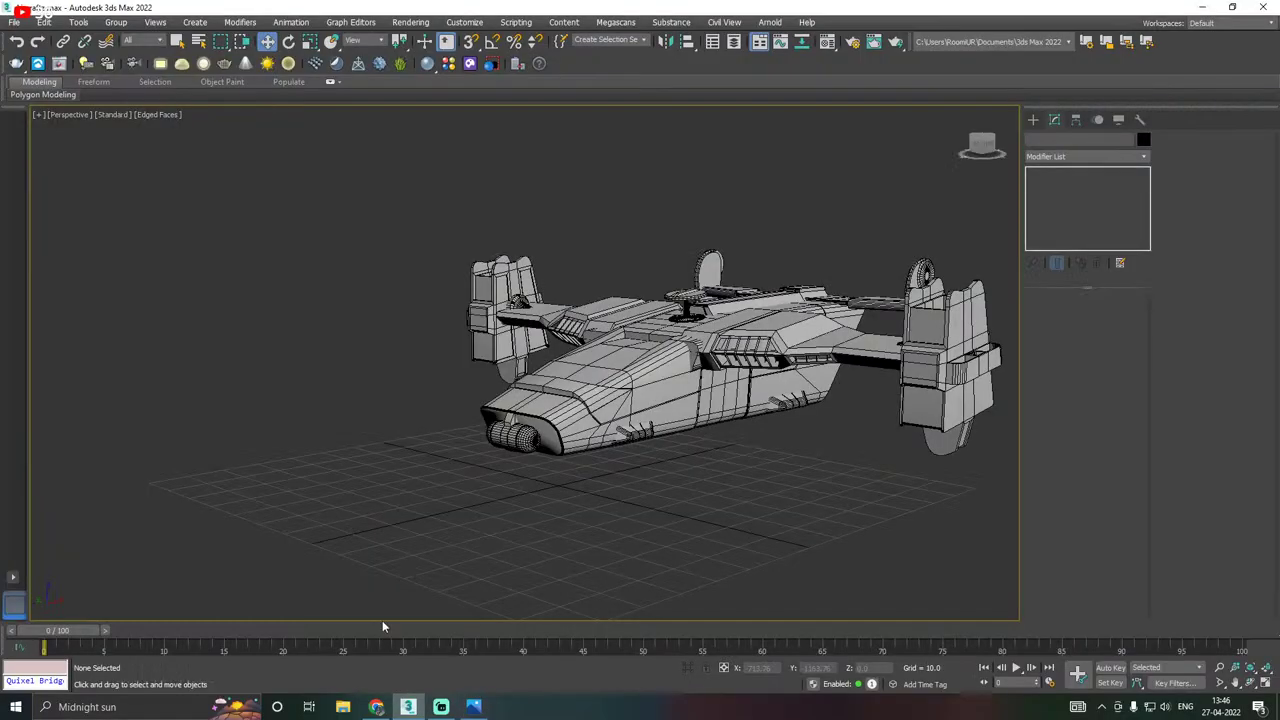
middle_click_drag(587, 500, 557, 507)
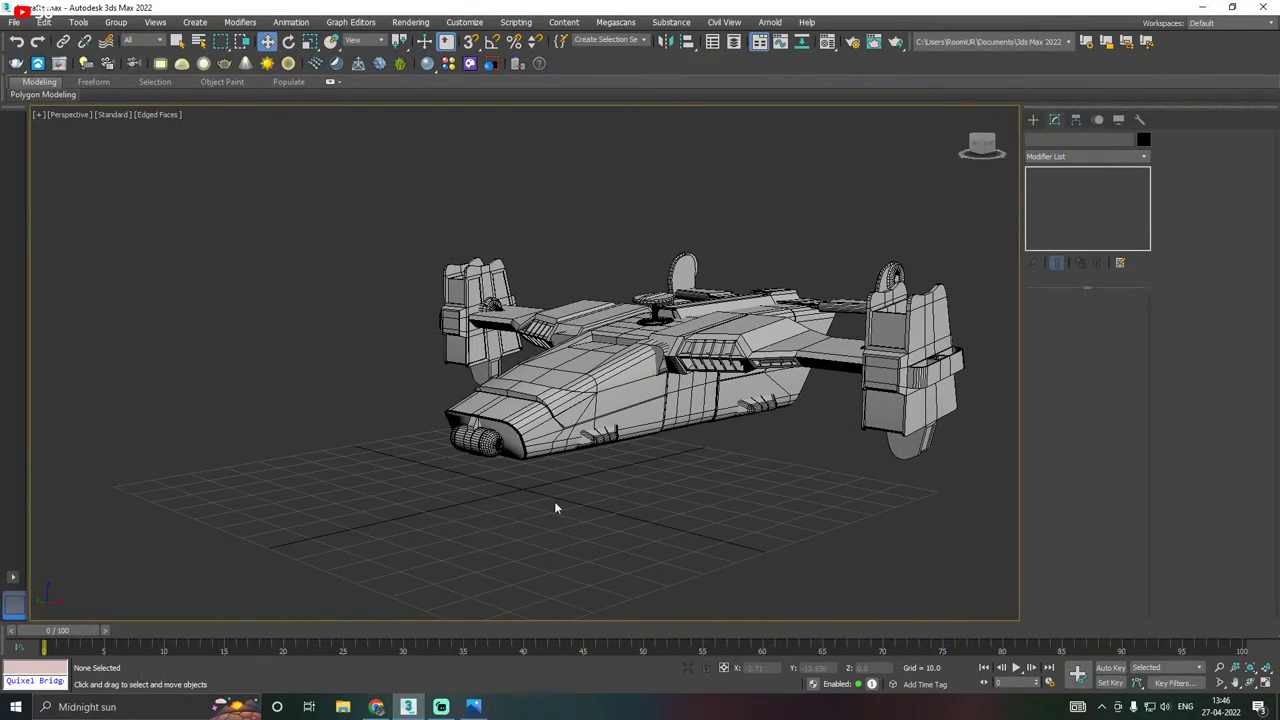
key("f")
scroll(700, 437, "down", 10)
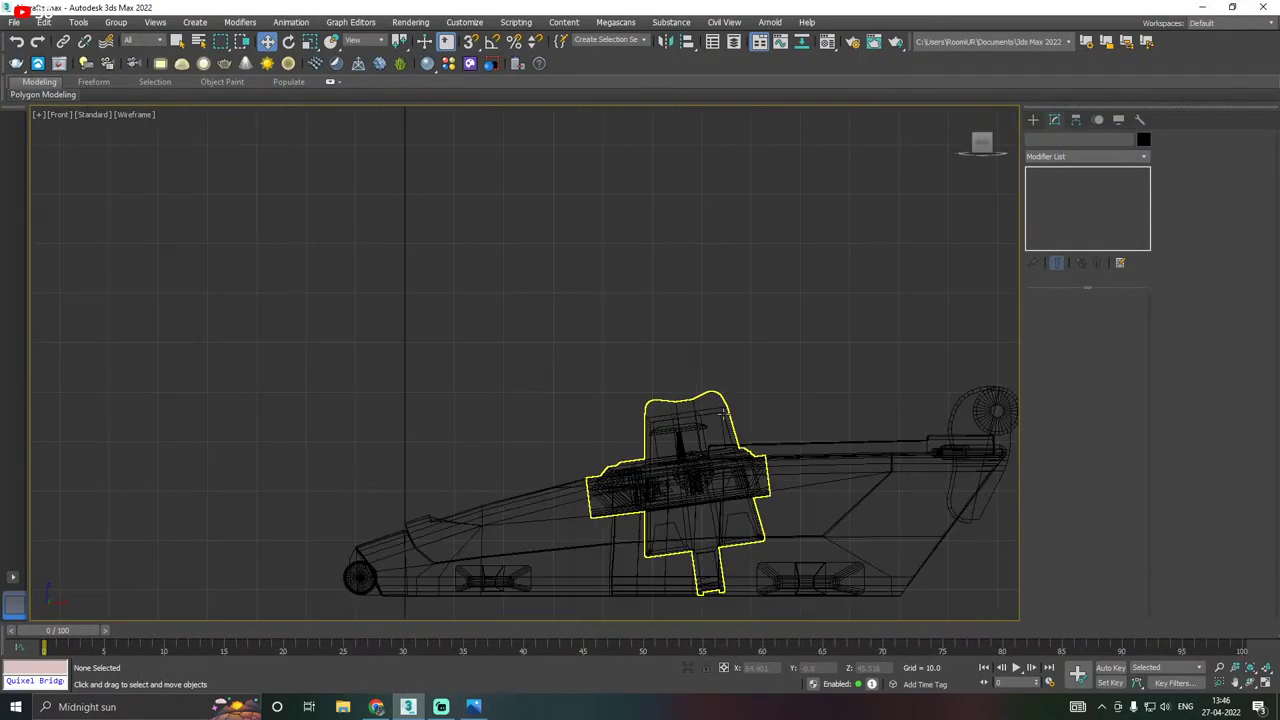
middle_click_drag(643, 490, 740, 421)
left_click(1033, 119)
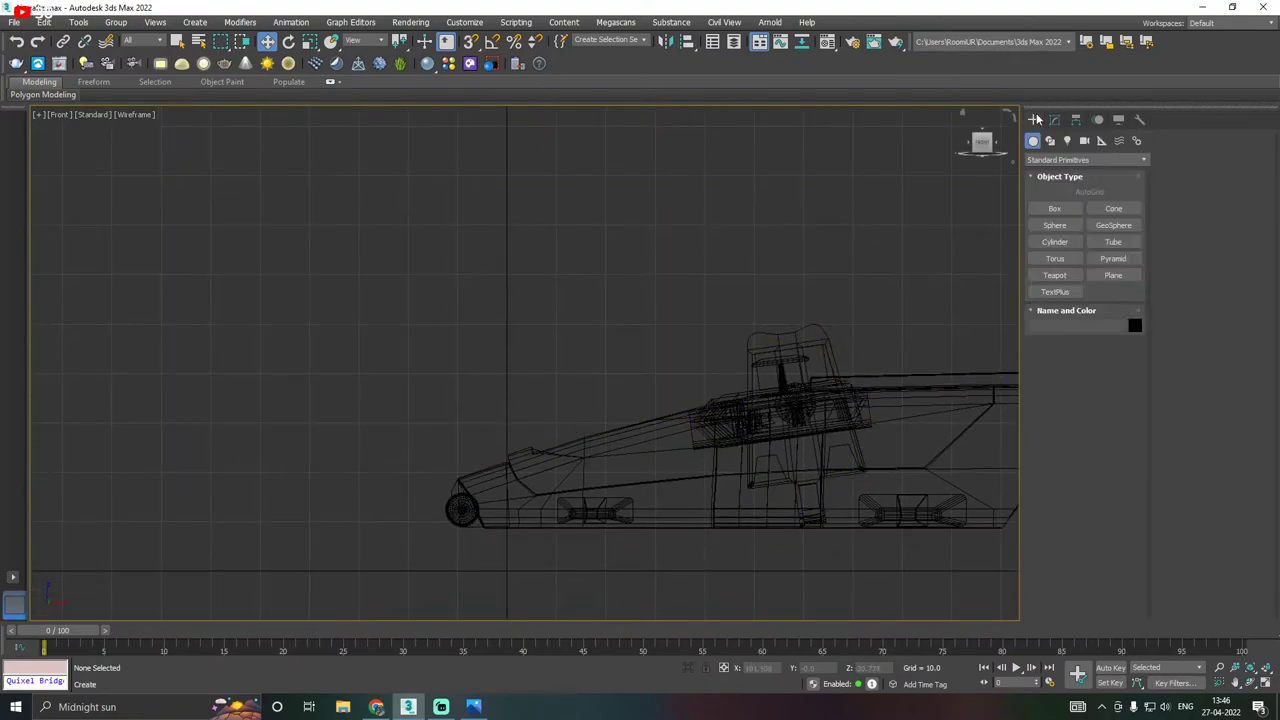
left_click(1050, 141)
left_click(1055, 225)
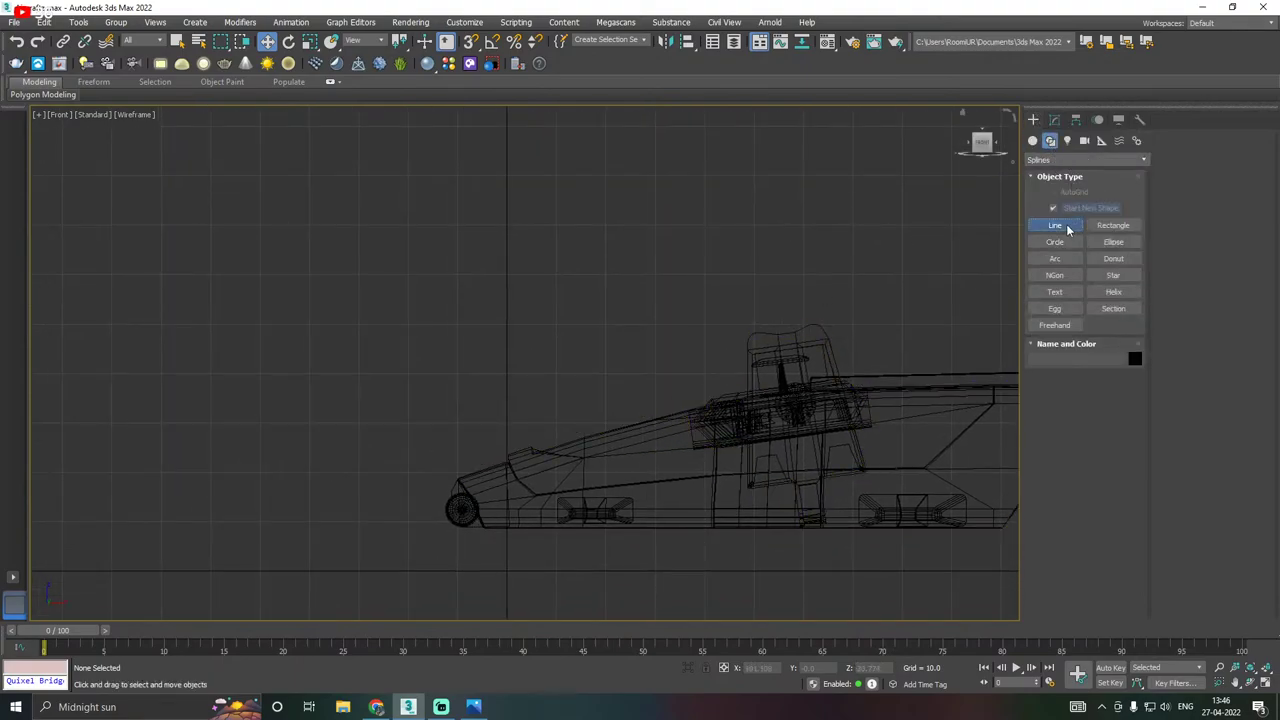
middle_click_drag(694, 391, 777, 366)
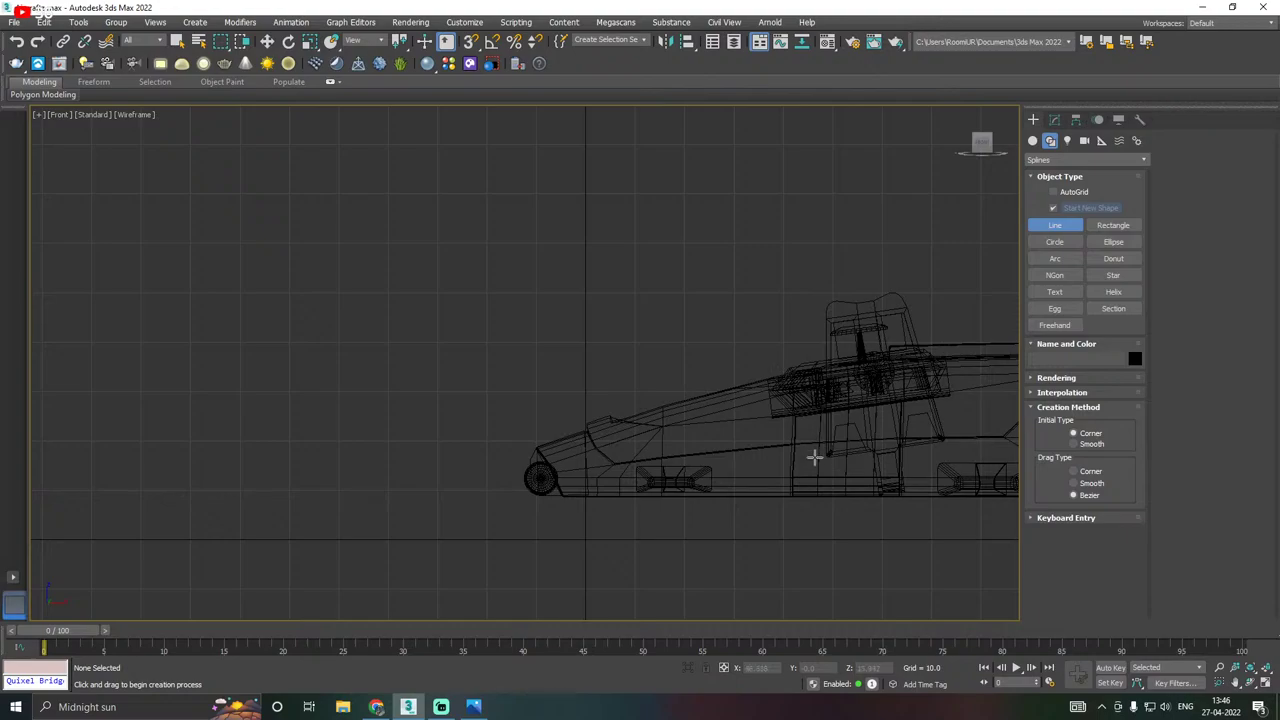
left_click(638, 481)
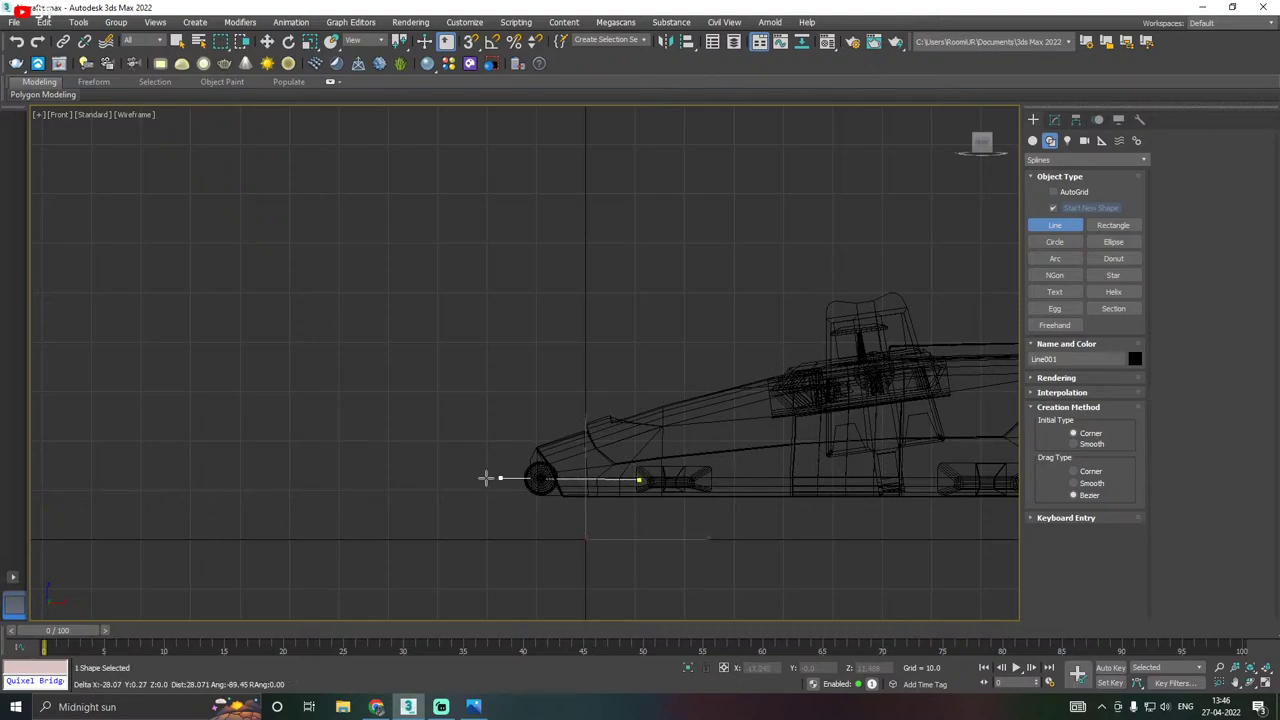
left_click(355, 480)
right_click(445, 402)
In the Perspective view, move the line along Y to about 19.1 so it runs beside the nose turret.
key("p")
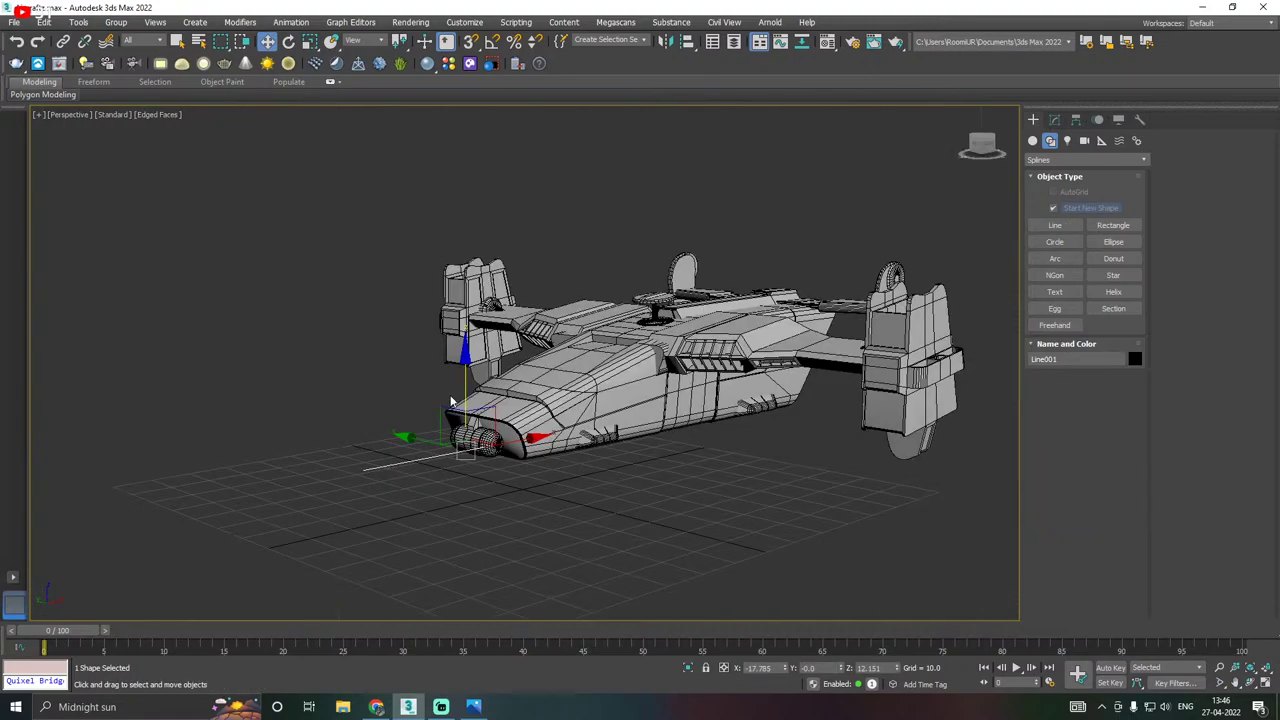
middle_click_drag(458, 404, 588, 446, "alt")
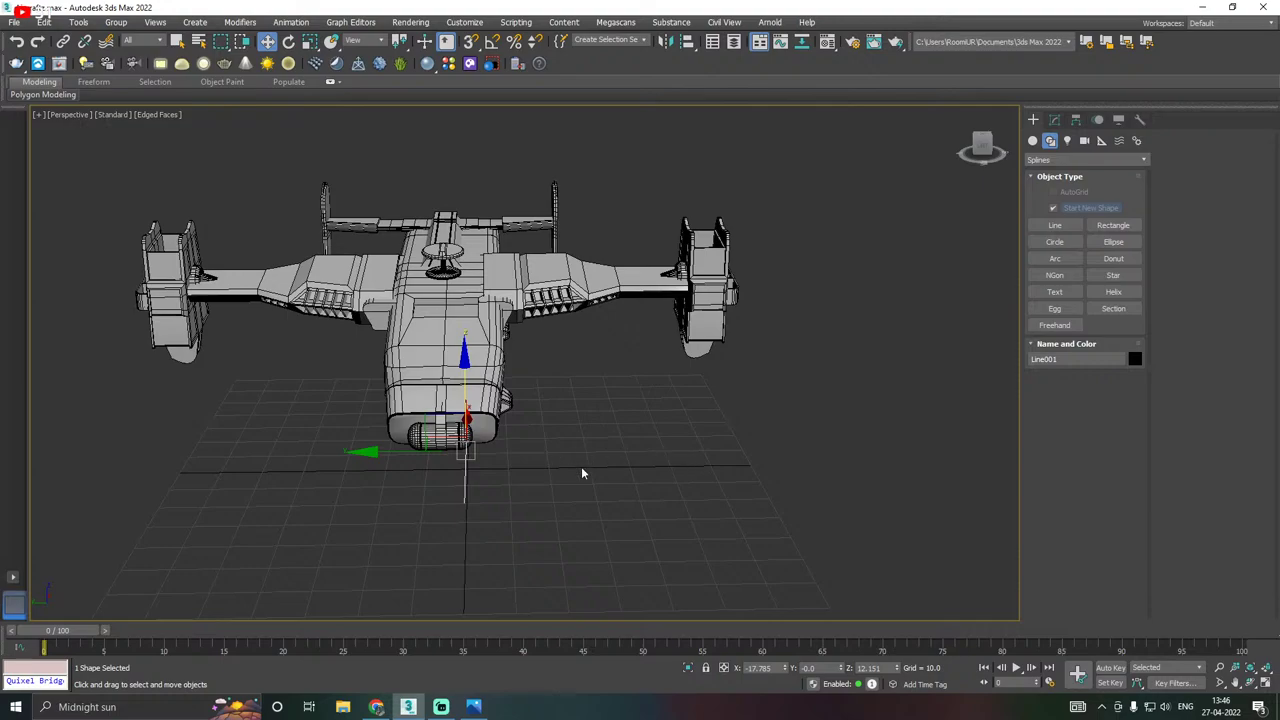
left_click_drag(390, 447, 317, 437)
middle_click_drag(317, 437, 548, 441, "alt")
scroll(549, 438, "down", 3)
scroll(538, 448, "up", 8)
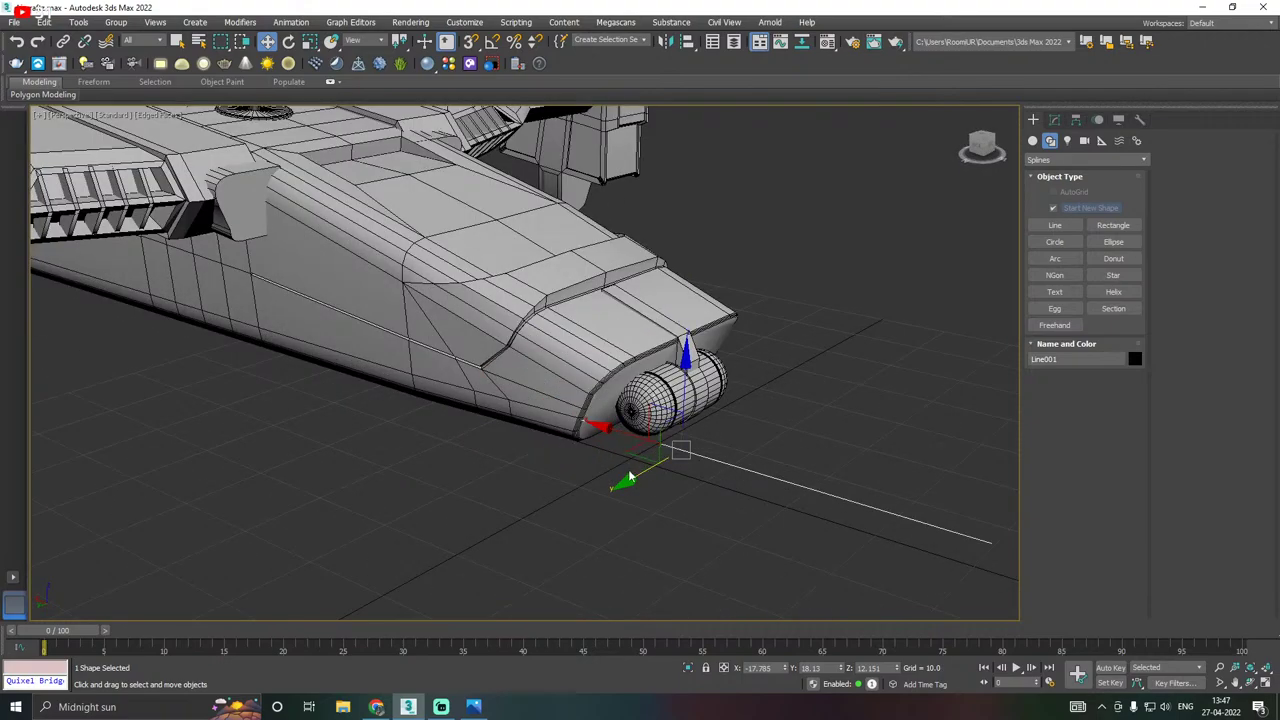
left_click_drag(634, 481, 630, 478)
scroll(485, 431, "down", 4)
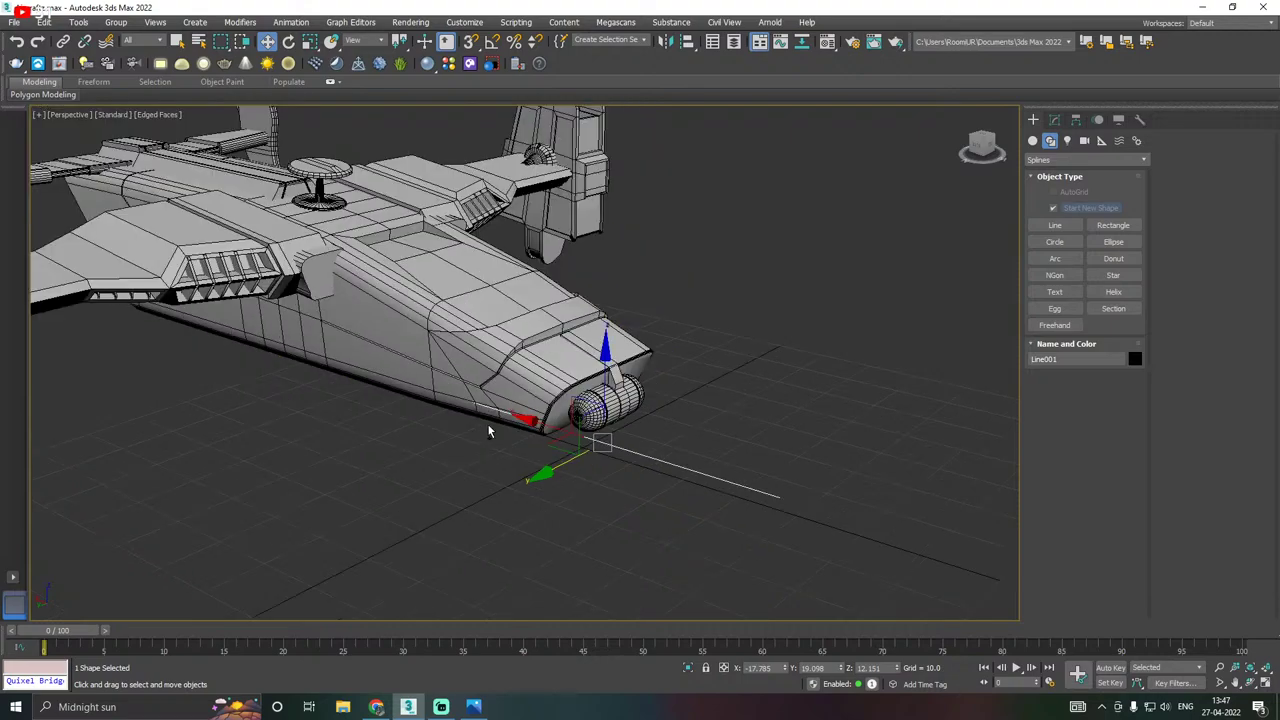
middle_click_drag(486, 431, 549, 431, "alt")
Enable the line's rendering in both the renderer and the viewport so it displays as a round rod.
left_click(1054, 120)
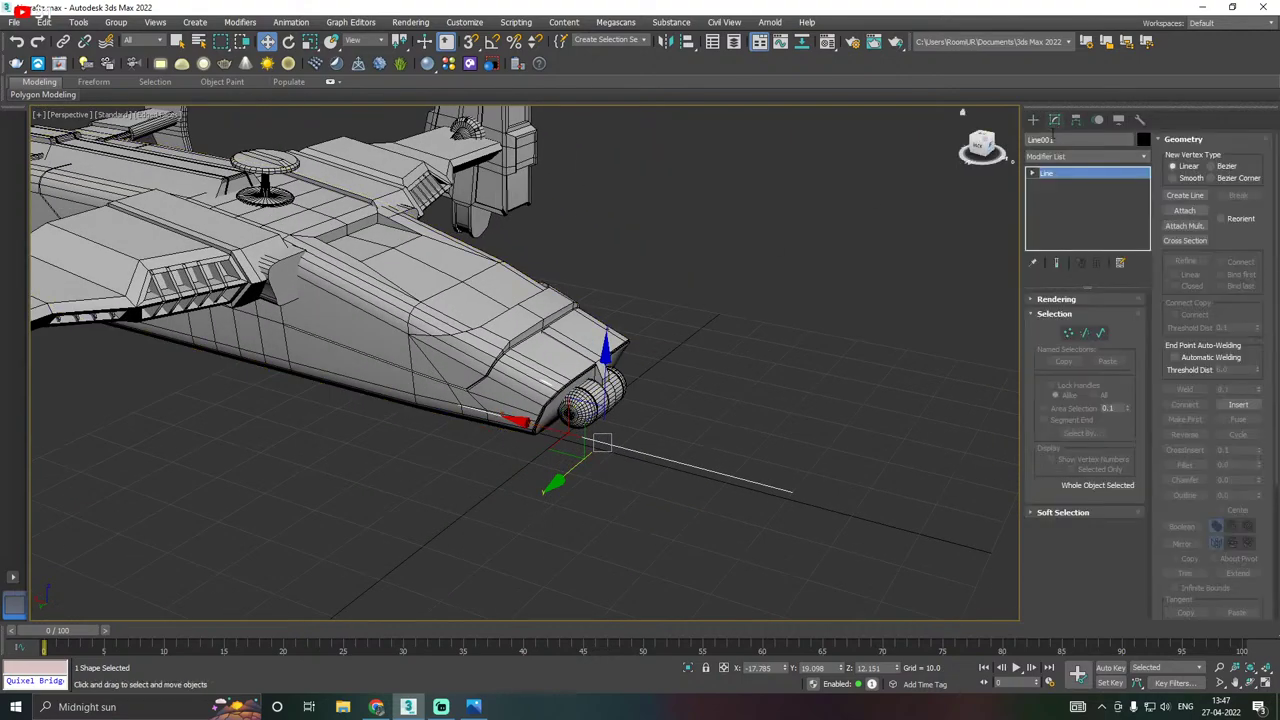
left_click(1068, 300)
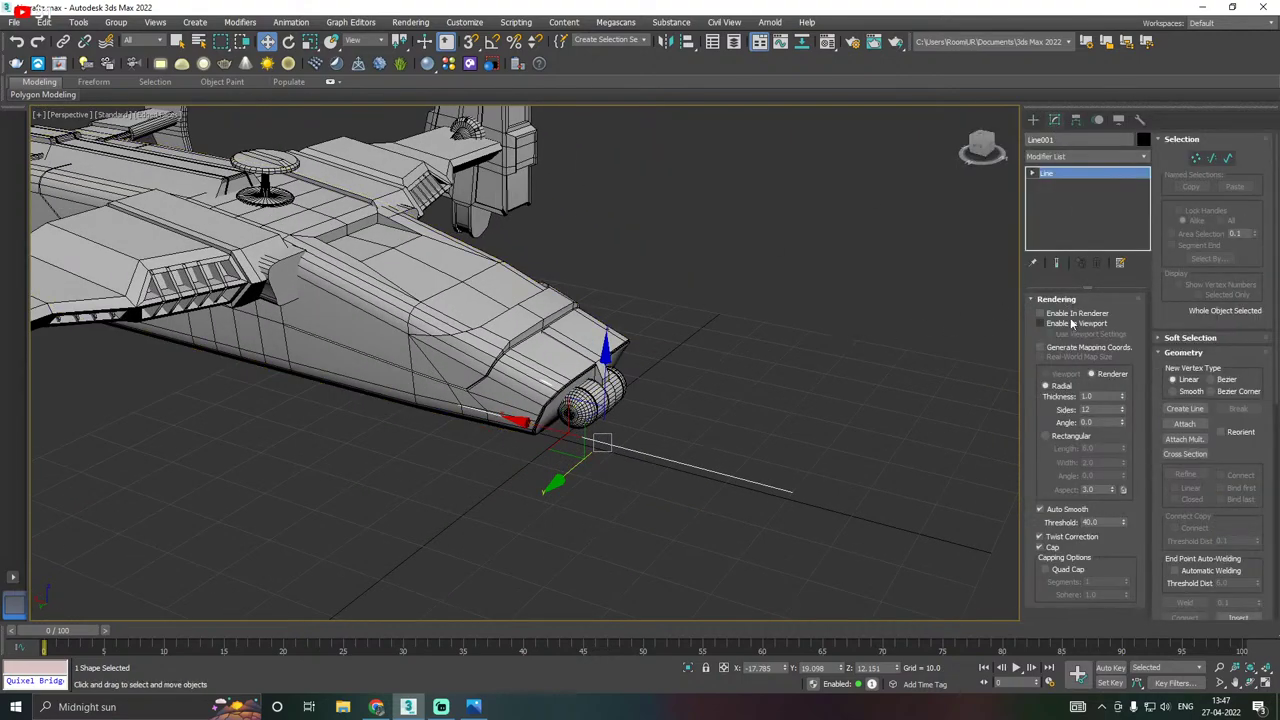
left_click(1040, 313)
left_click(1040, 323)
middle_click_drag(806, 373, 775, 385, "alt")
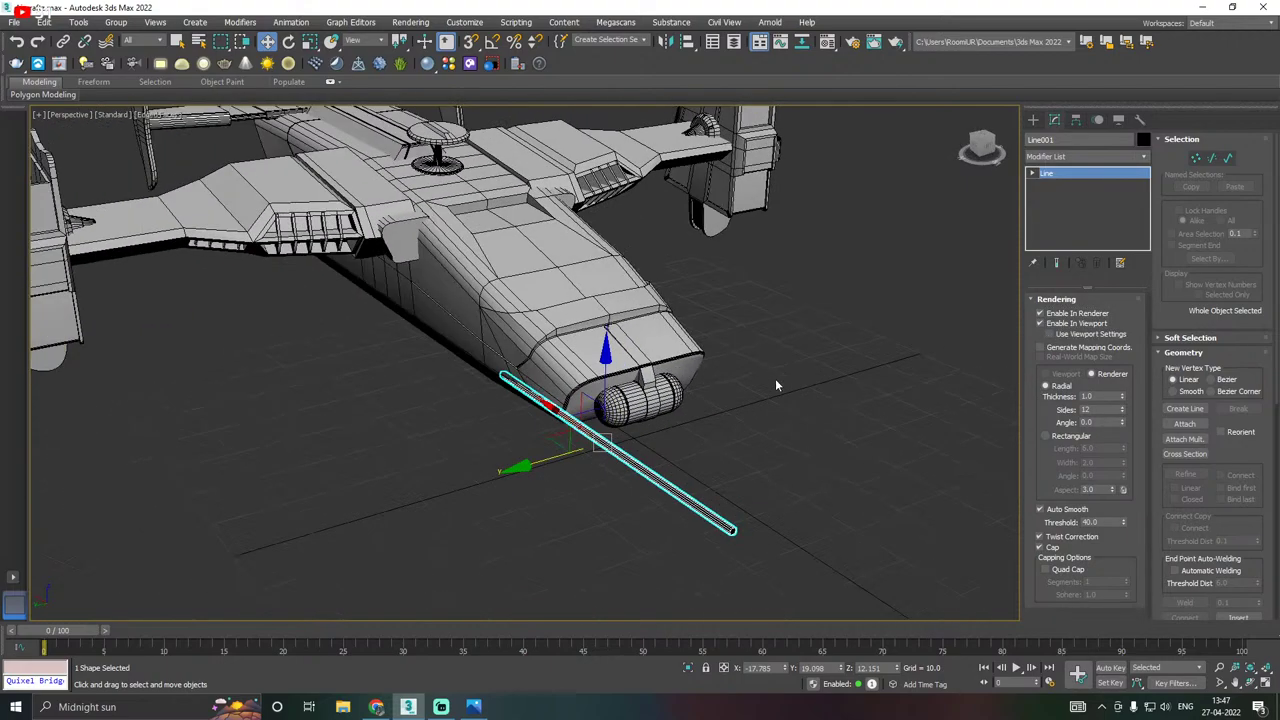
Assign the 01 - Default material to the probe rod and close the Material Editor.
left_click(827, 41)
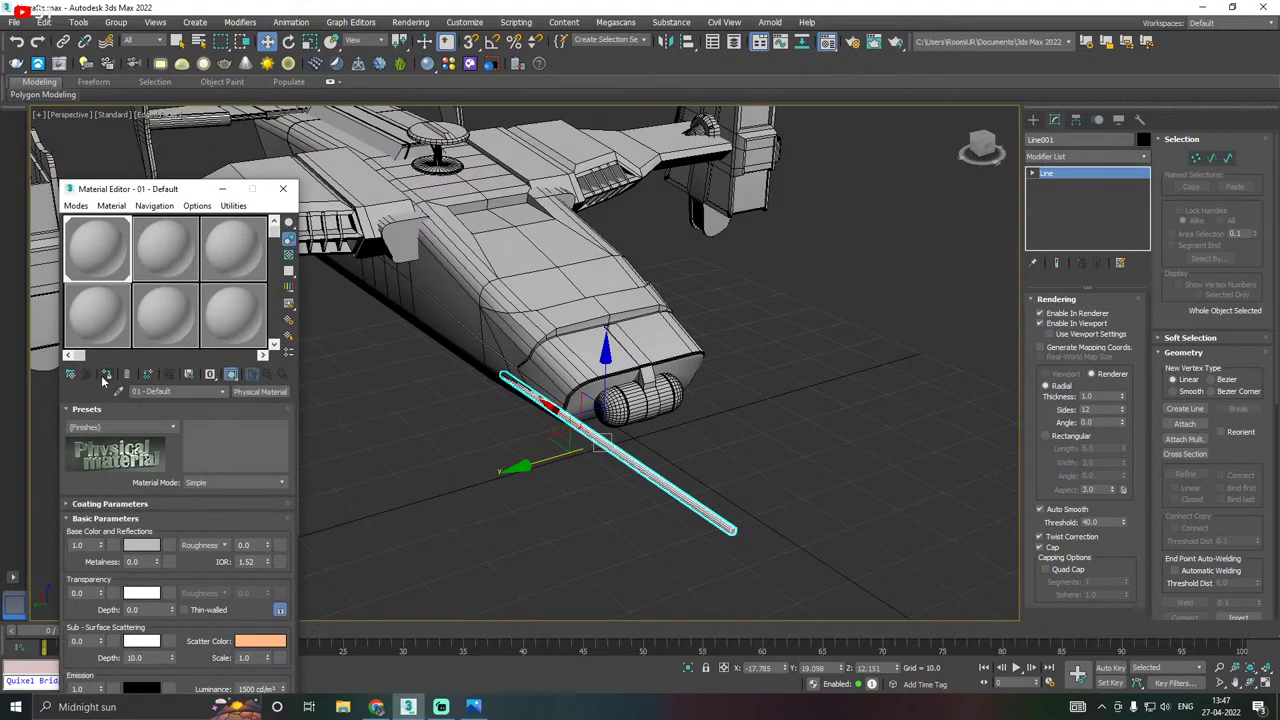
key("m")
middle_click_drag(700, 378, 511, 355, "alt")
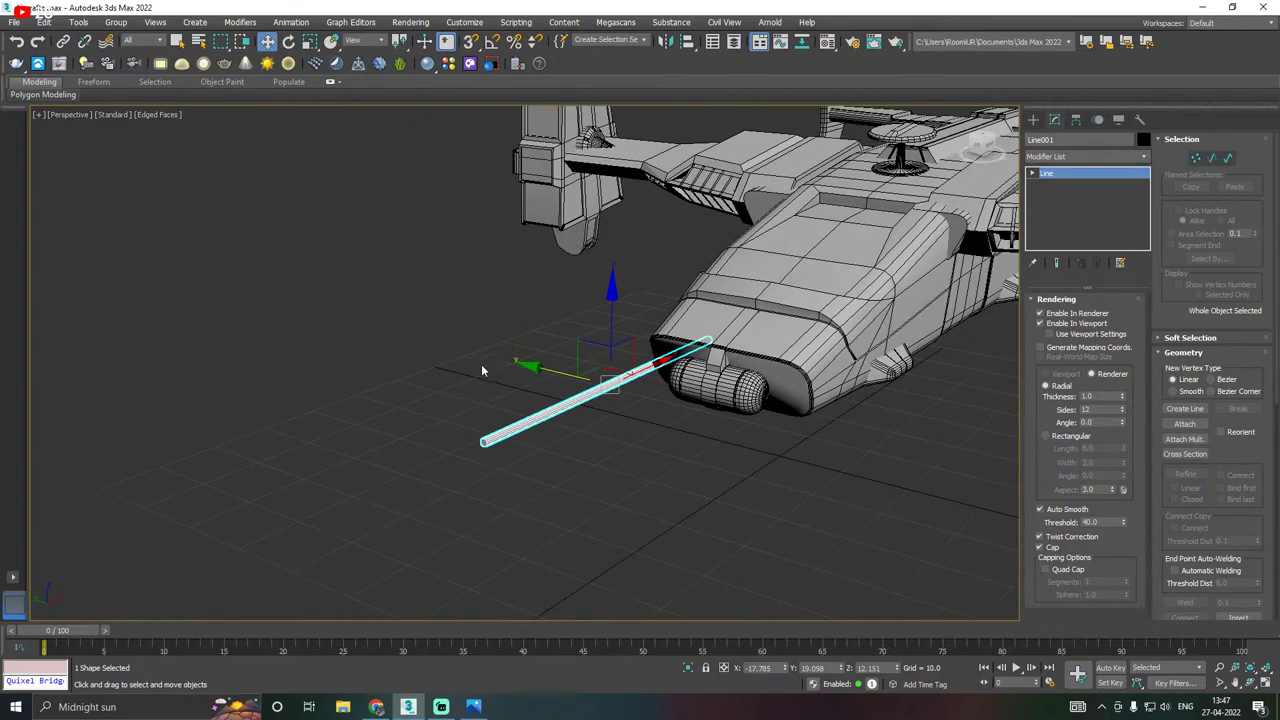
Set the rod's radial thickness to 0.95 and convert it to an Editable Poly.
scroll(514, 434, "up", 2)
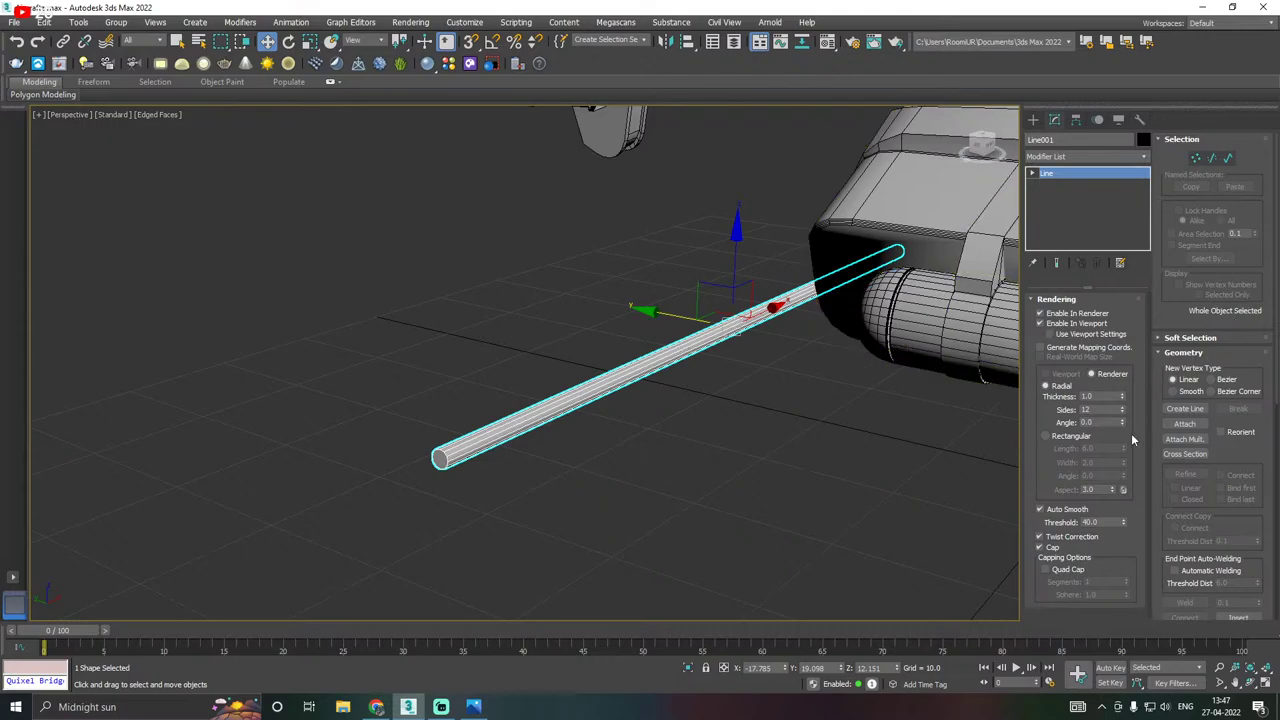
left_click_drag(1123, 399, 1123, 408)
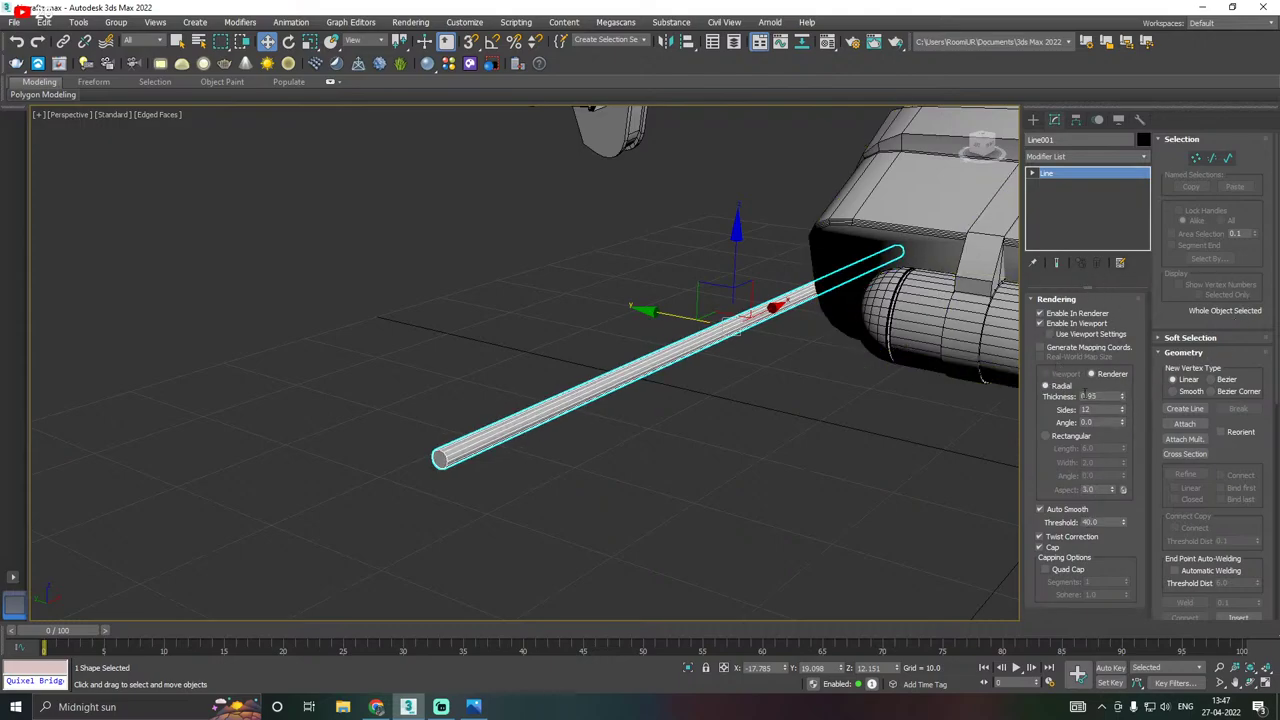
right_click(1098, 208)
left_click(1143, 316)
middle_click_drag(720, 372, 742, 368, "alt")
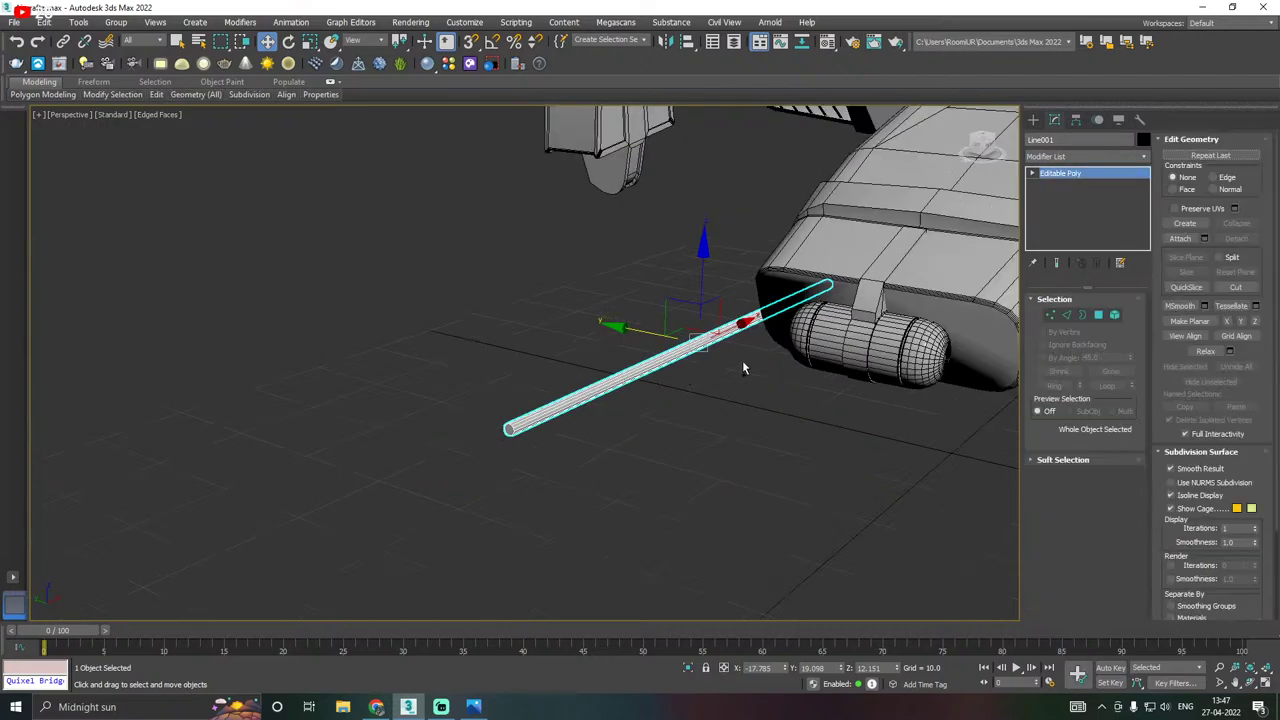
Check the probe in the reference, connect the rod's lengthwise edges with 4 segments, and shift the new edge loops toward the tip.
left_click(473, 707)
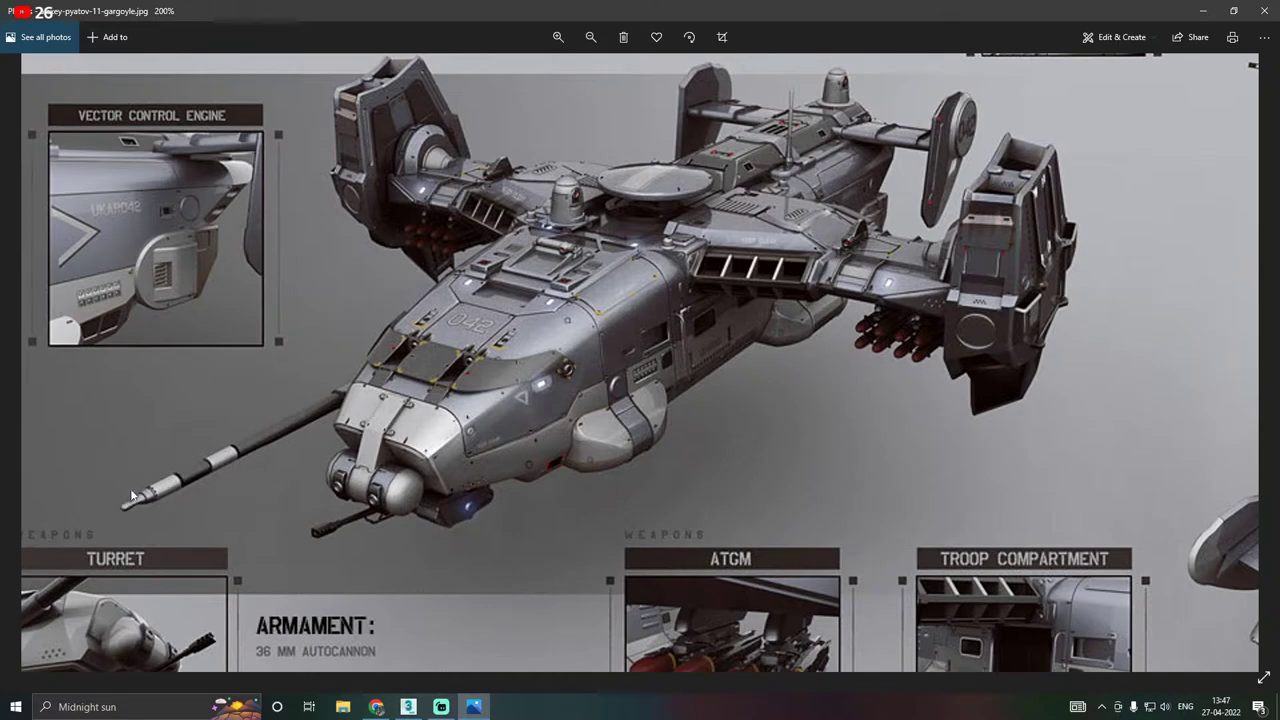
left_click(408, 707)
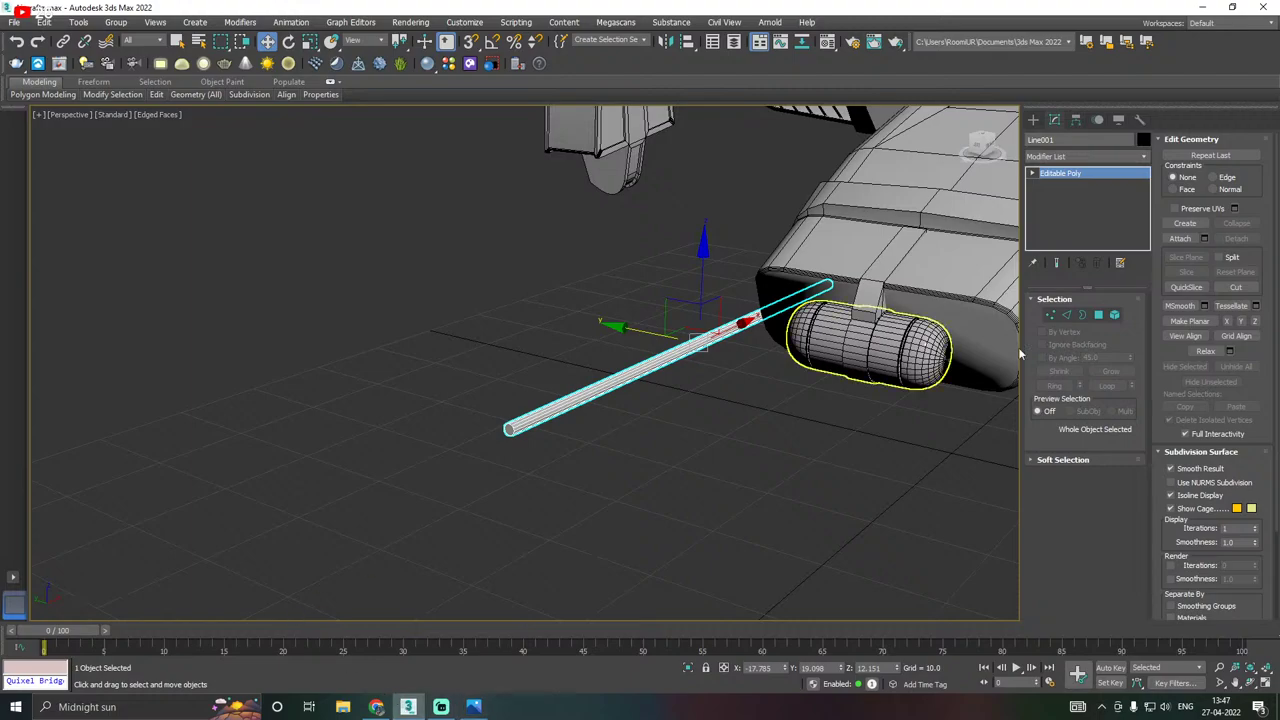
left_click(1068, 315)
left_click(712, 322)
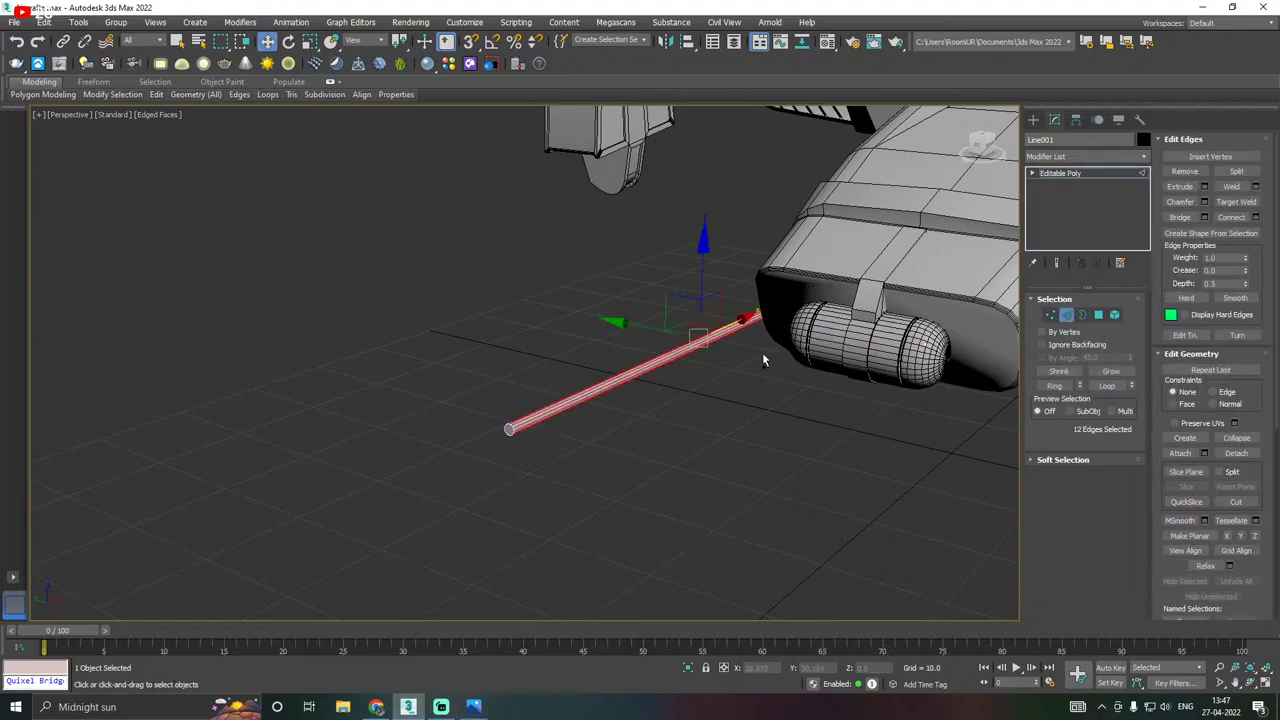
middle_click_drag(760, 357, 845, 390, "alt")
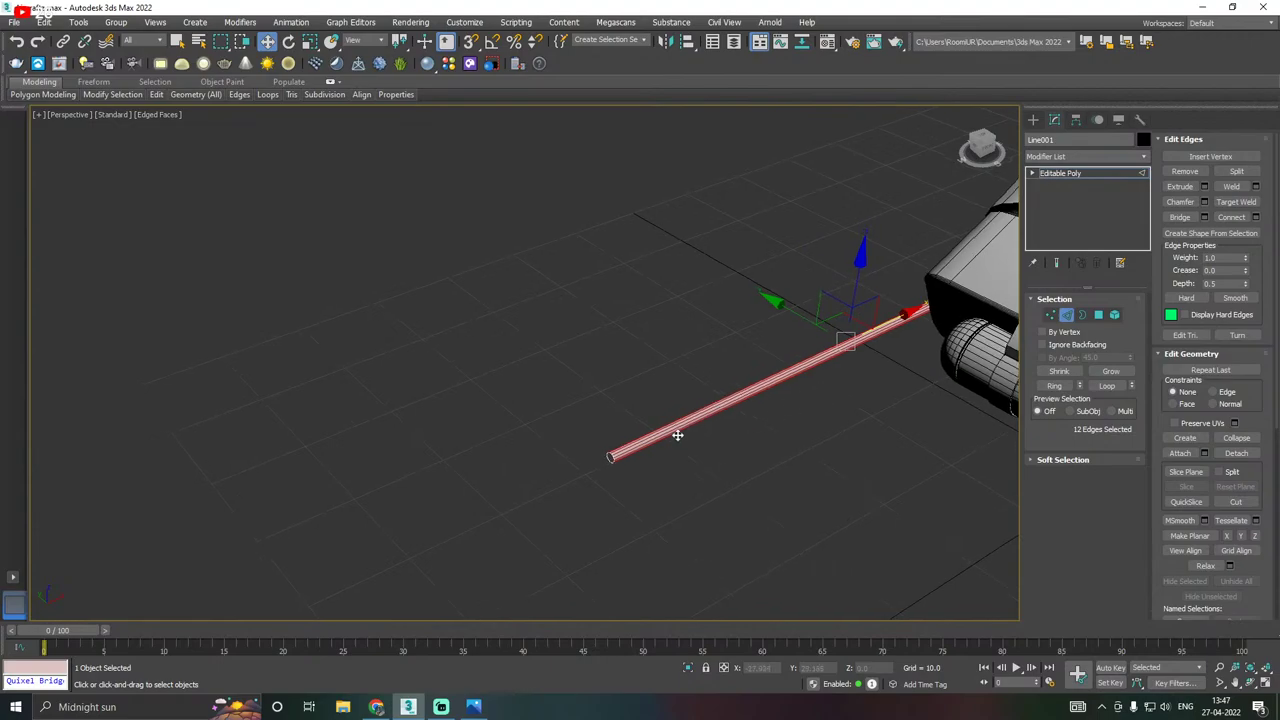
left_click(1253, 217)
left_click_drag(805, 293, 727, 287)
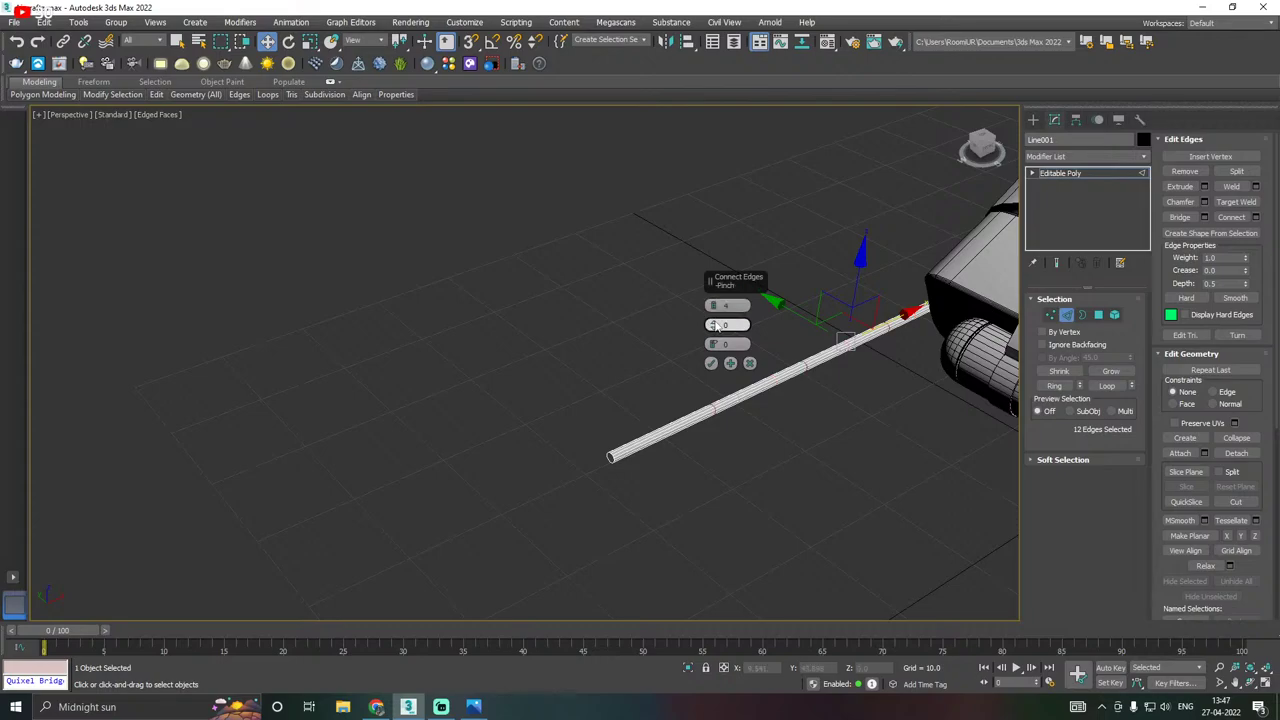
left_click_drag(713, 325, 714, 345)
left_click(711, 363)
left_click_drag(829, 368, 872, 333)
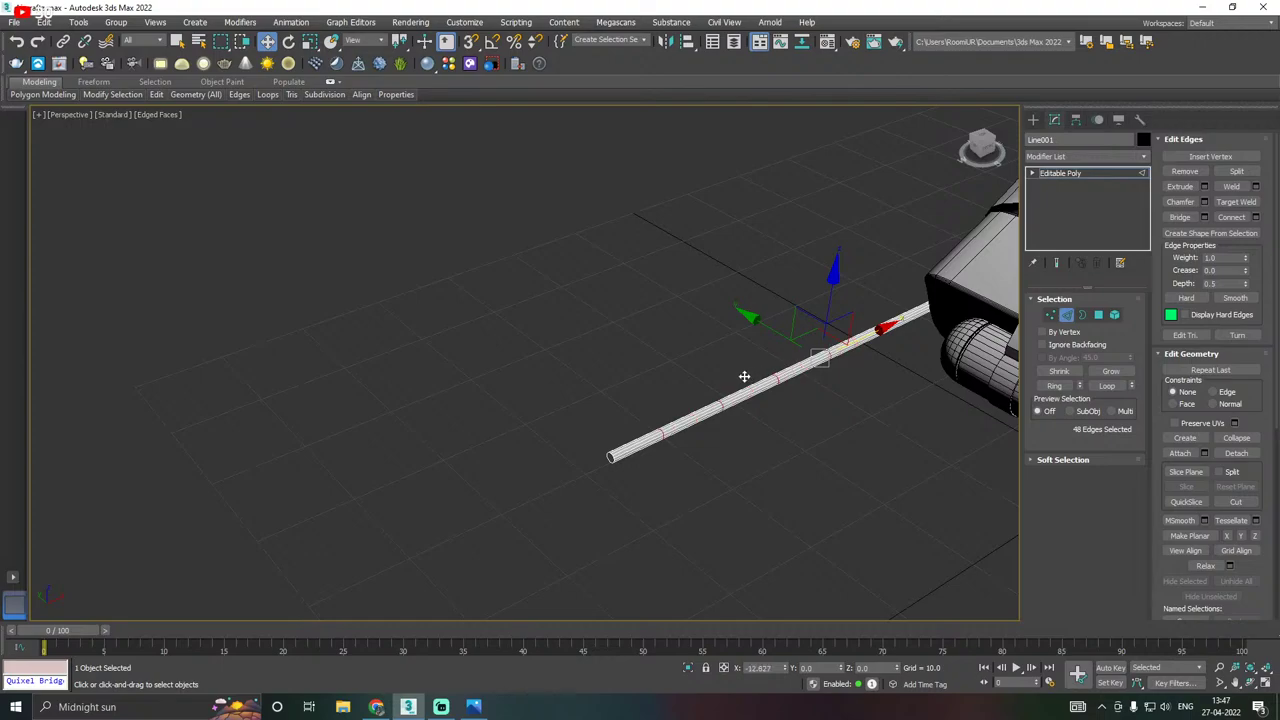
scroll(768, 381, "up", 2)
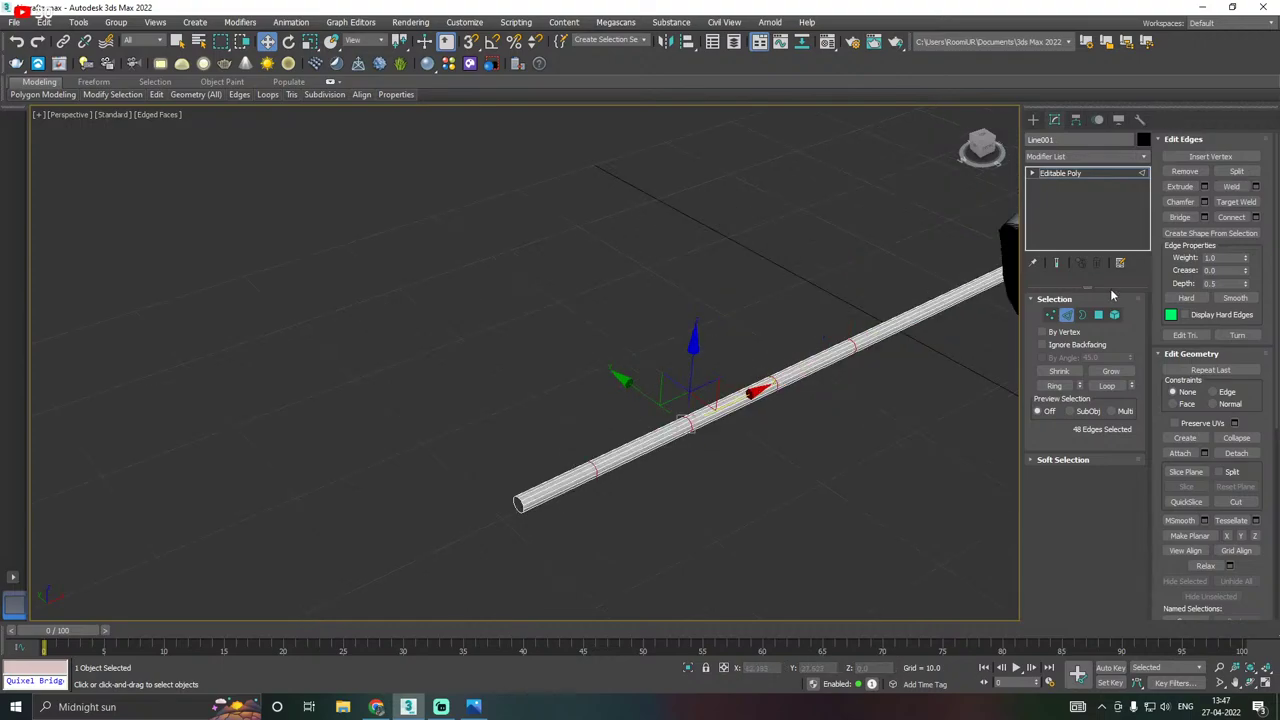
Select the polygon bands between the rod's edge loops and extrude them outward by local normal with a height of 0.274.
left_click(1097, 315)
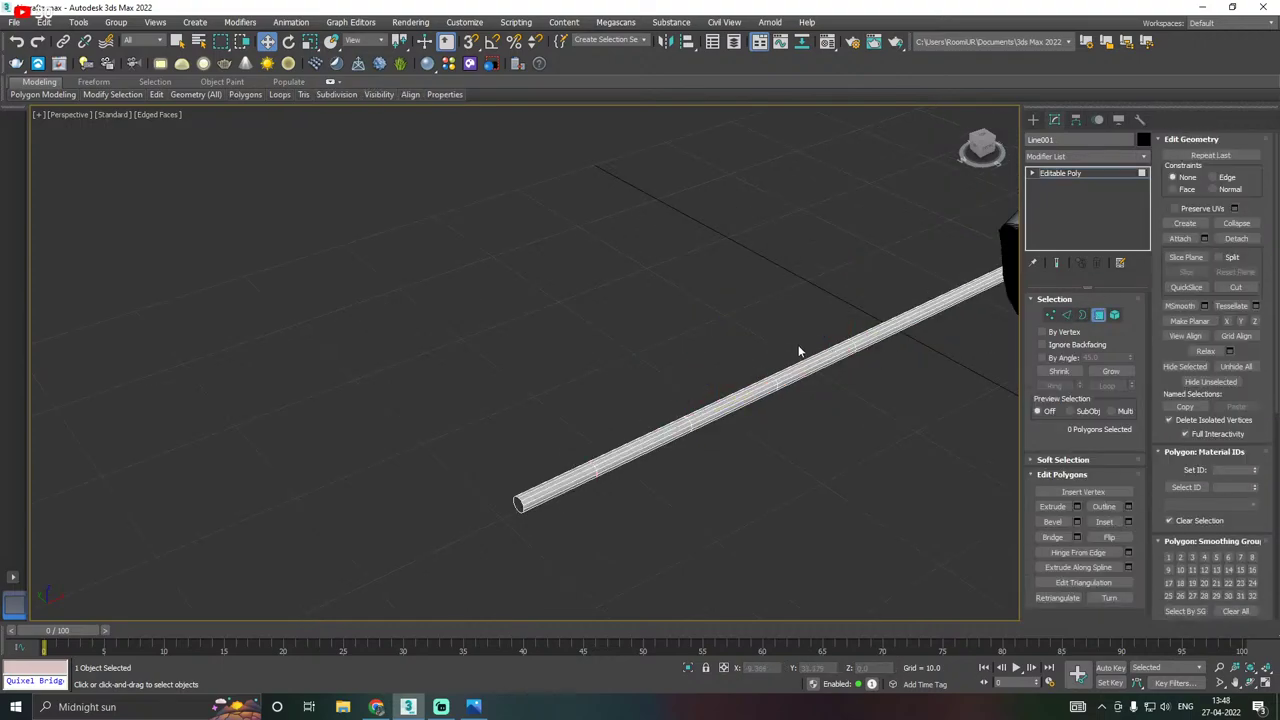
left_click_drag(625, 460, 626, 460)
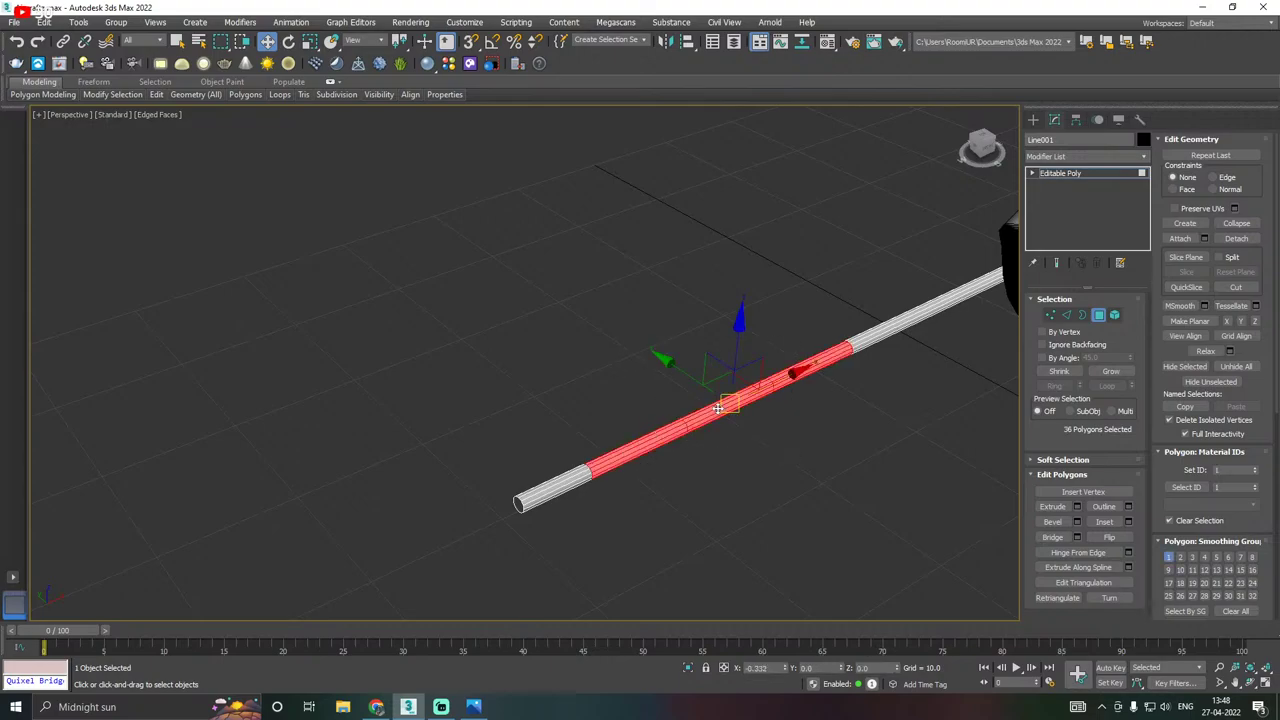
left_click_drag(782, 379, 792, 375)
middle_click_drag(913, 376, 931, 376, "alt")
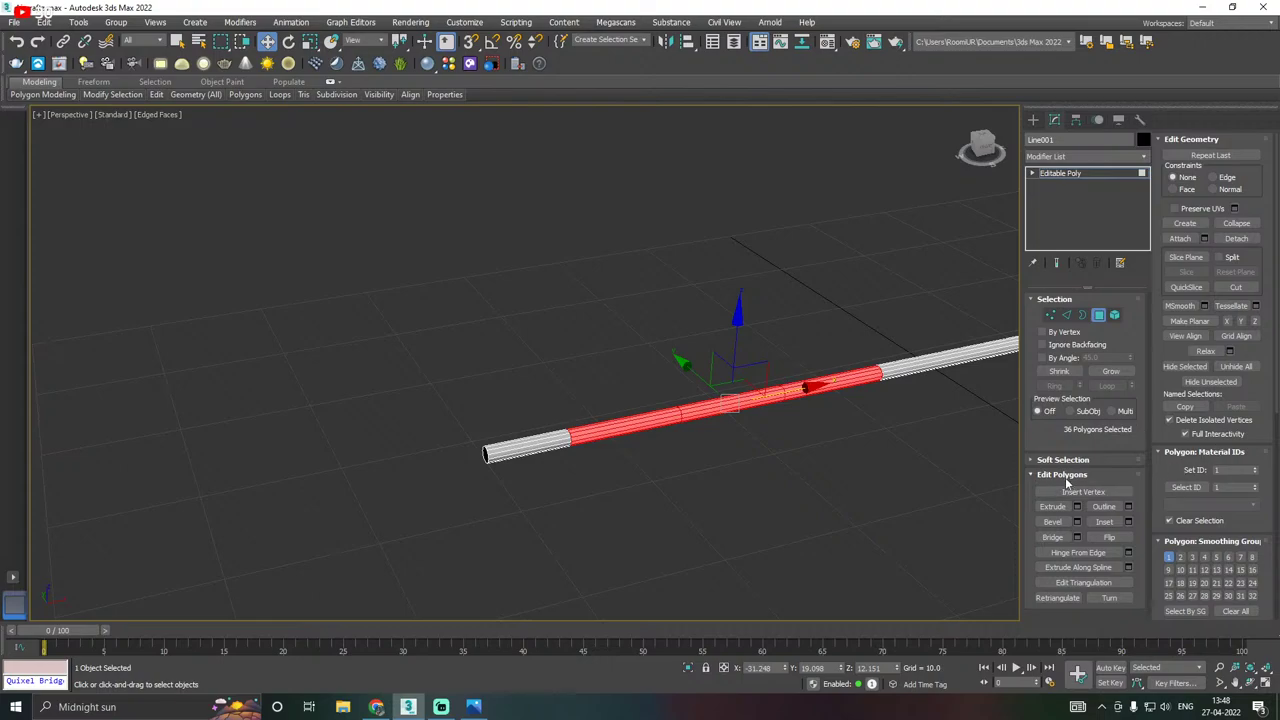
left_click(1077, 507)
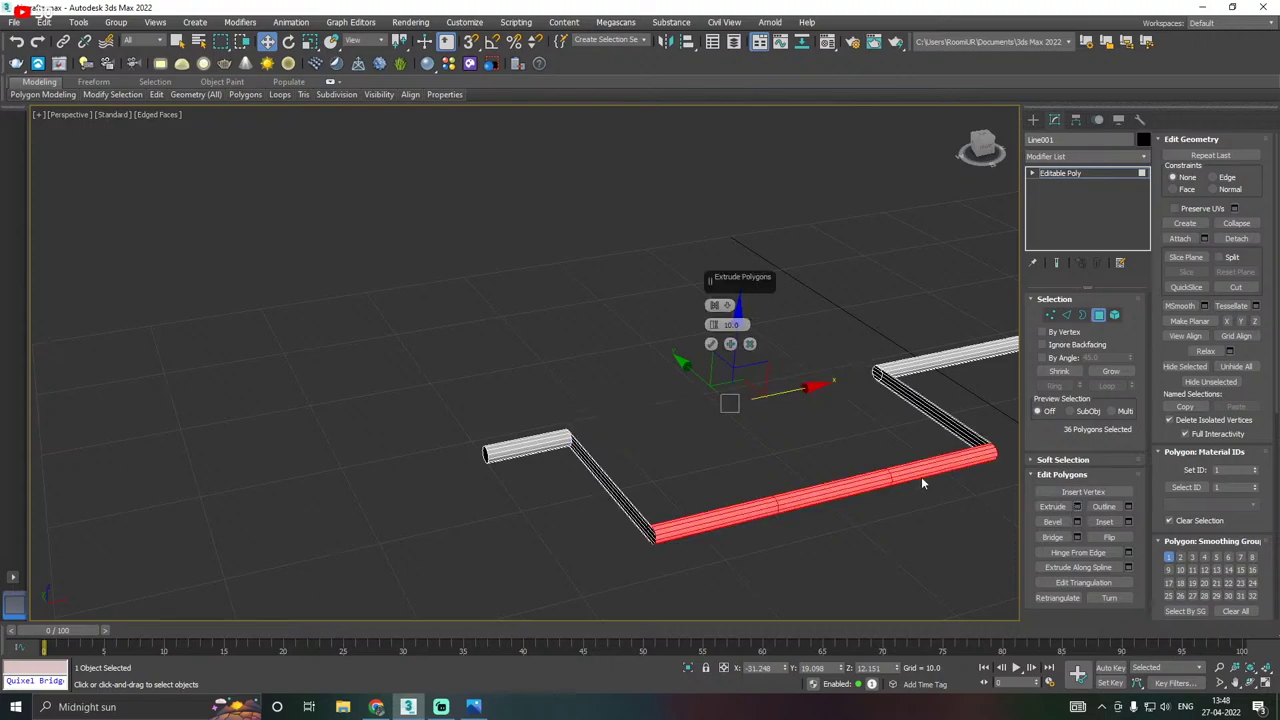
left_click(713, 307)
left_click_drag(714, 326, 742, 384)
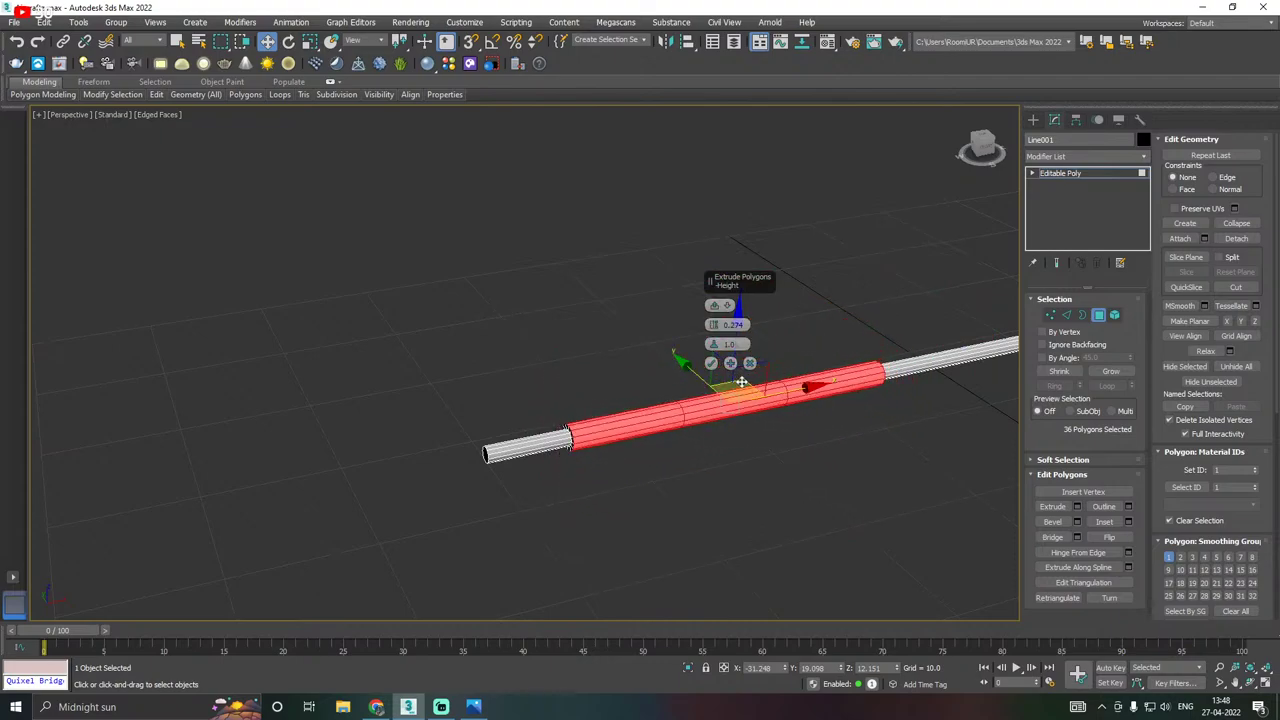
left_click(711, 363)
Inset the end-cap polygon at the probe's front tip by 0.14.
middle_click_drag(767, 374, 709, 351)
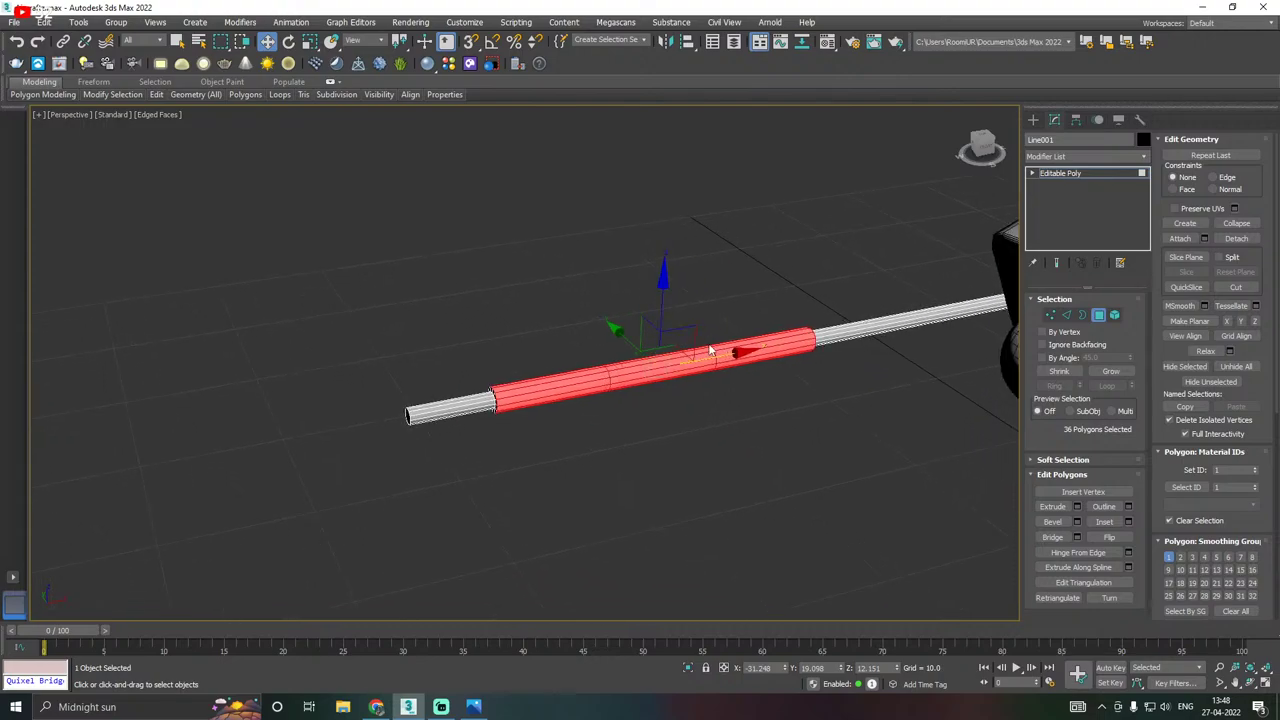
middle_click_drag(891, 322, 866, 333, "alt")
middle_click_drag(625, 376, 735, 349)
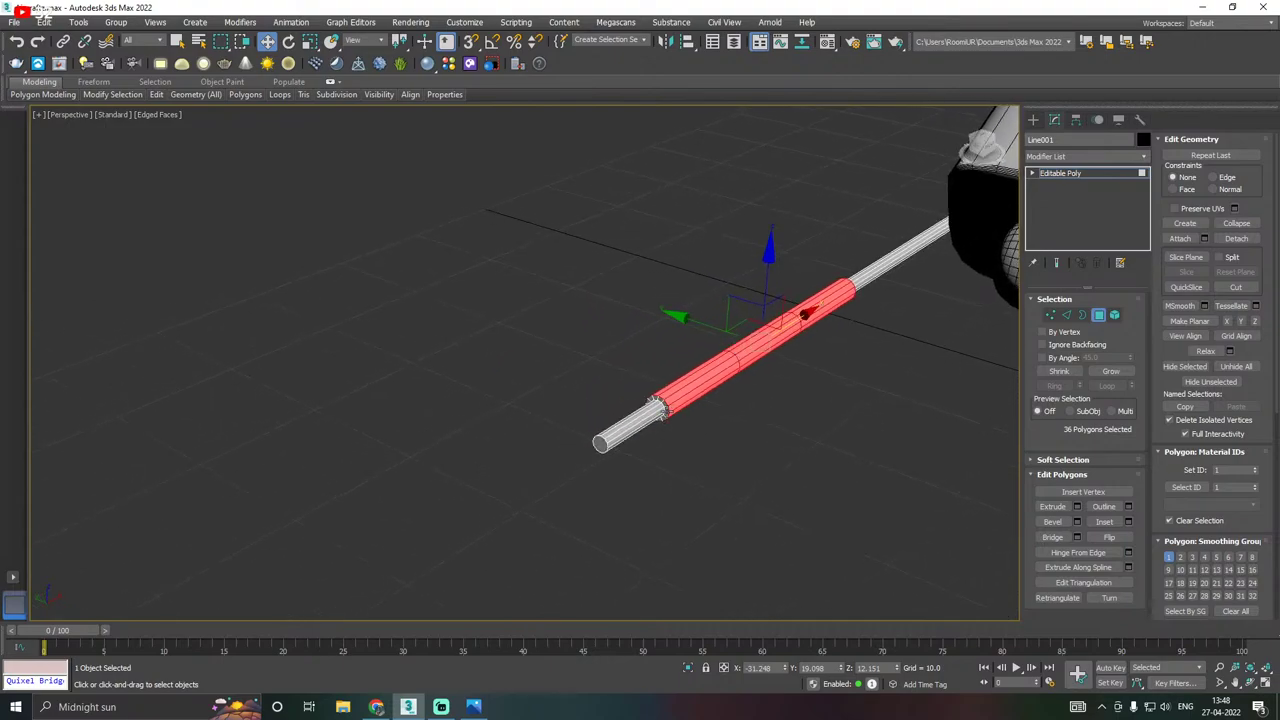
scroll(741, 376, "up", 2)
left_click(566, 460)
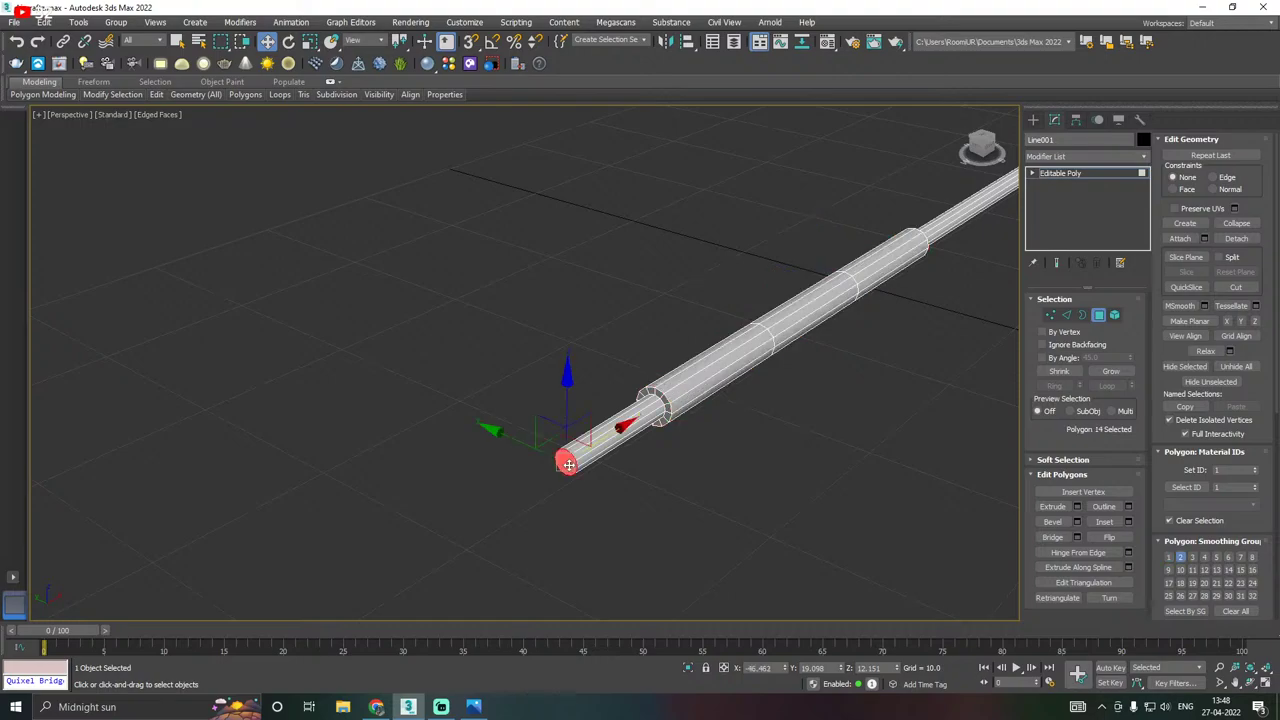
middle_click_drag(566, 460, 645, 420)
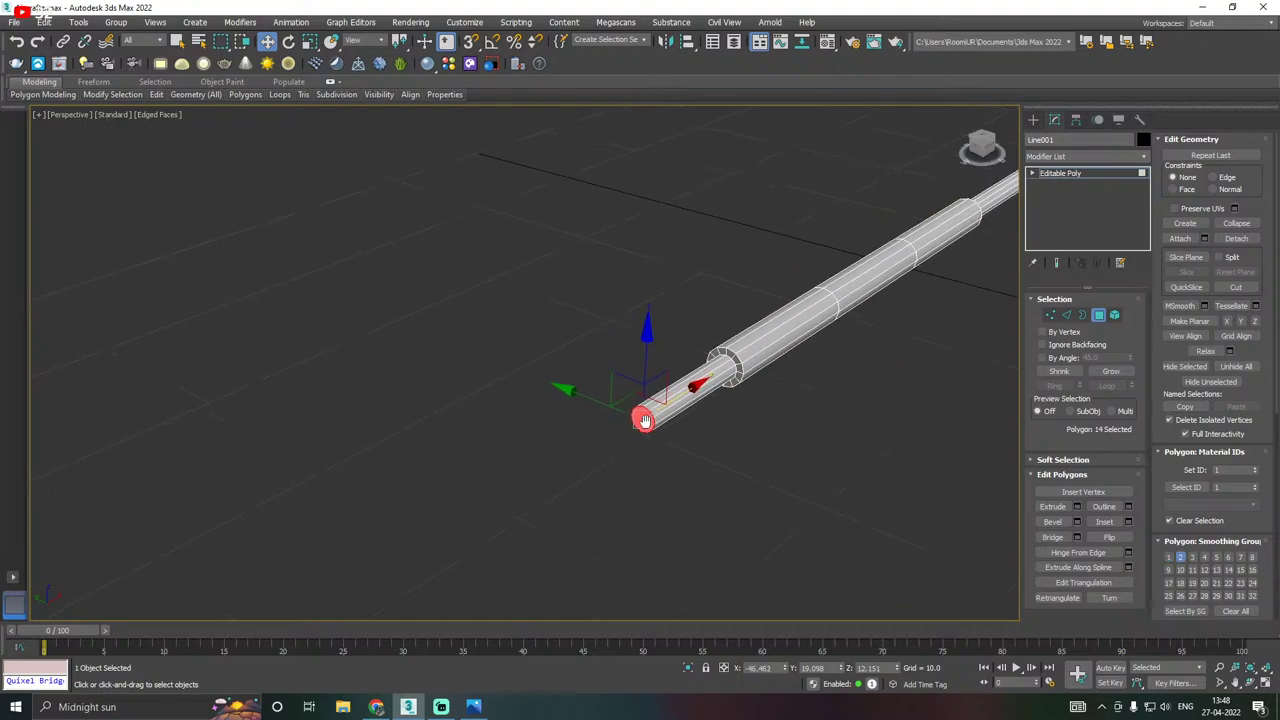
left_click(1130, 522)
scroll(632, 416, "up", 2)
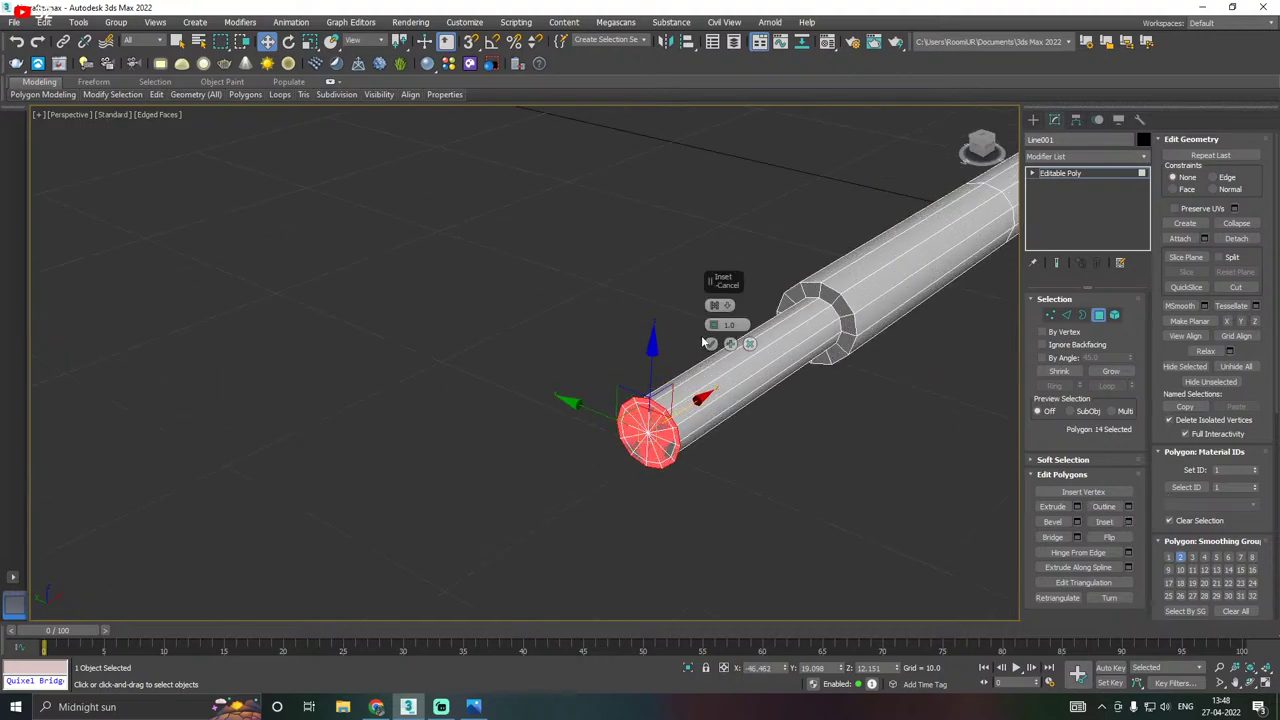
left_click_drag(712, 325, 715, 327)
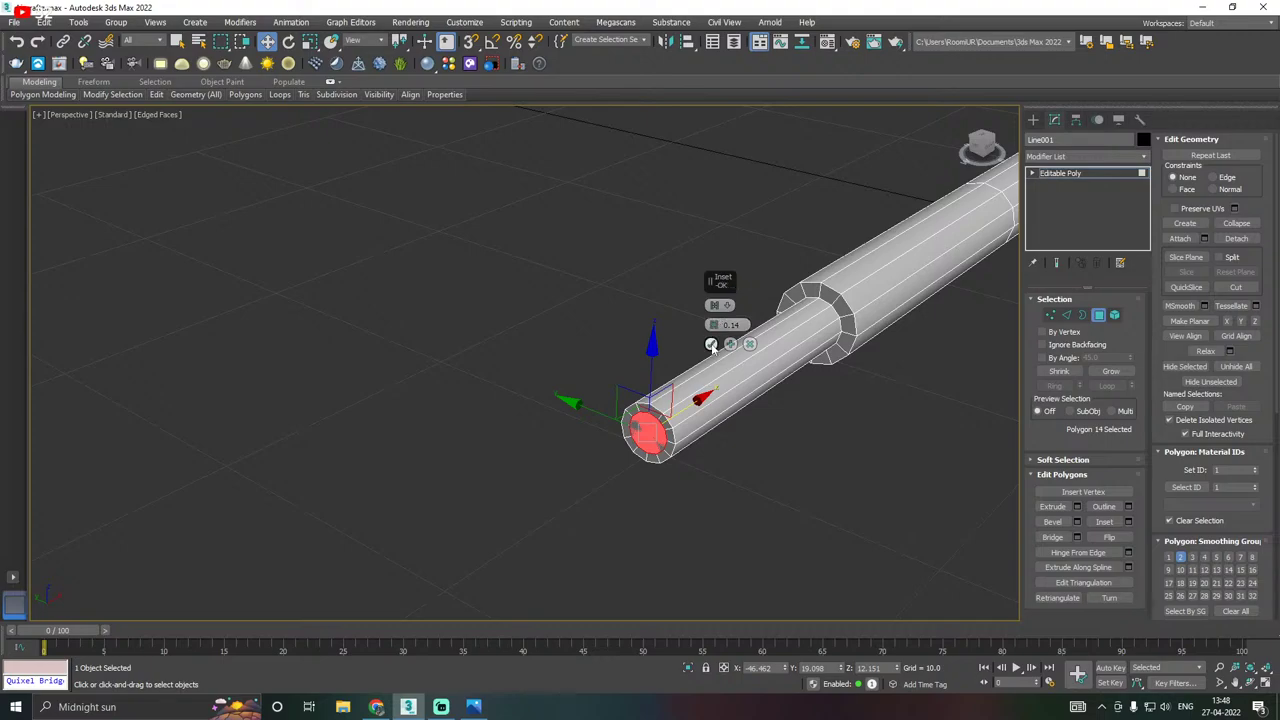
left_click(711, 344)
Bevel the inset tip polygon into a taper with height 3.292 and outline -0.217.
scroll(711, 344, "down", 5)
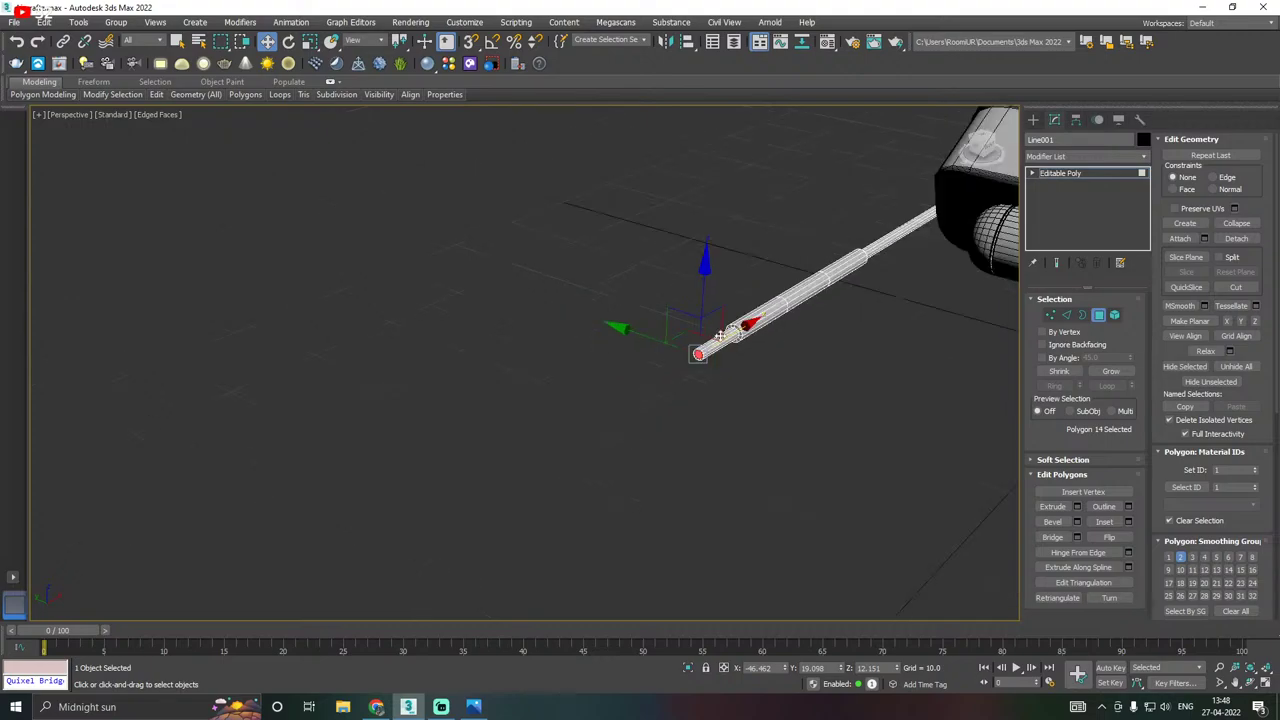
left_click(1078, 522)
scroll(659, 352, "up", 3)
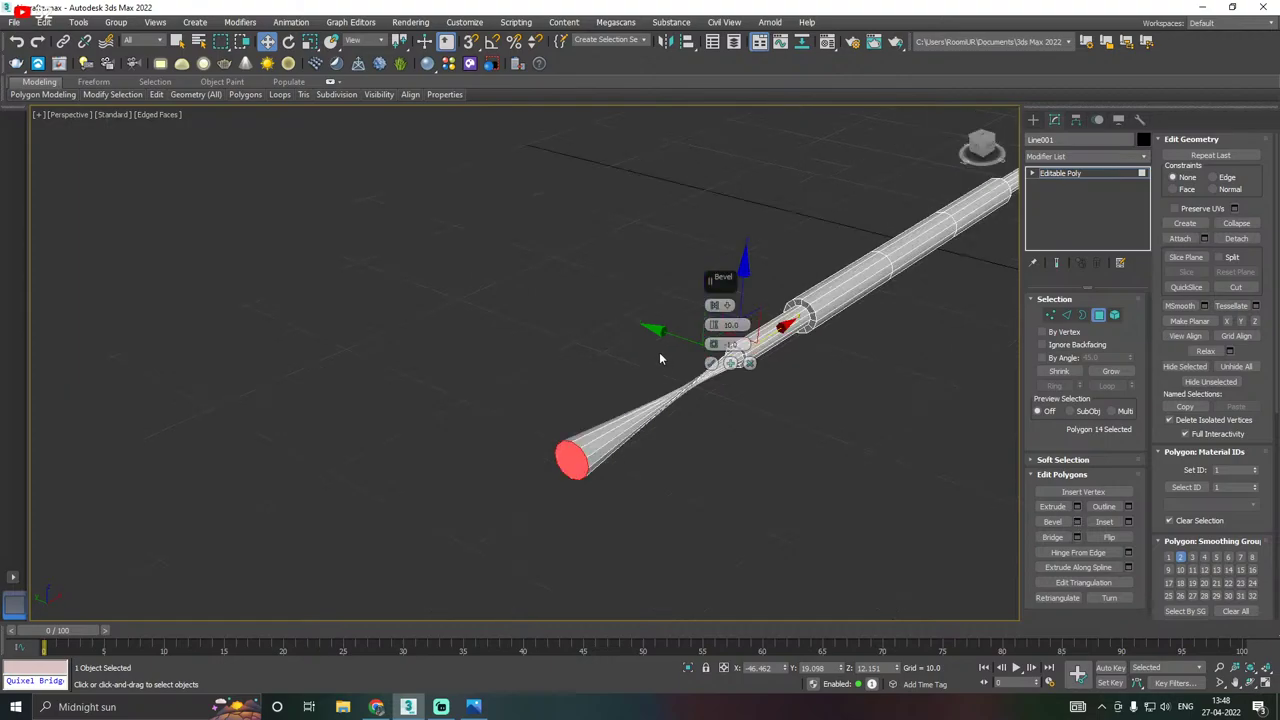
left_click_drag(714, 325, 736, 350)
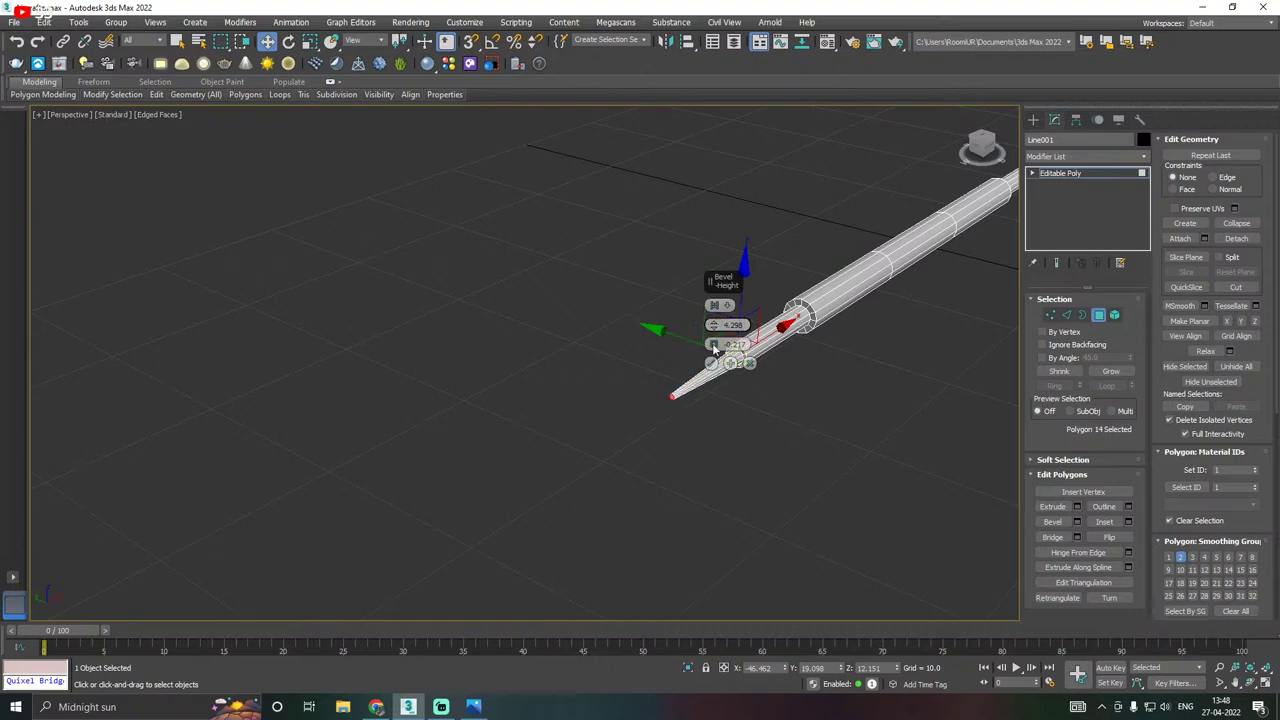
left_click_drag(720, 282, 605, 282)
middle_click_drag(793, 345, 780, 320, "alt")
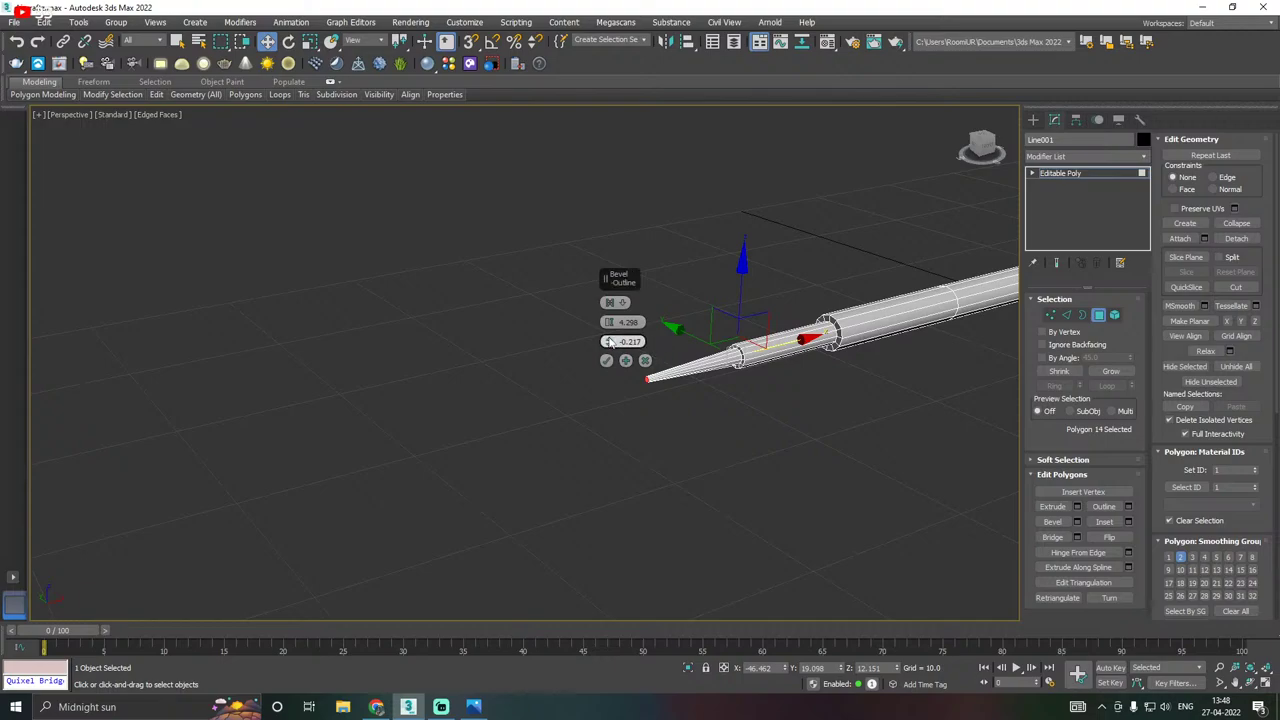
left_click_drag(608, 343, 612, 327)
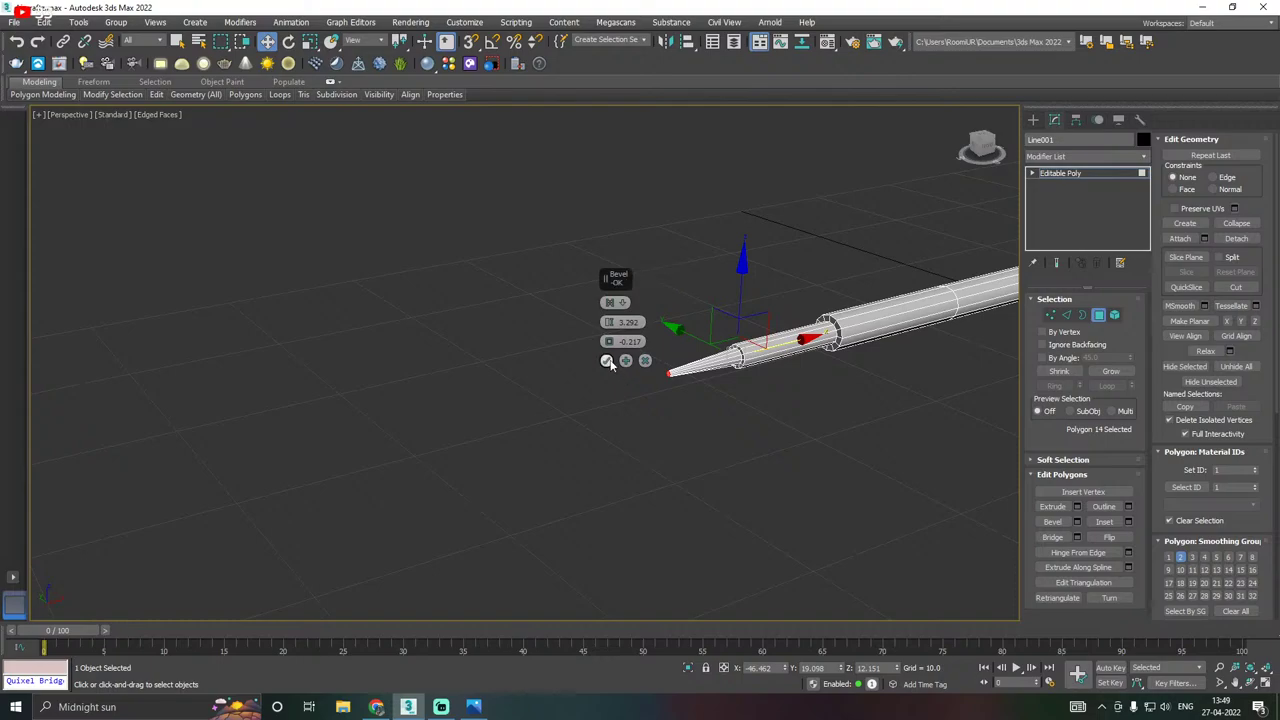
left_click(606, 360)
Leave polygon editing and move the whole probe along Y to about 19.2 beside the fuselage.
middle_click_drag(701, 360, 656, 356, "alt")
scroll(585, 385, "down", 4)
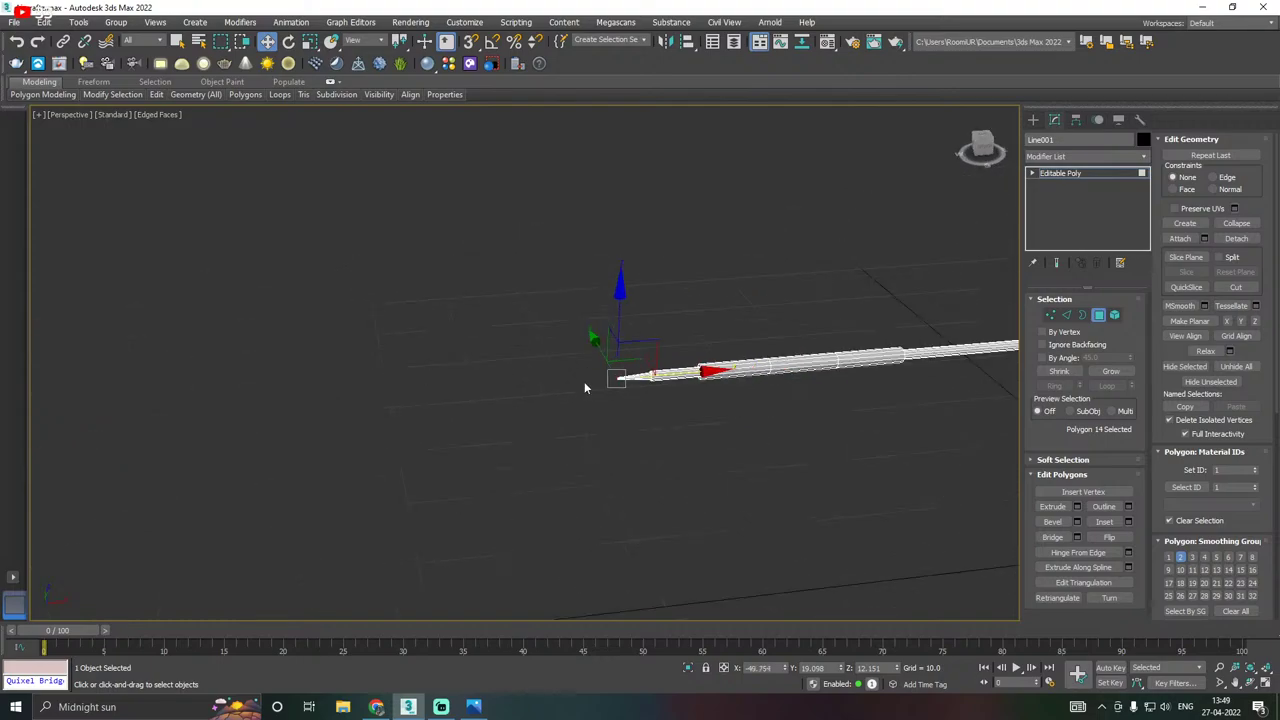
scroll(585, 387, "down", 2)
middle_click_drag(585, 387, 540, 430, "alt")
scroll(534, 426, "up", 3)
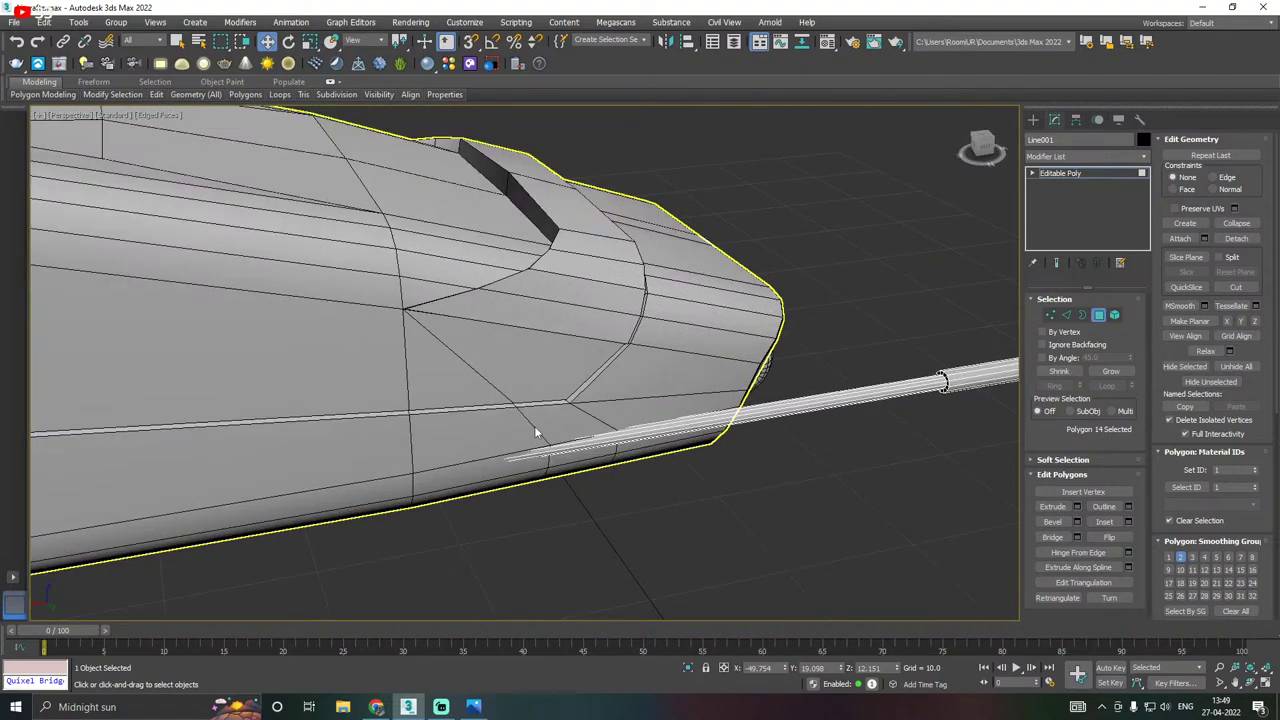
scroll(534, 426, "down", 3)
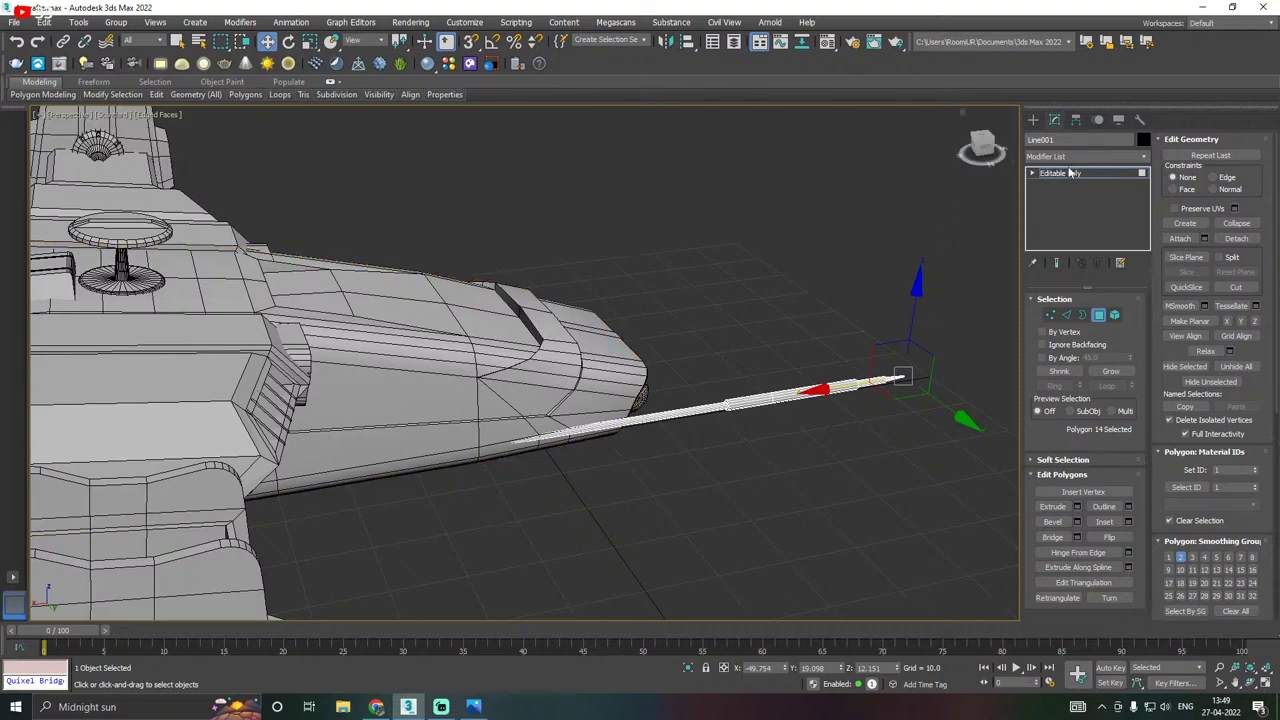
key("6")
left_click_drag(739, 441, 748, 438)
In the Front view, create a small box around the rear end of the probe rod.
key("f")
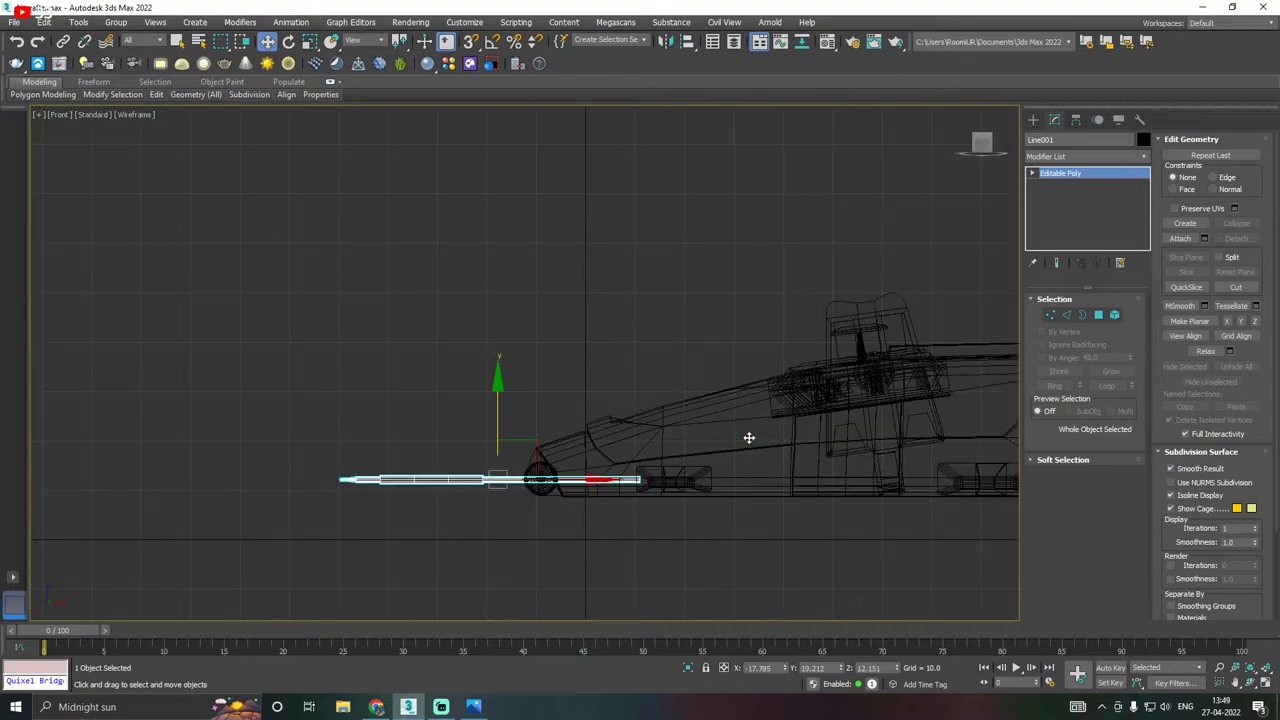
scroll(626, 477, "up", 5)
scroll(626, 477, "up", 2)
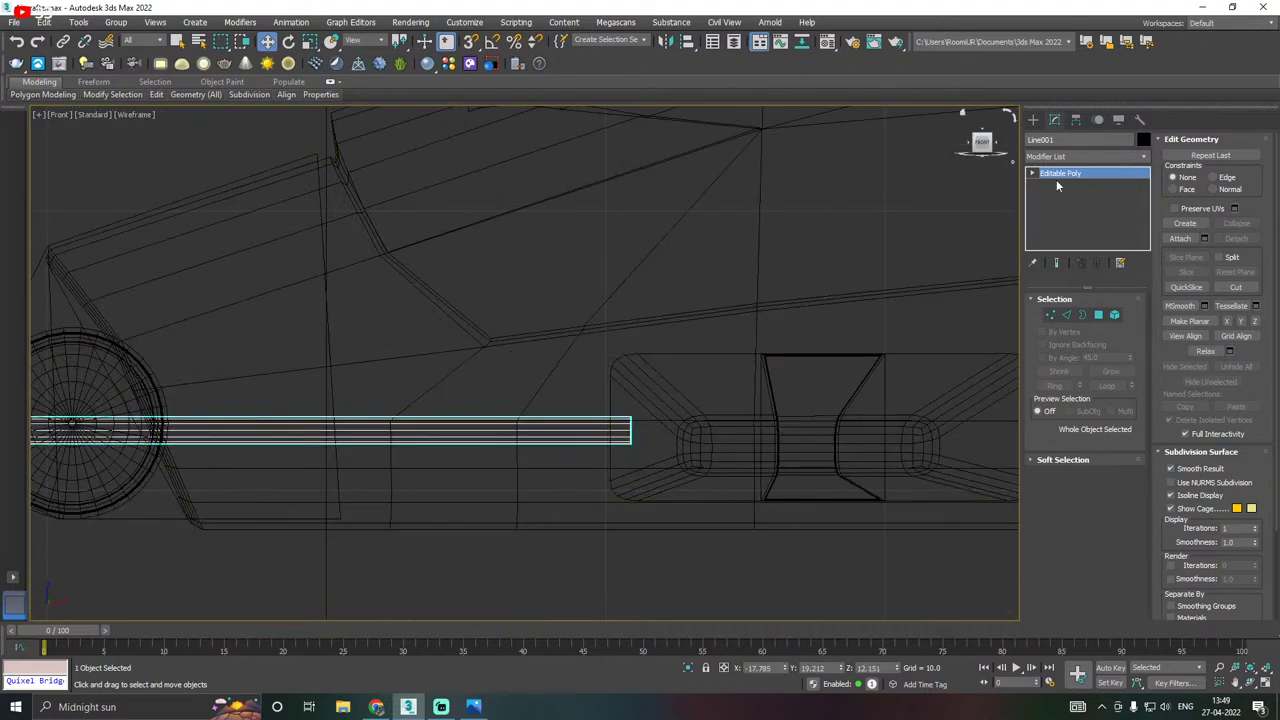
left_click(1033, 119)
left_click(1033, 140)
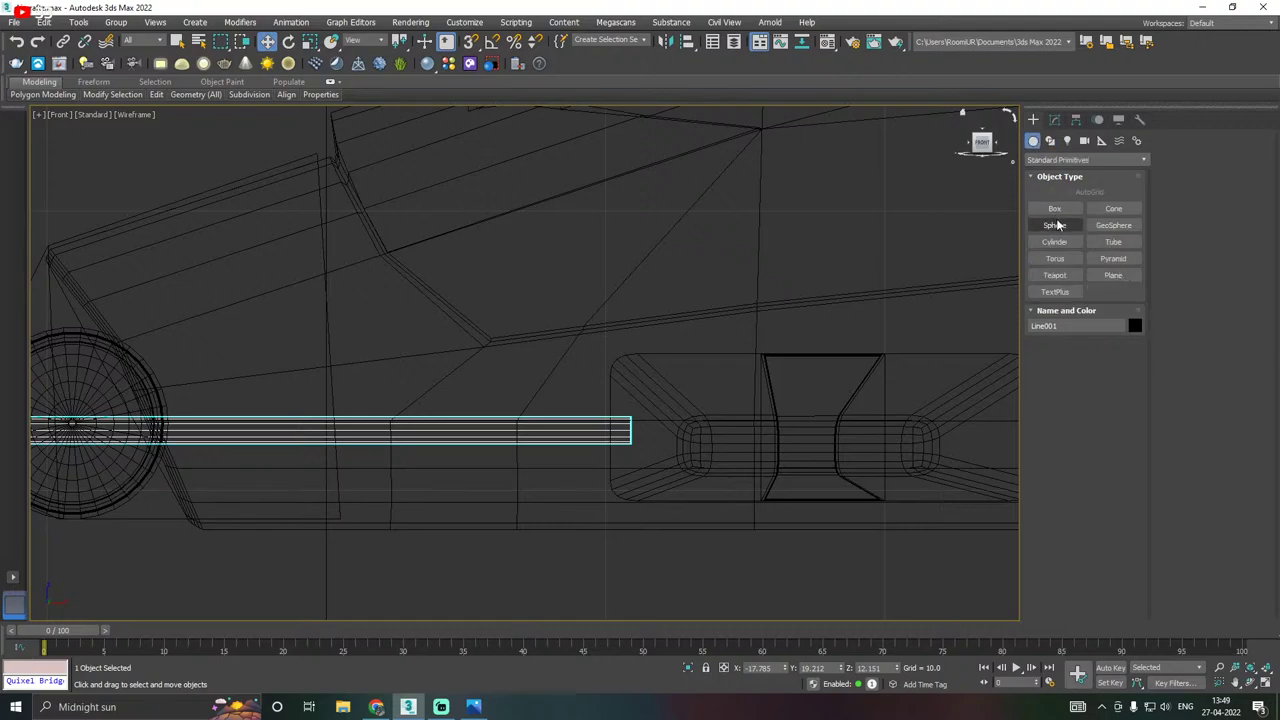
left_click(1054, 208)
left_click_drag(600, 462, 670, 403)
left_click(669, 404)
key("w")
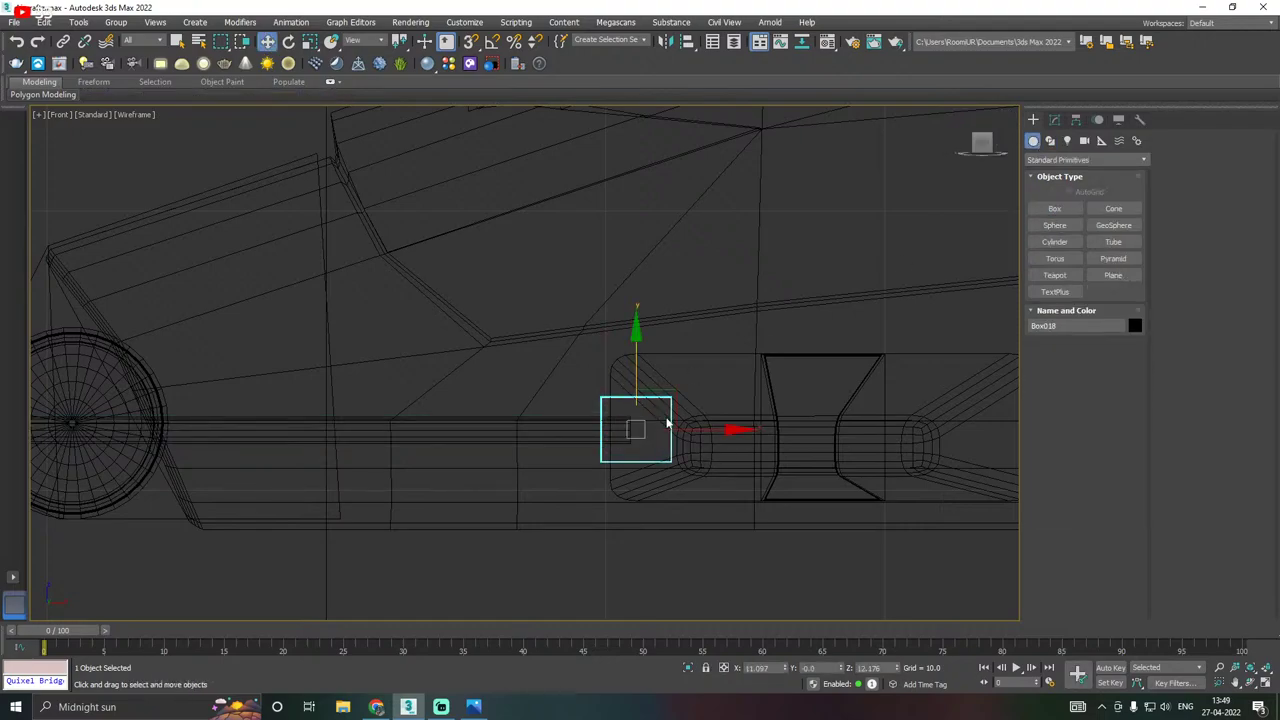
In the Perspective view, move the box along Y to about 19.1 so it sits on the probe's rear end.
key("p")
mouse_move(591, 397)
middle_mouse_down("alt")
mouse_move(514, 402)
mouse_move(629, 373)
middle_mouse_up("alt")
left_click_drag(629, 373, 527, 373)
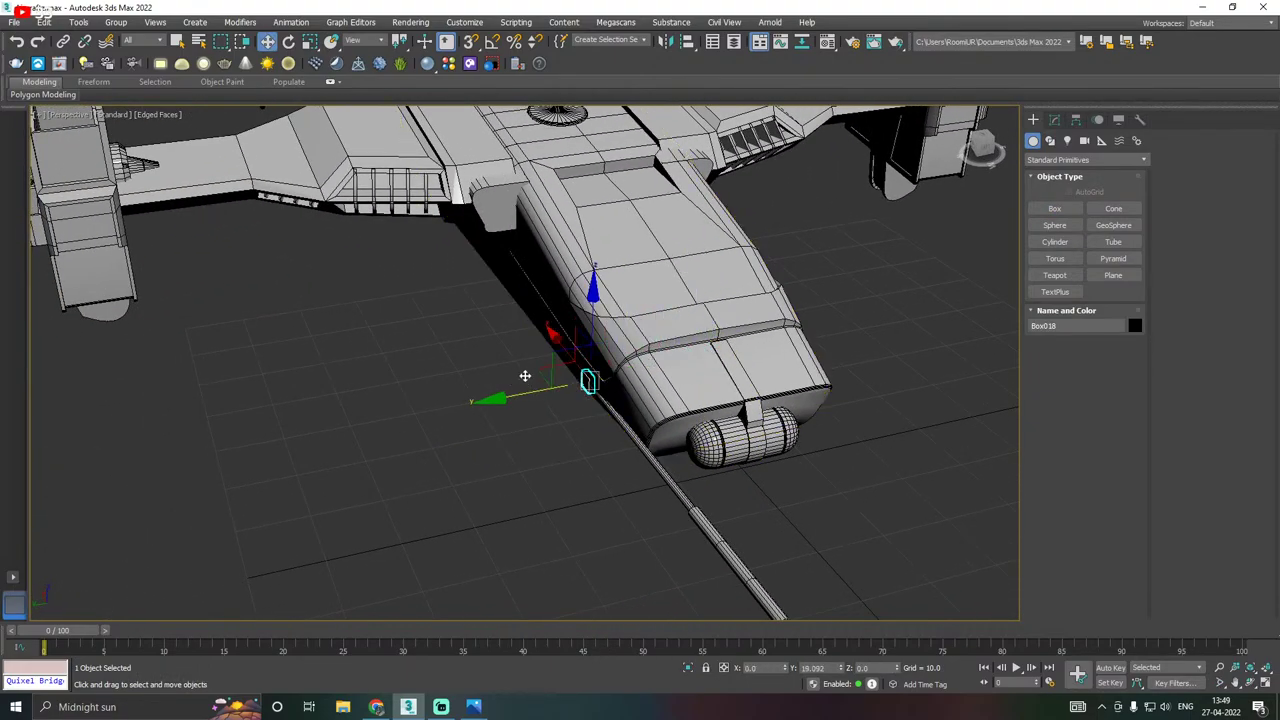
scroll(529, 371, "up", 5)
scroll(676, 350, "up", 2)
middle_click_drag(676, 350, 710, 332, "alt")
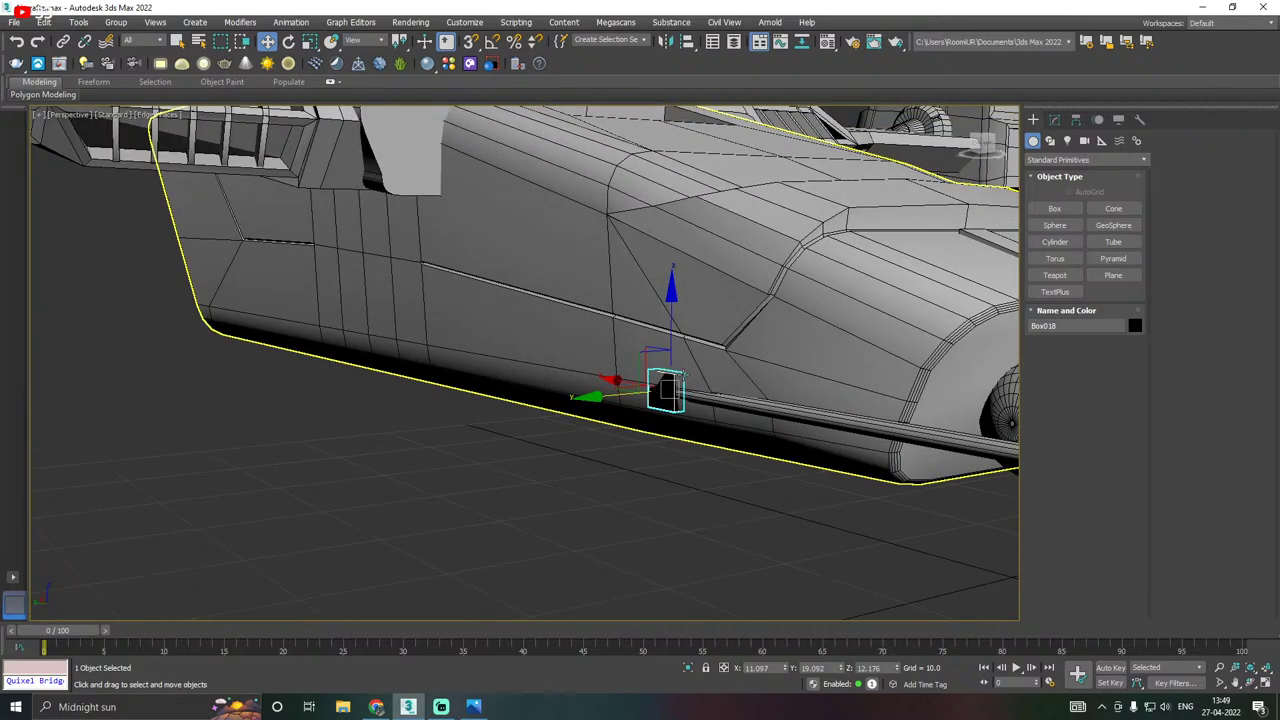
scroll(667, 384, "up", 3)
Assign the 01 - Default material to the mounting box and keep the box selected.
key("m")
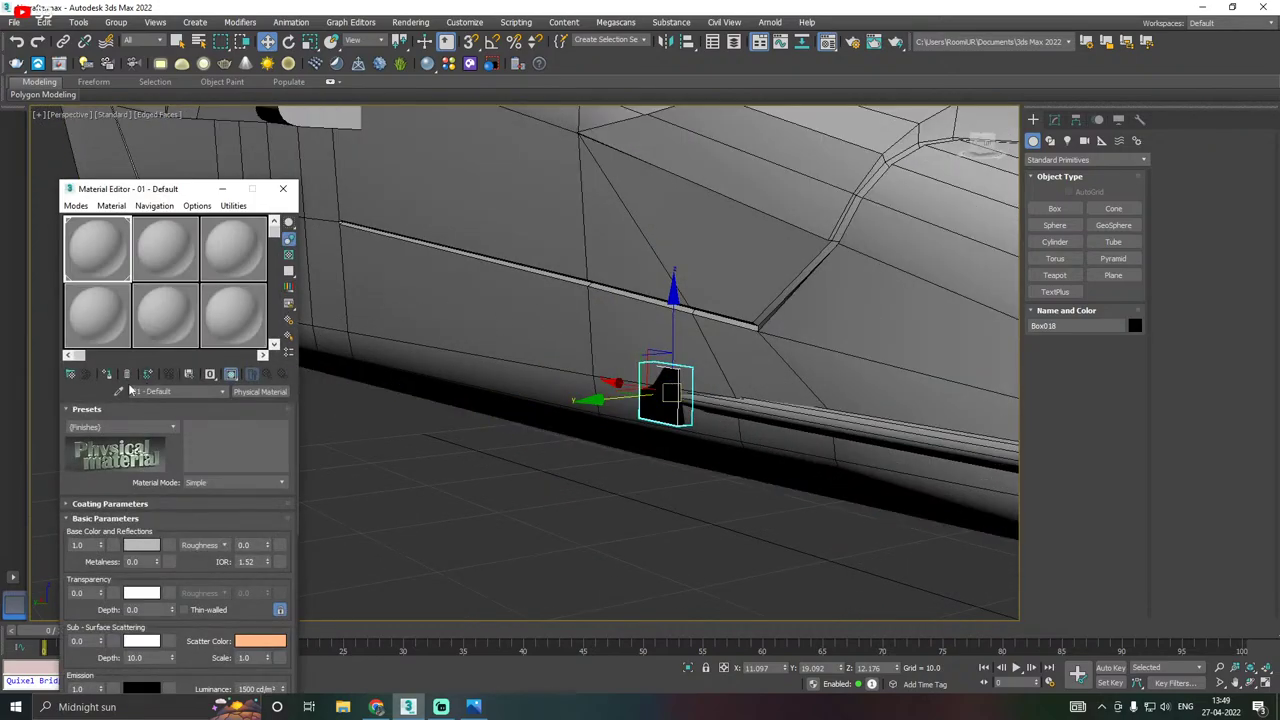
left_click(108, 376)
key("m")
middle_click_drag(550, 412, 561, 374)
left_click(555, 358)
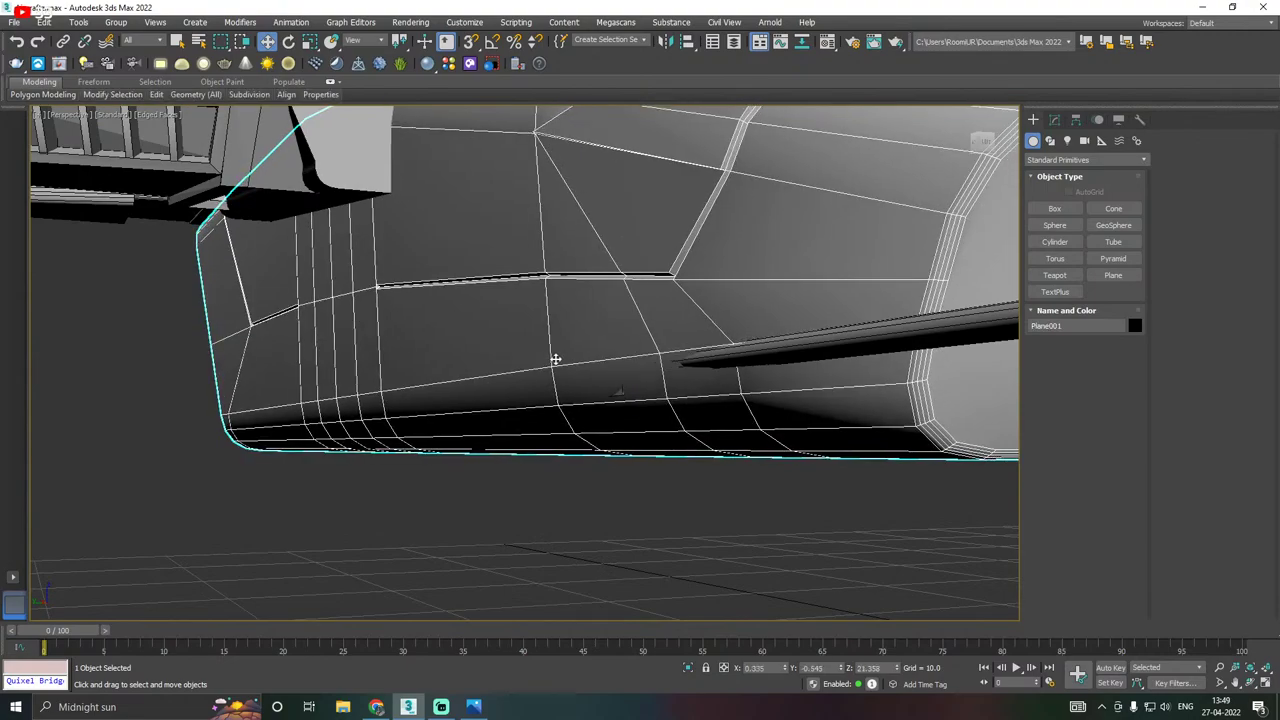
key("ctrl+z")
key("ctrl+z")
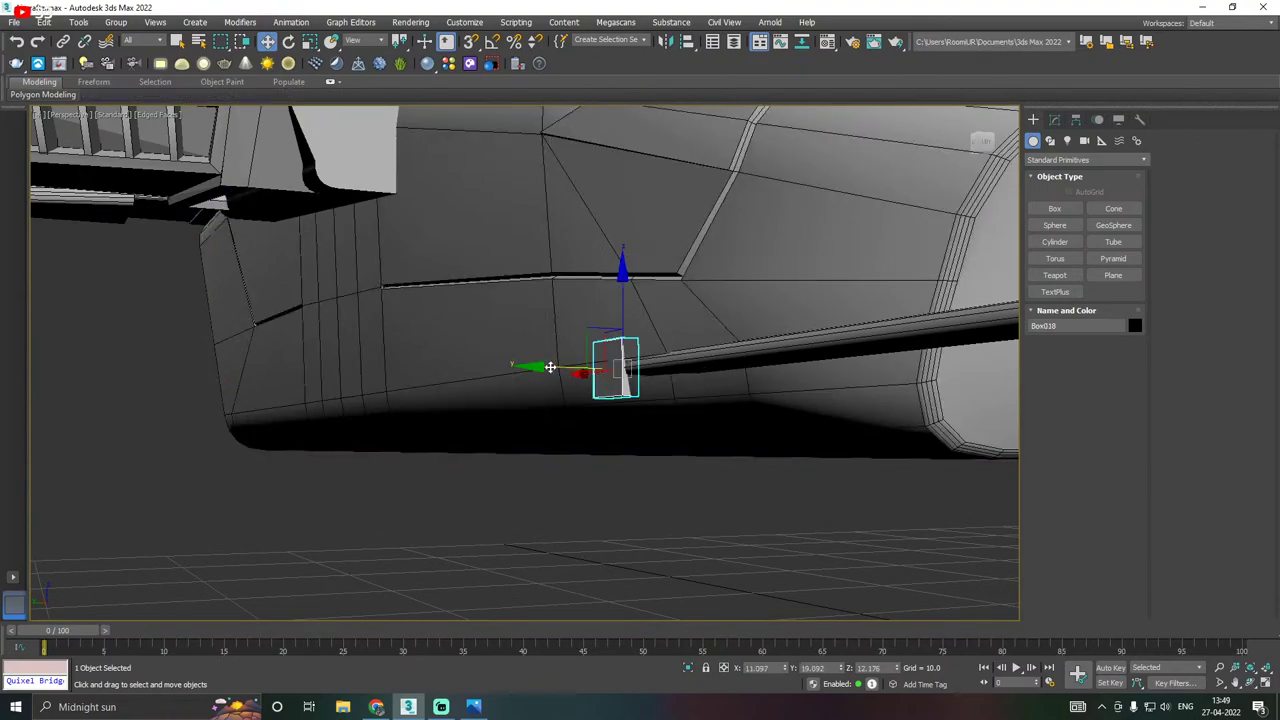
Adjust the mounting box's height to about -1.41 and move the box along Y to about 18.9, into the fuselage side.
left_click_drag(550, 367, 546, 367)
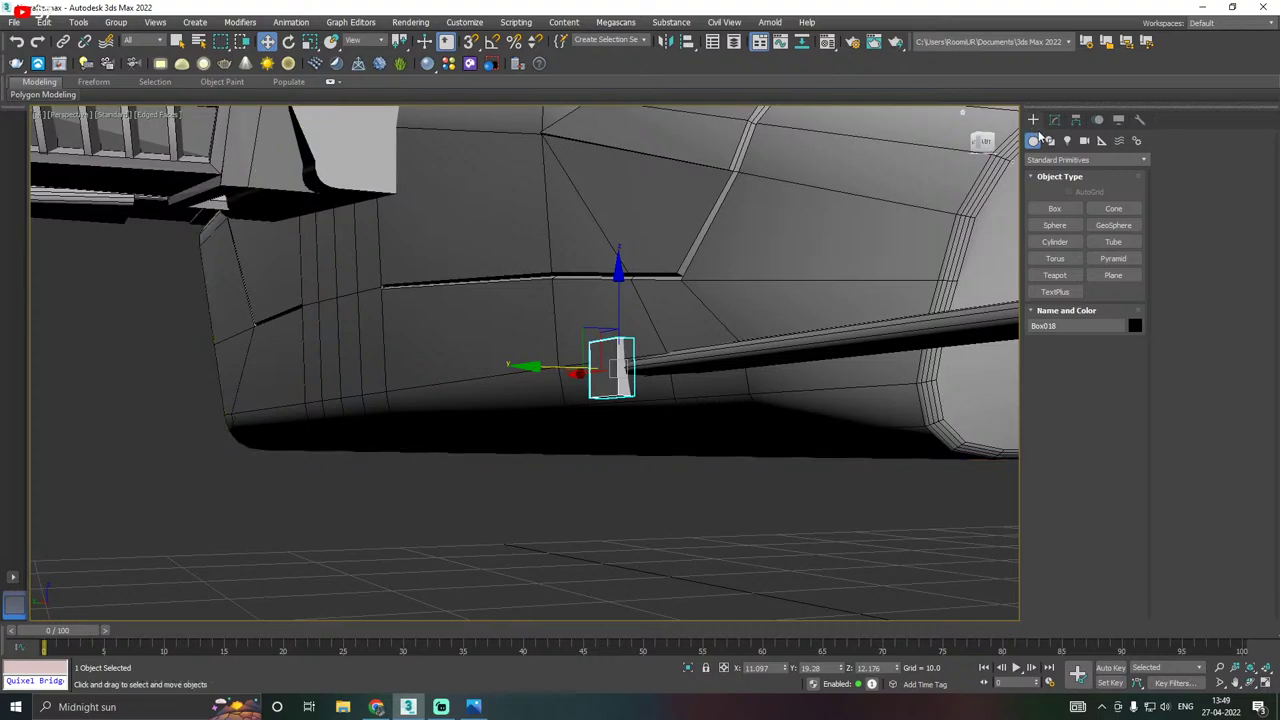
left_click(1054, 119)
left_click_drag(1127, 346, 1127, 358)
middle_click_drag(817, 317, 700, 330, "alt")
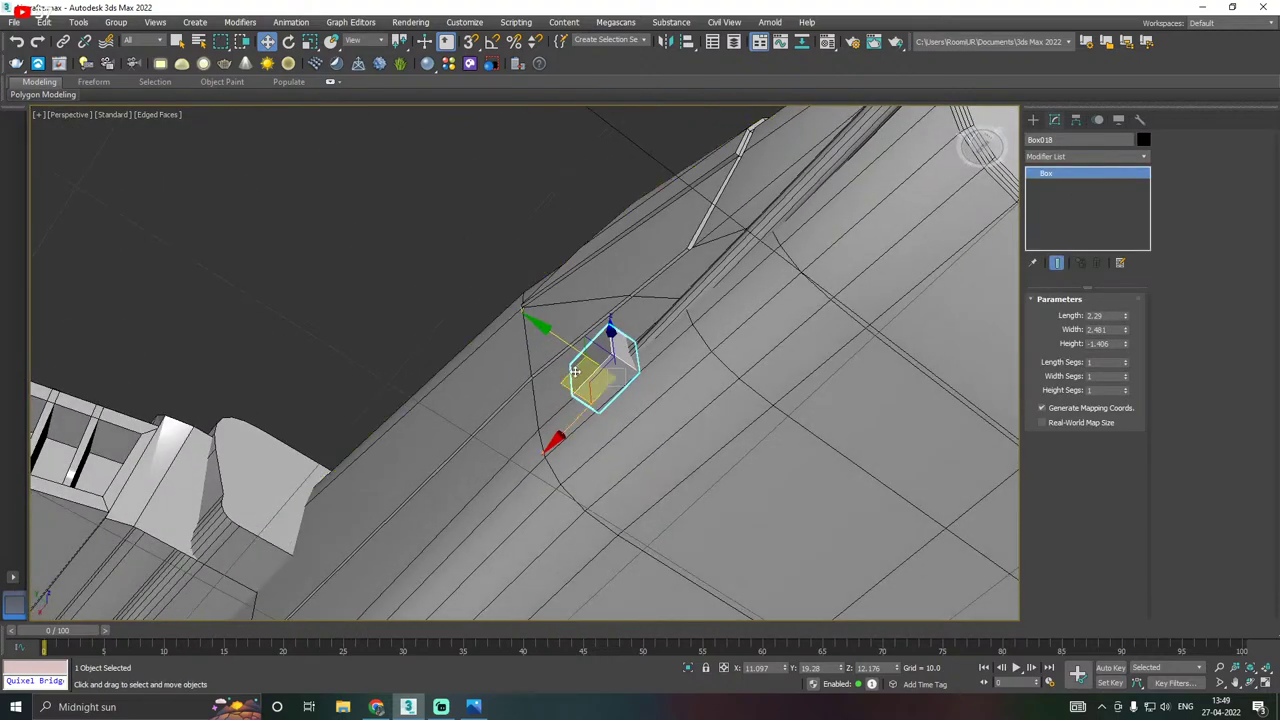
left_click_drag(566, 337, 569, 339)
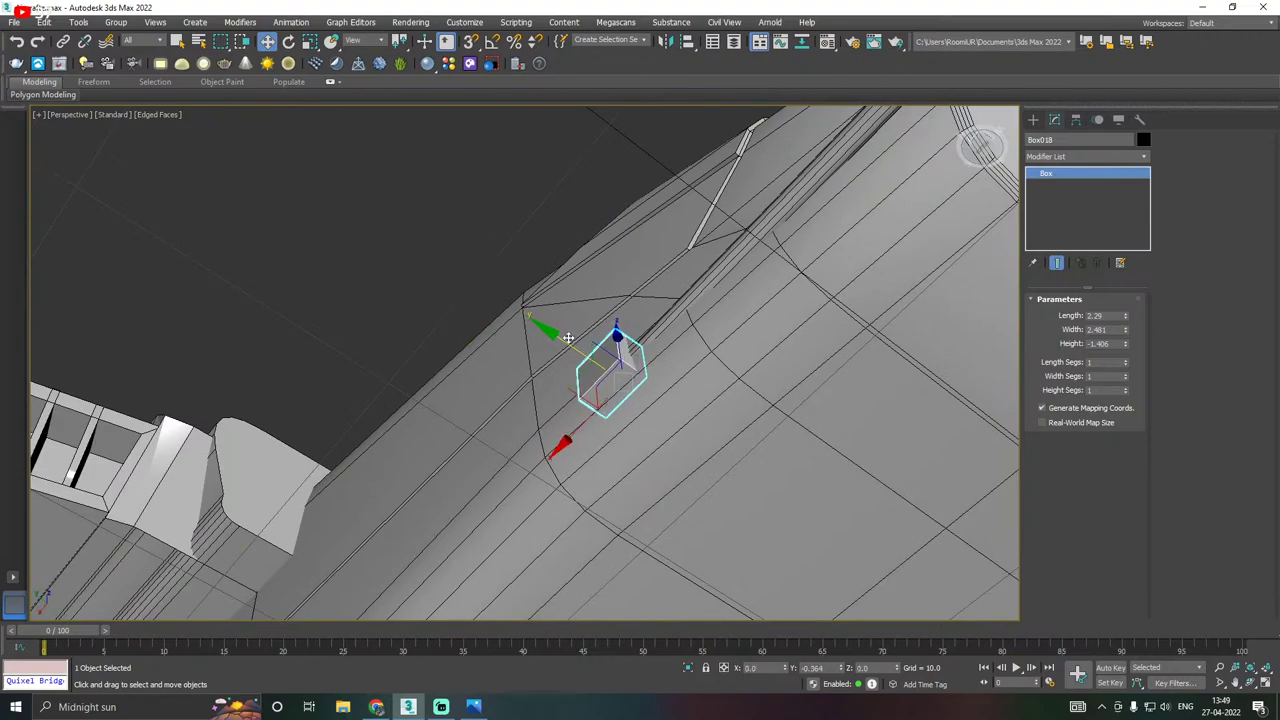
key("ctrl+e")
Move the whole refueling probe along Y to about 20.1, outward from the fuselage.
left_click(702, 284)
middle_click_drag(702, 284, 636, 325, "alt")
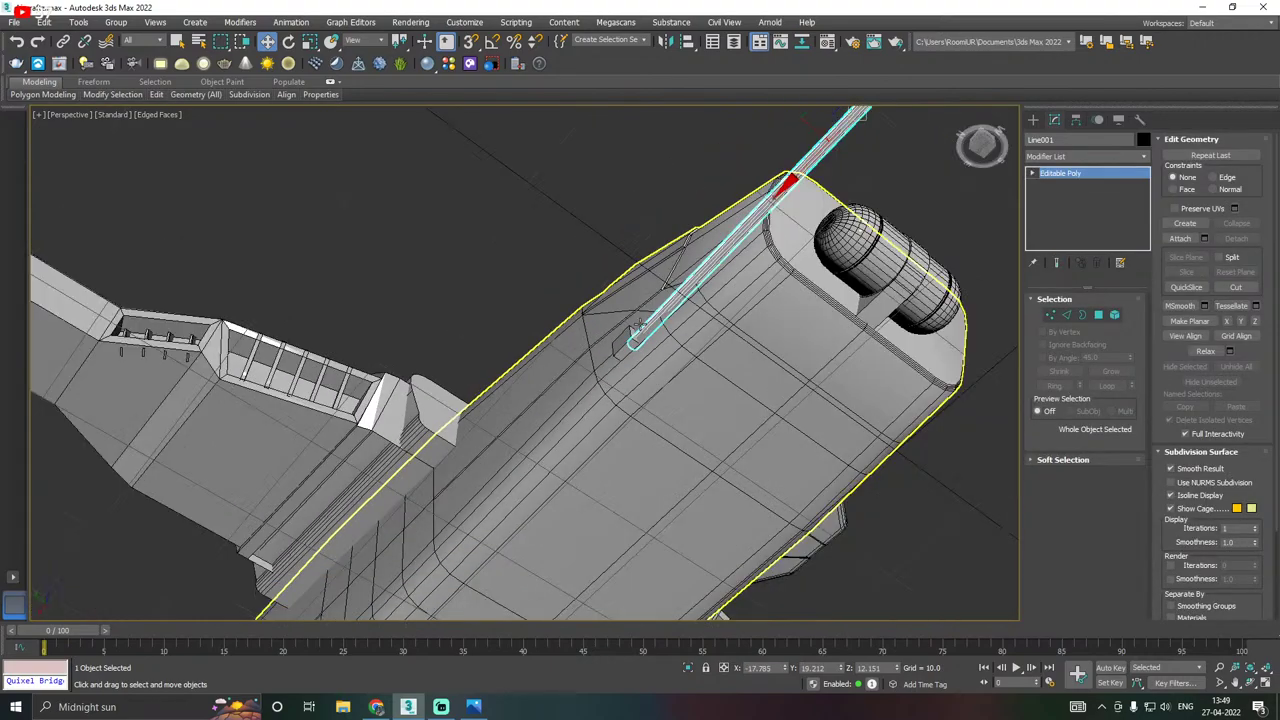
middle_click_drag(758, 316, 666, 238, "alt")
left_click_drag(707, 208, 699, 202)
middle_click_drag(514, 364, 529, 466, "alt")
scroll(530, 466, "up", 5)
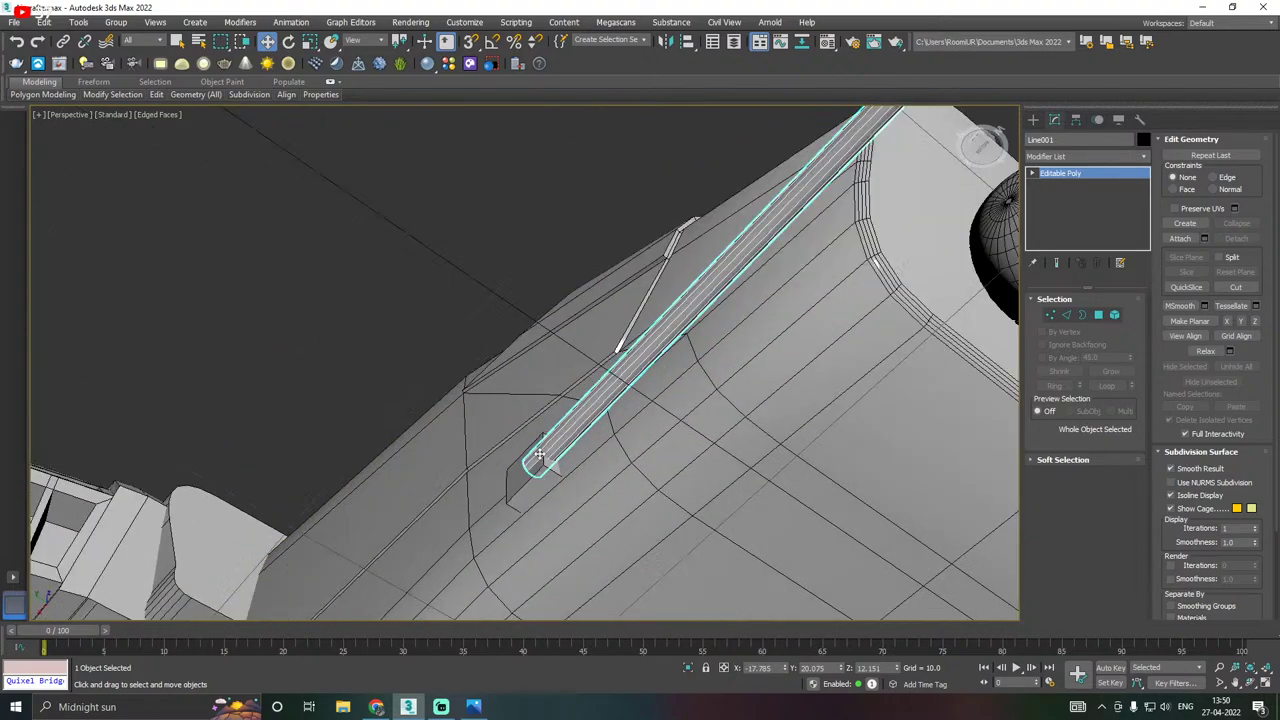
Set the mounting box's height to about -1.93 and convert the box to an Editable Poly.
left_click(540, 479)
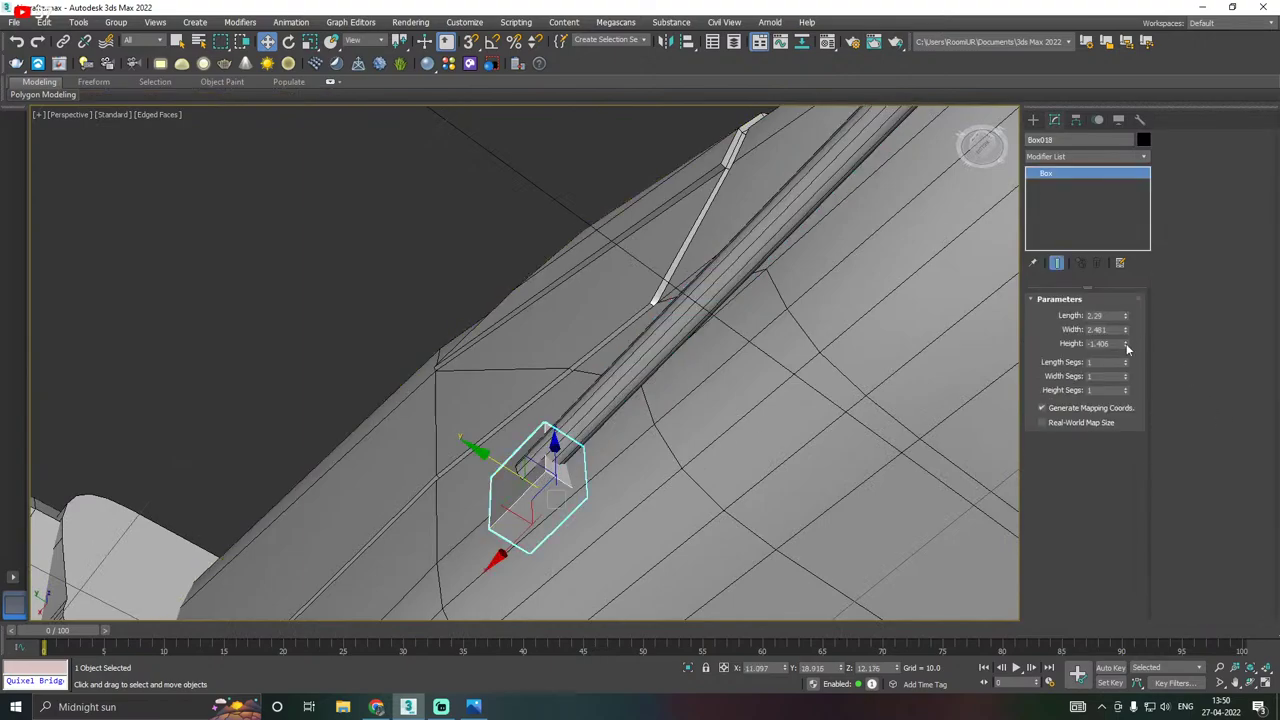
left_click_drag(1127, 345, 1128, 372)
right_click(1088, 207)
left_click(1147, 310)
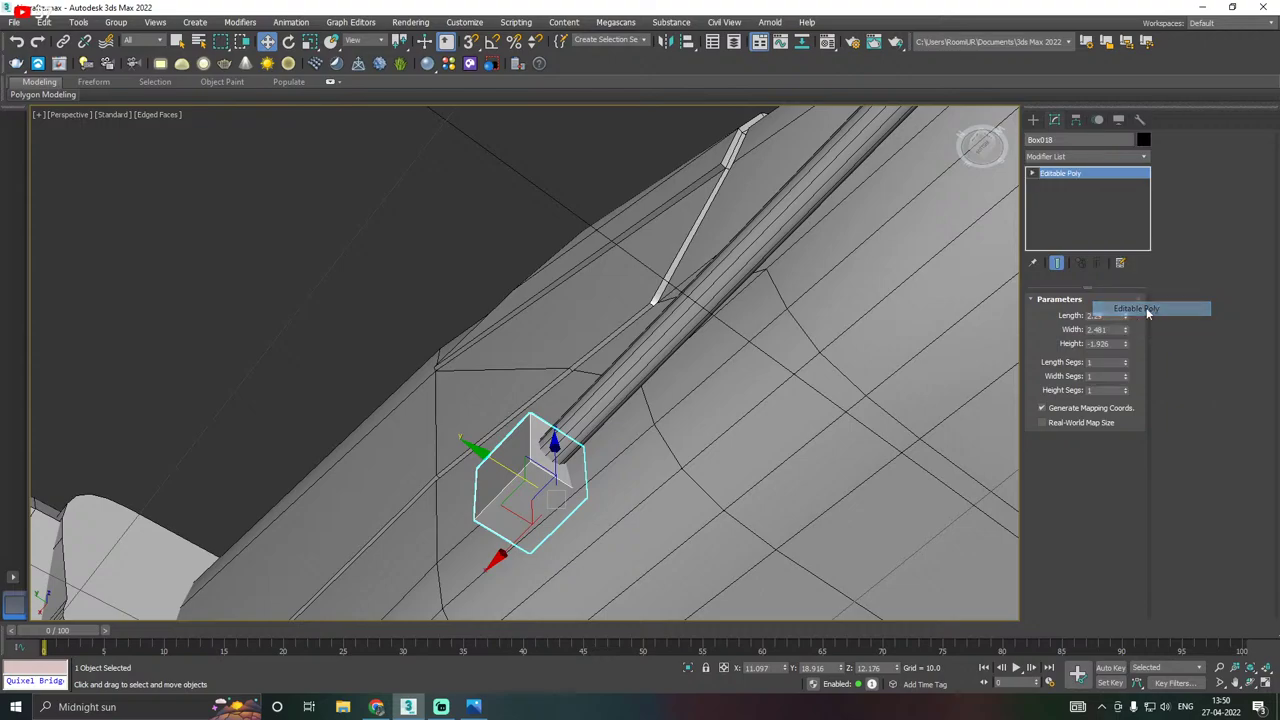
Start a chamfer of about 0.89 on the top, bottom and rear edges of the mounting block's outer face.
left_click(1067, 316)
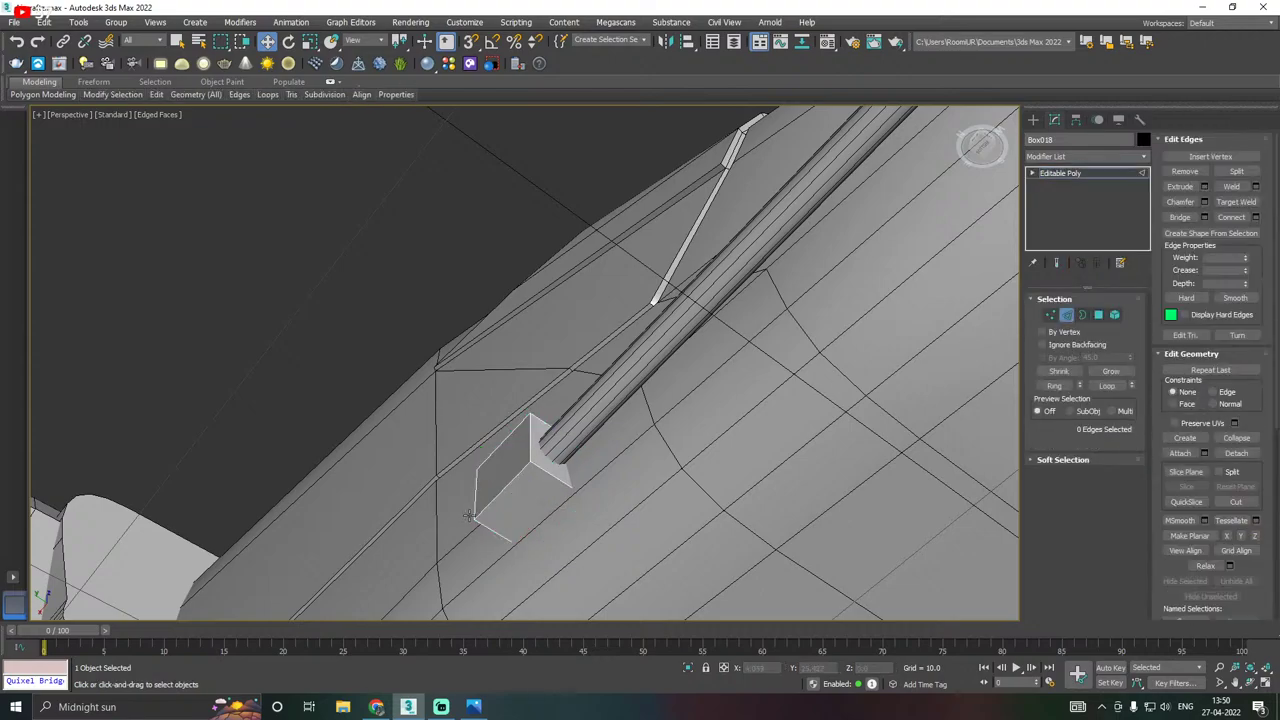
left_click(502, 489)
left_click(517, 430, "ctrl")
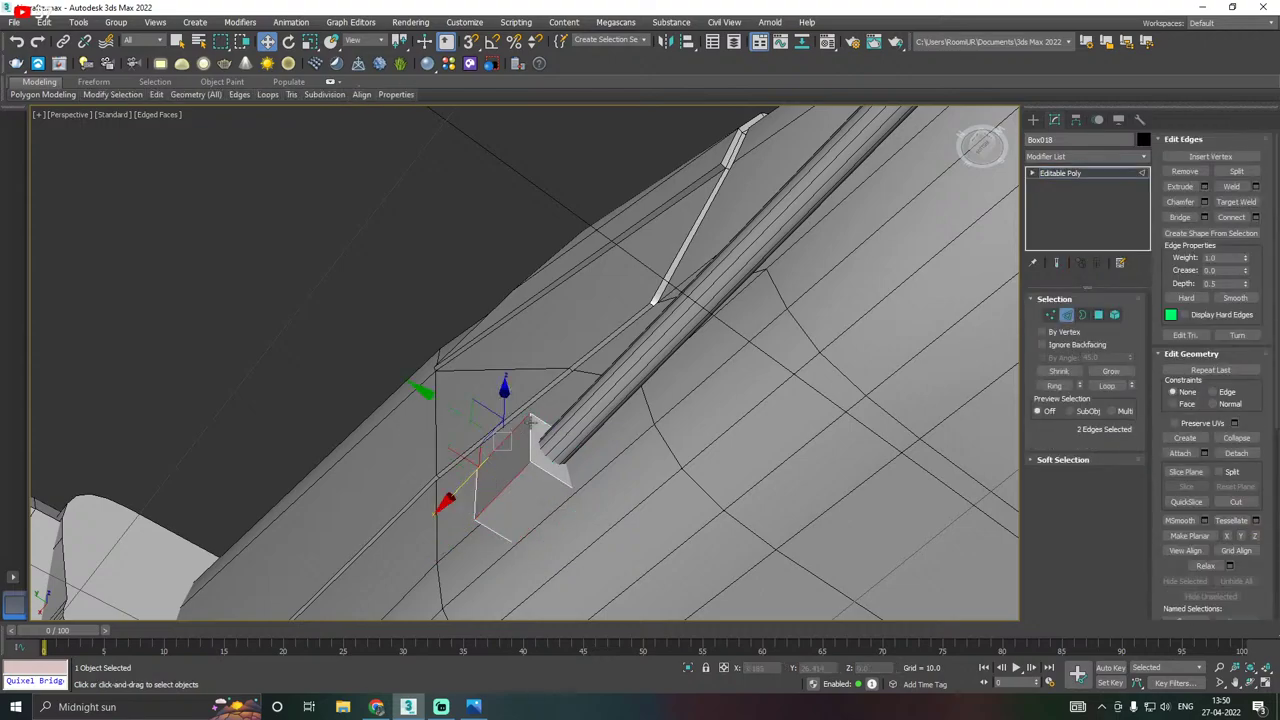
middle_click_drag(652, 568, 608, 517, "alt")
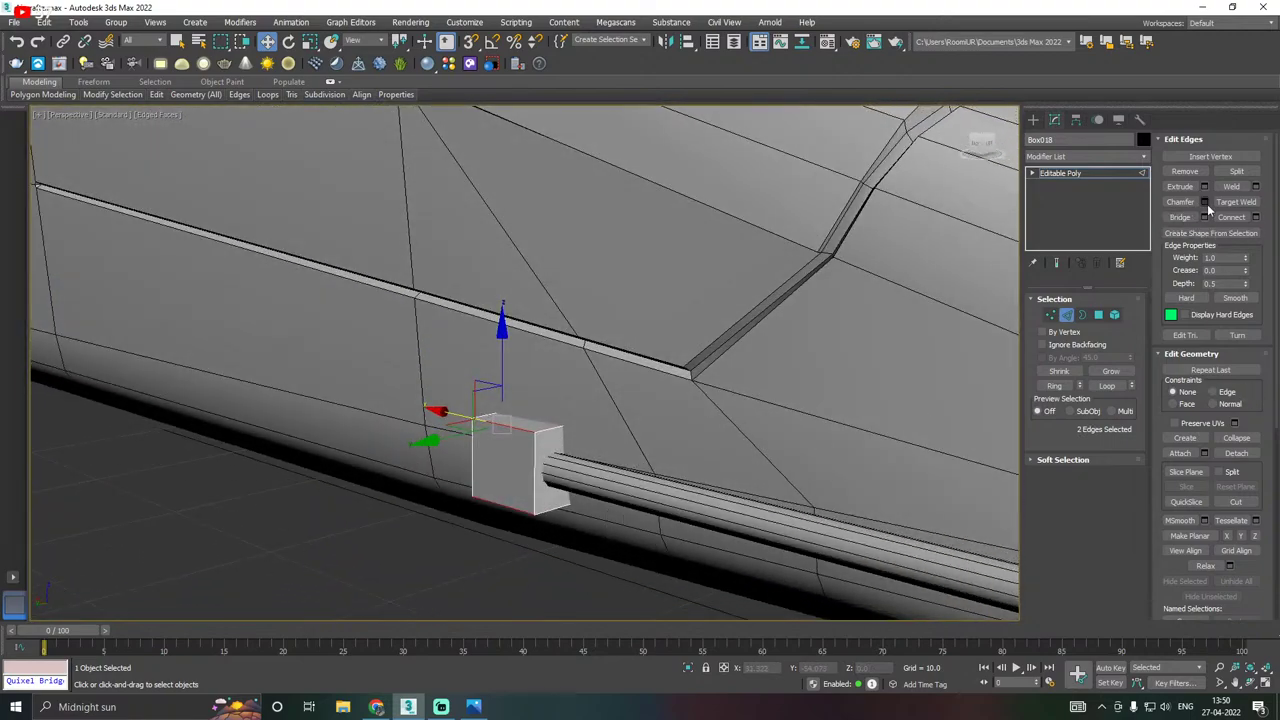
middle_click_drag(640, 322, 551, 428, "alt")
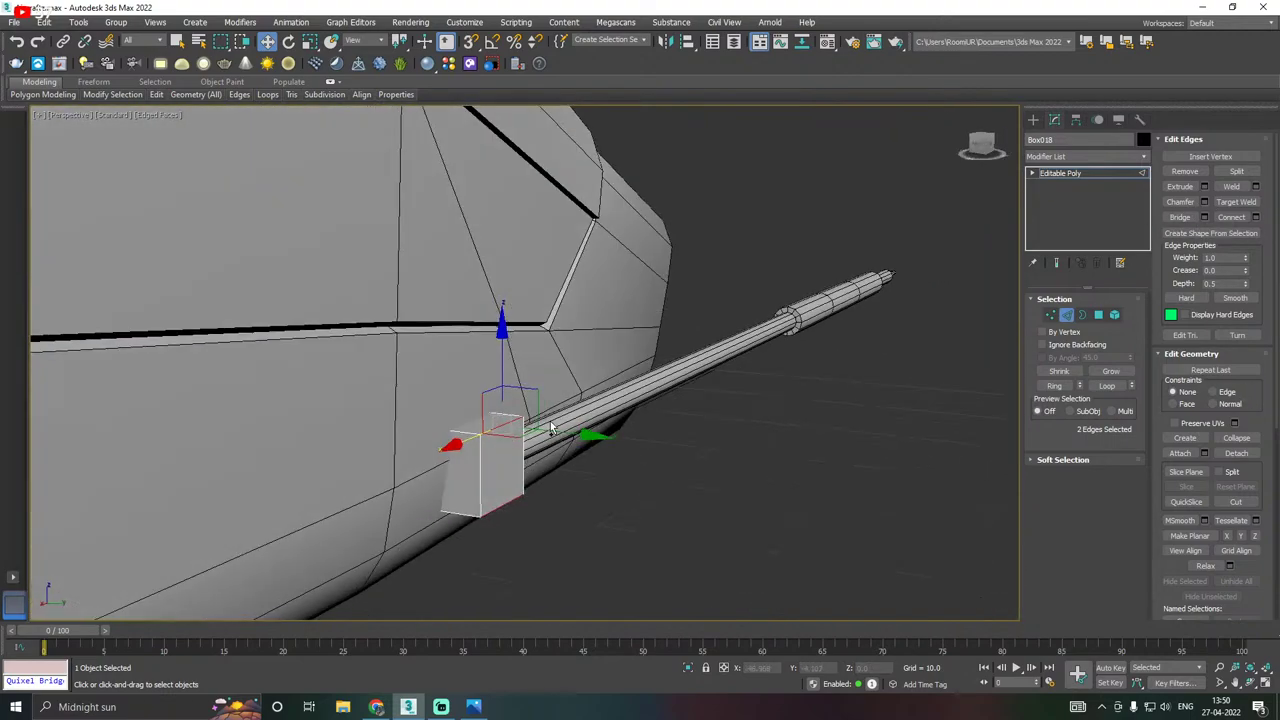
middle_click_drag(482, 468, 722, 357, "alt")
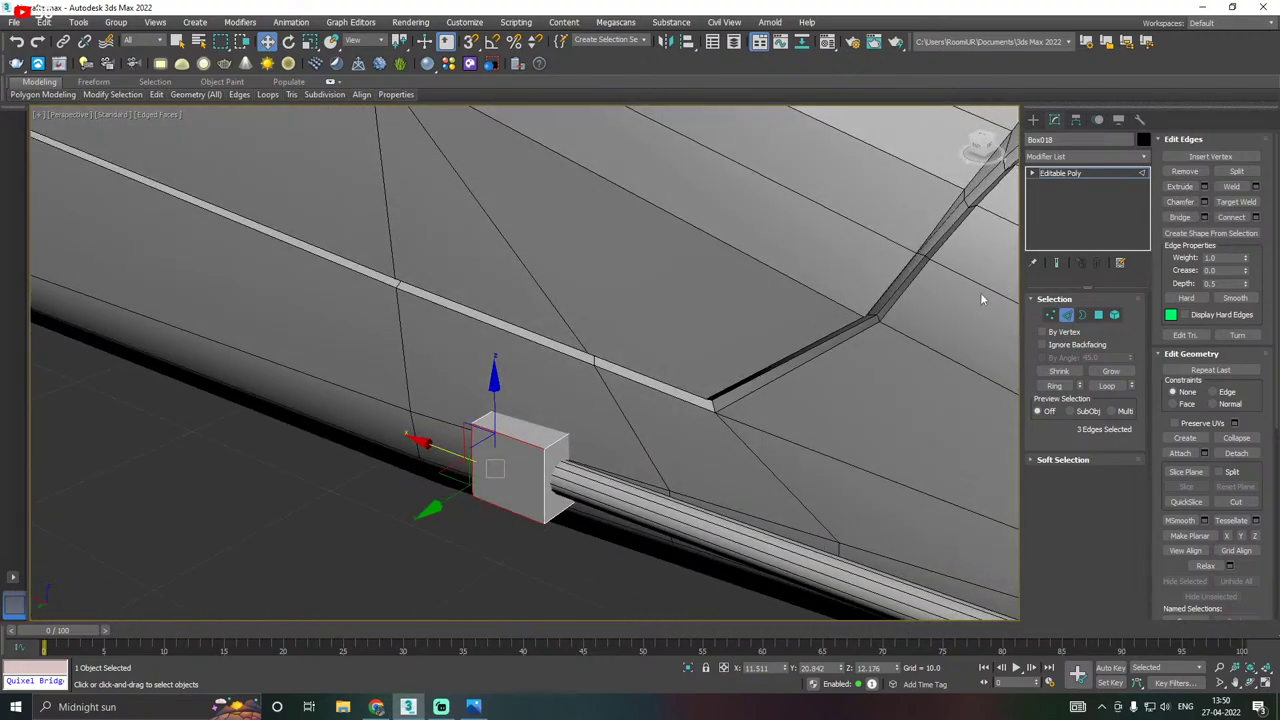
middle_click_drag(982, 298, 688, 395, "alt")
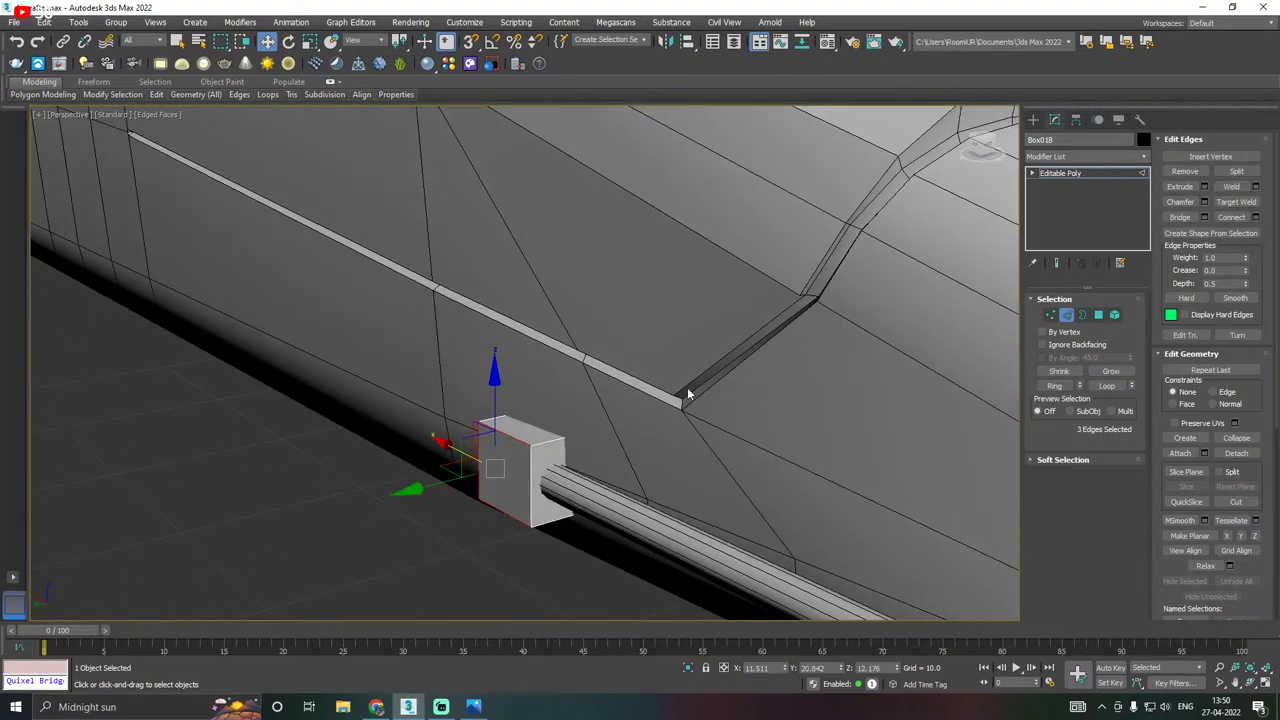
left_click(1204, 202)
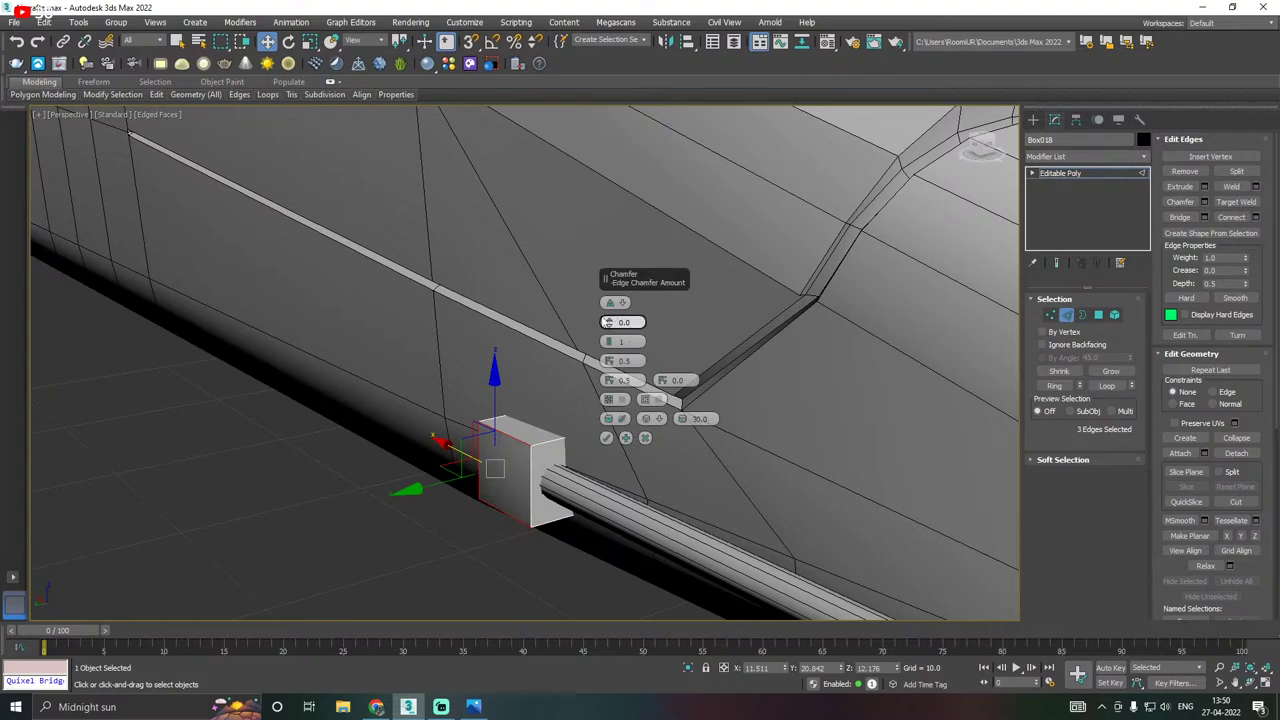
left_click_drag(607, 322, 603, 312)
middle_click_drag(553, 343, 588, 324, "alt")
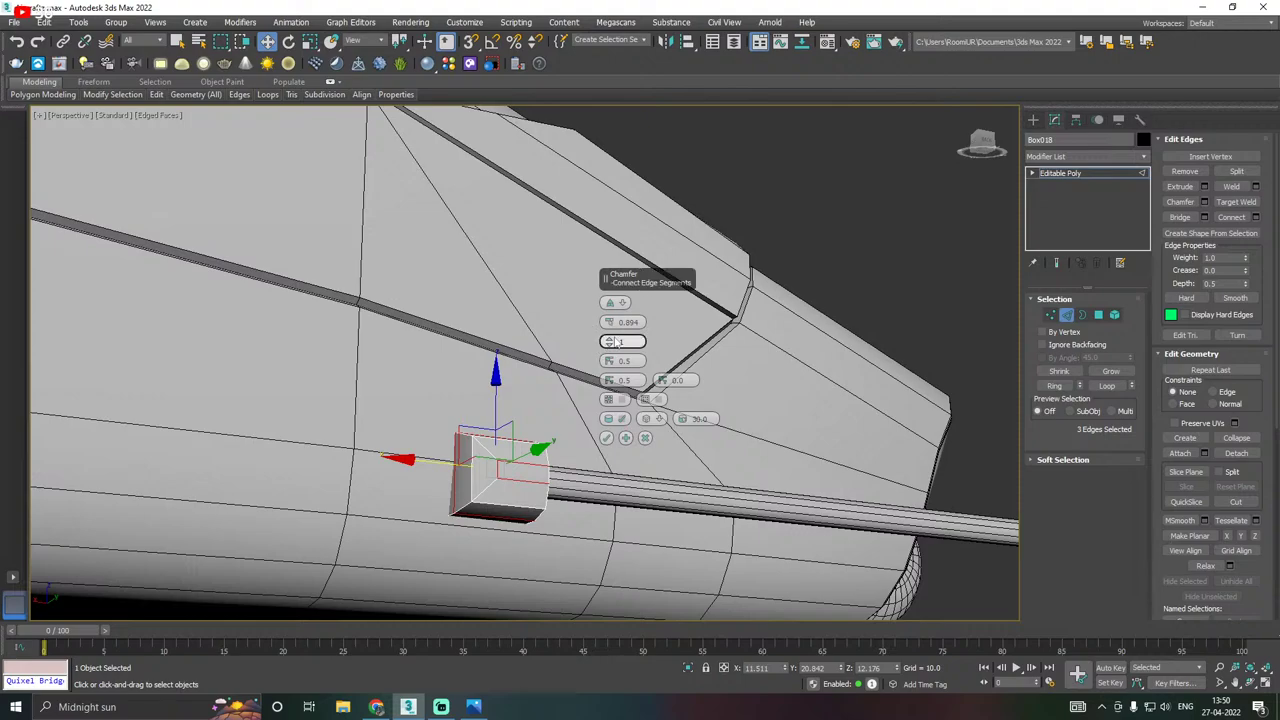
Give the block's edge chamfer 3 segments and an amount of about 0.904, and apply it.
left_click(612, 339)
left_click(612, 339)
middle_click_drag(528, 360, 469, 335, "alt")
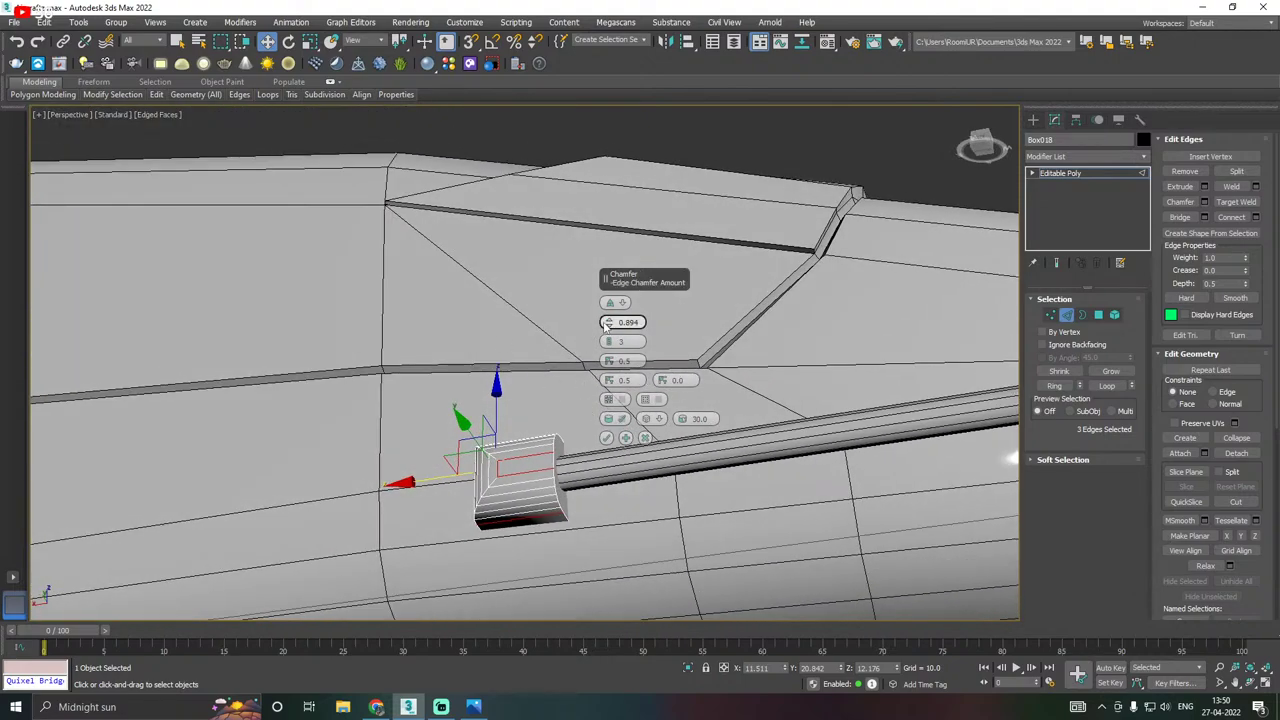
left_click_drag(608, 323, 609, 322)
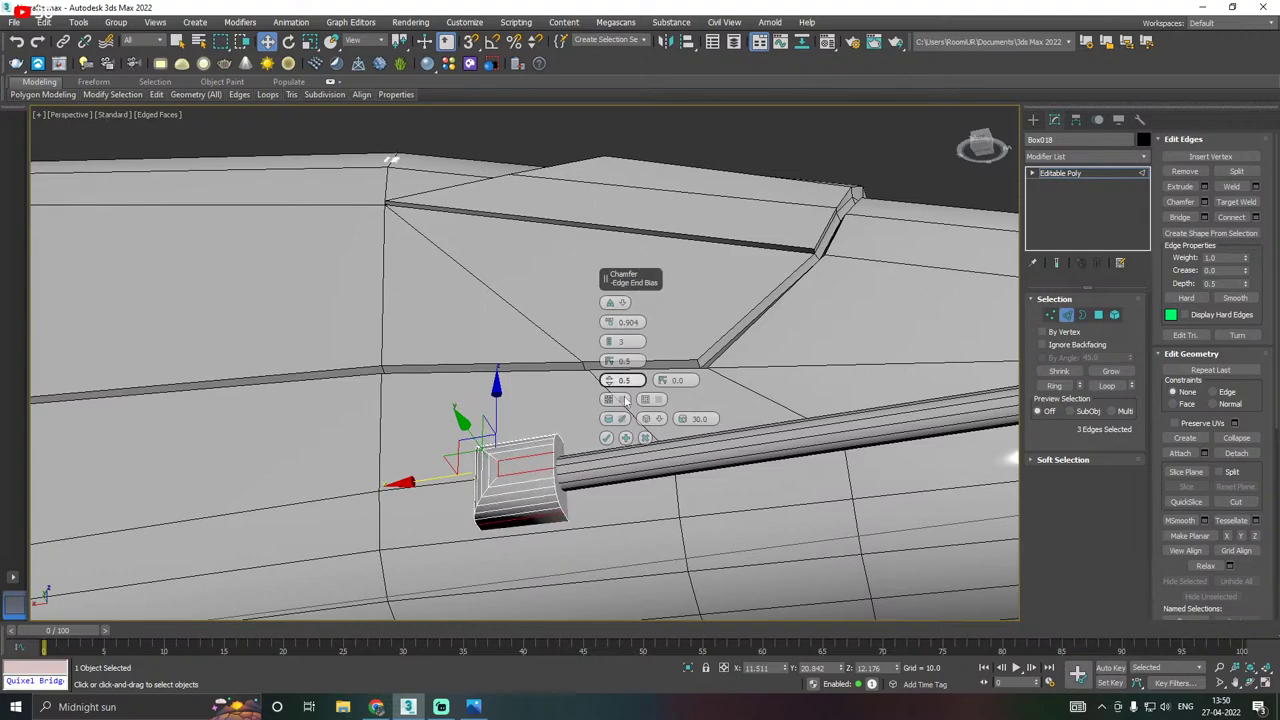
left_click(607, 438)
middle_click_drag(609, 443, 684, 416, "alt")
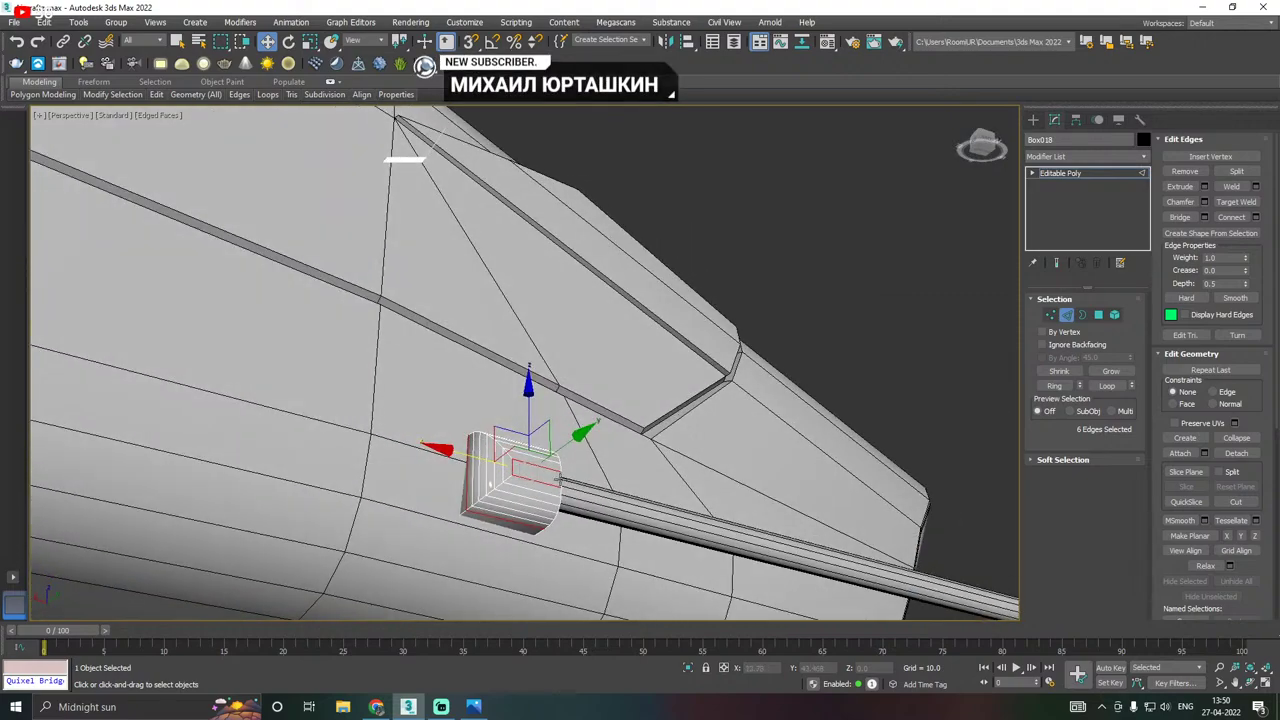
scroll(474, 510, "up", 3)
double_click(454, 522)
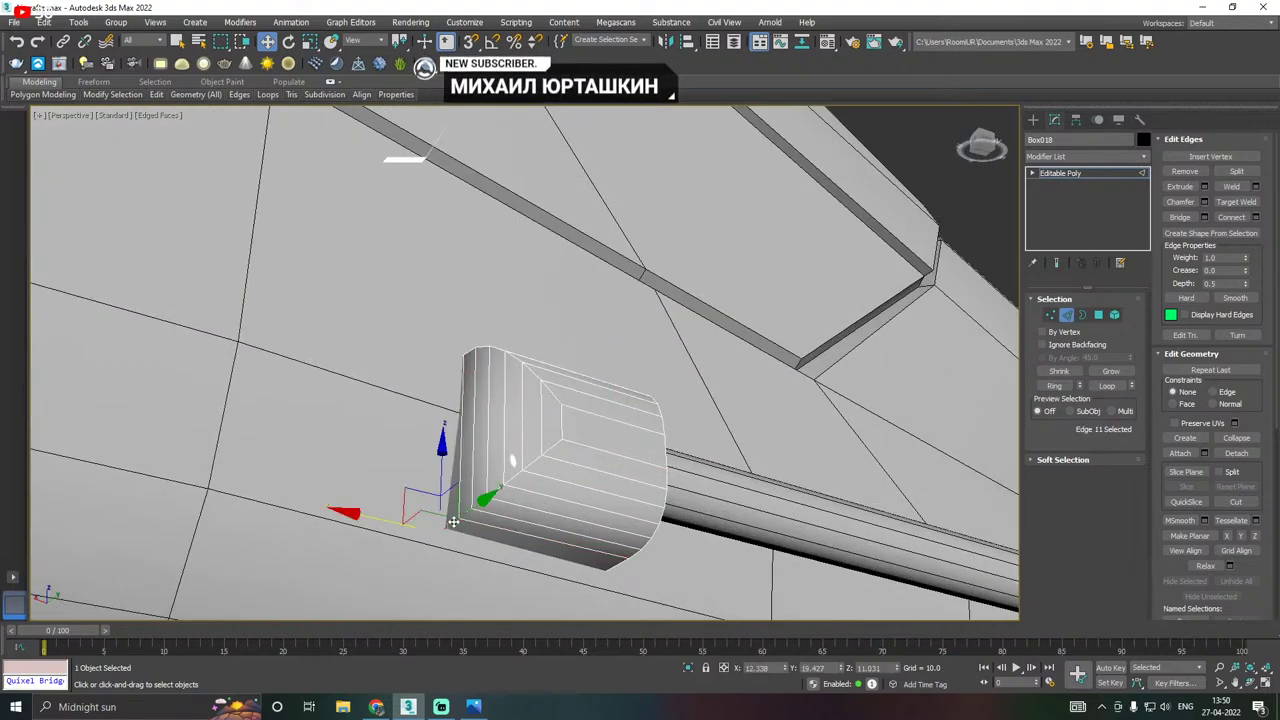
middle_click_drag(454, 521, 671, 281, "alt")
double_click(556, 391, "ctrl")
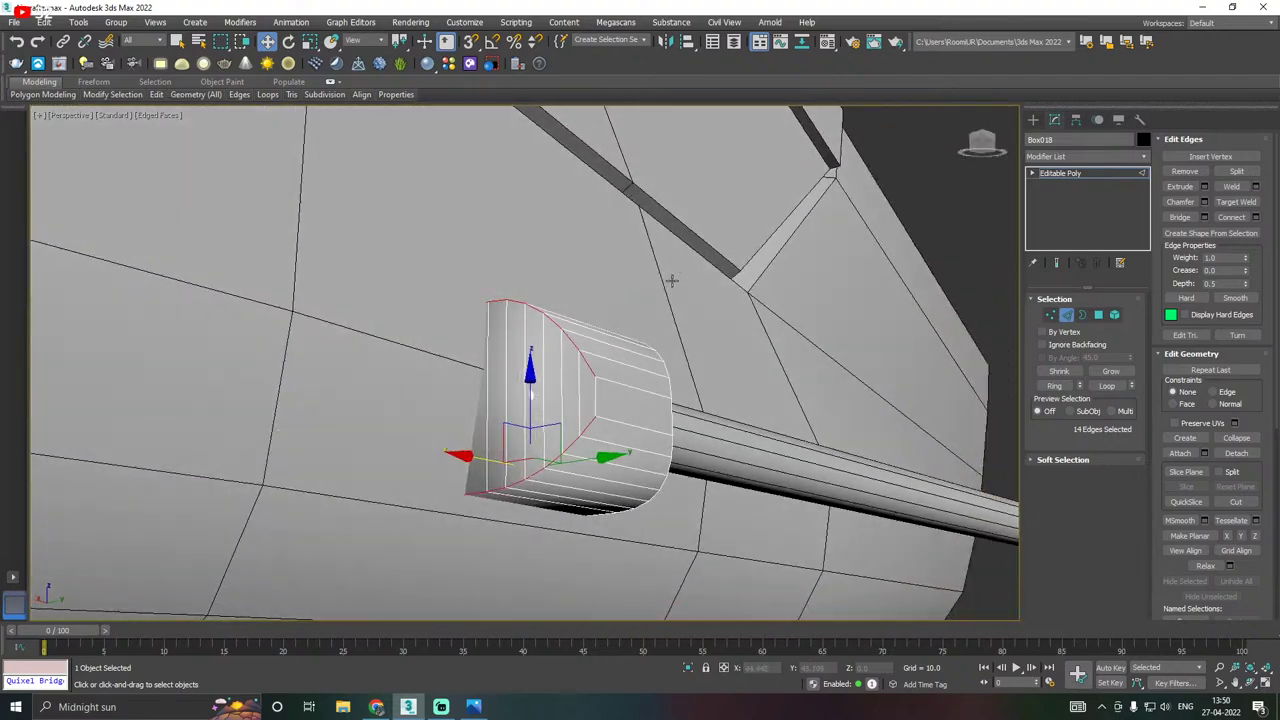
left_click(1204, 201)
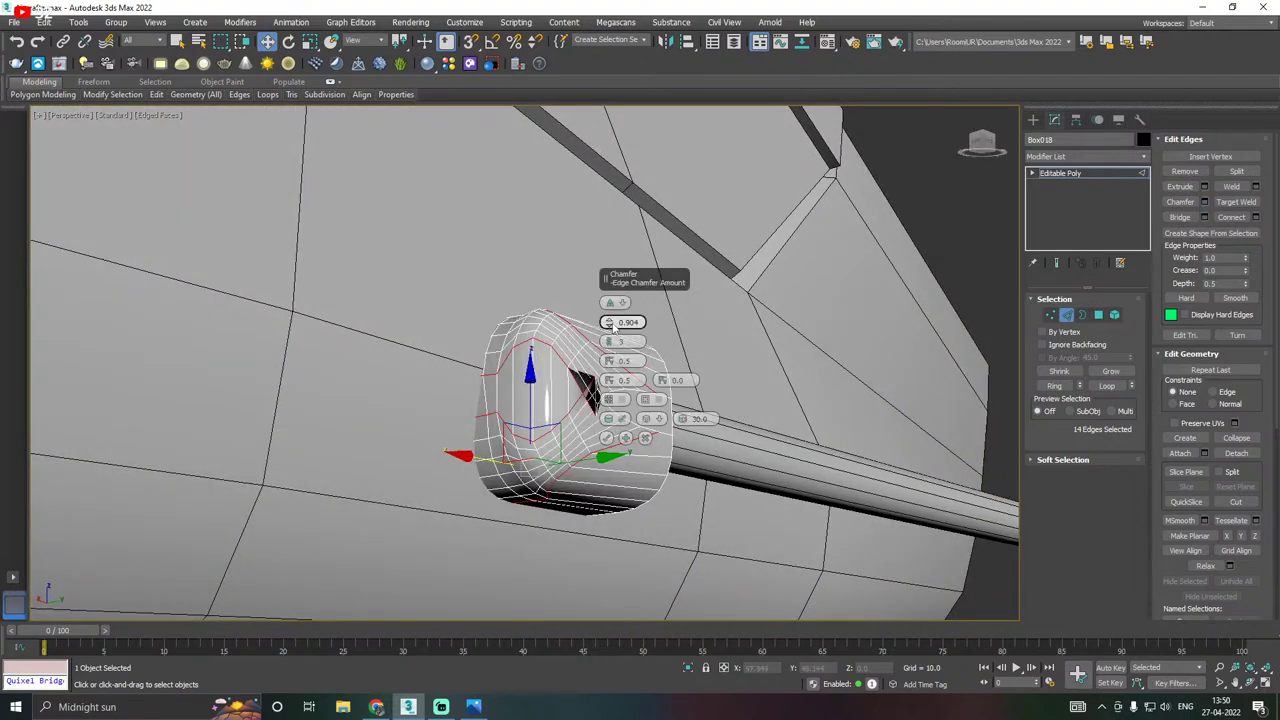
left_click_drag(615, 329, 782, 251)
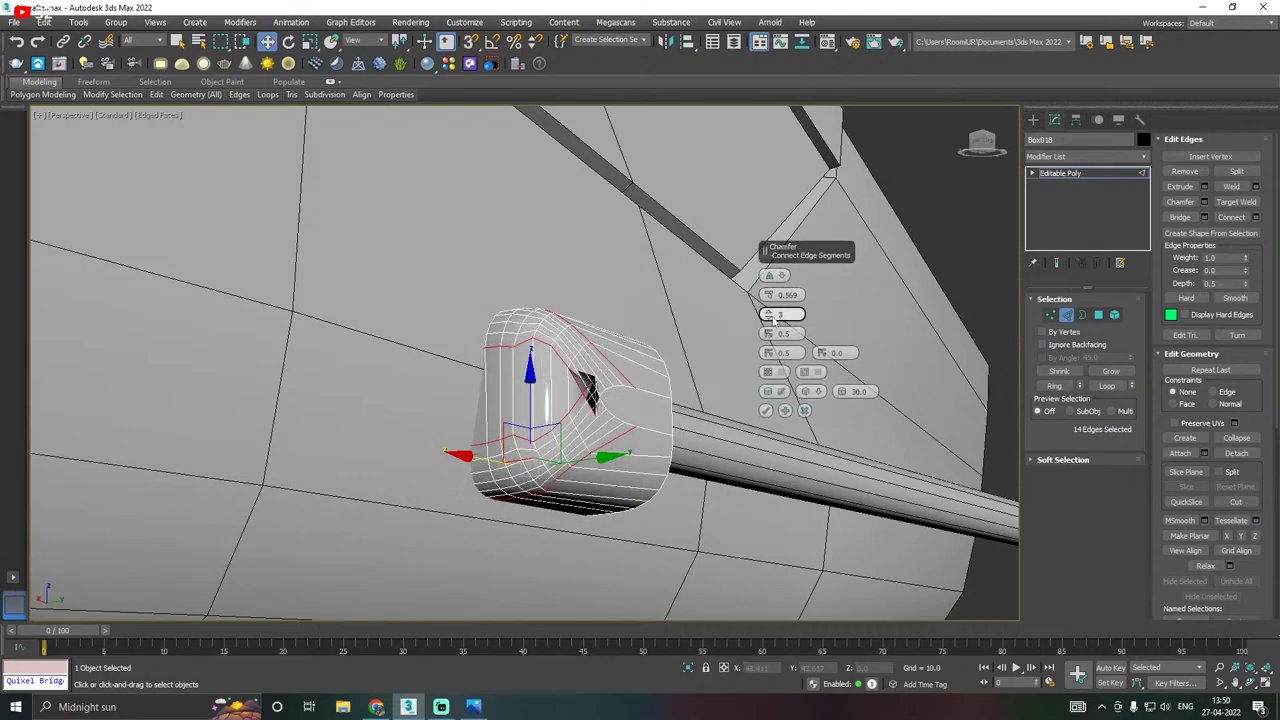
mouse_move(772, 318)
left_mouse_down()
mouse_move(769, 297)
mouse_move(771, 319)
left_mouse_up()
middle_click_drag(695, 337, 560, 365, "alt")
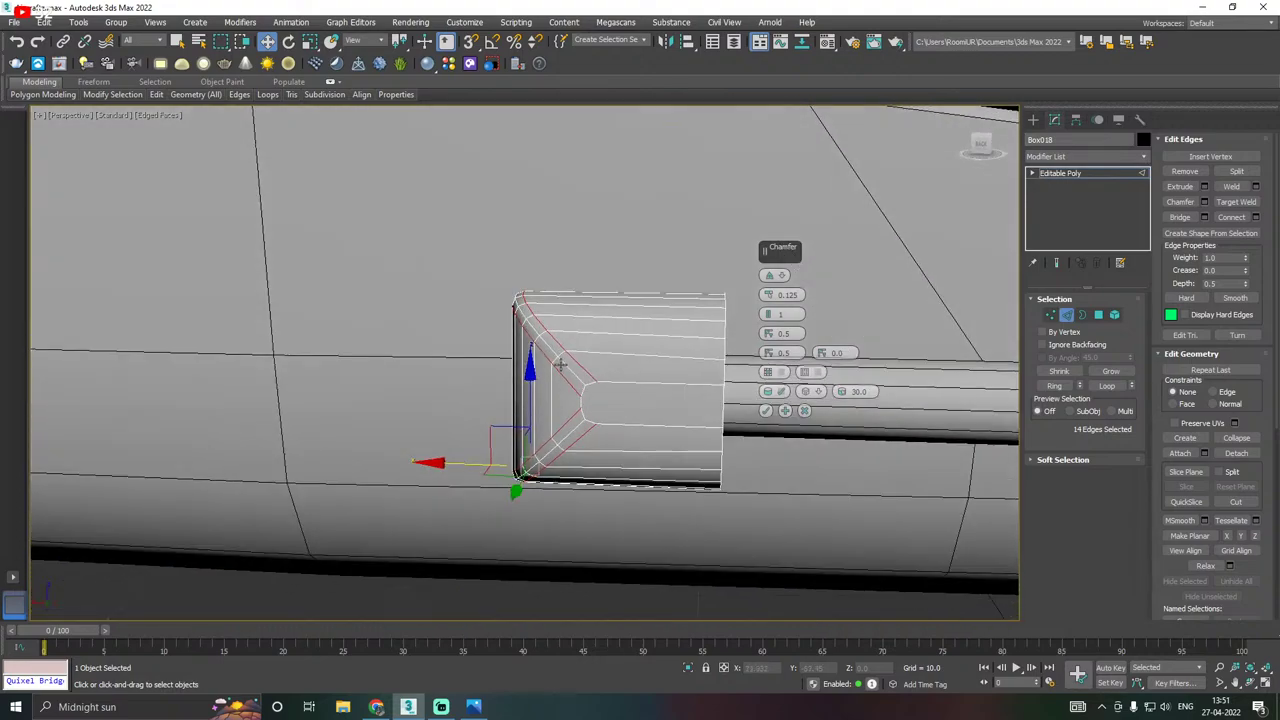
left_click(804, 412)
Connect the mounting block's ten vertical edges with a horizontal edge loop at mid-height.
middle_click_drag(804, 412, 738, 407, "alt")
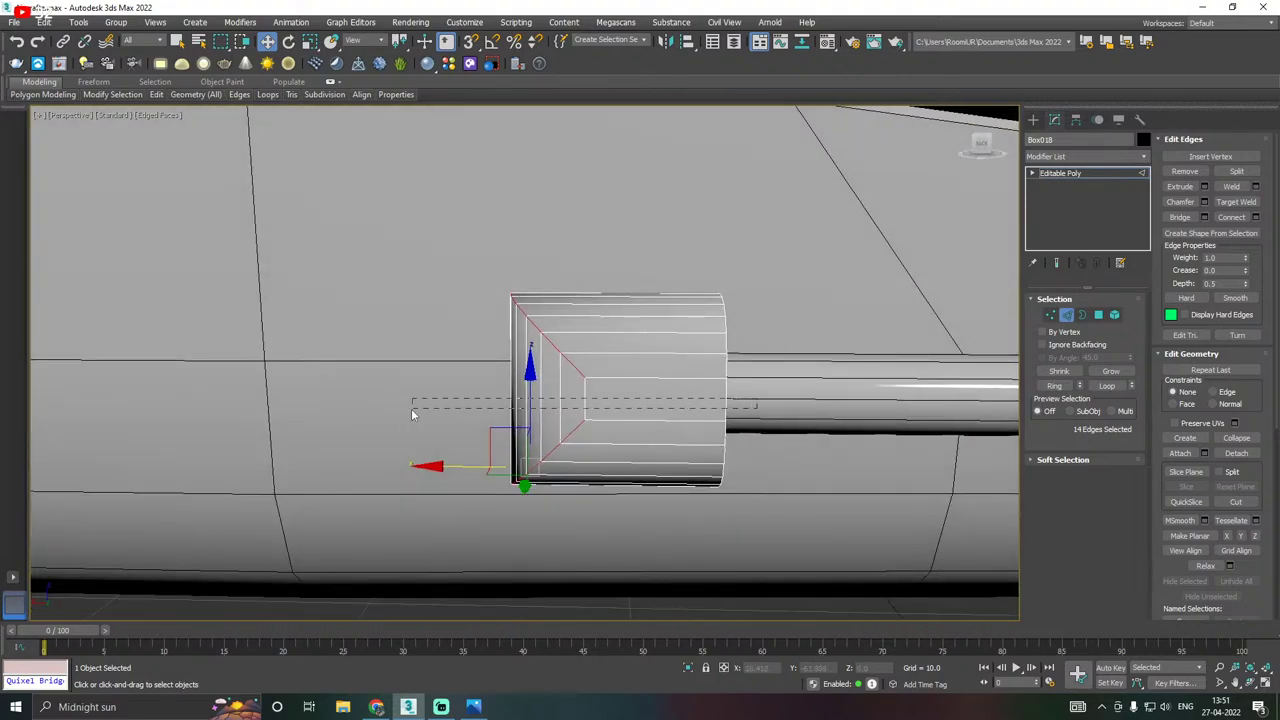
left_click_drag(411, 410, 343, 410)
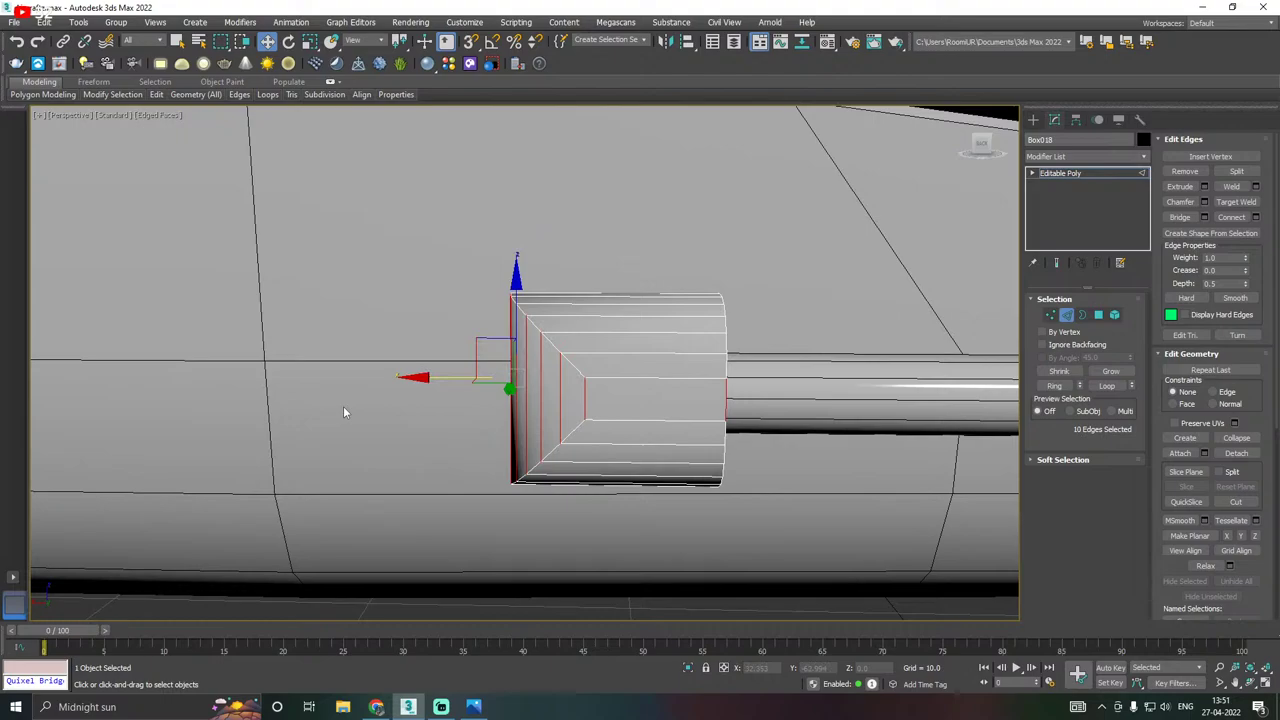
left_click(1258, 218)
left_click(765, 334)
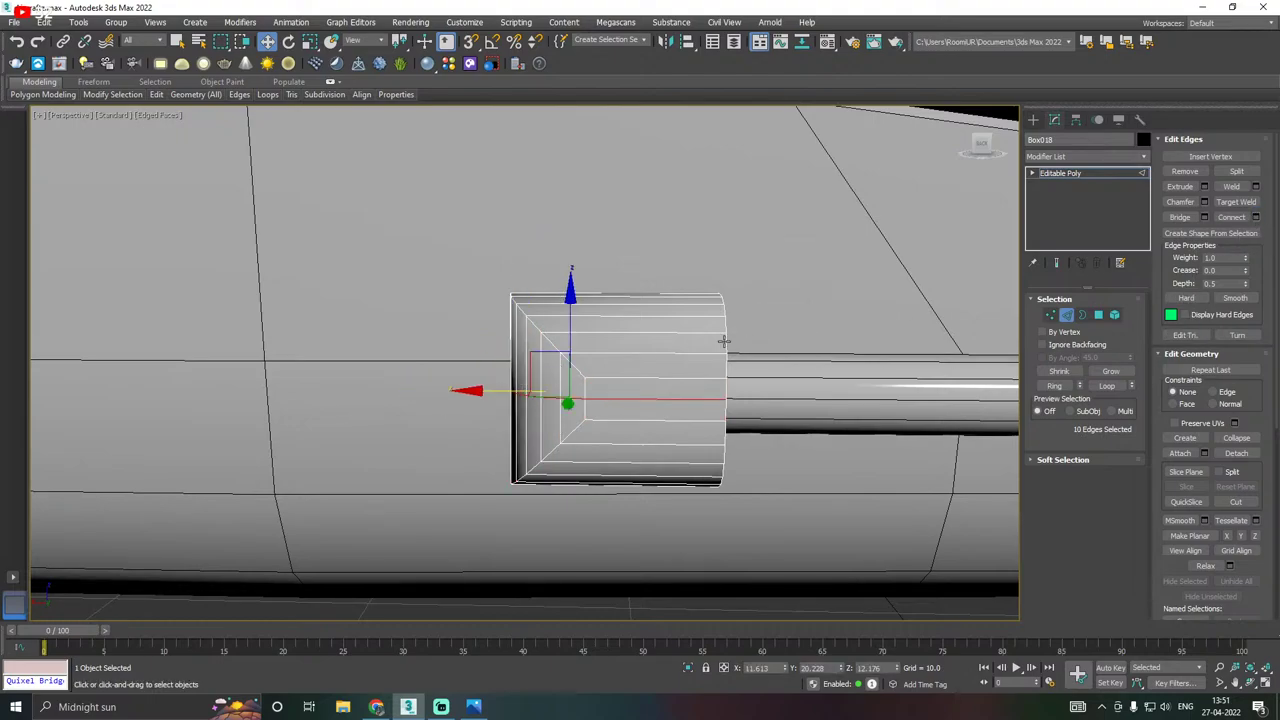
In the Front view, move the block's mid-height rear vertices along X to about 12.6, giving it a pointed end, and leave vertex editing in Perspective.
key("f")
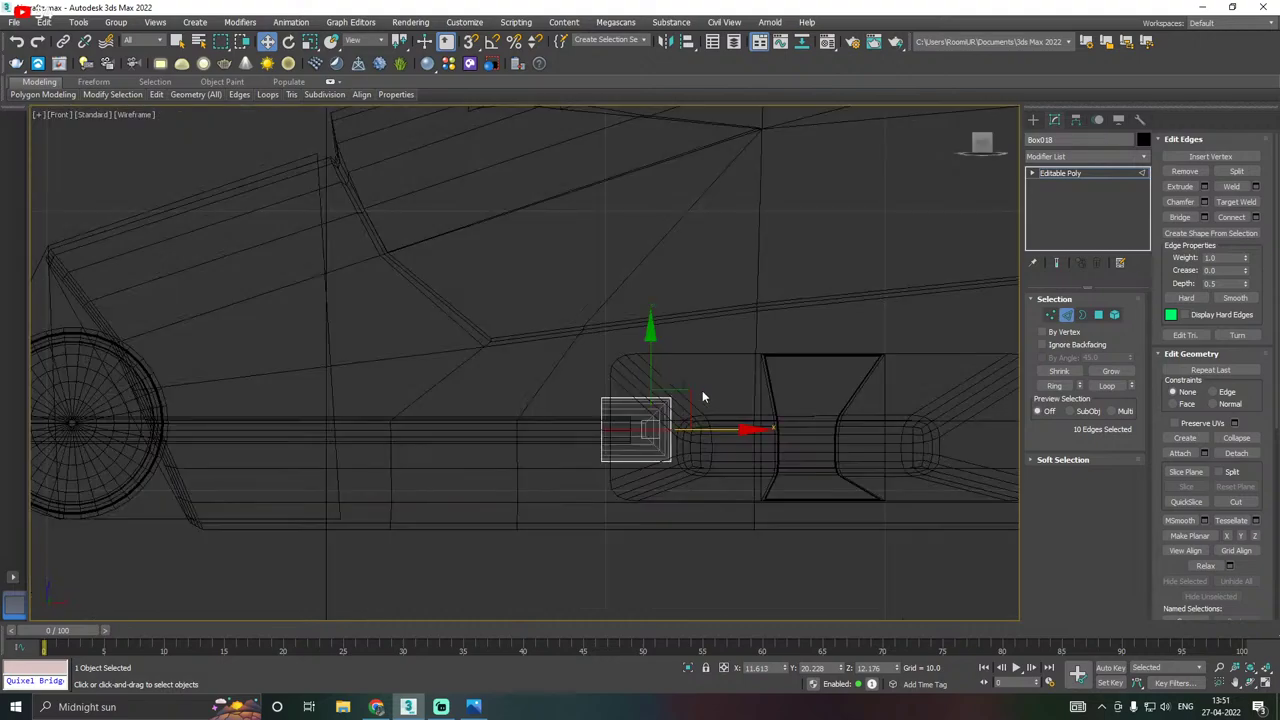
scroll(662, 432, "up", 5)
left_click(1048, 316)
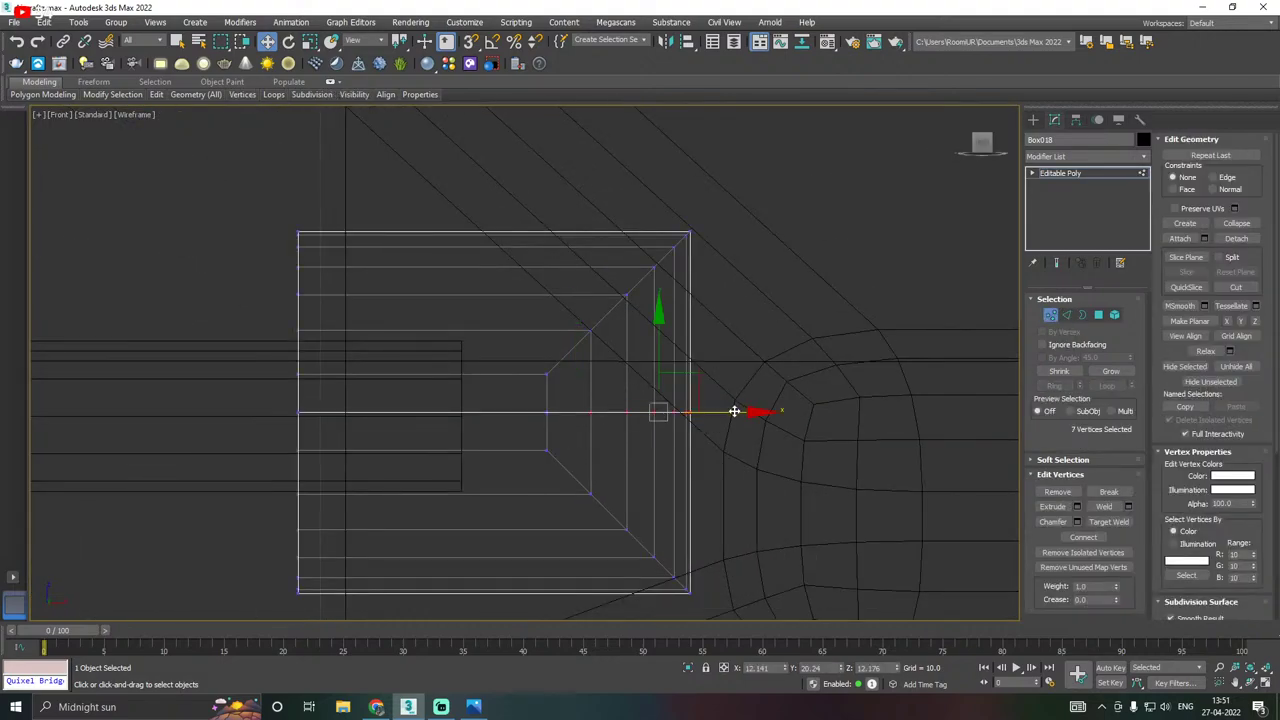
left_click_drag(734, 411, 813, 397)
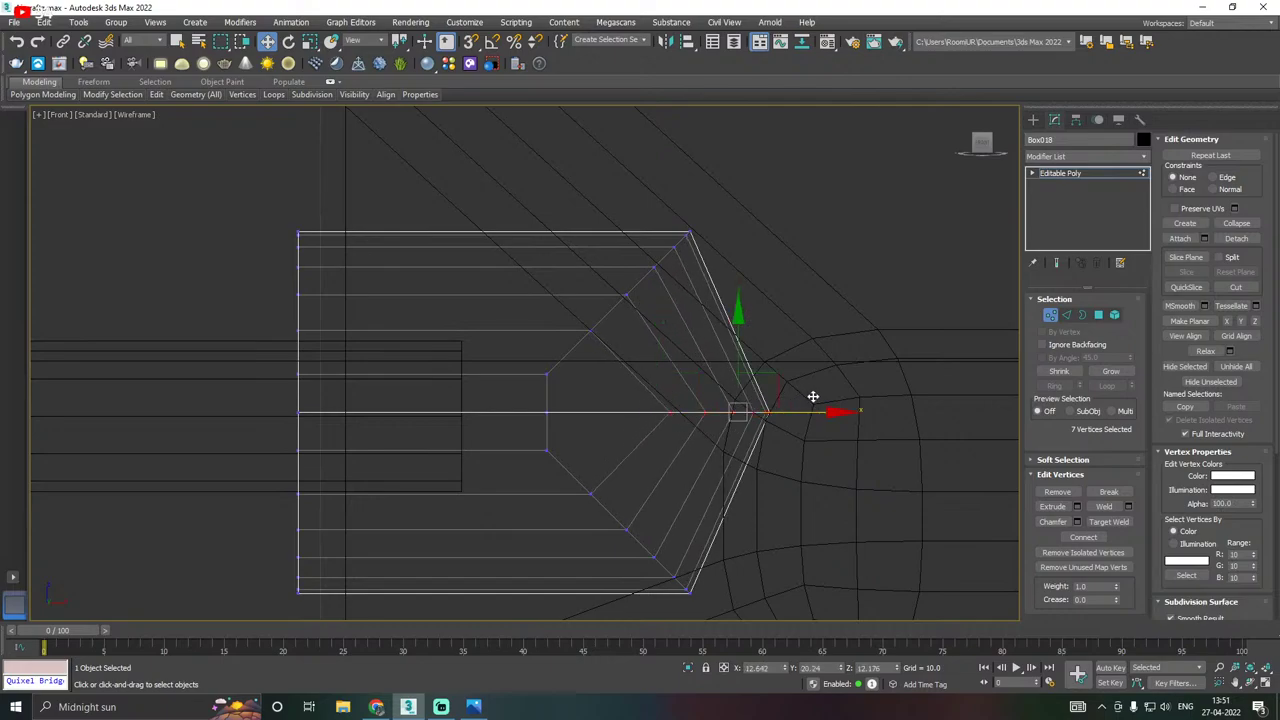
left_click_drag(643, 403, 681, 440)
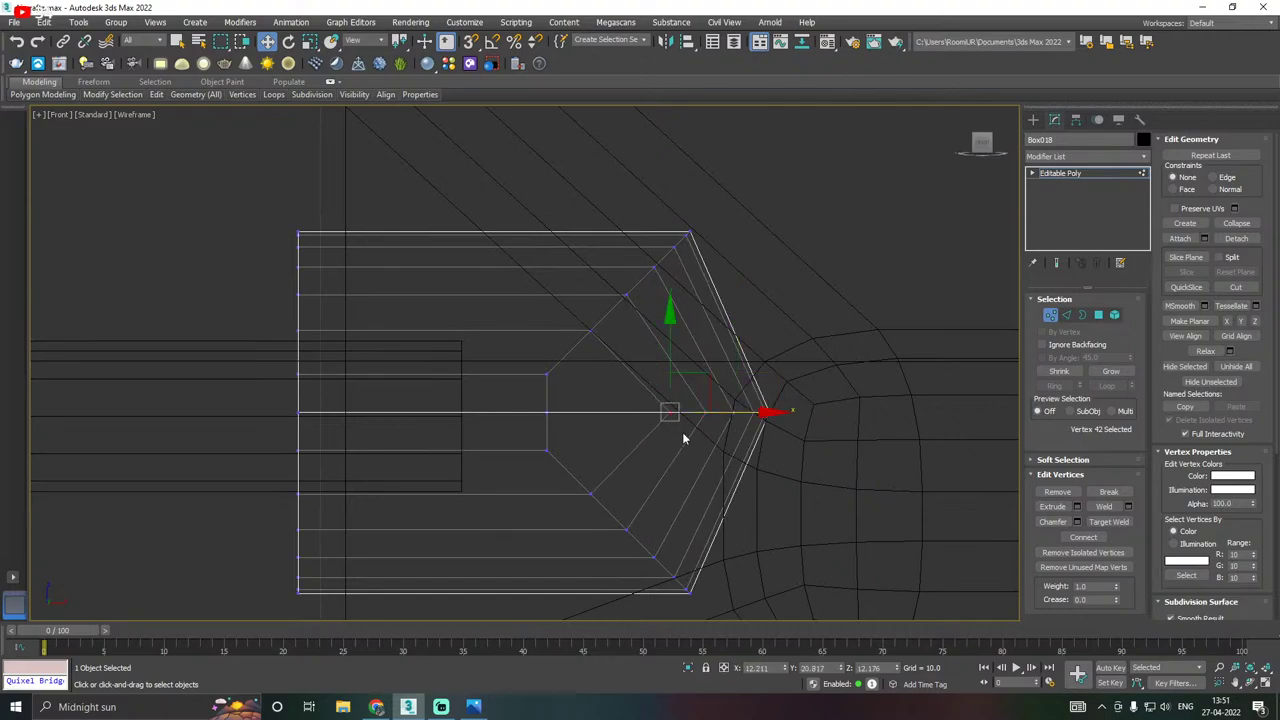
key("p")
scroll(437, 432, "down", 4)
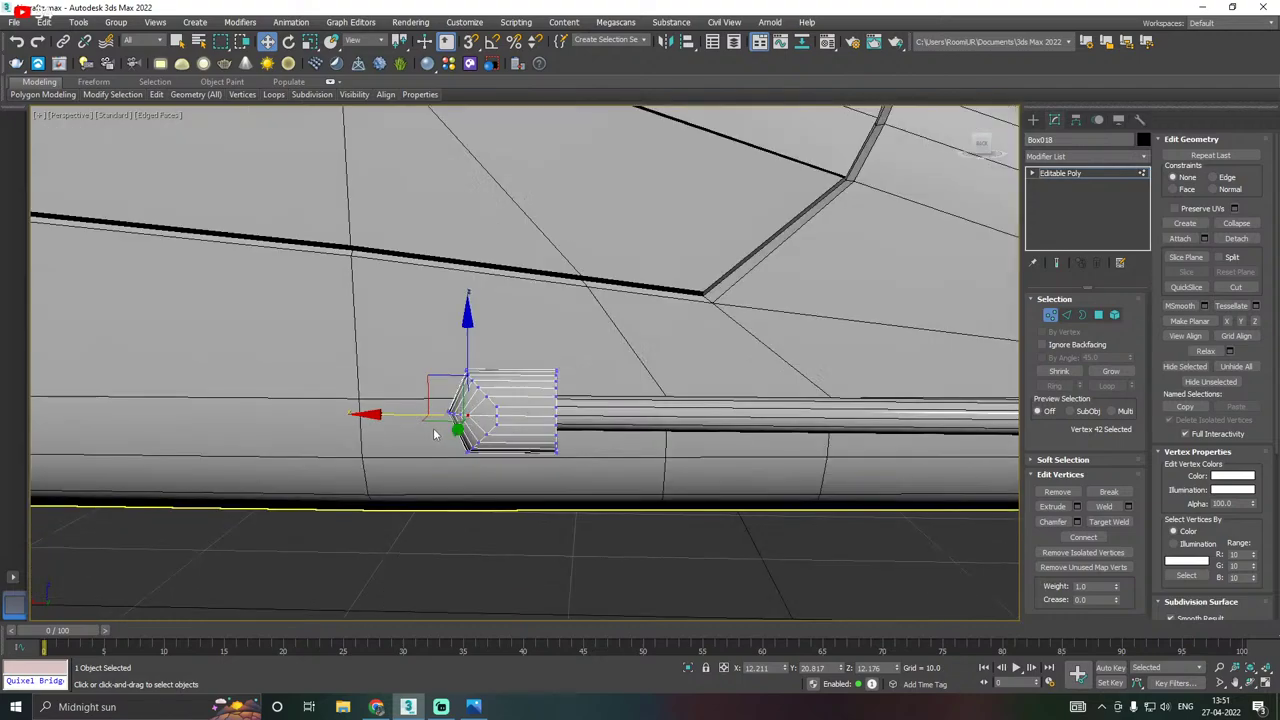
middle_click_drag(529, 432, 482, 444, "alt")
scroll(457, 447, "down", 2)
scroll(457, 447, "down", 4)
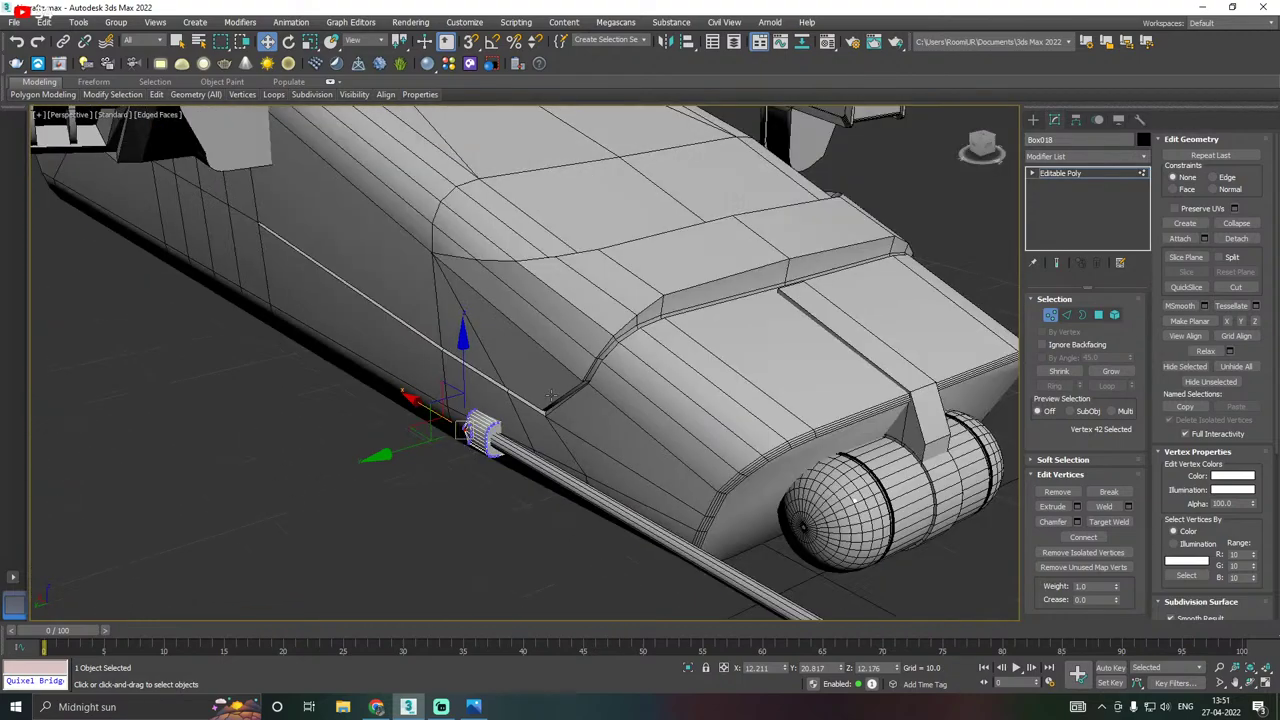
left_click(1040, 176)
scroll(485, 422, "down", 2)
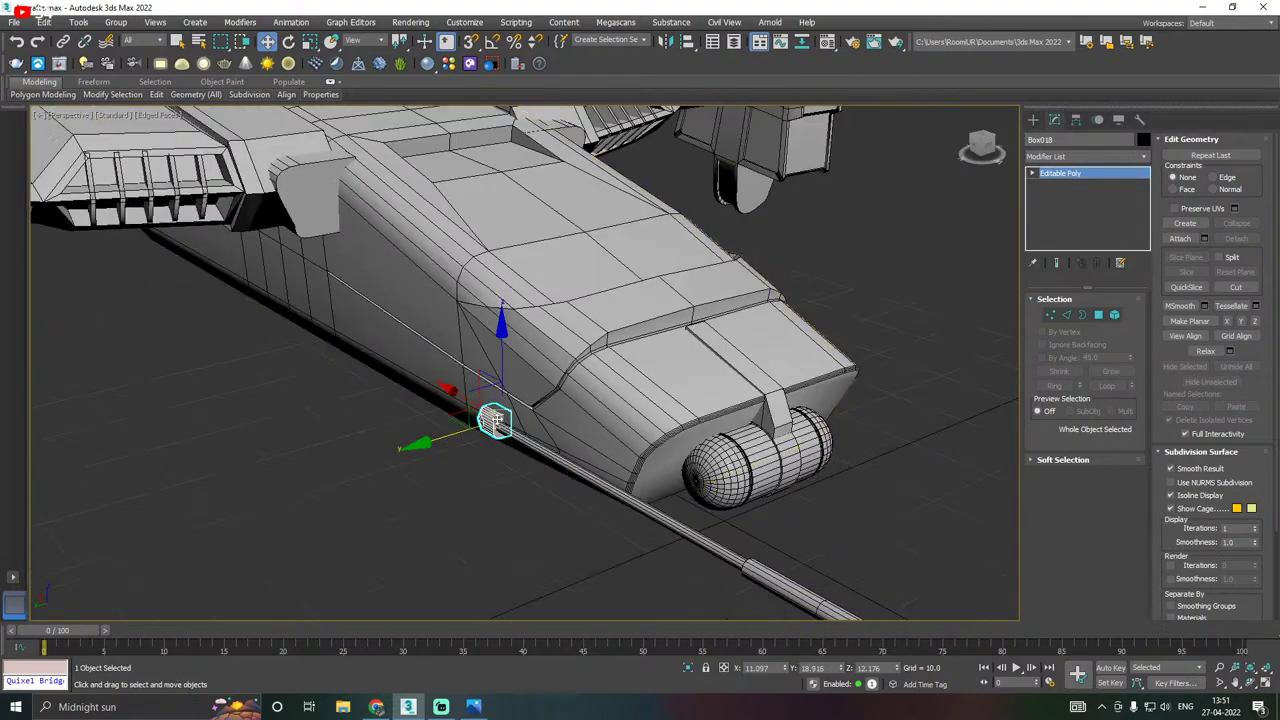
Scale the mounting block thinner along Y and shift it along Y to about 19.2 at the probe's end.
scroll(485, 422, "up", 2)
scroll(485, 422, "up", 4)
key("r")
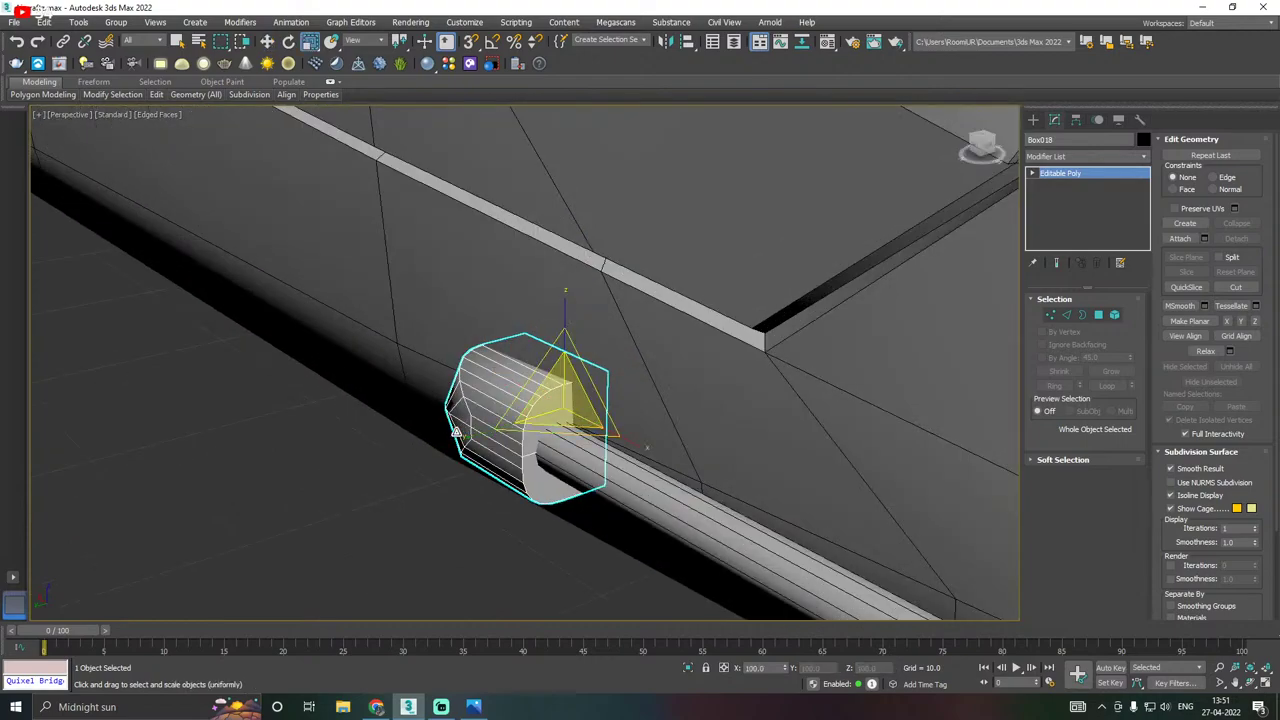
left_click_drag(470, 434, 492, 425)
key("w")
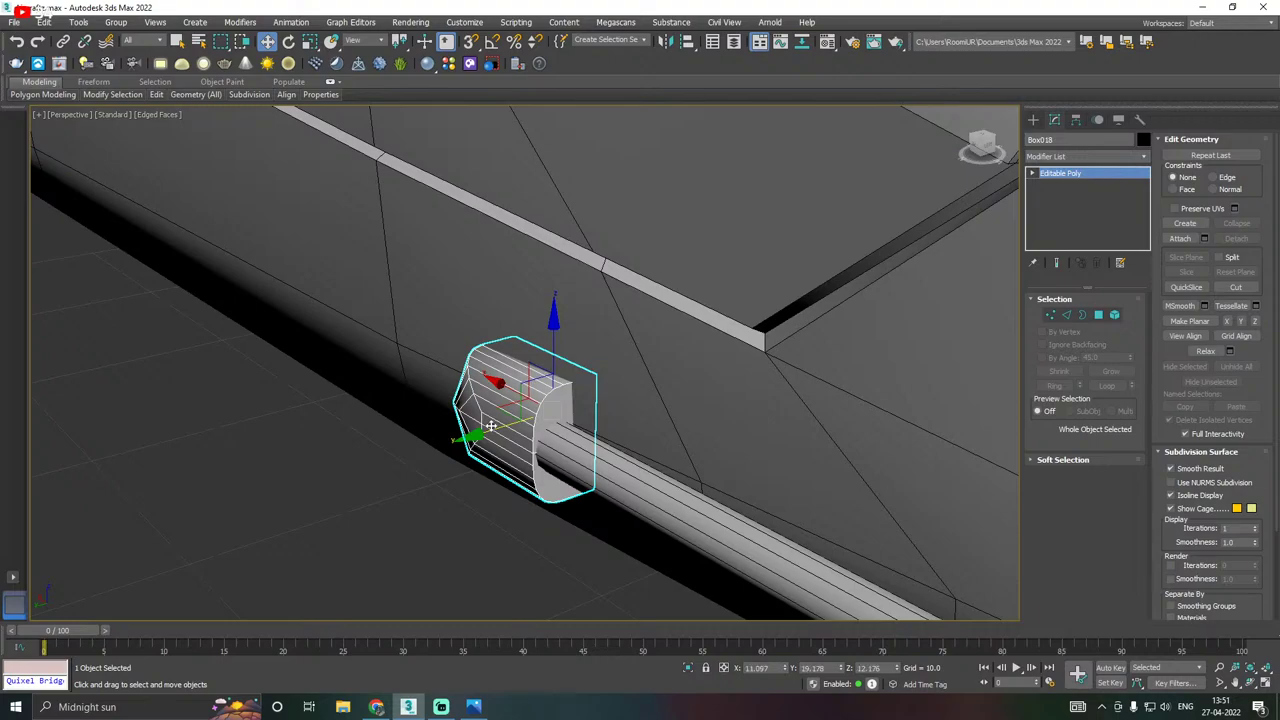
Attach the air refueling probe rod to its mounting block, then clear the selection.
scroll(490, 426, "down", 5)
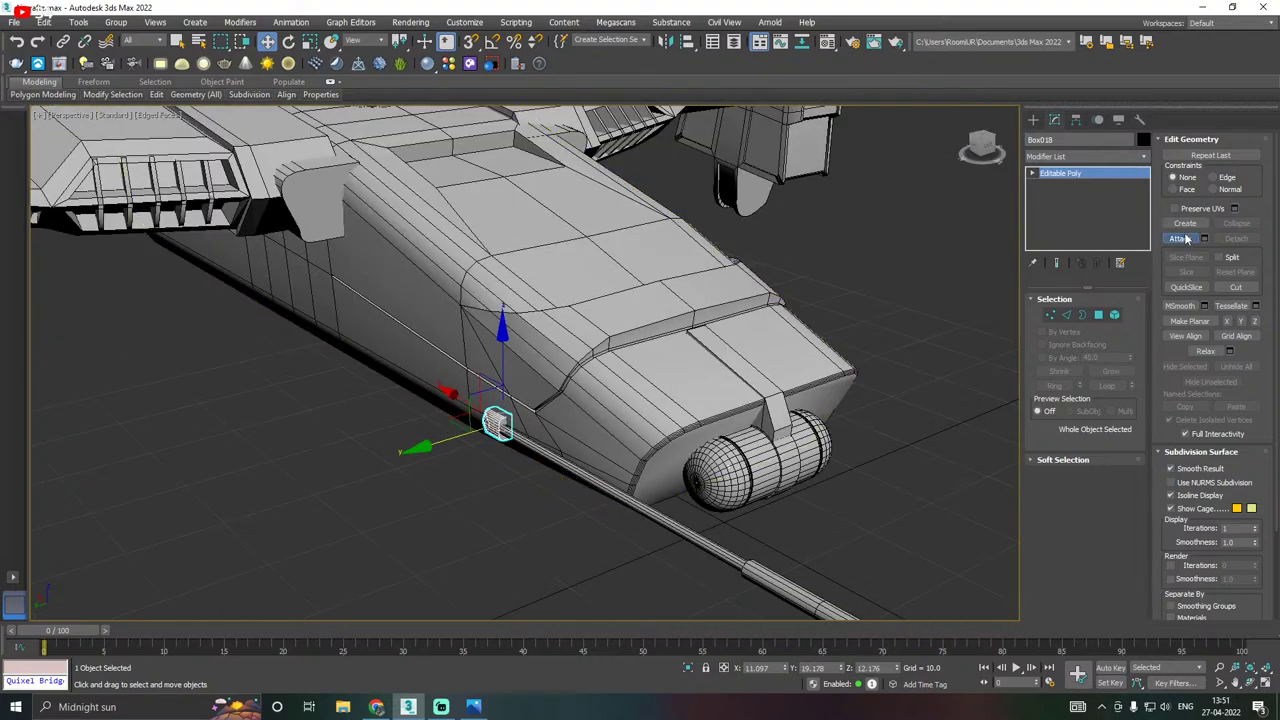
left_click(1181, 238)
left_click(722, 556)
right_click(722, 556)
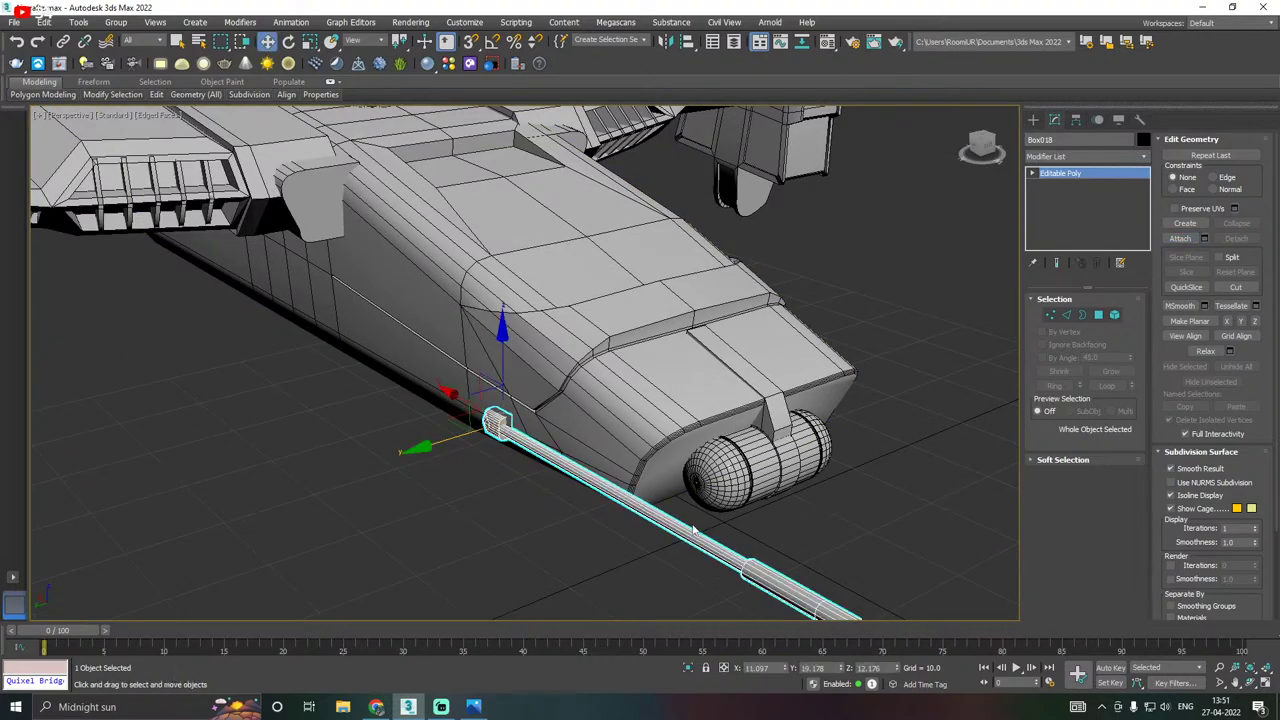
scroll(631, 455, "down", 5)
middle_click_drag(645, 441, 517, 437, "alt")
left_click(677, 431)
Bring the whole aircraft into the Perspective view and set its viewport shading to High Quality.
scroll(677, 437, "down", 5)
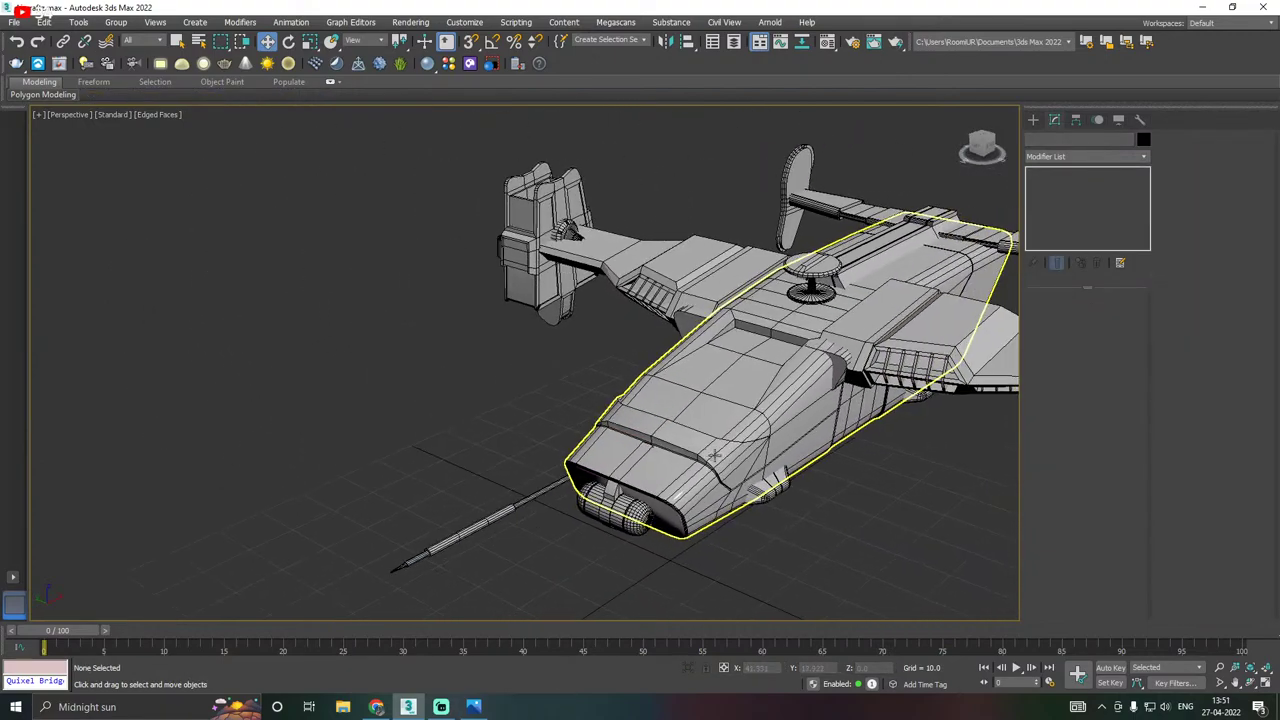
scroll(685, 436, "up", 3)
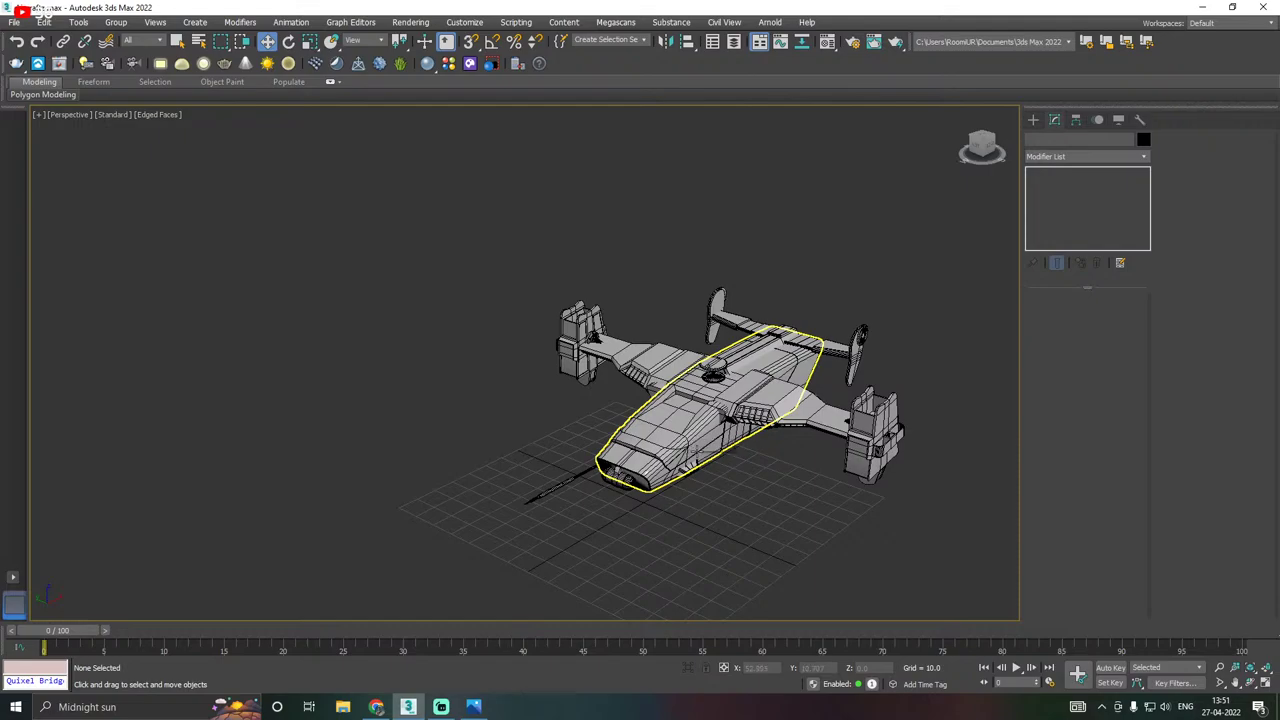
scroll(804, 457, "up", 3)
middle_click_drag(792, 460, 773, 432, "alt")
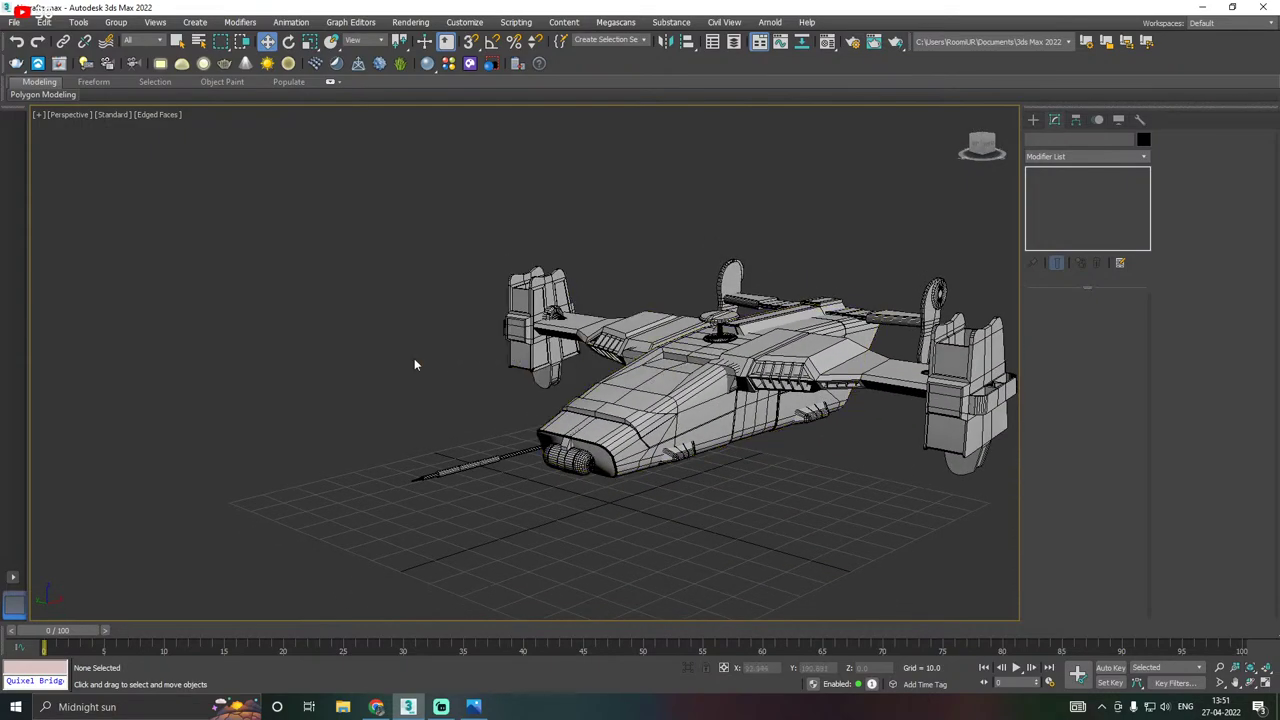
middle_click_drag(651, 366, 567, 366)
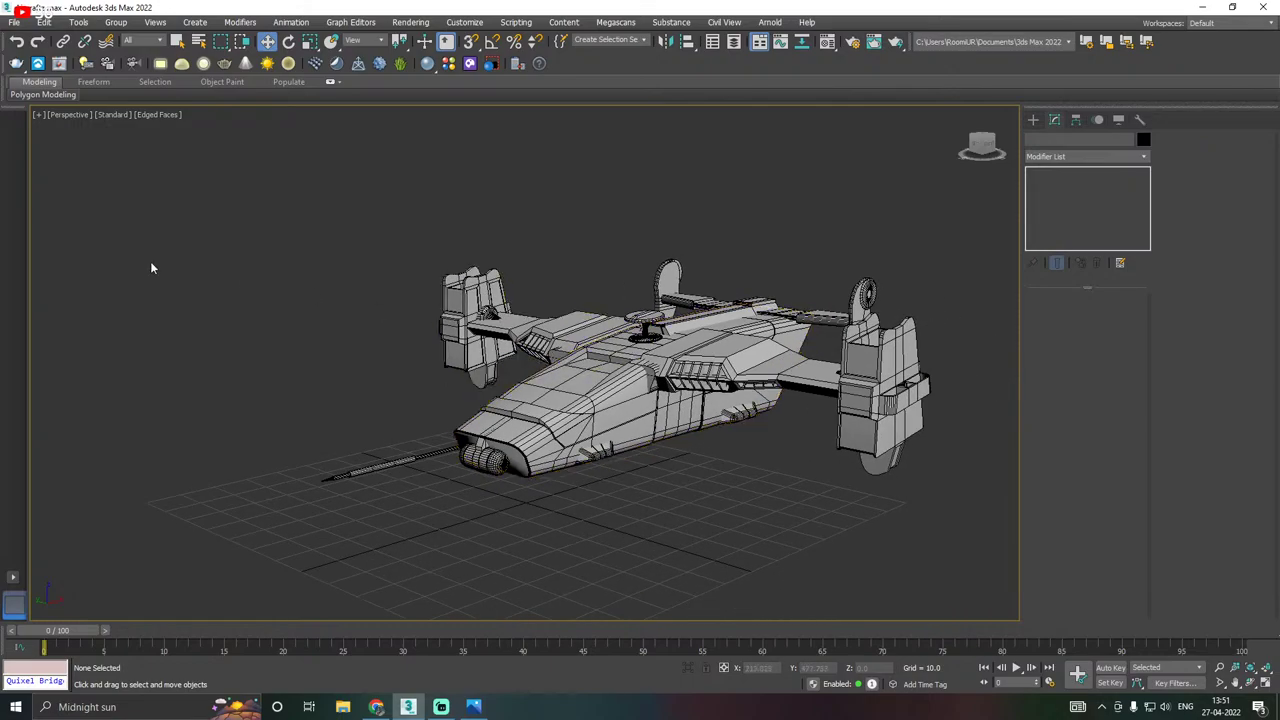
left_click(114, 114)
left_click(160, 166)
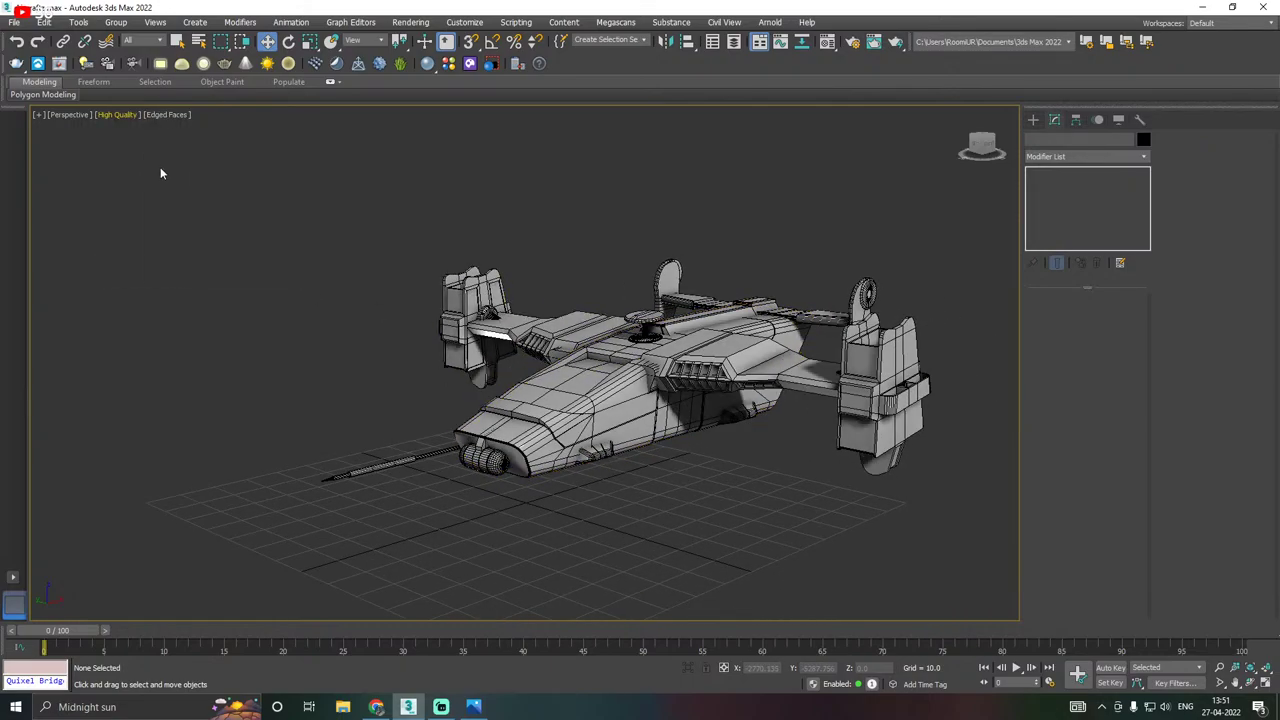
Save scene copies as Aircraftz34.max and Aircraftz35.max, then save the current scene file.
left_click(15, 22)
left_click(95, 150)
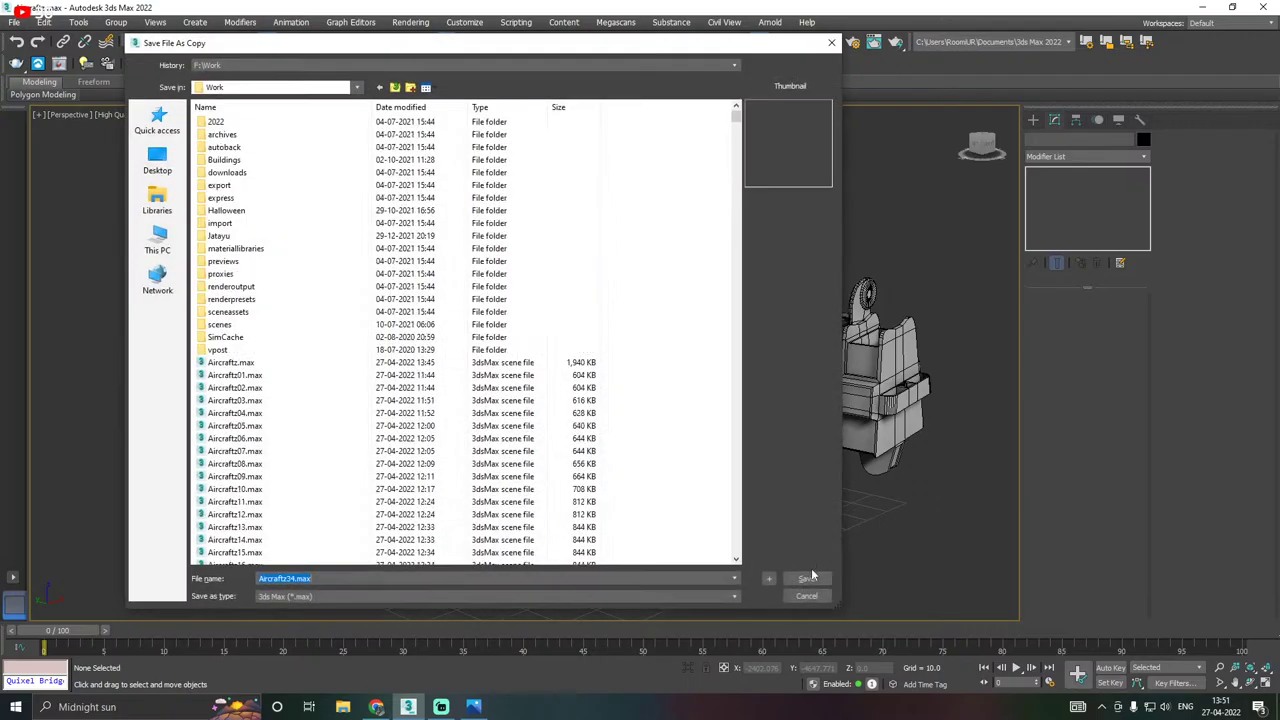
left_click(807, 581)
left_click(17, 22)
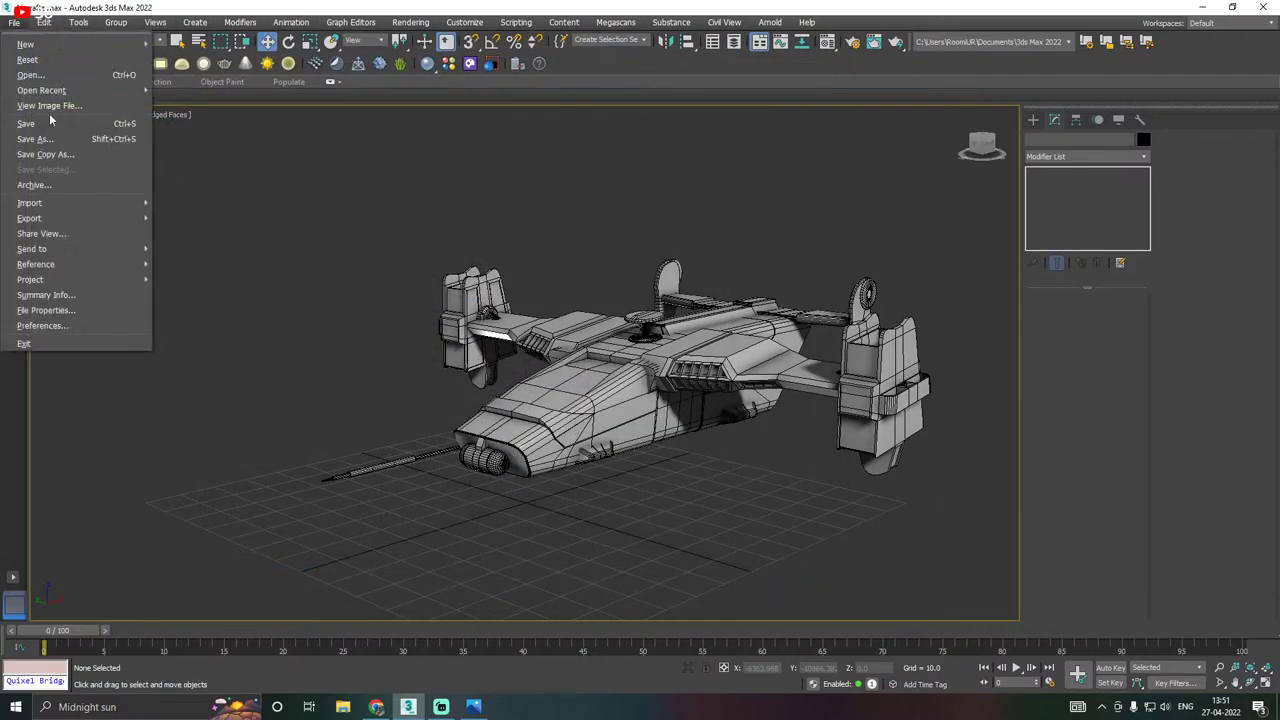
left_click(100, 137)
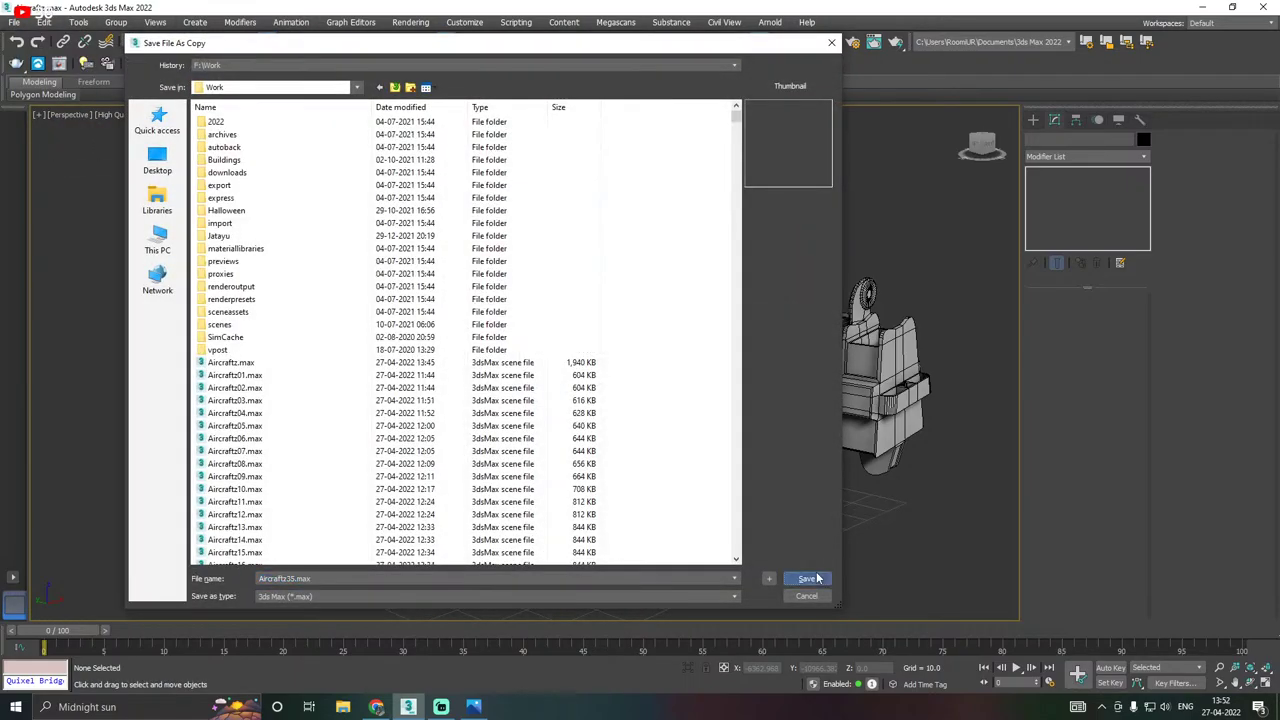
left_click(807, 578)
left_click(18, 22)
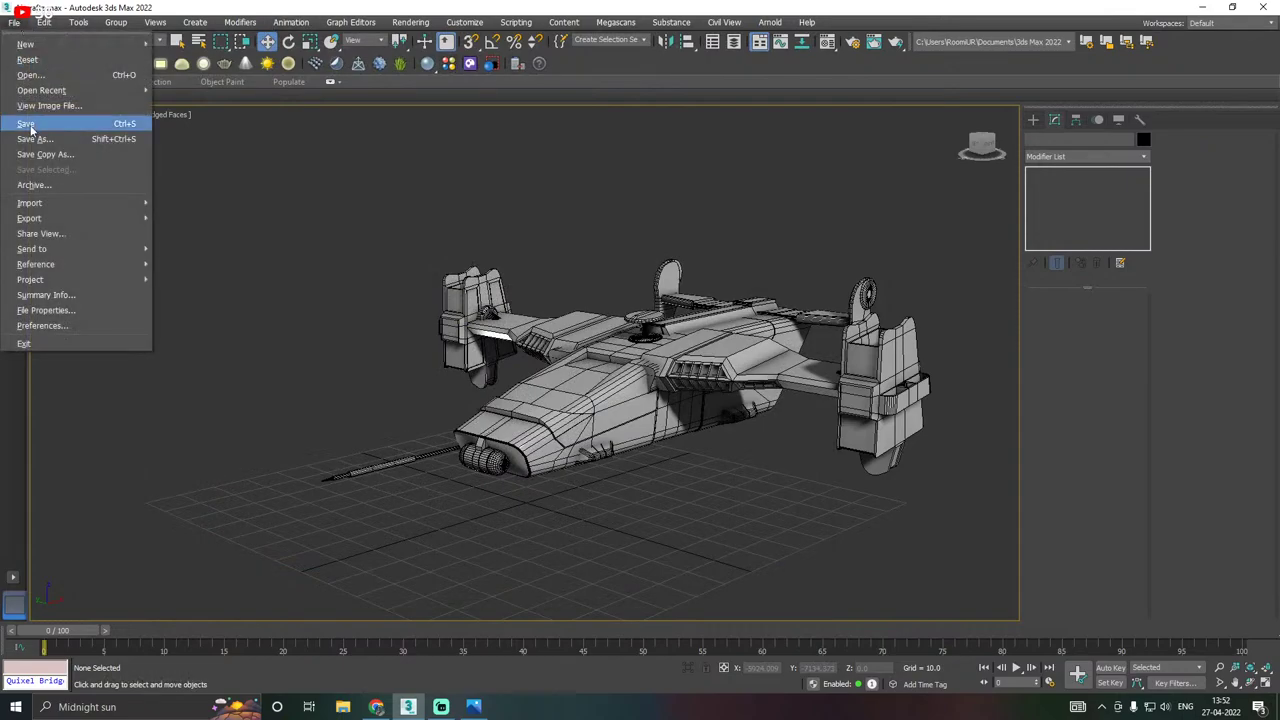
left_click(32, 125)
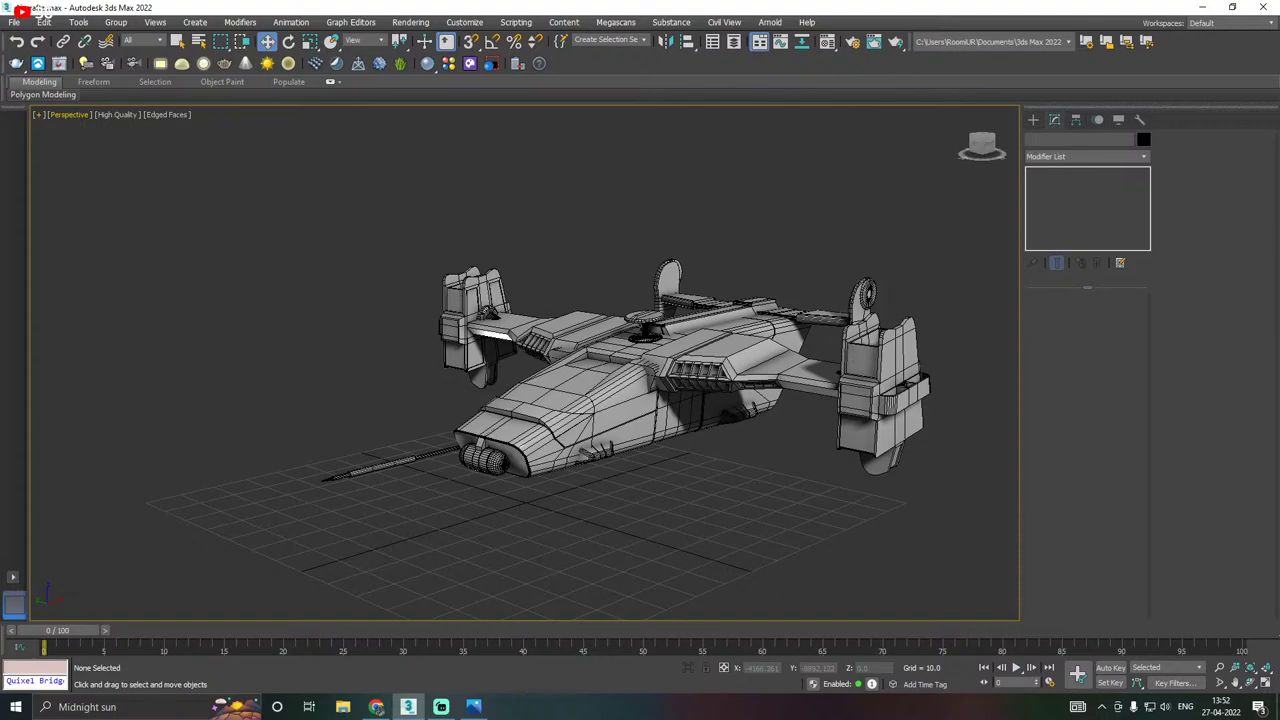
Inspect the aircraft from above and from its underside, and return the Perspective viewport to Standard shading.
middle_click_drag(675, 471, 631, 428, "alt")
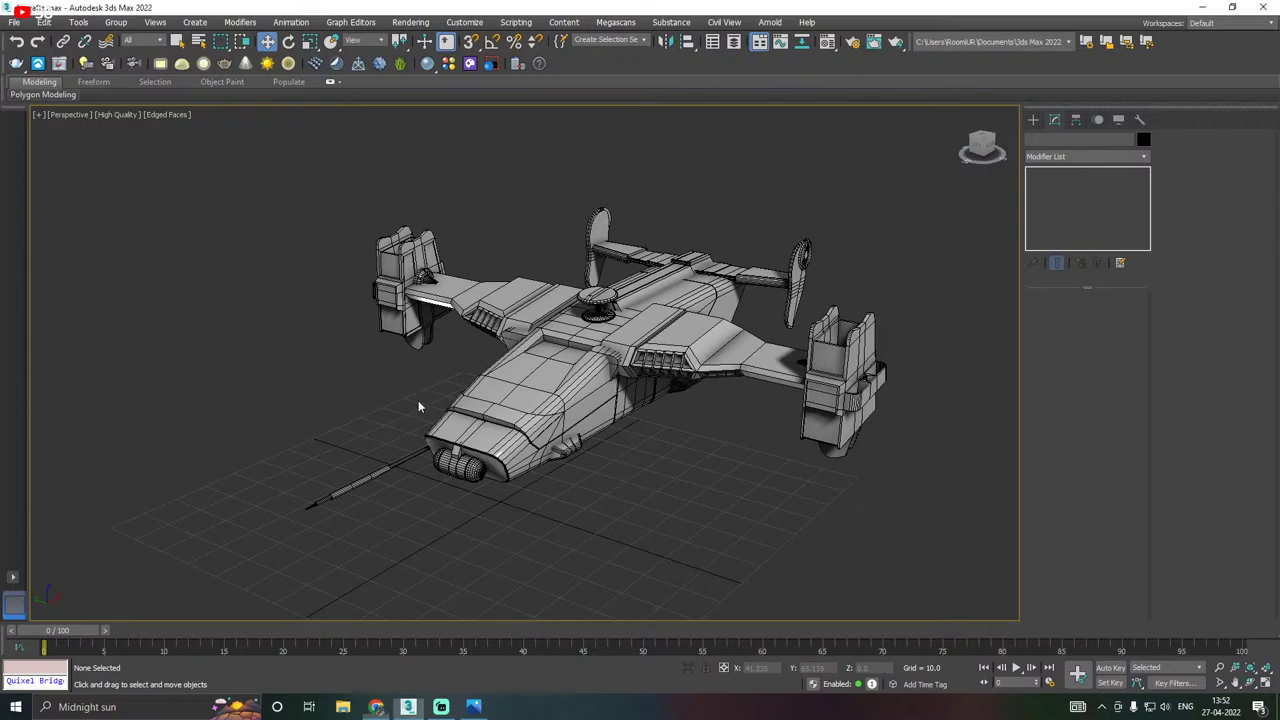
middle_click_drag(420, 400, 447, 436)
middle_click_drag(531, 414, 623, 427, "alt")
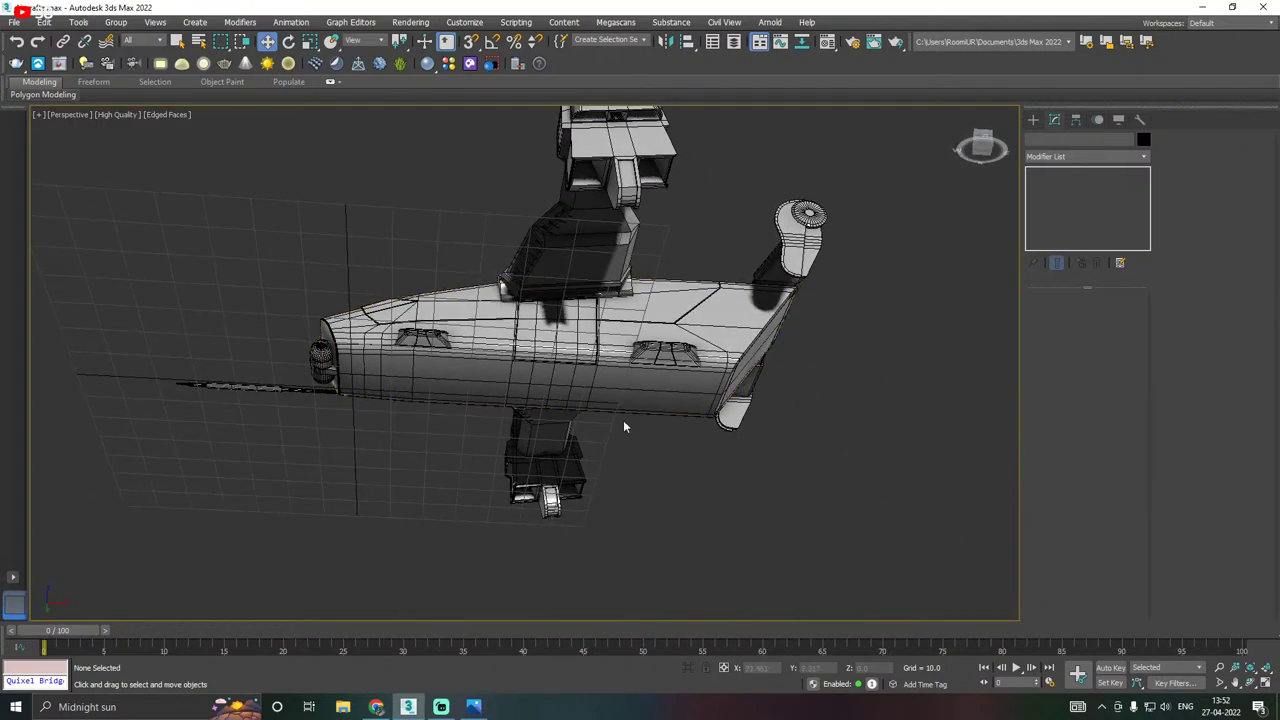
left_click(104, 115)
left_click(150, 176)
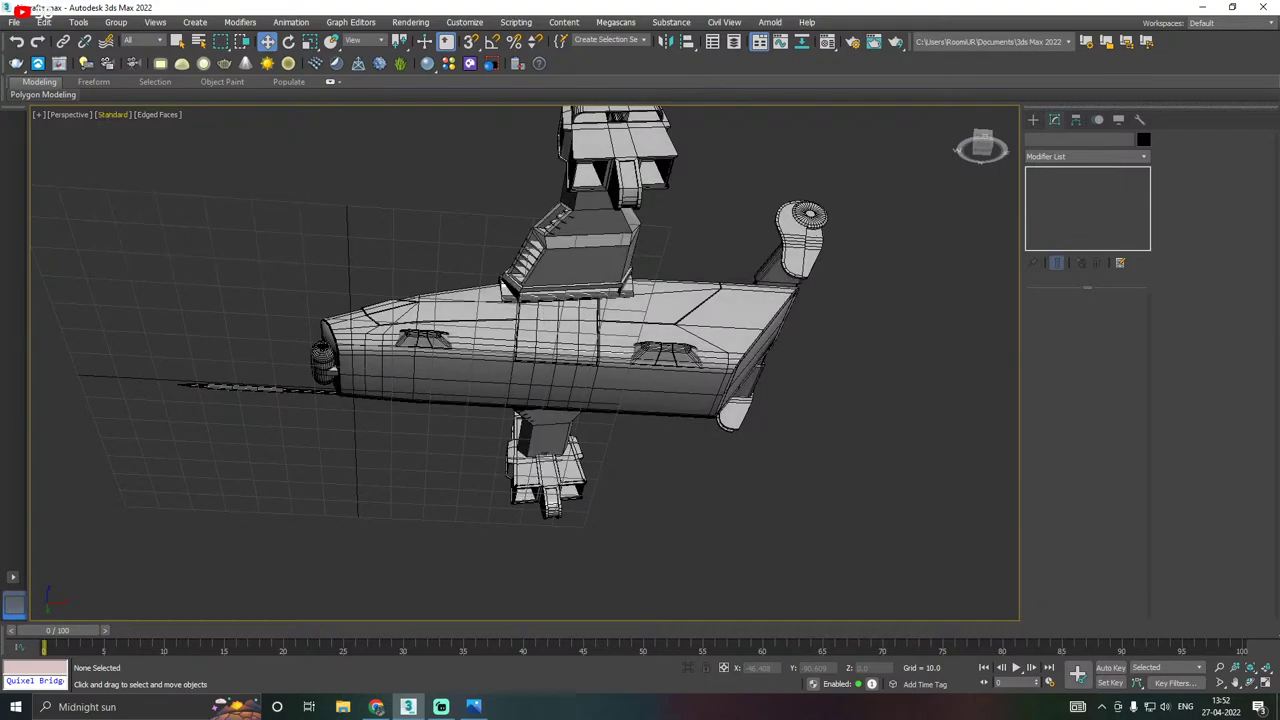
middle_click_drag(605, 343, 607, 345)
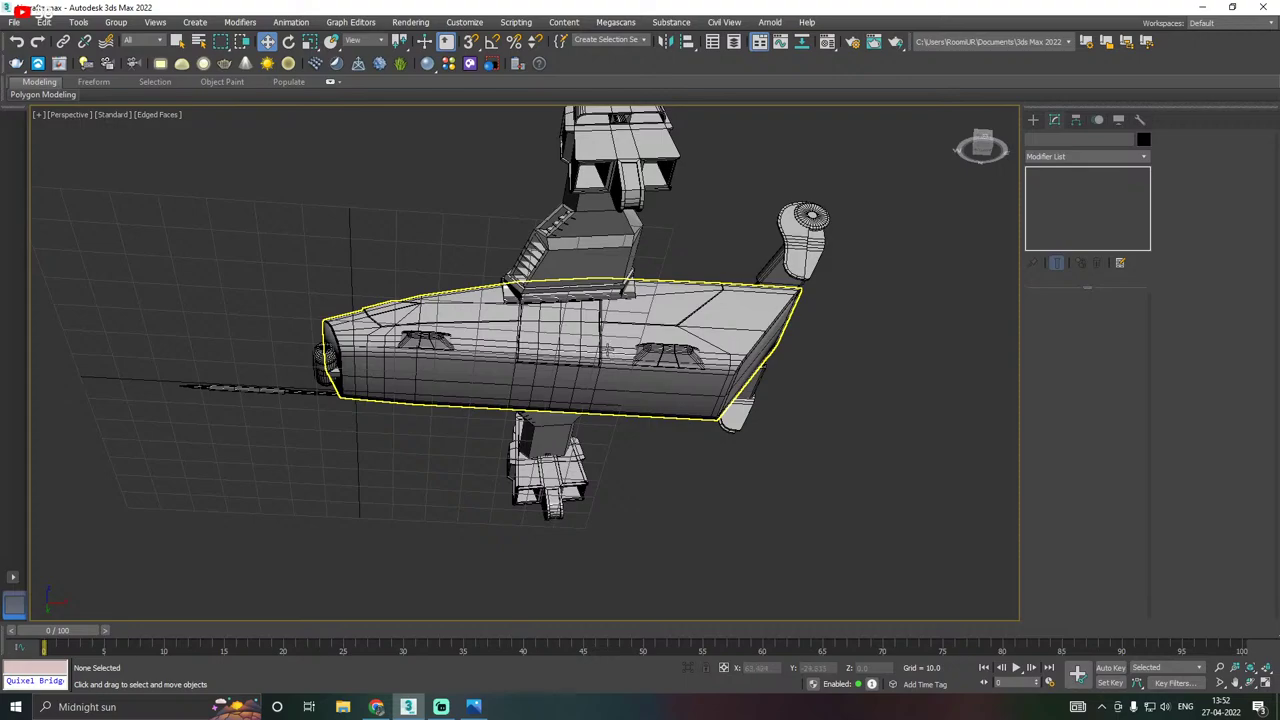
key("f")
key("F3")
scroll(643, 338, "down", 10)
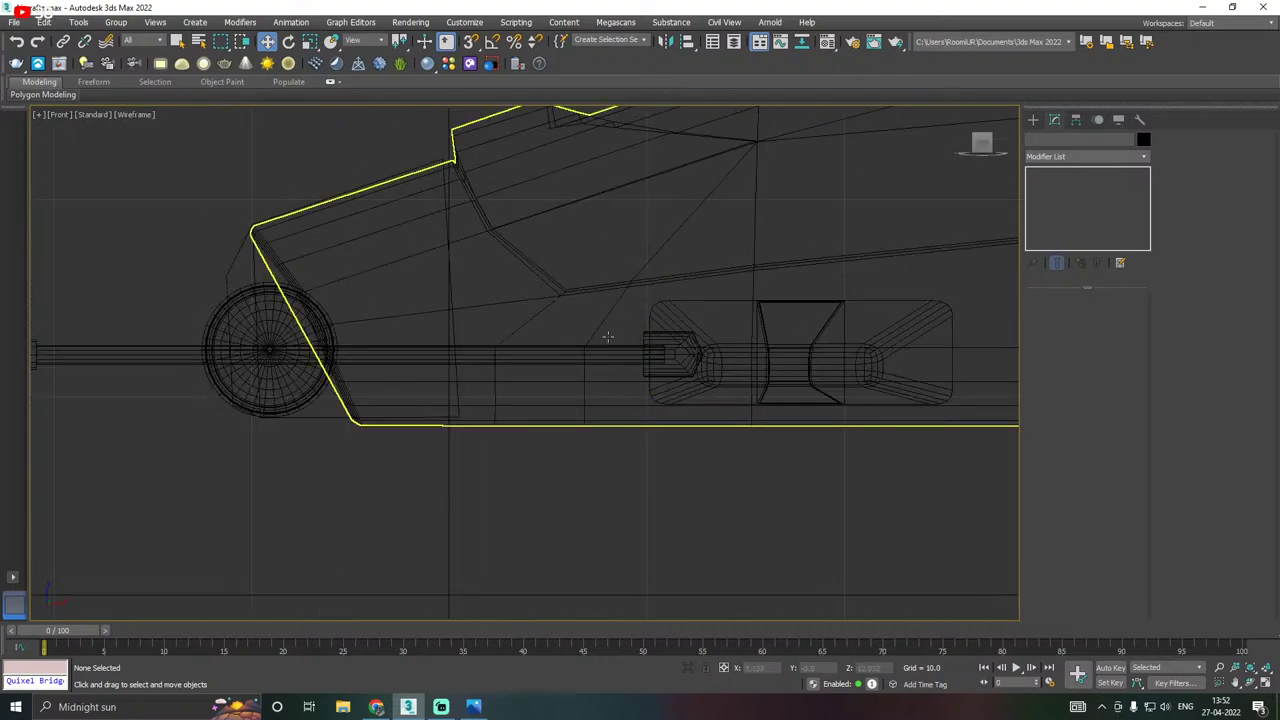
middle_click_drag(770, 332, 443, 353)
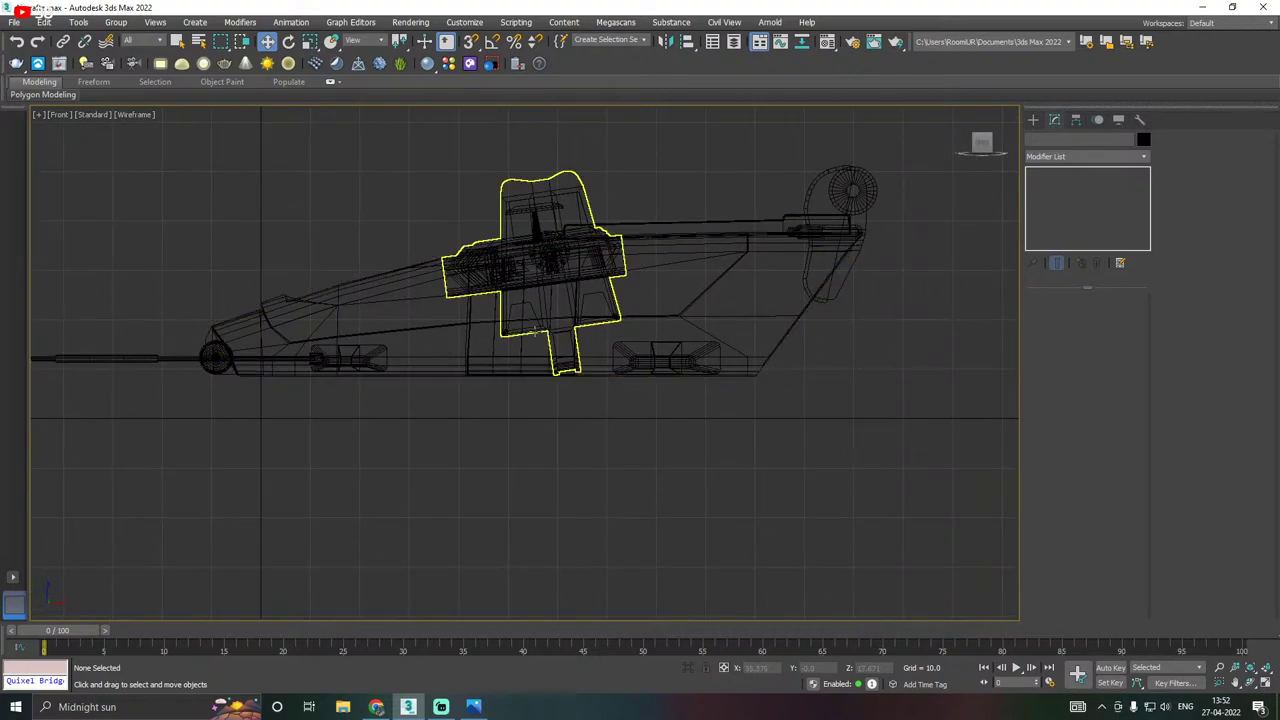
scroll(533, 331, "up", 2)
key("t")
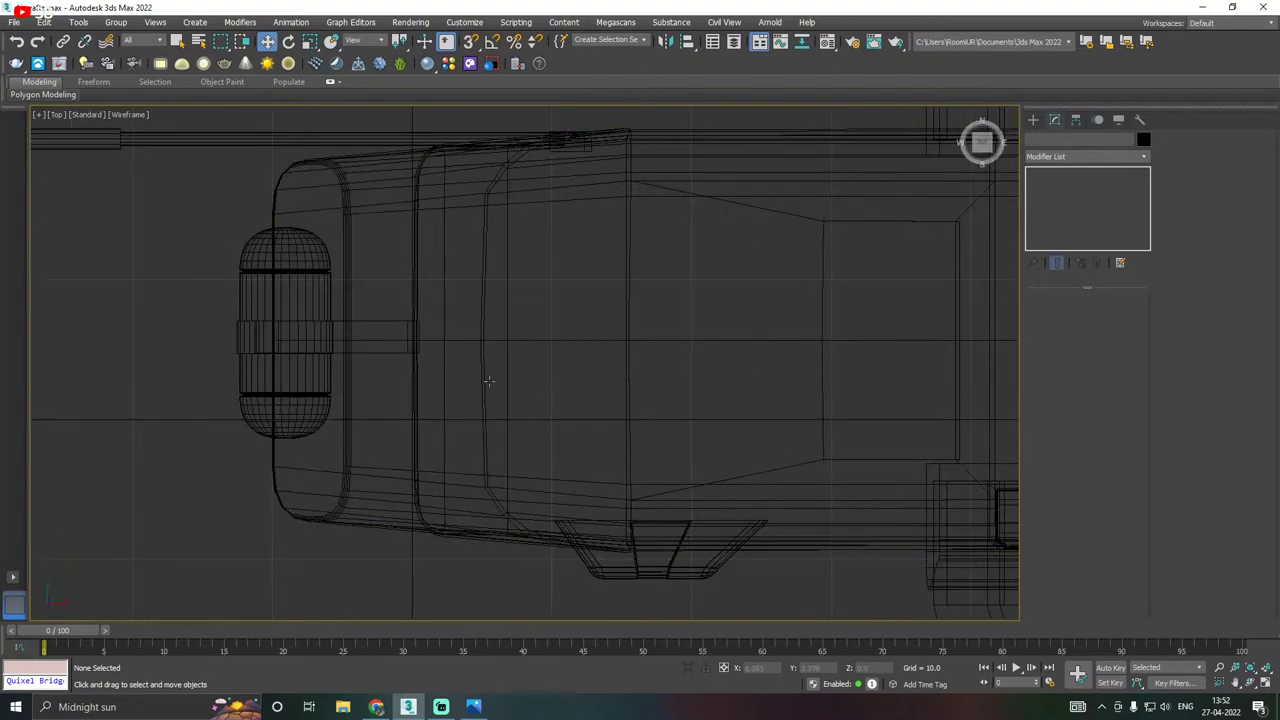
key("z")
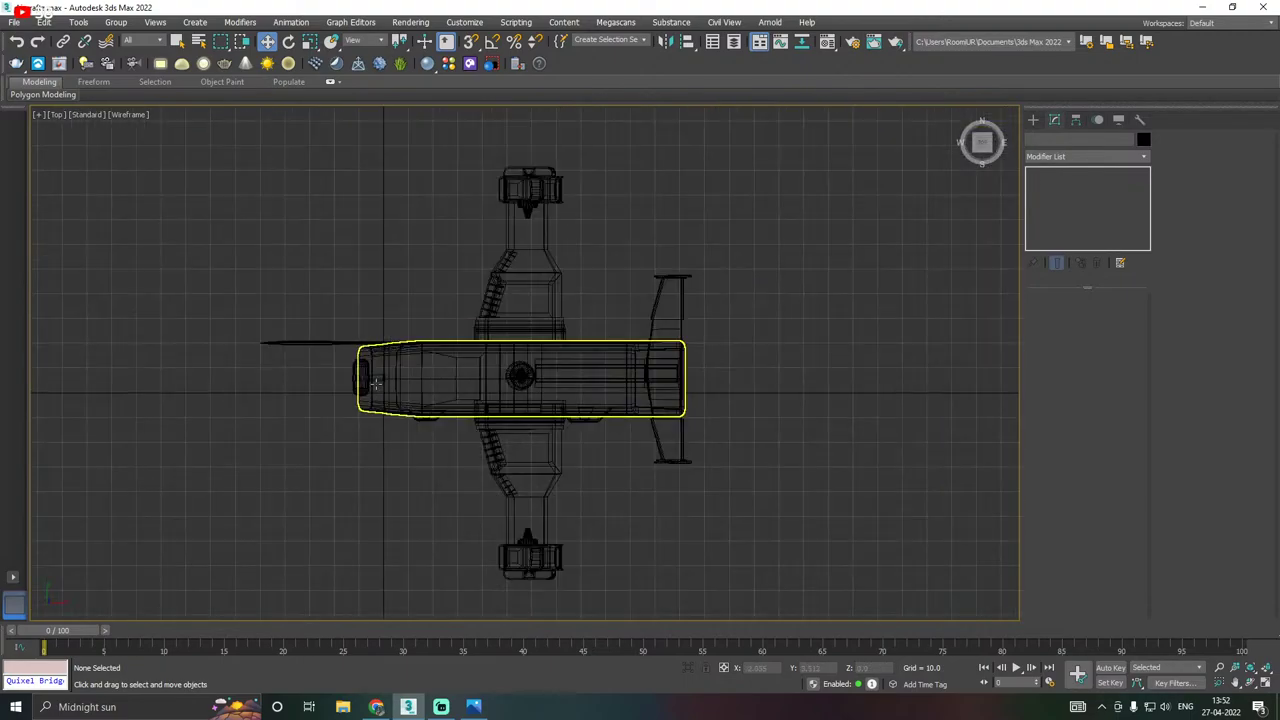
left_click(1035, 120)
left_click(1057, 243)
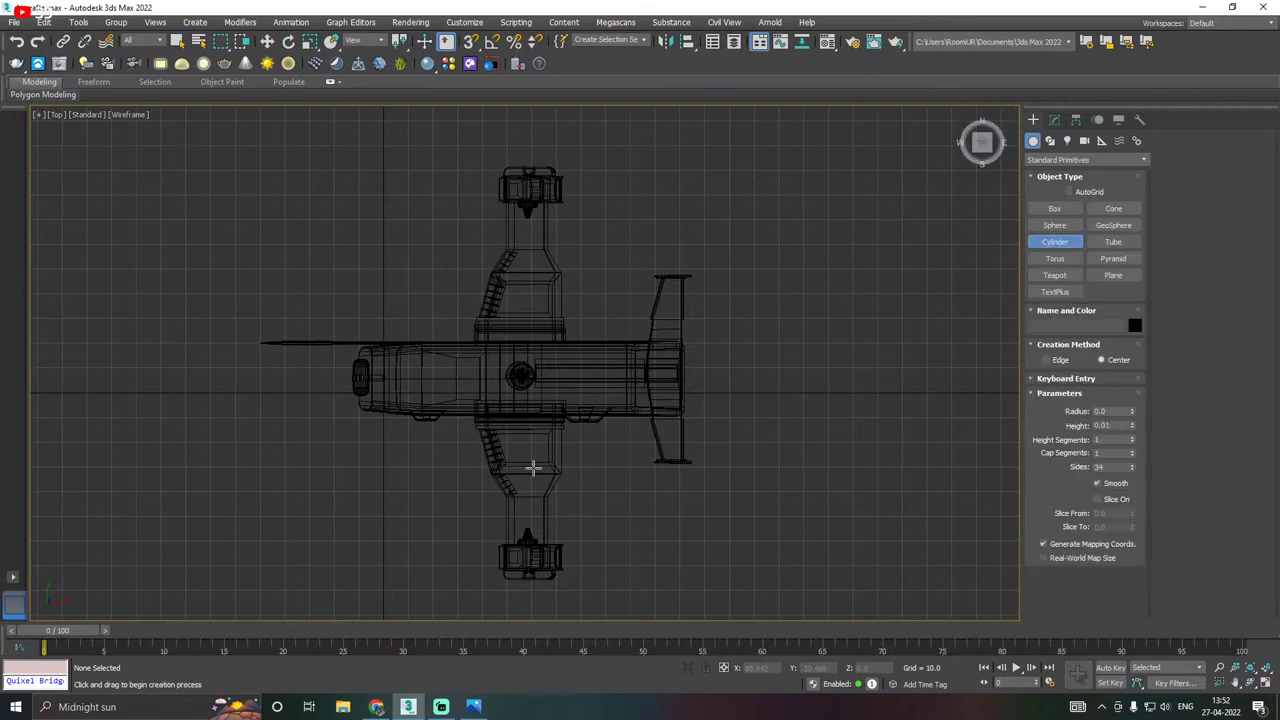
middle_click_drag(602, 513, 660, 400)
scroll(569, 494, "up", 3)
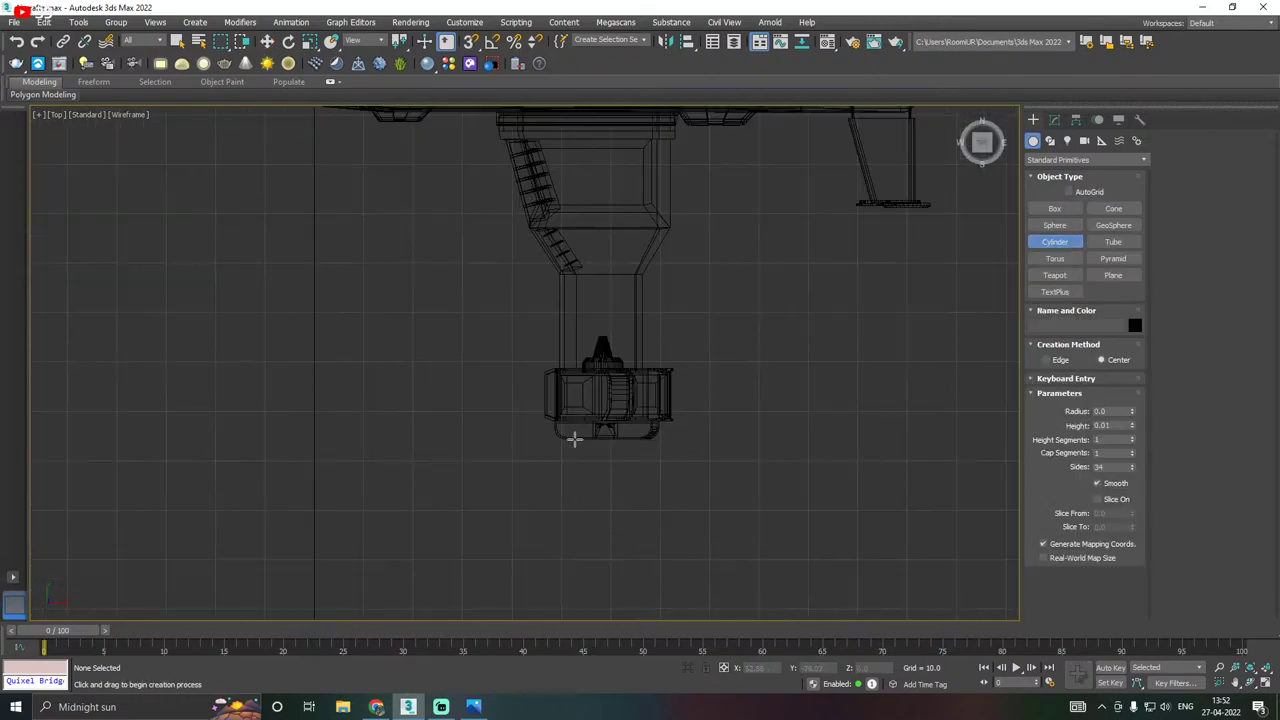
left_click_drag(574, 391, 595, 398)
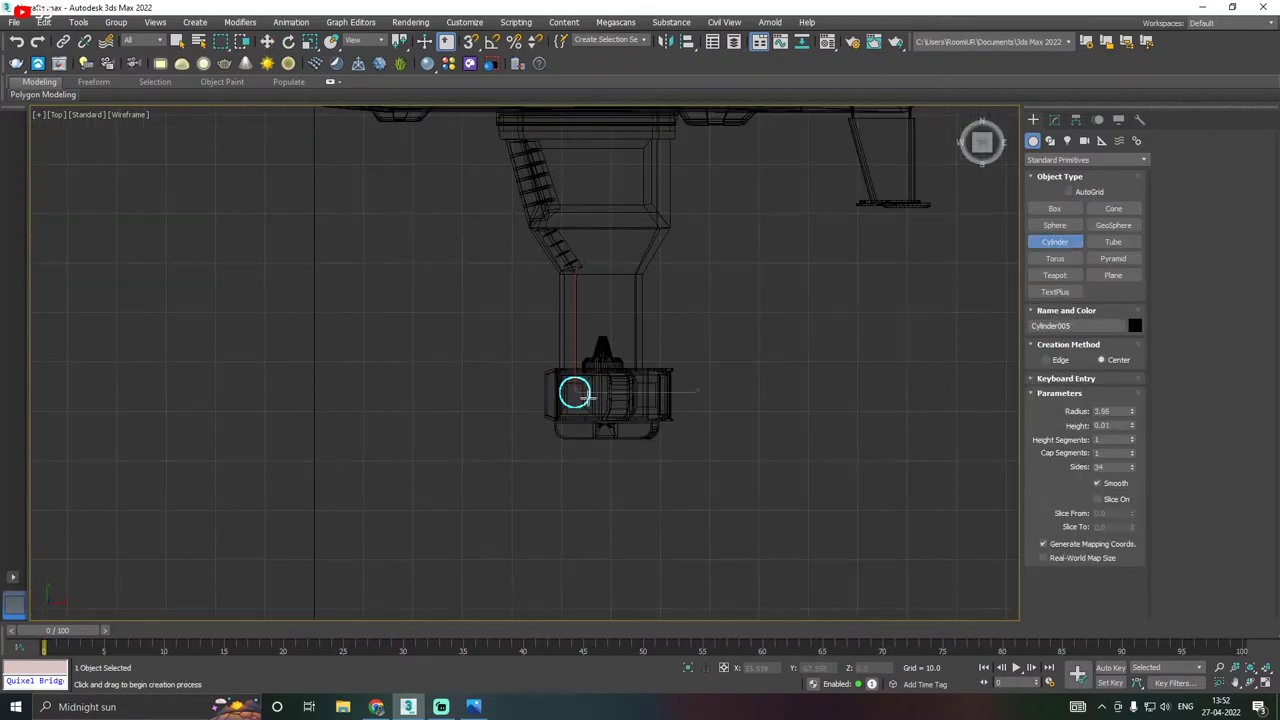
right_click(575, 393)
key("p")
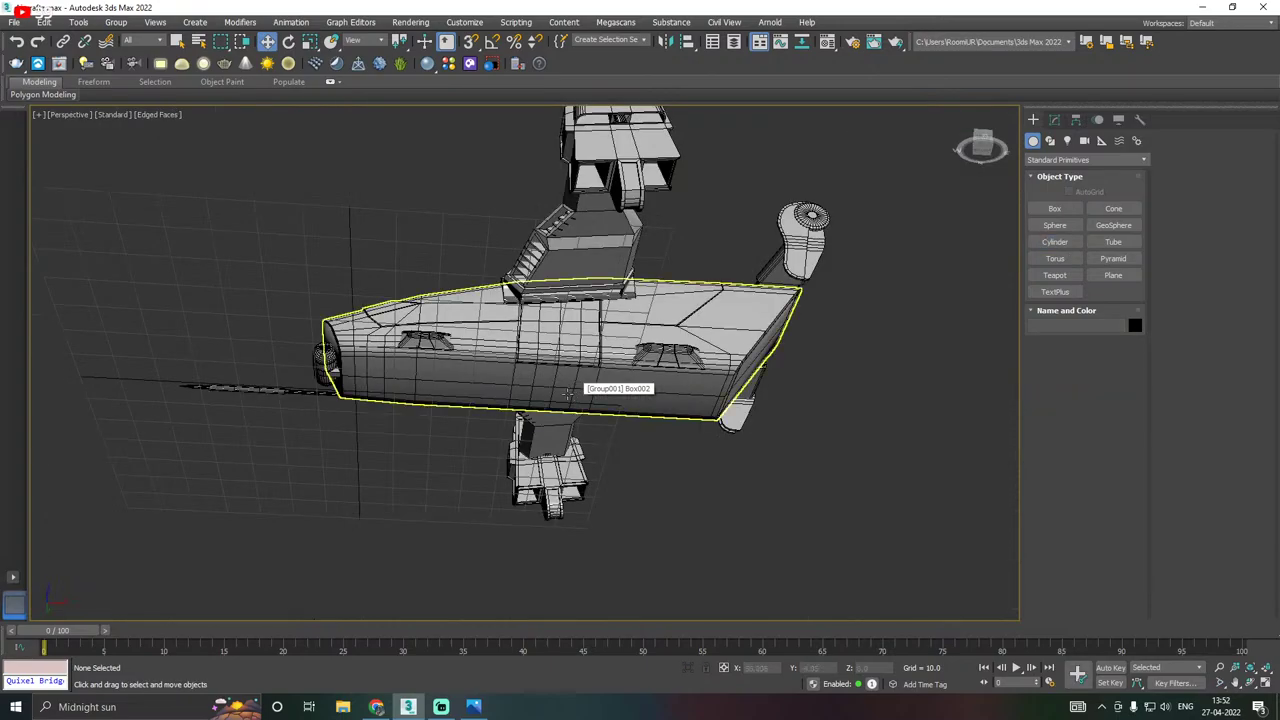
scroll(511, 428, "down", 3)
middle_click_drag(560, 460, 593, 414, "alt")
scroll(593, 412, "down", 5)
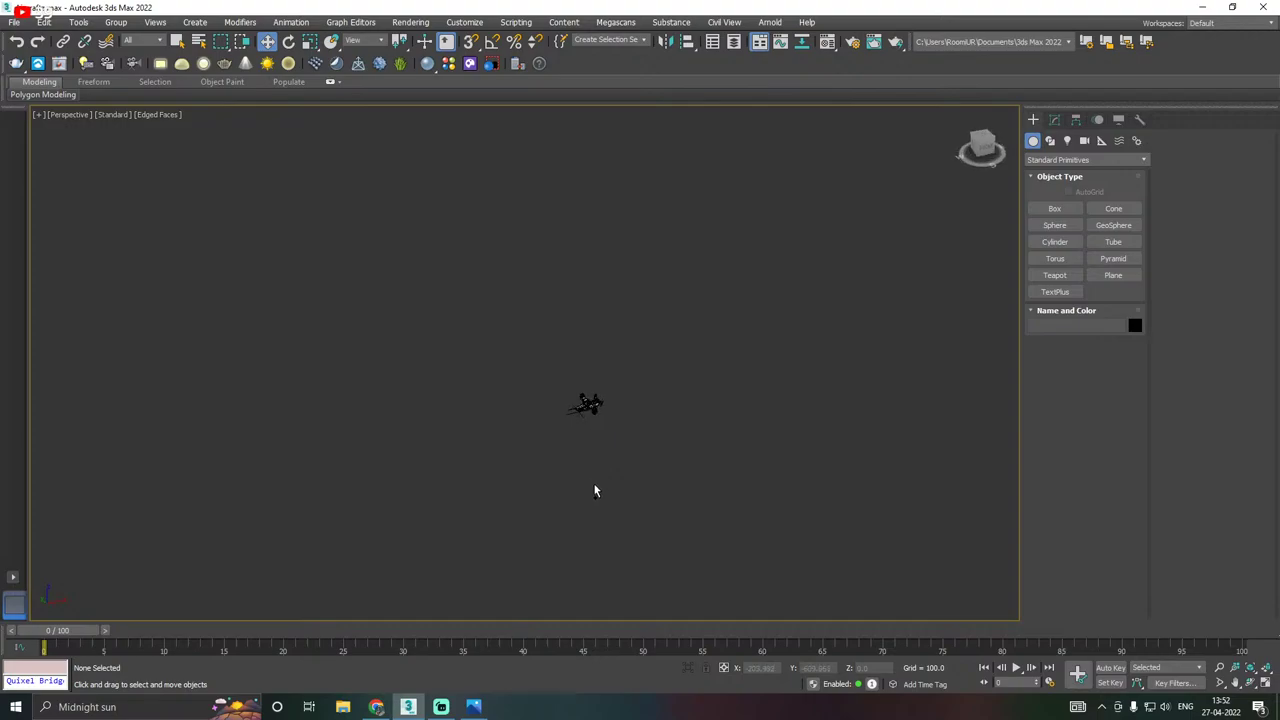
scroll(594, 489, "up", 8)
right_click(800, 410)
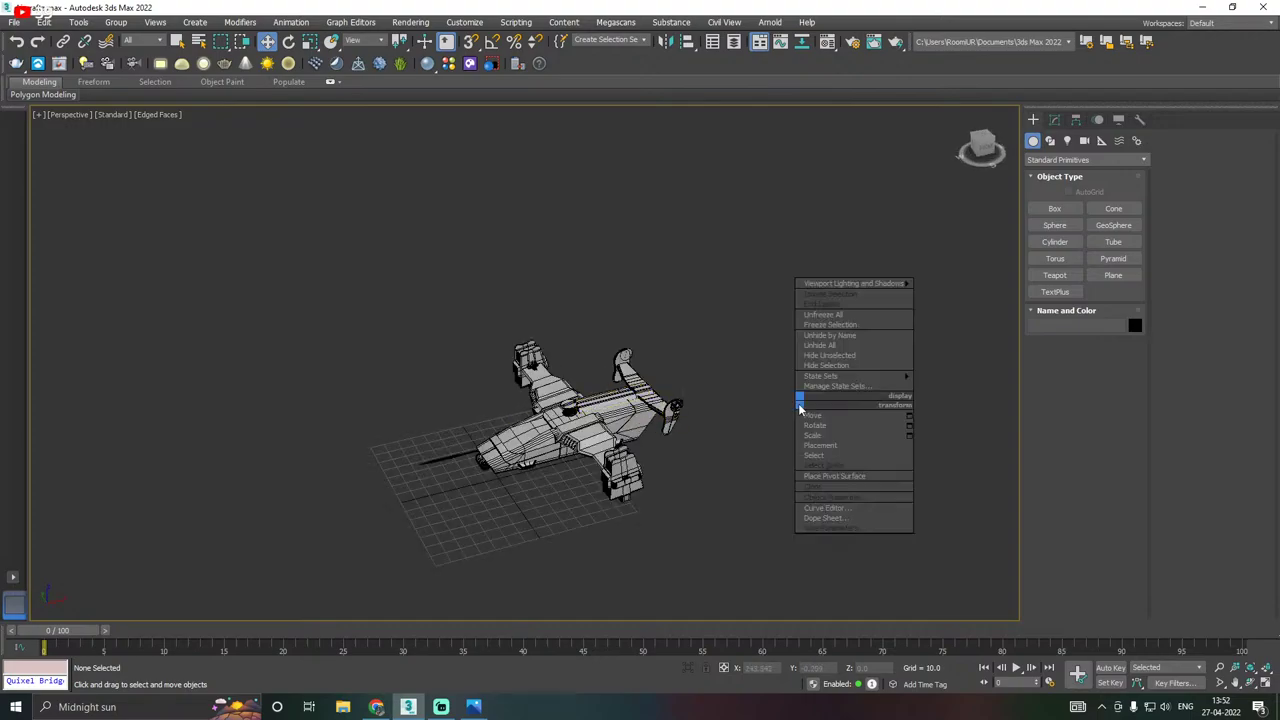
left_click(650, 426)
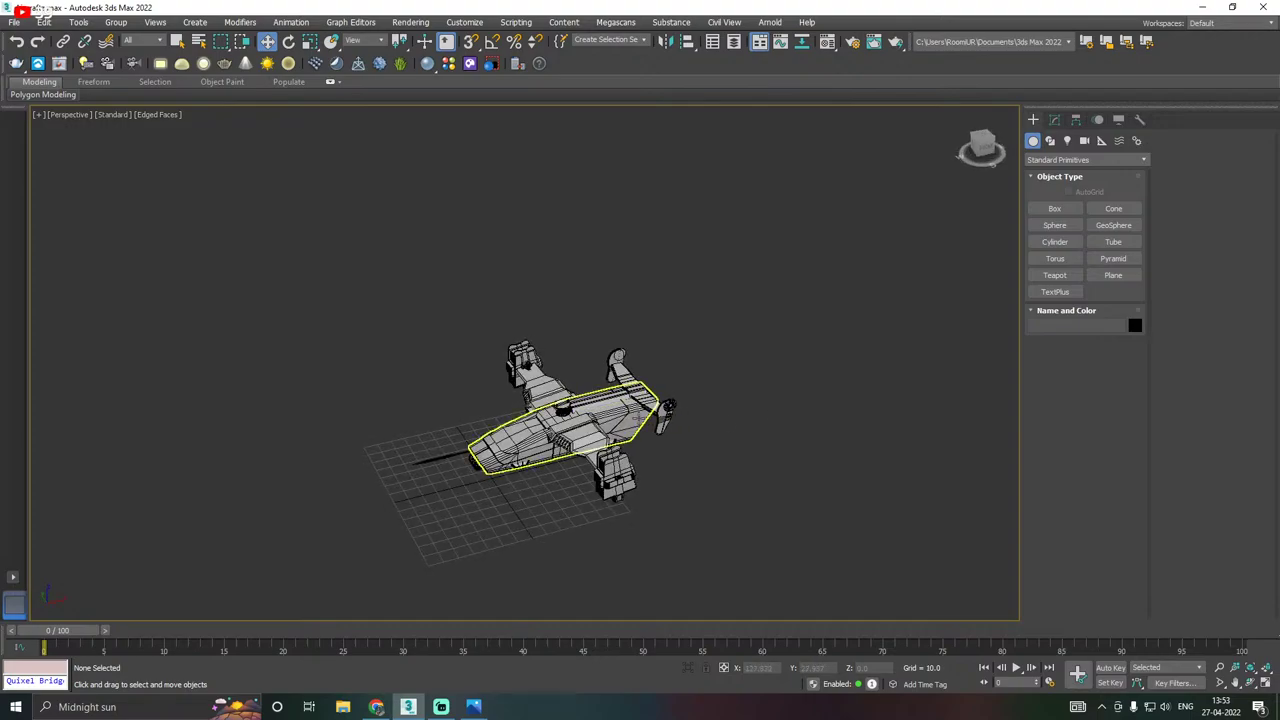
left_click(640, 416)
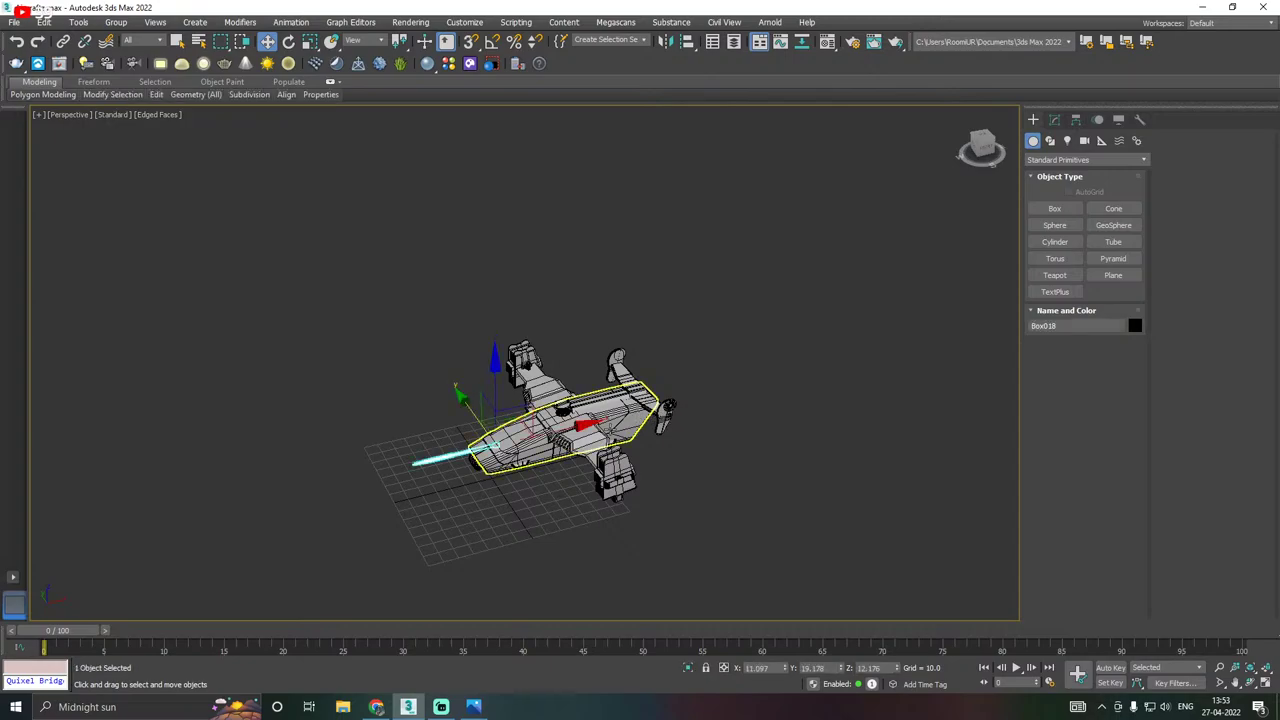
middle_click_drag(609, 431, 697, 483, "alt")
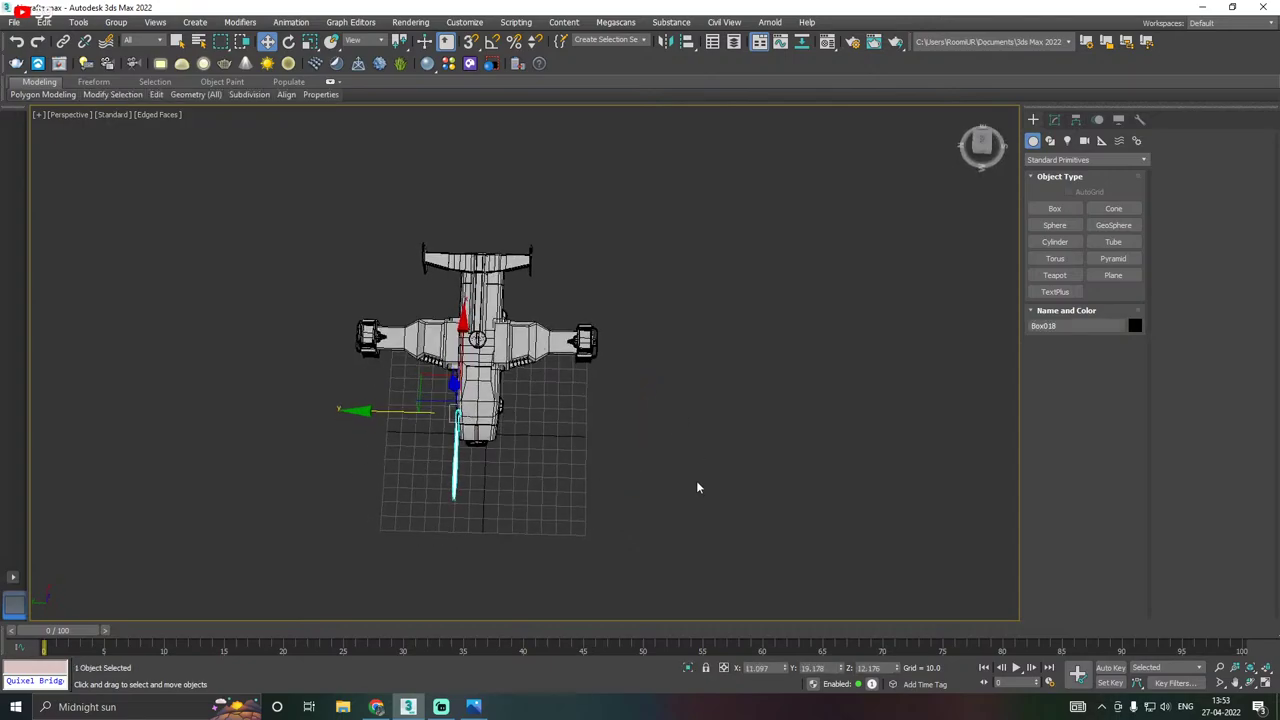
Create a cylinder of about 3.0 radius and 1.2 height in the Top view, over the engine nacelle opposite the probe's side.
key("t")
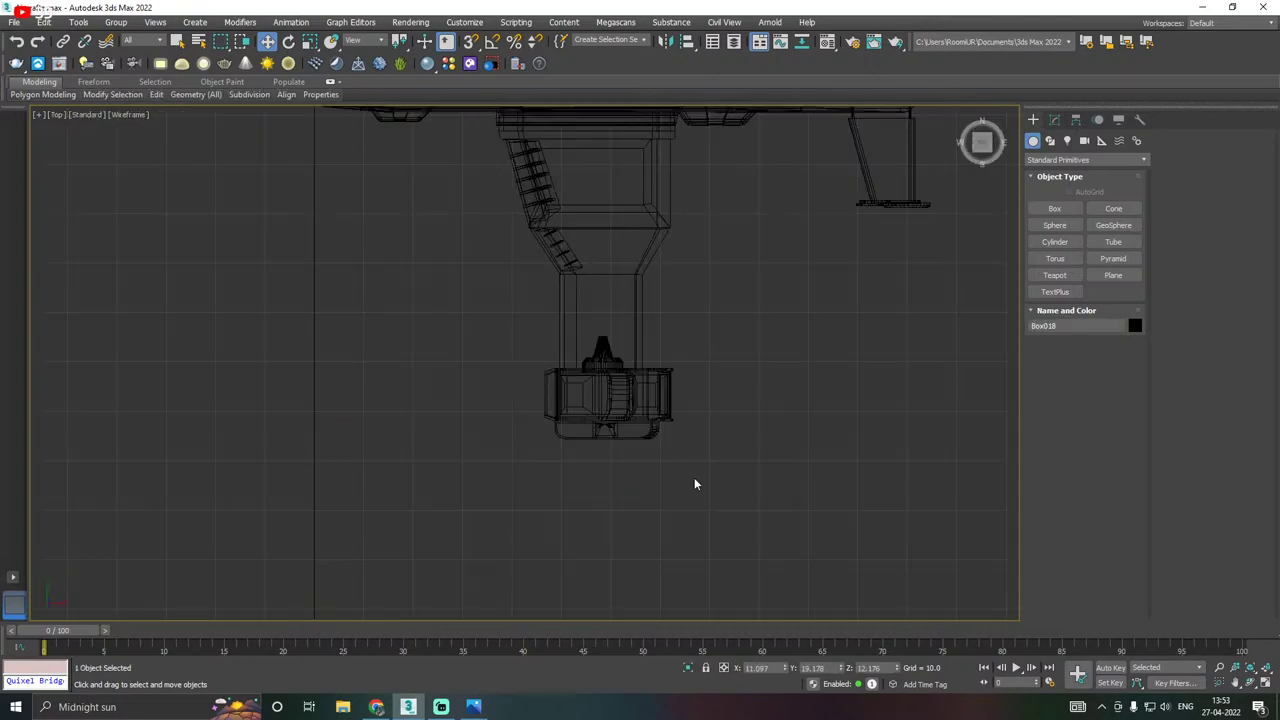
left_click(1055, 242)
left_click_drag(575, 396, 588, 402)
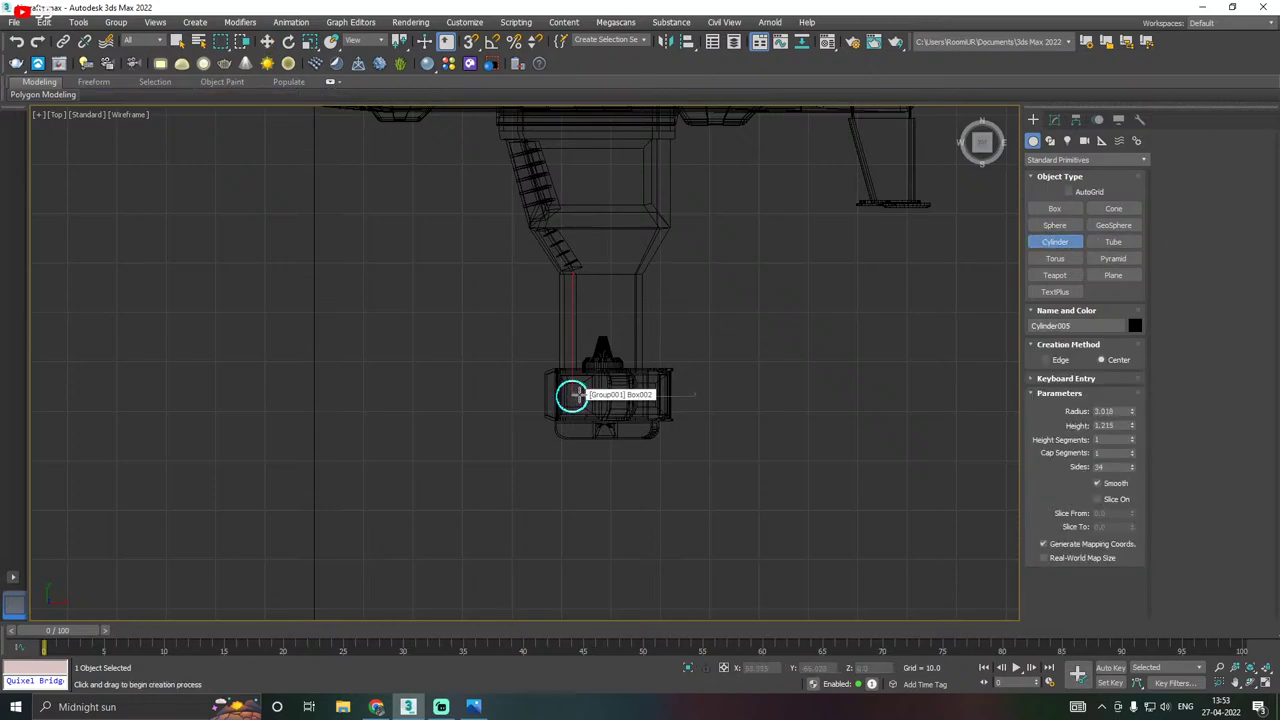
key("w")
key("p")
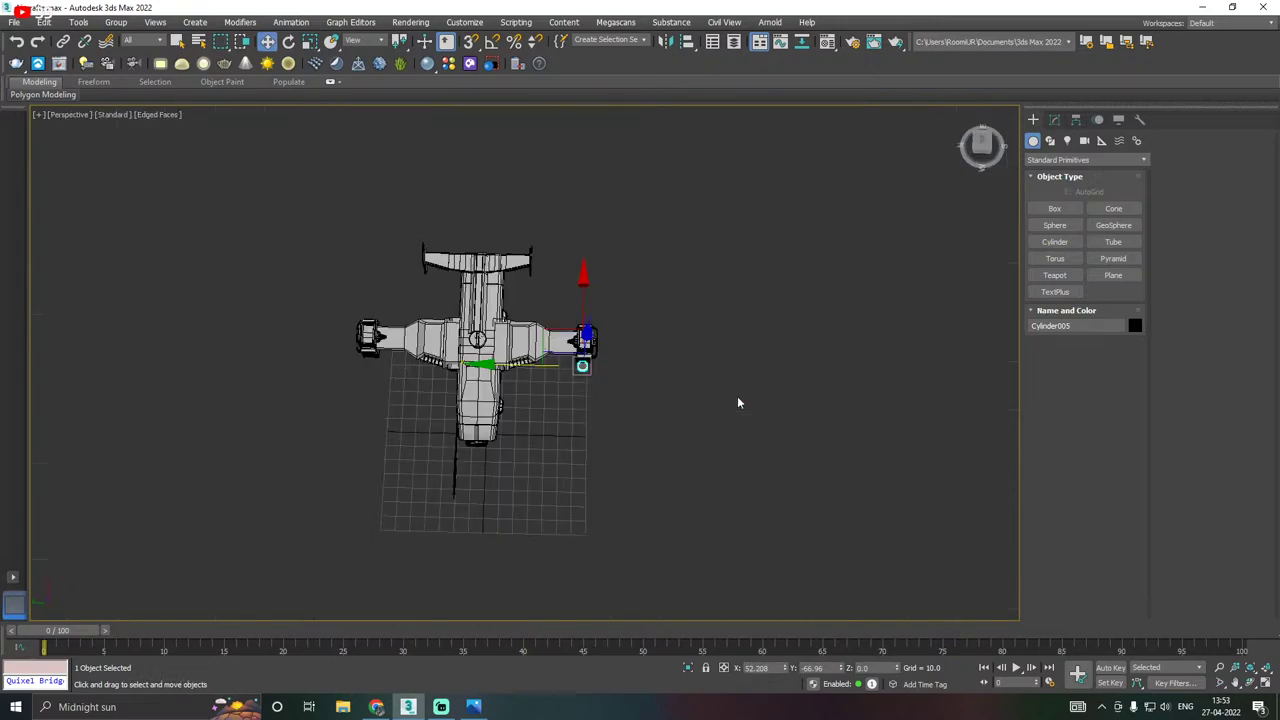
middle_click_drag(676, 394, 592, 320, "alt")
scroll(590, 330, "up", 5)
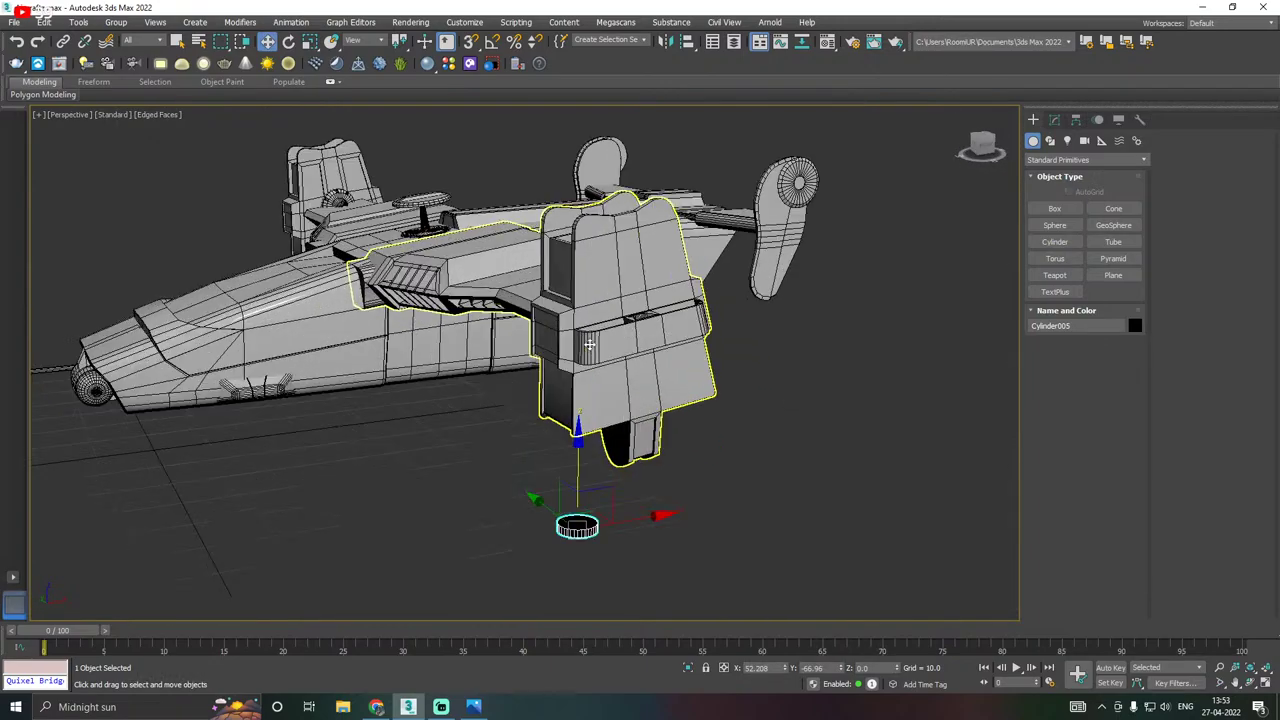
middle_click_drag(599, 392, 598, 376, "alt")
key("m")
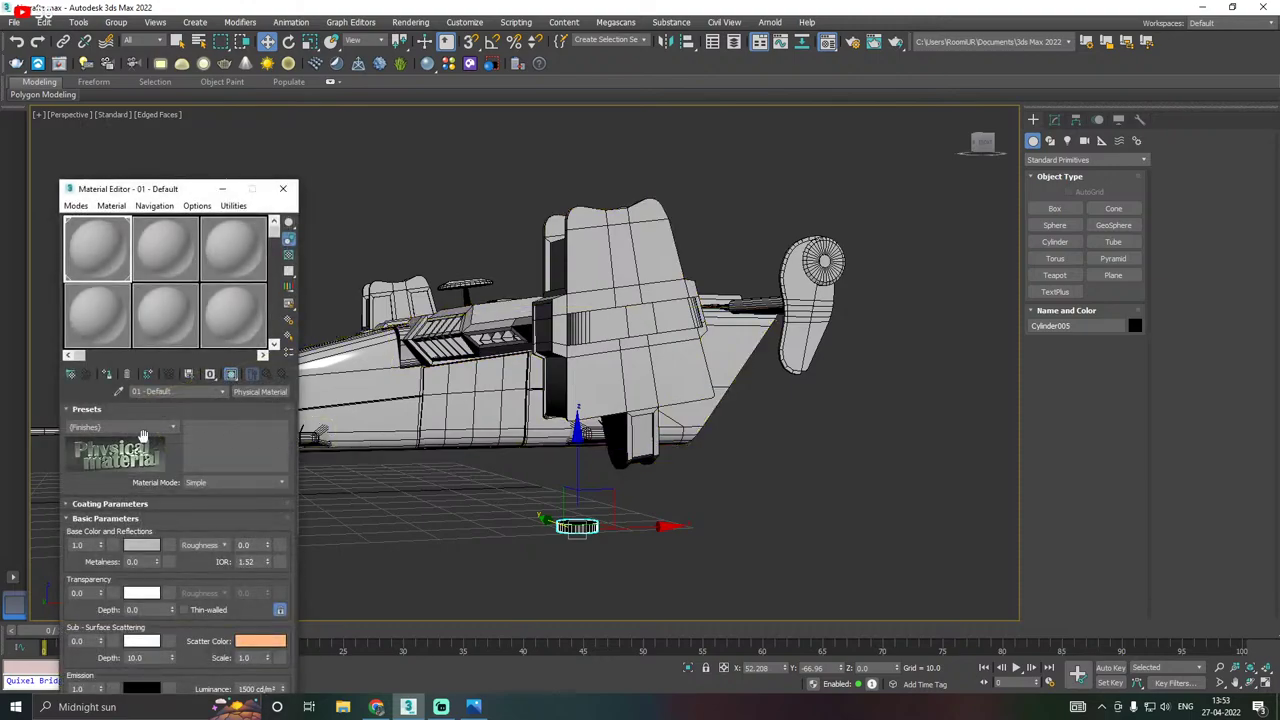
key("m")
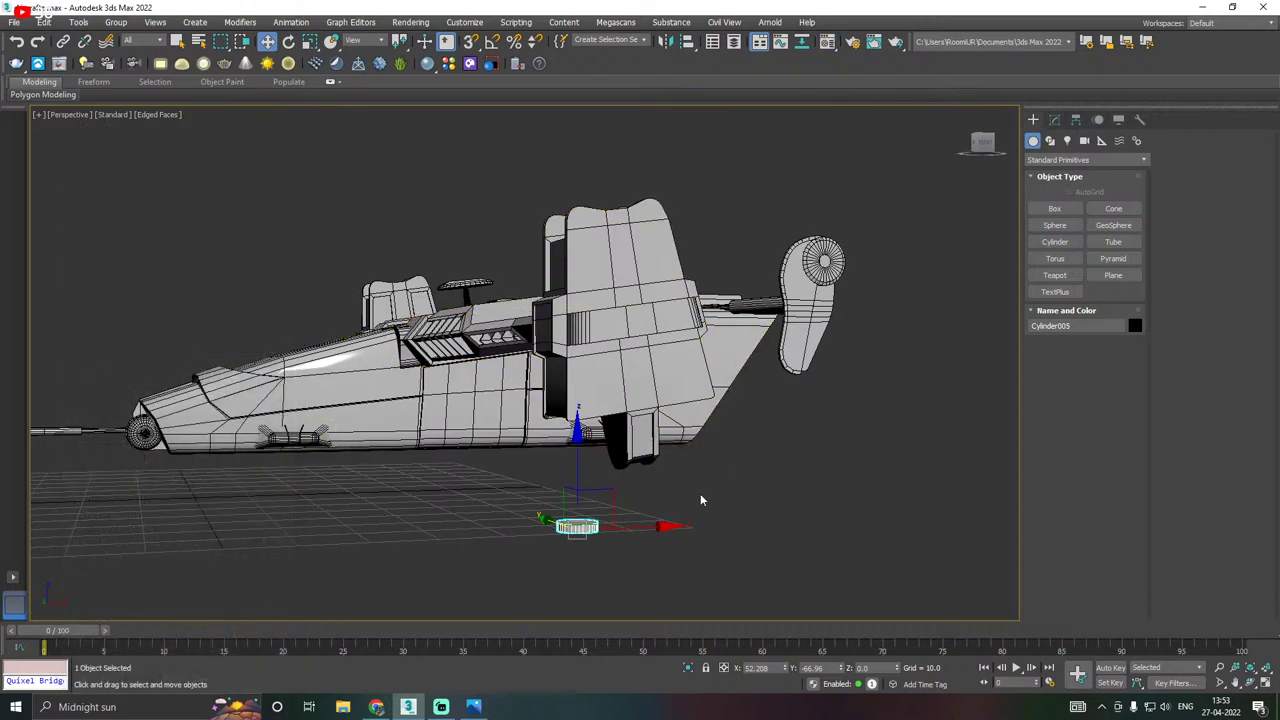
Raise the cylinder to the engine nacelle's underside and center it inside the square recess.
left_click_drag(577, 477, 577, 380)
middle_click_drag(577, 380, 601, 339, "alt")
scroll(586, 408, "up", 5)
left_click_drag(629, 424, 643, 424)
middle_click_drag(640, 416, 622, 374, "alt")
left_click_drag(576, 375, 576, 356)
middle_click_drag(576, 356, 568, 450, "alt")
left_click_drag(569, 450, 567, 461)
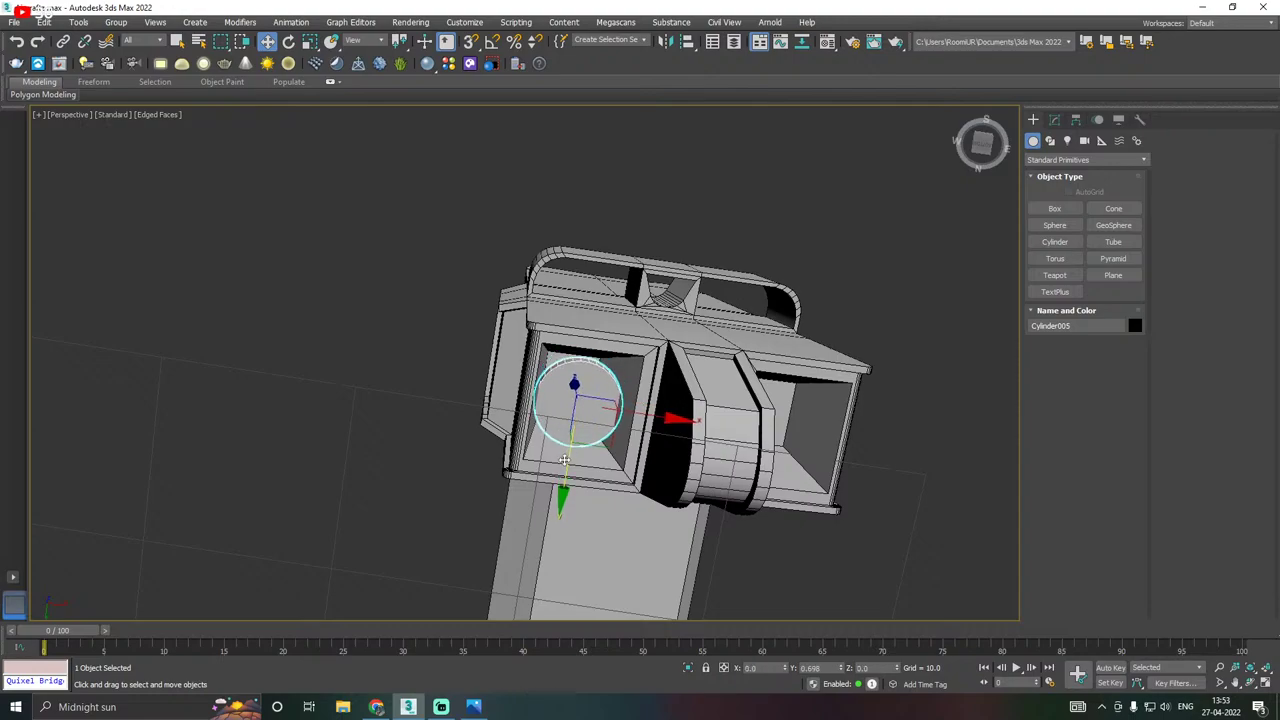
middle_click_drag(775, 392, 848, 346, "alt")
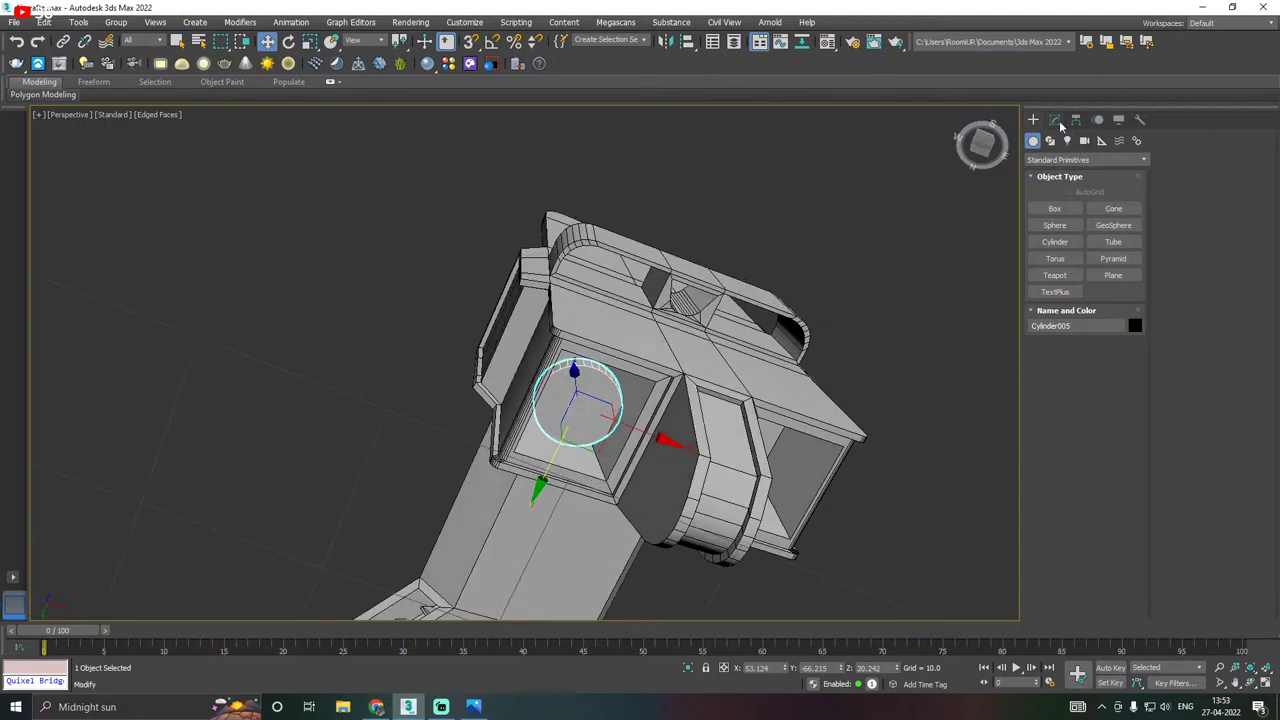
Set the cylinder's radius to about 3.2 and its height to about 2.0, and convert it to an Editable Poly.
left_click(1055, 120)
left_click_drag(1132, 318, 1129, 313)
right_click(1099, 231)
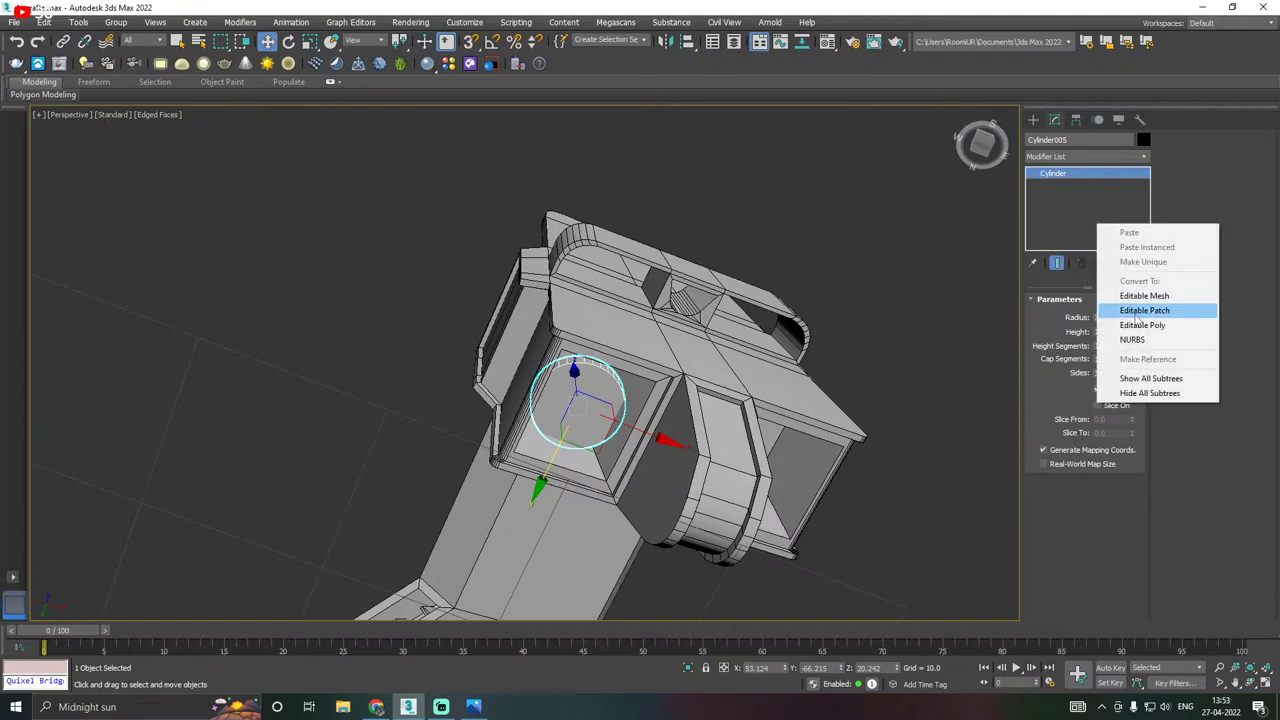
left_click(1048, 386)
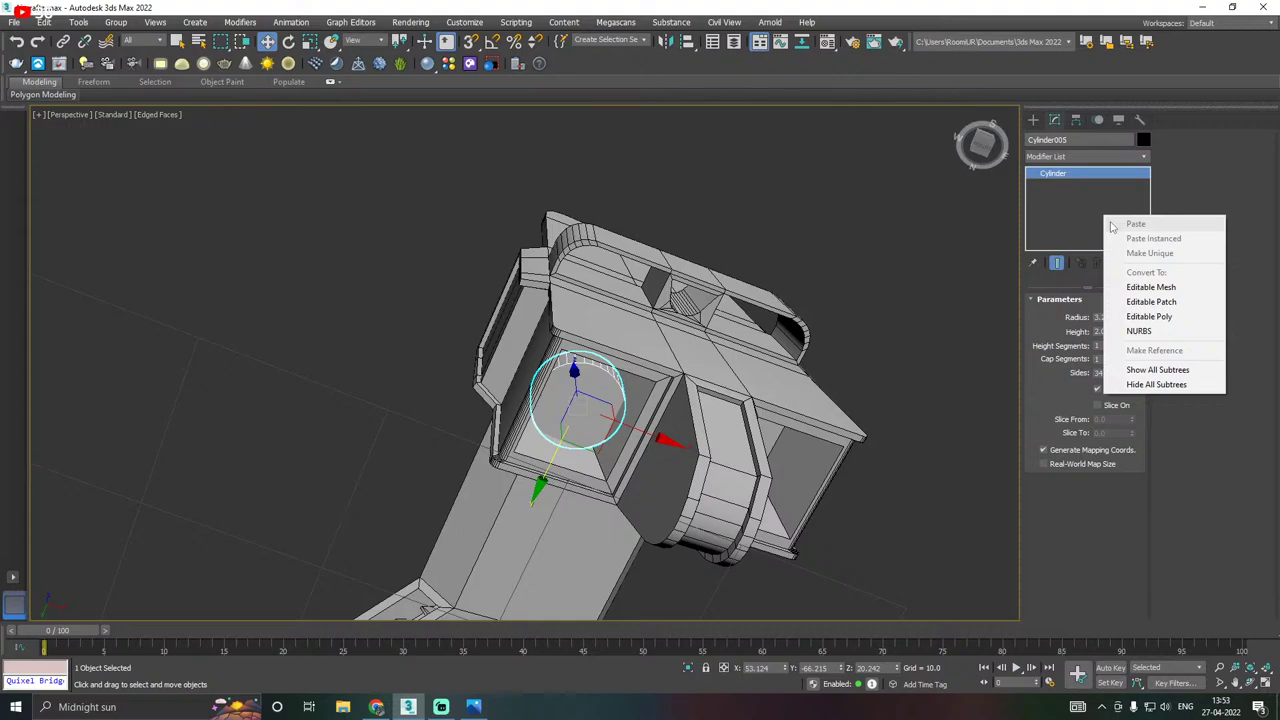
left_click(1150, 316)
Inset the cylinder's bottom cap polygon by 1.0 and extrude the inner face inward by -1.292.
left_click(1098, 315)
scroll(574, 417, "up", 2)
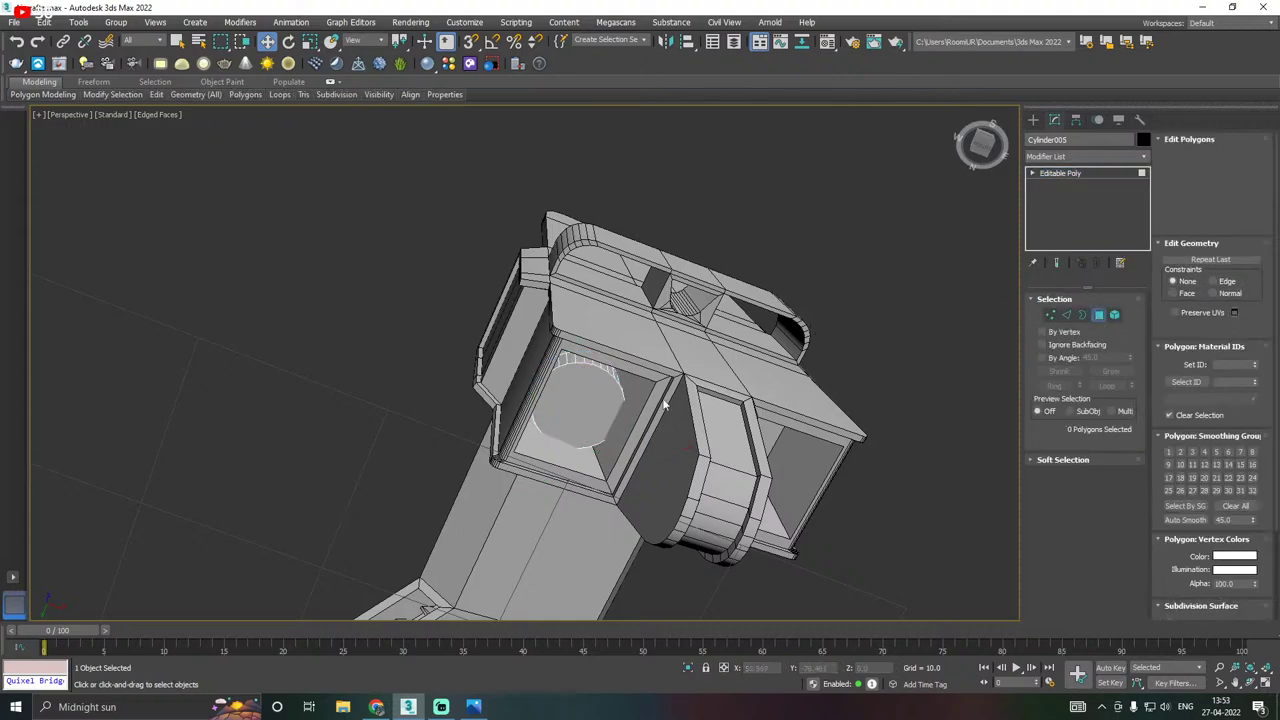
left_click(574, 417)
scroll(574, 417, "up", 3)
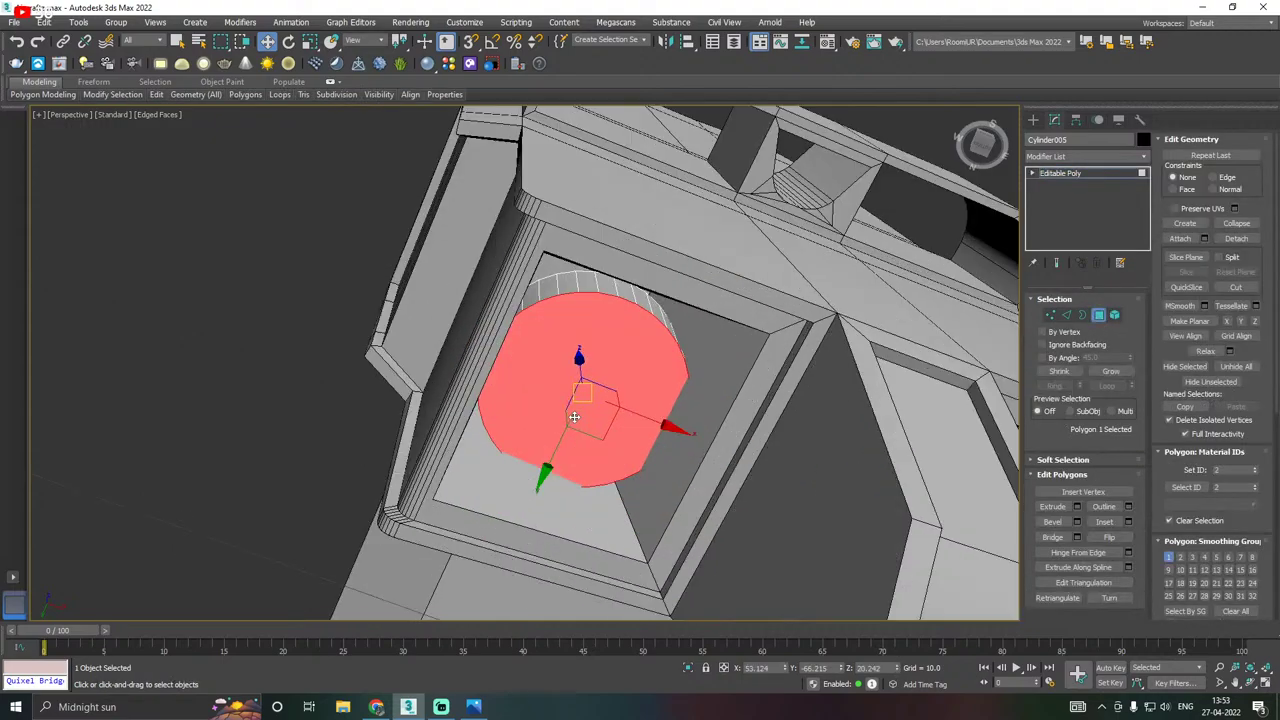
left_click(1128, 522)
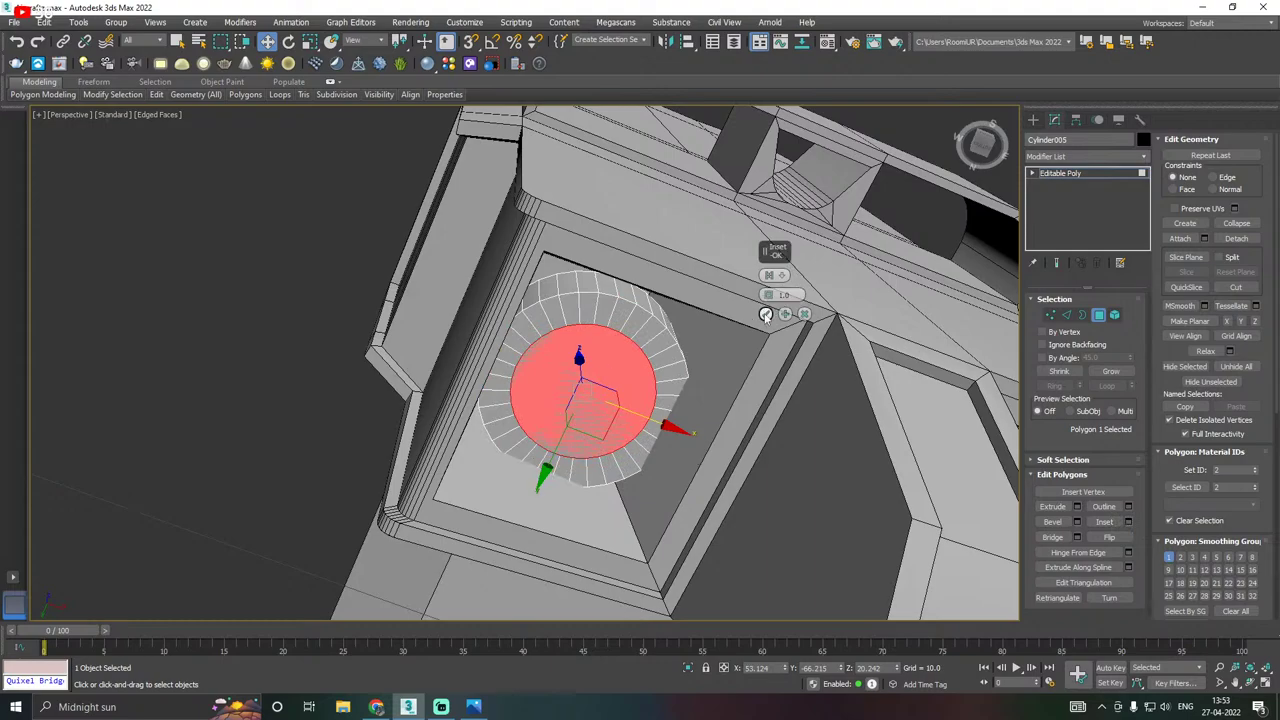
left_click(766, 315)
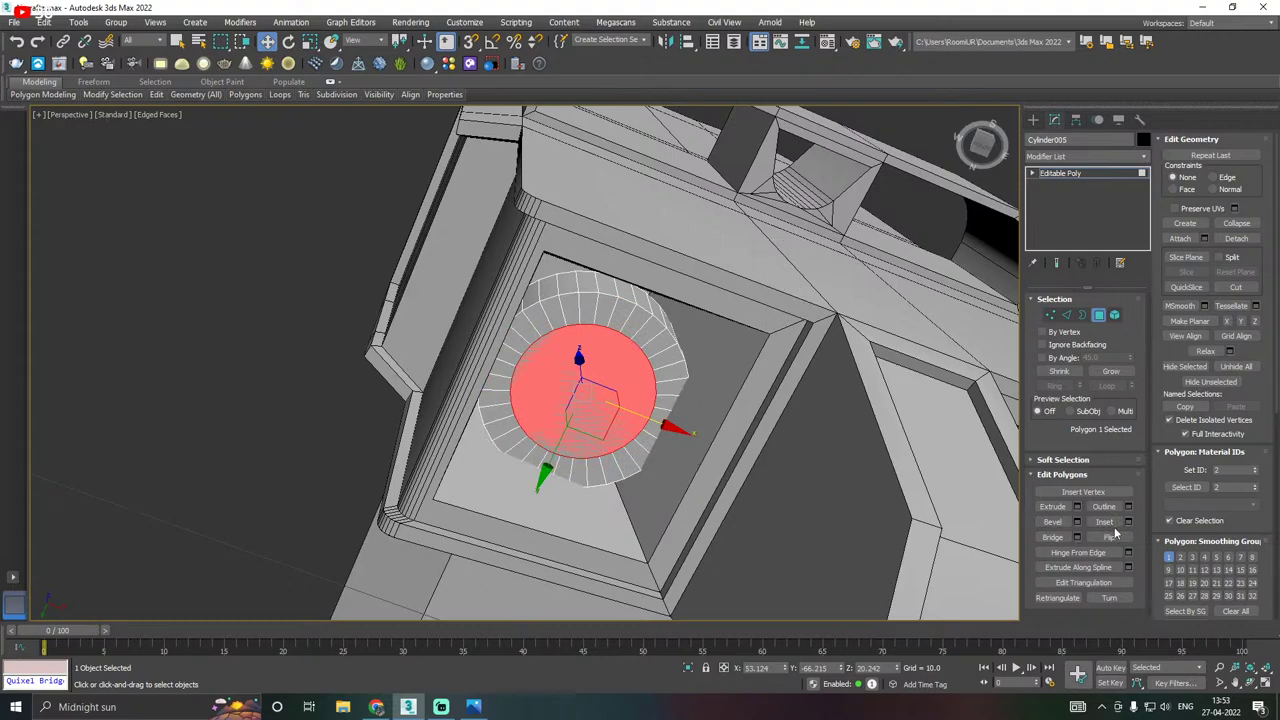
left_click(1078, 508)
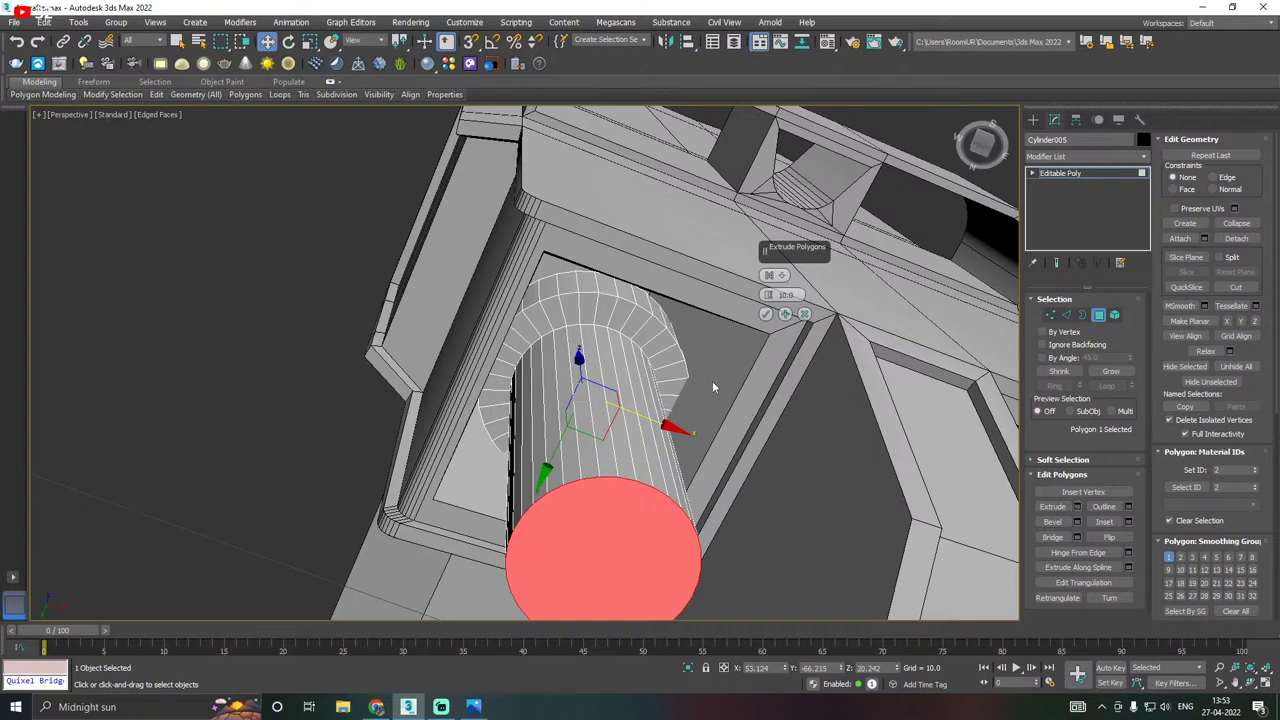
left_click_drag(768, 297, 790, 361)
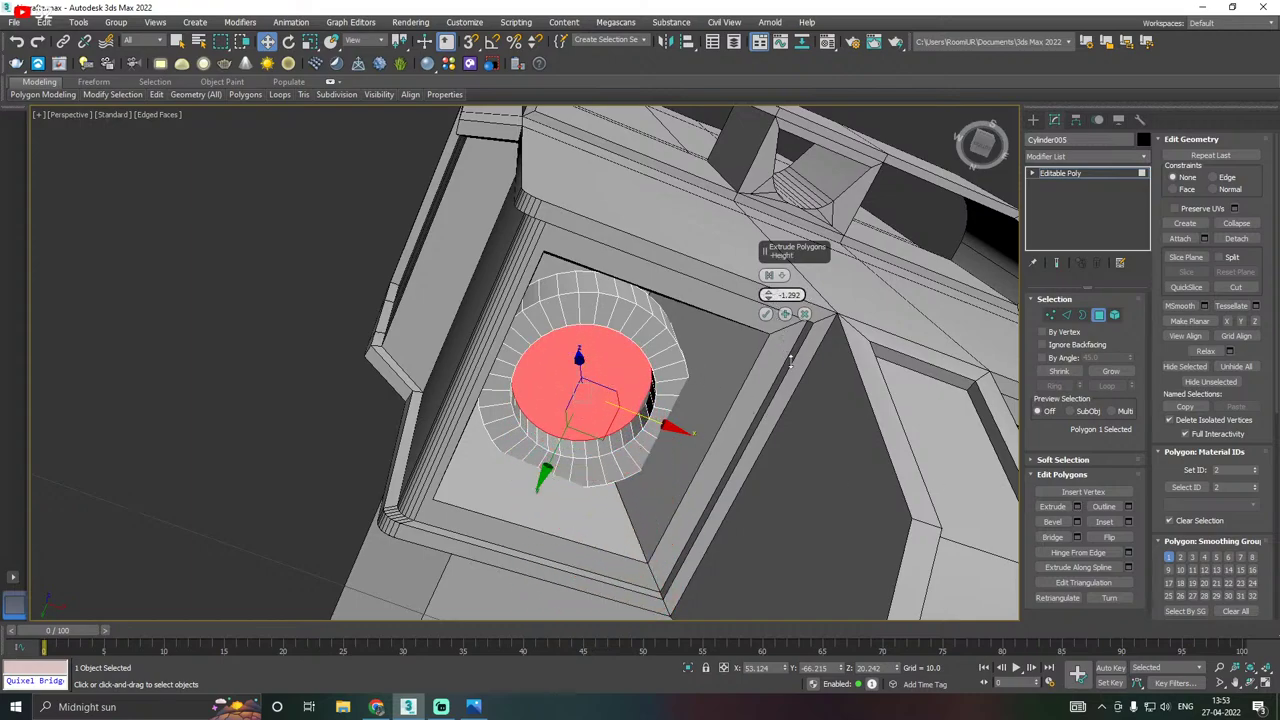
left_click(766, 314)
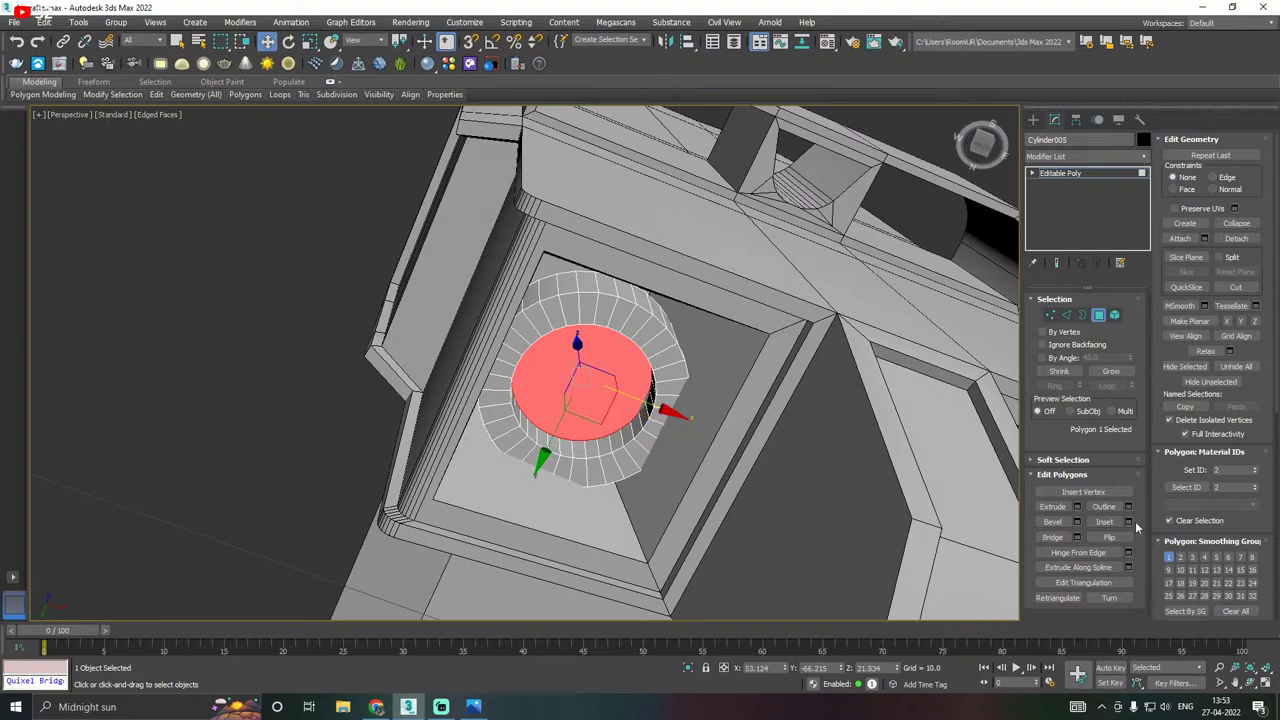
Inset the recessed cap polygon by 0.553 and extrude it outward by 1.615 to form a central plug.
left_click(1128, 521)
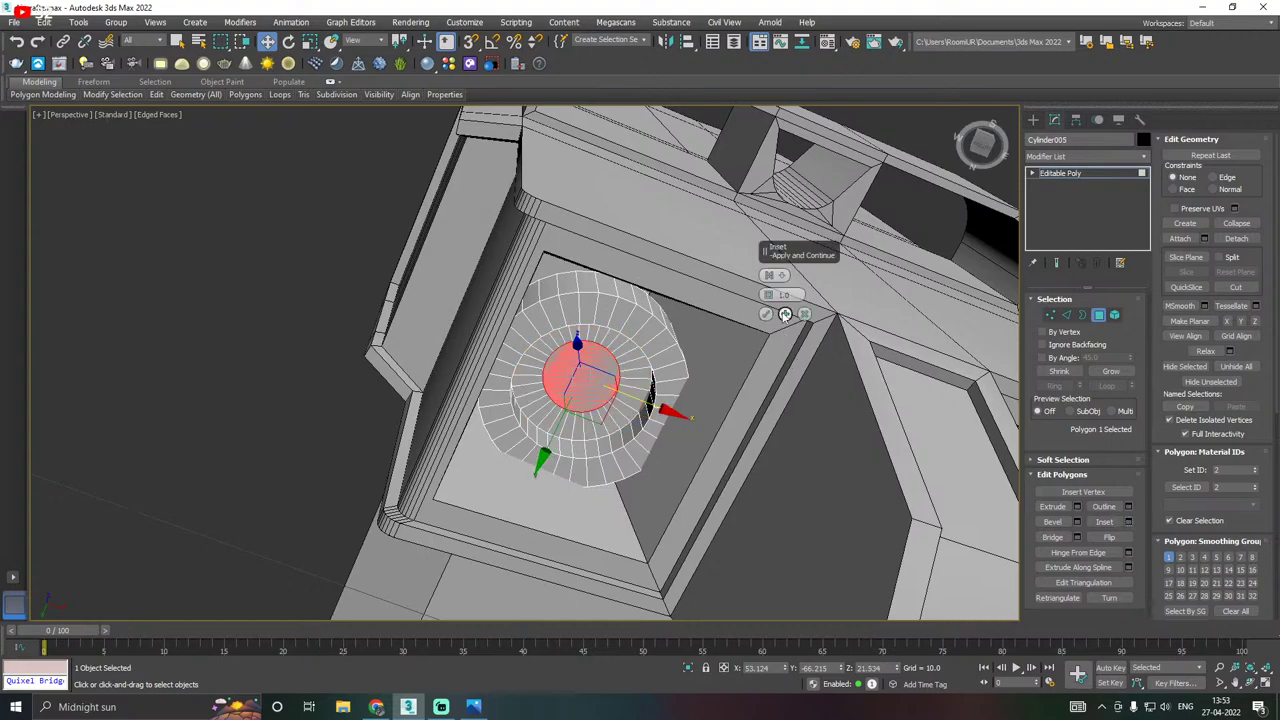
left_click_drag(768, 296, 768, 296)
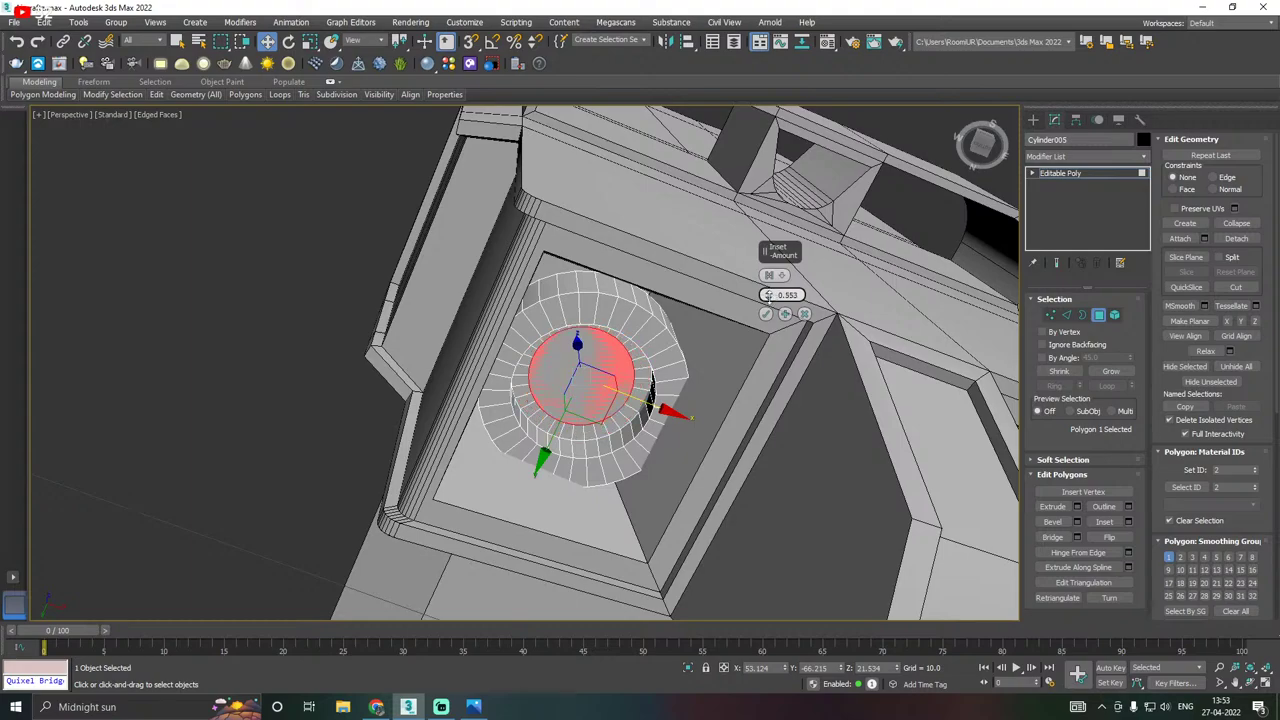
left_click(766, 314)
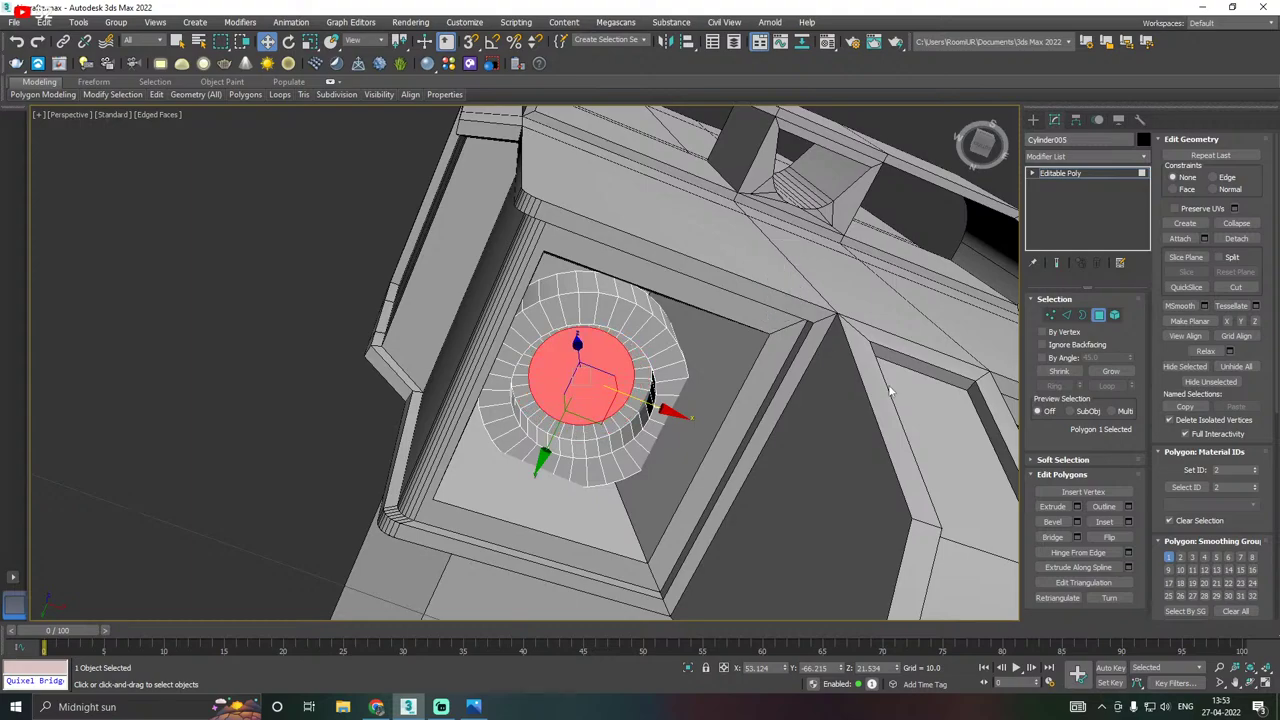
left_click(1078, 507)
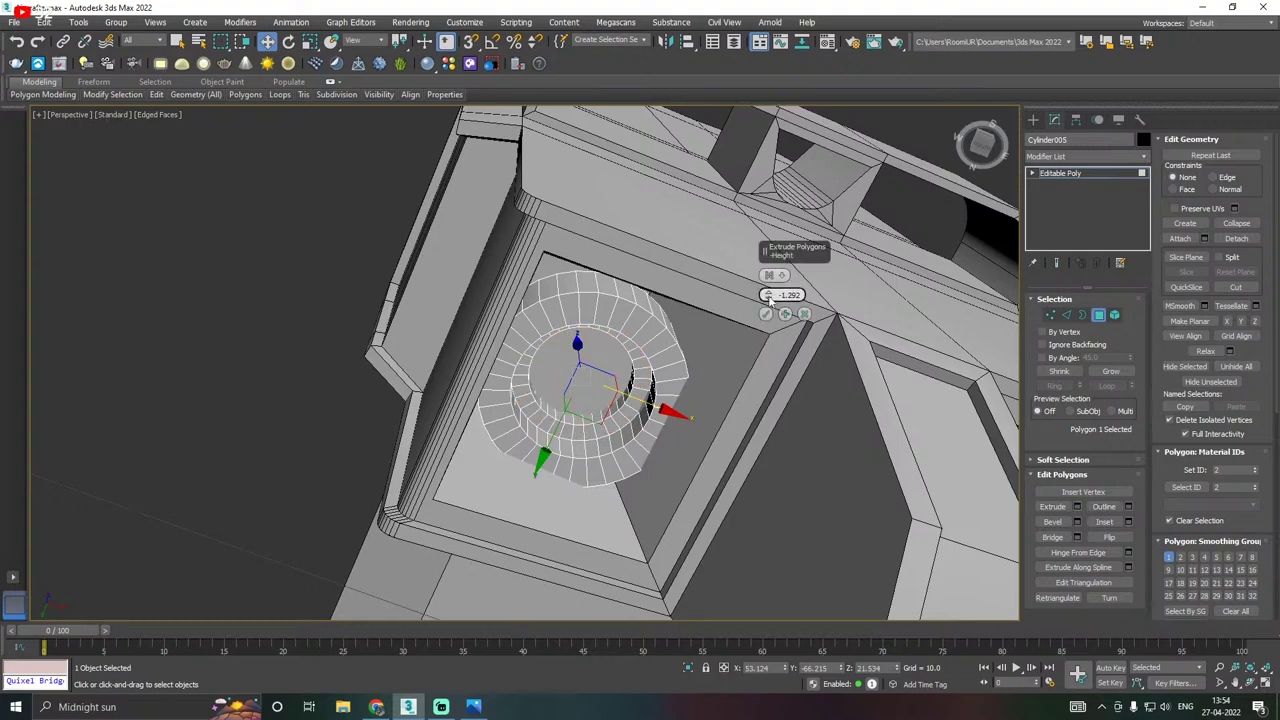
left_click_drag(768, 296, 769, 276)
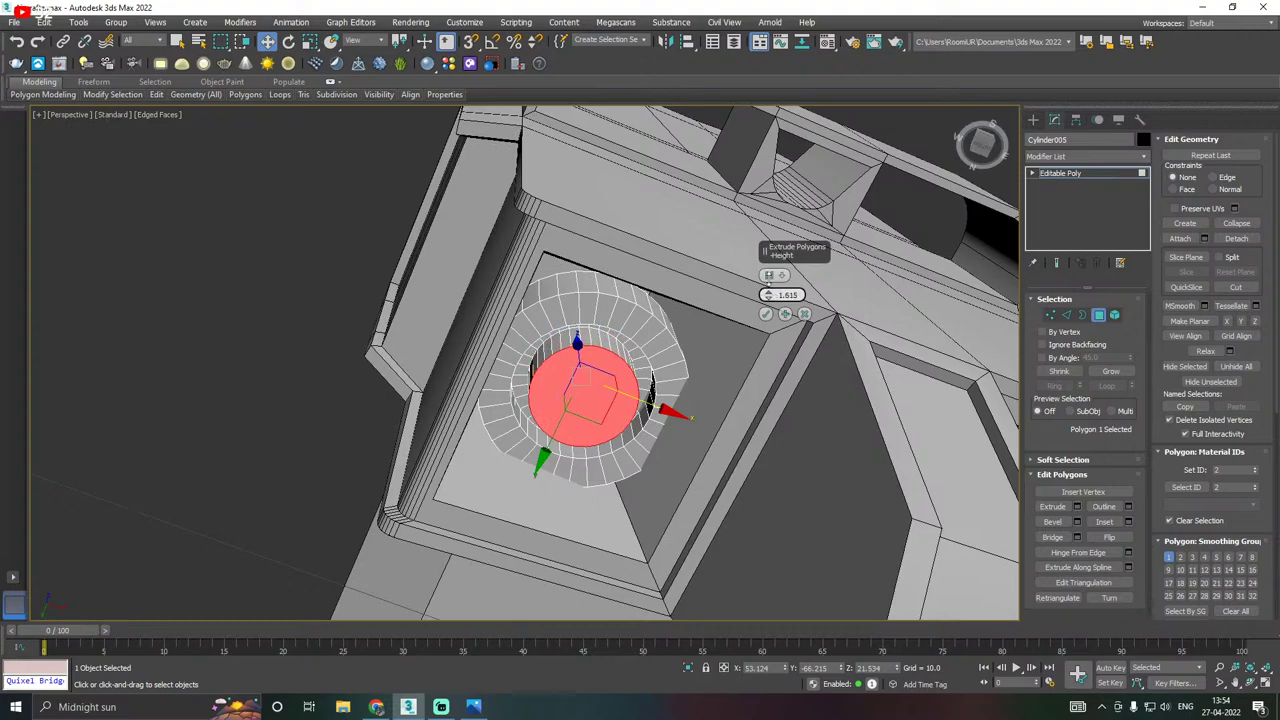
left_click(765, 314)
Convert the plug's face selection to its border edges and chamfer them by 1.342 with added segments into a dome.
middle_click_drag(766, 314, 740, 348, "alt")
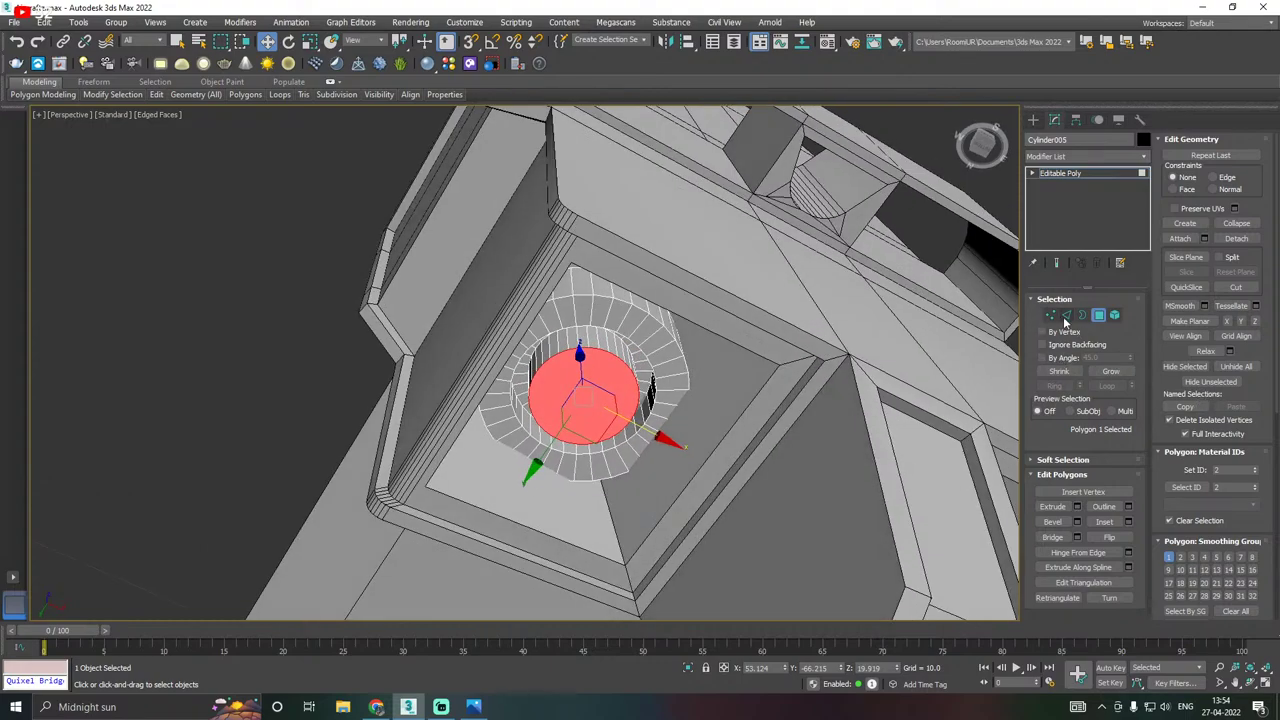
left_click(1065, 316, "ctrl")
middle_click_drag(713, 390, 690, 420, "alt")
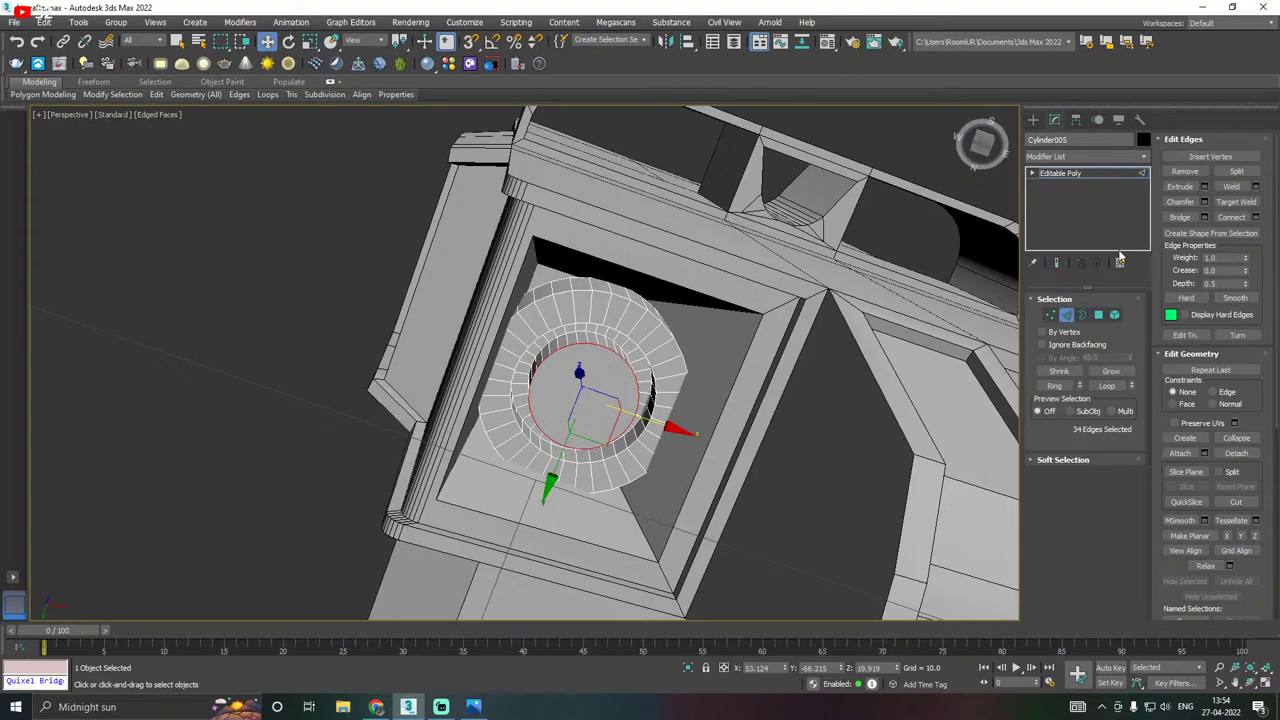
left_click(1204, 201)
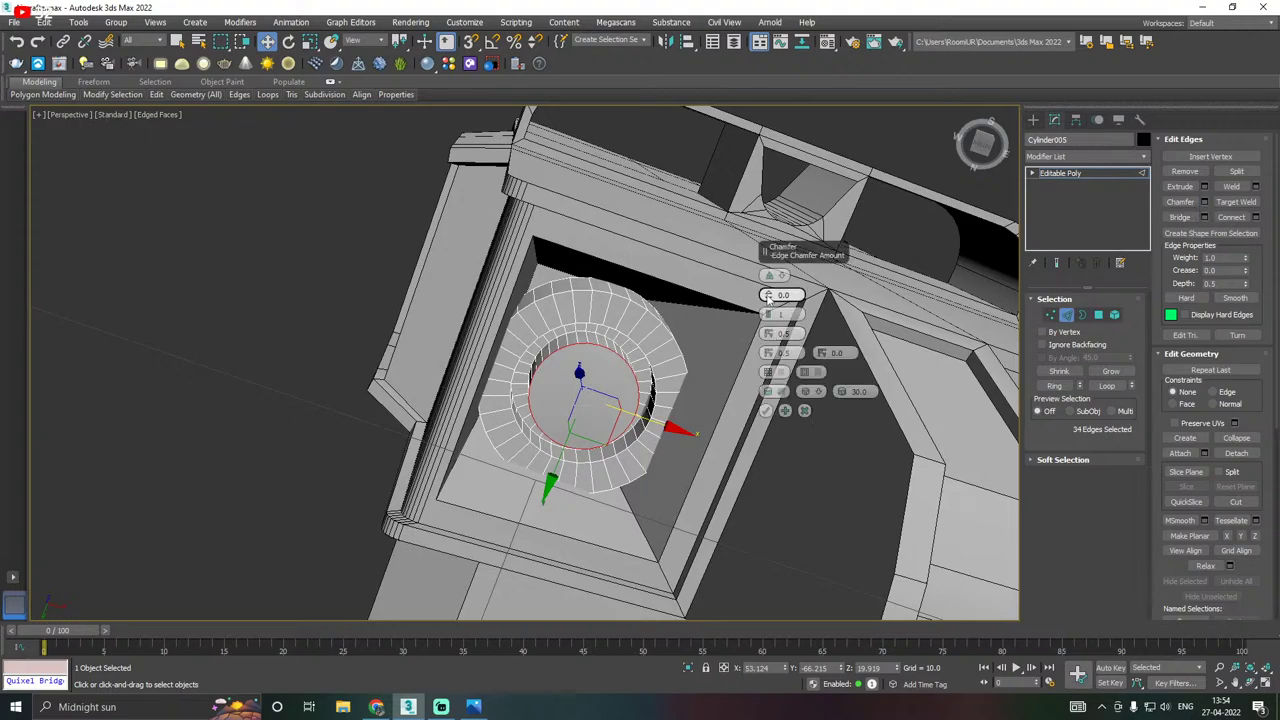
left_click_drag(768, 296, 769, 287)
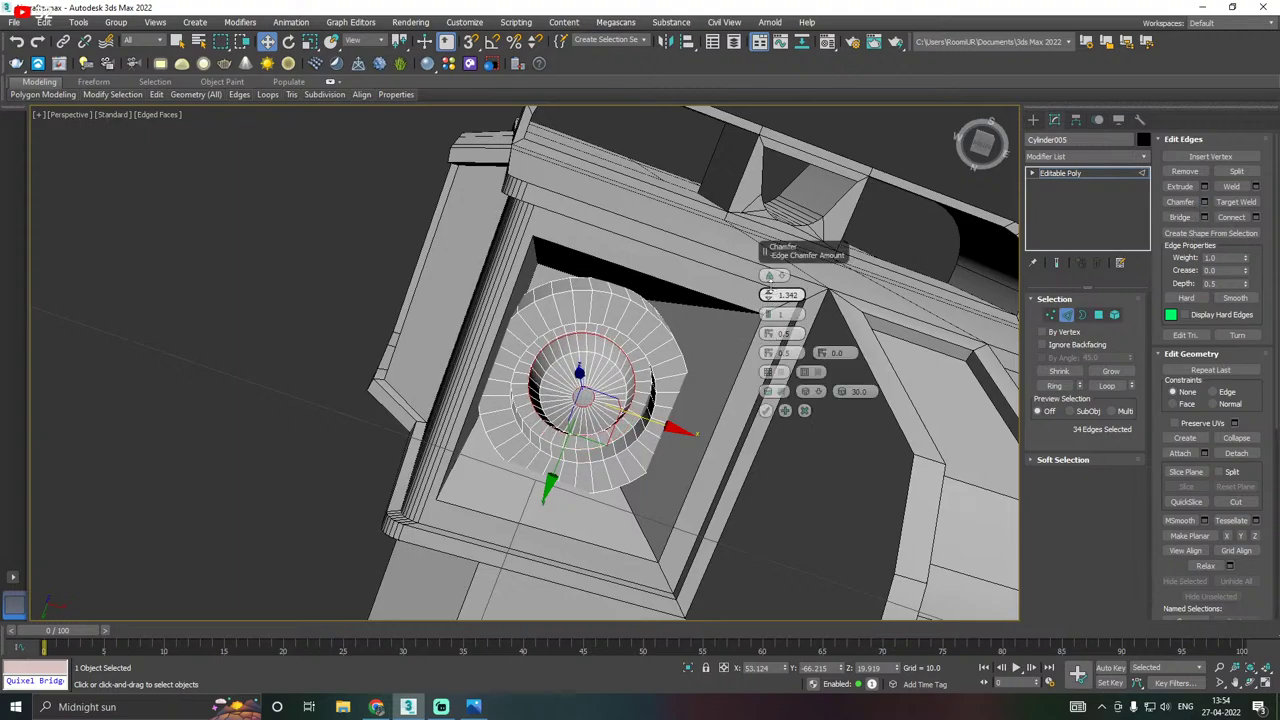
left_click(768, 315)
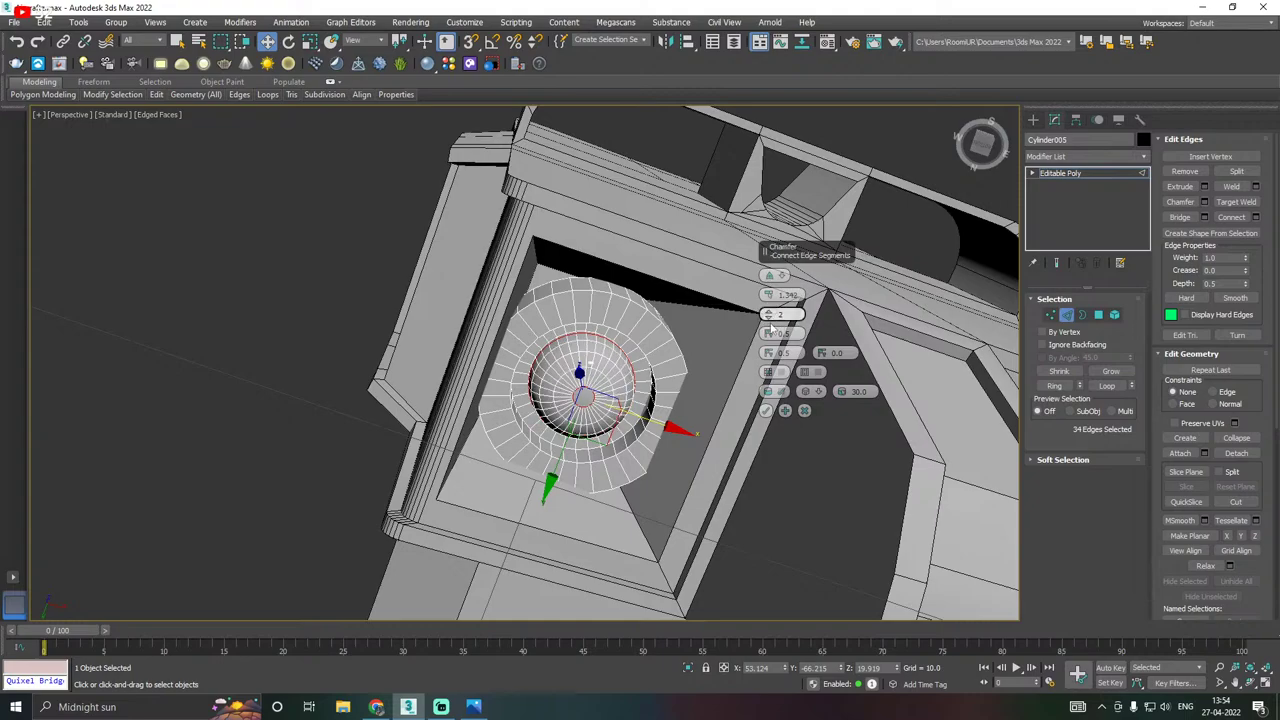
left_click(767, 411)
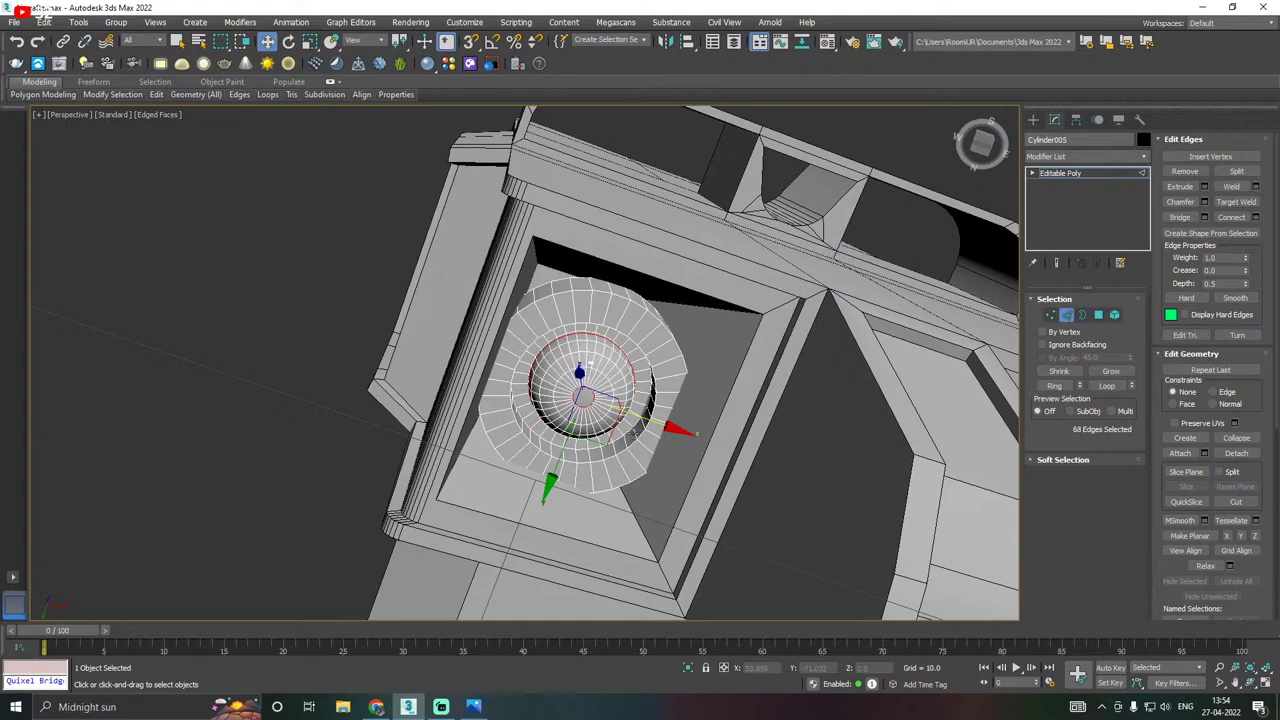
Select the edge loop around the recess opening and scale it up uniformly to widen the opening toward the cylinder's rim.
double_click(583, 463)
key("r")
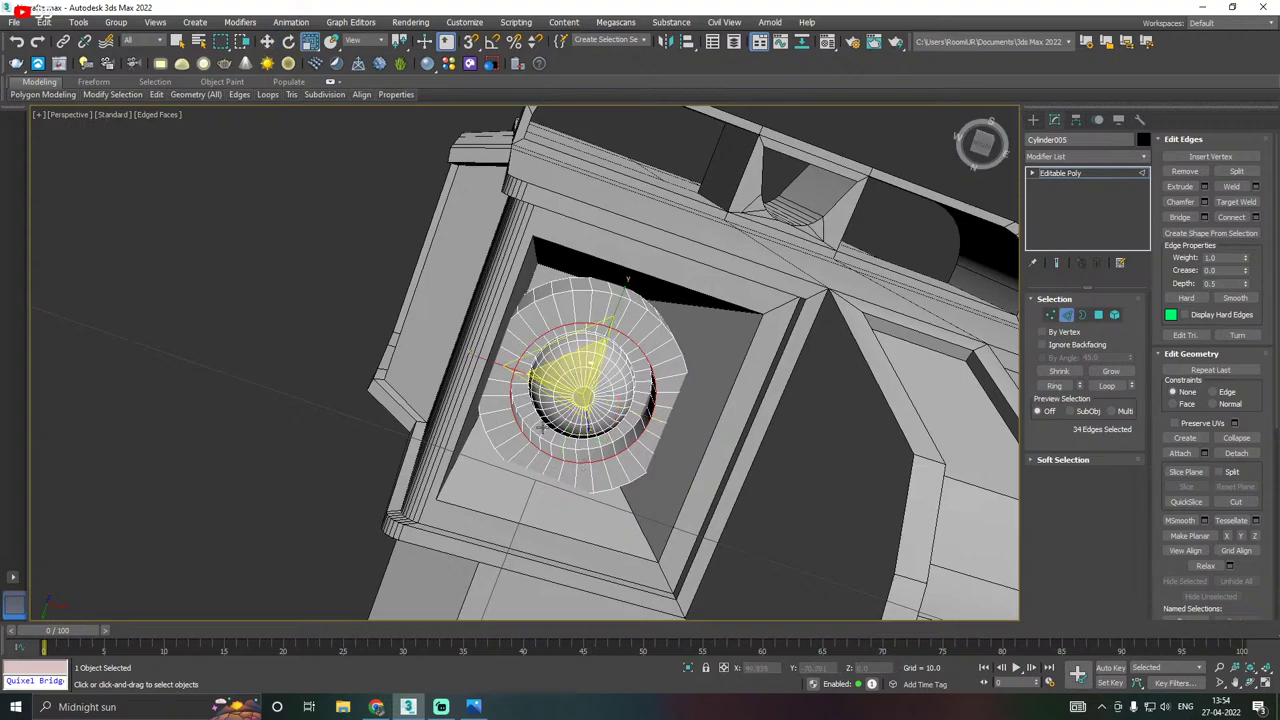
left_click_drag(576, 386, 573, 371)
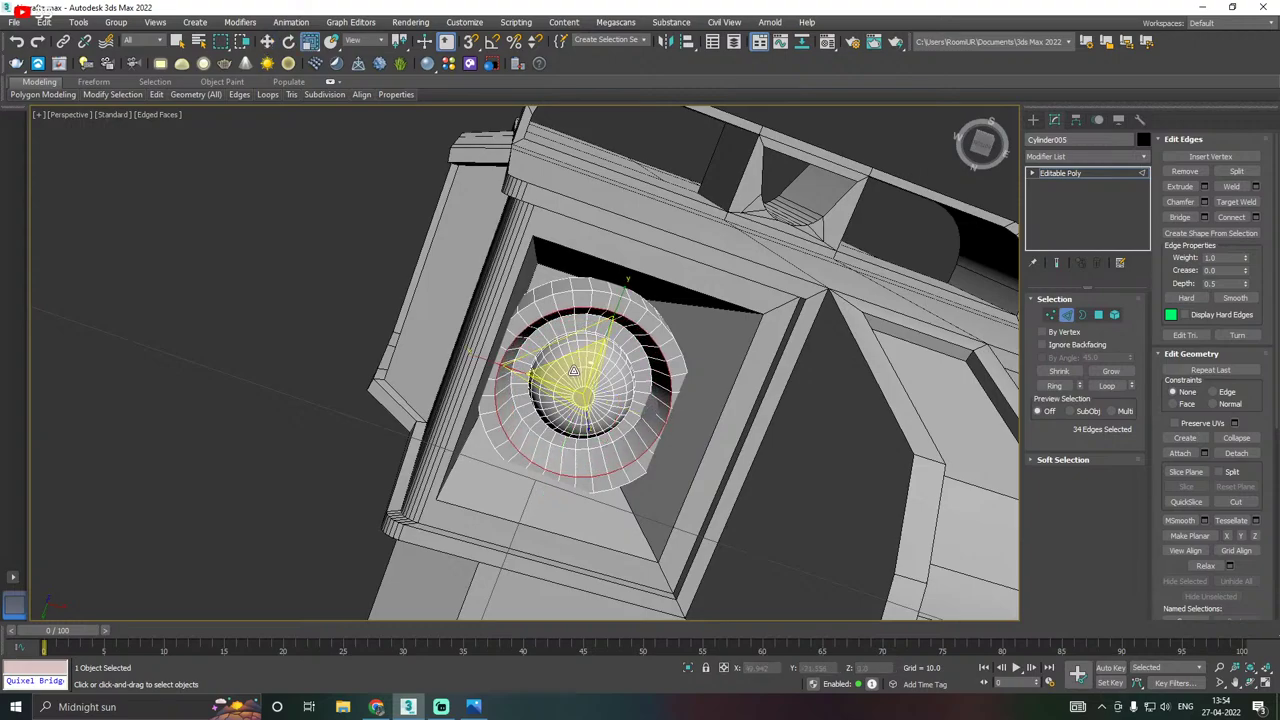
key("w")
Select the whole dome by growing the polygon selection from its center cap, and assign the 02 - Default material to it.
left_click(1098, 315)
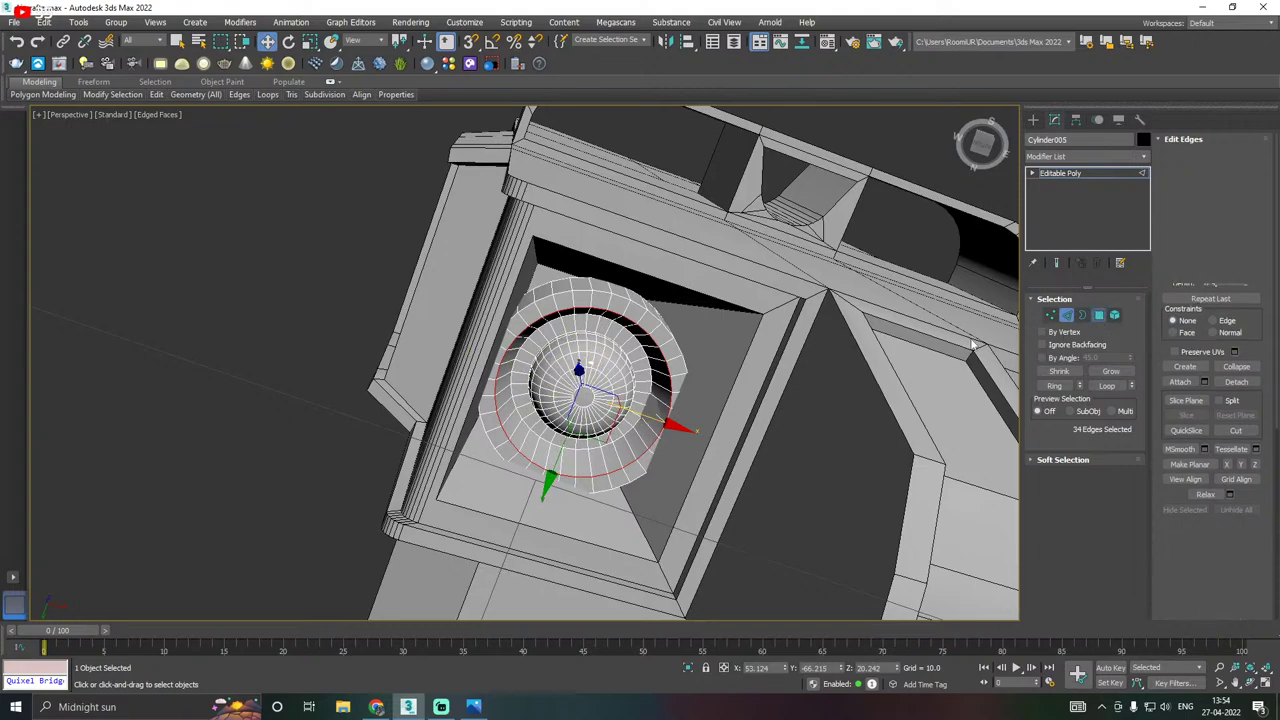
left_click(583, 397)
left_click(1108, 372)
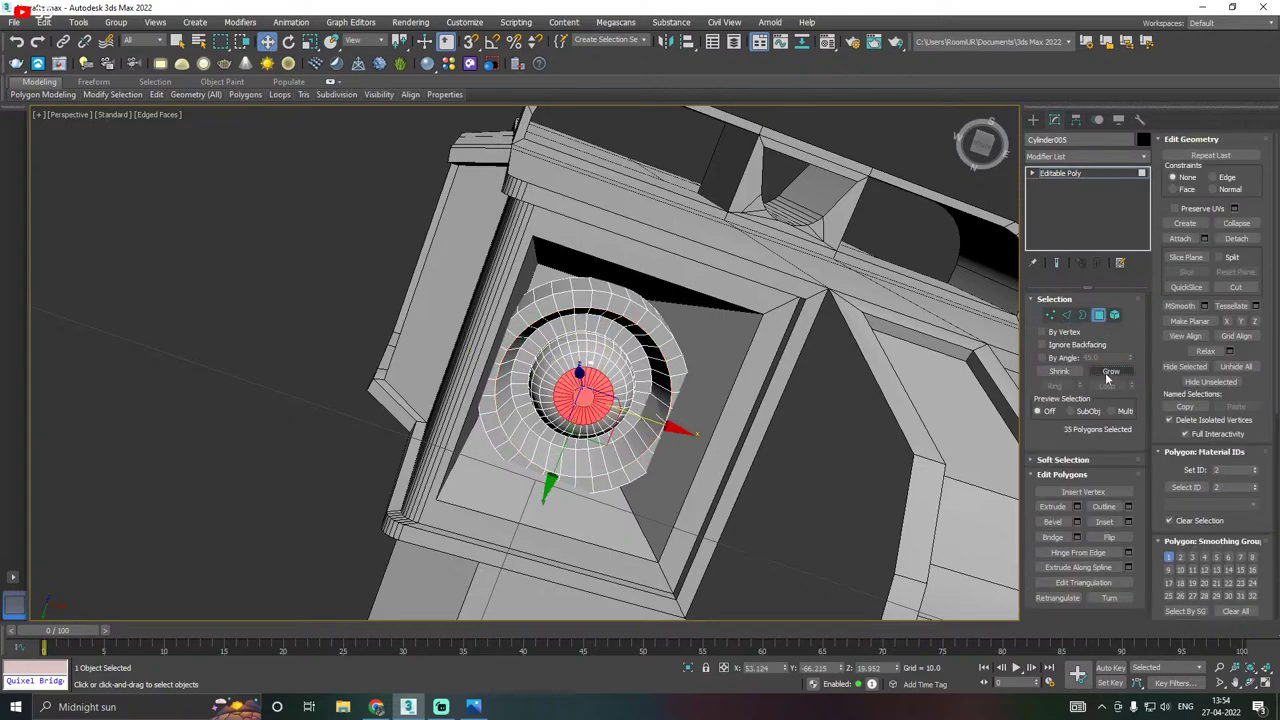
left_click(1108, 372)
left_click(1108, 372)
left_click(1108, 372)
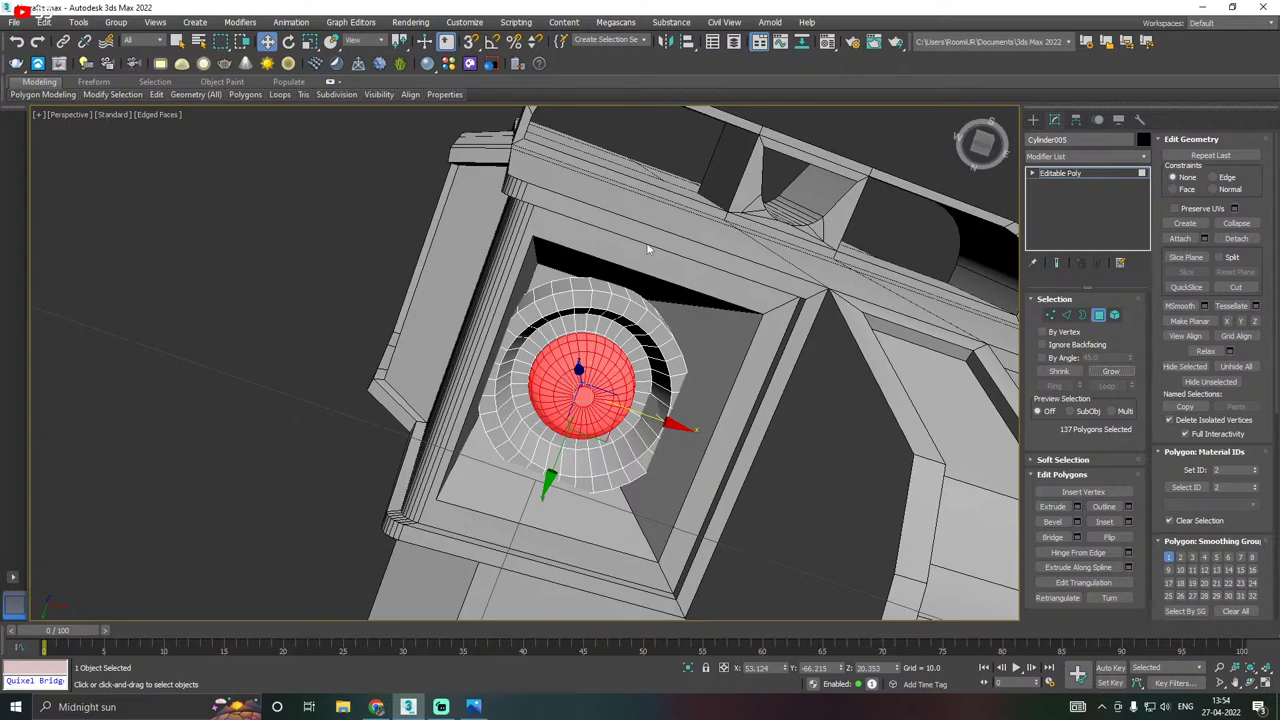
left_click(828, 42)
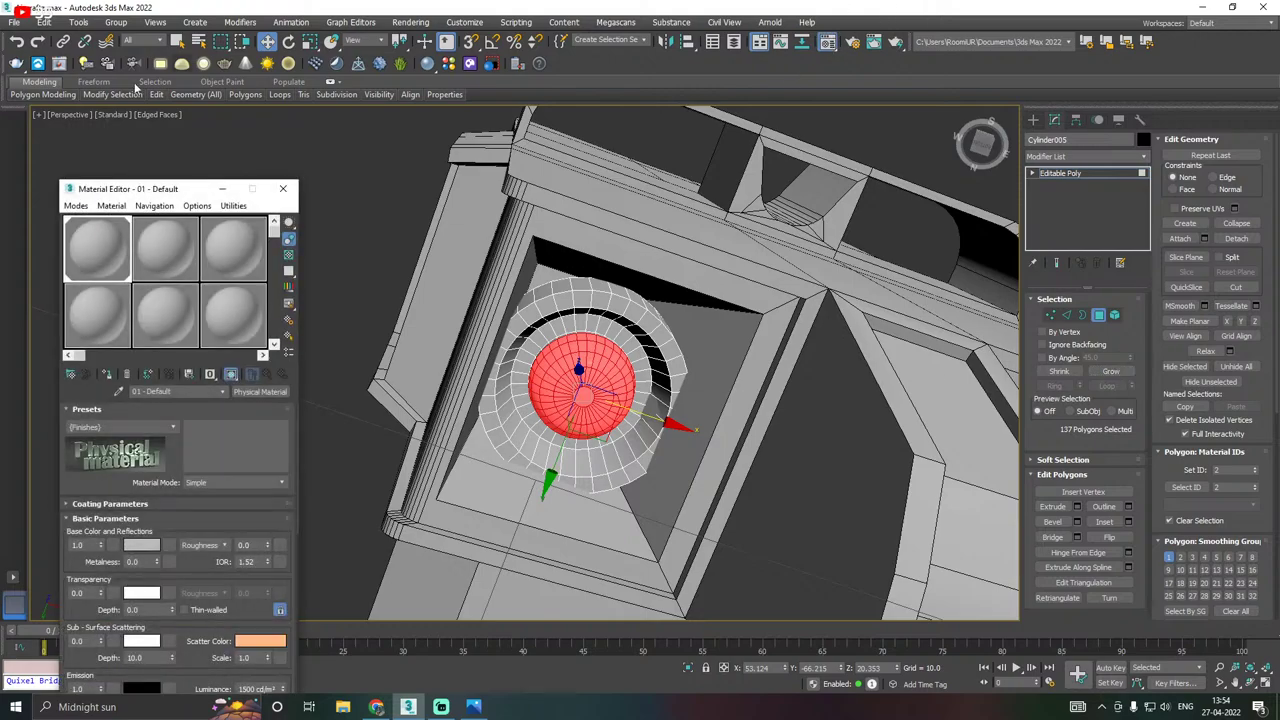
left_click(165, 272)
left_click(111, 373)
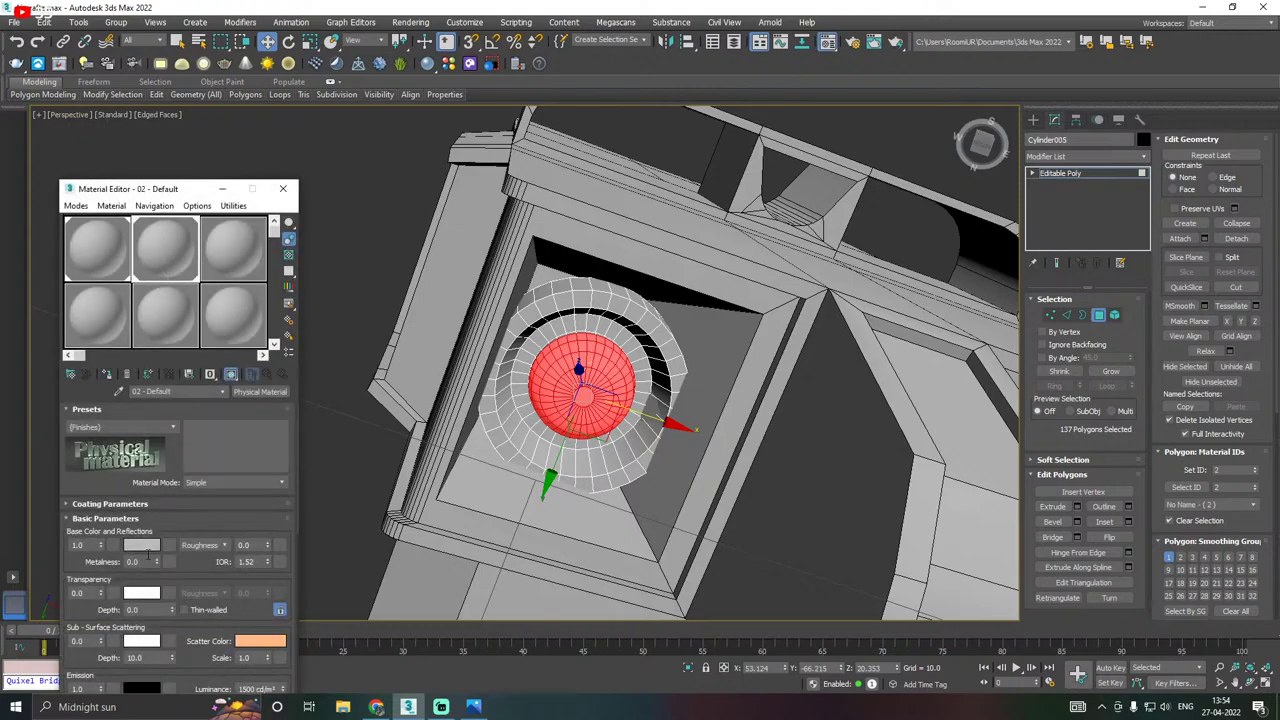
Set the dome material's base color to orange, with red 0.965, green 0.192 and blue 0.016.
left_click(143, 546)
left_click(337, 97)
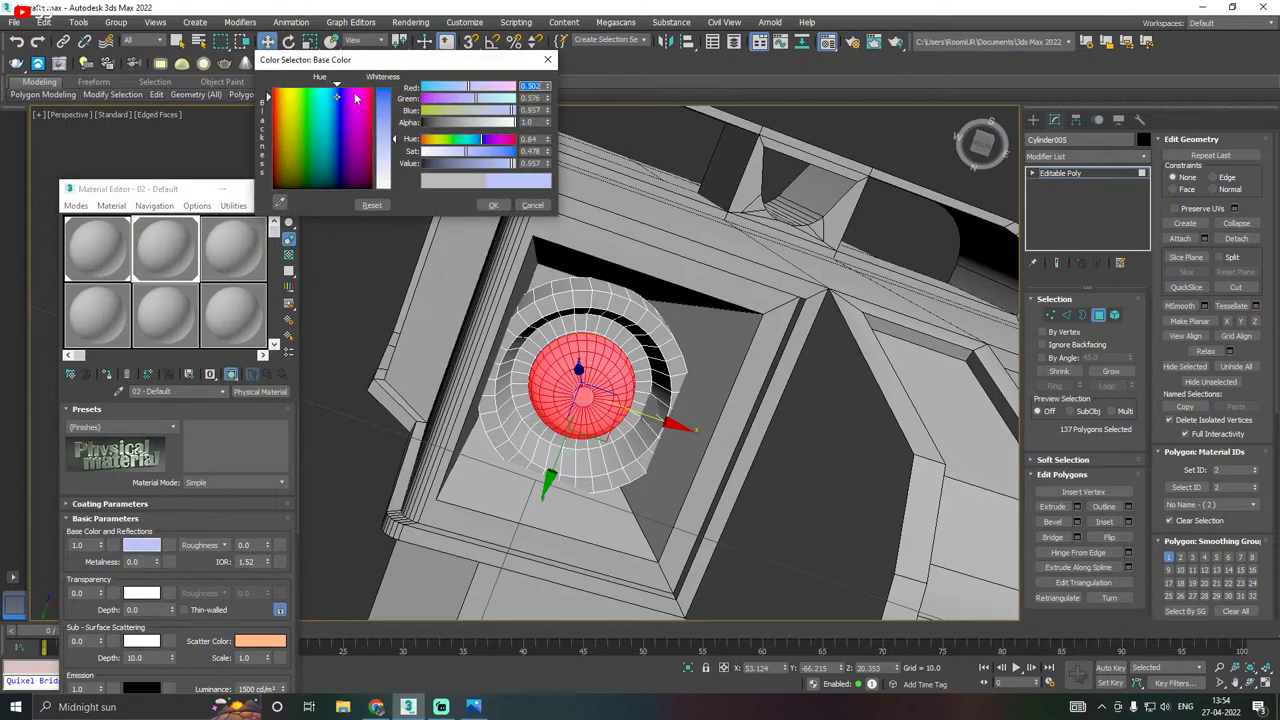
left_click_drag(384, 101, 384, 94)
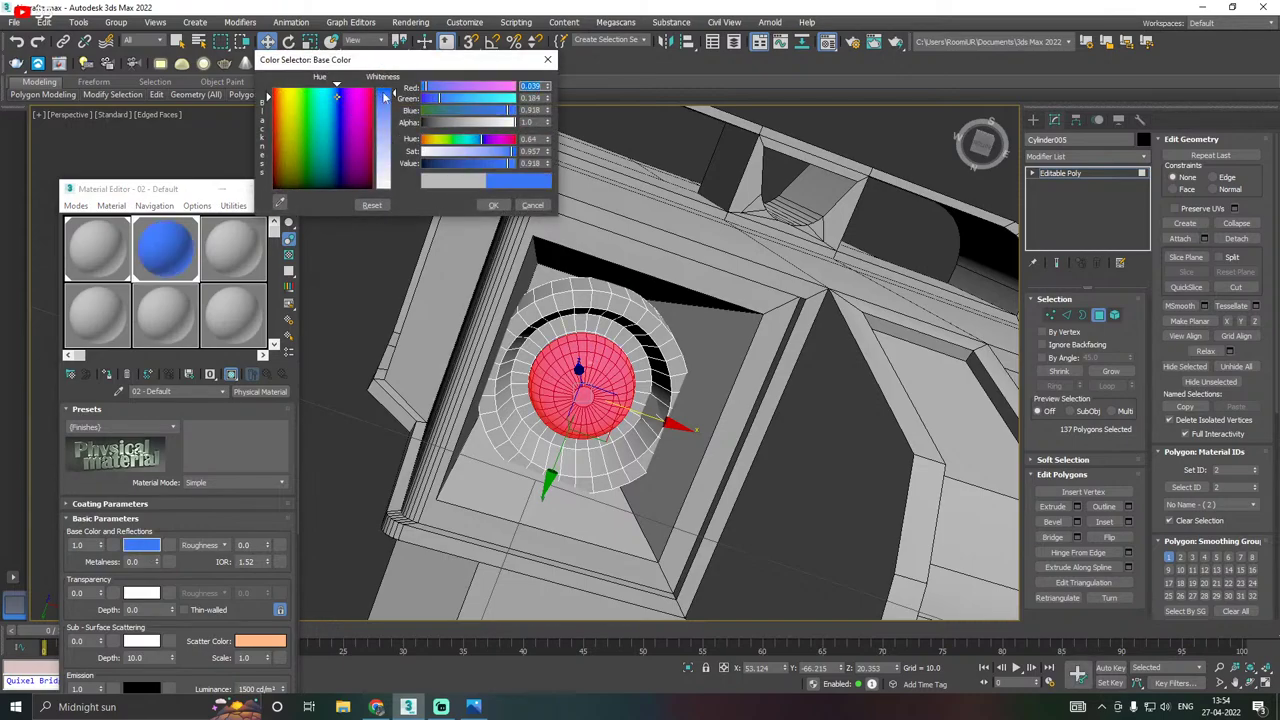
left_click(284, 95)
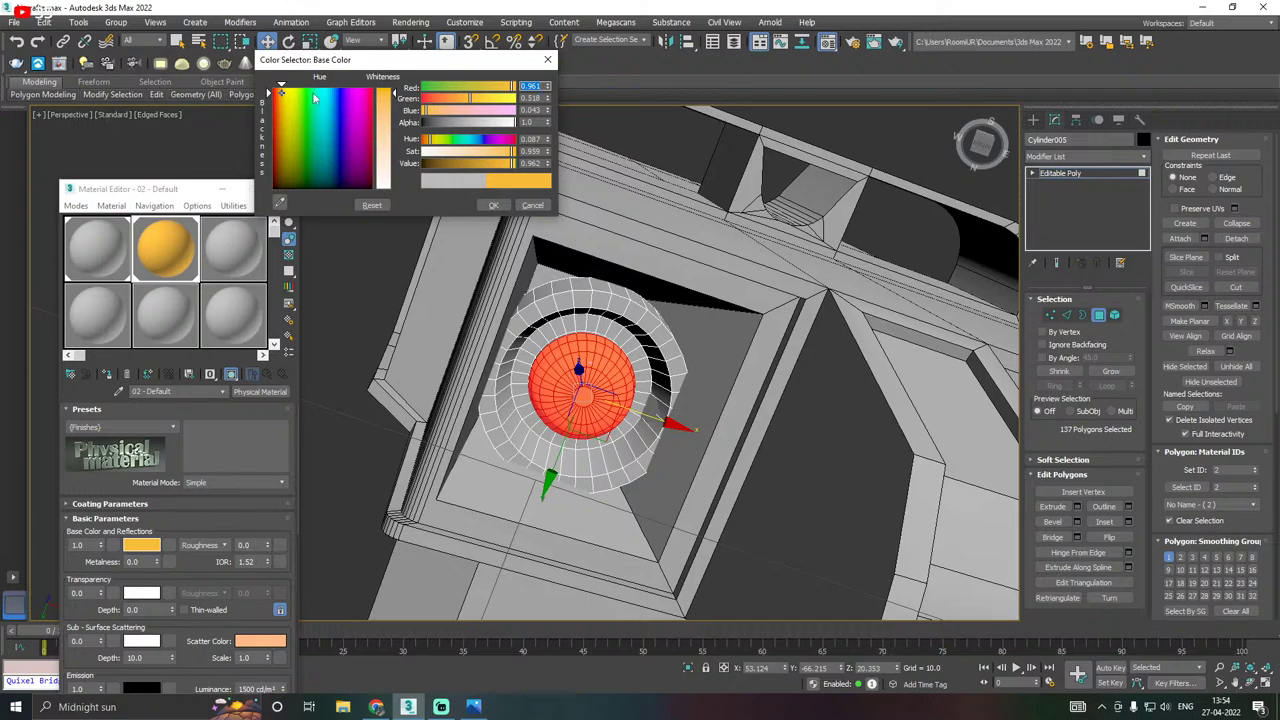
left_click_drag(281, 96, 277, 95)
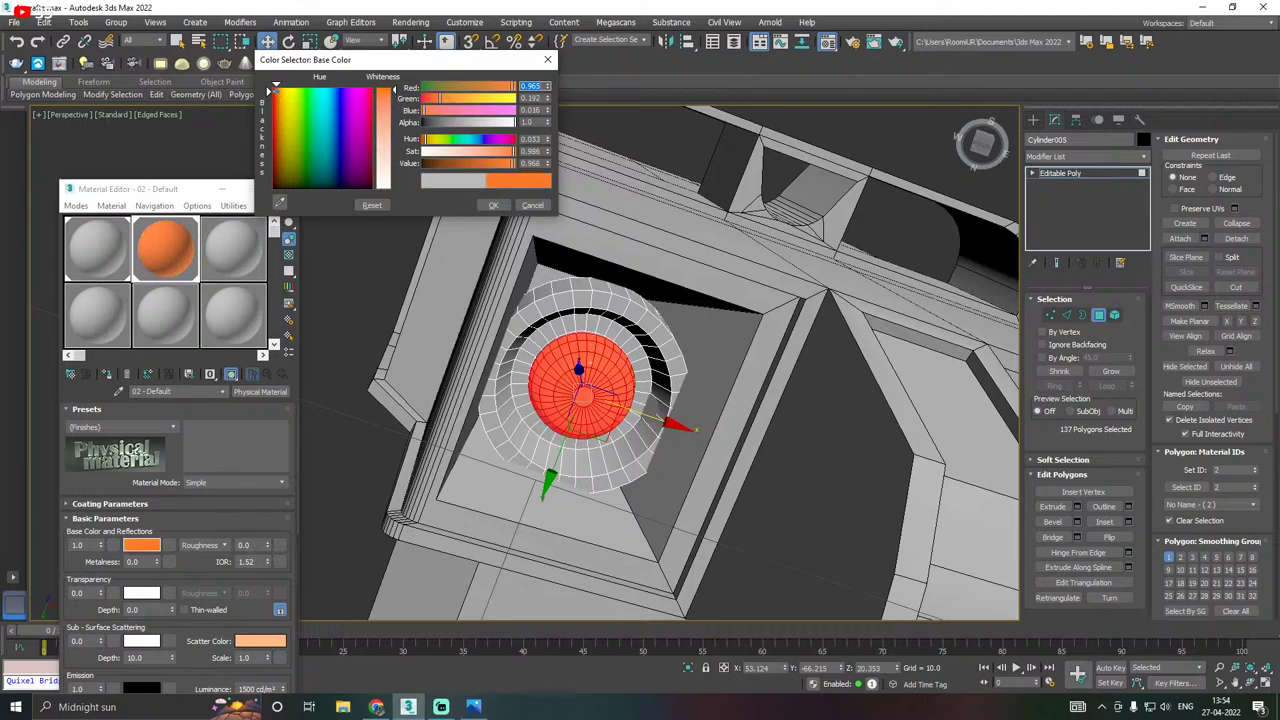
left_click(493, 205)
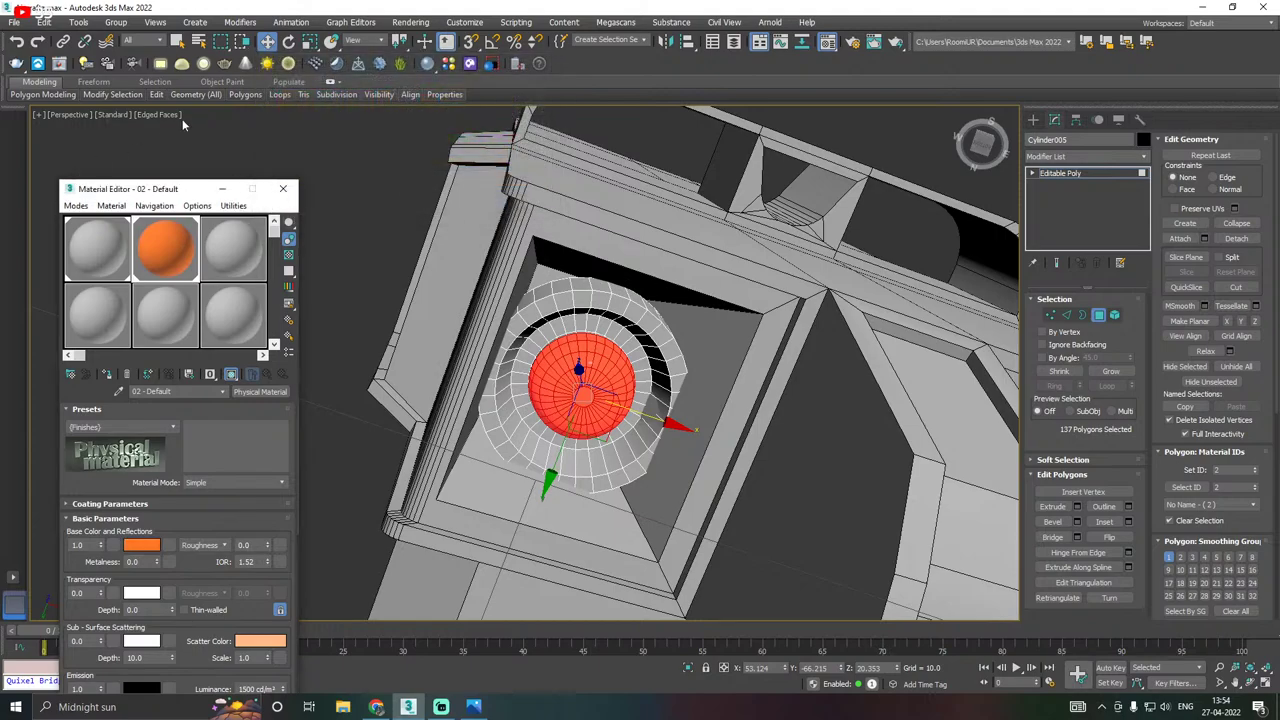
left_click_drag(187, 194, 263, 33)
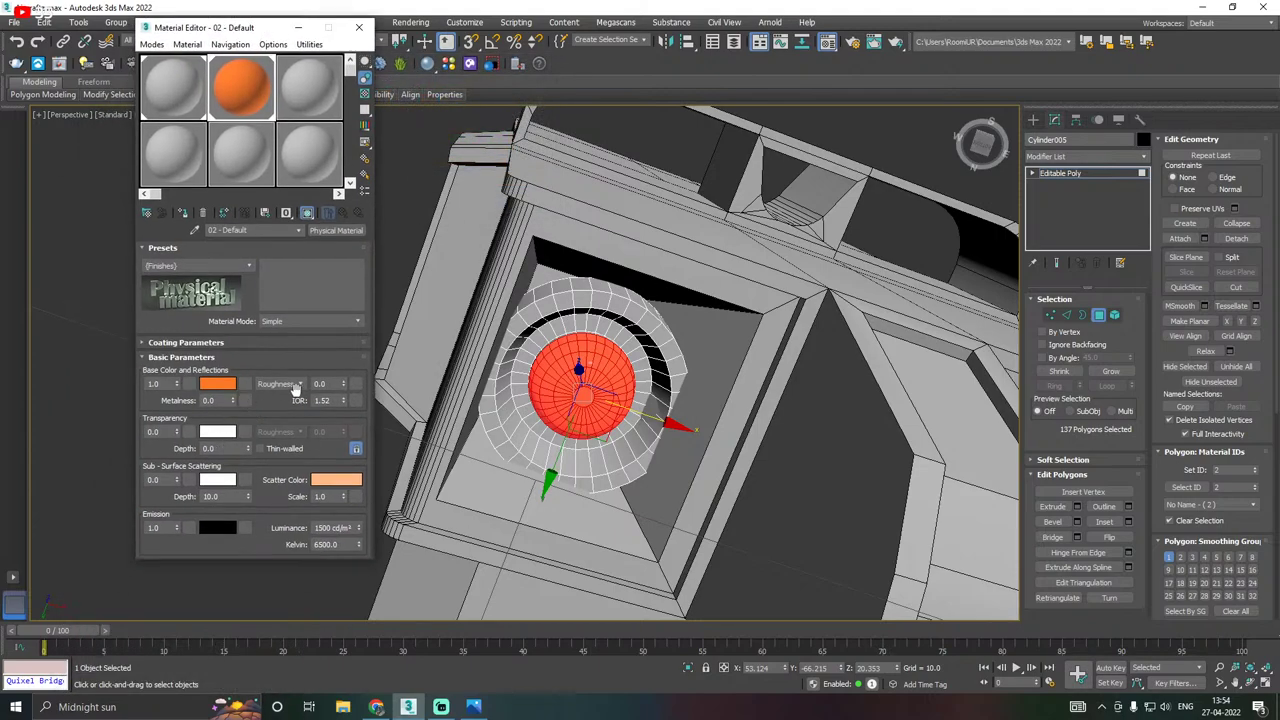
Set the dome material's emission color to orange with red 0.965, green 0.149 and blue 0.016, and finish the polygon and material editing.
scroll(272, 488, "down", 3)
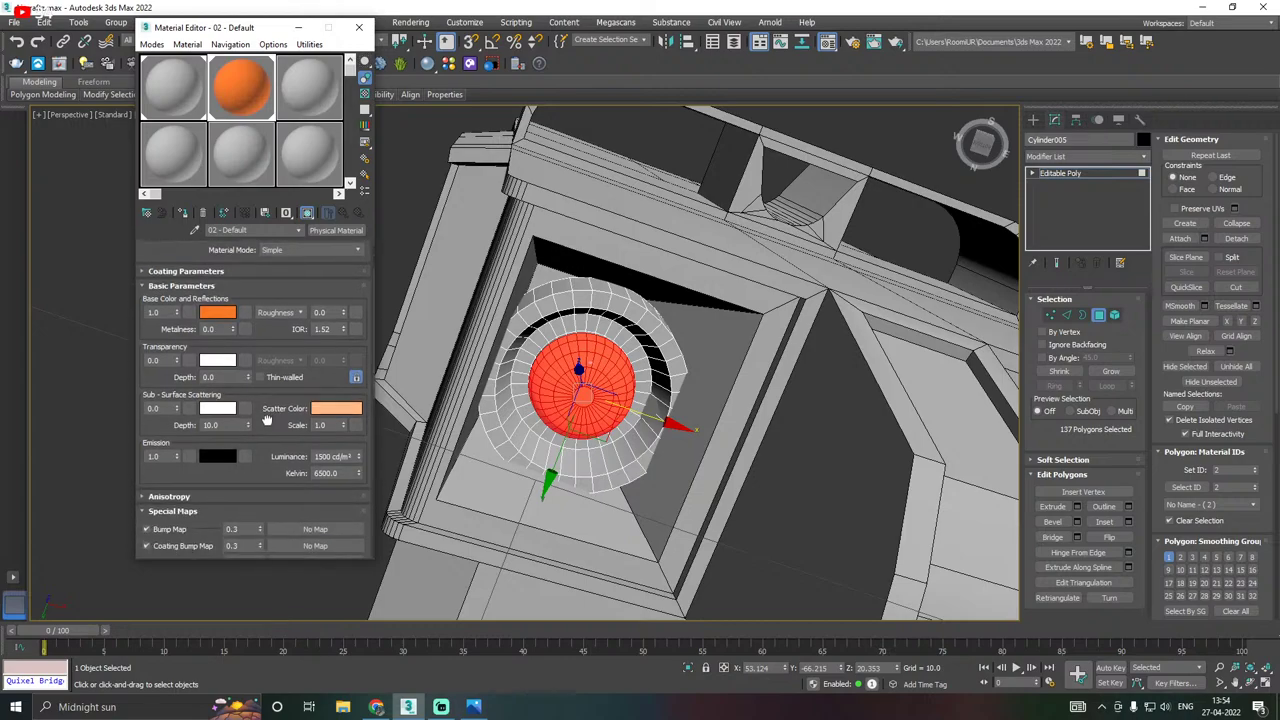
left_click(215, 458)
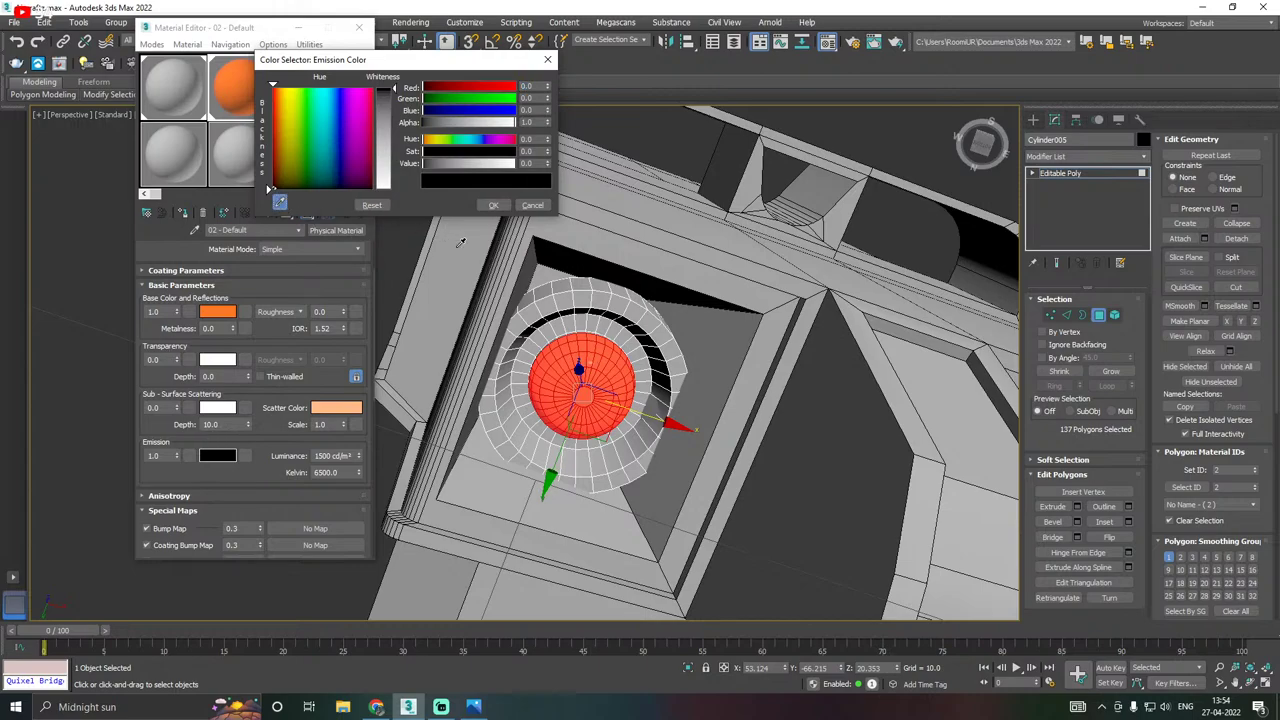
left_click(247, 83)
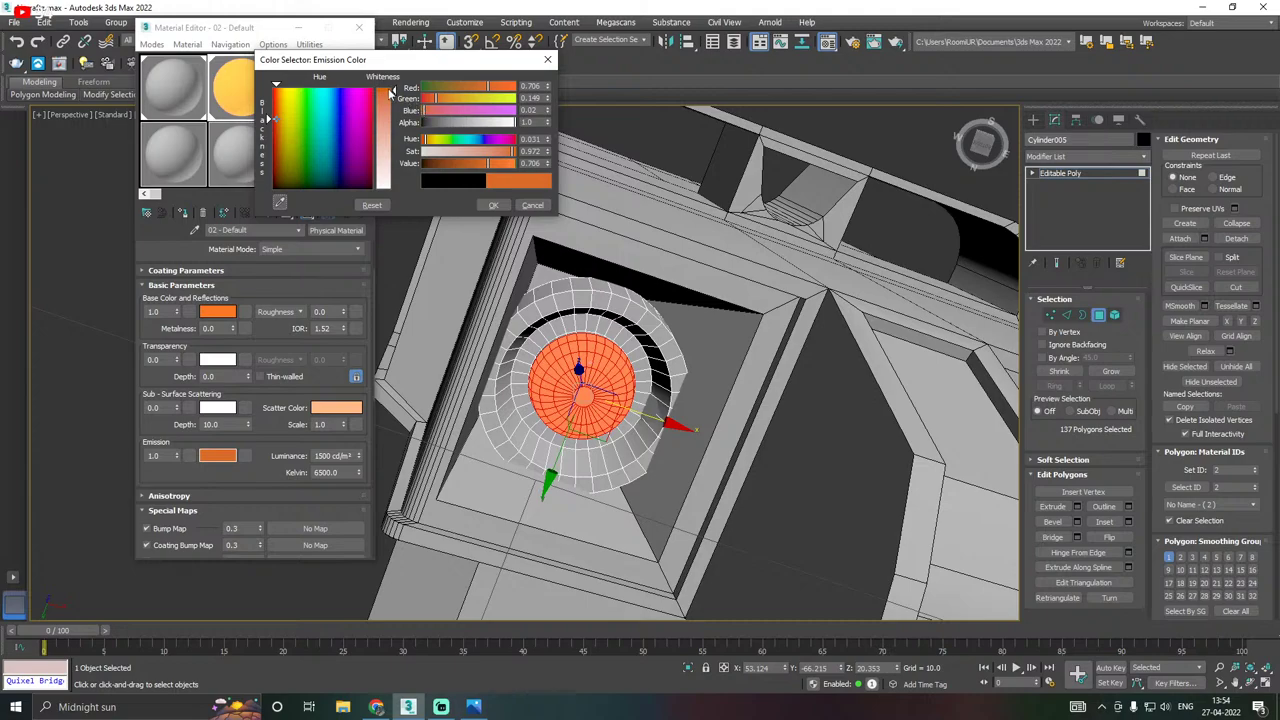
left_click(392, 175)
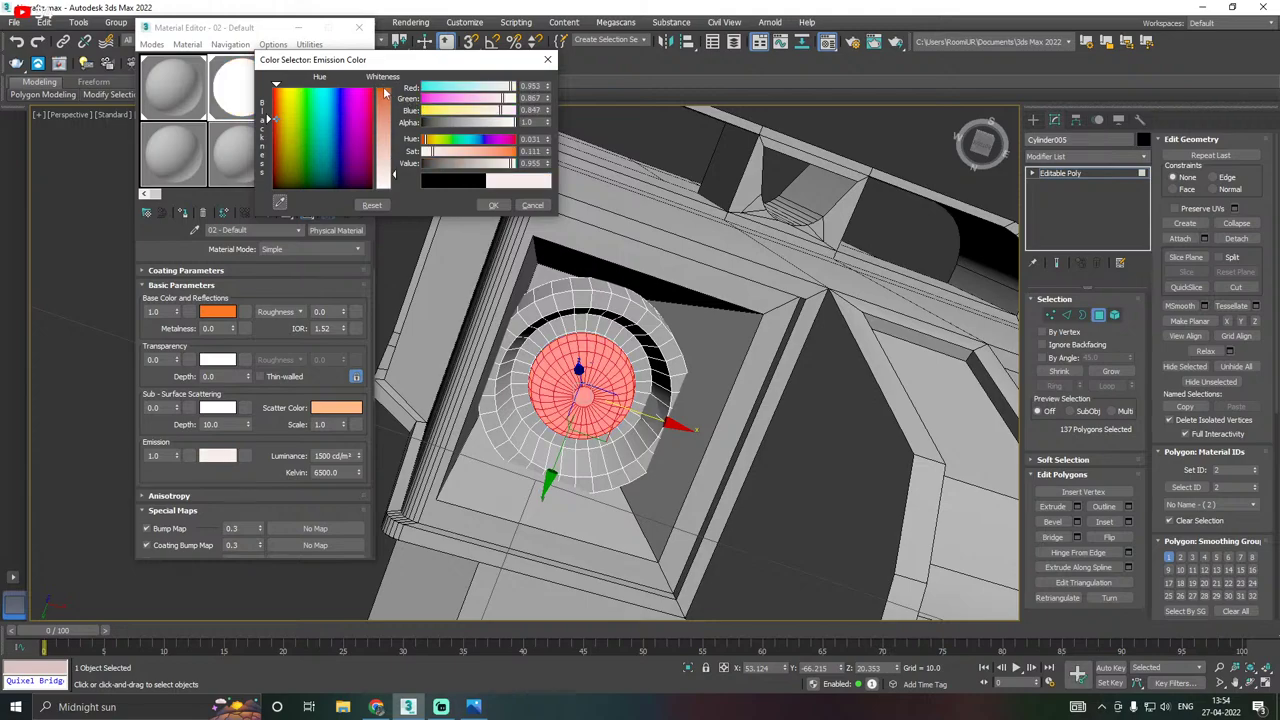
left_click(384, 92)
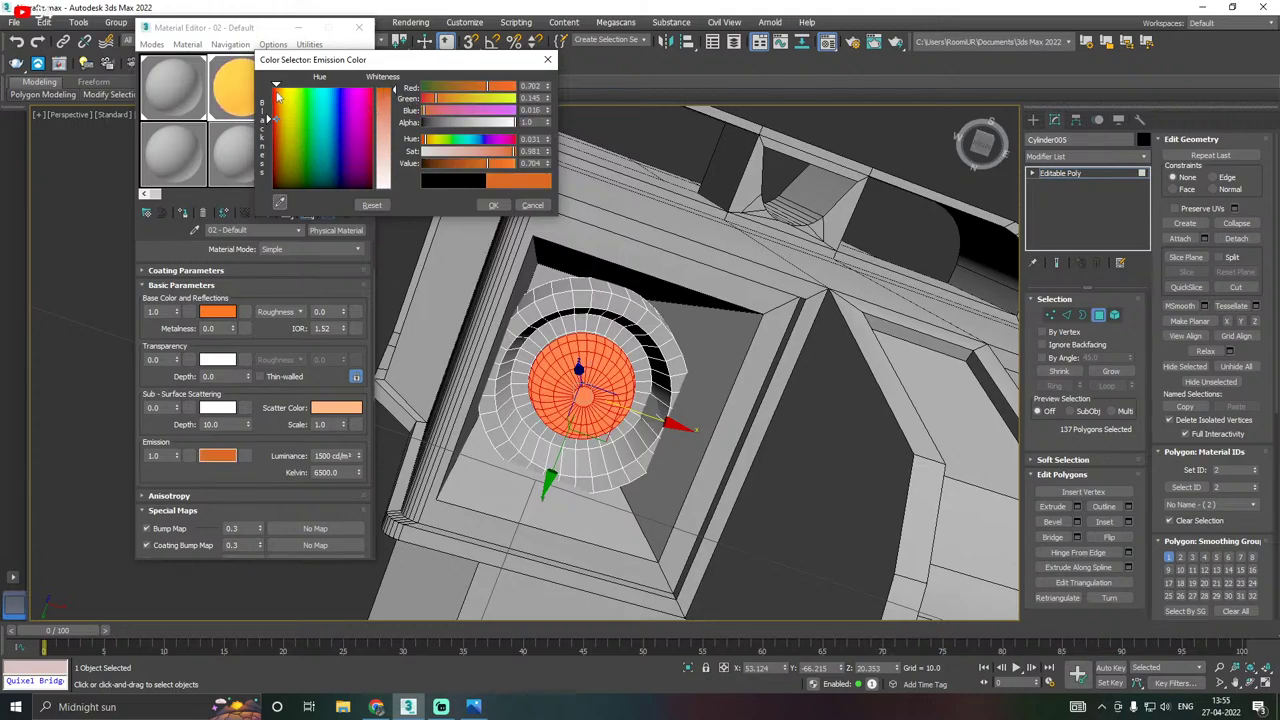
left_click(277, 92)
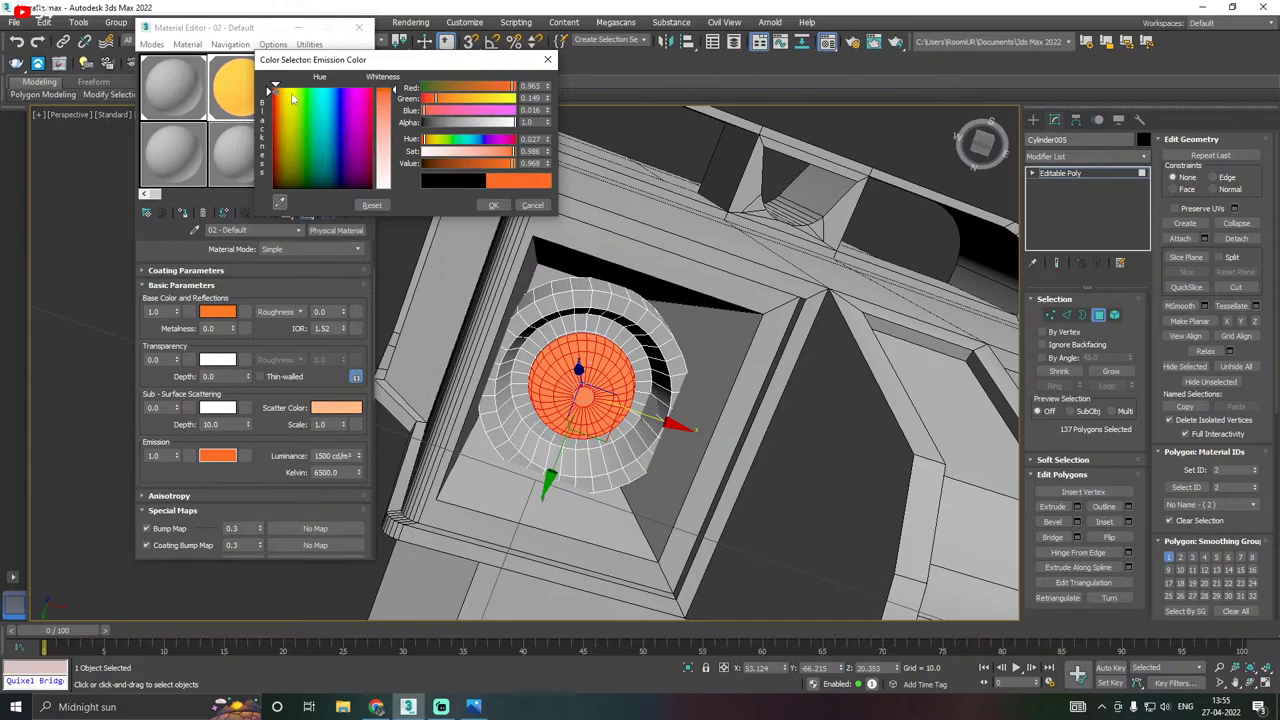
left_click(492, 206)
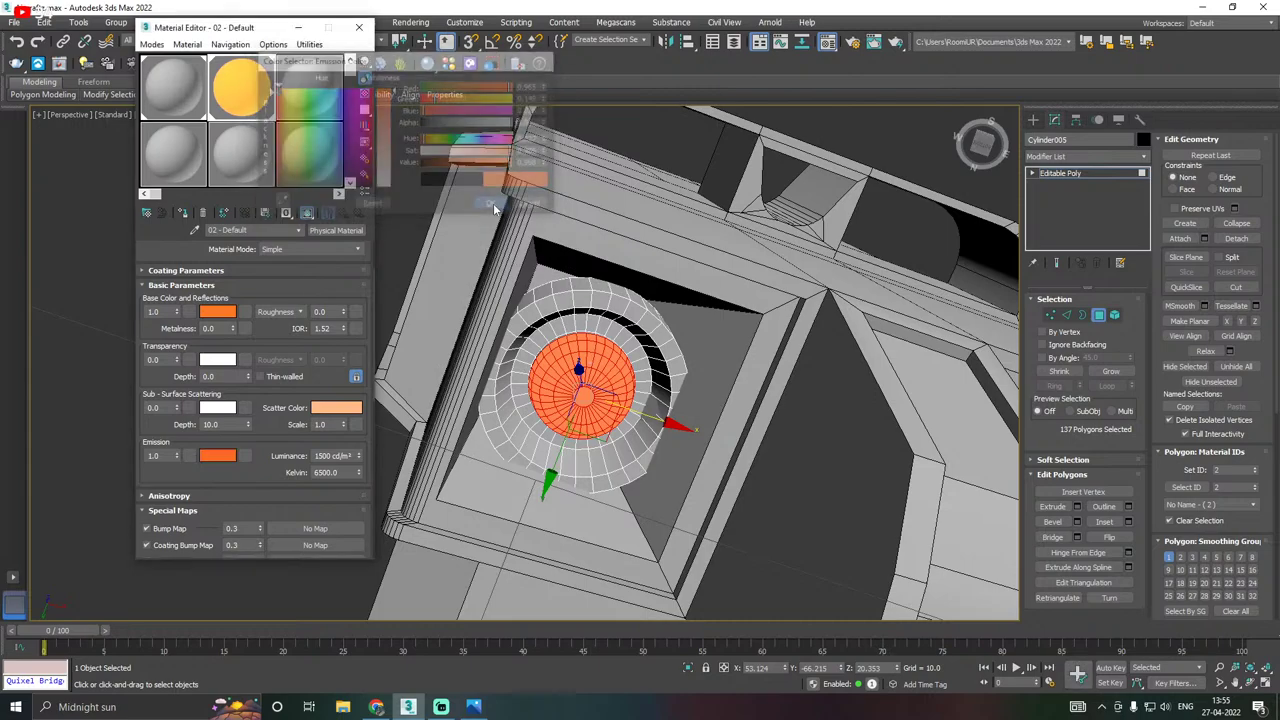
left_click(1068, 176)
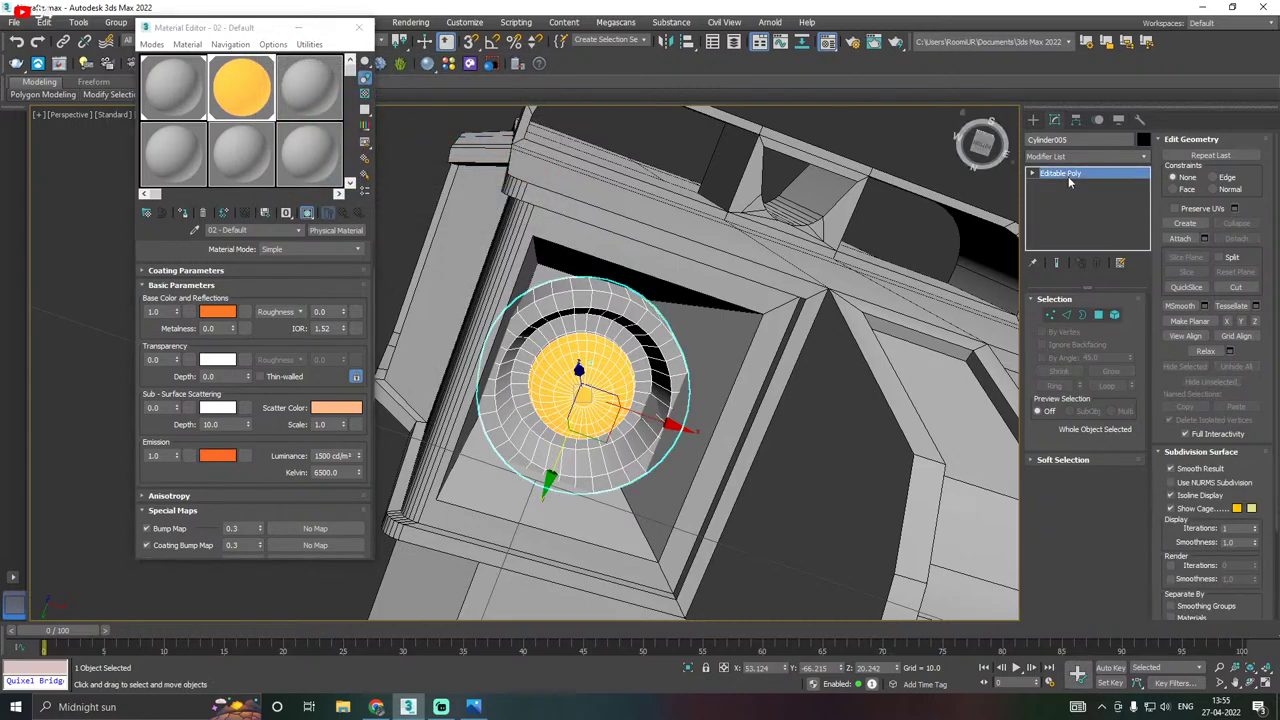
left_click(359, 27)
Copy the thruster cylinder along the X axis to about X 67.5, into the second underside recess of the same nacelle.
left_click(352, 280)
scroll(637, 324, "down", 4)
left_click(637, 326)
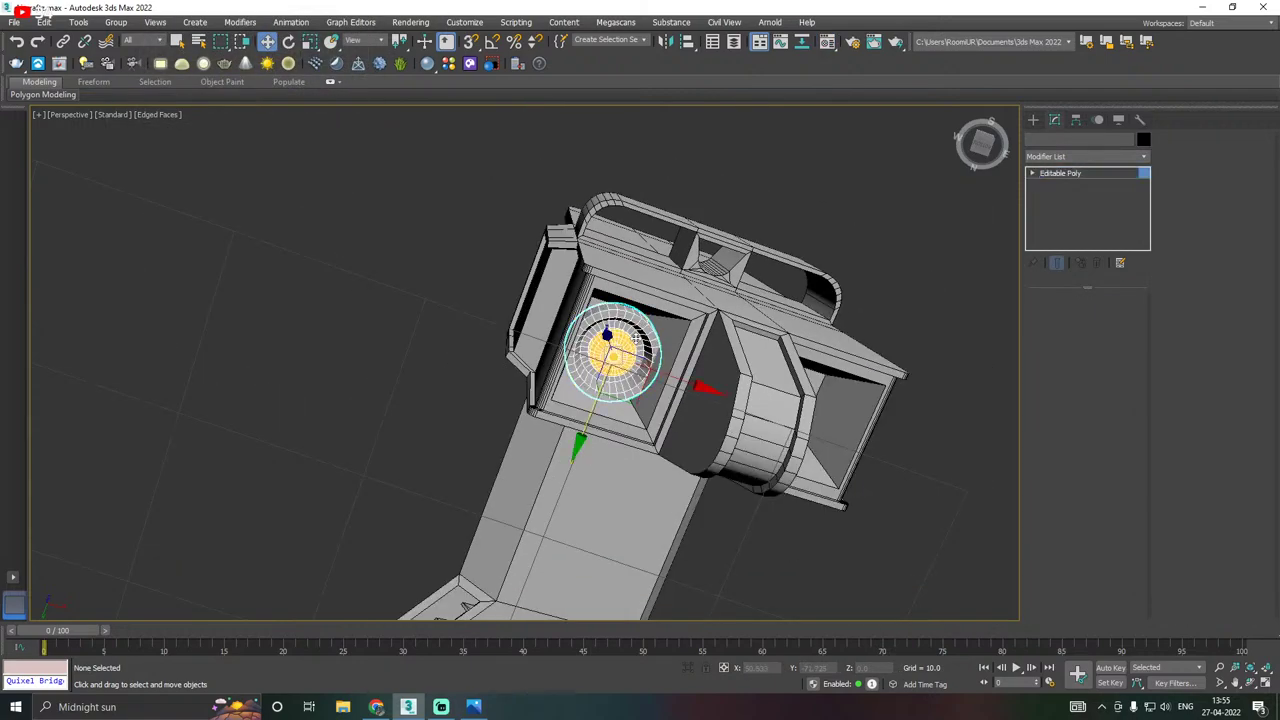
middle_click_drag(648, 322, 1020, 345, "alt")
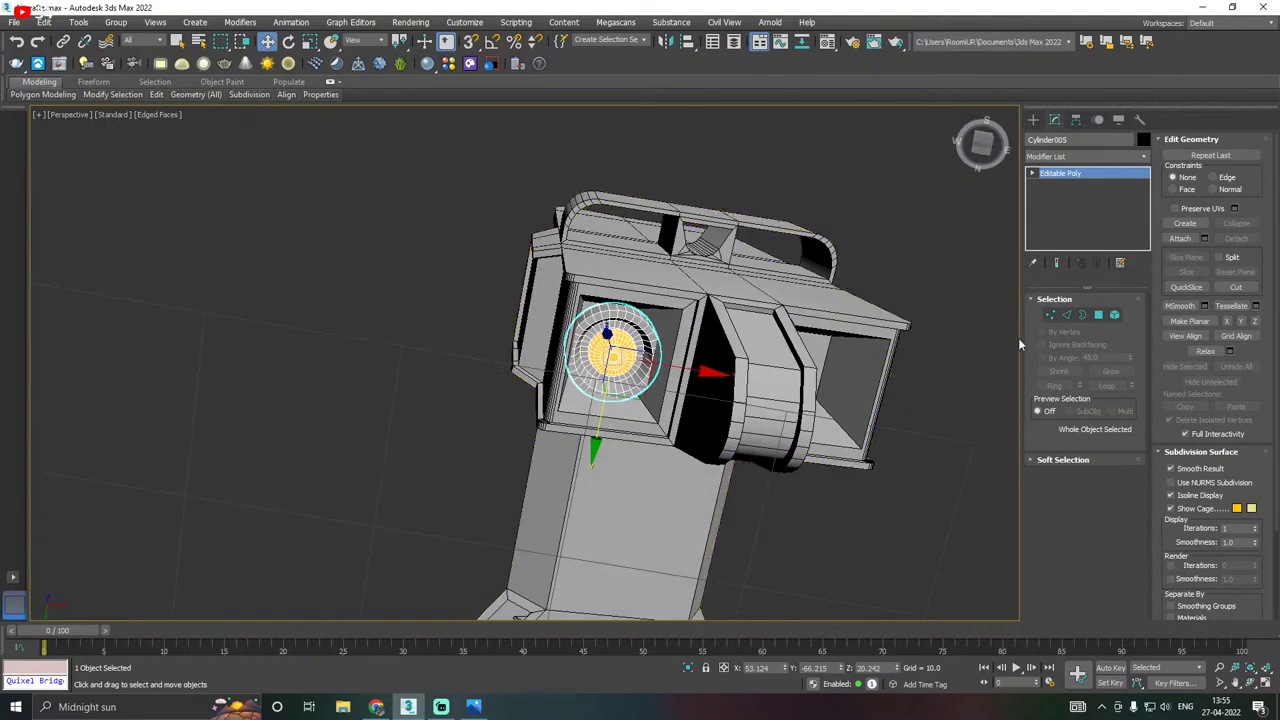
left_click_drag(665, 365, 840, 397, "shift")
left_click(652, 409)
mouse_move(654, 409)
middle_mouse_down("alt")
mouse_move(842, 414)
mouse_move(676, 380)
middle_mouse_up("alt")
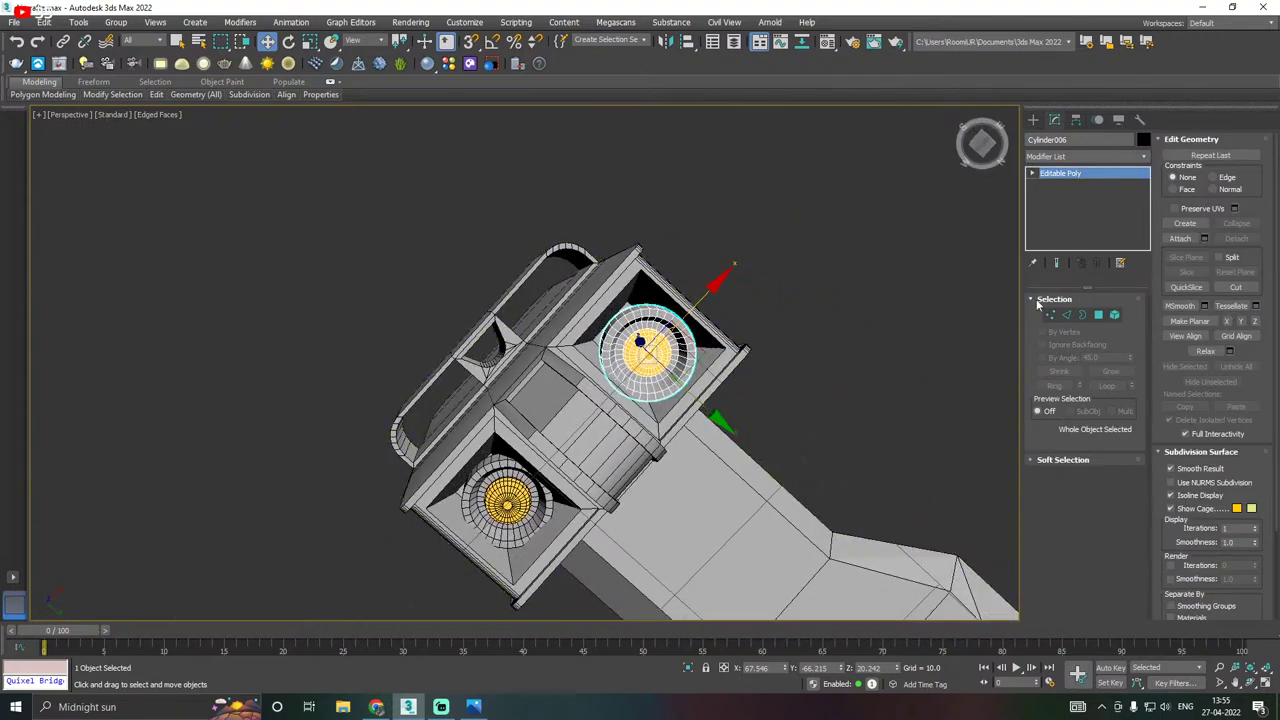
Attach the original thruster cylinder to its copy so both form one object.
left_click(1182, 239)
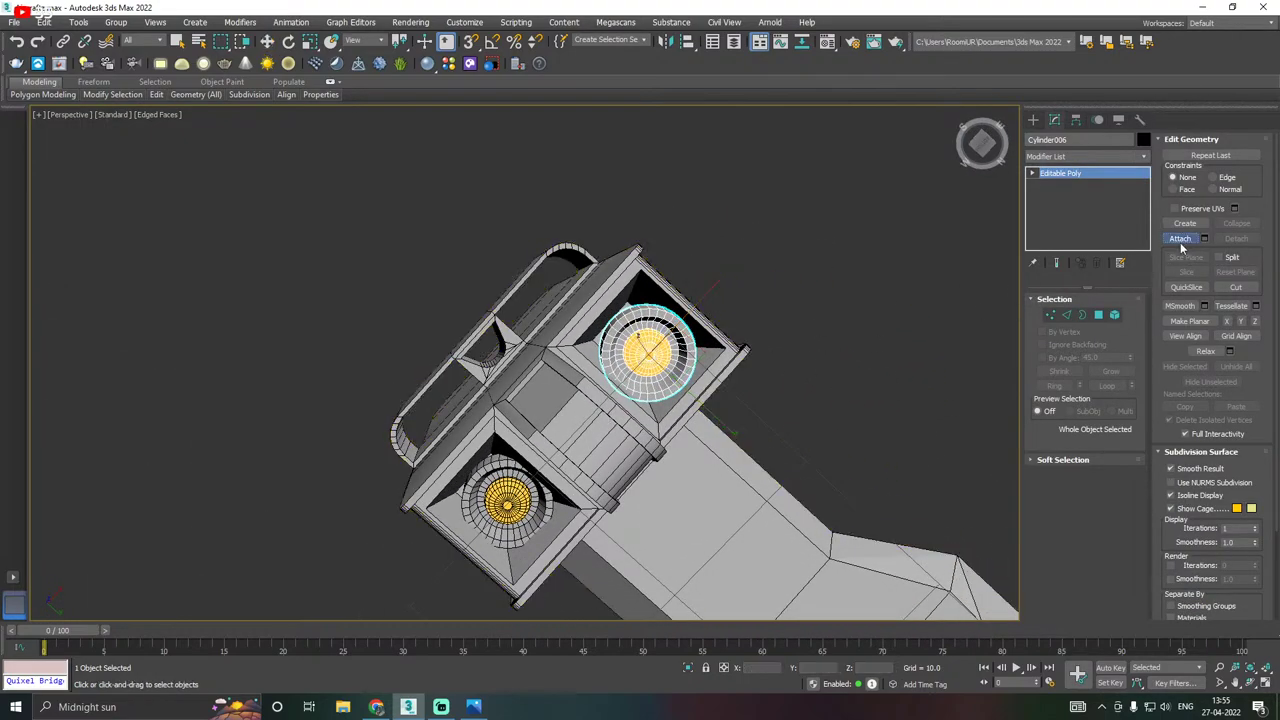
left_click(507, 500)
scroll(788, 394, "down", 3)
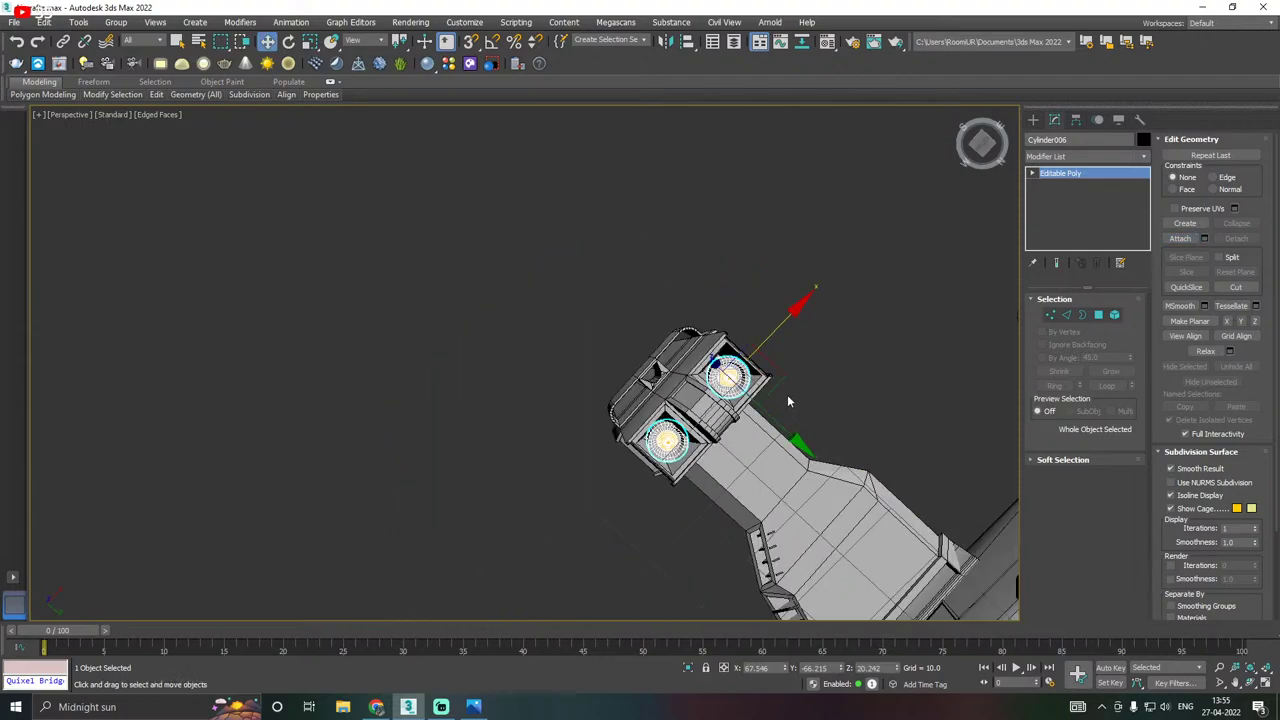
right_click(787, 394)
Copy the attached thruster pair about 149 units along the Y axis into the nacelle on the opposite wing.
middle_click_drag(558, 420, 818, 443, "alt")
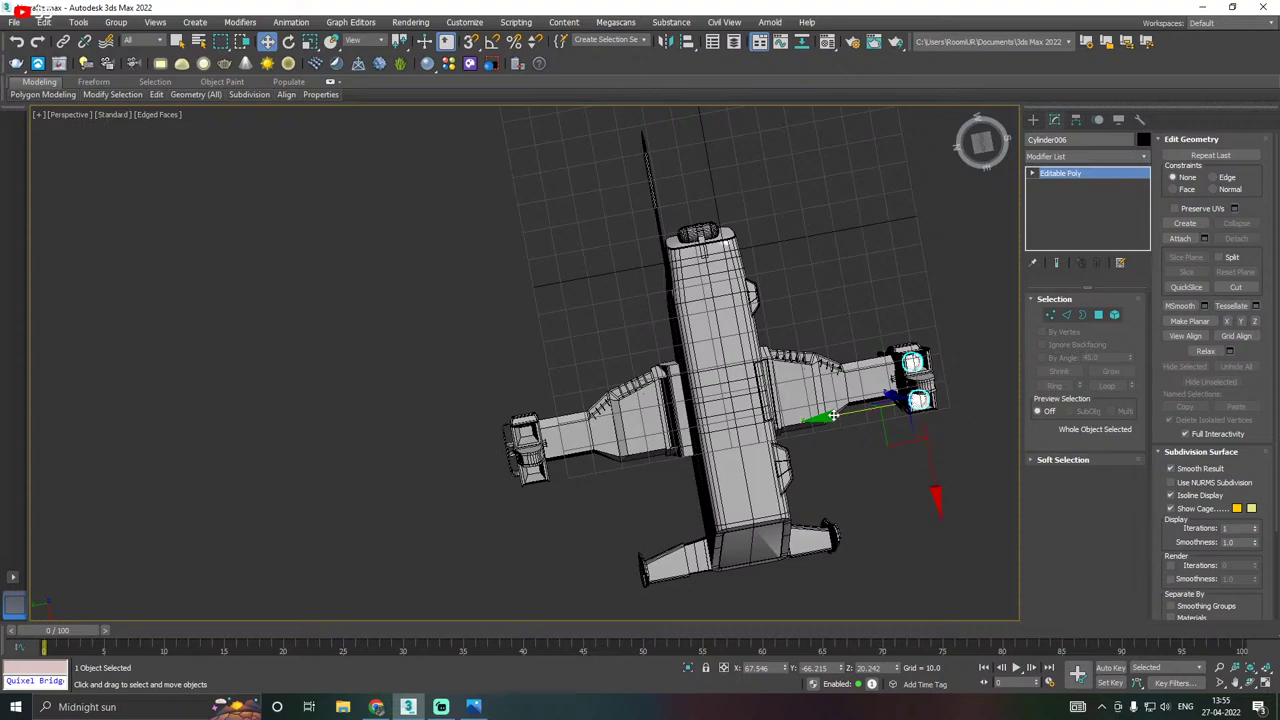
left_click_drag(833, 415, 433, 421, "shift")
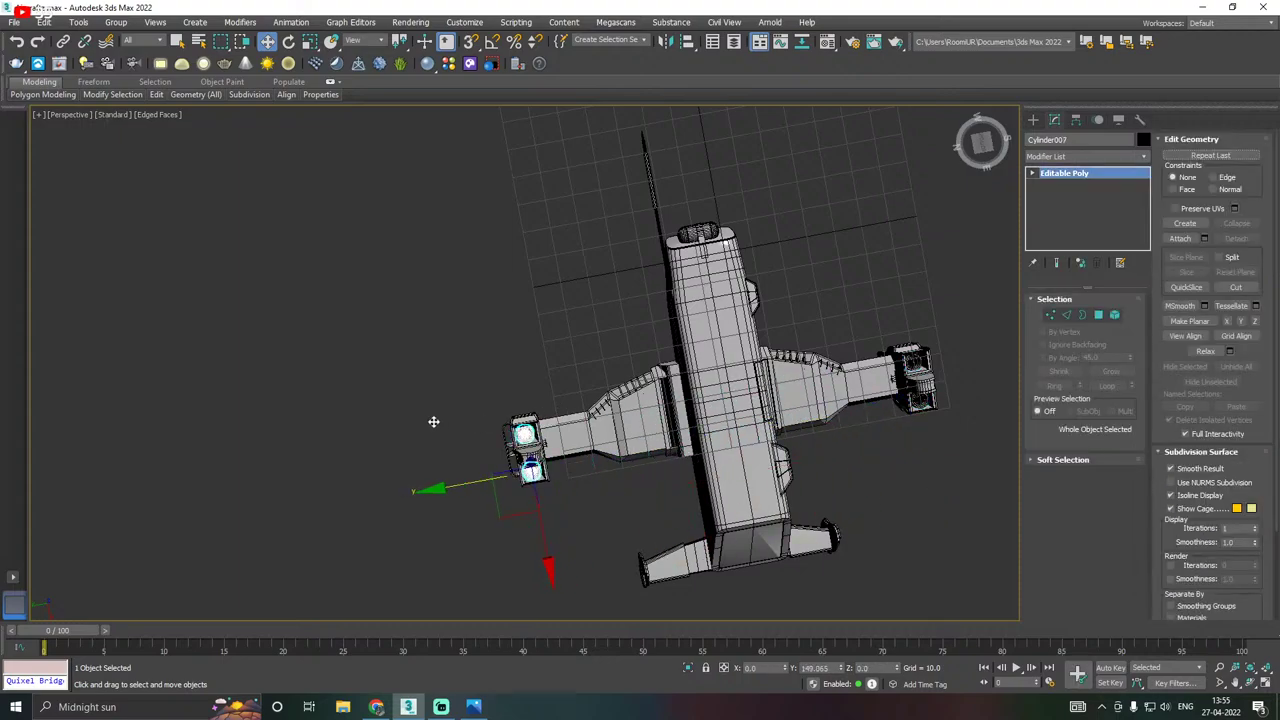
Nudge the selected nozzle cylinders by about -0.36 along Y inside their wingtip engine housing, and clear the selection.
left_click(695, 411)
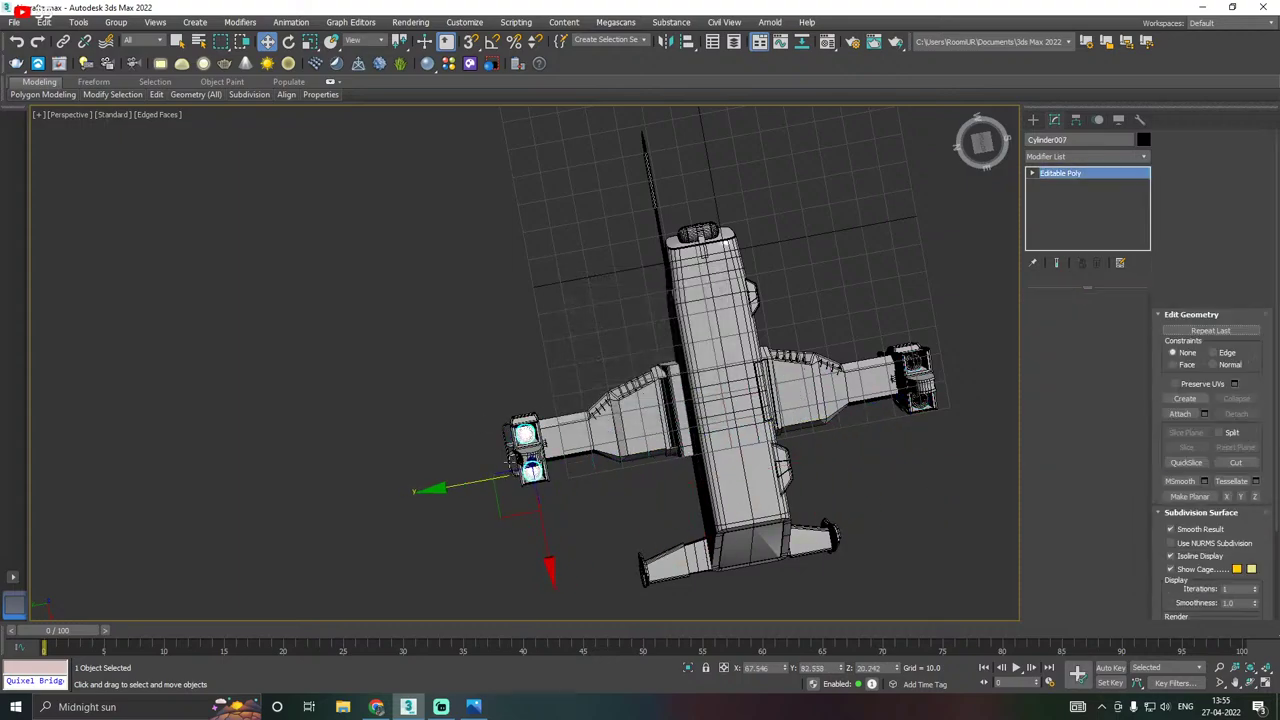
scroll(509, 461, "up", 5)
middle_click_drag(618, 486, 563, 482, "alt")
scroll(563, 482, "up", 3)
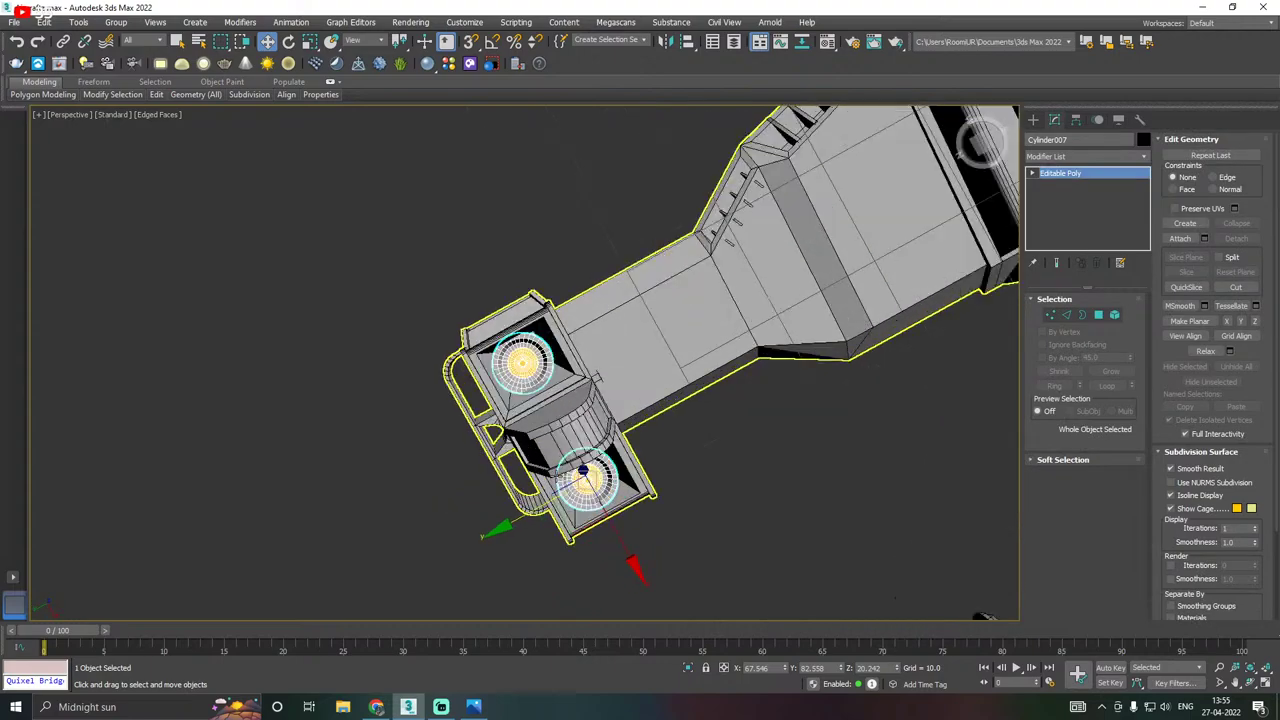
middle_click_drag(985, 615, 992, 618, "alt")
left_click_drag(563, 503, 572, 498)
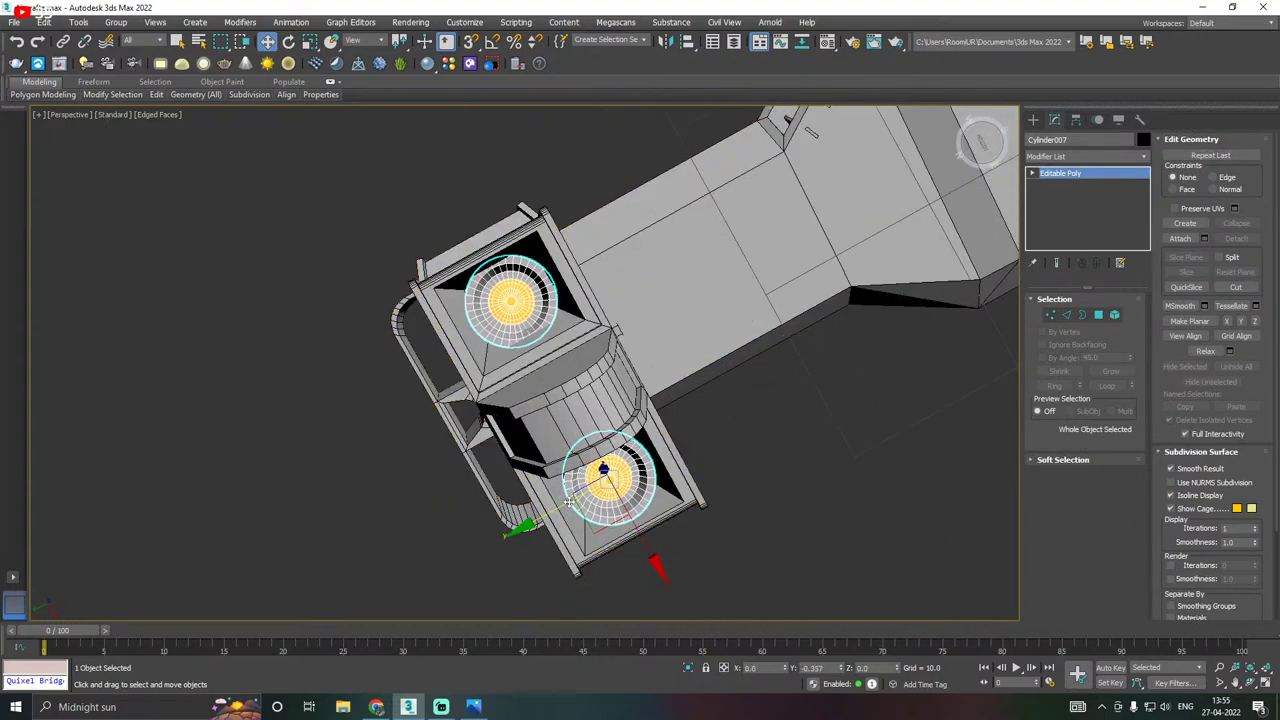
scroll(538, 506, "down", 6)
mouse_move(711, 467)
middle_mouse_down("alt")
mouse_move(714, 451)
mouse_move(670, 498)
mouse_move(720, 492)
mouse_move(698, 465)
middle_mouse_up("alt")
scroll(670, 498, "down", 4)
left_click(709, 495)
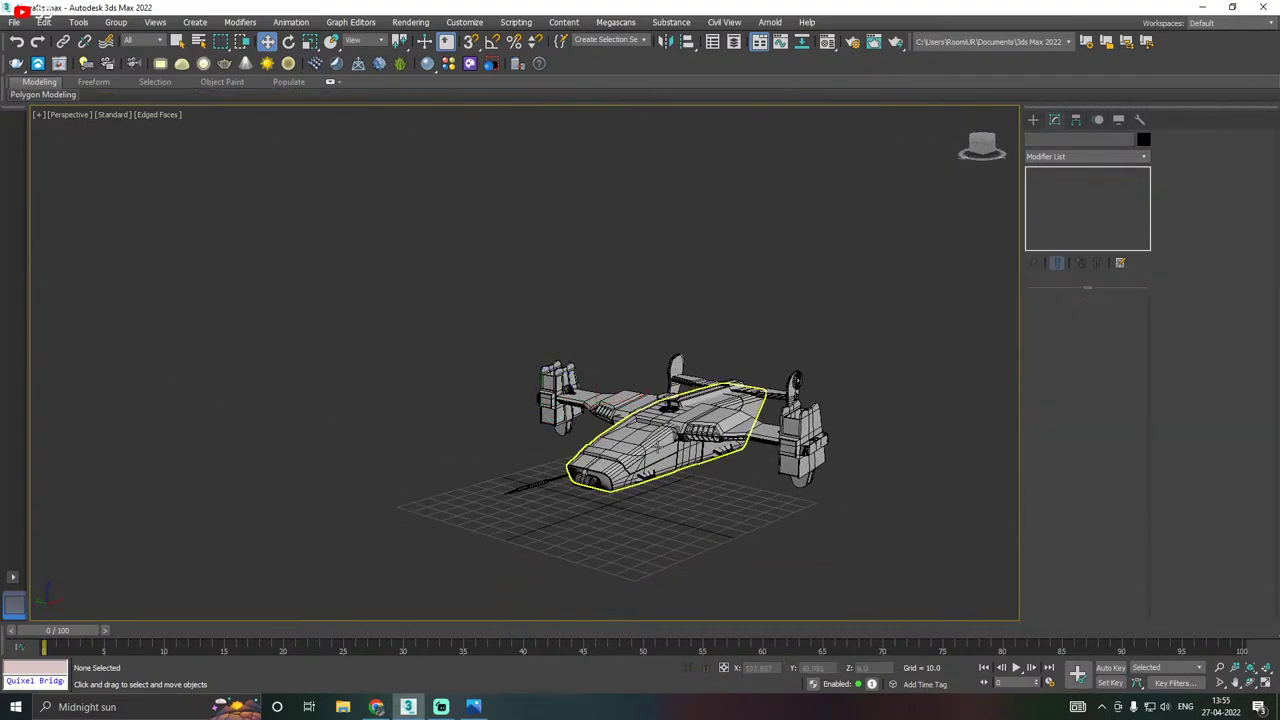
scroll(683, 455, "up", 5)
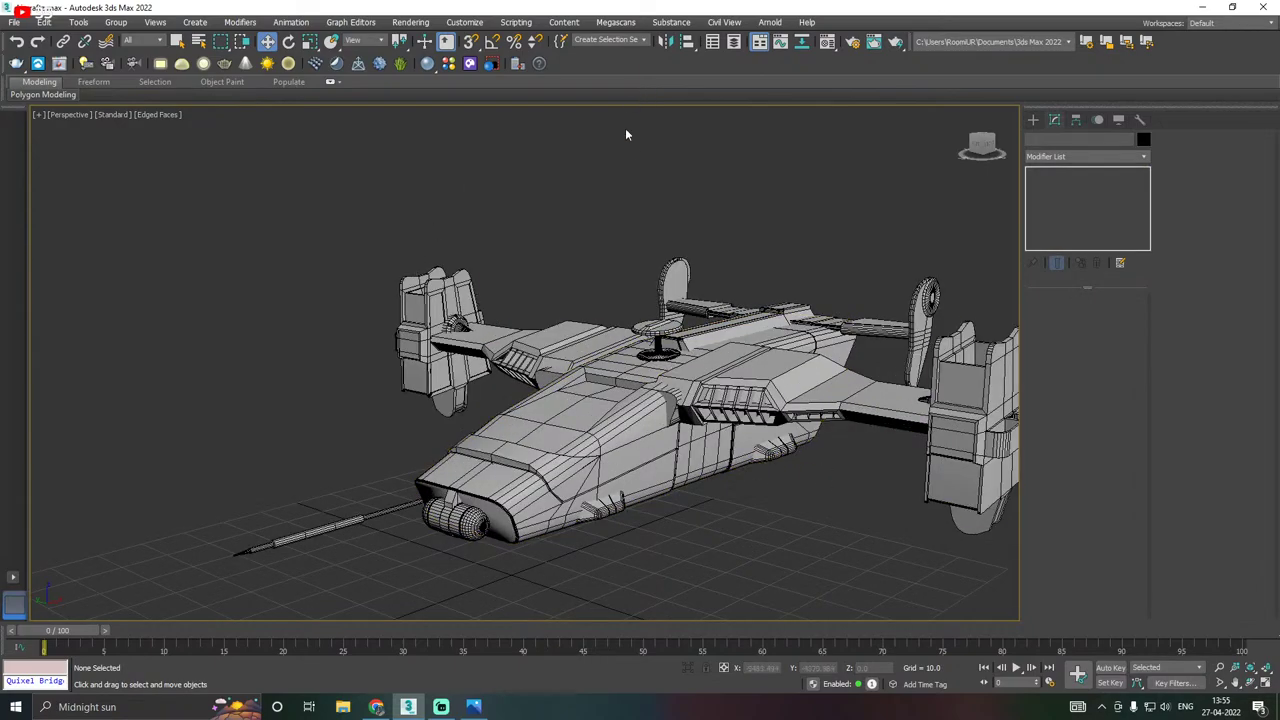
Save a copy of the scene as Aircraftz36.max and save the current scene file.
left_click(22, 22)
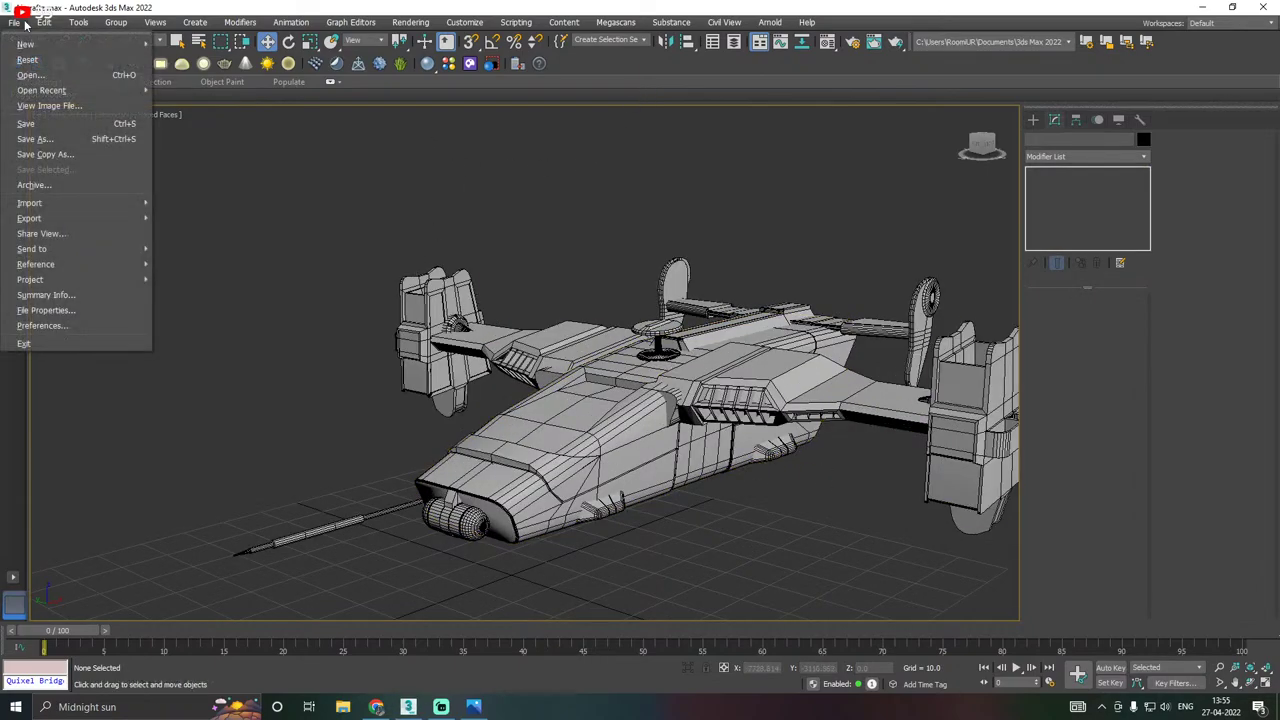
left_click(370, 304)
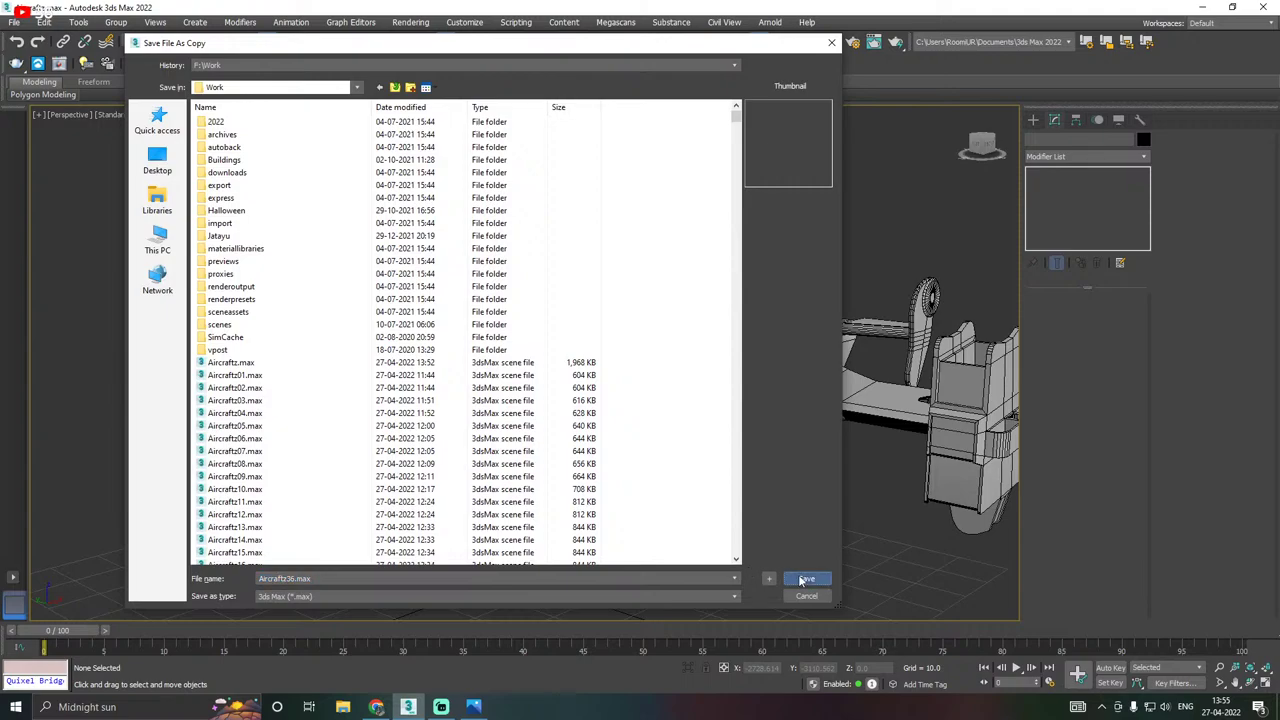
left_click(805, 579)
left_click(14, 22)
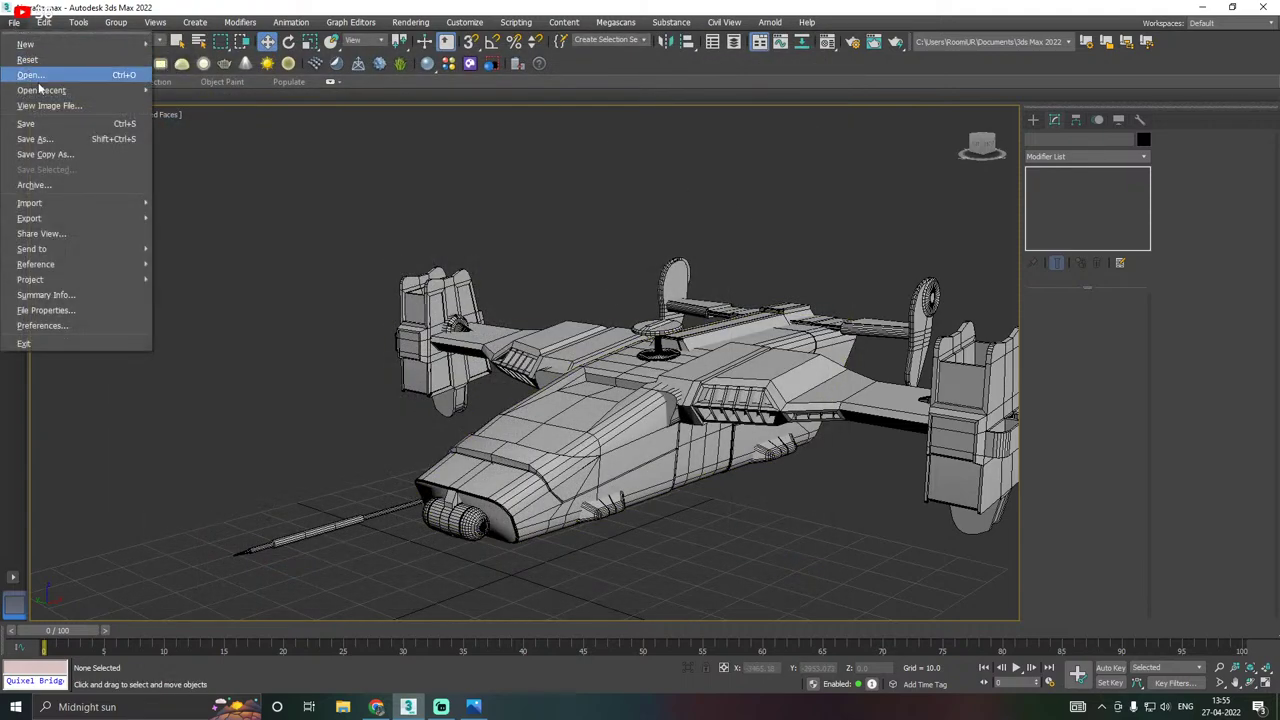
left_click(48, 120)
Set the perspective viewport shading to High Quality and view the aircraft.
middle_click_drag(614, 415, 627, 349)
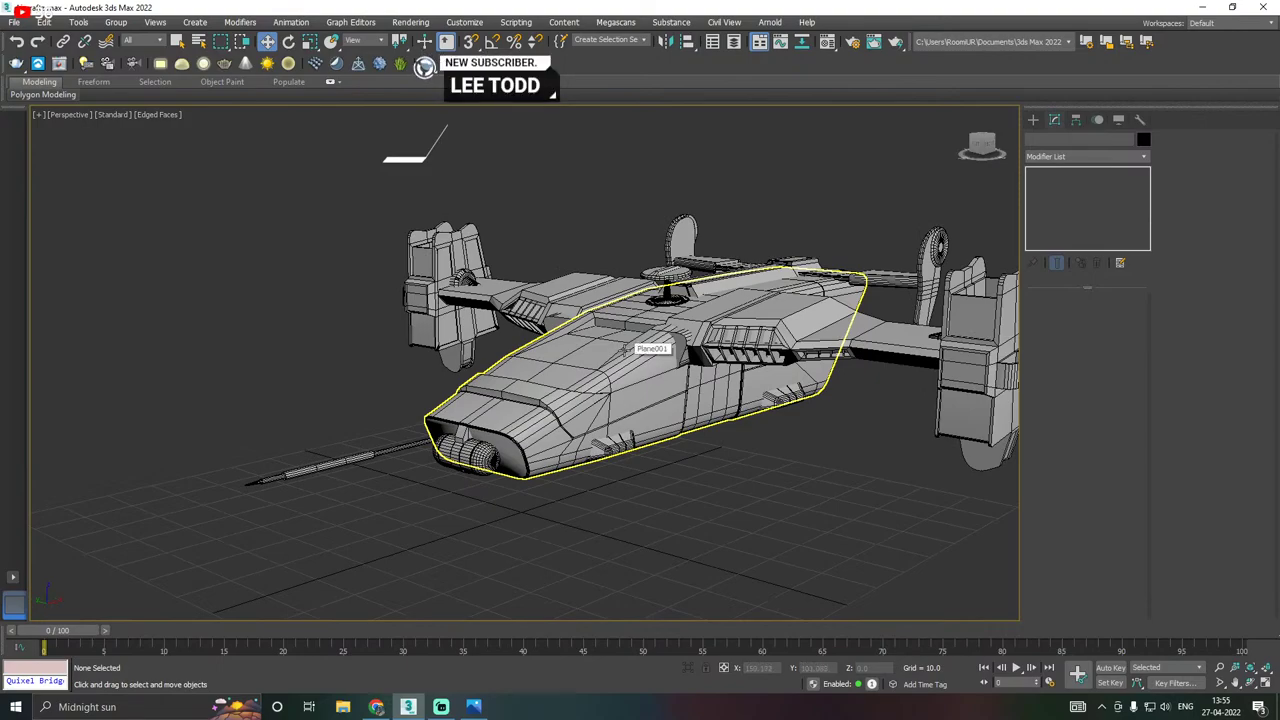
left_click(112, 114)
left_click(145, 160)
middle_click_drag(519, 396, 505, 366)
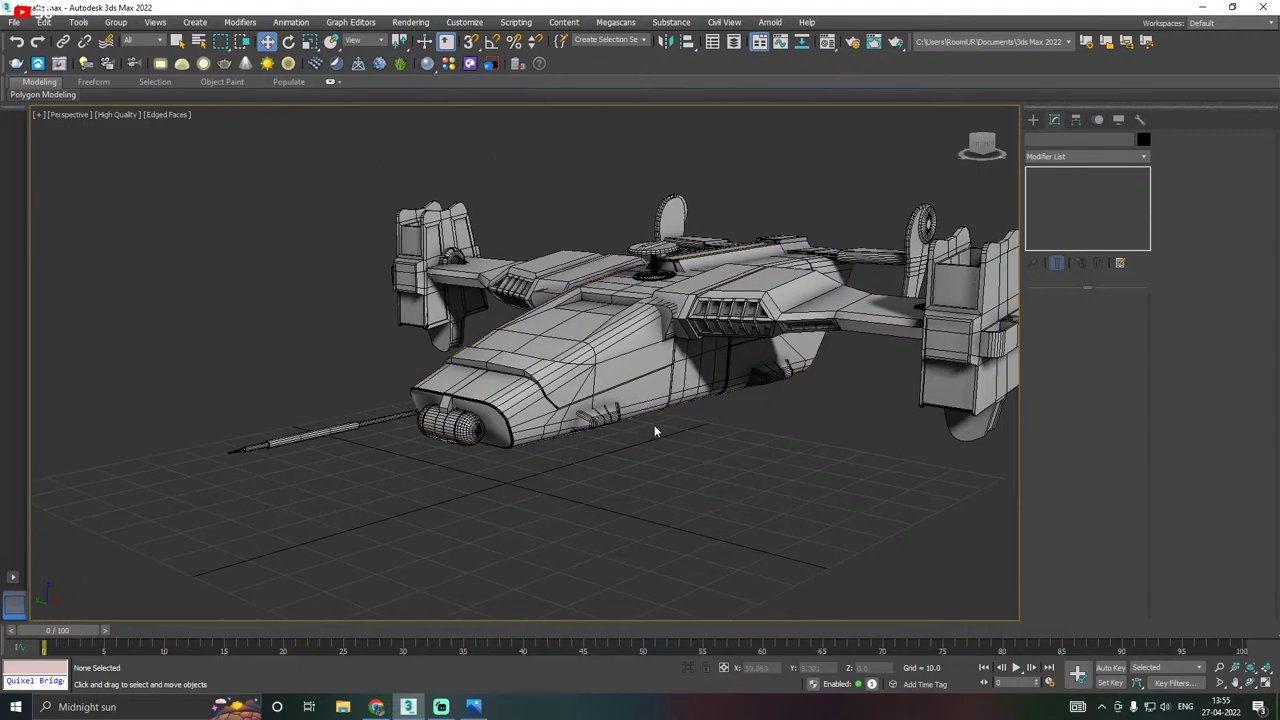
middle_click_drag(654, 425, 634, 423)
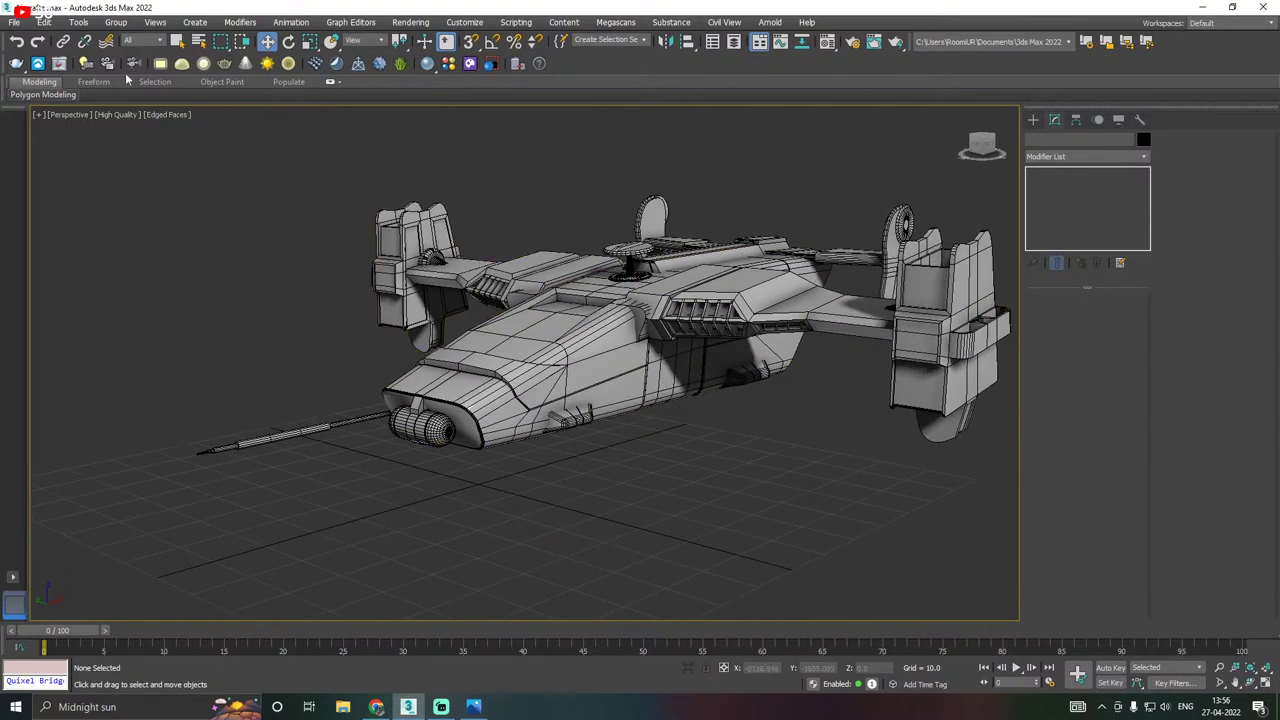
Save the scene and set the perspective viewport shading to Standard.
left_click(14, 22)
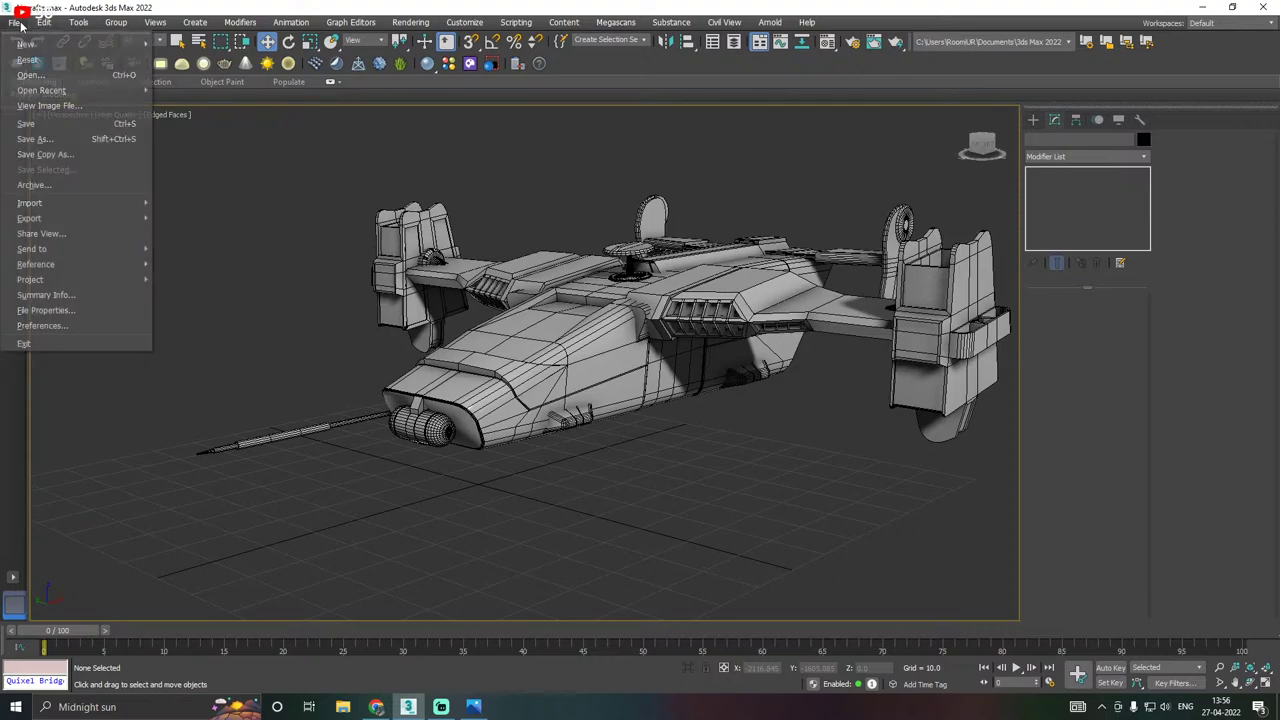
left_click(48, 128)
left_click(112, 115)
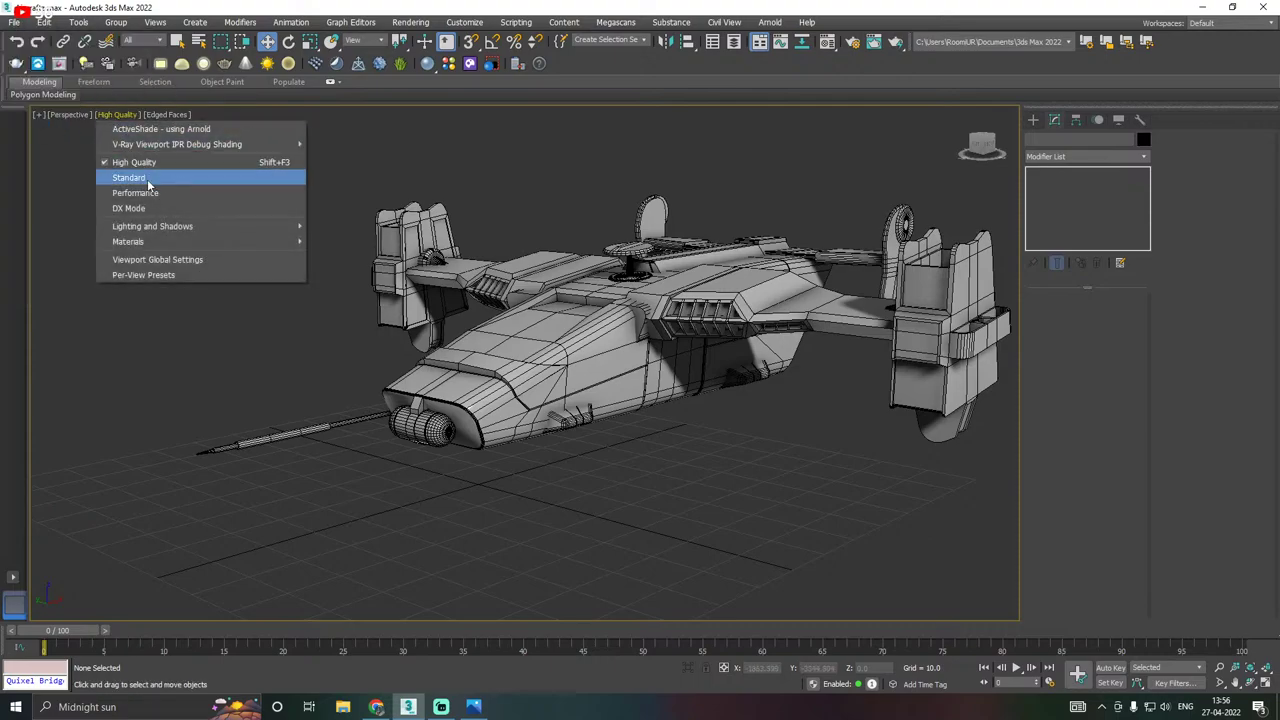
left_click(146, 178)
In the front view, create a box about 4.7 long and 11.4 wide just beneath the aircraft's nose, and return to perspective.
middle_click_drag(468, 295, 440, 272)
key("f")
key("F3")
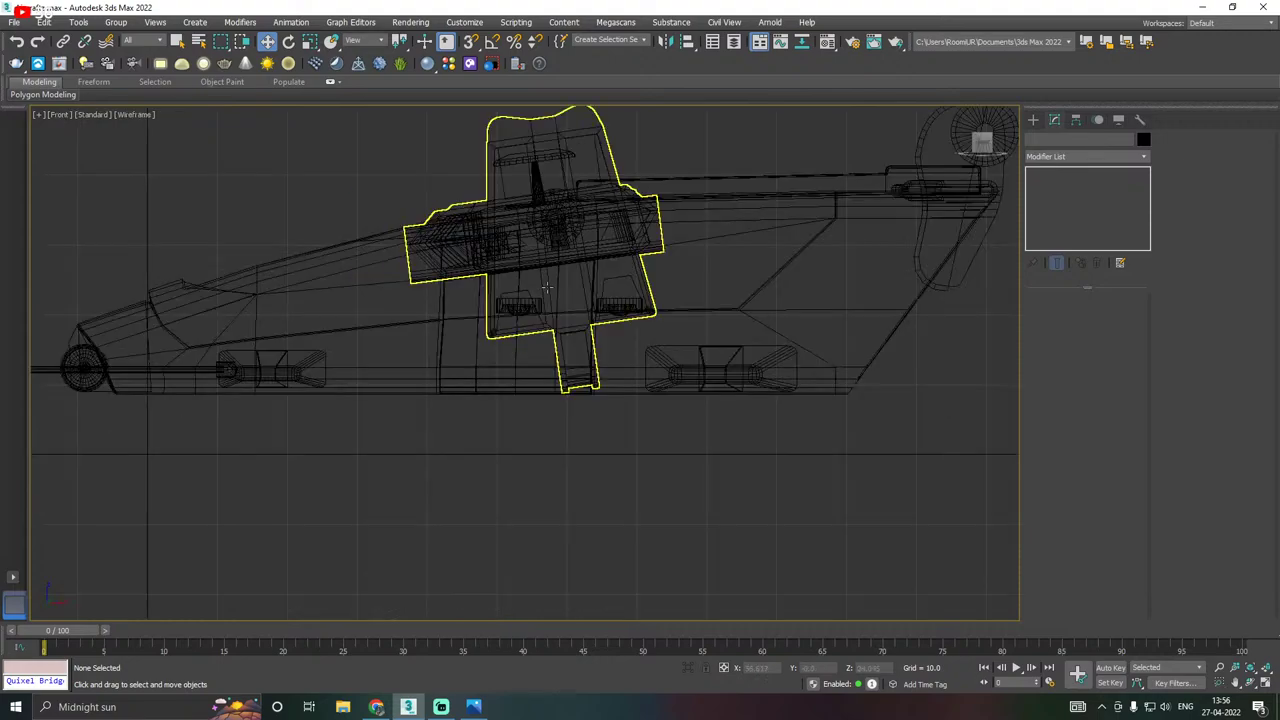
scroll(340, 377, "down", 2)
scroll(340, 377, "up", 5)
scroll(337, 345, "up", 3)
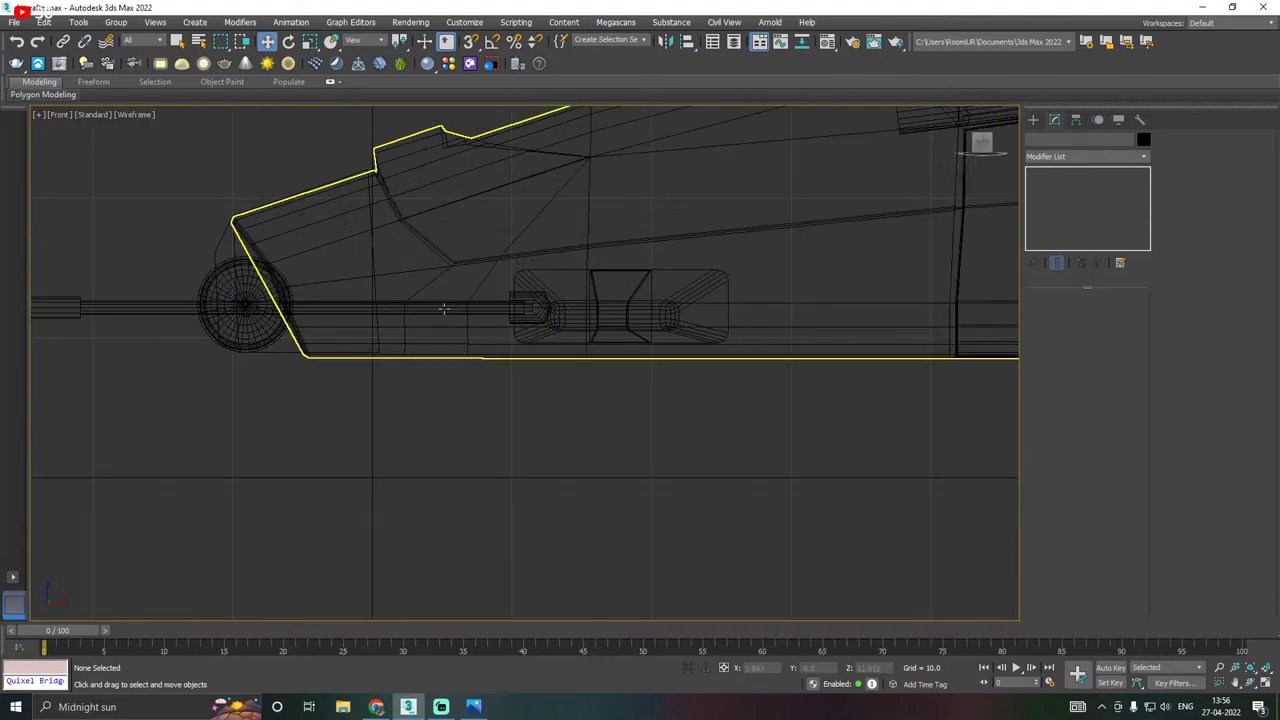
left_click(1033, 119)
left_click(1058, 208)
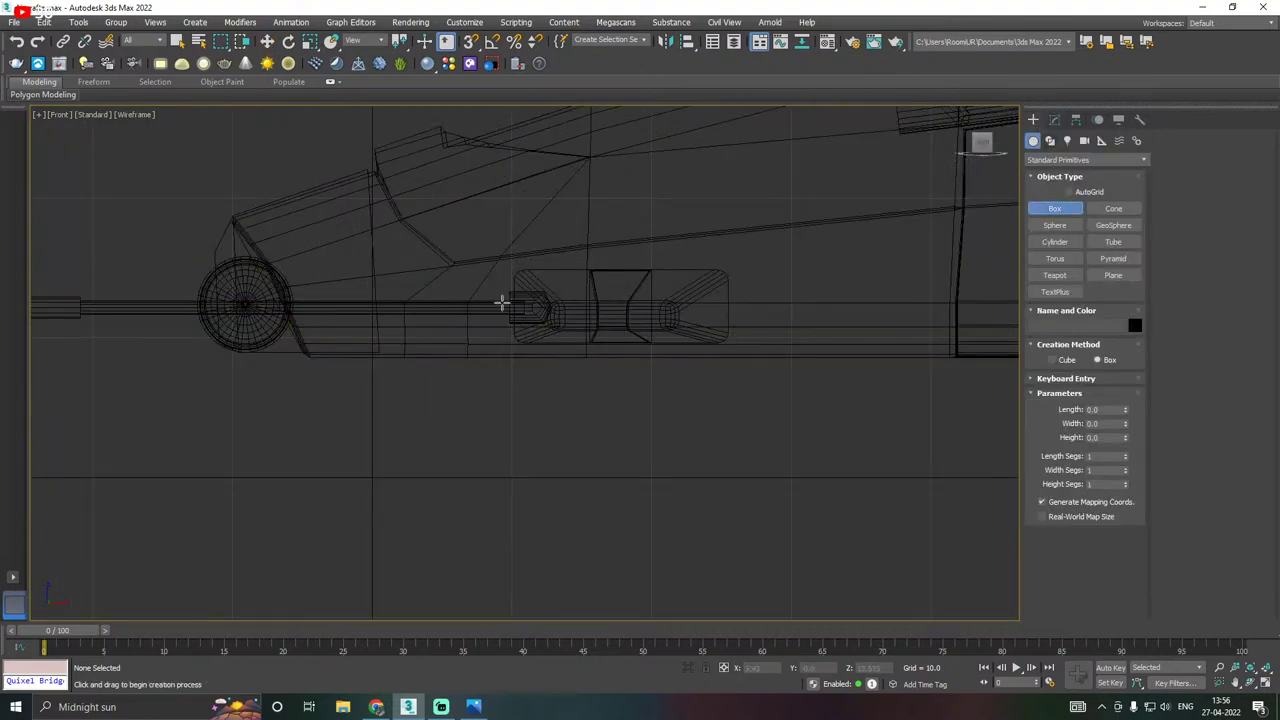
left_click_drag(326, 359, 487, 426)
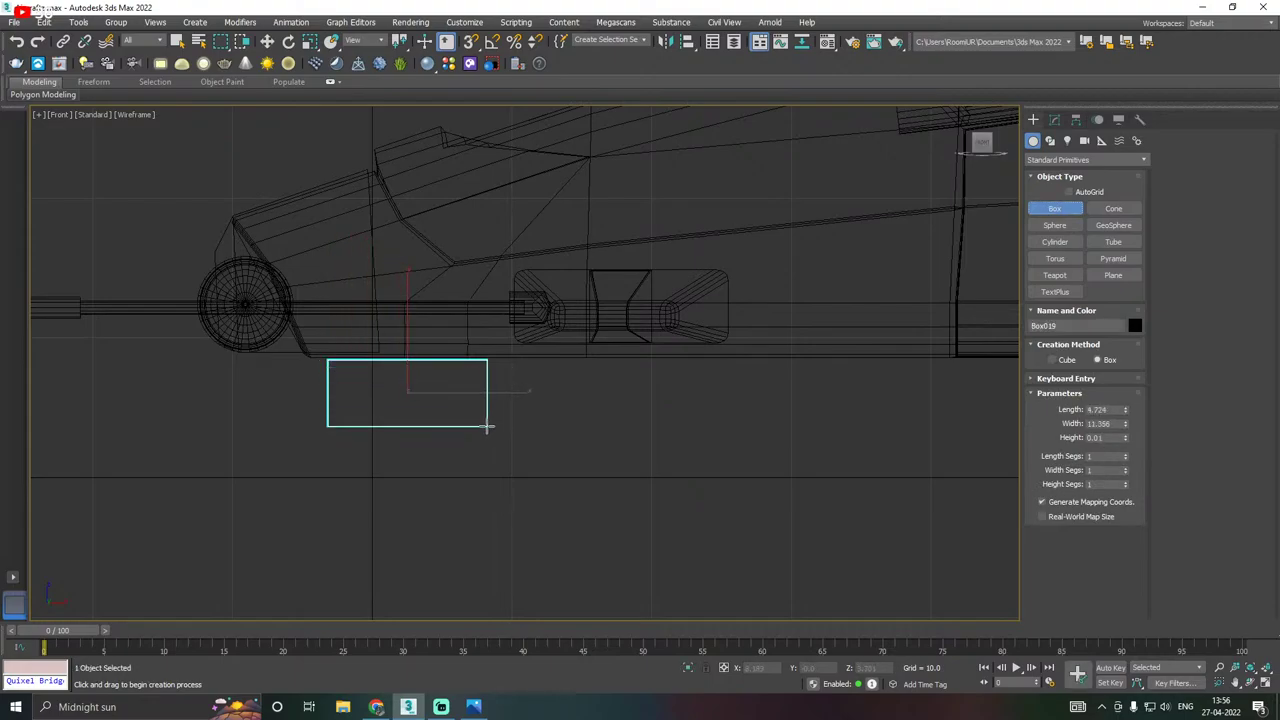
left_click(466, 383)
key("w")
key("p")
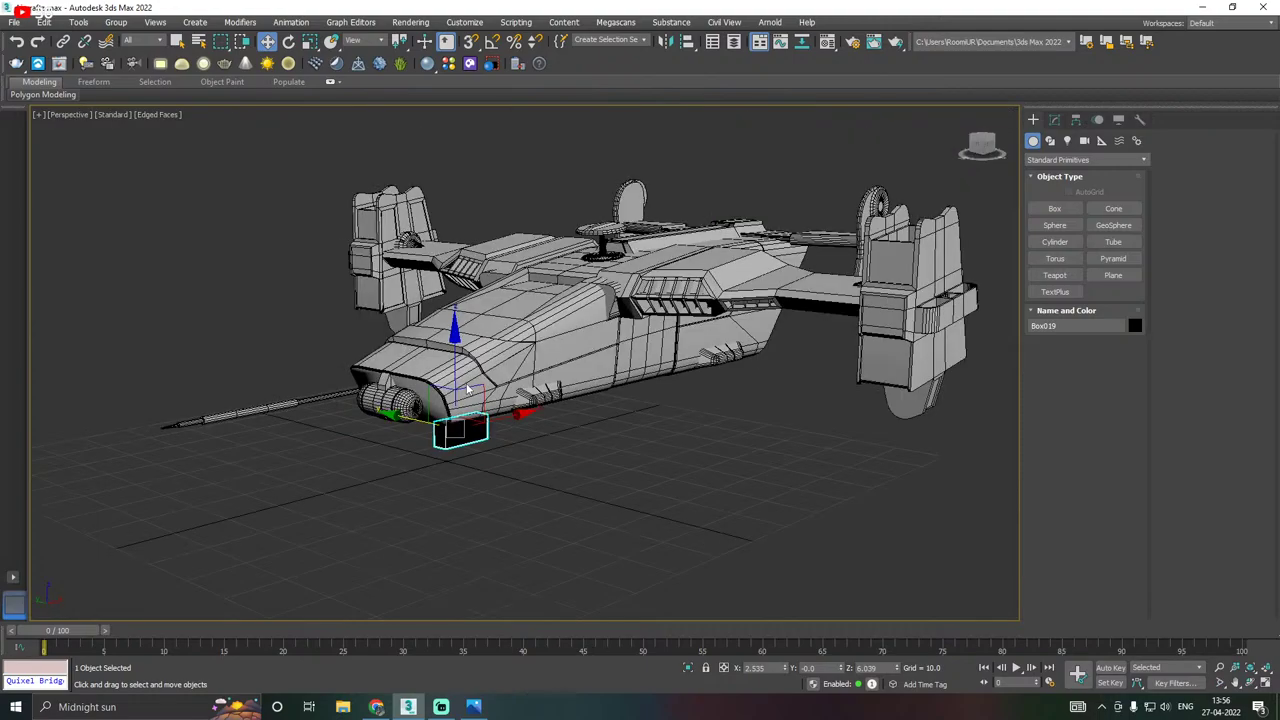
Assign the grey material in the first sample slot to the new box.
middle_click_drag(467, 392, 469, 368, "alt")
scroll(460, 395, "up", 5)
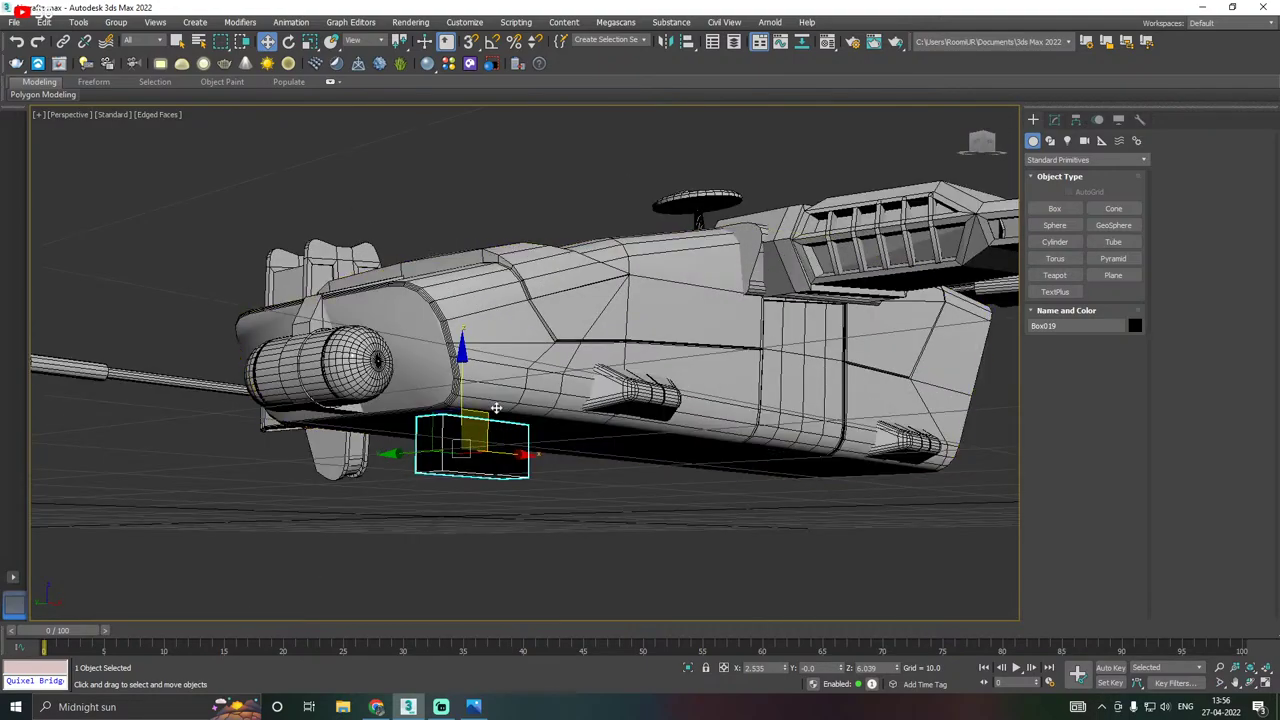
key("m")
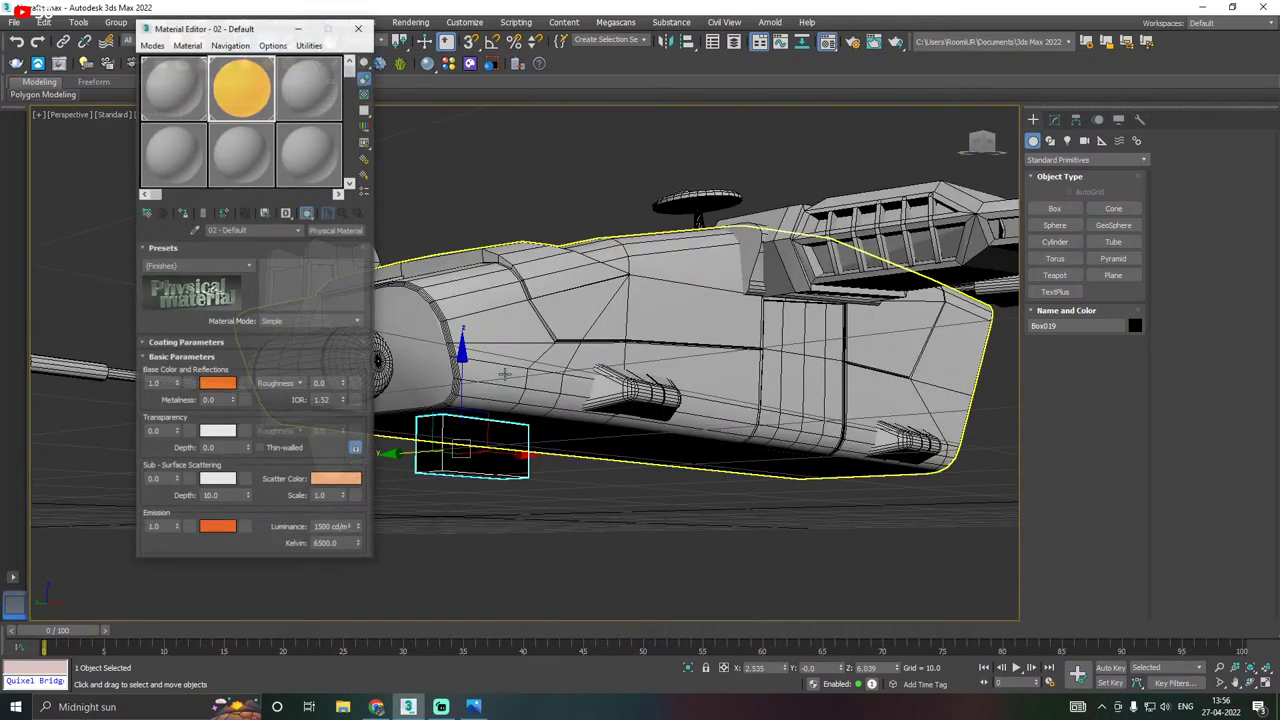
left_click(185, 117)
left_click(183, 213)
key("m")
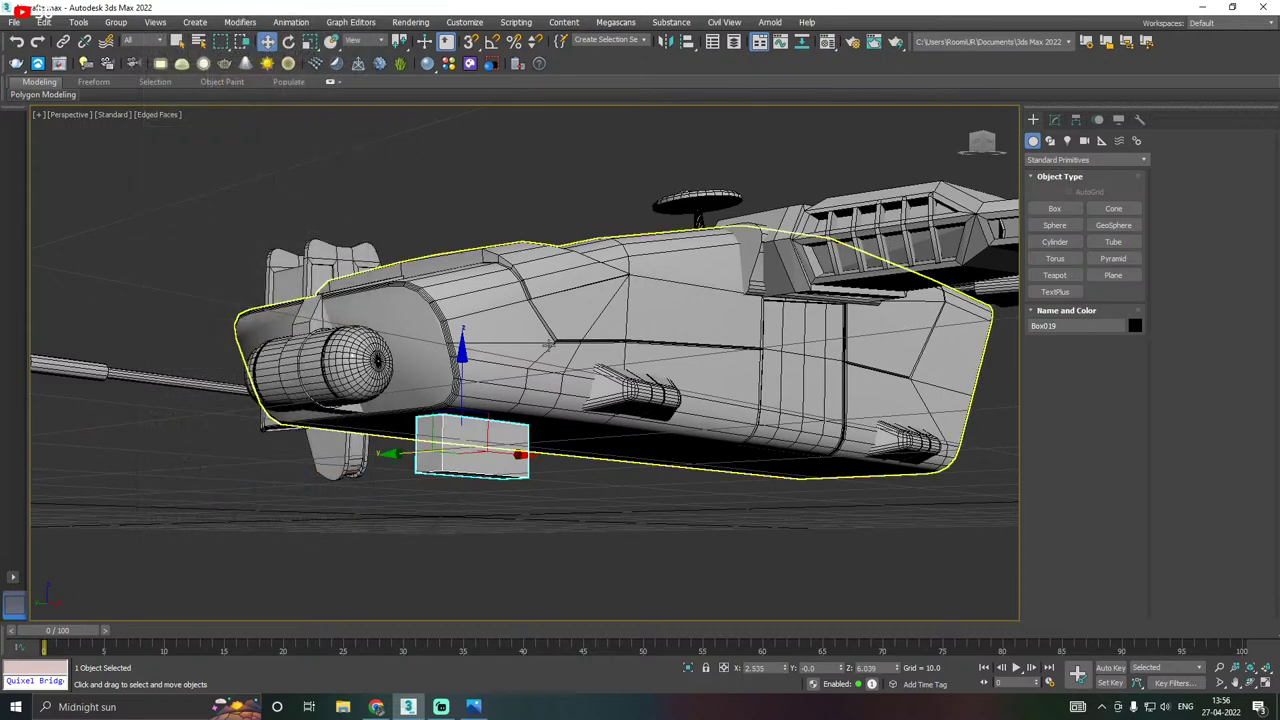
Size the box to length 3.259, width 11.81 and height 11.435, and move it against the fuselage underside at Y 11.551, Z 7.503.
left_click(1055, 120)
left_click_drag(1125, 343, 1095, 212)
middle_click_drag(700, 400, 778, 346, "alt")
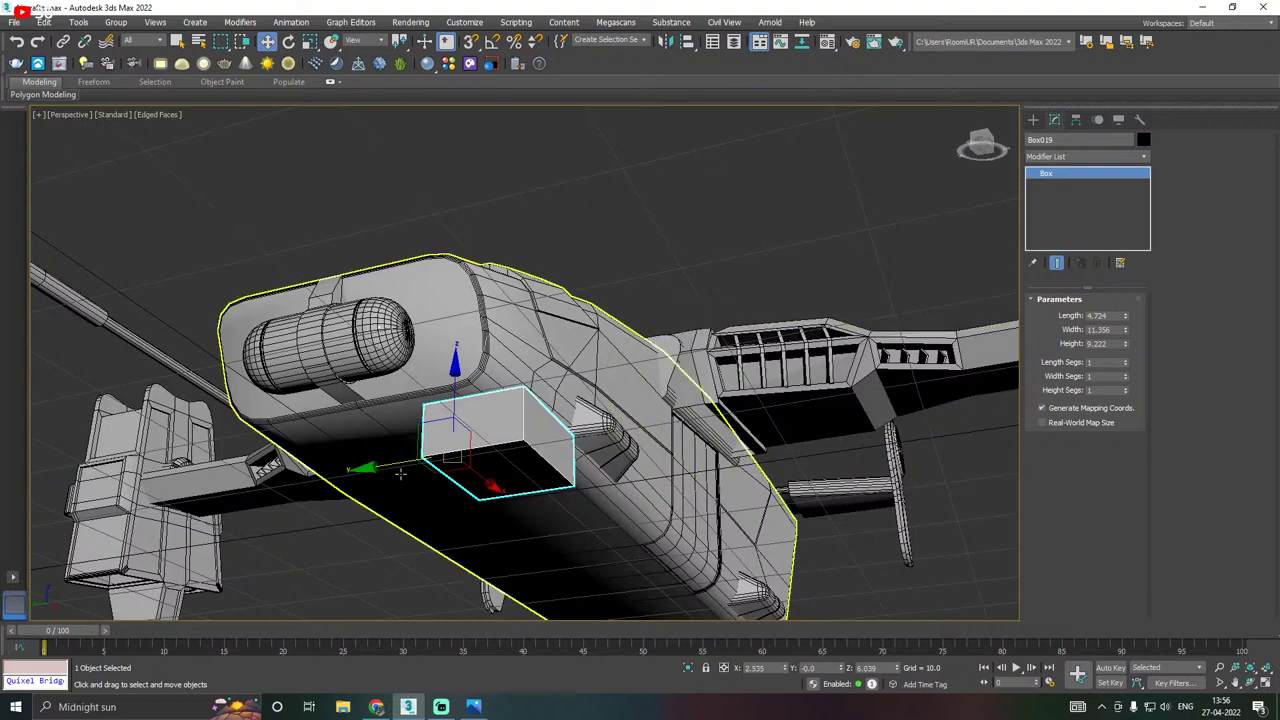
left_click_drag(400, 466, 282, 484)
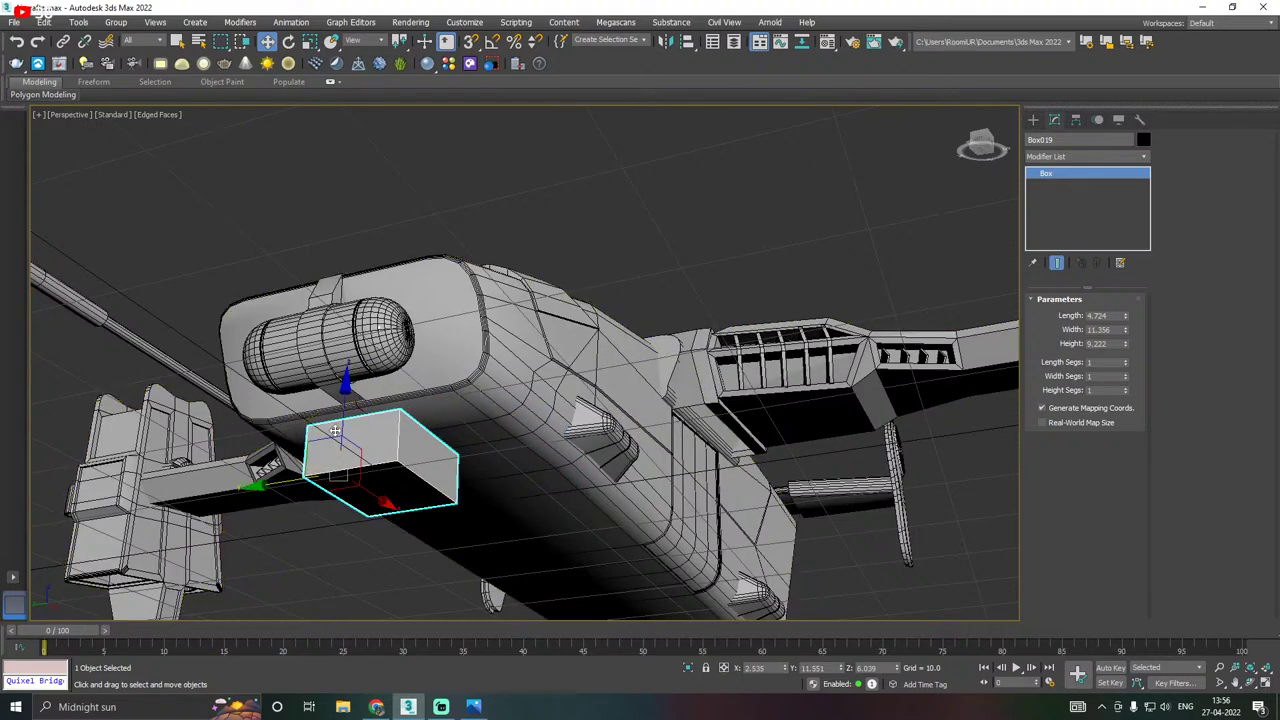
left_click_drag(343, 421, 343, 414)
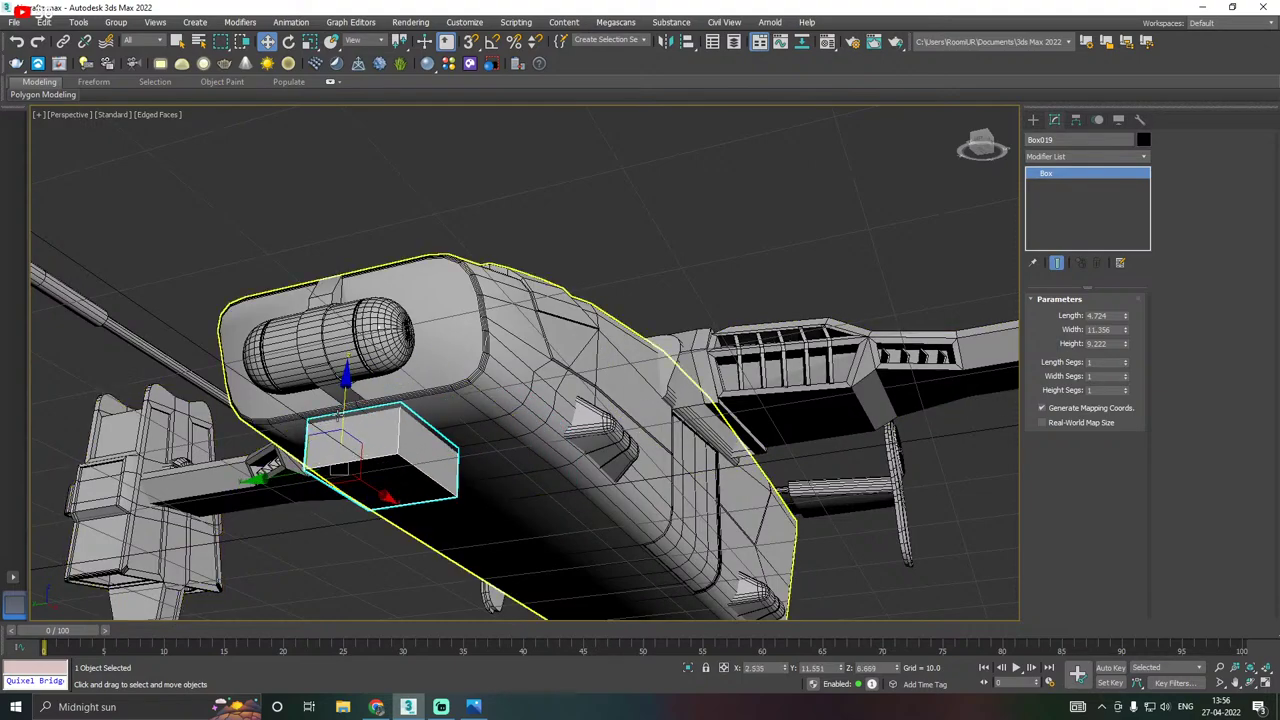
mouse_move(1127, 344)
left_mouse_down()
mouse_move(1126, 356)
mouse_move(1129, 323)
mouse_move(1127, 340)
left_mouse_up()
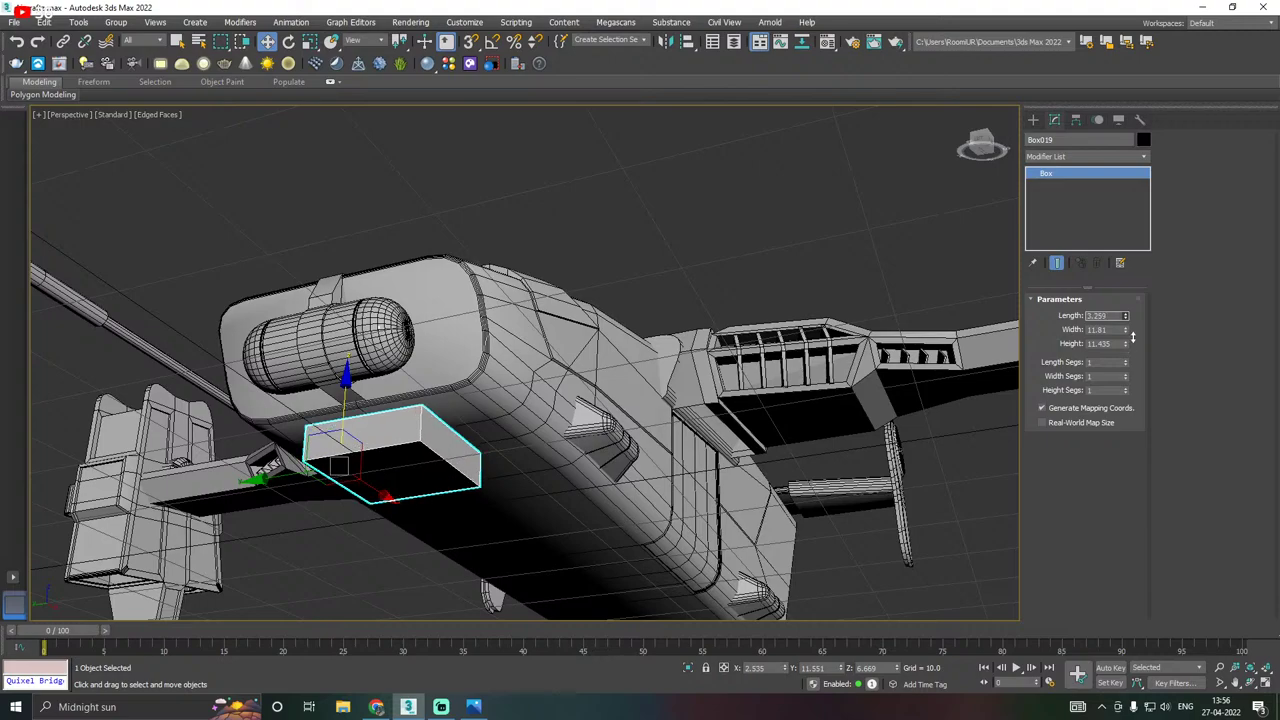
left_click_drag(345, 421, 342, 411)
Convert the box to Editable Poly and shift its lower front edge backward along X to slope the front face.
right_click(1053, 208)
left_click(1110, 297)
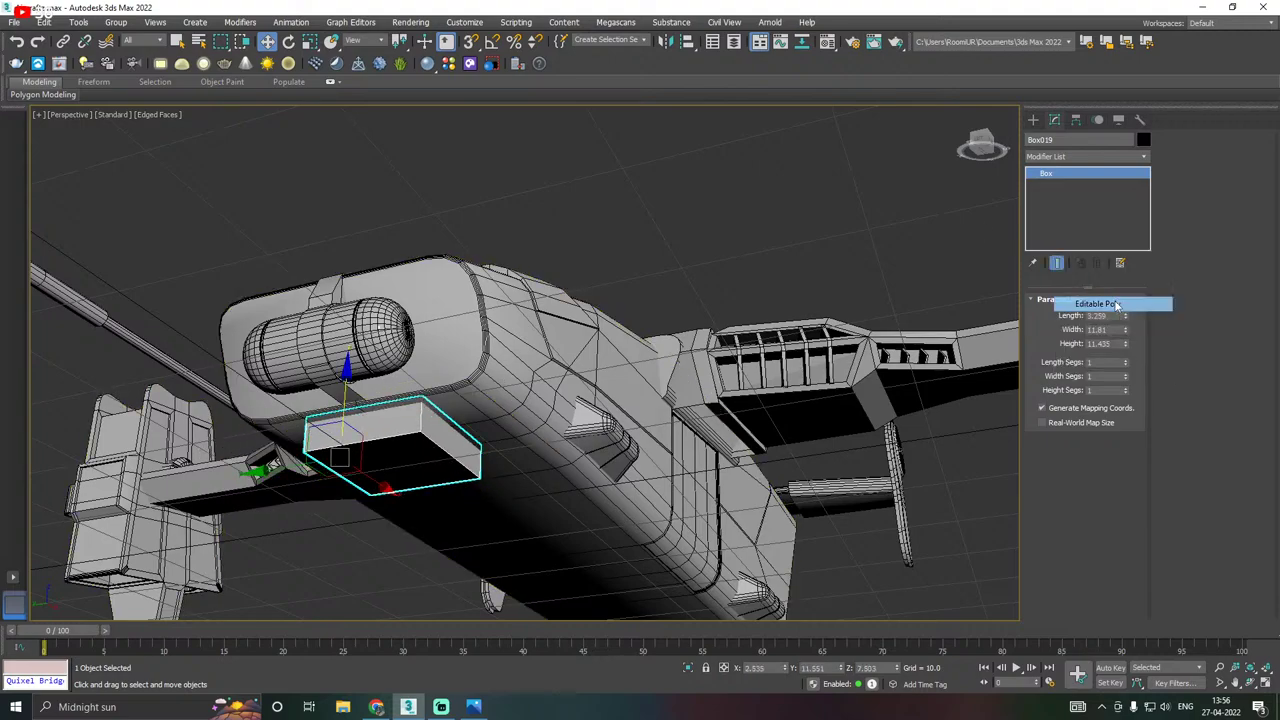
middle_click_drag(625, 402, 543, 337)
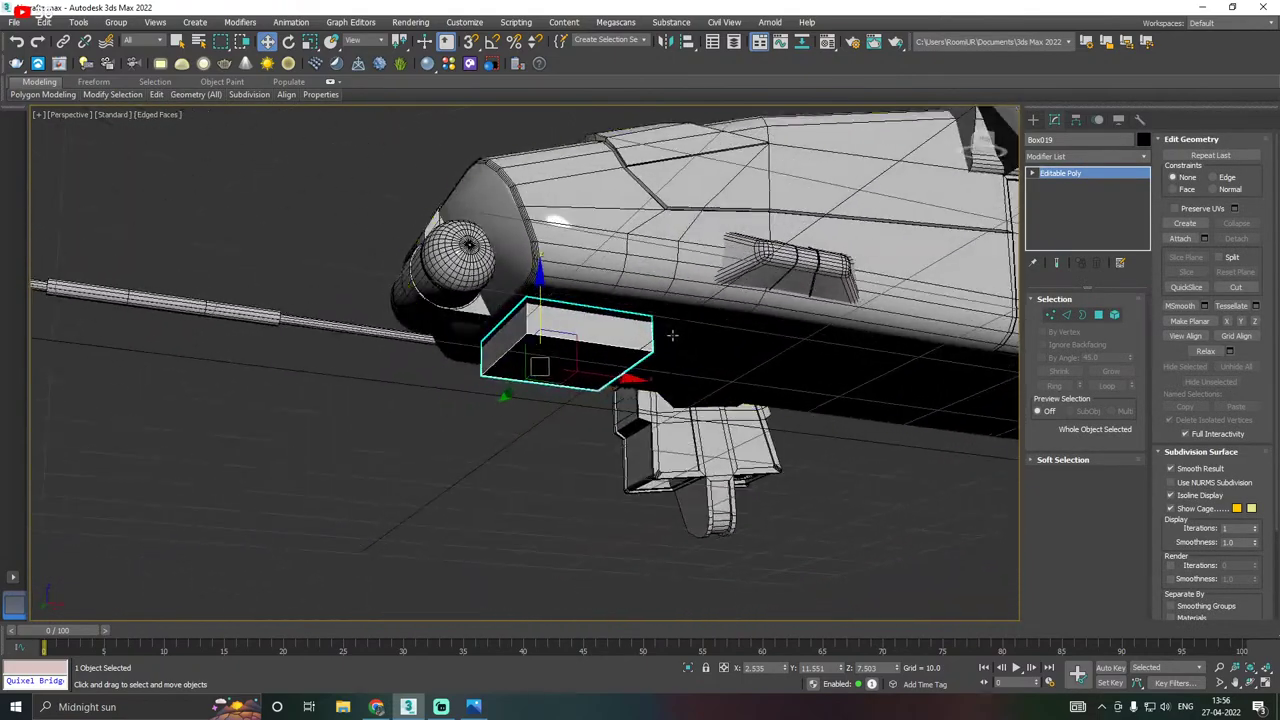
scroll(543, 337, "up", 3)
left_click(1066, 315)
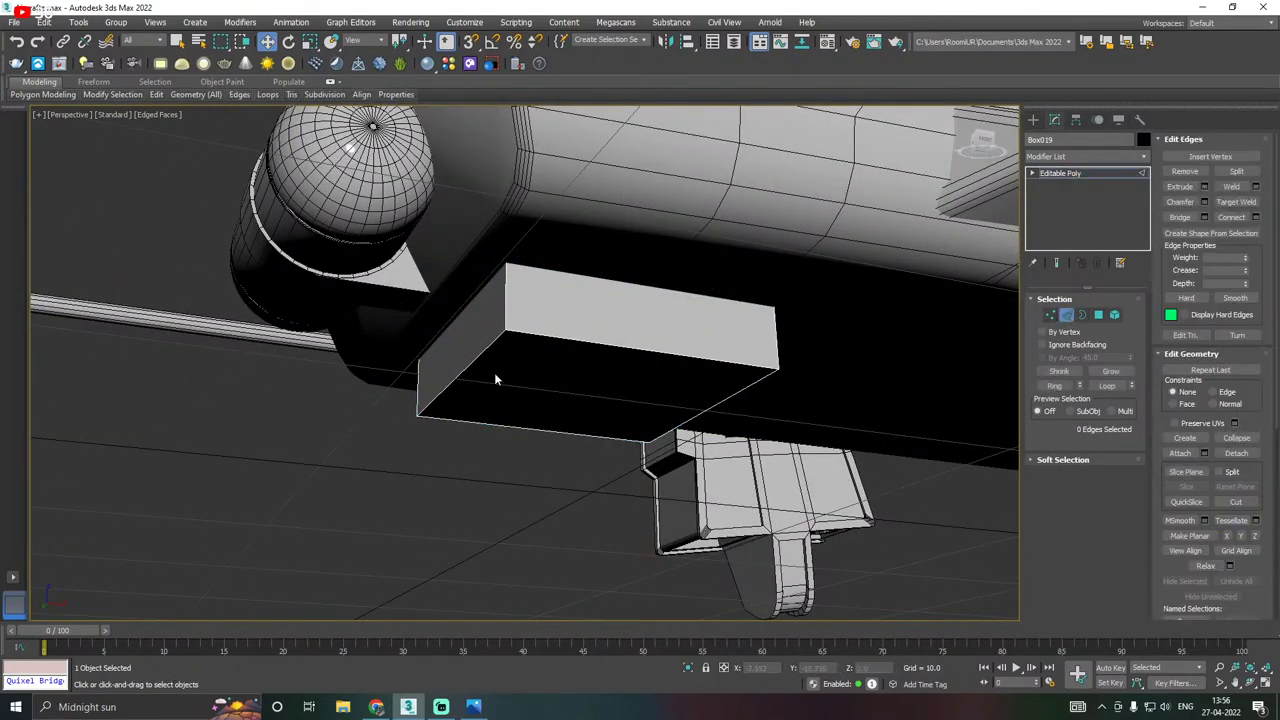
left_click(464, 358)
left_click_drag(517, 385, 620, 398)
left_click(576, 357)
left_click(562, 365)
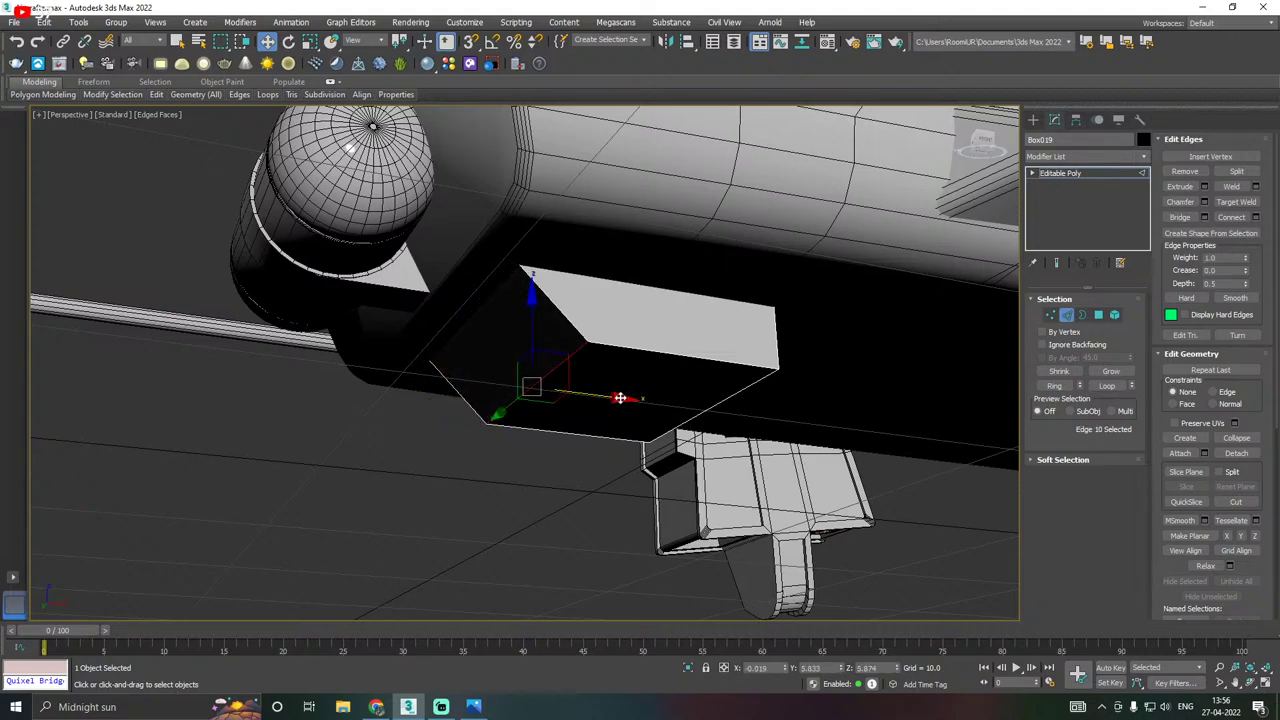
Chamfer the box's lower rear edge into a rounded corner.
middle_click_drag(678, 404, 726, 350, "alt")
left_click(722, 345)
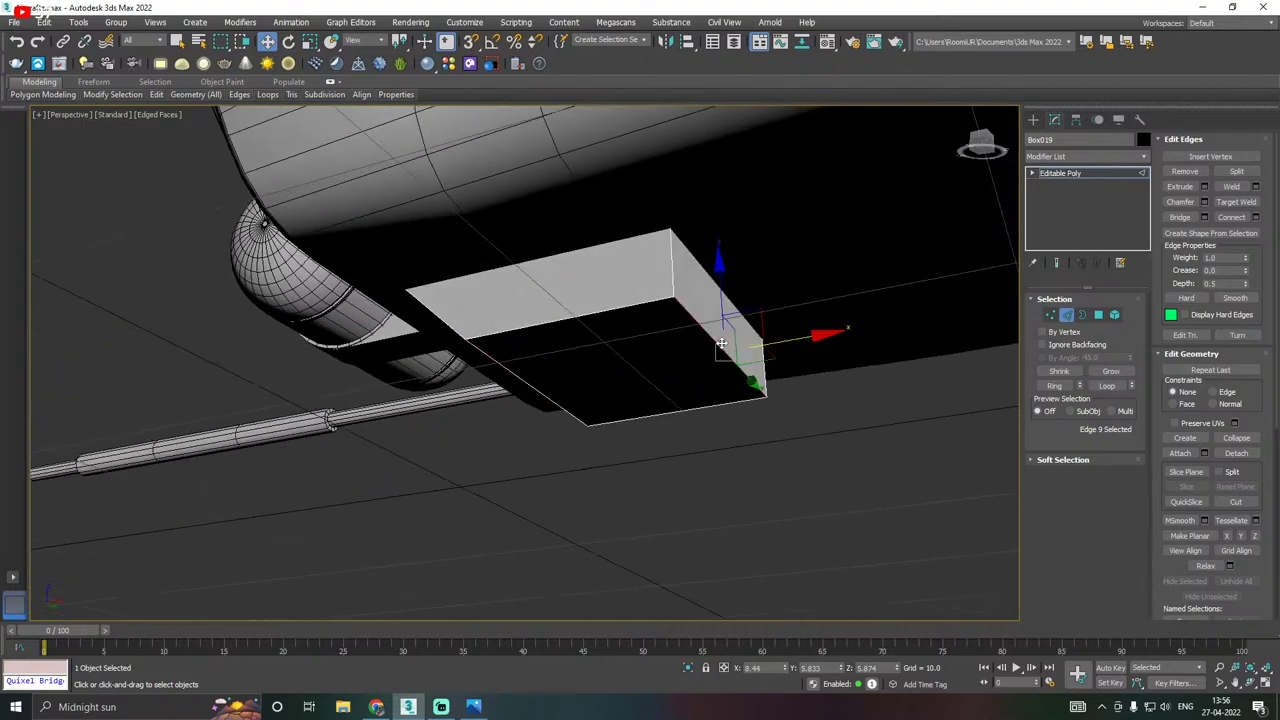
left_click(1204, 201)
mouse_move(768, 296)
left_mouse_down()
mouse_move(768, 282)
mouse_move(768, 298)
left_mouse_up()
left_click(765, 410)
mouse_move(697, 352)
middle_mouse_down("alt")
mouse_move(753, 349)
mouse_move(721, 380)
mouse_move(814, 360)
mouse_move(754, 378)
mouse_move(705, 368)
middle_mouse_up("alt")
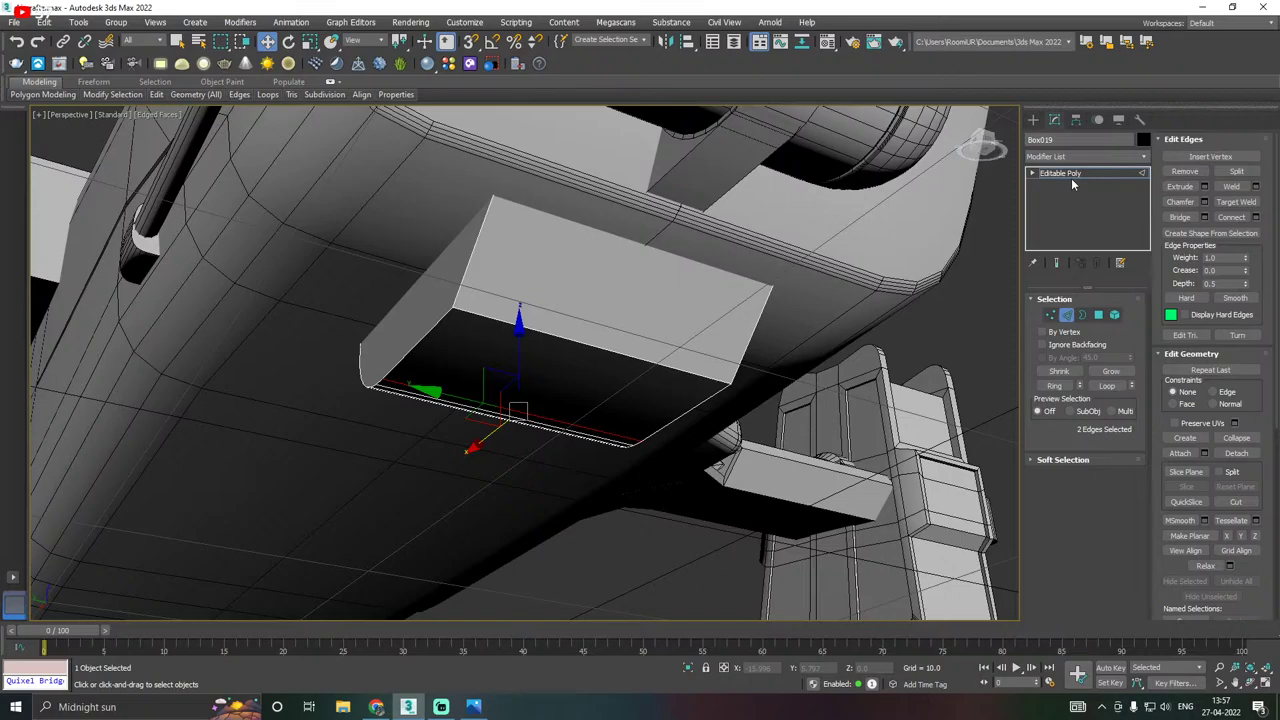
mouse_move(847, 272)
middle_mouse_down("alt")
mouse_move(748, 269)
mouse_move(723, 291)
mouse_move(836, 280)
middle_mouse_up("alt")
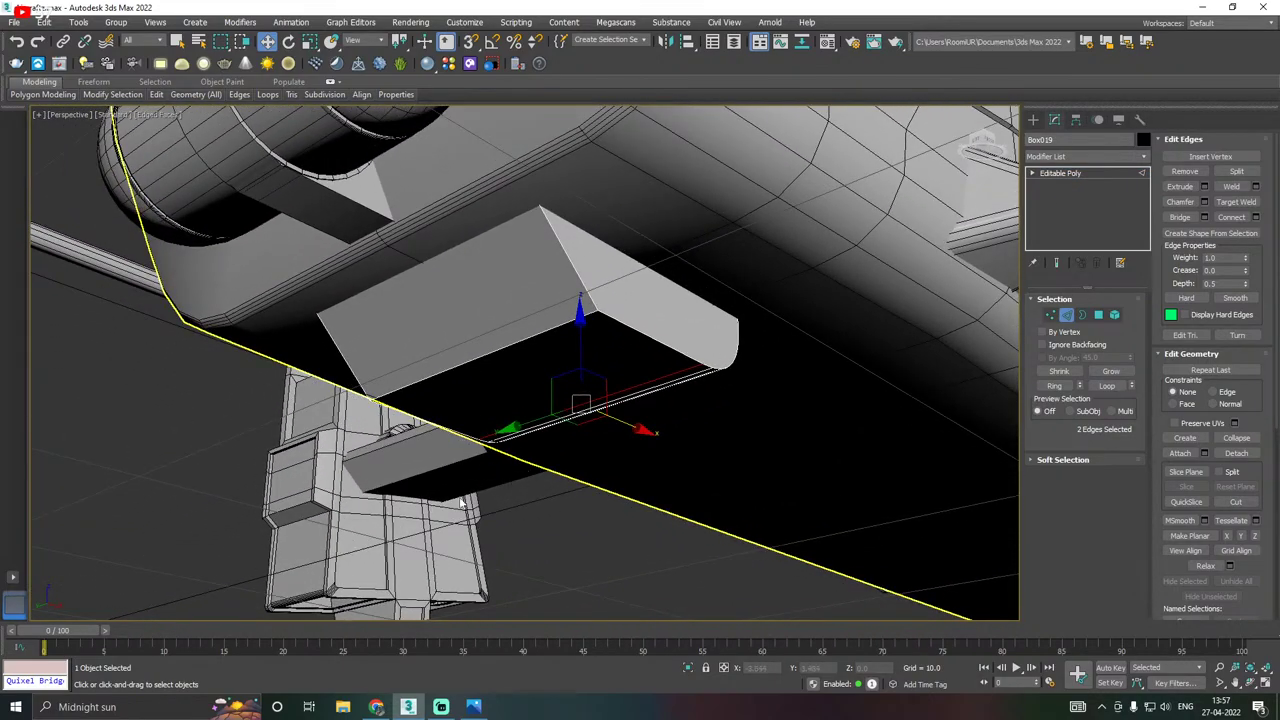
Switch to the reference image in Photos, examine the turret under the aircraft's nose, and return to 3ds Max.
left_click(474, 706)
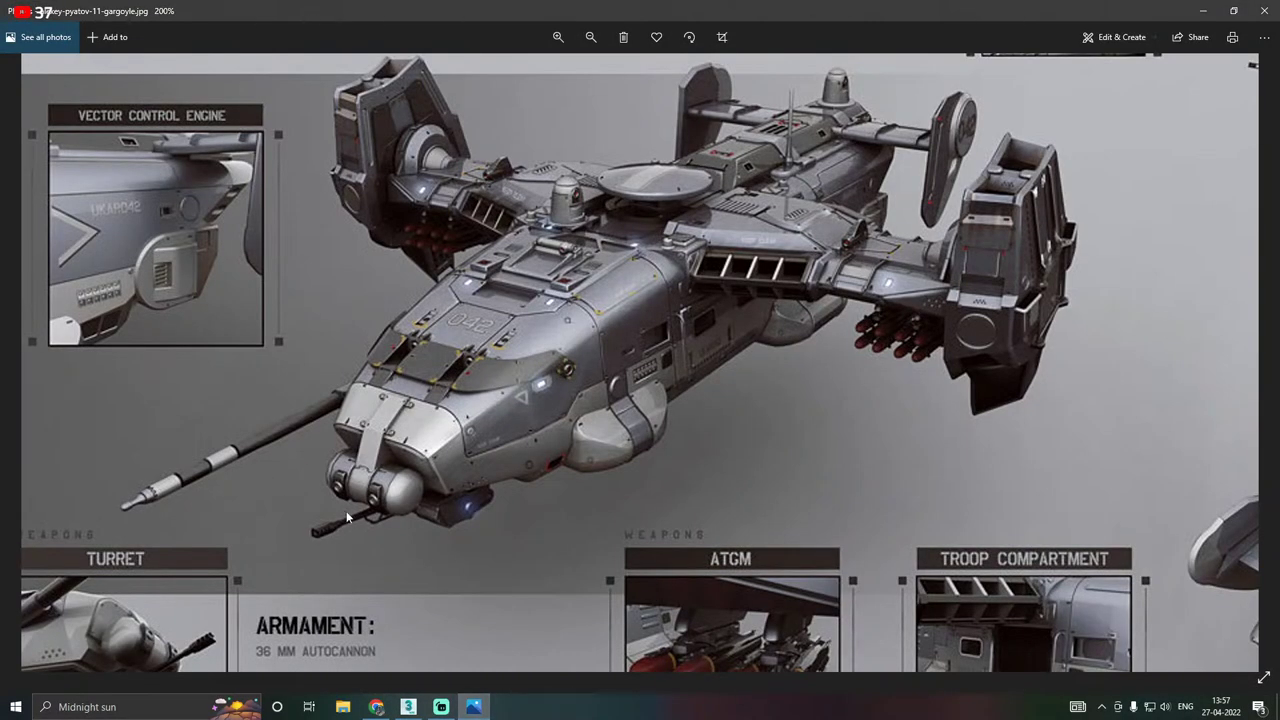
left_click_drag(347, 508, 405, 460)
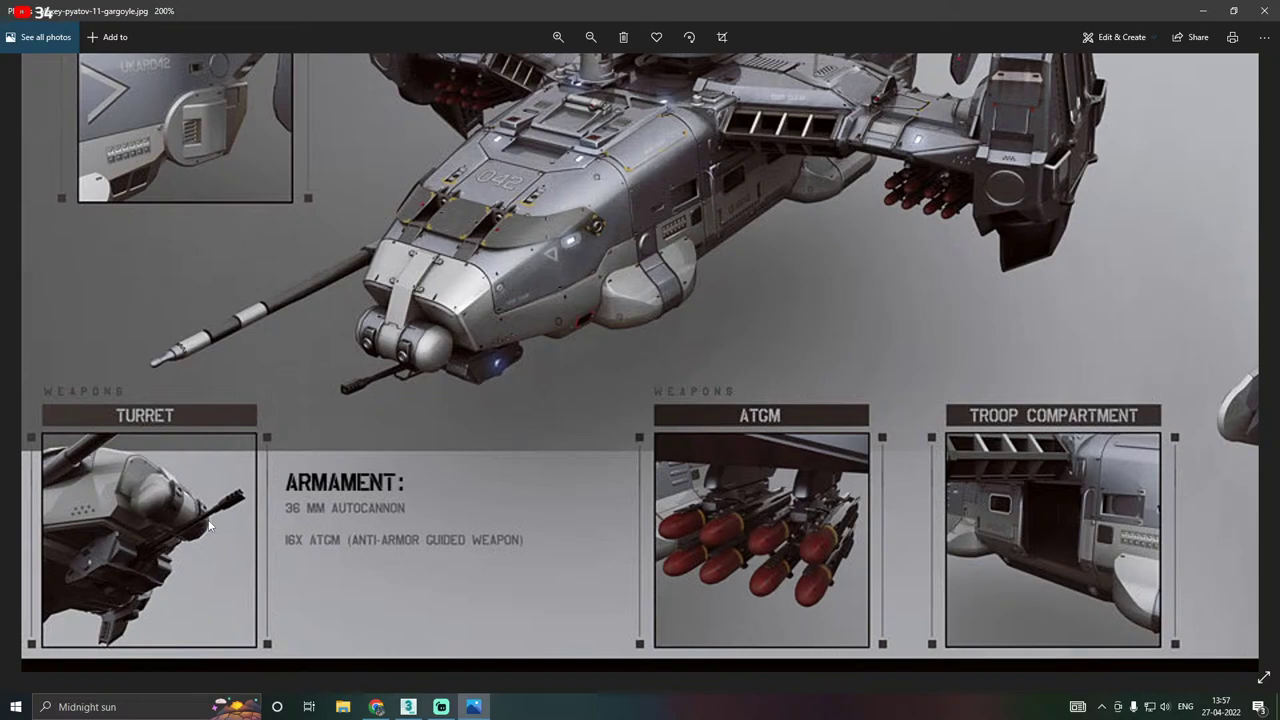
left_click(408, 706)
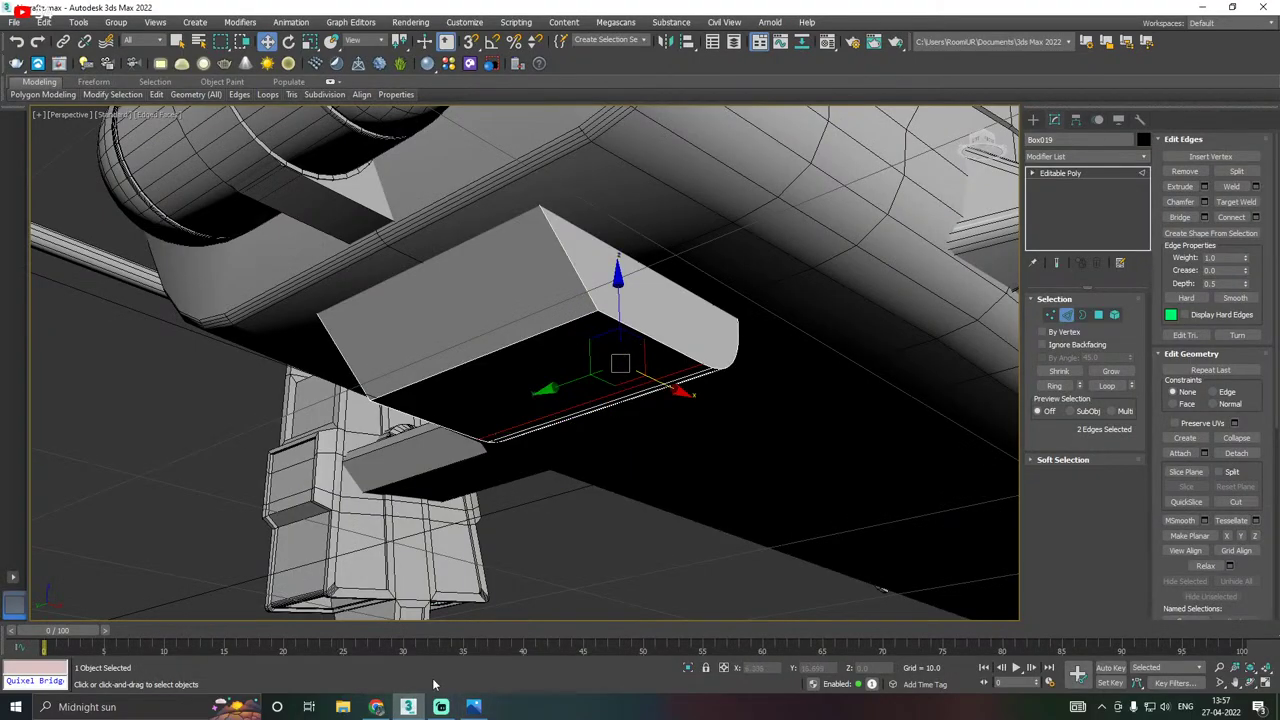
Check the turret in the reference image, then connect the box's full ring of widthwise edges with one centred segment.
left_click(473, 706)
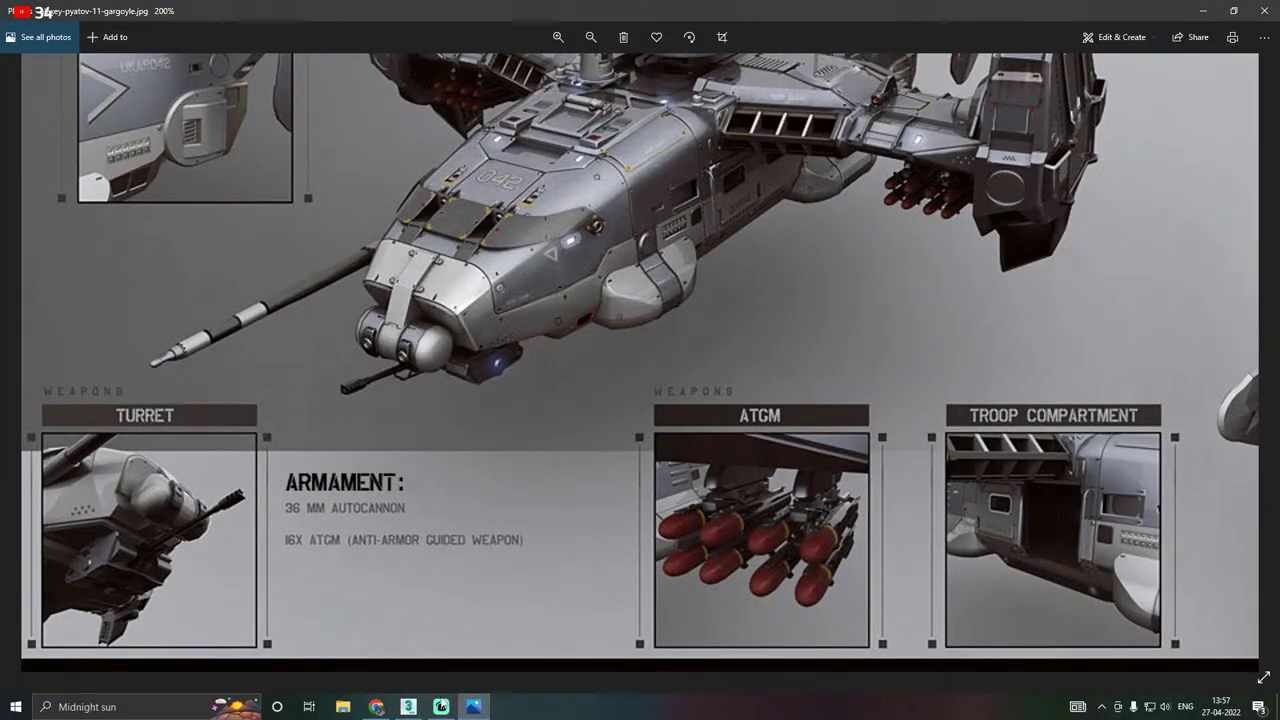
left_click(408, 706)
middle_click_drag(524, 516, 651, 503, "alt")
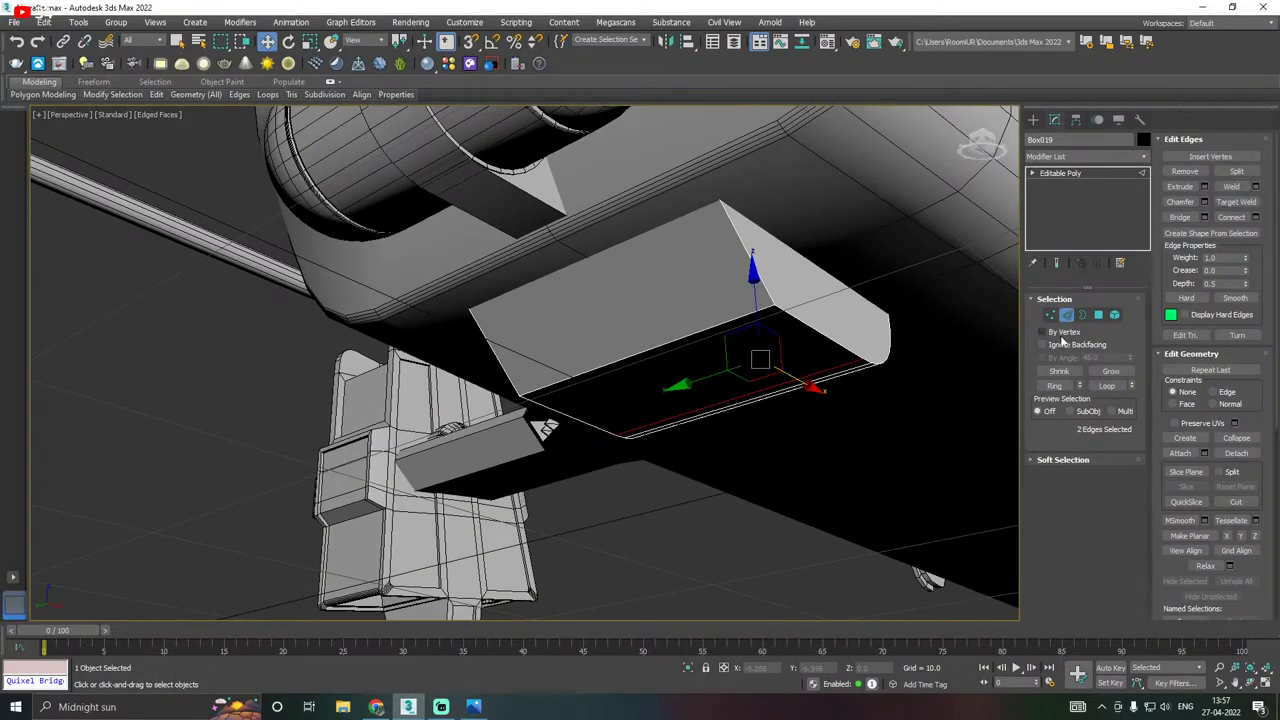
middle_click_drag(1010, 347, 1050, 320, "alt")
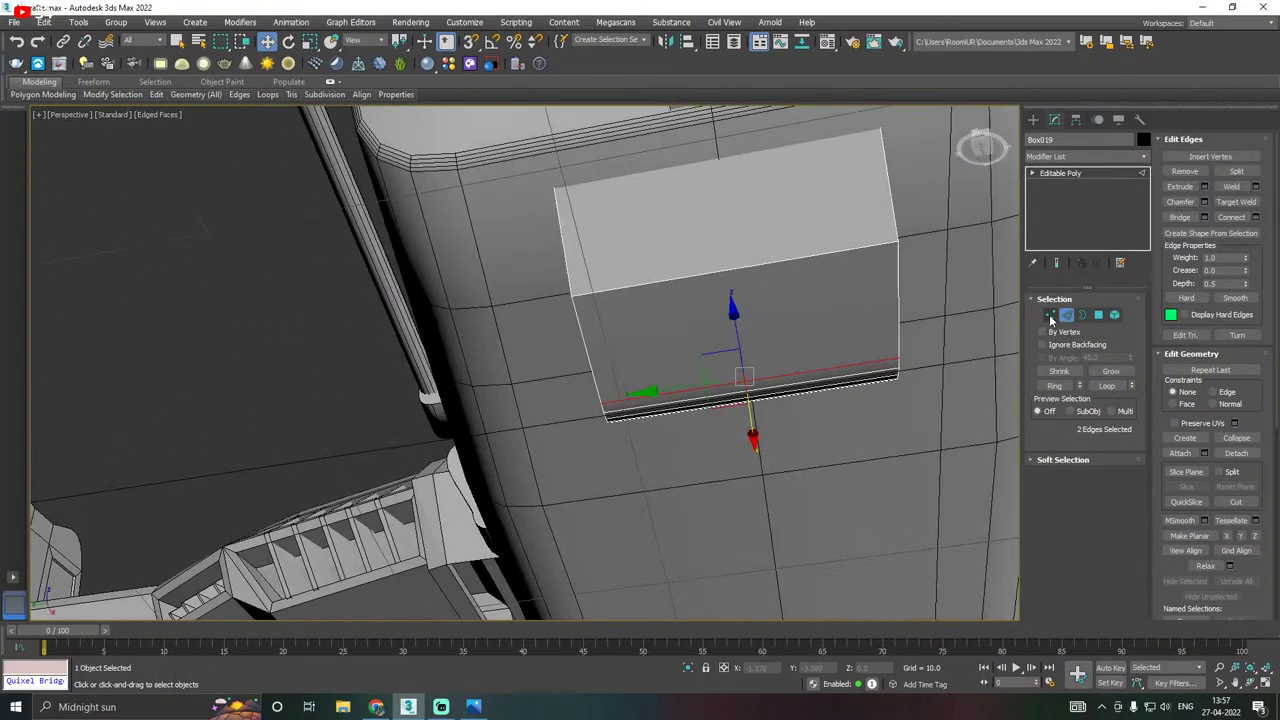
left_click(1054, 385)
middle_click_drag(900, 400, 724, 444, "alt")
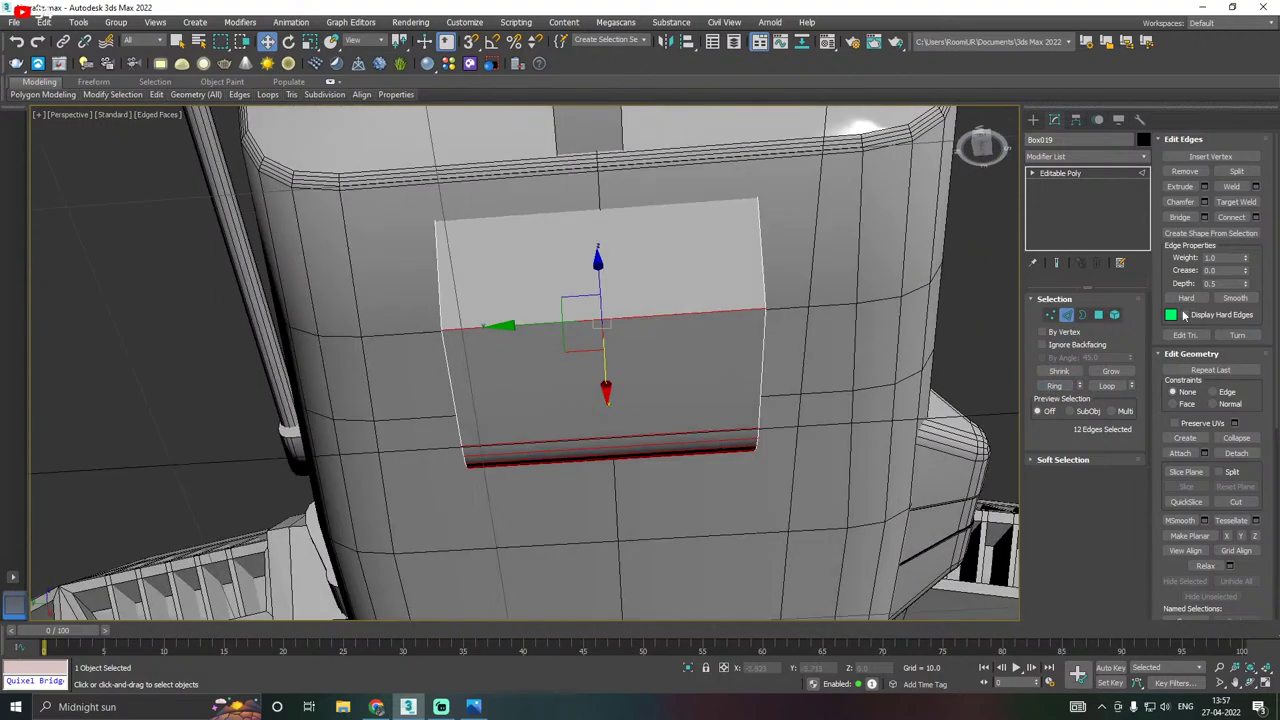
left_click(1256, 217)
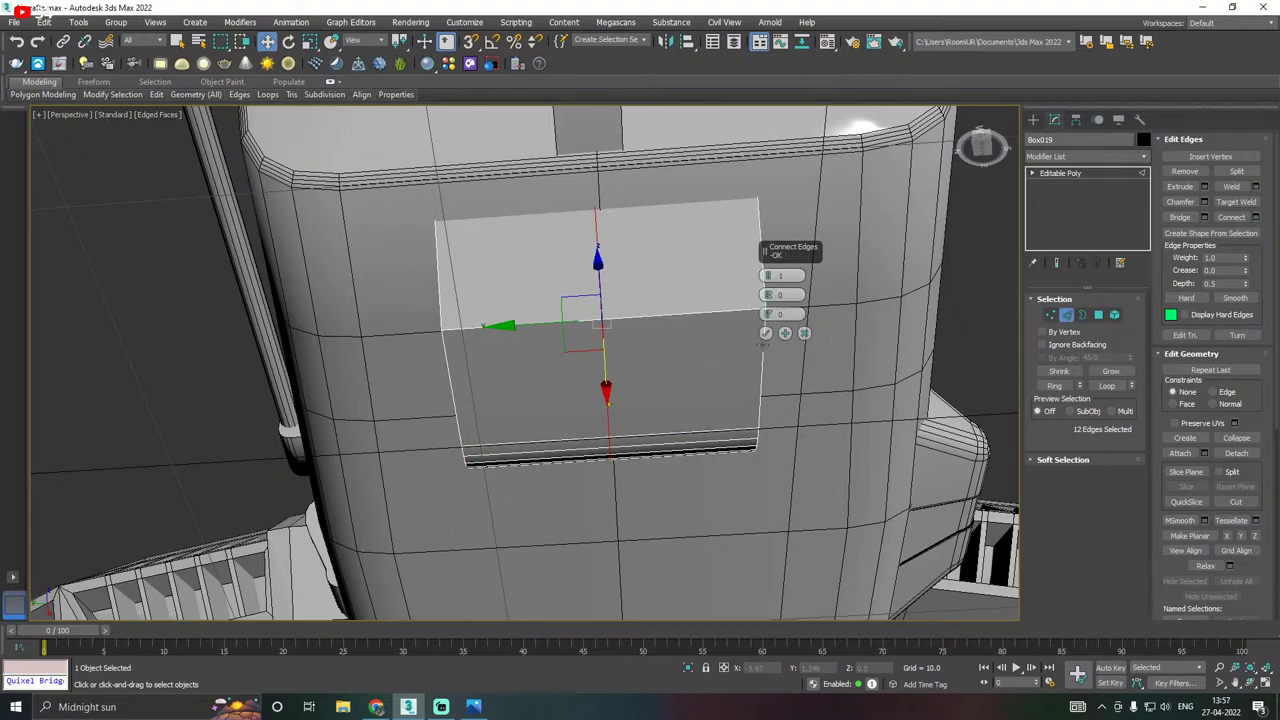
left_click(766, 333)
Inset the two polygons of the box's sloped front face separately, using By Polygon mode.
left_click(1098, 315)
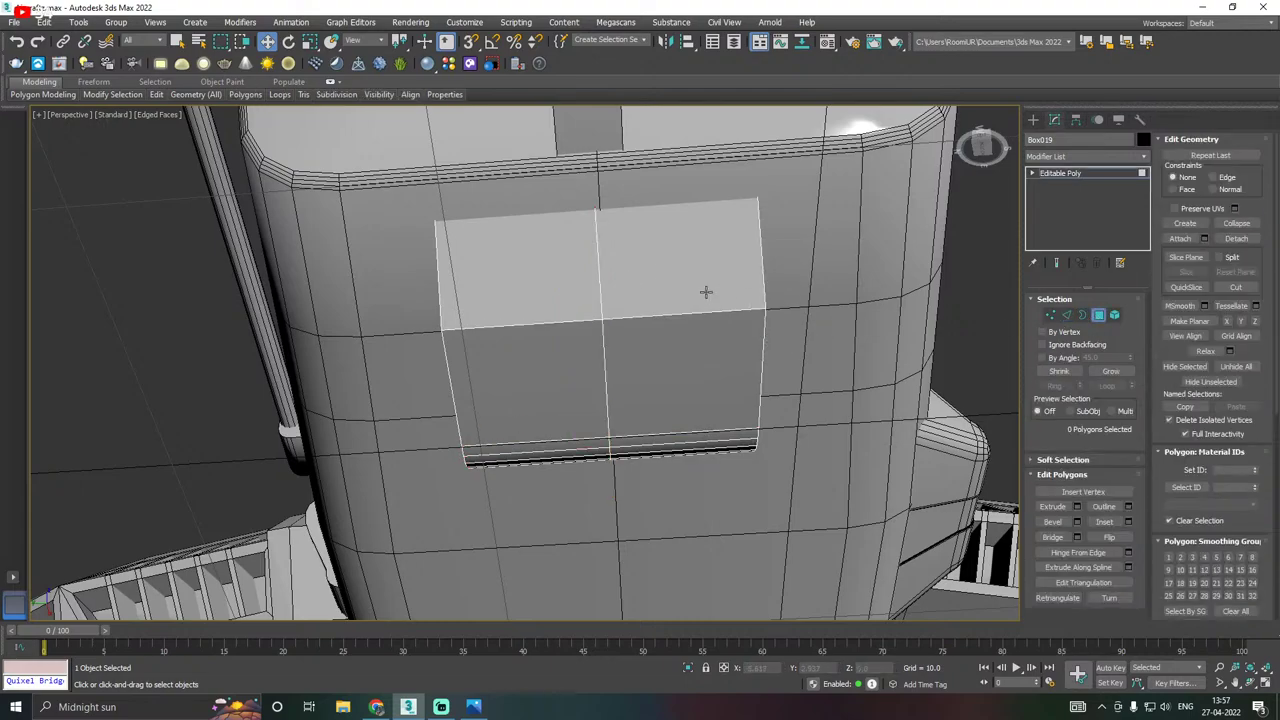
left_click(689, 273)
left_click(555, 284, "ctrl")
middle_click_drag(680, 322, 606, 425)
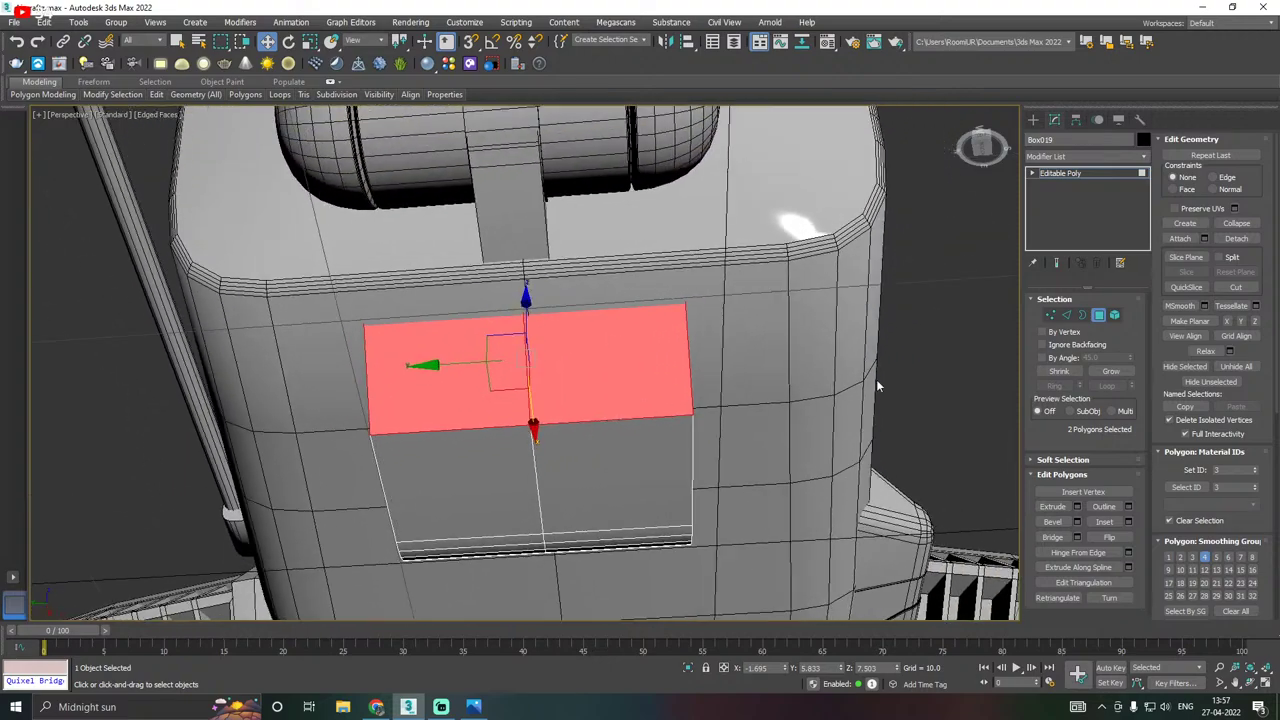
left_click(1128, 522)
left_click(768, 275)
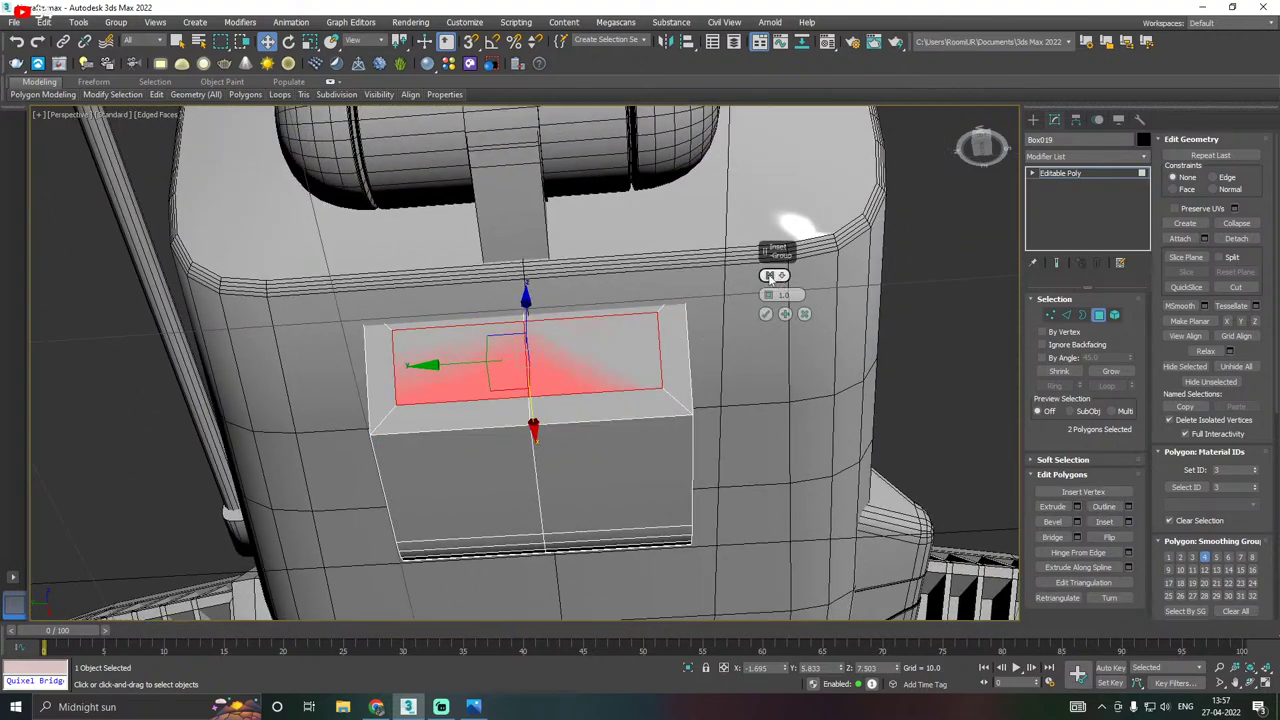
left_click_drag(768, 295, 766, 294)
left_click(766, 314)
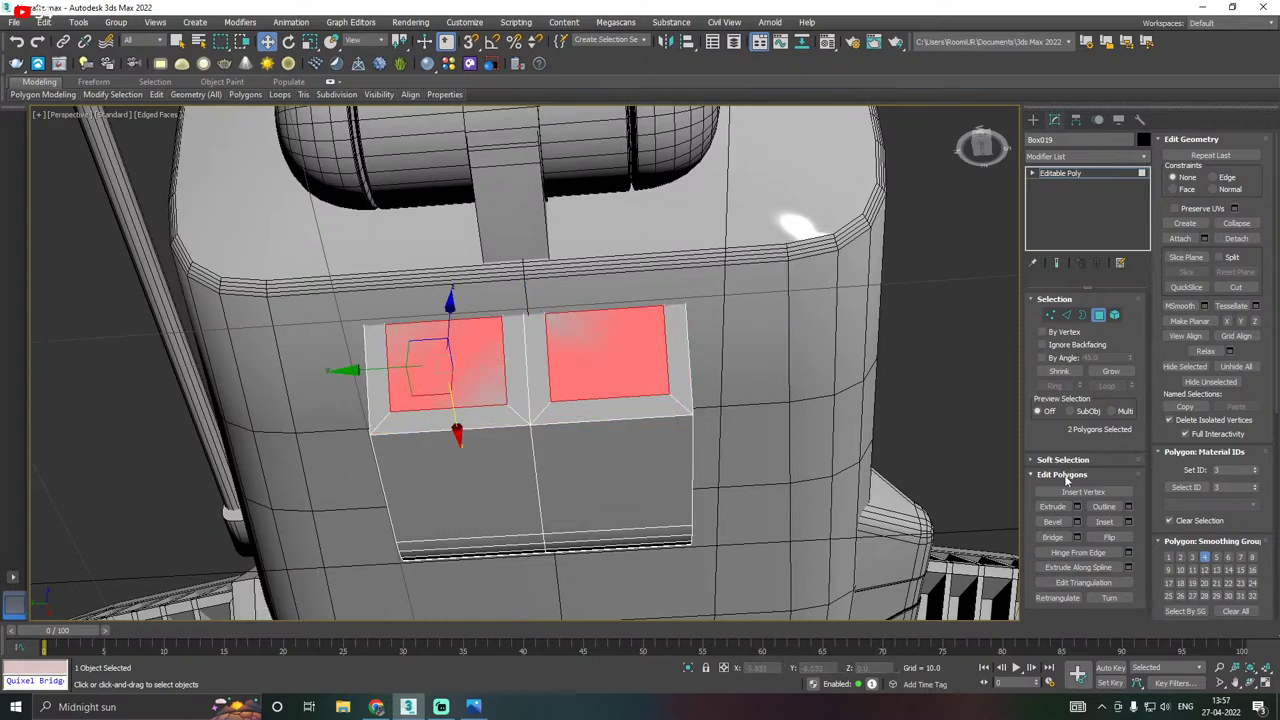
Extrude the two inset front polygons to a height of about 0.944 and raise them along Z by about 0.56.
left_click(1077, 507)
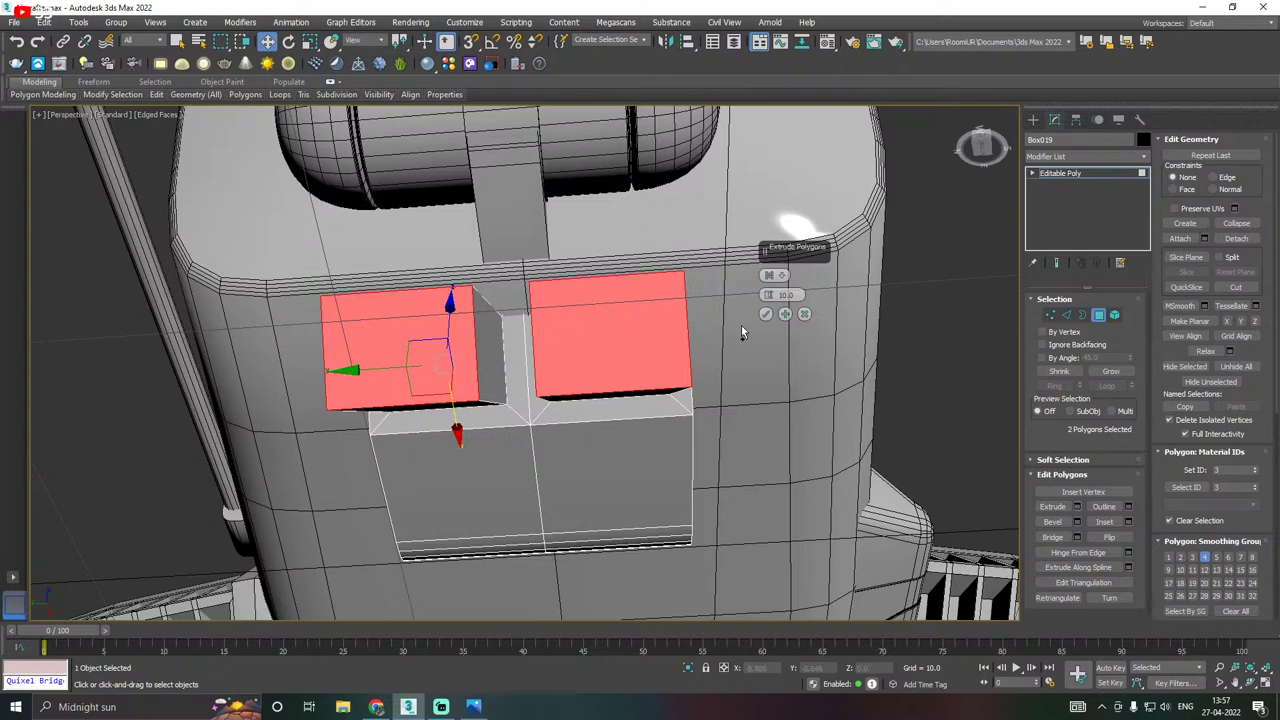
middle_click_drag(741, 333, 781, 331, "alt")
left_click_drag(770, 298, 777, 354)
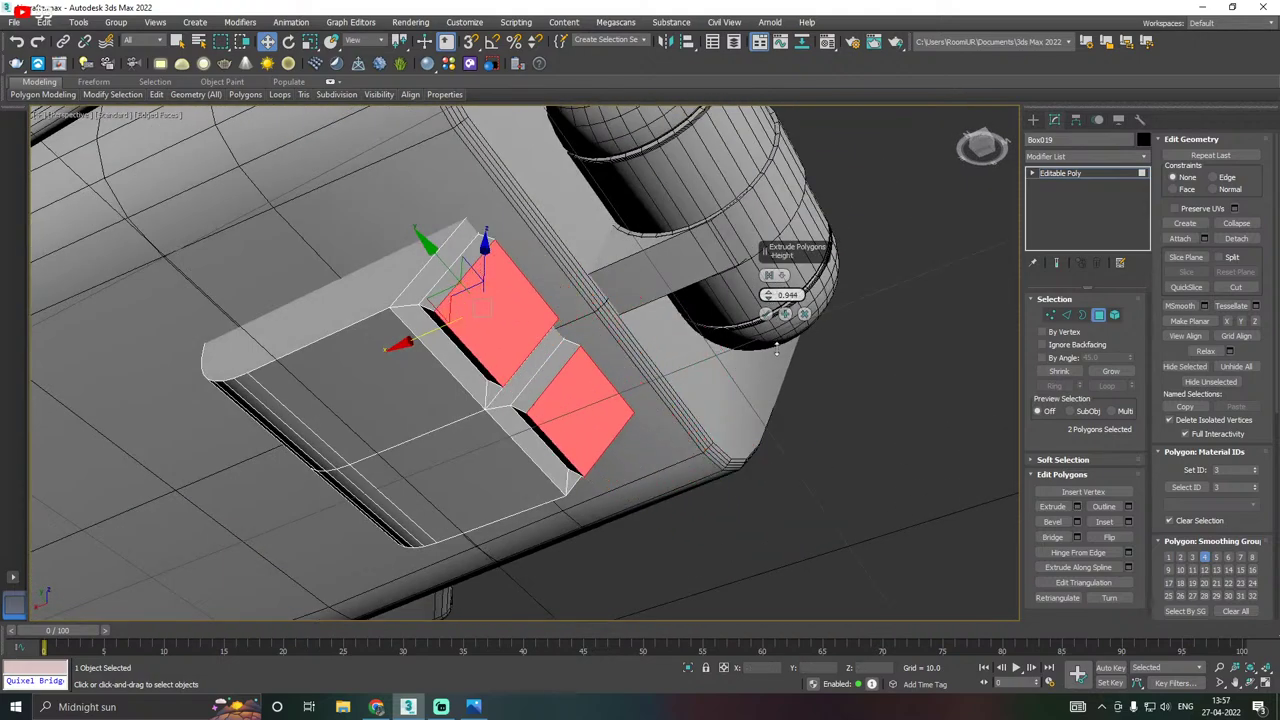
left_click(765, 316)
middle_click_drag(765, 316, 508, 348, "alt")
left_click_drag(508, 344, 508, 328)
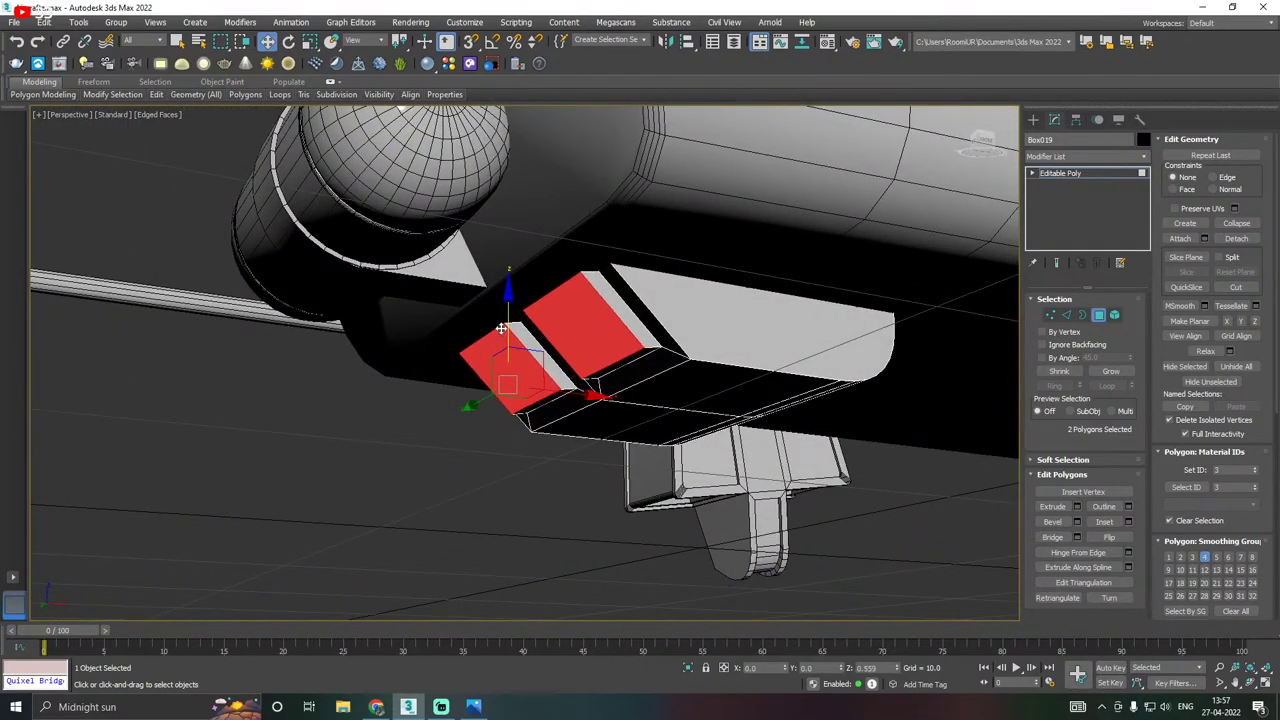
Remove the upper front edge of each of the two extruded blocks.
left_click(1066, 316)
middle_click_drag(636, 310, 797, 281, "alt")
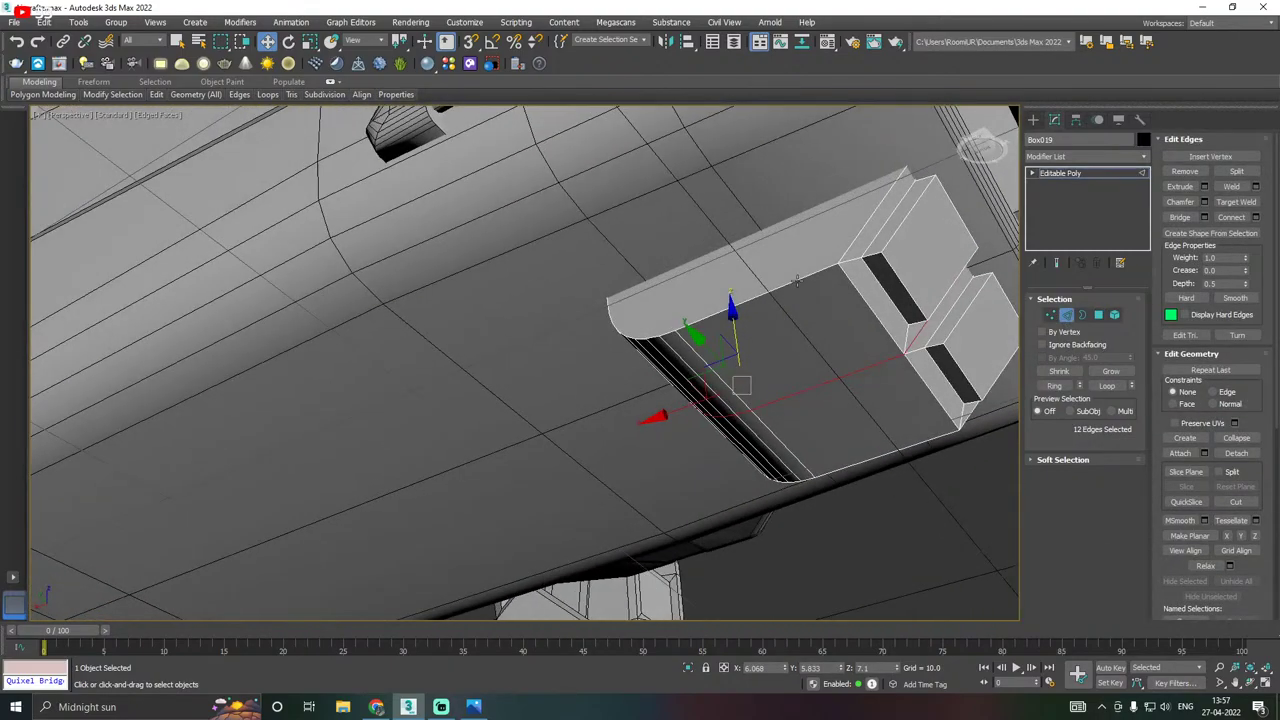
middle_click_drag(622, 347, 707, 308, "alt")
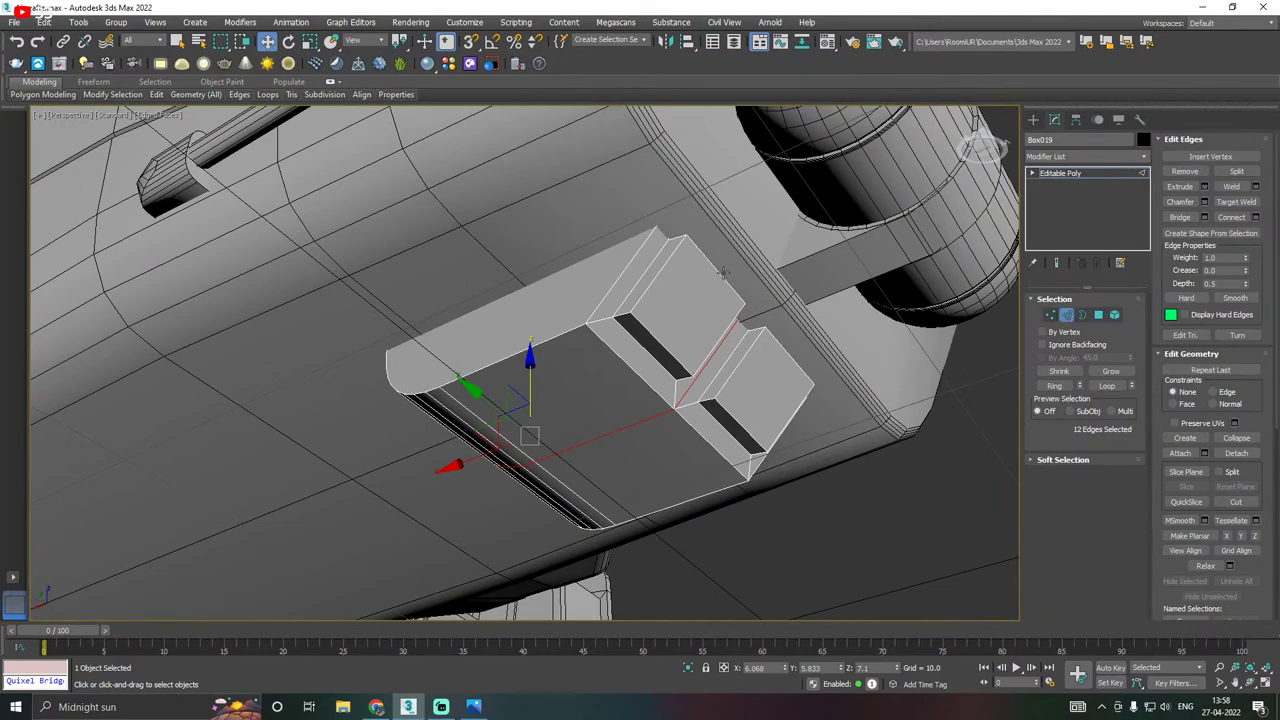
left_click(719, 273)
left_click(784, 345, "ctrl")
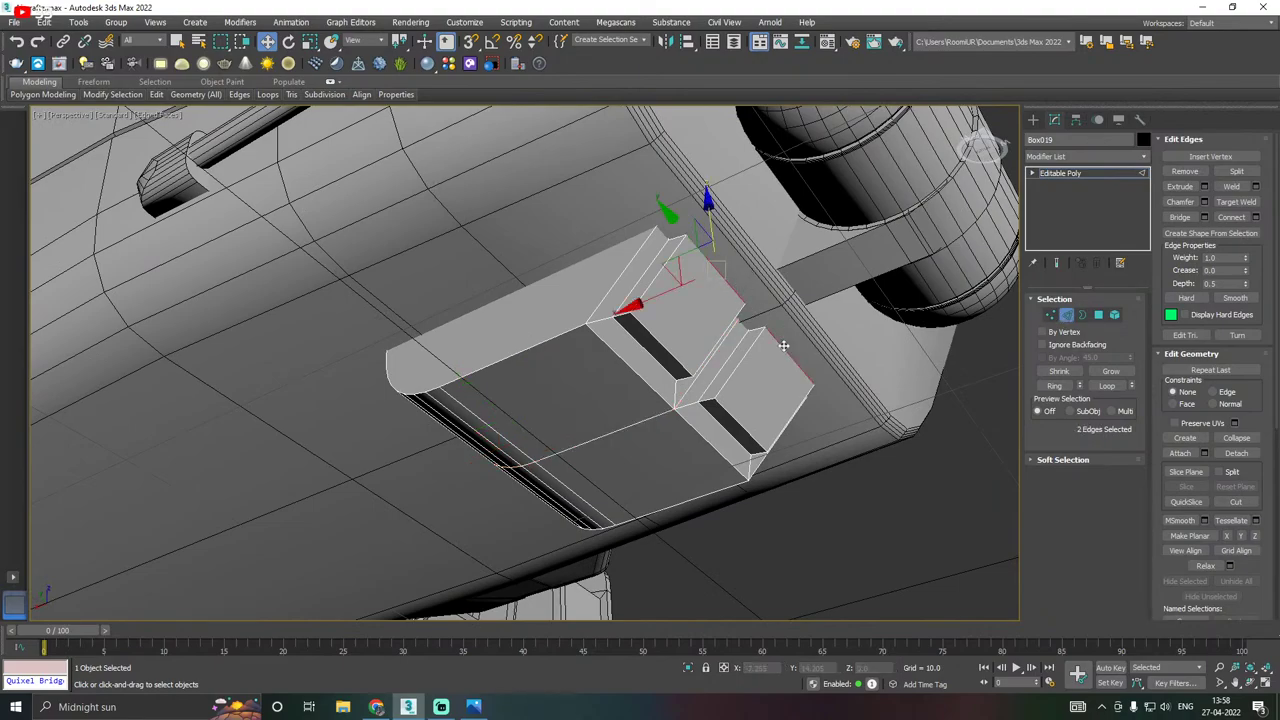
key("BackSpace")
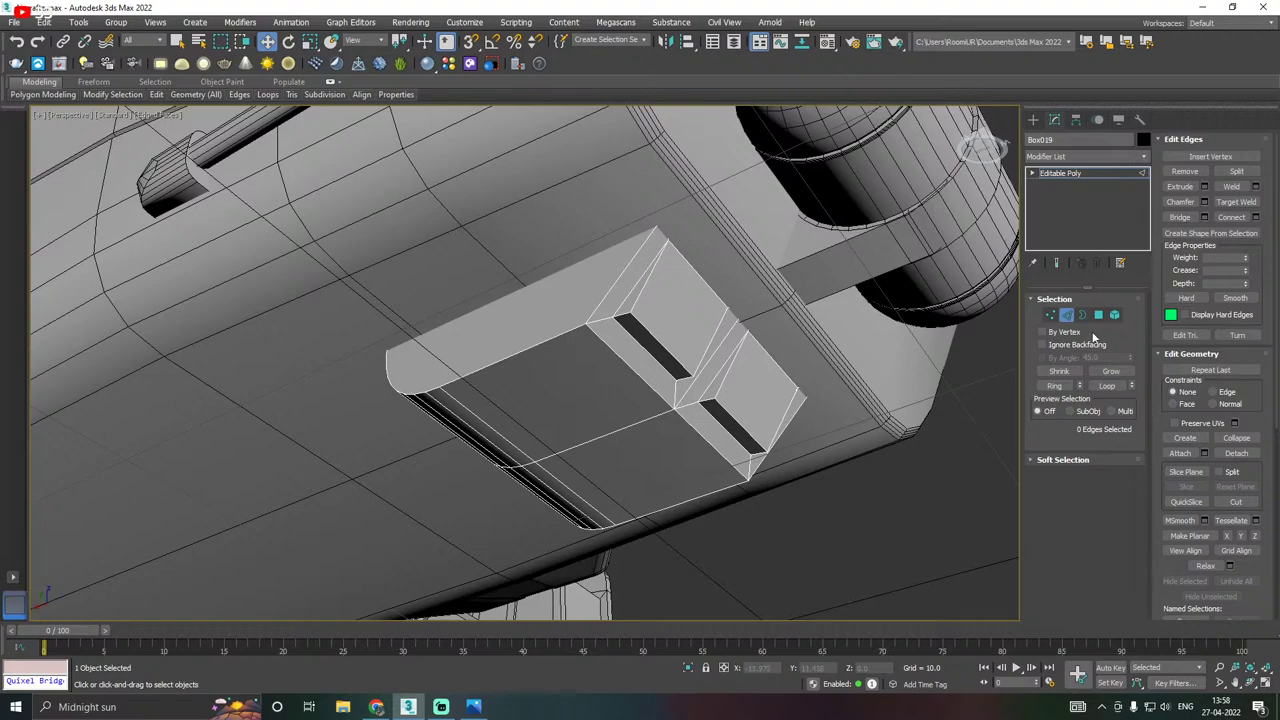
Move the lower front edges of both extruded blocks forward along X and return to object level.
left_click(733, 414)
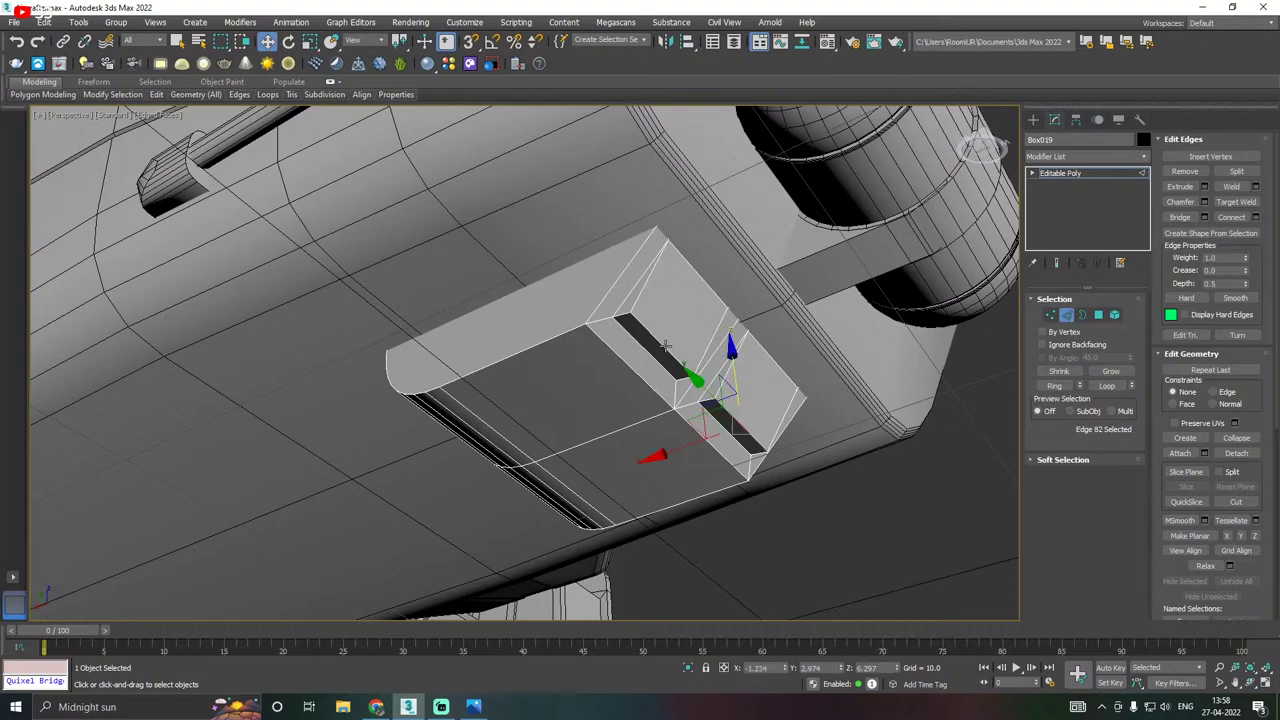
left_click(665, 346, "ctrl")
left_click_drag(617, 363, 646, 358)
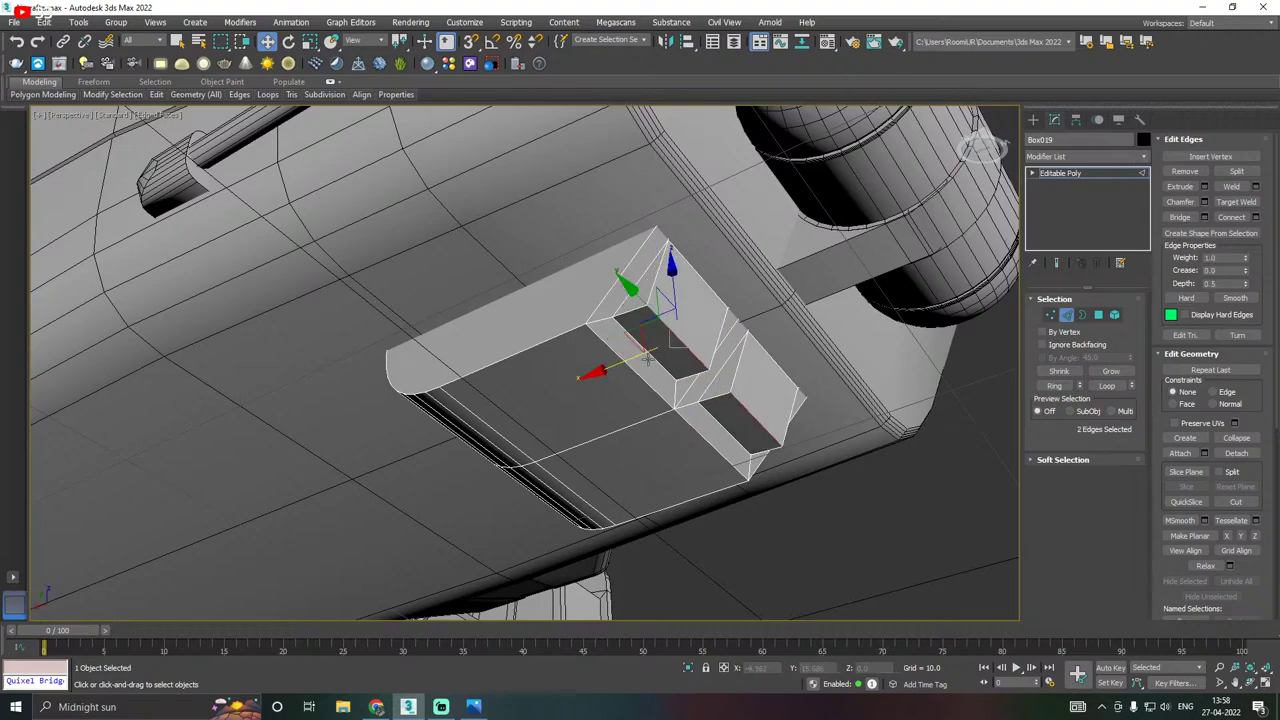
middle_click_drag(648, 358, 745, 355, "alt")
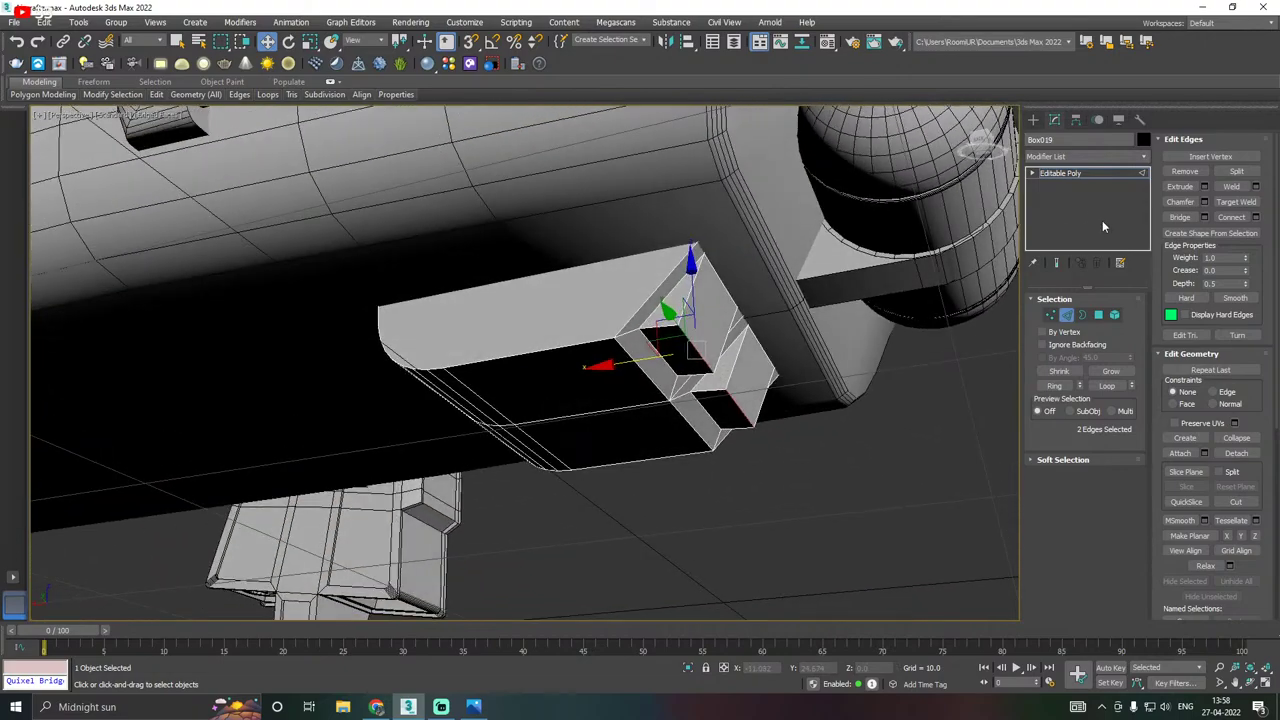
left_click(1073, 176)
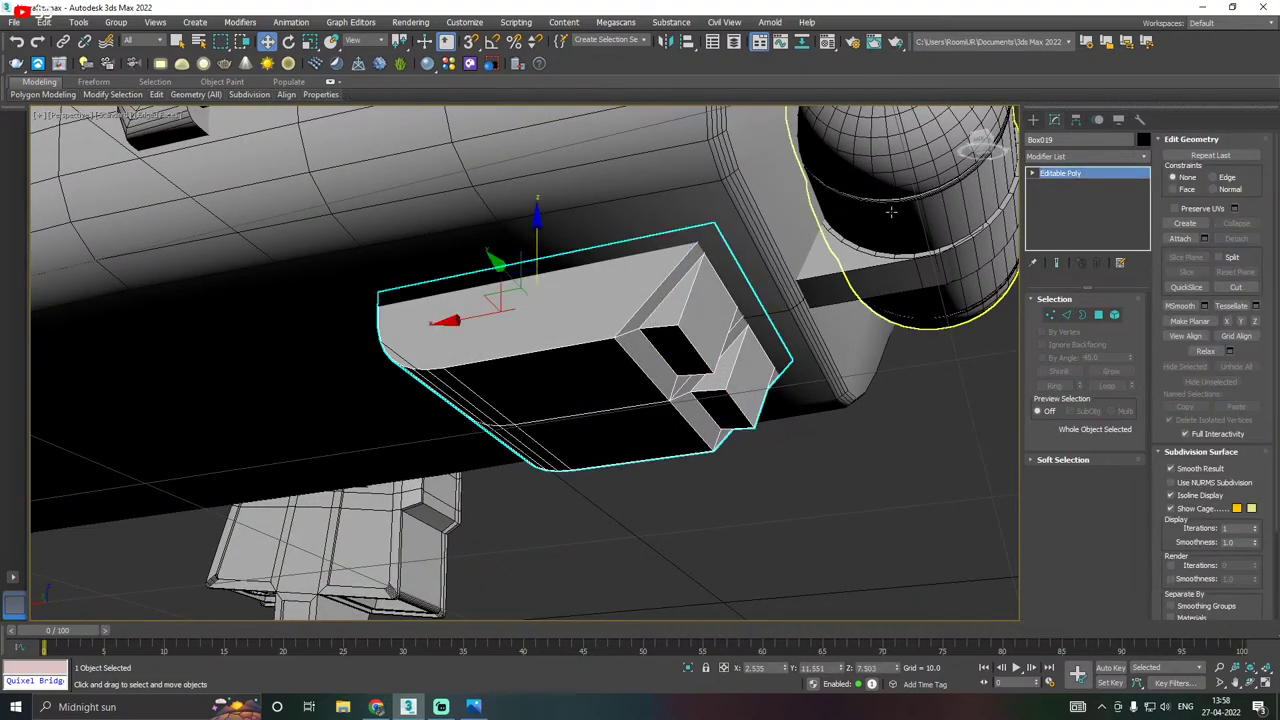
In the Front view, draw a straight horizontal line from the turret base forward past the nose, with viewport rendering disabled, and return to Perspective.
key("f")
middle_click_drag(529, 260, 621, 267)
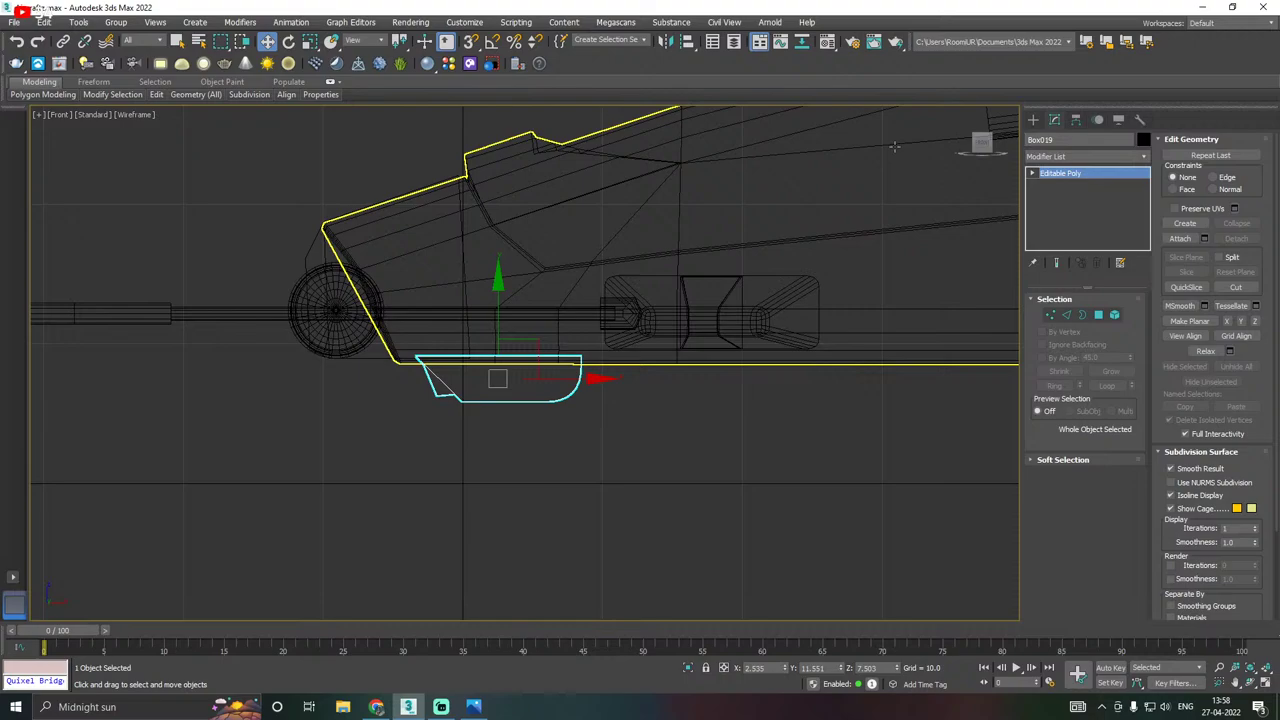
left_click(1033, 120)
left_click(1049, 141)
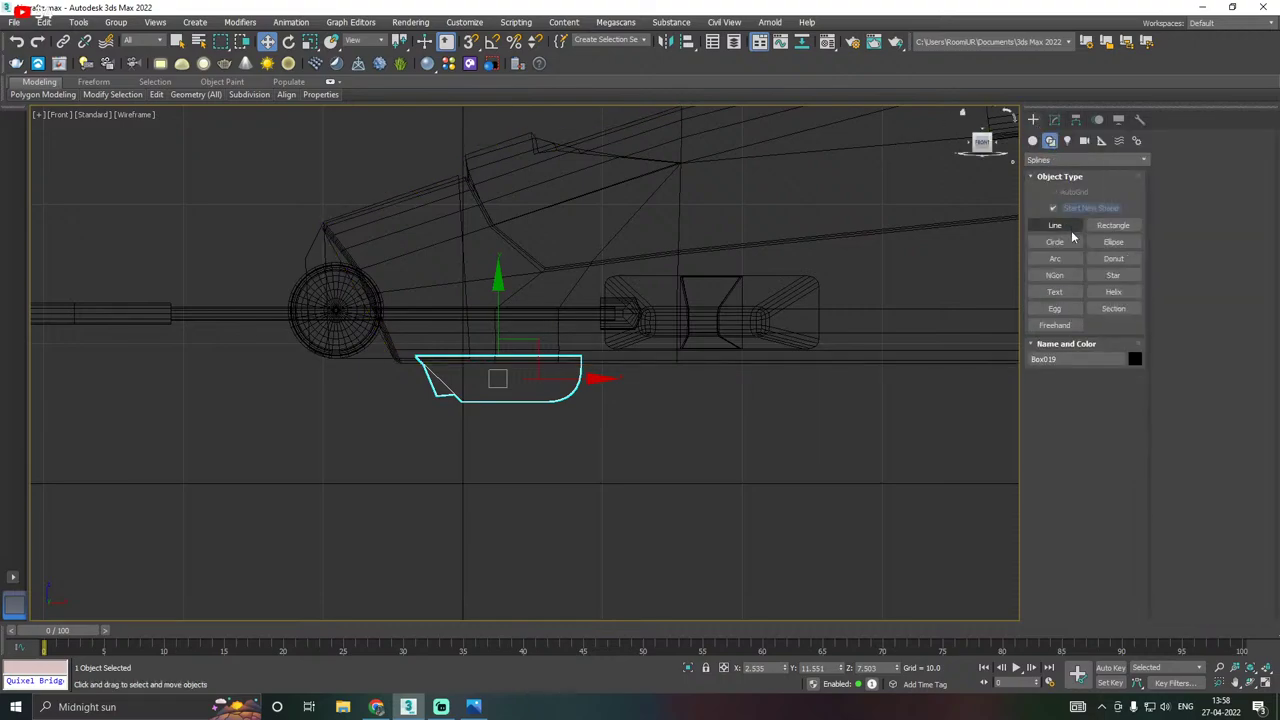
left_click(1055, 225)
middle_click_drag(803, 302, 933, 288)
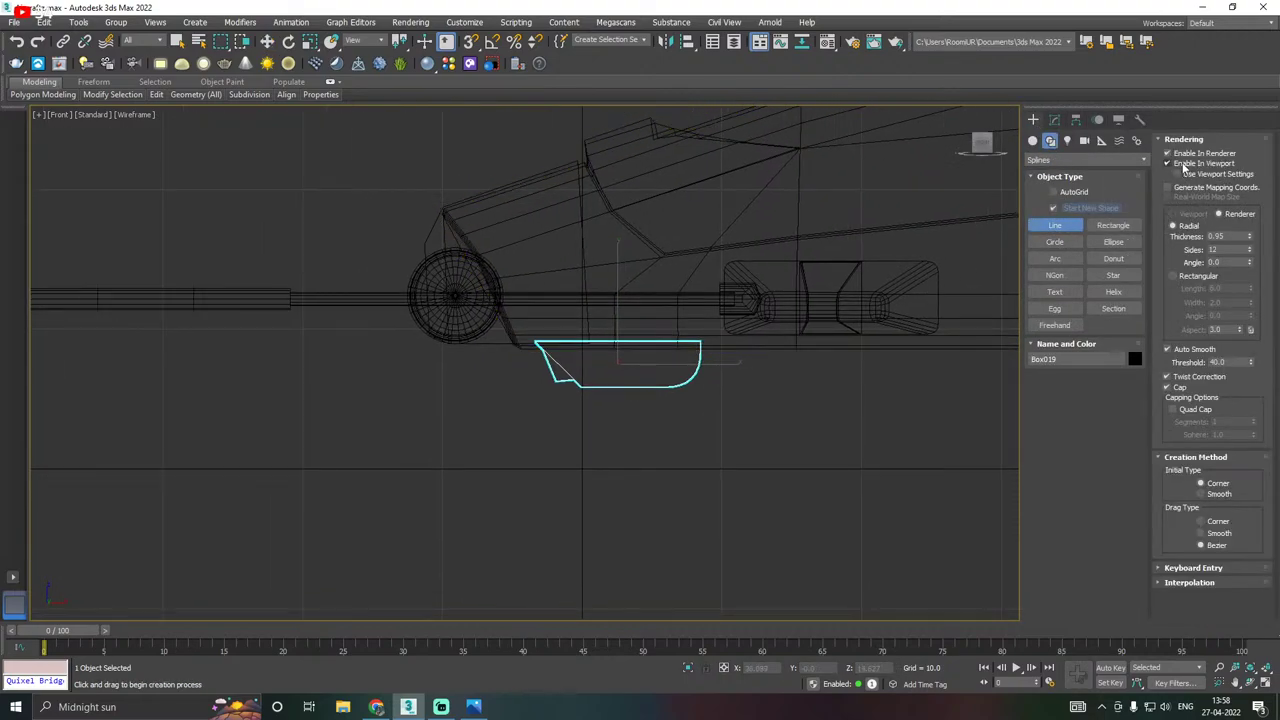
left_click(1184, 165)
left_click(592, 366)
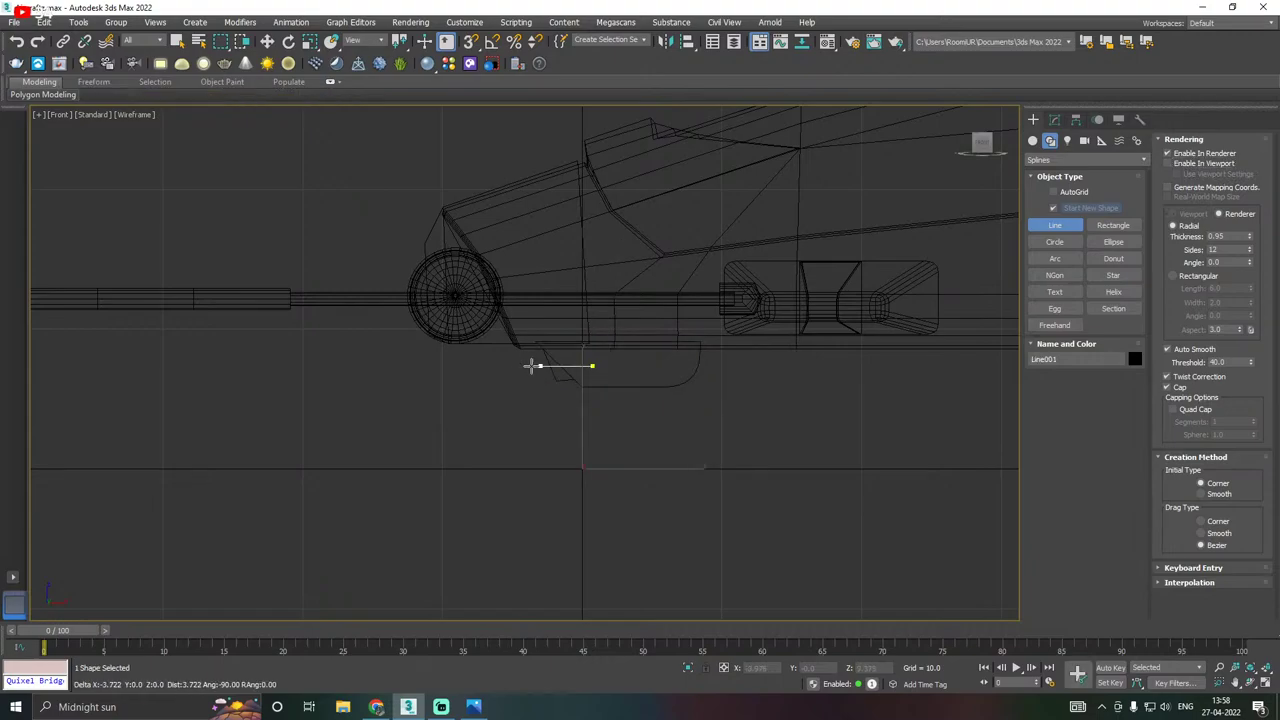
left_click(422, 367)
right_click(423, 366)
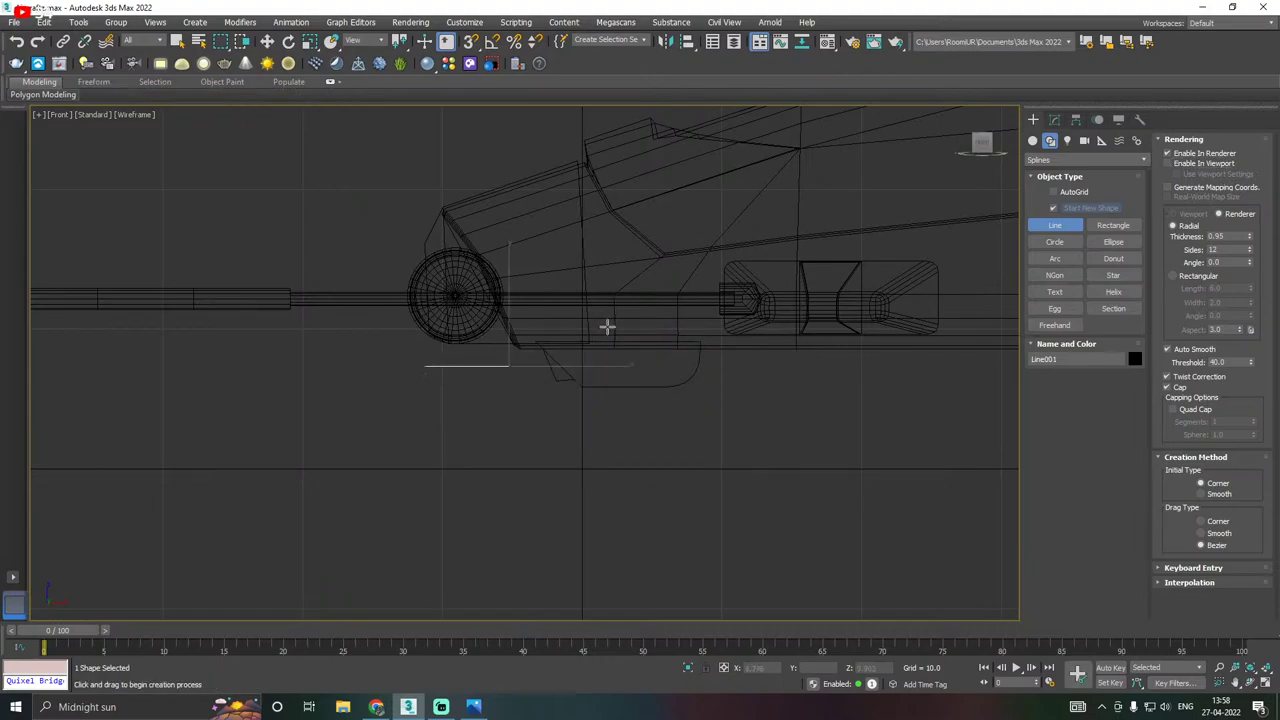
key("w")
key("p")
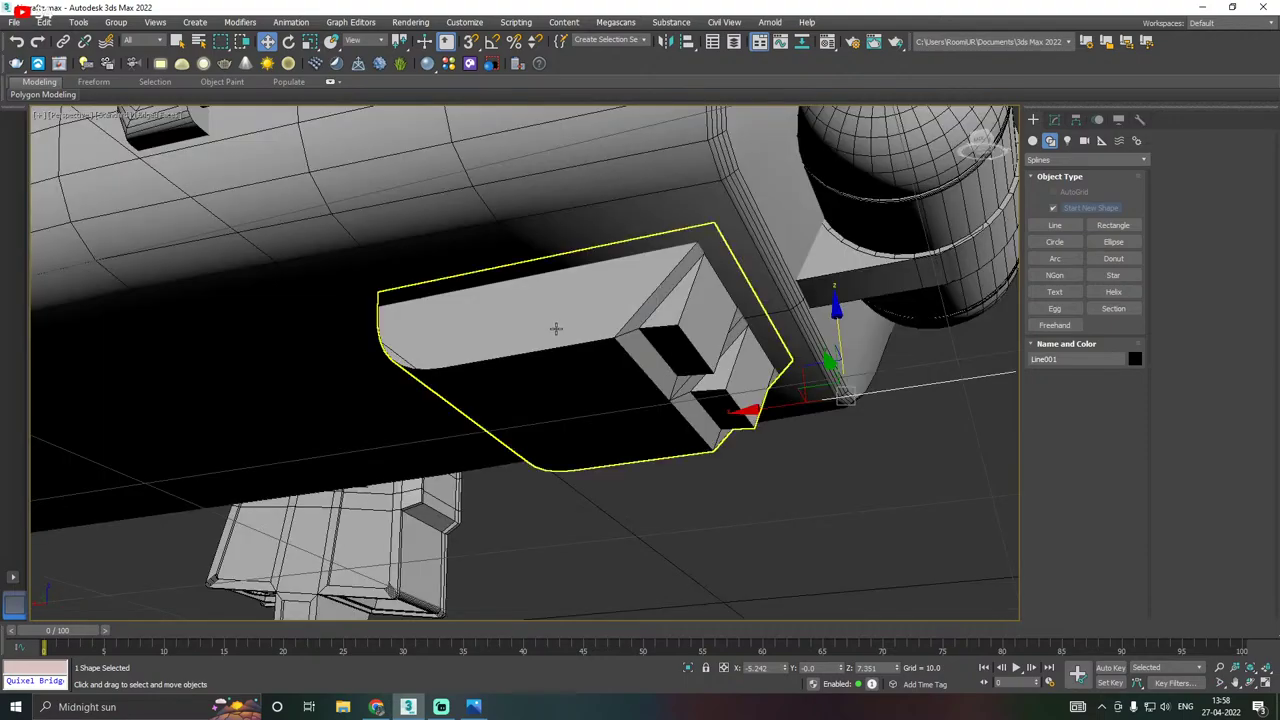
Enable the line's viewport rendering and move it along Y to 5.326, in front of the turret base.
left_click(1054, 119)
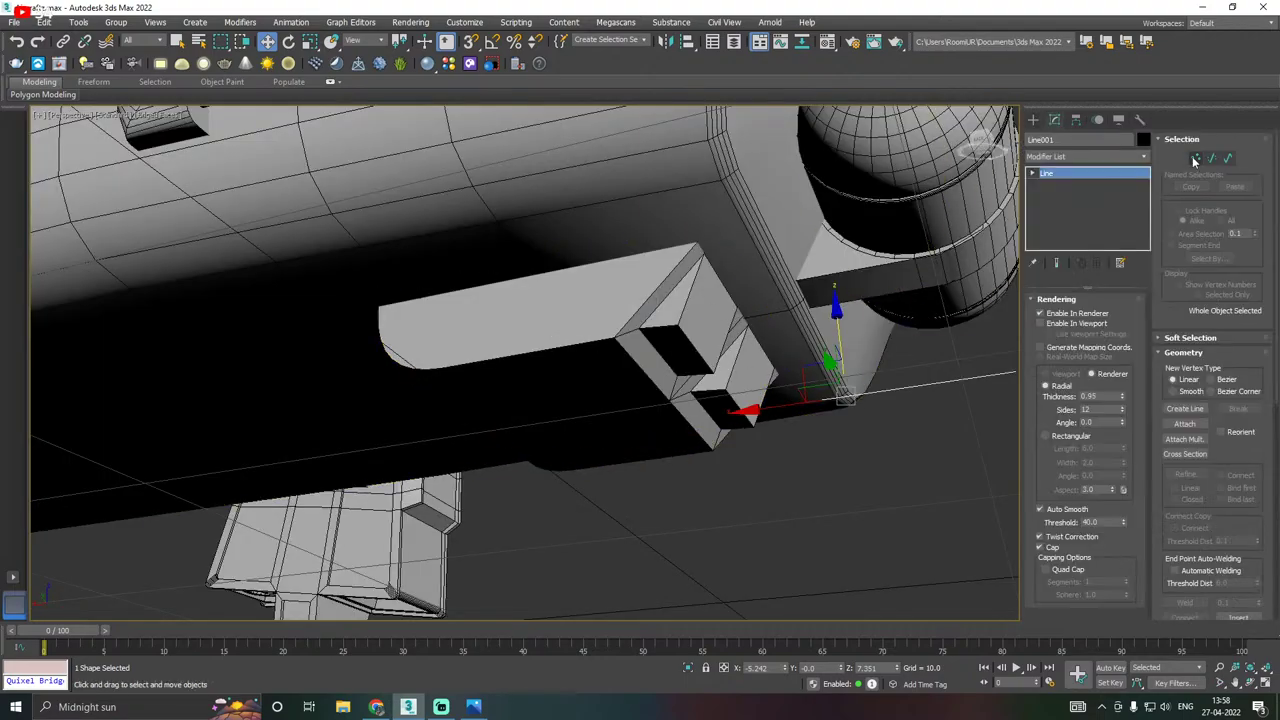
left_click(1079, 323)
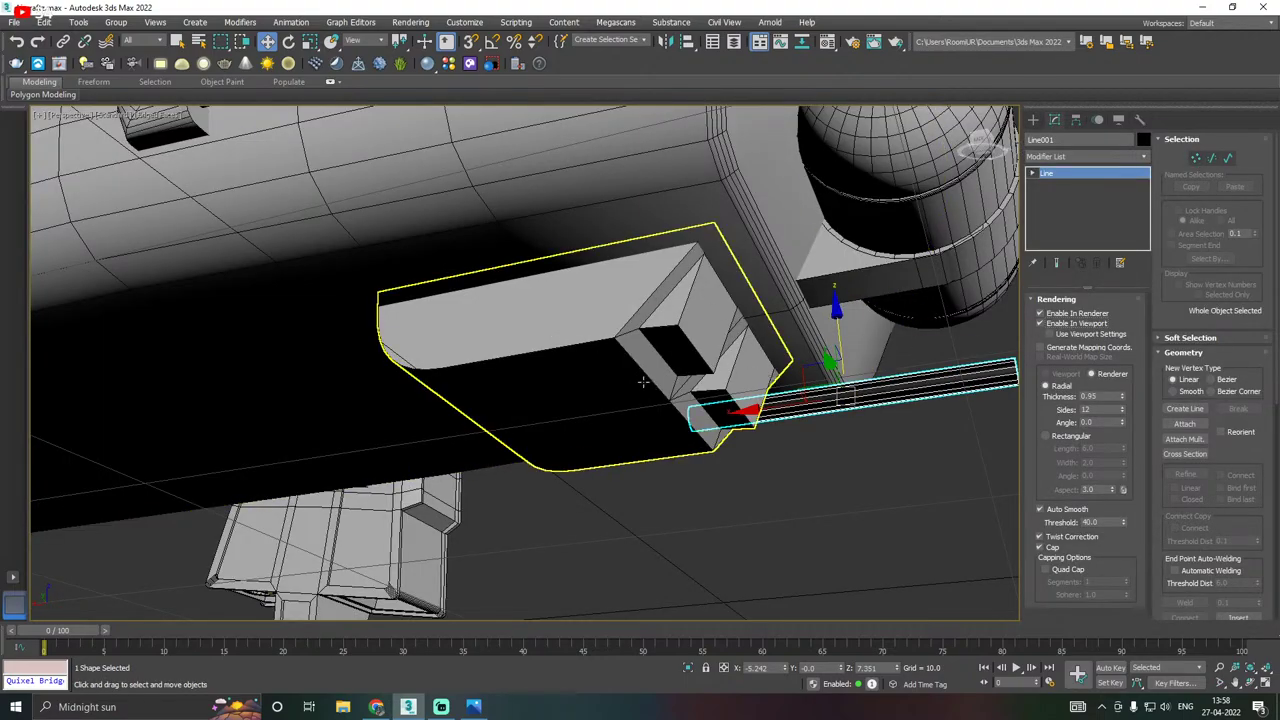
scroll(642, 385, "down", 2)
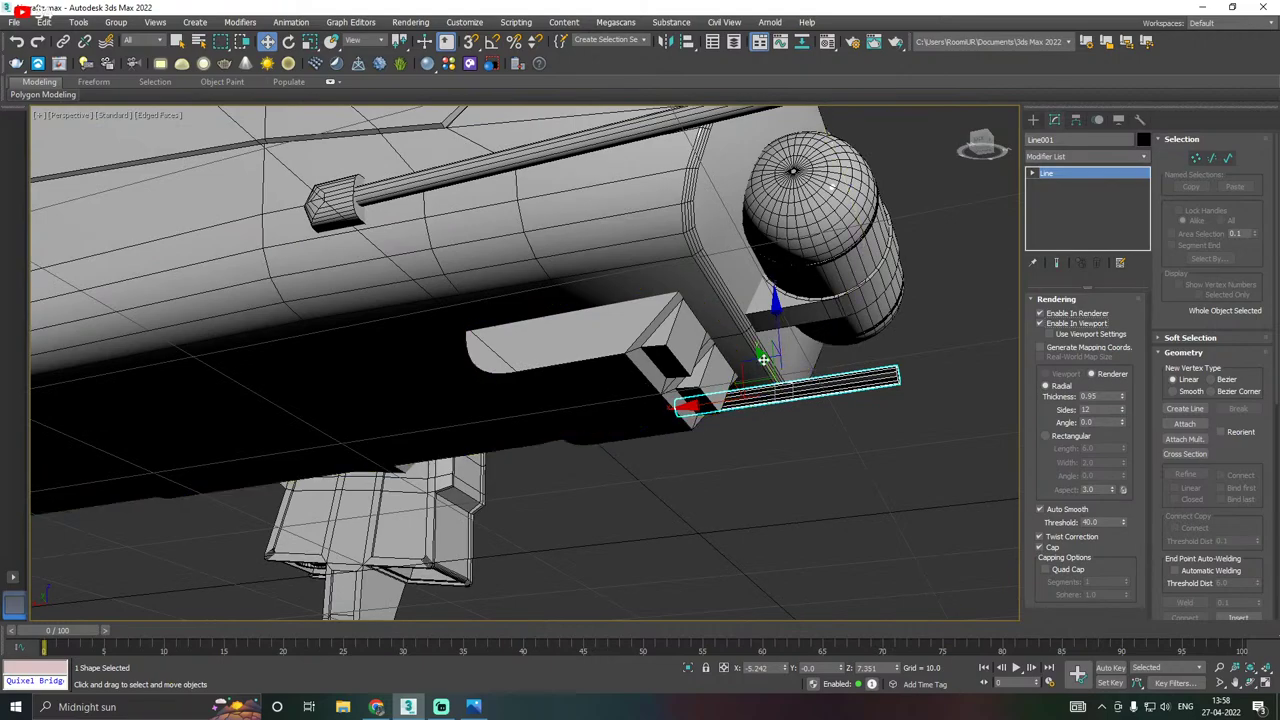
left_click_drag(763, 360, 735, 322)
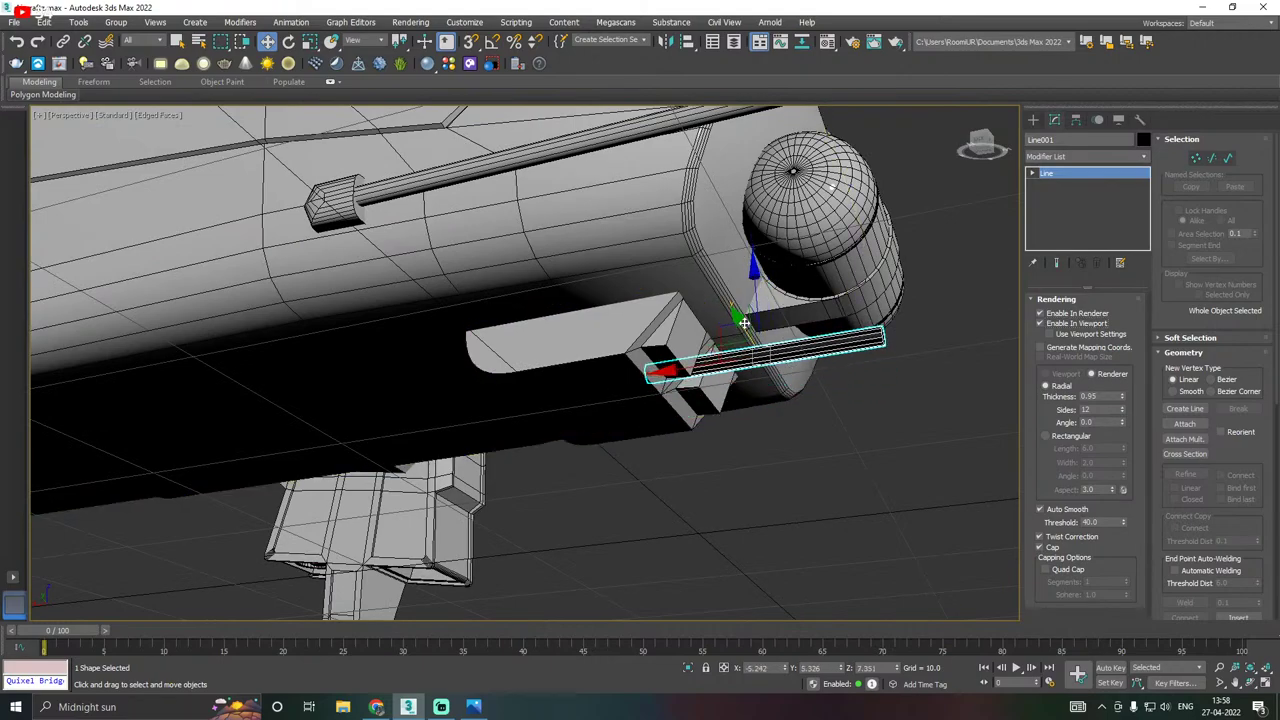
Assign the grey material to the barrel line and set its radial thickness to 0.73.
key("m")
left_click(186, 213)
key("m")
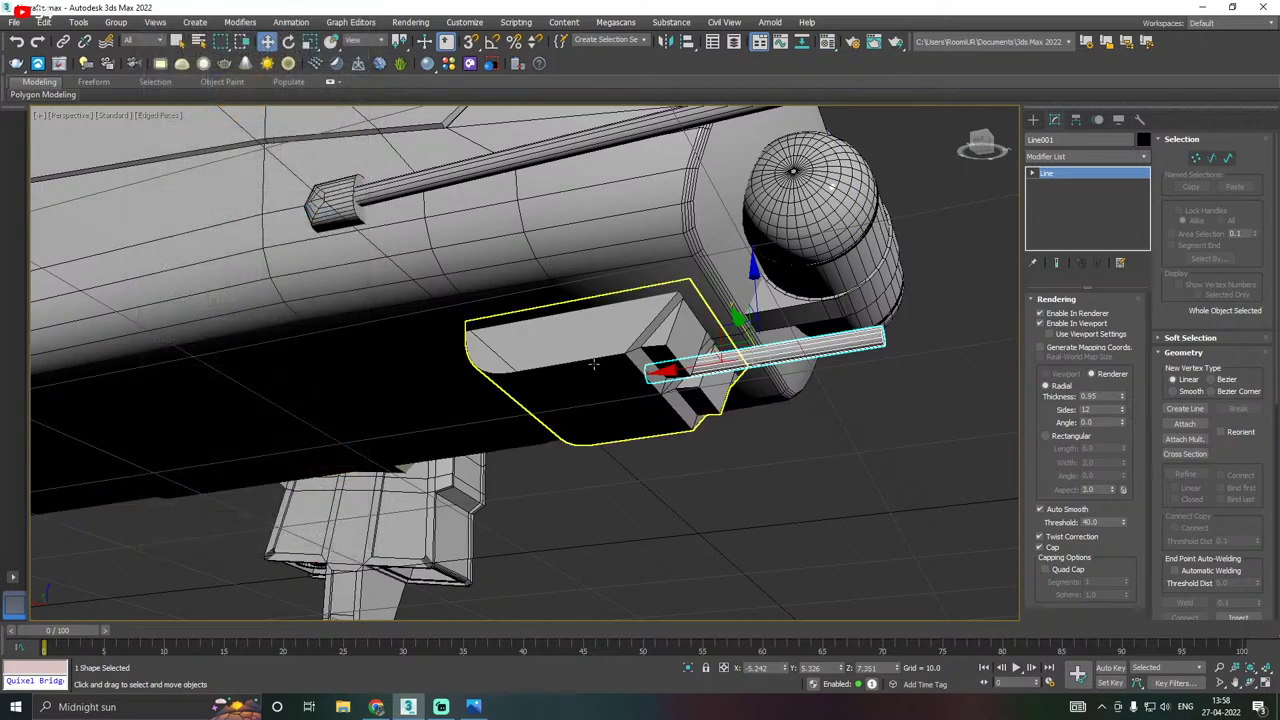
middle_click_drag(598, 364, 345, 400)
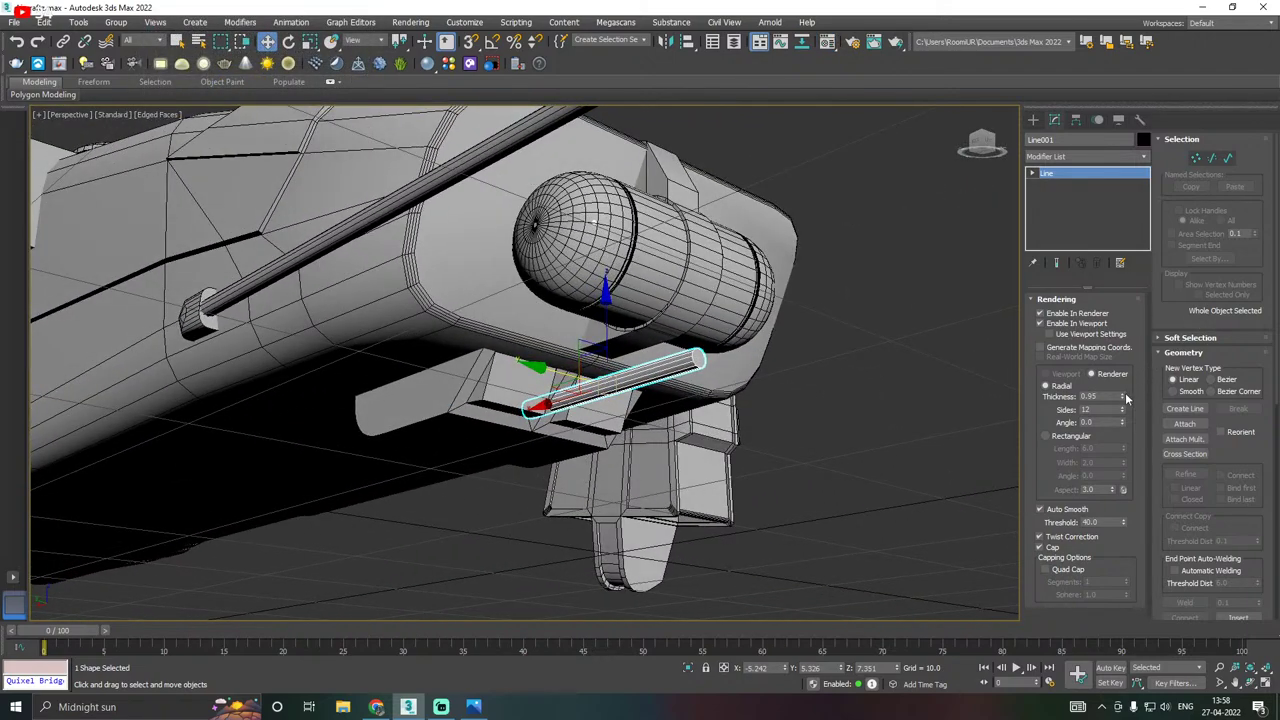
left_click_drag(1122, 397, 1122, 408)
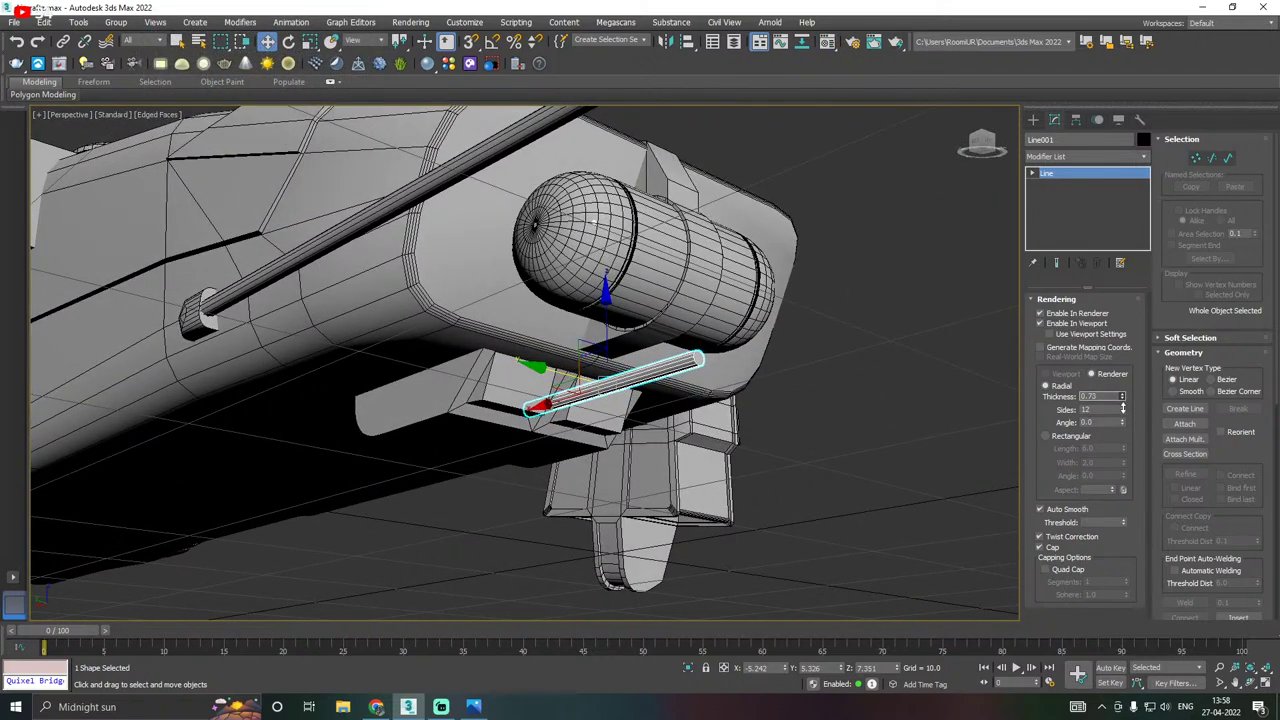
Lengthen the gun barrel by moving its front end vertex forward along X to -14.498.
middle_click_drag(1005, 395, 858, 372, "alt")
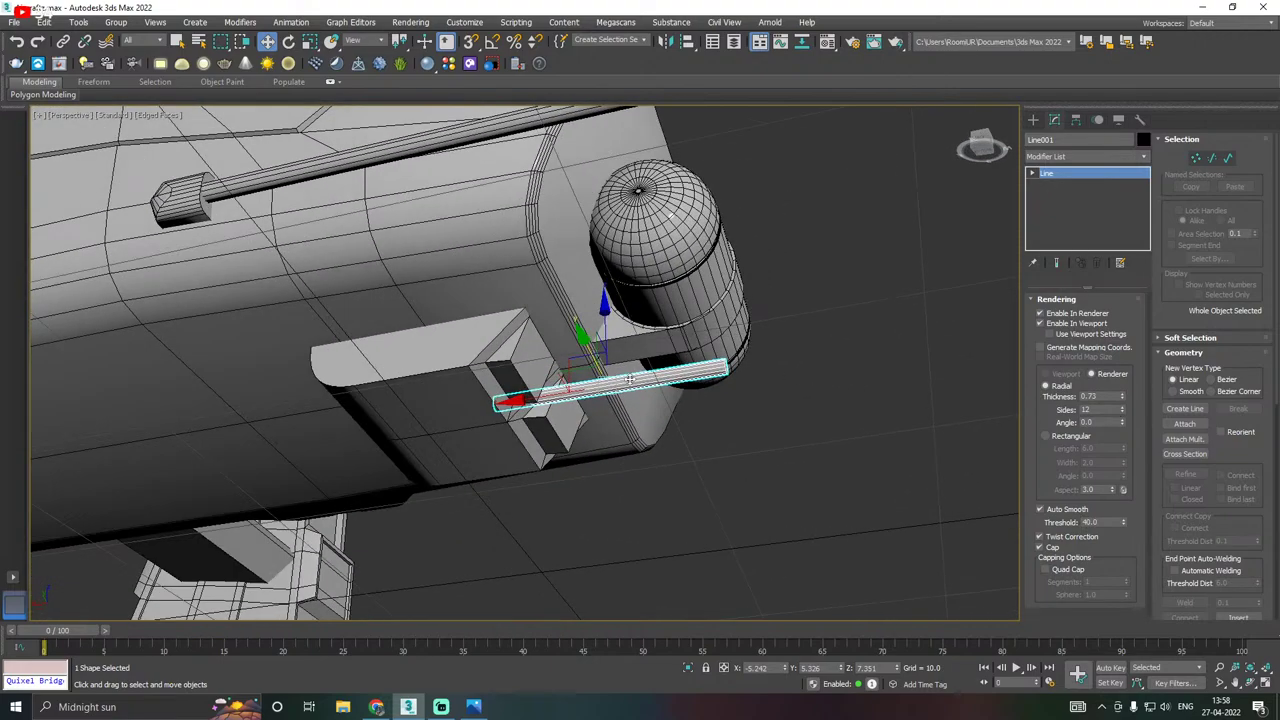
scroll(647, 377, "up", 2)
key("1")
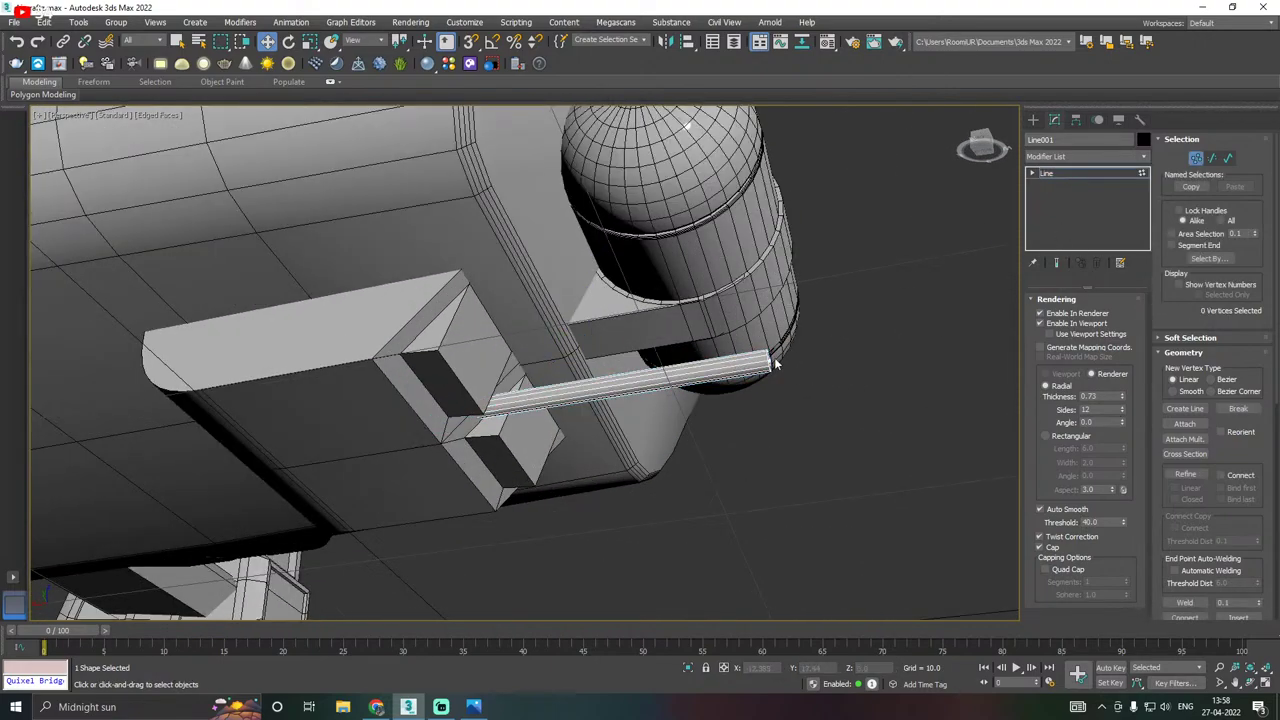
left_click(770, 362)
left_click_drag(706, 371, 803, 347)
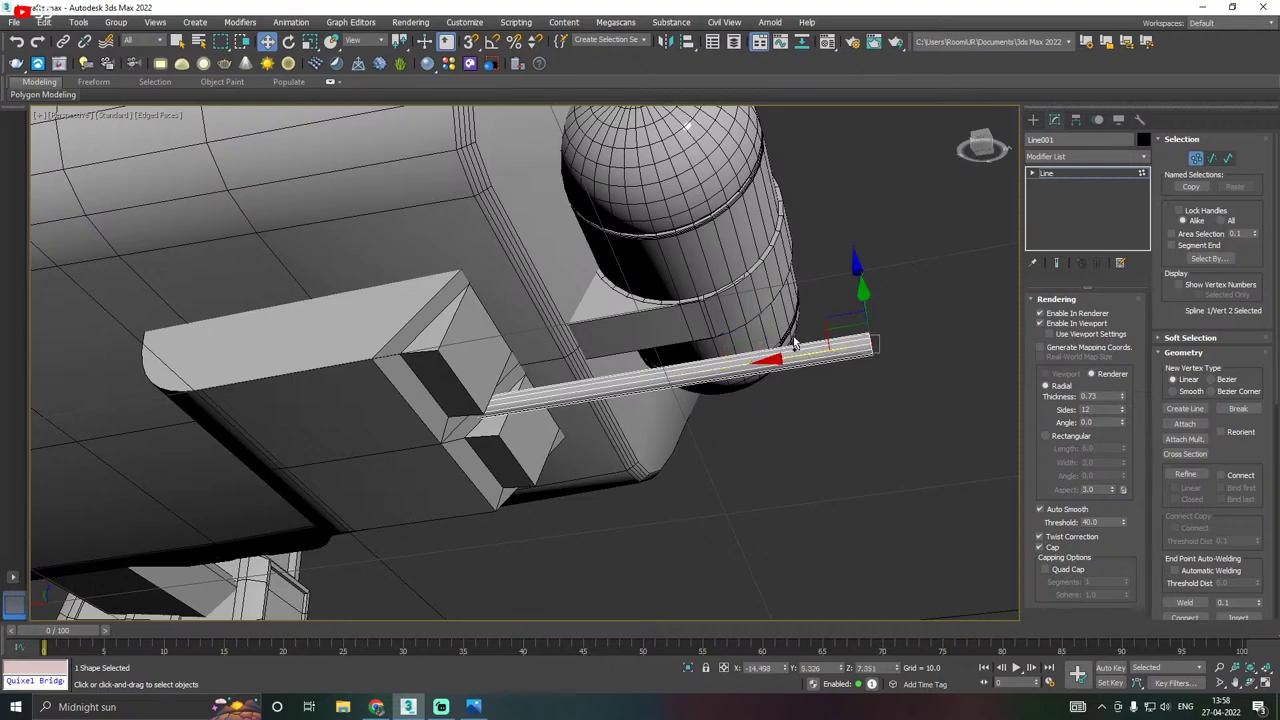
middle_click_drag(796, 345, 726, 389, "alt")
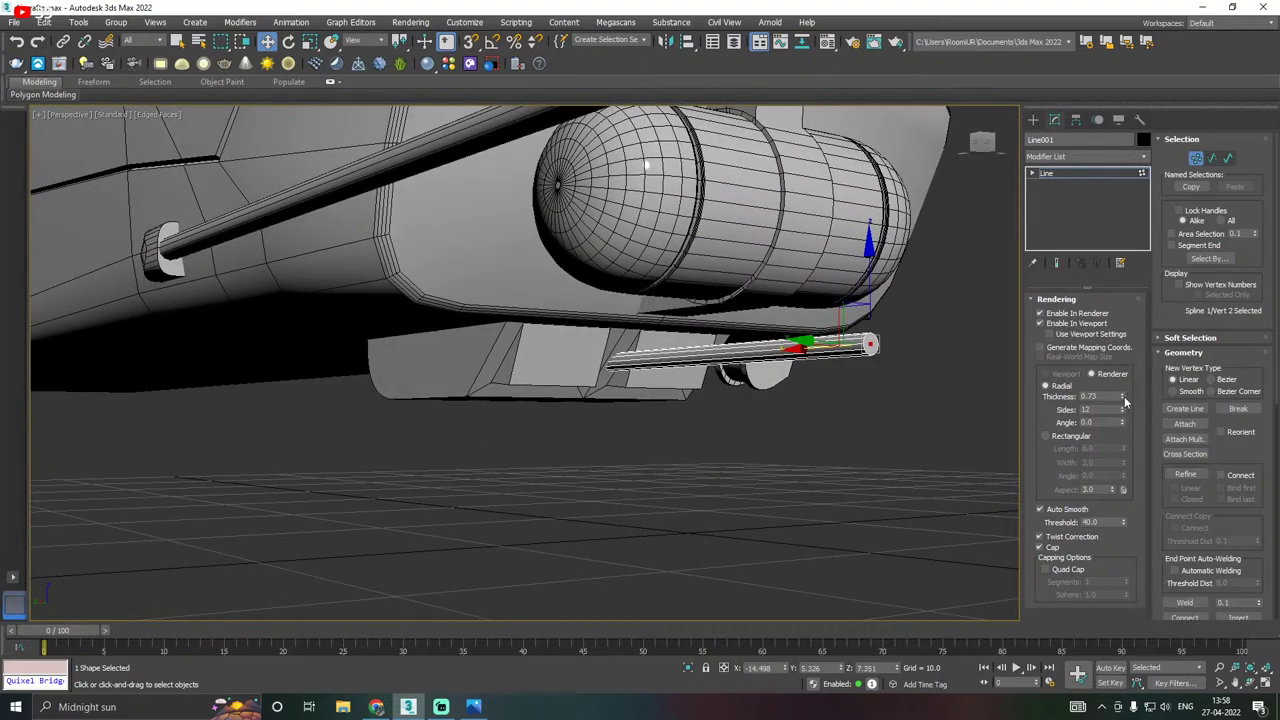
Set the barrel line's radial thickness to 0.63 and convert it to an Editable Poly.
left_click_drag(1124, 396, 1125, 401)
right_click(1098, 203)
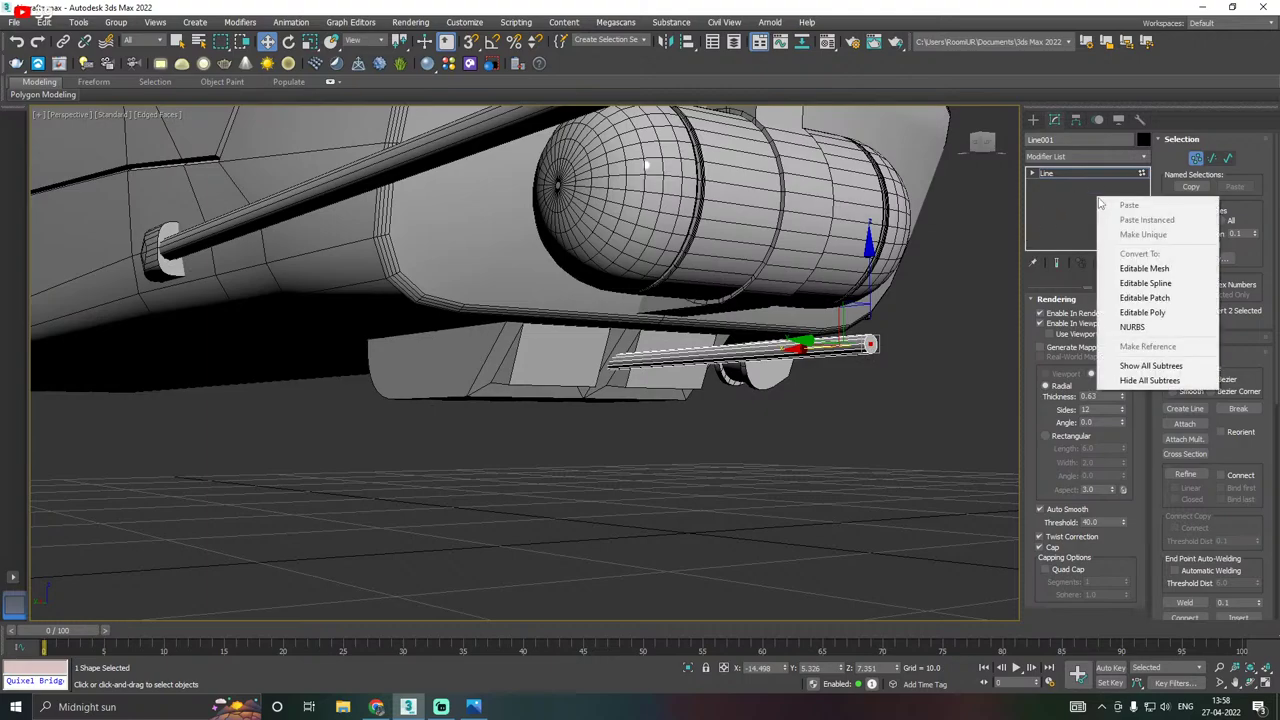
left_click(1142, 312)
Add an edge loop around the barrel near its front end with Swift Loop.
middle_click_drag(943, 296, 919, 286, "alt")
mouse_move(195, 94)
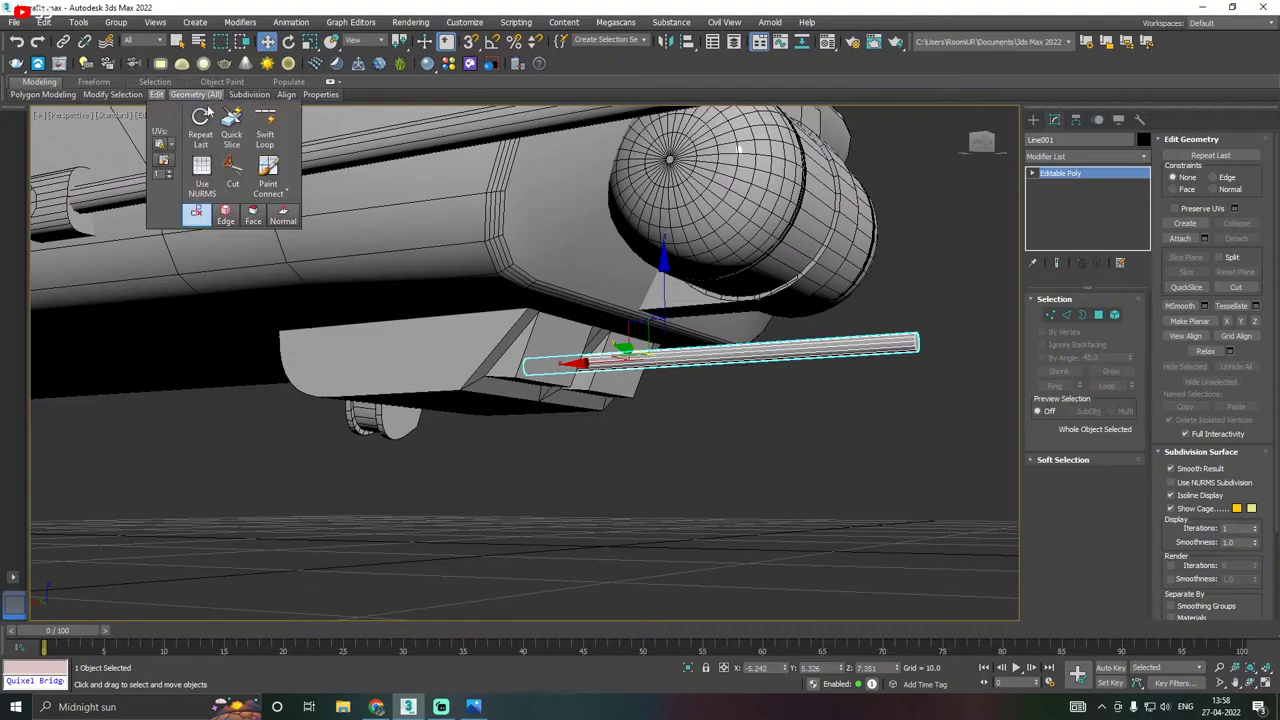
left_click(264, 125)
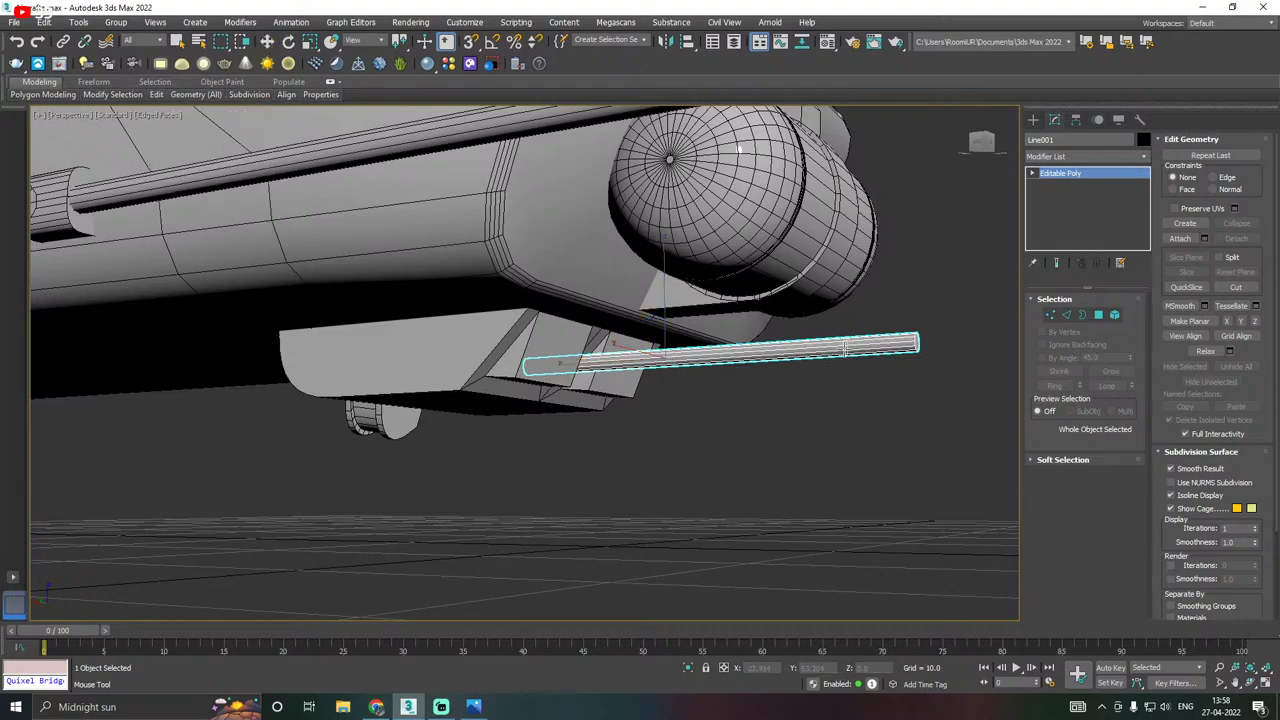
key("w")
middle_click_drag(838, 349, 792, 367, "alt")
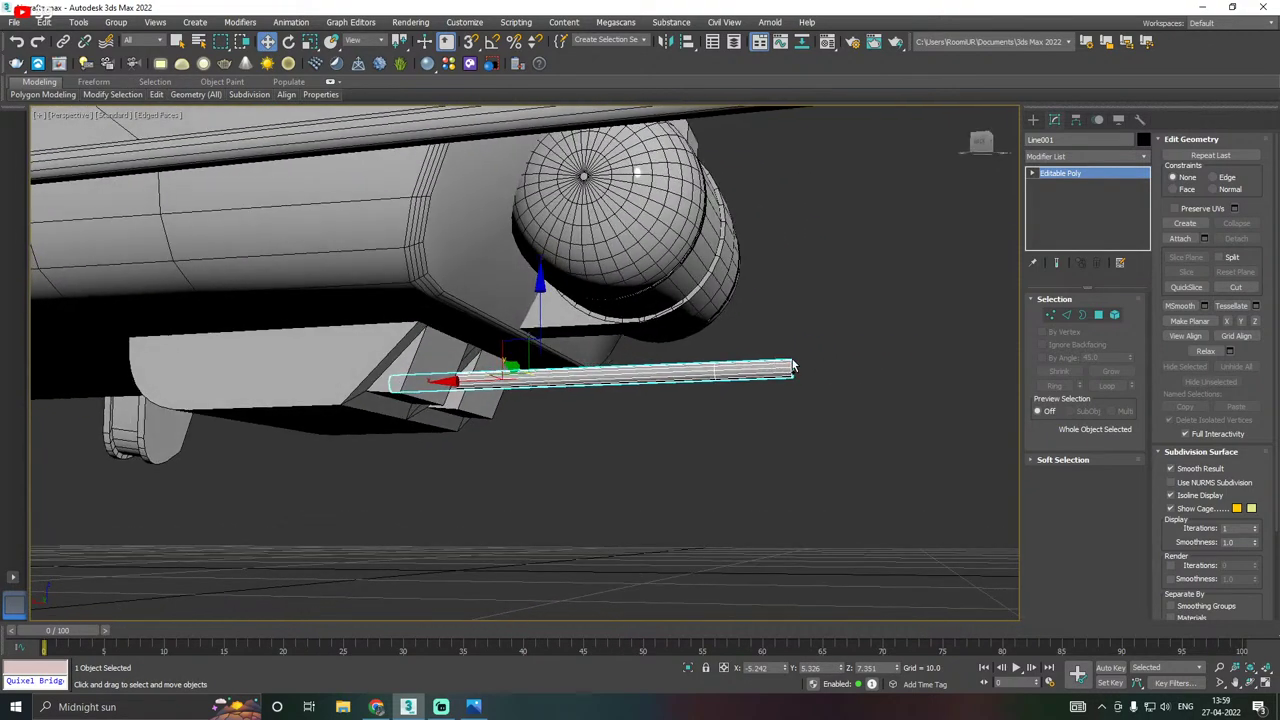
Extrude the ring of side polygons at the barrel's front end outward by 0.174 to form a thicker muzzle.
left_click(1098, 315)
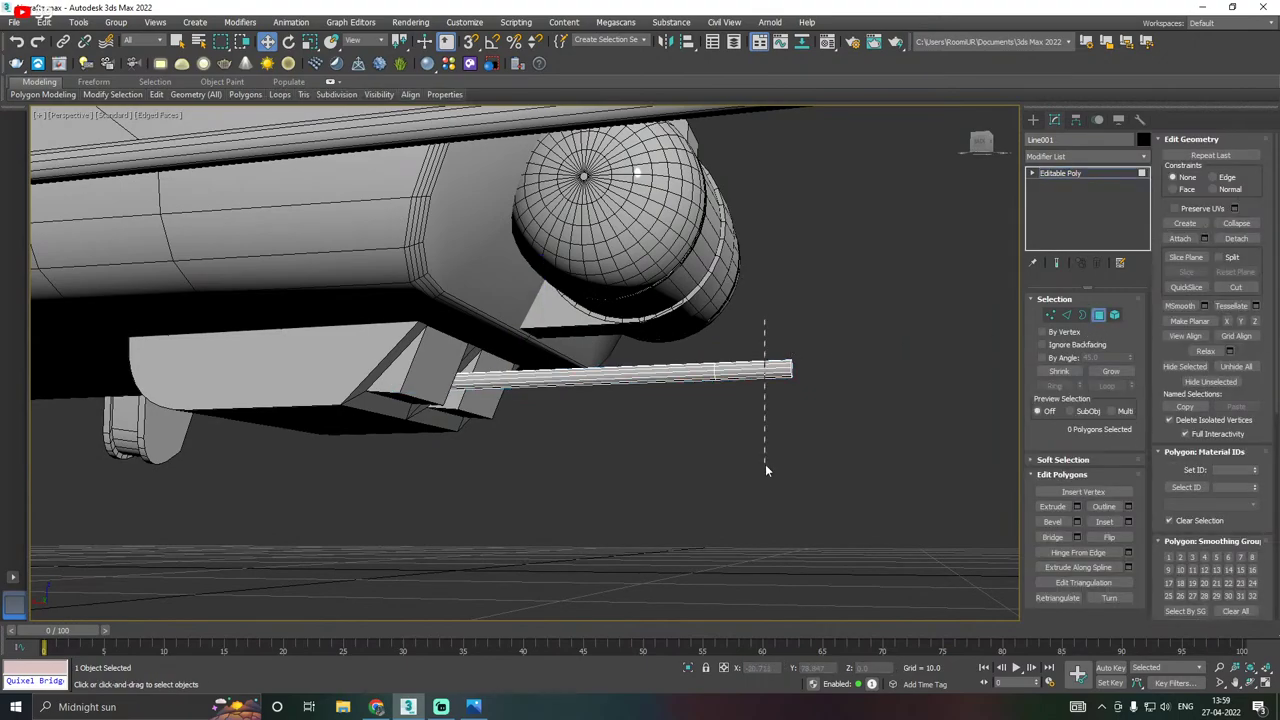
left_click_drag(765, 466, 765, 465)
scroll(757, 367, "up", 3)
middle_click_drag(773, 370, 758, 378, "alt")
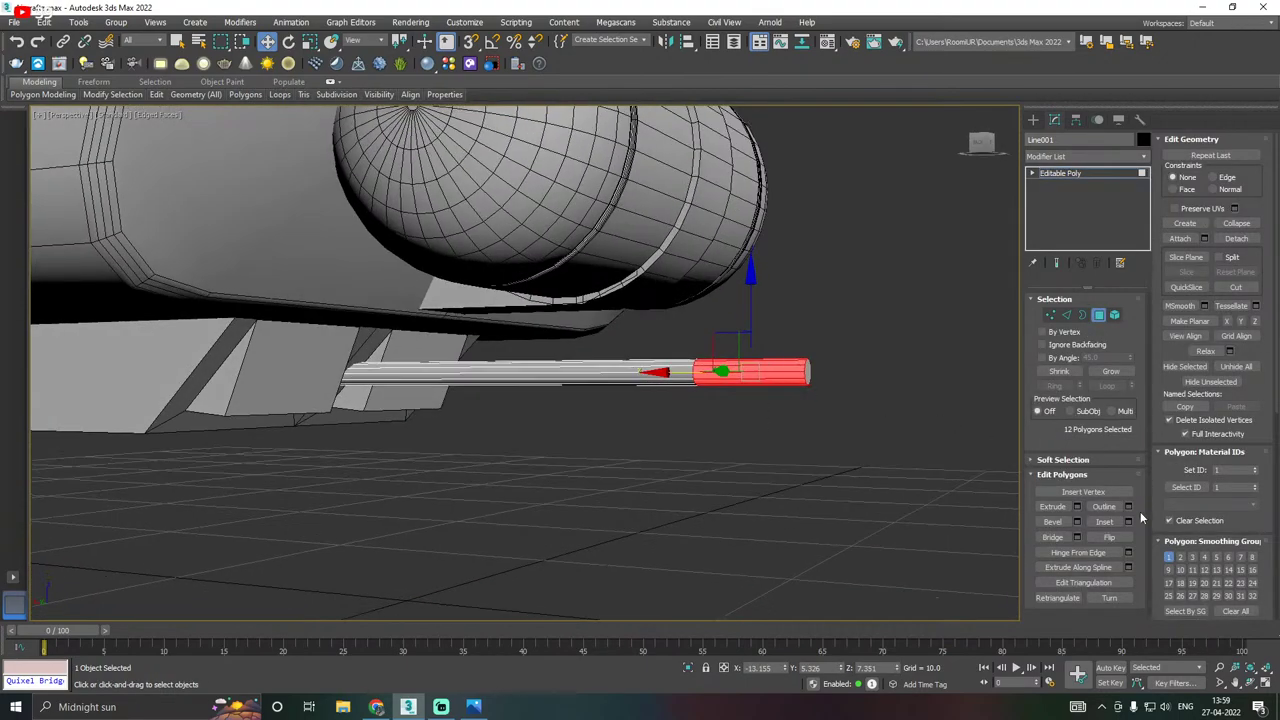
left_click(1077, 506)
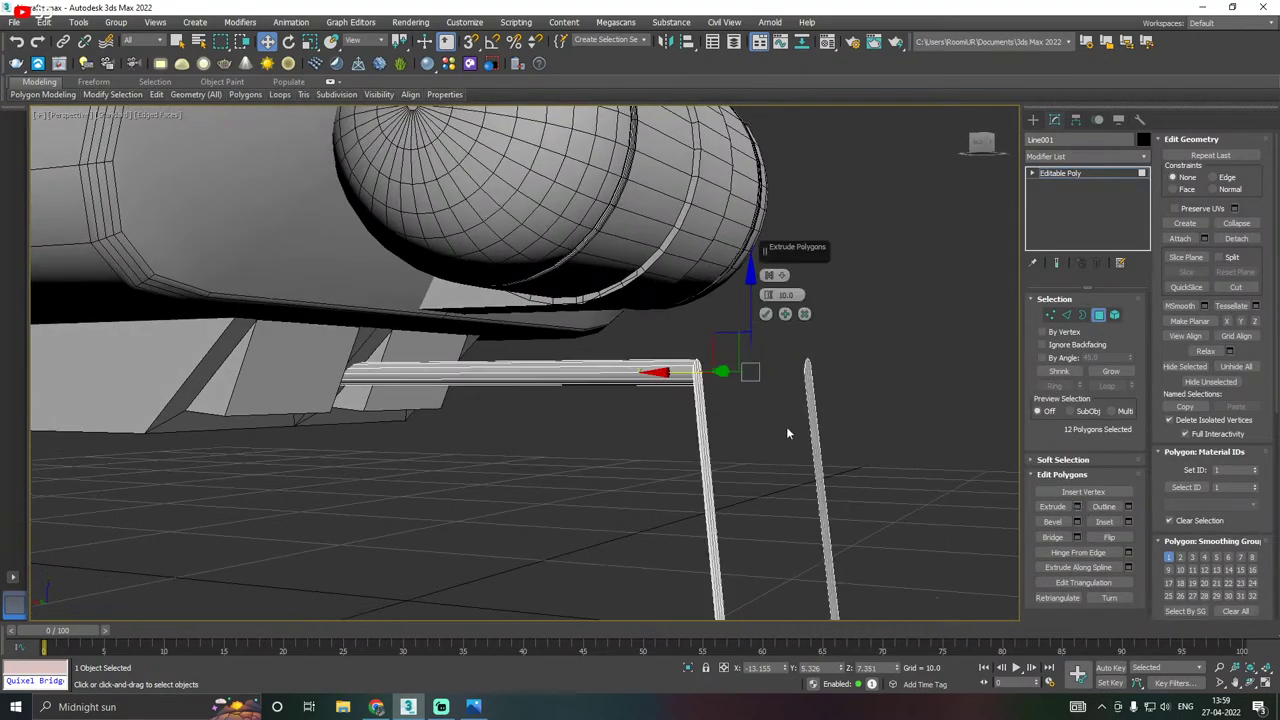
left_click(769, 279)
left_click_drag(769, 296, 785, 366)
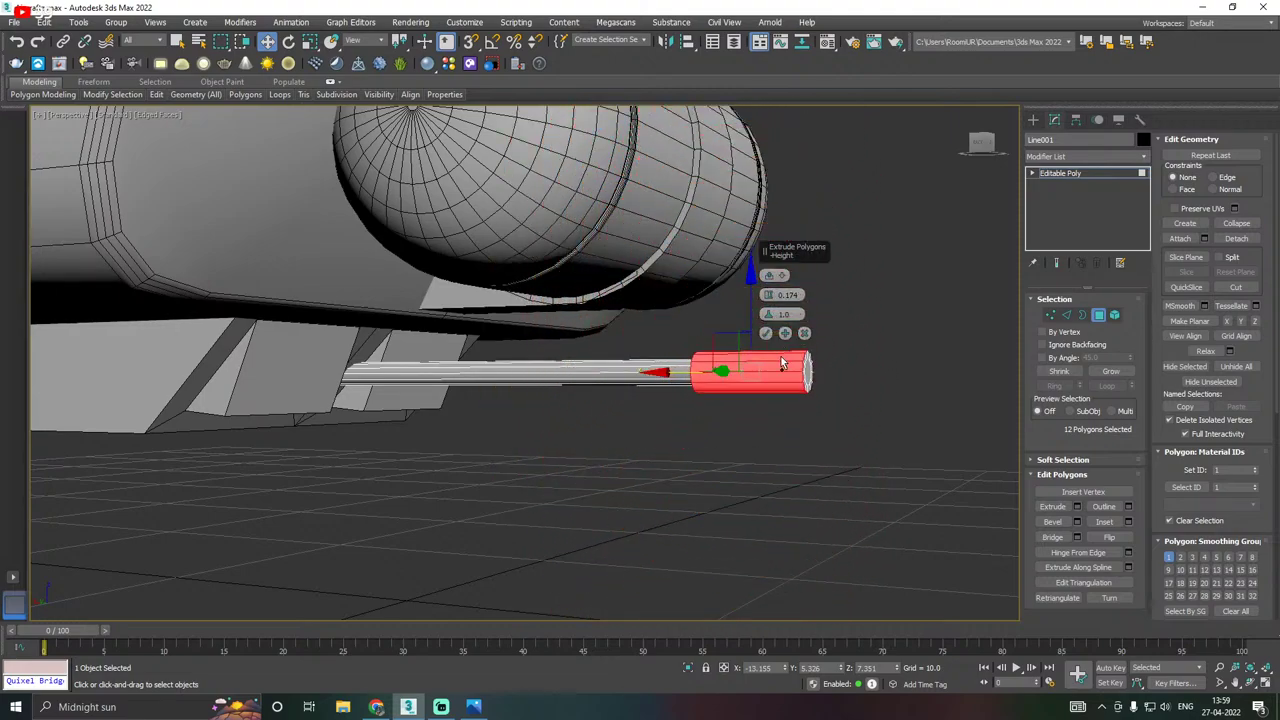
middle_click_drag(785, 366, 832, 356, "alt")
scroll(726, 355, "up", 4)
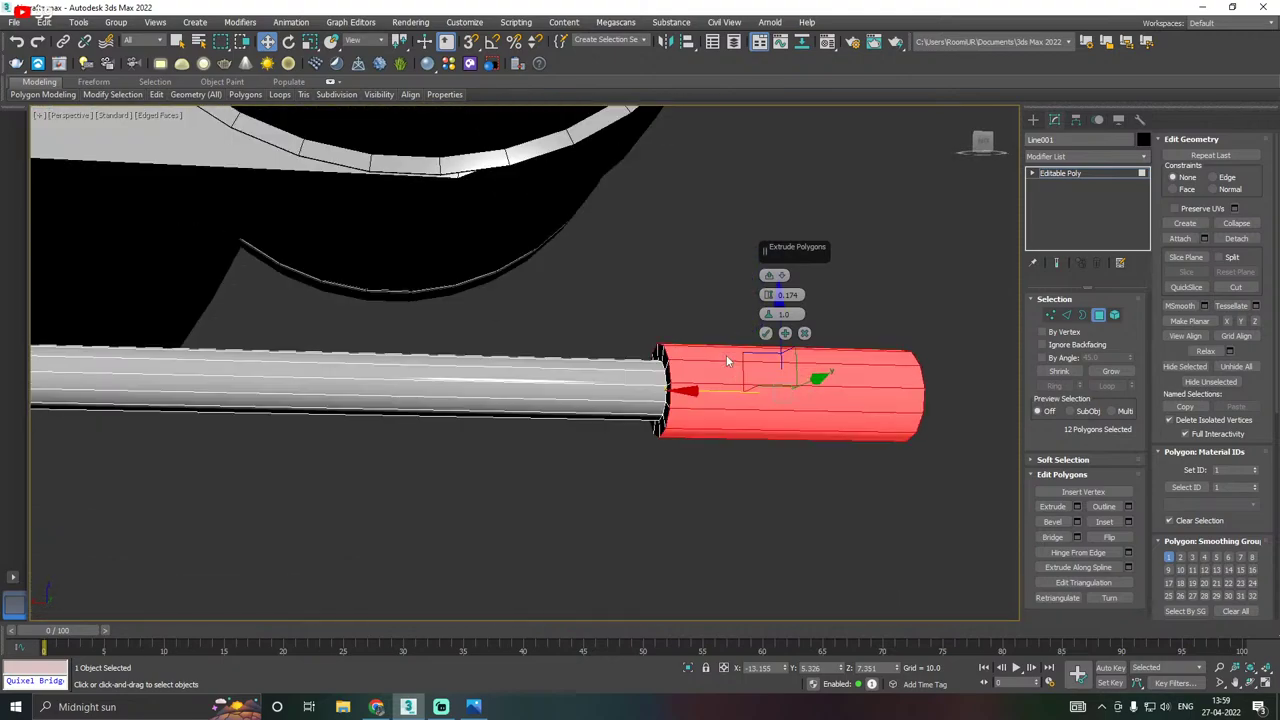
middle_click_drag(726, 355, 681, 364)
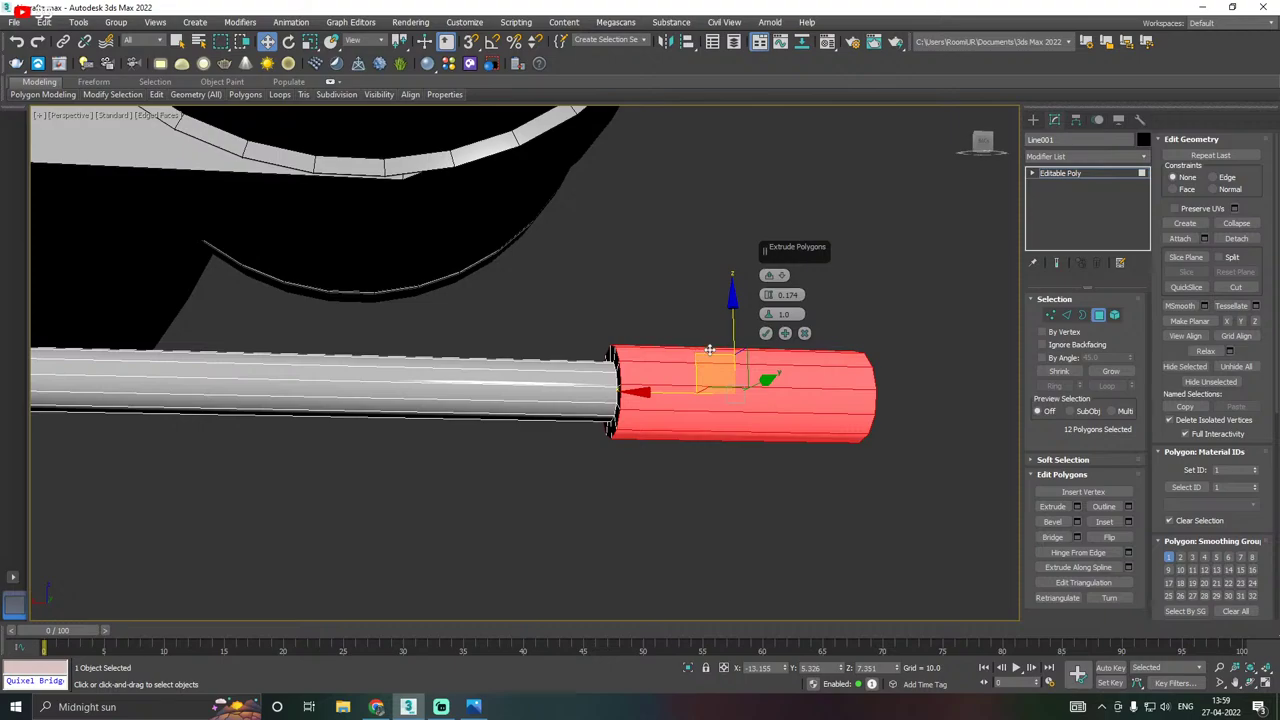
middle_click_drag(723, 354, 691, 366, "alt")
left_click(767, 334)
Inset the round end-cap polygon of the muzzle to outline a smaller bore opening.
left_click(680, 418)
middle_click_drag(680, 418, 650, 395, "alt")
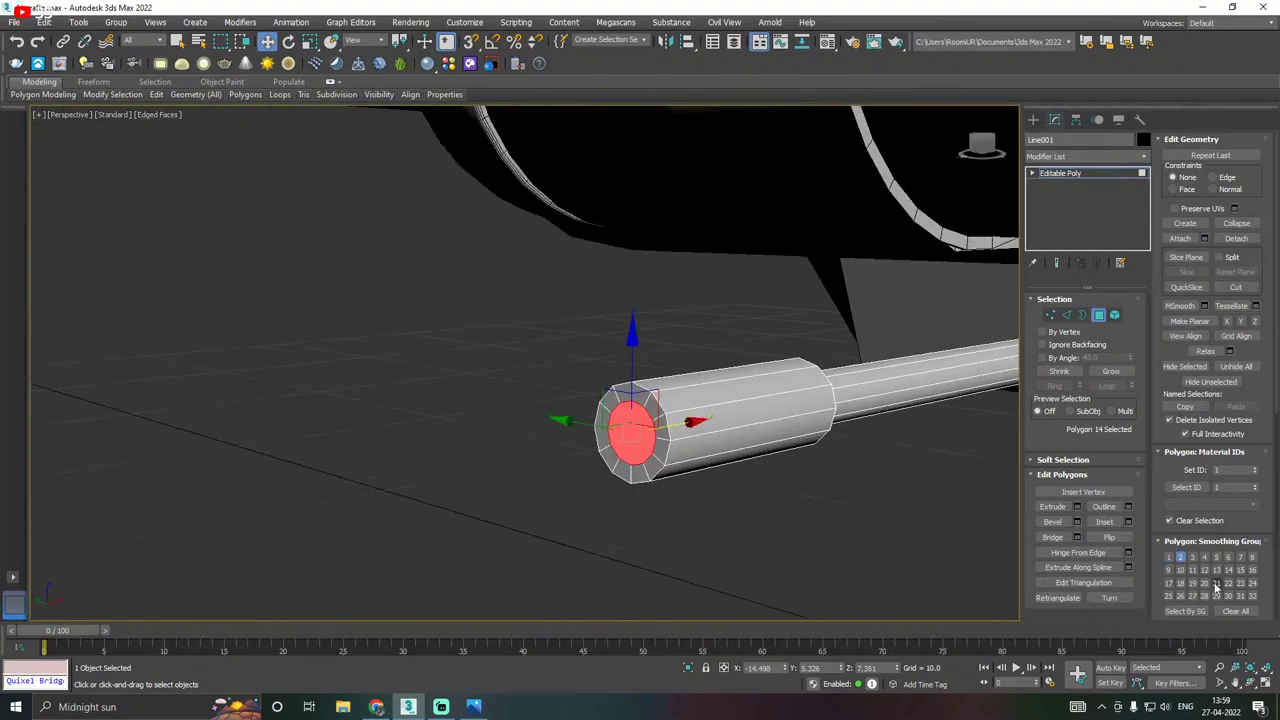
left_click(1128, 521)
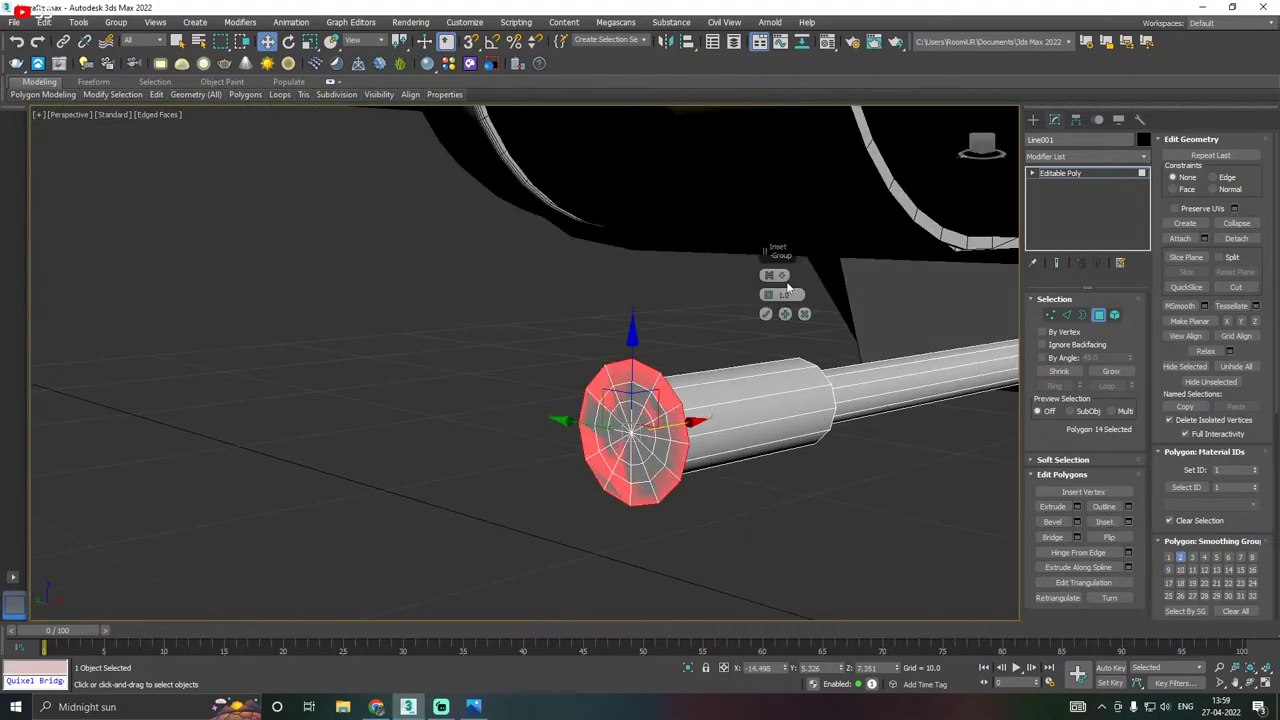
left_click_drag(768, 294, 767, 296)
left_click(766, 315)
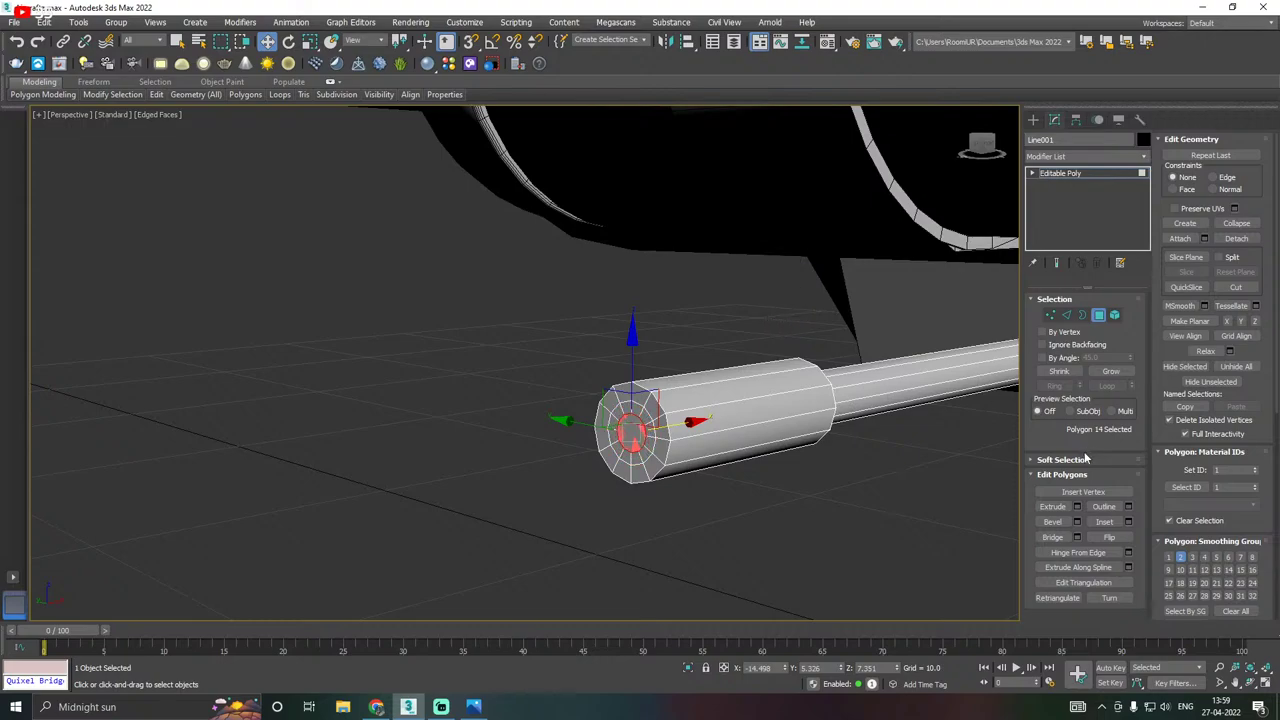
Extrude the inset muzzle polygon inward by -3.729 to hollow out the barrel's bore.
left_click(1077, 507)
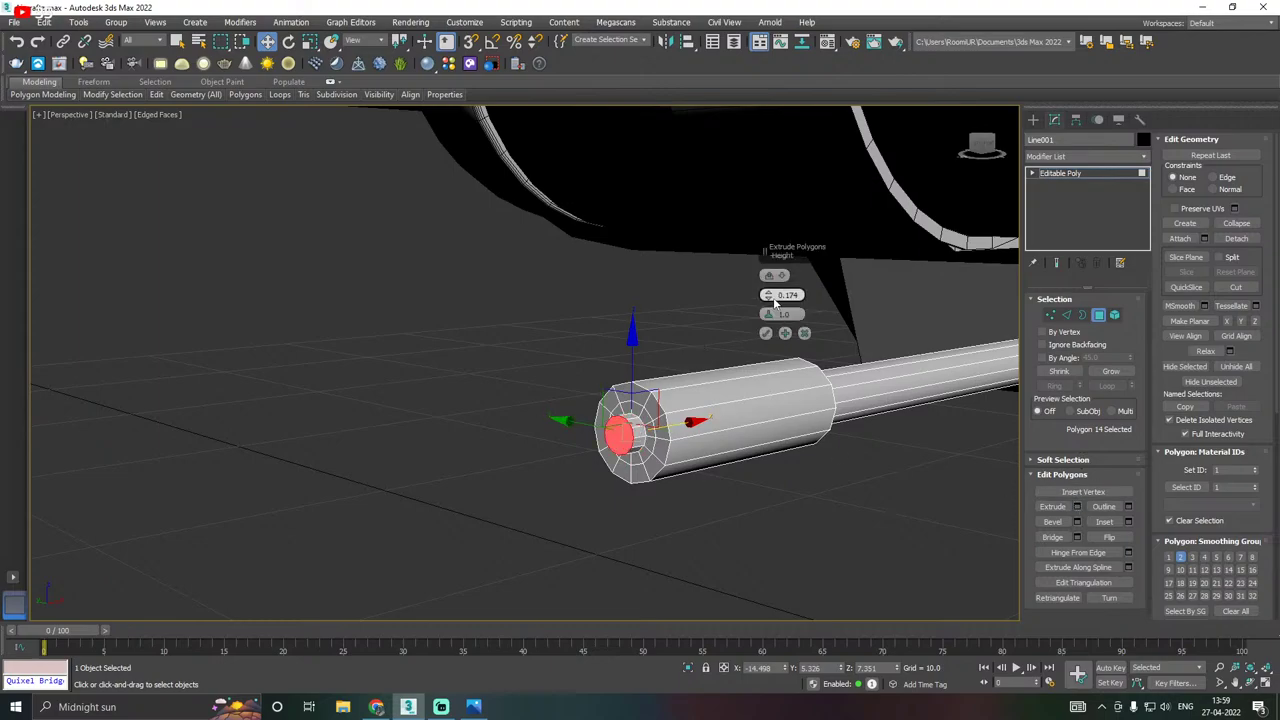
left_click_drag(768, 295, 779, 311)
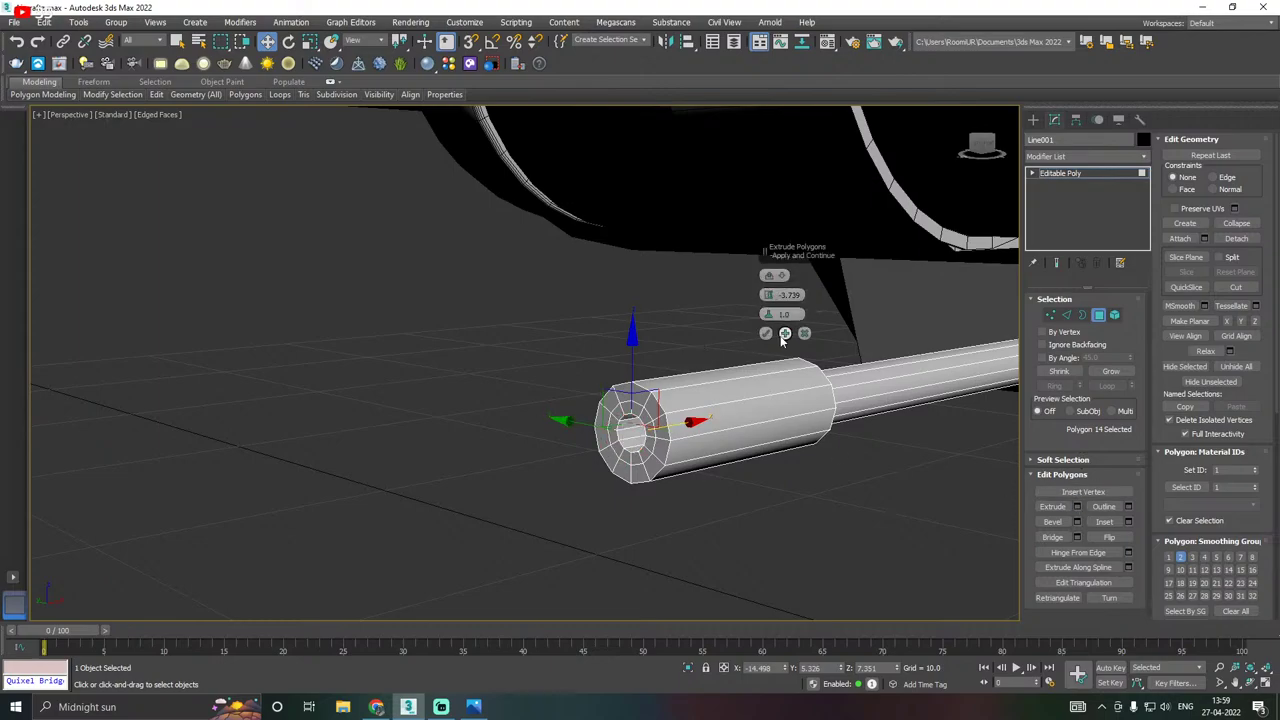
left_click(766, 333)
scroll(605, 373, "down", 5)
scroll(605, 373, "up", 6)
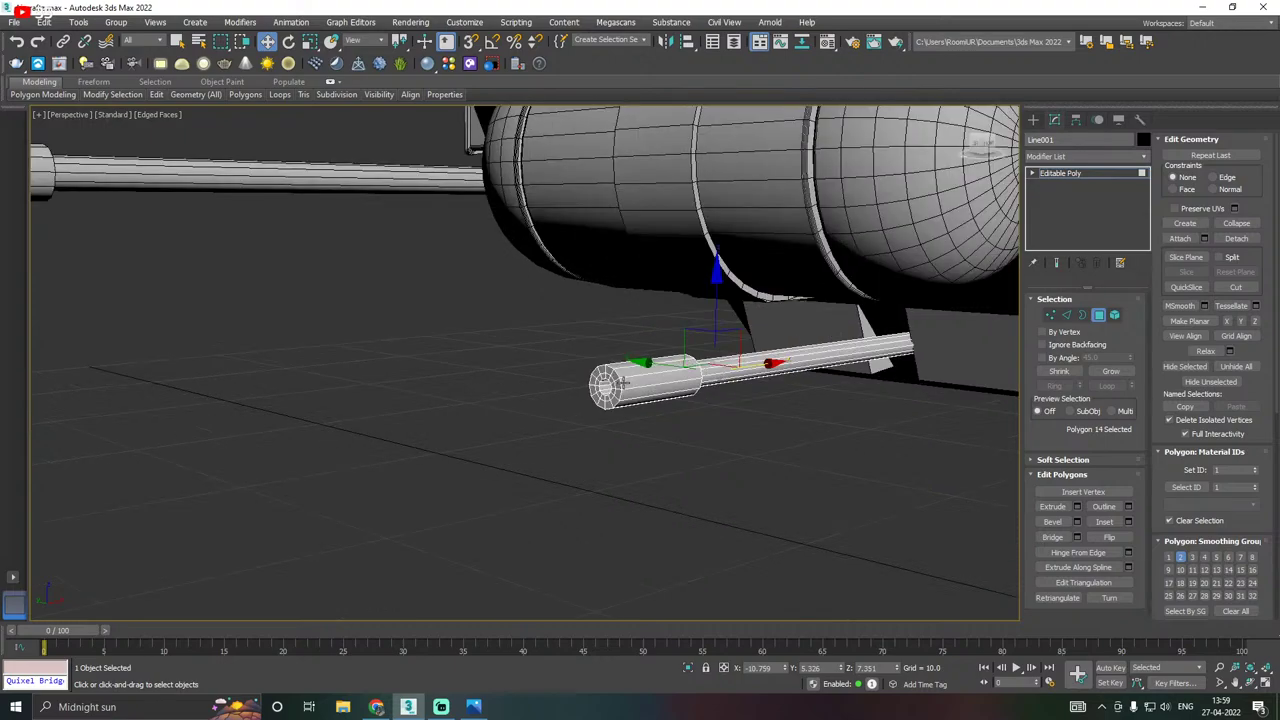
Chamfer the outer front edge loop of the muzzle by 0.05 with 2 segments.
left_click(1066, 315)
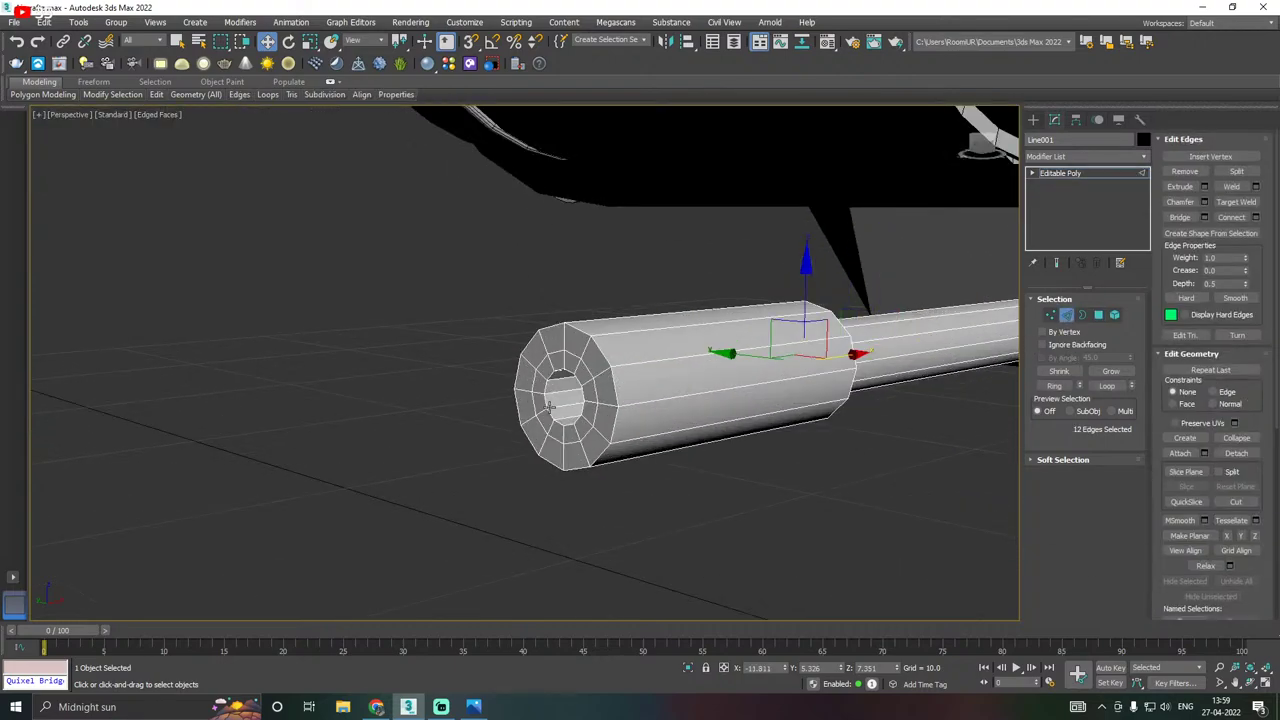
double_click(617, 388)
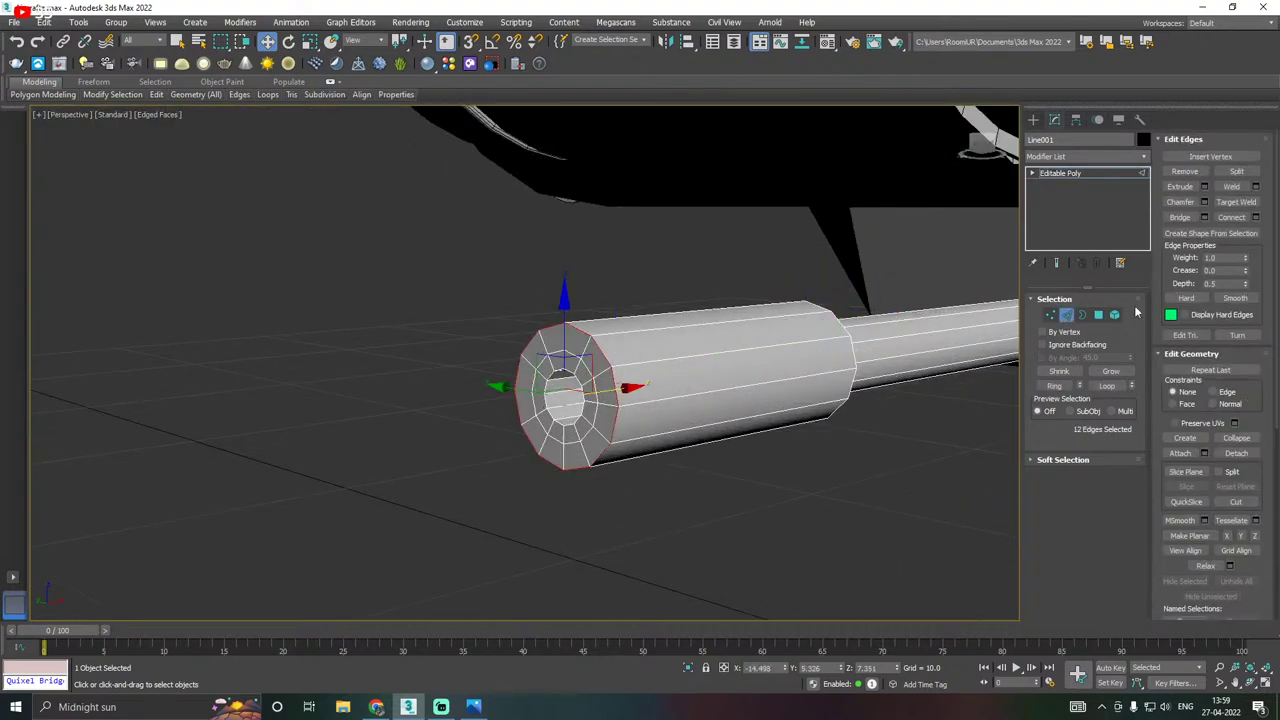
left_click(1204, 202)
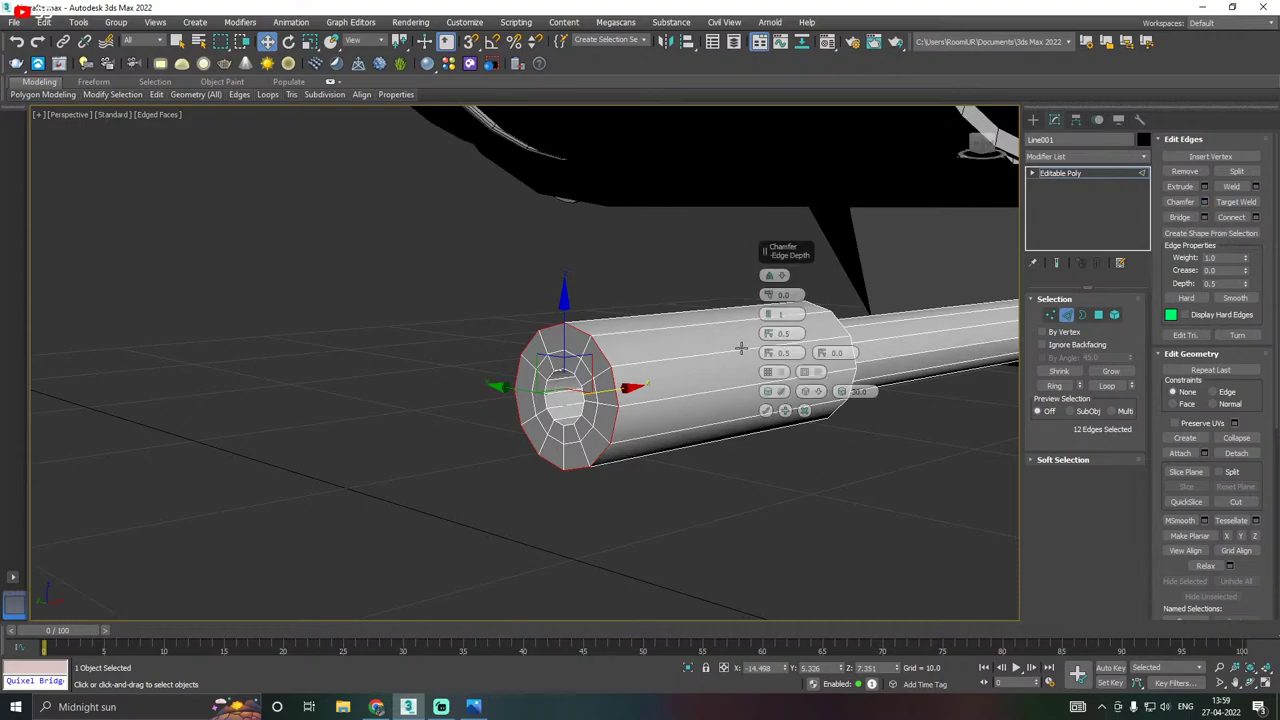
mouse_move(768, 295)
left_mouse_down()
mouse_move(776, 288)
mouse_move(769, 318)
left_mouse_up()
right_click(777, 291)
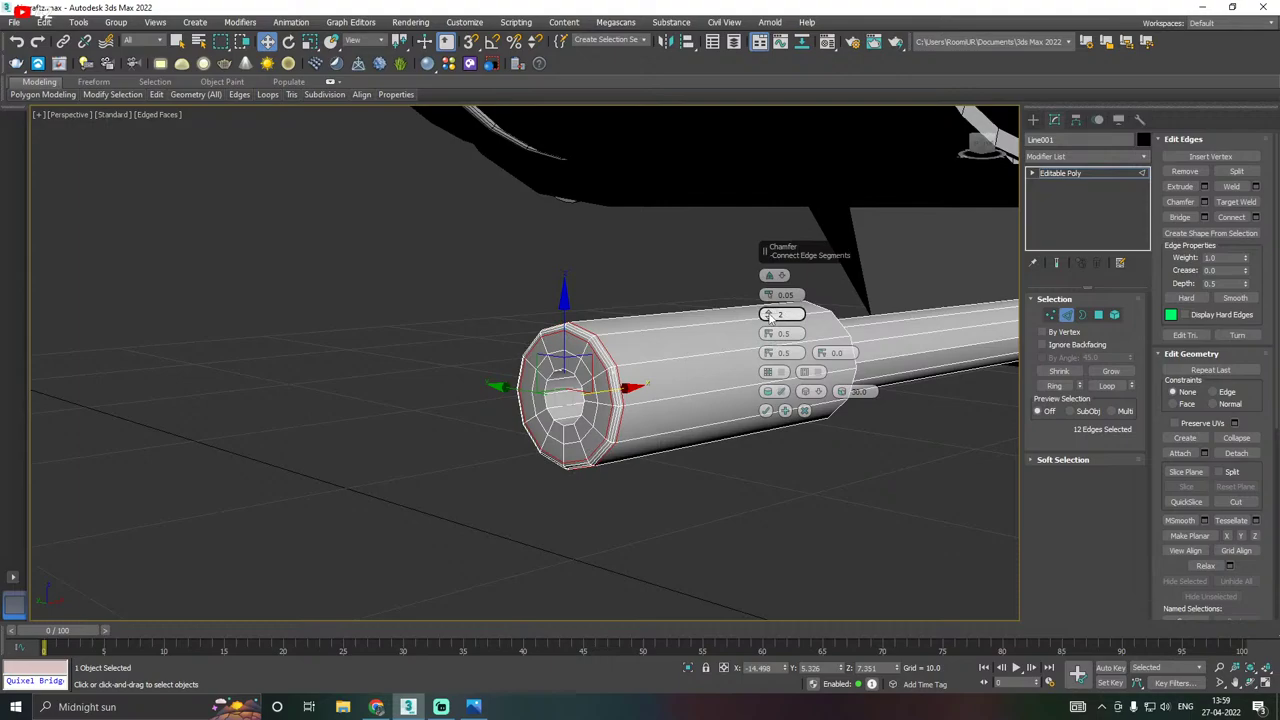
left_click(766, 410)
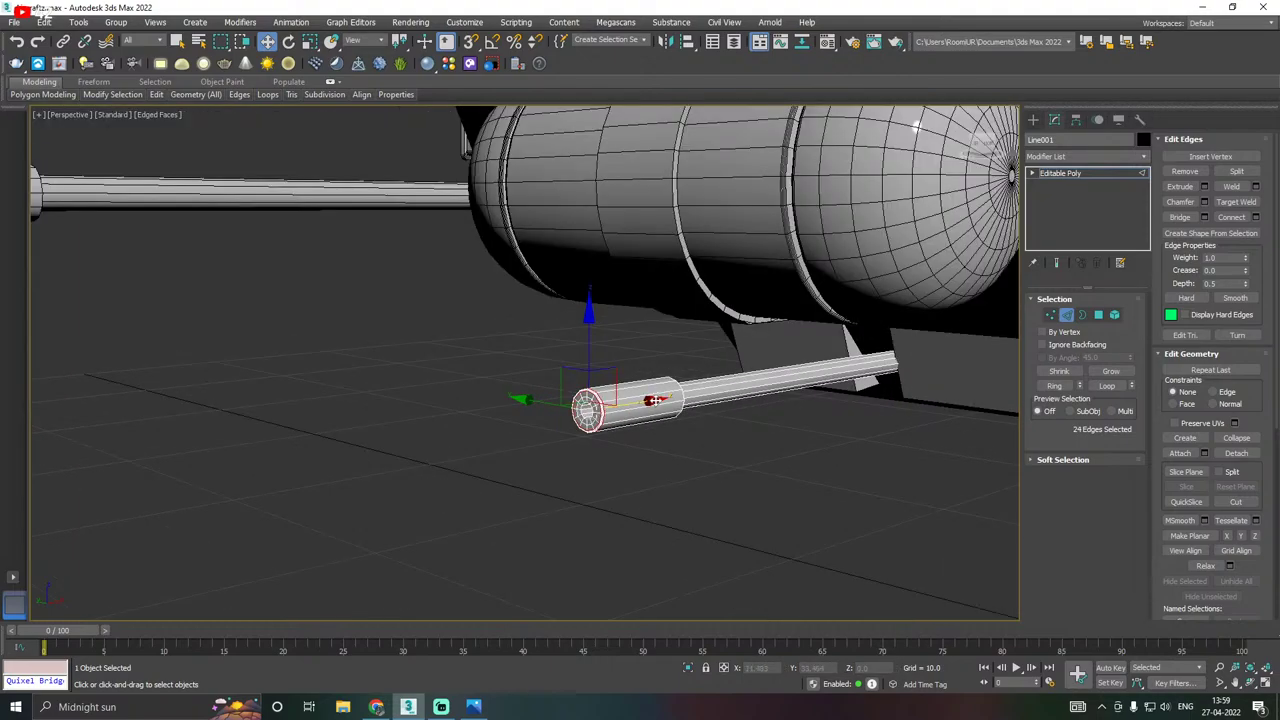
scroll(651, 400, "up", 6)
Clear the smoothing groups on the whole barrel element, auto smooth it at 45, and return to object level.
left_click(1114, 315)
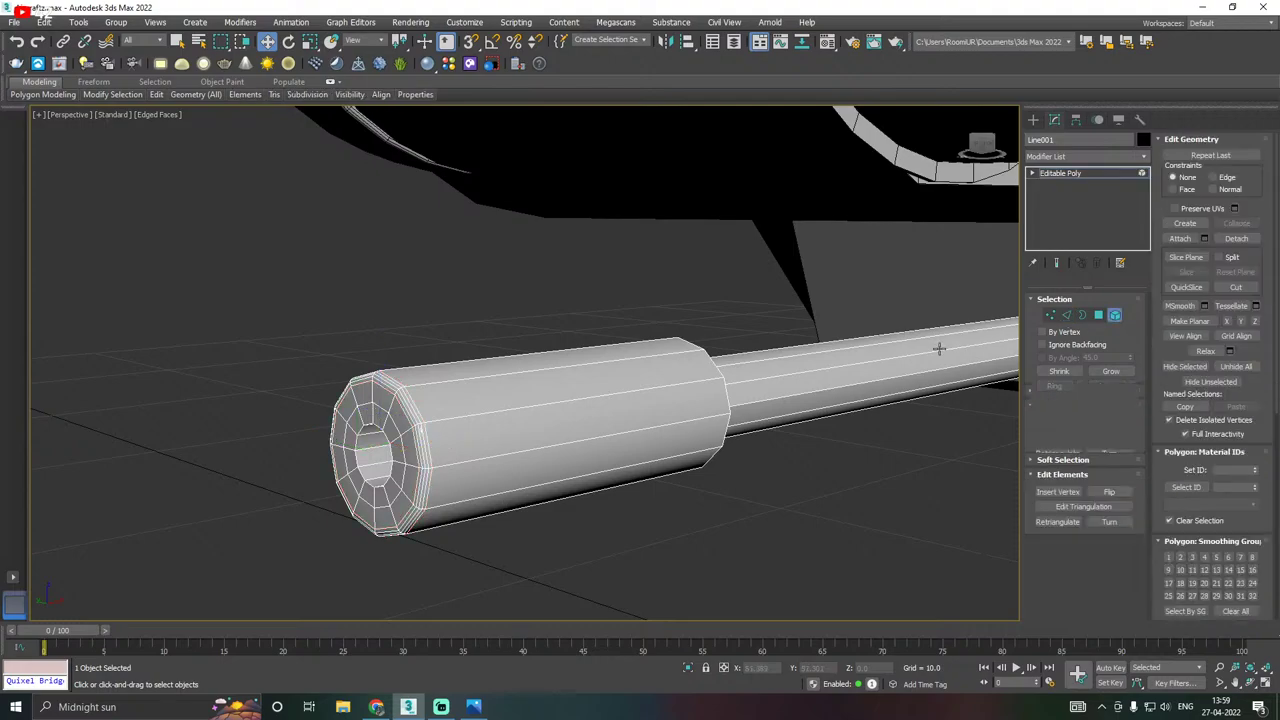
left_click(940, 343)
left_click(1234, 611)
scroll(1215, 587, "down", 1)
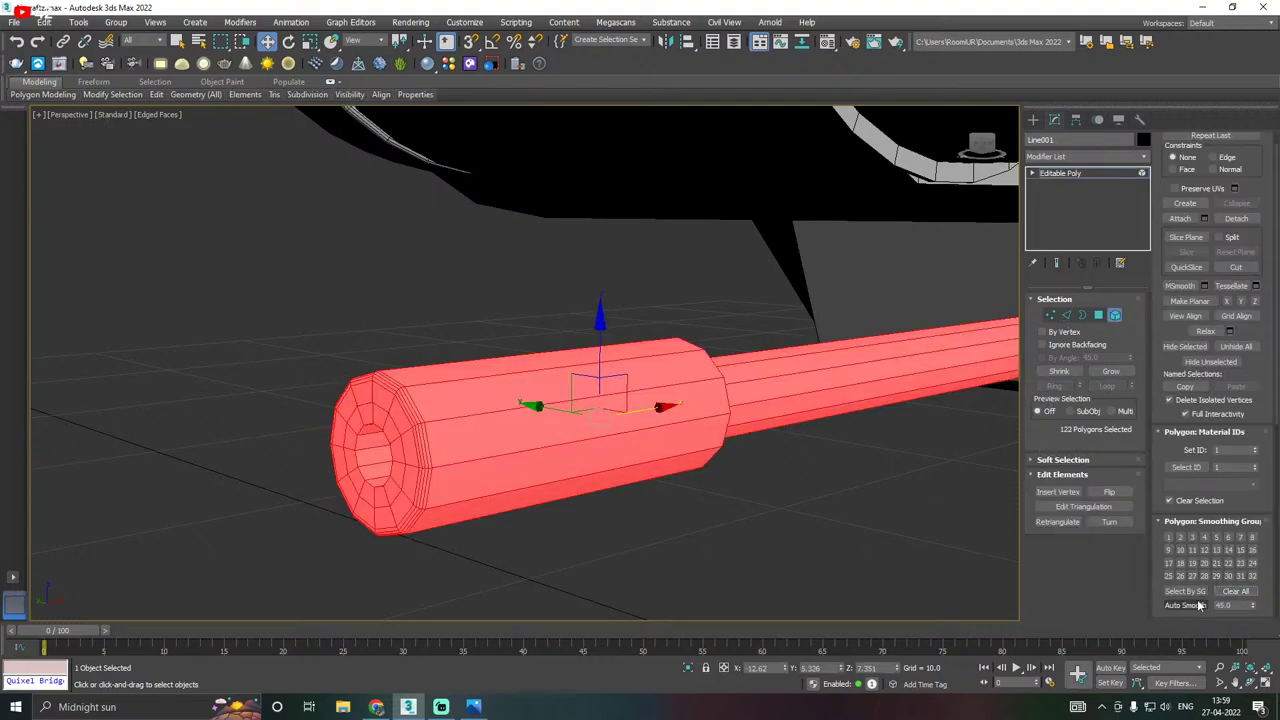
left_click(1060, 173)
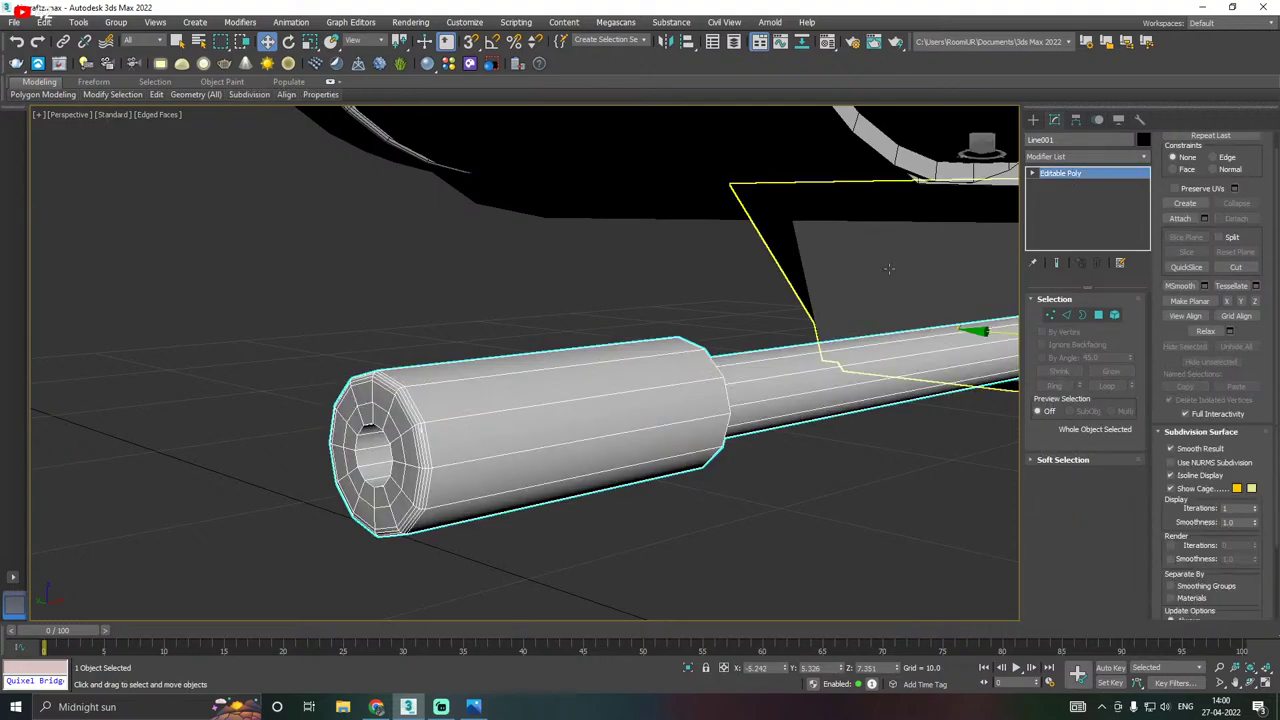
On the turret base under the nose, remove the two diagonal edges joining the recesses' inner corners to the middle of the front lower edge.
scroll(801, 307, "down", 6)
middle_click_drag(1000, 357, 954, 306)
scroll(796, 390, "down", 2)
left_click(857, 366)
scroll(857, 316, "up", 2)
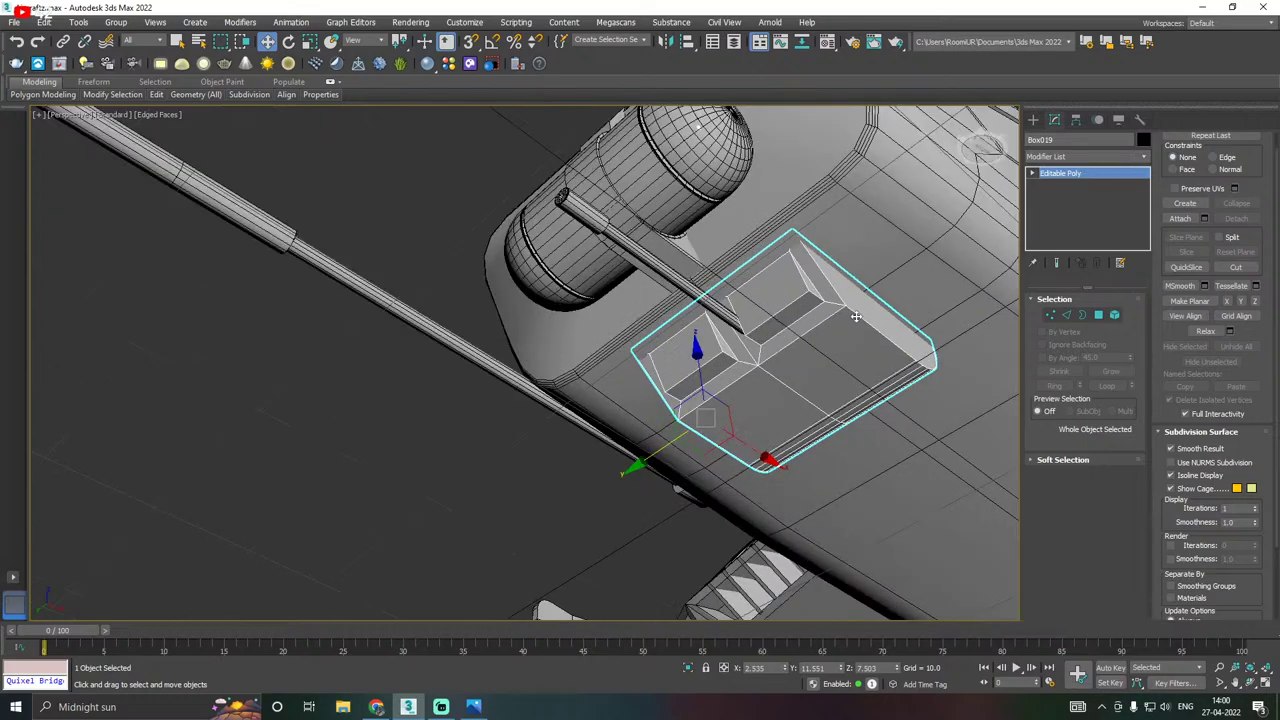
middle_click_drag(857, 316, 966, 317, "alt")
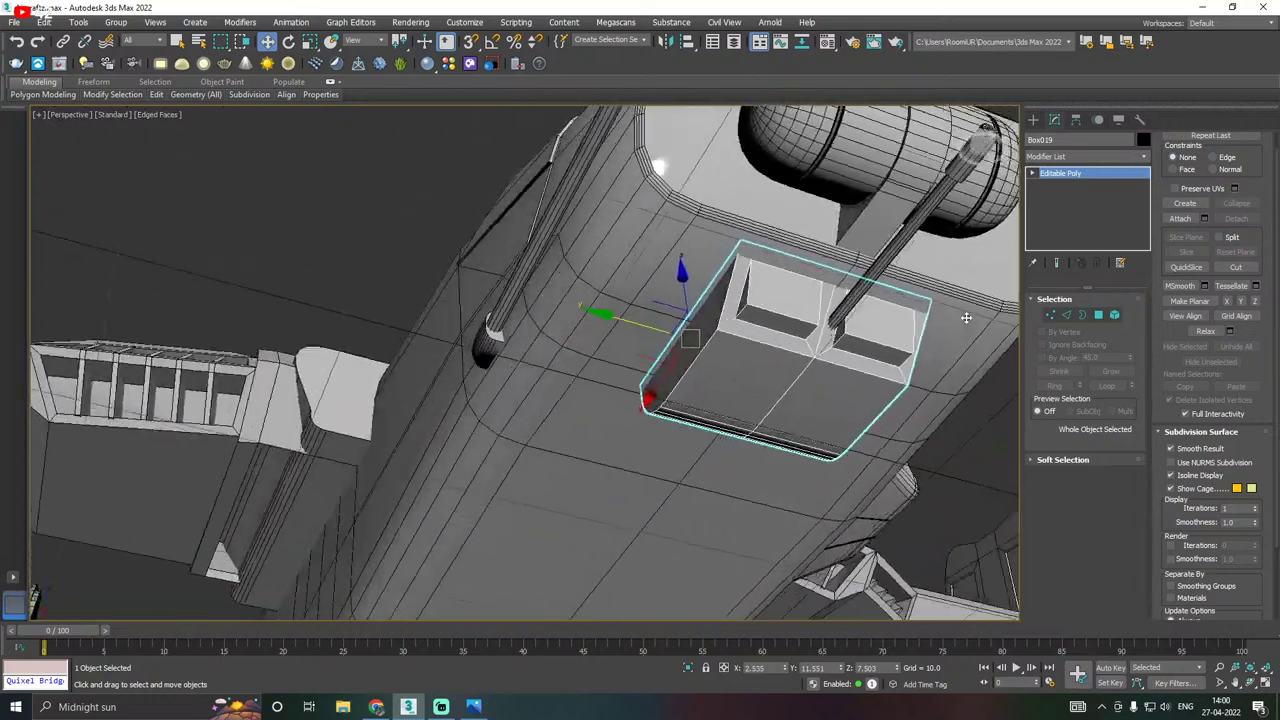
left_click(1067, 315)
left_click(784, 349, "ctrl")
scroll(822, 352, "up", 3)
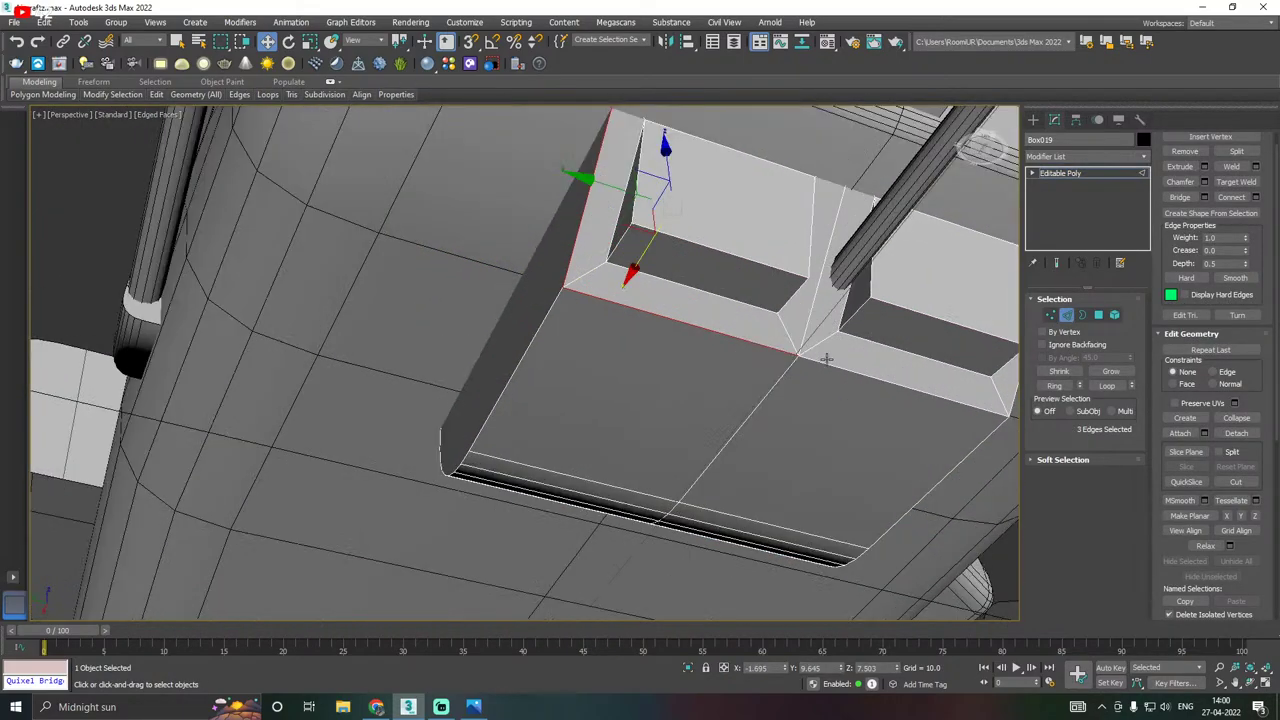
left_click(800, 348)
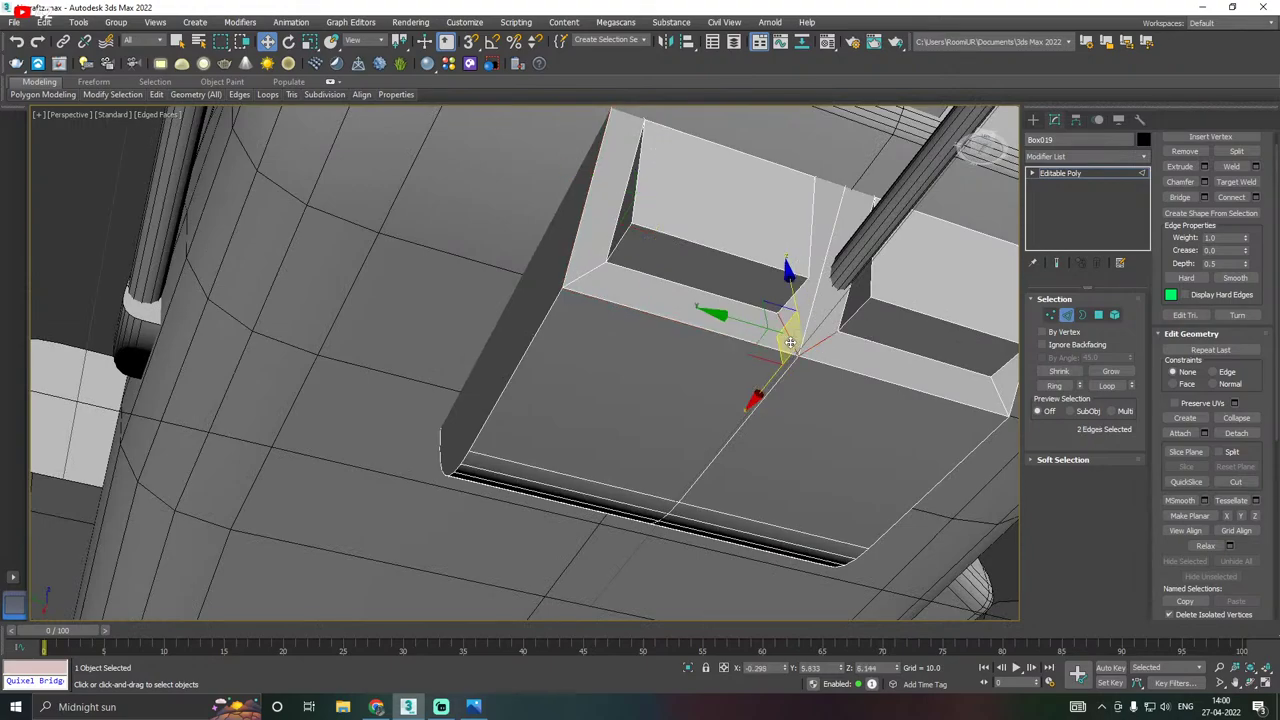
left_click(835, 372)
left_click(835, 369)
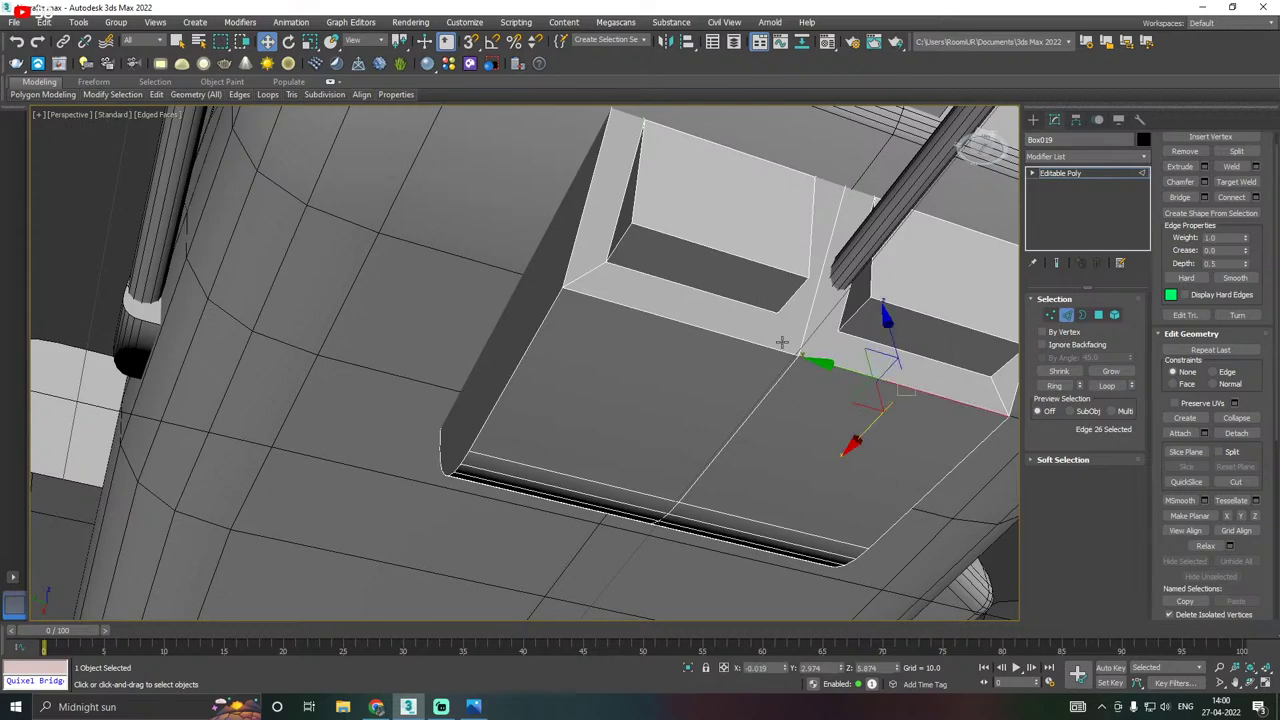
Remove the two diagonal edges at the outer lower corners of the turret base's front recesses.
left_click(590, 272)
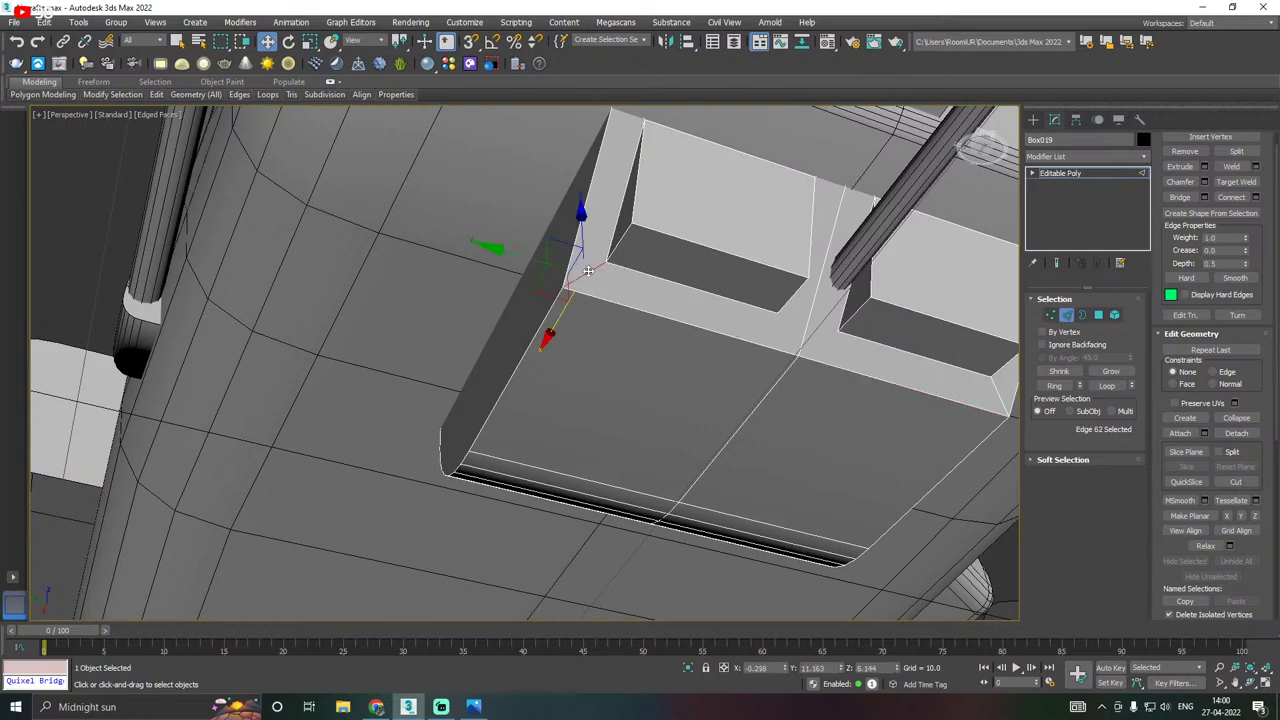
left_click(1000, 396, "ctrl")
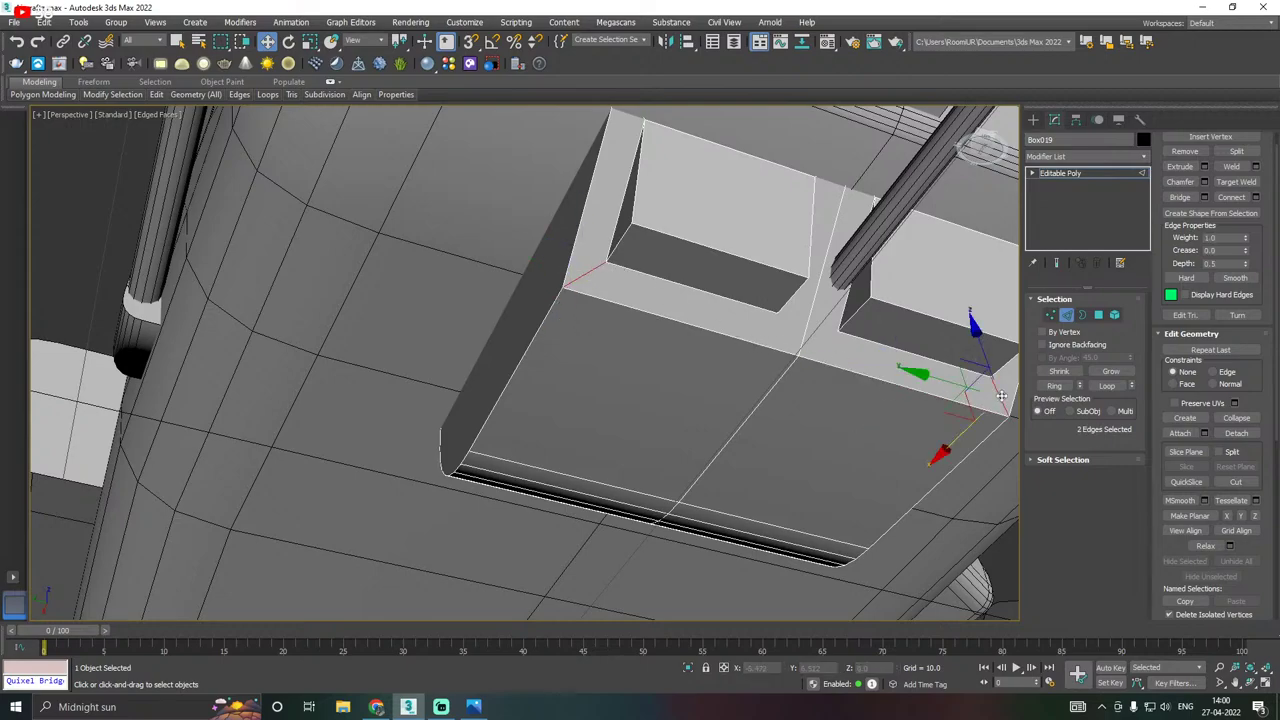
key("BackSpace")
Chamfer the two front lower edges of the turret base by 0.559 with 4 segments.
left_click(958, 400)
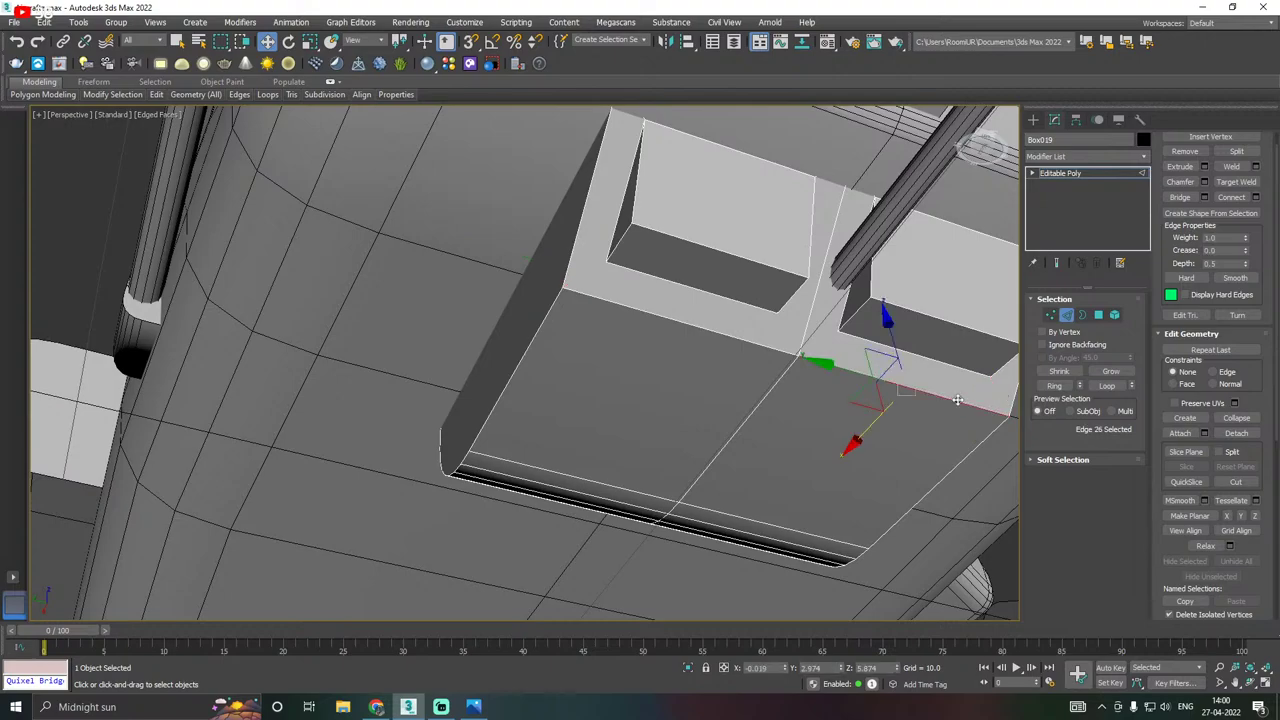
left_click(751, 345, "ctrl")
left_click(1204, 182)
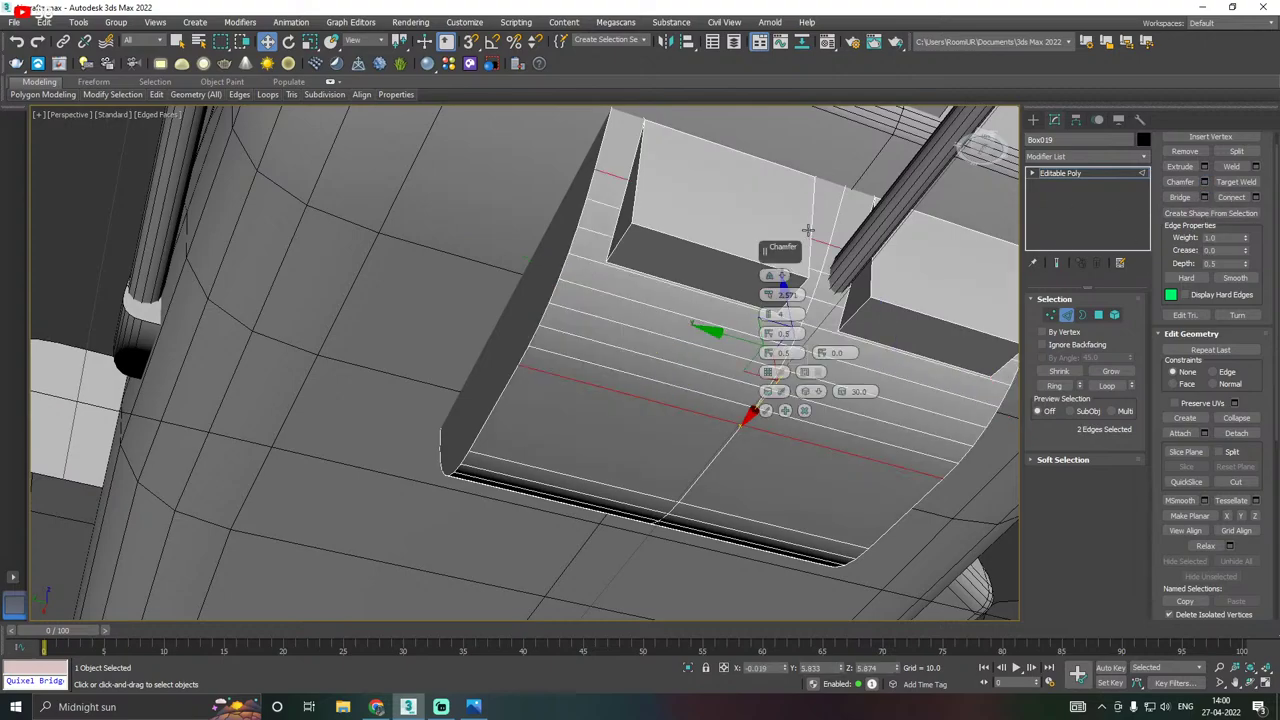
middle_click_drag(816, 280, 841, 285, "alt")
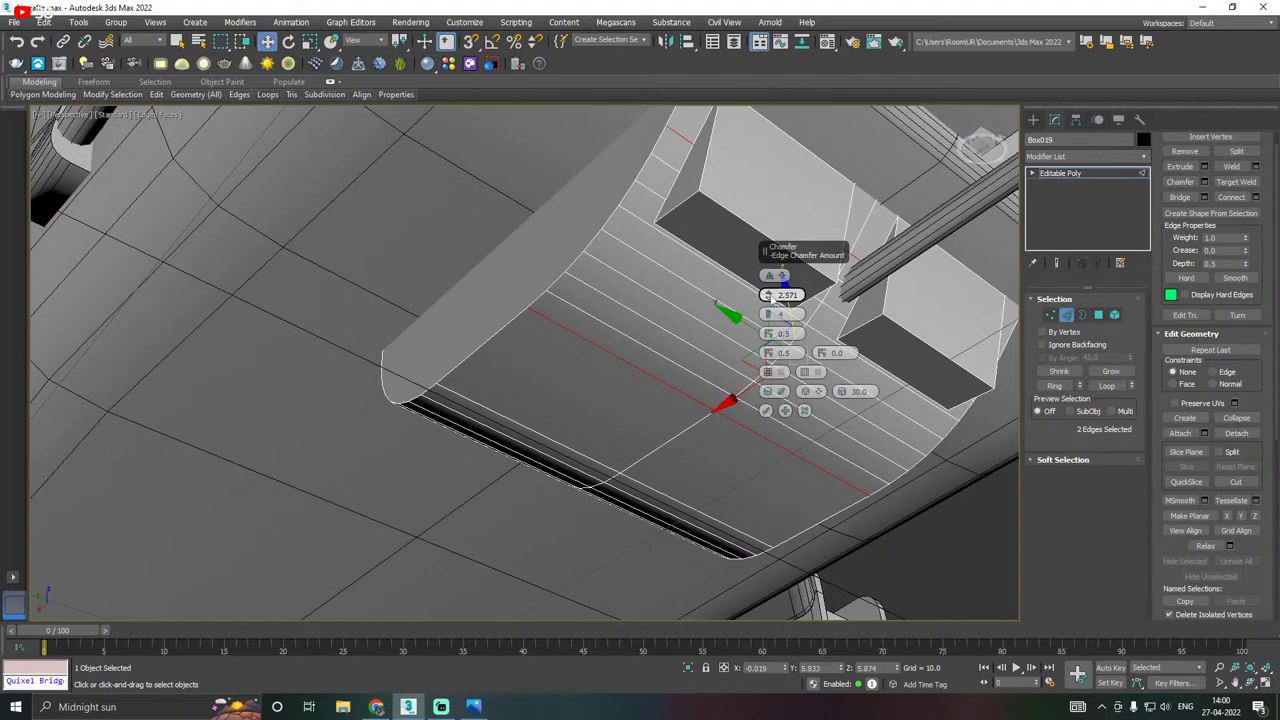
left_click_drag(768, 295, 776, 300)
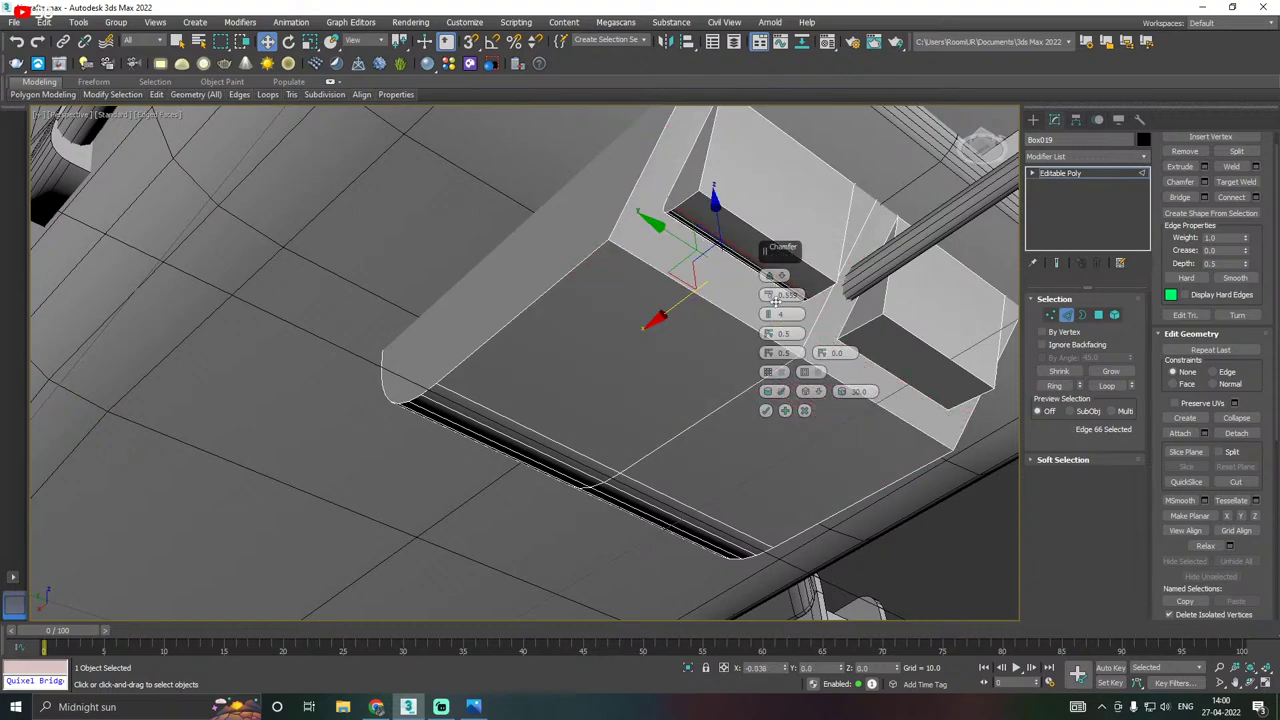
key("ctrl+z")
key("ctrl+z")
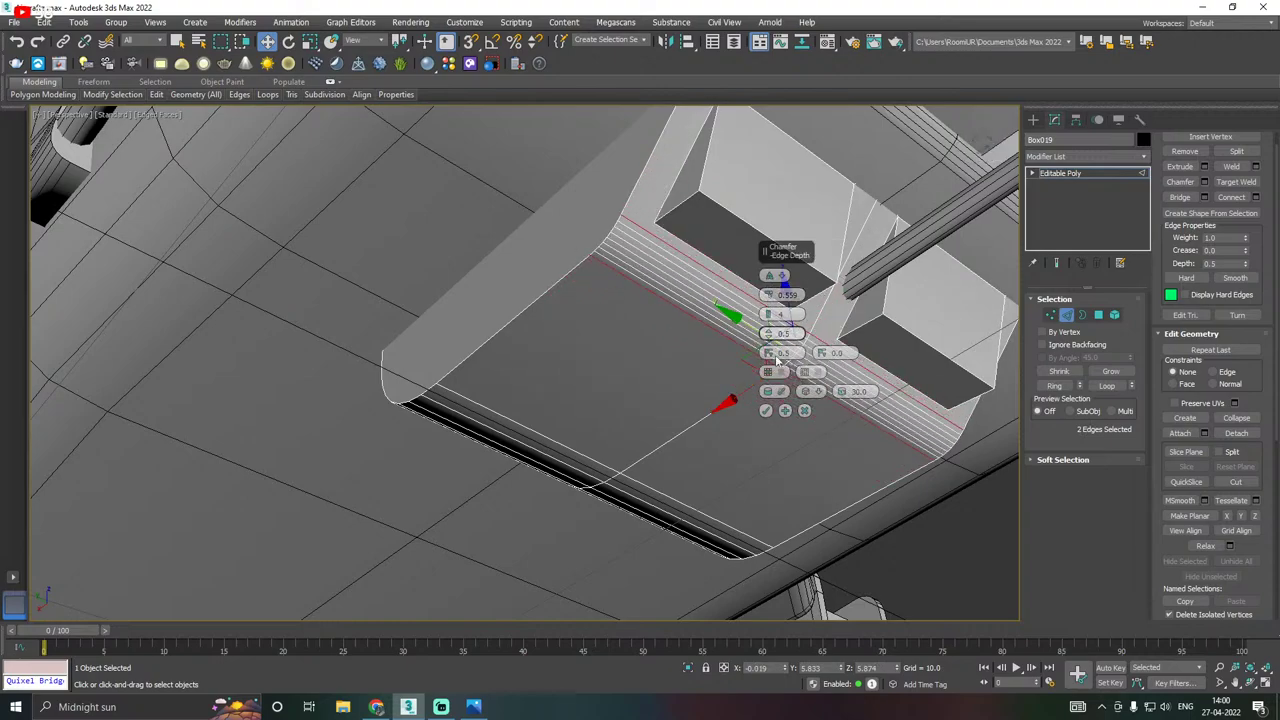
left_click(767, 411)
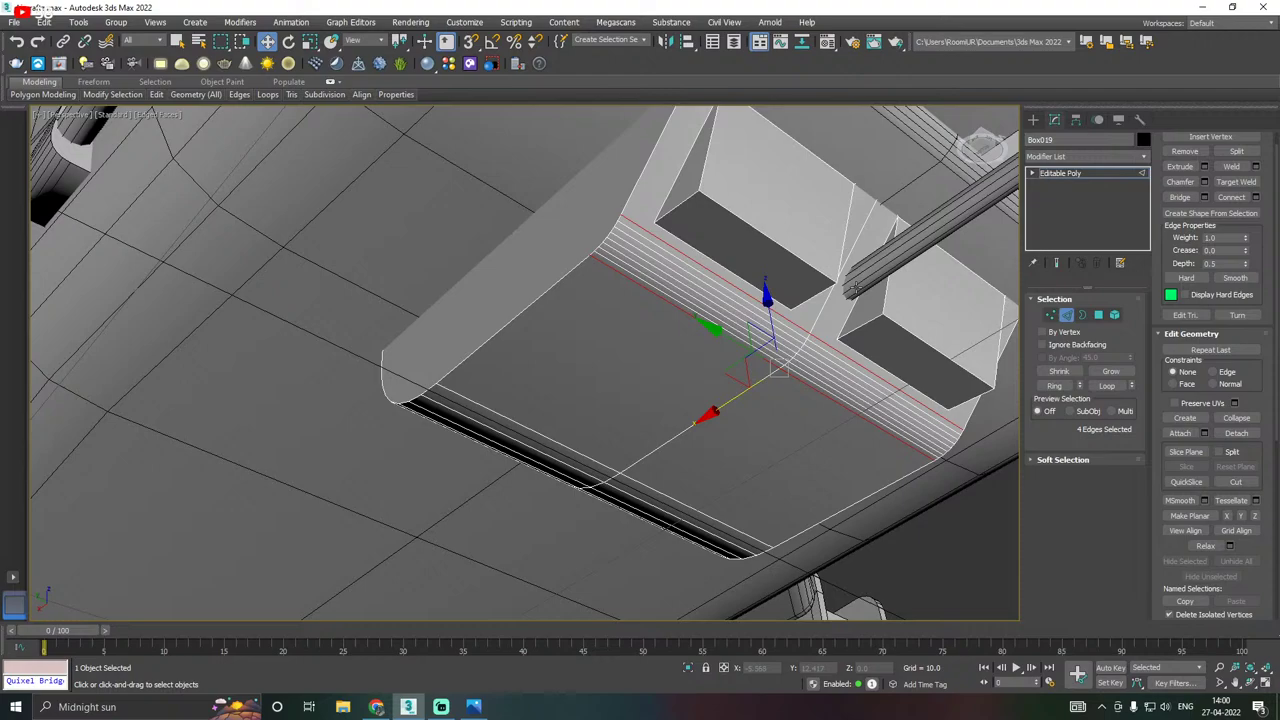
Chamfer the inner bottom edge of both front recesses by 0.559 with 4 segments.
left_click(909, 330)
left_click(793, 254, "ctrl")
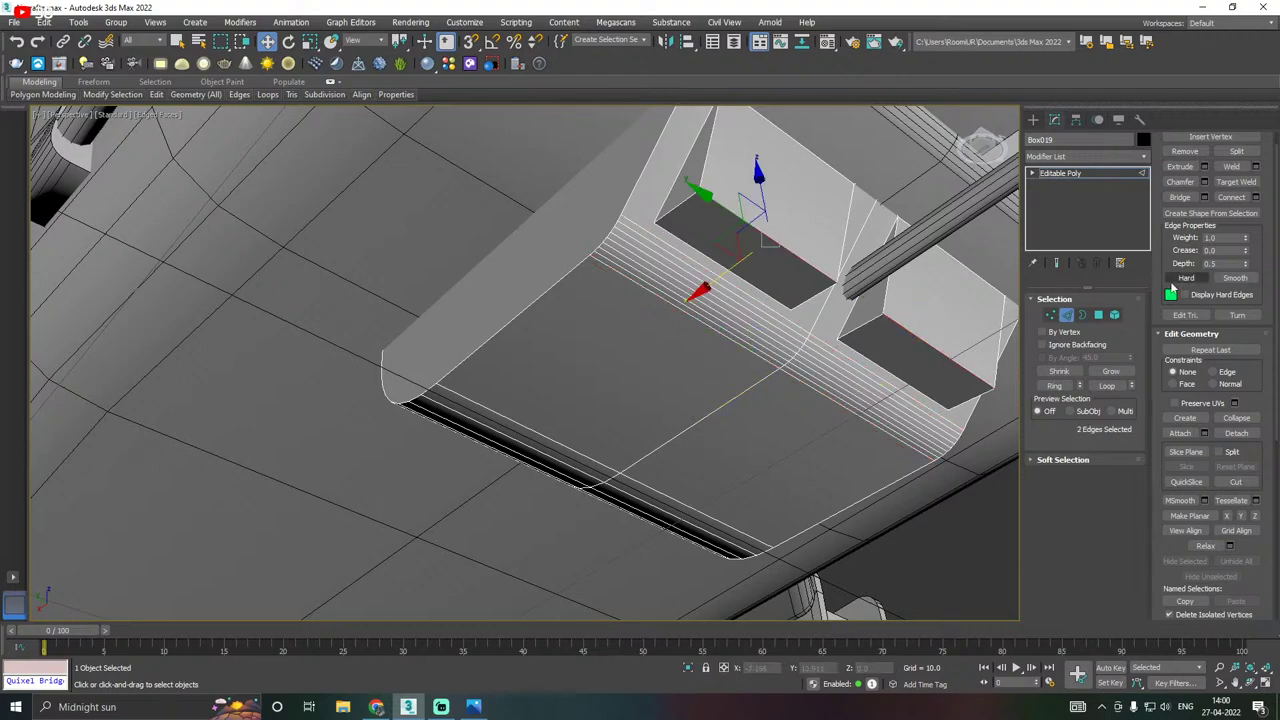
left_click(1205, 183)
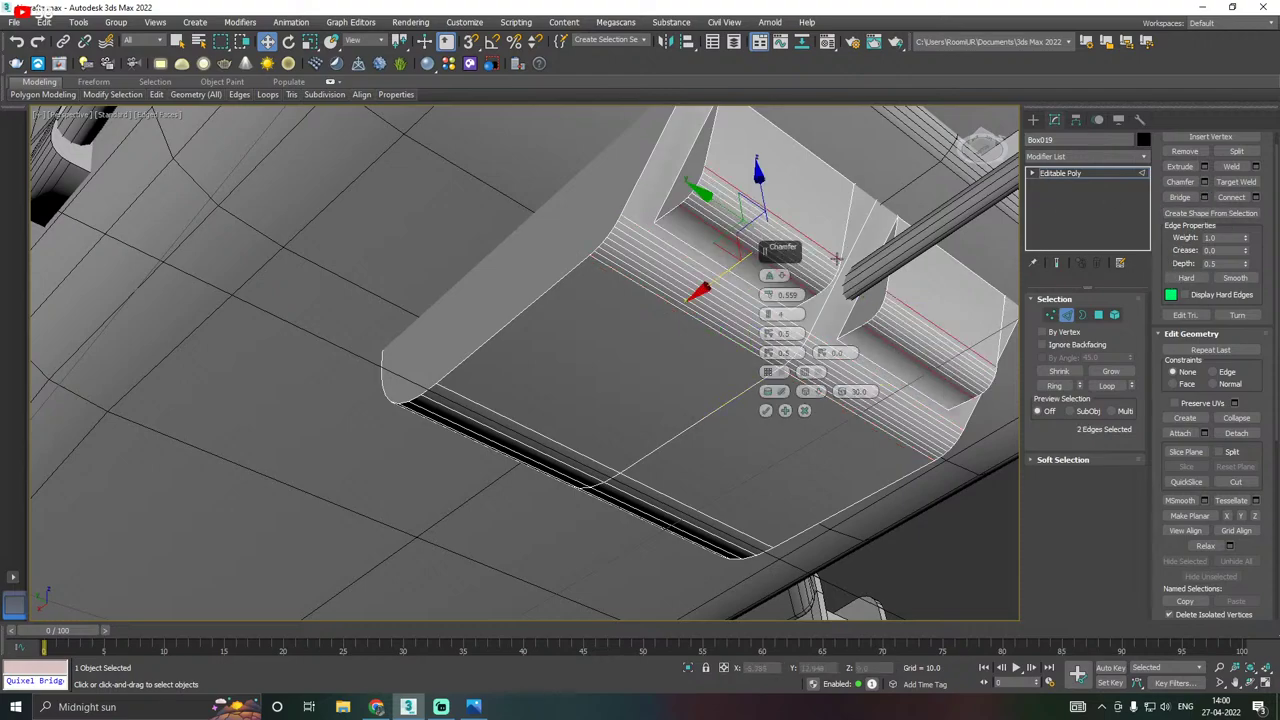
left_click(766, 410)
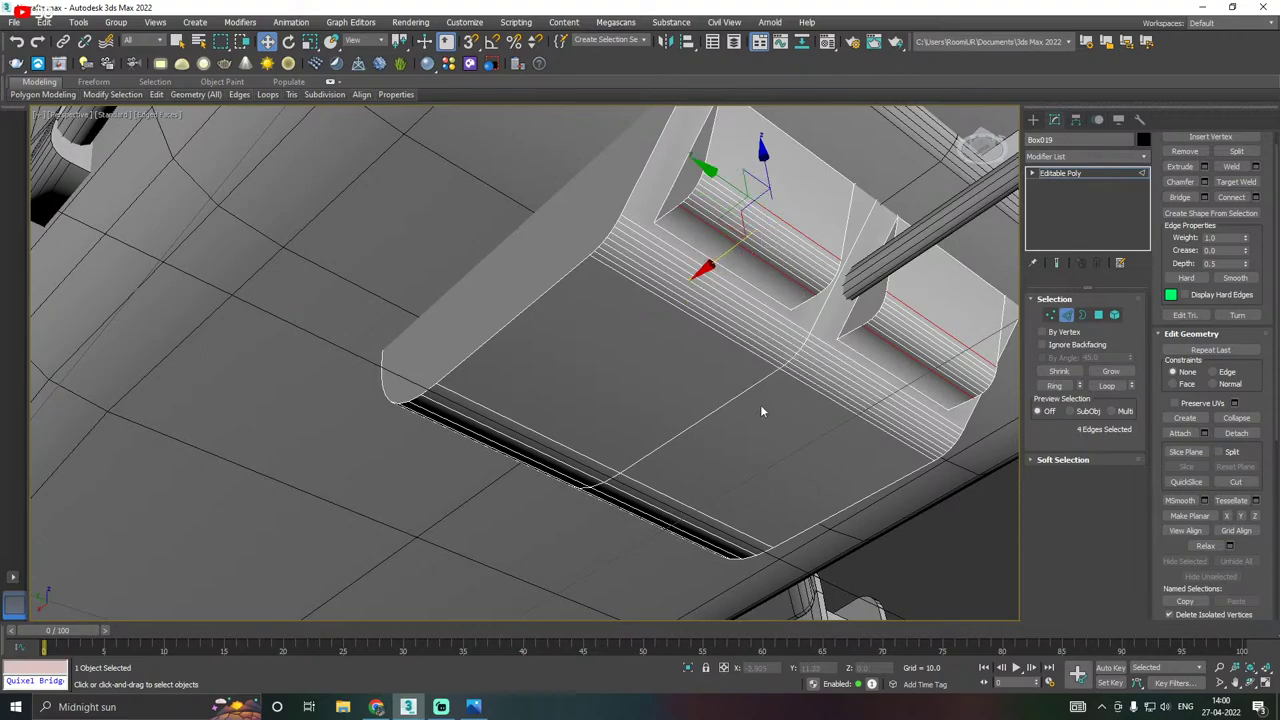
Connect the first recess's outer lower corner vertex to the adjacent upper chamfer vertex on the turret base's outer side.
left_click(1051, 315)
scroll(615, 250, "up", 5)
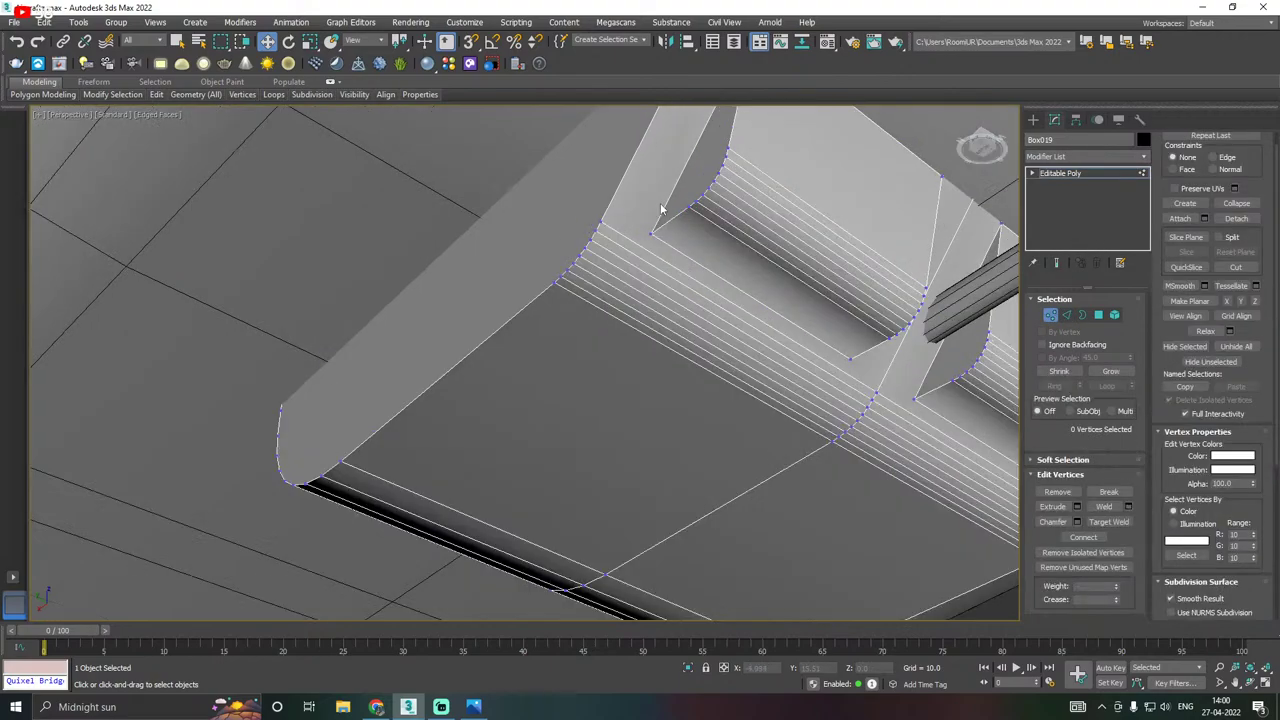
left_click(570, 233, "ctrl")
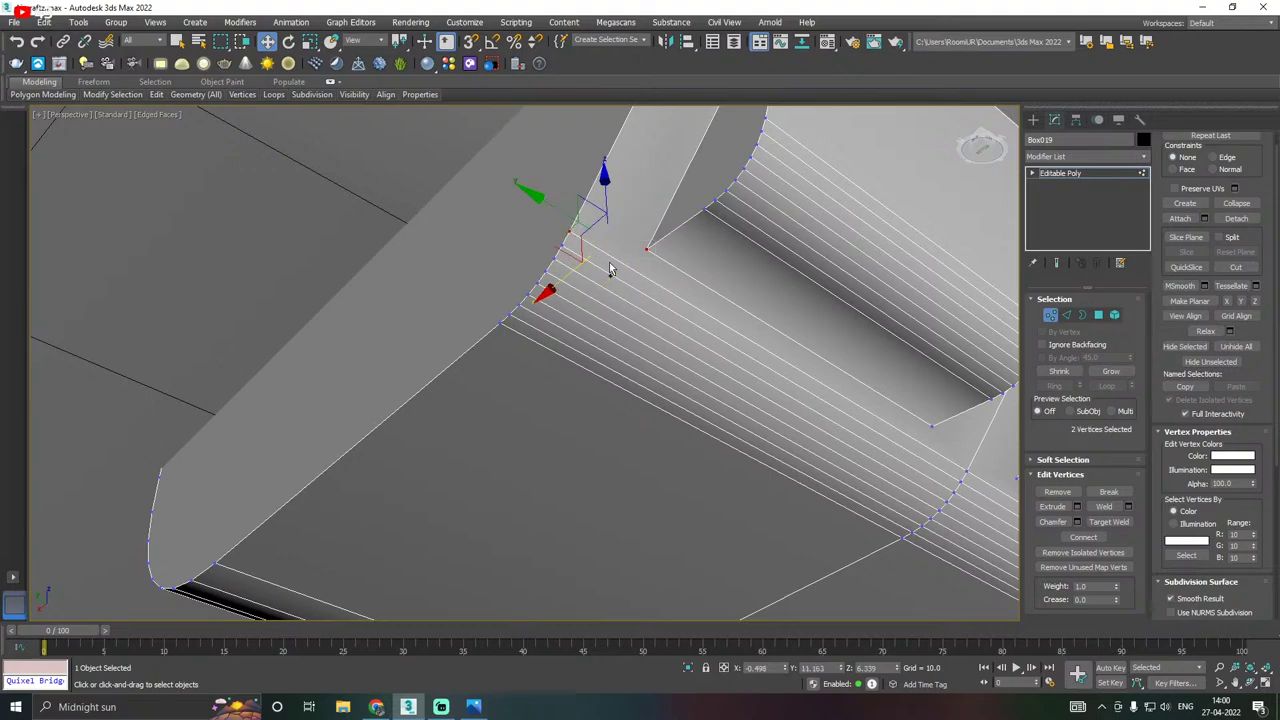
left_click(1085, 541)
left_click(1084, 538)
scroll(665, 400, "down", 5)
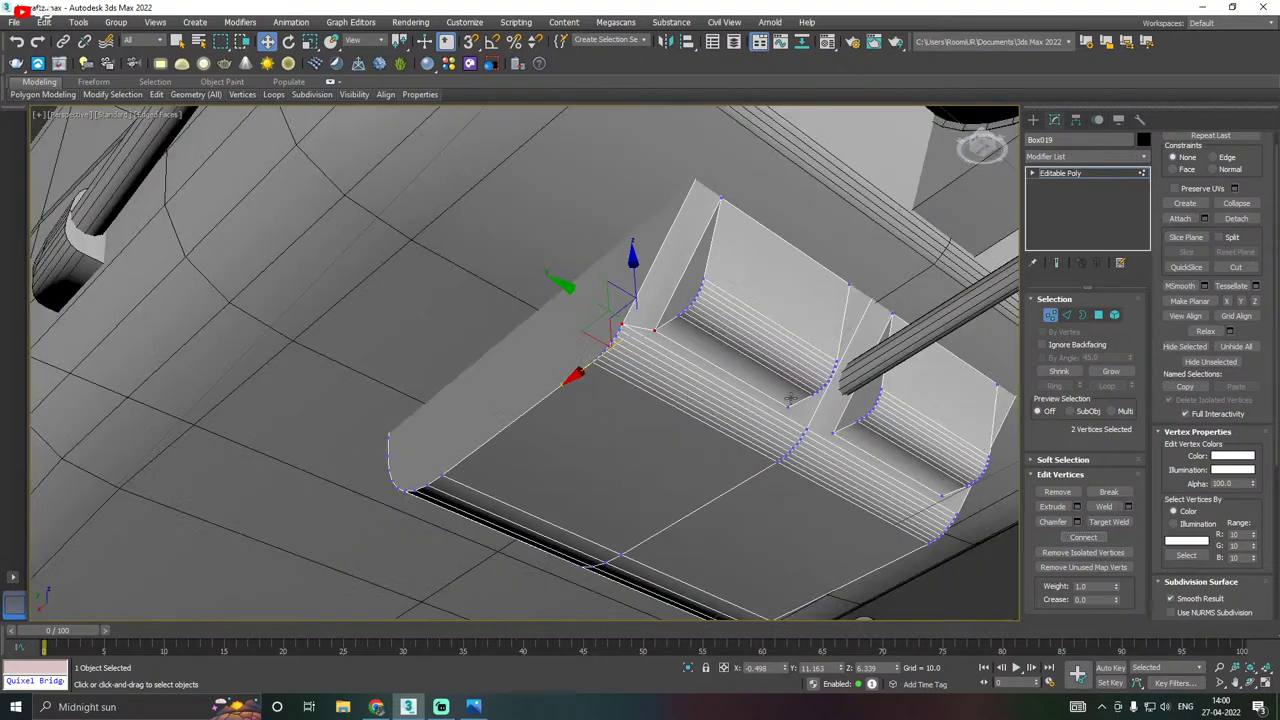
Connect the remaining three lower corner vertices of the recesses to the nearest chamfer vertices at the centre seam and opposite side.
scroll(790, 405, "up", 5)
left_click(783, 413)
left_click(825, 463, "ctrl")
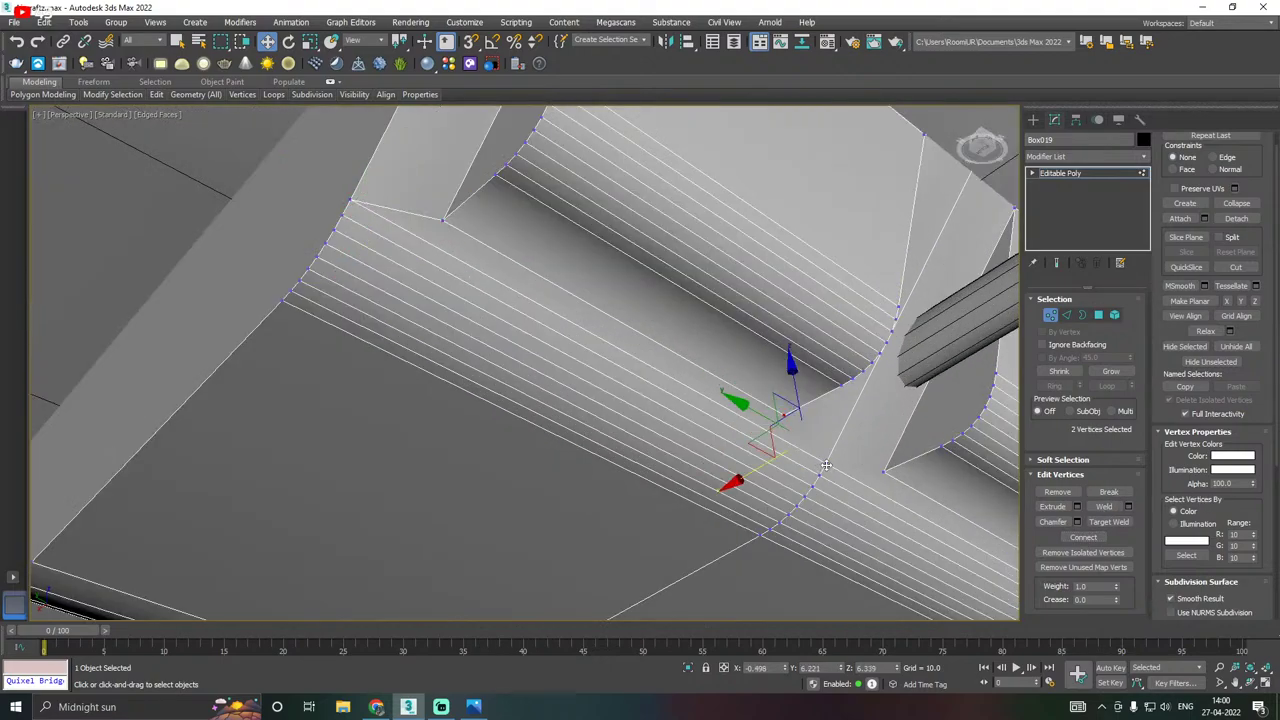
middle_click_drag(862, 408, 570, 343)
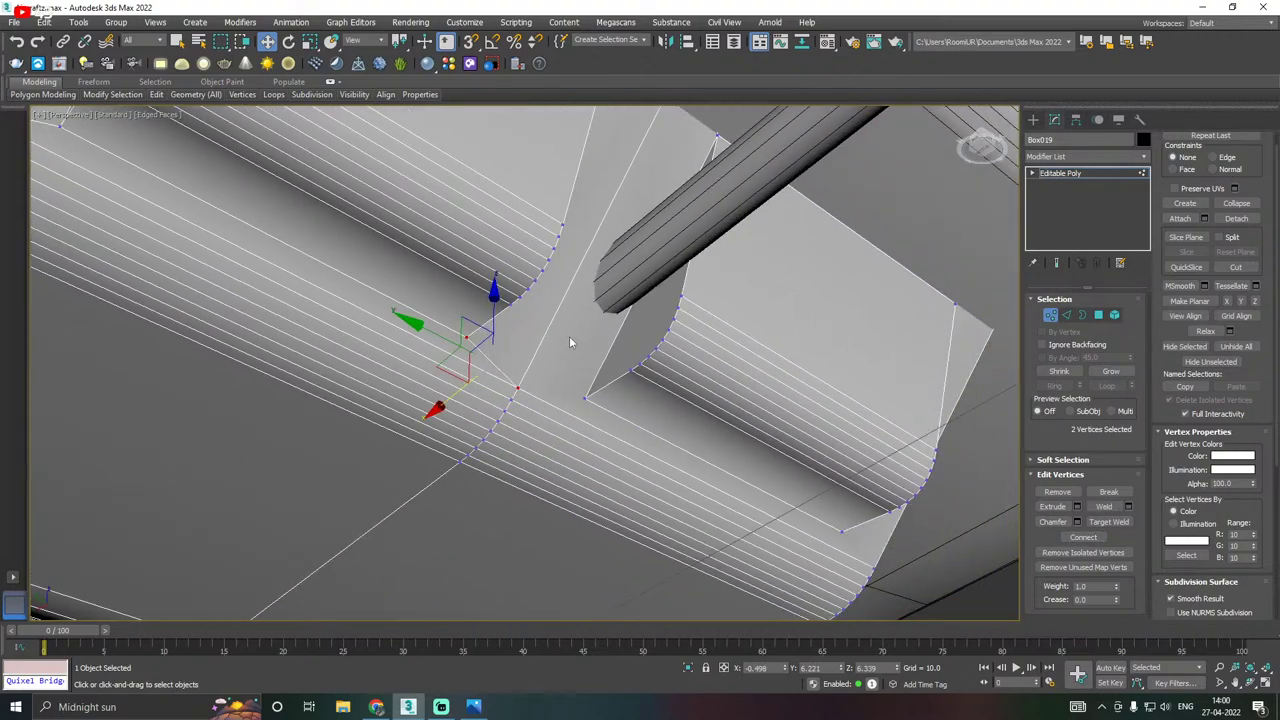
left_click(586, 399)
left_click(518, 388, "ctrl")
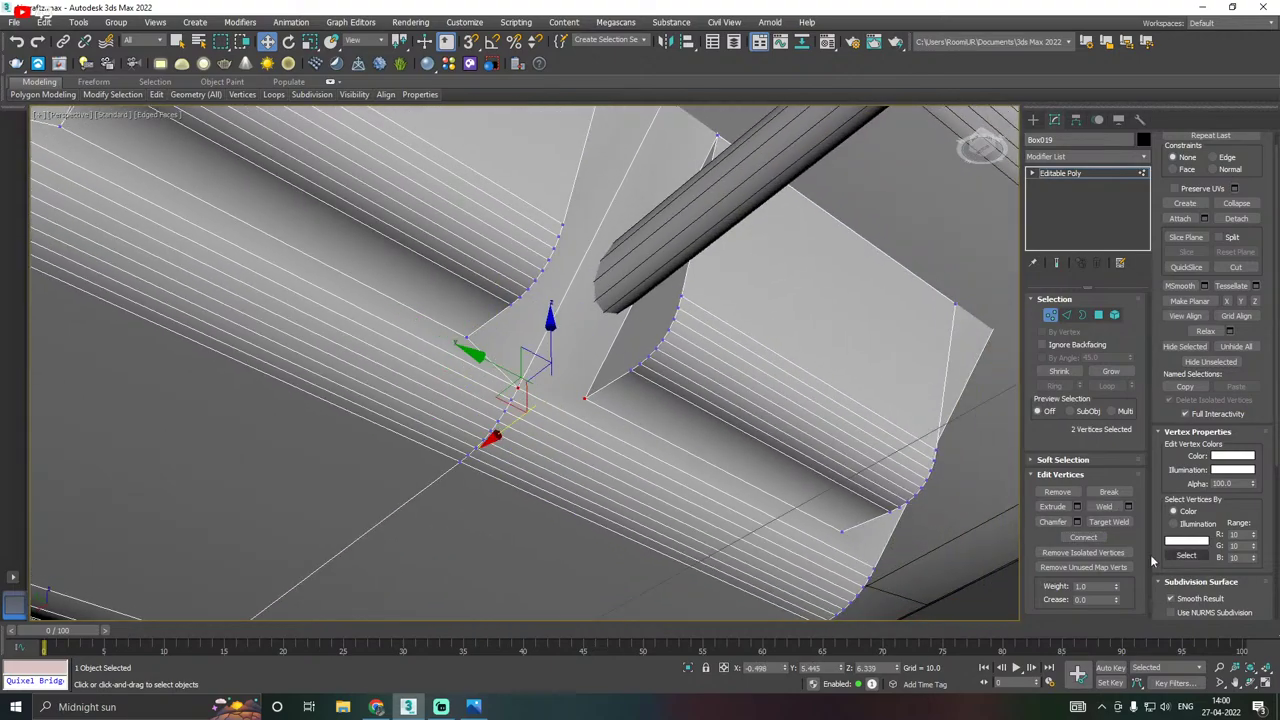
left_click(841, 533)
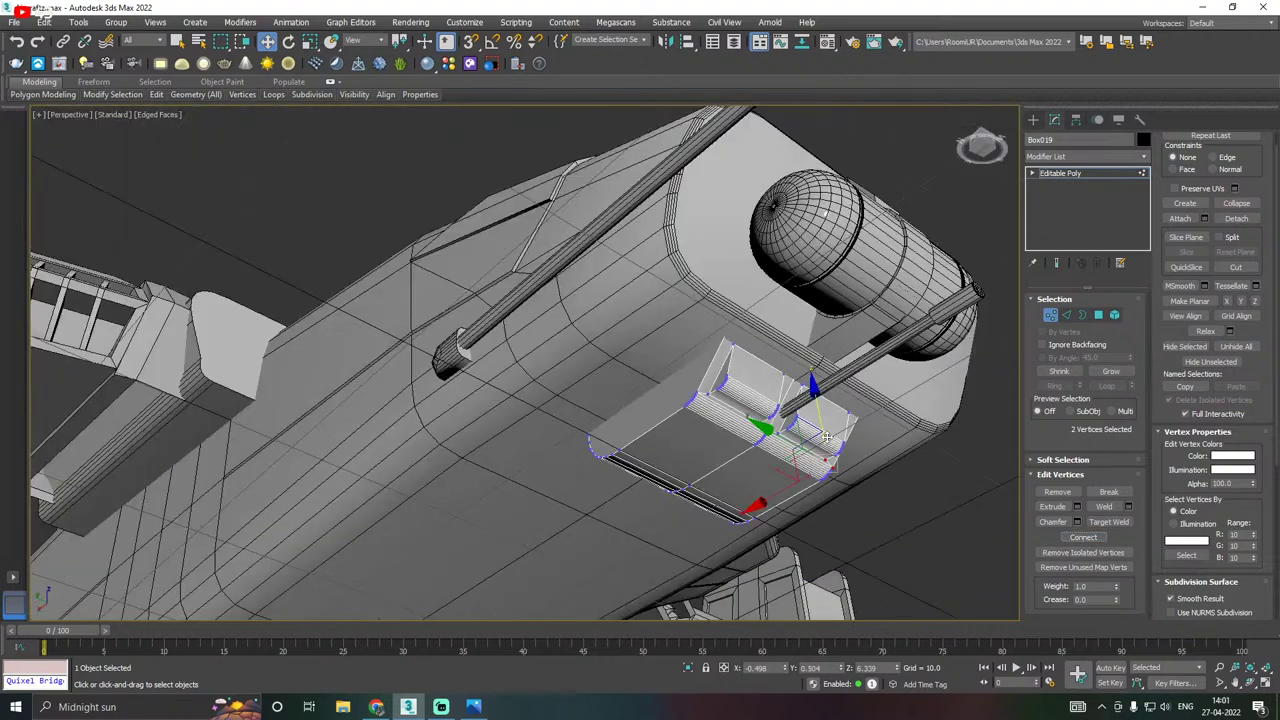
Inset the two opposite side polygons of the turret base by 0.395.
middle_click_drag(827, 437, 865, 430, "alt")
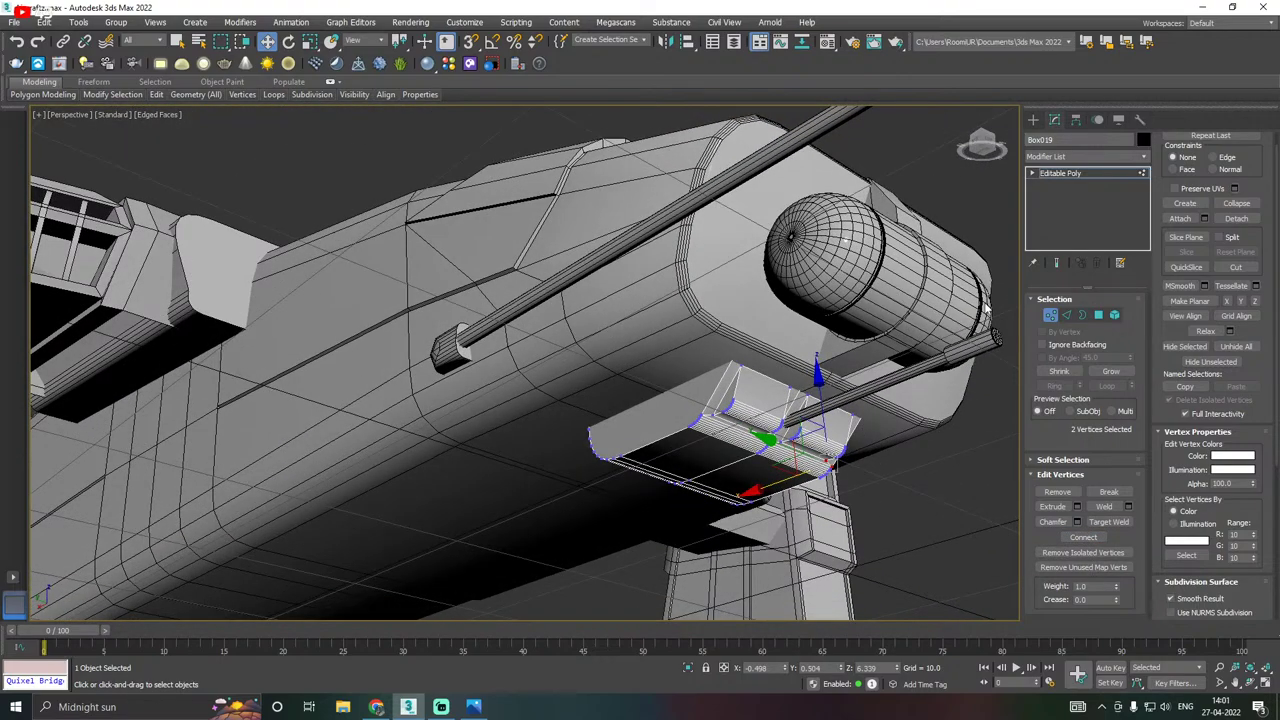
left_click(1098, 315)
left_click(637, 420)
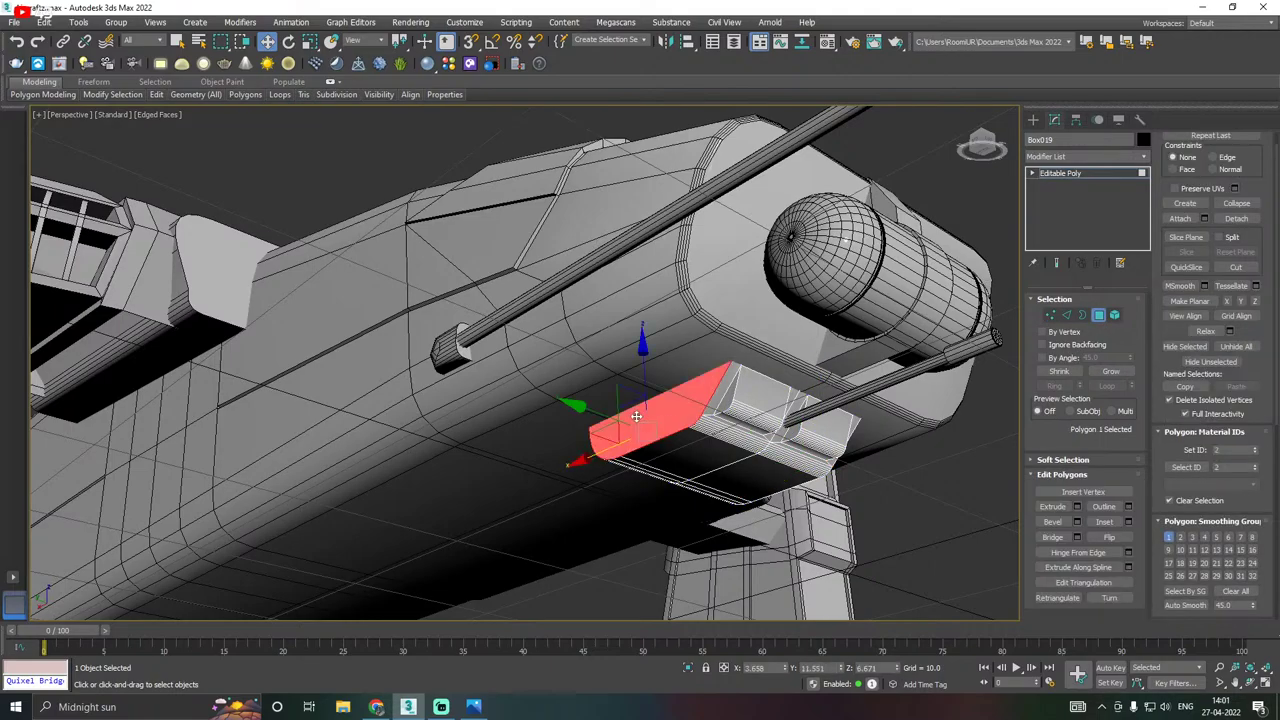
middle_click_drag(637, 420, 720, 315, "alt")
left_click(720, 315, "ctrl")
scroll(720, 315, "up", 3)
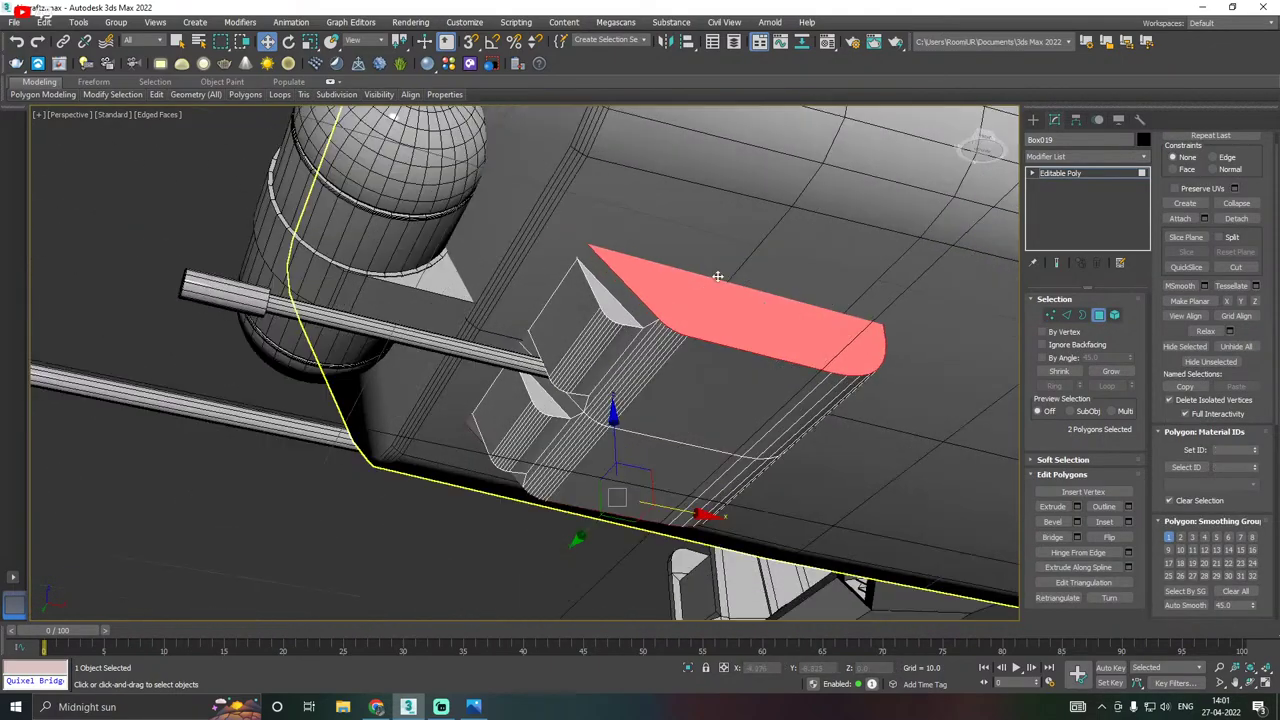
left_click(1129, 522)
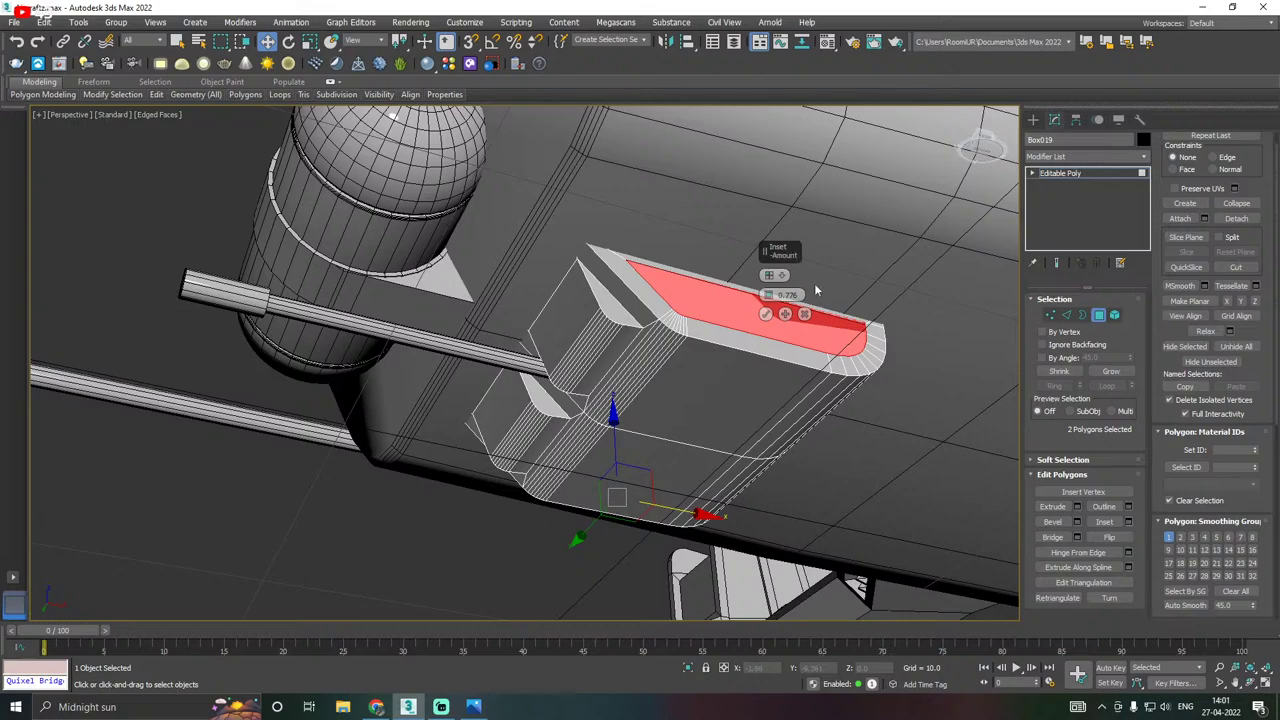
right_click(768, 295)
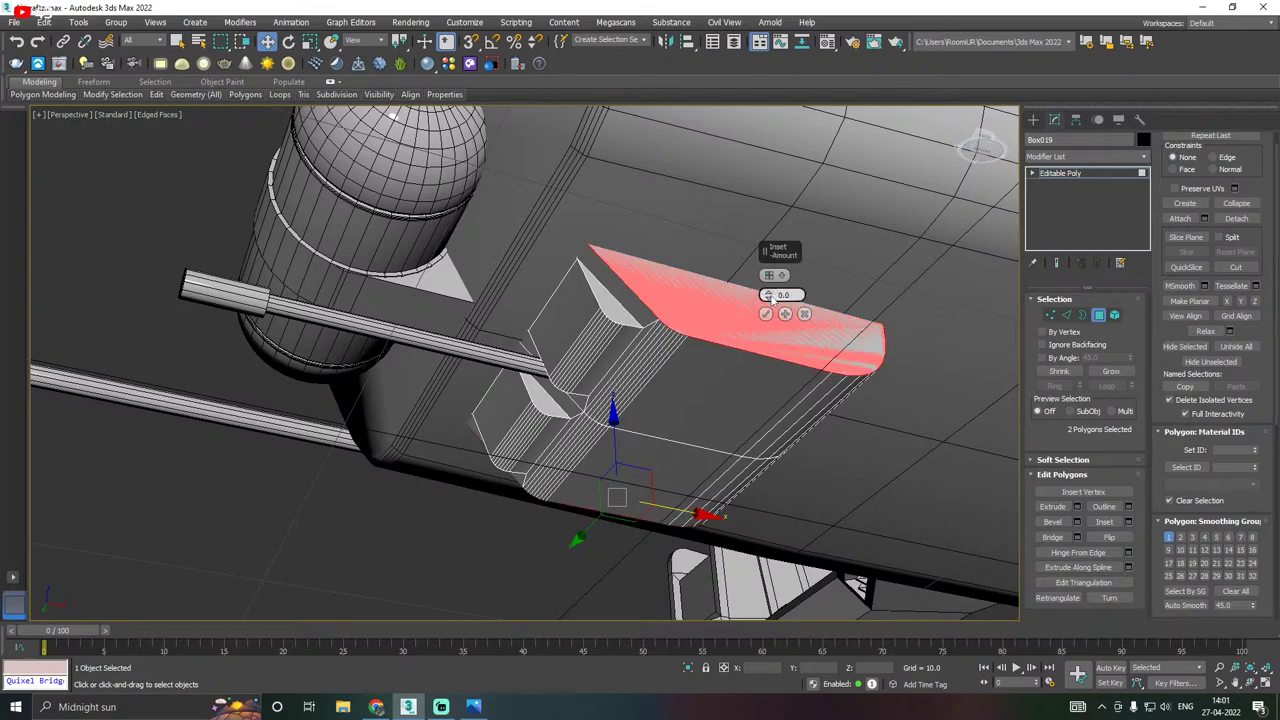
left_click(769, 293)
left_click(769, 293)
left_click(769, 293)
left_click(769, 293)
left_click(769, 293)
left_click(769, 293)
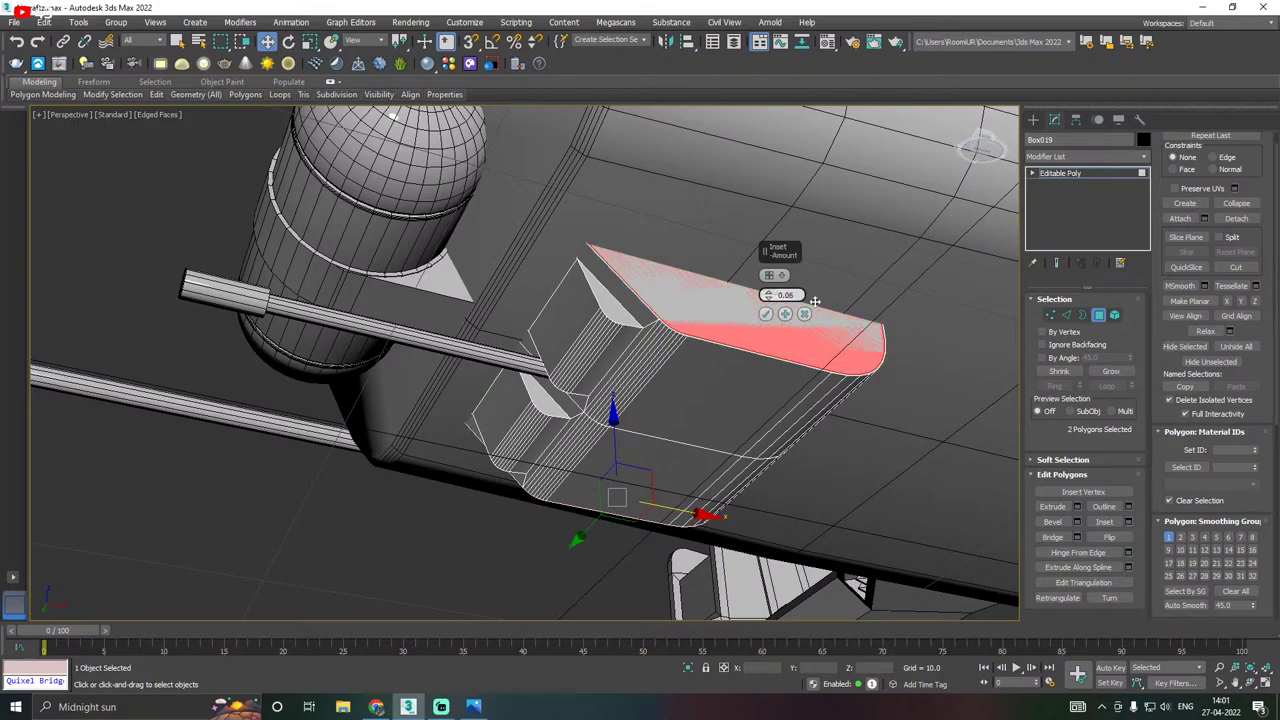
scroll(817, 302, "up", 3)
left_click_drag(768, 295, 774, 295)
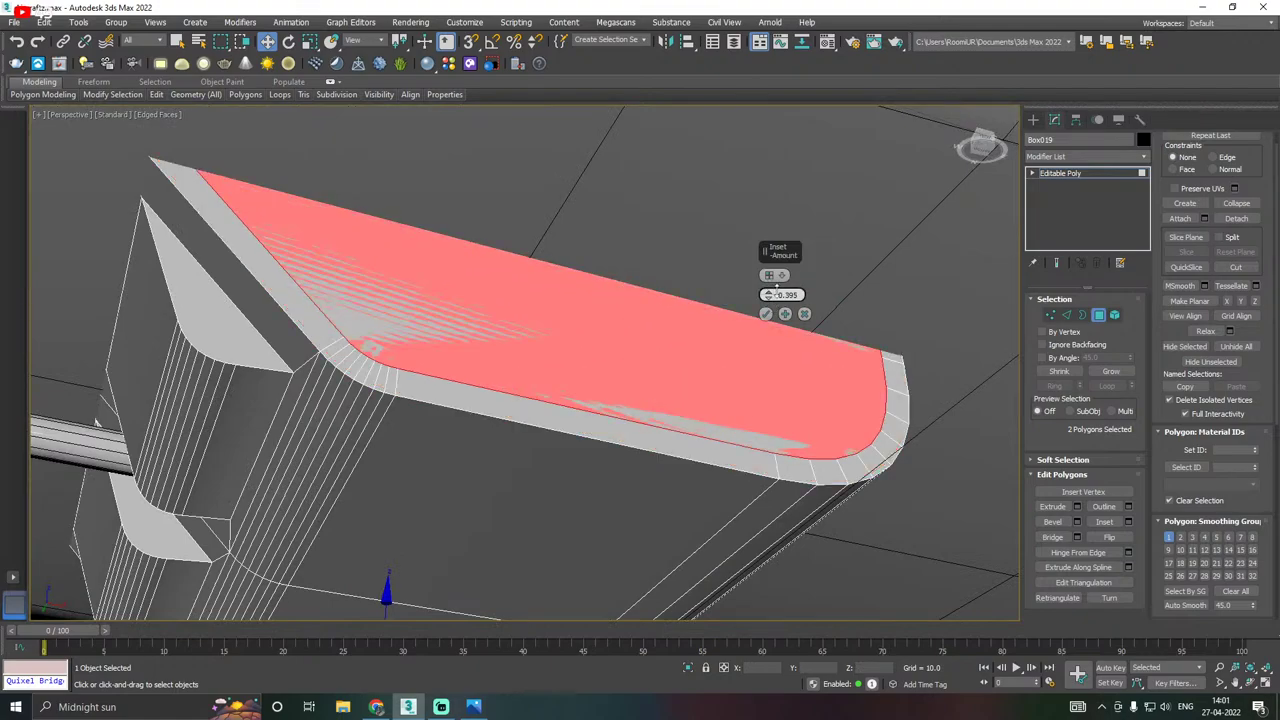
left_click(766, 314)
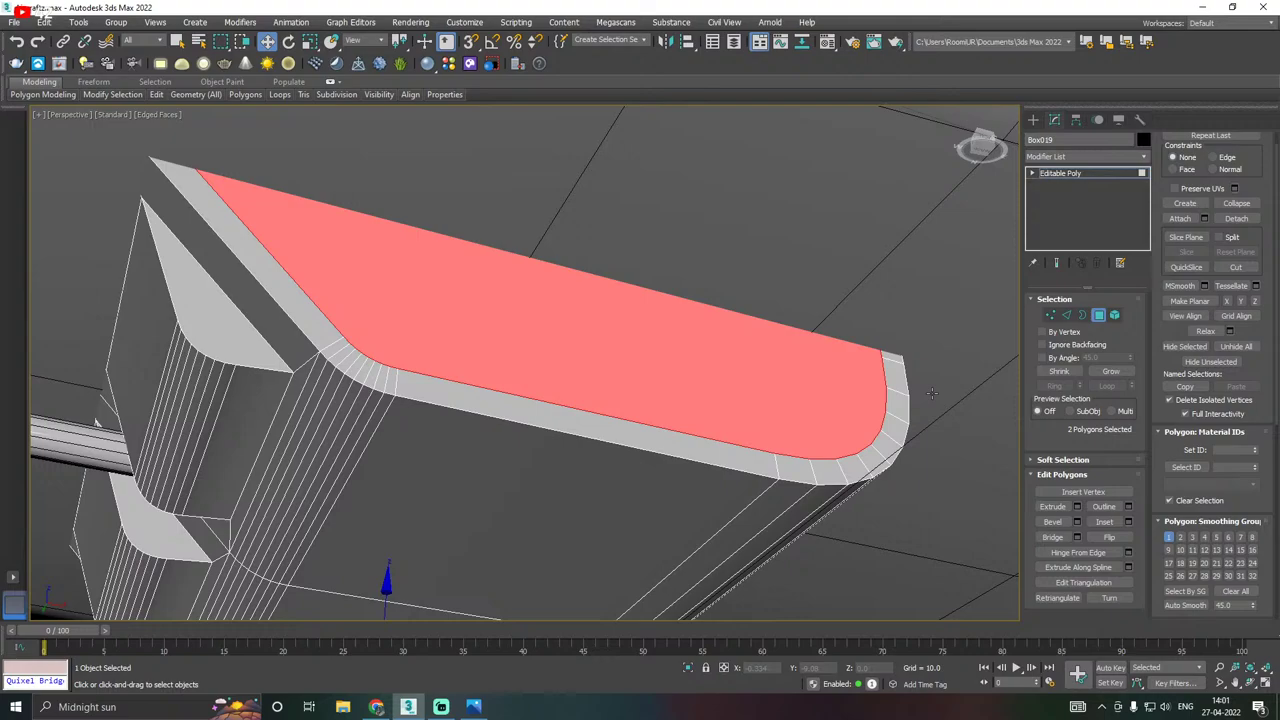
Extrude the two inset side polygons of the turret base inward by -0.062.
left_click(1077, 507)
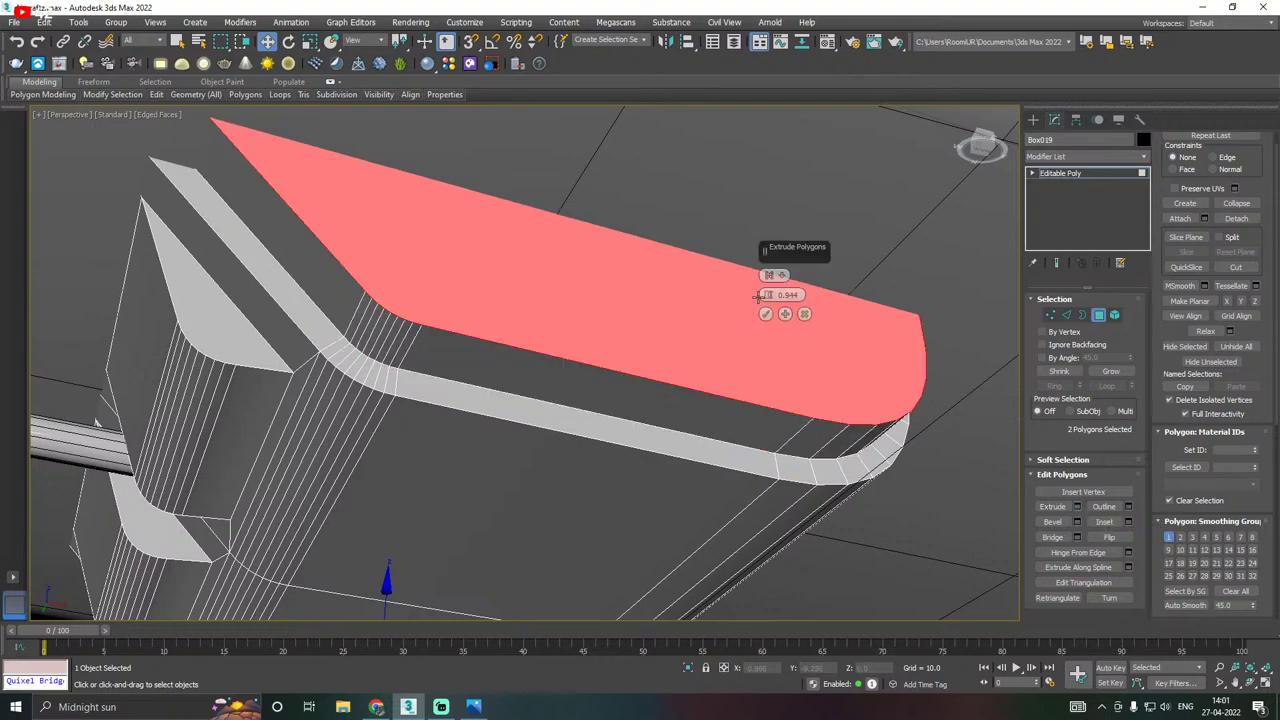
left_click_drag(766, 294, 768, 297)
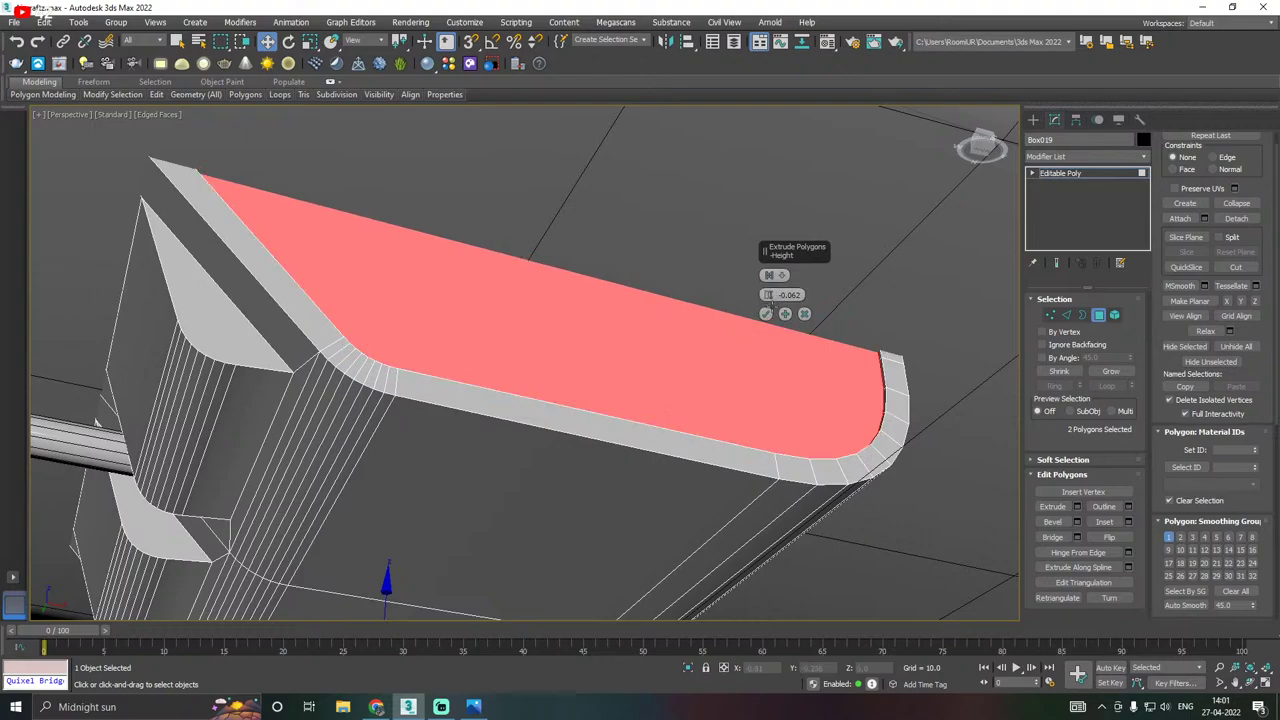
left_click(767, 314)
middle_click_drag(782, 321, 891, 323, "alt")
scroll(814, 337, "down", 2)
scroll(814, 338, "down", 2)
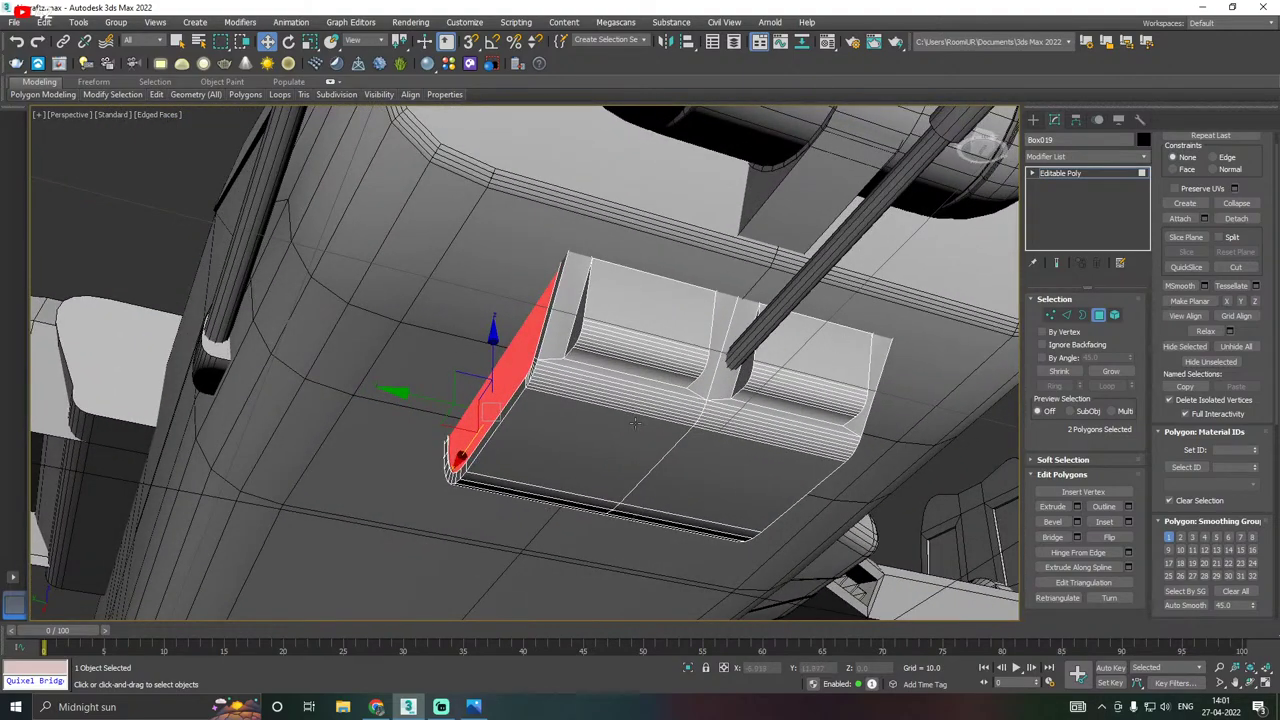
middle_click_drag(614, 437, 613, 415)
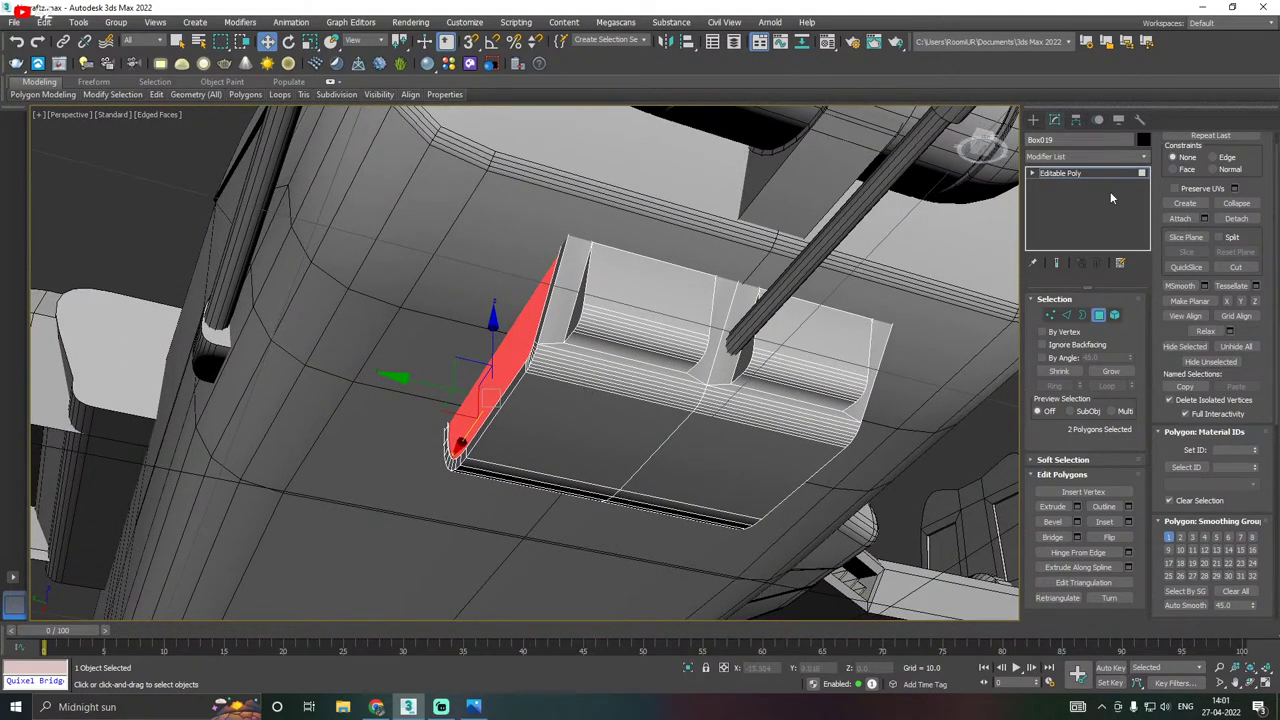
Leave polygon editing on the turret base and shift the gun barrel sideways along Y to 5.729.
left_click(1065, 174)
left_click(725, 355)
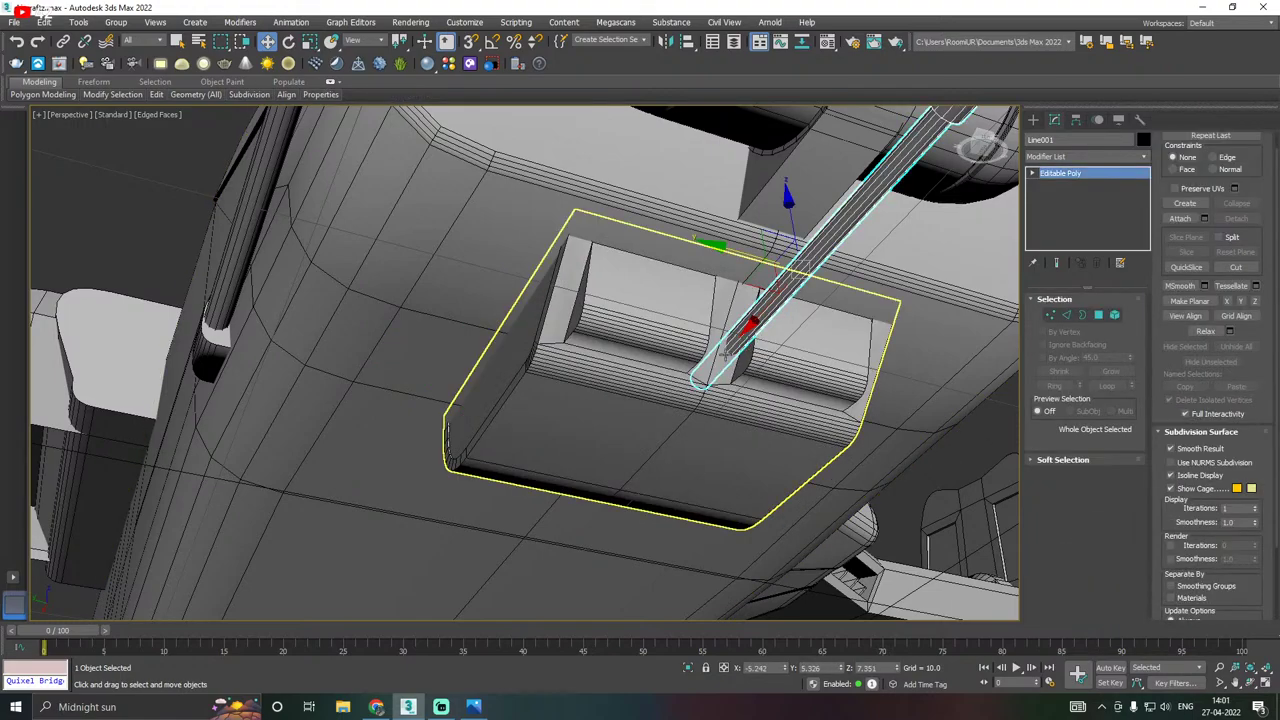
left_click_drag(741, 257, 727, 253)
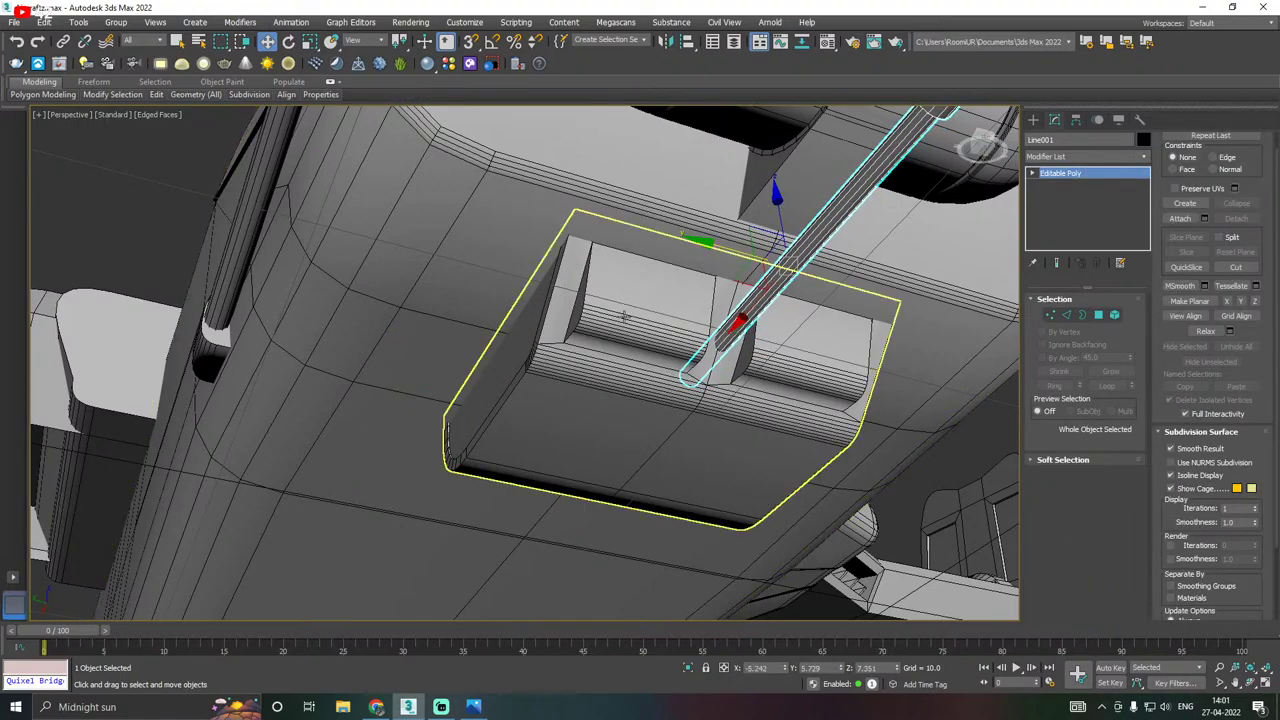
Attach the turret base to the gun barrel object and clear the selection.
scroll(620, 320, "down", 6)
left_click(1180, 218)
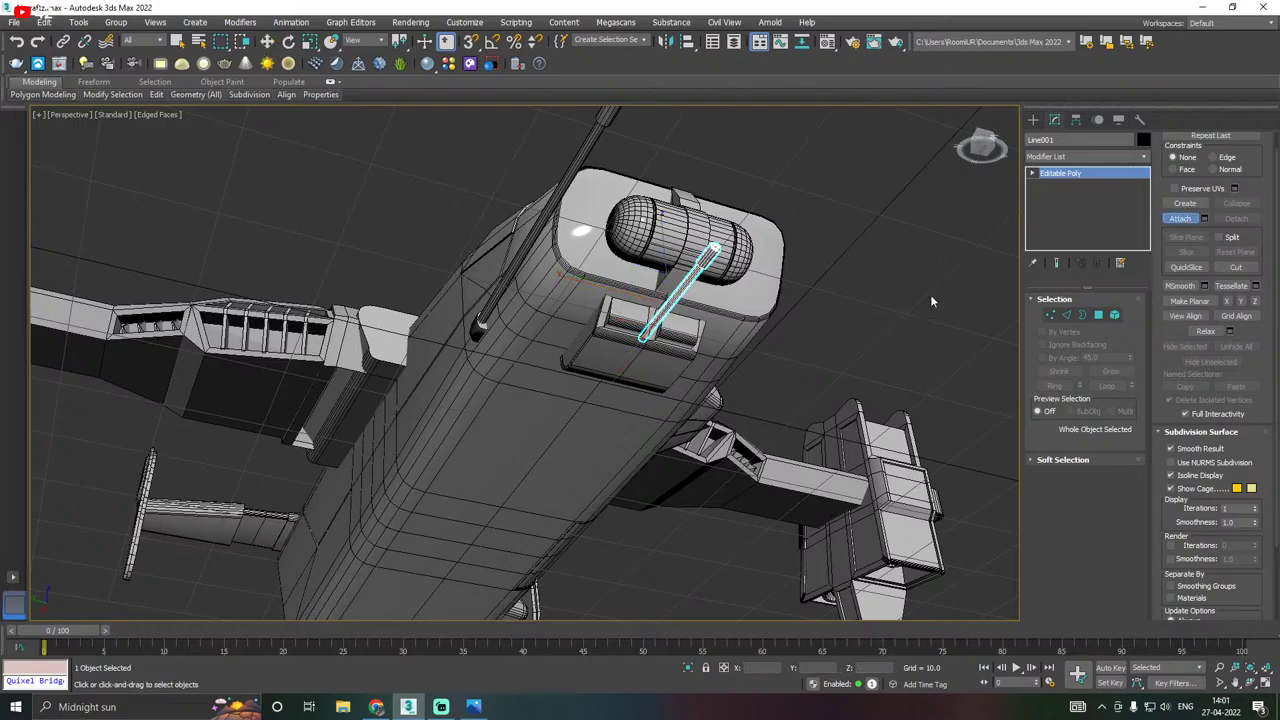
left_click(640, 340)
middle_click_drag(784, 332, 669, 383, "alt")
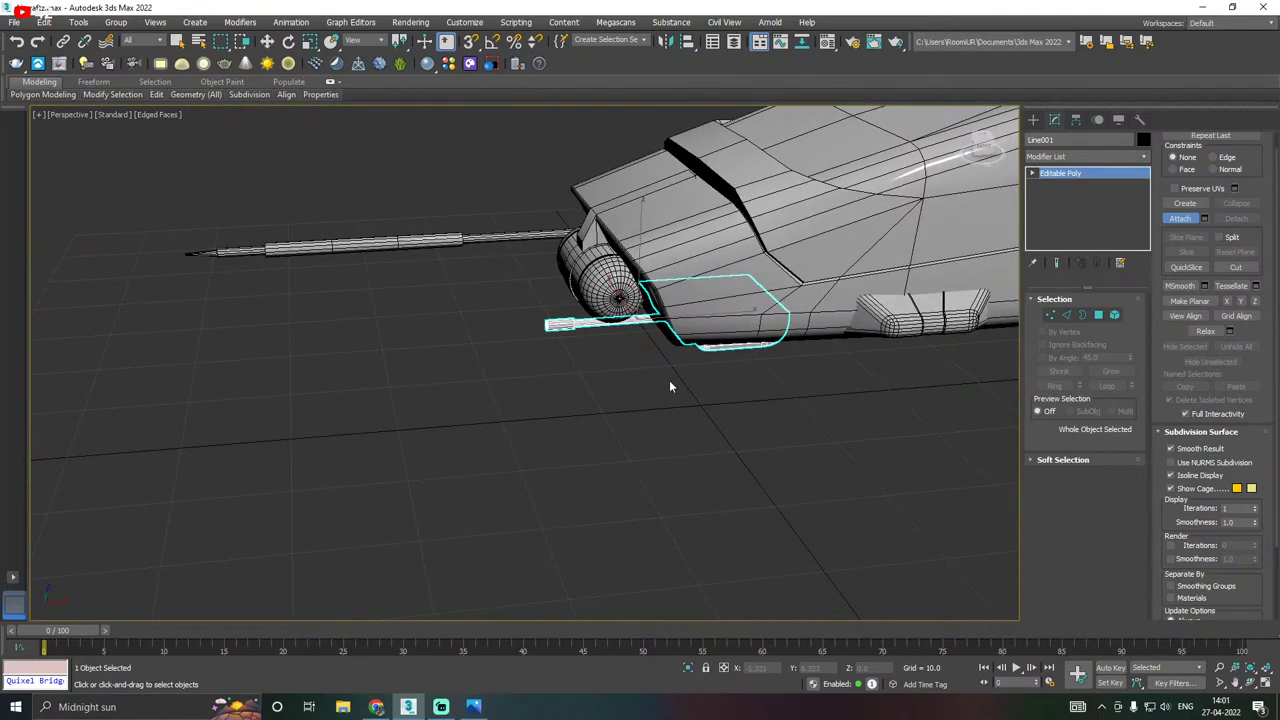
scroll(669, 383, "down", 2)
scroll(669, 386, "down", 3)
middle_click_drag(974, 360, 900, 386, "alt")
key("w")
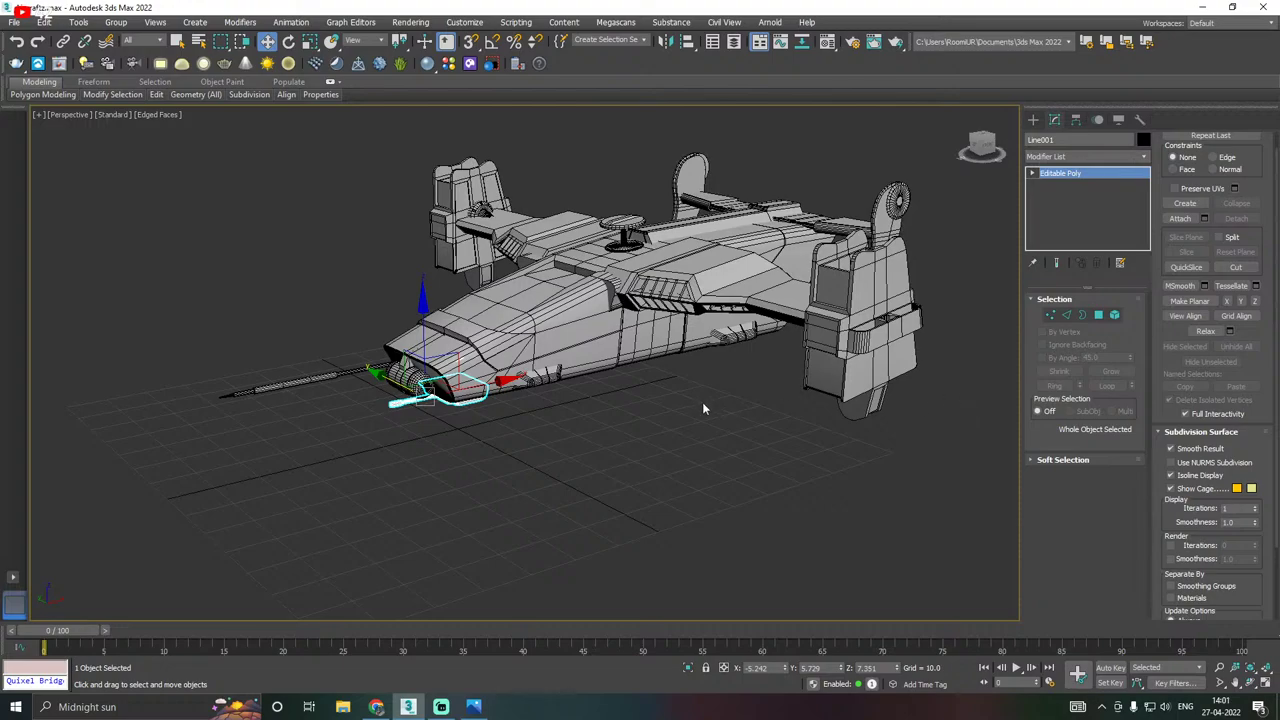
middle_click_drag(703, 408, 897, 430, "alt")
left_click(770, 446)
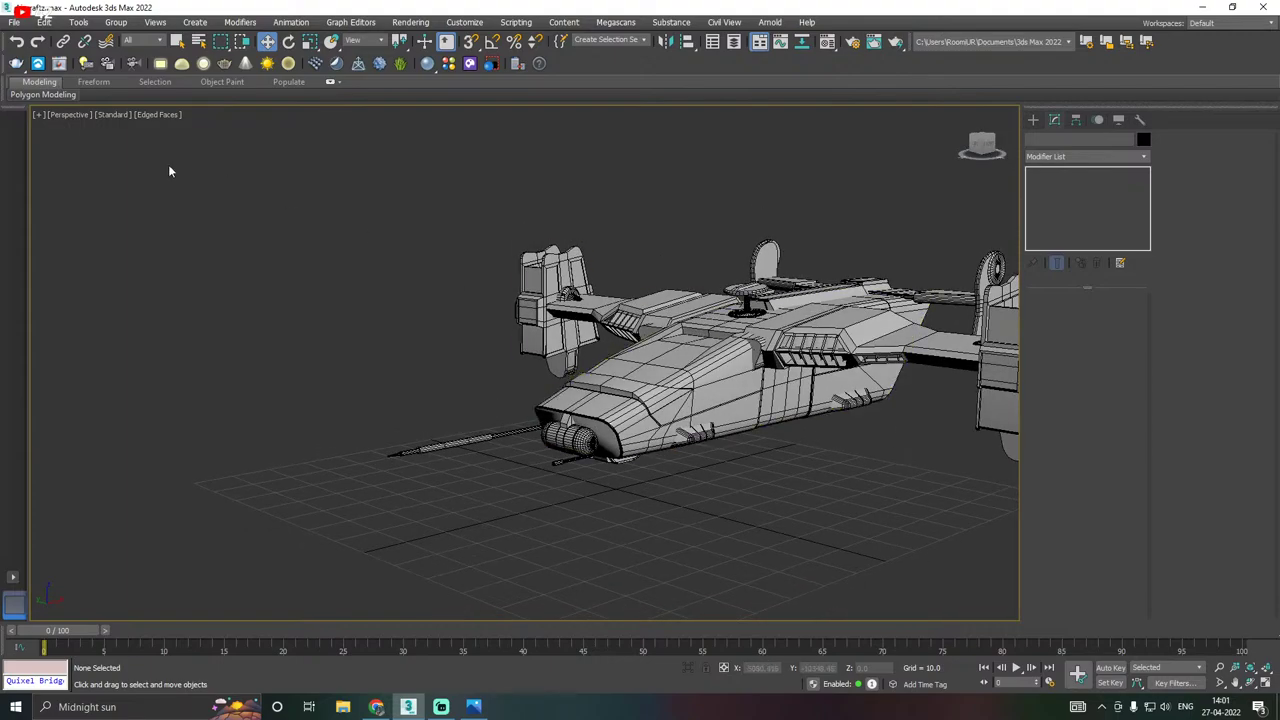
Set the perspective viewport's rendering quality to High Quality.
left_click(112, 114)
left_click(130, 162)
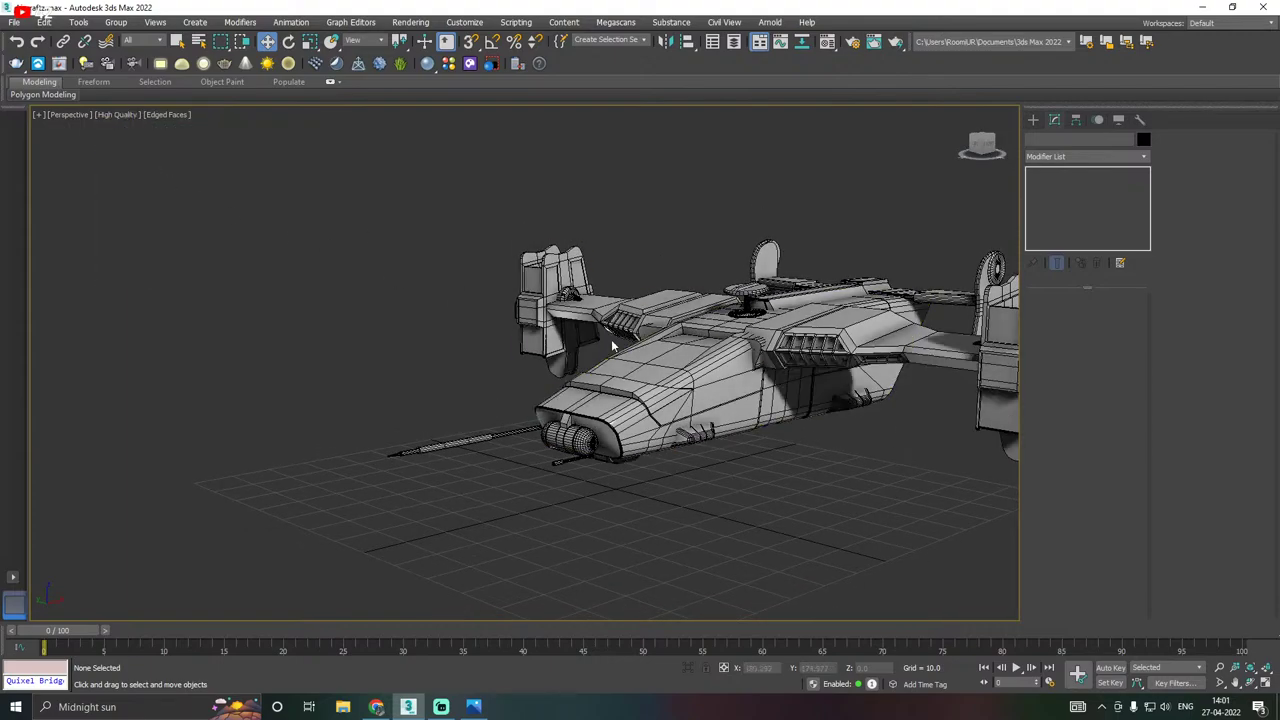
middle_click_drag(611, 339, 547, 341)
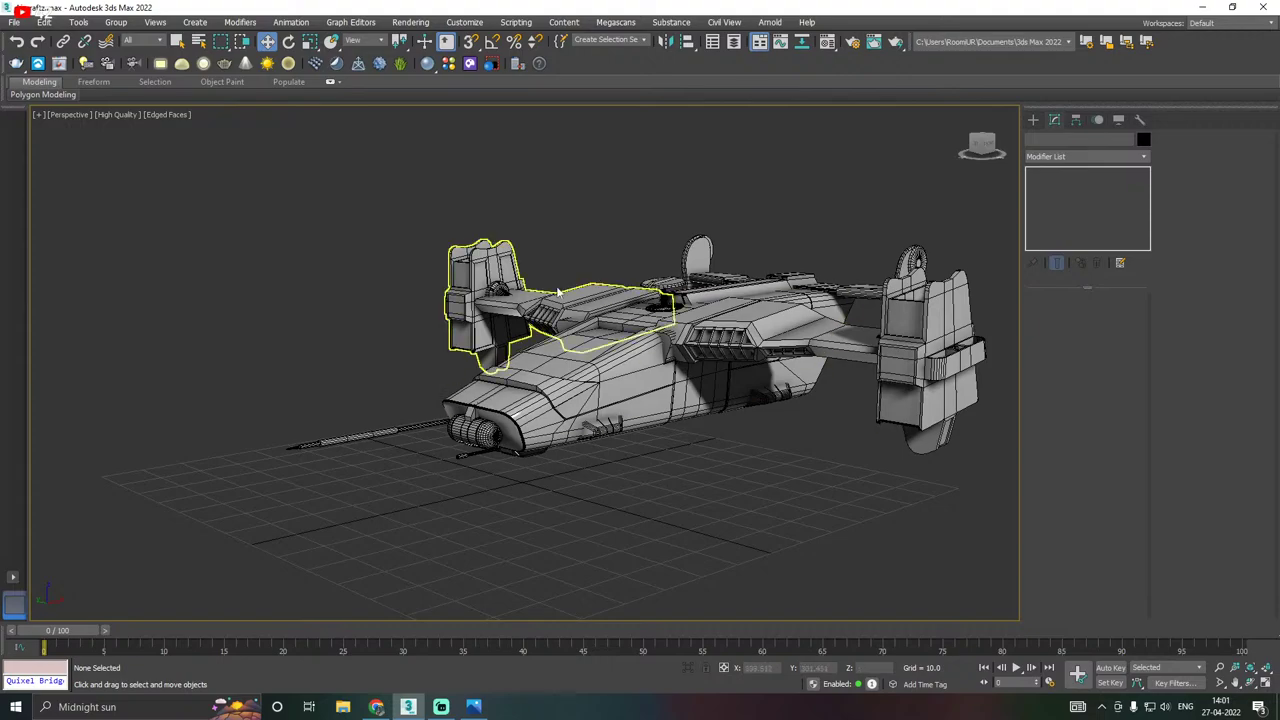
middle_click_drag(531, 229, 548, 229)
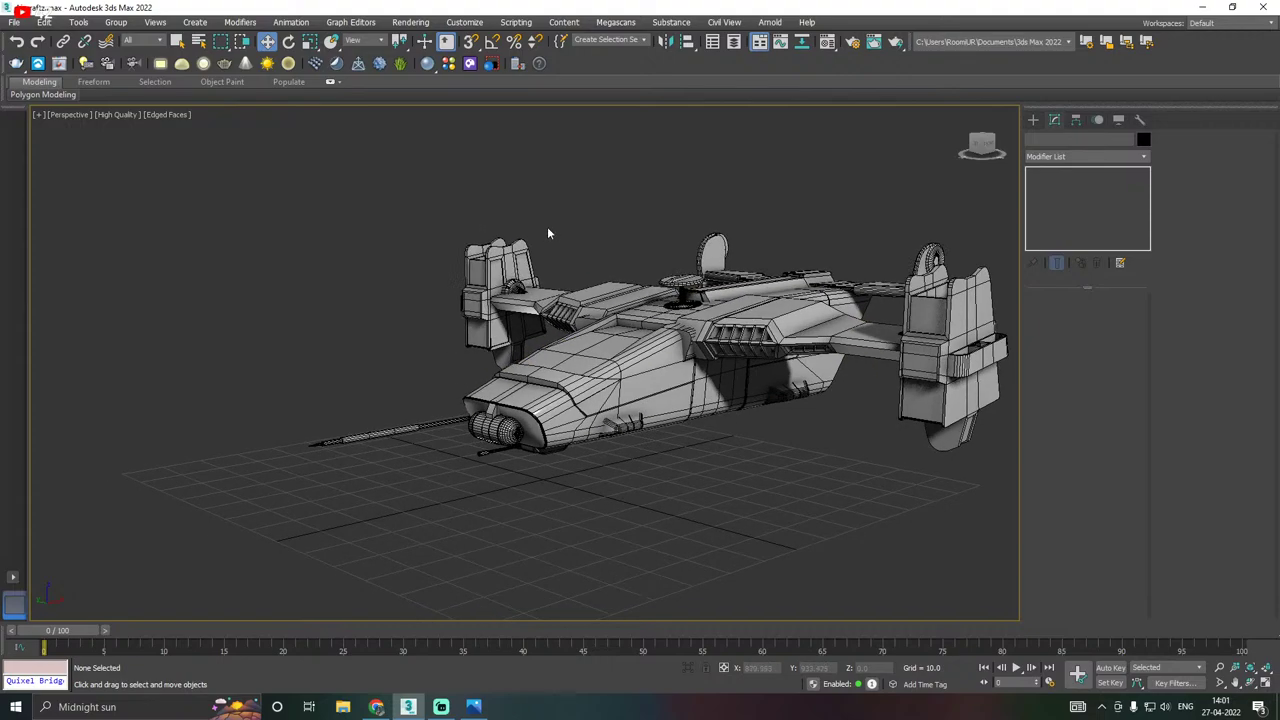
Save two copies of the aircraft scene and save the working scene file.
left_click(15, 22)
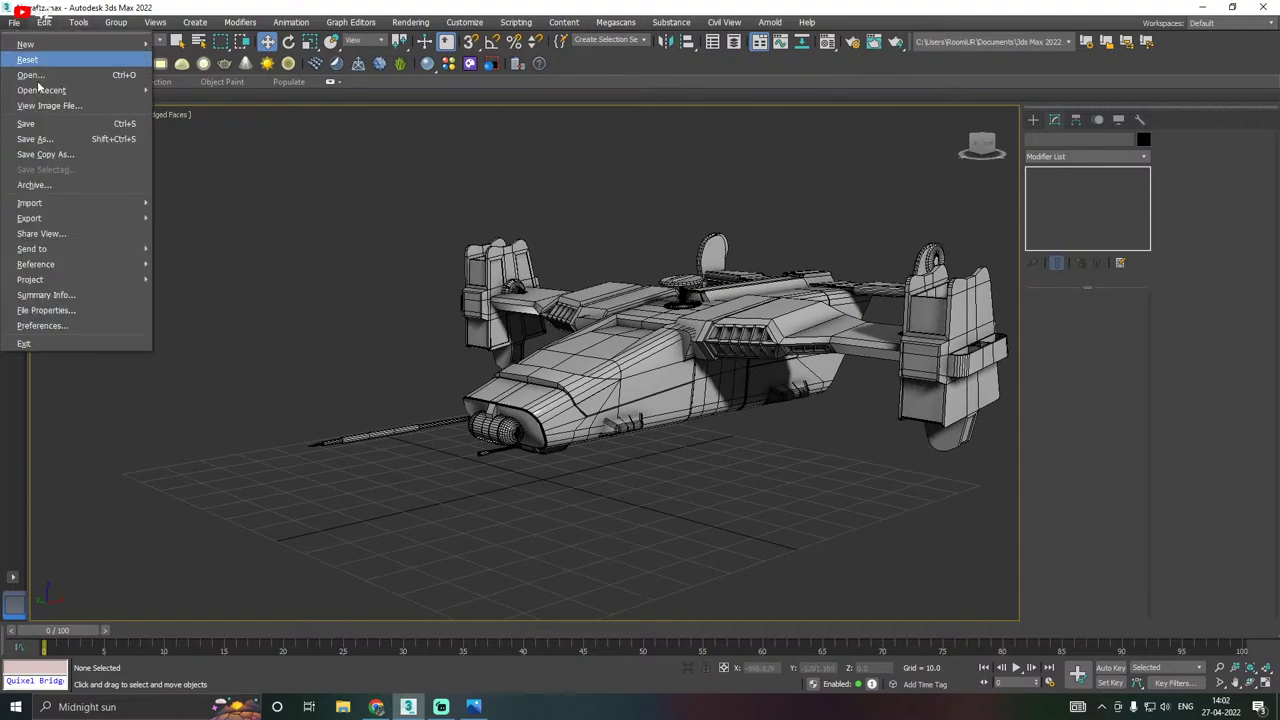
left_click(63, 154)
left_click(804, 578)
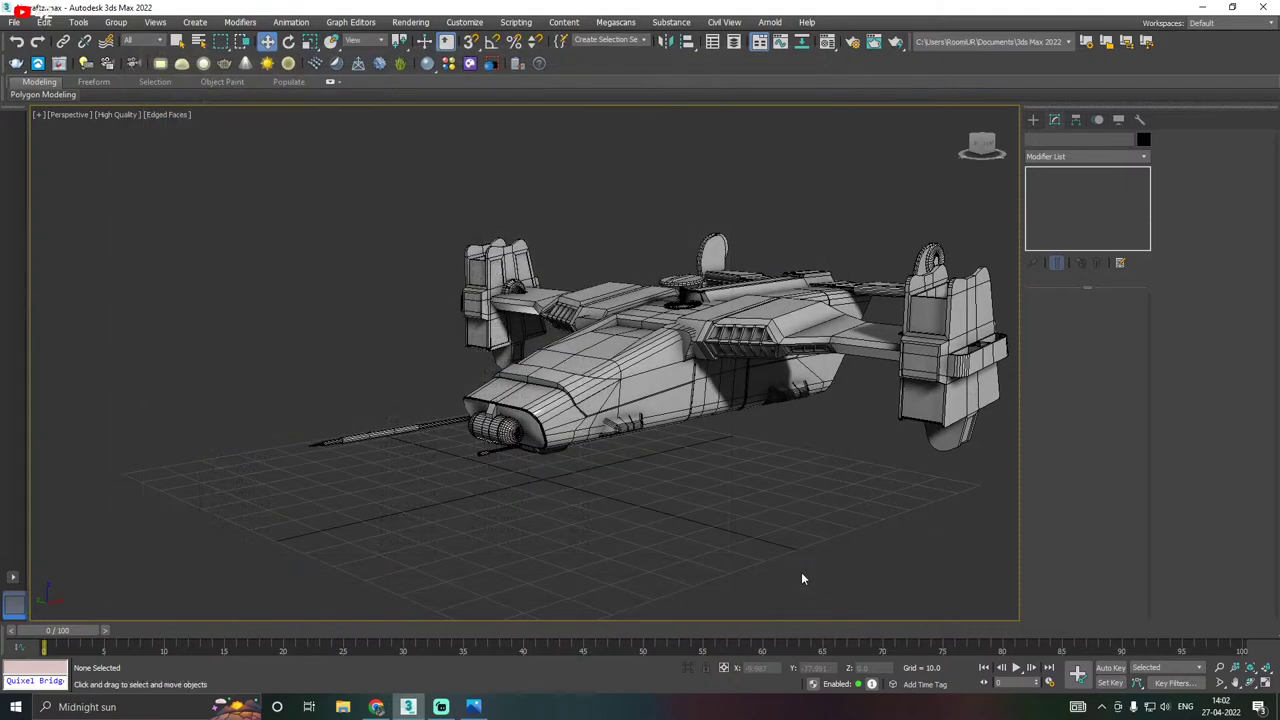
left_click(15, 22)
left_click(74, 148)
left_click(806, 578)
left_click(15, 22)
left_click(44, 124)
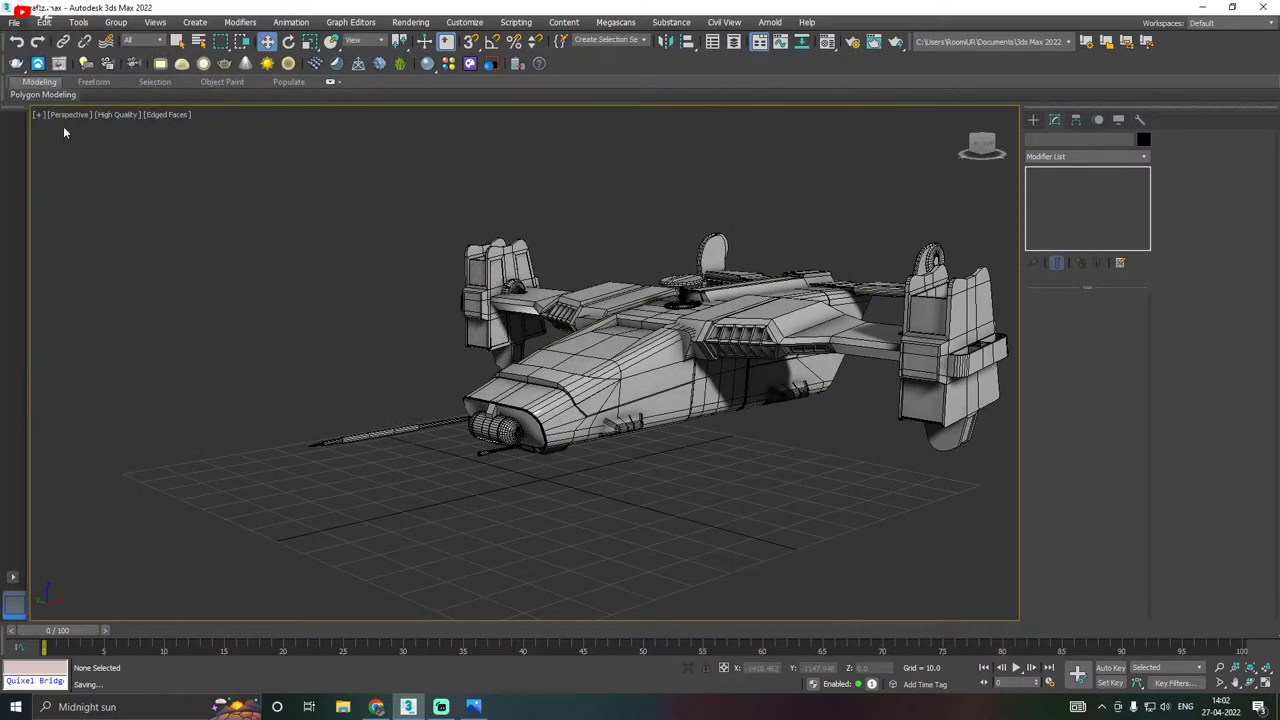
Switch to the Gargoyle reference image in Photos and examine the aircraft's front view, turret and ATGM details.
middle_click_drag(666, 343, 622, 345, "alt")
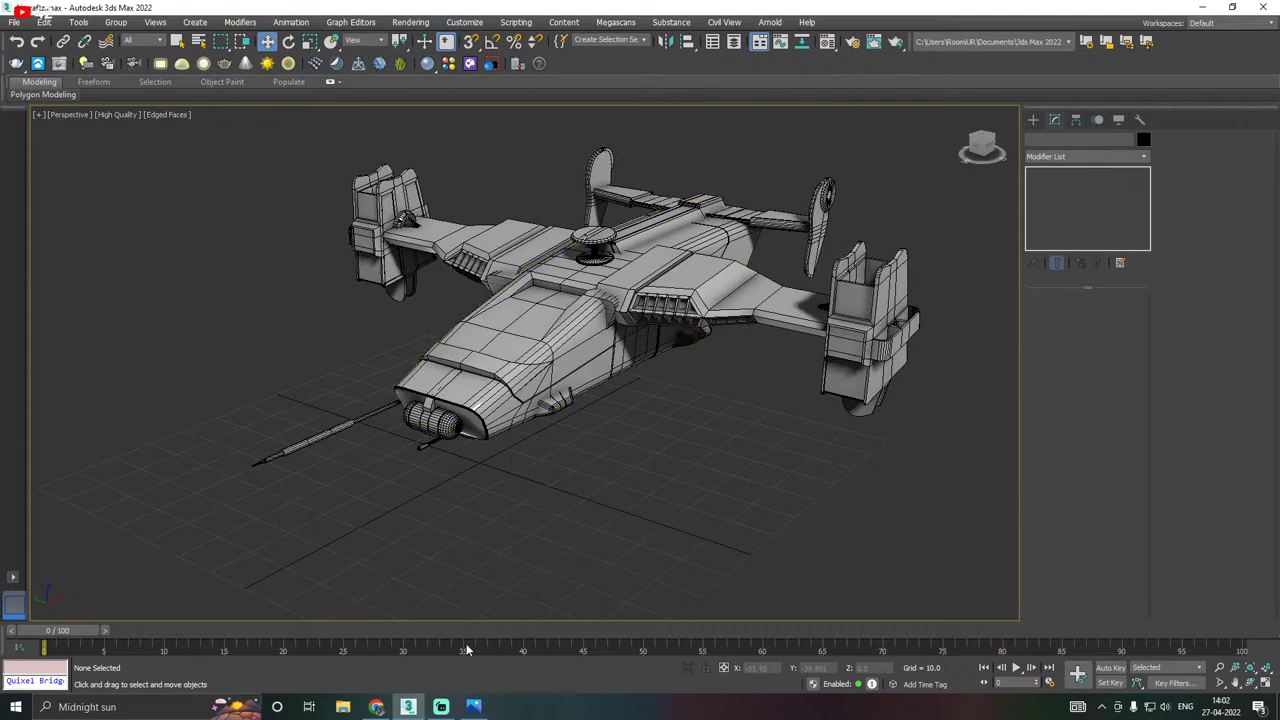
left_click(473, 707)
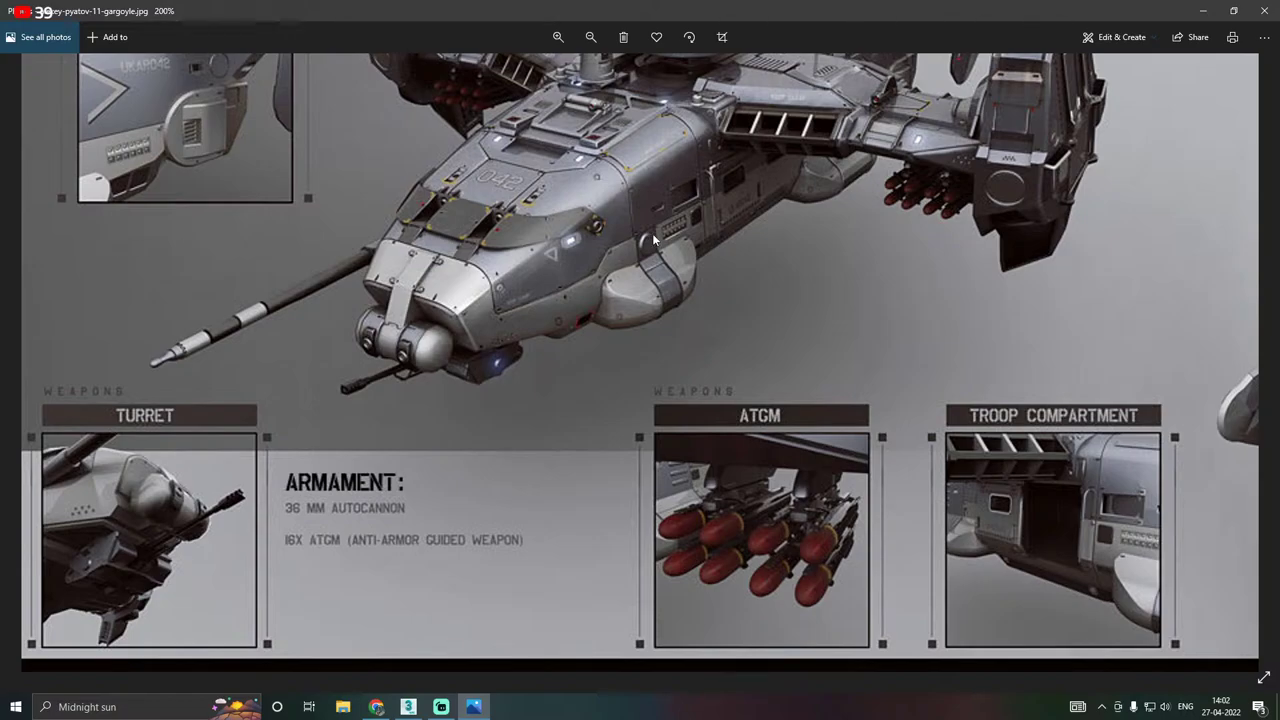
scroll(652, 237, "down", 3)
scroll(432, 355, "up", 3)
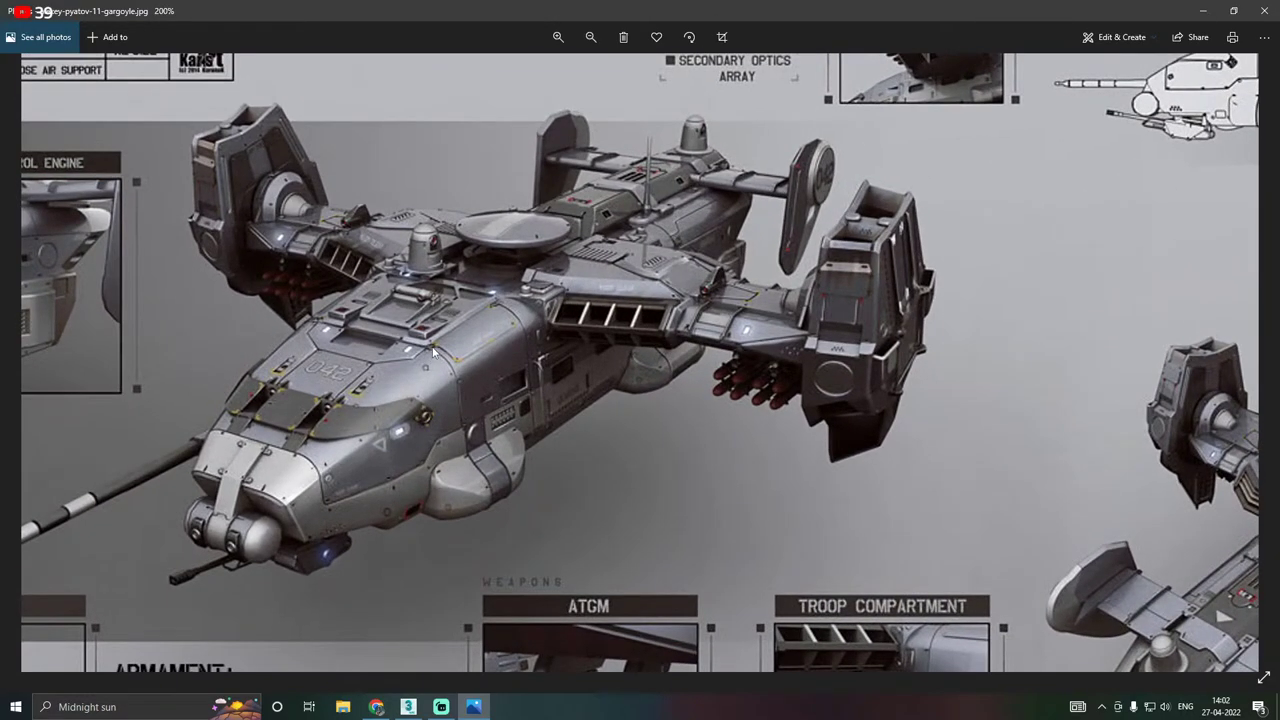
left_click_drag(755, 385, 778, 307)
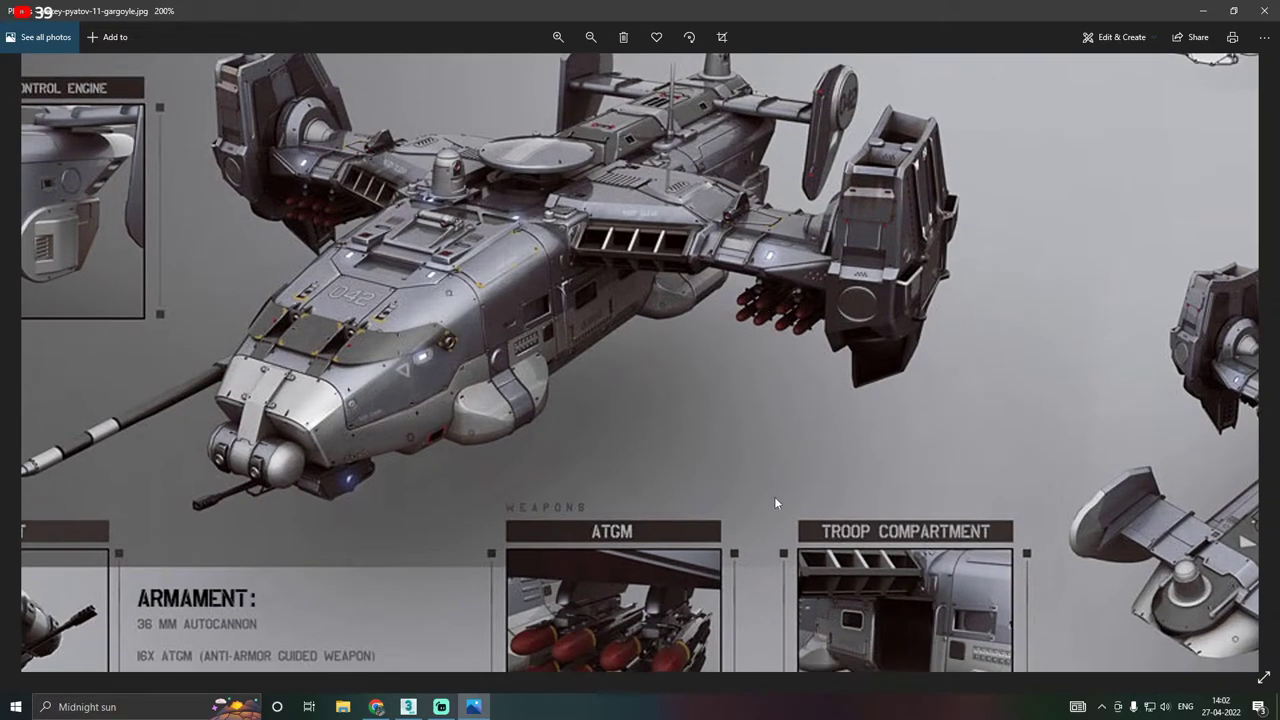
left_click_drag(774, 502, 785, 407)
left_click_drag(511, 526, 639, 503)
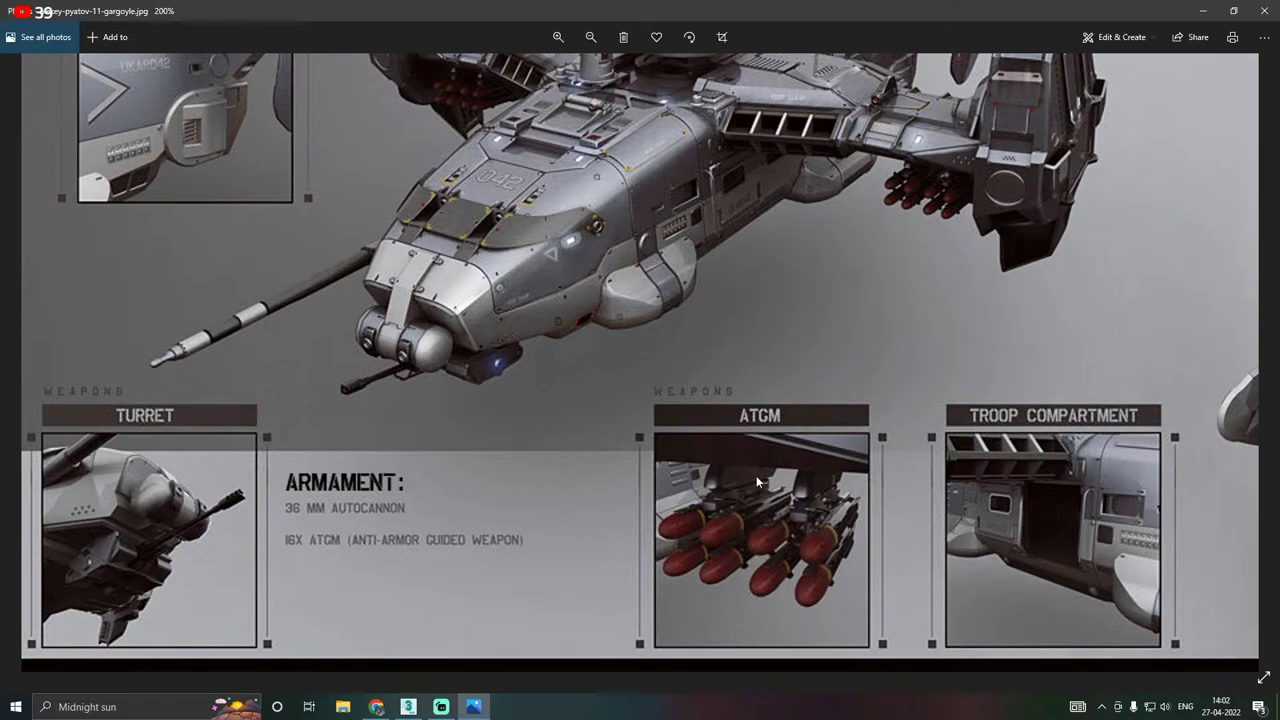
Return to 3ds Max, select the wing and engine group and inspect it from the front and side.
left_click(408, 707)
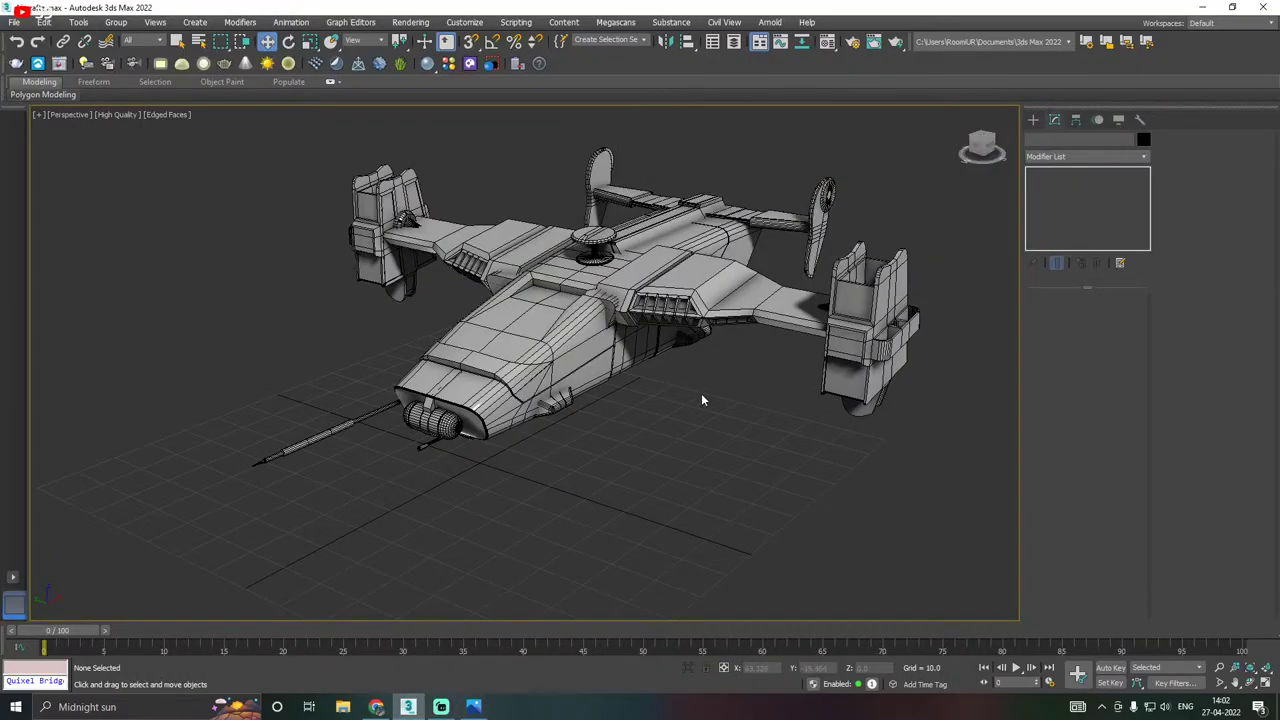
left_click(803, 323)
middle_click_drag(803, 323, 808, 314, "alt")
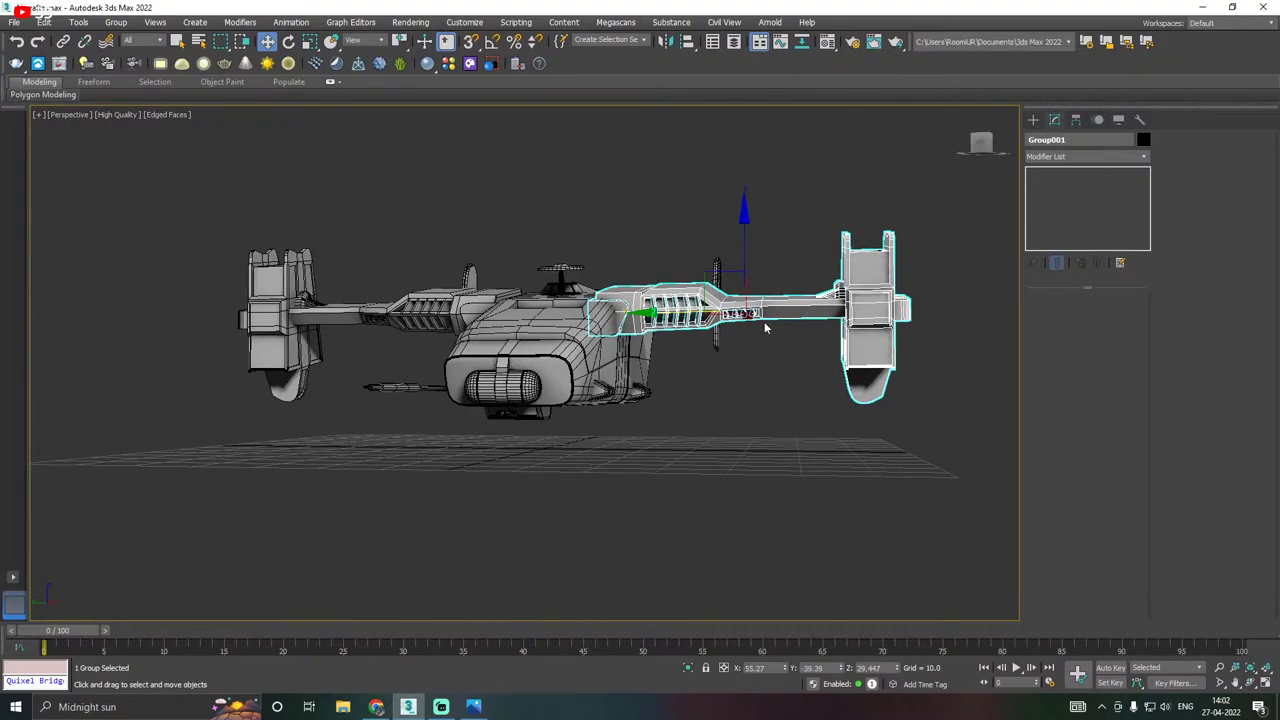
middle_click_drag(482, 316, 432, 336, "alt")
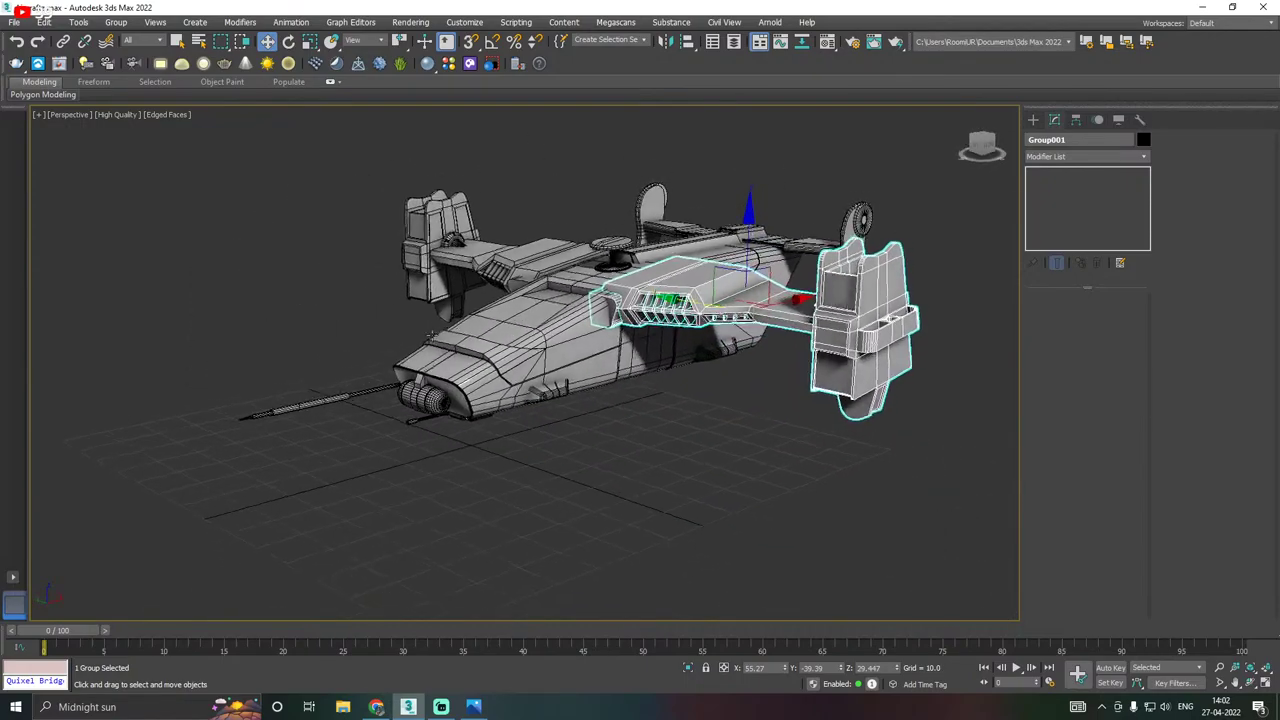
Switch to the reference image in Photos and examine the optics, radar dish, engines, rear view and missile details.
left_click(473, 707)
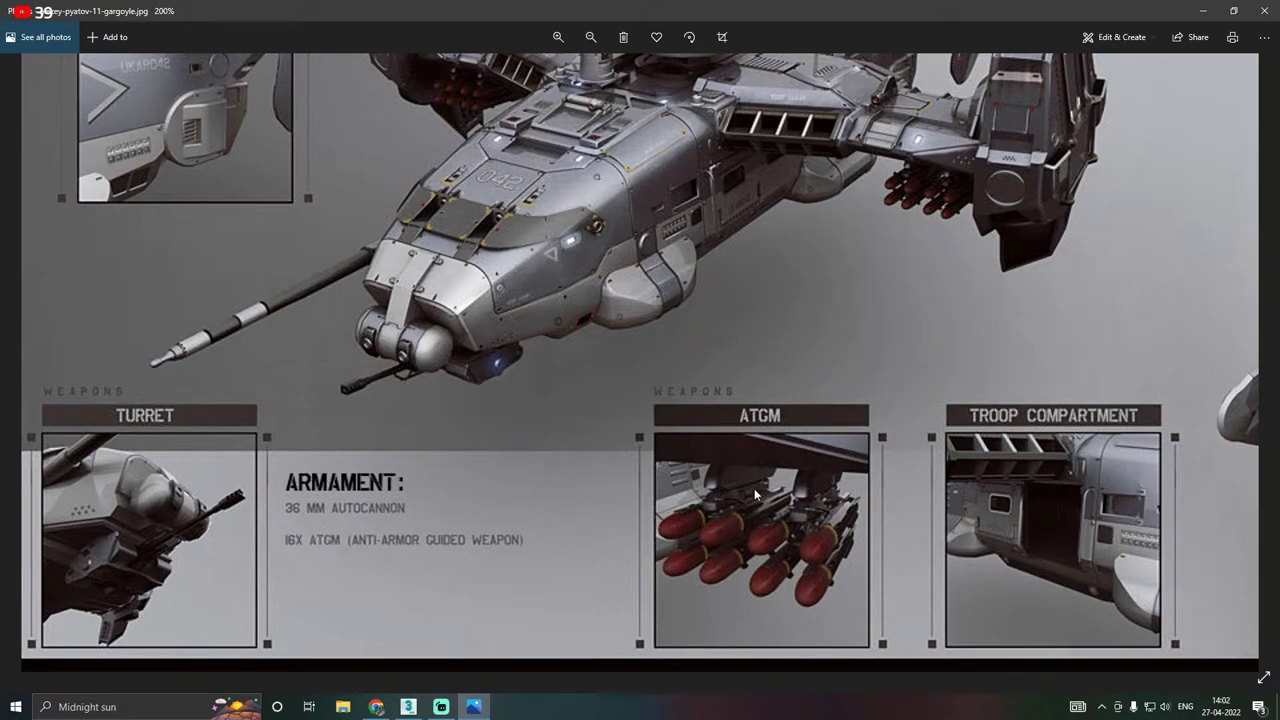
scroll(588, 429, "up", 3)
scroll(572, 440, "up", 2)
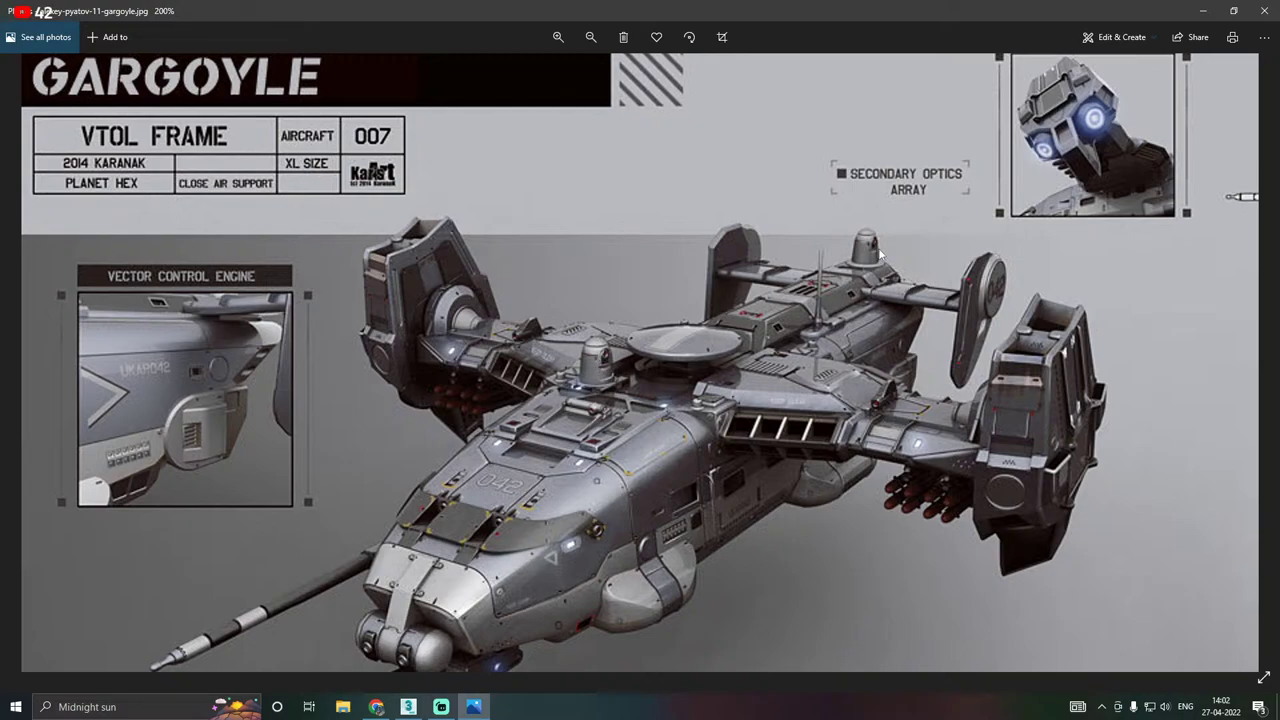
scroll(574, 334, "up", 1)
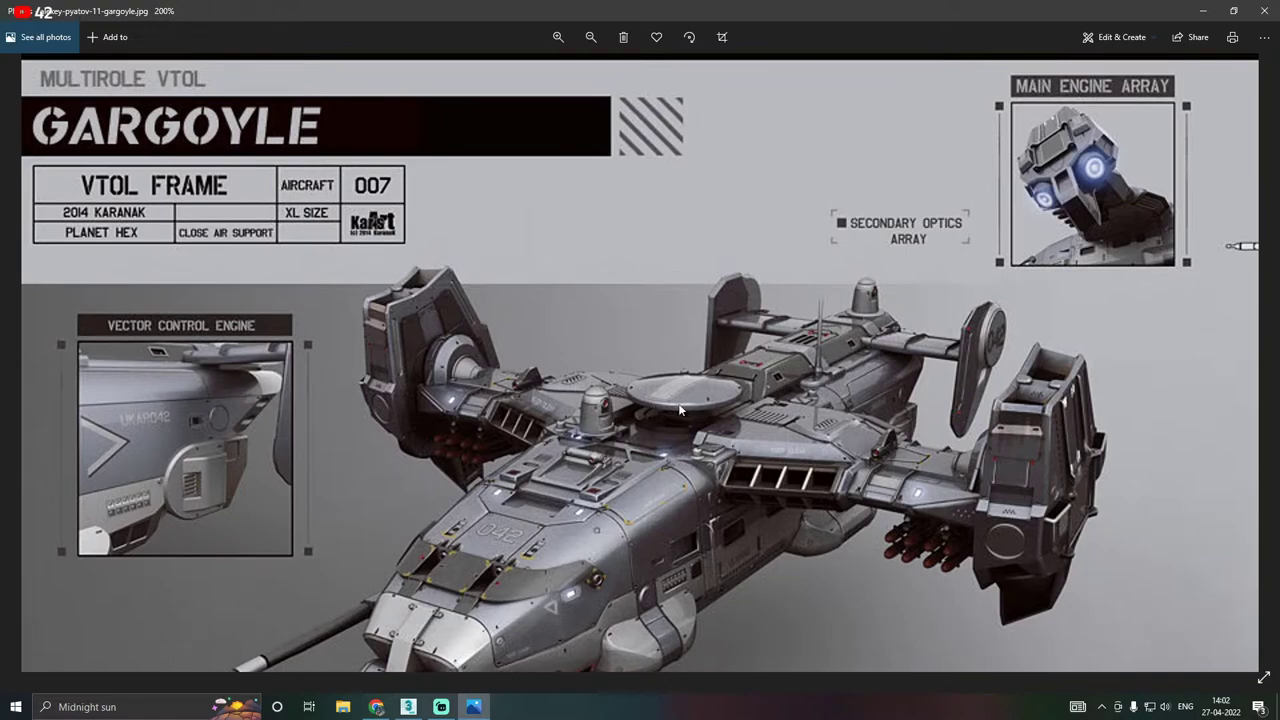
scroll(791, 340, "right", 5)
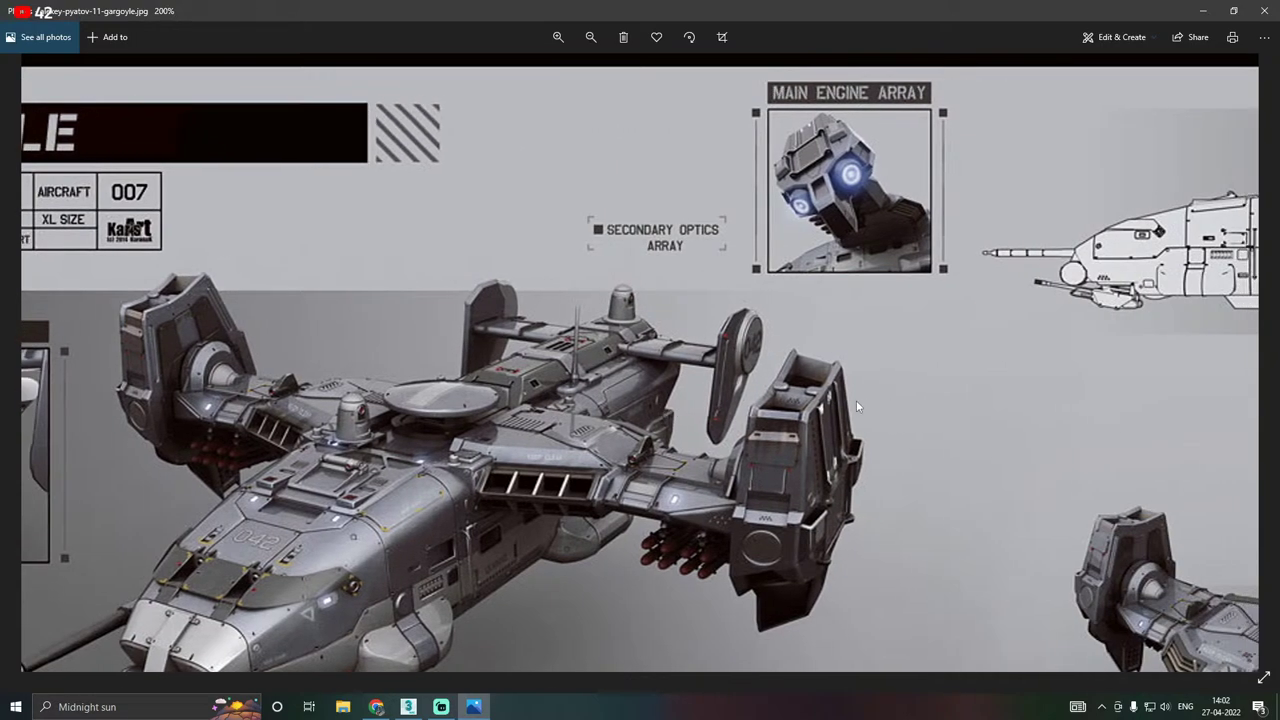
scroll(859, 519, "right", 6)
scroll(859, 519, "down", 2)
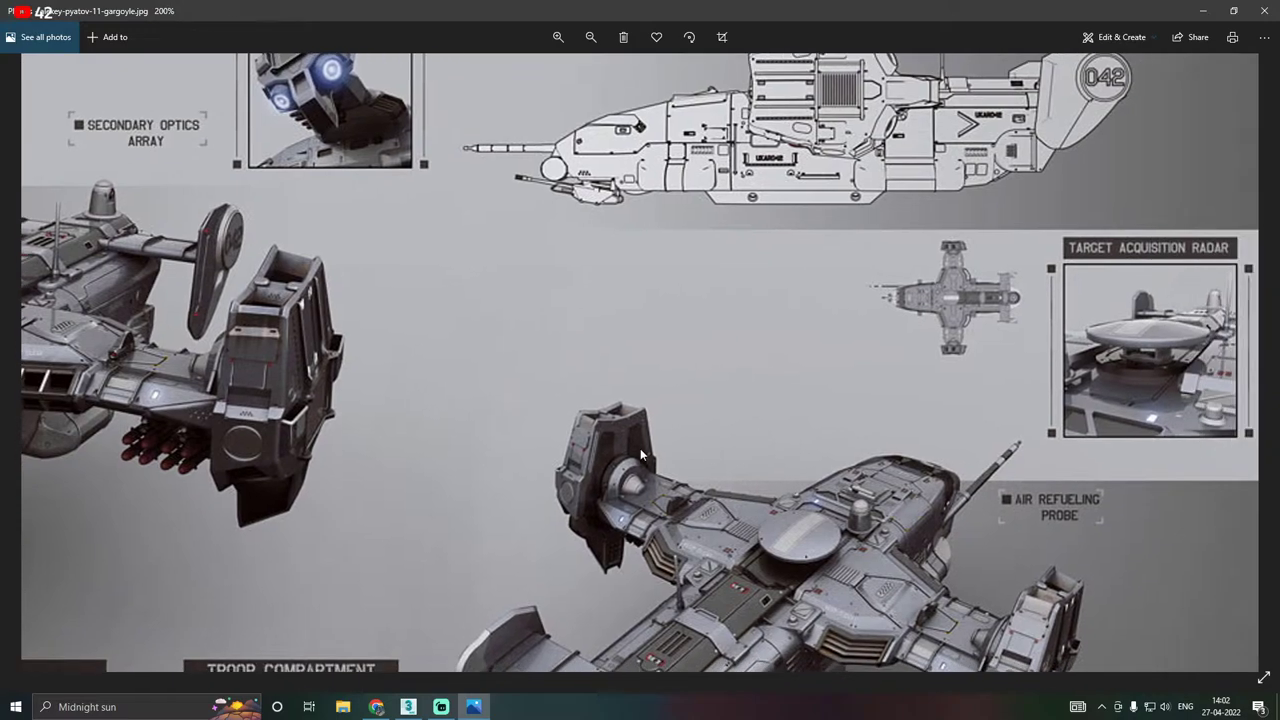
scroll(712, 420, "left", 3)
scroll(807, 442, "down", 4)
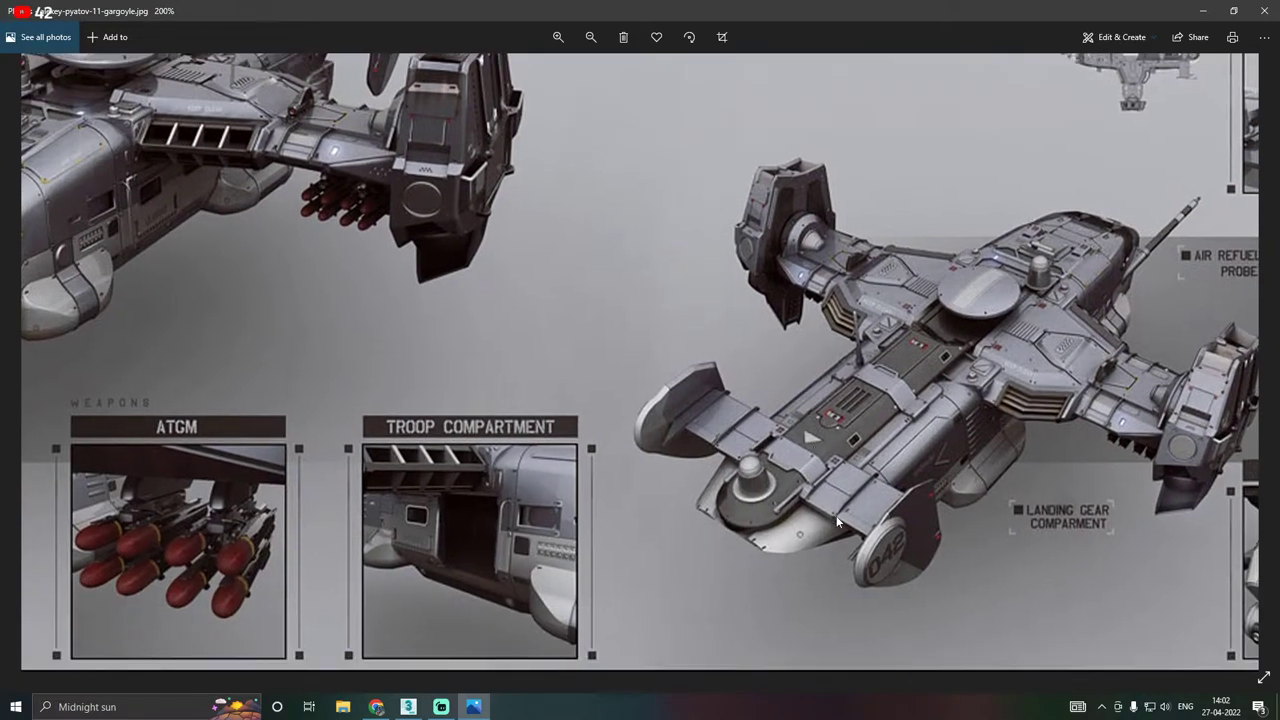
scroll(785, 478, "right", 3)
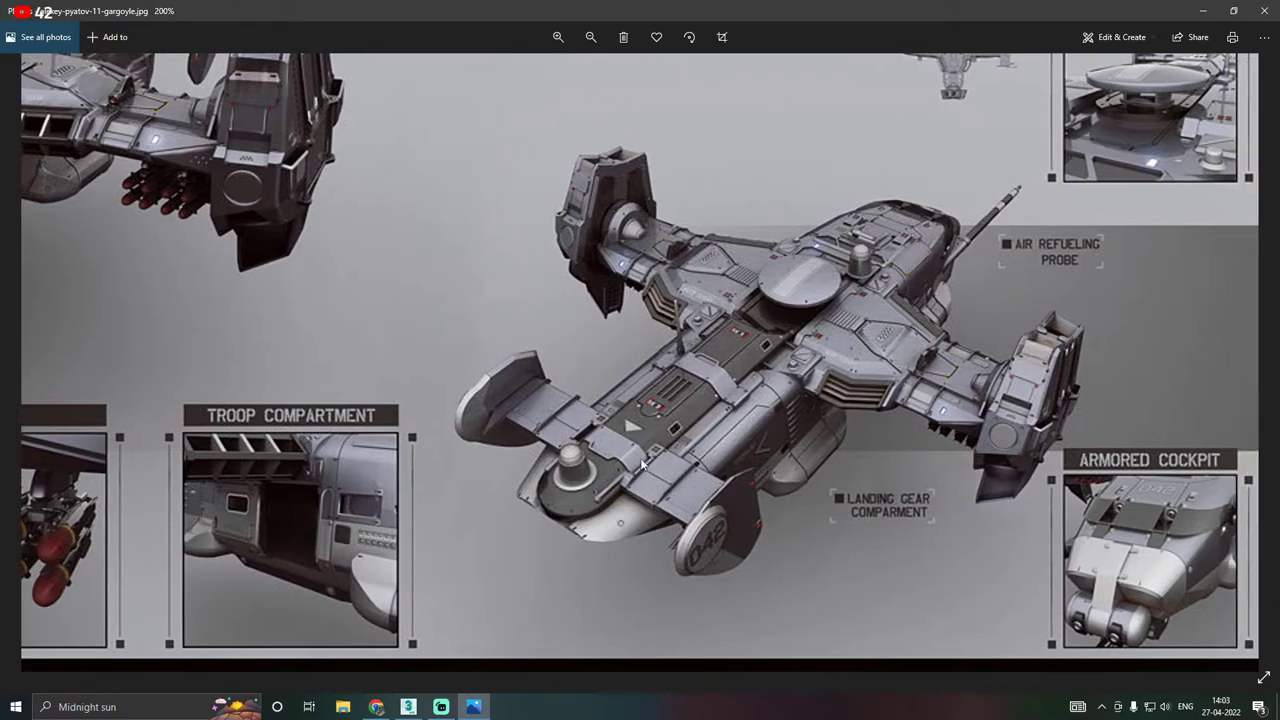
left_click_drag(642, 464, 872, 410)
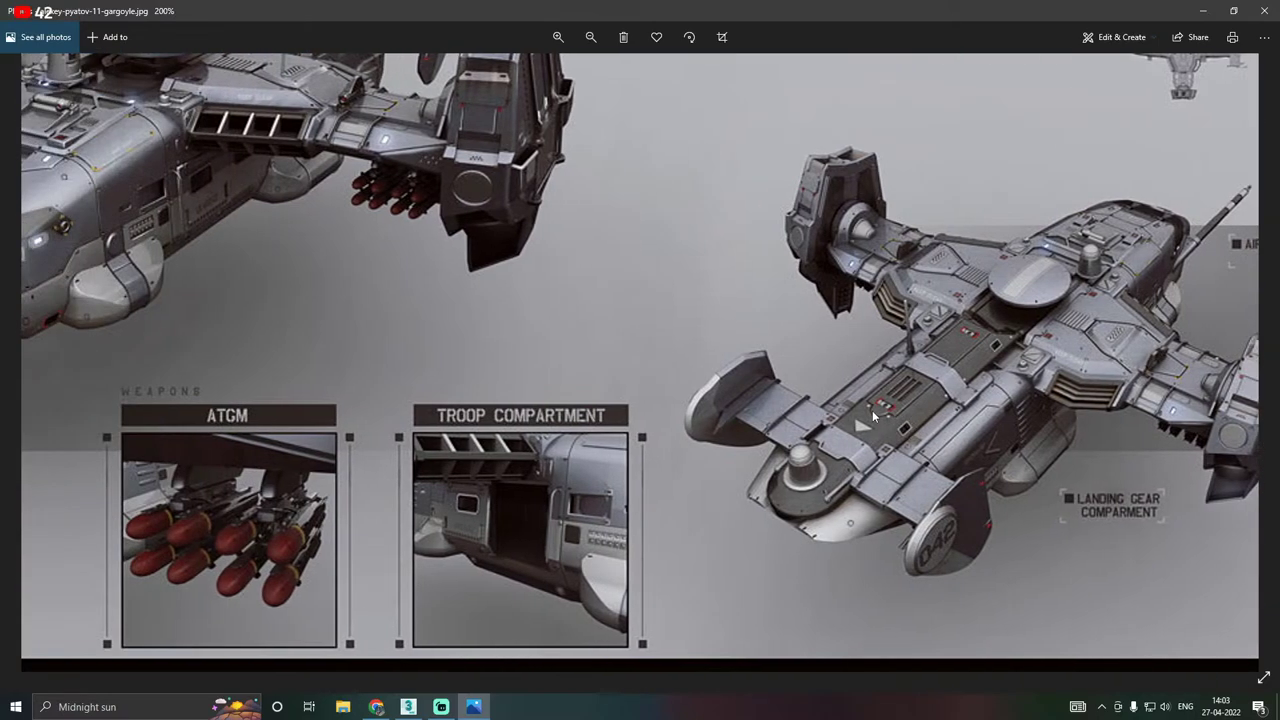
double_click(872, 410)
Return to 3ds Max, clear the wing group selection and save a copy of the scene as Aircraftz39.max.
left_click(408, 707)
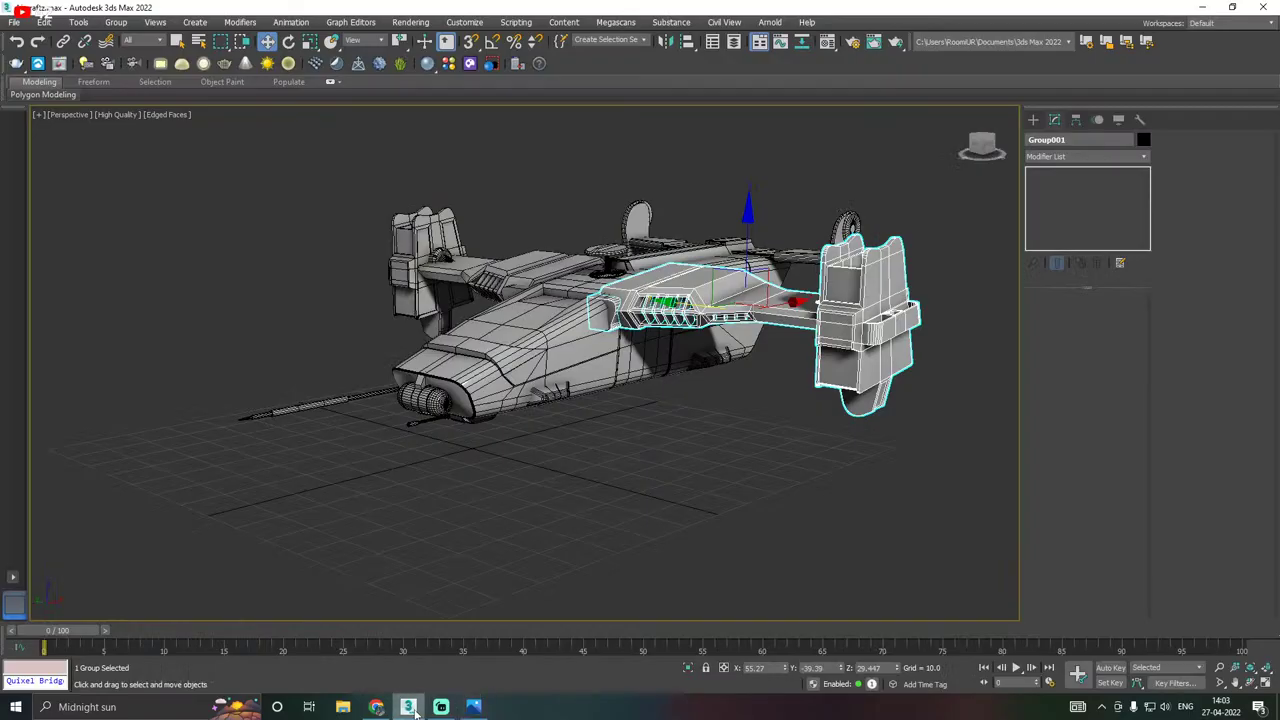
middle_click_drag(457, 557, 530, 592, "alt")
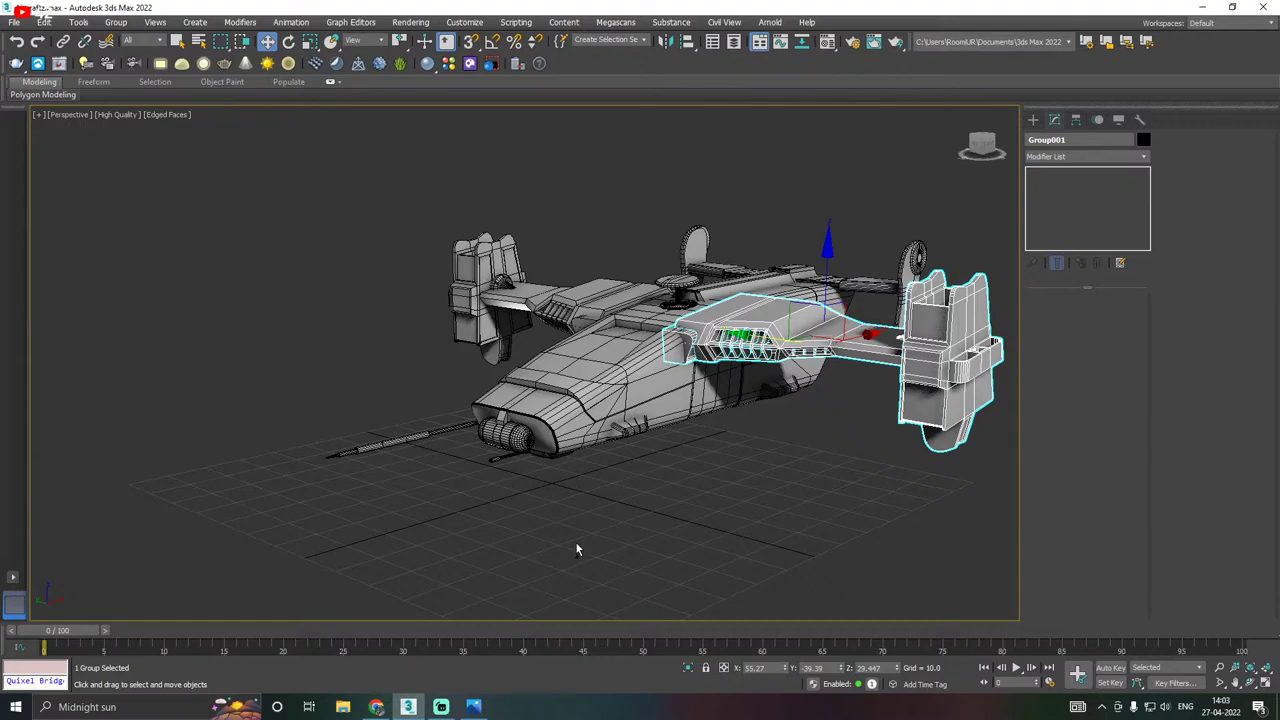
mouse_move(576, 549)
middle_mouse_down("alt")
mouse_move(589, 529)
mouse_move(591, 544)
mouse_move(665, 532)
mouse_move(588, 558)
middle_mouse_up("alt")
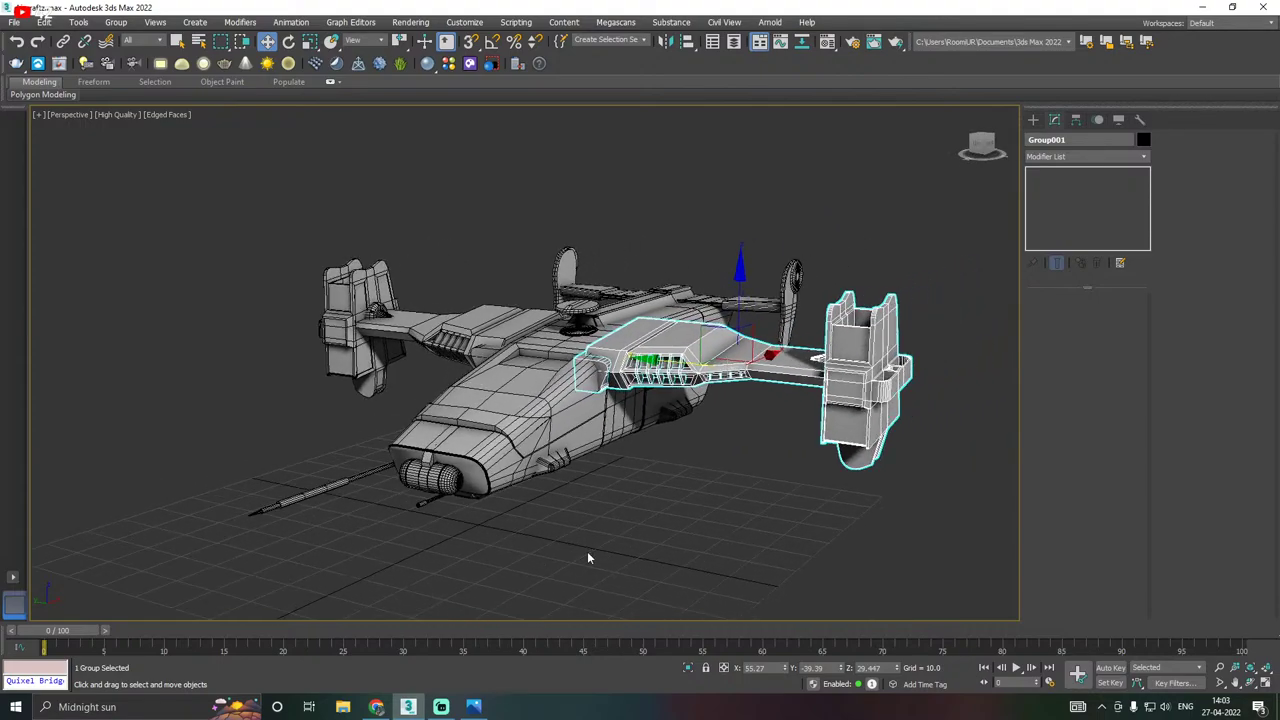
left_click(588, 557)
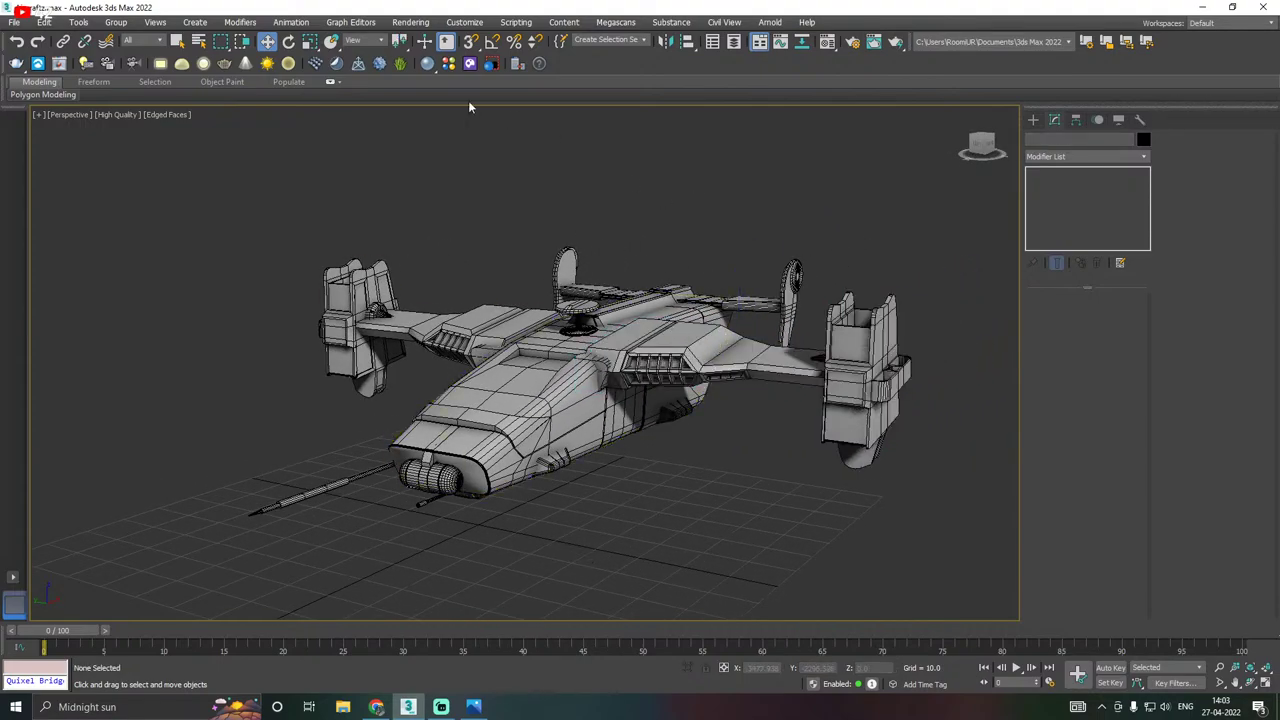
left_click(14, 22)
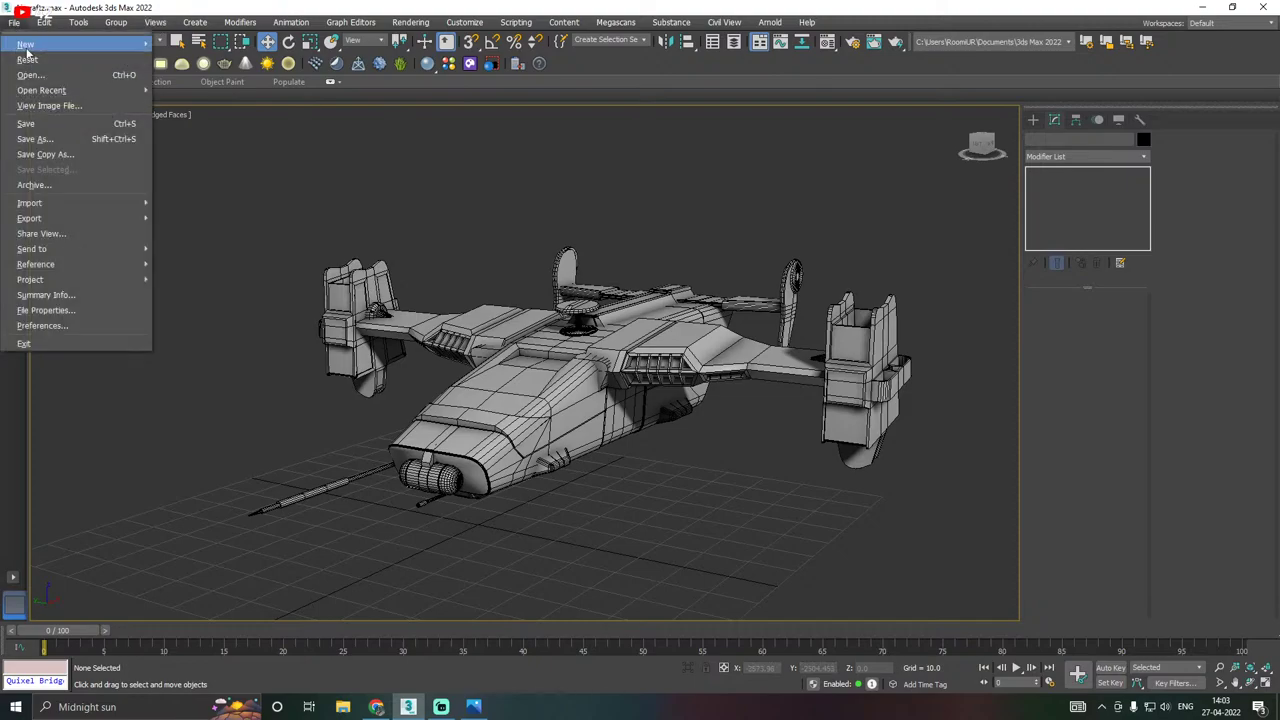
left_click(45, 154)
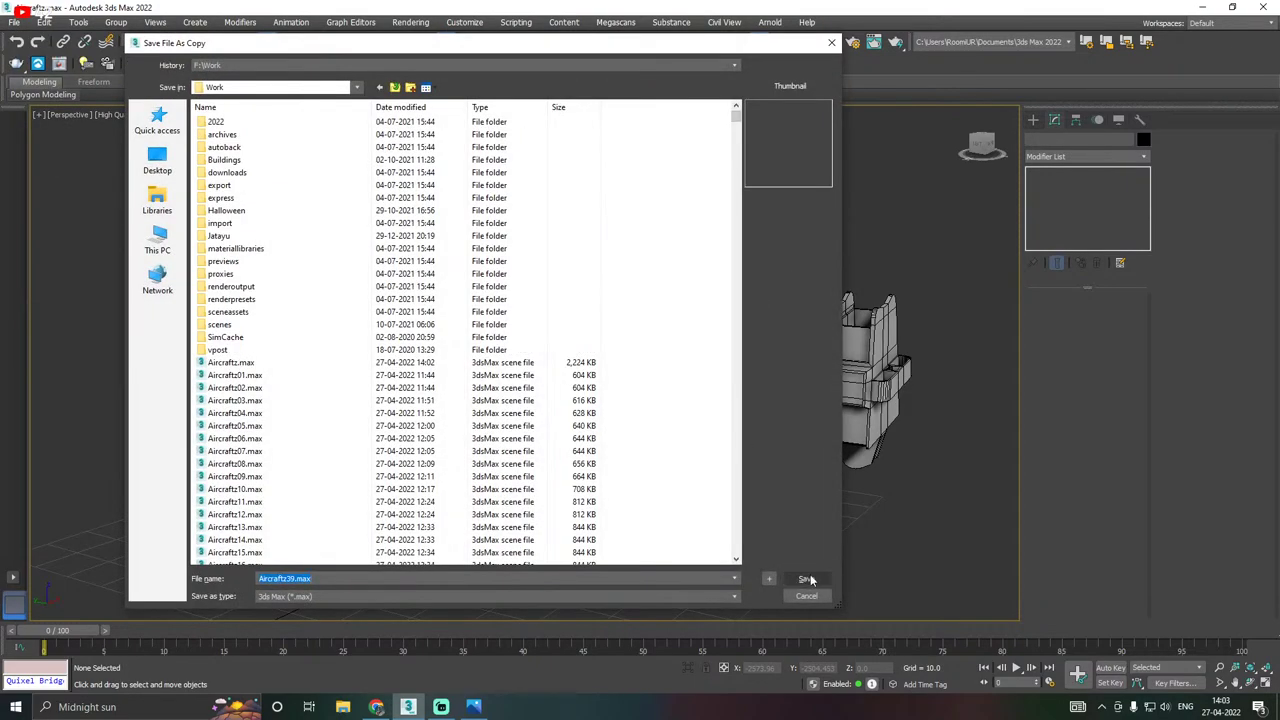
left_click(805, 575)
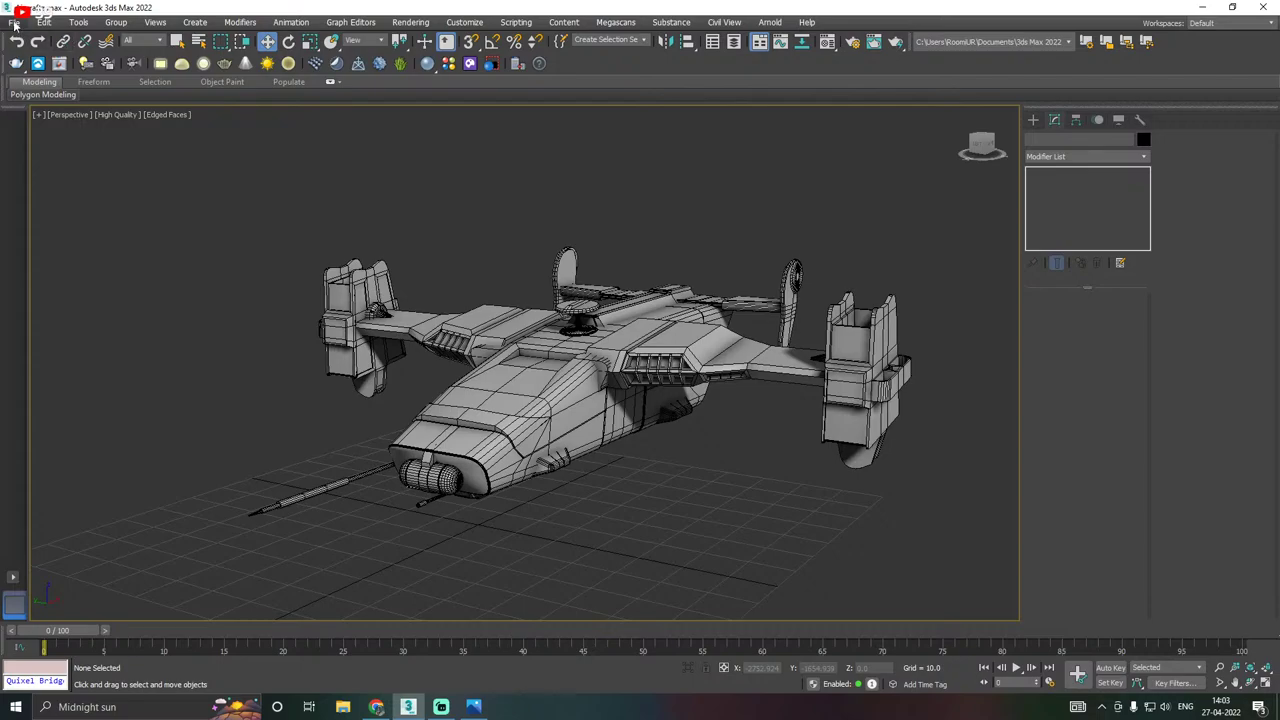
Save the scene.
left_click(14, 22)
left_click(41, 121)
Target-weld the two neighbouring vertices at the inner upper corner of the fuselage's recessed rear panel.
middle_click_drag(556, 336, 465, 311)
middle_click_drag(542, 309, 409, 283, "alt")
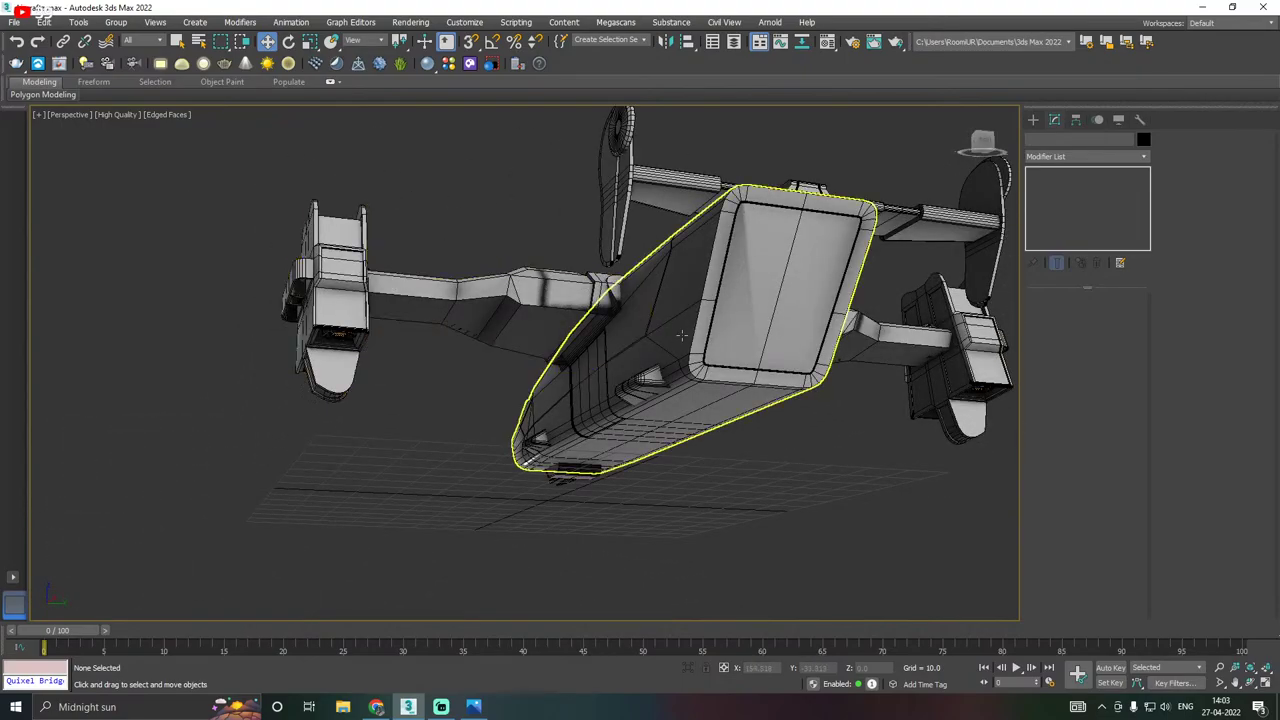
middle_click_drag(794, 326, 588, 388)
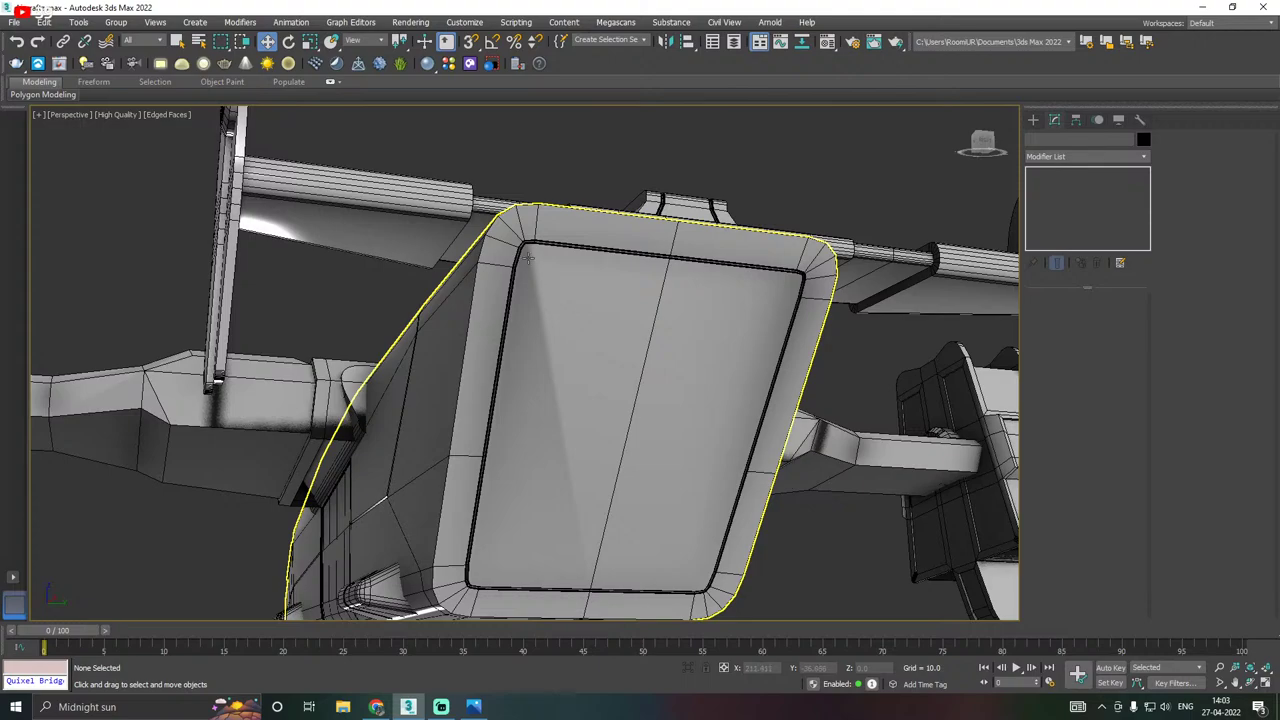
scroll(529, 259, "up", 3)
left_click(490, 236)
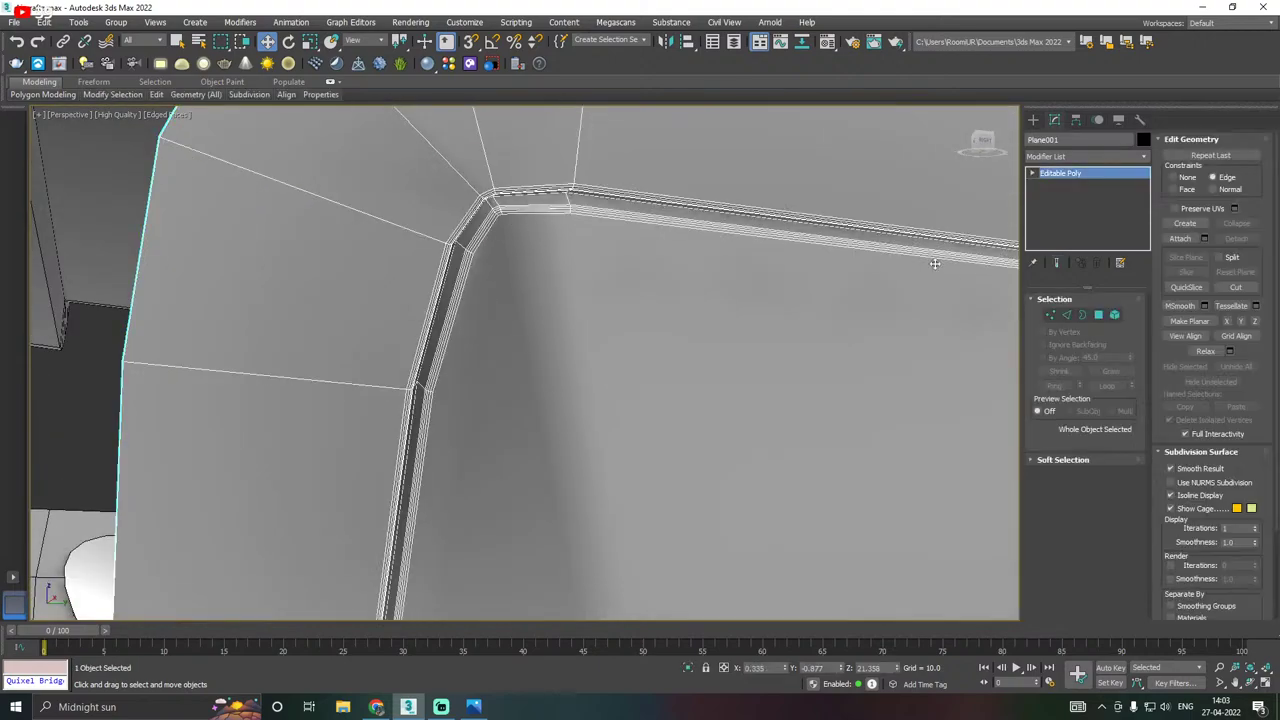
left_click(1050, 314)
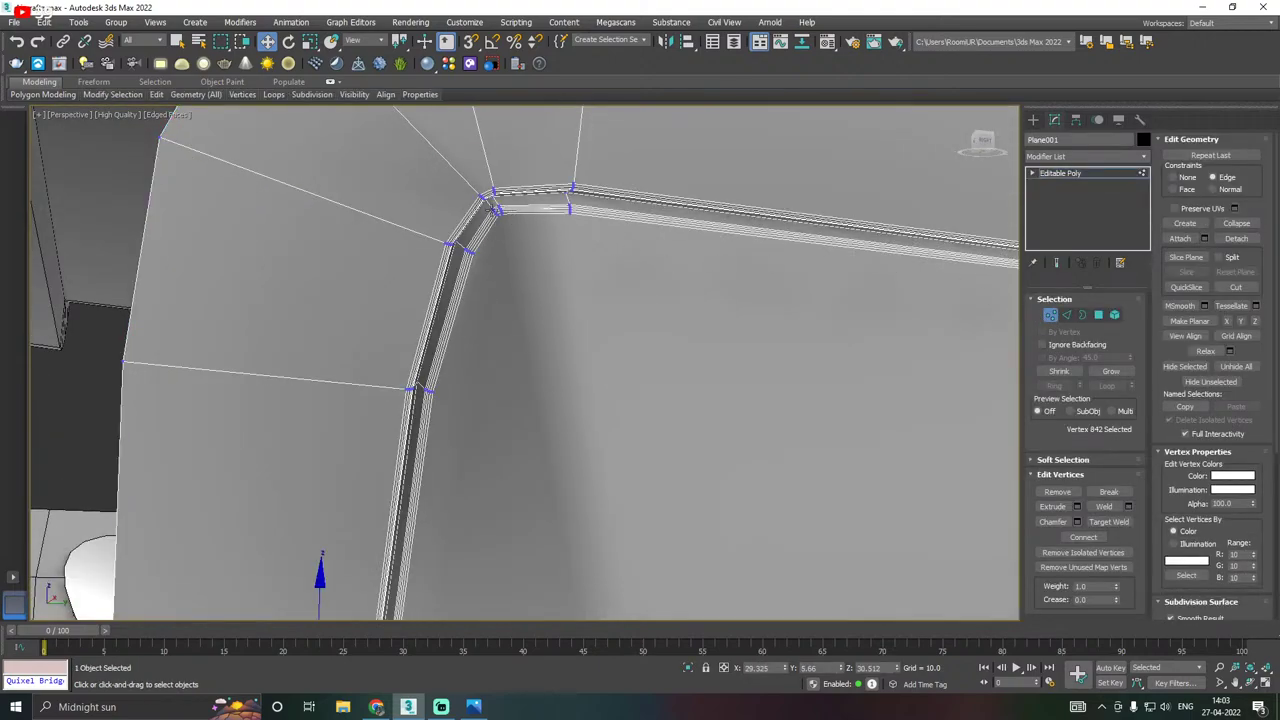
scroll(492, 210, "up", 2)
middle_click_drag(493, 209, 563, 217)
right_click(563, 217)
left_click(543, 309)
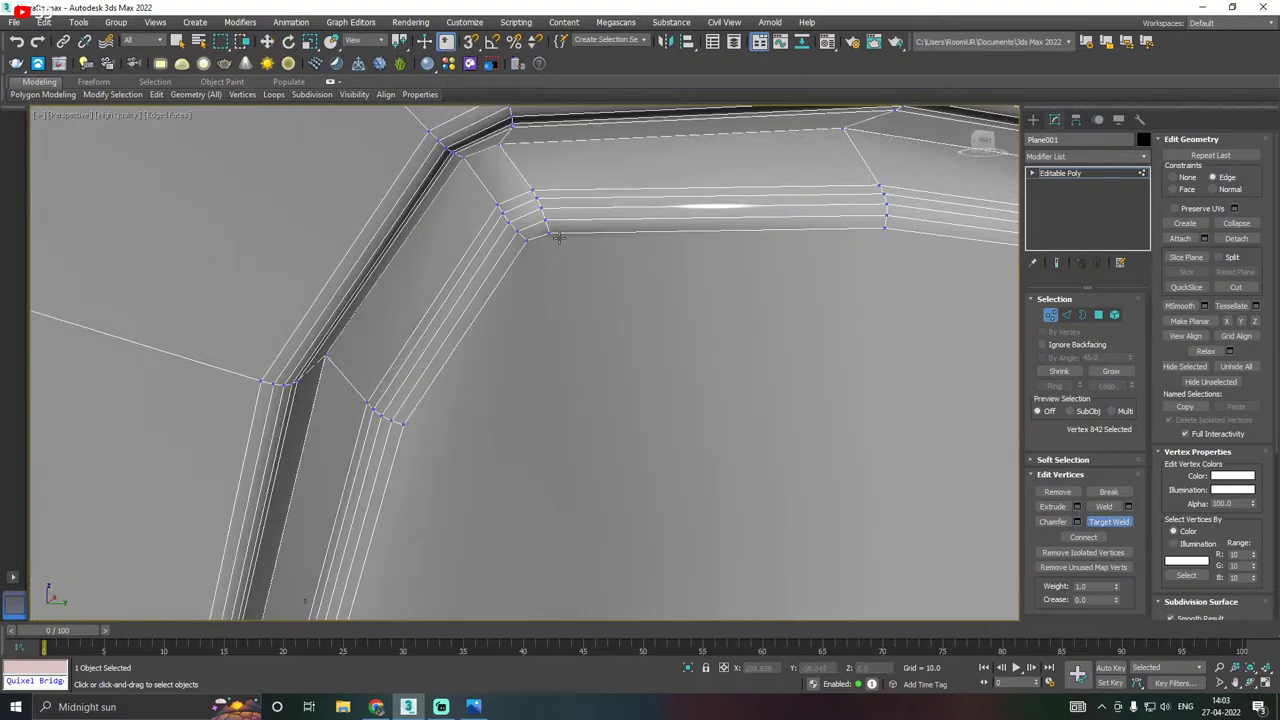
left_click(527, 240)
key("w")
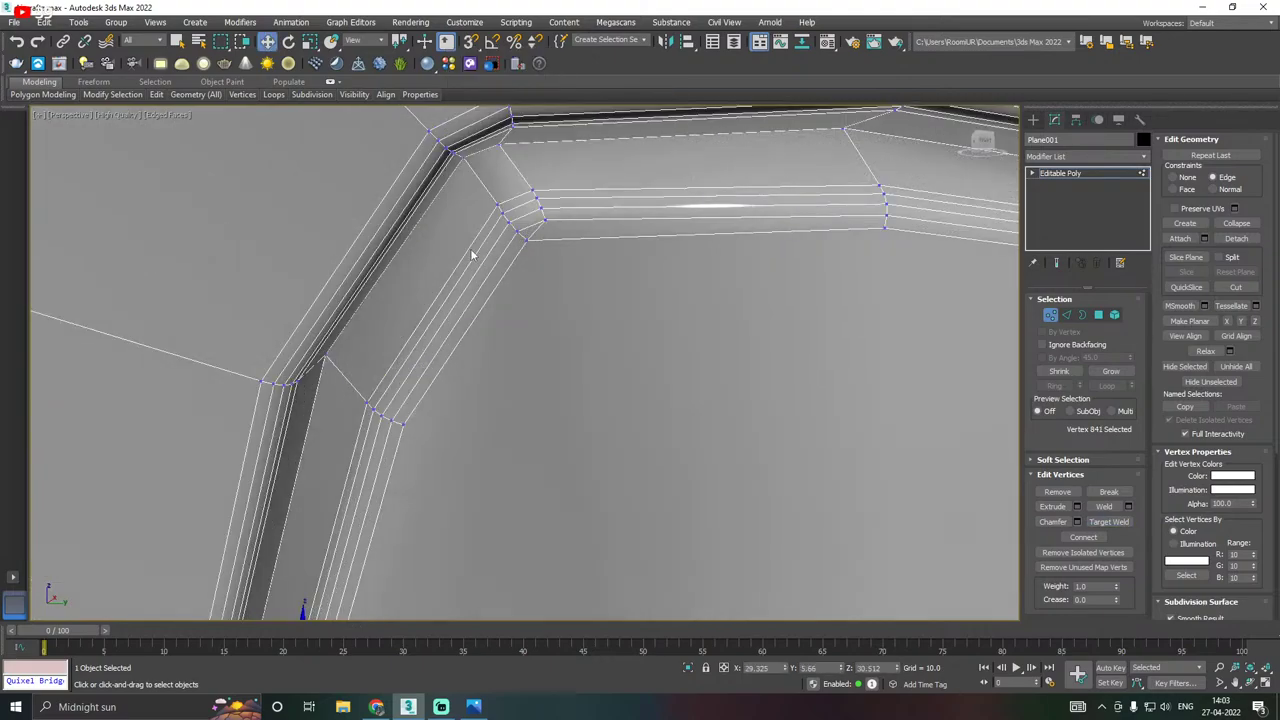
Select the two large polygons of the fuselage's rear panel, check their smoothing group settings and return to object level.
scroll(473, 254, "down", 6)
scroll(503, 242, "down", 4)
right_click(503, 242)
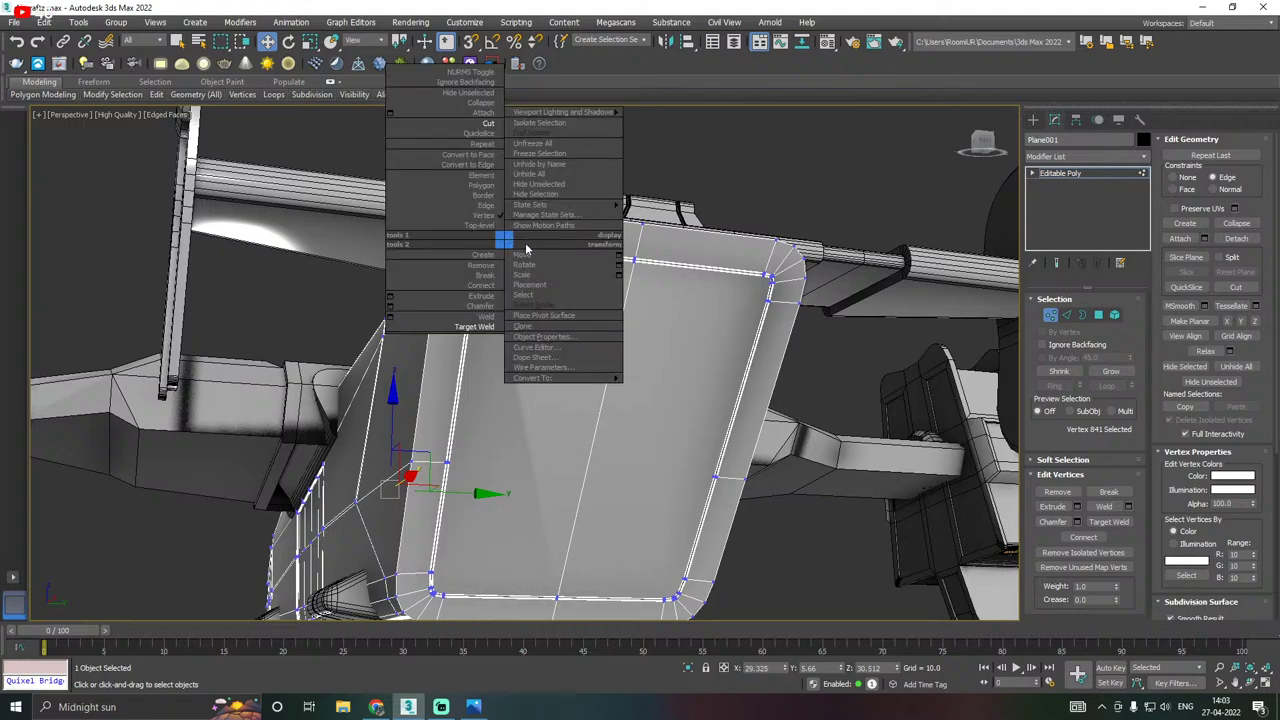
left_click(1103, 317)
left_click(1101, 317)
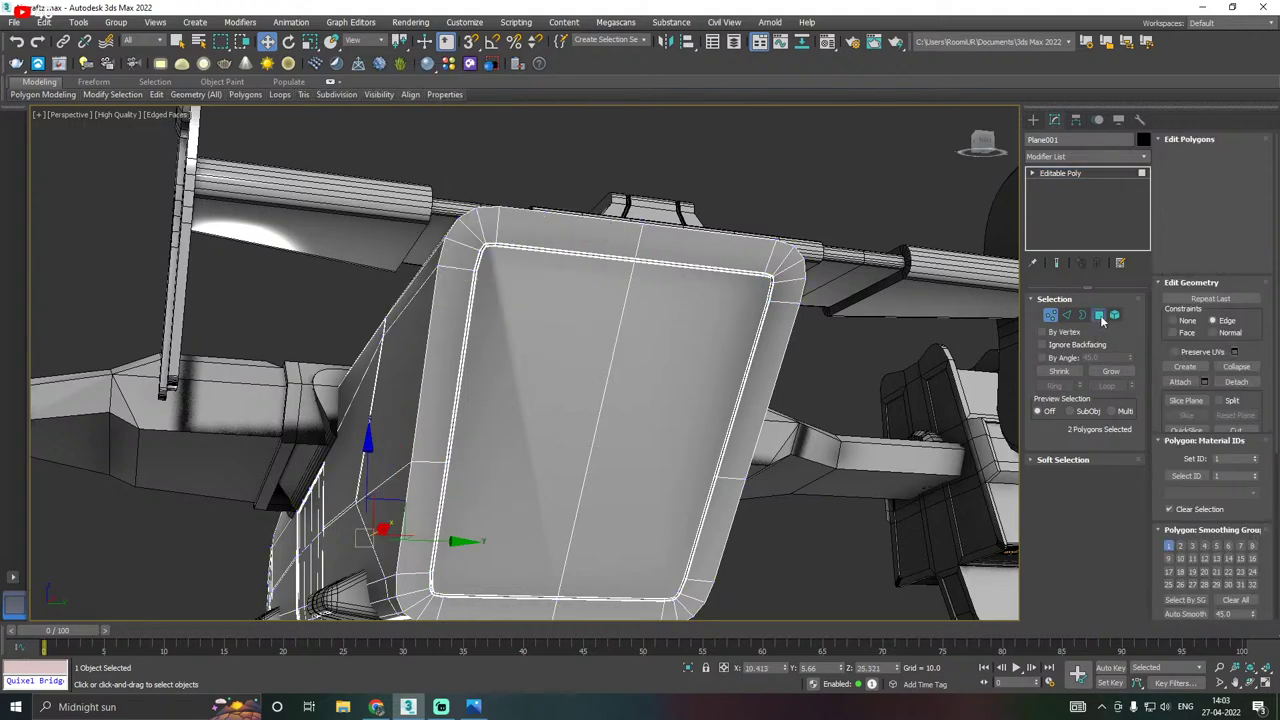
left_click(583, 401)
left_click(646, 408, "ctrl")
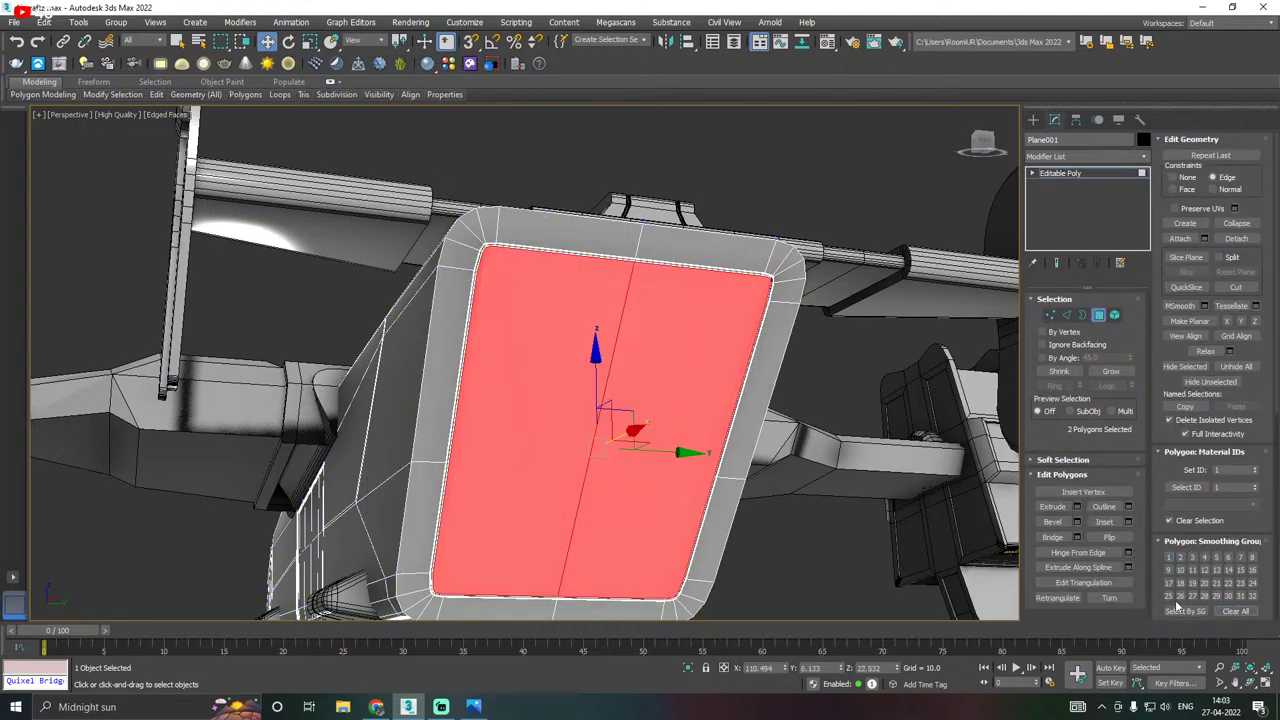
scroll(1170, 595, "down", 2)
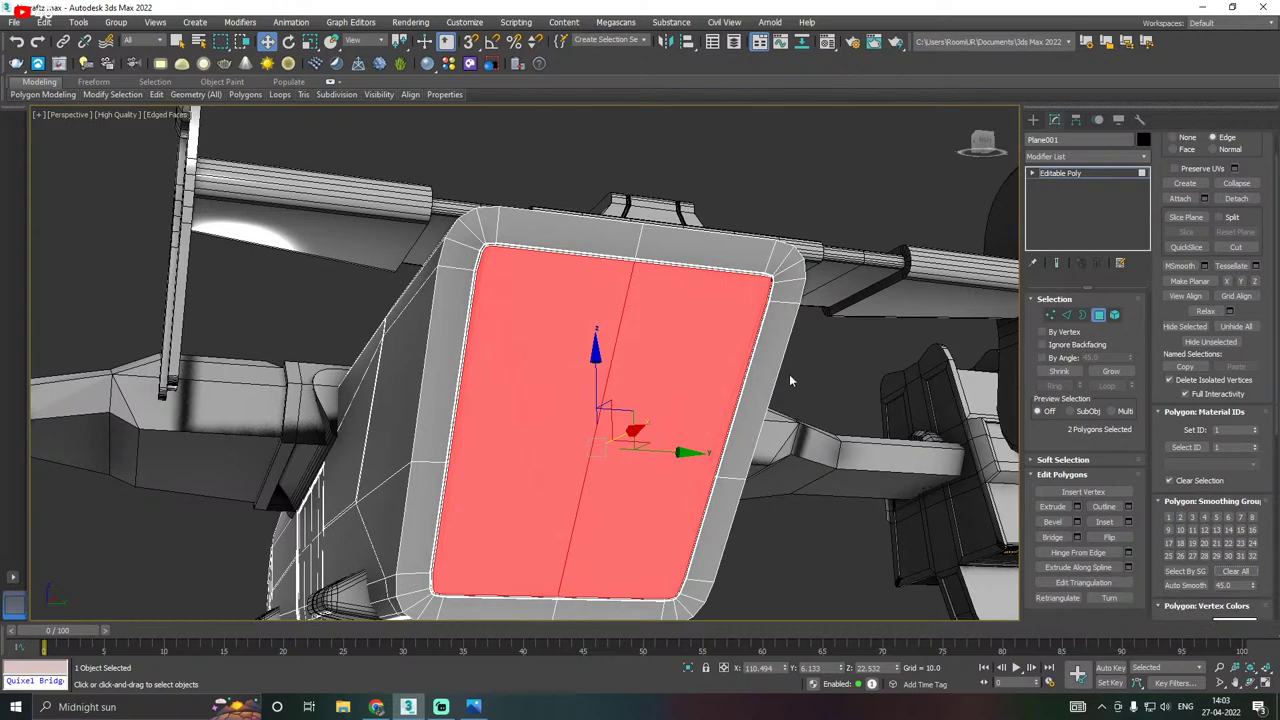
left_click(1063, 174)
Inspect the shading around the rear panel's welded corner from several angles and clear the fuselage selection.
middle_click_drag(585, 255, 653, 267, "alt")
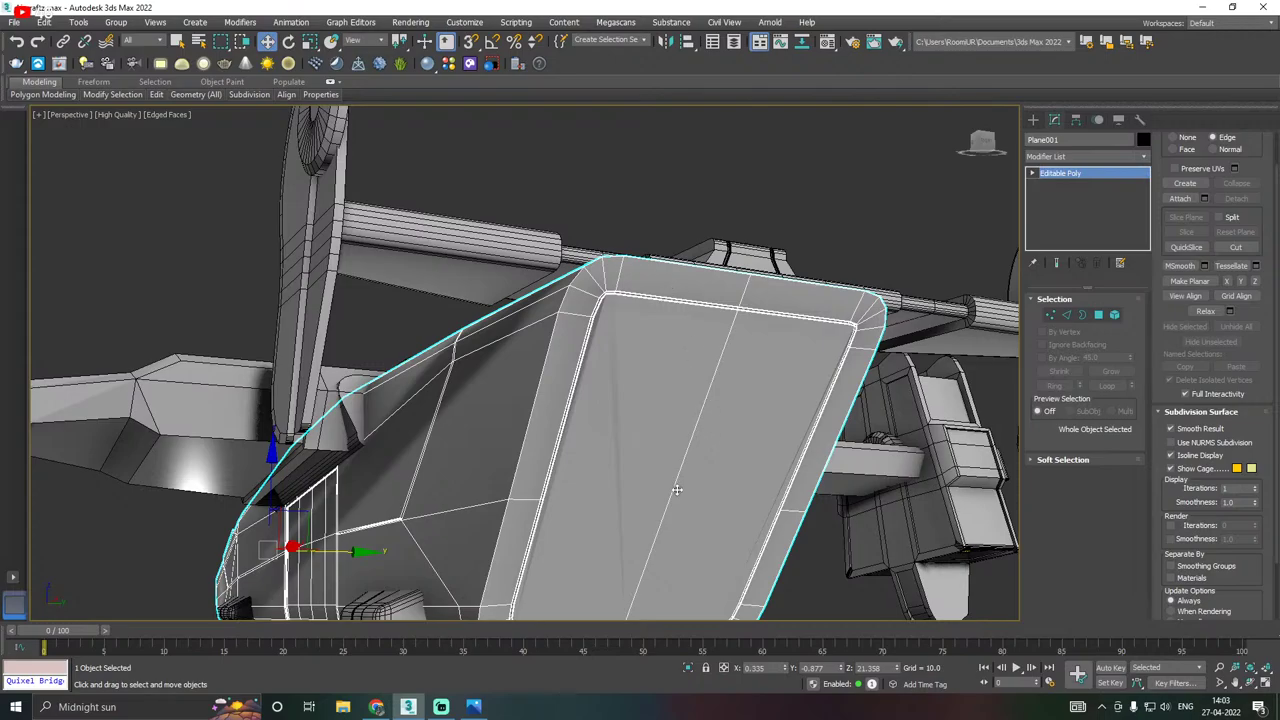
middle_click_drag(677, 490, 595, 374, "alt")
middle_click_drag(661, 347, 634, 326, "alt")
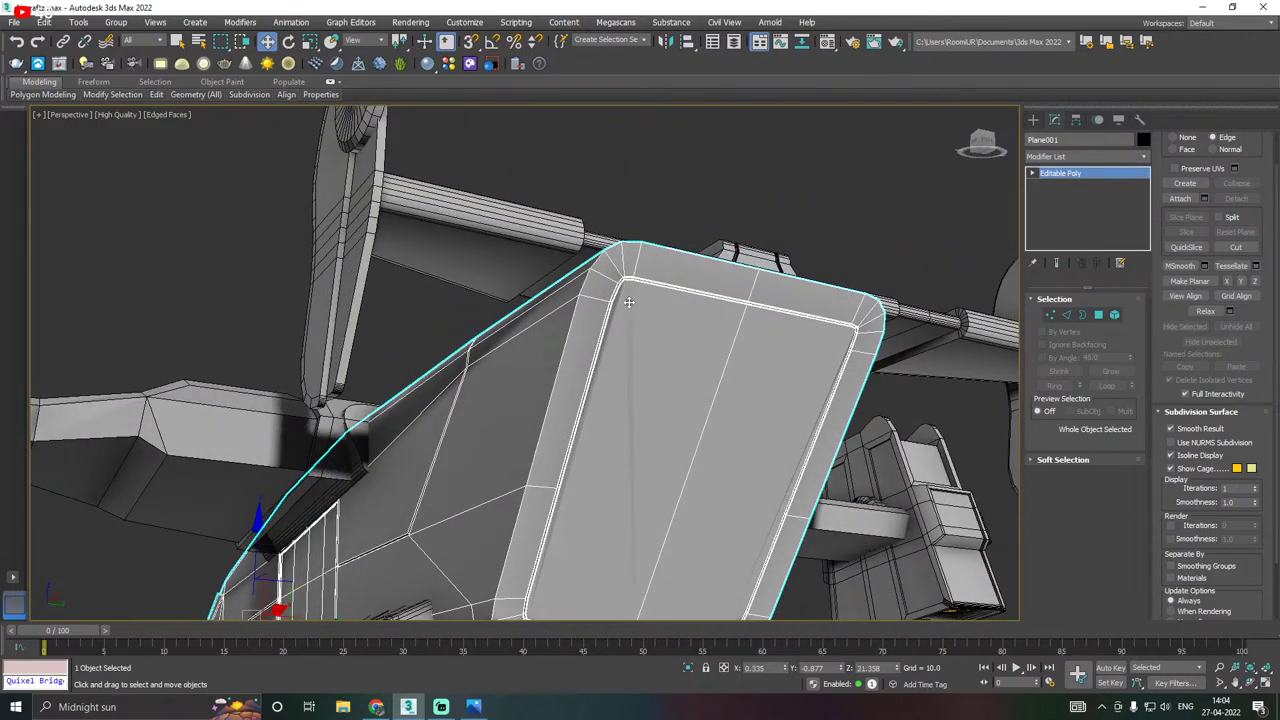
scroll(628, 302, "up", 5)
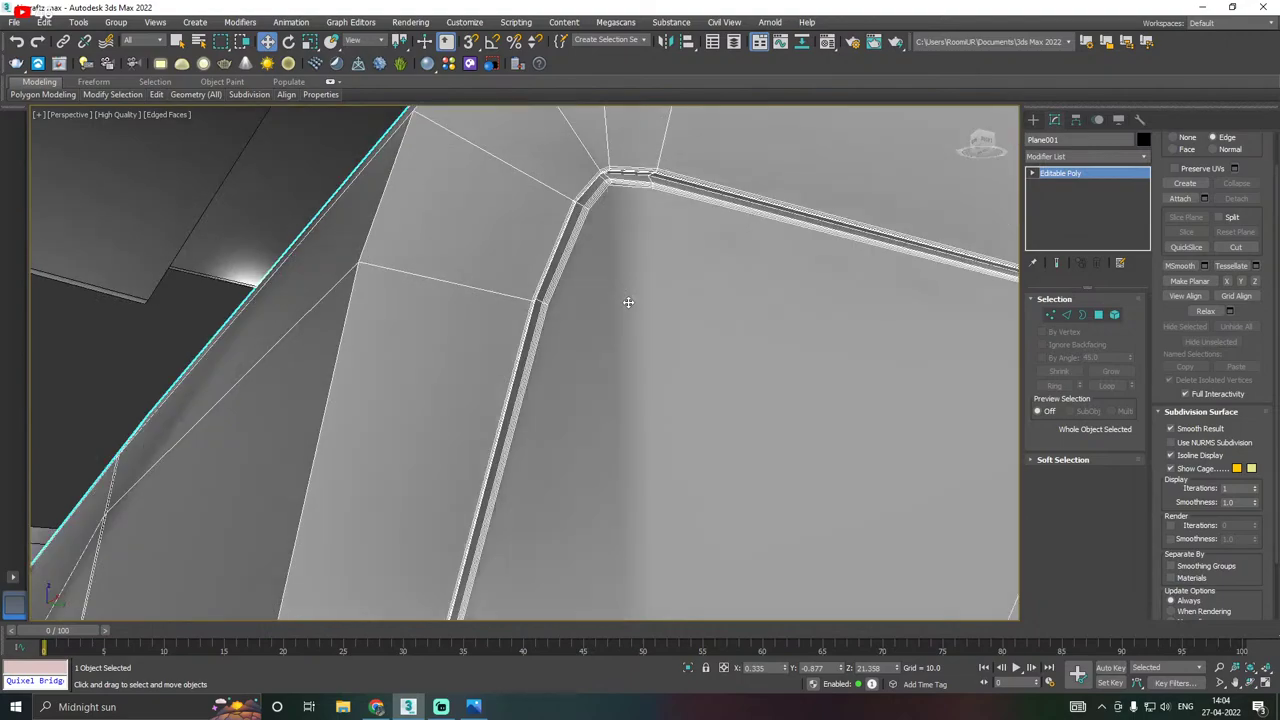
scroll(628, 302, "down", 10)
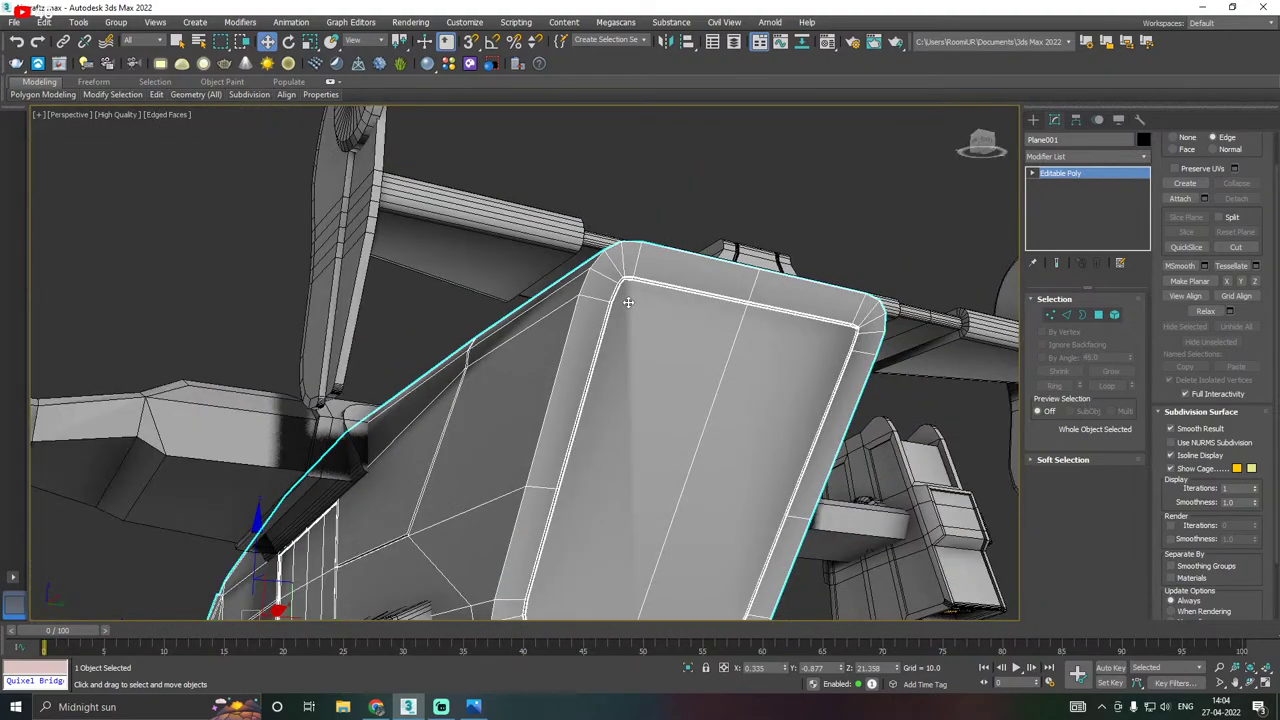
middle_click_drag(642, 309, 732, 434, "alt")
left_click(695, 425)
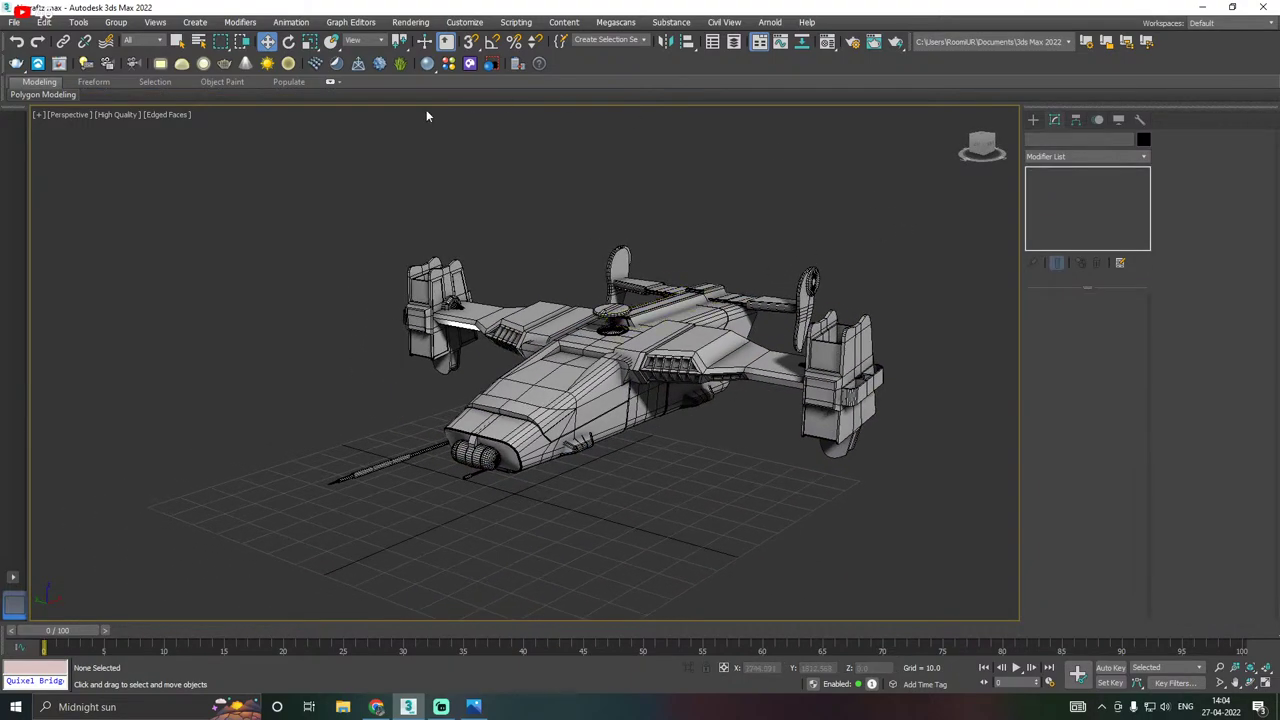
Save an incremental copy of the scene, and save the main scene file as well.
left_click(14, 22)
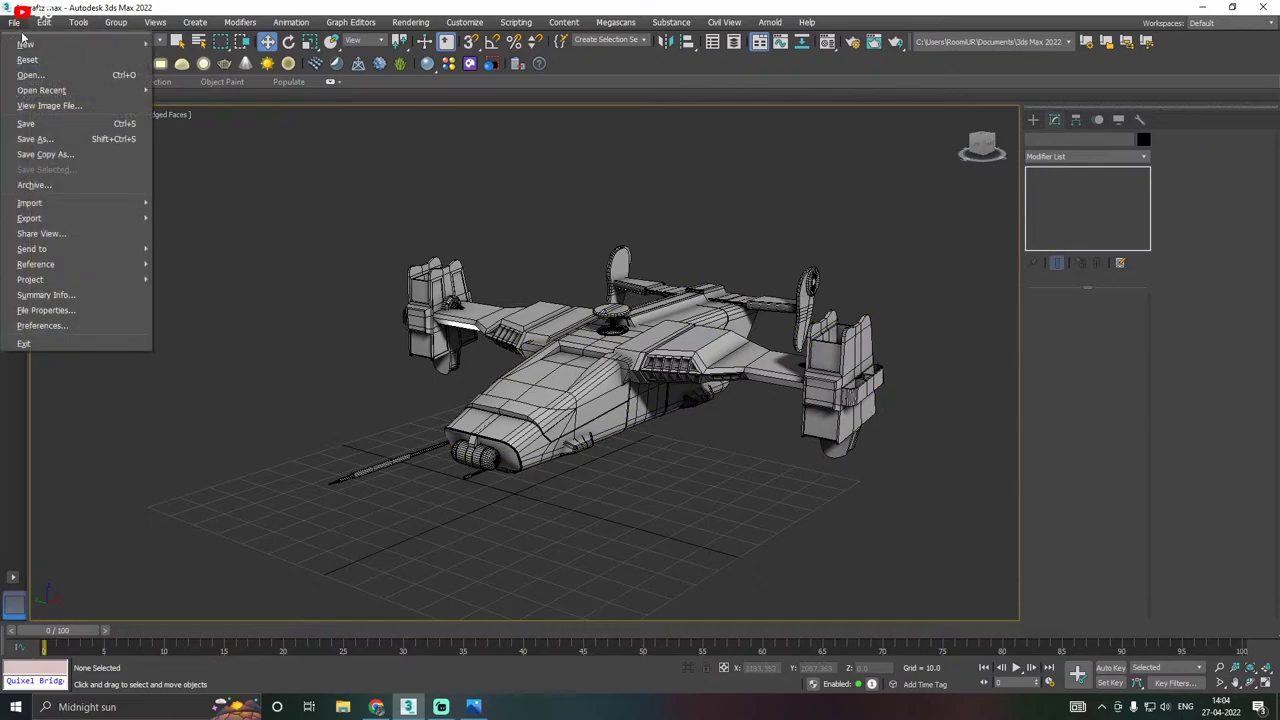
left_click(66, 157)
left_click(800, 576)
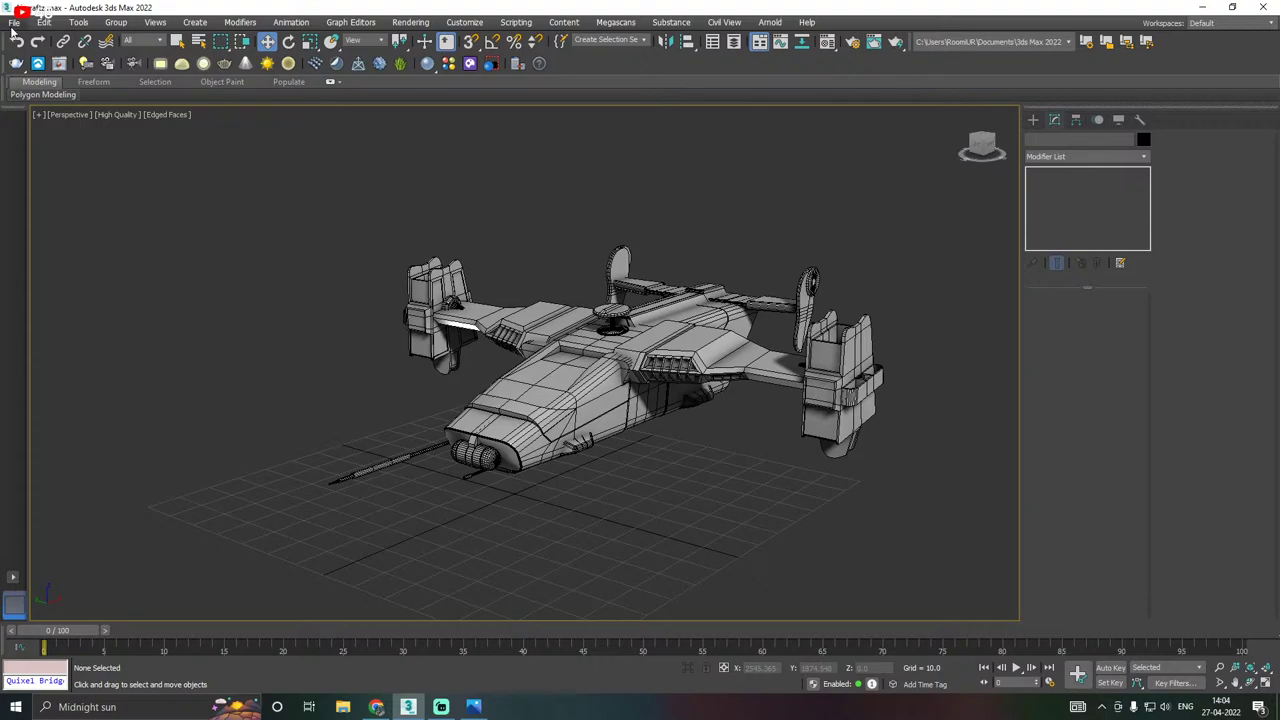
left_click(14, 24)
left_click(44, 124)
Switch to the Gargoyle reference image in Photos and examine the main perspective view's hull, optics, wings and missiles.
middle_click_drag(538, 288, 575, 410, "alt")
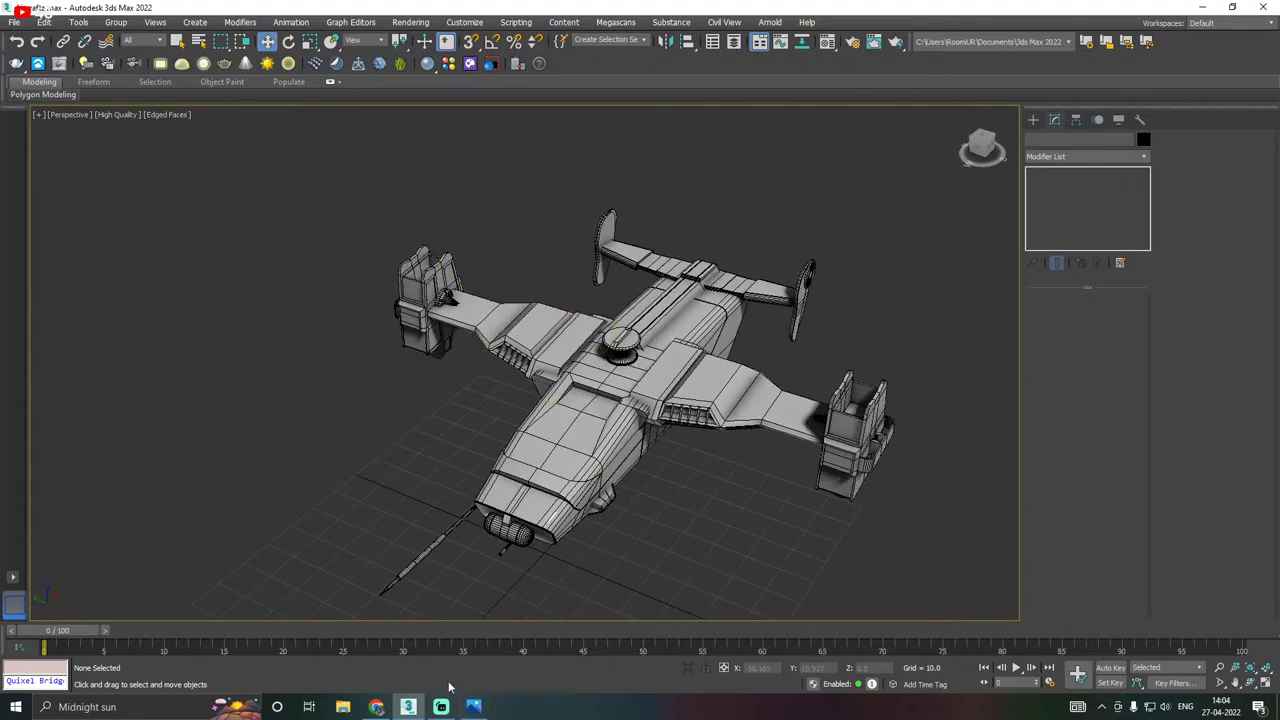
left_click(473, 706)
scroll(437, 303, "up", 3)
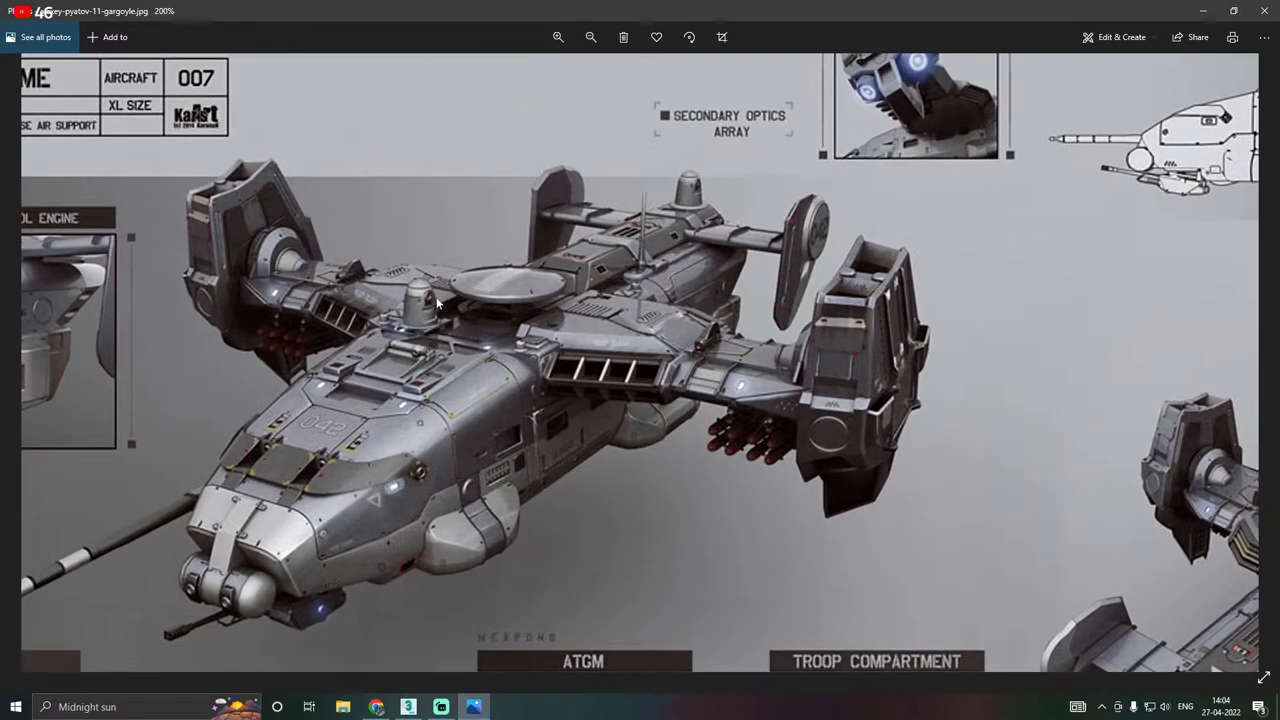
left_click_drag(533, 295, 449, 445)
left_click_drag(329, 410, 462, 410)
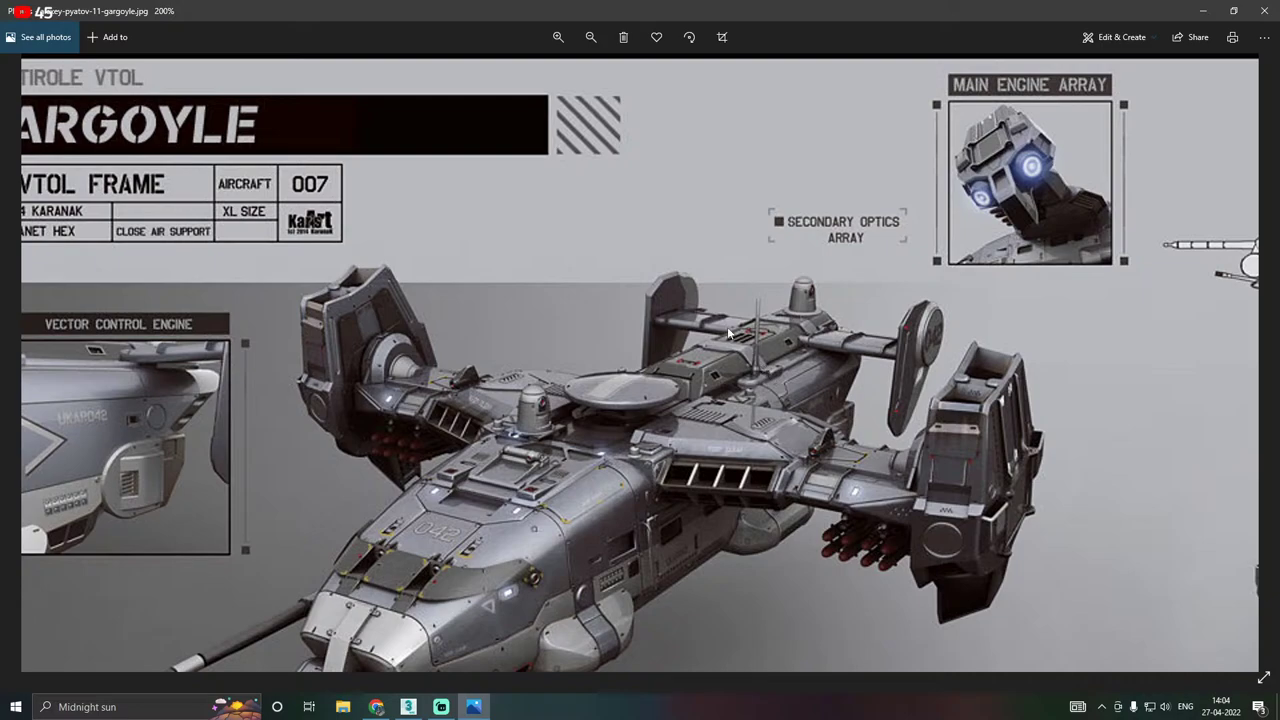
left_click_drag(515, 432, 610, 393)
left_click_drag(300, 392, 305, 384)
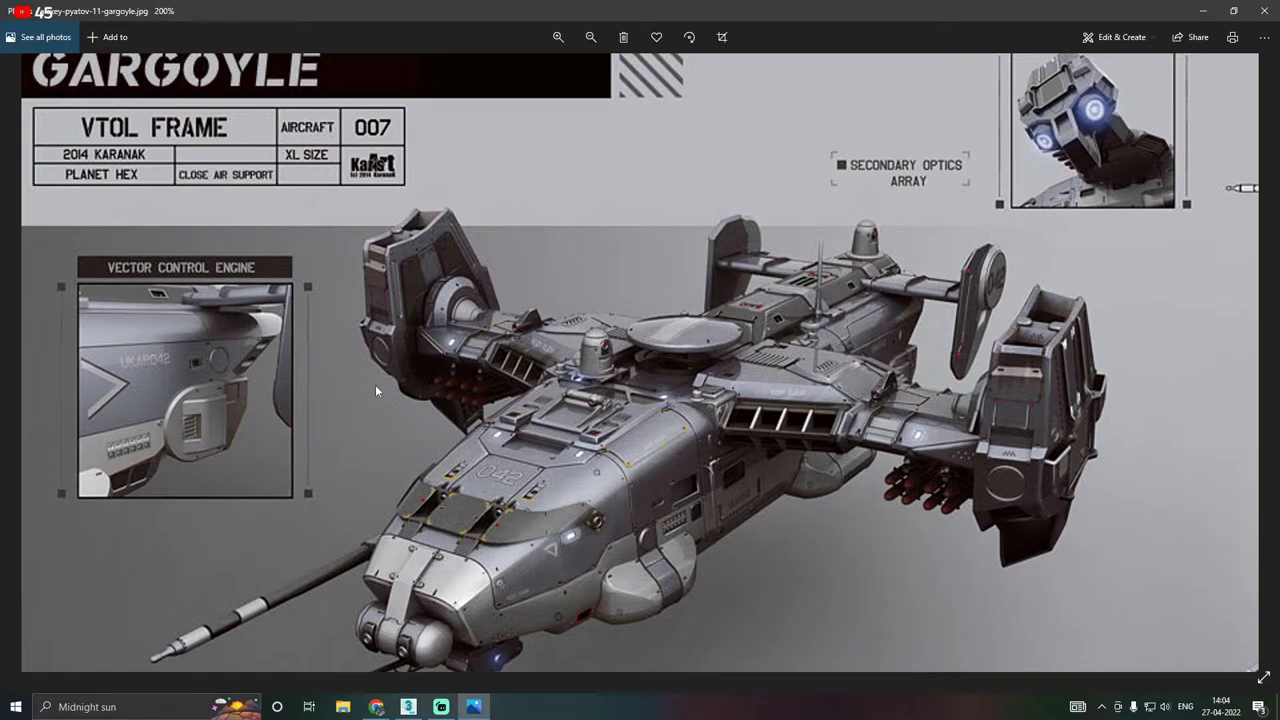
left_click_drag(476, 384, 464, 349)
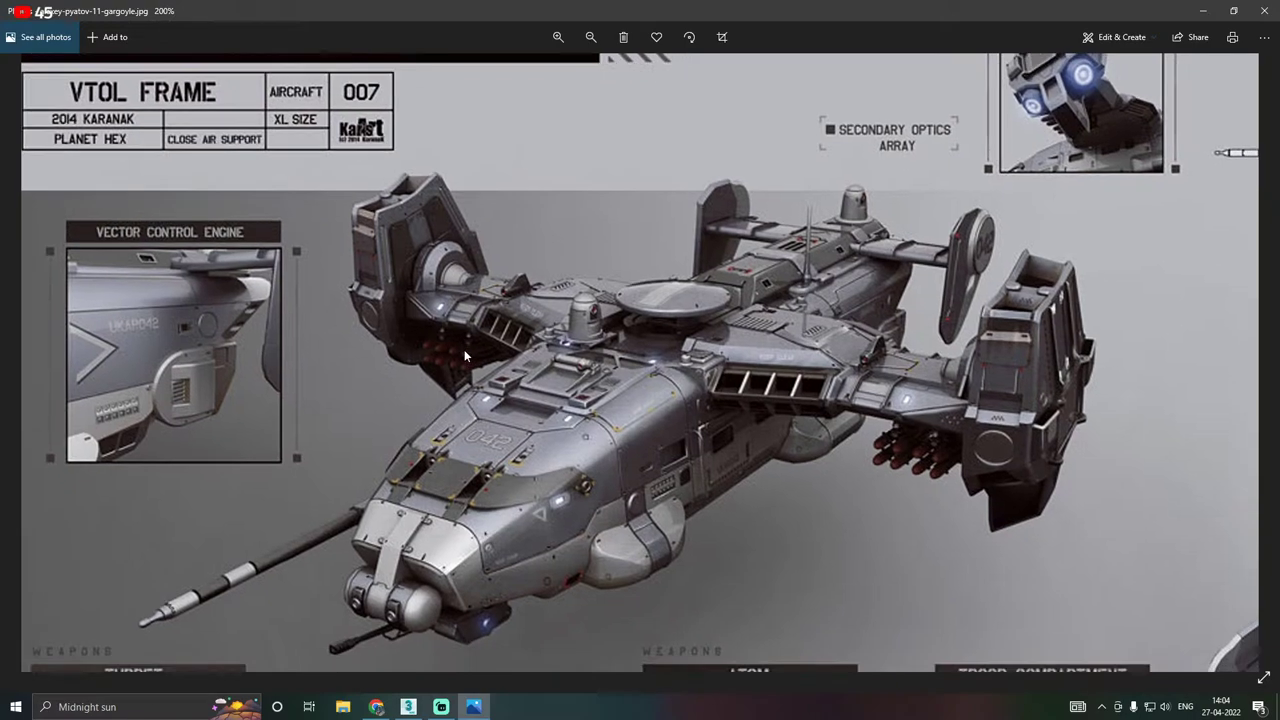
left_click_drag(907, 458, 902, 402)
left_click_drag(597, 516, 619, 452)
left_click_drag(492, 366, 478, 462)
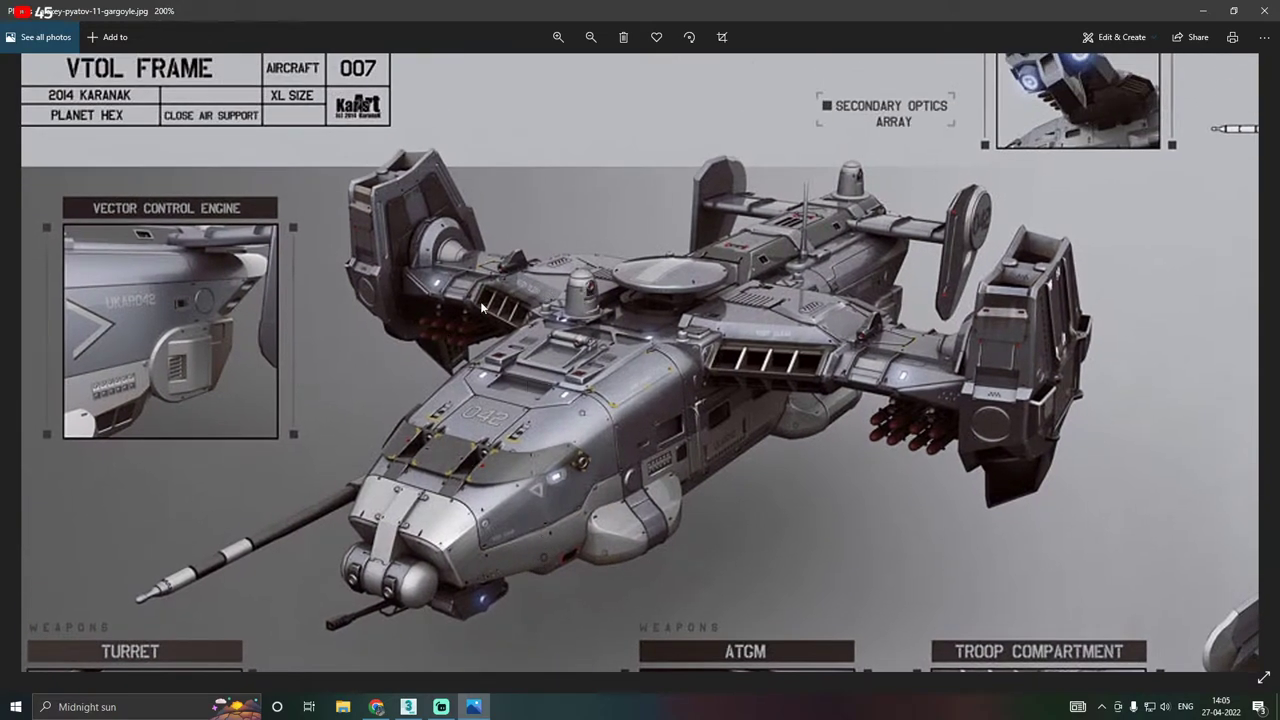
Examine the reference image's wing-mounted engine, main engine array, side drawing and rear perspective view.
left_click_drag(836, 247, 763, 359)
left_click_drag(1036, 366, 879, 349)
scroll(984, 388, "down", 2)
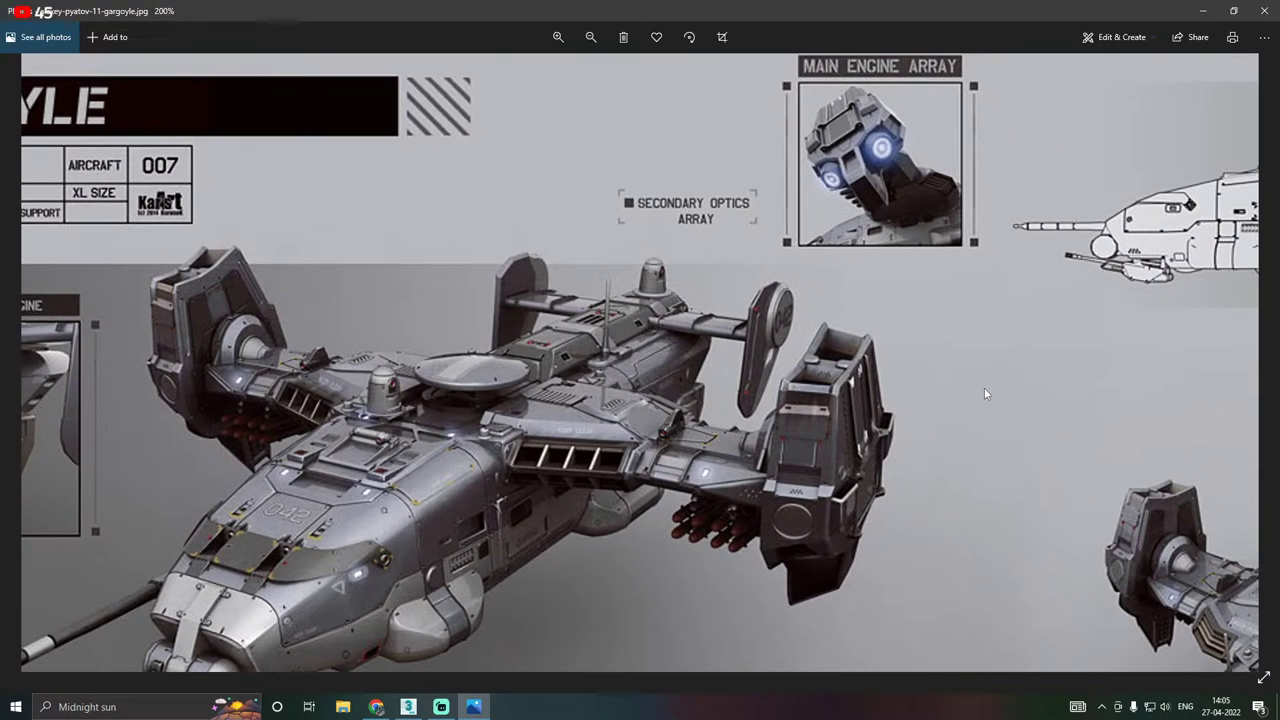
scroll(988, 494, "right", 3)
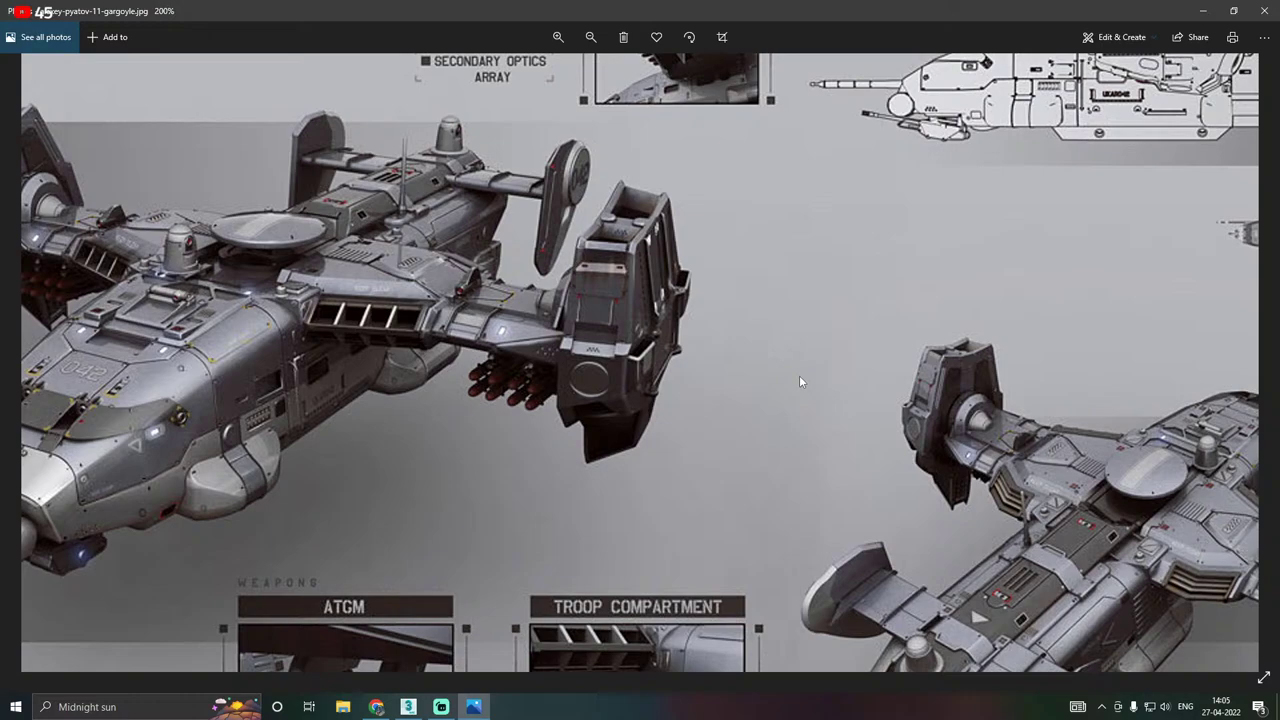
left_click_drag(844, 454, 838, 404)
Return to 3ds Max, save a copy of the scene as Aircraftz41.max and save the main scene file.
left_click(408, 707)
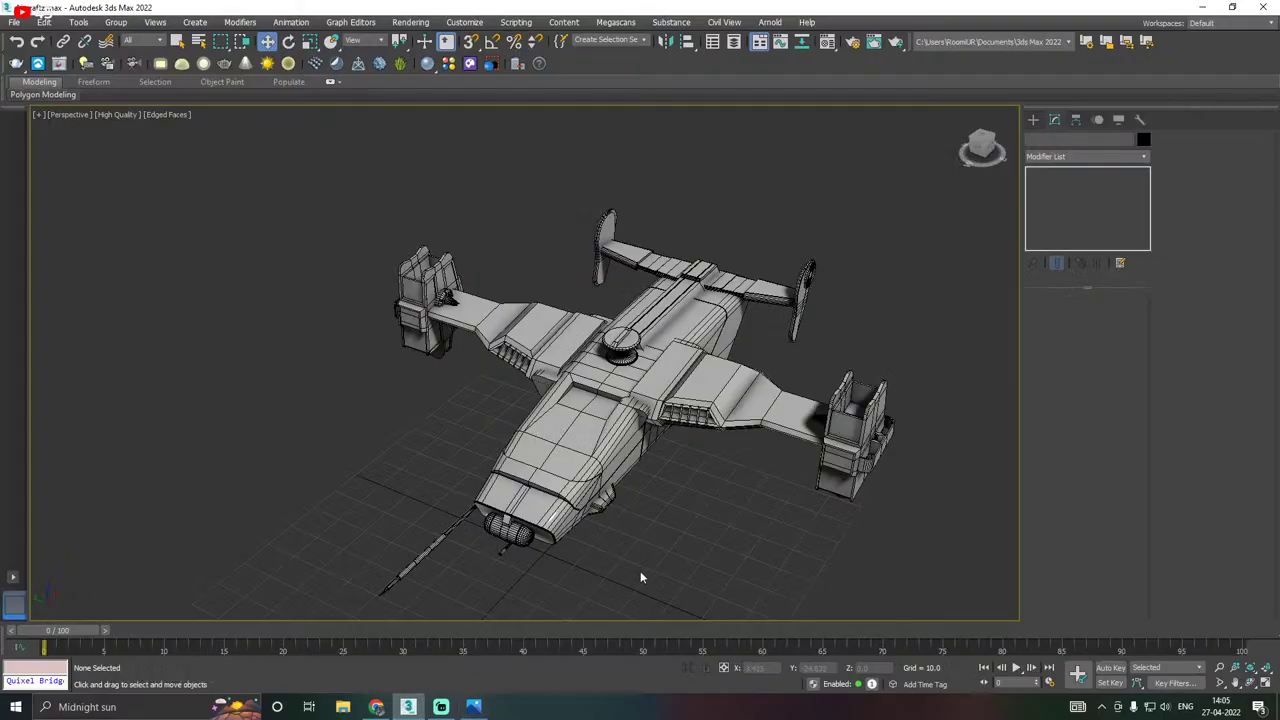
middle_click_drag(736, 477, 795, 461, "alt")
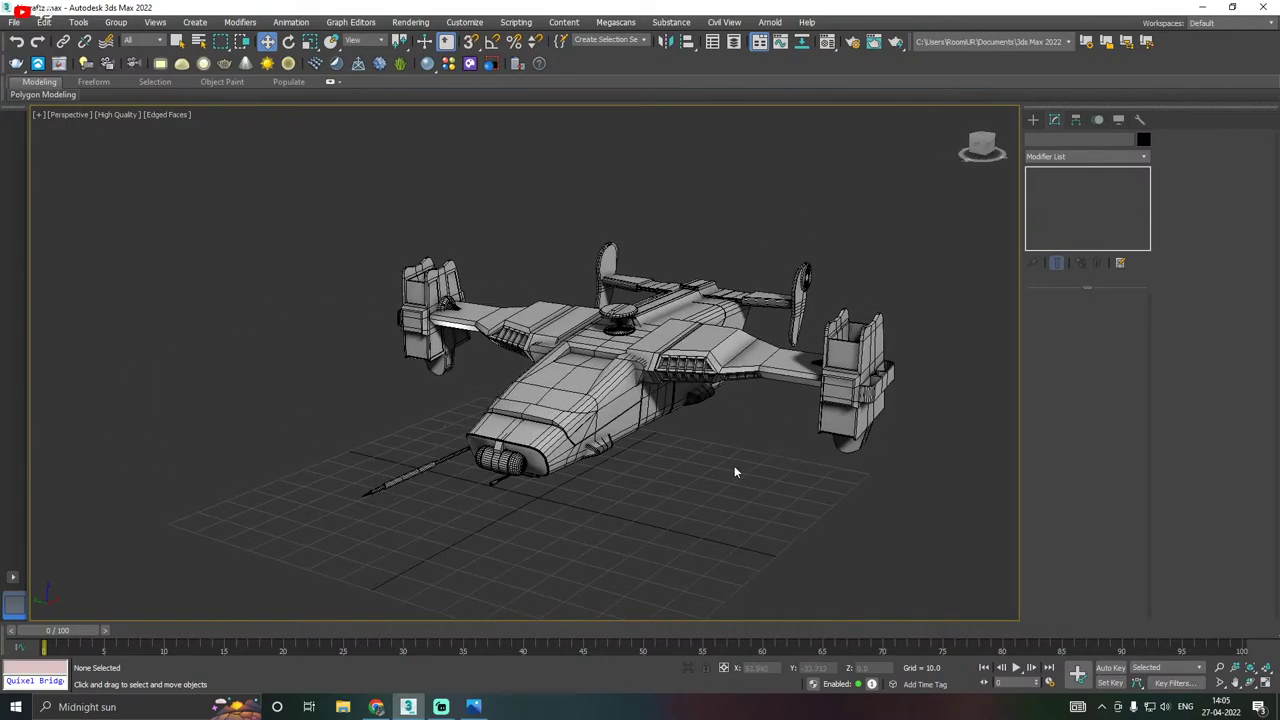
left_click(15, 22)
left_click(77, 156)
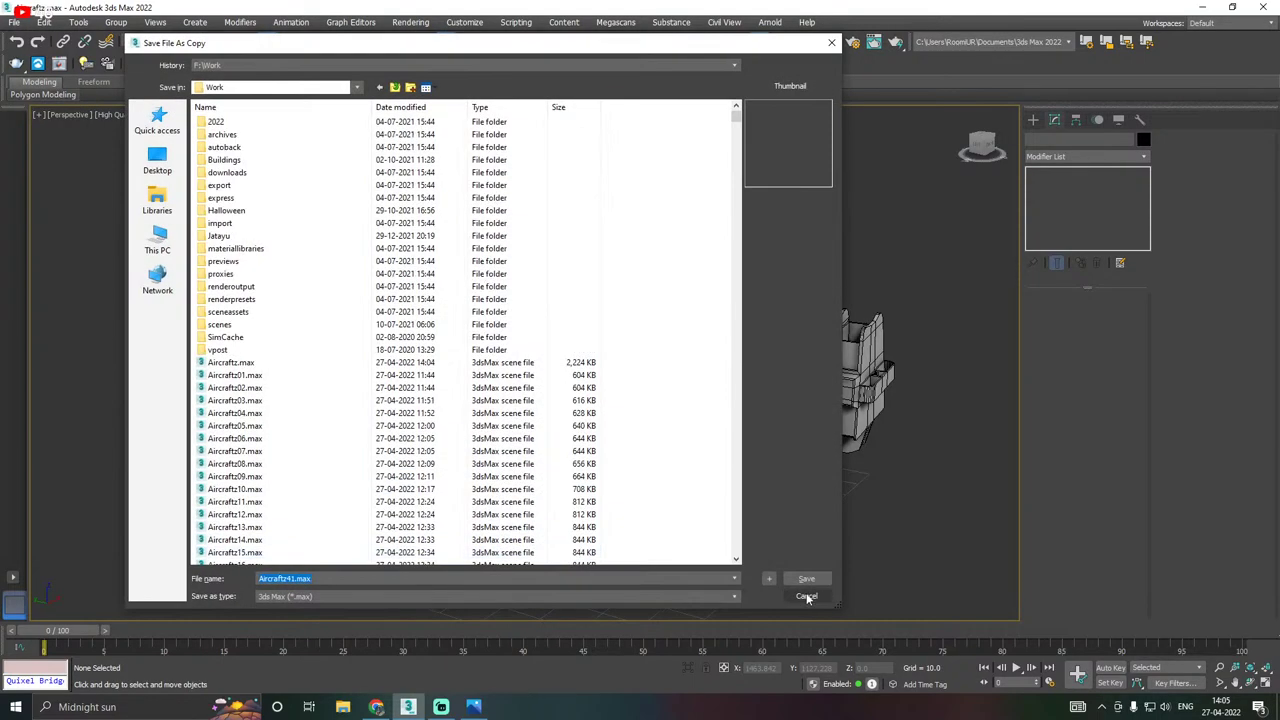
left_click(806, 580)
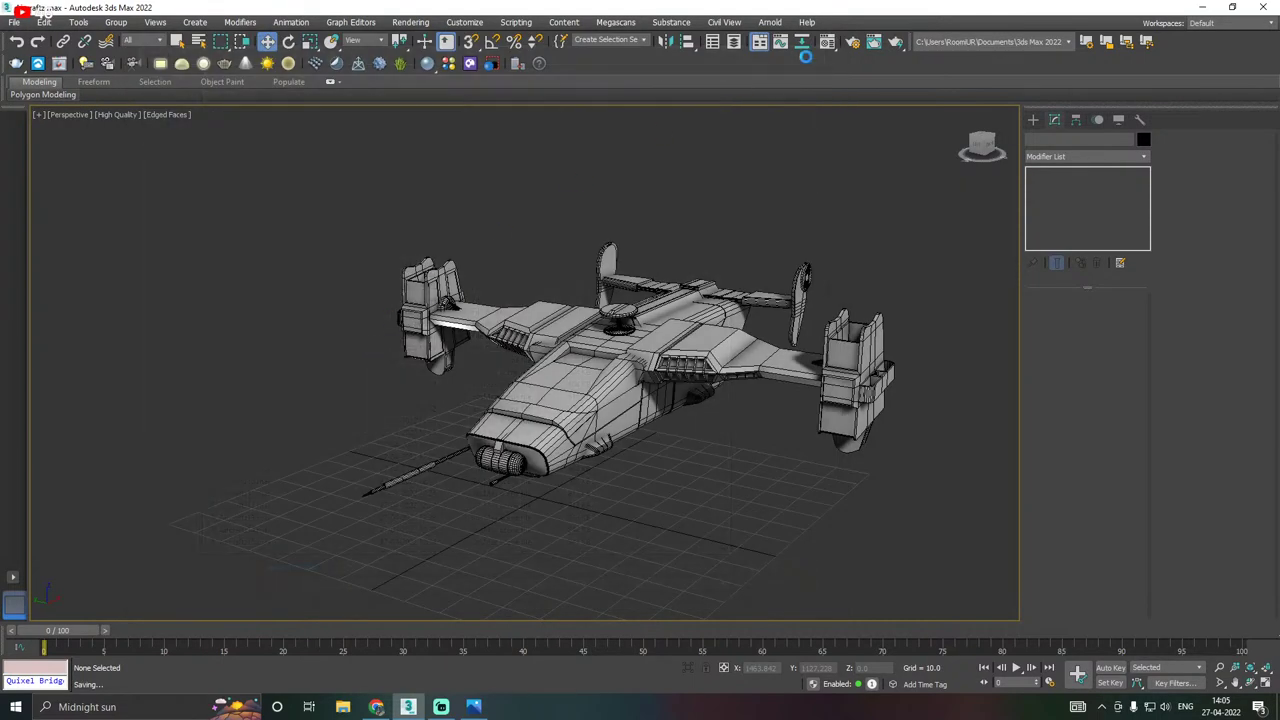
left_click(15, 22)
left_click(50, 121)
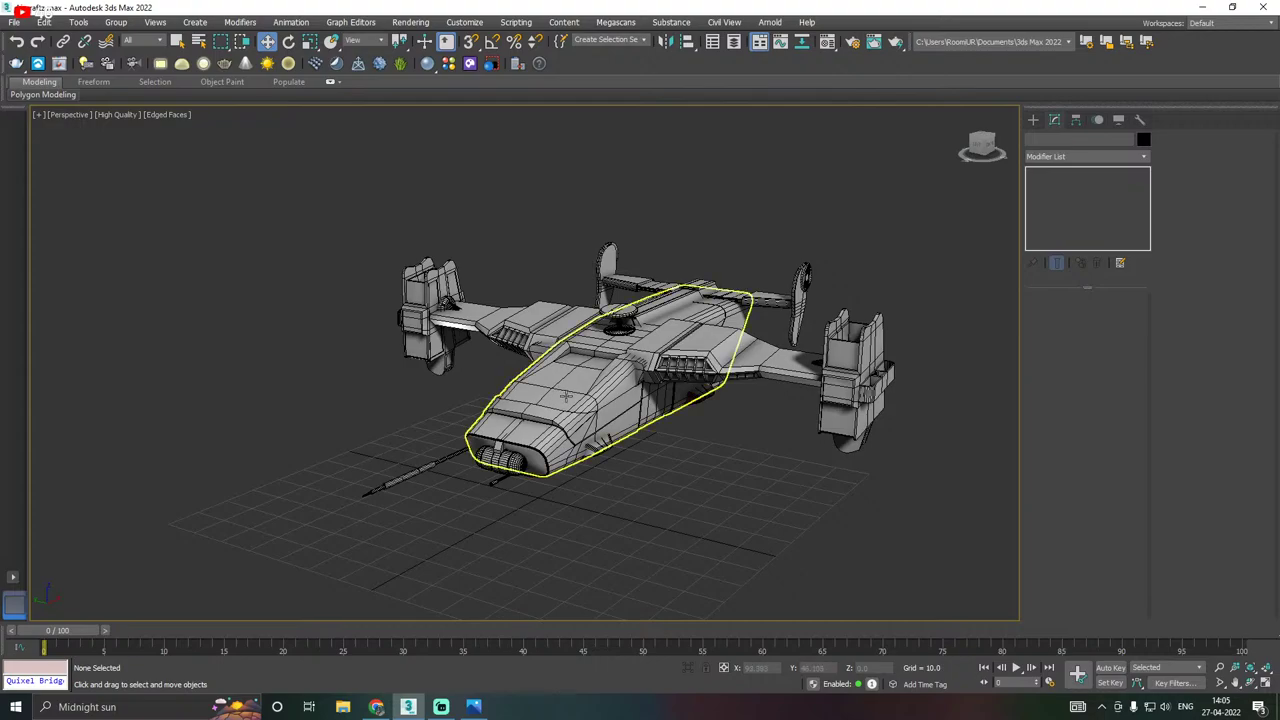
Review the aircraft from the front with nothing left selected and save the scene again.
left_click(552, 451)
mouse_move(552, 451)
middle_mouse_down("alt")
mouse_move(790, 415)
mouse_move(537, 453)
middle_mouse_up("alt")
left_click(693, 483)
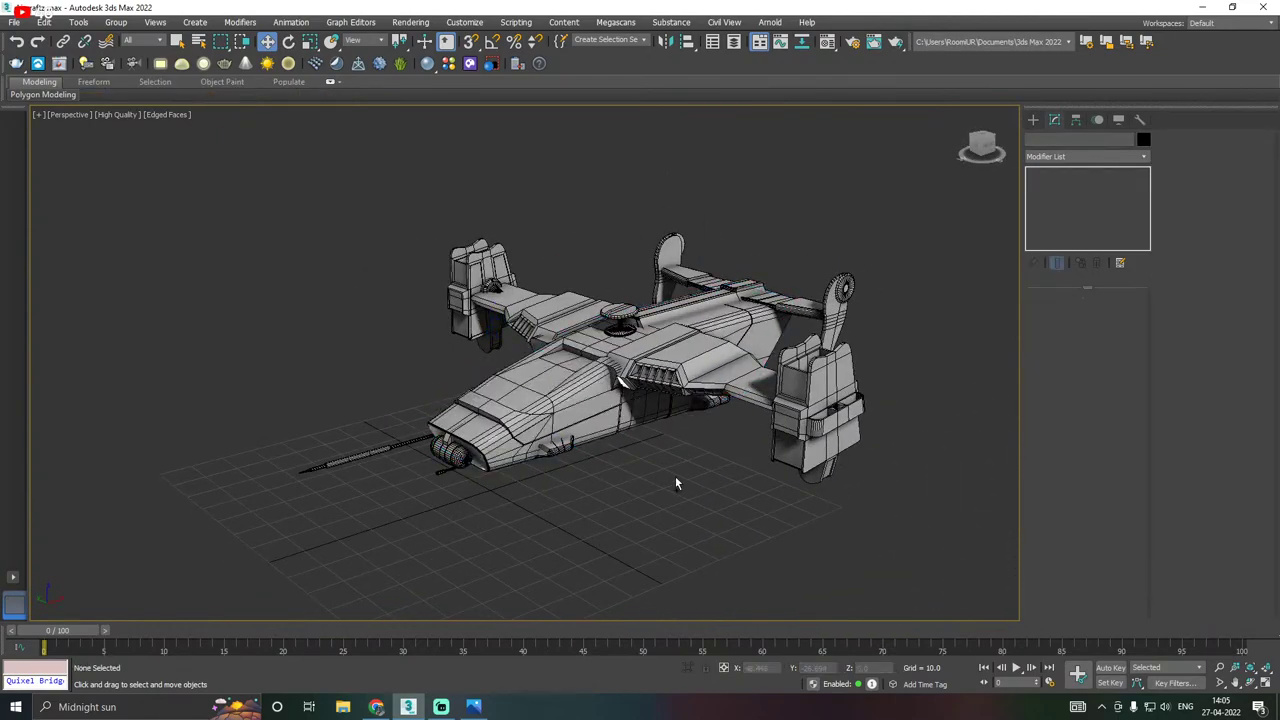
middle_click_drag(675, 476, 693, 486, "alt")
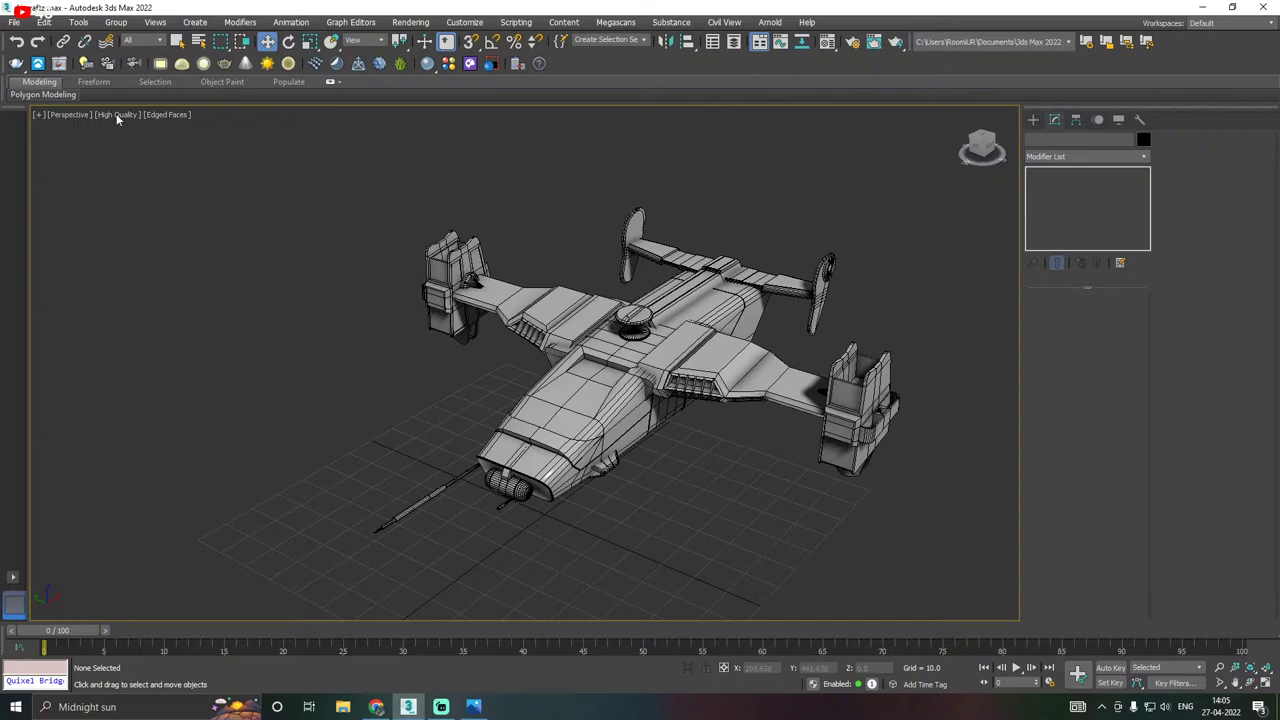
left_click(14, 22)
left_click(53, 115)
Select the wing and engine group Group001 and move it along Y, away from the fuselage, to about Y -134.
left_click(706, 338)
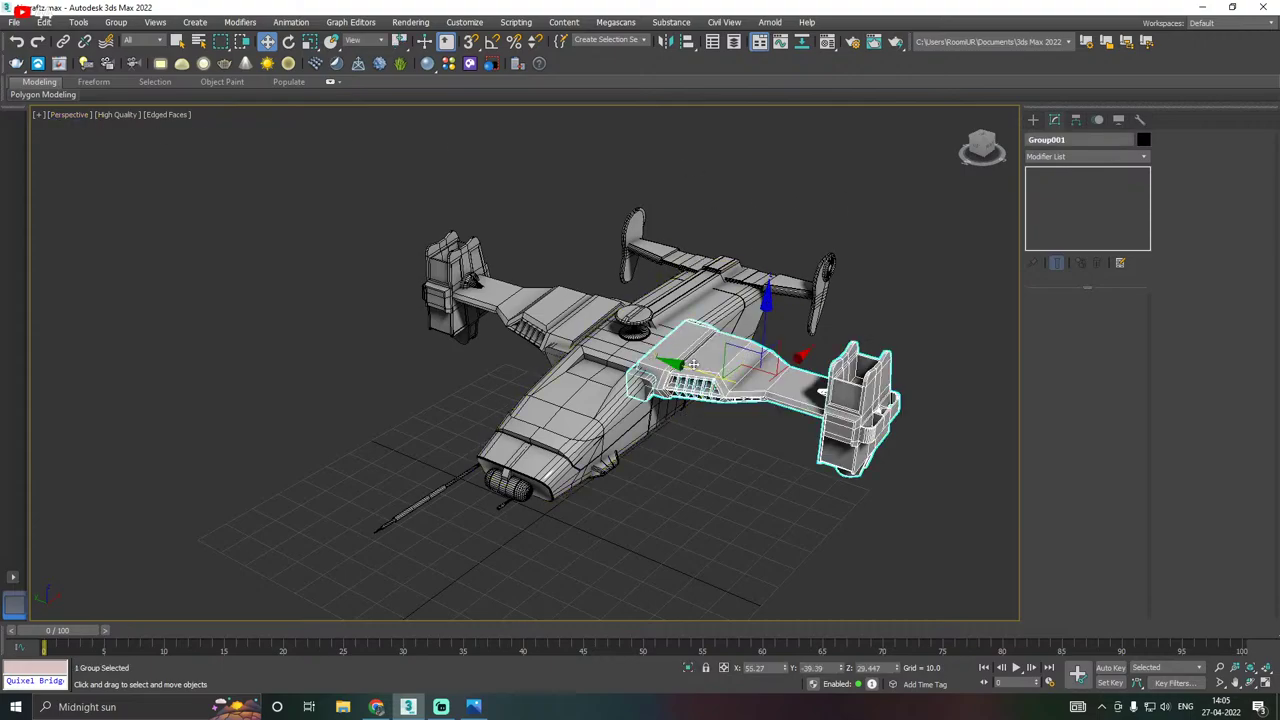
middle_click_drag(694, 380, 567, 333)
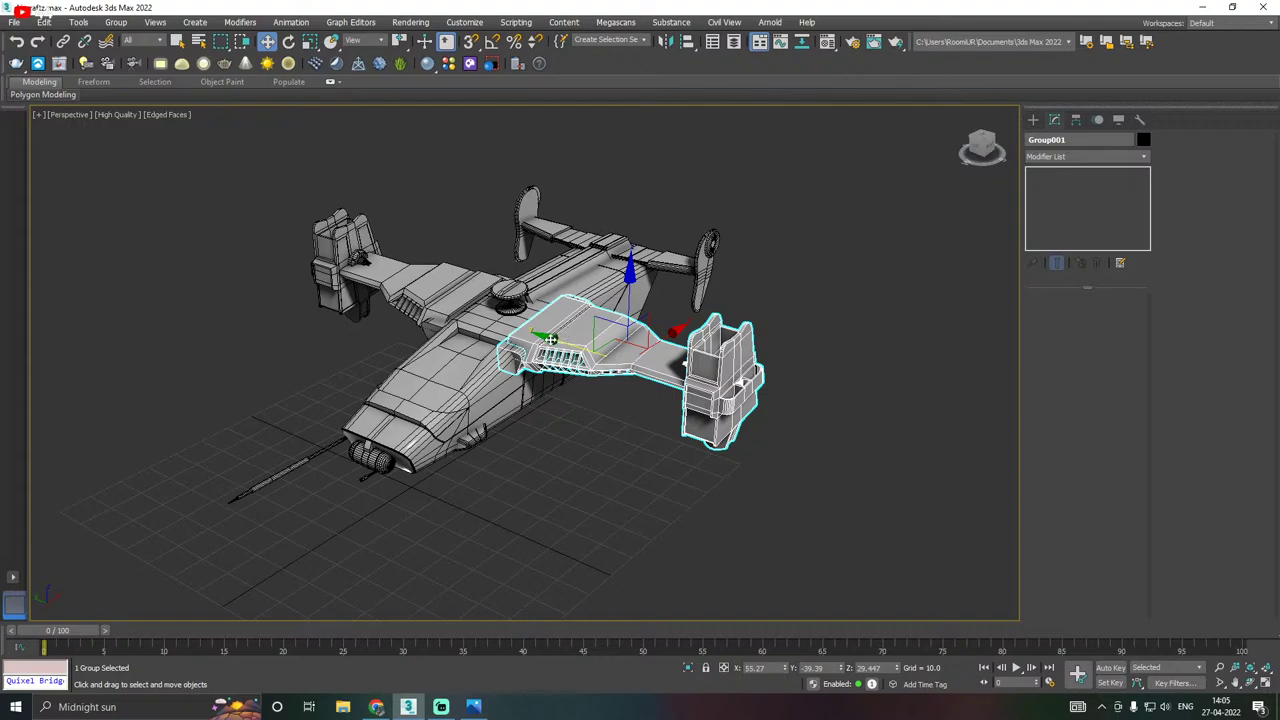
left_click_drag(551, 340, 752, 401)
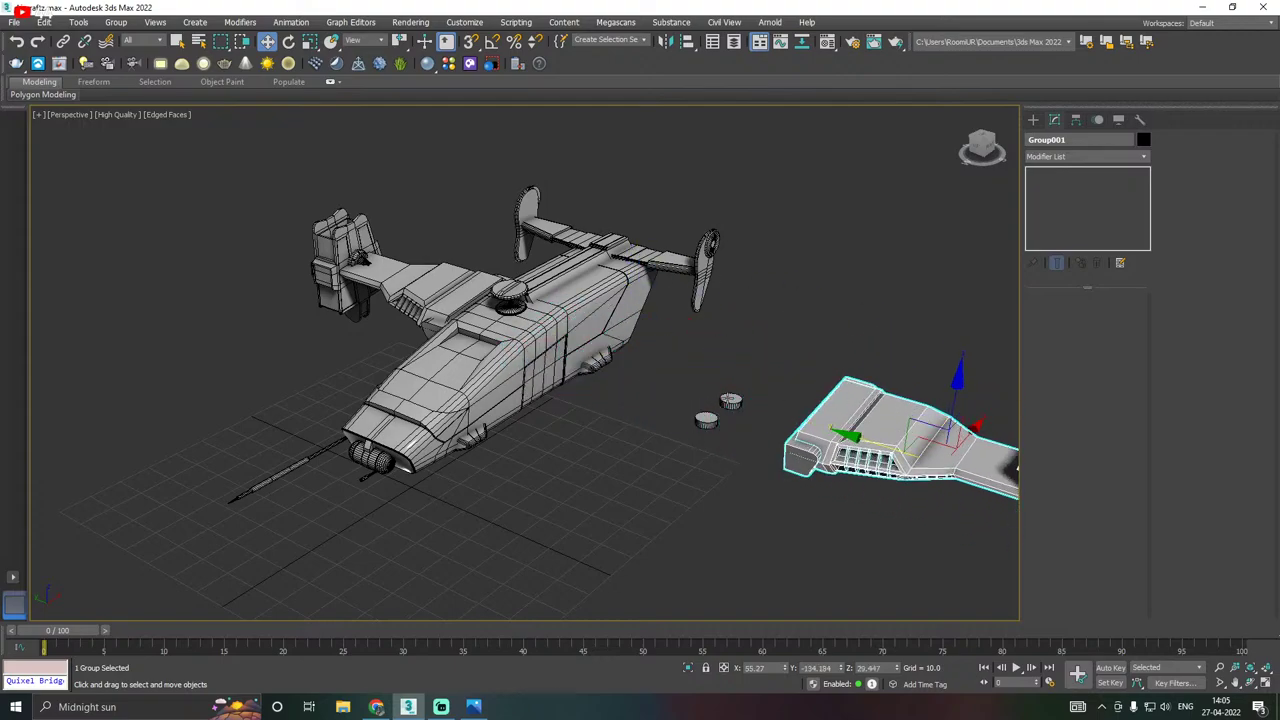
Move the other wing and engine group, Group002, along Y away from the fuselage to about Y 156.
middle_click_drag(720, 408, 749, 406, "alt")
middle_click_drag(634, 392, 830, 400)
left_click(482, 306)
left_click_drag(482, 306, 230, 306)
scroll(440, 318, "down", 3)
Move the horizontal tail wing Box011 along X, behind the aircraft, to about X 320.
left_click(665, 288)
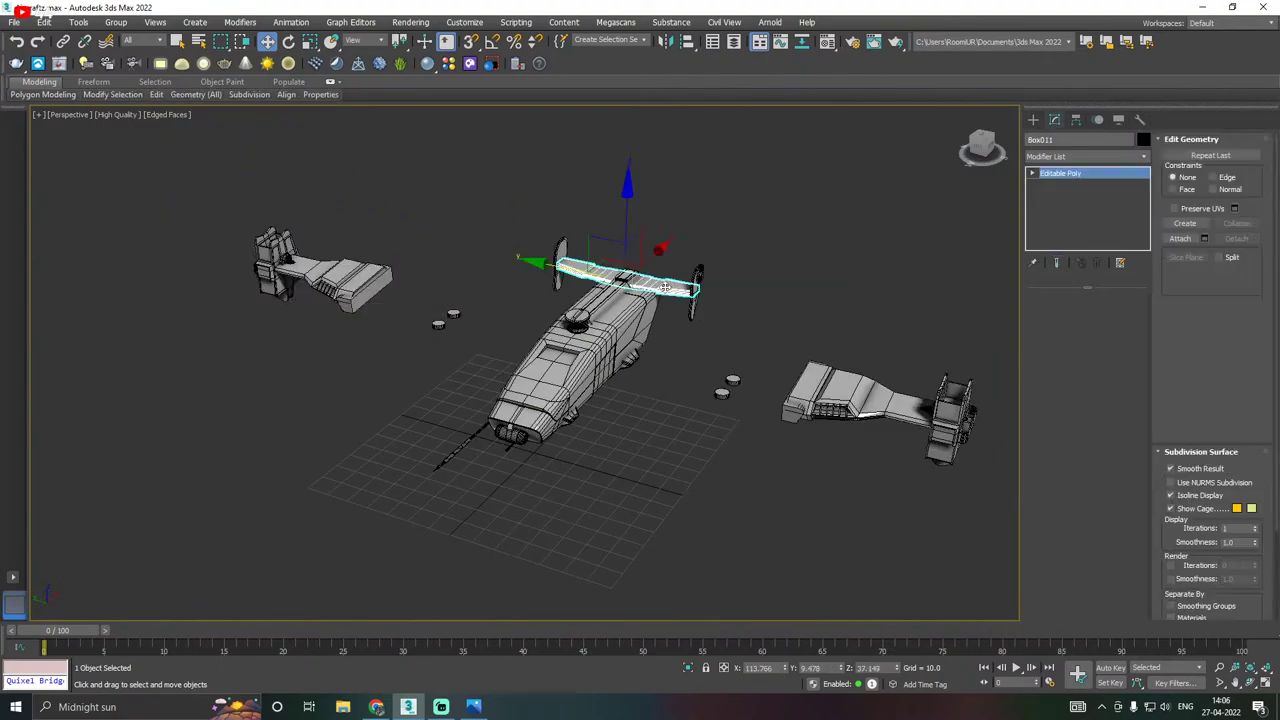
middle_click_drag(665, 288, 608, 290, "alt")
left_click_drag(663, 258, 885, 160)
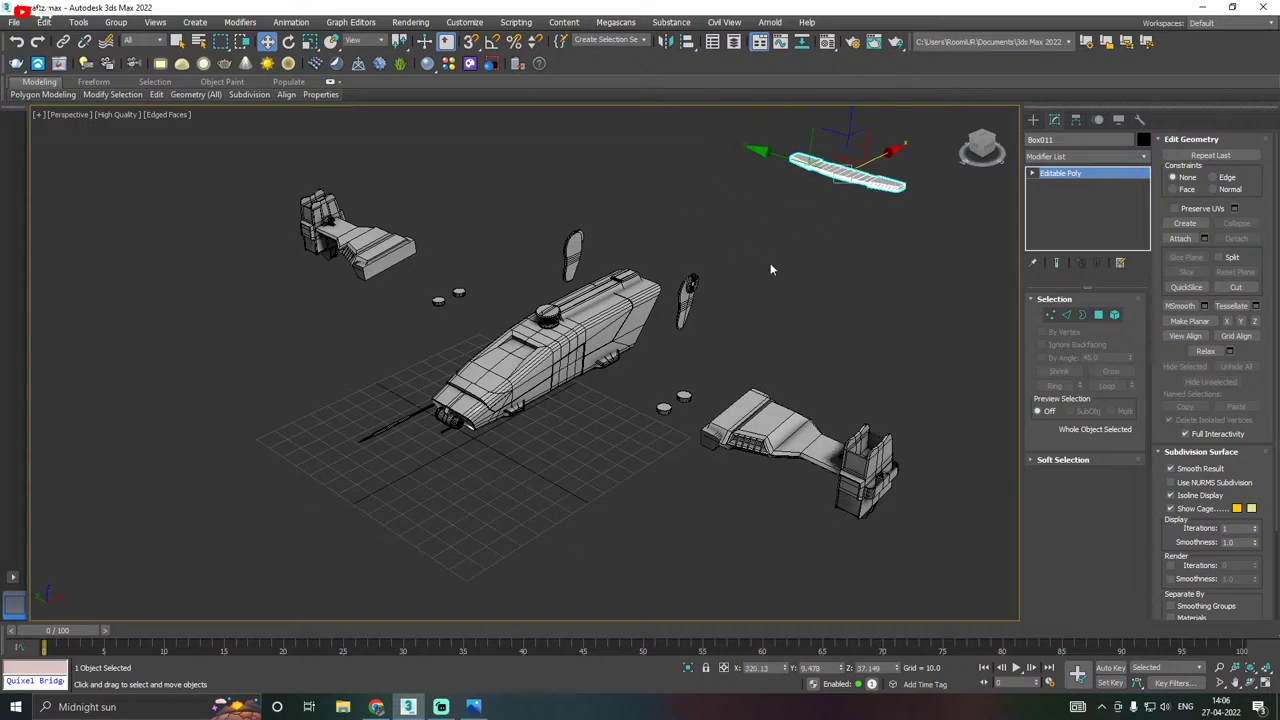
Lower the fuselage body Plane001 along Z, well below its attached parts.
left_click(562, 346)
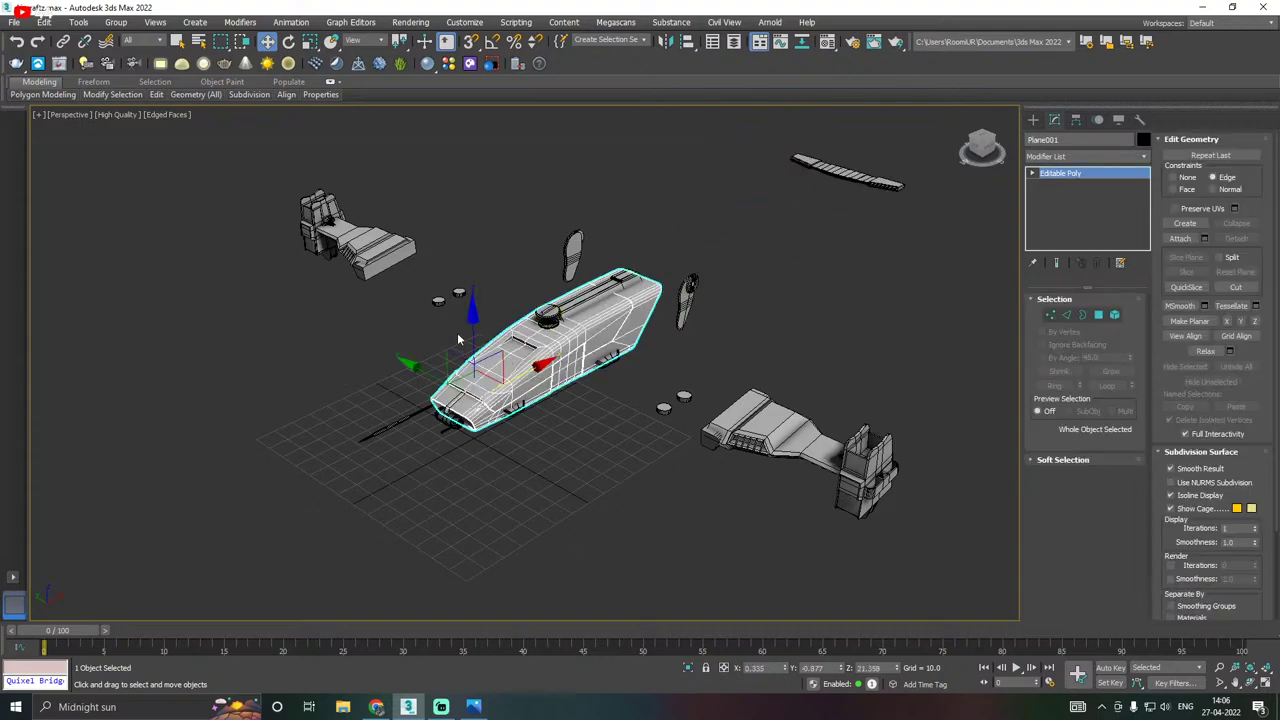
left_click_drag(474, 330, 498, 453)
middle_click_drag(617, 416, 430, 440, "alt")
Move the long nose gun barrel Box018 along Y, away from the nose, to about Y 83.
left_click(418, 435)
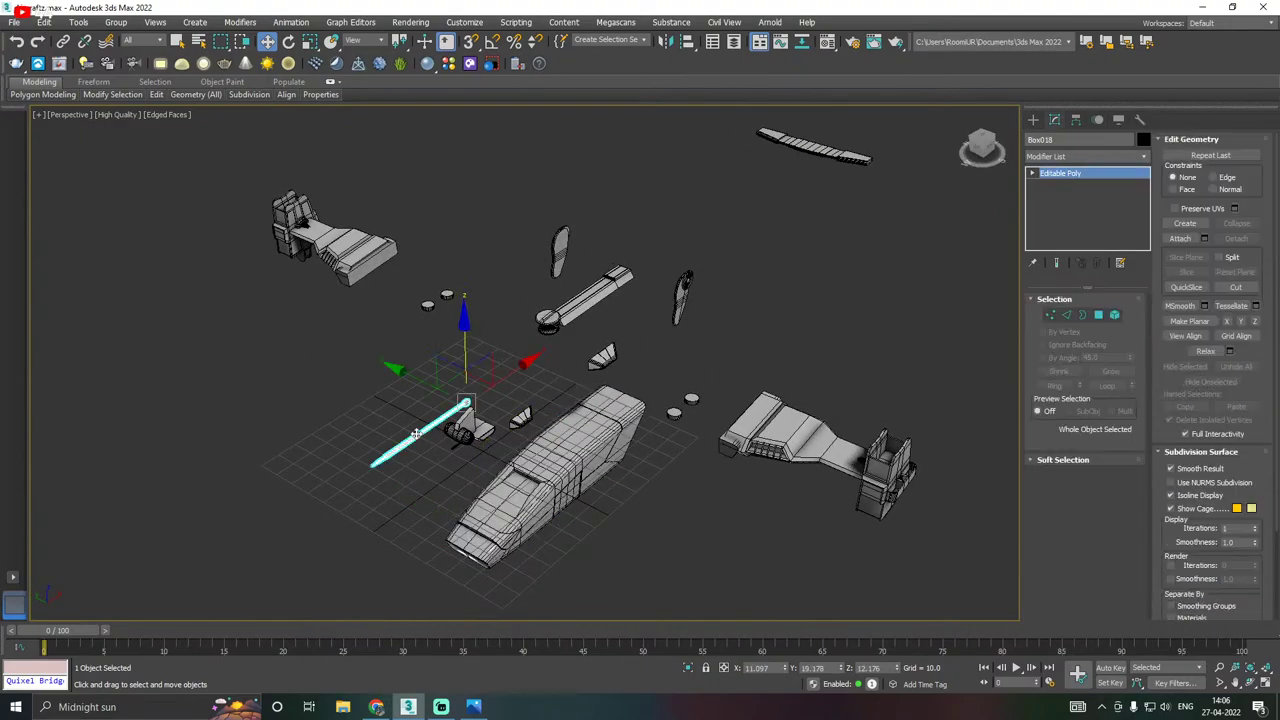
left_click_drag(435, 385, 333, 334)
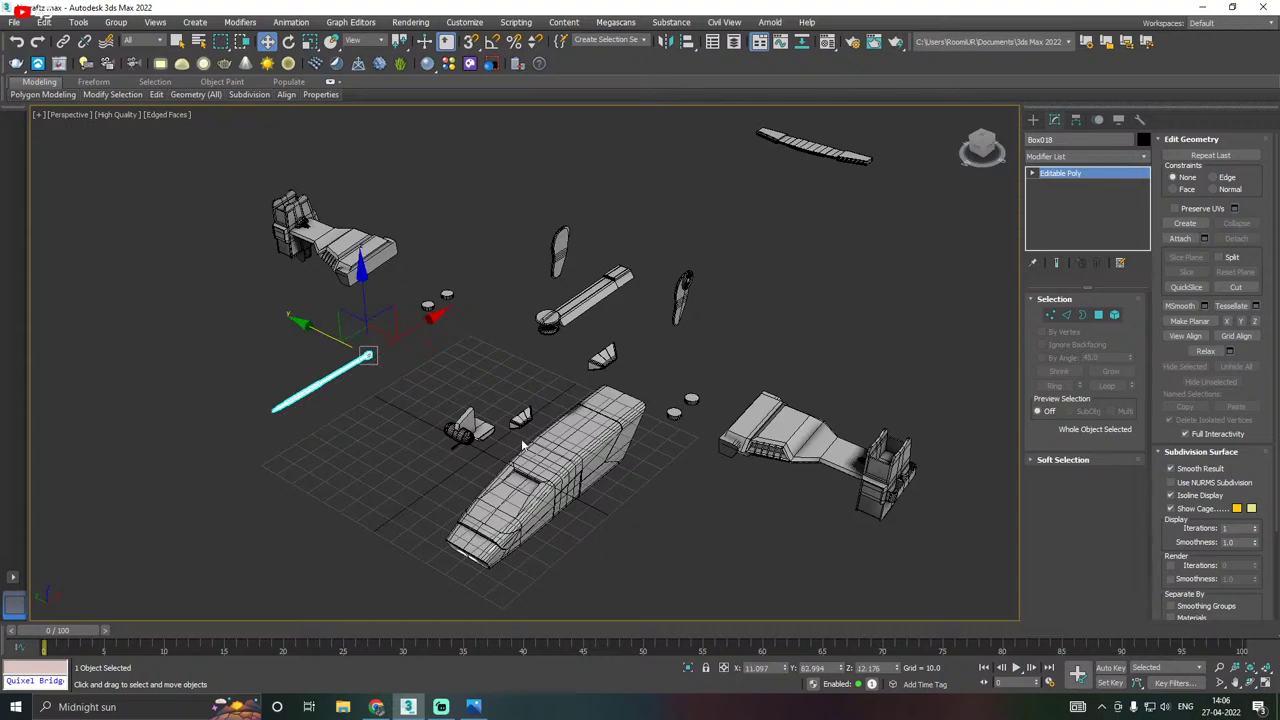
left_click(465, 430, "ctrl")
mouse_move(510, 420)
middle_mouse_down("alt")
mouse_move(478, 388)
mouse_move(524, 413)
middle_mouse_up("alt")
Move the nose cylinder along X to about -74 and its side plate Box014 along Y to about 52, leaving nothing selected.
left_click(466, 428)
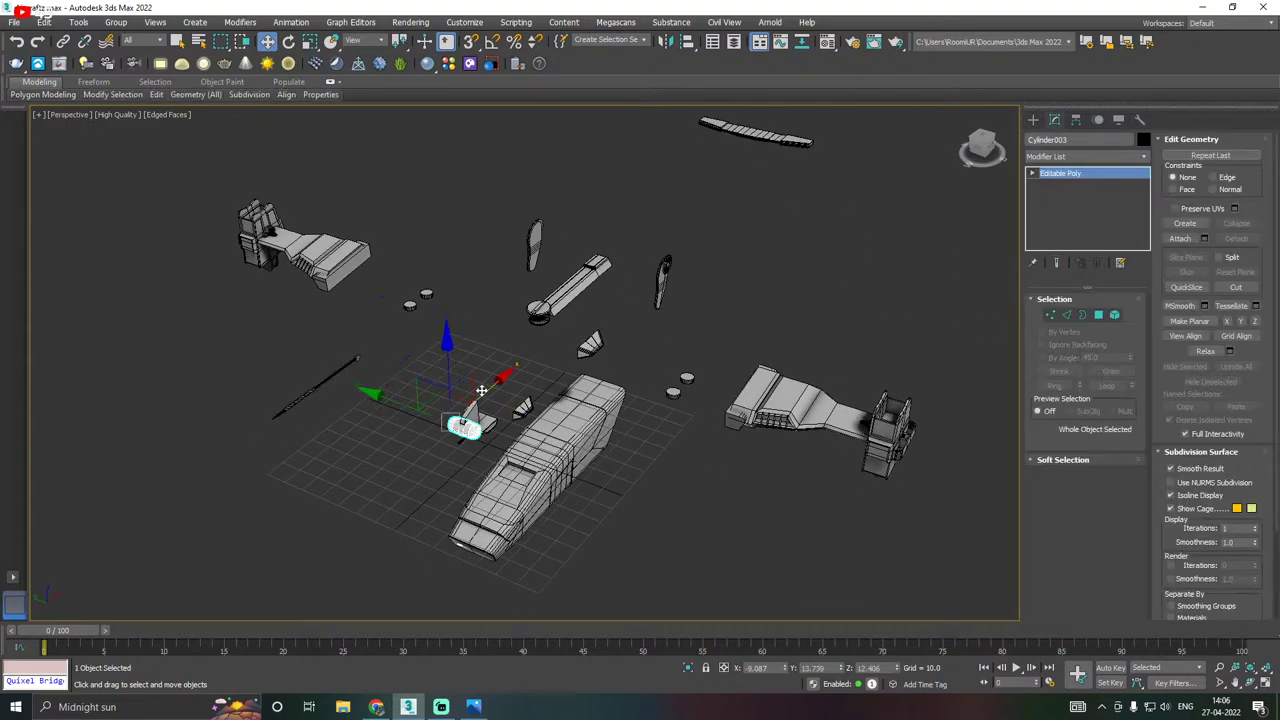
left_click_drag(481, 390, 391, 471)
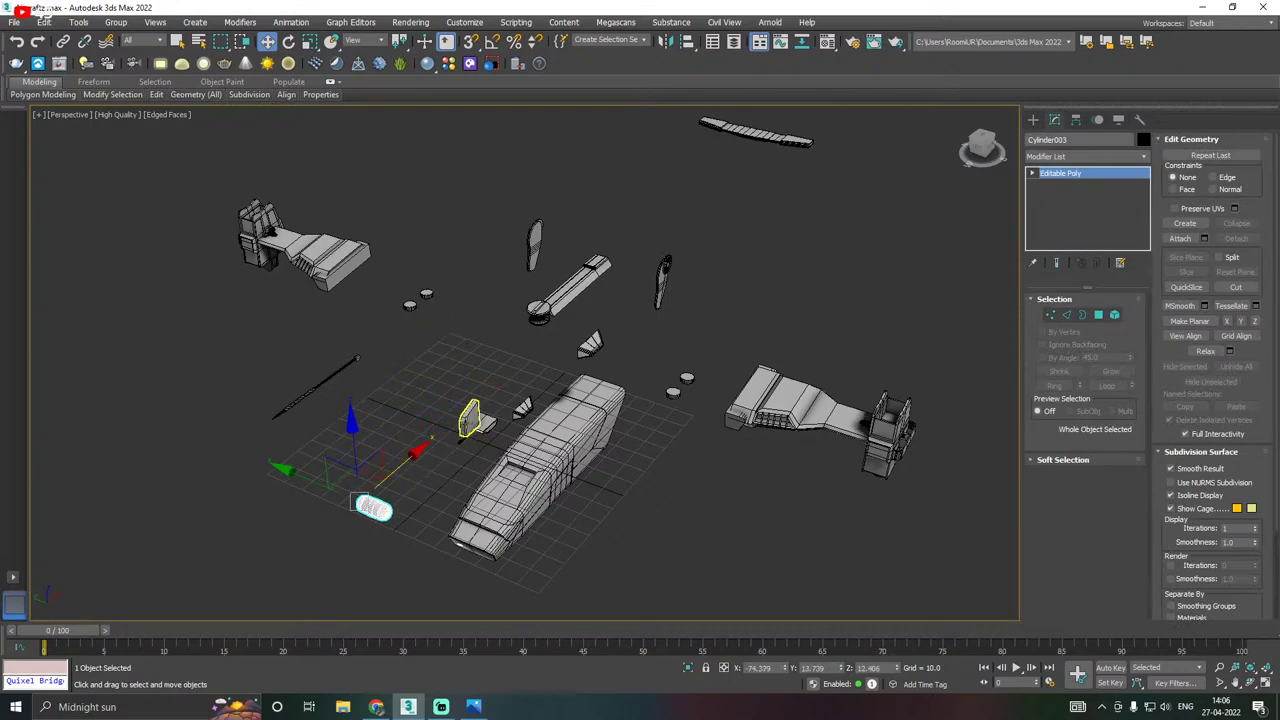
left_click(463, 432)
left_click_drag(463, 432, 378, 405)
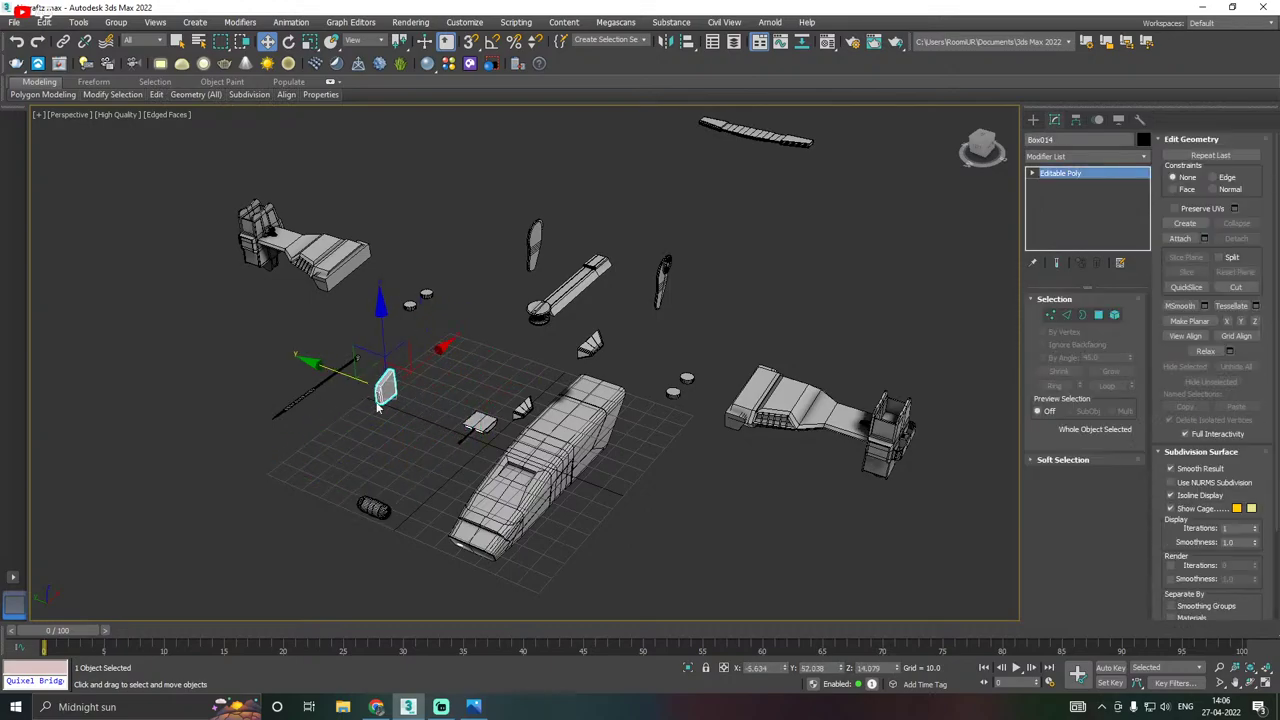
middle_click_drag(620, 450, 639, 407, "alt")
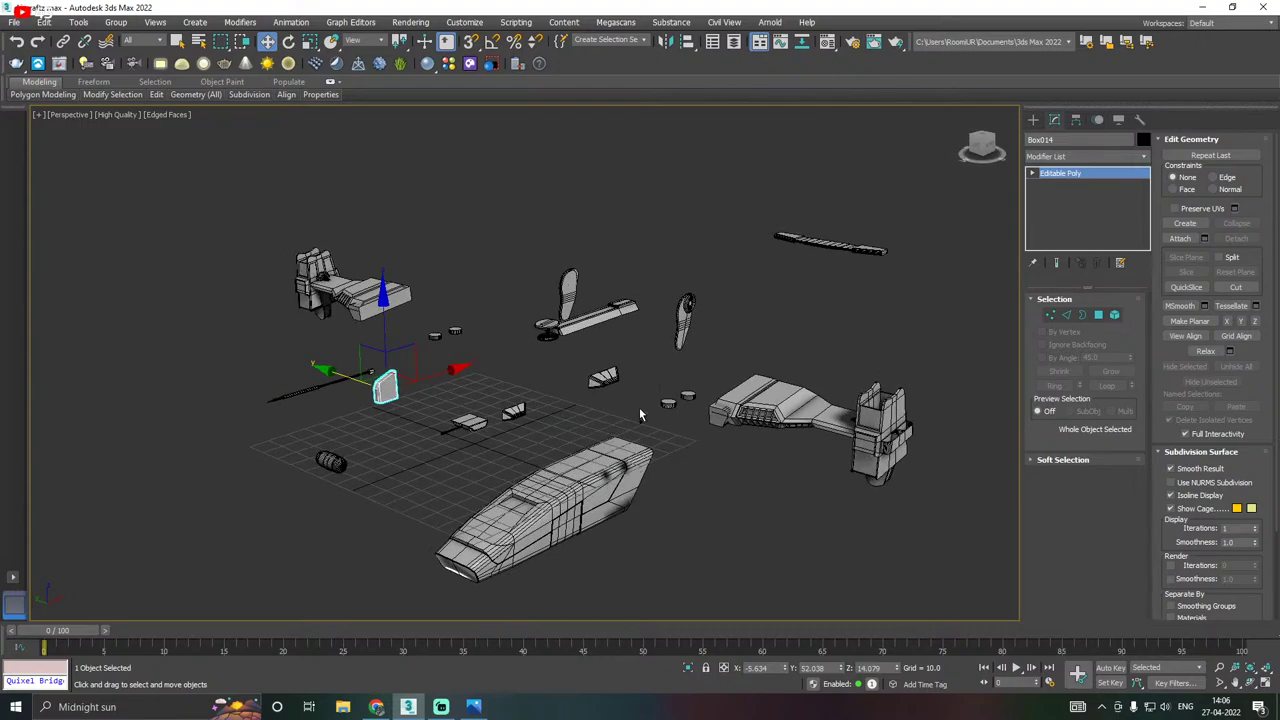
scroll(737, 393, "down", 3)
middle_click_drag(737, 393, 797, 392, "alt")
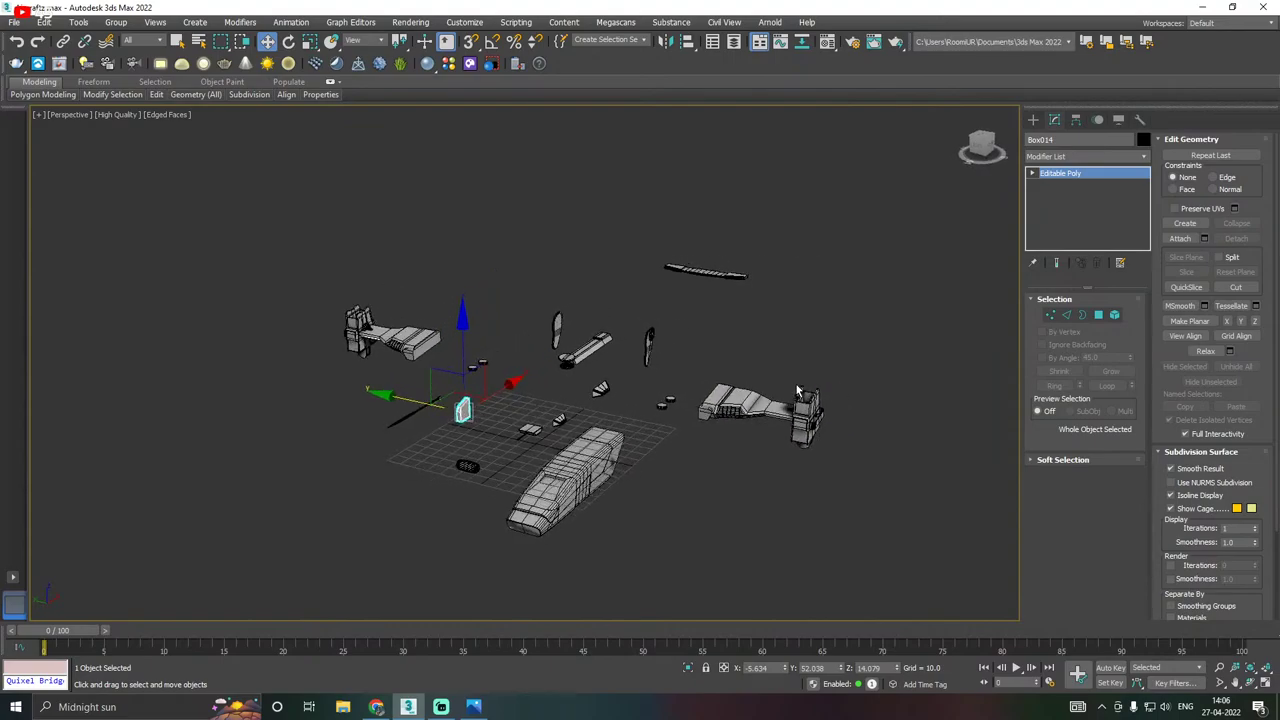
left_click(615, 181)
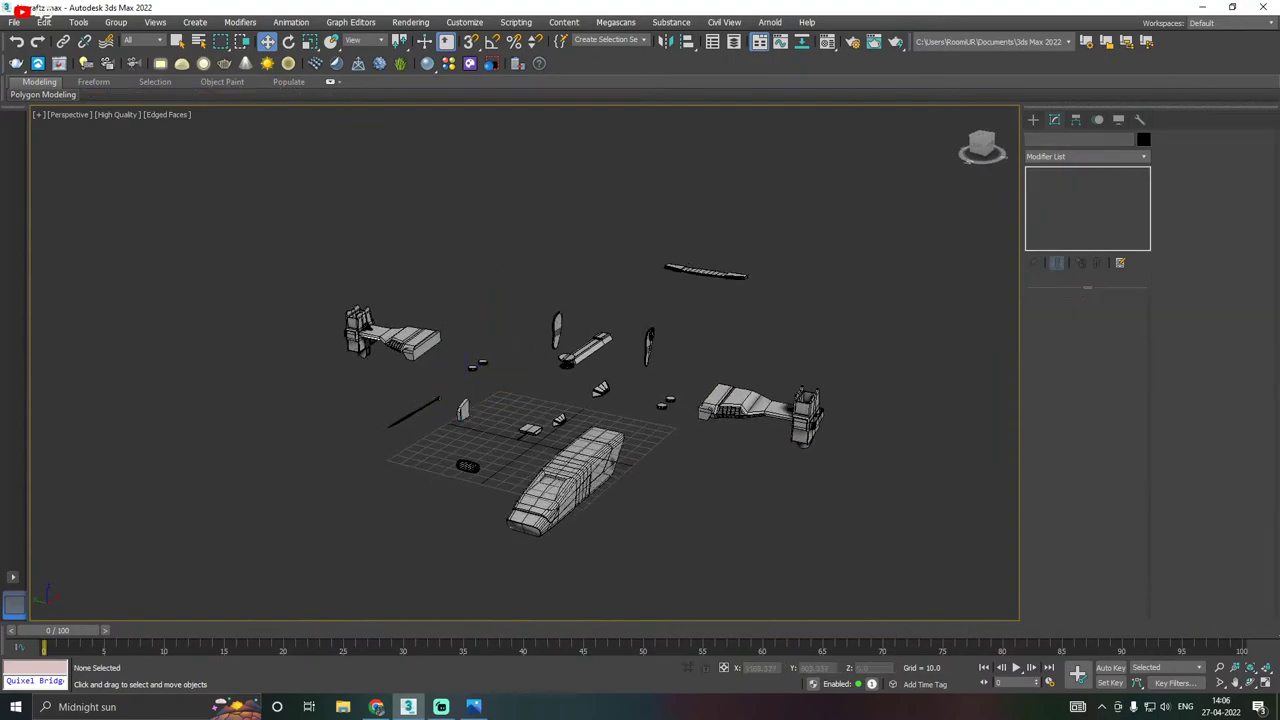
Undo all the part moves back to the fully assembled aircraft.
left_click(20, 42)
left_click(19, 44)
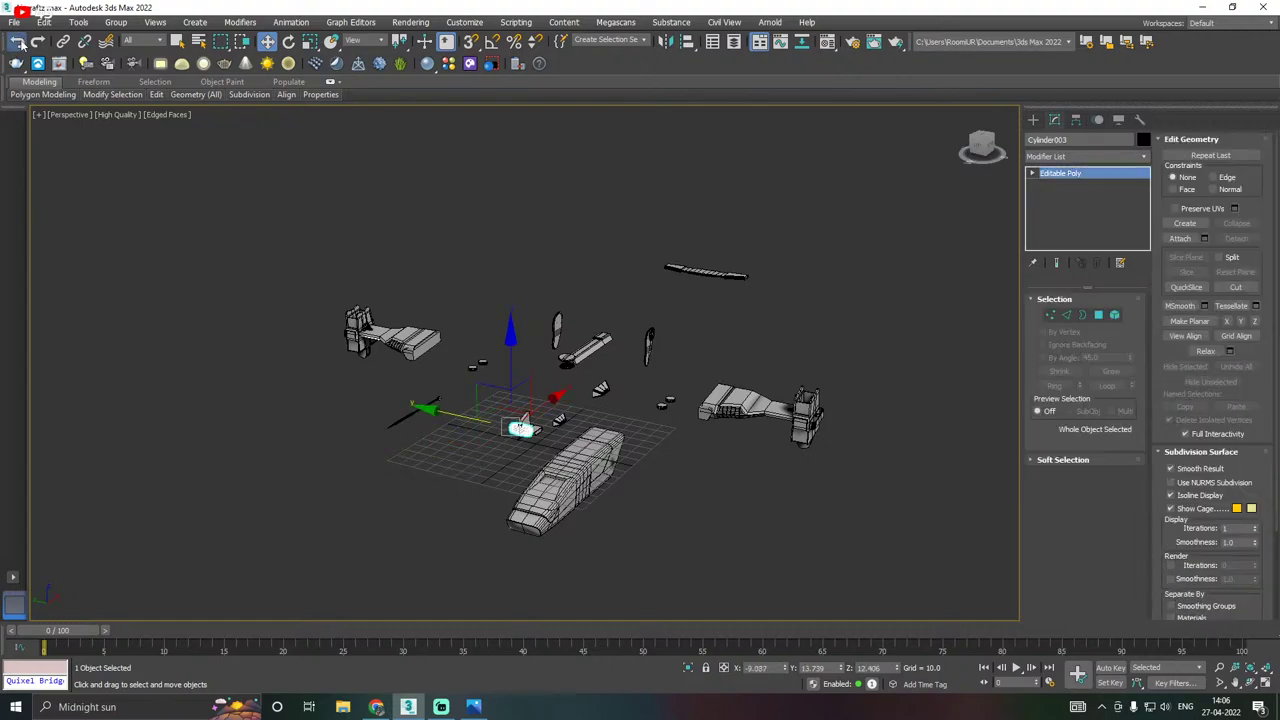
left_click(19, 44)
left_click(19, 44)
left_click(19, 44)
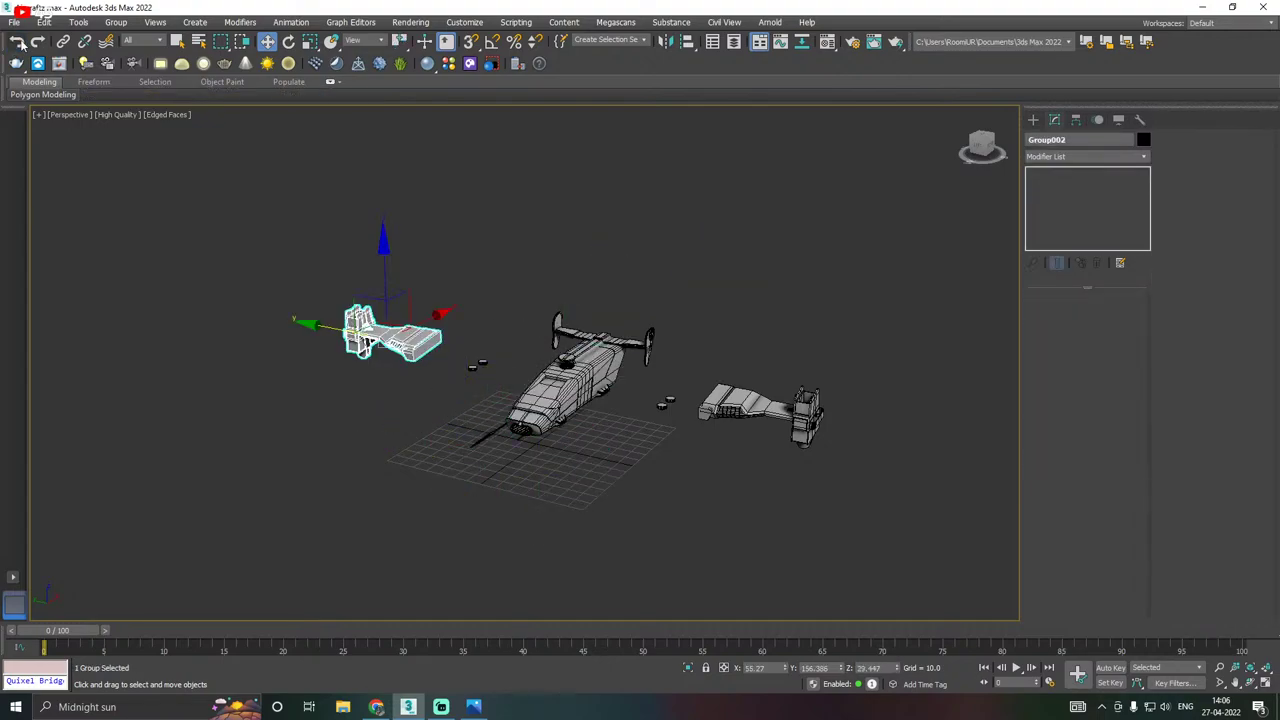
left_click(19, 44)
left_click(19, 44)
left_click(19, 44)
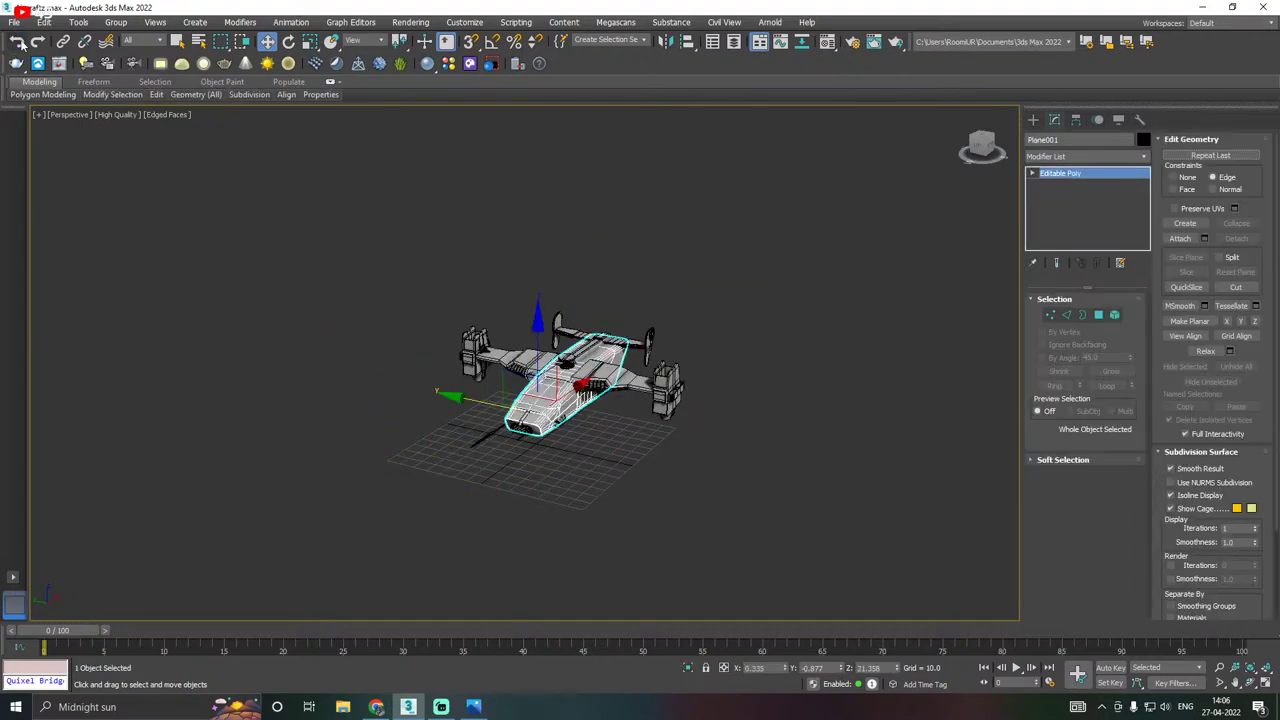
left_click(19, 44)
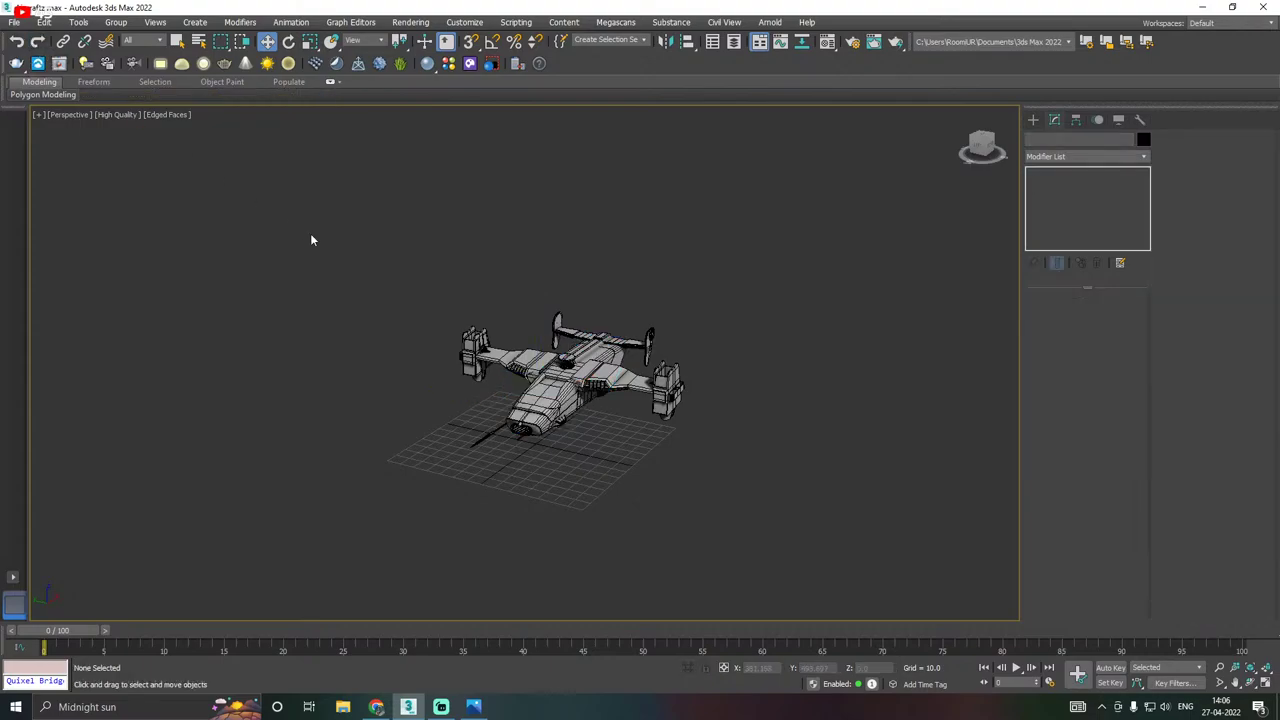
Save the scene with the reassembled aircraft.
scroll(553, 415, "up", 4)
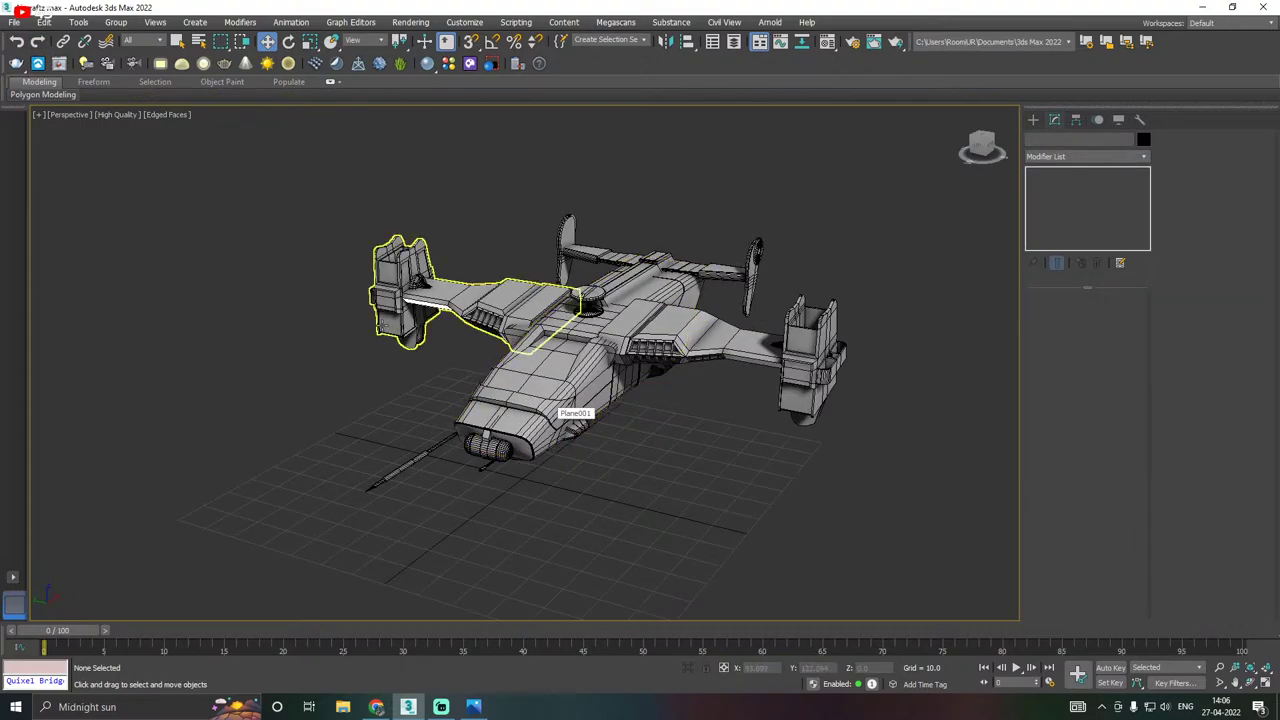
left_click(14, 22)
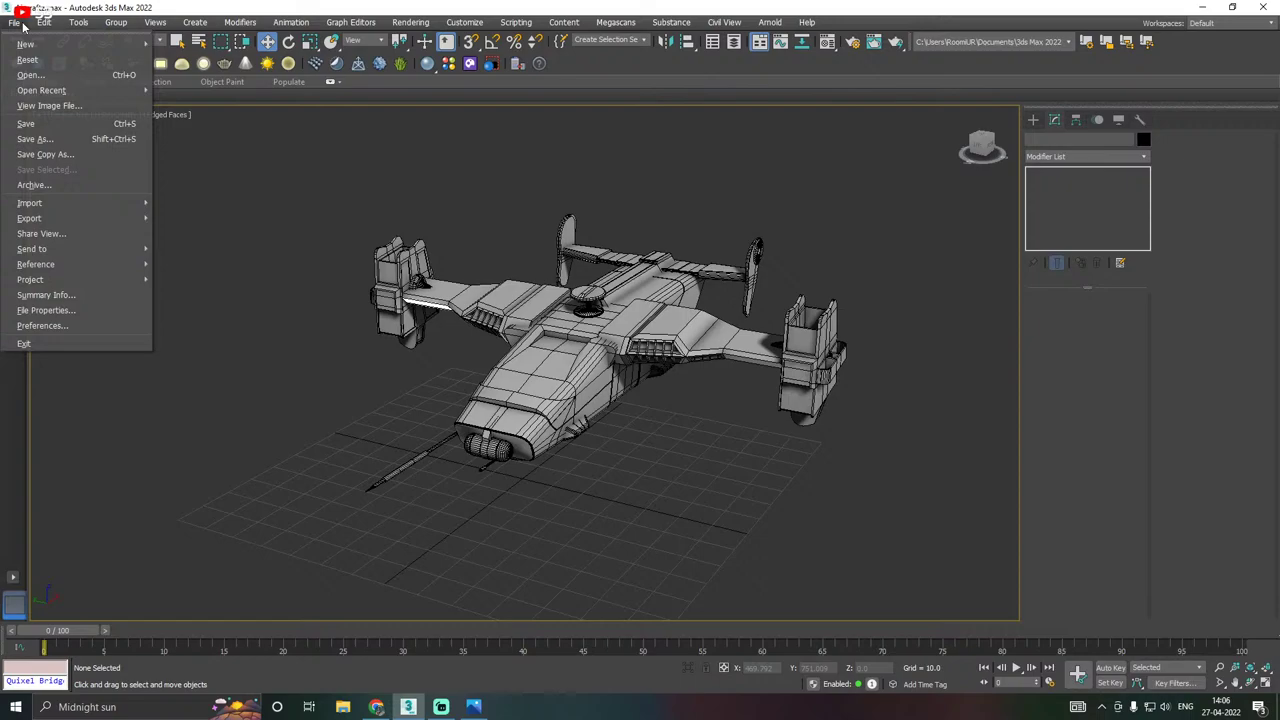
left_click(51, 129)
left_click(1035, 121)
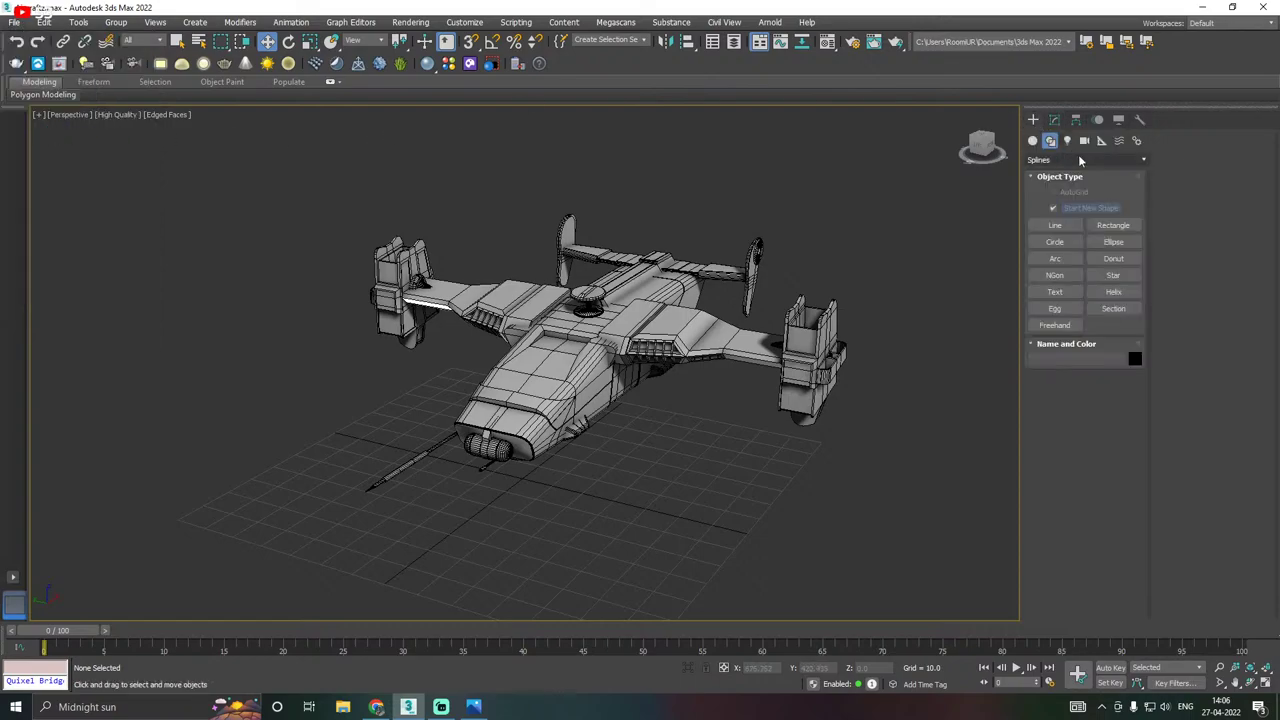
left_click(1049, 140)
Save a copy of the scene as Aircraftz42.max and save the main scene file again.
left_click(14, 22)
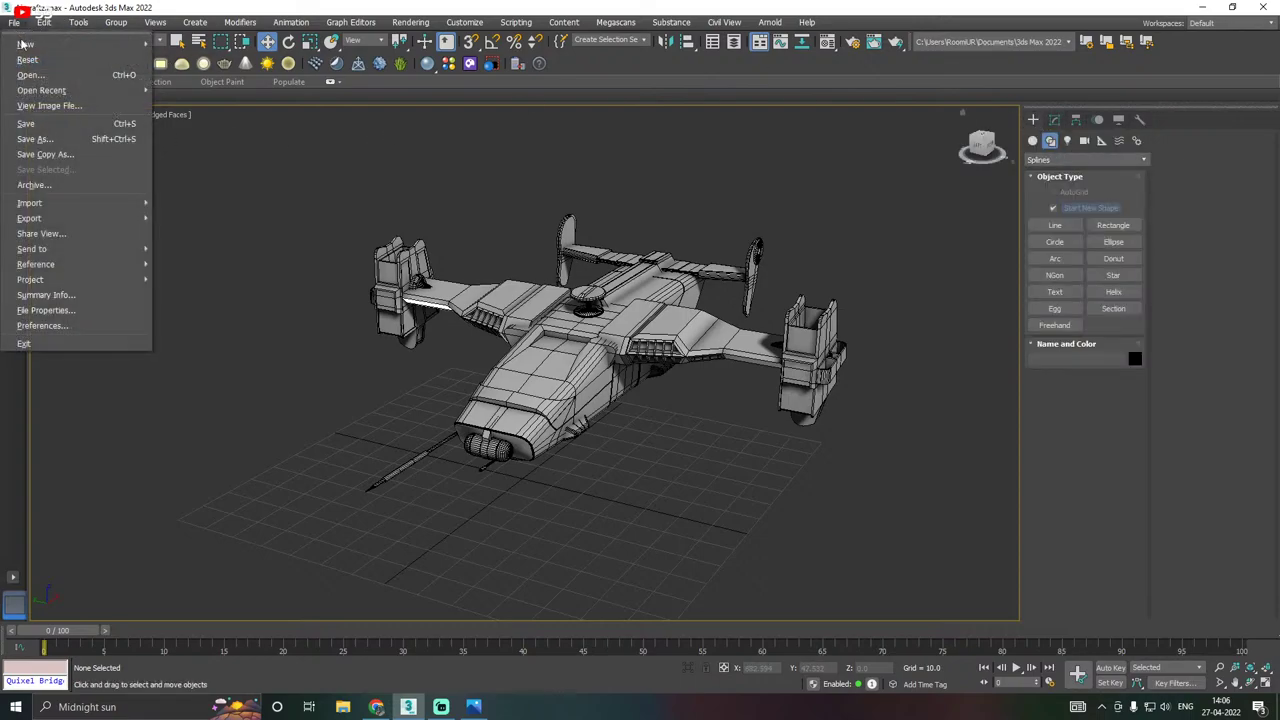
left_click(83, 153)
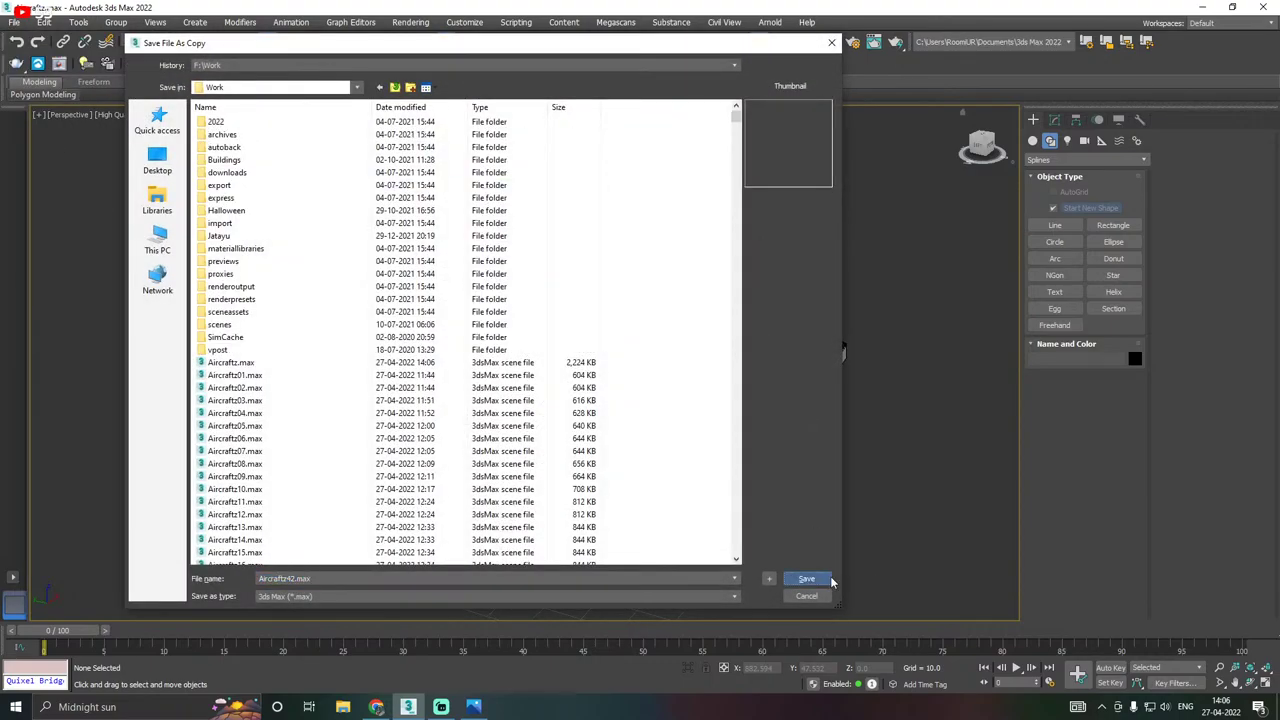
left_click(812, 580)
left_click(14, 22)
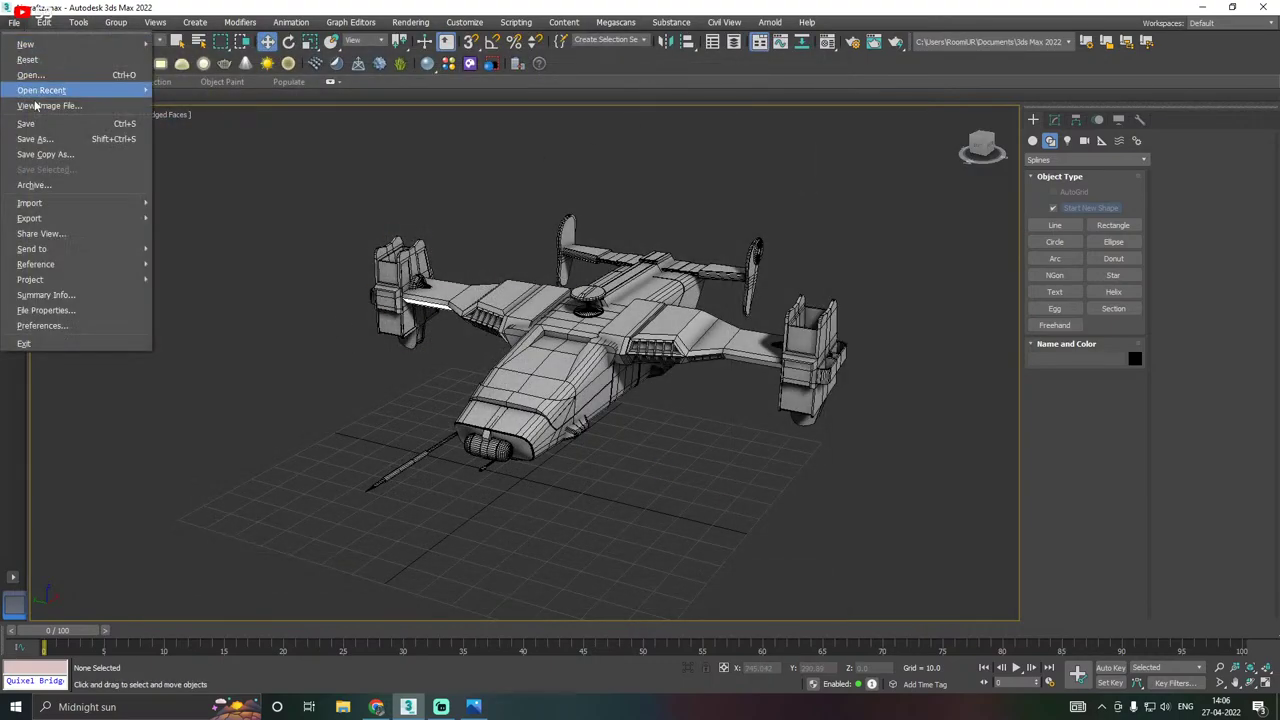
left_click(44, 125)
Create a VRayPlane on the ground grid beside the fuselage, at about X 29, Y -17.
left_click(1032, 140)
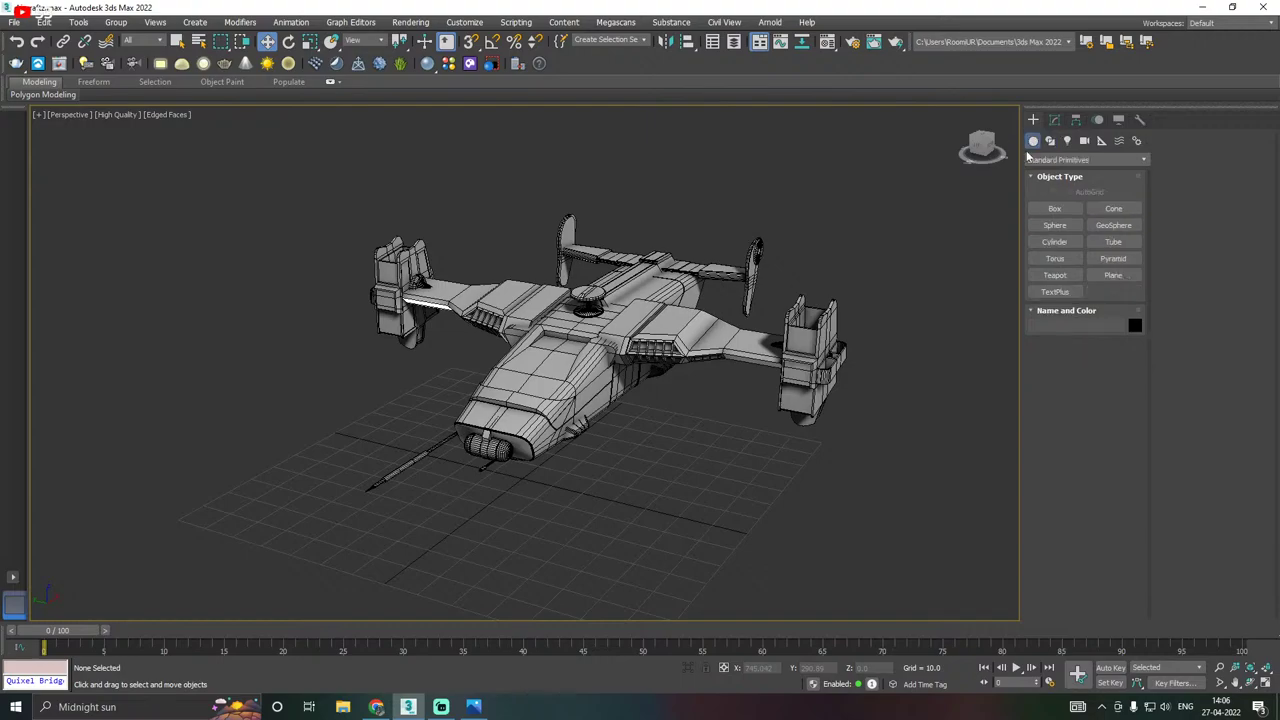
middle_click_drag(920, 276, 892, 278)
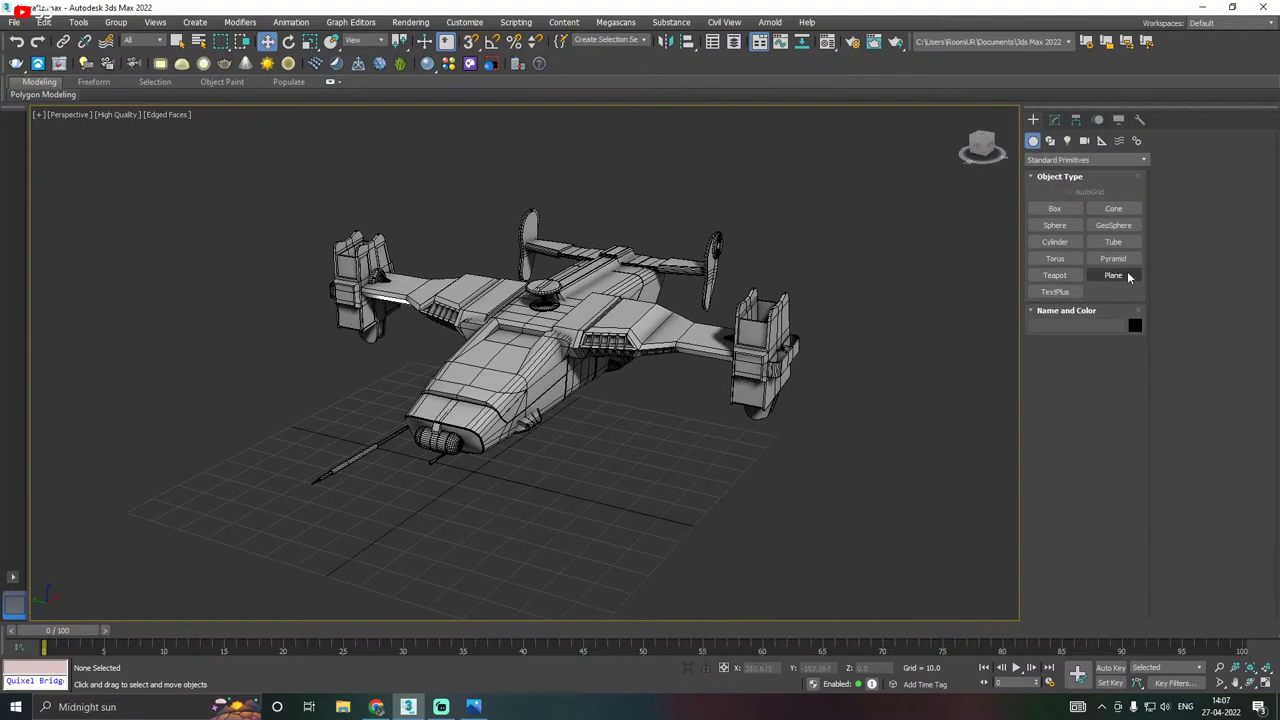
left_click(1088, 160)
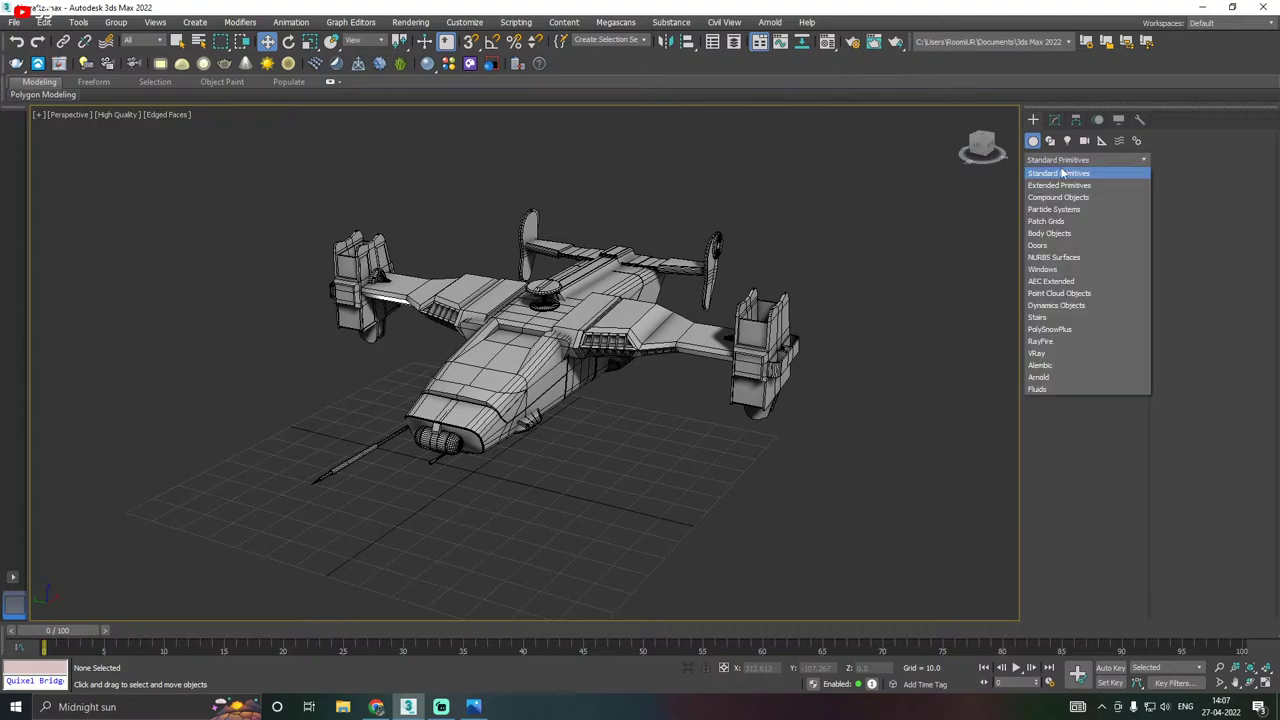
left_click(1064, 355)
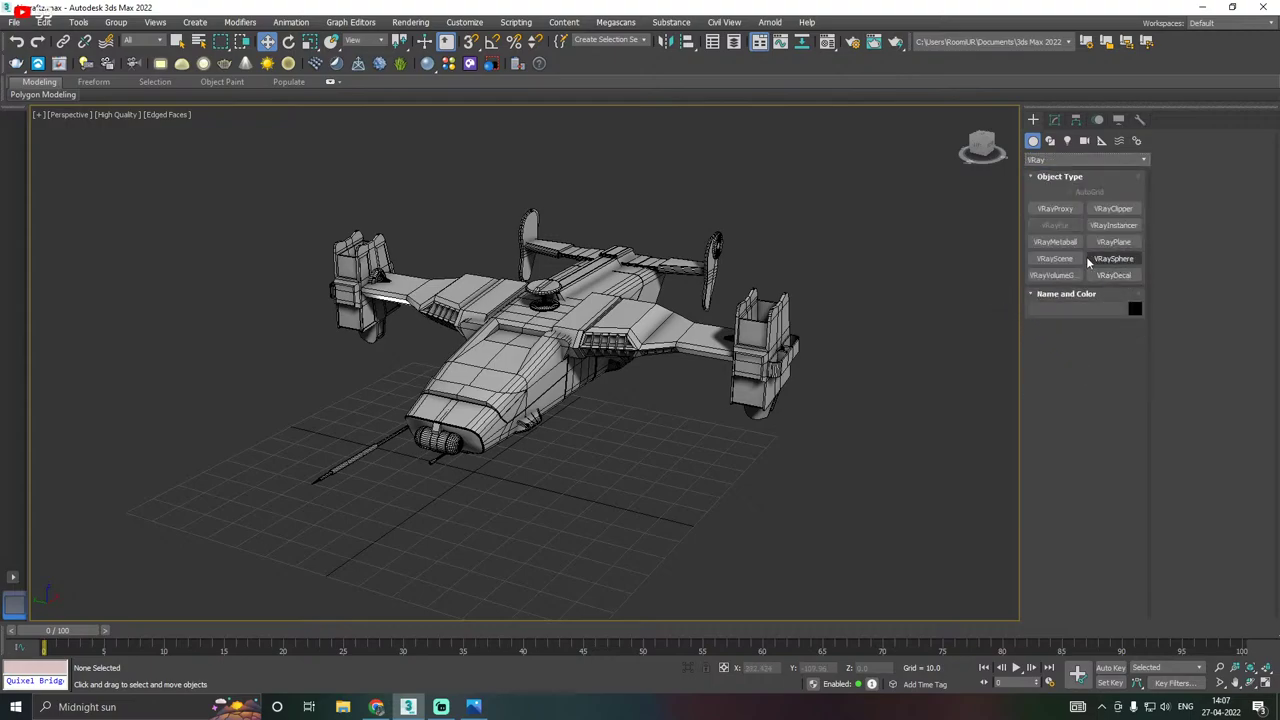
left_click(1113, 242)
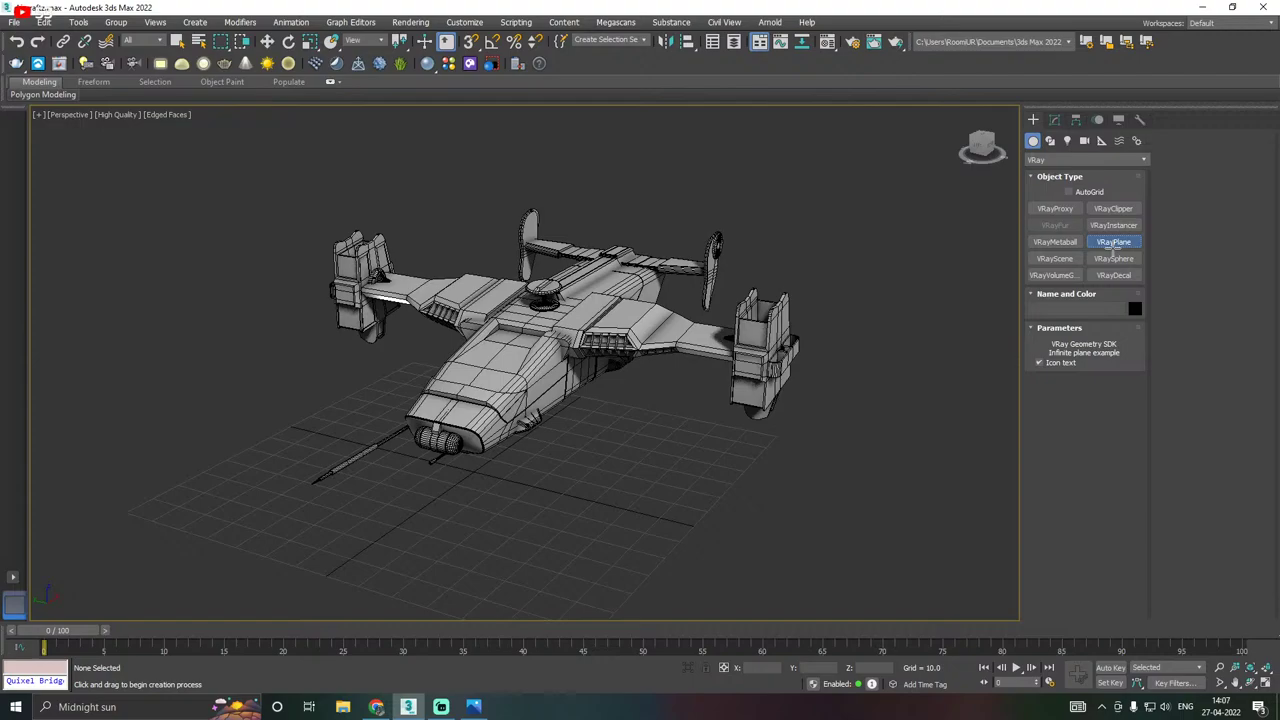
left_click(571, 430)
right_click(531, 443)
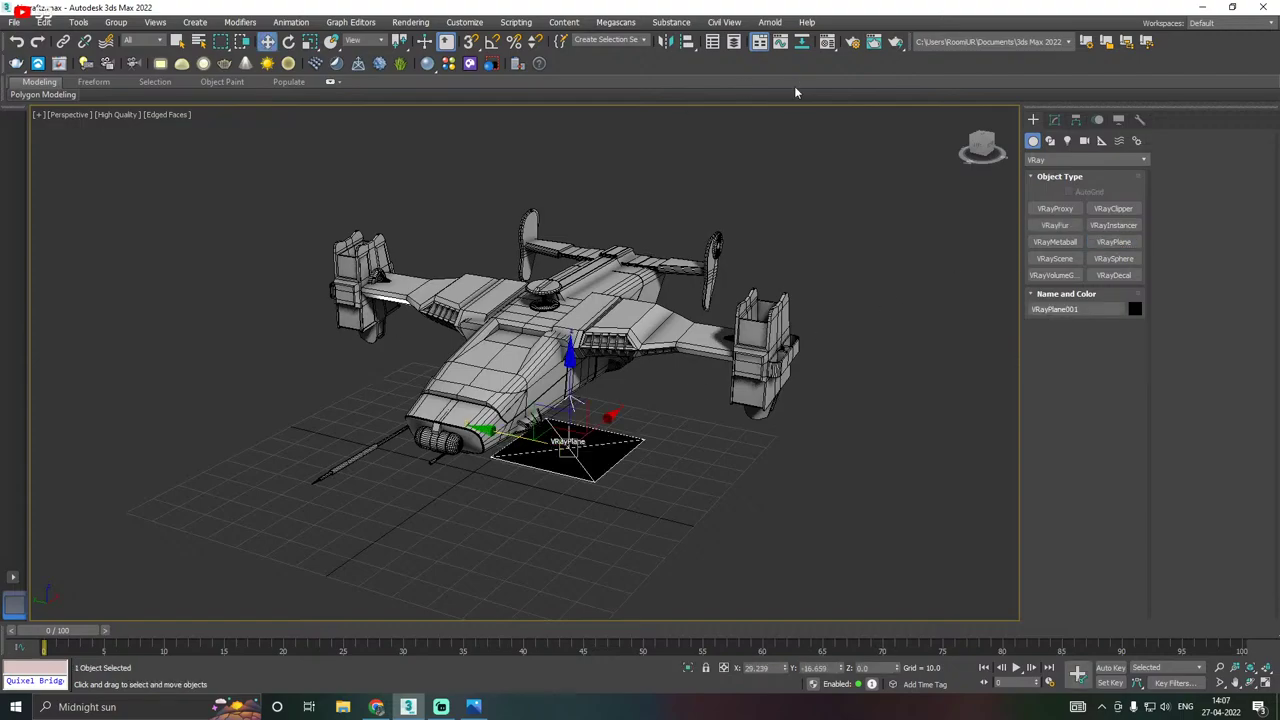
Set the production renderer to V-Ray 5, update 2 and close the render setup.
left_click(409, 23)
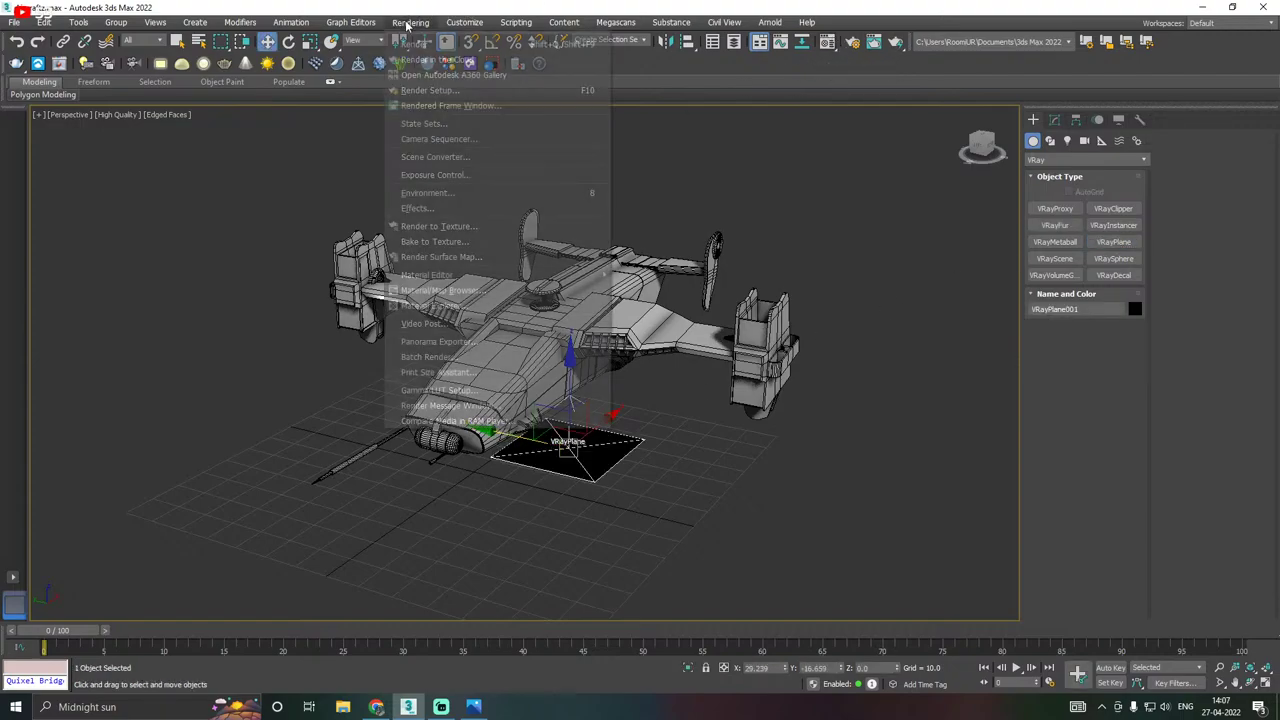
left_click(432, 90)
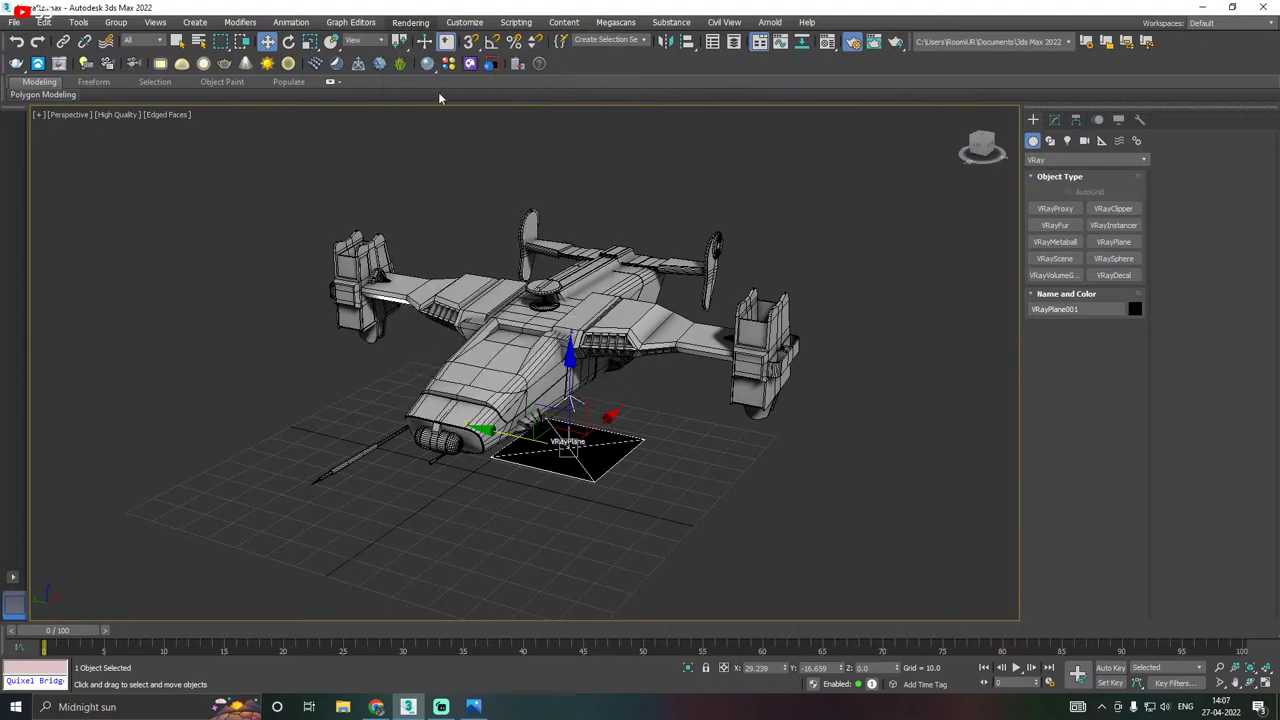
left_click(506, 139)
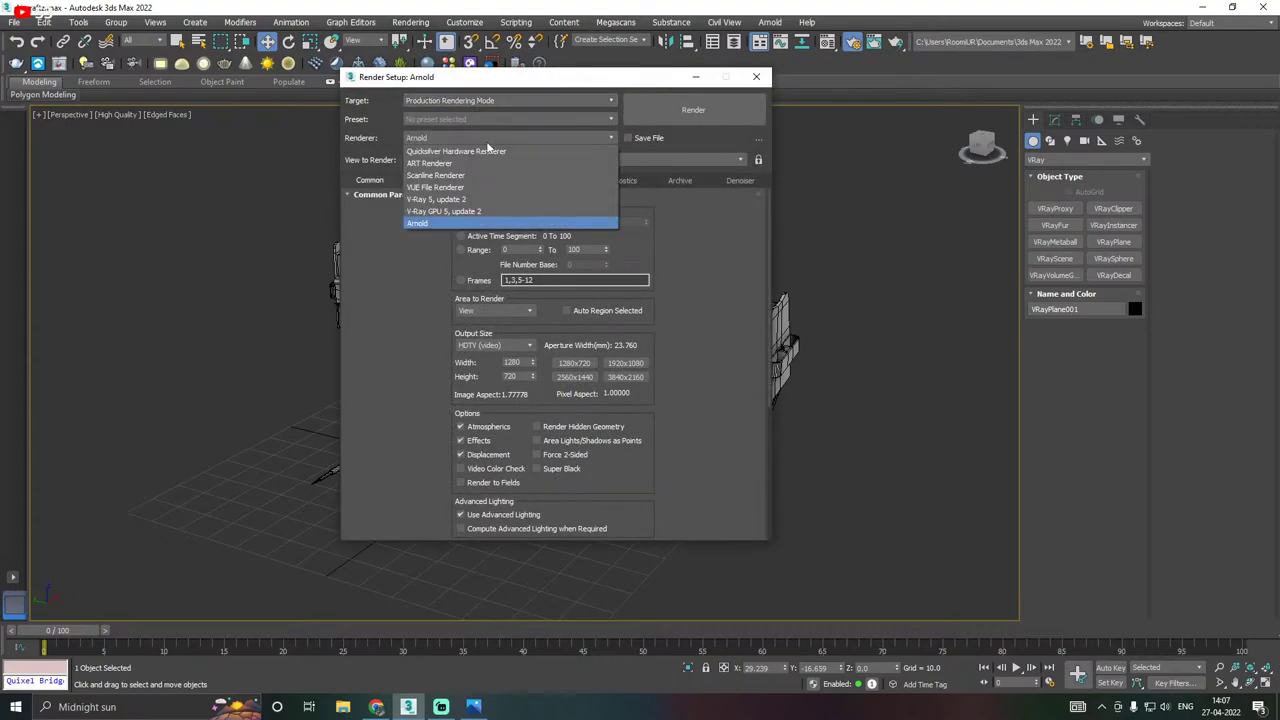
left_click(440, 200)
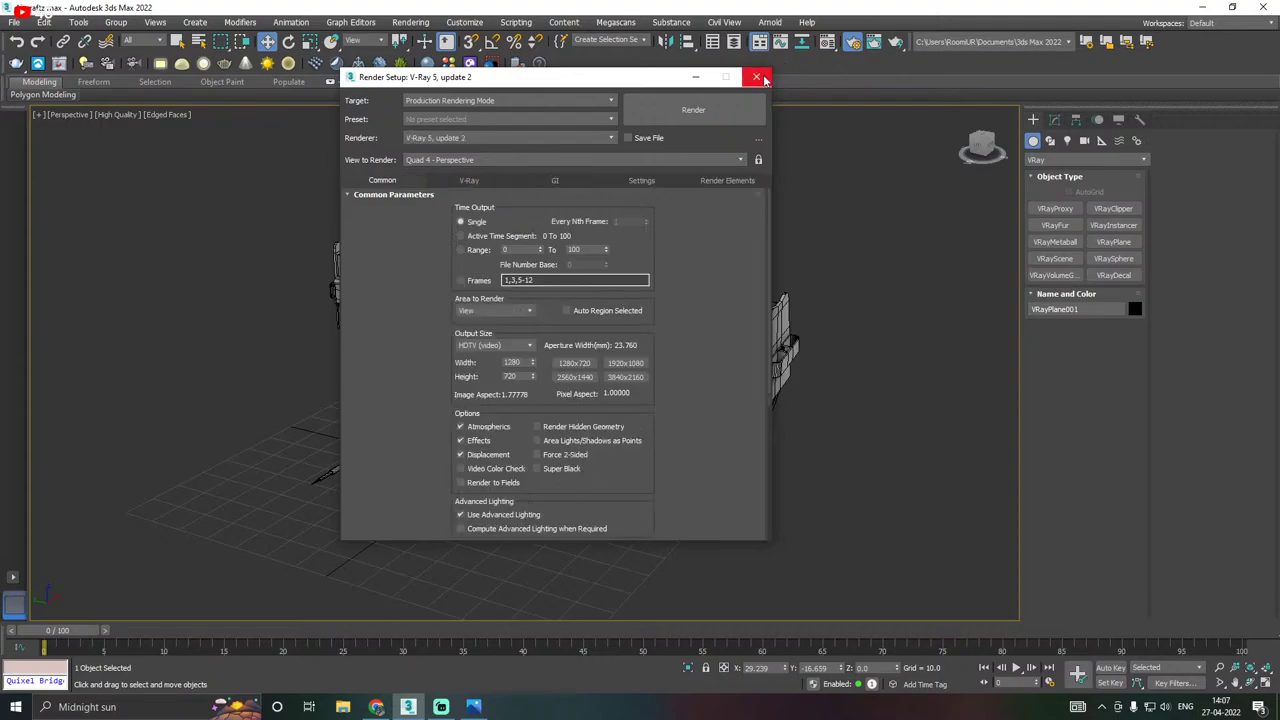
left_click(756, 77)
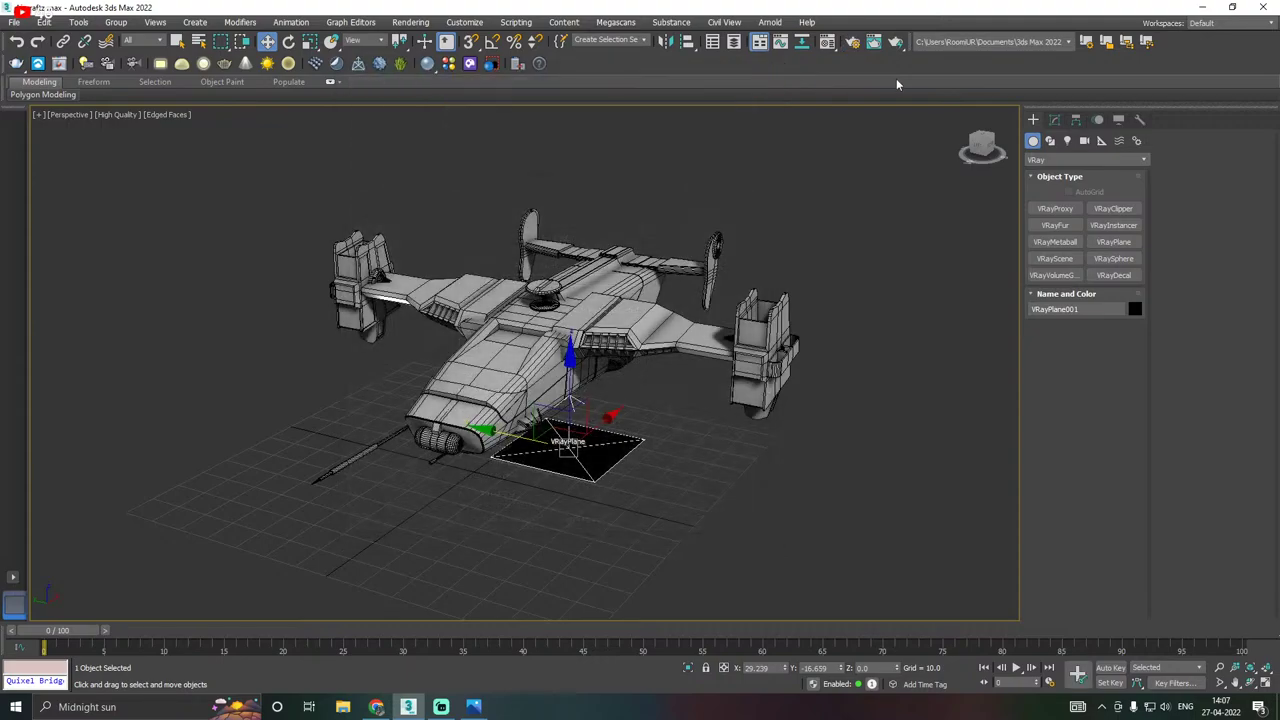
Turn material 07 - Default into a VRayMtl and assign it to the VRayPlane.
left_click(827, 42)
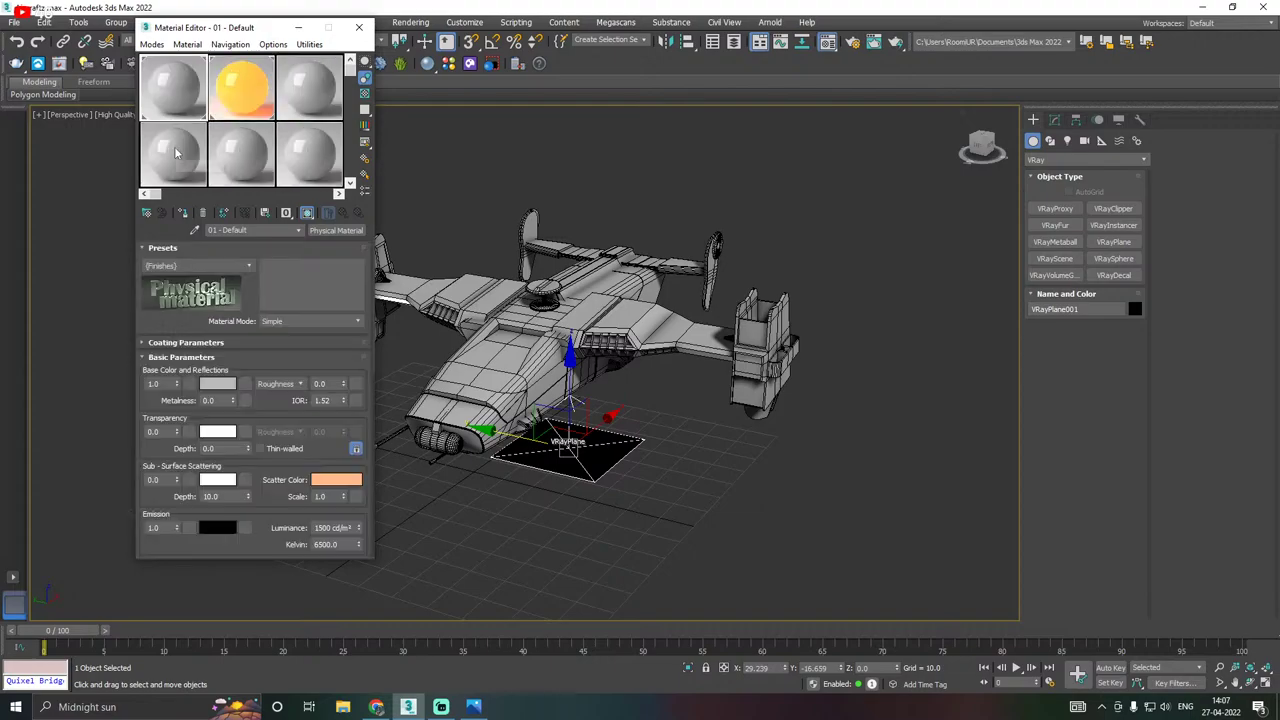
left_click(175, 151)
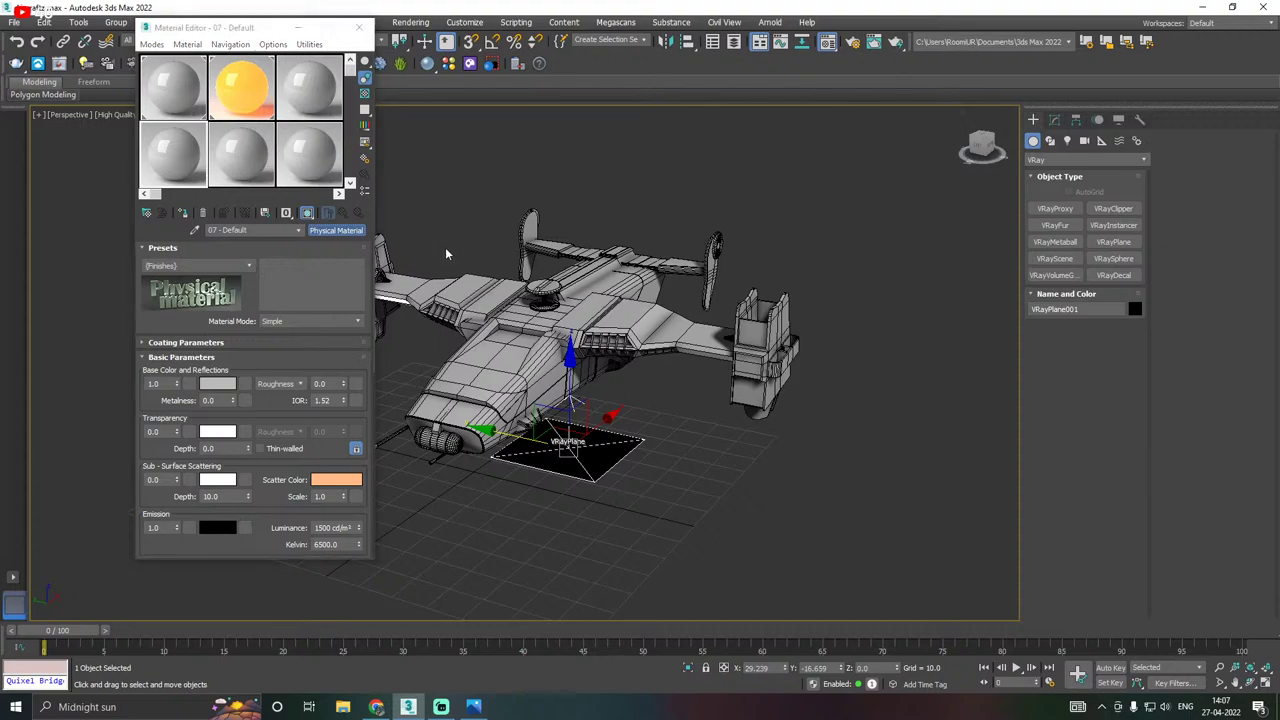
left_click(330, 311)
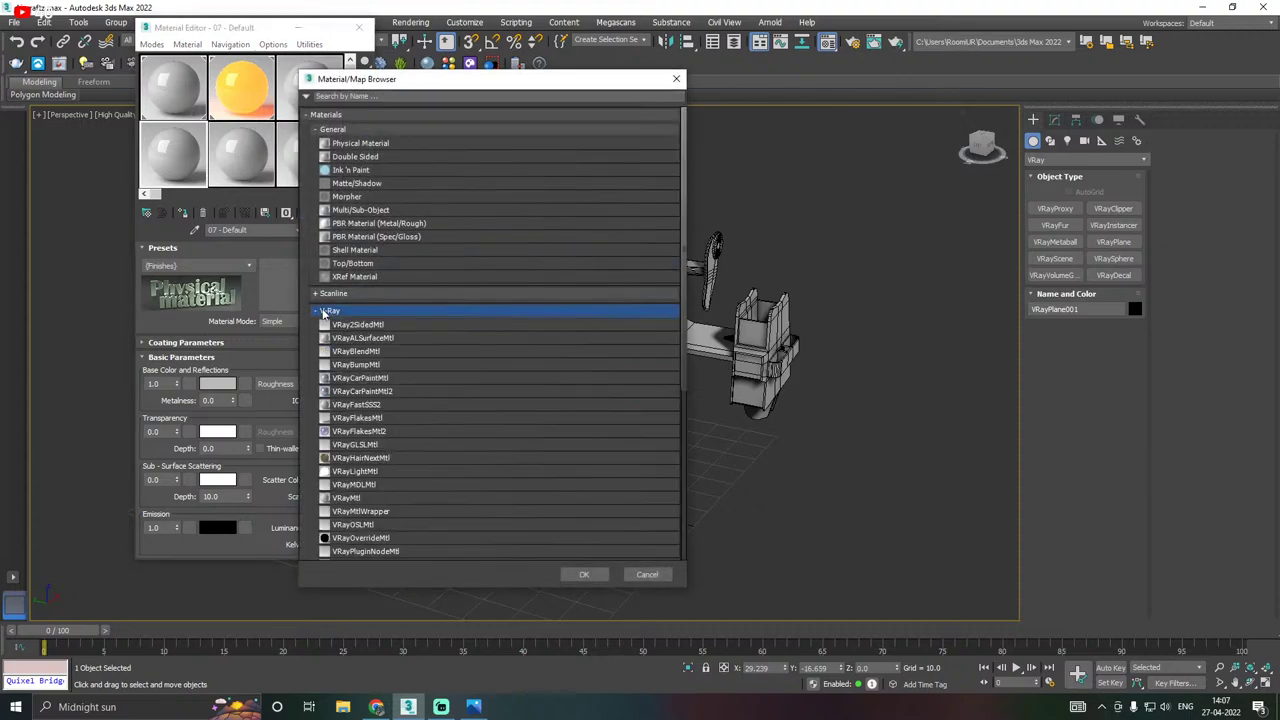
scroll(410, 345, "down", 3)
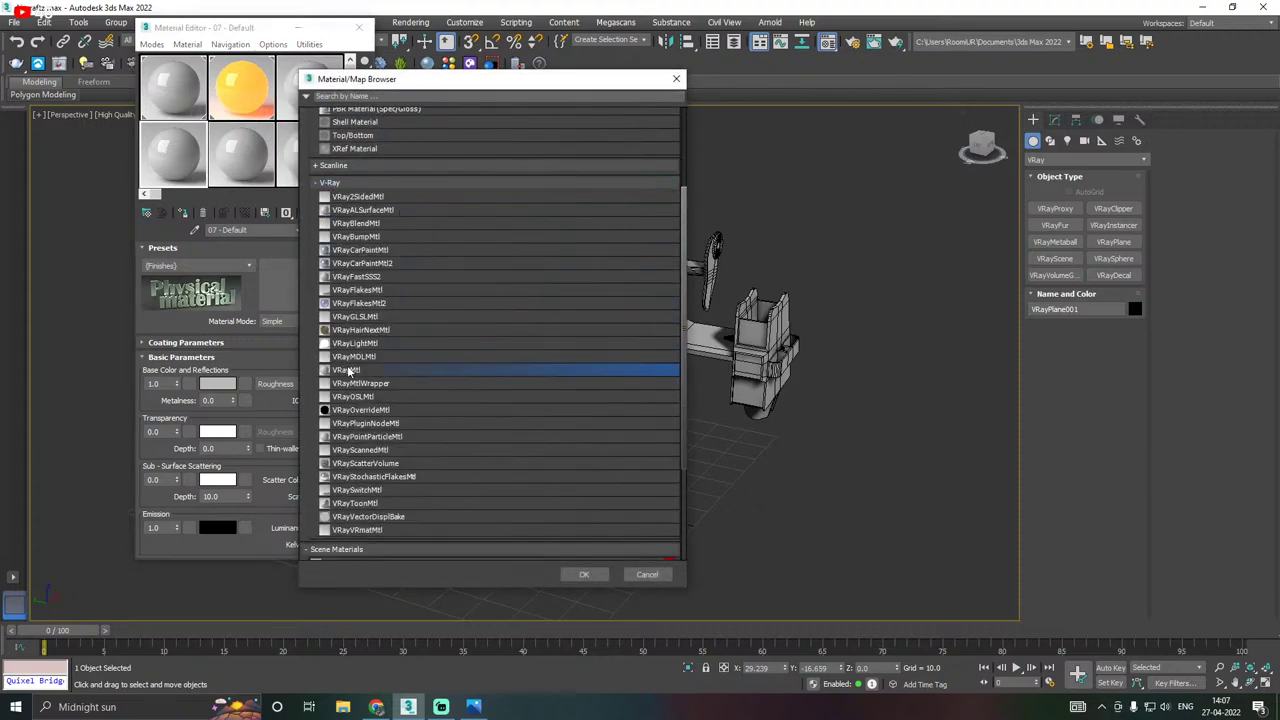
double_click(352, 370)
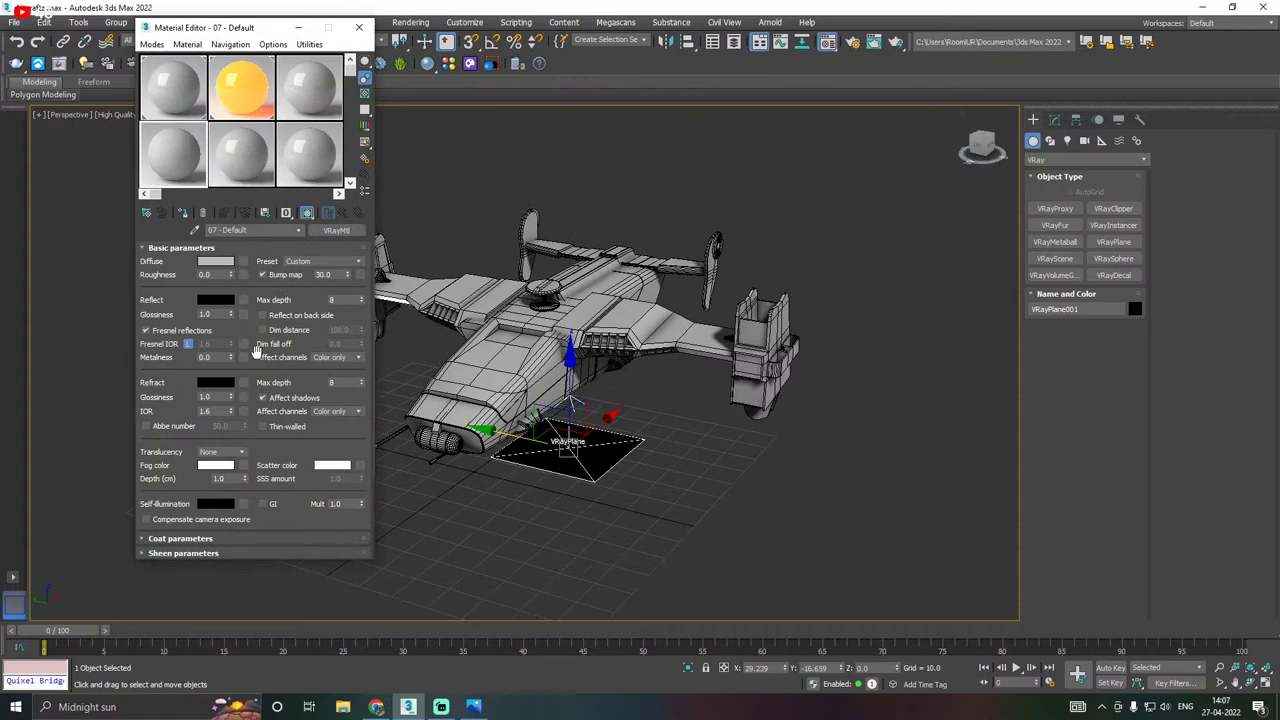
left_click(187, 216)
Move the VRayPlane away from the aircraft to about Y -212 and set its material's diffuse color to dark grey, value about 59.
left_click_drag(506, 436, 1277, 433)
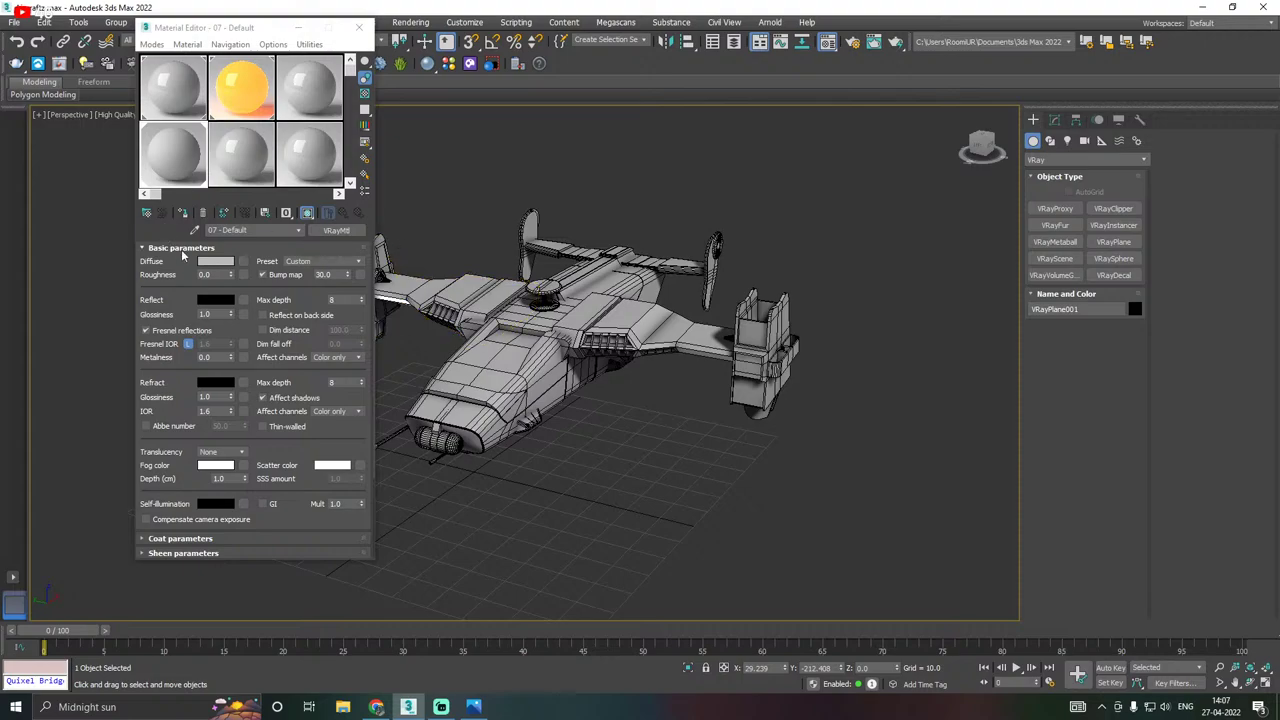
left_click(214, 261)
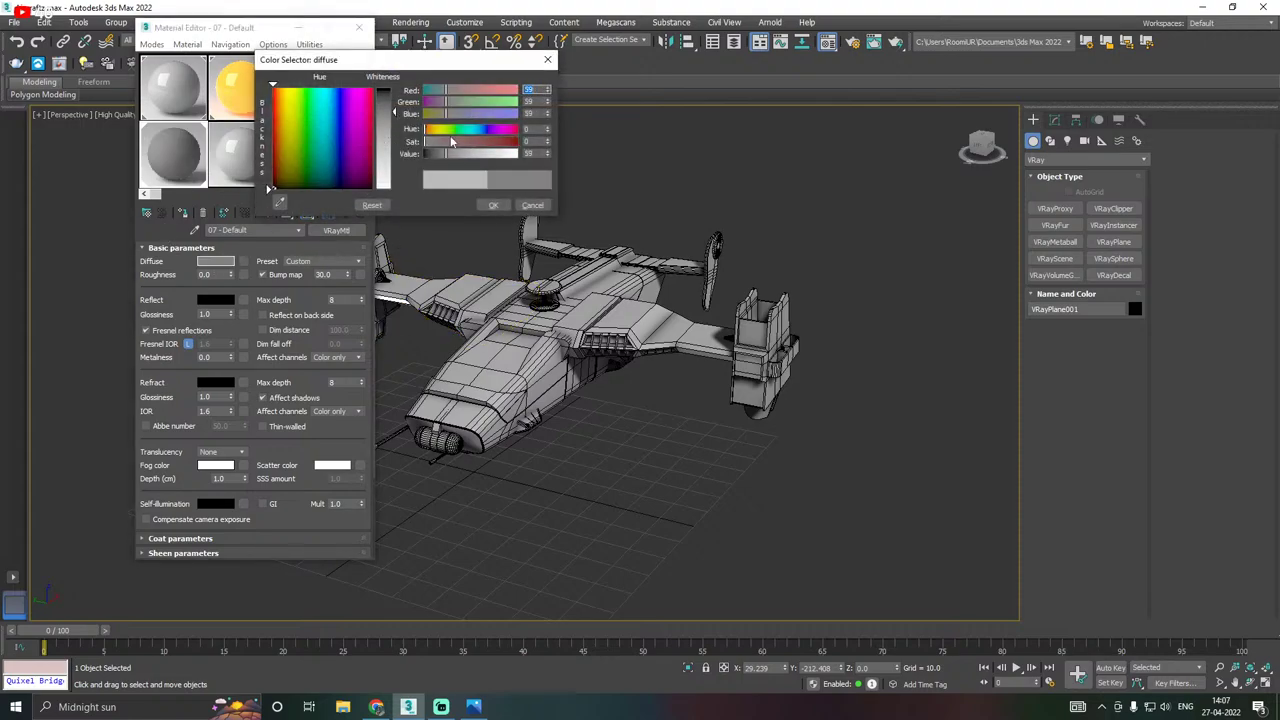
left_click(493, 205)
Select all aircraft parts without the plane, turn material 08 - Default into a VRayMtl and assign it to them.
left_click(627, 305)
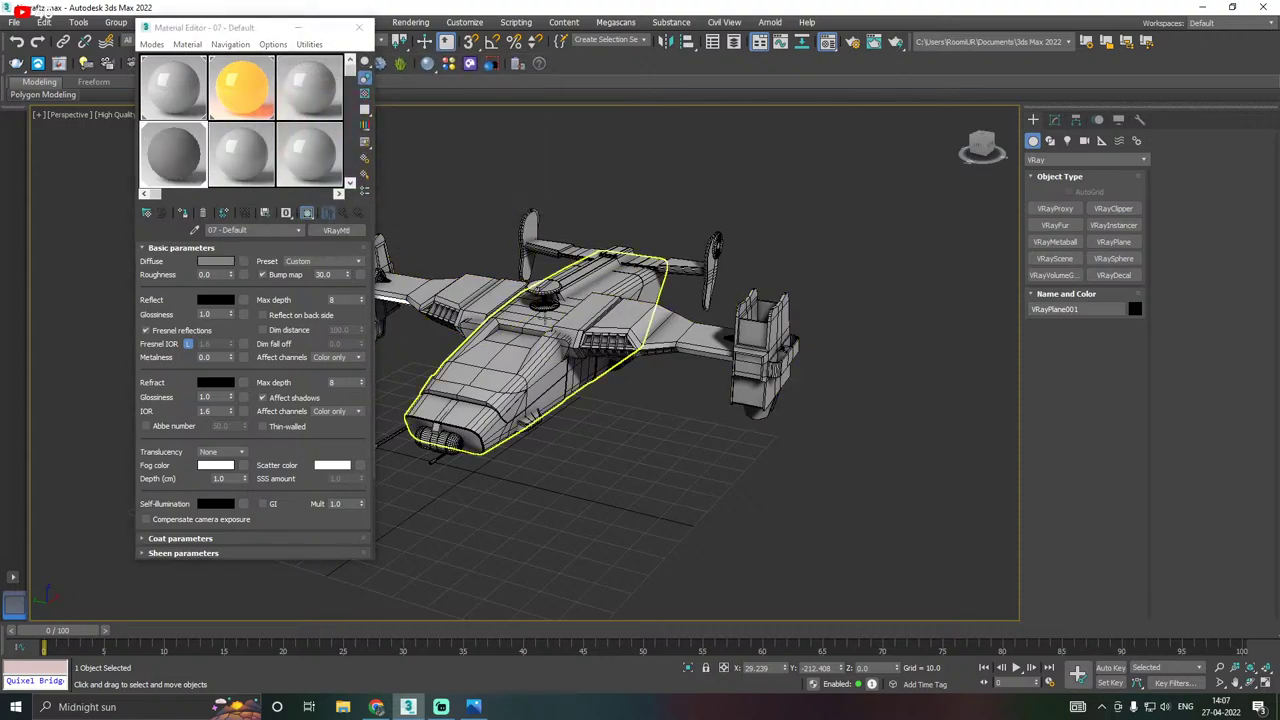
middle_click_drag(621, 330, 629, 334)
scroll(642, 337, "down", 3)
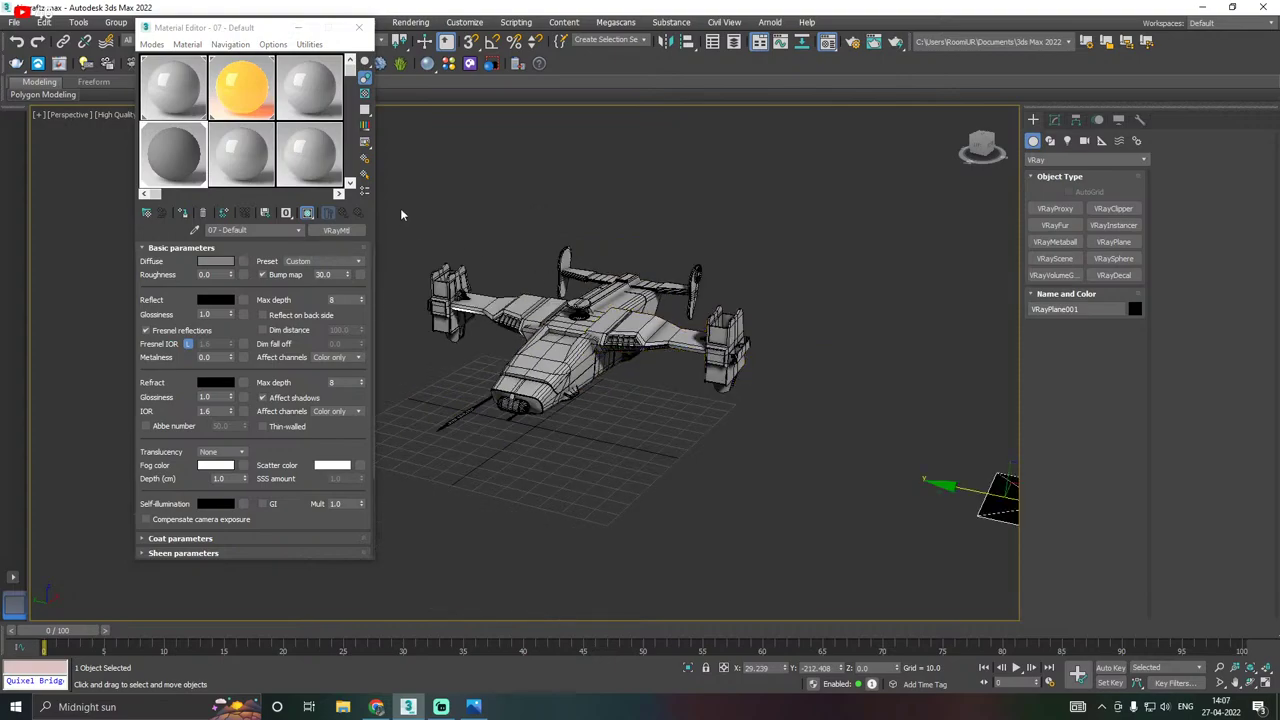
left_click_drag(806, 517, 806, 517)
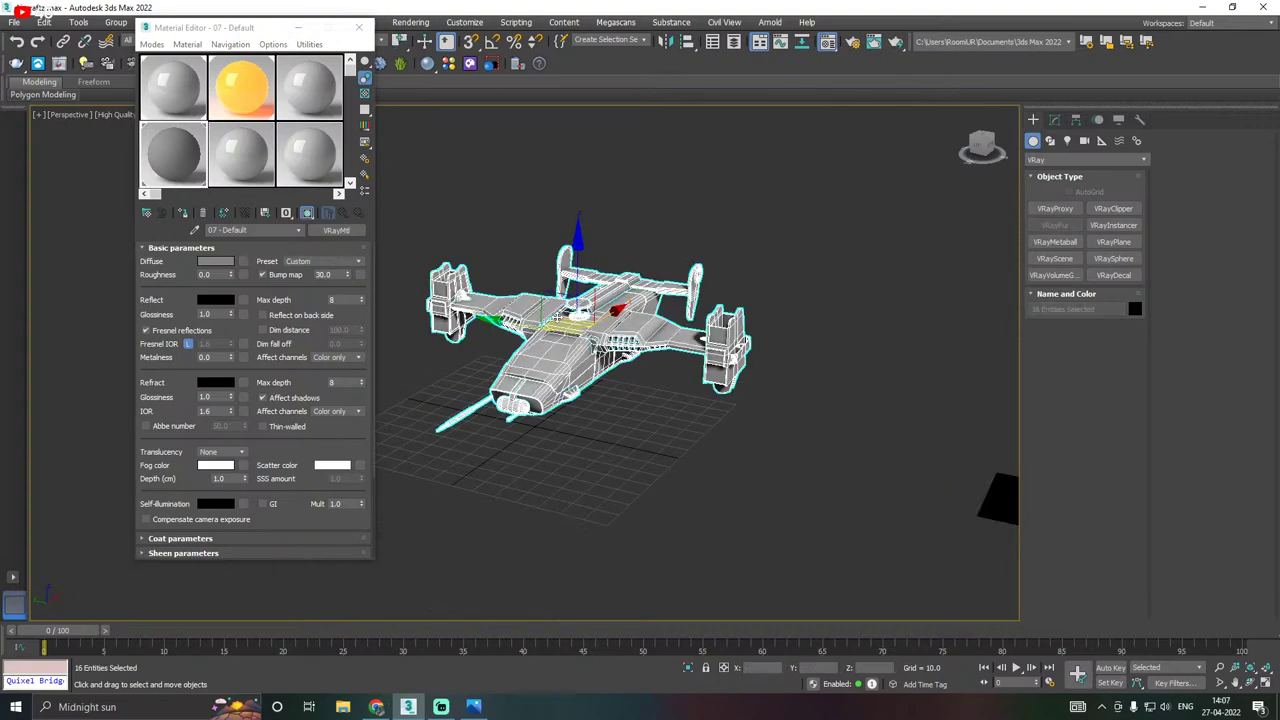
scroll(540, 320, "up", 3)
left_click(235, 148)
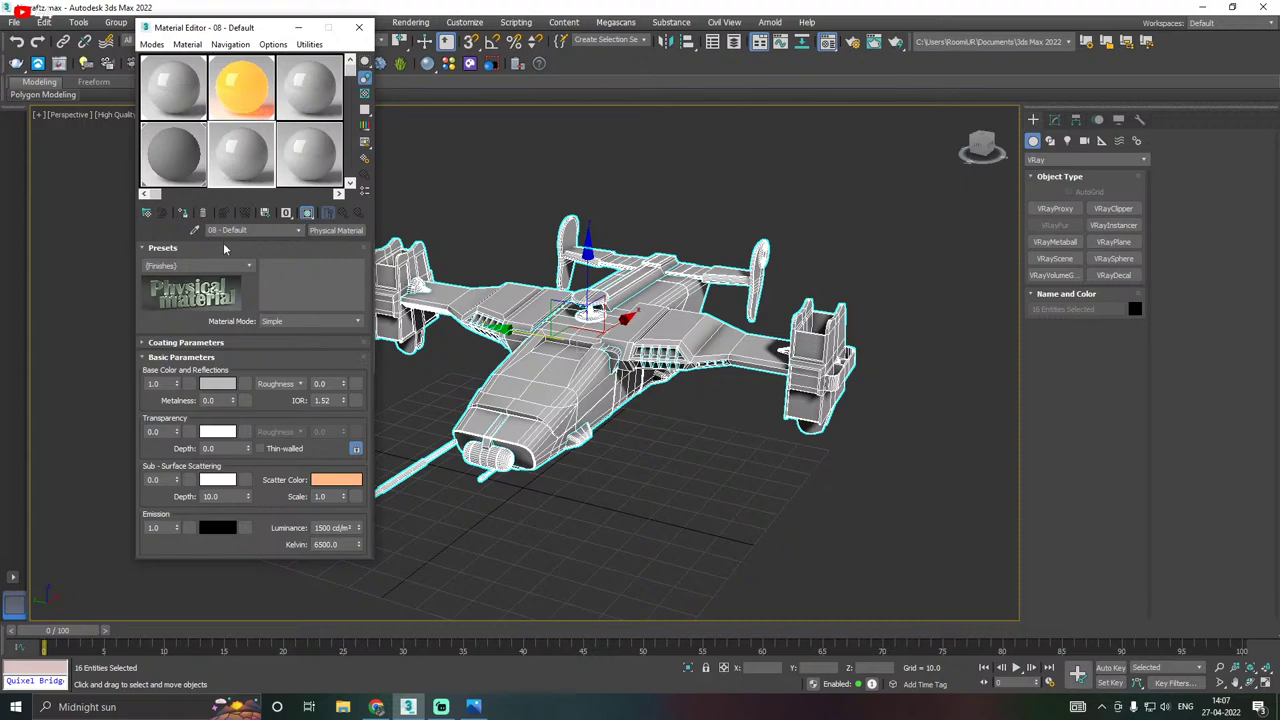
left_click(336, 230)
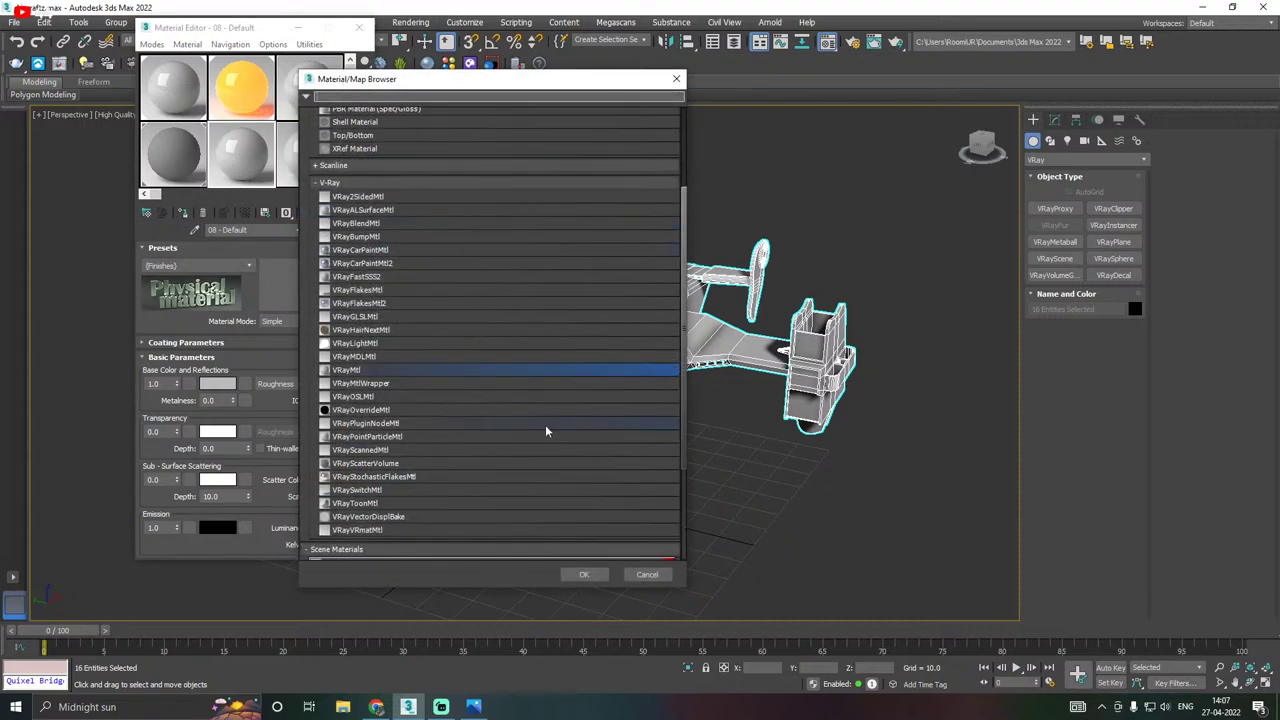
double_click(362, 372)
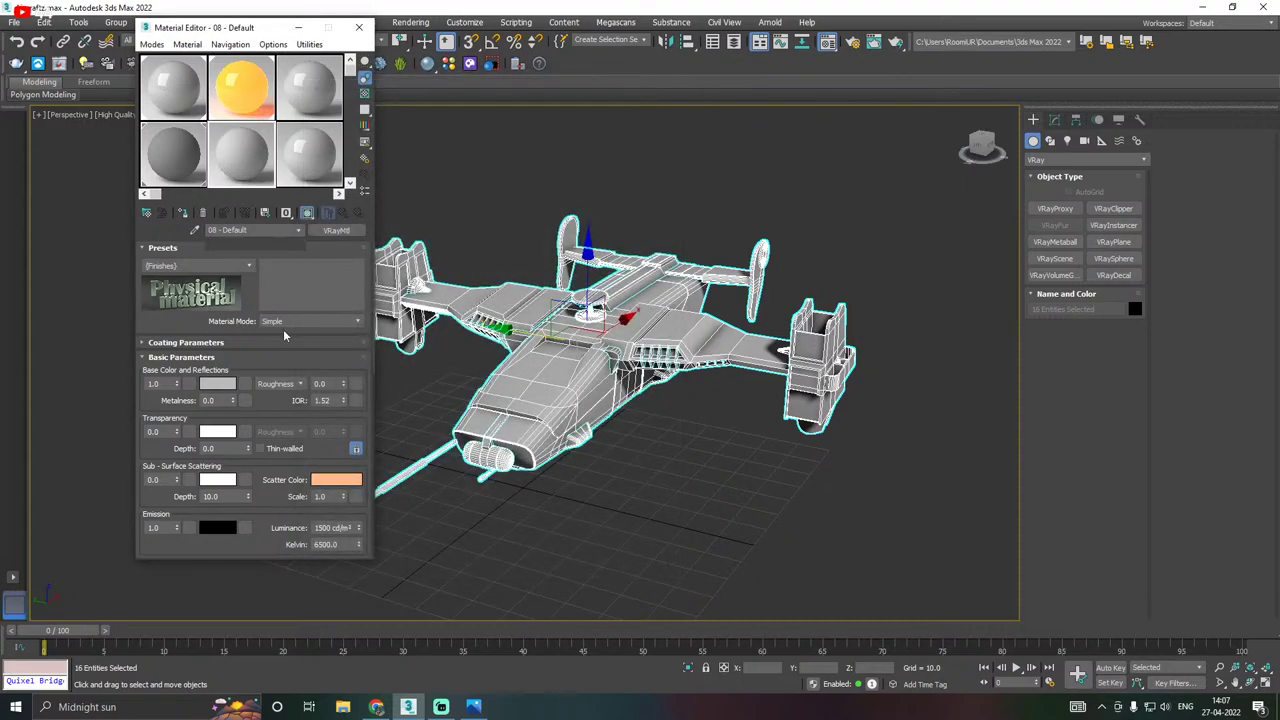
left_click(184, 214)
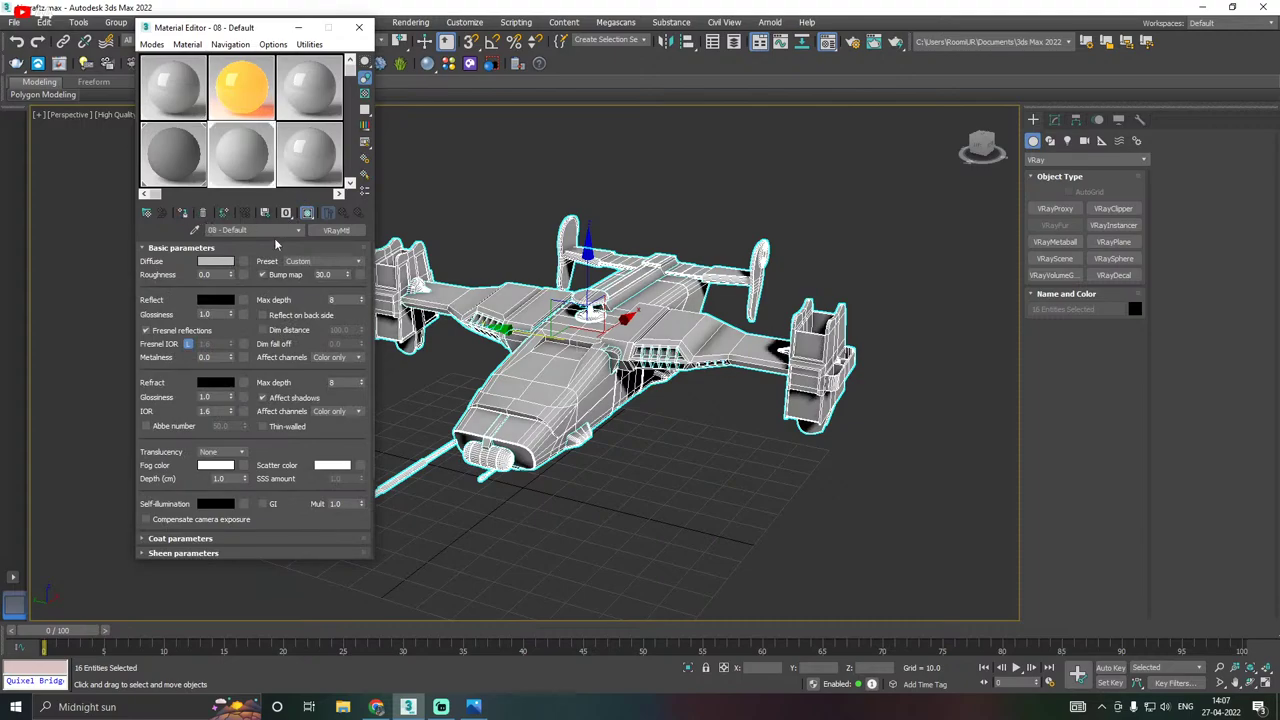
Set the aircraft material's diffuse color to light grey, value 213, and close the material editor.
left_click(224, 262)
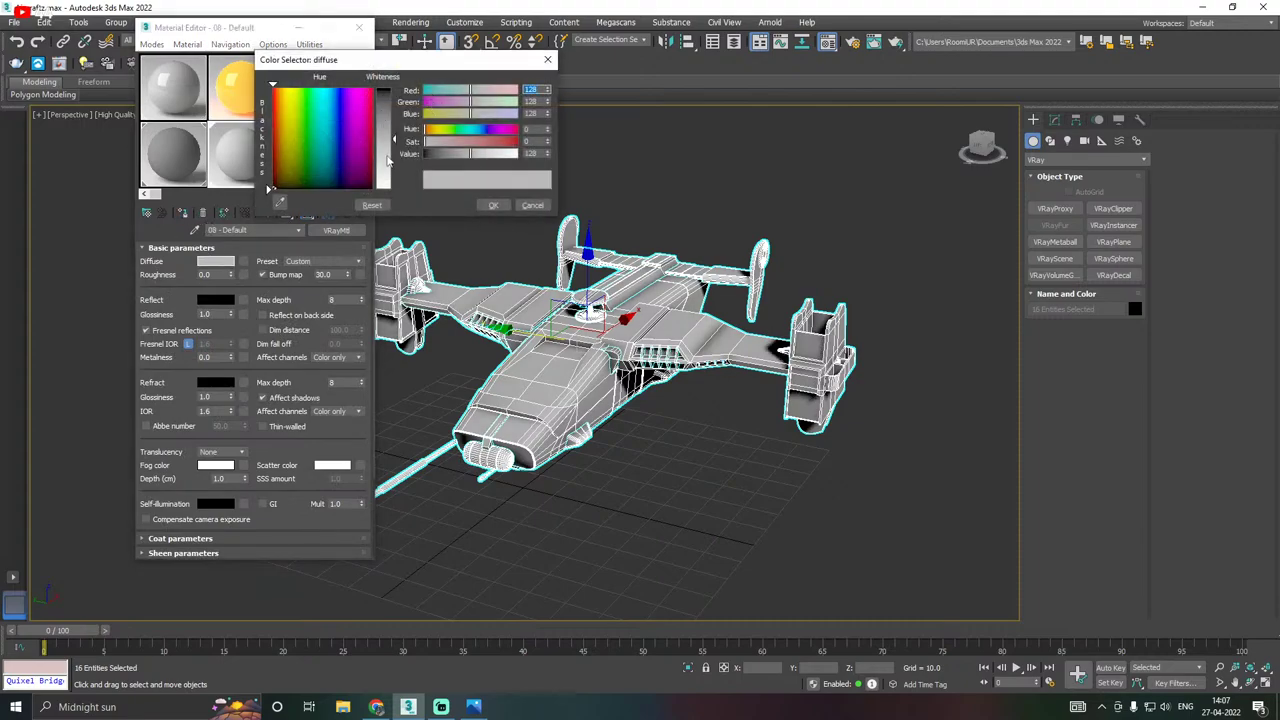
left_click_drag(389, 160, 393, 174)
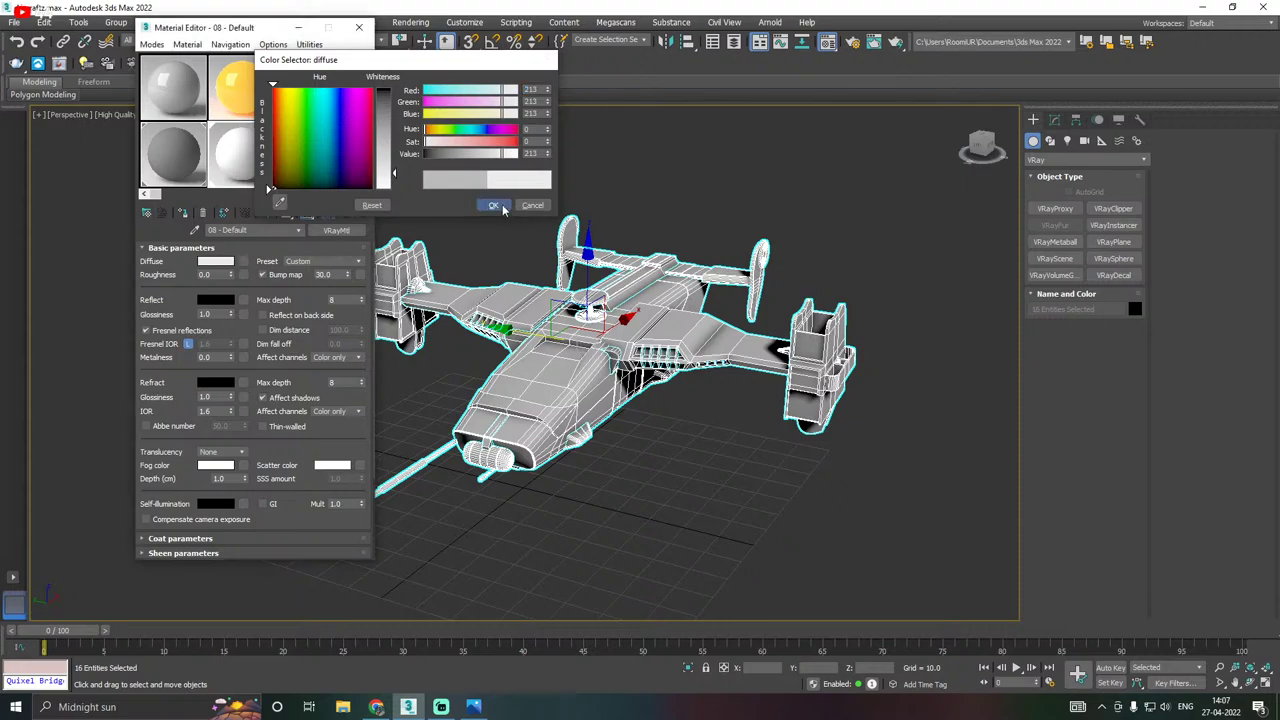
left_click(500, 206)
left_click(496, 131)
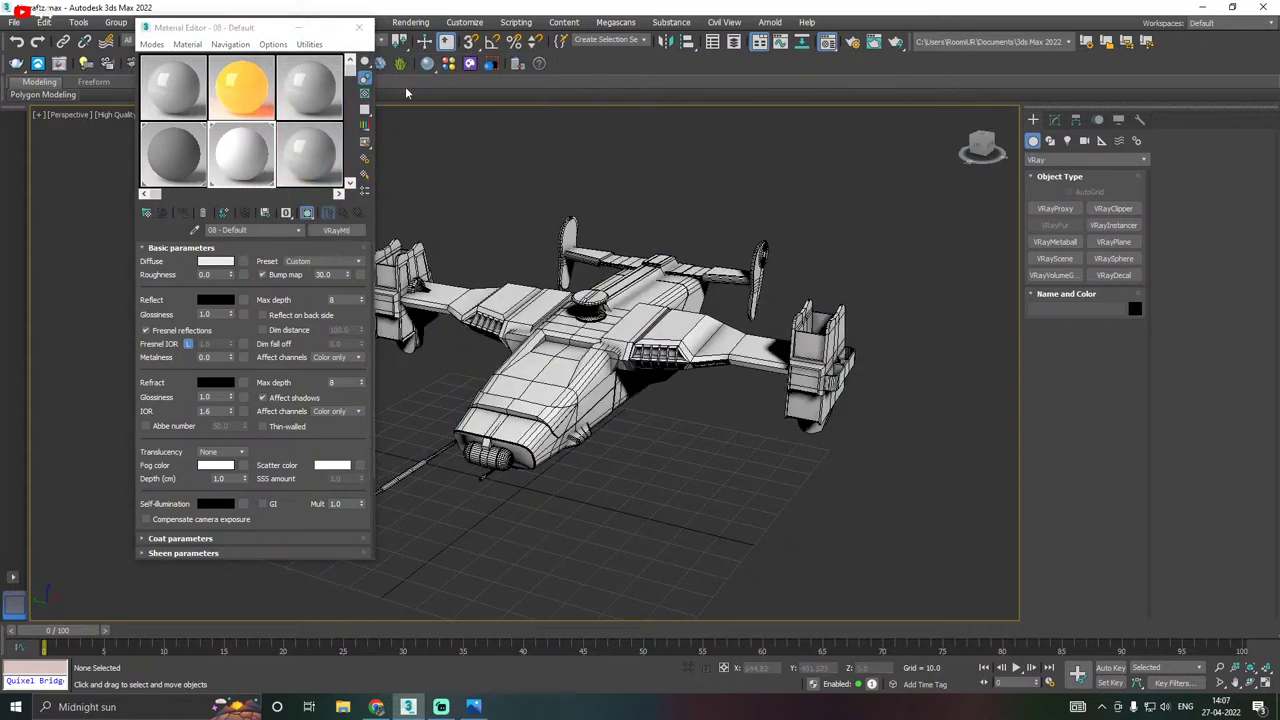
left_click(359, 27)
Save the scene with the V-Ray materials applied.
middle_click_drag(480, 155, 468, 150, "alt")
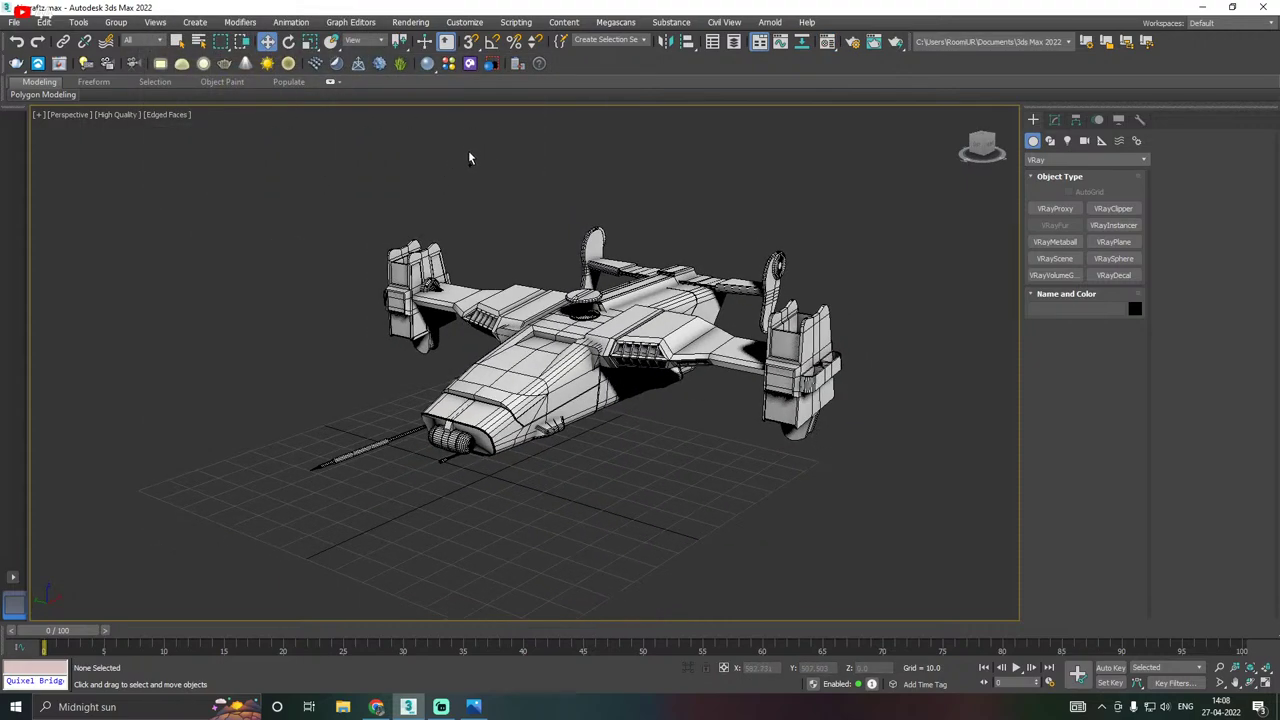
left_click(14, 23)
left_click(55, 125)
middle_click_drag(565, 346, 454, 344)
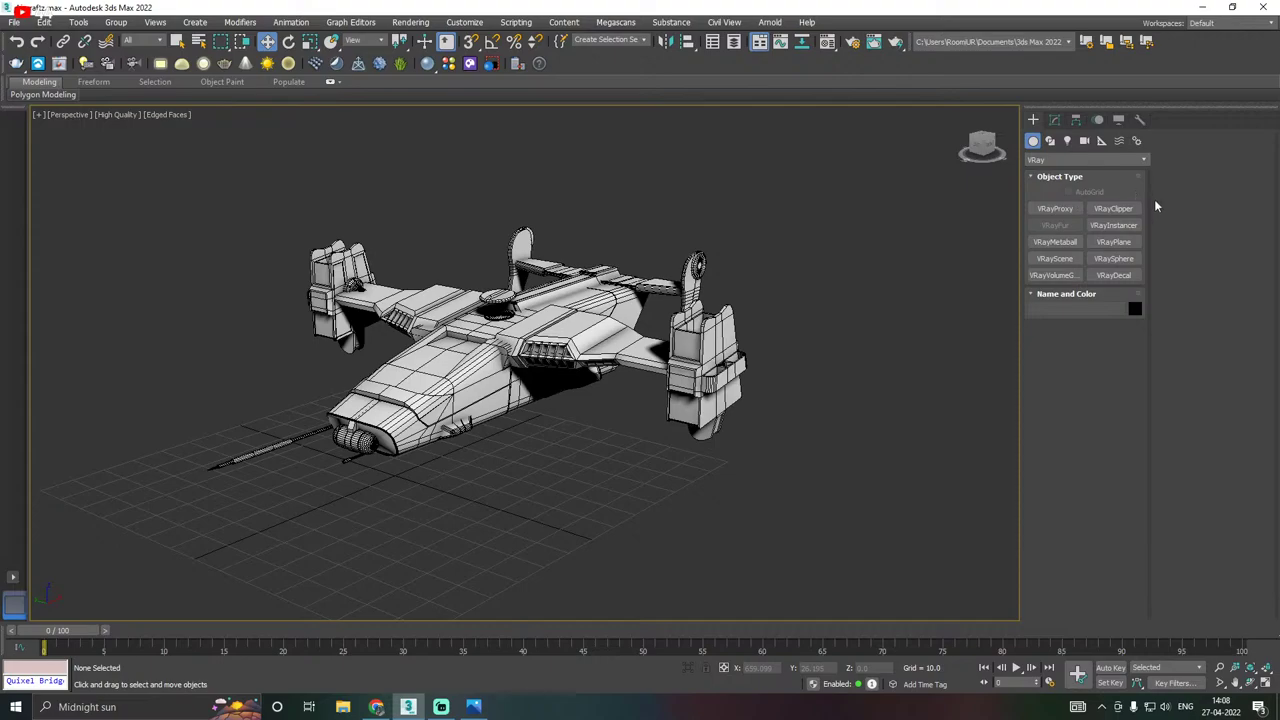
Create a plane-type VRayLight on the ground grid beside the fuselage, about 76 long and 62 wide.
left_click(1067, 141)
left_click(1066, 160)
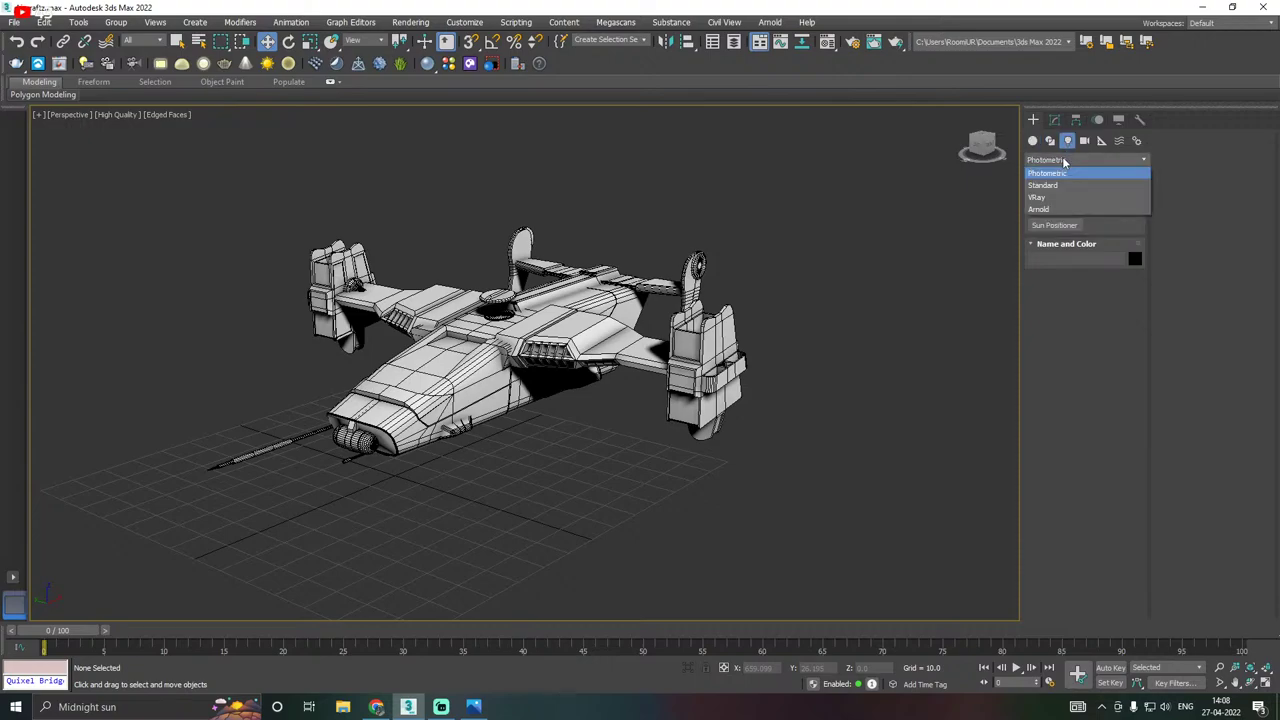
left_click(1050, 205)
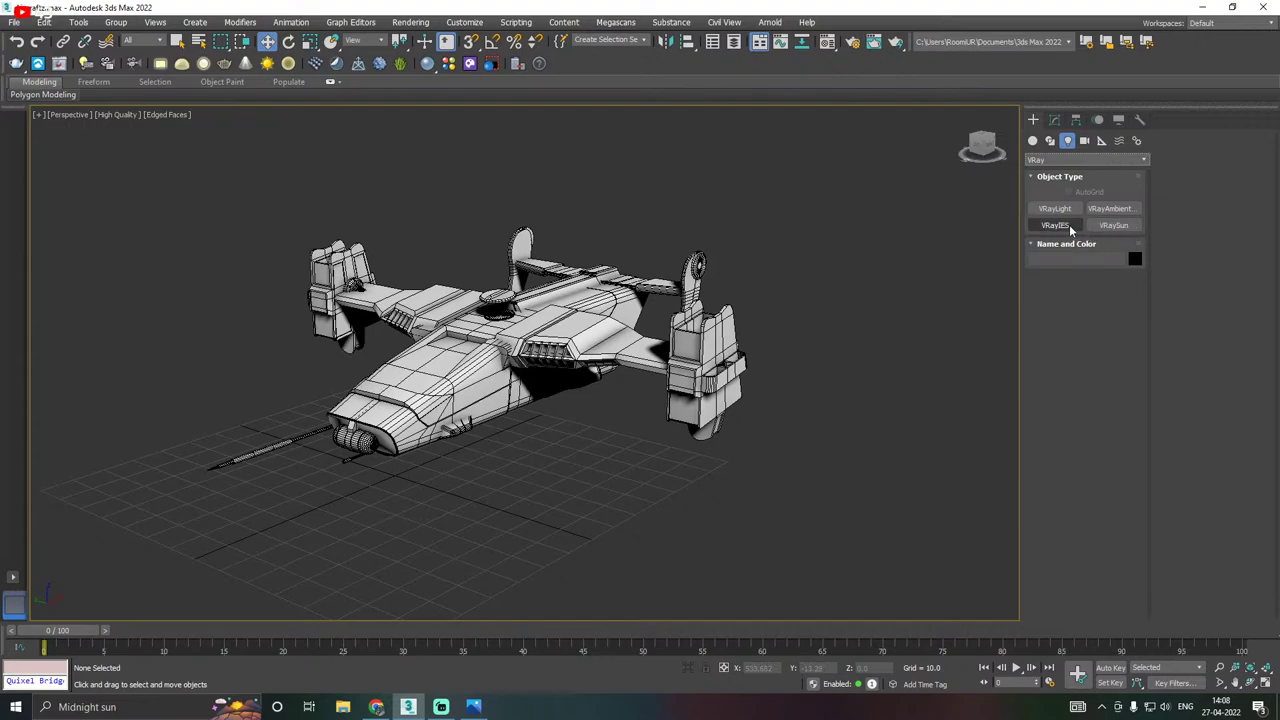
left_click(1055, 208)
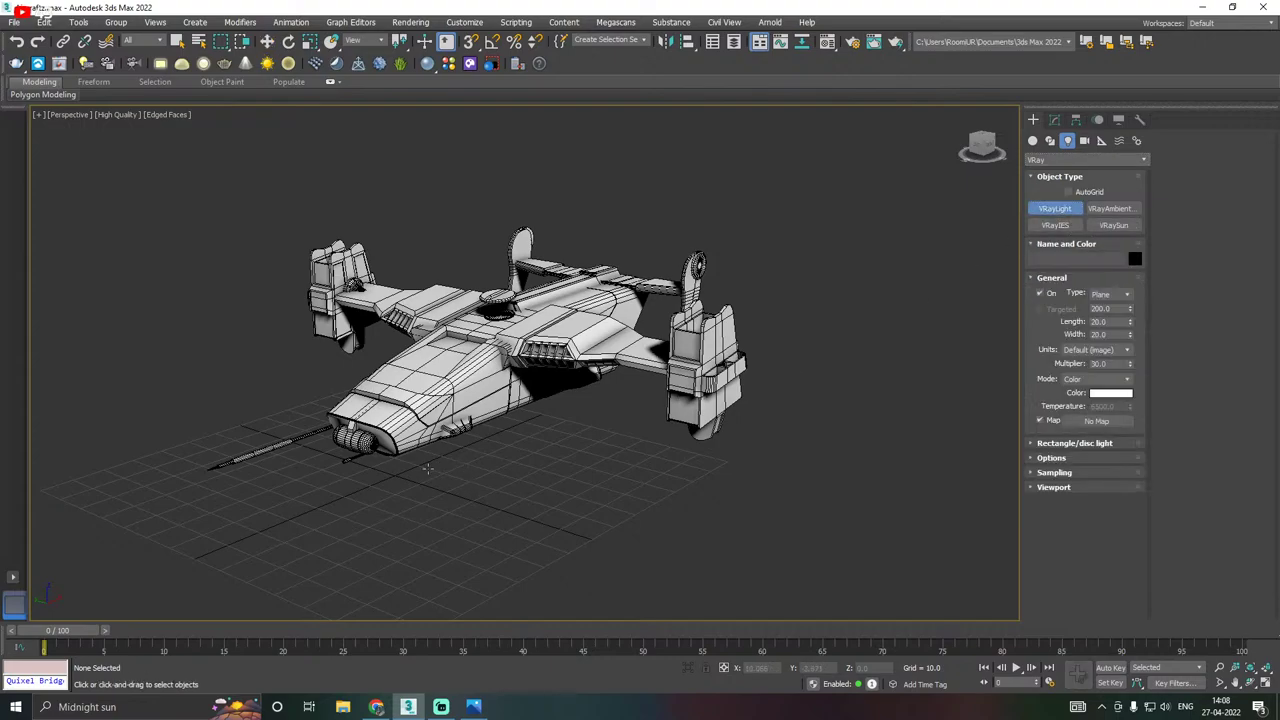
left_click_drag(432, 466, 741, 443)
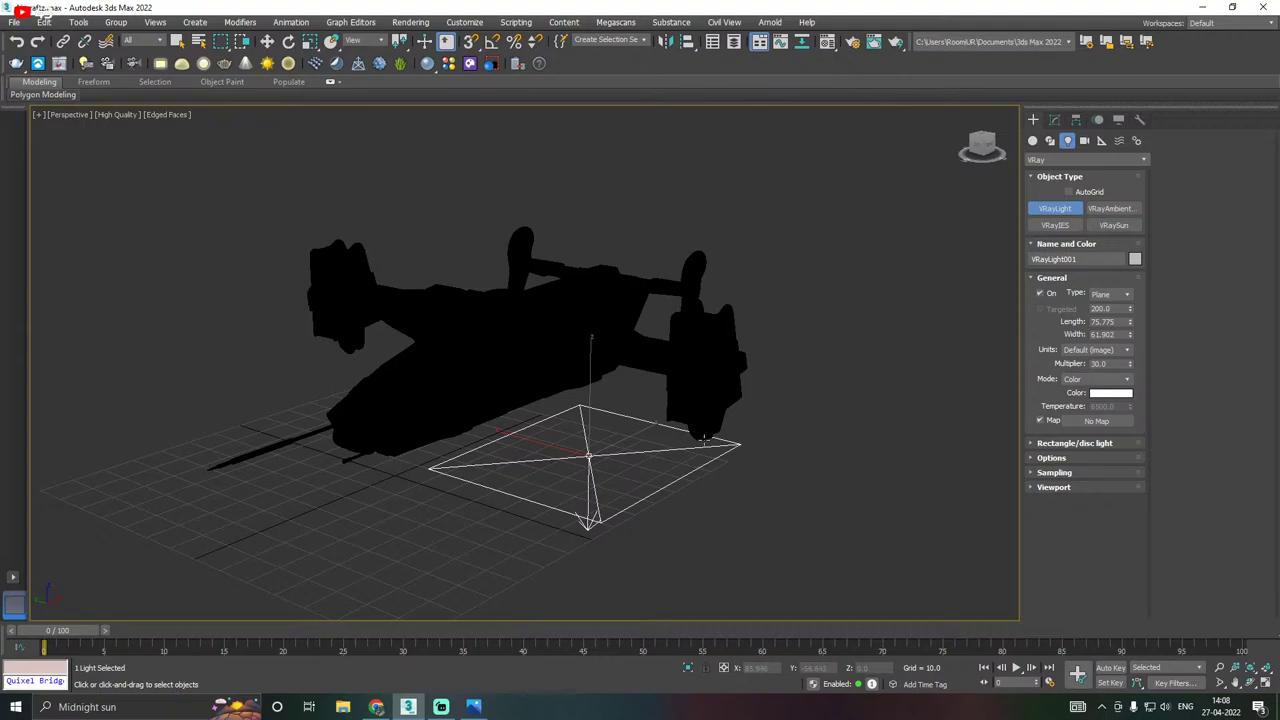
Raise the VRayLight above the aircraft to a height of about Z 131.
key("w")
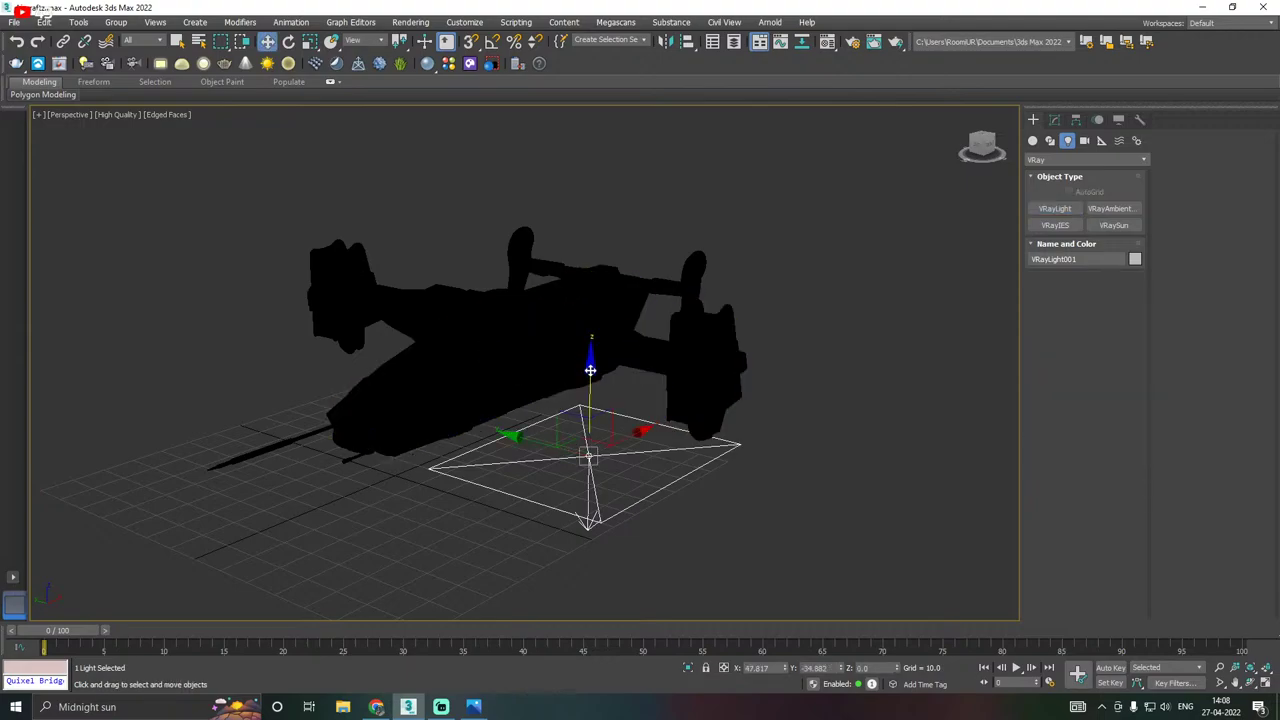
left_click_drag(590, 370, 588, 40)
middle_click_drag(624, 284, 630, 352)
scroll(572, 290, "down", 3)
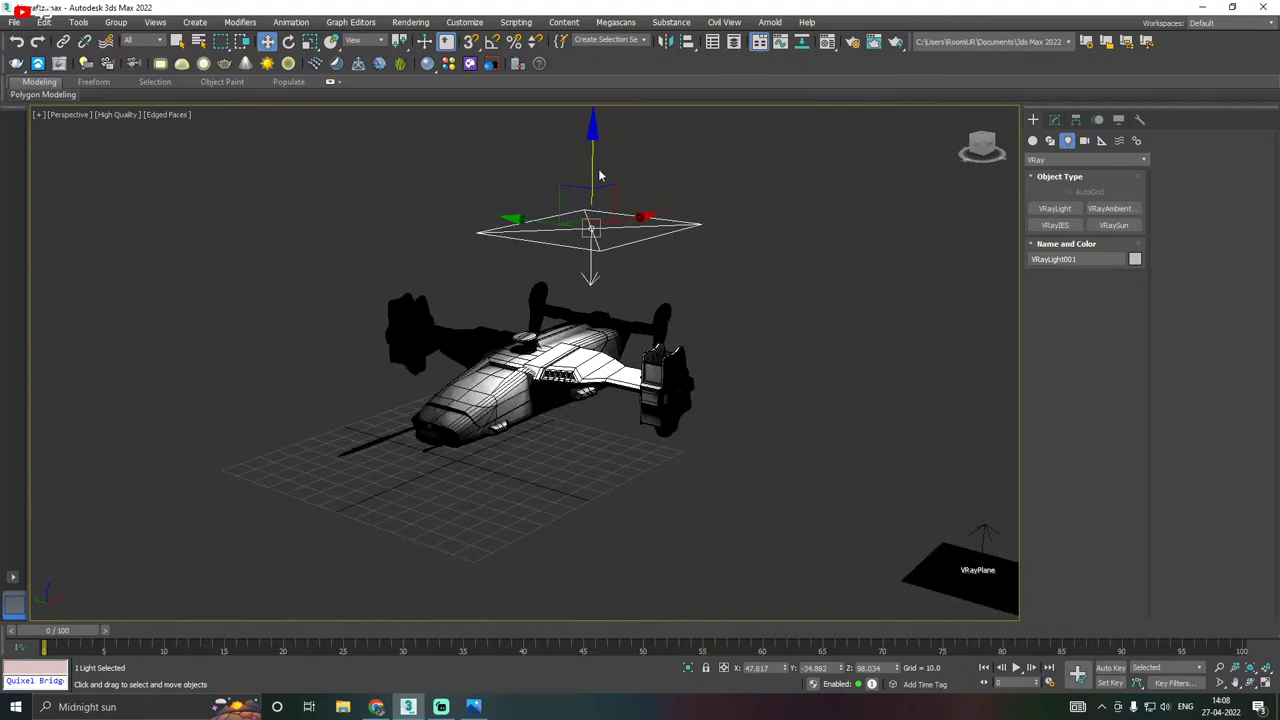
left_click_drag(599, 176, 608, 89)
Change the VRayLight's type to Sphere and move it along X to about 13.6, over the fuselage.
left_click(1054, 119)
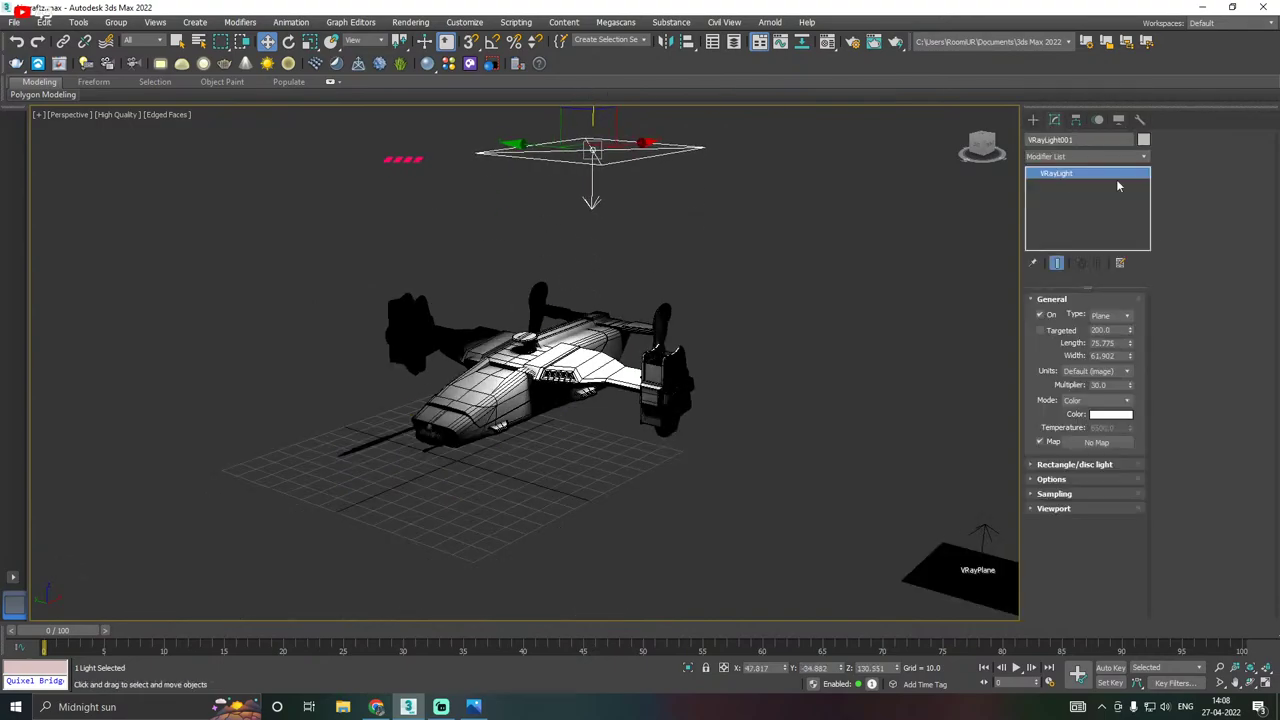
left_click(1130, 316)
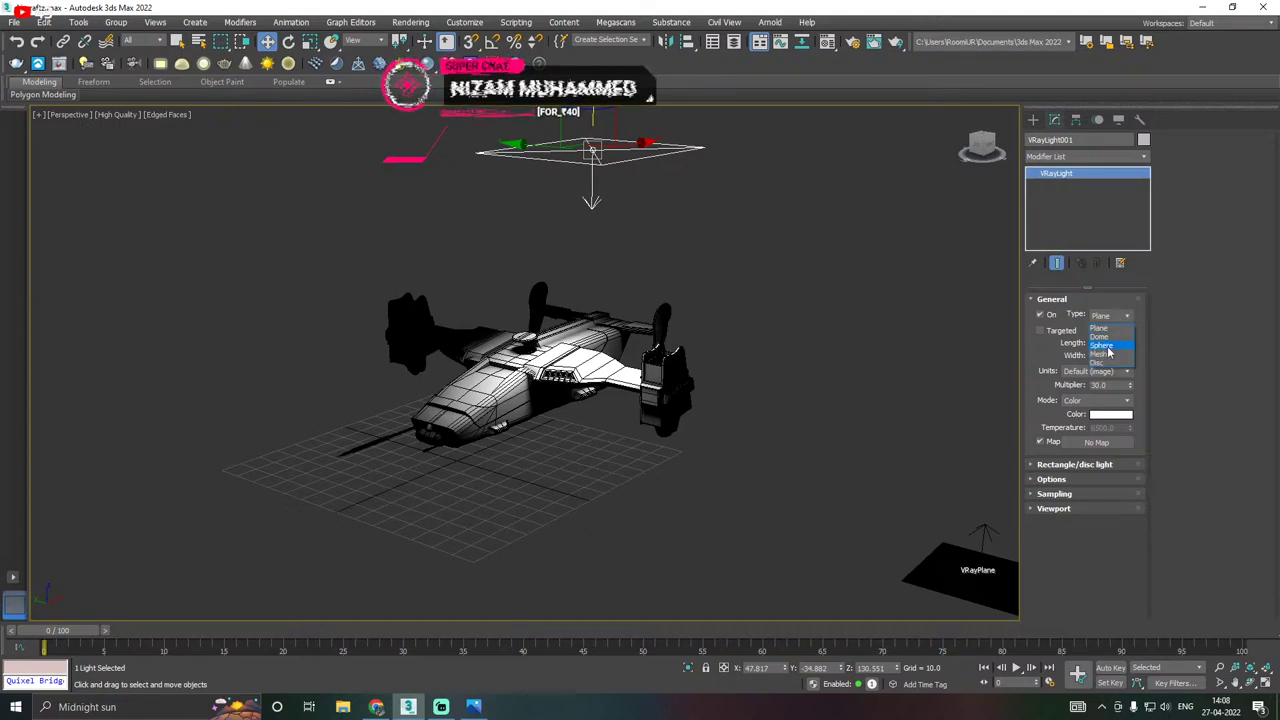
left_click(1104, 346)
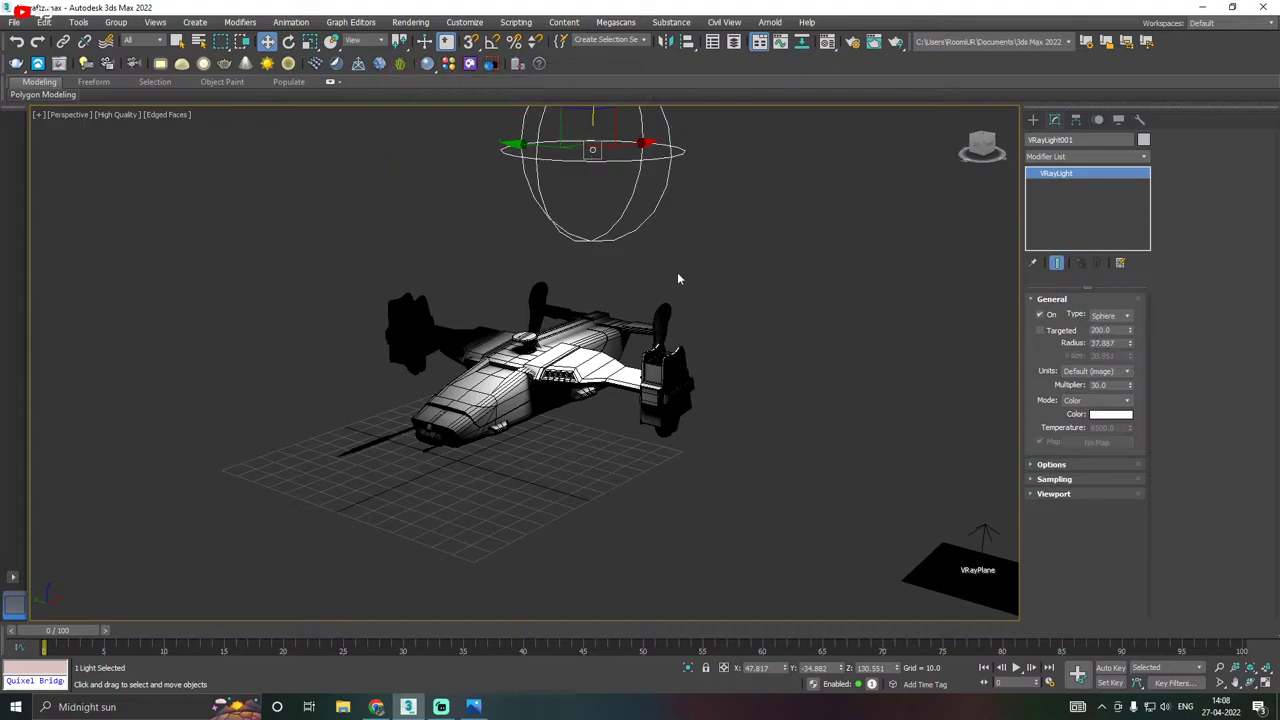
middle_click_drag(677, 277, 724, 330)
left_click_drag(660, 196, 611, 207)
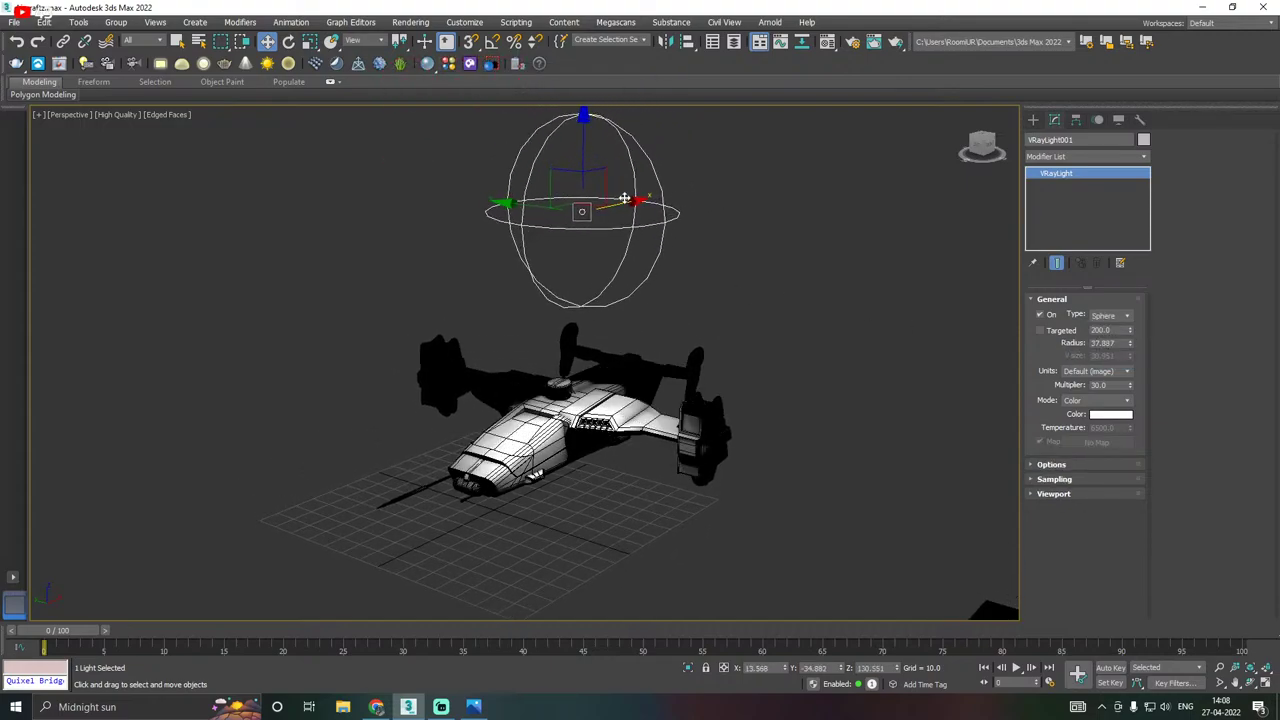
Make the sphere light invisible and reduce its radius to about 11.7.
left_click(1051, 465)
left_click(1058, 526)
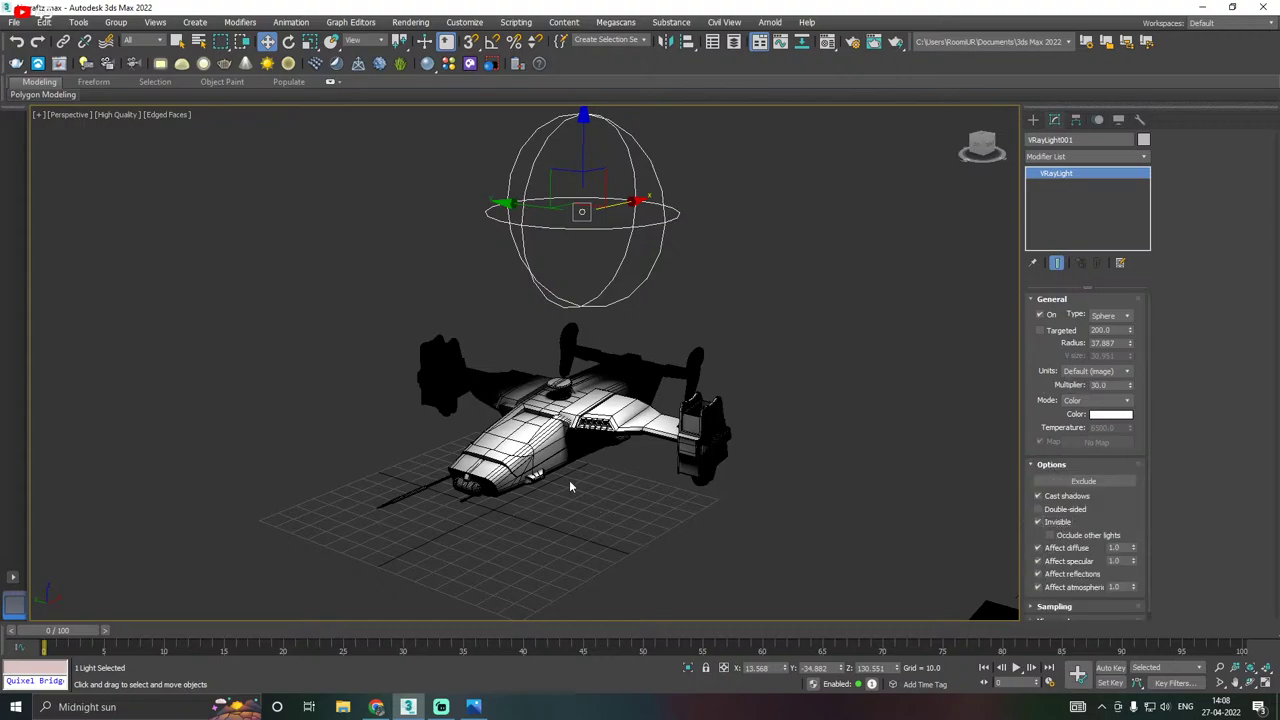
scroll(571, 486, "up", 4)
scroll(600, 468, "down", 3)
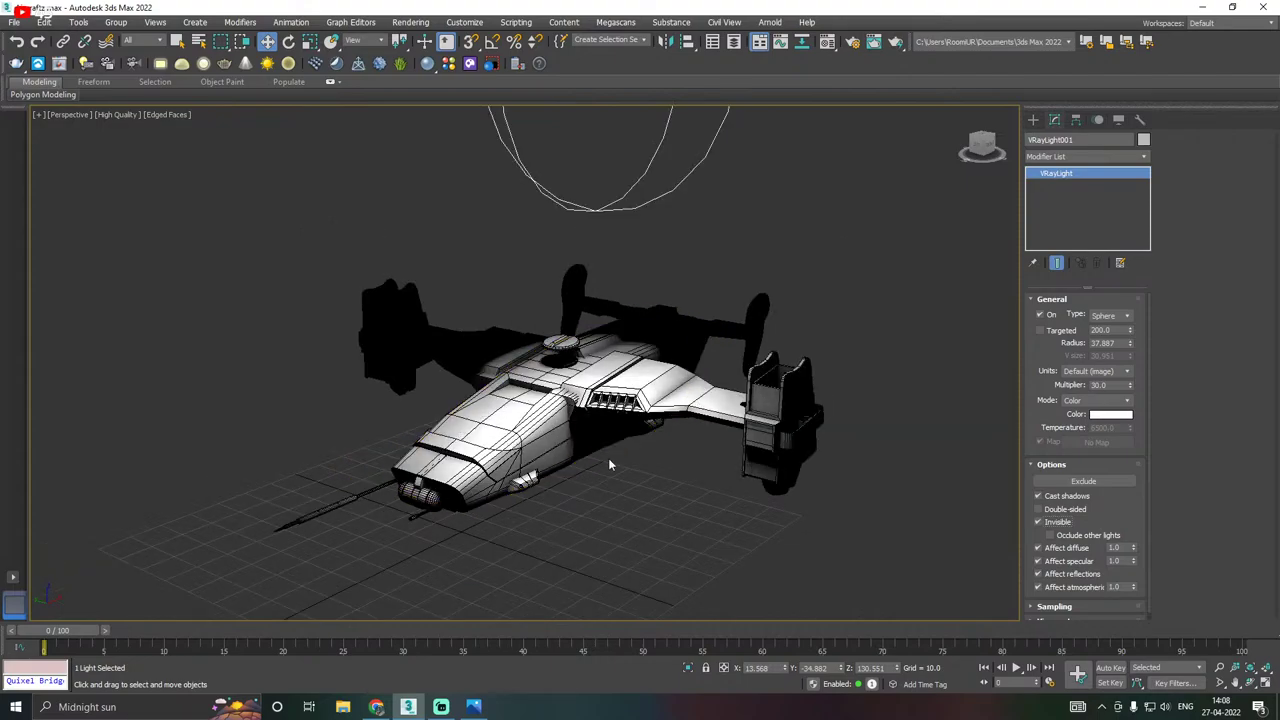
middle_click_drag(609, 463, 594, 530)
scroll(594, 530, "down", 3)
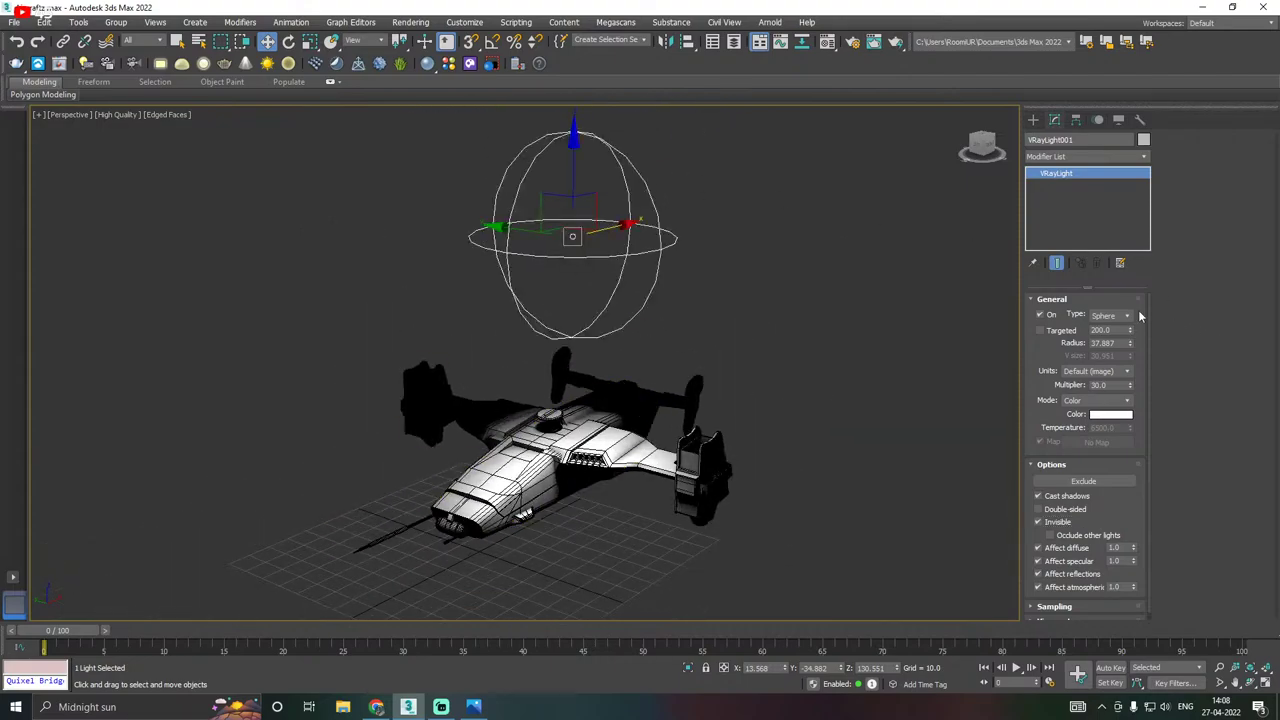
left_click_drag(1129, 345, 1144, 395)
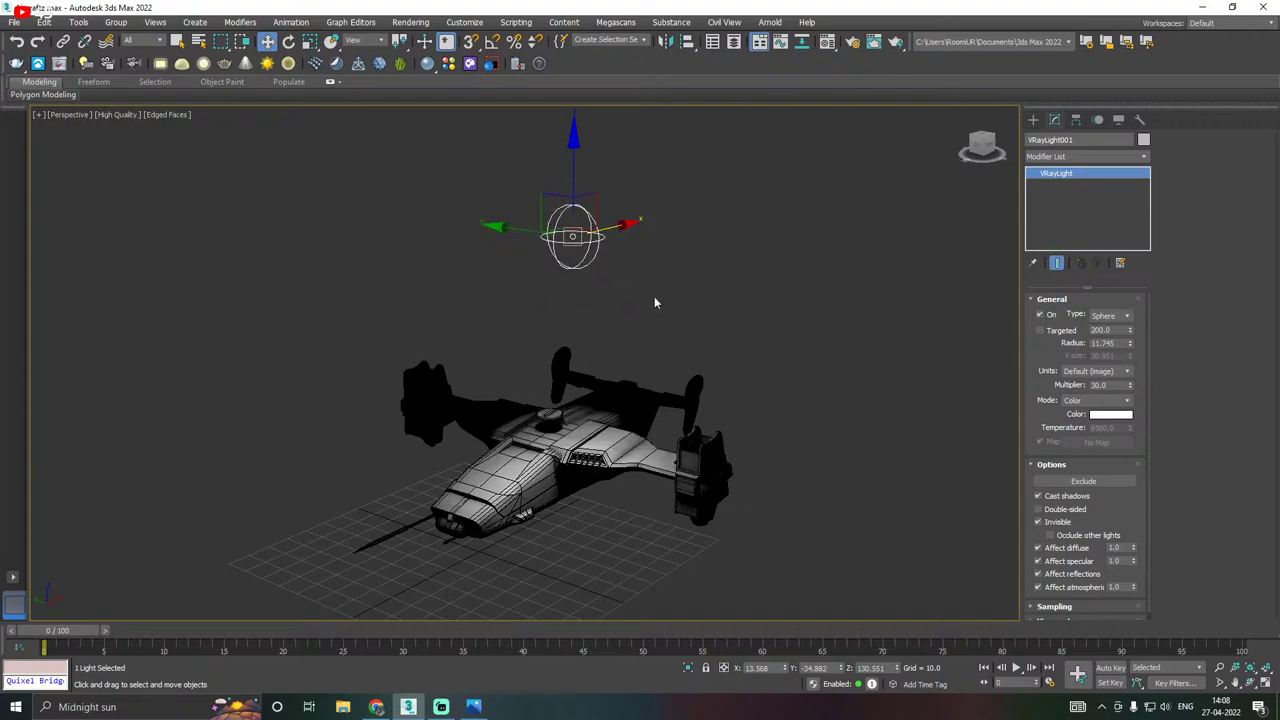
Assign a VRayEdgesTex map to the diffuse slot of the white 08 - Default material.
middle_click_drag(654, 389, 668, 304)
scroll(617, 356, "up", 3)
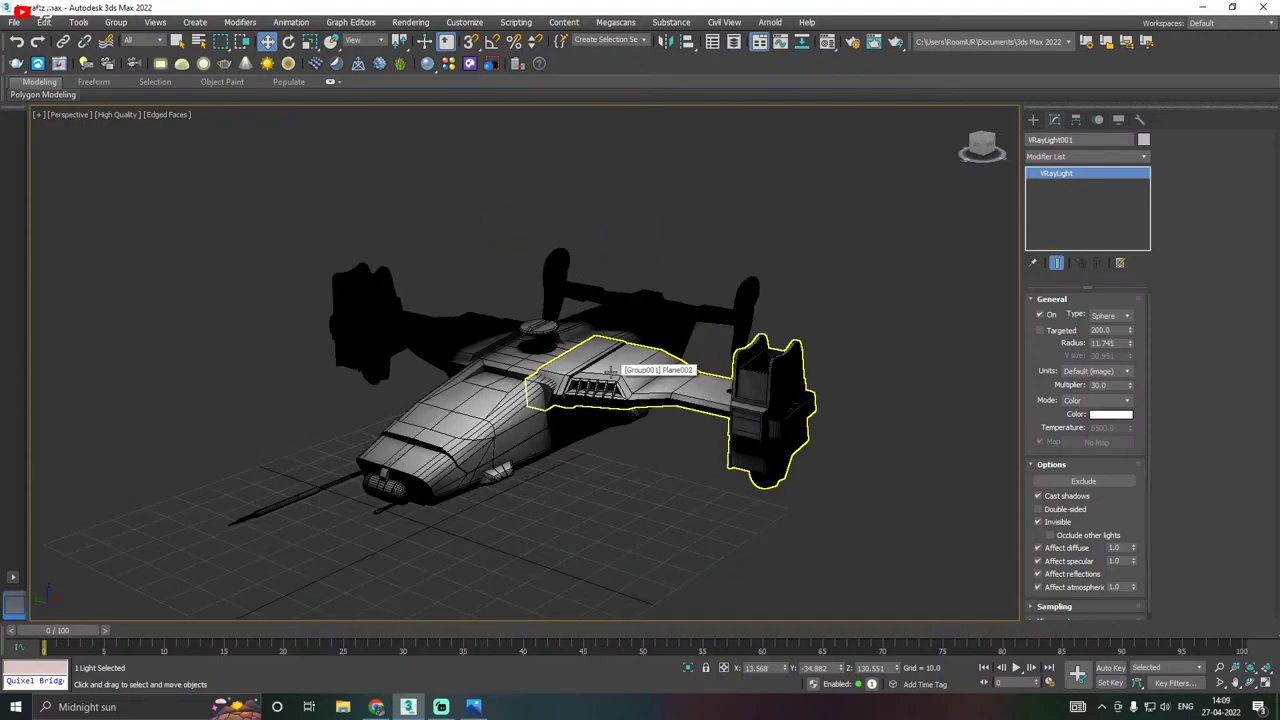
middle_click_drag(622, 357, 640, 312)
left_click(827, 41)
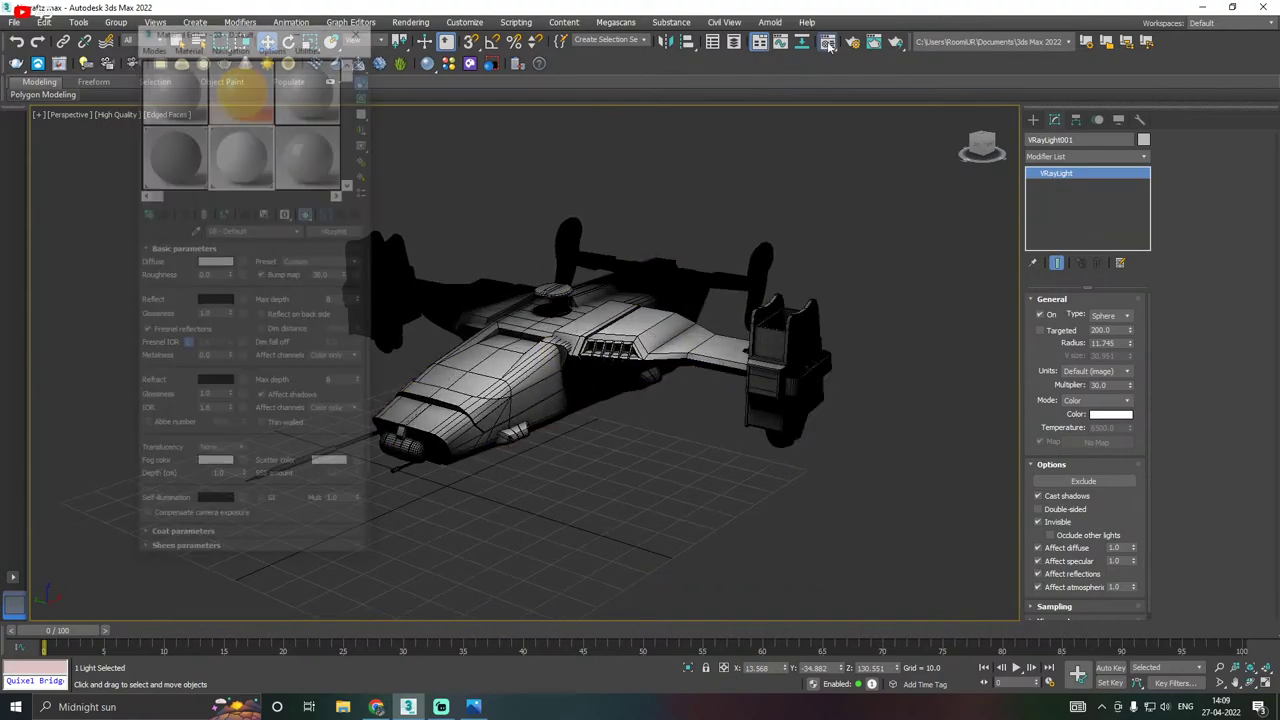
left_click(243, 261)
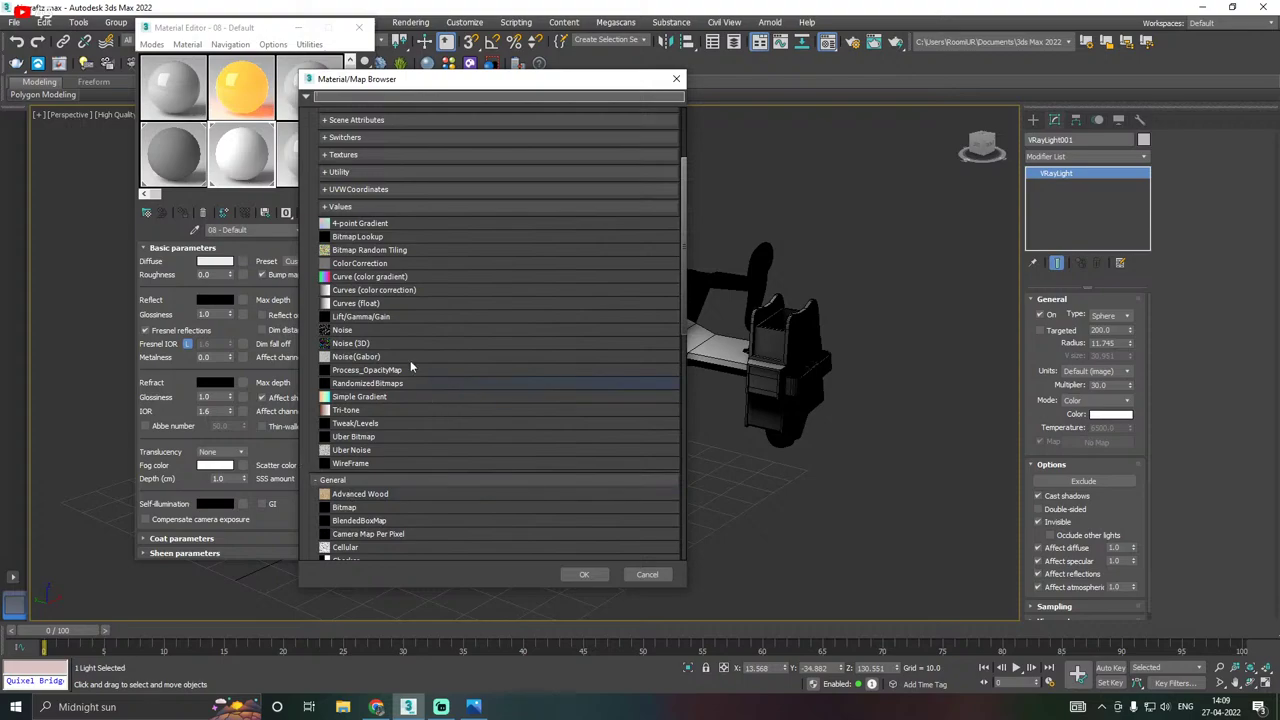
scroll(404, 492, "down", 3)
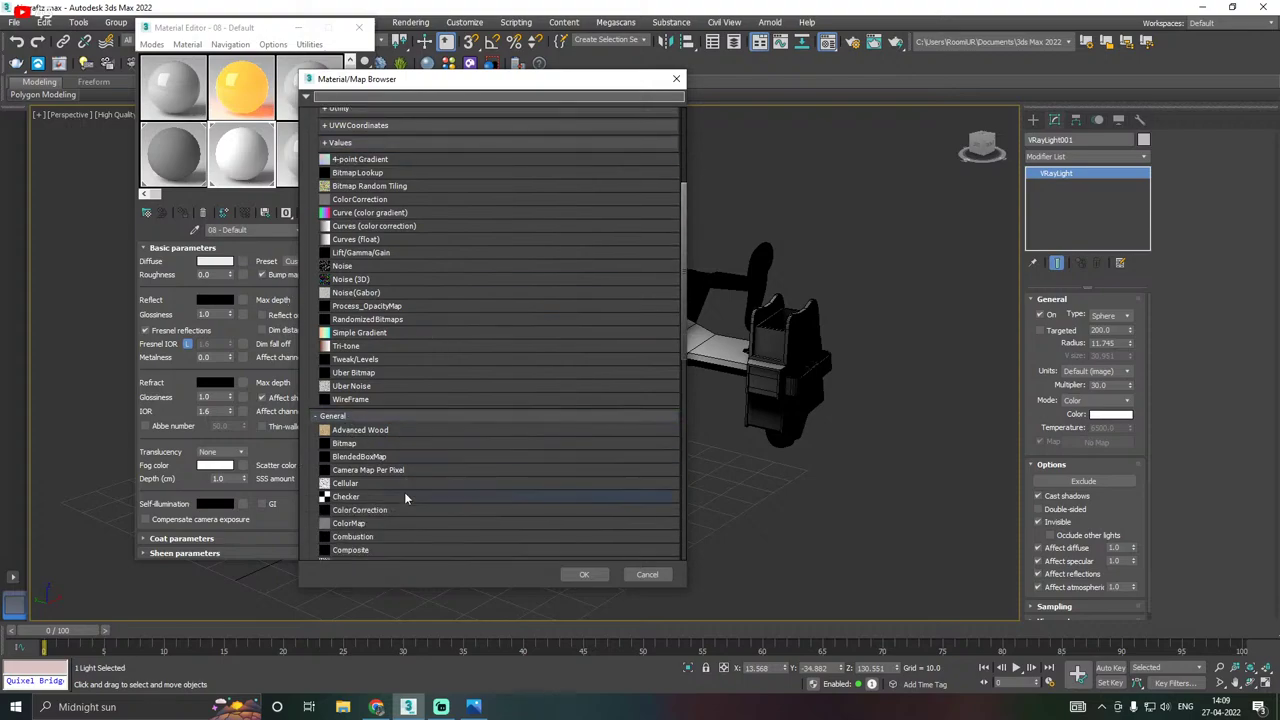
left_click(349, 354)
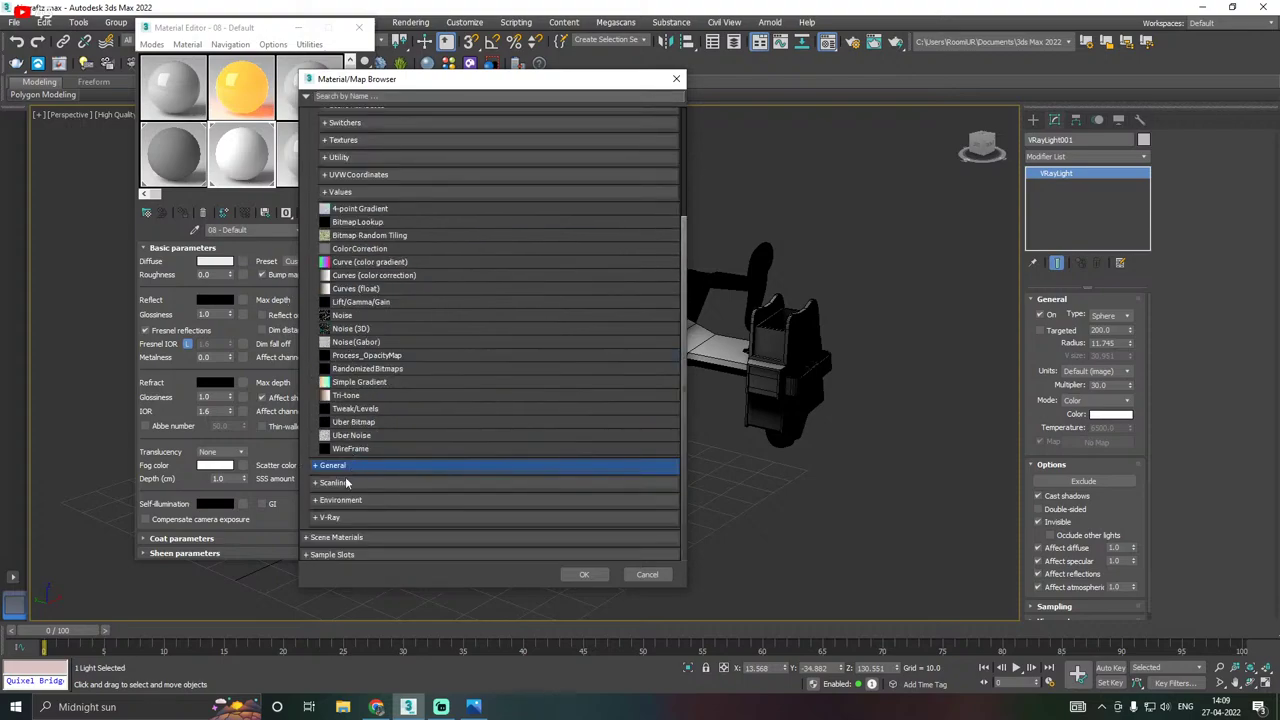
left_click(340, 517)
scroll(386, 503, "down", 3)
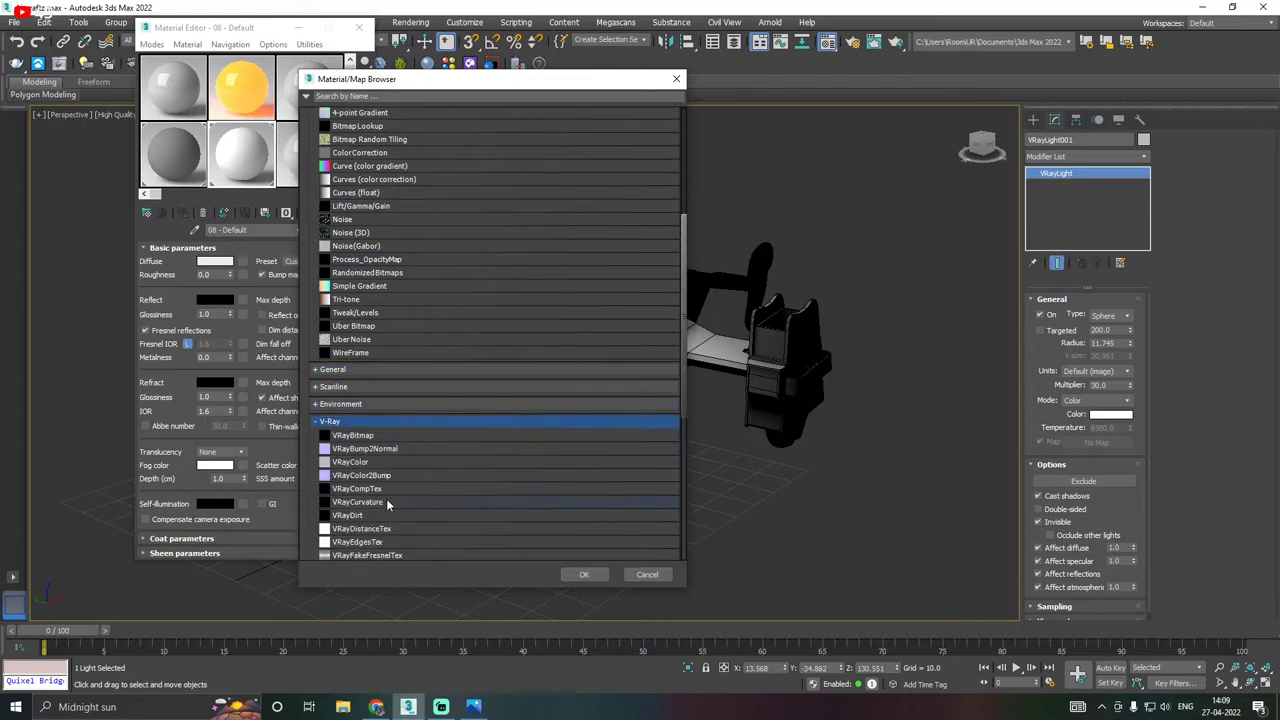
scroll(393, 498, "down", 2)
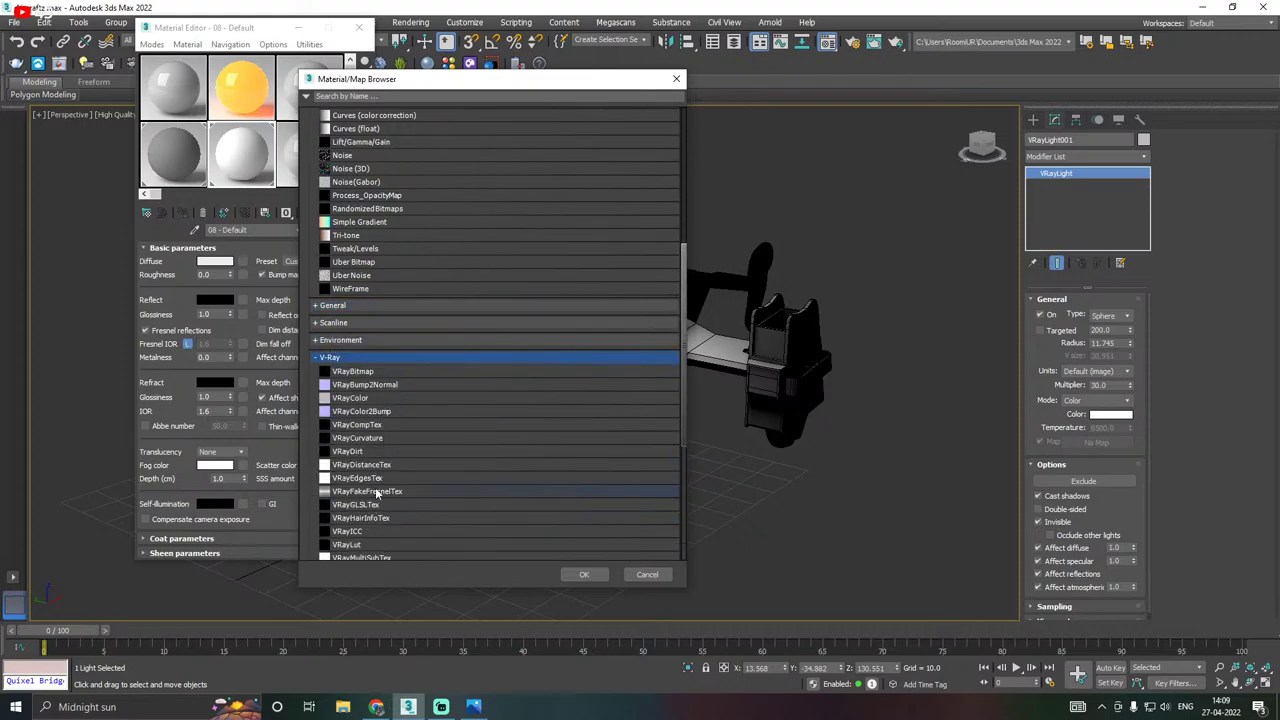
double_click(358, 479)
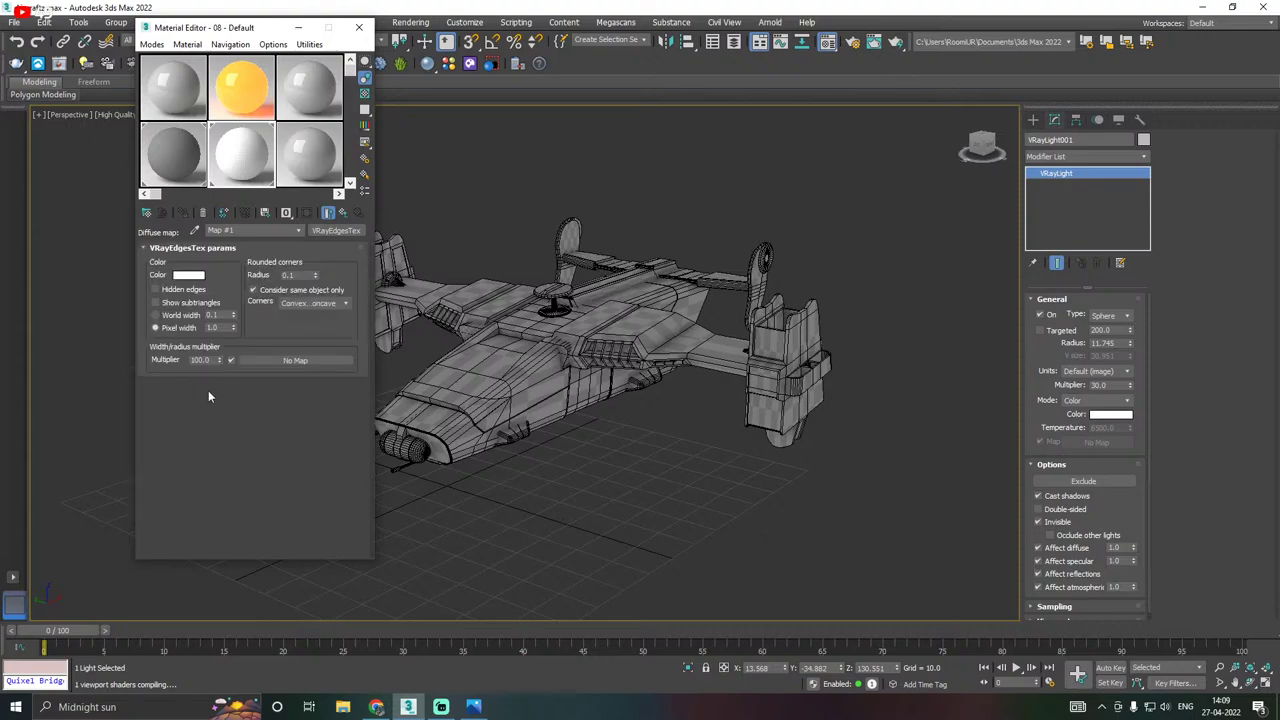
Set the VRayEdgesTex edge color to black and its pixel width to 0.8, then close the material editor.
left_click(188, 275)
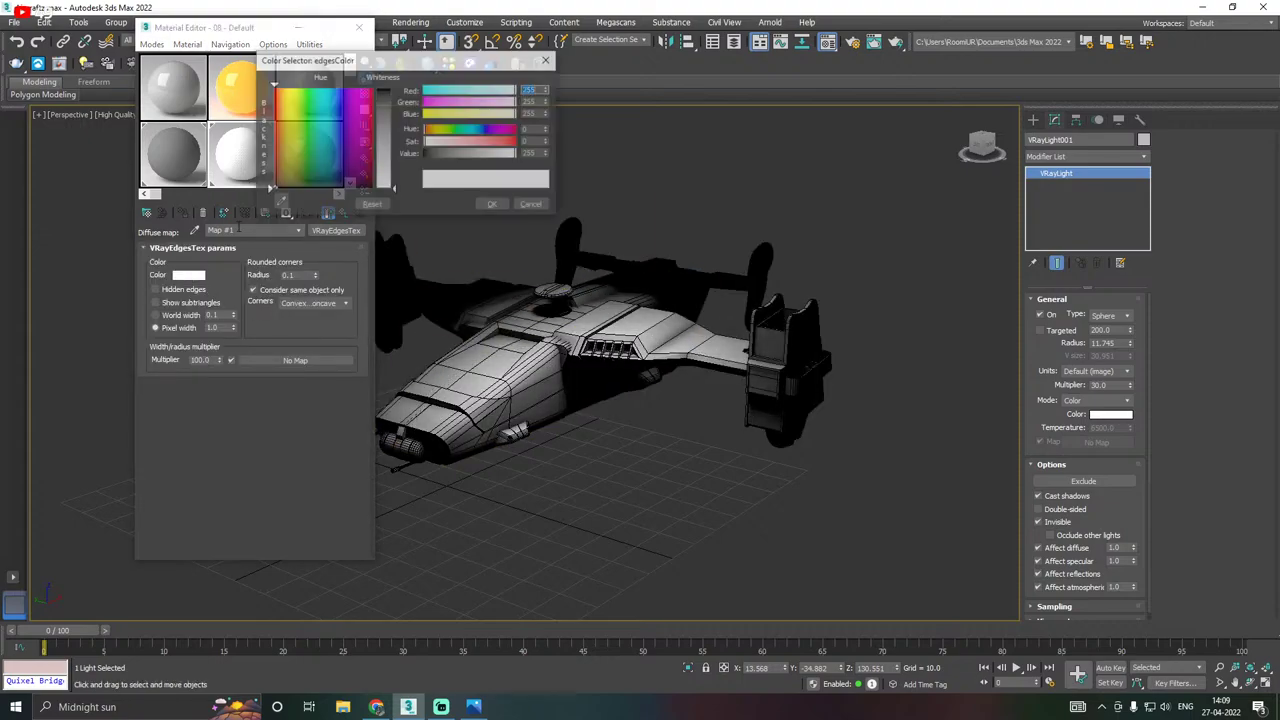
left_click_drag(386, 102, 386, 188)
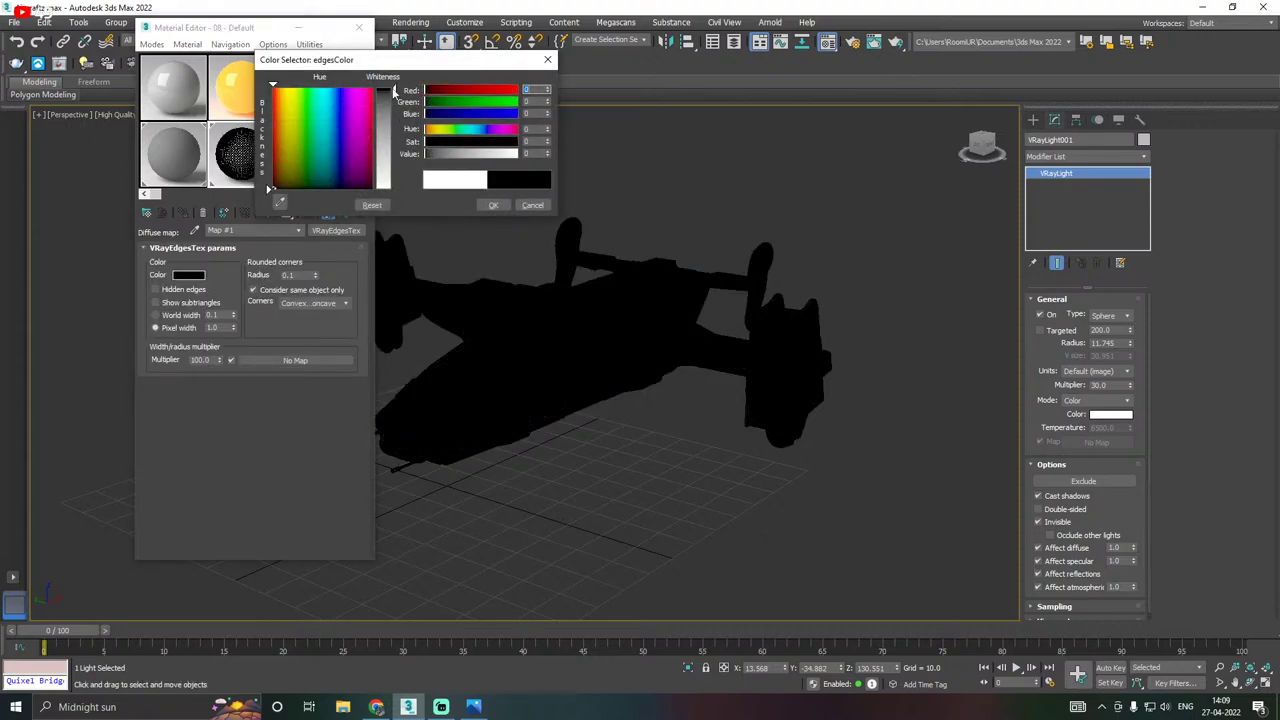
left_click(493, 205)
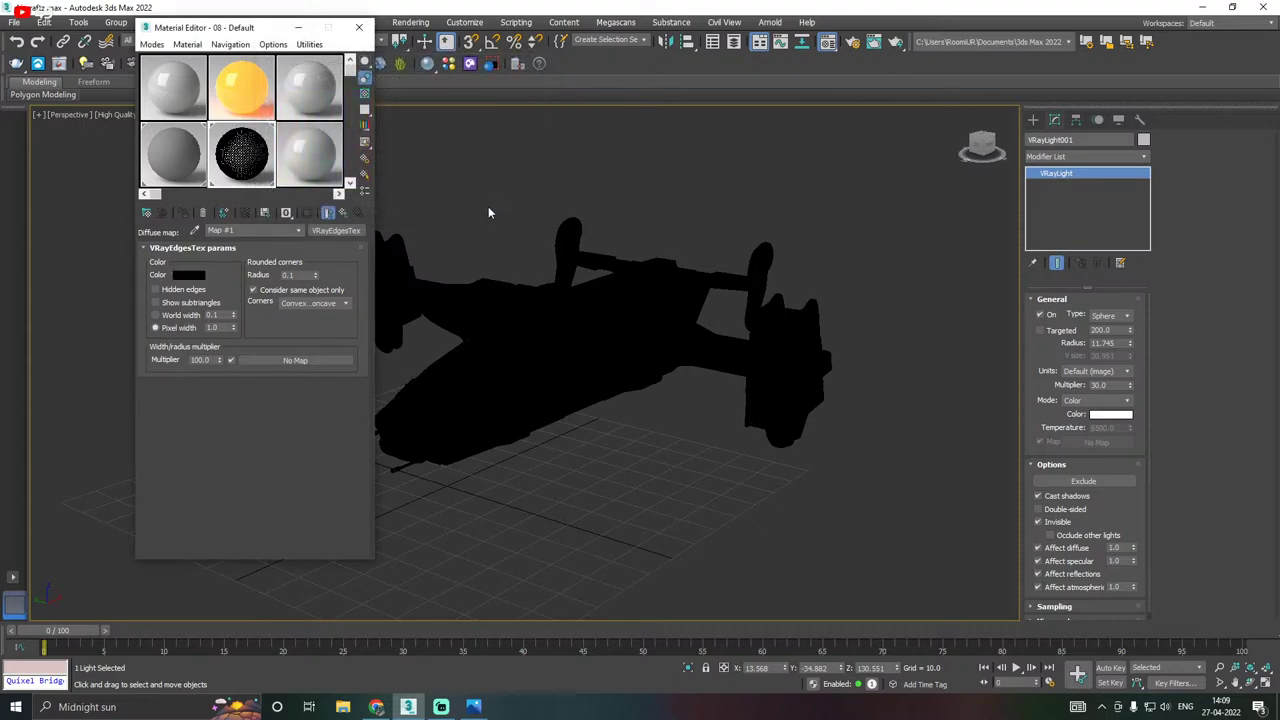
left_click(235, 332)
left_click(236, 333)
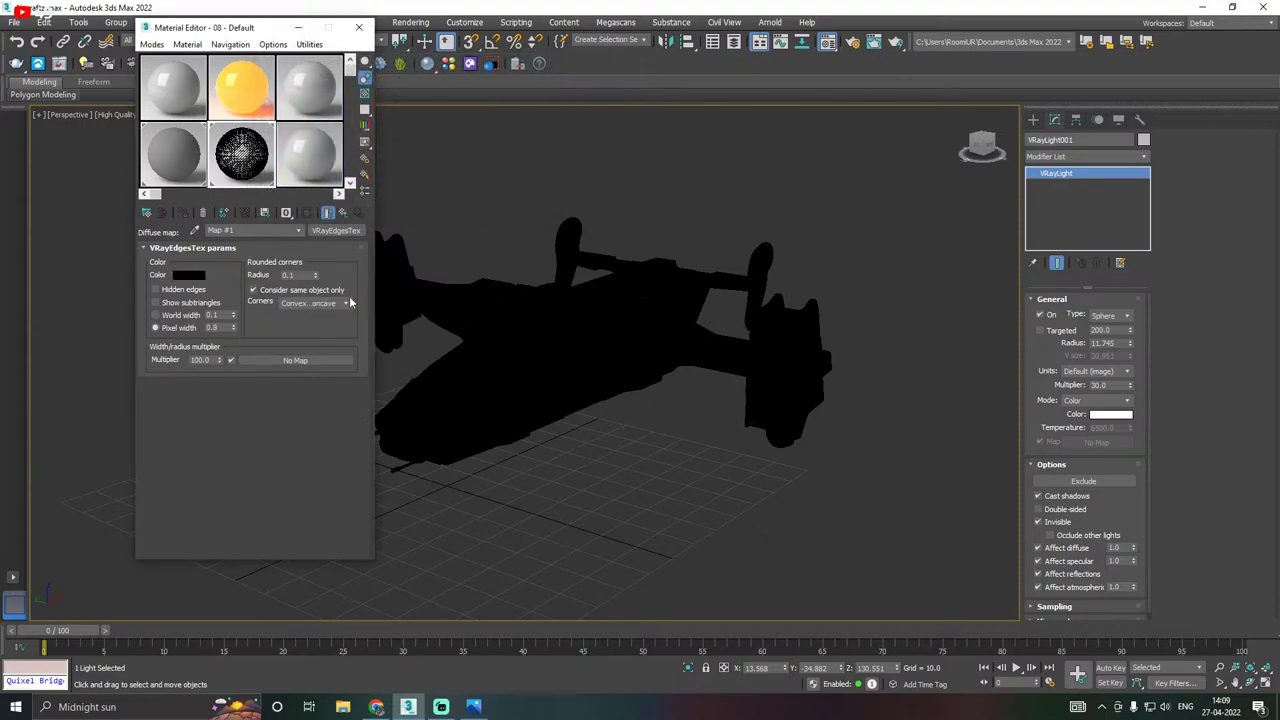
left_click(343, 212)
left_click(359, 27)
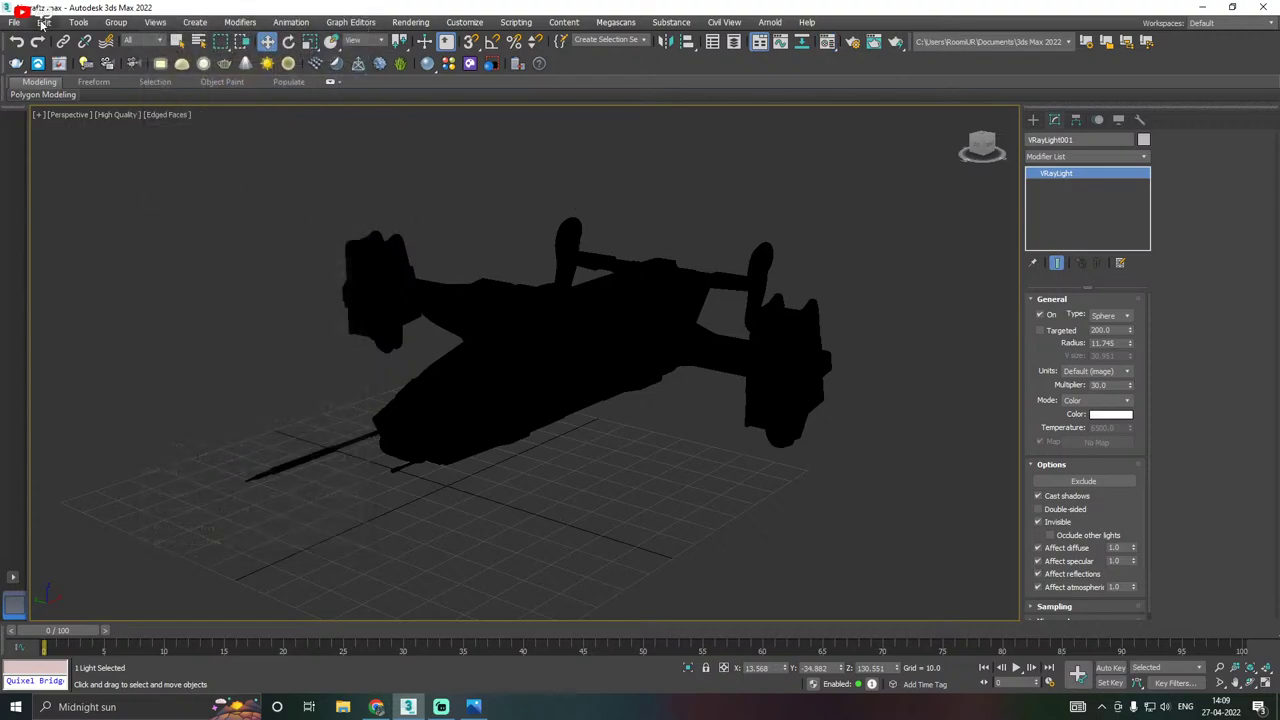
Save the scene and start the V-Ray Viewport IPR in the perspective view.
left_click(14, 22)
left_click(36, 123)
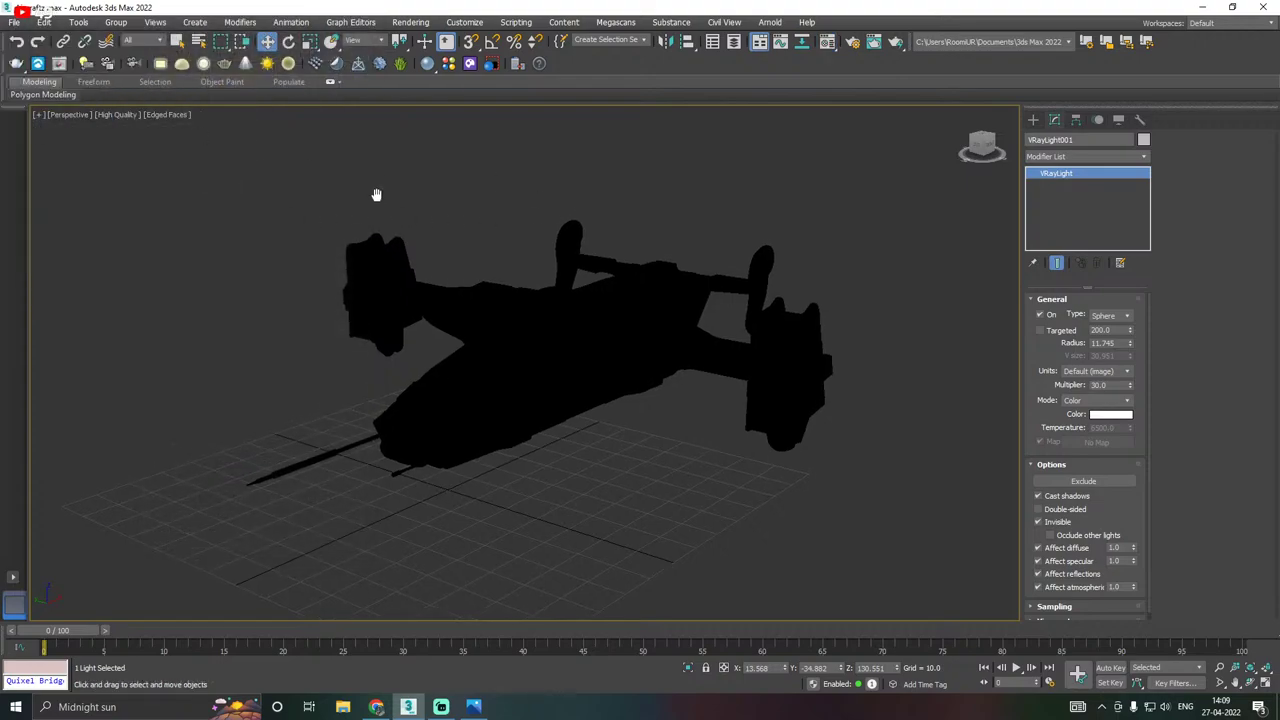
left_click(86, 113)
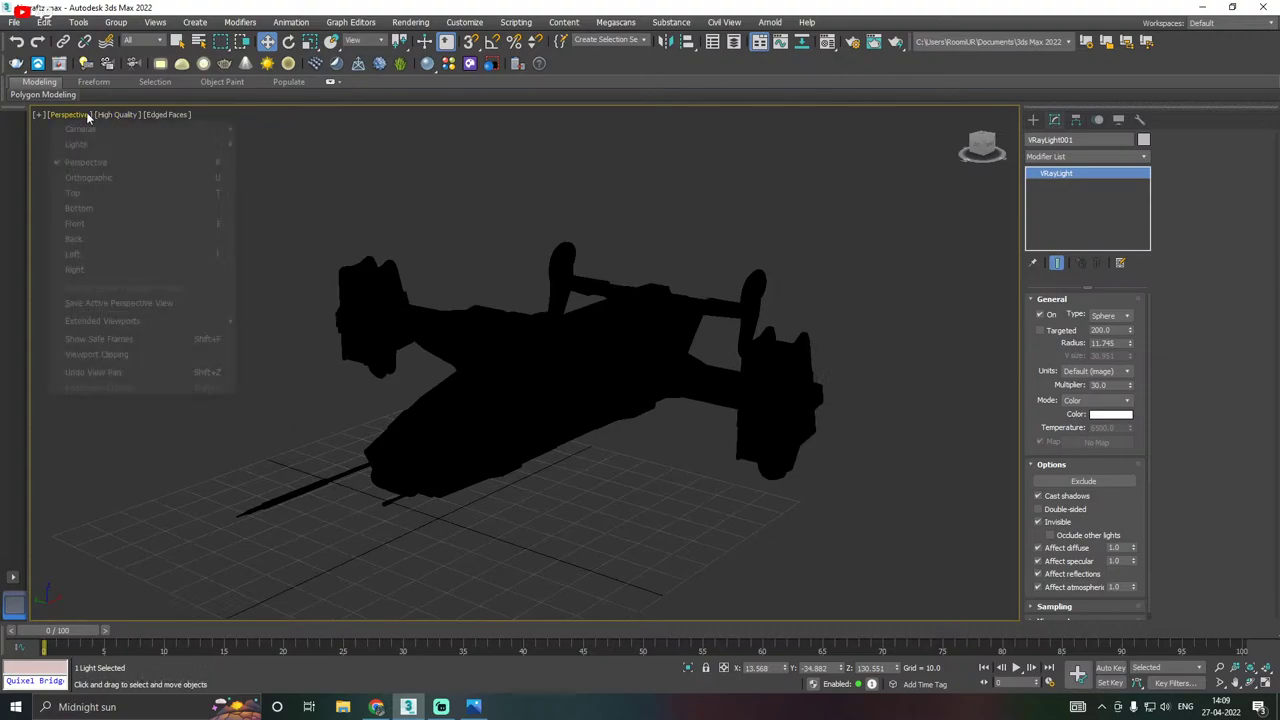
left_click(106, 114)
left_click(106, 114)
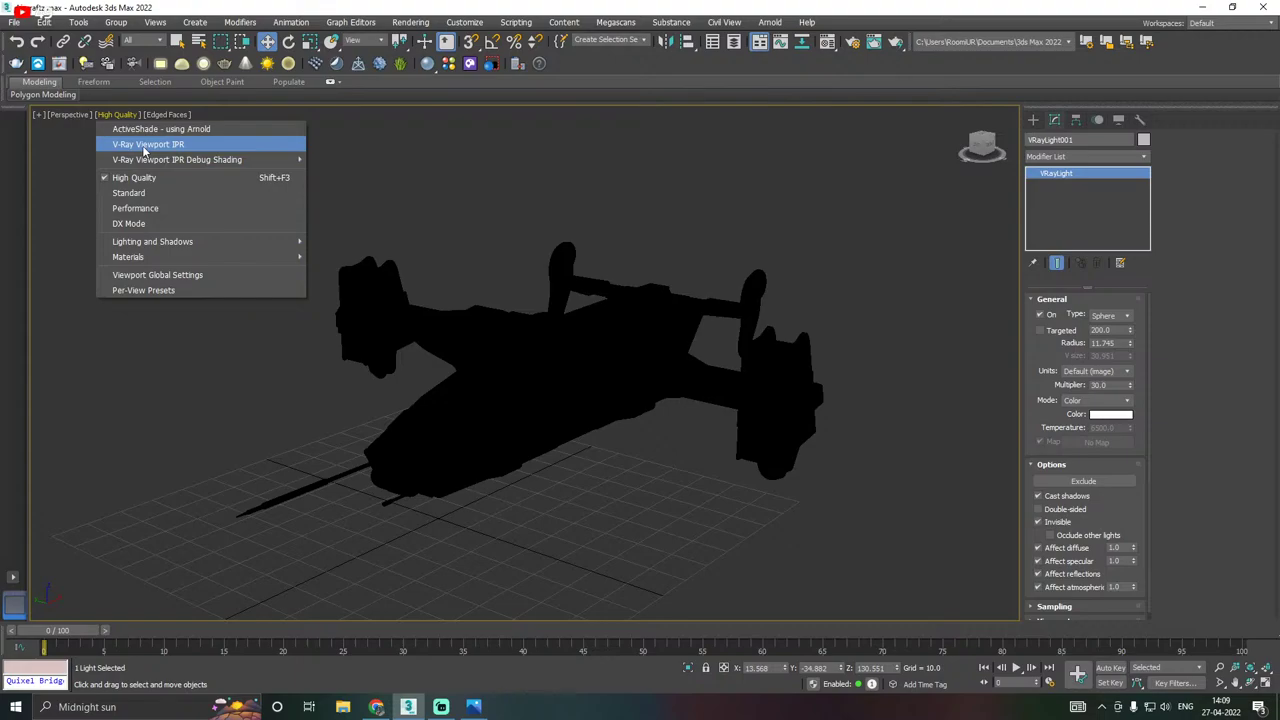
left_click(145, 146)
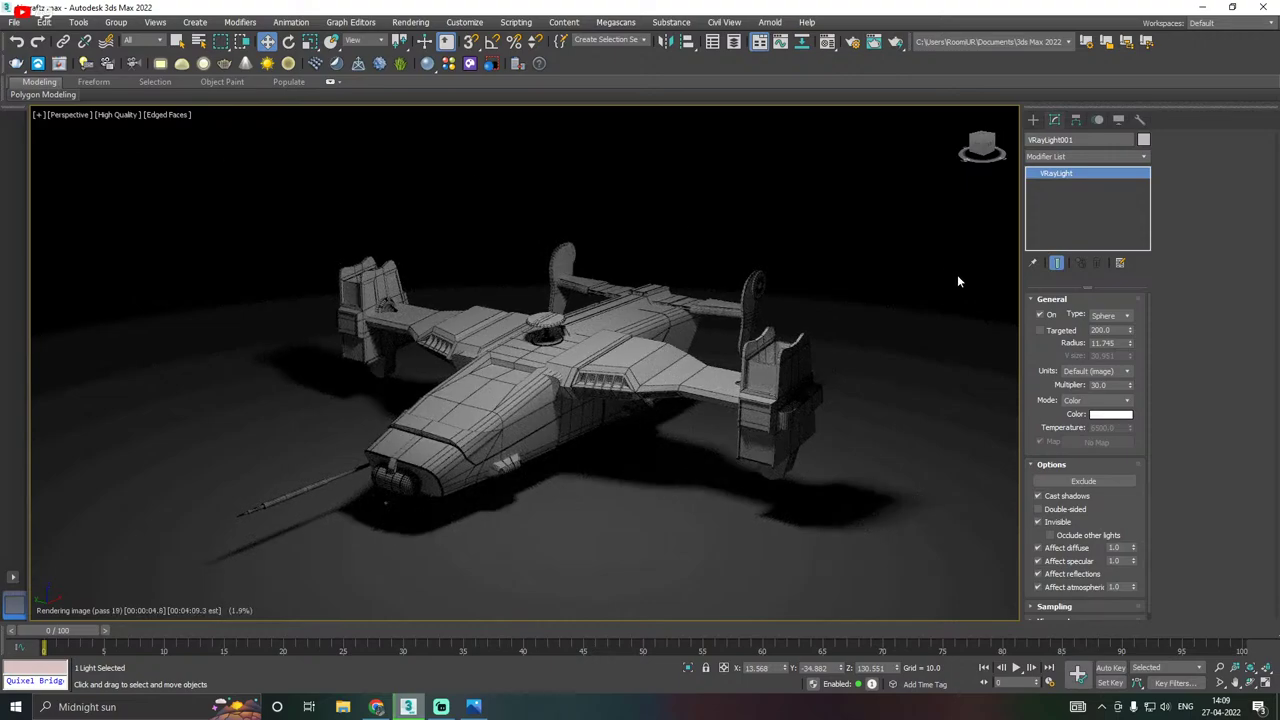
Increase the sphere light's radius to about 23.8 and deselect it.
left_click_drag(1131, 344, 1121, 262)
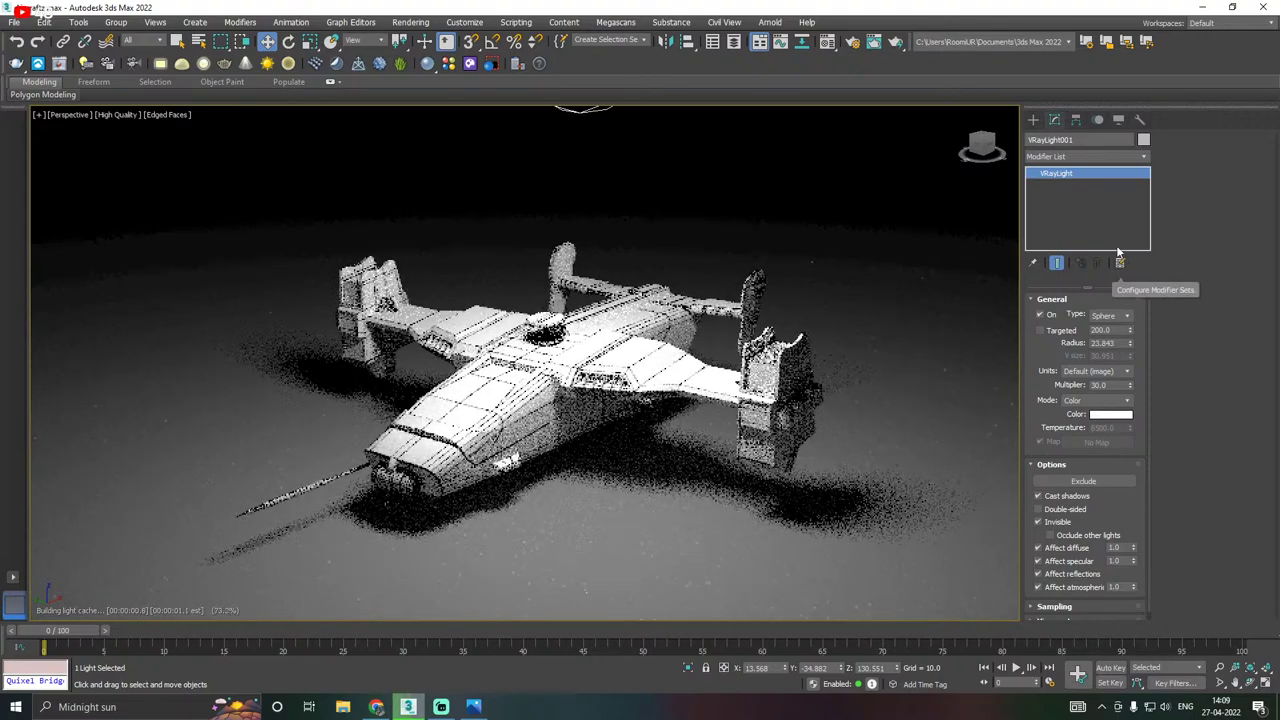
left_click(745, 163)
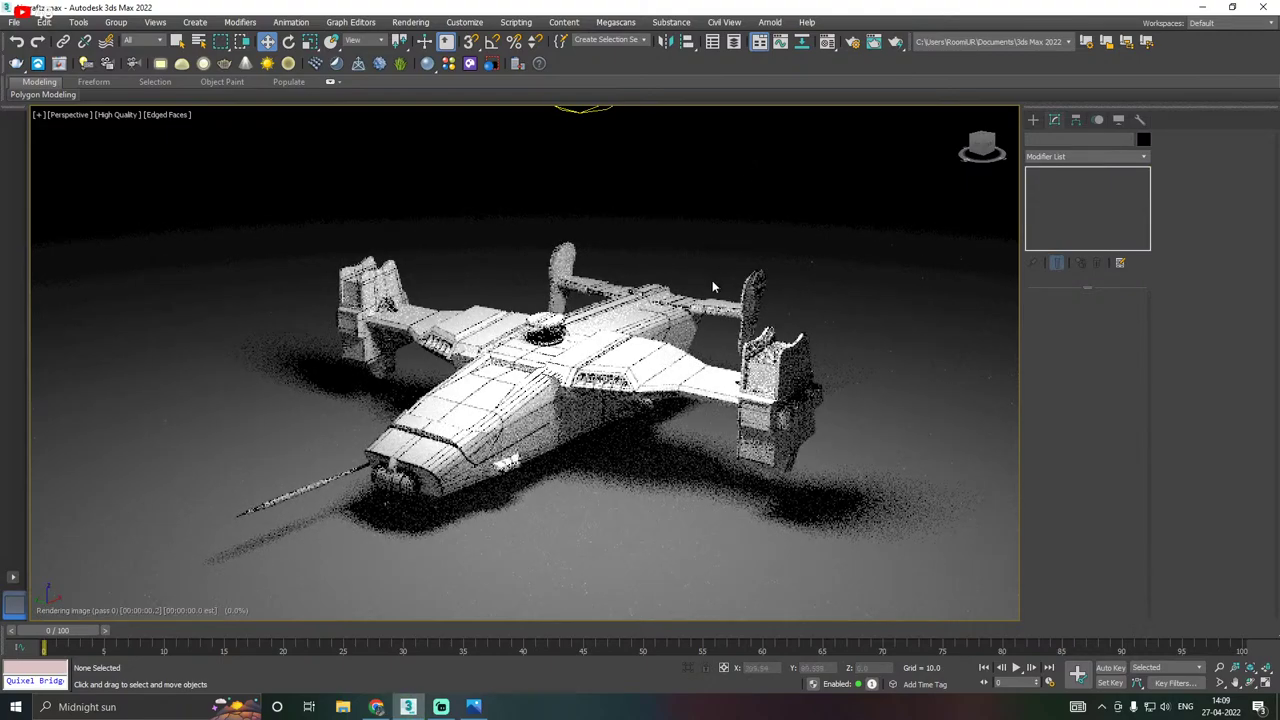
middle_click_drag(712, 280, 710, 268)
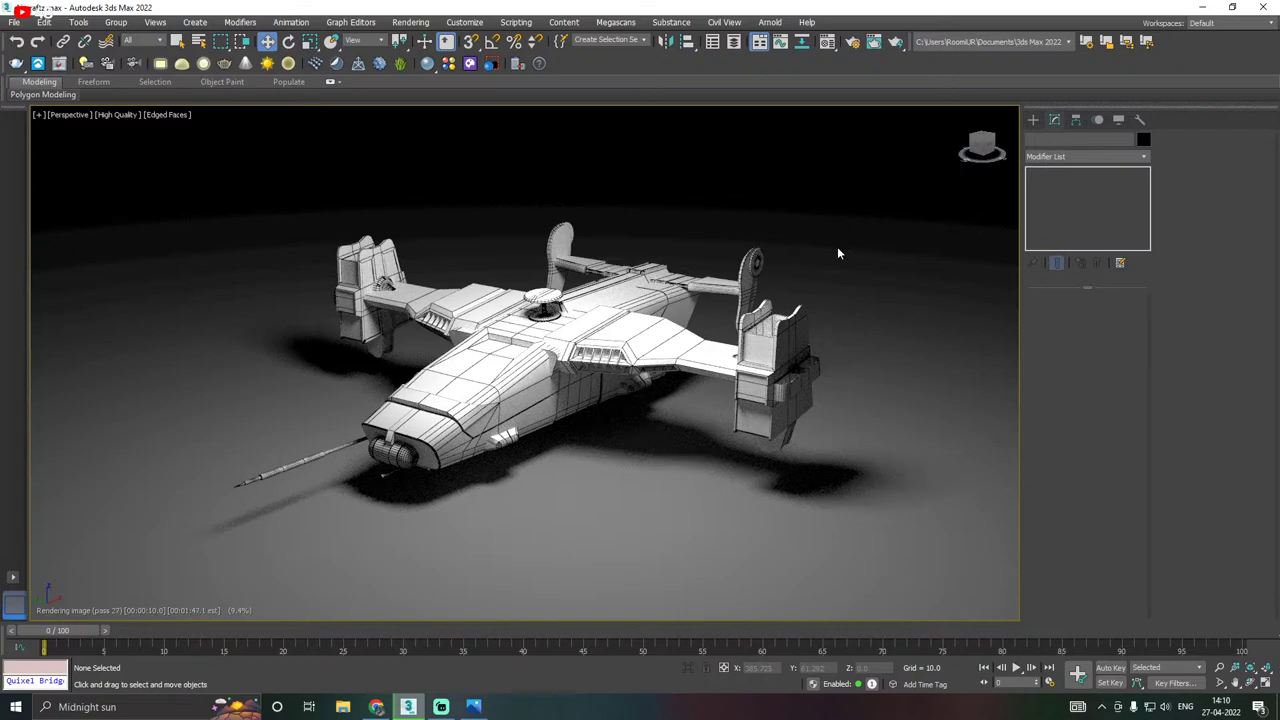
Set the diffuse color of the 07 - Default material to a dark gray with value 65.
left_click(830, 42)
left_click(220, 265)
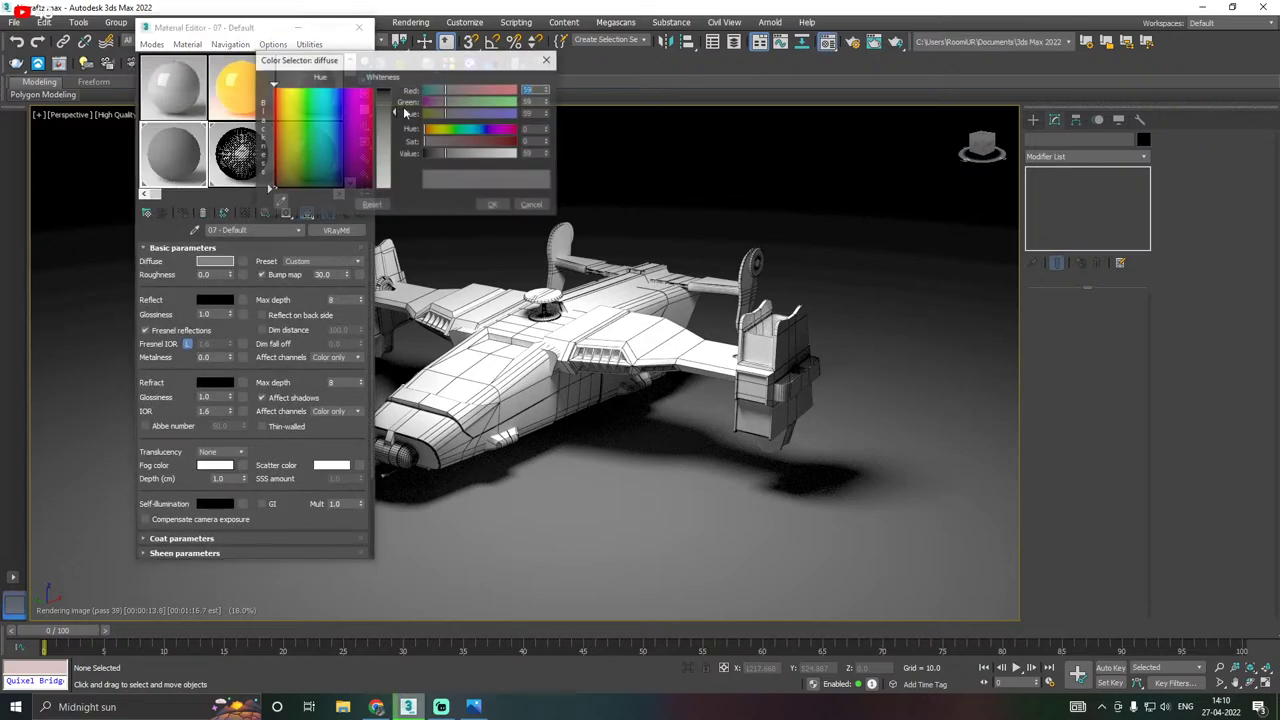
left_click(393, 128)
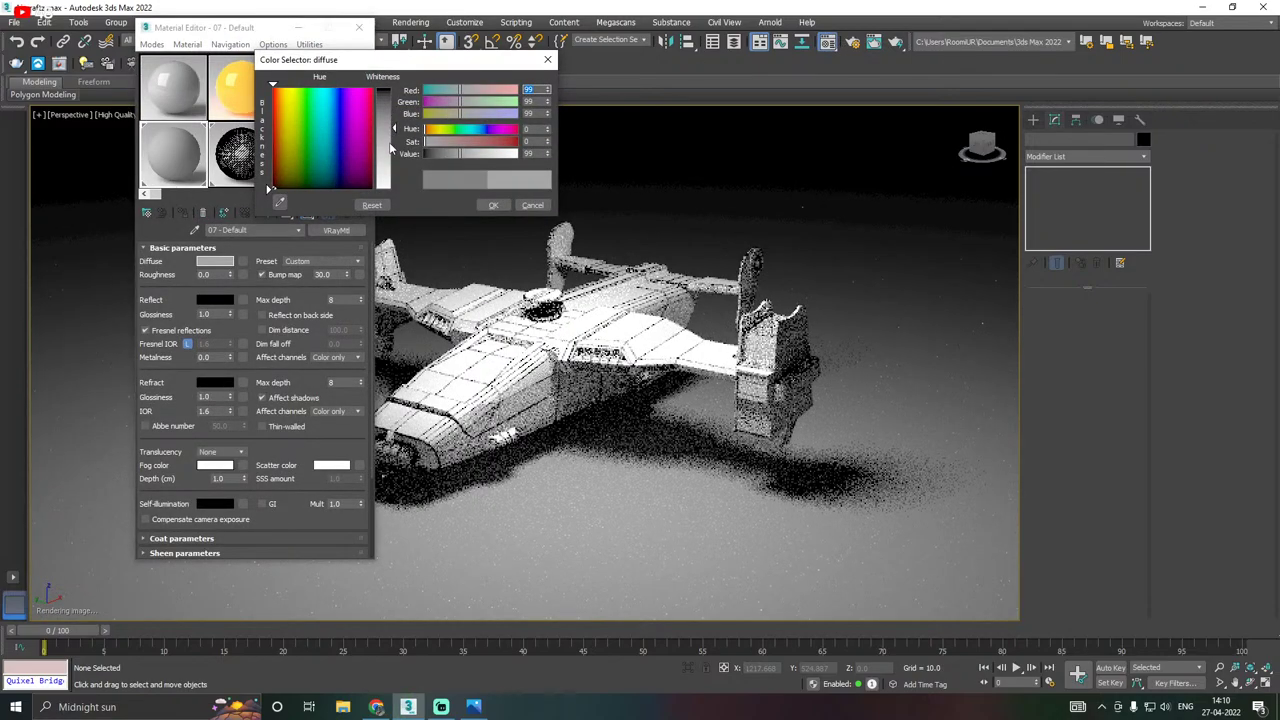
left_click(393, 115)
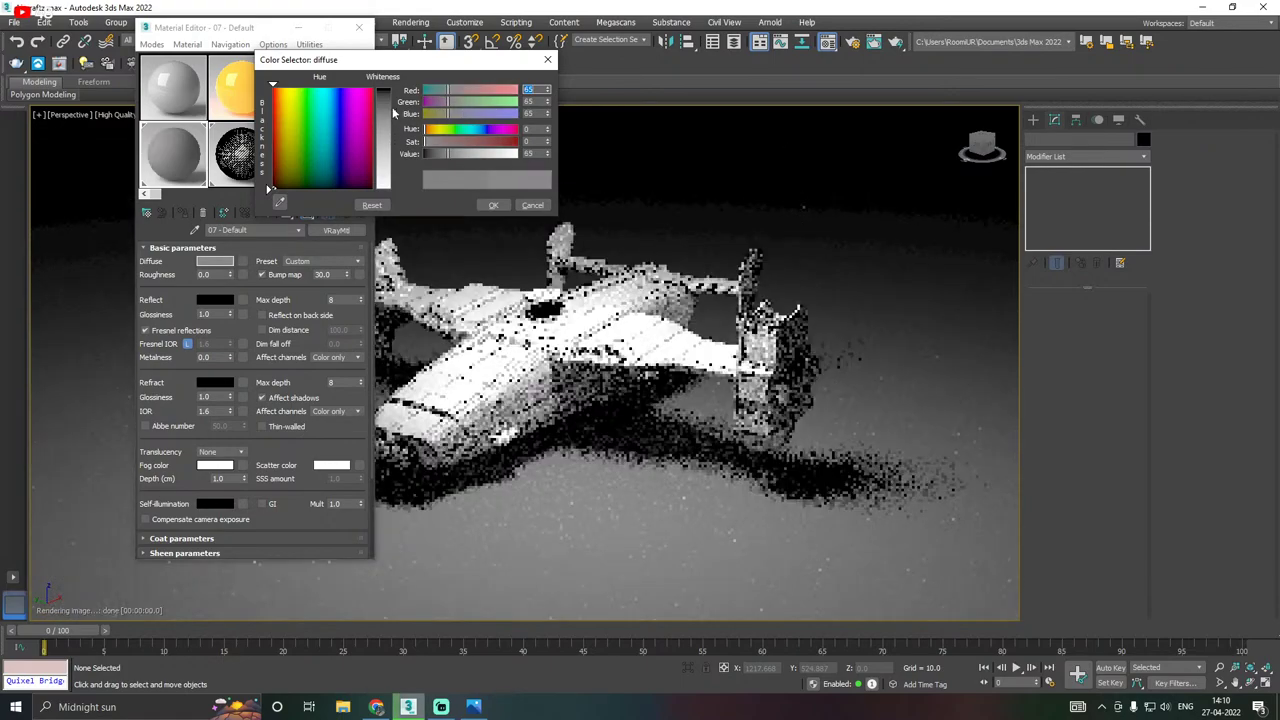
left_click(496, 205)
left_click(359, 29)
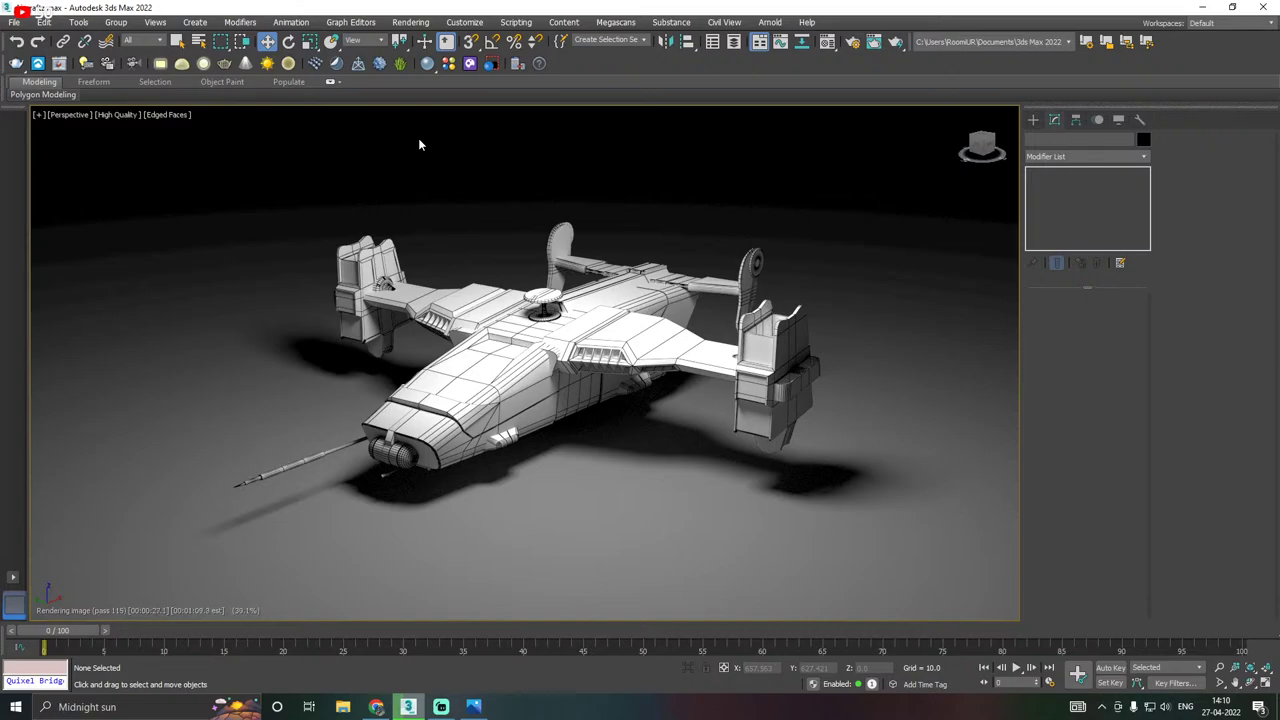
Turn off the V-Ray Viewport IPR in the perspective view.
left_click(108, 115)
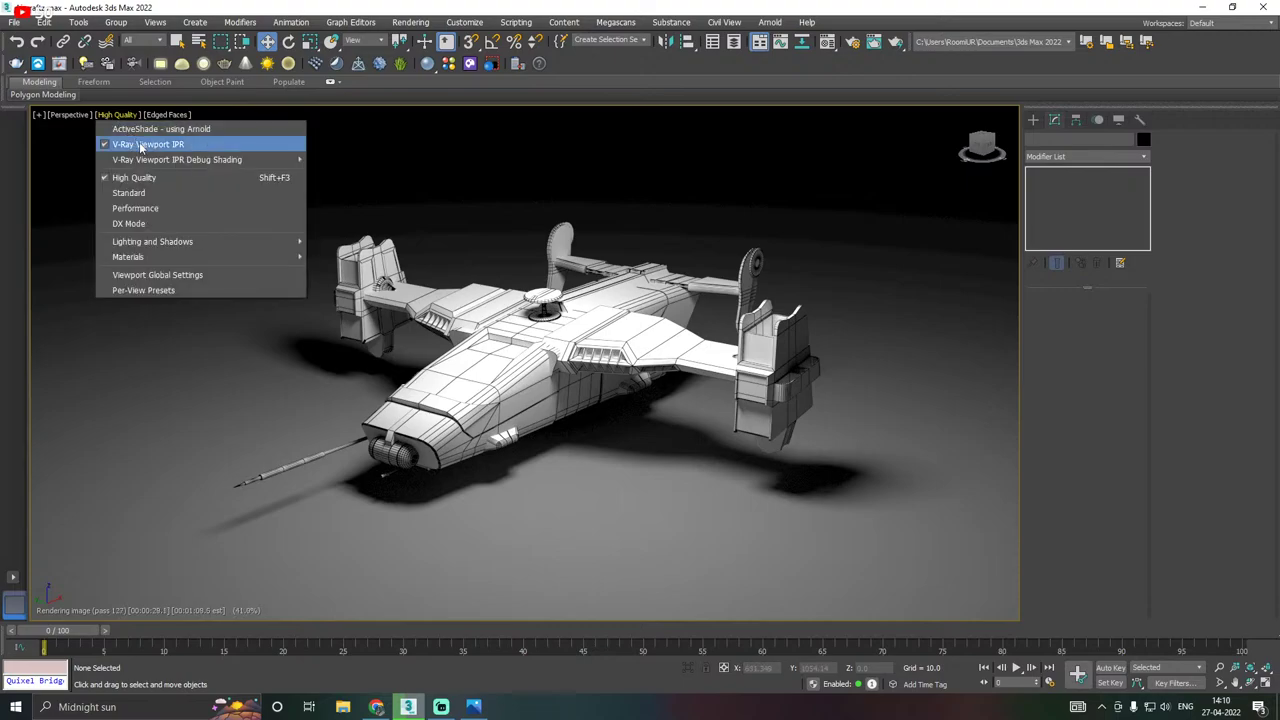
left_click(140, 145)
left_click(106, 115)
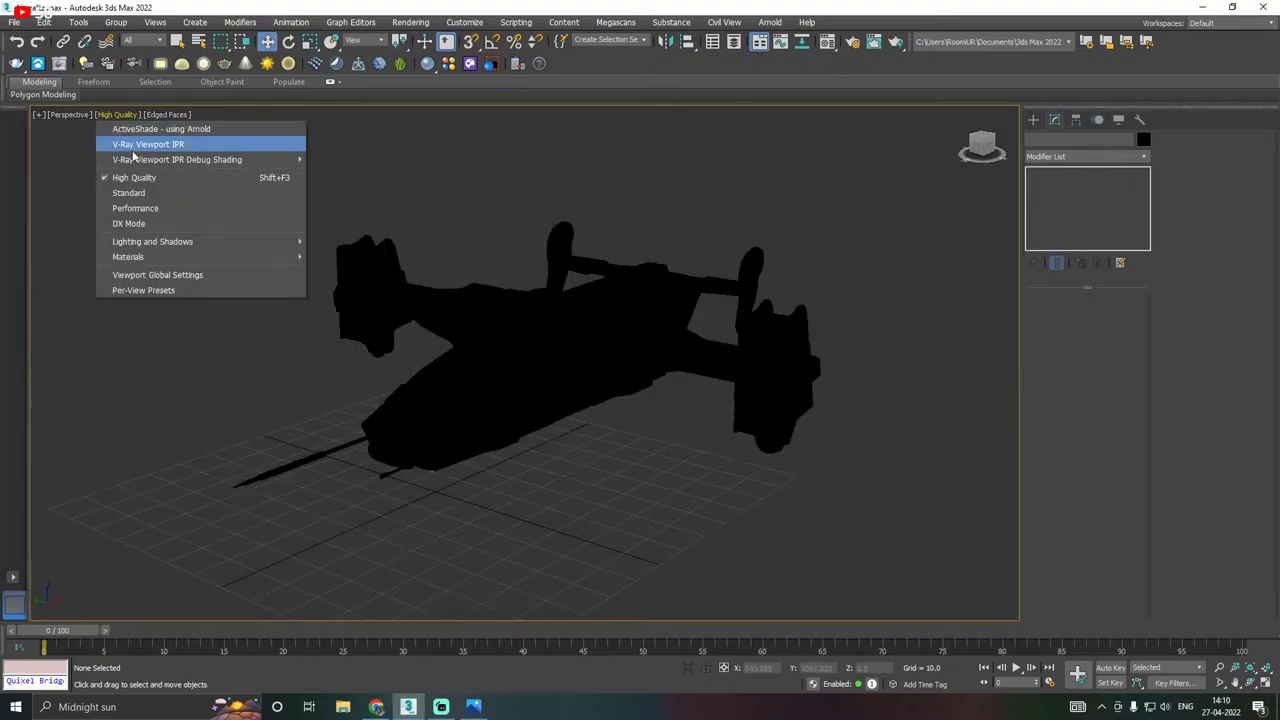
left_click(438, 184)
Delete the sphere VRayLight above the aircraft and the VRayPlane ground object.
scroll(484, 313, "down", 4)
left_click_drag(434, 143, 584, 217)
key("Delete")
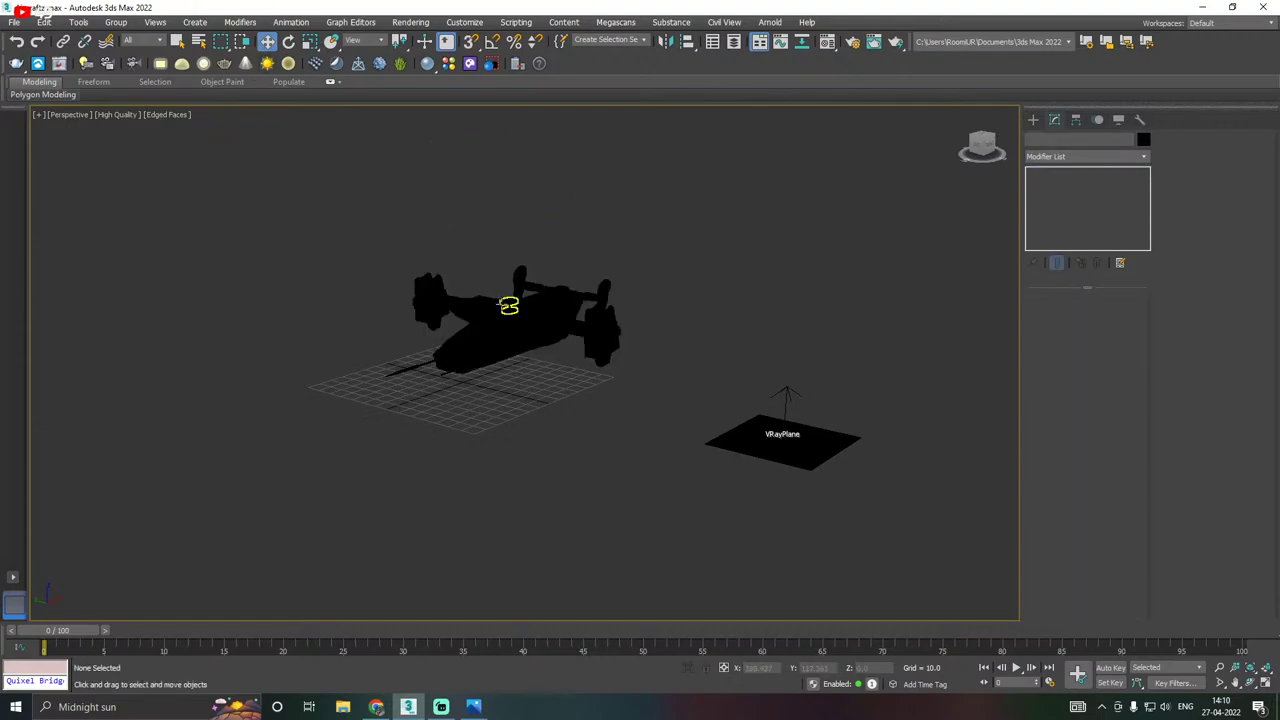
scroll(501, 306, "up", 5)
scroll(497, 306, "down", 4)
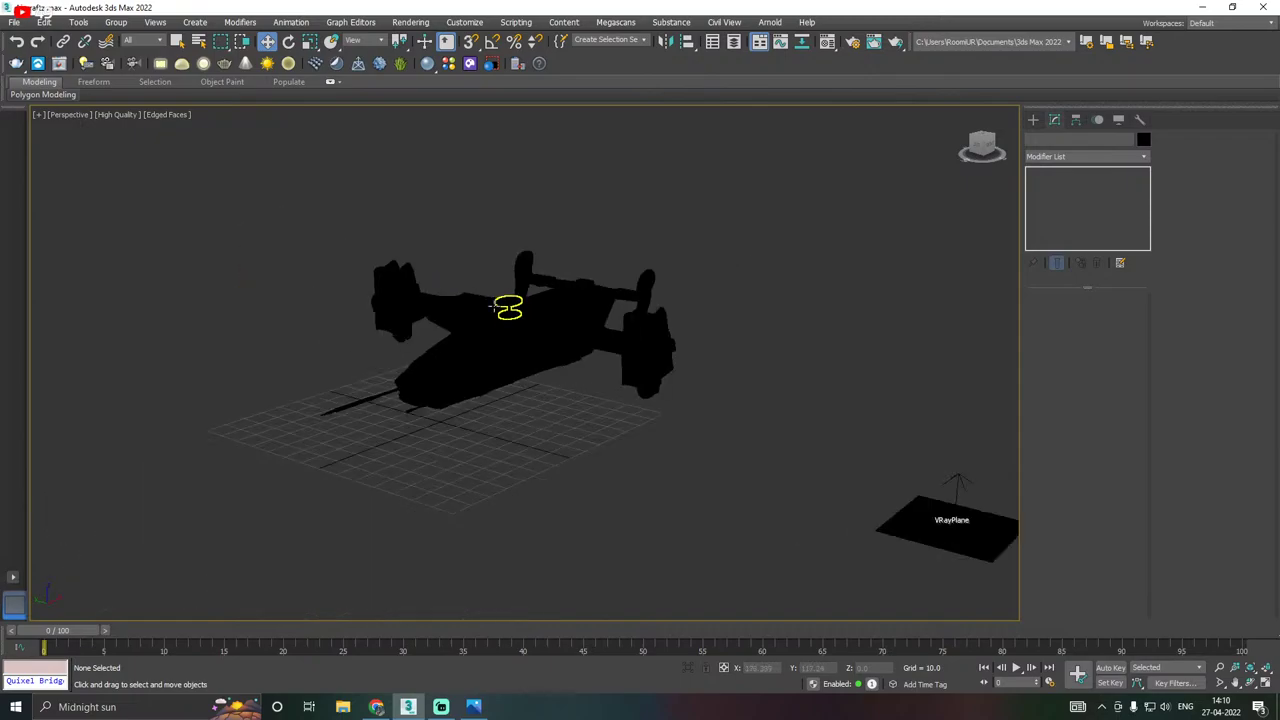
scroll(664, 387, "down", 3)
left_click(822, 471)
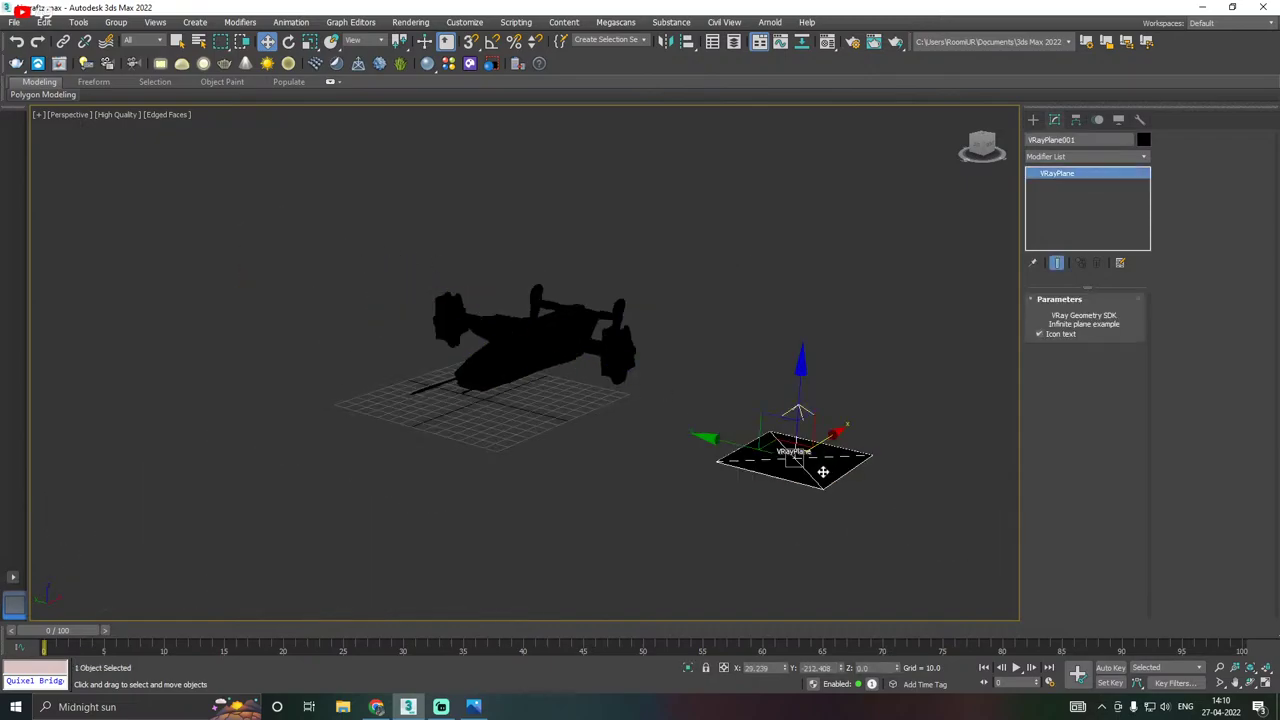
key("Delete")
scroll(528, 323, "up", 6)
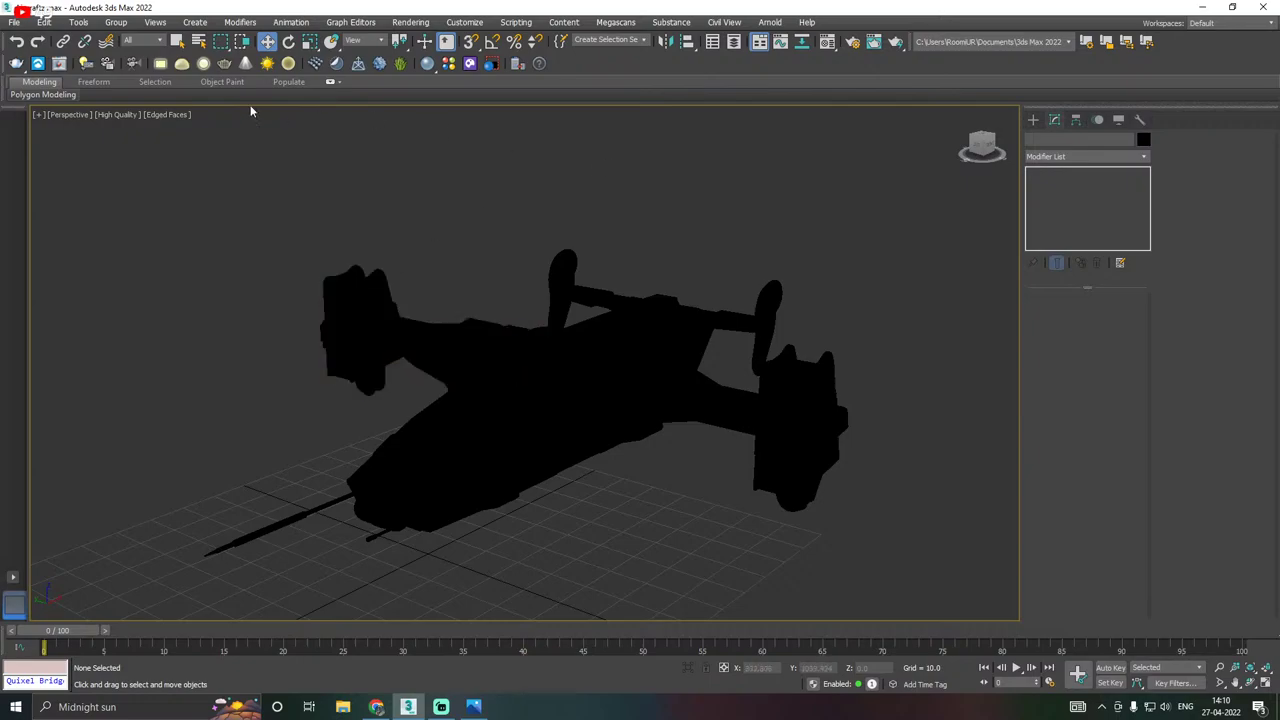
Switch the perspective viewport quality from High Quality to Standard.
left_click(116, 114)
left_click(145, 190)
left_click(571, 363)
scroll(574, 366, "down", 2)
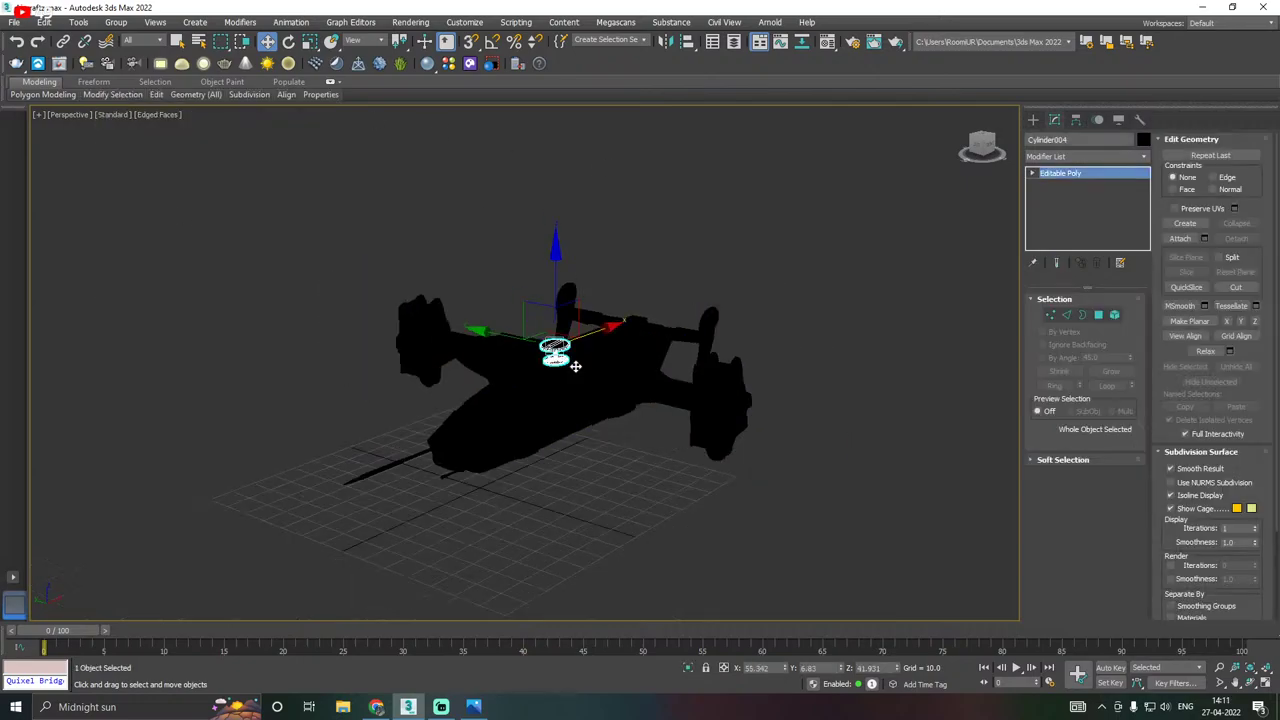
Assign the 01 - Default Physical Material to every part of the aircraft.
left_click_drag(305, 257, 876, 525)
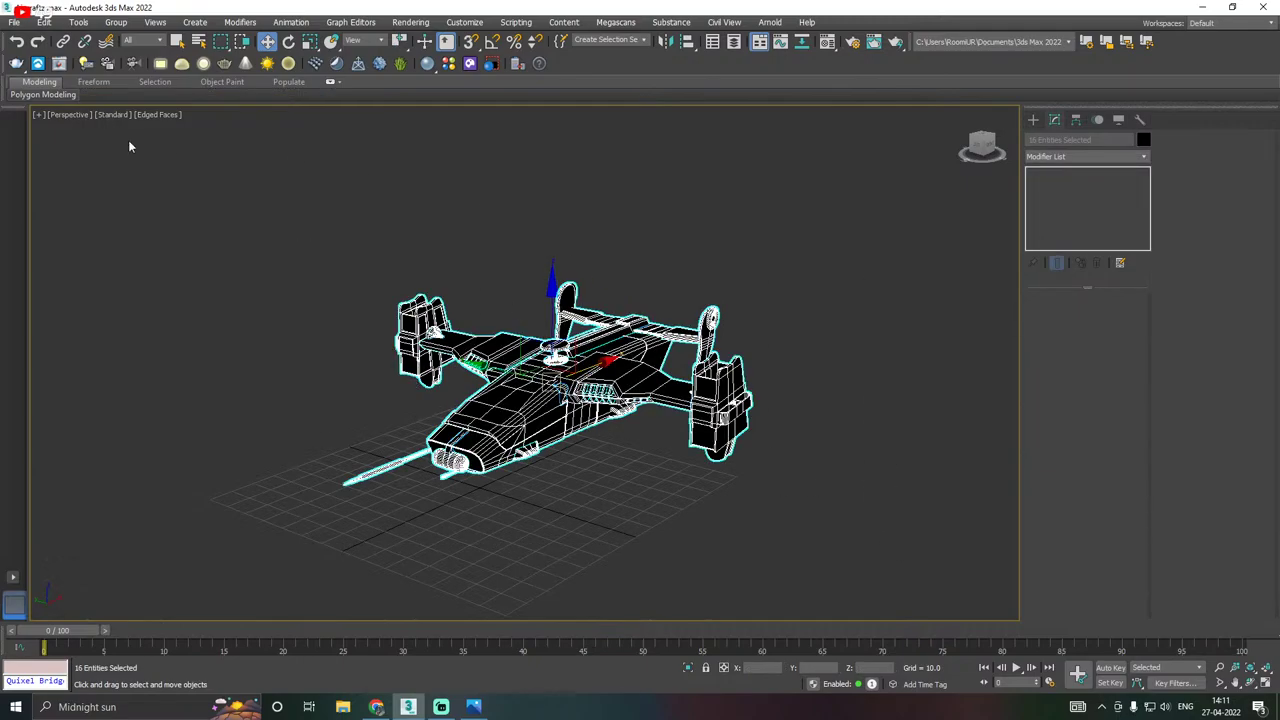
left_click(111, 115)
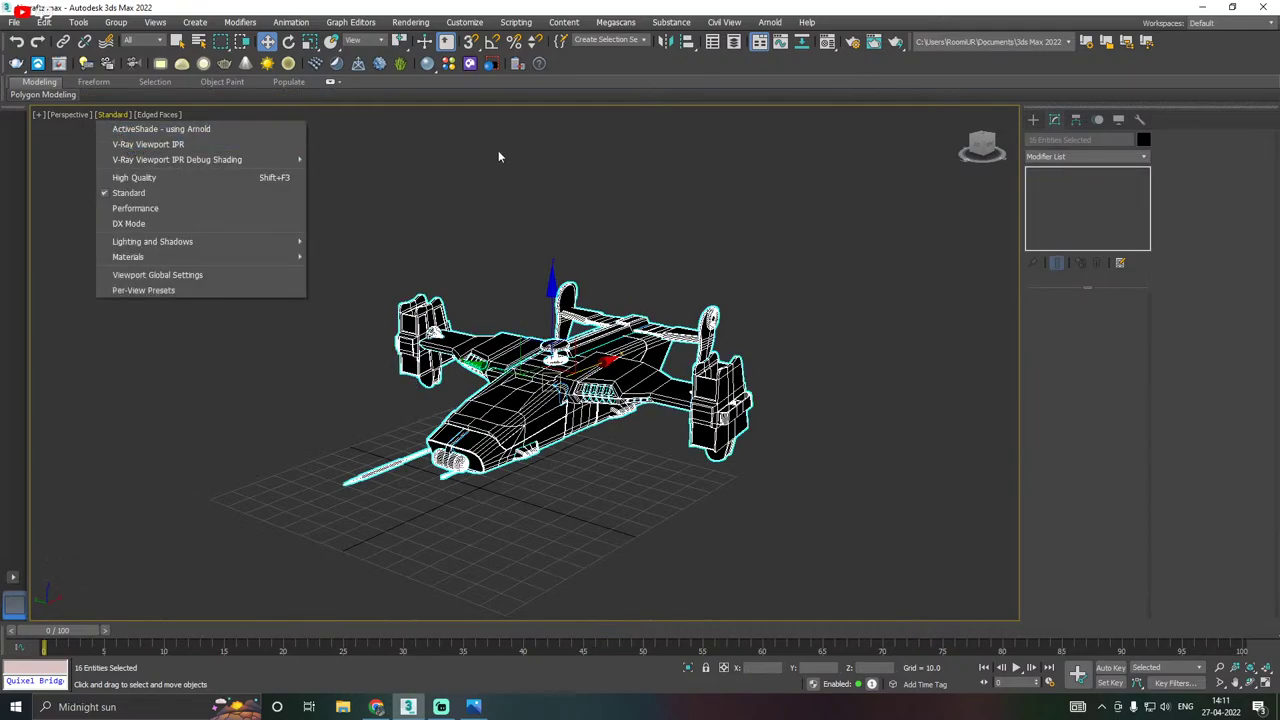
left_click(826, 41)
left_click(826, 41)
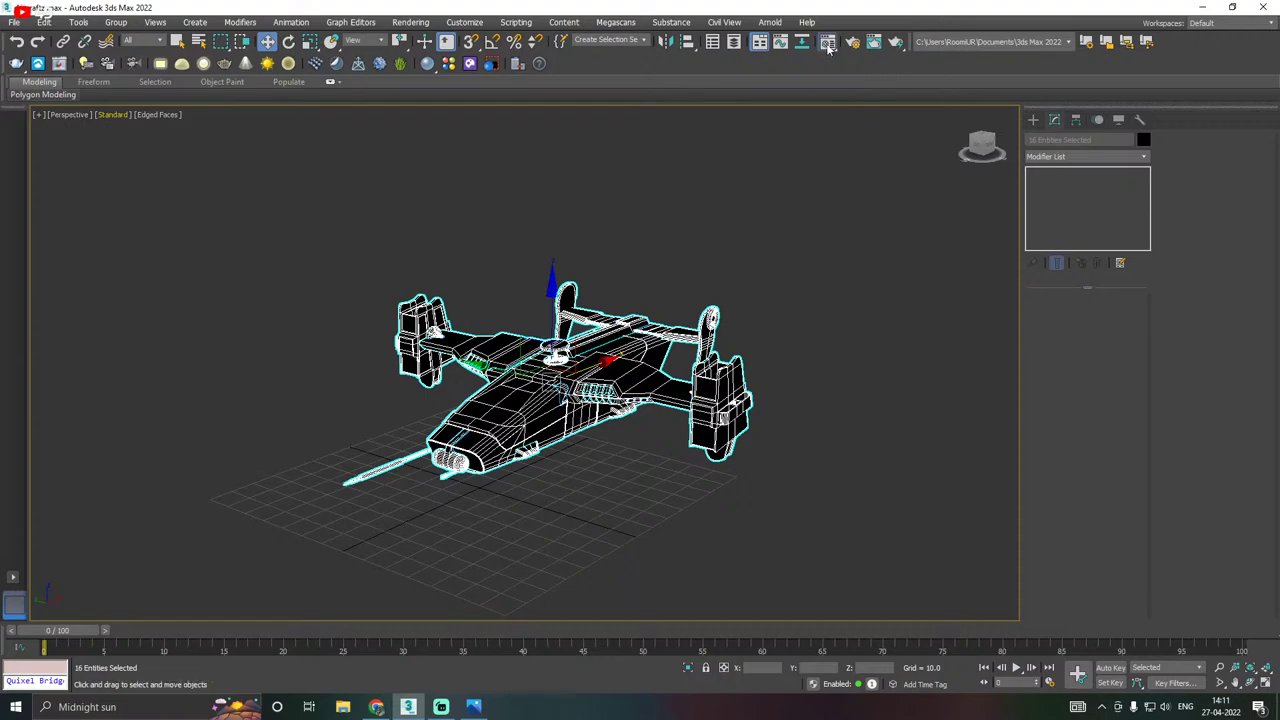
left_click(175, 94)
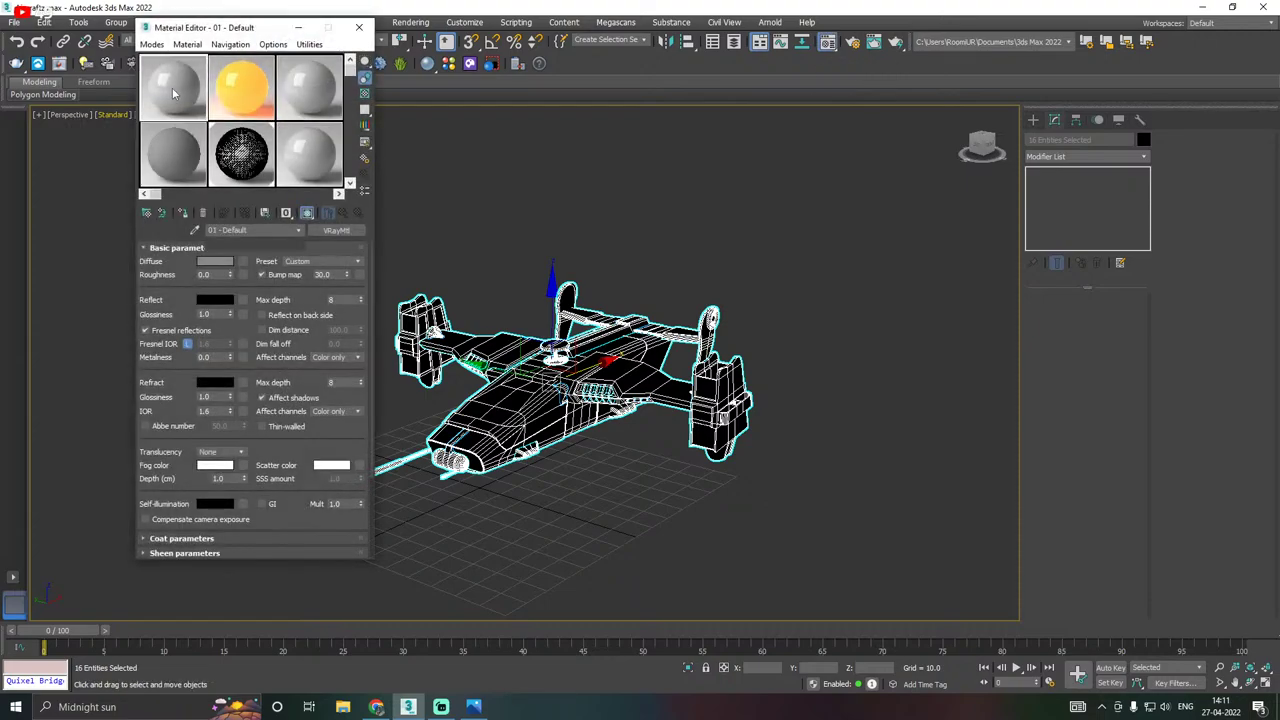
left_click(183, 213)
left_click(601, 203)
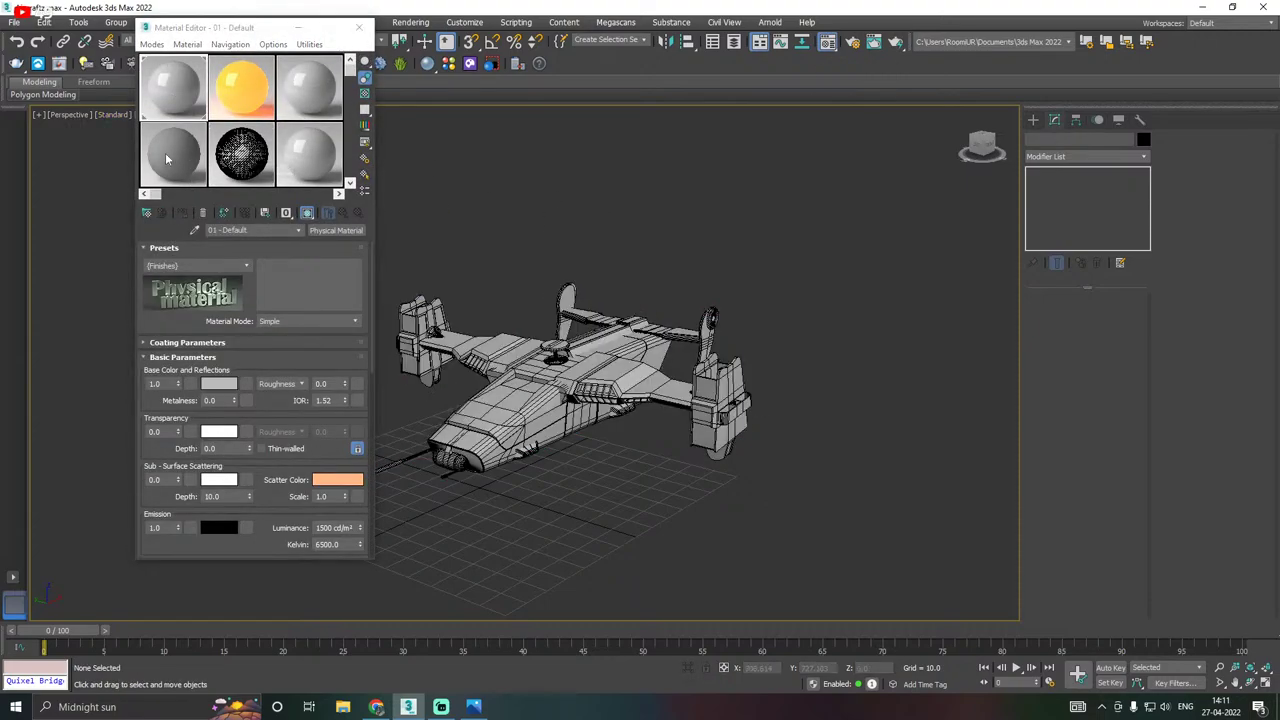
Clear the wireframe map from the diffuse slot of the 08 - Default material.
left_click(254, 166)
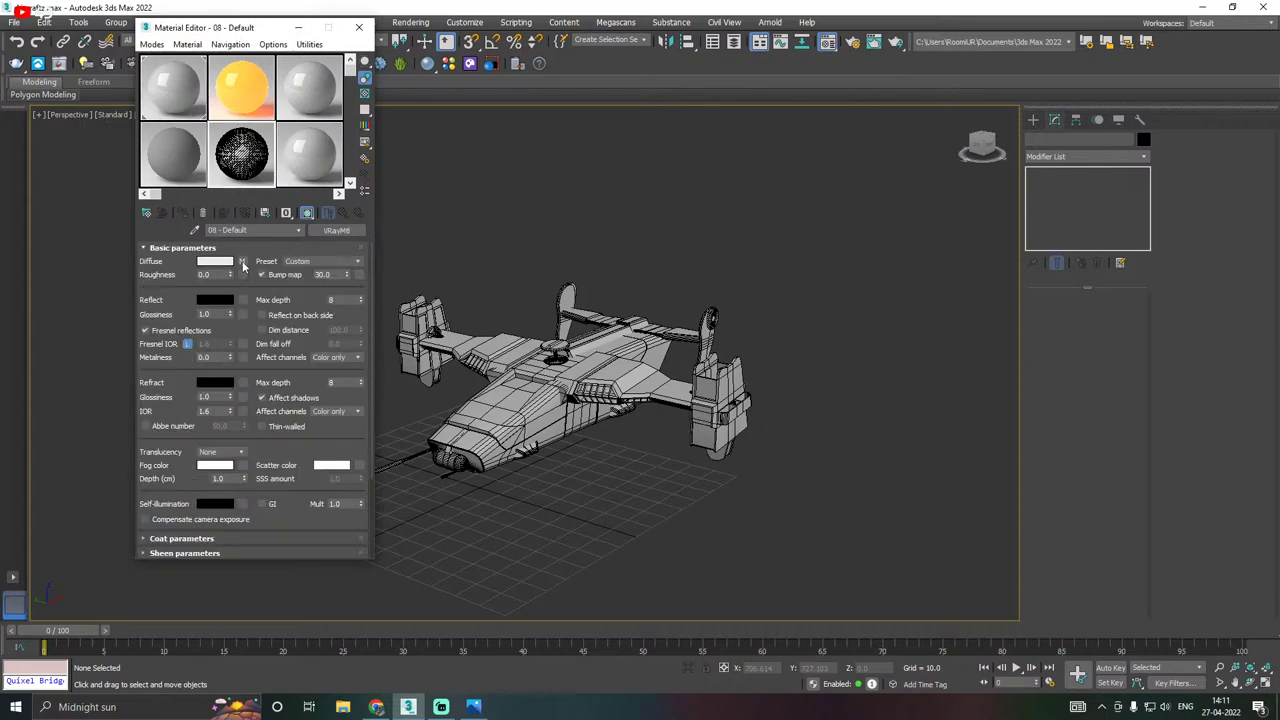
right_click(242, 262)
left_click(266, 300)
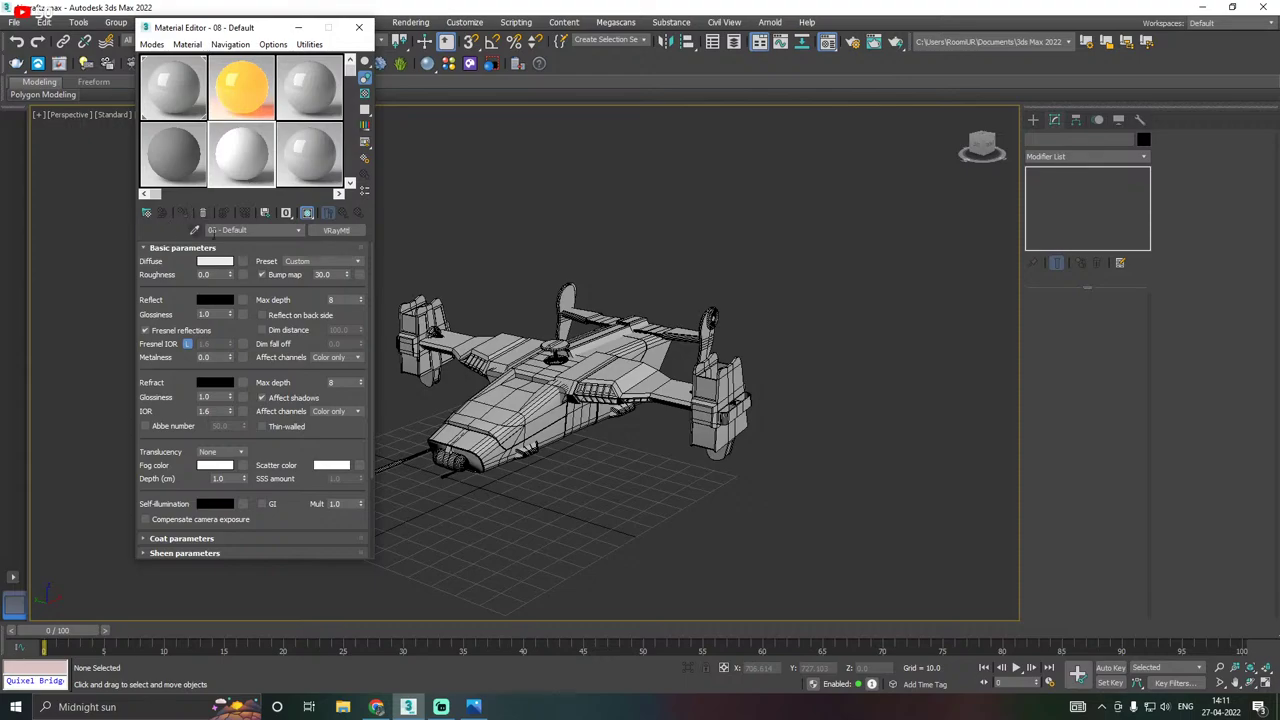
Assign the 08 - Default VRayMtl to the whole aircraft.
scroll(743, 295, "down", 3)
left_click_drag(965, 240, 628, 415)
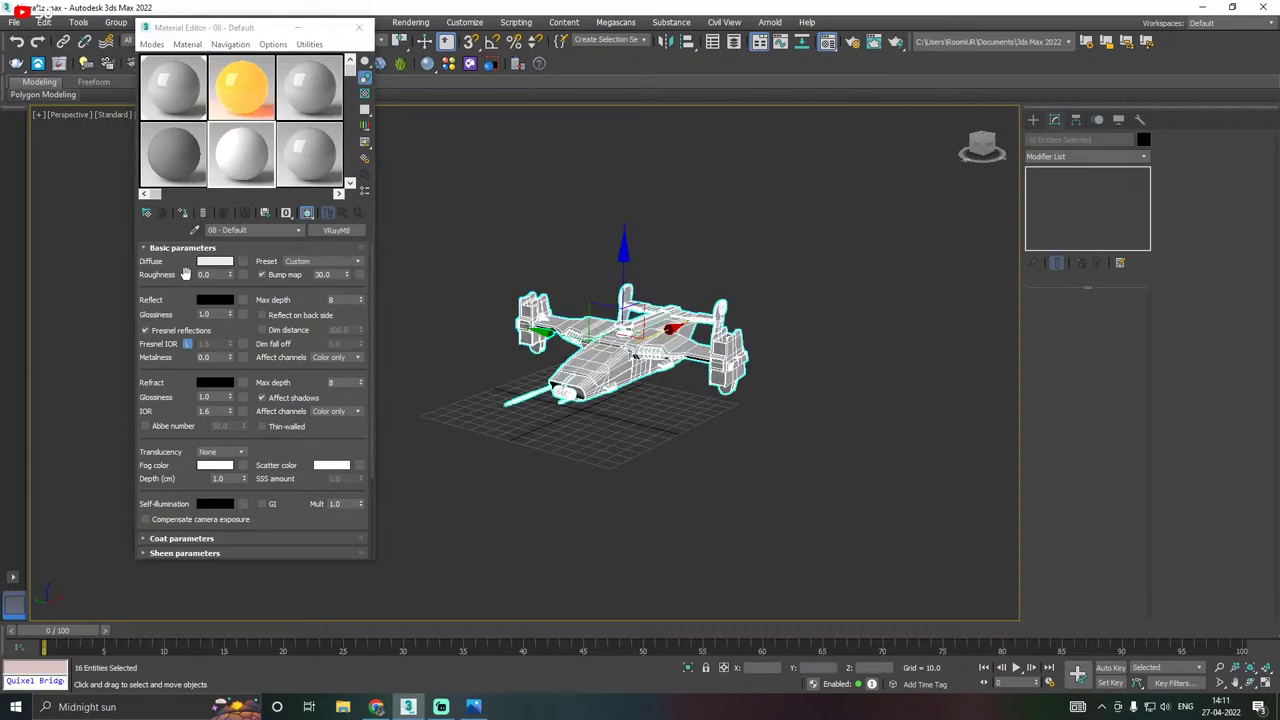
left_click(657, 208)
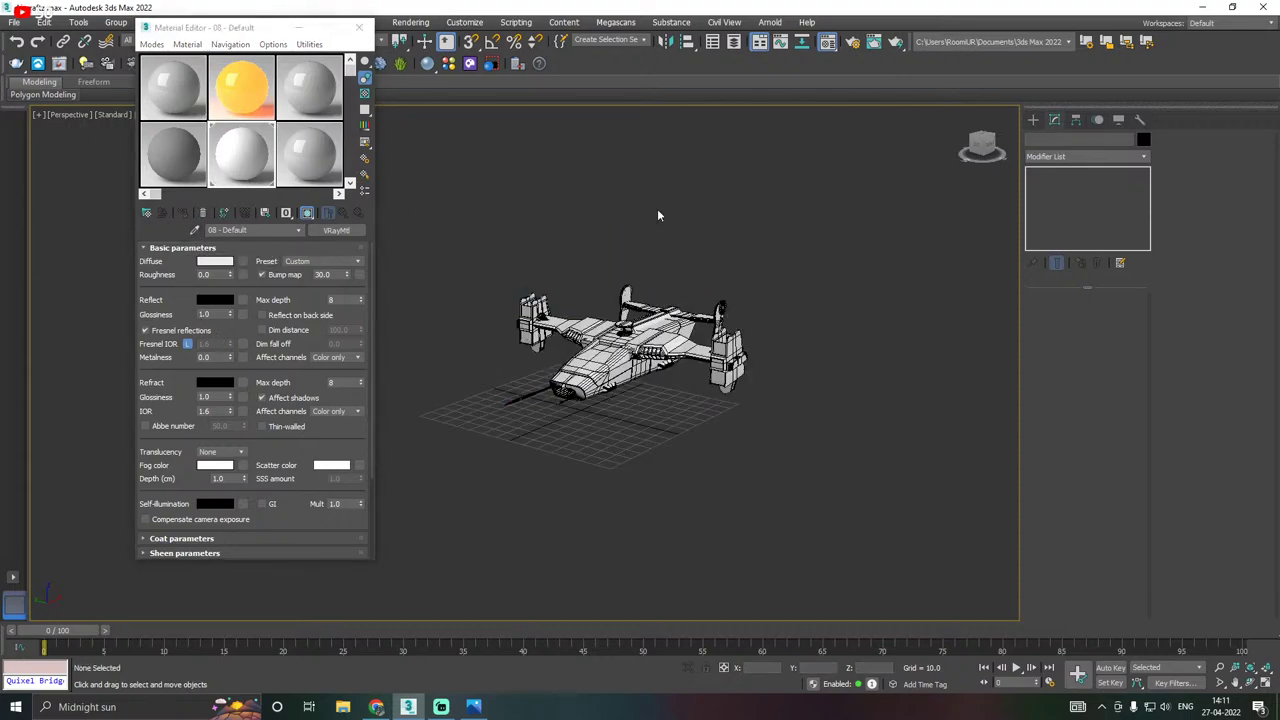
scroll(640, 331, "up", 4)
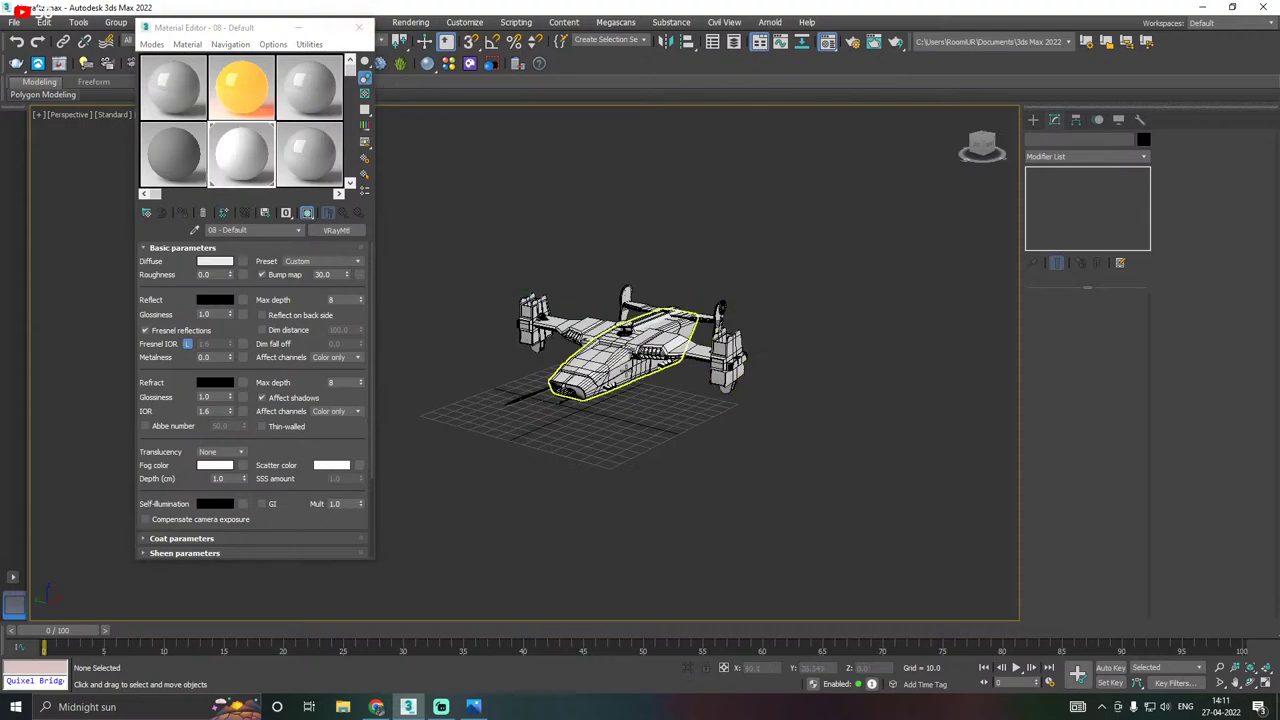
scroll(640, 331, "up", 3)
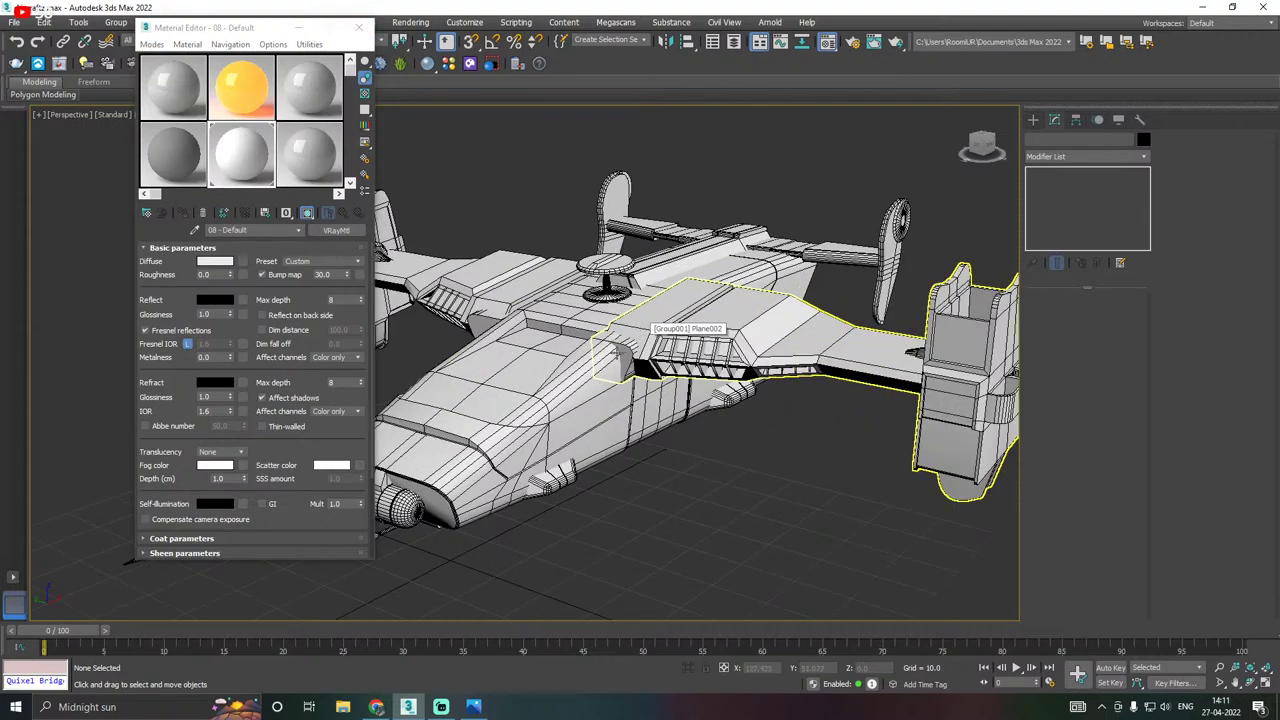
Set the diffuse color of the 08 - Default material to a dark gray with value 59.
left_click(215, 261)
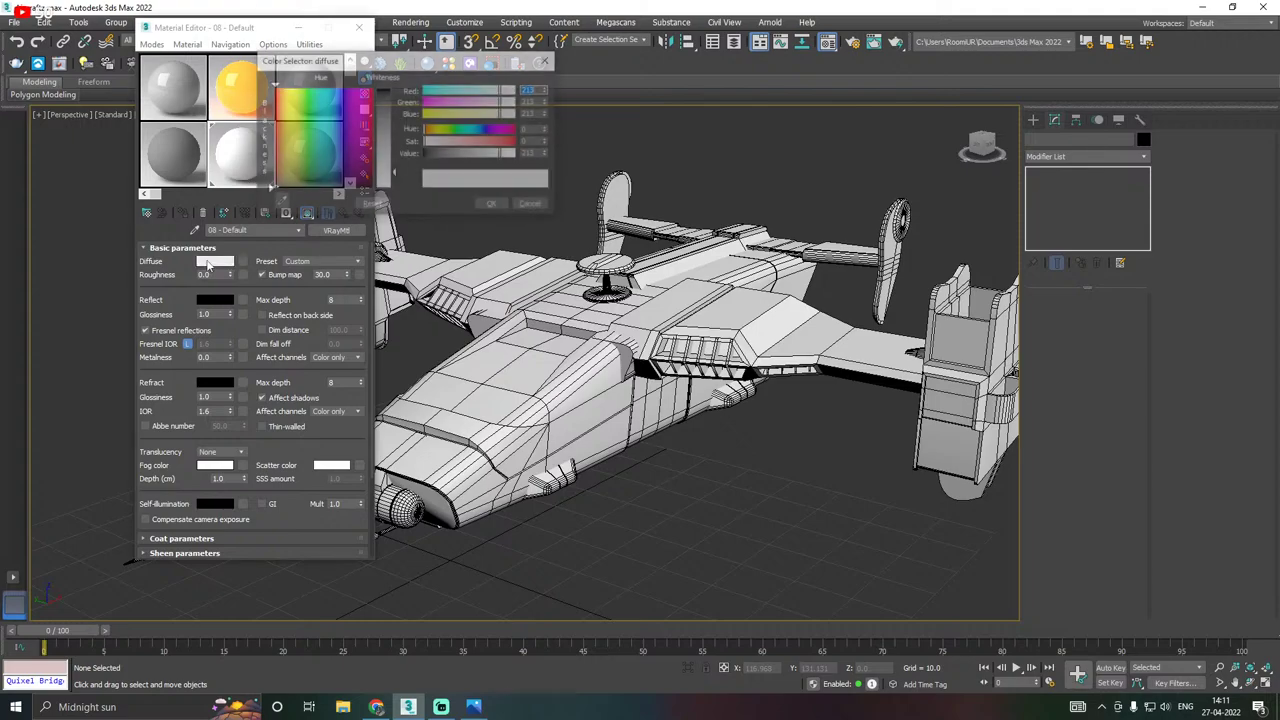
left_click(385, 112)
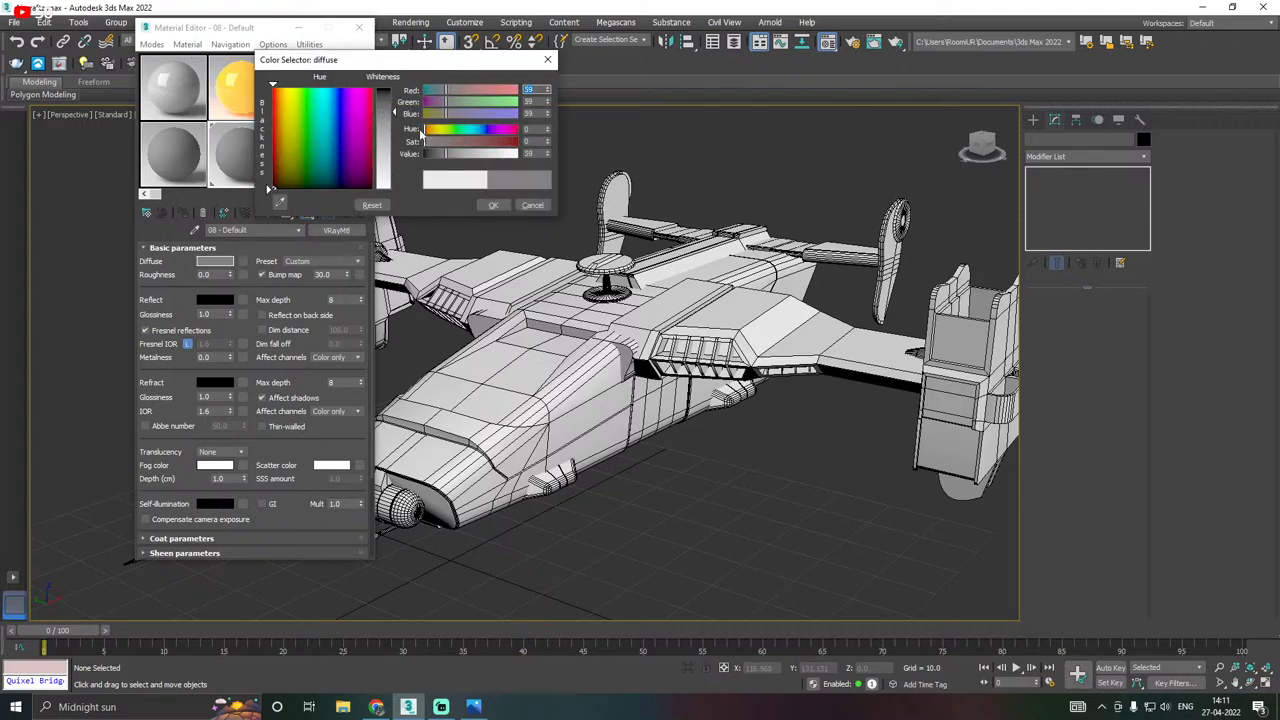
scroll(704, 279, "down", 4)
left_click(532, 203)
Reassign the 01 - Default material to the whole aircraft, close the Material Editor and deselect everything.
left_click_drag(429, 177, 968, 514)
left_click(160, 92)
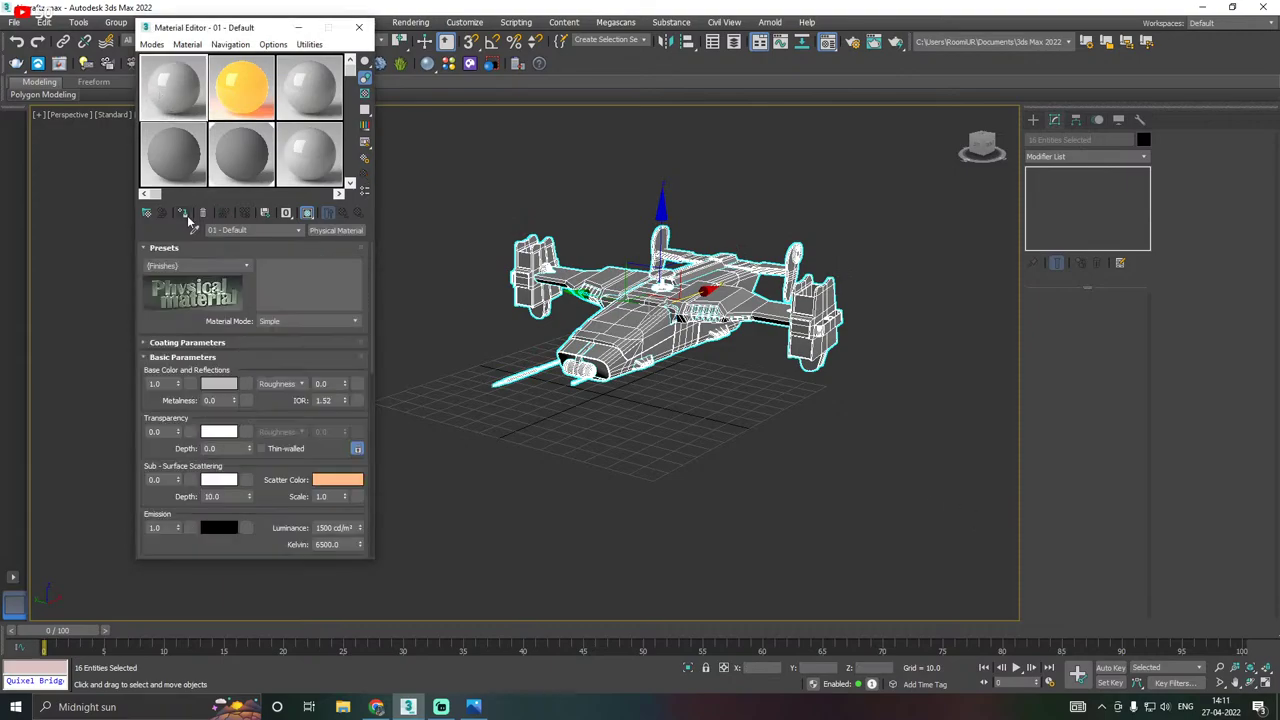
left_click(182, 214)
left_click(359, 27)
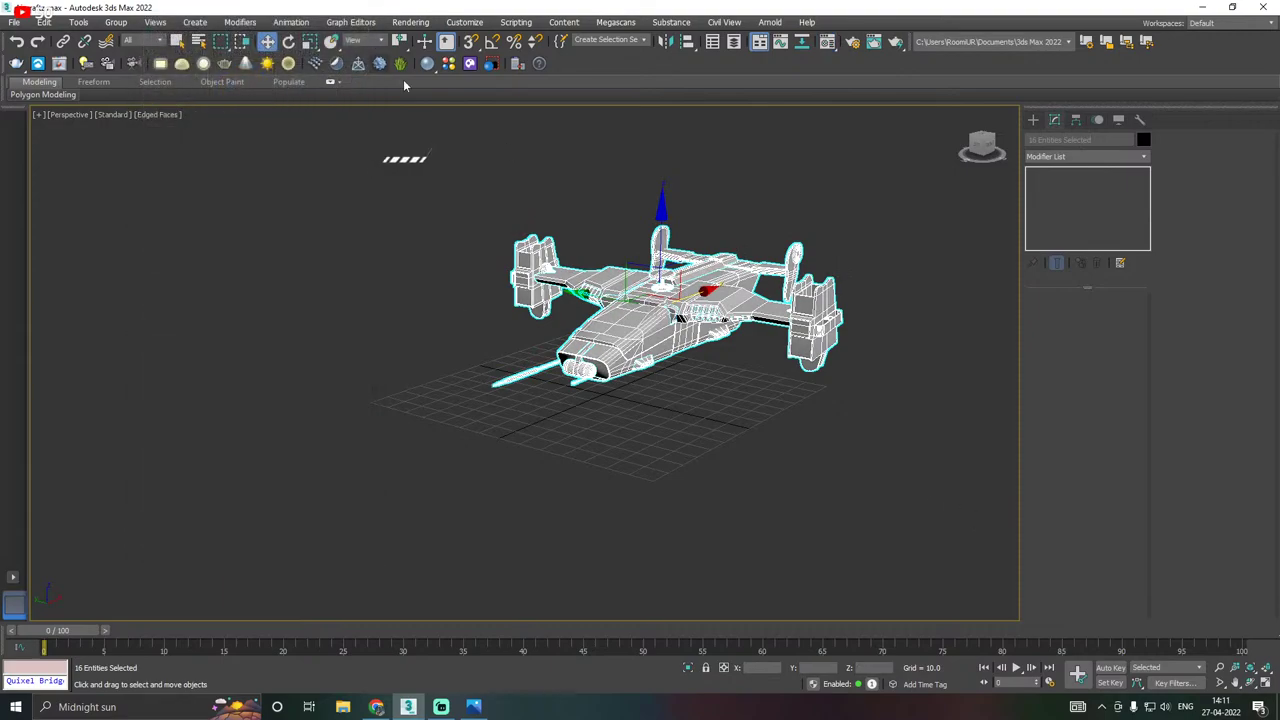
left_click(540, 163)
Switch the perspective viewport quality from Standard to High Quality.
middle_click_drag(672, 288, 603, 310)
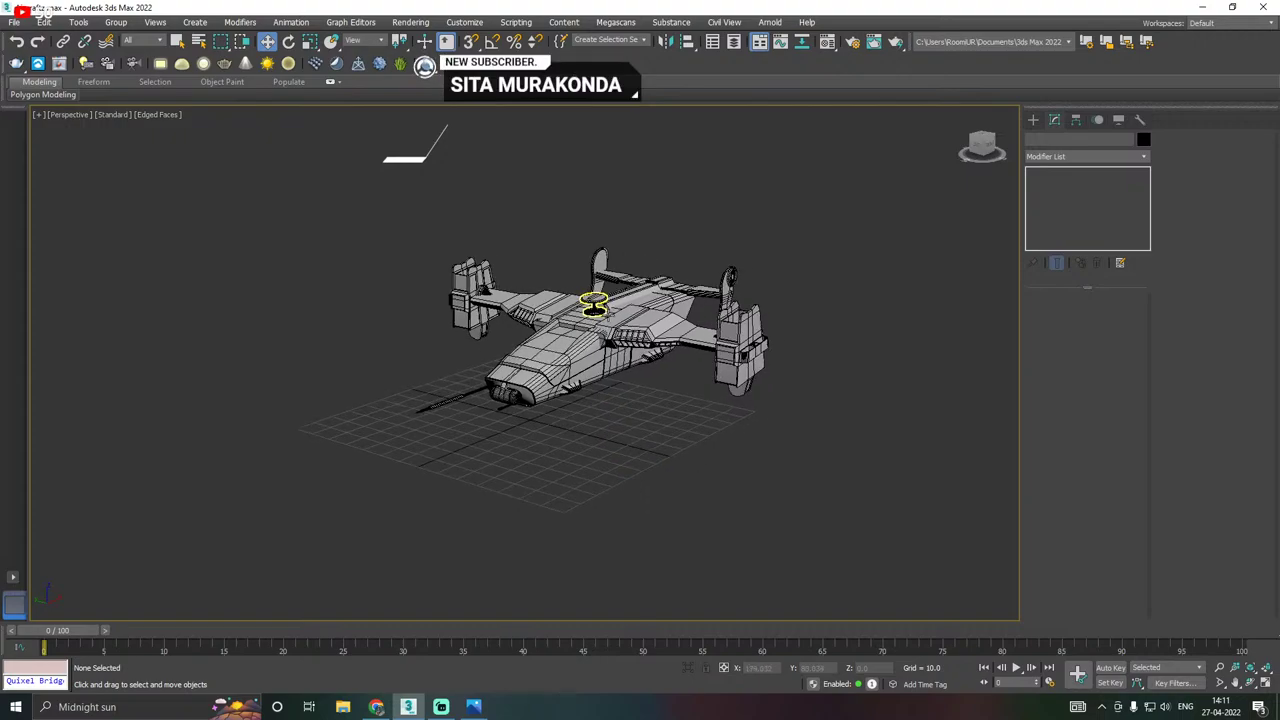
scroll(603, 318, "up", 3)
left_click(113, 114)
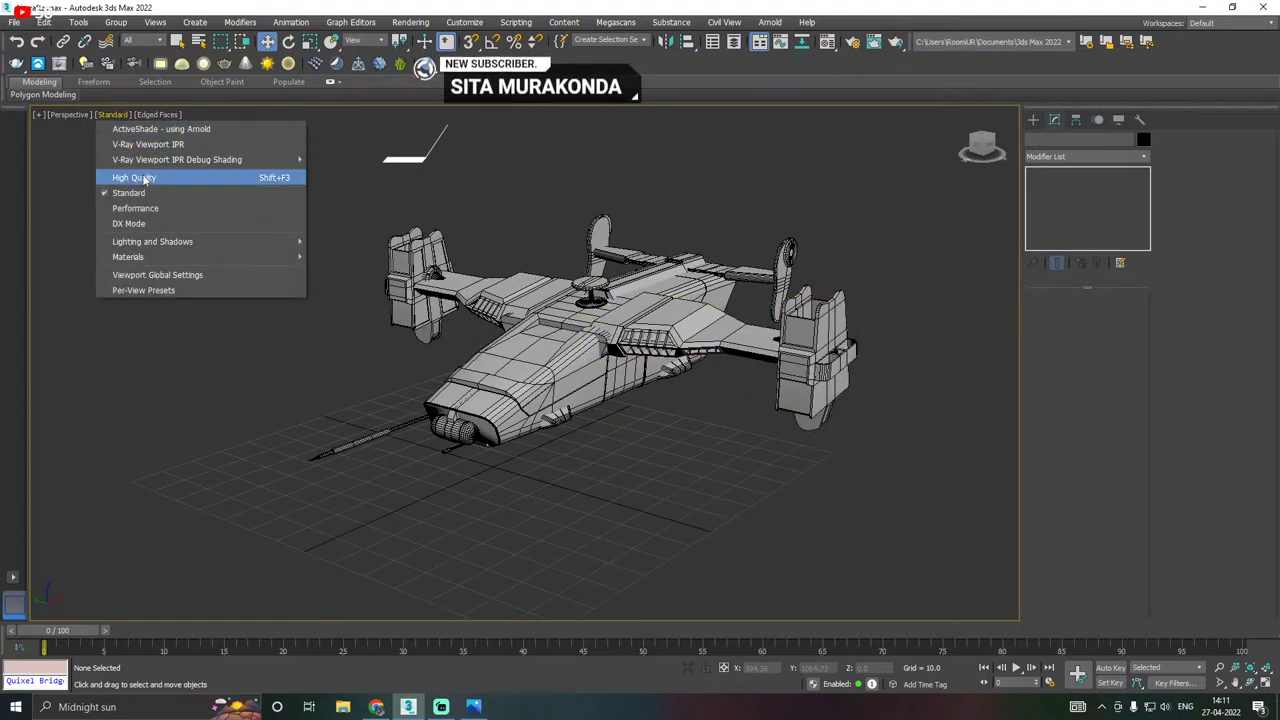
left_click(141, 177)
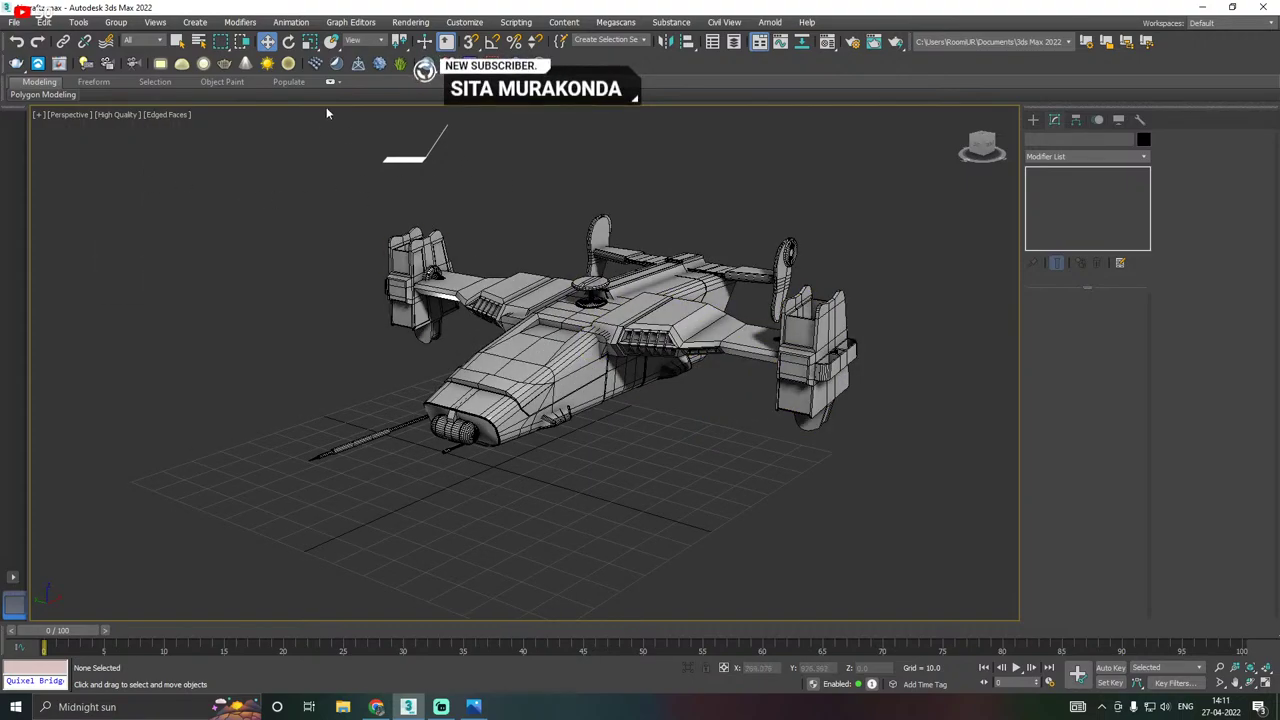
Save two copies of the scene as Aircraftz43.max and Aircraftz44.max, and save the current scene file.
left_click(14, 22)
left_click(86, 154)
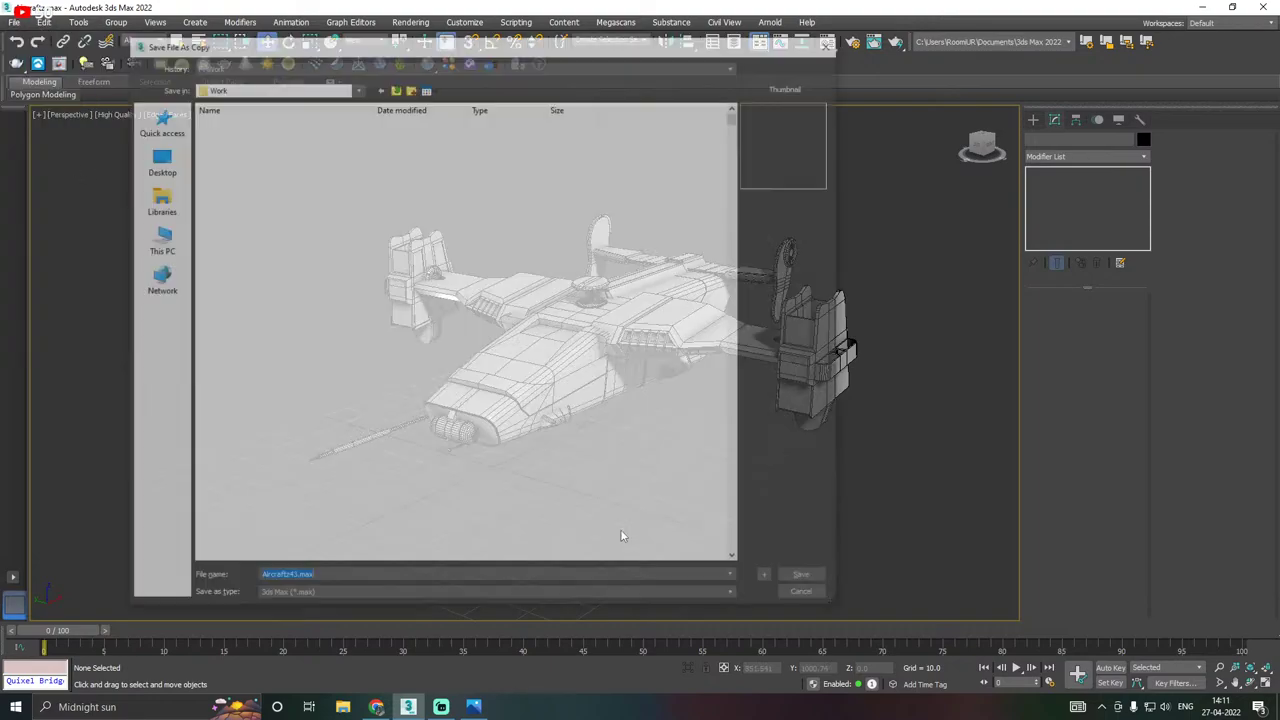
left_click(807, 580)
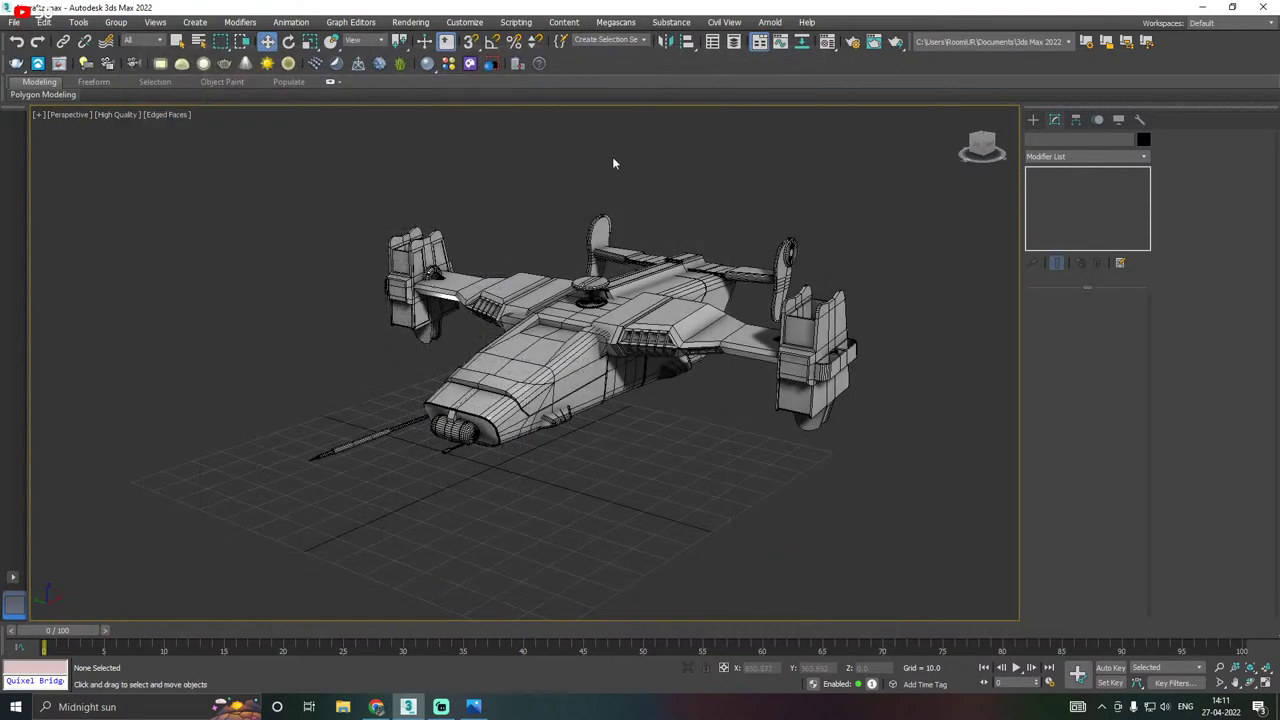
left_click(14, 22)
left_click(76, 154)
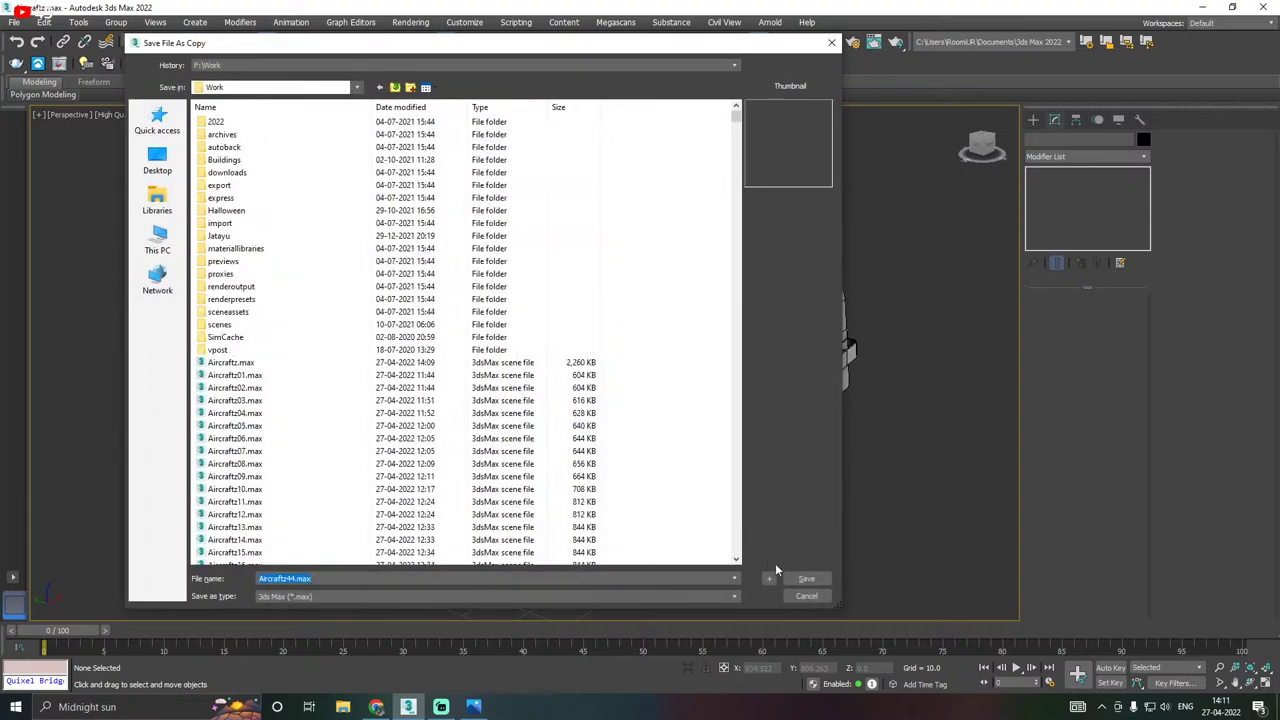
left_click(807, 579)
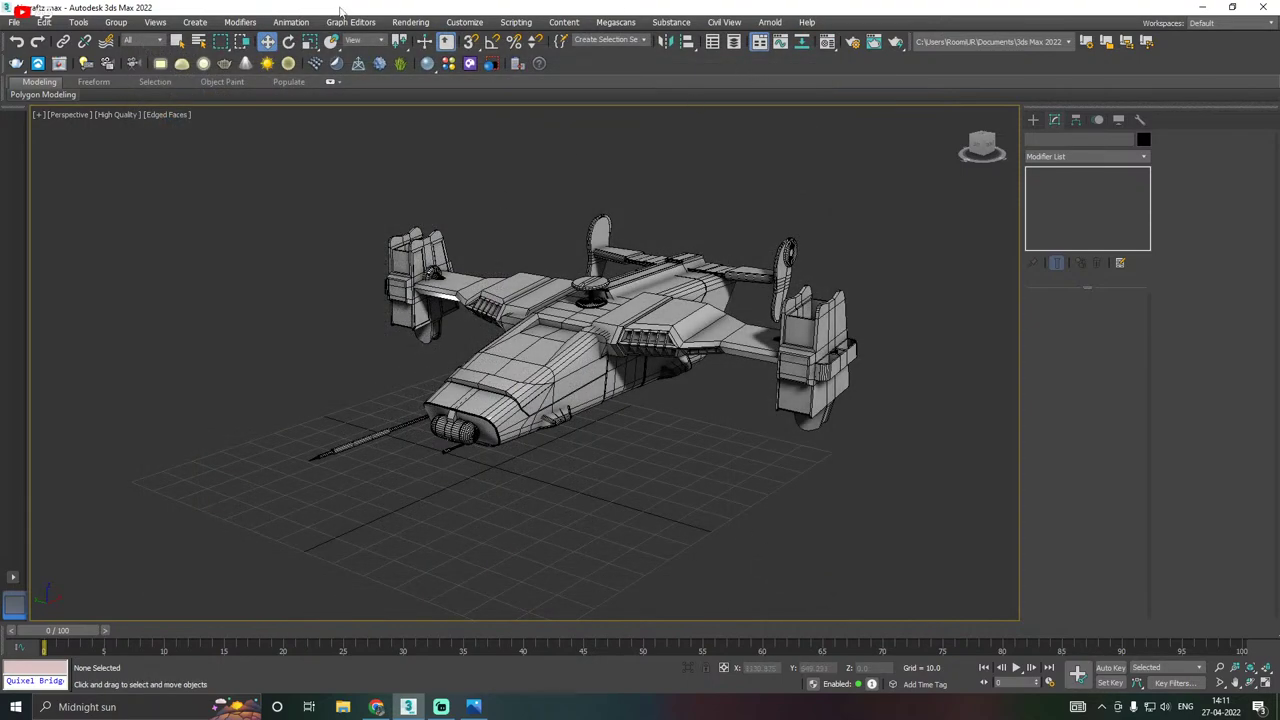
left_click(14, 22)
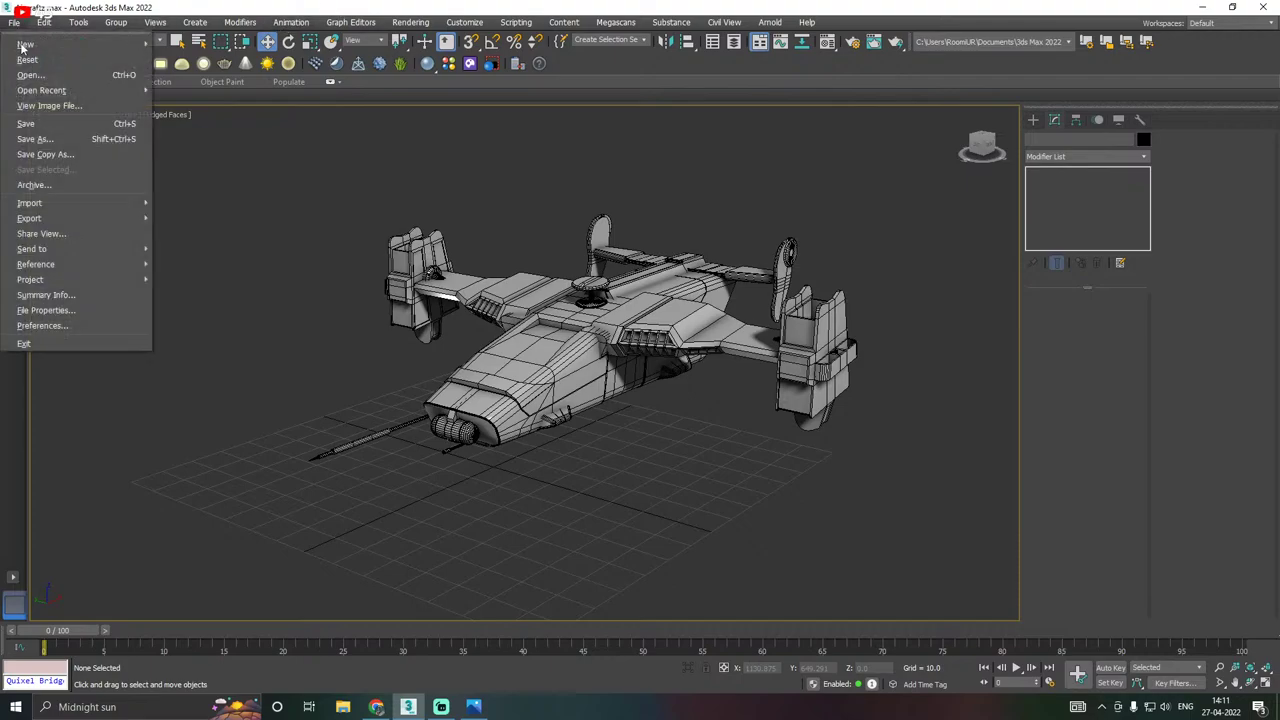
left_click(35, 123)
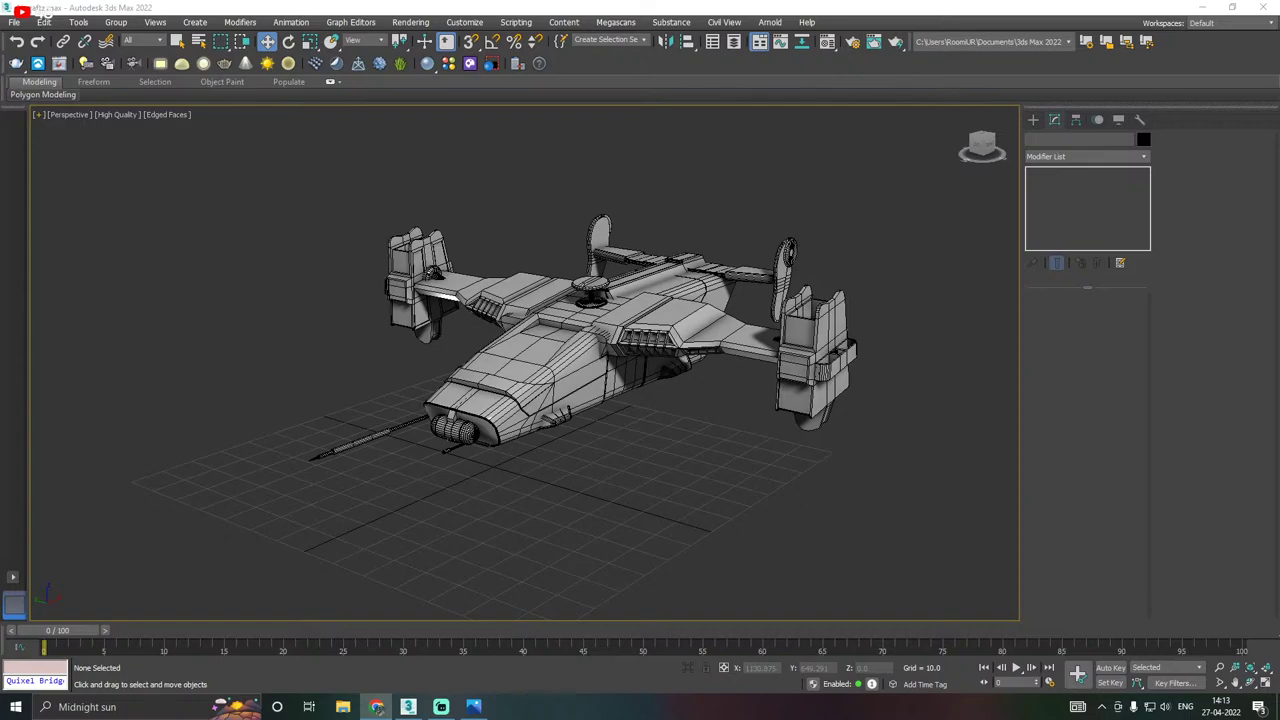
Open a File Explorer window and move it off the main screen.
left_click(343, 707)
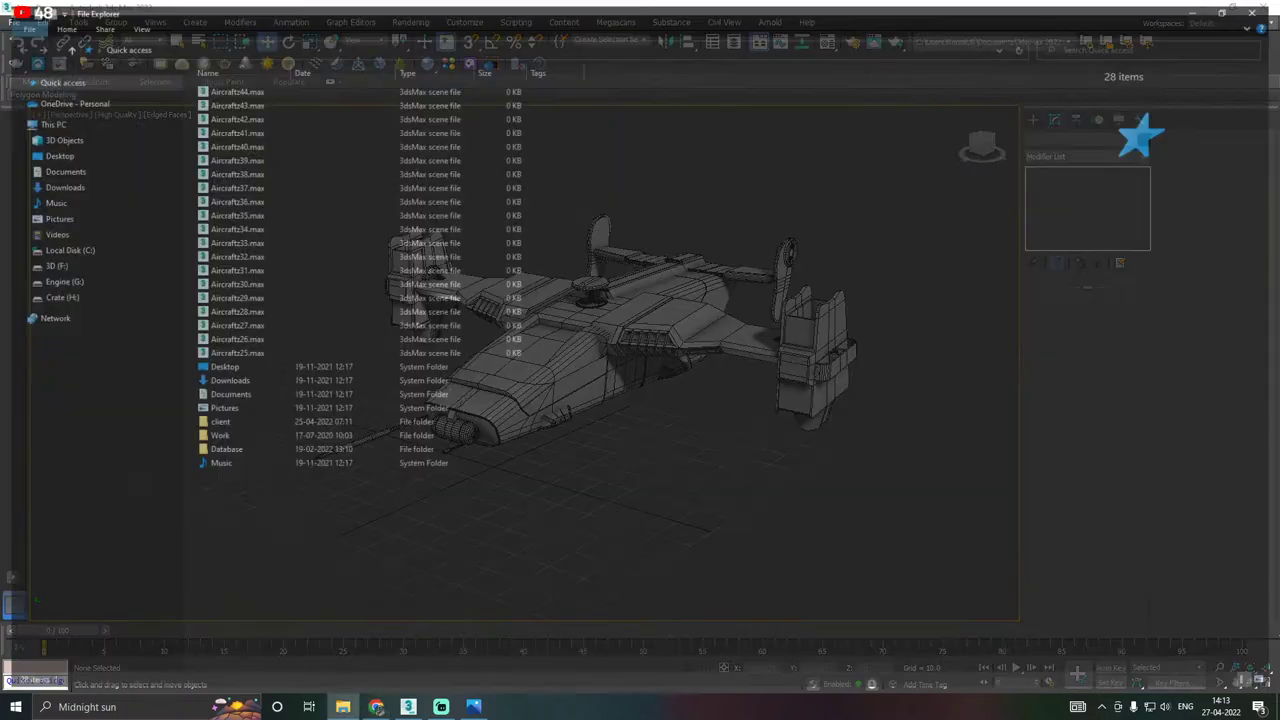
left_click_drag(649, 7, 0, 76)
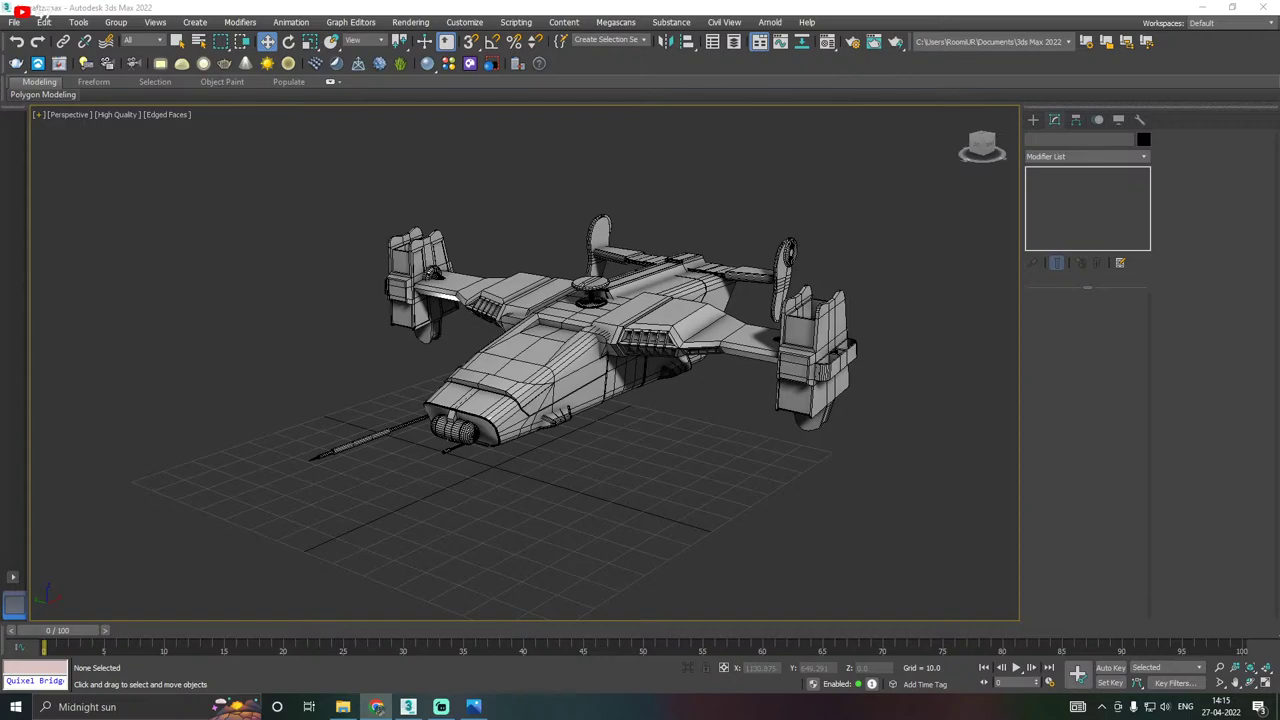
Set the perspective viewport quality to Standard in 3ds Max.
left_click(114, 114)
left_click(150, 189)
scroll(500, 257, "down", 3)
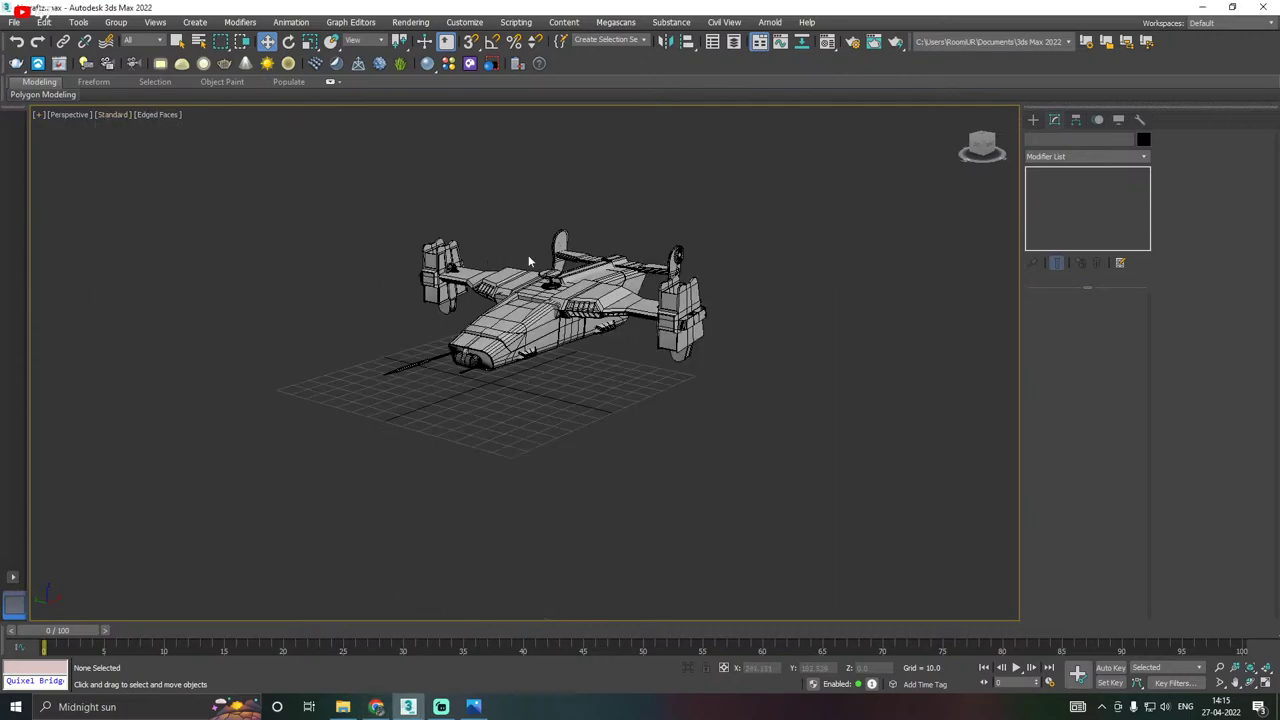
middle_click_drag(528, 255, 552, 257, "alt")
Select the whole aircraft, enable Set Key mode and set a key for its current position at frame 30.
left_click_drag(295, 187, 786, 454)
scroll(591, 410, "up", 2)
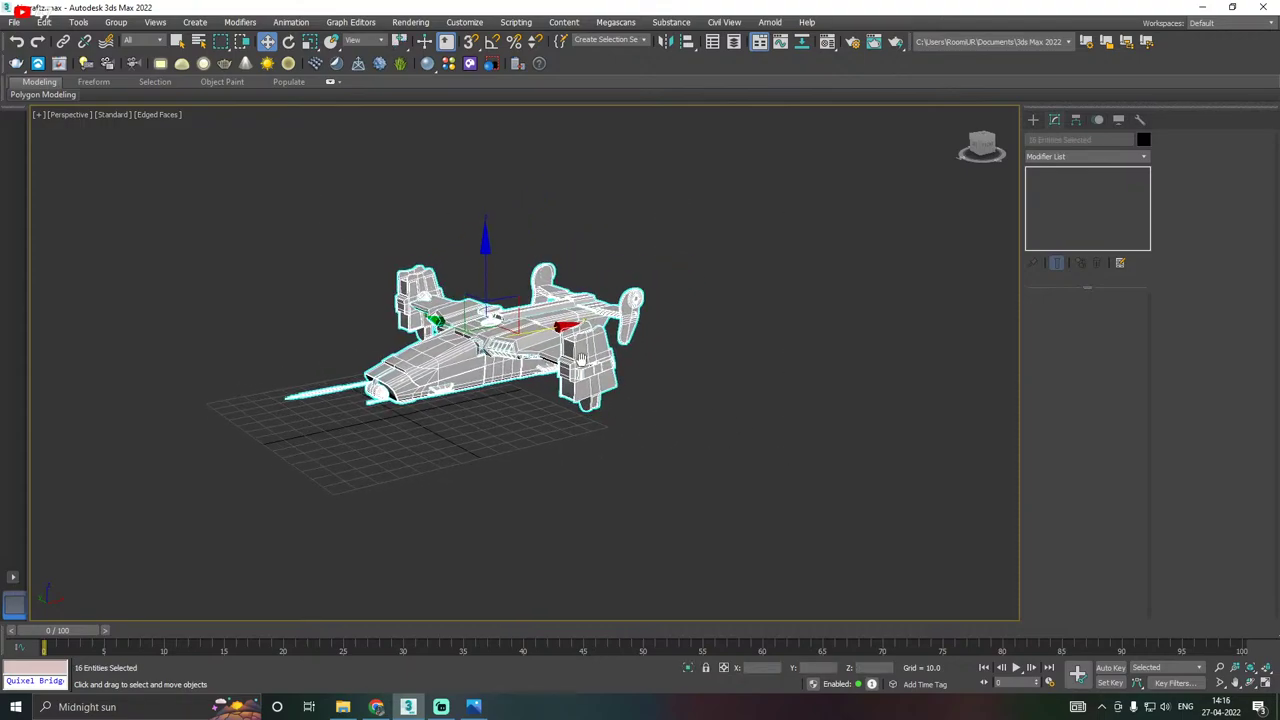
left_click_drag(556, 368, 472, 413)
middle_click_drag(472, 413, 557, 371)
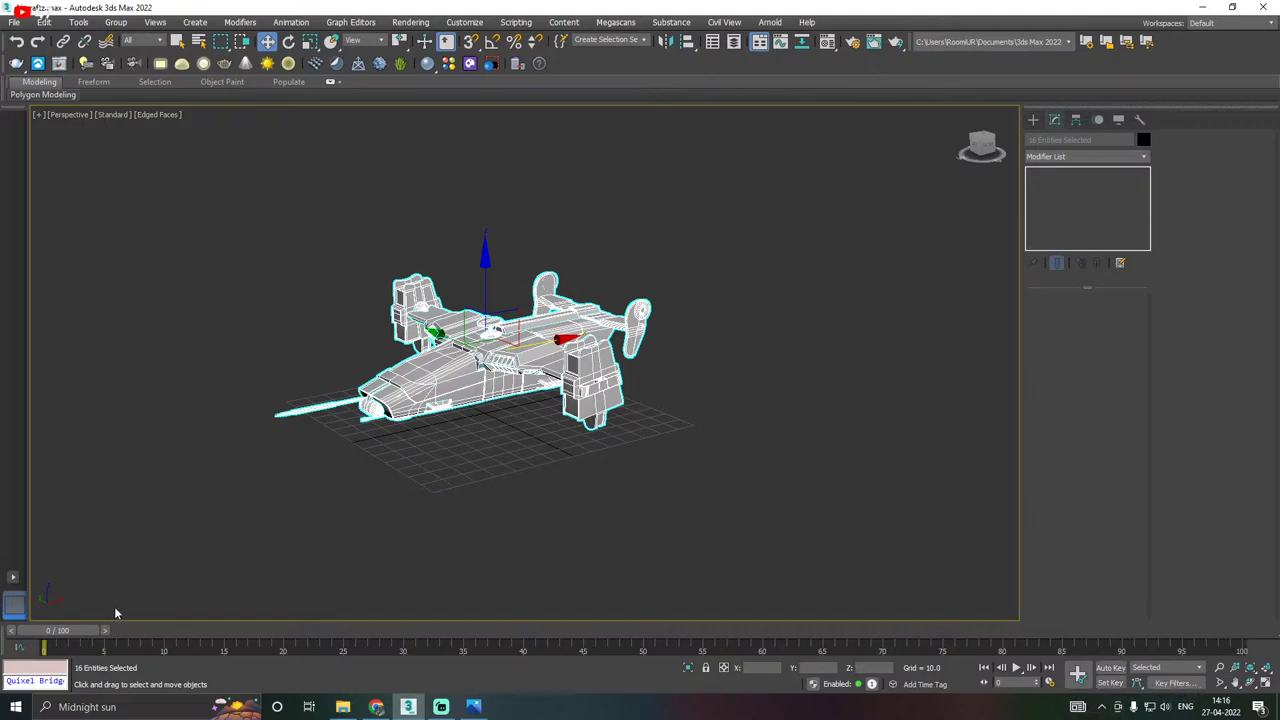
left_click(1110, 683)
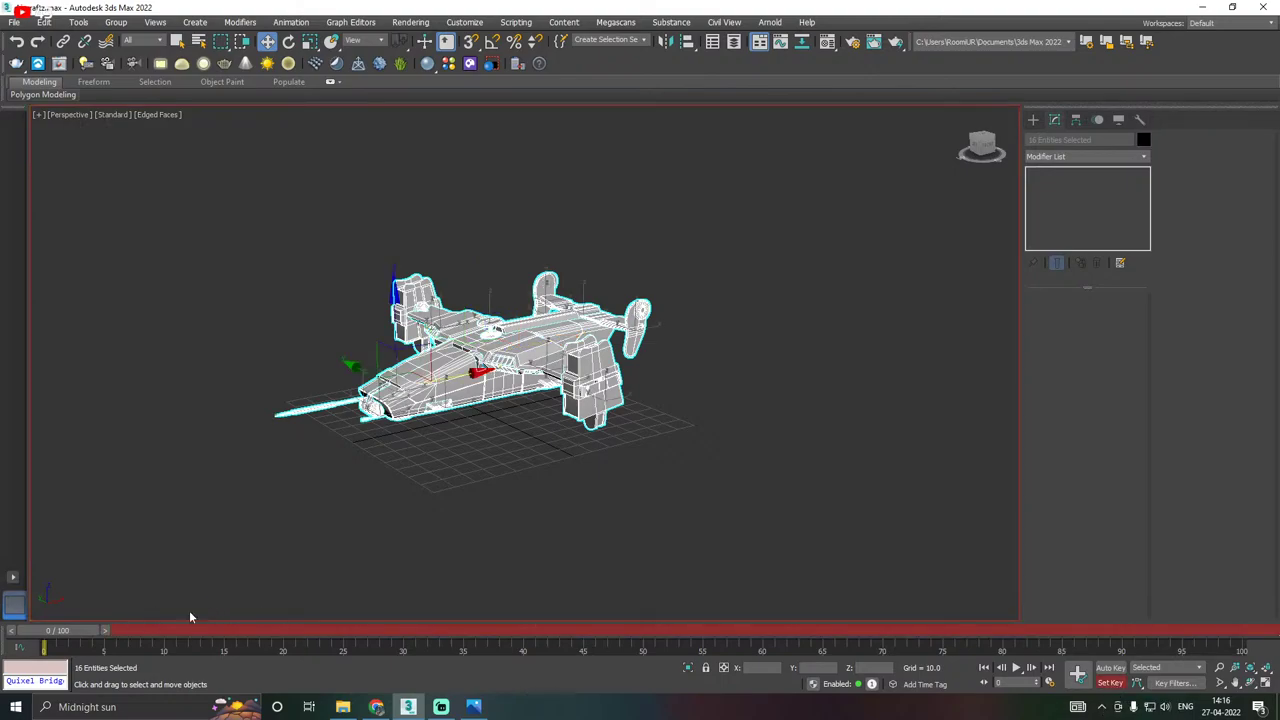
left_click_drag(56, 634, 100, 632)
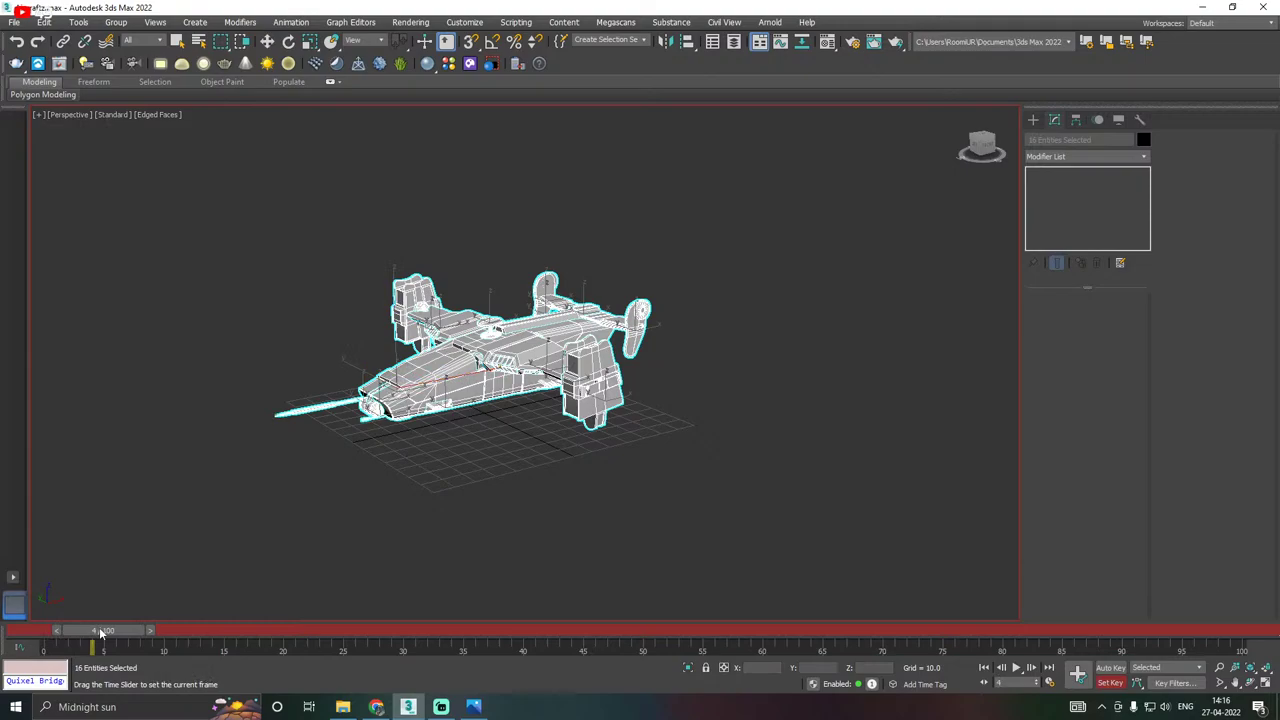
left_click_drag(100, 632, 400, 629)
key("w")
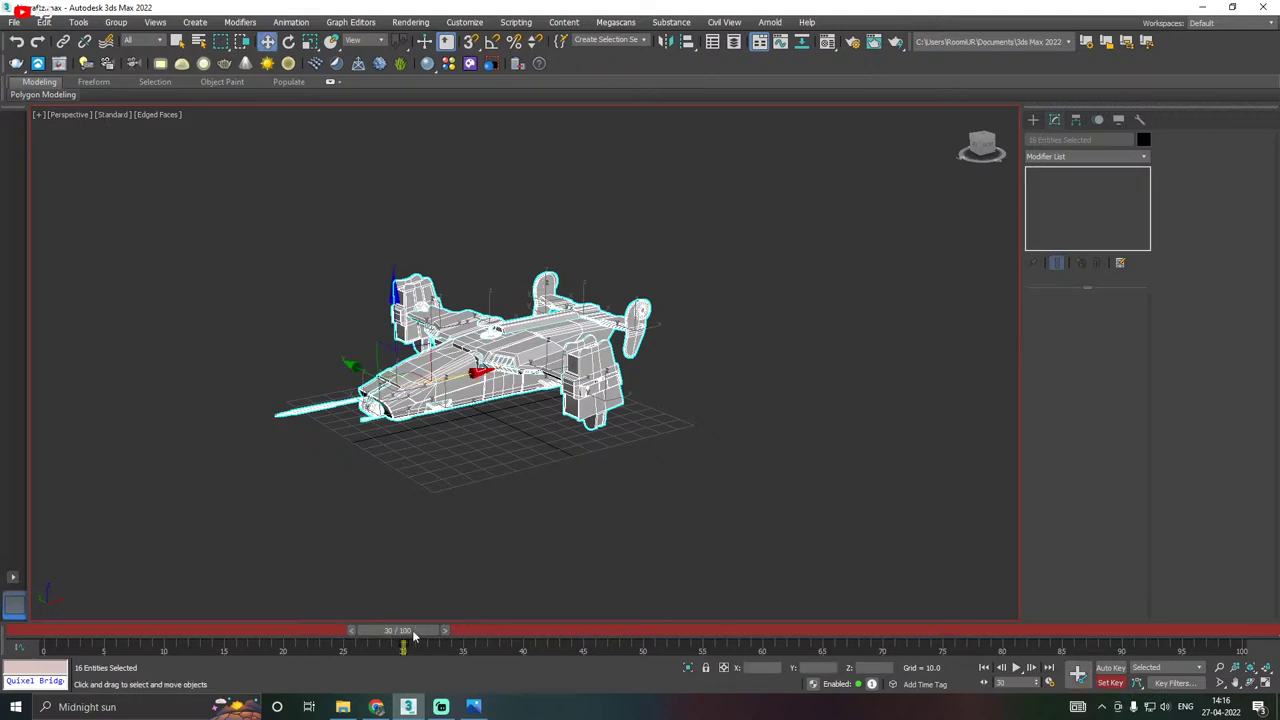
At frame 0, move the aircraft along the X axis until it is out of view, and turn off Set Key mode.
left_click_drag(412, 636, 44, 648)
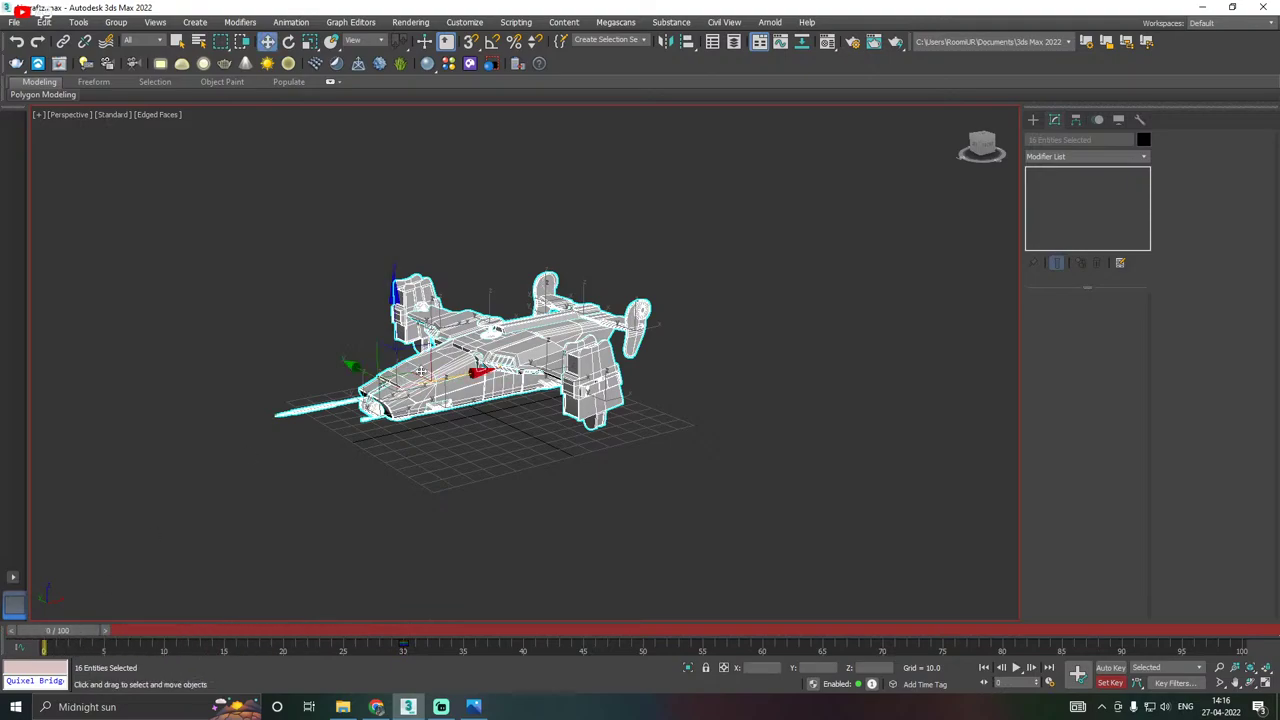
left_click_drag(469, 378, 1166, 263)
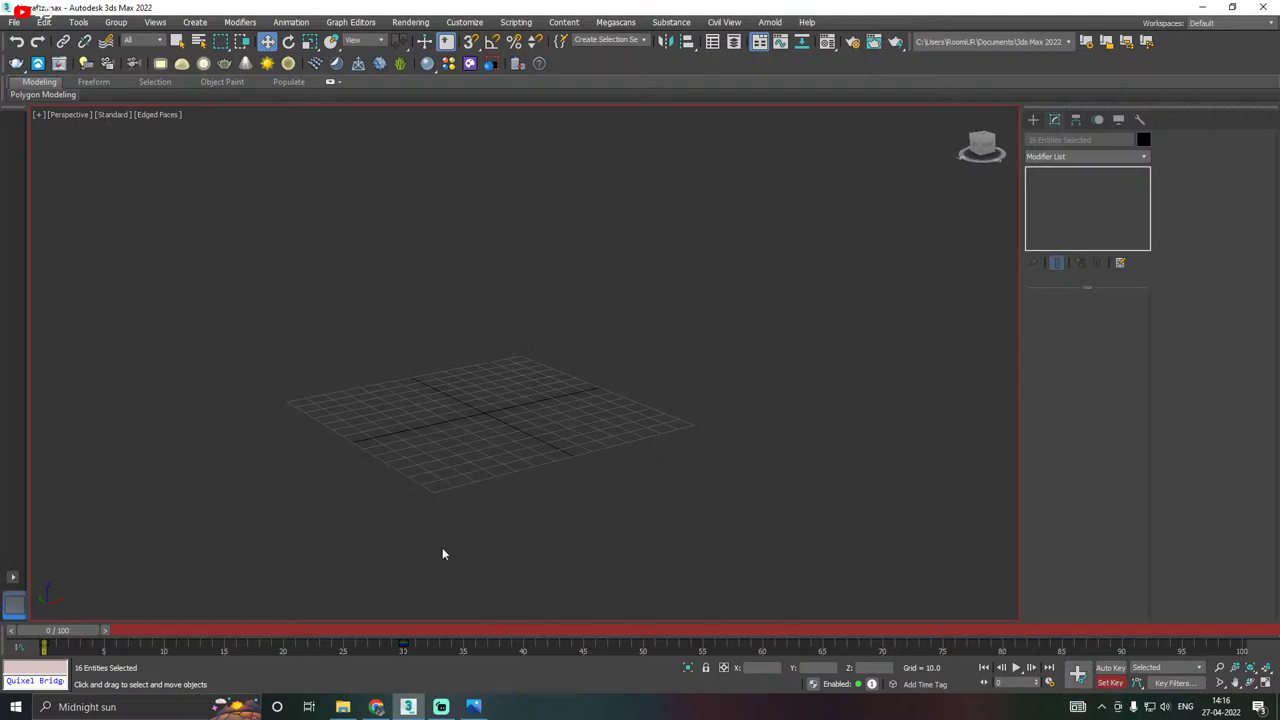
left_click(1110, 667)
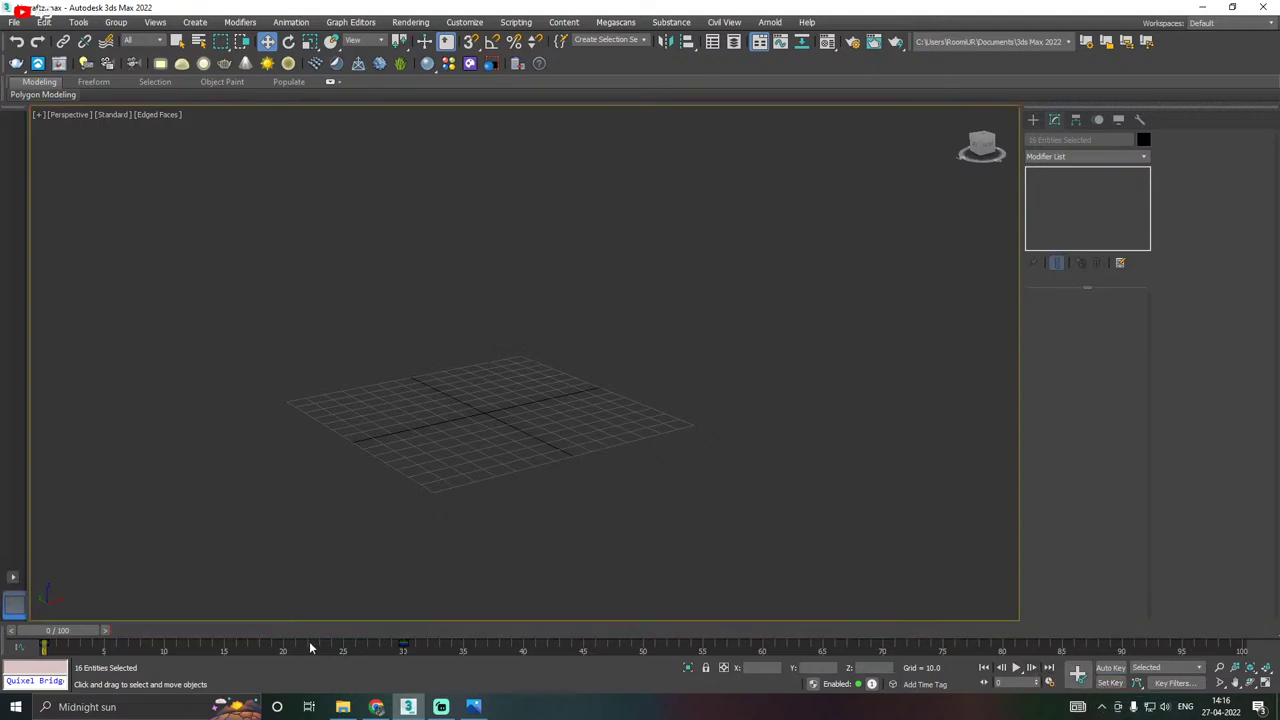
Play the aircraft's fly-in animation several times from frame 0 to check its motion.
left_click_drag(81, 630, 50, 600)
right_click(141, 573)
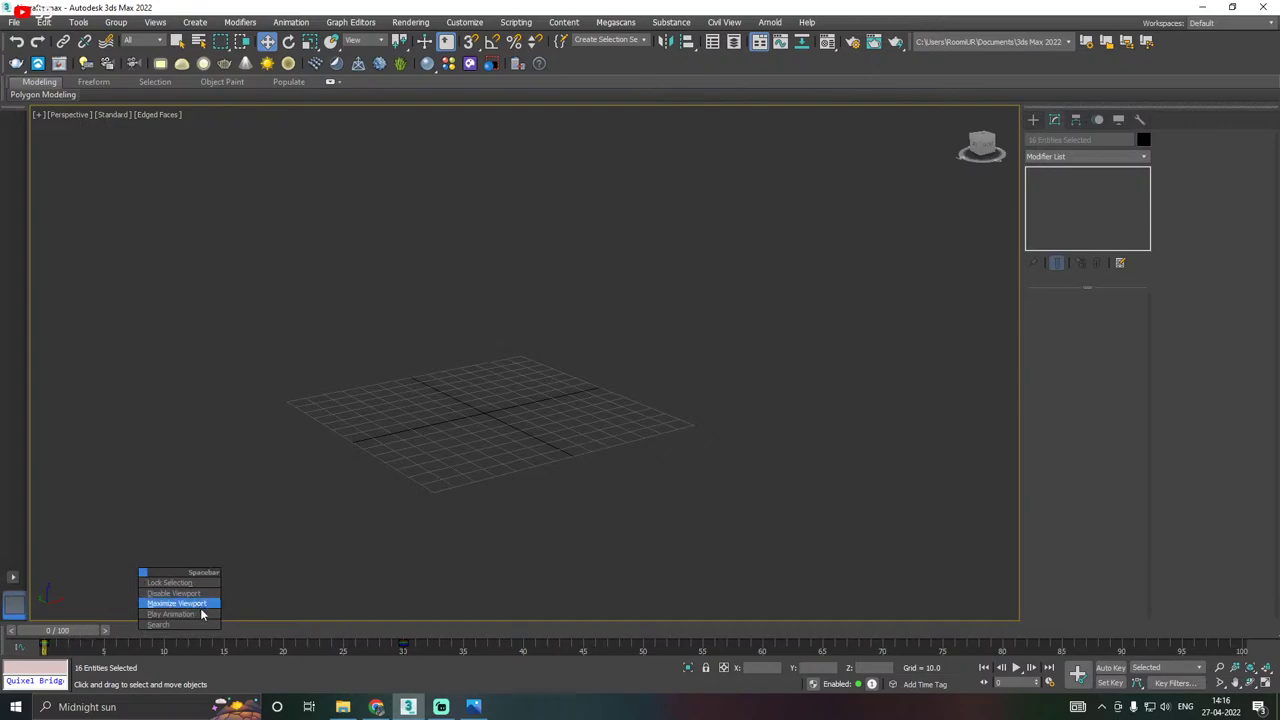
left_click(1016, 668)
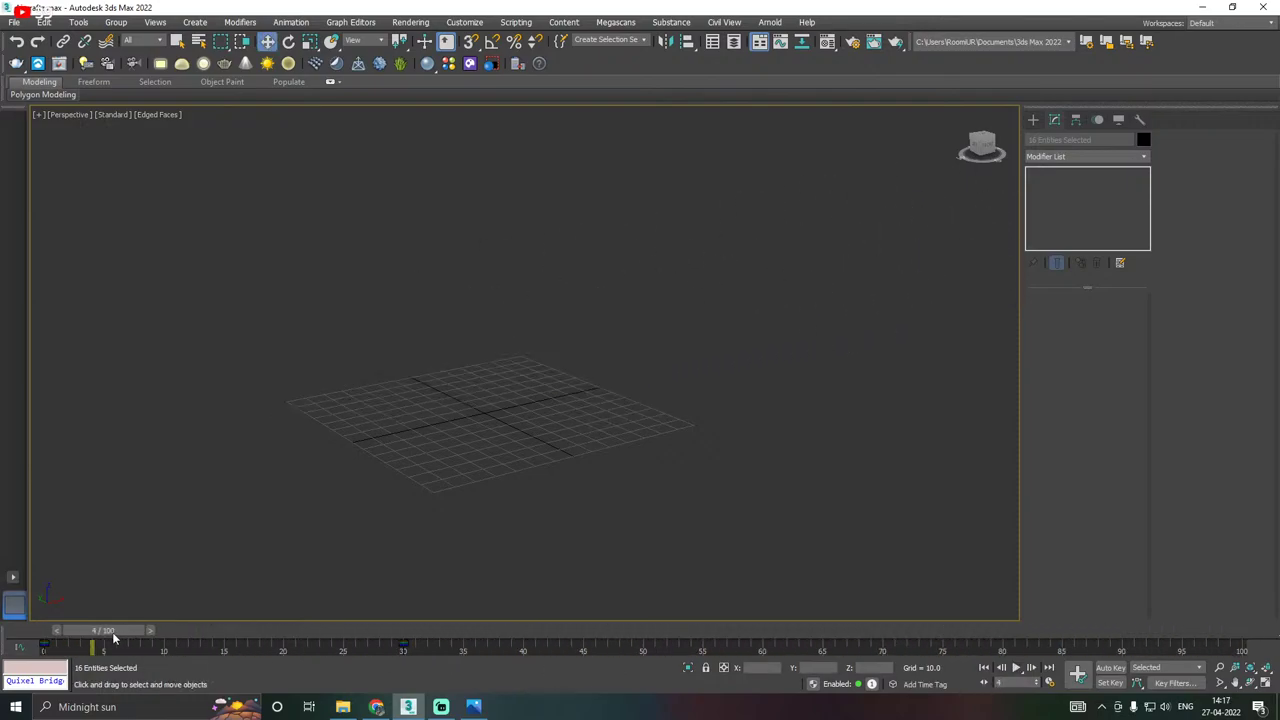
left_click(1016, 668)
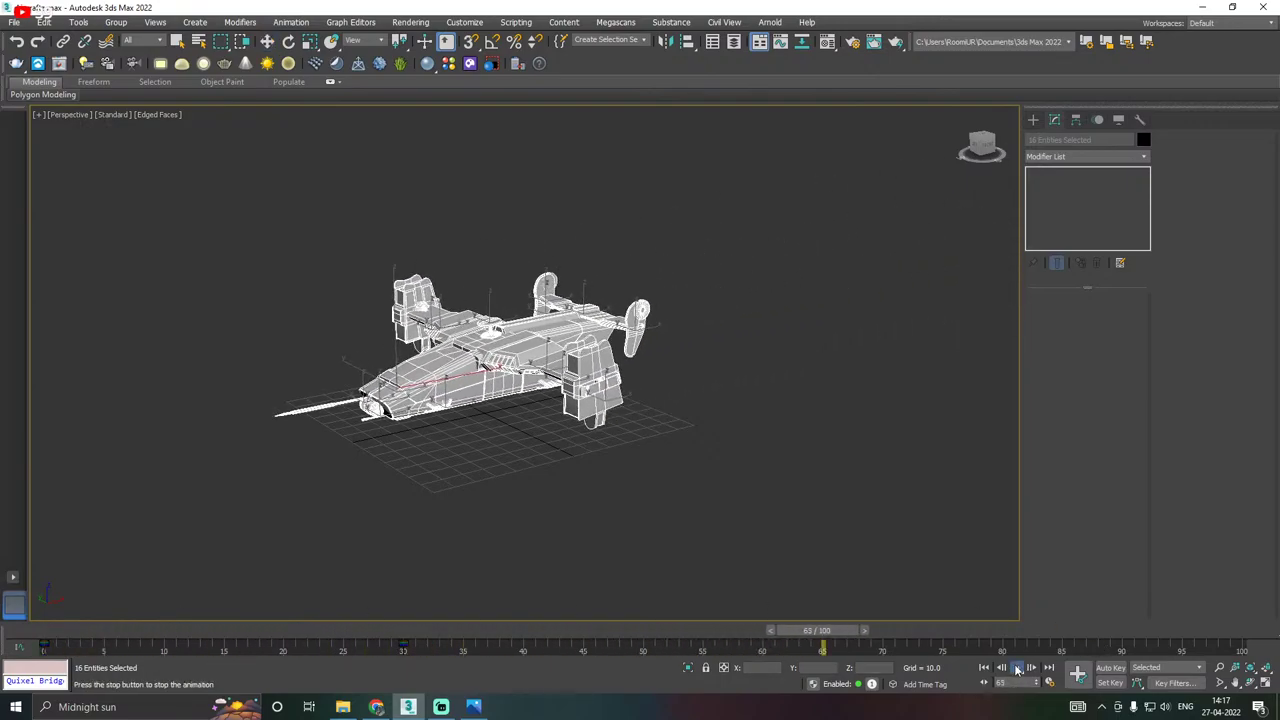
left_click(1016, 668)
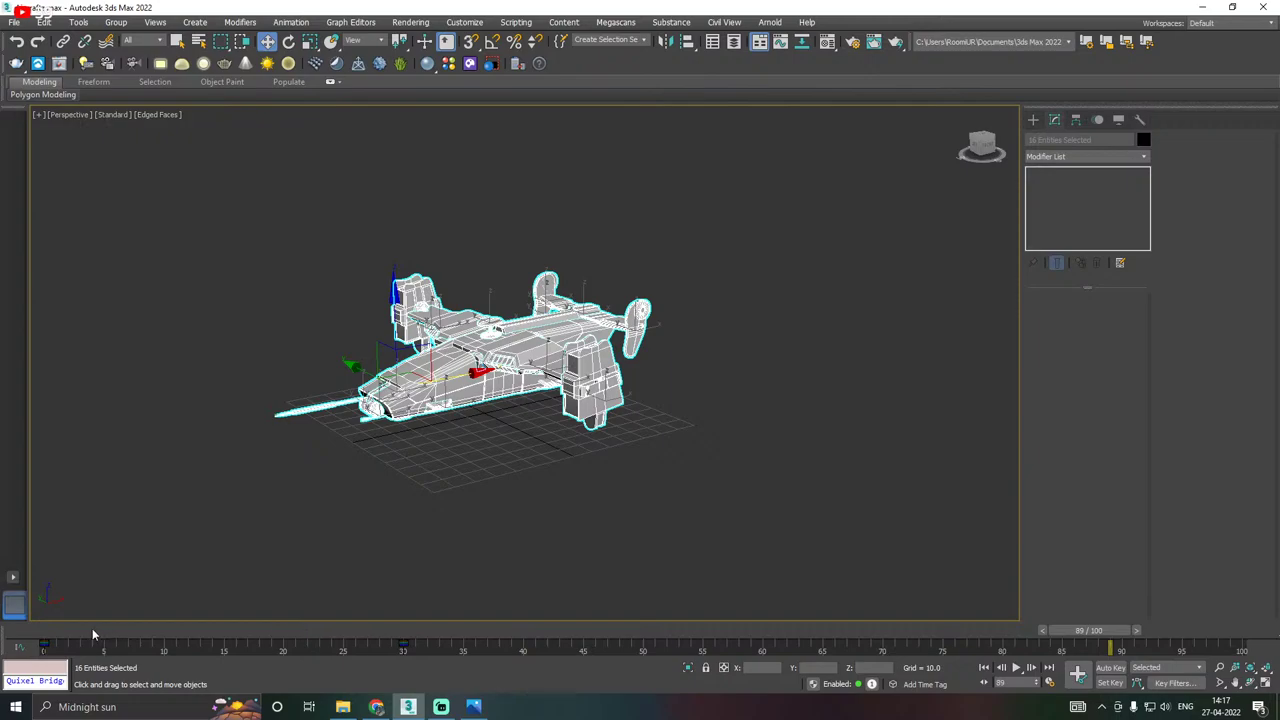
left_click_drag(92, 628, 45, 630)
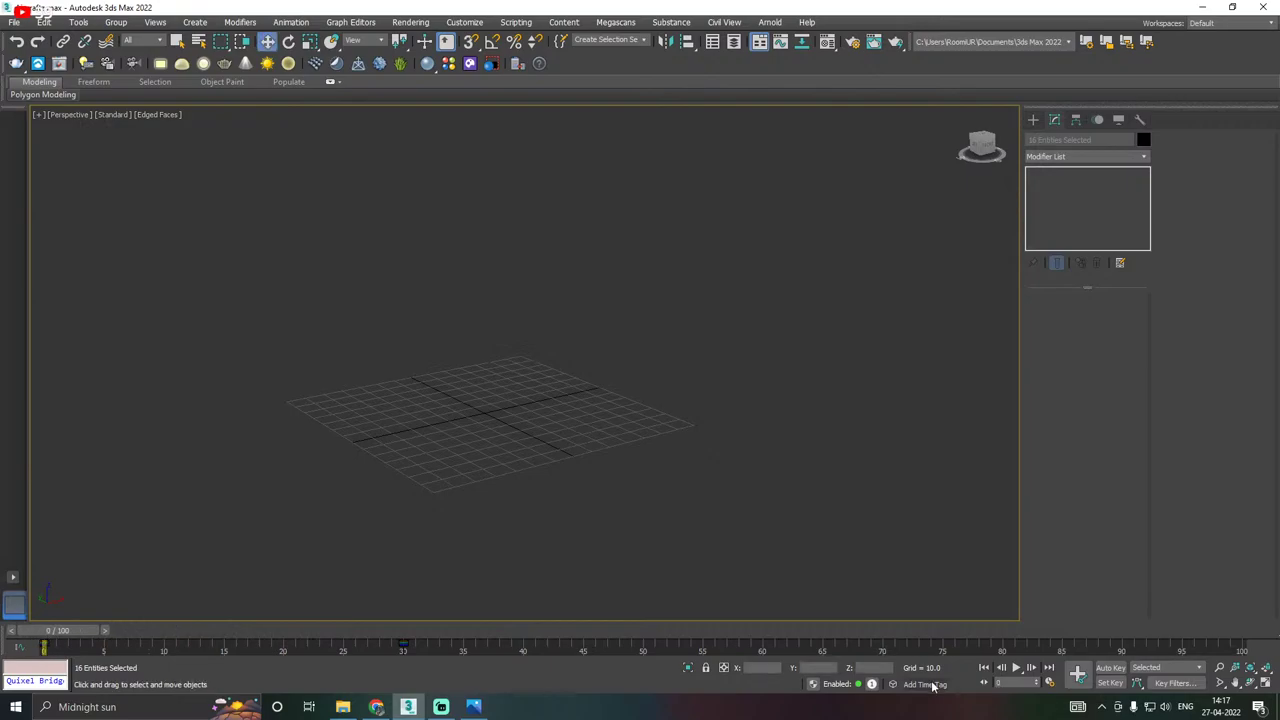
left_click(1016, 668)
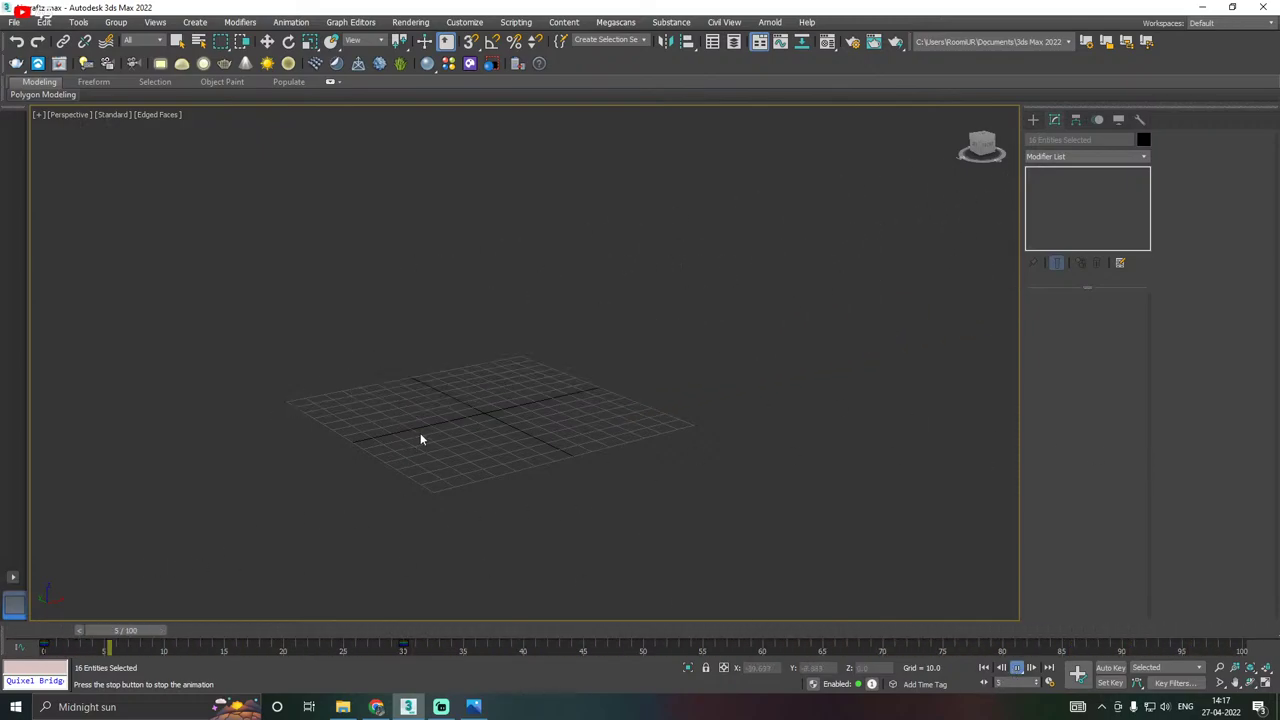
left_click_drag(240, 632, 55, 612)
left_click(1017, 670)
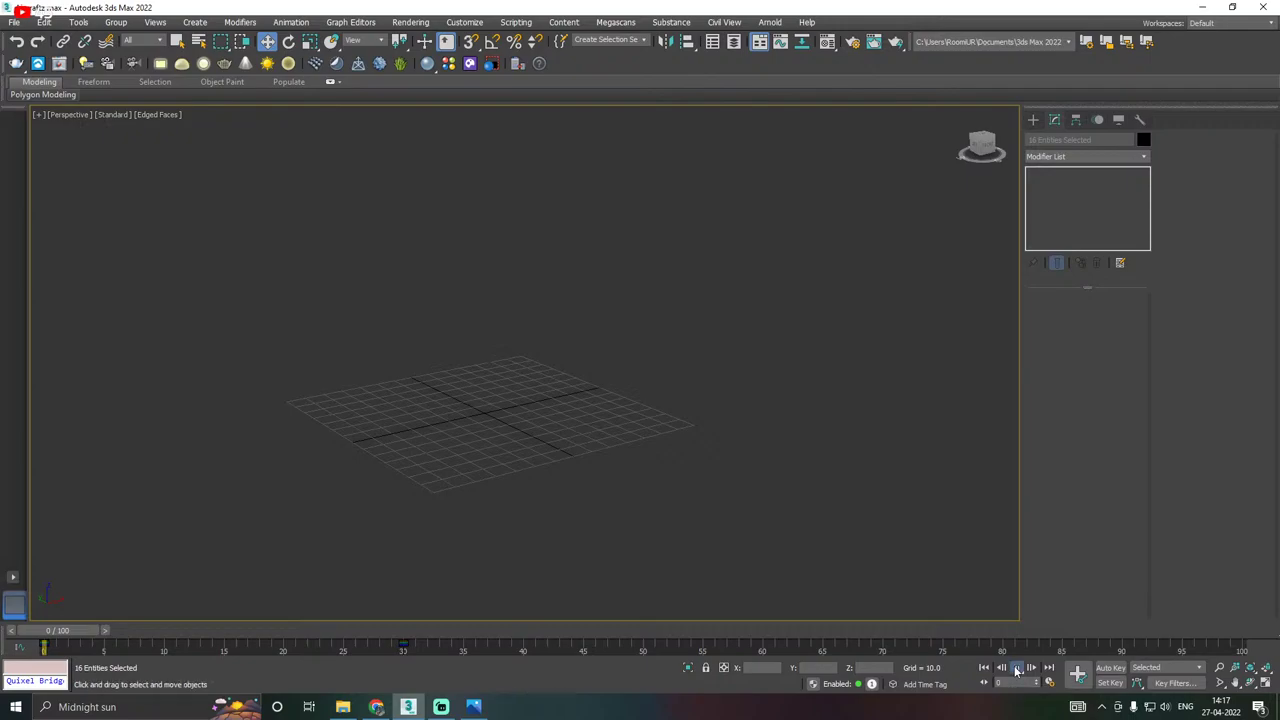
left_click(1016, 670)
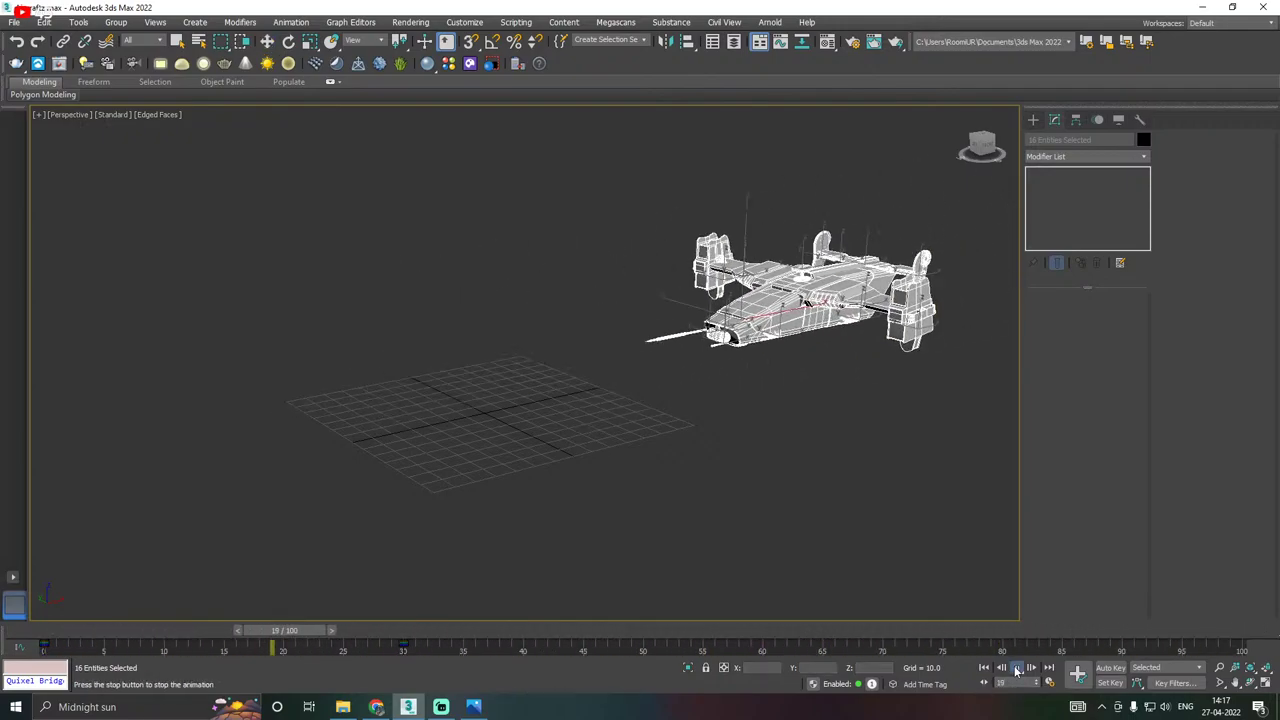
left_click(1018, 670)
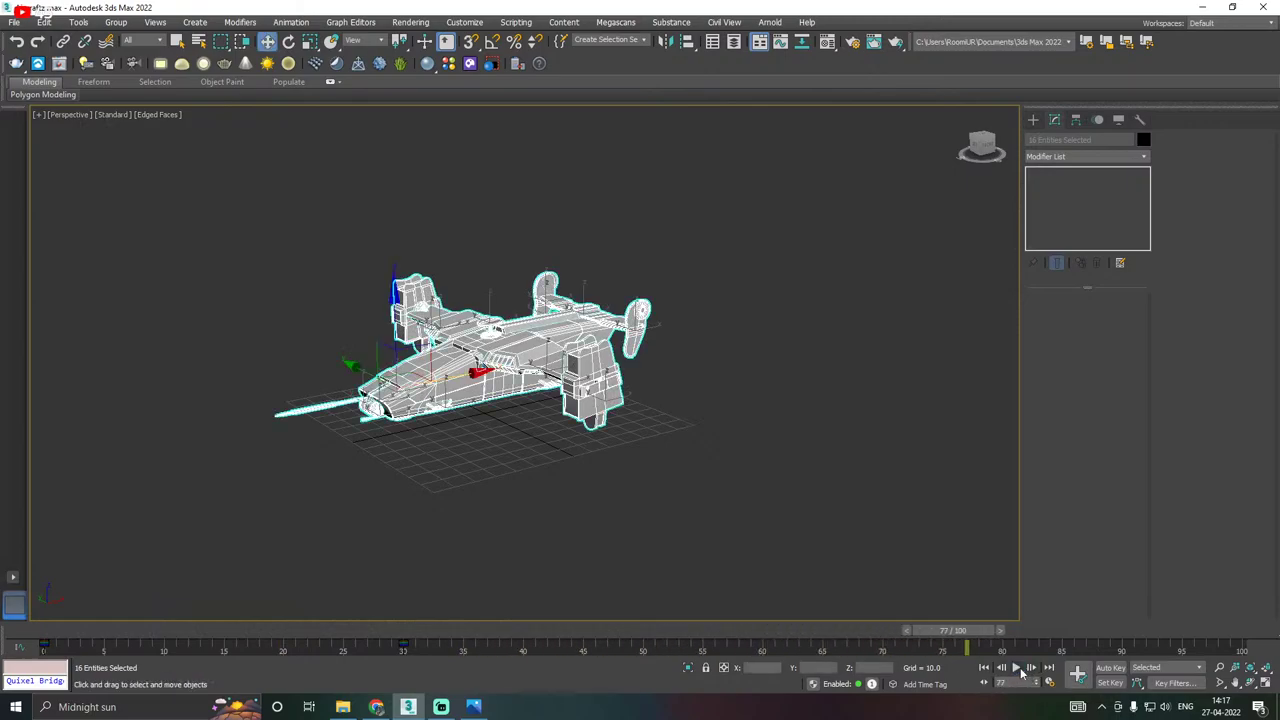
With the timeline at frame 63, deselect the aircraft and save the scene.
left_click_drag(778, 630, 802, 598)
left_click(691, 520)
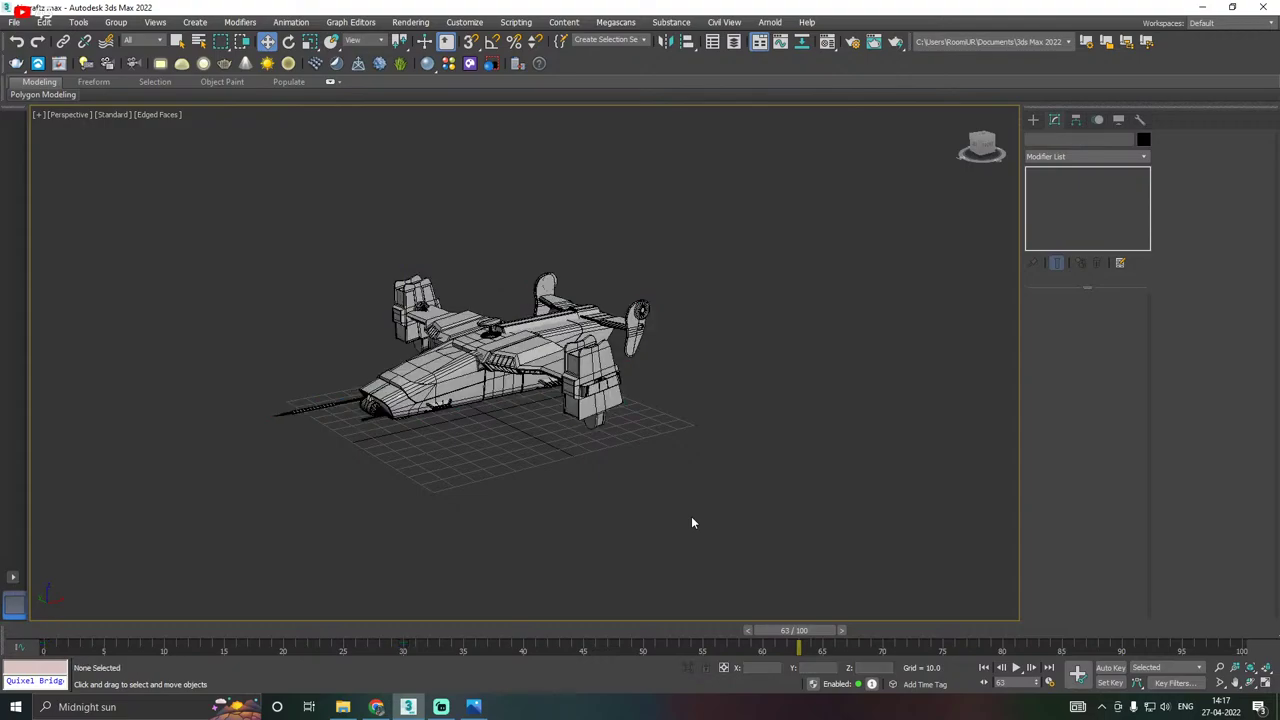
scroll(597, 494, "up", 6)
scroll(626, 523, "down", 3)
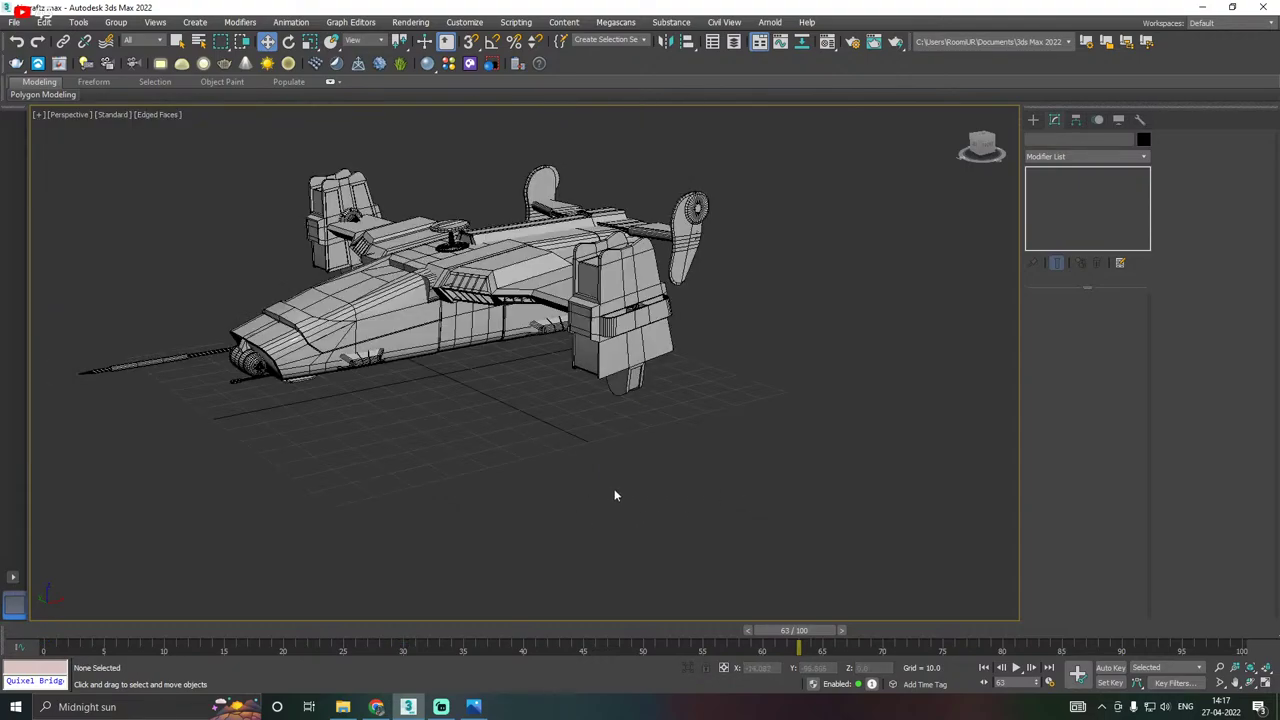
mouse_move(643, 487)
middle_mouse_down("alt")
mouse_move(660, 491)
mouse_move(574, 477)
mouse_move(629, 477)
middle_mouse_up("alt")
scroll(687, 471, "down", 3)
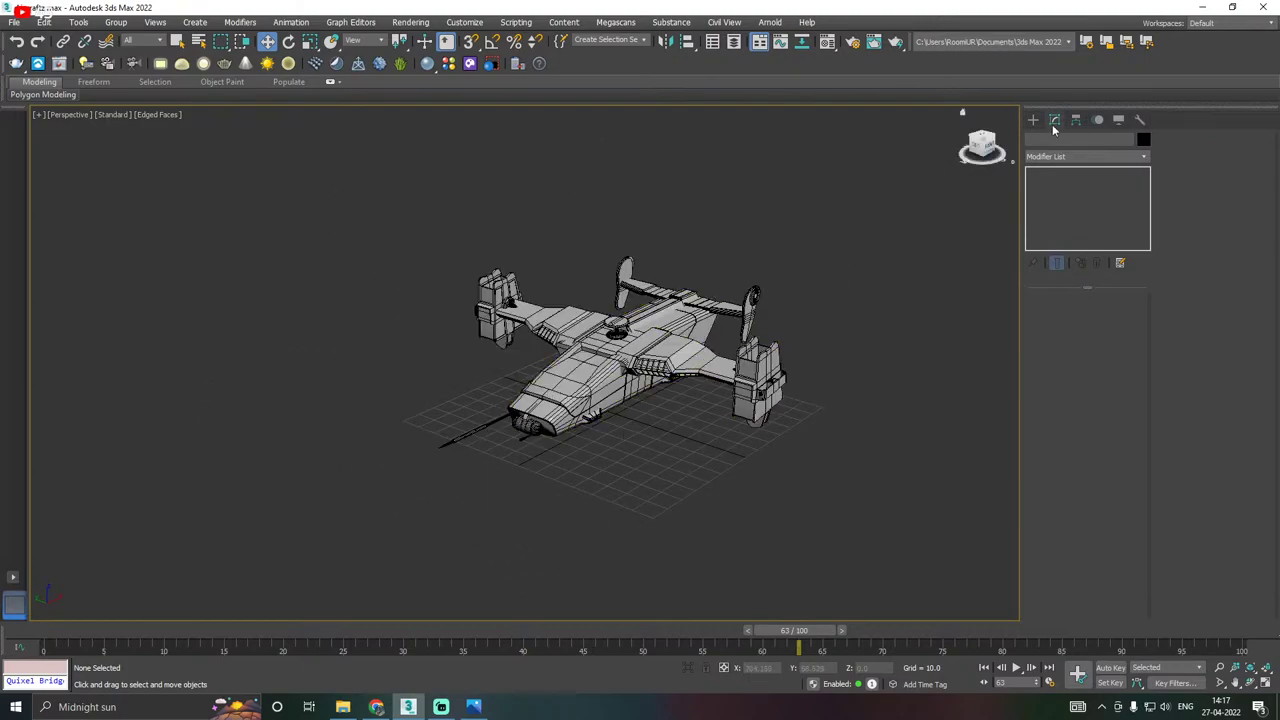
left_click(14, 21)
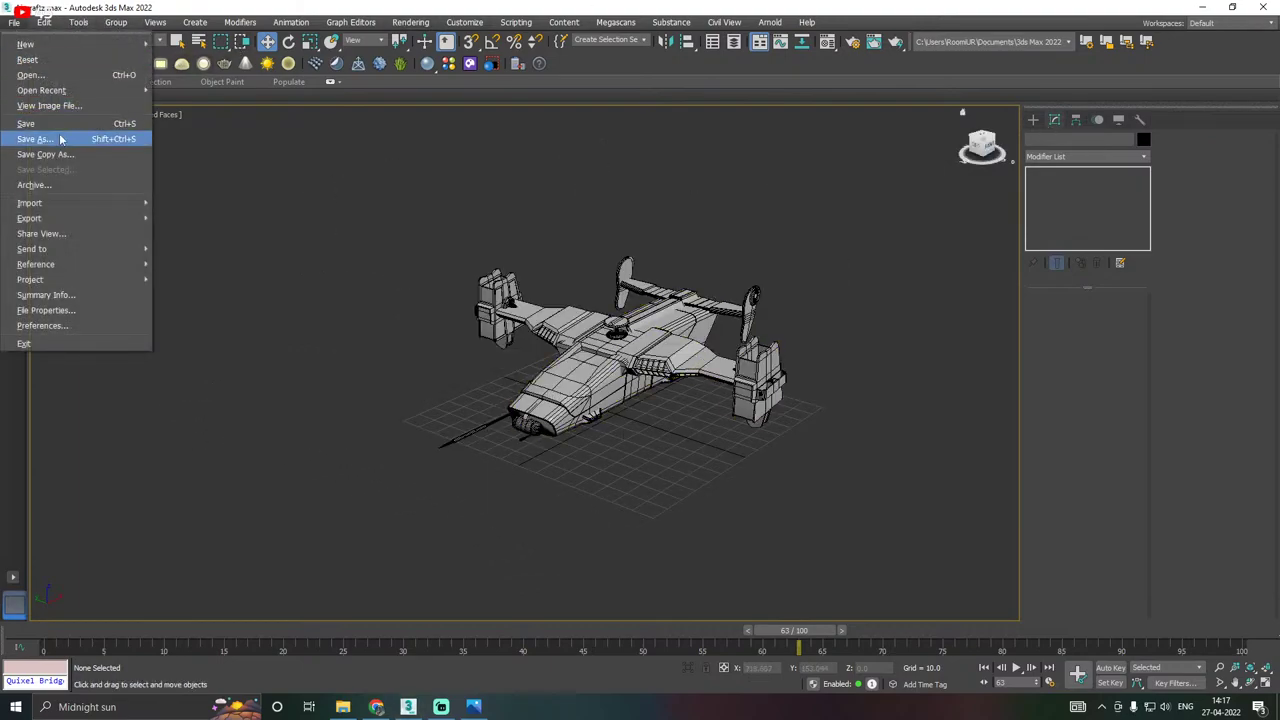
left_click(51, 127)
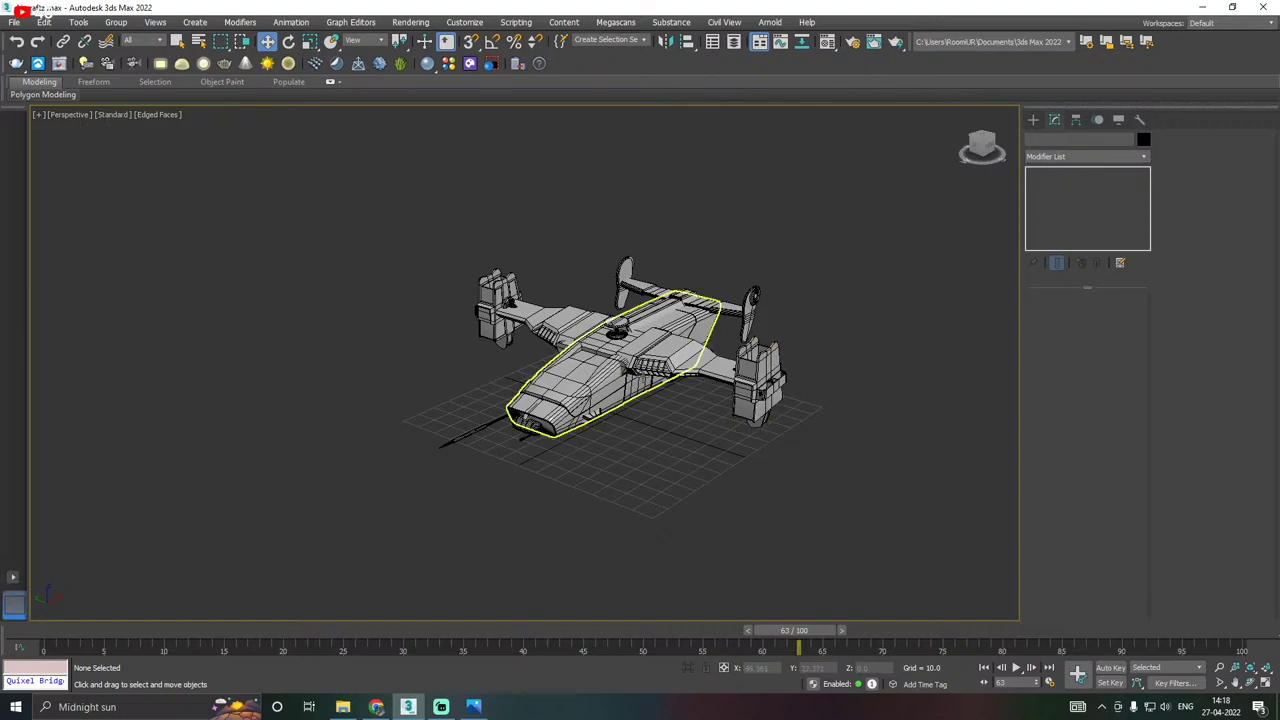
Set the perspective viewport quality to High Quality and save the scene again.
middle_click_drag(643, 382, 503, 396)
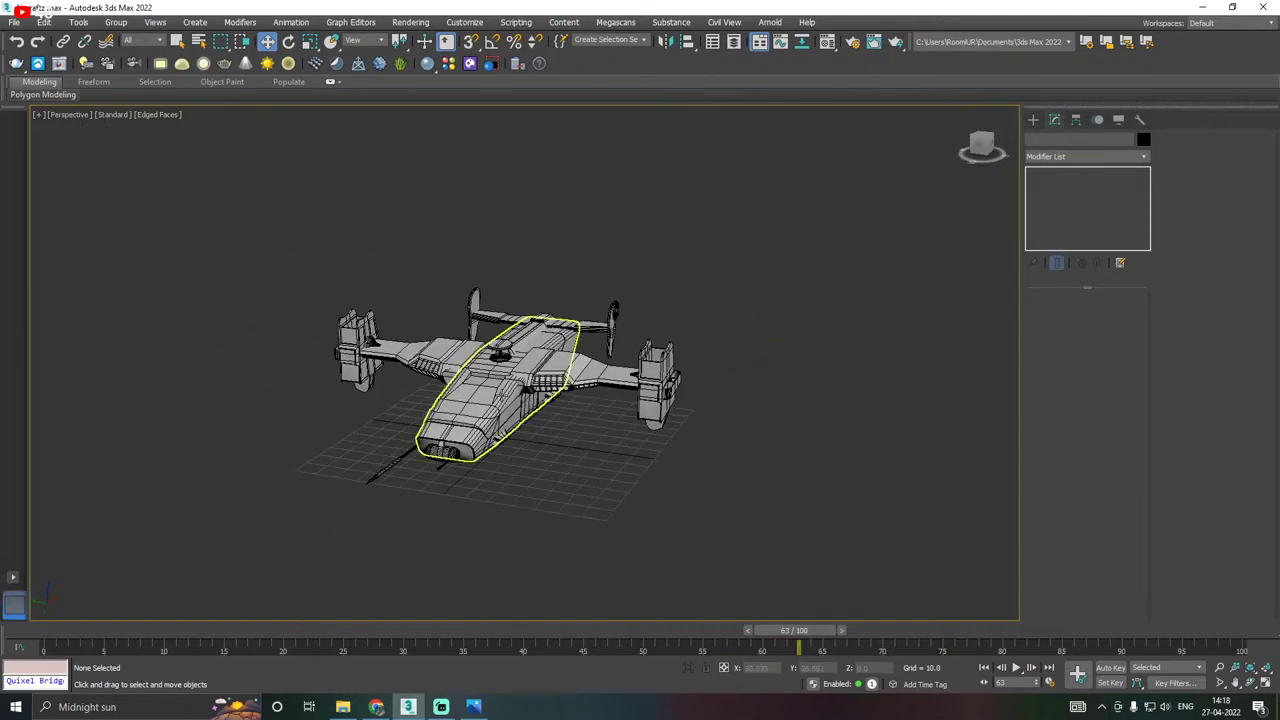
left_click(114, 115)
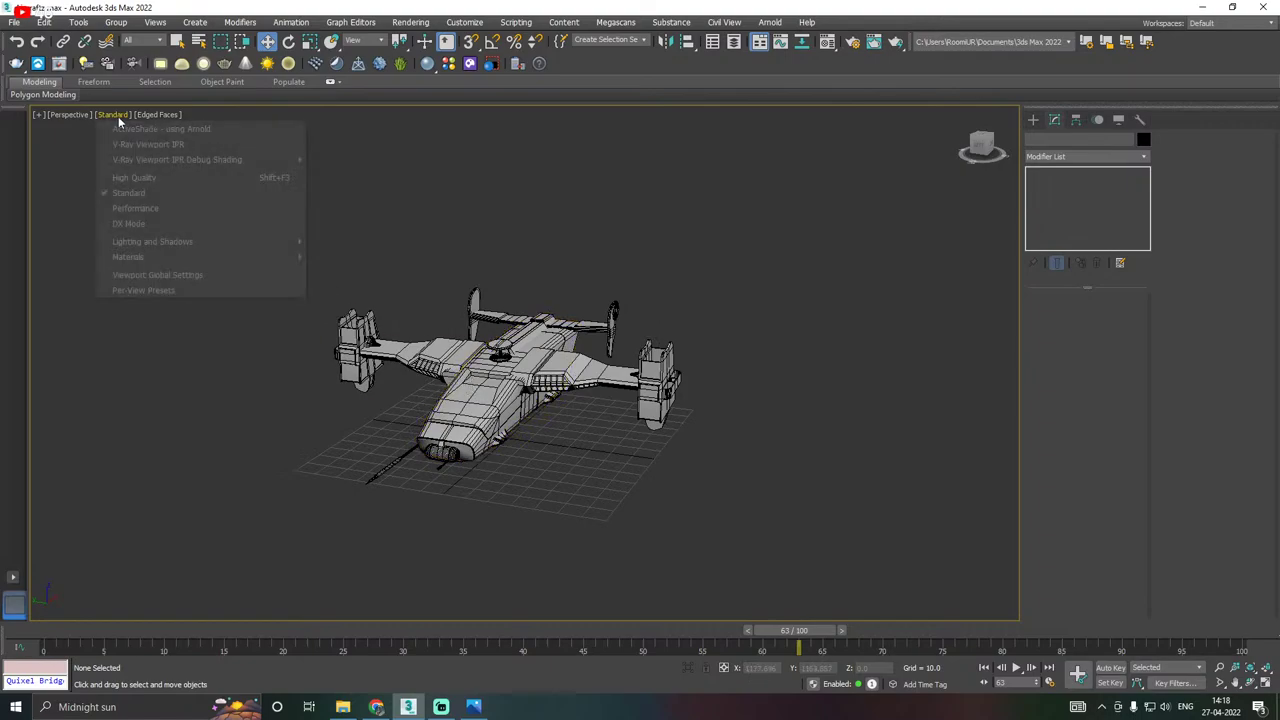
left_click(145, 181)
middle_click_drag(480, 302, 428, 345, "alt")
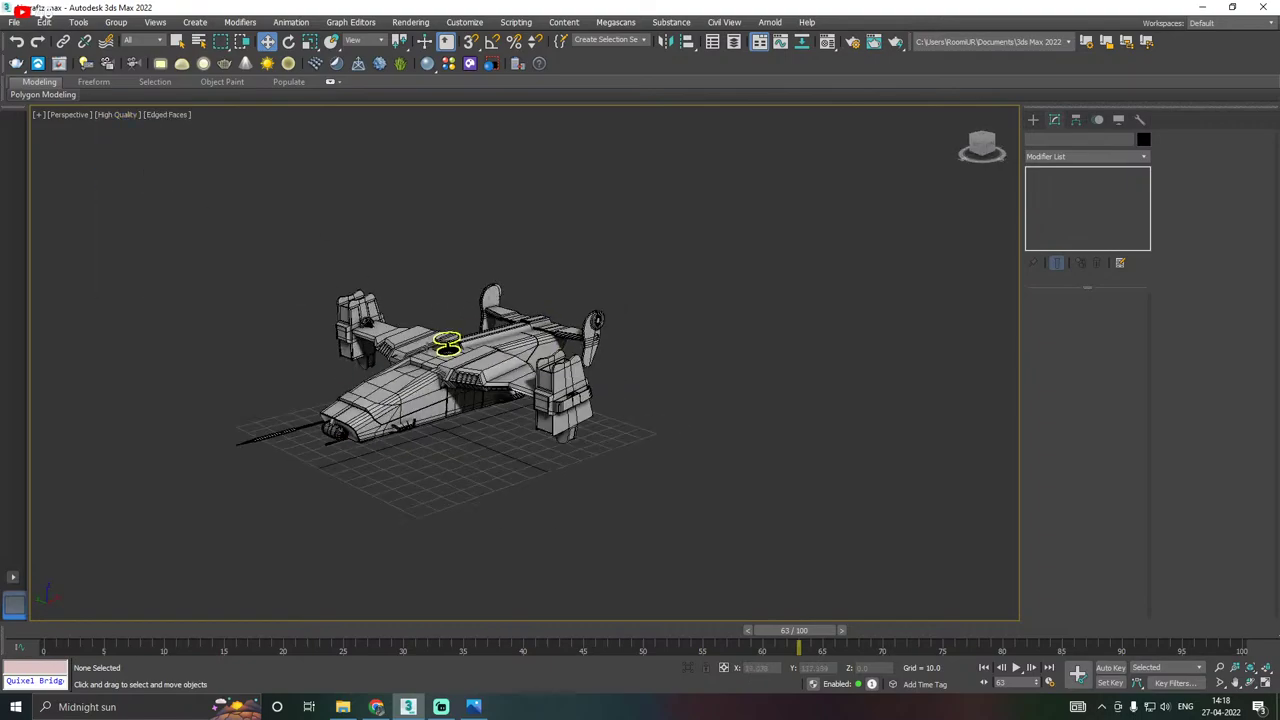
scroll(503, 357, "up", 4)
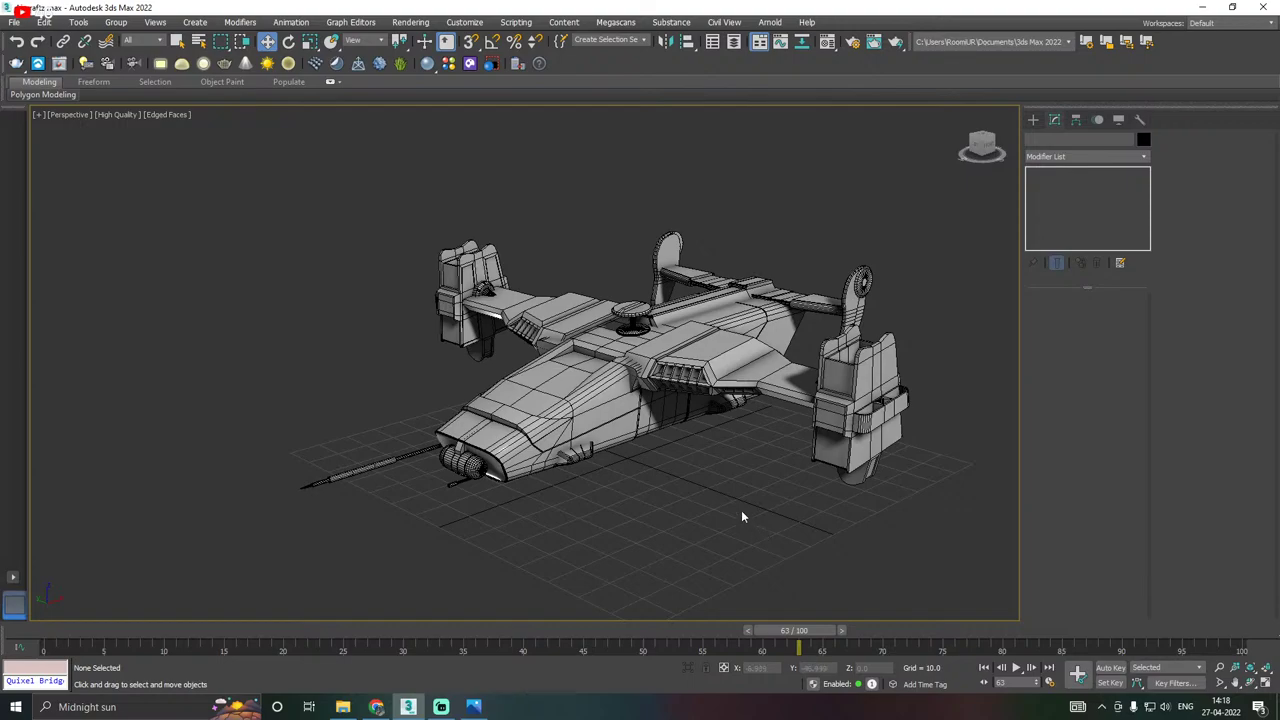
left_click(12, 23)
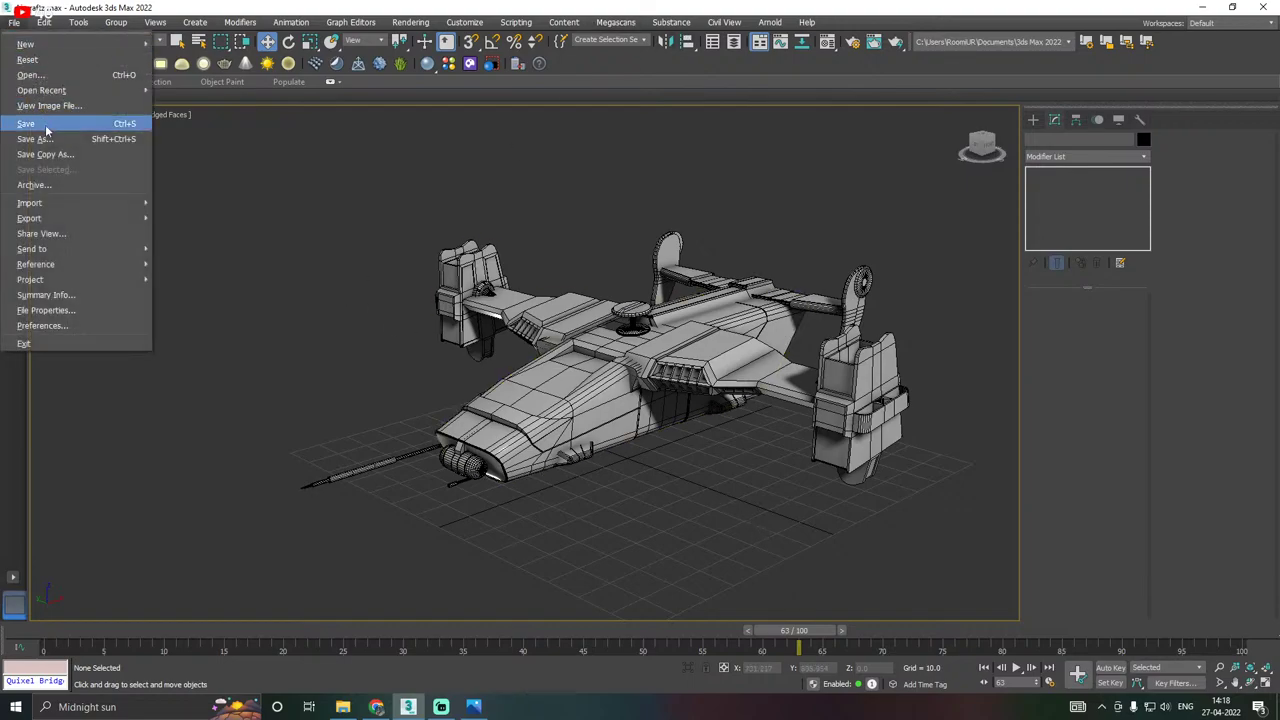
left_click(47, 125)
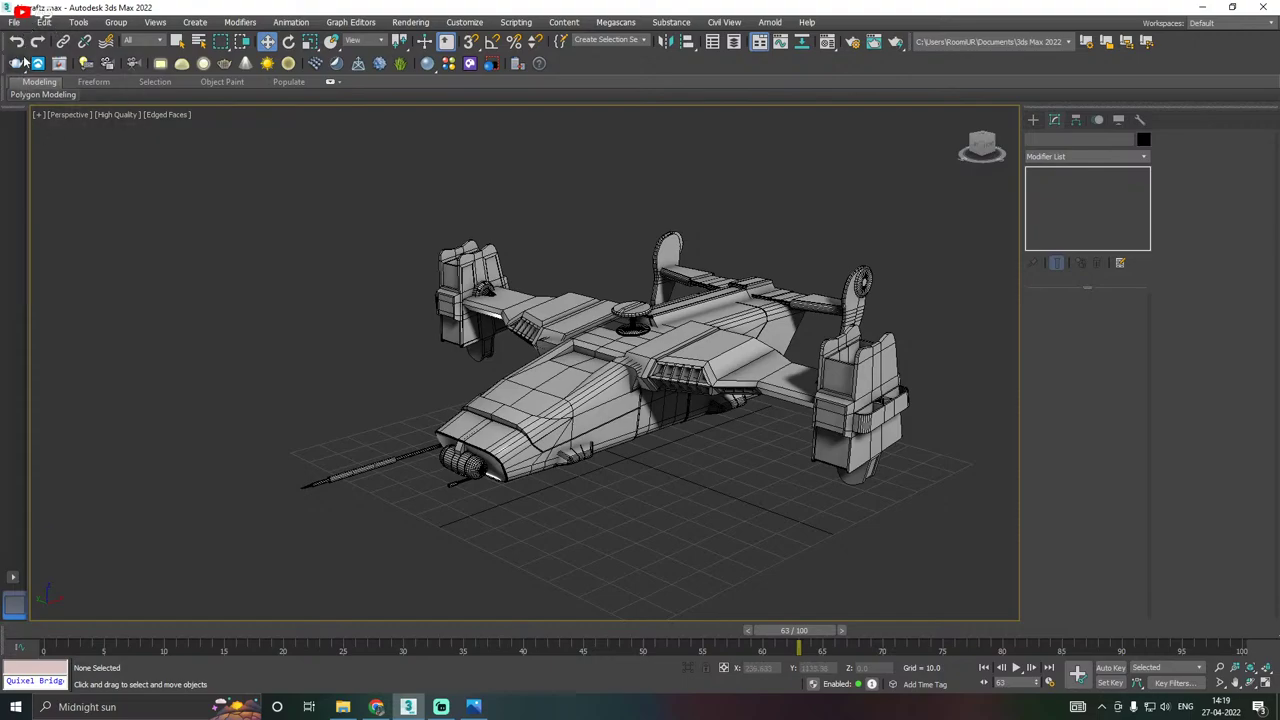
Save the scene once more and switch to the Chrome window.
left_click(14, 22)
left_click(24, 124)
key("alt+Tab")
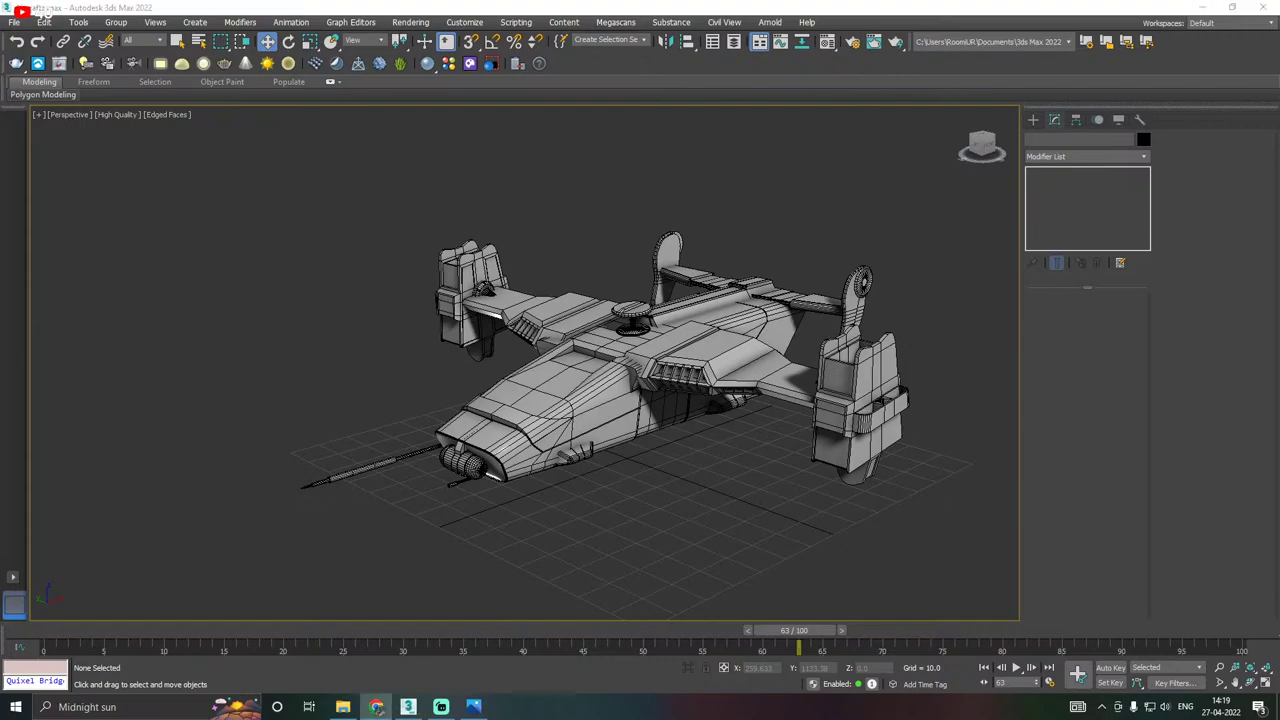